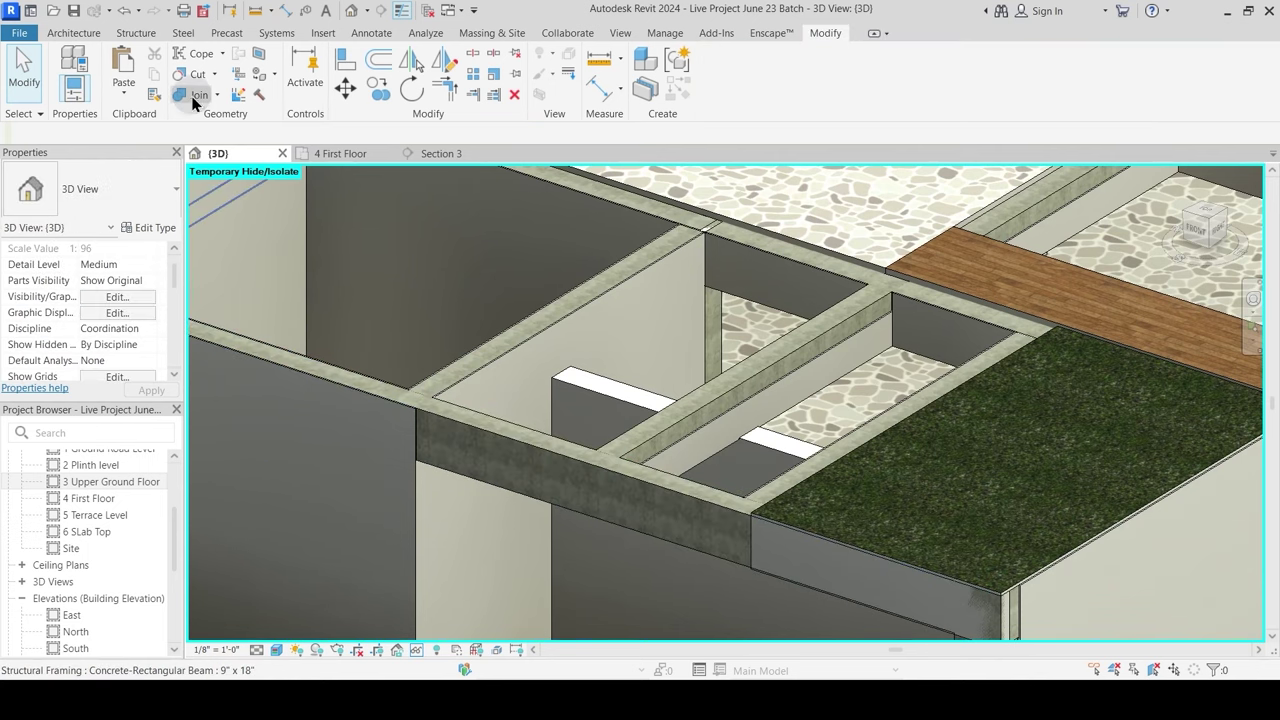
Step: Join the Grass floor with the concrete beam
left_click(762, 522)
left_click(718, 512)
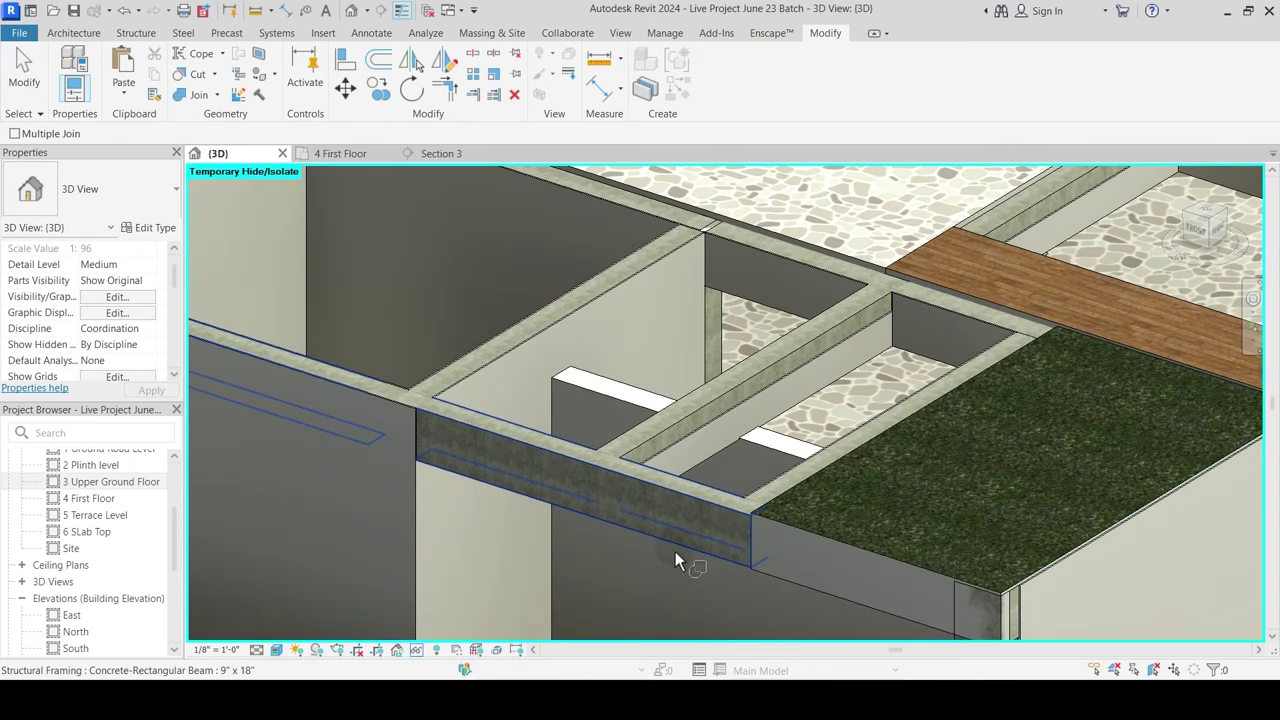
middle_click_drag(1000, 598, 822, 460)
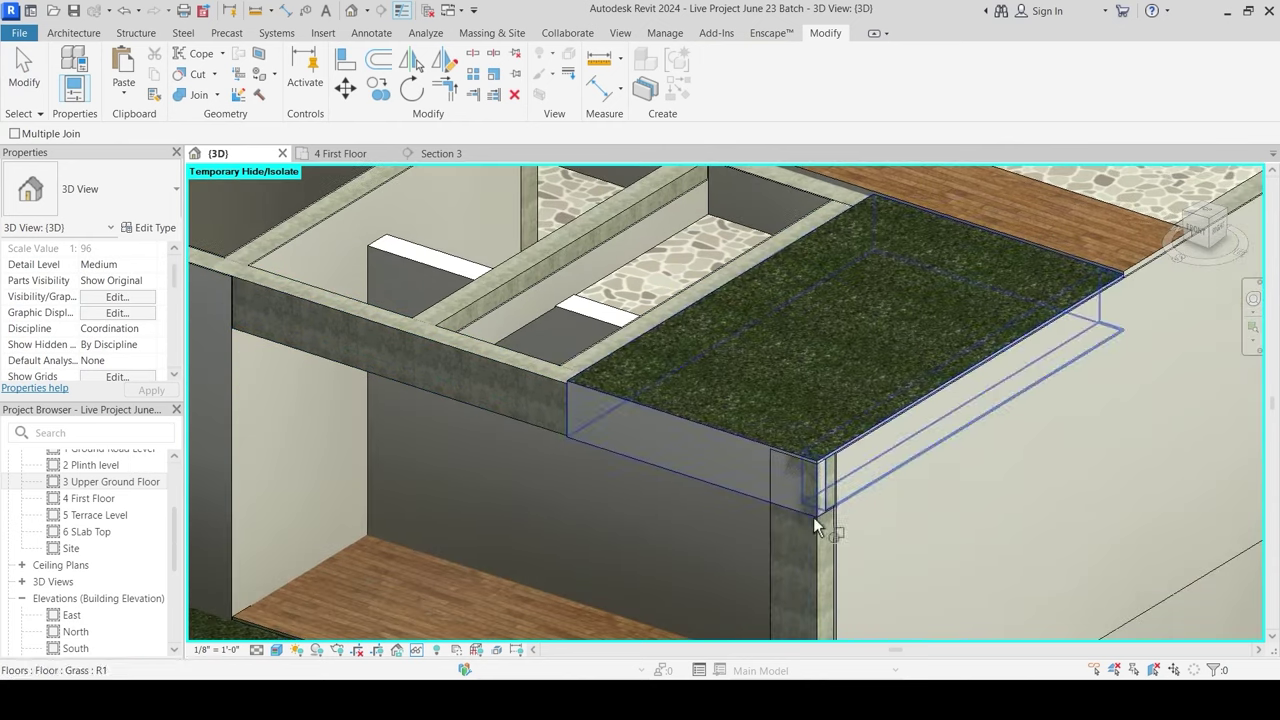
middle_click_drag(801, 505, 764, 325)
middle_click_drag(727, 489, 800, 610, "shift")
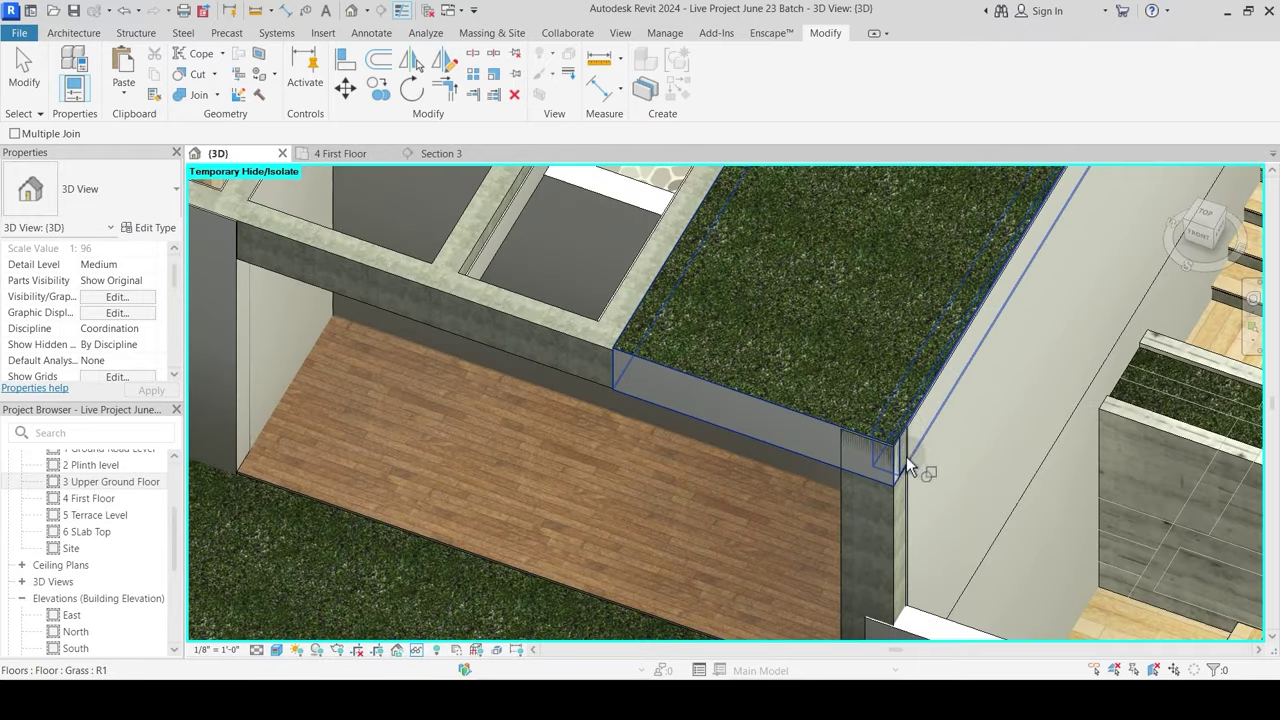
scroll(786, 490, "down", 2)
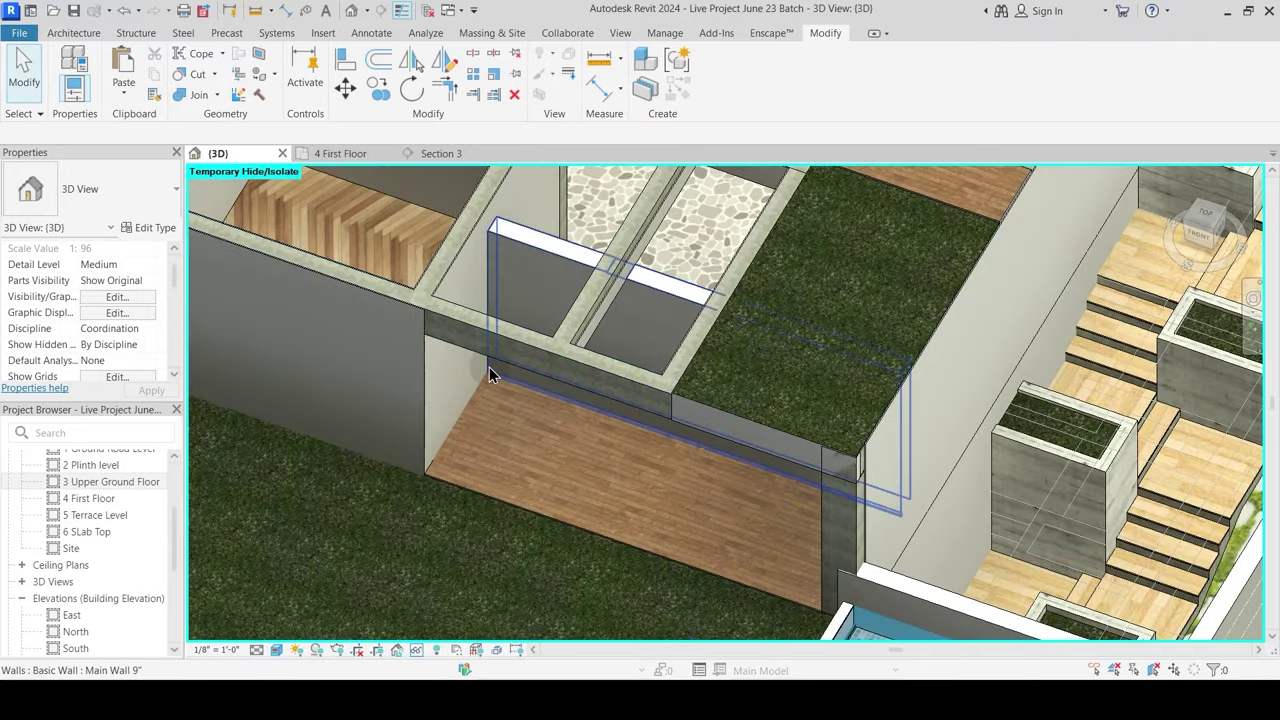
middle_click_drag(637, 245, 625, 317)
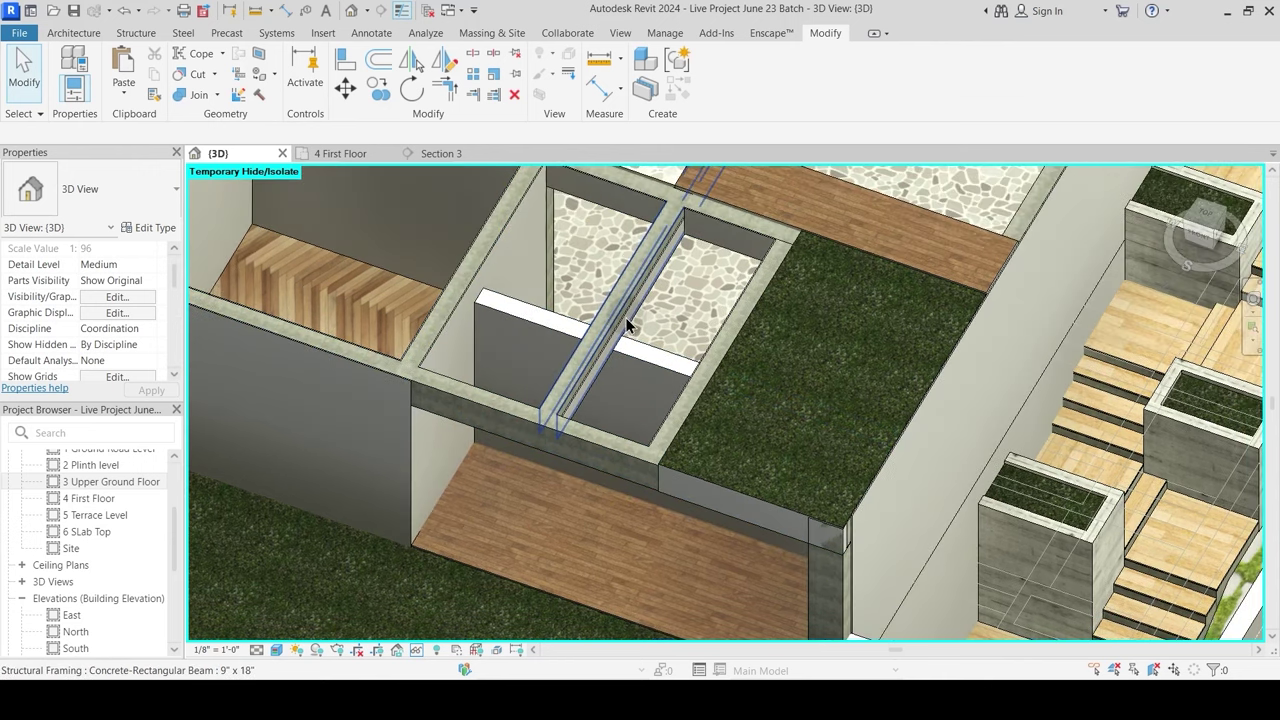
Step: Add a similar Main Wall 9" wall along the beam edge above the wood-floored room
left_click(627, 317)
key("Escape")
scroll(620, 360, "up", 1)
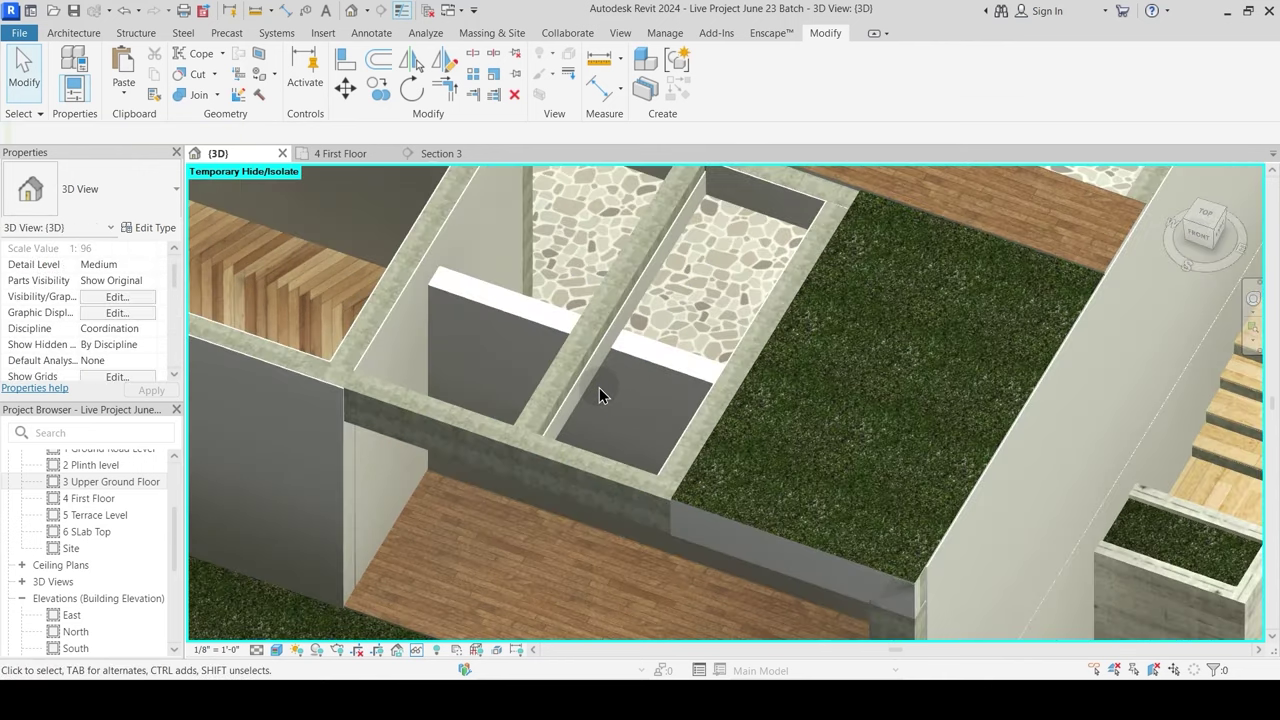
left_click(596, 391)
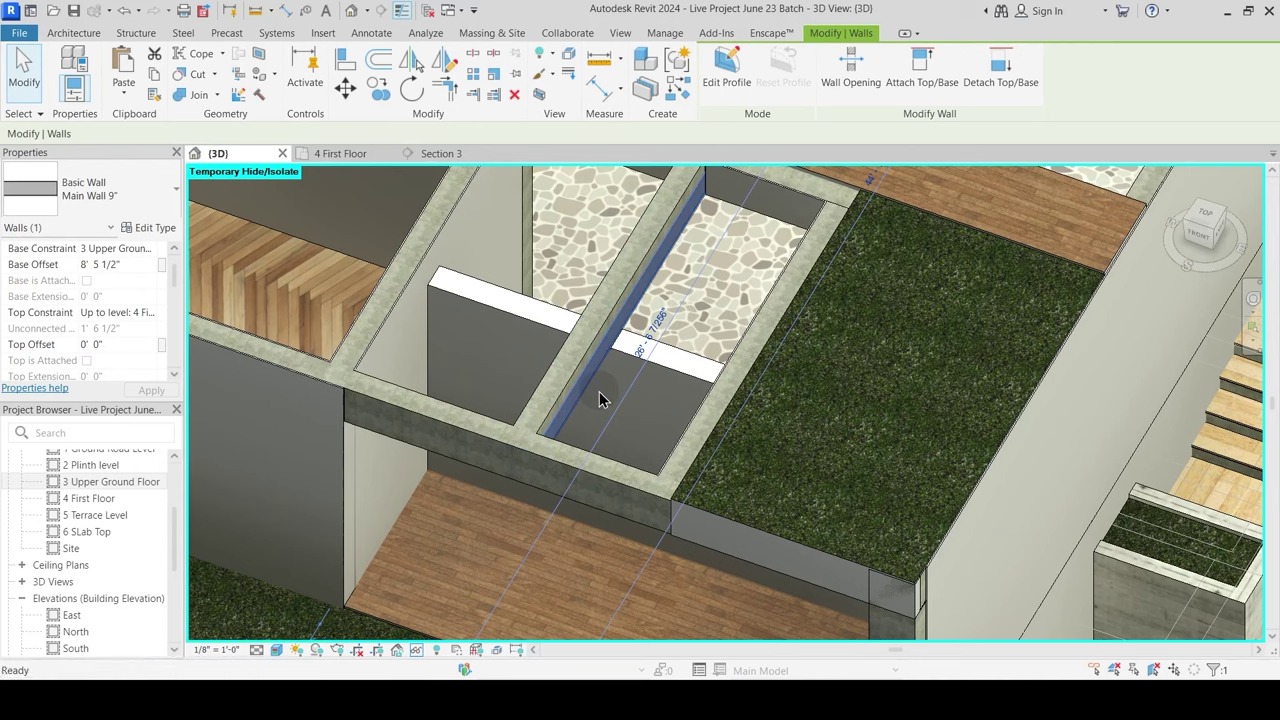
left_click(645, 89)
left_click(731, 94)
left_click(500, 420)
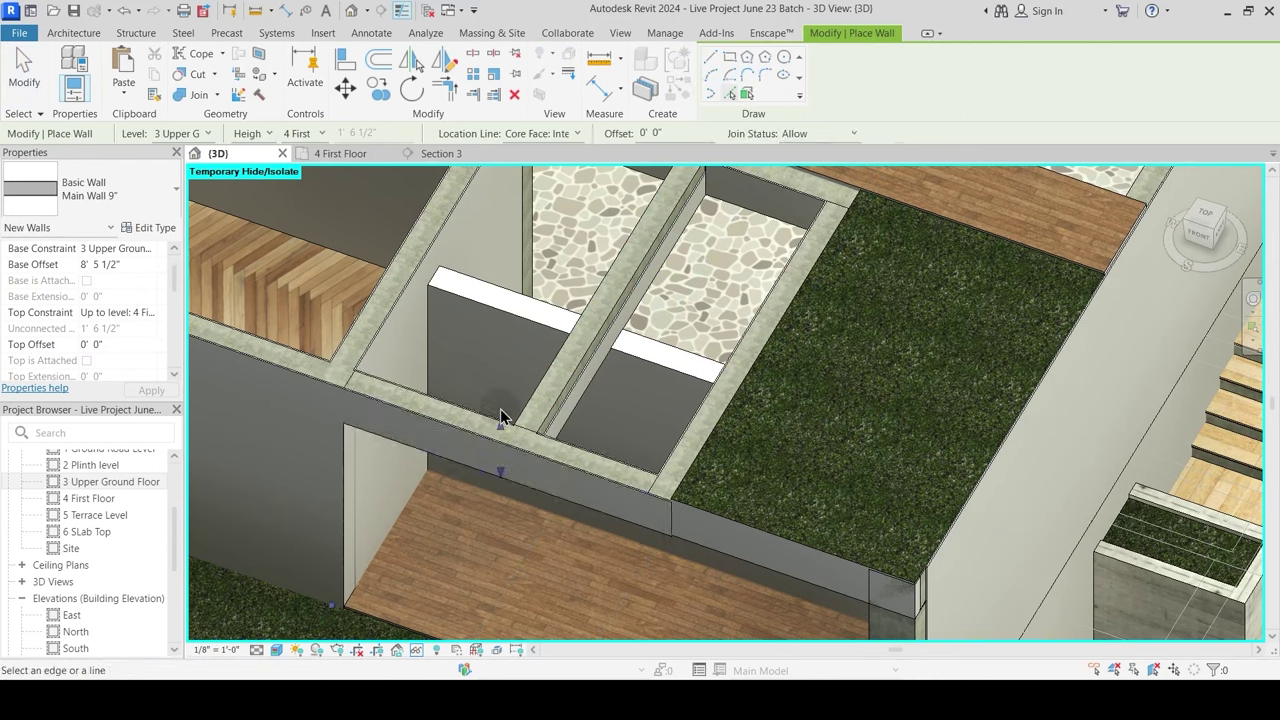
key("Escape")
key("Escape")
middle_click_drag(518, 458, 505, 410, "shift")
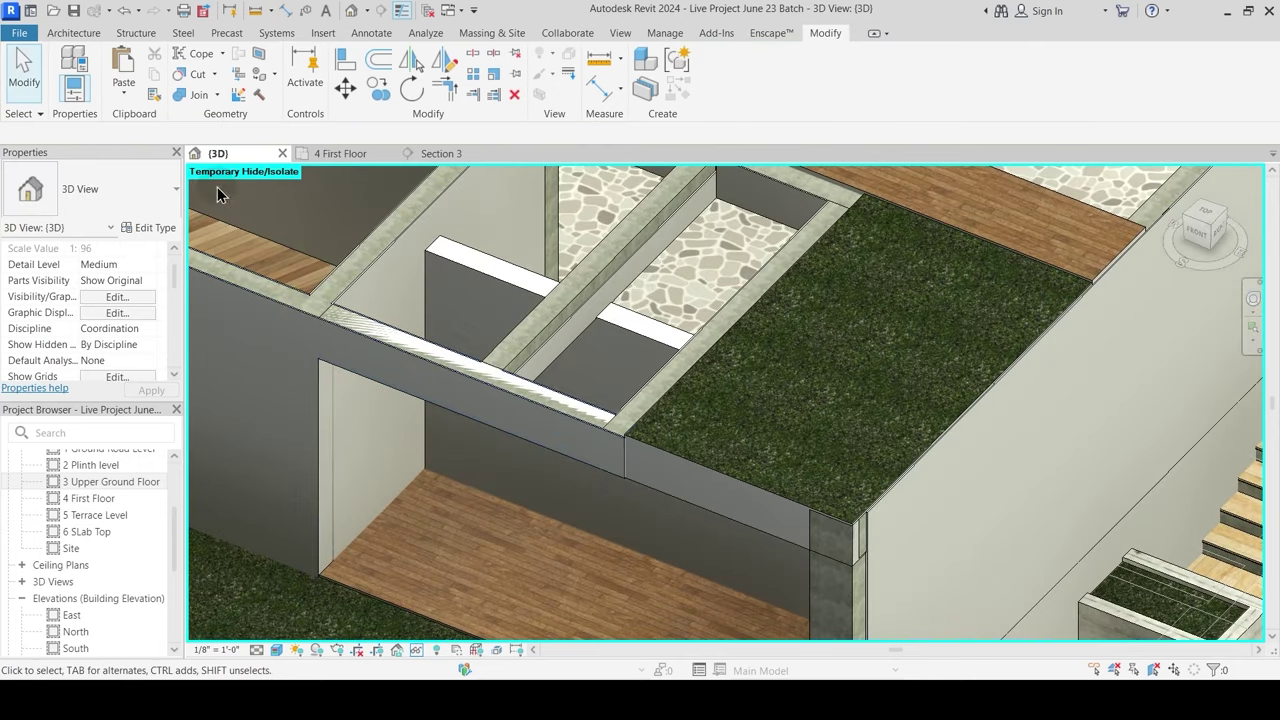
Step: Join the new Main Wall 9" wall with the beam above it
left_click(194, 96)
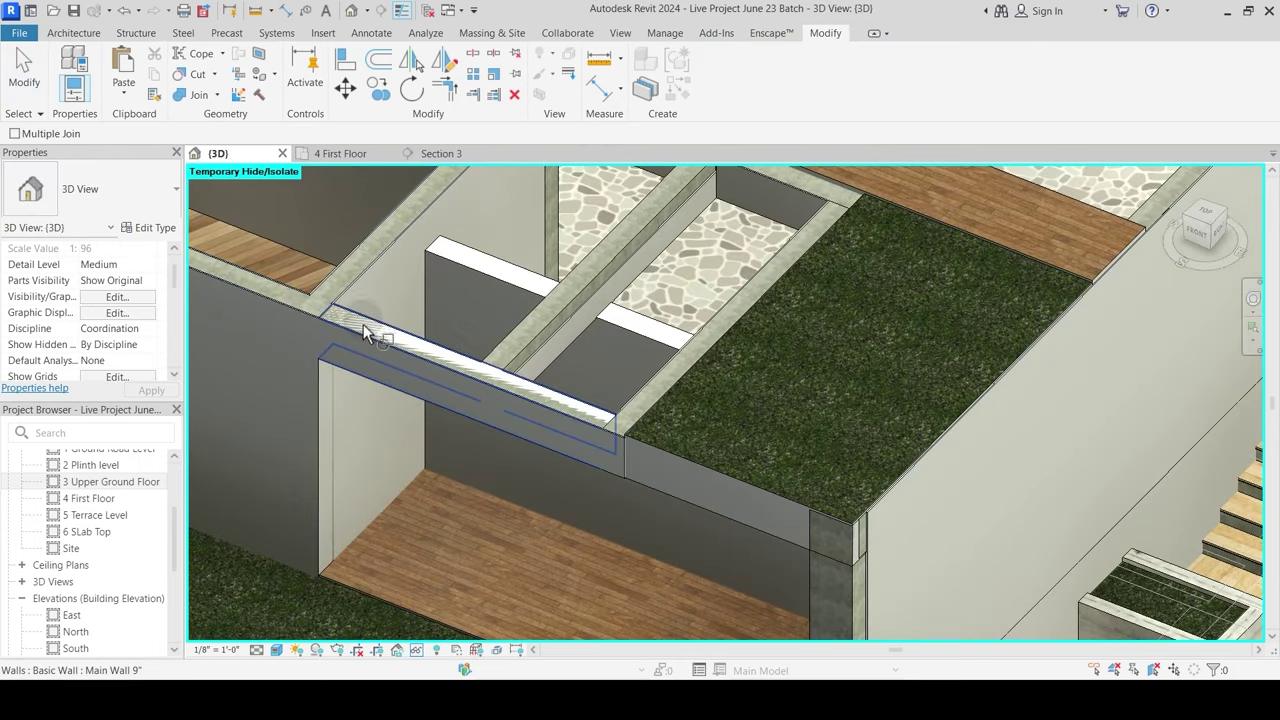
left_click(345, 325)
left_click(354, 343)
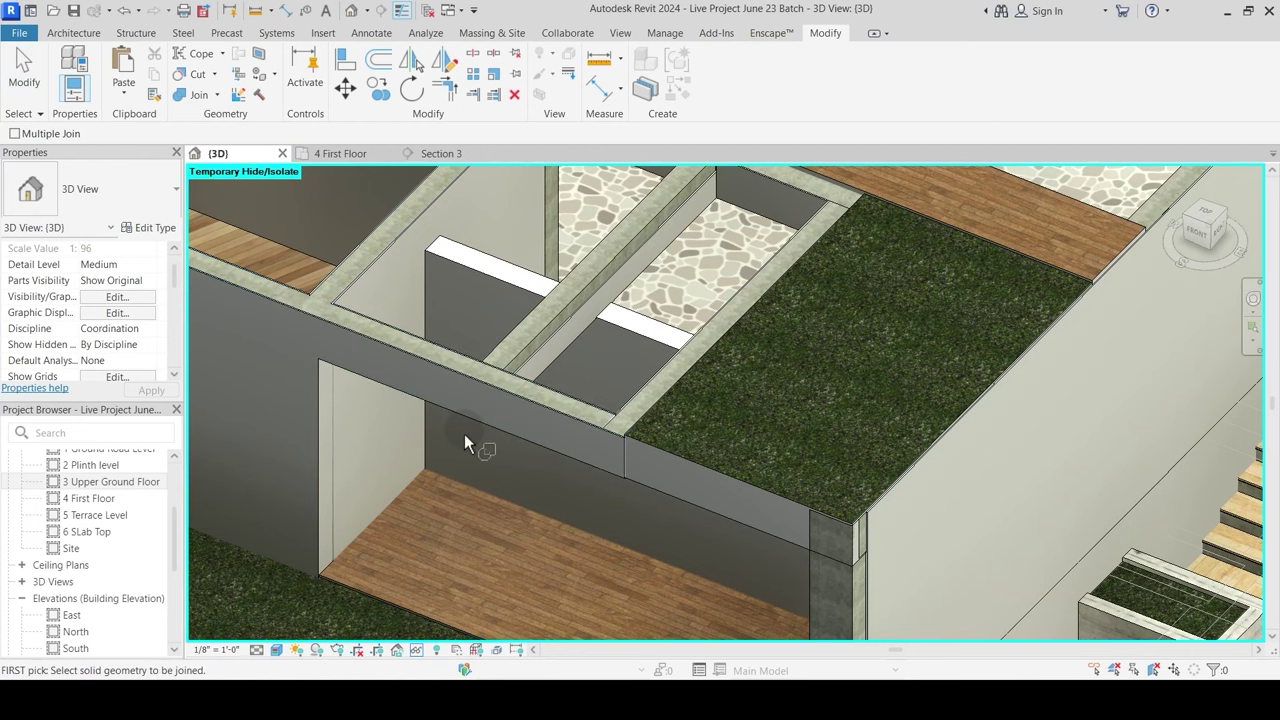
key("Escape")
middle_click_drag(527, 510, 714, 509, "shift")
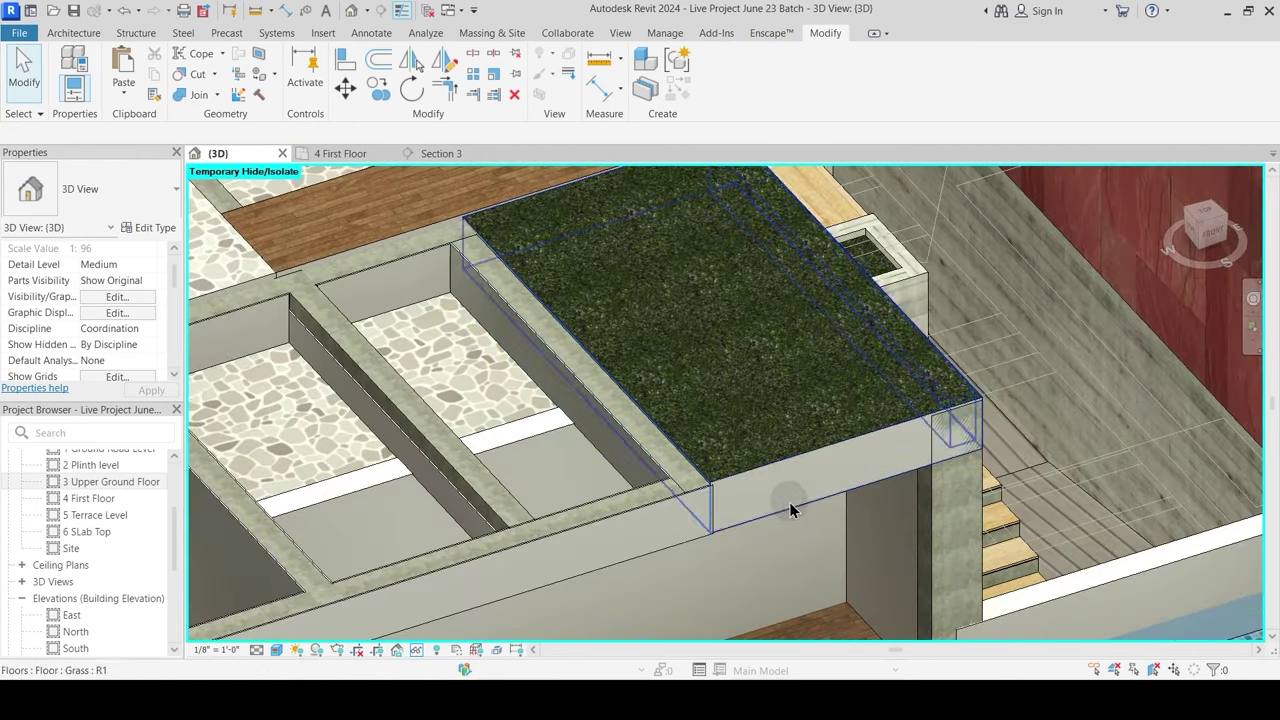
middle_click_drag(791, 505, 953, 444, "shift")
scroll(790, 240, "up", 2)
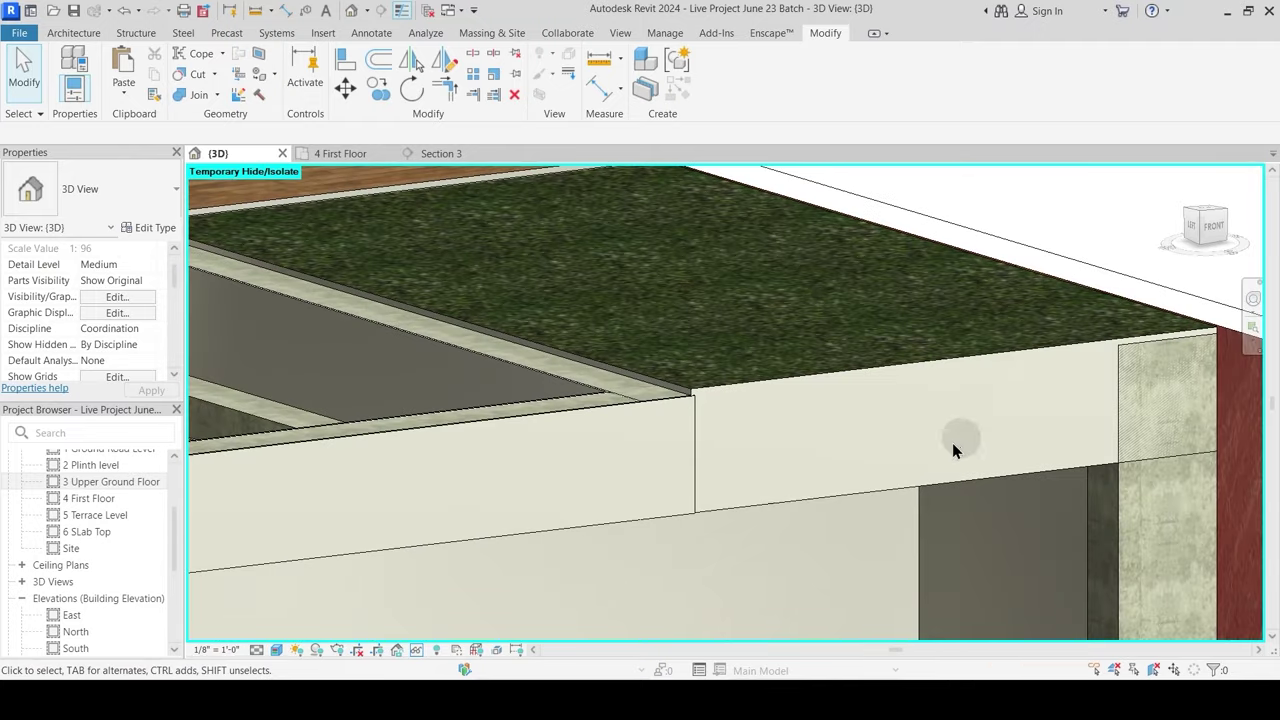
Step: Hide the Grass floor, try trimming the wall and beam to a corner, then undo it
left_click(1032, 357)
key("h")
key("h")
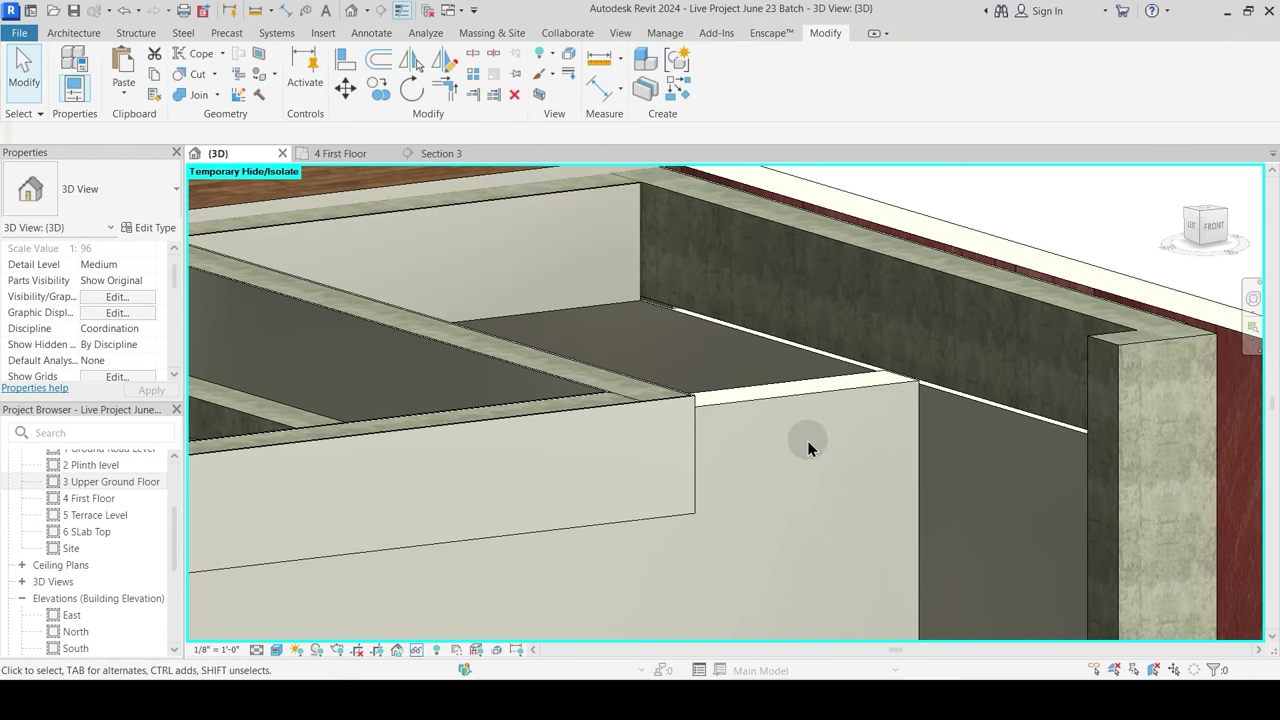
middle_click_drag(807, 440, 735, 254, "shift")
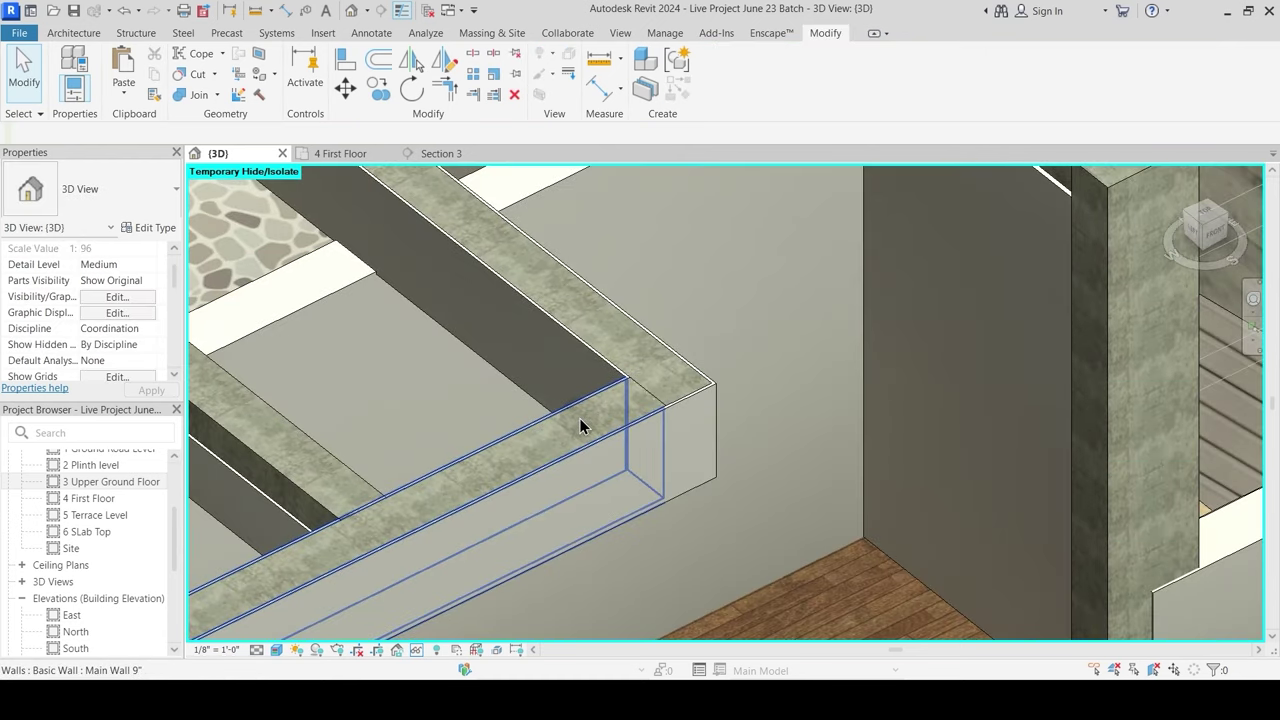
middle_click_drag(596, 425, 629, 543, "shift")
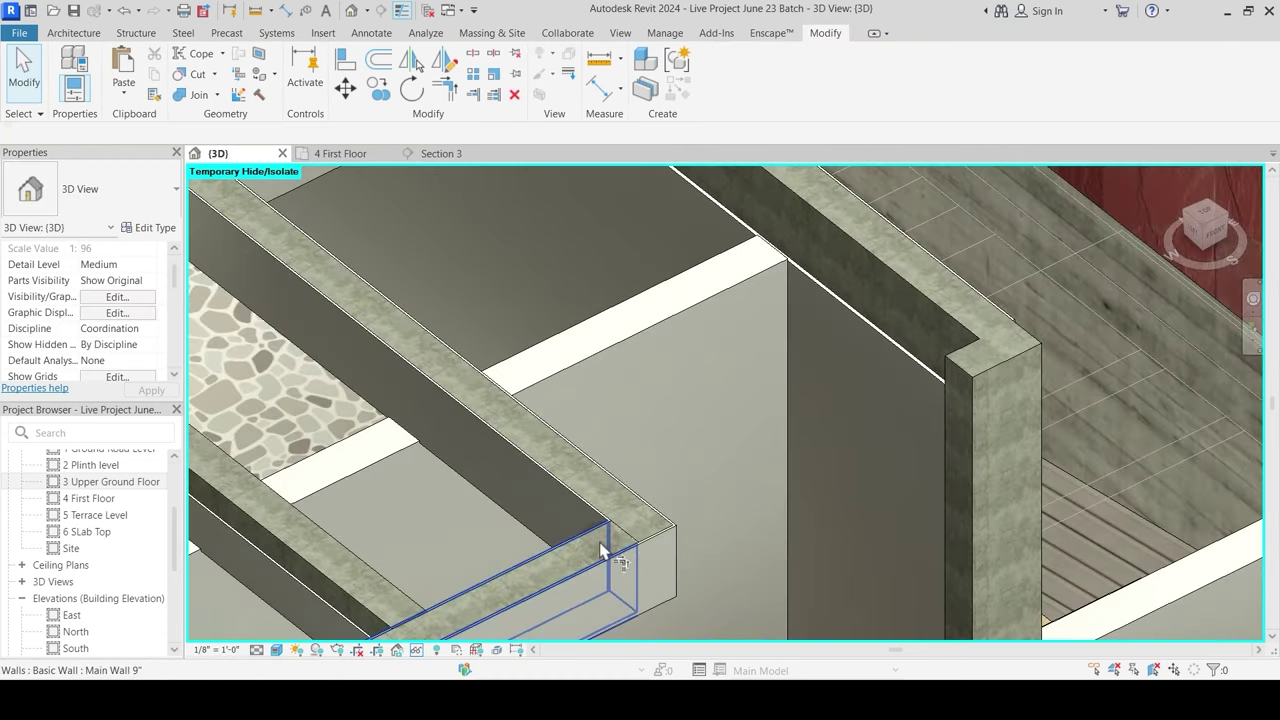
key("t")
key("r")
left_click(623, 551)
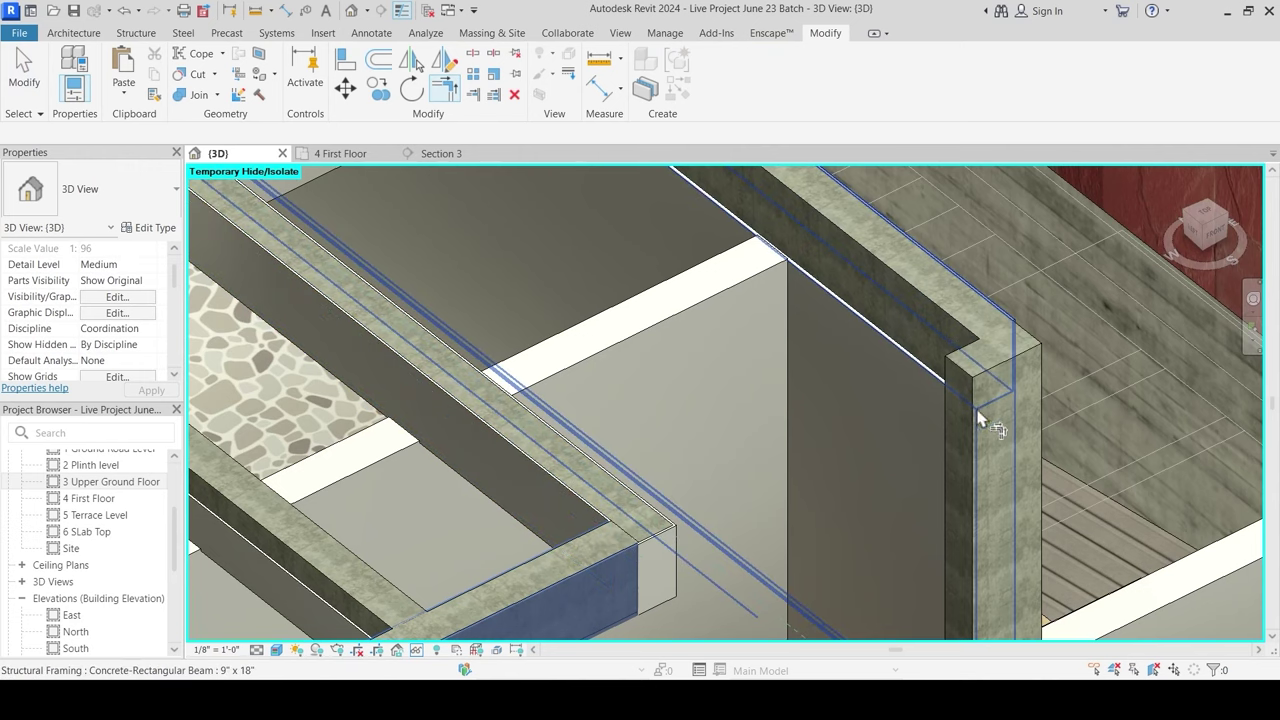
left_click(975, 395)
key("Escape")
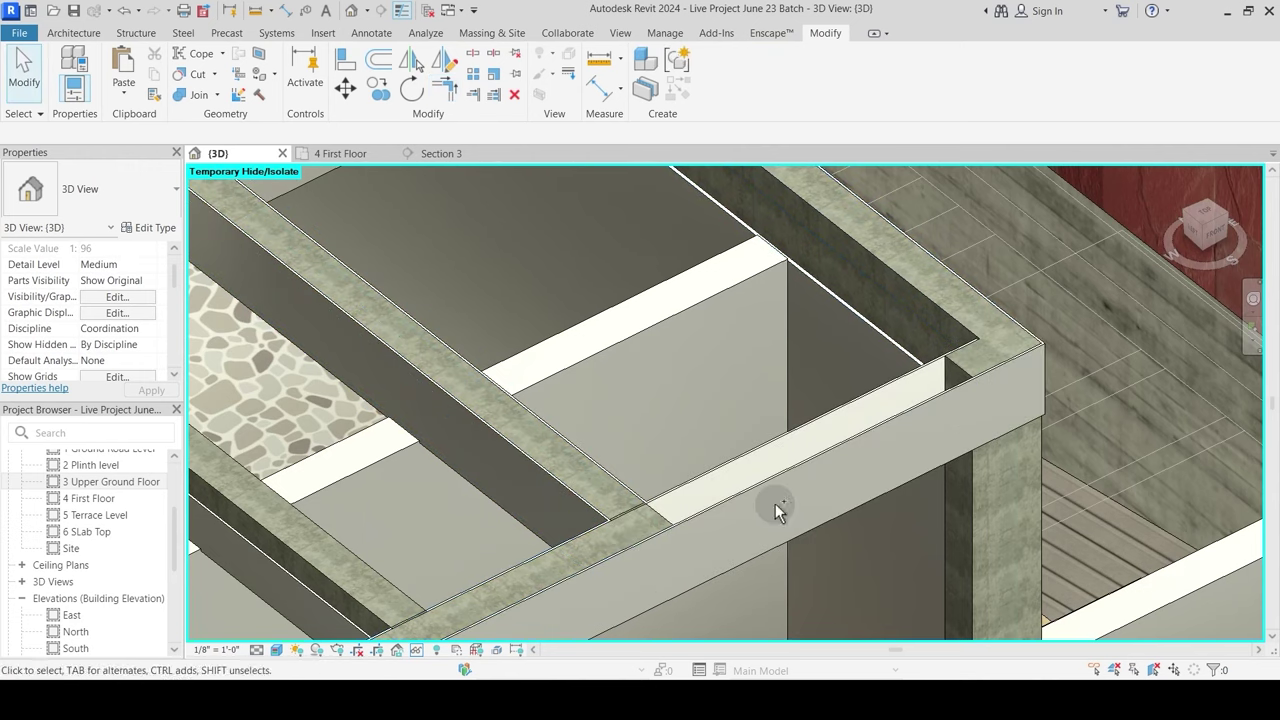
key("ctrl+z")
Step: Inspect the beams near the column and over the wooden floor, then reset hidden elements
middle_click_drag(663, 517, 692, 459)
scroll(680, 455, "down", 2)
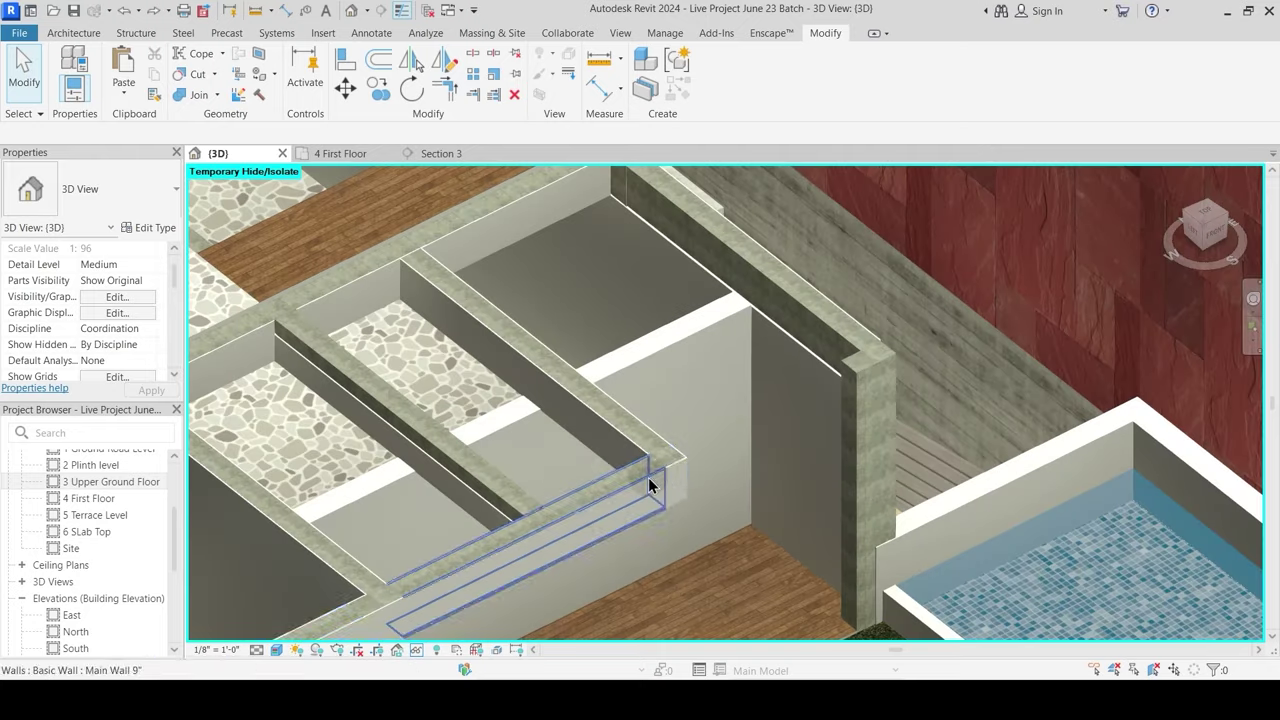
left_click(617, 478)
middle_click_drag(617, 478, 728, 520, "shift")
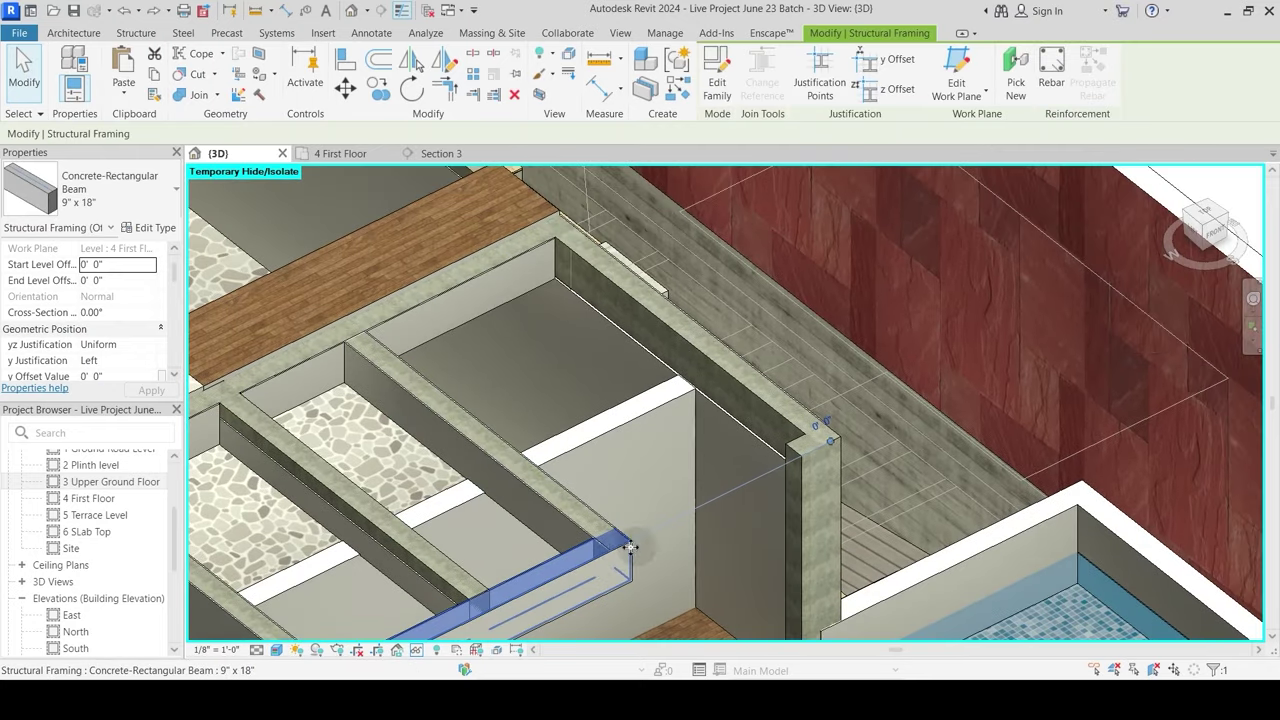
key("Escape")
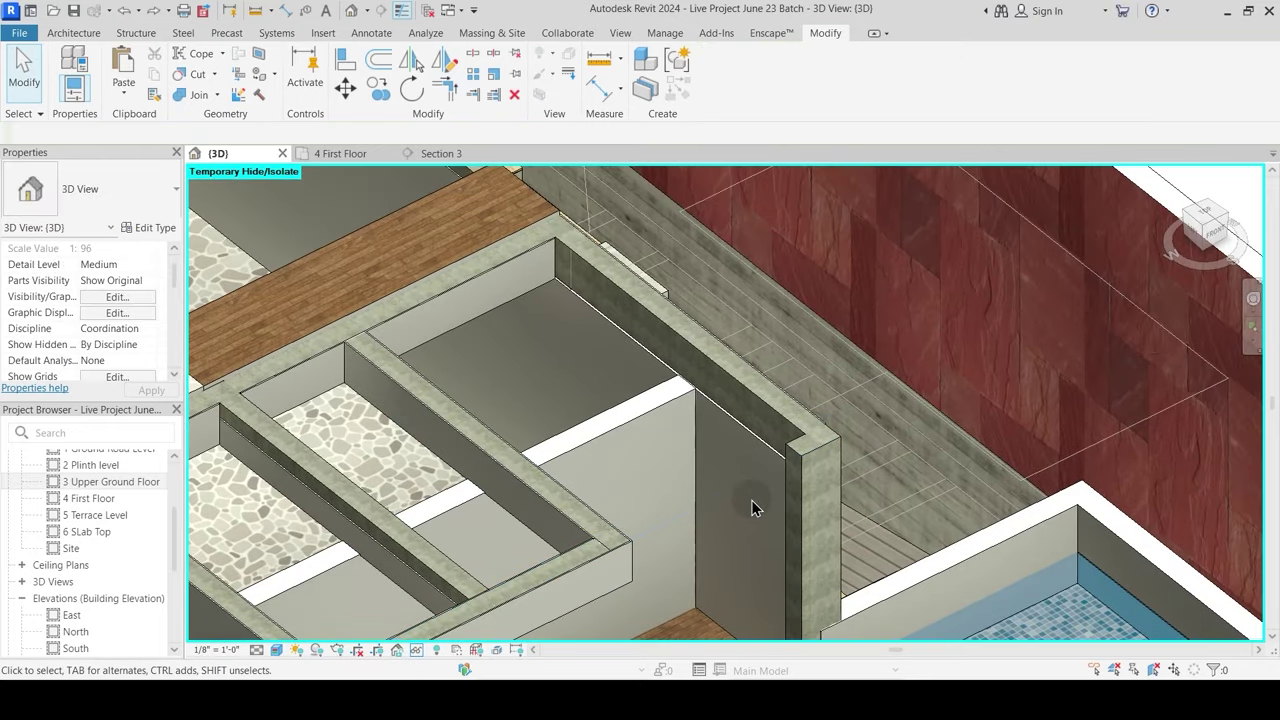
middle_click_drag(800, 485, 697, 562, "shift")
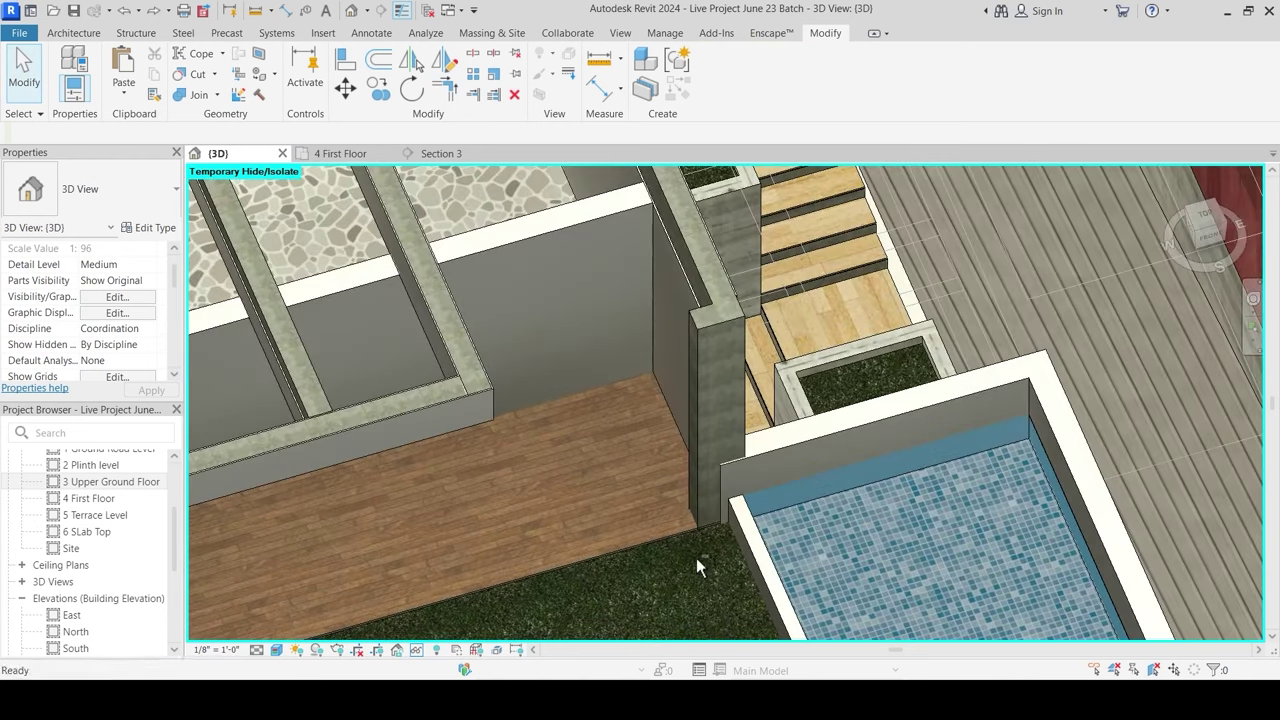
middle_click_drag(615, 535, 629, 521, "shift")
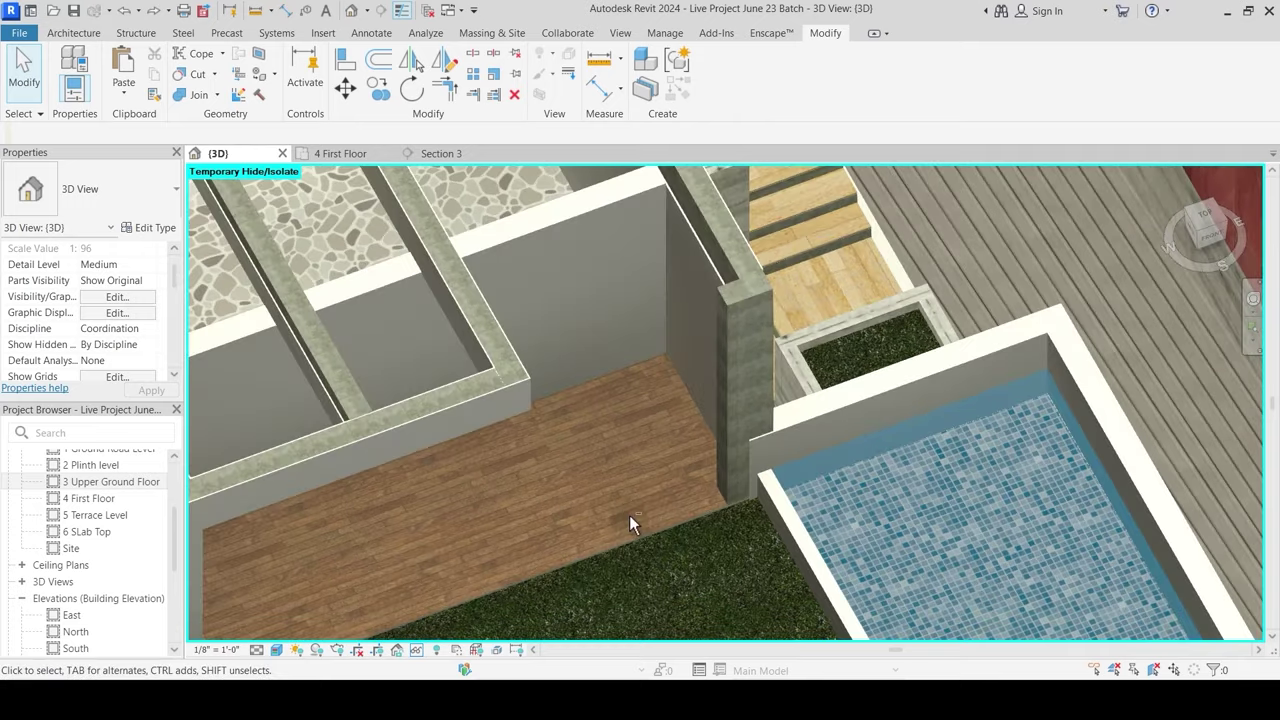
left_click(540, 374)
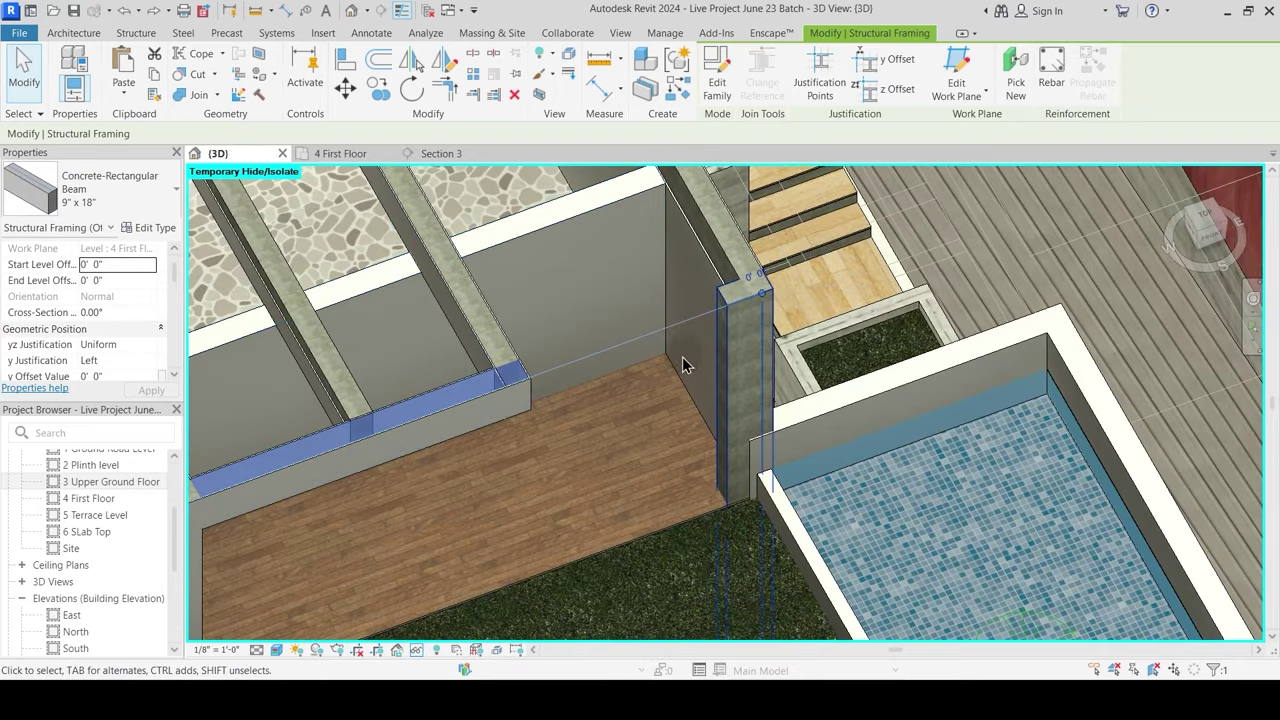
key("Escape")
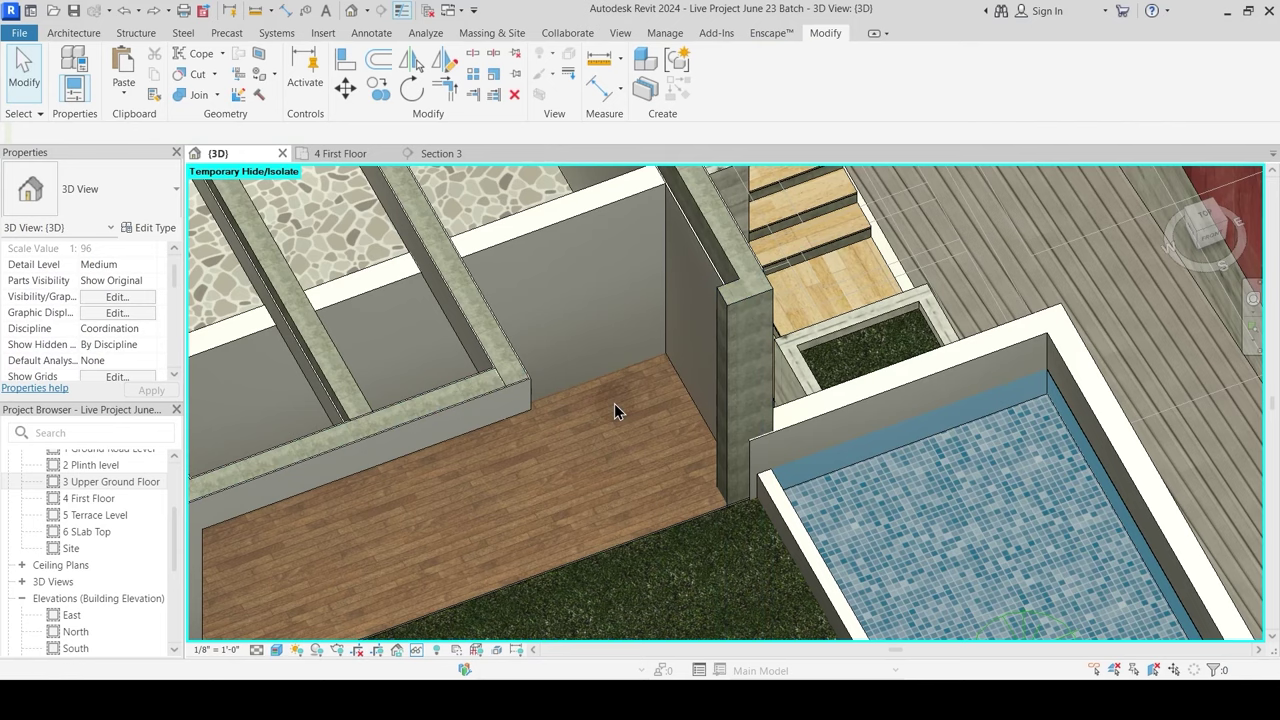
key("h")
key("r")
Step: Temporarily hide the beam and Grass floor to inspect the room's joints
left_click(625, 347)
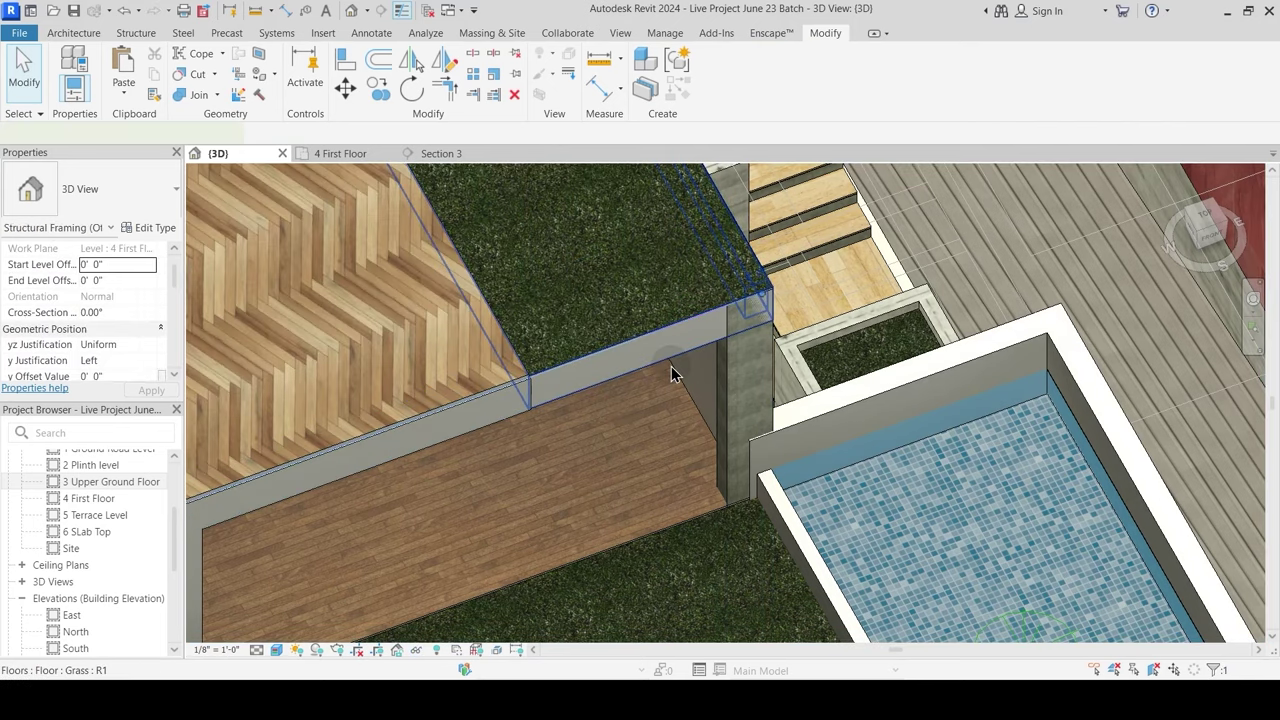
key("h")
key("h")
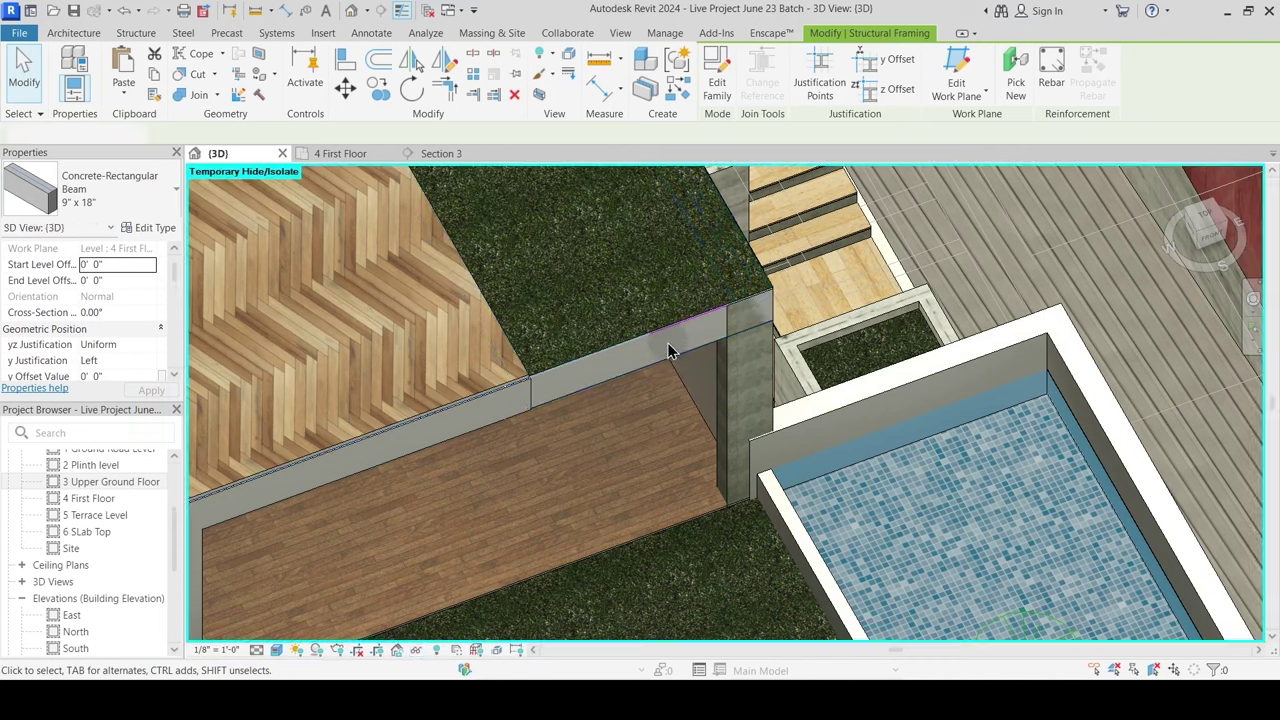
left_click(674, 325)
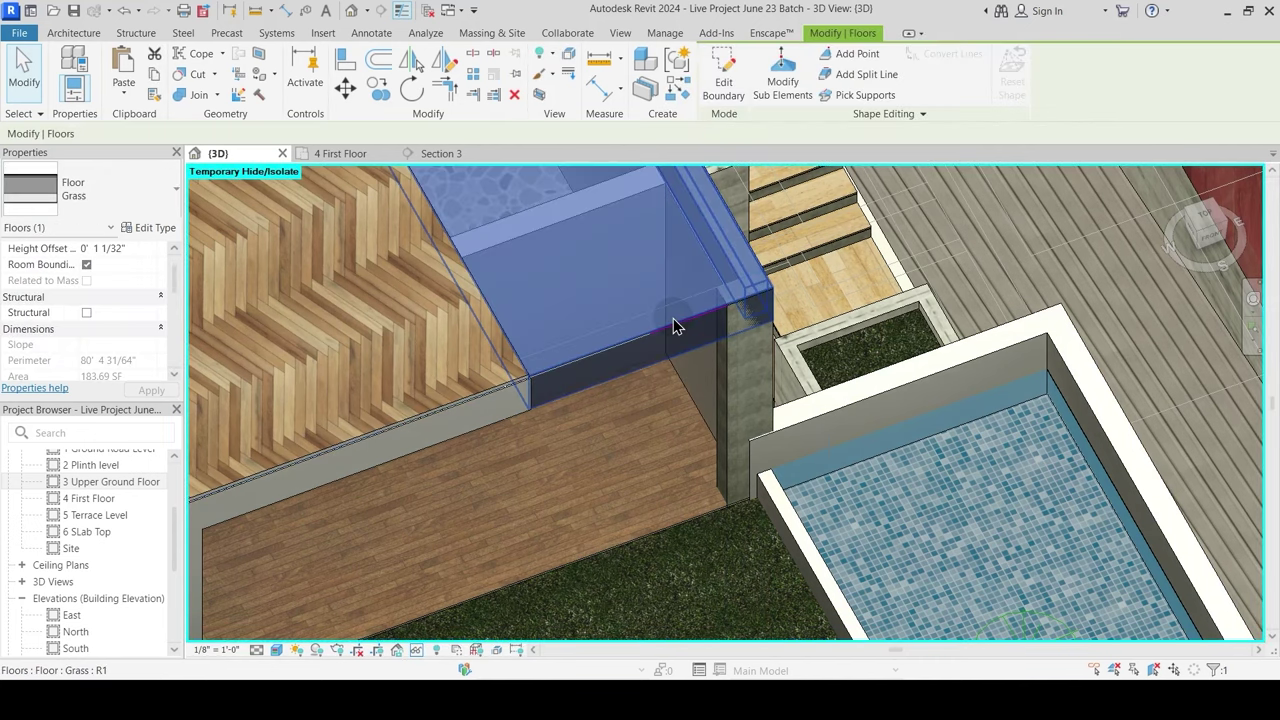
key("h")
key("h")
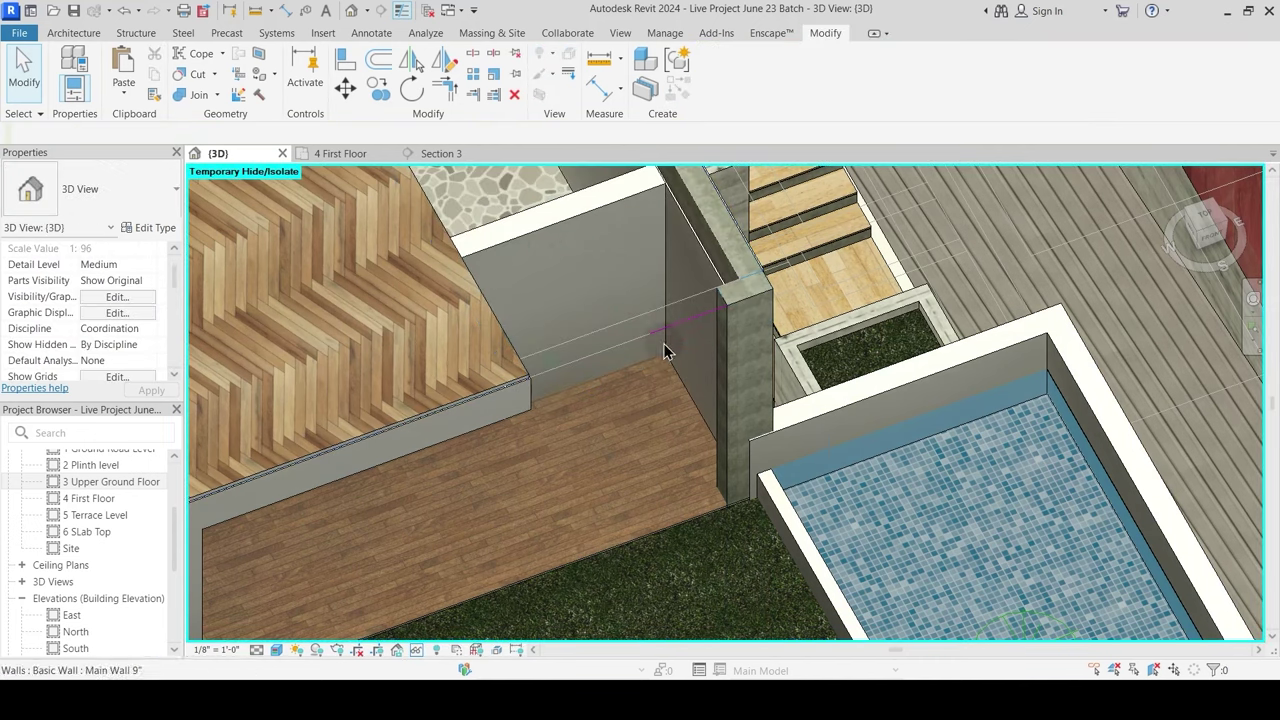
middle_click_drag(667, 350, 643, 387, "shift")
Step: Restore hidden elements, isolate the terrace concrete column to inspect it, then reset isolation
key("h")
key("r")
scroll(643, 387, "down", 1)
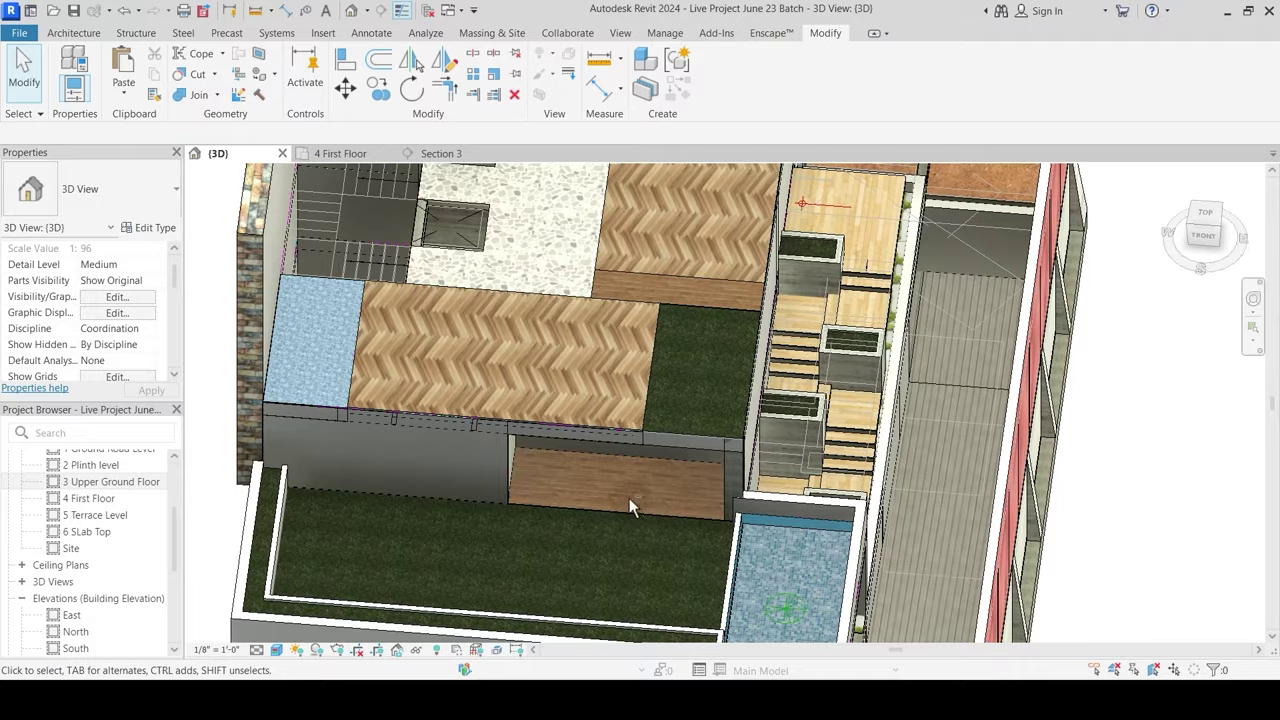
middle_click_drag(631, 503, 616, 423, "shift")
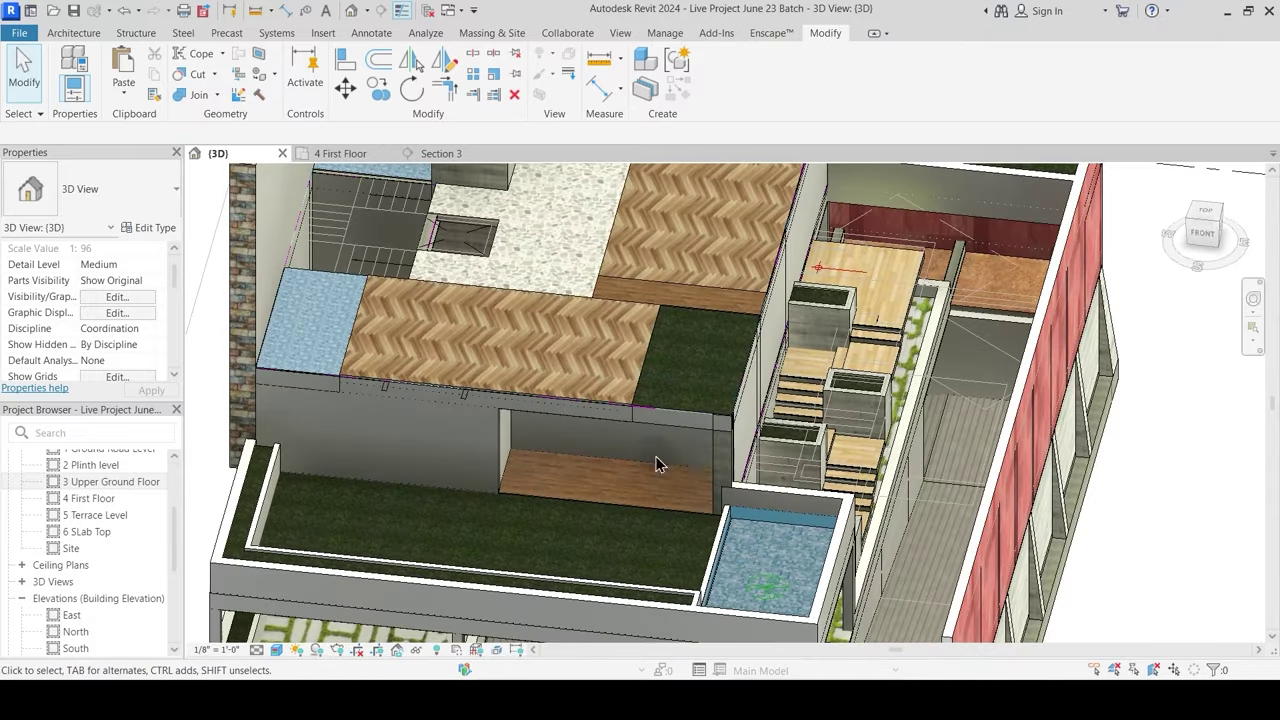
scroll(580, 503, "up", 3)
middle_click_drag(580, 503, 720, 470, "shift")
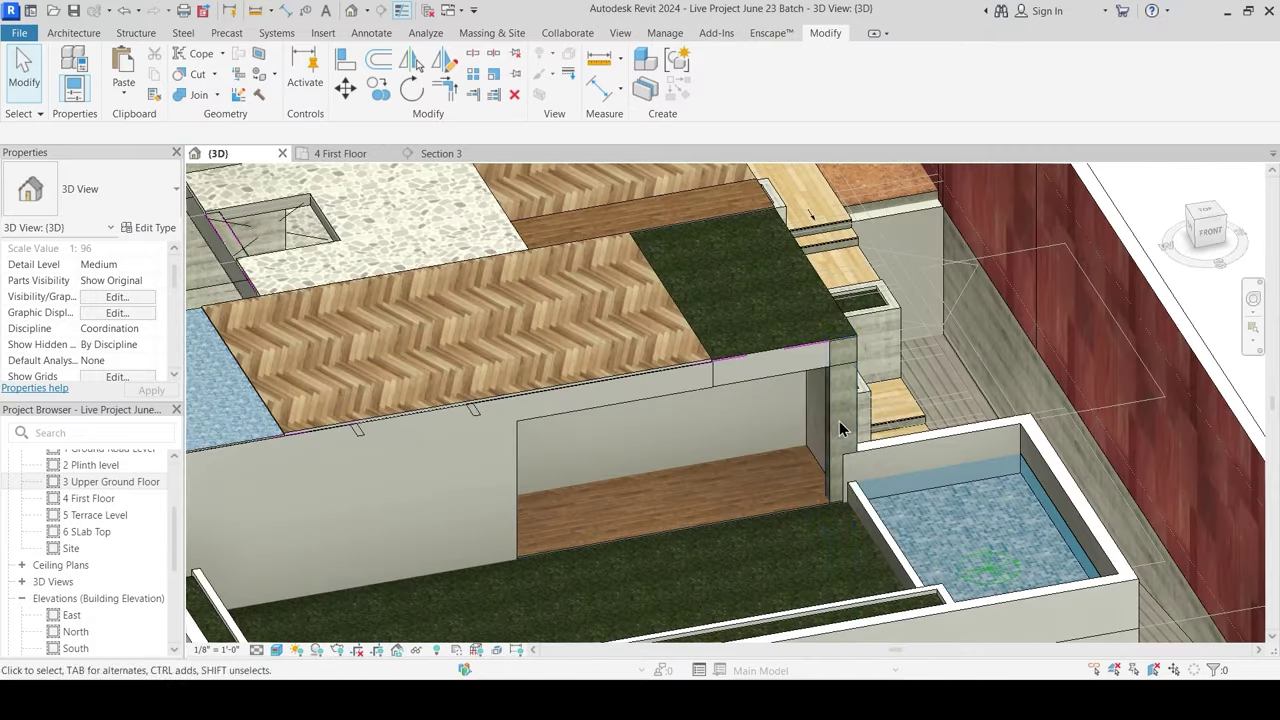
left_click(837, 429)
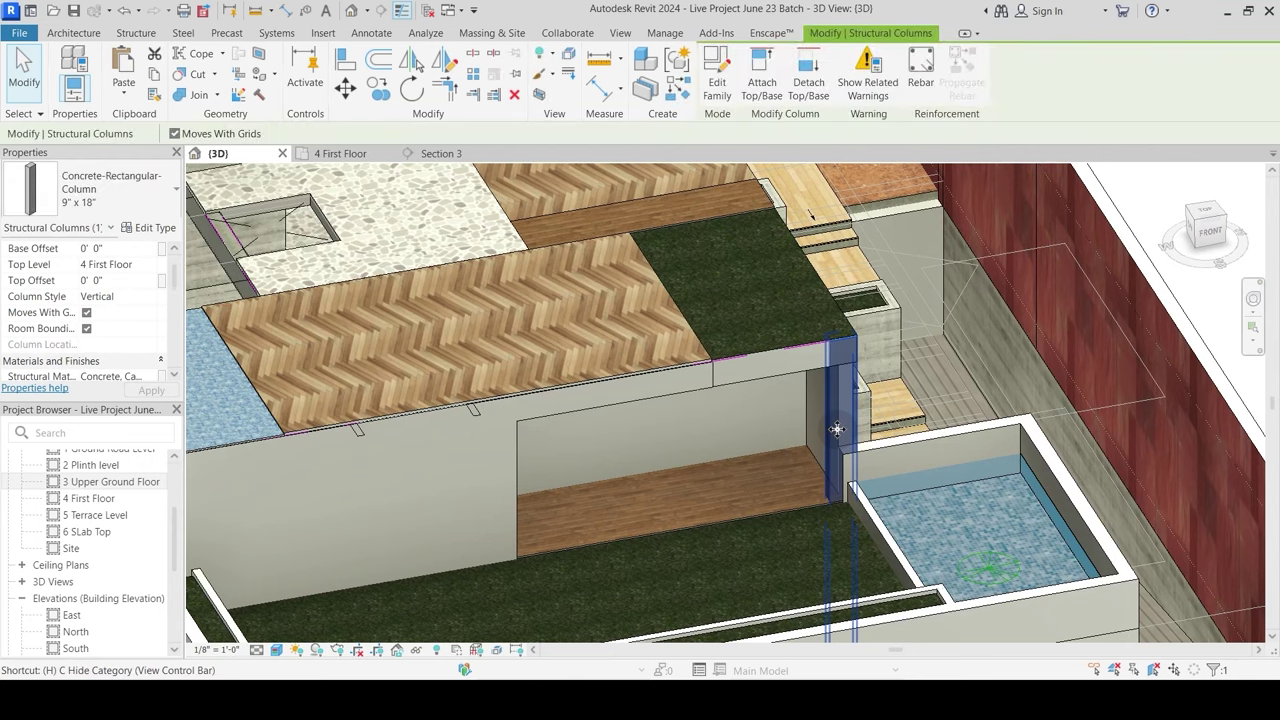
key("i")
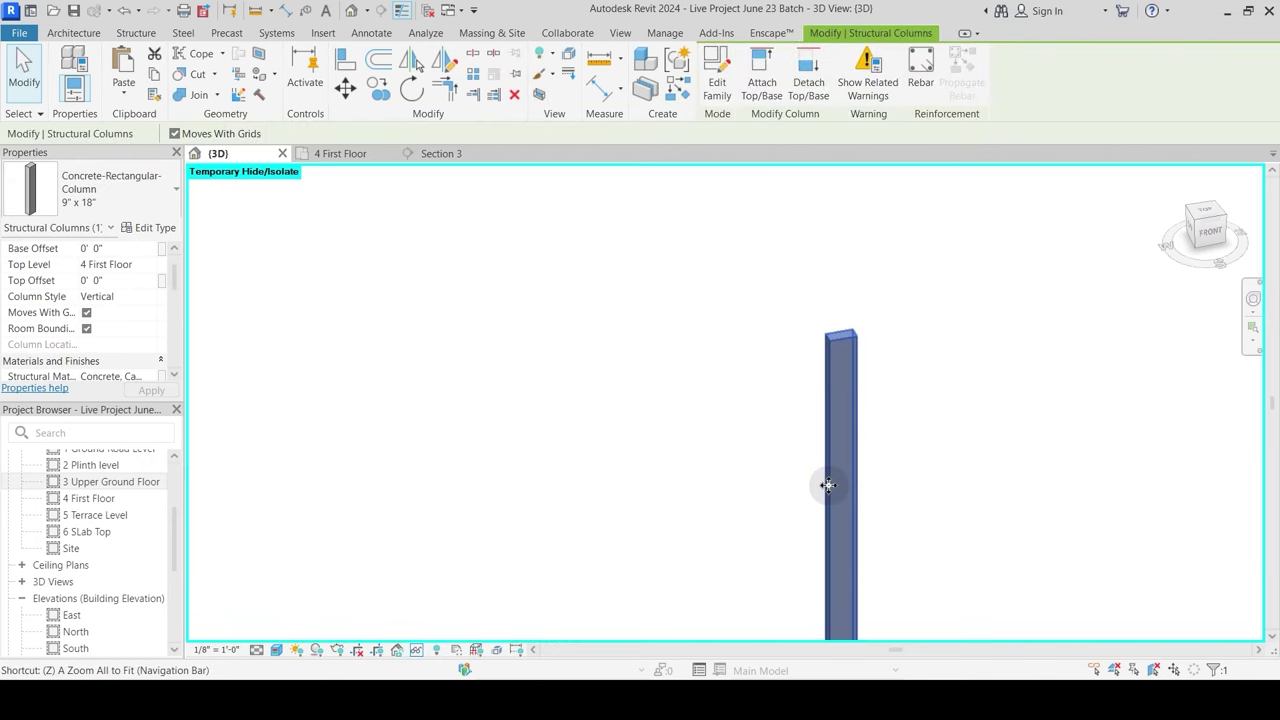
middle_click_drag(817, 500, 769, 396)
left_click(723, 403)
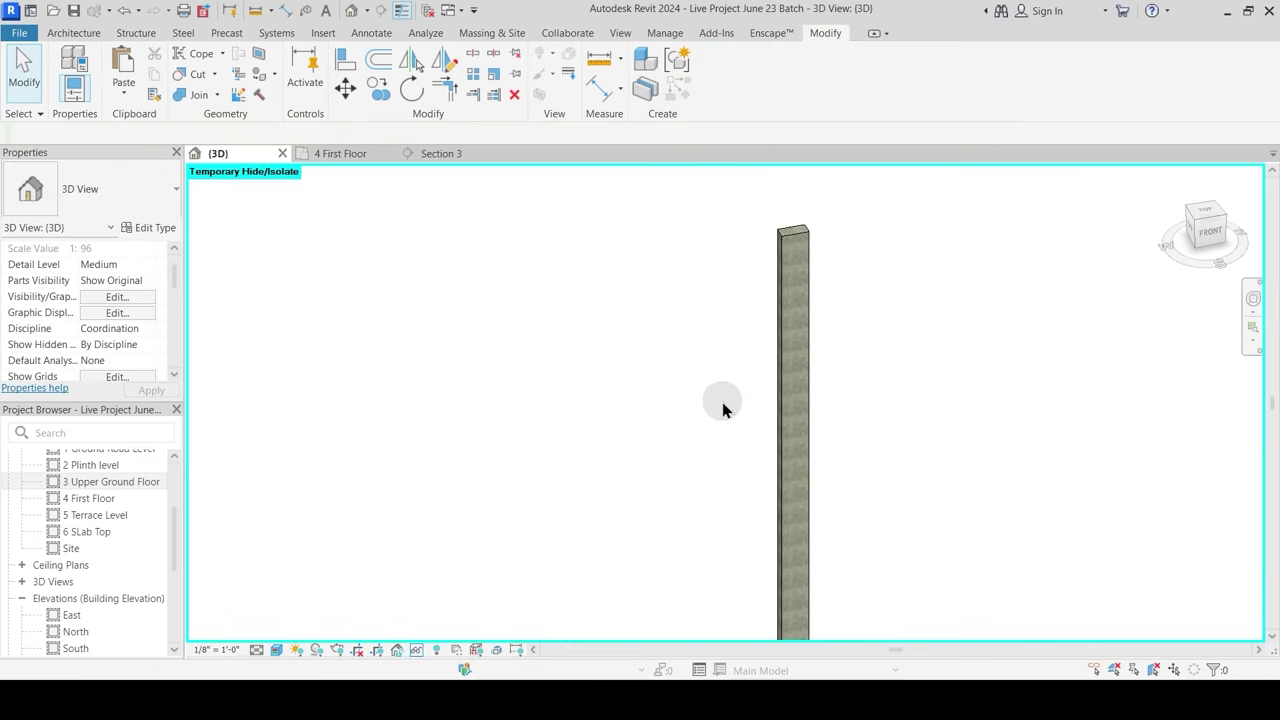
key("h")
key("r")
Step: Set the rectangular column's Top Level to 4 First Floor
middle_click_drag(783, 546, 794, 428, "shift")
left_click(808, 435)
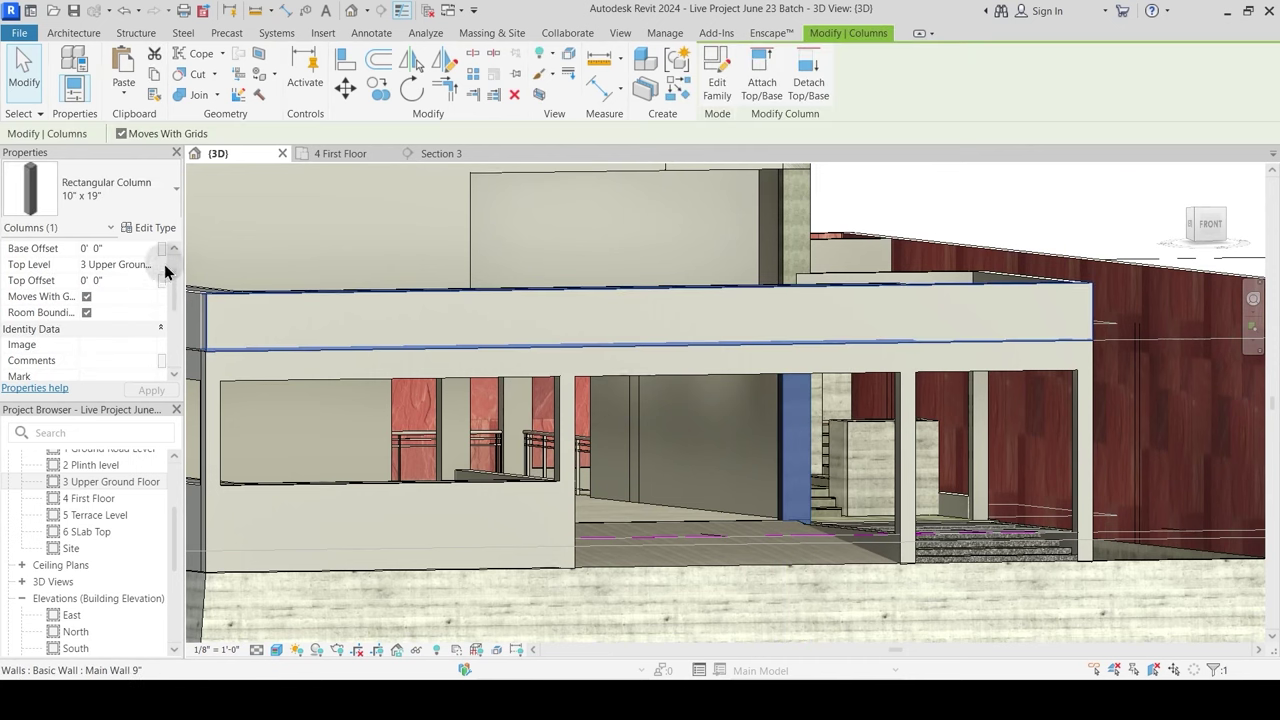
left_click_drag(173, 293, 175, 282)
left_click(149, 297)
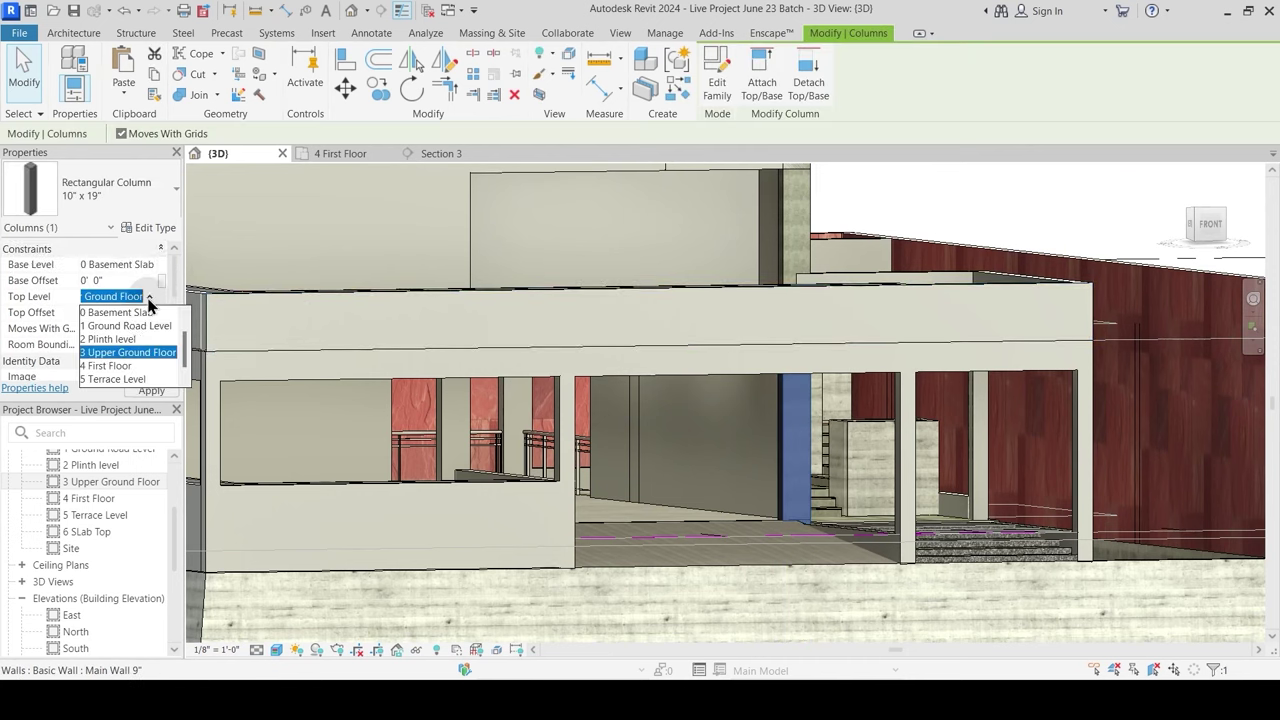
left_click(107, 366)
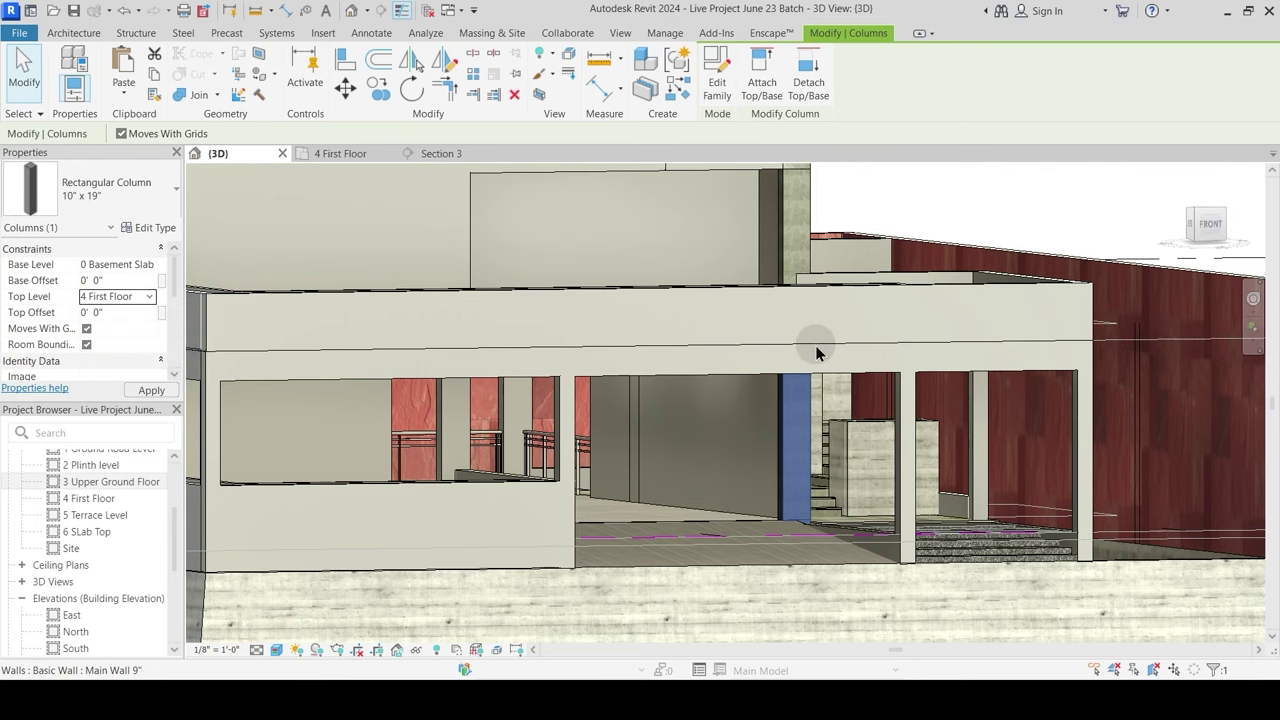
middle_click_drag(815, 345, 840, 560, "shift")
key("Escape")
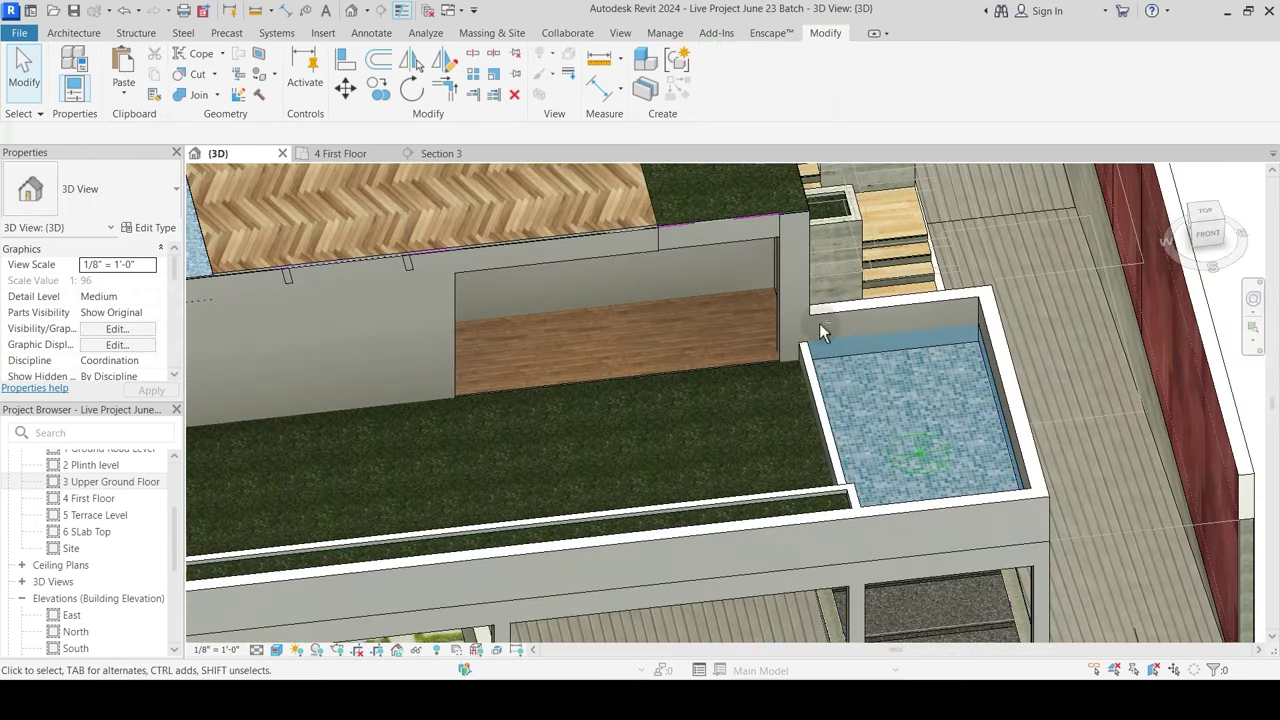
Step: Look over the pool, herringbone deck and Grass floor, then switch to the 4 First Floor plan
middle_click_drag(819, 323, 698, 307, "shift")
scroll(700, 240, "up", 2)
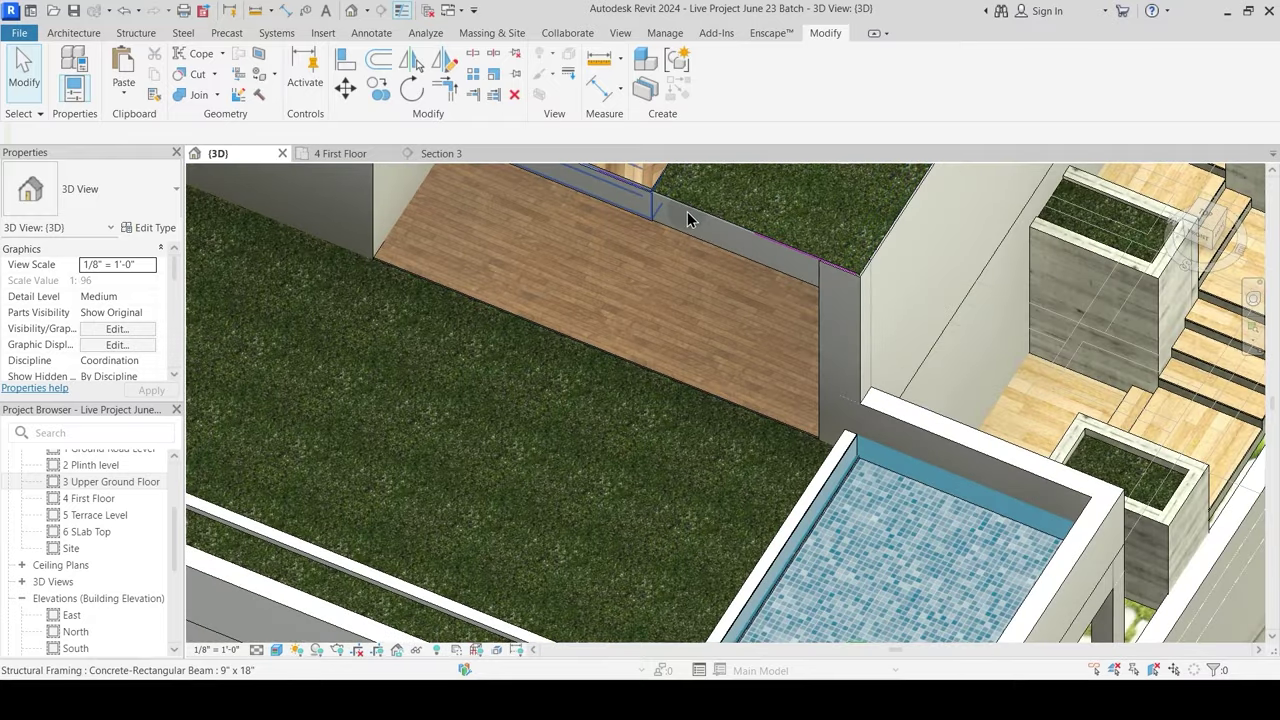
middle_click_drag(746, 266, 648, 463)
scroll(719, 429, "down", 2)
scroll(739, 424, "down", 3)
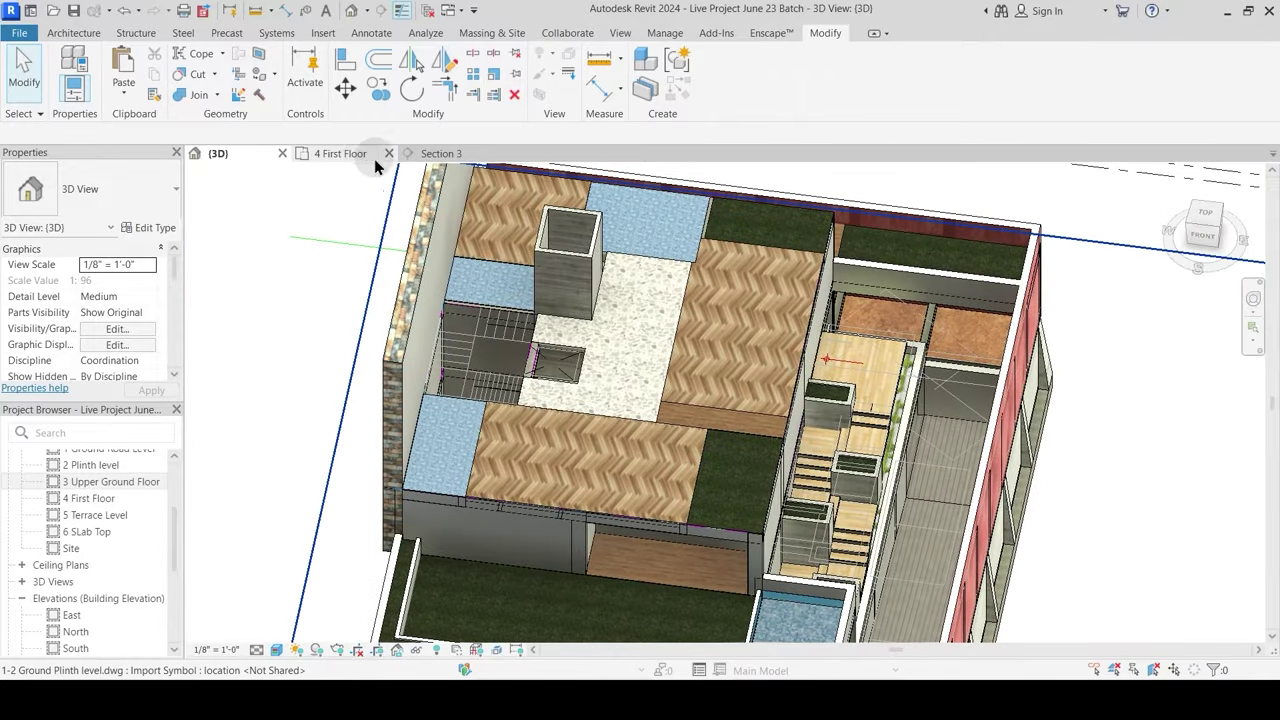
left_click(360, 154)
Step: Open the 3 Upper Ground Floor plan from the Project Browser
scroll(703, 500, "down", 6)
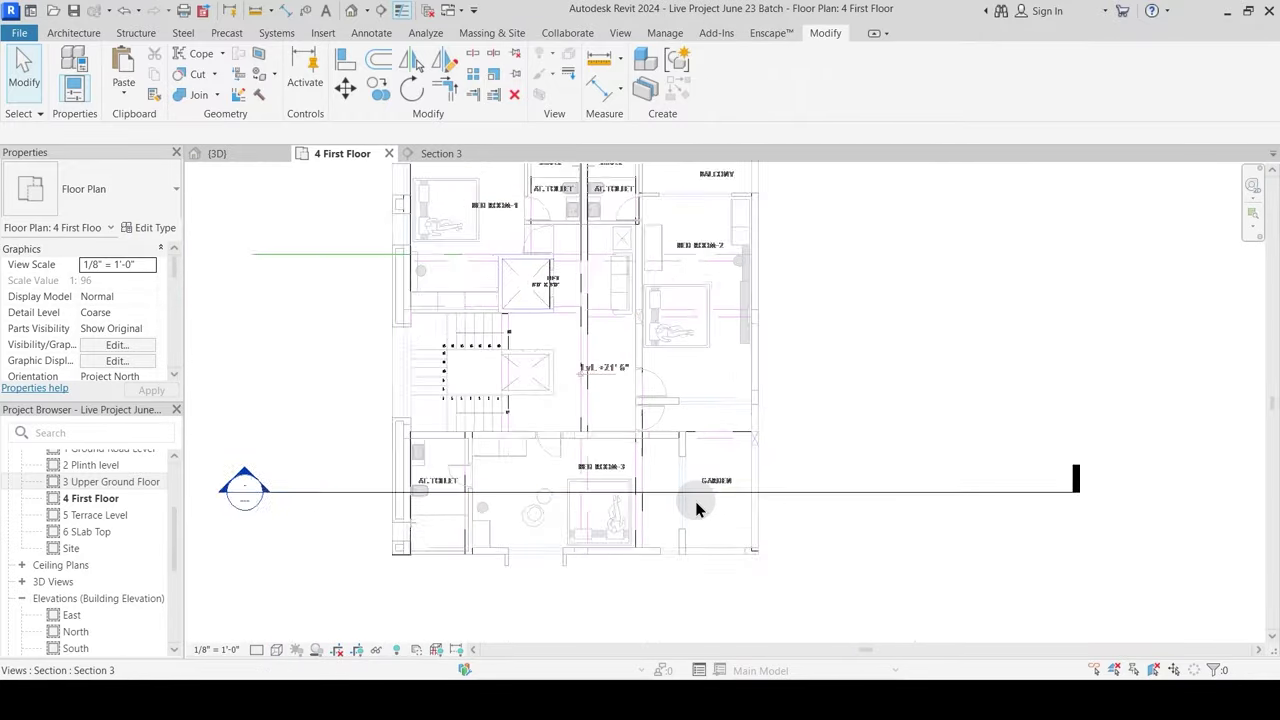
scroll(563, 337, "down", 1)
middle_click_drag(563, 337, 569, 400)
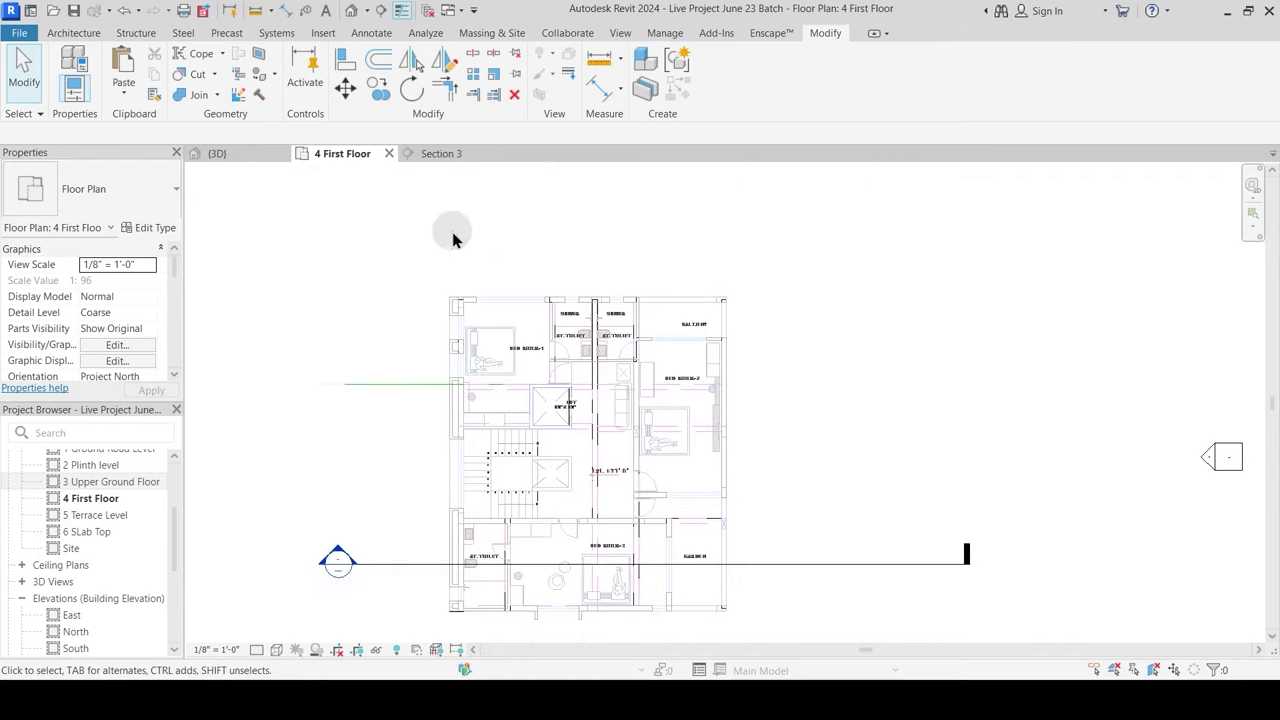
scroll(90, 560, "down", 4)
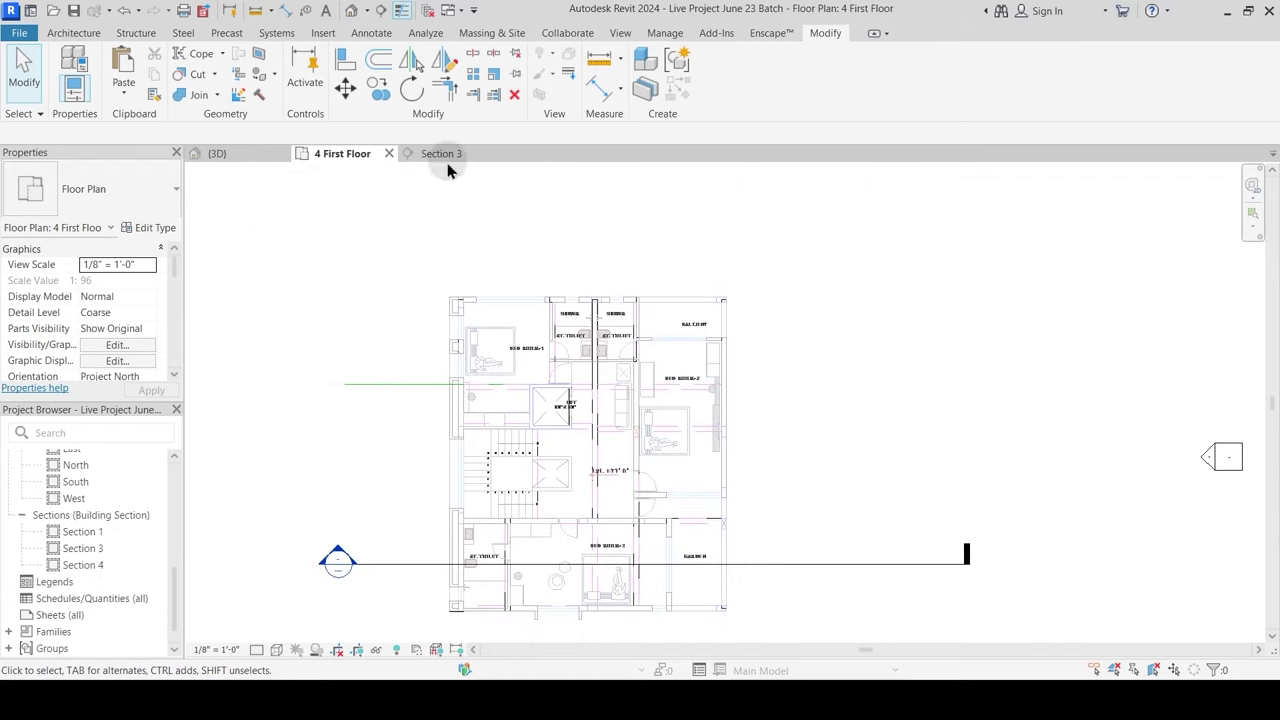
scroll(128, 521, "up", 3)
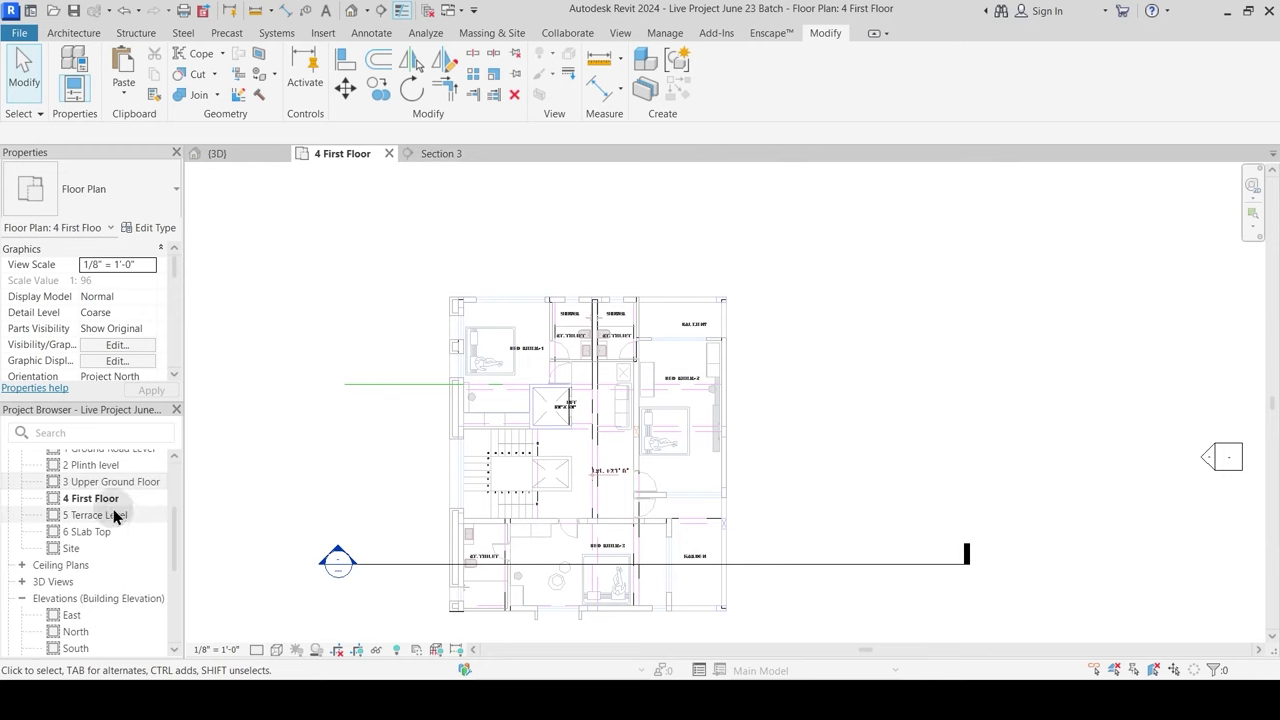
double_click(115, 482)
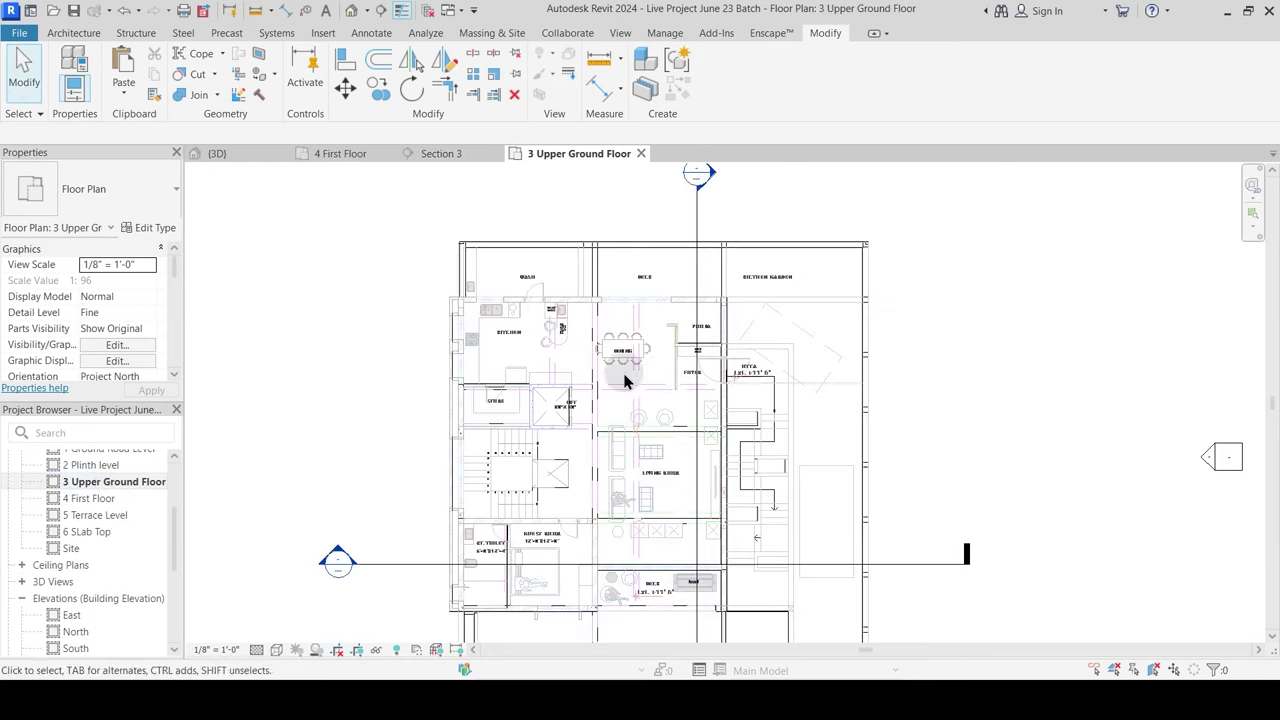
Step: Delete the Section 4 line and confirm the warning
middle_click_drag(688, 258, 657, 196)
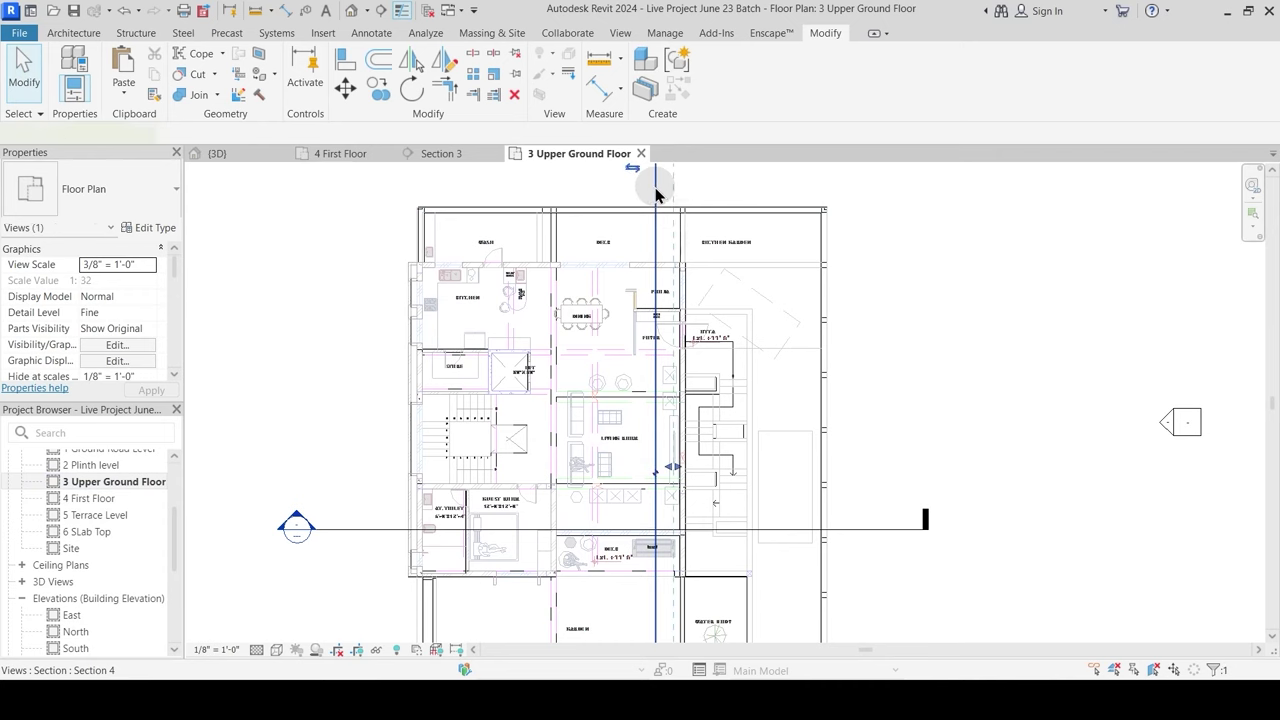
middle_click_drag(706, 240, 708, 271)
key("Escape")
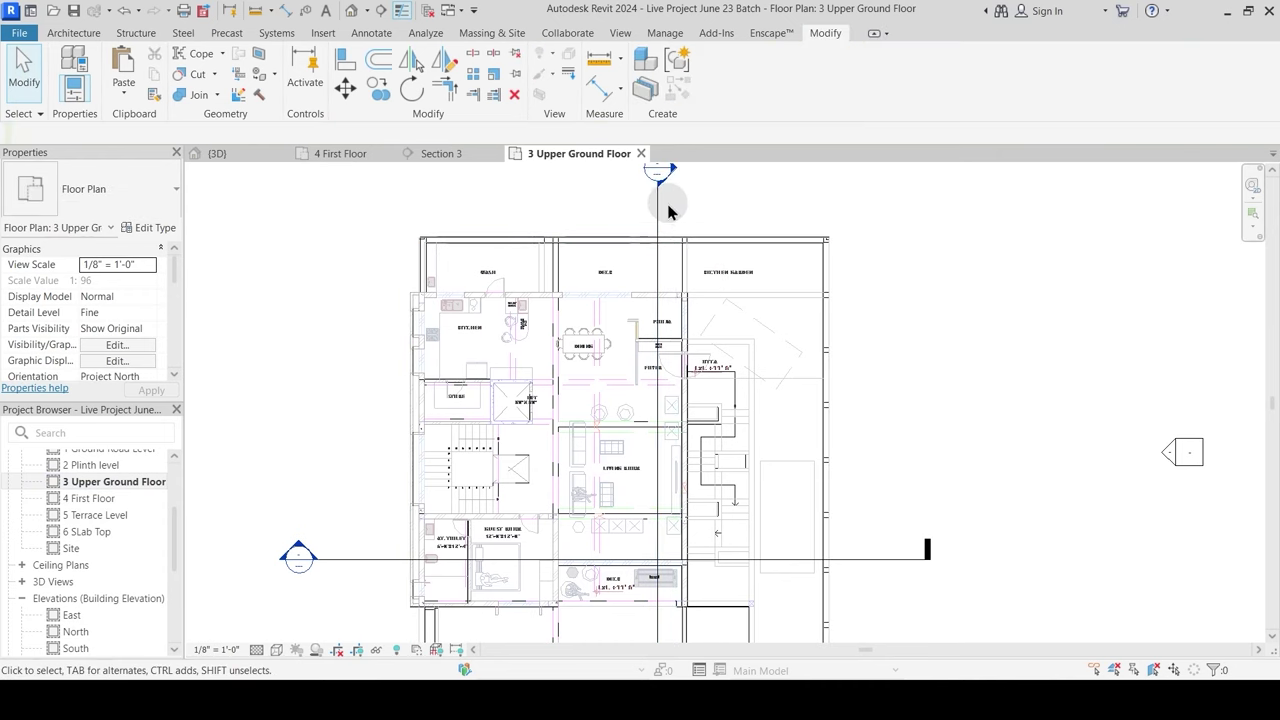
middle_click_drag(668, 210, 675, 238)
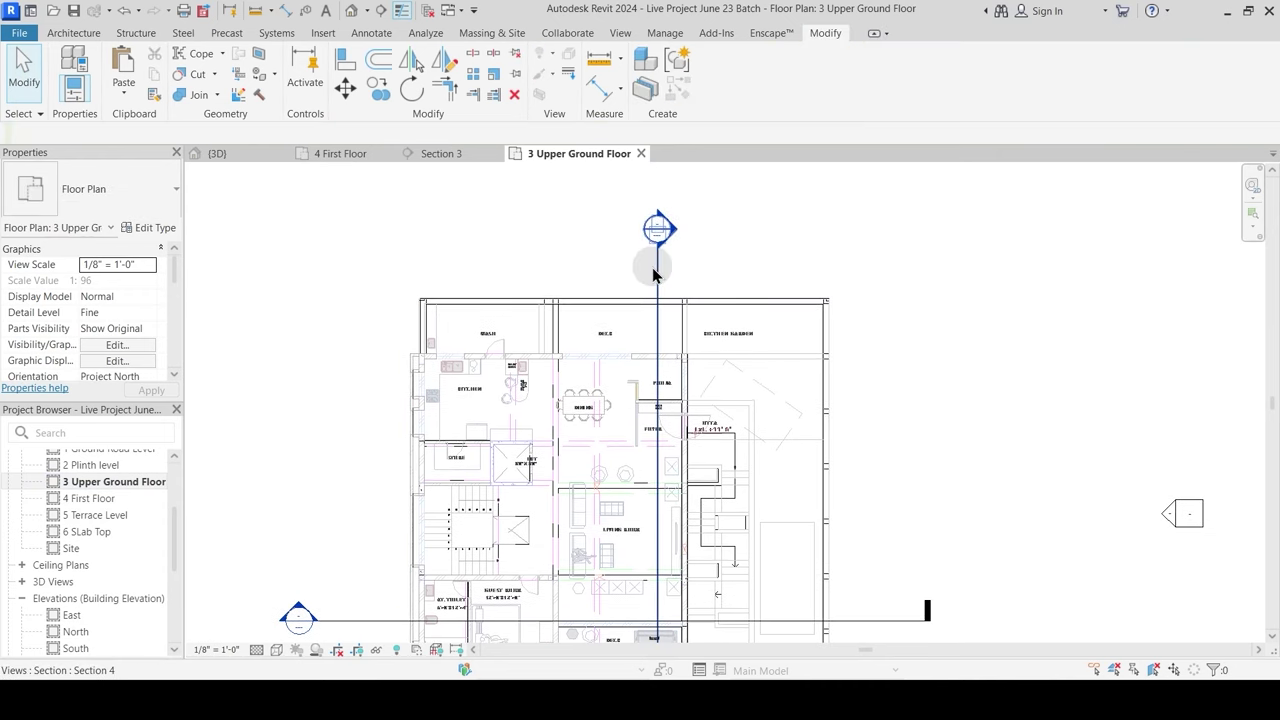
left_click(656, 272)
key("Delete")
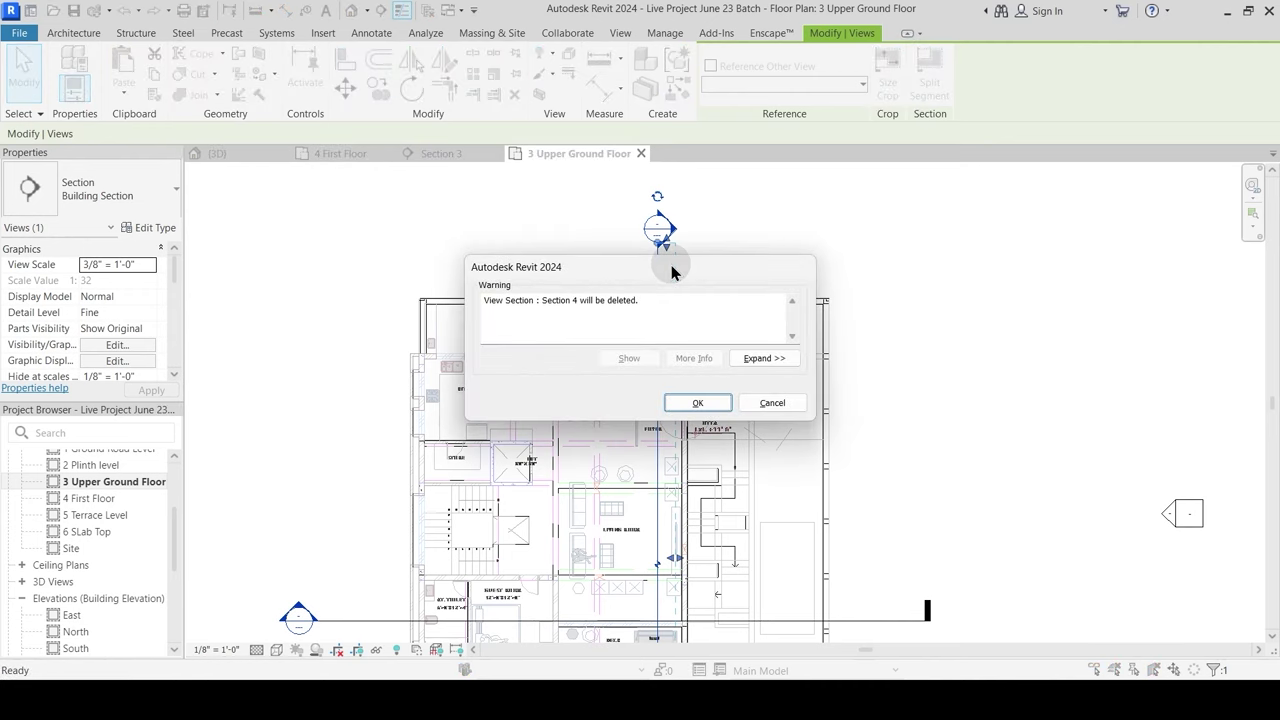
left_click(697, 403)
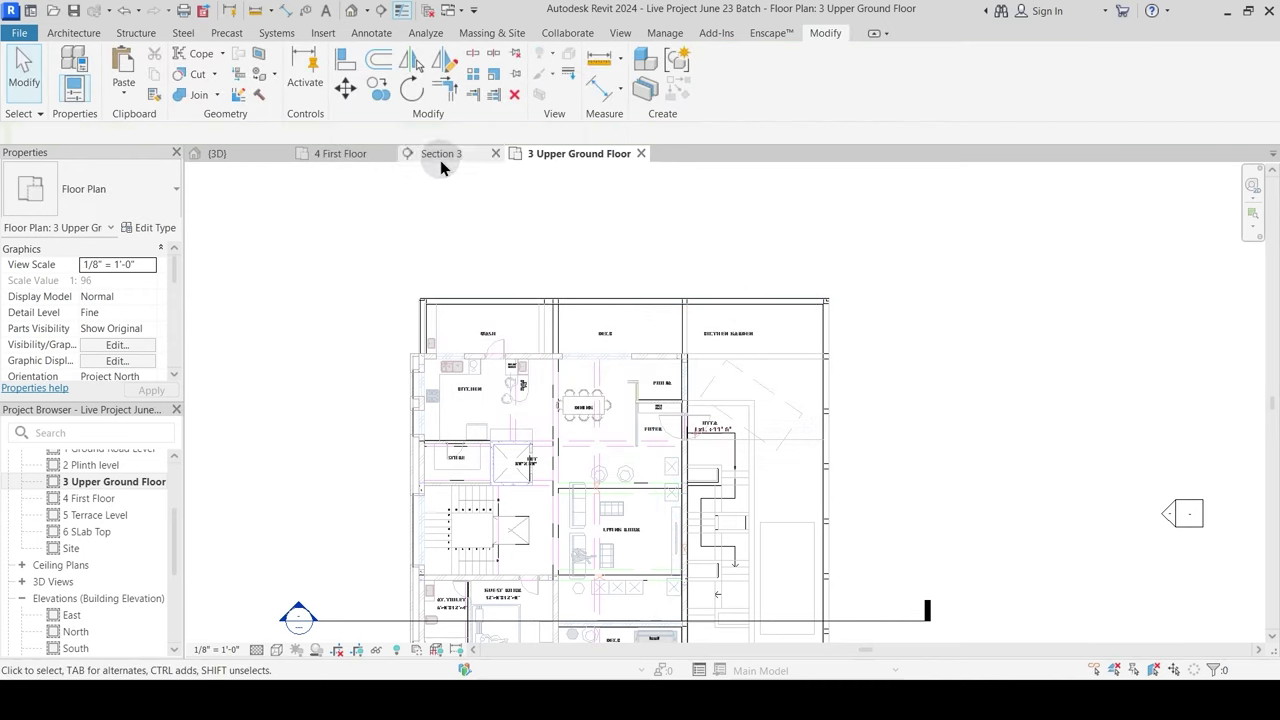
Step: On the 4 First Floor plan, temporarily hide the imported First Floor drawing
left_click(362, 153)
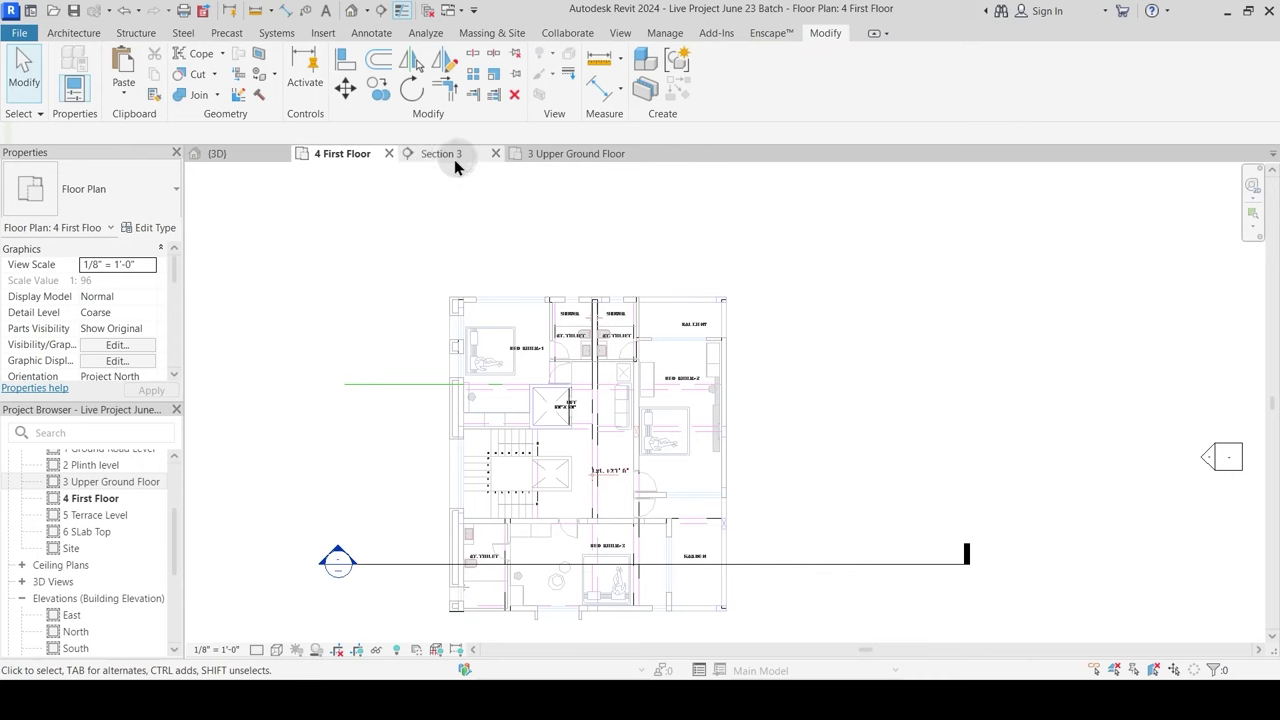
left_click(560, 154)
left_click(355, 154)
left_click(557, 455)
key("Escape")
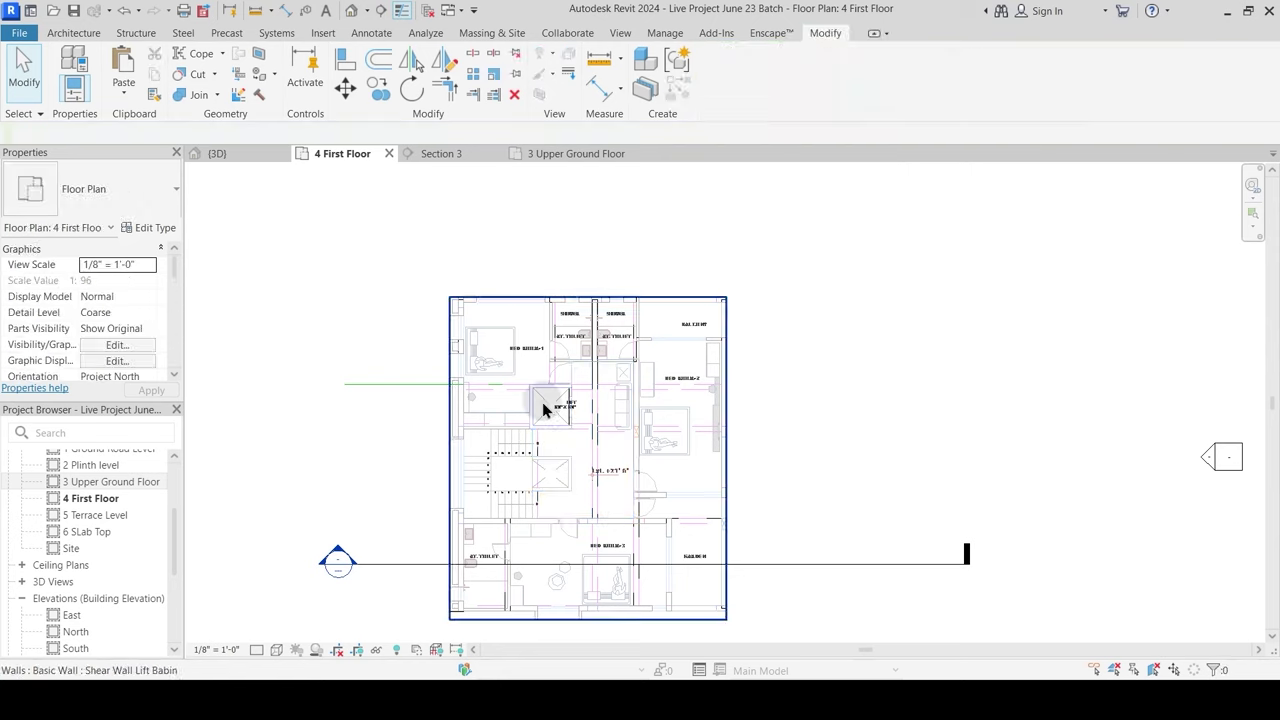
left_click(478, 478)
key("c")
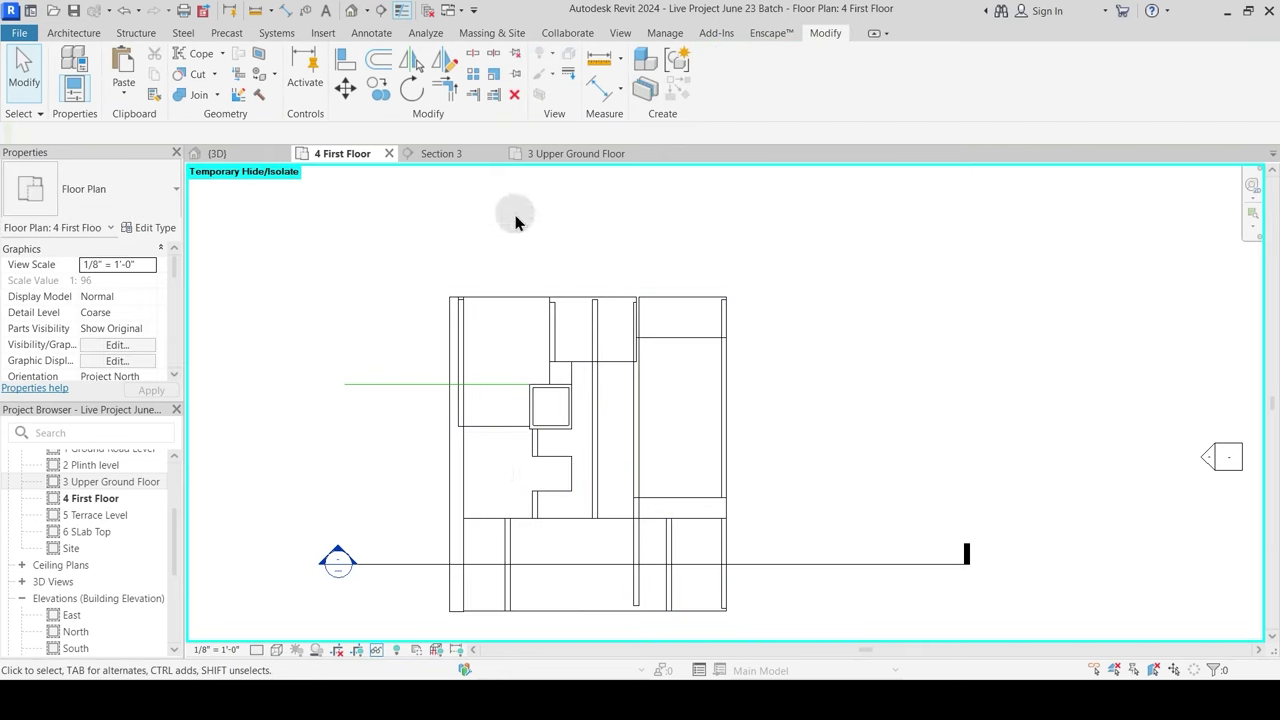
Step: Draw a vertical section line through the right part of the plan and unhide the drawing
left_click(381, 13)
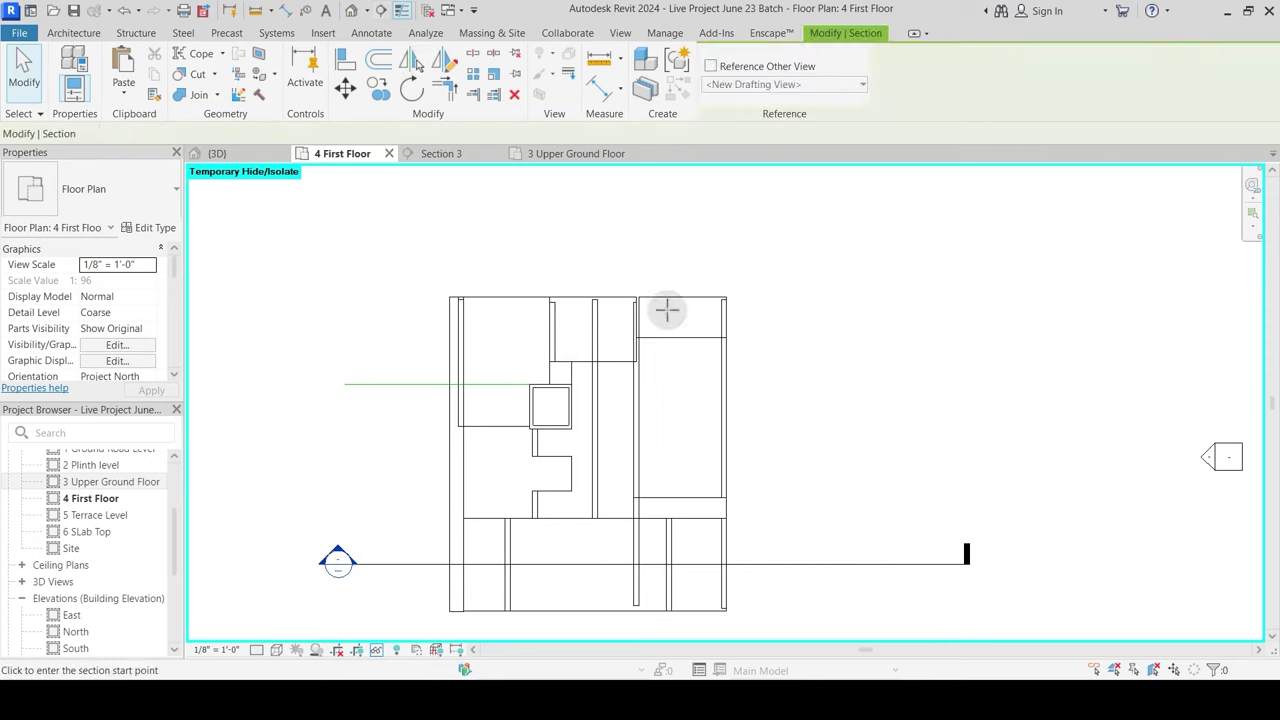
middle_click_drag(706, 586, 687, 505)
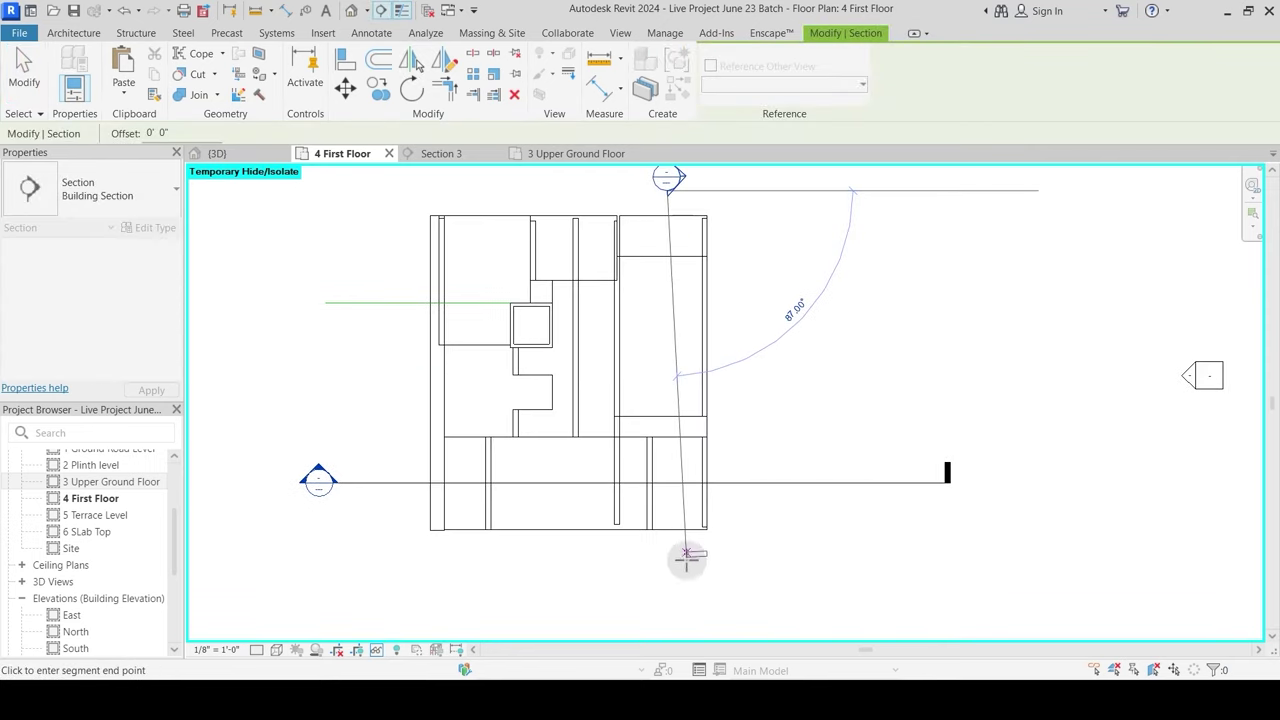
left_click(680, 568)
key("Escape")
key("Escape")
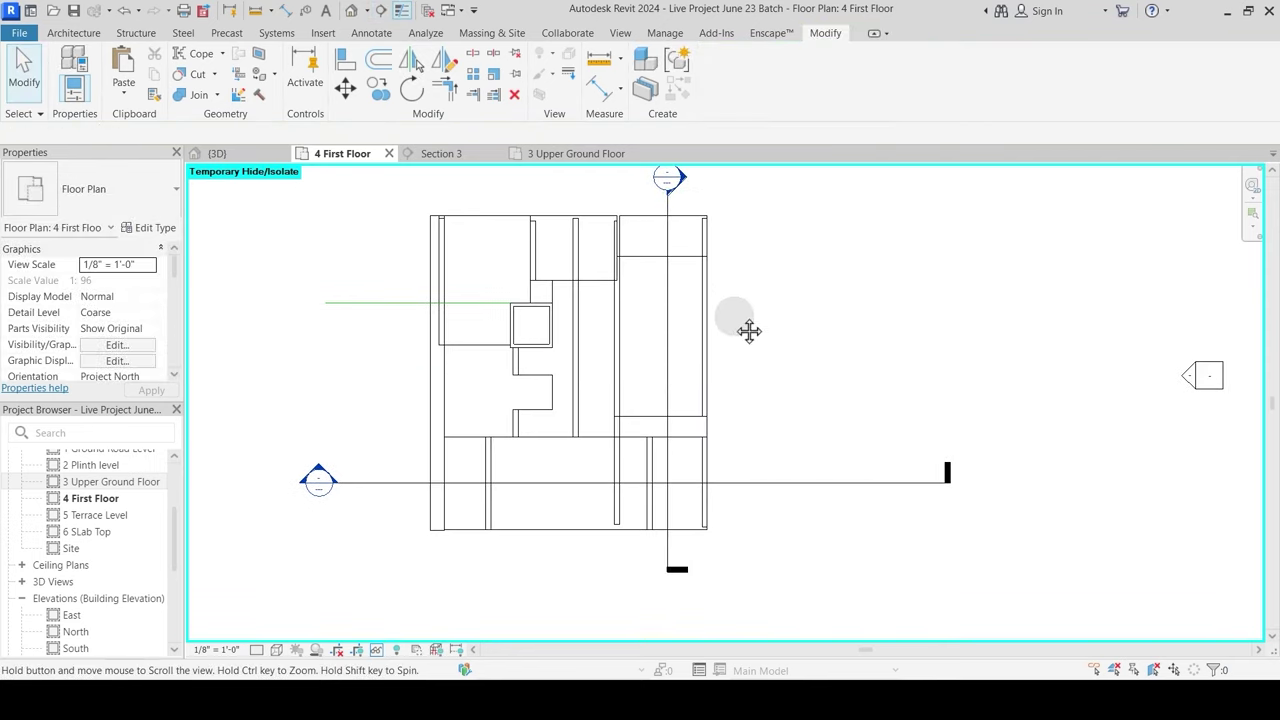
middle_click_drag(725, 312, 727, 347)
key("r")
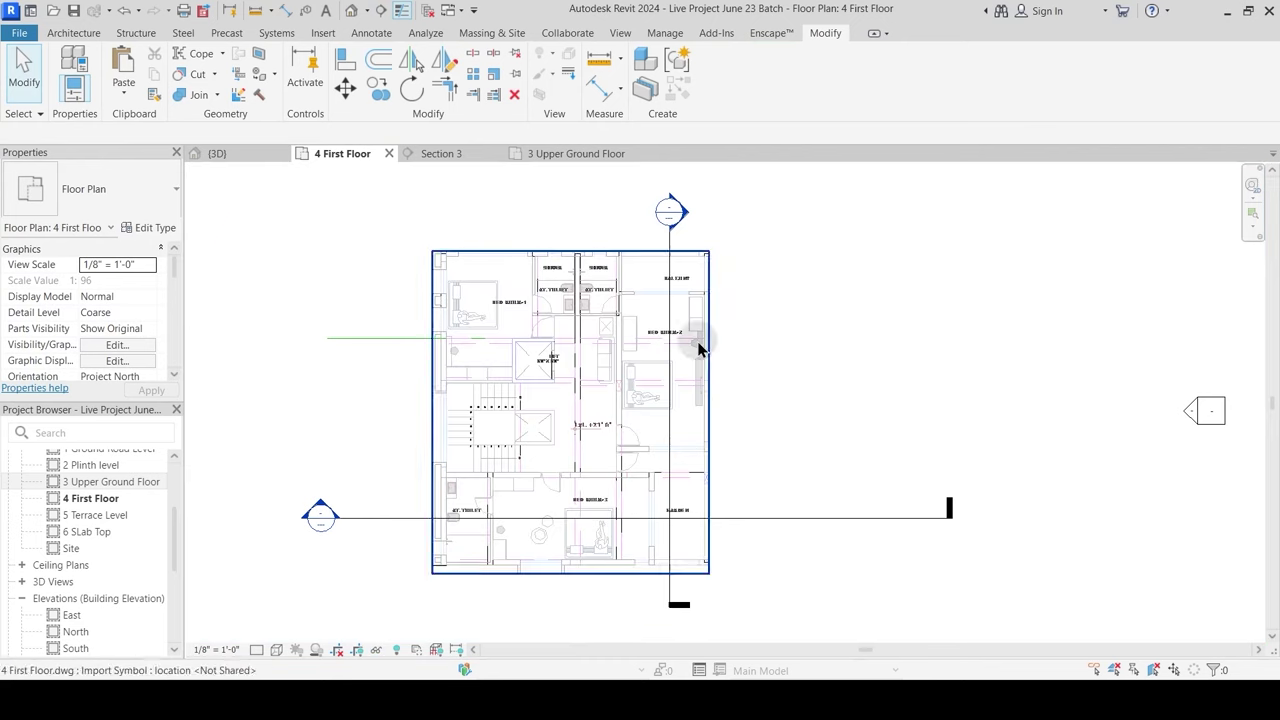
double_click(670, 212)
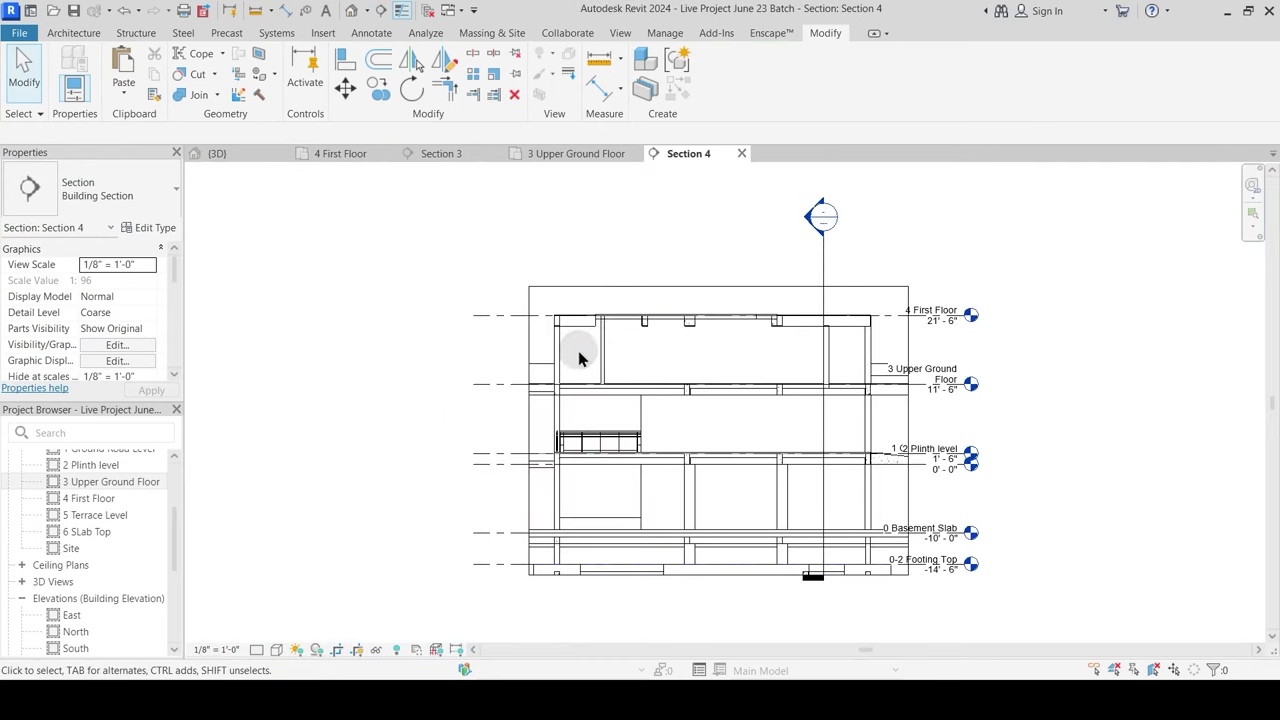
scroll(689, 350, "up", 2)
left_click(257, 650)
left_click(282, 638)
scroll(540, 325, "up", 5)
middle_click_drag(537, 337, 432, 432)
middle_click_drag(564, 343, 569, 368)
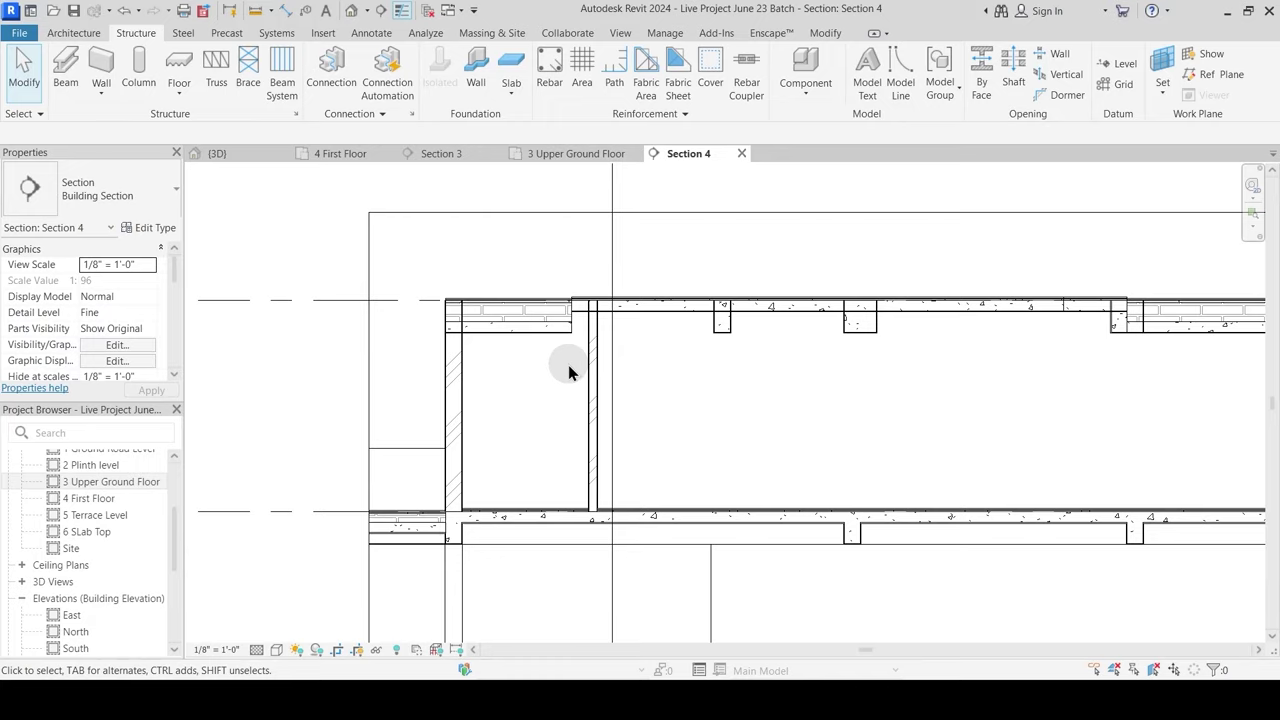
scroll(569, 365, "up", 2)
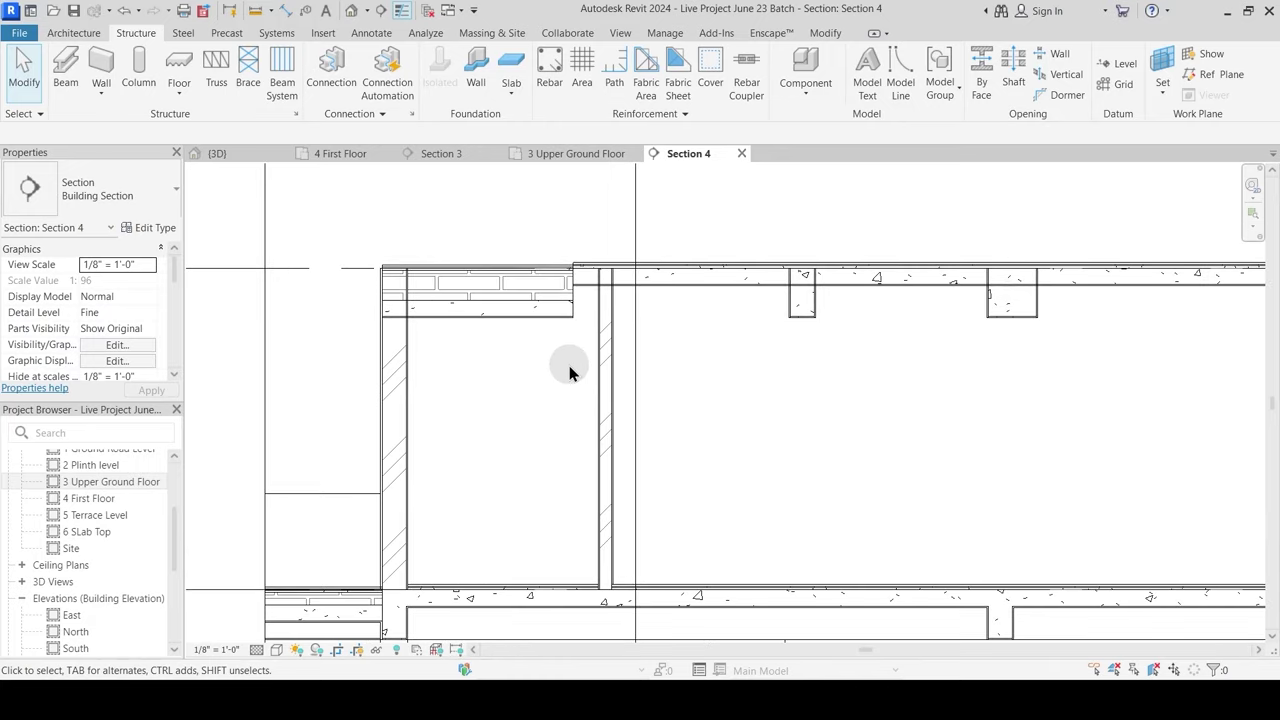
middle_click_drag(569, 372, 600, 349)
scroll(534, 289, "up", 2)
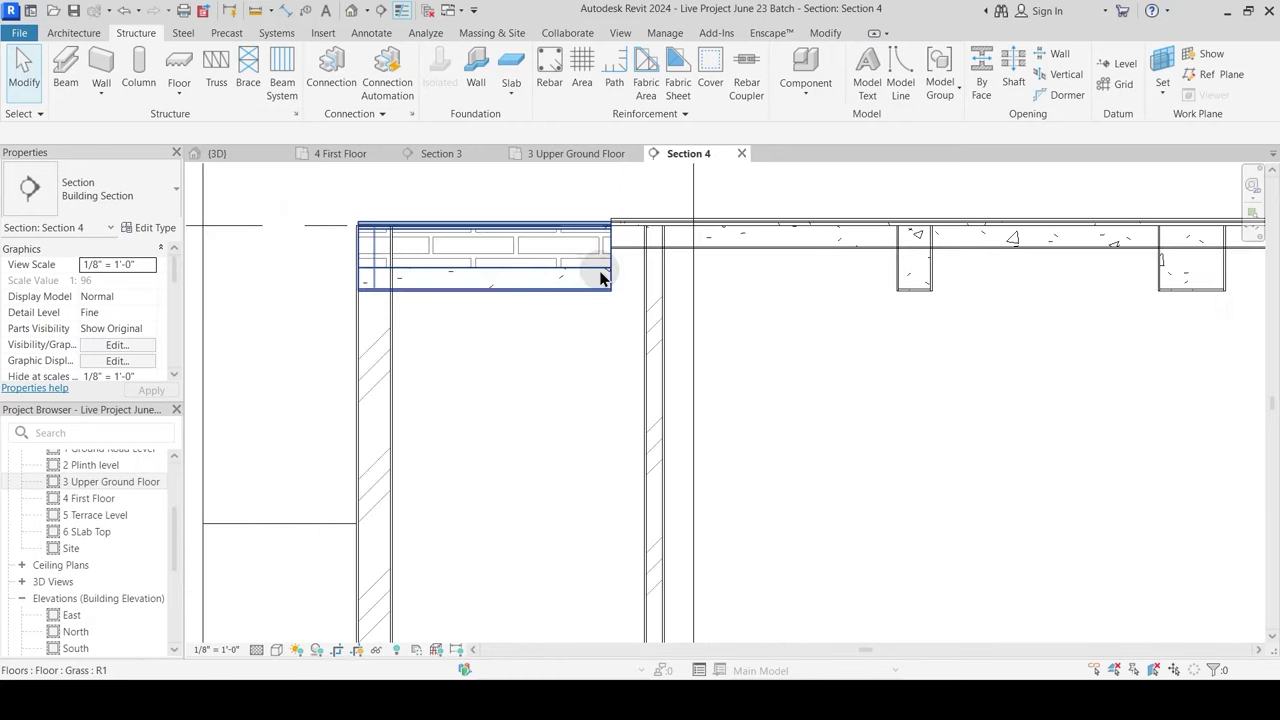
left_click(588, 272)
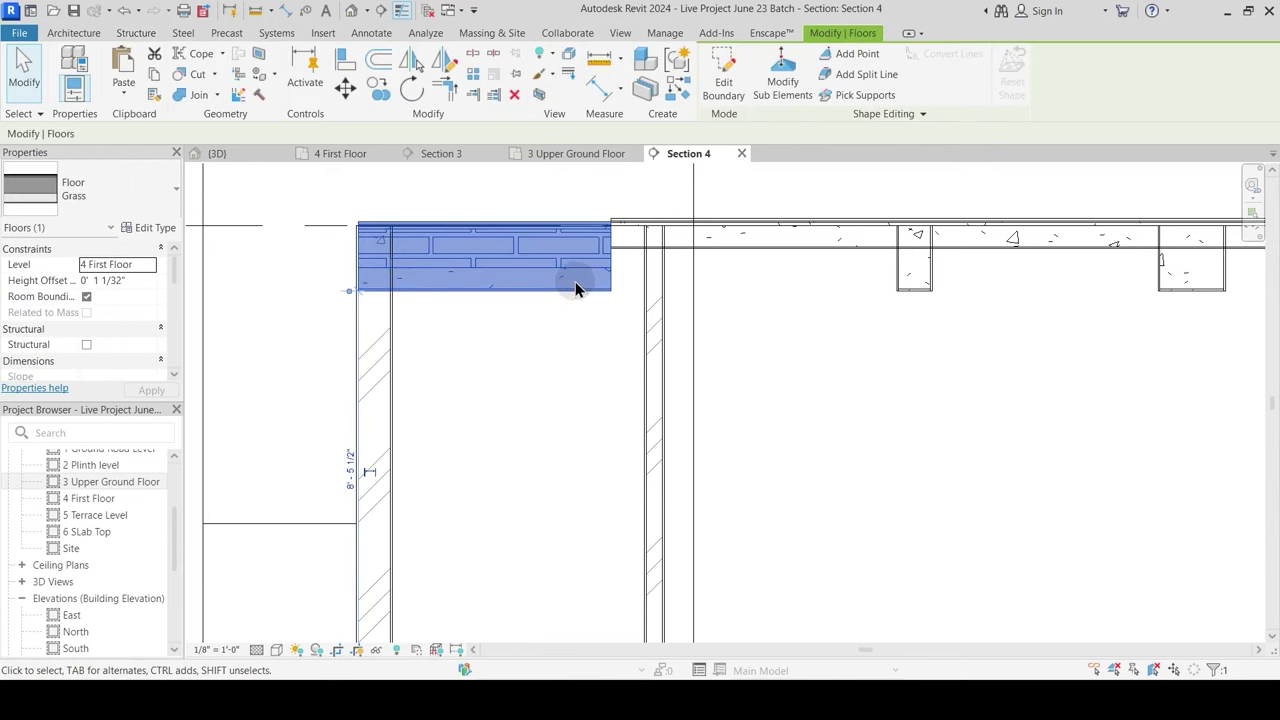
middle_click_drag(575, 283, 569, 409)
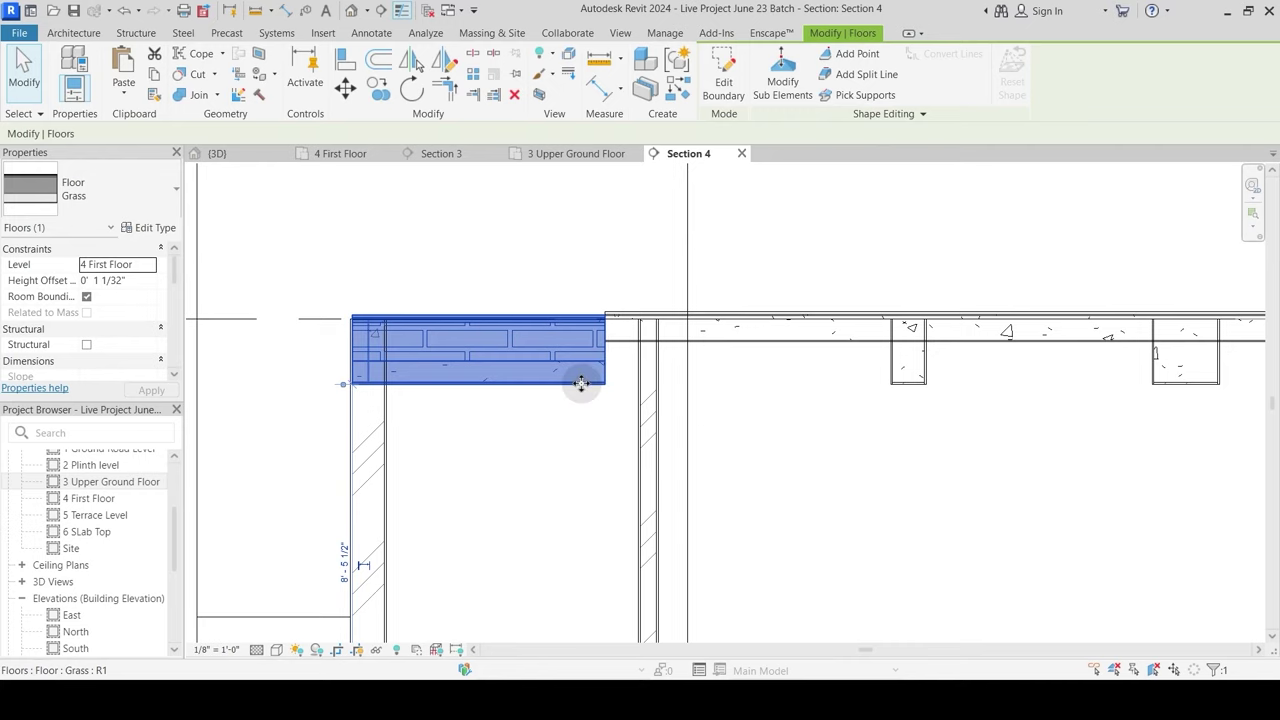
left_click(674, 448)
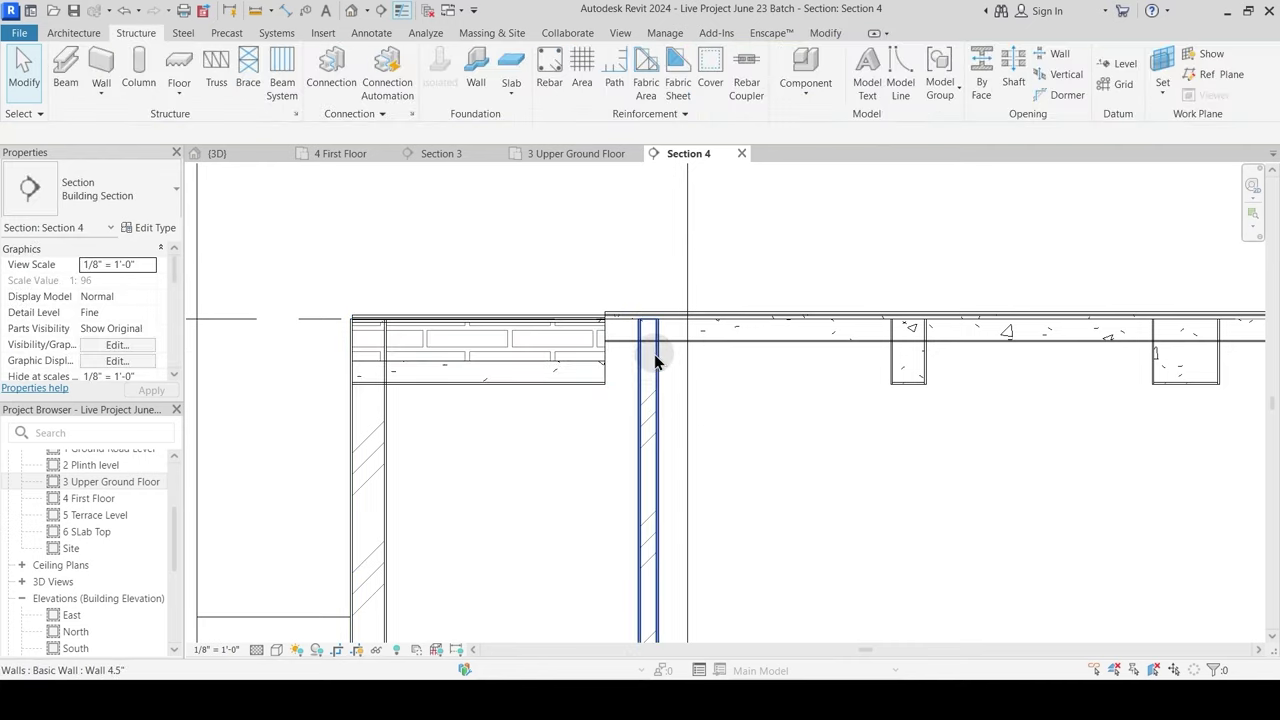
scroll(655, 340, "up", 2)
left_click(656, 335)
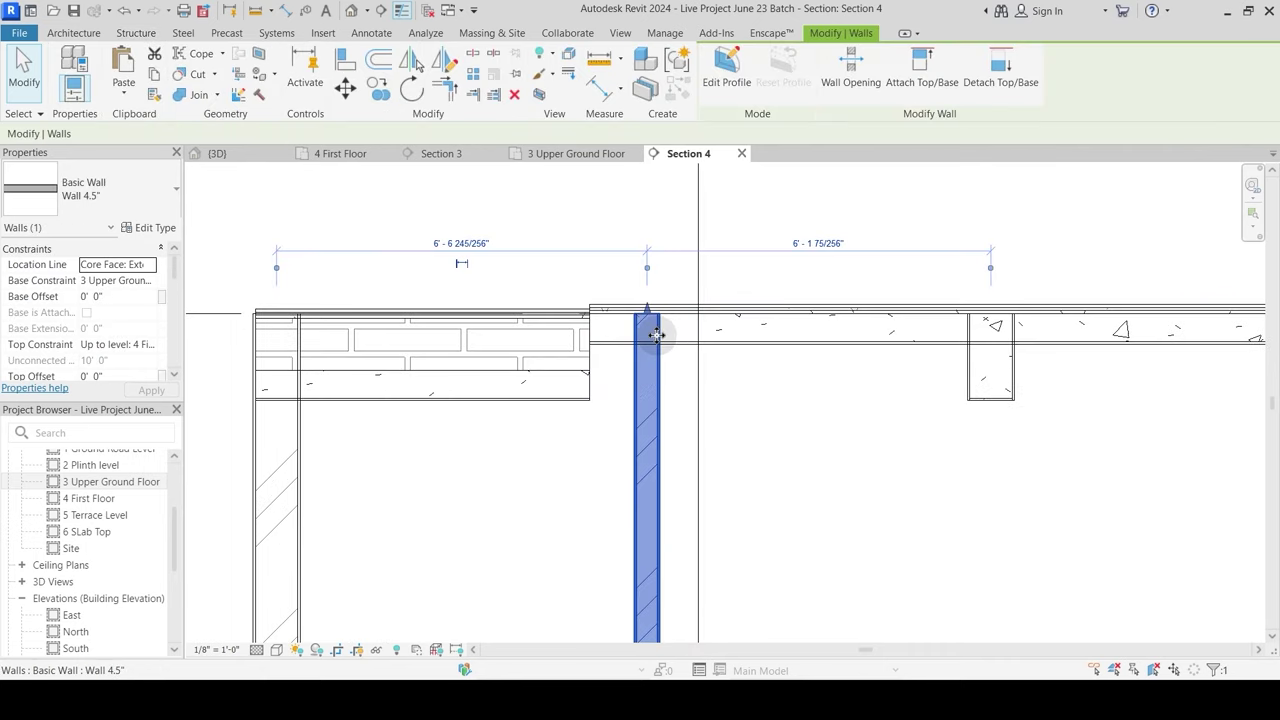
left_click(525, 153)
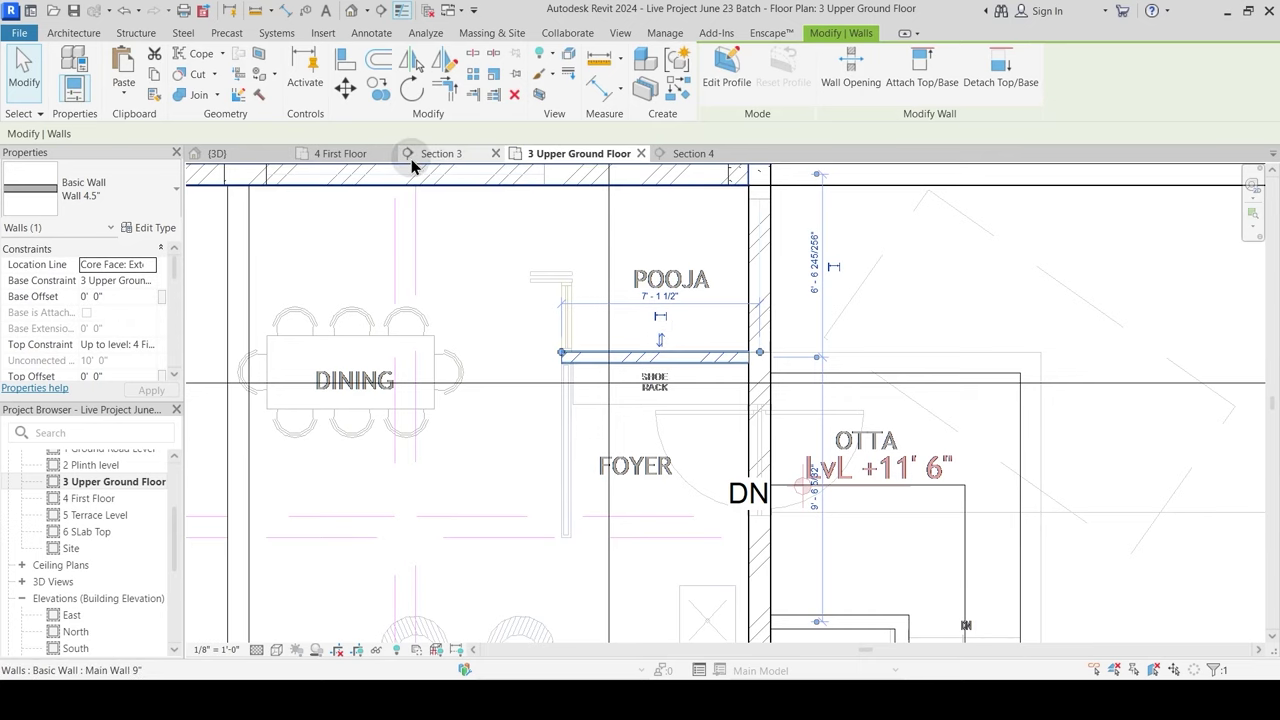
left_click(690, 153)
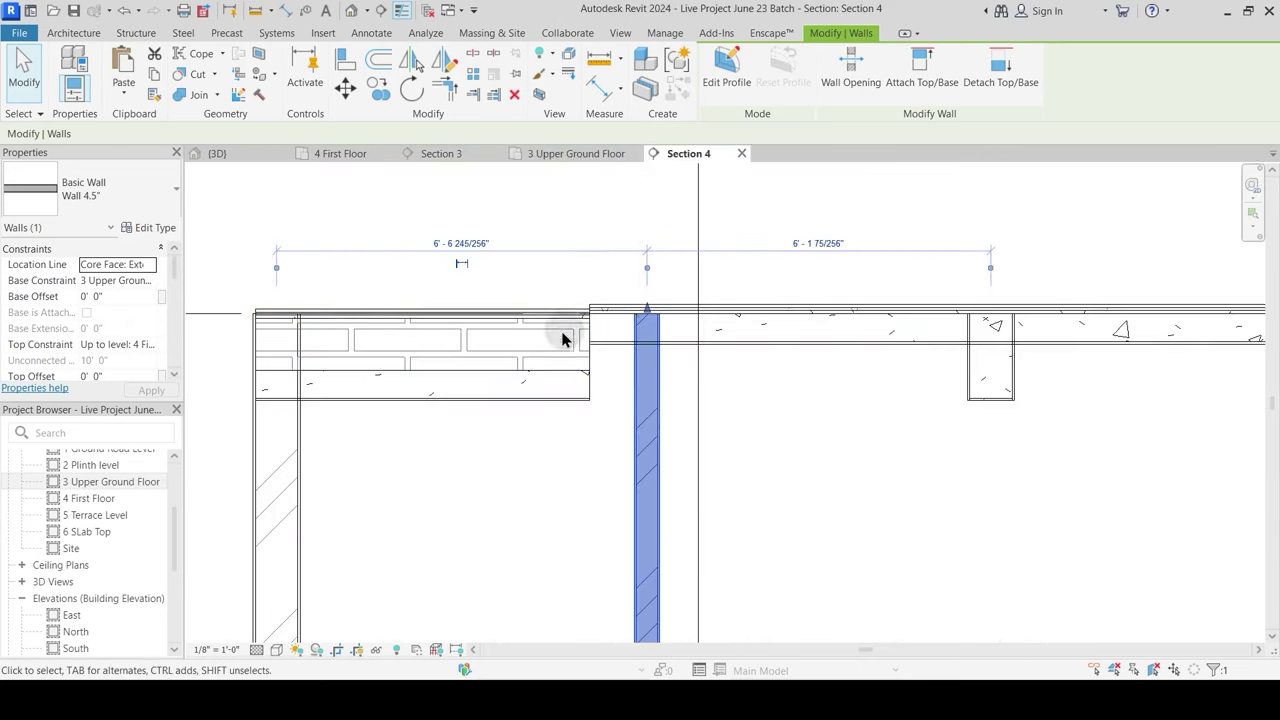
middle_click_drag(557, 399, 596, 281)
left_click(630, 305)
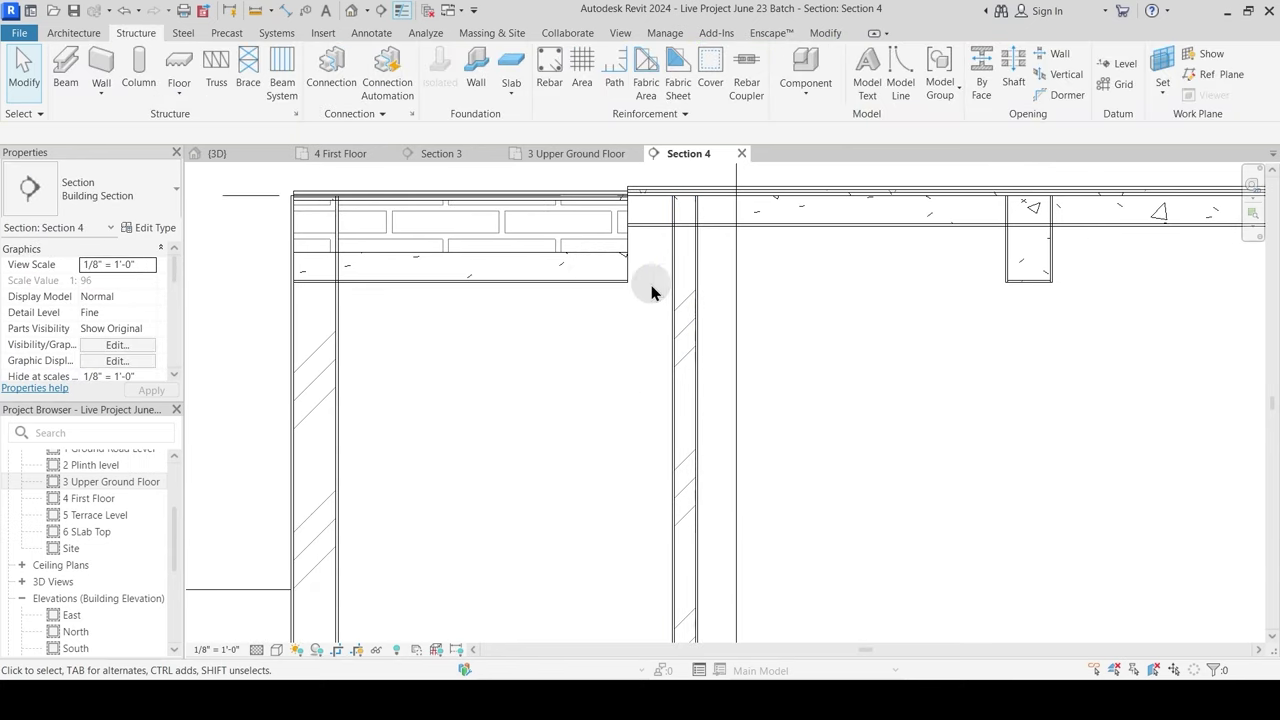
middle_click_drag(662, 252, 668, 272)
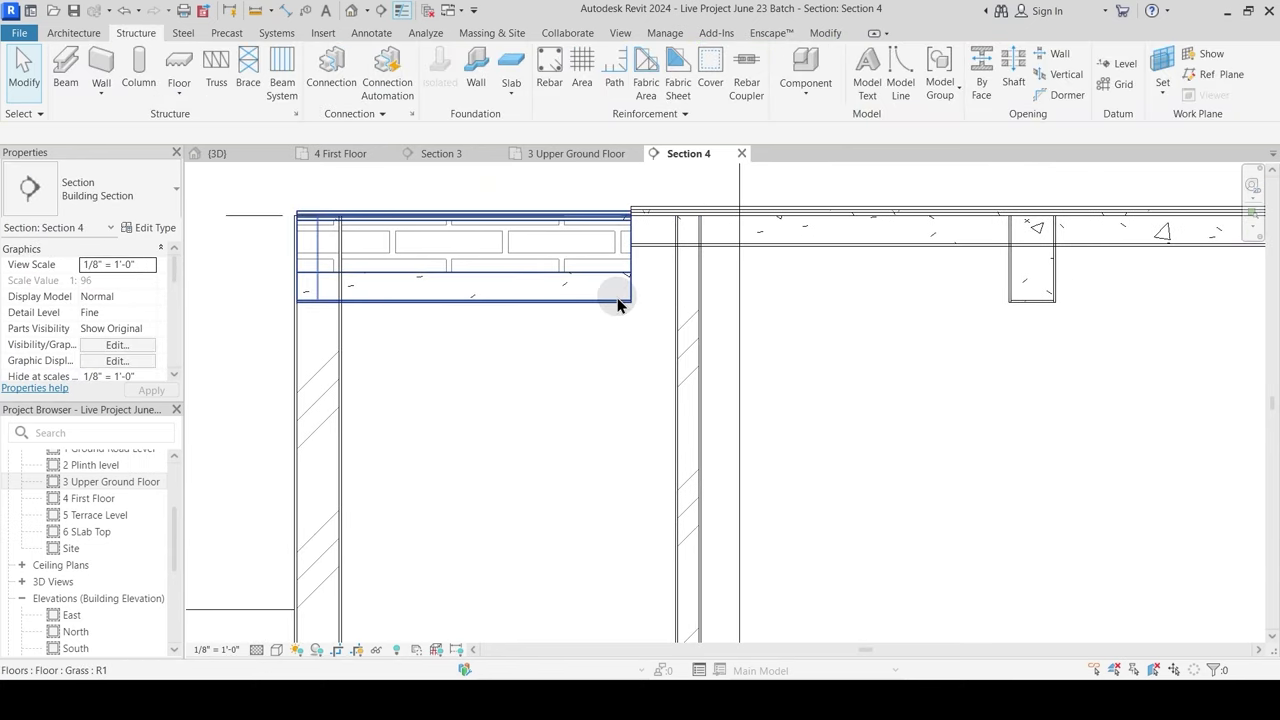
middle_click_drag(636, 348, 623, 406)
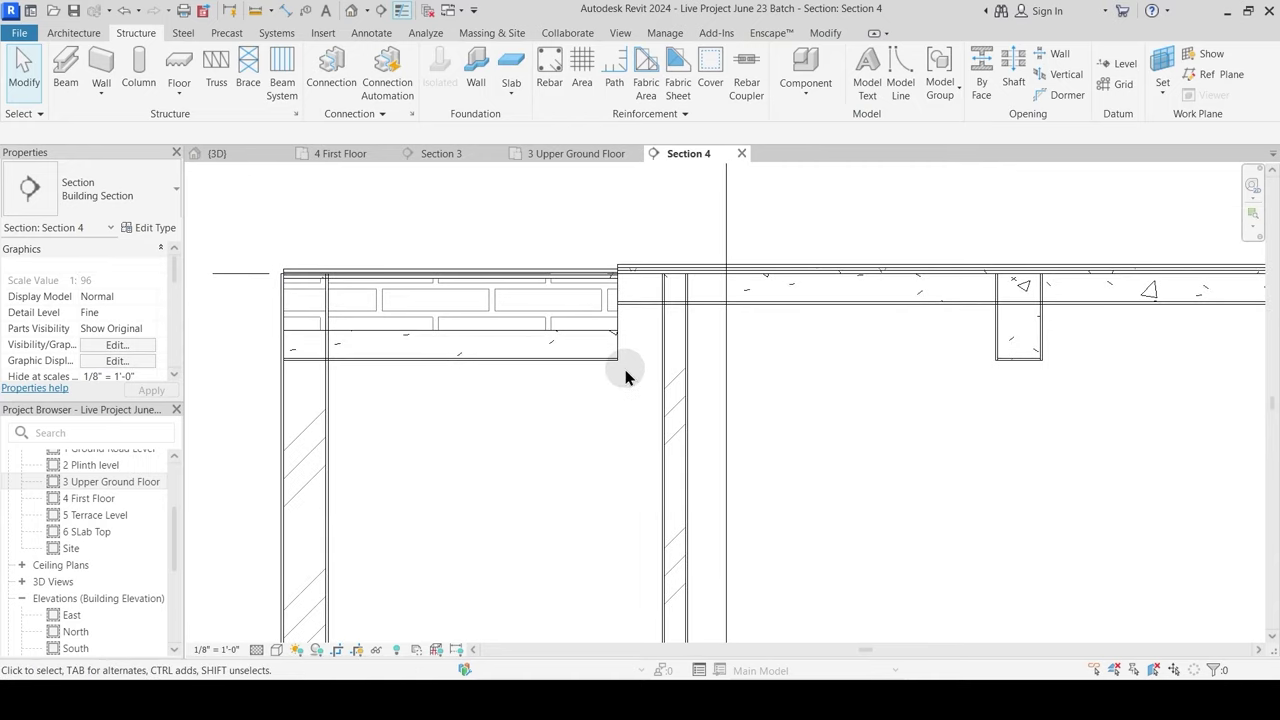
middle_click_drag(402, 372, 454, 334)
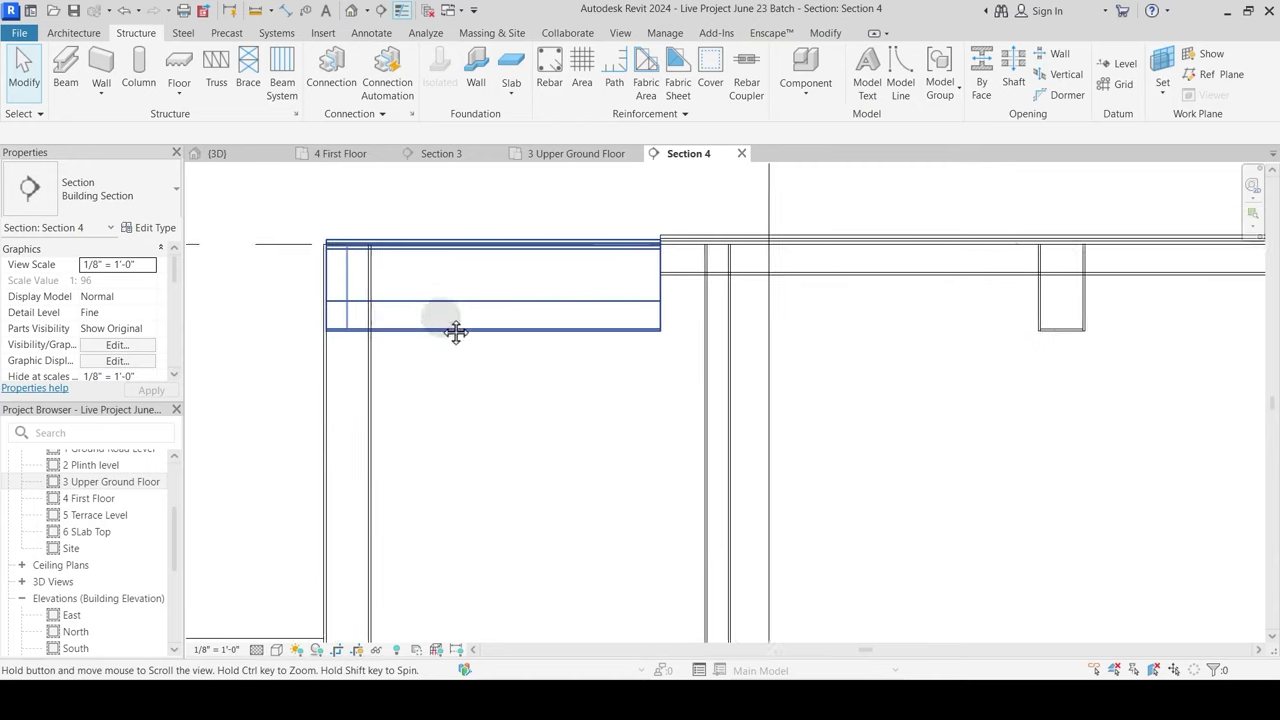
middle_click_drag(350, 333, 380, 400)
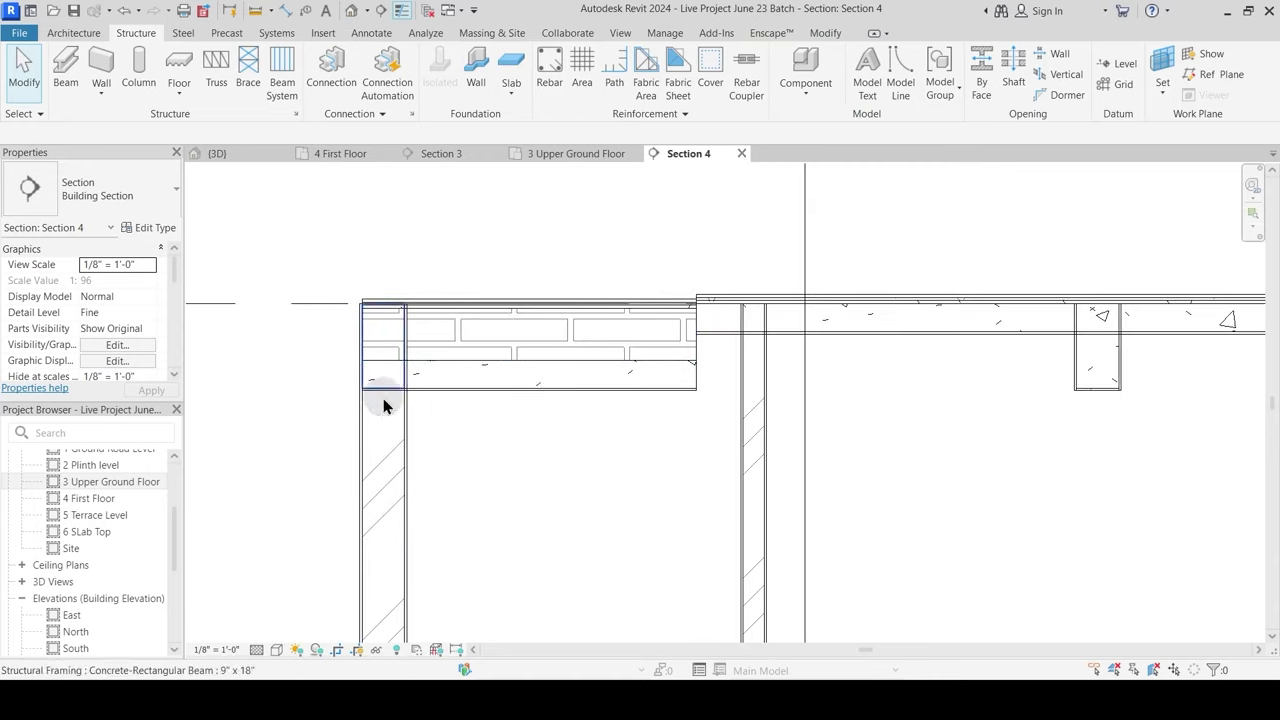
left_click(437, 390)
Step: Set the Grass floor type's Brick Bats layer thickness to 100mm in Edit Type > Structure
key("c")
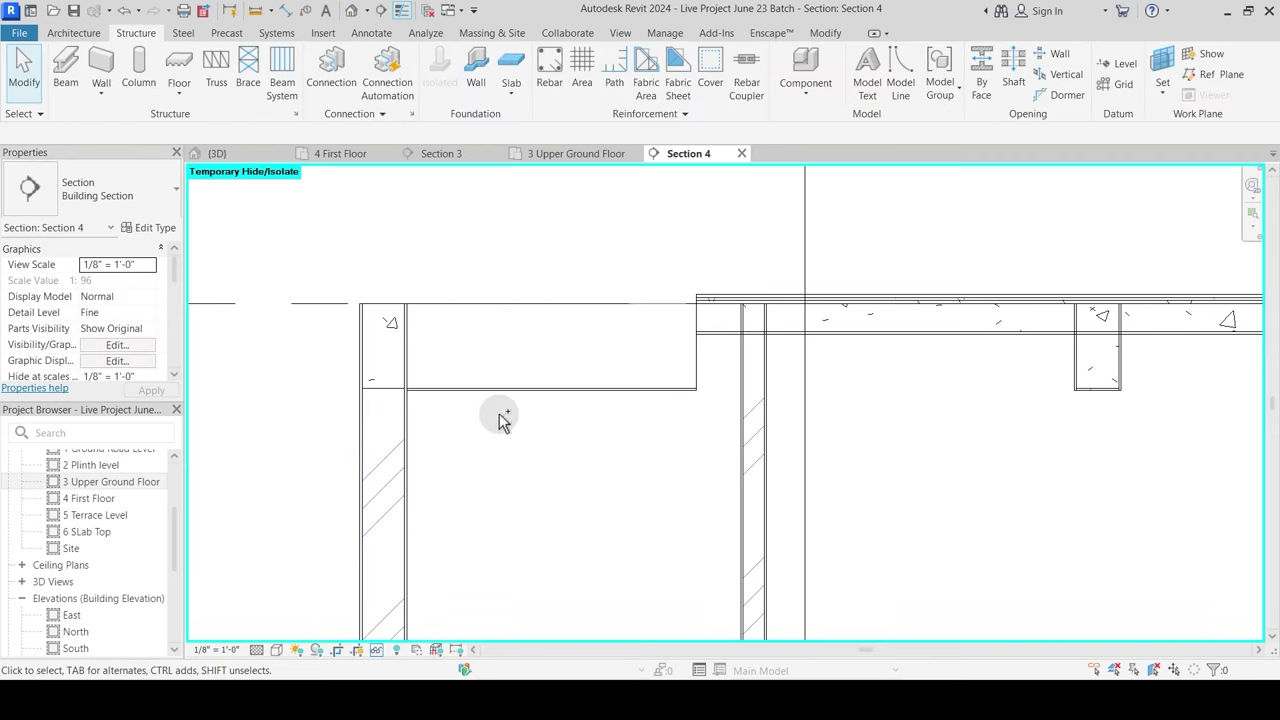
key("h")
key("r")
left_click(482, 321)
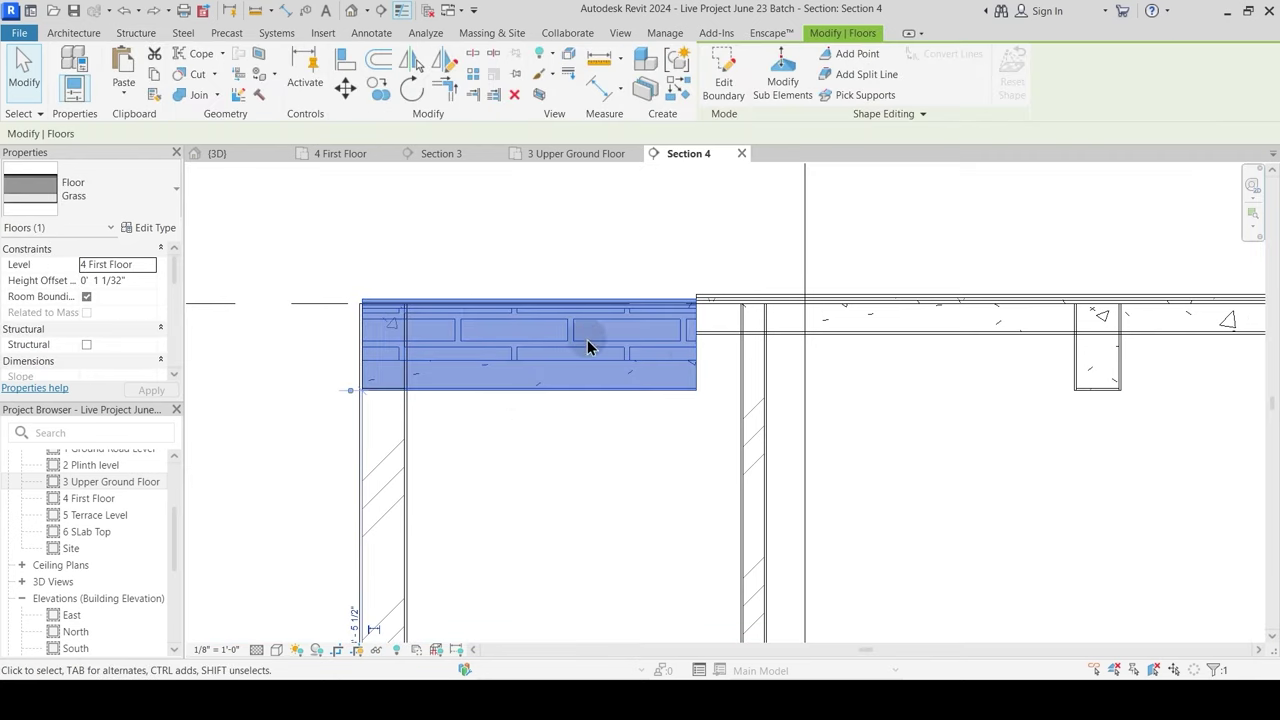
left_click(156, 228)
left_click(889, 228)
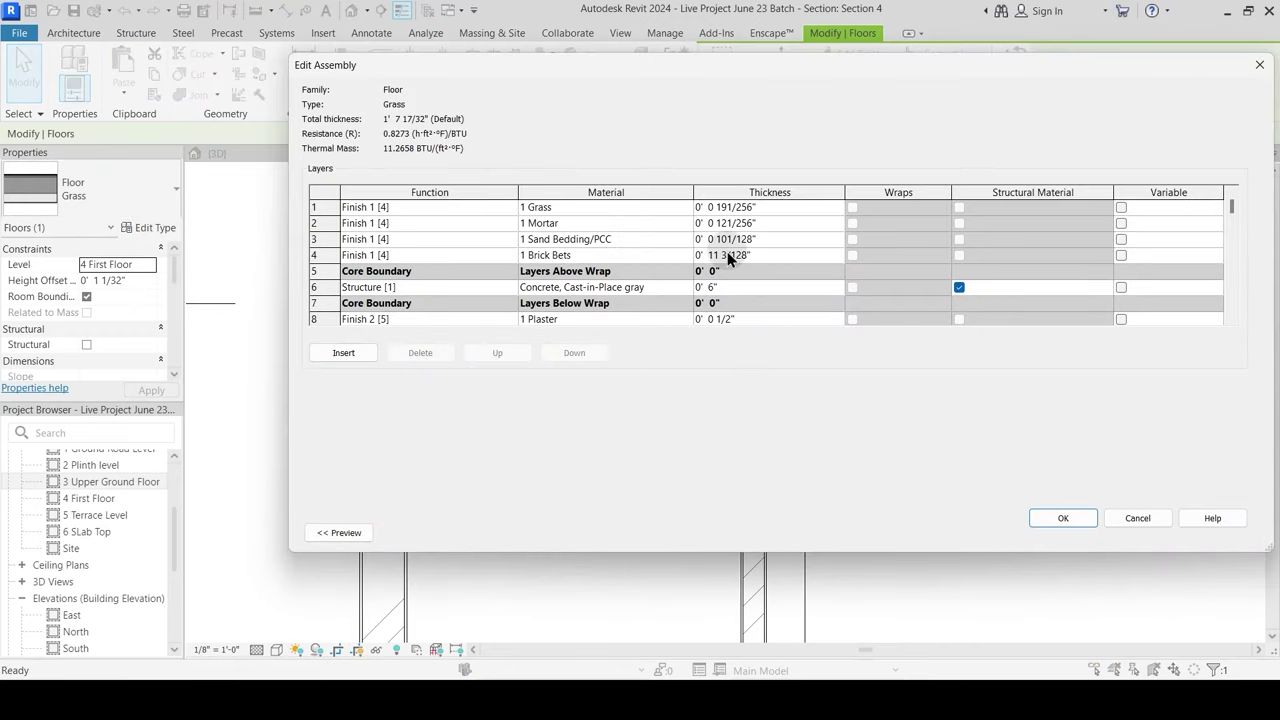
left_click_drag(767, 254, 655, 267)
type("1")
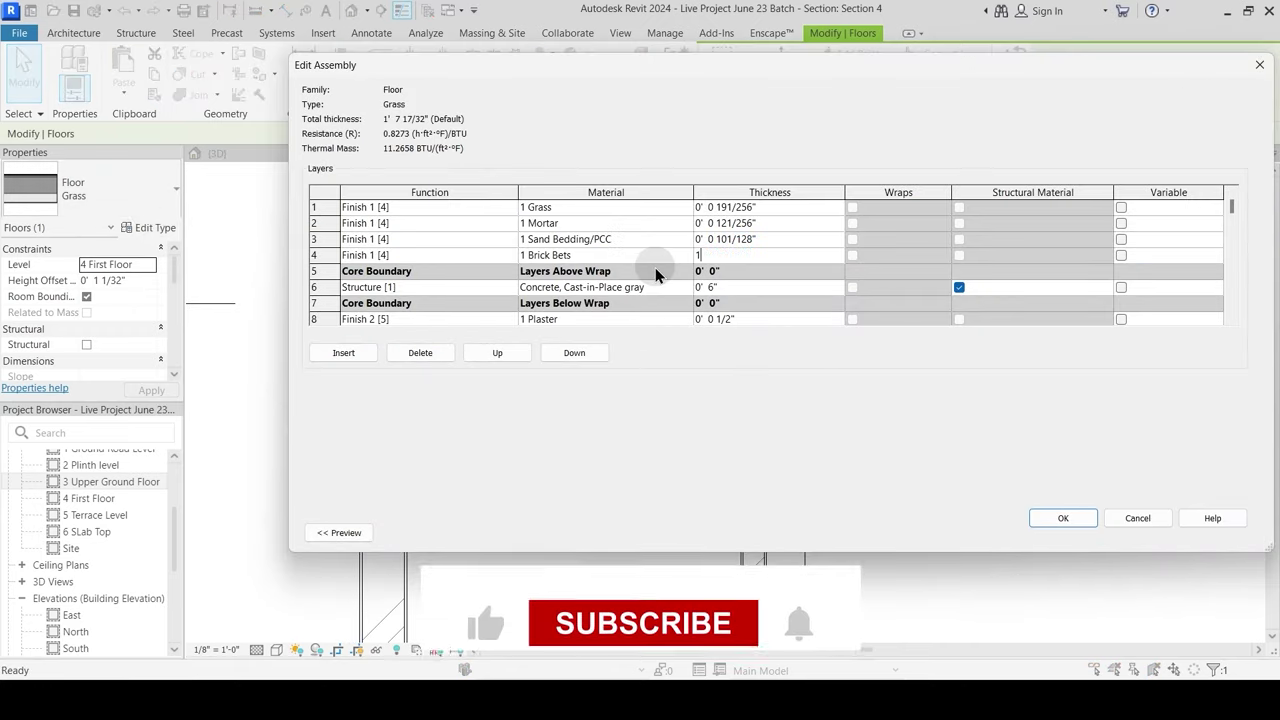
type("00mm")
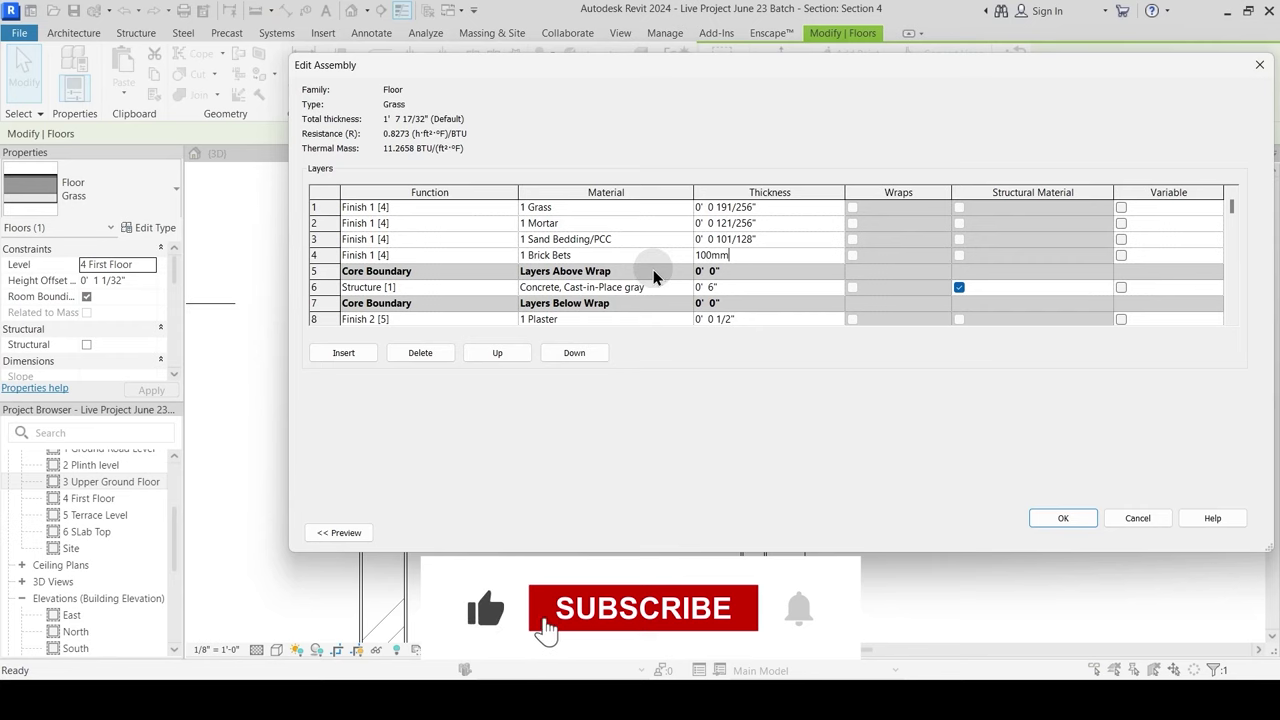
left_click(1066, 519)
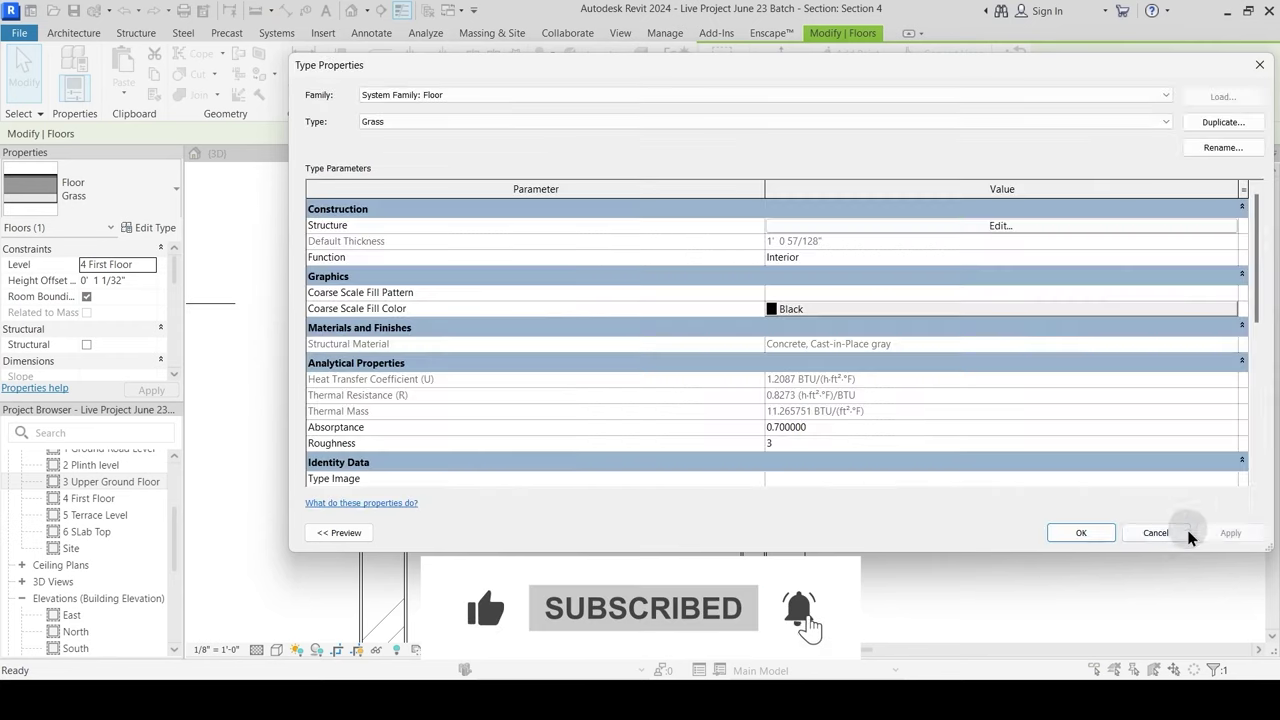
left_click(1090, 535)
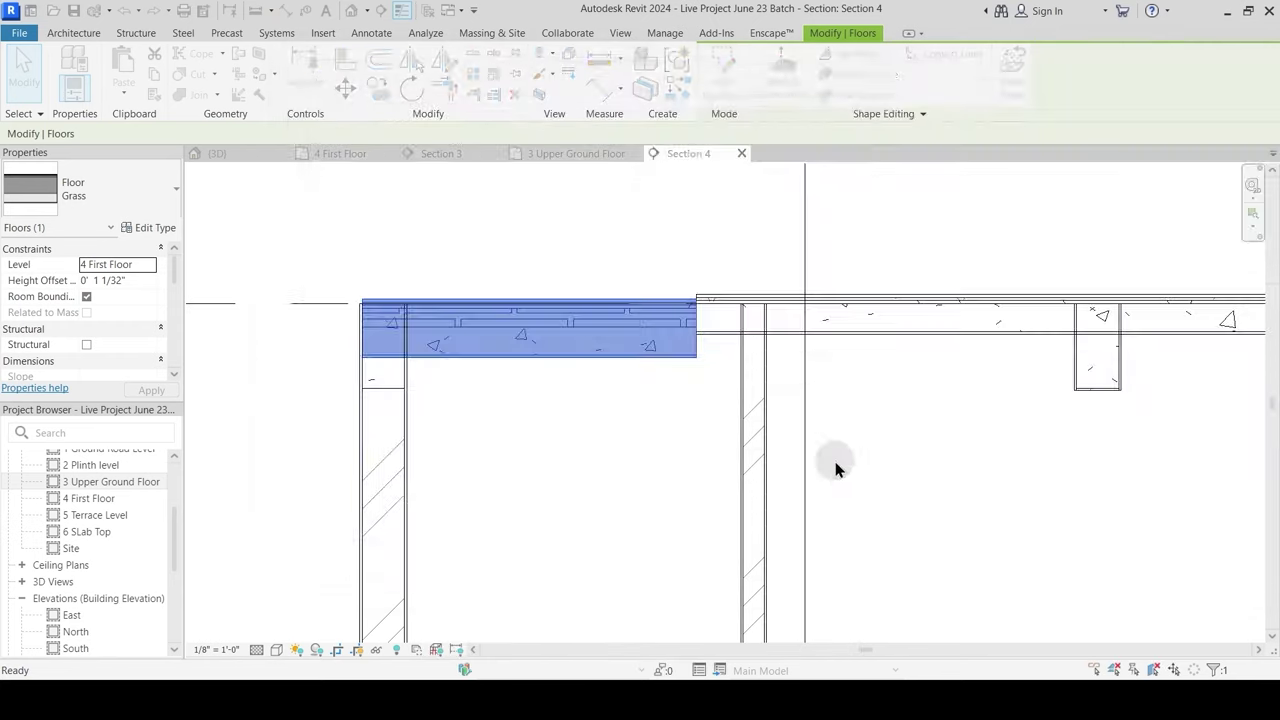
left_click(629, 409)
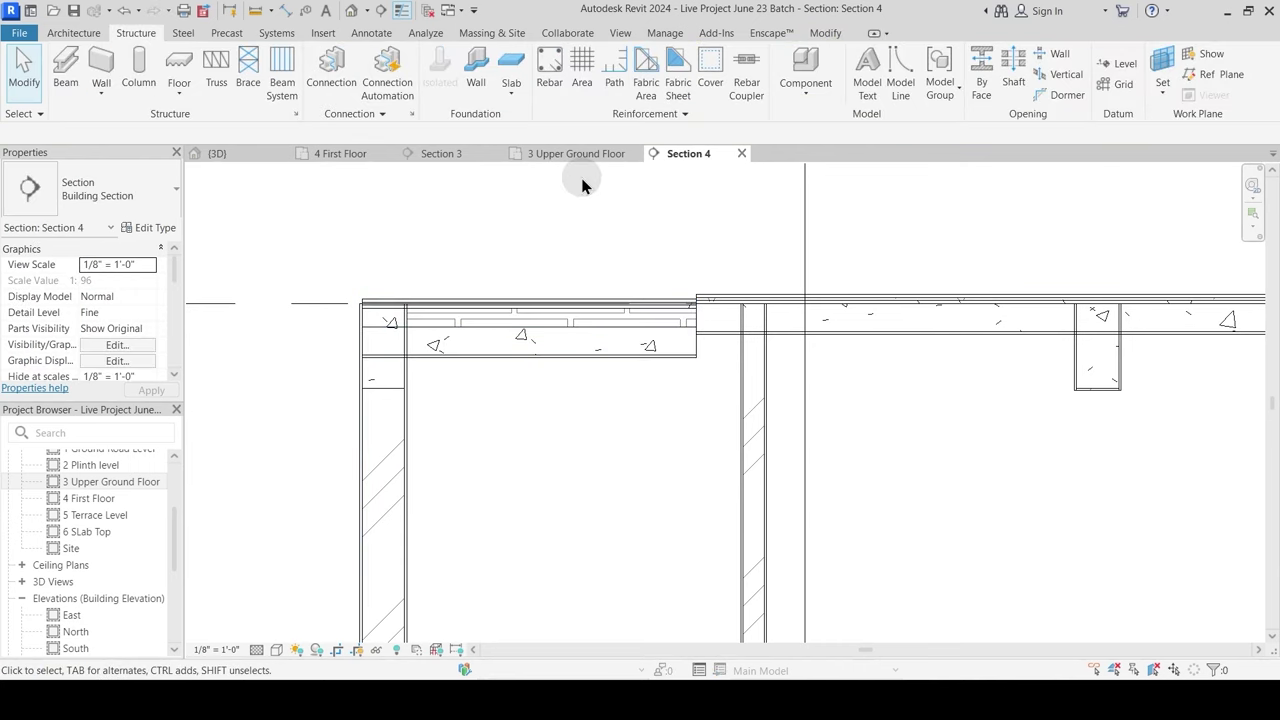
left_click(341, 154)
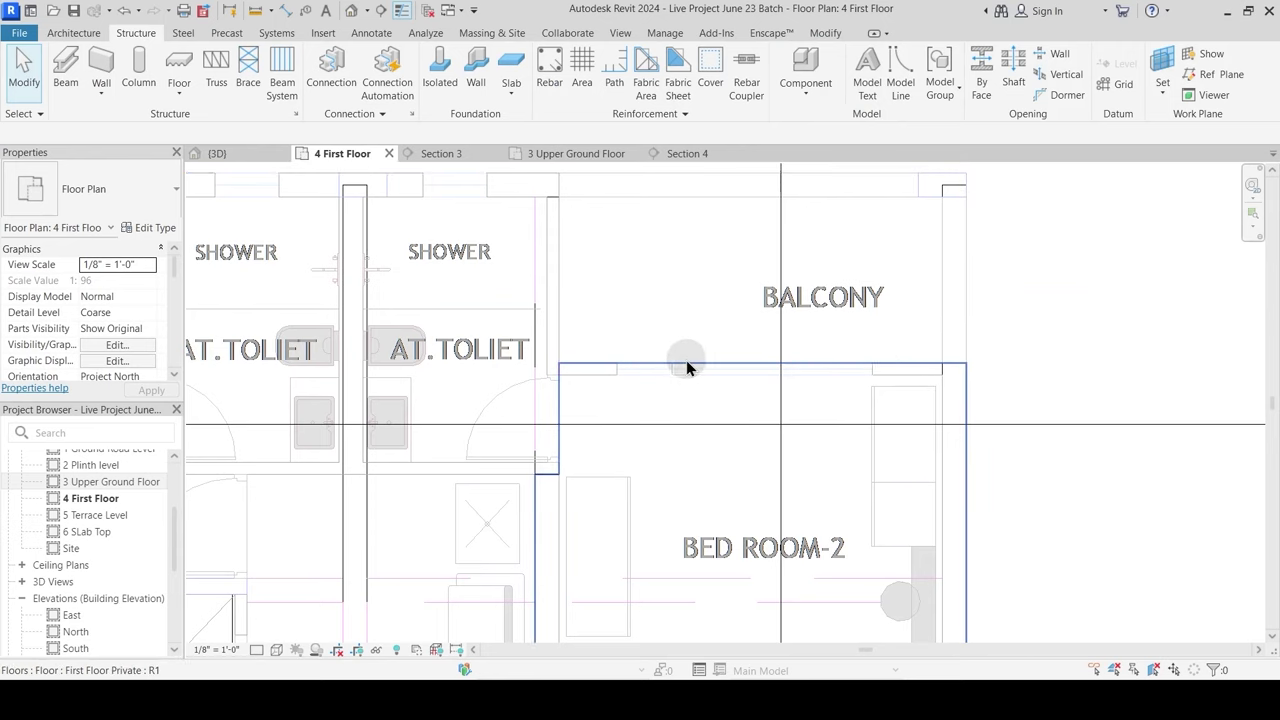
left_click(580, 154)
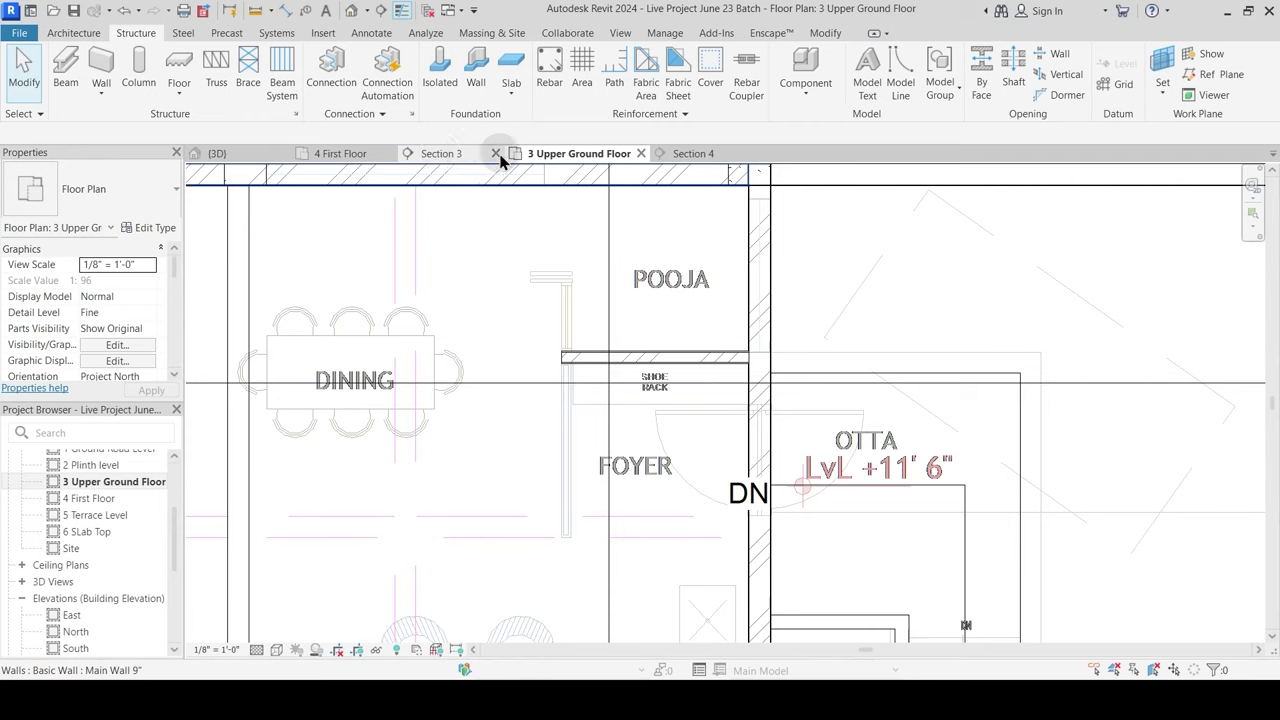
left_click(690, 153)
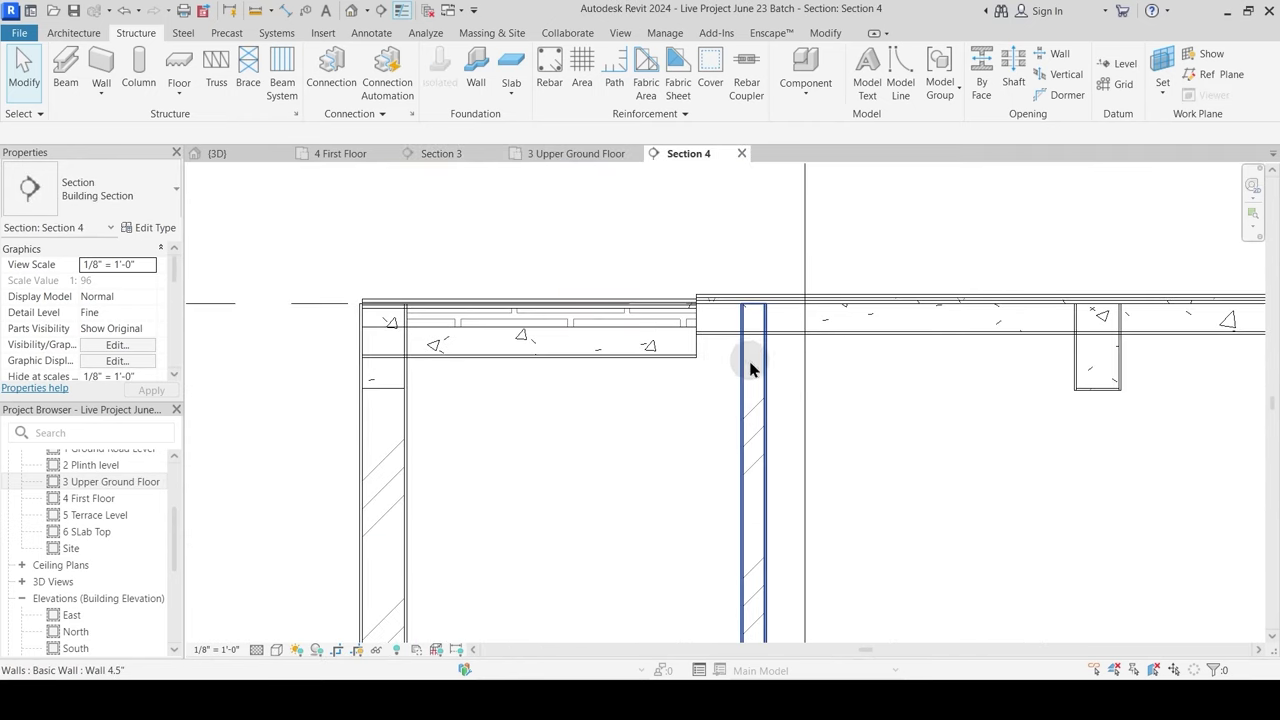
middle_click_drag(1036, 366, 809, 274)
left_click_drag(808, 265, 930, 418)
Step: On the 4 First Floor plan, place a 9" x 18" concrete beam along the balcony edge
key("Escape")
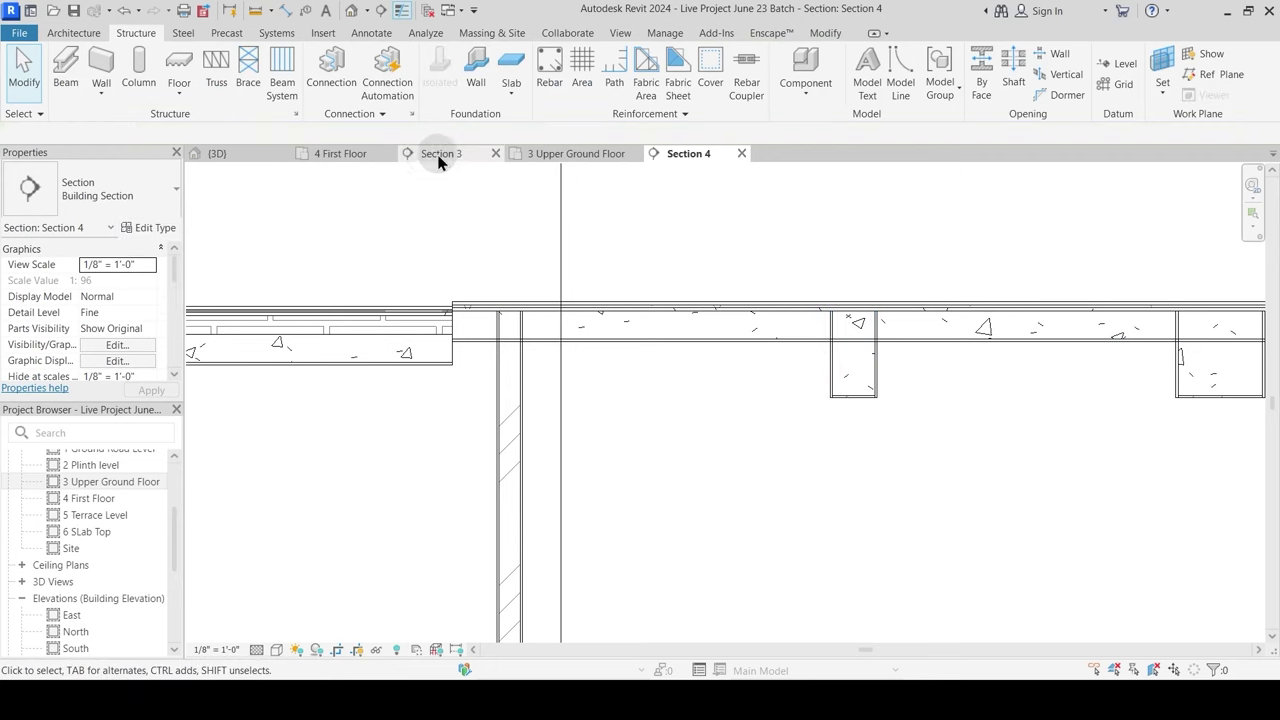
left_click(342, 159)
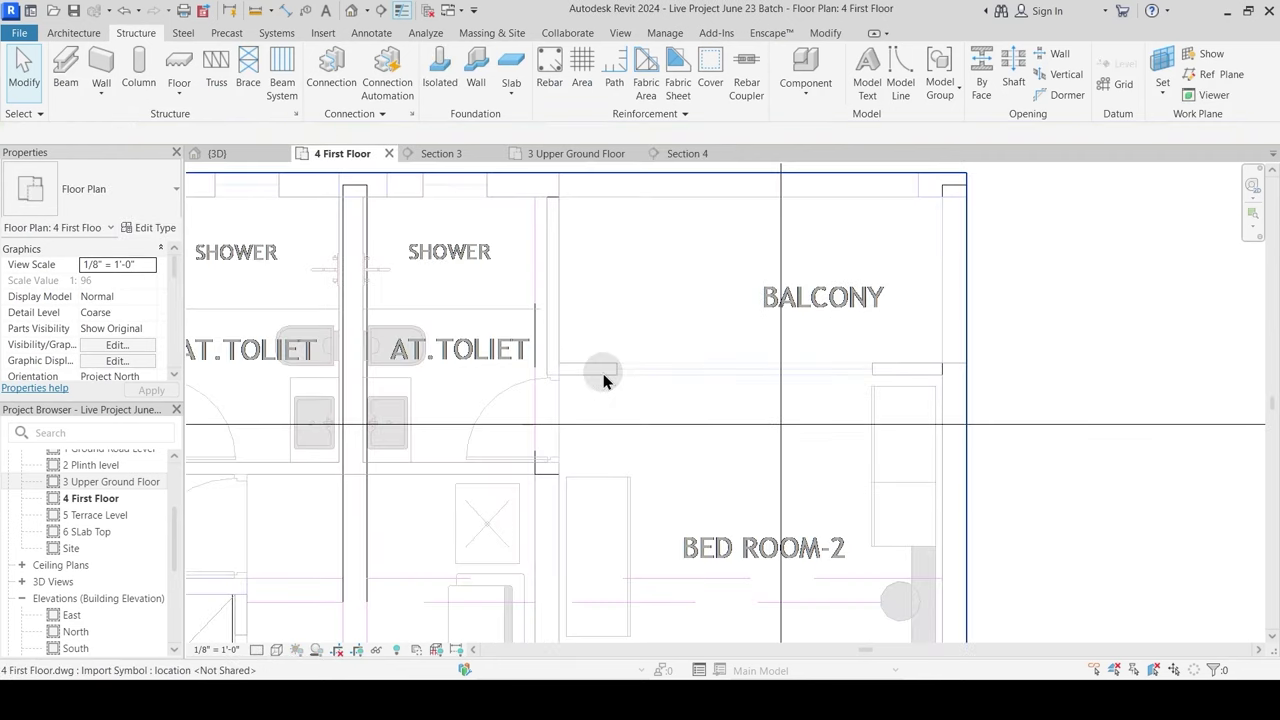
left_click(66, 62)
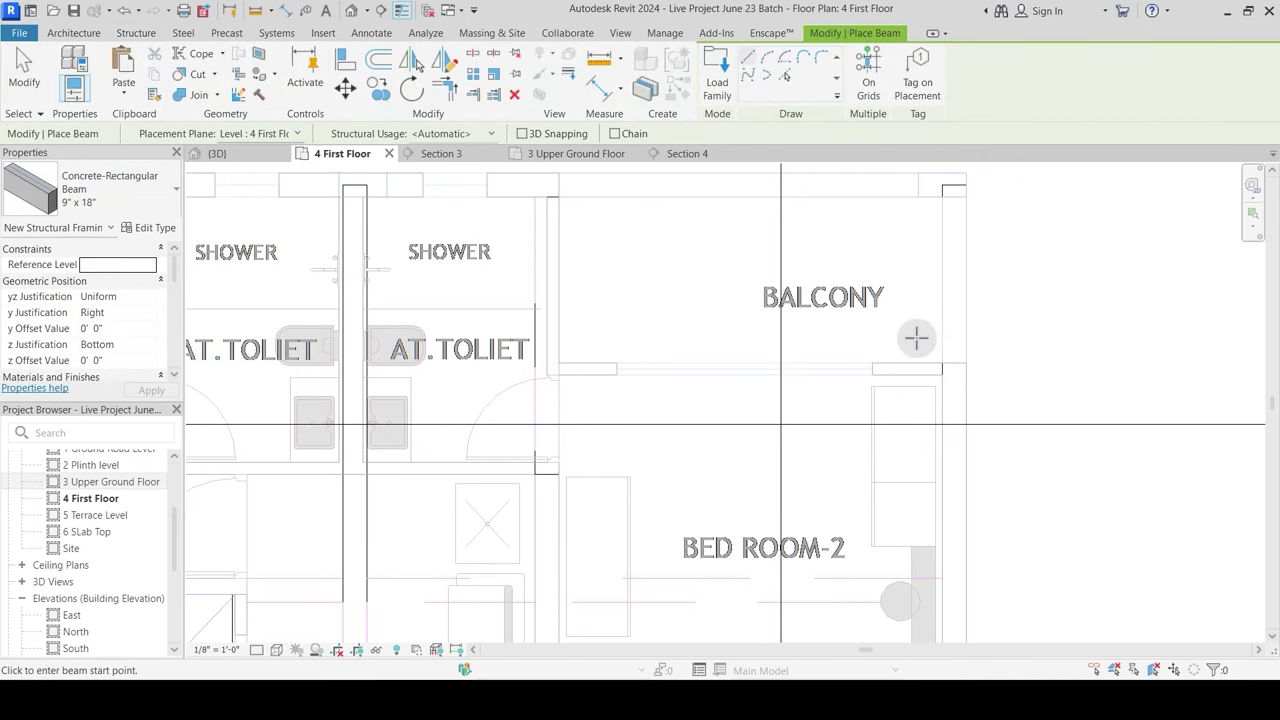
left_click(942, 363)
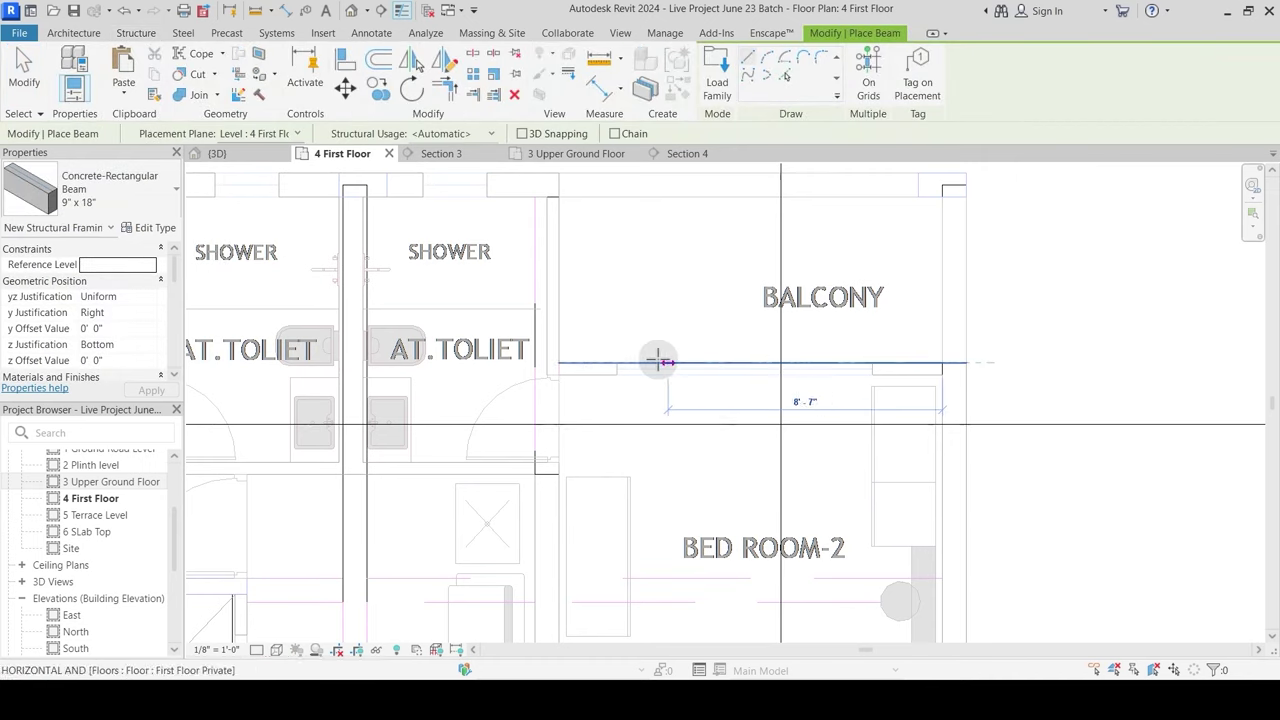
left_click(535, 363)
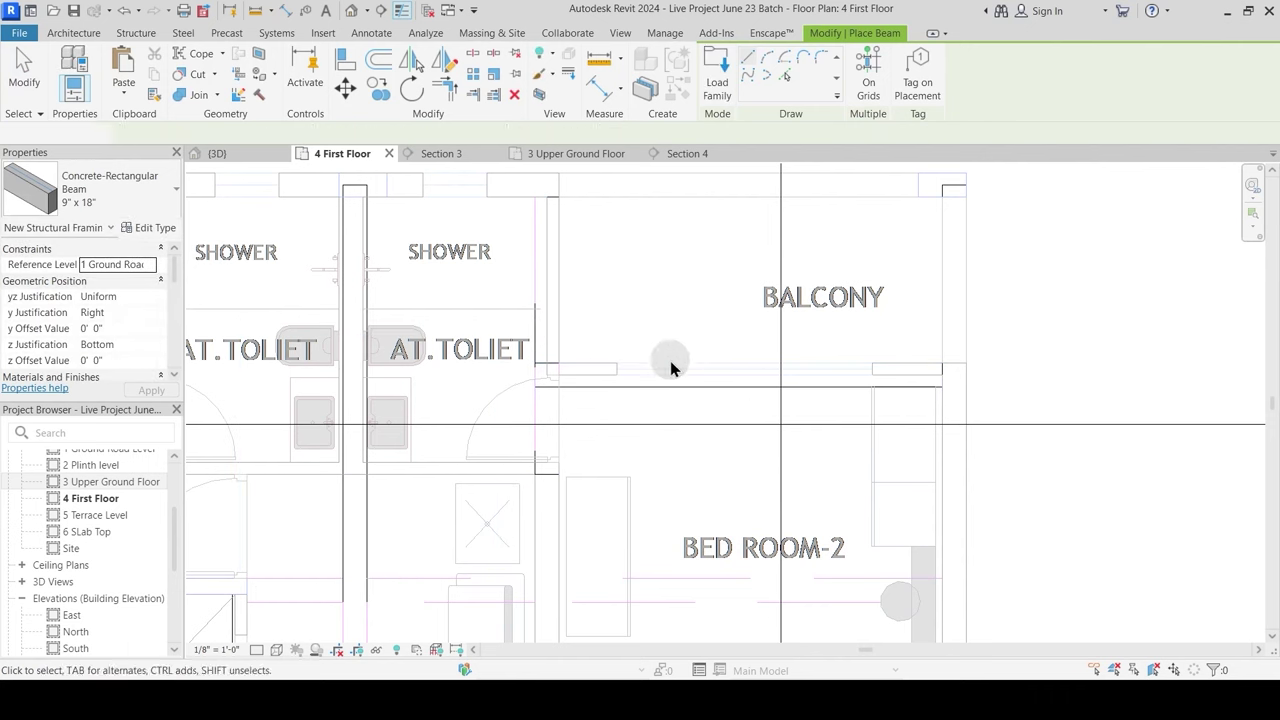
key("Escape")
key("Escape")
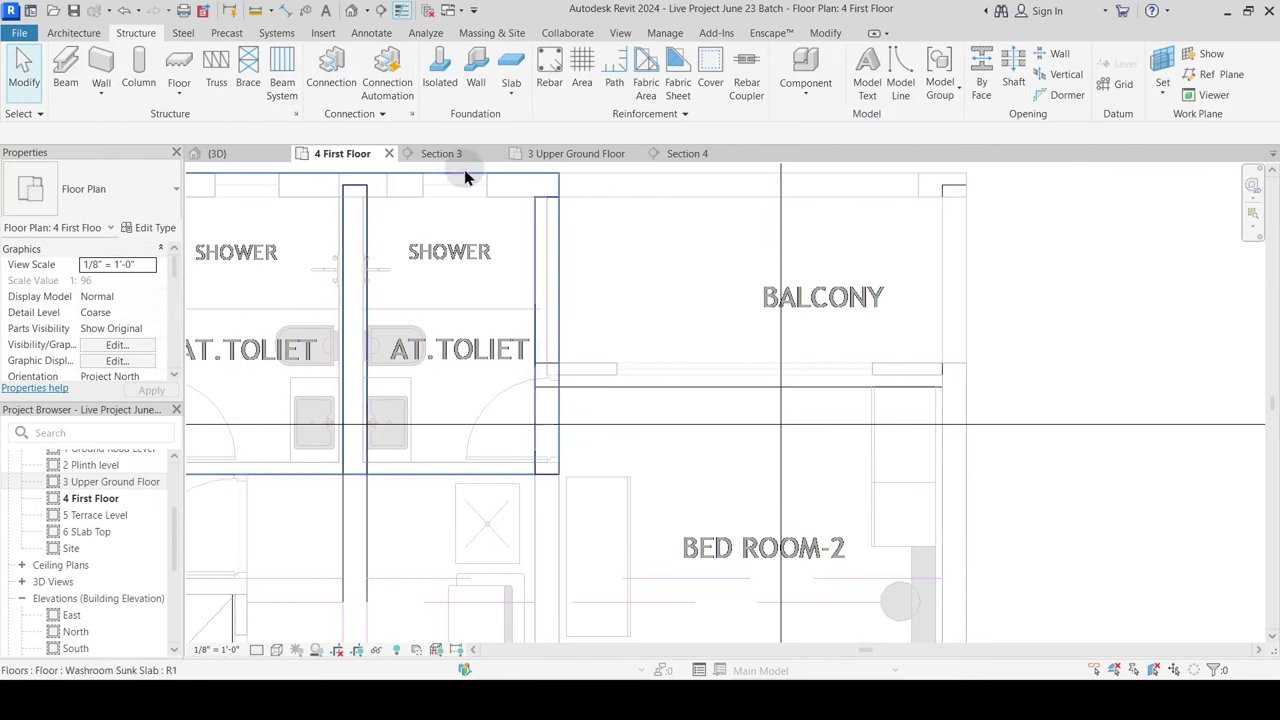
Step: In Section 4, join the floor slab with the column
left_click(705, 157)
scroll(494, 289, "up", 2)
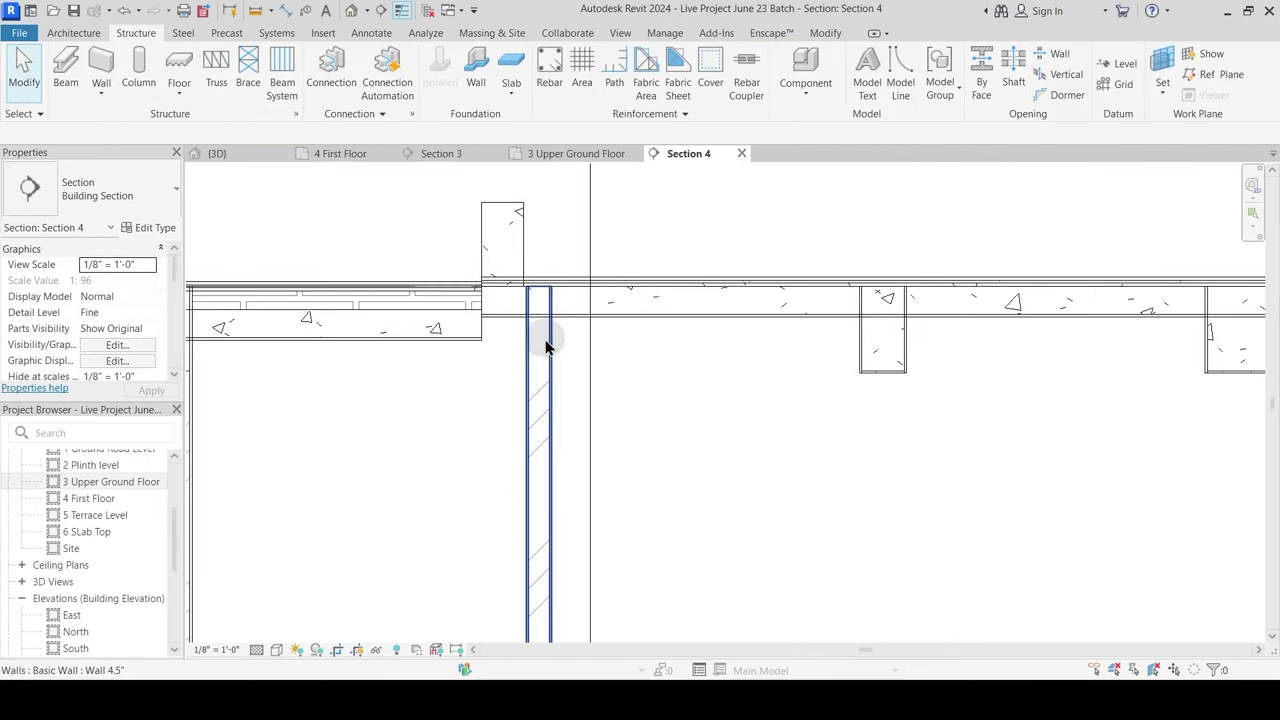
scroll(536, 288, "up", 2)
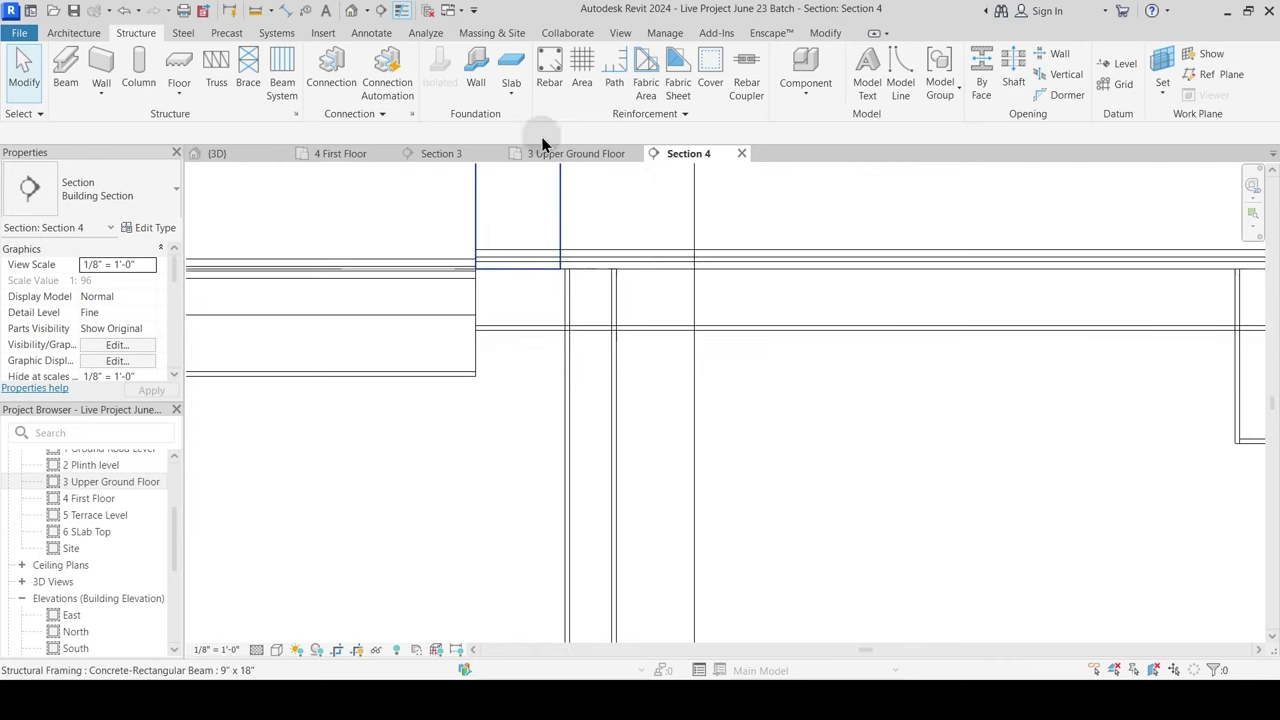
scroll(525, 368, "up", 2)
left_click(828, 34)
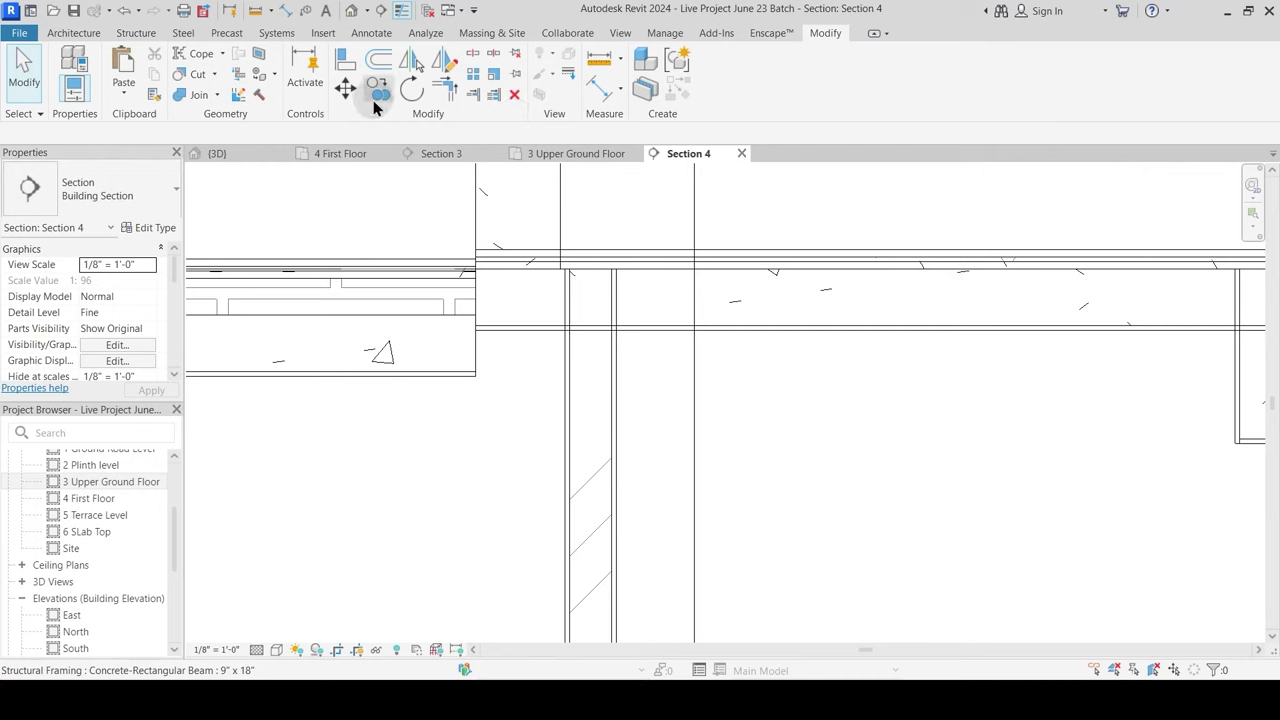
left_click(536, 338)
key("Escape")
left_click(540, 331)
left_click(570, 366)
key("Escape")
key("Escape")
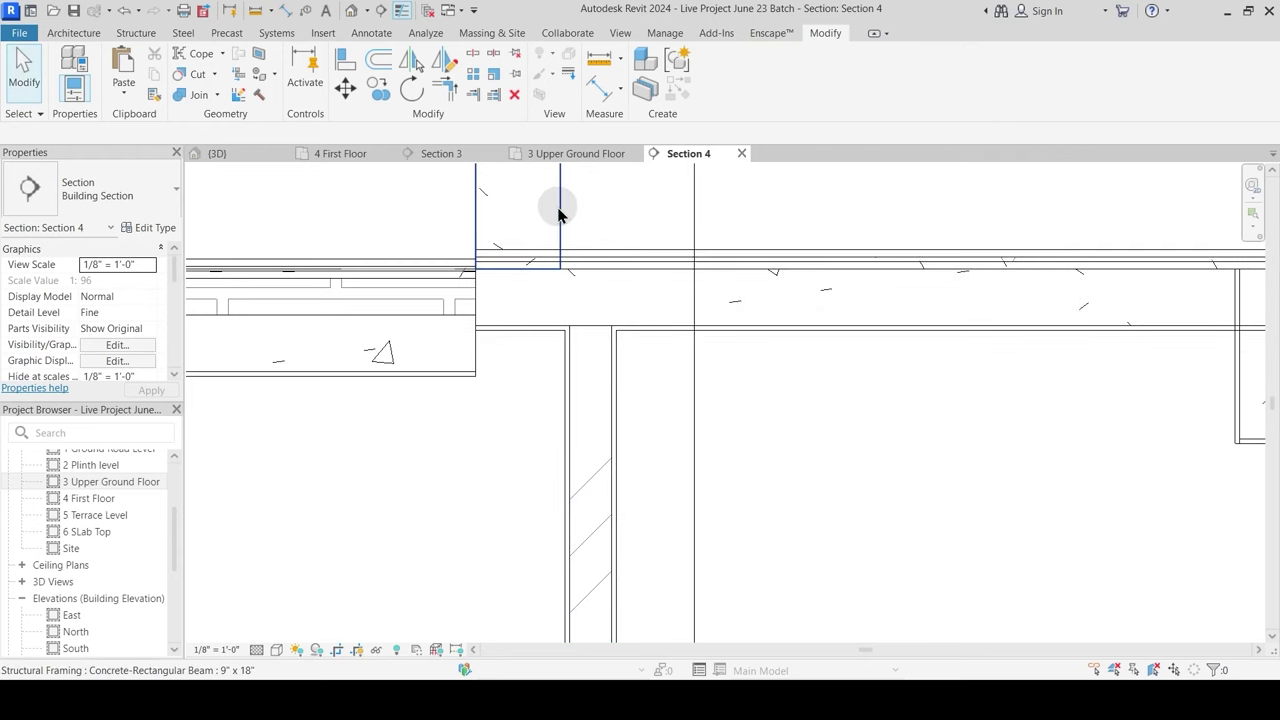
Step: Set the new beam's z Justification to Top so it hangs below the slab
left_click(540, 215)
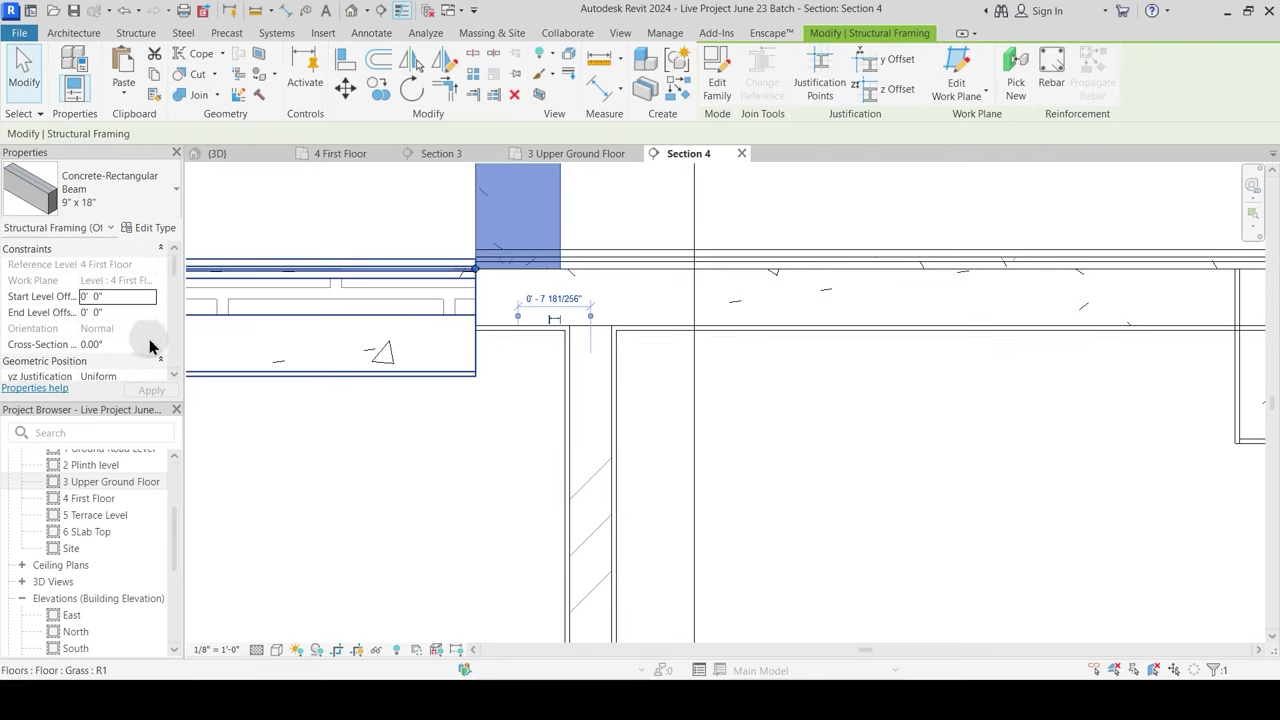
scroll(146, 345, "down", 1)
scroll(145, 345, "down", 2)
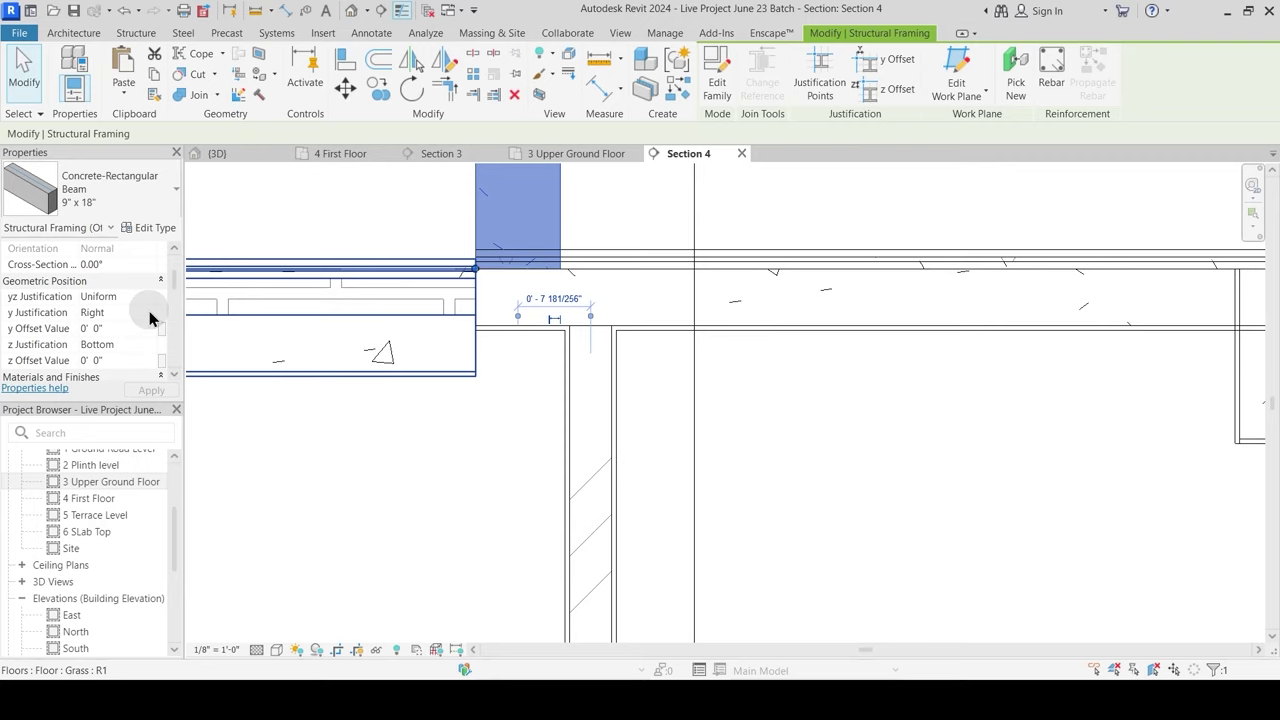
left_click(150, 346)
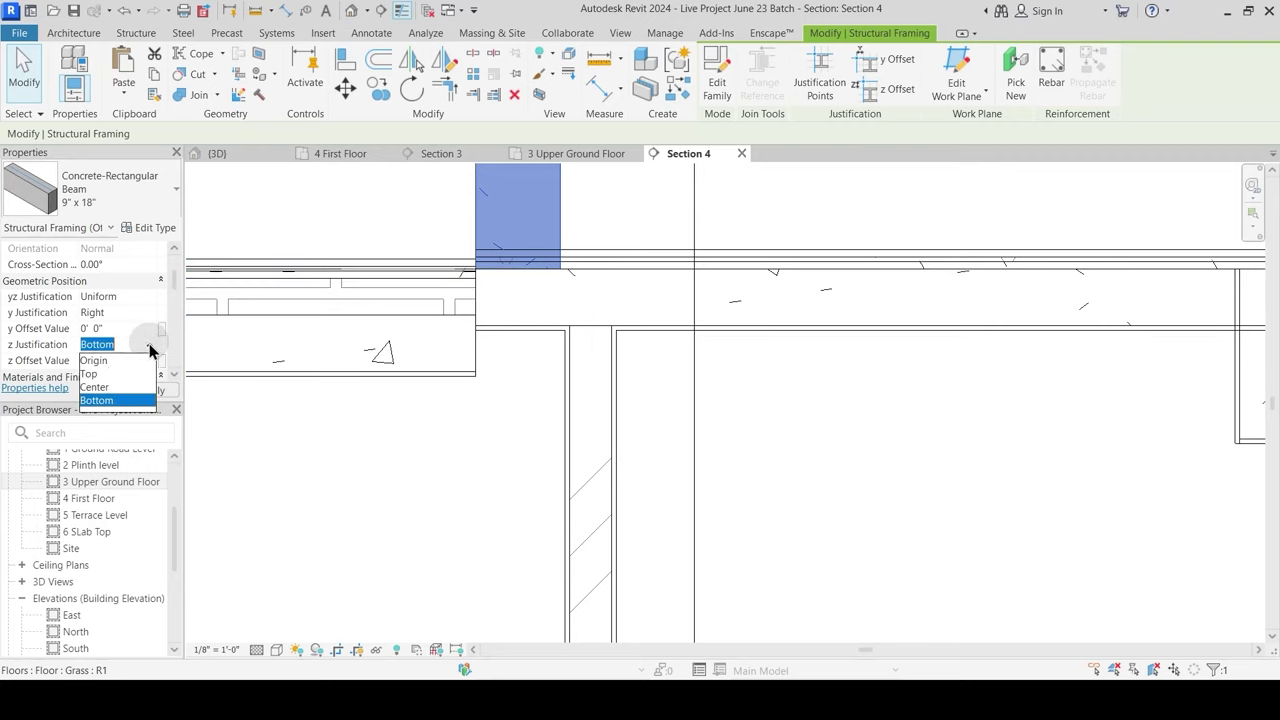
left_click(95, 373)
left_click(434, 398)
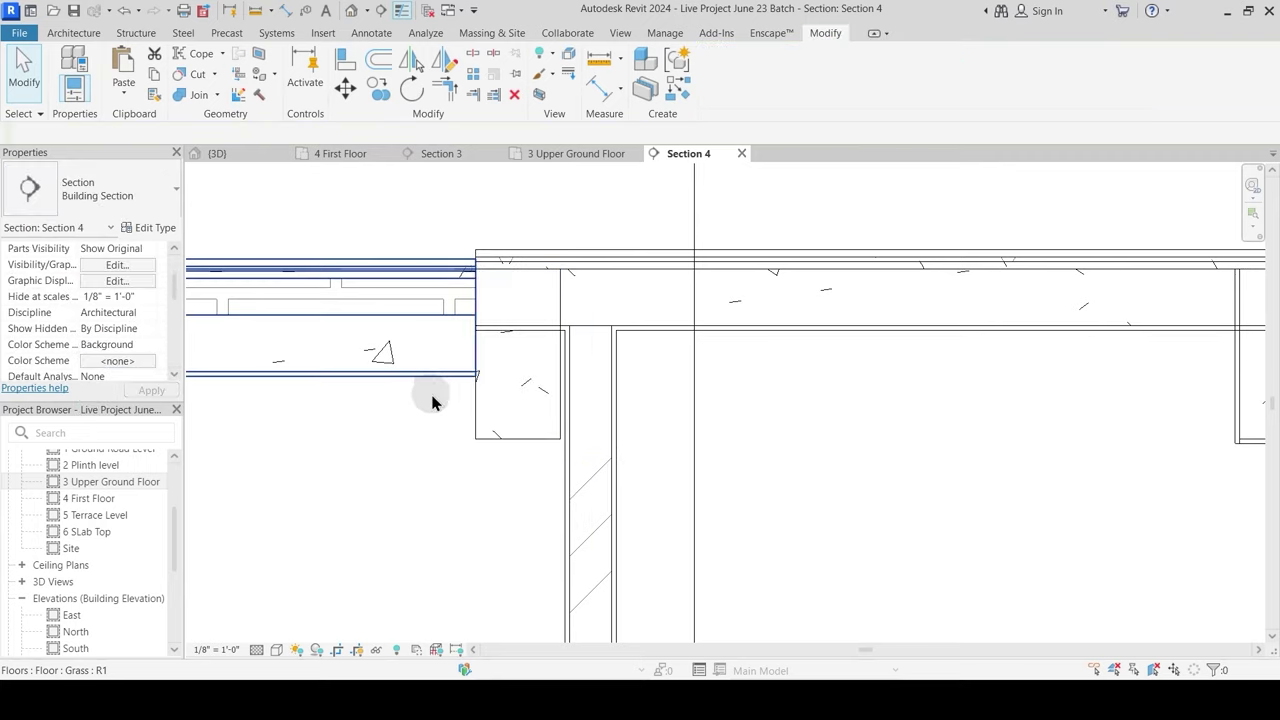
Step: Join the beam with the First Floor slab using Join Geometry
middle_click_drag(434, 398, 709, 334)
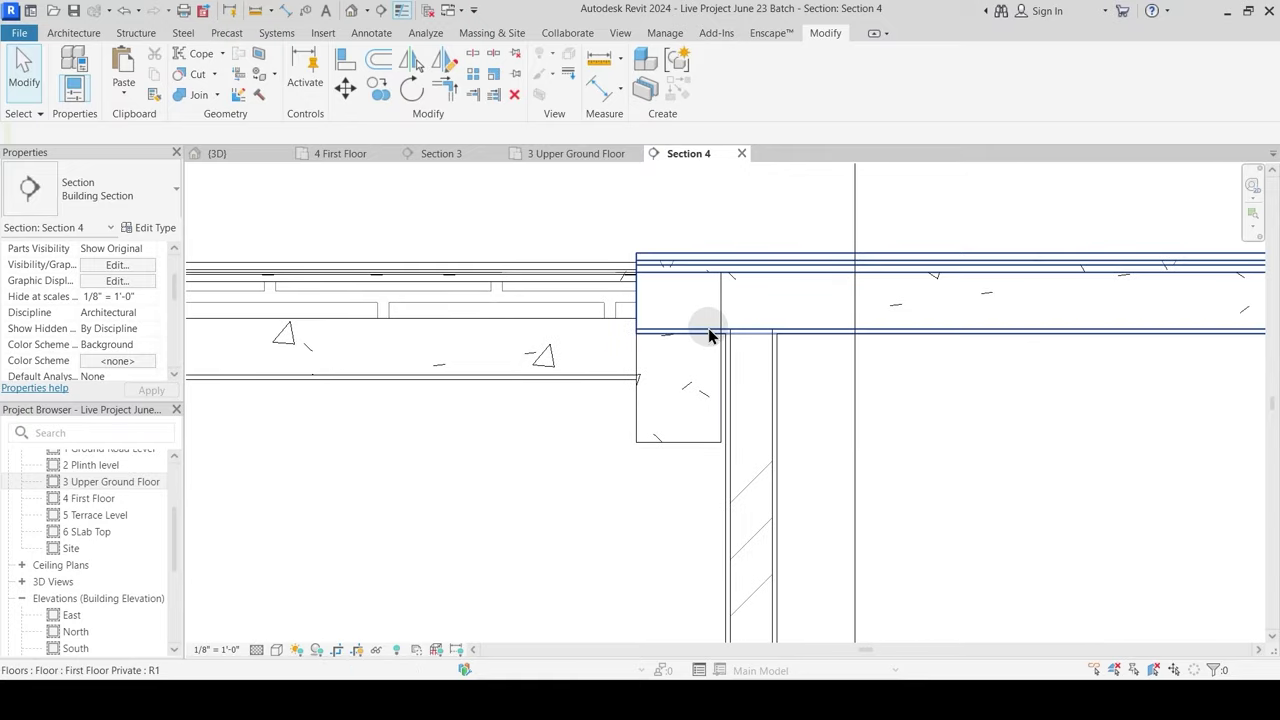
left_click(200, 97)
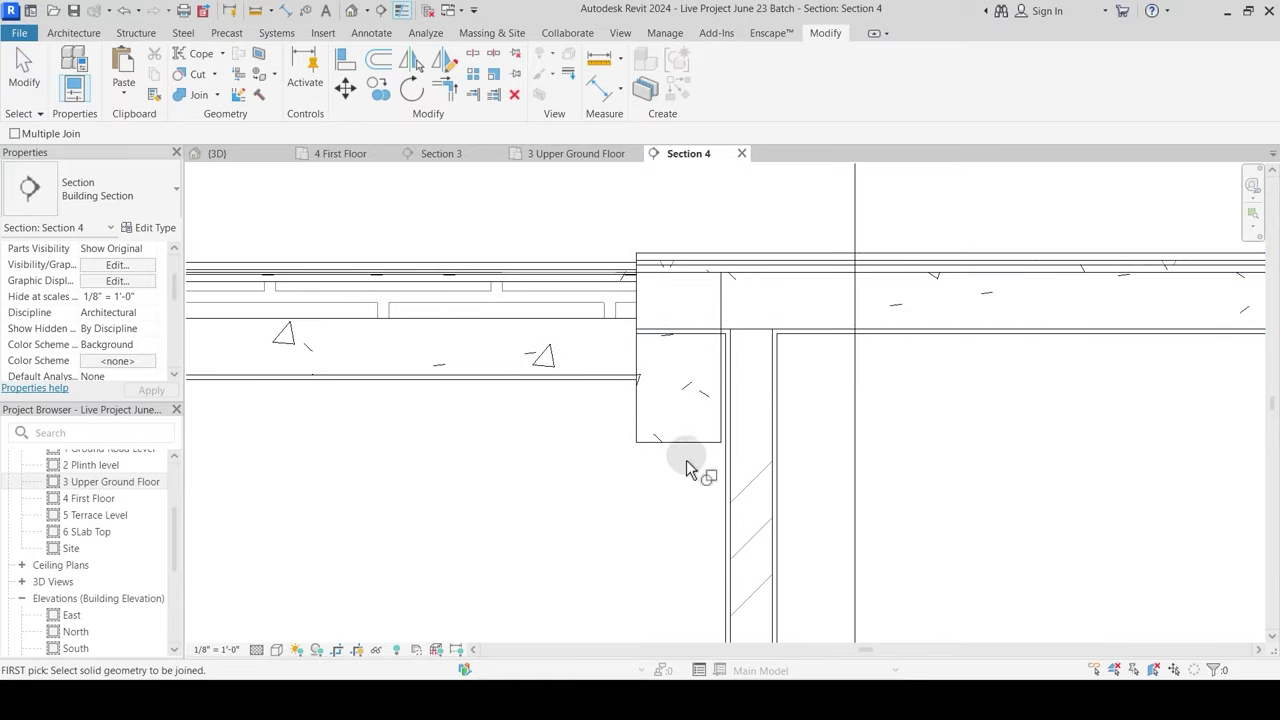
left_click(690, 430)
left_click(815, 330)
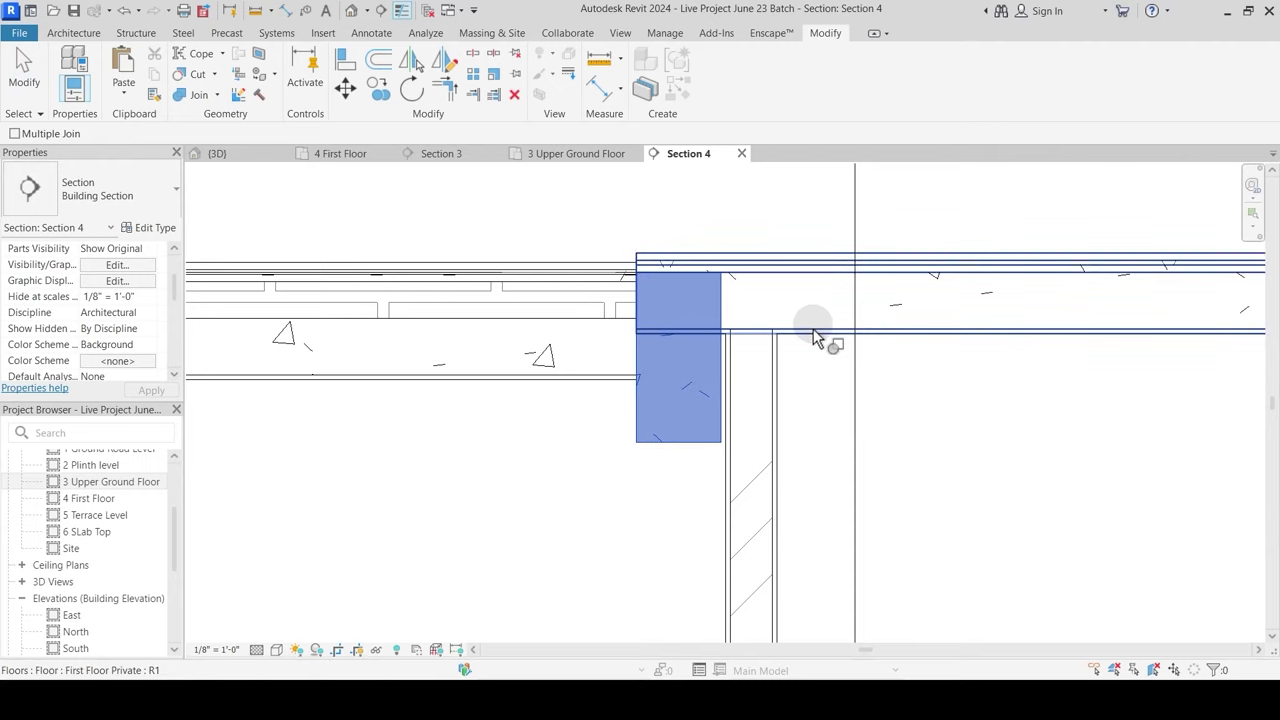
left_click(814, 330)
key("Escape")
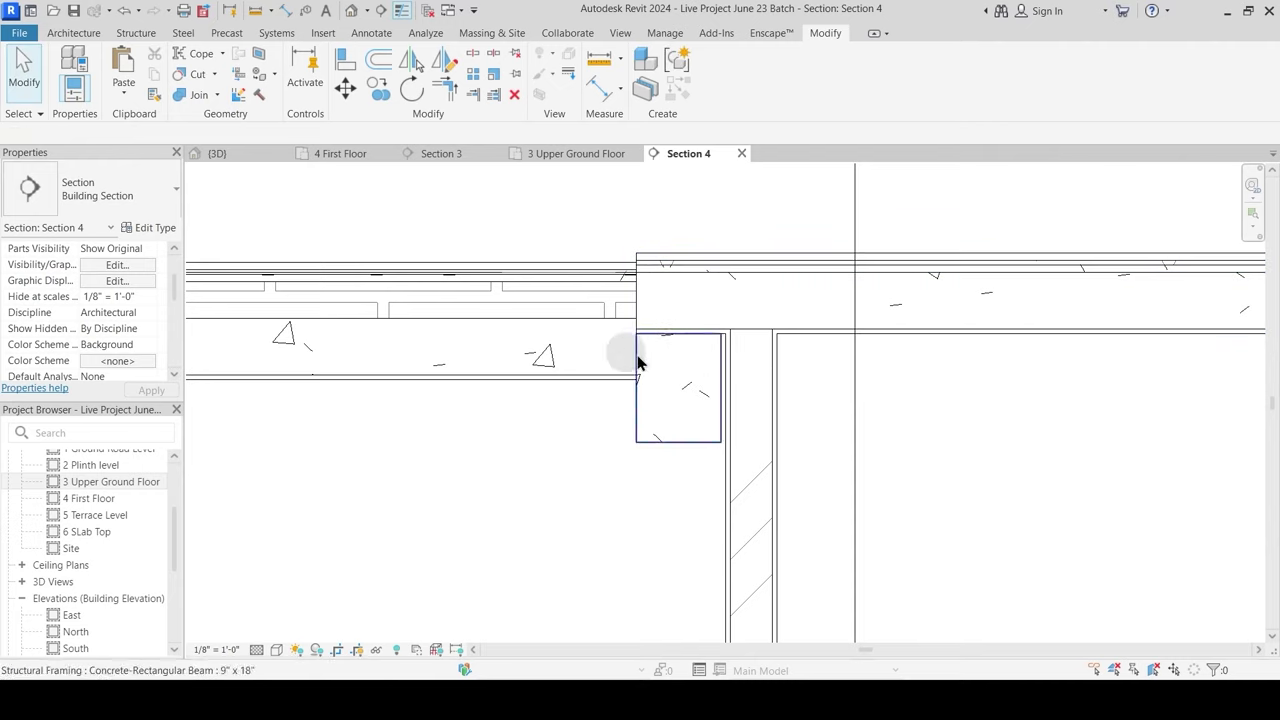
Step: Switch the join order between the beam and the First Floor slab
left_click(217, 95)
left_click(225, 188)
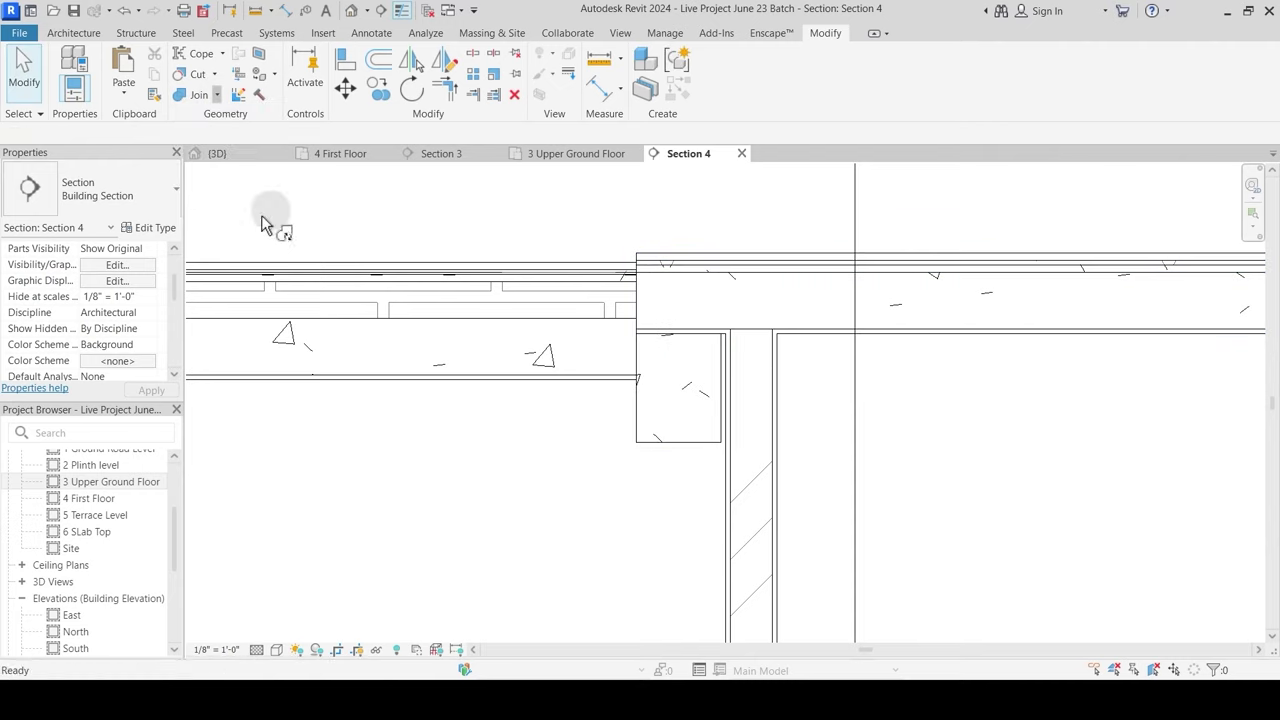
left_click(672, 440)
left_click(728, 268)
key("Escape")
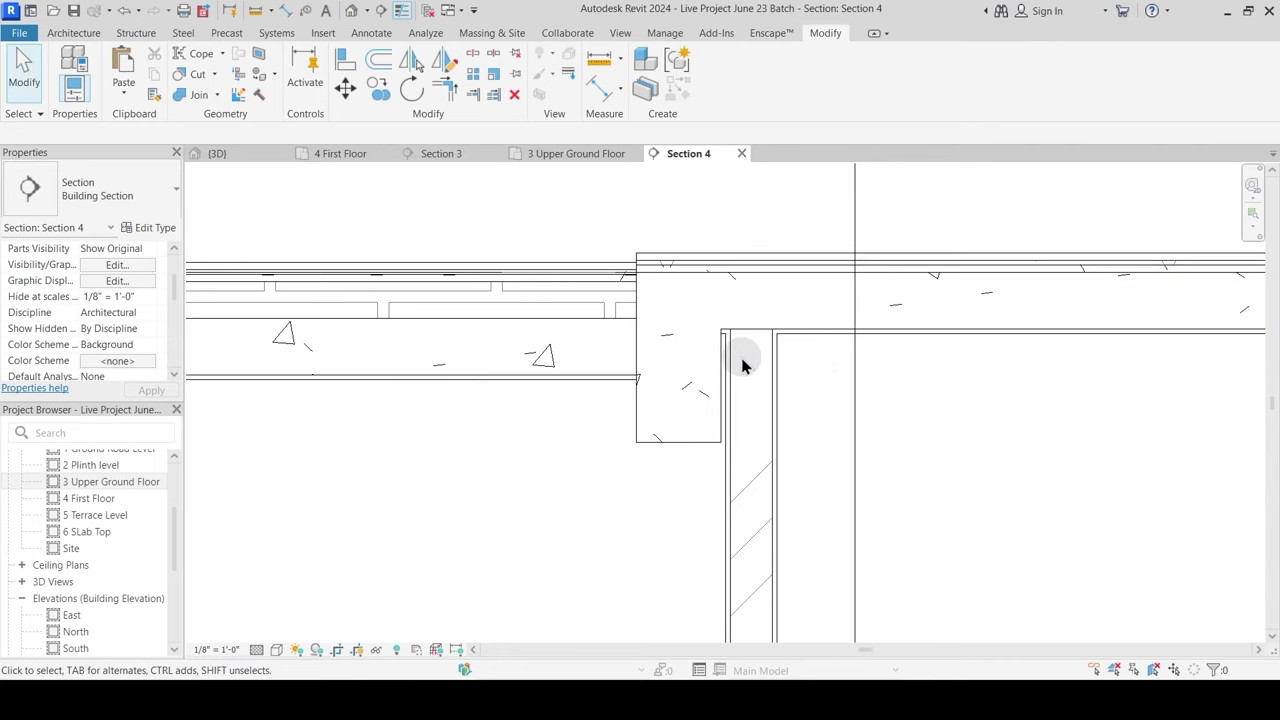
Step: Move the 4.5" wall left by its top corner so it sits under the beam
scroll(750, 345, "up", 2)
scroll(750, 343, "down", 2)
middle_click_drag(763, 449, 932, 379)
scroll(932, 379, "down", 1)
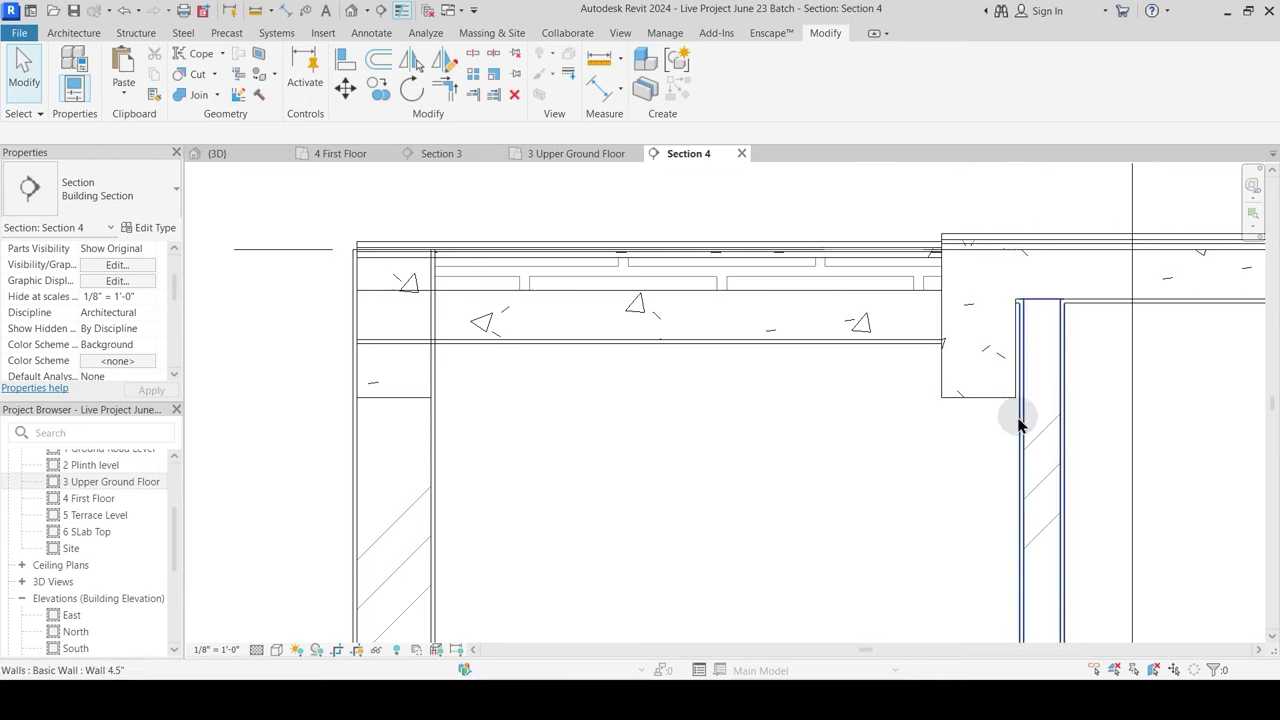
middle_click_drag(1017, 425, 803, 349)
left_click(834, 330)
scroll(826, 320, "up", 2)
scroll(831, 260, "up", 1)
middle_click_drag(831, 260, 837, 334)
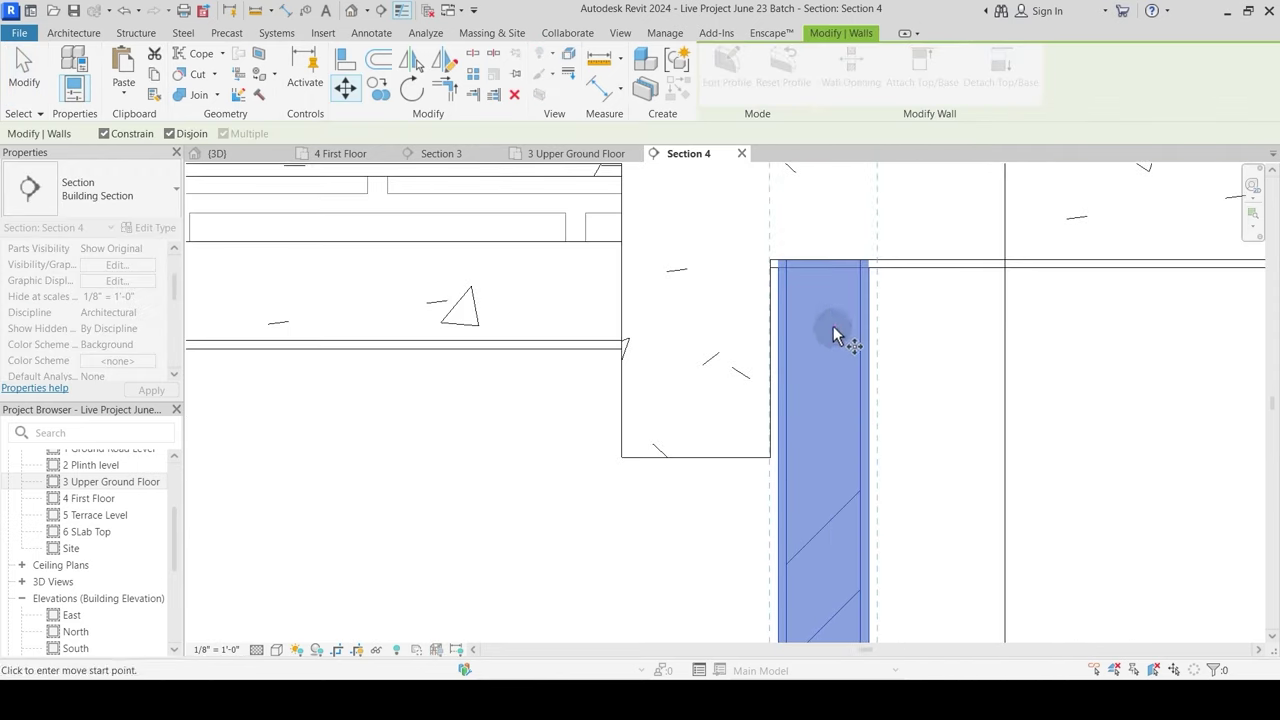
left_click(869, 268)
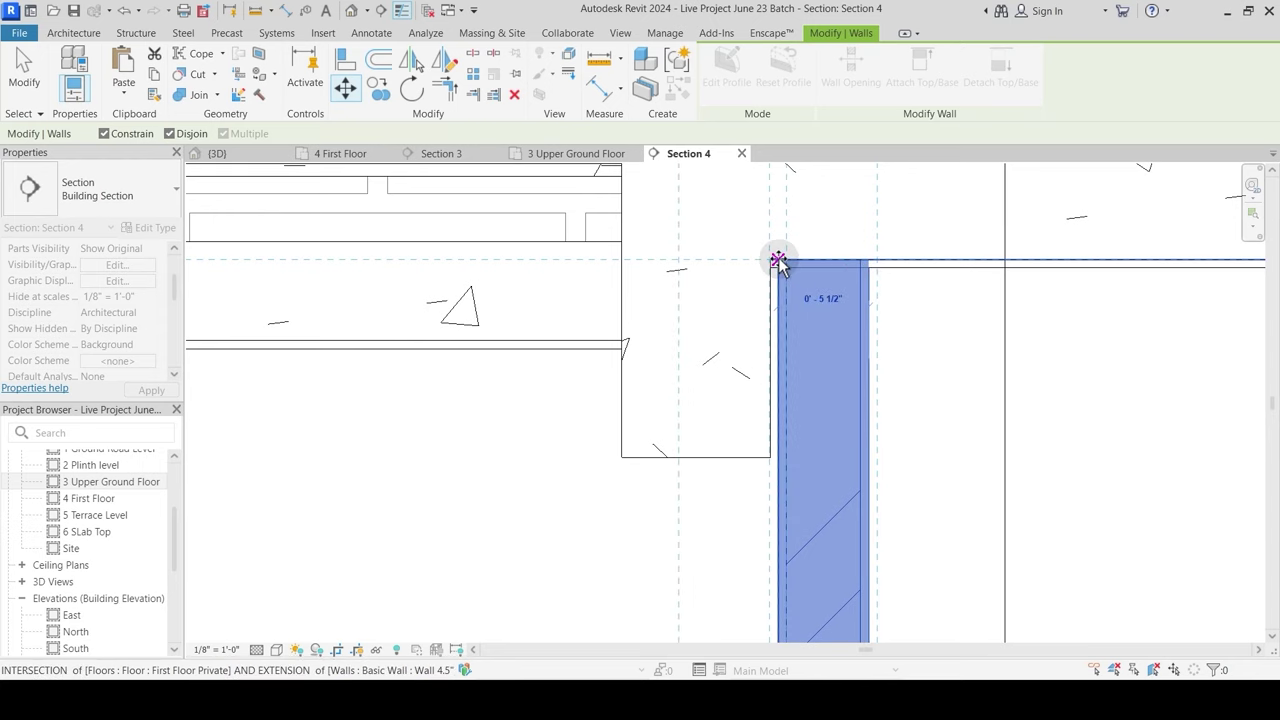
left_click(772, 260)
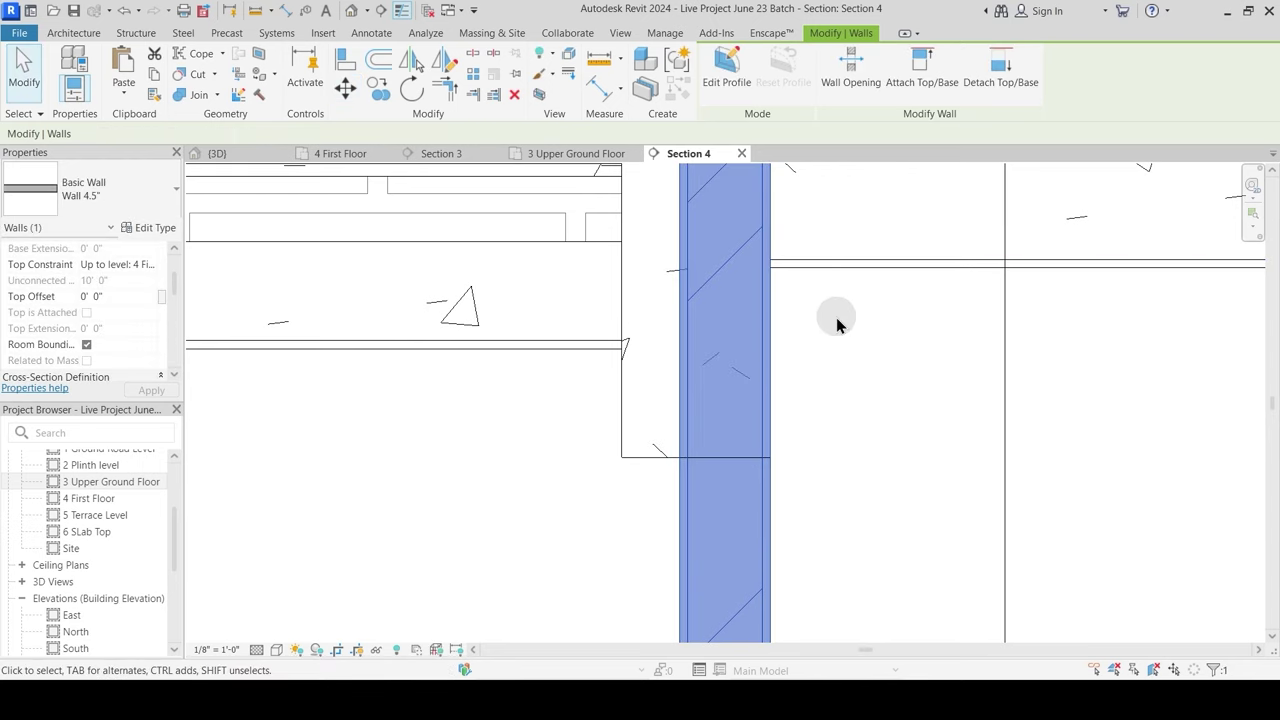
scroll(837, 322, "down", 2)
left_click(839, 322)
Step: Join the 4.5" wall to the beam
left_click(200, 95)
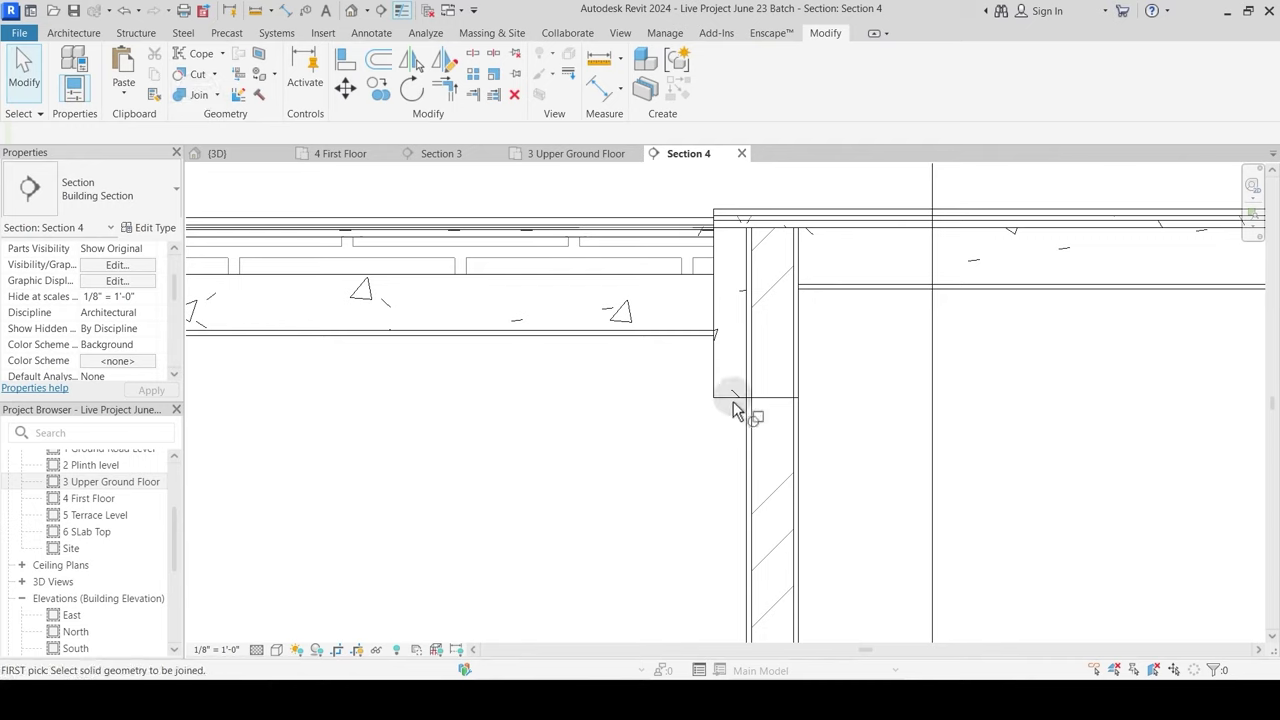
left_click(735, 408)
left_click(752, 429)
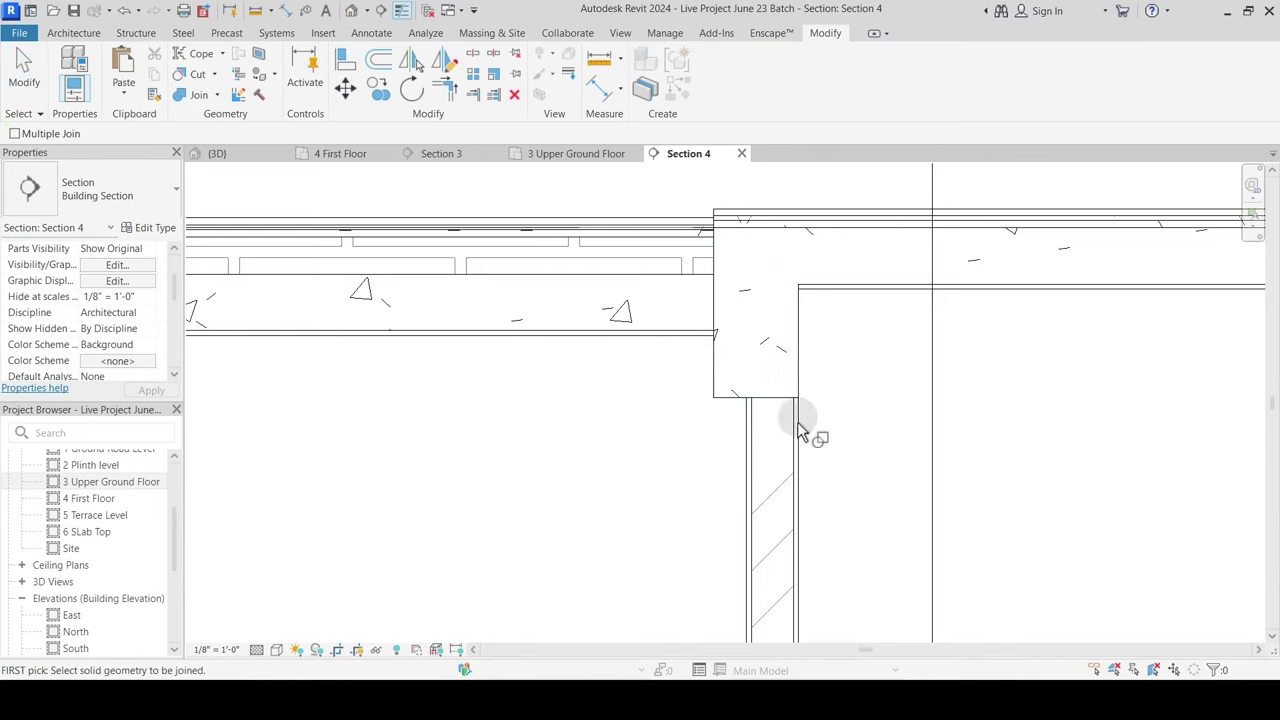
key("Escape")
Step: Select the Grass floor slab and check its properties
scroll(863, 400, "down", 2)
middle_click_drag(689, 420, 637, 408)
left_click(641, 368)
left_click(200, 171)
Step: Align the Grass floor's bottom to the beam's bottom edge
left_click(345, 60)
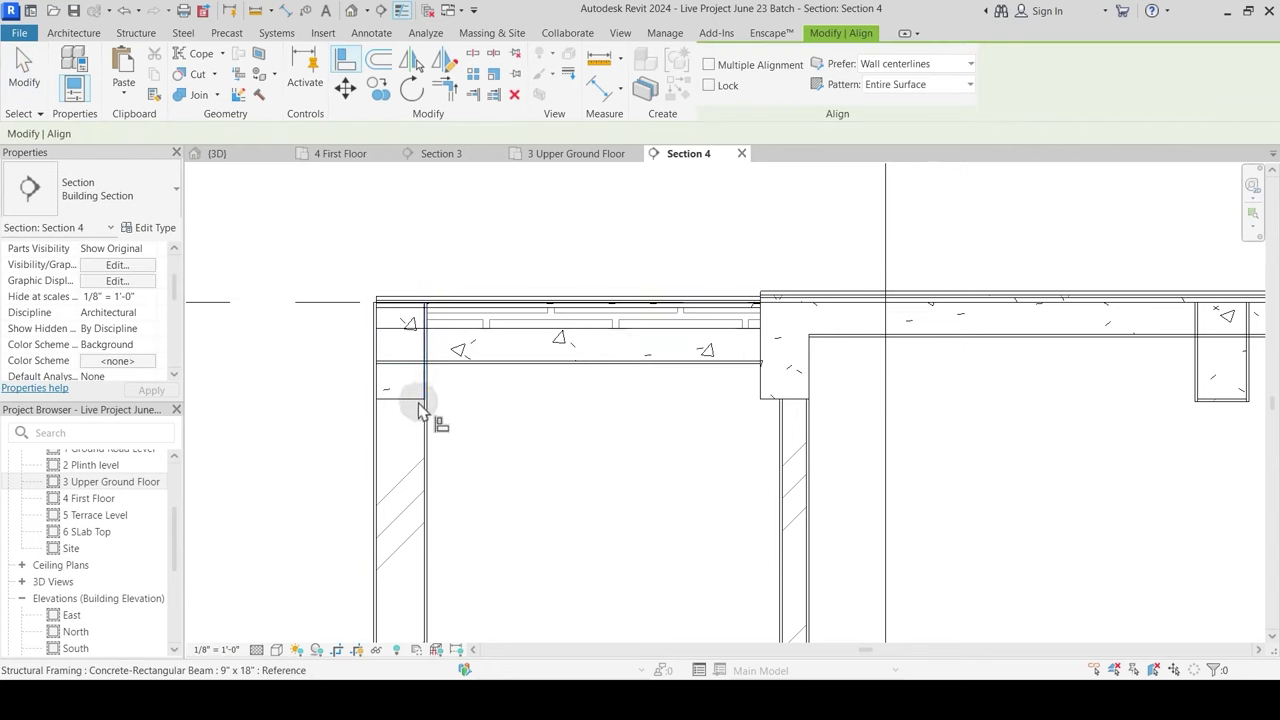
left_click(460, 355)
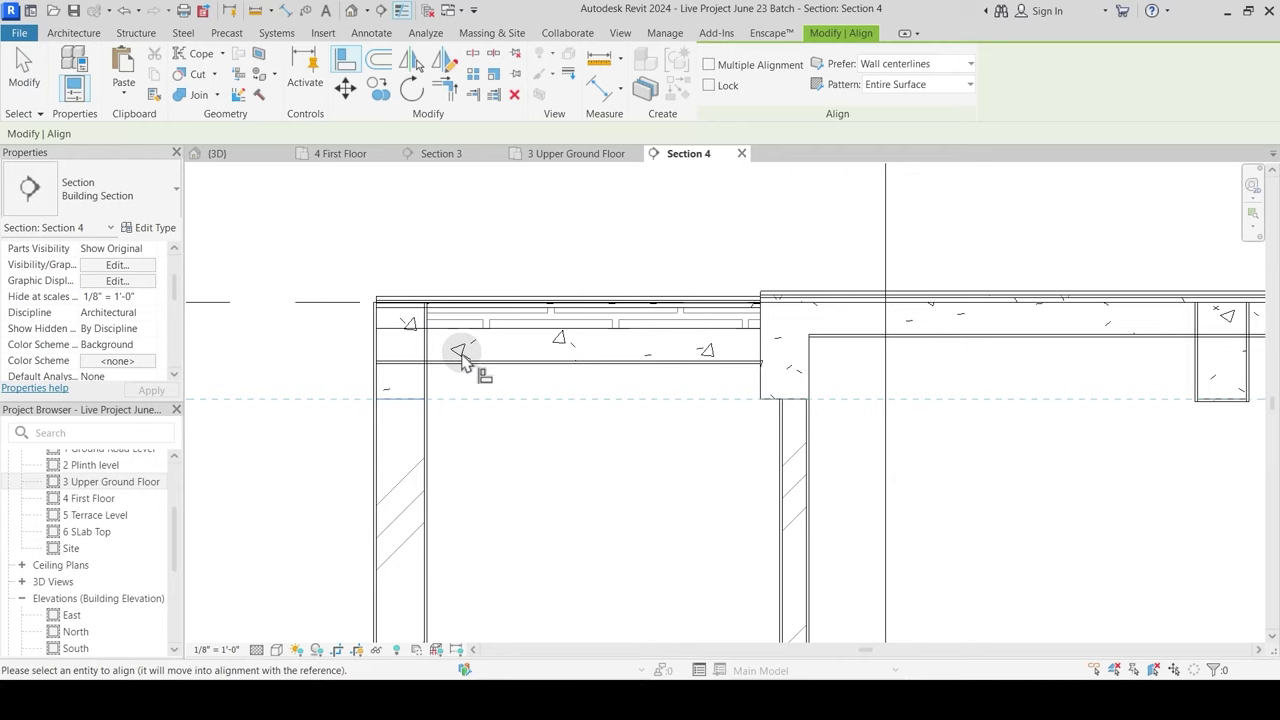
left_click(505, 360)
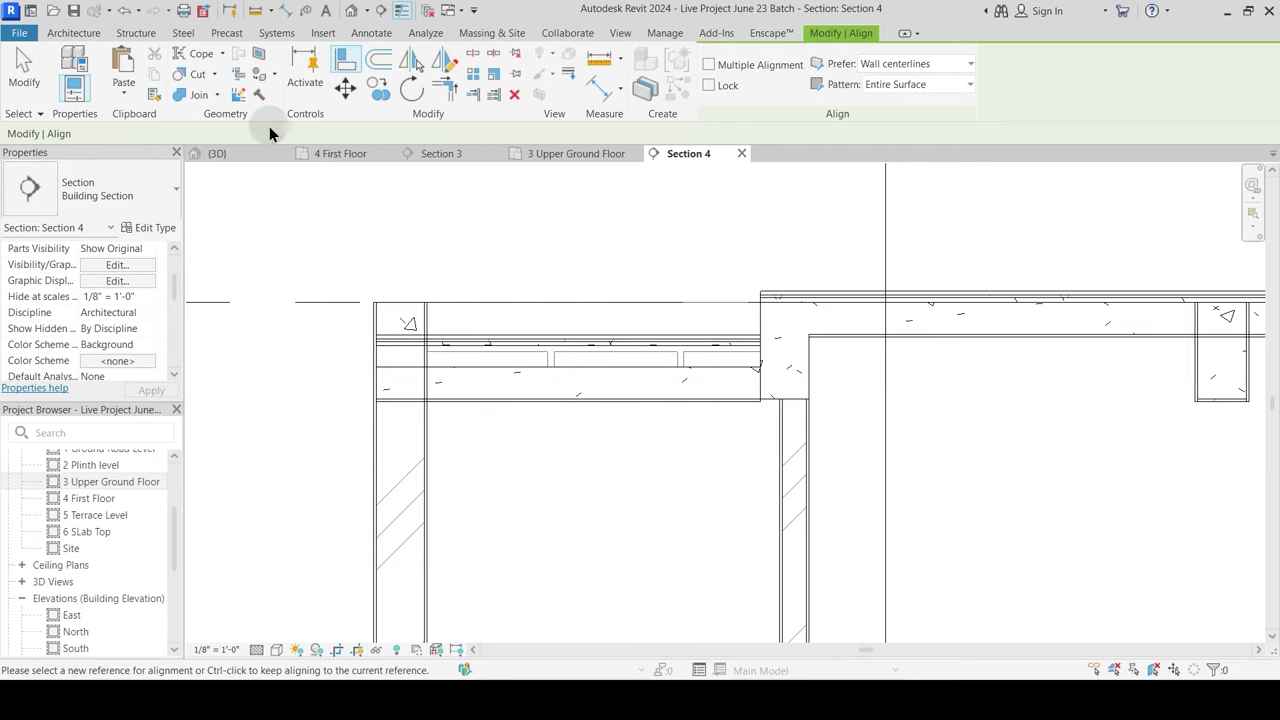
Step: Join the Grass floor to the left wall and to the beam
left_click(179, 96)
left_click(404, 310)
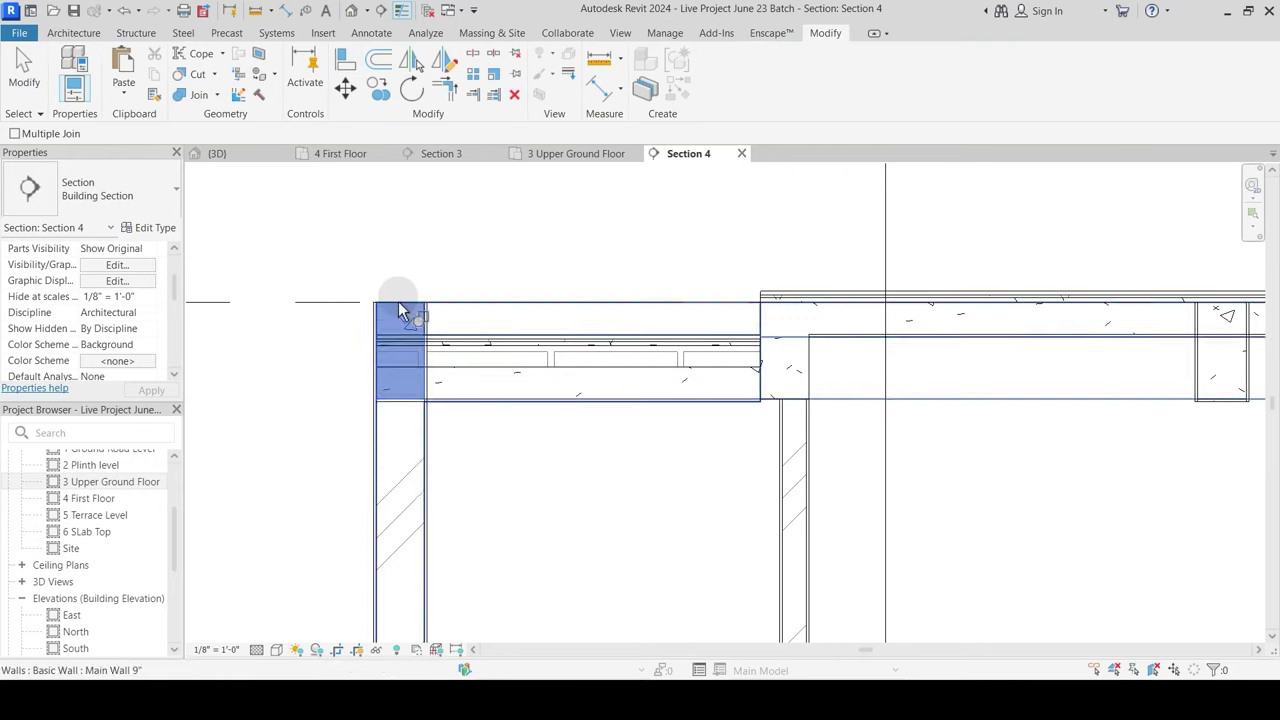
left_click(455, 345)
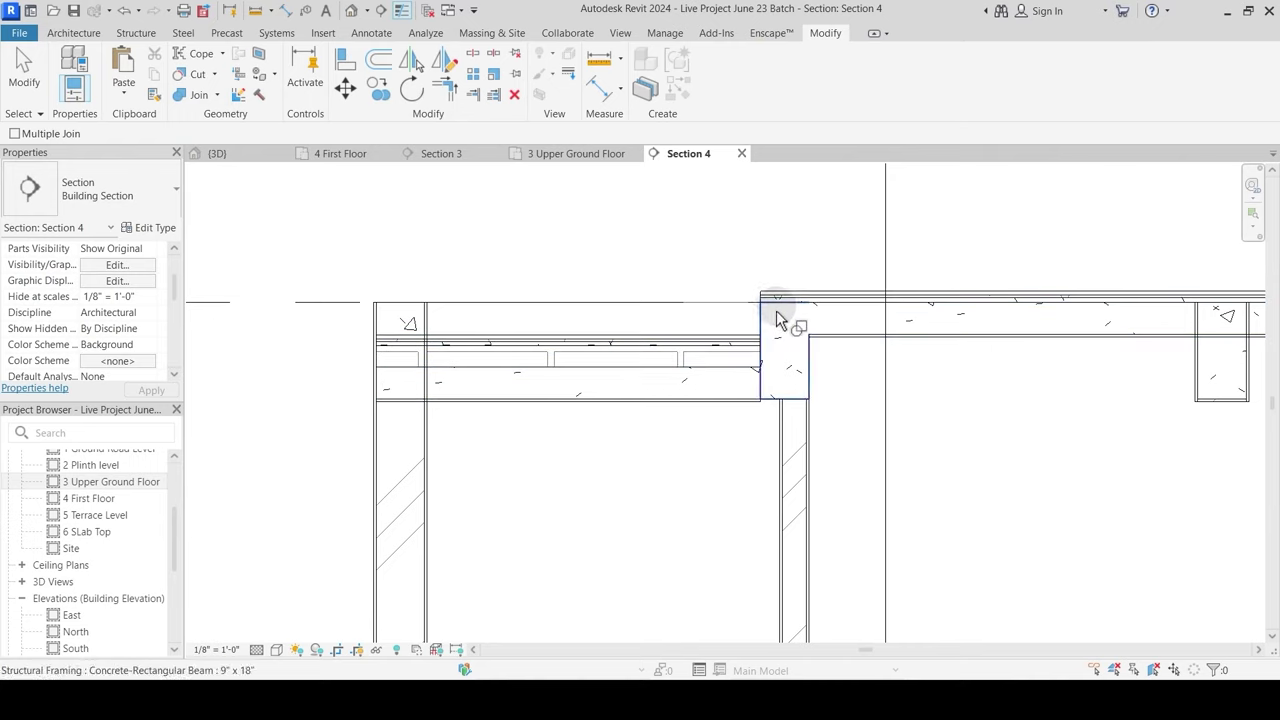
left_click(765, 350)
left_click(735, 358)
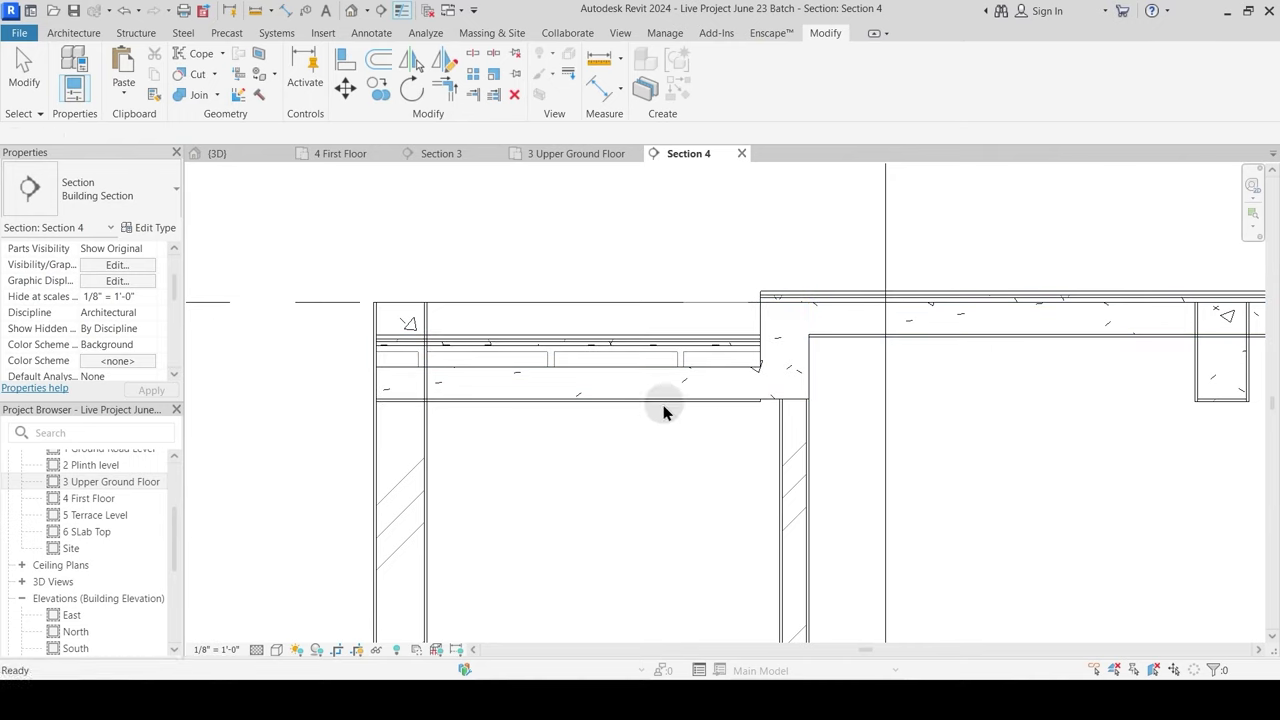
key("Escape")
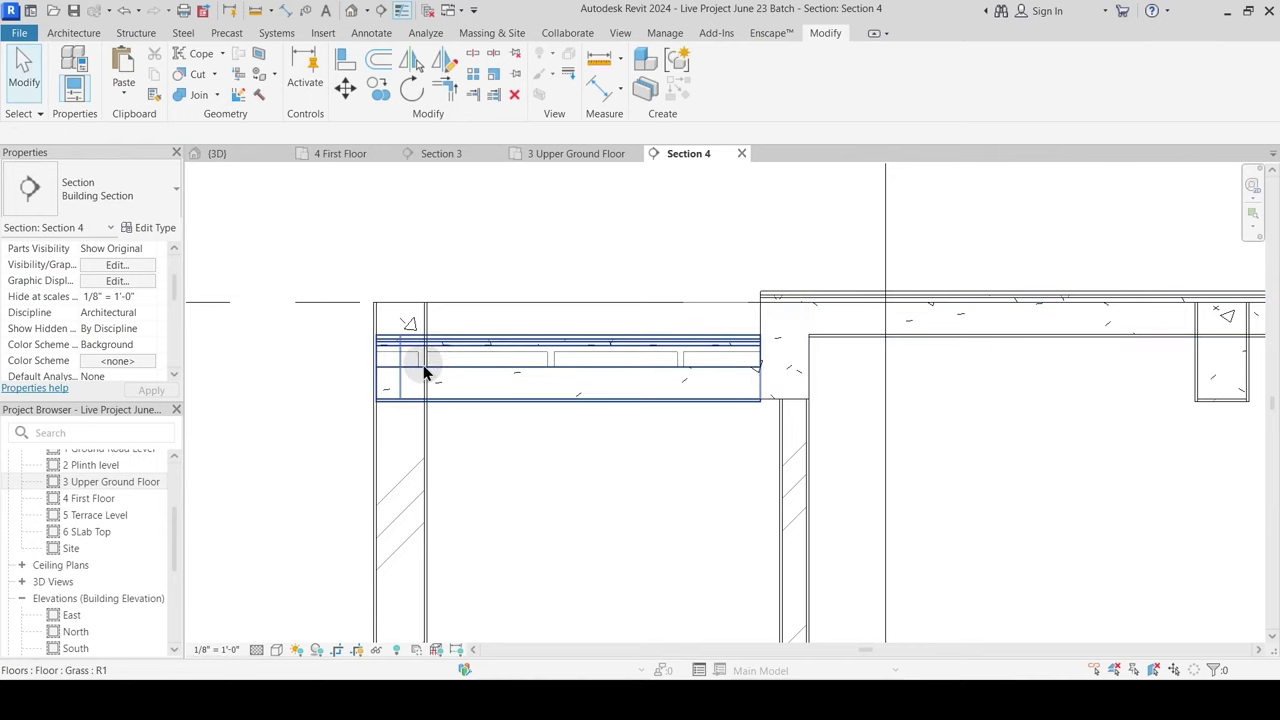
Step: Switch the beam and Grass floor join order, then rejoin the floor to the left wall
left_click(218, 95)
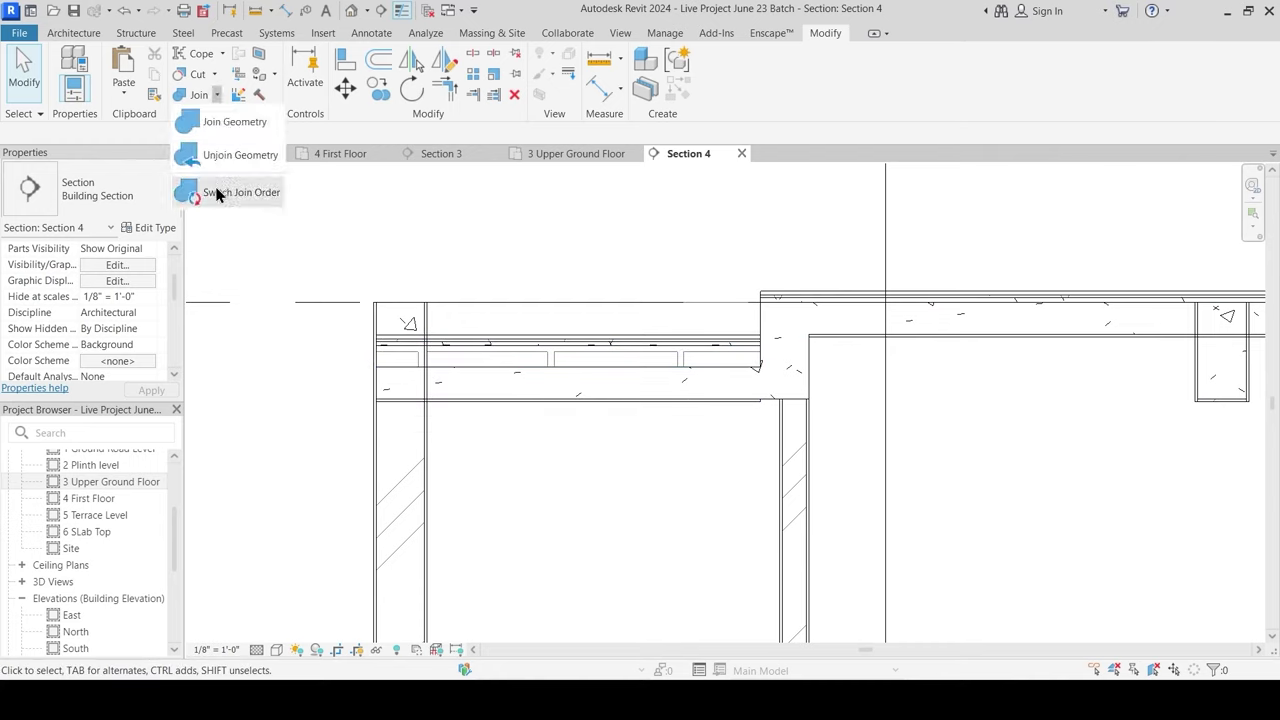
left_click(220, 190)
left_click(406, 318)
left_click(443, 349)
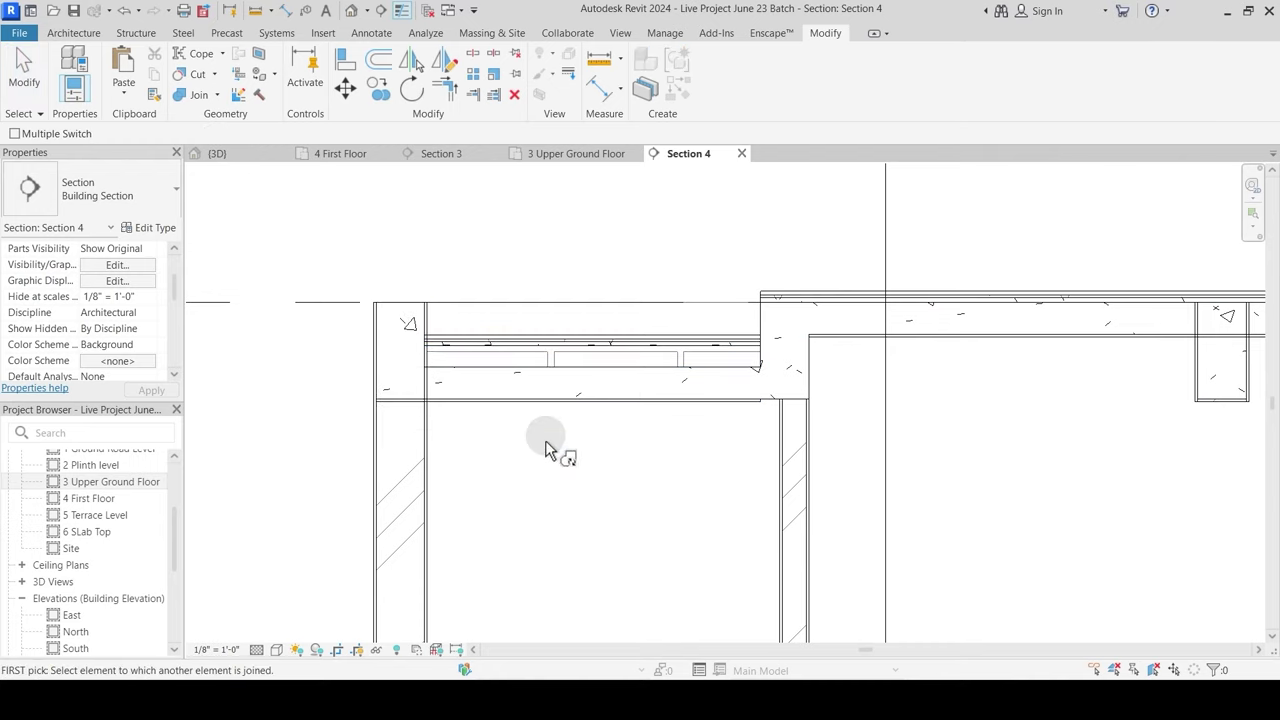
key("Escape")
left_click(197, 95)
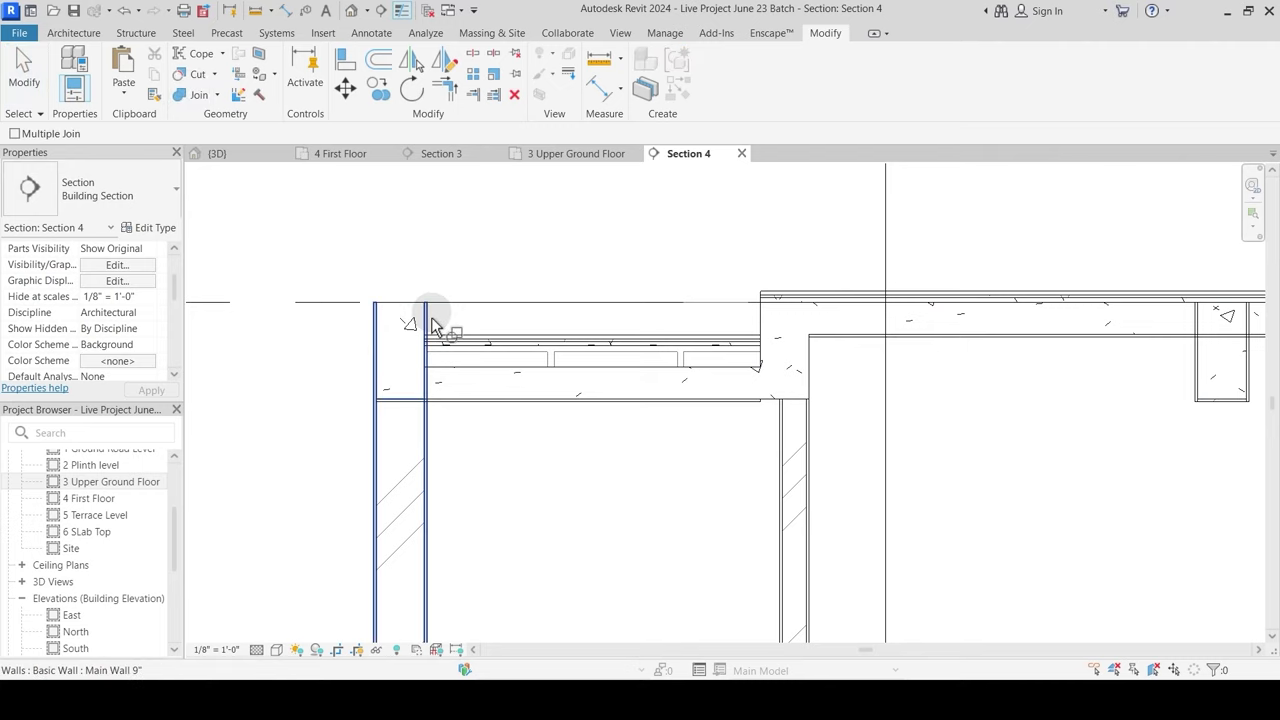
left_click(410, 330)
left_click(443, 360)
key("Escape")
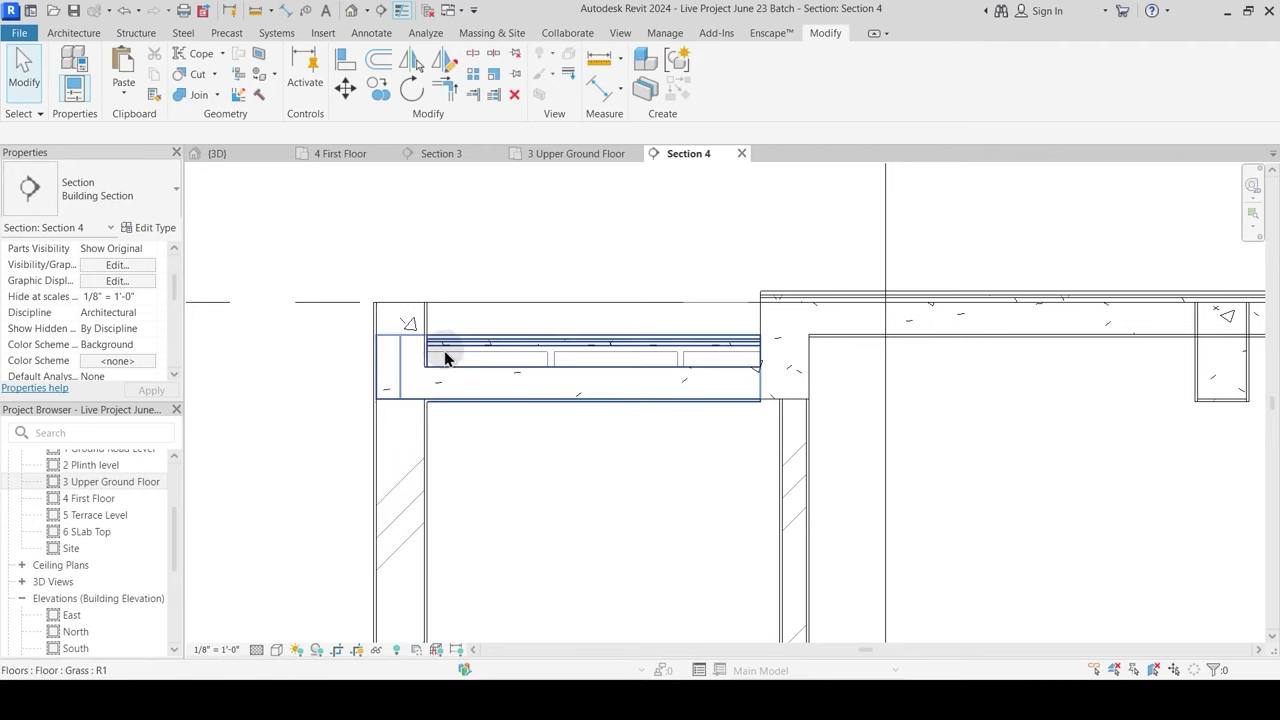
Step: Select the beam at the slab end and view it in the 3D view
scroll(691, 434, "up", 2)
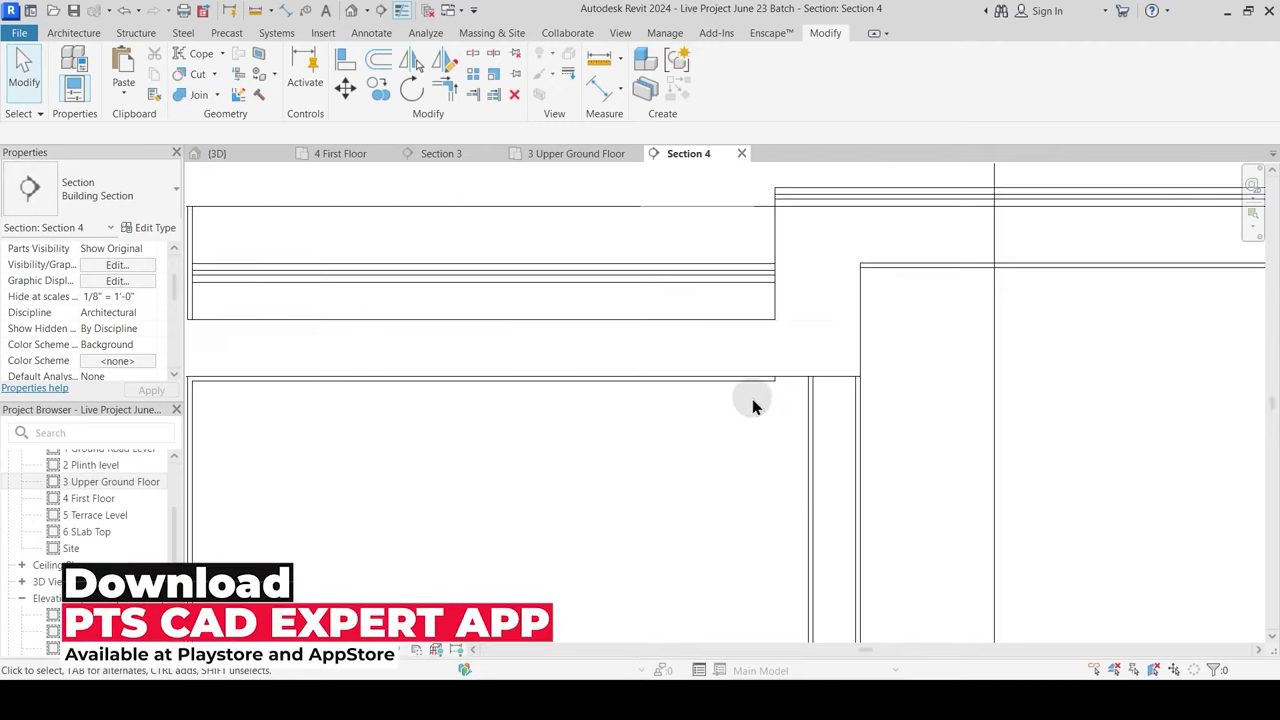
left_click(764, 394)
key("Escape")
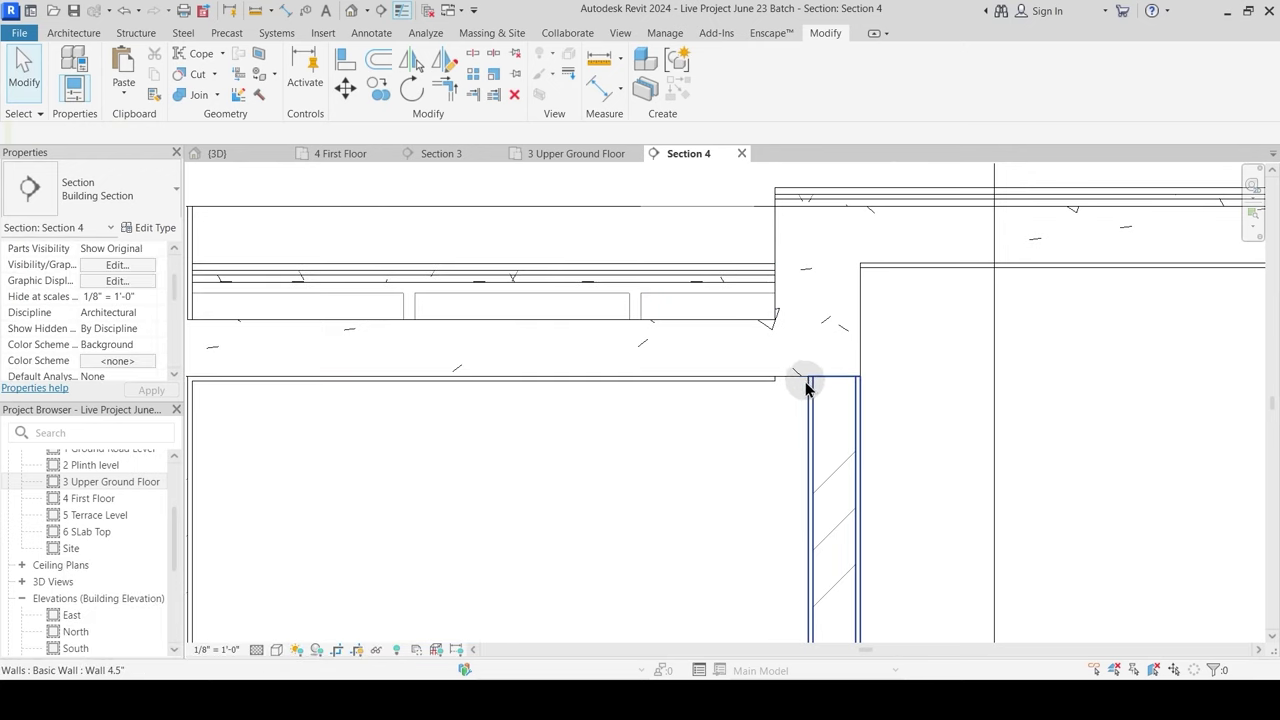
left_click(864, 341)
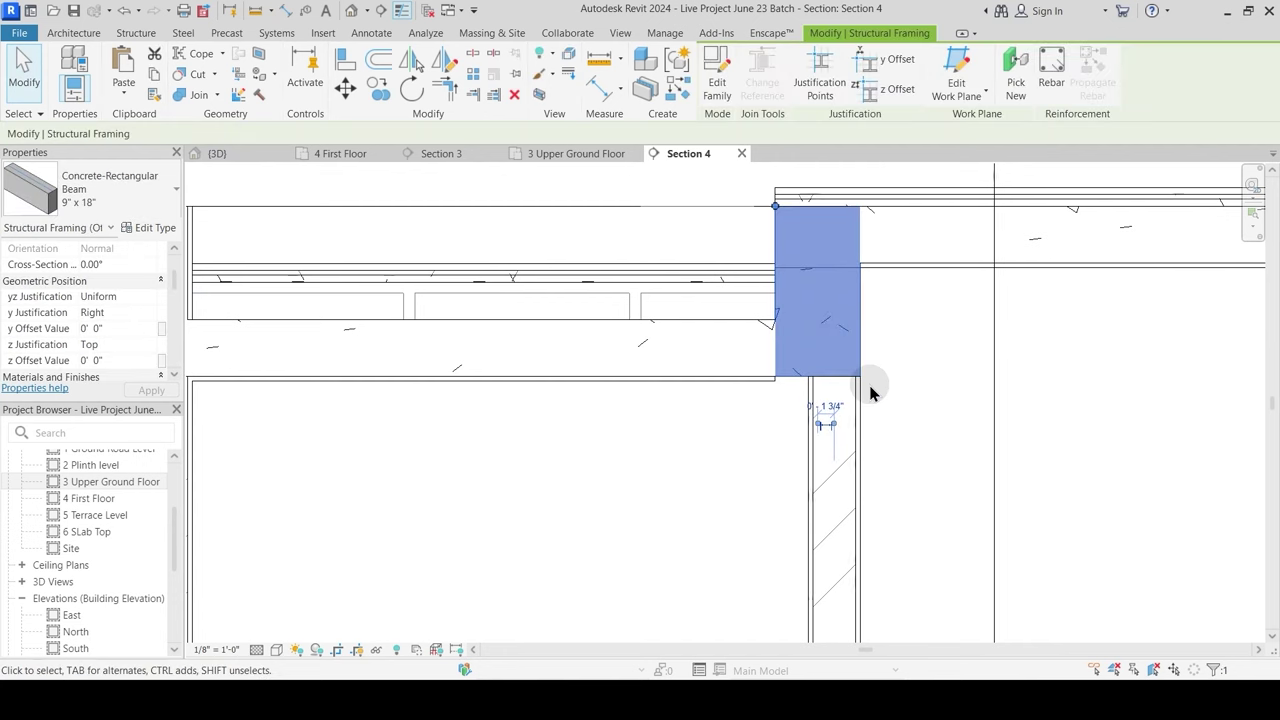
left_click(260, 156)
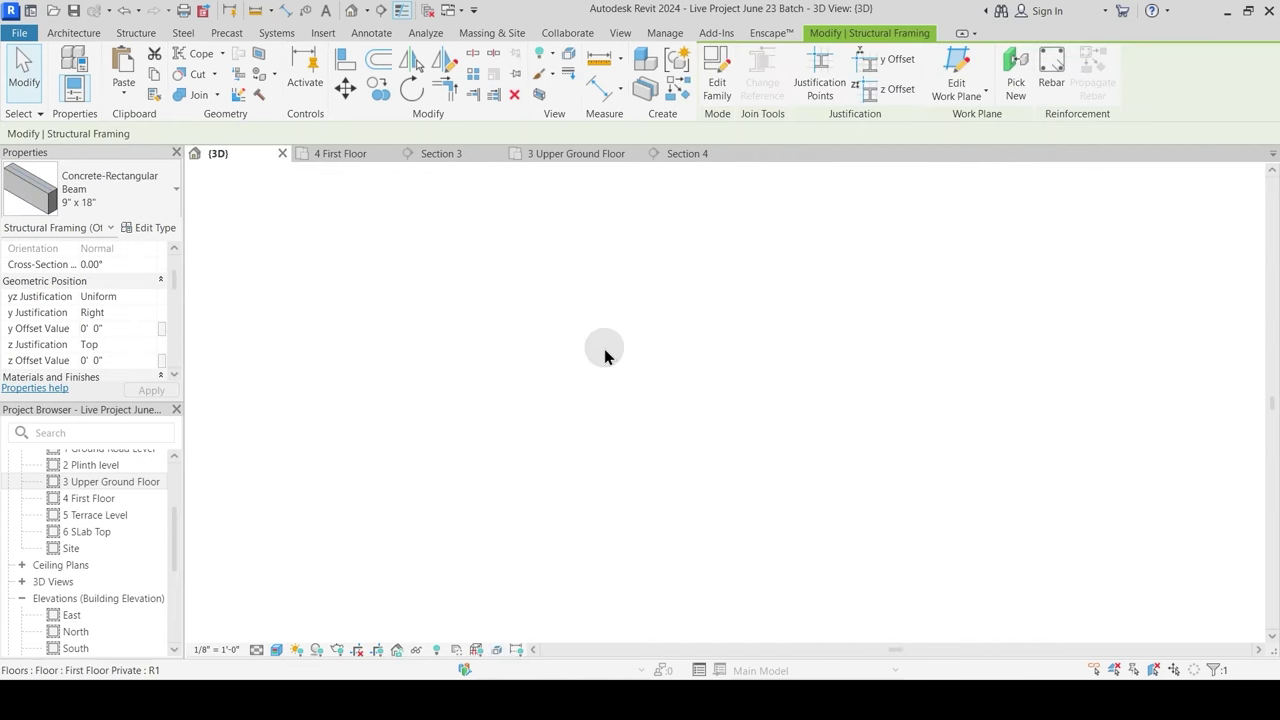
scroll(712, 322, "up", 2)
middle_click_drag(771, 450, 753, 369, "shift")
scroll(596, 362, "up", 1)
scroll(596, 369, "up", 2)
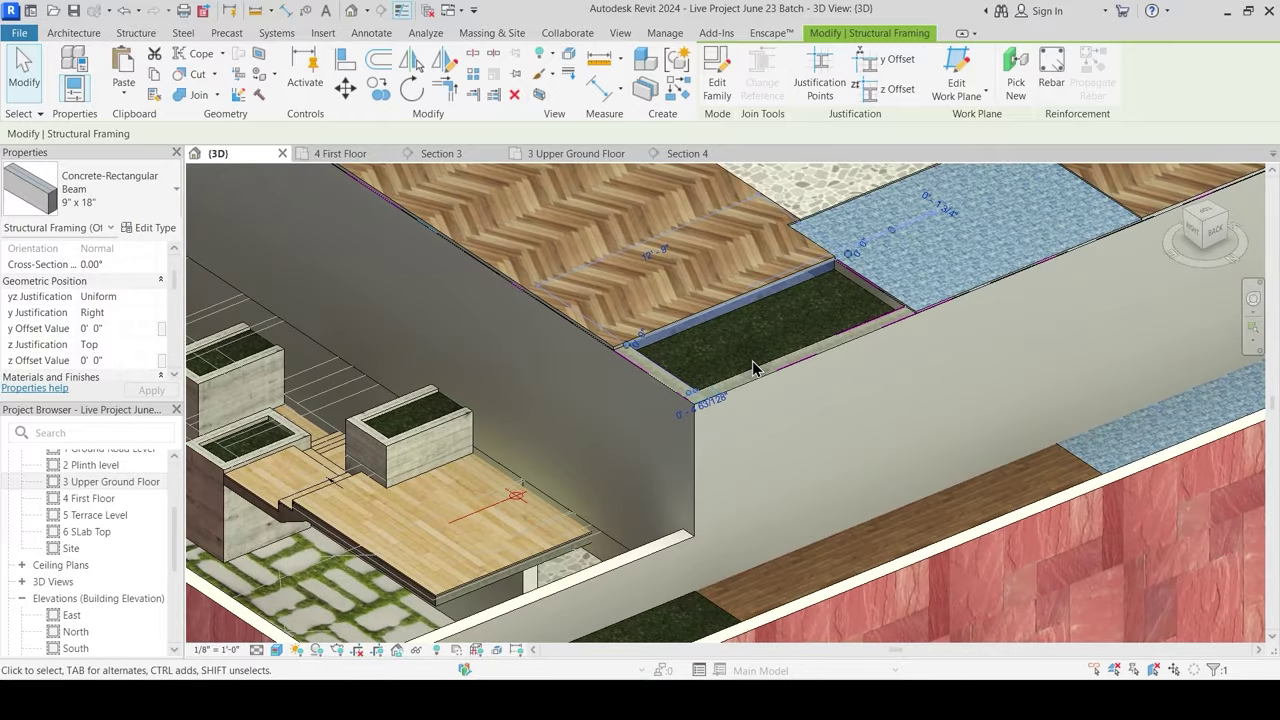
Step: Isolate the beam and place a Main Wall 9" along its edge with WA
key("i")
left_click(724, 368)
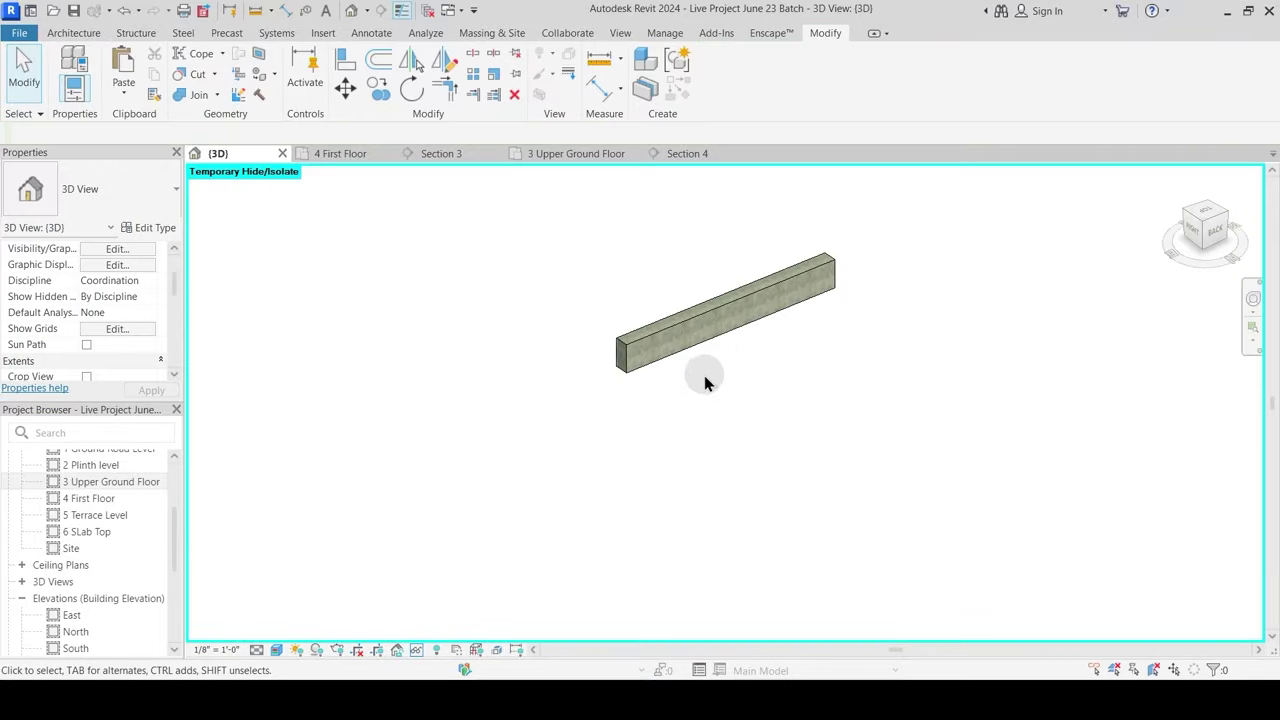
key("w")
key("a")
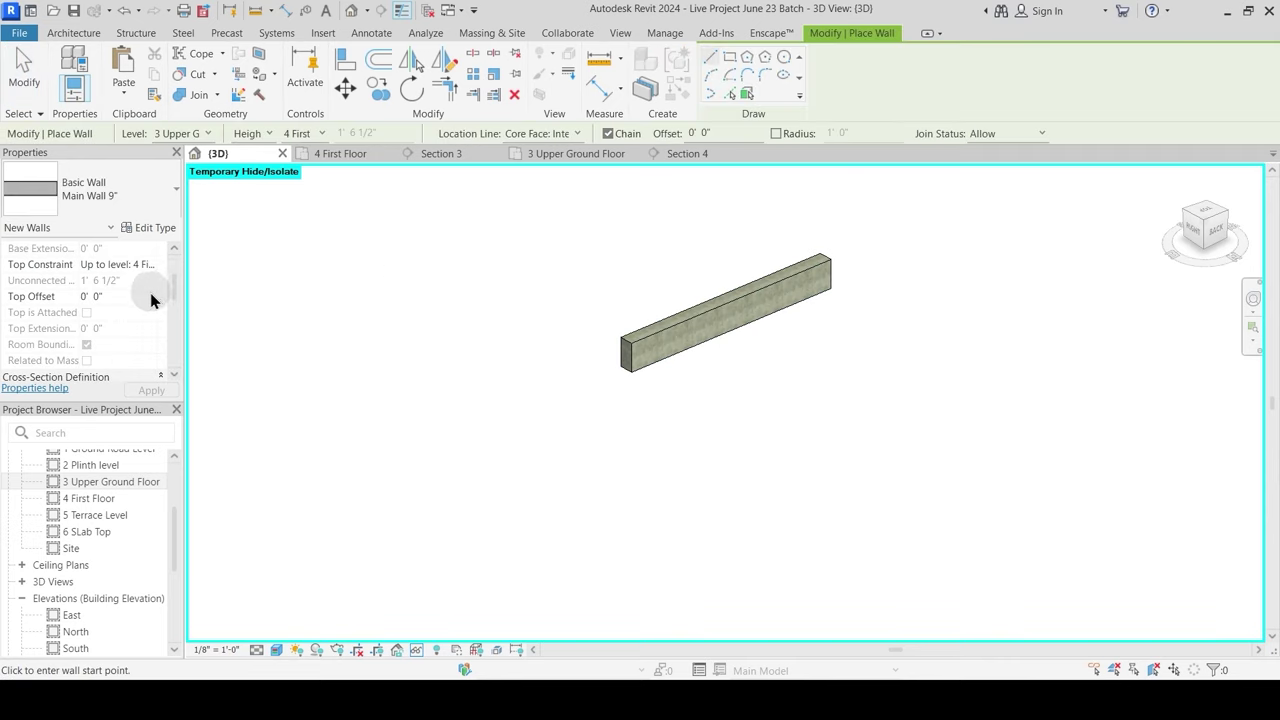
scroll(150, 305, "up", 3)
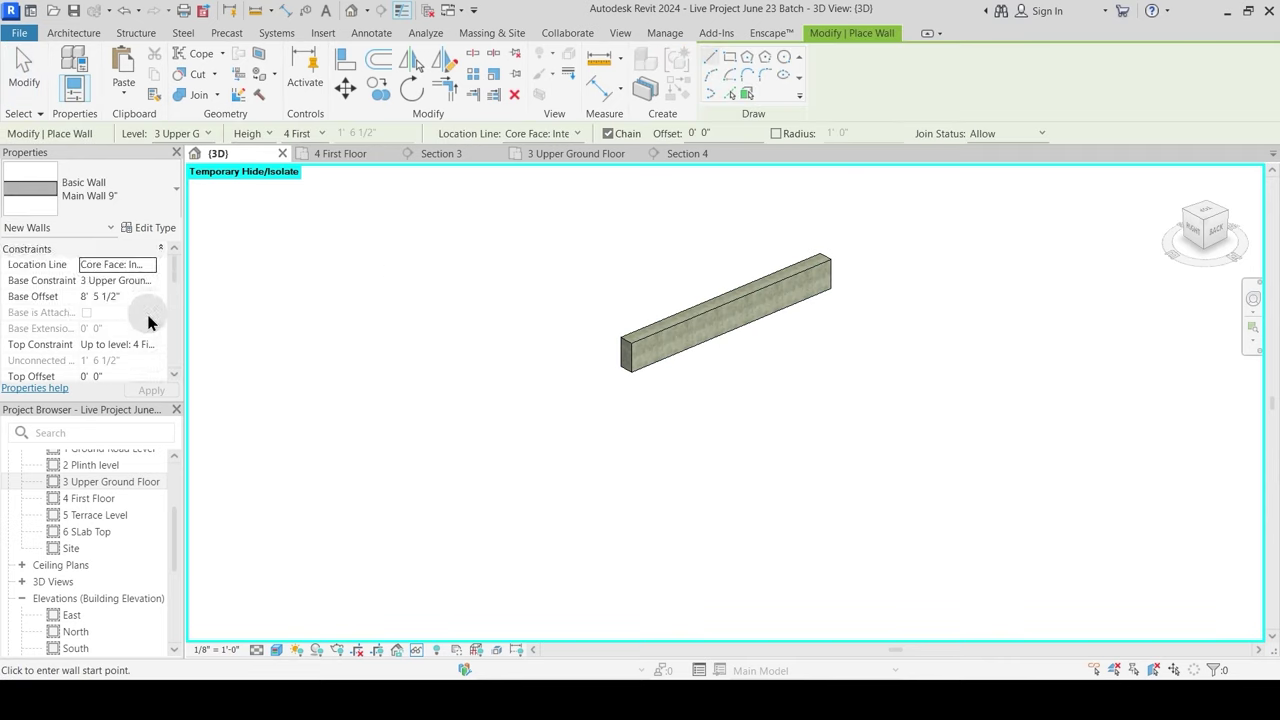
left_click(730, 93)
left_click(737, 299)
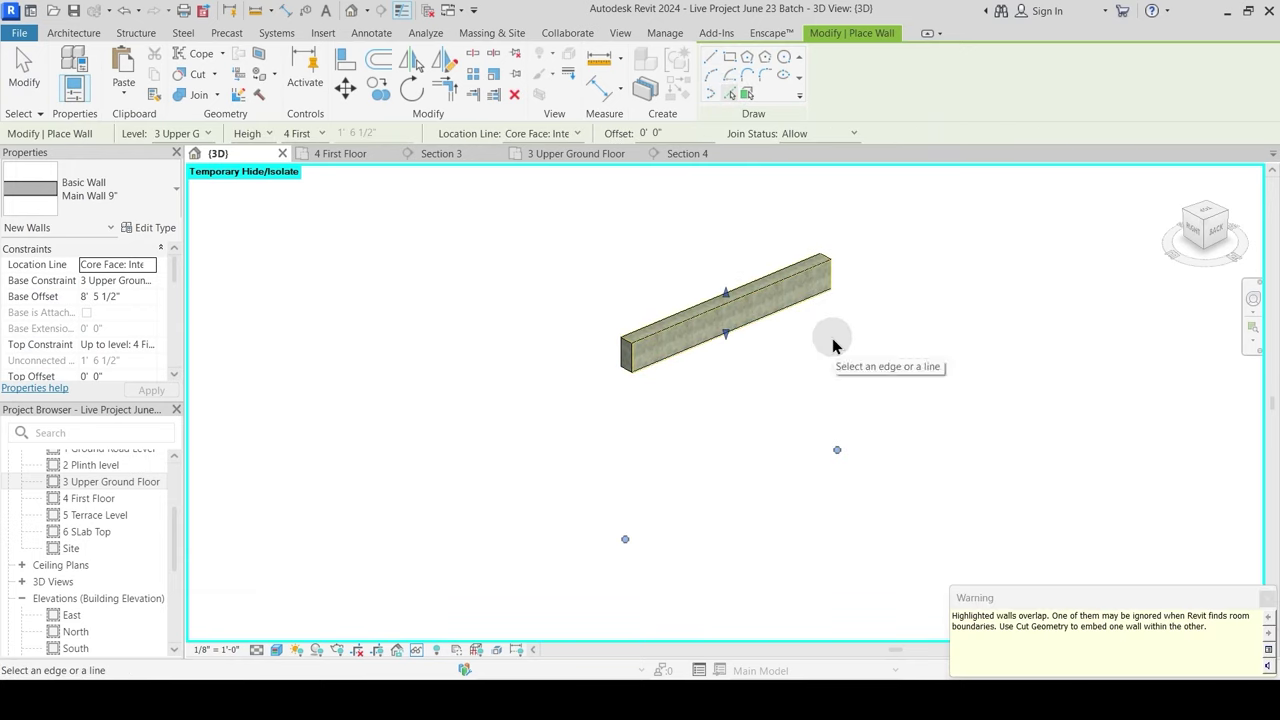
Step: Exit wall placement and reset the temporary isolation with HR
key("Escape")
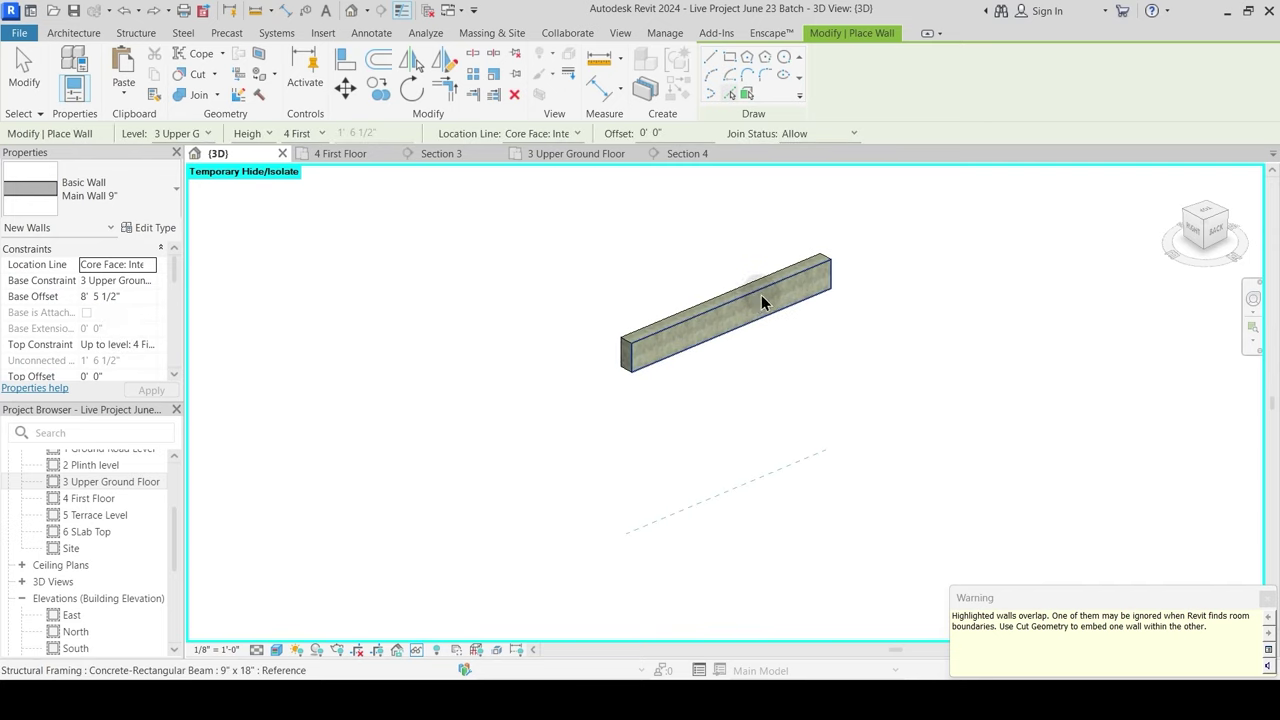
key("Escape")
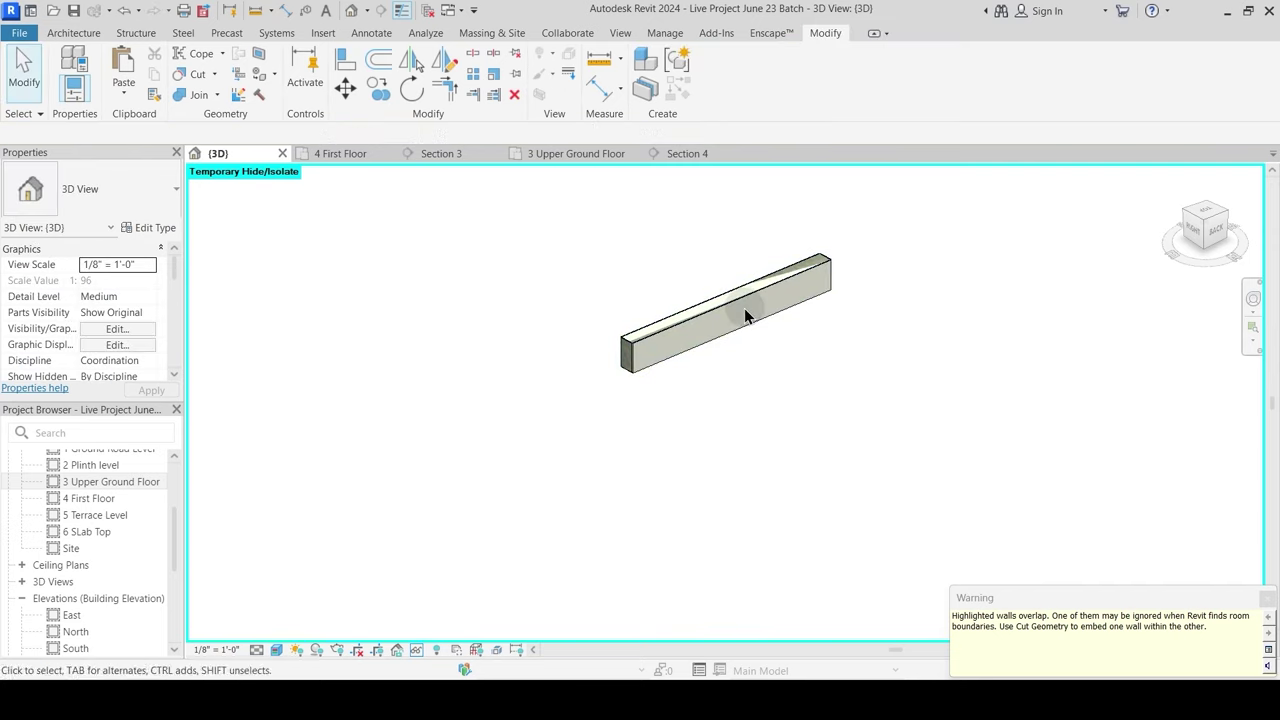
key("h")
key("r")
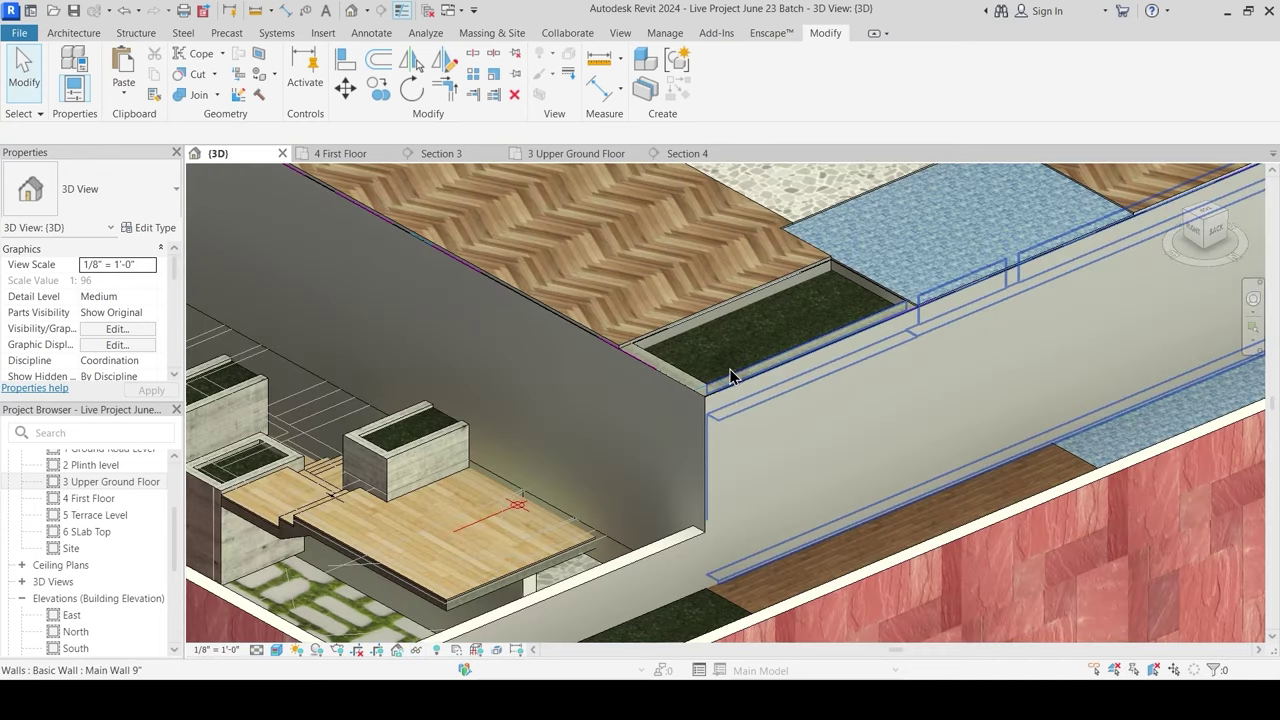
Step: Open Section 4 and try joining the slab and wall, cancelling both attempts
left_click(703, 156)
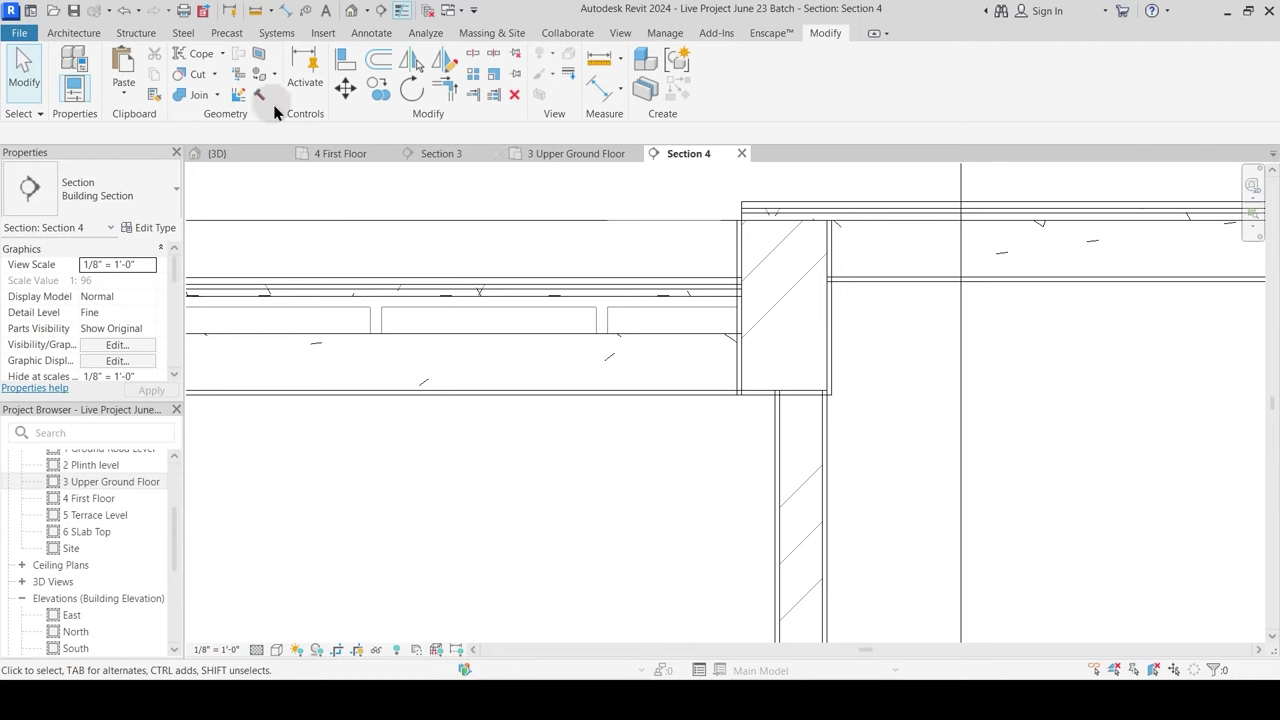
left_click(190, 95)
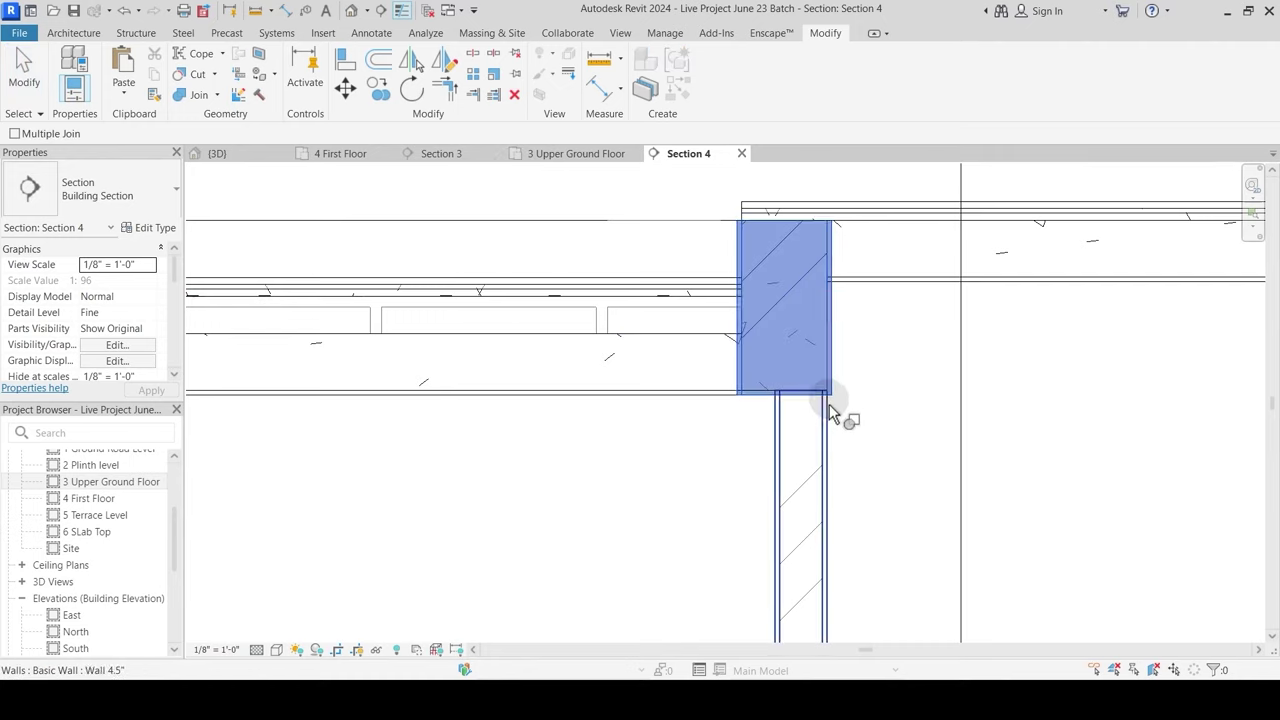
key("Escape")
left_click(826, 414)
key("Escape")
left_click(190, 95)
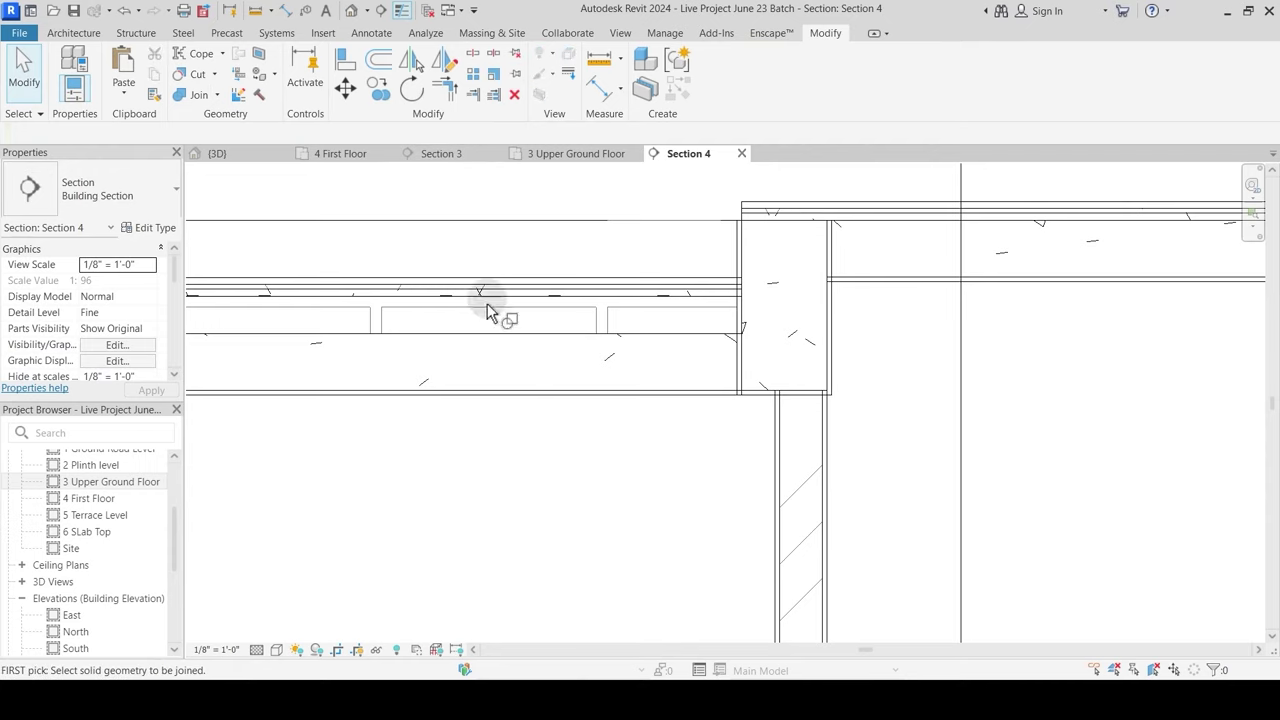
left_click(718, 400)
key("Escape")
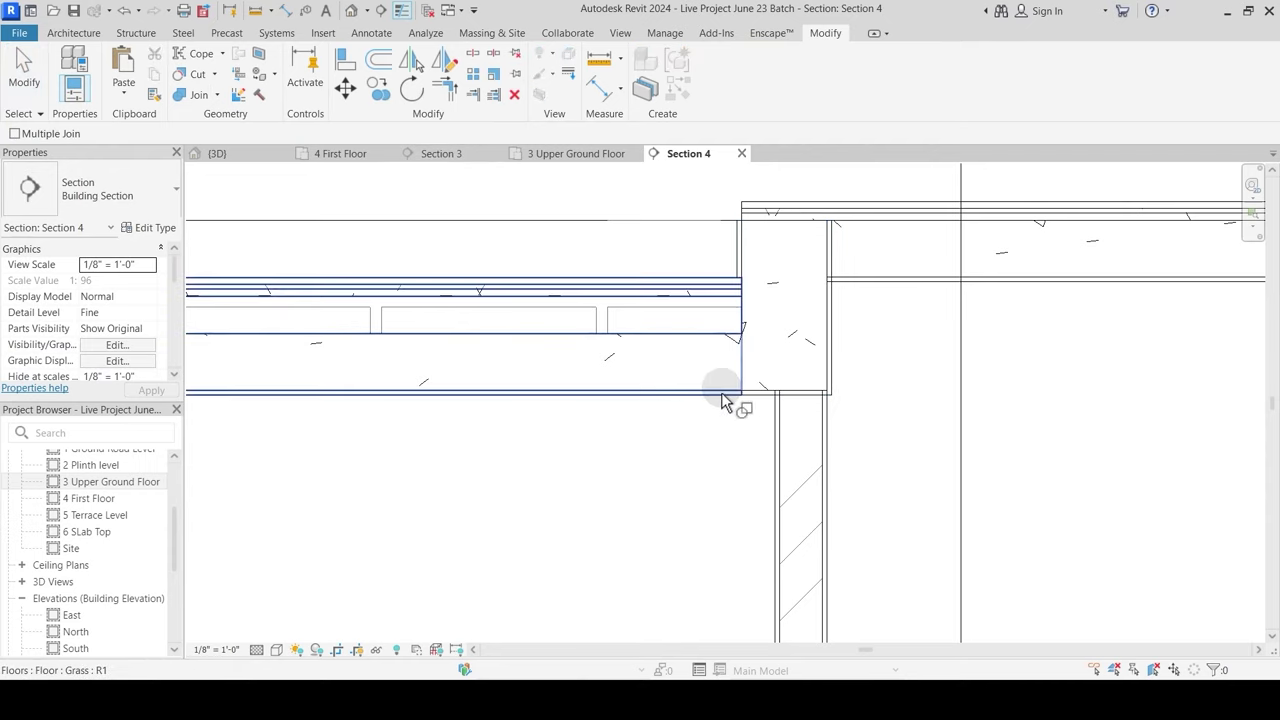
key("Escape")
Step: Move the 4.5" wall with MV so it sits flush with the 9" wall
left_click(826, 411)
scroll(842, 417, "up", 5)
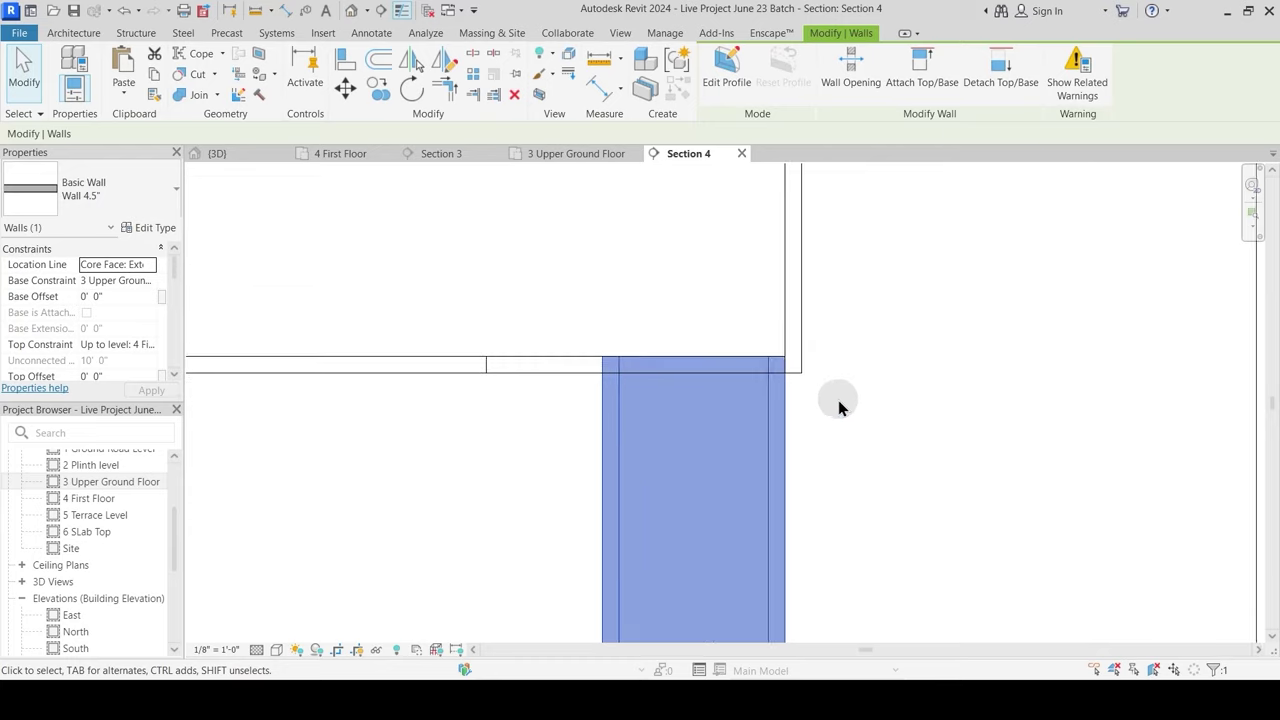
scroll(800, 400, "up", 2)
key("m")
key("v")
left_click(809, 341)
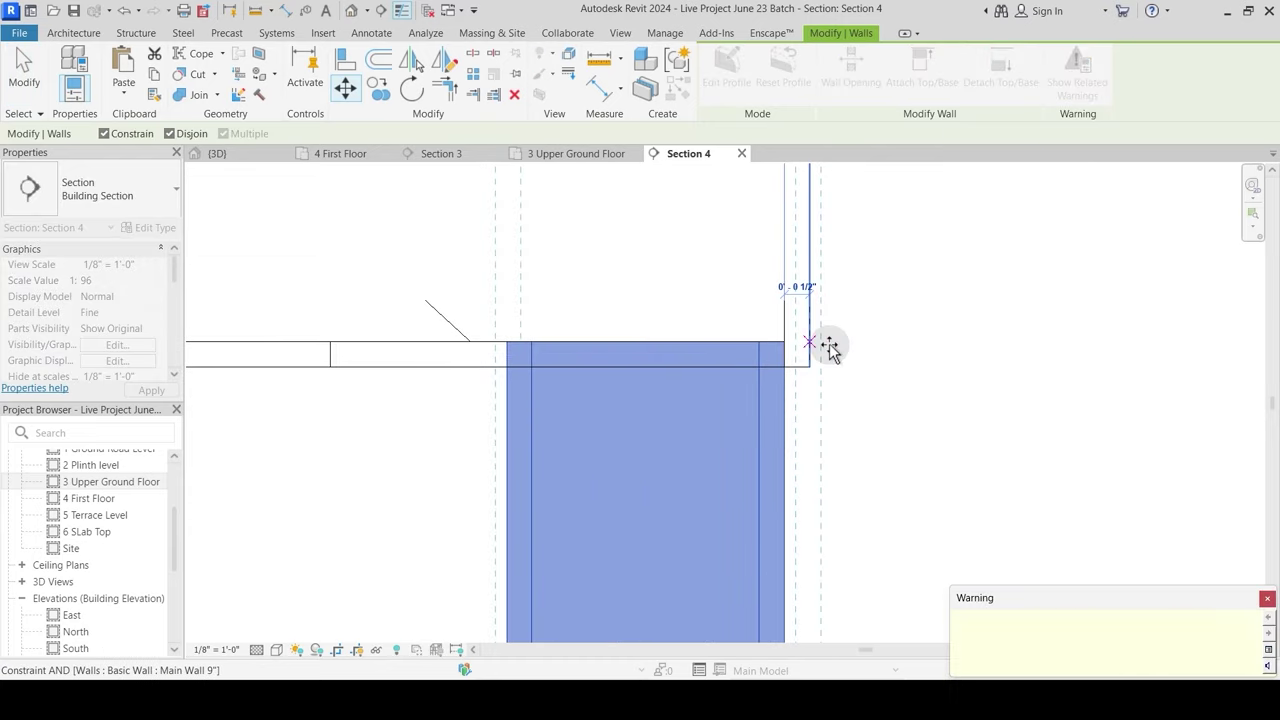
key("Escape")
scroll(838, 357, "down", 3)
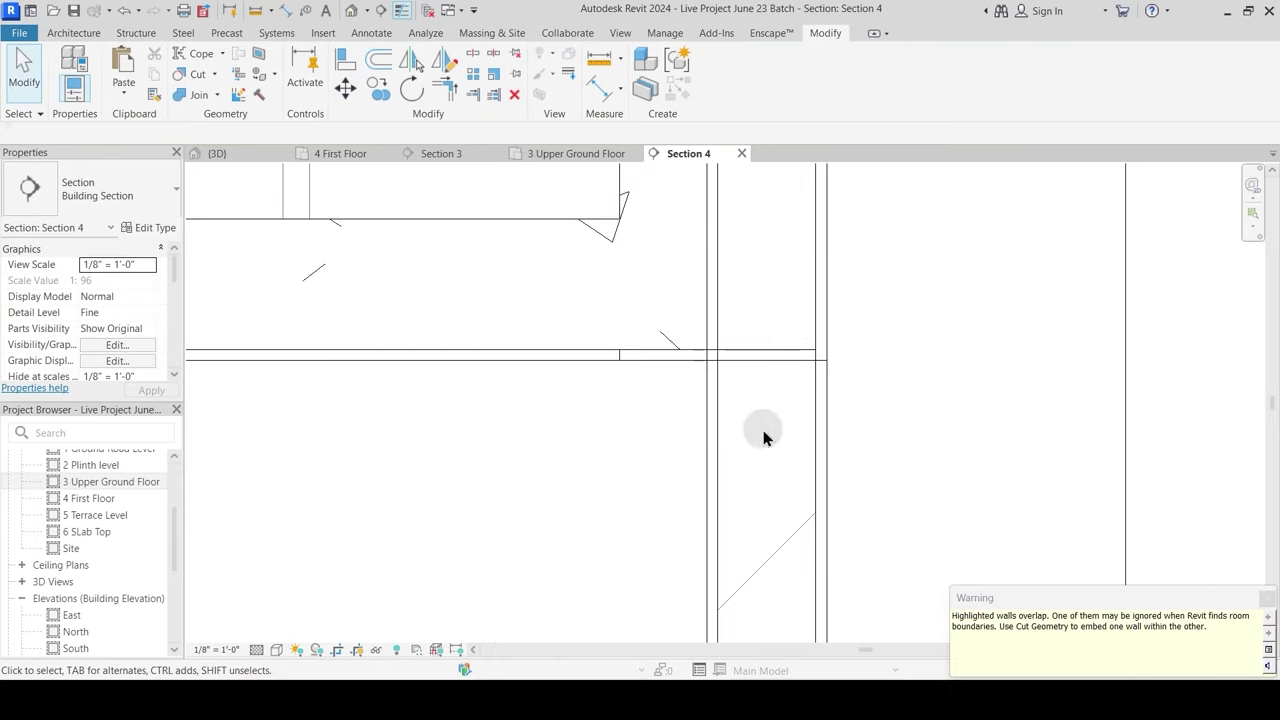
Step: Join the 4.5" wall to the 9" wall
left_click(197, 104)
left_click(640, 357)
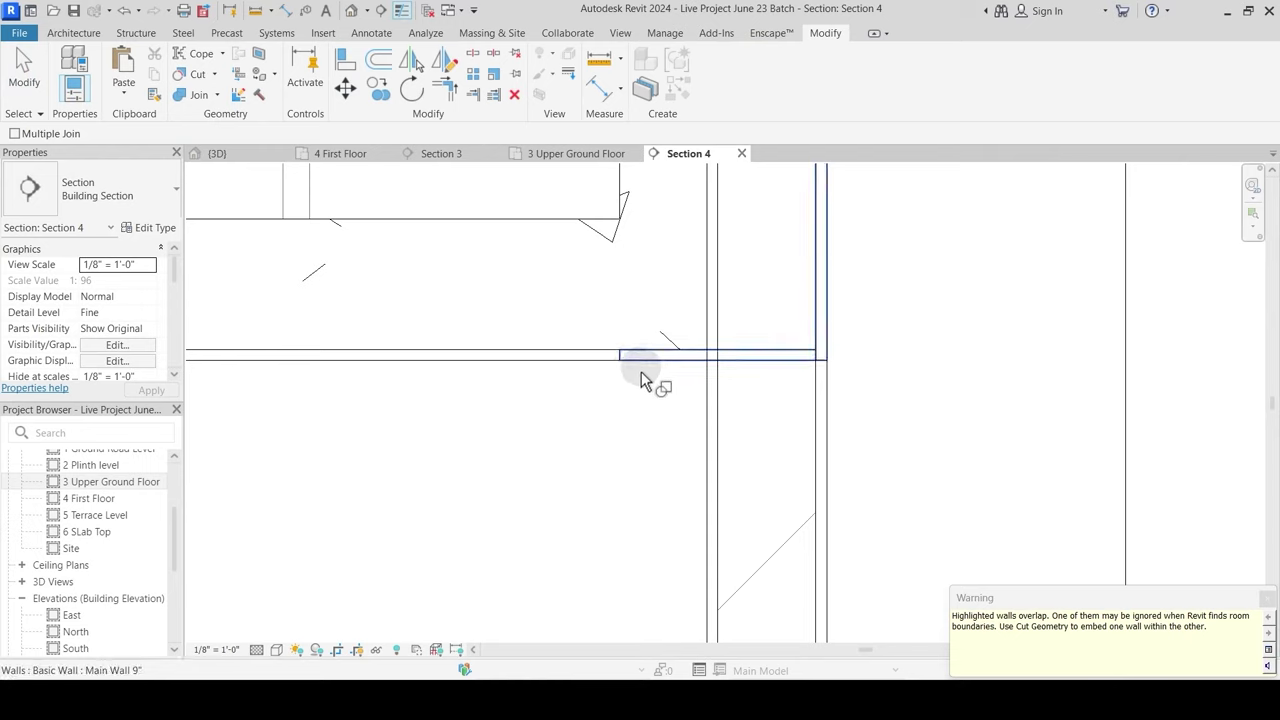
left_click(714, 412)
key("Escape")
Step: Bring the Grass floor junction into view and select the Grass floor
scroll(700, 420, "down", 3)
middle_click_drag(608, 449, 658, 428)
scroll(666, 426, "down", 3)
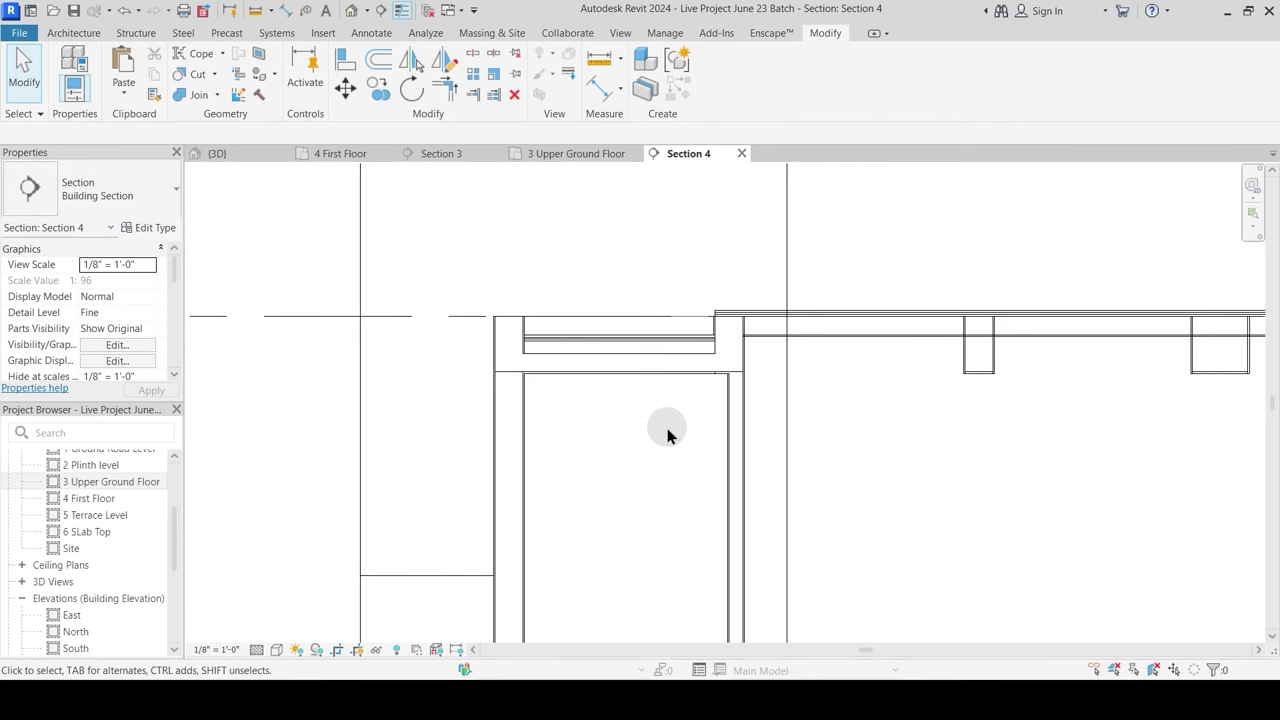
scroll(672, 432, "down", 2)
middle_click_drag(644, 372, 612, 371)
scroll(612, 371, "up", 2)
left_click(602, 359)
left_click(558, 455)
left_click(535, 363)
Step: Set the Grass floor's Brick Bets layer thickness to 280mm
left_click(150, 227)
left_click(890, 230)
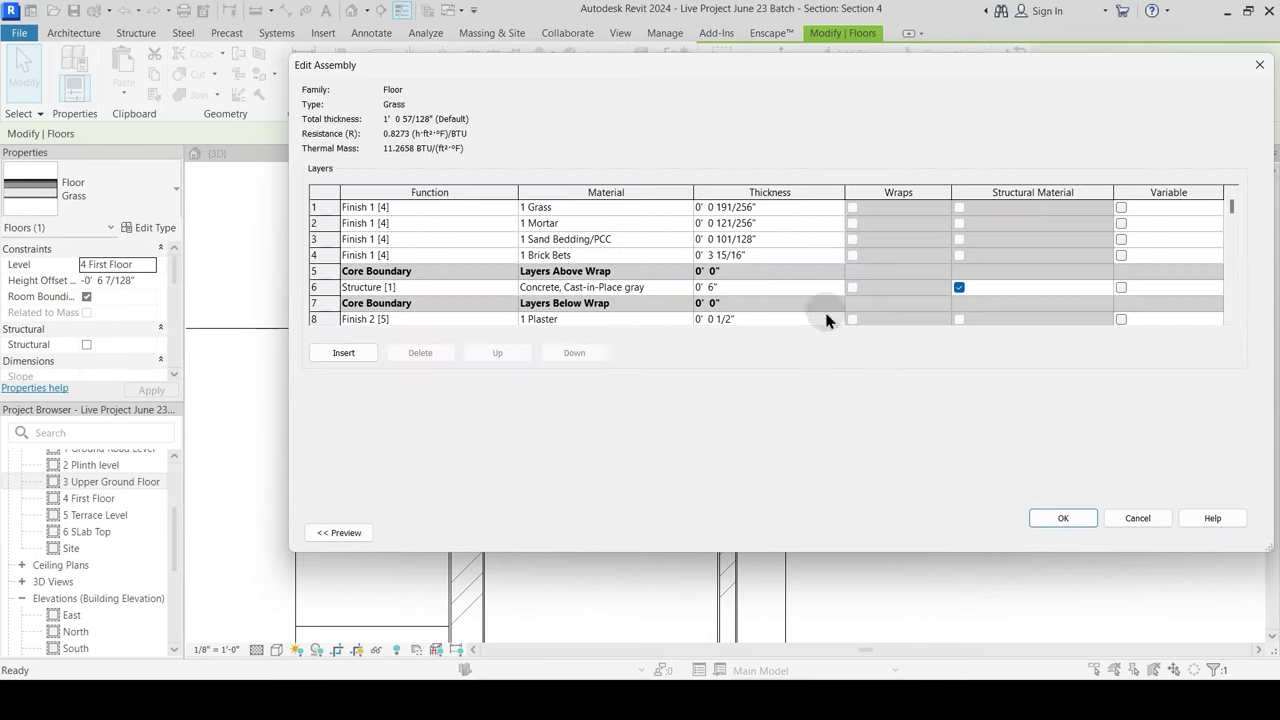
left_click(747, 258)
type("280mm")
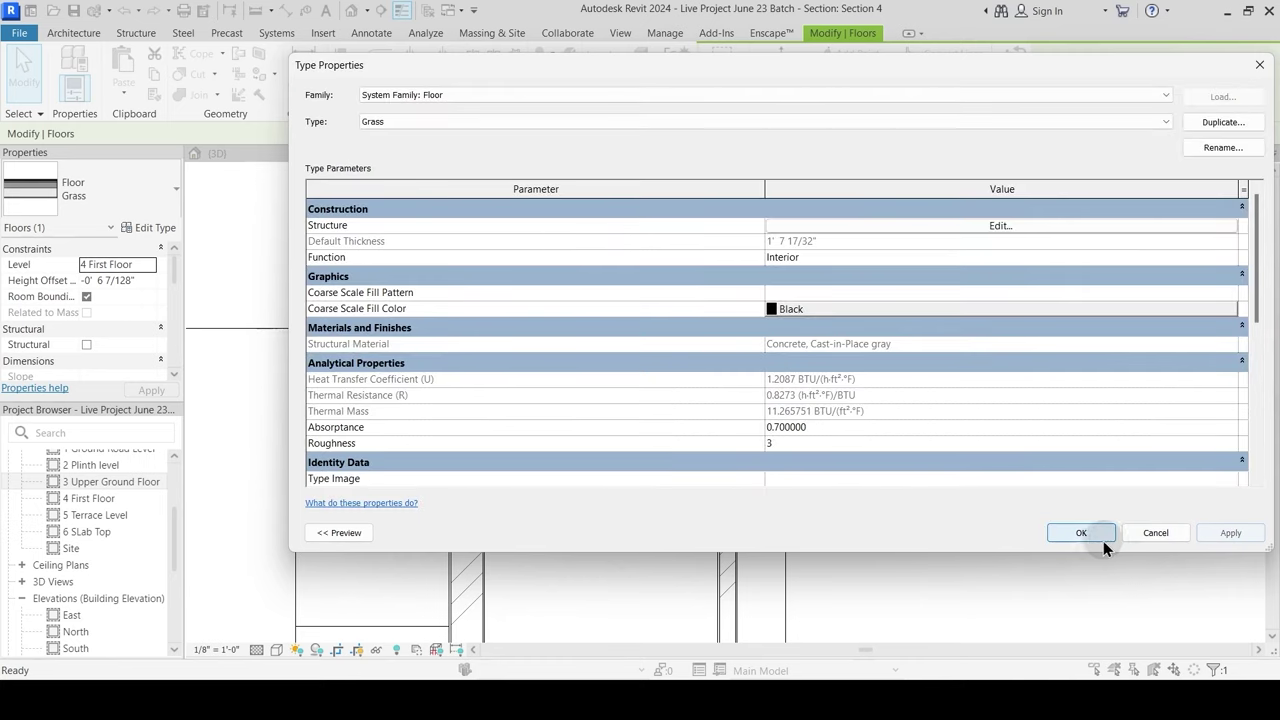
left_click(1102, 539)
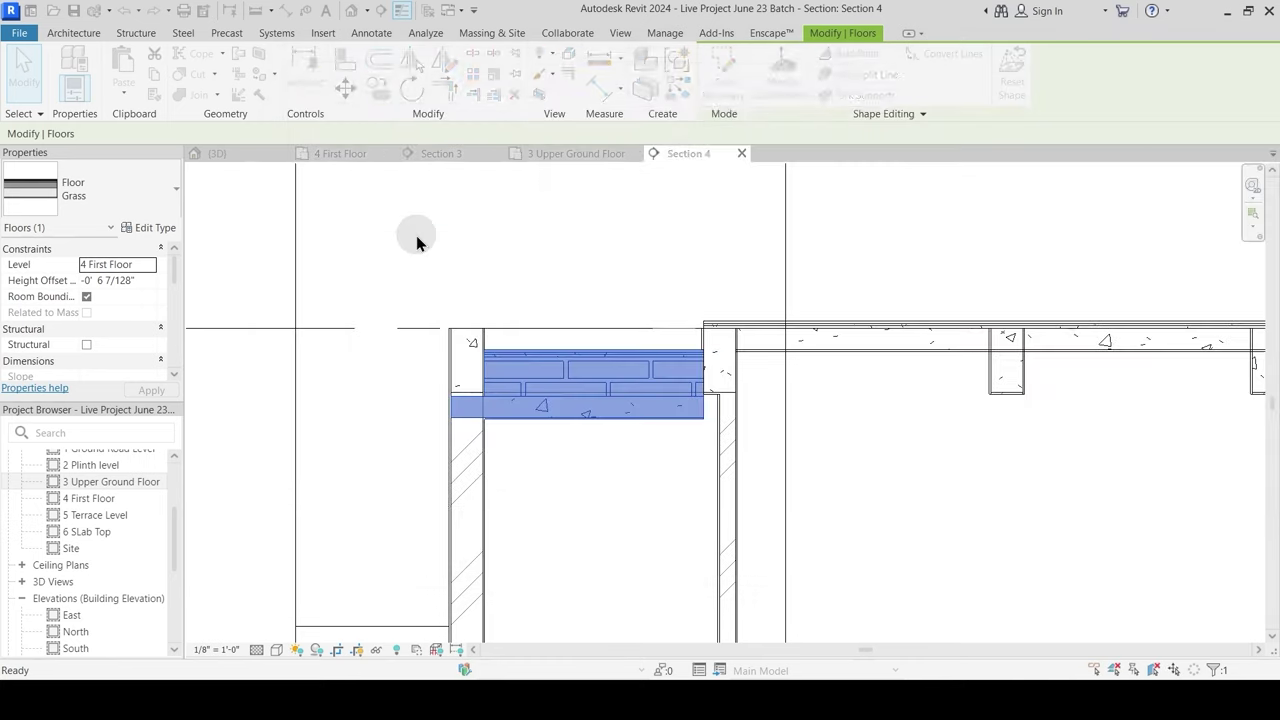
Step: Align the Grass floor's bottom edge to the reference line with AL
key("a")
key("l")
left_click(470, 396)
scroll(497, 411, "up", 2)
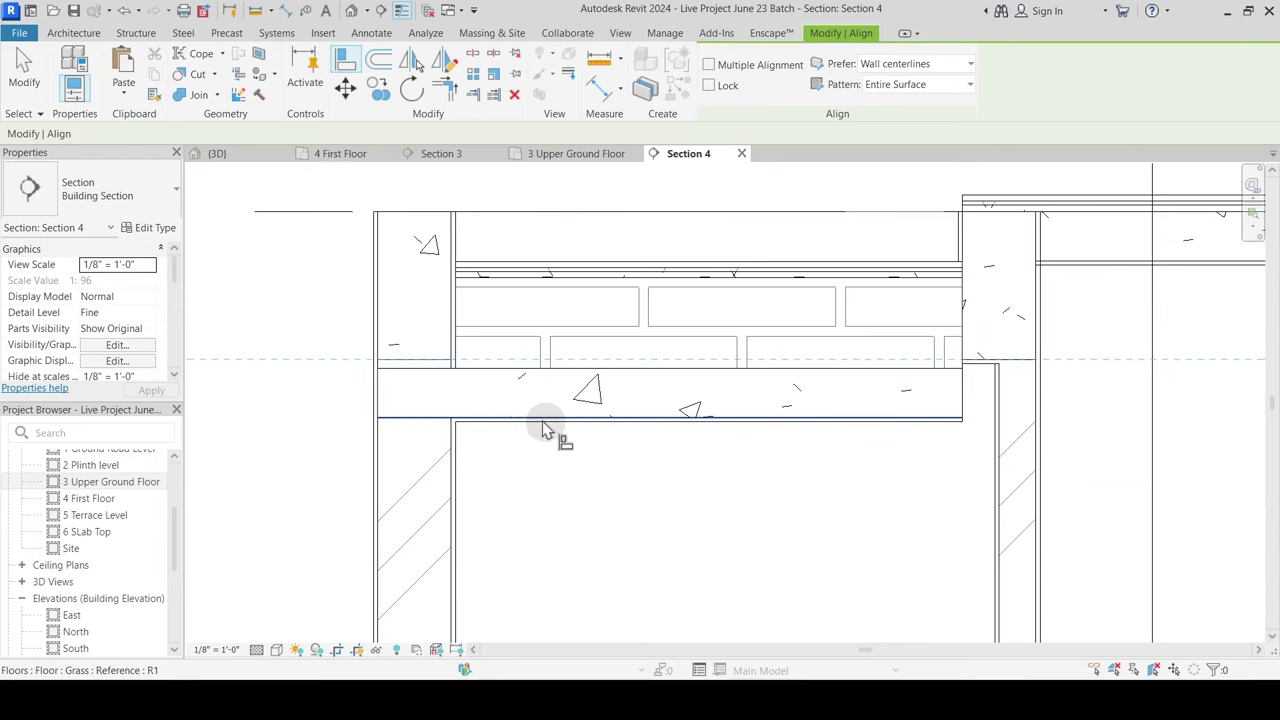
left_click(520, 420)
key("Escape")
scroll(568, 448, "up", 3)
scroll(707, 446, "down", 1)
scroll(547, 404, "up", 1)
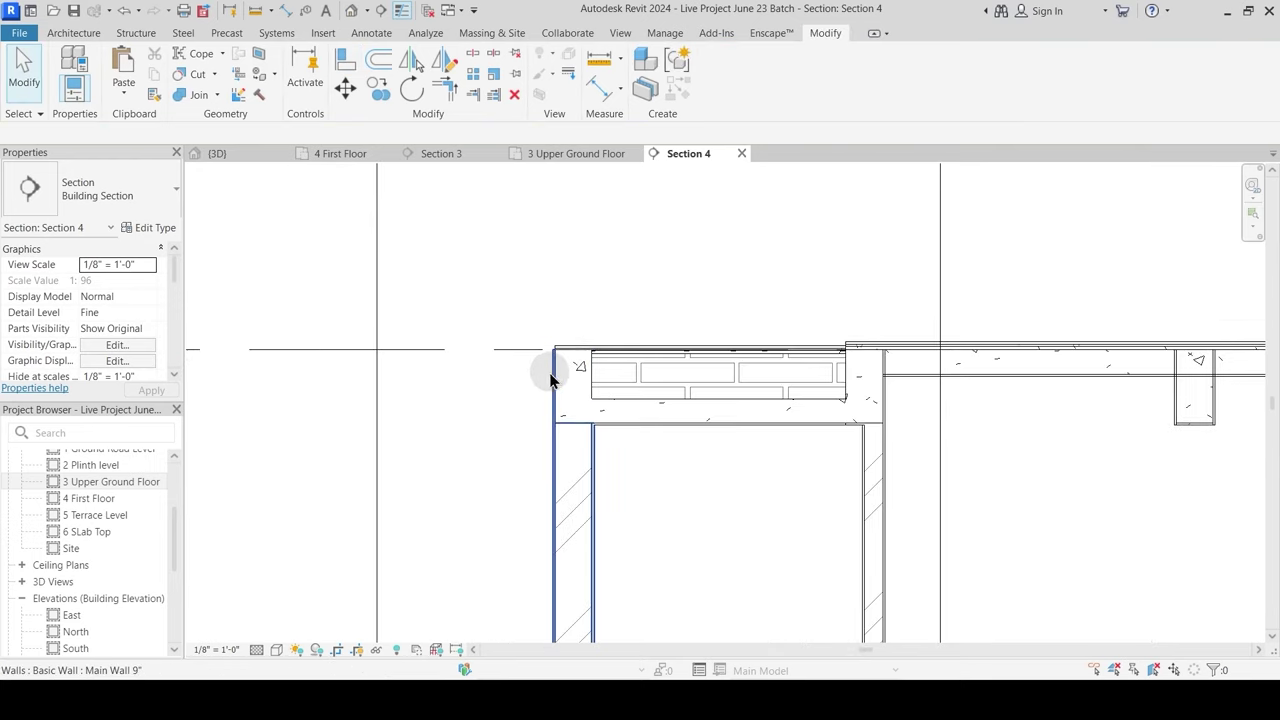
Step: Set the left wall's Top Offset to 15" and accept the overlap warning
left_click(550, 380)
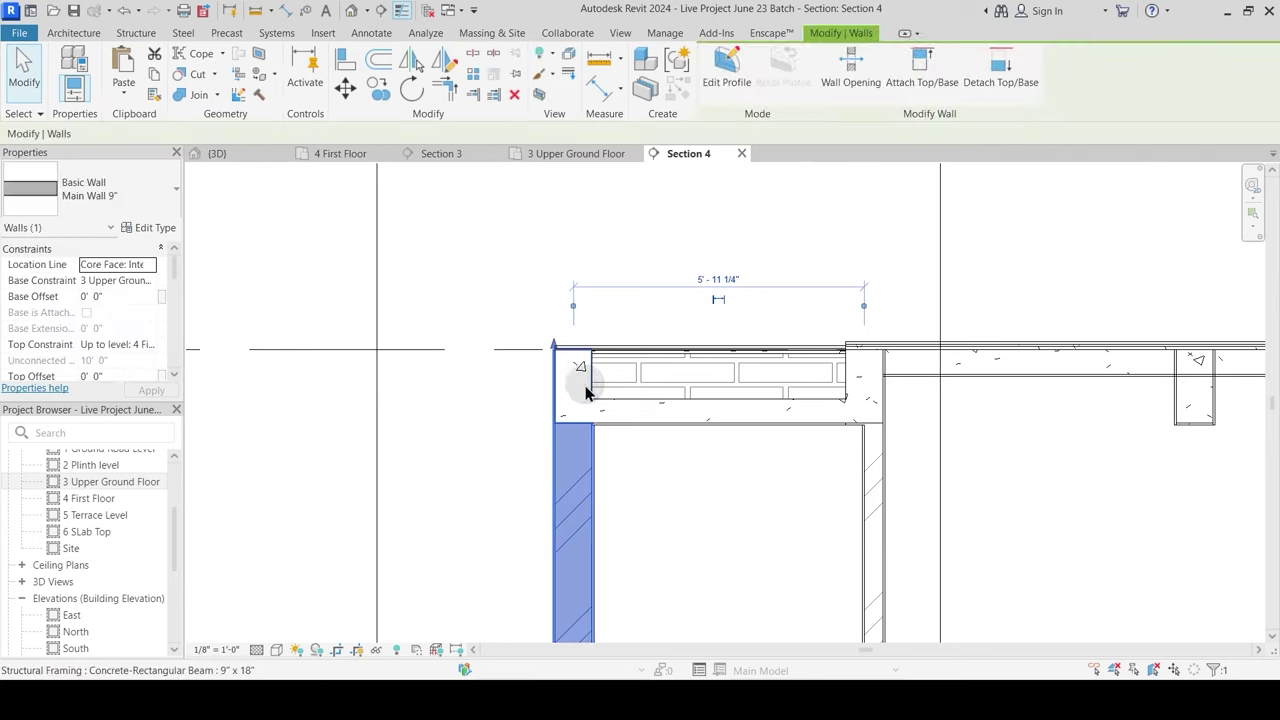
left_click(123, 376)
type("15")
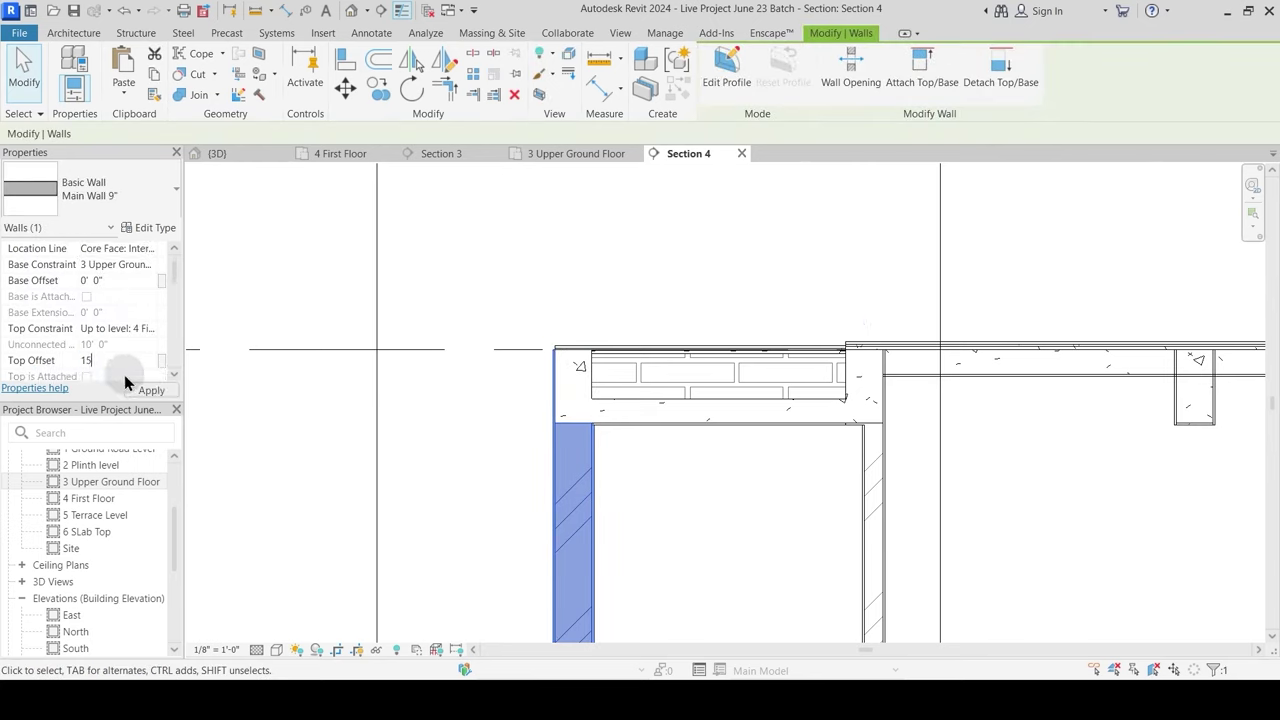
type("\"")
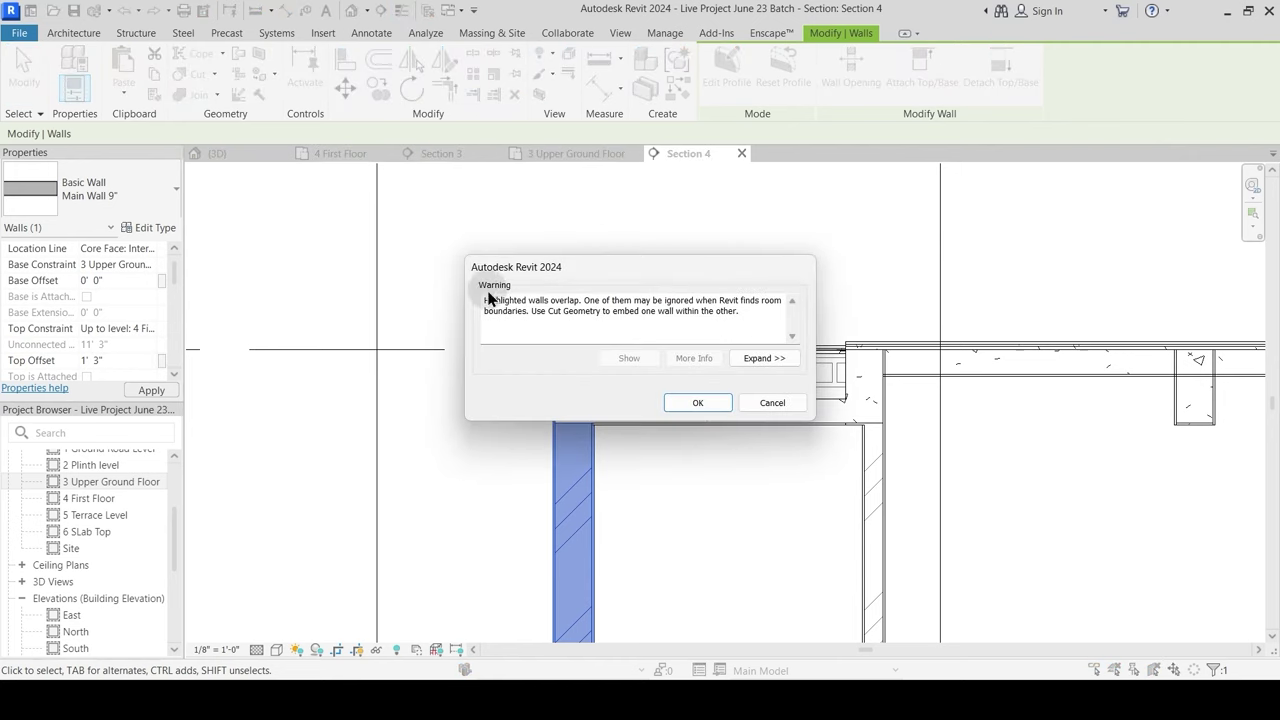
left_click(697, 403)
left_click(678, 451)
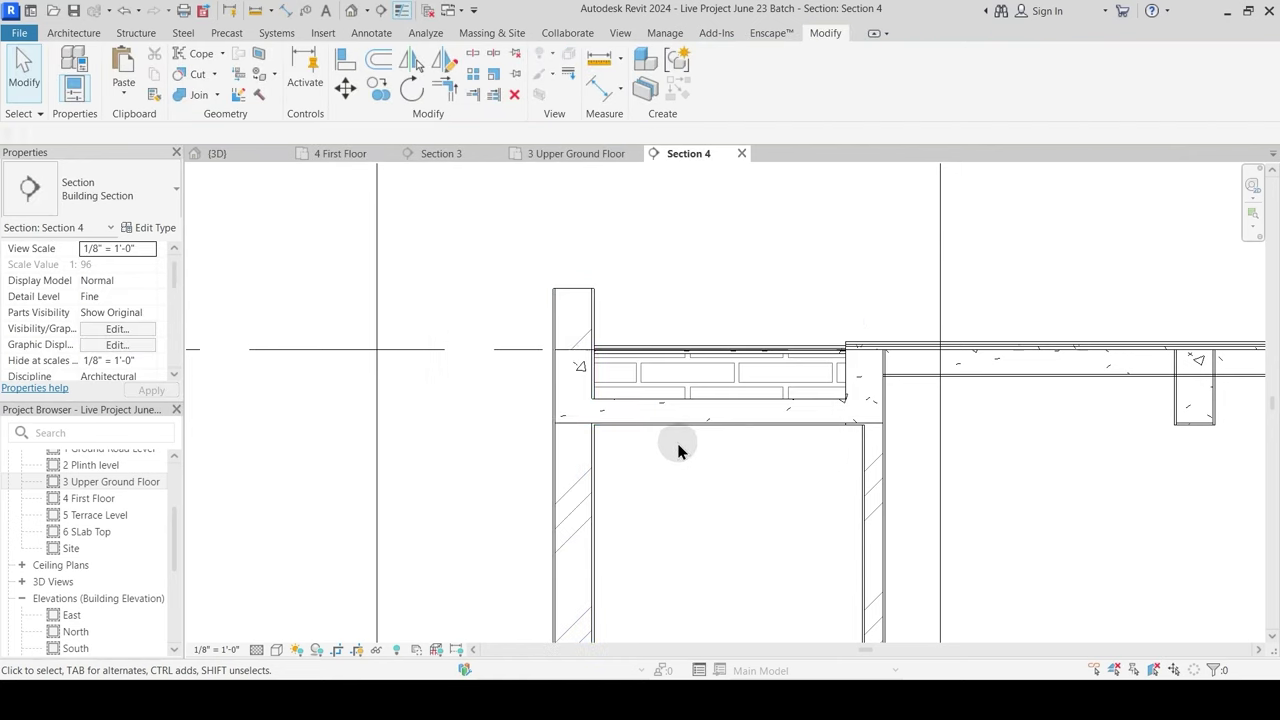
middle_click_drag(644, 335, 634, 363)
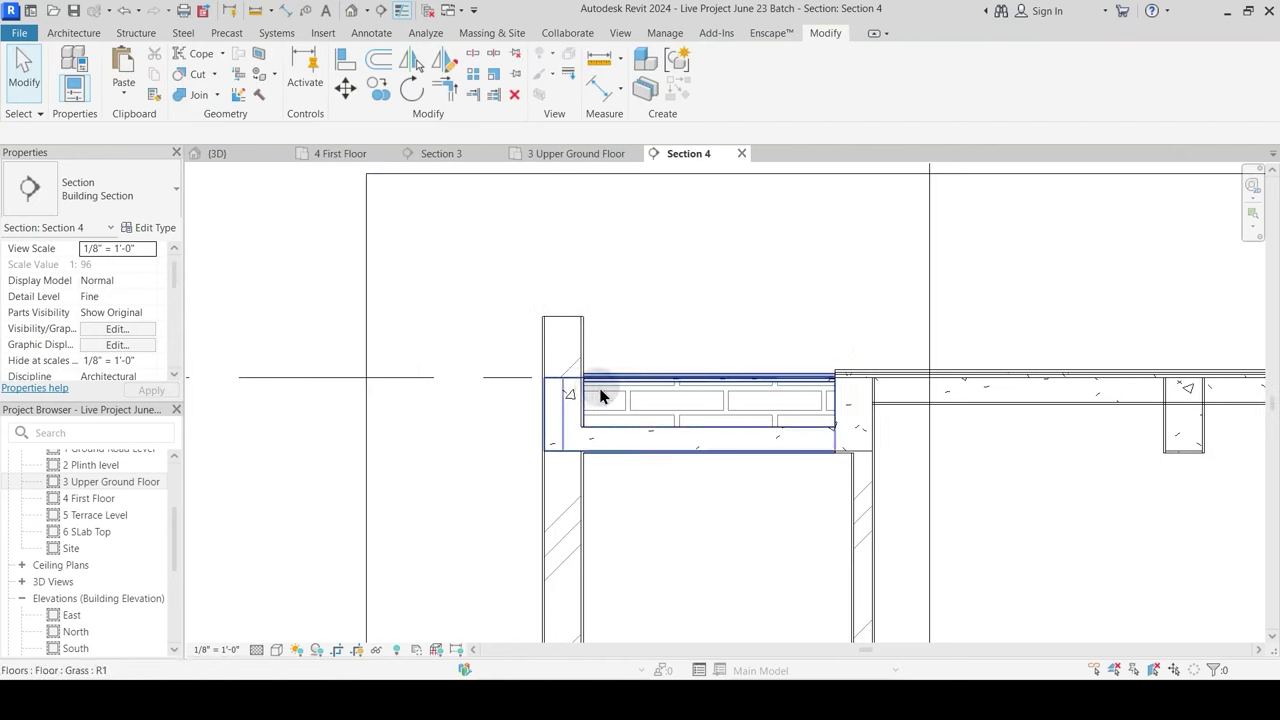
Step: Join the Grass floor to the left wall
scroll(428, 294, "up", 1)
left_click(190, 95)
left_click(611, 370)
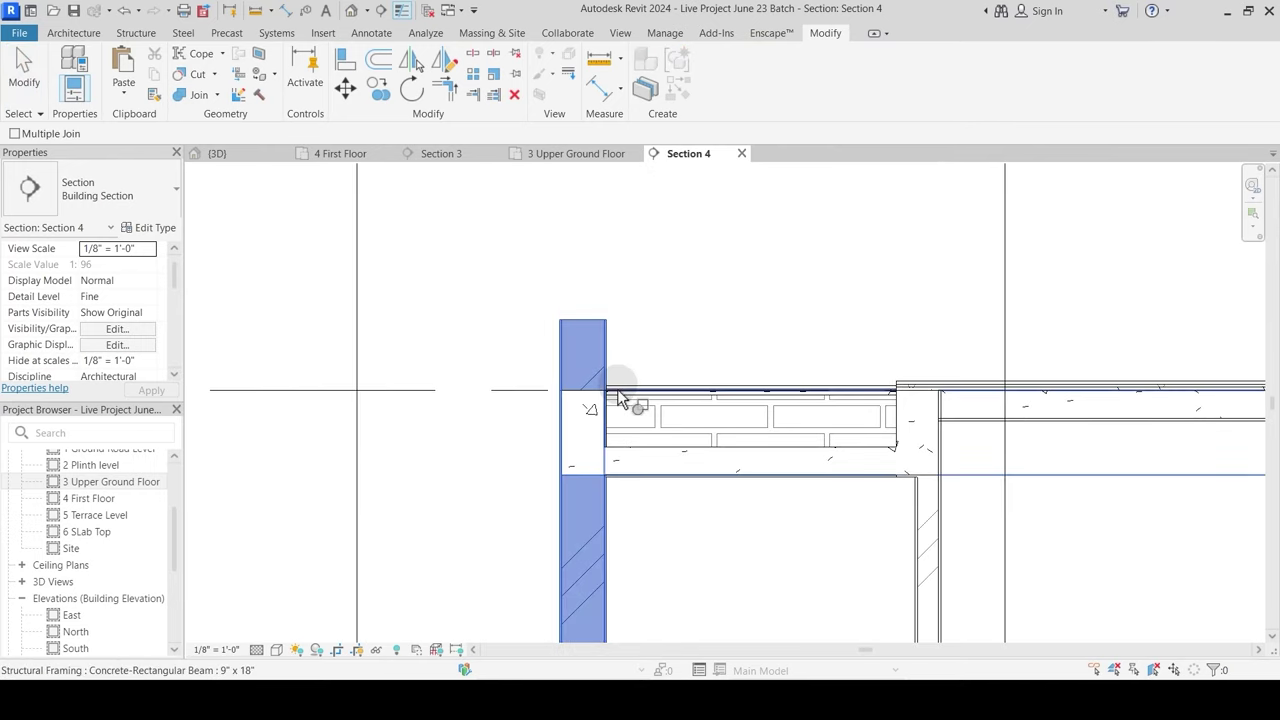
left_click(636, 405)
key("Escape")
Step: Switch the join order between the Grass floor and the left wall
scroll(597, 375, "up", 4)
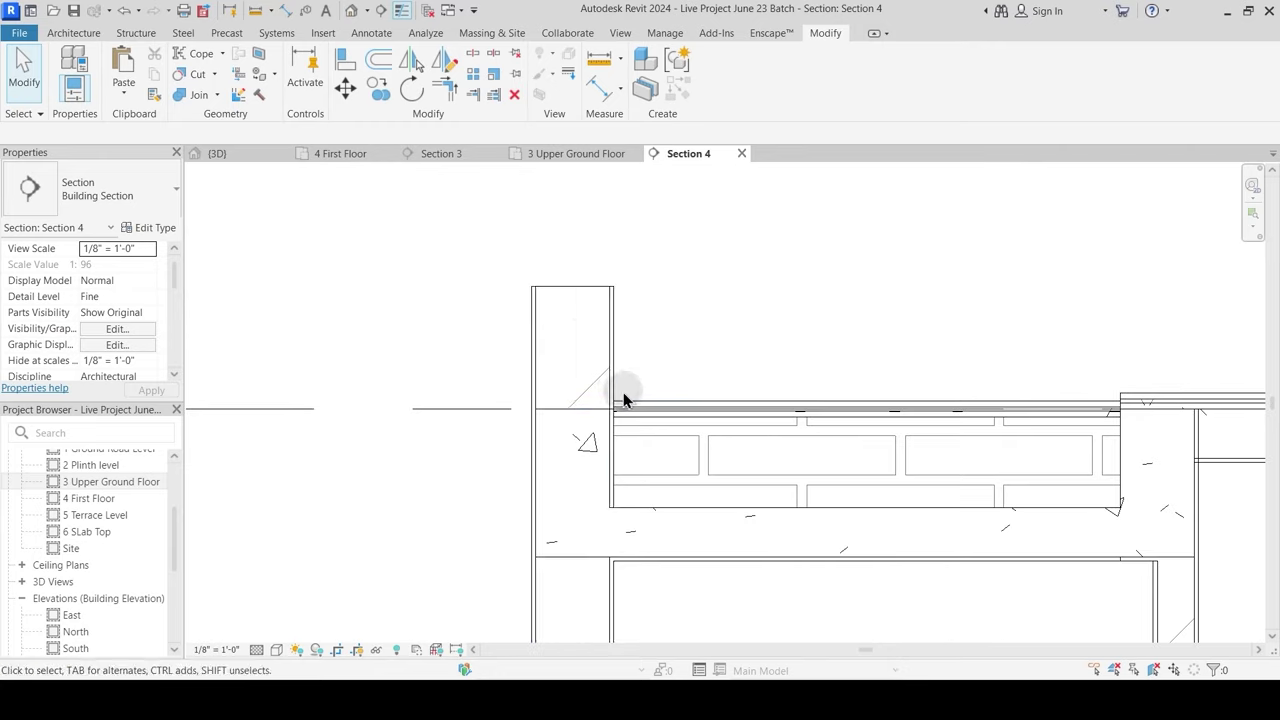
left_click(607, 383)
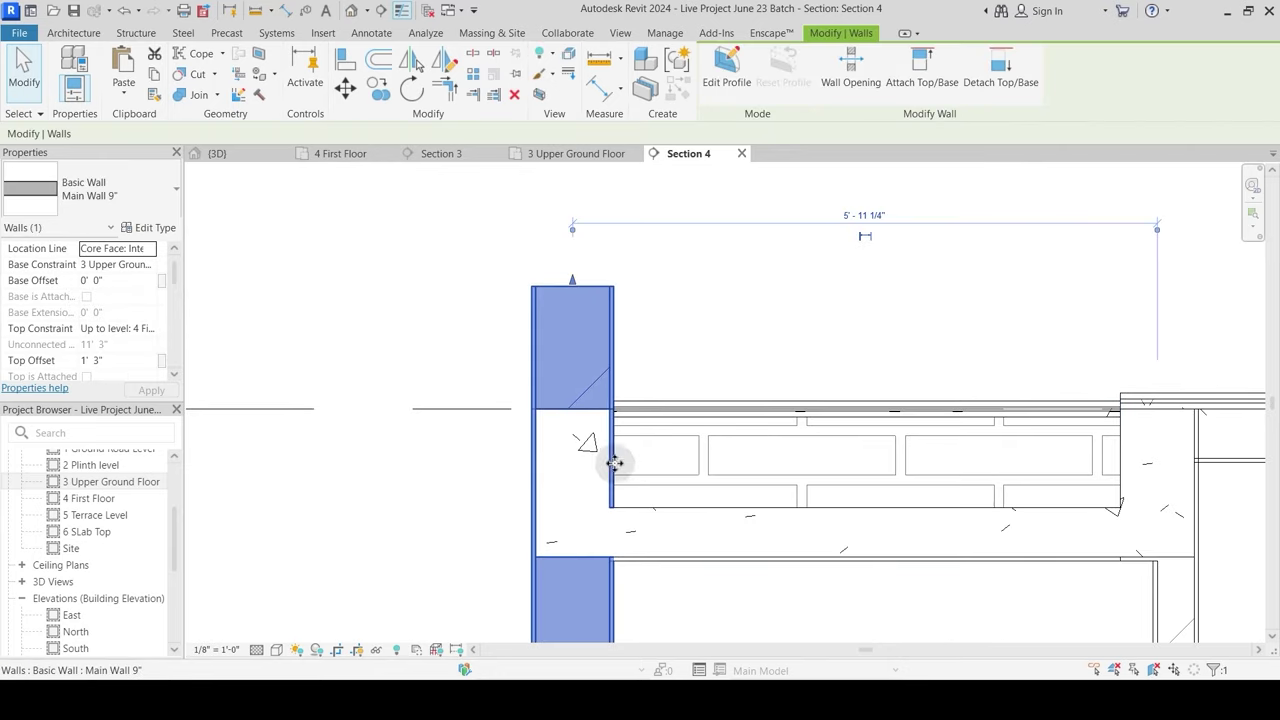
left_click(645, 413)
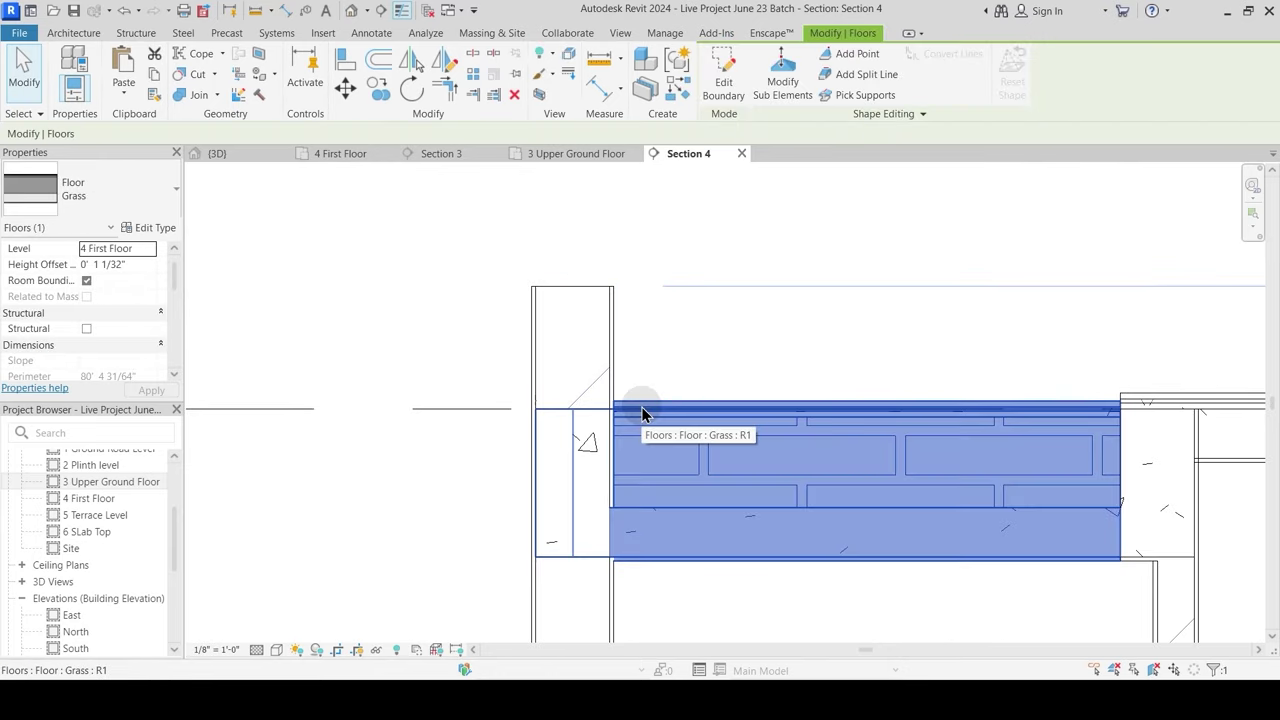
left_click(218, 103)
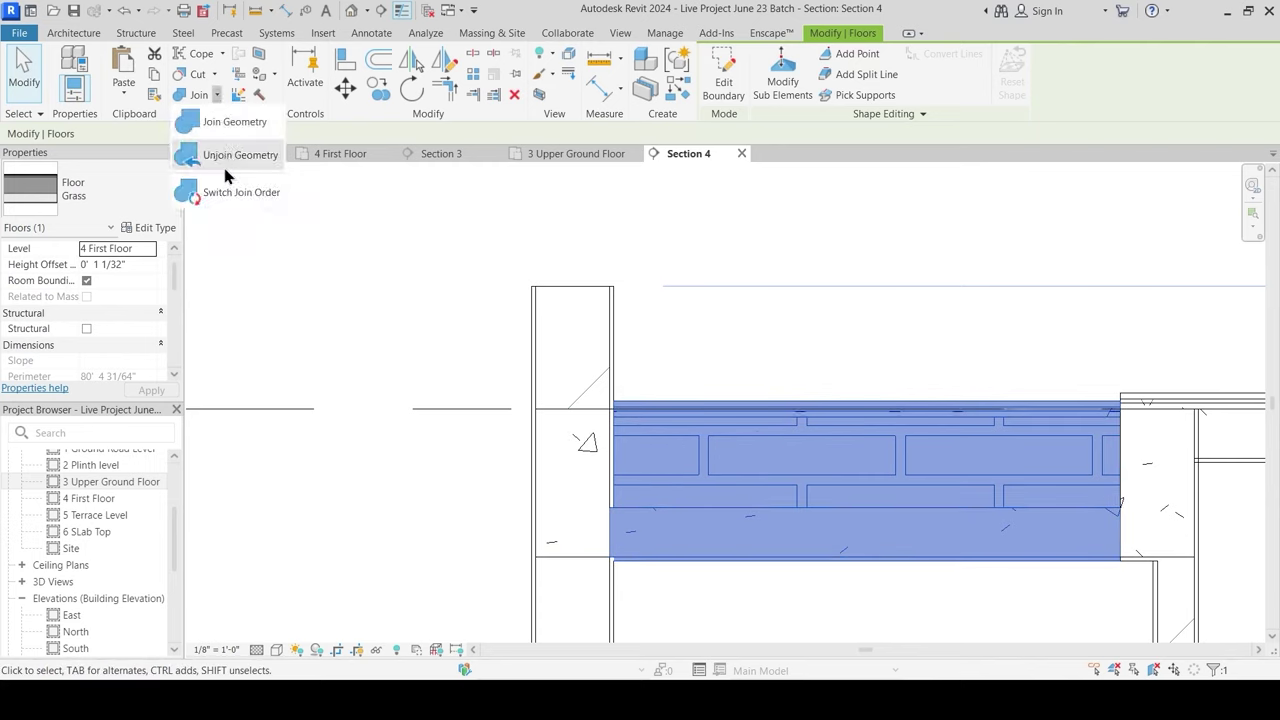
left_click(229, 194)
left_click(660, 412)
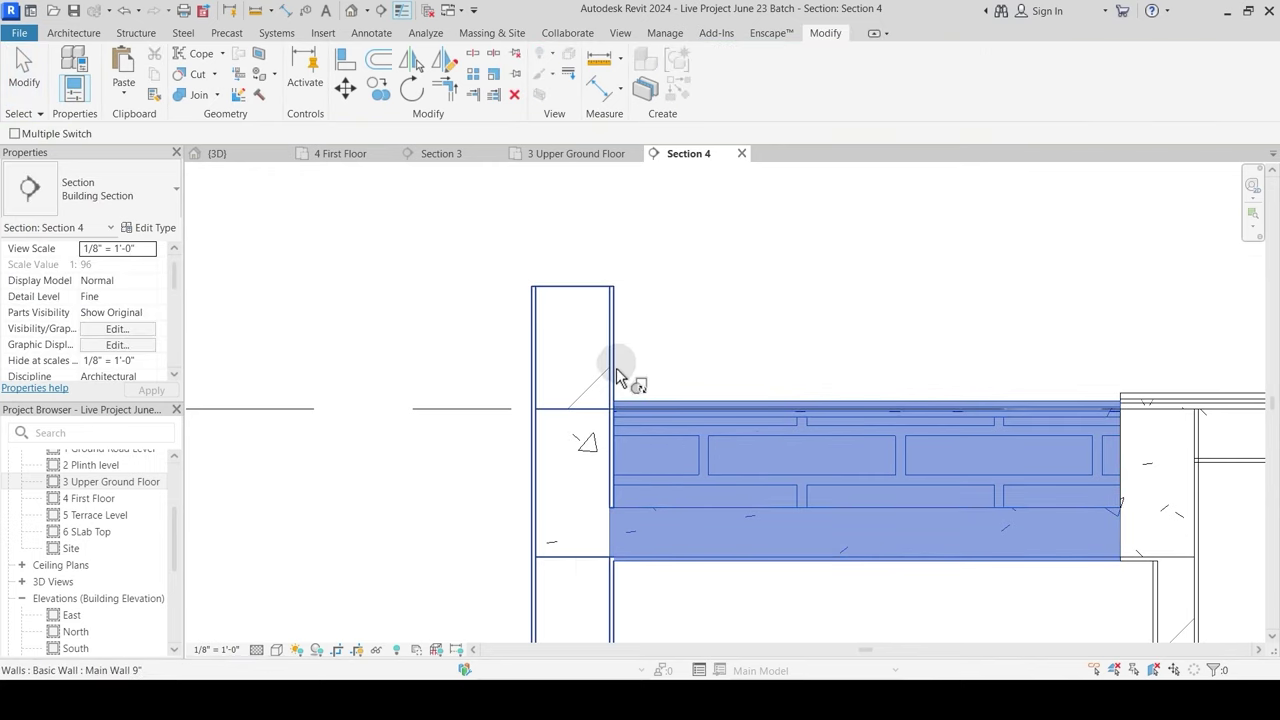
left_click(636, 356)
key("Escape")
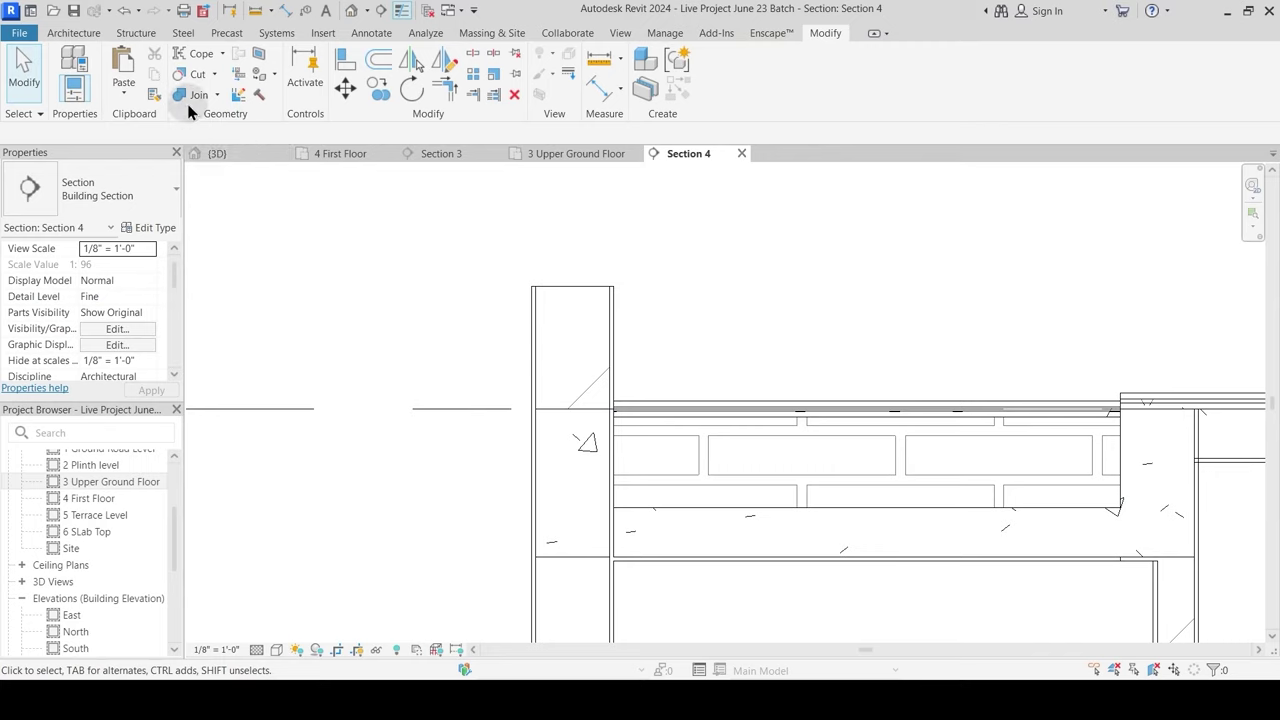
Step: Rejoin the Grass floor with the adjacent wall and deselect it
left_click(196, 95)
left_click(623, 389)
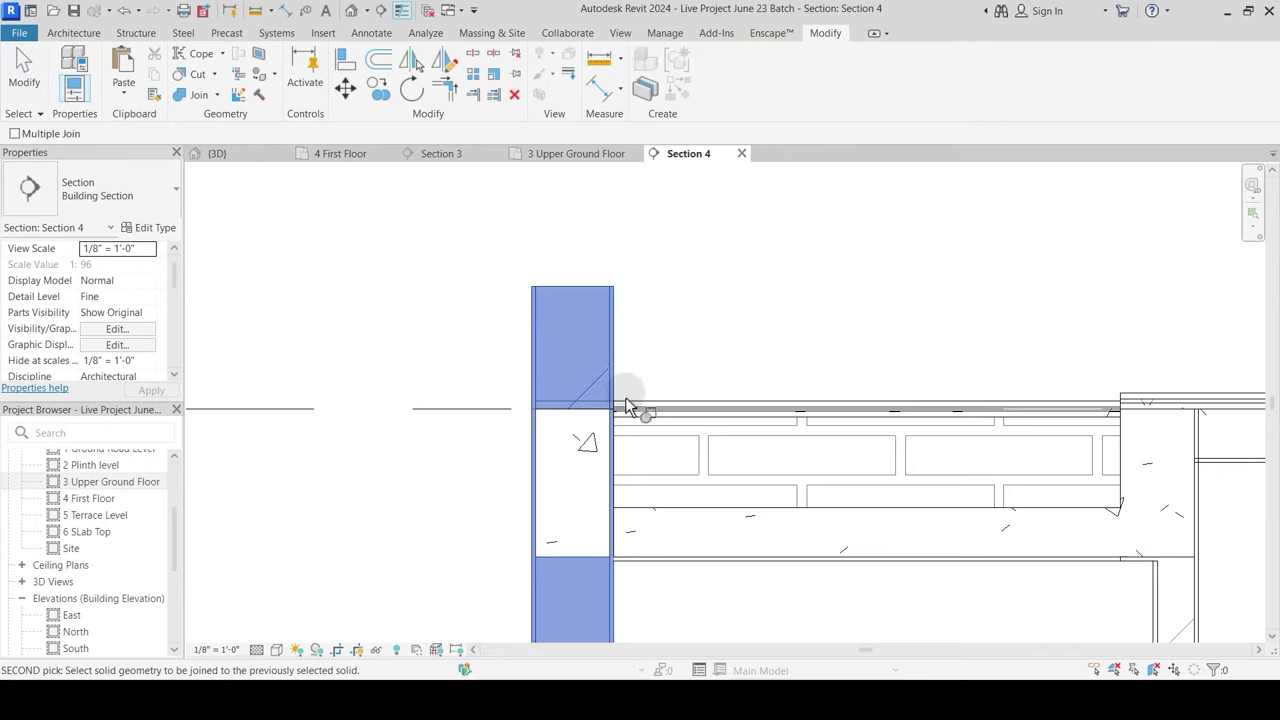
left_click(627, 404)
key("Escape")
left_click(660, 406)
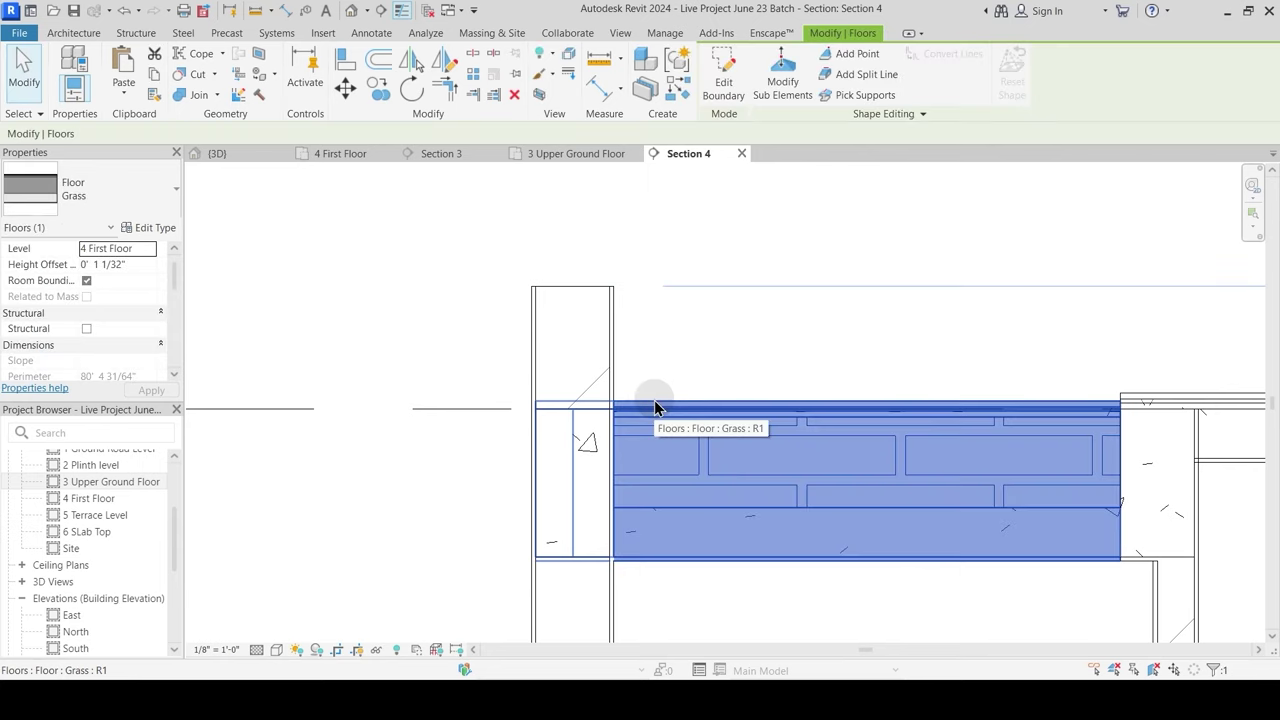
key("Escape")
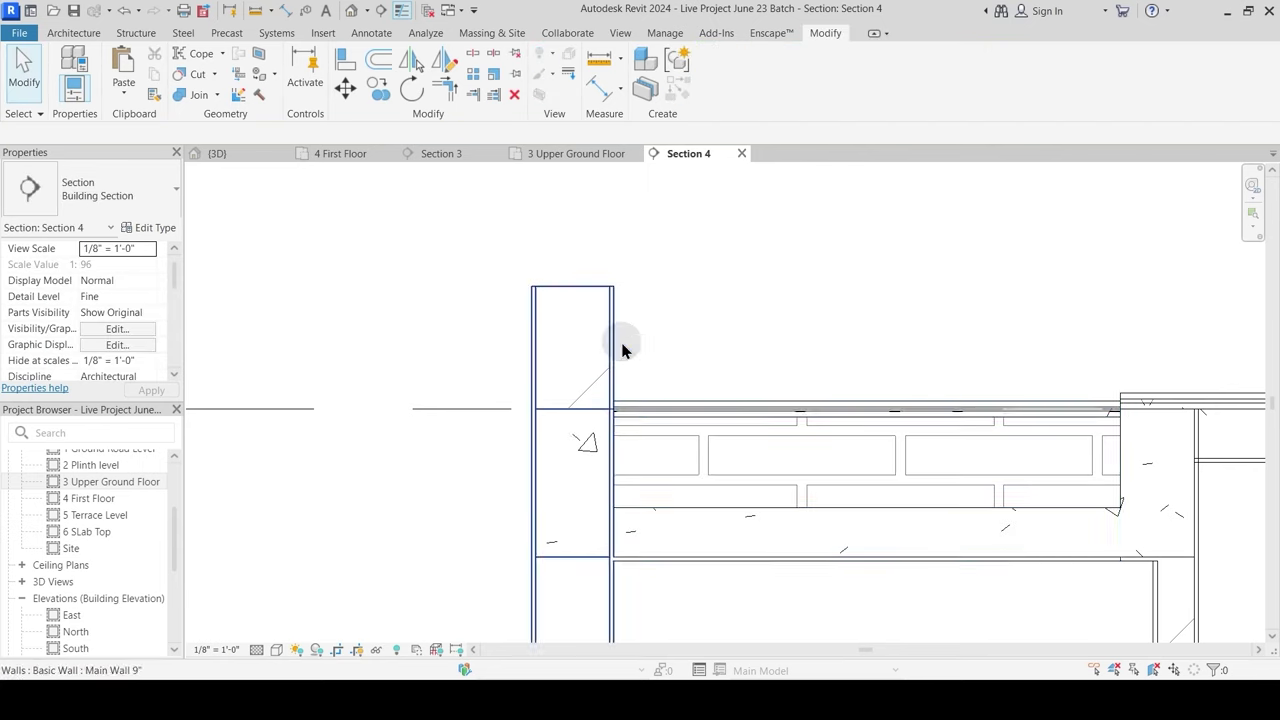
Step: Pan and zoom Section 4 to show the wall and the full level tags
scroll(662, 404, "down", 3)
scroll(621, 270, "down", 2)
middle_click_drag(669, 329, 488, 398)
scroll(490, 396, "down", 2)
middle_click_drag(508, 491, 530, 413)
scroll(528, 411, "down", 2)
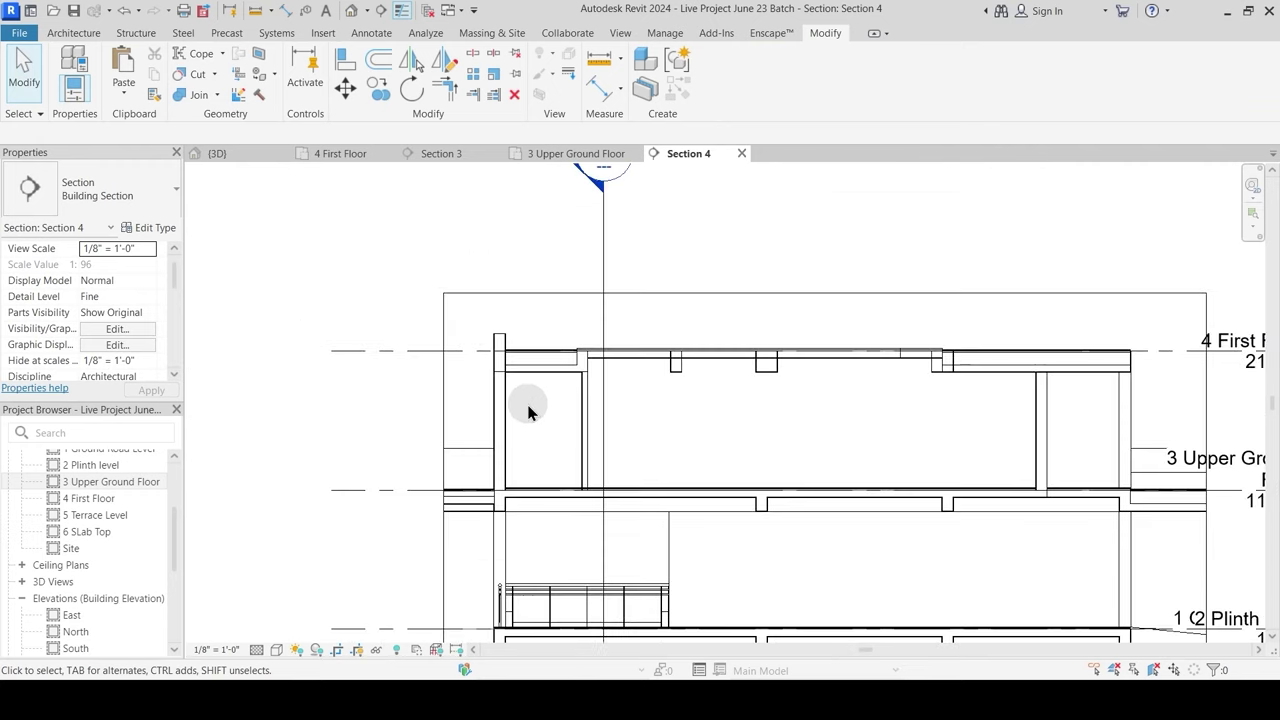
middle_click_drag(758, 418, 603, 403)
scroll(931, 371, "up", 4)
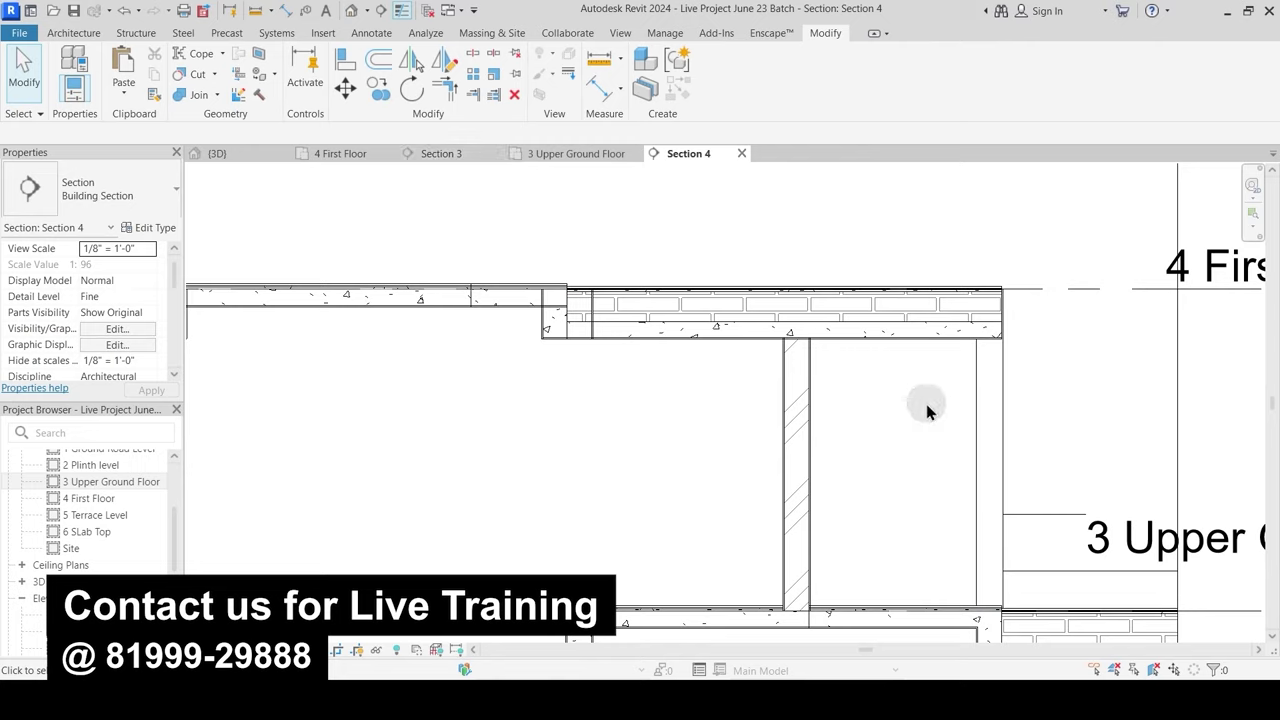
middle_click_drag(929, 409, 767, 376)
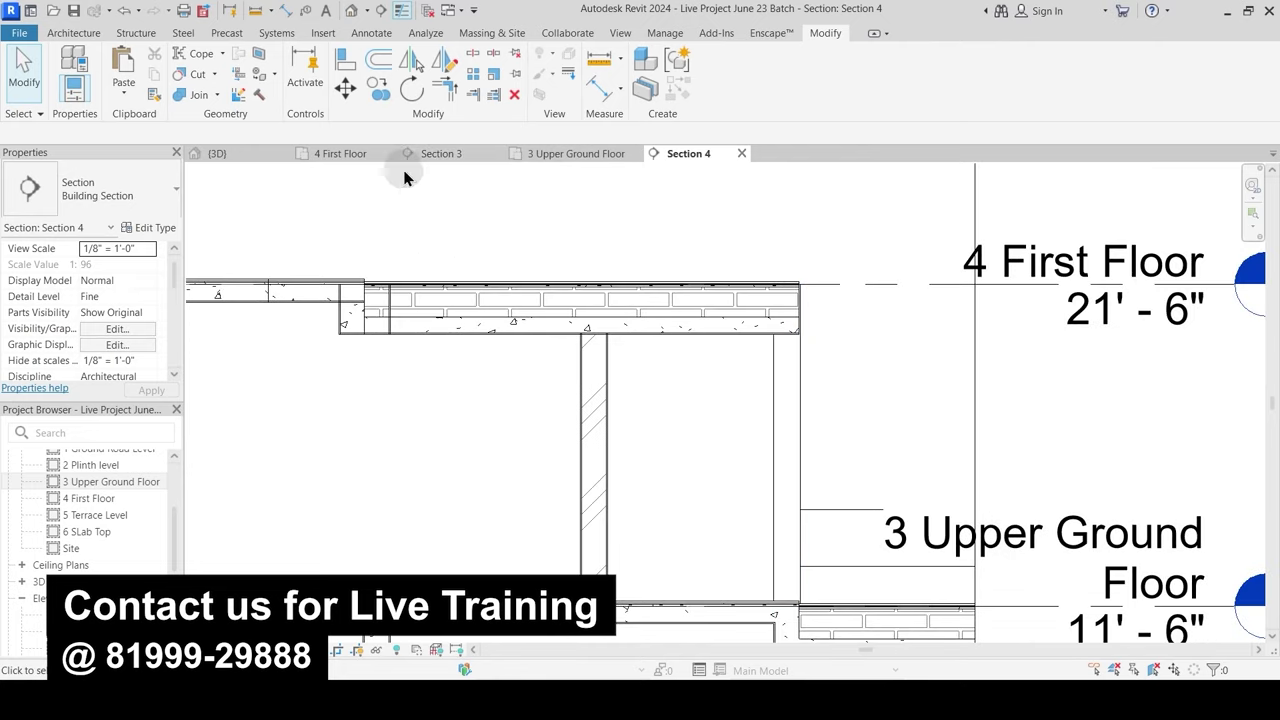
Step: Switch to the {3D} view, orbit the building to the front, and select the upper-floor elements
left_click(245, 155)
scroll(665, 395, "down", 5)
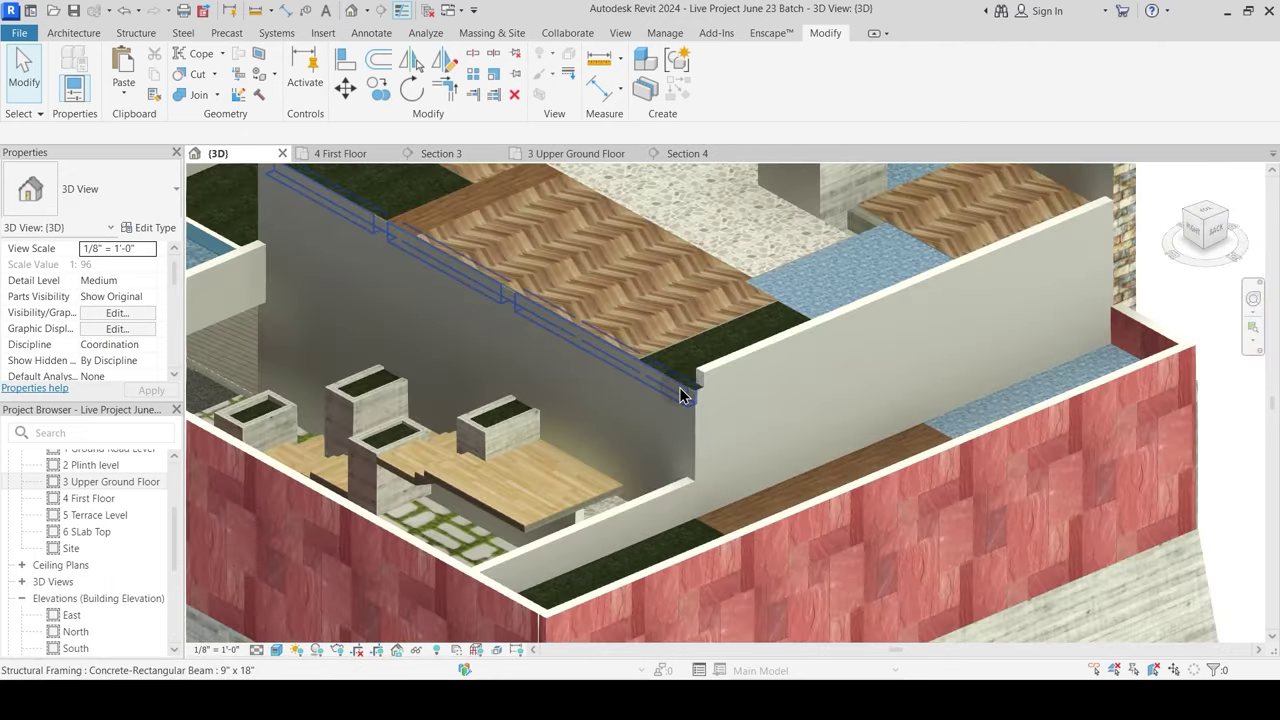
scroll(676, 415, "up", 1)
mouse_move(676, 415)
middle_mouse_down("shift")
mouse_move(720, 423)
mouse_move(699, 405)
middle_mouse_up("shift")
mouse_move(541, 395)
middle_mouse_down("shift")
mouse_move(498, 375)
mouse_move(543, 405)
middle_mouse_up("shift")
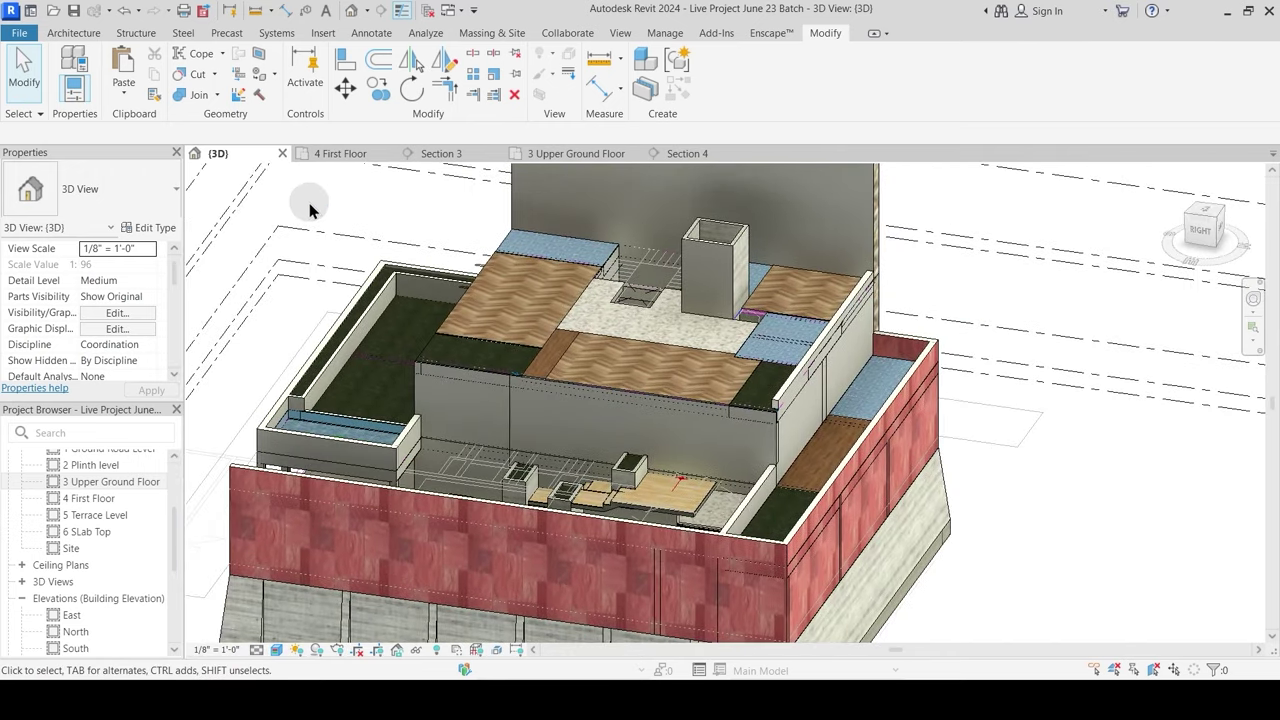
middle_click_drag(424, 384, 525, 483, "shift")
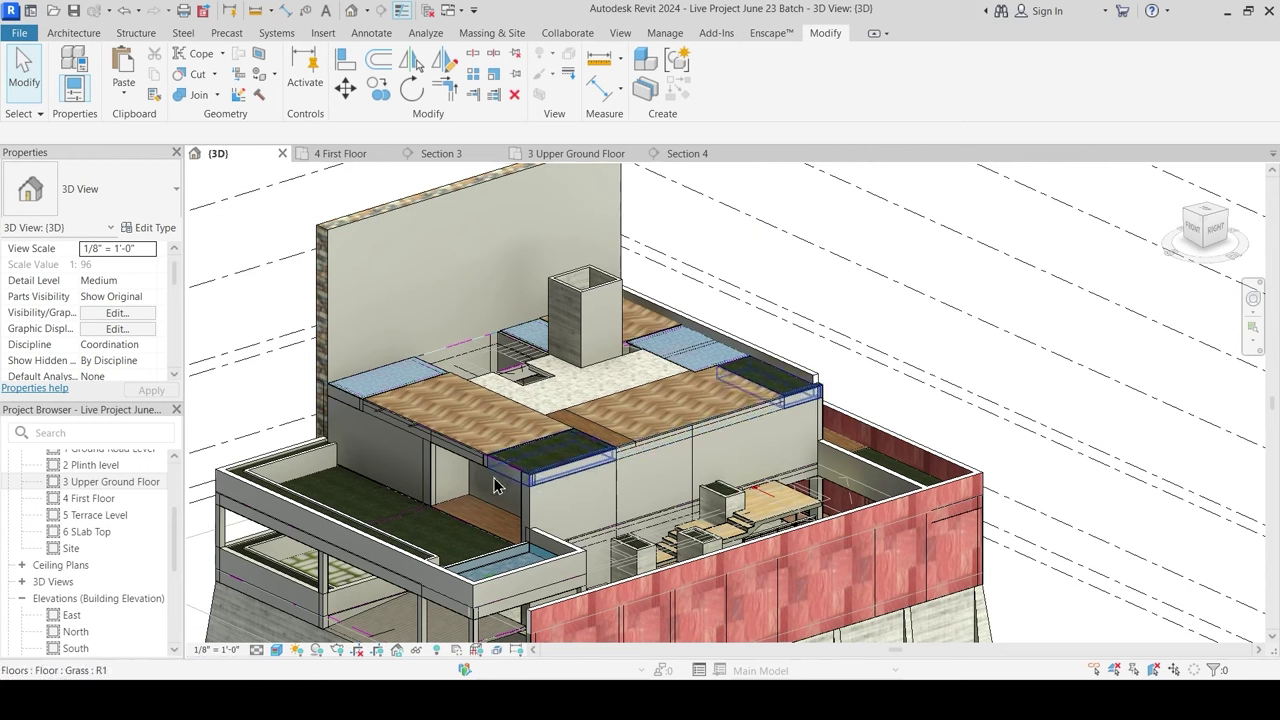
left_click(668, 535)
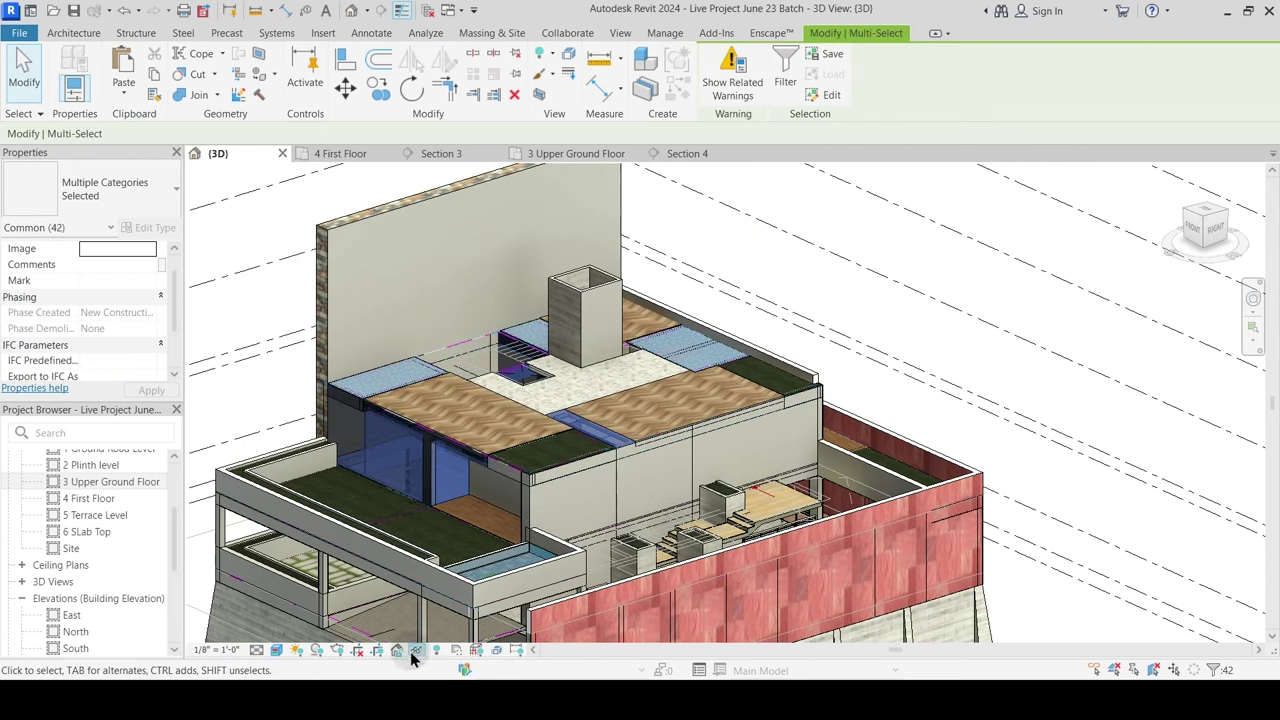
Step: Filter the selection to Structural Framing only and isolate those beams
left_click(785, 80)
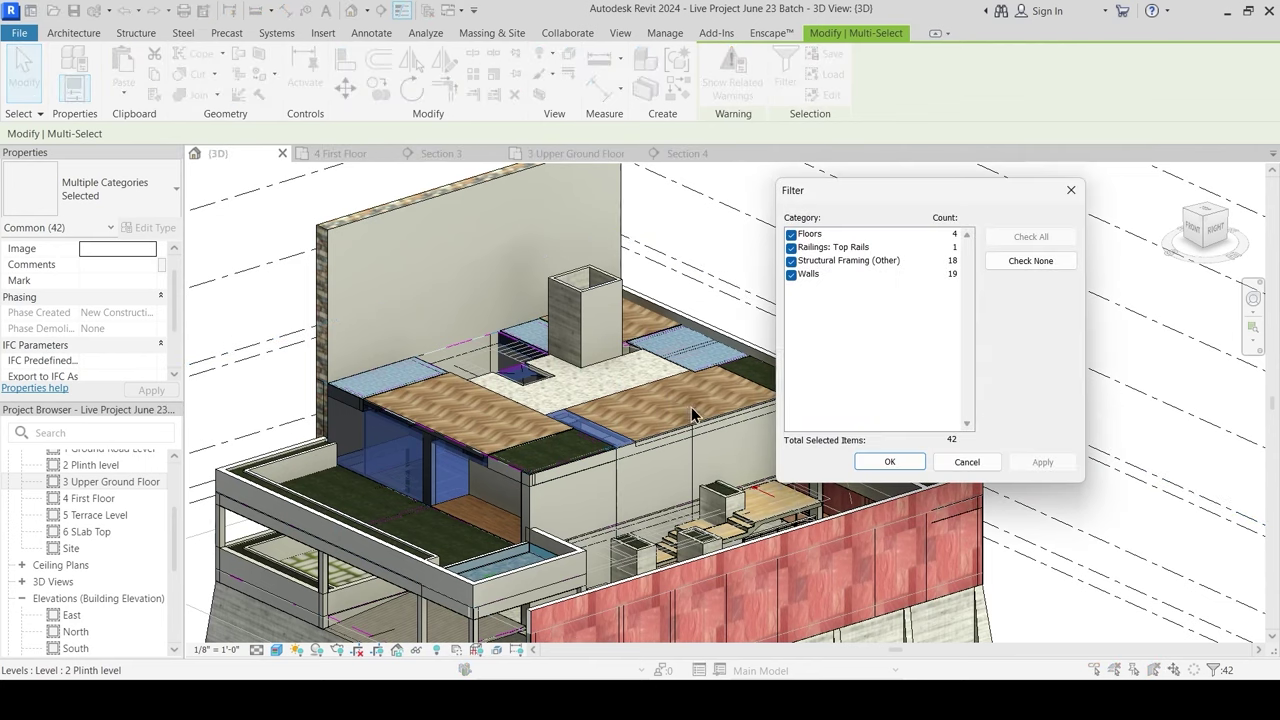
left_click(1033, 261)
left_click(791, 261)
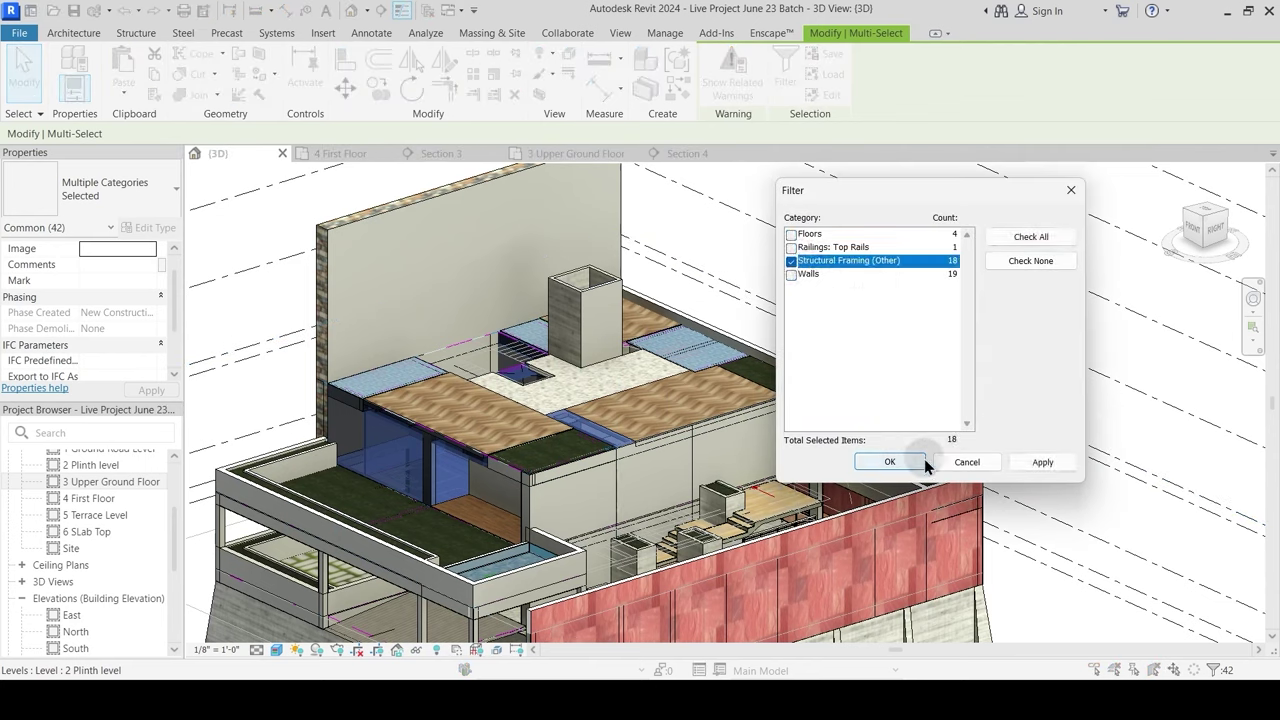
left_click(891, 462)
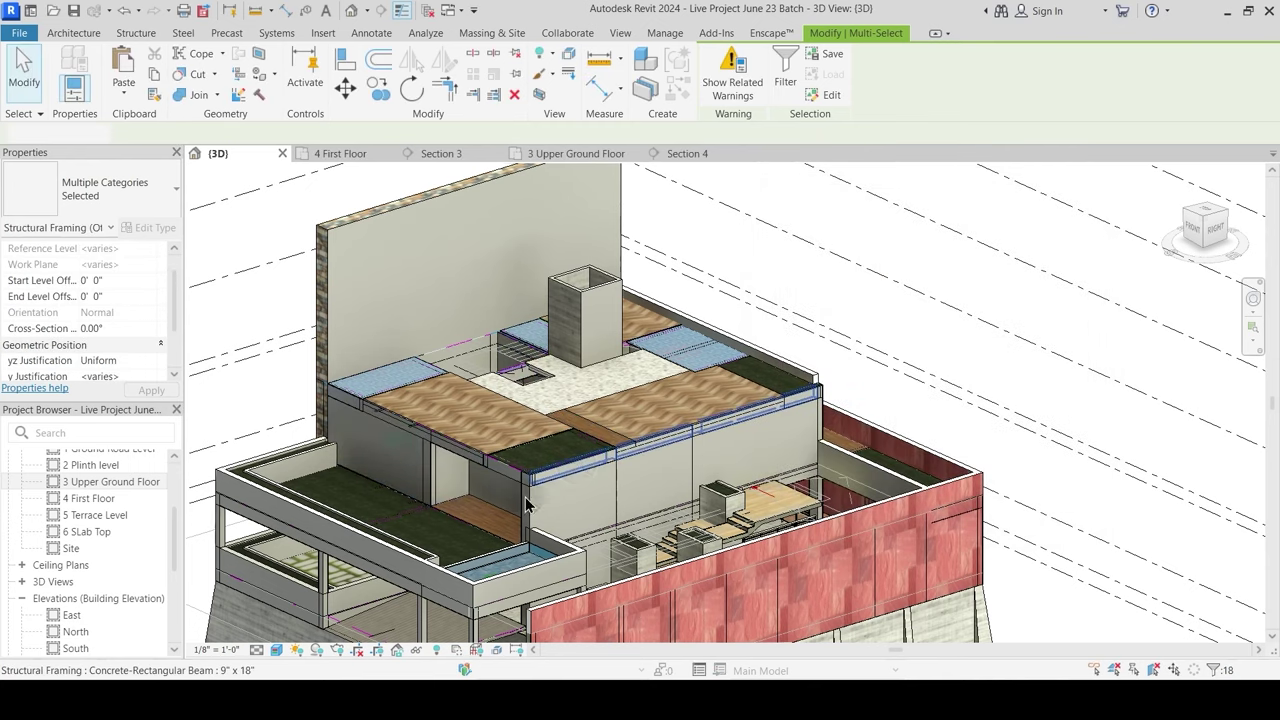
left_click(427, 648)
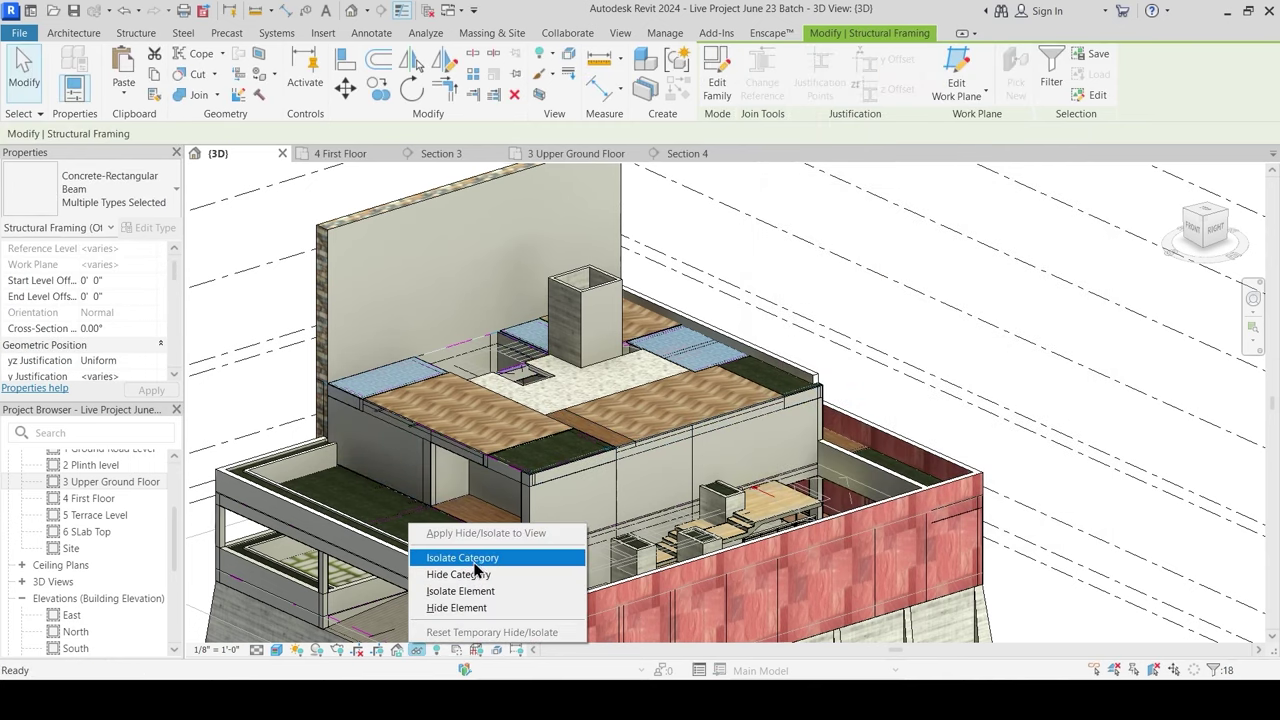
left_click(472, 558)
key("Escape")
scroll(486, 477, "up", 3)
middle_click_drag(494, 484, 770, 500, "shift")
Step: Use Trim/Extend to Corner (TR) to extend the short beam to the cross beam
key("t")
key("r")
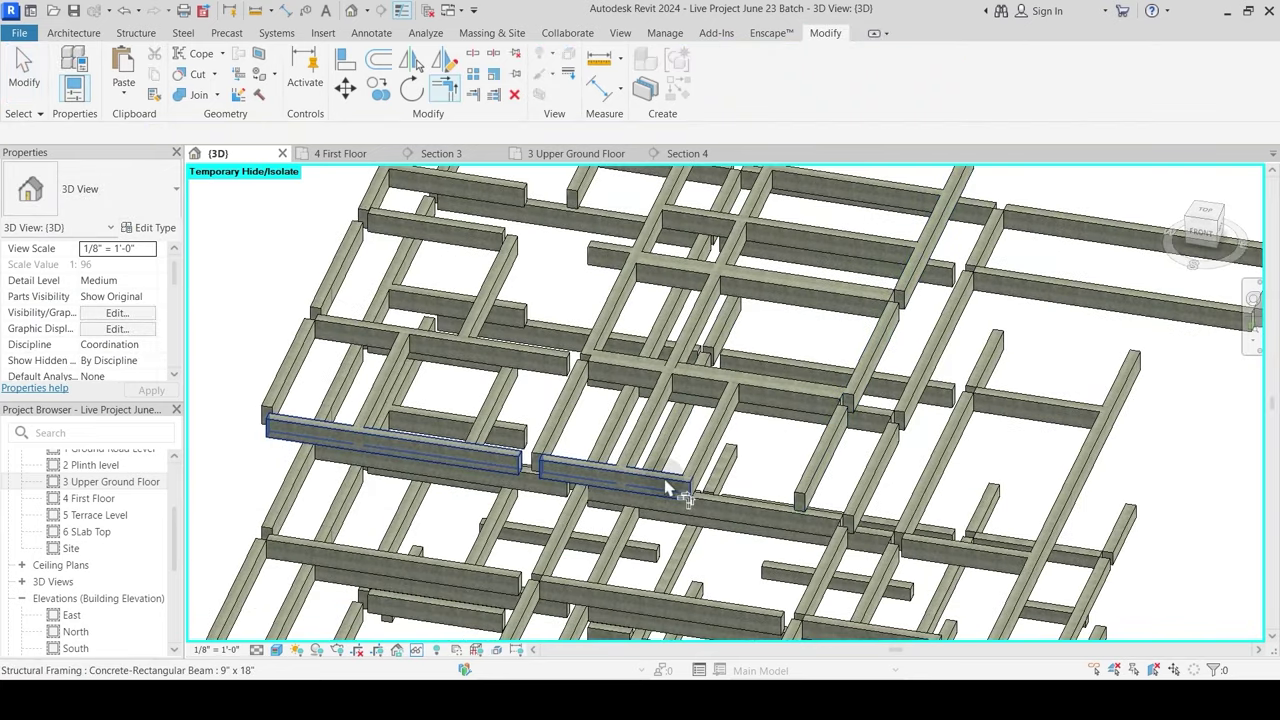
left_click(728, 496)
scroll(810, 495, "up", 3)
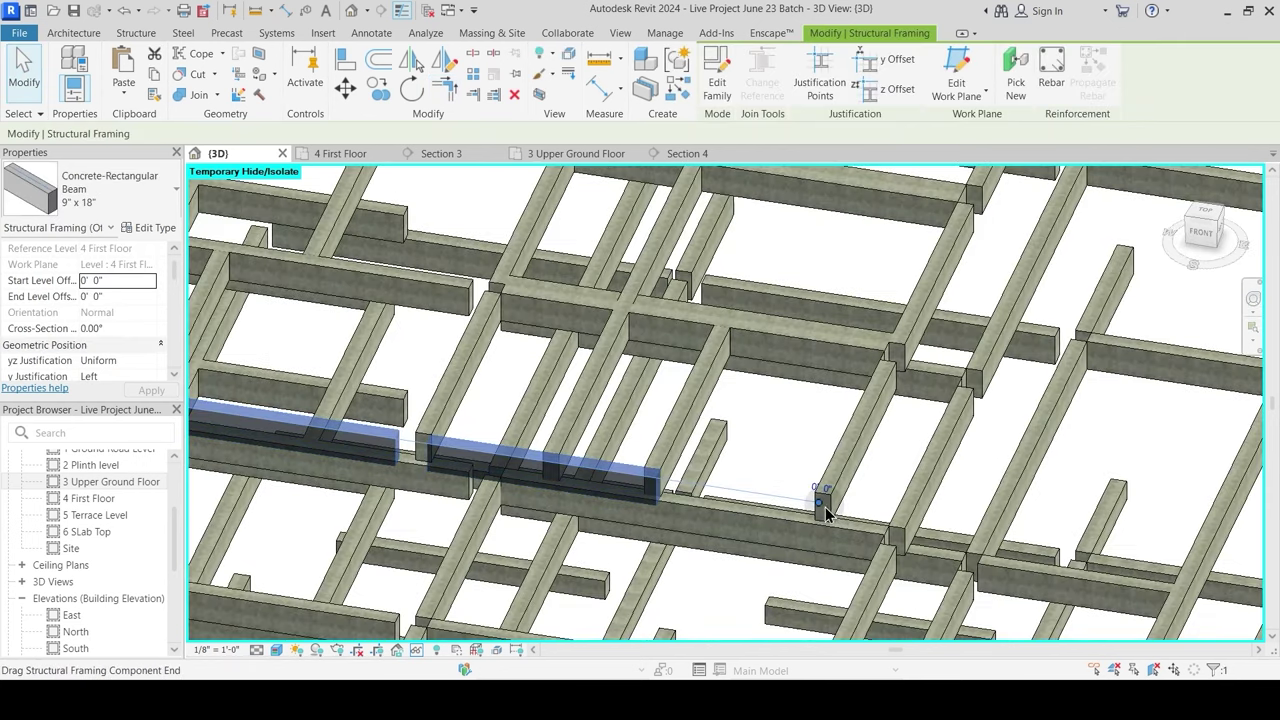
middle_click_drag(820, 522, 771, 472, "shift")
left_click(742, 524)
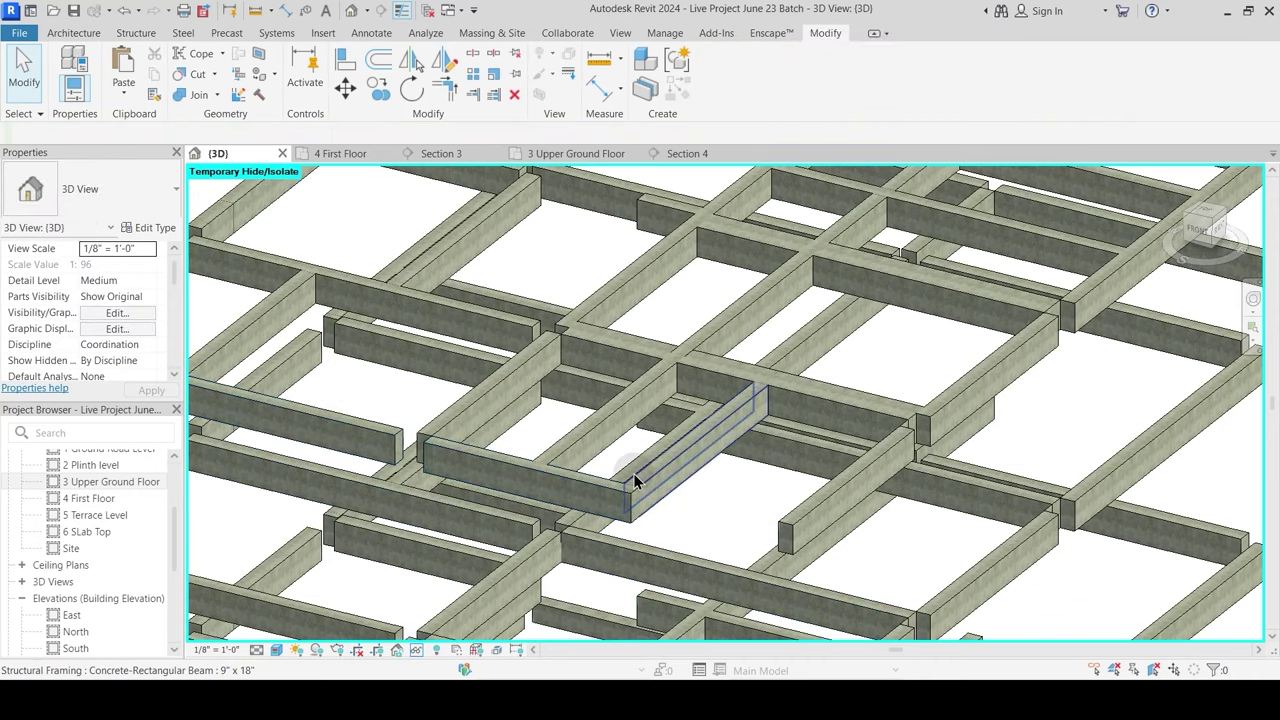
key("t")
key("r")
left_click(581, 484)
key("Escape")
key("Escape")
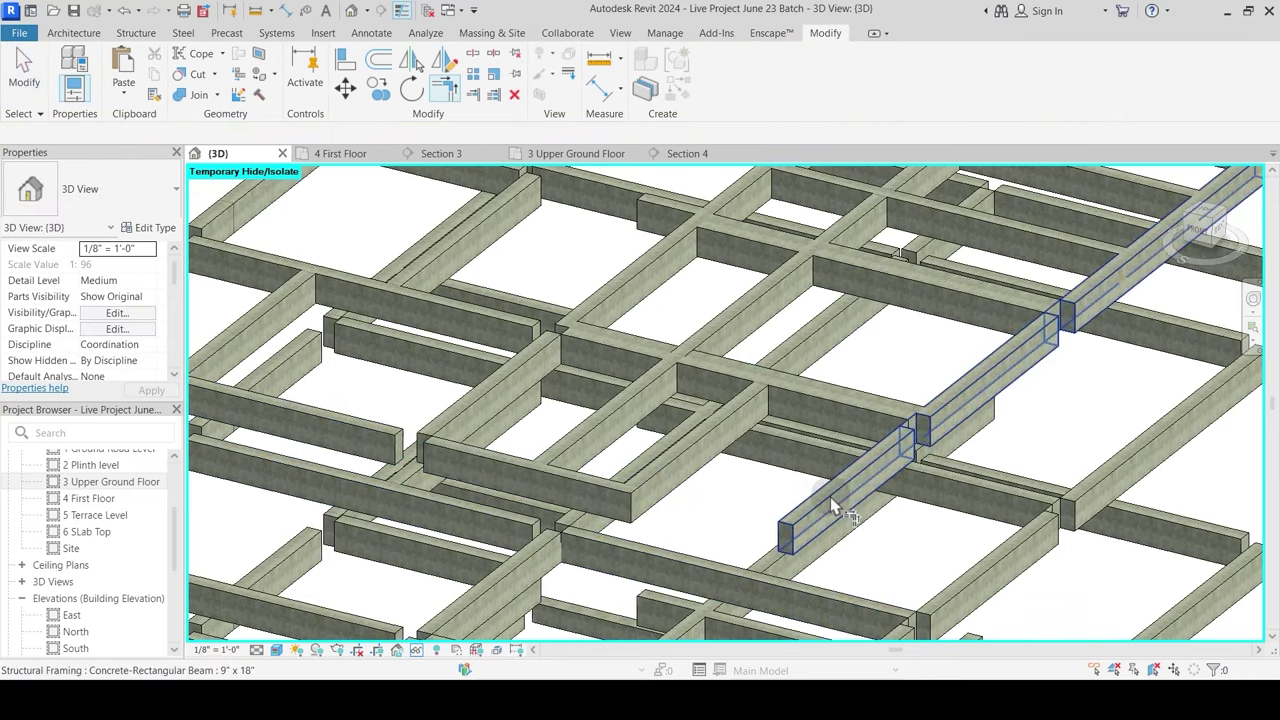
left_click(575, 484)
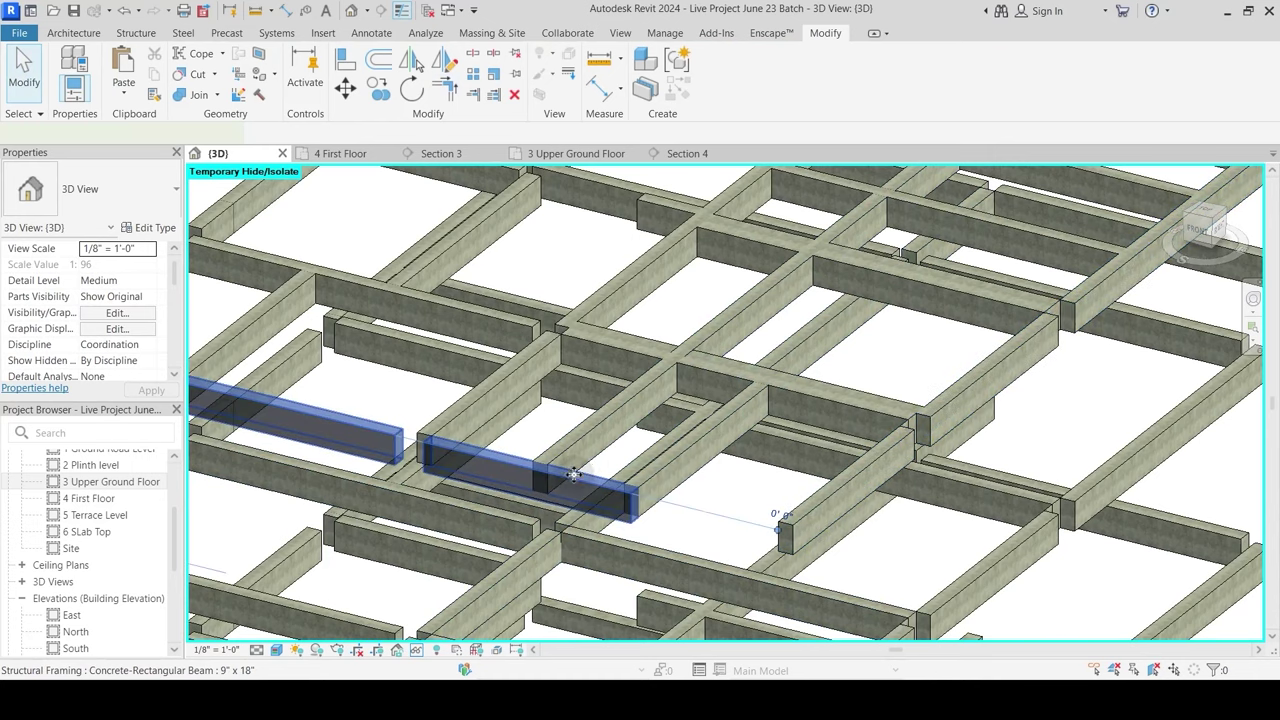
key("Escape")
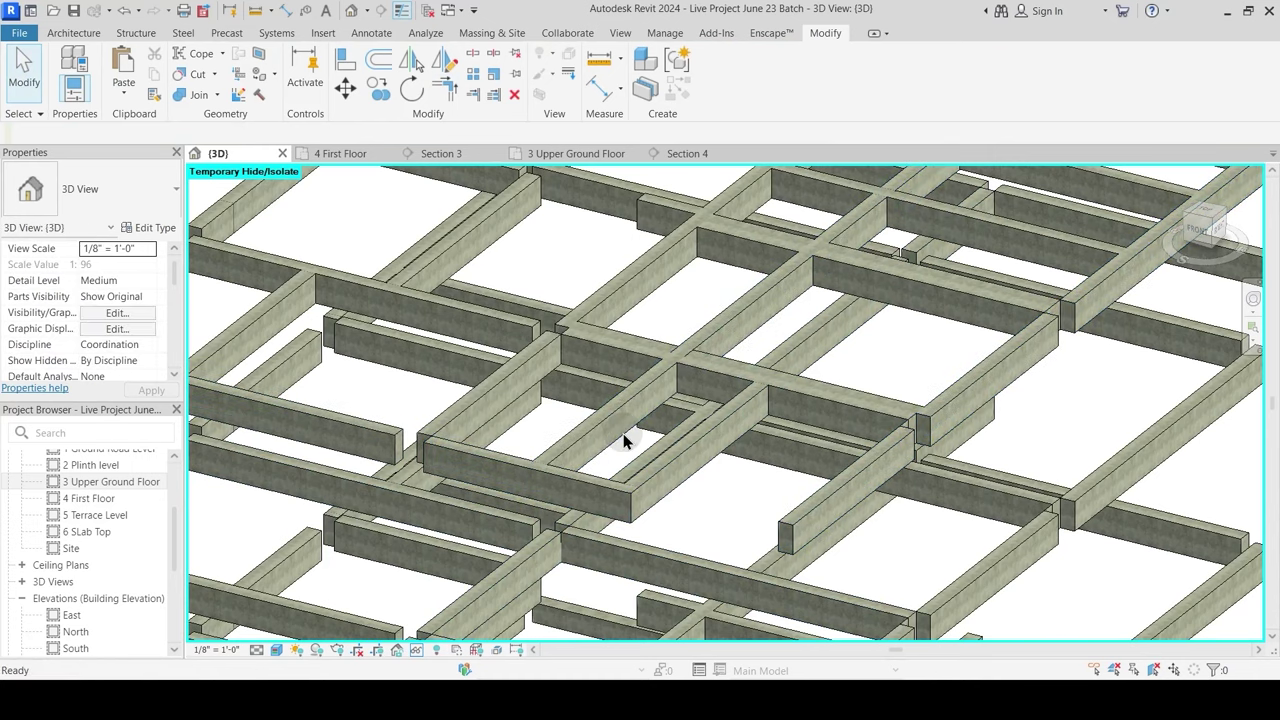
Step: Restore the full model with HR and inspect the Grass floor and column in Section 4
key("h")
key("r")
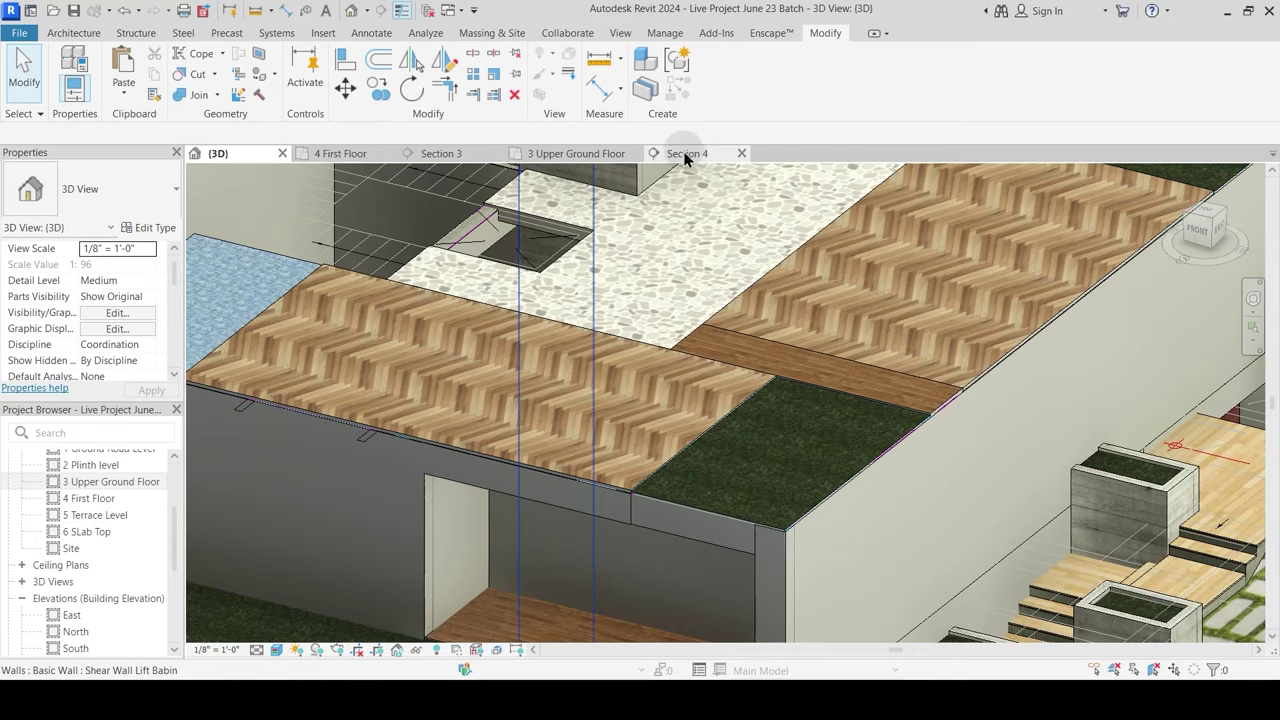
left_click(686, 153)
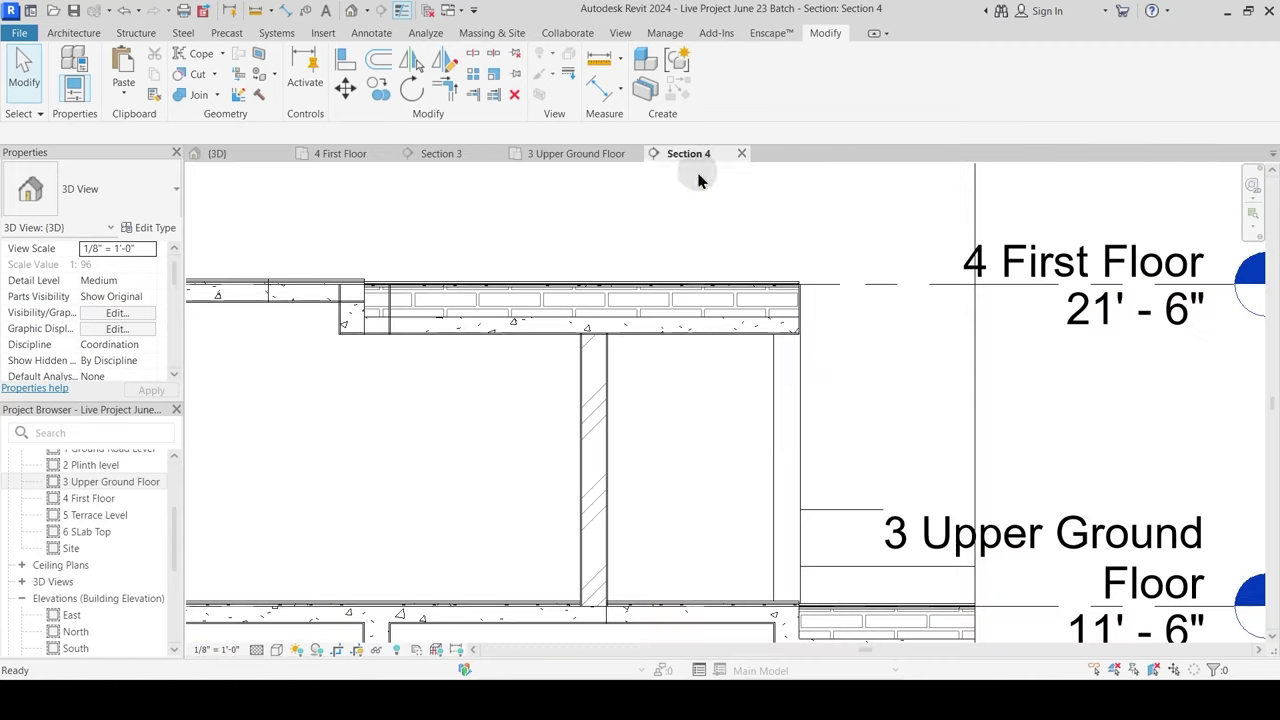
left_click(773, 341)
middle_click_drag(771, 366, 640, 409)
left_click(620, 392)
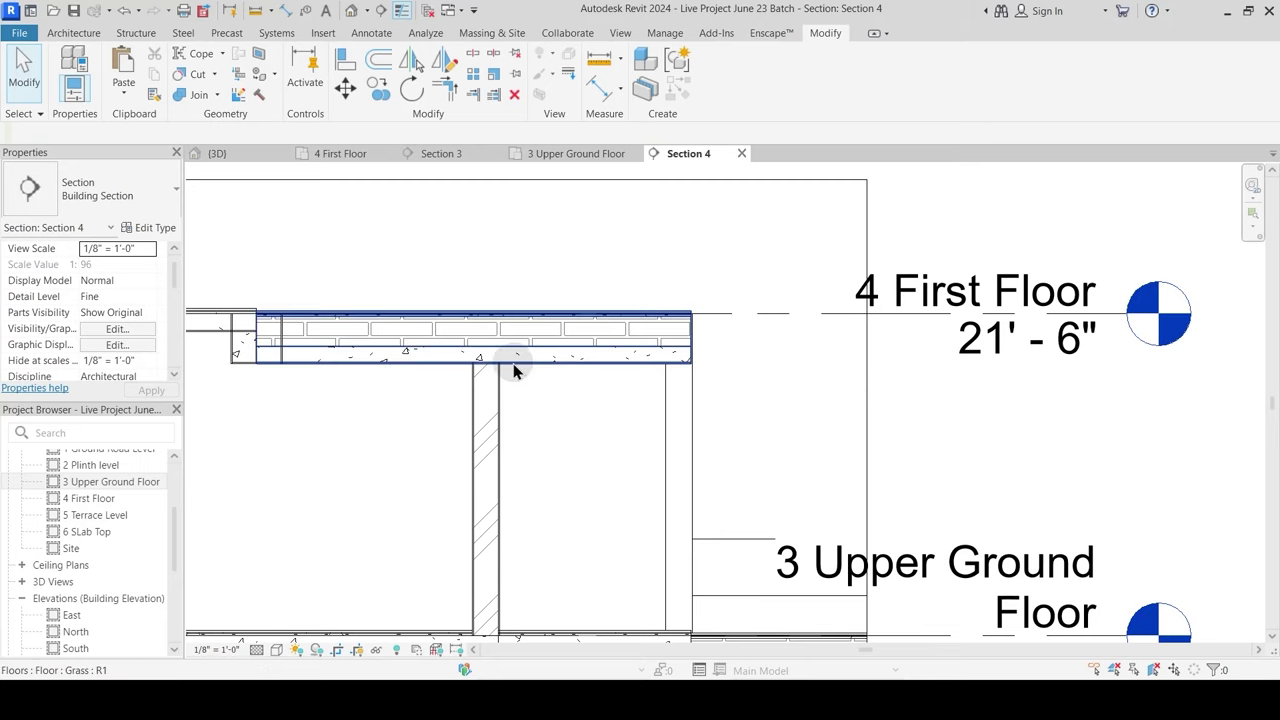
left_click(689, 390)
key("Escape")
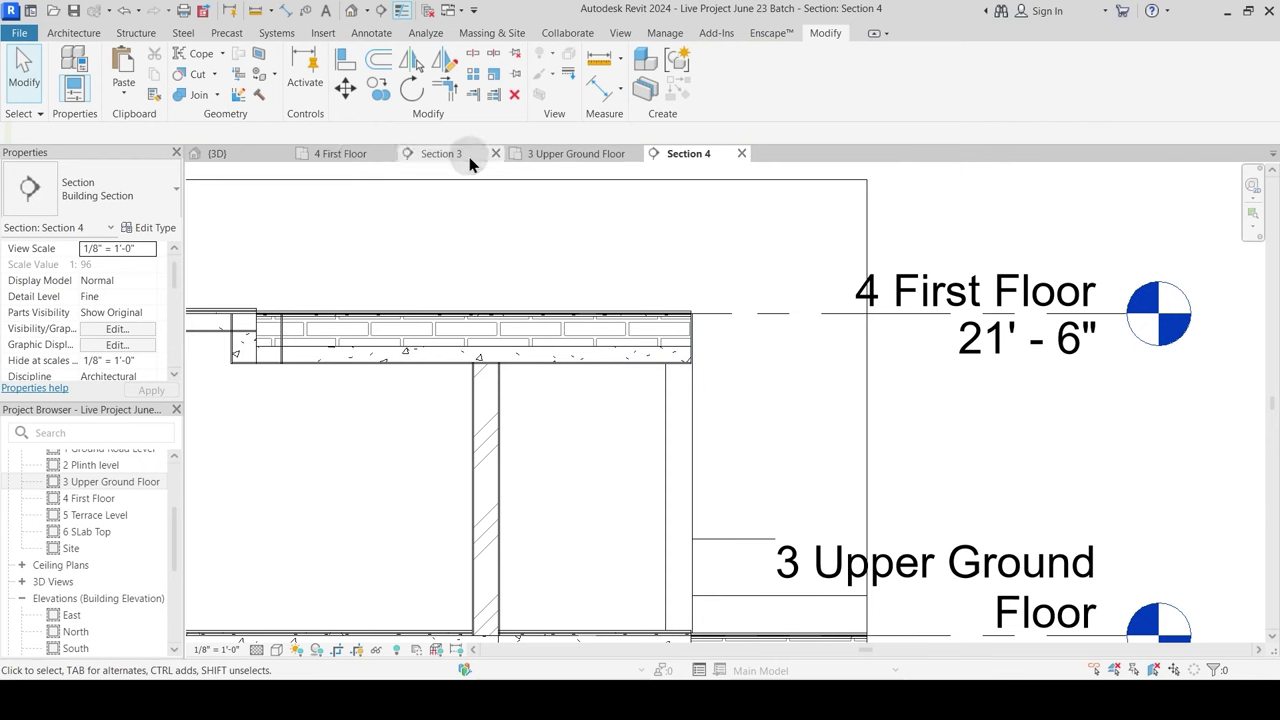
Step: Reopen Section 4 from its marker in the 4 First Floor plan
left_click(342, 155)
scroll(540, 300, "down", 5)
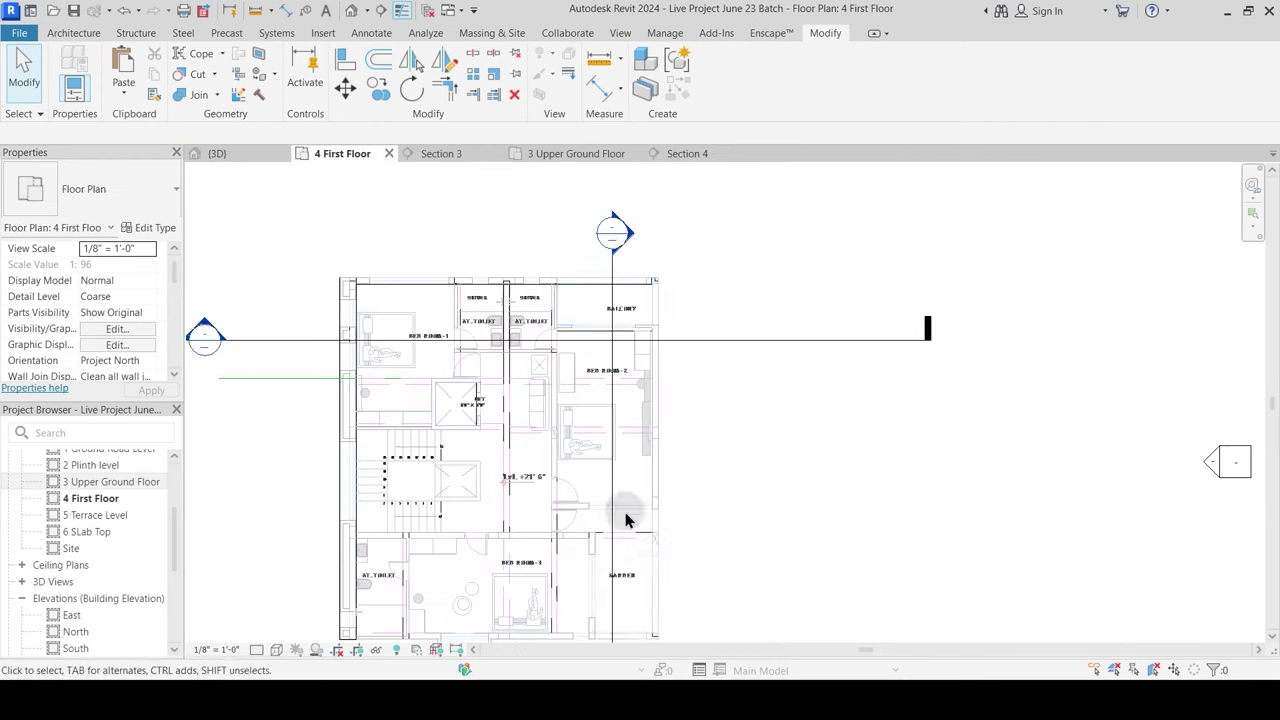
scroll(626, 491, "up", 1)
left_click(590, 555)
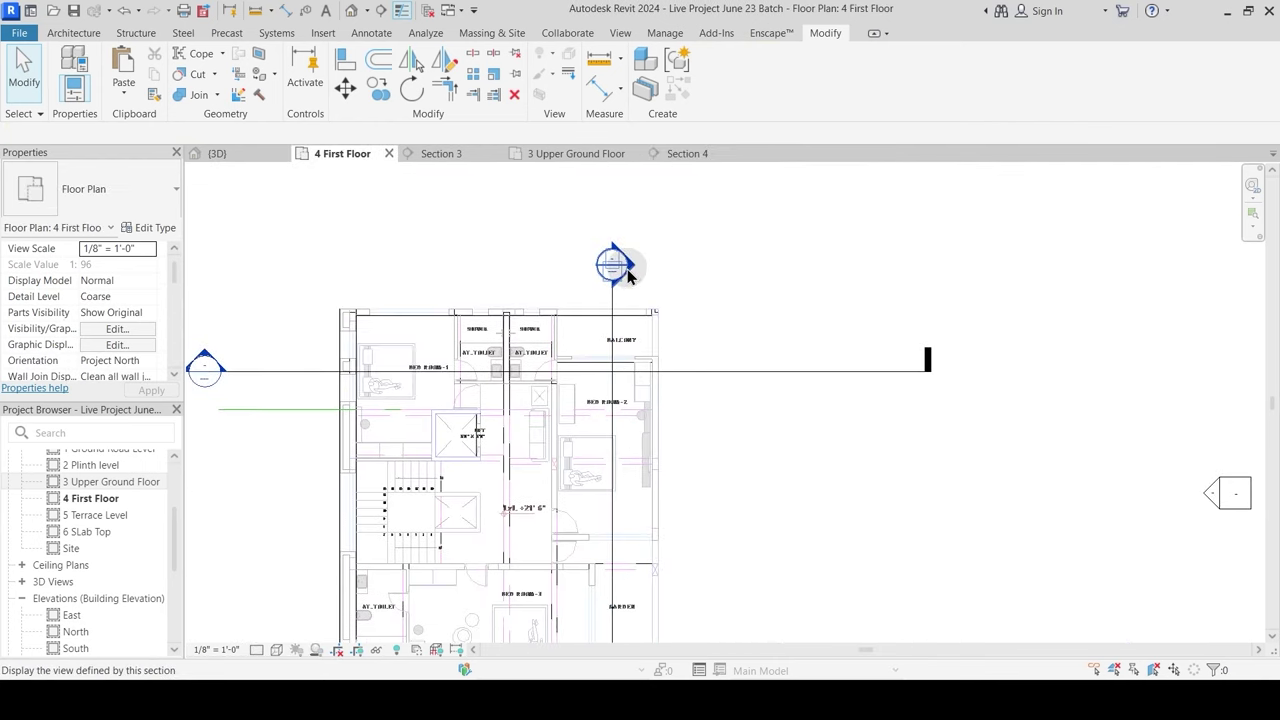
double_click(612, 266)
Step: Temporarily hide the Grass floor and join the wall with the beam
left_click(690, 343)
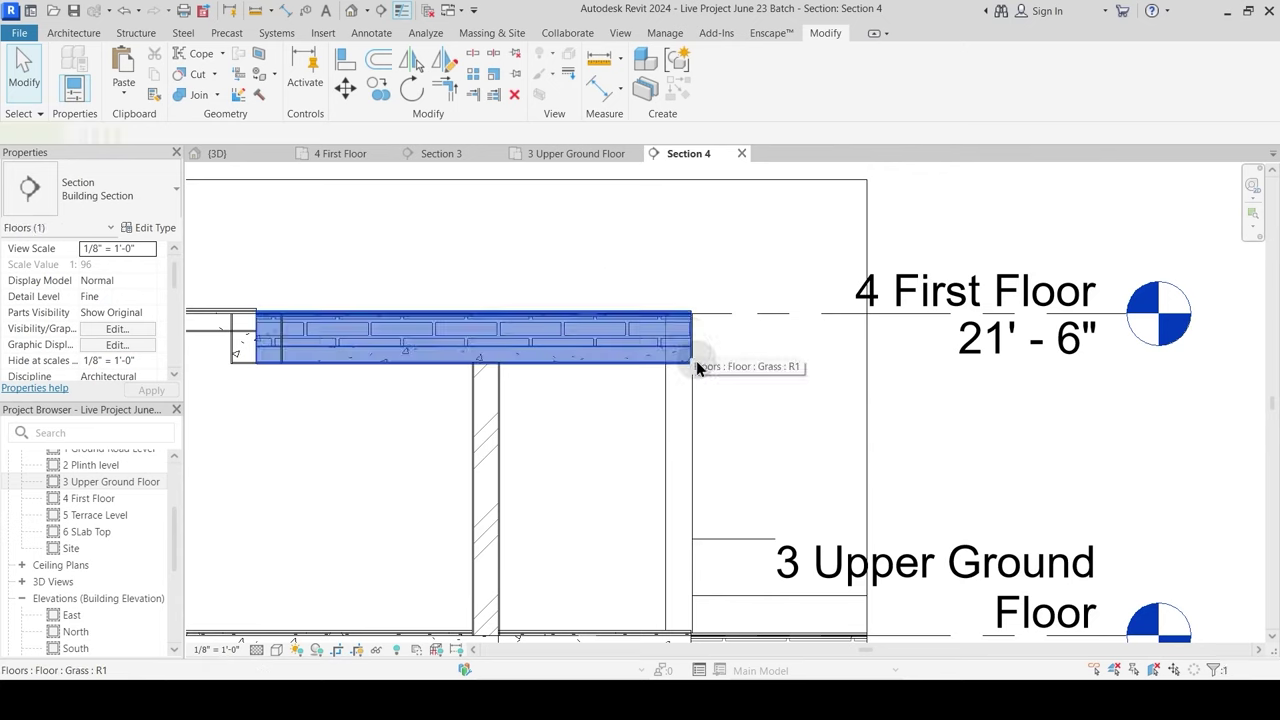
key("c")
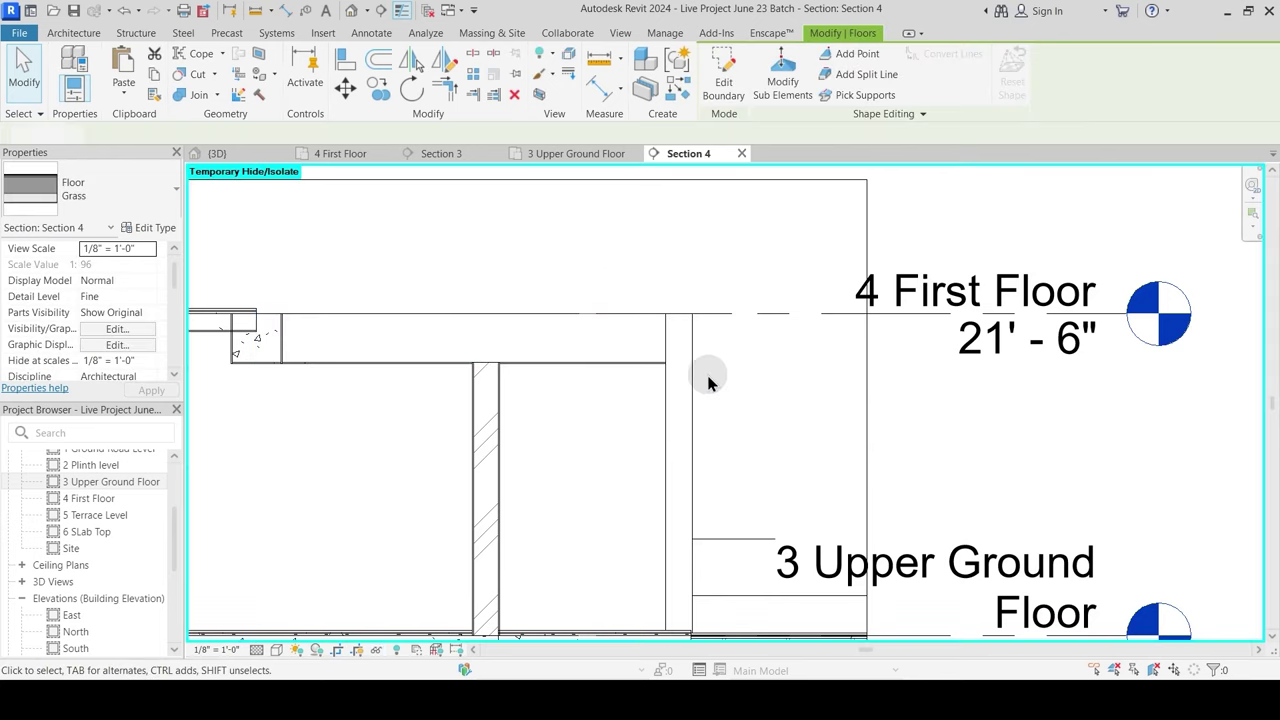
left_click(198, 95)
left_click(214, 123)
left_click(681, 358)
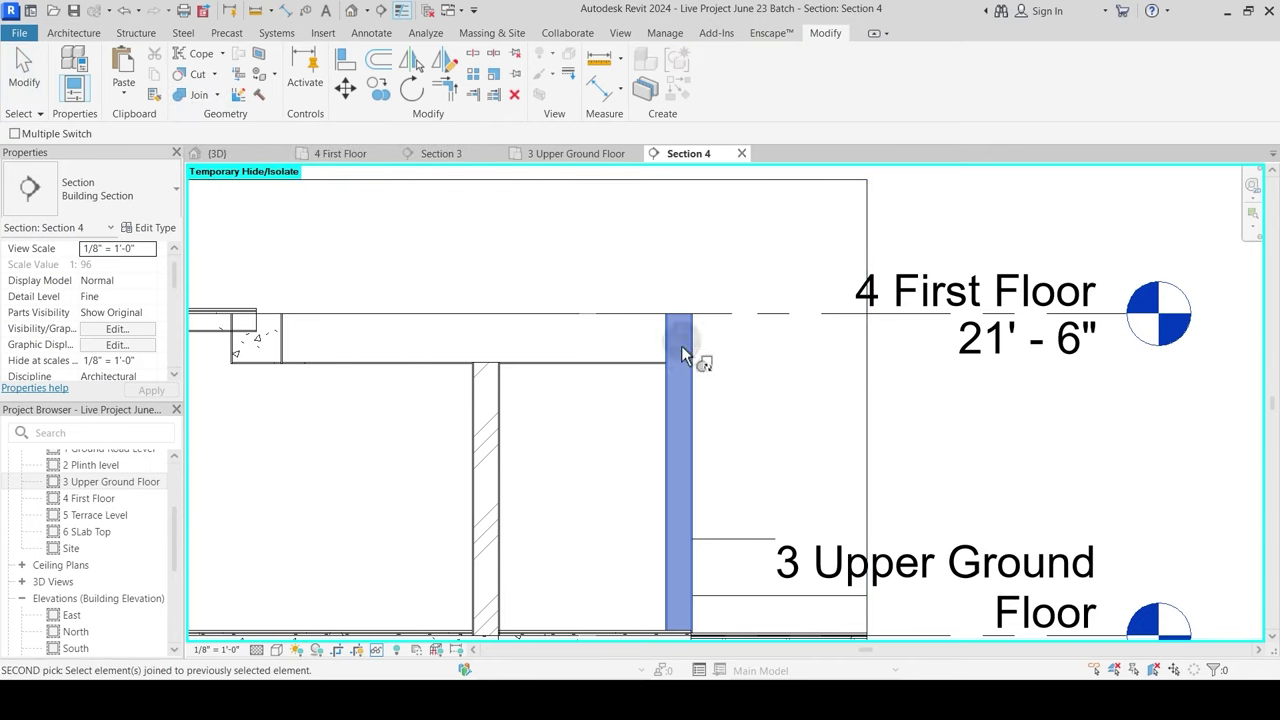
left_click(683, 326)
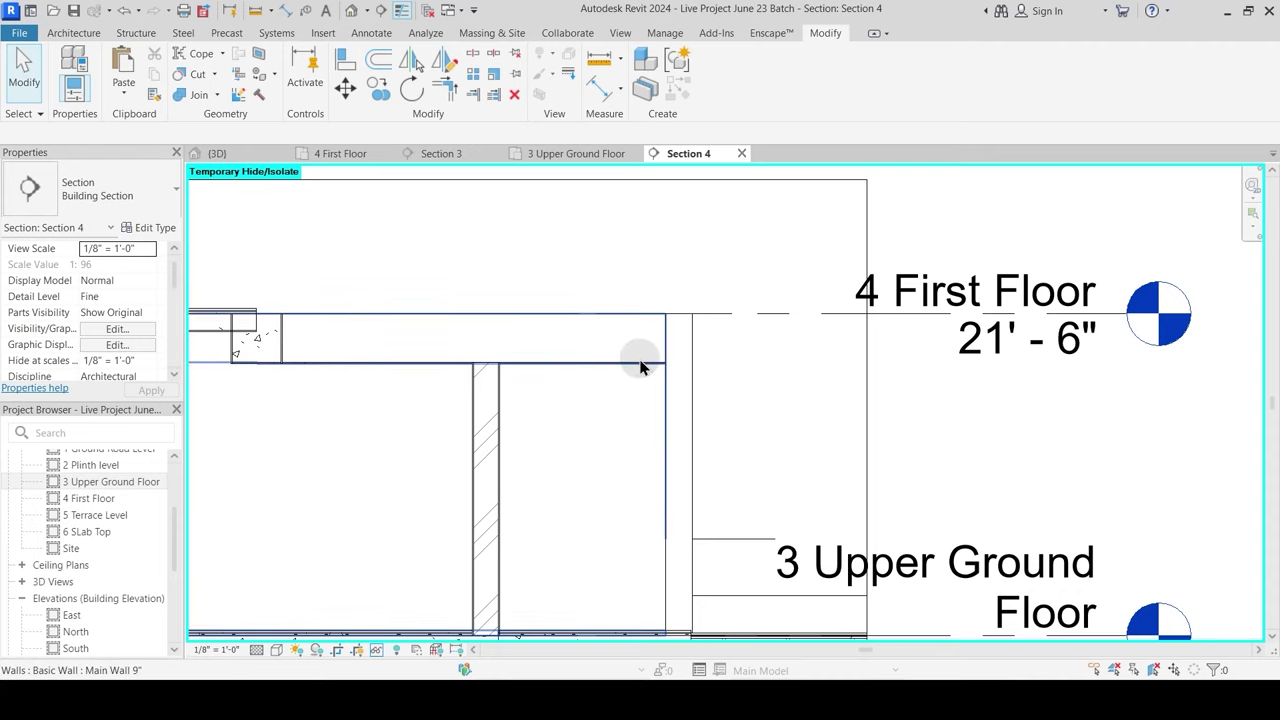
scroll(528, 433, "up", 2)
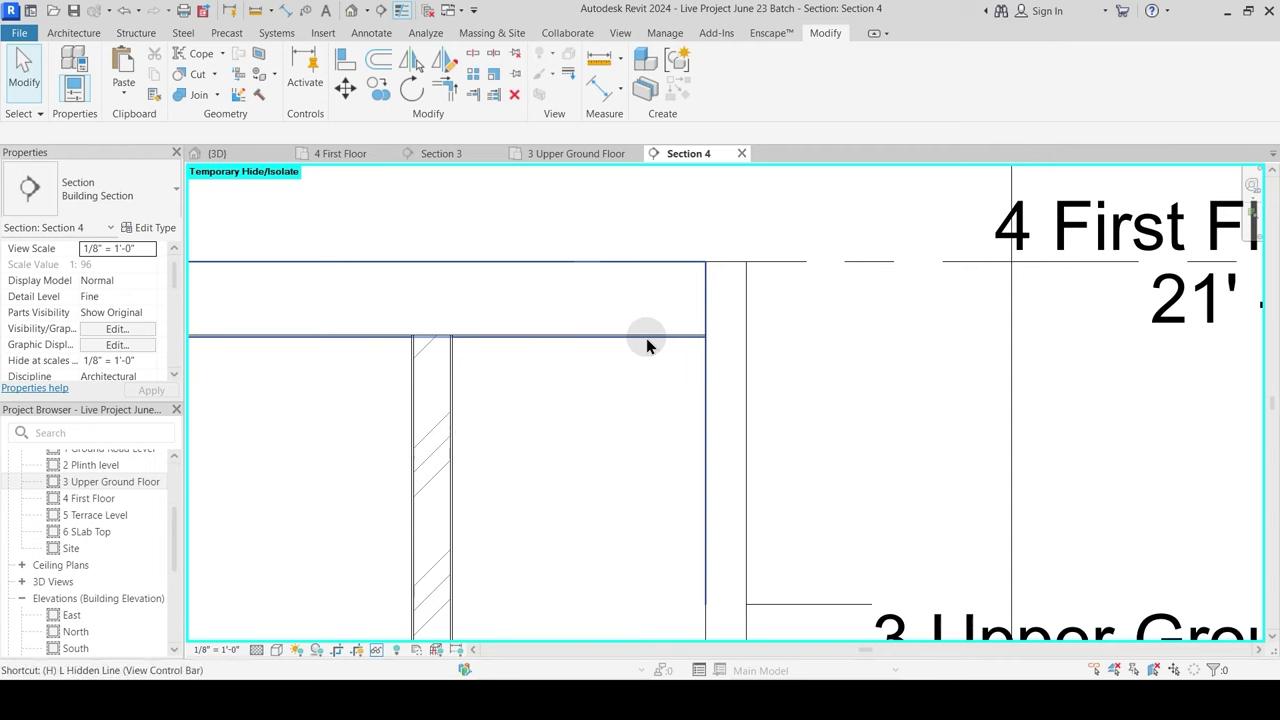
Step: Unhide the Grass floor and switch the join order between it and the wall
key("r")
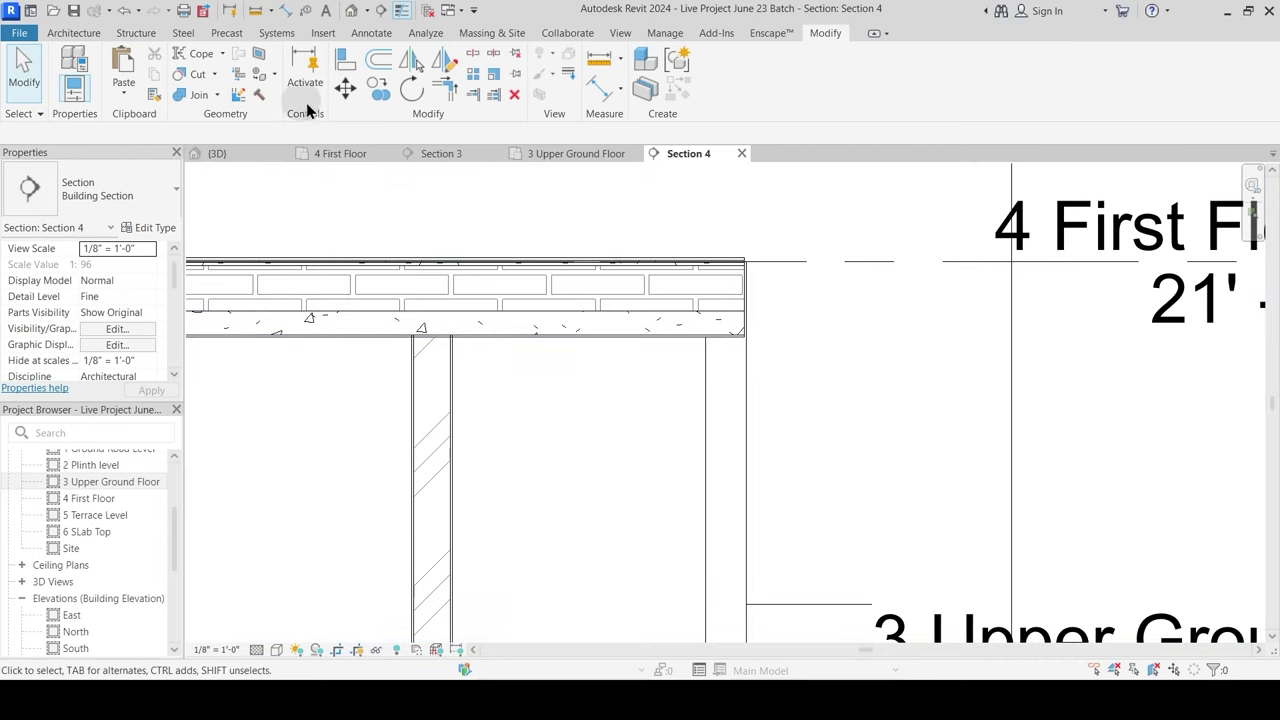
left_click(215, 95)
left_click(234, 194)
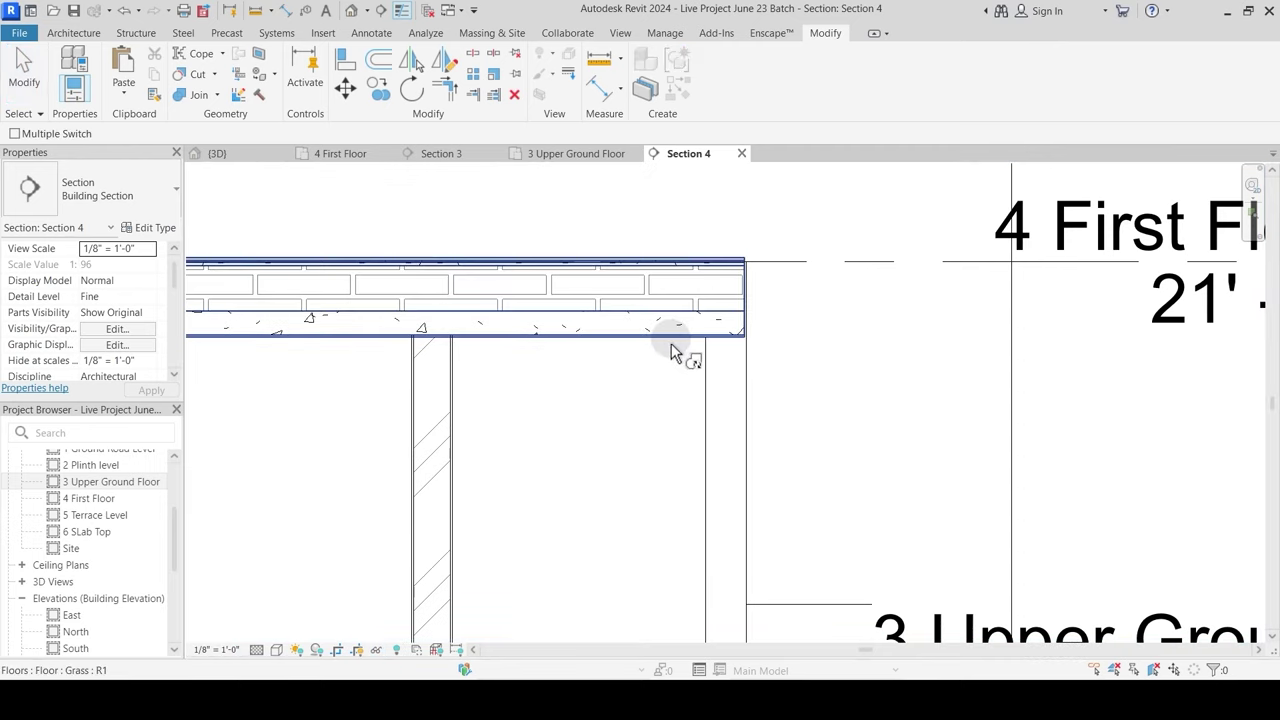
left_click(681, 316)
left_click(710, 296)
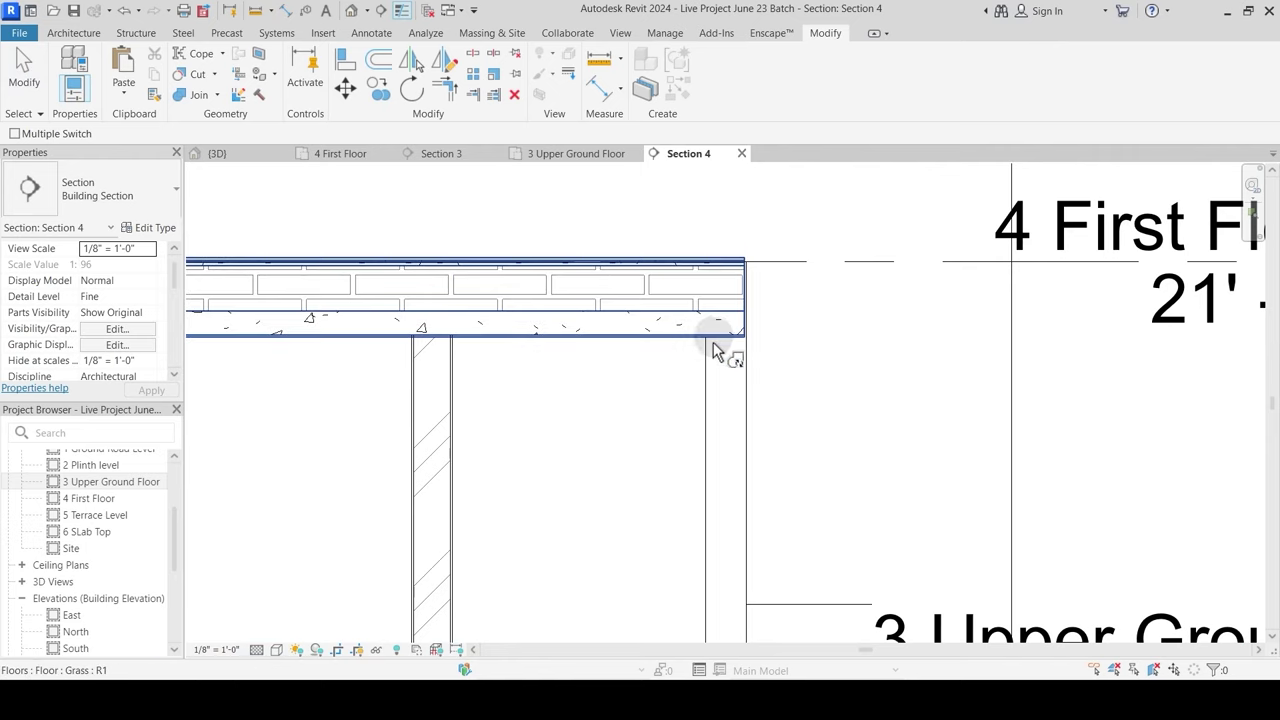
key("Escape")
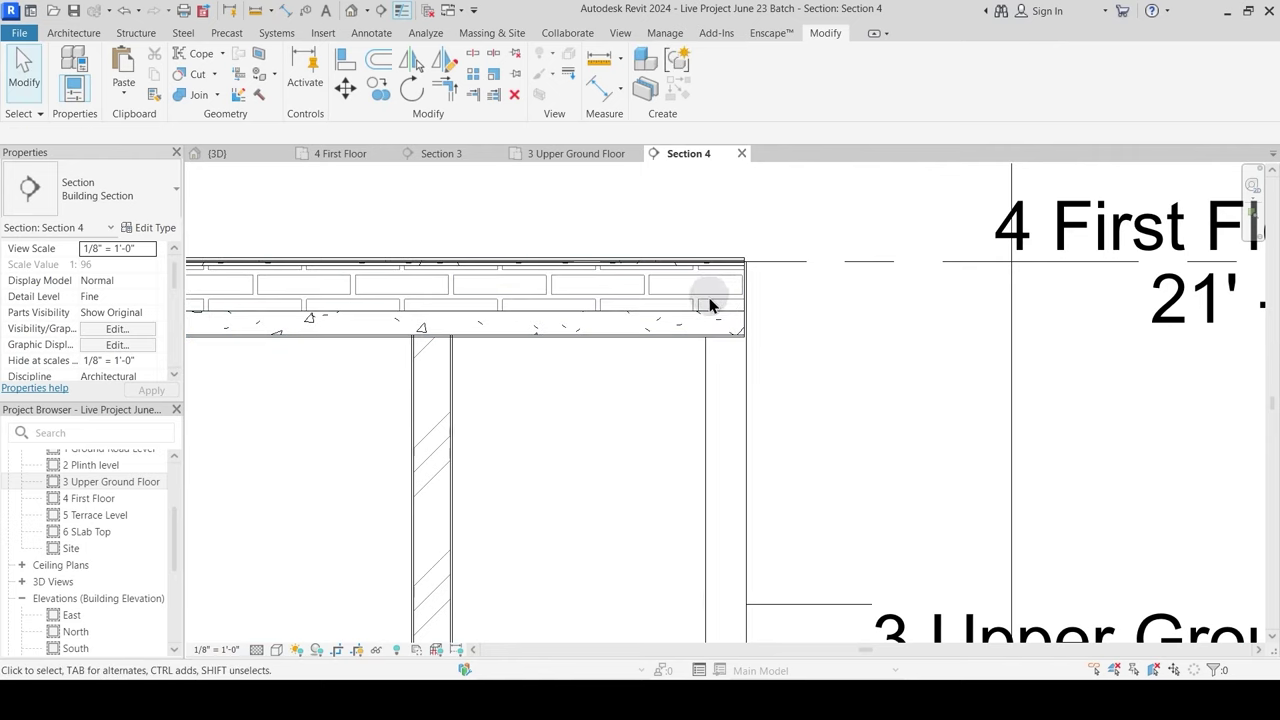
Step: Delete and undo the Grass floor slab, then view and cancel its type properties
left_click(651, 344)
key("Delete")
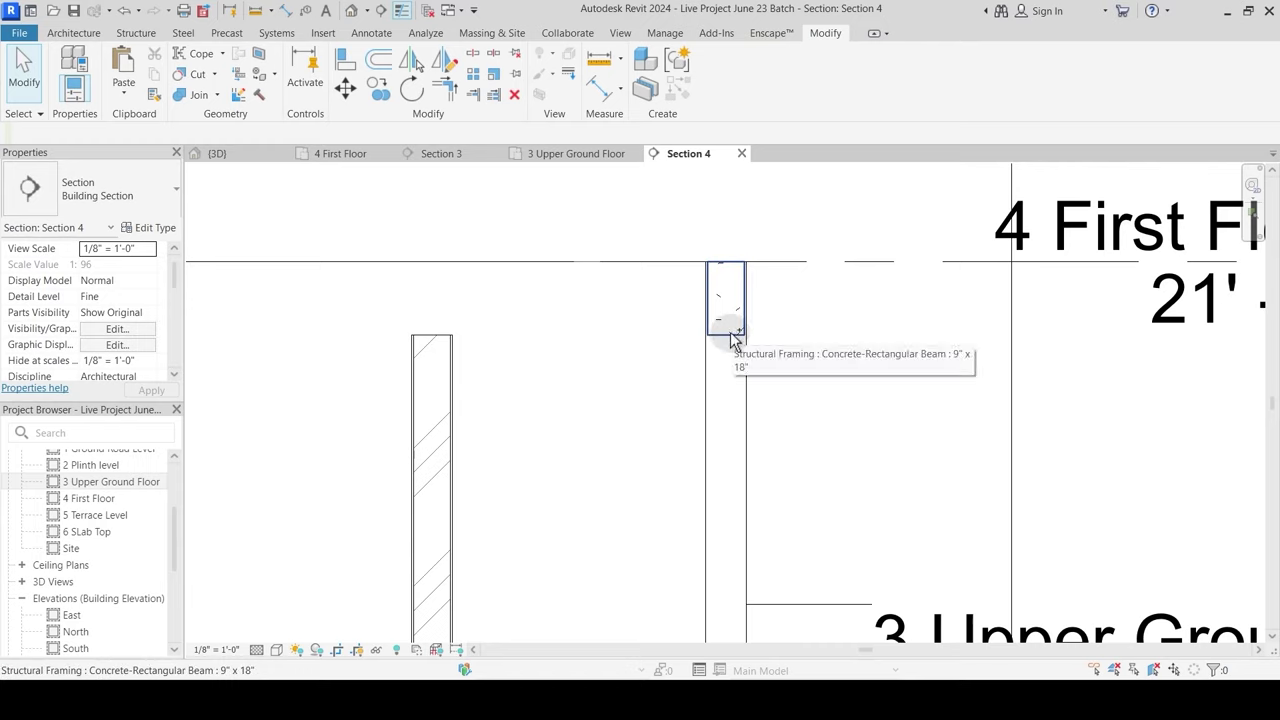
key("ctrl+z")
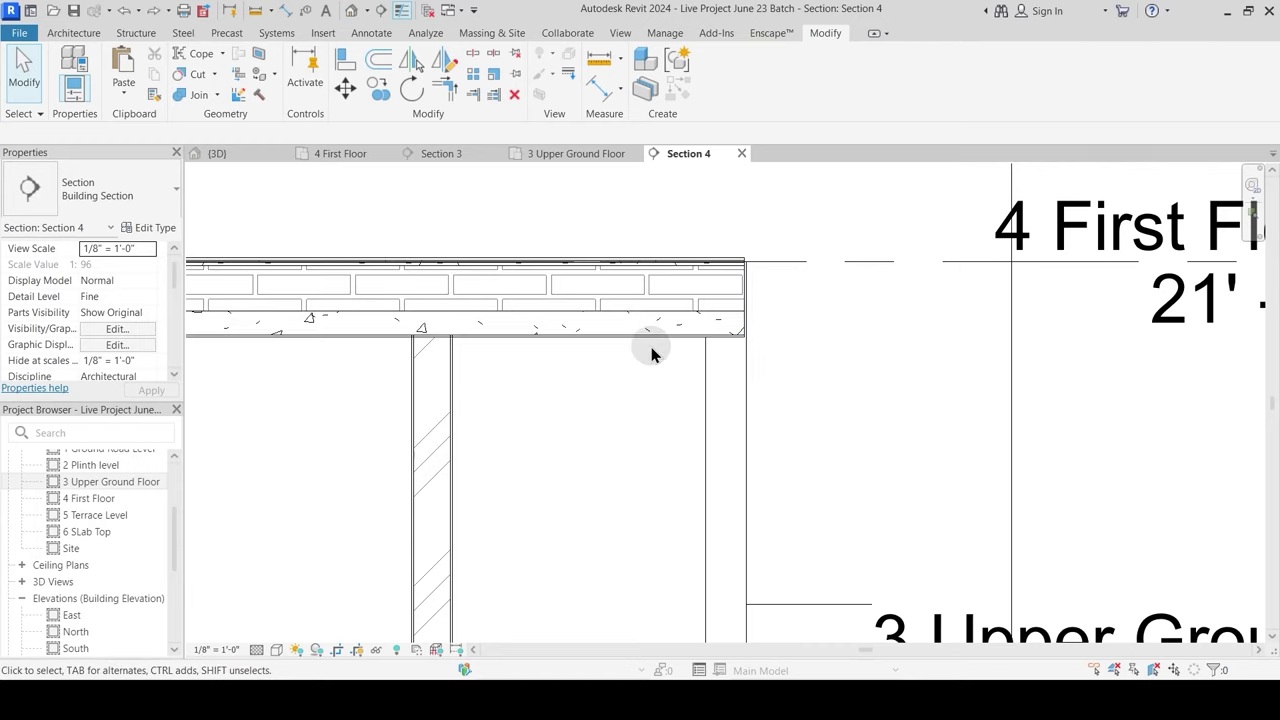
left_click(650, 339)
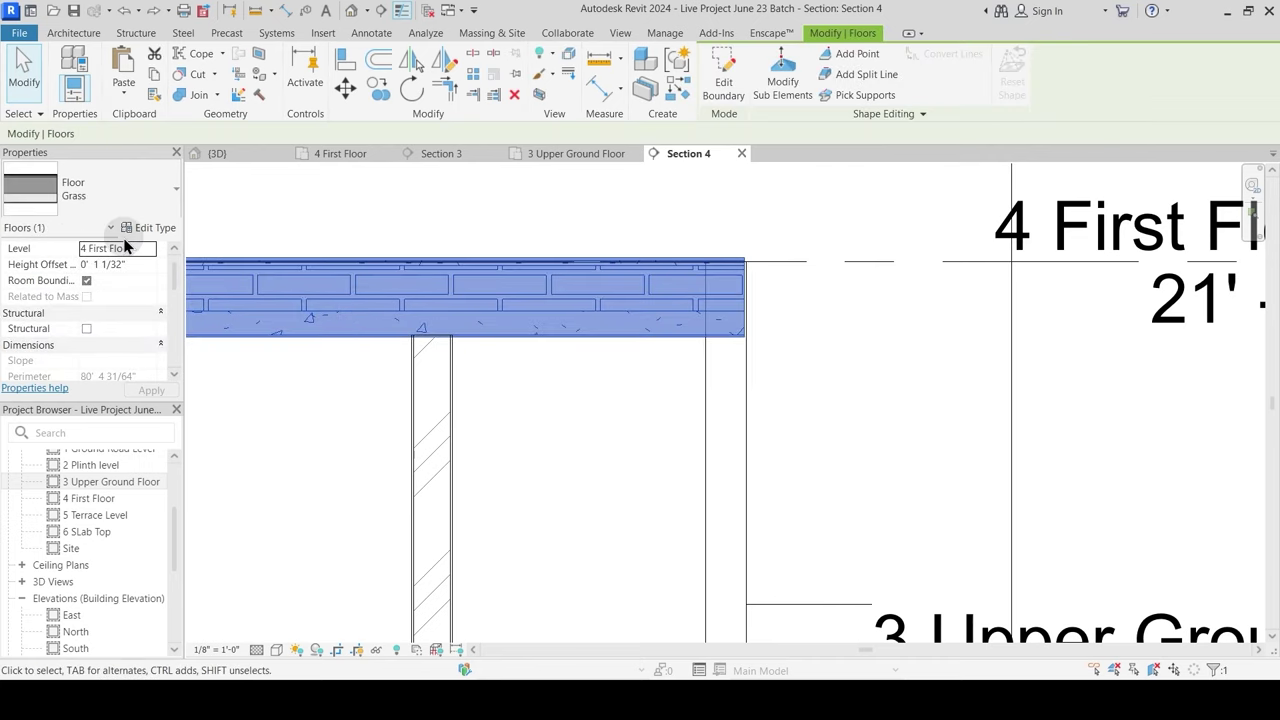
left_click(158, 227)
key("Escape")
key("Escape")
scroll(720, 376, "down", 4)
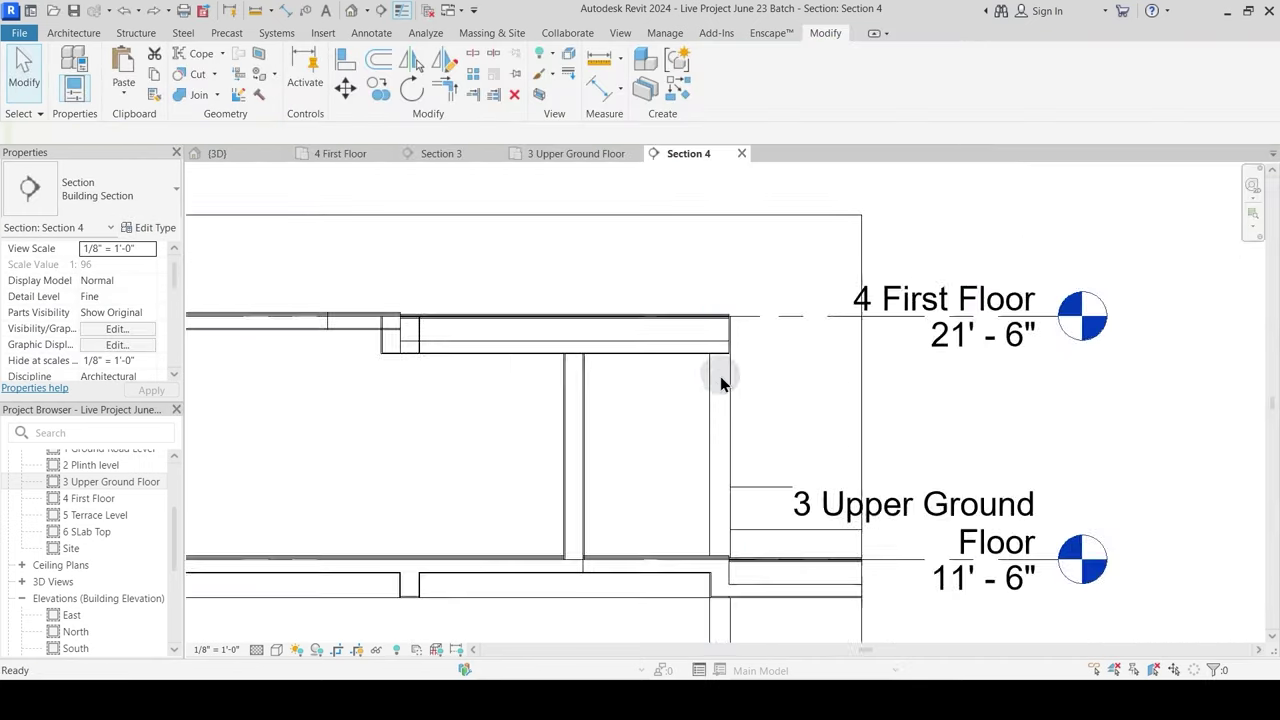
Step: Join the First Floor slab with the element on its left
middle_click_drag(654, 412, 961, 416)
scroll(534, 368, "up", 4)
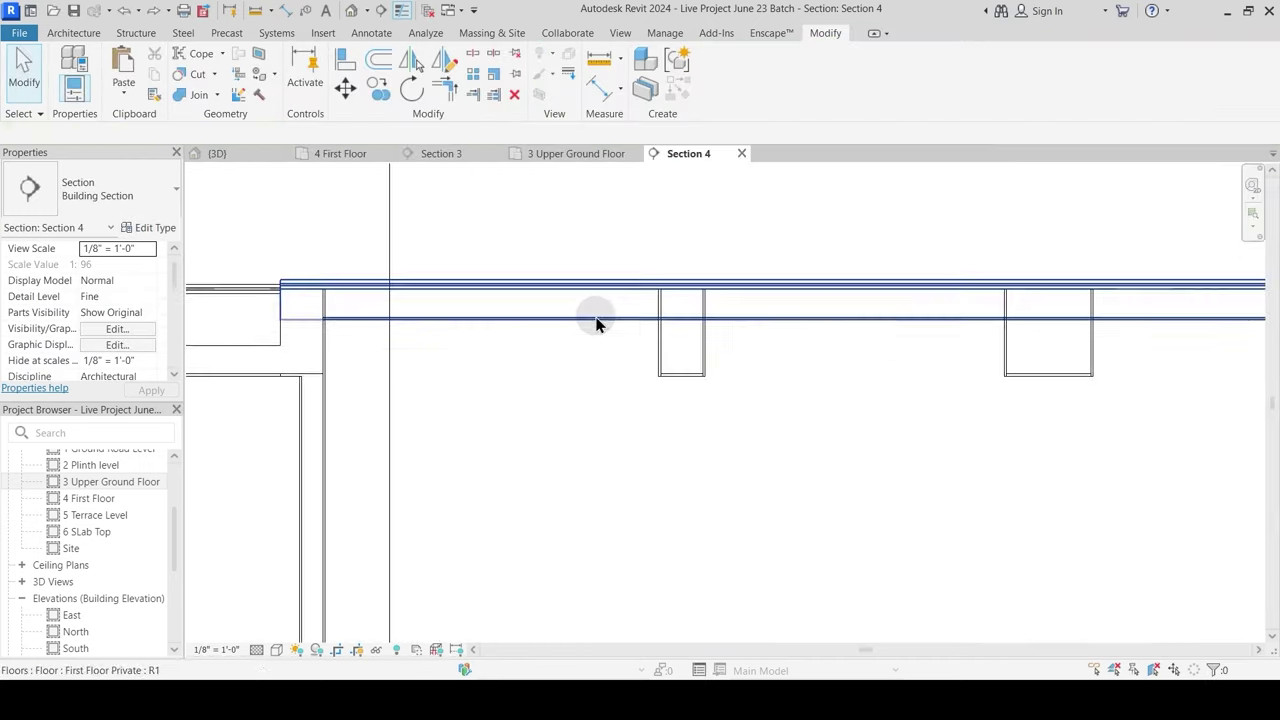
middle_click_drag(338, 292, 394, 289)
left_click(194, 97)
scroll(394, 321, "up", 1)
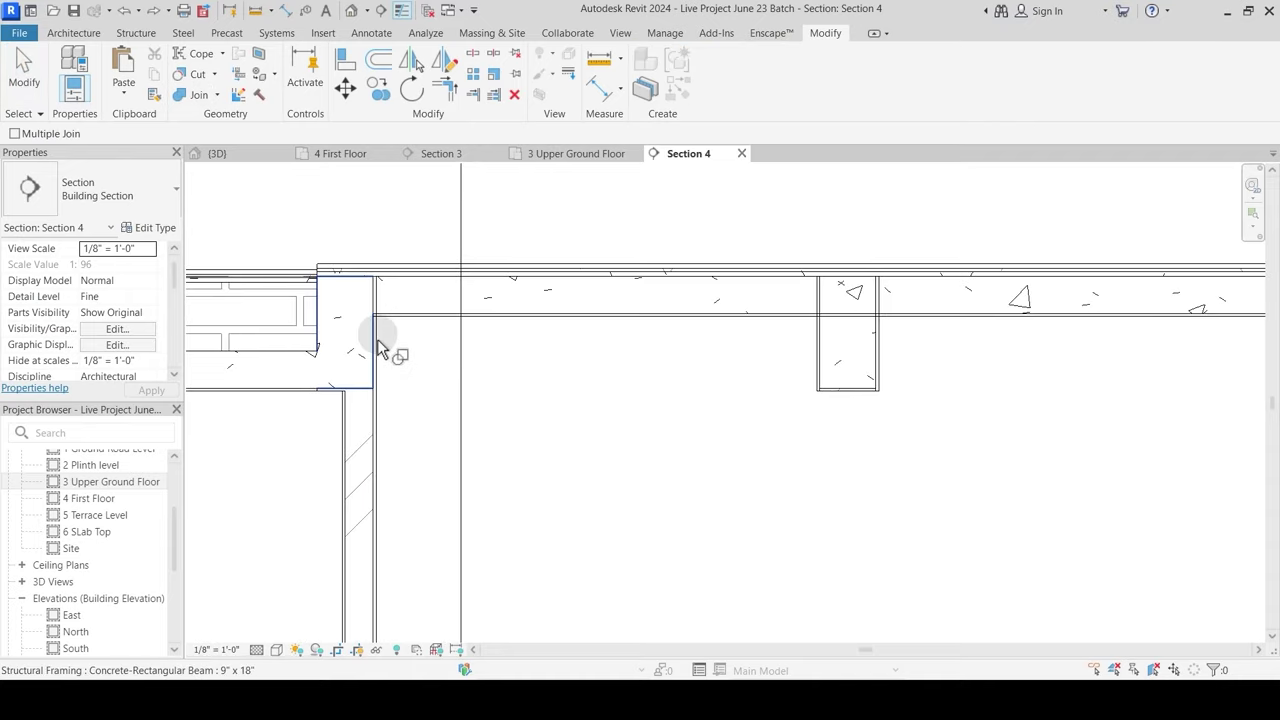
left_click(383, 339)
left_click(397, 319)
Step: Join the slab with the next beam along it and the beam below
middle_click_drag(788, 409, 419, 426)
left_click(471, 306)
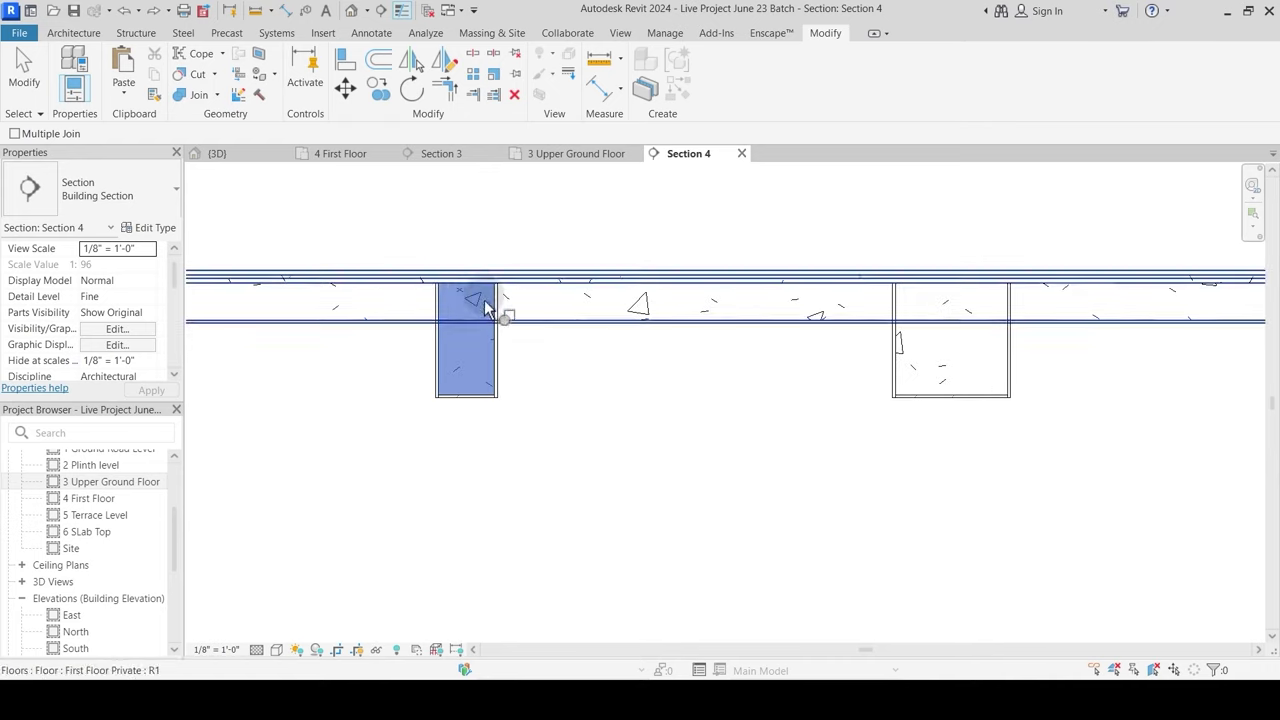
left_click(511, 324)
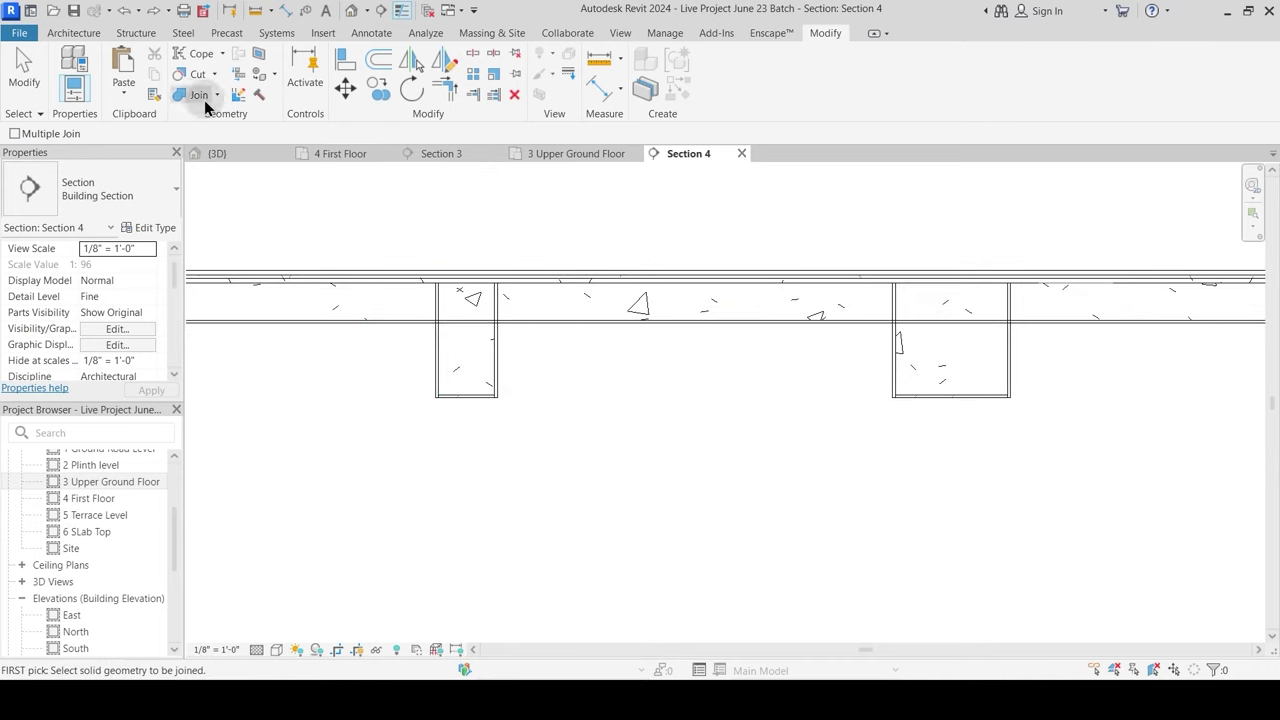
left_click(510, 350)
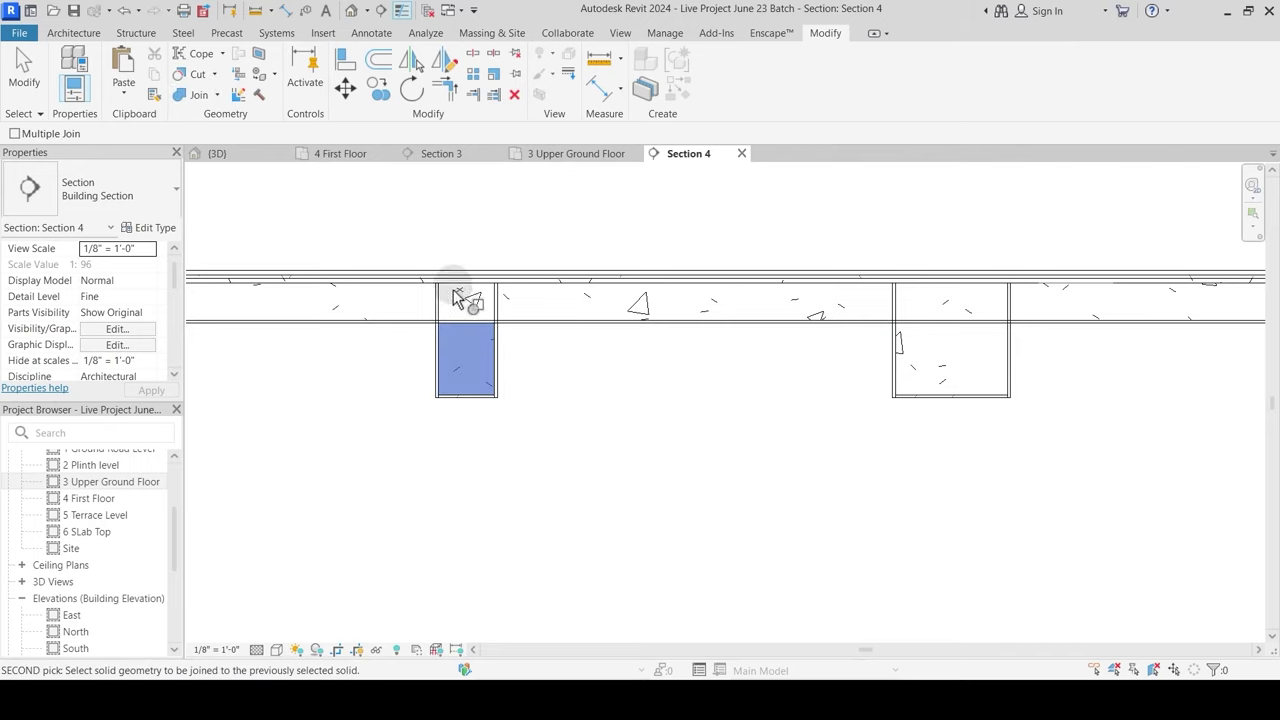
key("Escape")
left_click(195, 95)
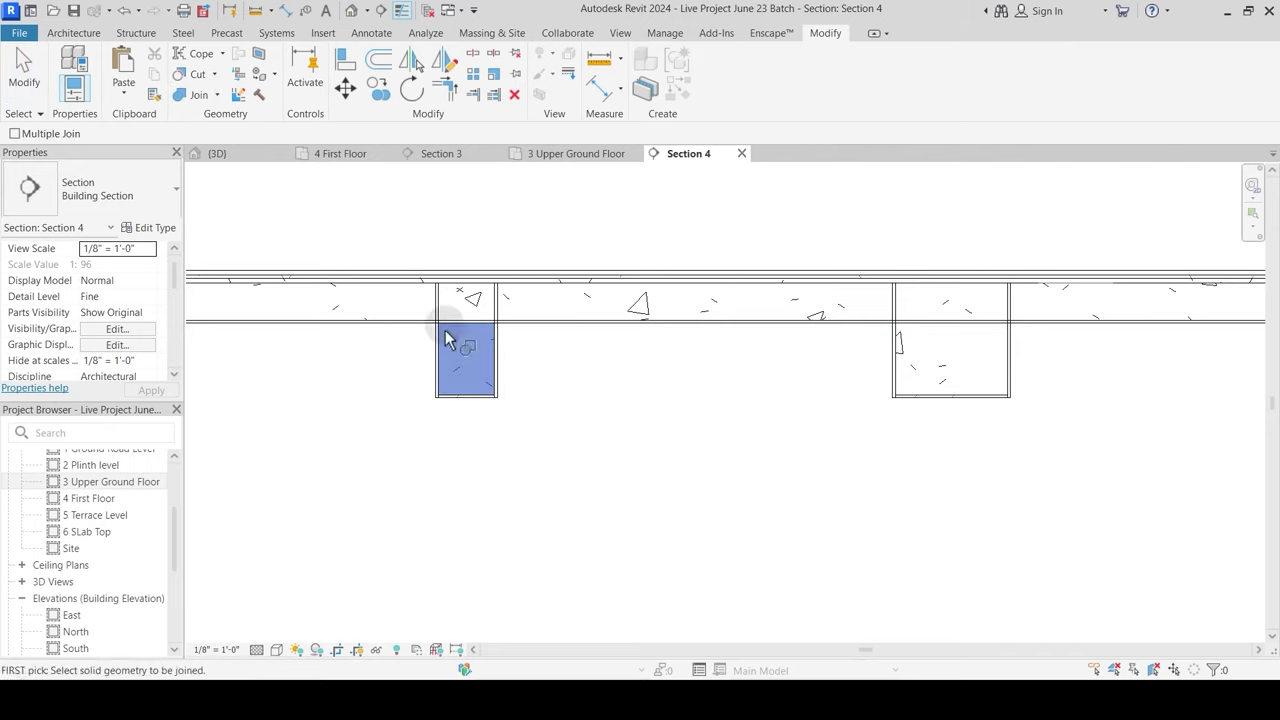
left_click(507, 371)
left_click(528, 330)
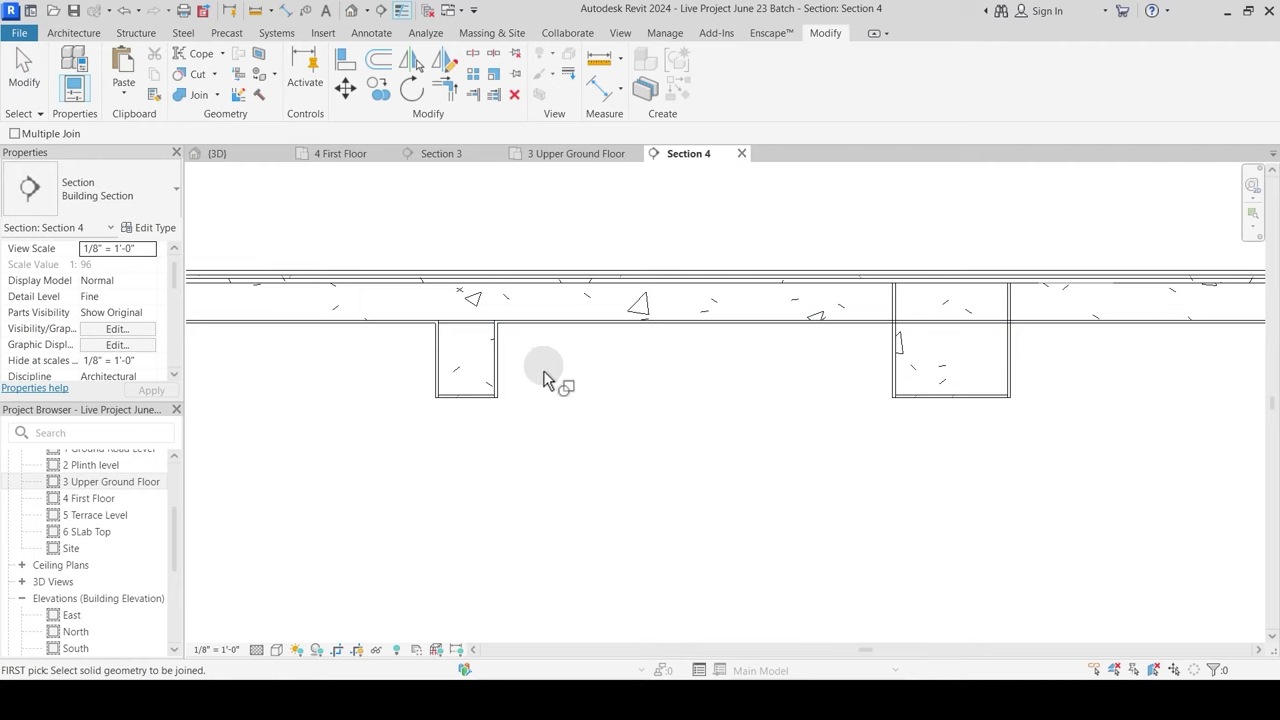
Step: Switch the join order so the beam and slab cut each other correctly
left_click(216, 95)
left_click(232, 194)
left_click(462, 330)
left_click(471, 294)
middle_click_drag(686, 409, 426, 431)
key("Escape")
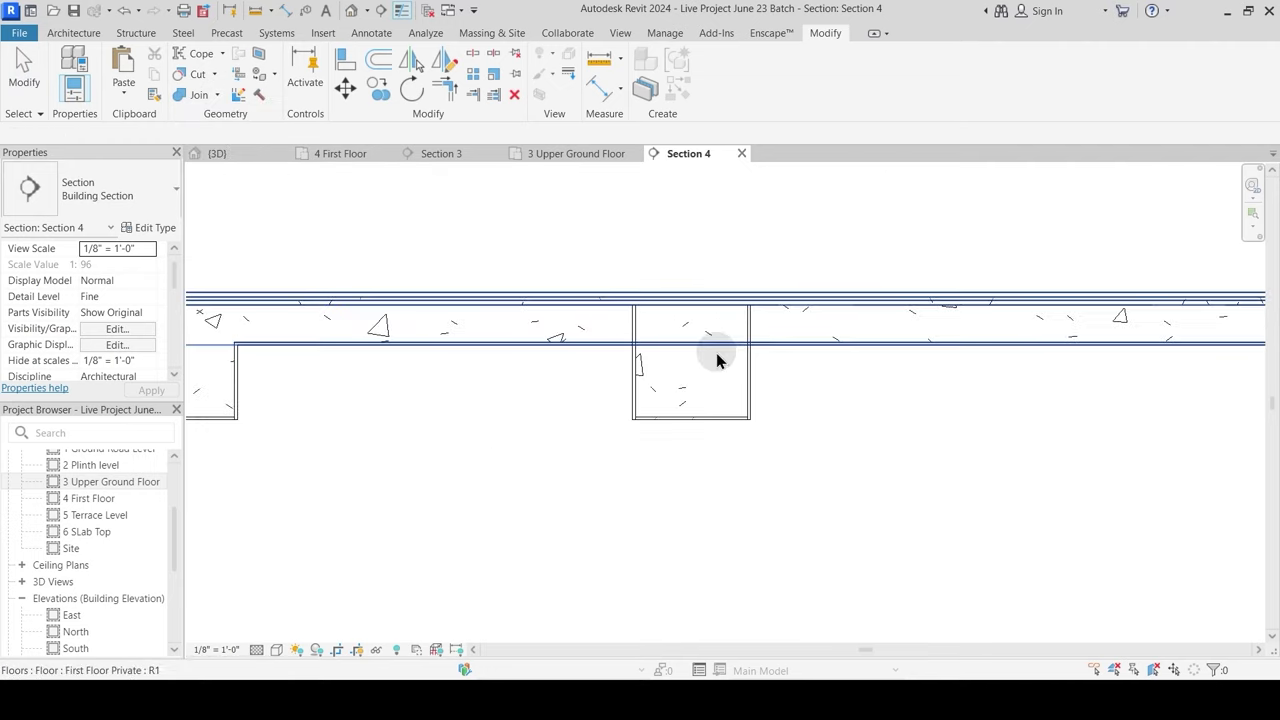
key("Escape")
Step: Join the First Floor Private slab with the beam box and switch their join order
left_click(196, 98)
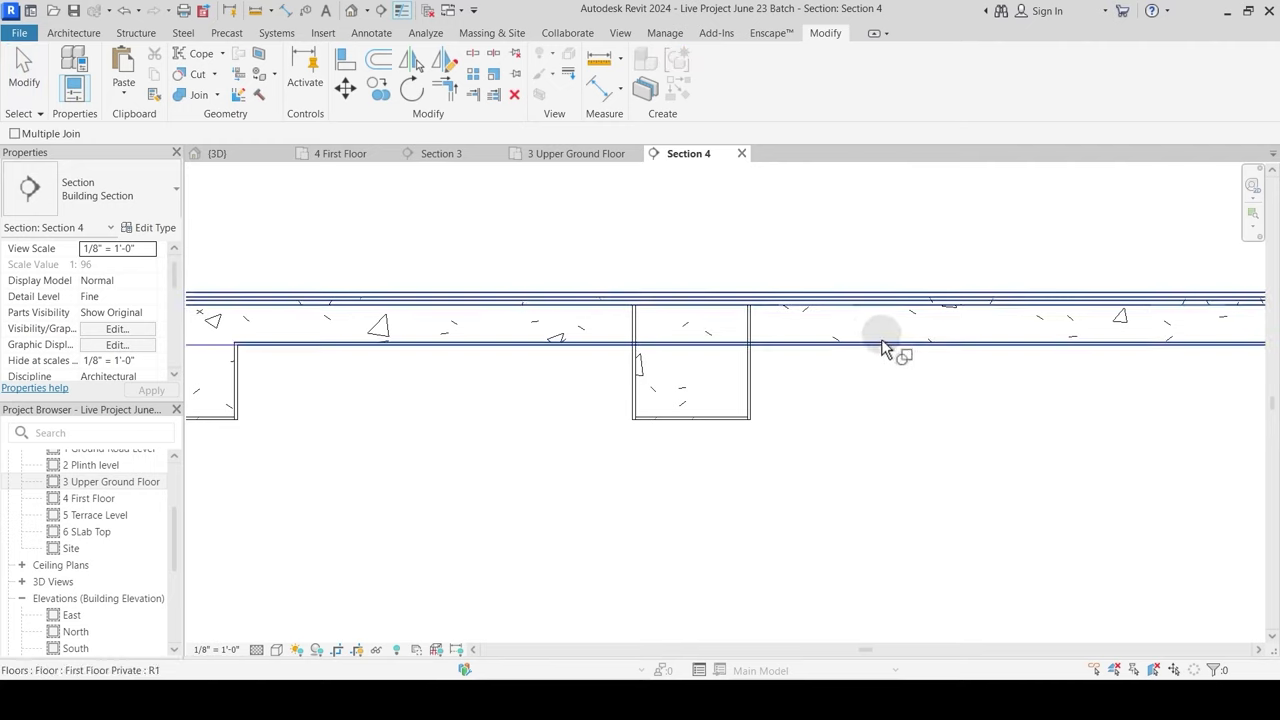
left_click(852, 317)
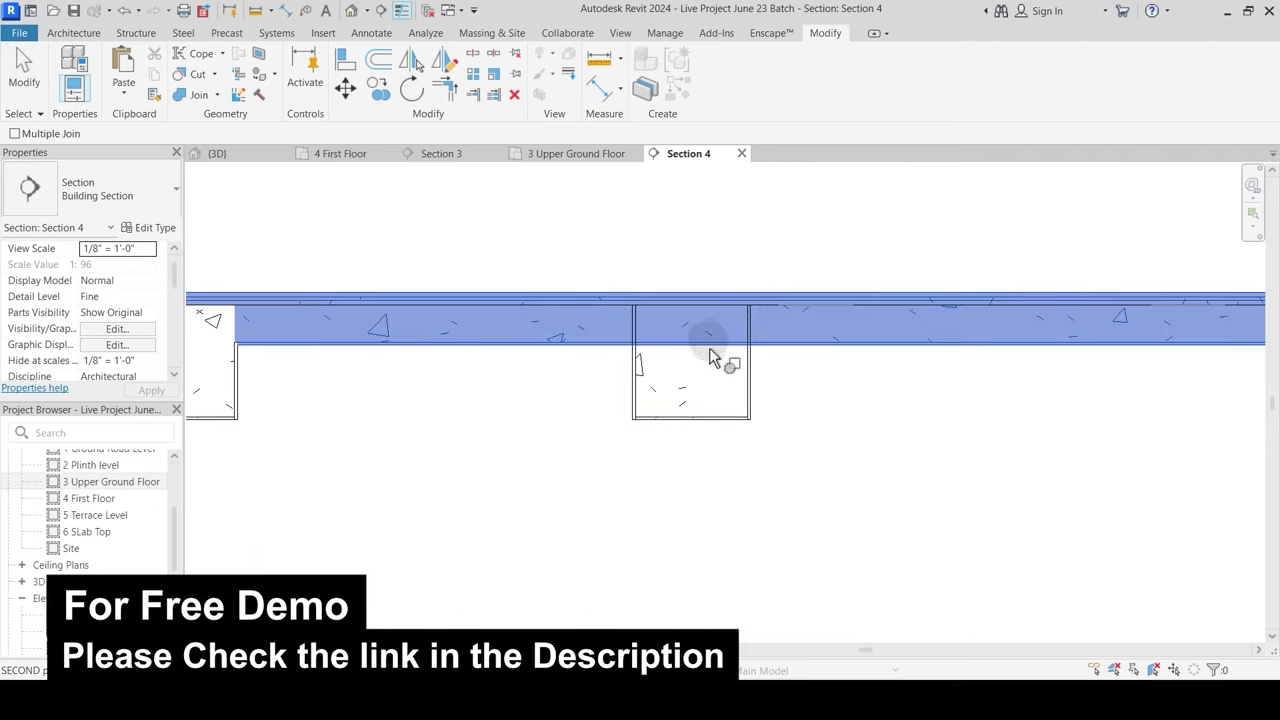
left_click(709, 312)
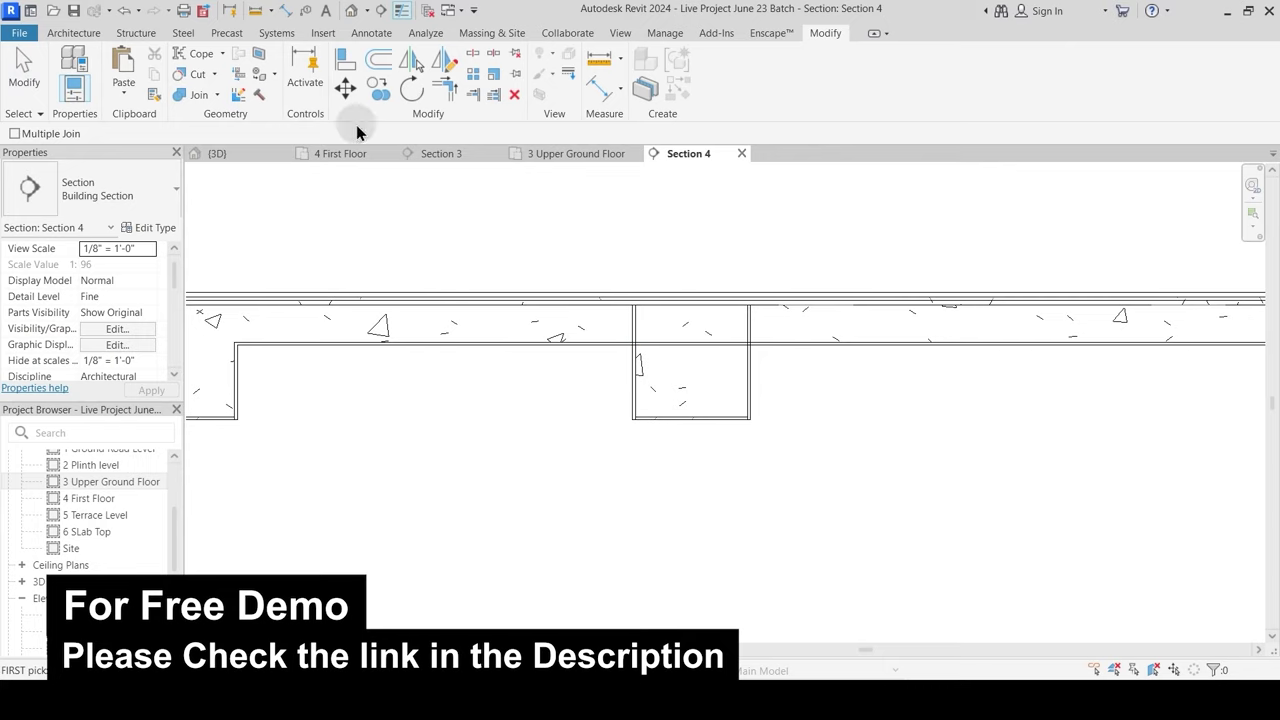
left_click(756, 364)
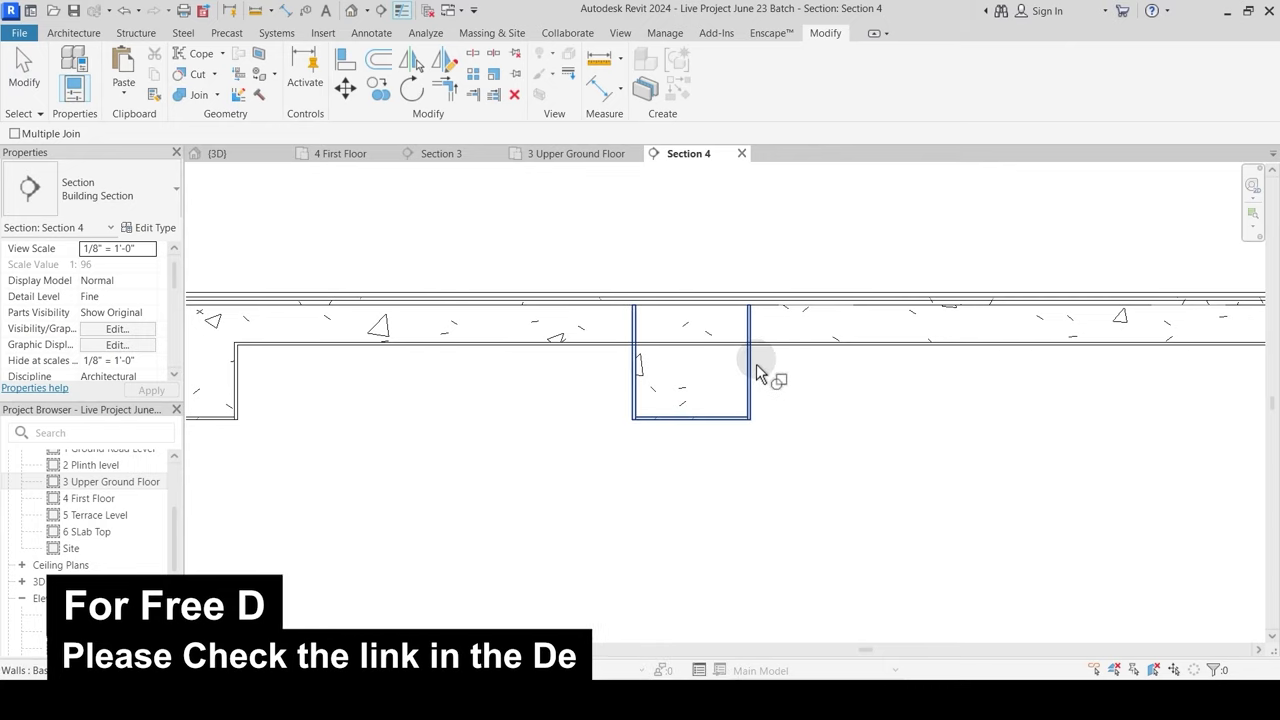
left_click(789, 360)
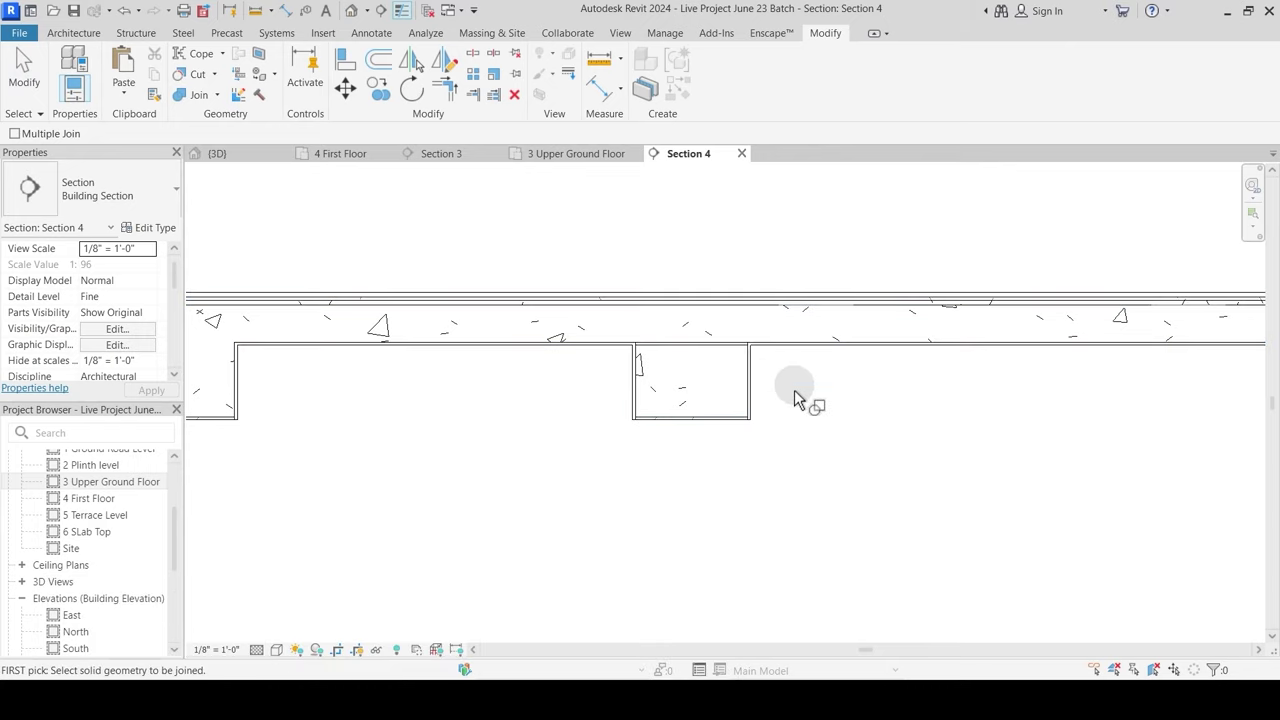
left_click(217, 95)
left_click(240, 191)
left_click(612, 334)
left_click(668, 350)
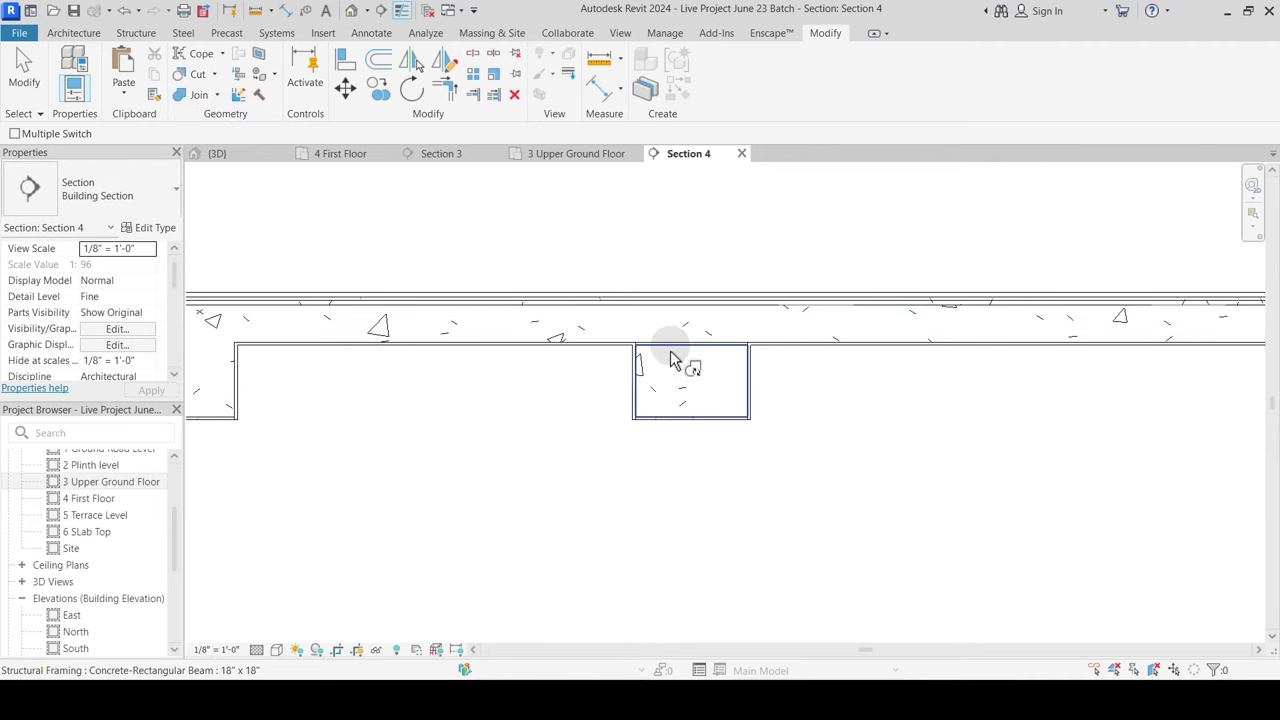
left_click(680, 303)
middle_click_drag(780, 383, 606, 420)
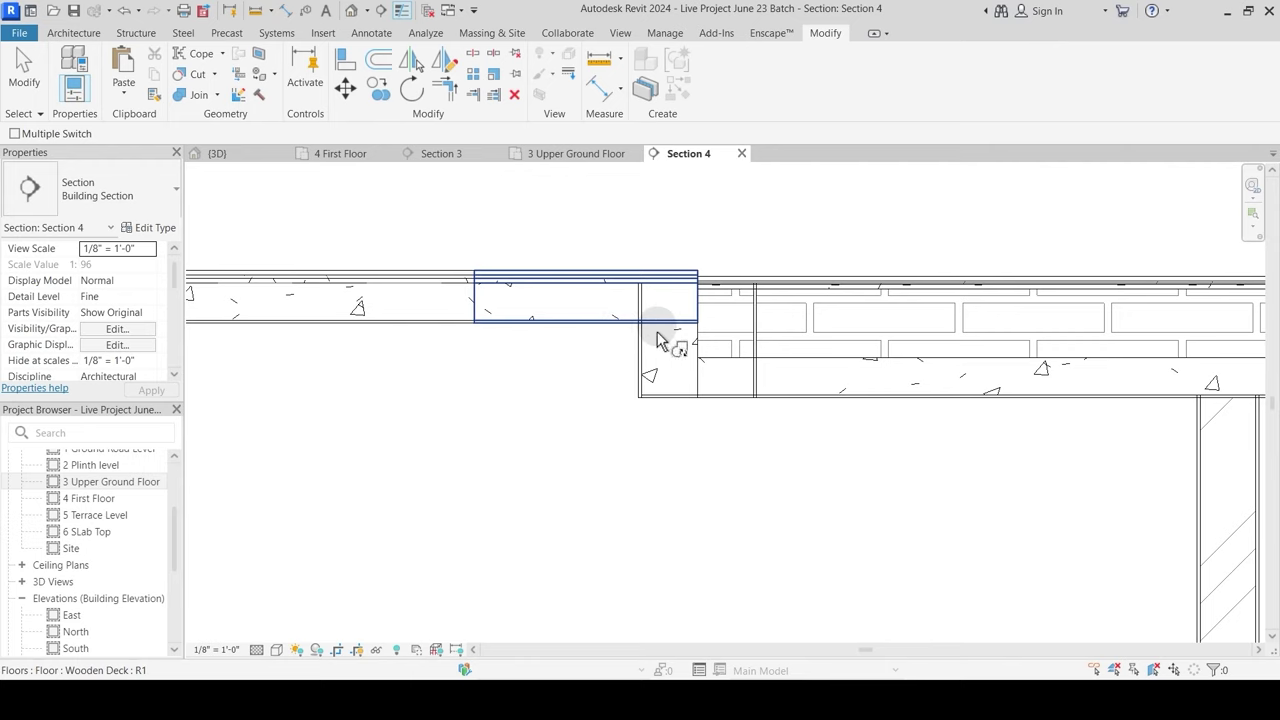
key("Escape")
Step: Join the Wooden Deck floor with the beam wall and adjacent wall, switching join order
left_click(614, 323)
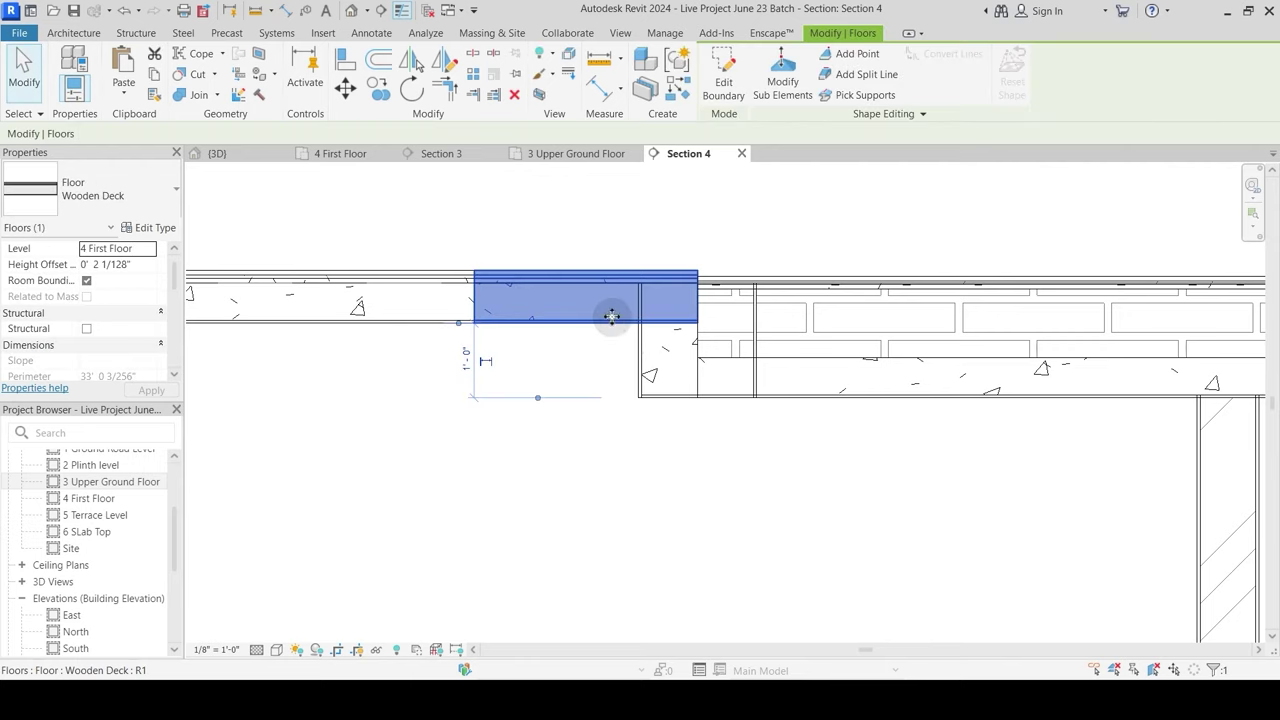
key("Escape")
left_click(197, 97)
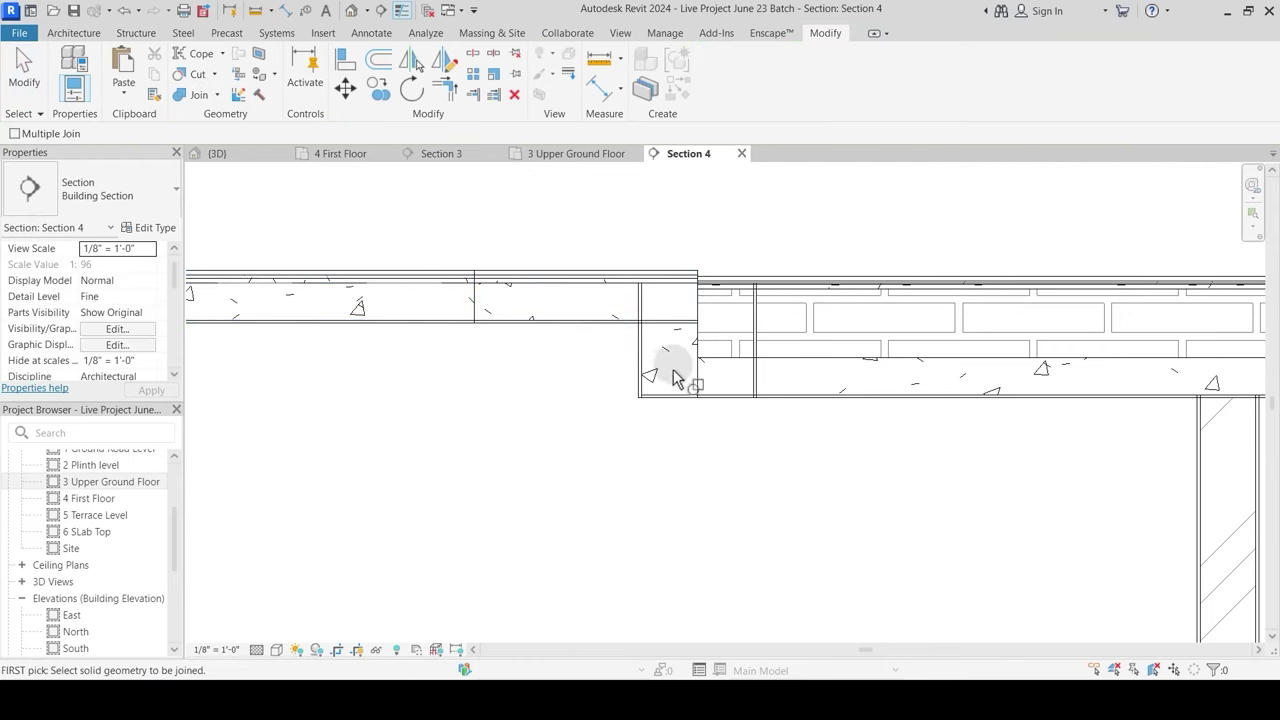
left_click(648, 322)
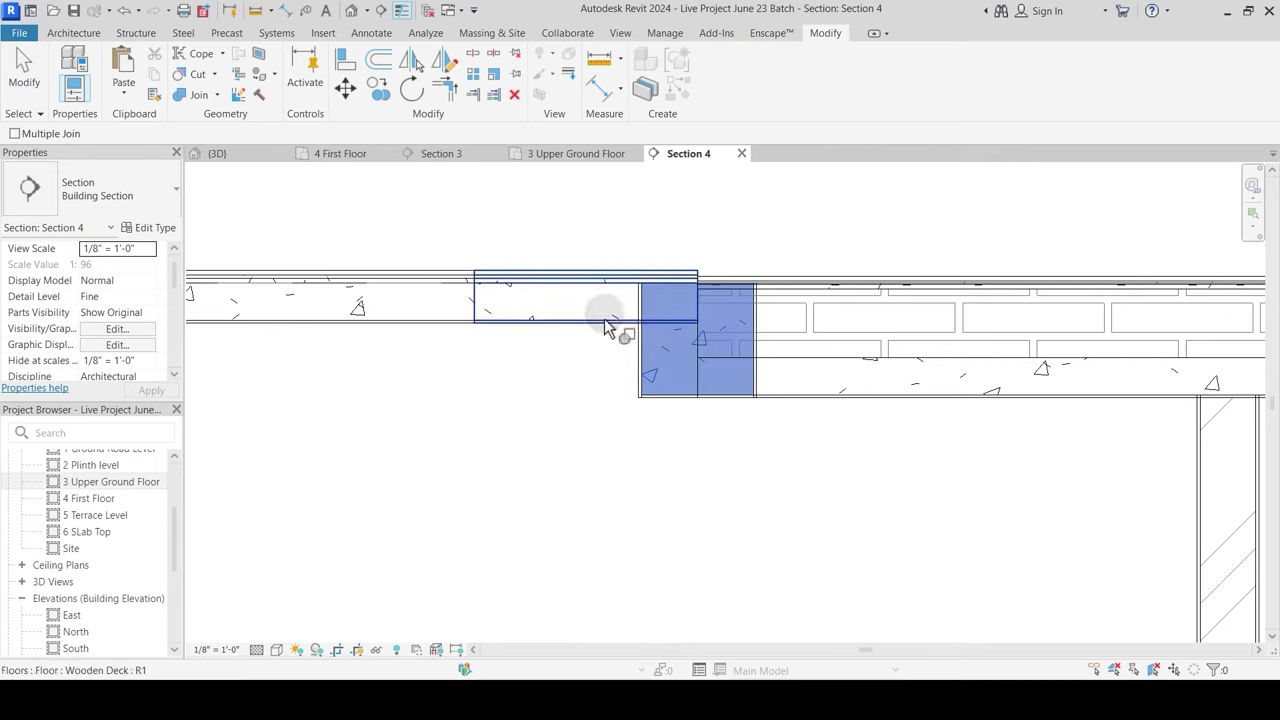
left_click(478, 306)
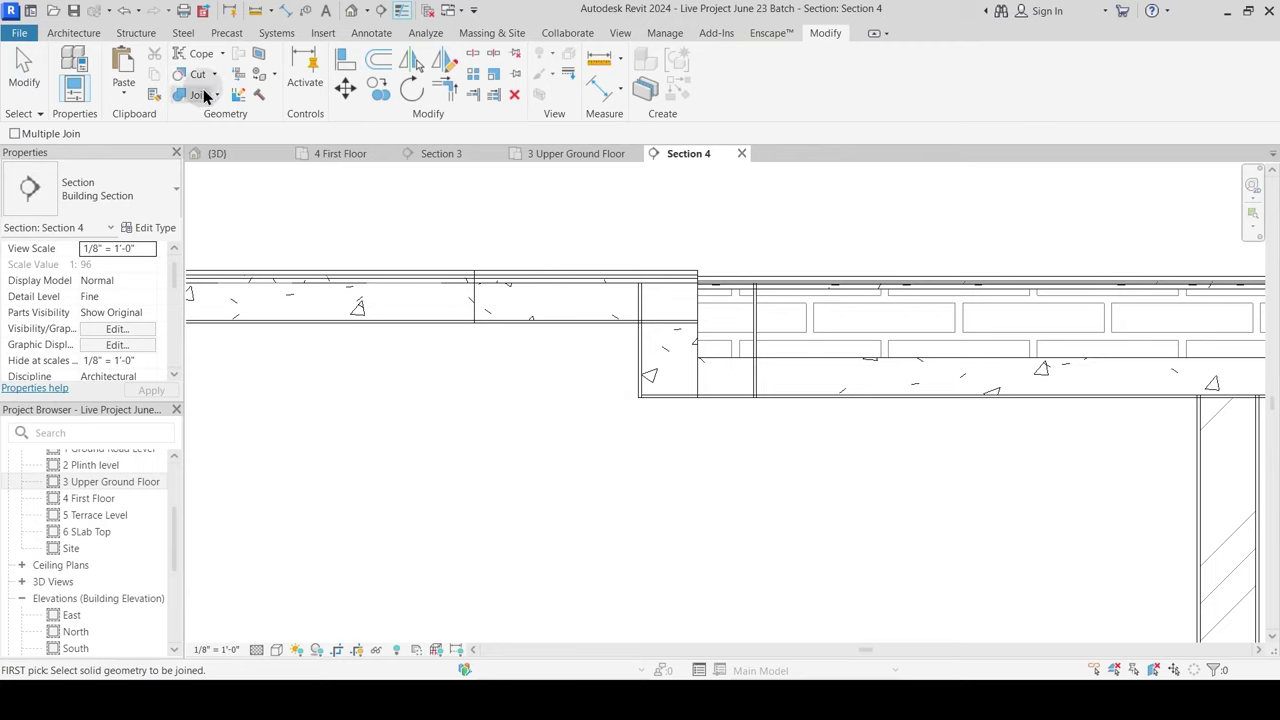
left_click(630, 340)
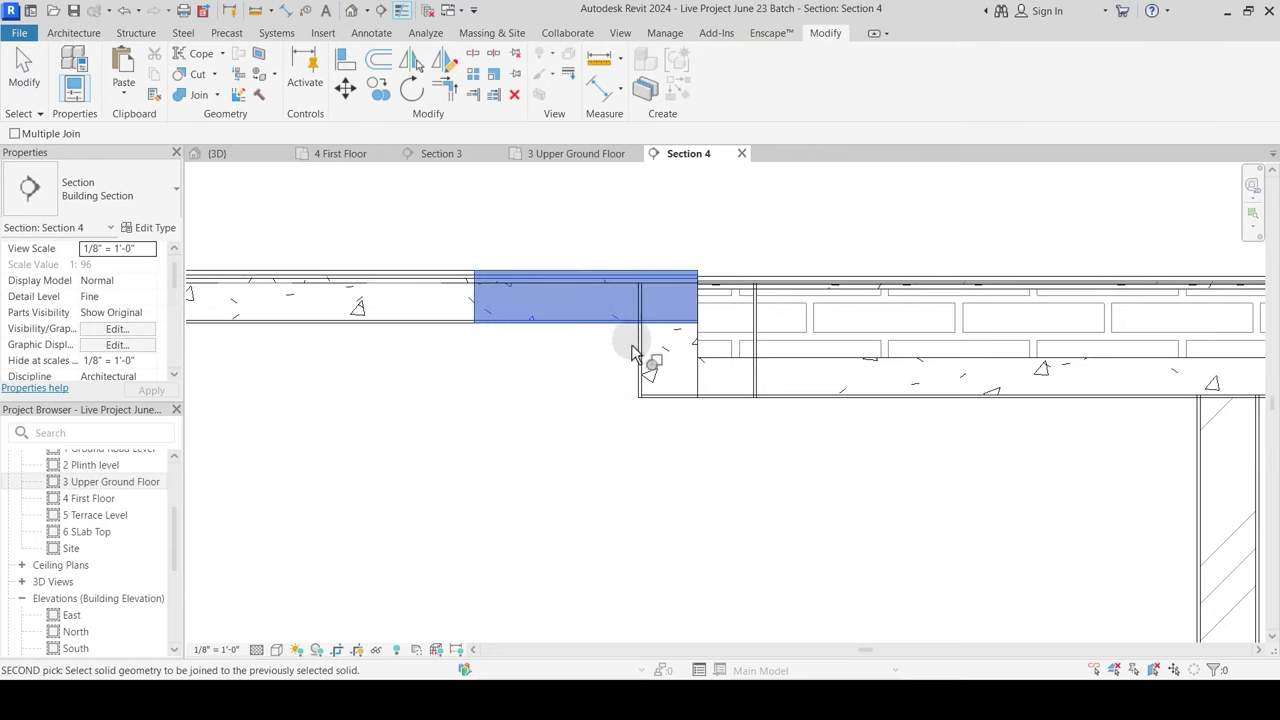
left_click(655, 380)
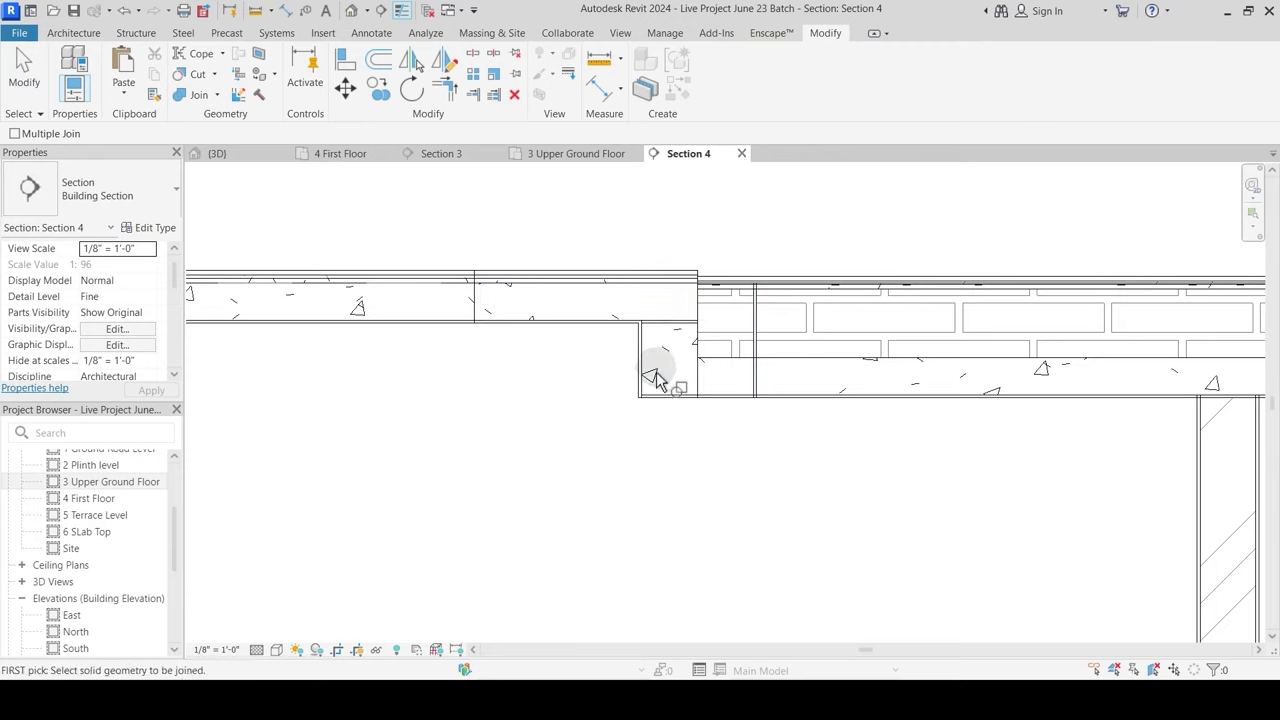
left_click(218, 95)
left_click(230, 192)
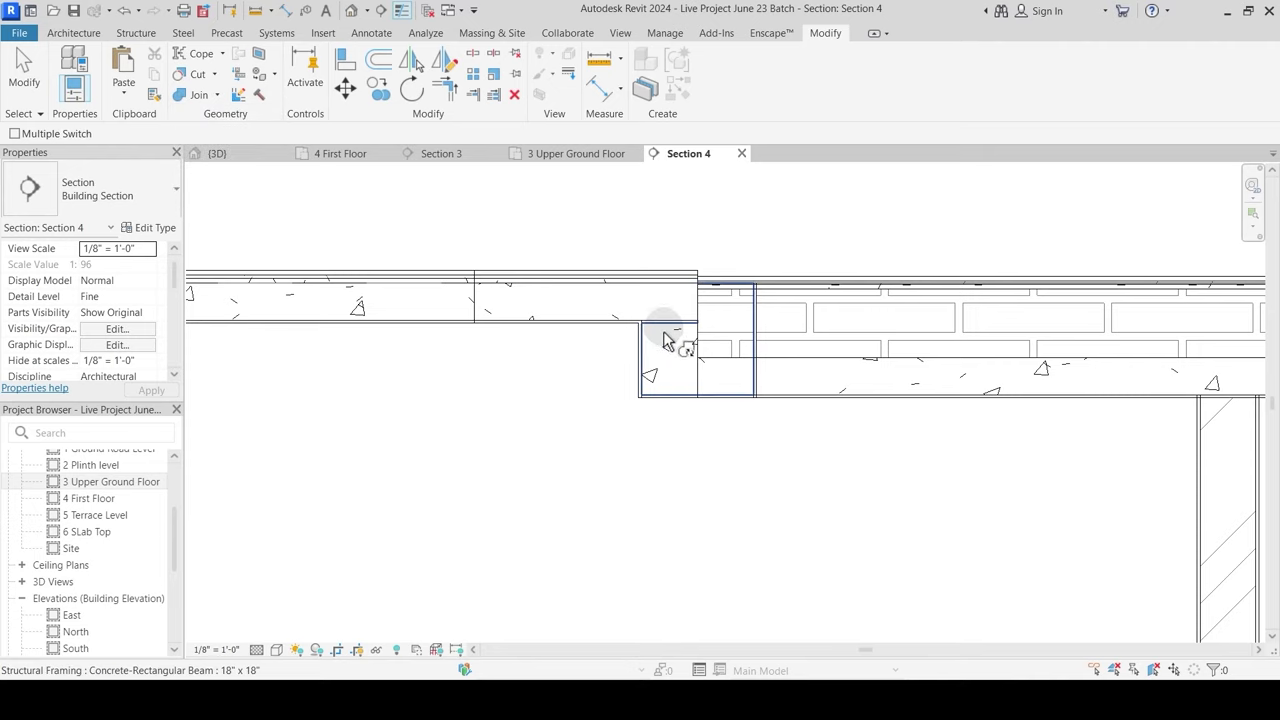
left_click(665, 340)
left_click(673, 290)
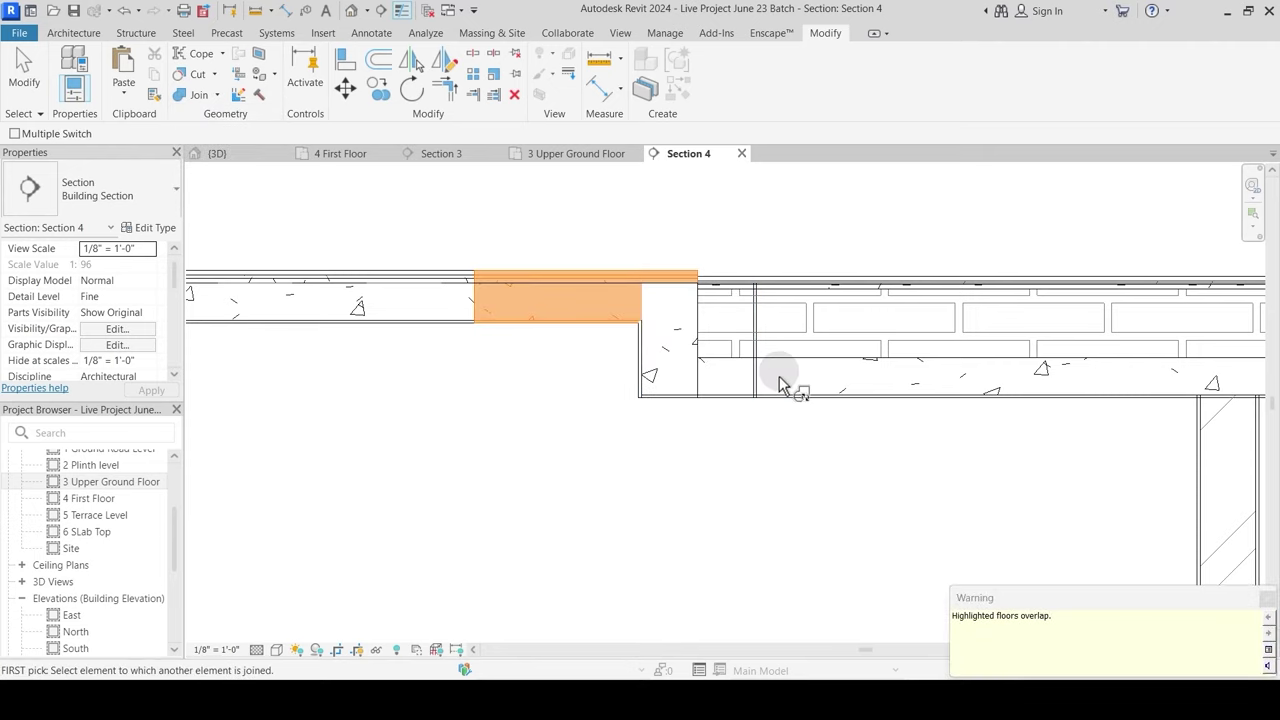
key("Escape")
key("Escape")
Step: Pan over to the Grass floor and select it
middle_click_drag(683, 437, 379, 444)
left_click(549, 292)
scroll(551, 292, "down", 2)
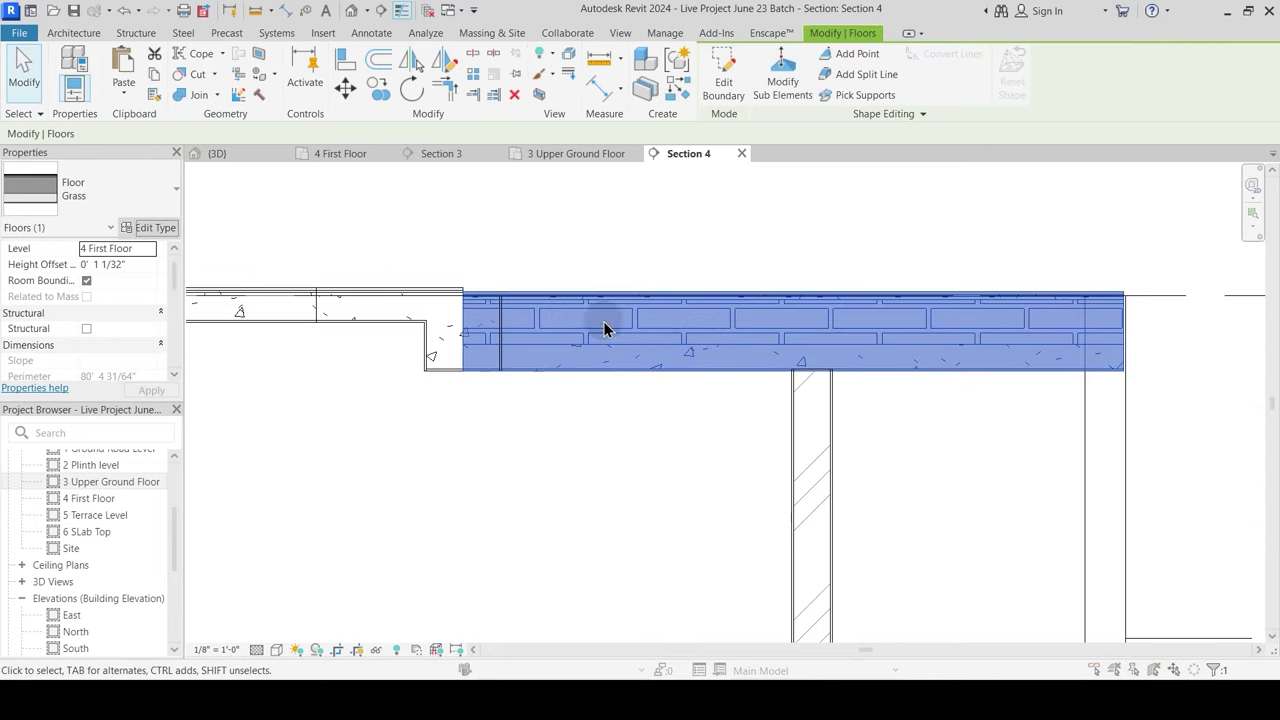
Step: Set the Grass floor type's Brick Bets layer to 100mm, confirm, and start Align
left_click(150, 227)
left_click(960, 223)
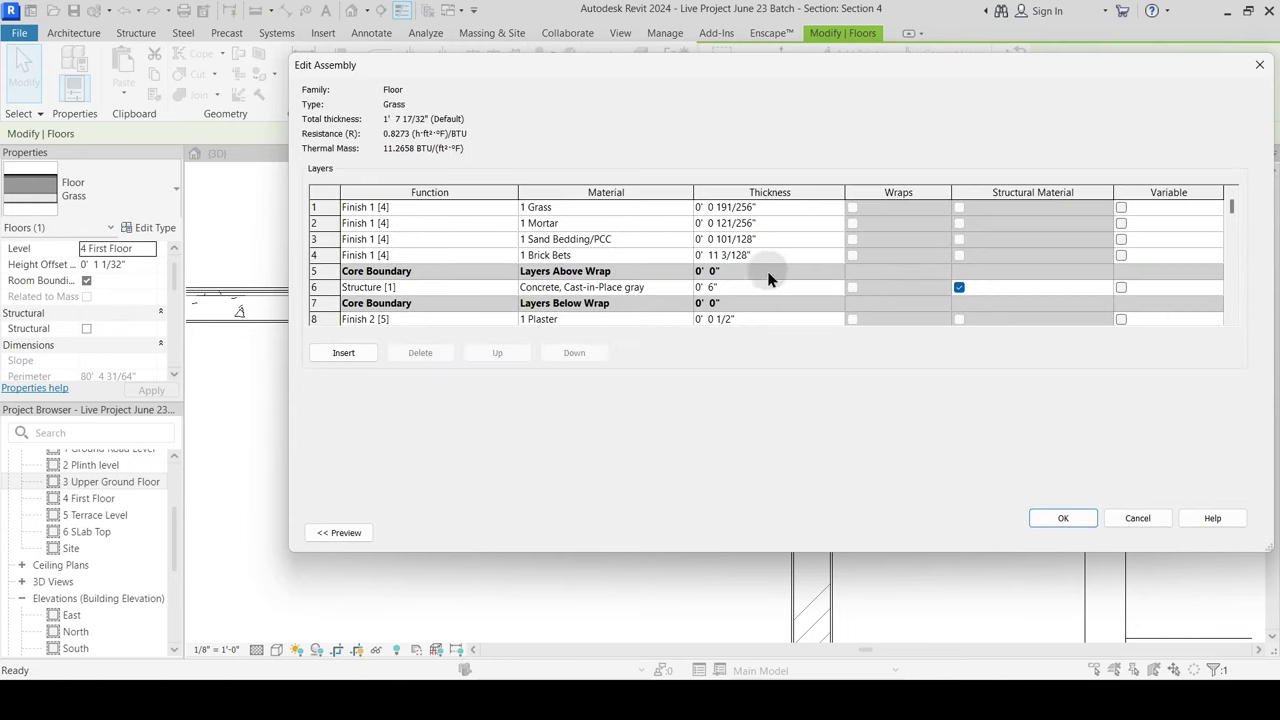
left_click_drag(776, 253, 681, 255)
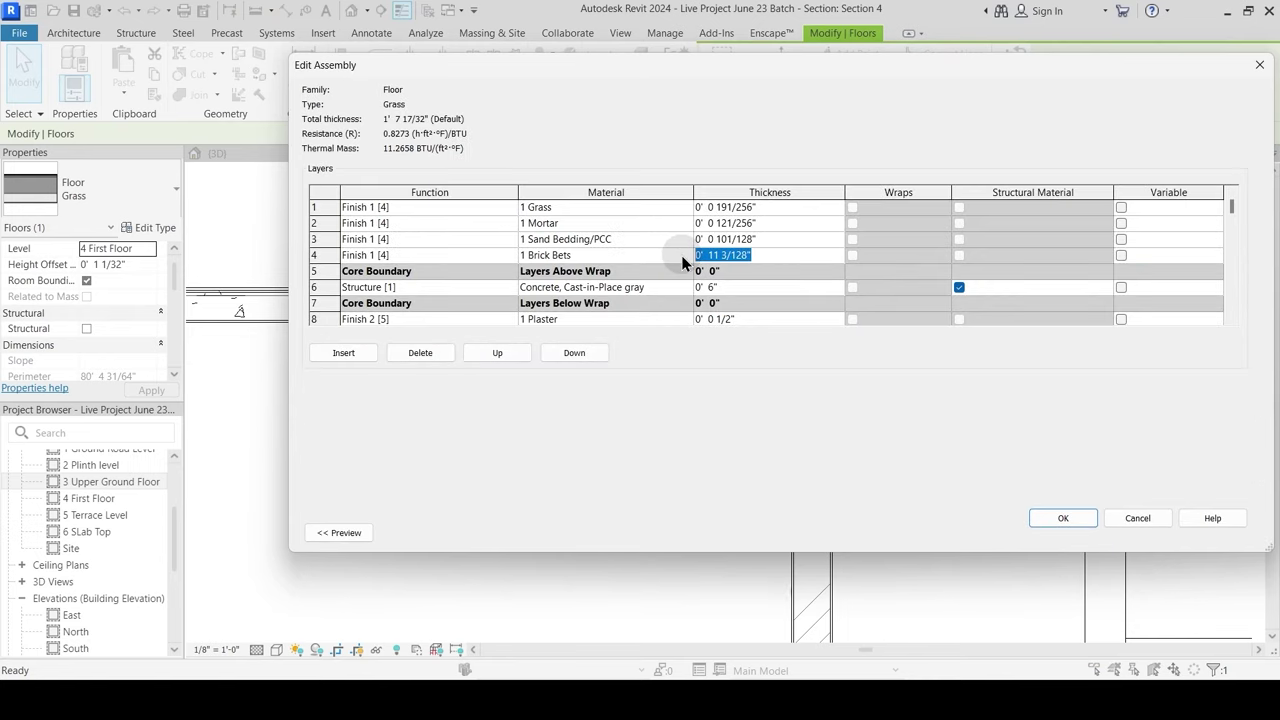
type("100mm")
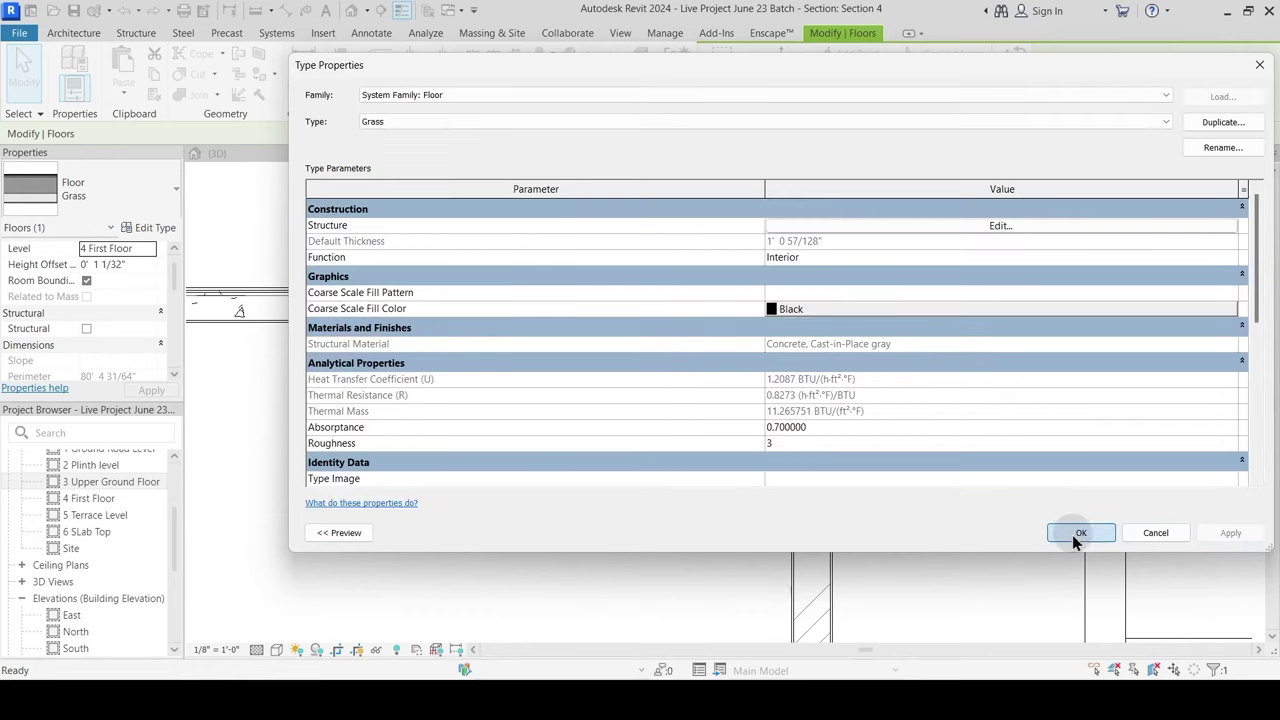
left_click(1074, 534)
left_click(345, 62)
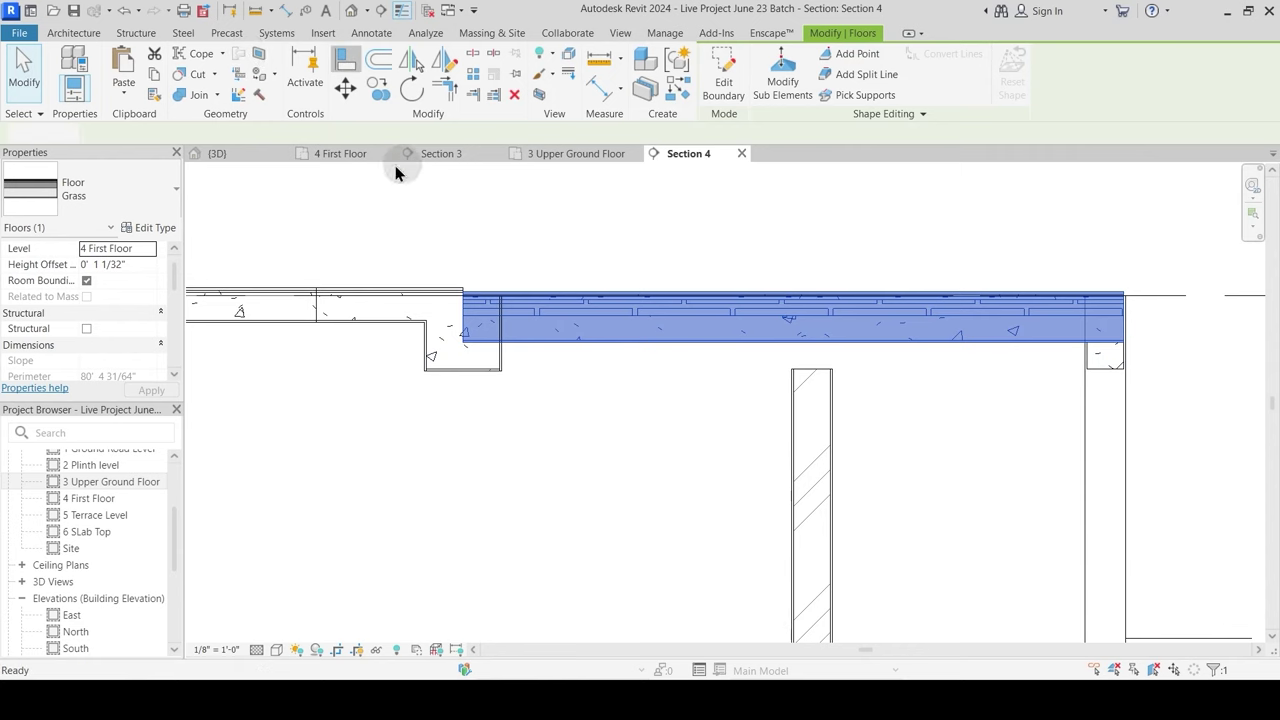
scroll(490, 395, "up", 3)
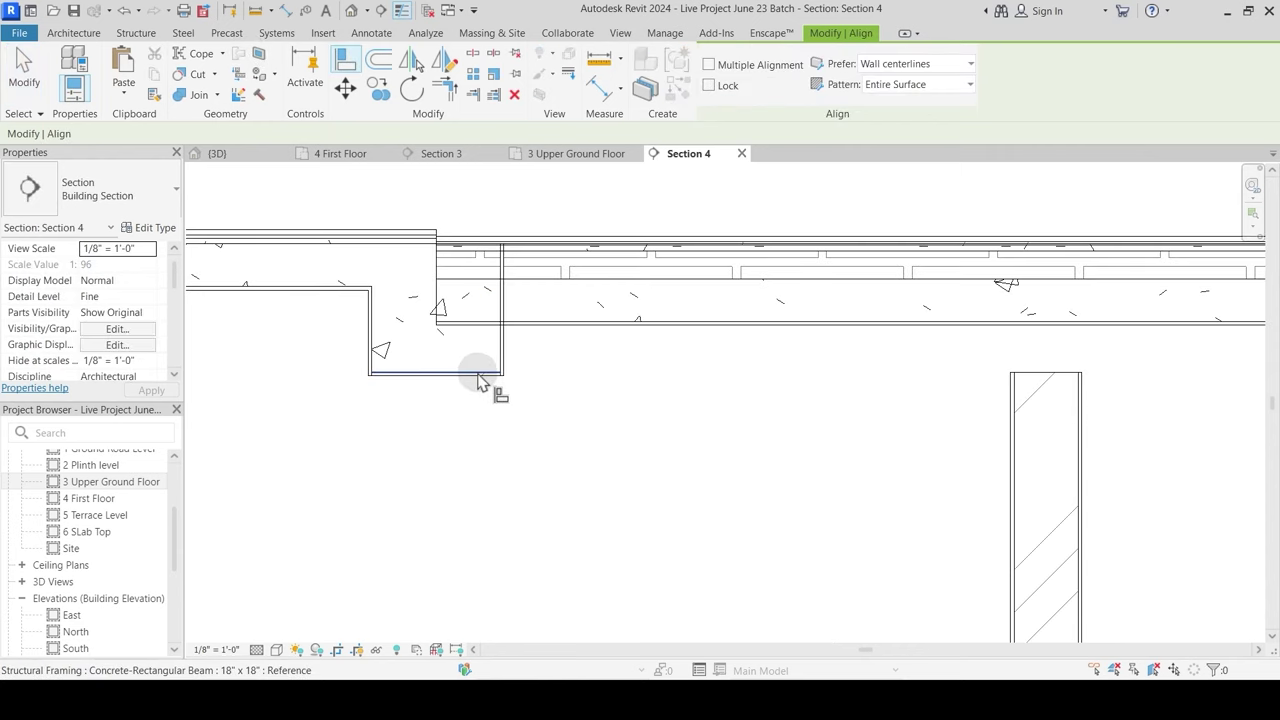
Step: Align the Grass floor's bottom edge flush with the beam bottom
left_click(480, 376)
left_click(520, 323)
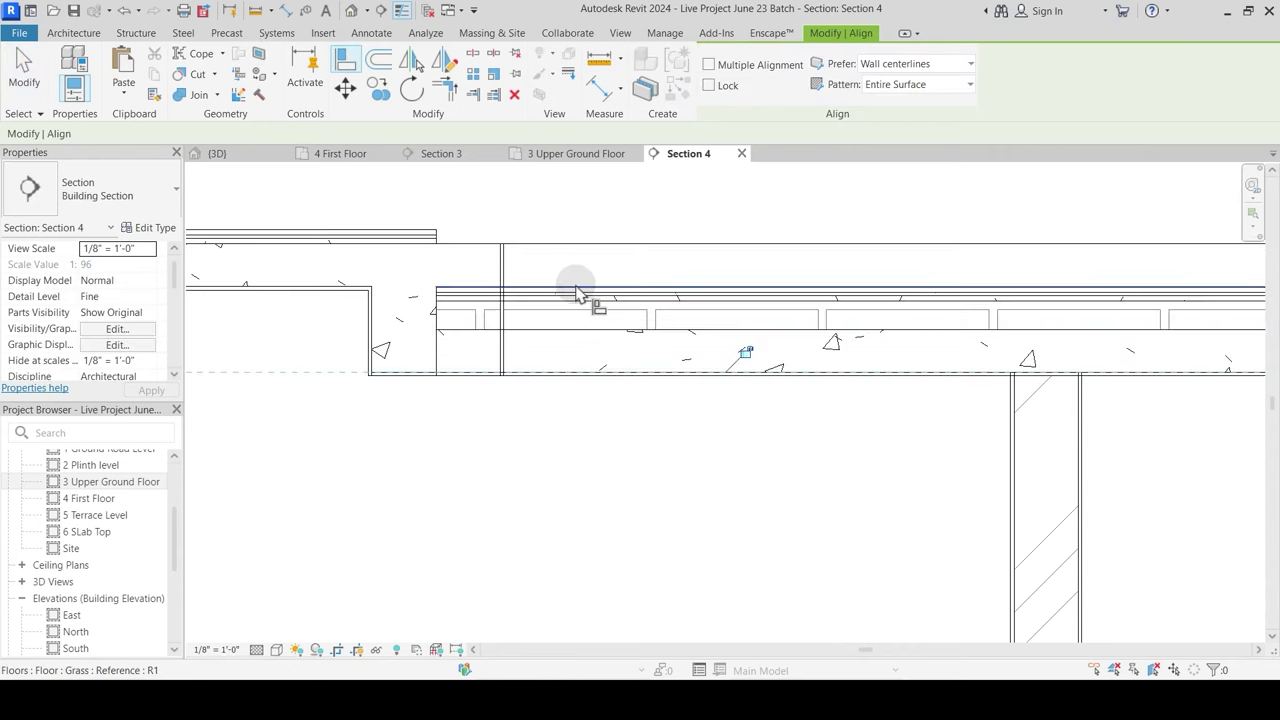
key("Escape")
scroll(590, 303, "down", 2)
middle_click_drag(957, 374, 666, 379)
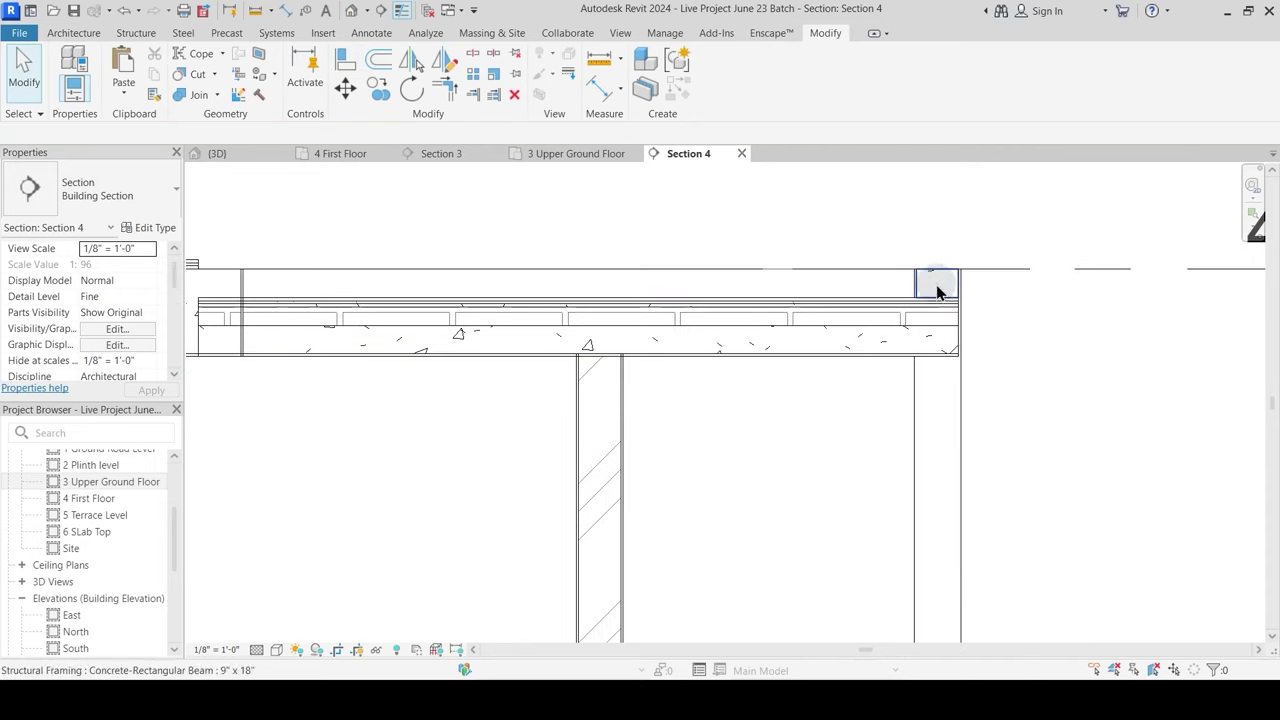
Step: Switch the join order between the slab and beam, and at the wall
left_click(193, 96)
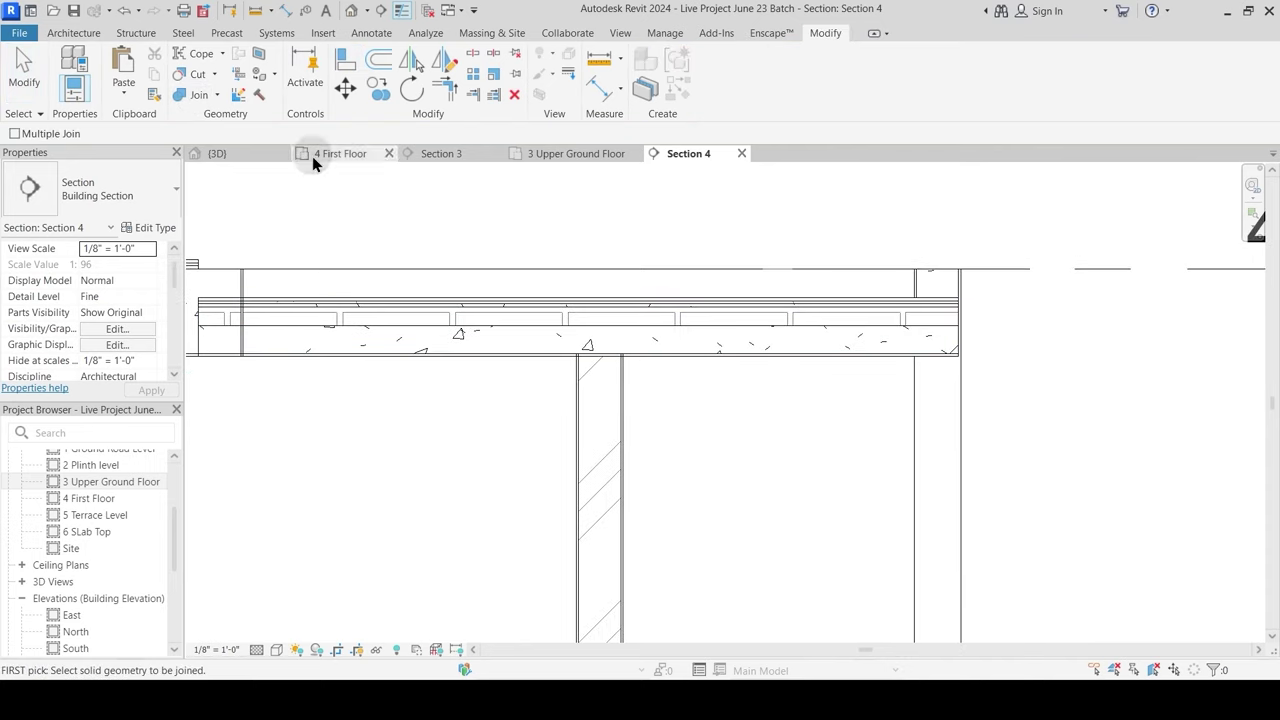
left_click(215, 94)
left_click(220, 191)
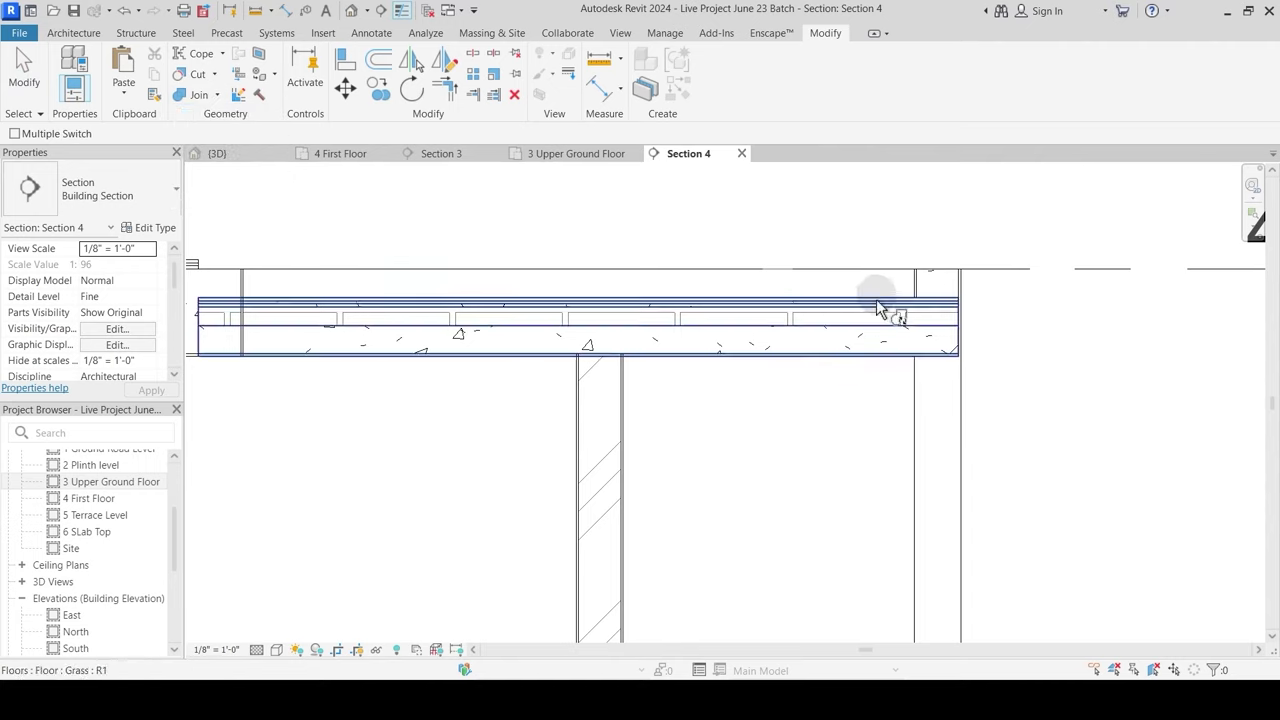
left_click(886, 312)
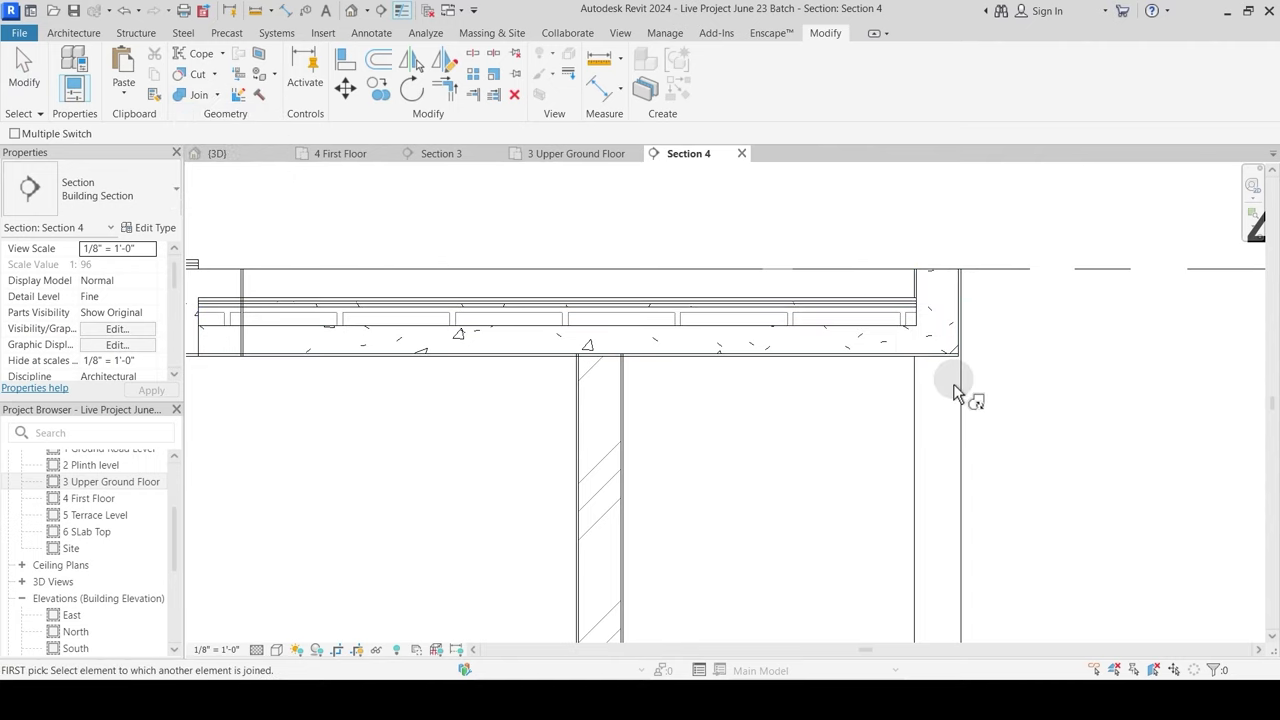
middle_click_drag(577, 364, 879, 330)
left_click(880, 338)
key("Escape")
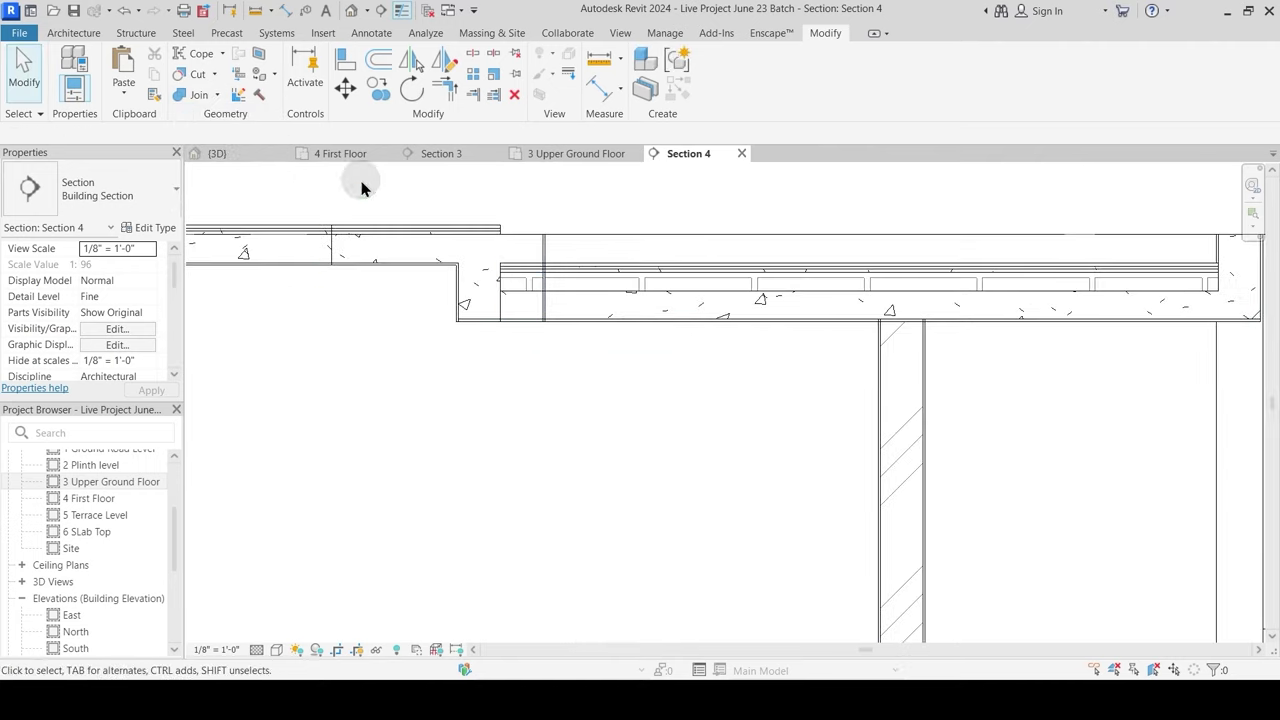
Step: Join the beam to the slab, then switch their join order
left_click(199, 95)
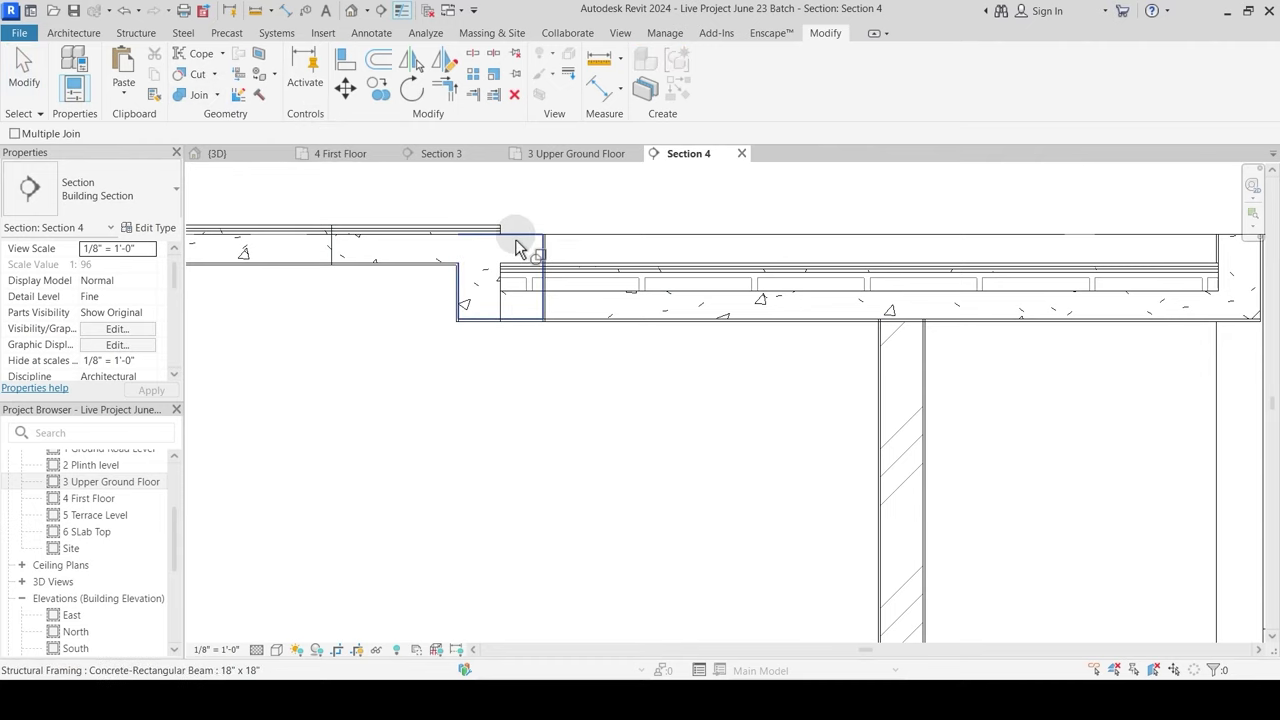
left_click(519, 245)
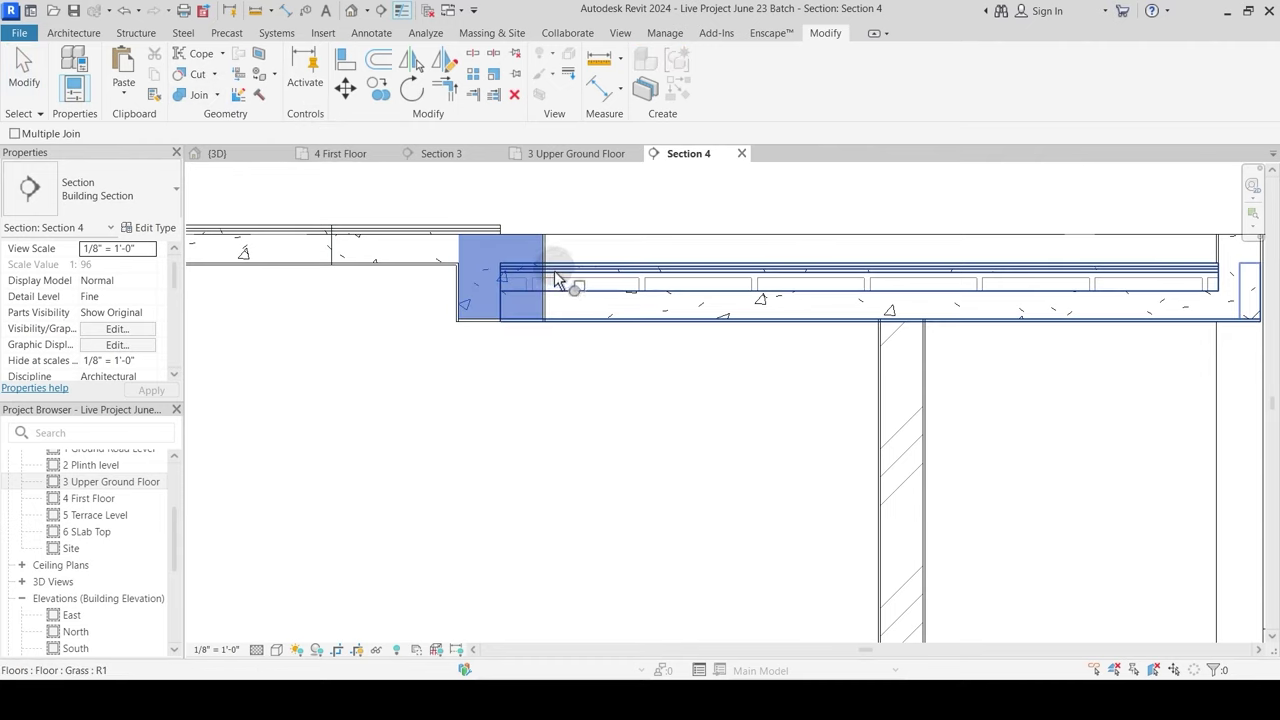
left_click(573, 302)
left_click(218, 96)
left_click(200, 191)
left_click(522, 246)
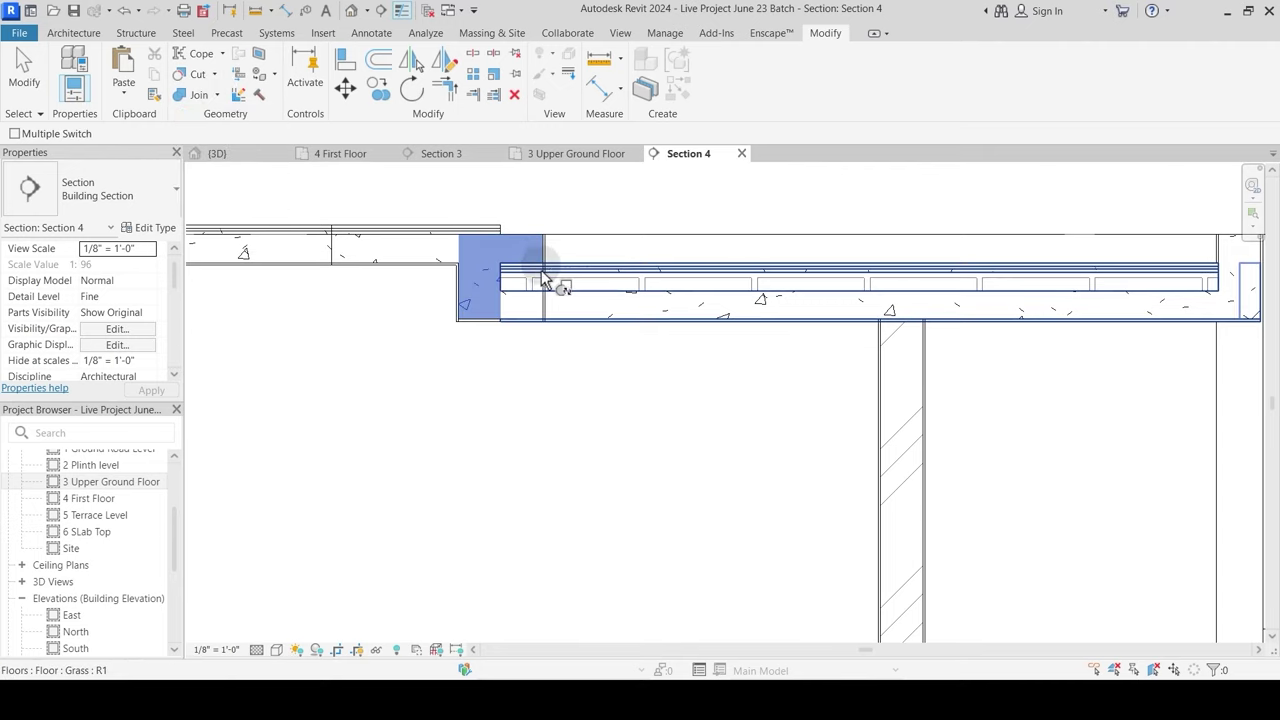
left_click(563, 285)
Step: Join the slab with the adjacent beam so the beam cuts the floor's end
left_click(193, 95)
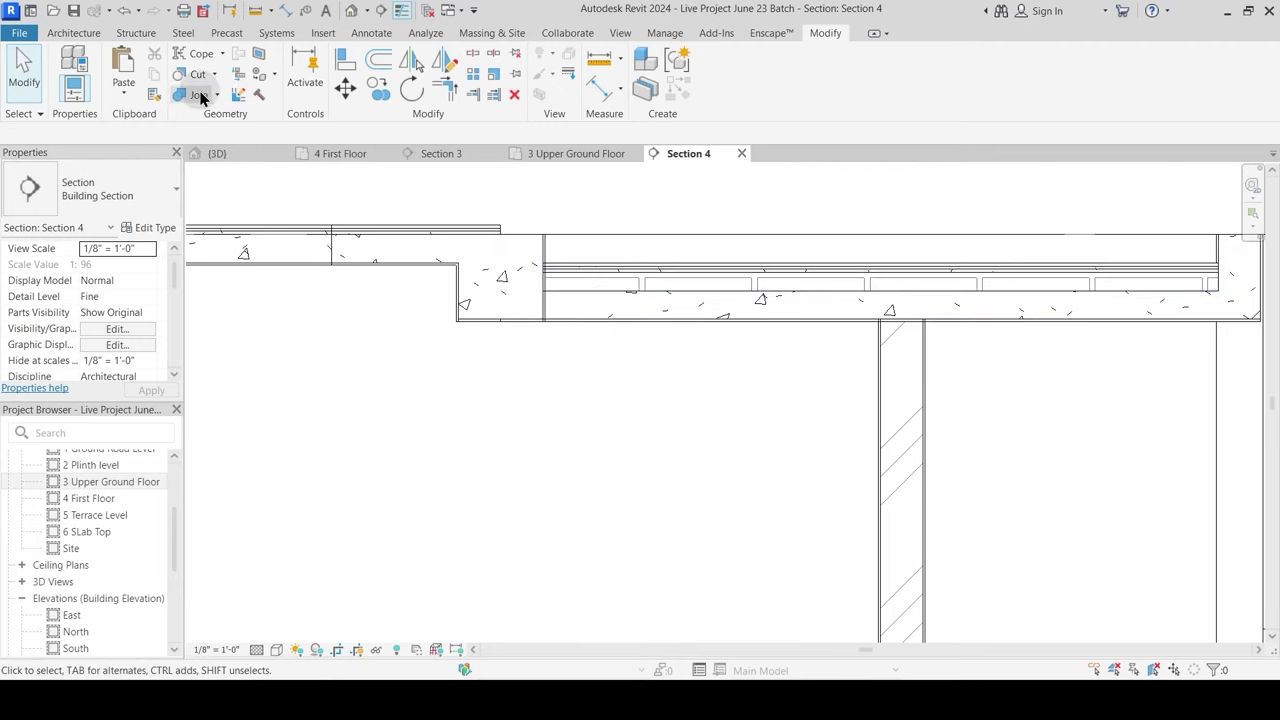
left_click(585, 295)
left_click(551, 251)
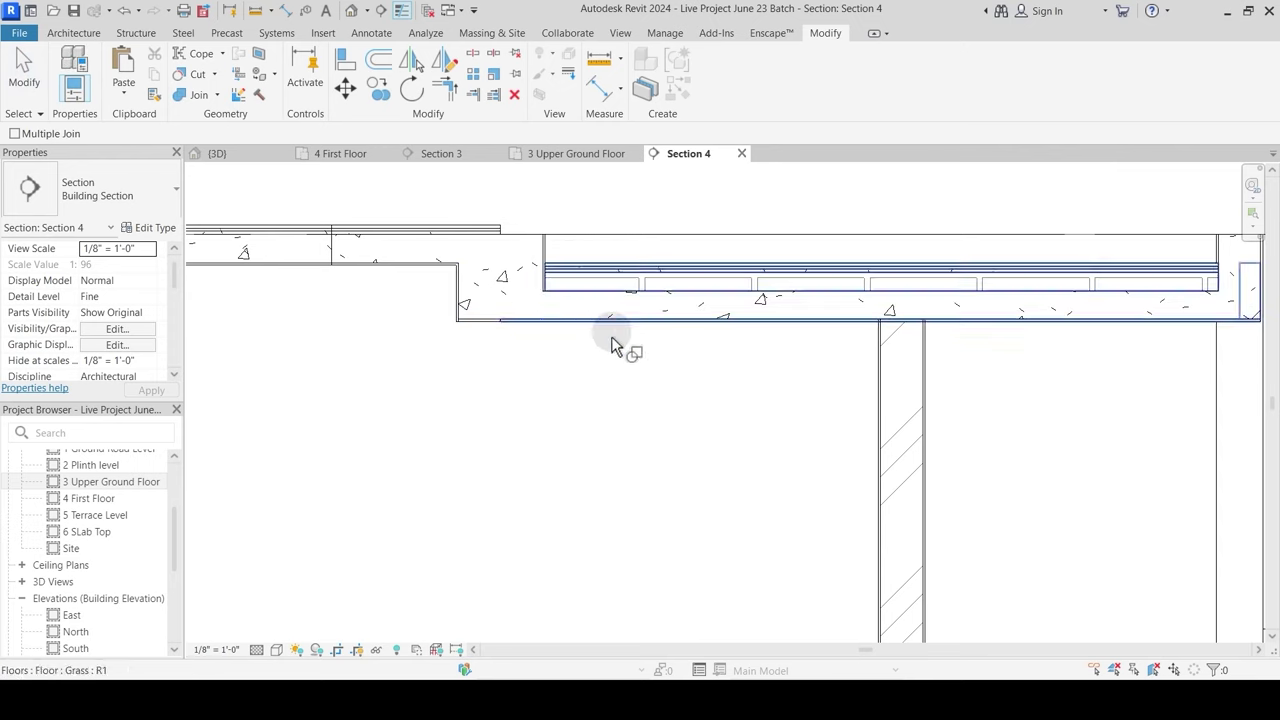
key("Escape")
scroll(617, 357, "down", 1)
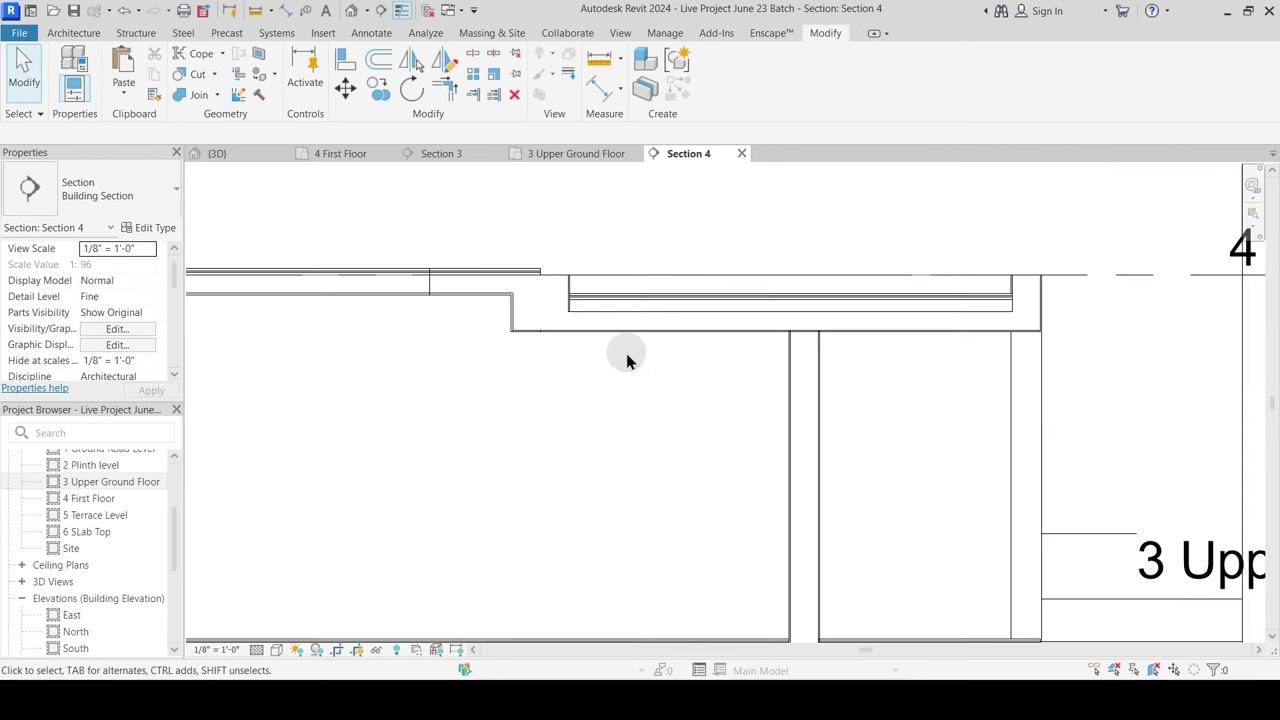
Step: Enter 280 as the Grass floor's Brick Bets layer thickness and apply the type change
middle_click_drag(758, 365, 680, 371)
left_click(677, 354)
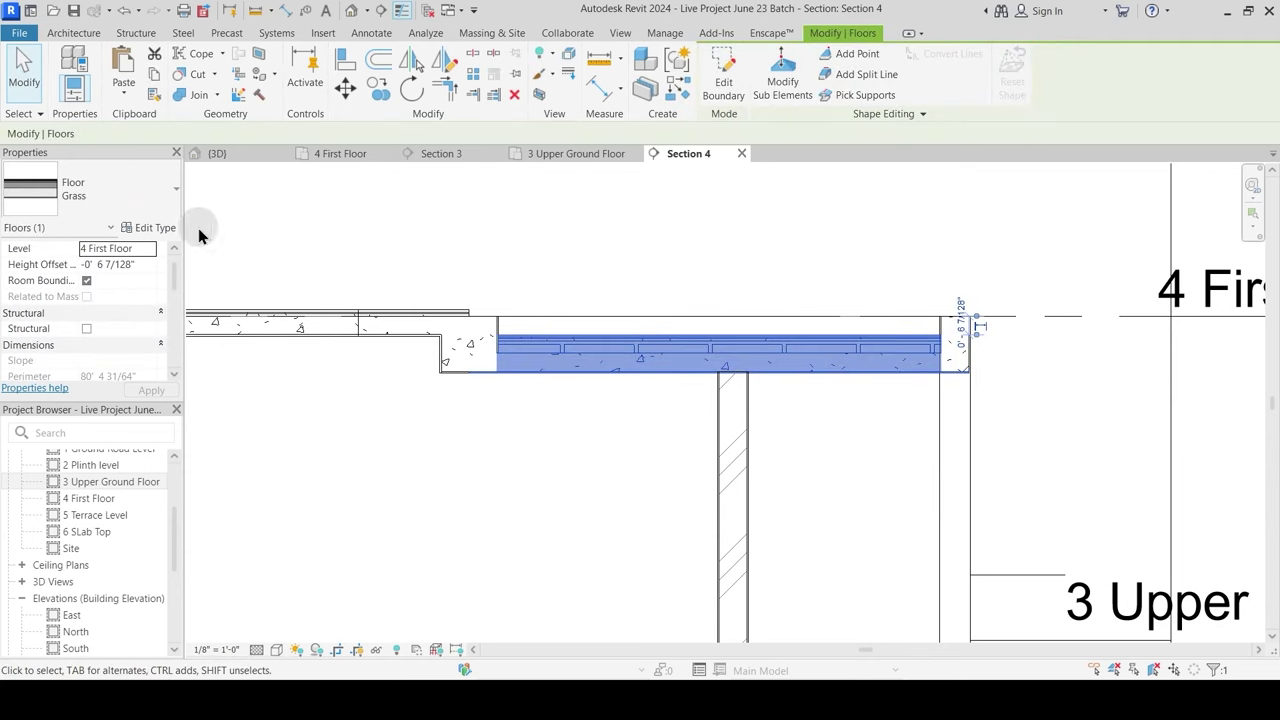
left_click(161, 229)
left_click(886, 230)
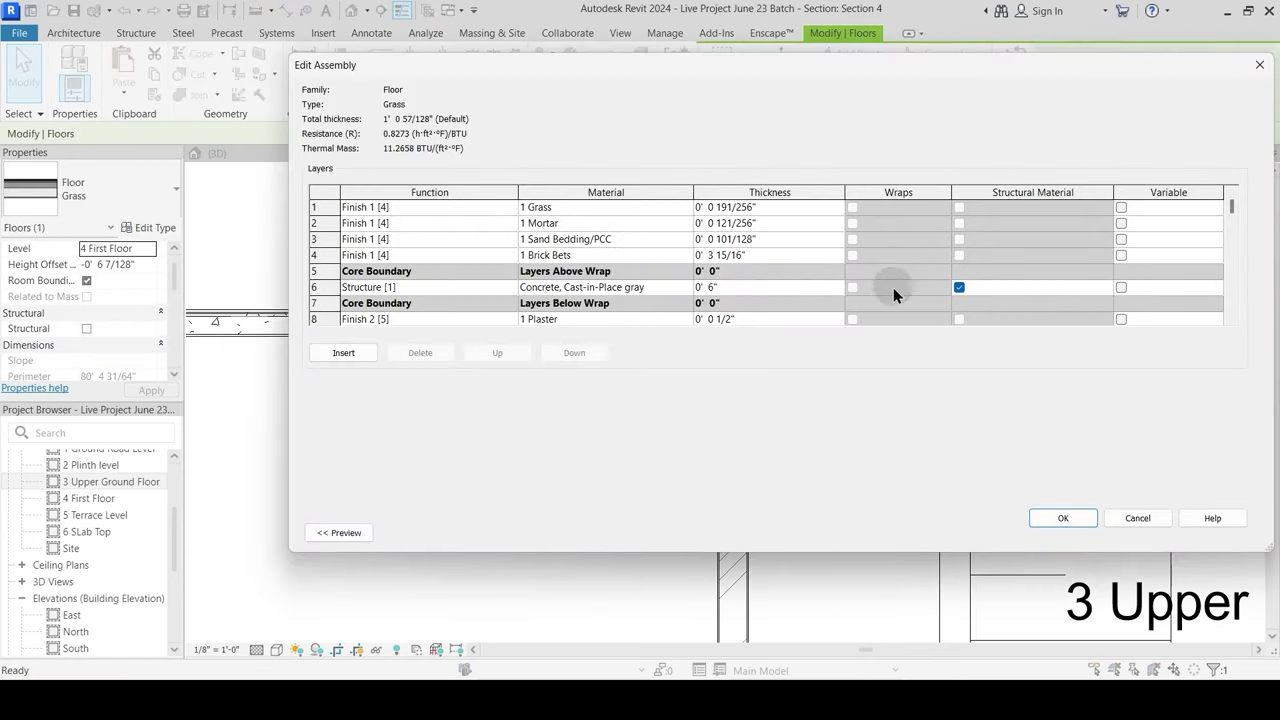
left_click(753, 258)
type("280,")
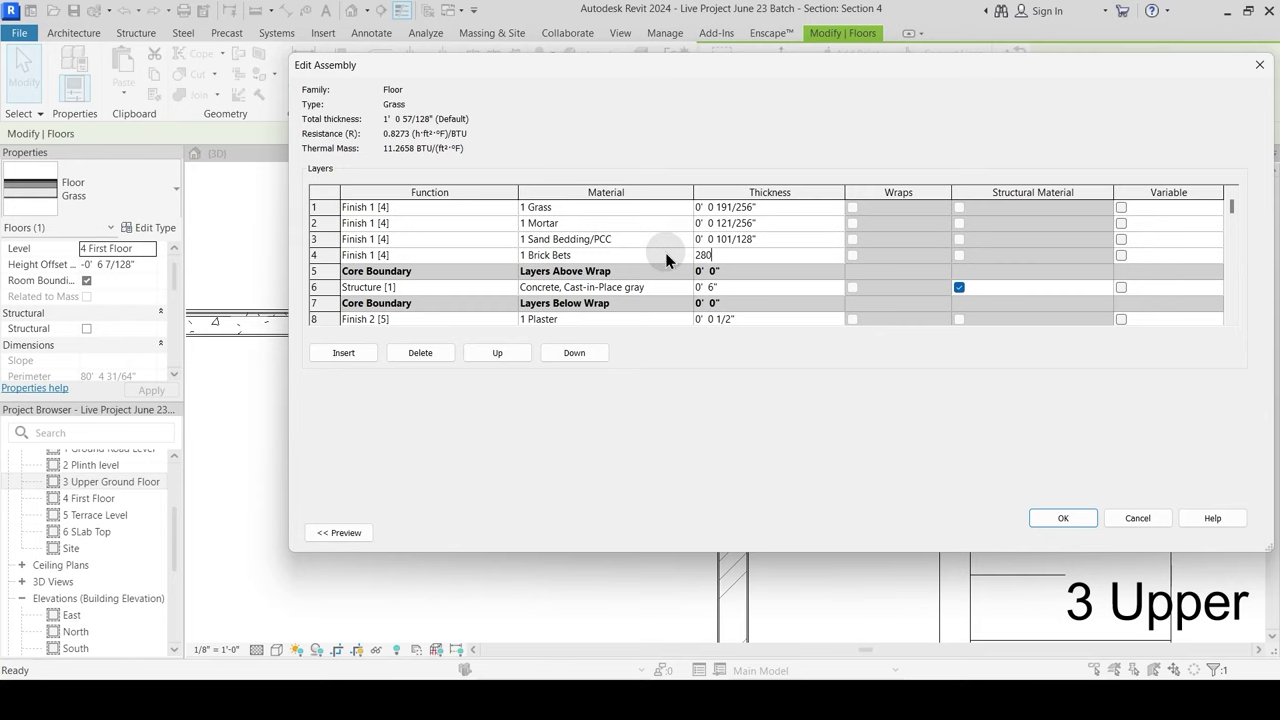
left_click(1063, 518)
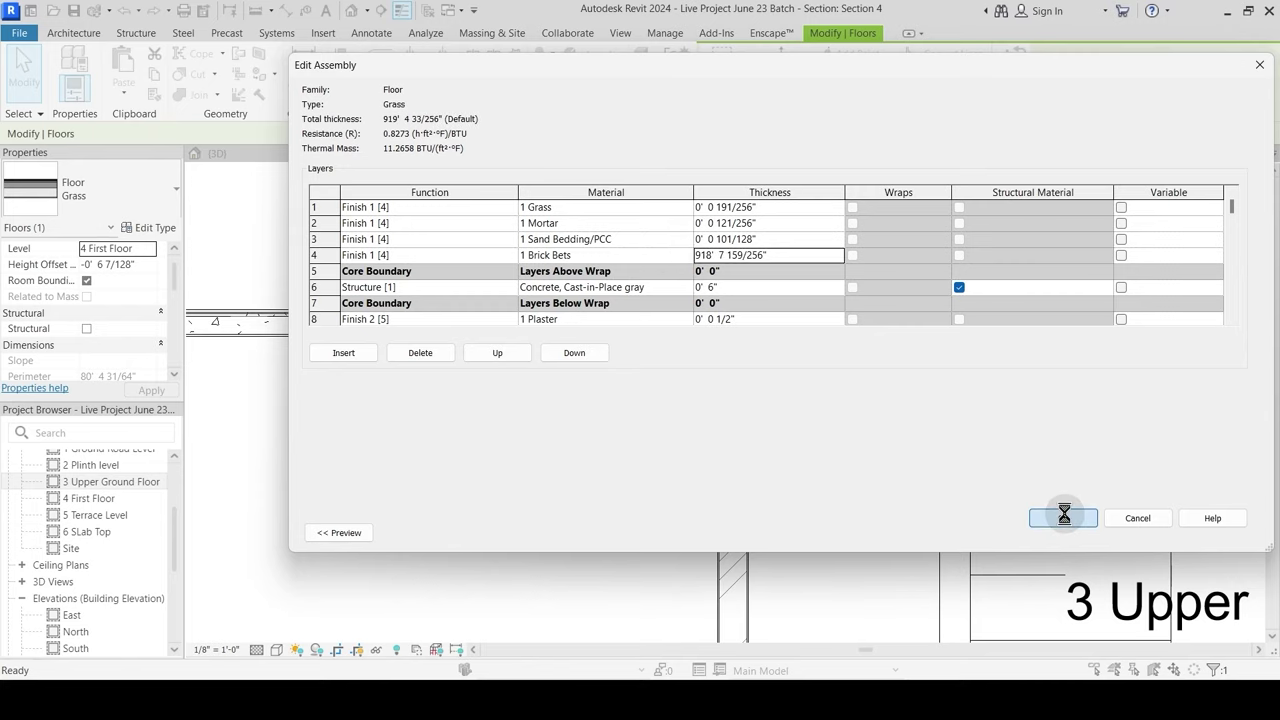
left_click(859, 370)
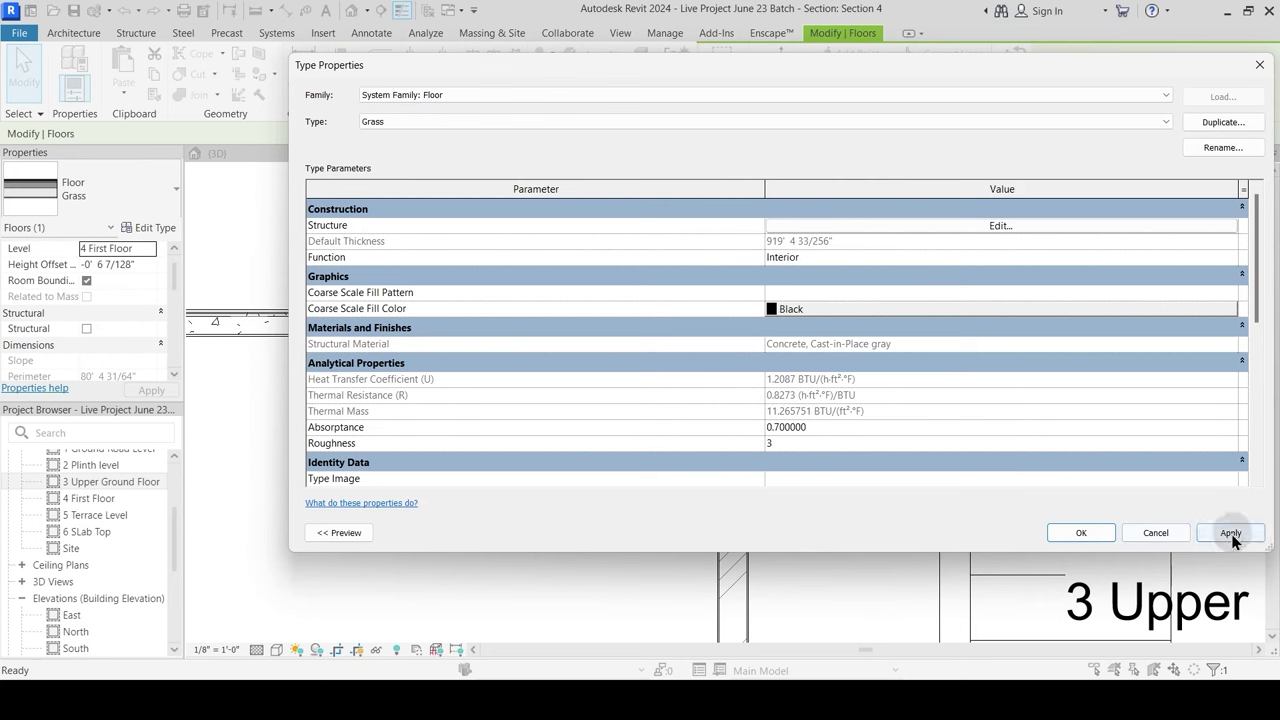
left_click(1230, 533)
left_click(1079, 533)
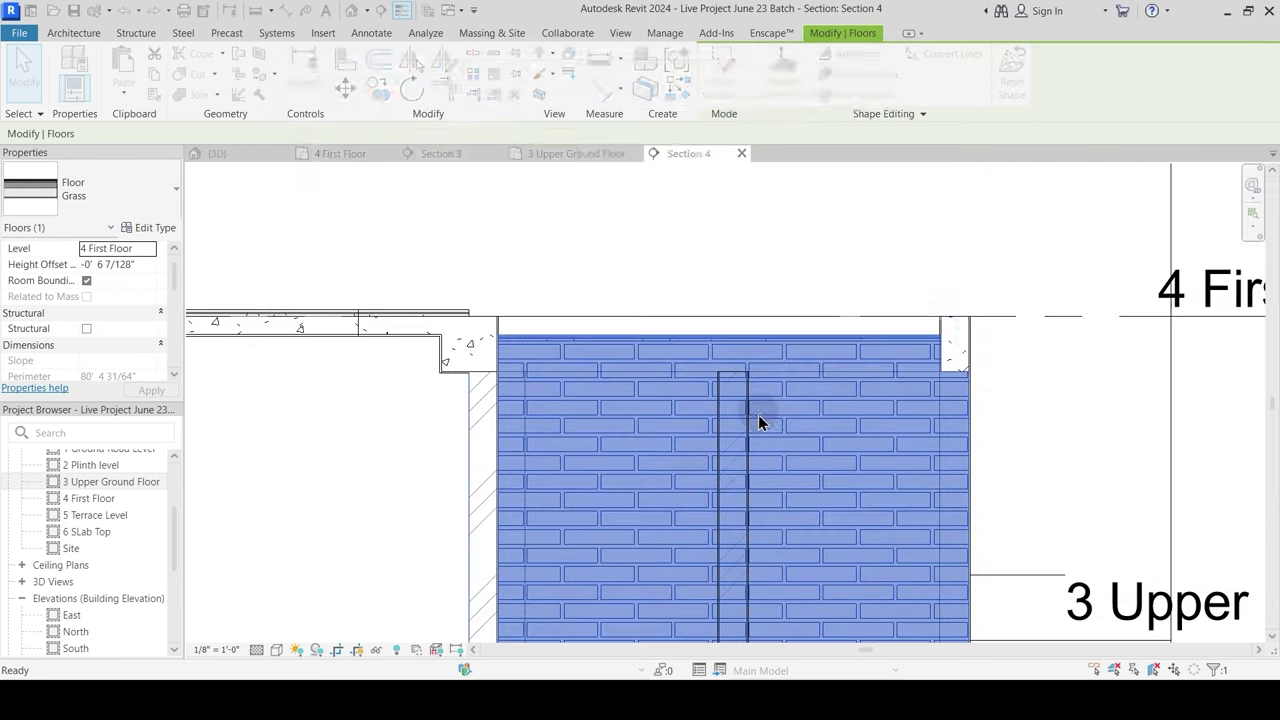
Step: Correct the oversized Brick Bets layer thickness to 280mm in the Grass floor type
left_click(162, 228)
left_click(966, 230)
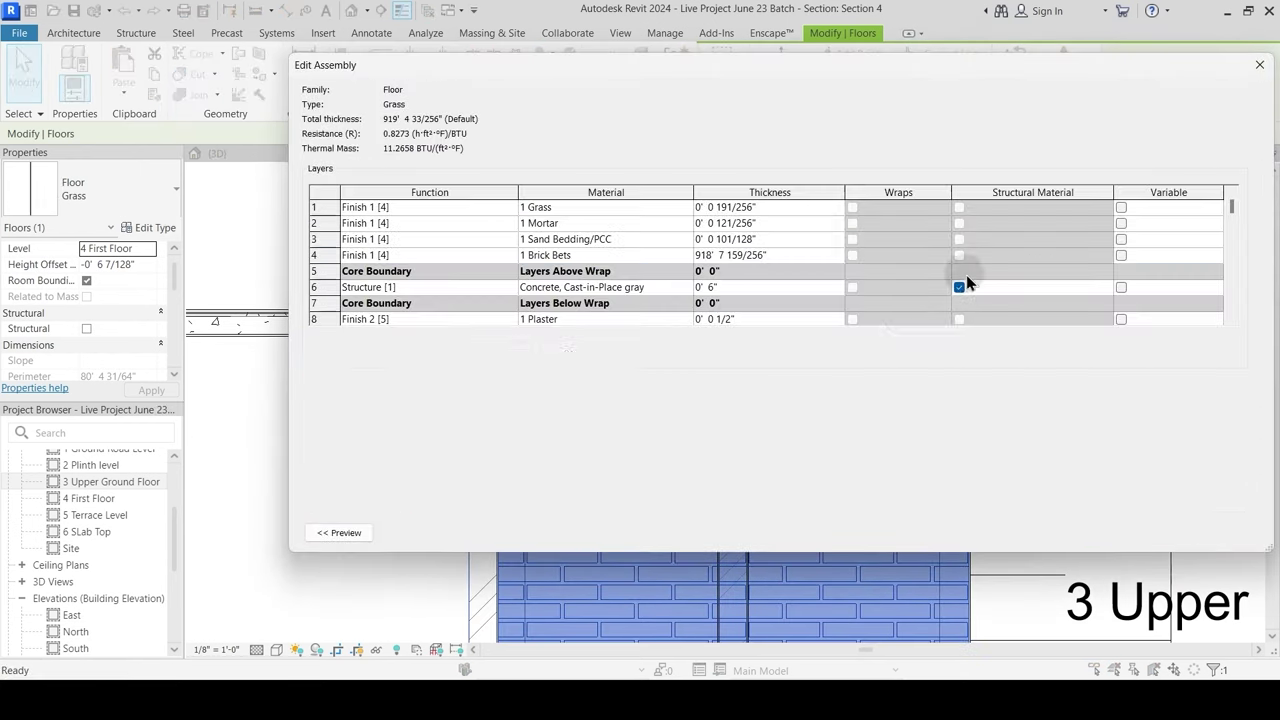
left_click_drag(788, 257, 643, 263)
key("BackSpace")
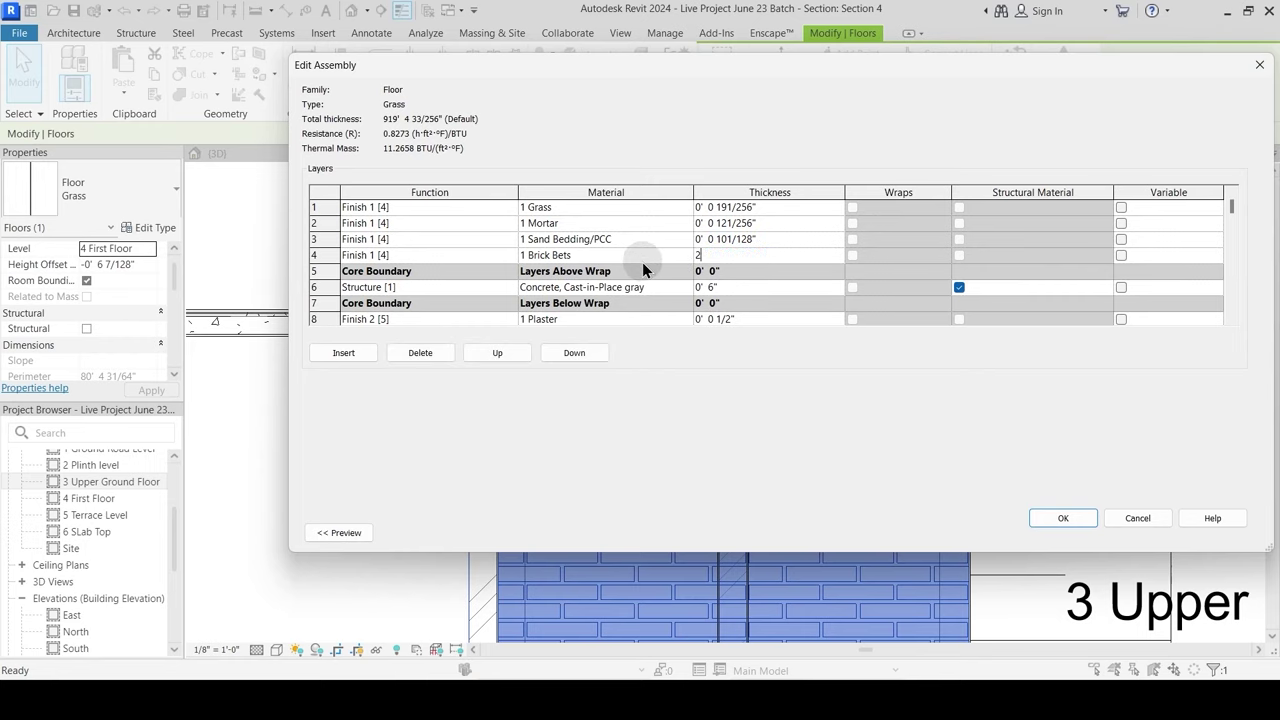
type("280mm")
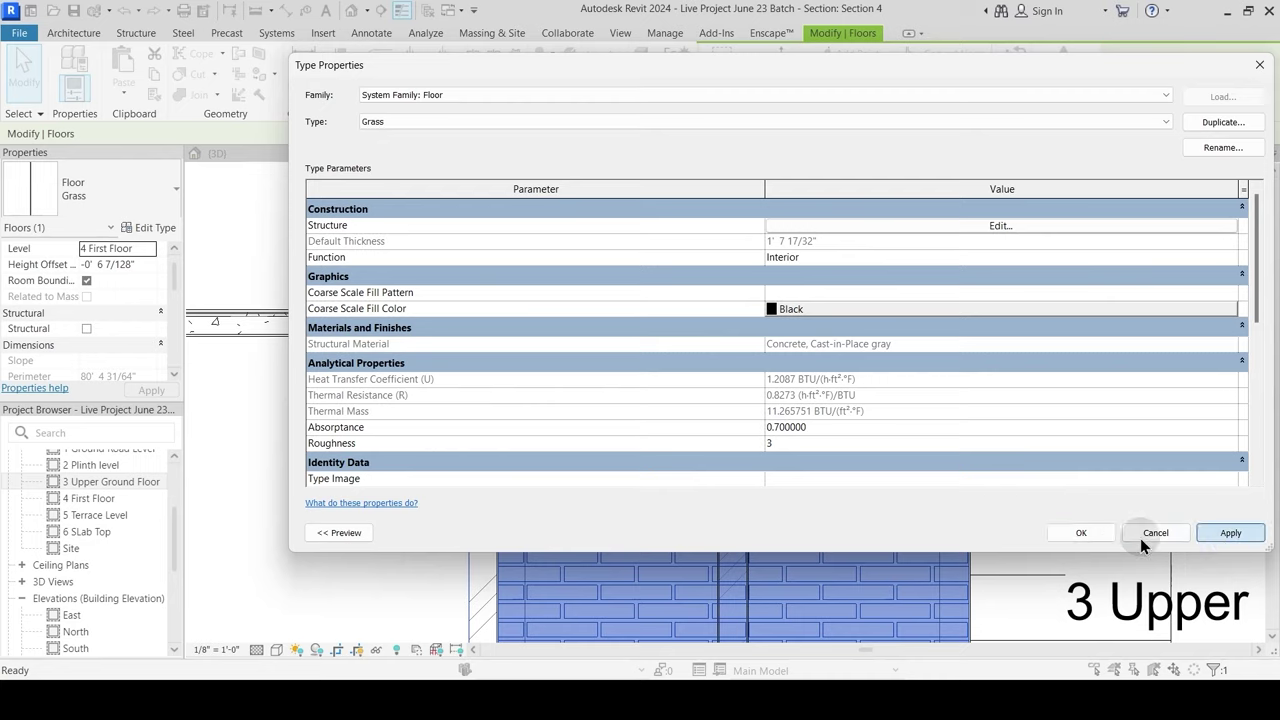
left_click(1079, 532)
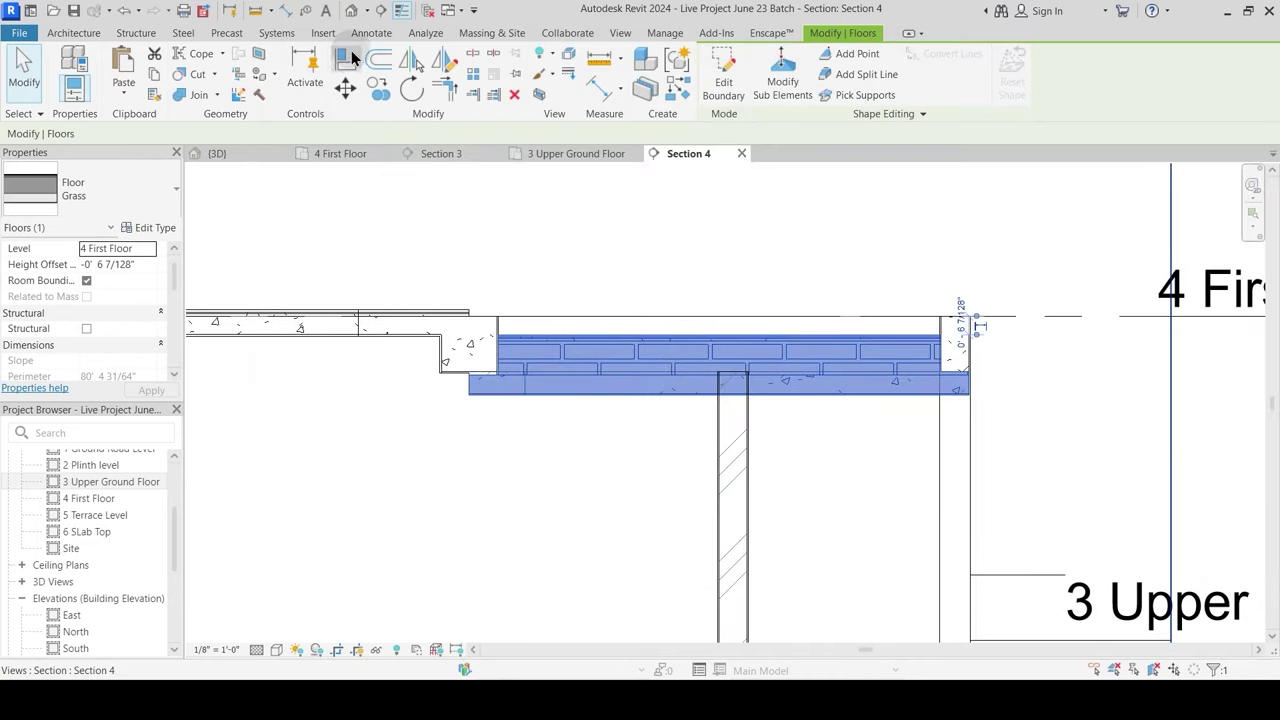
Step: Realign the Grass floor edge with the adjoining slab edge
left_click(345, 67)
scroll(466, 409, "up", 2)
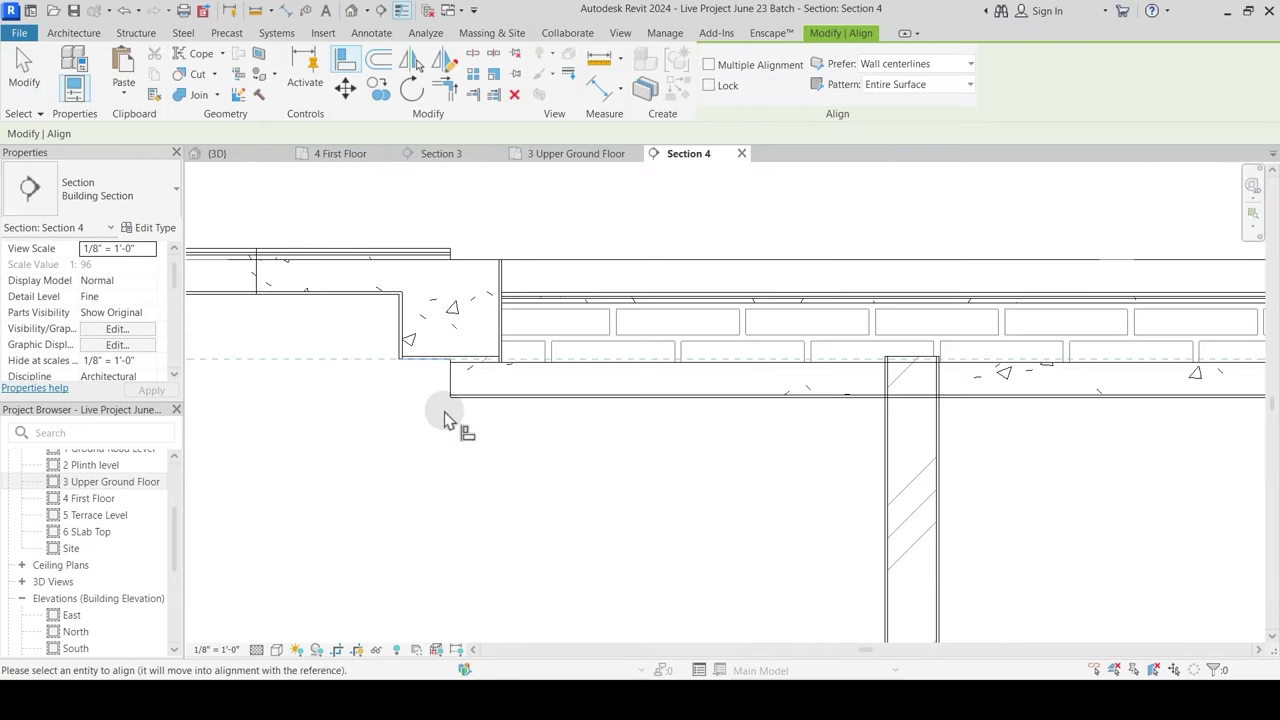
left_click(480, 405)
key("Escape")
key("Escape")
scroll(520, 443, "down", 2)
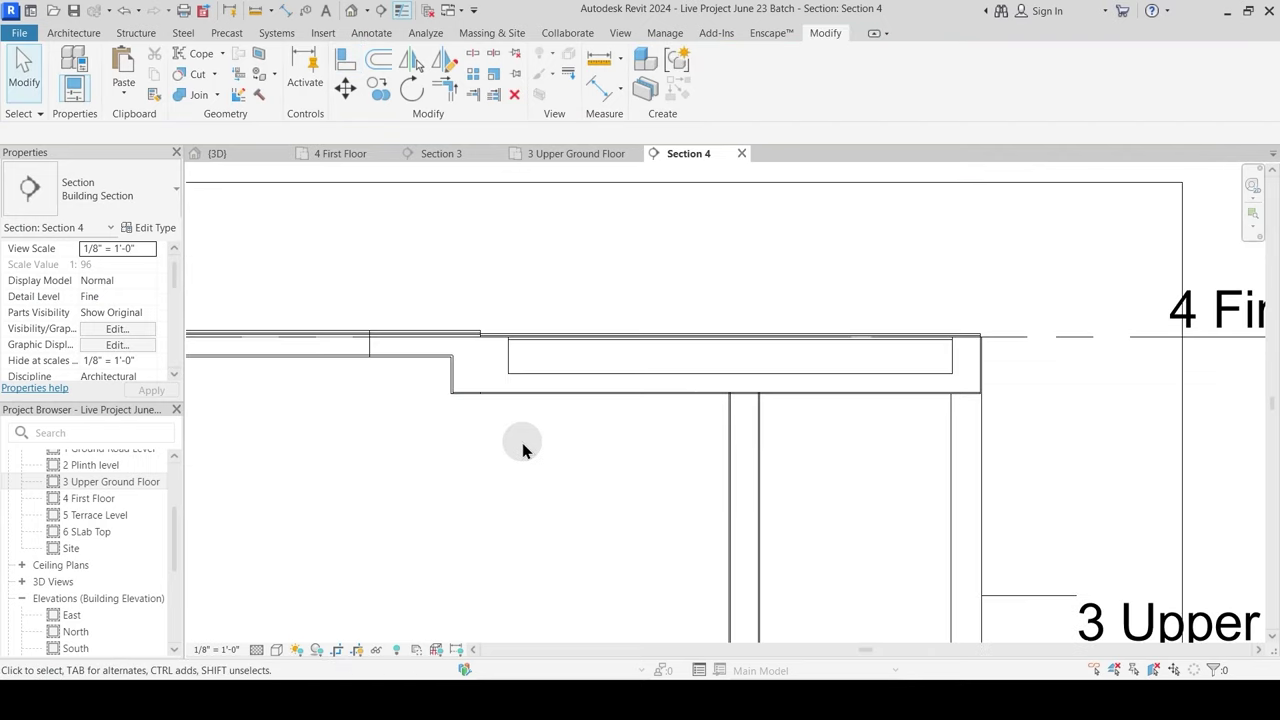
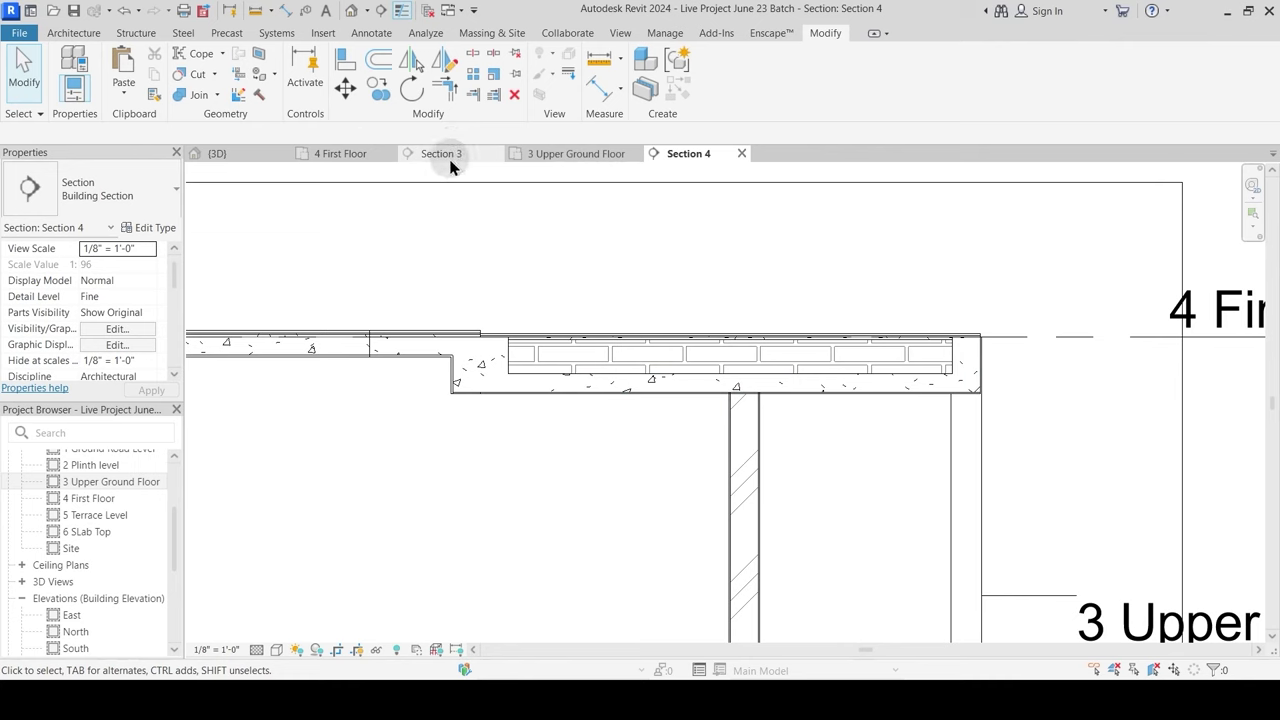
Step: Inspect the concrete beam and the adjoining walls in the 3D view
left_click(258, 156)
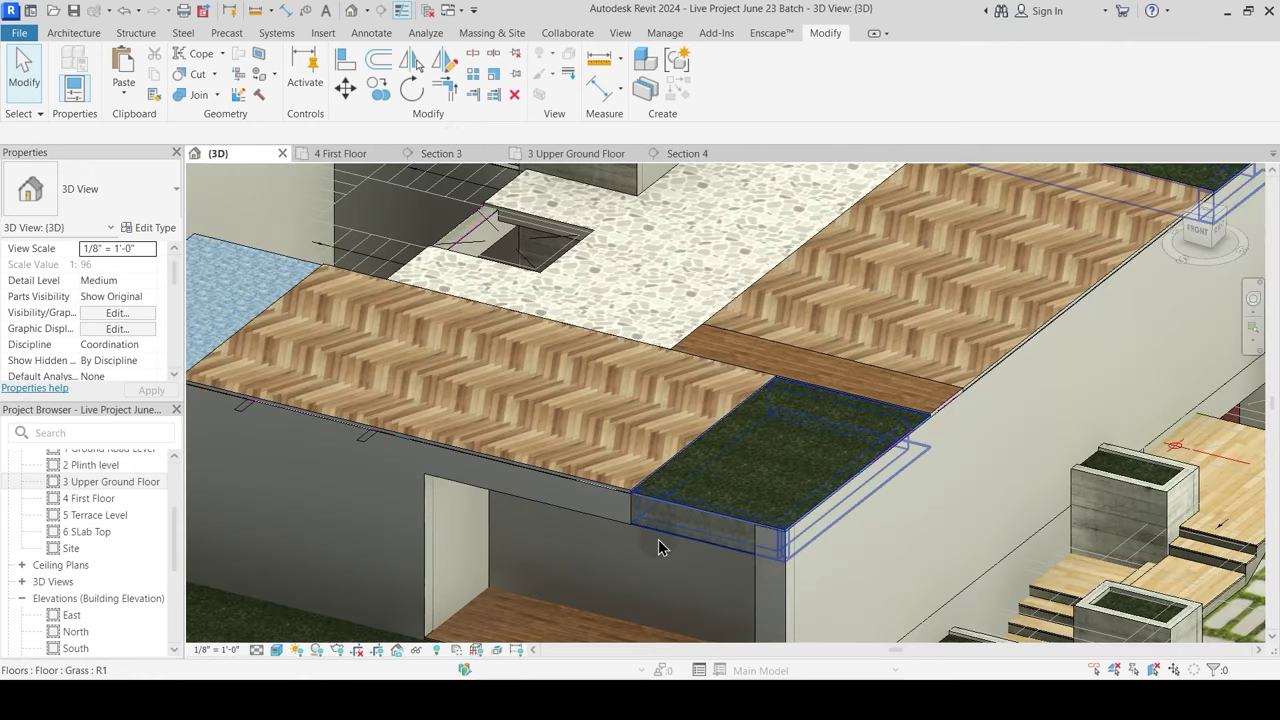
middle_click_drag(677, 532, 727, 590, "shift")
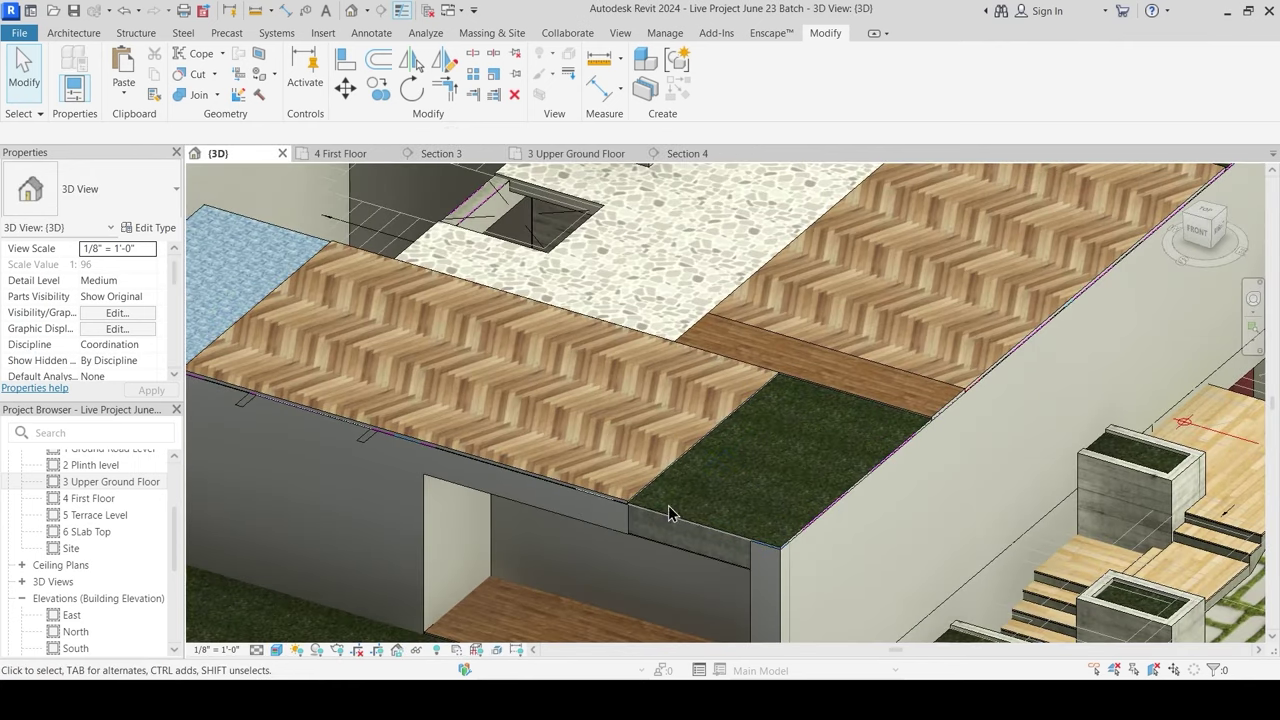
left_click(607, 529)
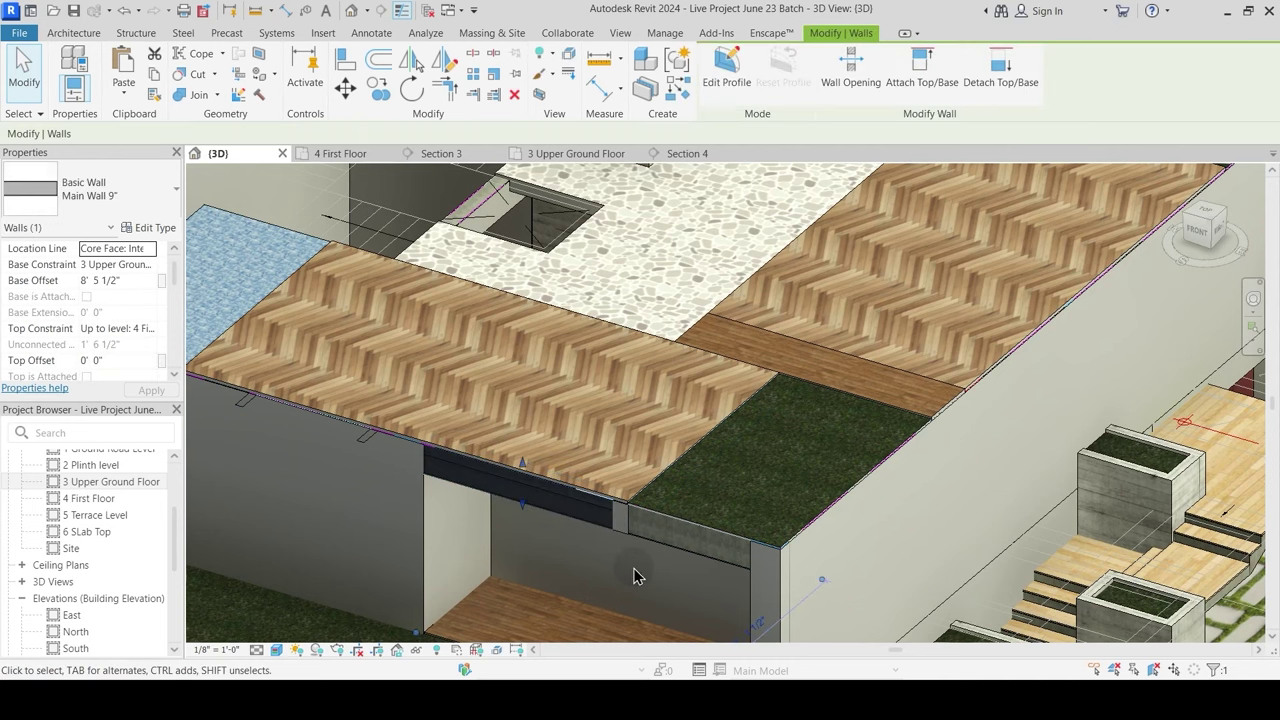
scroll(617, 568, "up", 3)
key("Escape")
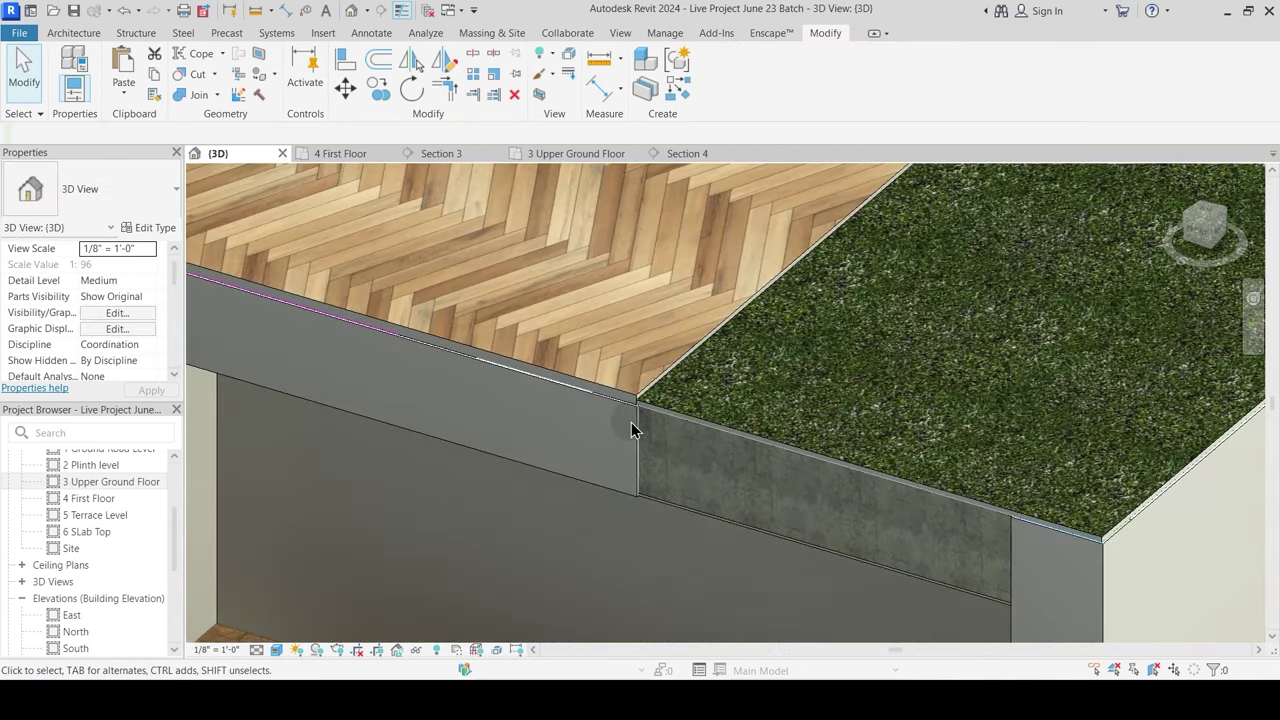
left_click(561, 394)
key("Escape")
left_click(557, 385)
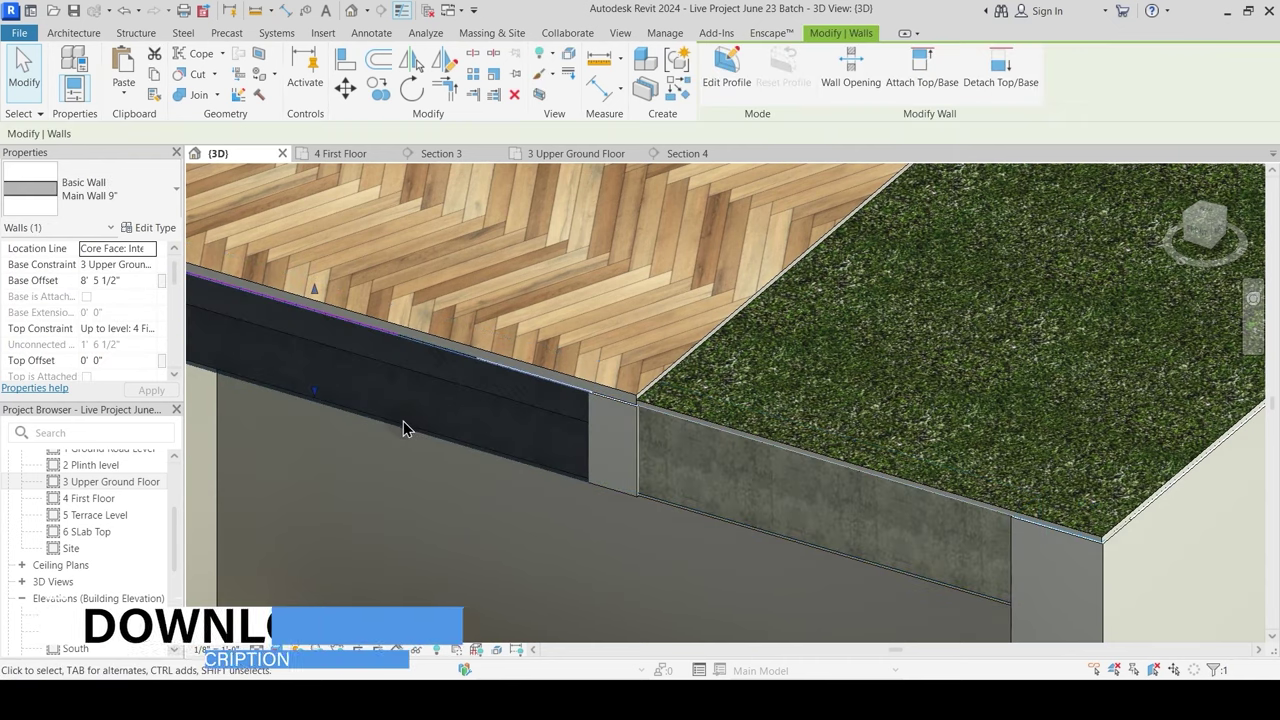
middle_click_drag(446, 440, 512, 392)
key("Escape")
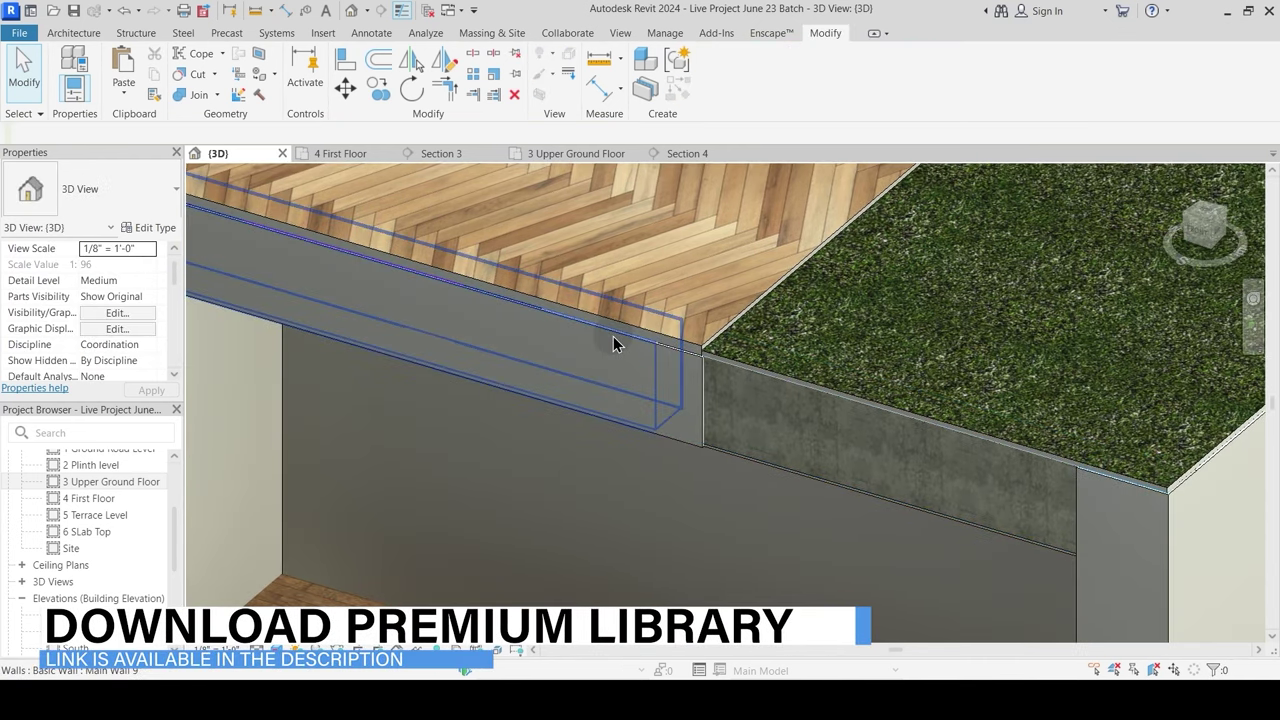
Step: Place a trial wall along the concrete beam's edge using Wall with Pick Lines
key("w")
key("a")
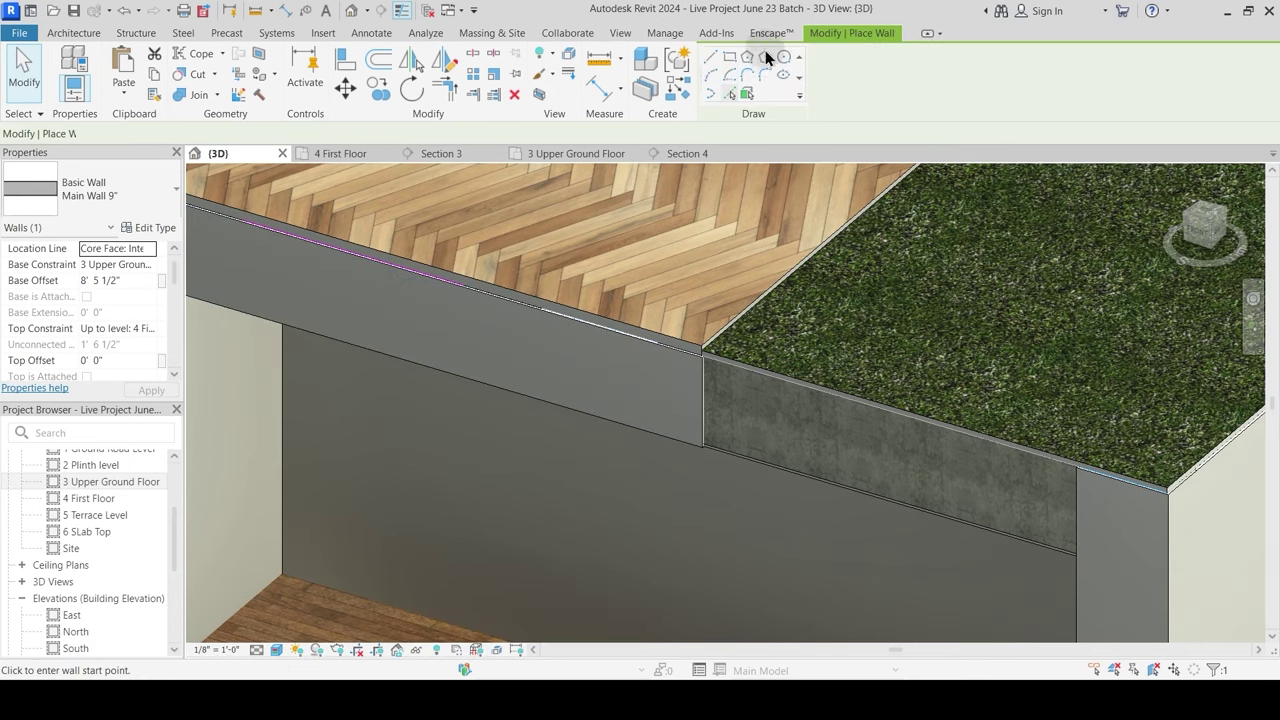
left_click(731, 93)
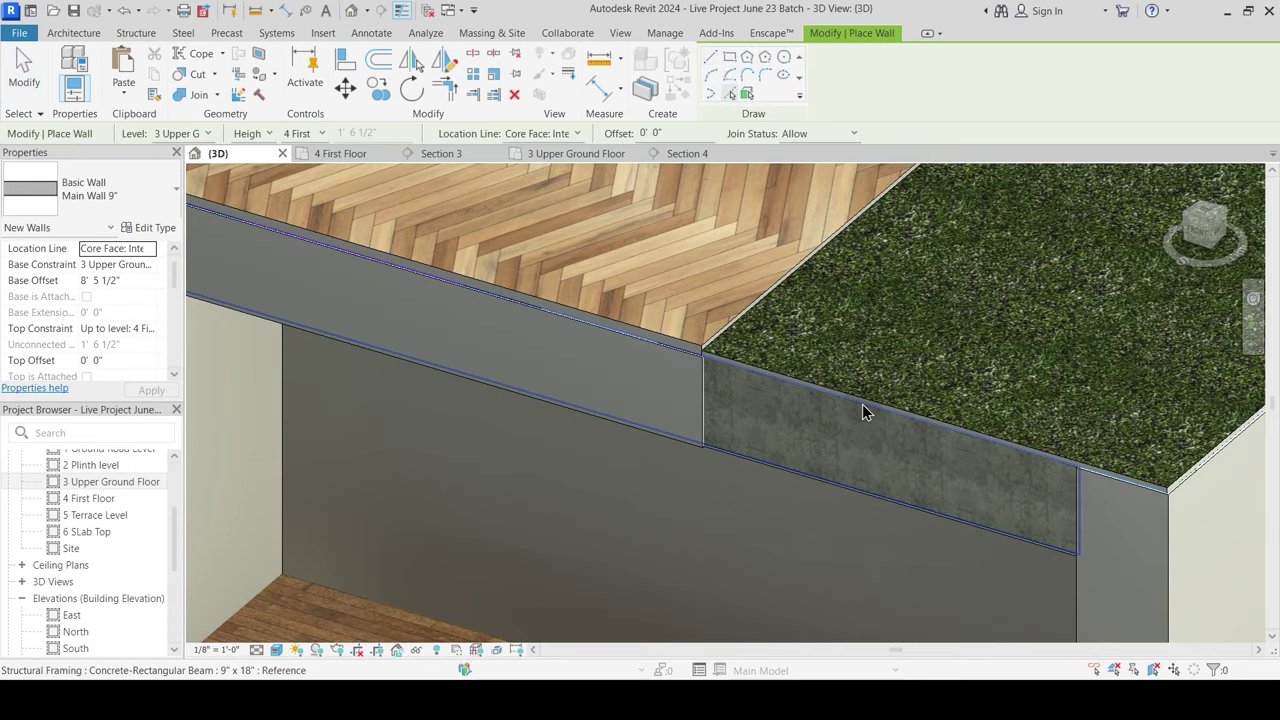
left_click(866, 416)
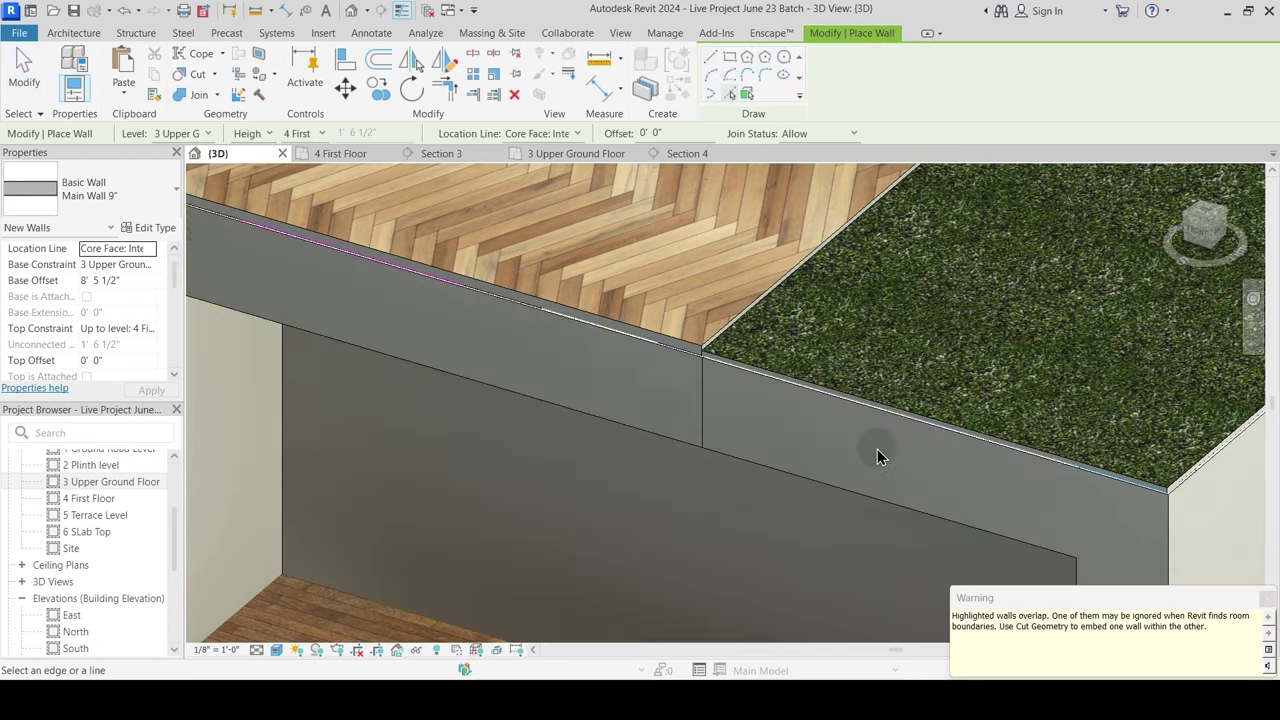
key("Escape")
key("Escape")
Step: Re-examine the beam and the walls beneath and beside it
scroll(823, 402, "up", 2)
left_click(823, 401)
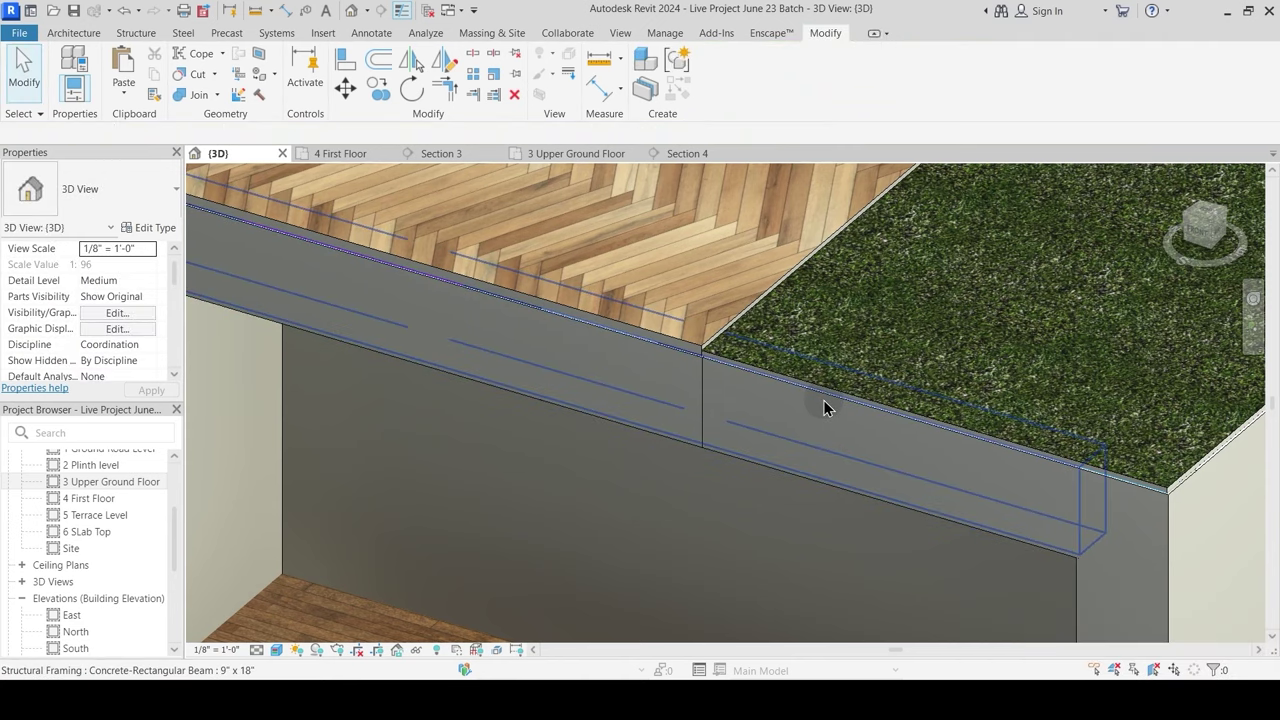
key("Escape")
left_click(821, 397)
key("Escape")
left_click(822, 401)
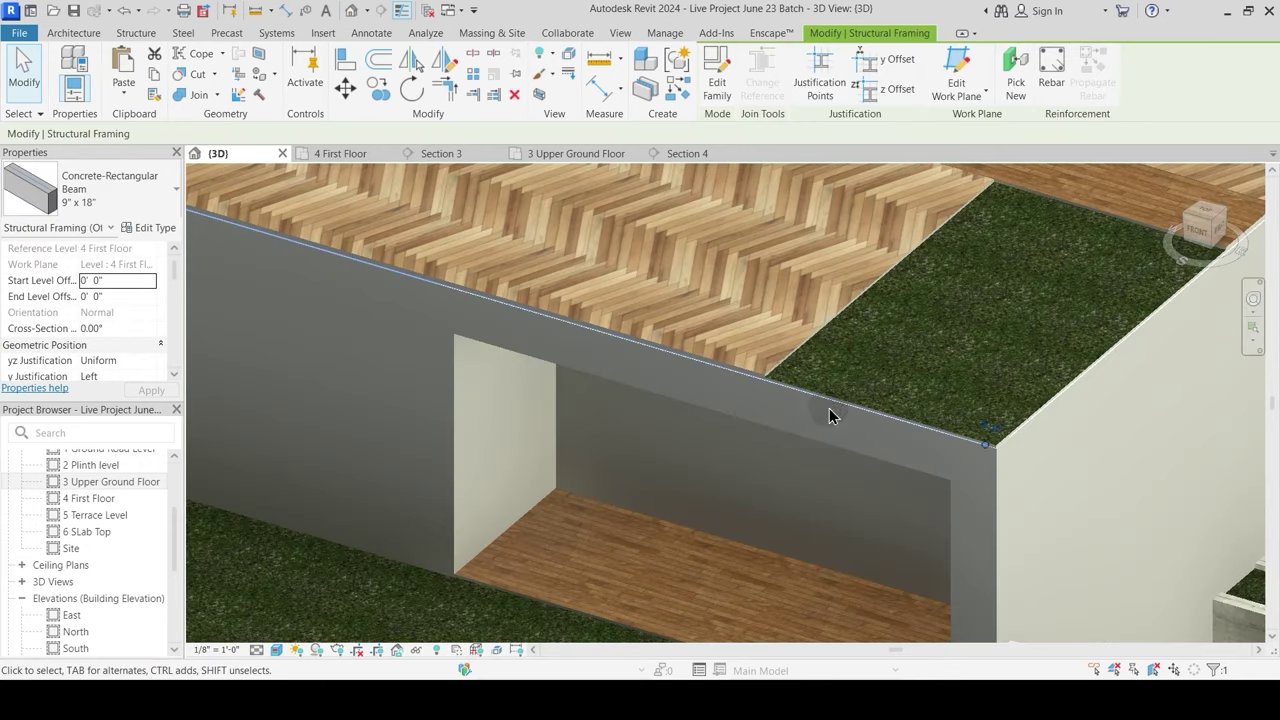
key("Escape")
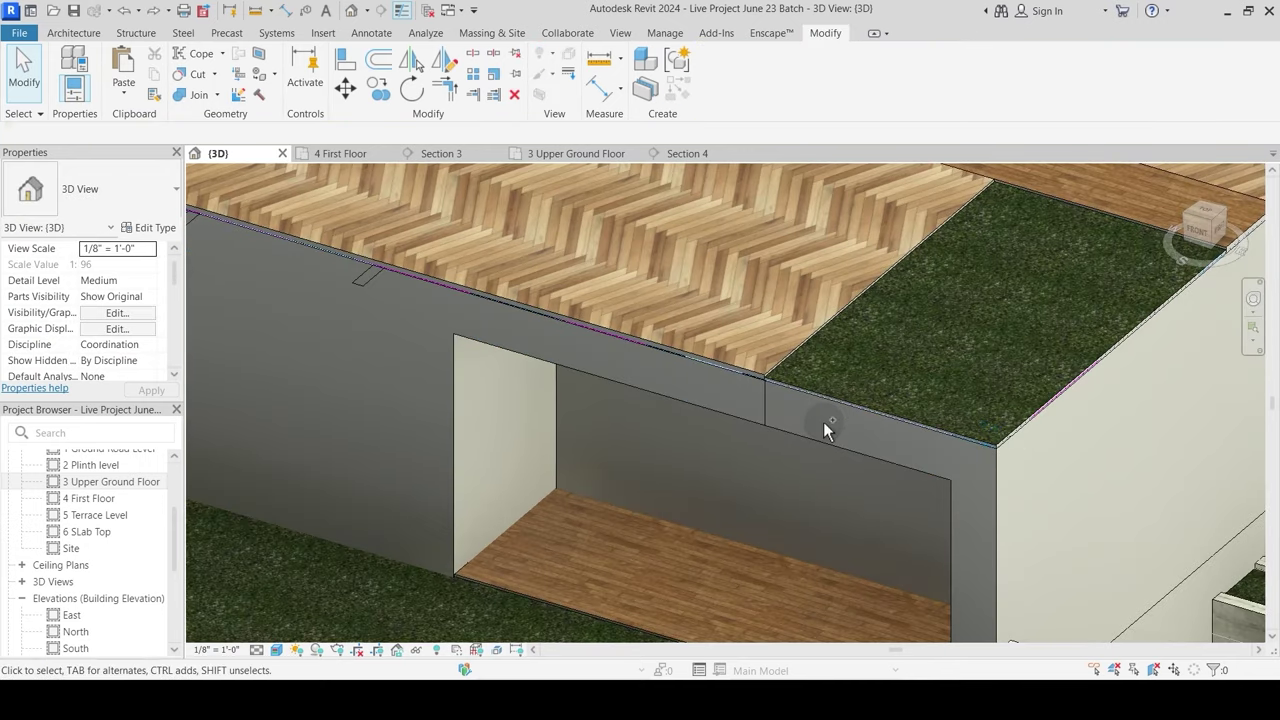
scroll(823, 422, "up", 3)
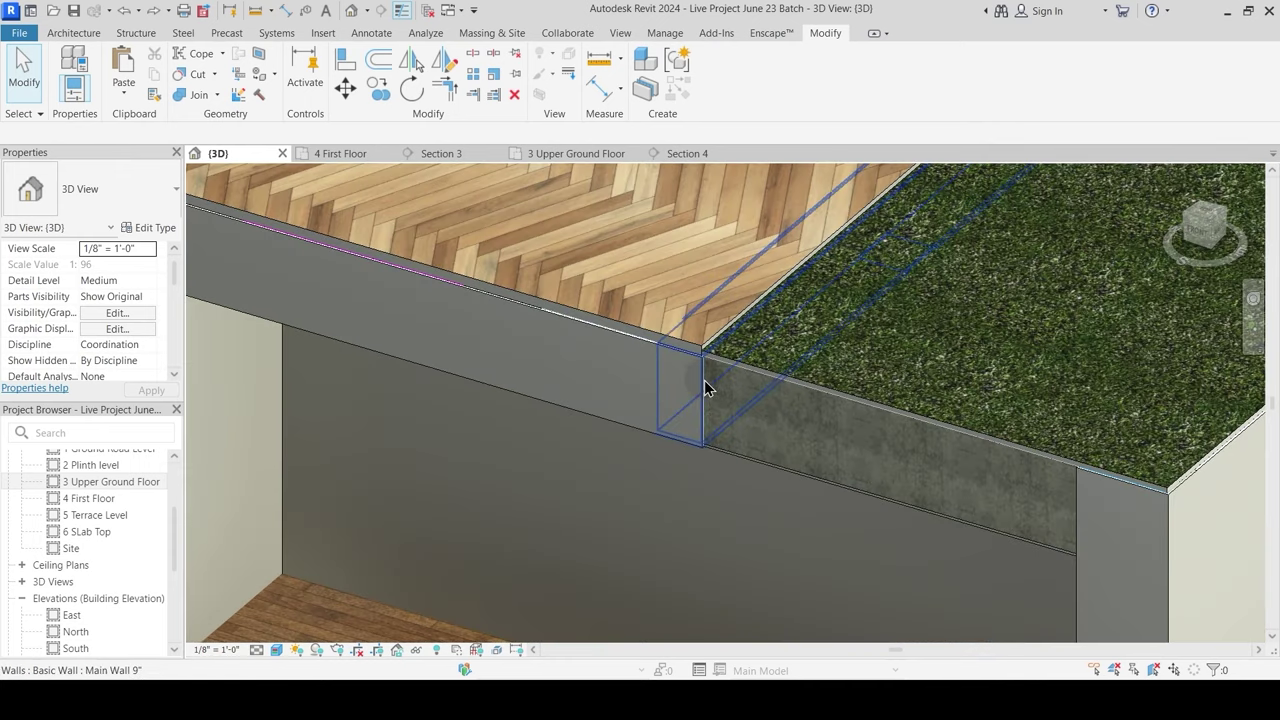
left_click(597, 347)
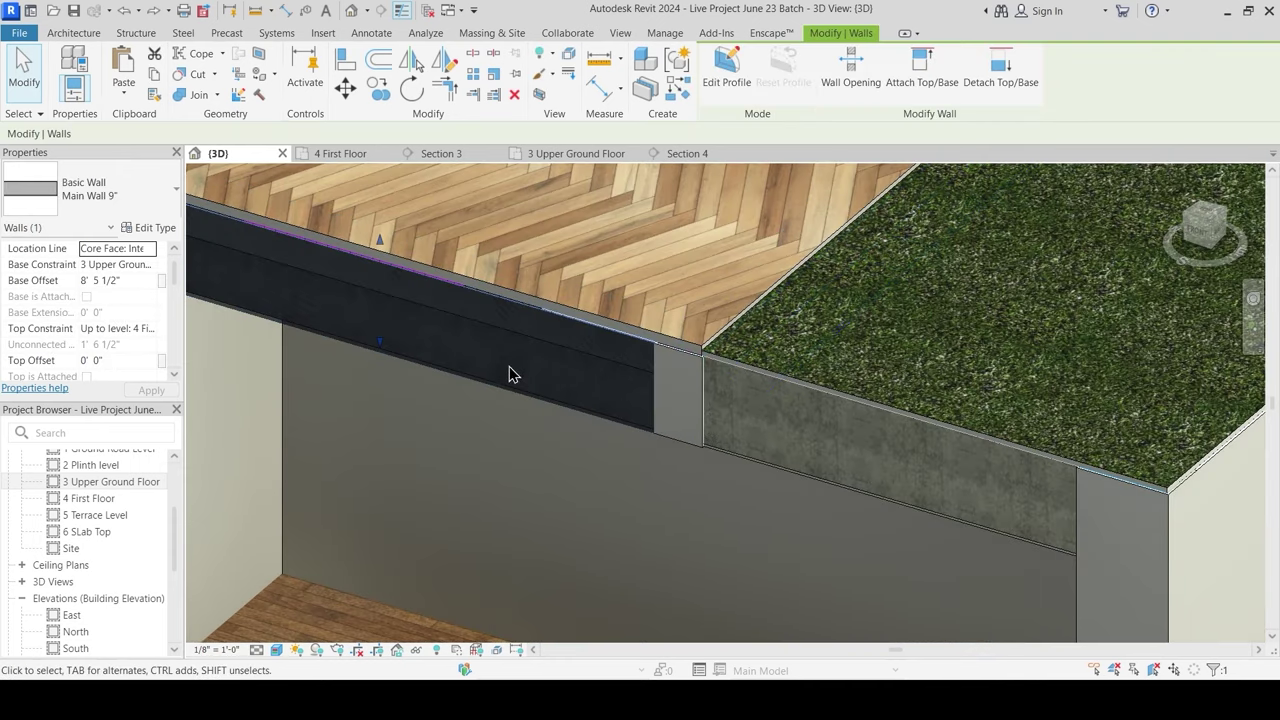
Step: Bring the 9" main wall into view on the 3 Upper Ground Floor plan
left_click(566, 155)
scroll(666, 373, "down", 5)
middle_click_drag(784, 537, 790, 418)
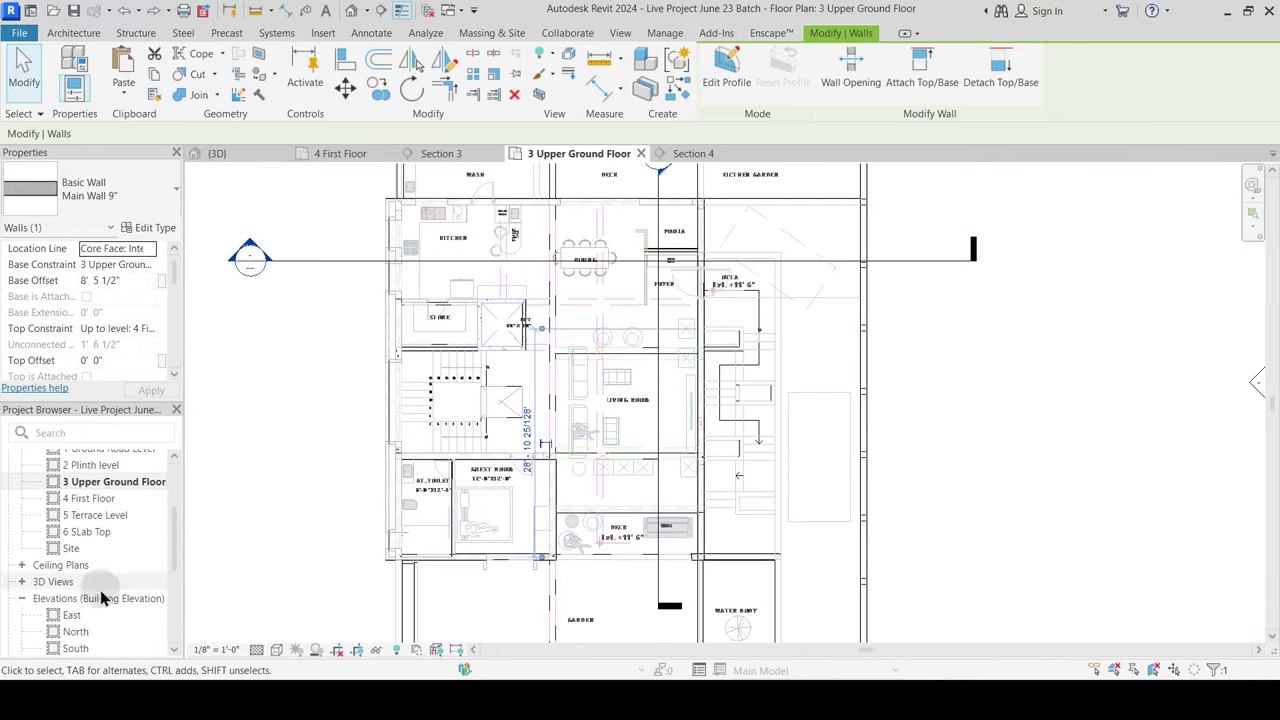
Step: In the 3 Upper Ground Floor ceiling plan, stretch the lower wall's end rightward under the beam
scroll(95, 612, "down", 2)
scroll(90, 585, "up", 2)
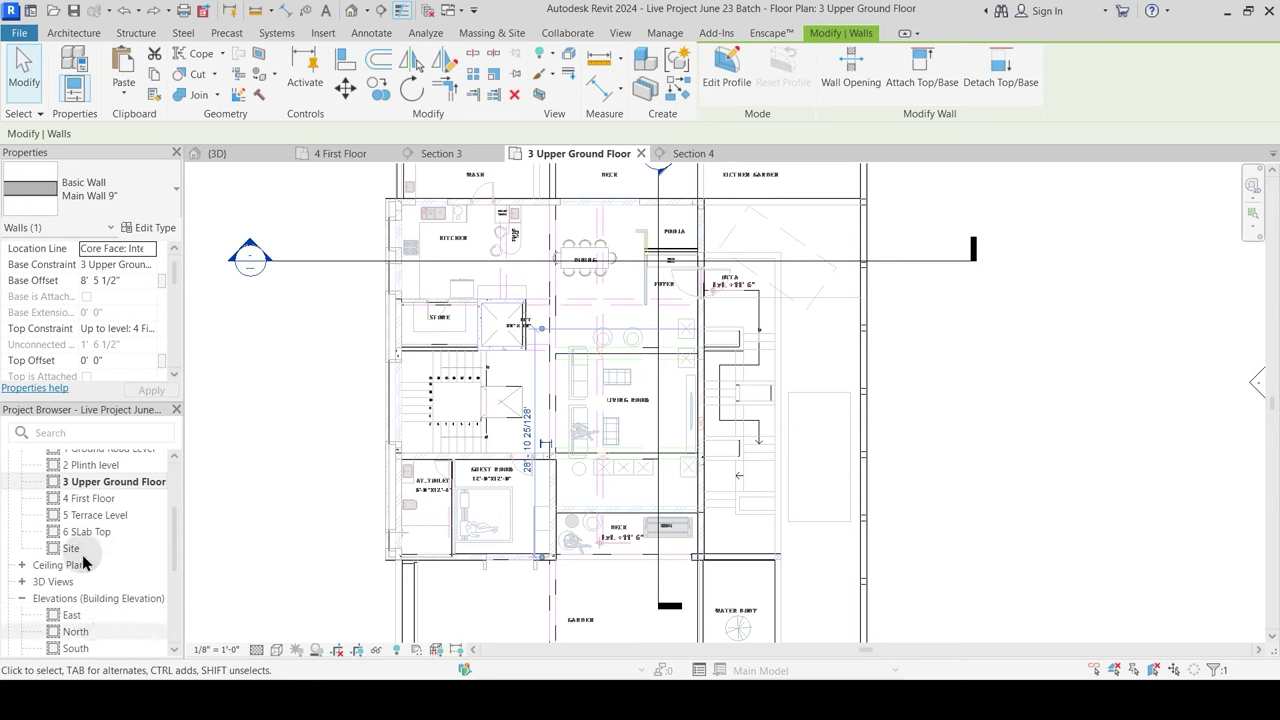
left_click(22, 566)
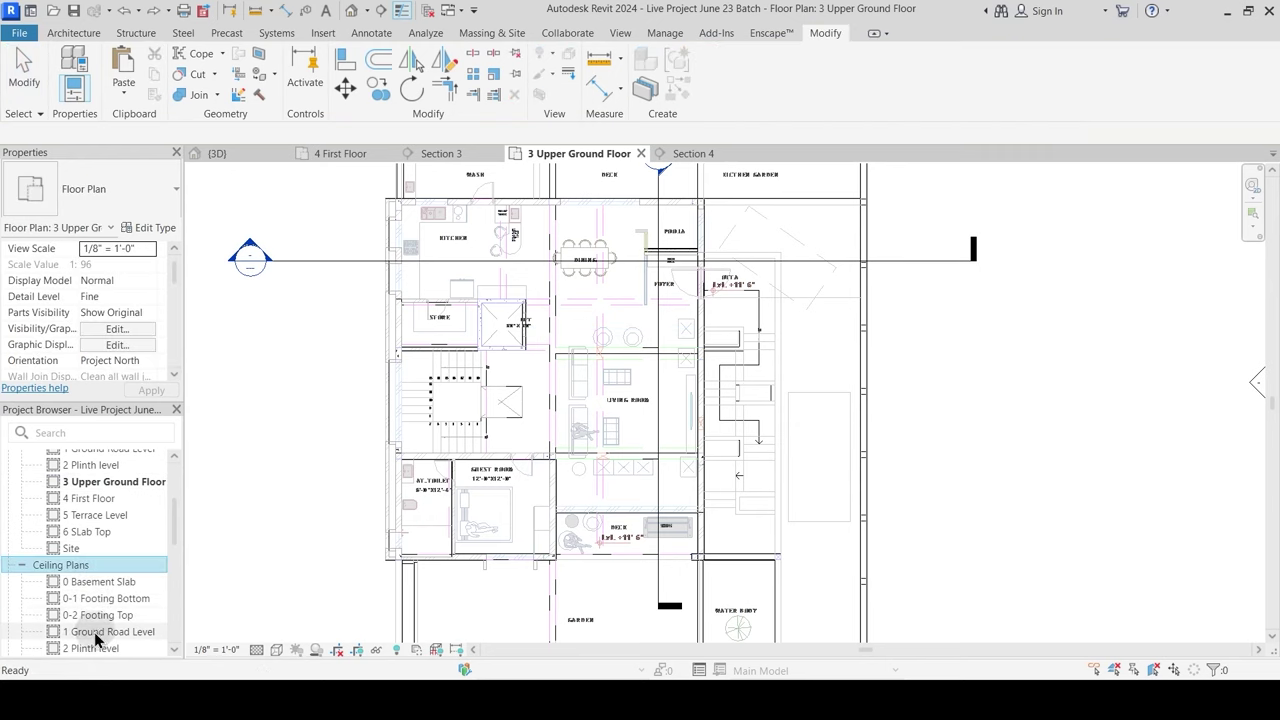
scroll(105, 617, "down", 2)
double_click(105, 581)
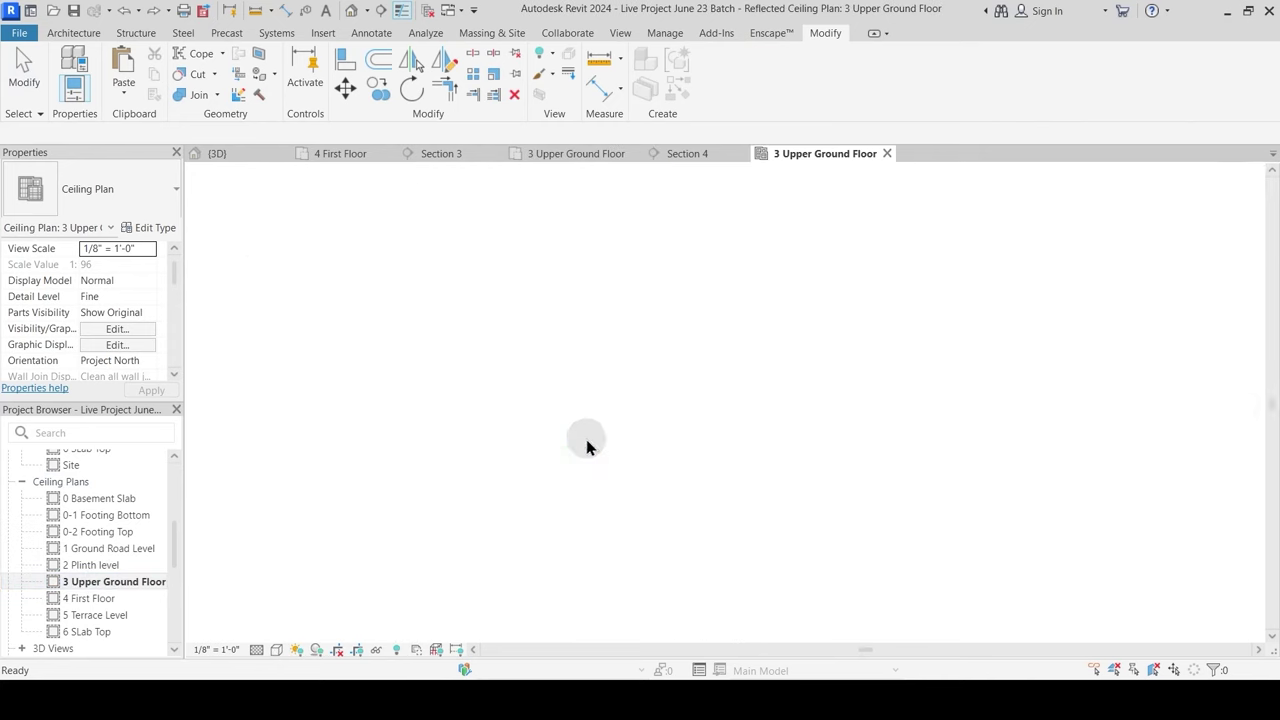
left_click(700, 411)
scroll(652, 576, "up", 6)
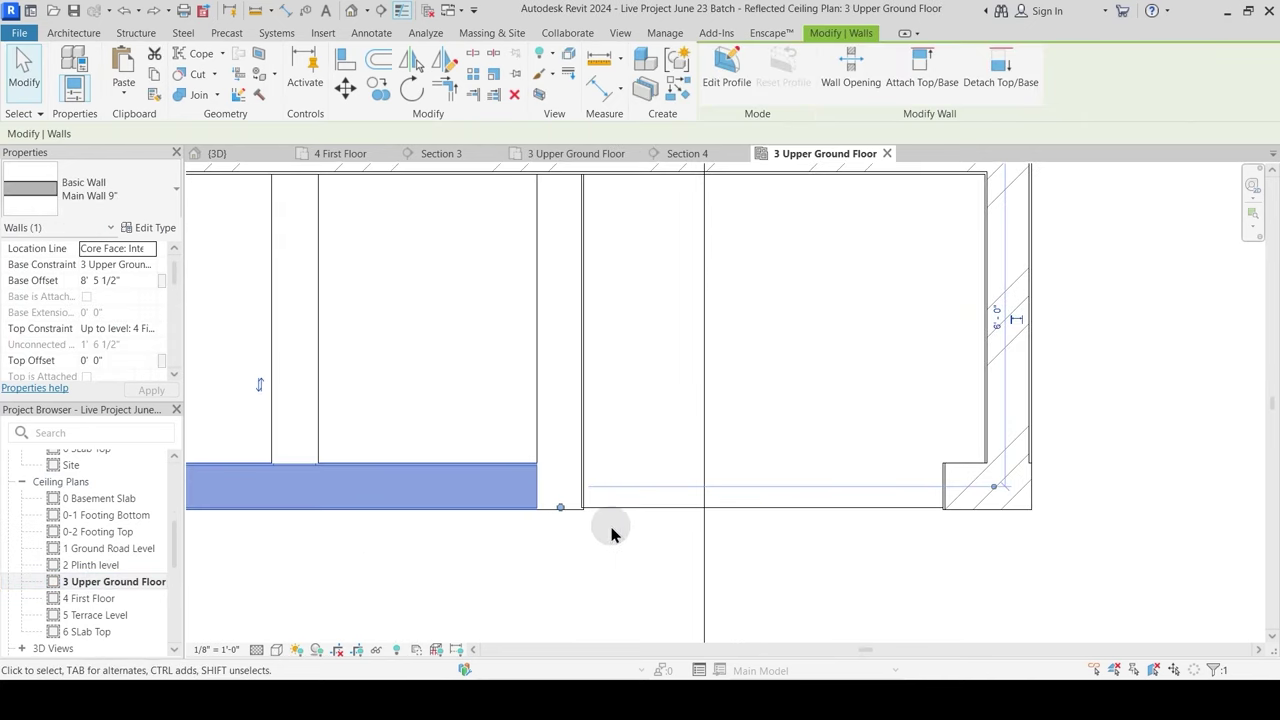
left_click_drag(560, 507, 945, 545)
key("Escape")
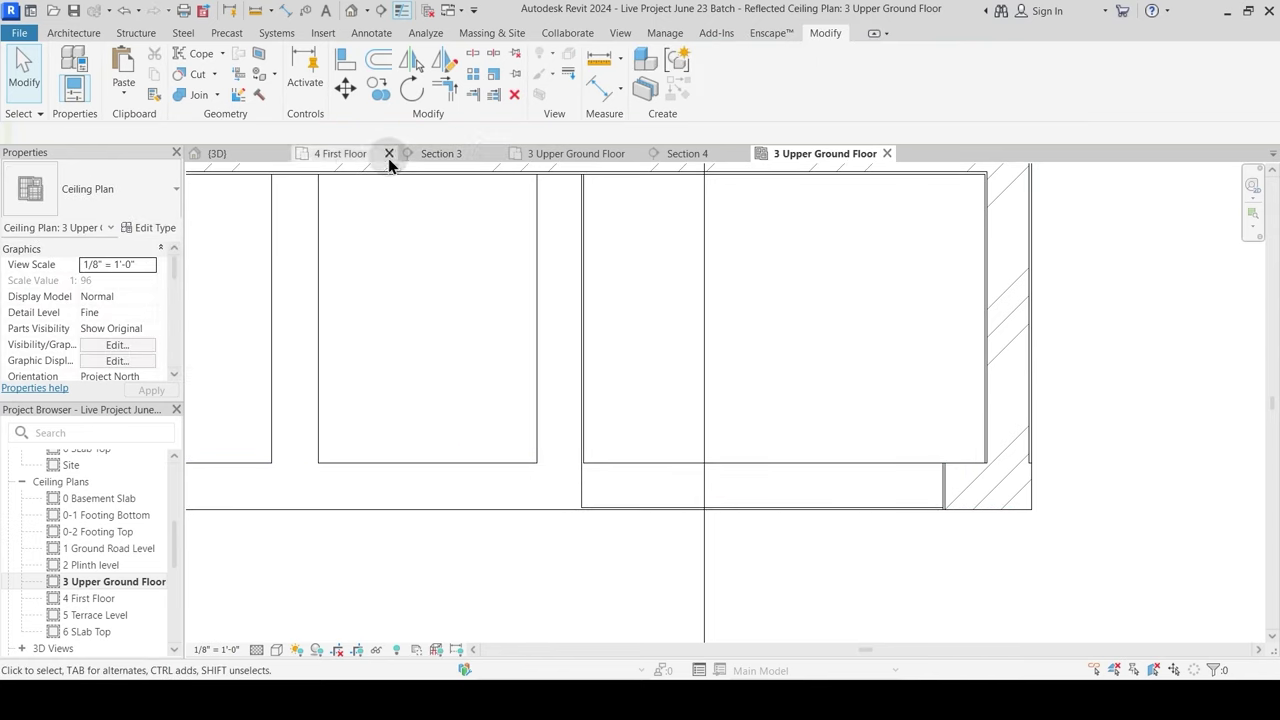
Step: Check from several 3D angles that the extended wall covers the beam, then return to the floor plan
left_click(255, 156)
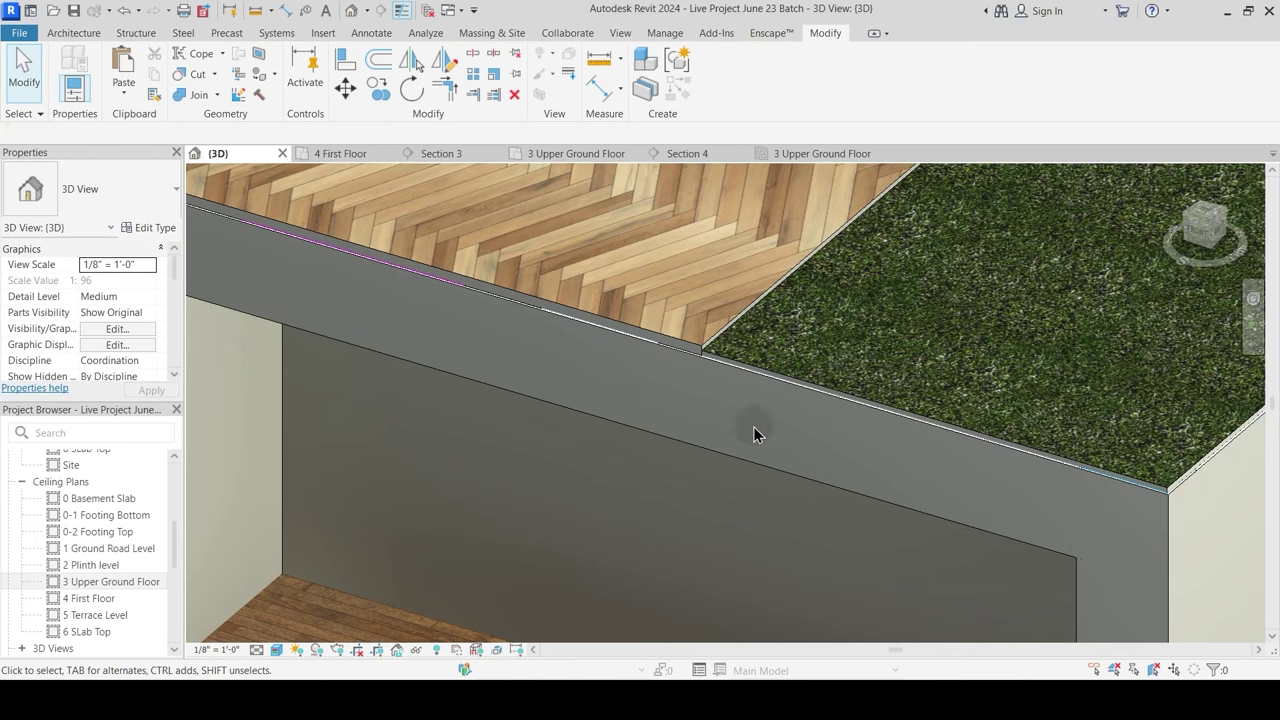
scroll(810, 437, "down", 2)
middle_click_drag(749, 449, 788, 618, "shift")
middle_click_drag(739, 409, 716, 482, "shift")
scroll(750, 465, "down", 2)
middle_click_drag(801, 465, 650, 432, "shift")
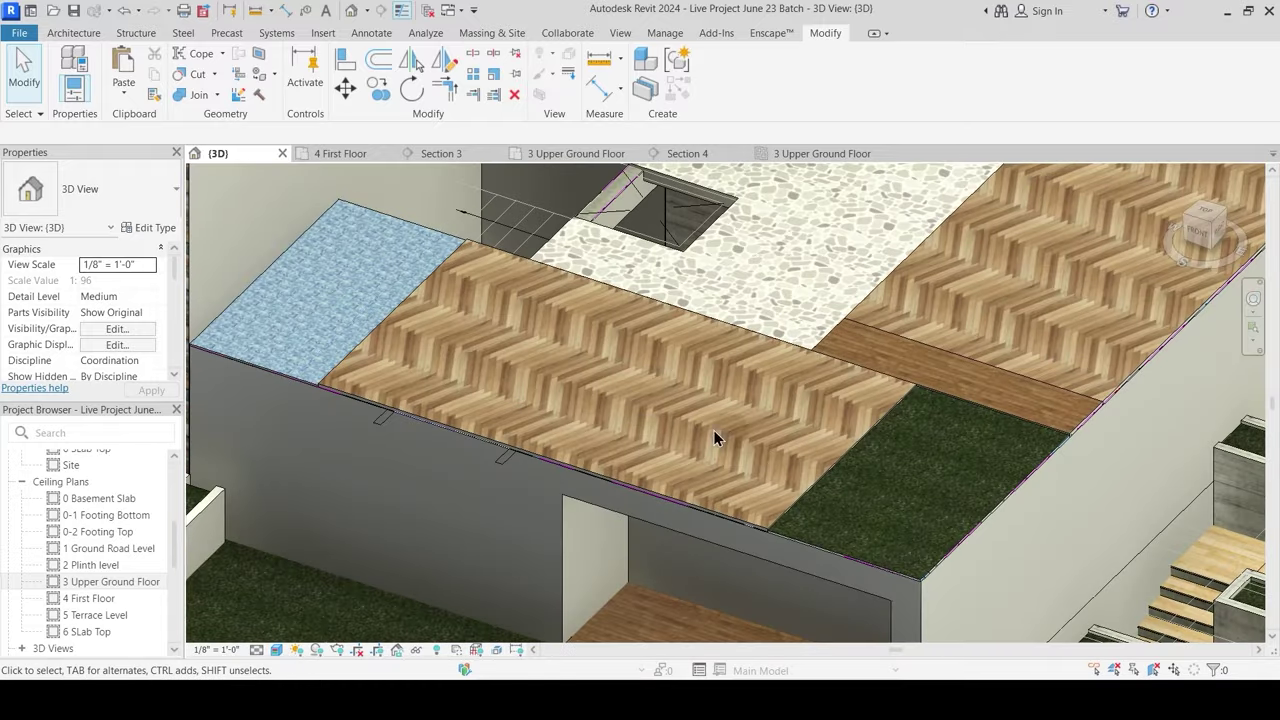
middle_click_drag(850, 563, 779, 448)
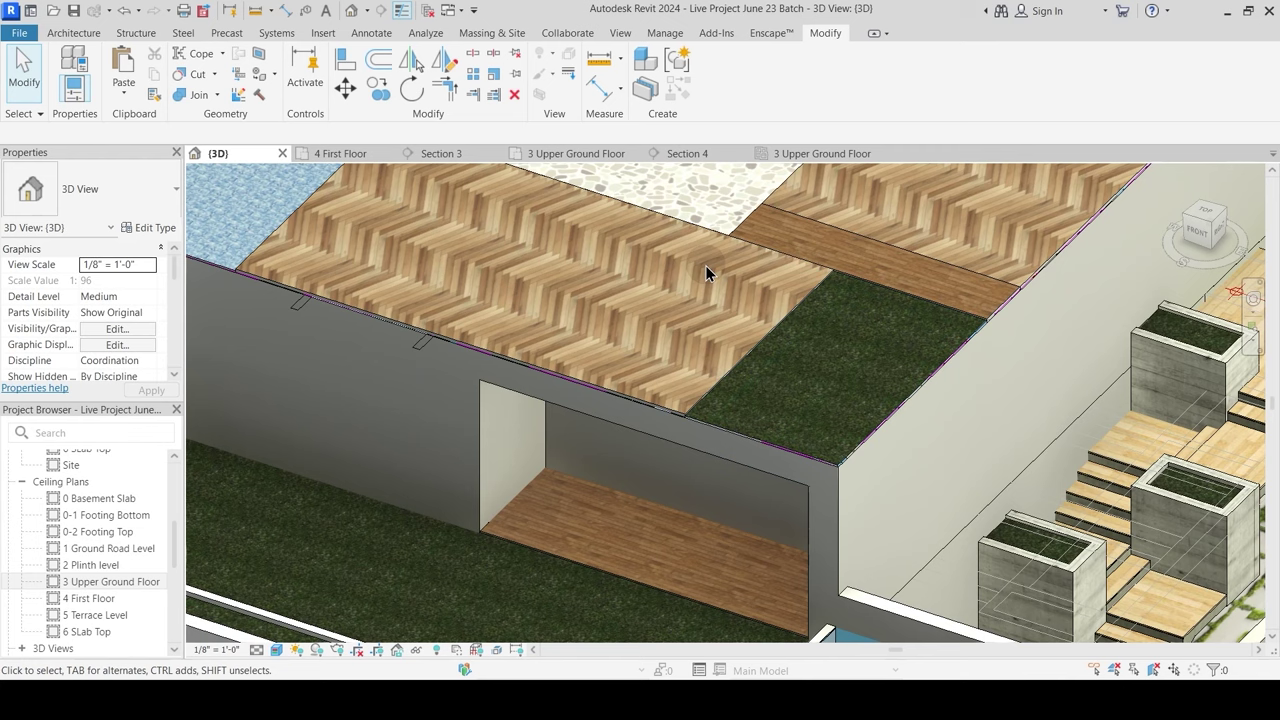
left_click(786, 155)
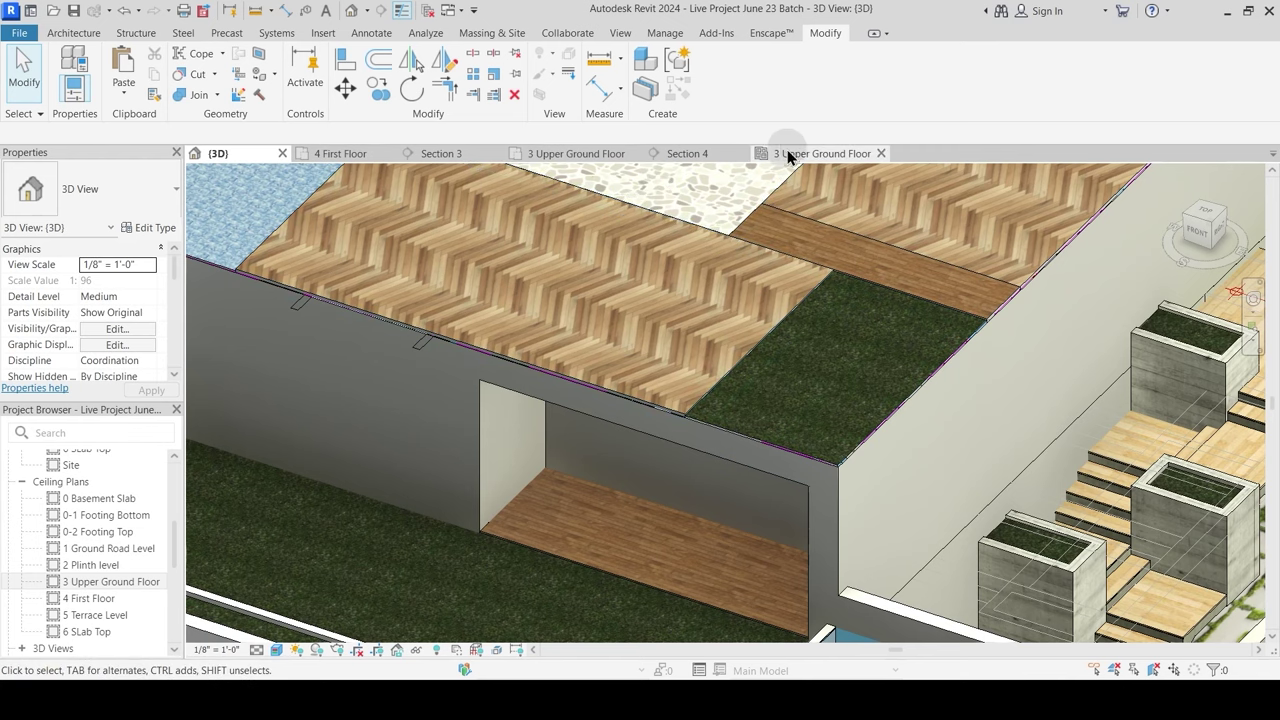
left_click(599, 156)
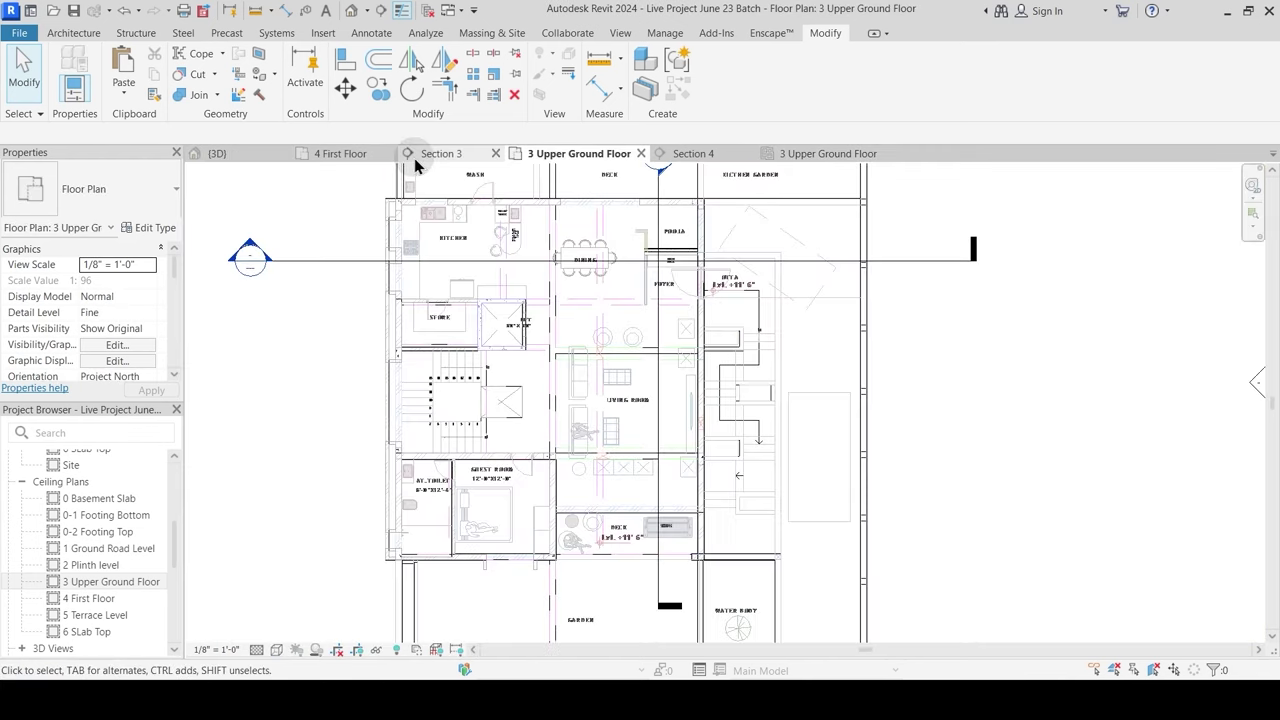
Step: Bring the bedroom and garden area into view on the 4 First Floor plan
left_click(360, 163)
scroll(580, 340, "up", 5)
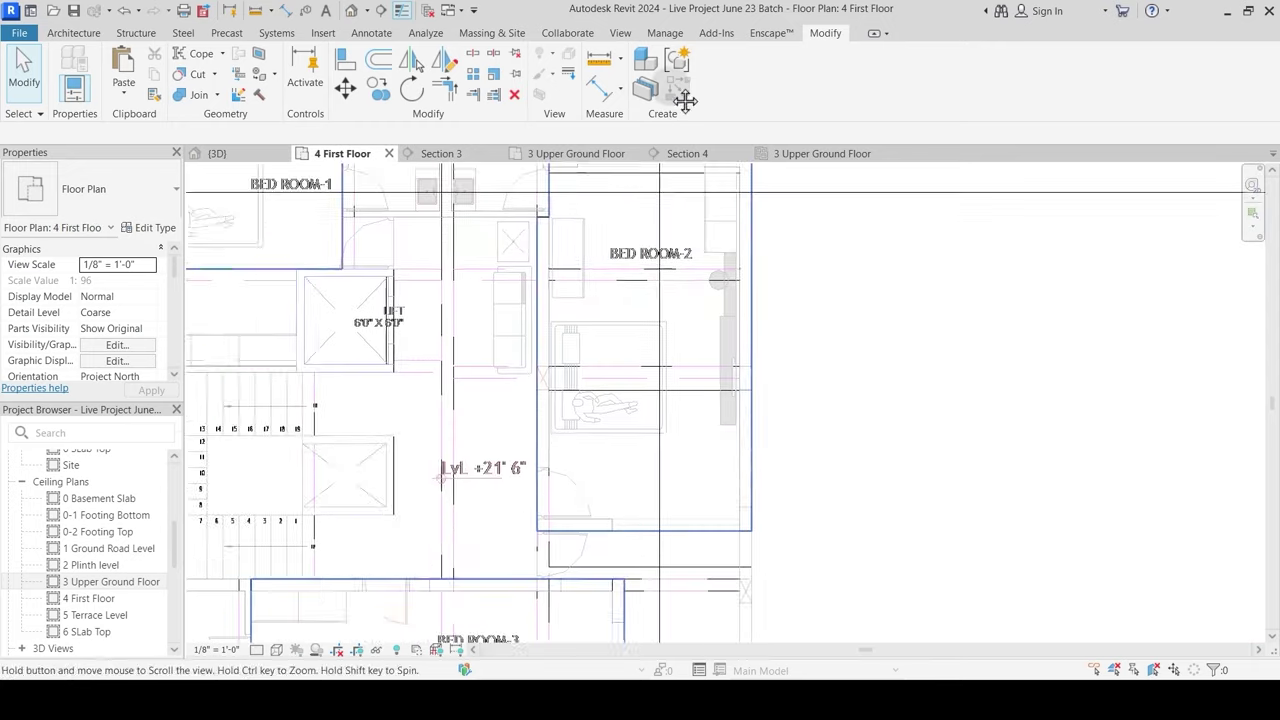
scroll(691, 457, "up", 1)
middle_click_drag(698, 468, 680, 676)
scroll(677, 537, "down", 2)
middle_click_drag(637, 531, 640, 328)
scroll(586, 550, "up", 4)
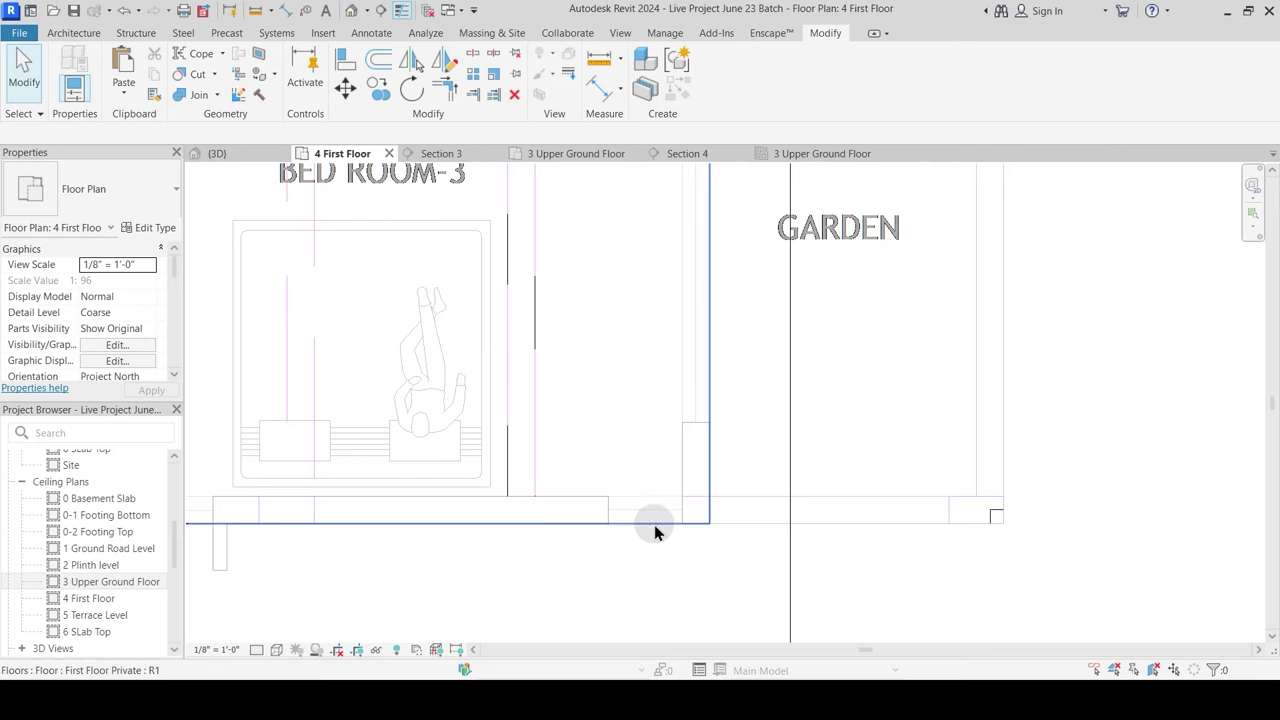
Step: Start a wall based on 4 First Floor with its top Unconnected at 1'3"
key("w")
key("a")
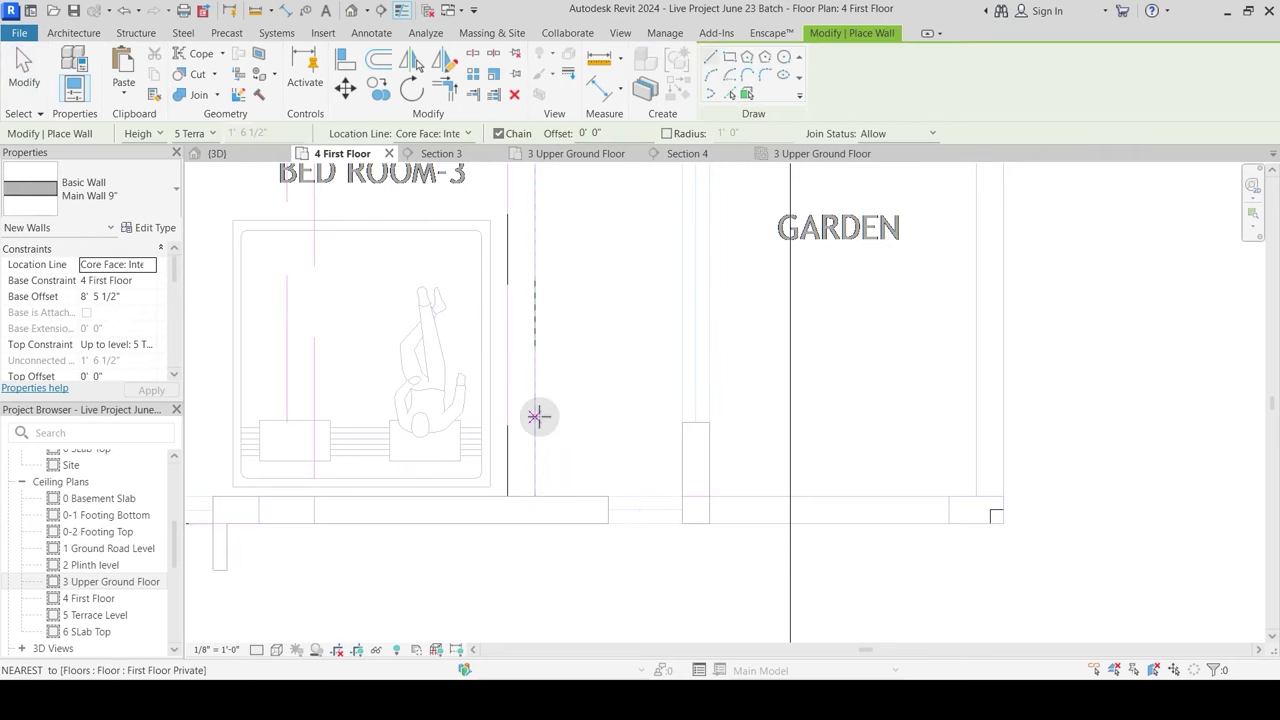
left_click(148, 282)
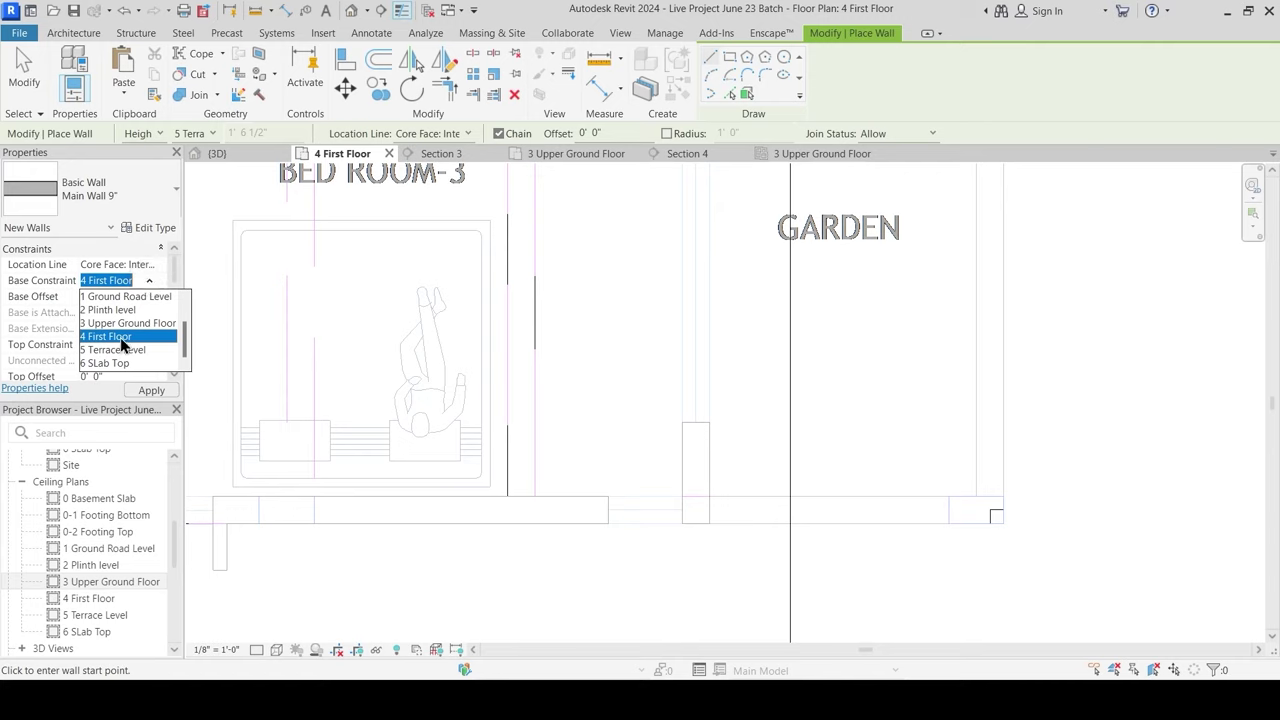
left_click(122, 337)
left_click(148, 281)
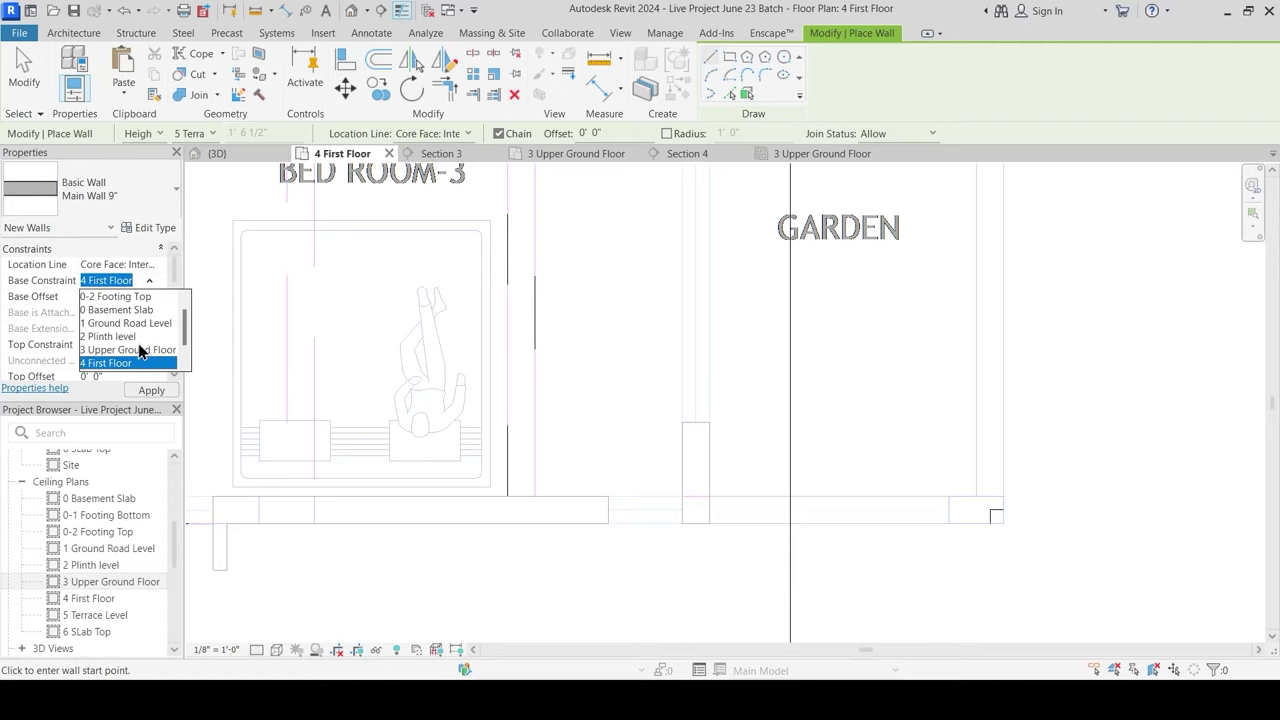
scroll(140, 350, "down", 1)
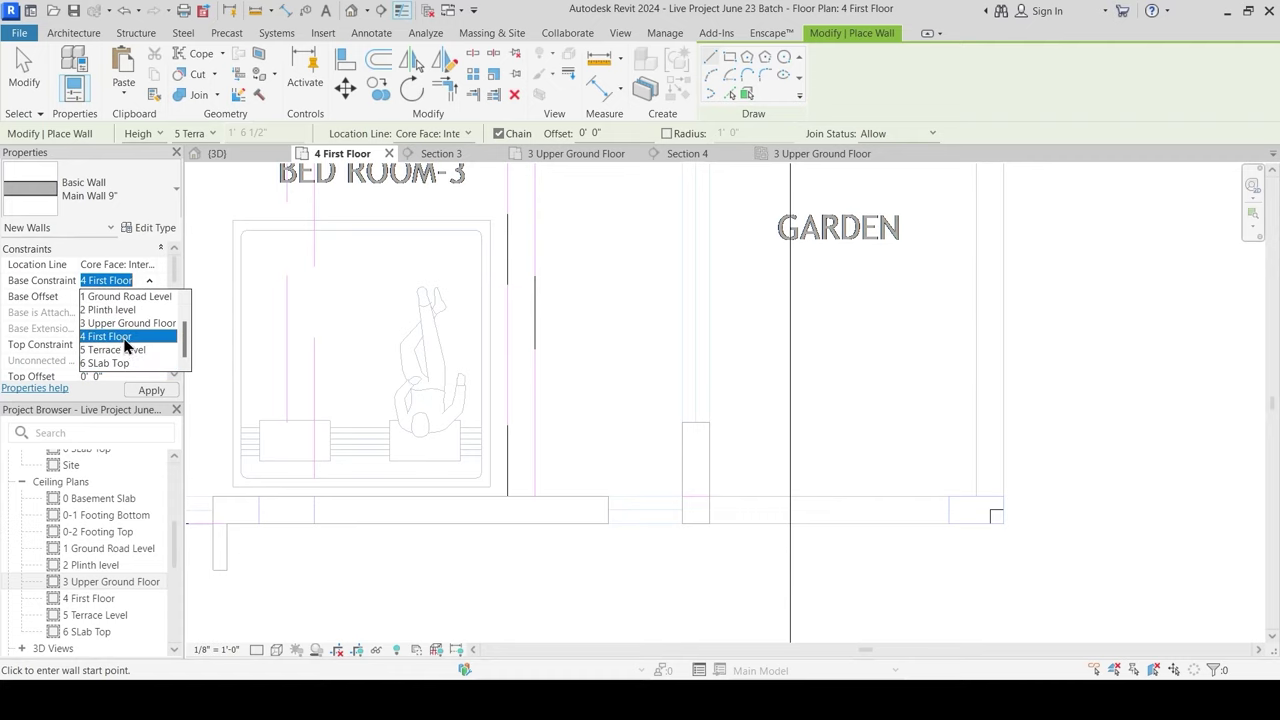
left_click(124, 341)
left_click(131, 295)
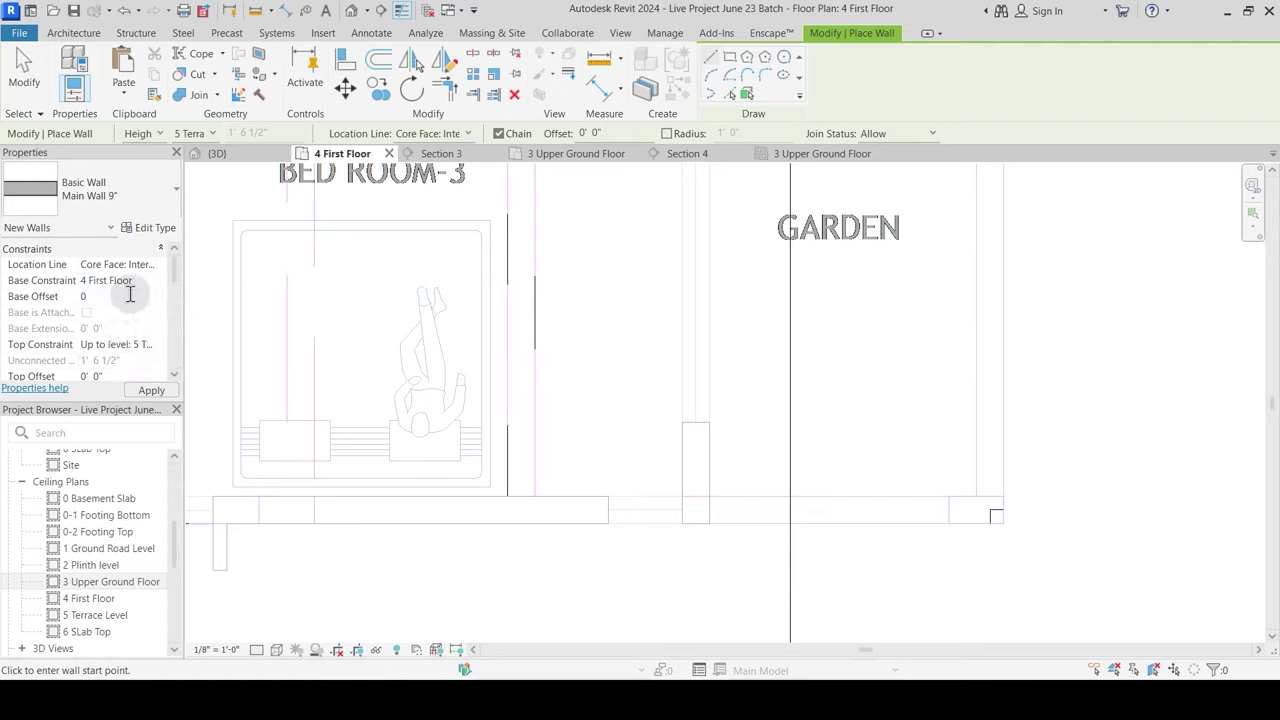
left_click(149, 345)
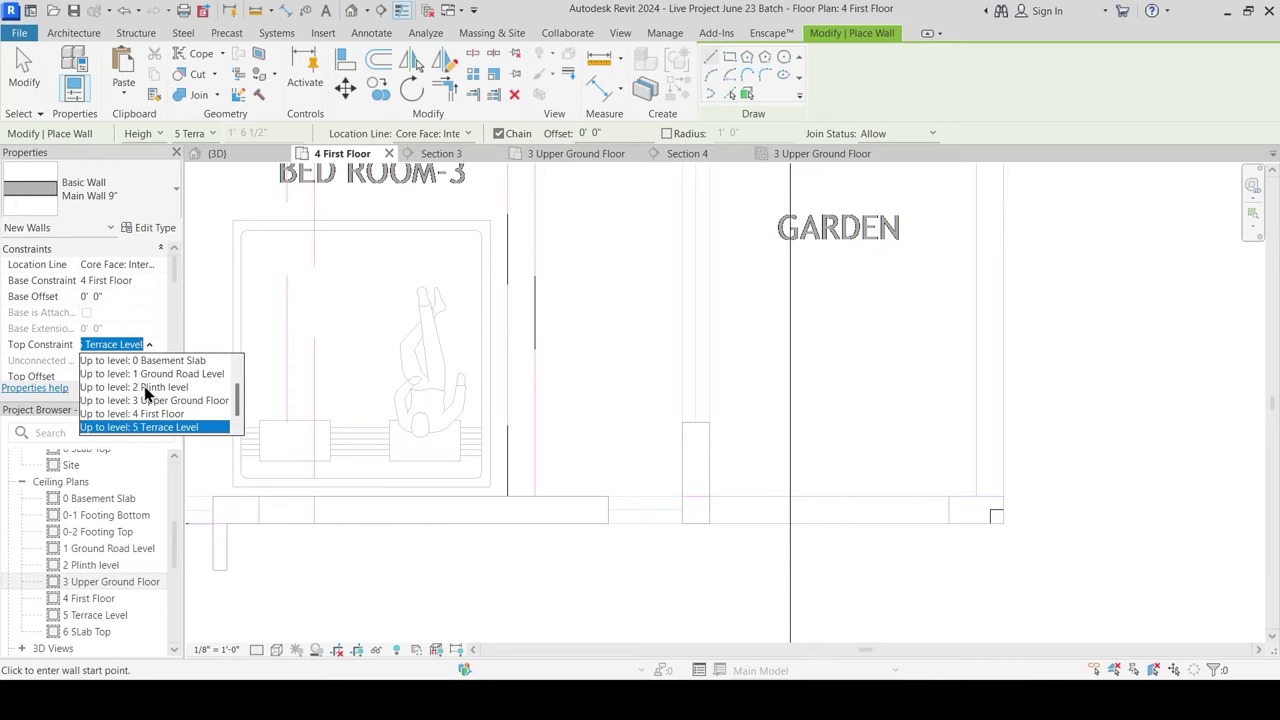
scroll(145, 387, "up", 1)
left_click(133, 363)
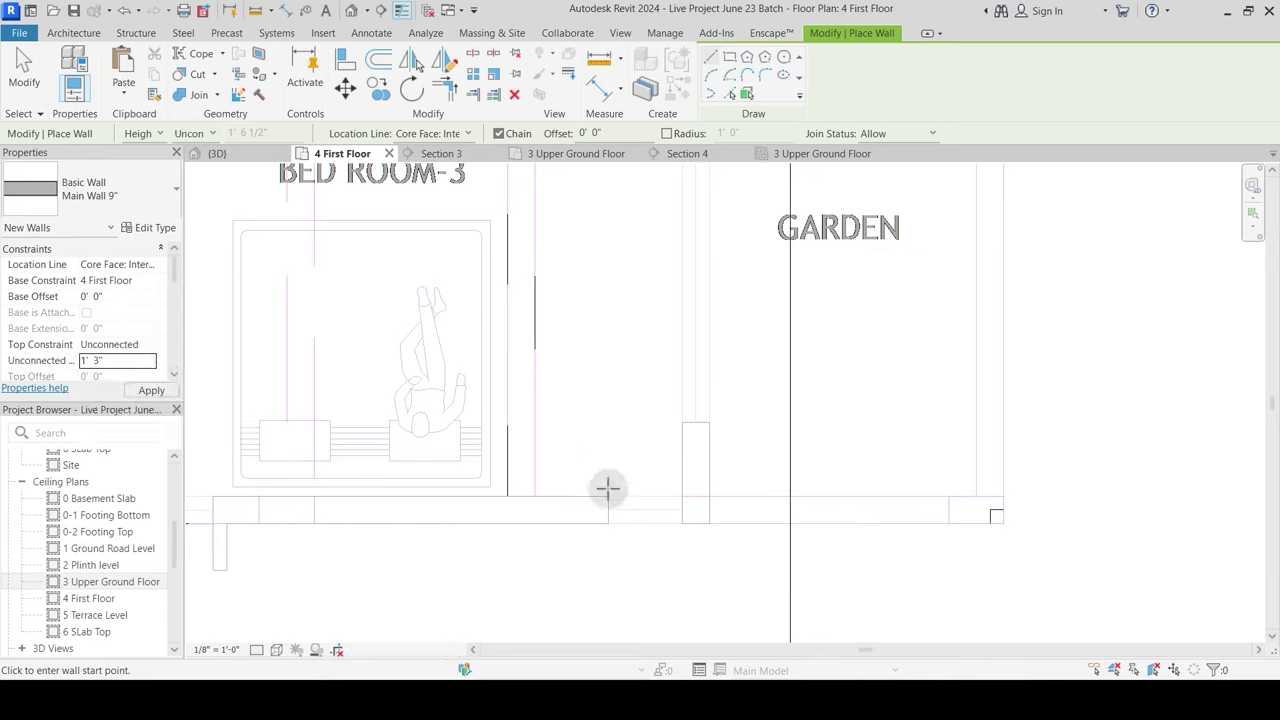
Step: Draw the low wall from the floor endpoint along the garden edge and around the corner
left_click(709, 524)
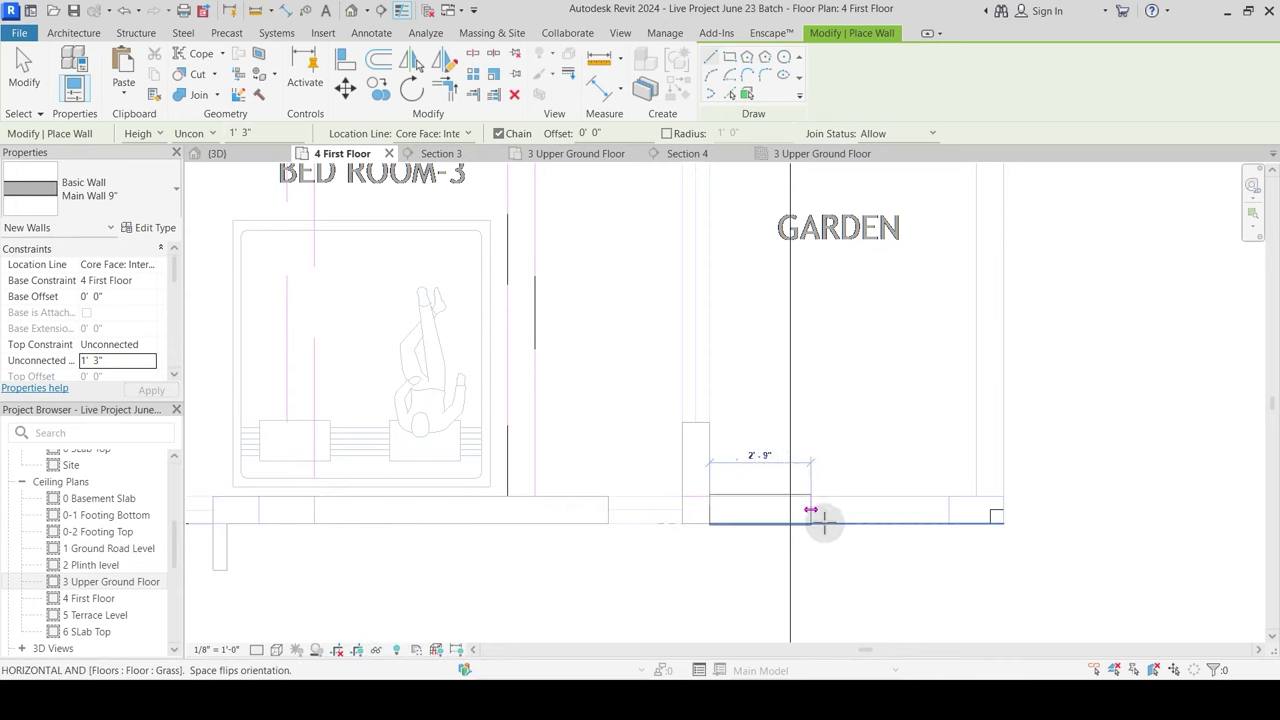
left_click(1004, 523)
middle_click_drag(1012, 298, 970, 560)
middle_click_drag(962, 309, 962, 299)
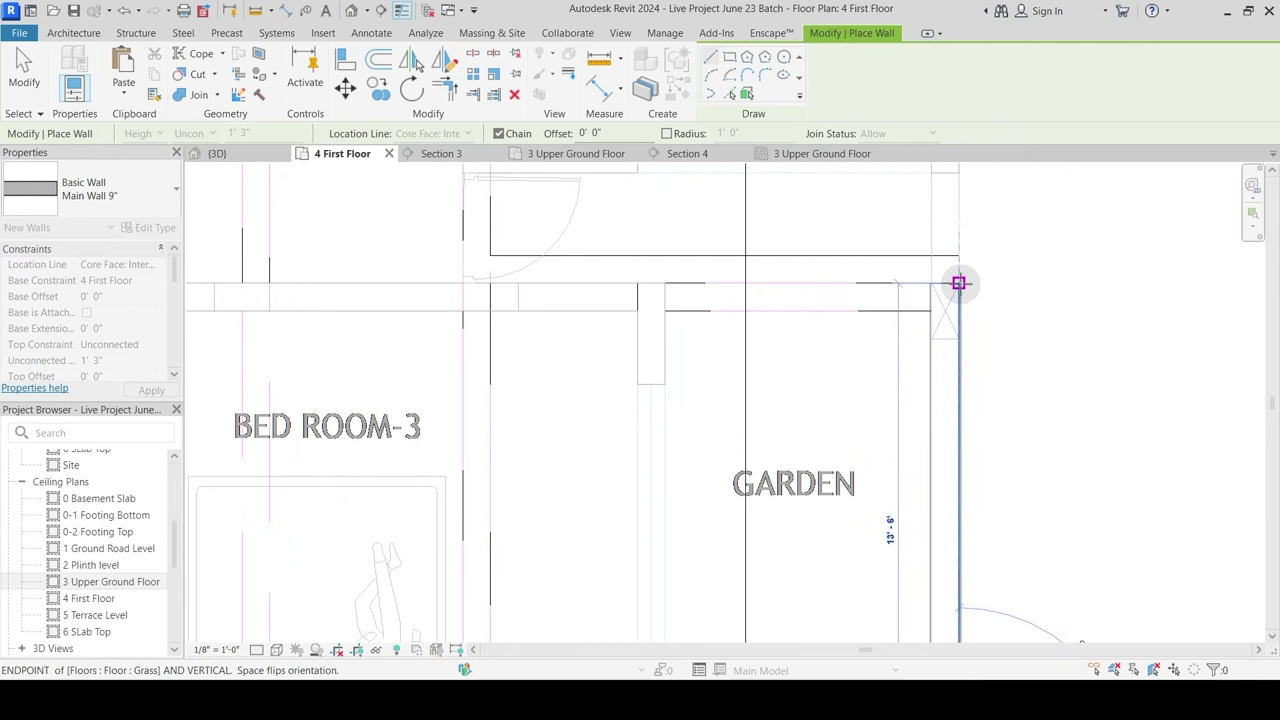
key("Escape")
key("Escape")
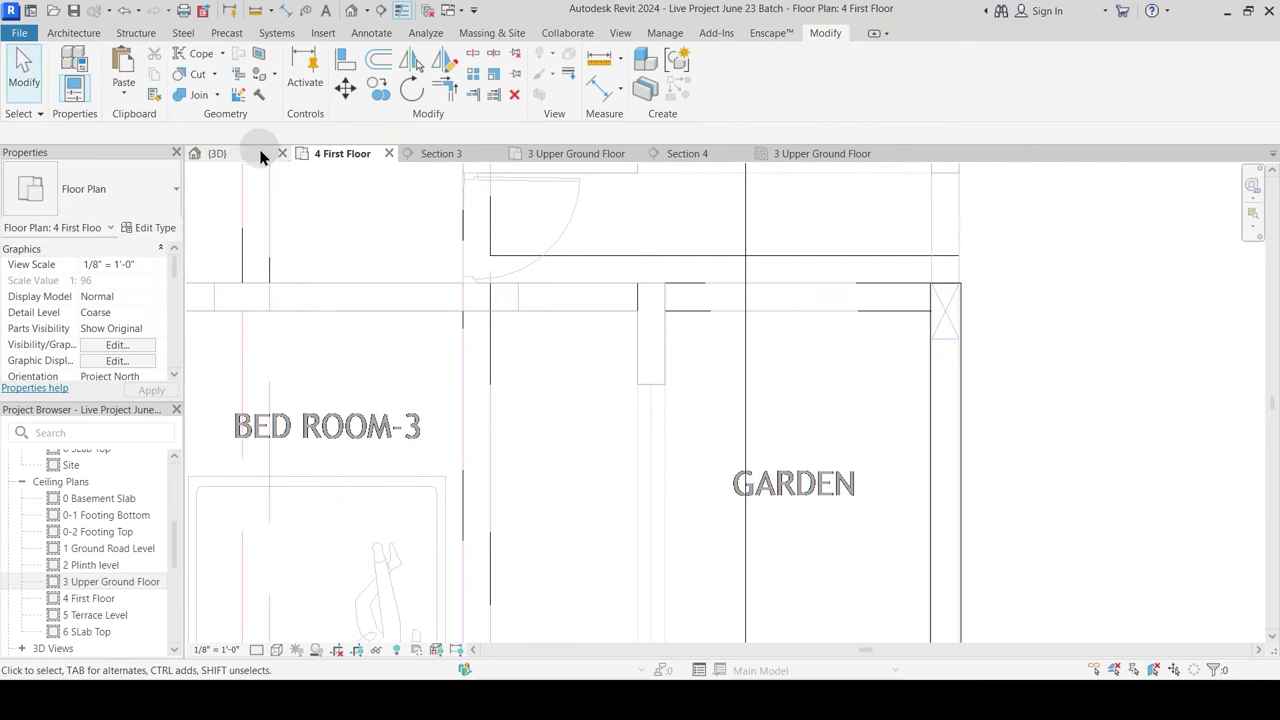
Step: In 3D, join the lintel, long wall, parapet and corner wall geometry
left_click(266, 153)
middle_click_drag(762, 532, 740, 456, "shift")
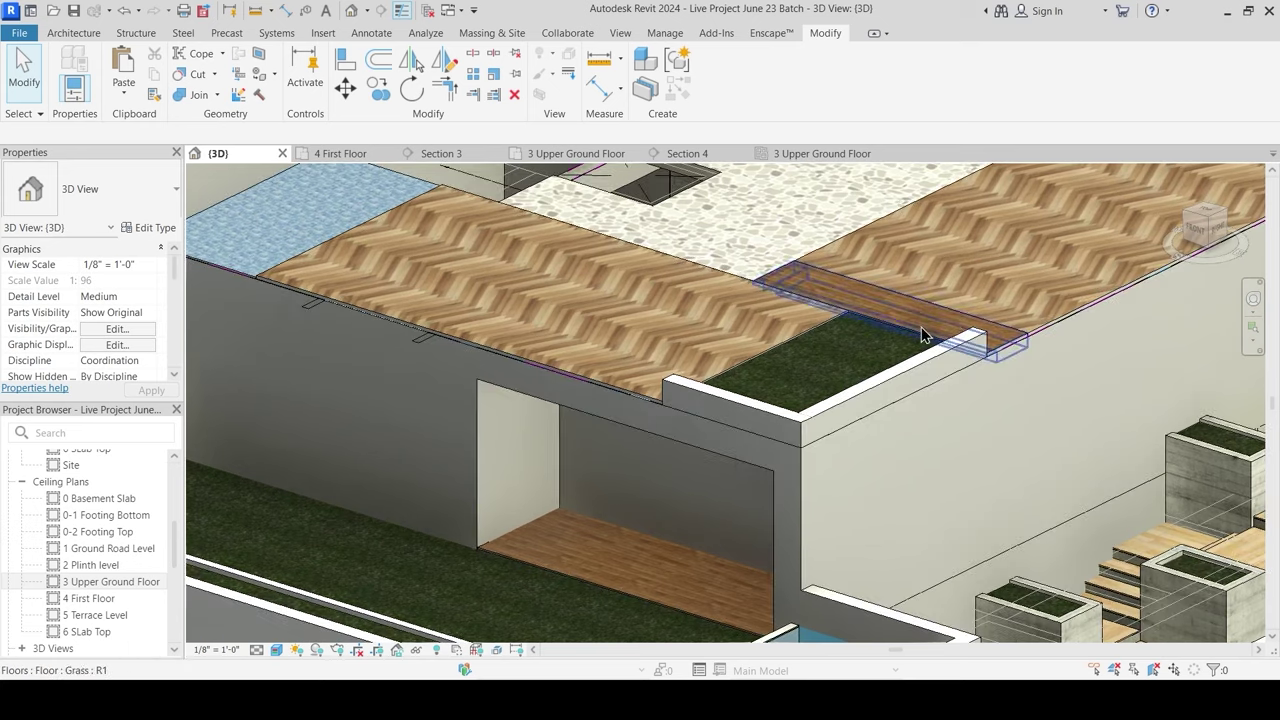
left_click(190, 95)
left_click(714, 454)
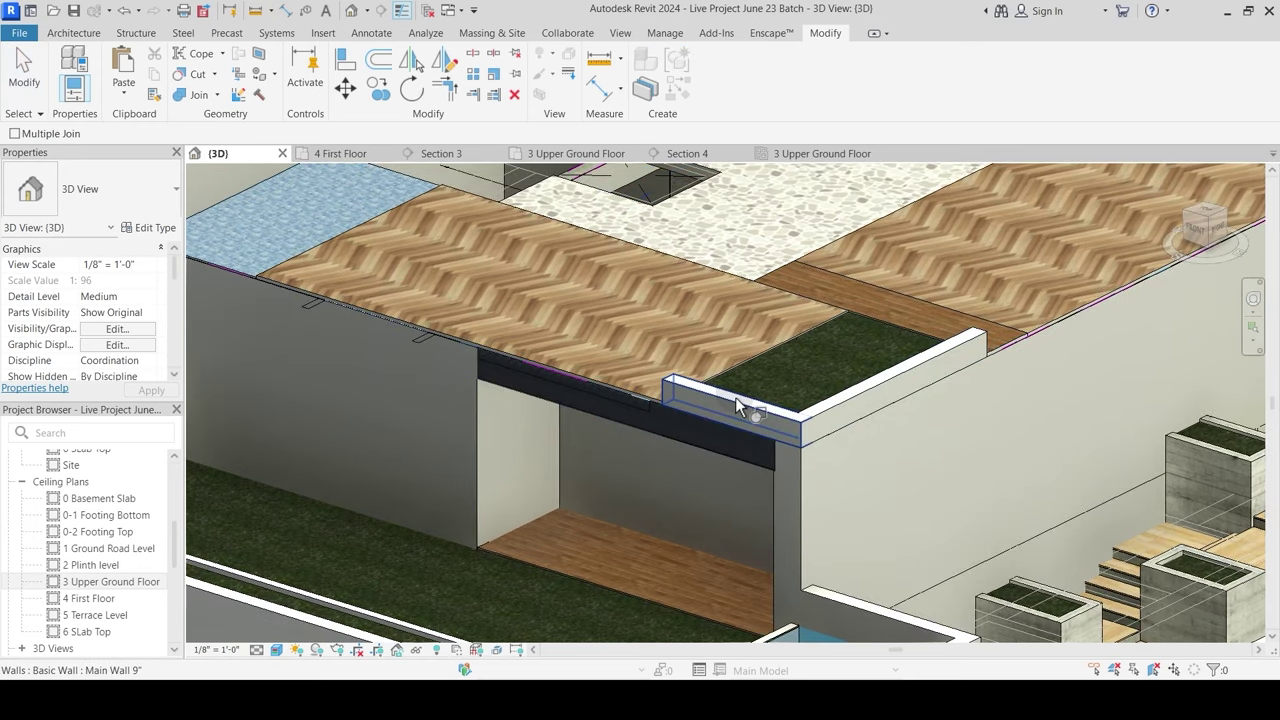
left_click(737, 400)
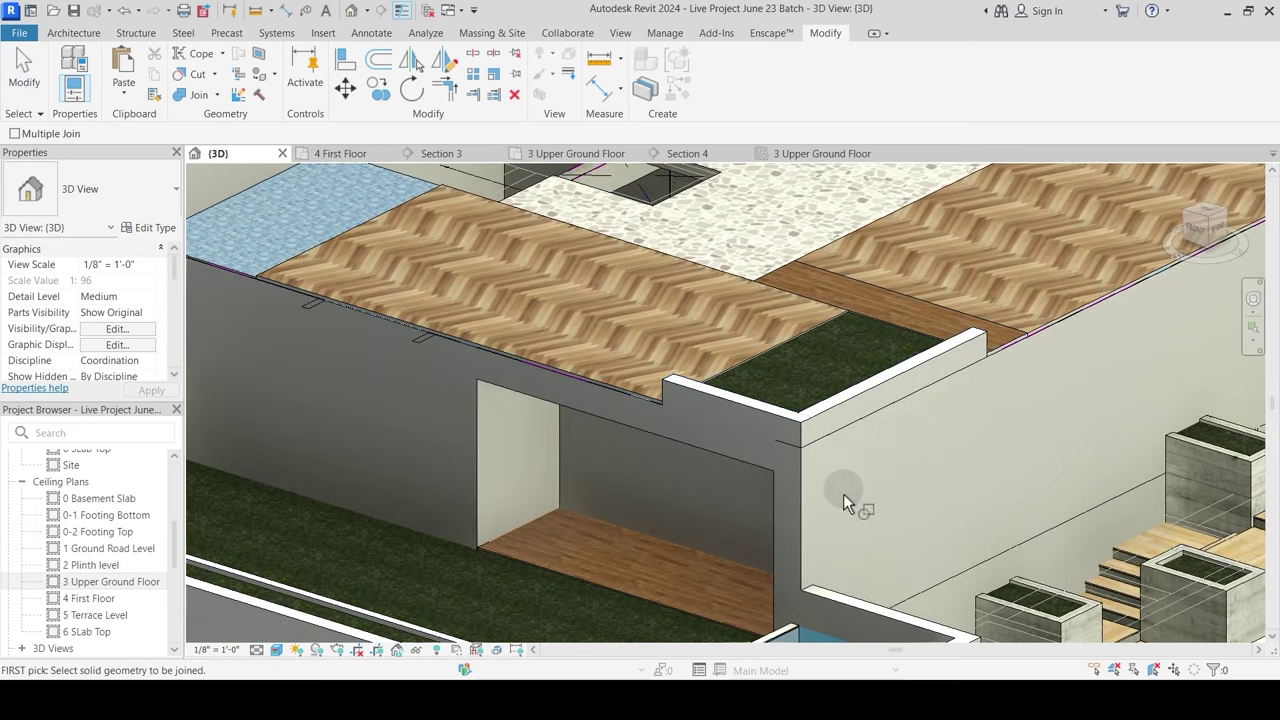
left_click(813, 447)
left_click(823, 418)
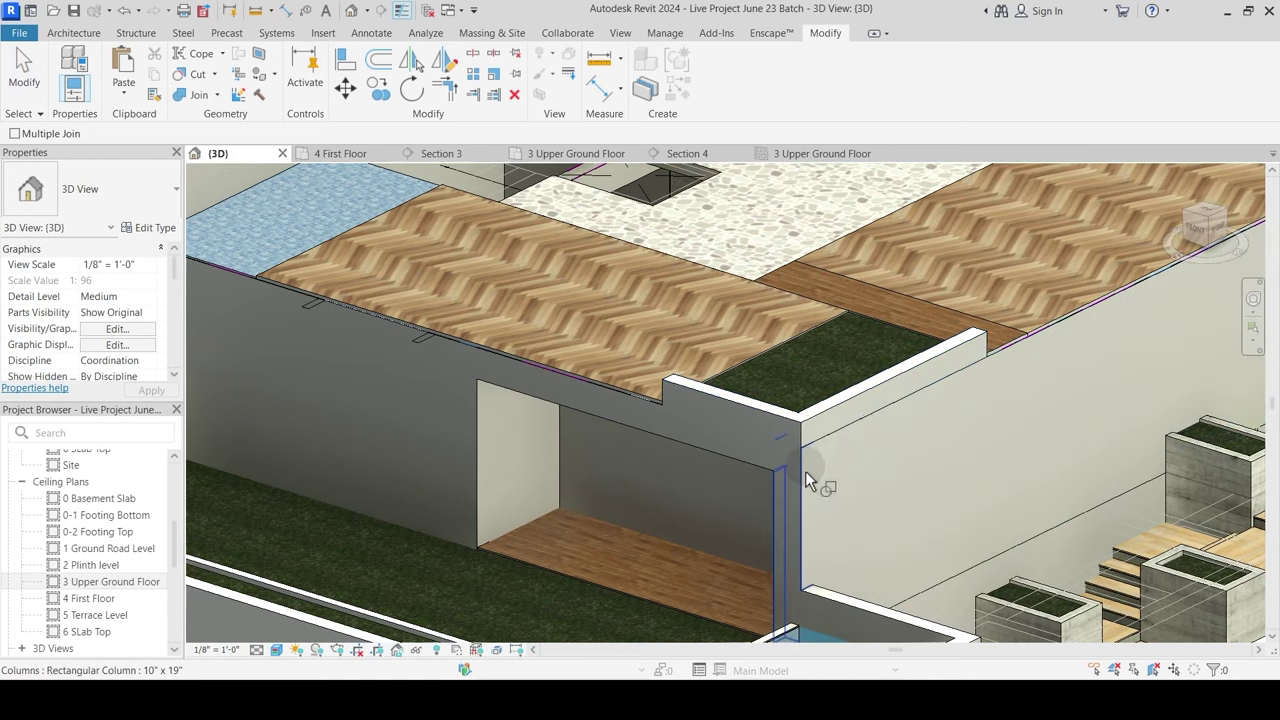
left_click(817, 421)
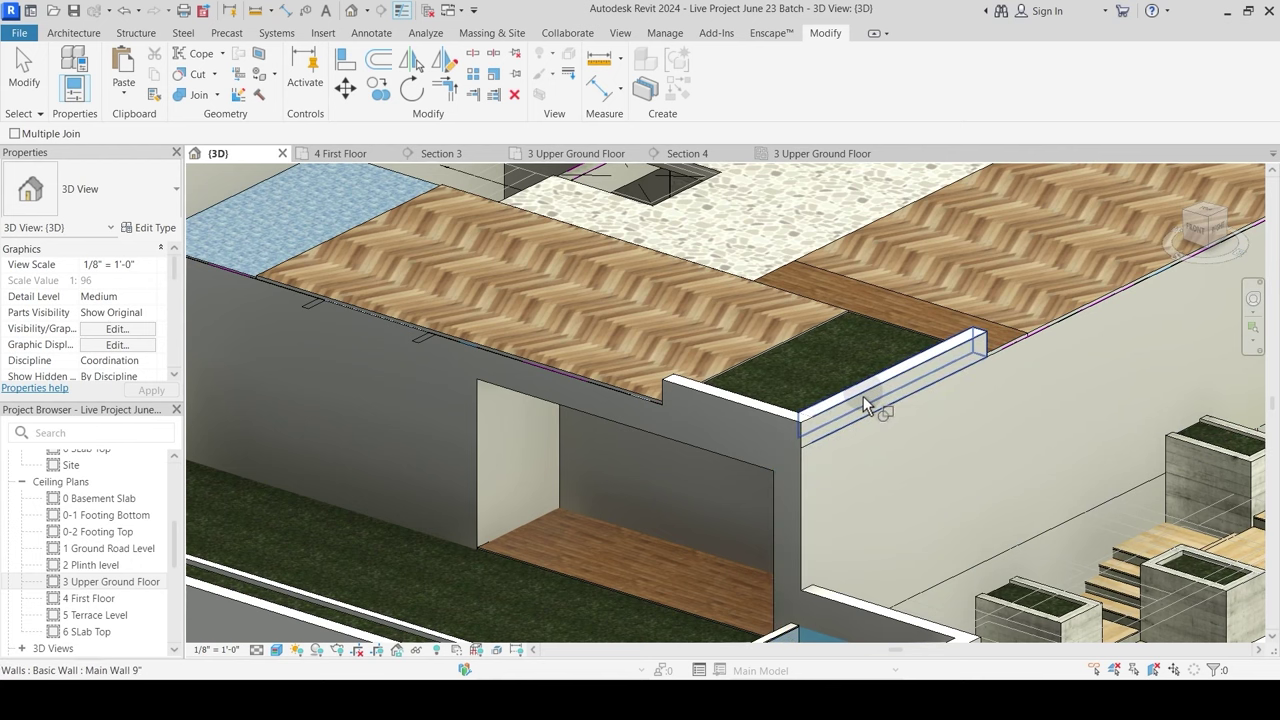
key("Escape")
Step: Join the right wall with its neighbouring wall, then select the corner wall to check it
scroll(876, 488, "up", 3)
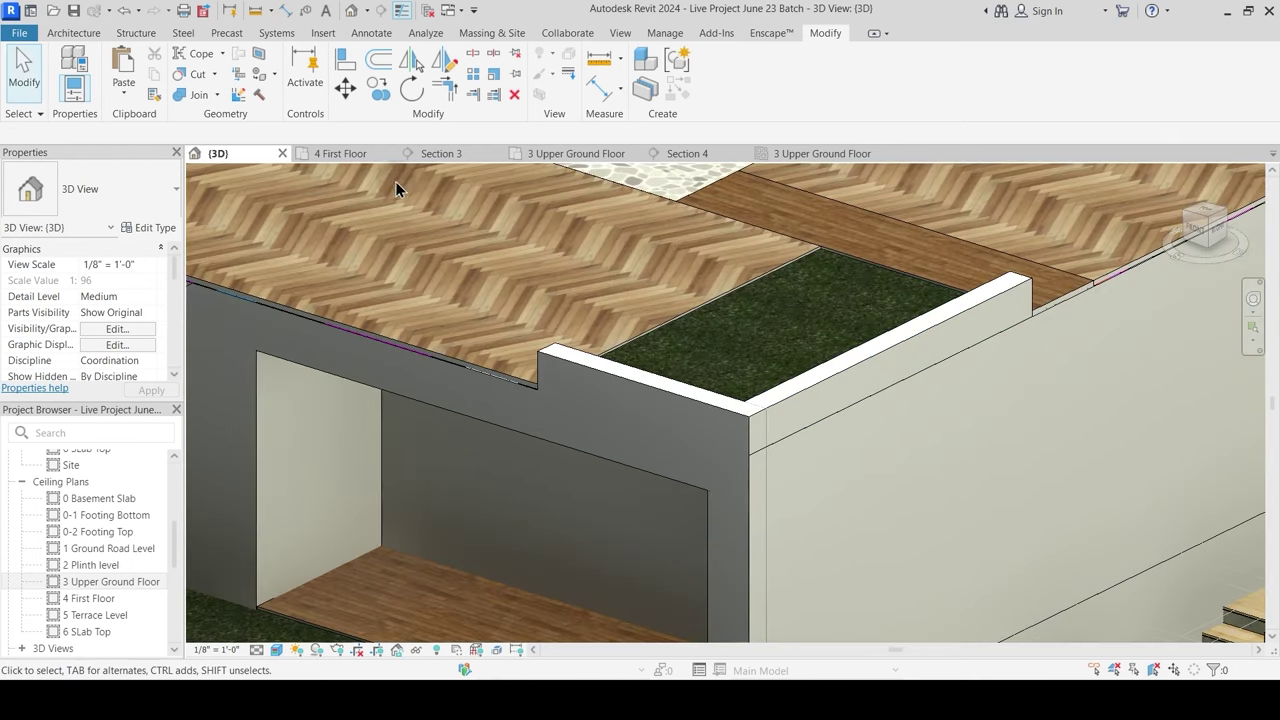
left_click(215, 105)
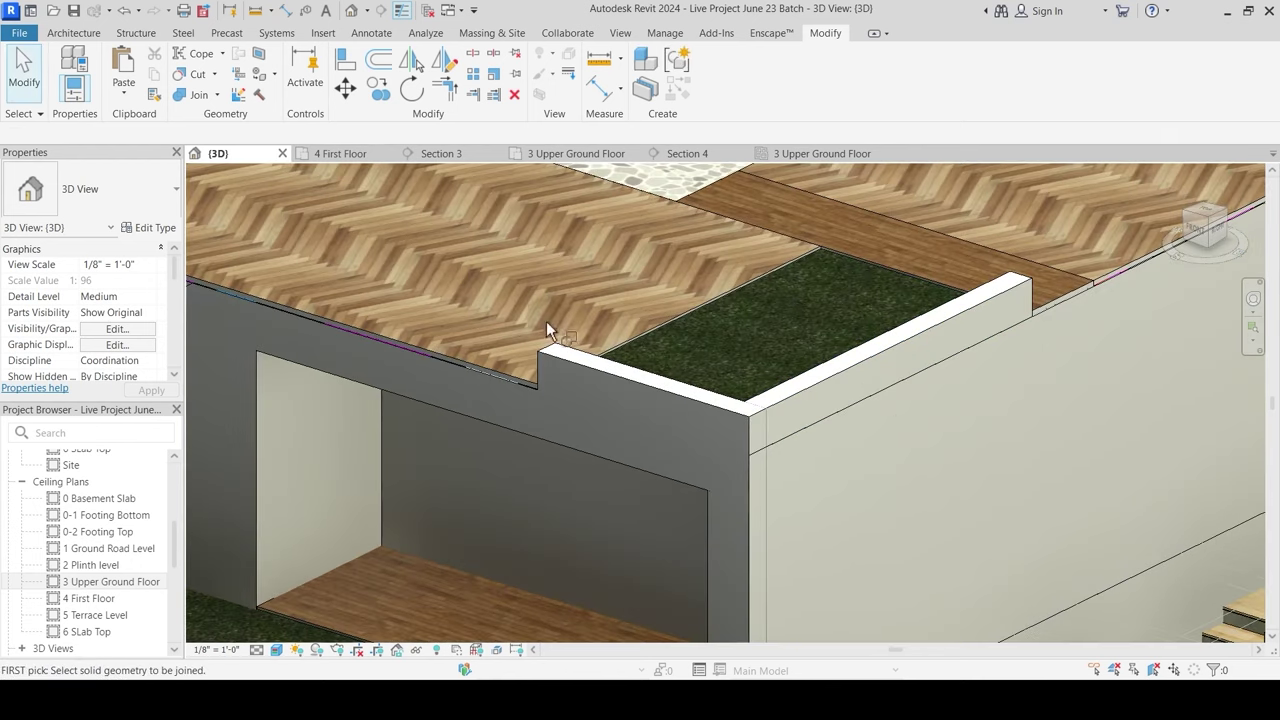
left_click(772, 470)
left_click(786, 392)
left_click(786, 401)
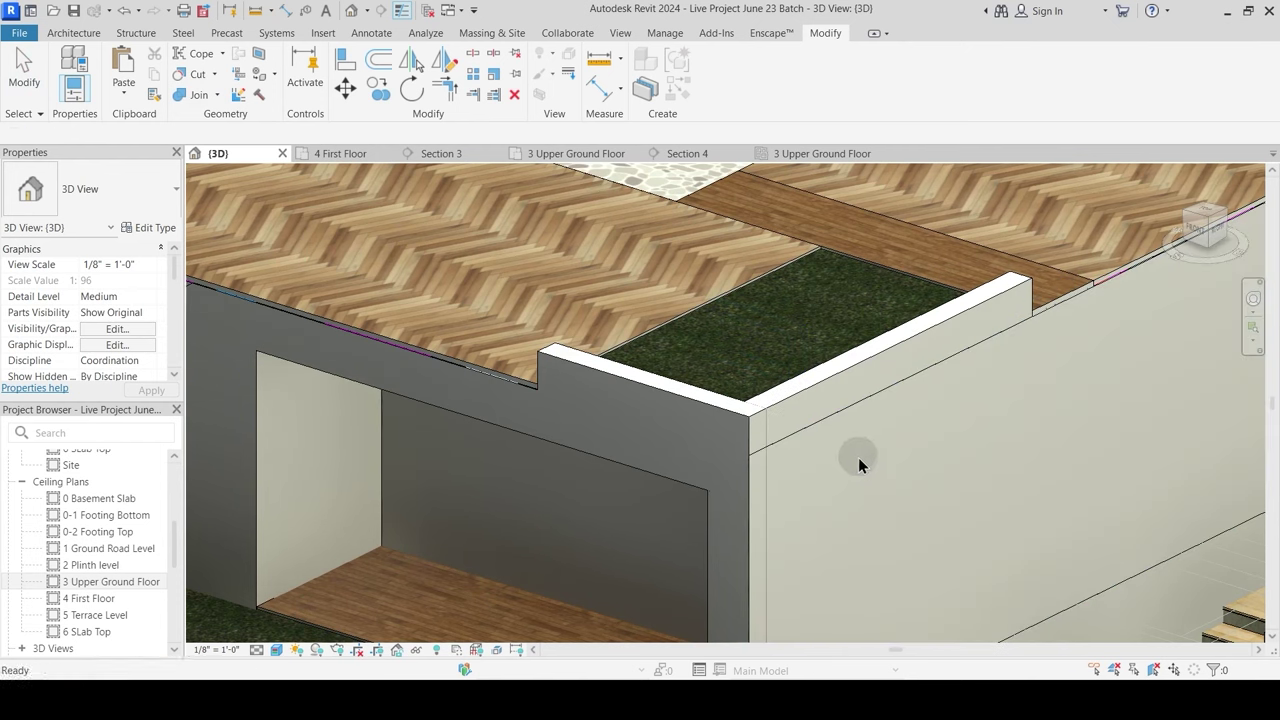
key("Escape")
scroll(769, 457, "up", 5)
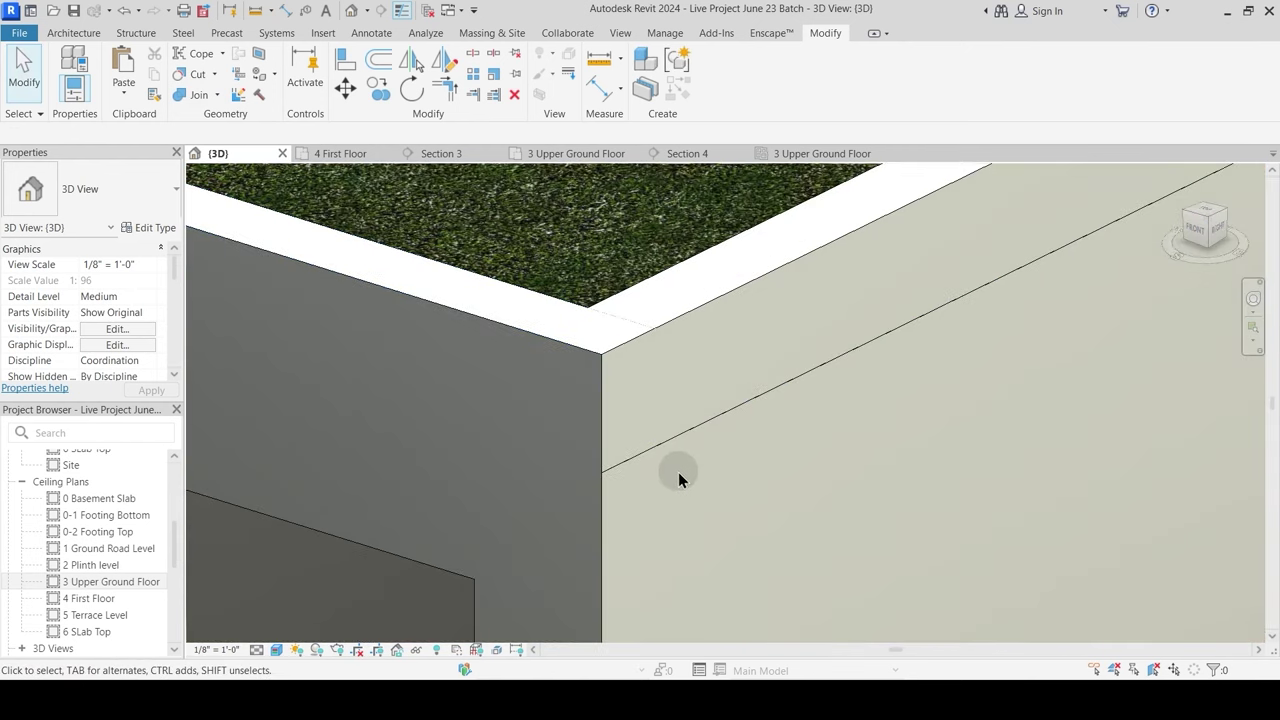
scroll(985, 388, "down", 4)
scroll(916, 395, "up", 5)
scroll(947, 313, "up", 5)
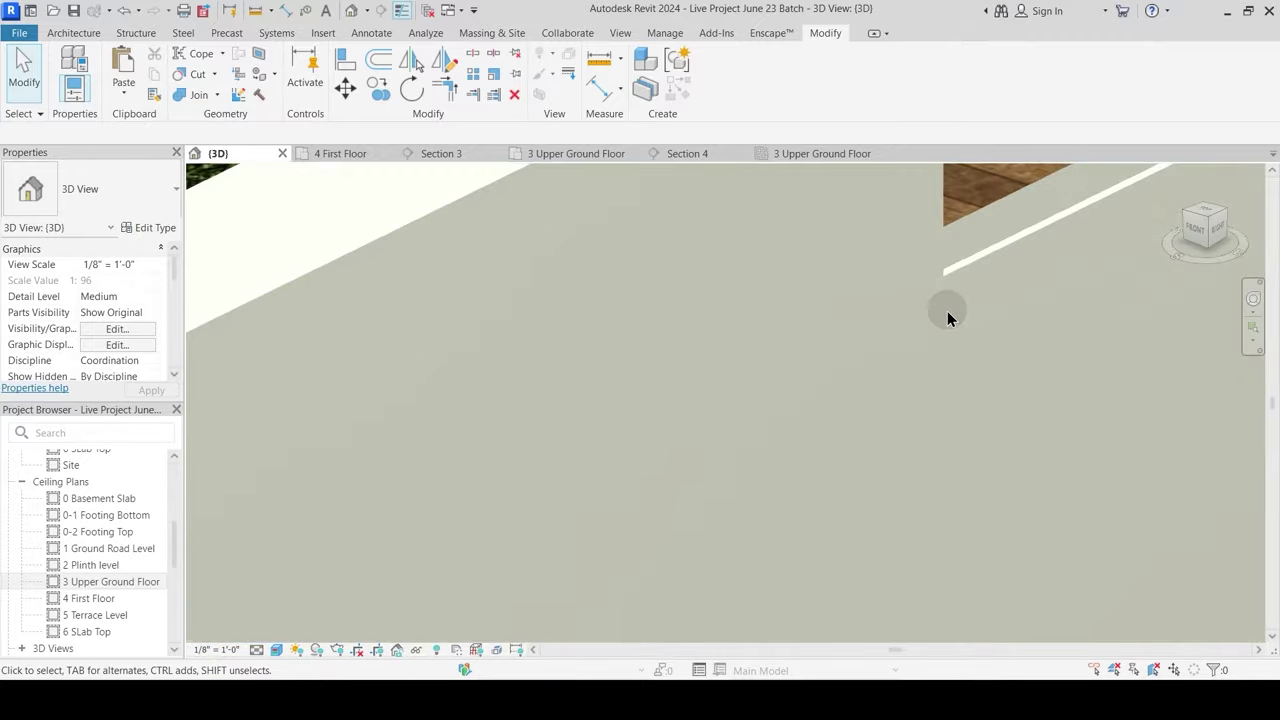
scroll(950, 300, "up", 5)
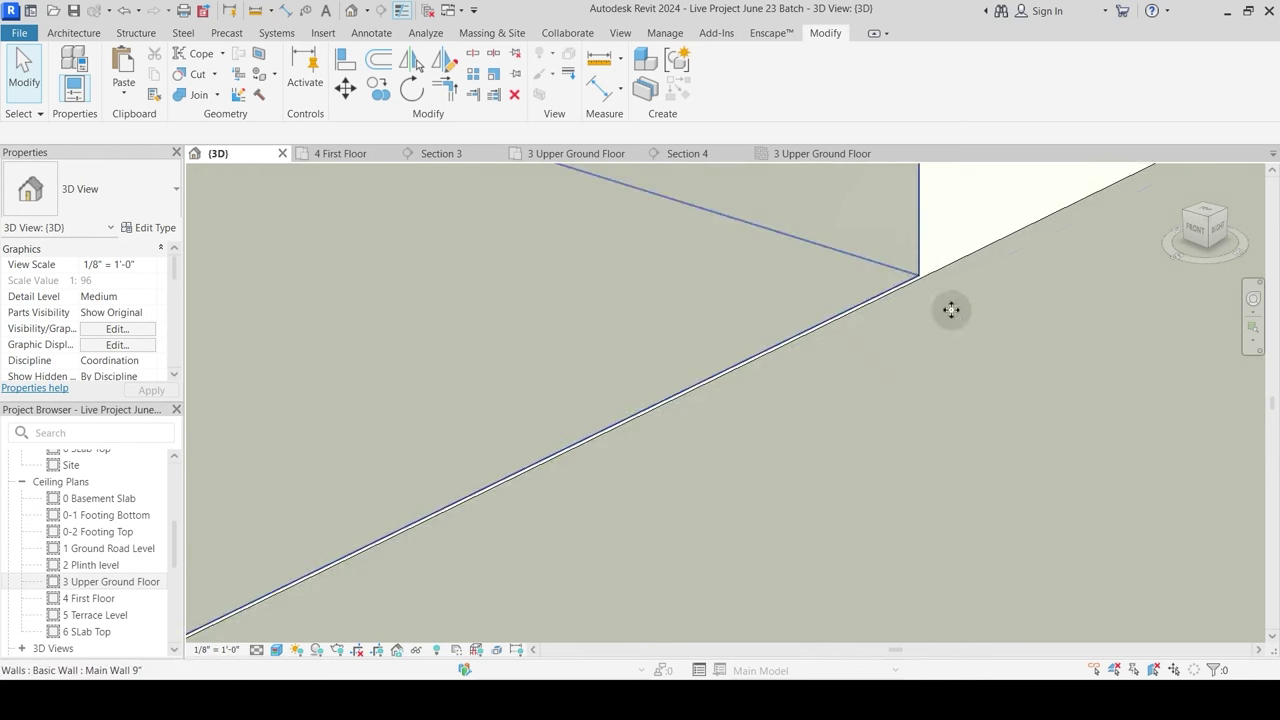
left_click(922, 272)
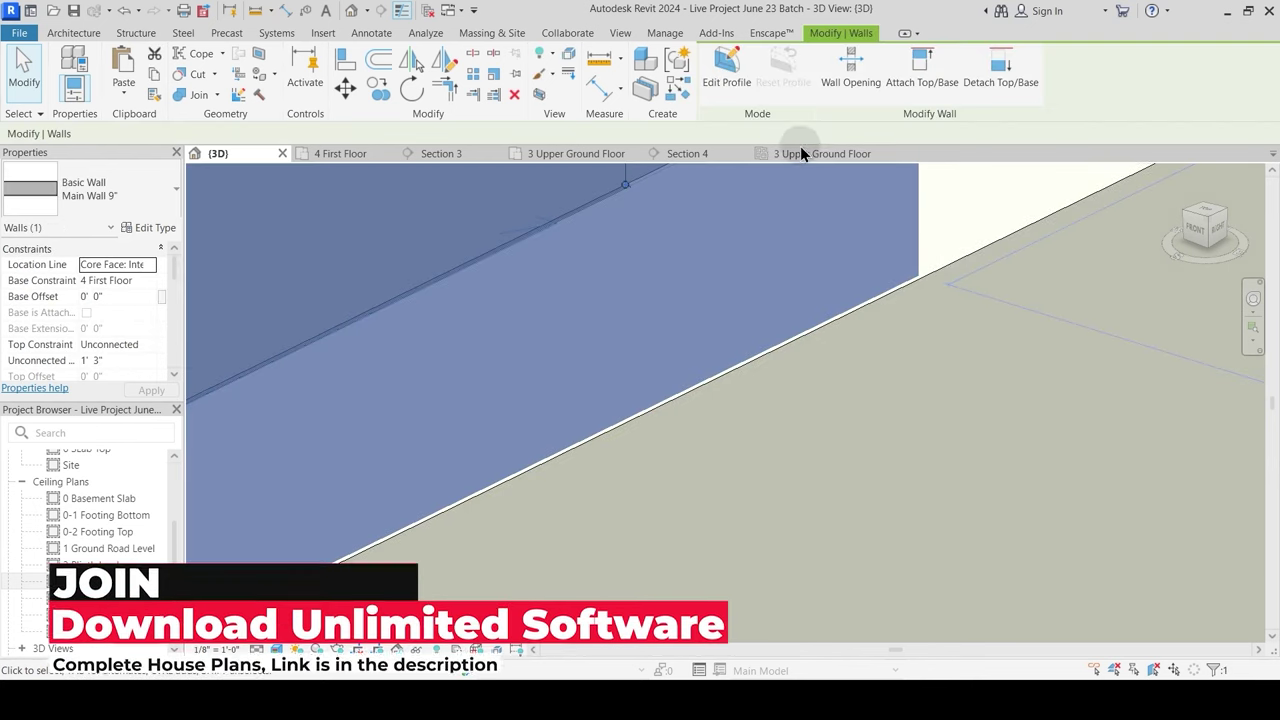
Step: Select the right-hand garden wall at the corner on the 4 First Floor plan
left_click(548, 155)
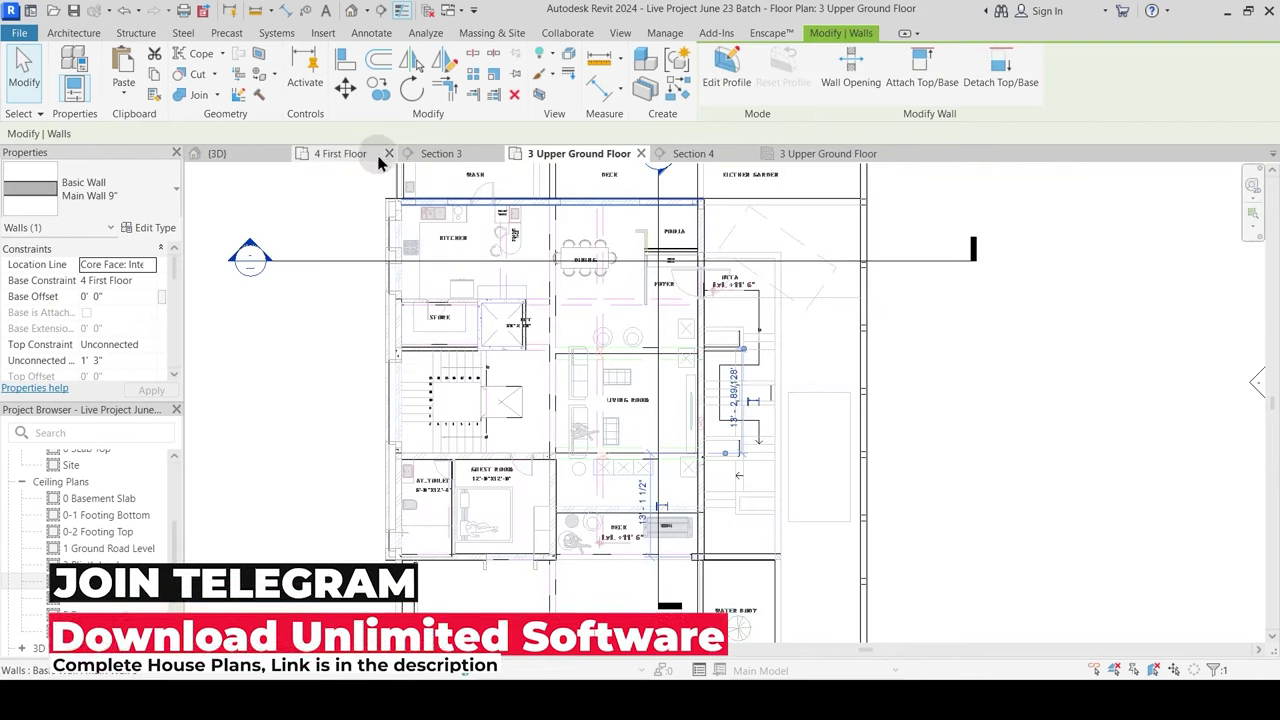
left_click(340, 153)
scroll(978, 307, "up", 3)
scroll(950, 295, "up", 3)
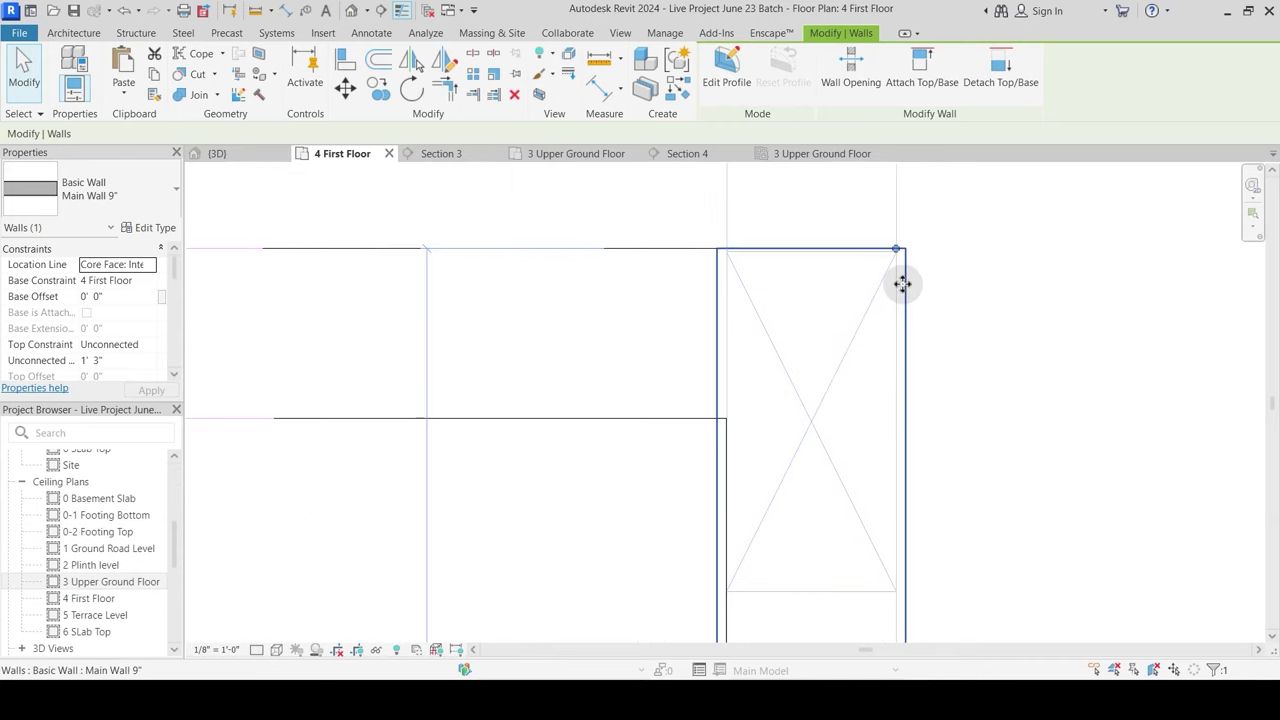
middle_click_drag(917, 286, 865, 349)
left_click(858, 345)
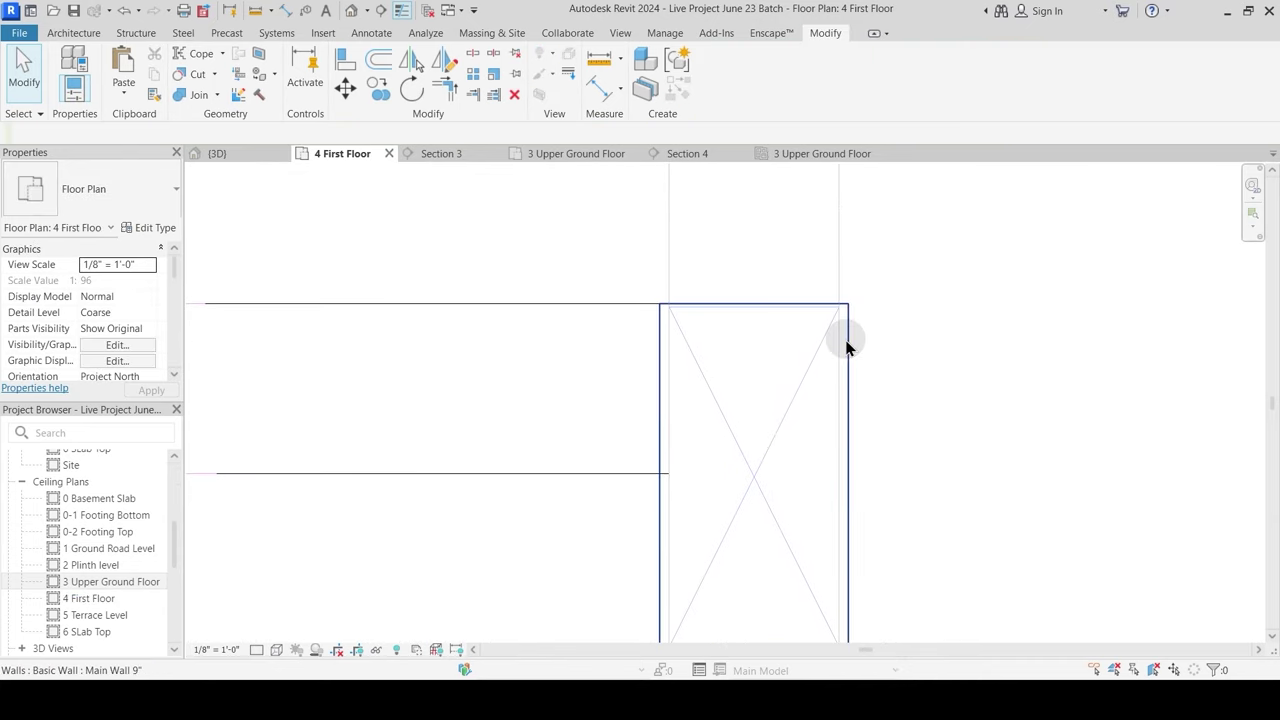
left_click(849, 338)
left_click(879, 338)
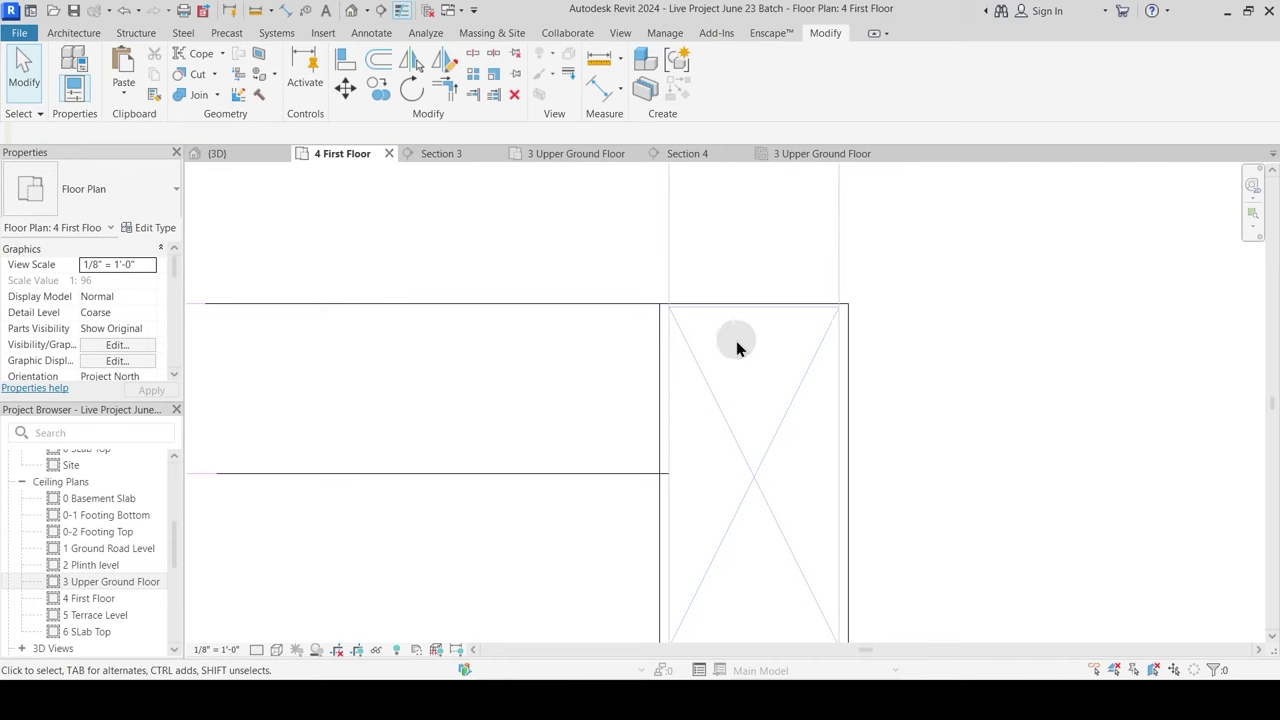
left_click(850, 338)
scroll(852, 318, "up", 2)
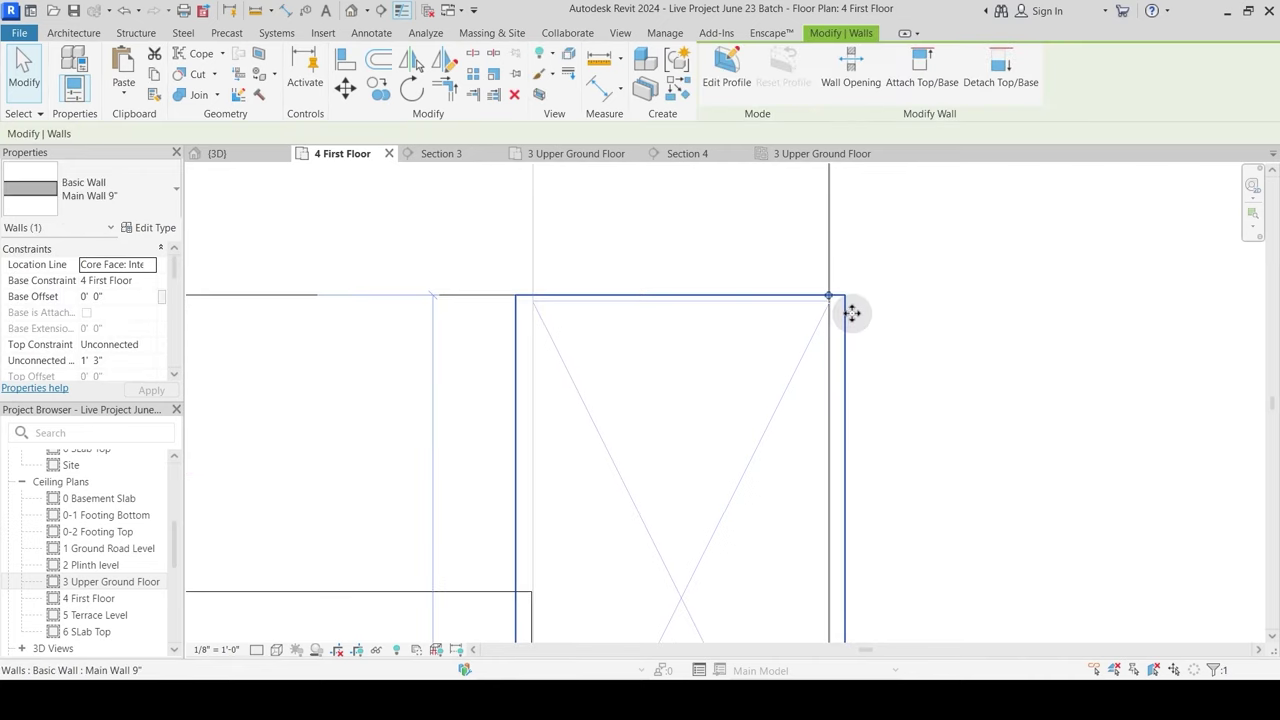
Step: Move the right-hand wall from its endpoint so it sits flush at the corner
key("m")
key("v")
left_click(846, 295)
left_click(888, 337)
left_click(475, 266)
Step: Check the moved wall in 3D, then review the garden wall on the plan
left_click(265, 154)
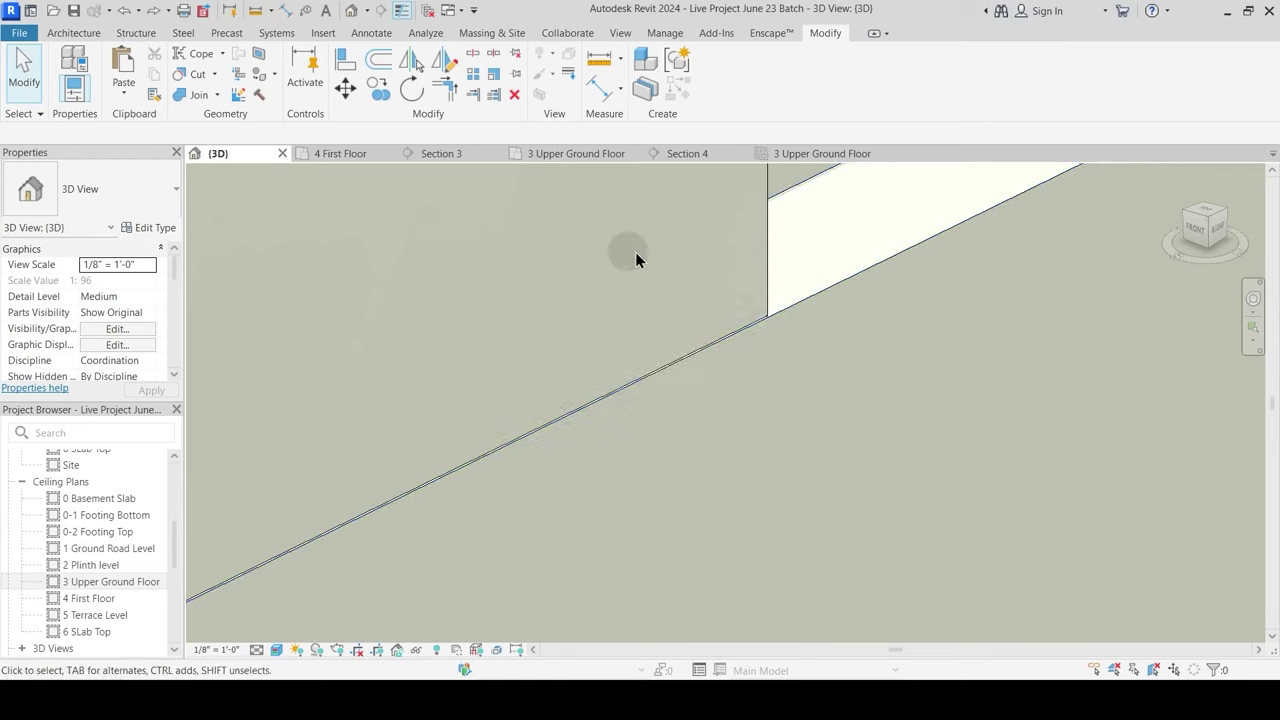
left_click(360, 155)
left_click(845, 370)
scroll(700, 300, "down", 4)
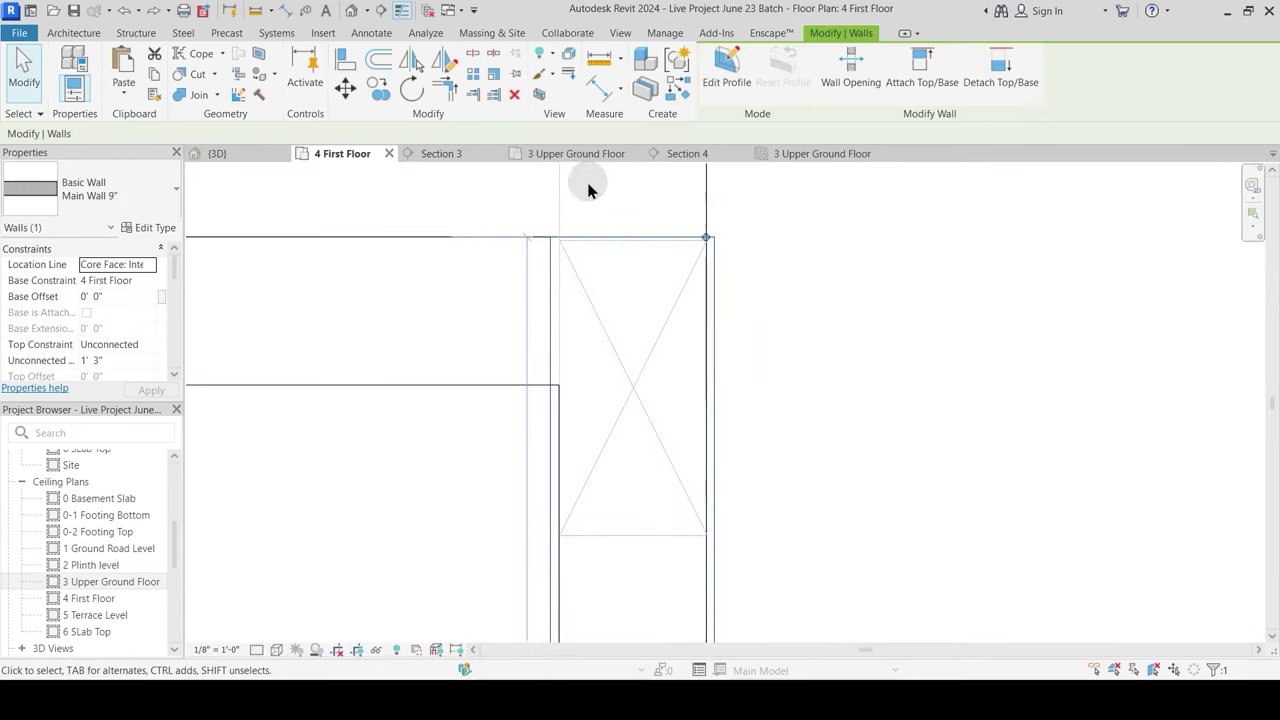
scroll(712, 432, "up", 5)
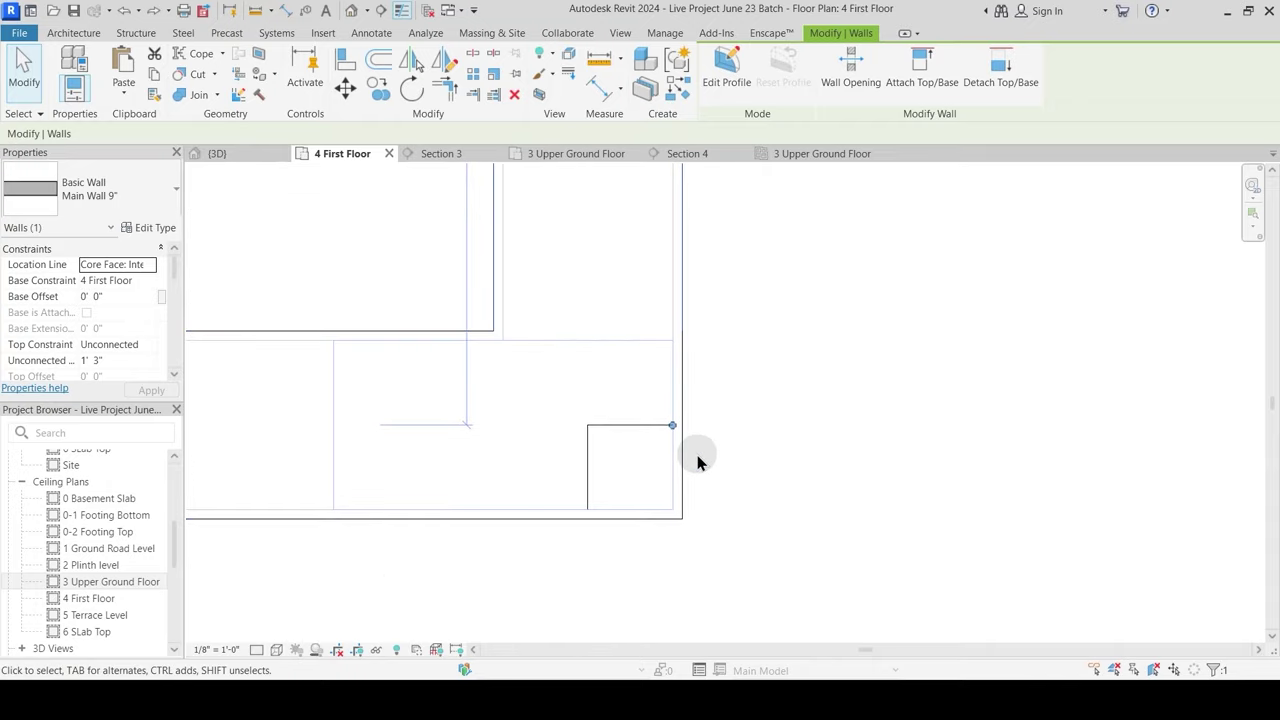
left_click(756, 402)
Step: Follow the garden wall in 3D and orbit out to see the whole building
left_click(219, 153)
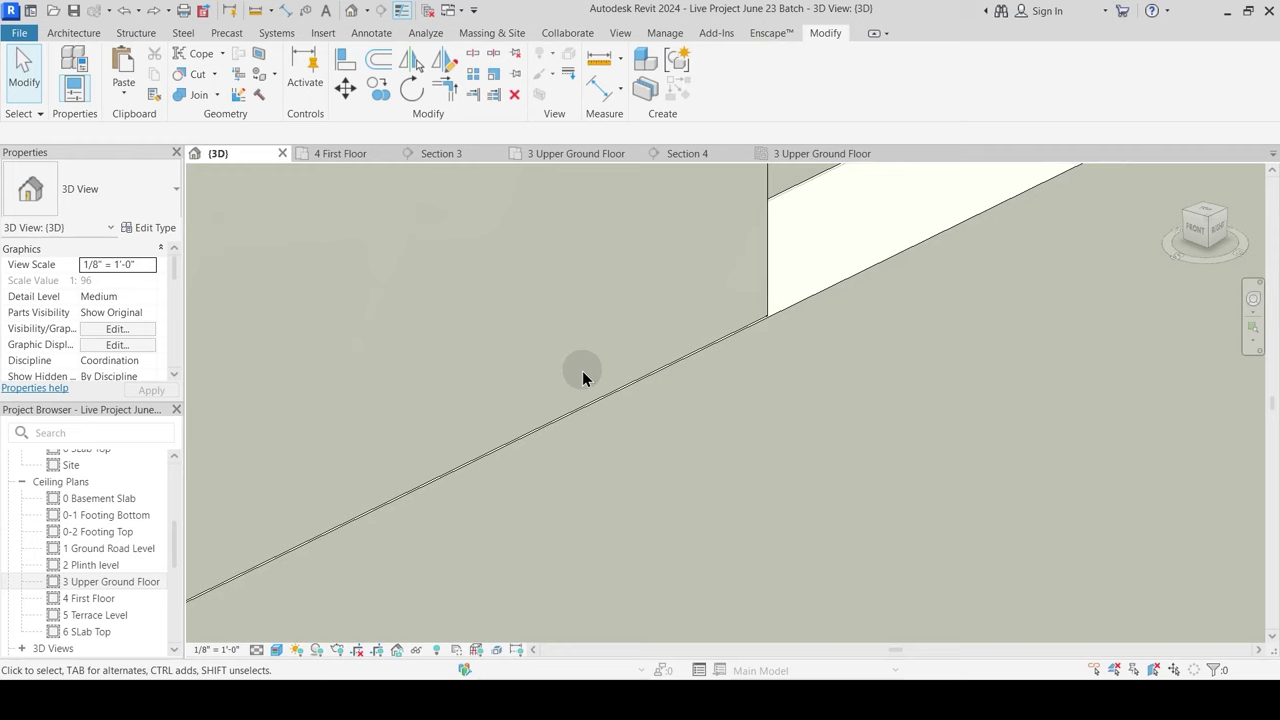
middle_click_drag(583, 502, 777, 397)
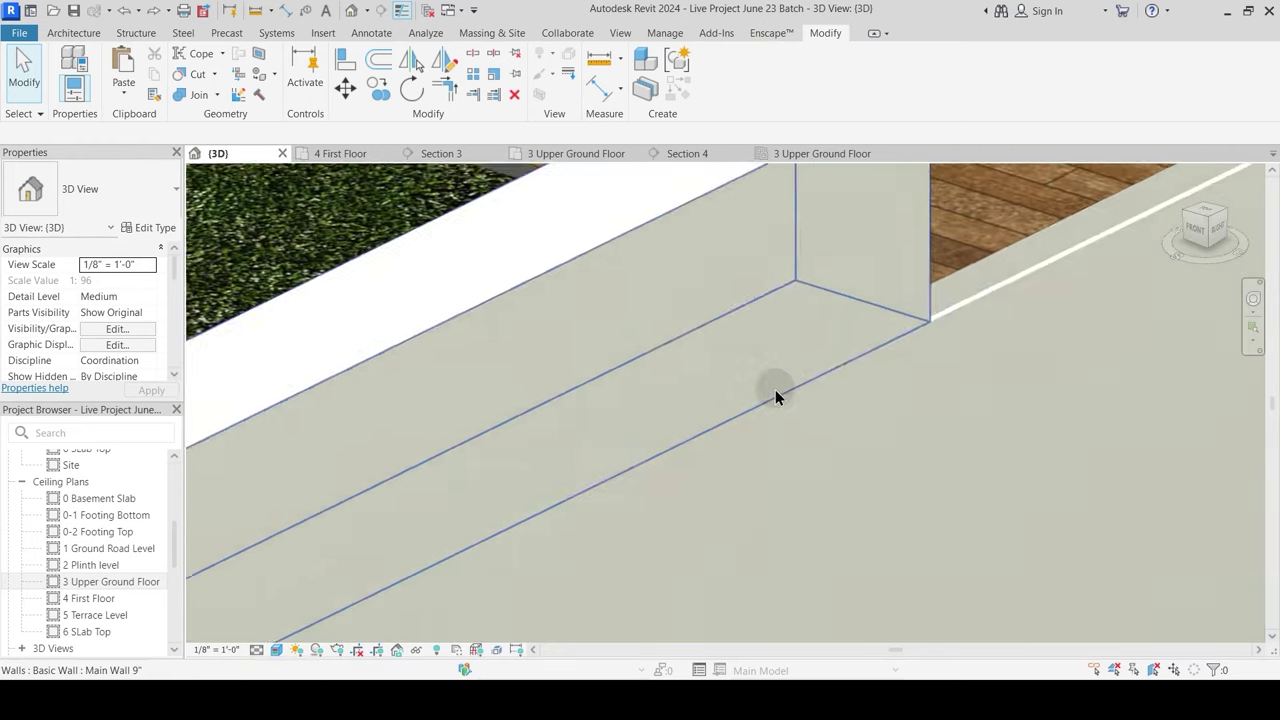
scroll(791, 460, "down", 4)
middle_click_drag(600, 530, 838, 315)
middle_click_drag(810, 390, 660, 177, "shift")
Step: Zoom the 4 First Floor plan out until the Section 4 line shows
left_click(356, 149)
scroll(703, 372, "down", 5)
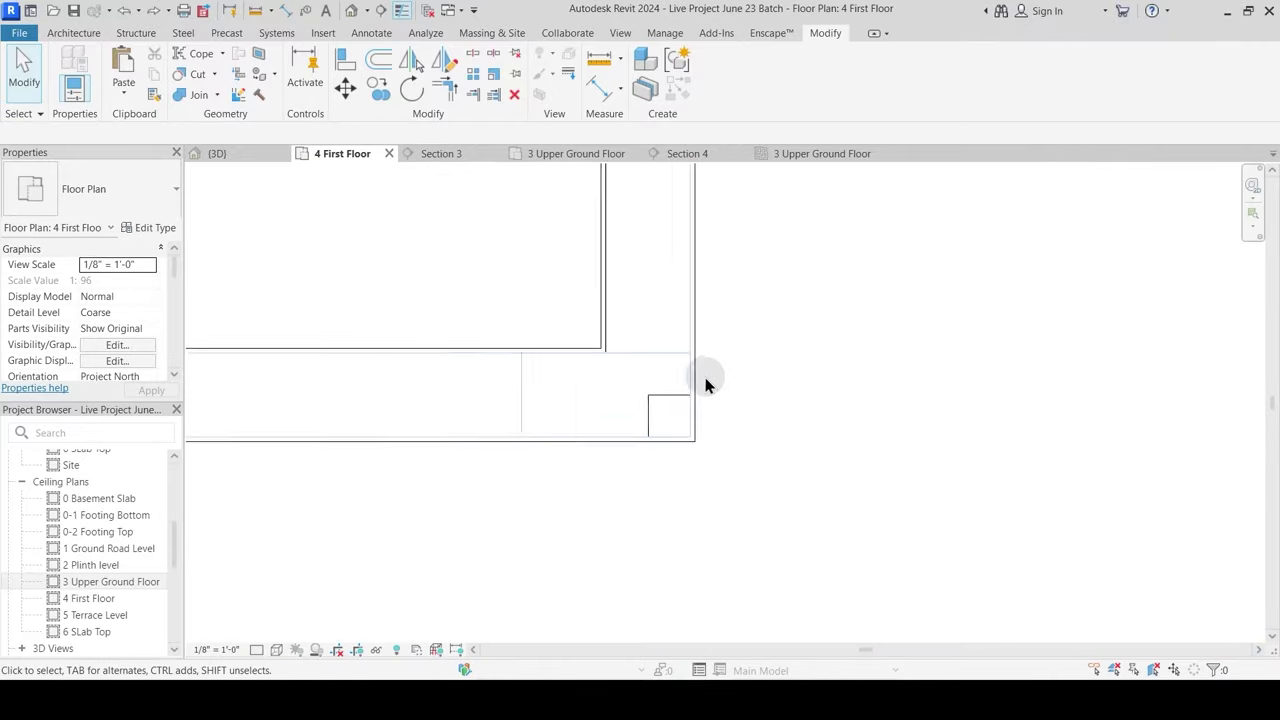
middle_click_drag(541, 306, 612, 528)
scroll(647, 444, "down", 3)
scroll(647, 451, "down", 2)
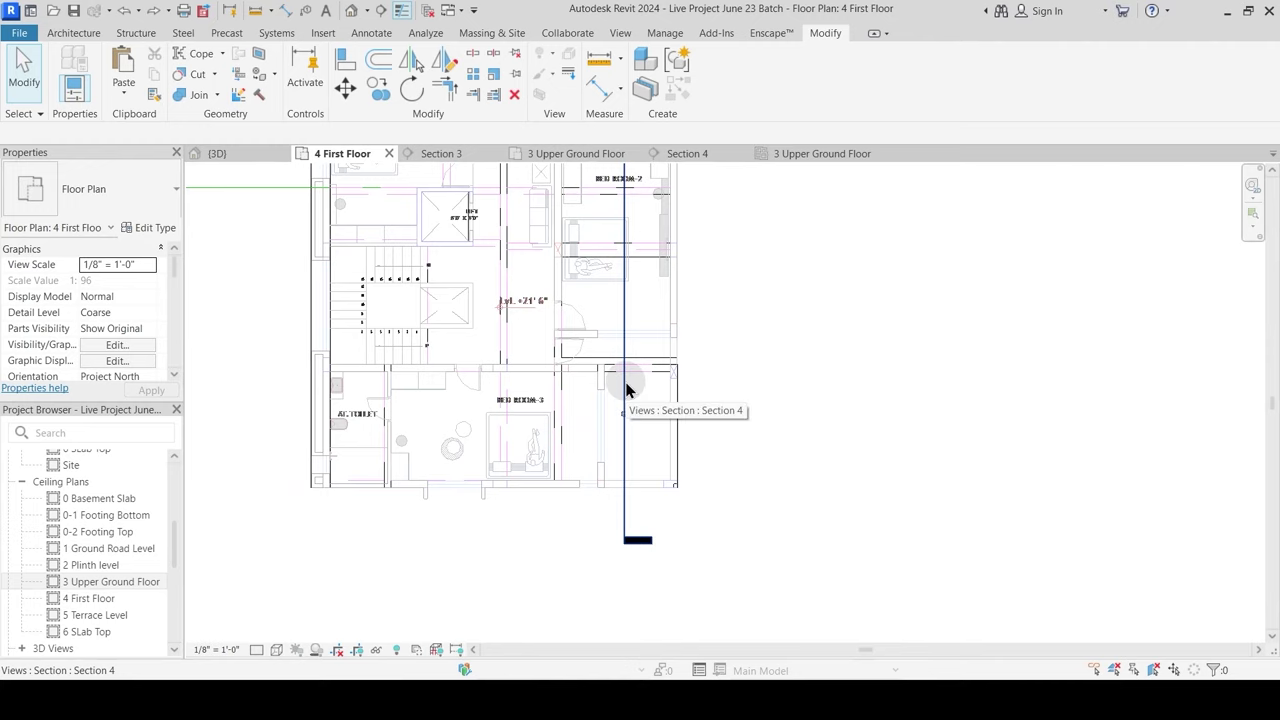
Step: Shift the Section 4 cut line slightly left and open the Section 4 view
middle_click_drag(626, 380, 663, 429)
middle_click_drag(657, 371, 667, 430)
left_click_drag(654, 391, 612, 364)
middle_click_drag(650, 234, 657, 271)
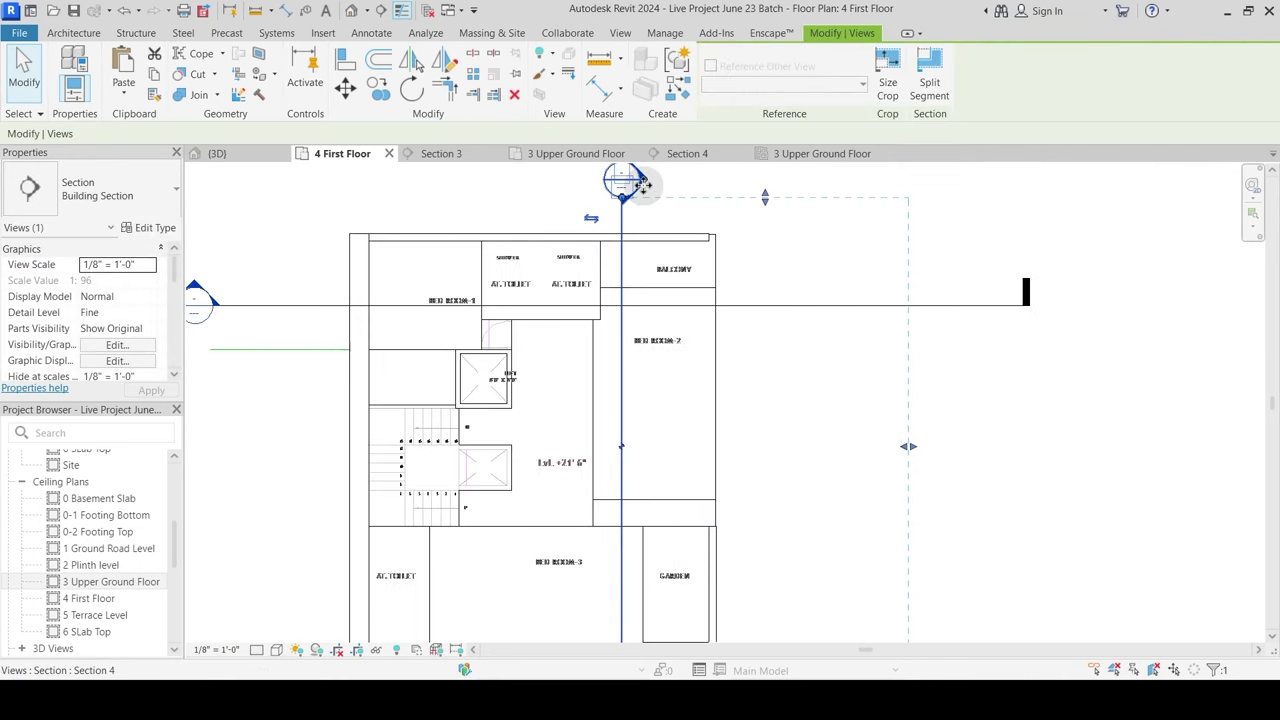
double_click(640, 184)
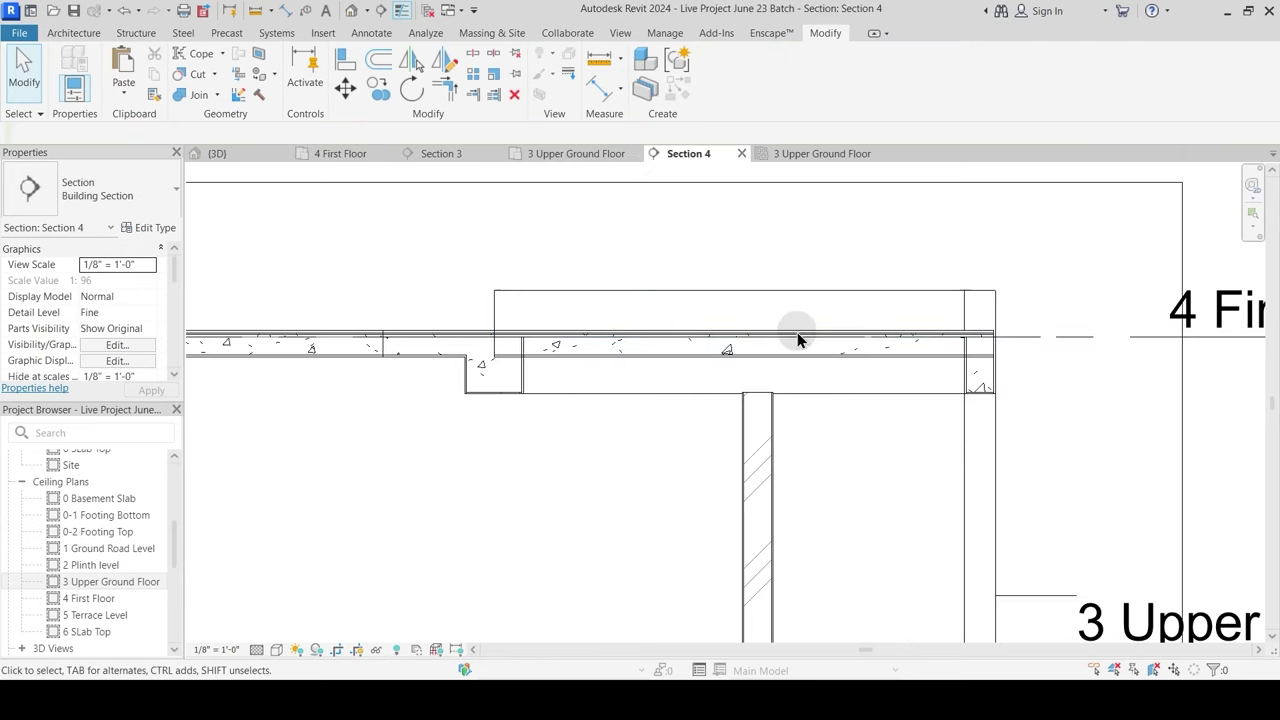
scroll(548, 395, "up", 2)
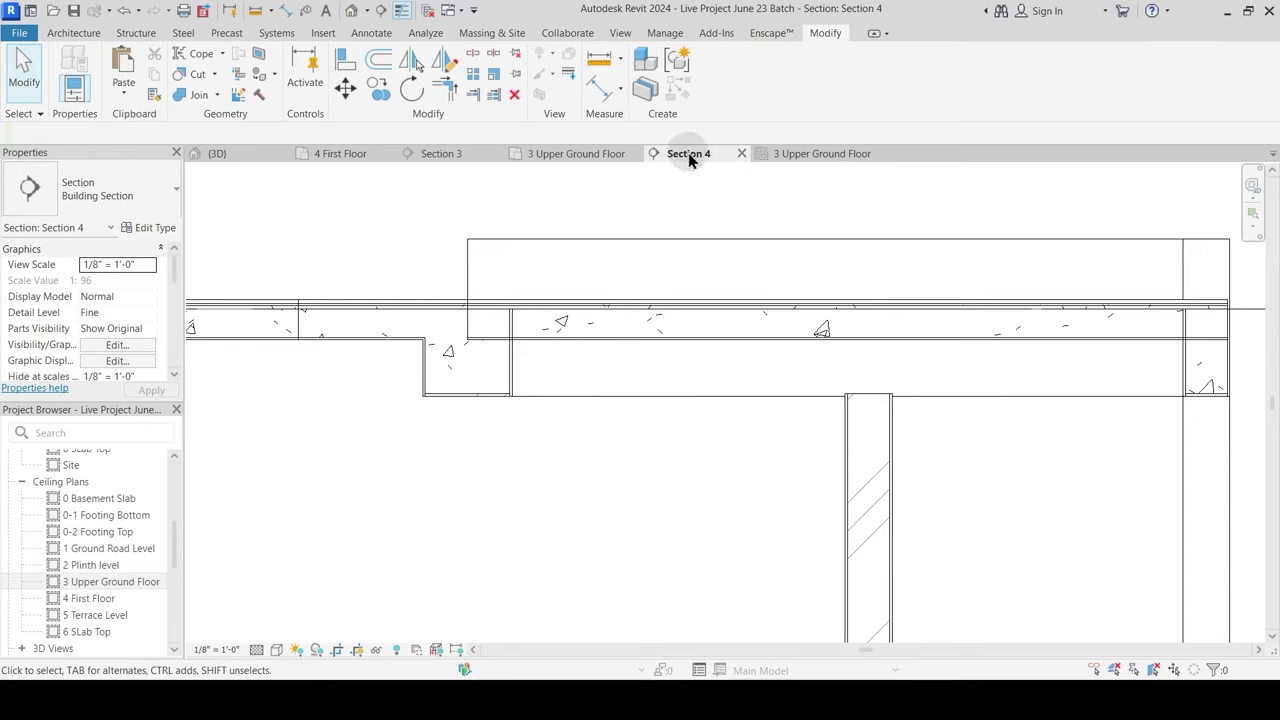
Step: Pull Section 4's far boundary in closer on the First Floor plan and reopen the section
left_click(341, 153)
left_click(621, 420)
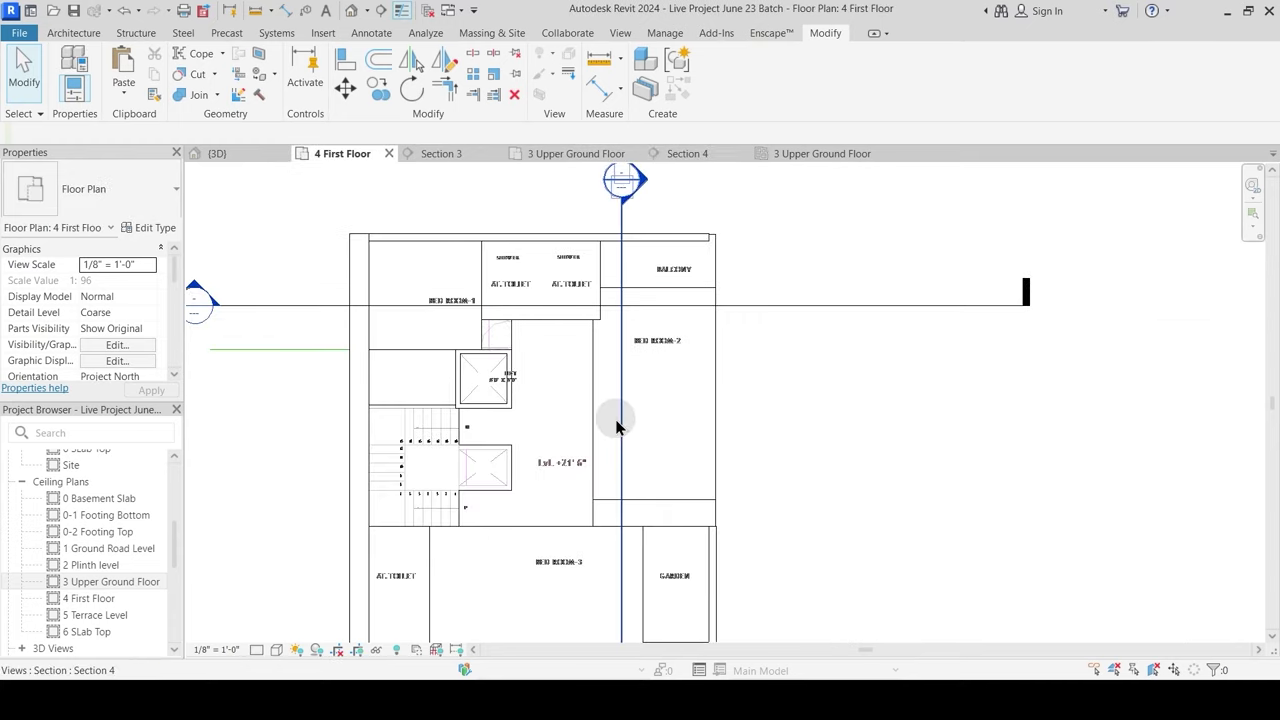
left_click_drag(903, 450, 632, 470)
left_click(666, 223)
double_click(625, 181)
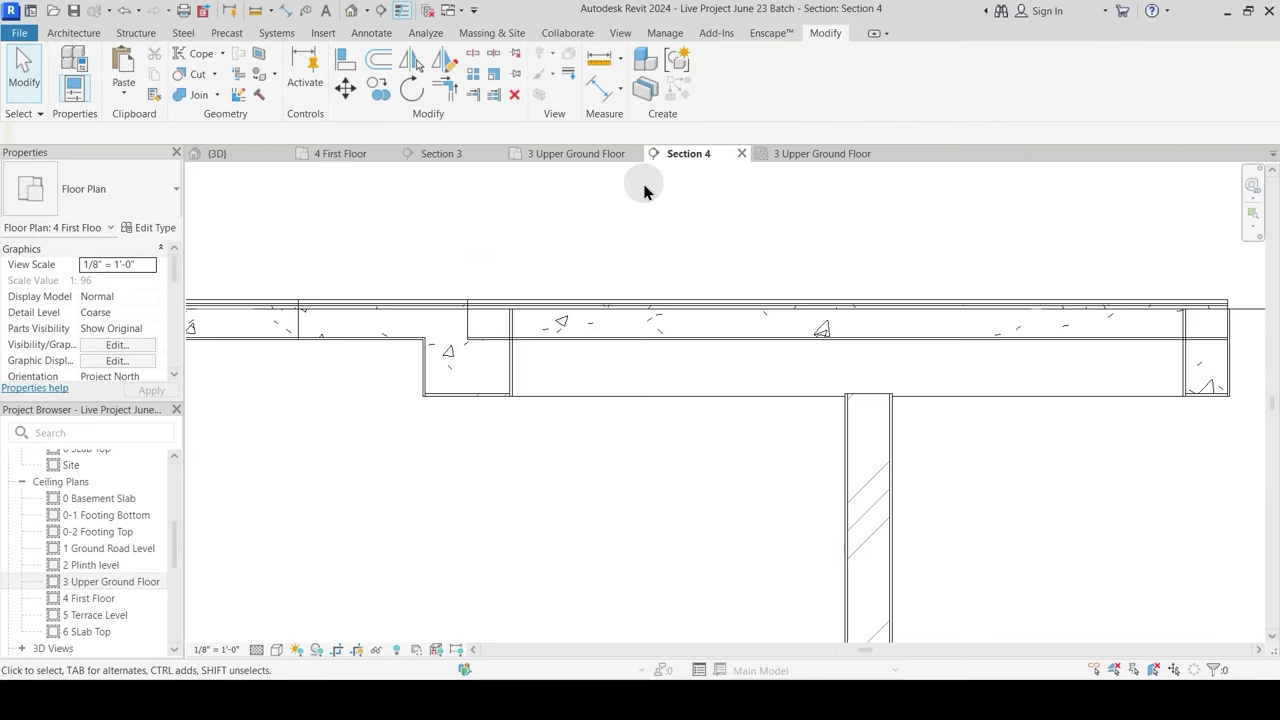
Step: Inspect the First Floor slab and its beam wall, centring the sunk slab in Section 4
middle_click_drag(574, 357, 623, 331)
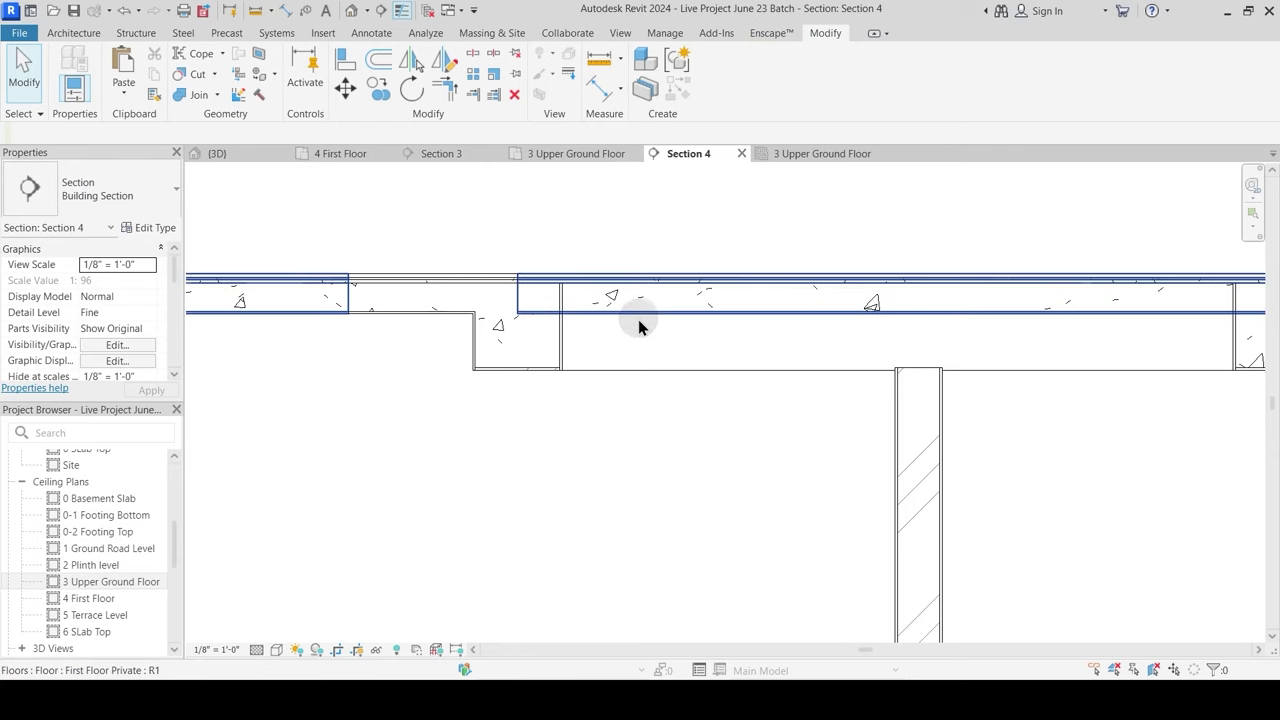
left_click(638, 319)
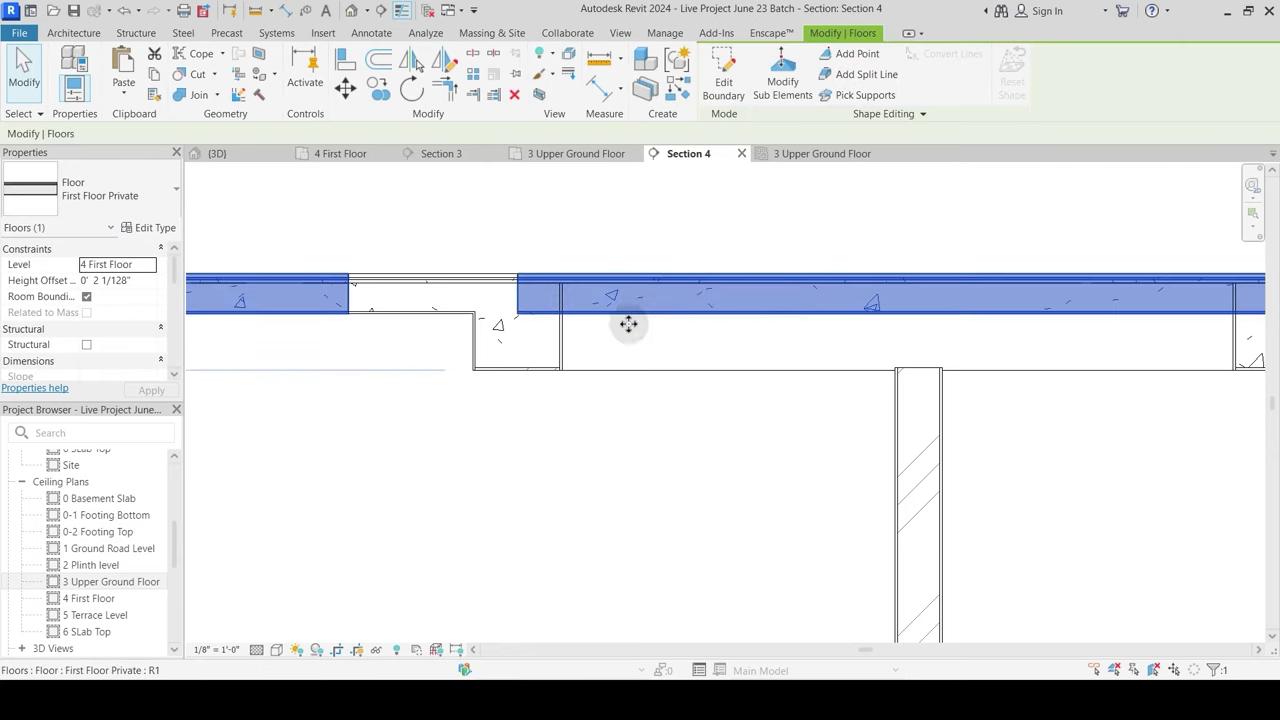
left_click(598, 340)
scroll(595, 325, "down", 1)
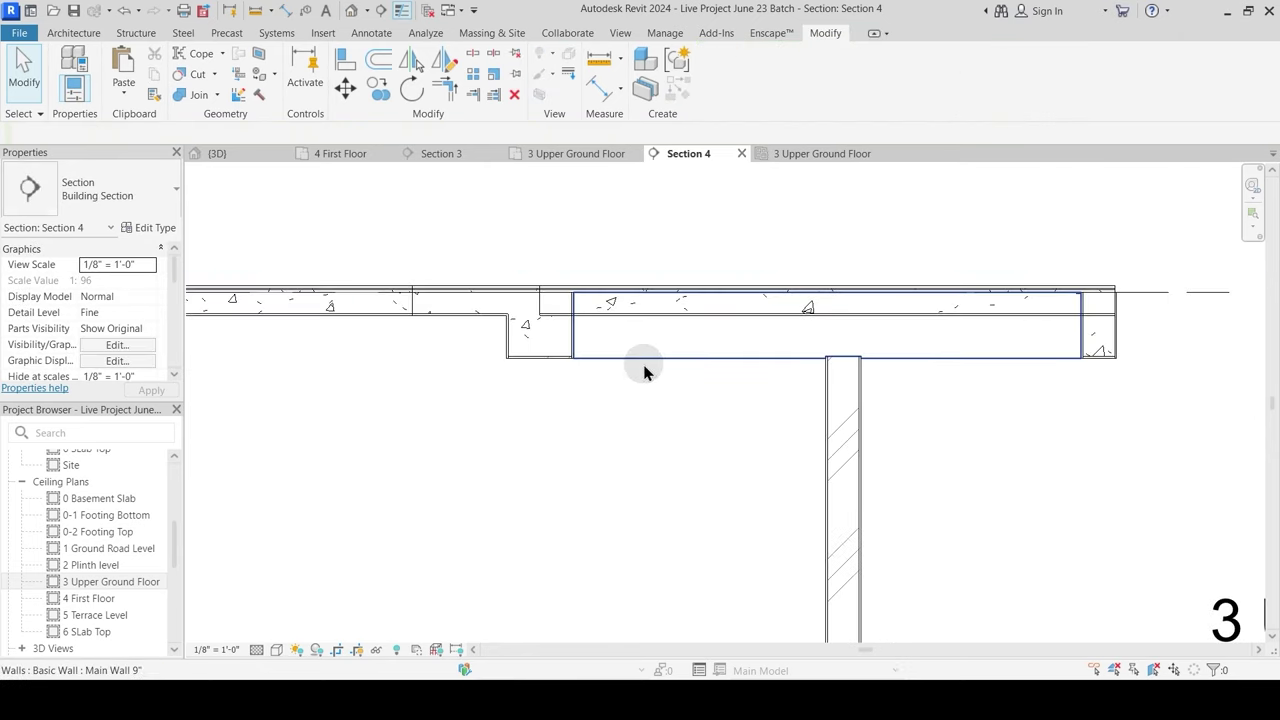
left_click(646, 345)
left_click(672, 402)
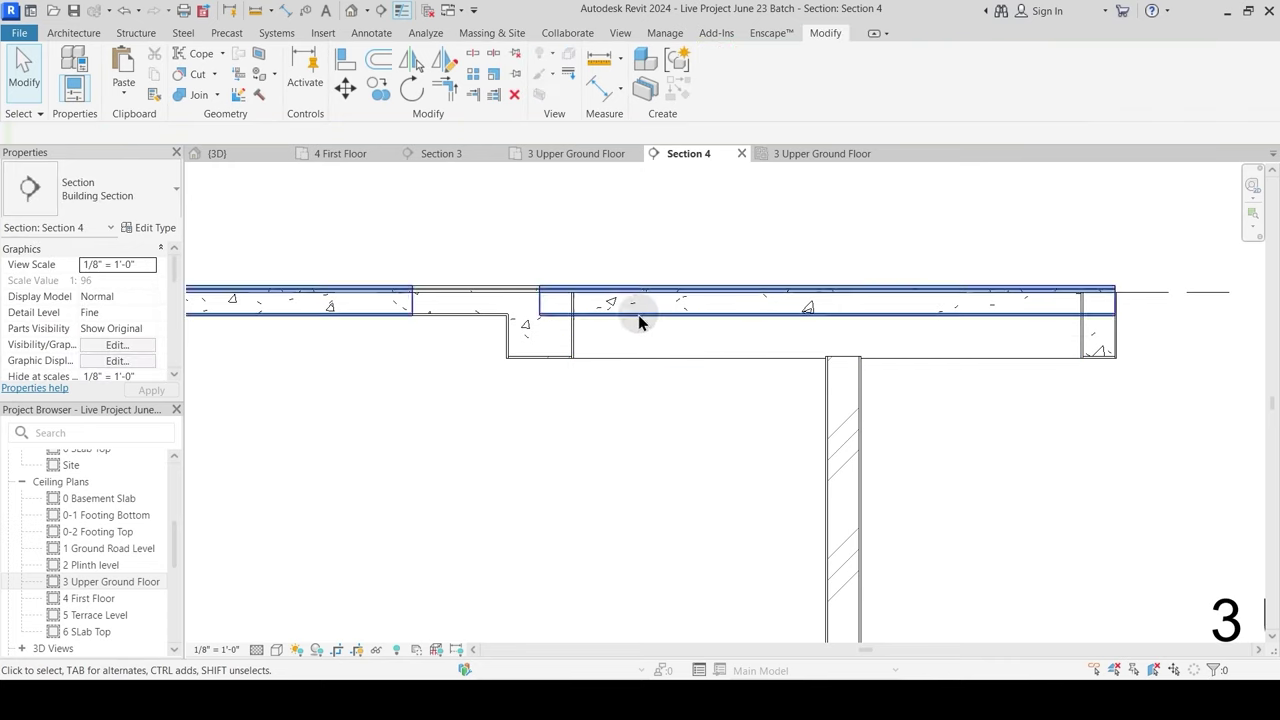
middle_click_drag(502, 346, 1179, 337)
scroll(533, 337, "down", 2)
middle_click_drag(401, 330, 551, 328)
scroll(551, 327, "up", 2)
middle_click_drag(661, 377, 716, 455)
scroll(649, 398, "up", 3)
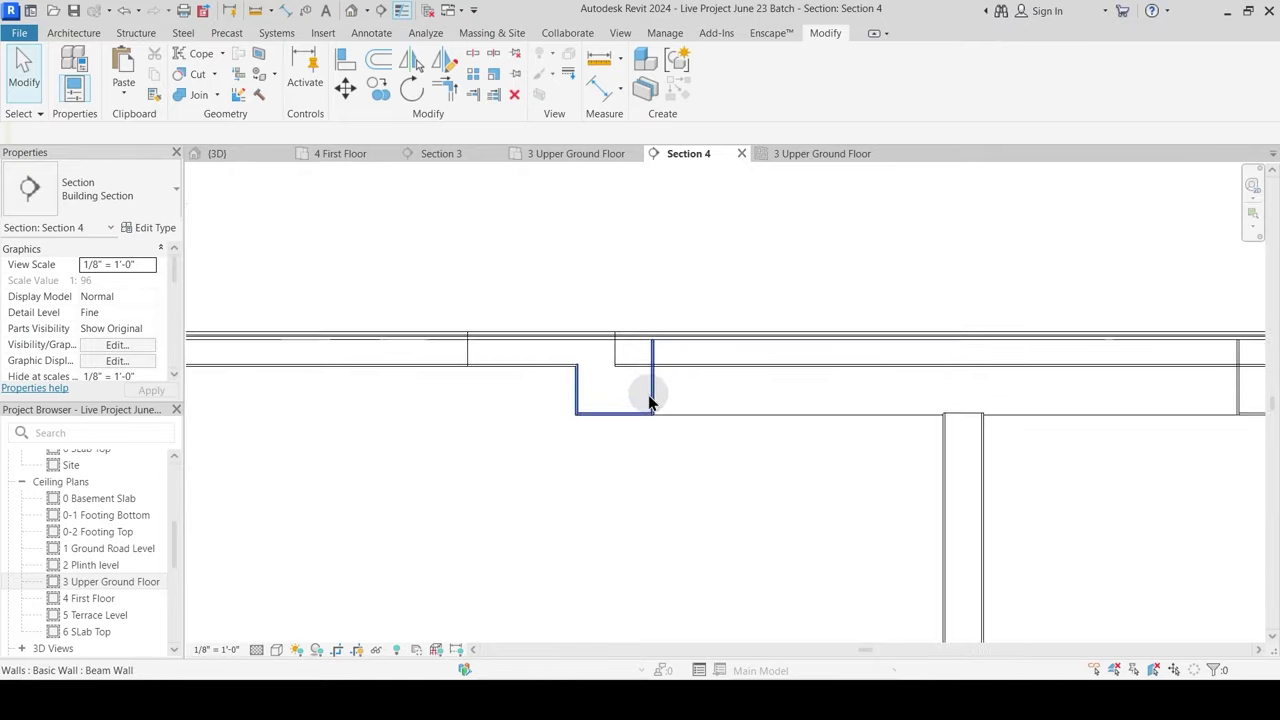
Step: Join the beam below the sunk slab with the floor slab, removing the overlap line
left_click(188, 95)
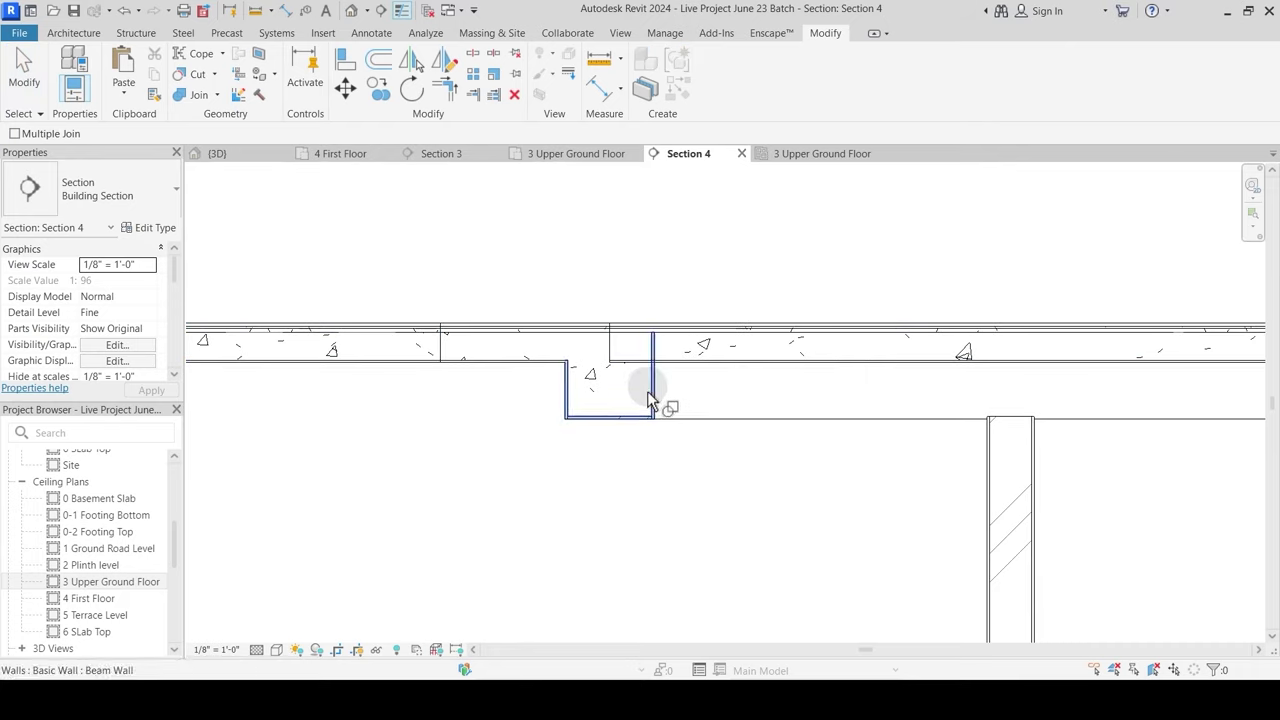
left_click(646, 387)
left_click(670, 372)
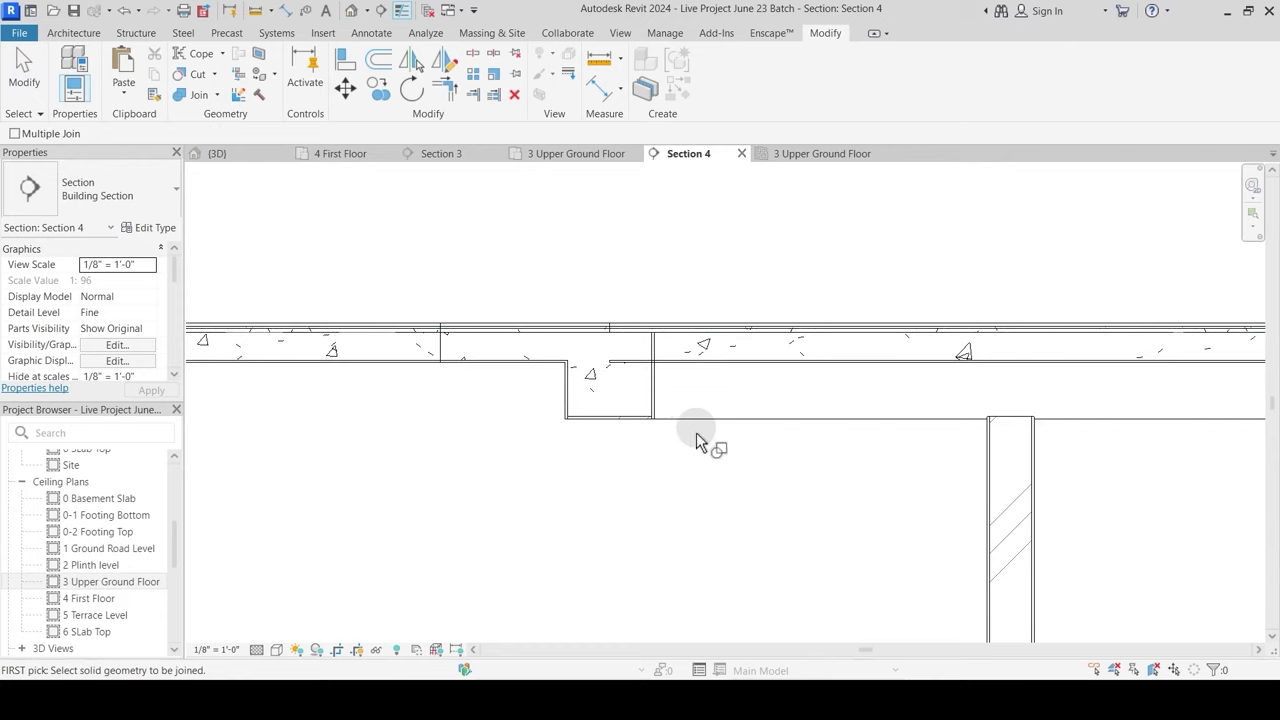
left_click(649, 395)
left_click(682, 356)
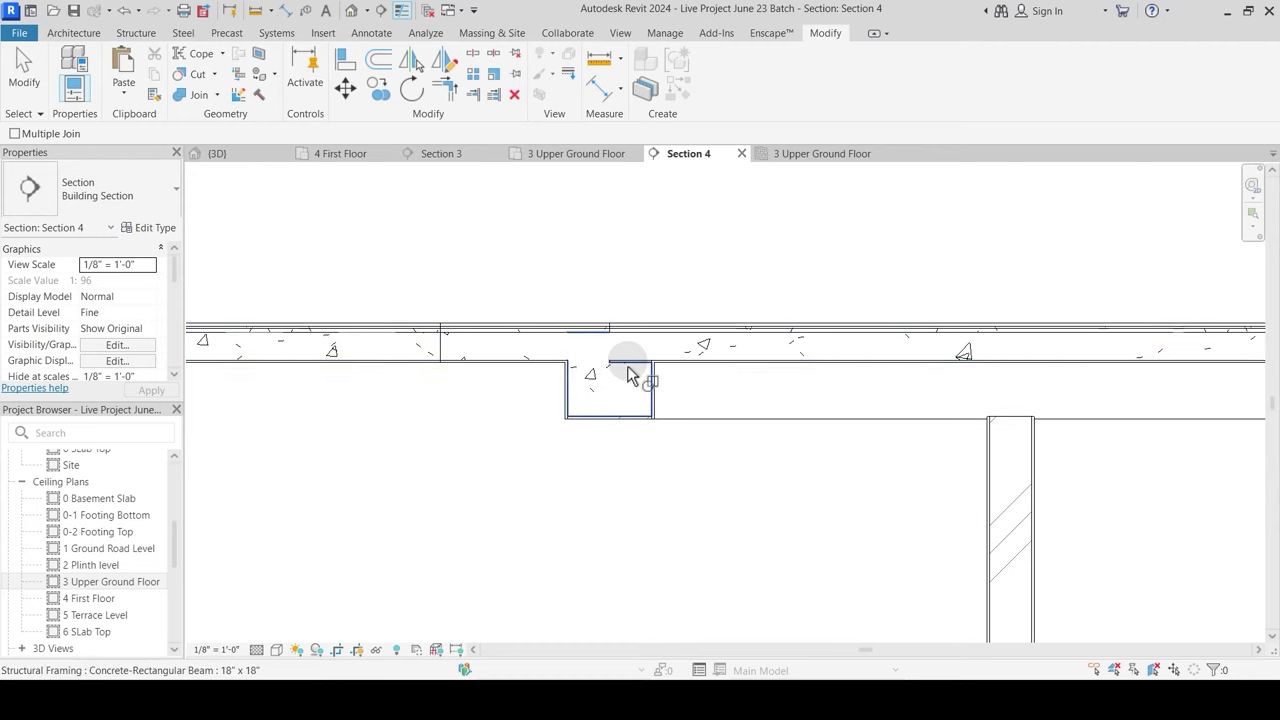
scroll(612, 385, "up", 2)
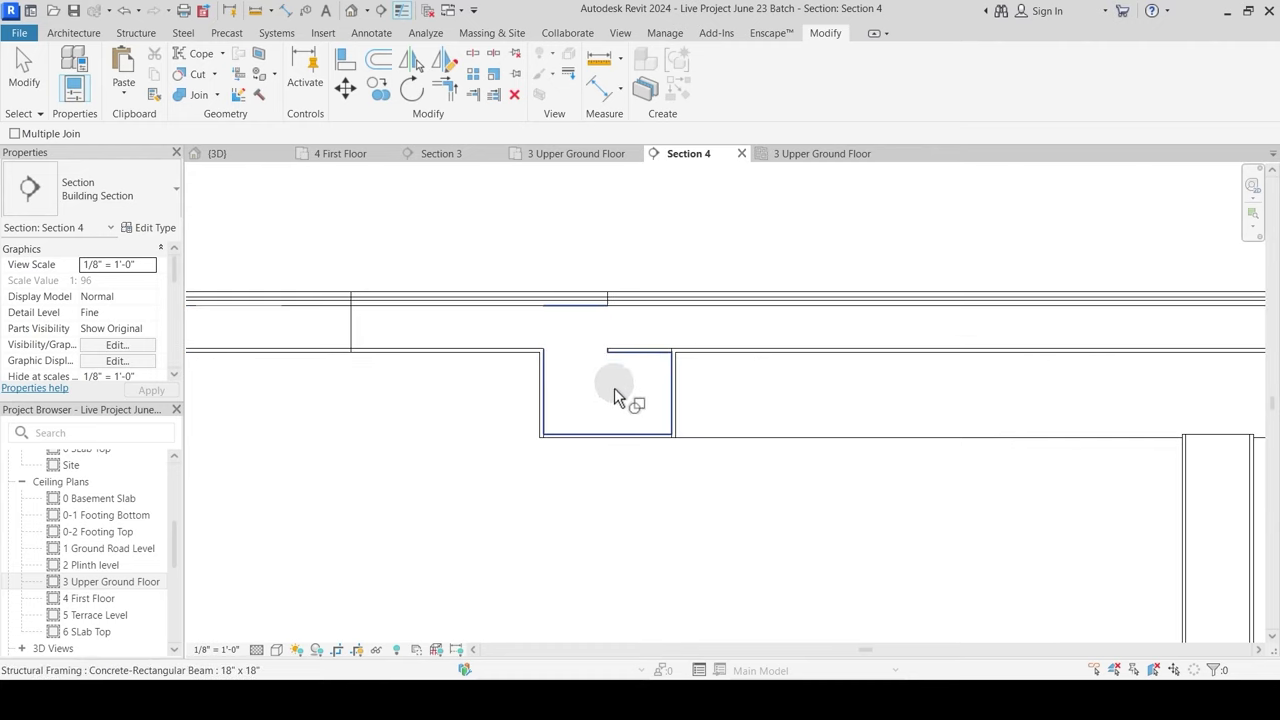
Step: Switch the join order so the floor cuts through that beam
left_click(216, 96)
left_click(222, 195)
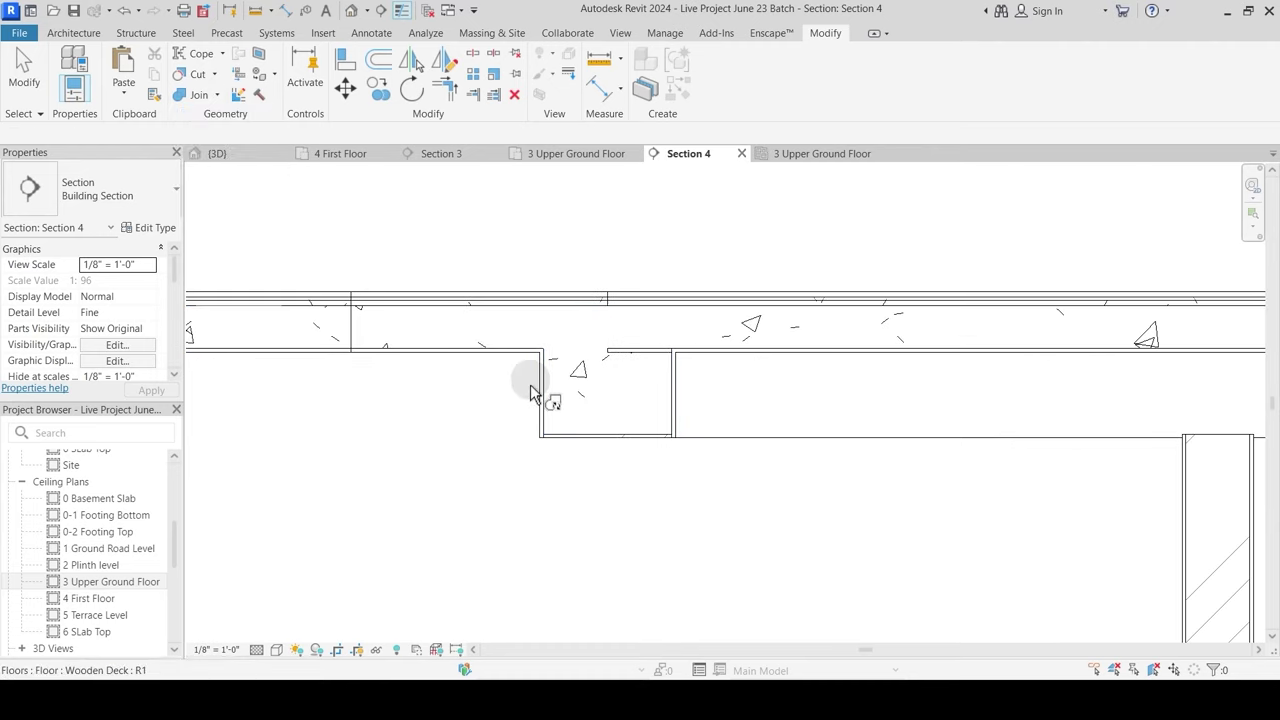
left_click(645, 373)
left_click(661, 308)
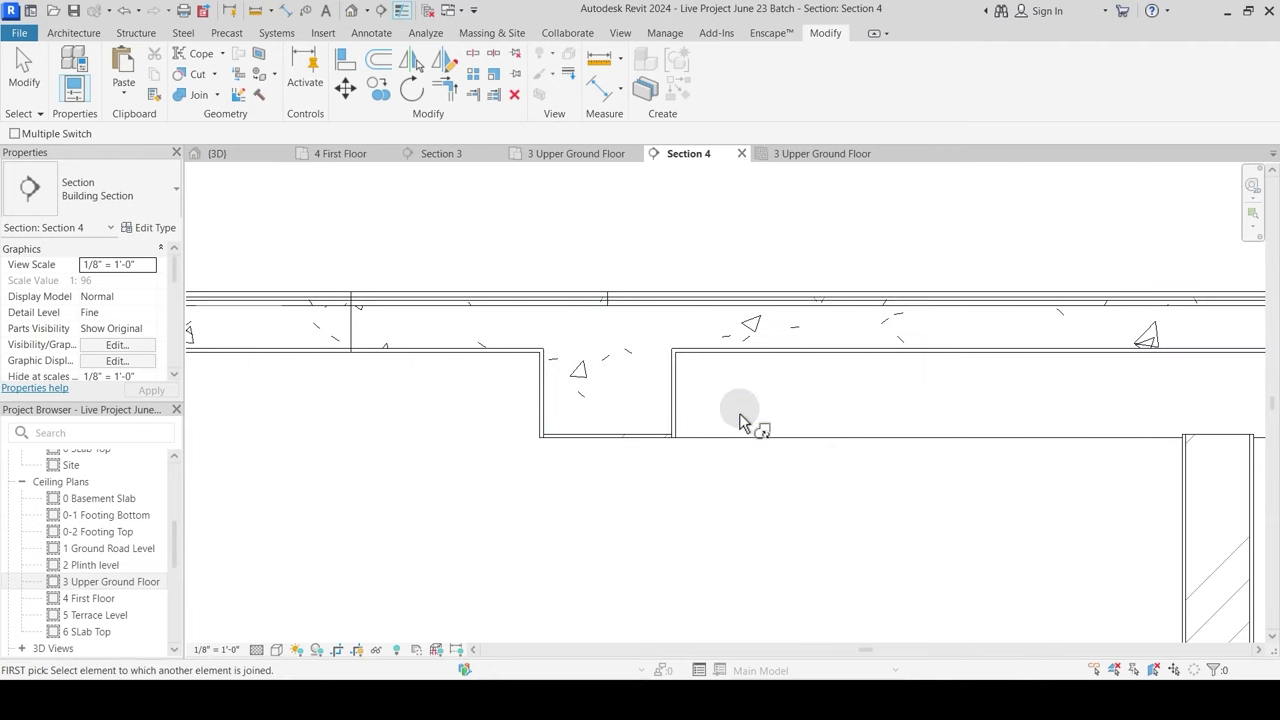
key("Escape")
Step: Join the floor slab with the right-end beam using Join Geometry
scroll(595, 440, "down", 3)
middle_click_drag(965, 513, 531, 451)
scroll(696, 332, "up", 2)
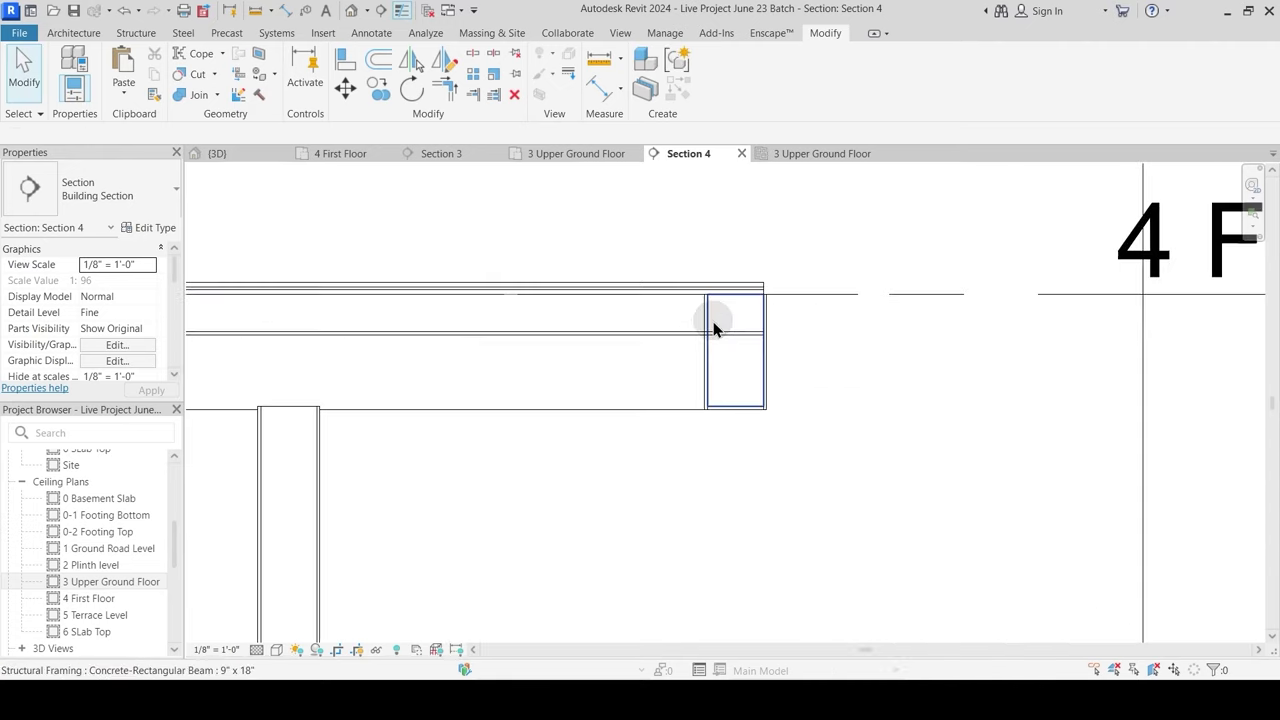
left_click(192, 98)
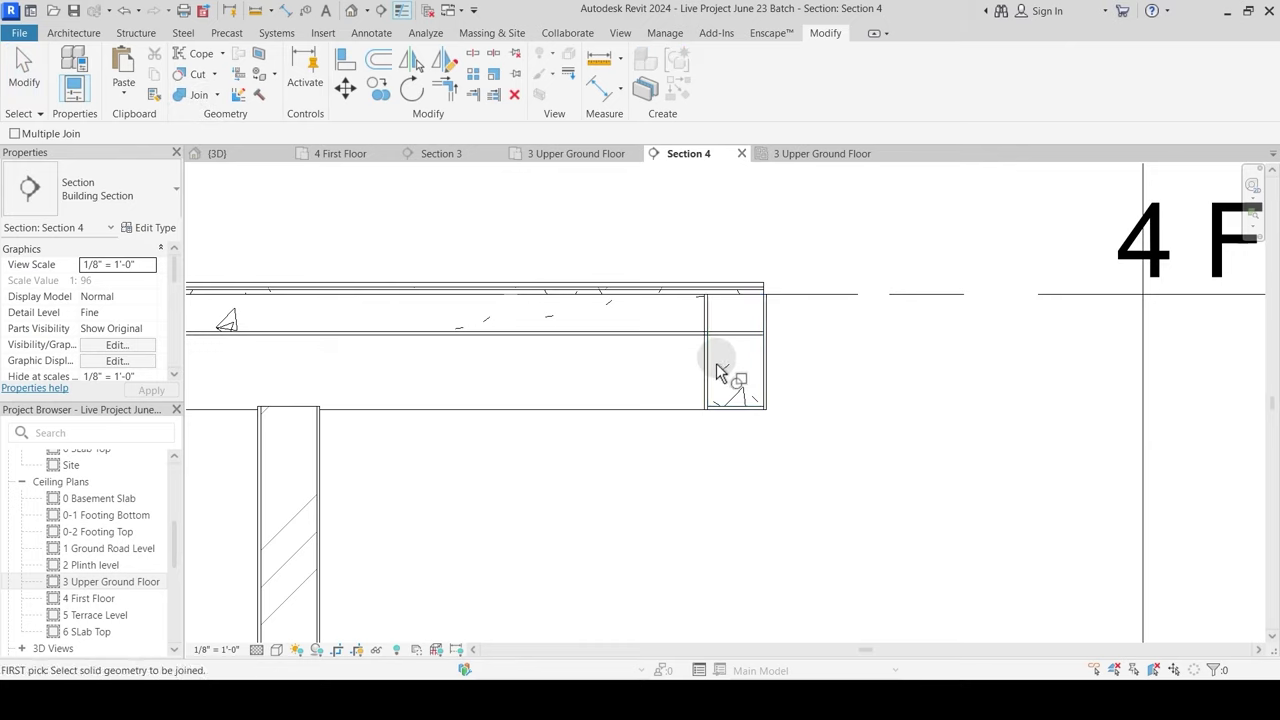
left_click(712, 371)
key("Escape")
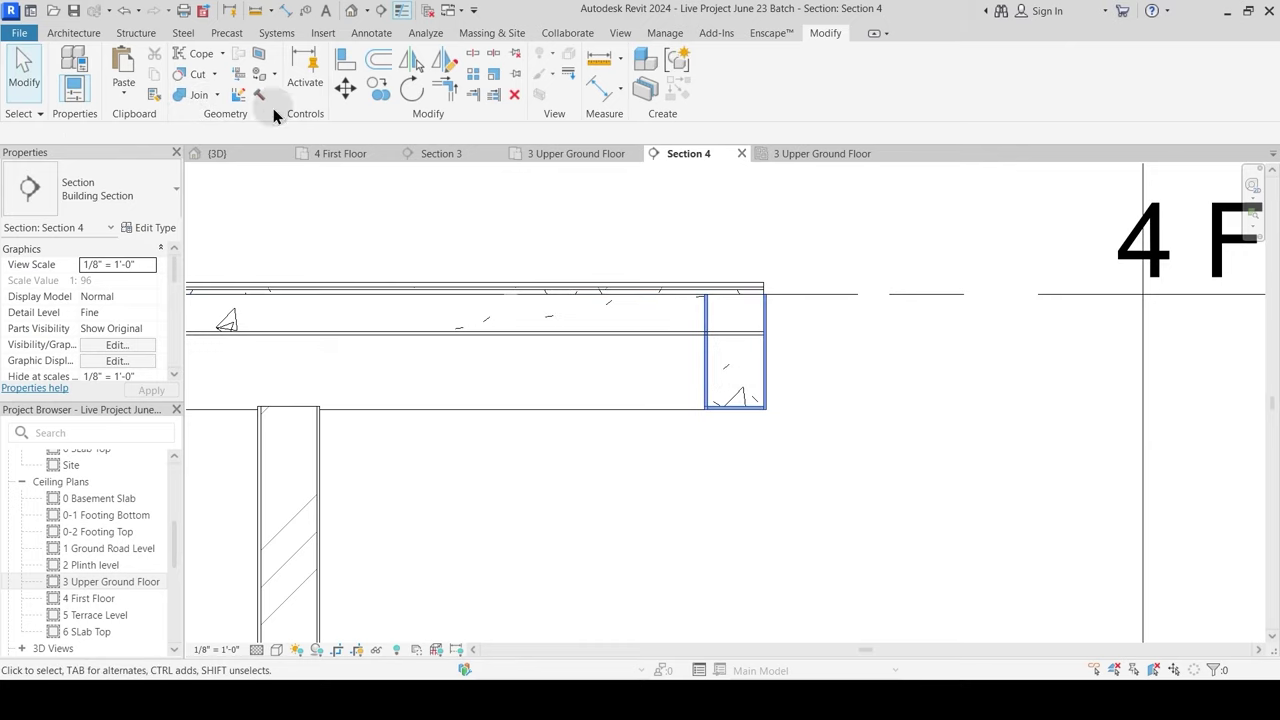
left_click(220, 98)
left_click(224, 120)
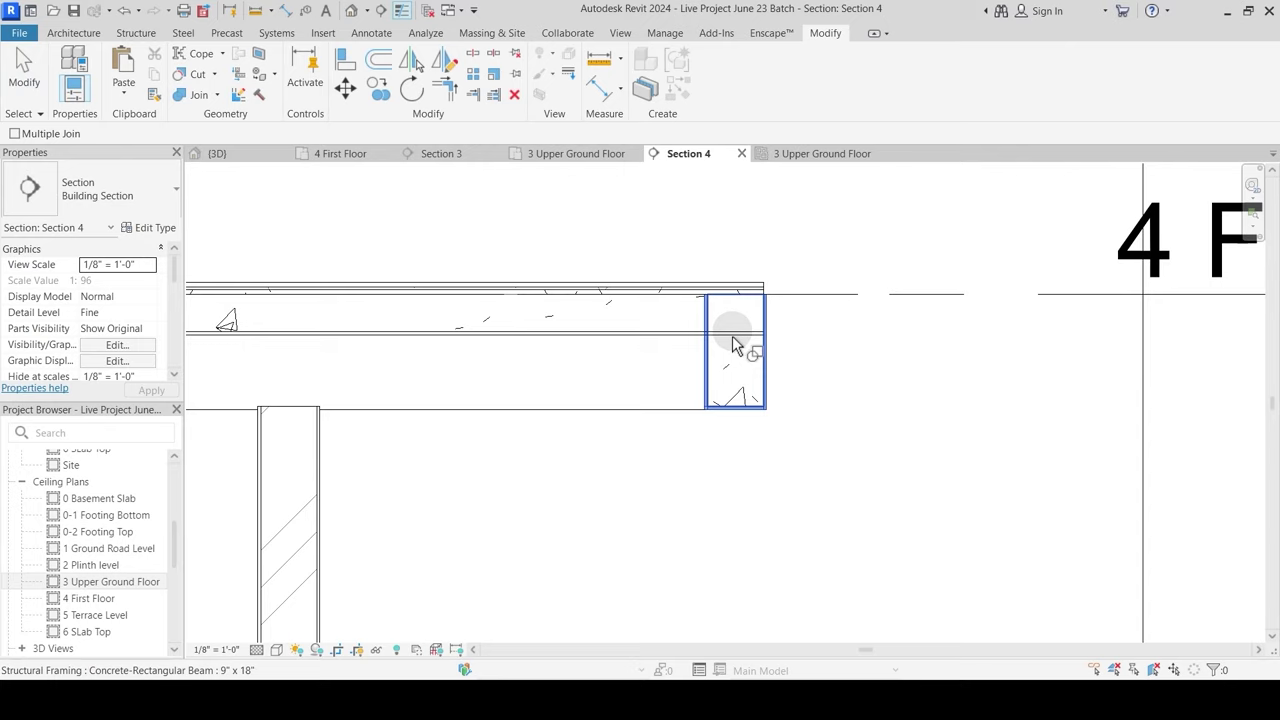
left_click(733, 340)
left_click(698, 334)
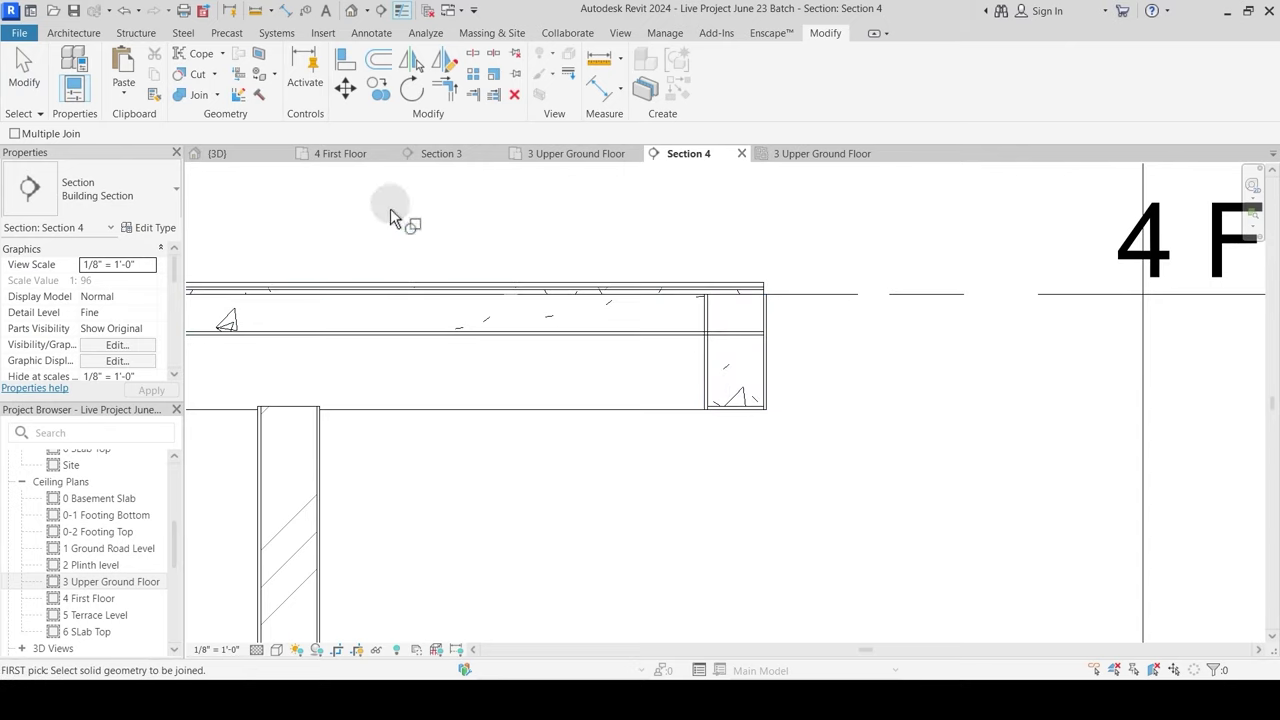
left_click(701, 354)
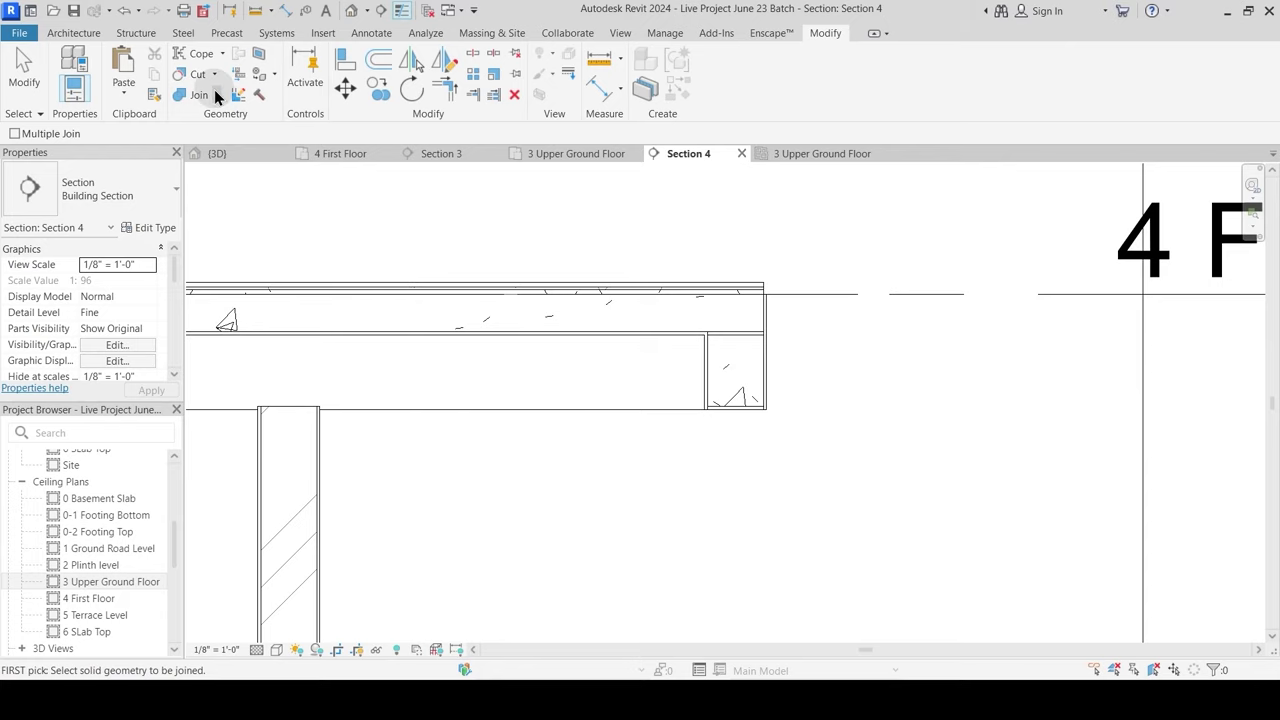
Step: Make the floor cut through the end beam, then shift the section line left toward the toilets
left_click(216, 95)
left_click(216, 192)
left_click(731, 349)
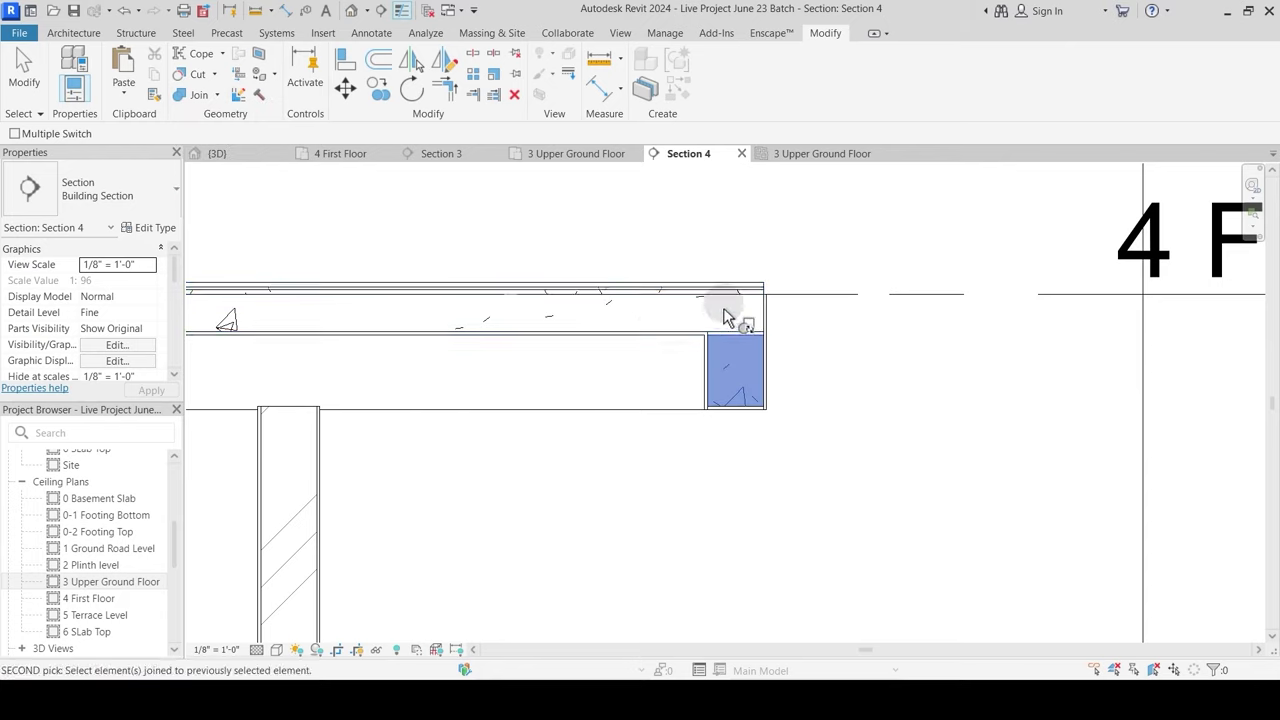
left_click(736, 314)
scroll(838, 365, "down", 2)
key("Escape")
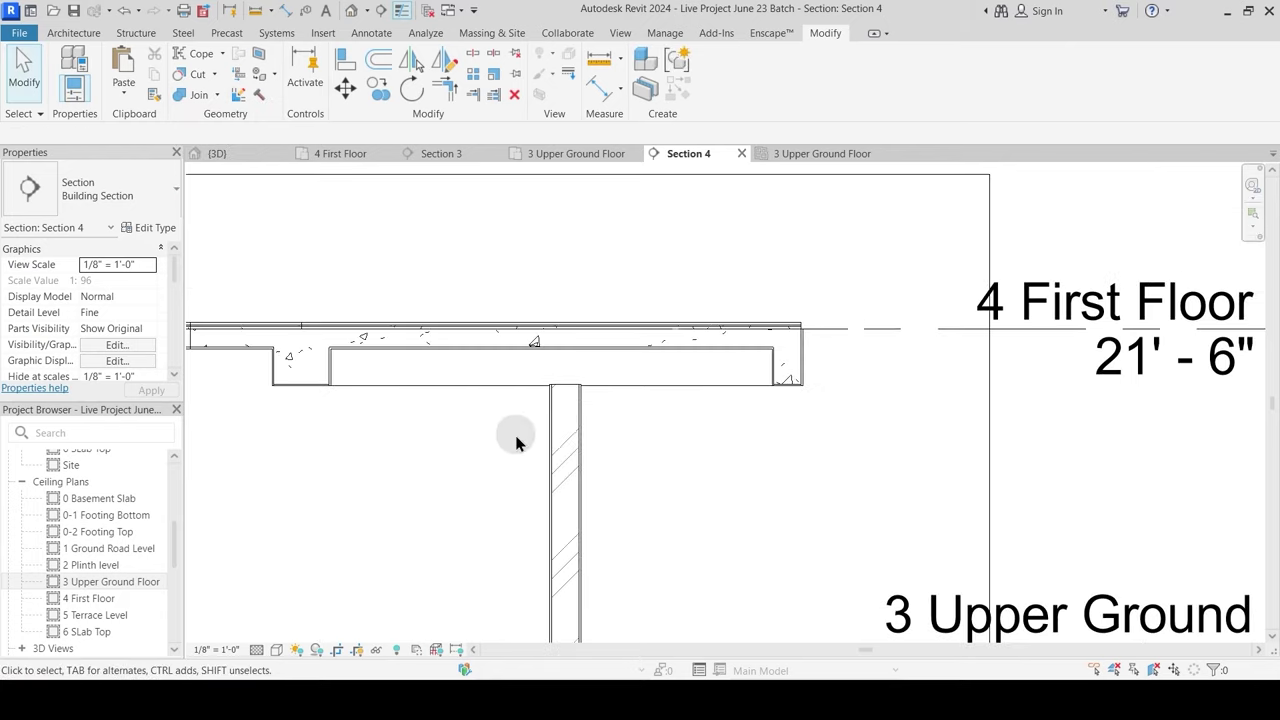
scroll(516, 437, "down", 3)
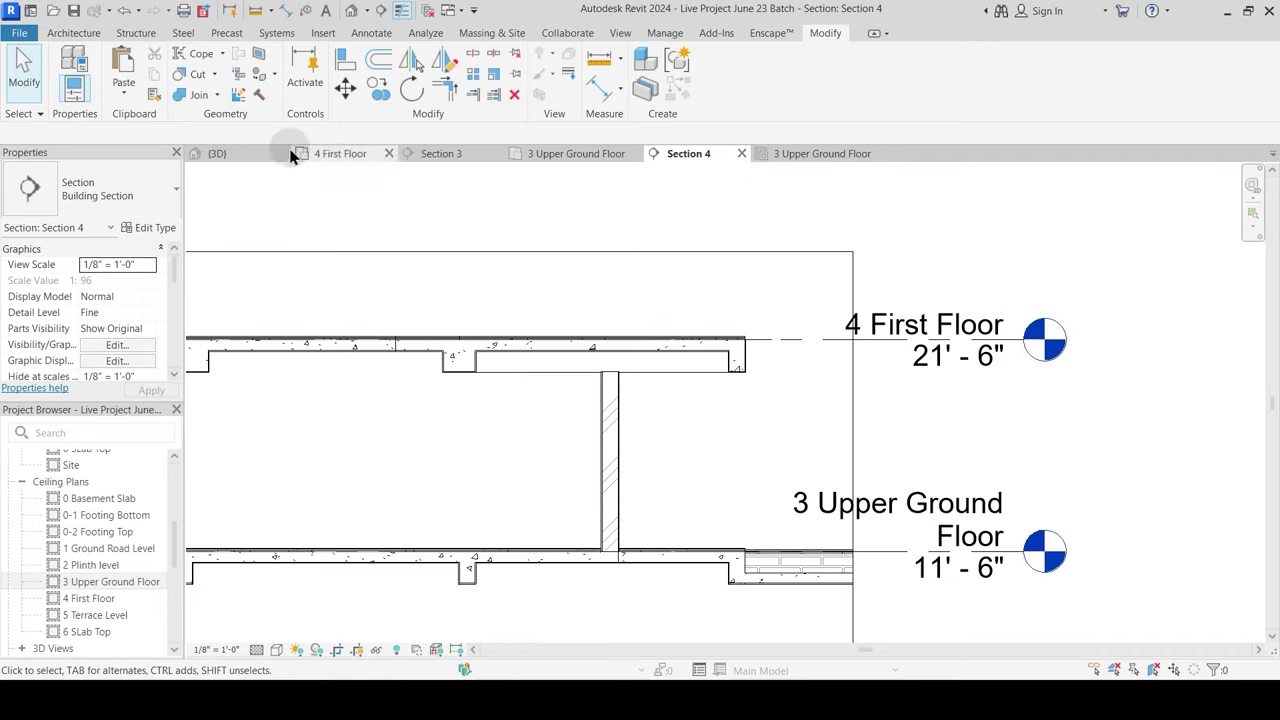
left_click(333, 155)
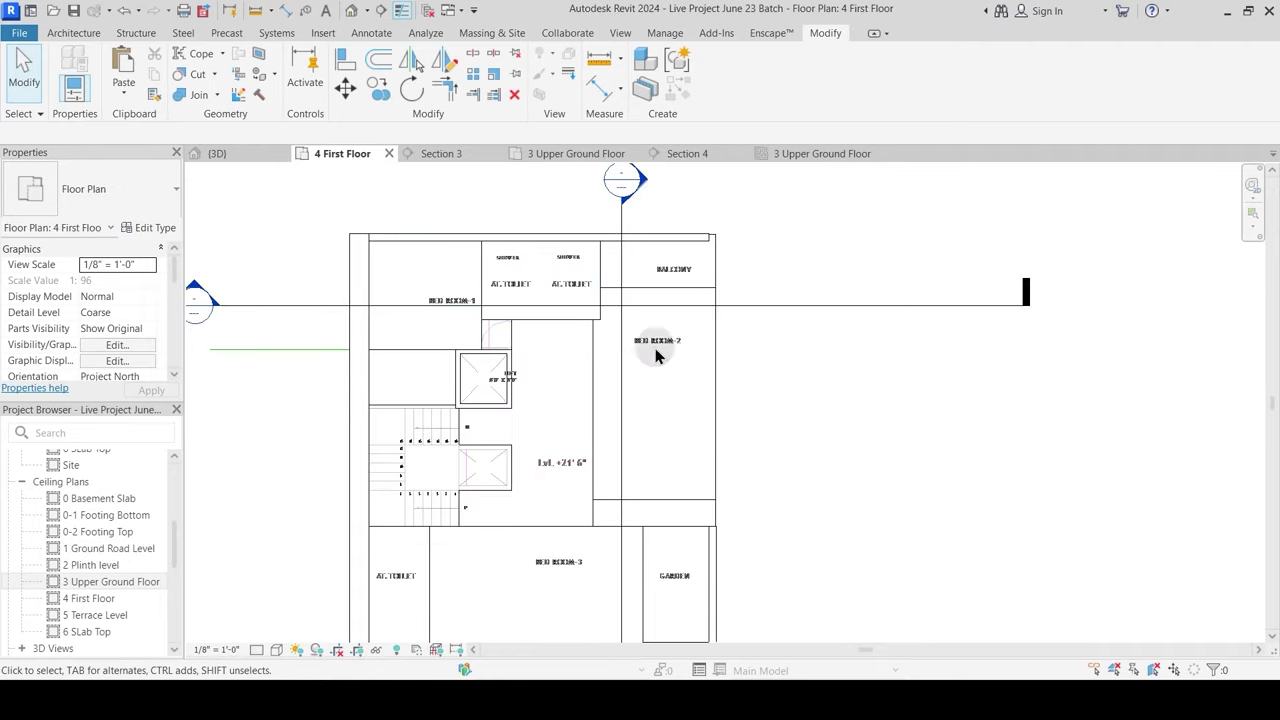
left_click_drag(627, 396, 586, 397)
Step: Open Section 4 and check the Washroom Sunk Slab on 4 First Floor, offset 1 1/32"
double_click(588, 180)
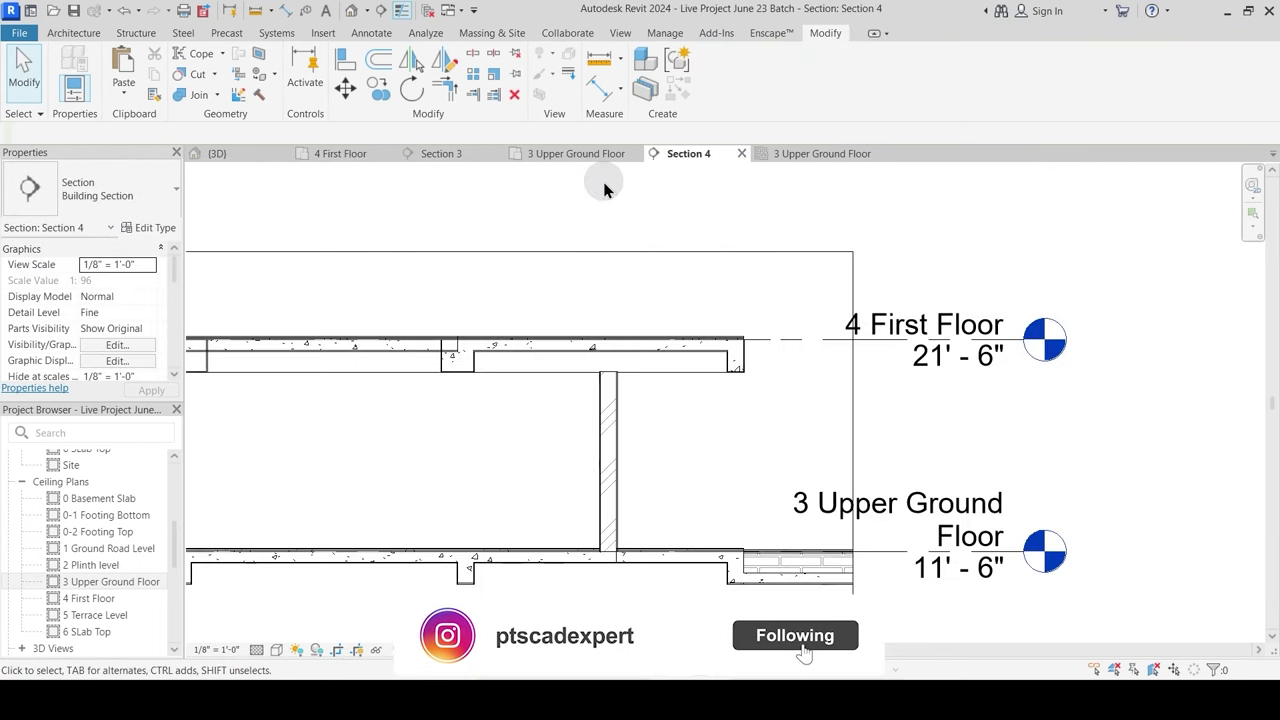
scroll(920, 434, "down", 3)
scroll(480, 337, "up", 5)
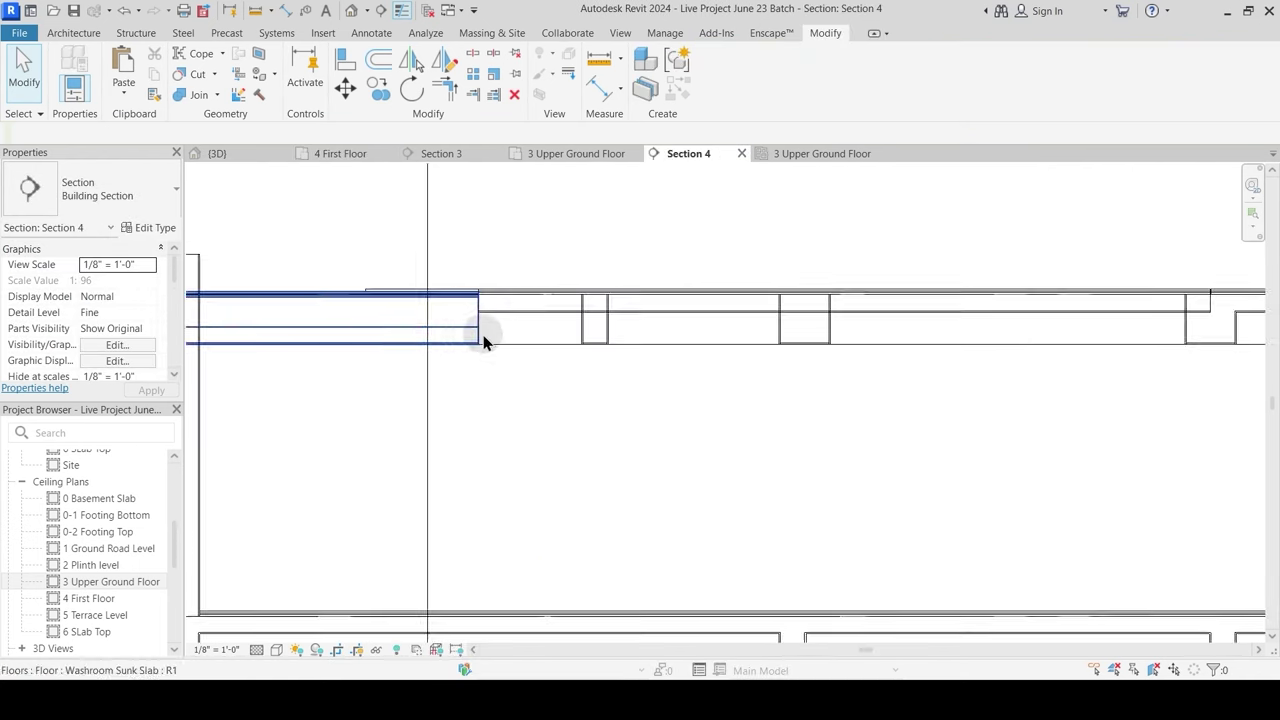
middle_click_drag(530, 404, 635, 510)
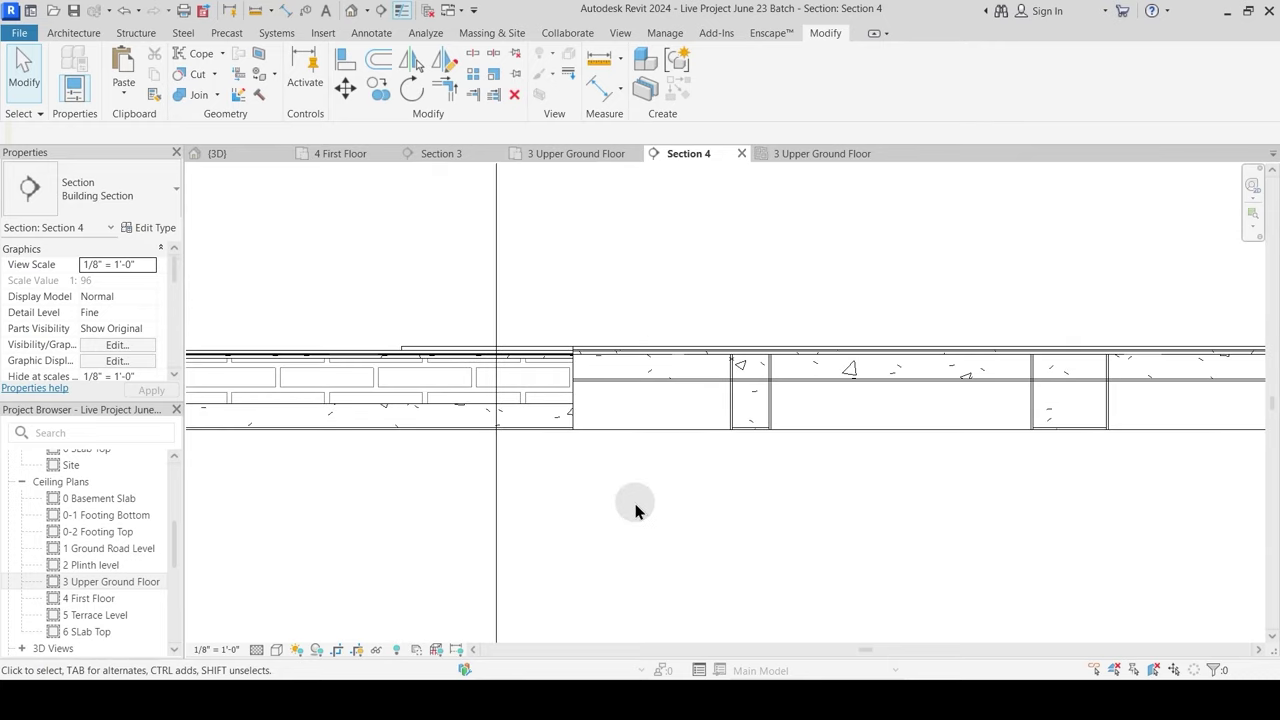
scroll(635, 510, "down", 2)
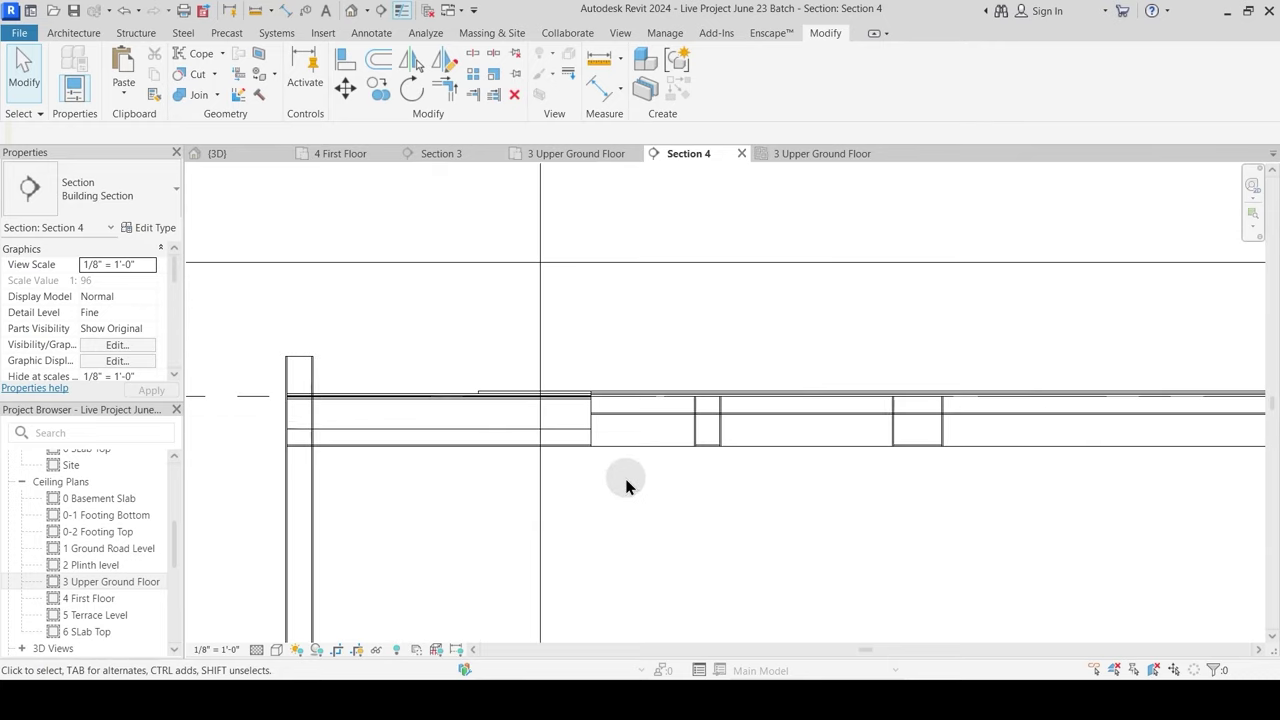
left_click(584, 432)
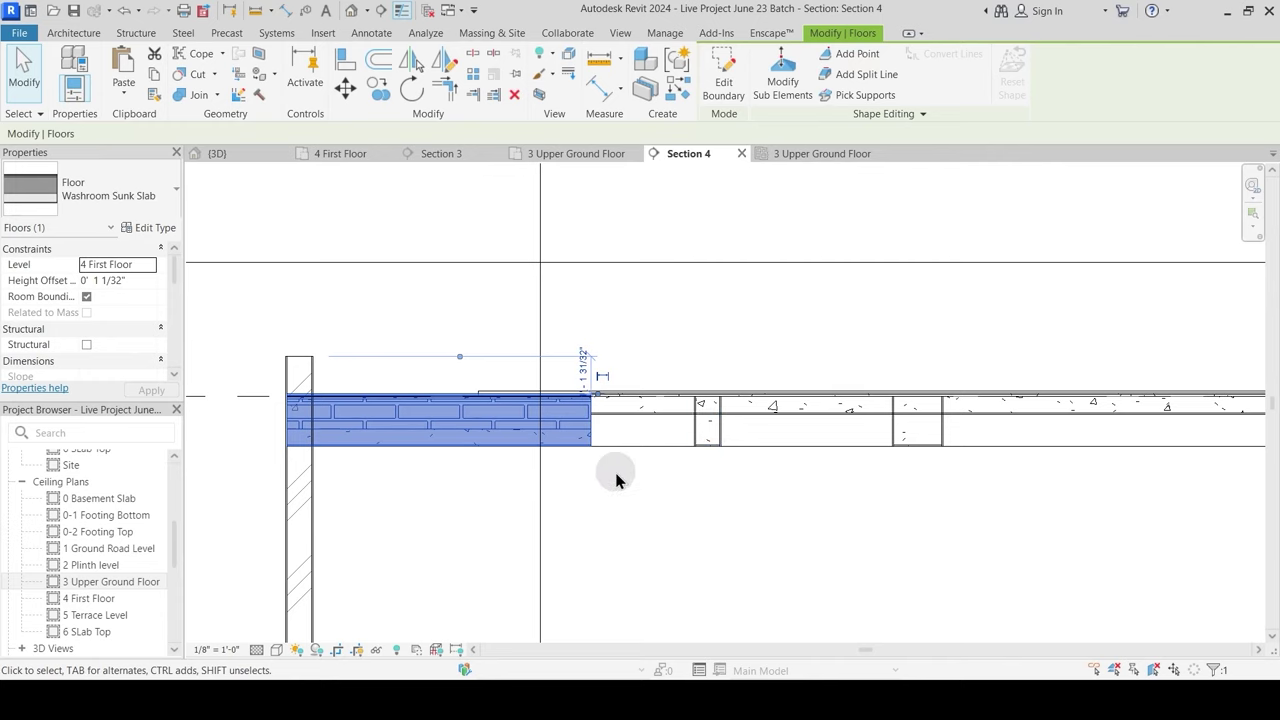
left_click(430, 467)
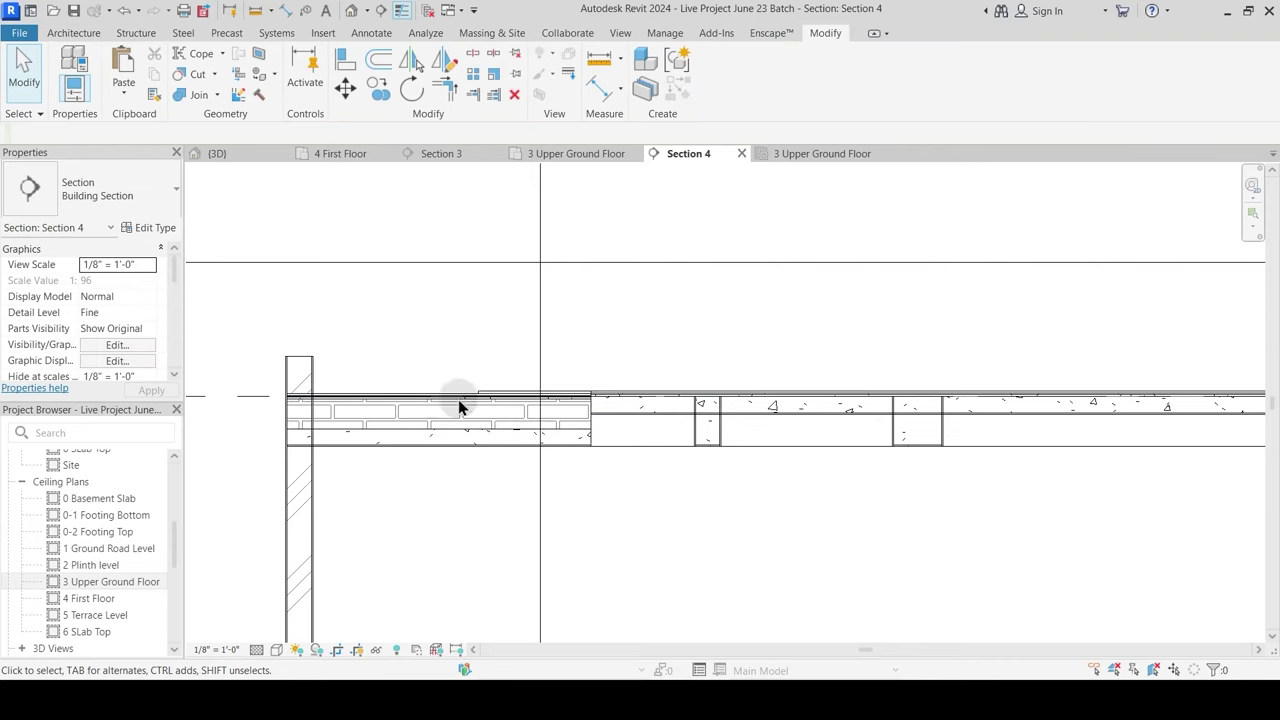
middle_click_drag(469, 464, 485, 453)
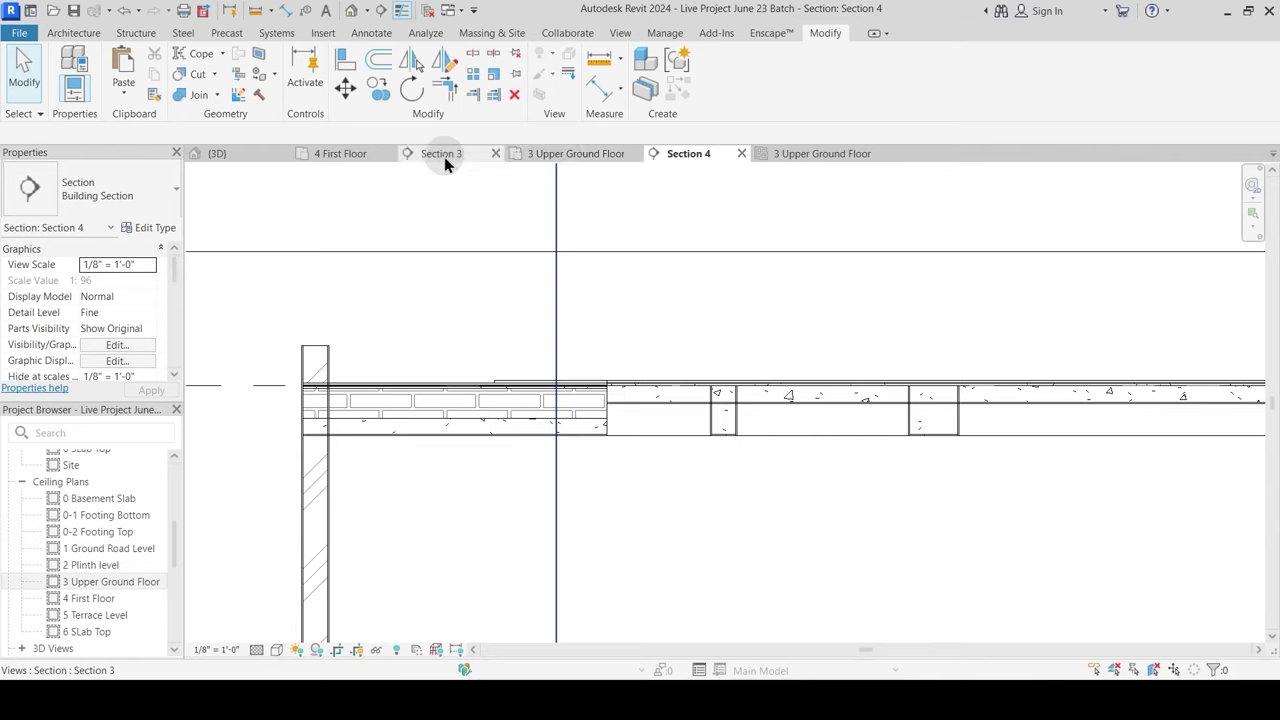
Step: On 4 First Floor, temporarily isolate the imported DWG drawing
left_click(368, 158)
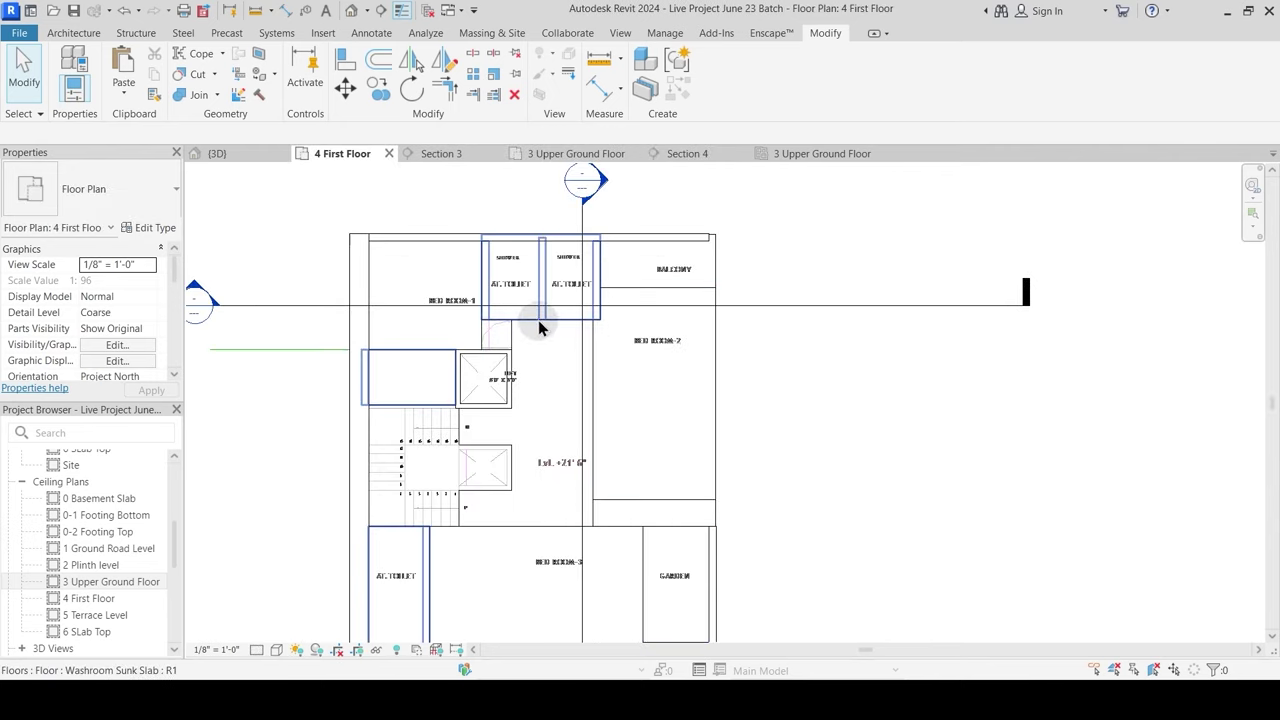
scroll(537, 322, "up", 3)
left_click(491, 366)
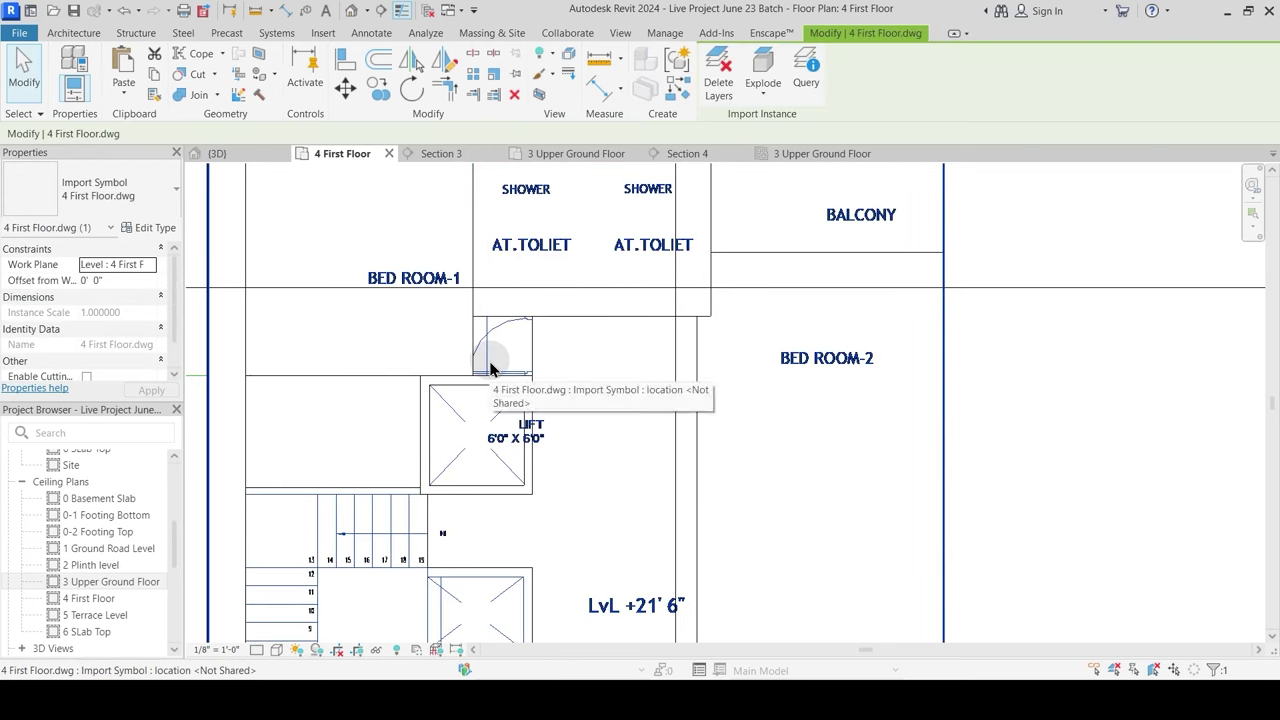
key("h")
key("i")
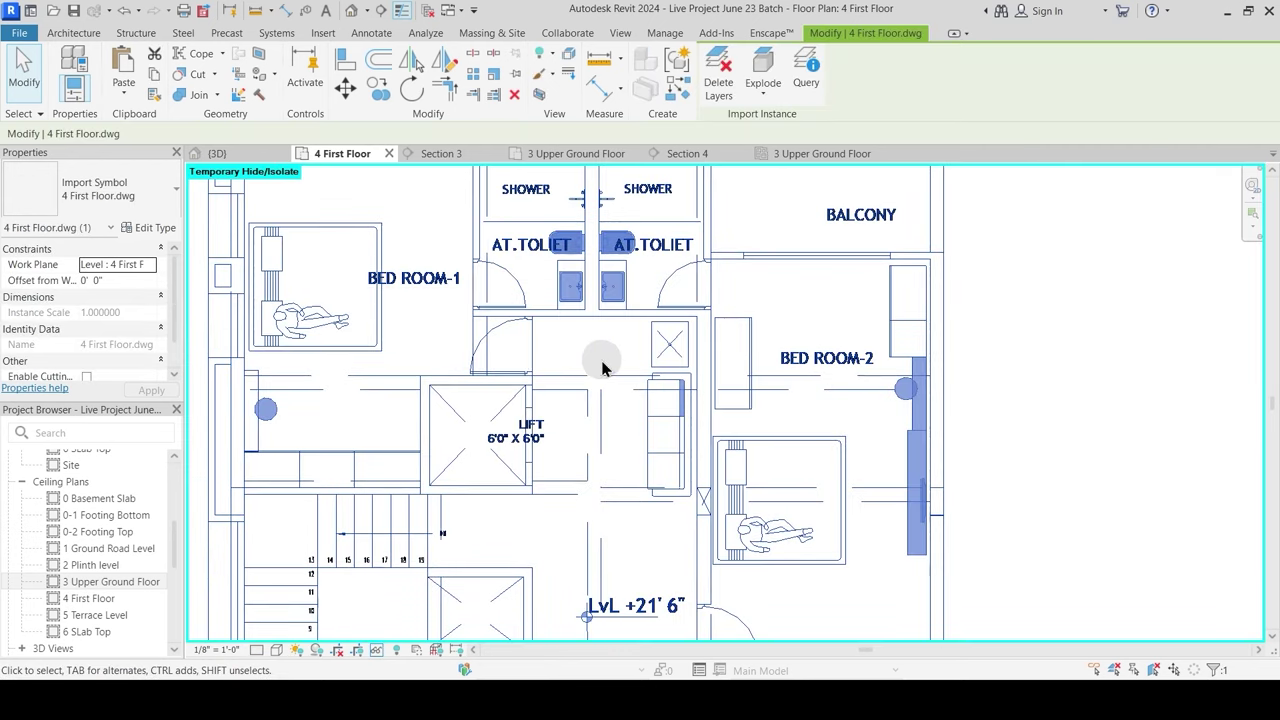
key("Escape")
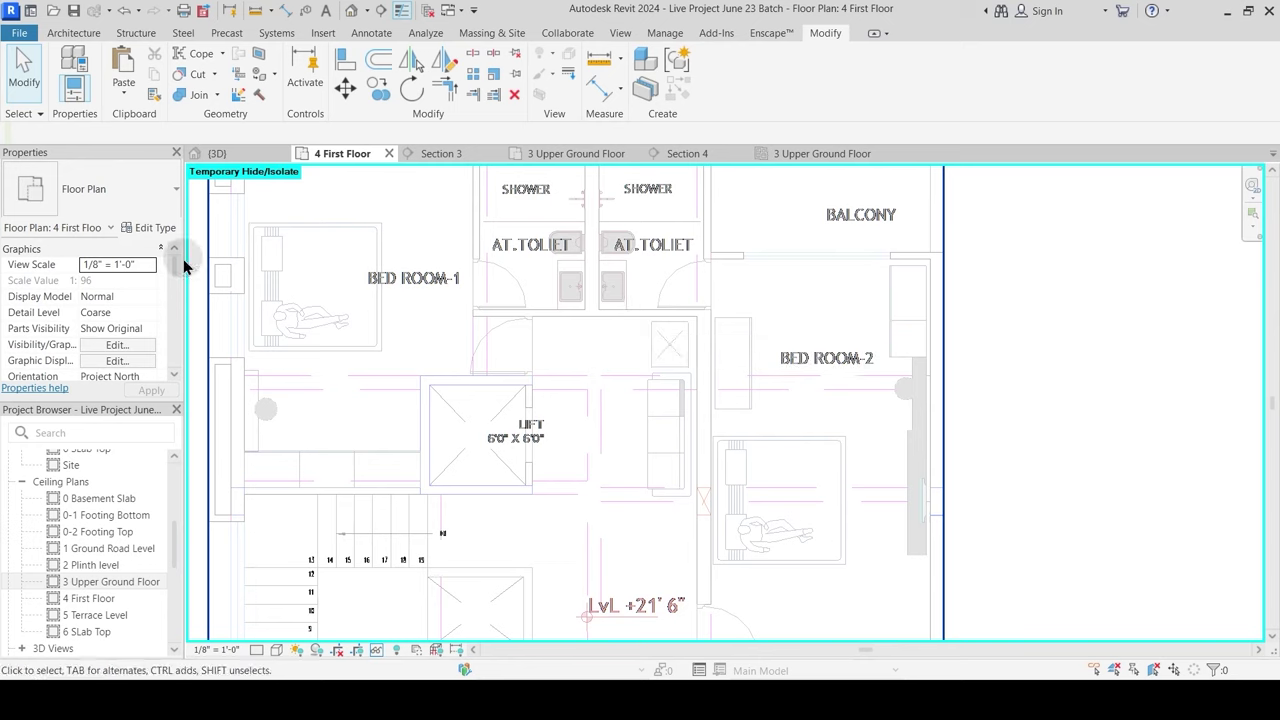
Step: Place a bottom-justified 9" x 18" Concrete-Rectangular beam spanning past the toilets
left_click(132, 33)
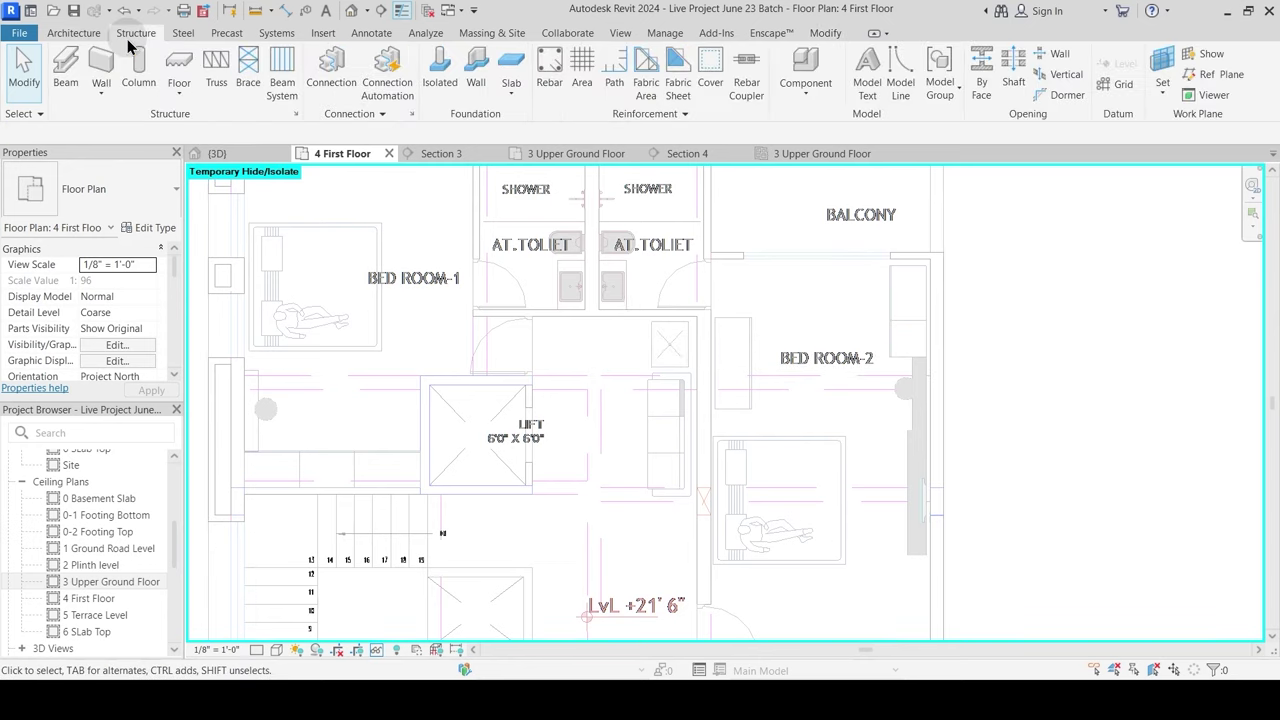
left_click(74, 86)
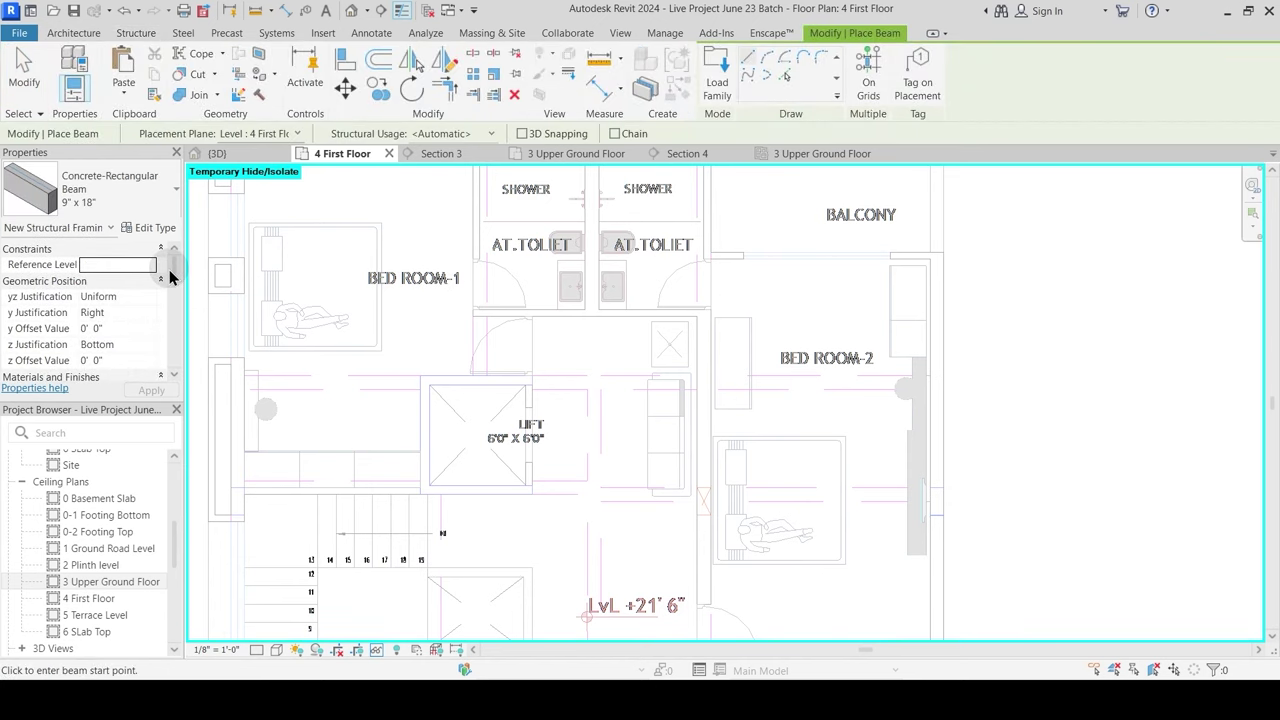
left_click(147, 343)
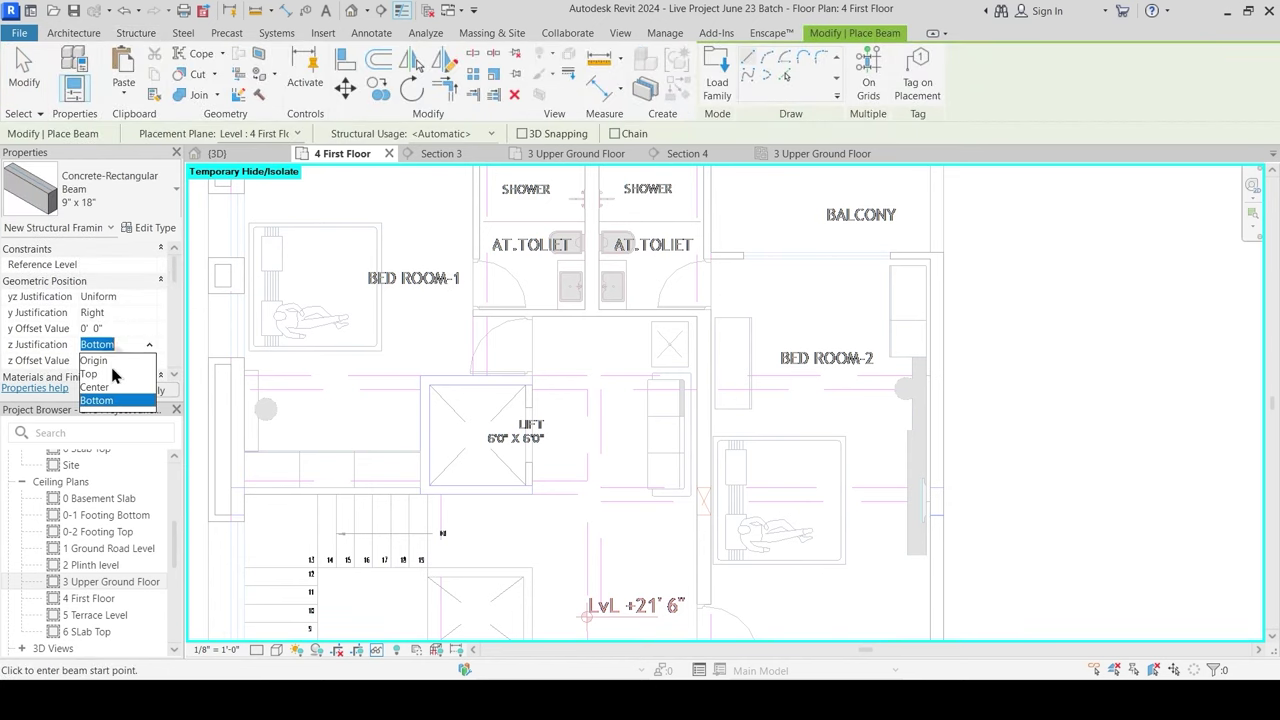
left_click(97, 400)
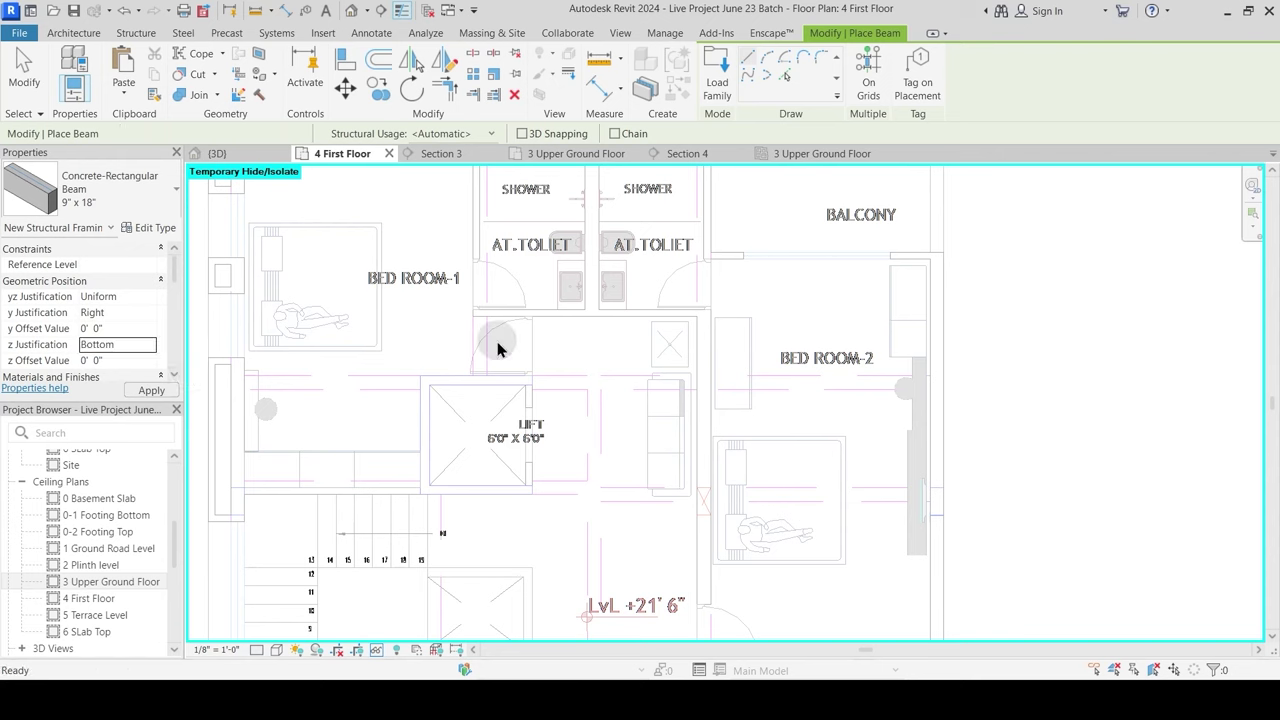
scroll(571, 306, "up", 2)
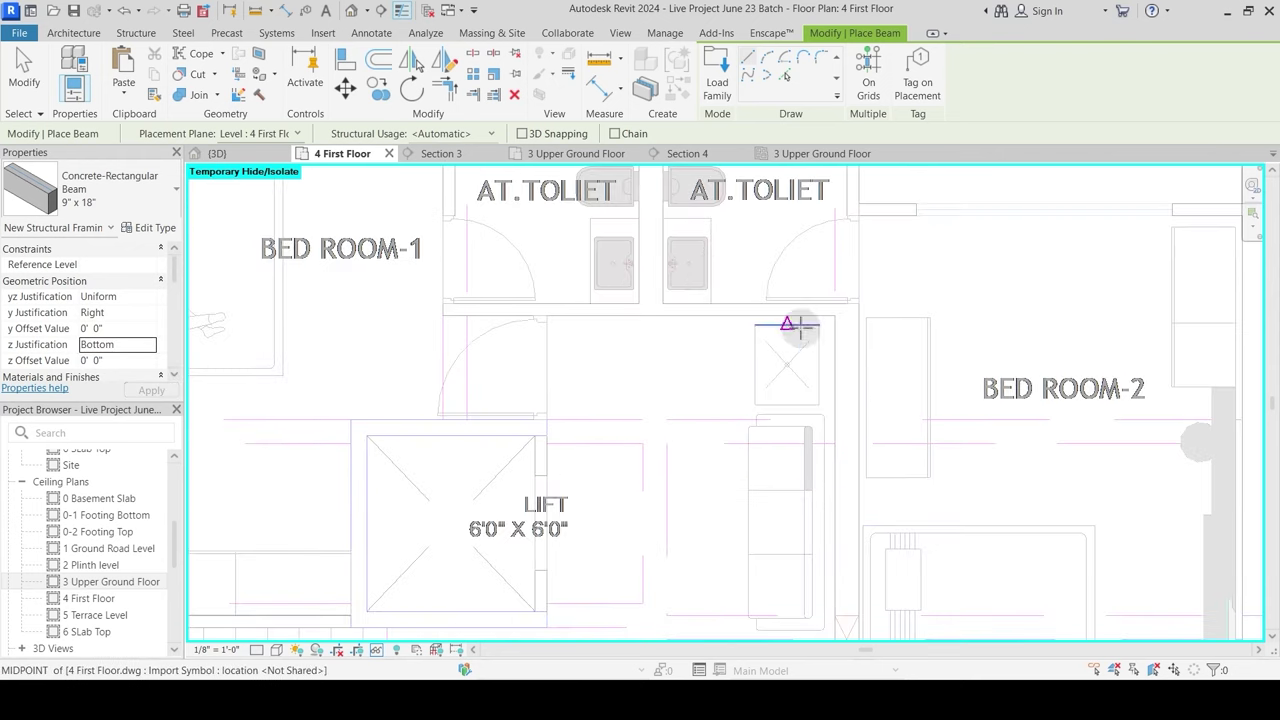
left_click(466, 314)
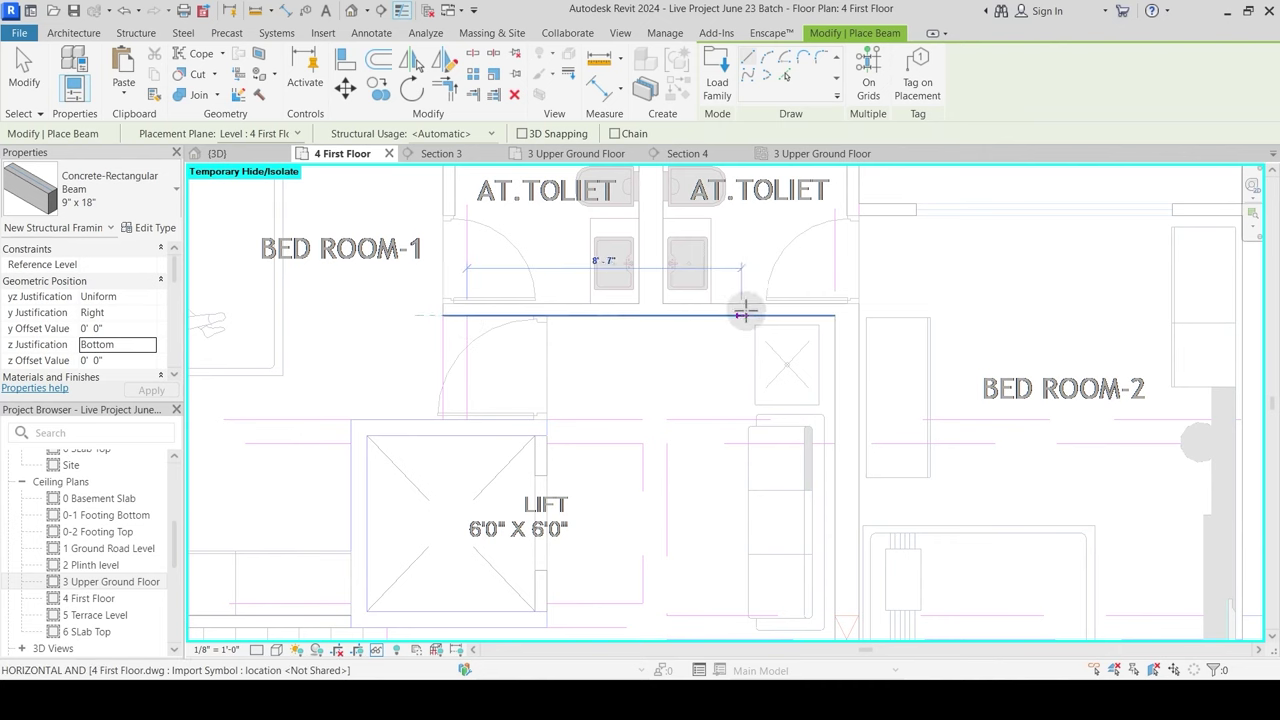
left_click(829, 316)
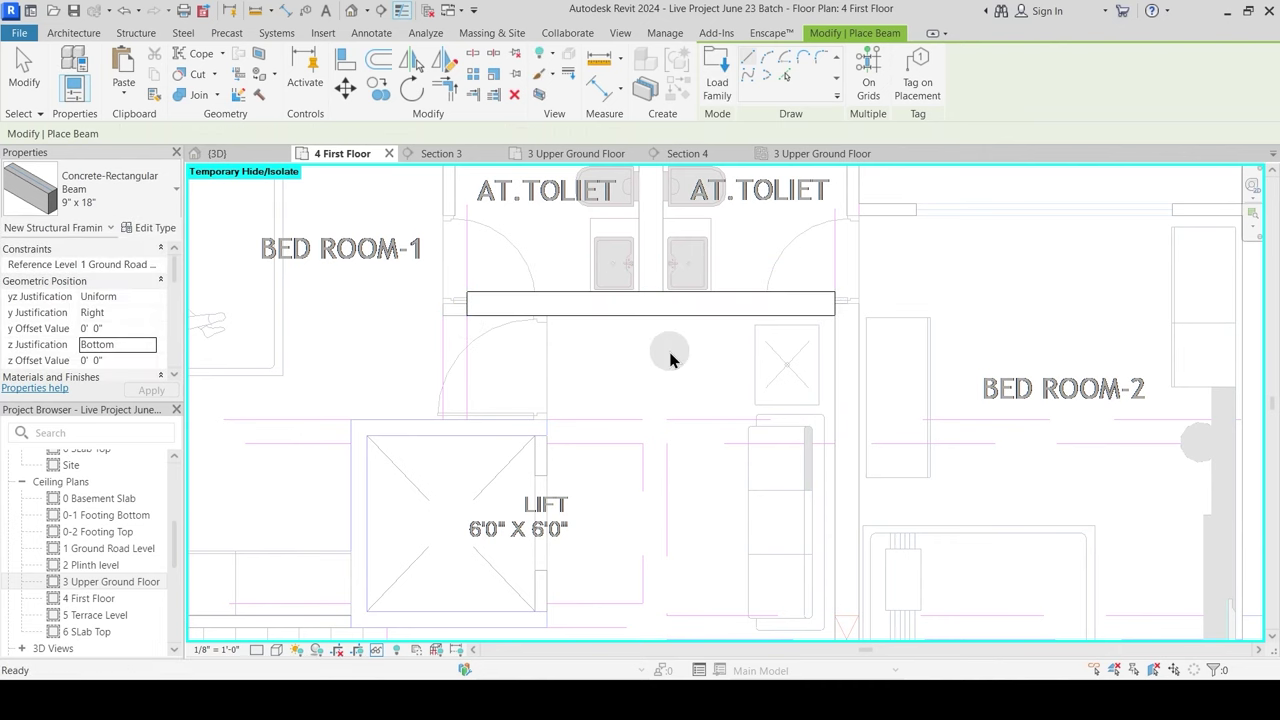
key("Escape")
key("Escape")
scroll(626, 340, "down", 4)
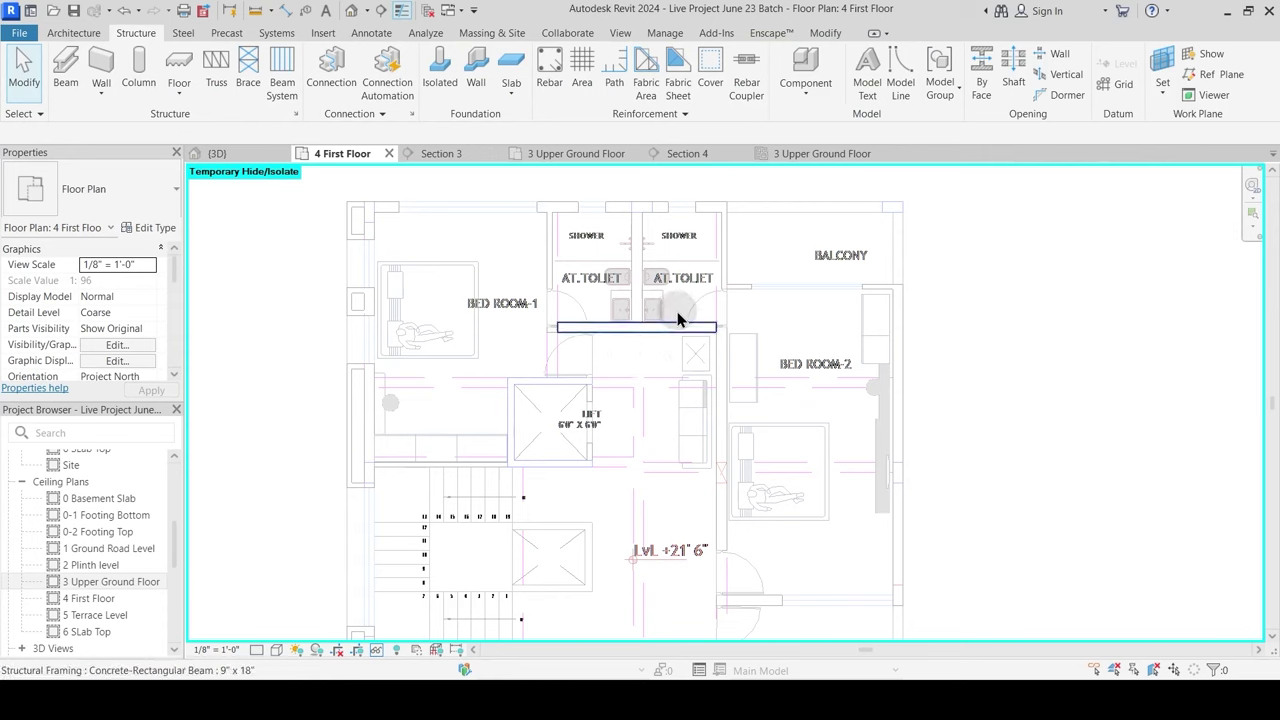
Step: Restore the hidden elements, open Section 4 and set the new beam's vertical justification to Top
key("h")
key("r")
middle_click_drag(660, 294, 624, 437)
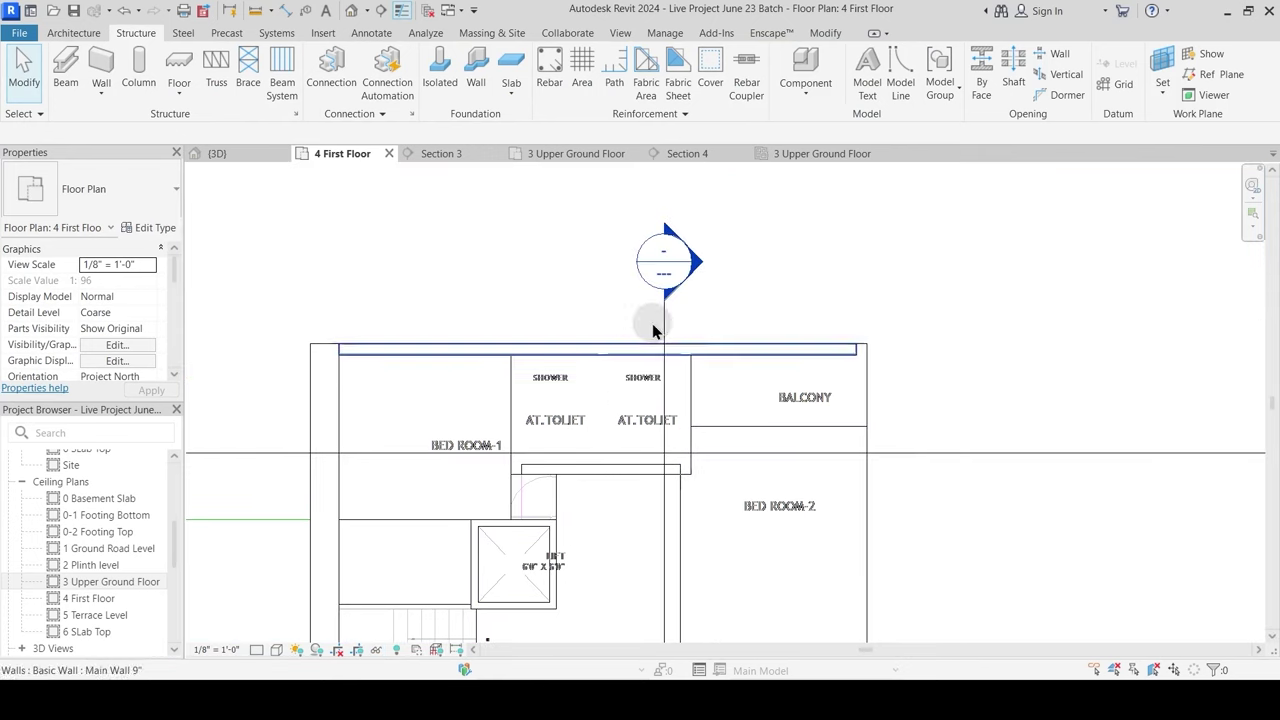
double_click(679, 288)
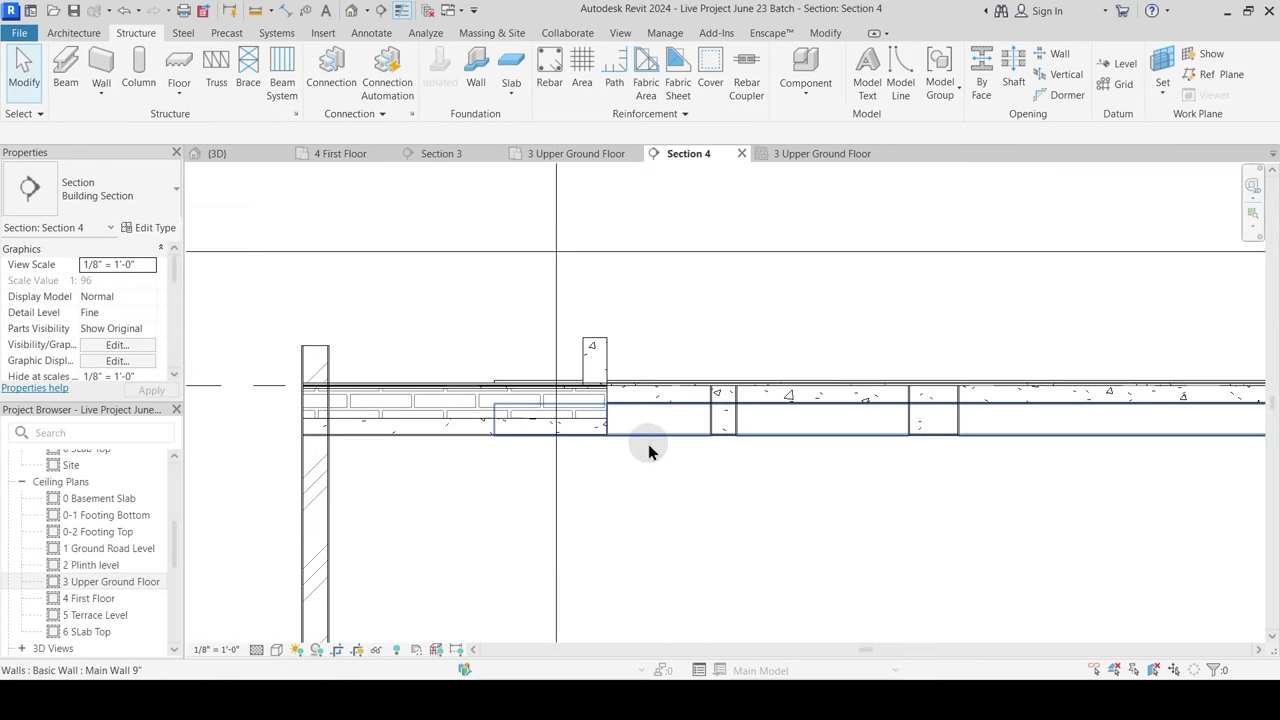
scroll(620, 432, "up", 2)
left_click(612, 390)
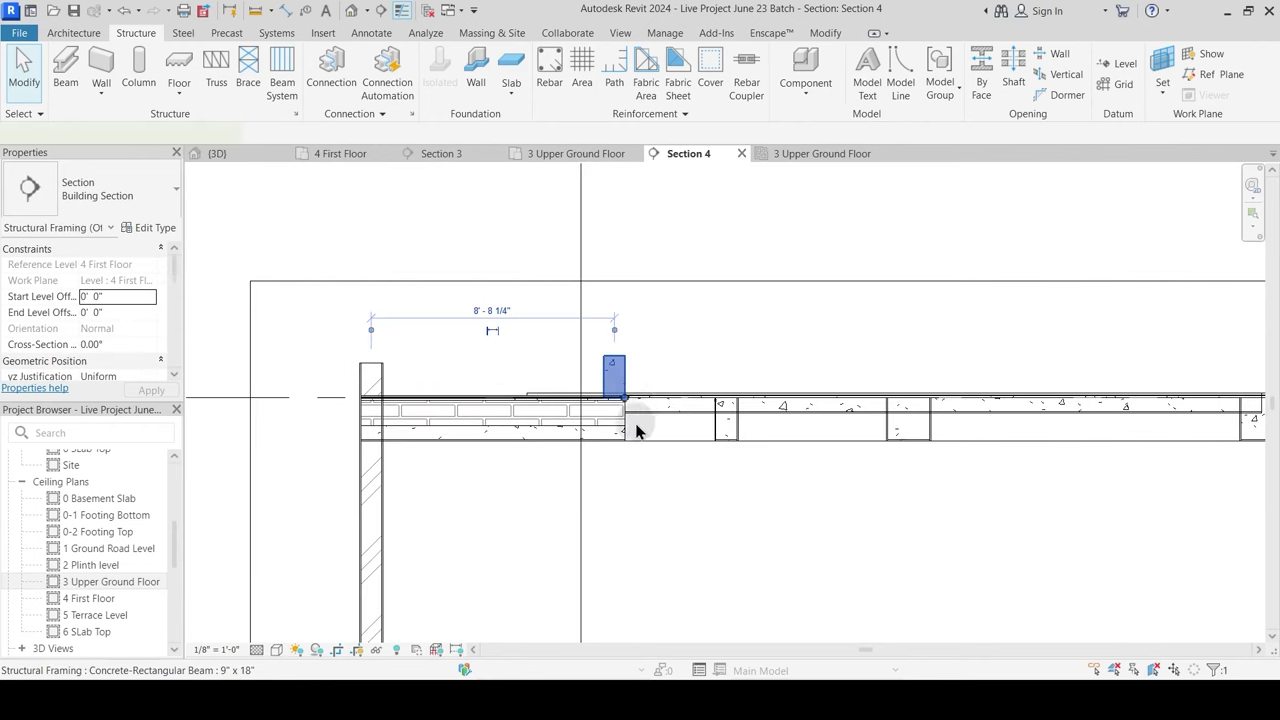
scroll(615, 420, "up", 1)
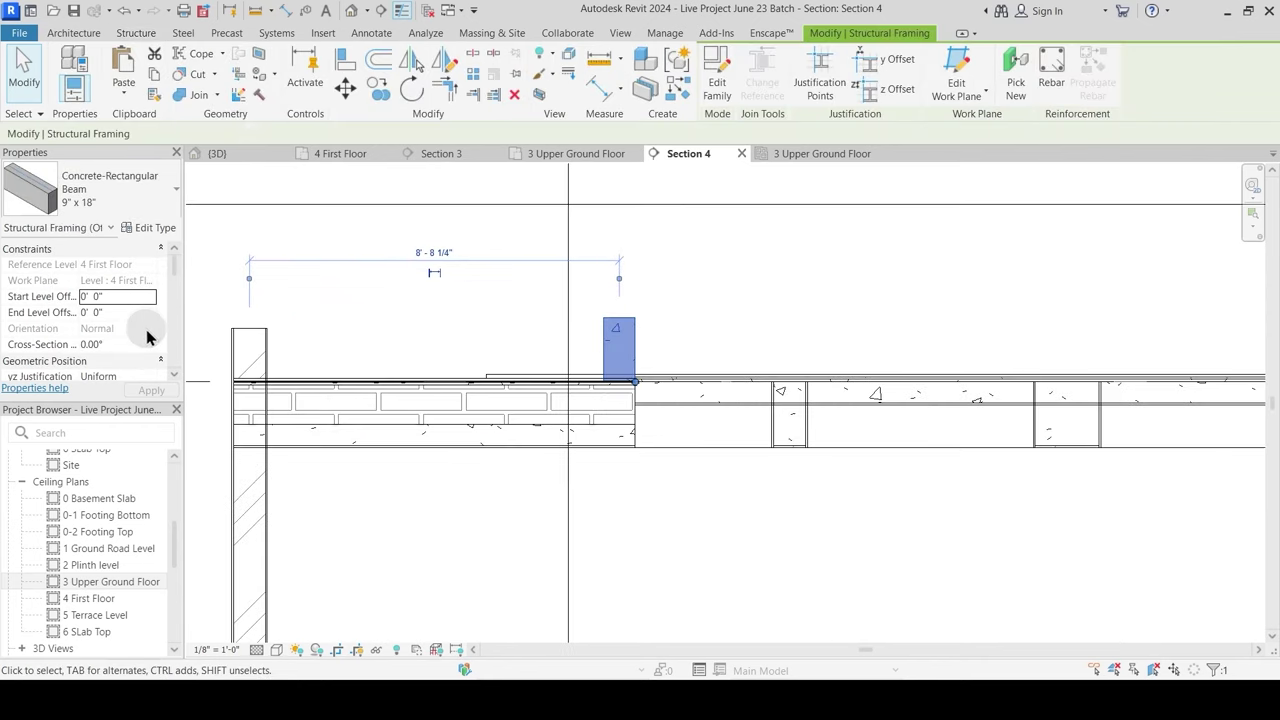
scroll(146, 340, "down", 1)
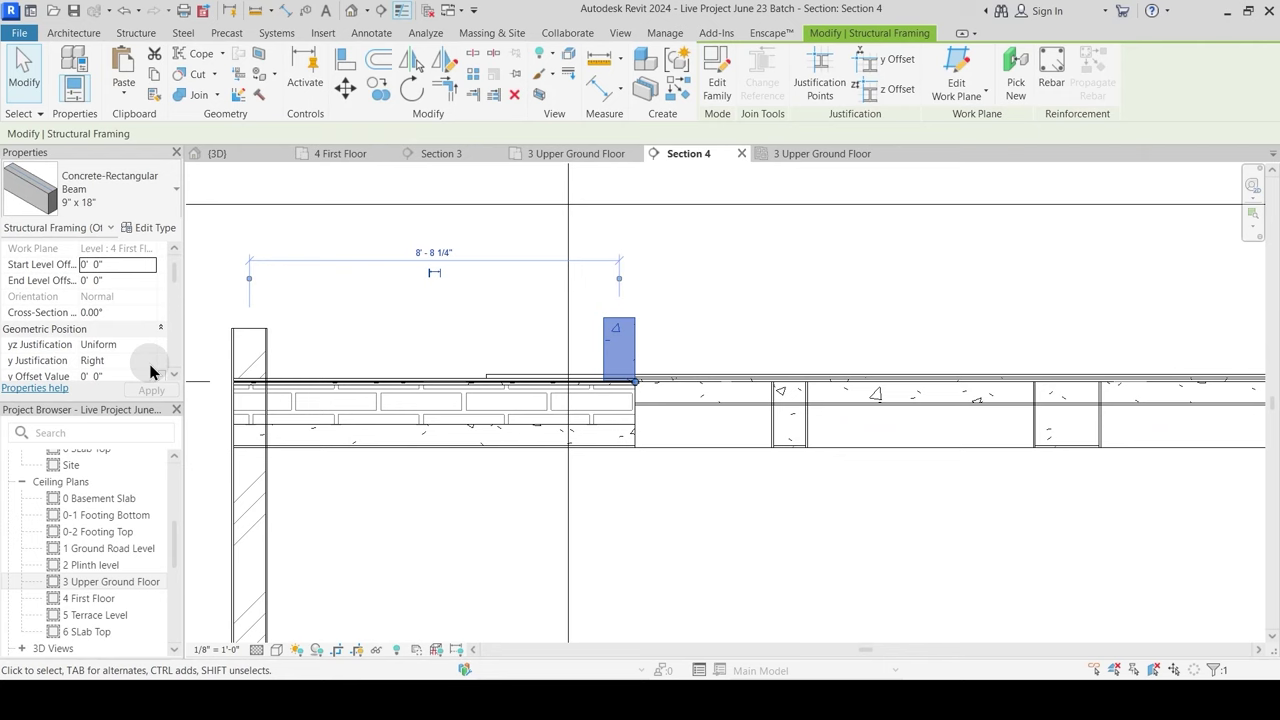
scroll(150, 370, "down", 1)
left_click(150, 345)
left_click(95, 361)
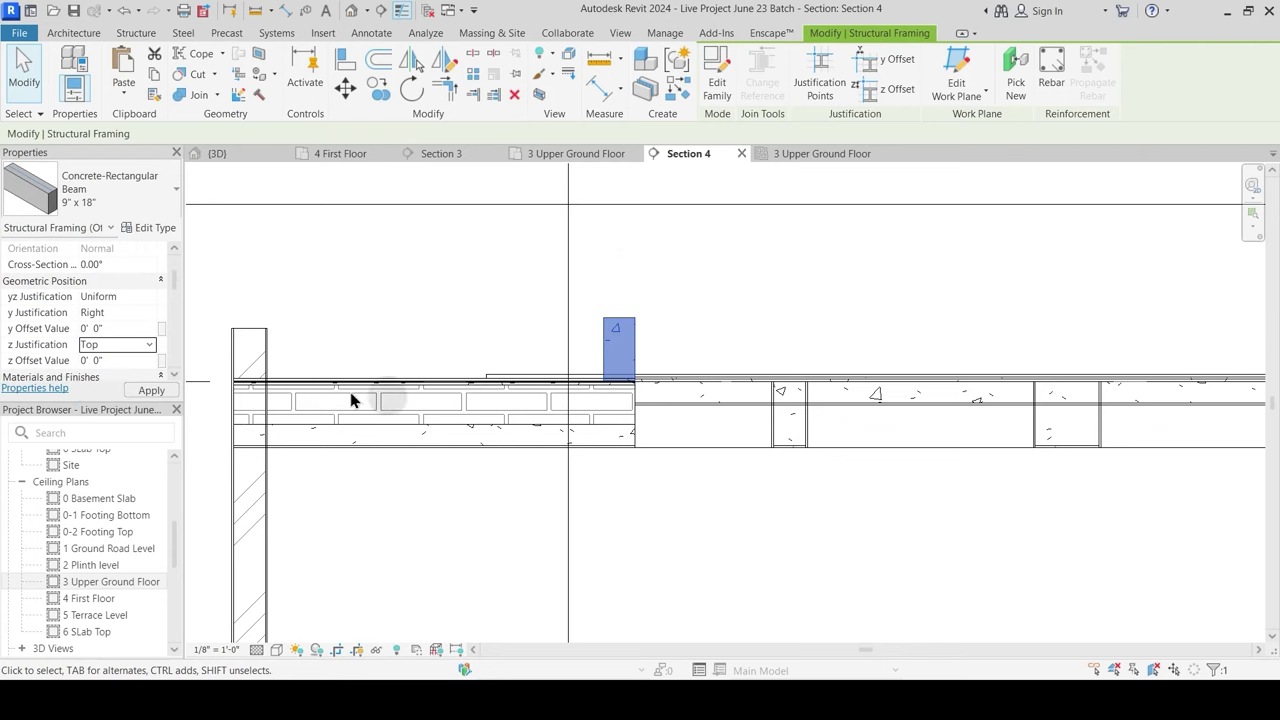
left_click(641, 503)
middle_click_drag(641, 503, 729, 449)
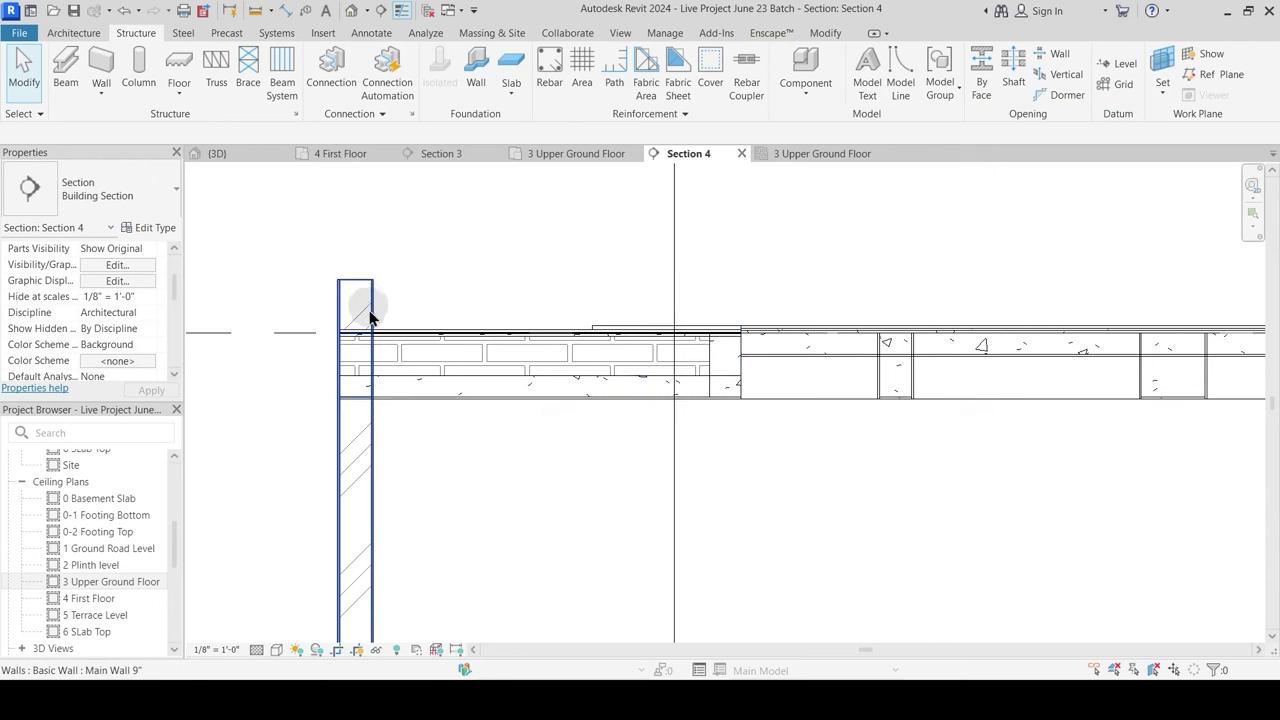
Step: Temporarily hide the sunk slab, nudge the section line left, and reselect the slab in Section 4
left_click(427, 350)
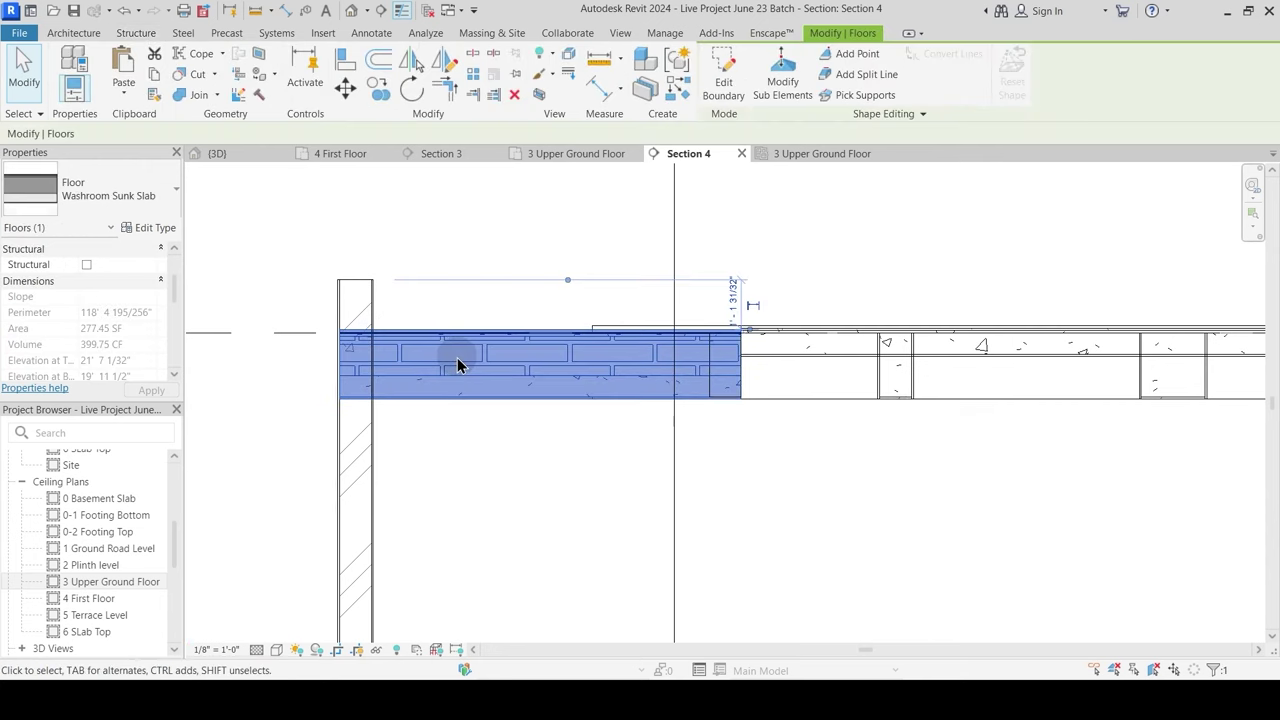
key("h")
key("h")
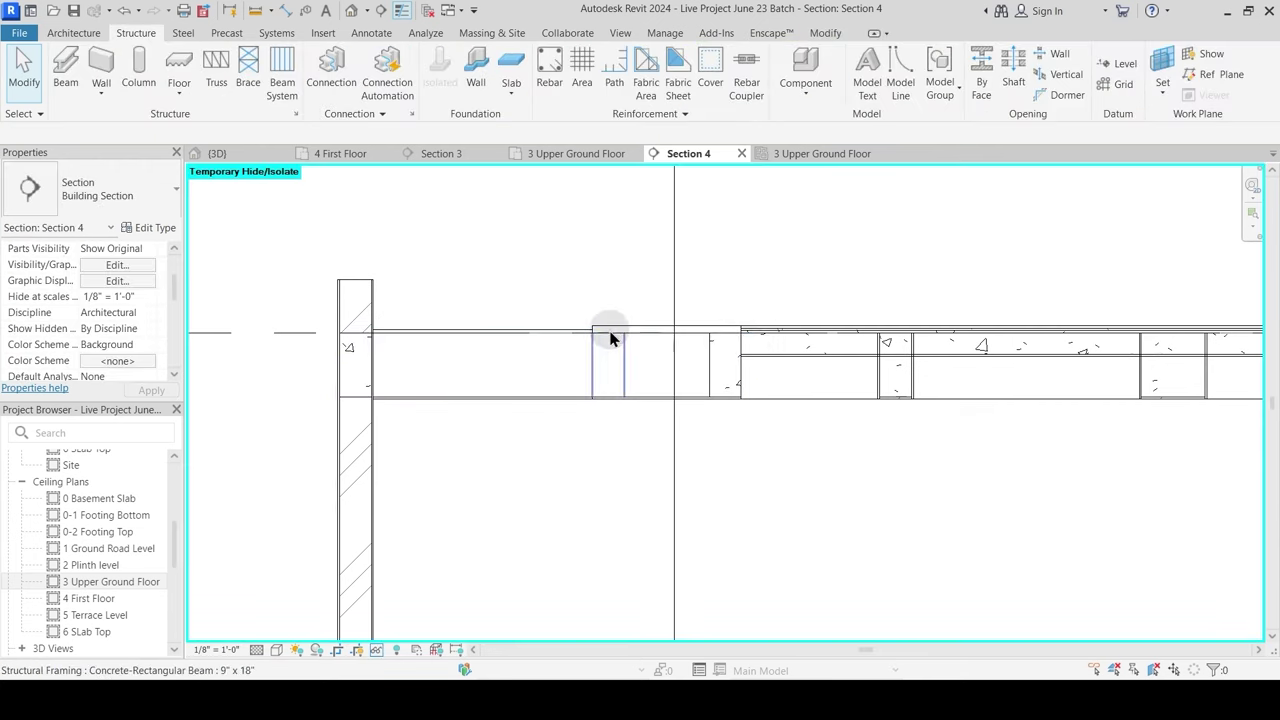
left_click(362, 157)
left_click(663, 385)
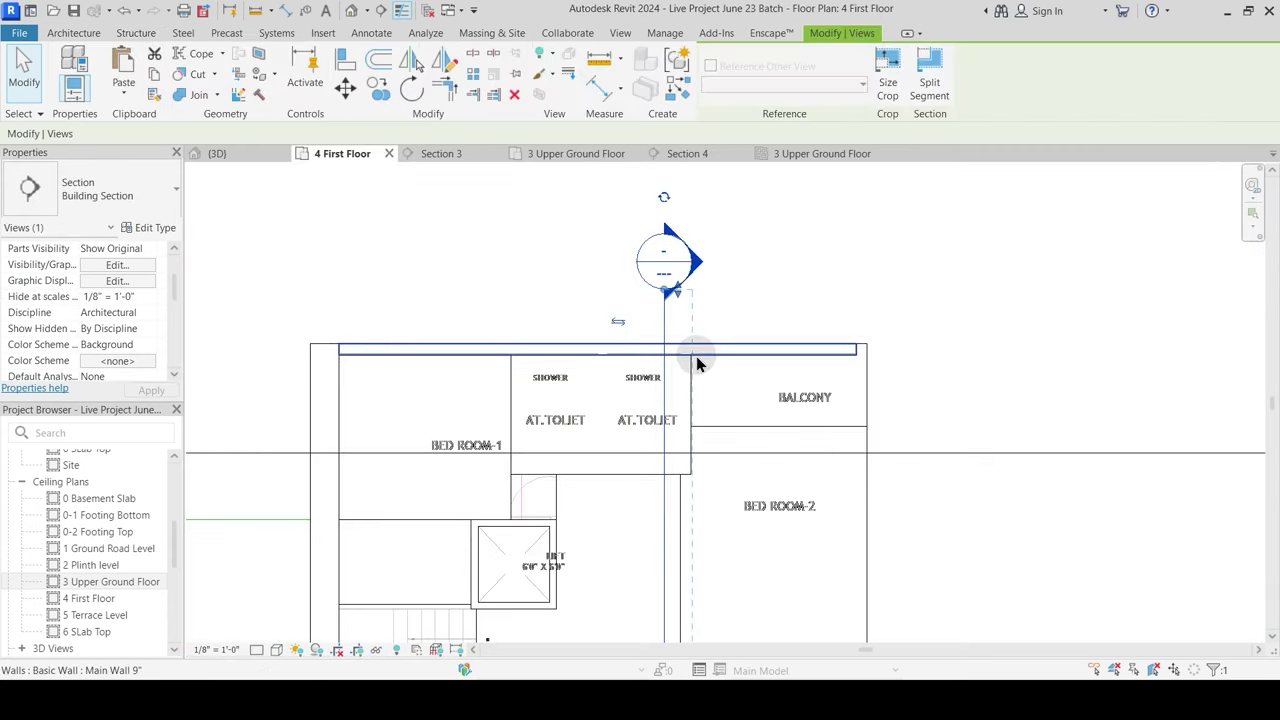
scroll(705, 449, "down", 3, "ctrl")
left_click_drag(686, 463, 677, 464)
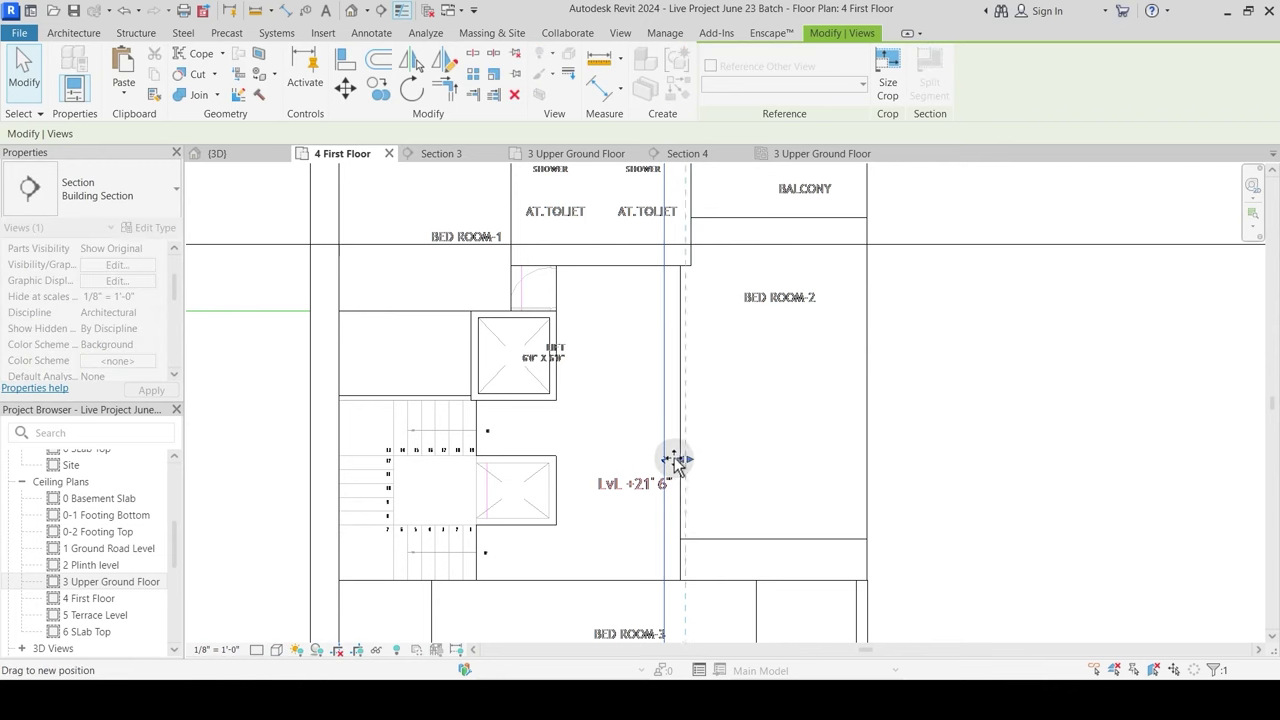
left_click(720, 280)
middle_click_drag(729, 320, 706, 467)
double_click(666, 217)
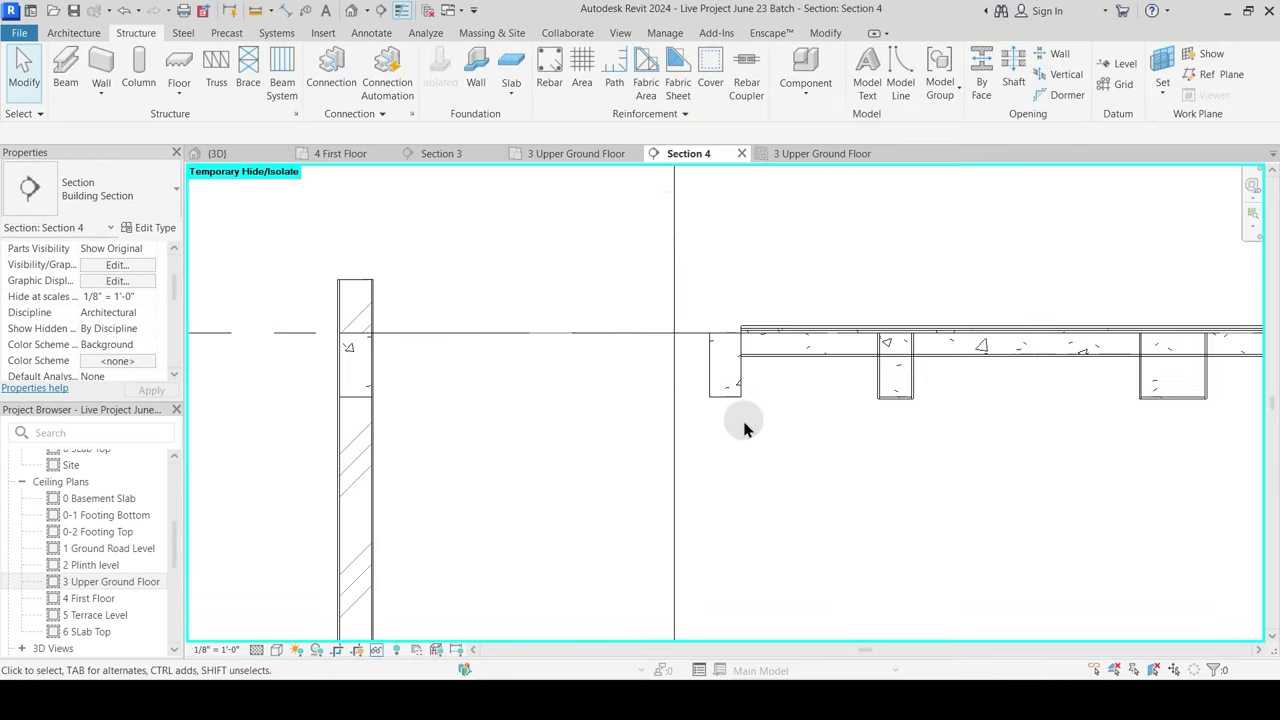
left_click(587, 394)
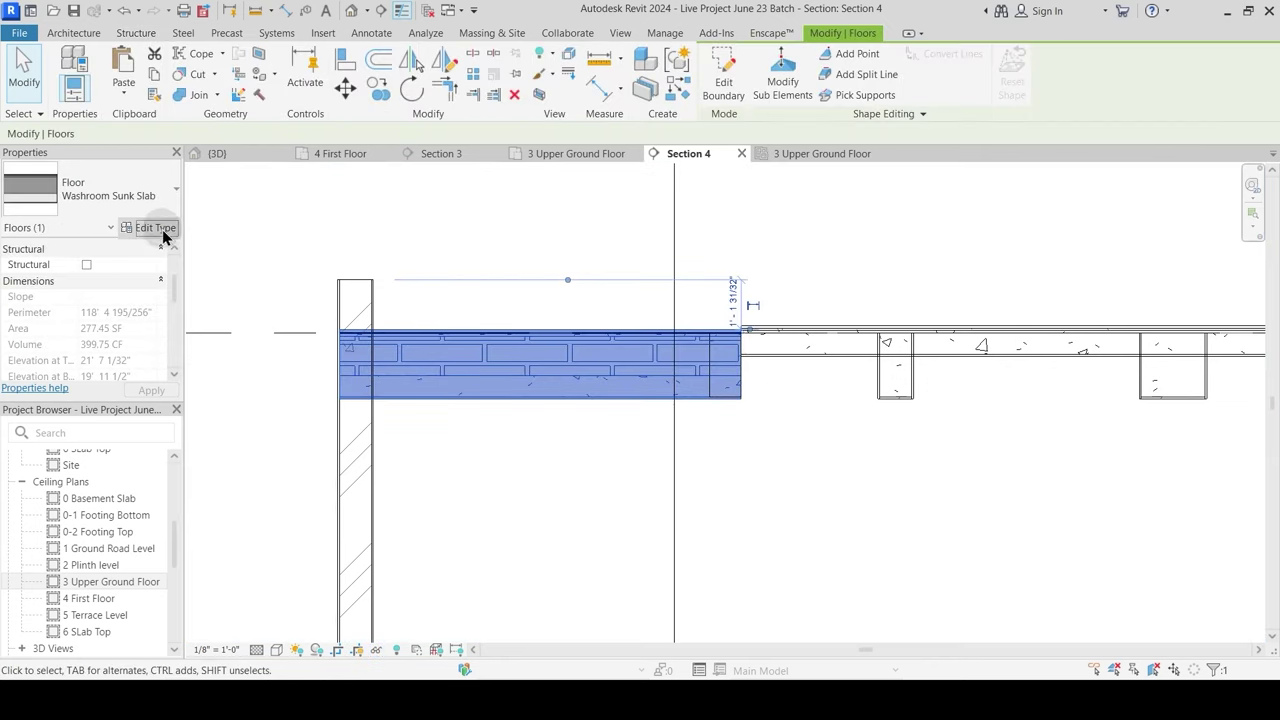
Step: Set the Washroom Sunk Slab type's Brick Bets layer thickness to 100mm
left_click(160, 228)
left_click(872, 232)
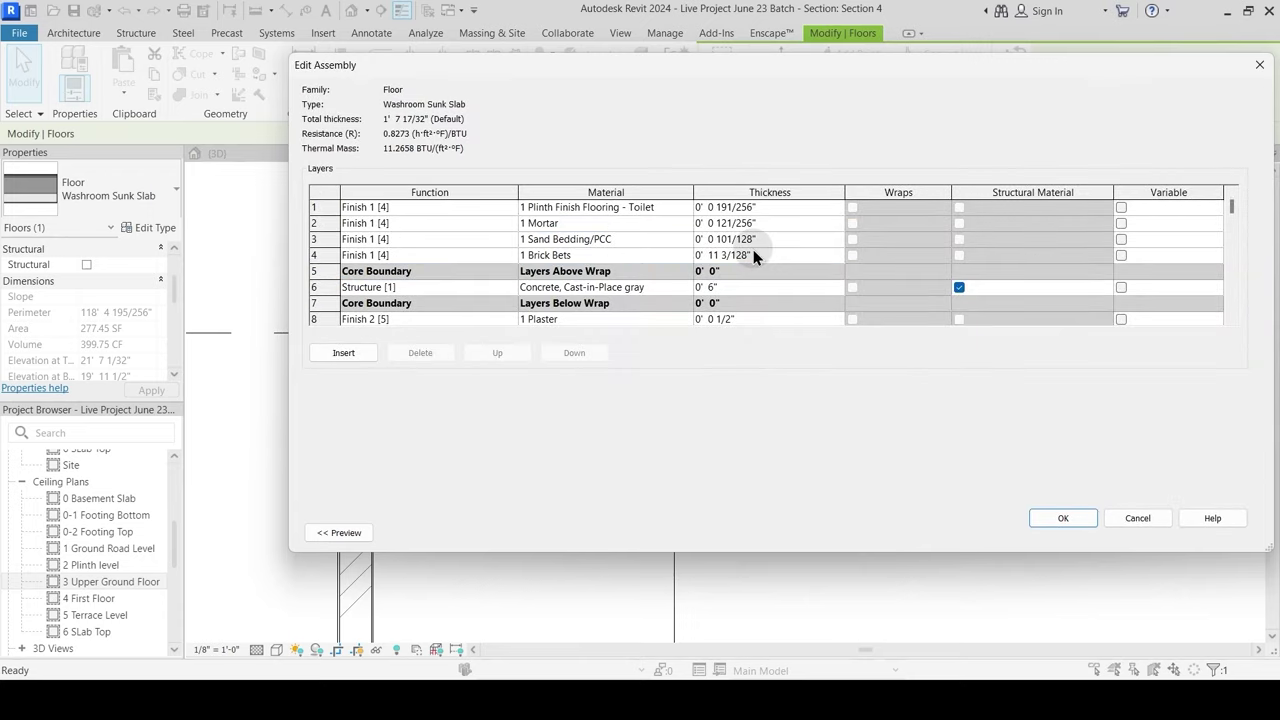
left_click_drag(765, 258, 645, 266)
type("100mm")
left_click(1046, 517)
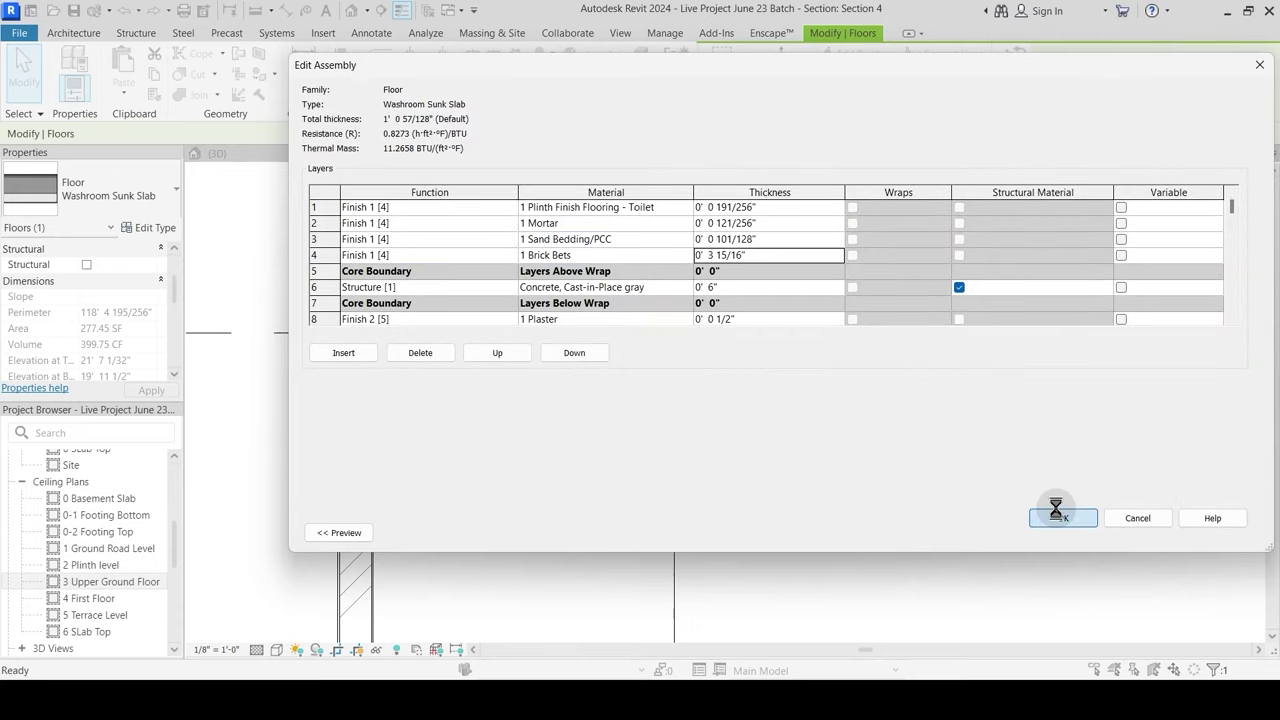
left_click(1081, 533)
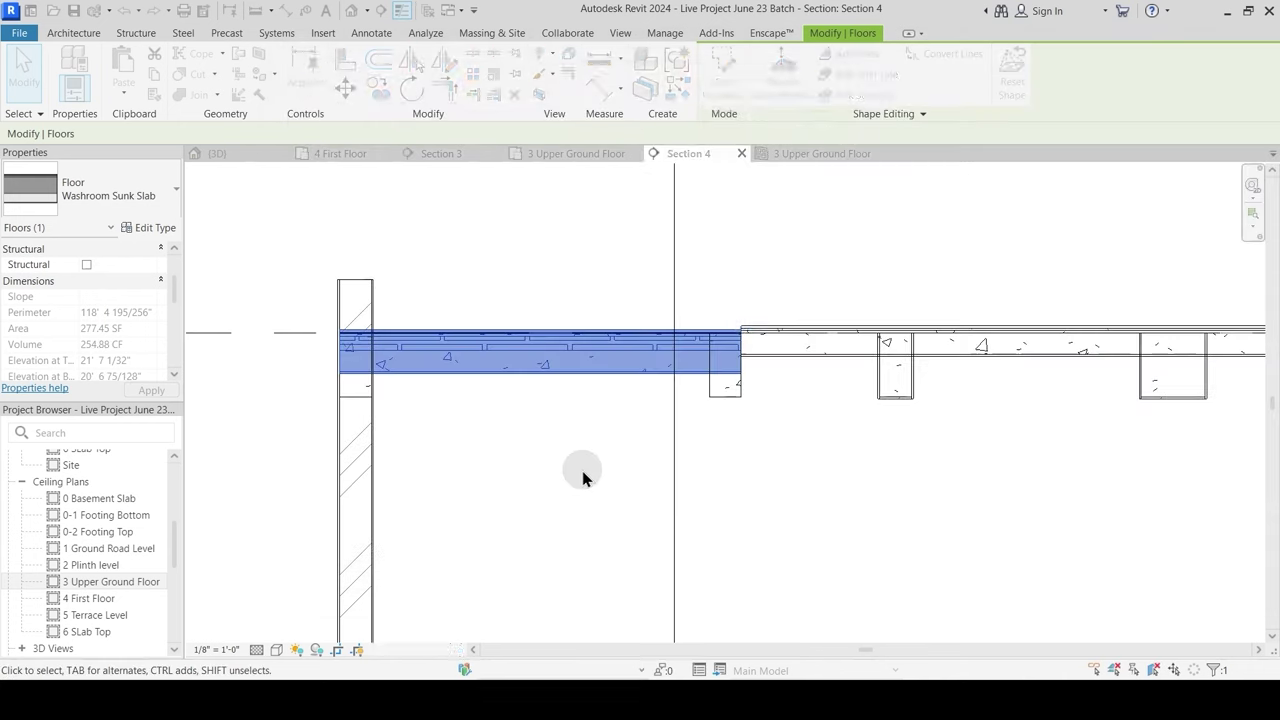
Step: Start Align and pick the beam bottom as the alignment reference
left_click(346, 62)
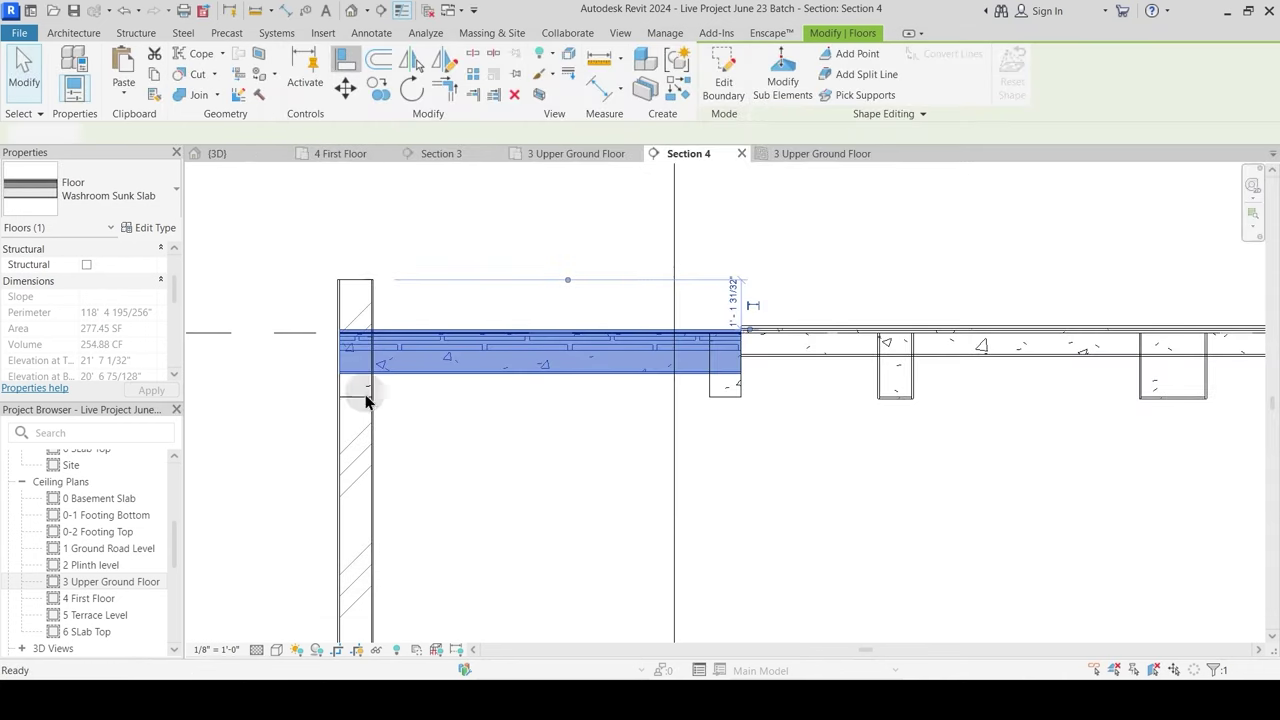
scroll(366, 365, "up", 3)
left_click(360, 349)
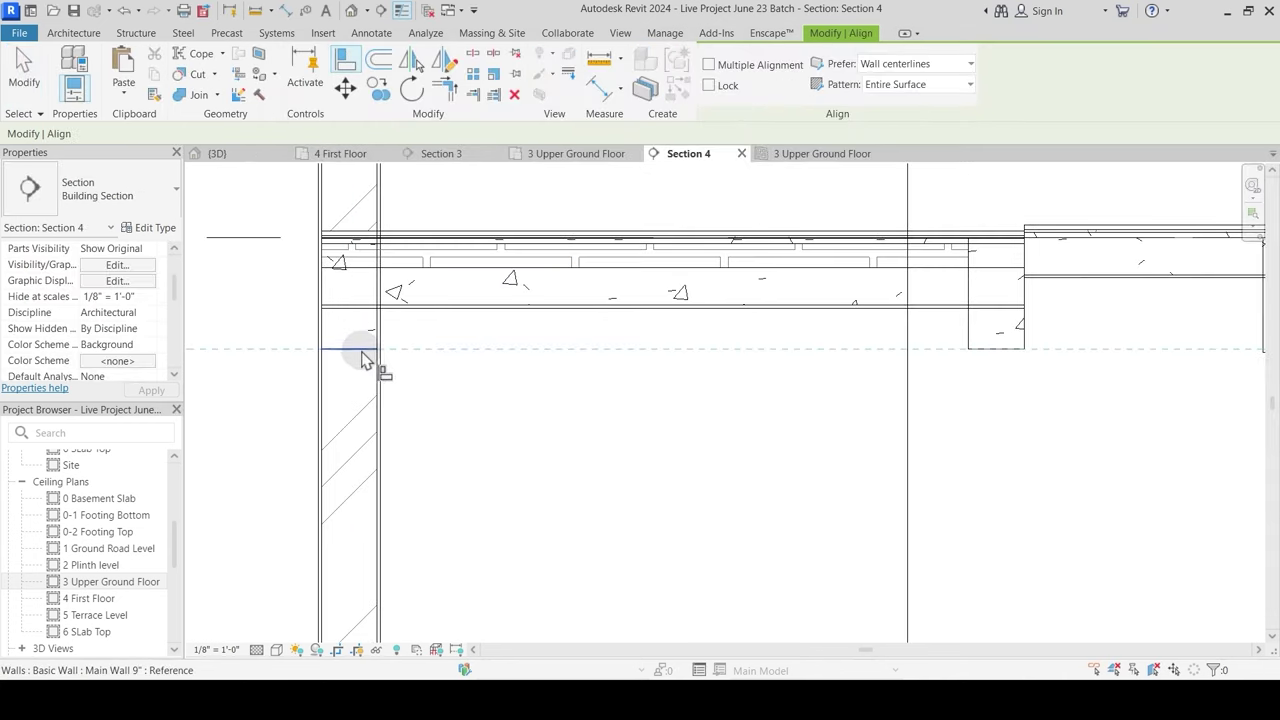
Step: Align the slab's underside to the beam bottom and join the slab with the wall
left_click(460, 304)
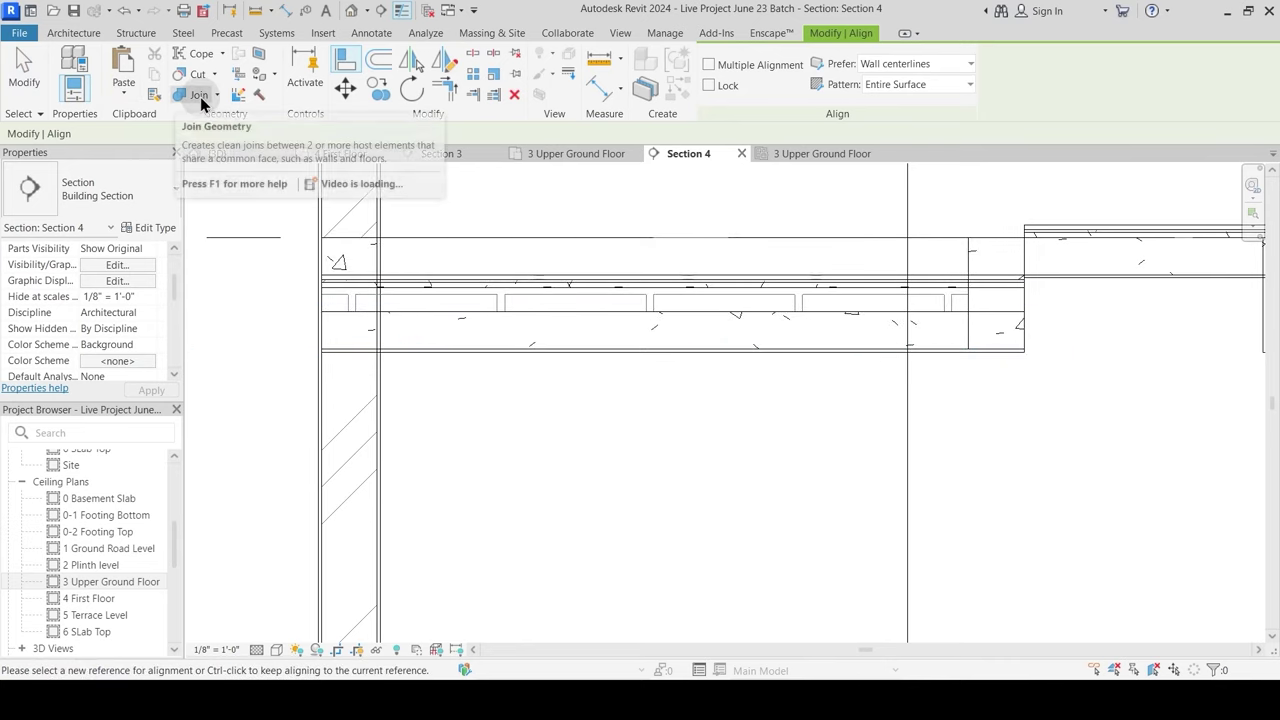
left_click(186, 95)
left_click(366, 252)
left_click(410, 290)
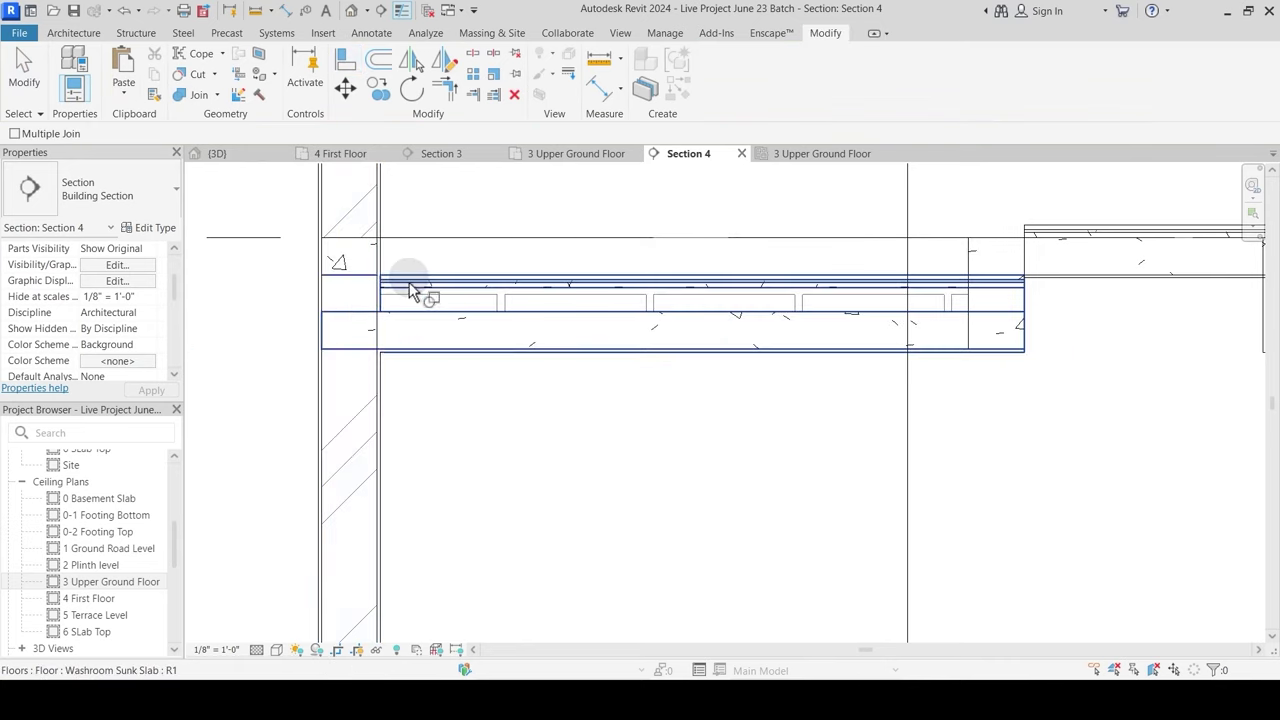
key("Escape")
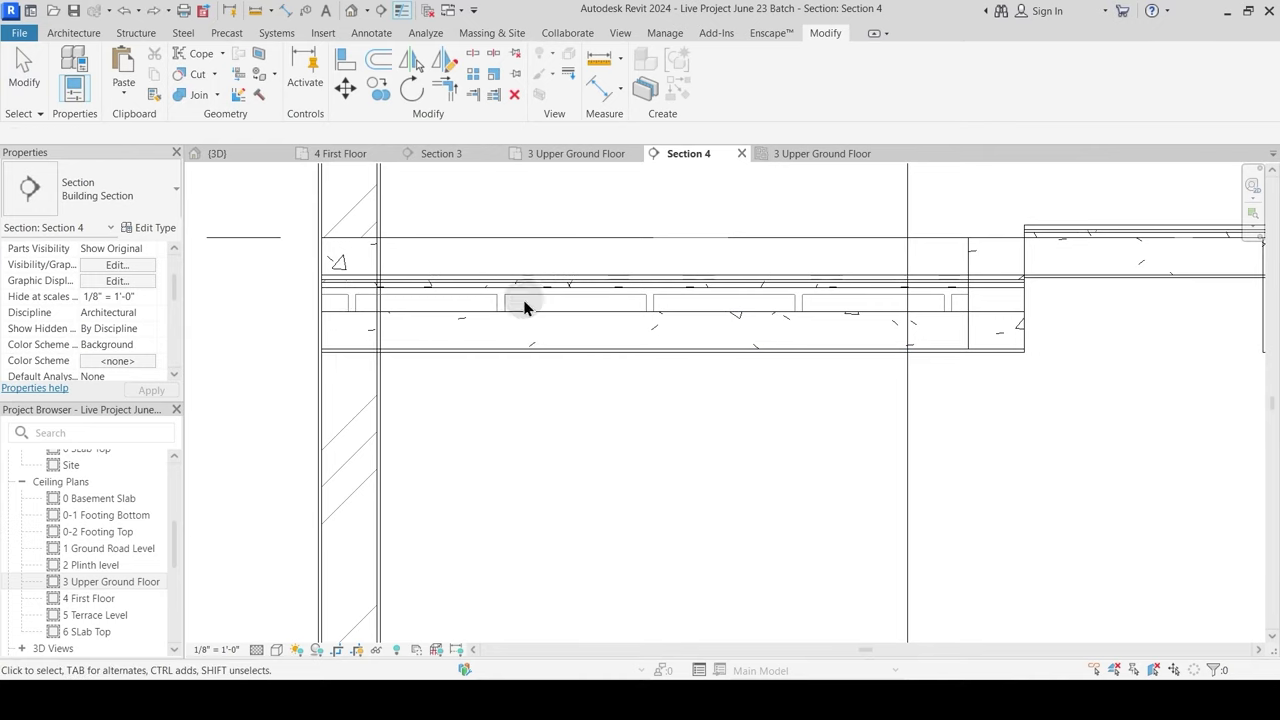
Step: Join the sunk slab with the left and right-hand beams
left_click(192, 97)
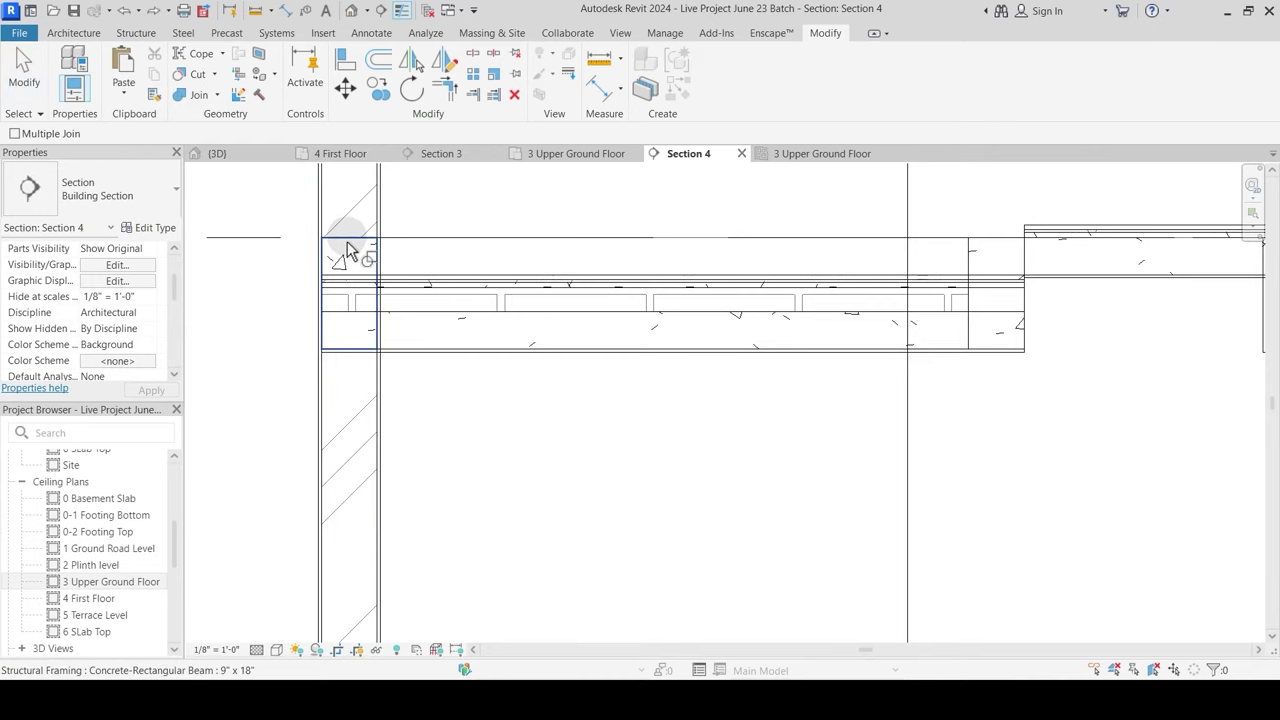
left_click(347, 243)
left_click(398, 281)
middle_click_drag(785, 325, 678, 373)
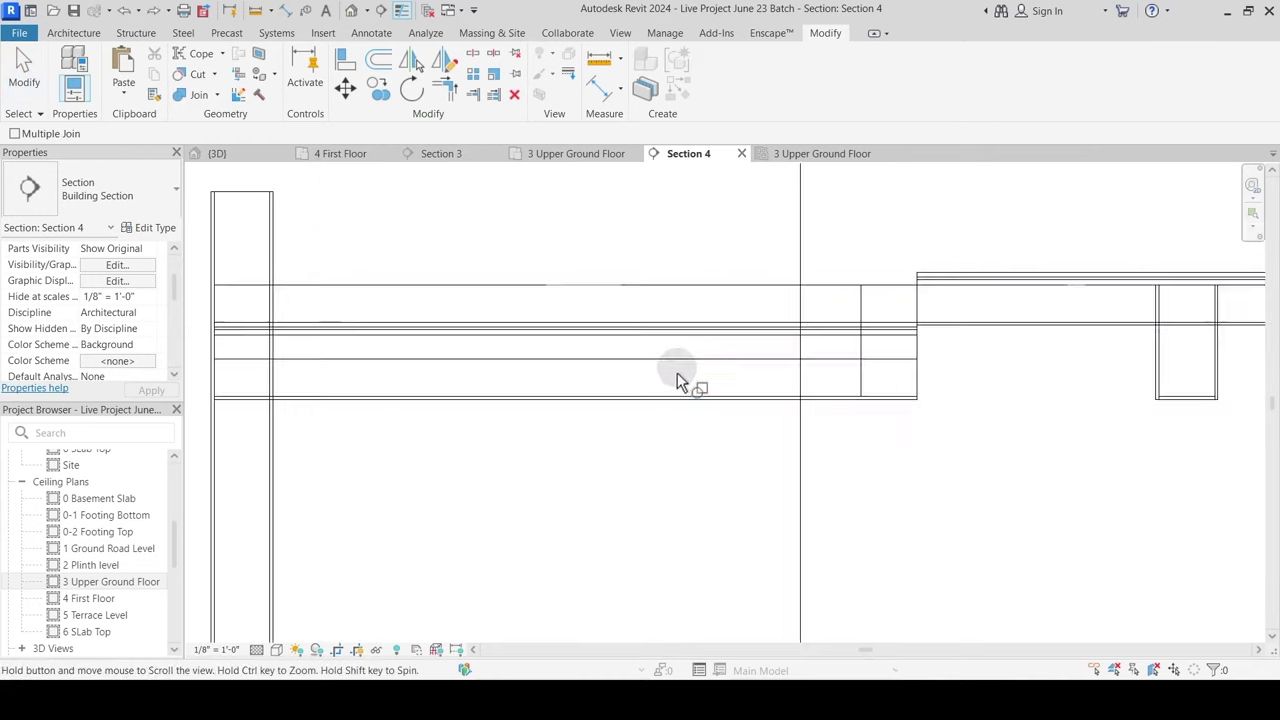
left_click(877, 304)
left_click(840, 364)
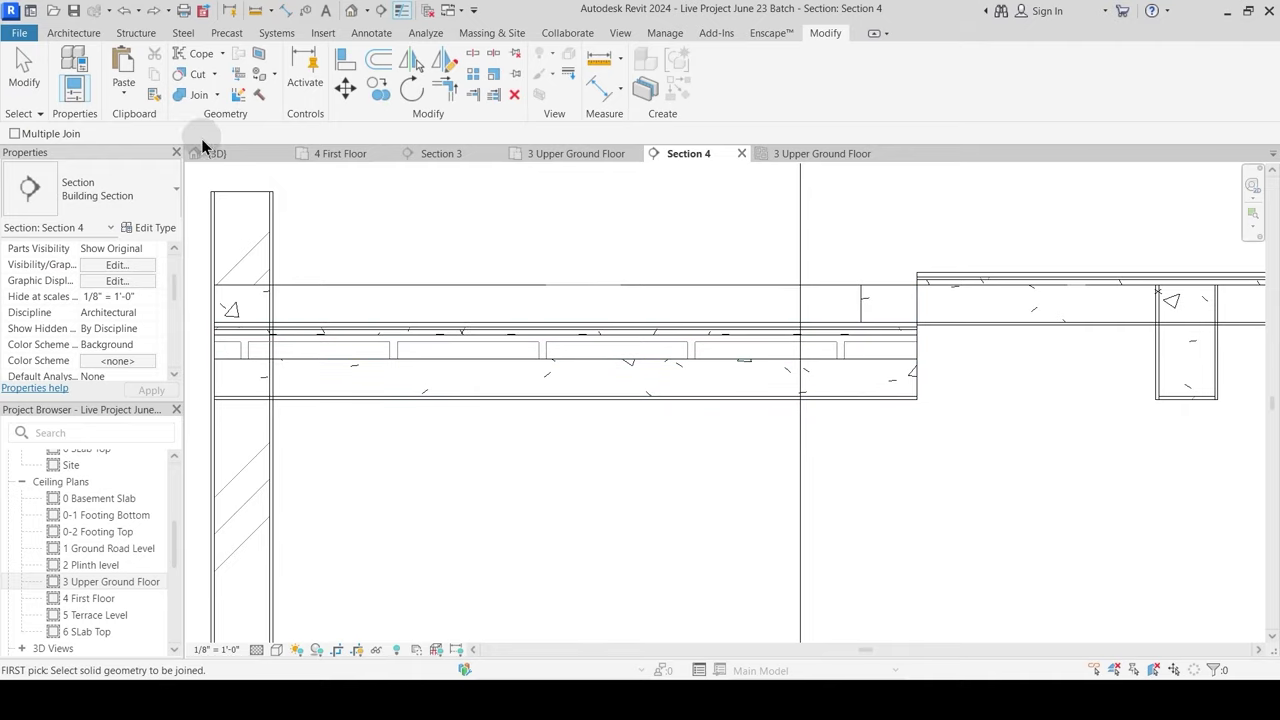
Step: Switch join order with both beams so the slab stops at the beam faces
left_click(218, 96)
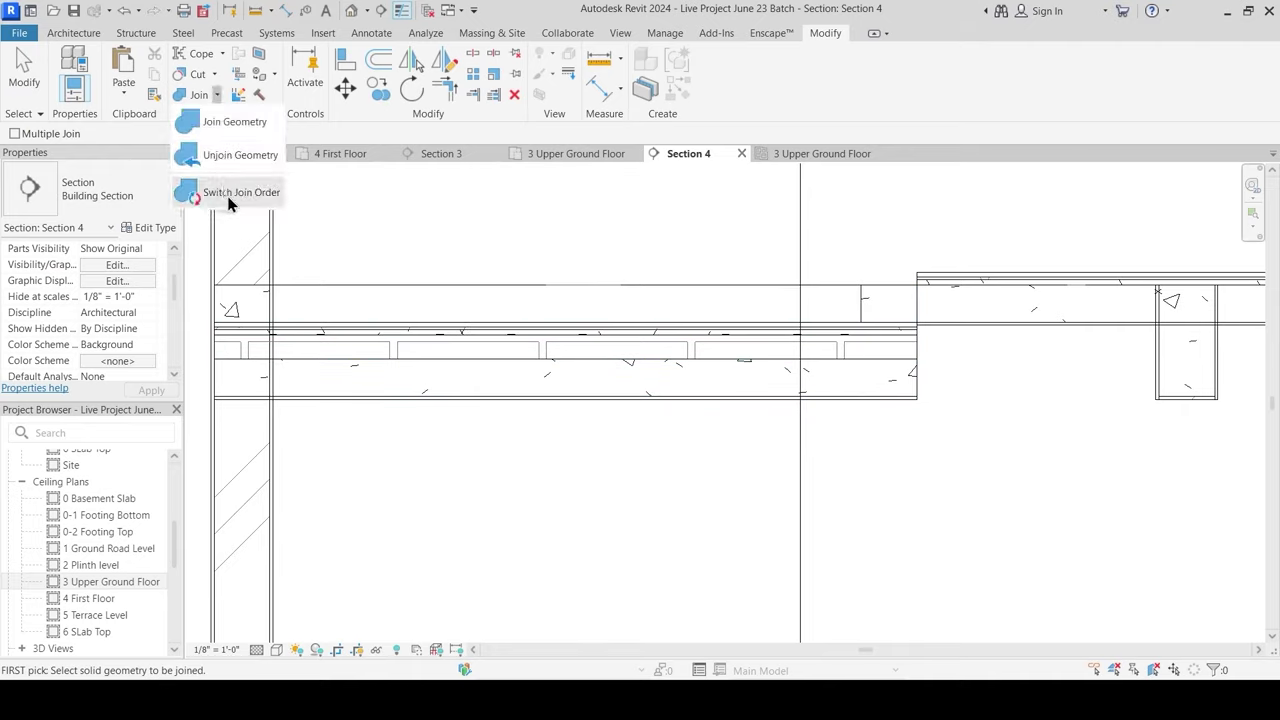
left_click(200, 190)
left_click(250, 292)
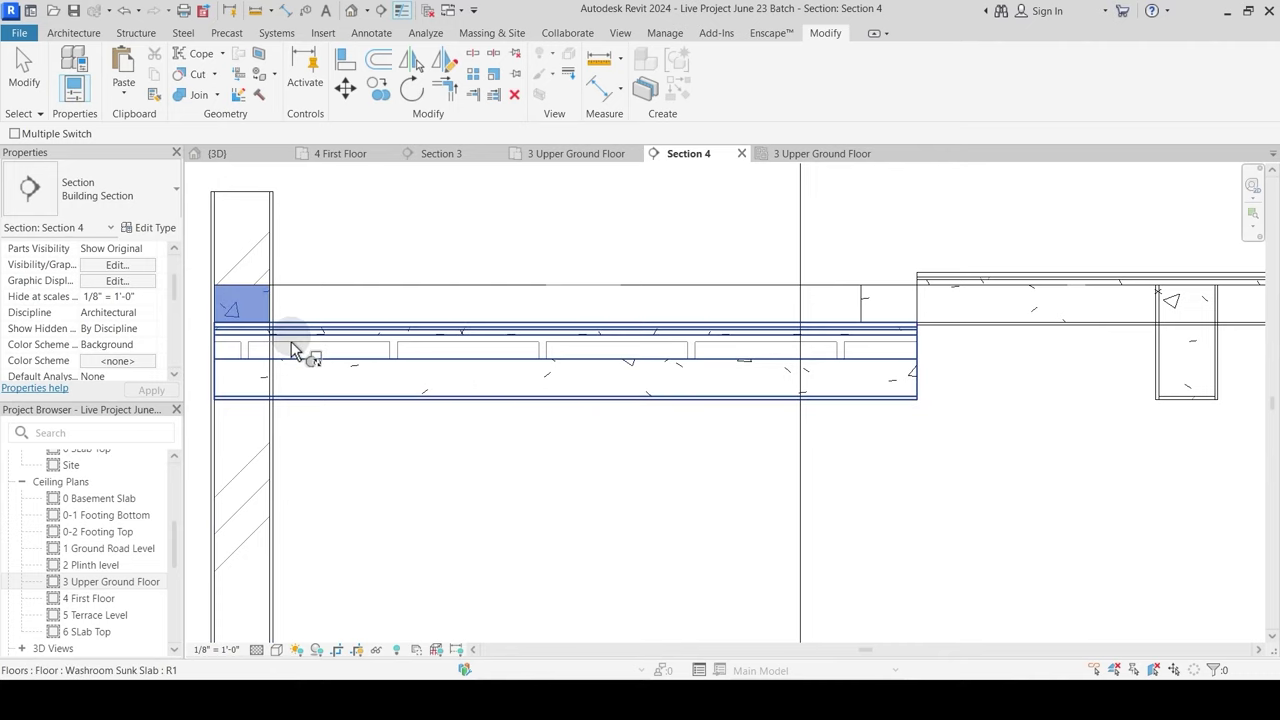
left_click(790, 325)
left_click(871, 296)
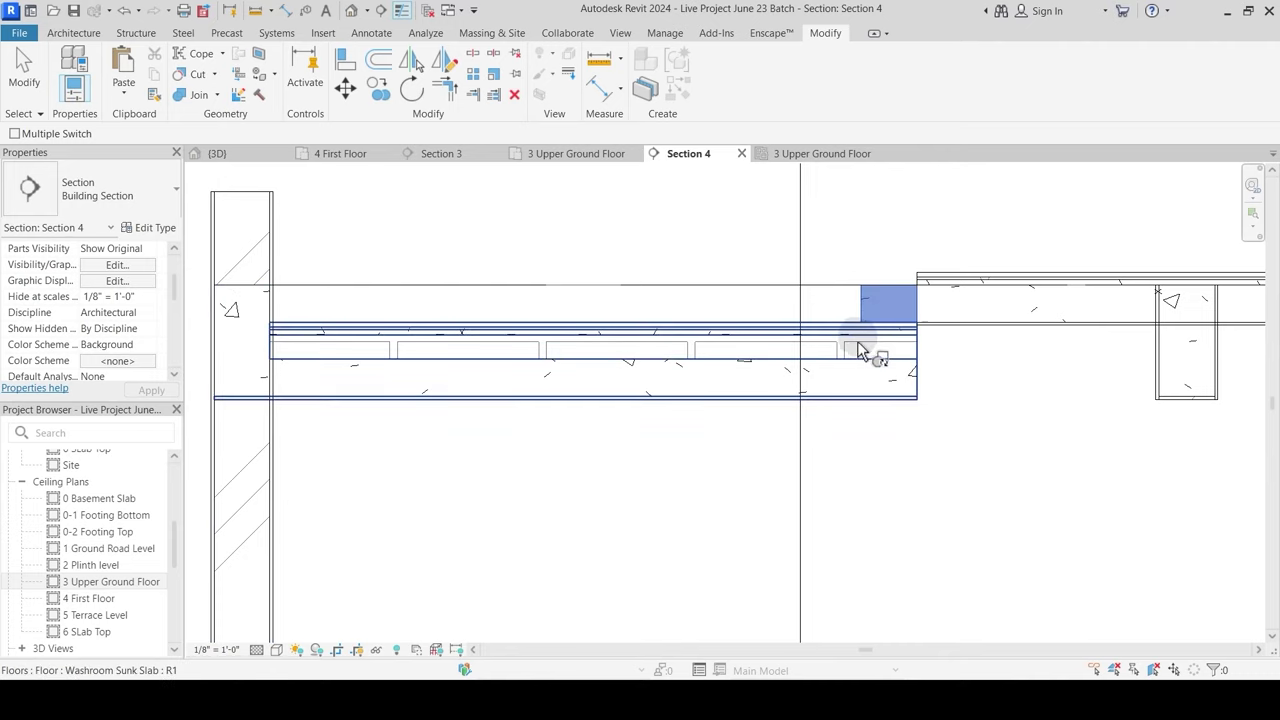
left_click(852, 366)
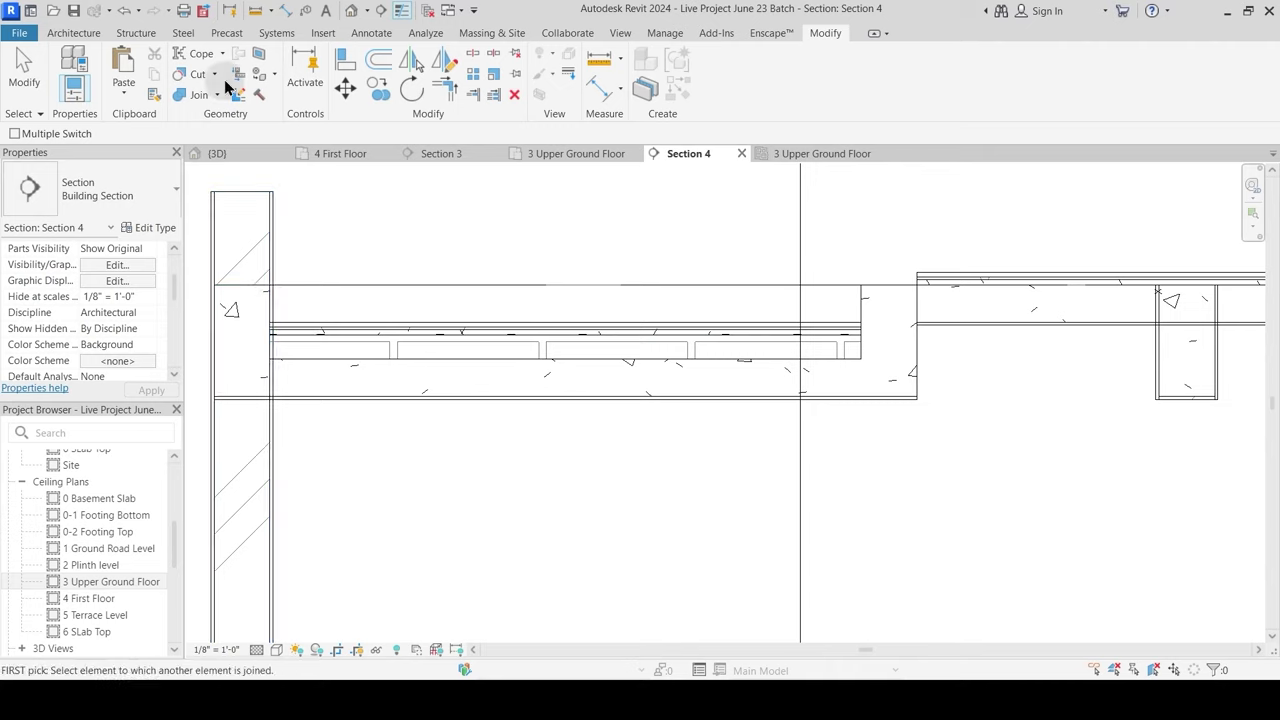
Step: Join the slab with the 9" main wall beneath it
left_click(199, 97)
left_click(268, 282)
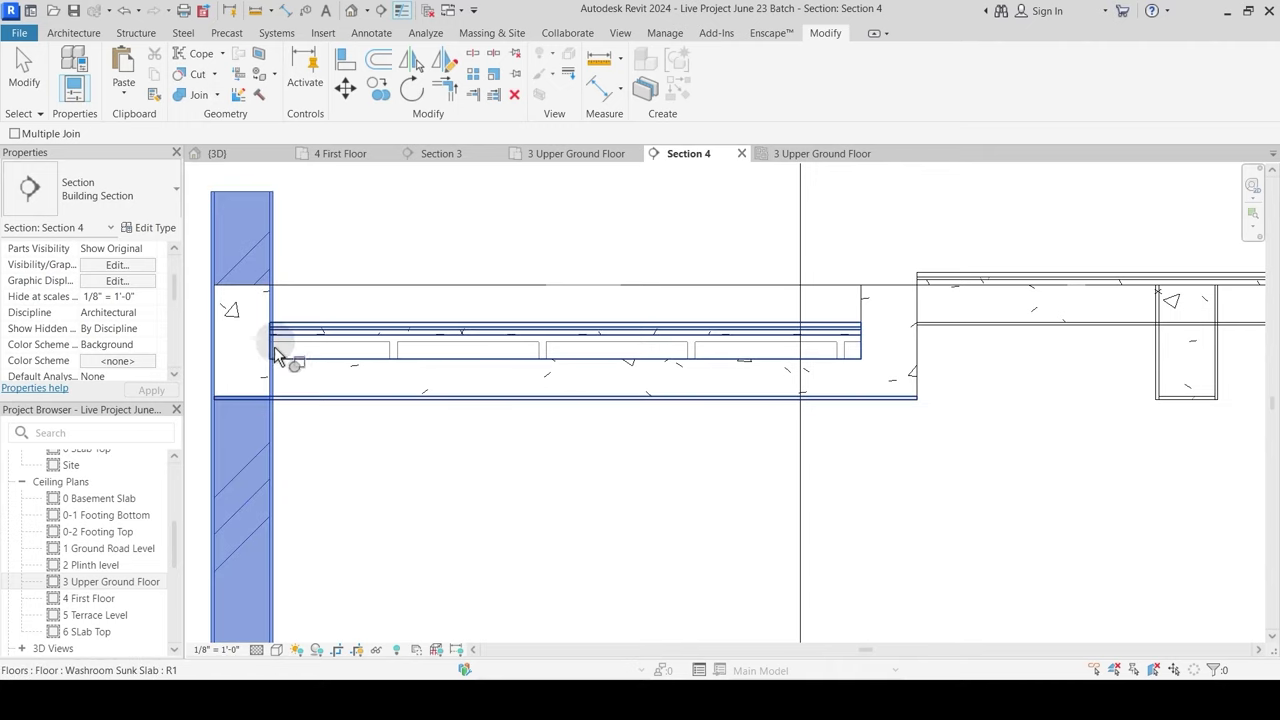
left_click(343, 430)
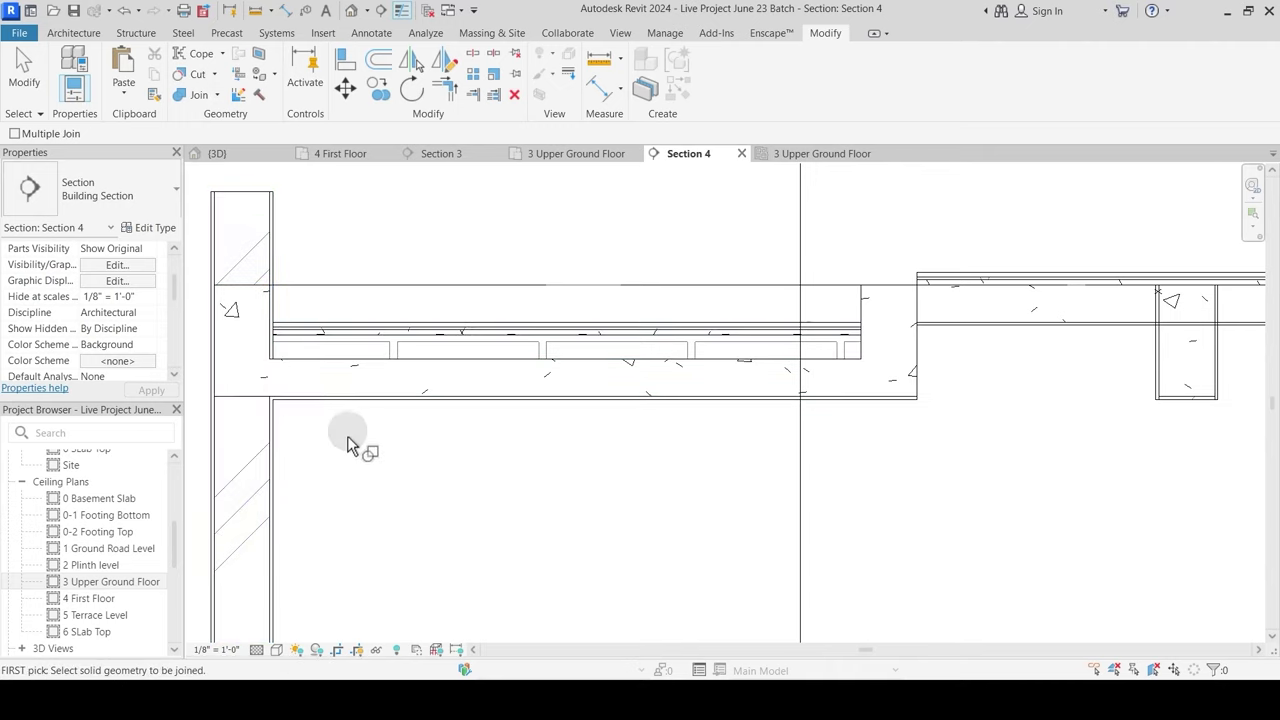
scroll(555, 425, "down", 2)
Step: Attempt another join and join-order switch on the beam under the adjoining floor
middle_click_drag(780, 445, 405, 453)
left_click(197, 97)
scroll(575, 380, "up", 2)
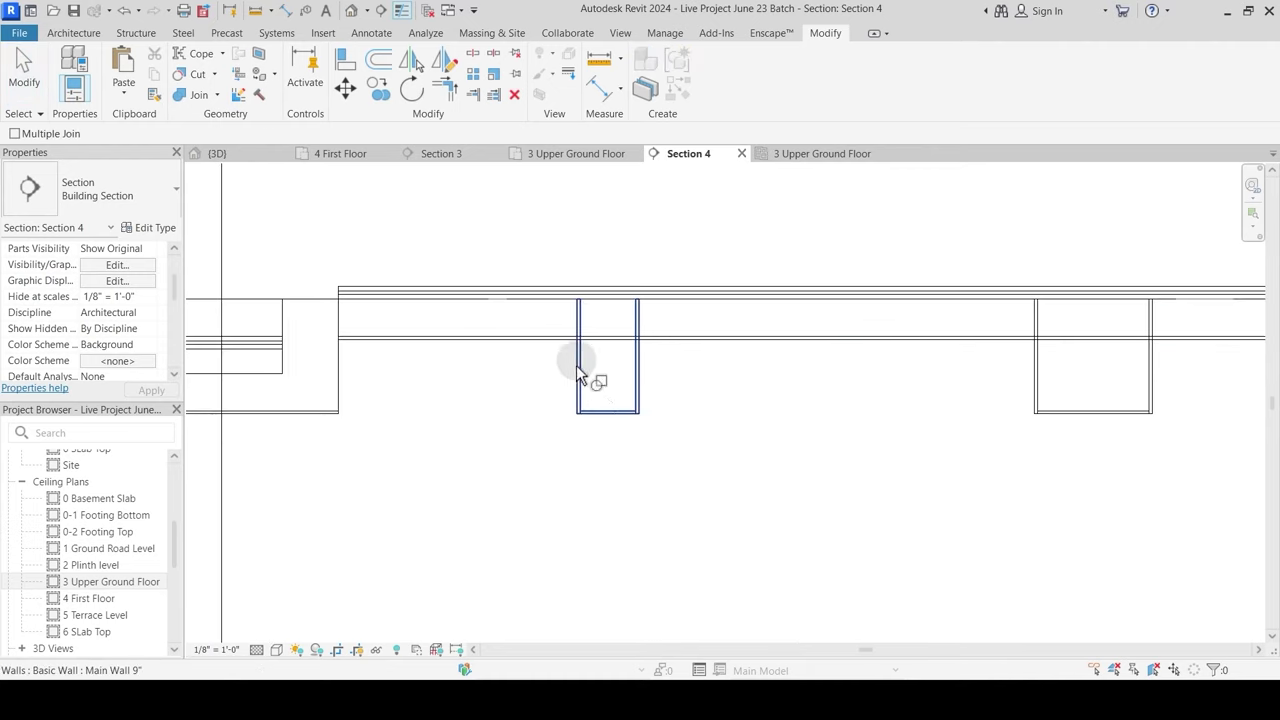
left_click(612, 318)
key("Escape")
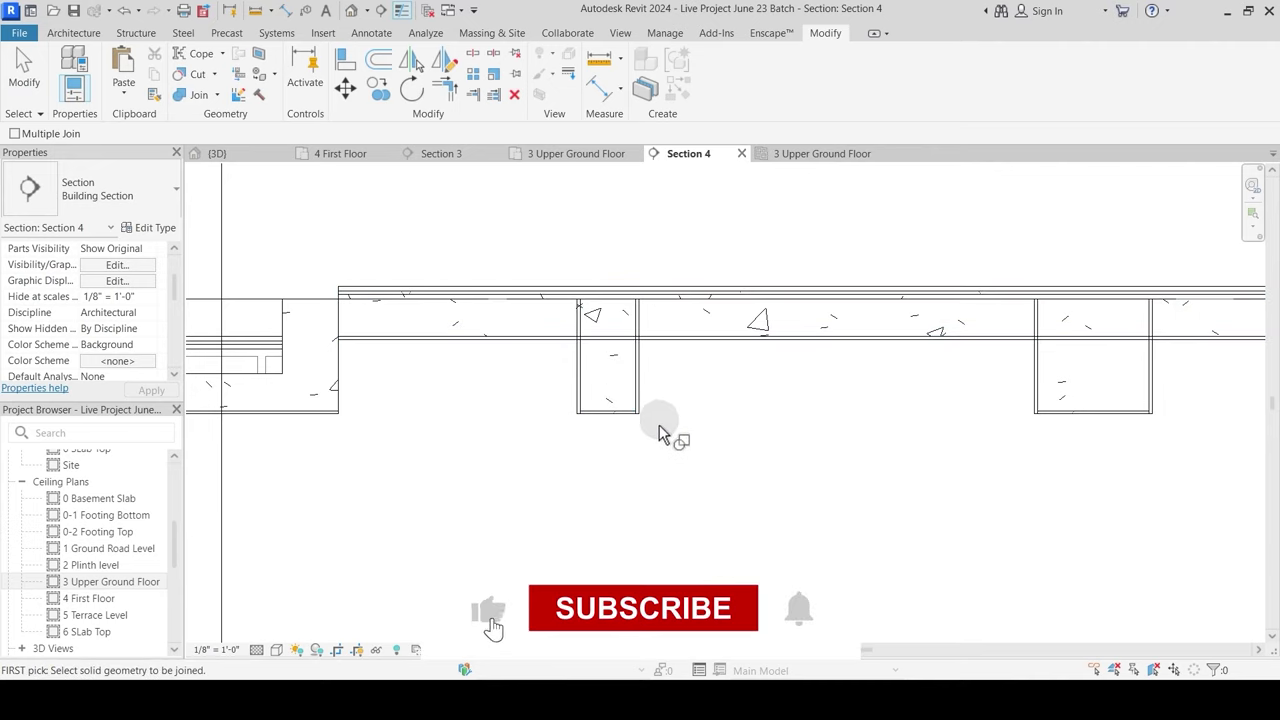
left_click(216, 95)
left_click(241, 191)
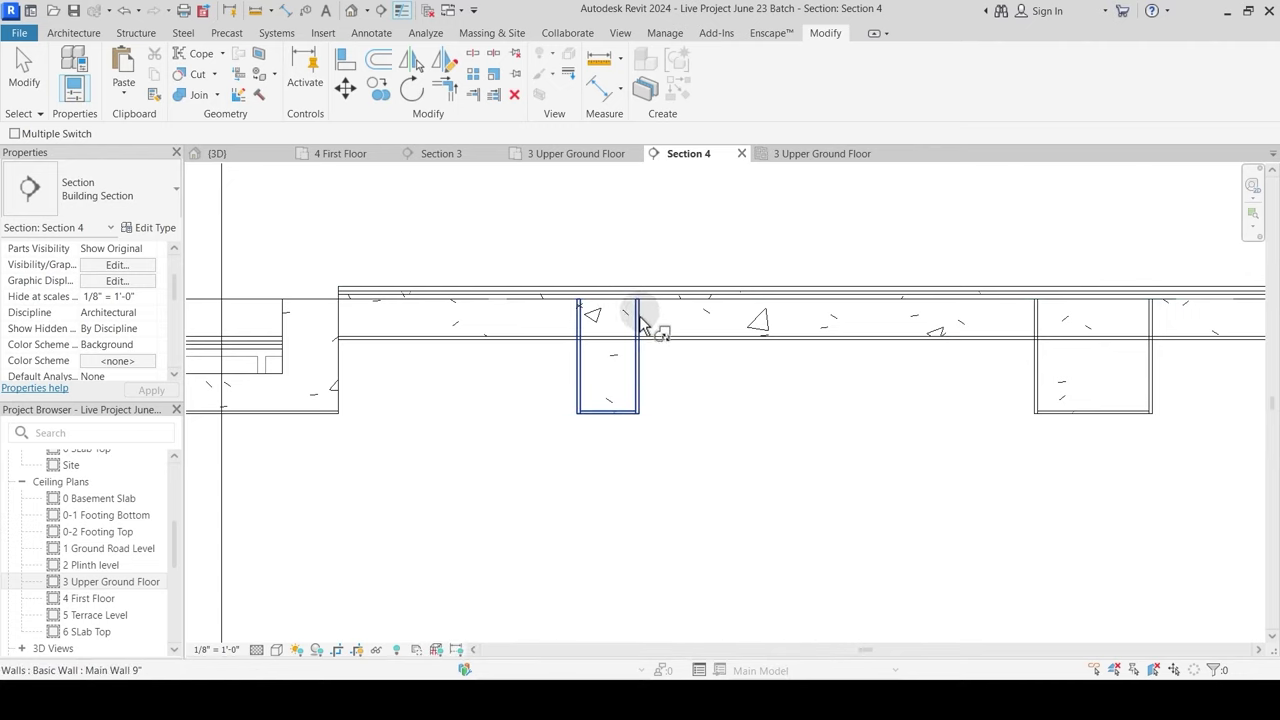
key("Escape")
scroll(647, 343, "up", 2)
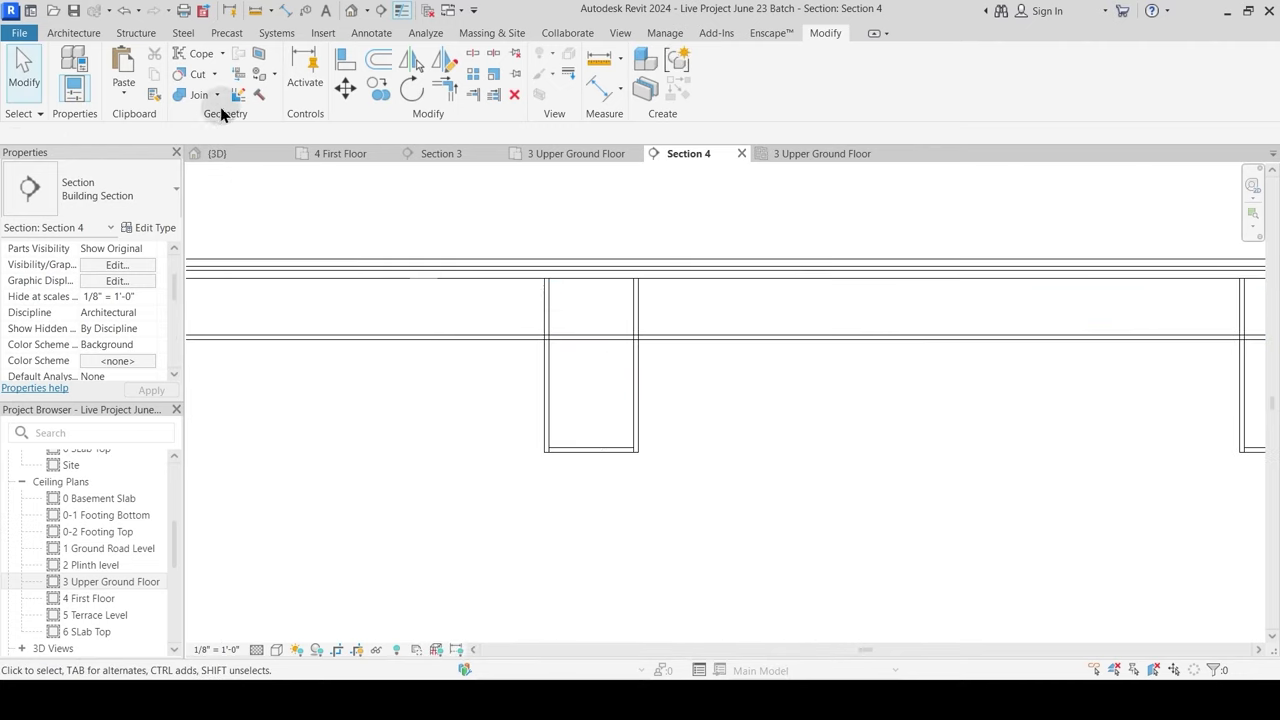
Step: Join the floor slab with the beam under the sunk drop and switch their join order
left_click(195, 100)
left_click(530, 340)
left_click(566, 381)
left_click(218, 95)
left_click(236, 194)
left_click(617, 355)
left_click(616, 279)
Step: Move to the next unjoined beam, join it with the slab, and switch their join order
scroll(950, 420, "down", 1)
middle_click_drag(950, 420, 275, 373)
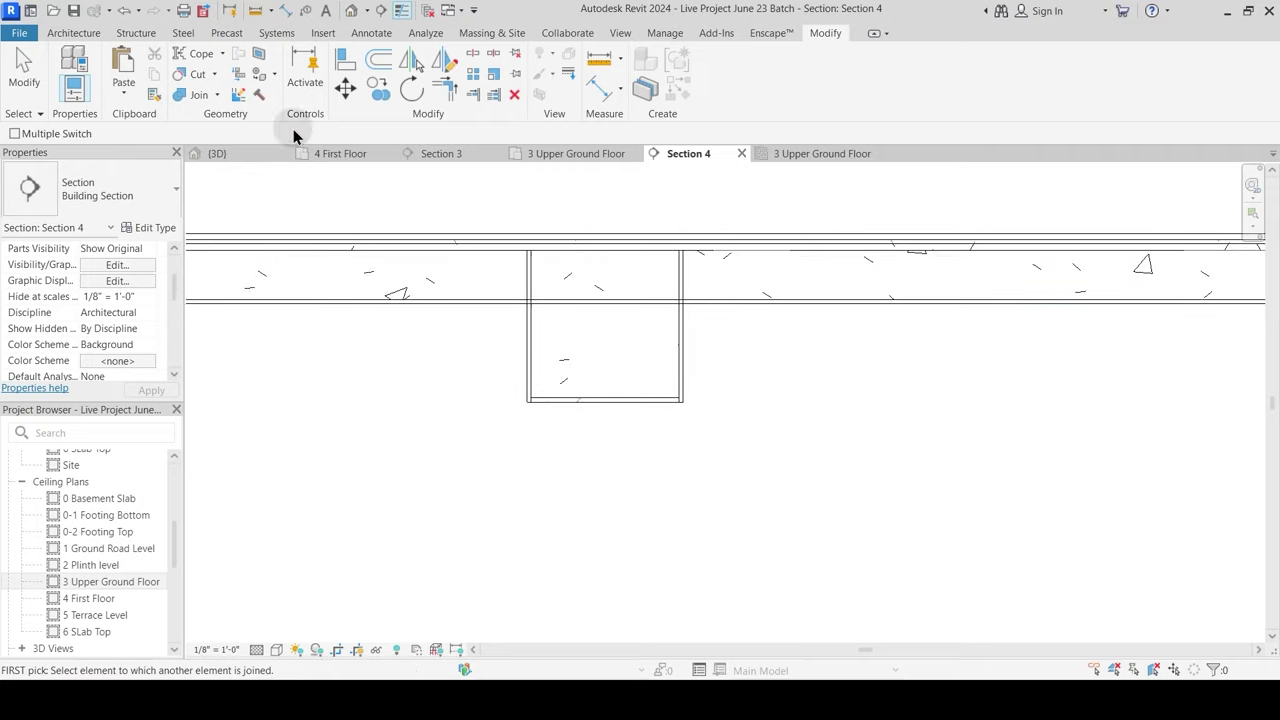
left_click(200, 96)
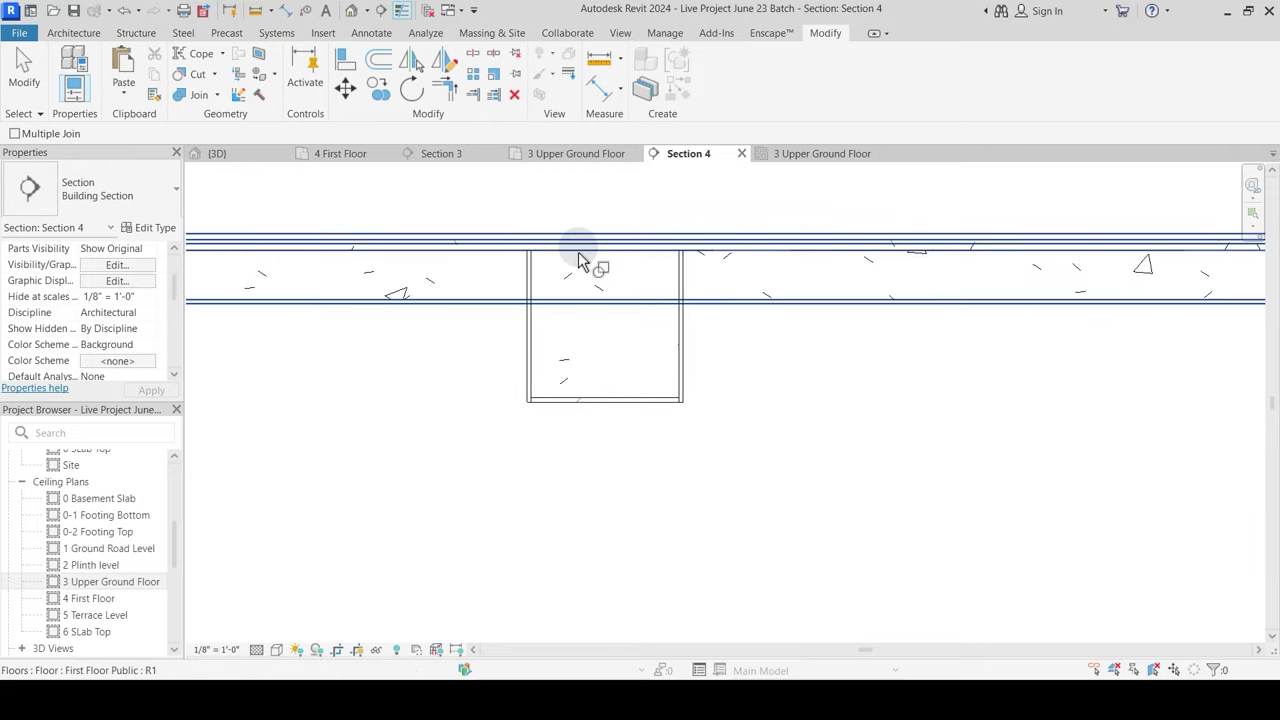
left_click(578, 252)
left_click(515, 306)
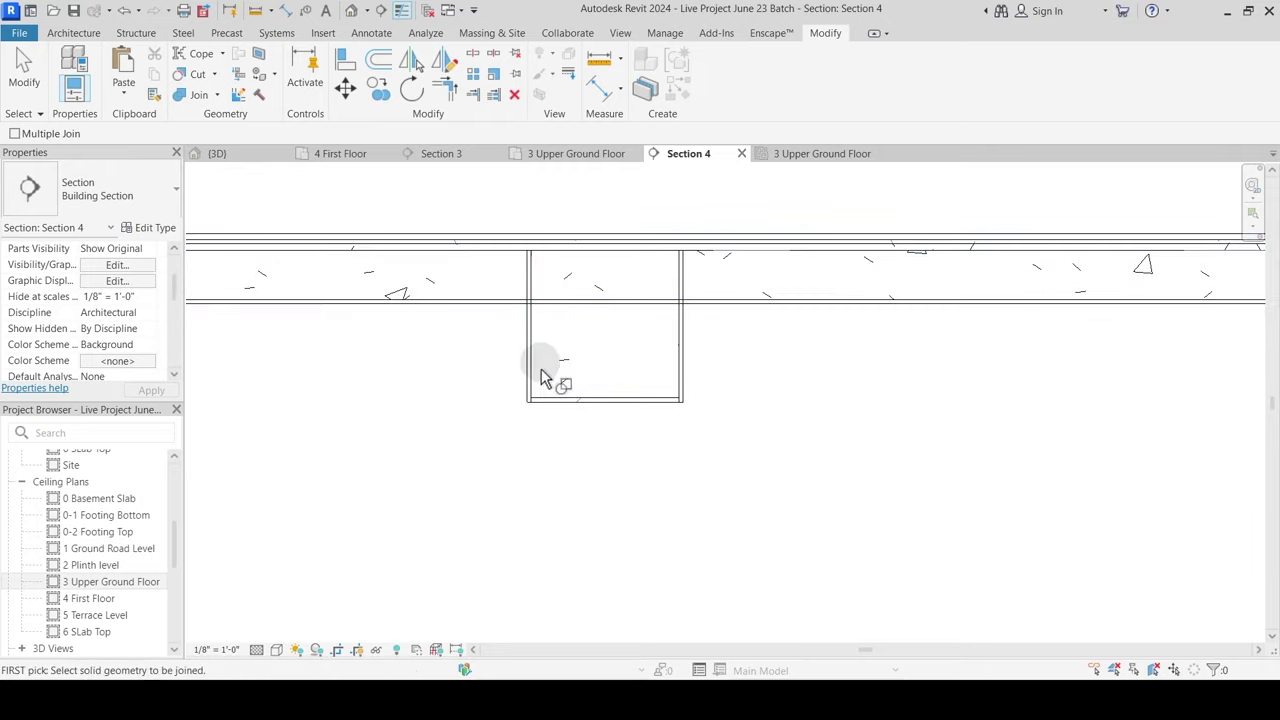
left_click(515, 305)
left_click(659, 344)
left_click(220, 97)
left_click(229, 194)
left_click(590, 318)
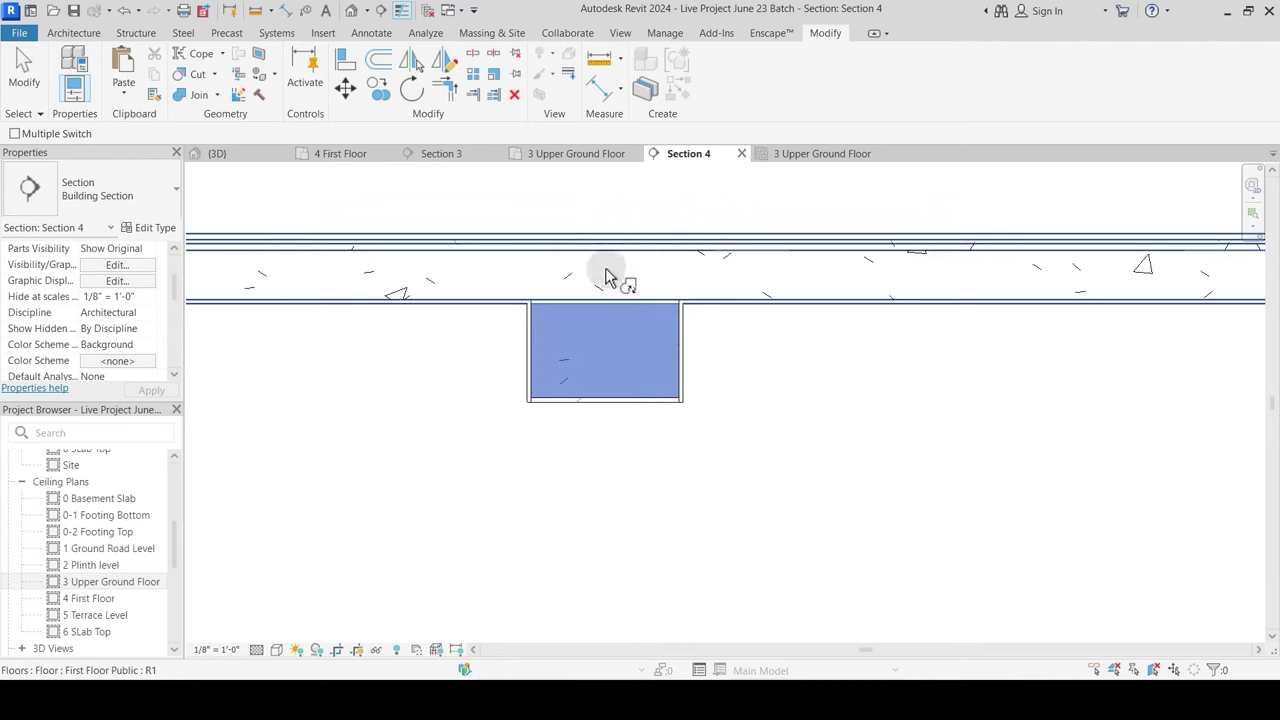
left_click(605, 258)
Step: Move further along the slab and reverse the join order of another beam and the slab
scroll(609, 327, "down", 2)
middle_click_drag(943, 384, 291, 390)
middle_click_drag(714, 355, 576, 378)
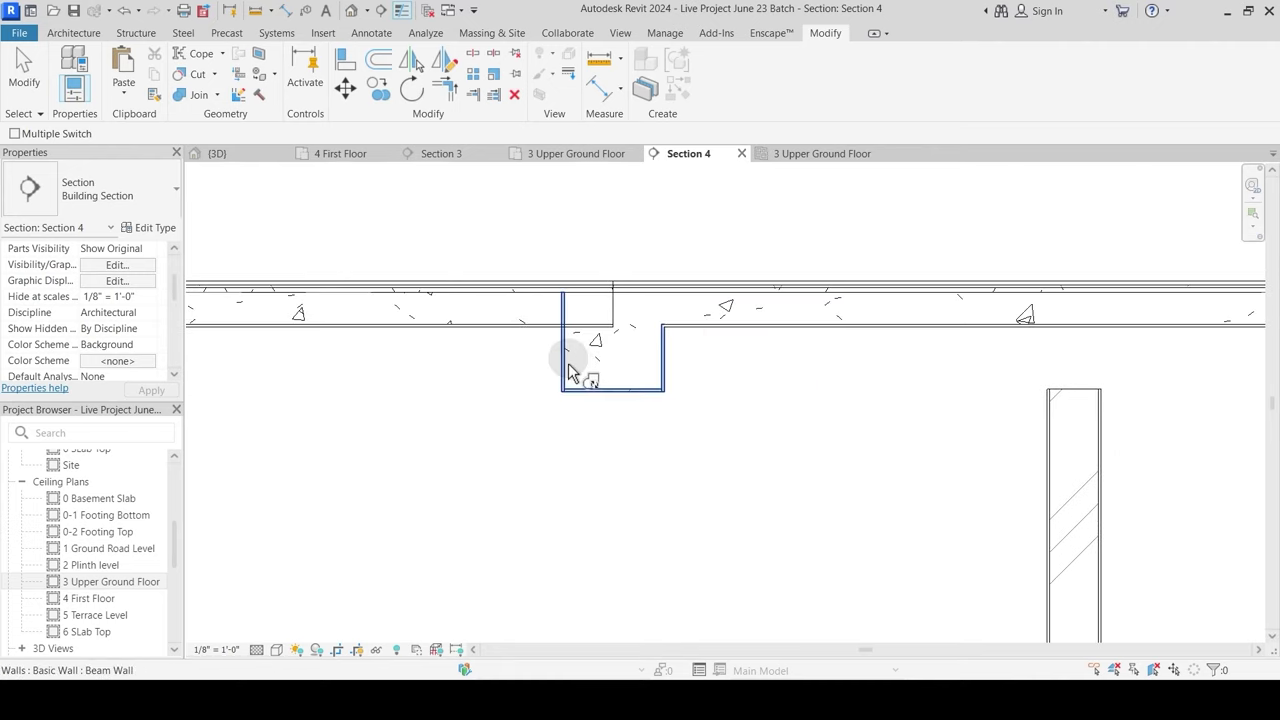
left_click(570, 372)
left_click(540, 300)
key("Escape")
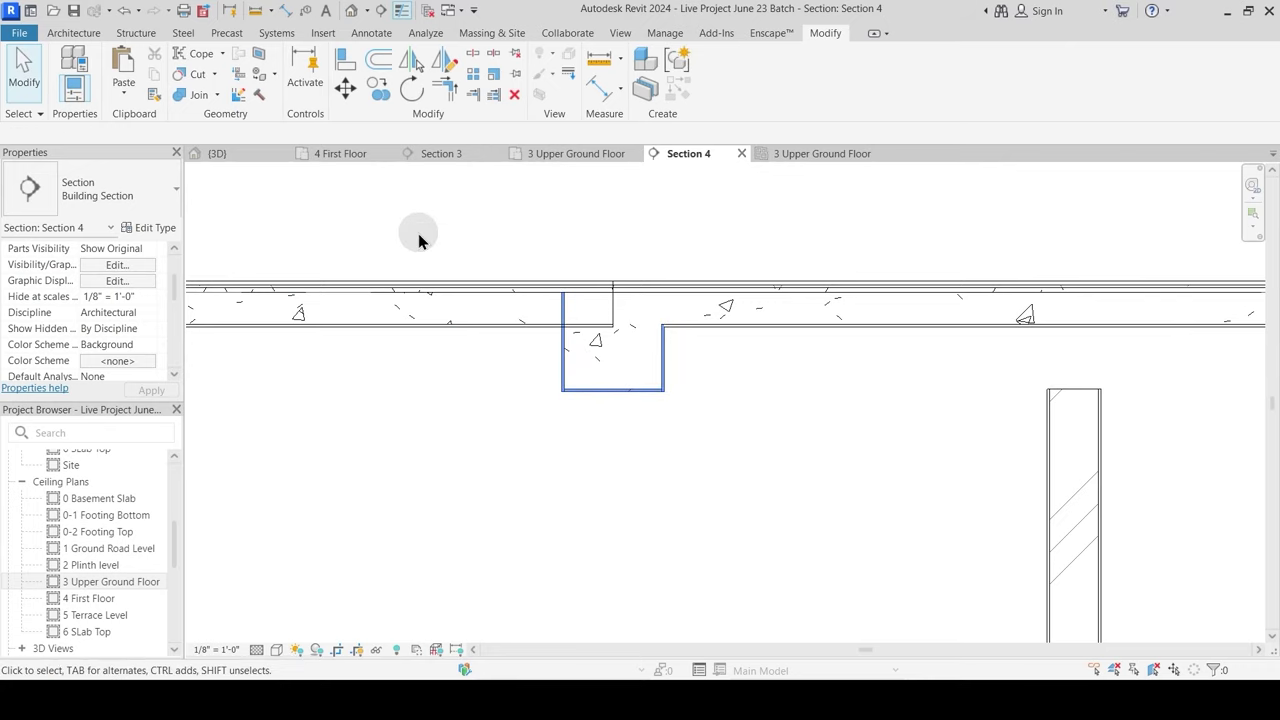
Step: Join the slab with the beam to its right and swap the join order so the beam cuts it
left_click(196, 101)
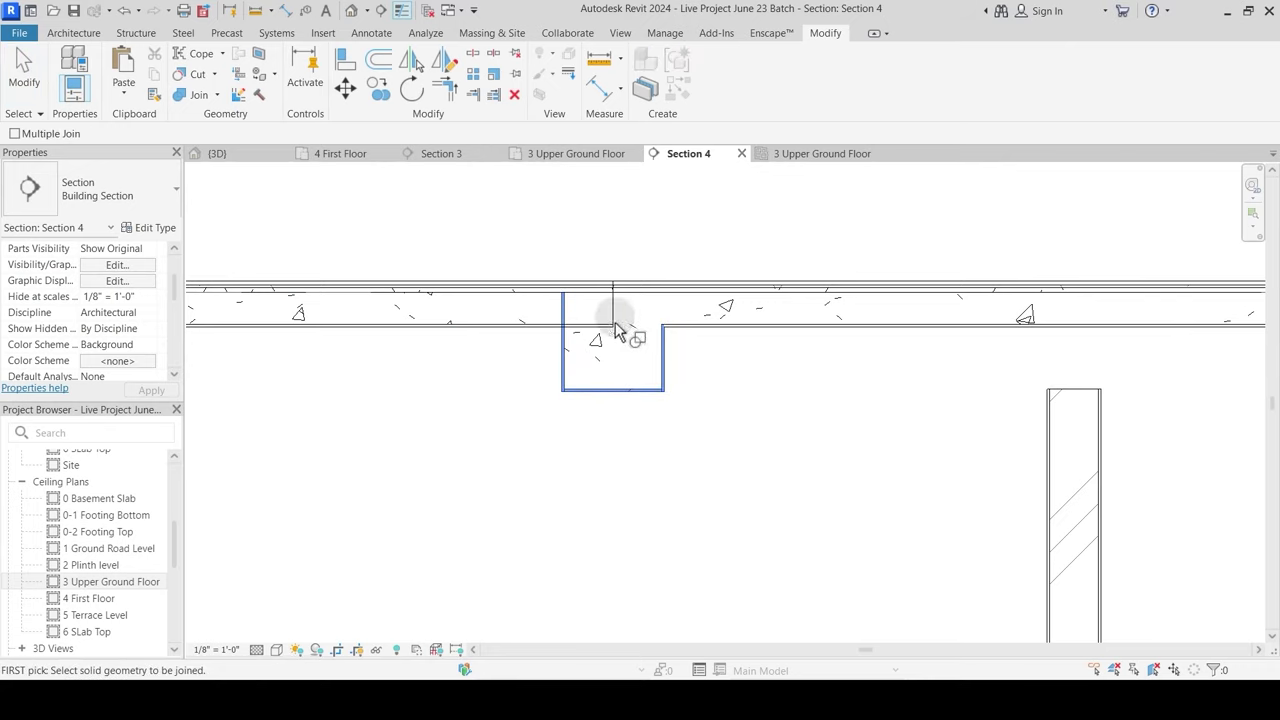
left_click(530, 296)
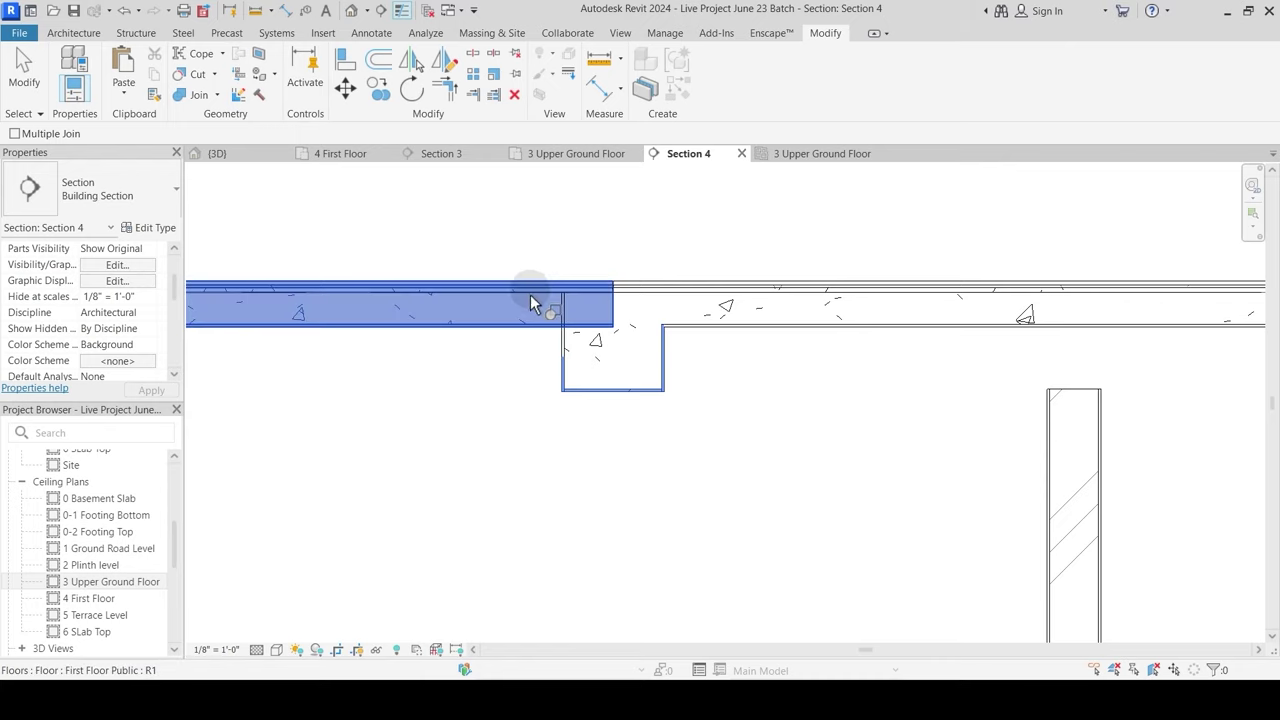
left_click(561, 356)
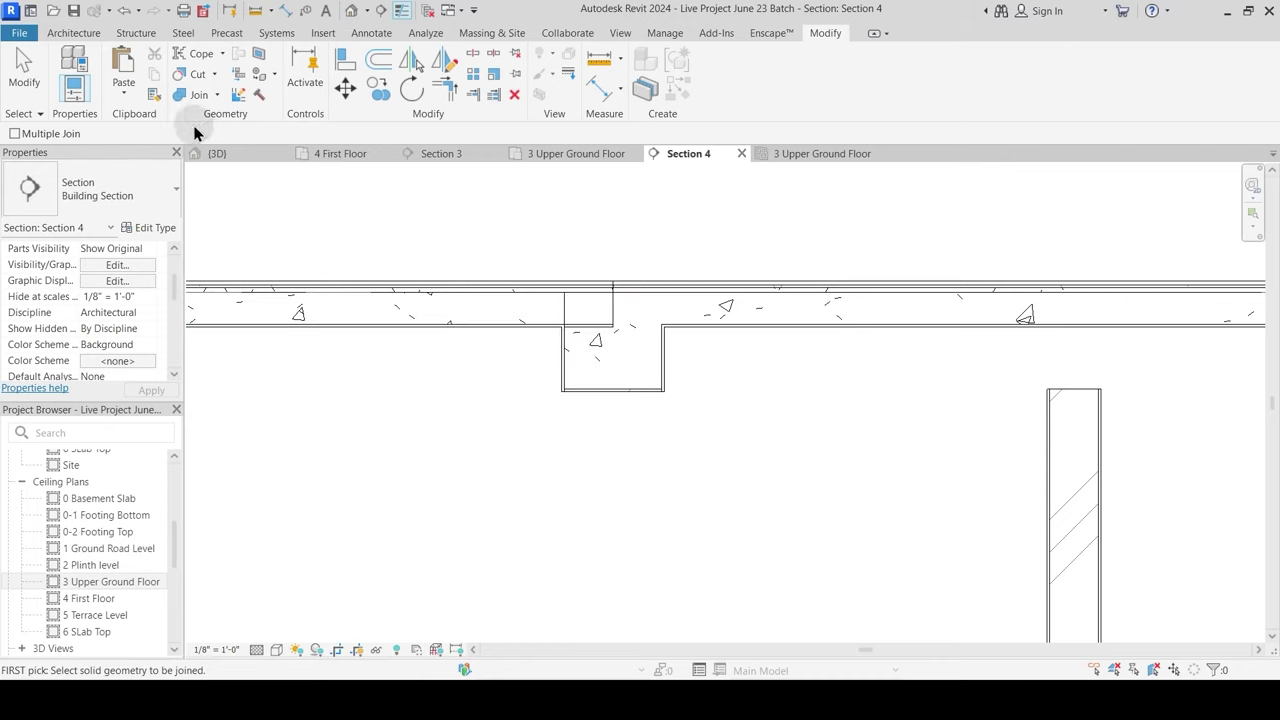
left_click(215, 95)
left_click(231, 196)
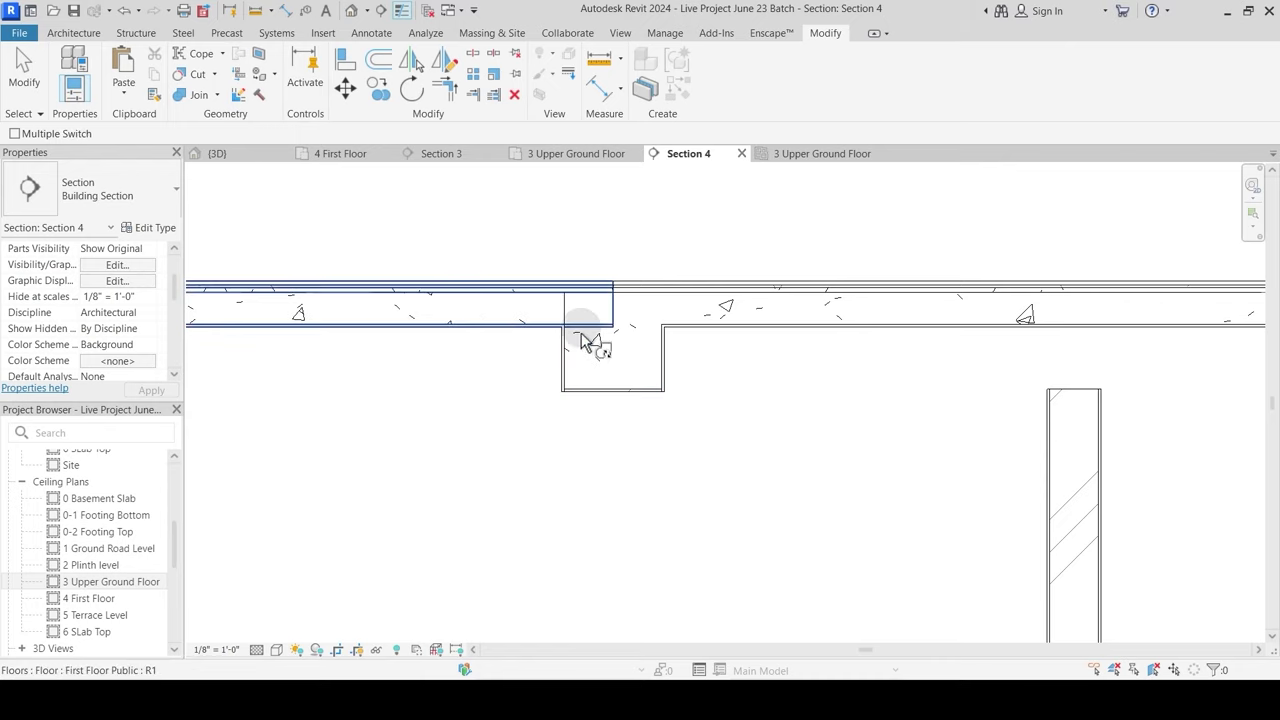
left_click(608, 340)
left_click(612, 322)
key("Escape")
Step: Select the beam to check its join, then bring the next beam along the slab into view
left_click(620, 368)
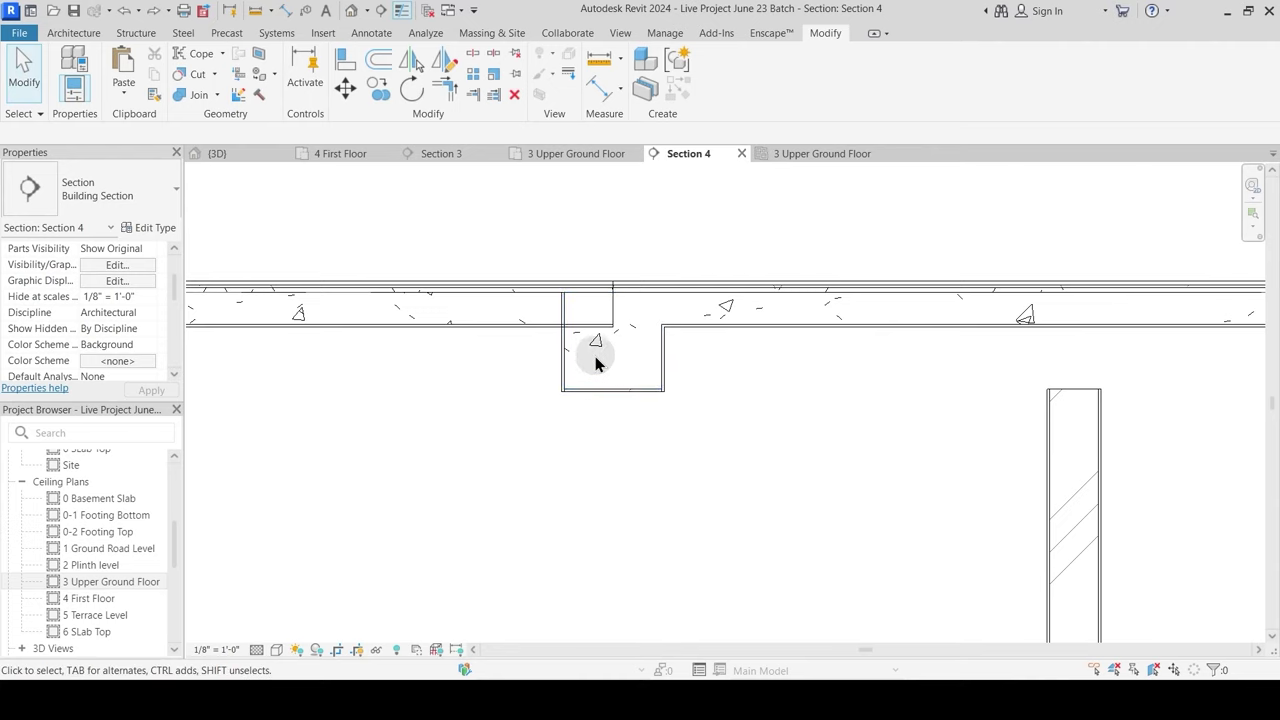
scroll(595, 356, "up", 2)
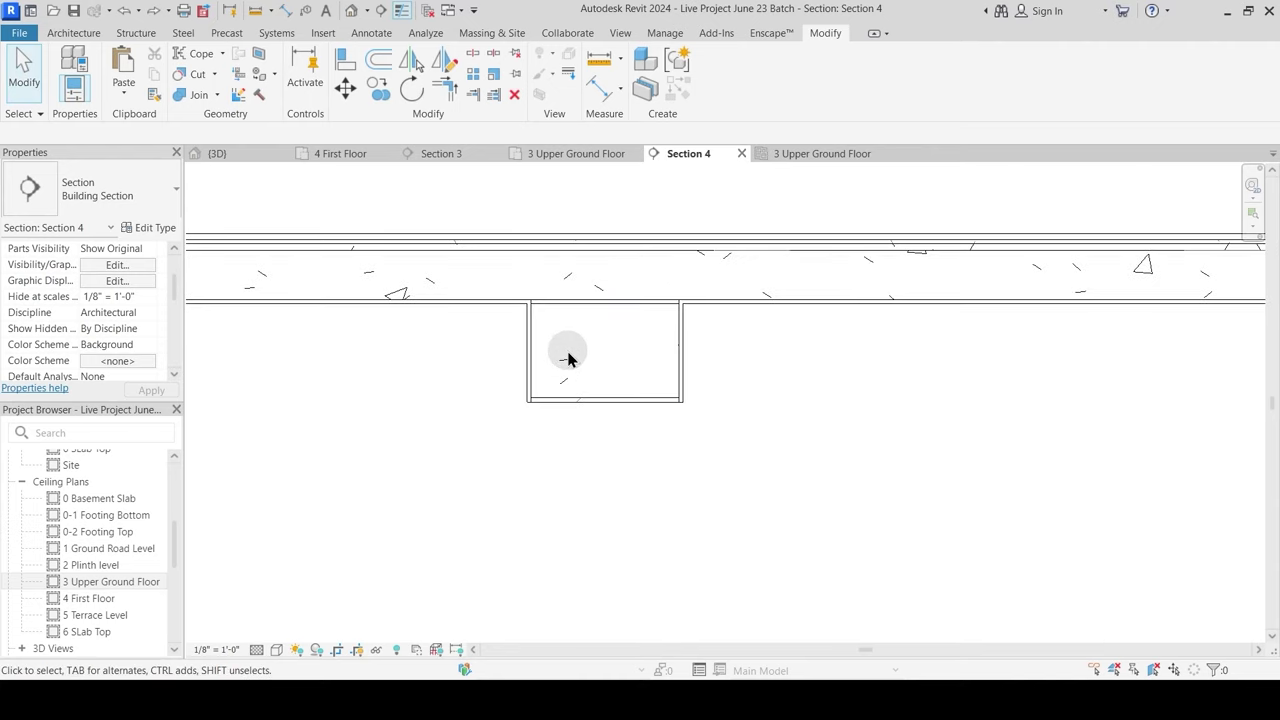
scroll(571, 360, "down", 5)
middle_click_drag(955, 370, 586, 371)
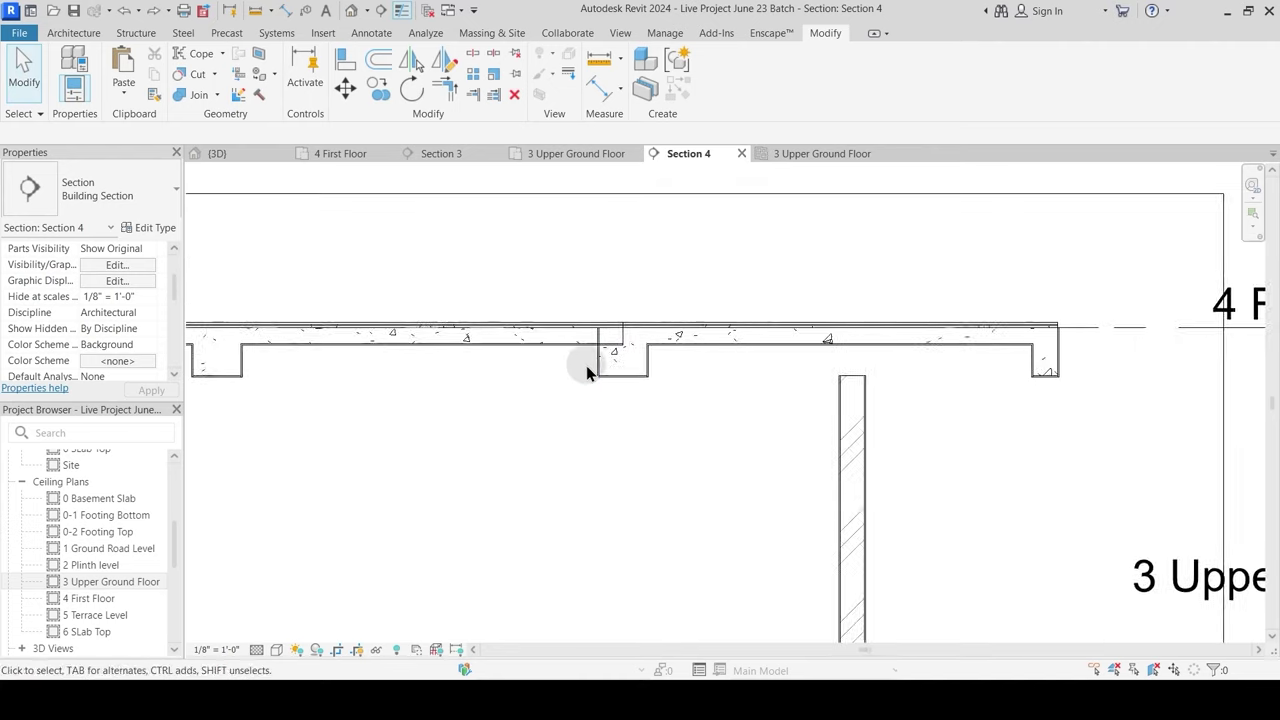
scroll(632, 359, "up", 5)
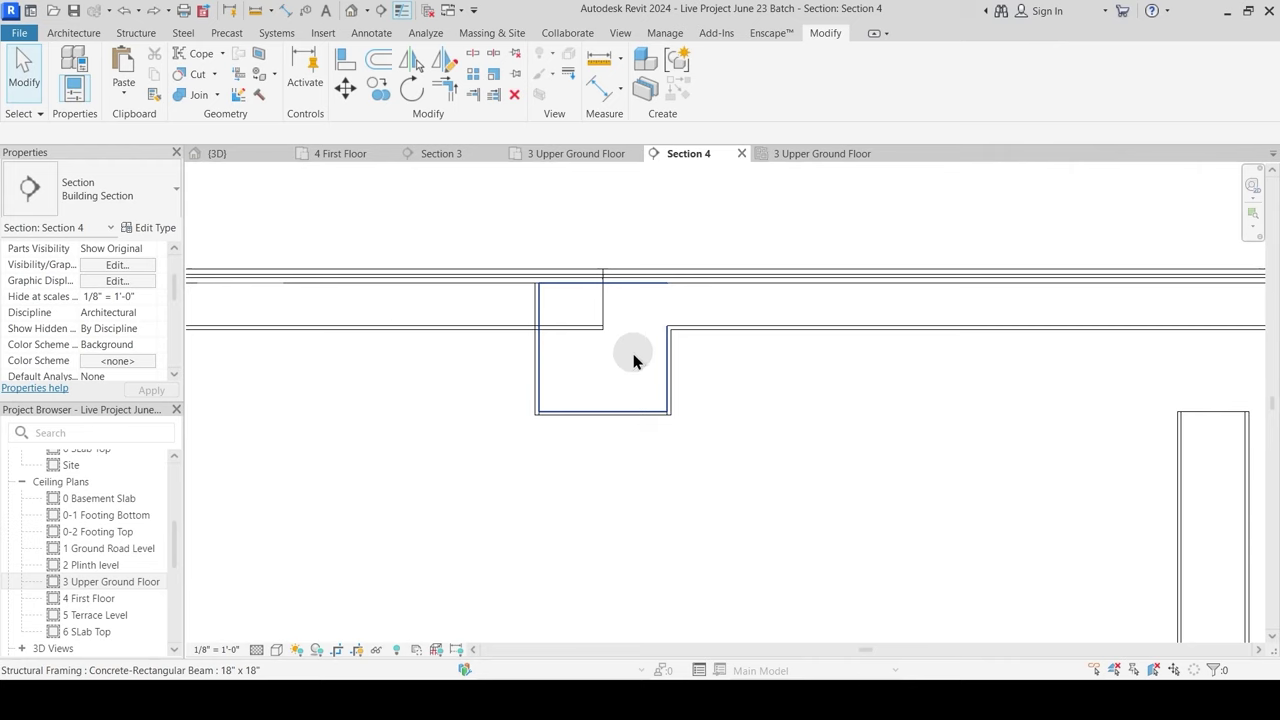
Step: Set Section 4 to 3/8" = 1'-0" and join the slab with the beam at the sunk drop
left_click(216, 650)
left_click(245, 287)
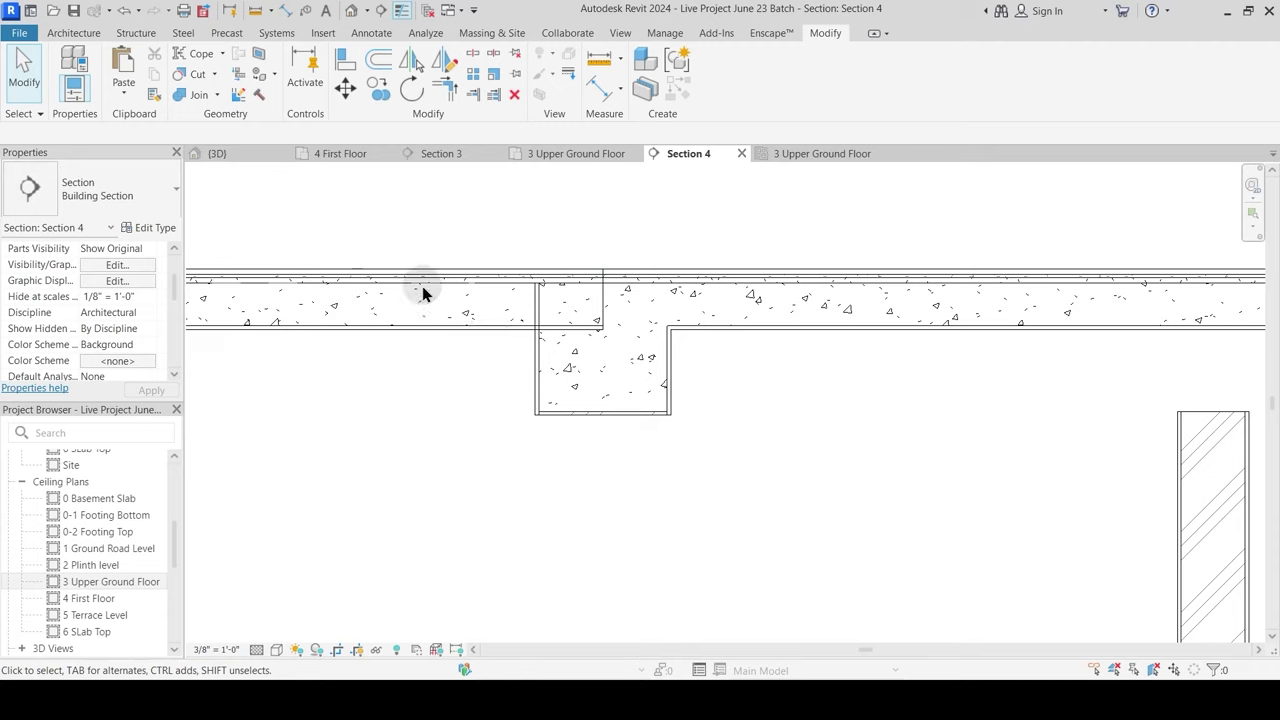
left_click(199, 96)
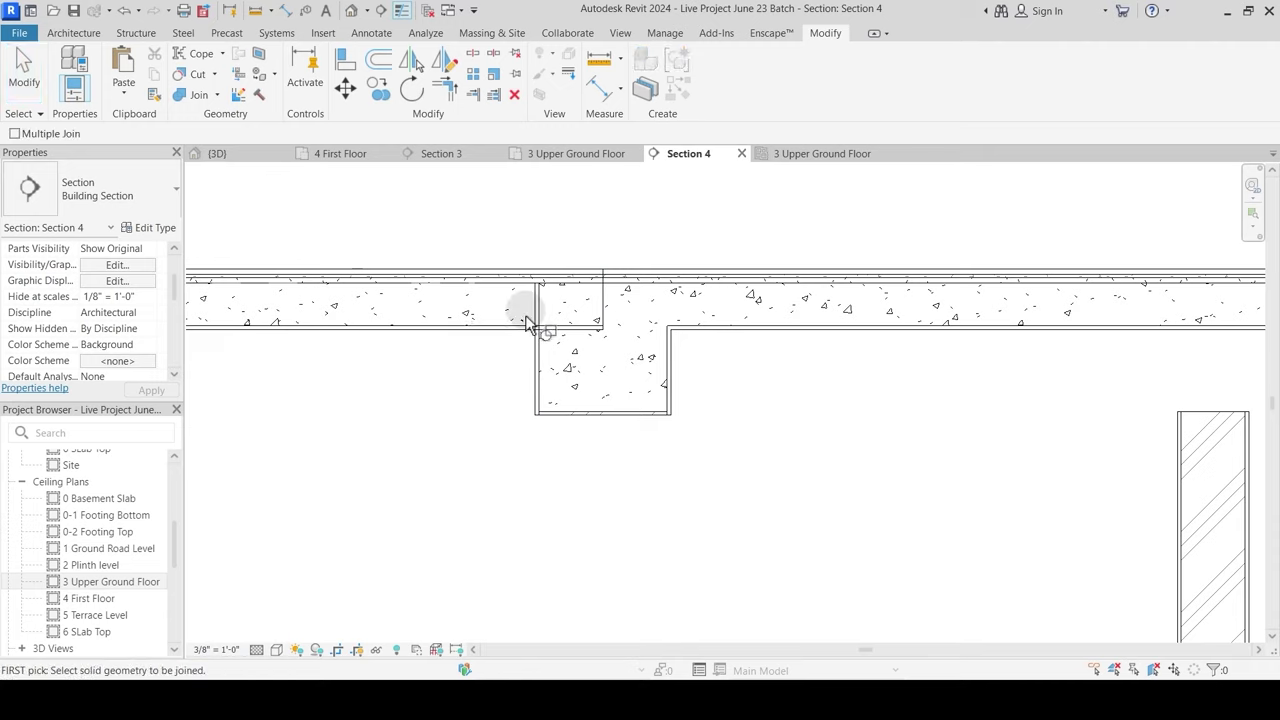
left_click(582, 300)
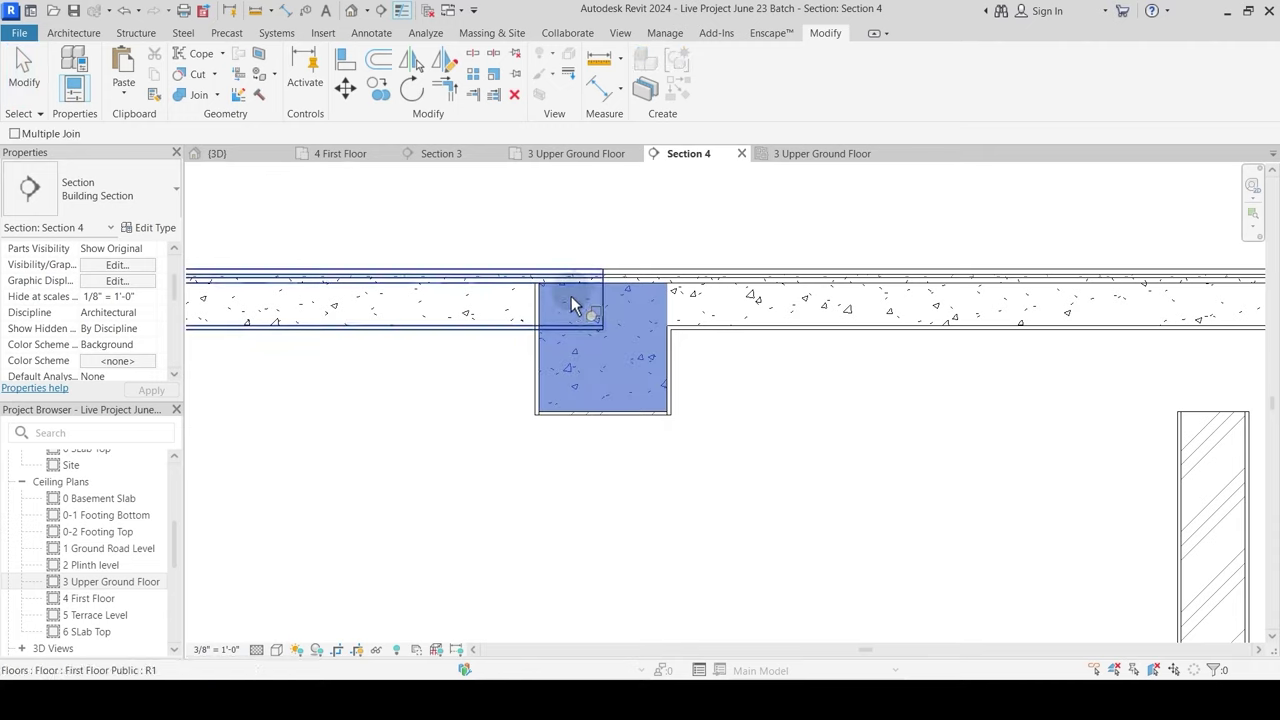
left_click(507, 285)
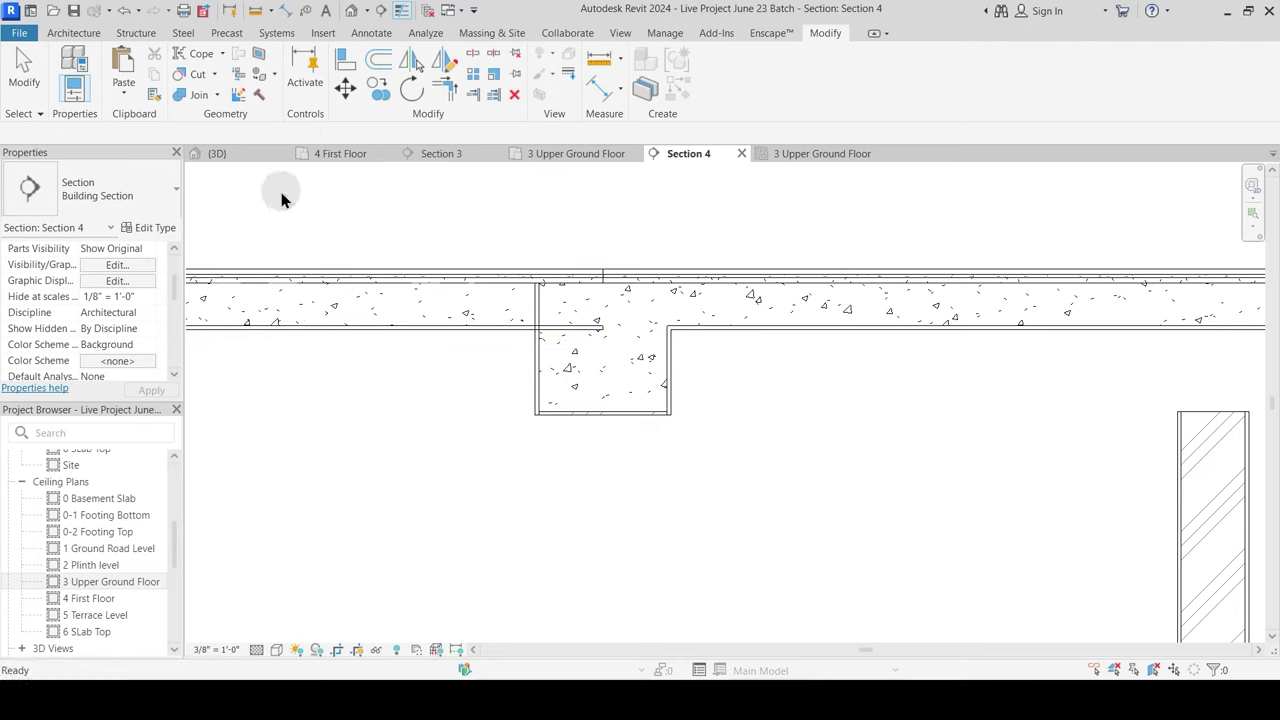
key("Return")
left_click(509, 331)
left_click(543, 366)
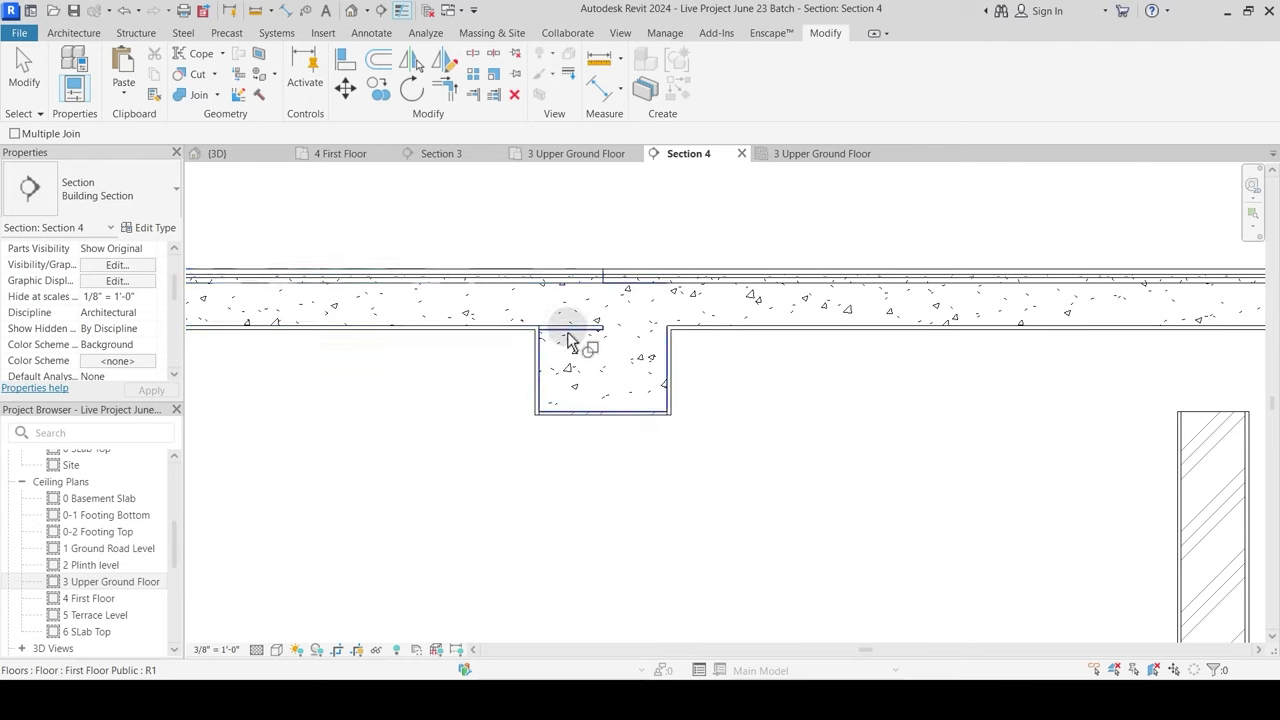
Step: Switch the beam and slab join order so the slab cuts the beam, then zoom out to both slabs
left_click(216, 95)
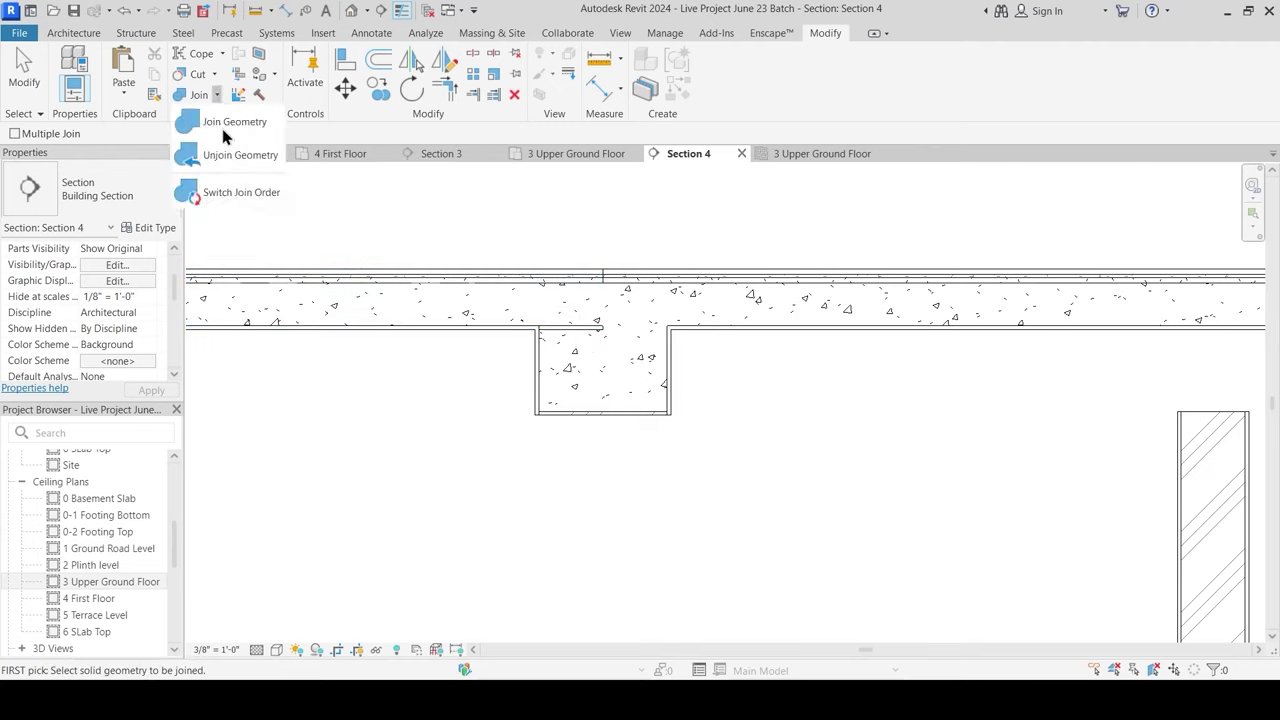
left_click(232, 192)
left_click(592, 346)
left_click(585, 282)
middle_click_drag(748, 416, 594, 426)
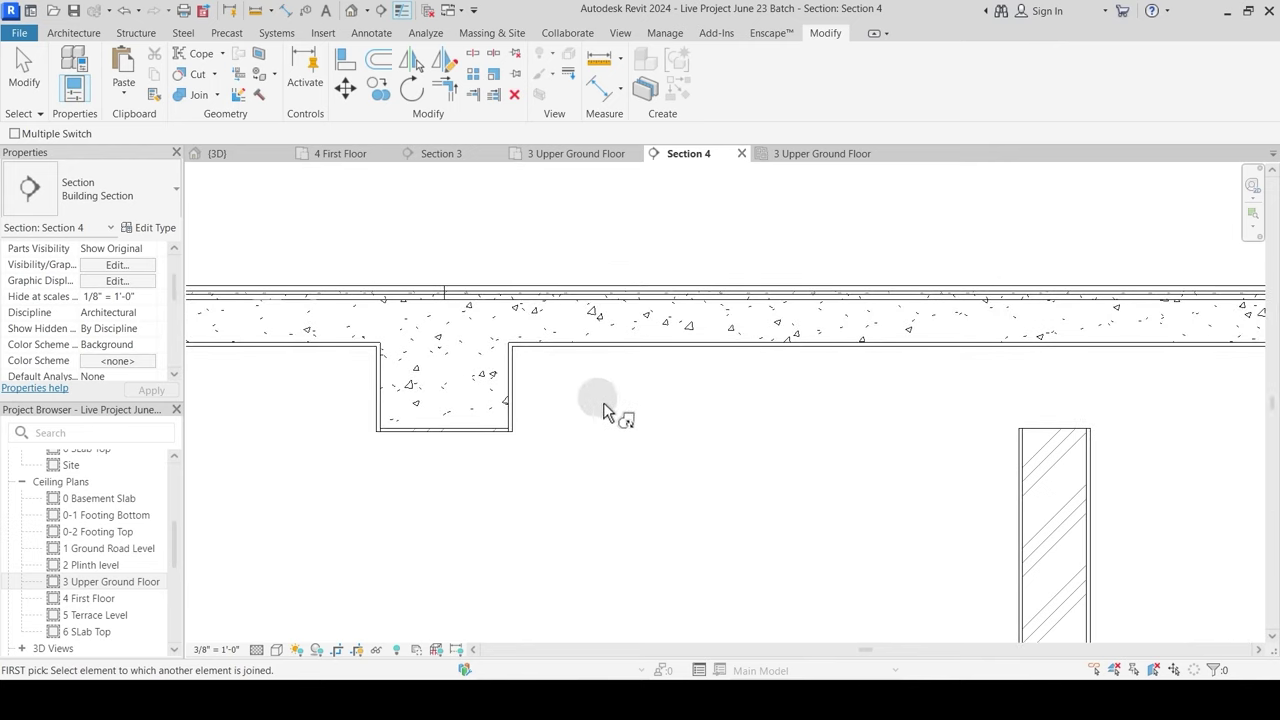
scroll(660, 370, "down", 3)
middle_click_drag(949, 428, 729, 417)
key("Escape")
scroll(700, 386, "down", 2)
scroll(409, 457, "down", 1)
middle_click_drag(409, 457, 857, 343)
scroll(735, 421, "down", 1)
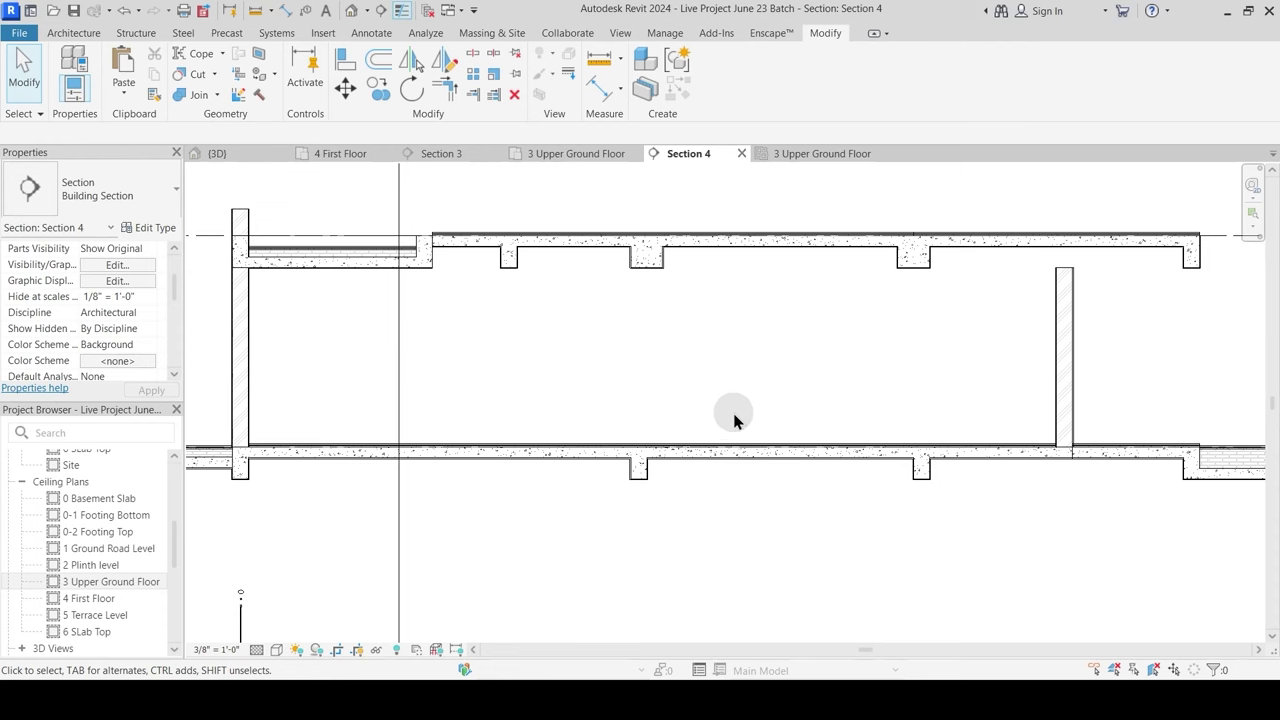
scroll(588, 356, "down", 2)
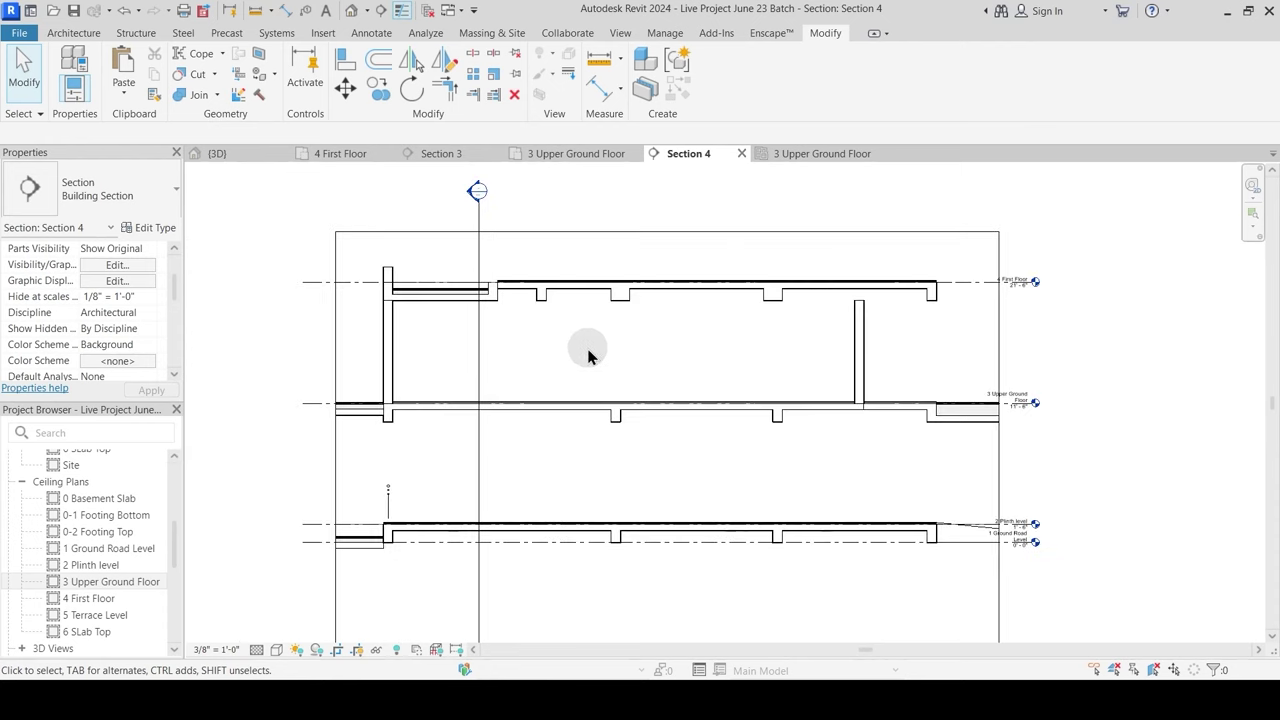
Step: In the 4 First Floor plan, move the Section 4 cut through the washrooms and reopen Section 4
left_click(362, 154)
left_click_drag(638, 260, 541, 252)
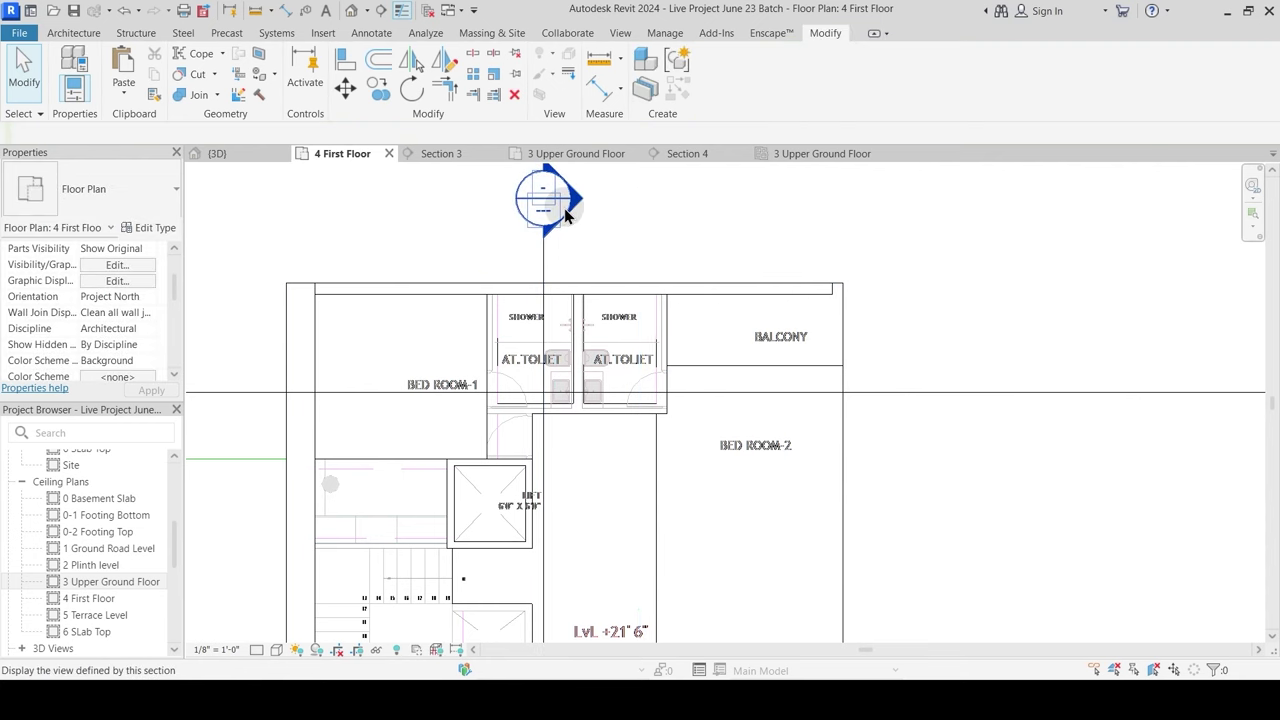
double_click(560, 206)
scroll(471, 237, "up", 5)
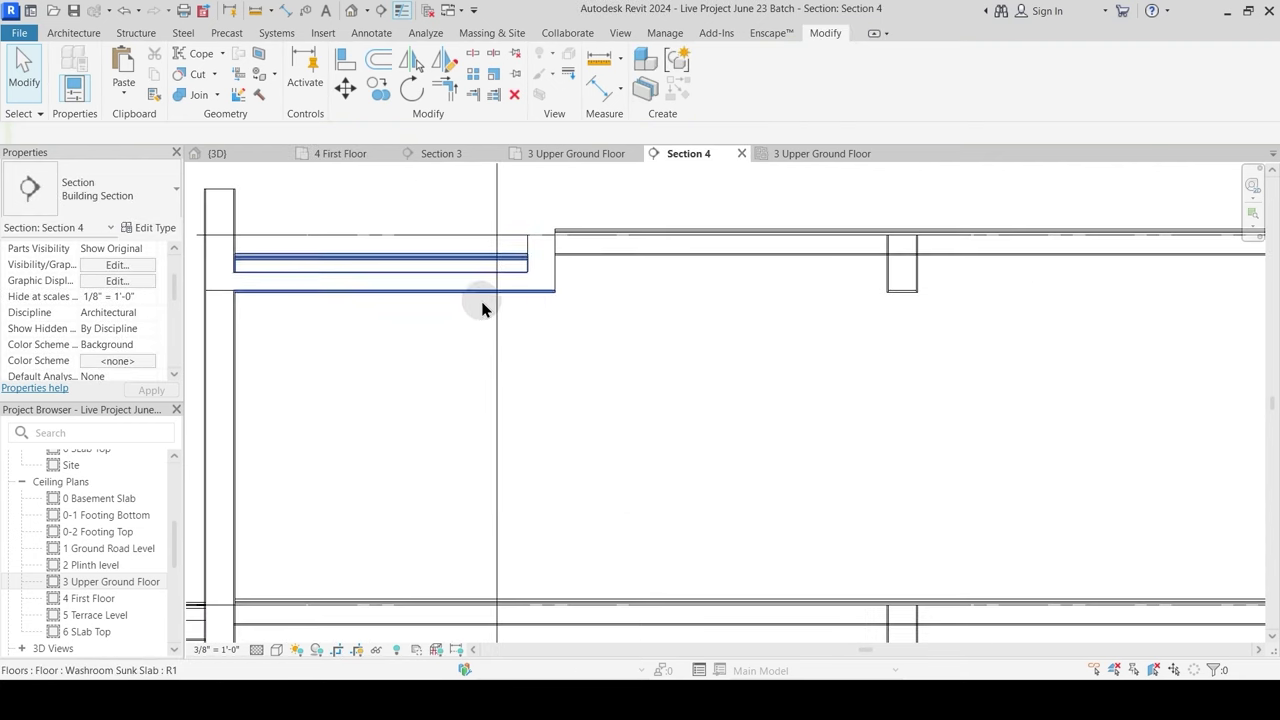
scroll(575, 337, "down", 2)
middle_click_drag(909, 336, 668, 366)
scroll(556, 335, "up", 3)
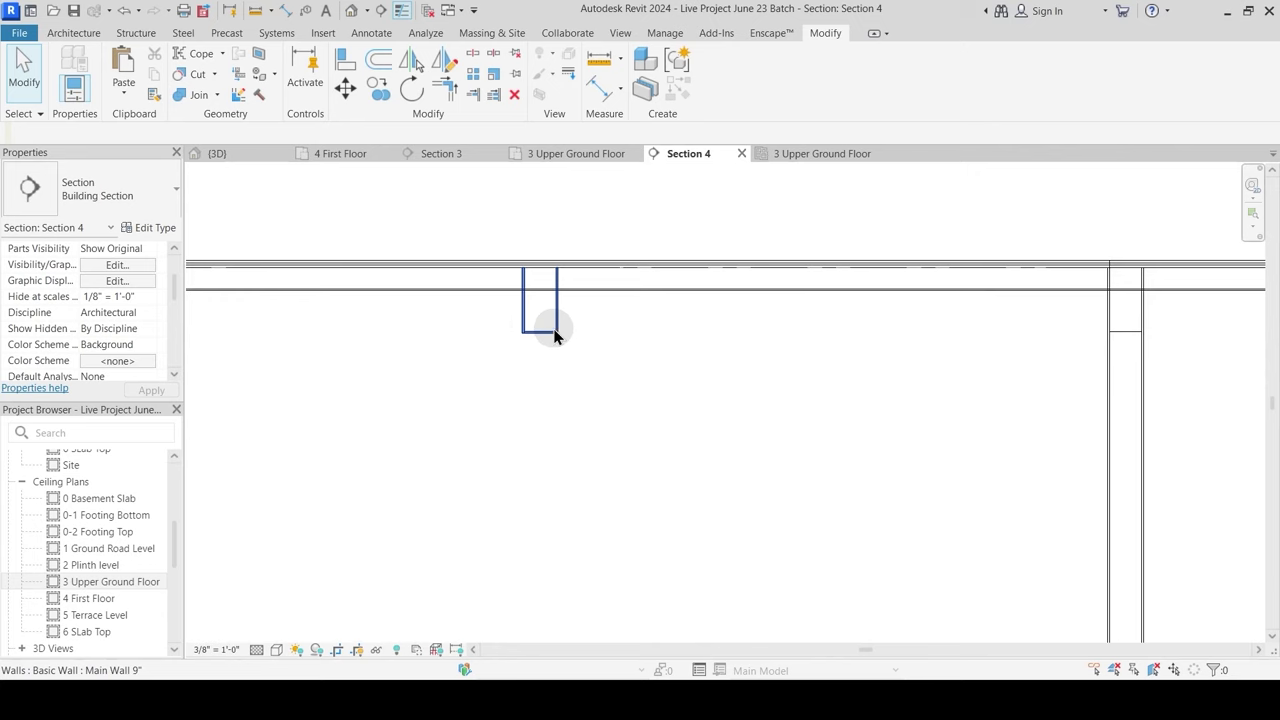
Step: Join the beam under the First Floor slab with the slab and switch their join order
left_click(200, 96)
scroll(470, 265, "up", 1)
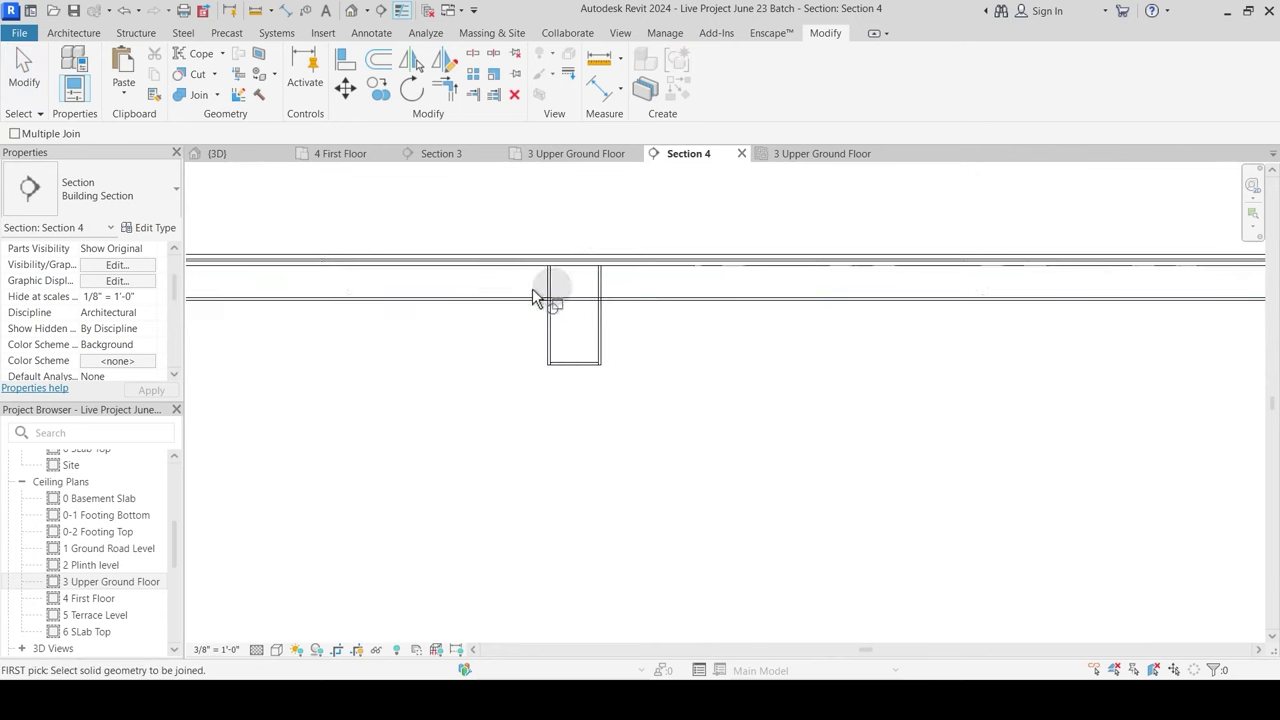
left_click(584, 285)
left_click(615, 298)
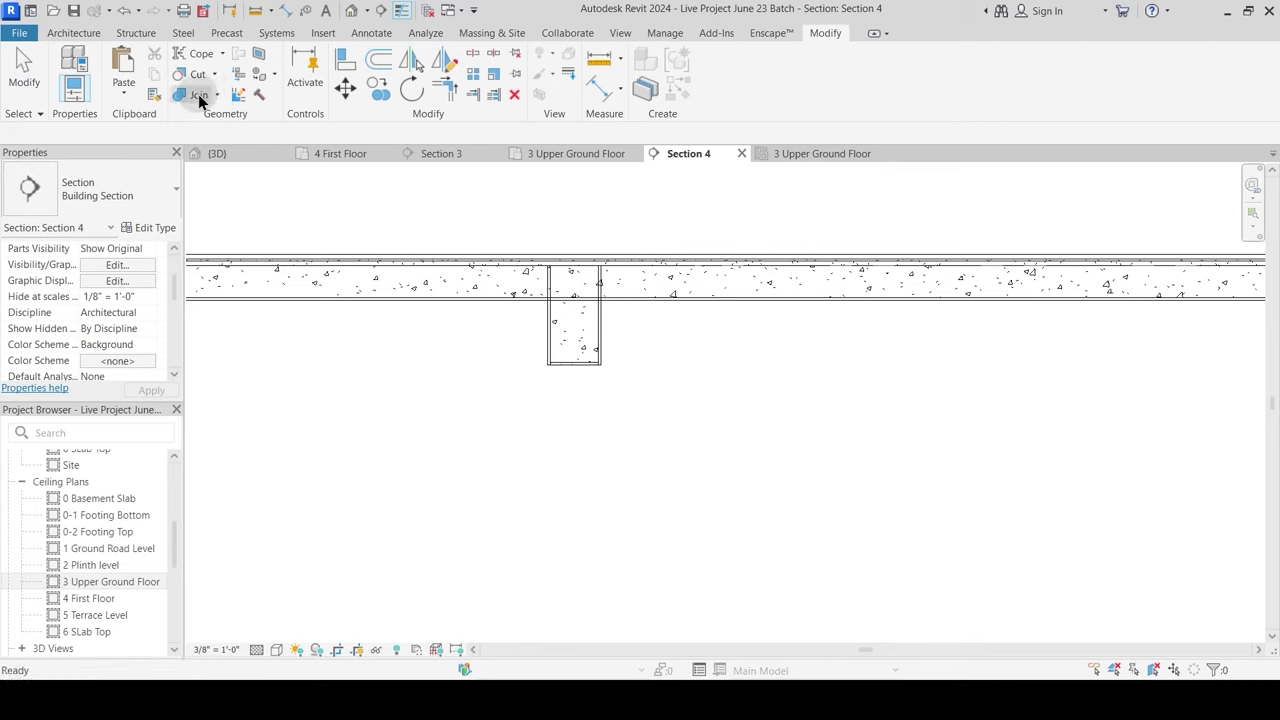
left_click(530, 308)
left_click(553, 330)
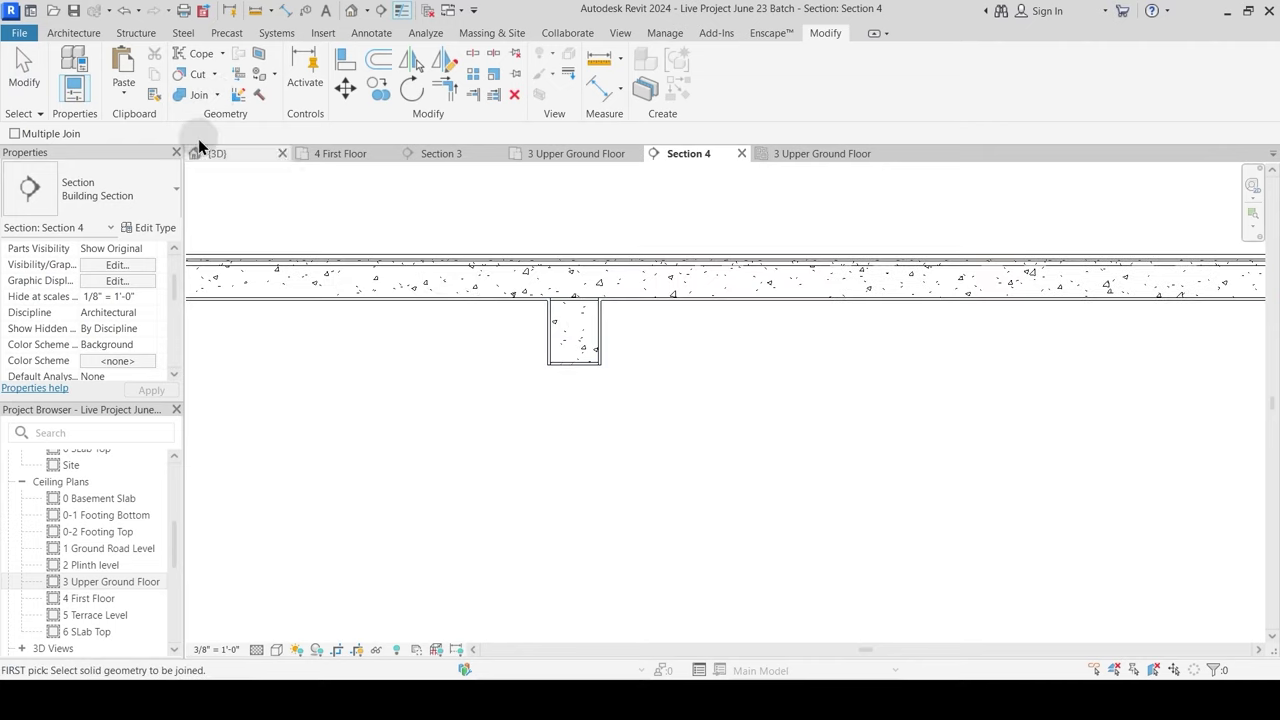
left_click(216, 95)
left_click(215, 191)
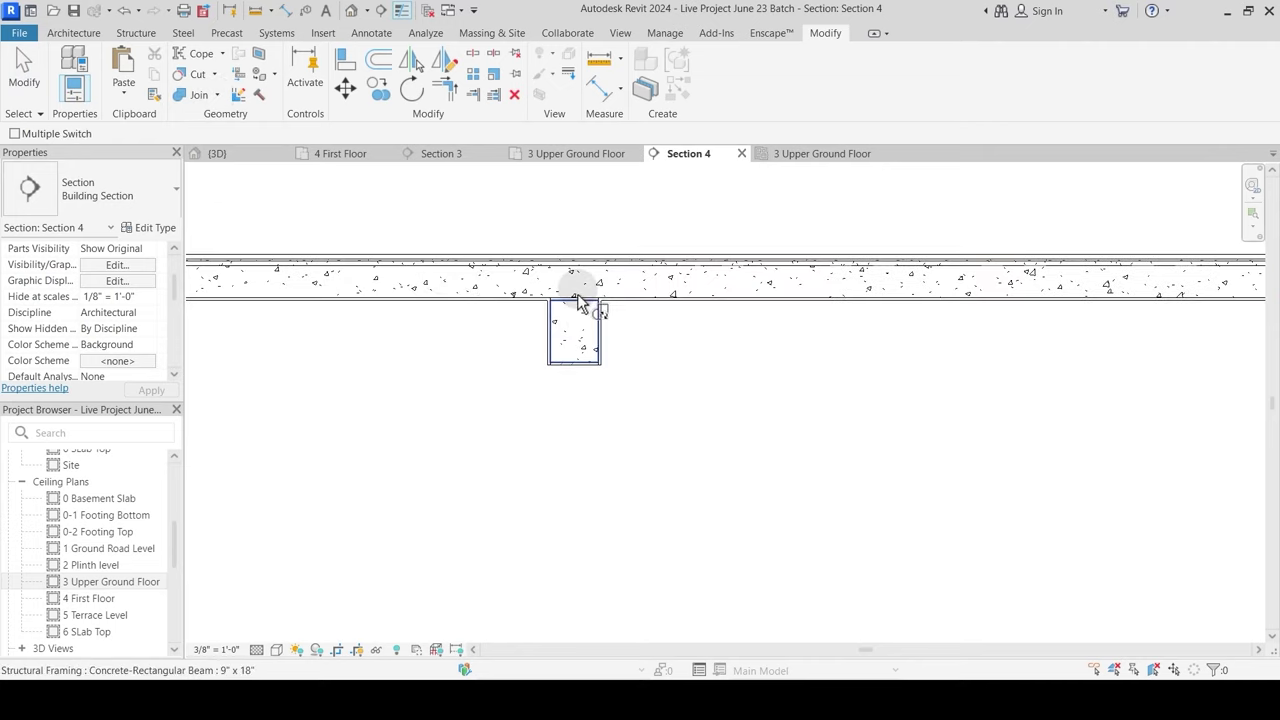
left_click(575, 313)
left_click(586, 278)
Step: Centre the view on the wall under the slab, pick the beam above it, and end the join-order change
middle_click_drag(1023, 423, 457, 434)
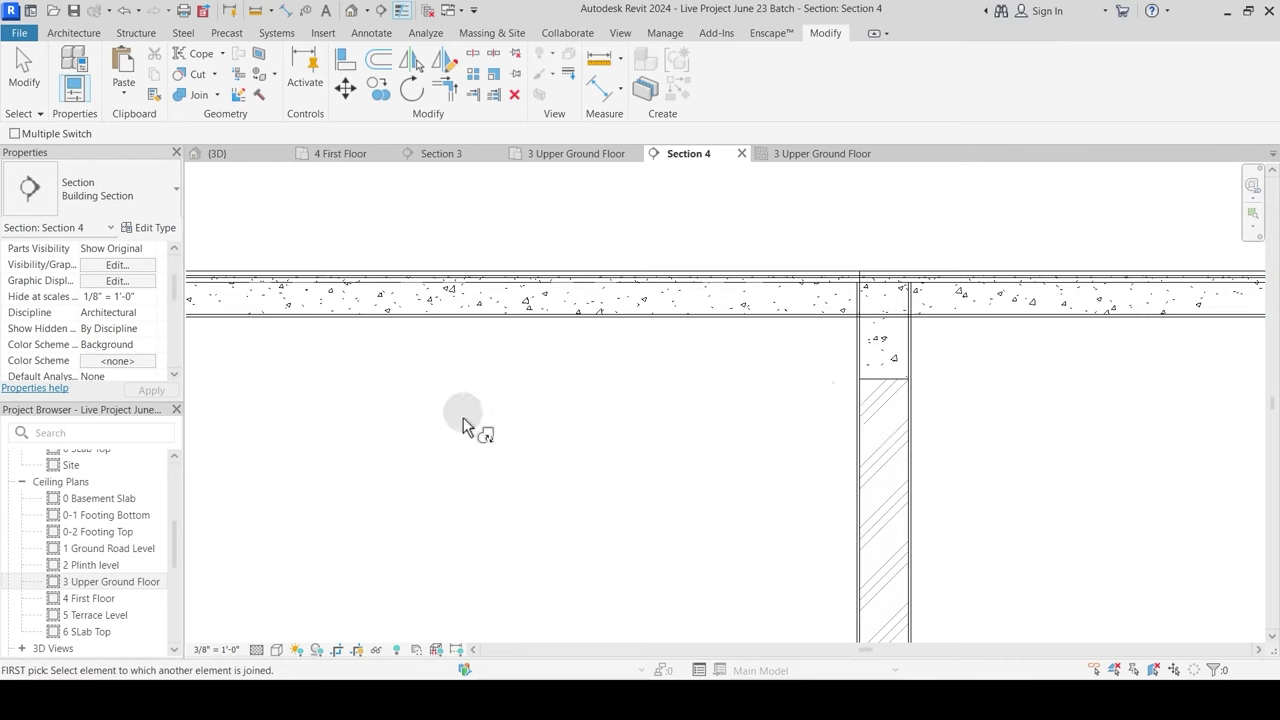
middle_click_drag(861, 386, 440, 384)
scroll(448, 360, "up", 3)
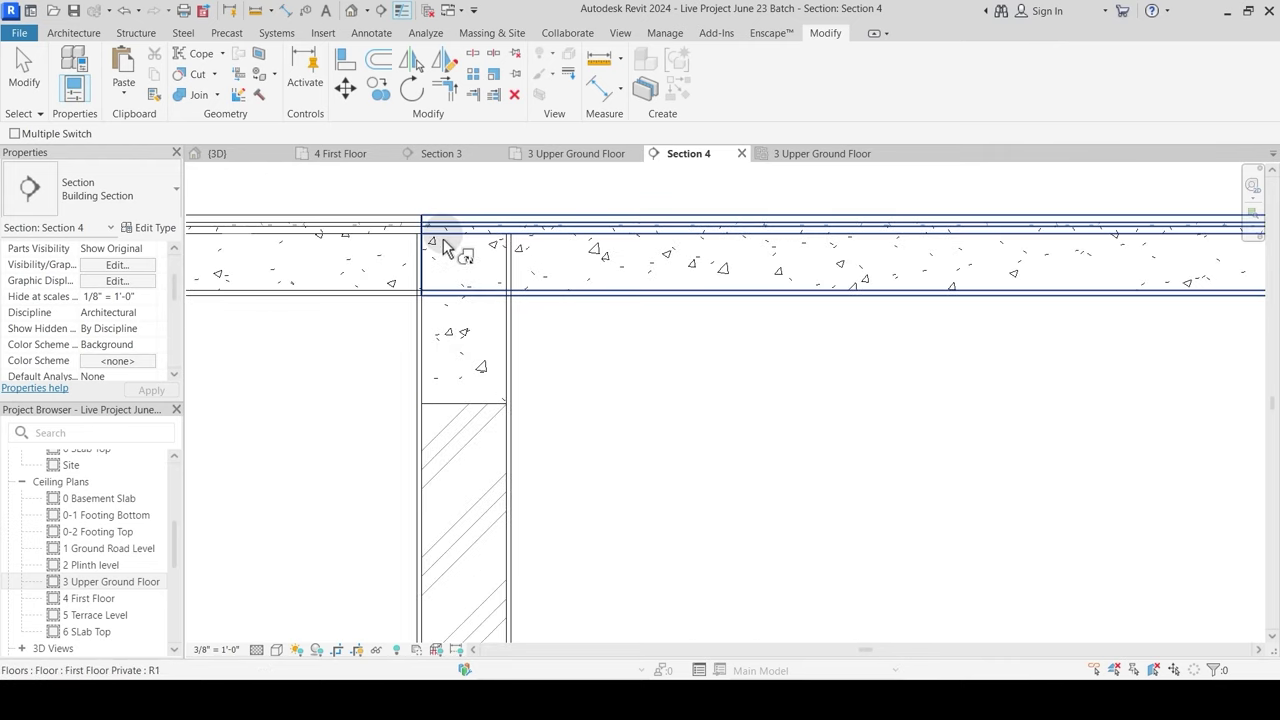
left_click(434, 337)
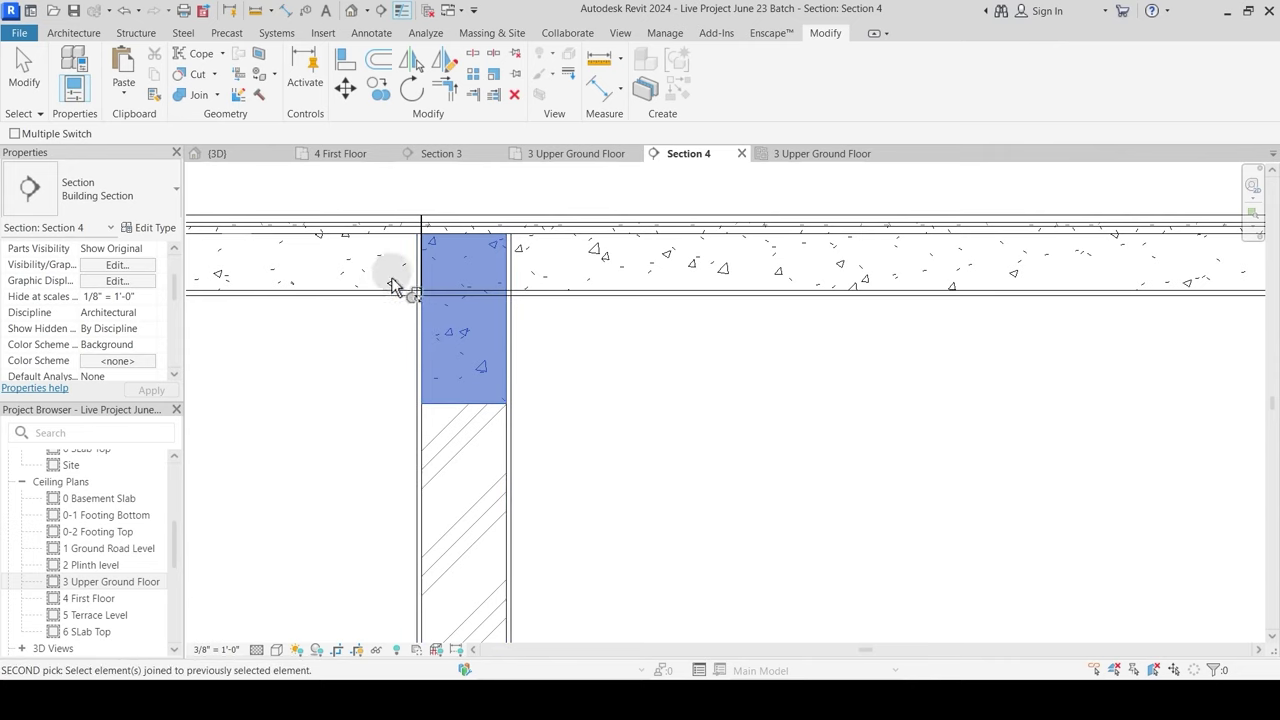
key("Escape")
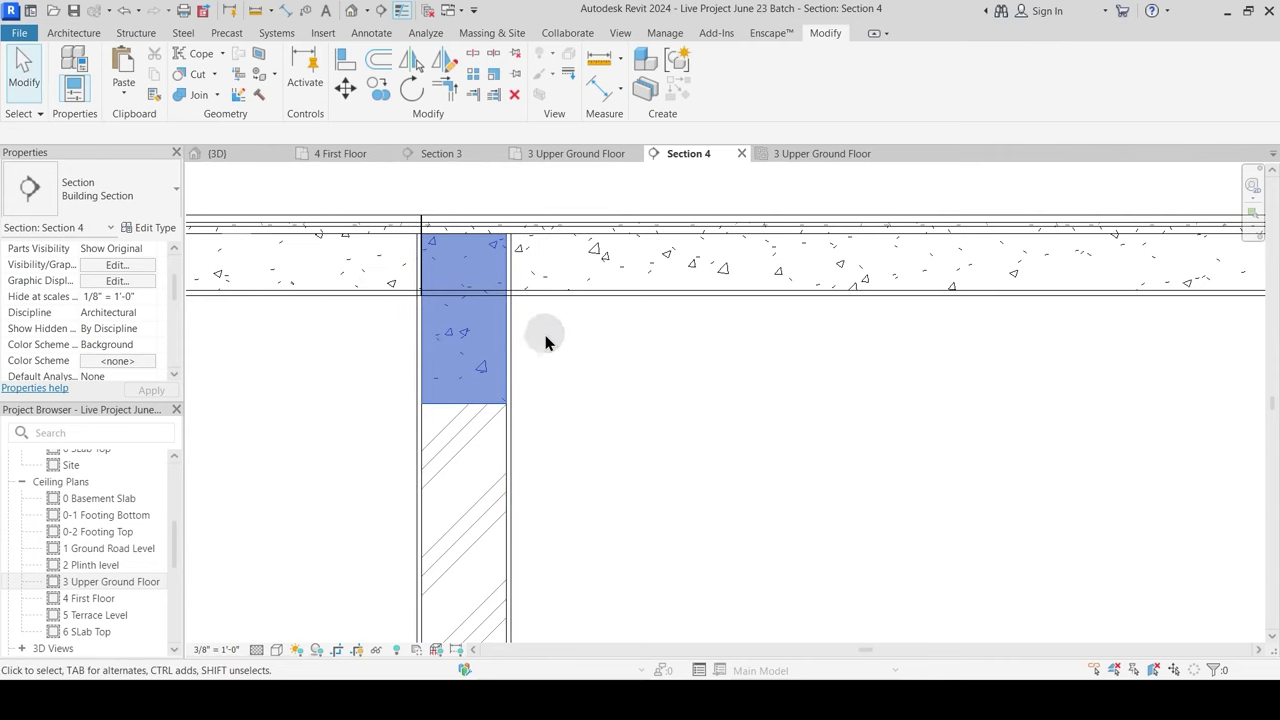
middle_click_drag(516, 360, 598, 380)
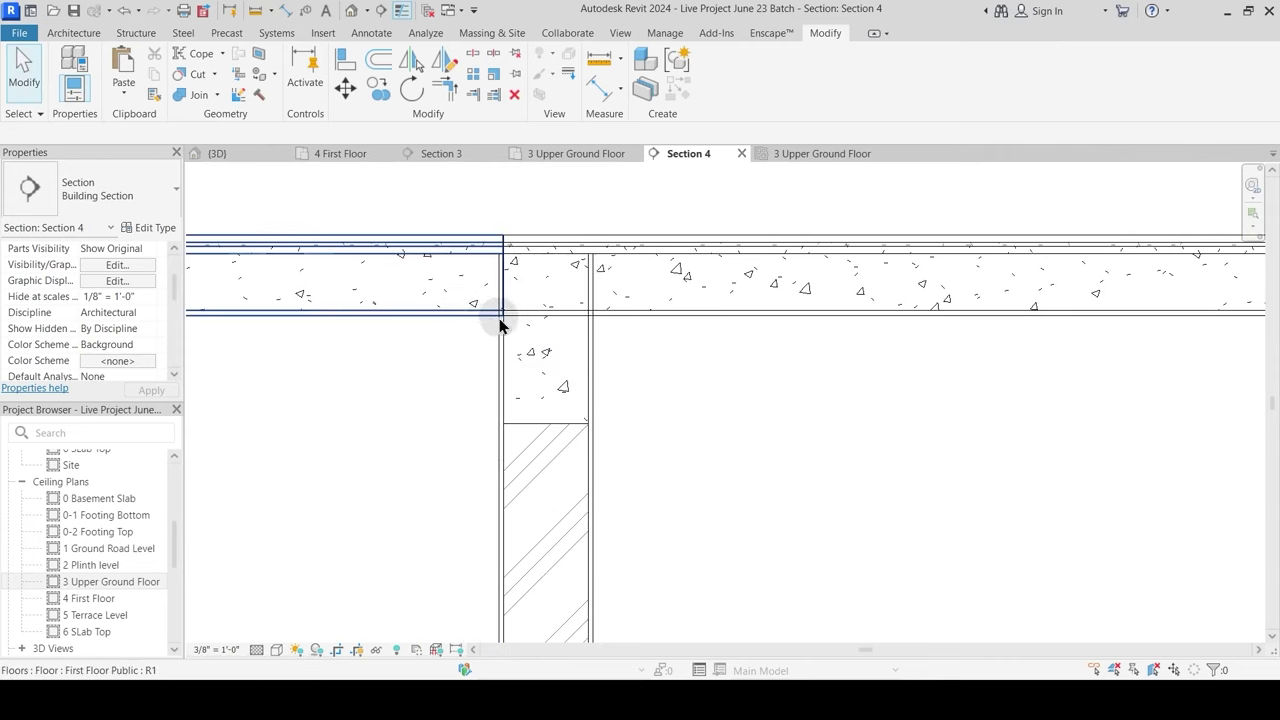
Step: Begin joining the beam and slab at the next junction, then cancel the attempt
left_click(200, 95)
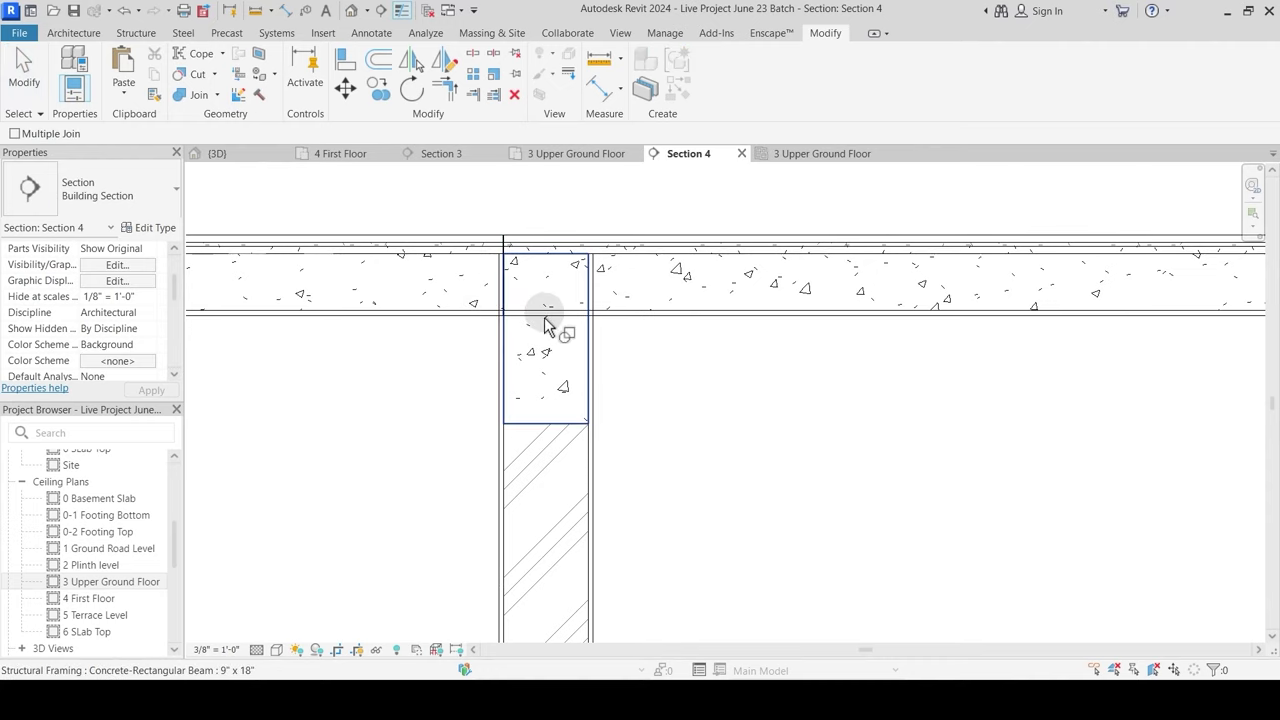
left_click(545, 275)
left_click(612, 256)
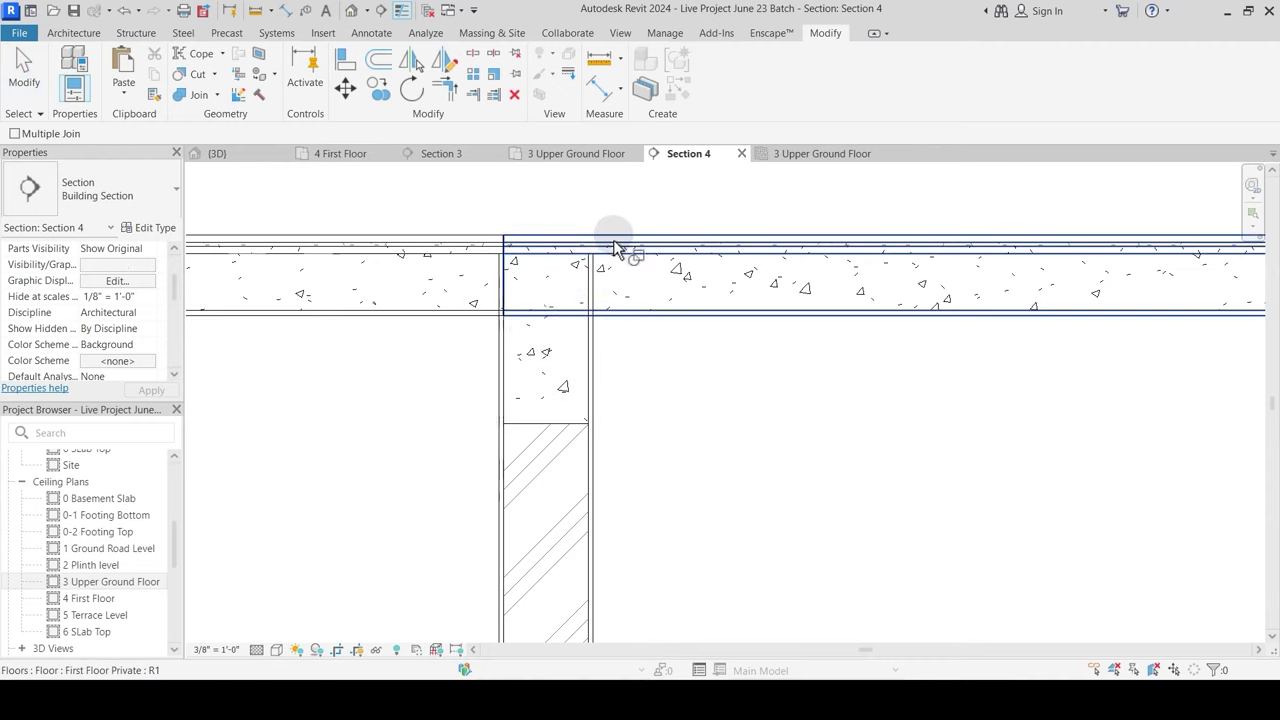
left_click(598, 343)
key("Escape")
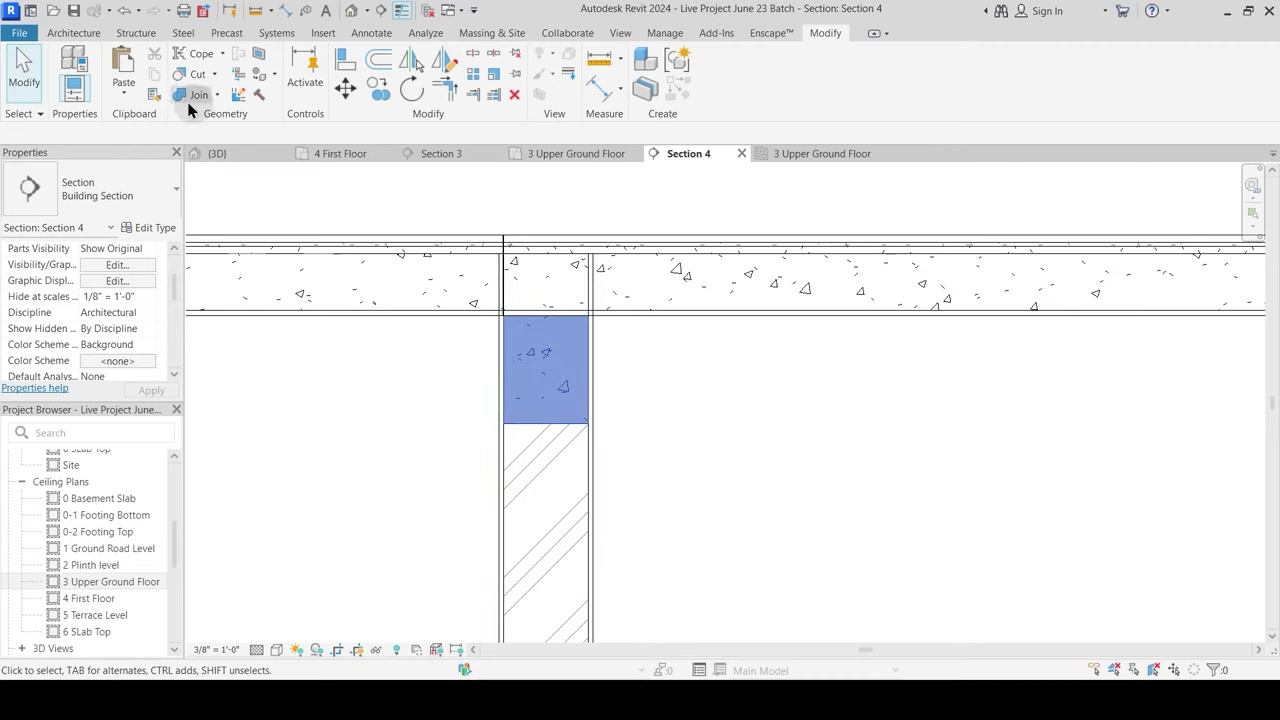
Step: Join the beam with the First Floor slab and switch the join order so the beam cuts the slab
left_click(203, 97)
left_click(596, 339)
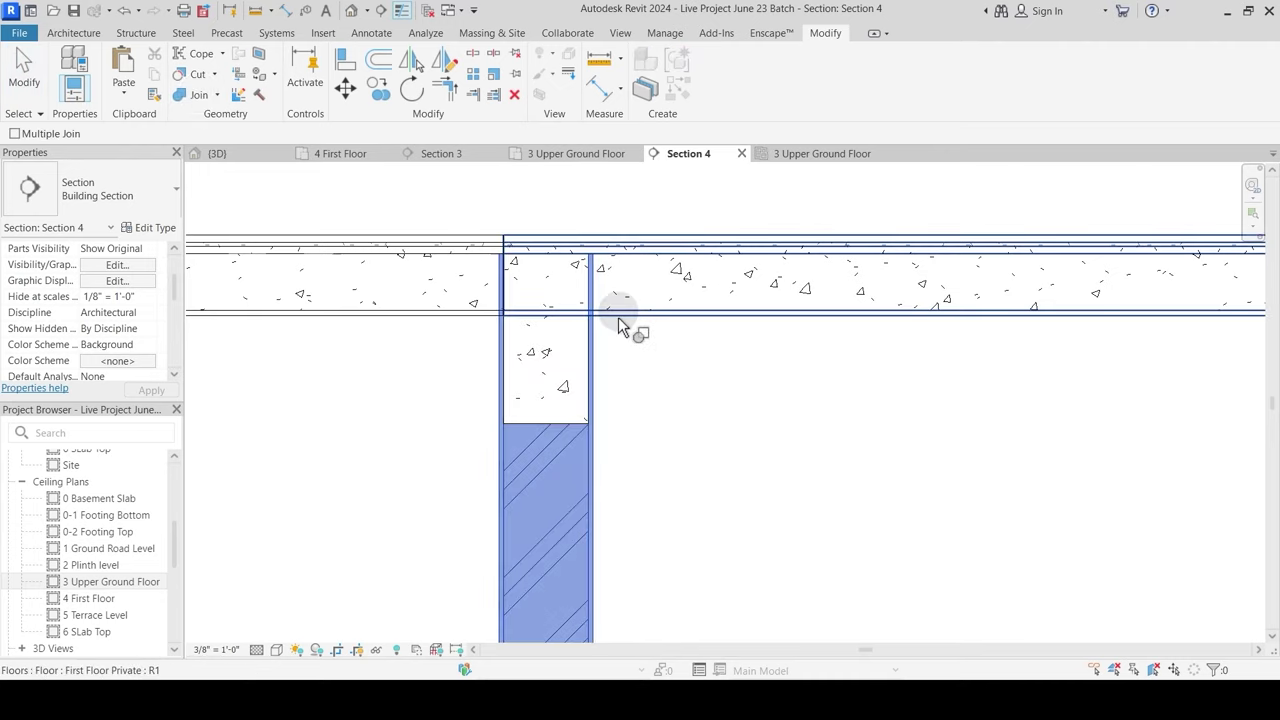
left_click(621, 313)
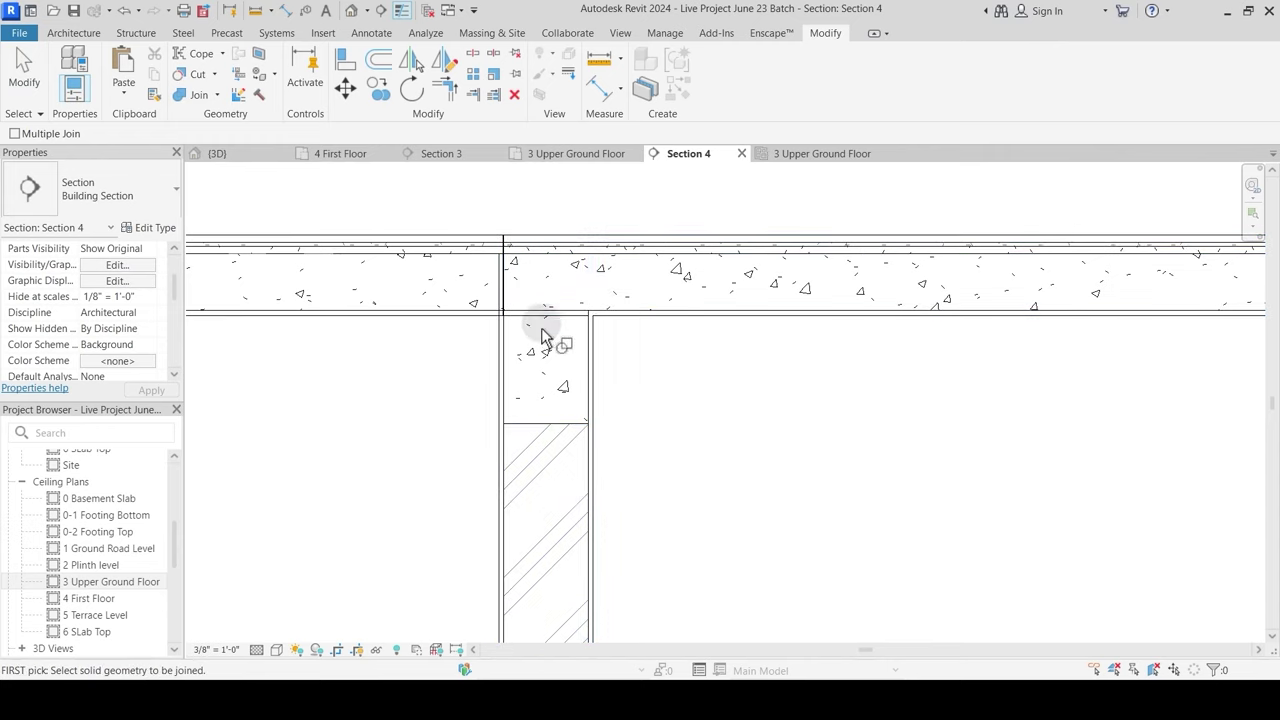
left_click(216, 94)
left_click(216, 194)
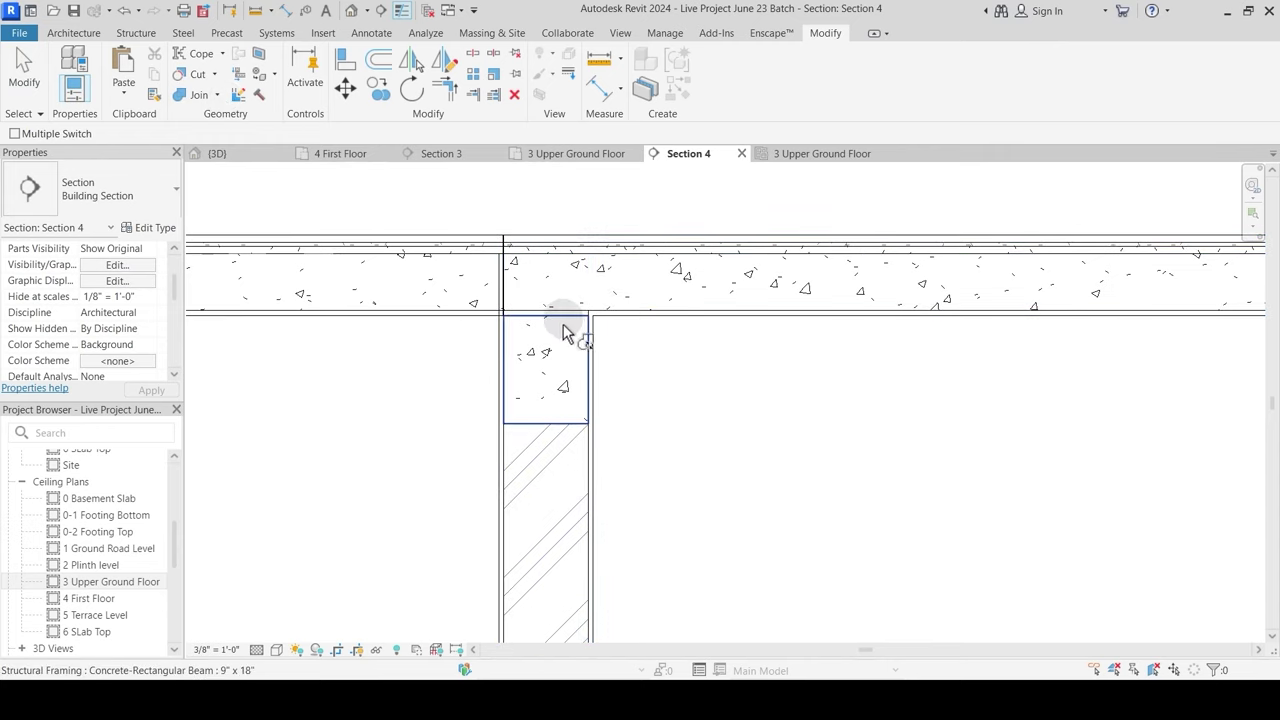
left_click(566, 325)
left_click(580, 272)
key("Escape")
Step: Bring the end beam's corner with the slab to mid-view, then start and cancel a join there
scroll(653, 355, "down", 4)
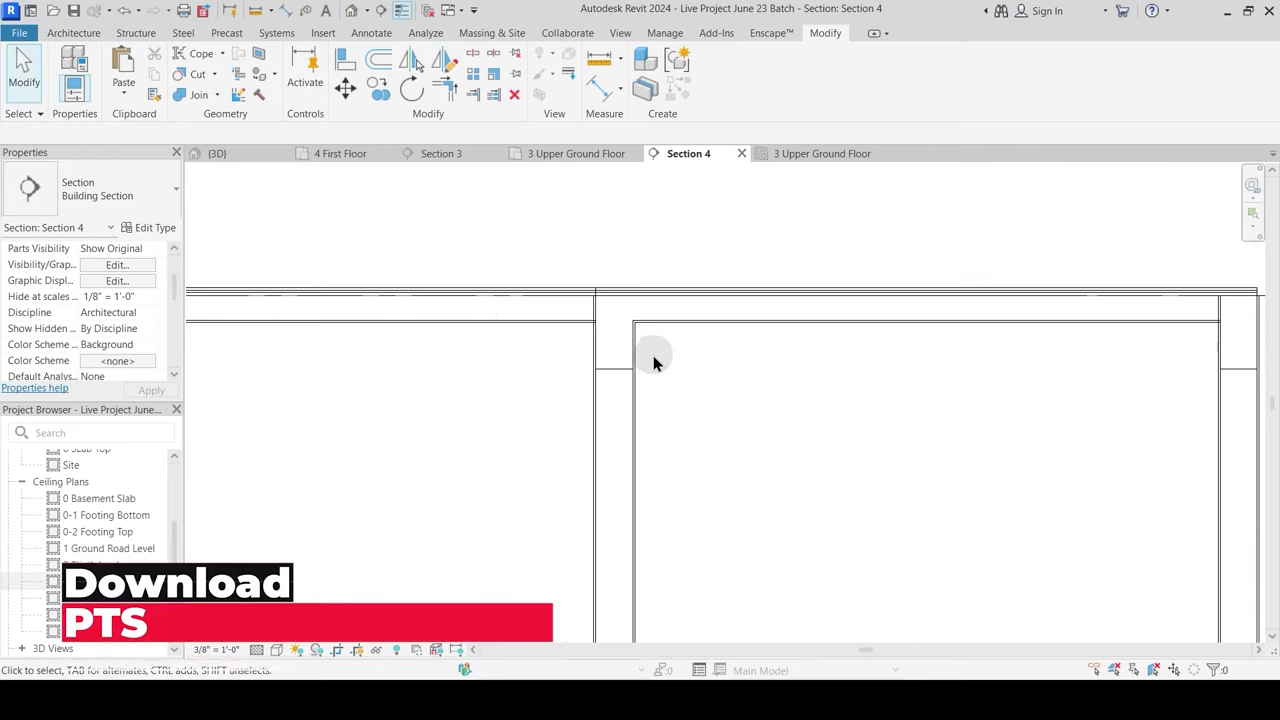
scroll(1047, 348, "up", 3)
middle_click_drag(1047, 348, 689, 334)
left_click(199, 96)
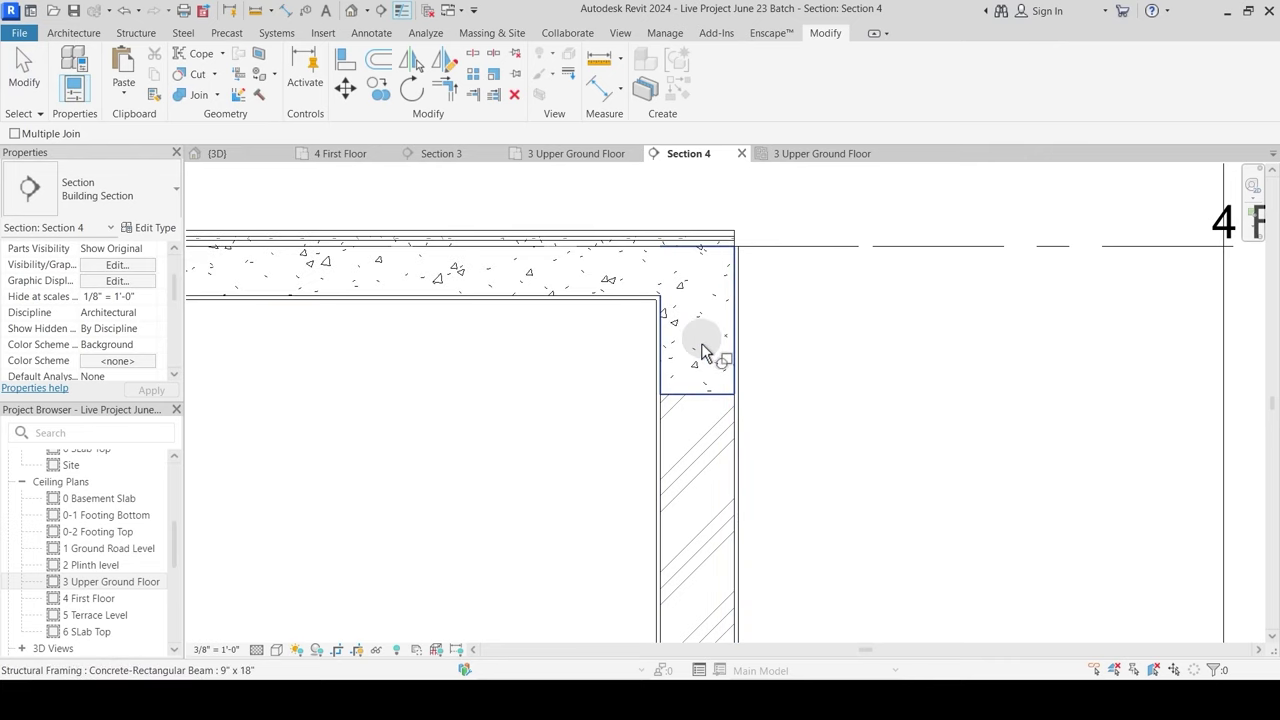
key("Escape")
scroll(857, 340, "down", 6)
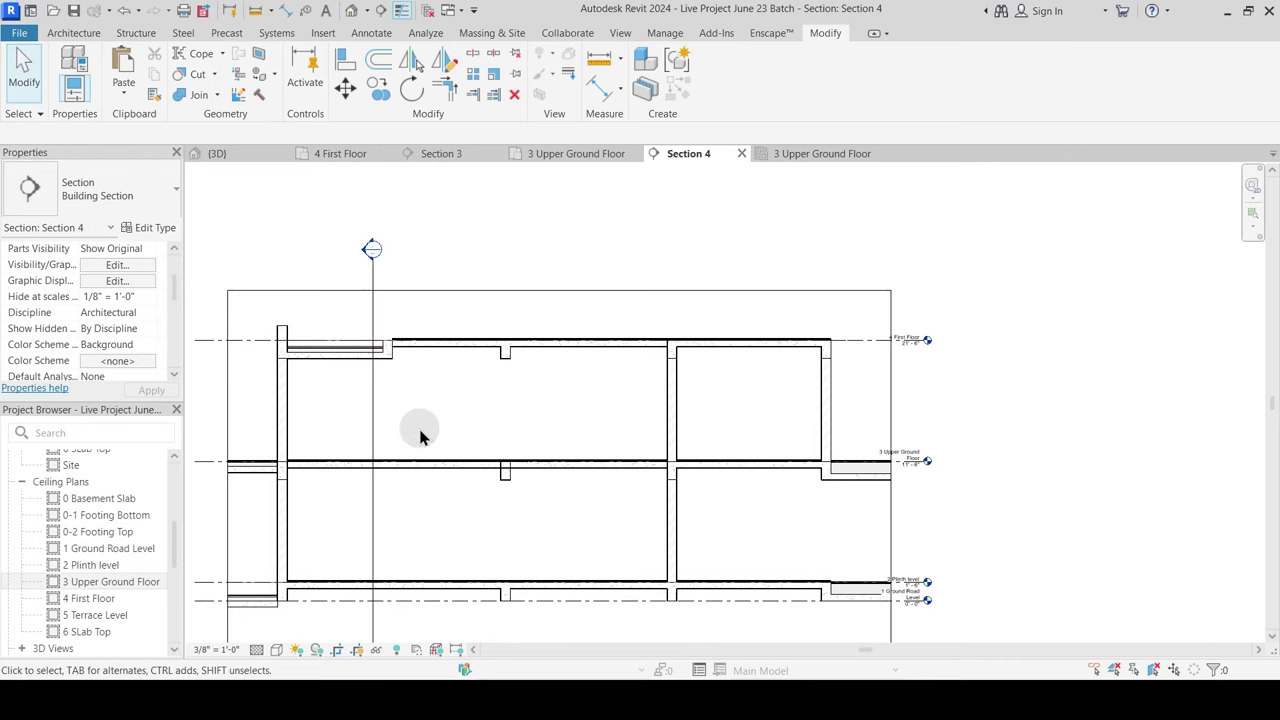
Step: Move the Section 4 cut line left in the 4 First Floor plan and reopen Section 4
left_click(350, 154)
key("Escape")
scroll(566, 384, "down", 3)
middle_click_drag(539, 311, 619, 262)
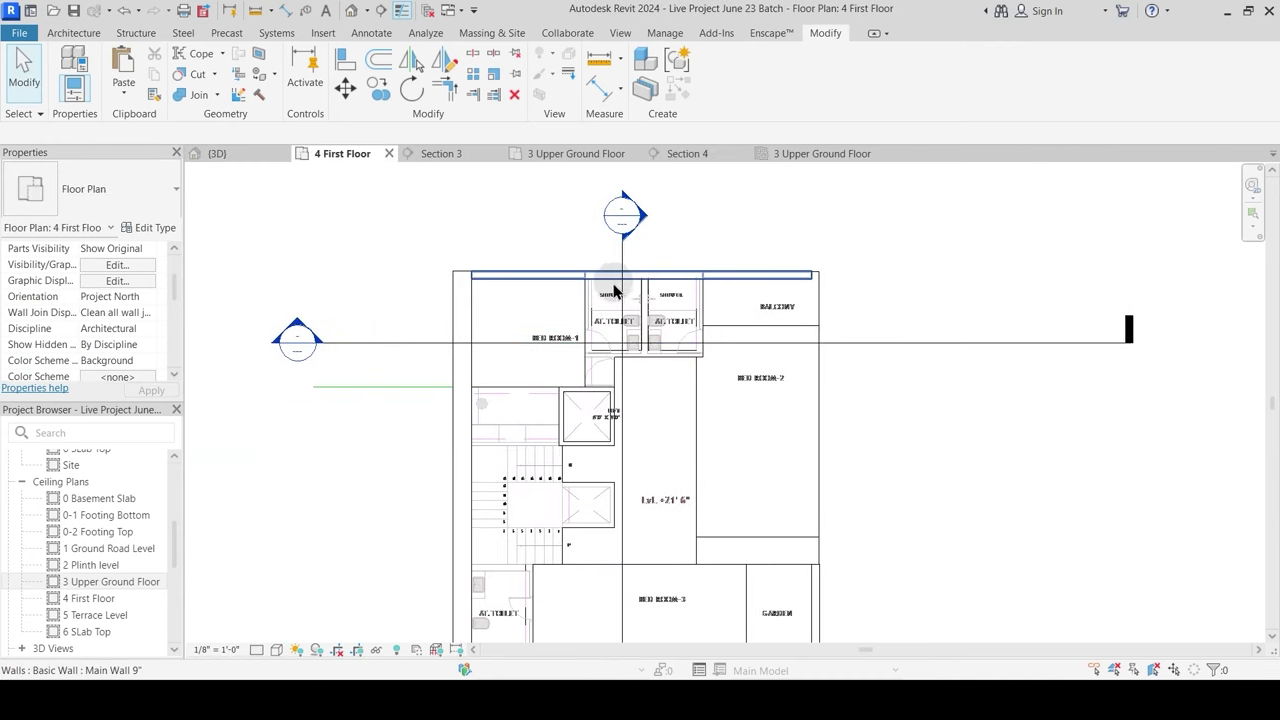
left_click_drag(622, 262, 567, 260)
left_click(561, 251)
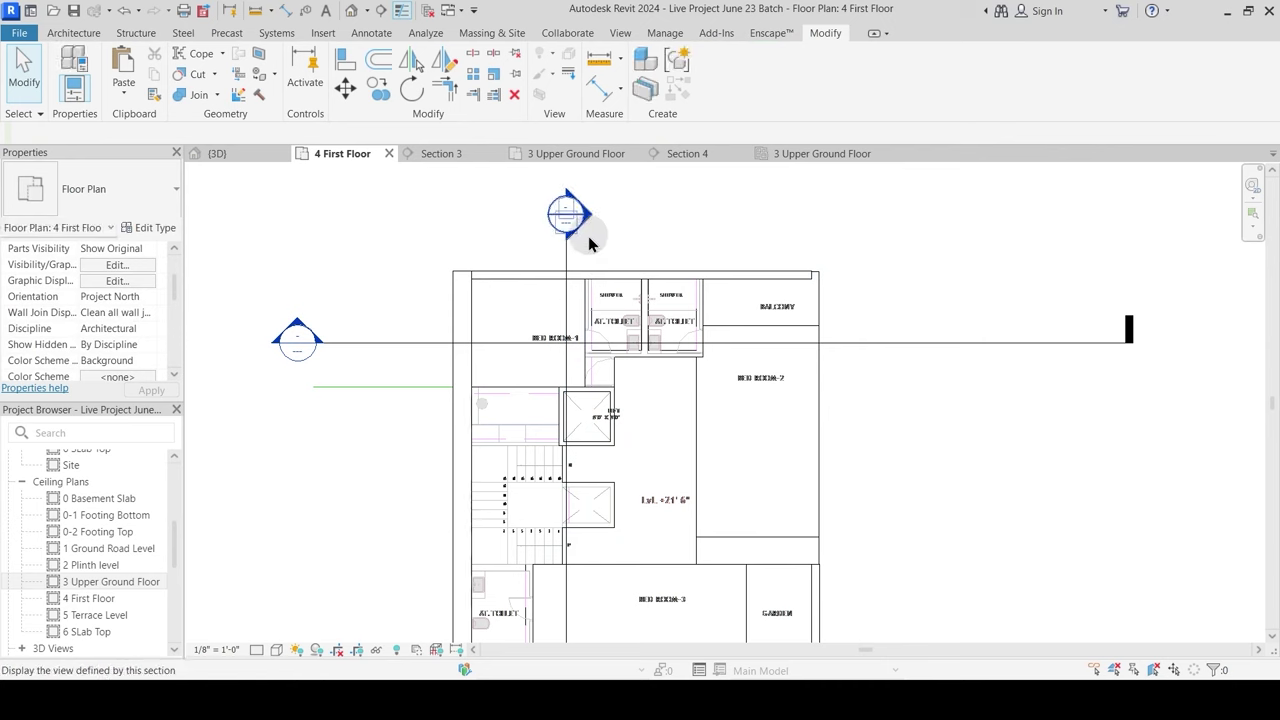
double_click(587, 230)
scroll(352, 357, "up", 6)
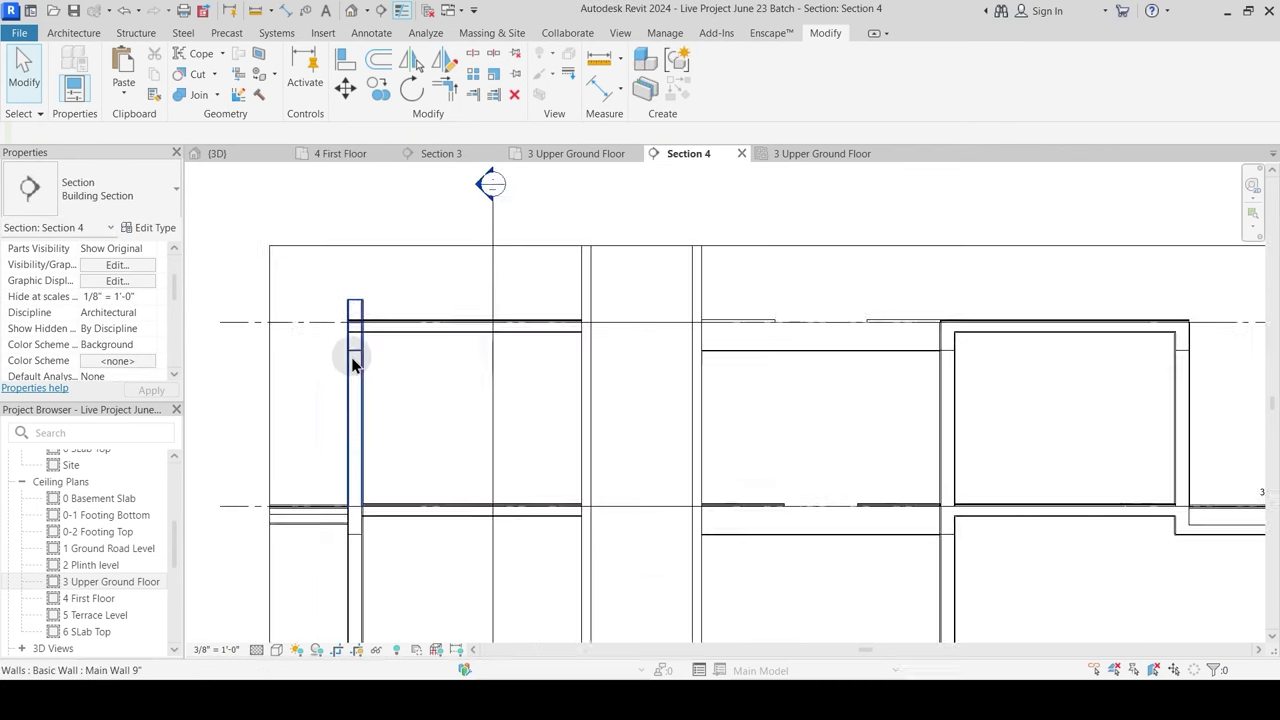
scroll(446, 331, "up", 2)
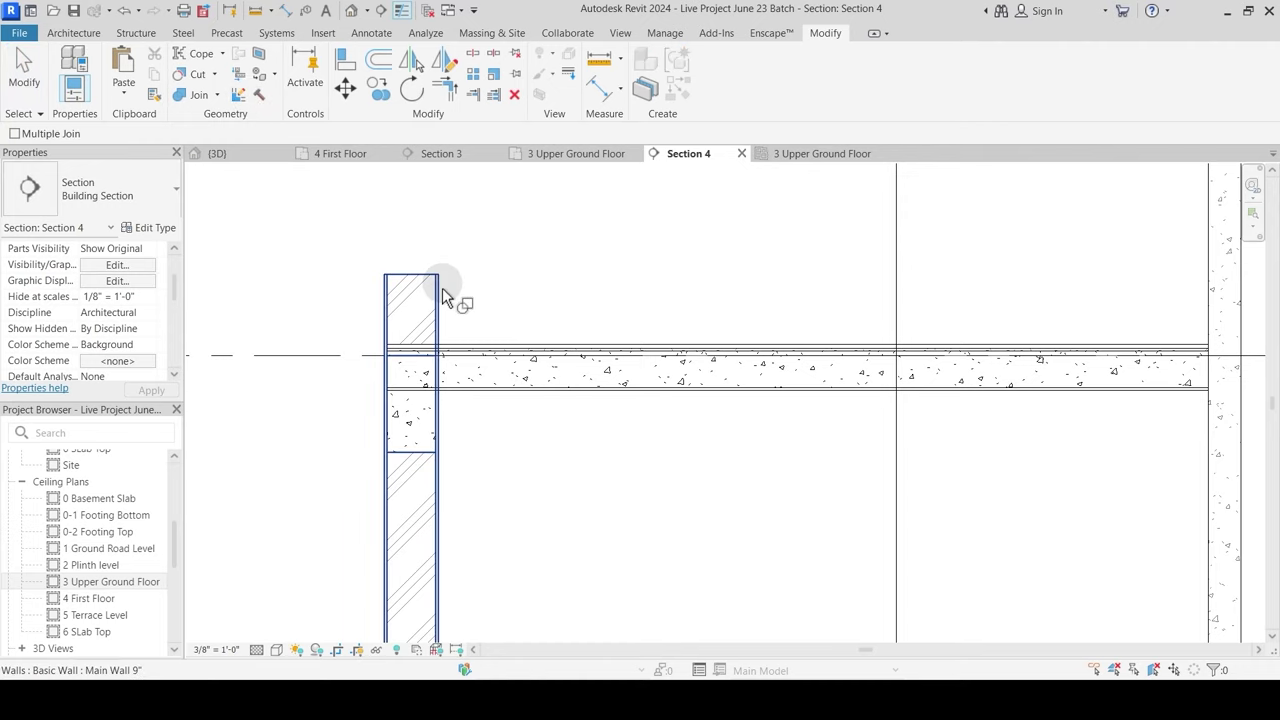
Step: Switch the join order so the beam cuts the First Floor Private slab, then join them
left_click(444, 410)
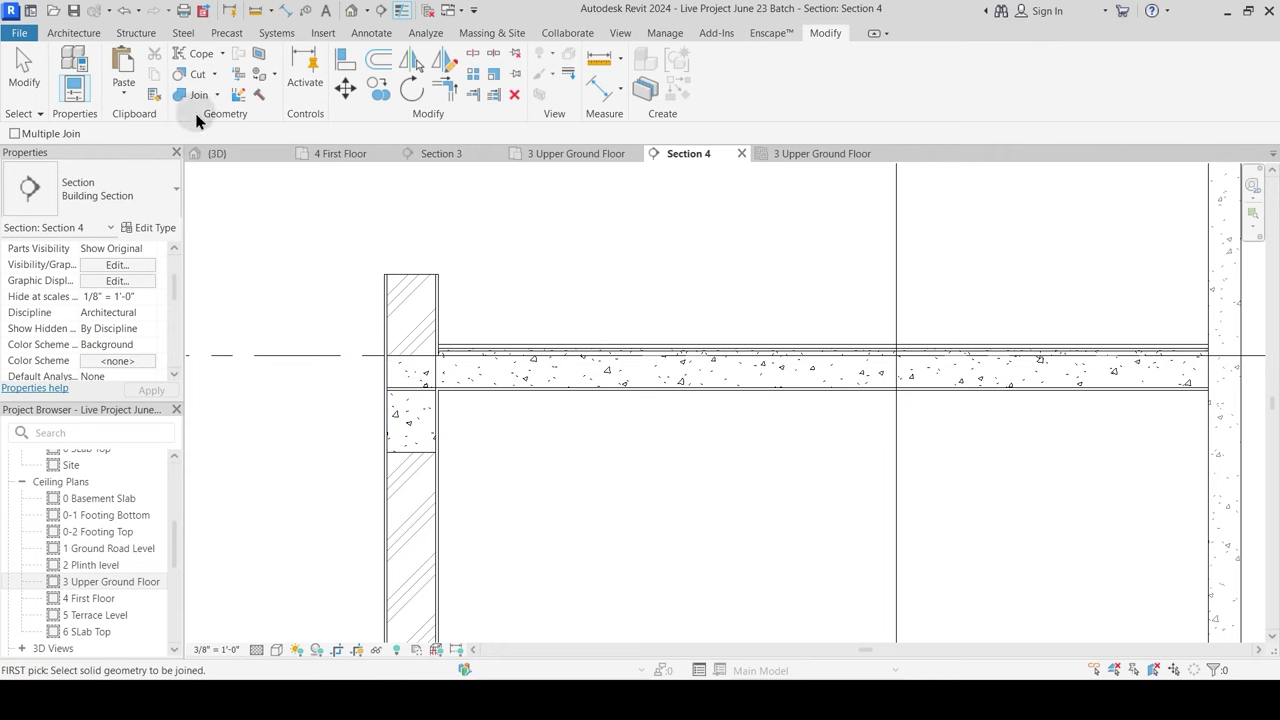
left_click(217, 97)
left_click(235, 191)
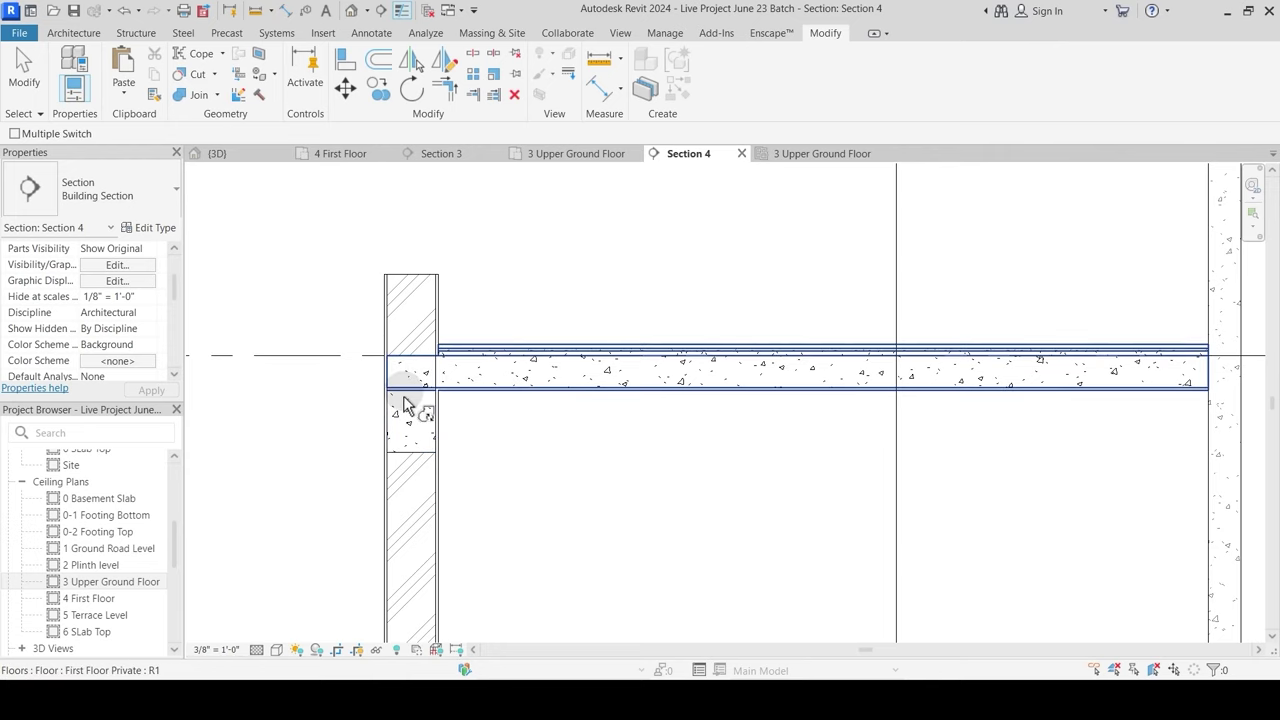
left_click(413, 390)
left_click(442, 358)
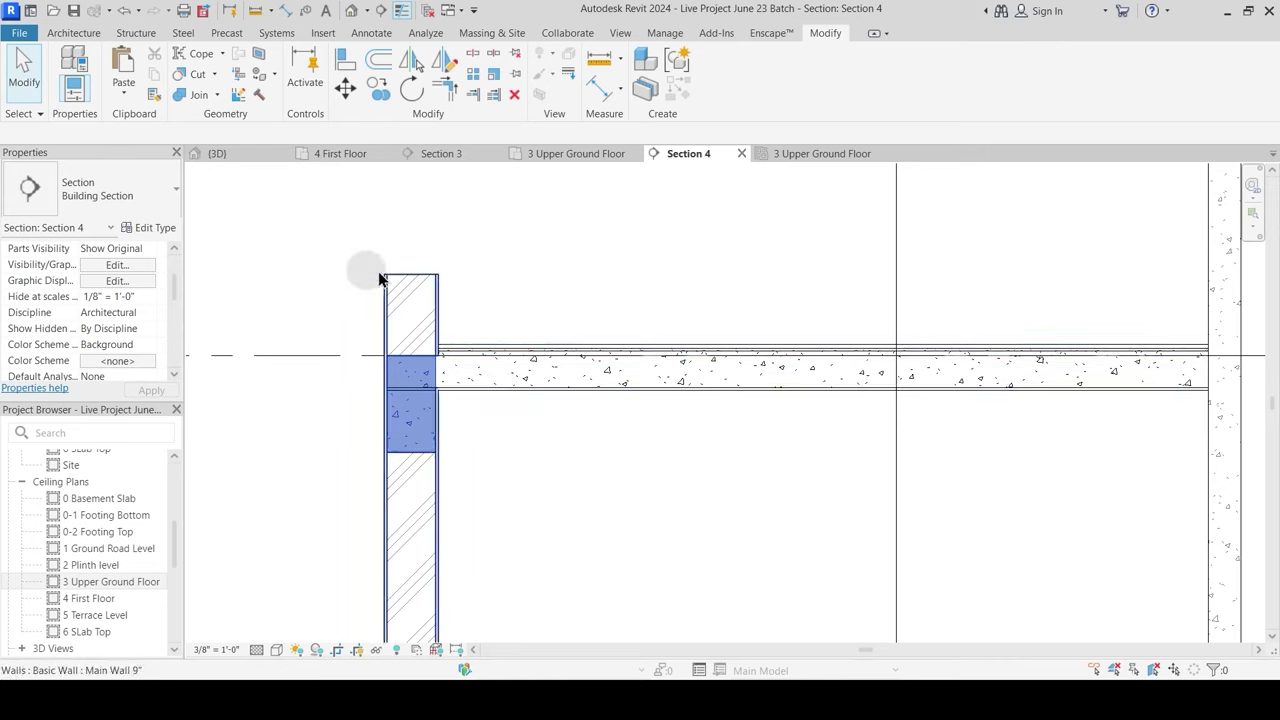
left_click(218, 96)
left_click(212, 120)
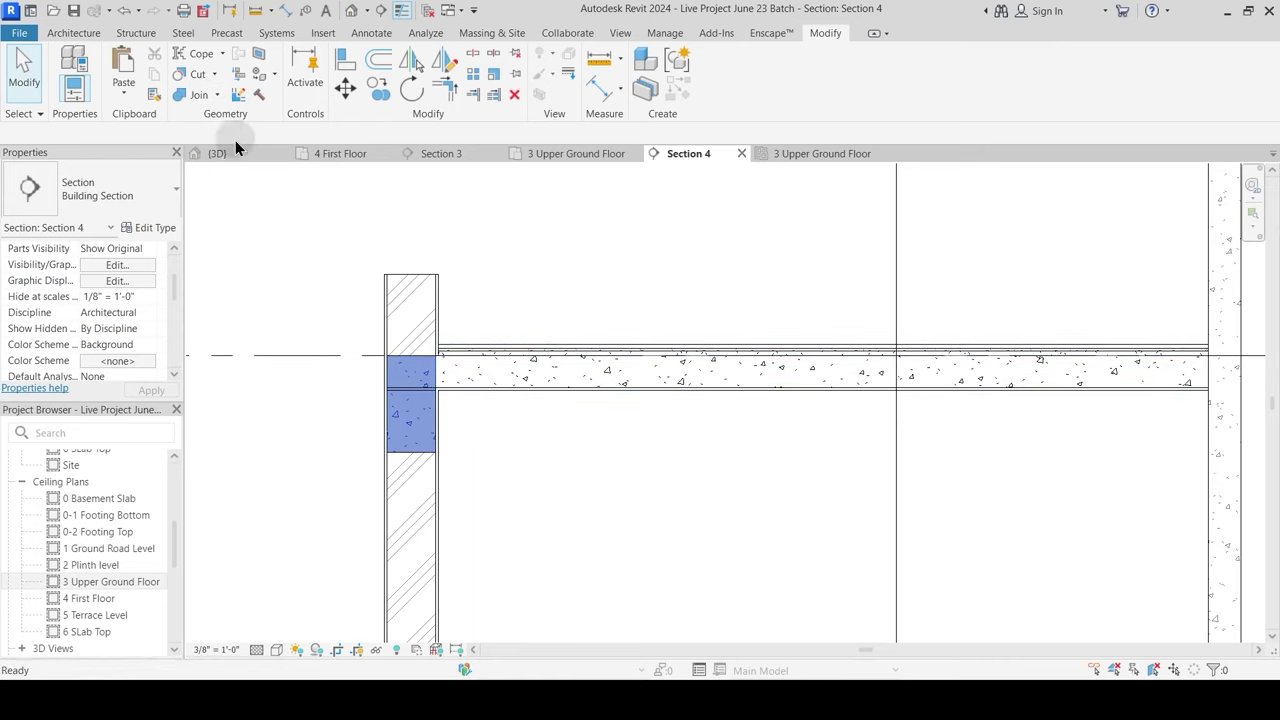
left_click(433, 370)
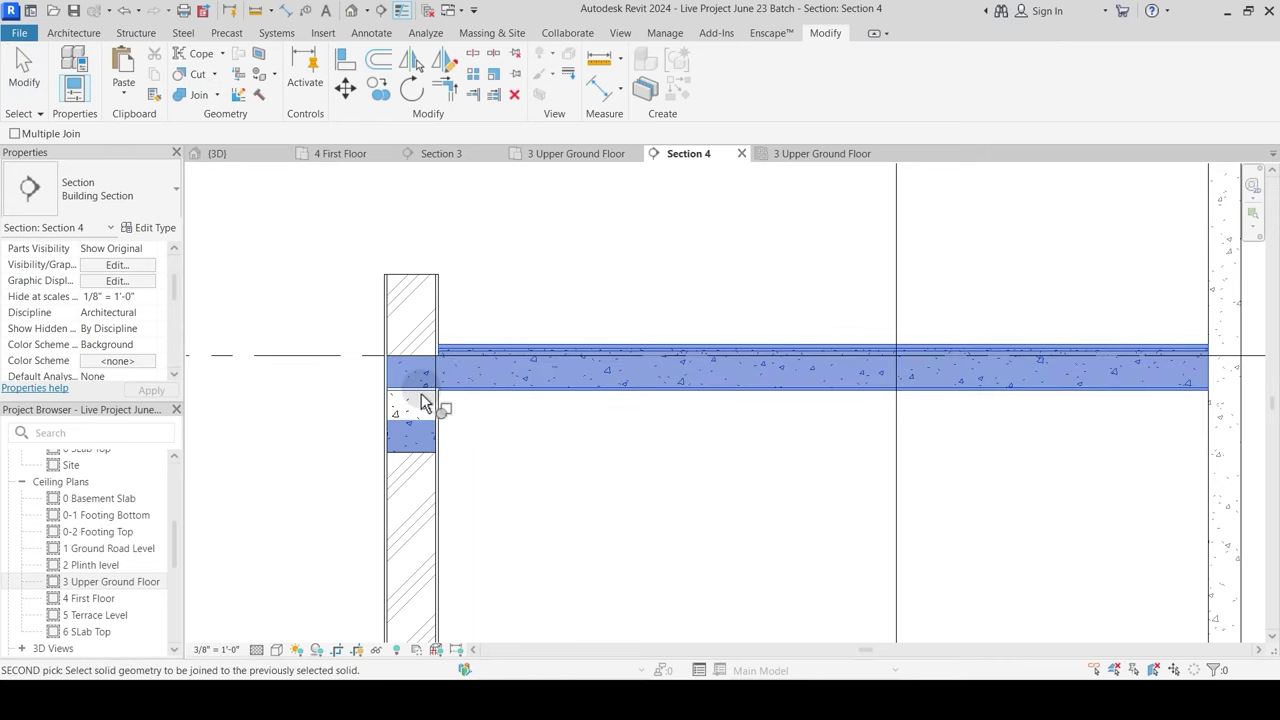
left_click(421, 390)
key("Escape")
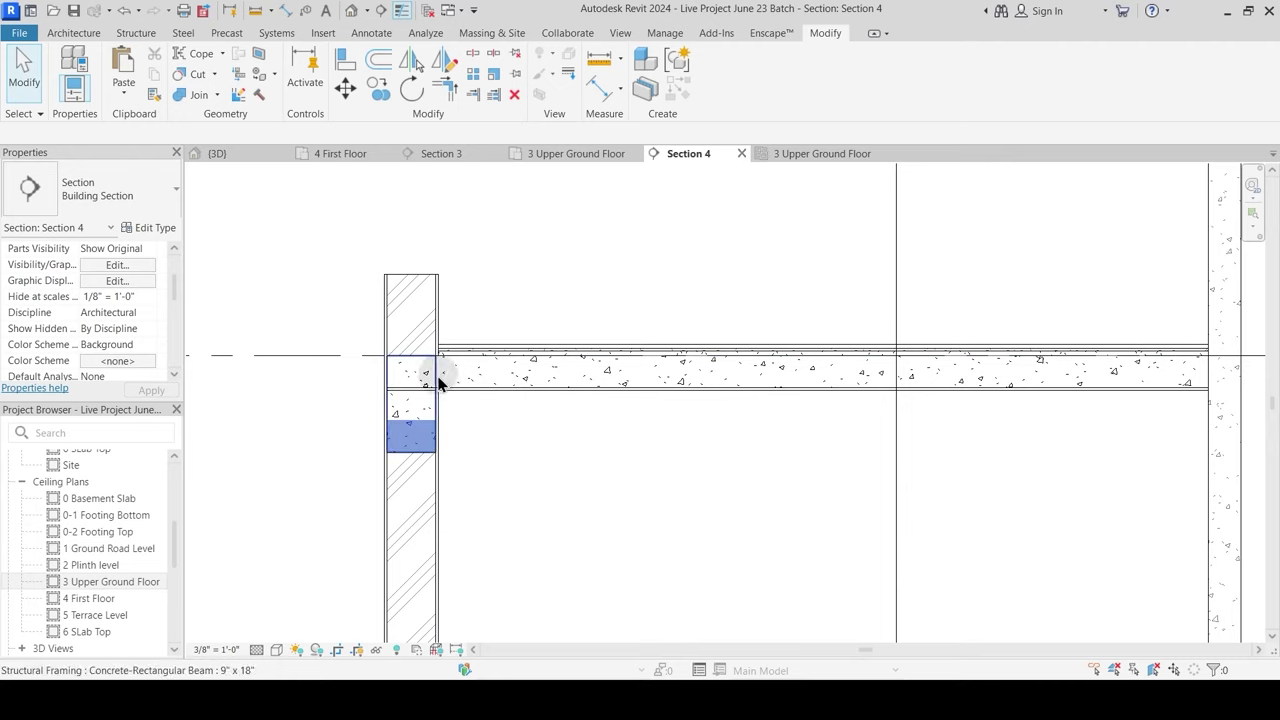
Step: Temporarily hide the First Floor Private slab to inspect the beam, then restore it
left_click(557, 456)
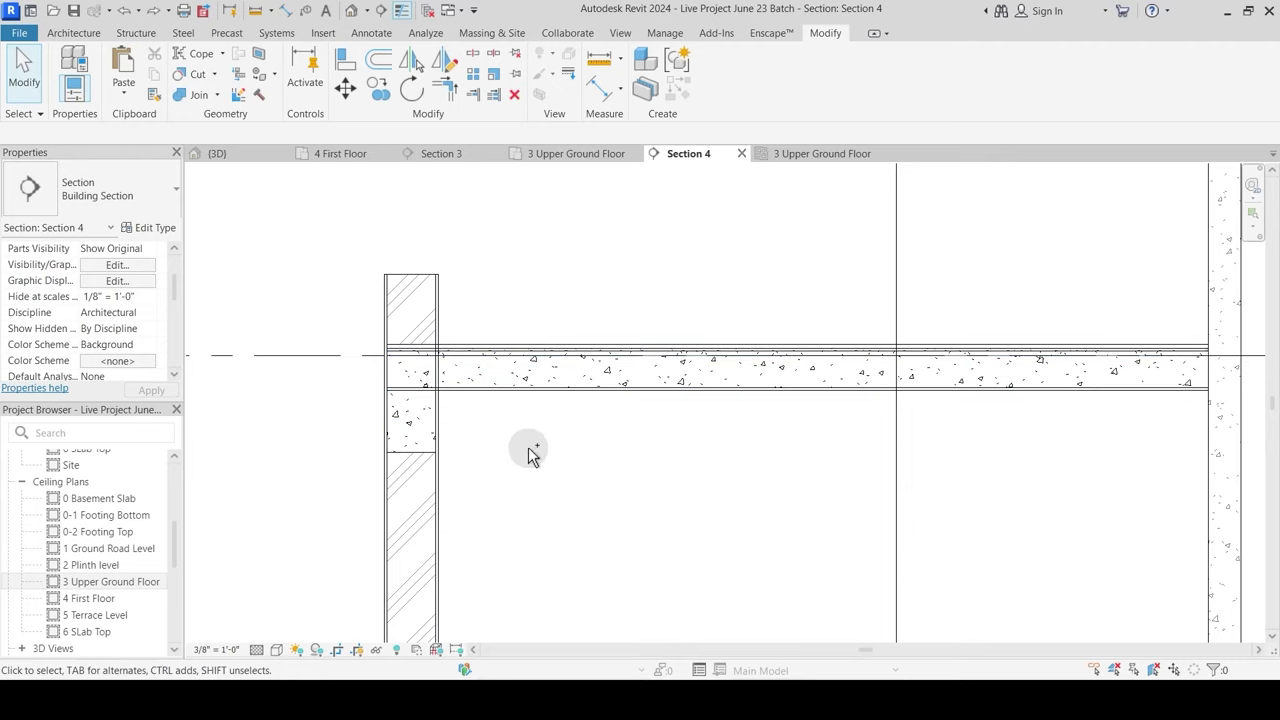
left_click(448, 355)
left_click(448, 358)
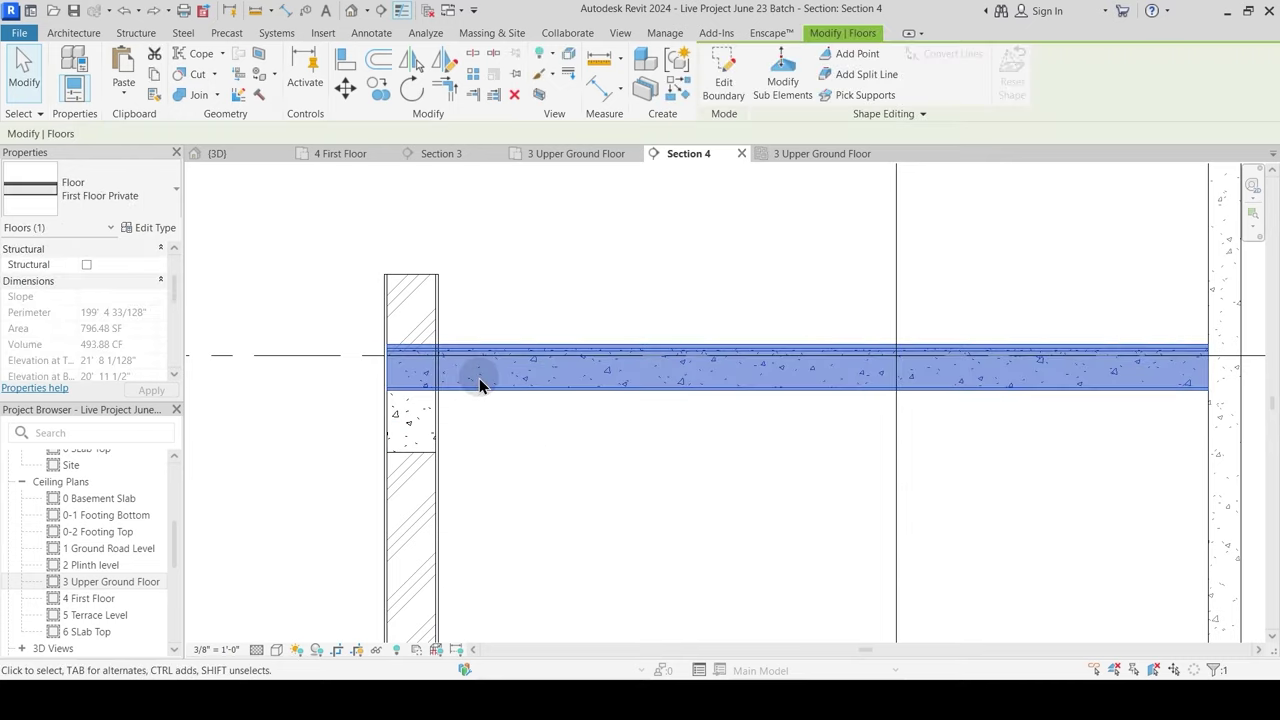
key("h")
key("h")
left_click(479, 384)
key("h")
key("r")
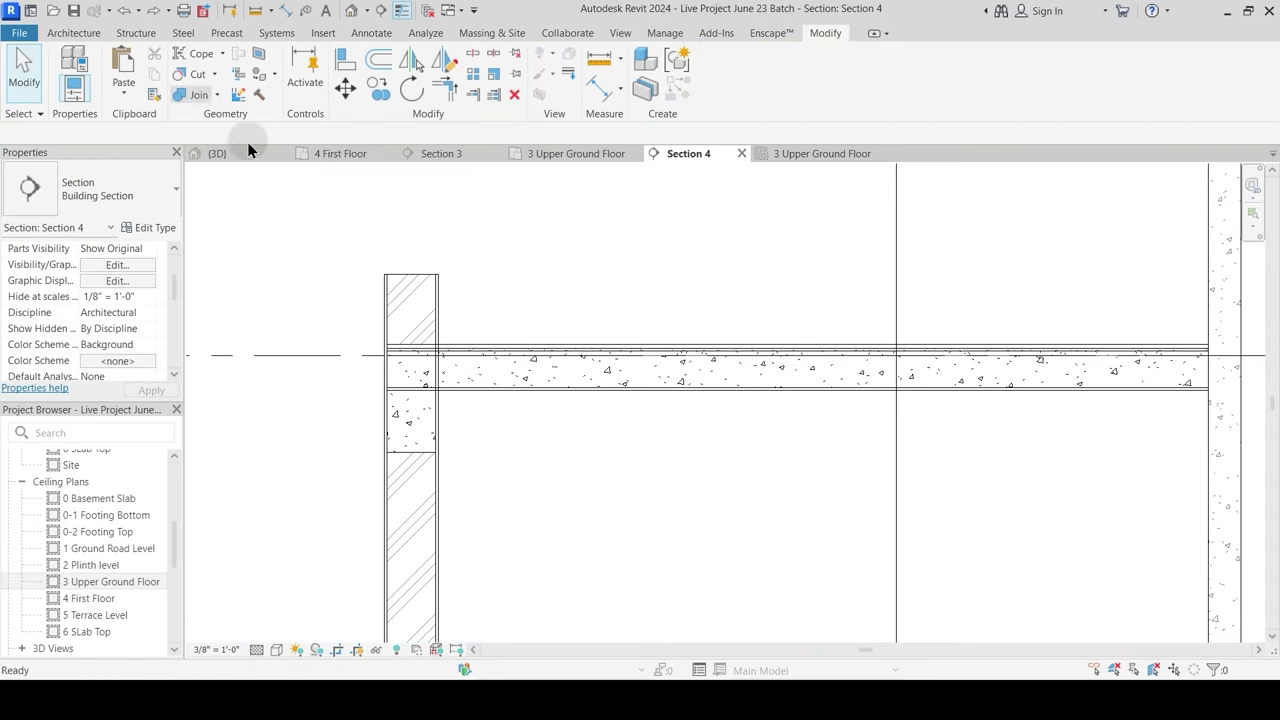
Step: Join the beam and the left-end wall with the floor slab
left_click(200, 95)
left_click(415, 458)
left_click(471, 366)
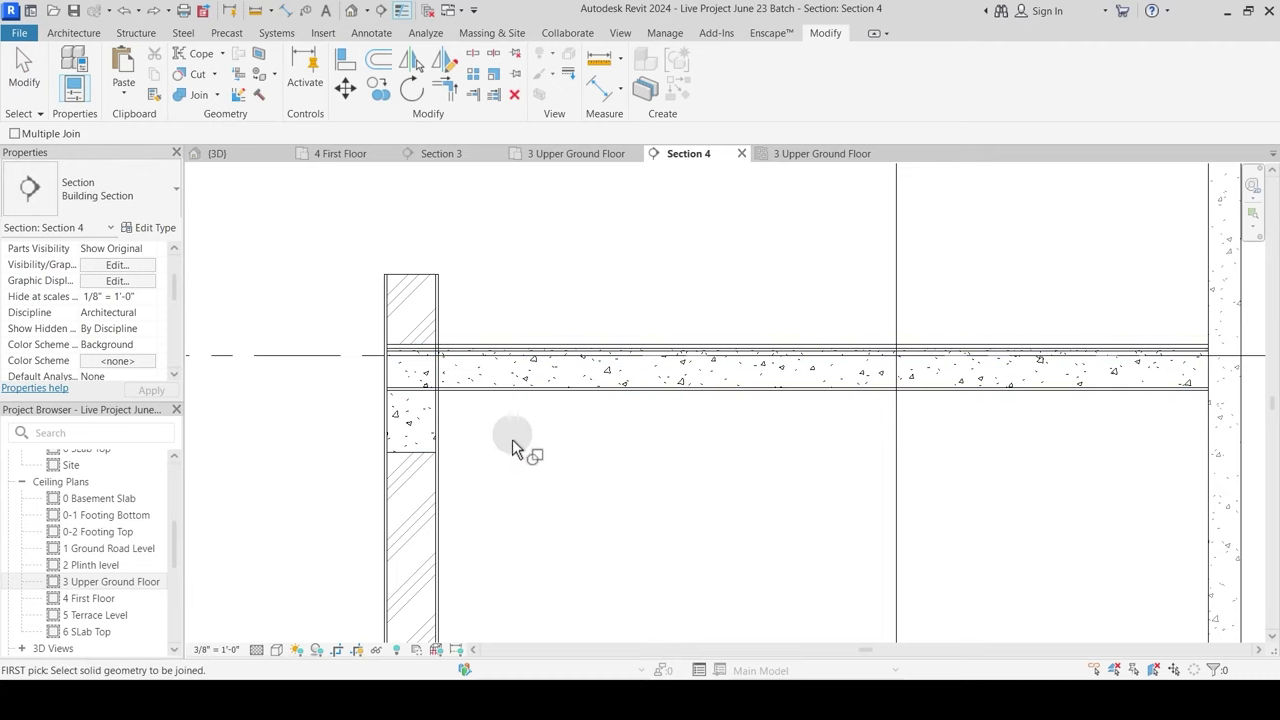
left_click(452, 430)
left_click(459, 392)
Step: Switch the beam's join order with the slab and wall so the beam cuts through both
left_click(218, 95)
left_click(240, 191)
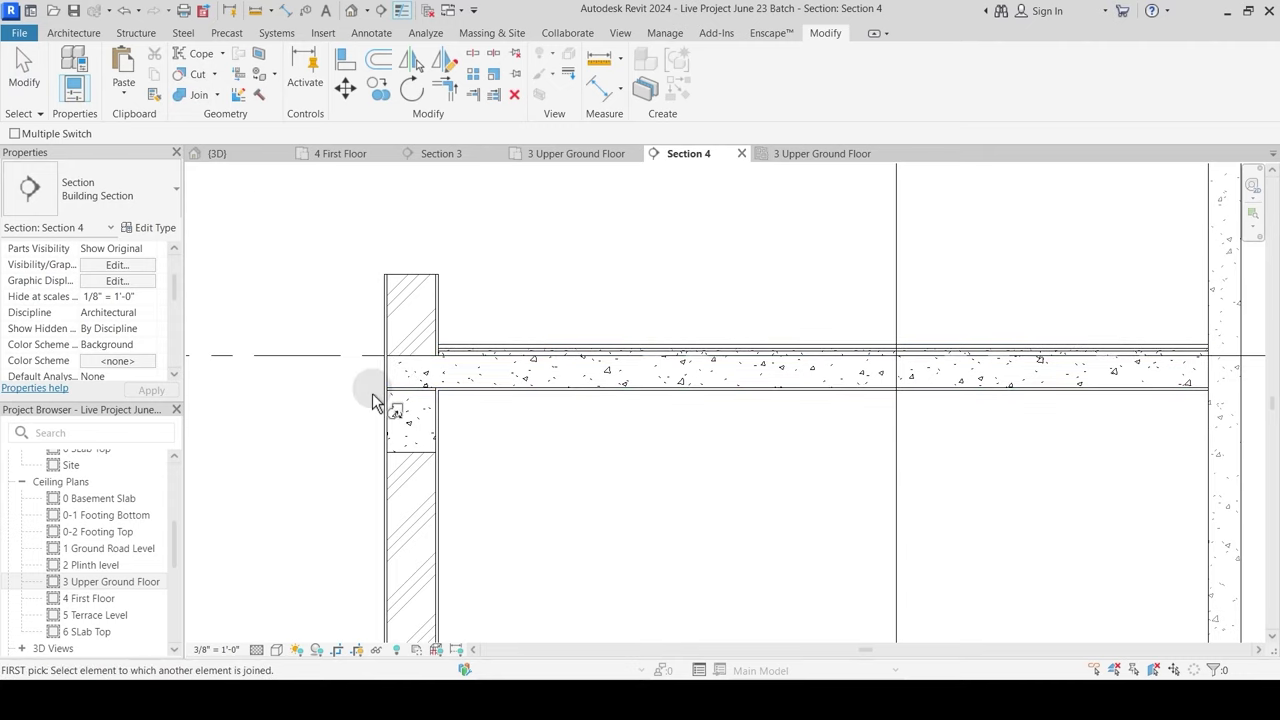
left_click(412, 412)
left_click(428, 364)
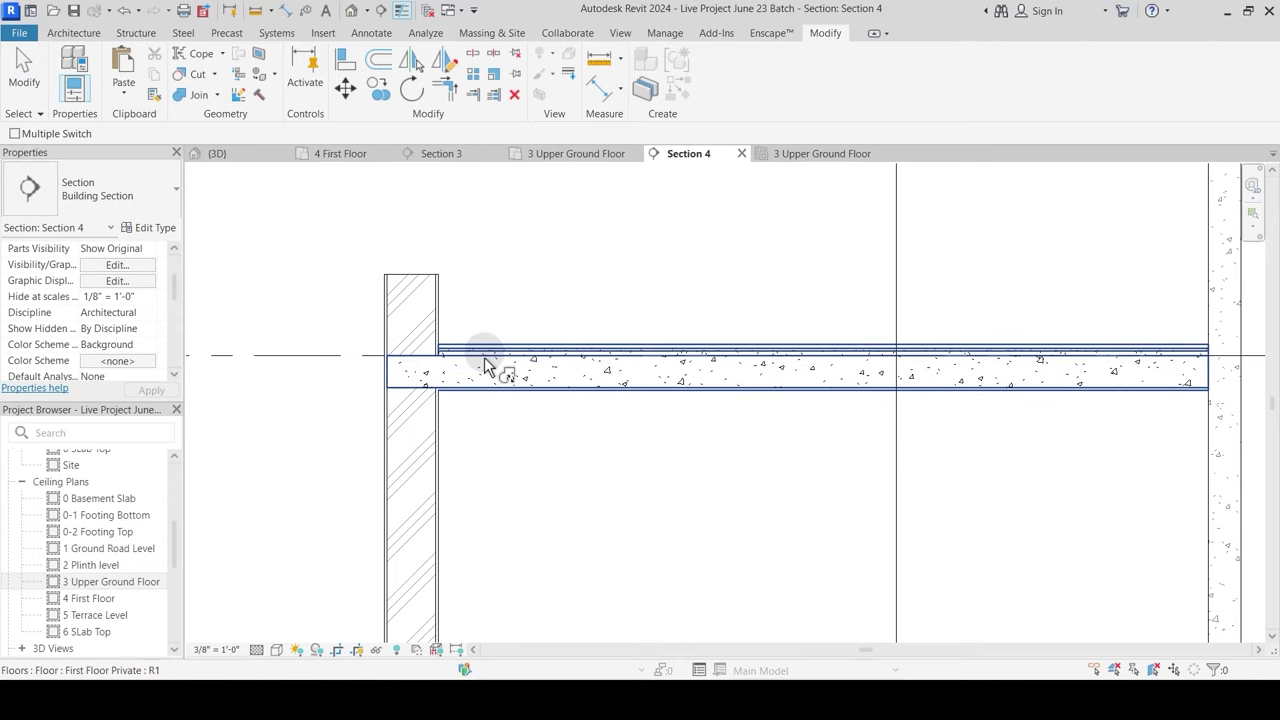
left_click(402, 340)
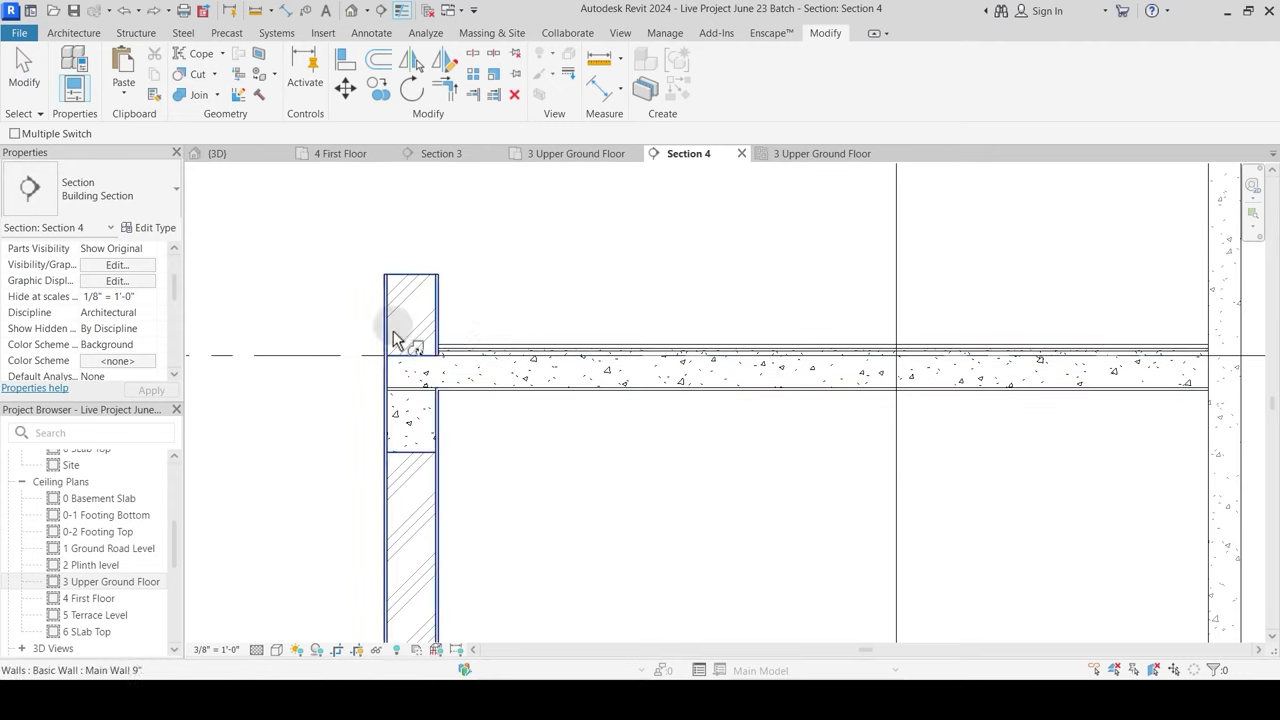
left_click(217, 95)
left_click(240, 191)
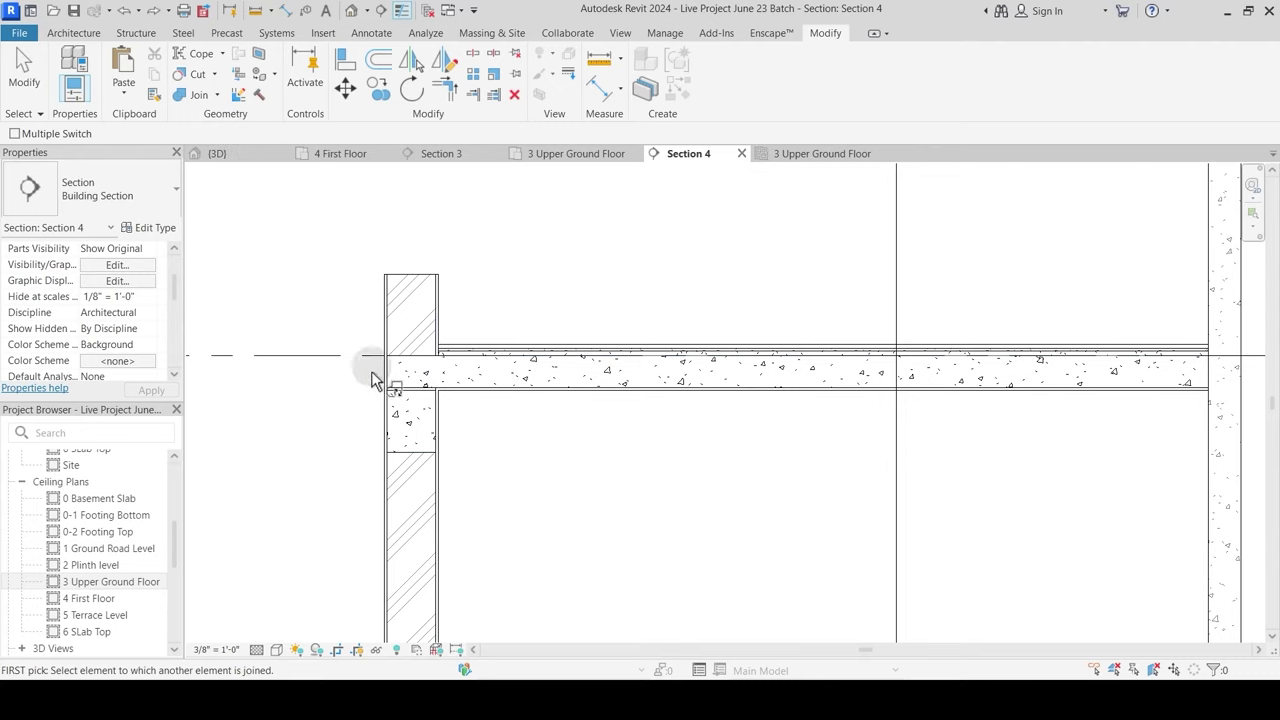
left_click(410, 404)
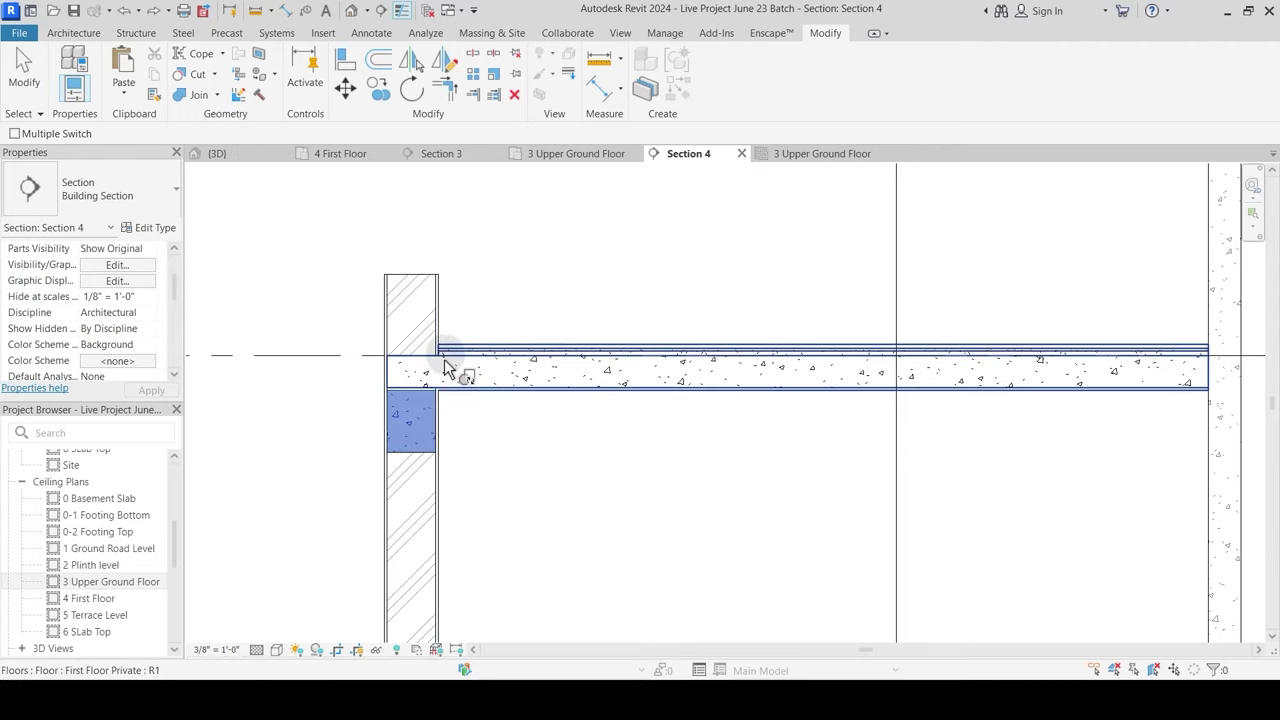
left_click(447, 368)
key("Escape")
scroll(594, 446, "down", 2)
middle_click_drag(594, 446, 434, 349)
scroll(714, 431, "down", 2)
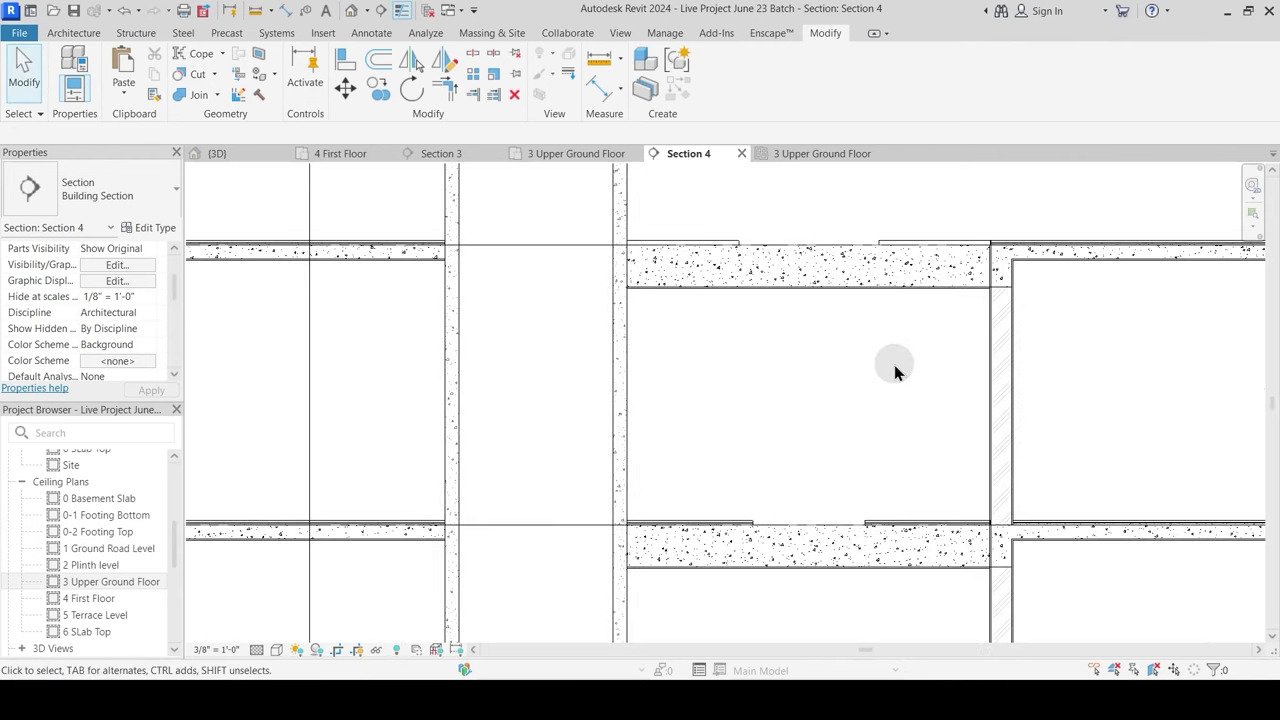
Step: Shift the Section 4 cut line further left in the 4 First Floor plan and reopen Section 4
middle_click_drag(895, 371, 540, 377)
scroll(750, 387, "down", 2)
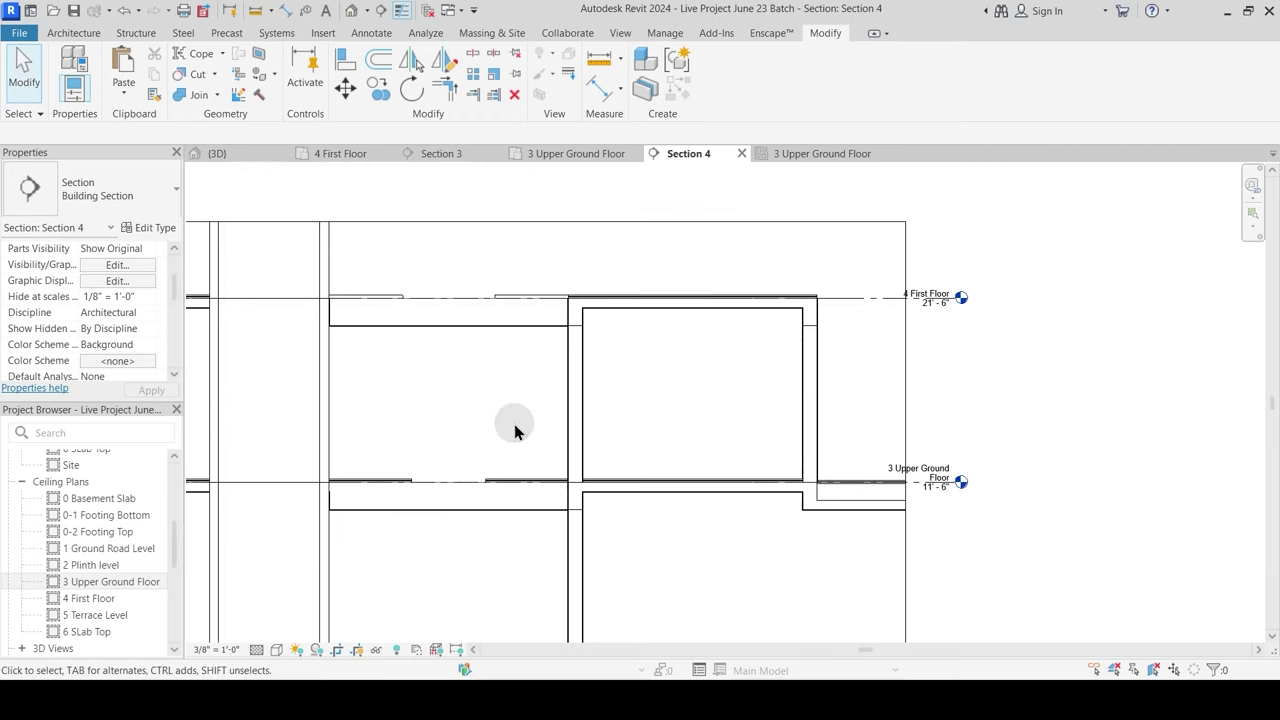
middle_click_drag(516, 426, 691, 414)
middle_click_drag(338, 414, 691, 408)
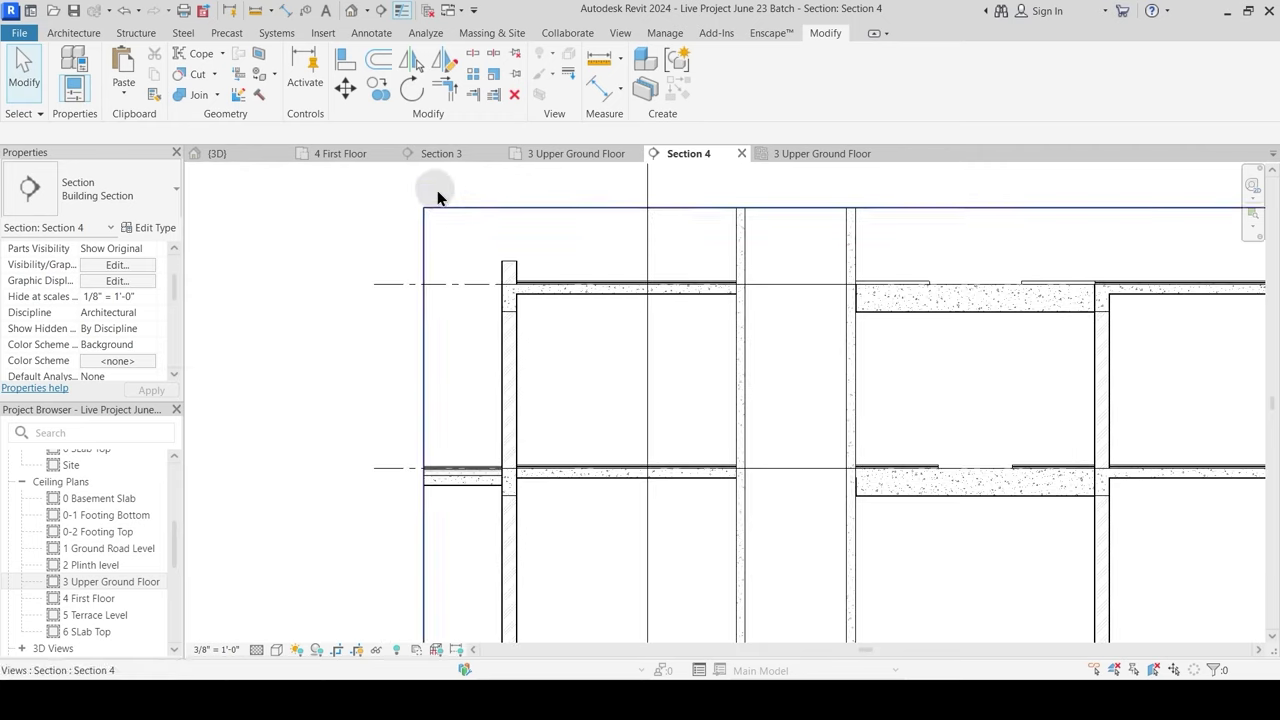
left_click(330, 154)
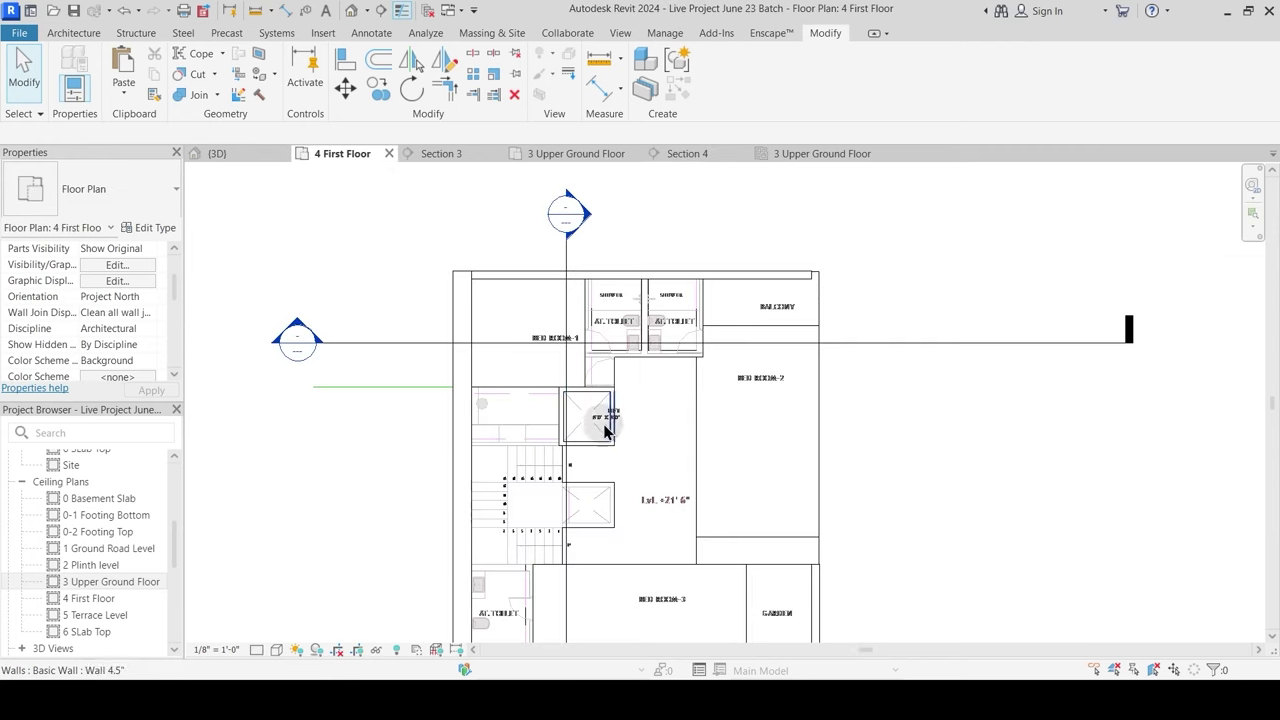
middle_click_drag(560, 323, 632, 243)
left_click_drag(640, 228, 571, 214)
middle_click_drag(600, 229, 598, 305)
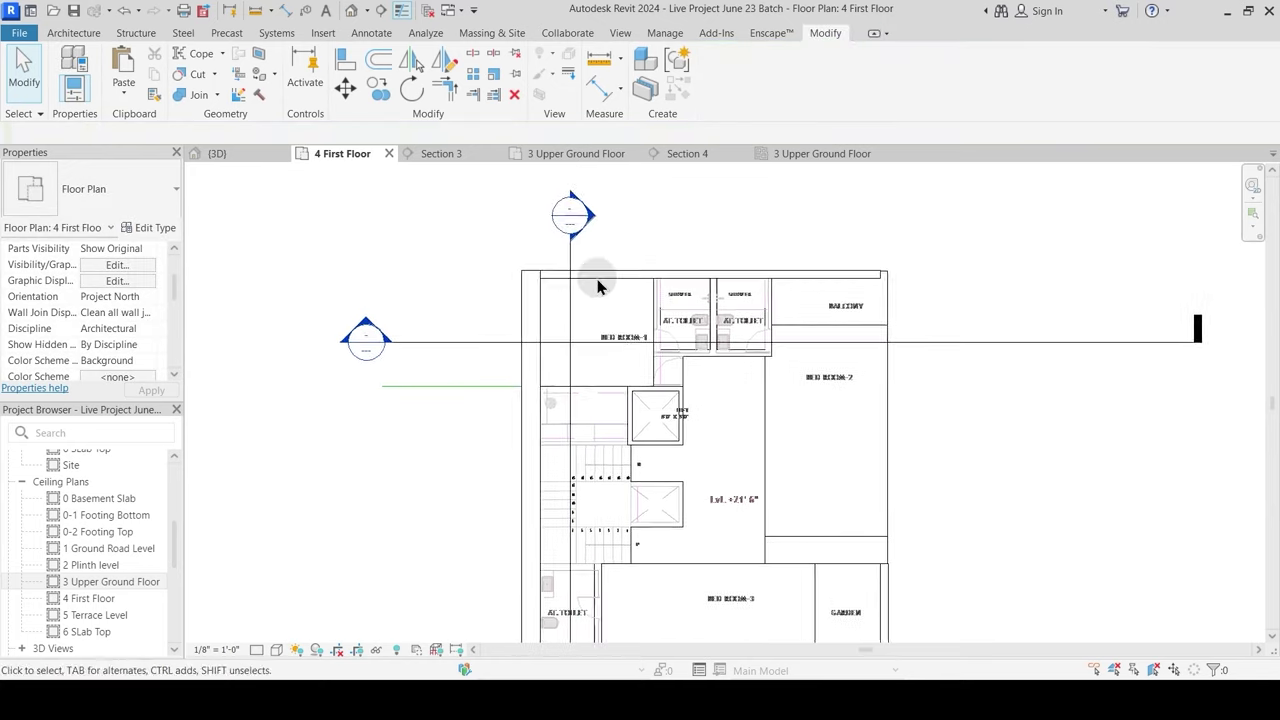
double_click(572, 212)
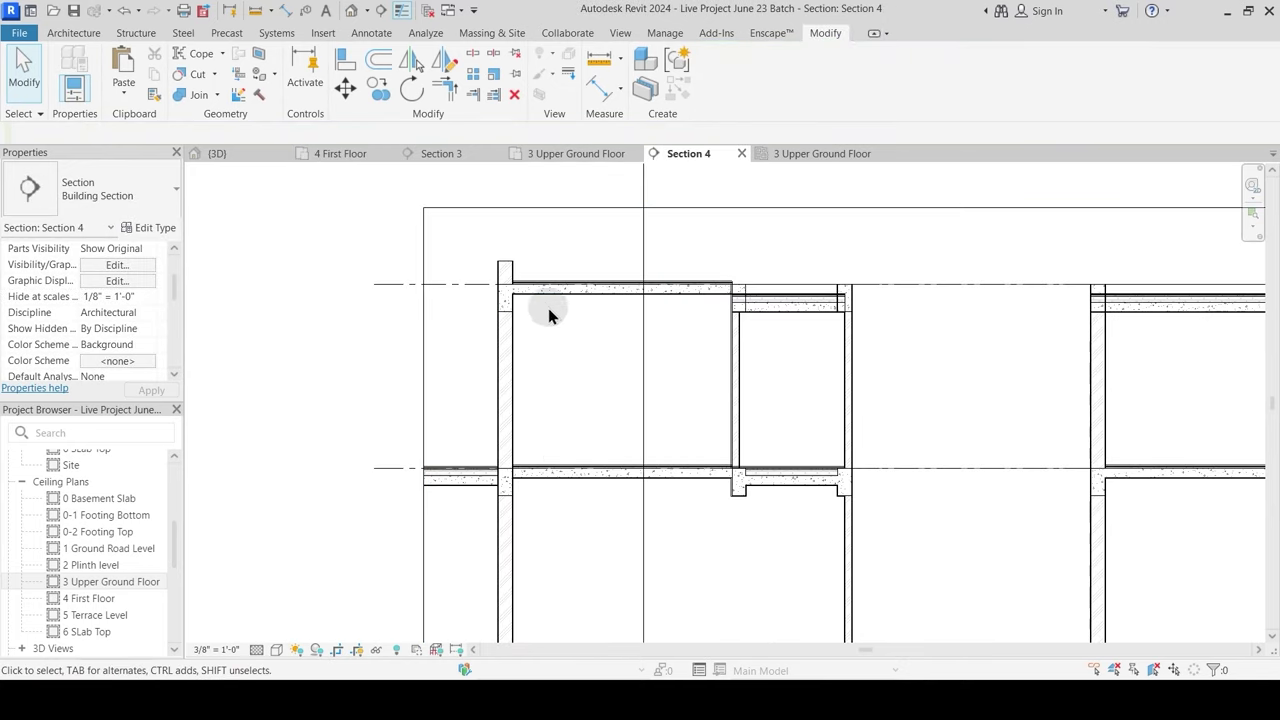
Step: Review the Washroom Sunk Slab's type layer structure, closing it without changes
scroll(520, 490, "up", 2)
middle_click_drag(829, 318, 548, 429)
scroll(543, 423, "up", 2)
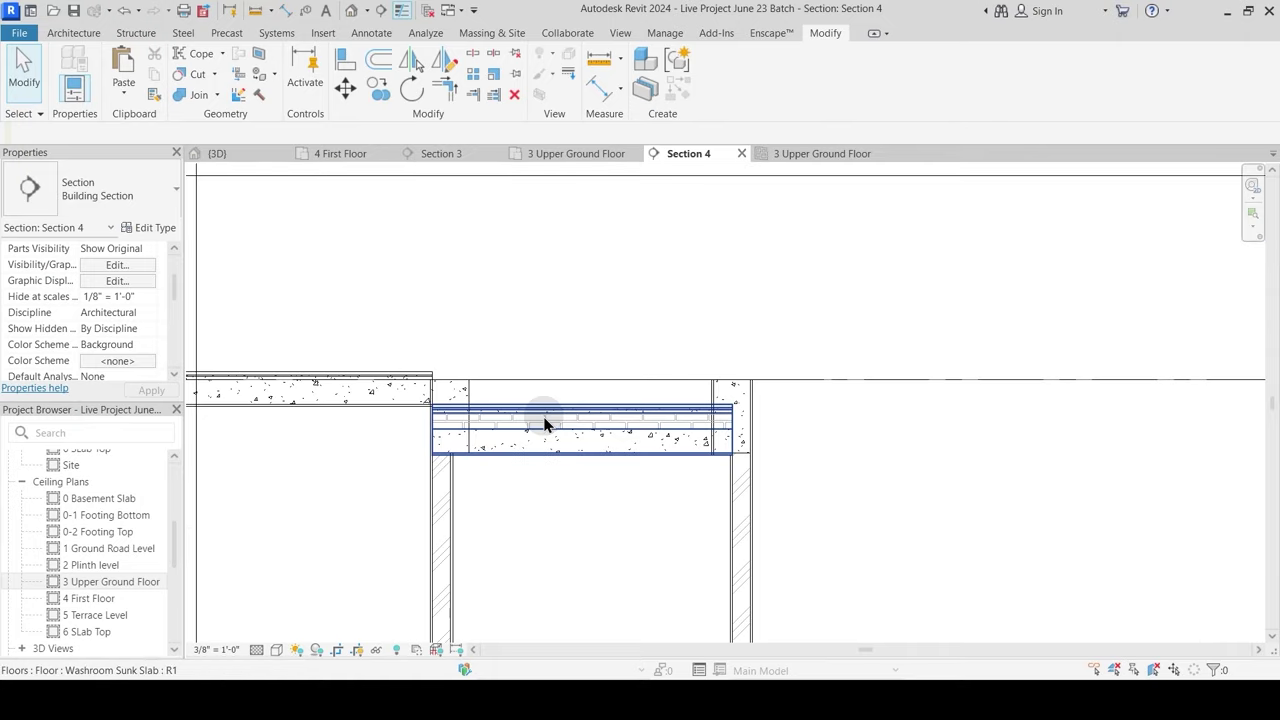
left_click(545, 424)
scroll(494, 426, "up", 2)
key("Escape")
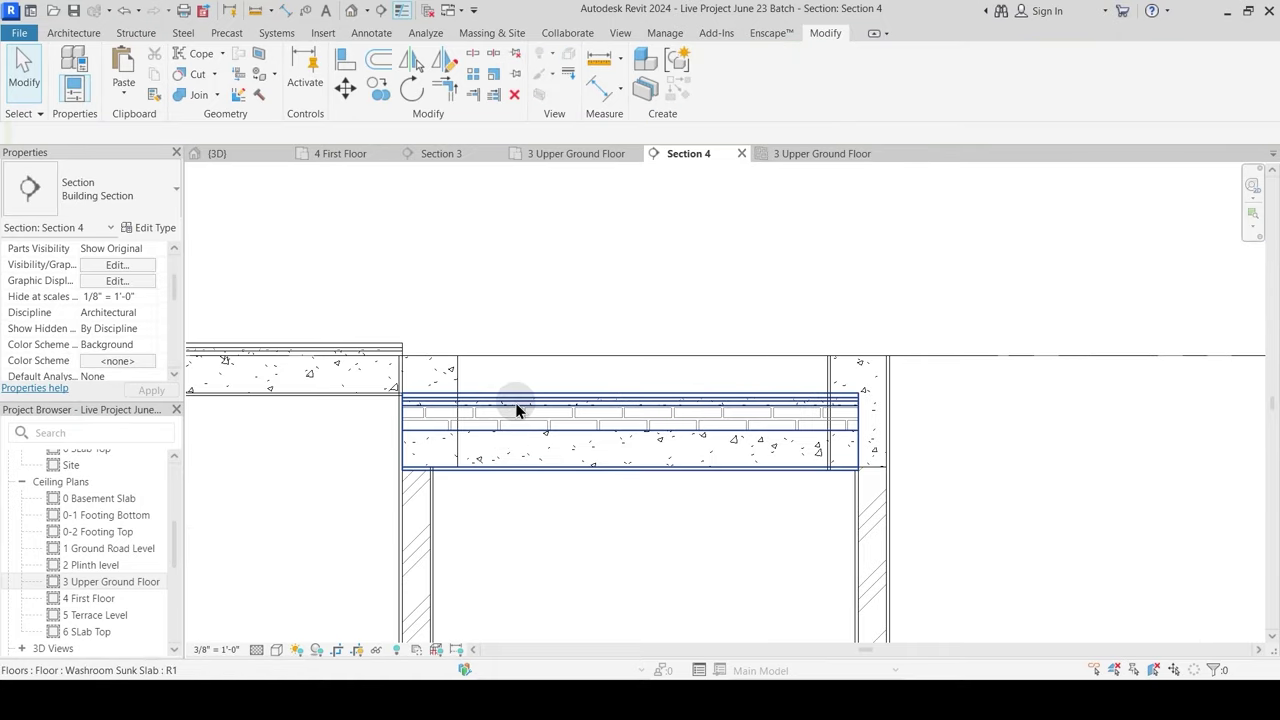
left_click(516, 405)
left_click(152, 228)
left_click(879, 229)
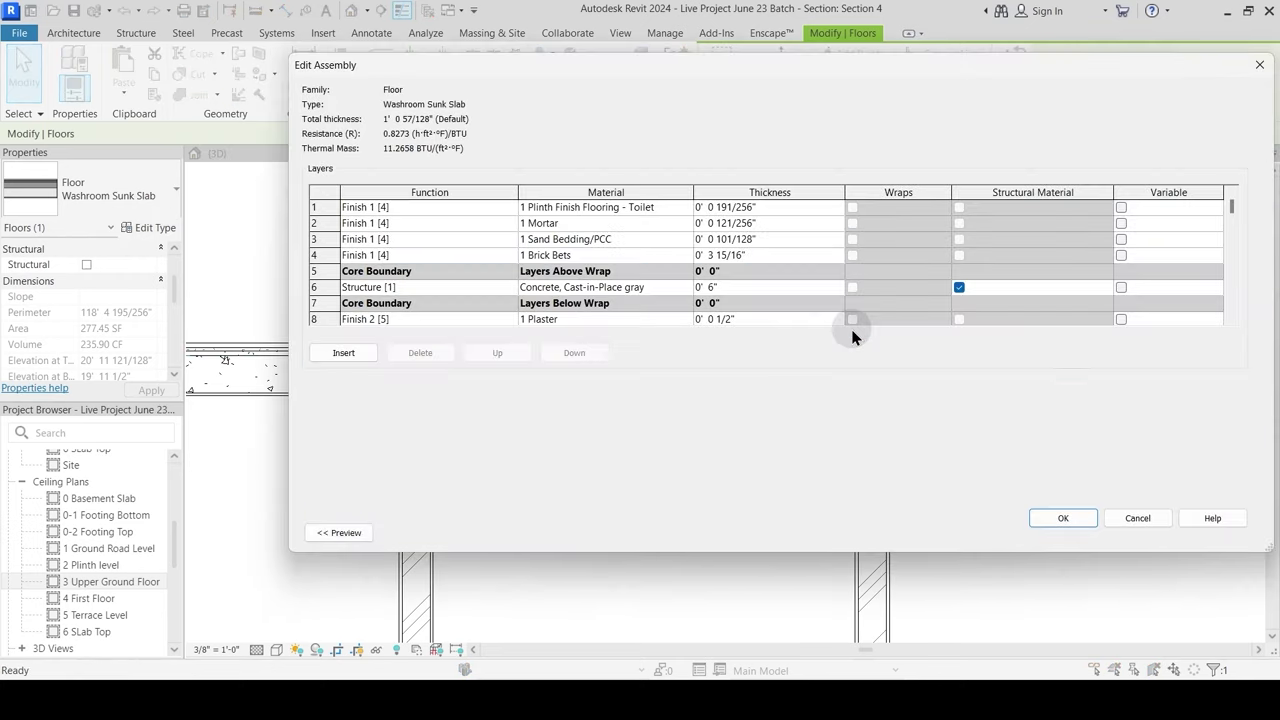
key("Escape")
key("Escape")
key("Escape")
Step: Join the Washroom Sunk Slab with the left beam, the right beam and the wall
middle_click_drag(598, 452, 735, 412)
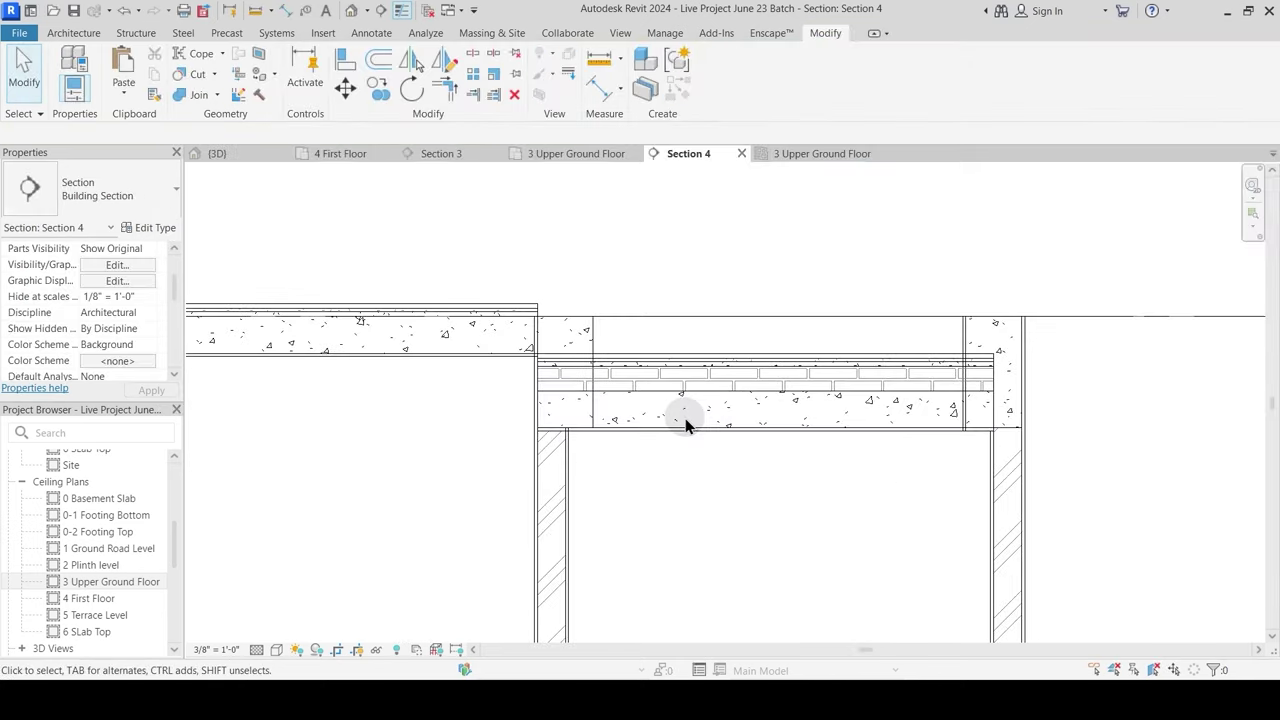
left_click(199, 96)
left_click(593, 335)
left_click(634, 366)
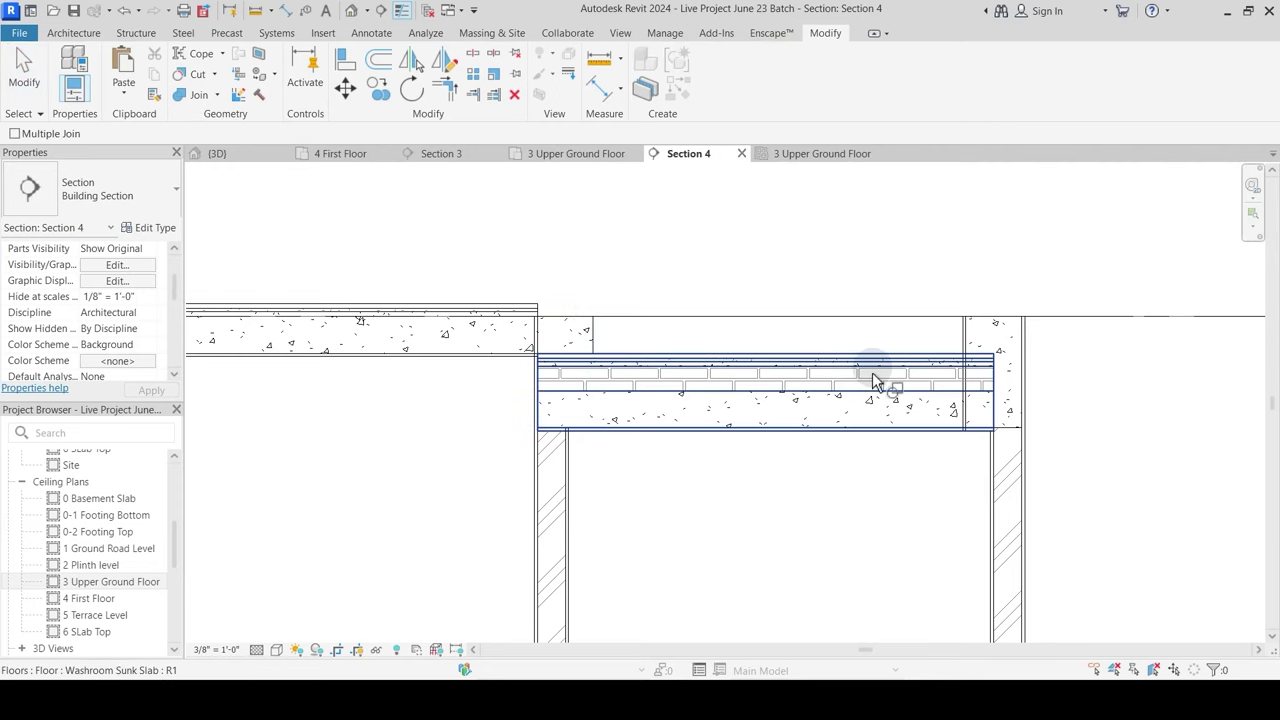
left_click(946, 368)
left_click(986, 334)
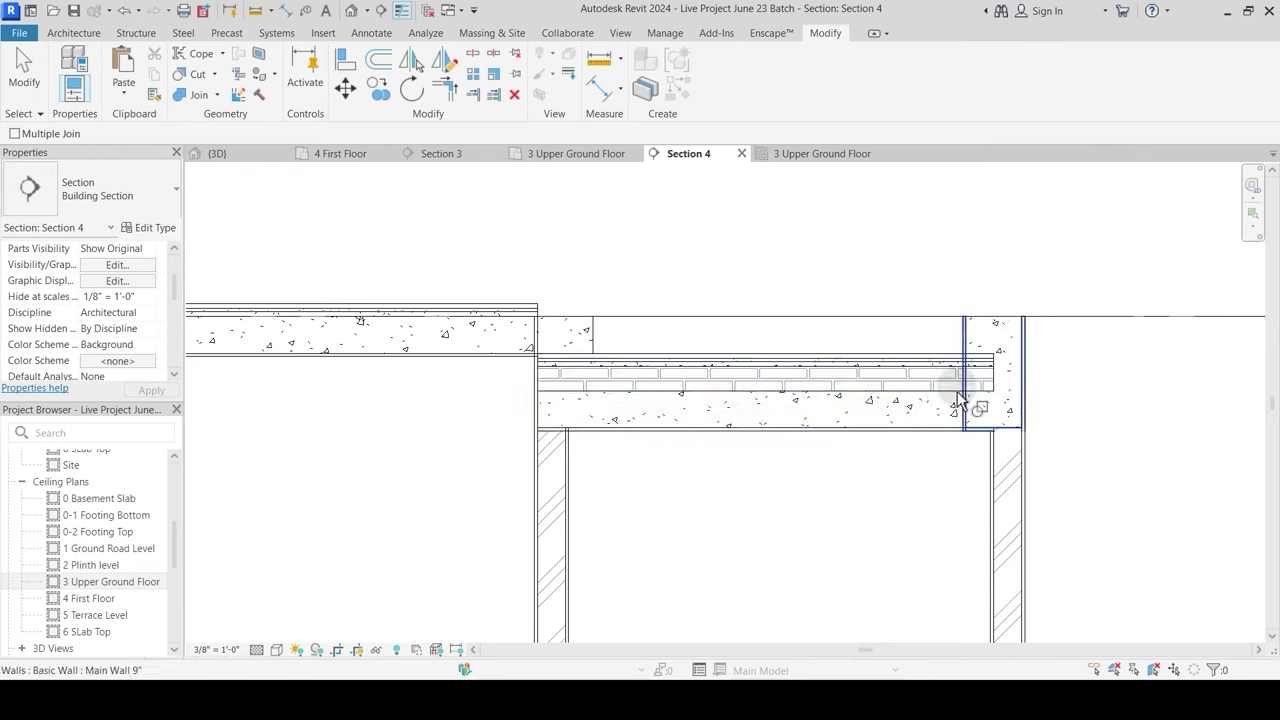
left_click(216, 95)
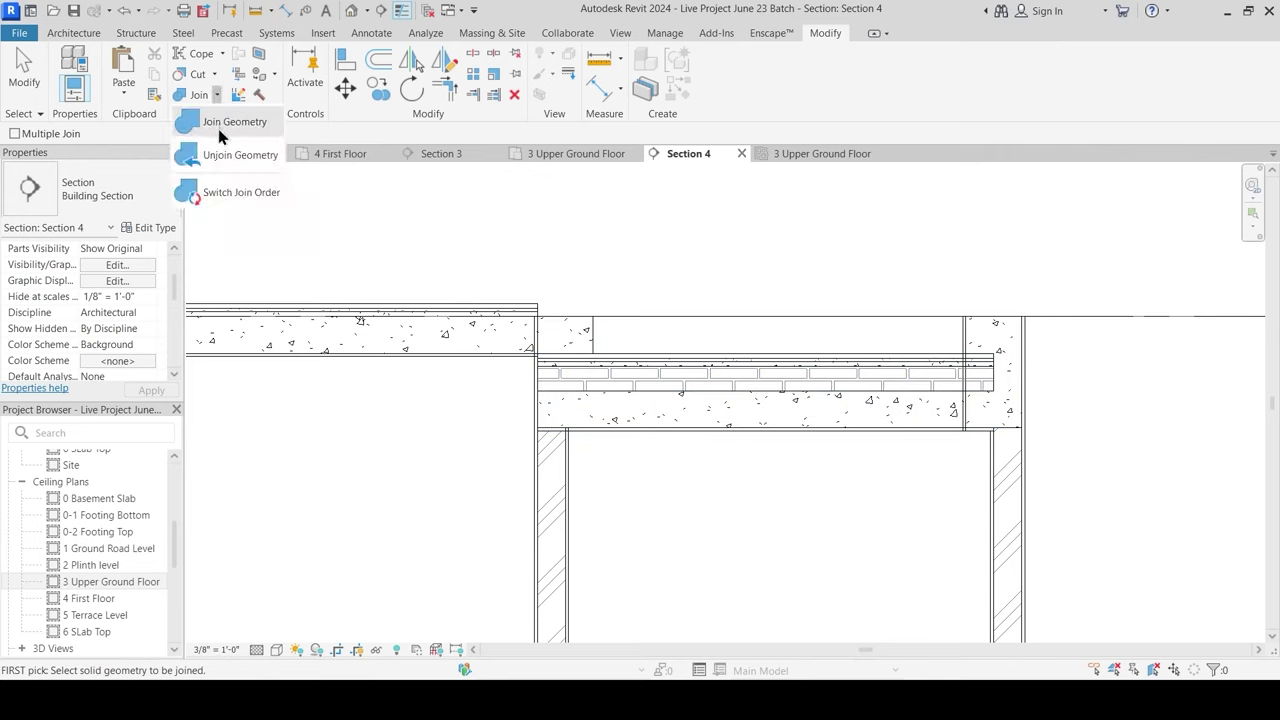
left_click(234, 121)
left_click(930, 365)
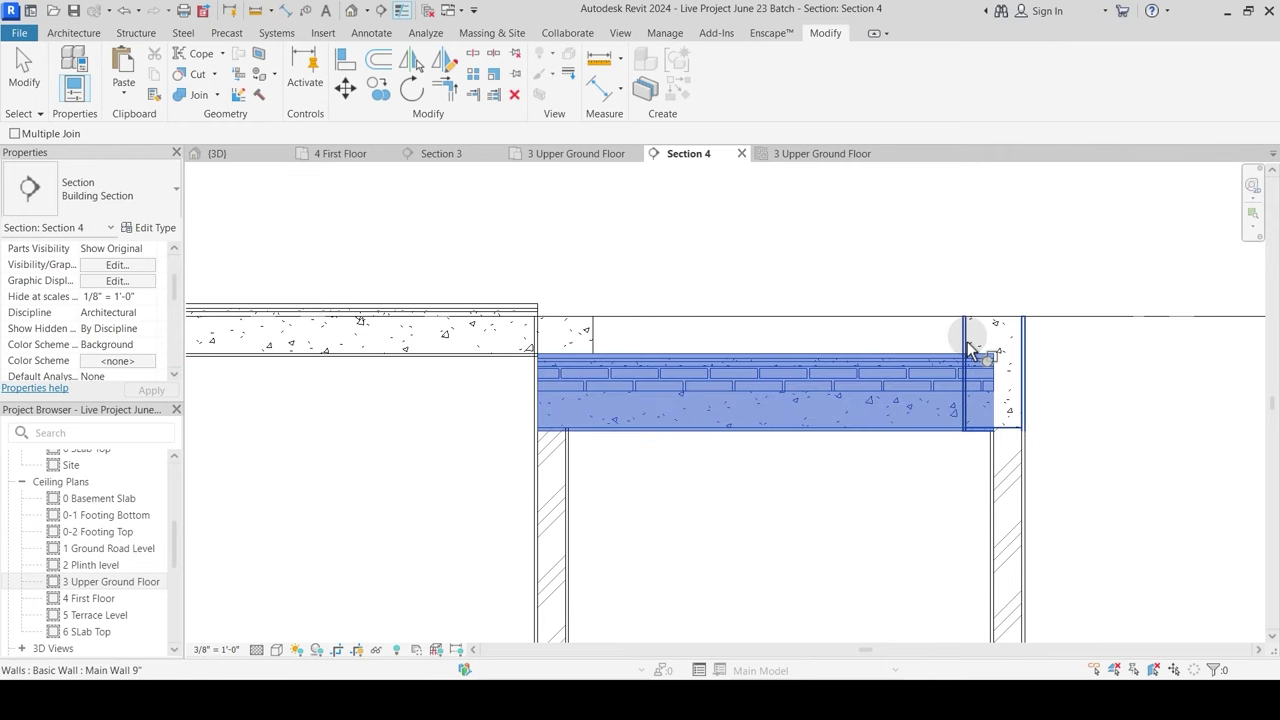
left_click(968, 350)
Step: Switch the join order so the left beam cuts through the sunk slab
left_click(218, 95)
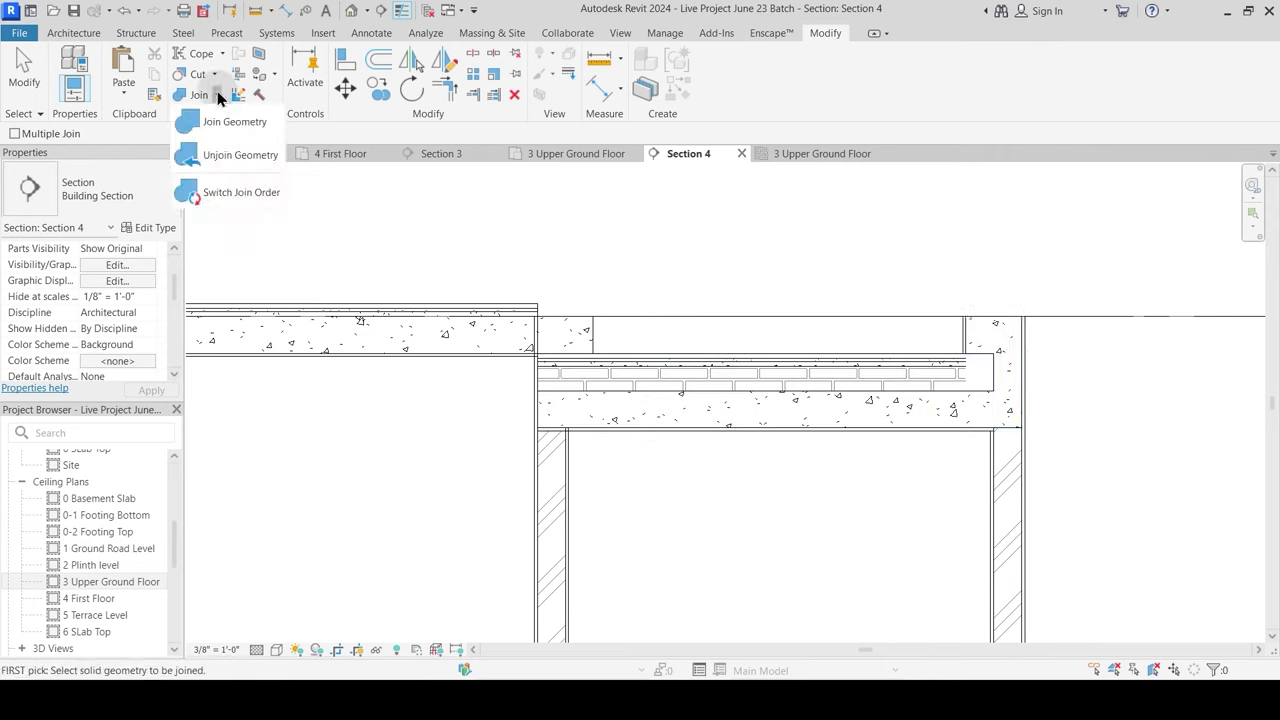
left_click(229, 191)
left_click(578, 326)
left_click(728, 372)
Step: Switch the join order so the right beam cuts through the sunk slab
left_click(993, 333)
left_click(920, 358)
key("Escape")
Step: Set the sunk slab type's Brick Bets layer thickness to 280mm
left_click(810, 369)
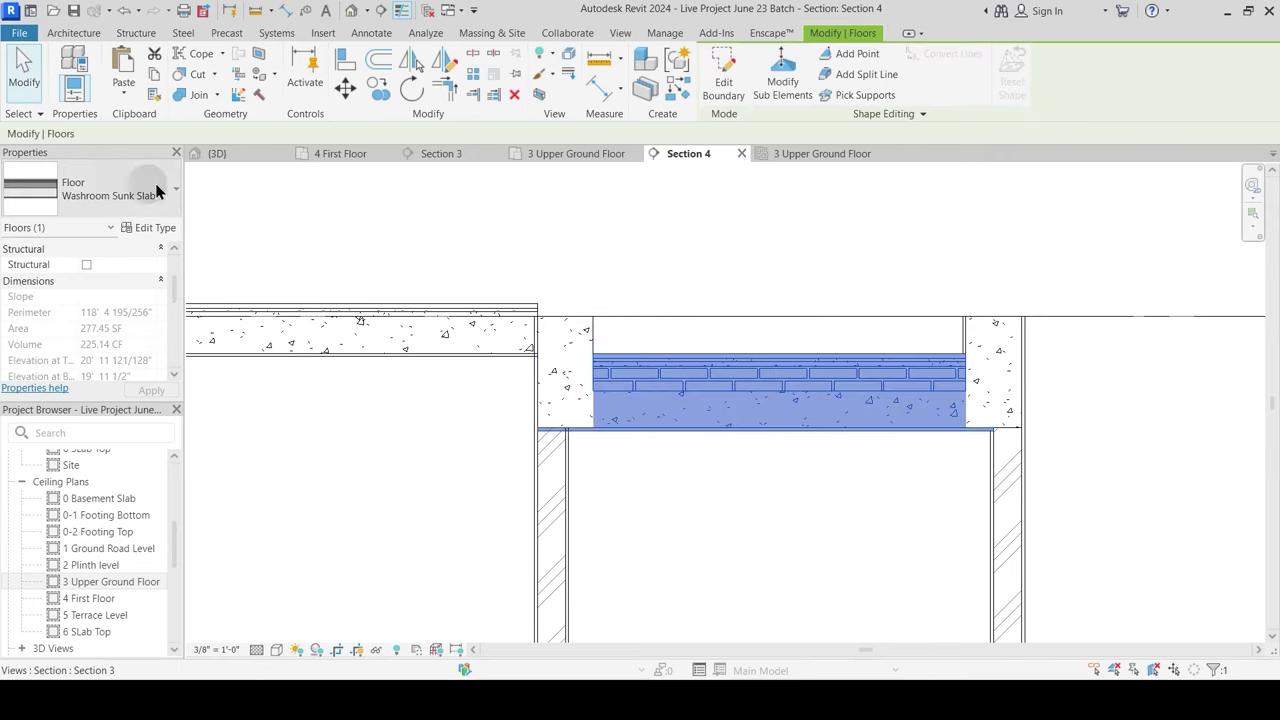
left_click(160, 228)
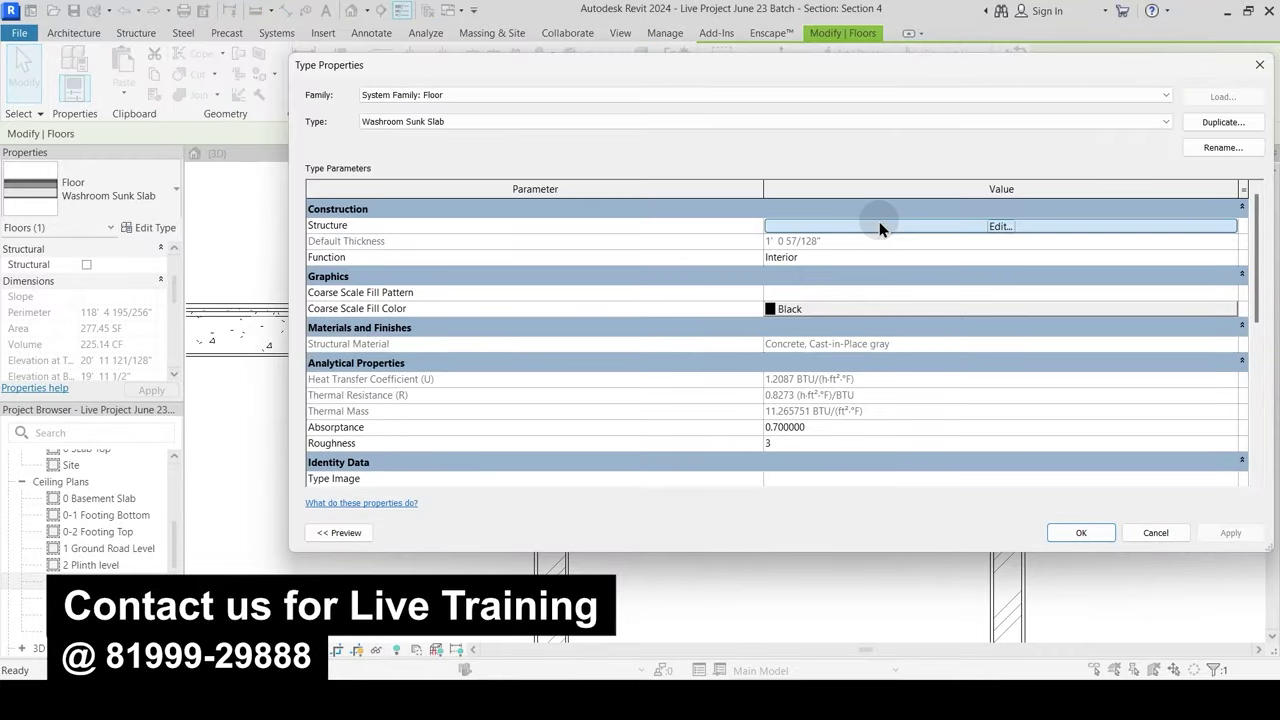
left_click(879, 225)
left_click_drag(764, 252, 622, 257)
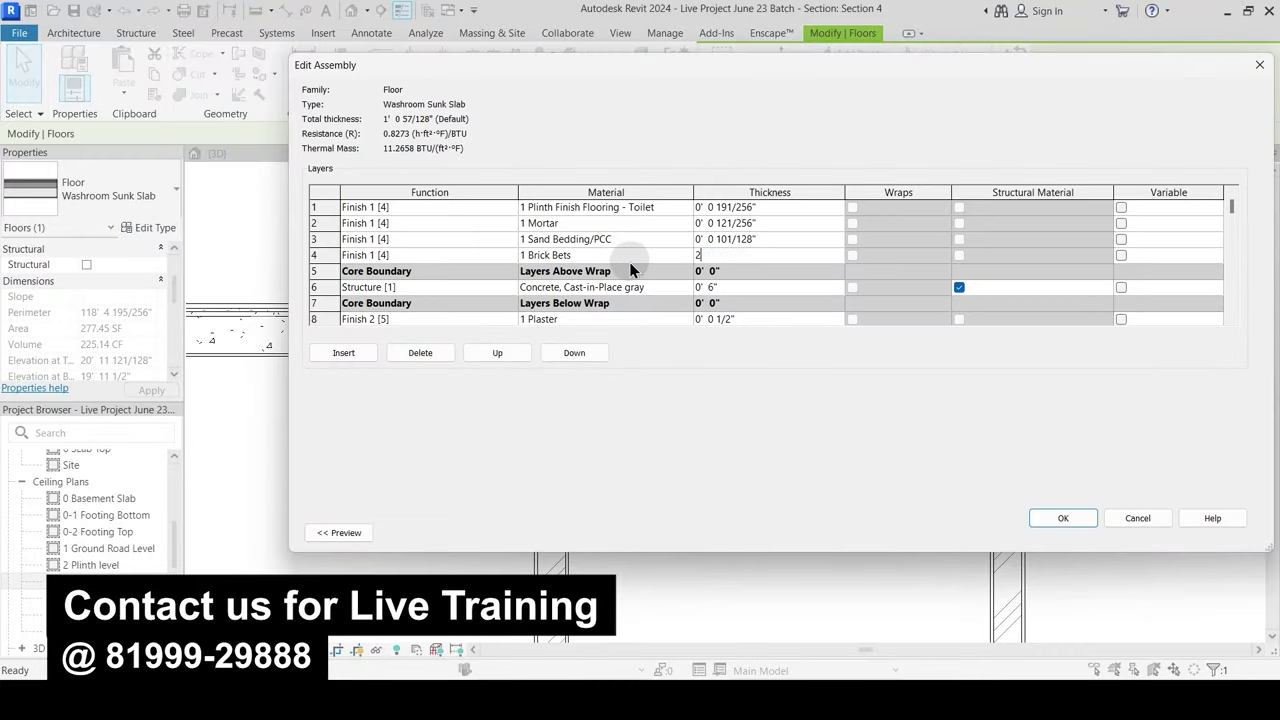
type("280mm")
key("Tab")
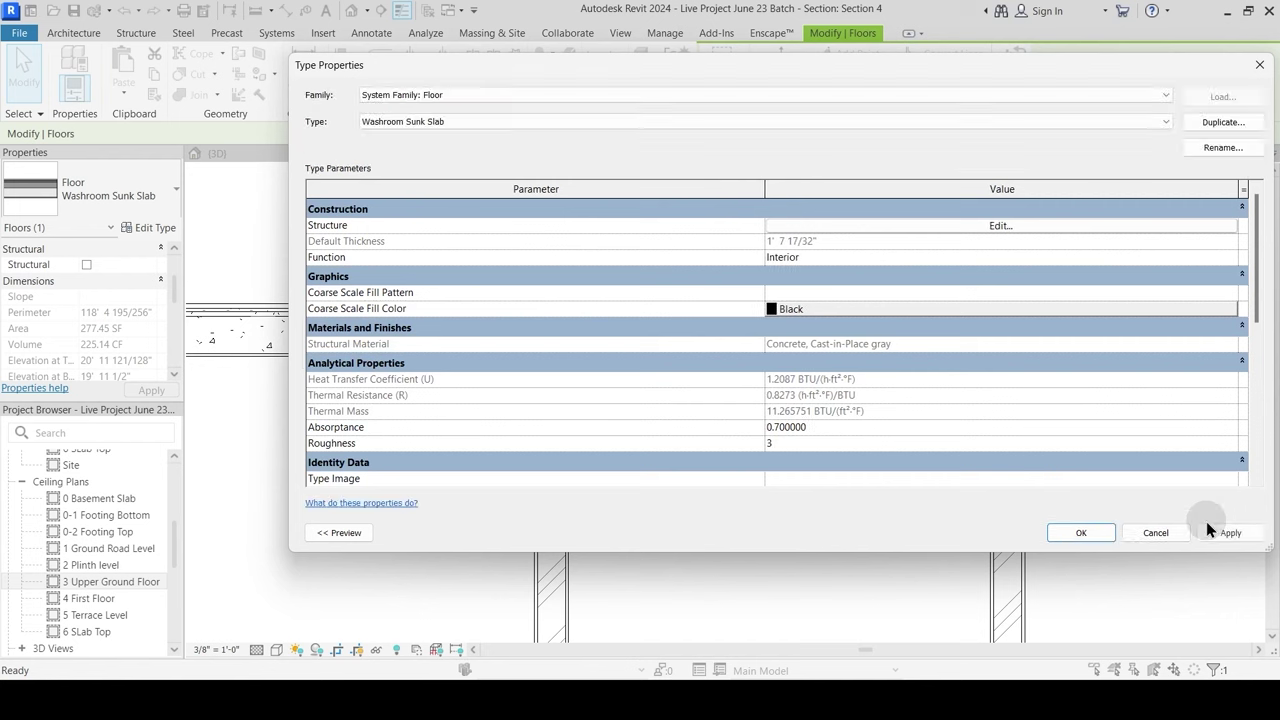
left_click(1210, 530)
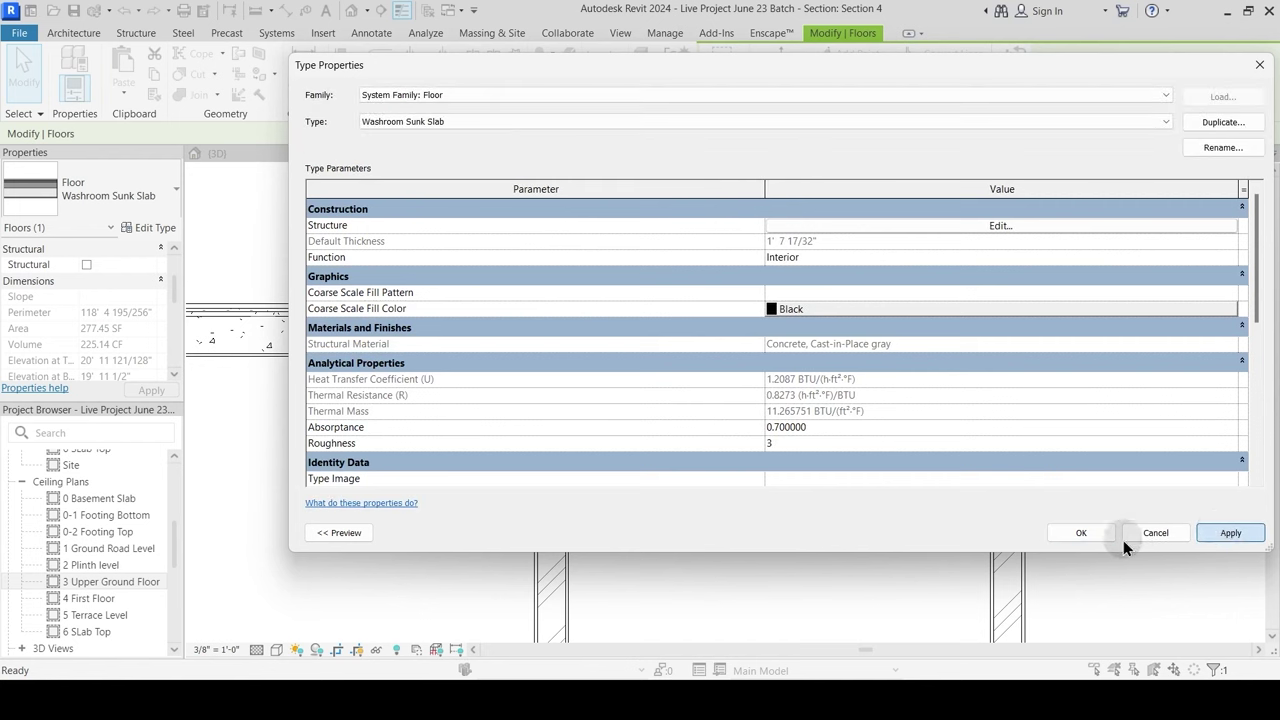
left_click(1064, 536)
Step: Align the sunk floor's edge to the reference line, then check it by temporarily hiding it
left_click(345, 68)
left_click(588, 462)
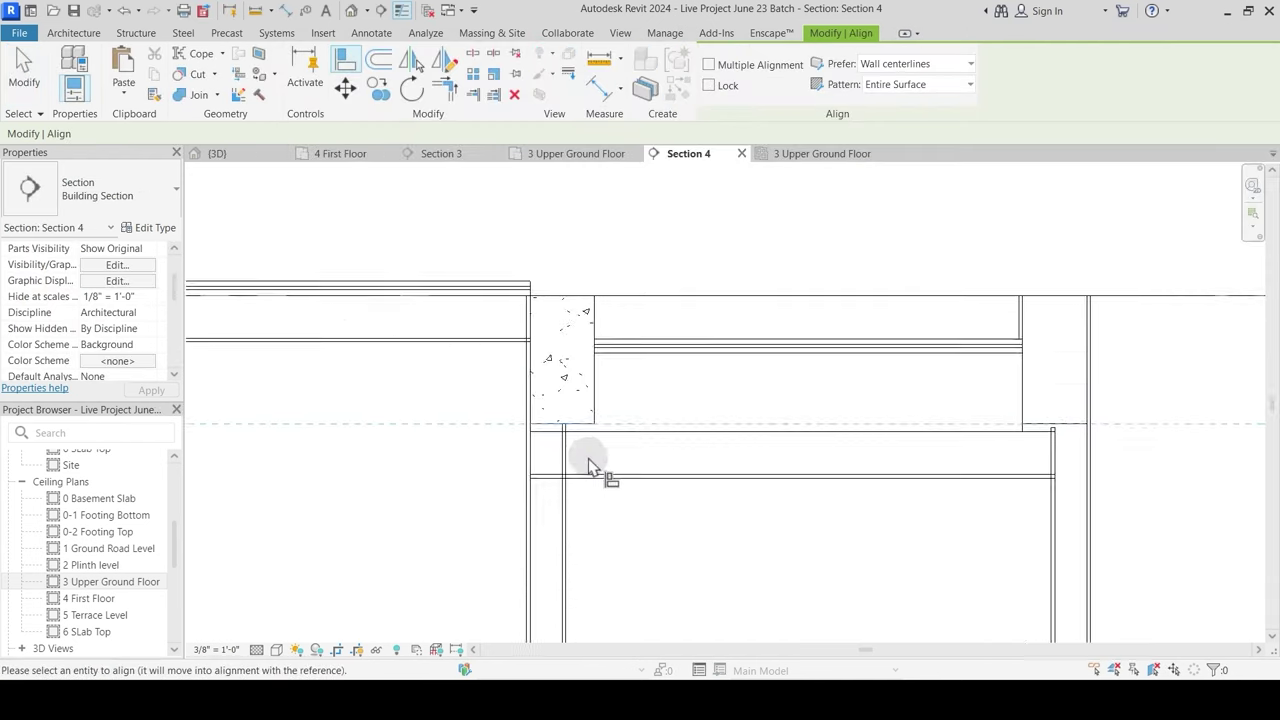
left_click(585, 486)
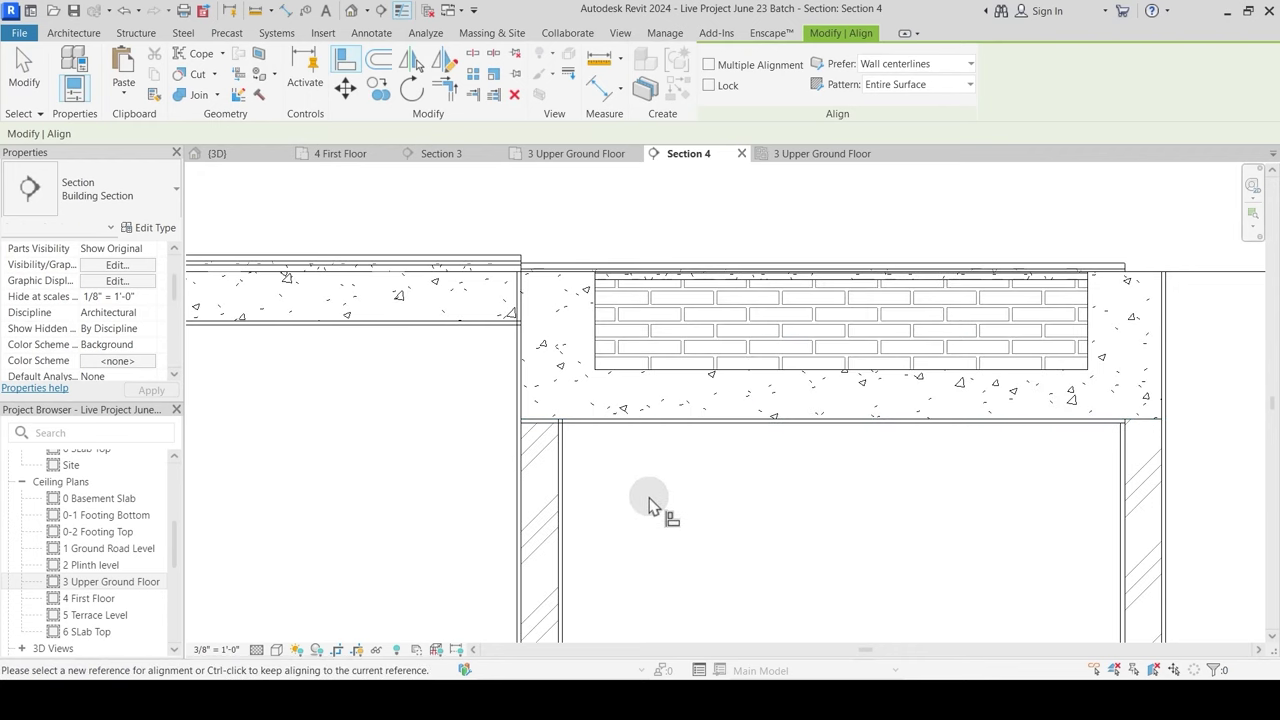
key("Escape")
key("Escape")
scroll(716, 440, "down", 6)
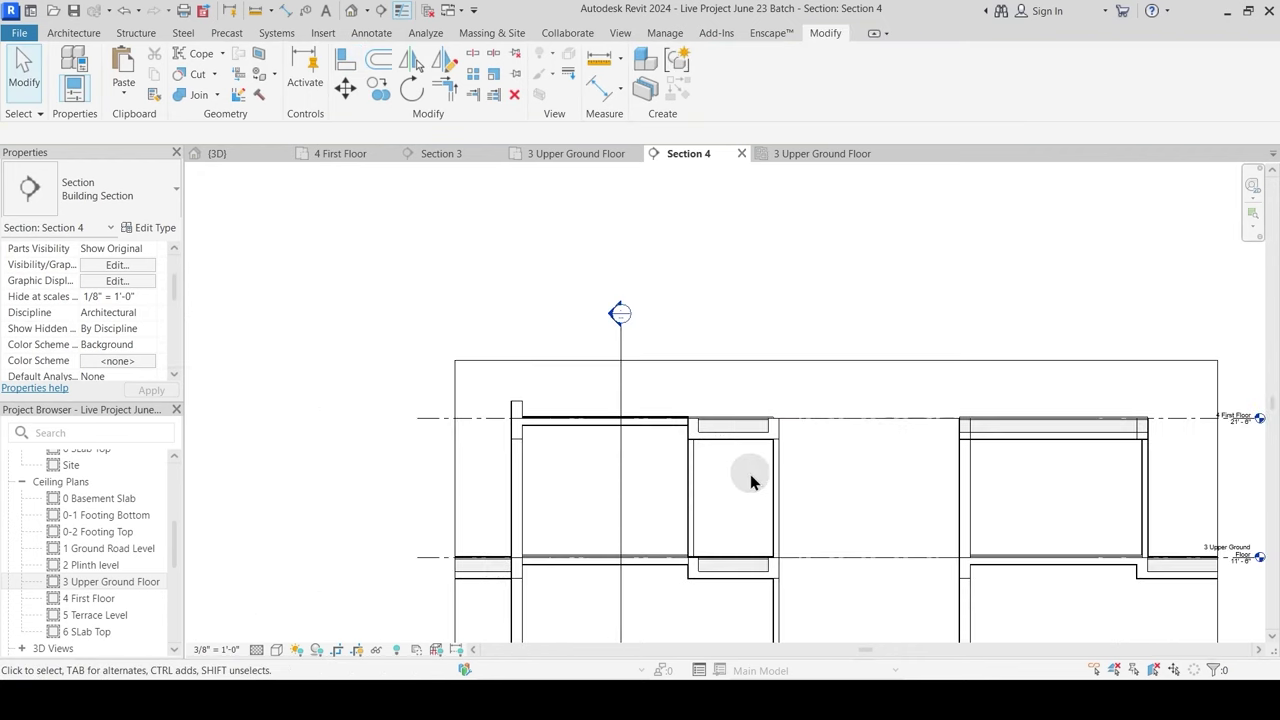
scroll(751, 481, "up", 5)
scroll(649, 454, "up", 3)
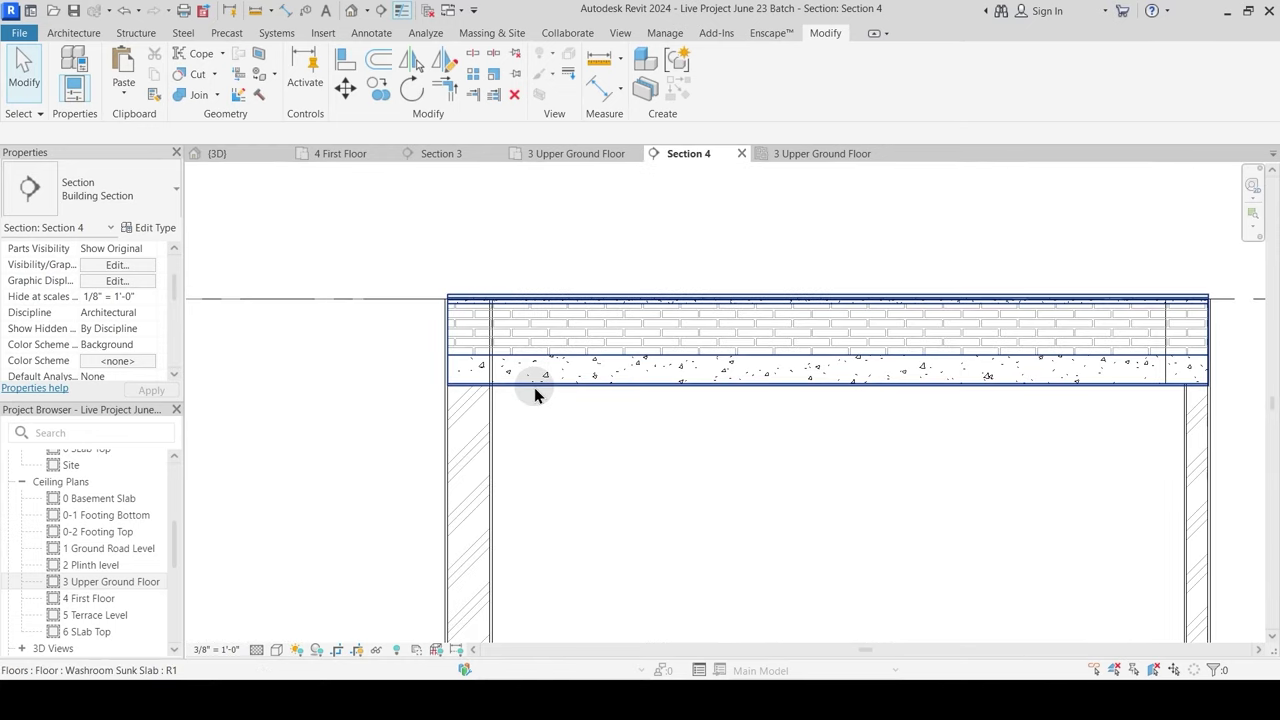
left_click(534, 387)
key("h")
key("h")
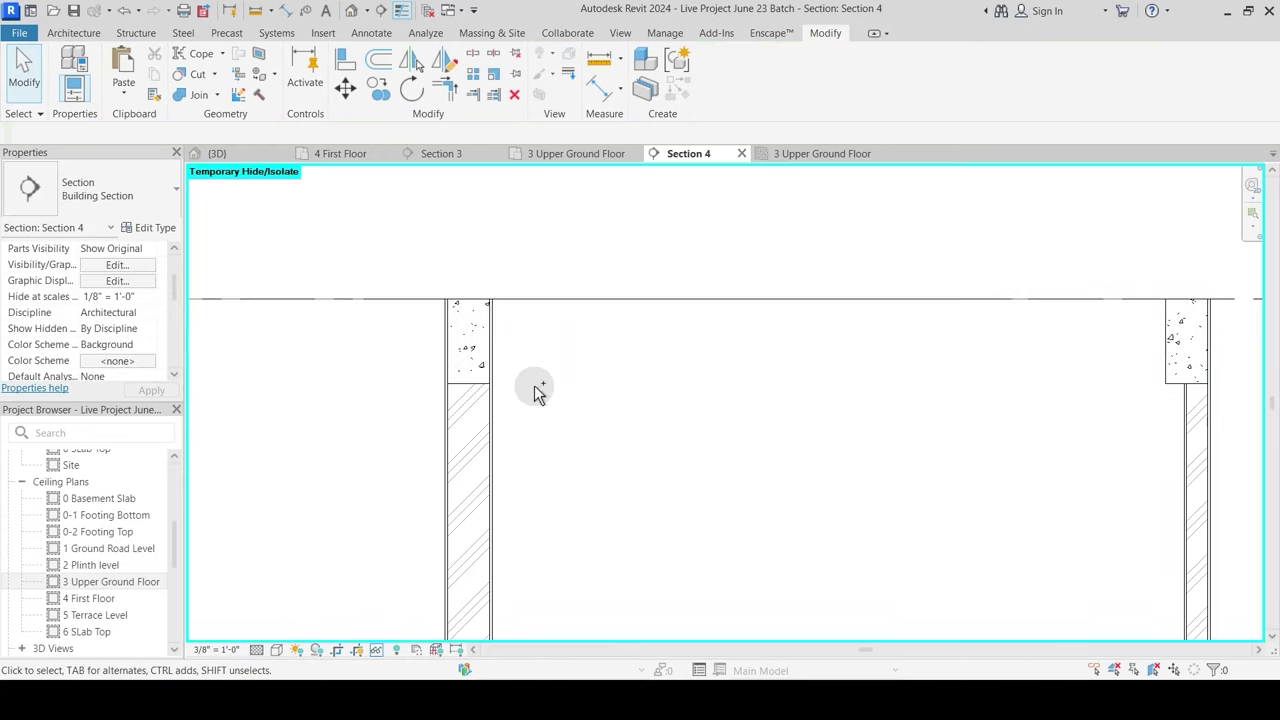
key("h")
key("r")
Step: Reduce the sunk floor's Brick Bets layer thickness to 100mm
left_click(536, 388)
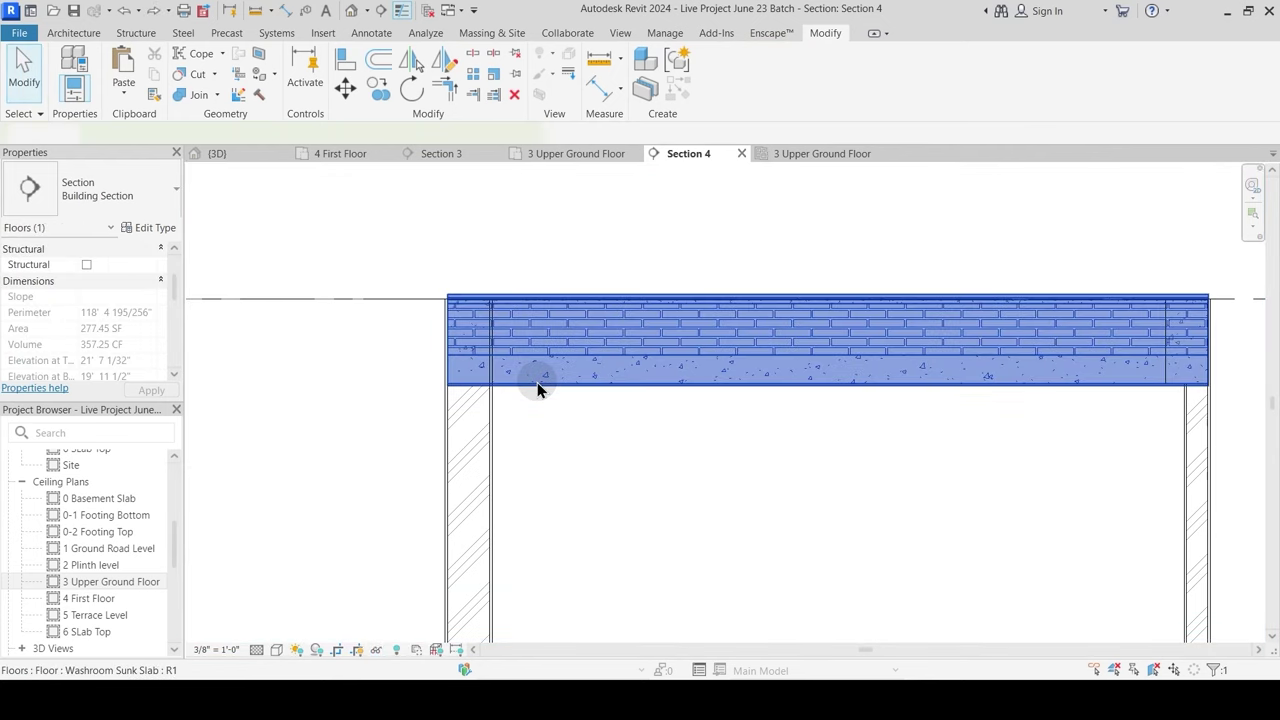
left_click(160, 232)
left_click(912, 228)
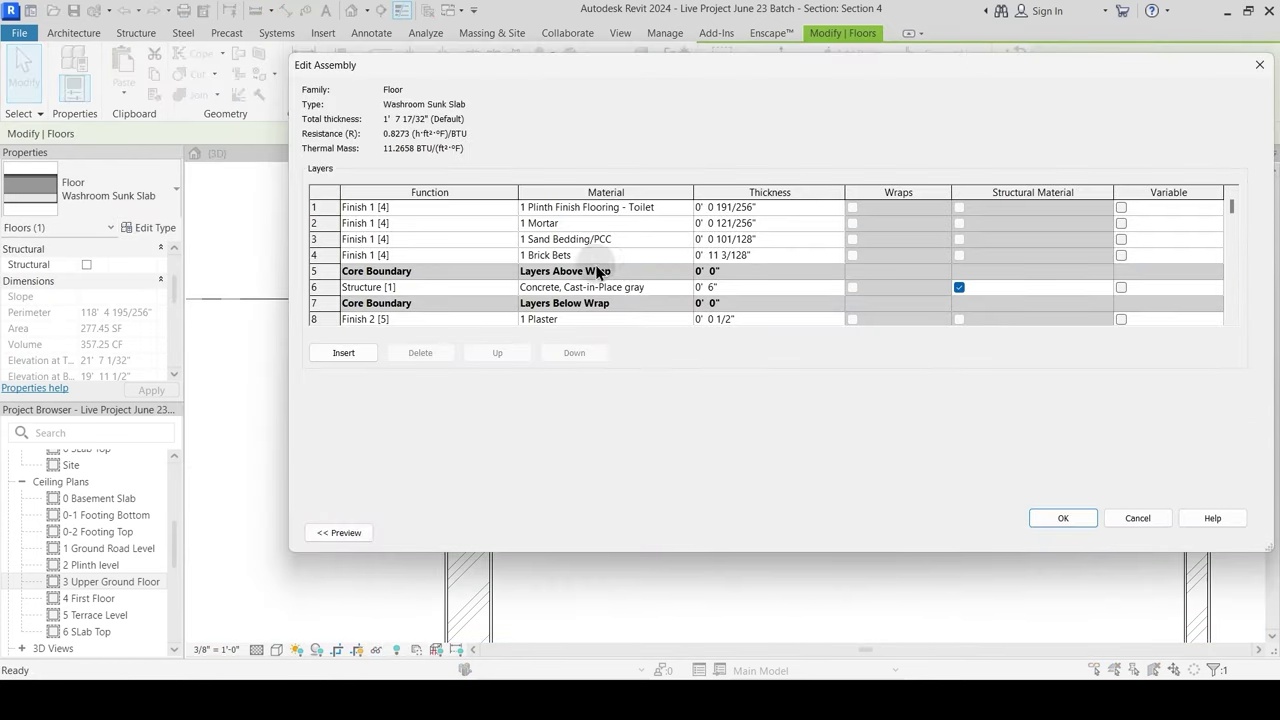
left_click(728, 254)
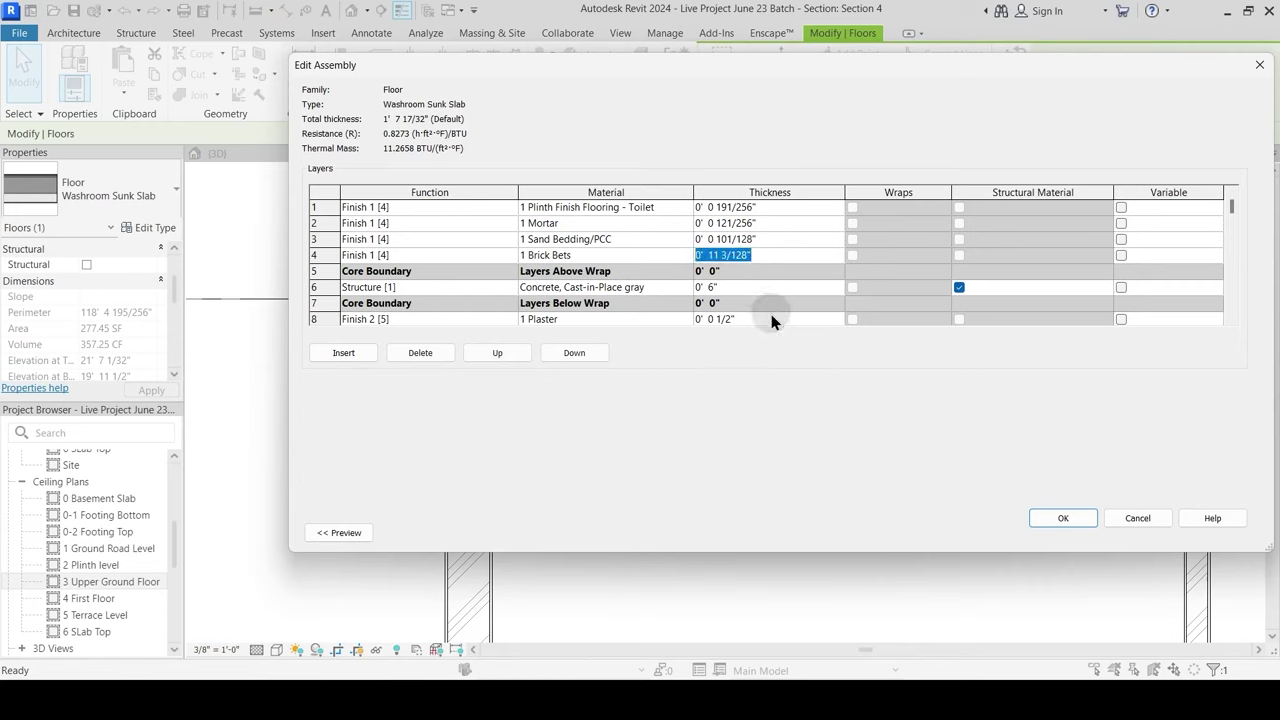
type("100mm")
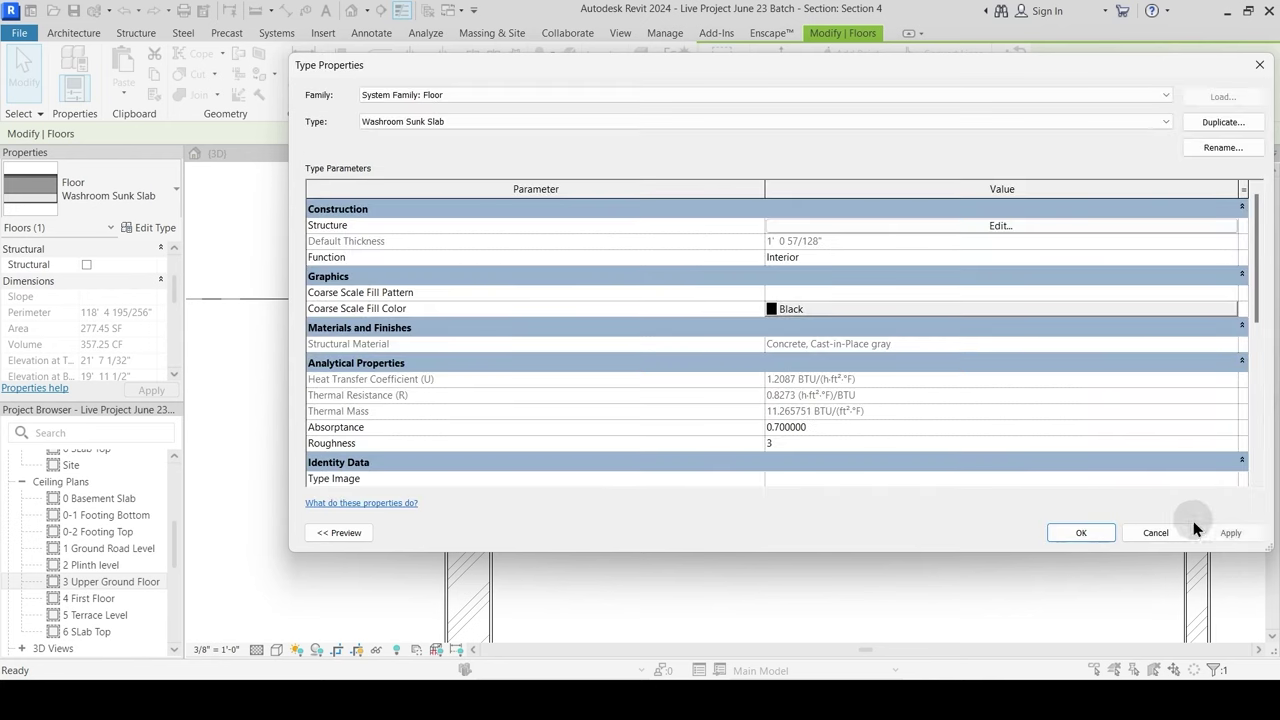
left_click(1080, 531)
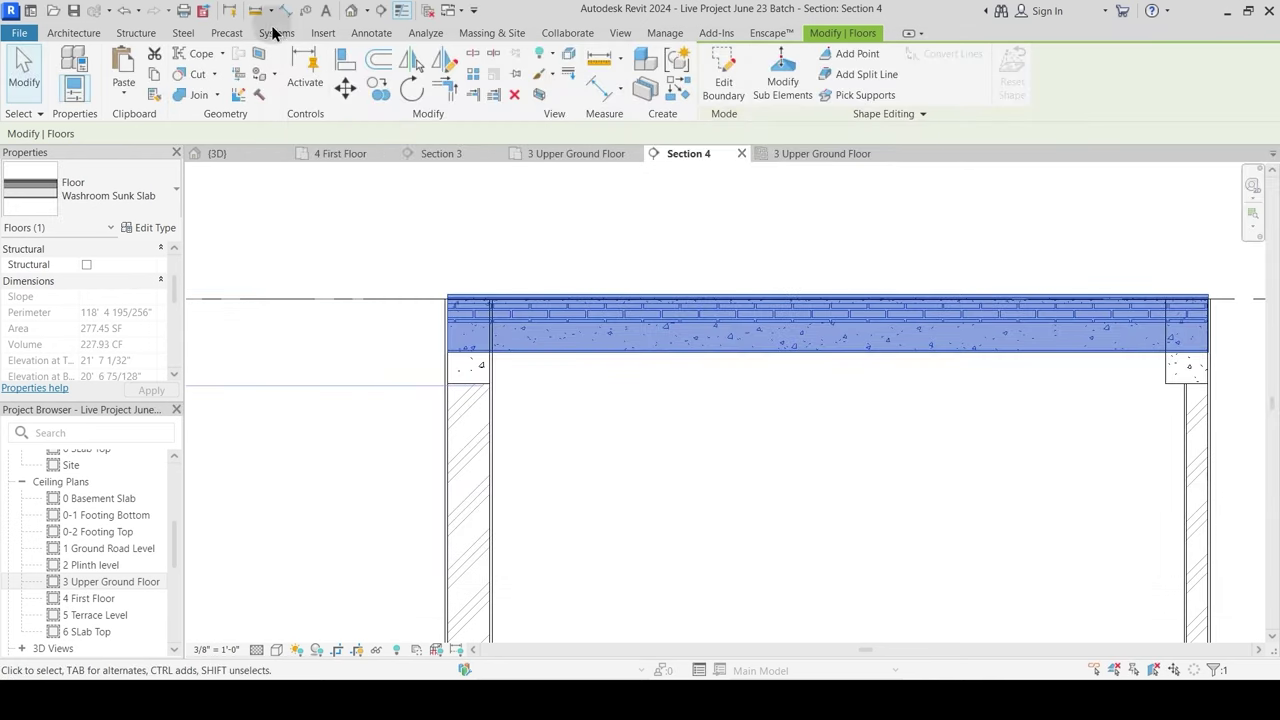
Step: Align the sunk slab onto the beam reference line
left_click(345, 62)
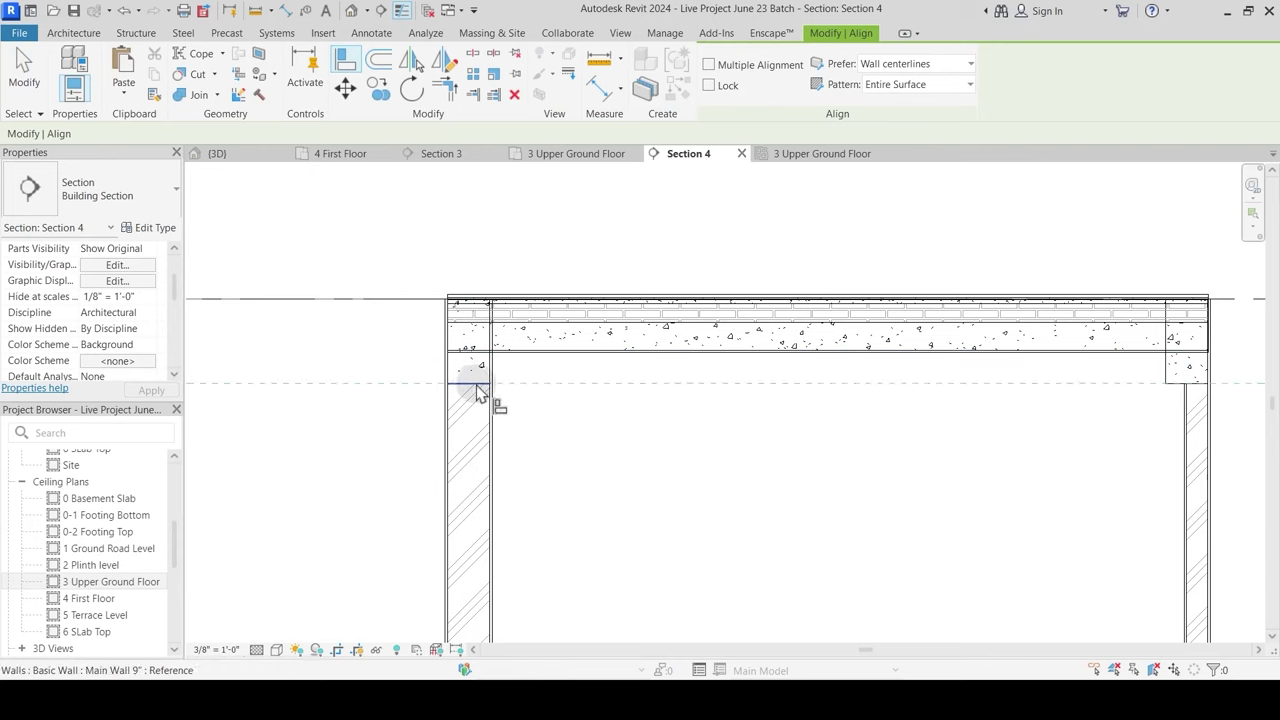
scroll(517, 348, "up", 2)
left_click(522, 352)
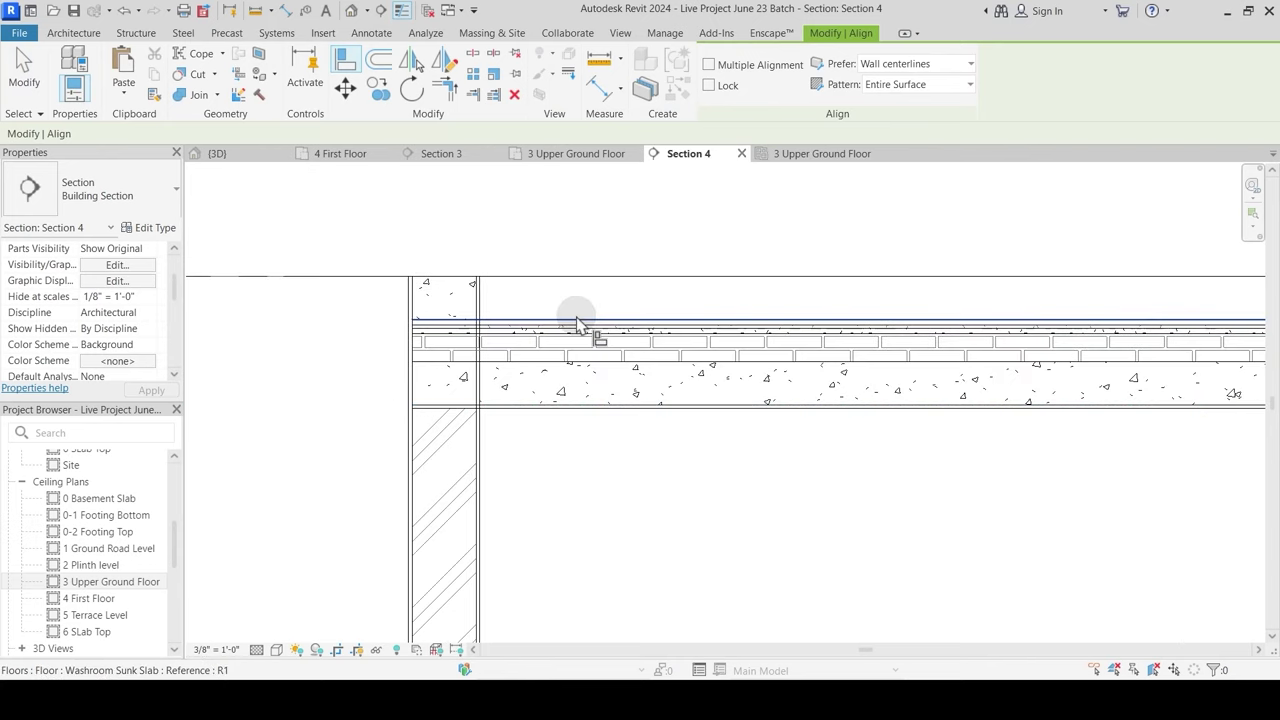
Step: Join the slab with the left beam and with the beam at the wall top
left_click(199, 96)
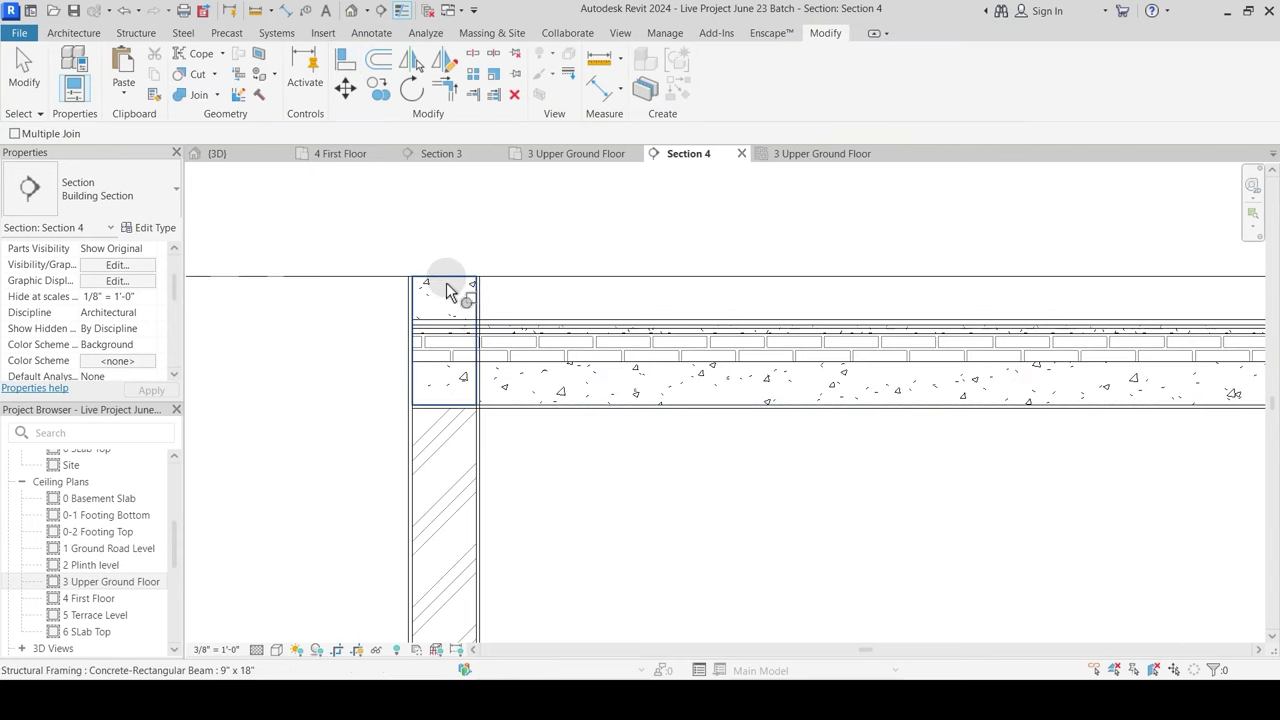
left_click(447, 291)
left_click(516, 362)
key("Escape")
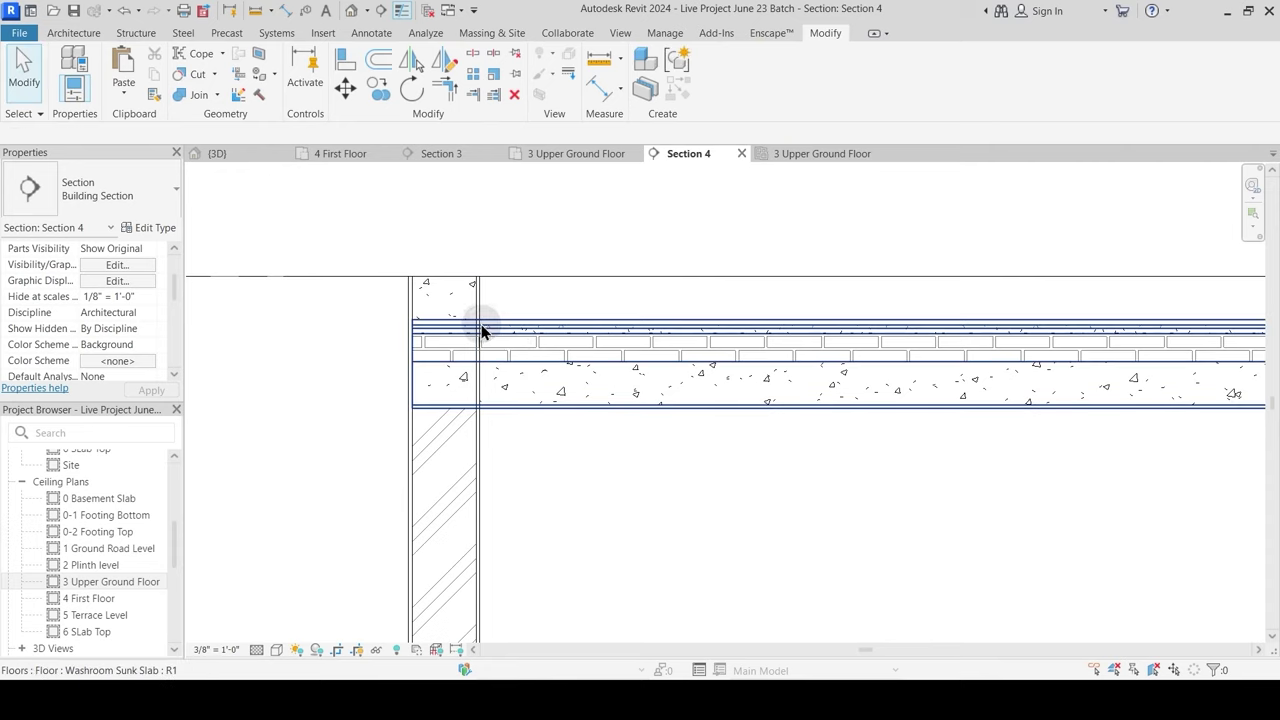
left_click(205, 96)
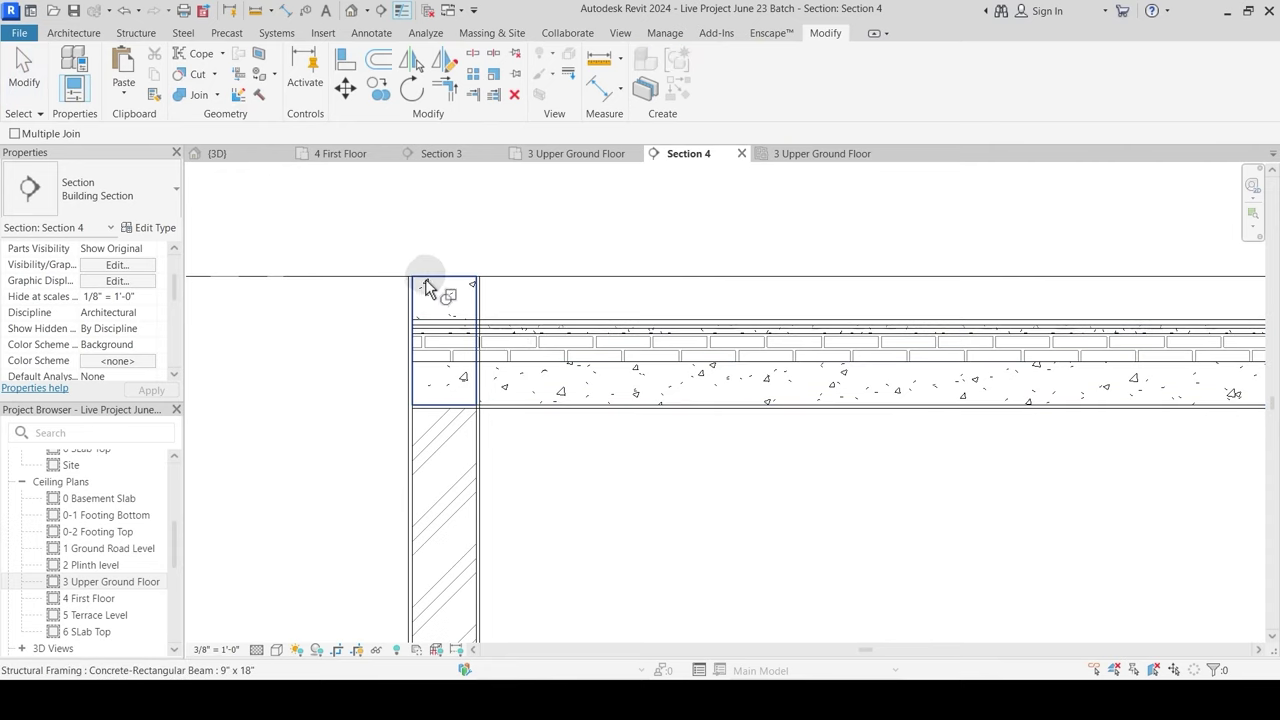
left_click(430, 288)
left_click(512, 372)
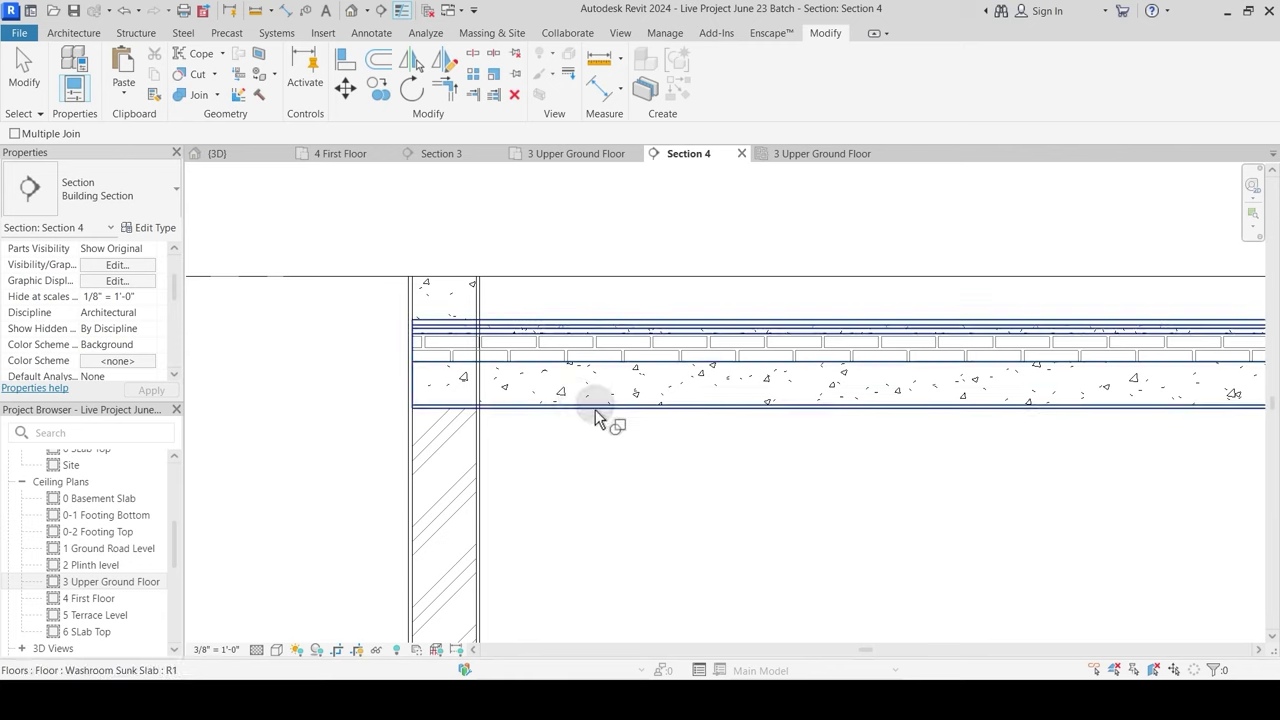
key("Escape")
Step: Join the slab to the right-end column and switch the beam's join order with the slab
mouse_move(589, 409)
middle_mouse_down()
mouse_move(551, 323)
mouse_move(405, 370)
mouse_move(320, 370)
middle_mouse_up()
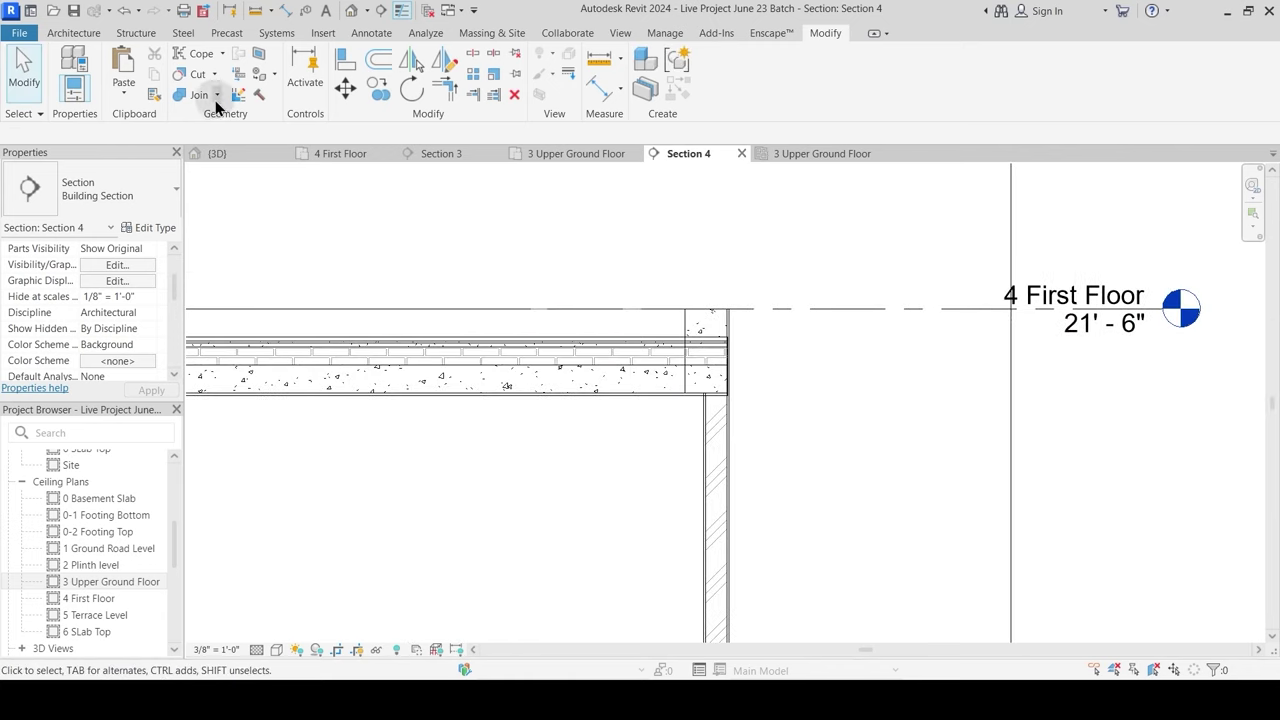
left_click(203, 96)
left_click(700, 310)
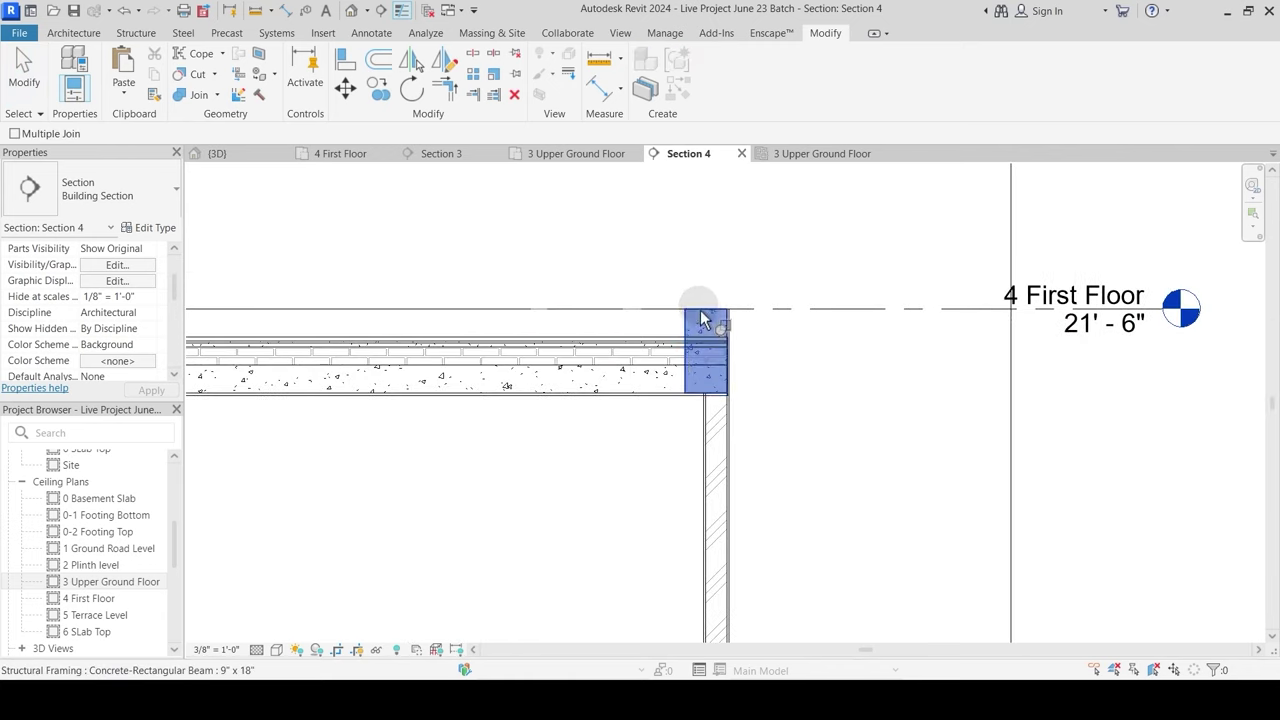
left_click(663, 357)
left_click(215, 97)
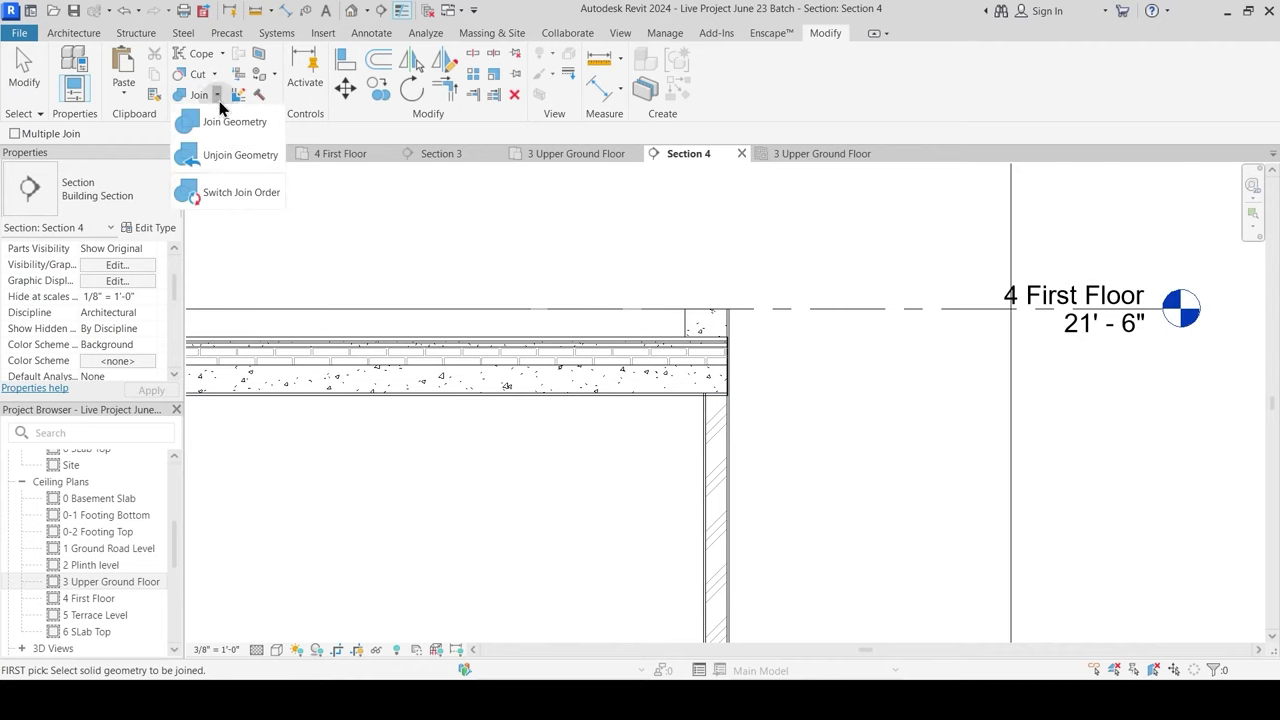
left_click(226, 193)
left_click(704, 321)
left_click(660, 352)
Step: Switch the join order between the left beam and the slab
middle_click_drag(450, 402, 905, 392)
left_click(437, 310)
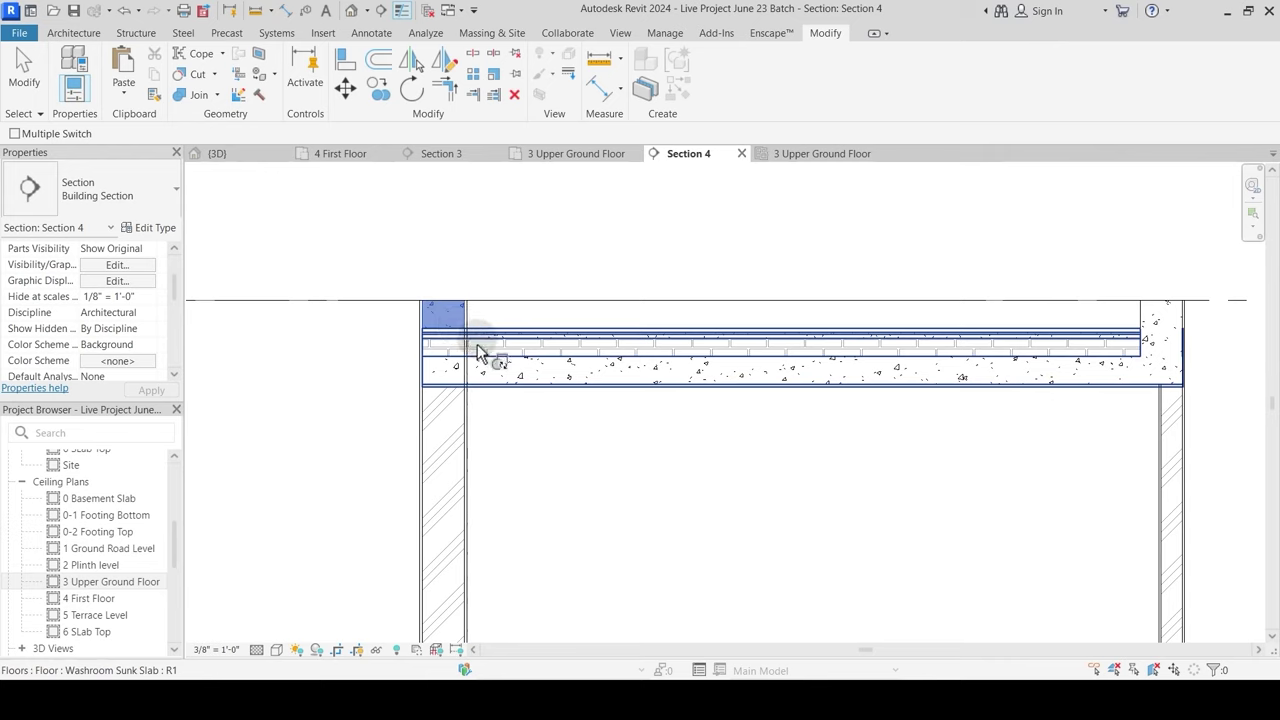
left_click(570, 372)
key("Escape")
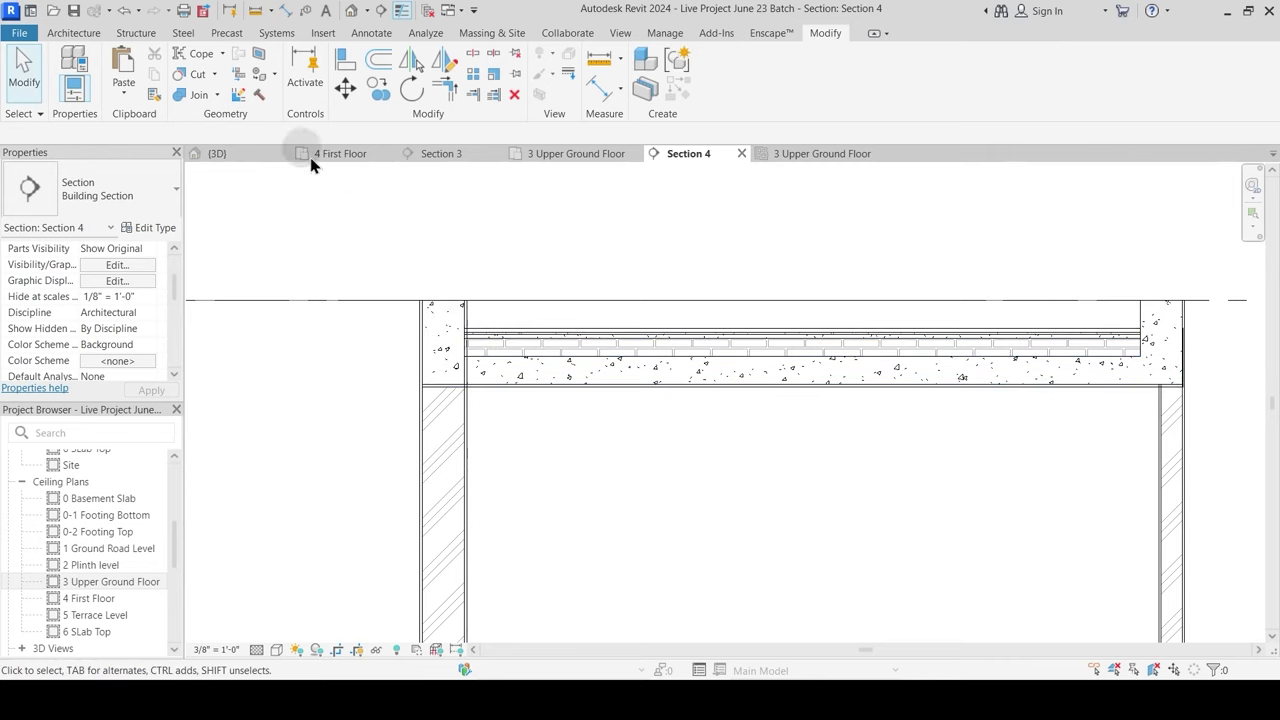
Step: Join the slab with the beams at the column tops, then select the Washroom Sunk Slab
left_click(190, 97)
left_click(470, 325)
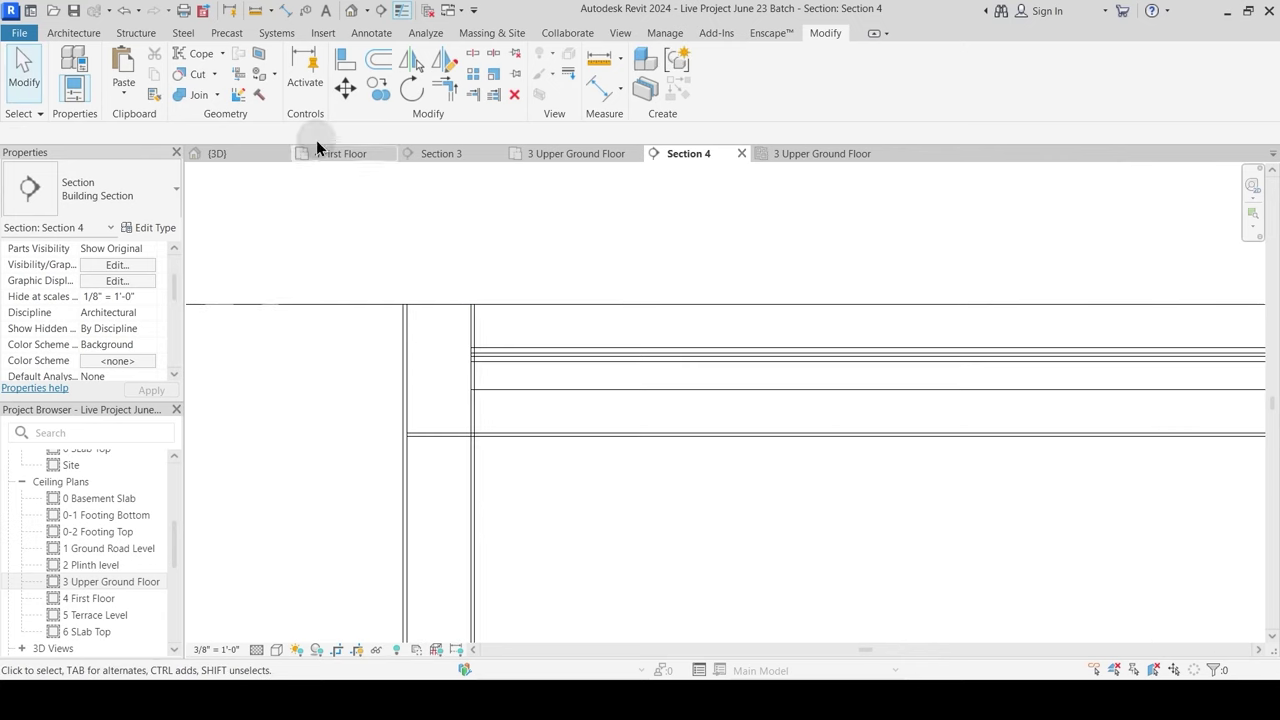
left_click(179, 95)
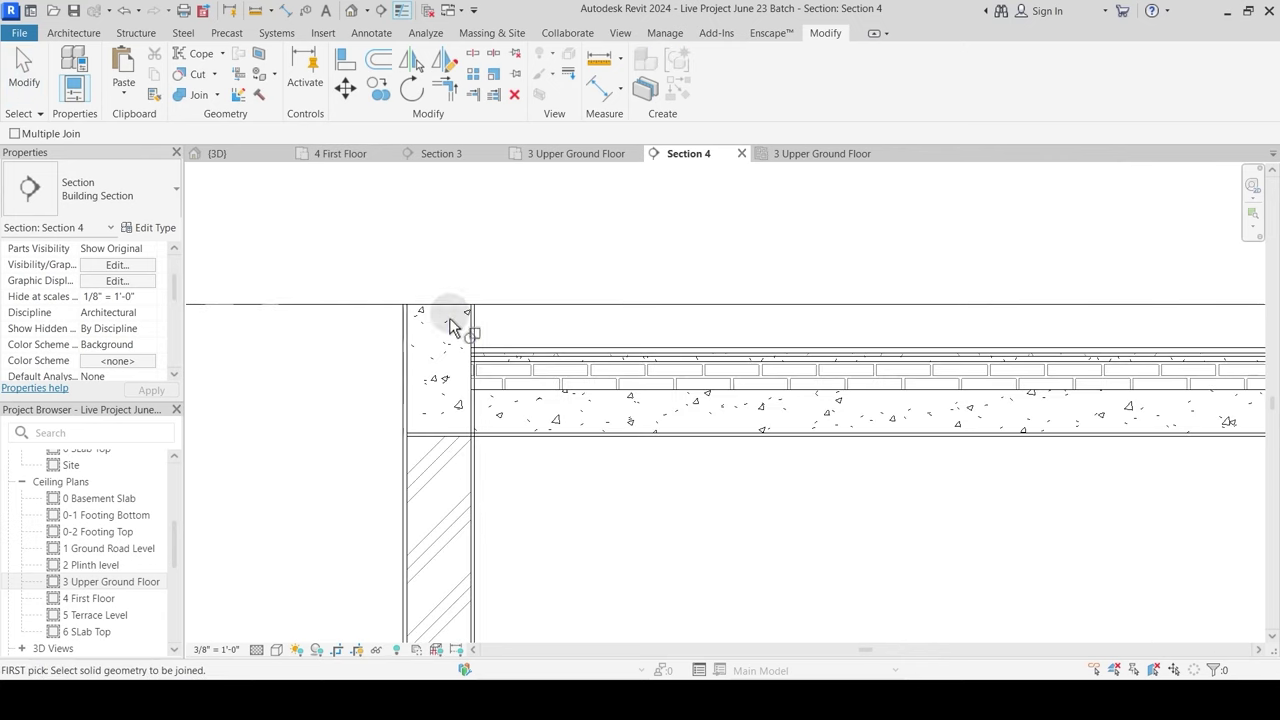
left_click(468, 340)
left_click(491, 352)
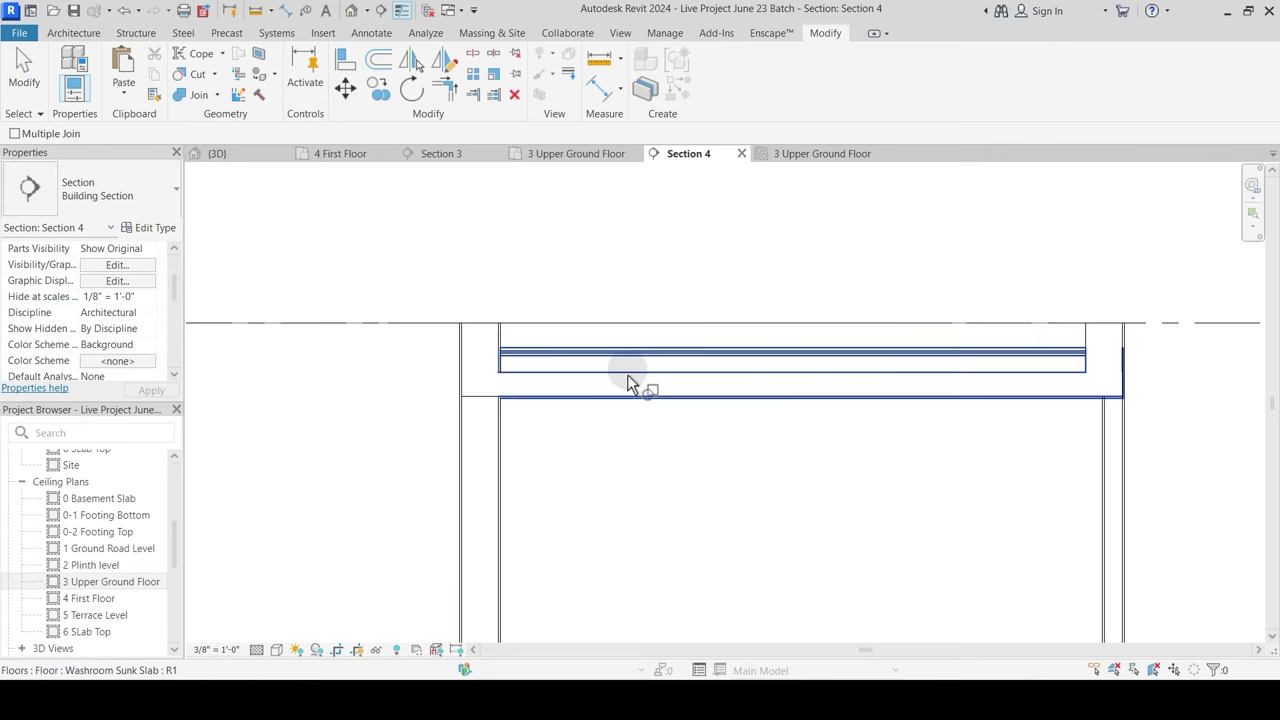
left_click(627, 376)
key("Escape")
key("Escape")
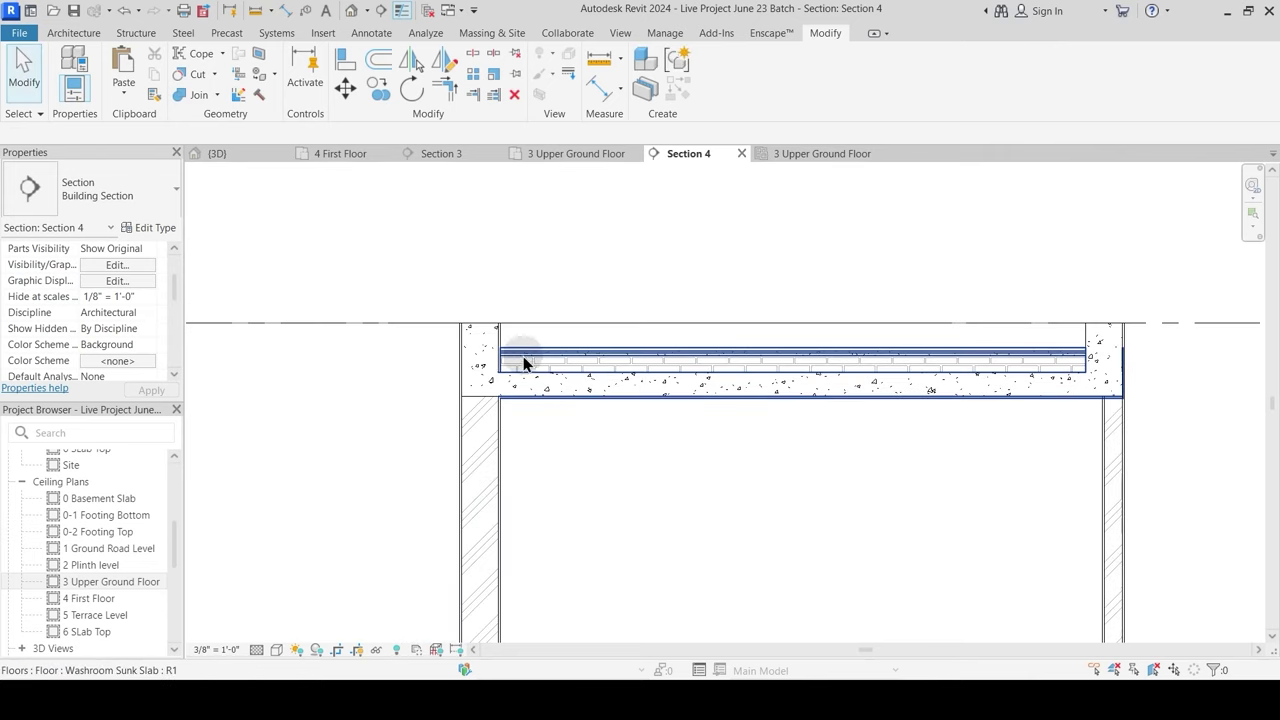
left_click(520, 358)
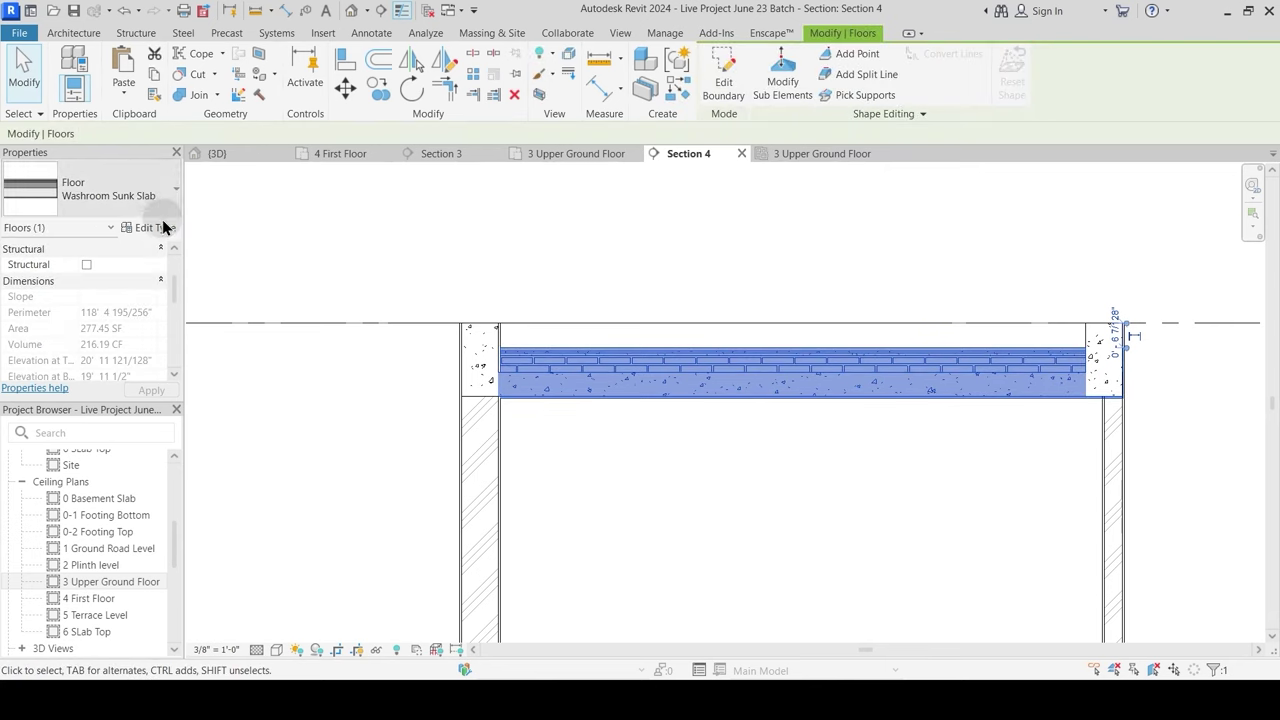
Step: Set the Washroom Sunk Slab's Brick Bets layer to 280mm, accepting the overlap warning
left_click(150, 227)
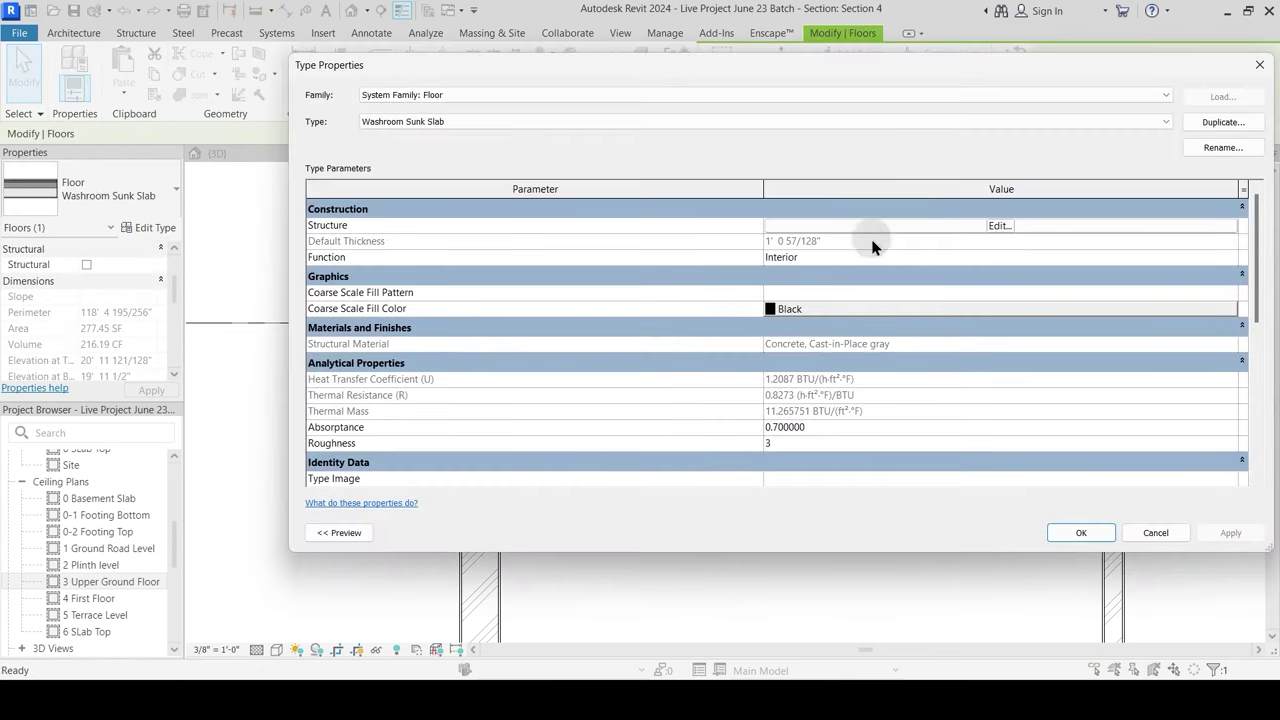
left_click(871, 240)
left_click(754, 258)
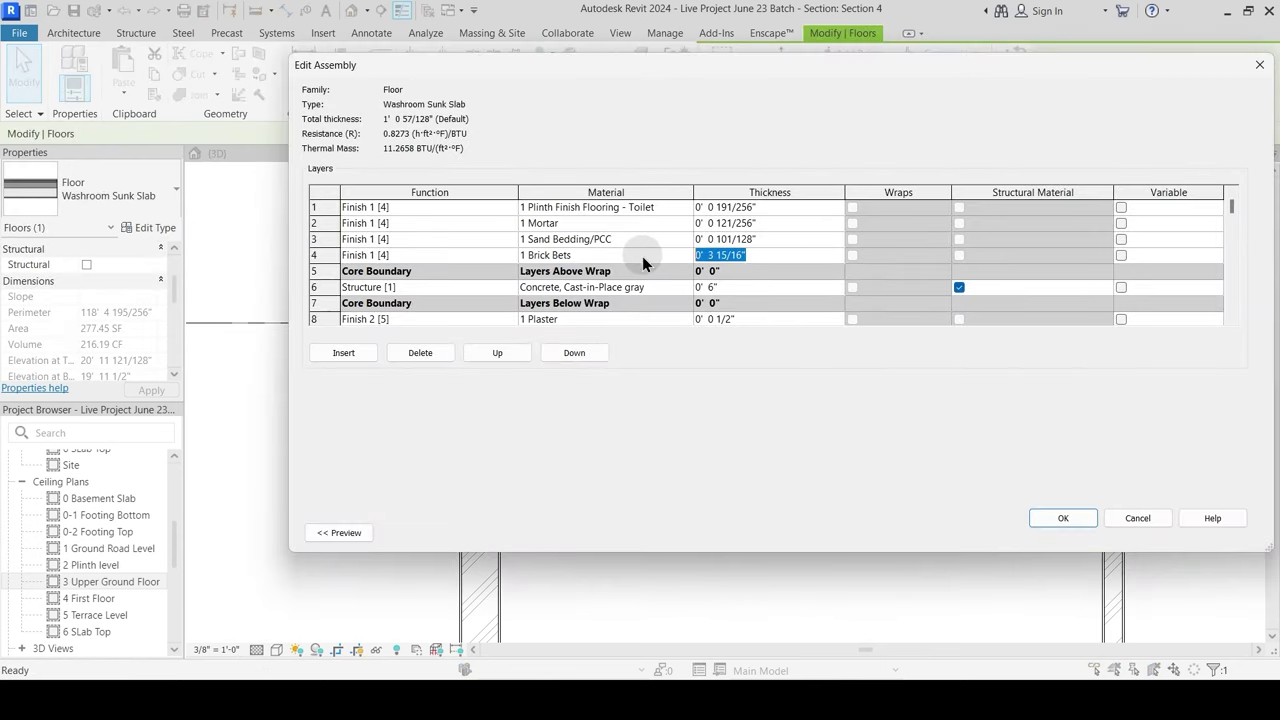
type("280mm")
left_click(1068, 518)
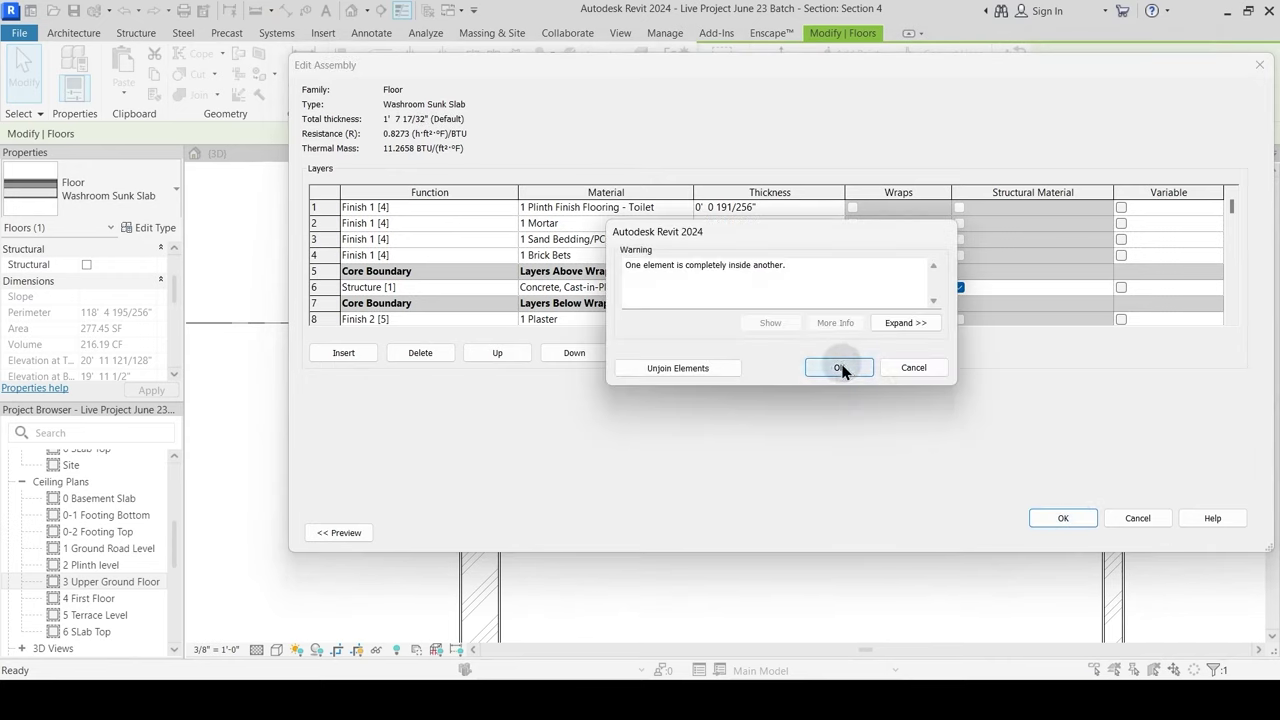
left_click(839, 368)
left_click(1081, 533)
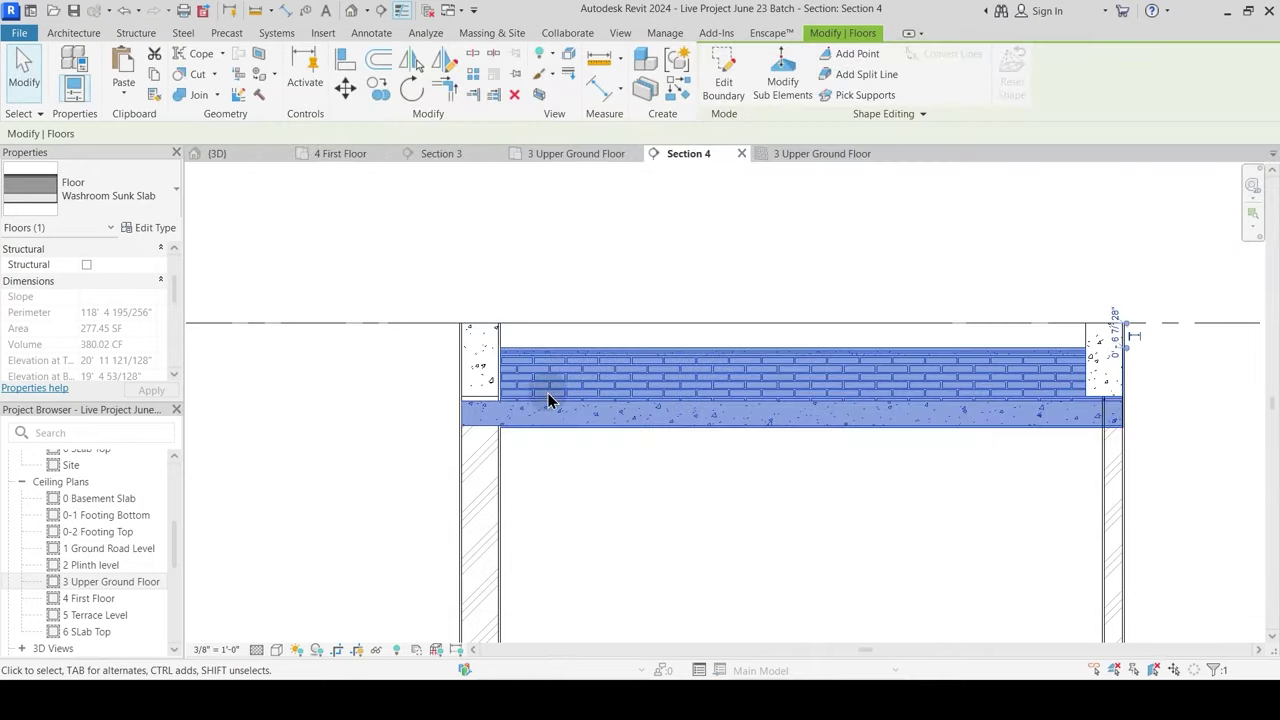
left_click(397, 230)
Step: Align the slab bottom to the beam edge line using AL
key("a")
key("l")
scroll(510, 440, "up", 2)
left_click(474, 376)
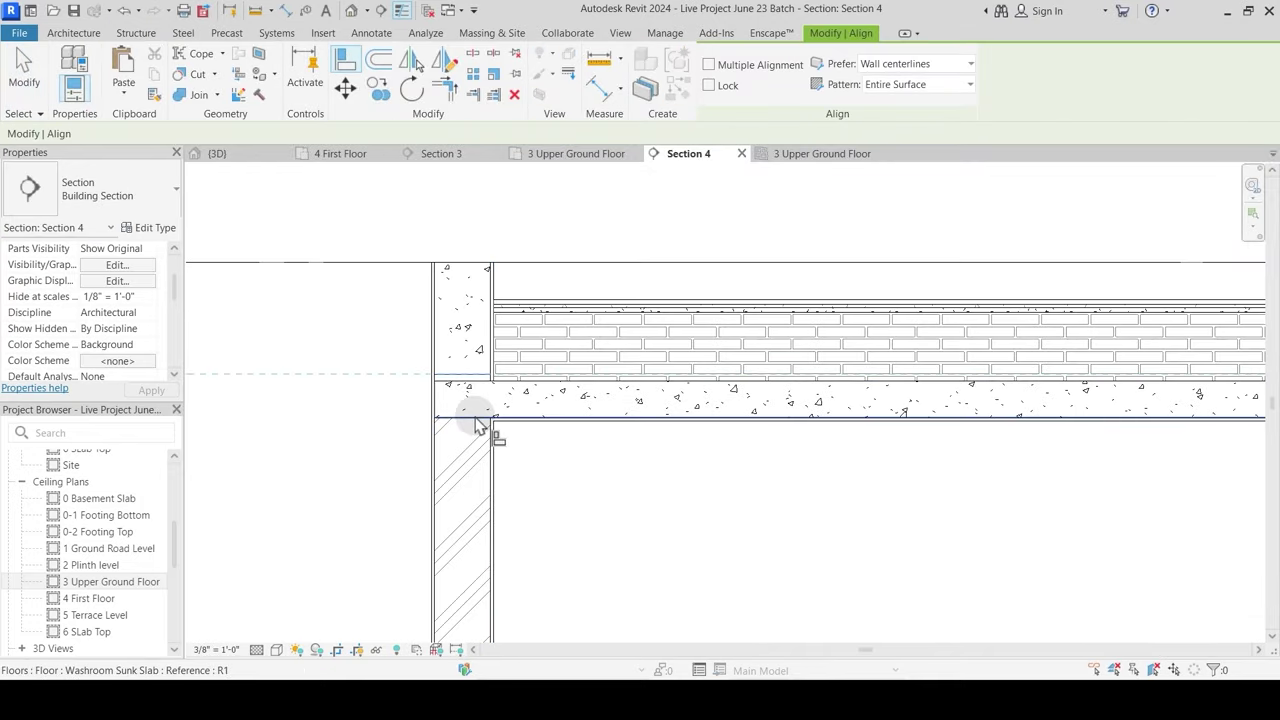
left_click(477, 419)
key("Escape")
key("Escape")
scroll(627, 401, "down", 3)
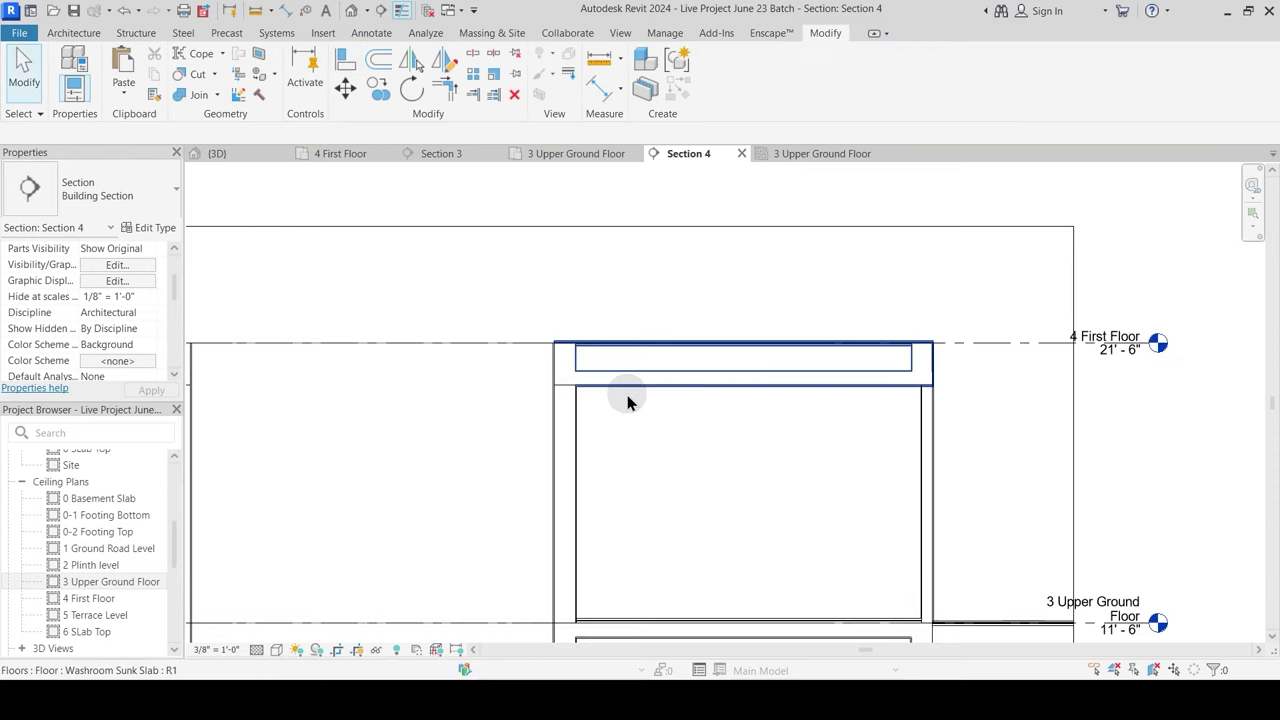
middle_click_drag(551, 431, 986, 398)
scroll(643, 390, "down", 2)
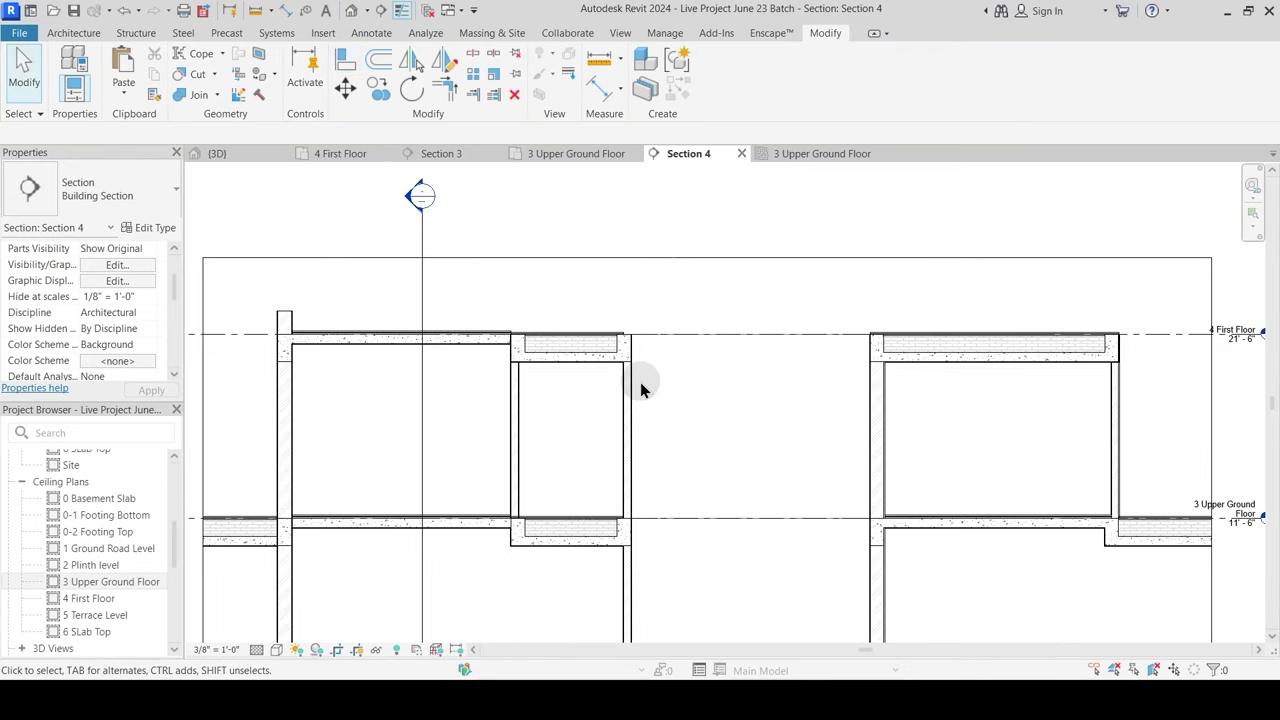
scroll(517, 360, "down", 3)
Step: Switch to the 4 First Floor plan and bring the whole floor into view
left_click(336, 156)
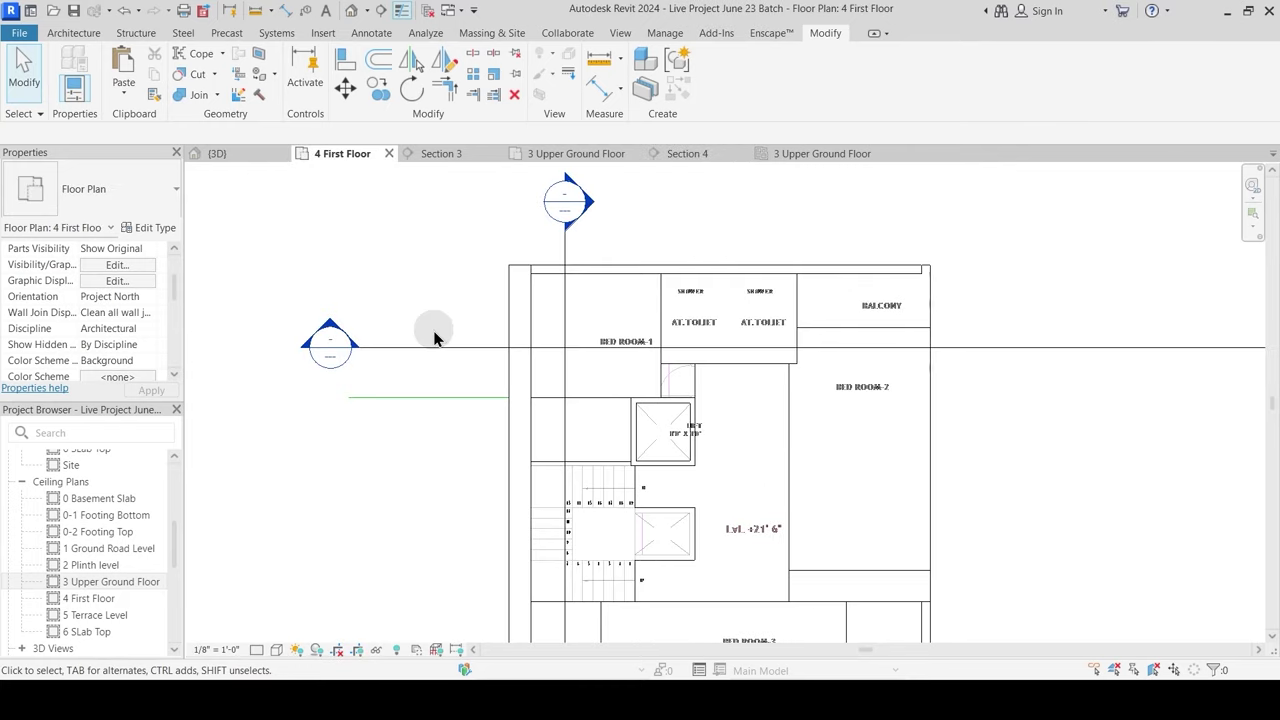
scroll(537, 323, "down", 2)
middle_click_drag(640, 443, 594, 382)
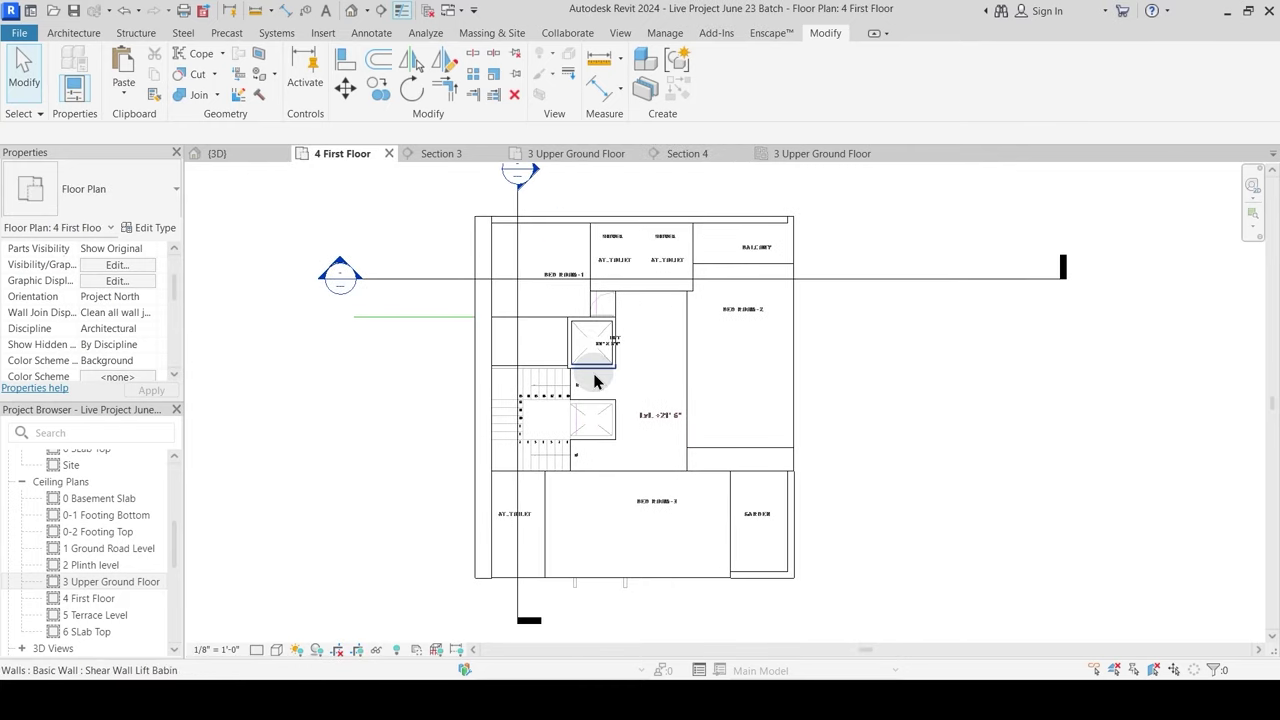
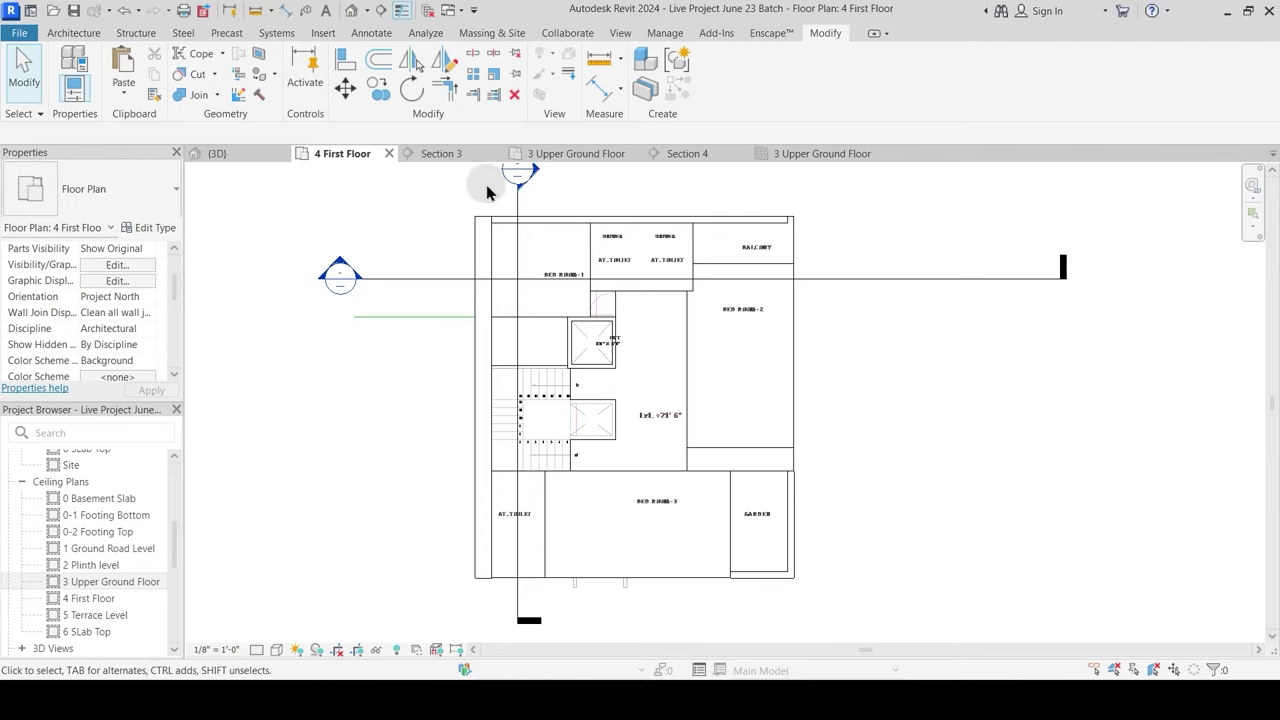
Step: Open the {3D} view and orbit the model to bring the roof parapet into view
left_click(267, 152)
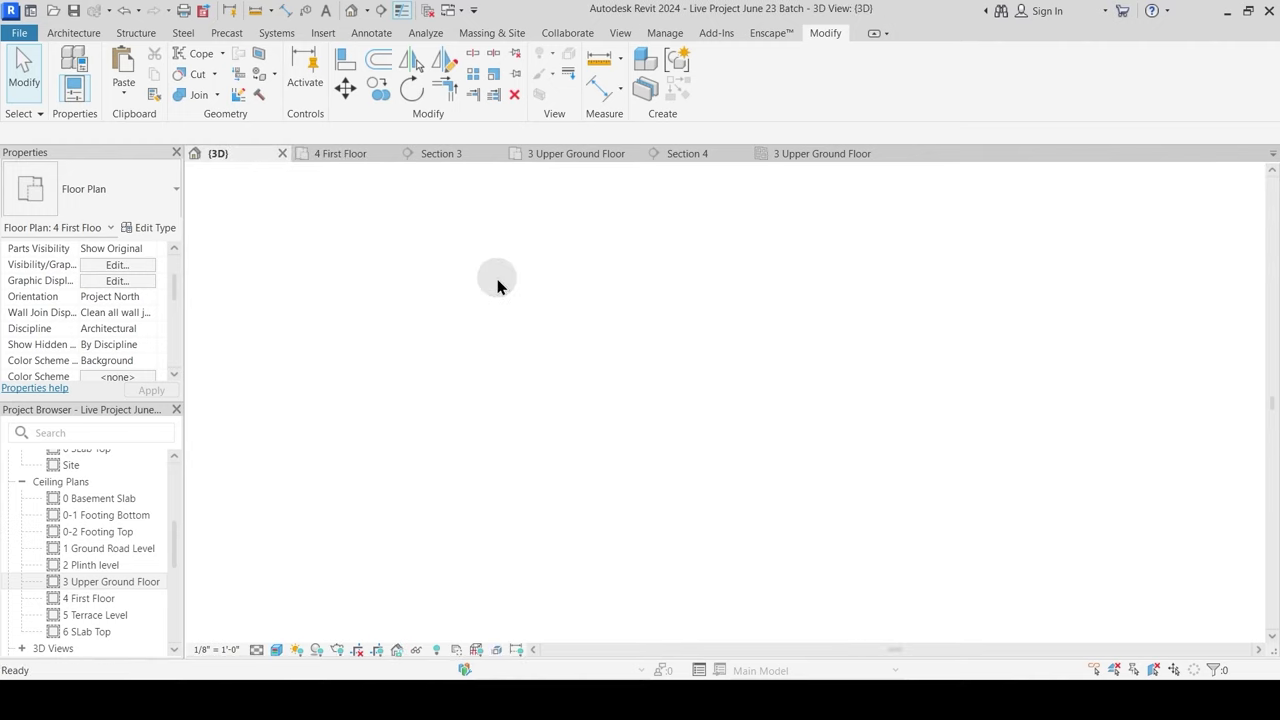
middle_click_drag(590, 415, 647, 457, "shift")
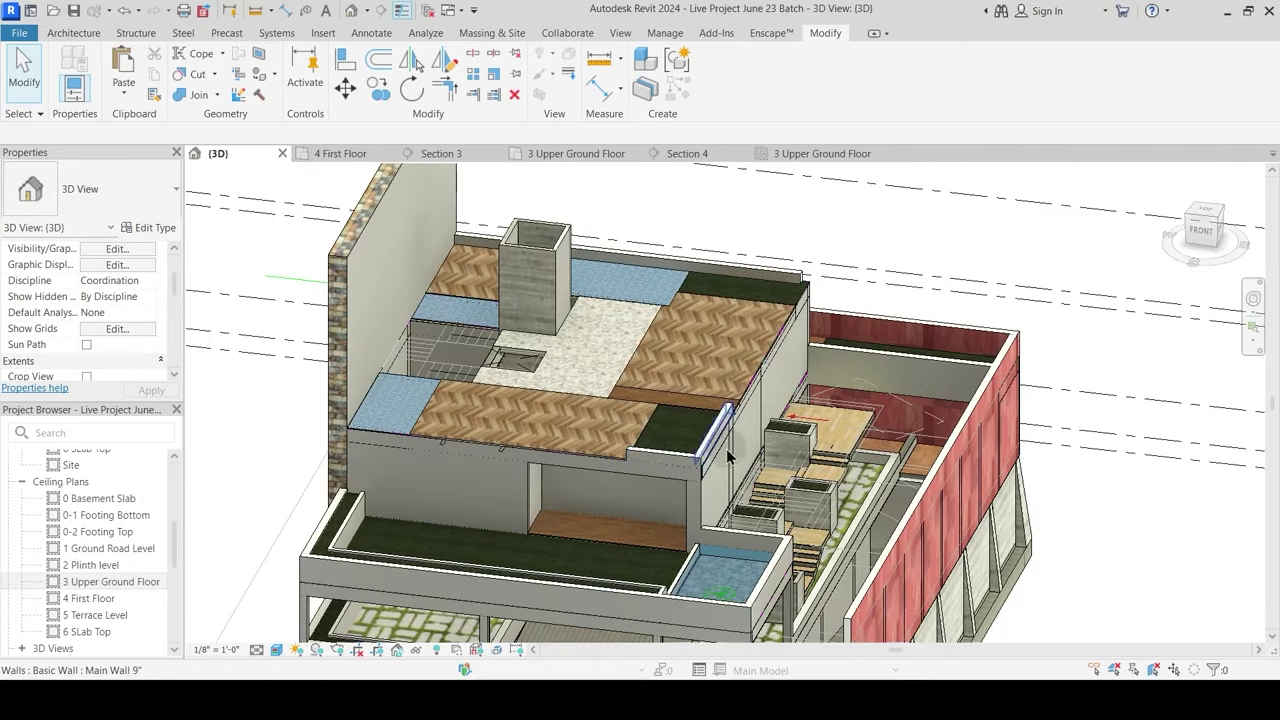
mouse_move(703, 497)
middle_mouse_down("shift")
mouse_move(714, 523)
mouse_move(703, 496)
middle_mouse_up("shift")
middle_click_drag(748, 420, 733, 475)
scroll(797, 312, "up", 3)
middle_click_drag(800, 308, 820, 428, "shift")
scroll(805, 405, "up", 4)
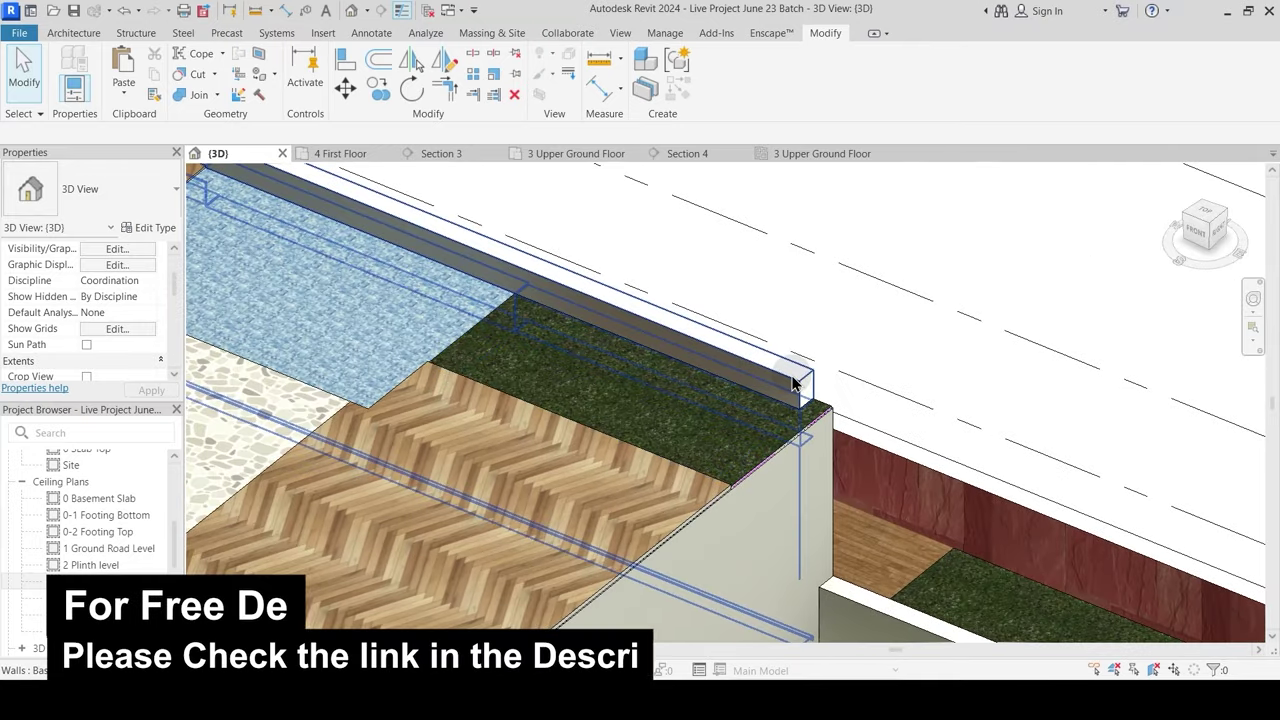
Step: Set the Main Wall 9" parapet wall's Top Offset to 0' 0", then return to 4 First Floor
left_click(793, 383)
middle_click_drag(793, 383, 565, 410, "shift")
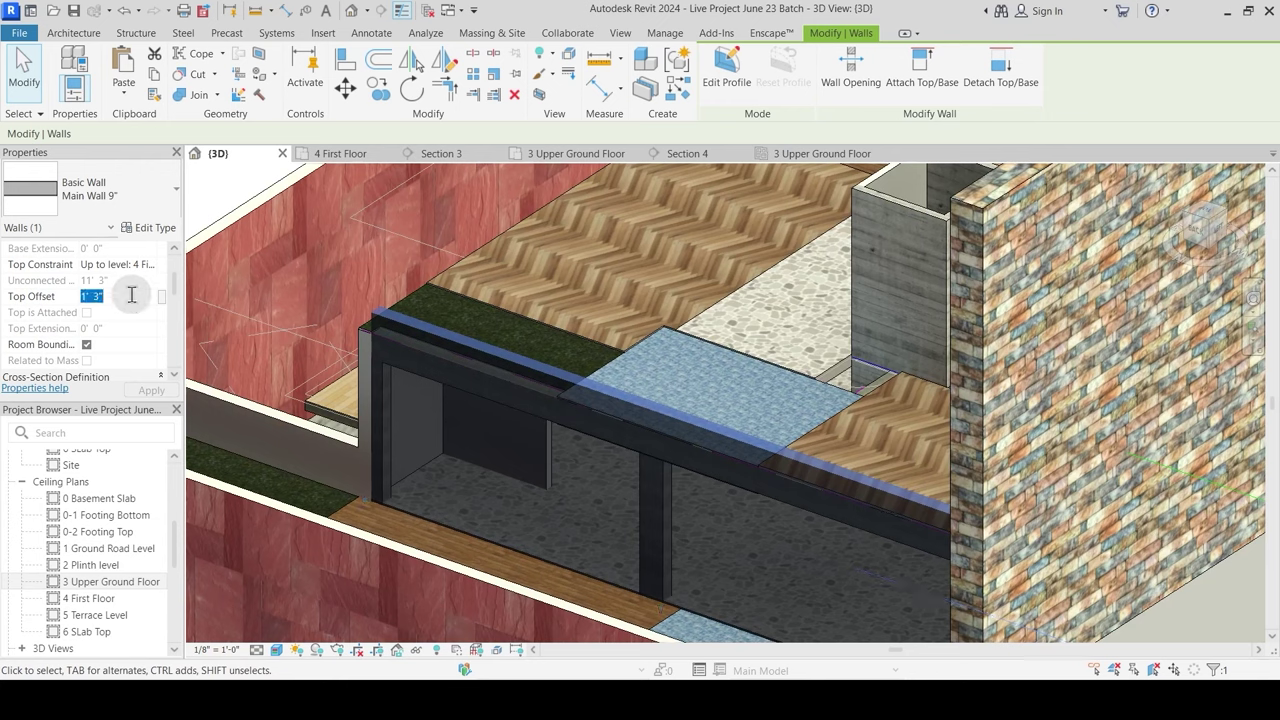
key("Return")
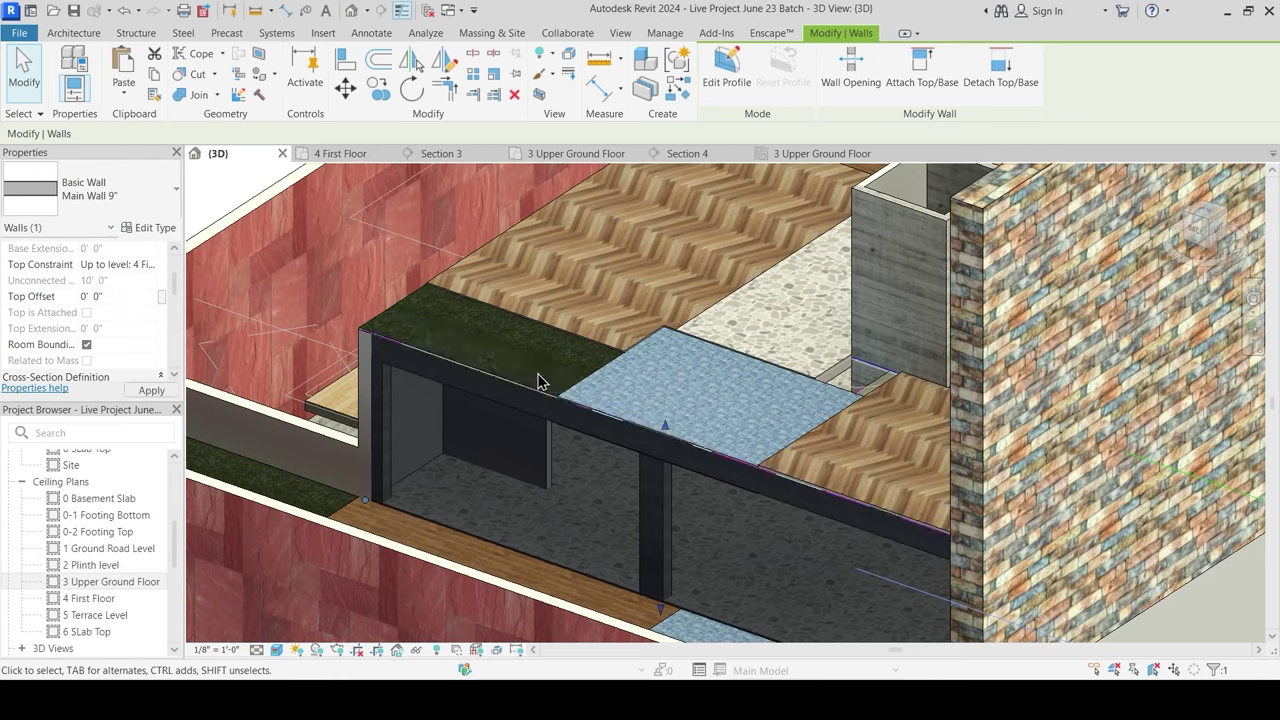
key("Escape")
scroll(495, 440, "up", 3)
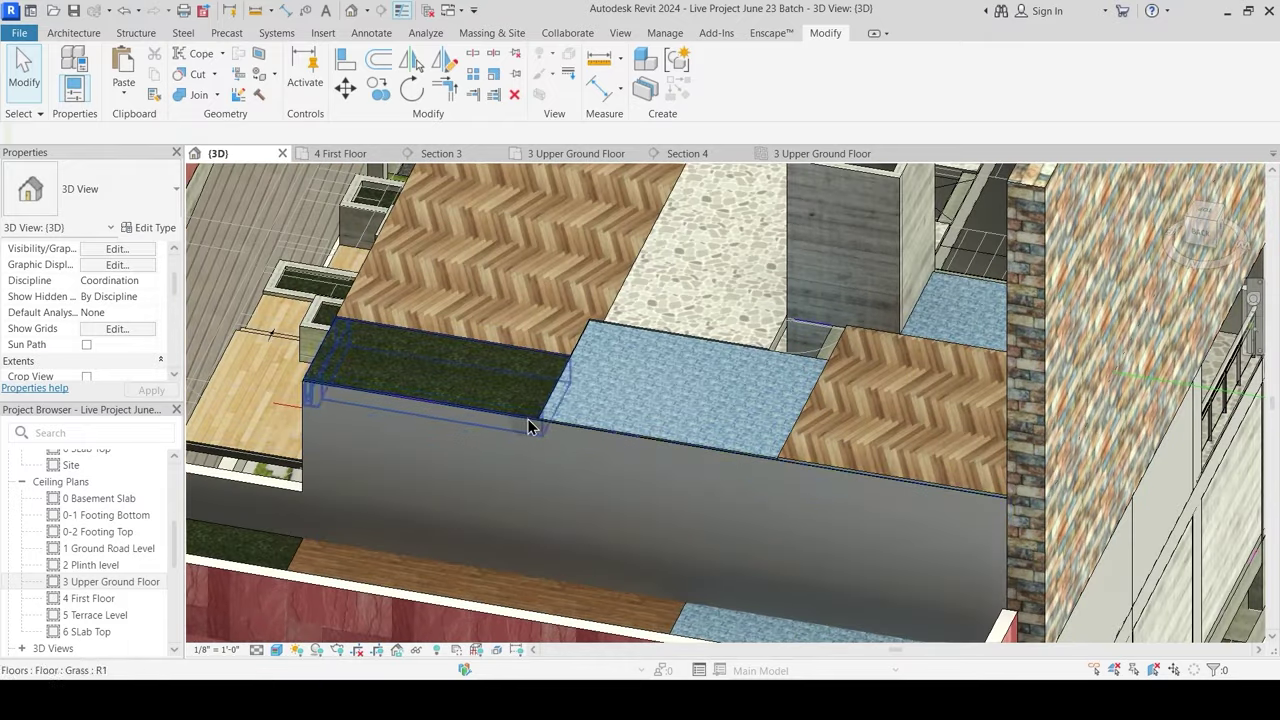
scroll(557, 427, "down", 2)
middle_click_drag(557, 427, 336, 296, "shift")
left_click(455, 325)
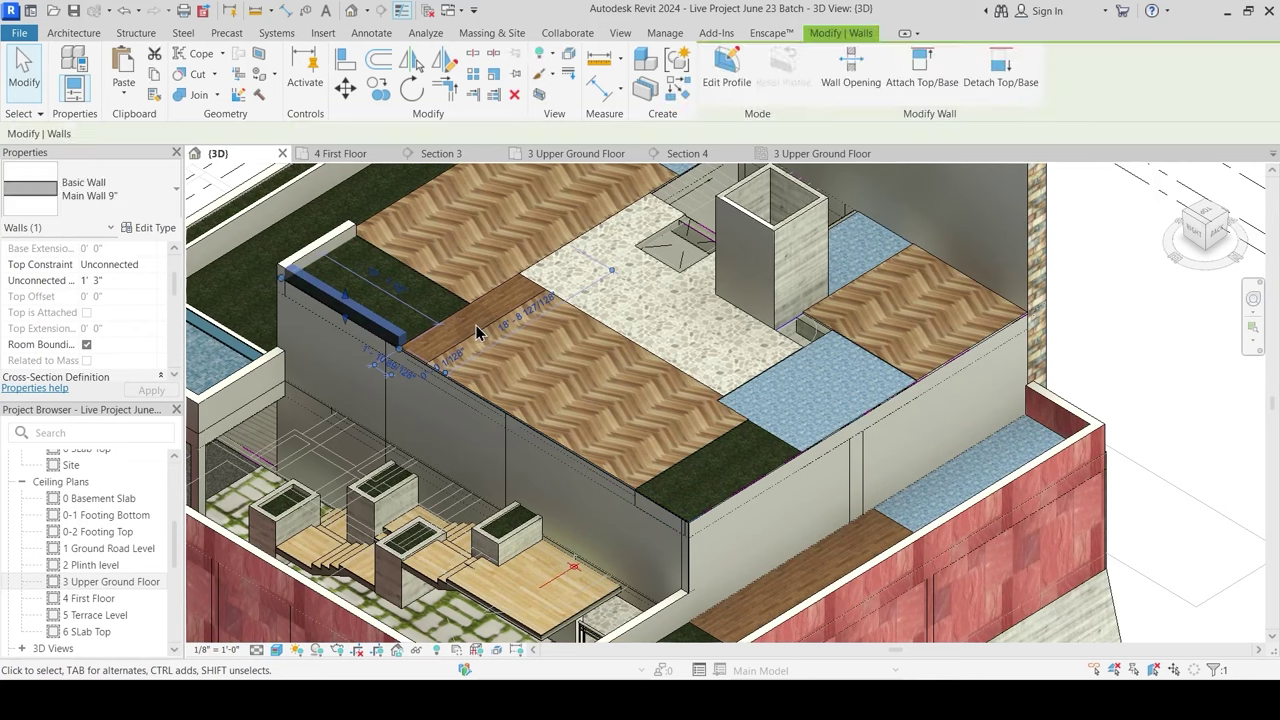
left_click(352, 155)
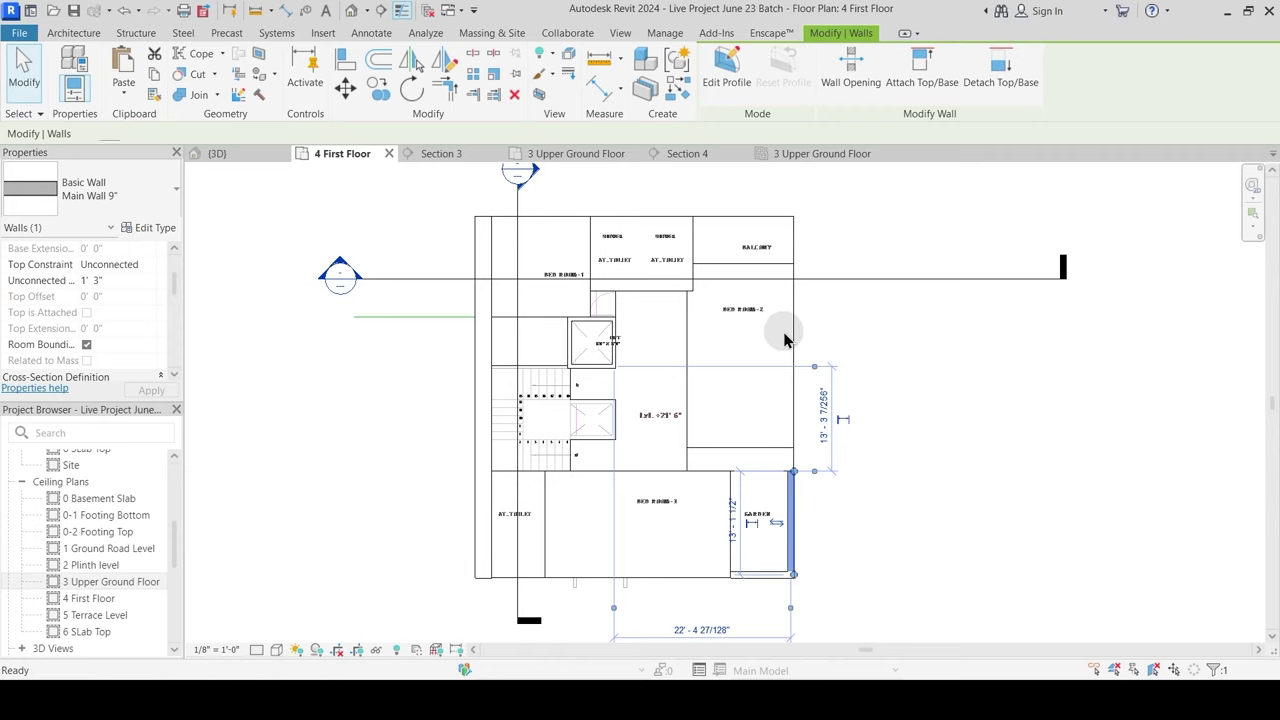
Step: Draw chained walls up the balcony's right edge and along its top edge with WA
key("Escape")
key("w")
key("a")
scroll(788, 342, "up", 2)
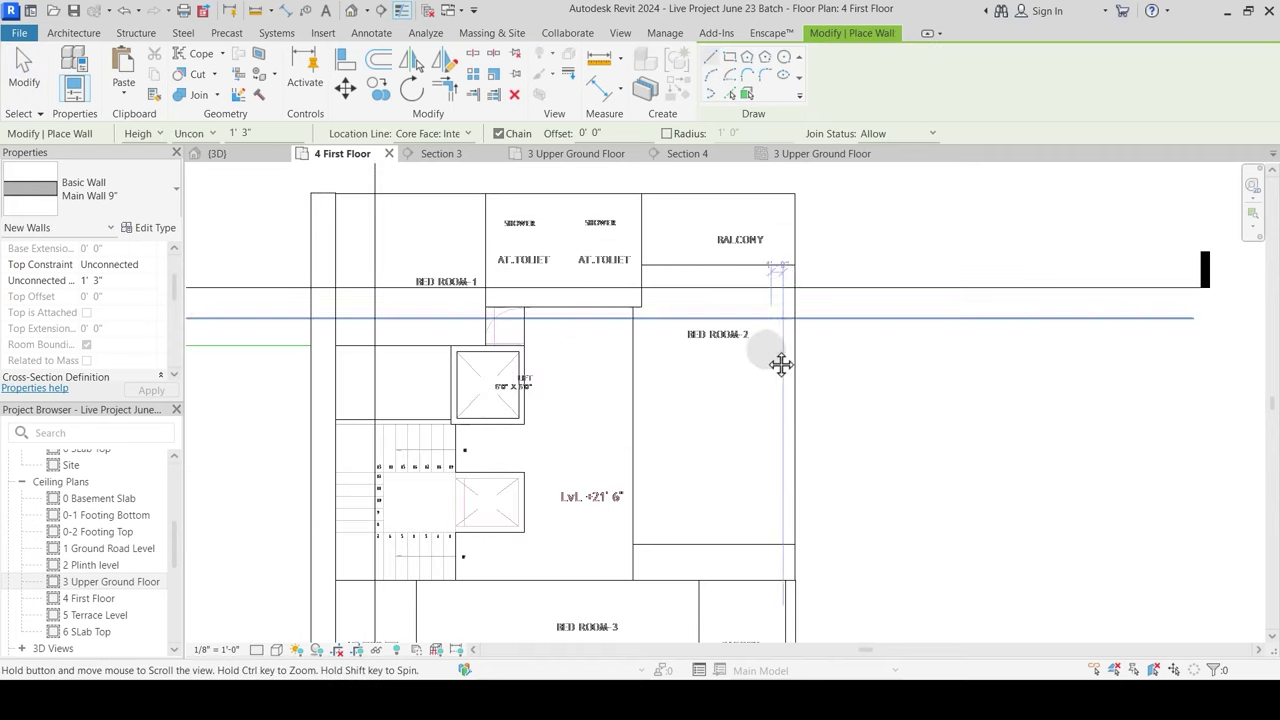
middle_click_drag(788, 342, 688, 543)
left_click(693, 464)
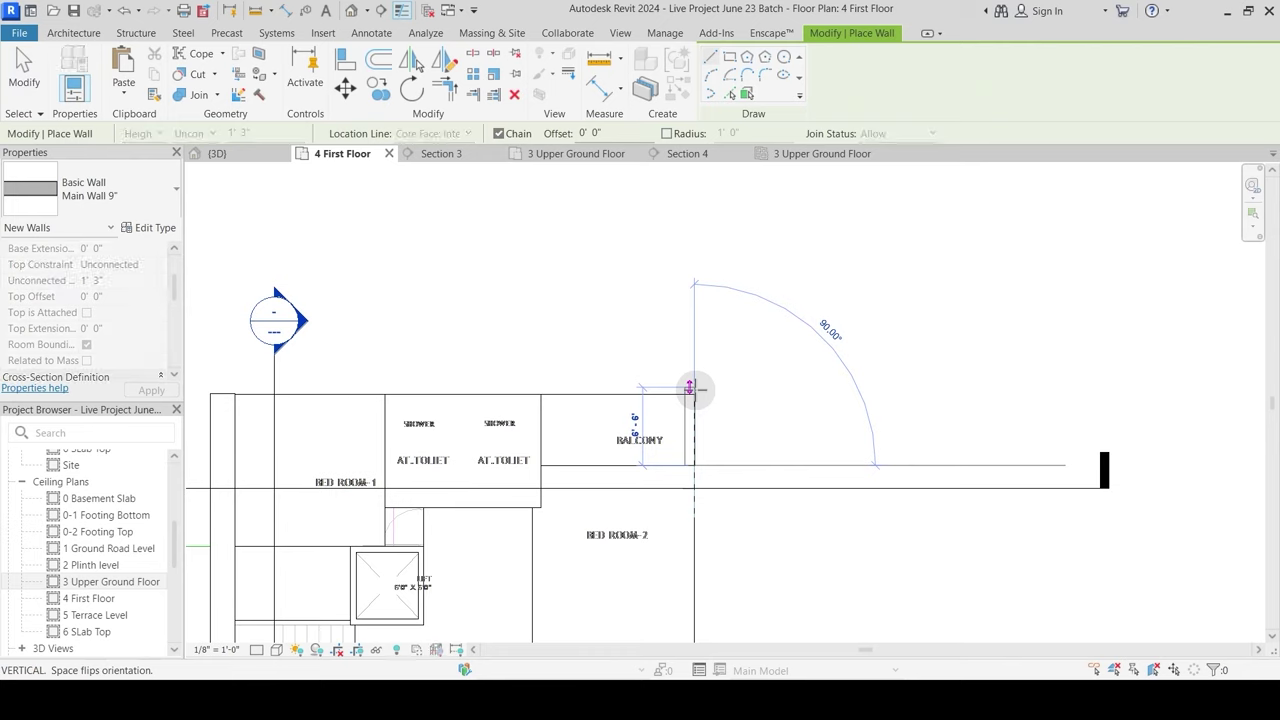
scroll(691, 390, "up", 2)
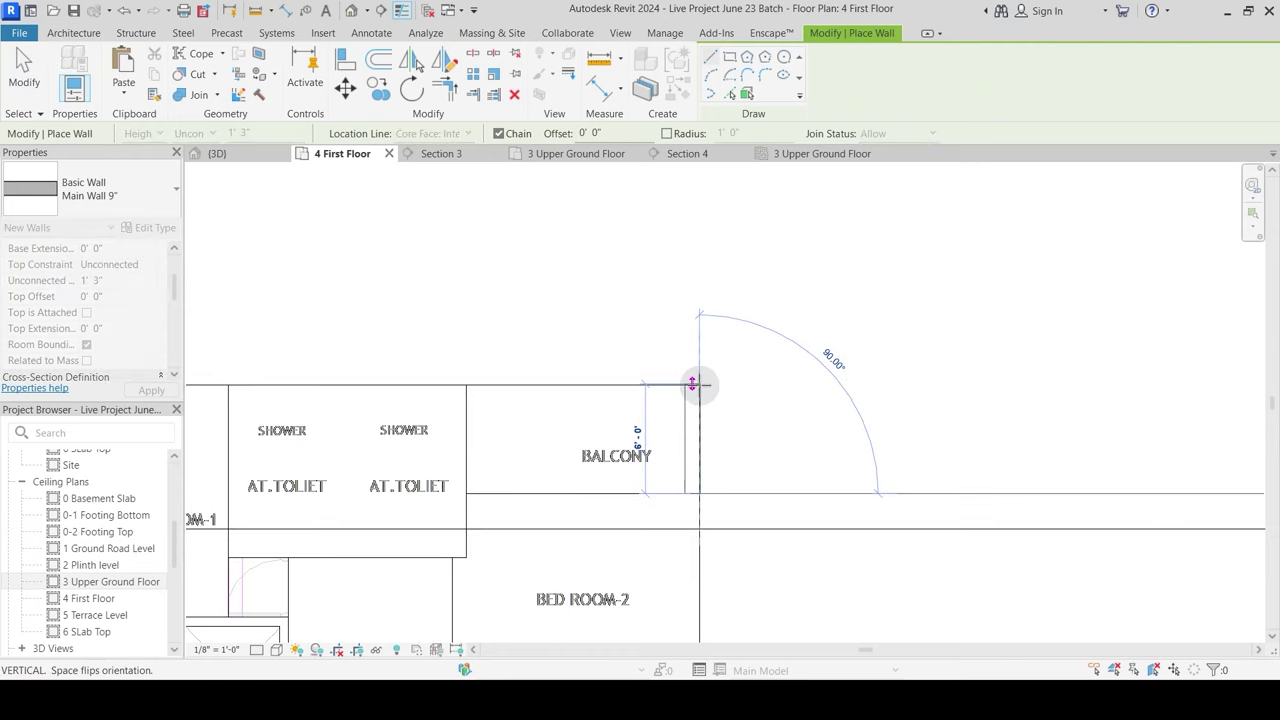
scroll(692, 383, "up", 2)
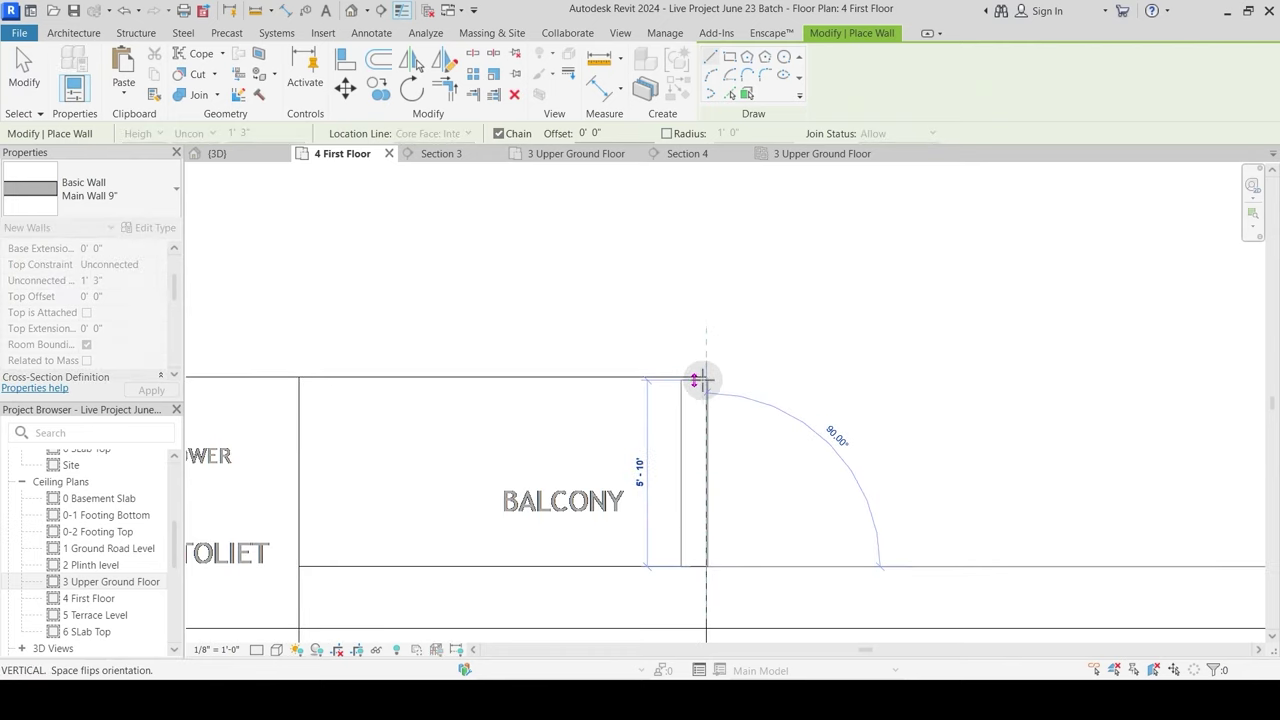
left_click(697, 352)
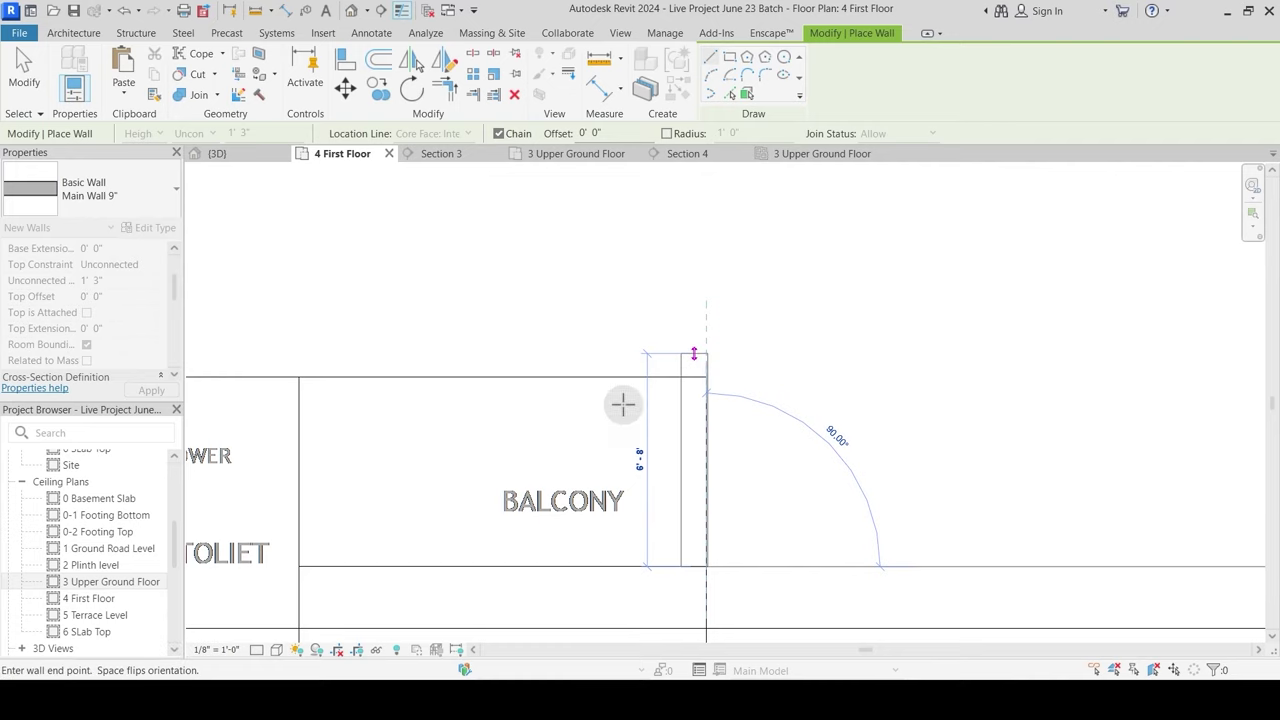
left_click(296, 376)
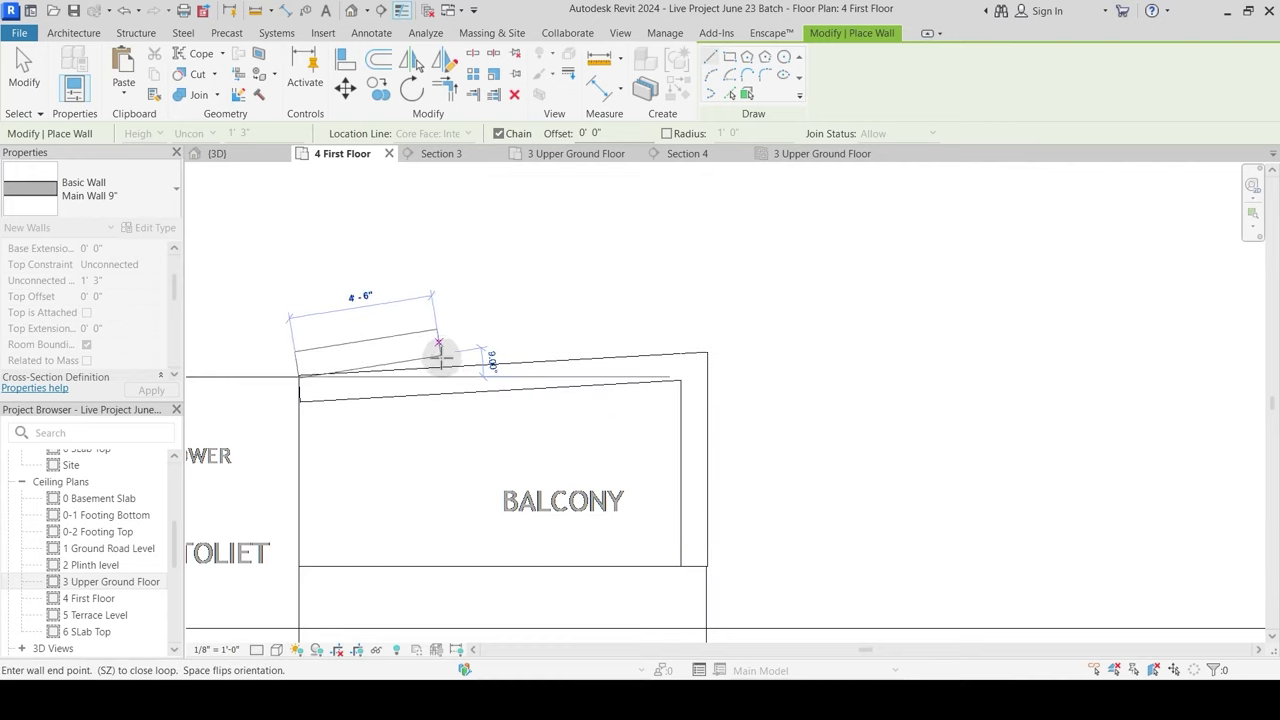
left_click(769, 391)
key("Escape")
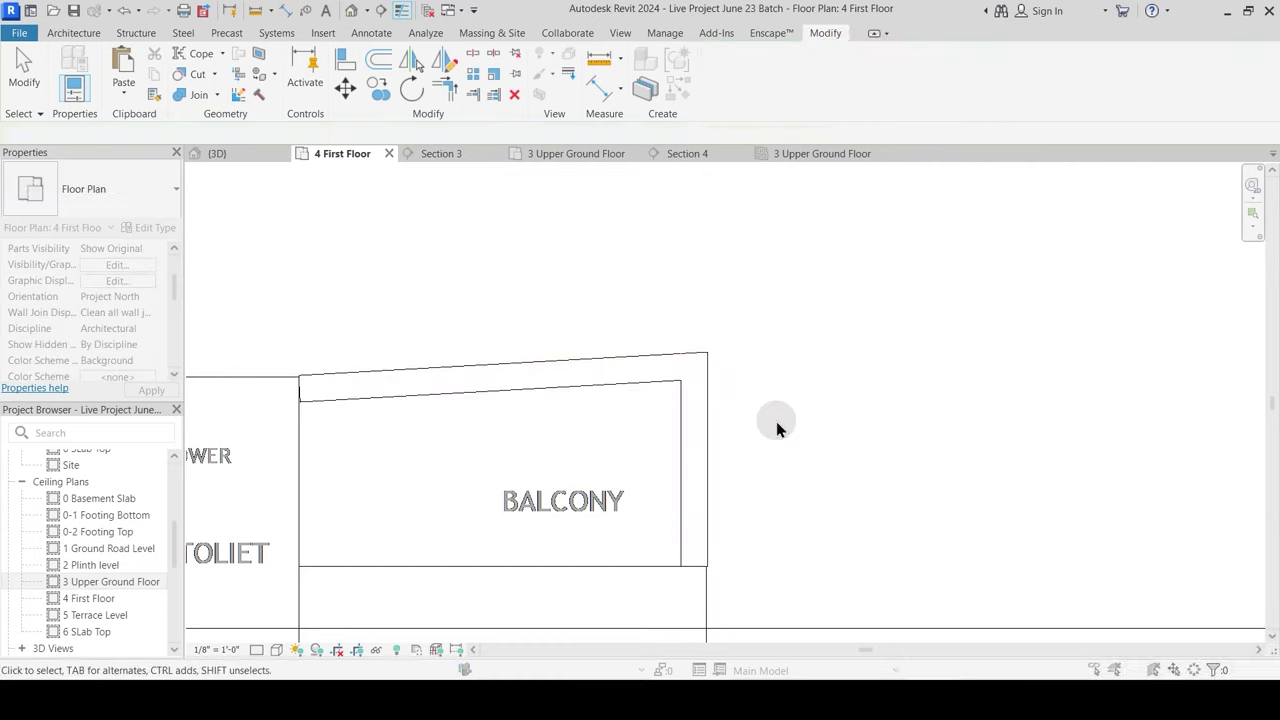
Step: Level the slanted top balcony wall and trim it with the right wall into a square corner
left_click(620, 366)
left_click_drag(697, 360, 694, 377)
left_click(766, 411)
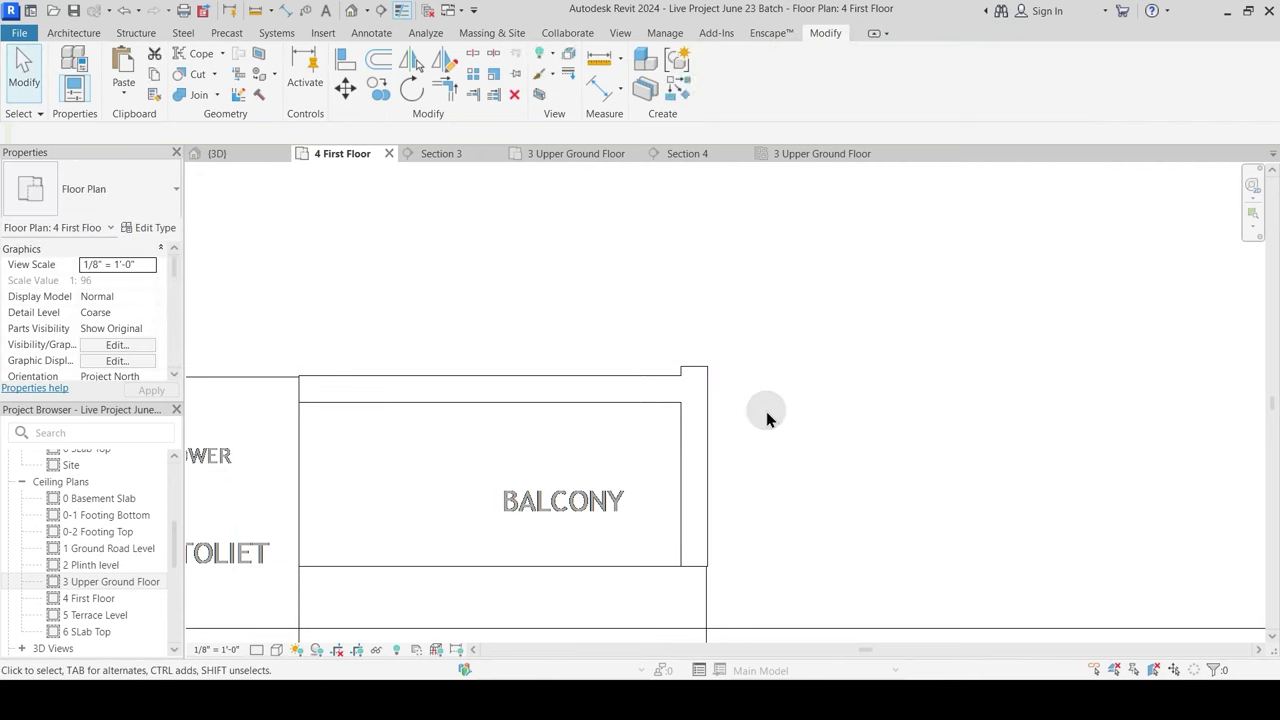
key("t")
key("r")
left_click(636, 390)
left_click(694, 430)
key("Escape")
key("Escape")
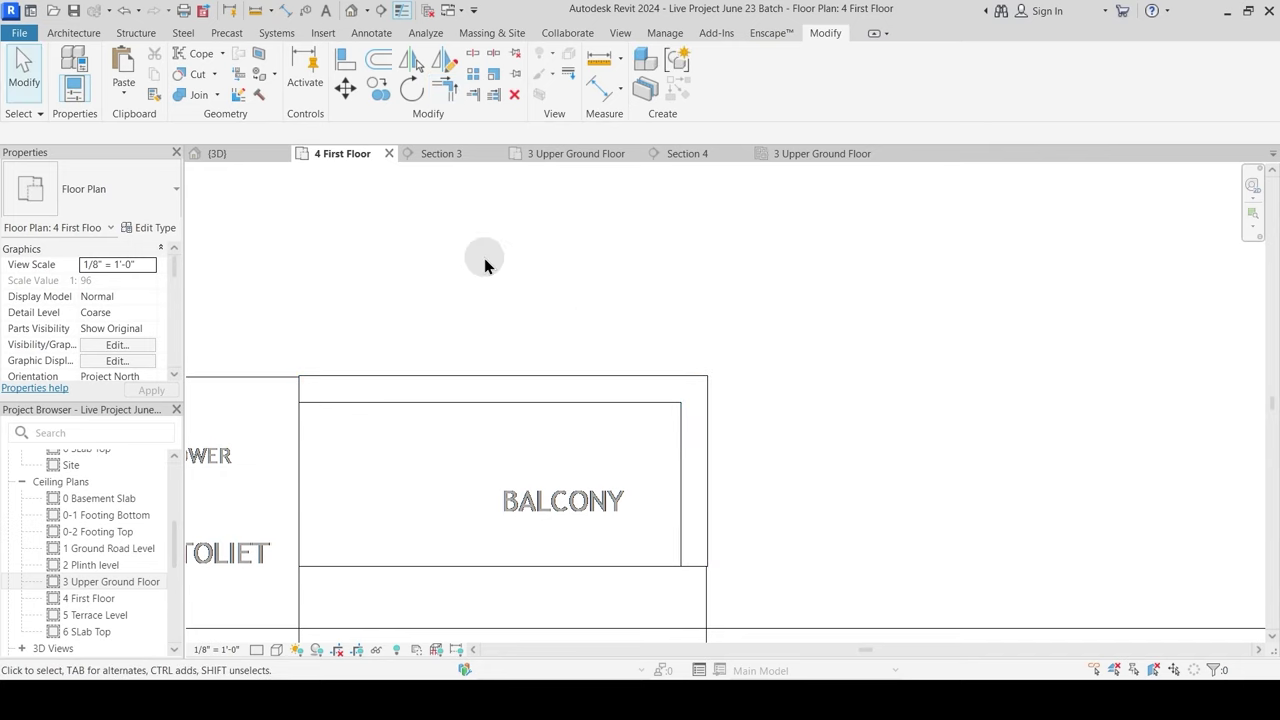
Step: Move the Section 4 line right and join the floor slab to its edge wall in Section 4
scroll(455, 242, "down", 3)
scroll(529, 286, "down", 2)
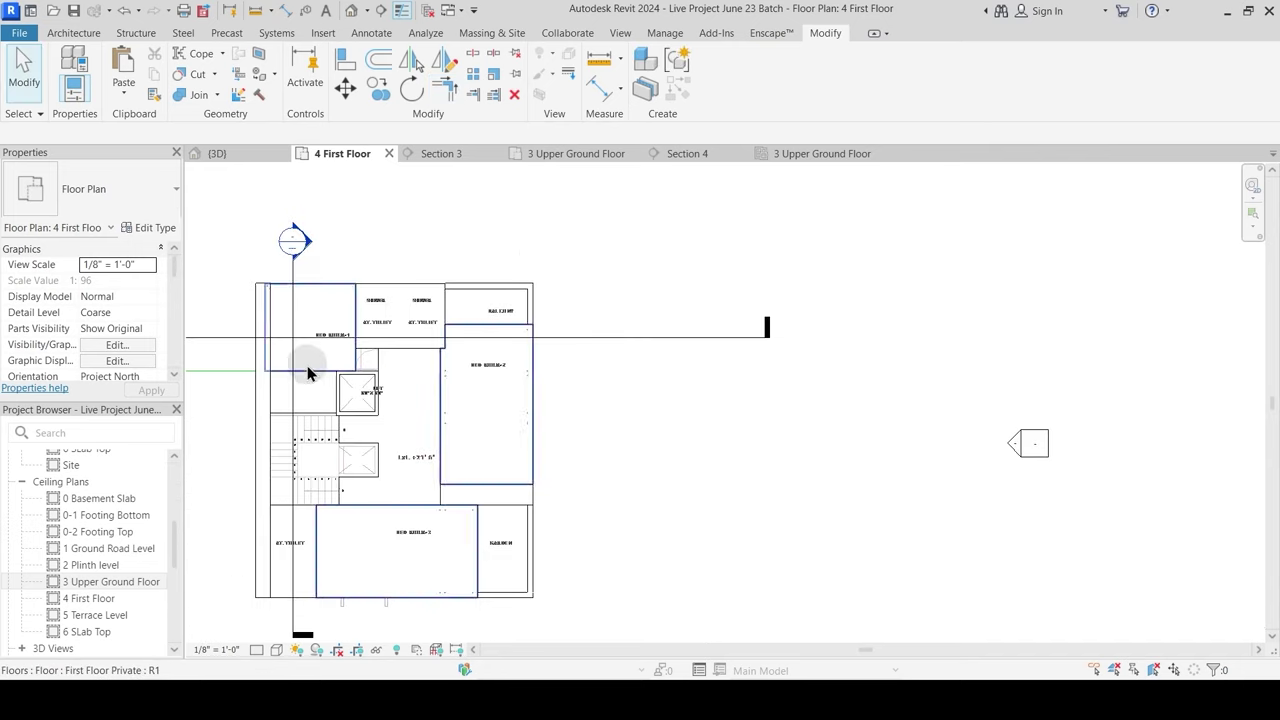
left_click_drag(291, 325, 512, 306)
key("Escape")
key("Escape")
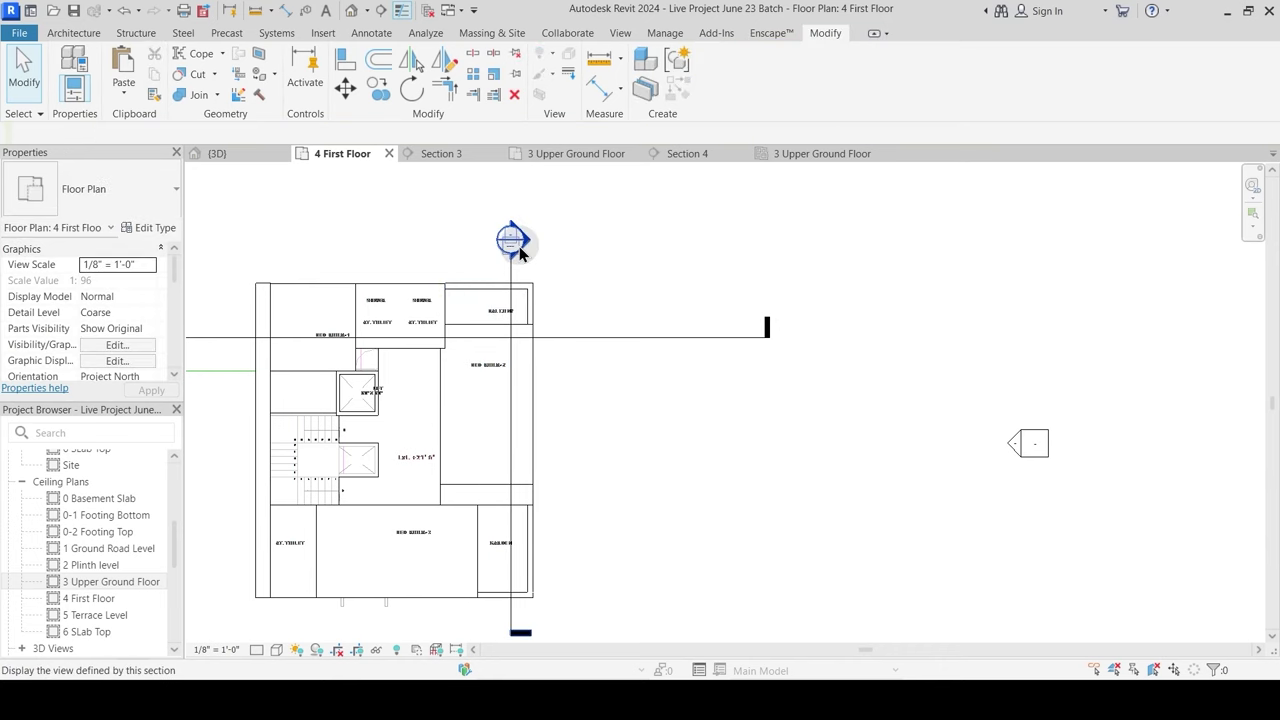
double_click(519, 251)
scroll(362, 340, "up", 5)
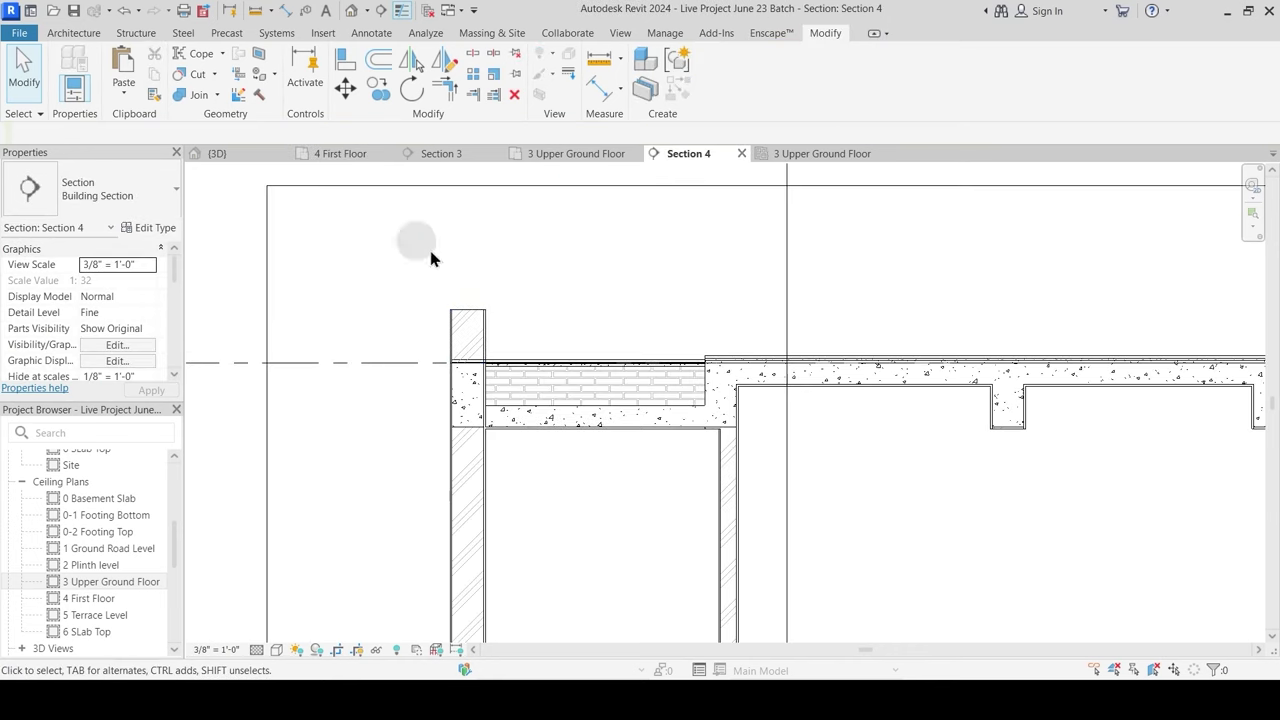
left_click(195, 96)
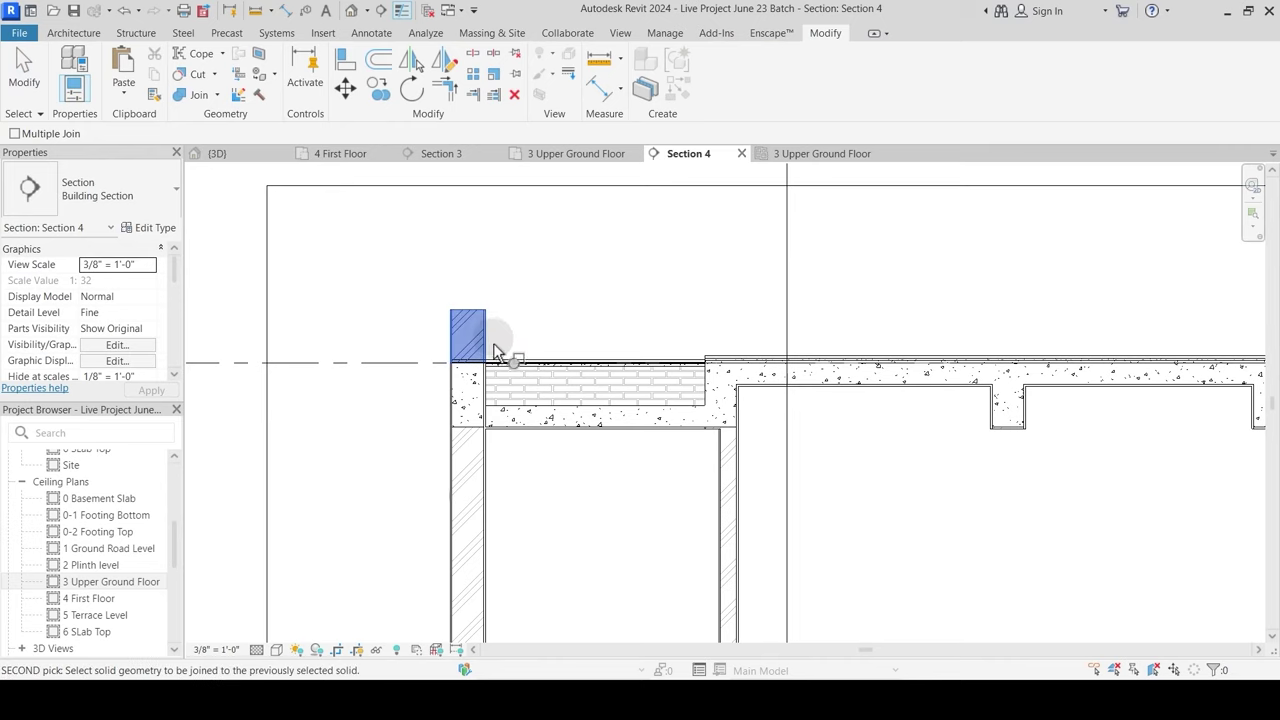
scroll(522, 350, "down", 3)
middle_click_drag(925, 414, 340, 446)
scroll(917, 388, "up", 2)
left_click(791, 394)
left_click(829, 366)
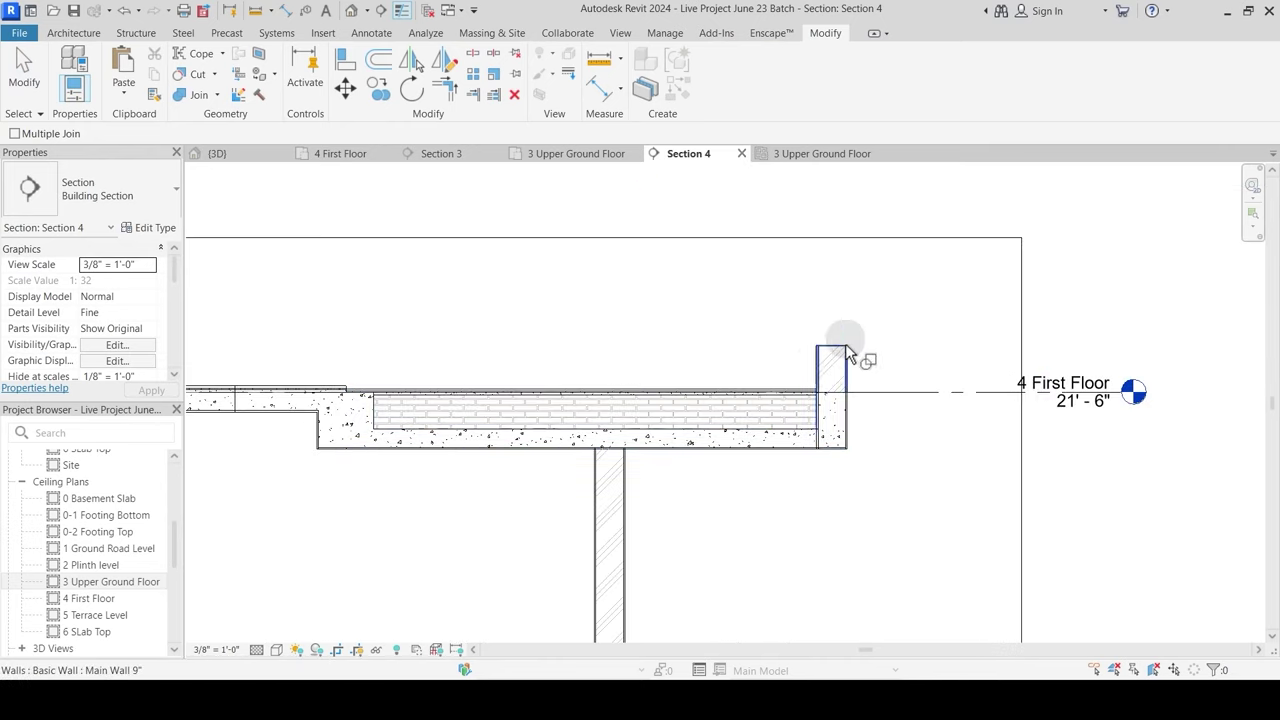
key("Escape")
scroll(881, 344, "down", 2)
scroll(329, 371, "down", 2)
middle_click_drag(329, 371, 657, 386)
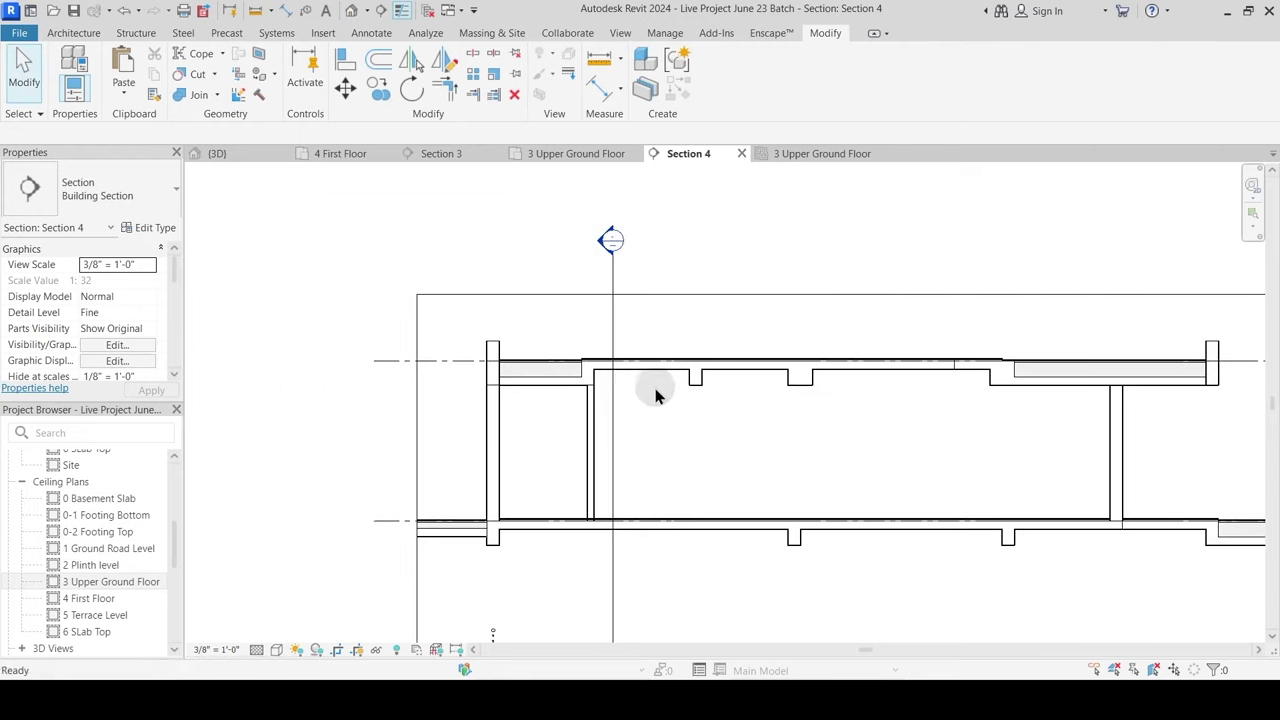
Step: Move the Section 3 line up and join the floor slab to its edge wall there
left_click(340, 154)
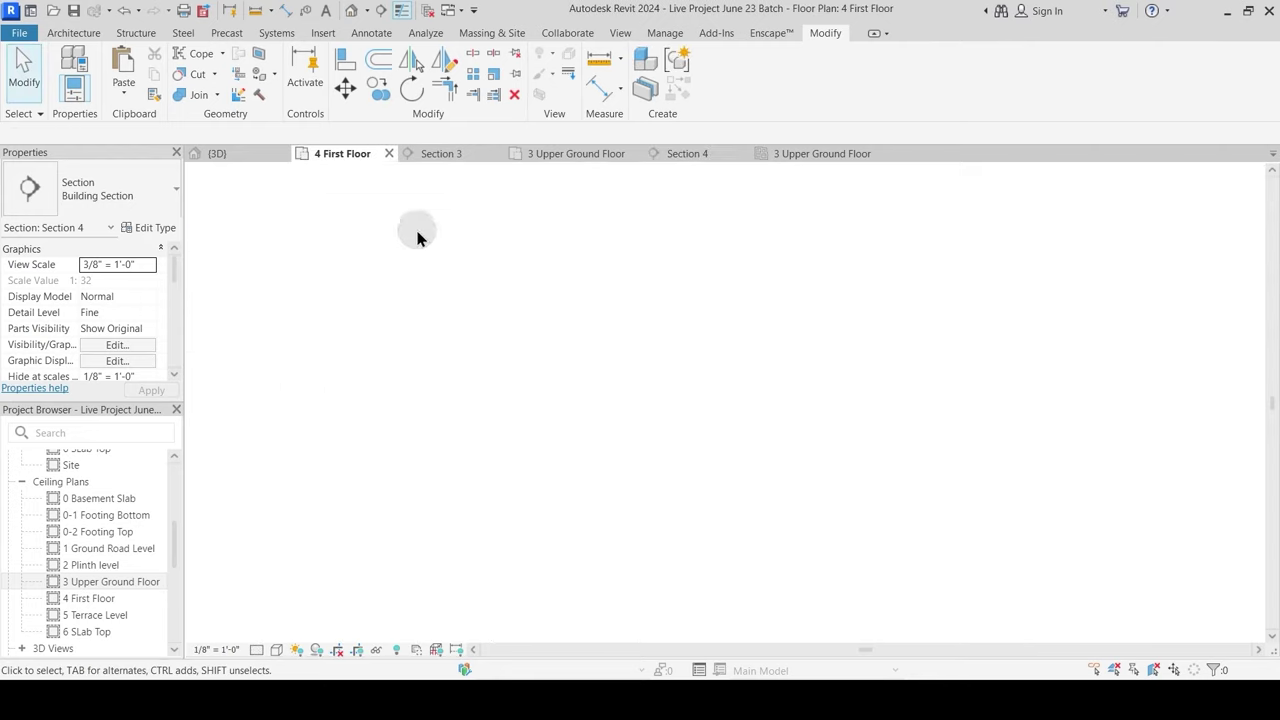
left_click_drag(583, 338, 589, 299)
middle_click_drag(568, 375, 690, 397)
double_click(275, 310)
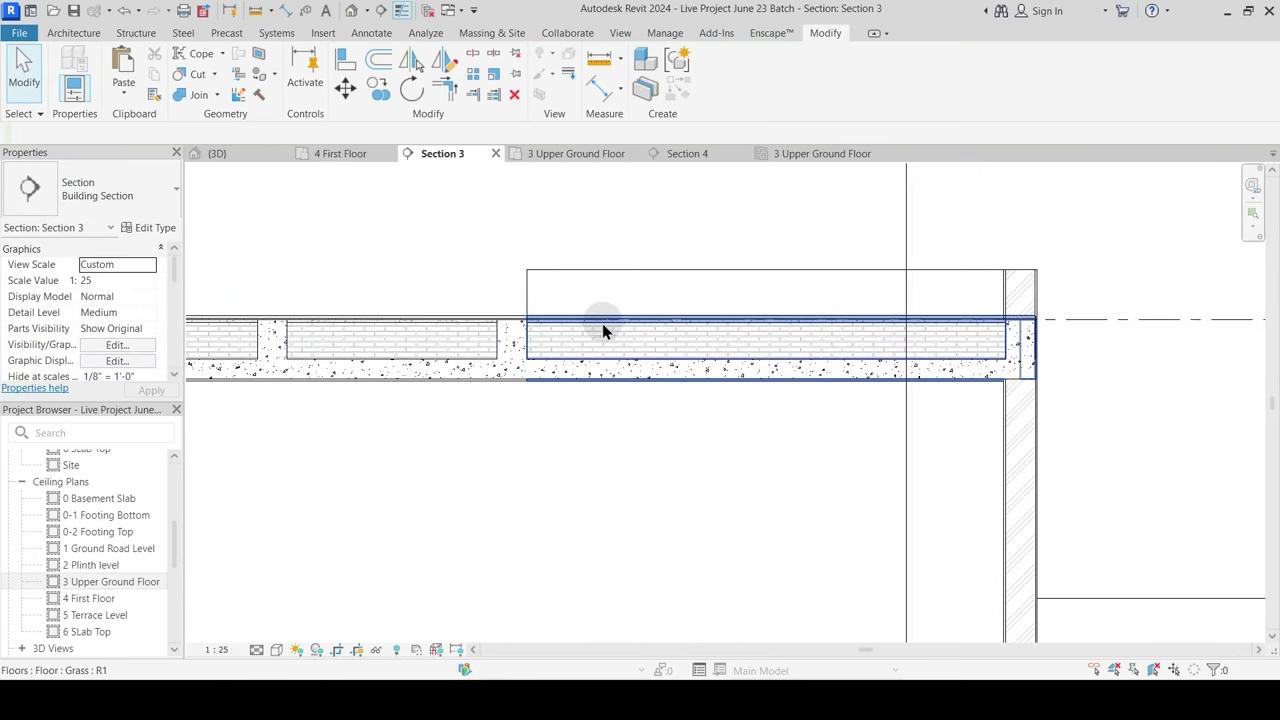
middle_click_drag(976, 370, 717, 389)
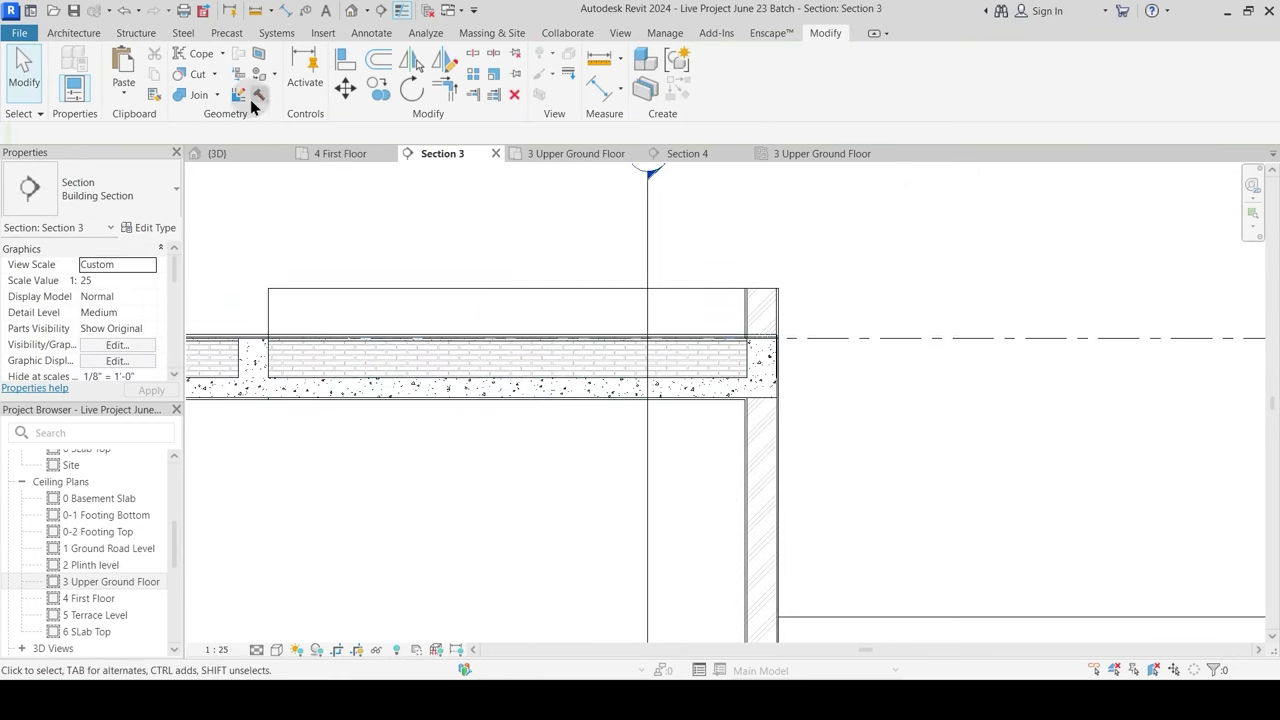
left_click(194, 96)
left_click(700, 345)
left_click(755, 318)
scroll(854, 288, "down", 6)
middle_click_drag(480, 436, 800, 437)
key("Escape")
Step: Shift the Section 3 line lower, join that slab to its wall, and view {3D}
left_click(335, 153)
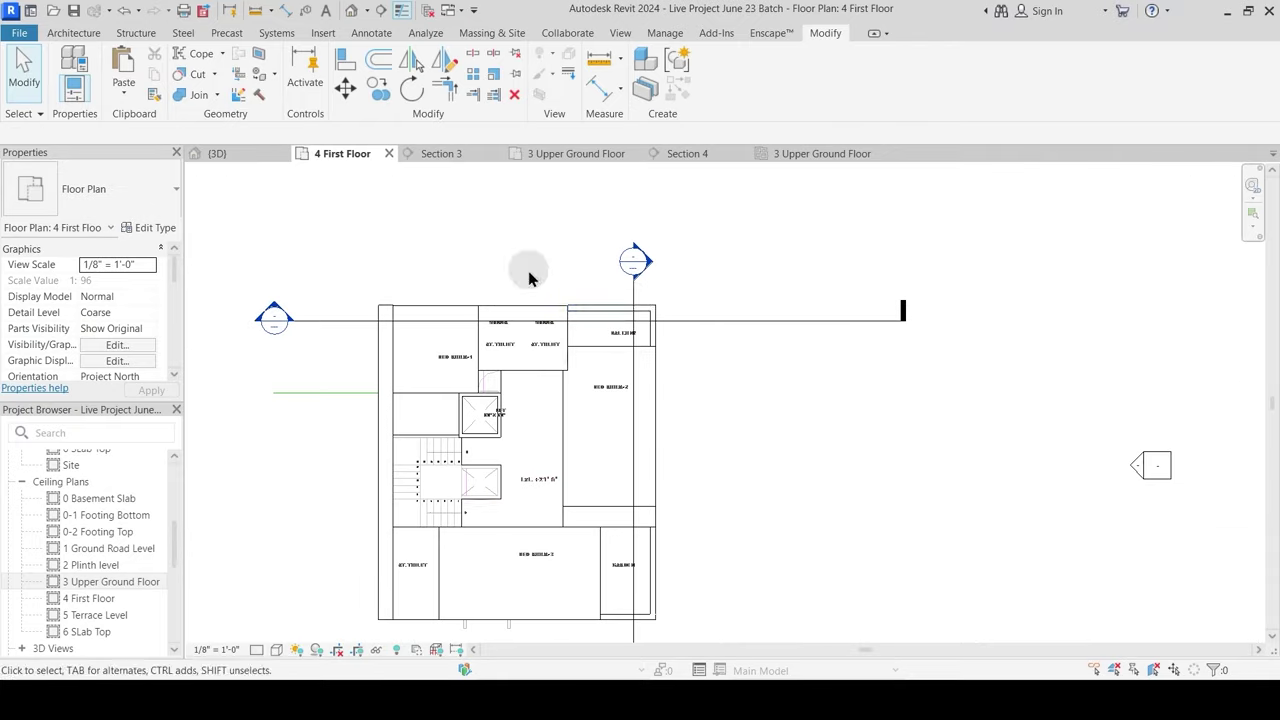
left_click(708, 321)
left_click_drag(729, 550, 726, 577)
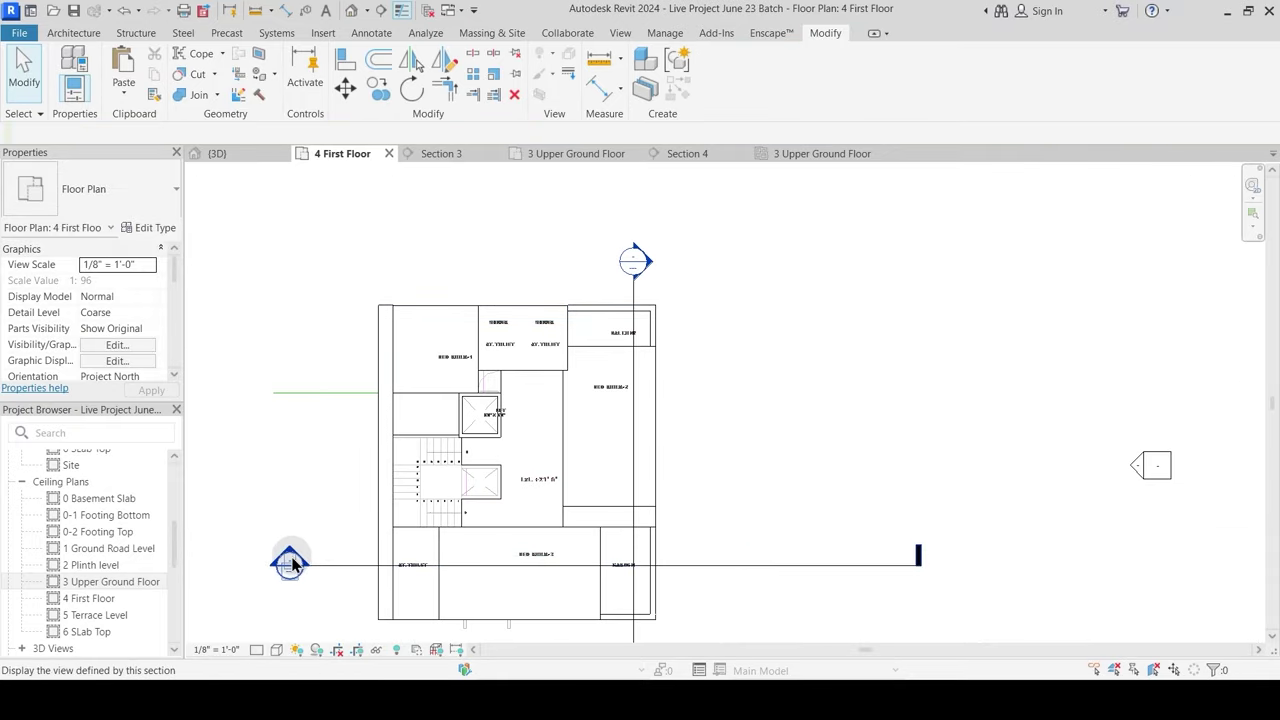
left_click(441, 153)
scroll(1040, 336, "up", 5)
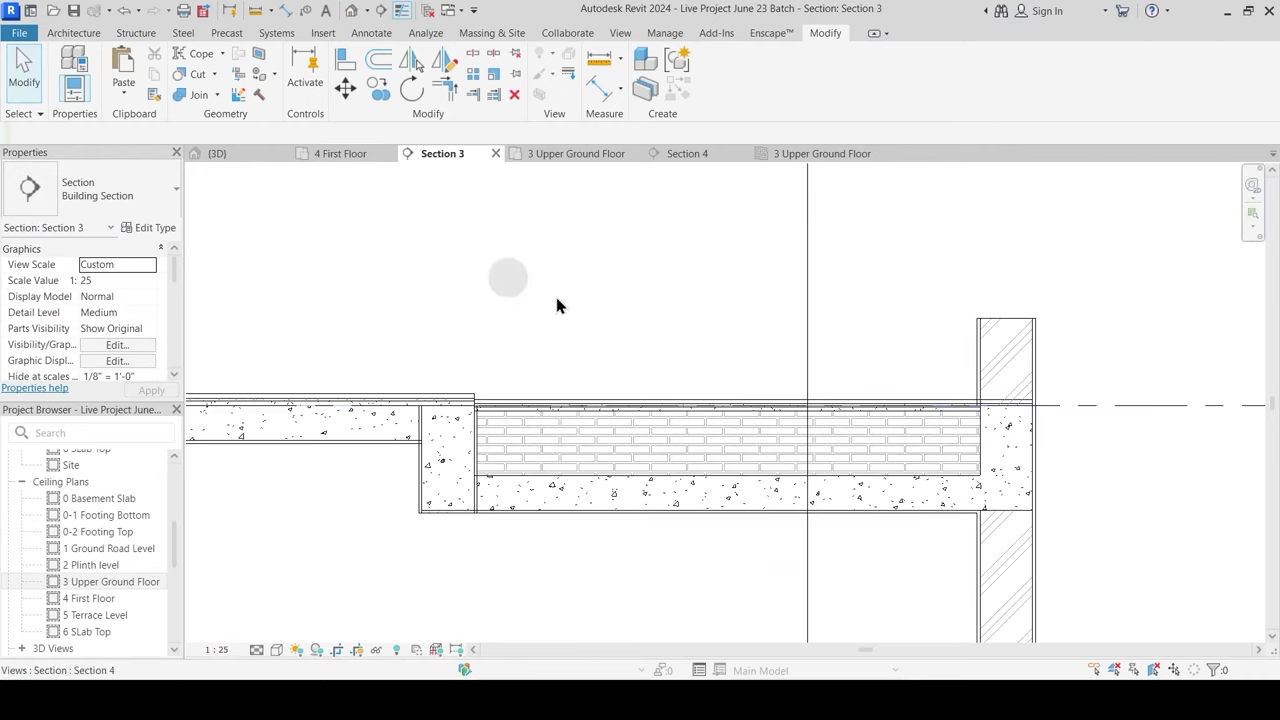
left_click(187, 94)
left_click(923, 402)
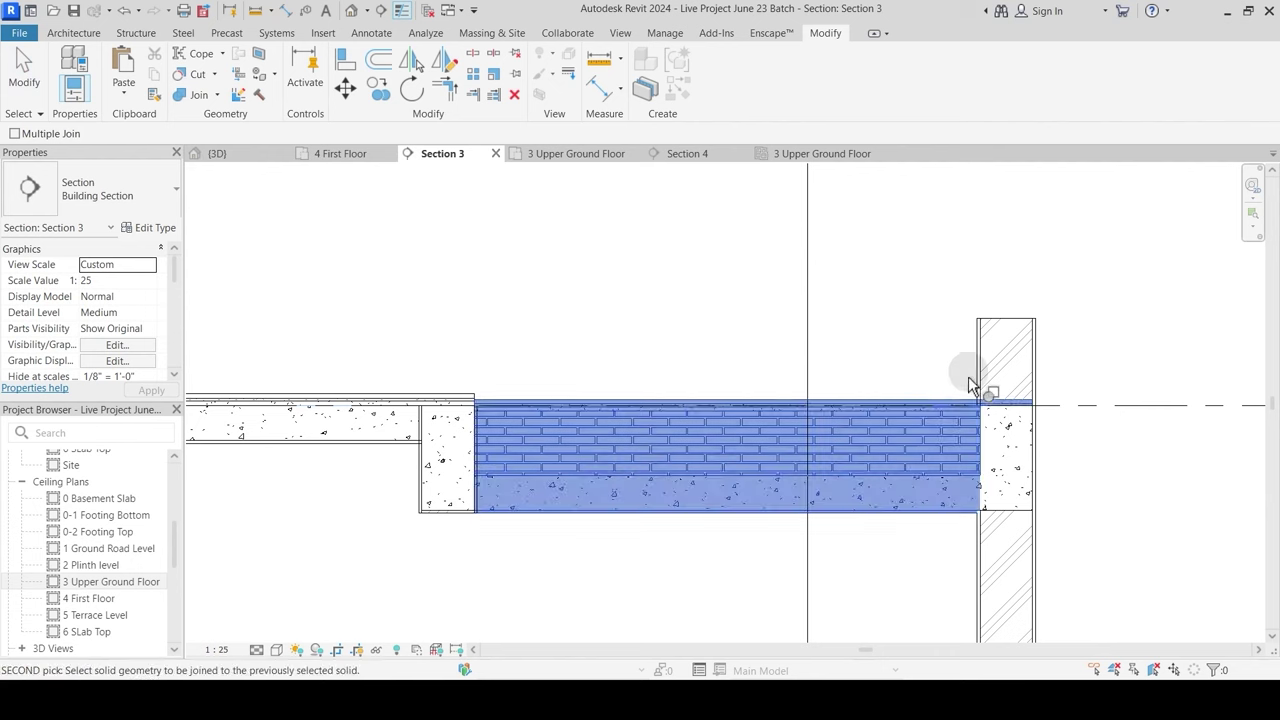
left_click(981, 380)
key("Escape")
scroll(846, 302, "down", 5)
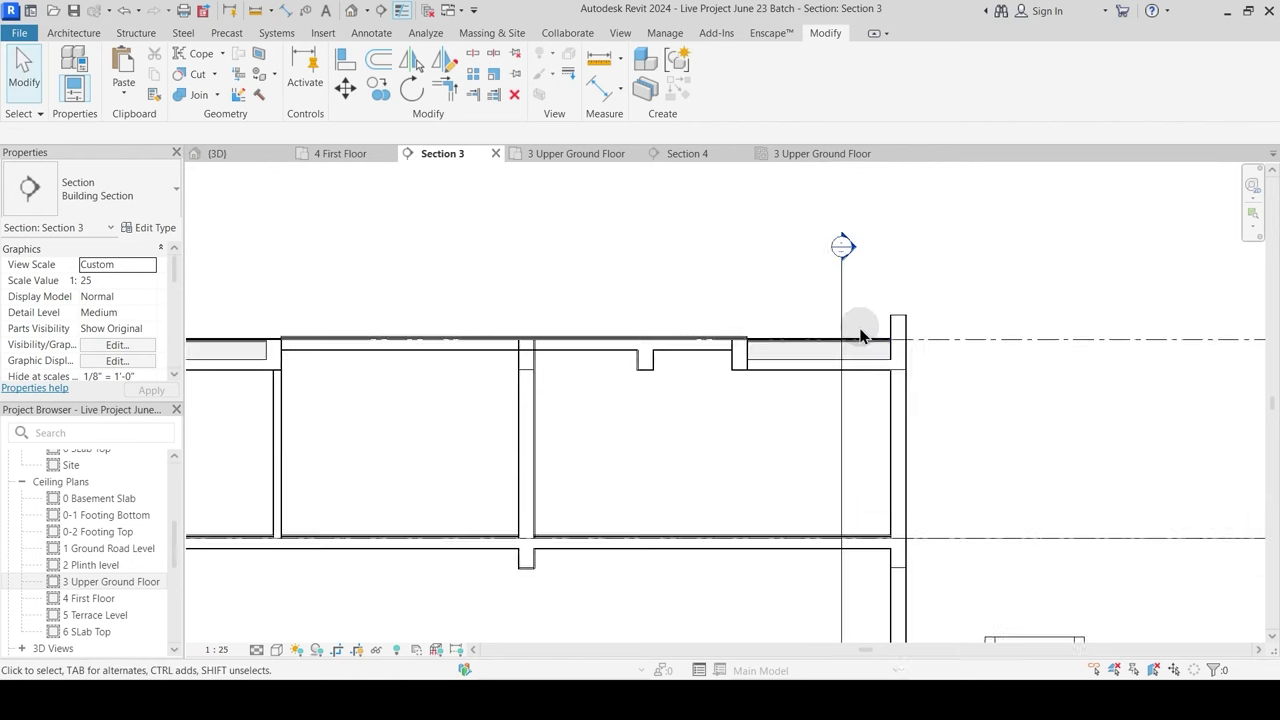
left_click(245, 153)
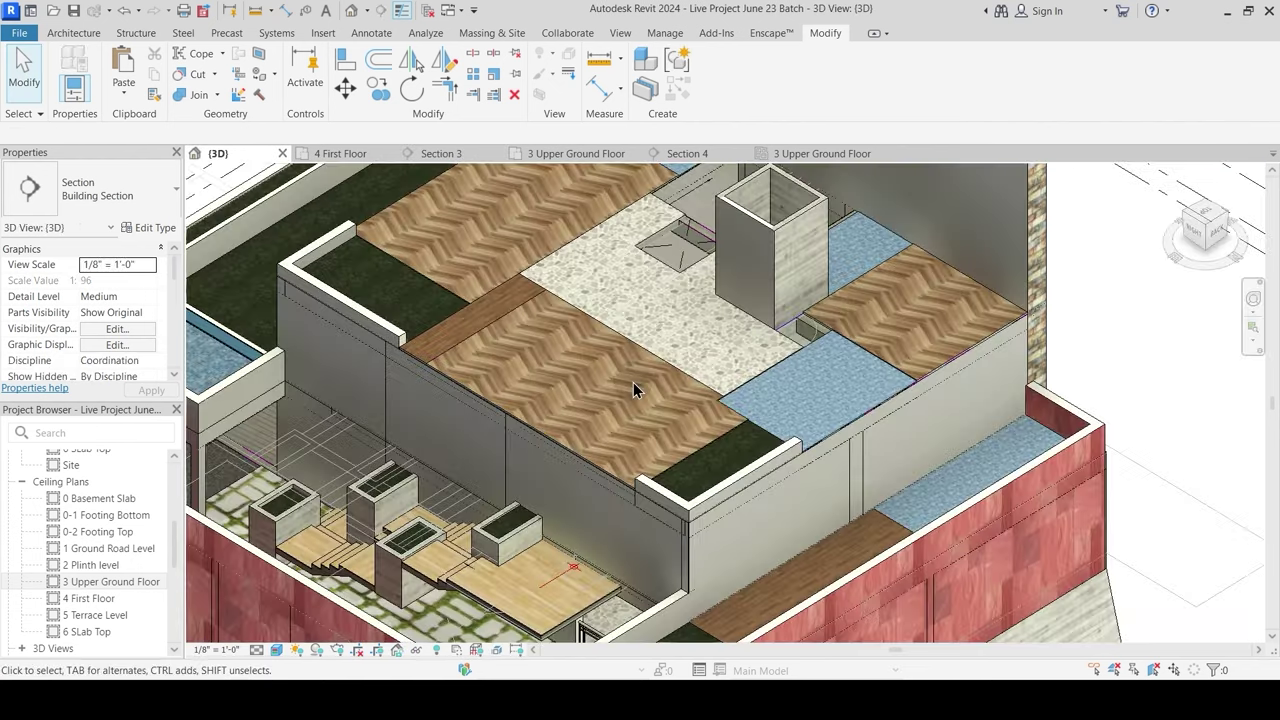
Step: Close the Section 3, Section 4 and both 3 Upper Ground Floor tabs, returning to 4 First Floor
scroll(640, 390, "down", 3)
middle_click_drag(664, 400, 843, 371, "shift")
middle_click_drag(590, 296, 583, 235)
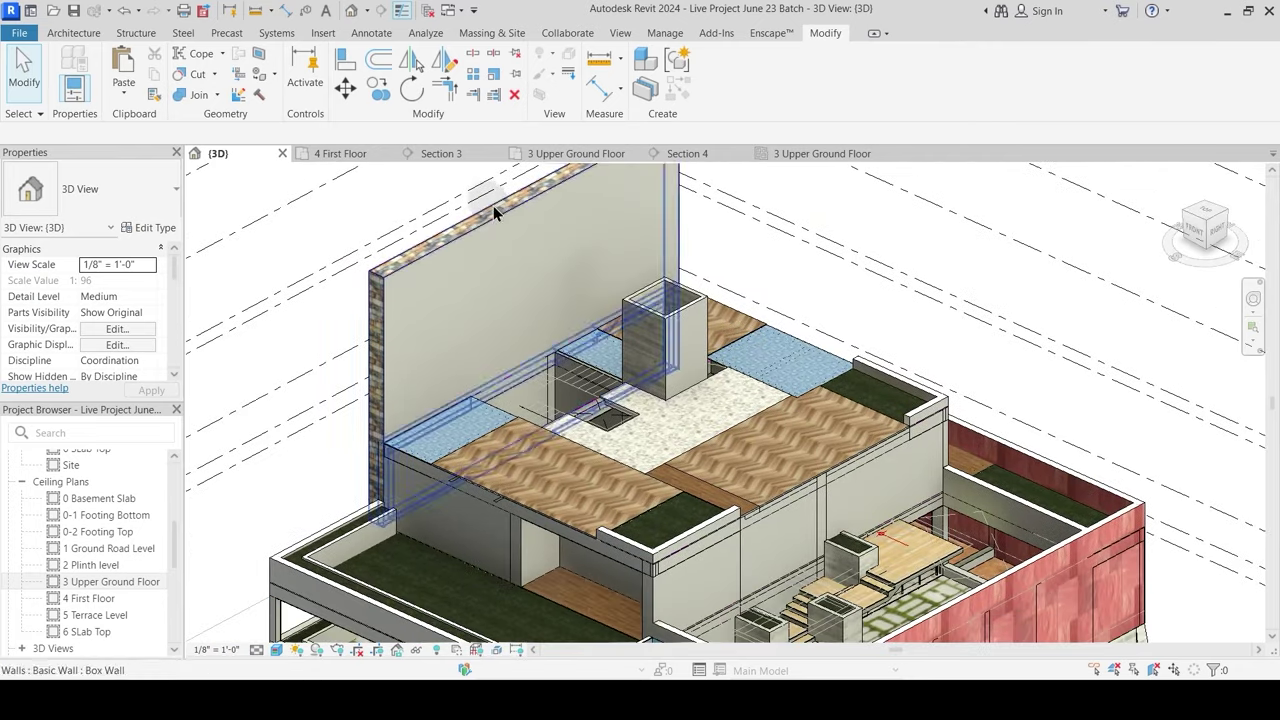
left_click(881, 154)
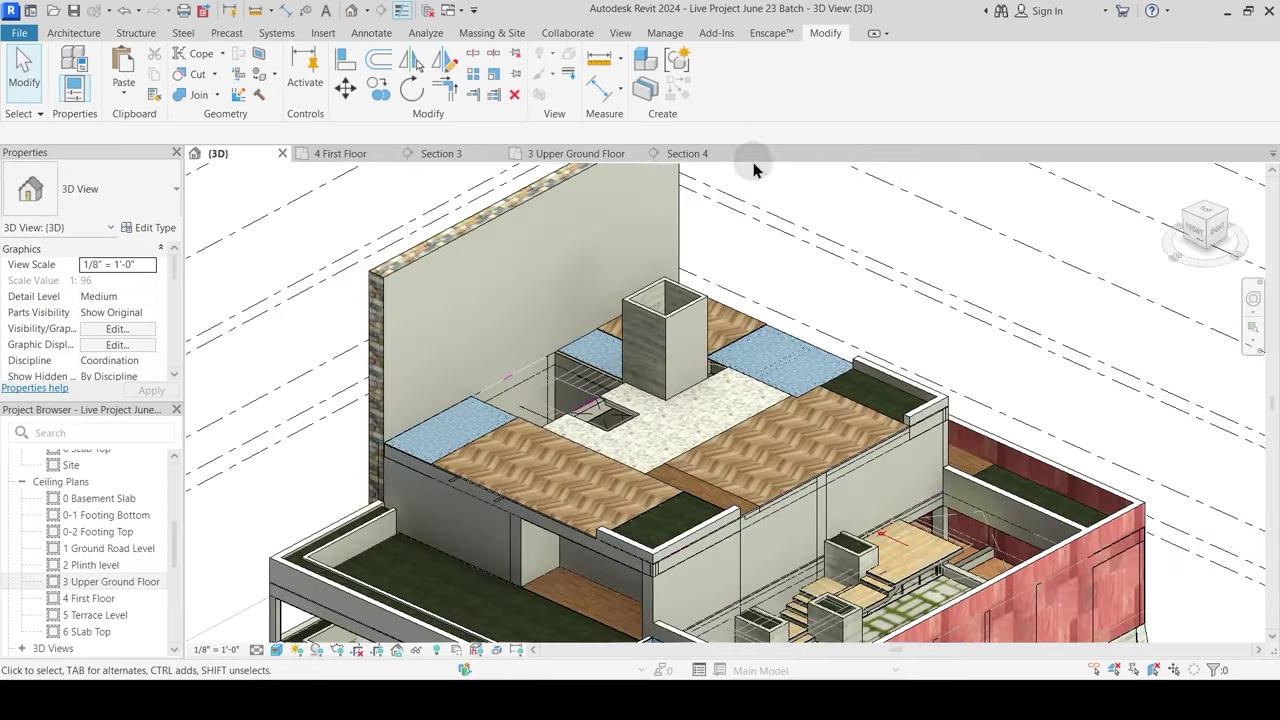
left_click(742, 154)
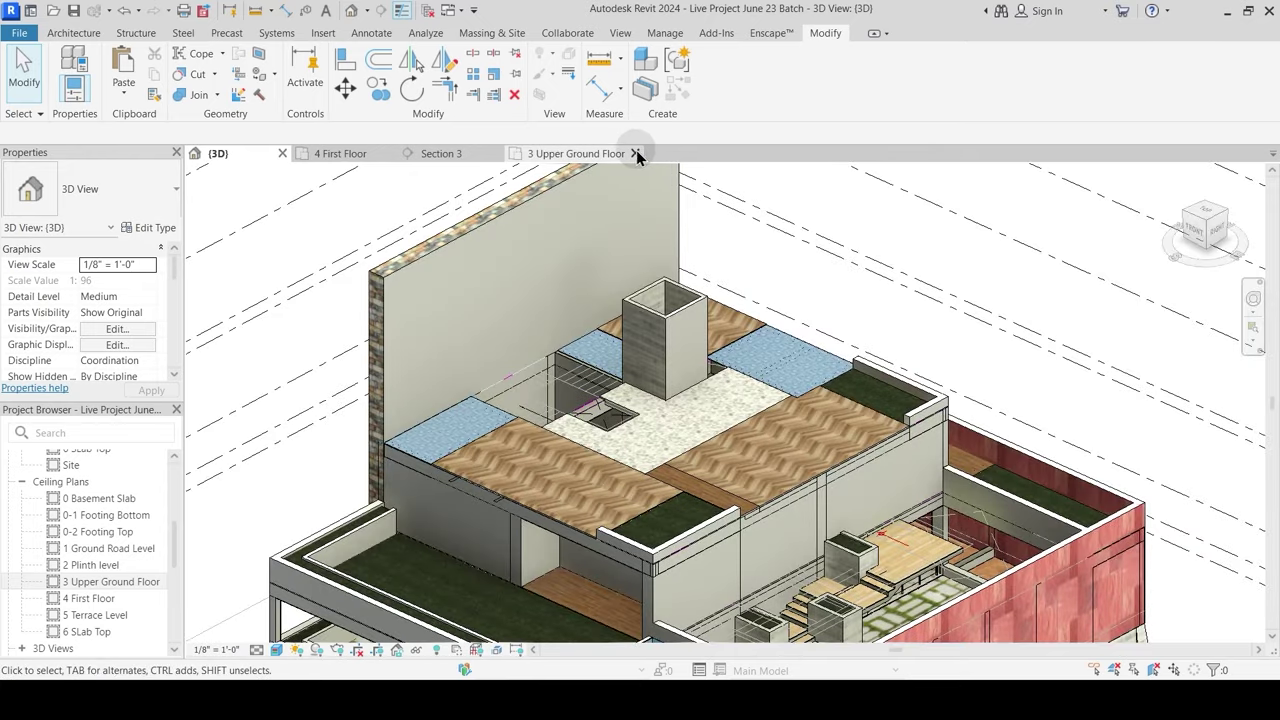
left_click(637, 154)
left_click(500, 155)
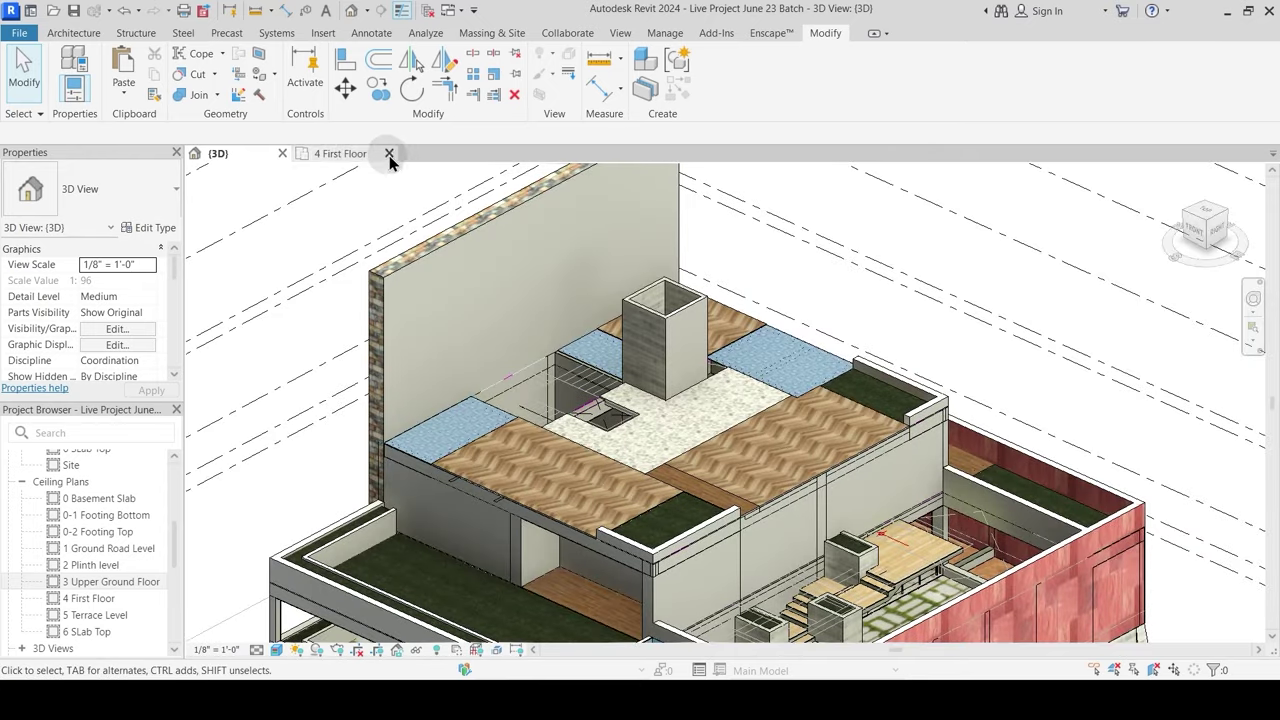
left_click(384, 155)
scroll(740, 363, "down", 2)
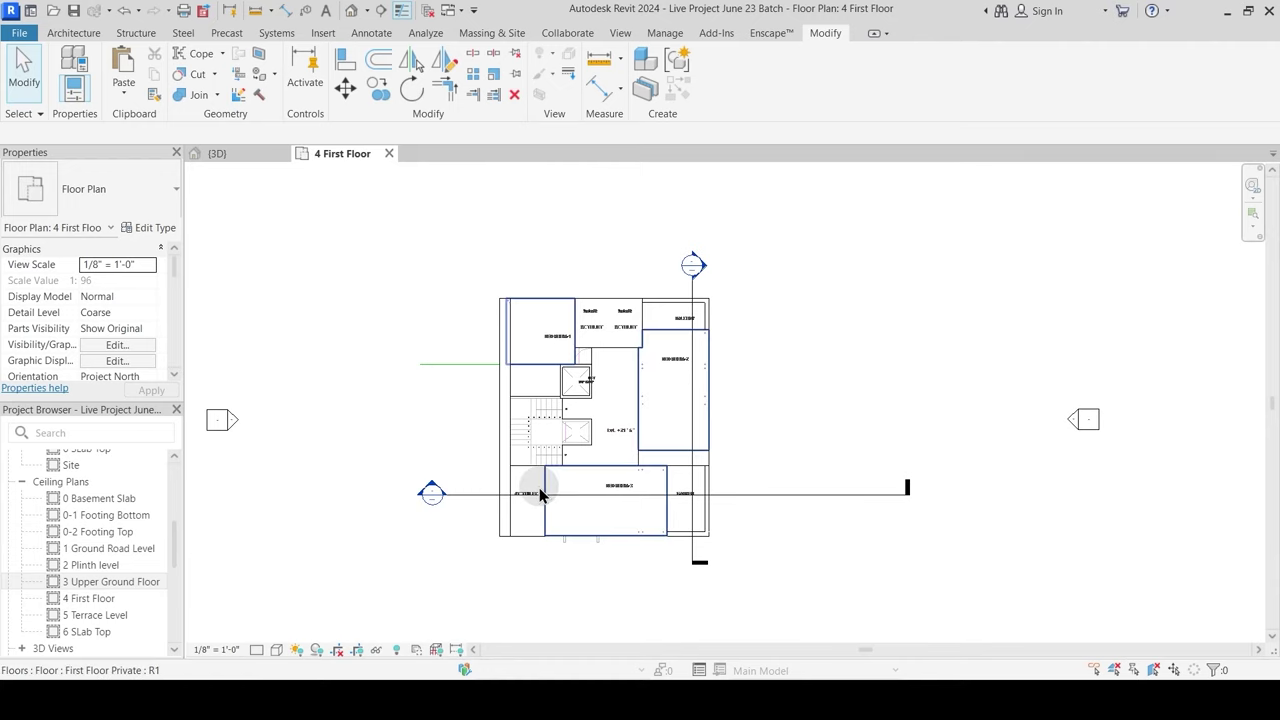
scroll(573, 372, "up", 2)
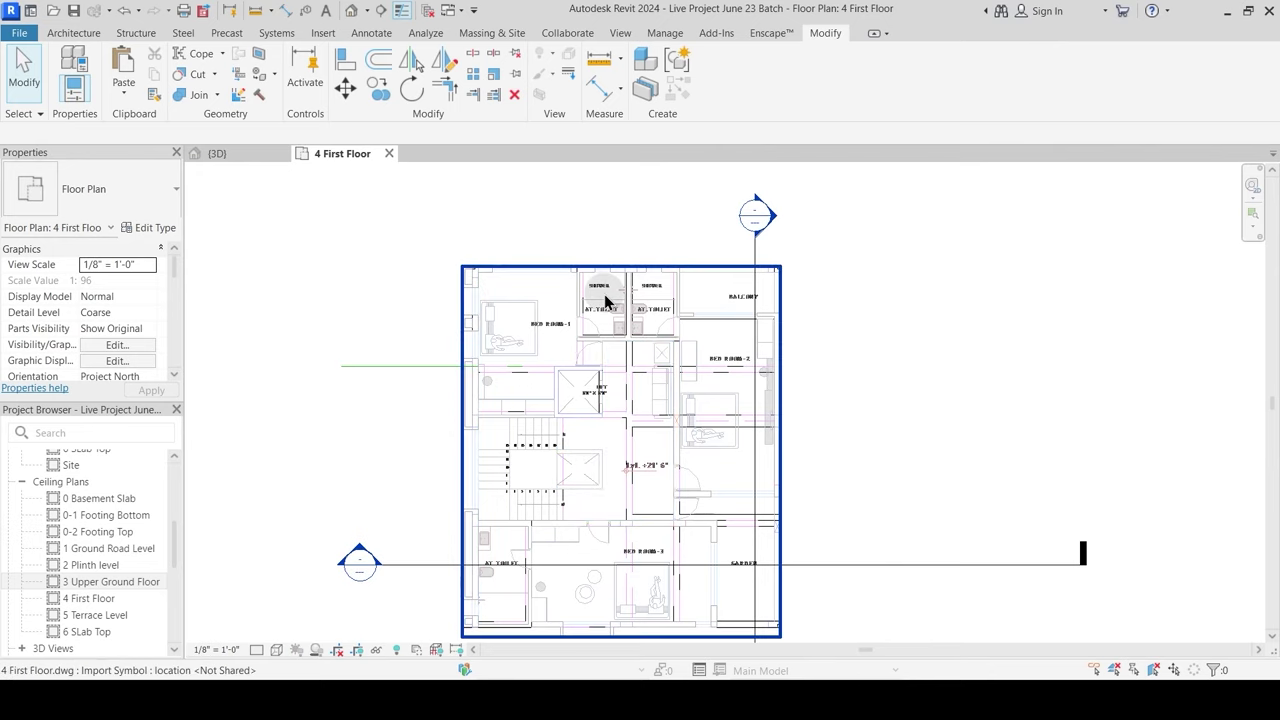
middle_click_drag(600, 414, 595, 345)
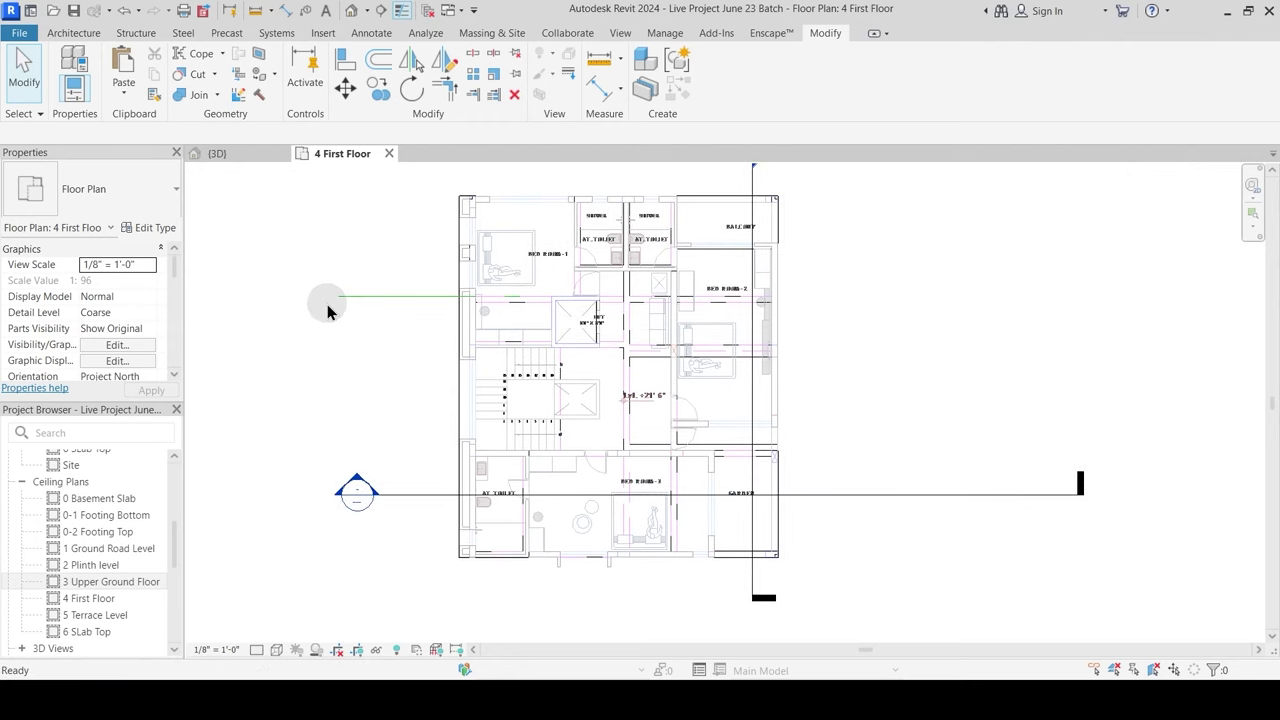
Step: Pick Bed Room-1's top edge to place a Main Wall 9" wall up to 5 Terrace Level
key("w")
key("a")
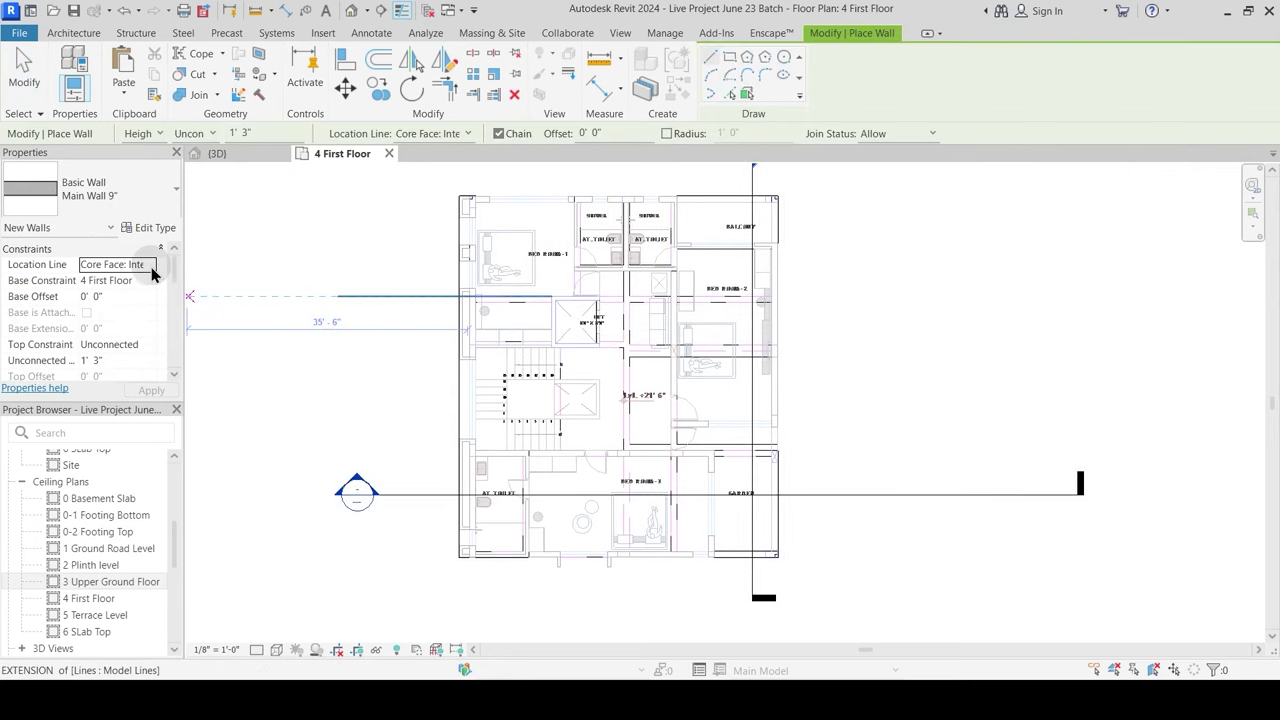
left_click(148, 345)
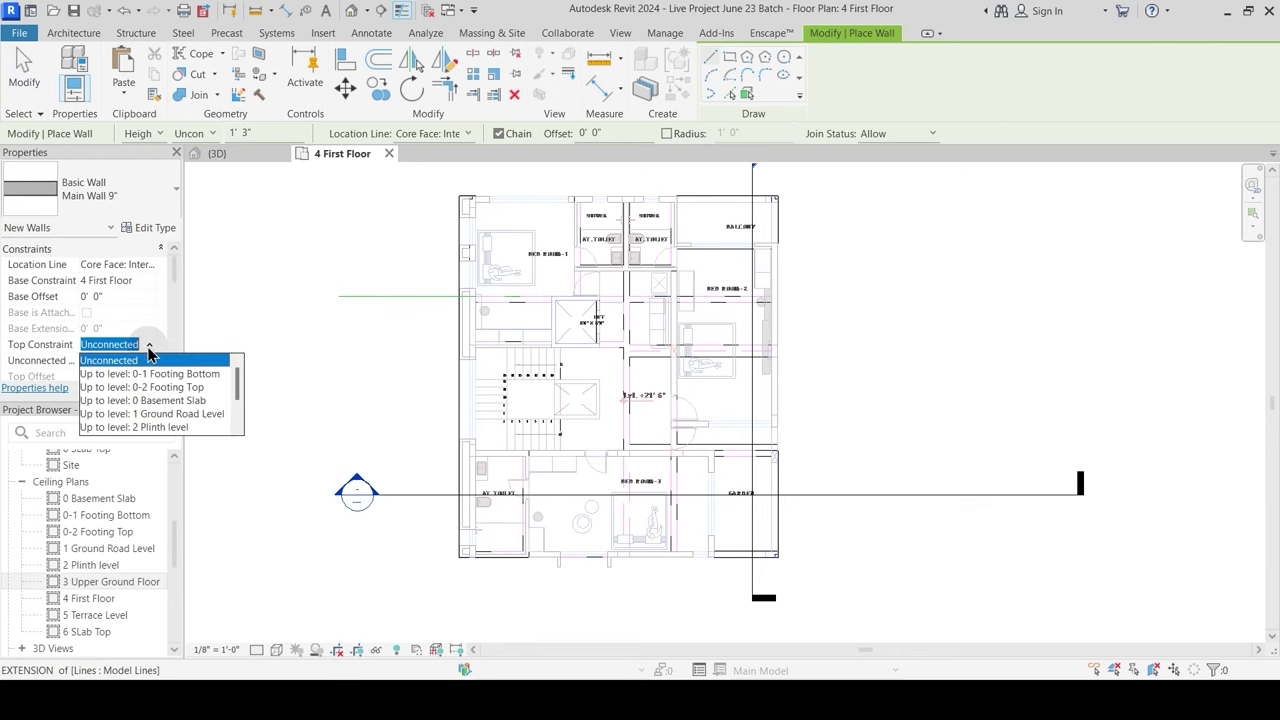
scroll(155, 403, "down", 1)
left_click(153, 427)
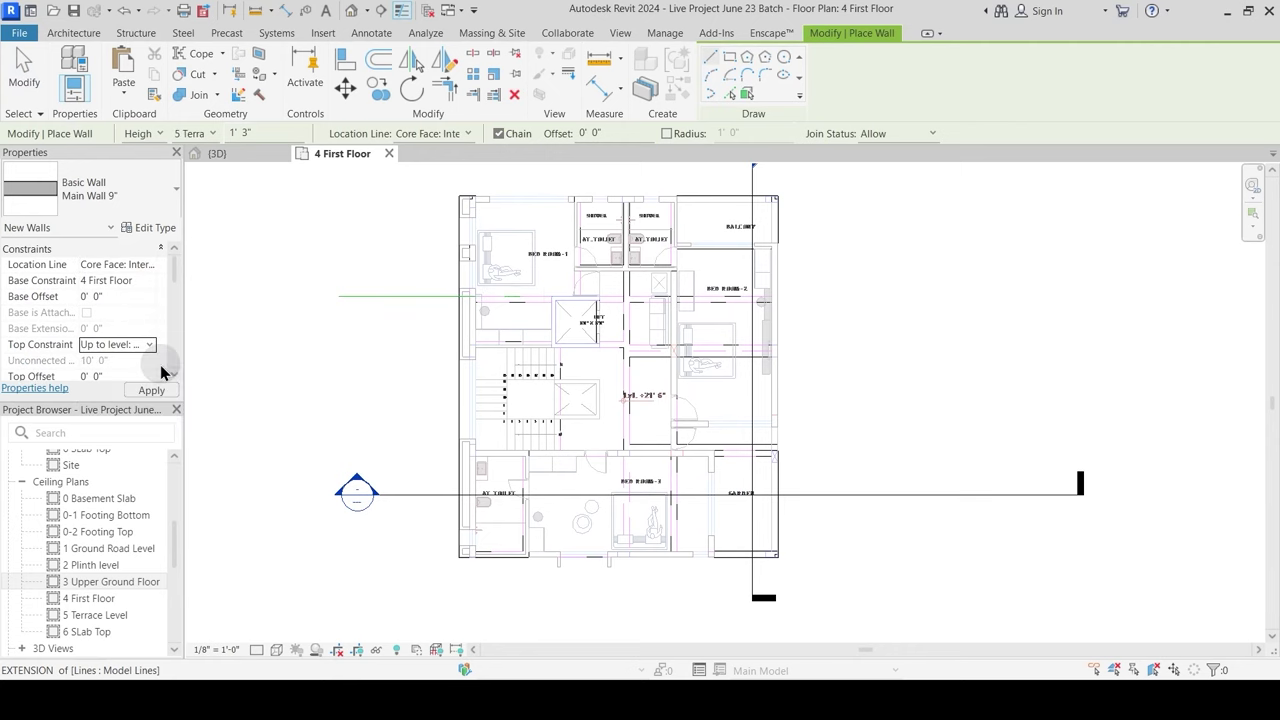
scroll(489, 202, "up", 5)
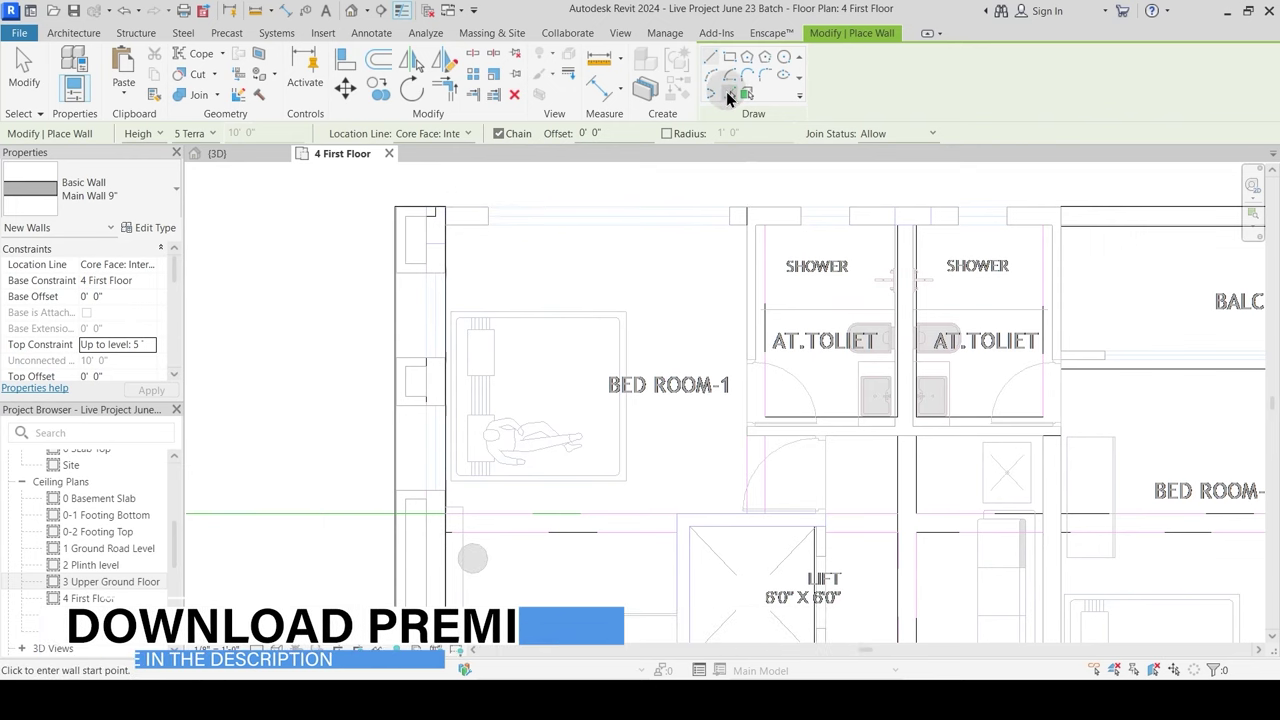
left_click(728, 92)
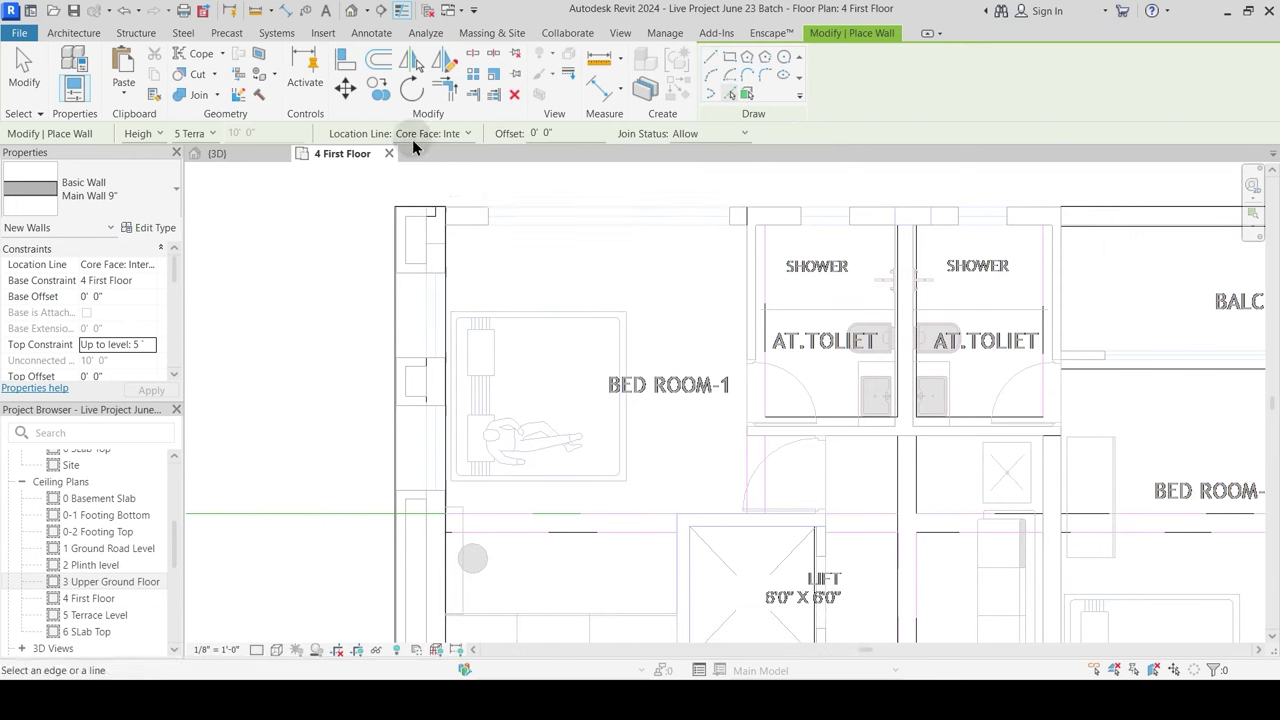
left_click(476, 212)
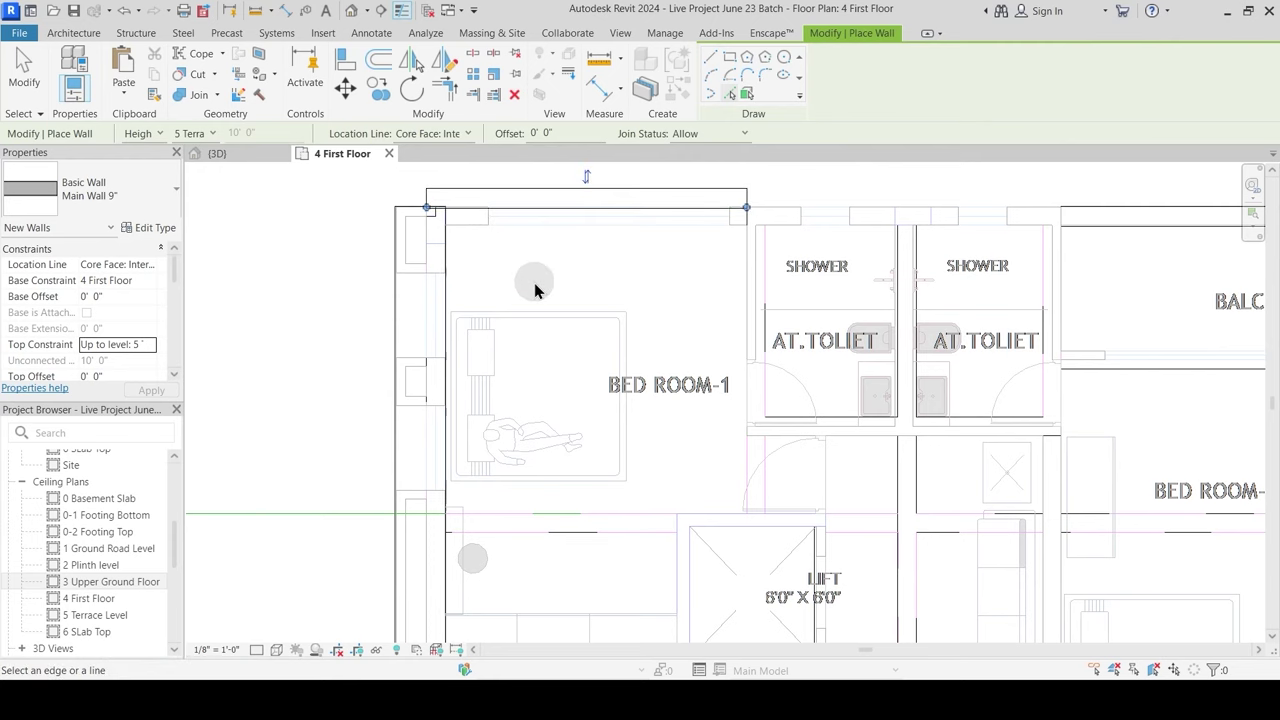
key("Escape")
key("Escape")
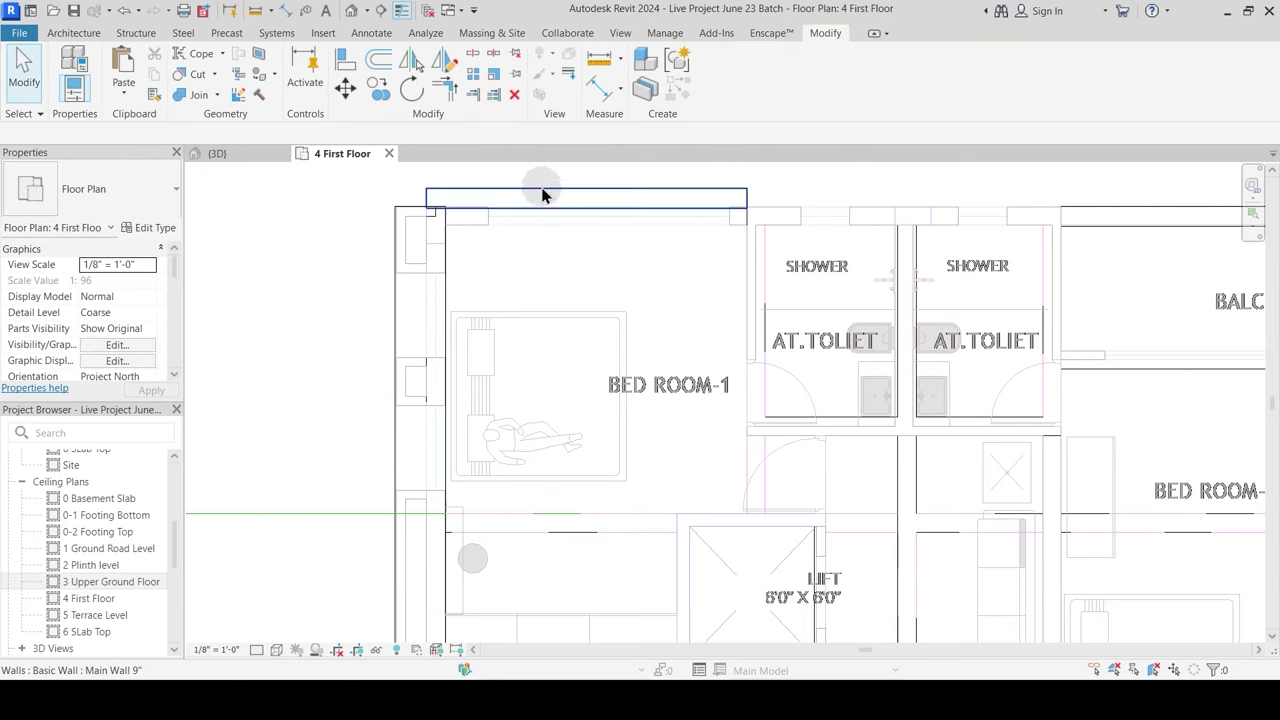
left_click(543, 206)
Step: Pan the plan and select the First Floor Public floor a few times to inspect it
key("Escape")
middle_click_drag(729, 266, 577, 277)
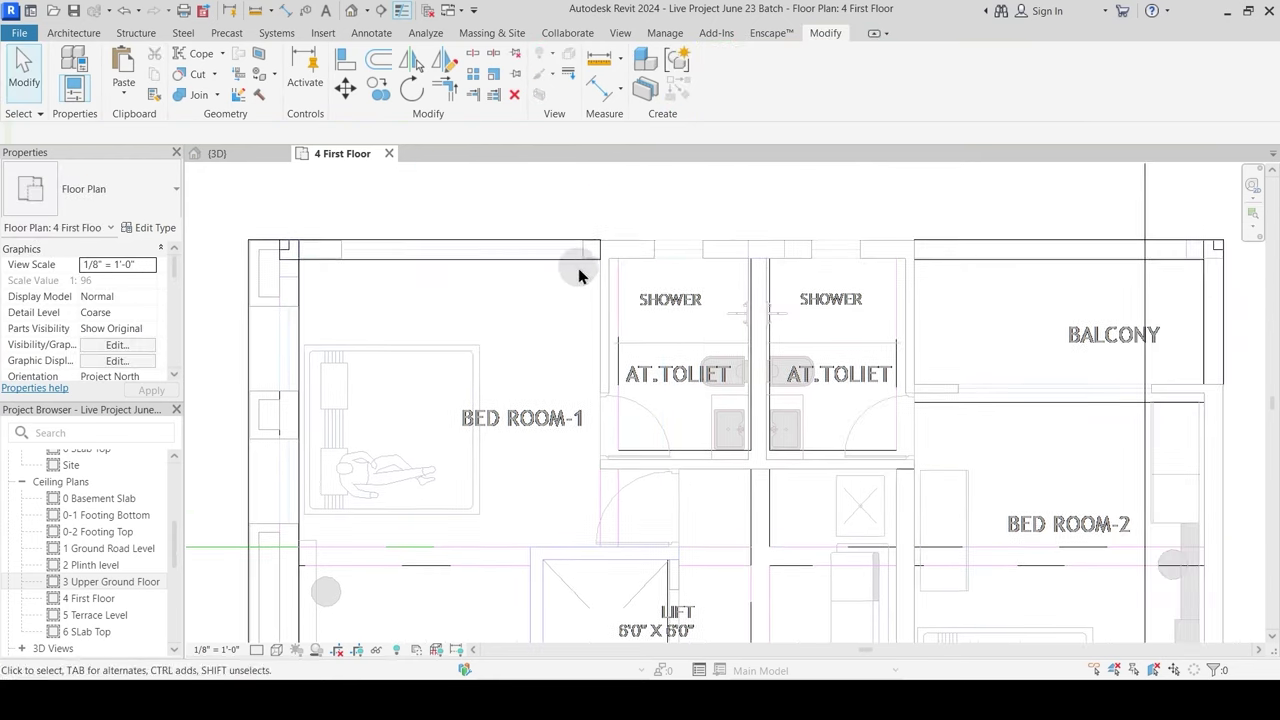
scroll(591, 277, "down", 2)
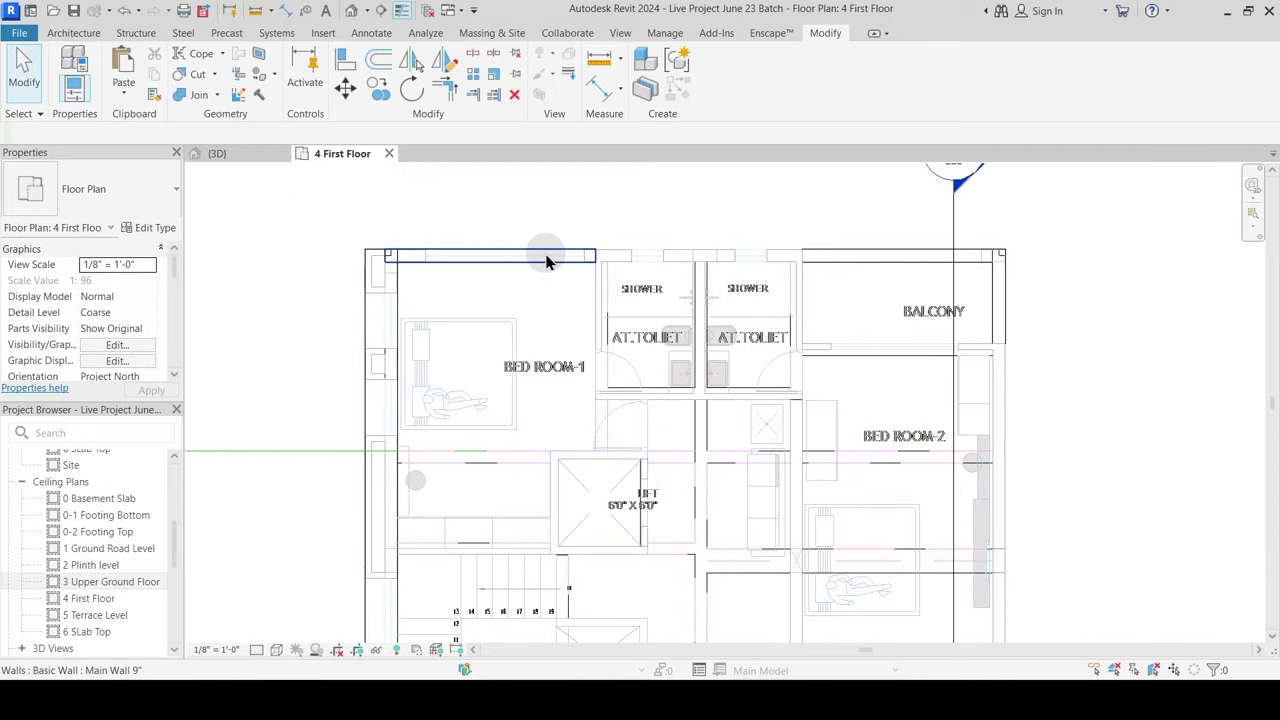
scroll(695, 275, "down", 2)
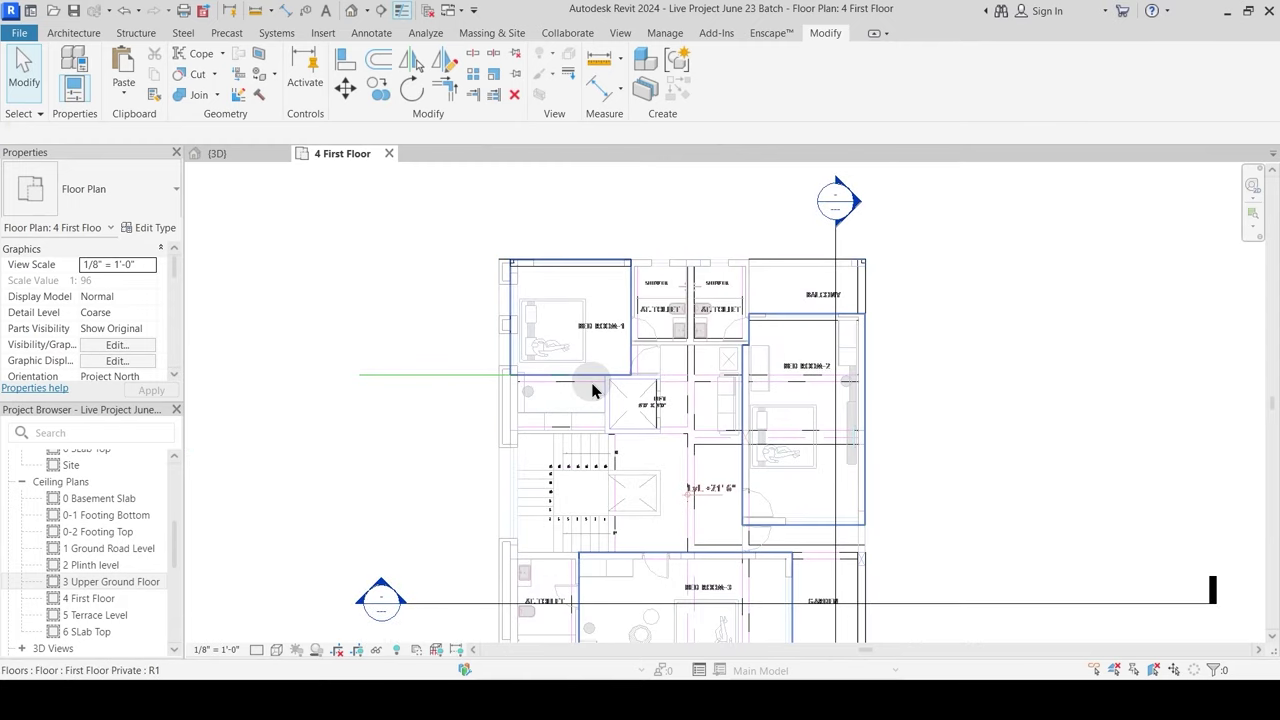
left_click(688, 396)
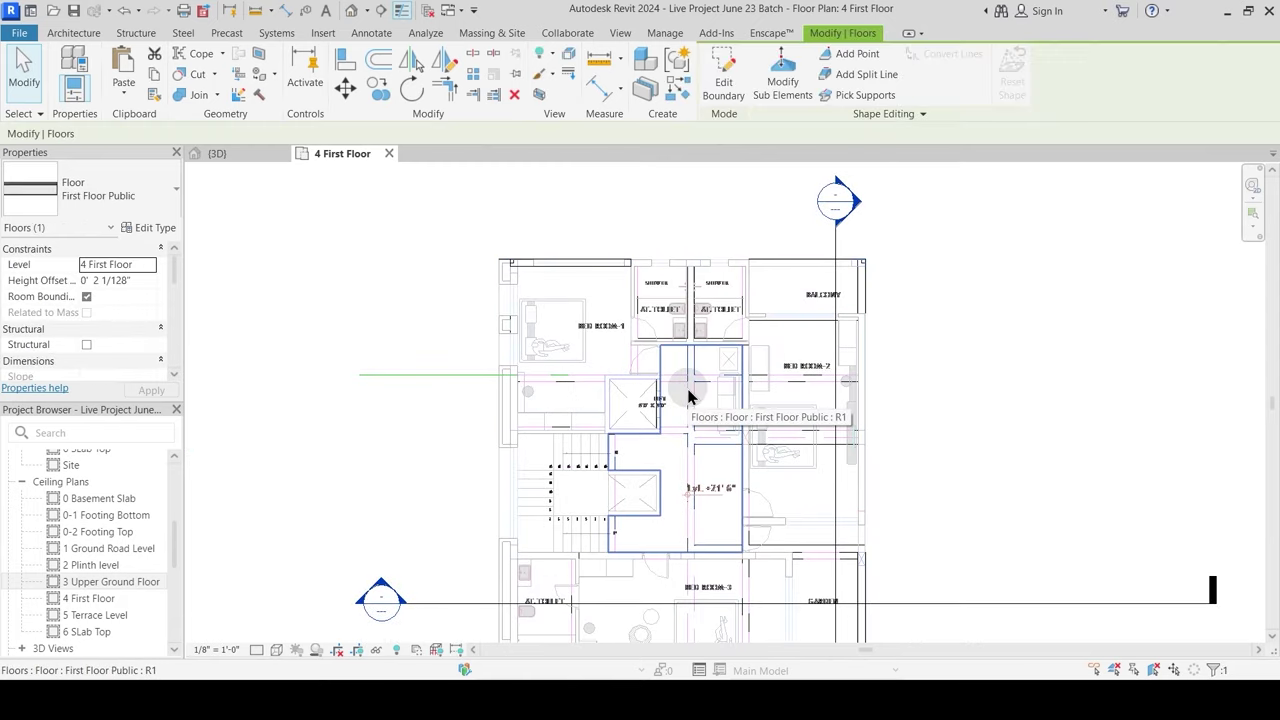
key("Escape")
scroll(695, 395, "up", 2)
left_click(712, 381)
key("Escape")
left_click(710, 381)
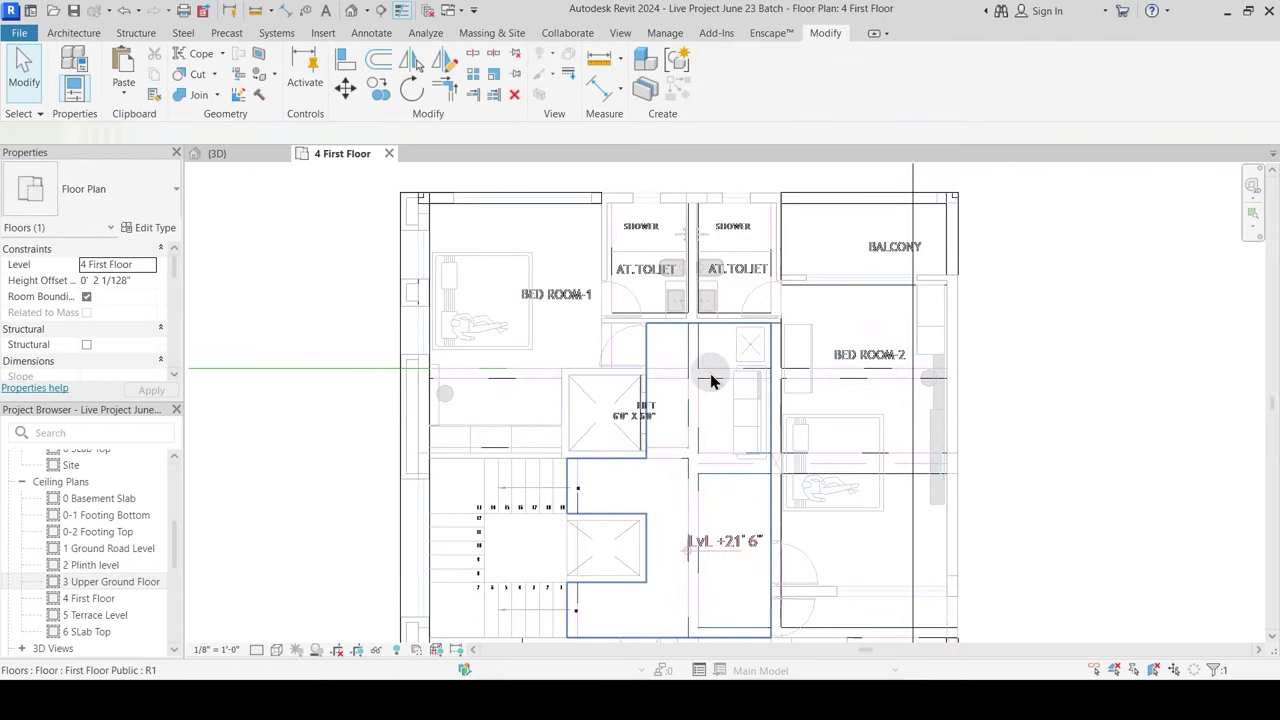
key("Escape")
Step: Select the Box Wall together with the 4 First Floor.dwg import
left_click(857, 418)
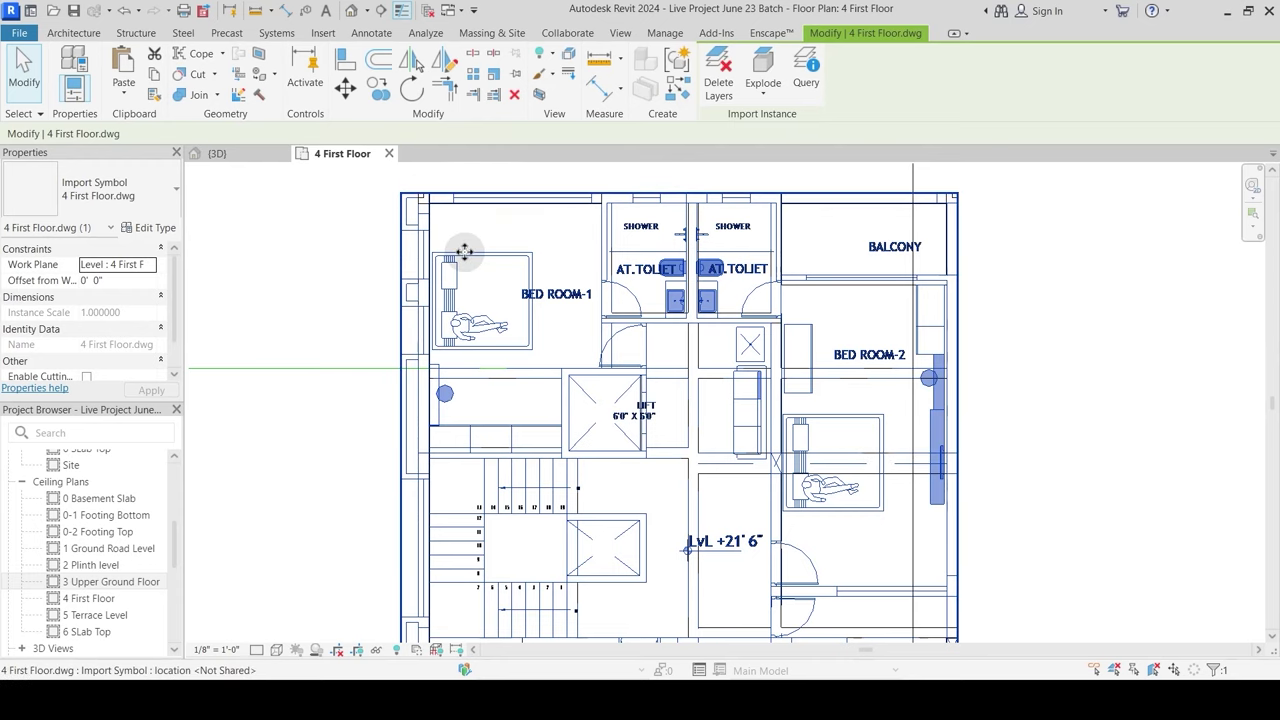
key("Escape")
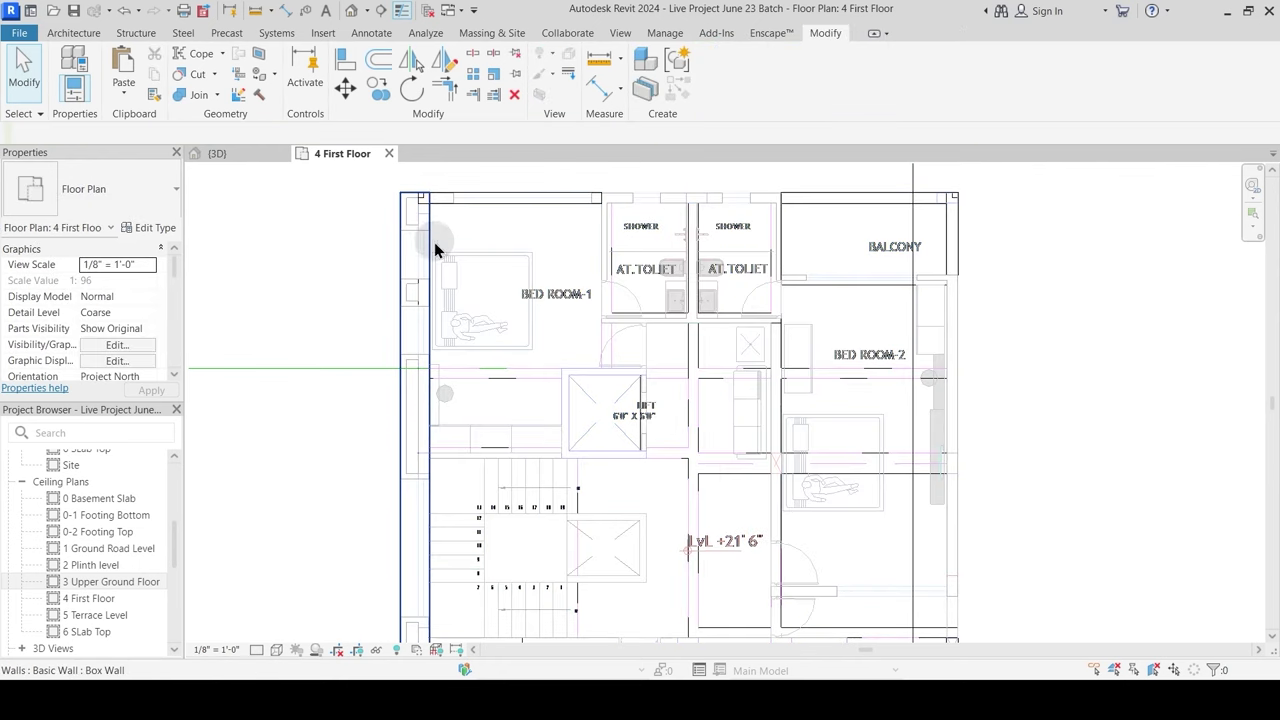
left_click(434, 250)
left_click(840, 424, "ctrl")
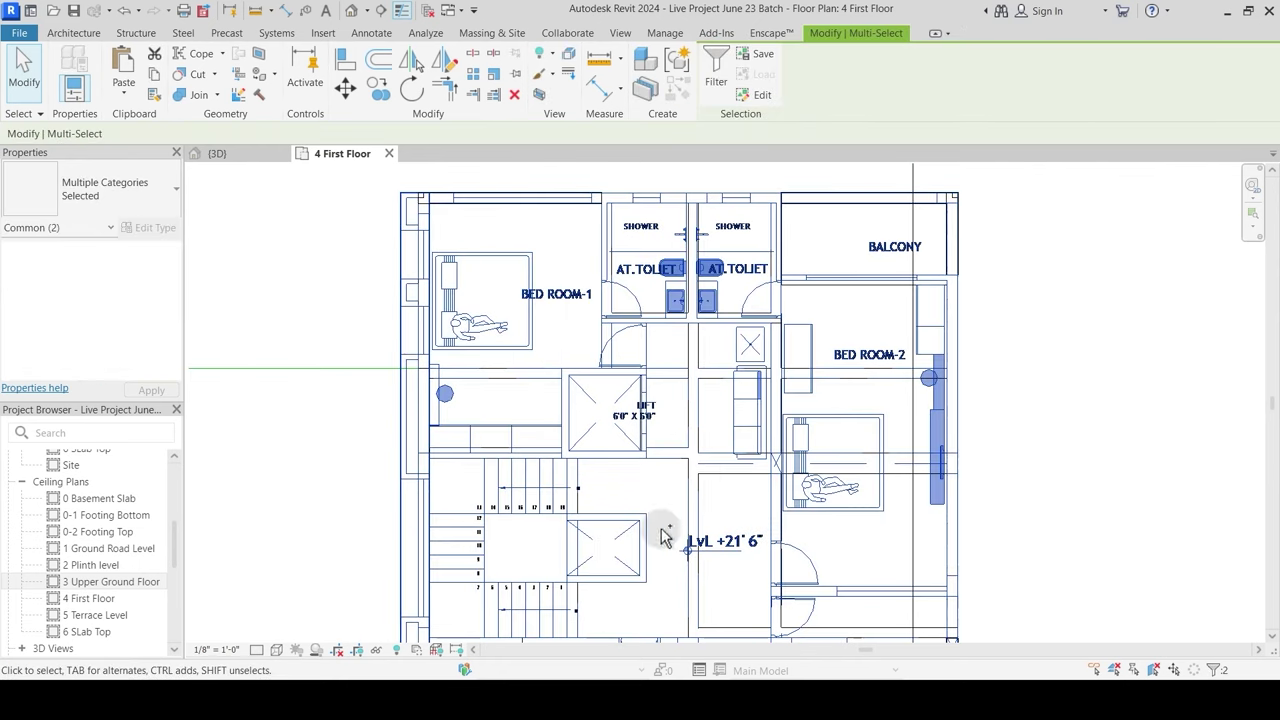
Step: Temporarily isolate the selected categories so only walls and the first-floor DWG show
left_click(378, 651)
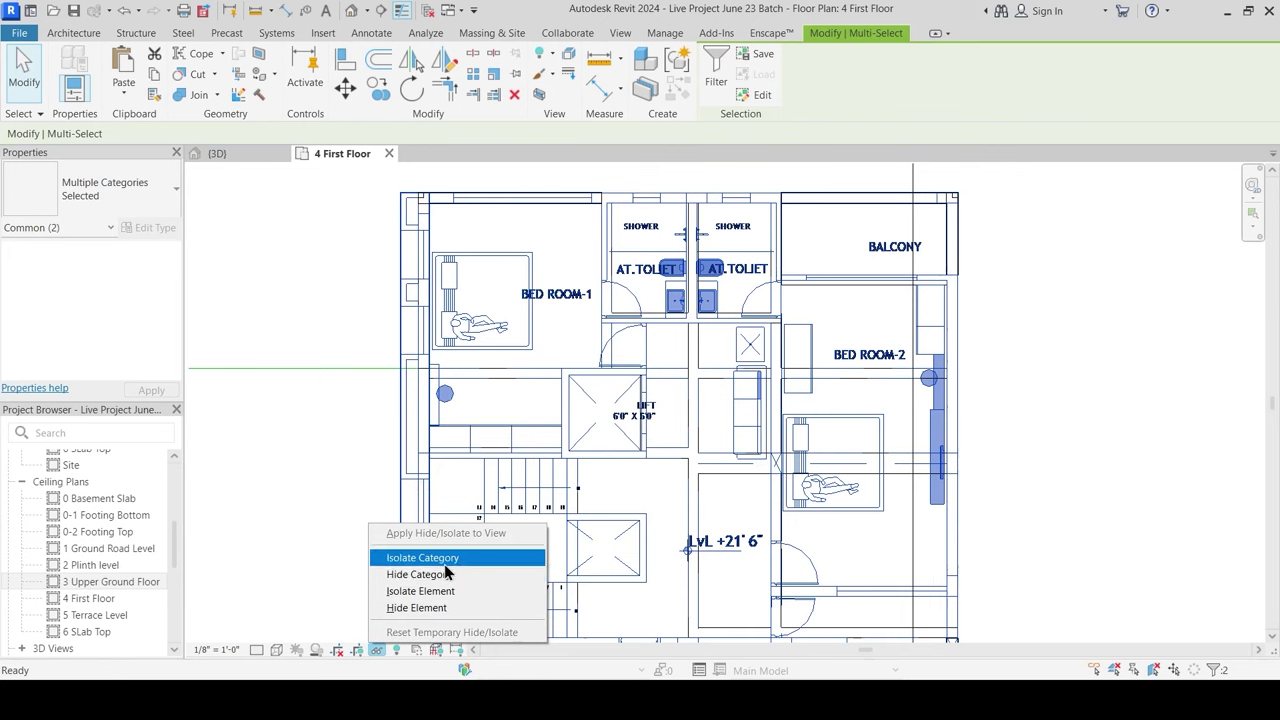
left_click(440, 555)
key("Escape")
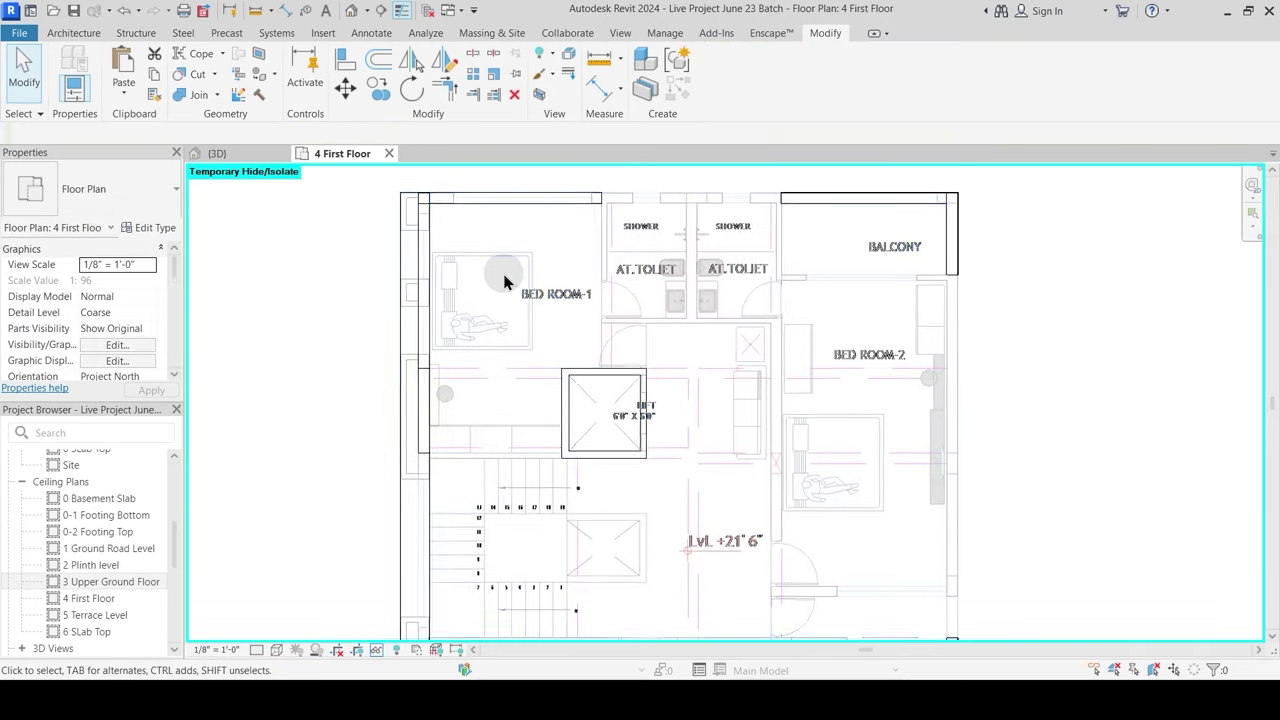
middle_click_drag(503, 277, 527, 305)
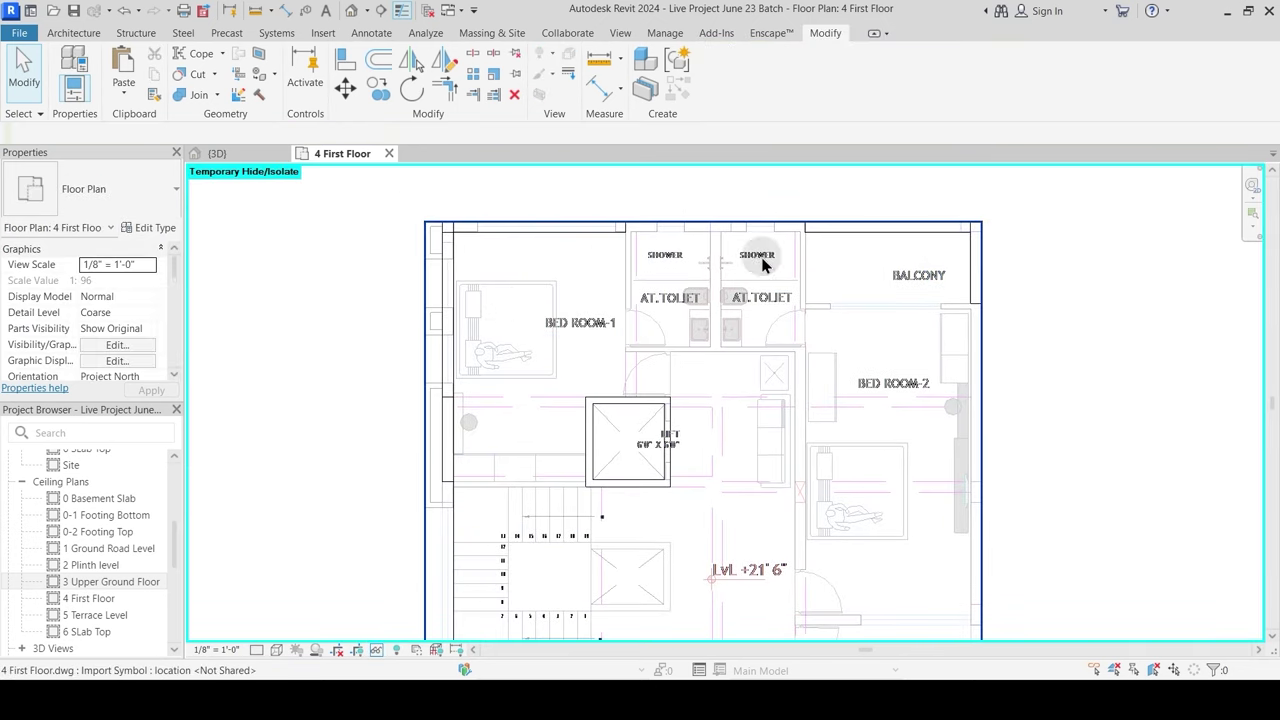
left_click(765, 225)
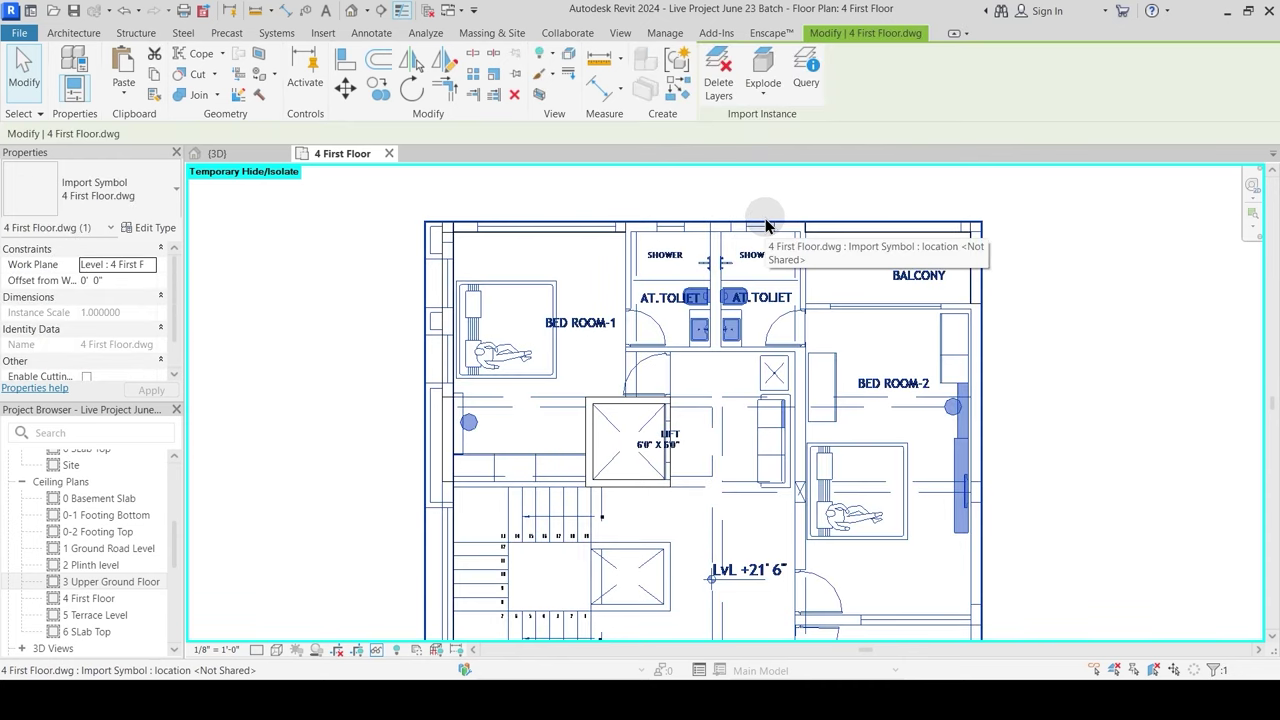
key("Escape")
middle_click_drag(720, 370, 677, 346)
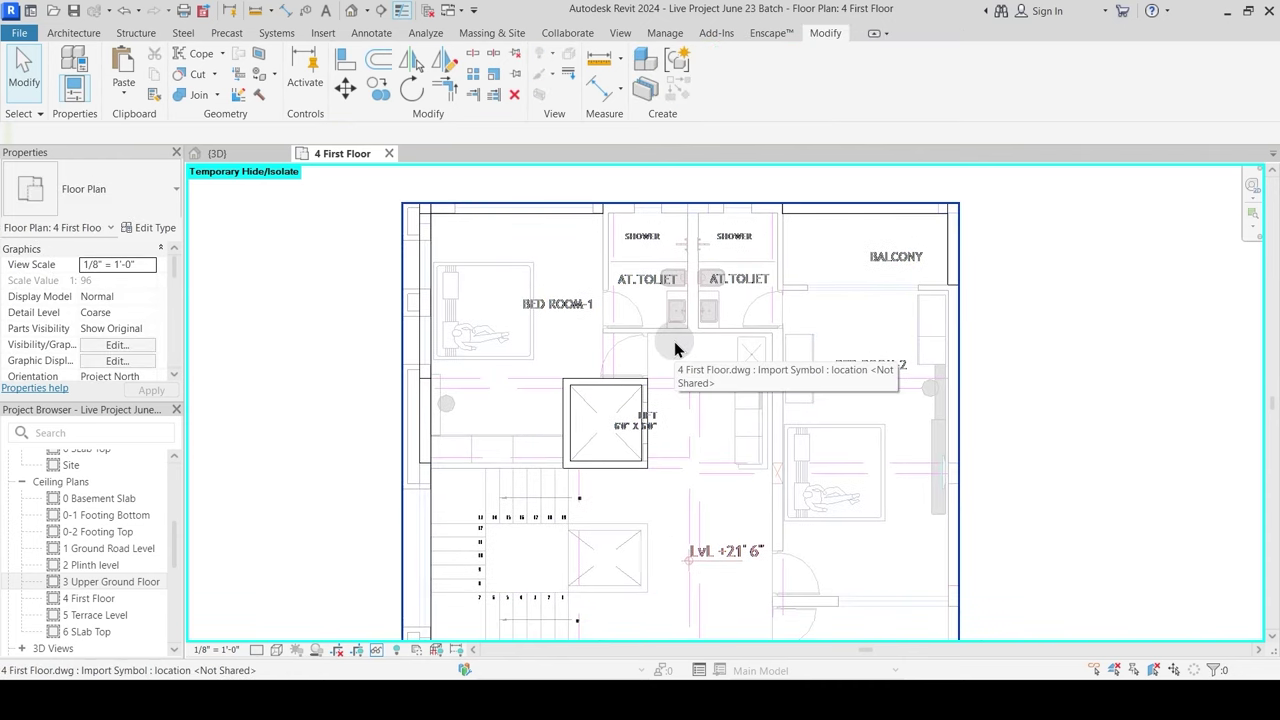
scroll(630, 260, "up", 2)
Step: Check Bed Room-1's top wall, cancel a room separation start, and launch the Wall tool
left_click(580, 214)
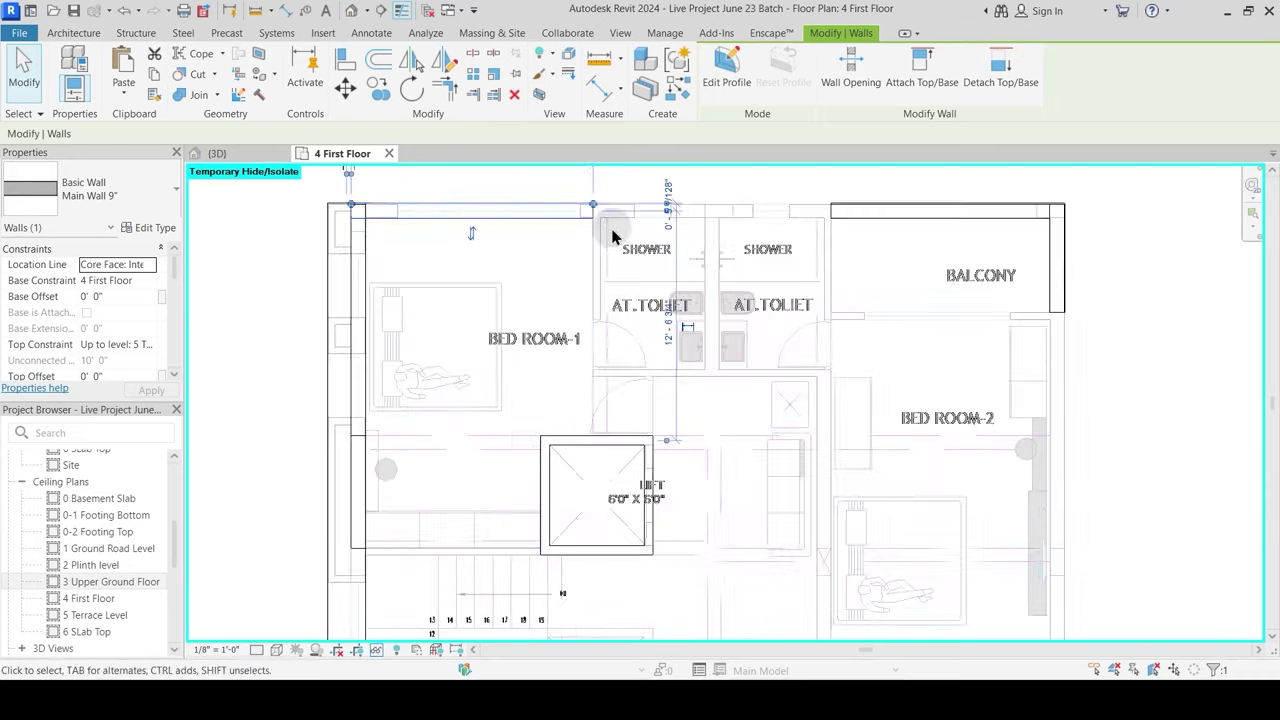
key("r")
key("s")
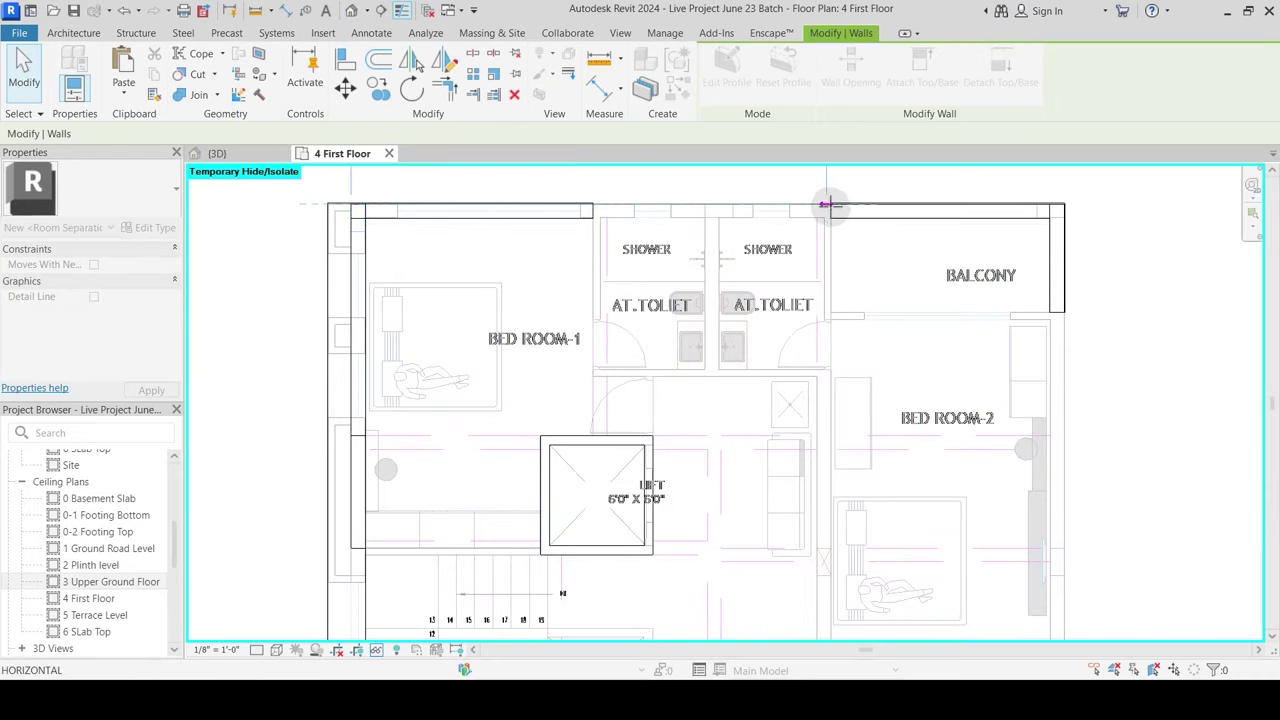
key("Escape")
key("Escape")
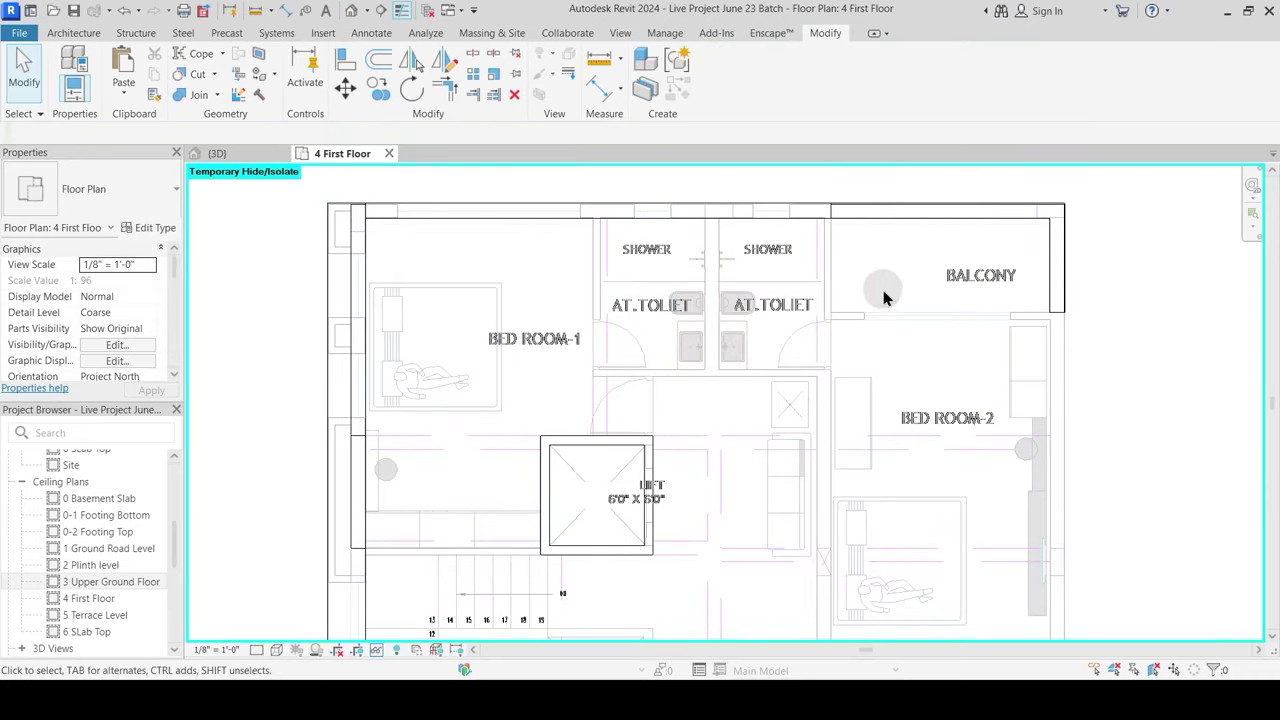
middle_click_drag(886, 294, 818, 310)
scroll(812, 300, "down", 3)
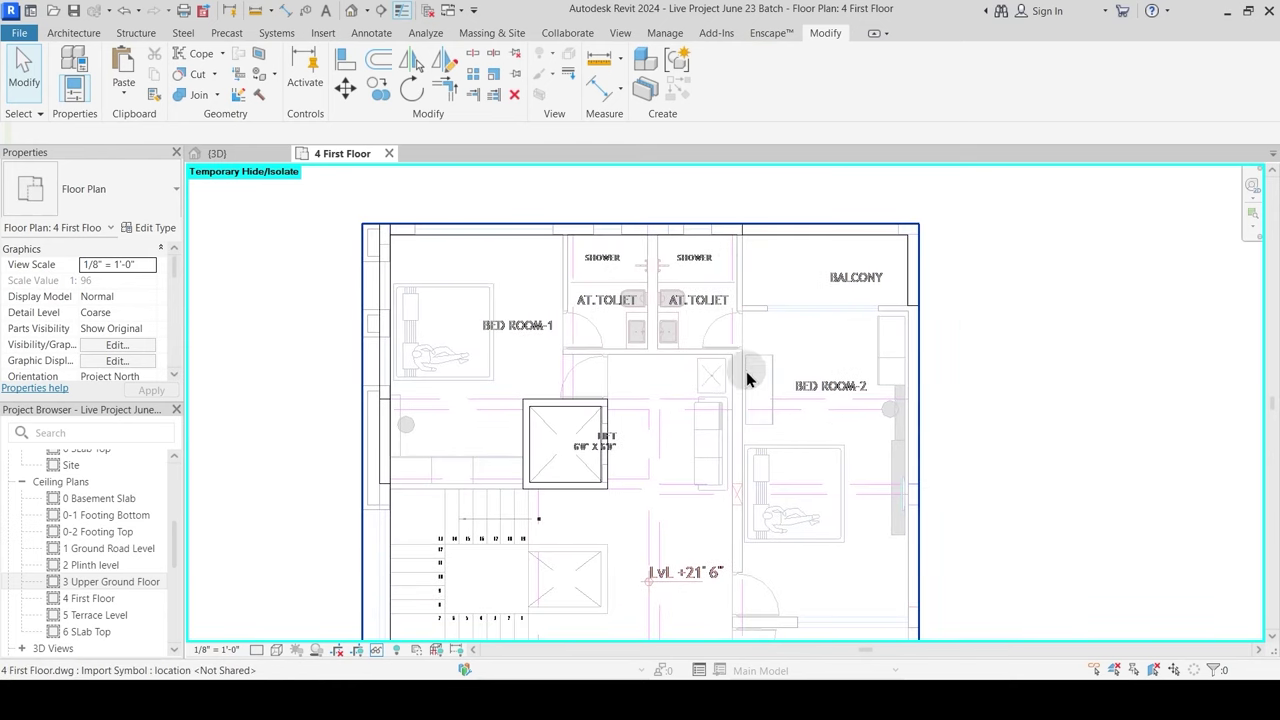
middle_click_drag(786, 414, 757, 371)
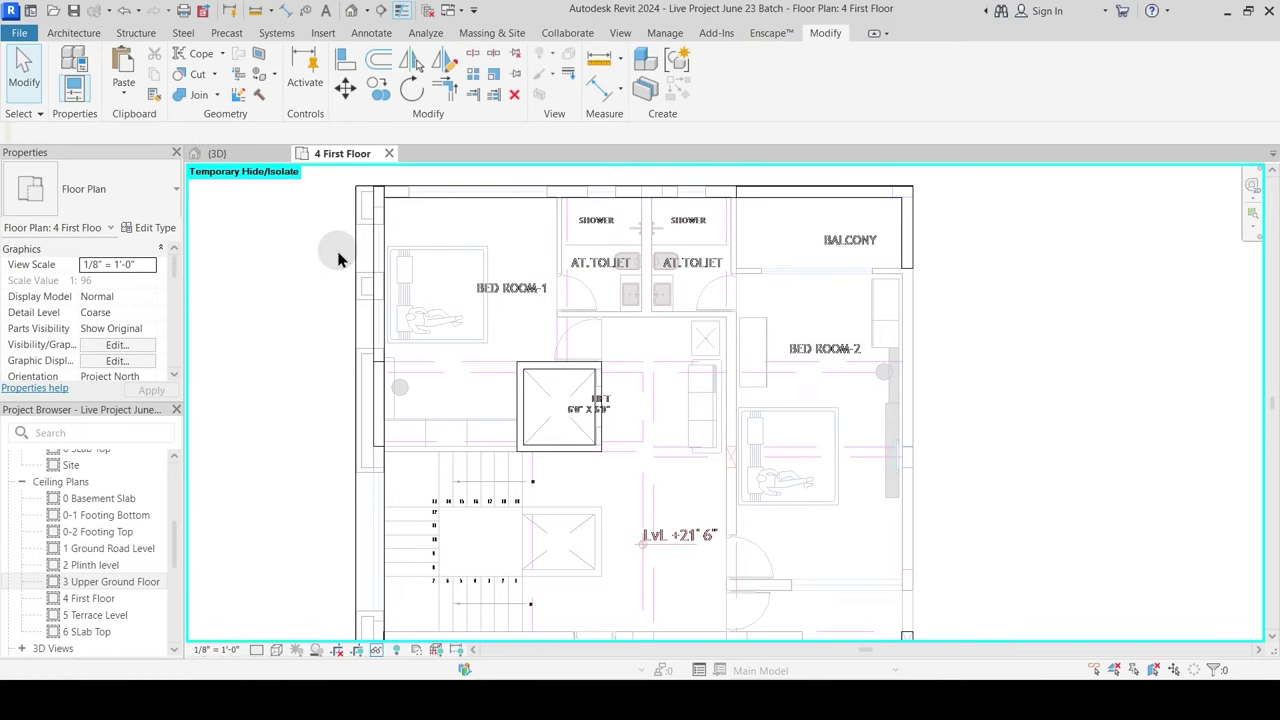
middle_click_drag(284, 268, 300, 285)
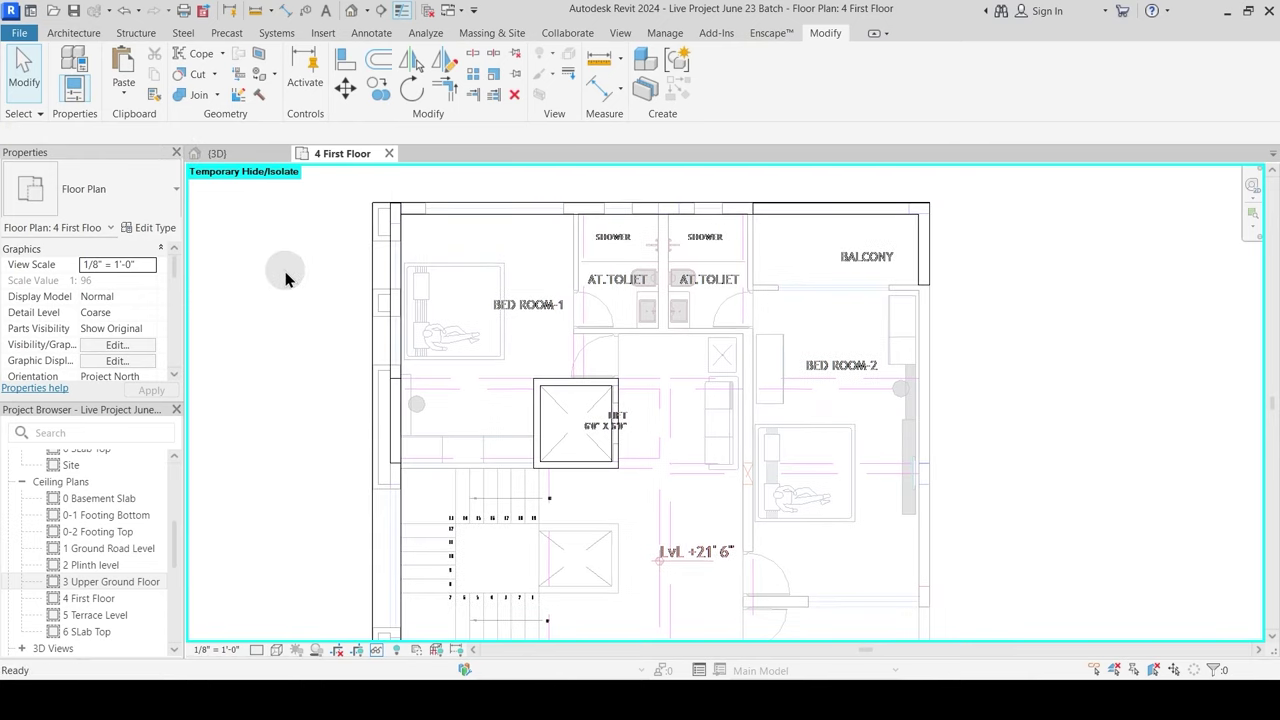
key("w")
key("a")
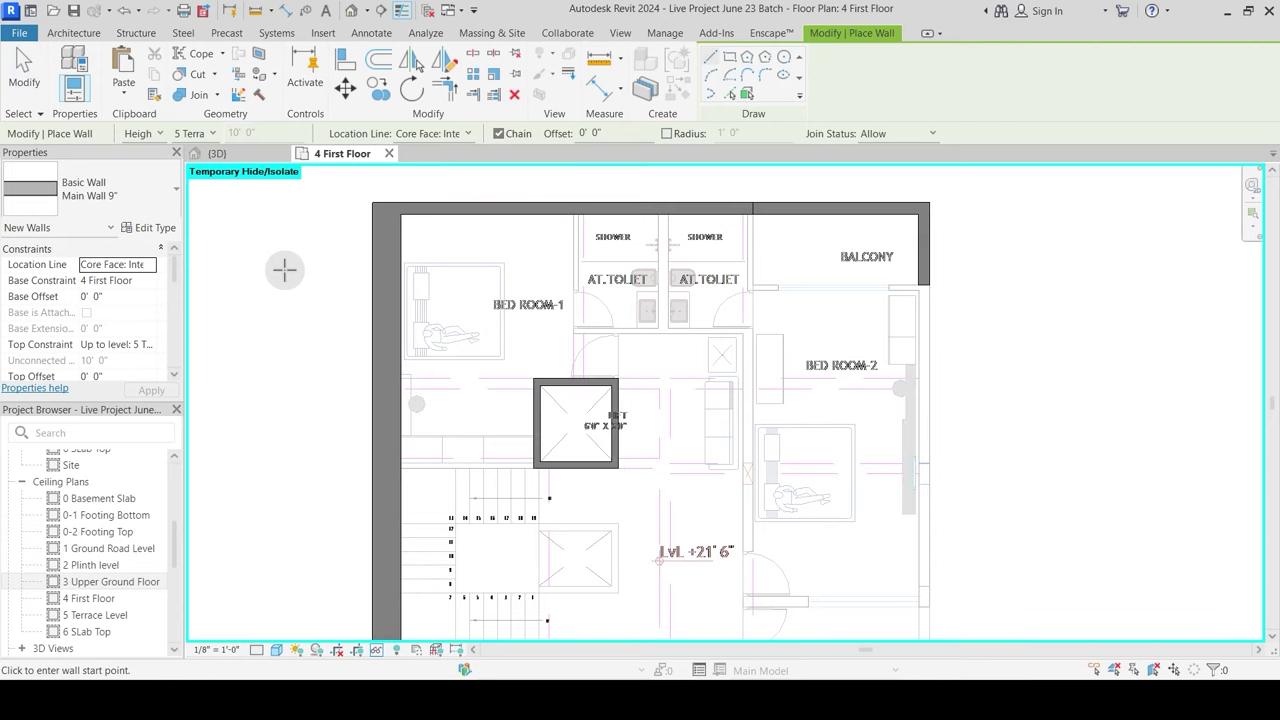
Step: Switch to the Wall 4.5" type and draw the toilets' right wall from the balcony corner down
left_click(117, 193)
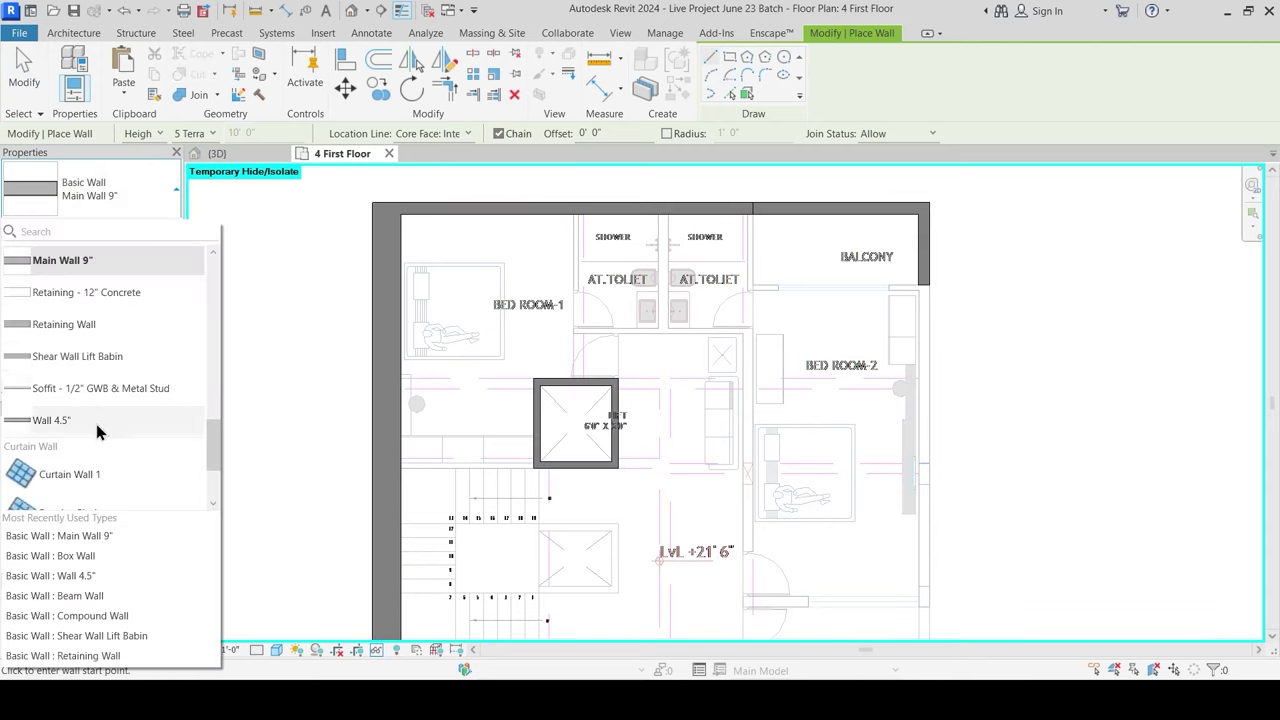
left_click(60, 420)
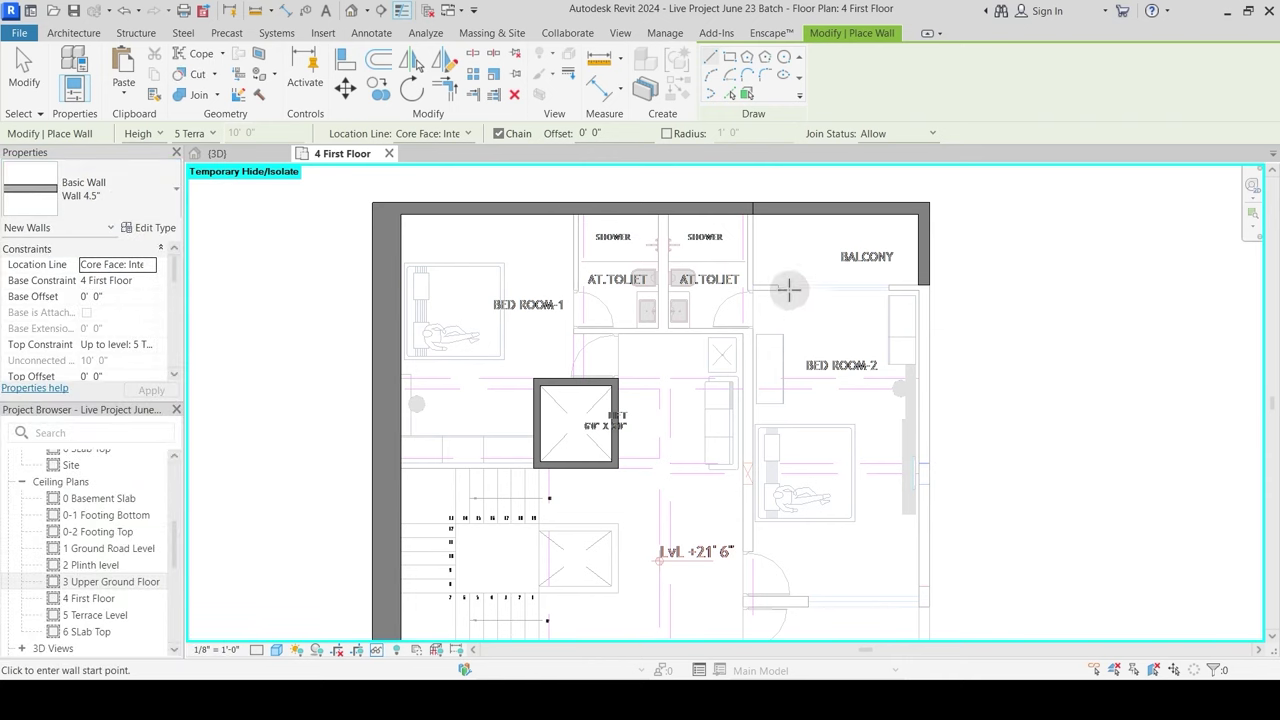
scroll(749, 226, "up", 2)
left_click(753, 206)
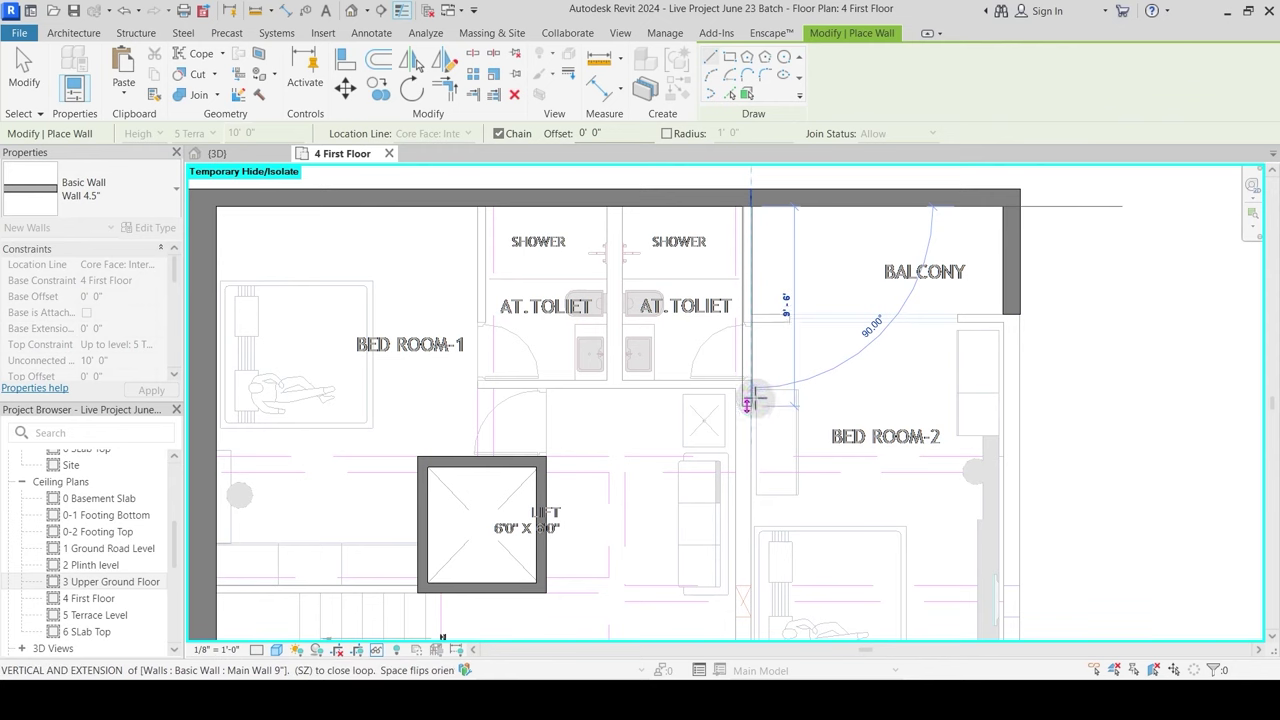
scroll(750, 389, "up", 2)
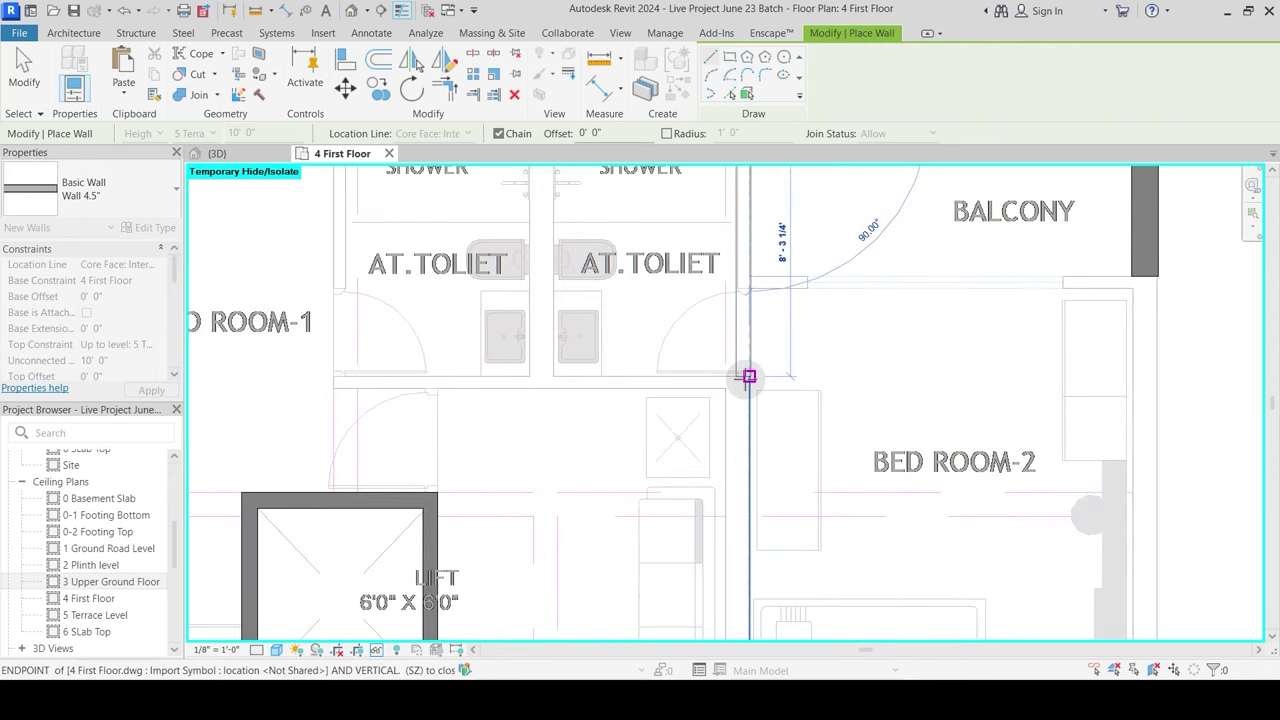
left_click(749, 376)
key("Escape")
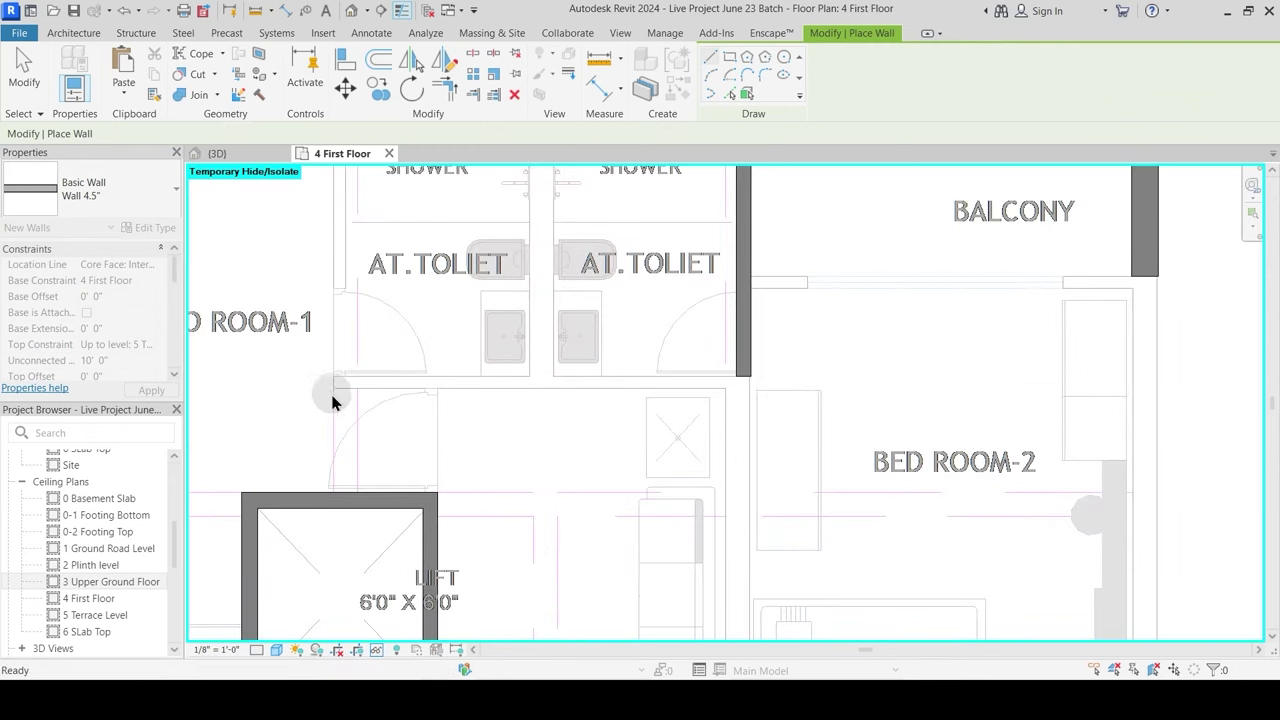
Step: Draw 4.5" walls along the toilets' bottom edge and up their left side to the top wall
left_click(333, 377)
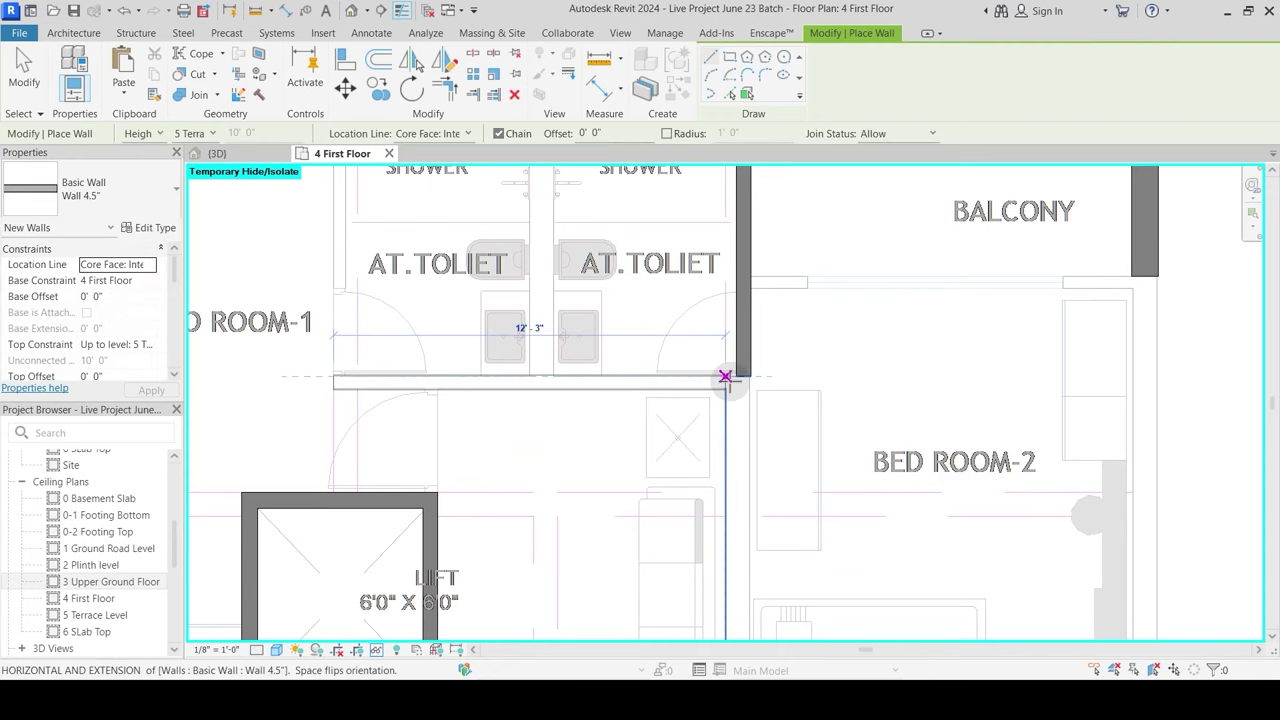
left_click(750, 376)
key("Escape")
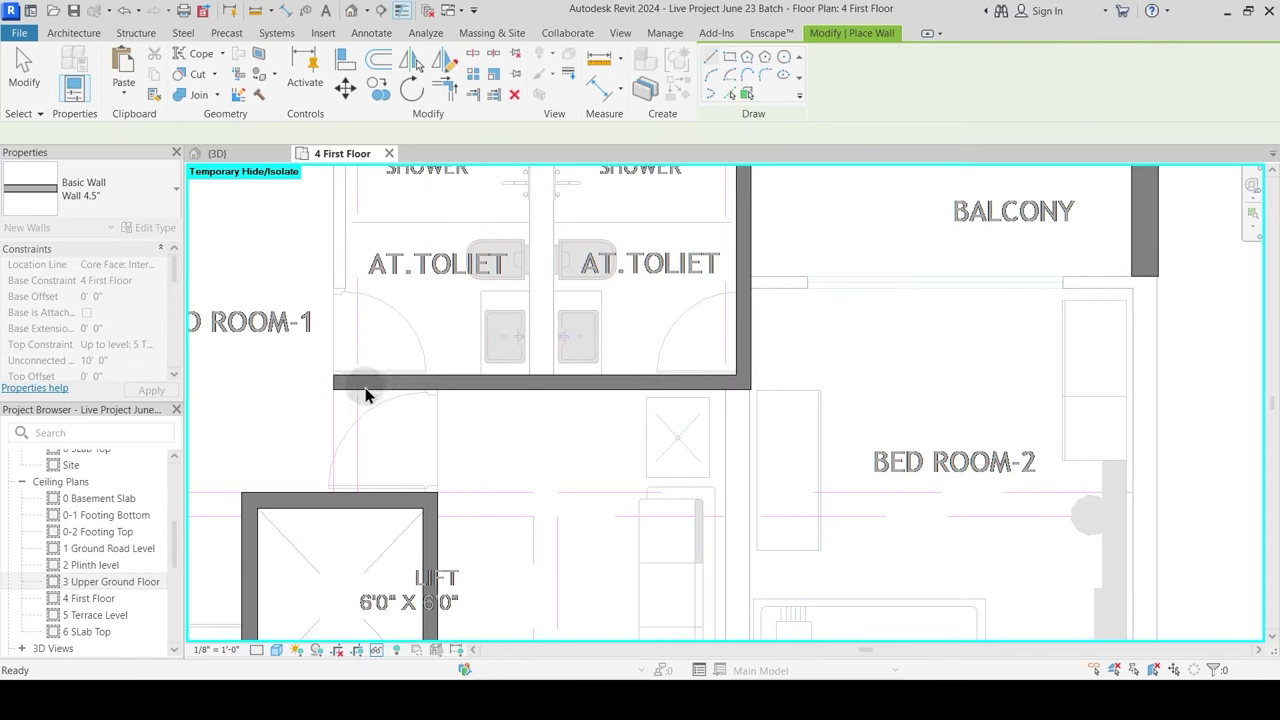
middle_click_drag(333, 382, 400, 491)
left_click(386, 474)
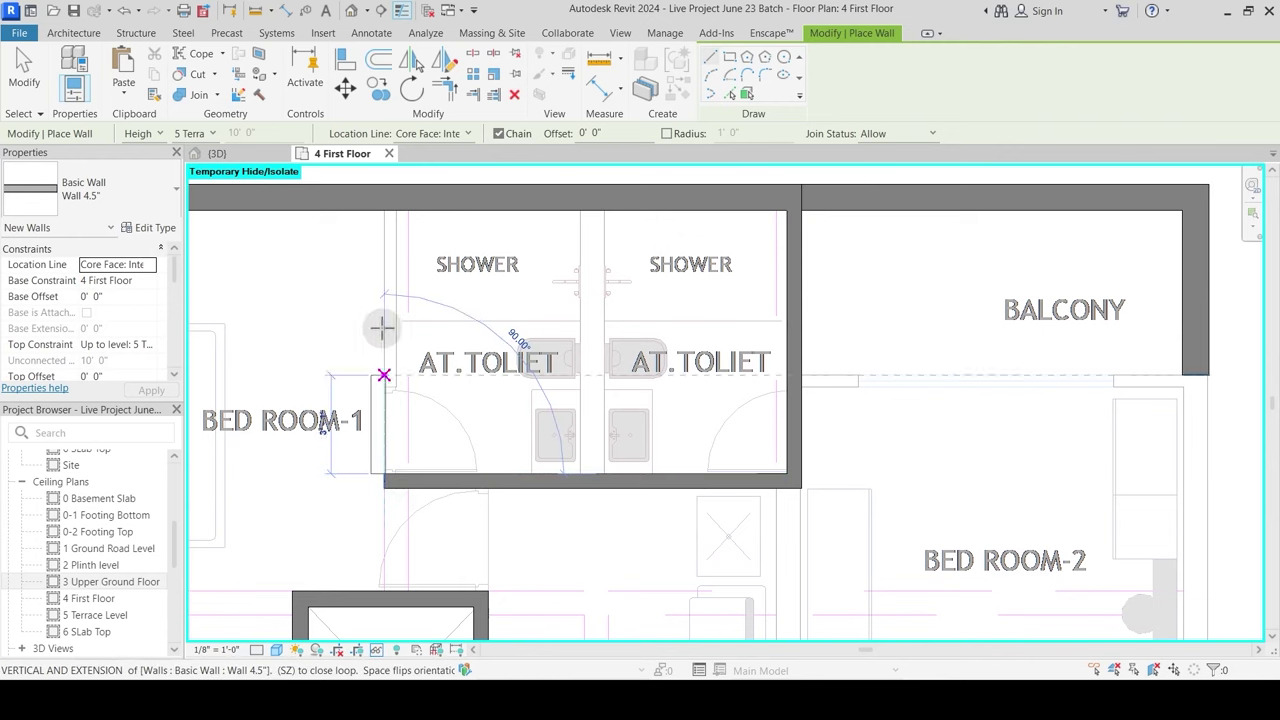
left_click(380, 222)
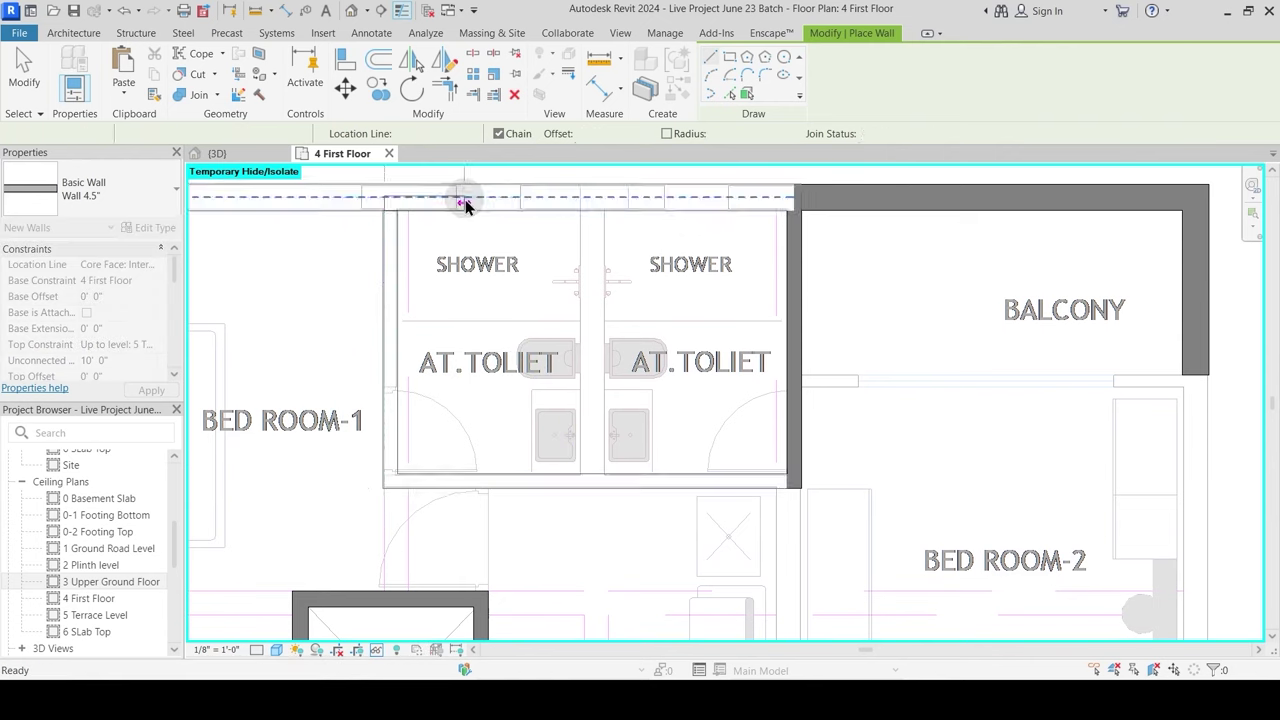
key("Escape")
key("Escape")
Step: Create Similar from the 9" wall and use Pick Lines to trace a short wall by the landing door
scroll(576, 330, "down", 1)
mouse_move(673, 453)
middle_mouse_down()
mouse_move(660, 383)
mouse_move(664, 470)
mouse_move(666, 306)
middle_mouse_up()
key("Escape")
middle_click_drag(539, 372, 612, 502)
left_click(565, 198)
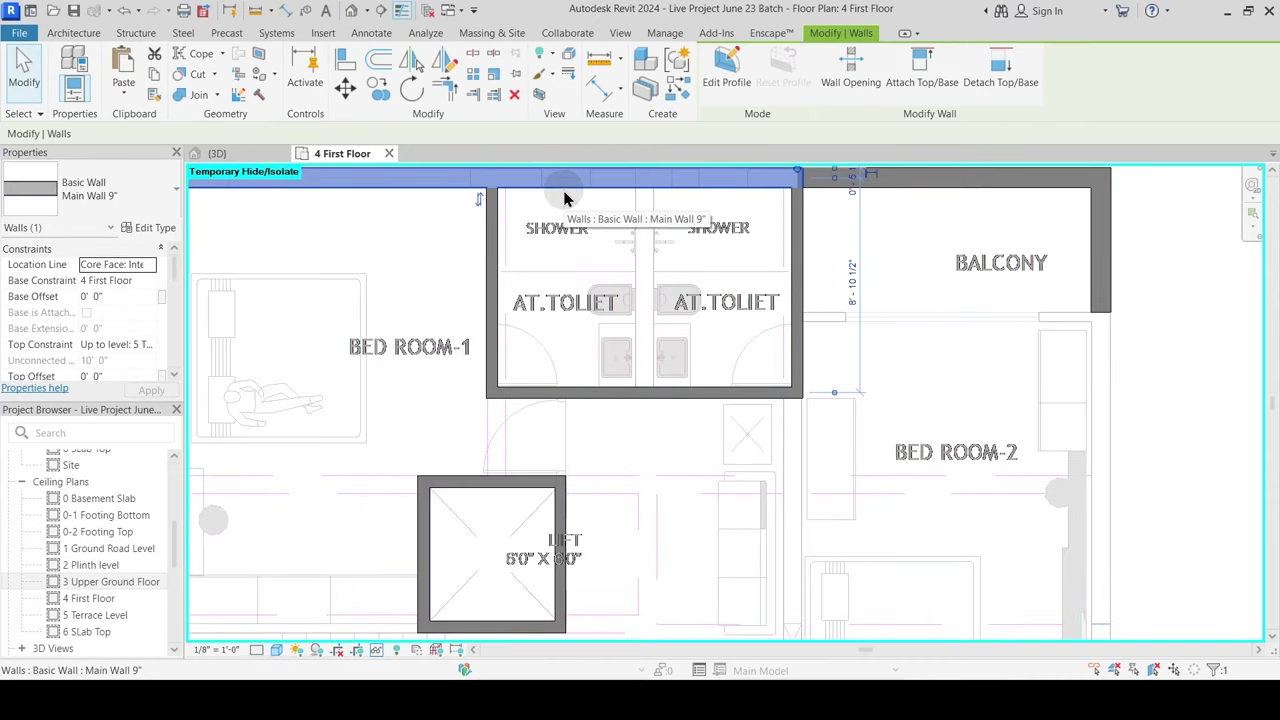
key("c")
key("s")
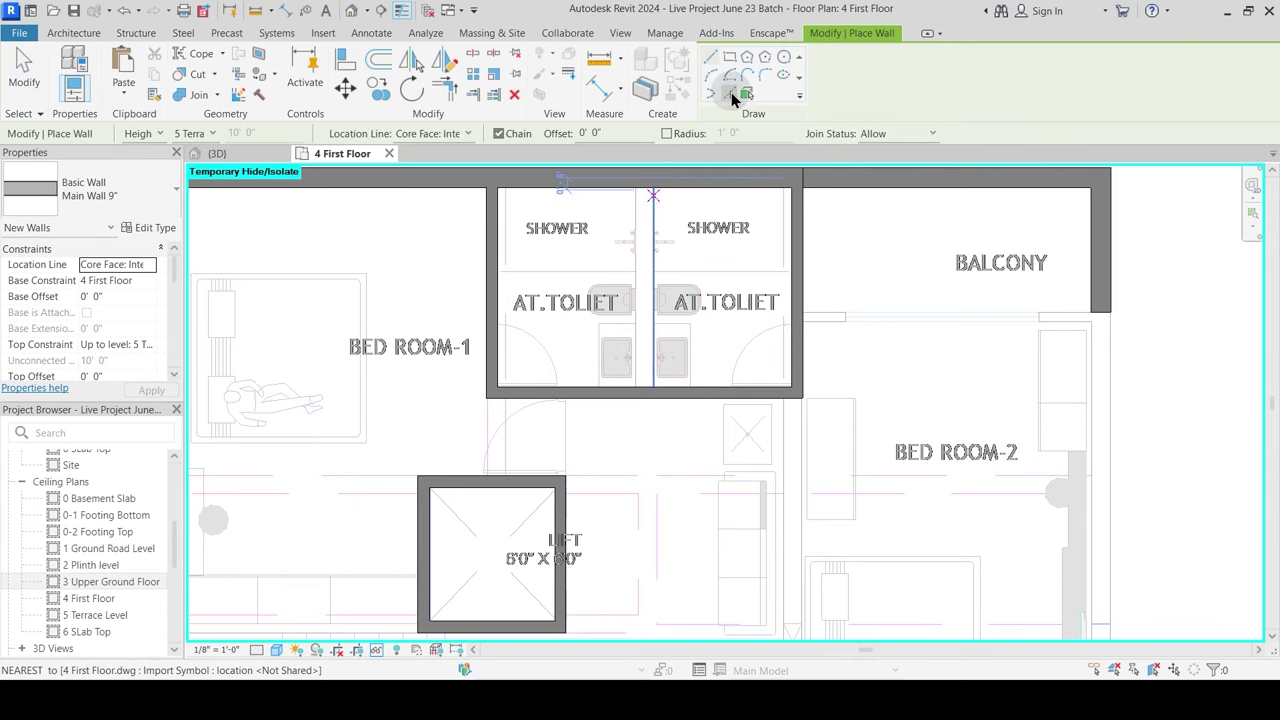
left_click(731, 93)
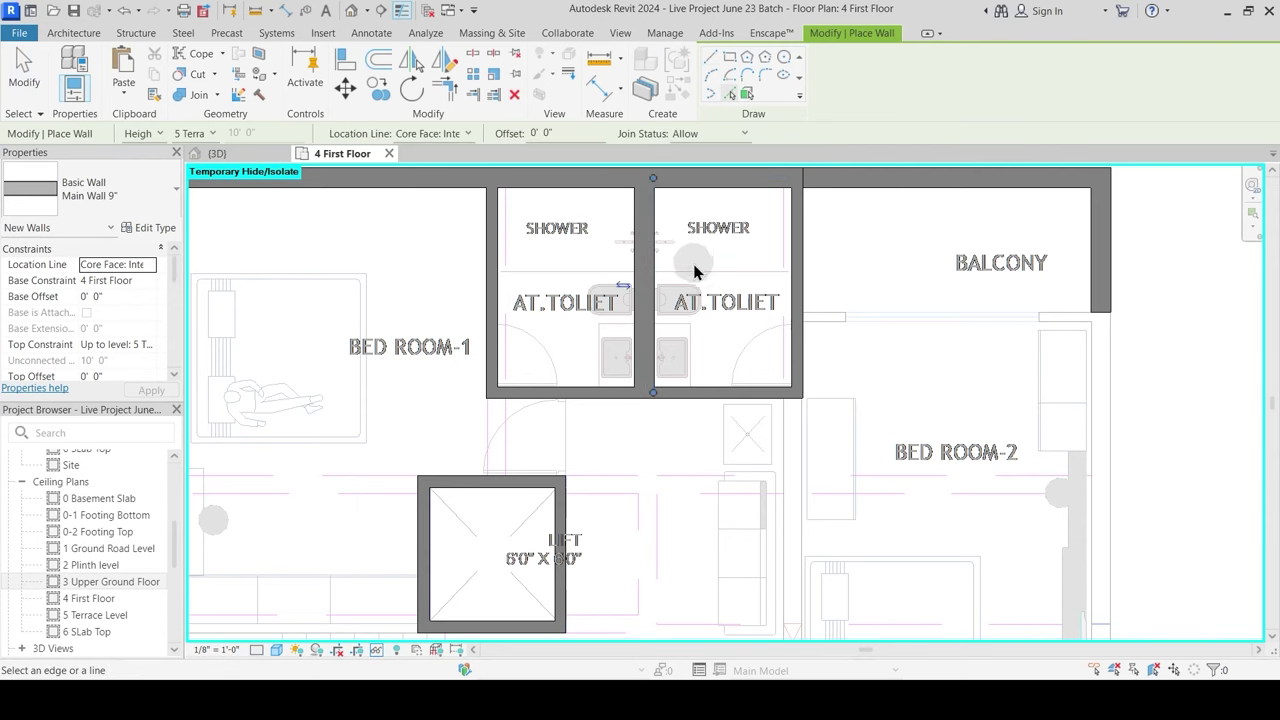
middle_click_drag(829, 512, 759, 243)
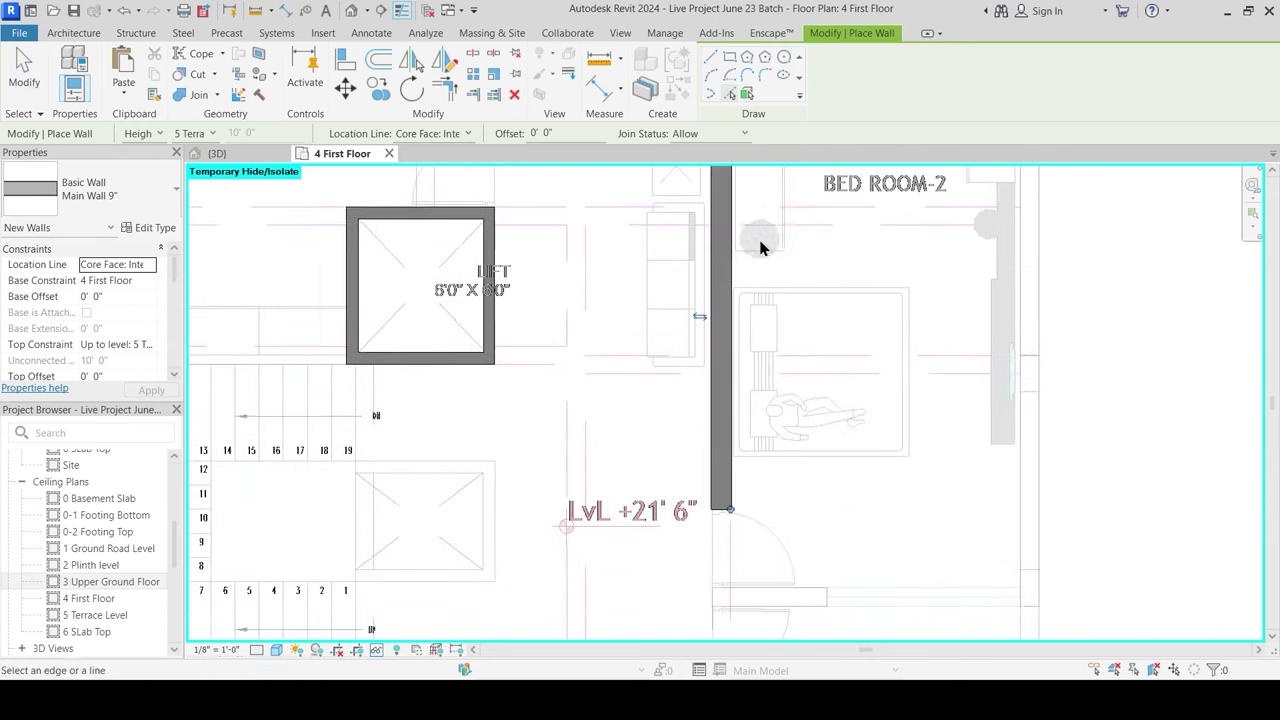
scroll(762, 278, "down", 1)
middle_click_drag(762, 430, 781, 398)
left_click(785, 396)
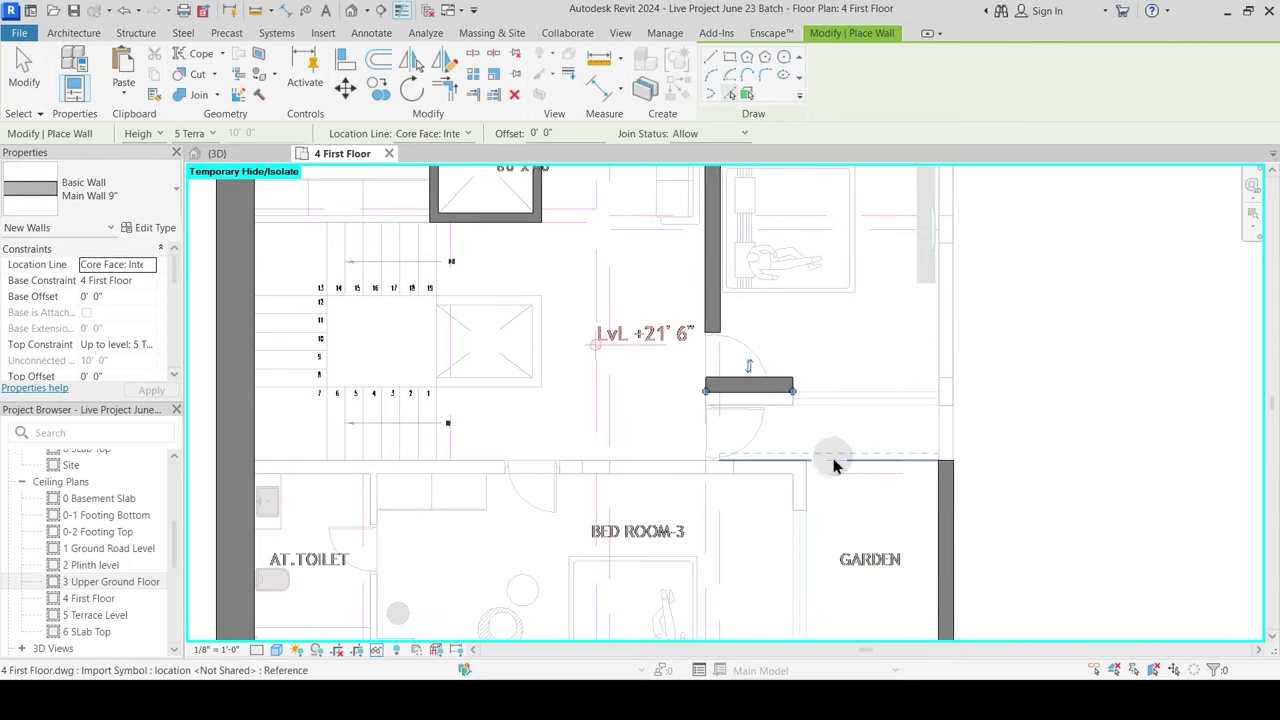
Step: Flip the short wall, then trace similar walls along BED ROOM-3's top and bottom lines and beside the garden
left_click(790, 381)
key("space")
left_click(807, 371)
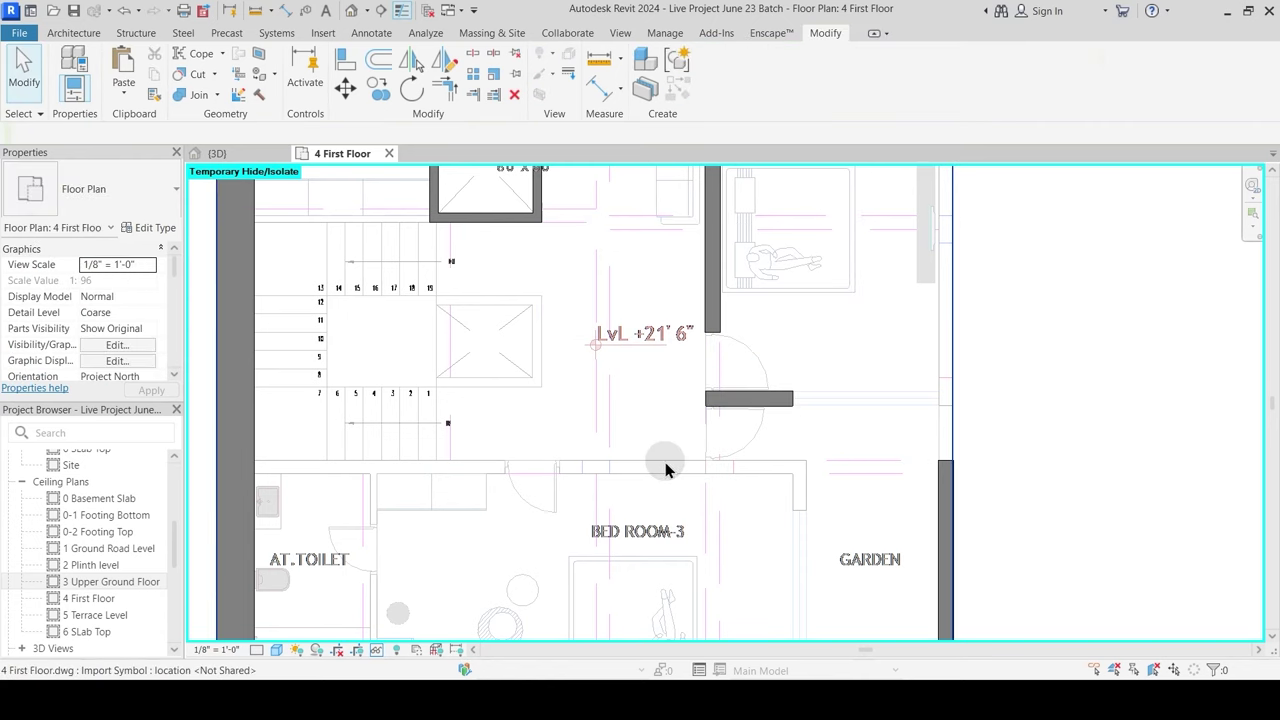
left_click(745, 396)
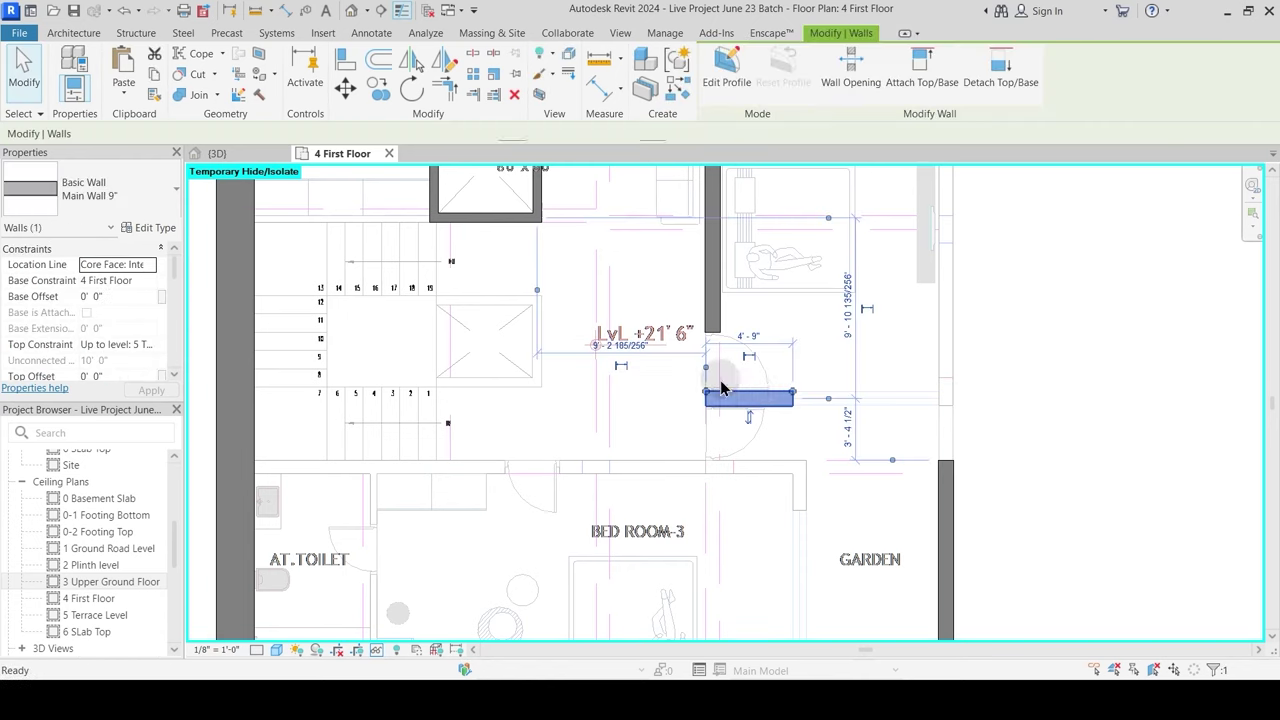
key("c")
key("s")
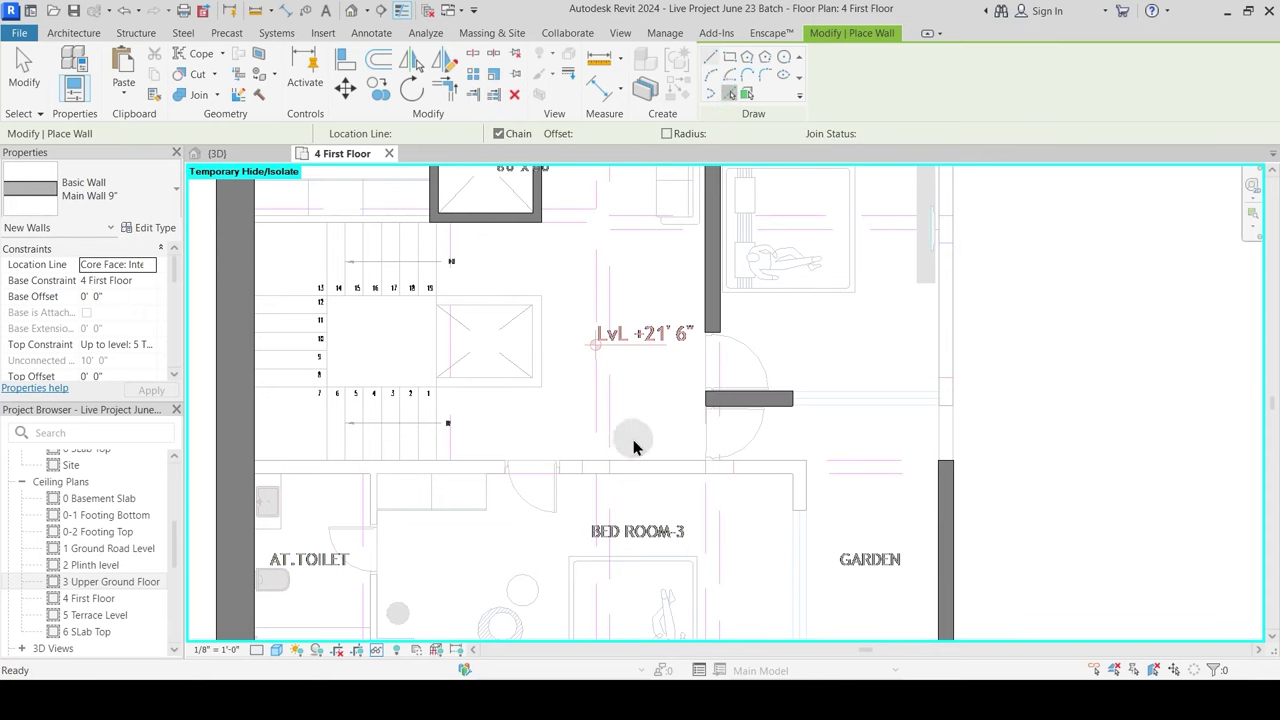
left_click(634, 465)
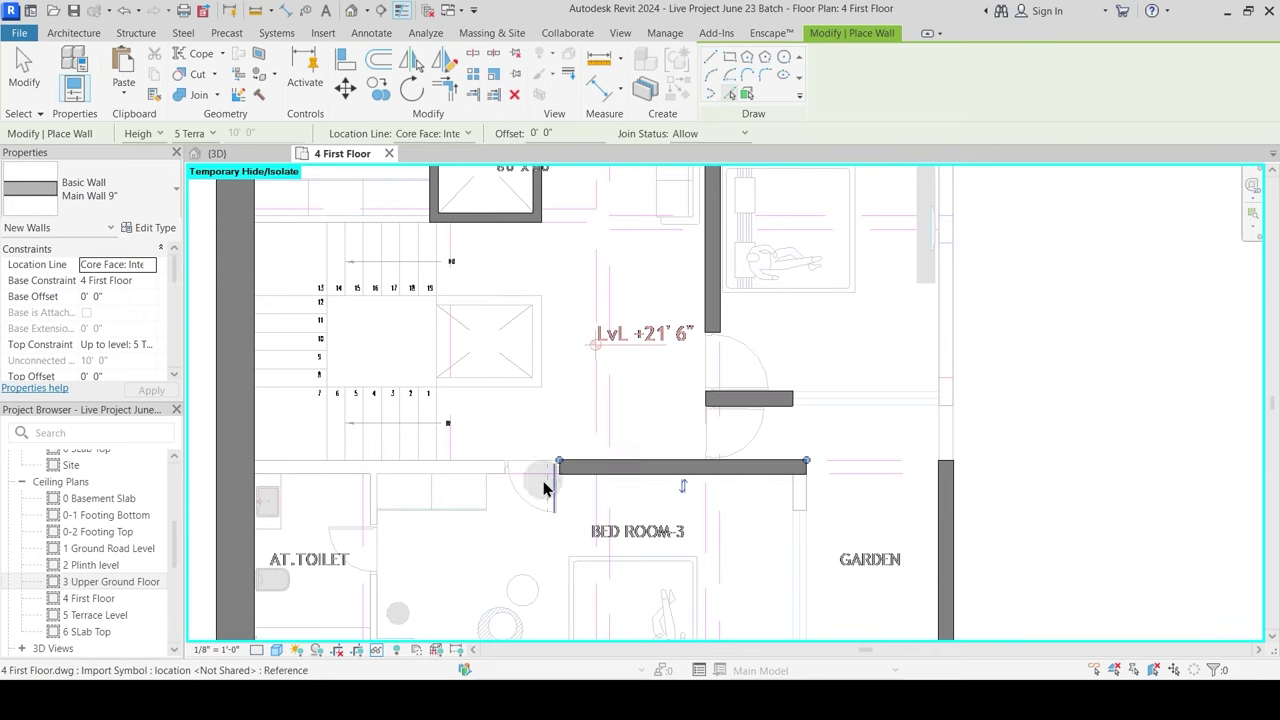
left_click(460, 467)
middle_click_drag(594, 434, 635, 331)
left_click(843, 402)
left_click(773, 603)
key("Escape")
key("Escape")
Step: Draw 4.5" walls between the toilet and BED ROOM-3 and along the toilet's bottom edge
key("t")
key("r")
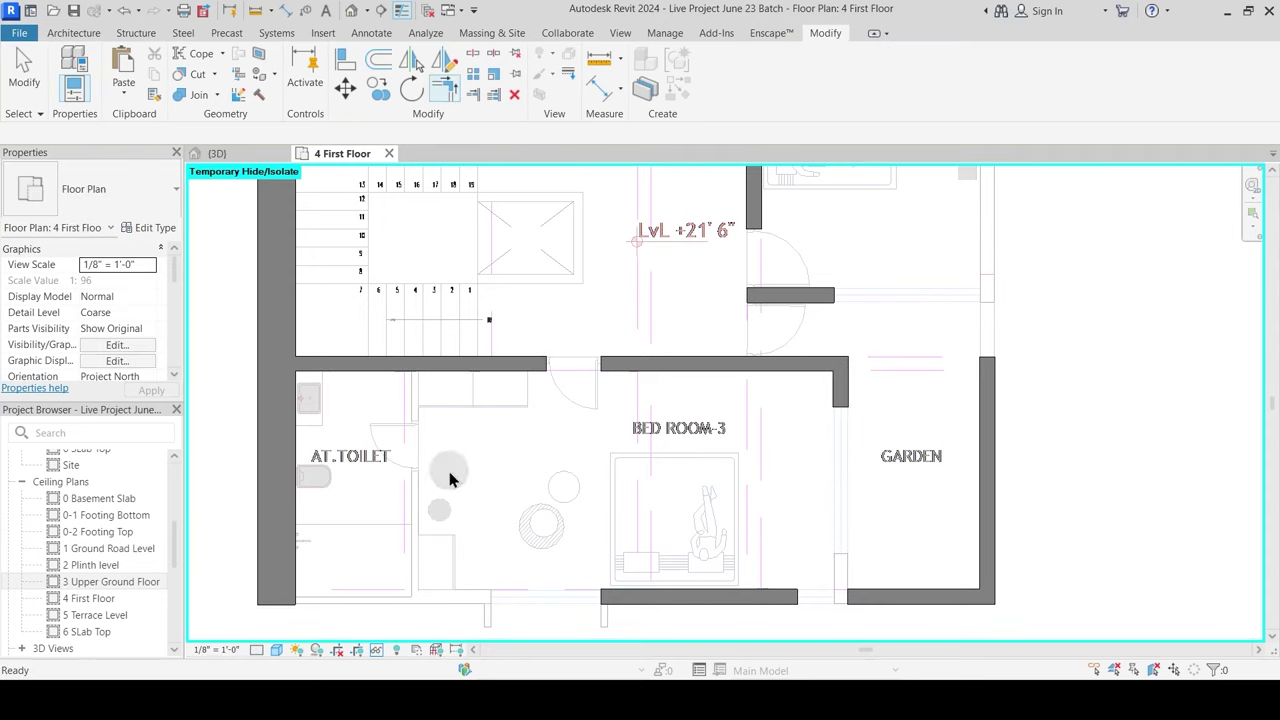
key("Escape")
middle_click_drag(777, 315, 746, 566)
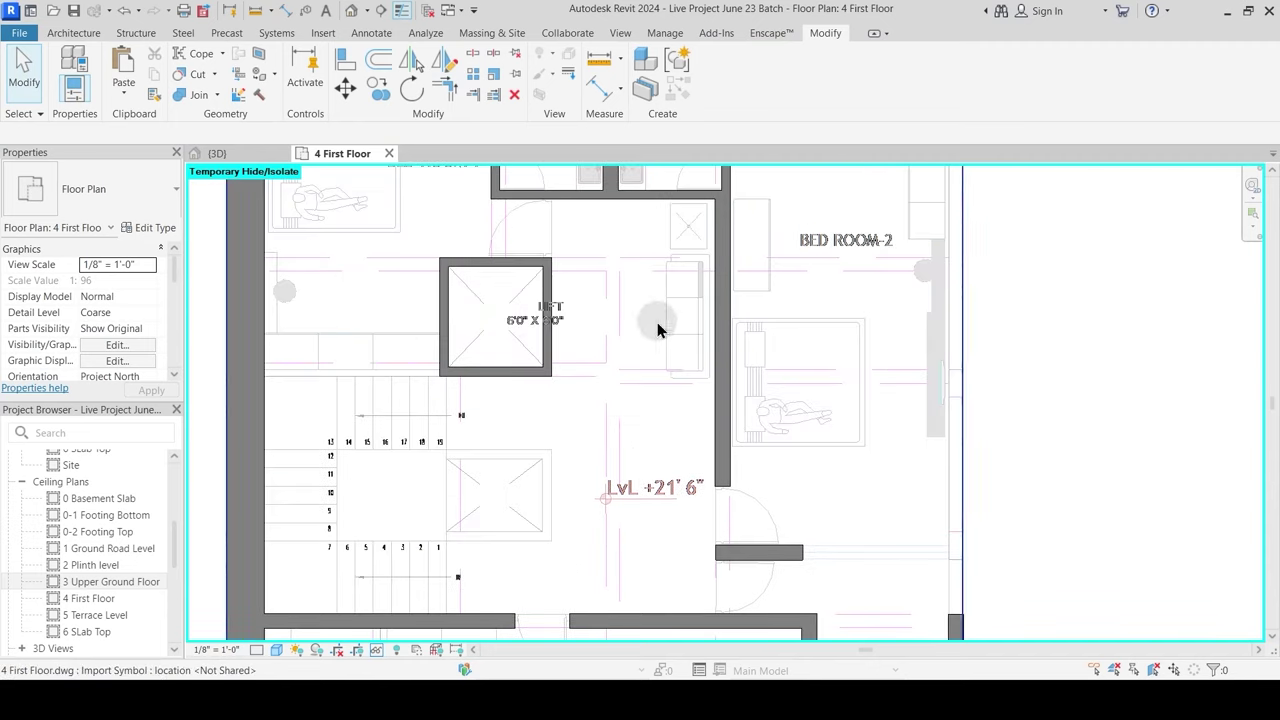
middle_click_drag(630, 269, 636, 319)
left_click(666, 249)
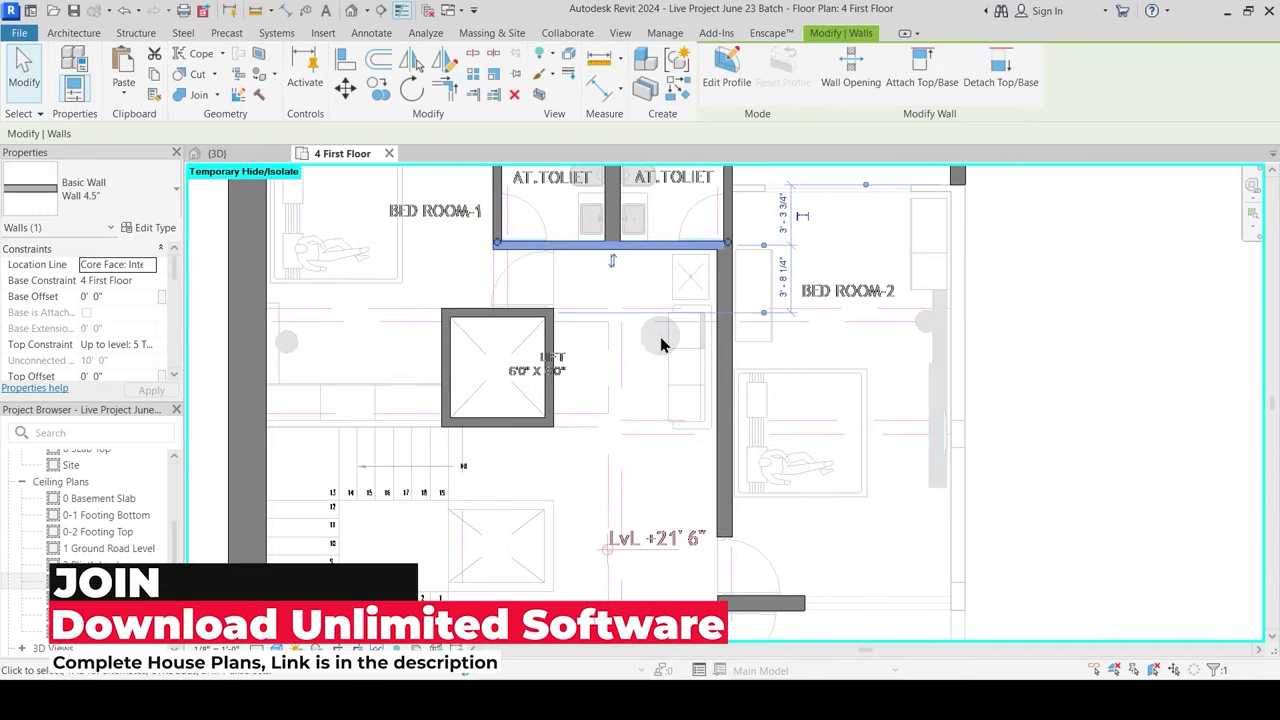
key("w")
key("a")
middle_click_drag(623, 400, 723, 102)
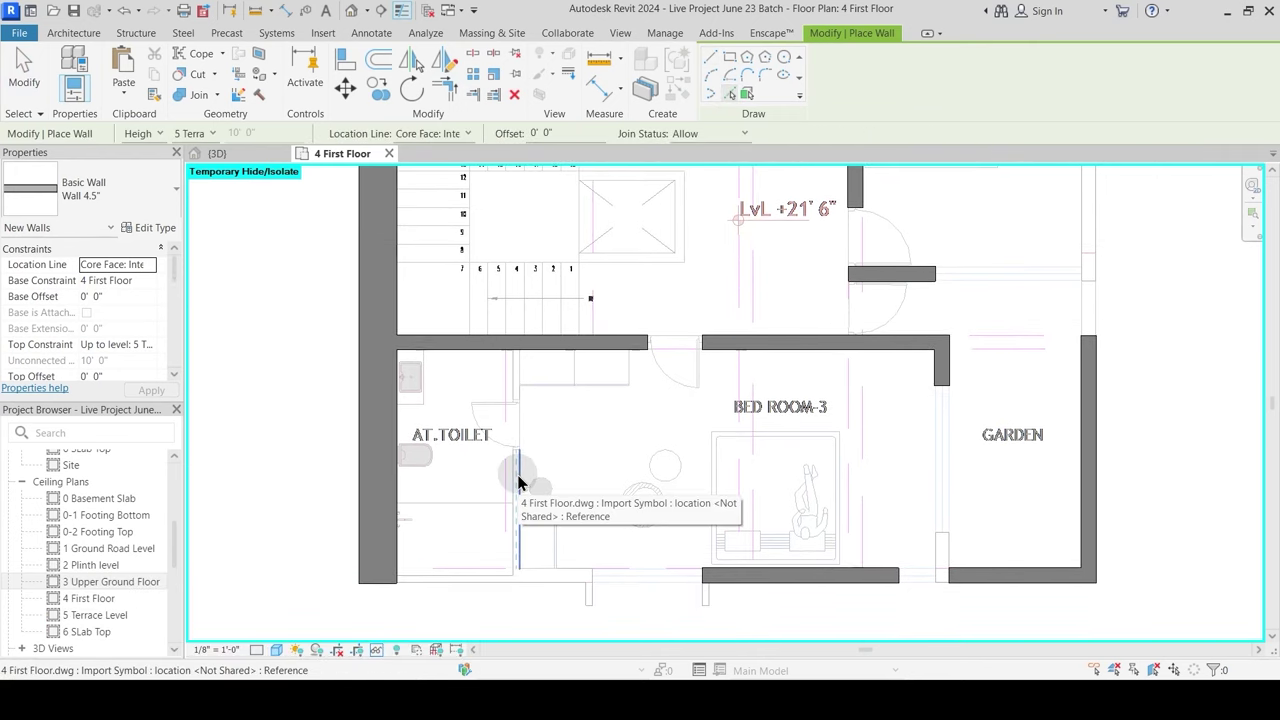
left_click(516, 472)
left_click(473, 577)
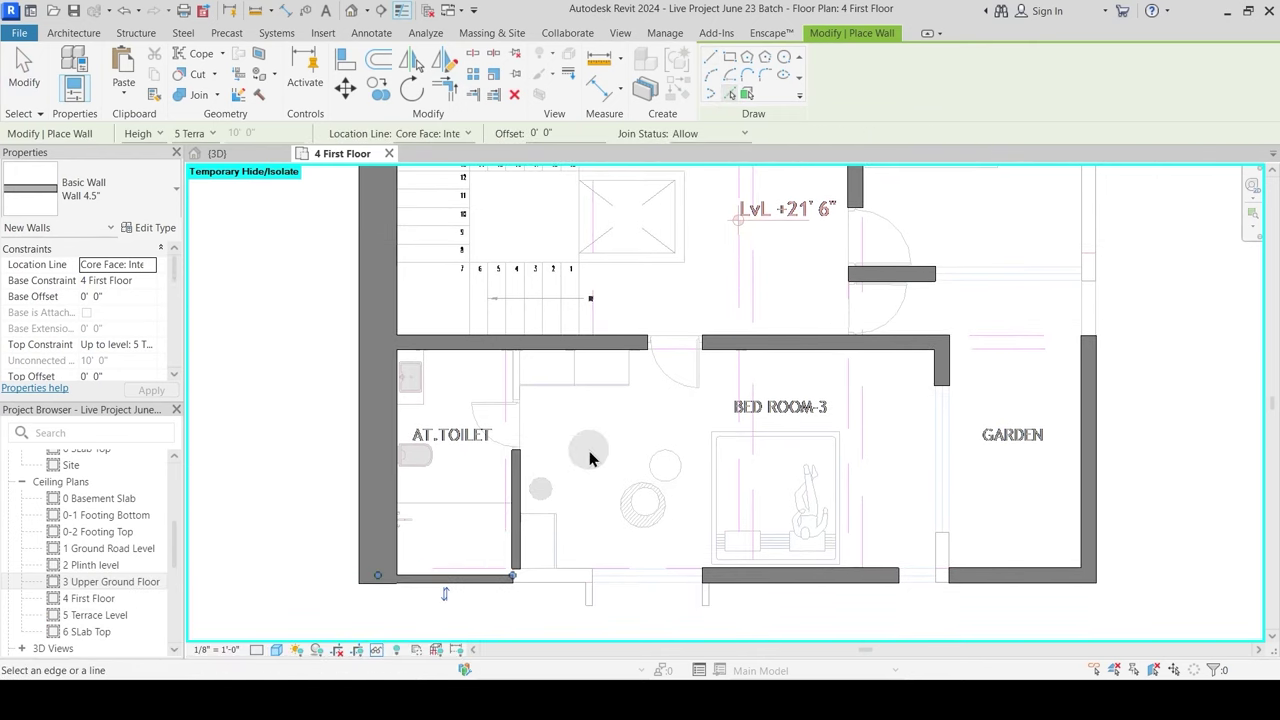
key("Escape")
key("Escape")
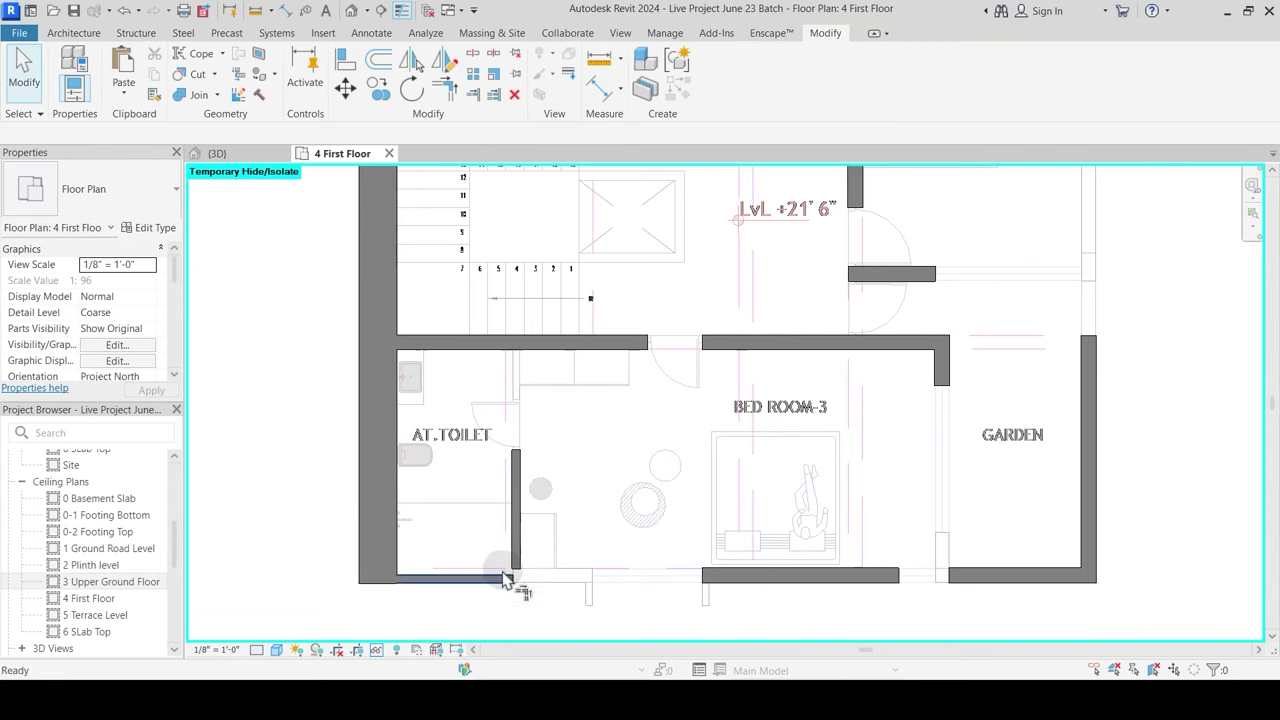
Step: Trim/Extend to Corner the toilet wall with the bottom wall, and BED ROOM-3's bottom wall with its right wall
left_click(512, 470)
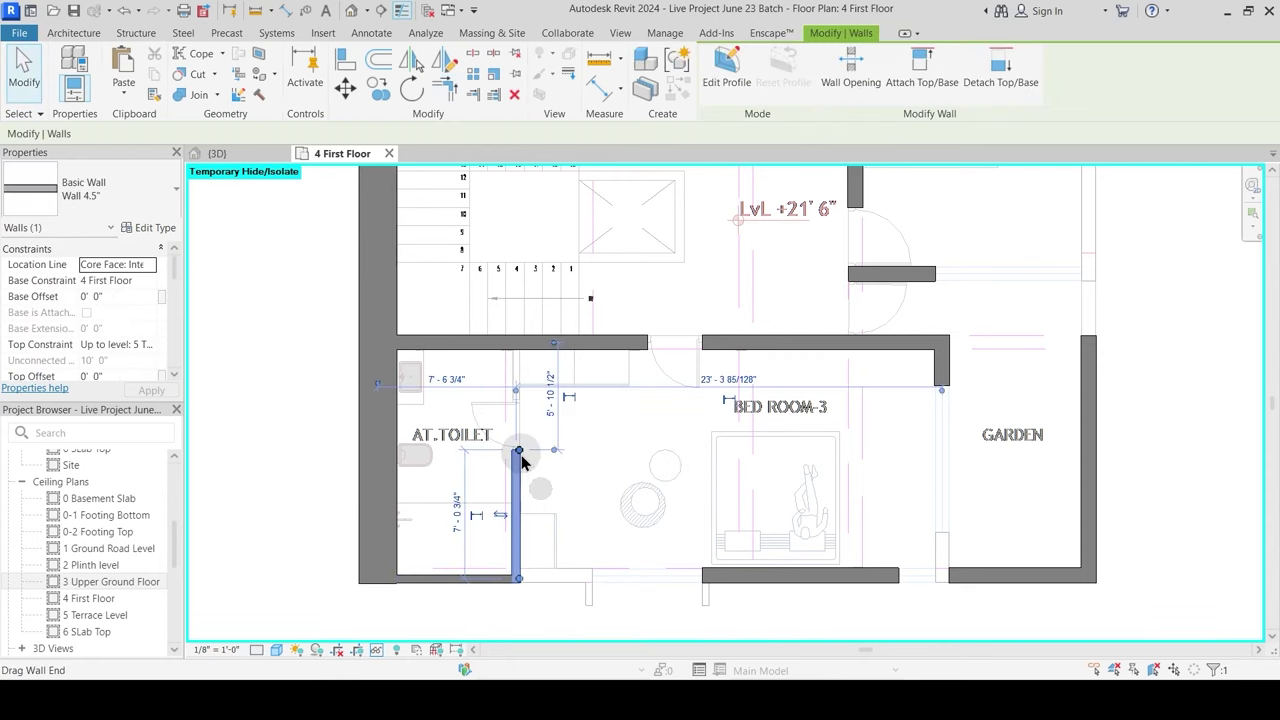
key("t")
key("r")
left_click(516, 480)
left_click(765, 577)
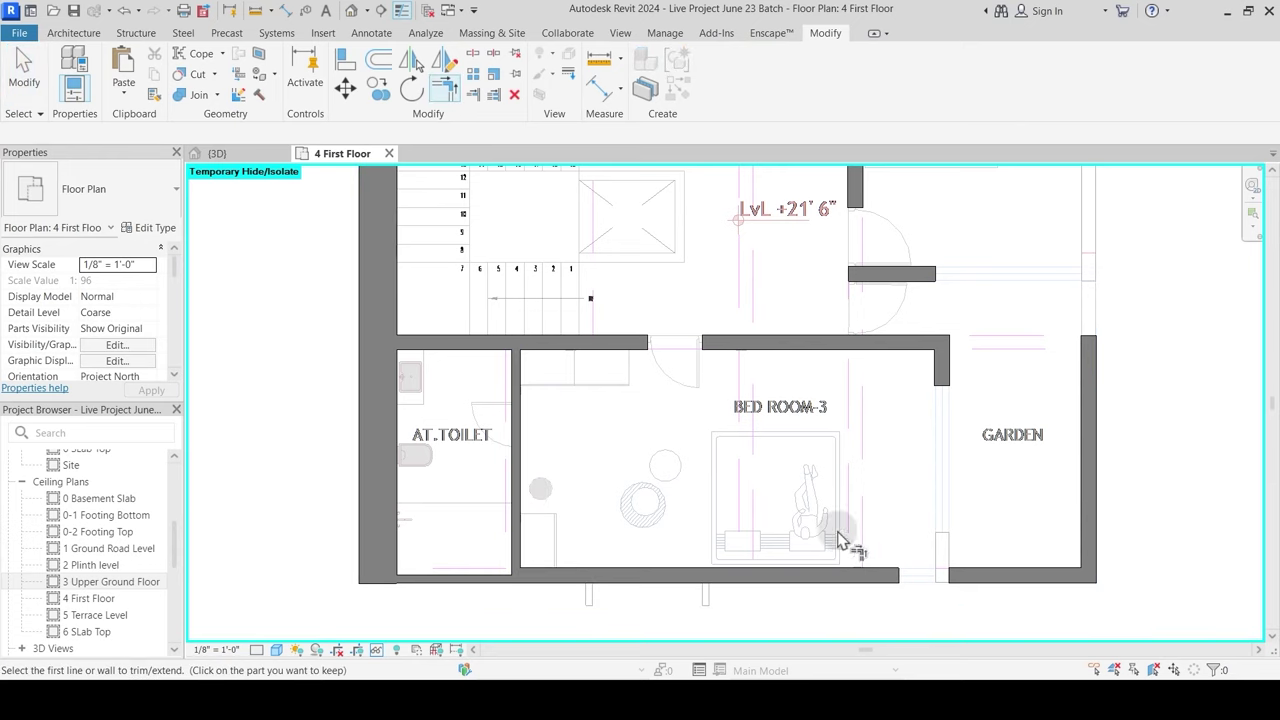
left_click(895, 574)
left_click(943, 375)
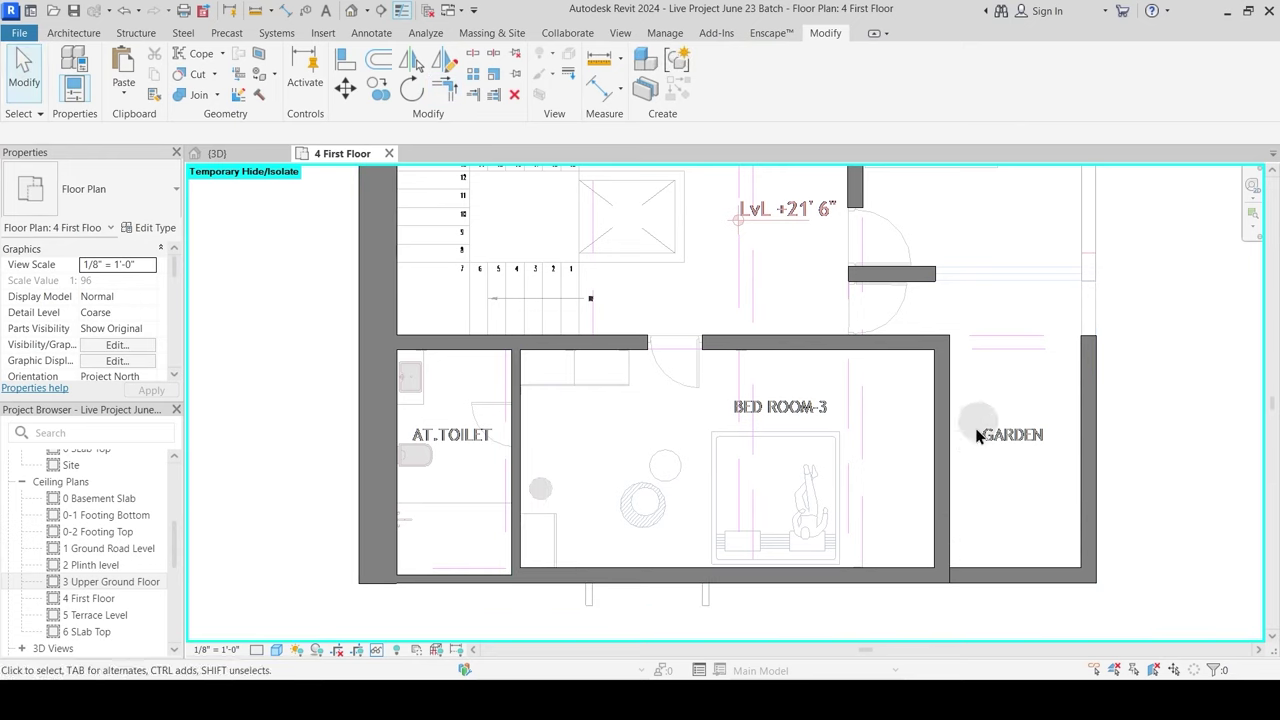
Step: Extend the landing-side wall down to BED ROOM-3 and the short wall near Bed Room 2 to the vertical wall
middle_click_drag(907, 371, 830, 540)
left_click(779, 349)
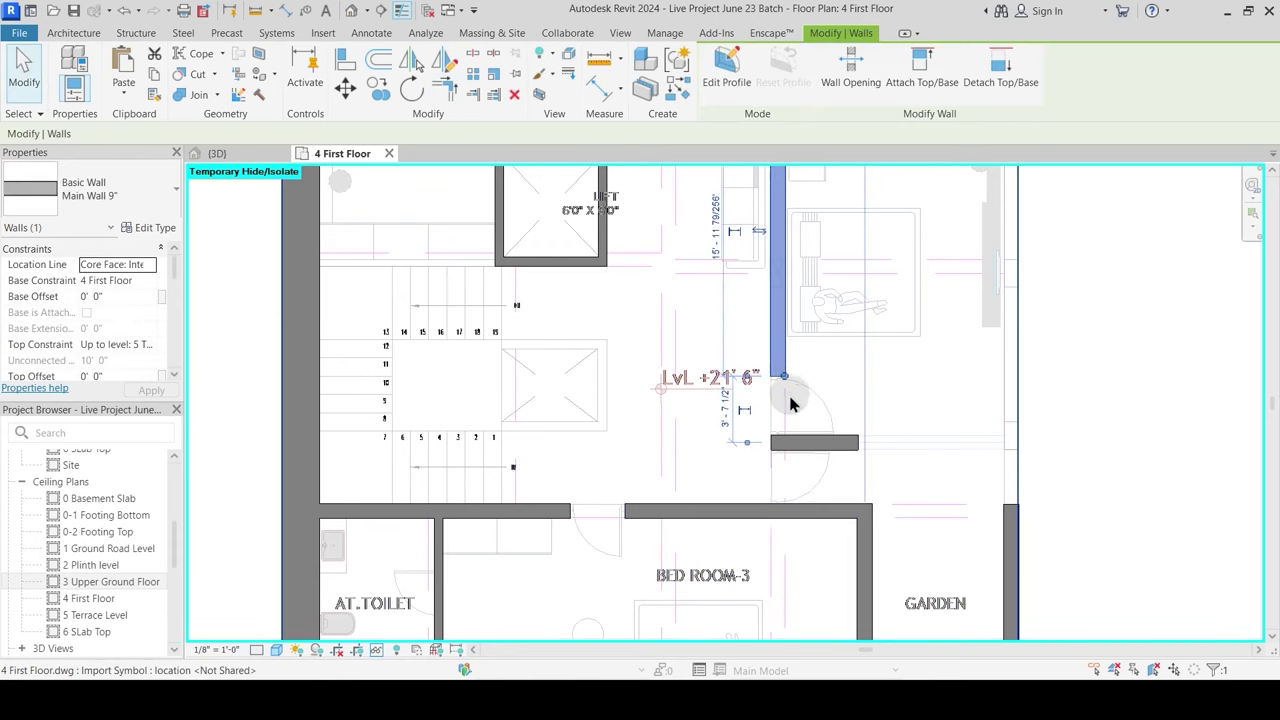
left_click_drag(780, 375, 783, 504)
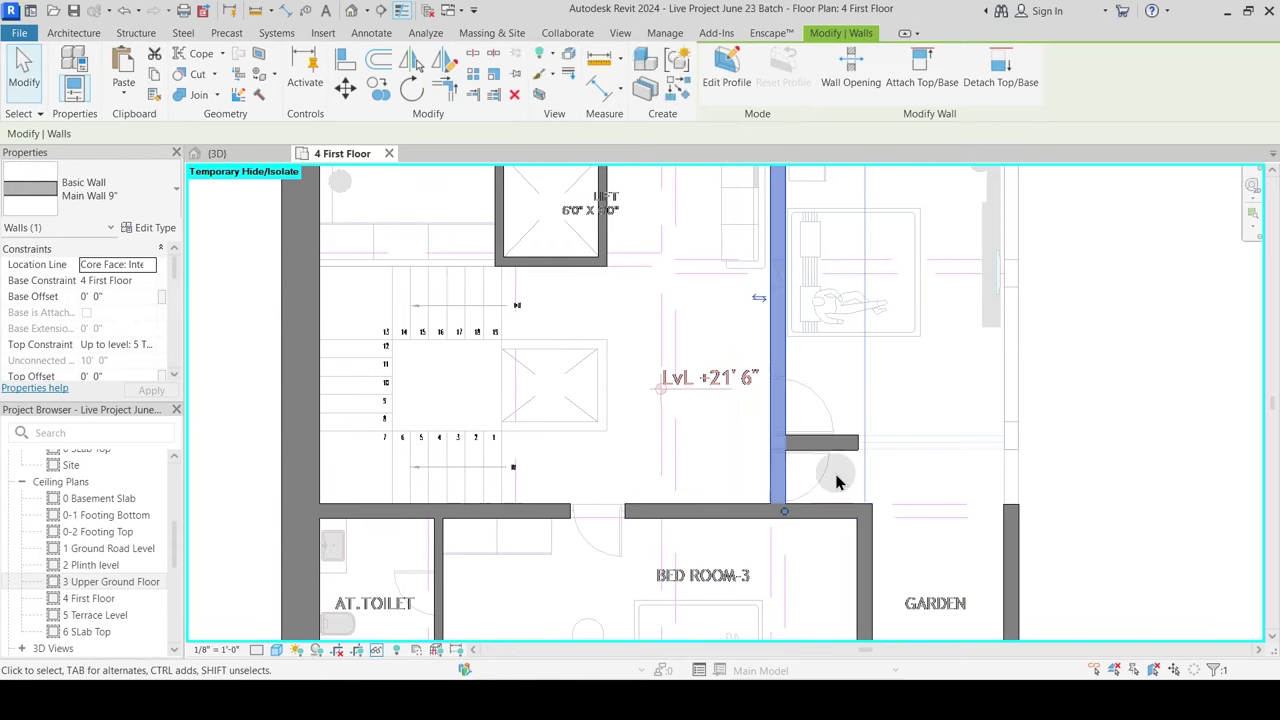
key("Escape")
middle_click_drag(969, 347, 800, 469)
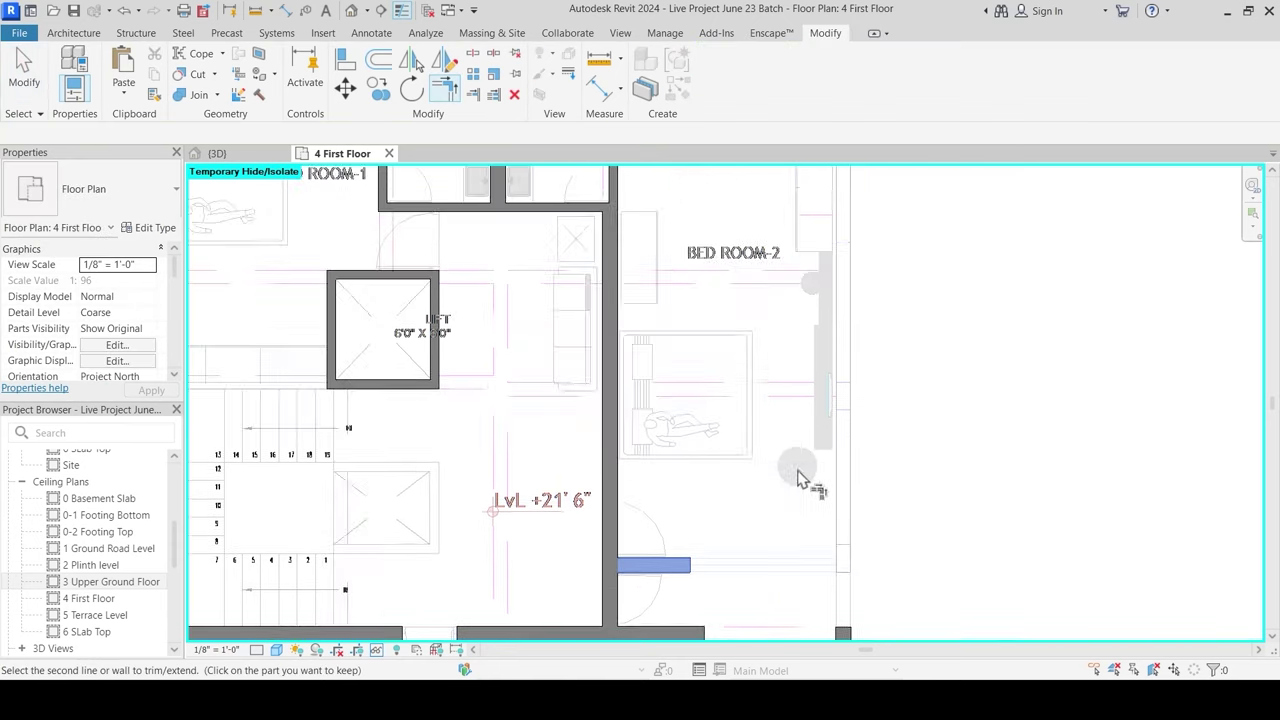
key("Escape")
key("Escape")
scroll(800, 442, "down", 2)
left_click(712, 523)
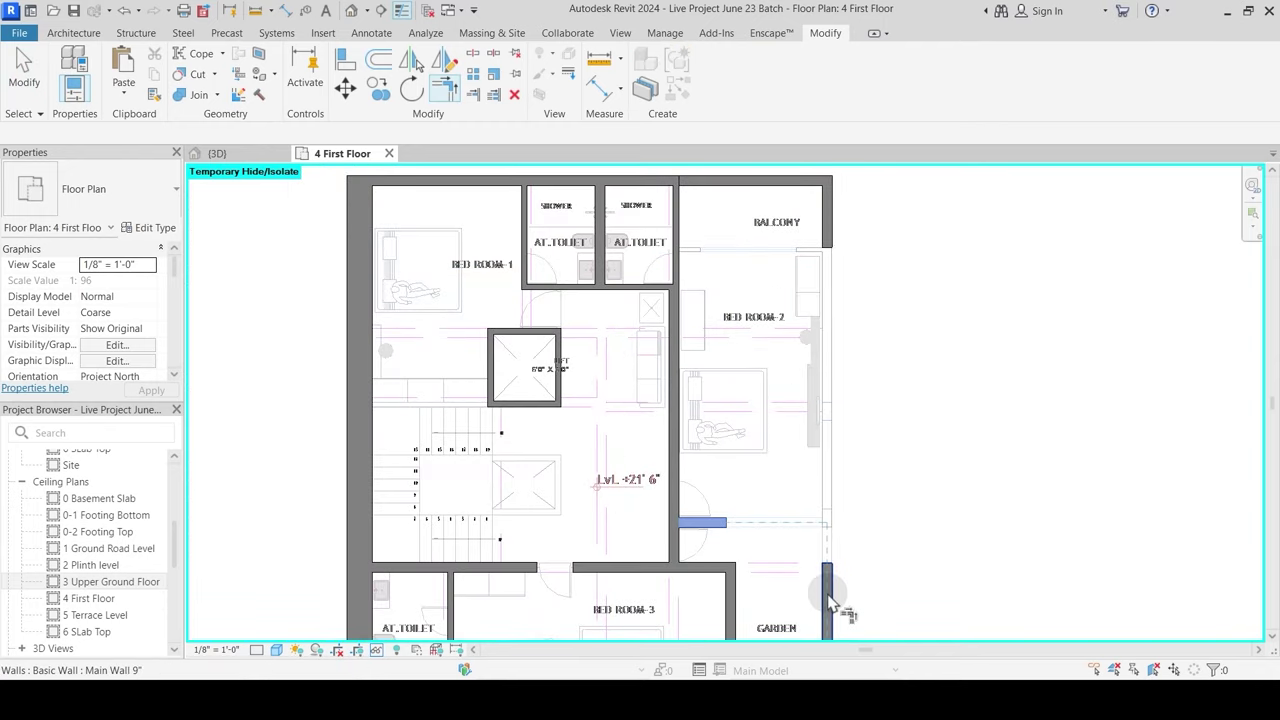
left_click(830, 595)
key("Escape")
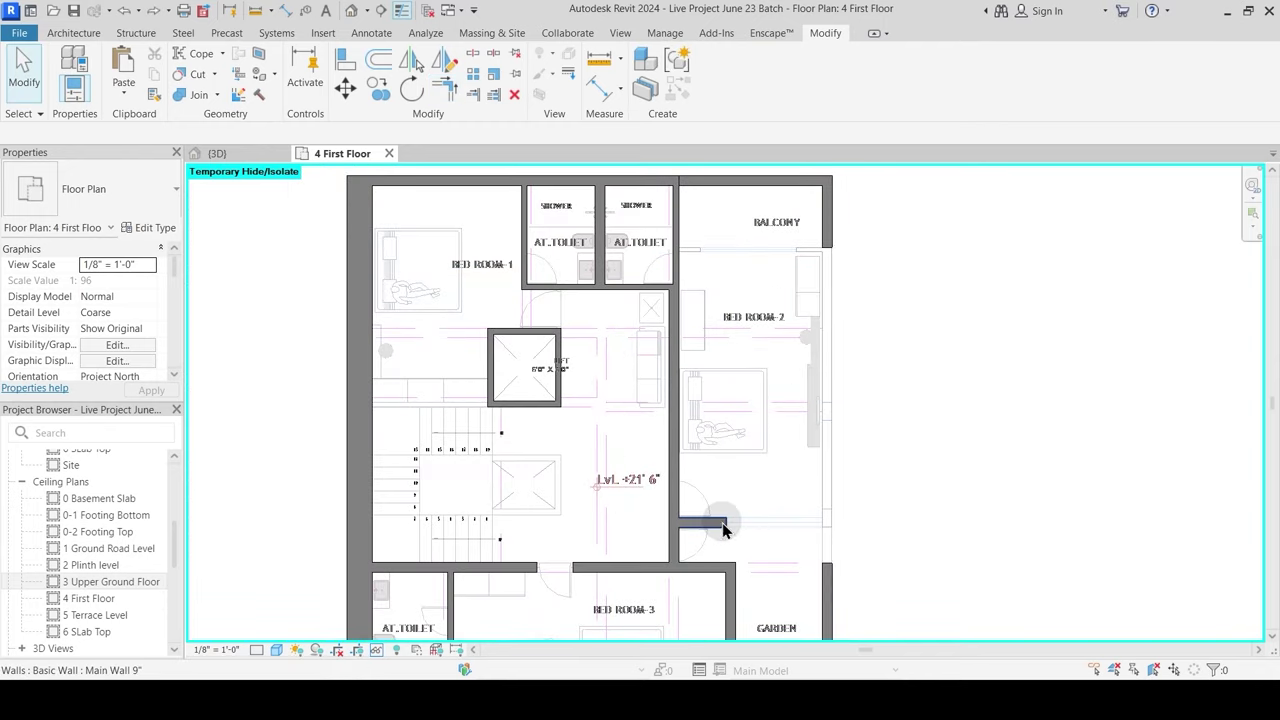
left_click(722, 522)
key("Escape")
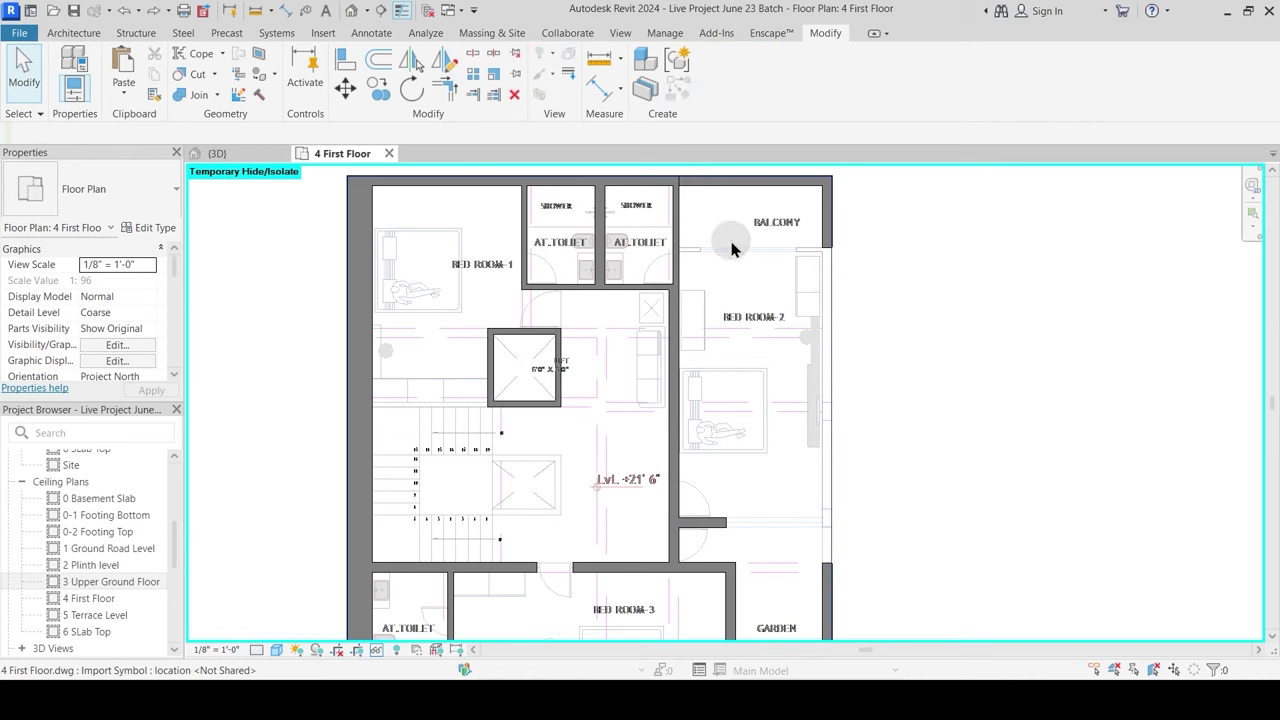
Step: Add a short 4.5" wall along the balcony line using Create Similar with Pick Lines
left_click(672, 229)
scroll(743, 287, "up", 2)
key("c")
key("s")
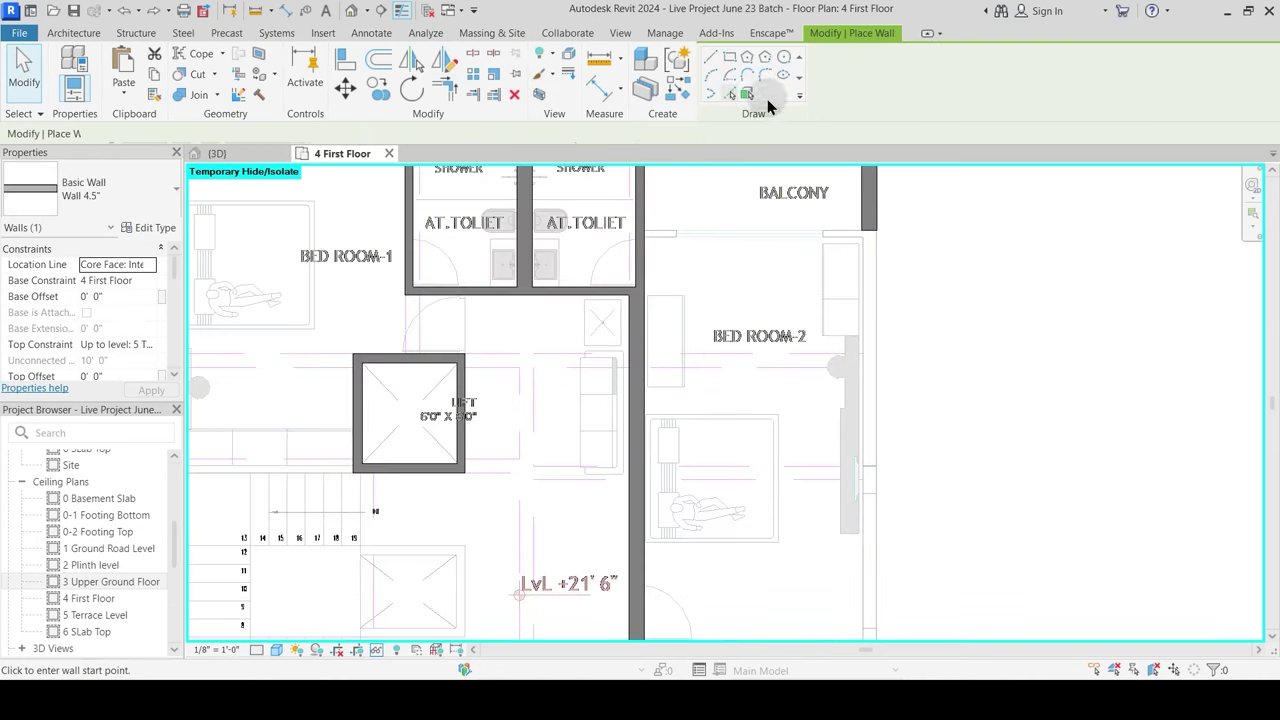
left_click(732, 94)
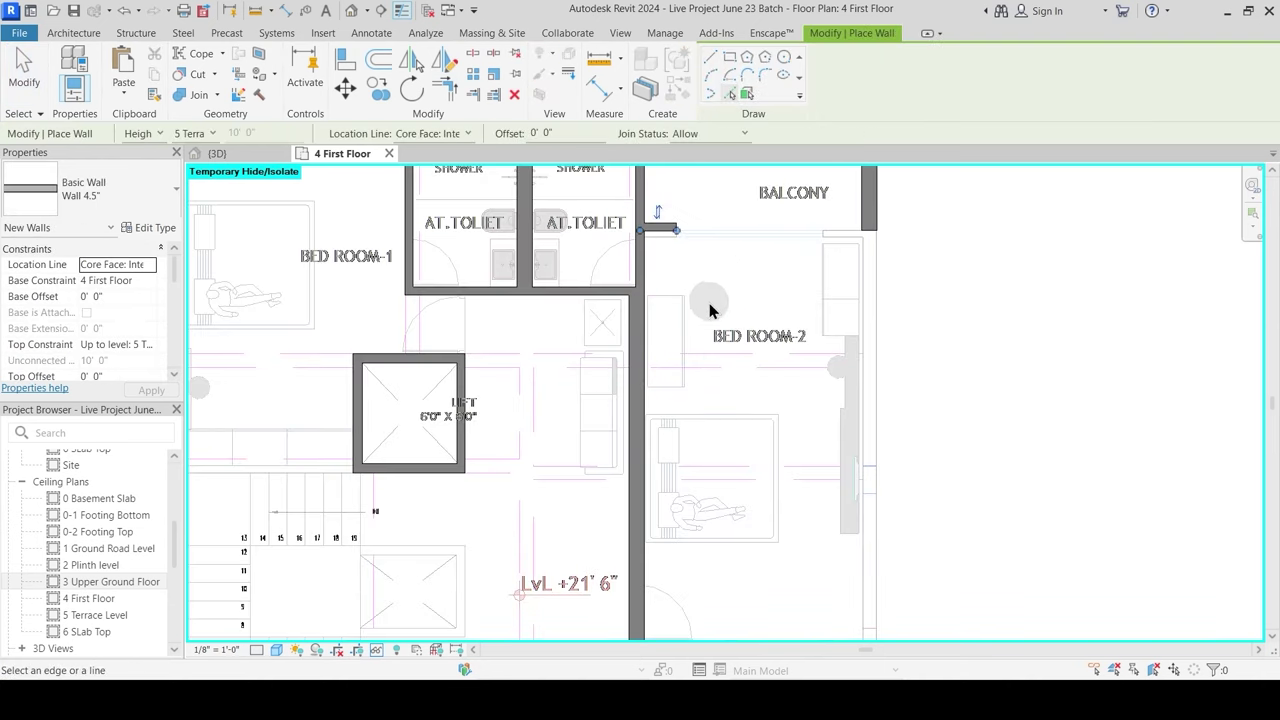
left_click(673, 245)
key("Escape")
key("Escape")
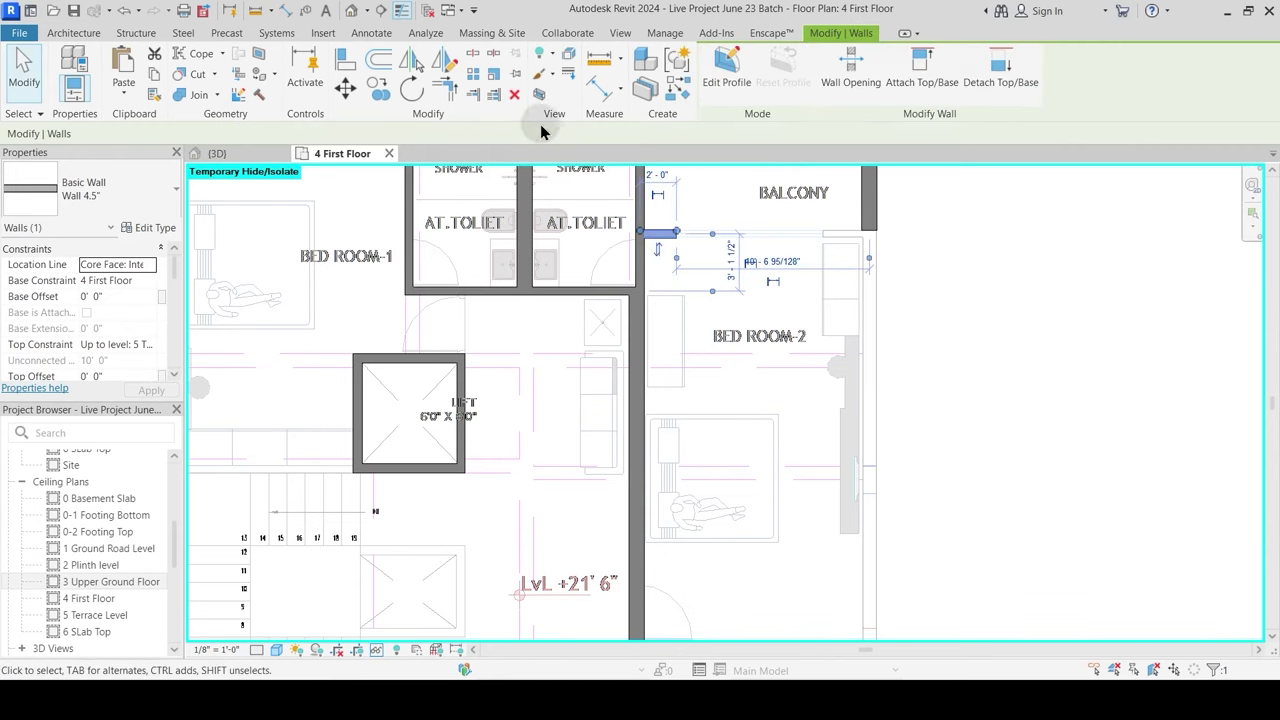
left_click(715, 298)
Step: Place a 9" wall along Bed Room 2's outer line with Pick Lines
left_click(641, 328)
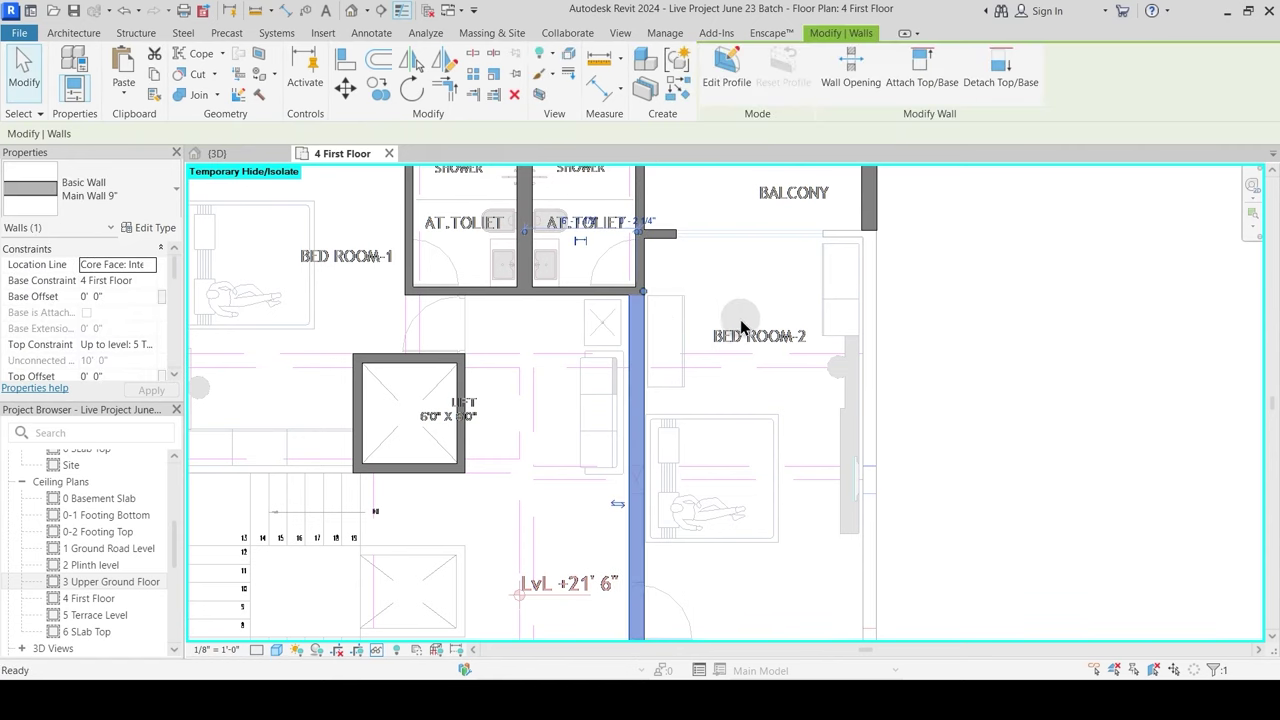
key("c")
key("s")
left_click(729, 94)
left_click(877, 351)
key("Escape")
left_click(884, 368)
Step: Trim/Extend the short wall to meet the right-hand wall
key("space")
key("t")
key("r")
left_click(869, 332)
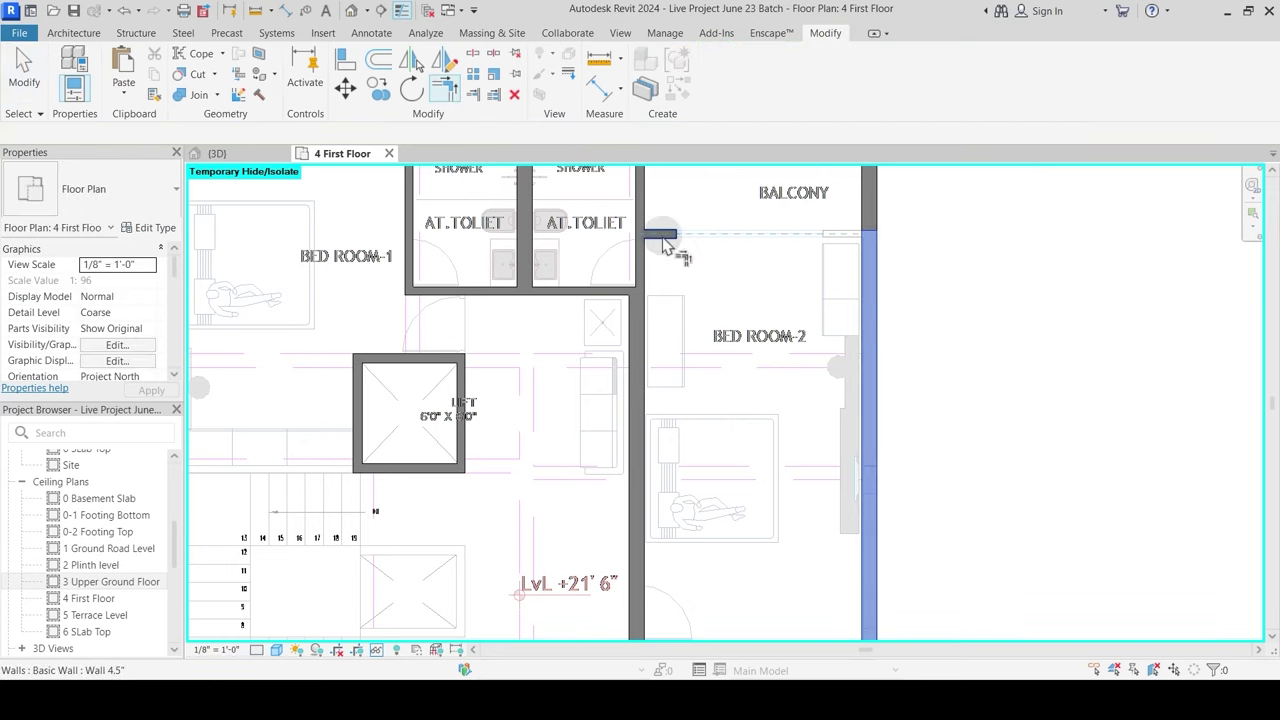
scroll(815, 260, "down", 3)
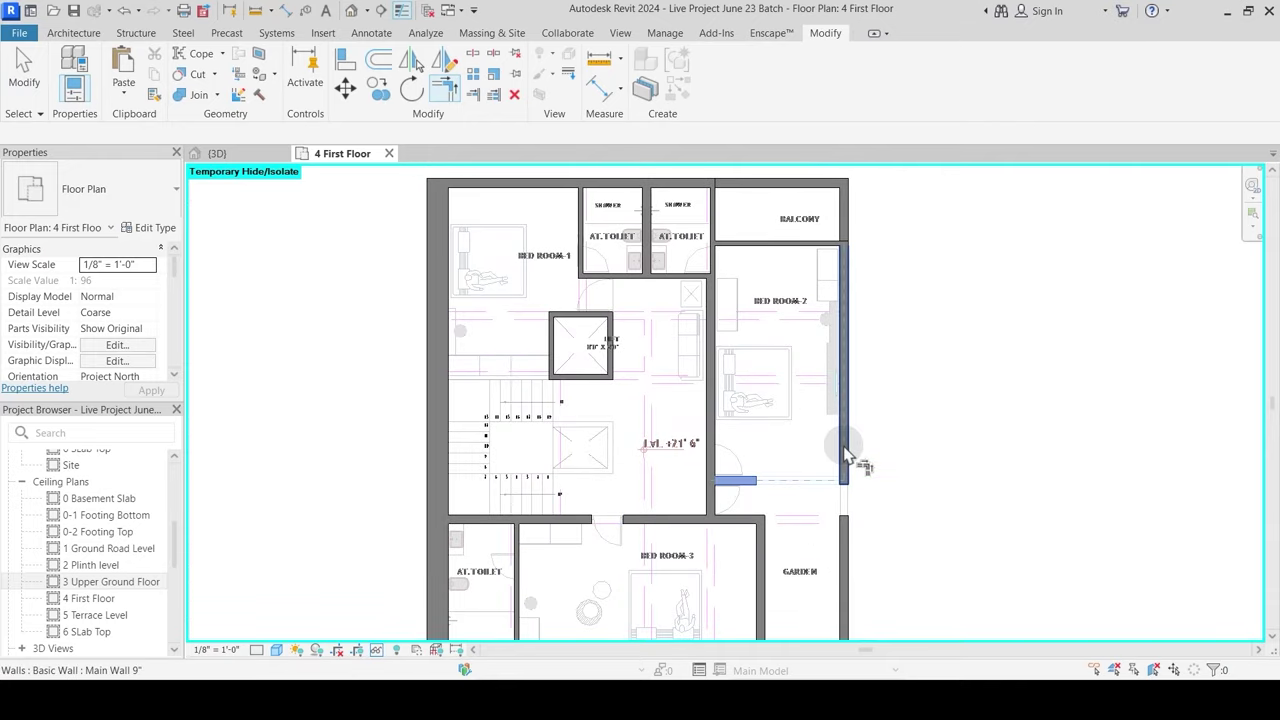
key("Escape")
key("r")
key("t")
key("t")
key("r")
left_click(746, 481)
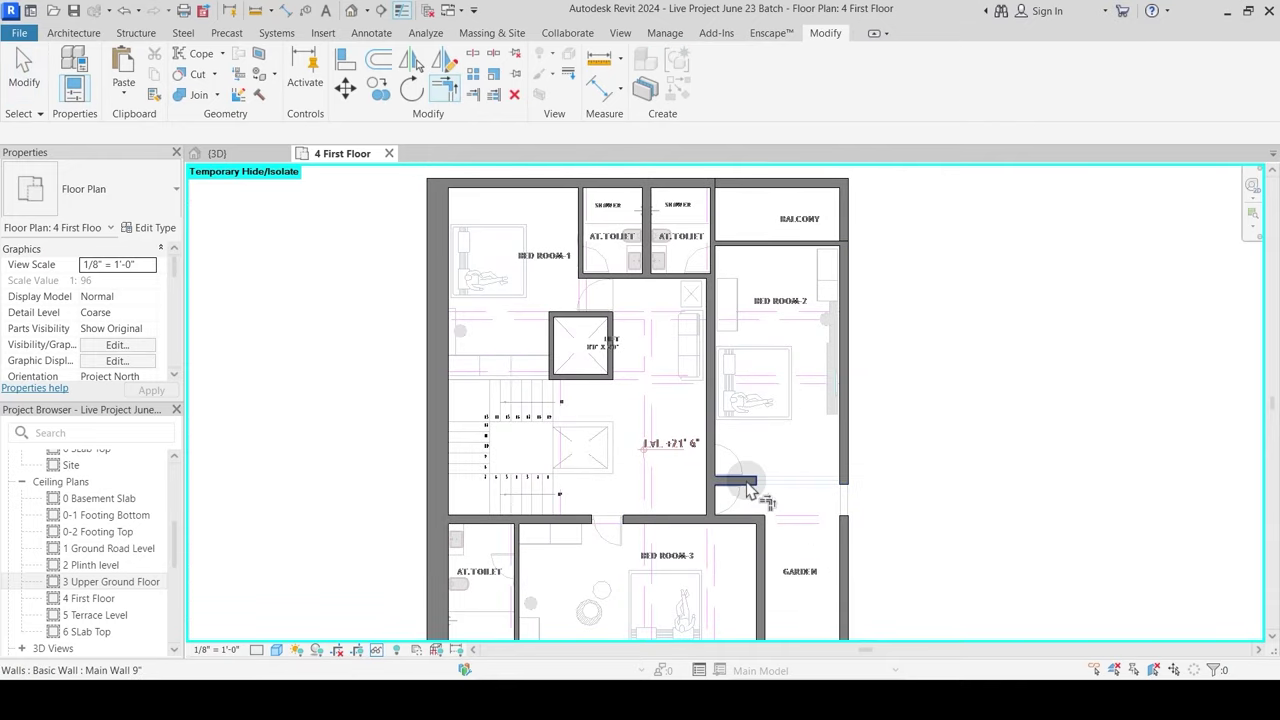
left_click(845, 460)
key("Escape")
Step: Drag the lower right garden wall's end up to join the horizontal wall
left_click(845, 525)
scroll(843, 515, "up", 2)
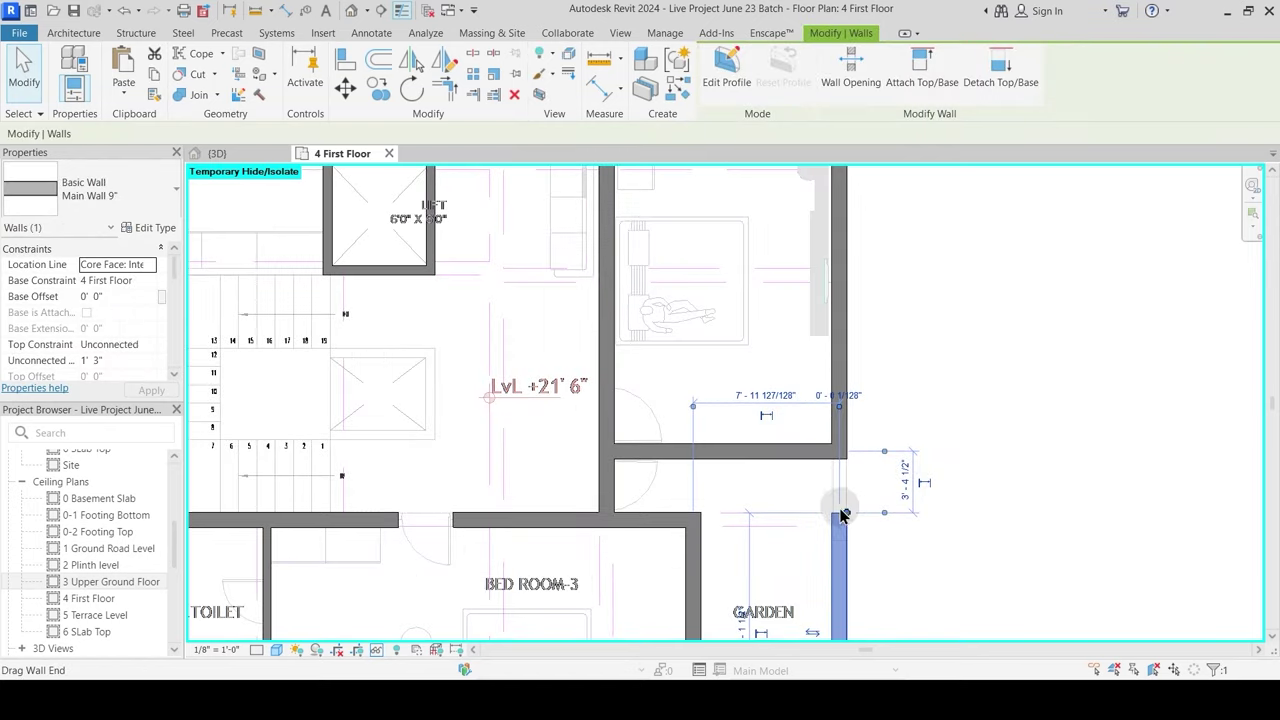
left_click_drag(850, 480, 895, 432)
left_click(880, 426)
scroll(817, 463, "up", 2)
left_click(862, 484)
left_click(895, 432)
scroll(896, 438, "down", 6)
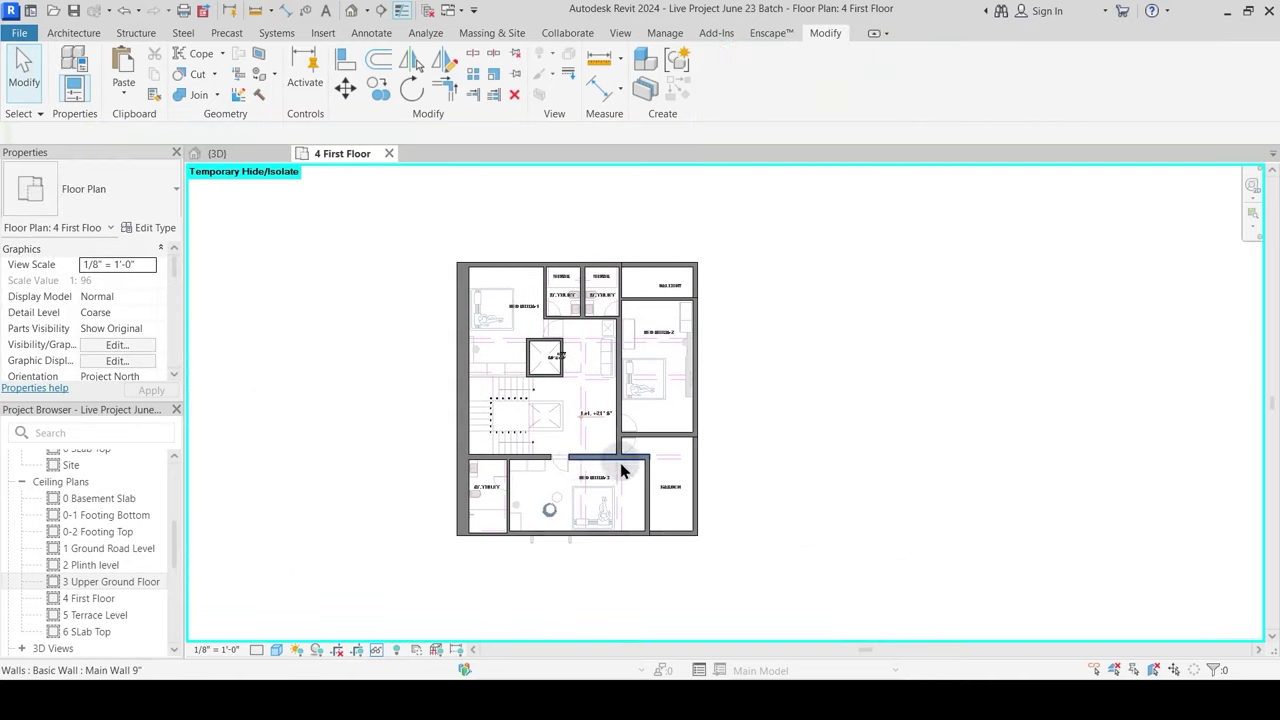
Step: Try stretching the wall between Bed Room 1 and the toilet down to the lift, then undo it
scroll(553, 465, "up", 4)
left_click(620, 459)
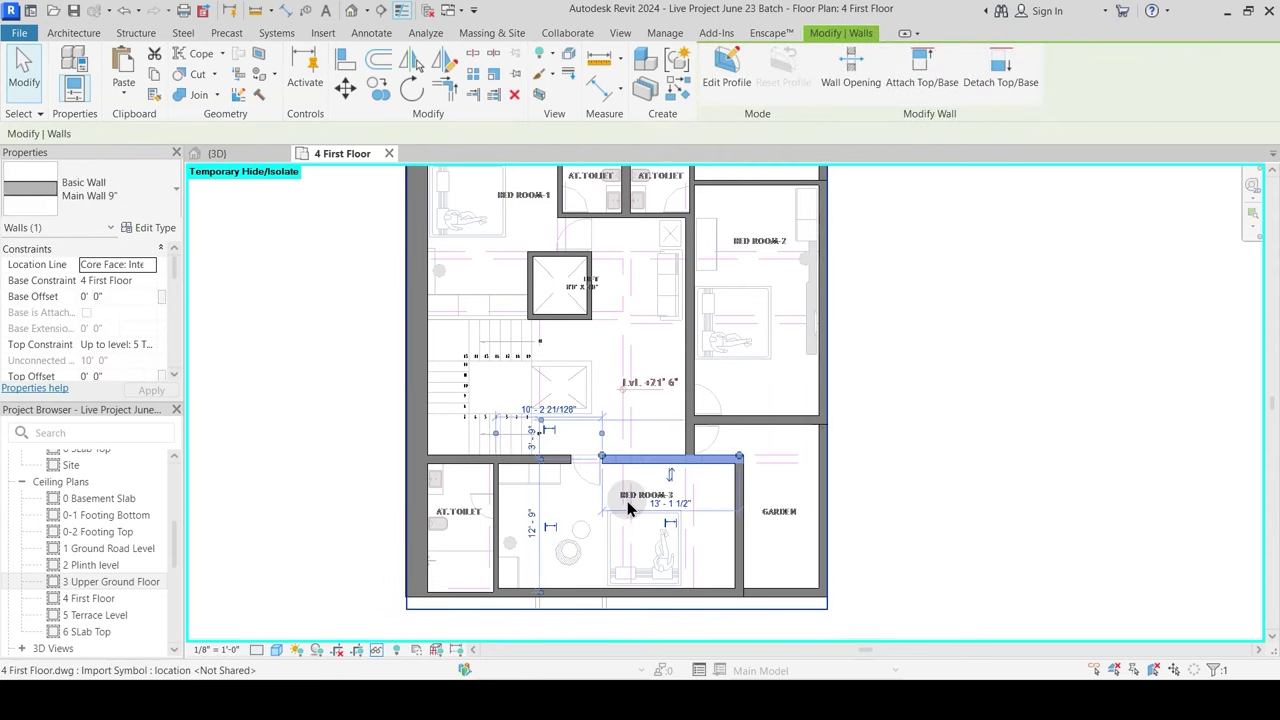
key("Escape")
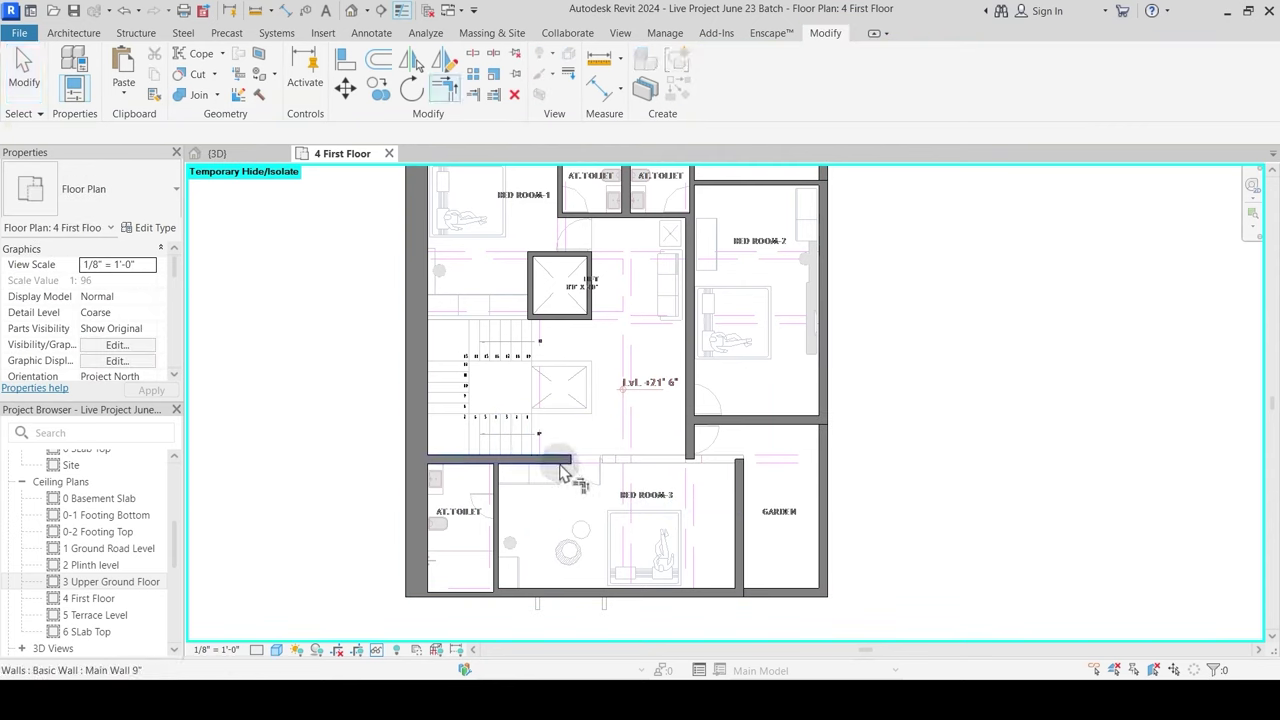
scroll(596, 461, "down", 3)
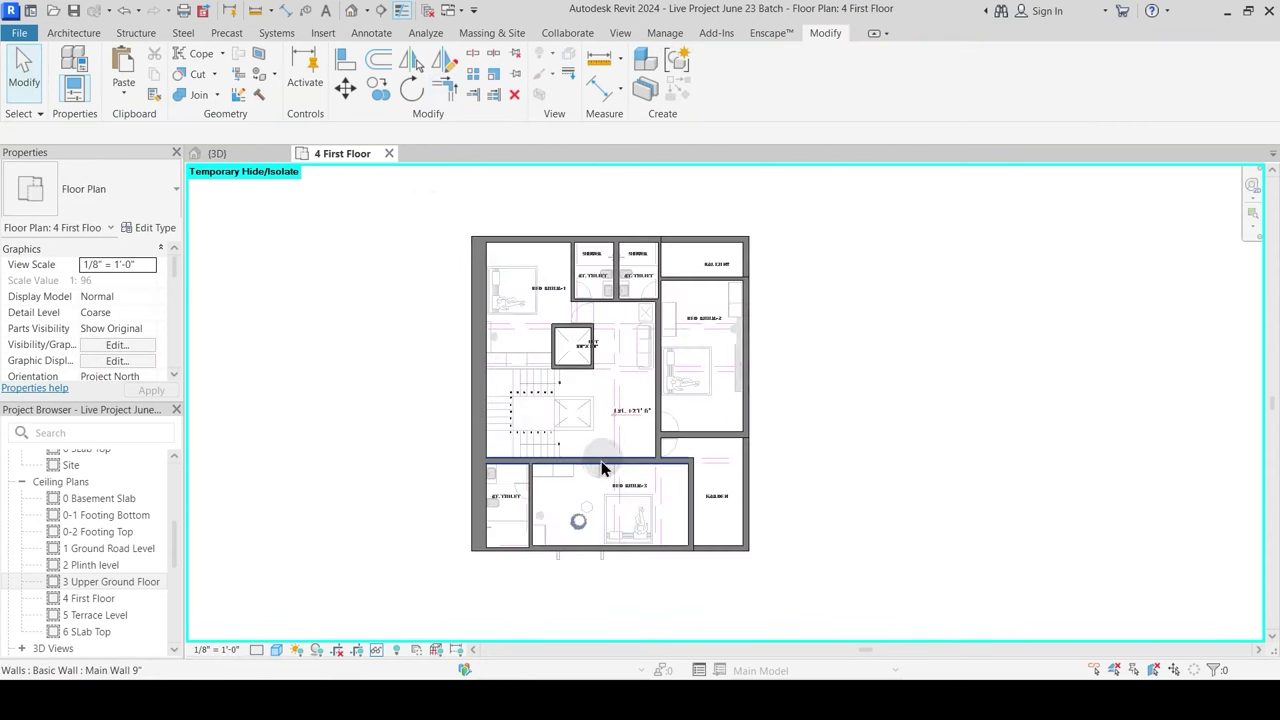
scroll(582, 308, "up", 3)
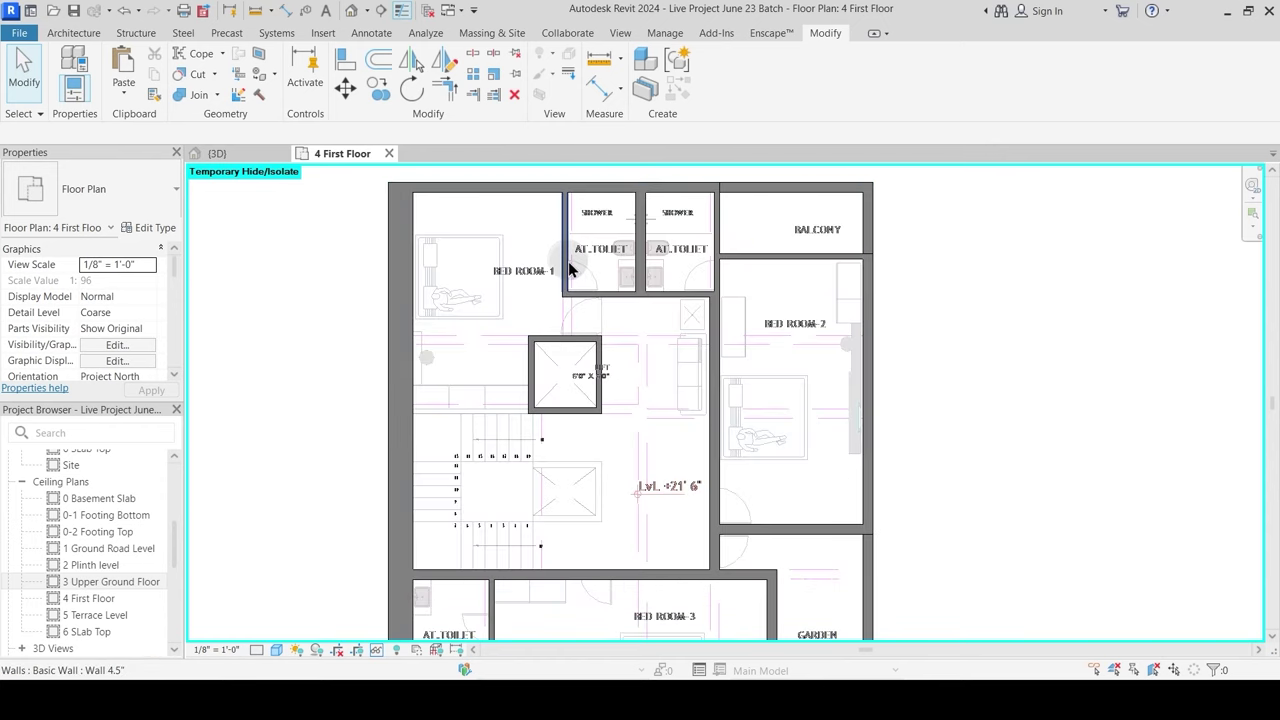
left_click(565, 292)
scroll(565, 295, "up", 2)
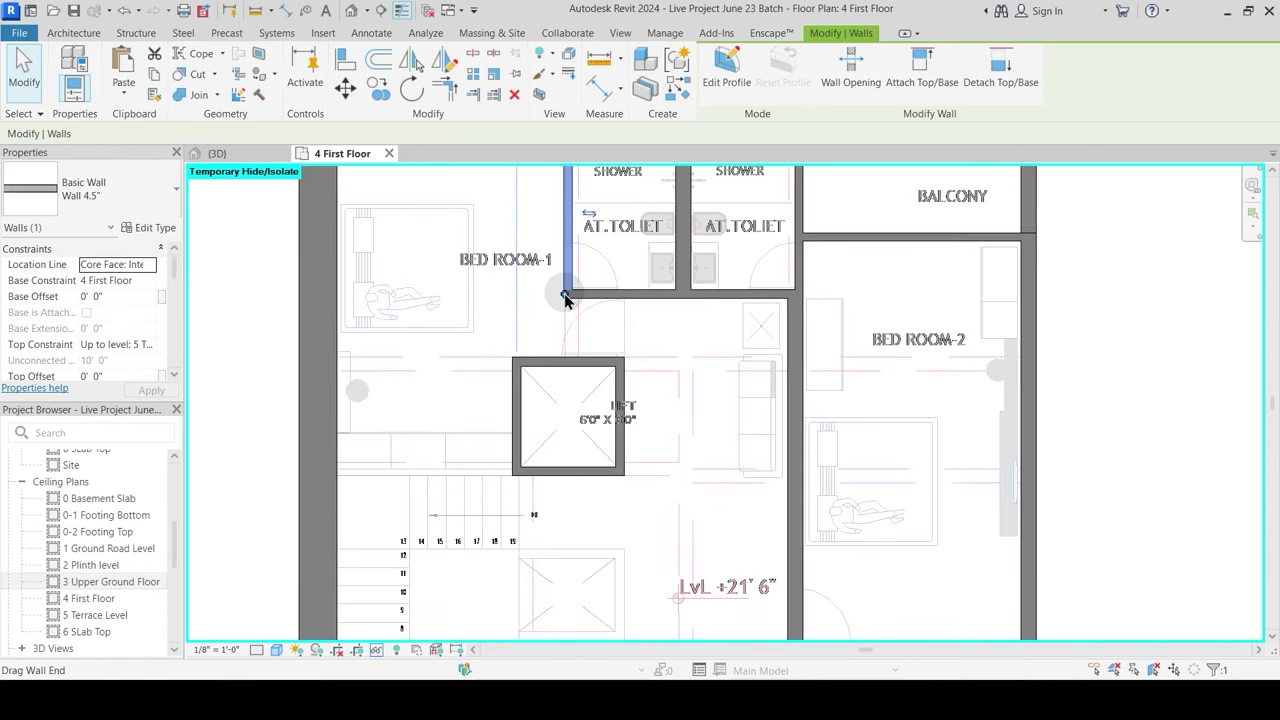
left_click_drag(565, 297, 565, 360)
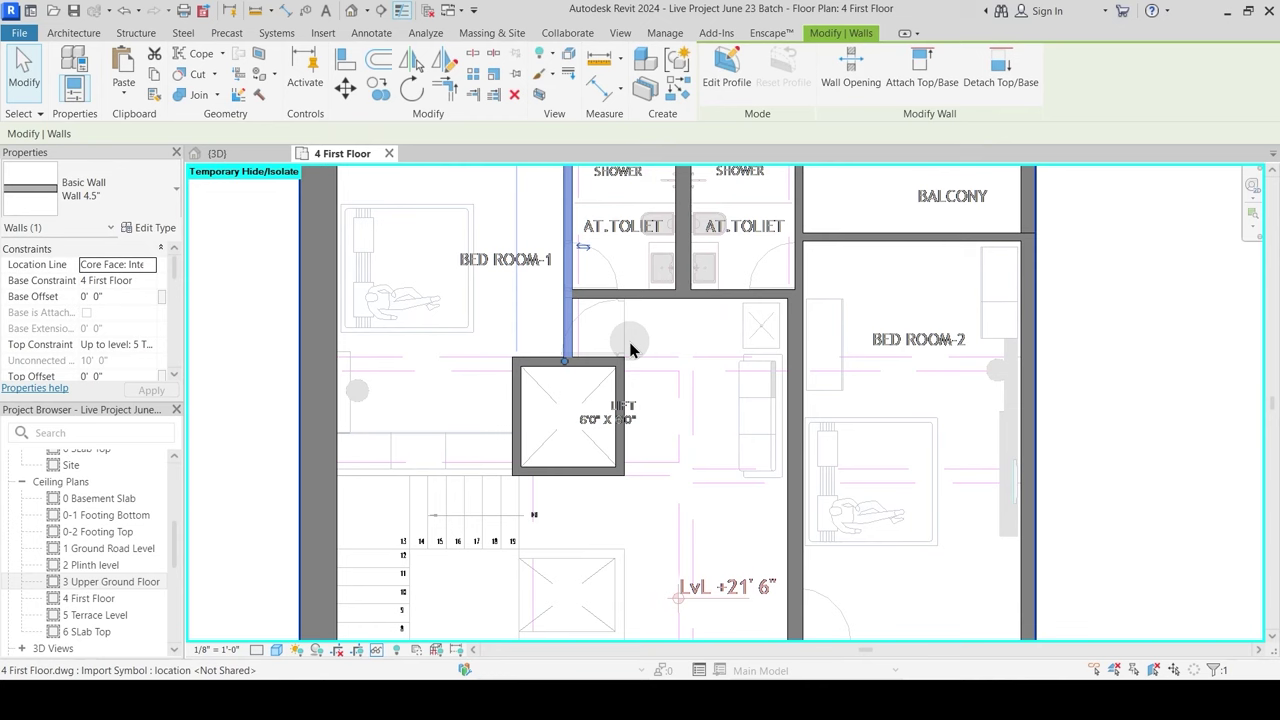
key("ctrl+z")
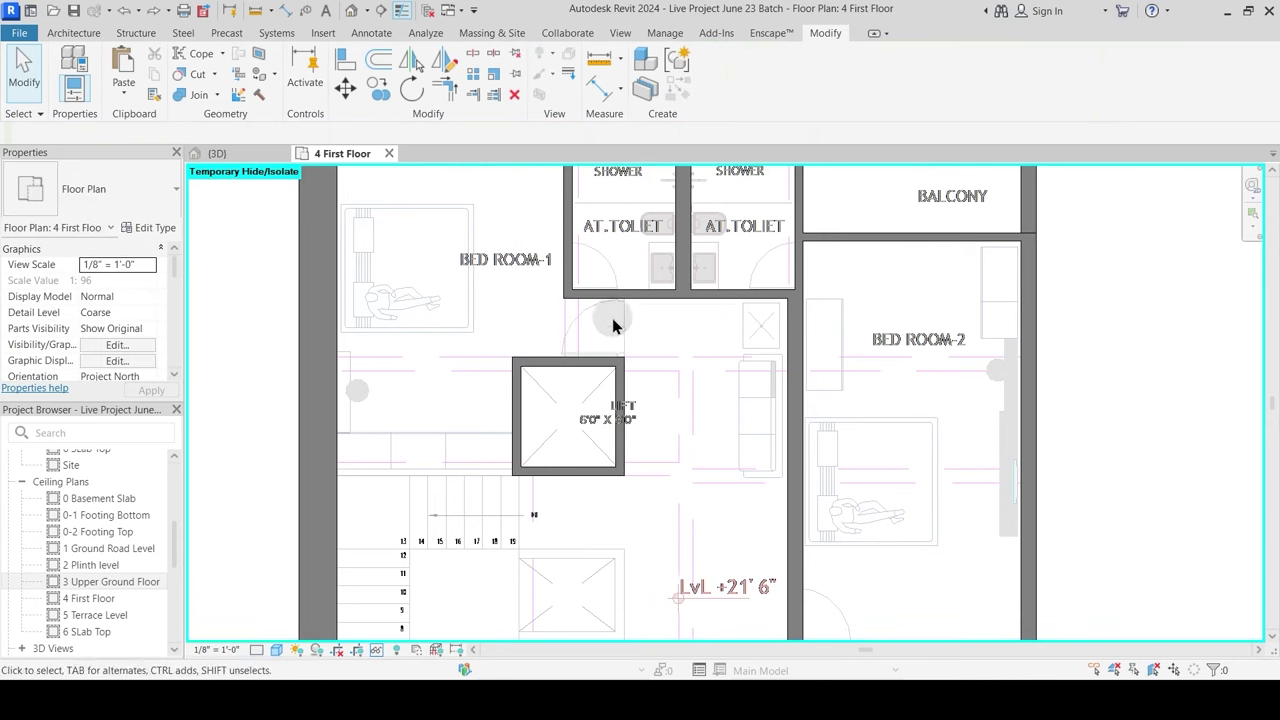
middle_click_drag(598, 385, 605, 460)
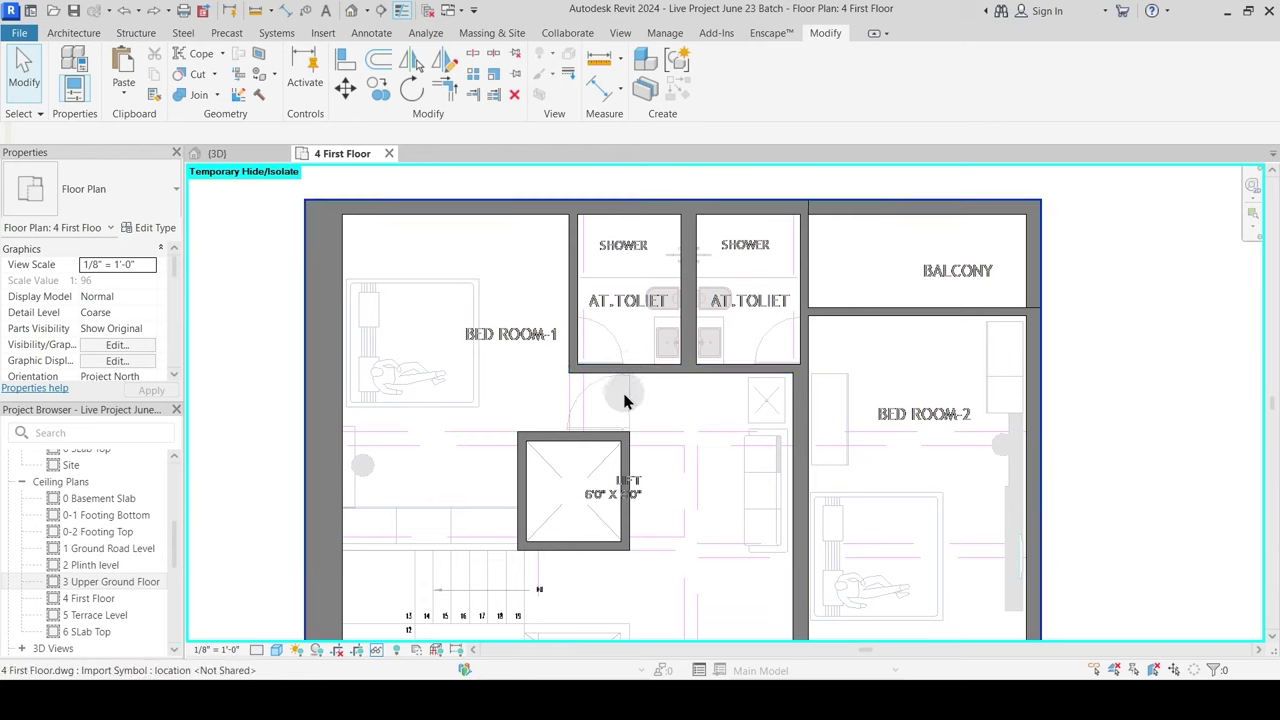
Step: Draw a new 4.5" wall from the toilet wall down to the lift wall
left_click(573, 297)
key("w")
key("a")
scroll(631, 370, "up", 2)
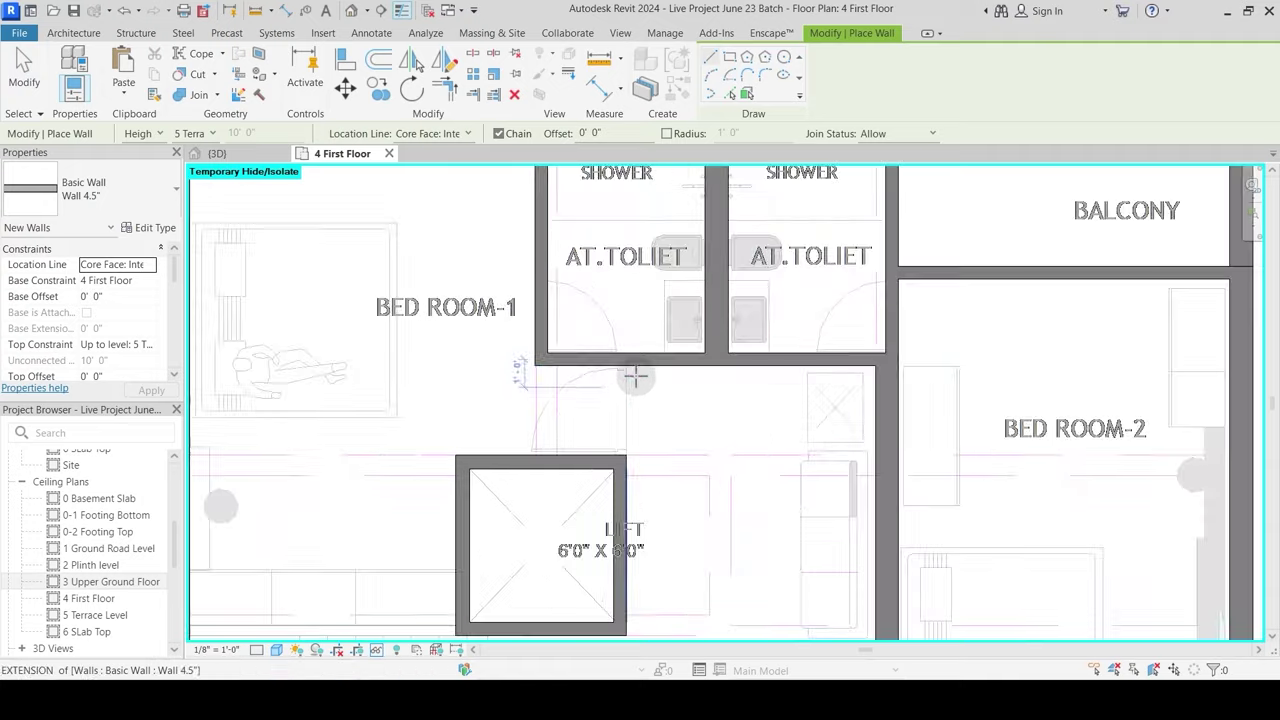
left_click(631, 367)
left_click(631, 455)
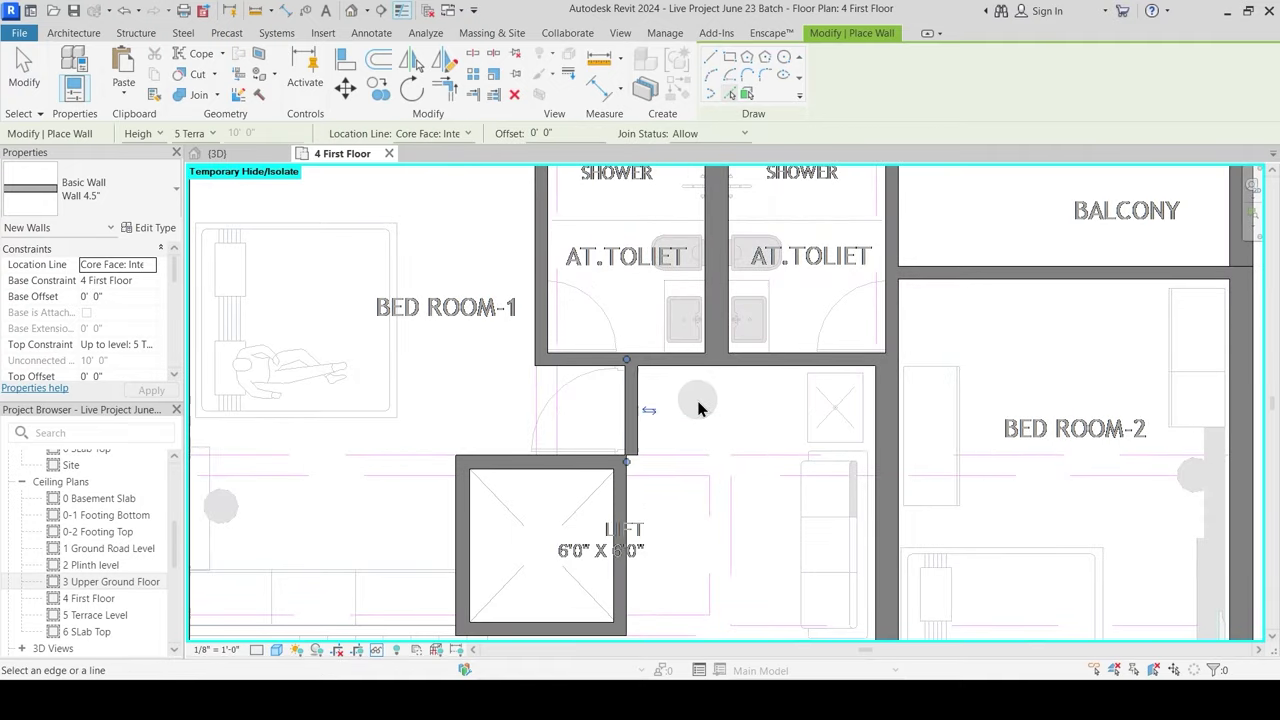
key("Escape")
key("Escape")
Step: Check the new wall, then switch to the {3D} view
left_click(648, 420)
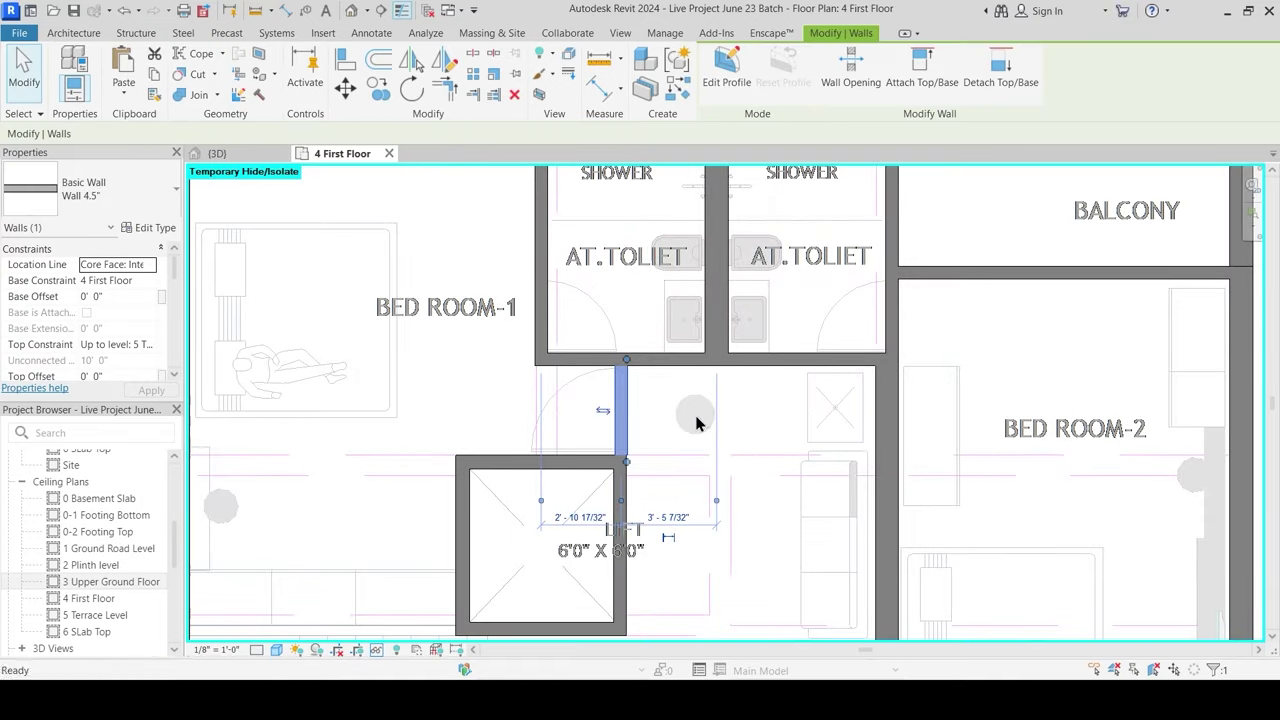
left_click(694, 423)
scroll(698, 428, "down", 2)
scroll(657, 421, "up", 3)
left_click(655, 421)
scroll(676, 470, "up", 2)
left_click(675, 483)
scroll(675, 483, "down", 6)
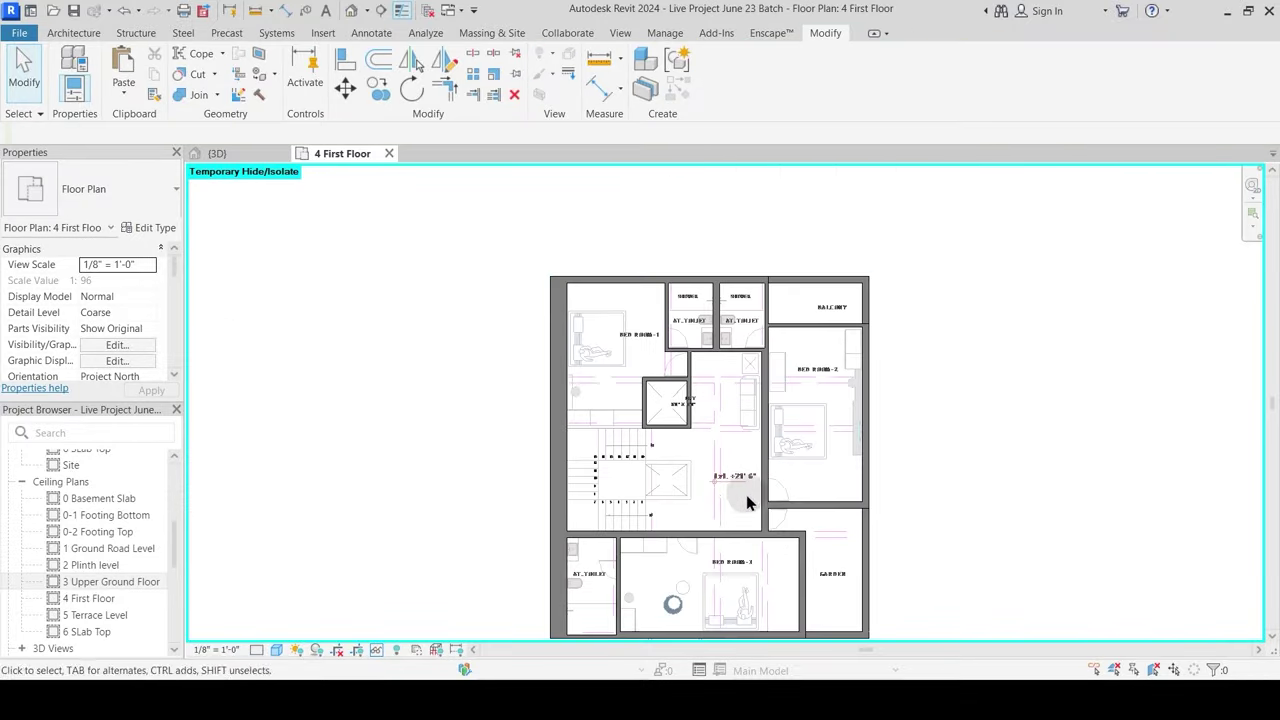
left_click(262, 152)
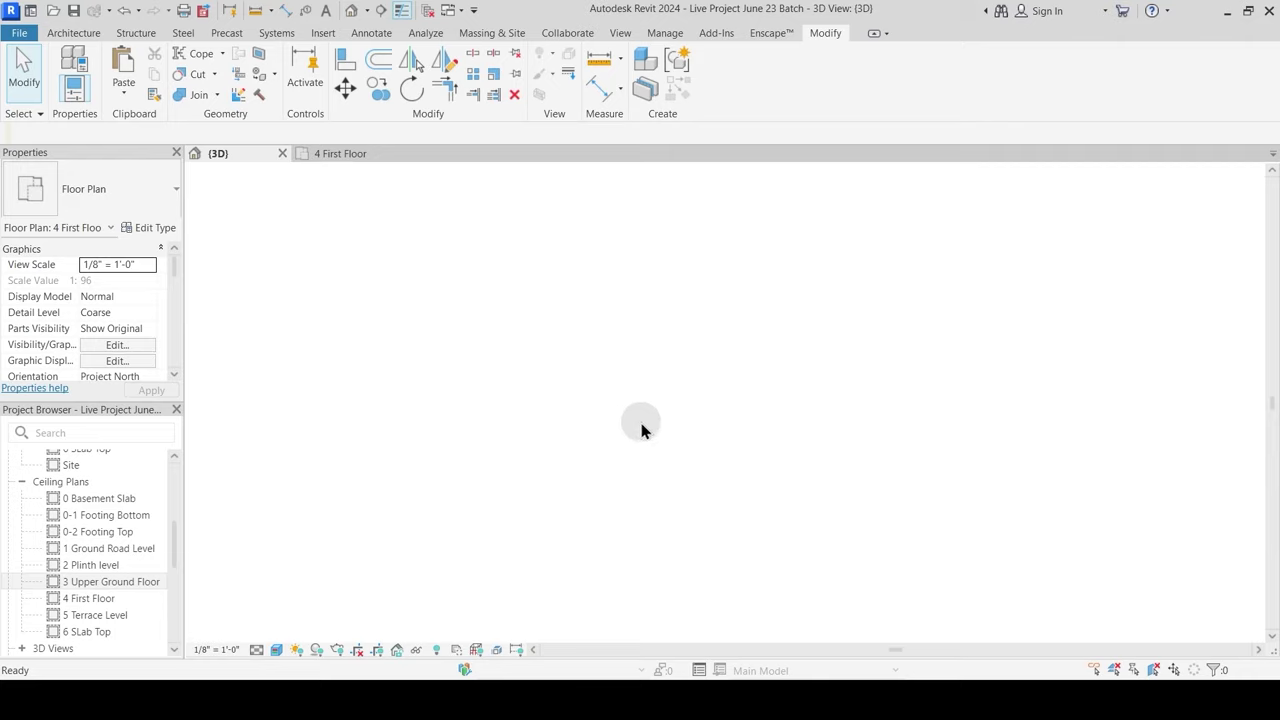
Step: Orbit the 3D model from above, temporarily hide an interior first-floor wall, then reset the hide
middle_click_drag(751, 443, 787, 441, "shift")
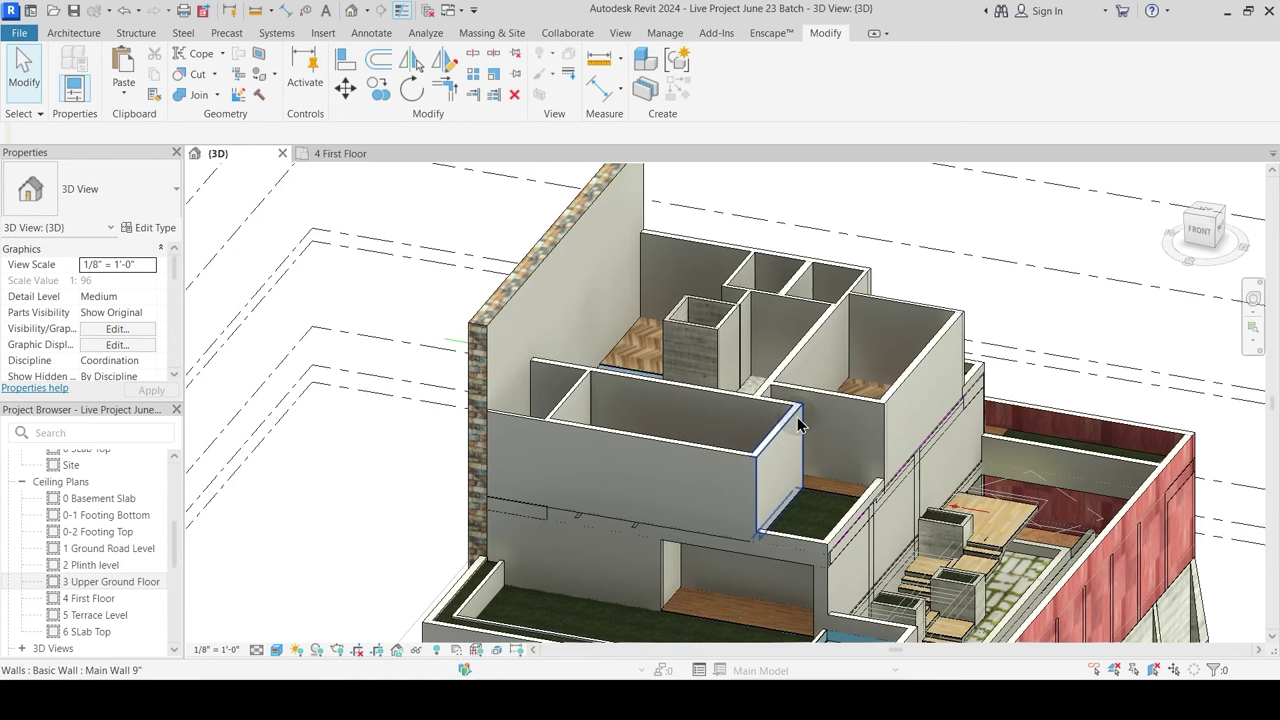
middle_click_drag(808, 444, 800, 507, "shift")
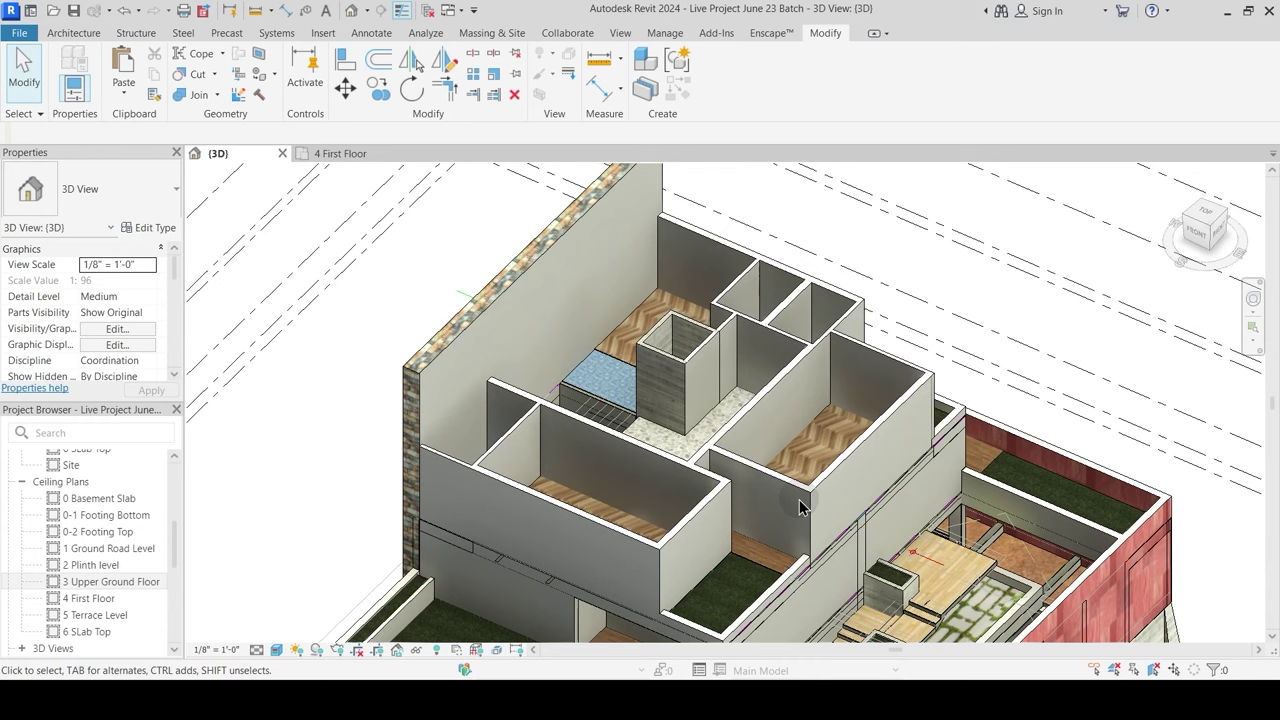
left_click(684, 468)
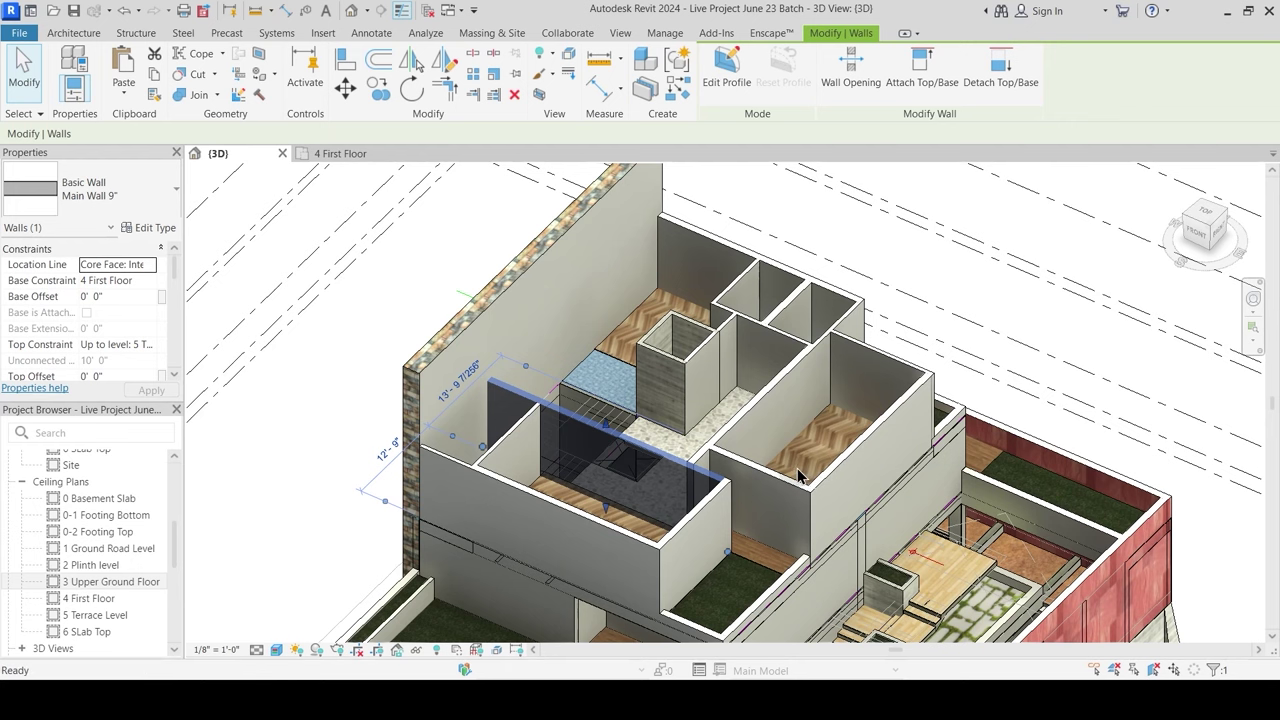
key("h")
key("h")
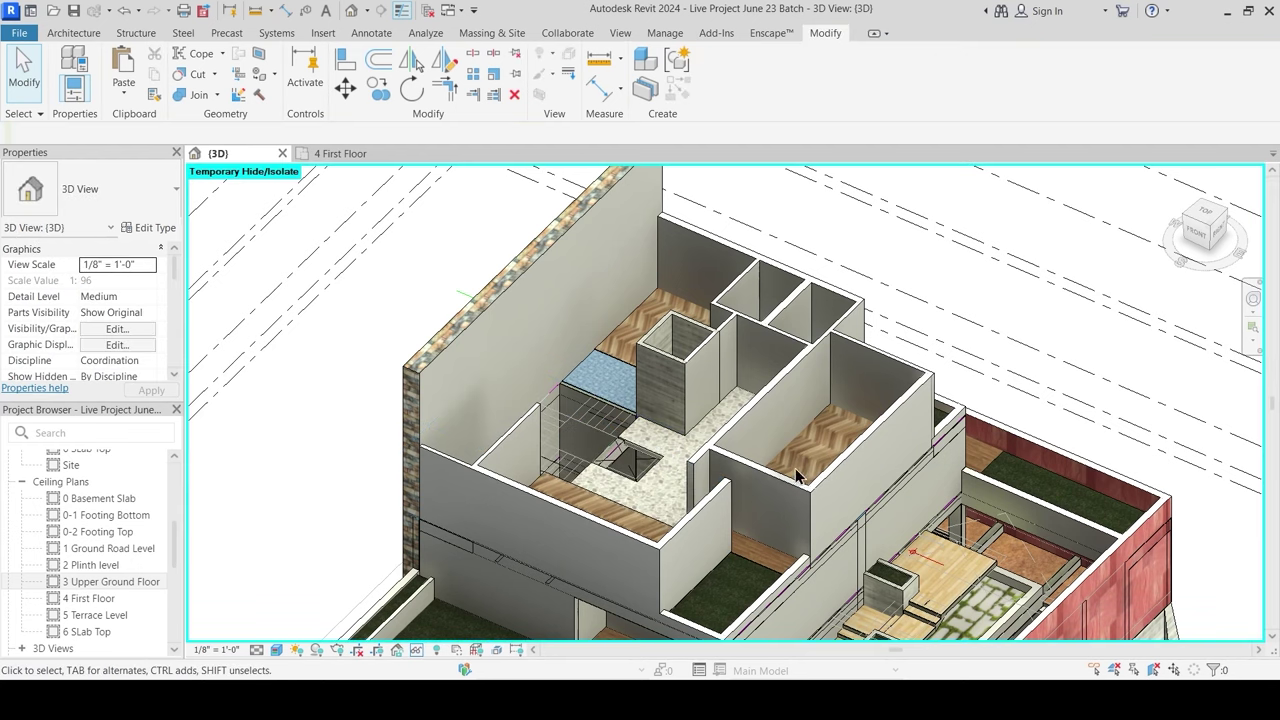
key("h")
key("r")
Step: Temporarily hide the wall above the stair opening to inspect behind it, then restore it
middle_click_drag(766, 486, 821, 541, "shift")
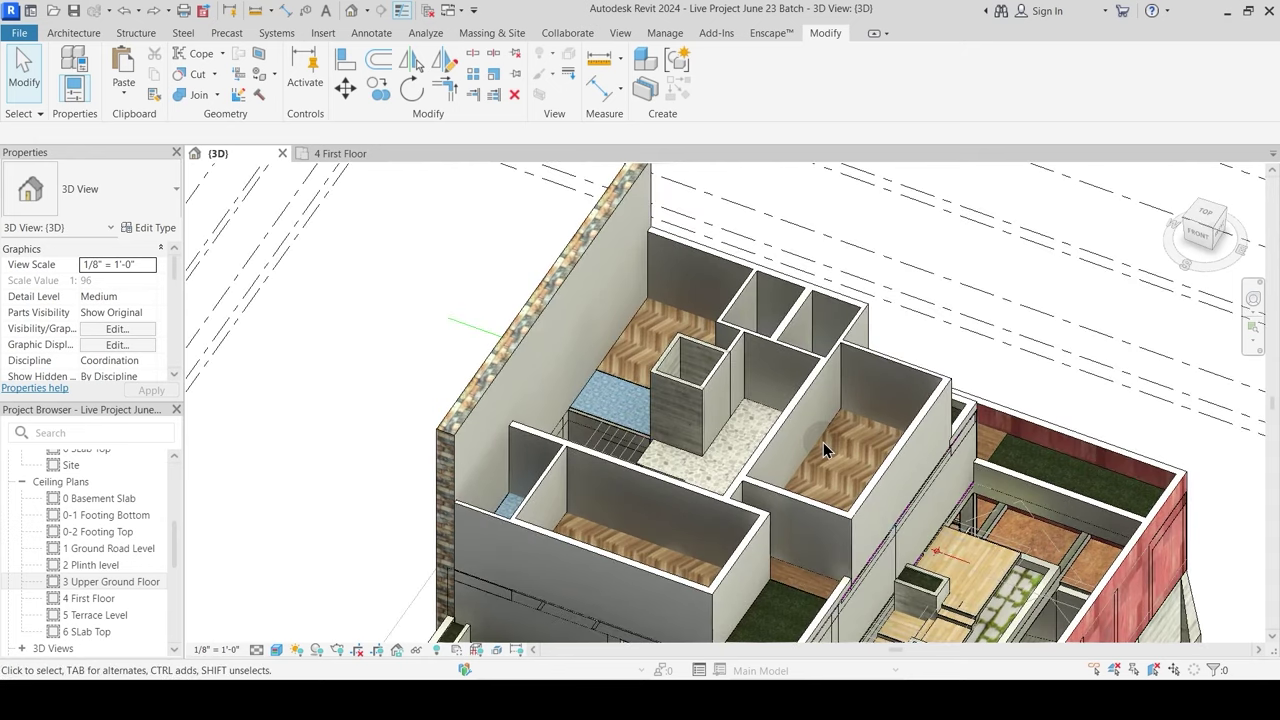
middle_click_drag(822, 441, 757, 548, "shift")
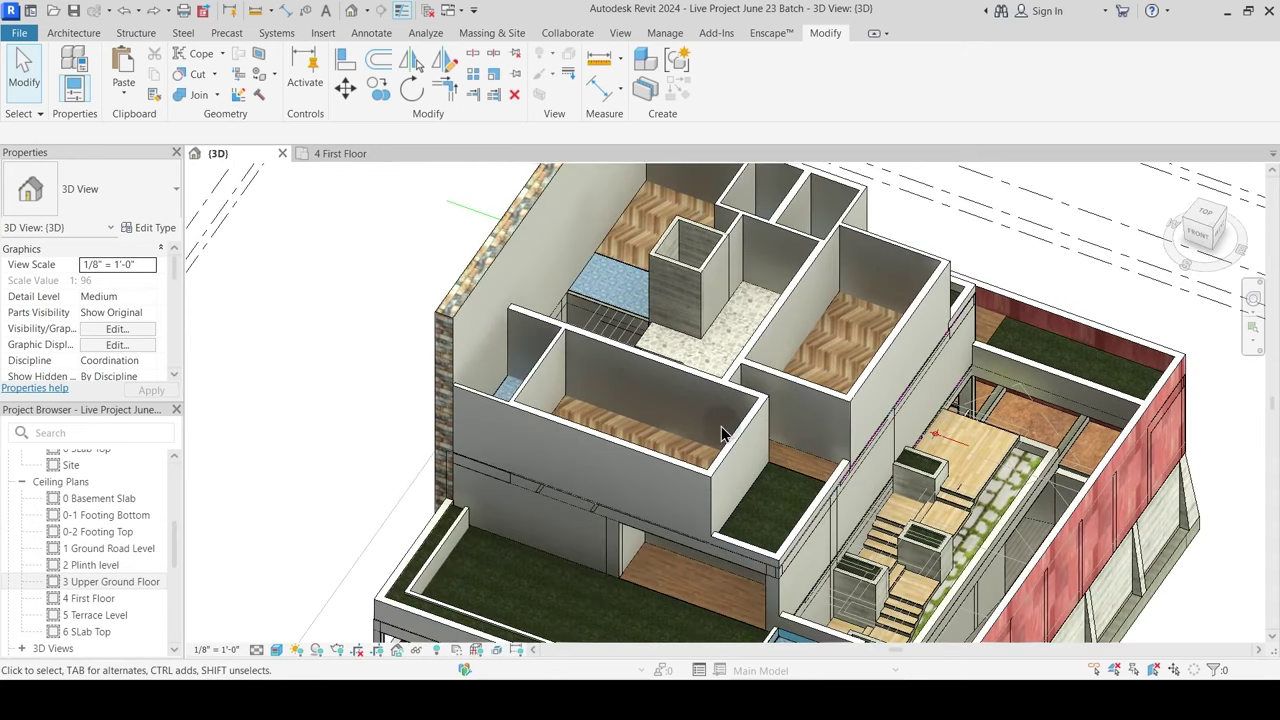
middle_click_drag(668, 360, 698, 285, "shift")
left_click(606, 266)
middle_click_drag(606, 266, 668, 414, "shift")
key("Escape")
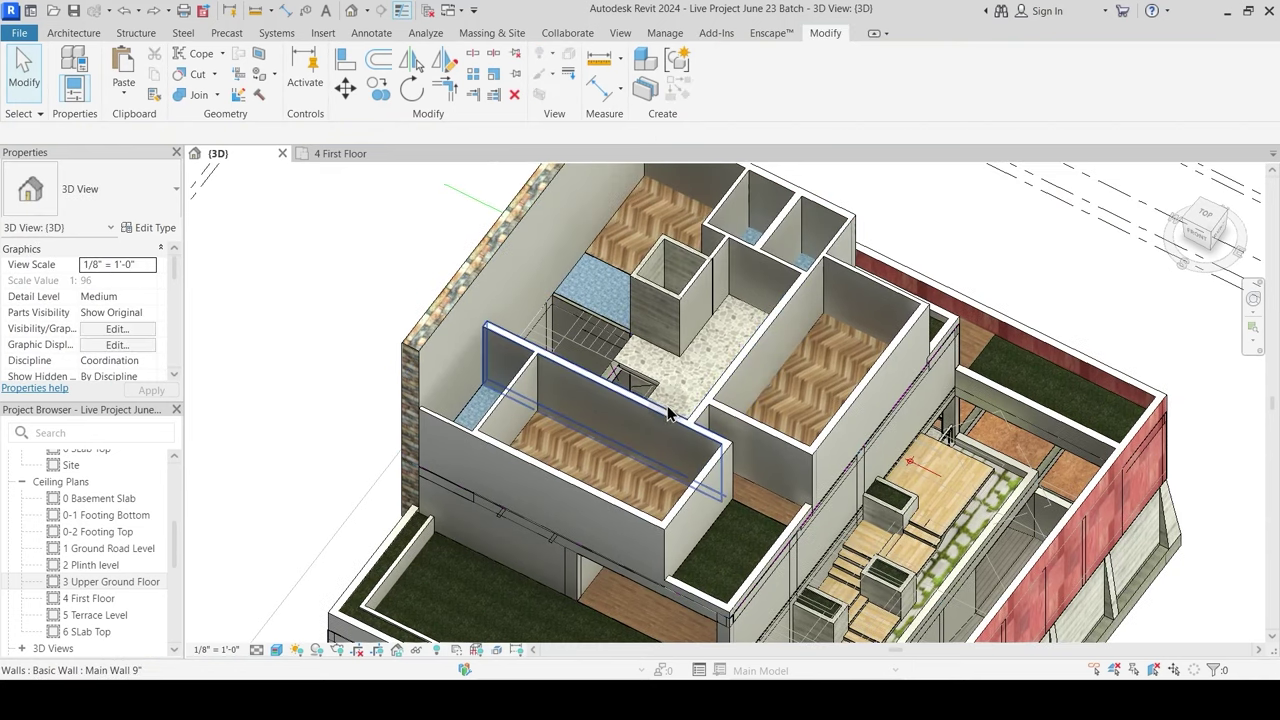
left_click(668, 410)
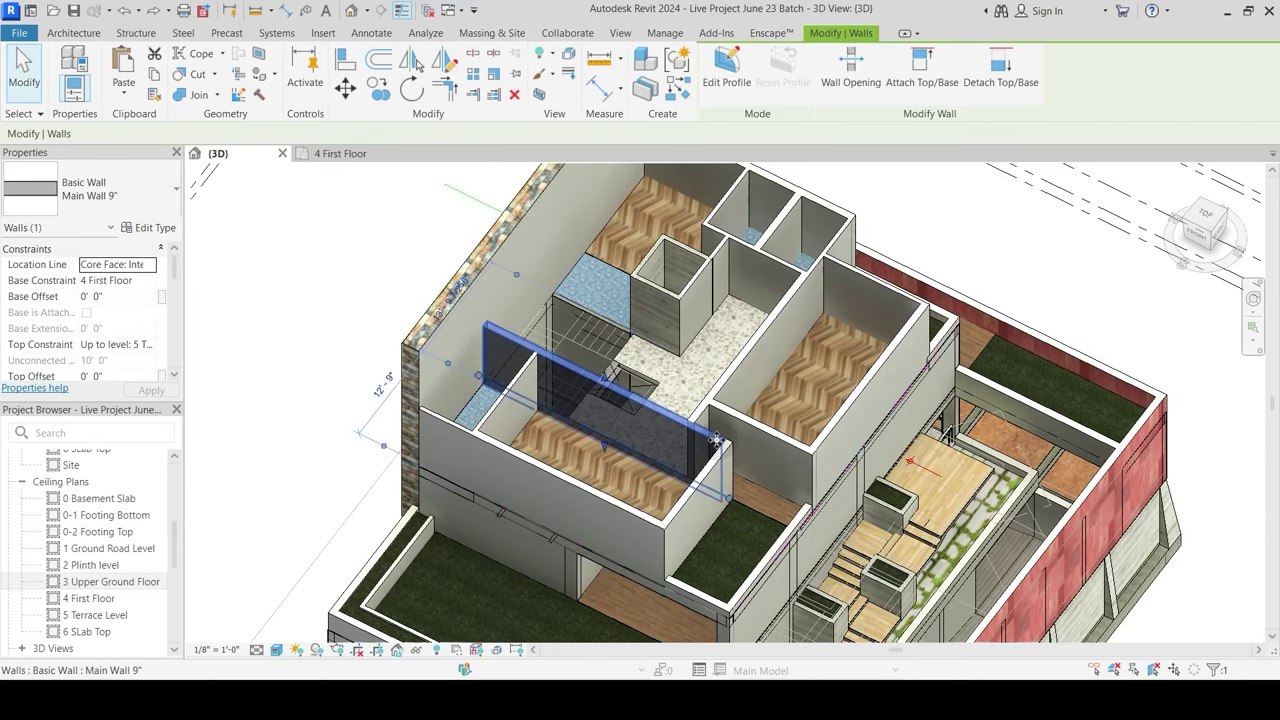
key("h")
key("h")
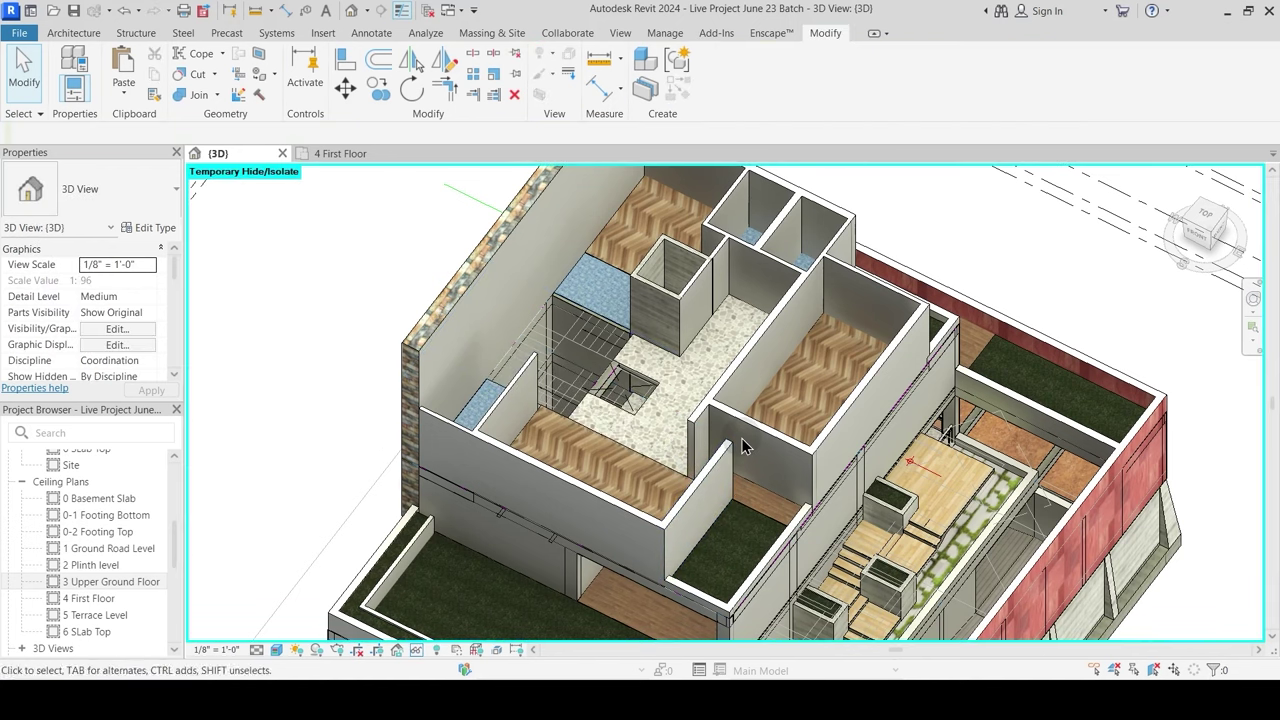
key("h")
key("r")
Step: Return to the 4 First Floor plan and pan to see the whole building
middle_click_drag(742, 447, 690, 320, "shift")
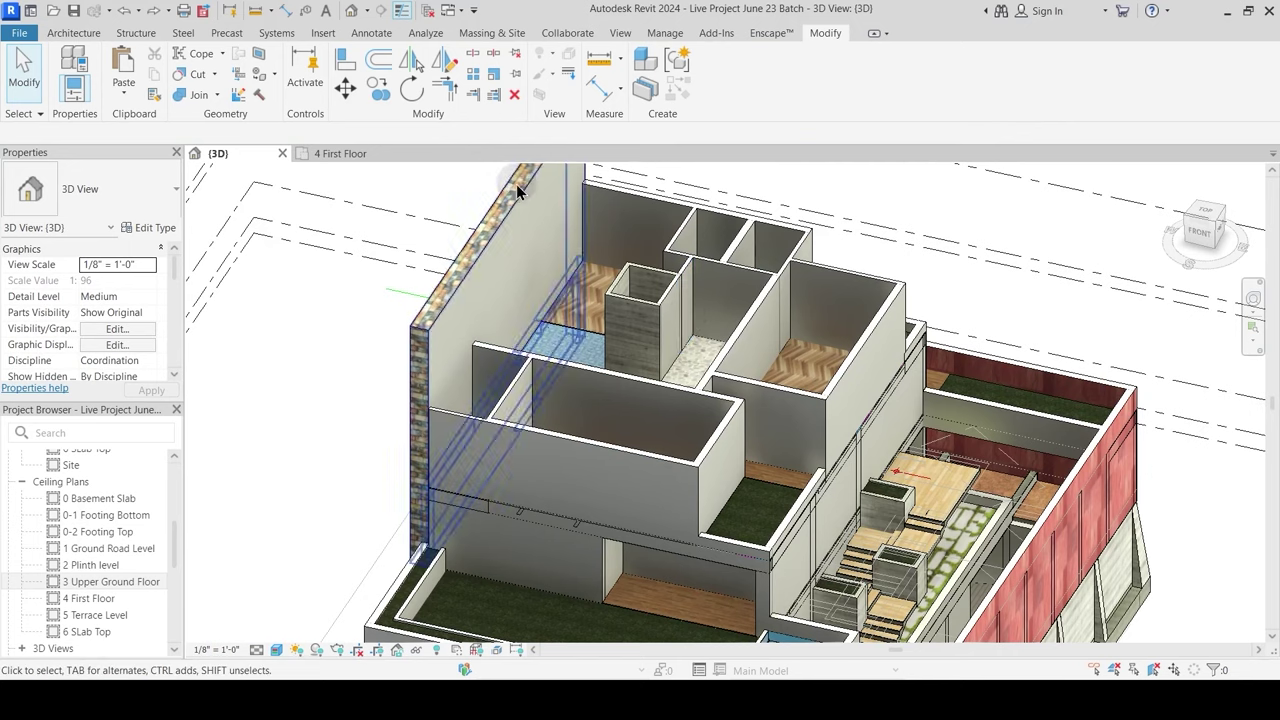
left_click(338, 154)
middle_click_drag(648, 278, 636, 378)
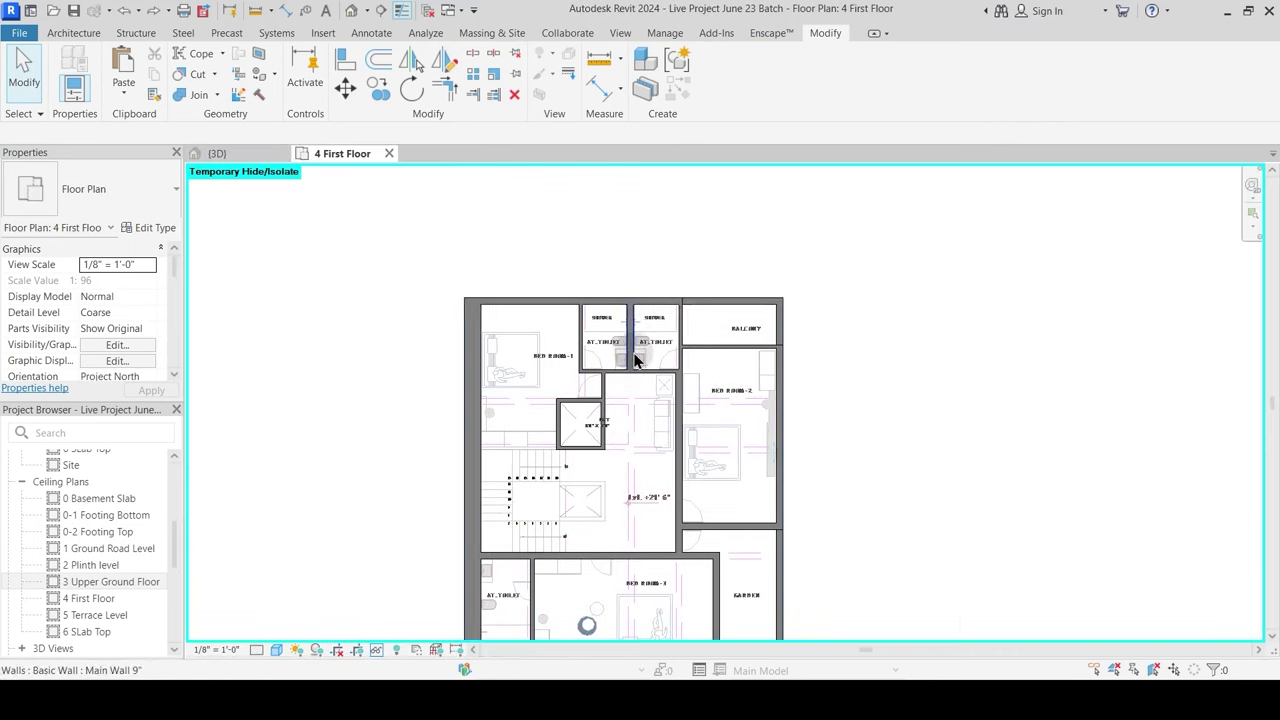
Step: Collapse the ceiling plans list and reset Temporary Hide/Isolate to show everything
scroll(647, 338, "down", 2)
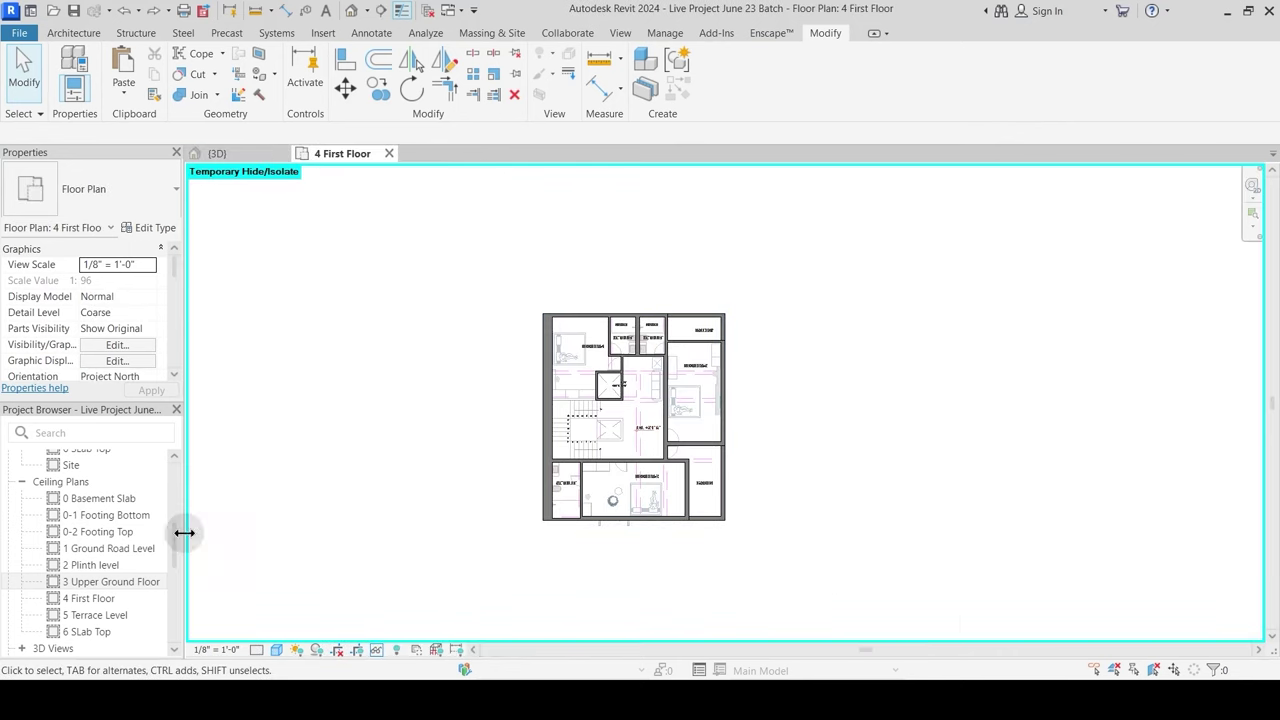
left_click(22, 482)
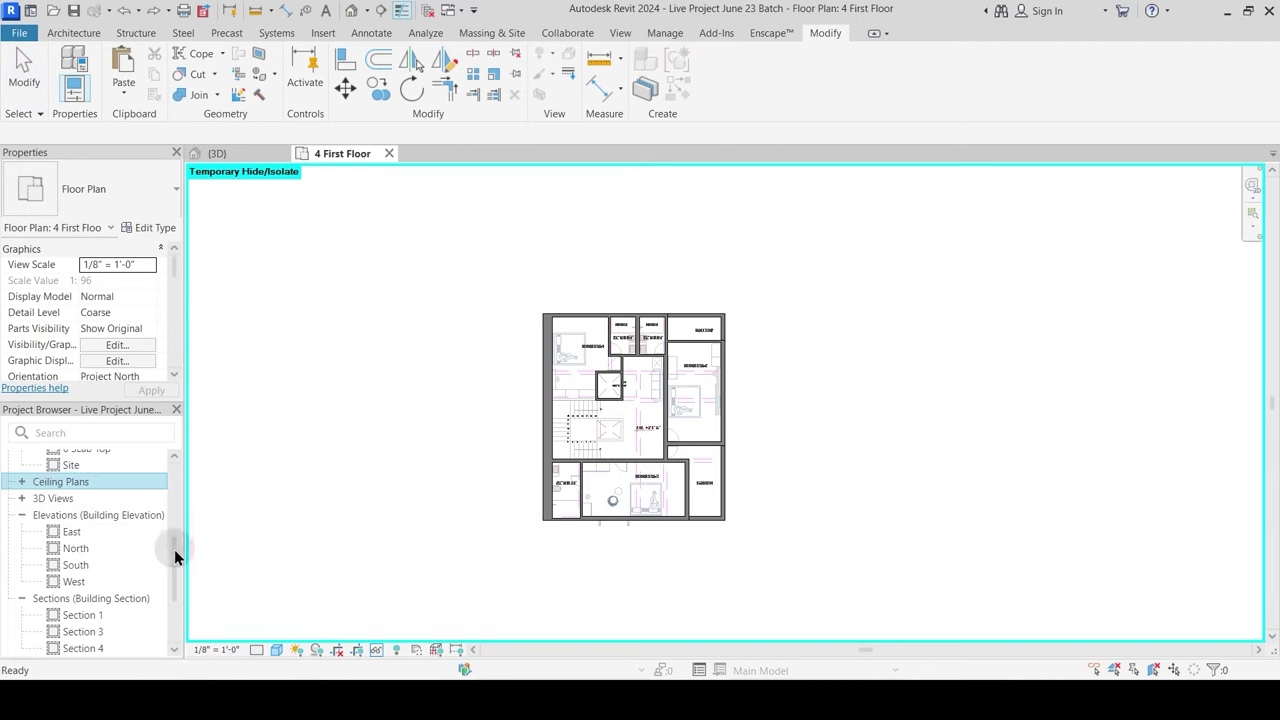
left_click_drag(175, 555, 184, 480)
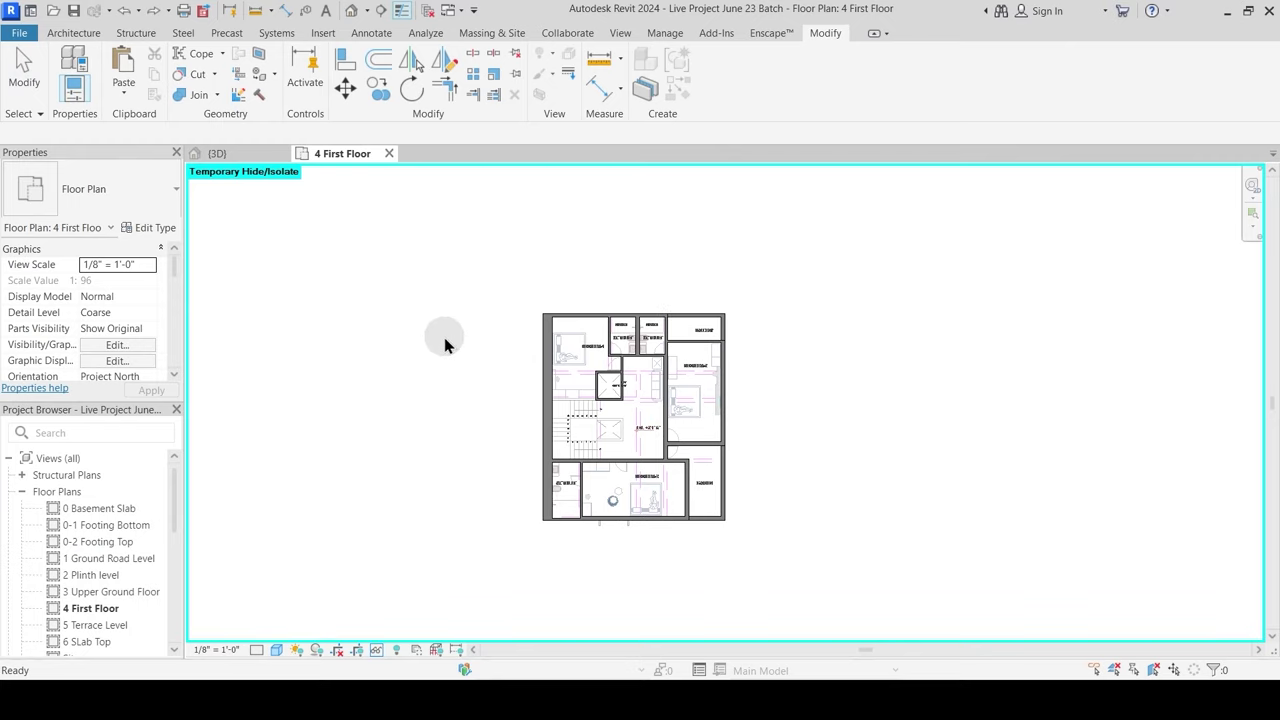
key("h")
key("r")
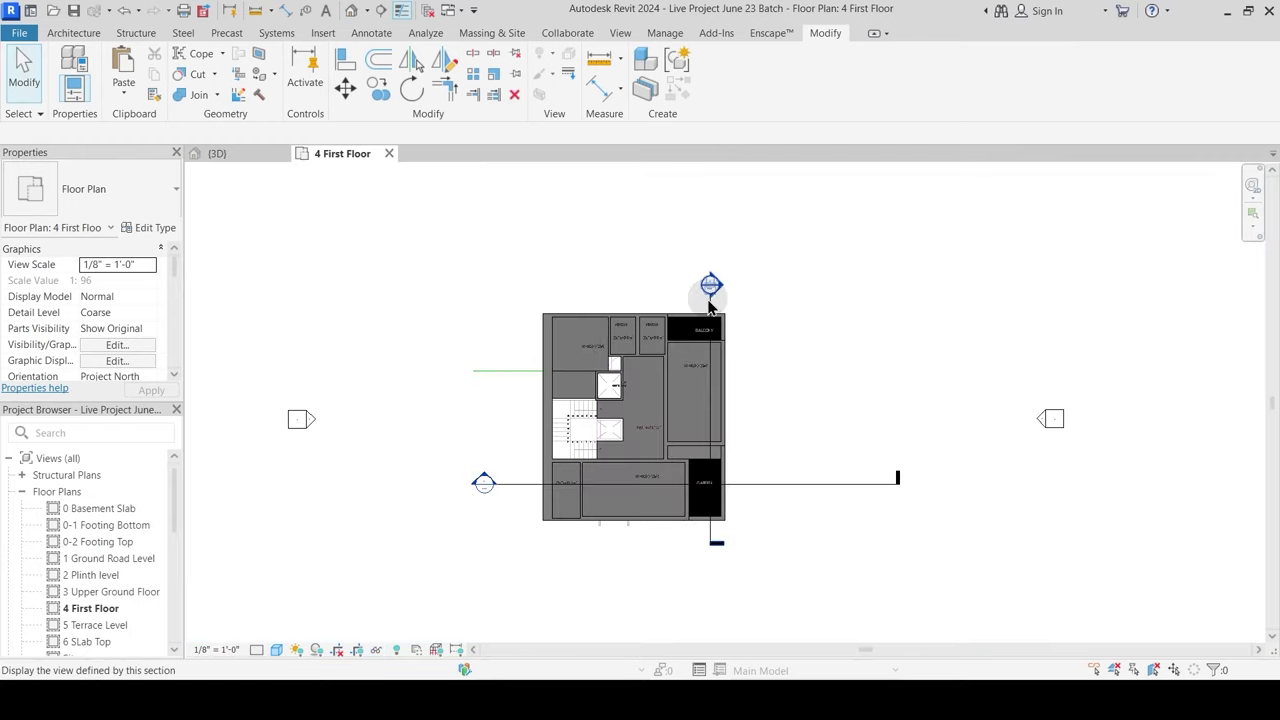
Step: Open Section 4 and join the upper wall with its floor slab
double_click(715, 290)
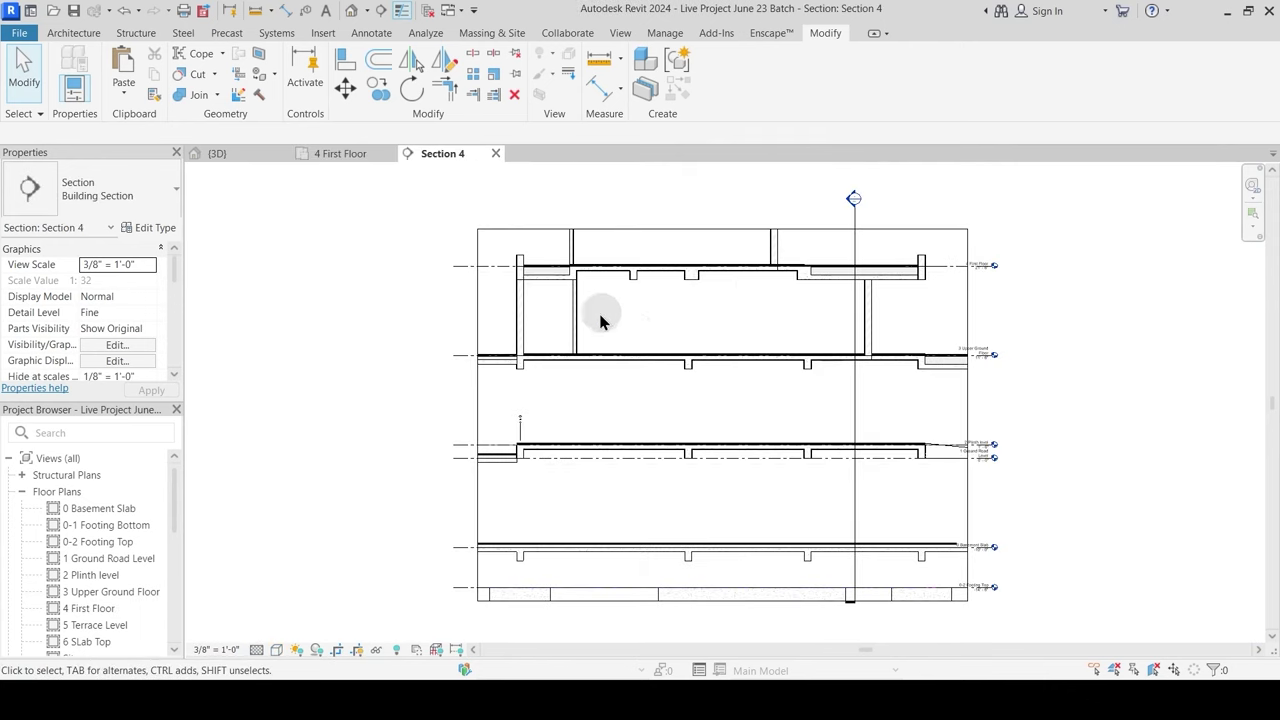
scroll(663, 244, "up", 4)
middle_click_drag(981, 337, 746, 417)
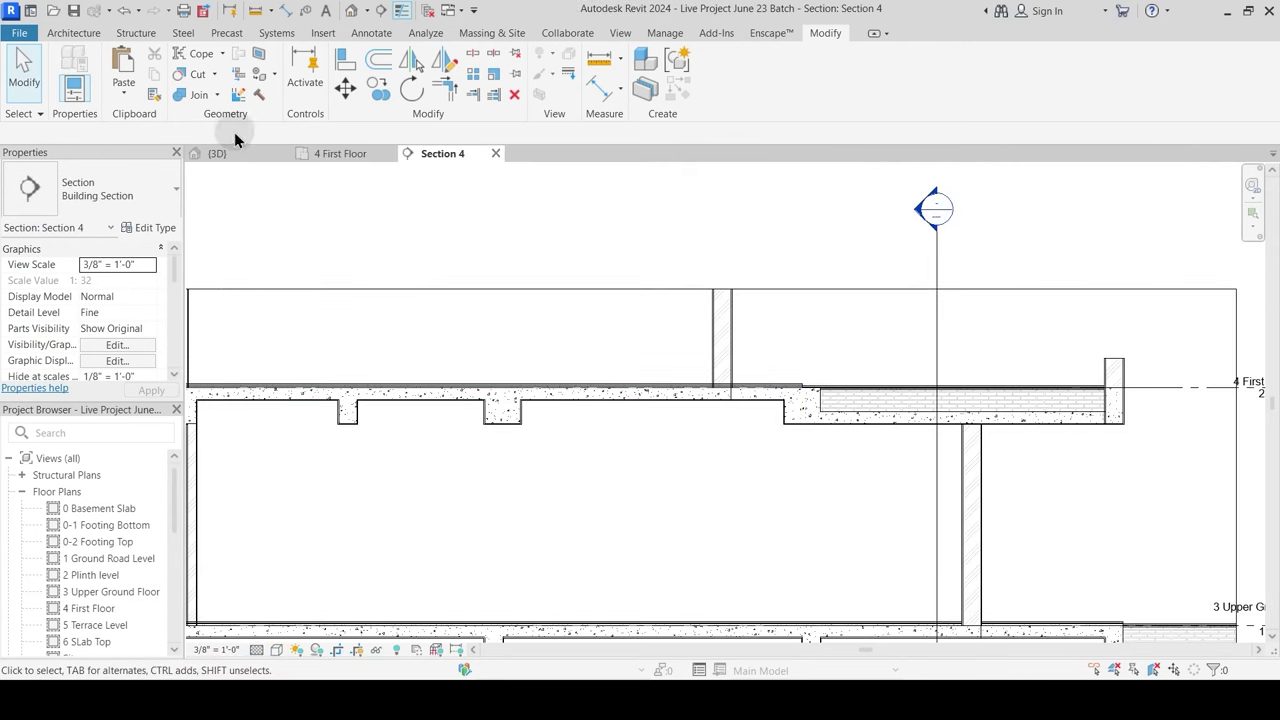
left_click(200, 94)
scroll(729, 409, "up", 2)
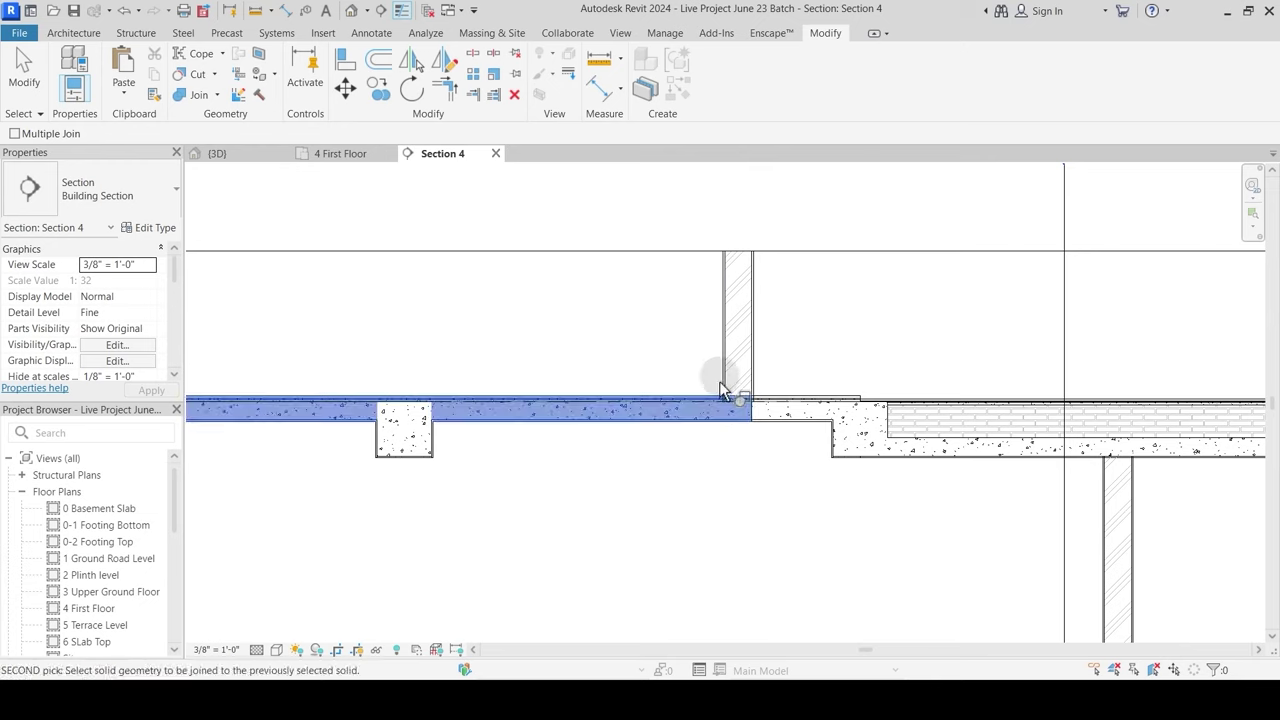
scroll(772, 331, "down", 1)
scroll(931, 429, "down", 1)
middle_click_drag(531, 439, 709, 410)
scroll(514, 380, "up", 2)
left_click(492, 345)
left_click(540, 358)
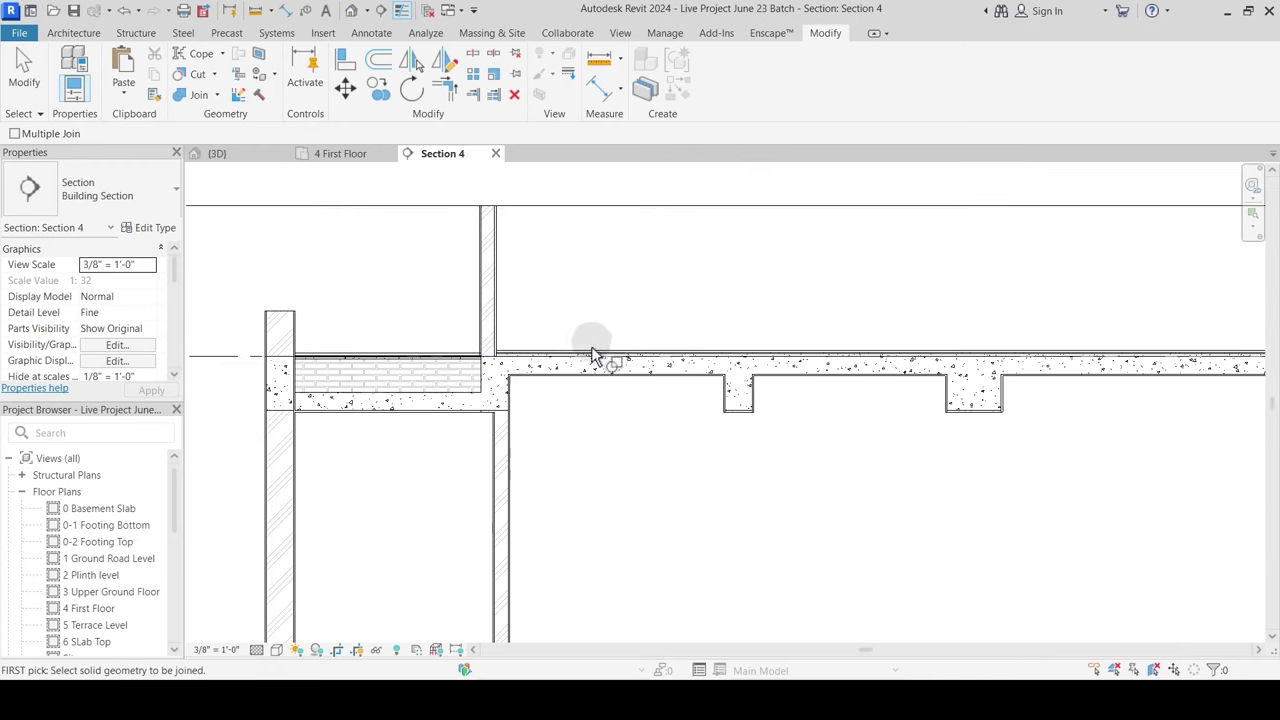
scroll(610, 415, "down", 1)
key("Escape")
Step: Extend the Section 4 crop boundary up to Terrace Level
scroll(612, 303, "down", 2)
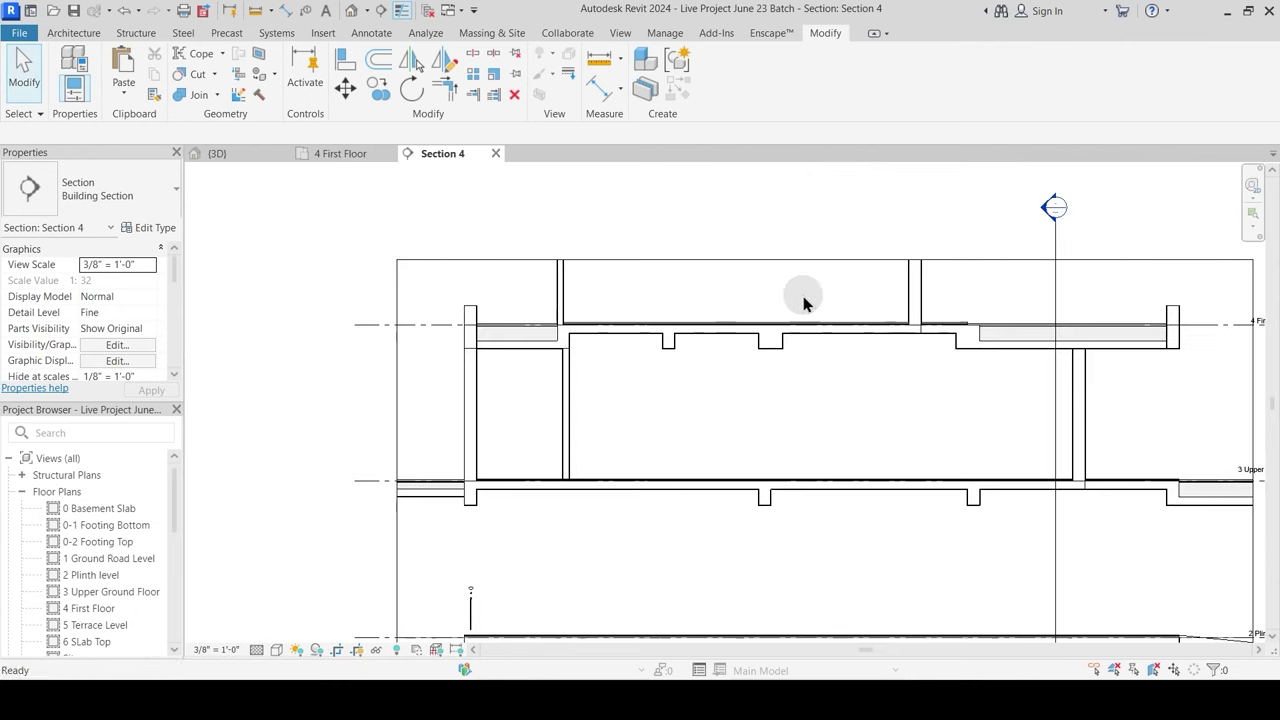
middle_click_drag(808, 298, 750, 450)
left_click(751, 395)
left_click_drag(751, 395, 748, 276)
key("Escape")
Step: Move the section line further left in the 4 First Floor plan
left_click(340, 153)
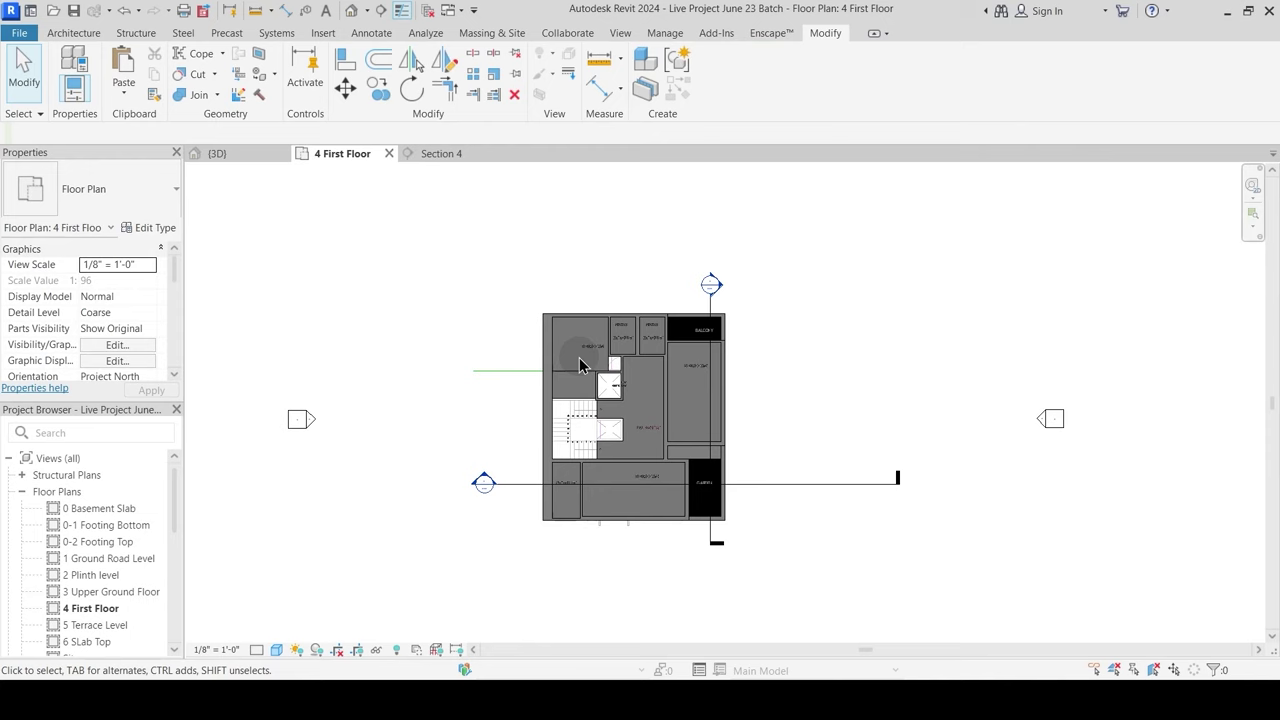
scroll(683, 320, "up", 3)
left_click_drag(733, 315, 670, 298)
key("Escape")
Step: Reopen Section 4 and join the right-hand wall with the first-floor slab
double_click(684, 269)
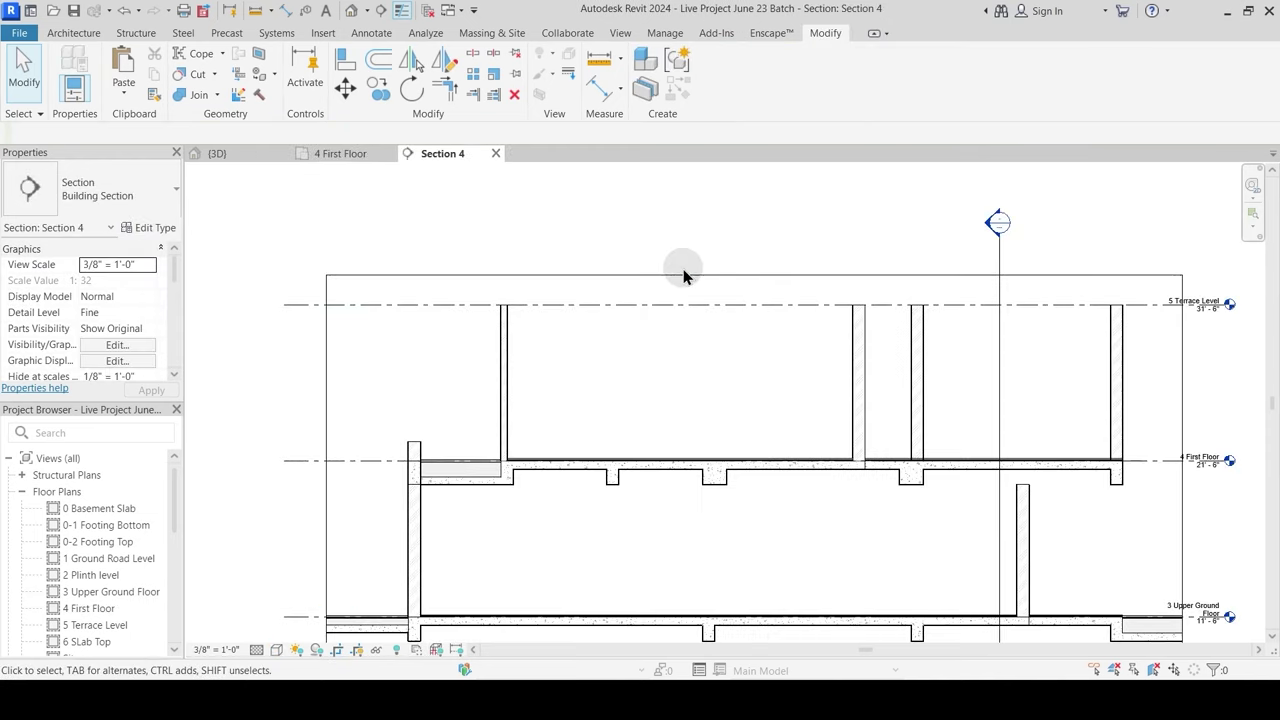
left_click(196, 94)
scroll(955, 448, "up", 3)
scroll(863, 460, "up", 1)
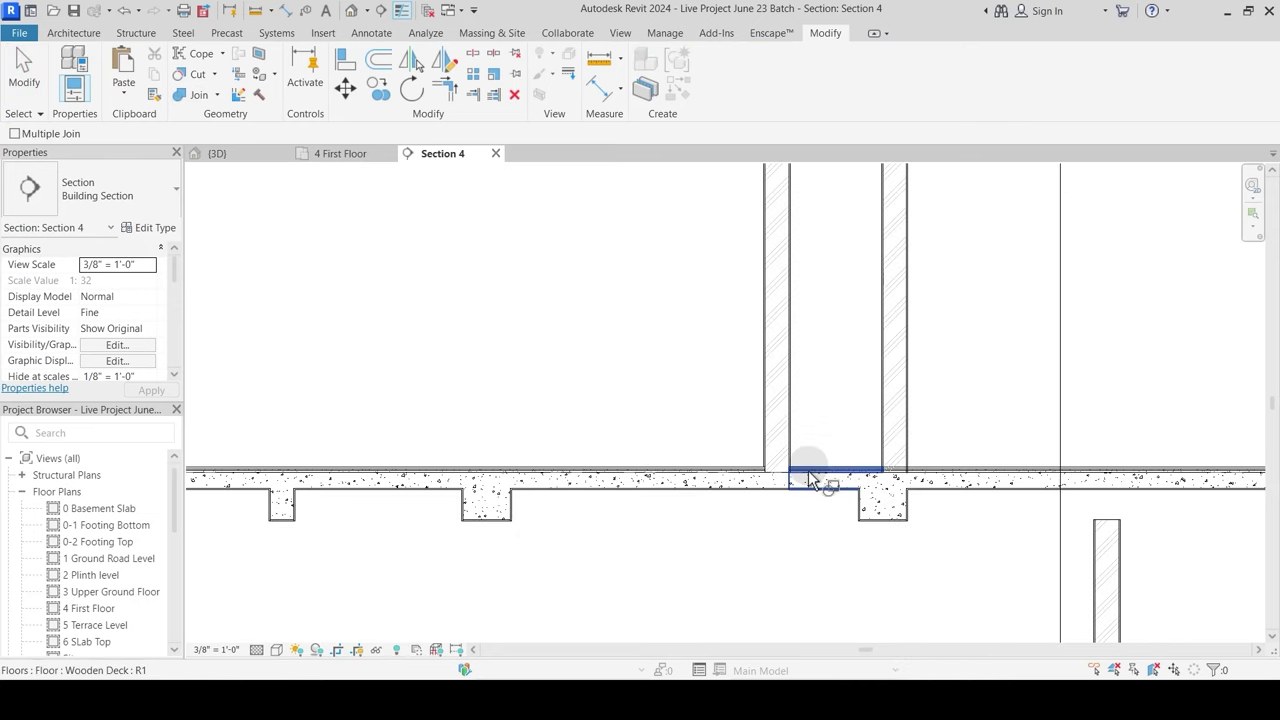
left_click(906, 455)
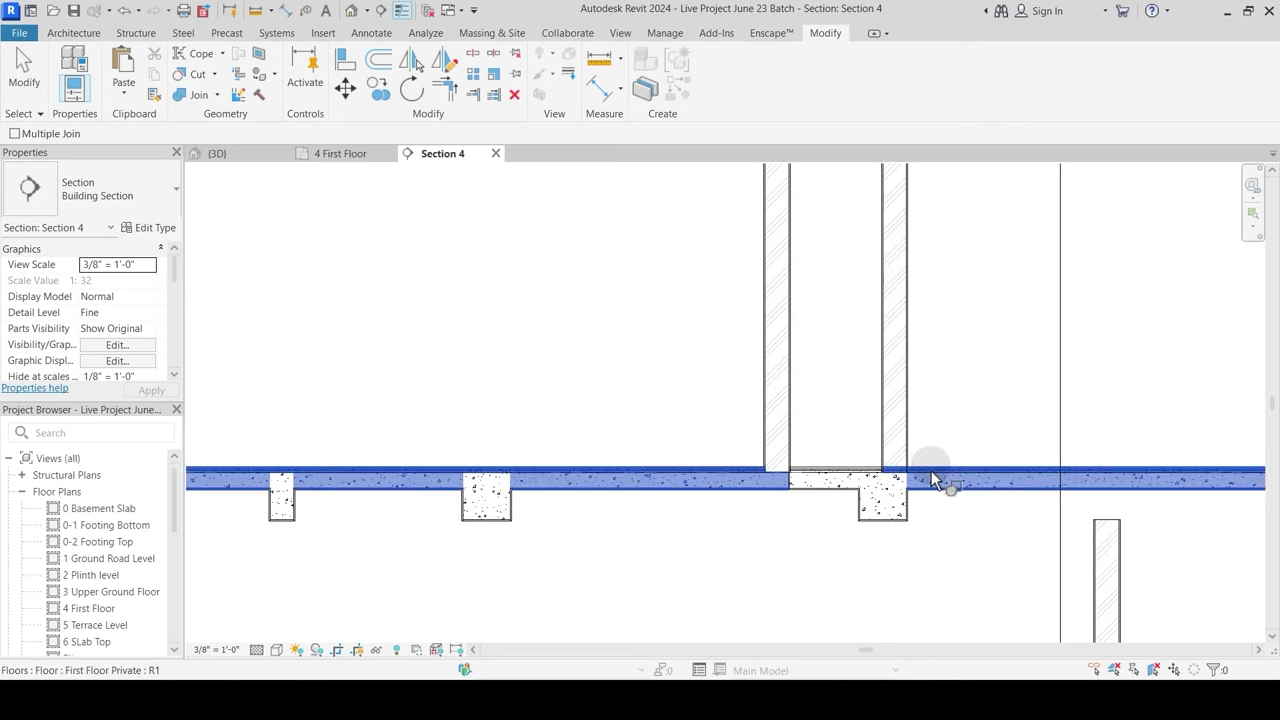
middle_click_drag(1080, 437, 808, 449)
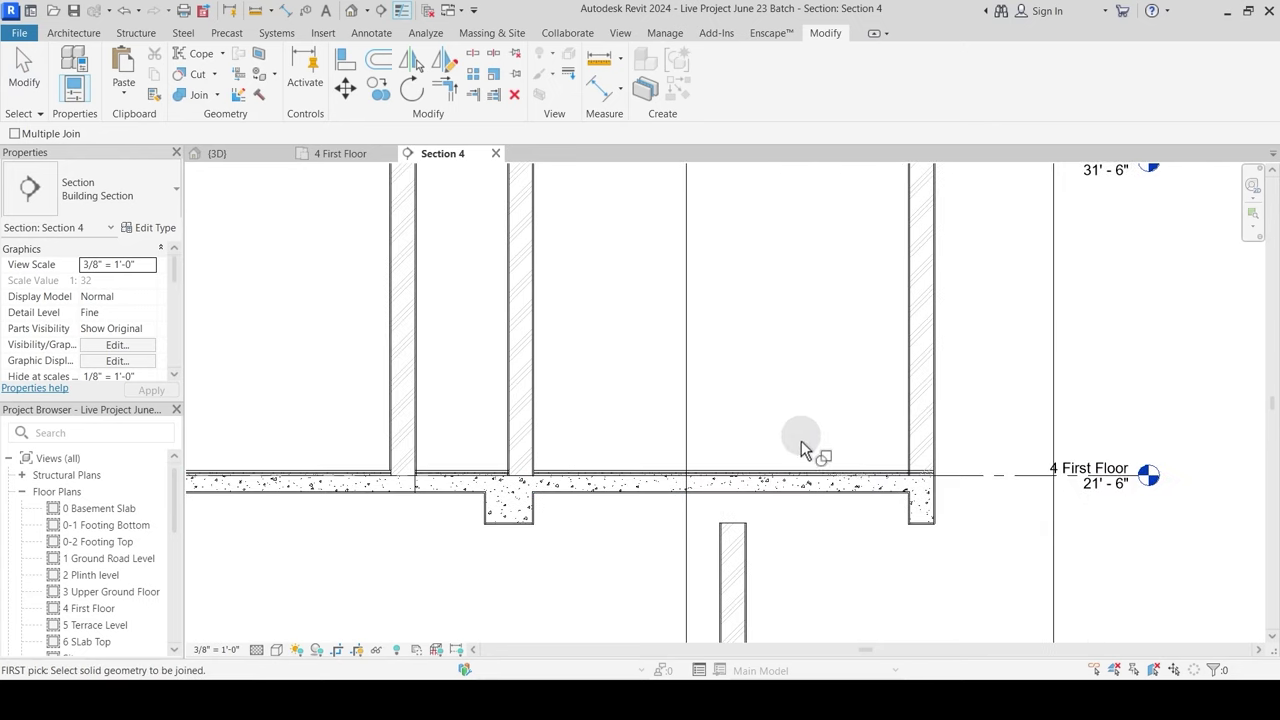
left_click(903, 453)
scroll(960, 385, "down", 2)
key("Escape")
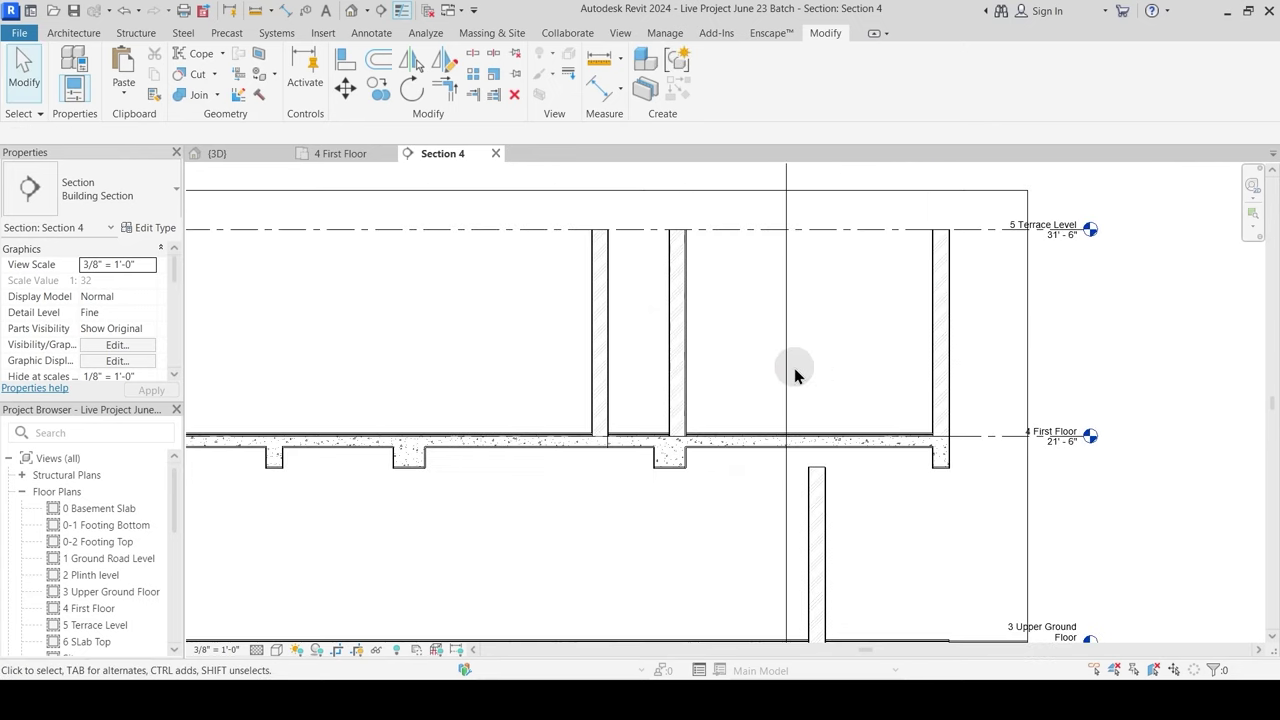
Step: Shift the section line further left in the First Floor plan
left_click(341, 153)
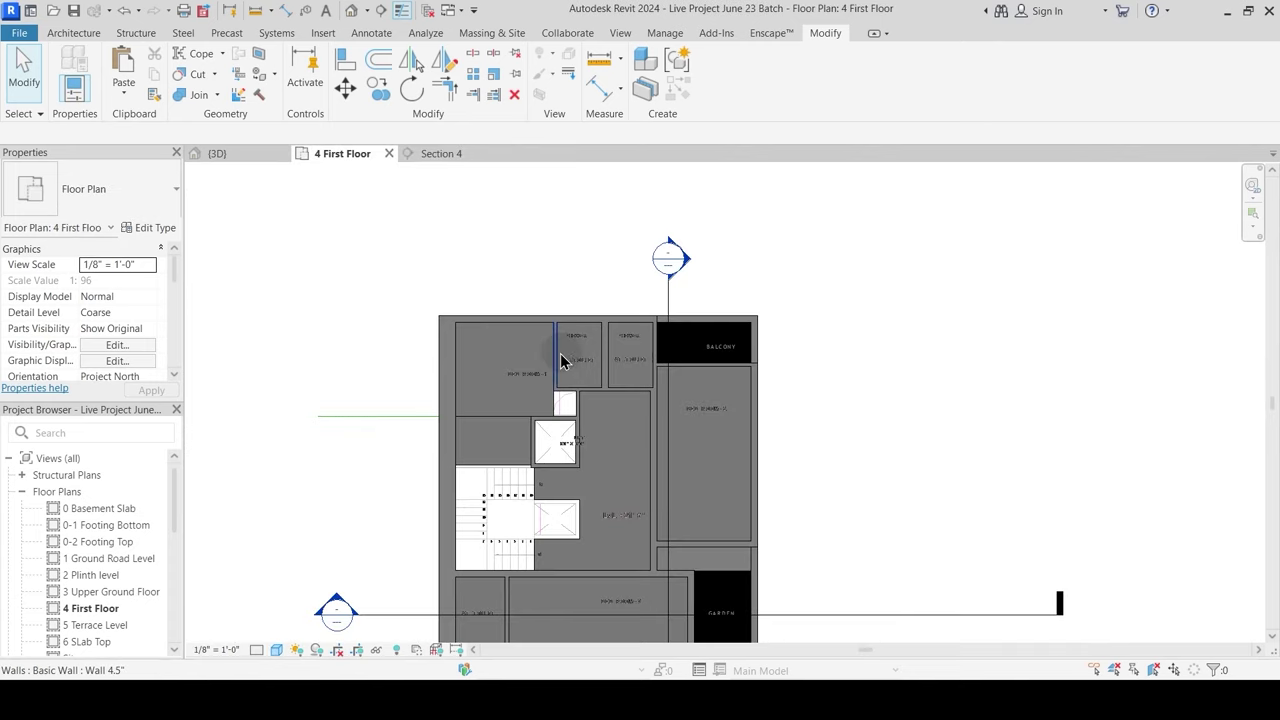
left_click_drag(652, 292, 622, 294)
left_click(645, 288)
Step: In the updated Section 4, join walls with the sunken washroom slab and the left slab
double_click(634, 260)
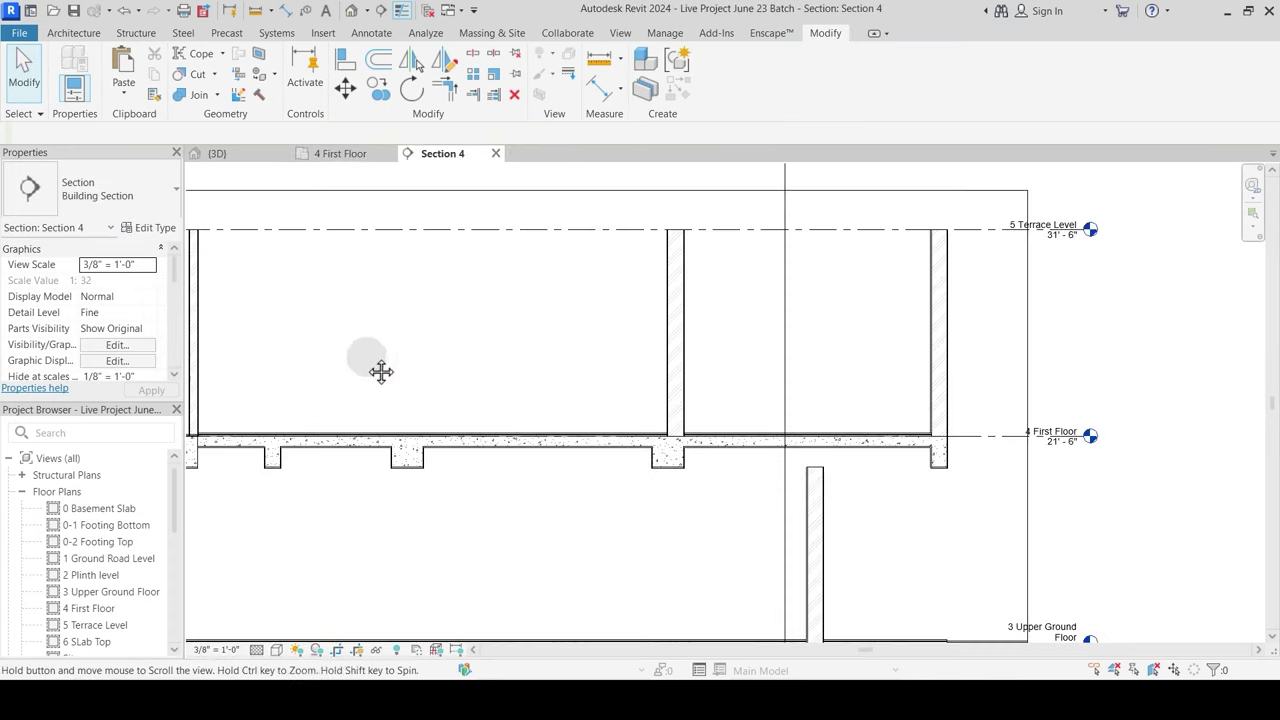
middle_click_drag(369, 370, 817, 367)
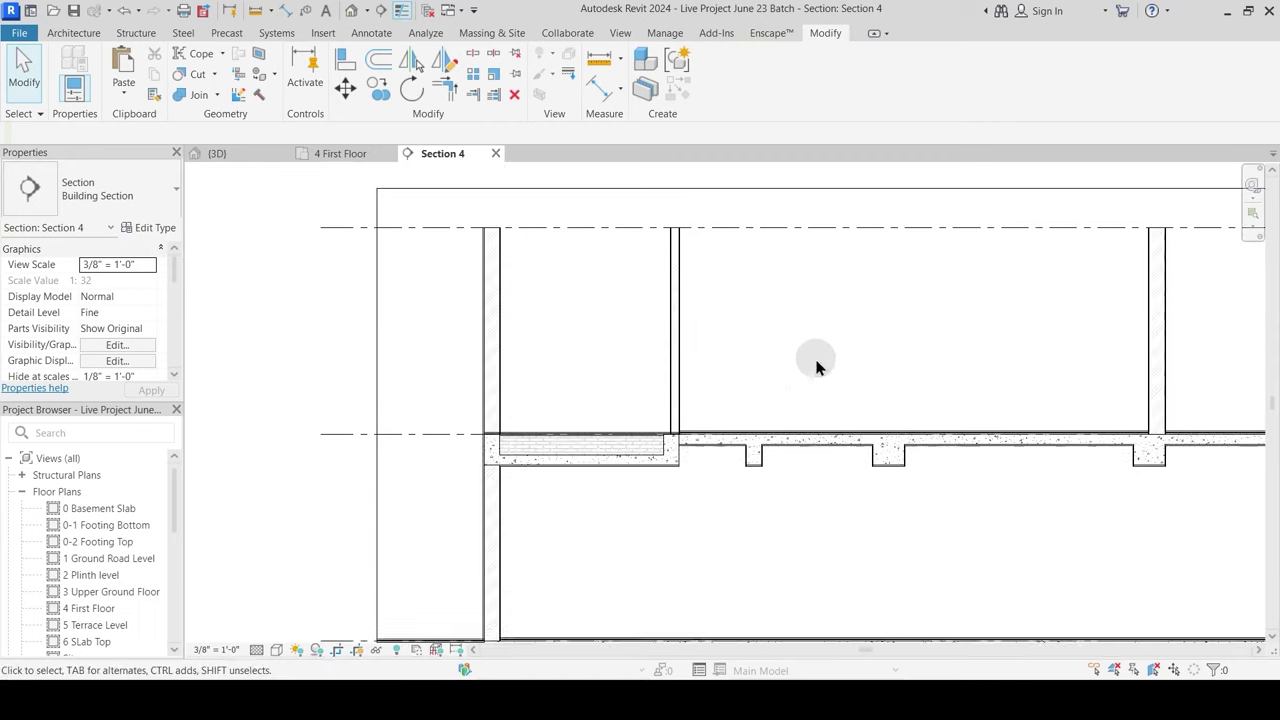
left_click(197, 95)
scroll(600, 390, "up", 3)
left_click(715, 485)
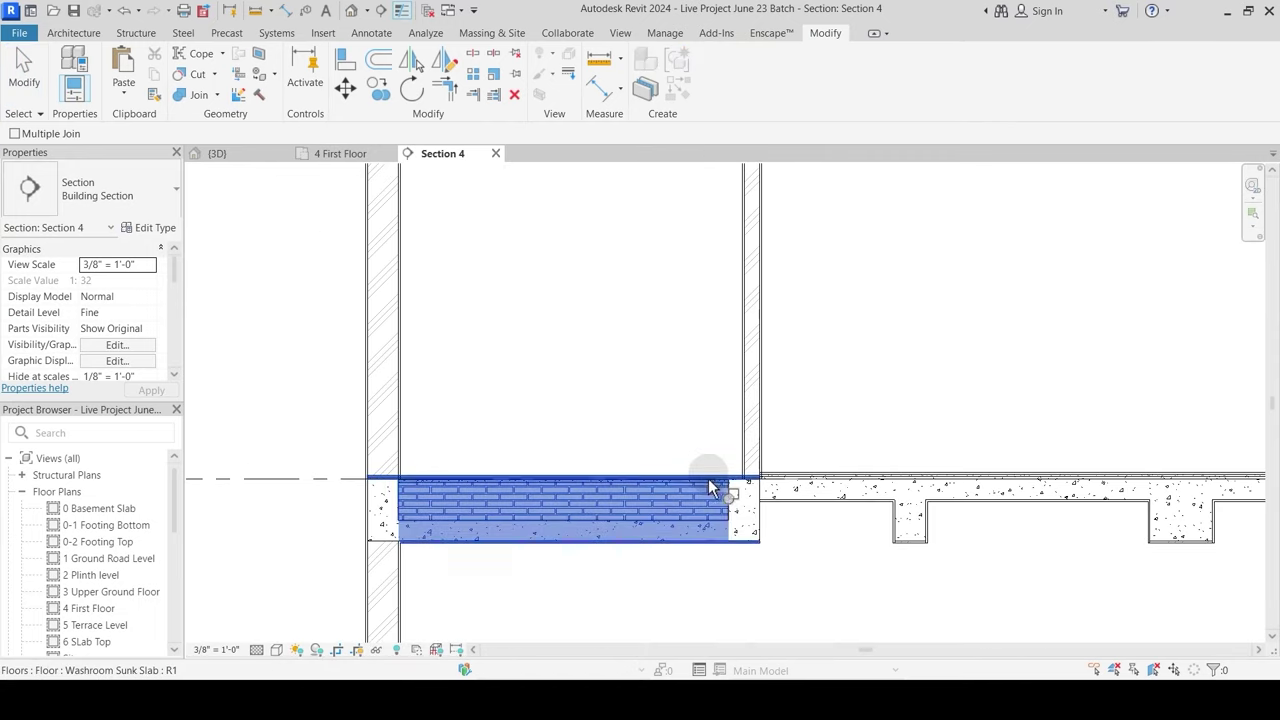
left_click(751, 447)
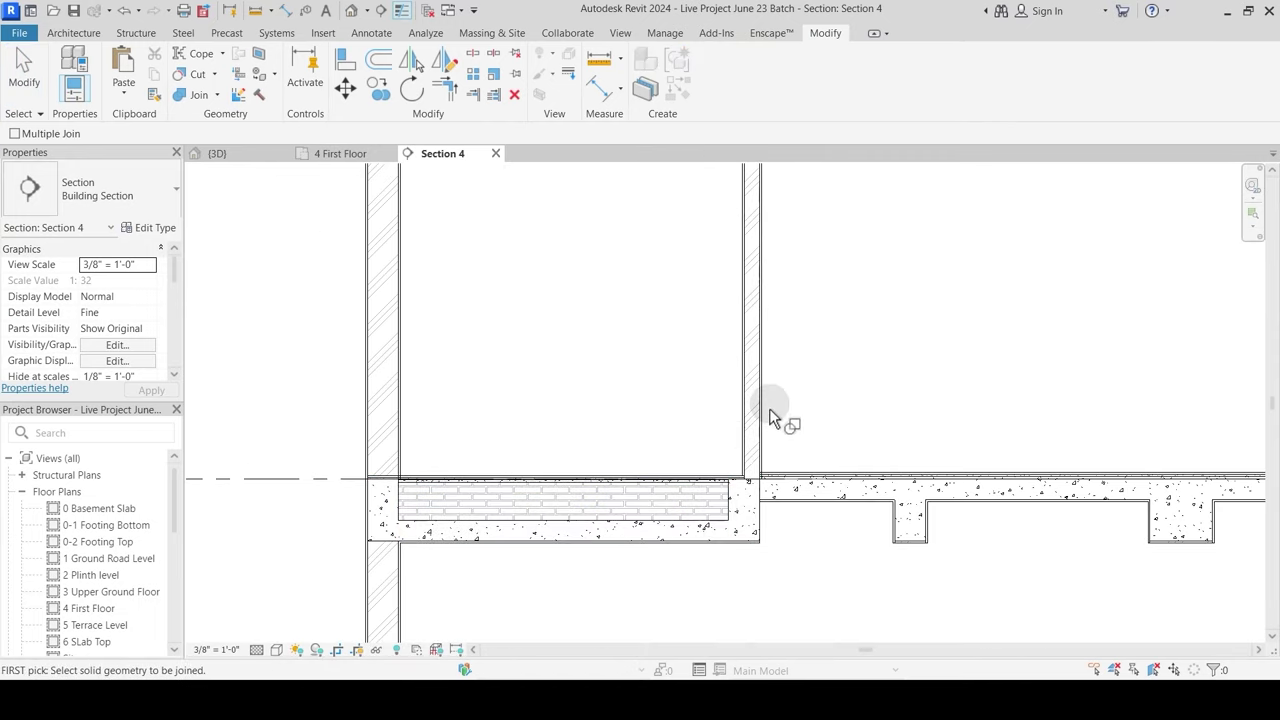
left_click(403, 438)
left_click(423, 486)
Step: Join the remaining walls with their floor slabs at the next junctions, then return to the plan
middle_click_drag(780, 425, 661, 431)
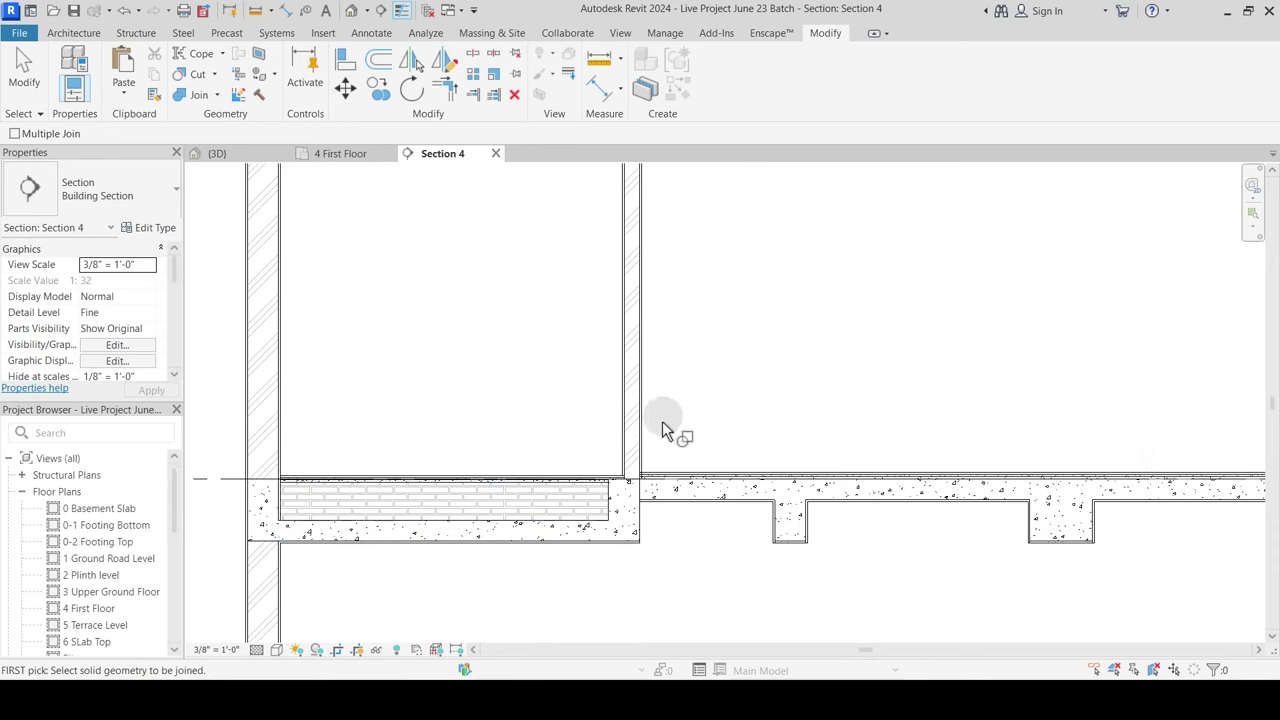
left_click(648, 429)
left_click(672, 480)
scroll(788, 394, "down", 2)
middle_click_drag(1024, 427, 602, 455)
left_click(636, 492)
left_click(664, 455)
left_click(672, 455)
left_click(700, 490)
left_click(700, 491)
left_click(668, 458)
key("Escape")
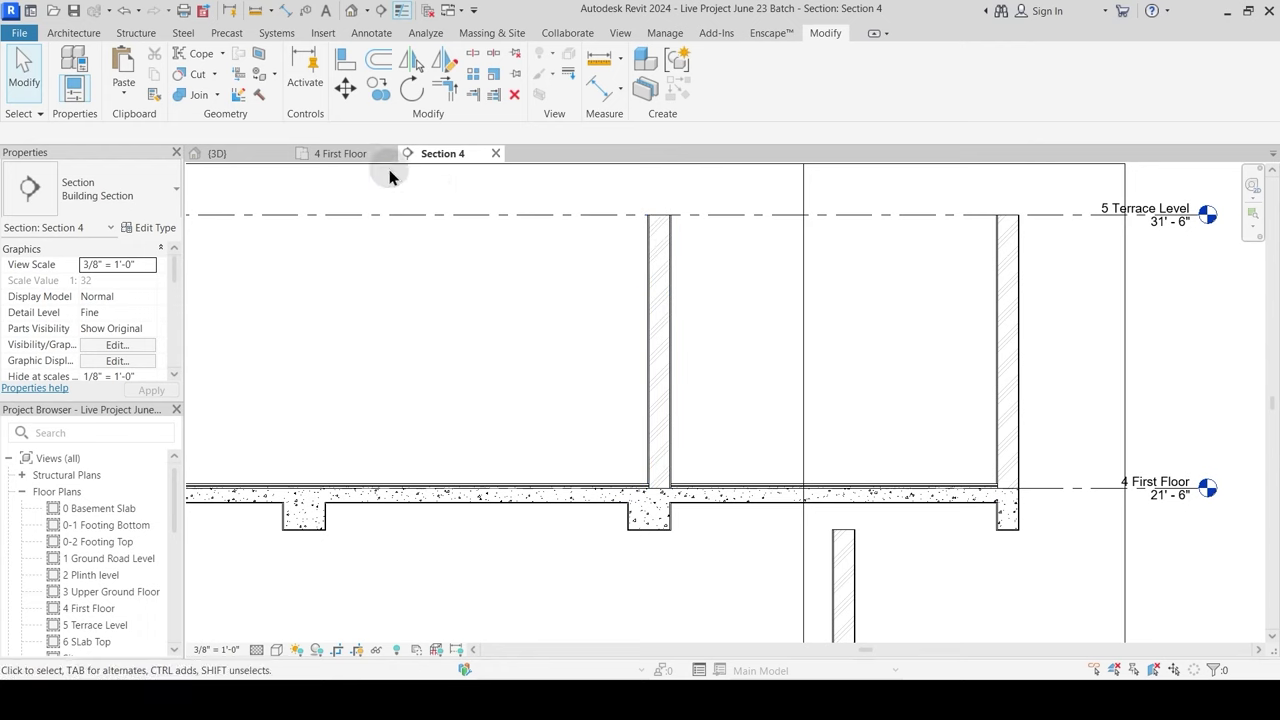
left_click(345, 153)
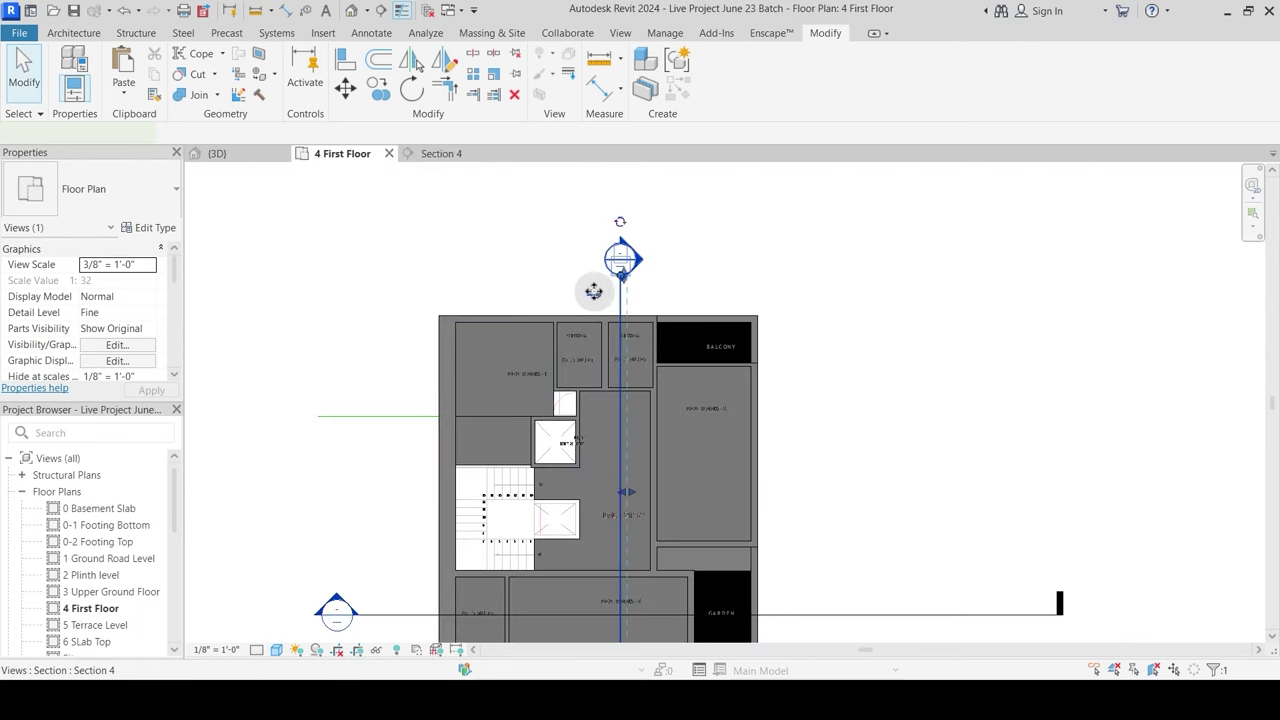
Step: Nudge the section line slightly left and check the result in Section 4
left_click_drag(620, 300, 614, 289)
double_click(606, 272)
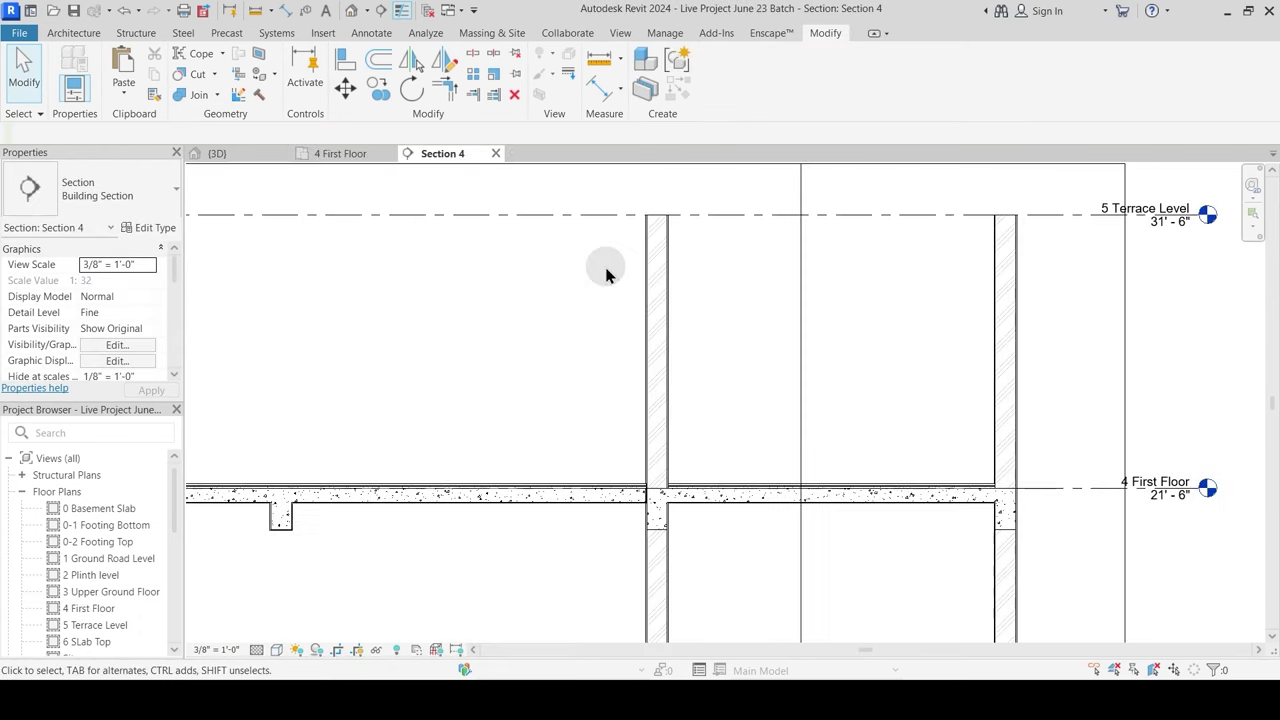
middle_click_drag(391, 397, 600, 456)
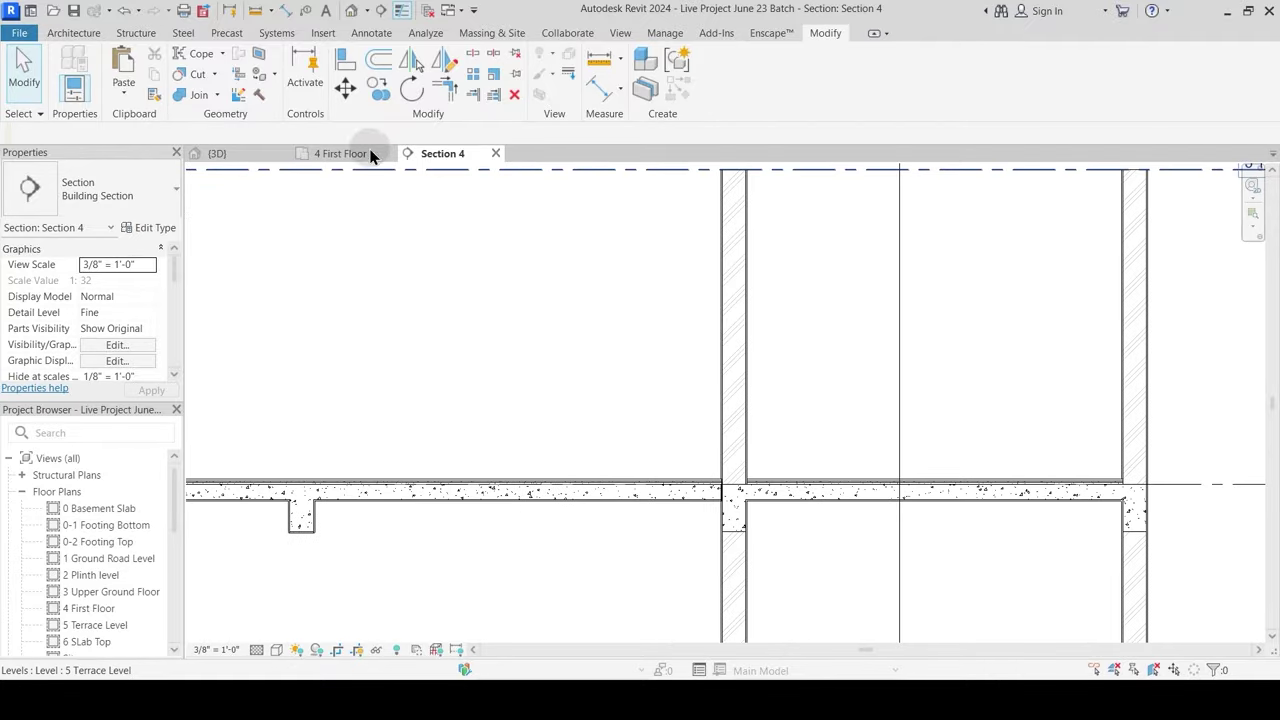
left_click(341, 155)
Step: Shift the section line further left and inspect the wall cut at slab level
left_click_drag(580, 291, 543, 277)
double_click(543, 263)
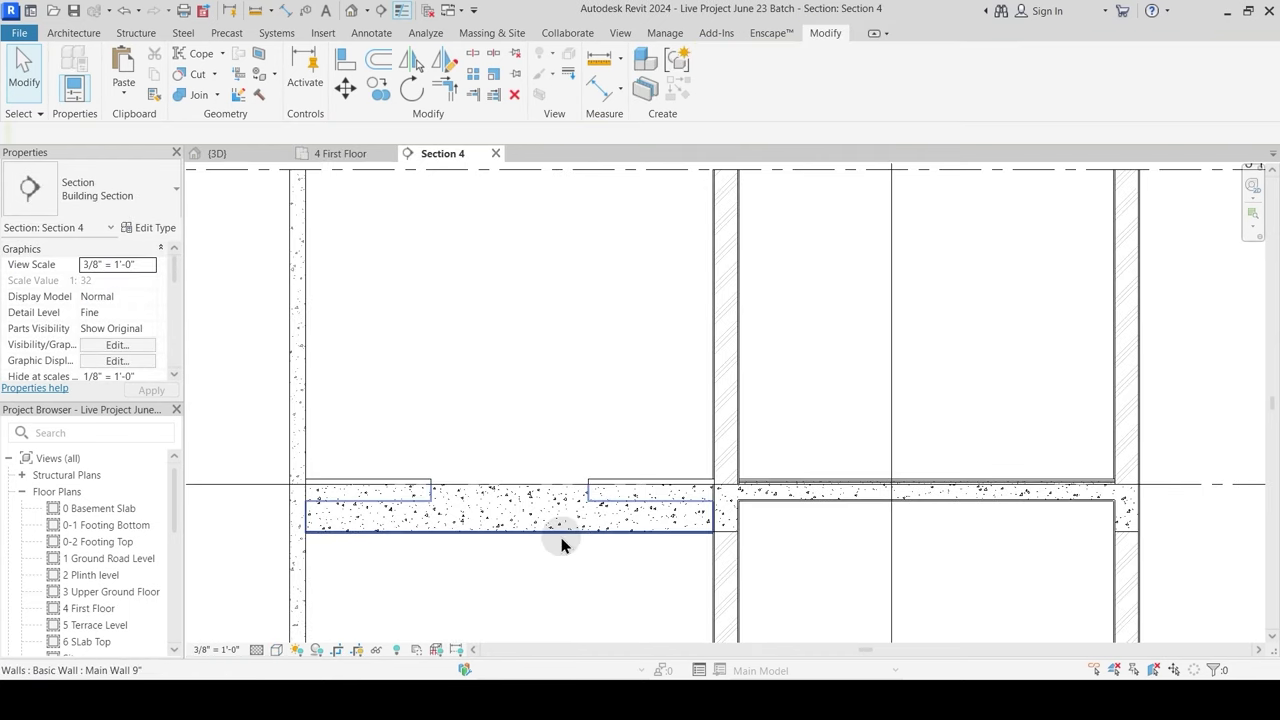
left_click(600, 537)
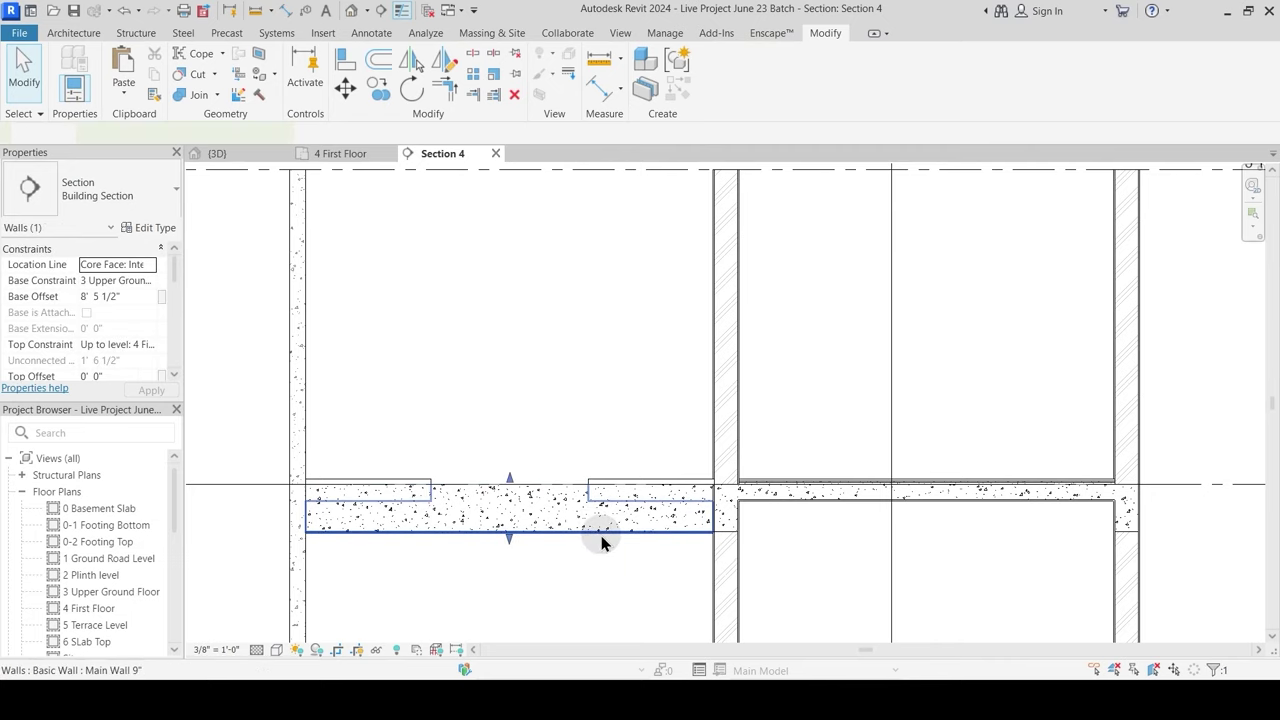
key("Escape")
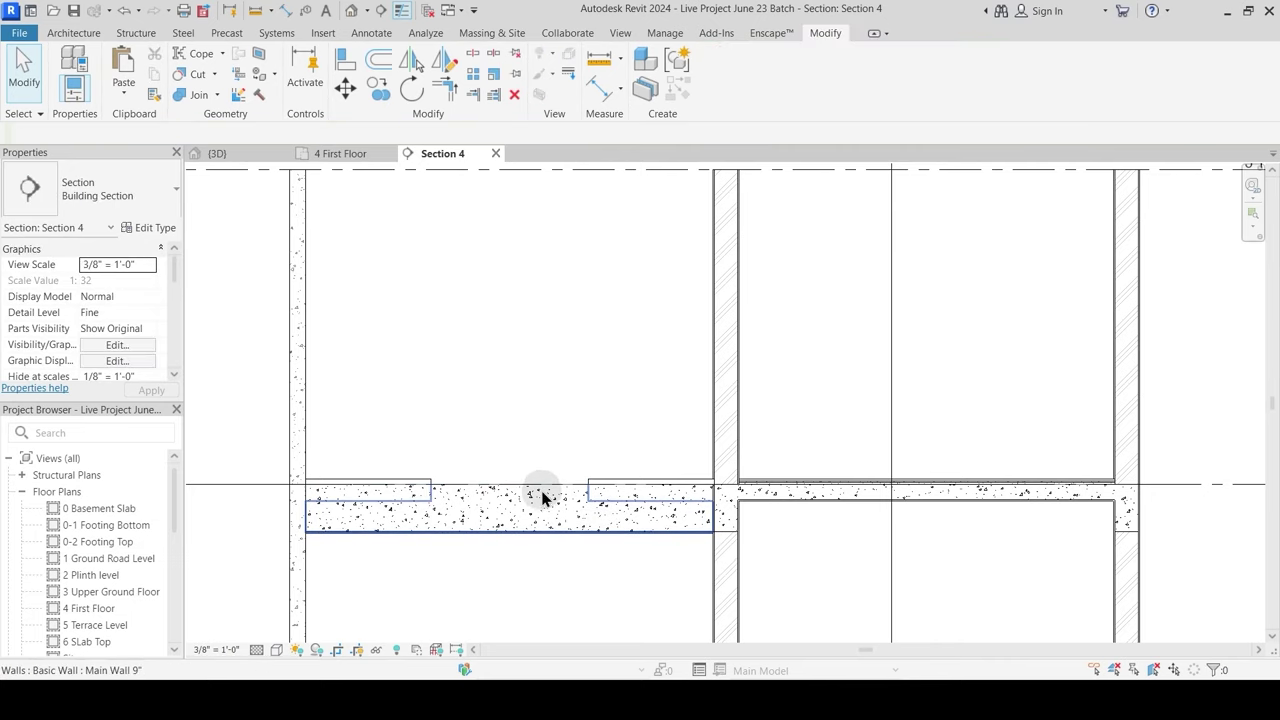
scroll(554, 430, "down", 1)
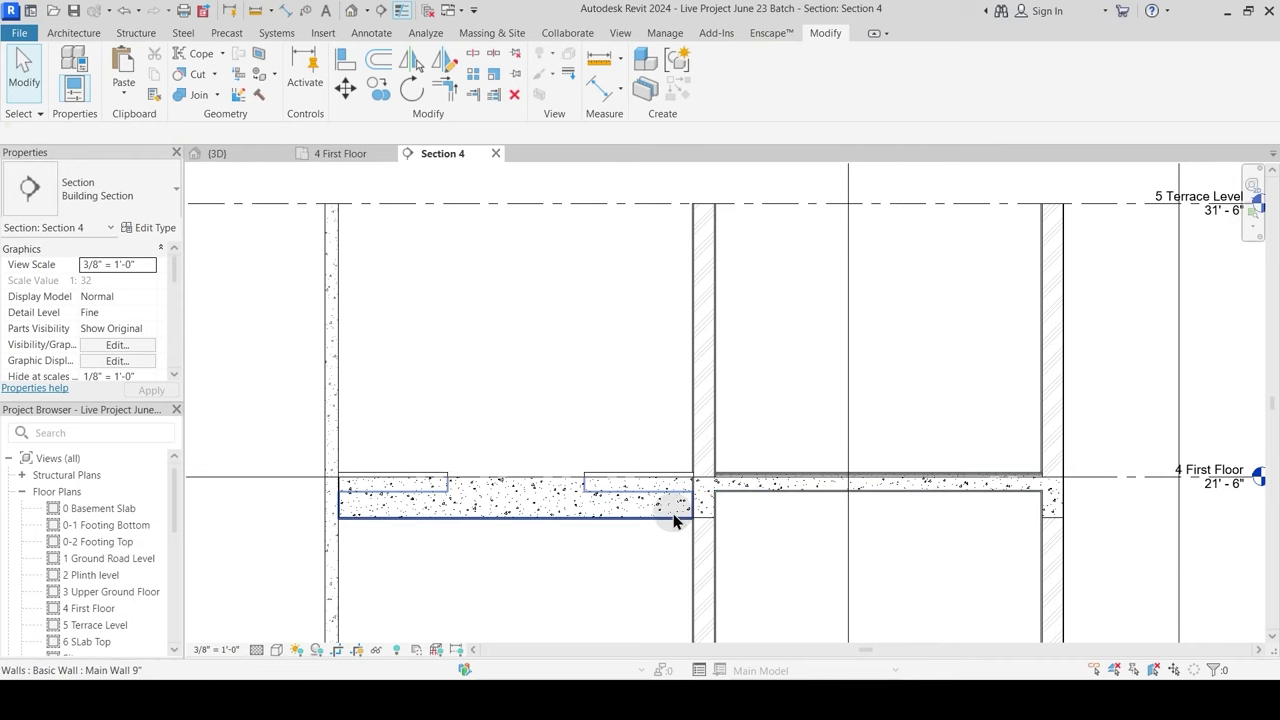
left_click(345, 153)
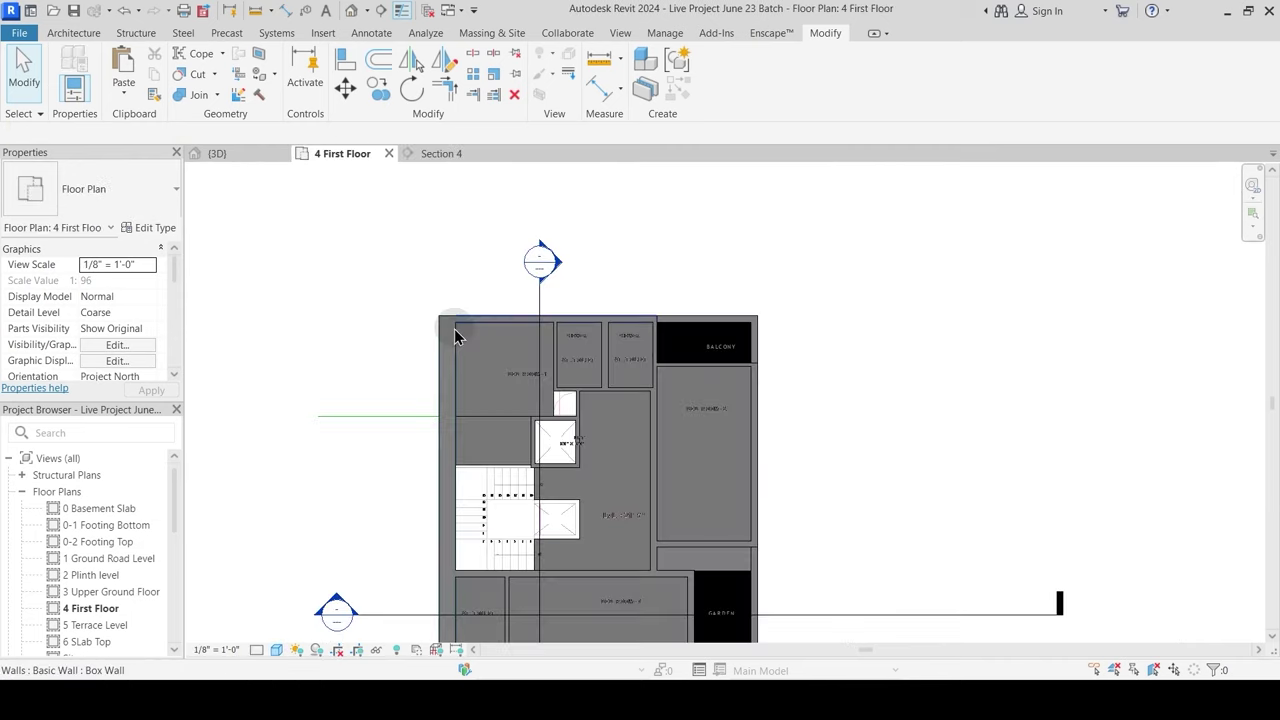
Step: Reopen Section 4 at the First Floor beam area and join the first wall with the slab
double_click(550, 286)
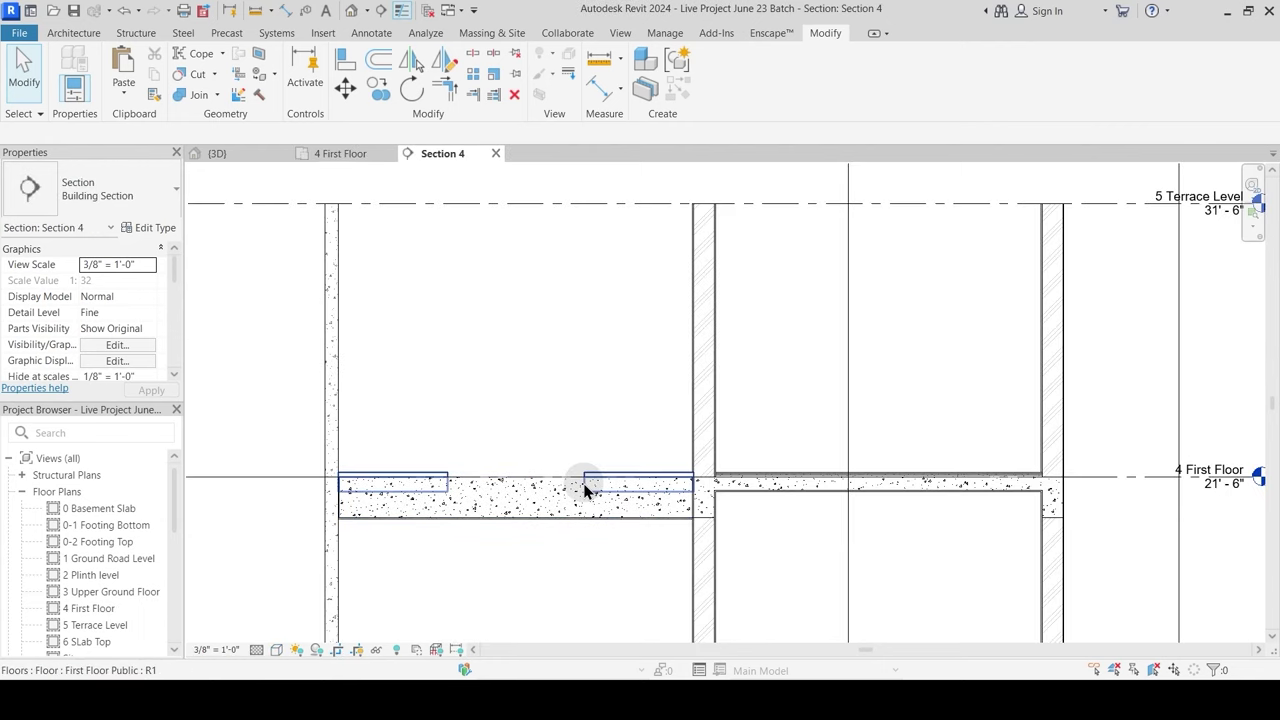
middle_click_drag(495, 428, 568, 320)
scroll(611, 369, "down", 1)
scroll(610, 374, "down", 2)
middle_click_drag(389, 440, 615, 432)
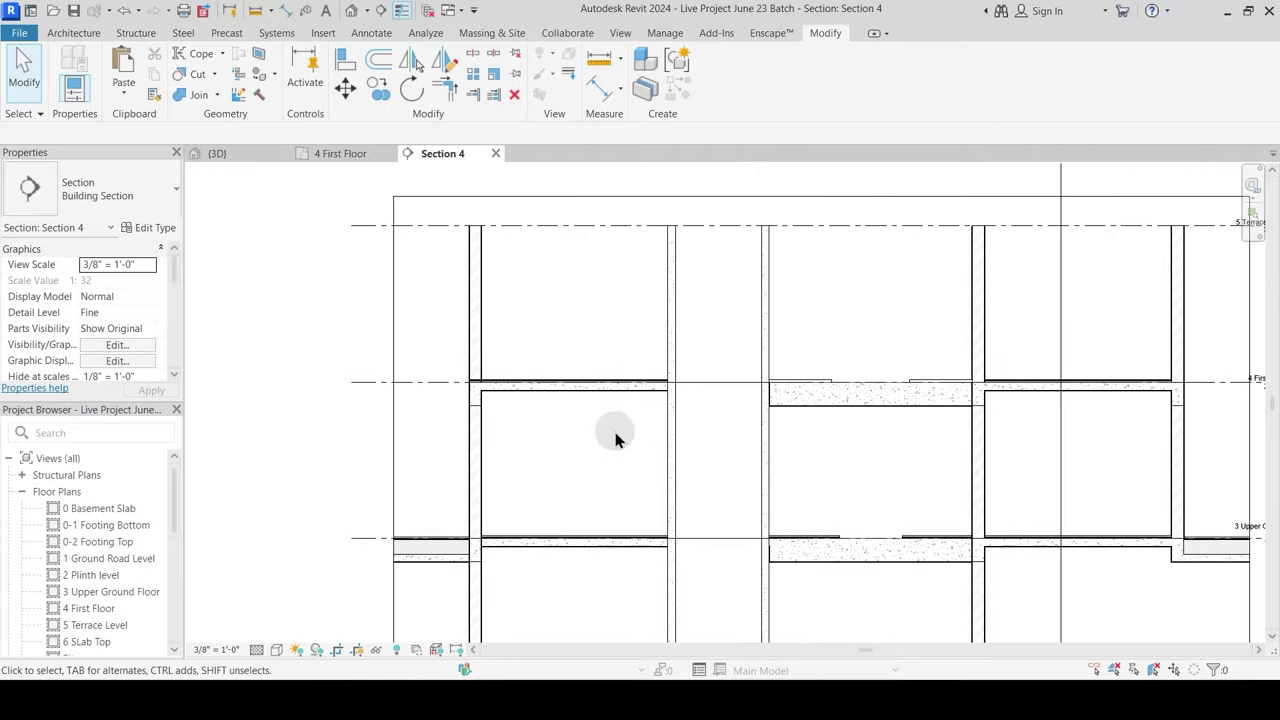
scroll(466, 380, "up", 2)
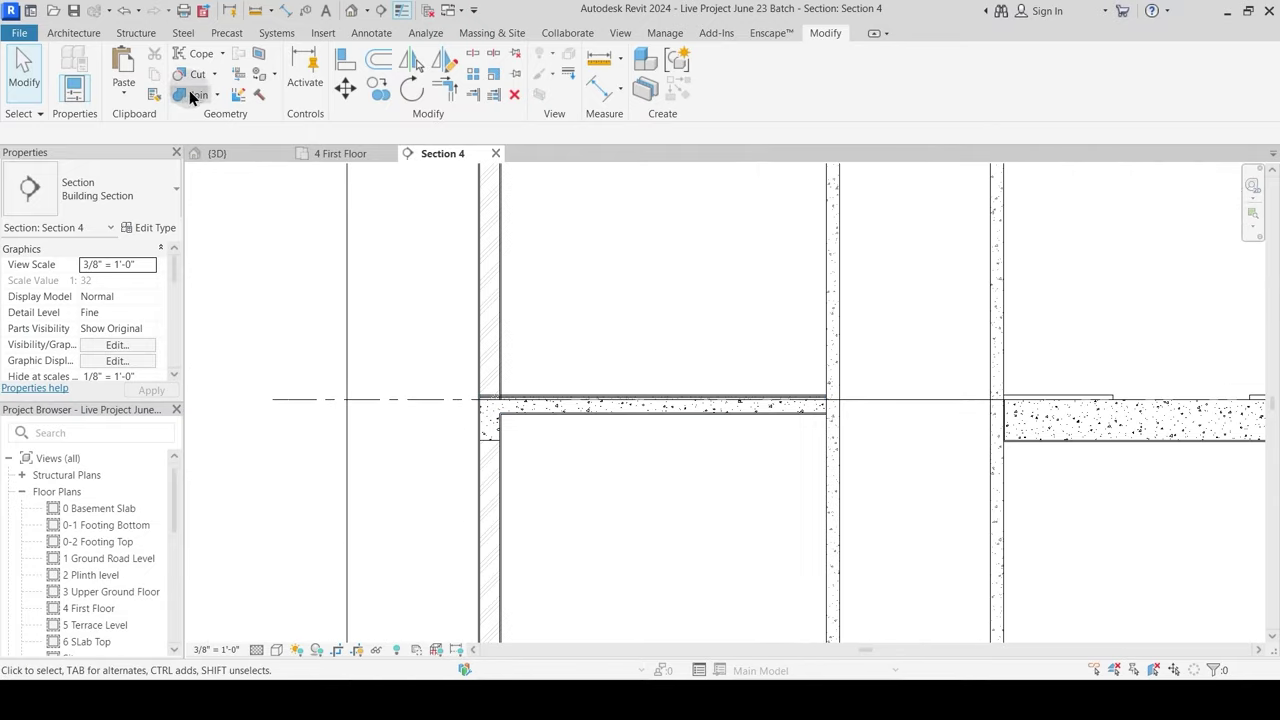
left_click(192, 95)
left_click(507, 337)
left_click(535, 394)
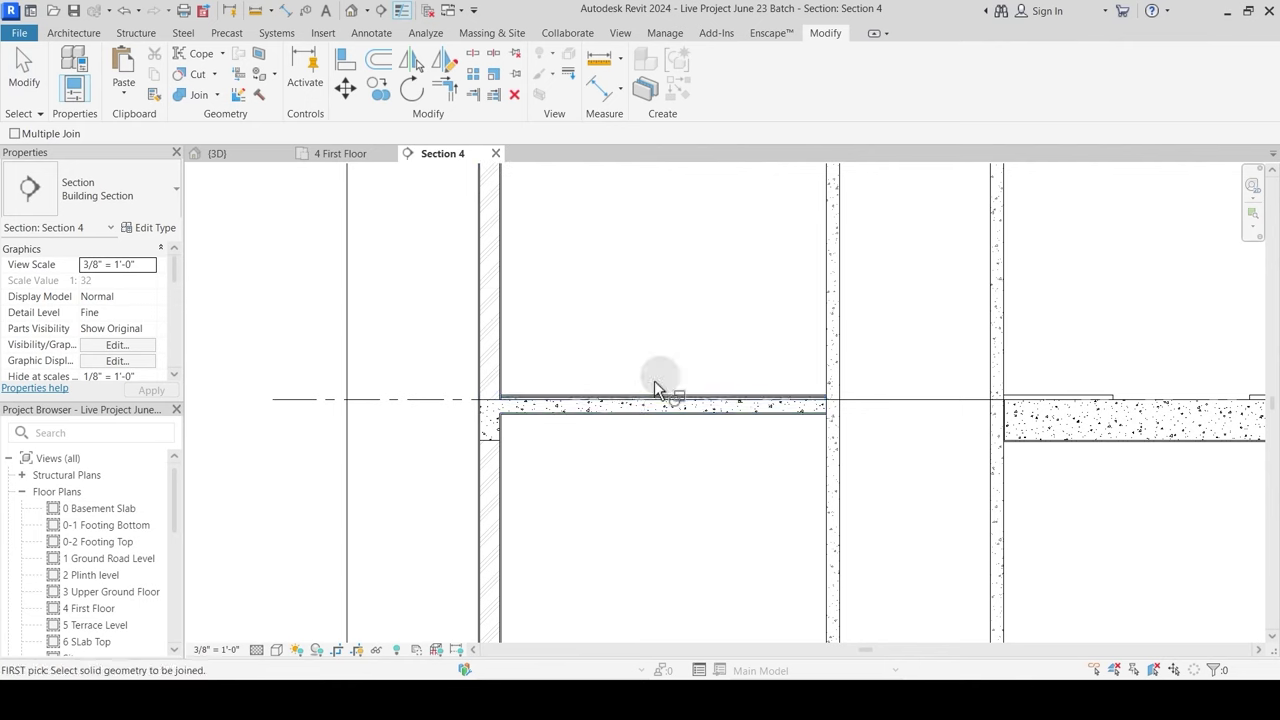
Step: Join the floor slab with its adjoining wall, then inspect the Main Wall 9" walls at First Floor
middle_click_drag(697, 370, 593, 425)
scroll(590, 412, "up", 1)
left_click(692, 471)
left_click(746, 429)
key("Escape")
scroll(624, 349, "down", 3)
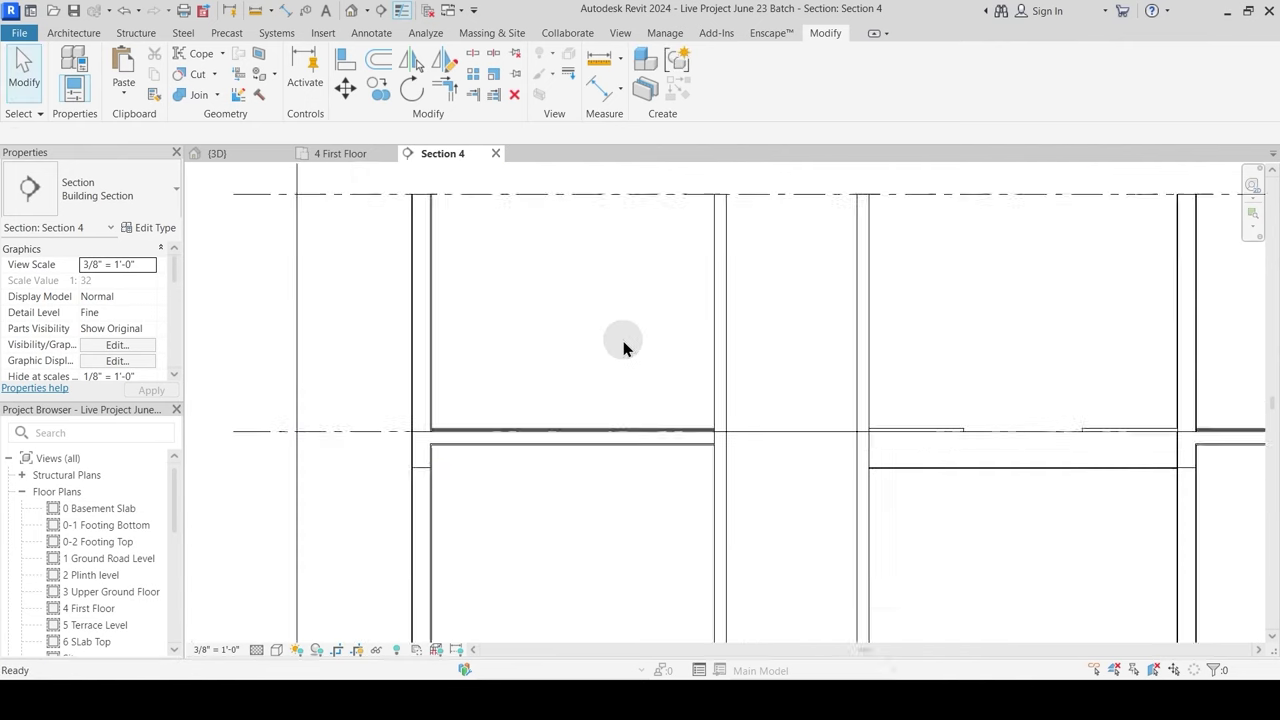
scroll(542, 550, "up", 1)
middle_click_drag(987, 456, 497, 526)
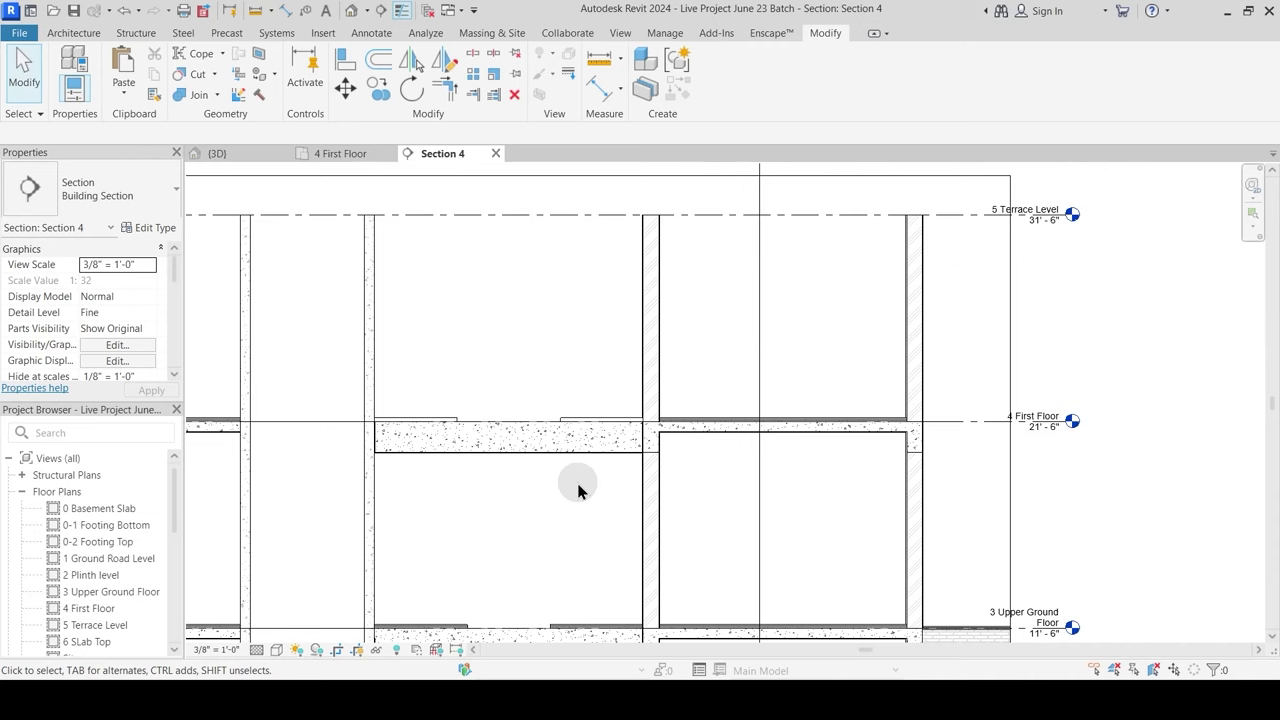
left_click(587, 455)
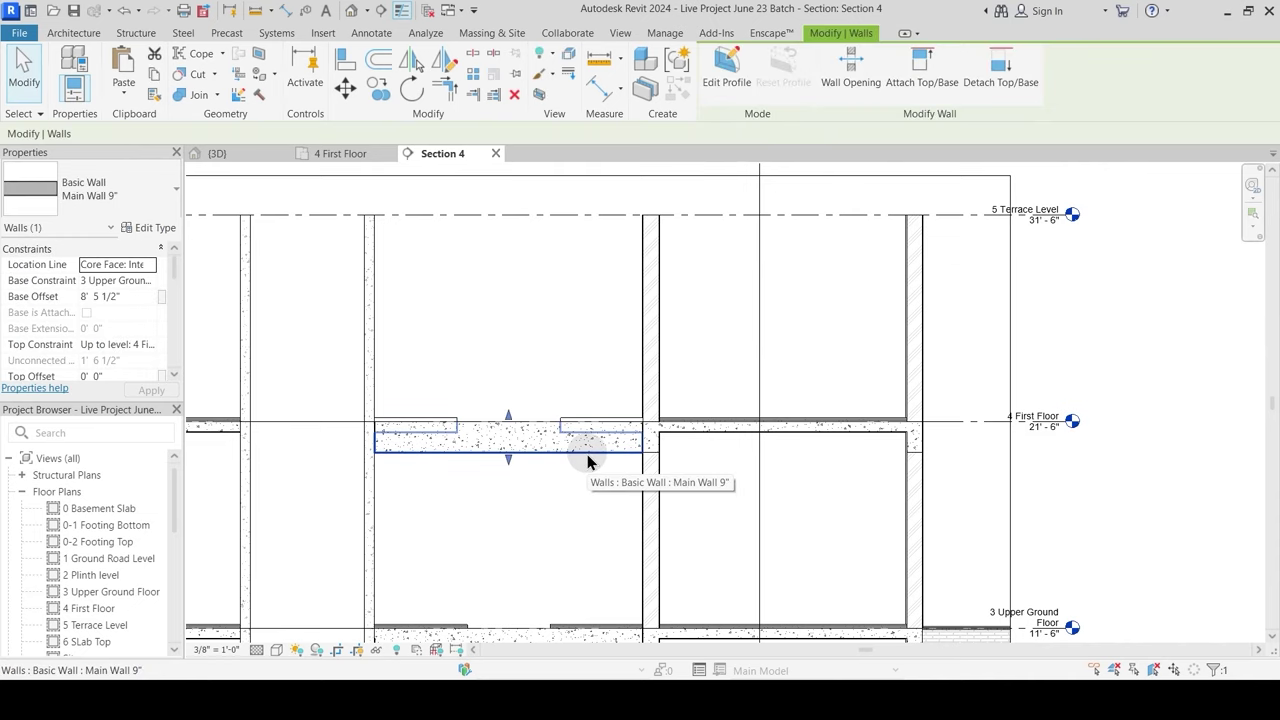
key("Escape")
scroll(515, 365, "down", 3)
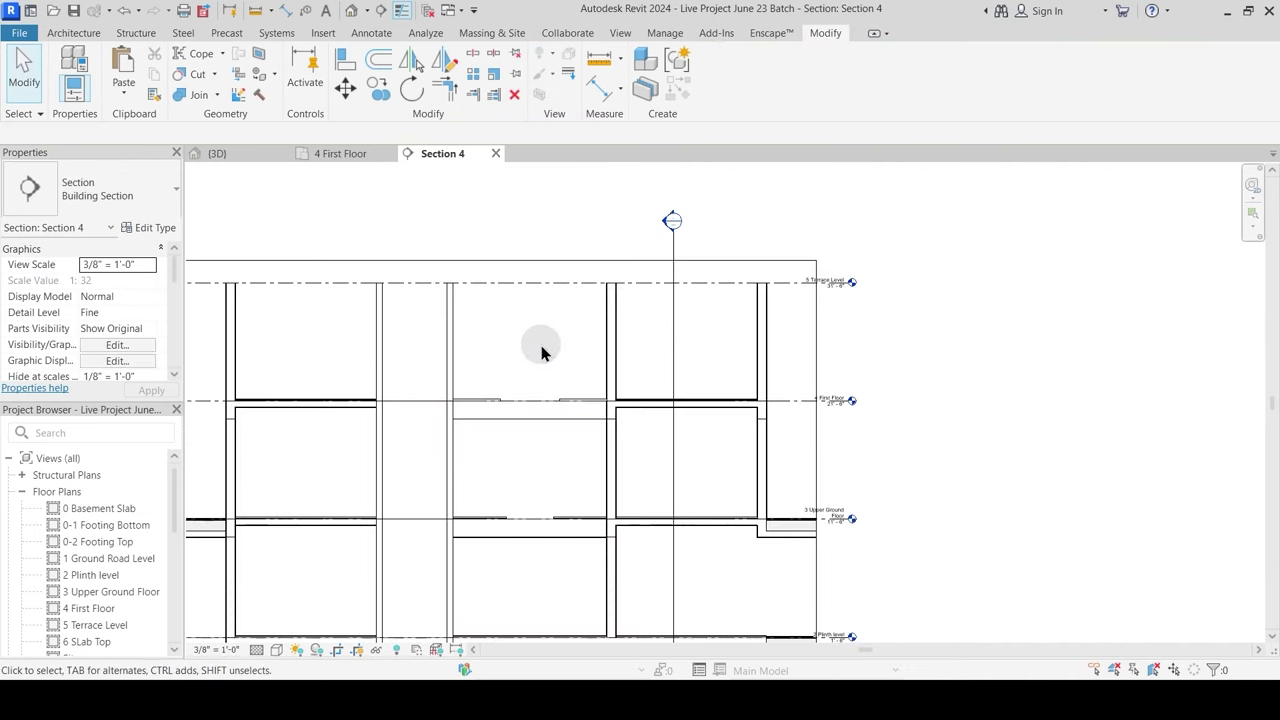
left_click(520, 408)
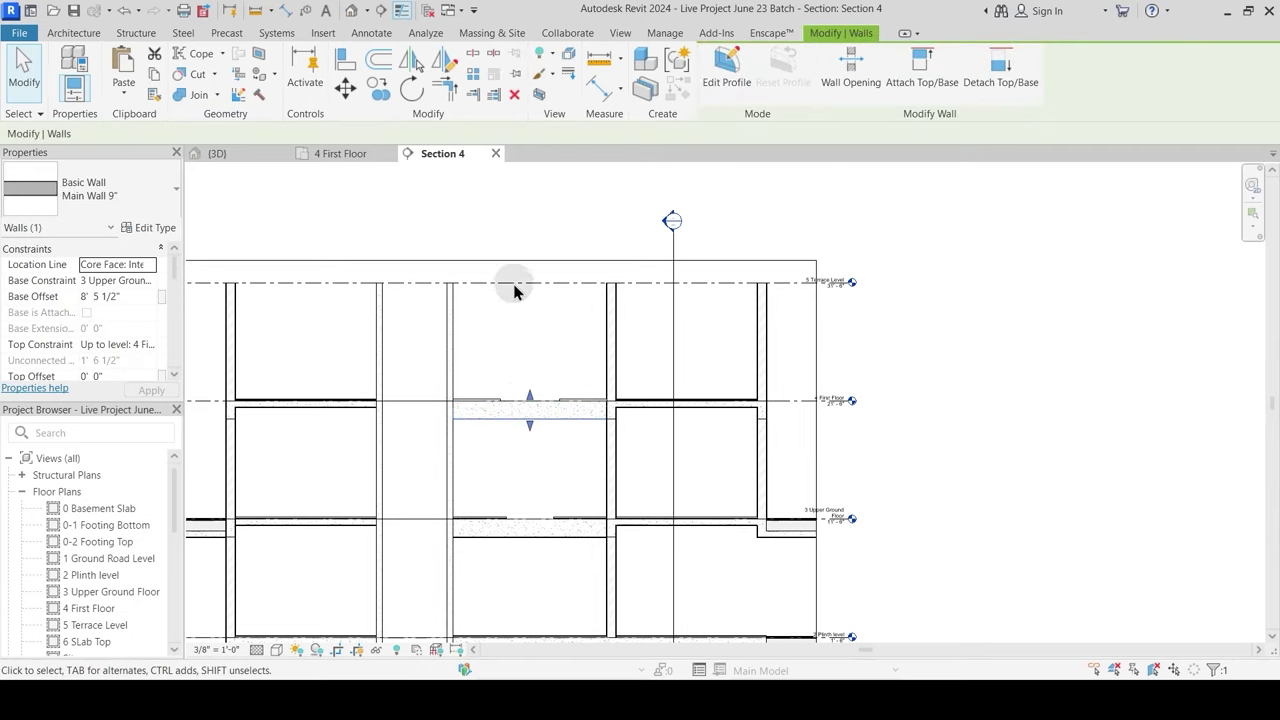
Step: Switch to the 3D view and orbit the model to inspect the walls
left_click(215, 156)
middle_click_drag(510, 455, 631, 533, "shift")
scroll(590, 480, "up", 6)
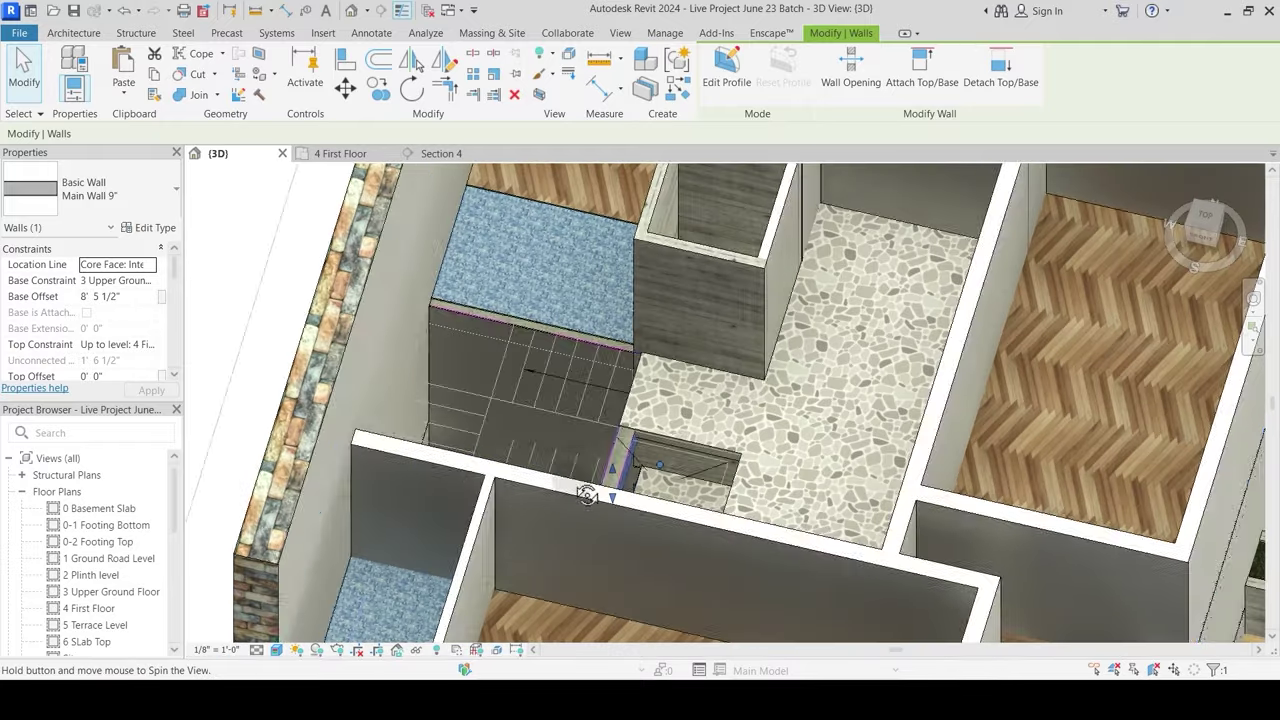
middle_click_drag(590, 481, 569, 560, "shift")
middle_click_drag(559, 449, 663, 403, "shift")
key("Escape")
middle_click_drag(629, 444, 484, 455, "shift")
Step: Return to Section 4 and bring the lower levels into view
left_click(463, 157)
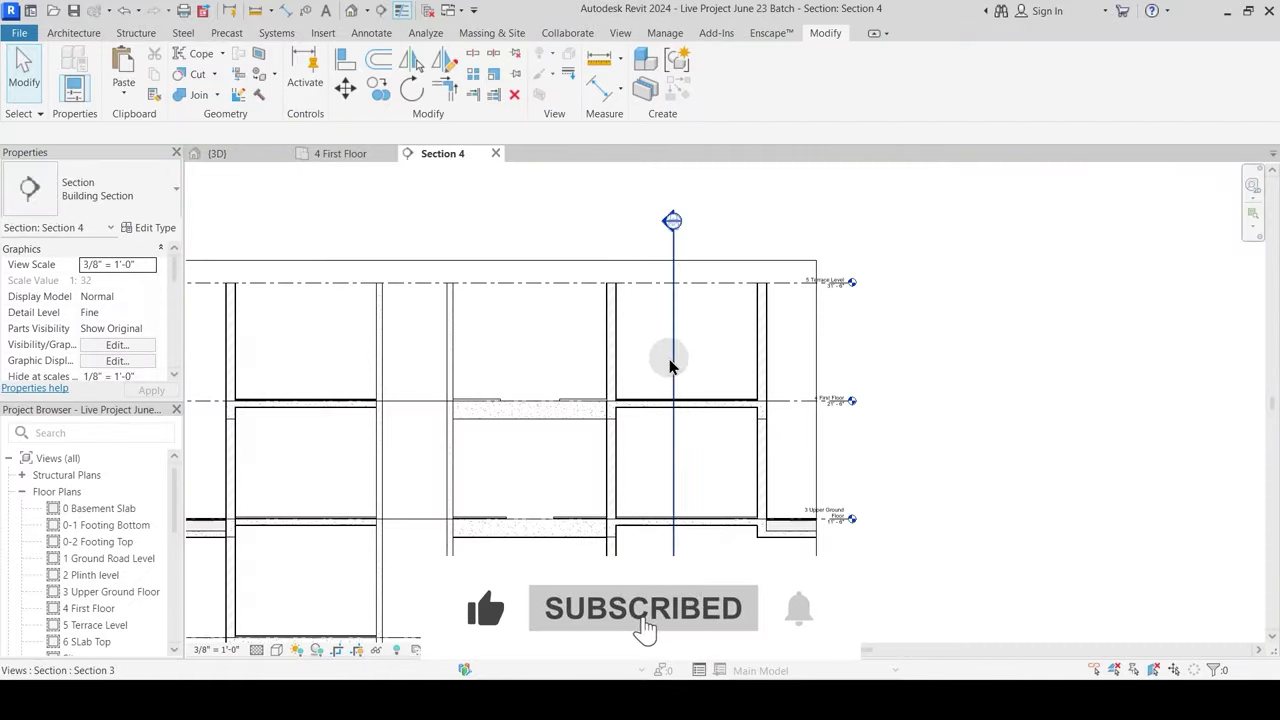
scroll(530, 395, "up", 3)
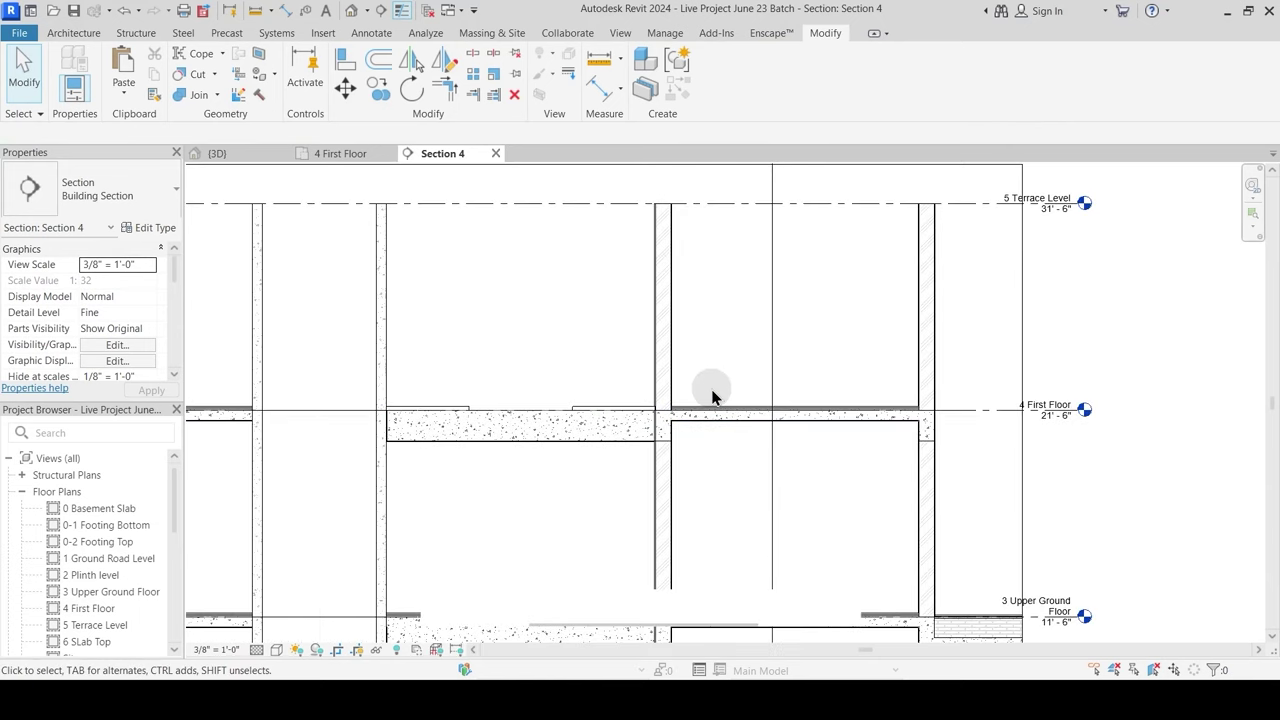
middle_click_drag(651, 514, 757, 297)
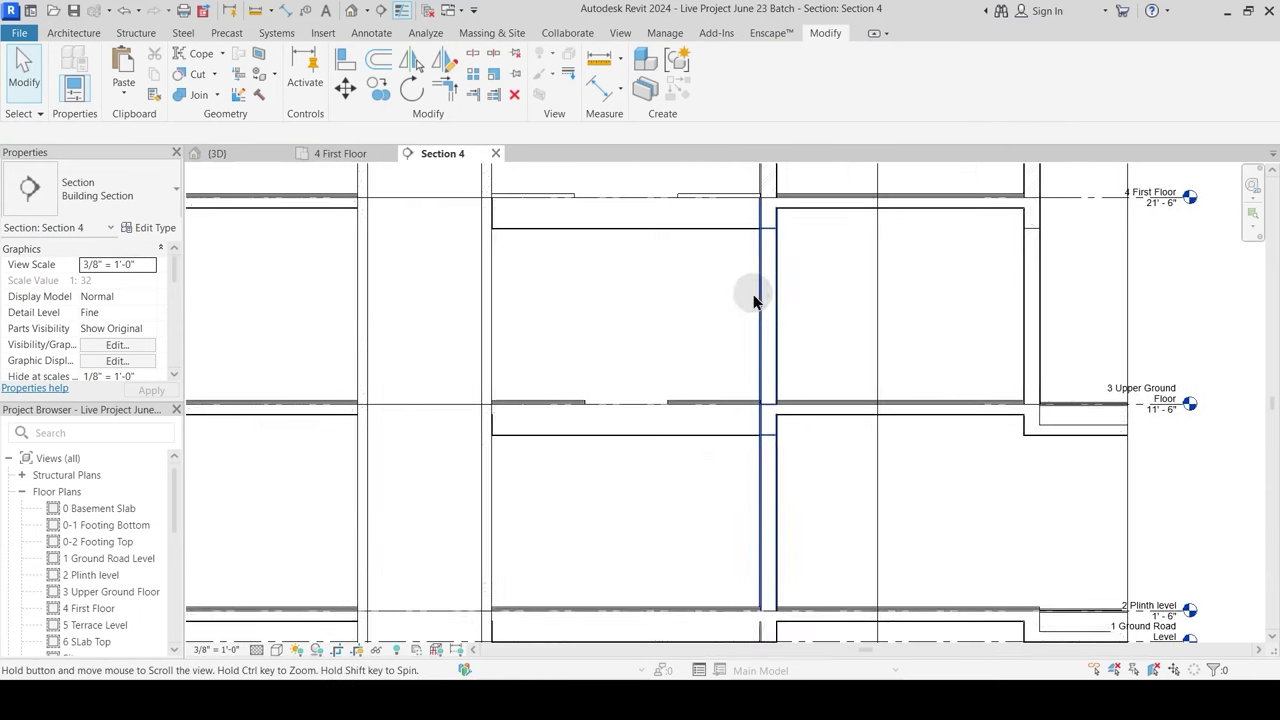
scroll(718, 413, "up", 2)
scroll(760, 400, "up", 3)
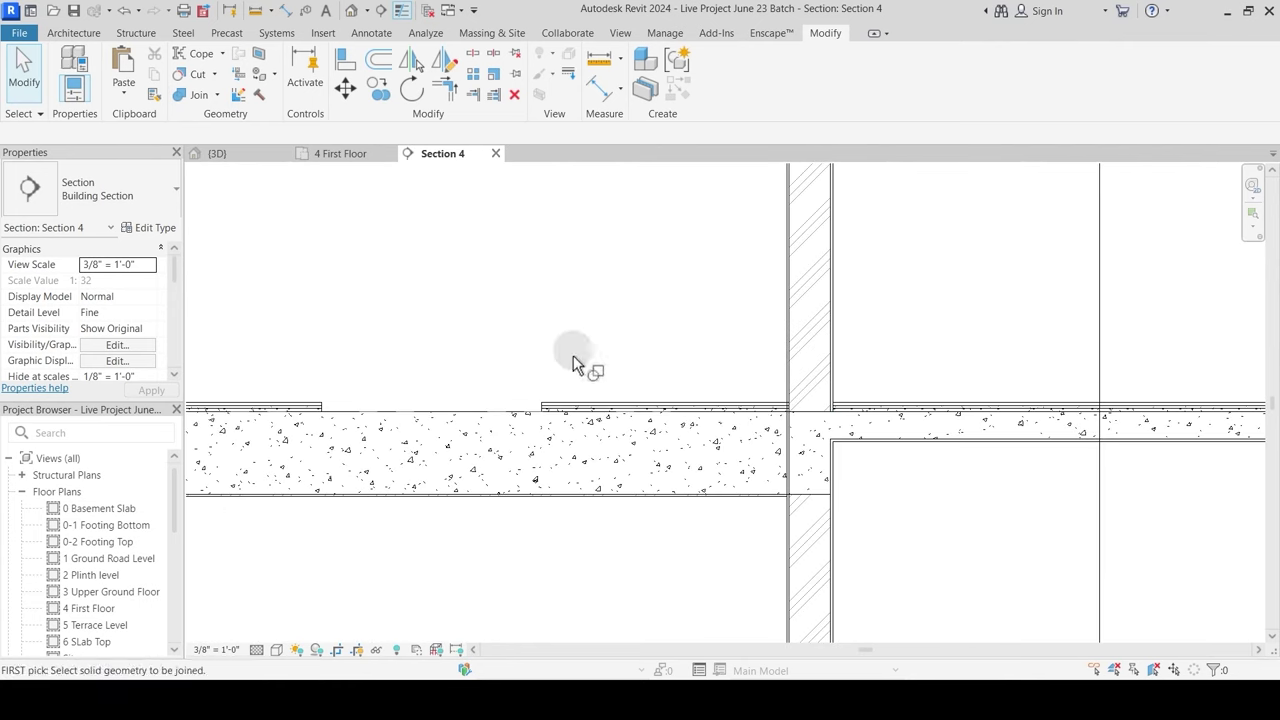
Step: Start Join Geometry with JG, cancel it, and go back to the 4 First Floor plan
key("j")
key("g")
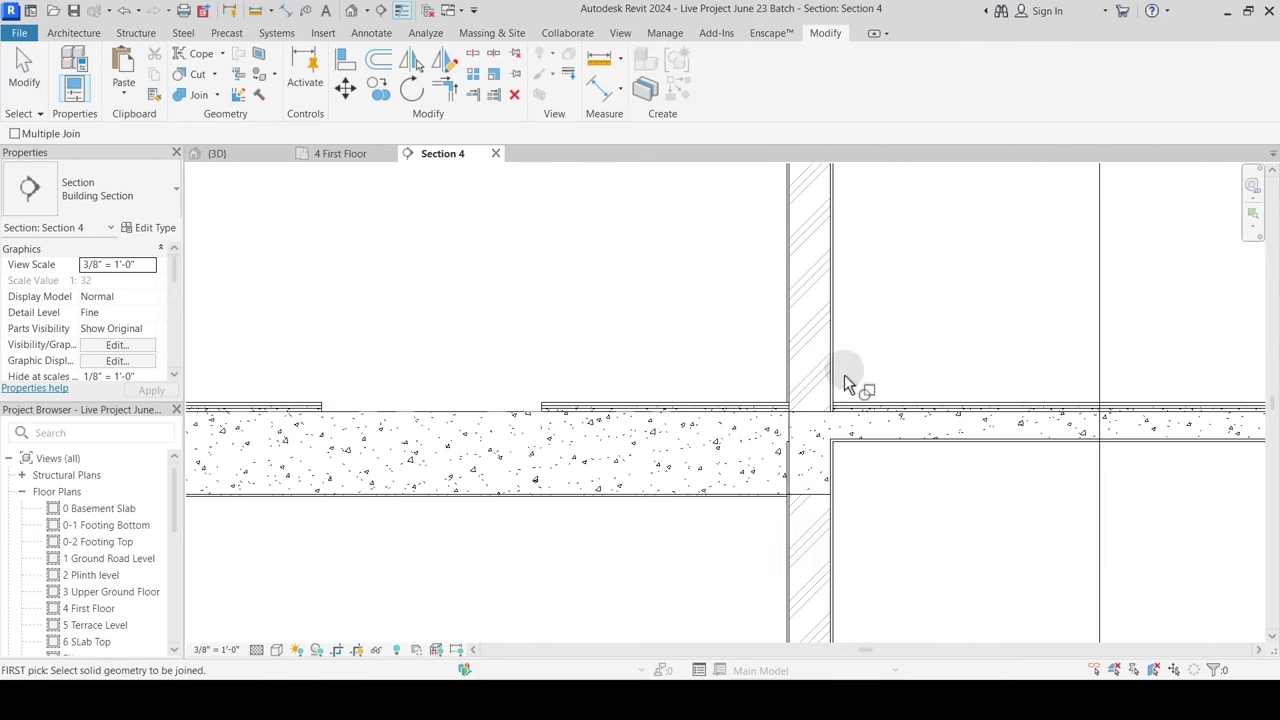
scroll(860, 410, "down", 2)
scroll(525, 402, "up", 2)
scroll(630, 469, "down", 4)
middle_click_drag(470, 506, 652, 630)
scroll(595, 582, "up", 2)
key("Escape")
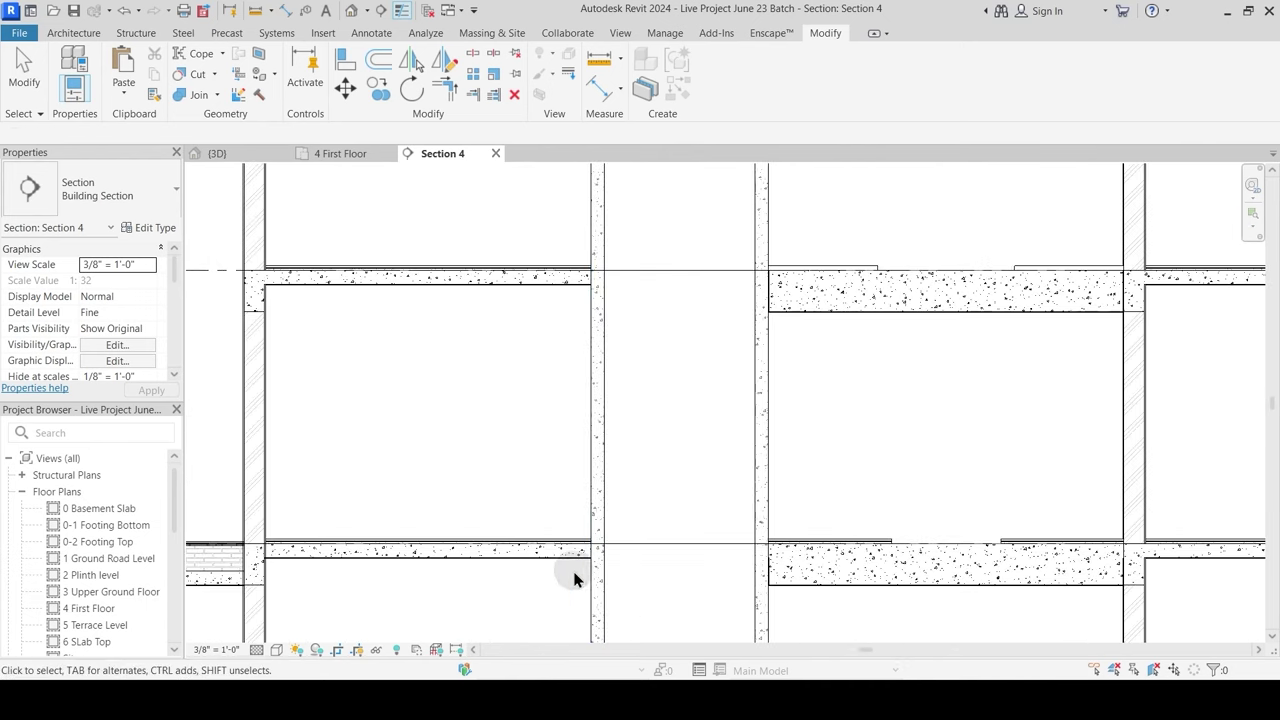
scroll(509, 397, "down", 2)
middle_click_drag(486, 420, 474, 485)
left_click(338, 155)
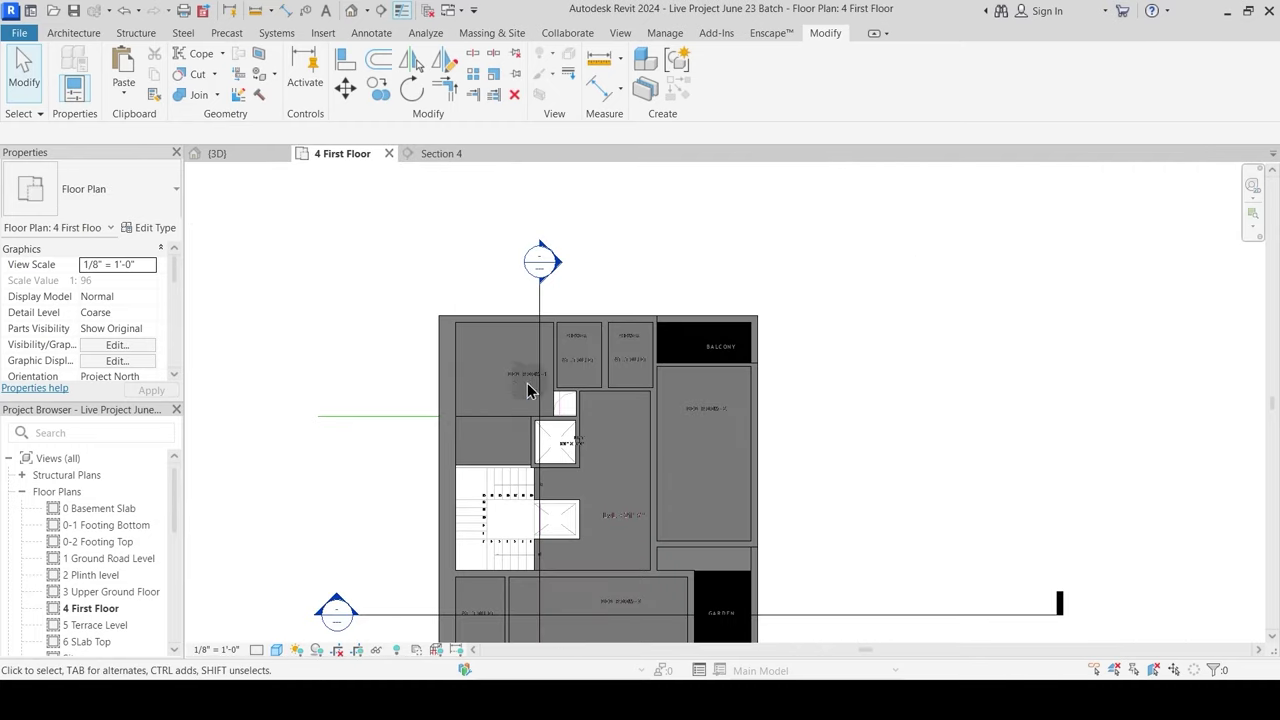
Step: Drag the Section 4 line further left across the plan and open Section 4
left_click(540, 350)
left_click_drag(540, 350, 489, 348)
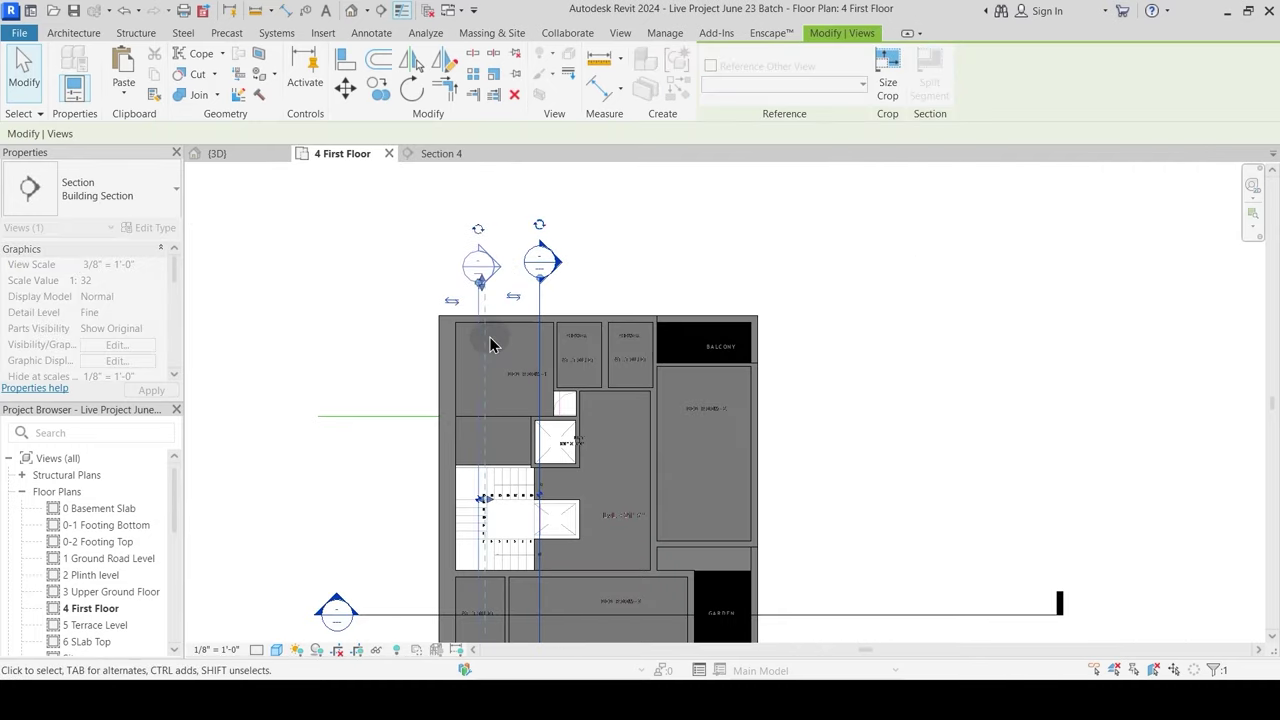
double_click(488, 266)
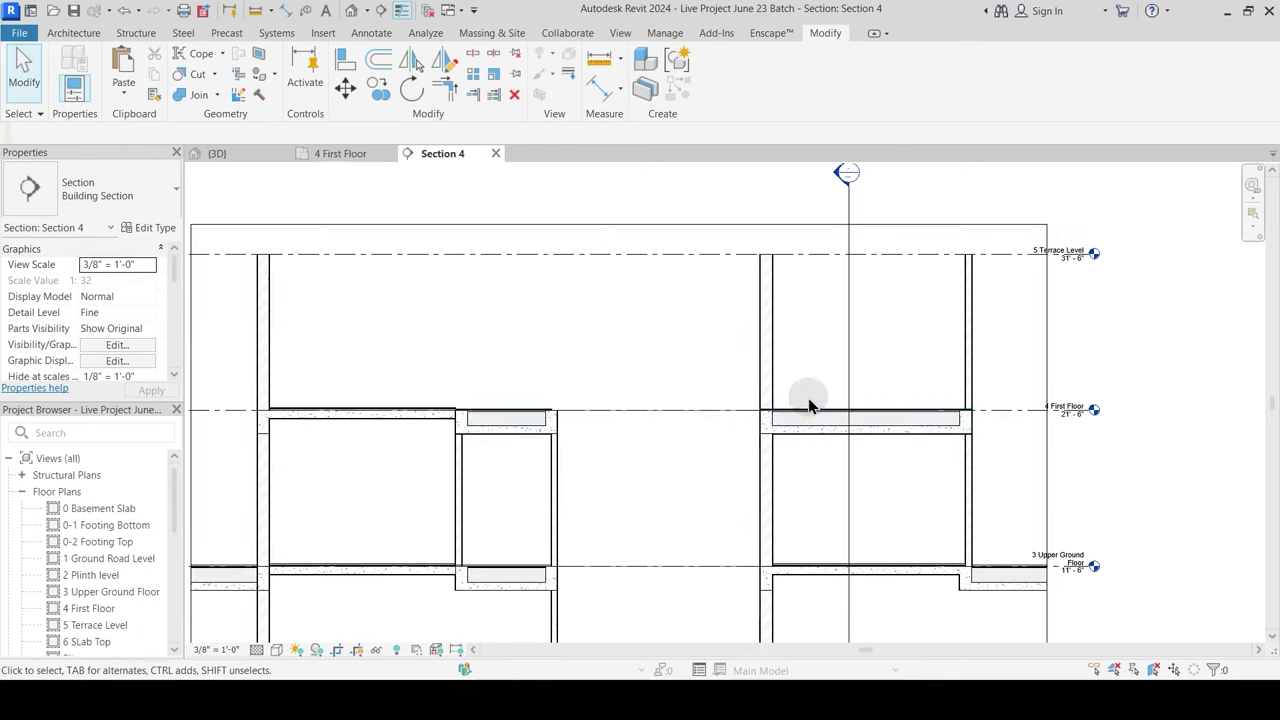
scroll(816, 400, "up", 2)
Step: Join Geometry between the First Floor slab and the left and right walls
left_click(202, 96)
scroll(800, 420, "up", 1)
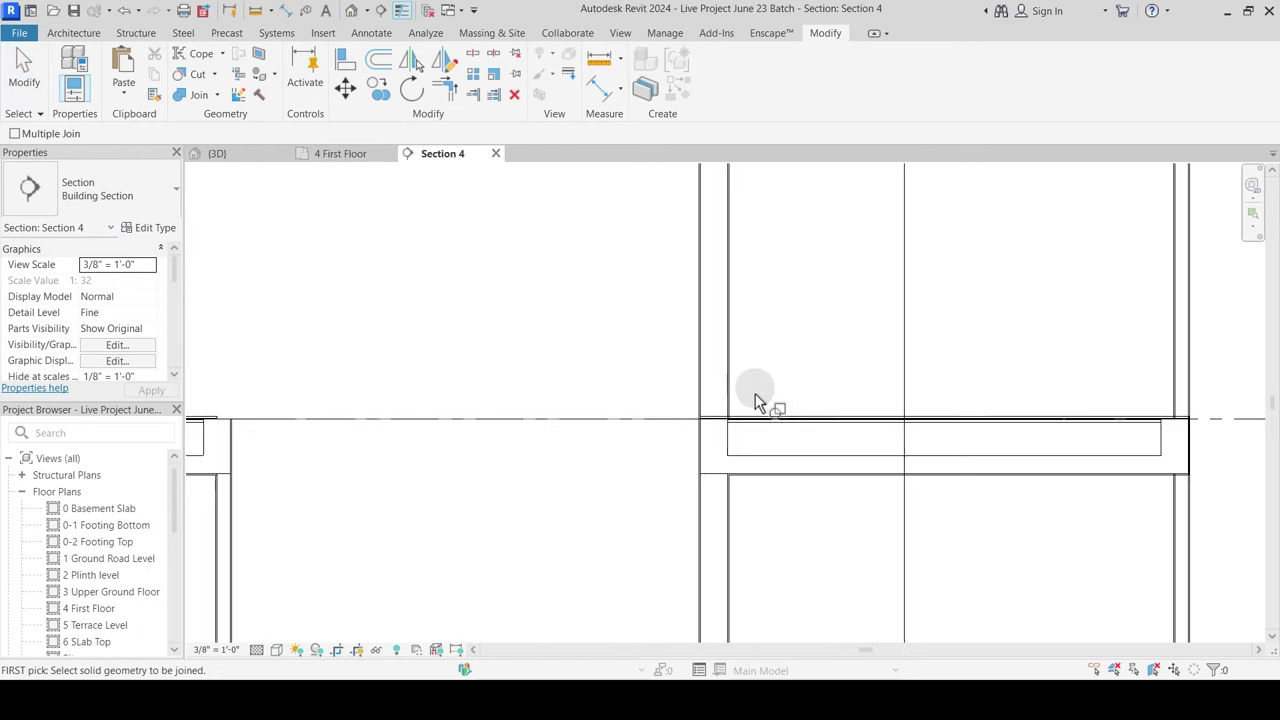
left_click(725, 385)
left_click(862, 425)
middle_click_drag(1039, 412, 857, 458)
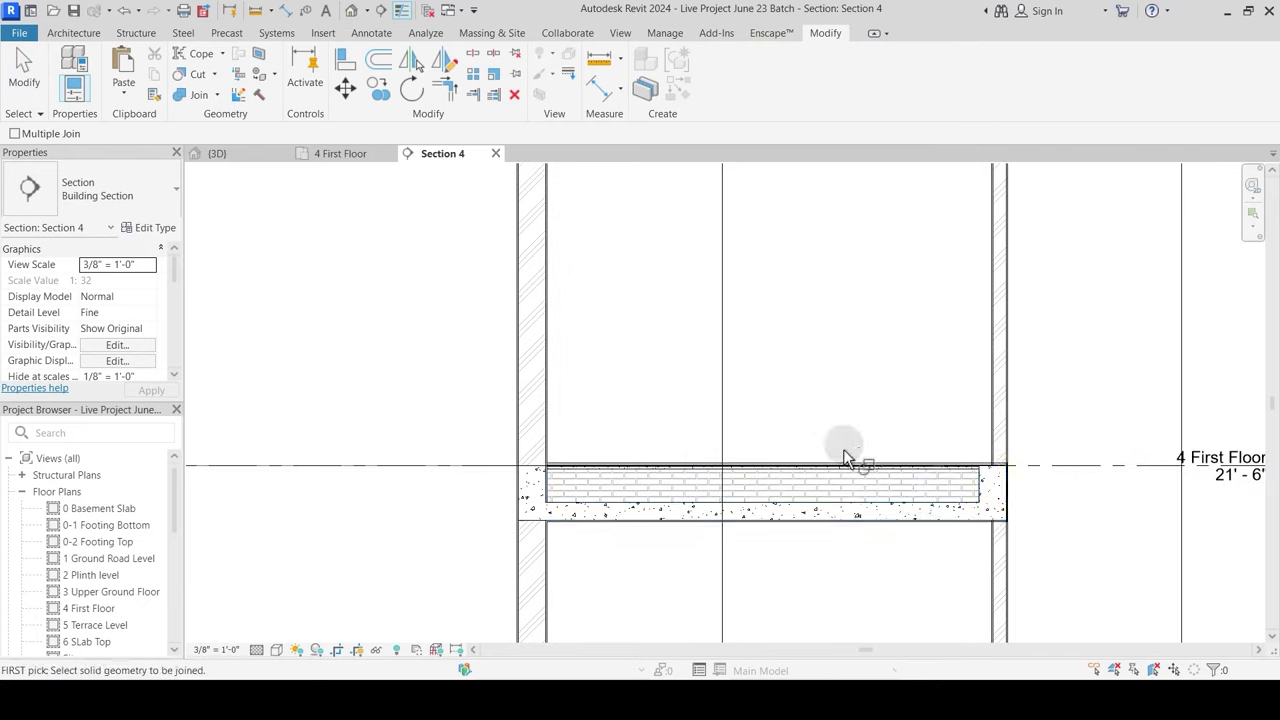
left_click(941, 470)
left_click(997, 433)
scroll(880, 380, "down", 5)
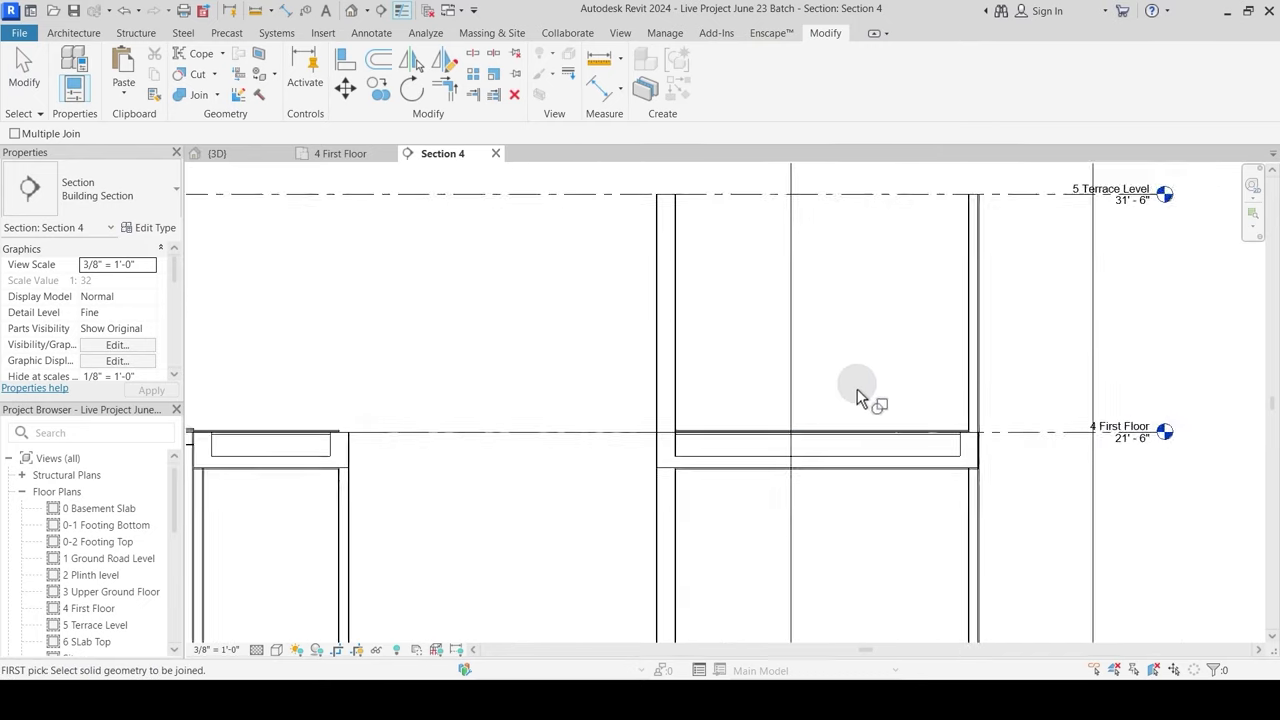
middle_click_drag(662, 438, 785, 432)
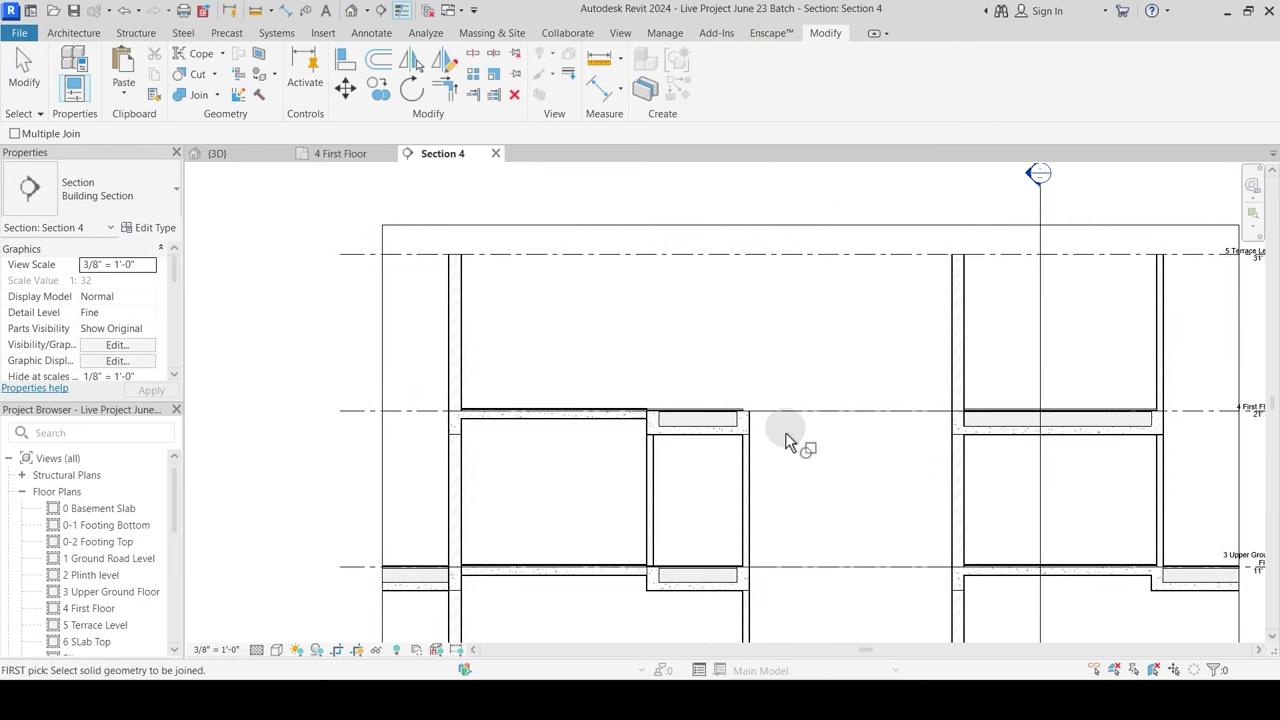
scroll(597, 448, "up", 3)
scroll(593, 447, "down", 2)
key("Escape")
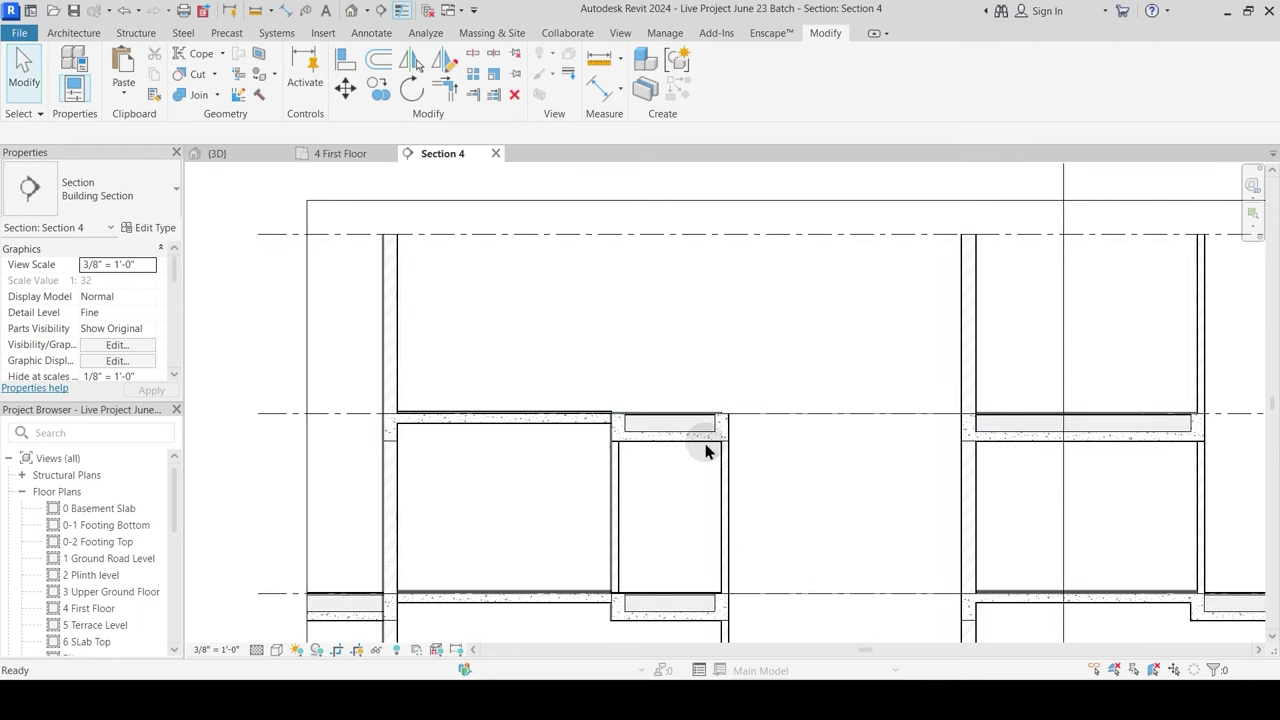
Step: Set the 4.5" wall's Top Constraint to 5 Terrace Level and apply it
left_click(723, 481)
middle_click_drag(767, 433, 675, 502)
left_click(153, 346)
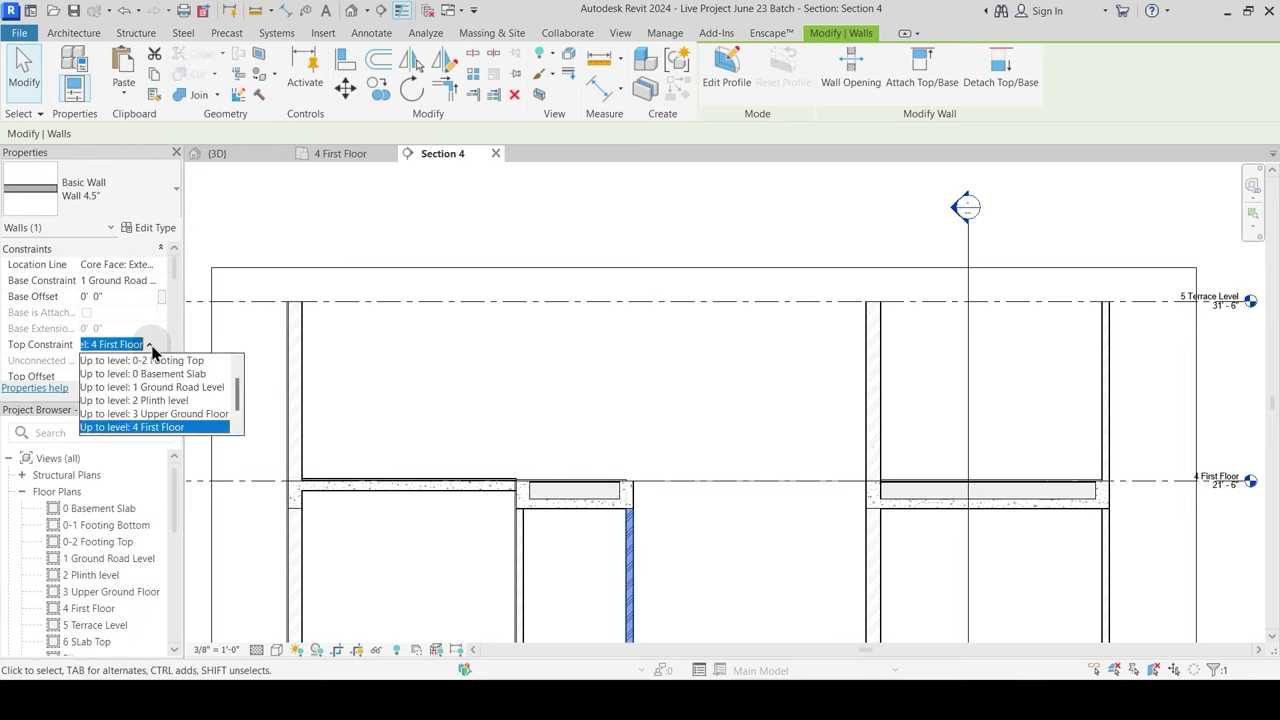
scroll(155, 417, "down", 3)
left_click(150, 400)
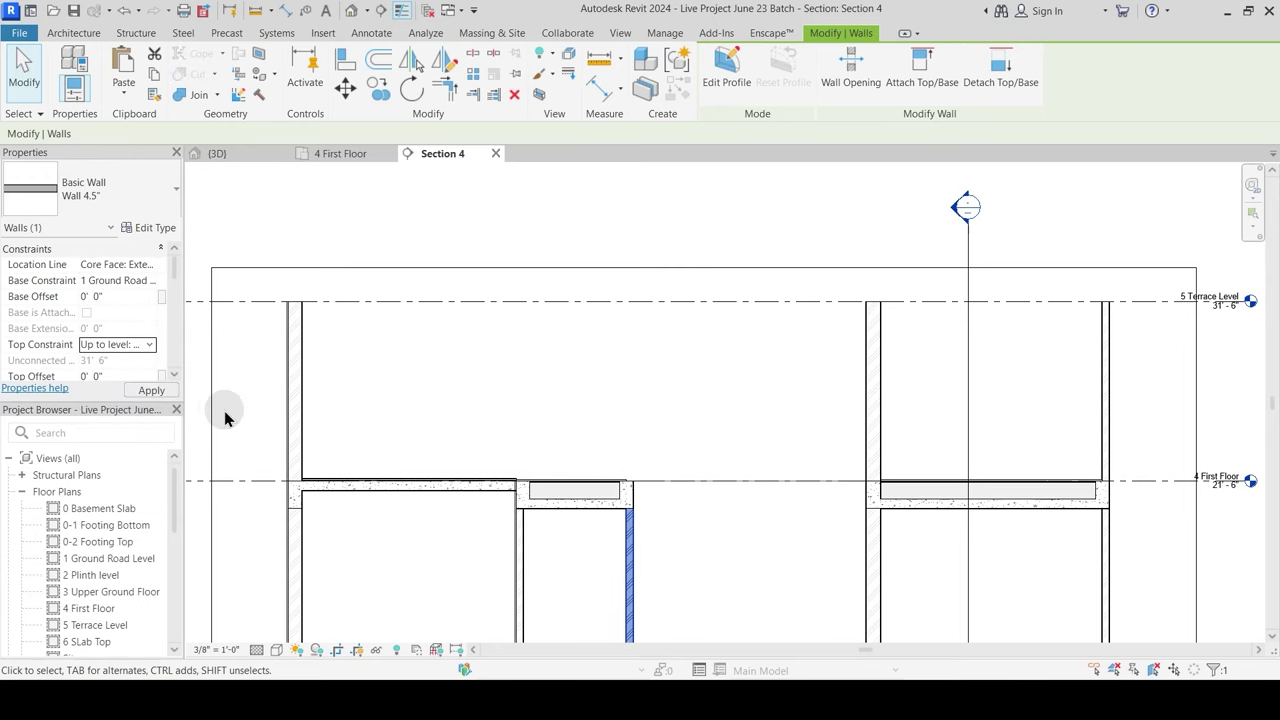
left_click(698, 363)
scroll(610, 460, "up", 1)
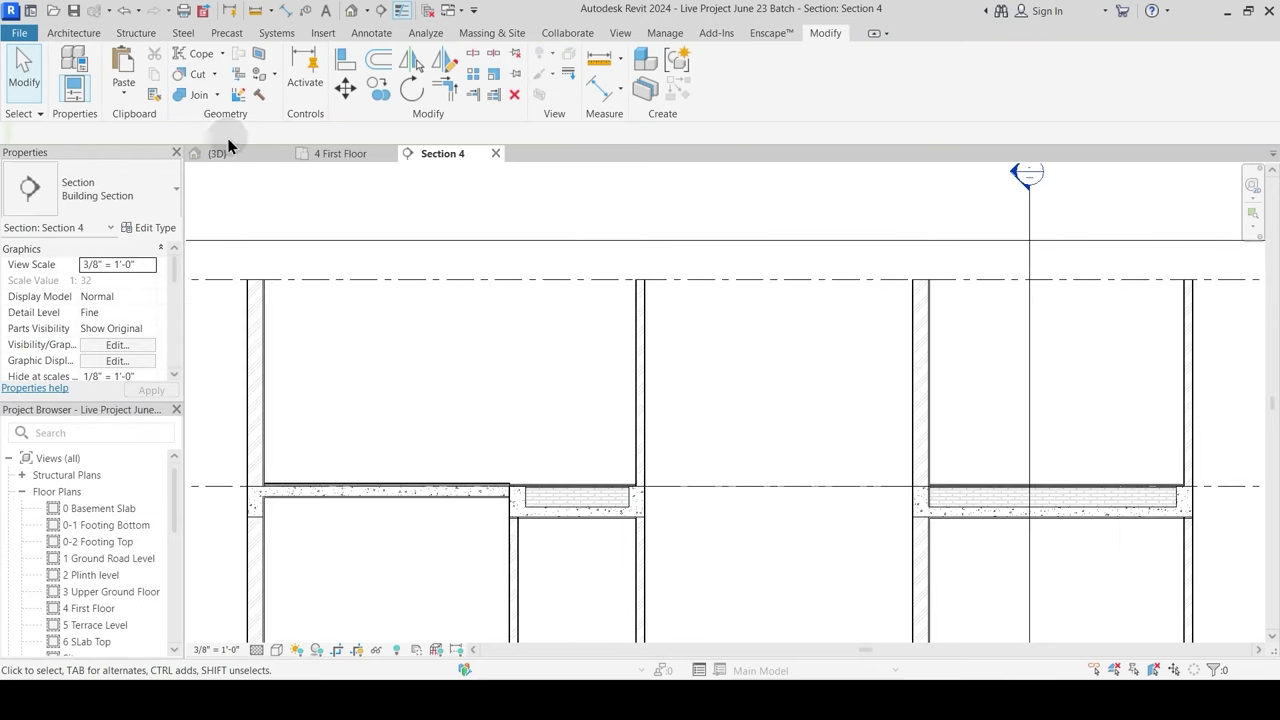
Step: Join the floor slab with the 4.5" wall, then return to the 4 First Floor plan
left_click(196, 96)
scroll(556, 434, "up", 2)
left_click(694, 530)
left_click(710, 518)
key("Escape")
scroll(740, 422, "down", 3)
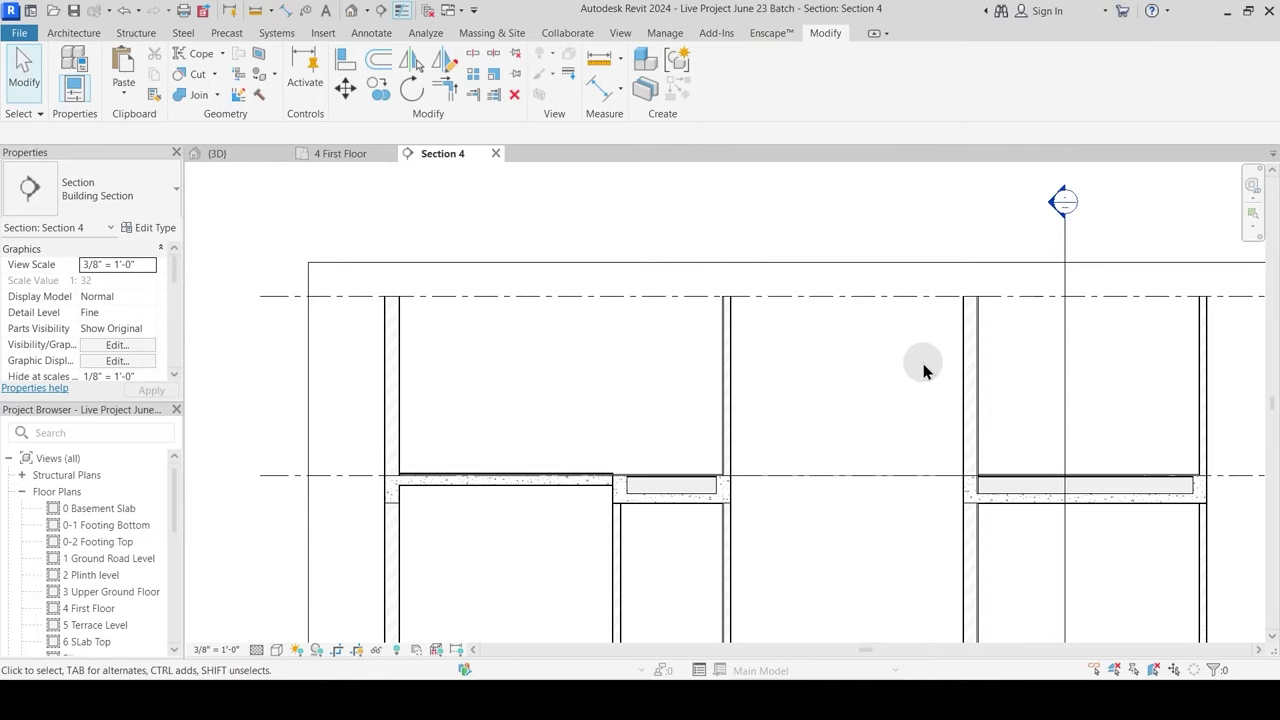
scroll(876, 380, "down", 3)
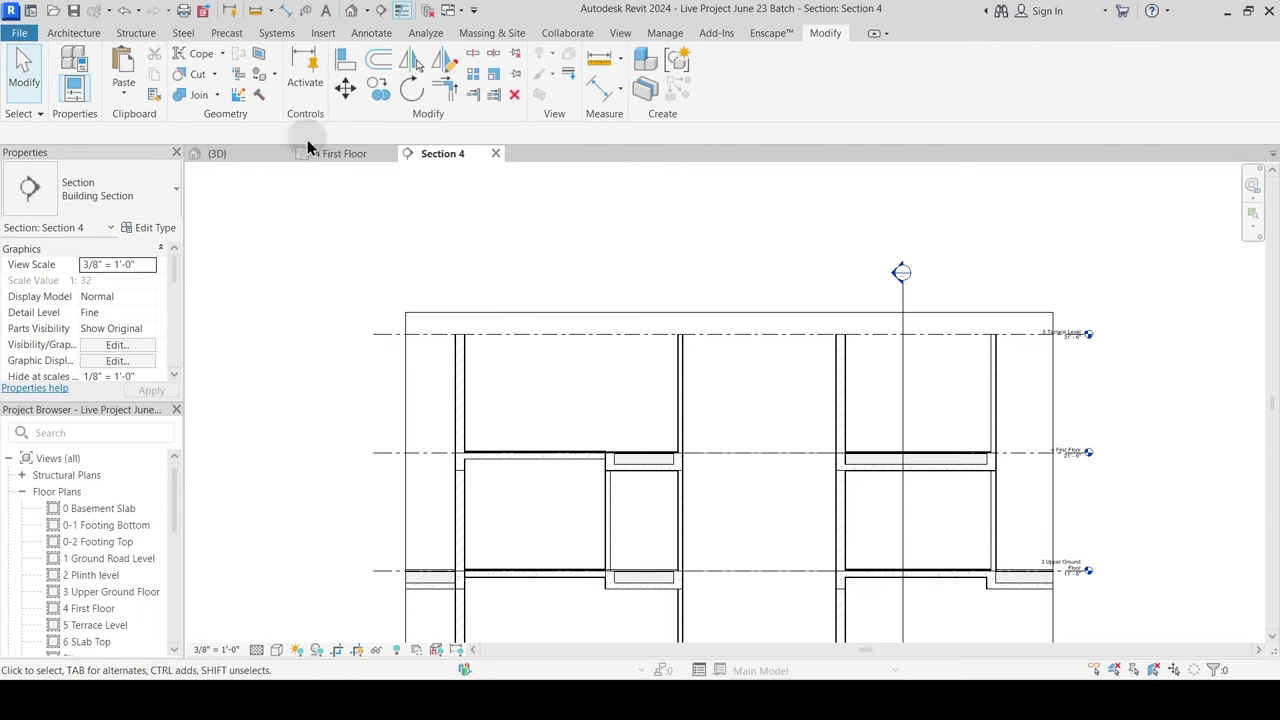
left_click(340, 155)
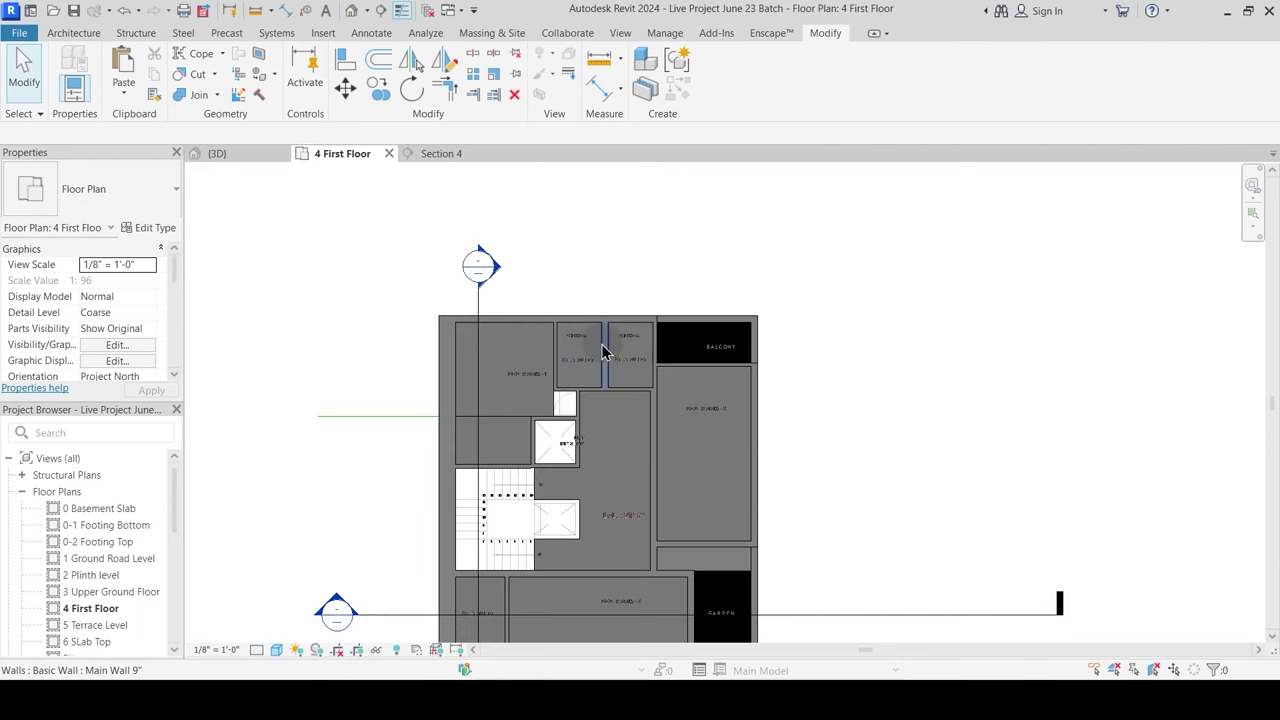
Step: Switch to the {3D} view and orbit the house to inspect the room floors
left_click(222, 153)
scroll(672, 436, "down", 2)
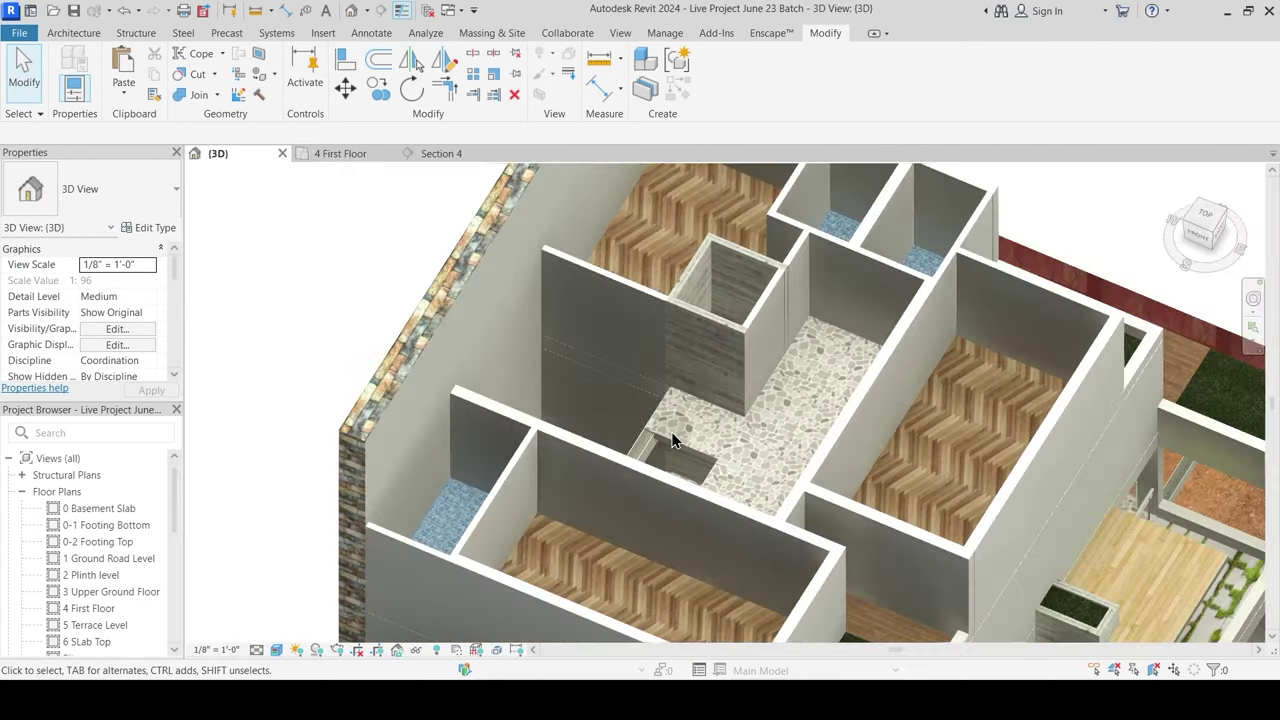
middle_click_drag(674, 440, 680, 306, "shift")
middle_click_drag(683, 374, 632, 556)
middle_click_drag(683, 497, 674, 289)
middle_click_drag(640, 383, 666, 403, "shift")
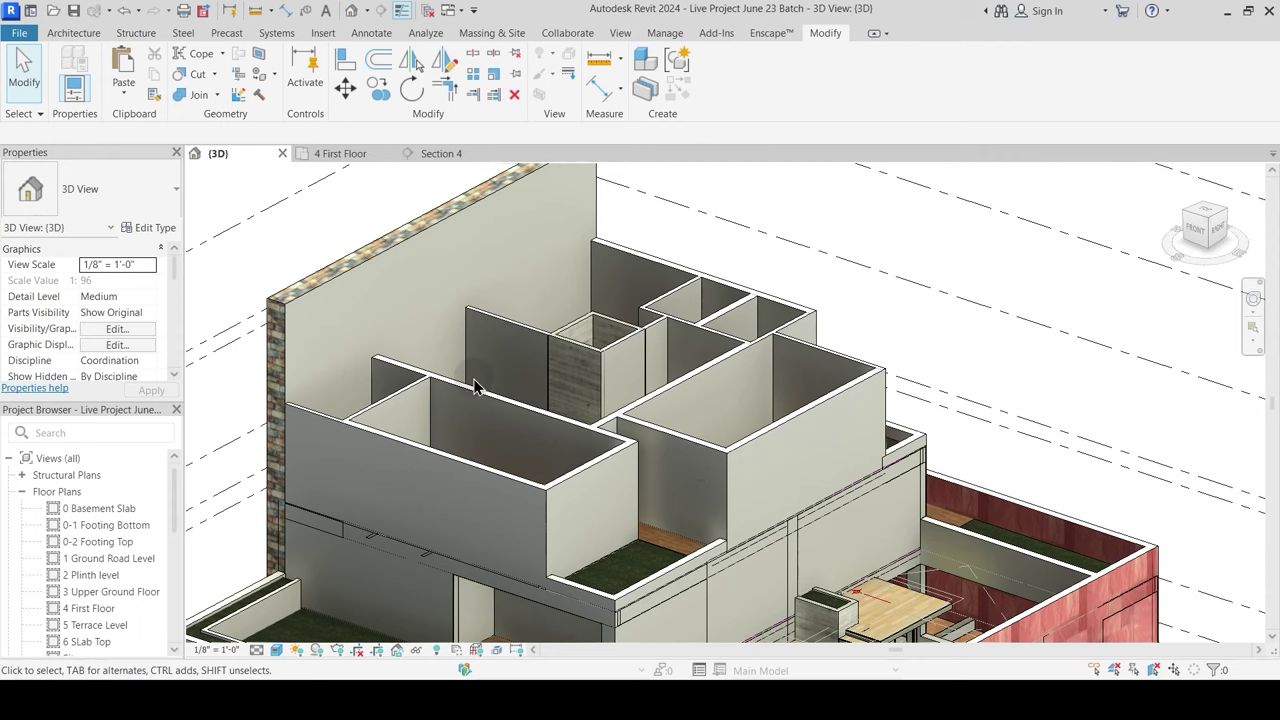
middle_click_drag(527, 456, 474, 484, "shift")
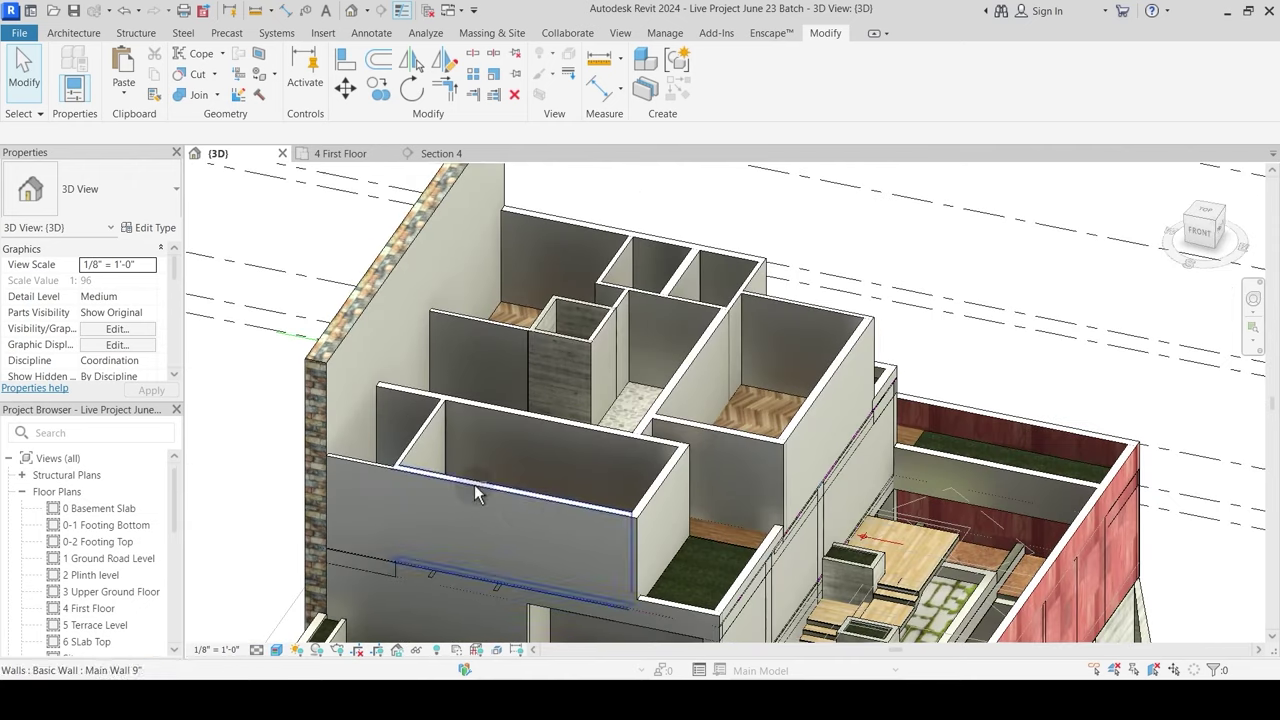
Step: Select all 76 Main Wall 9" instances, clear the selection, then window-select the building
left_click(756, 472)
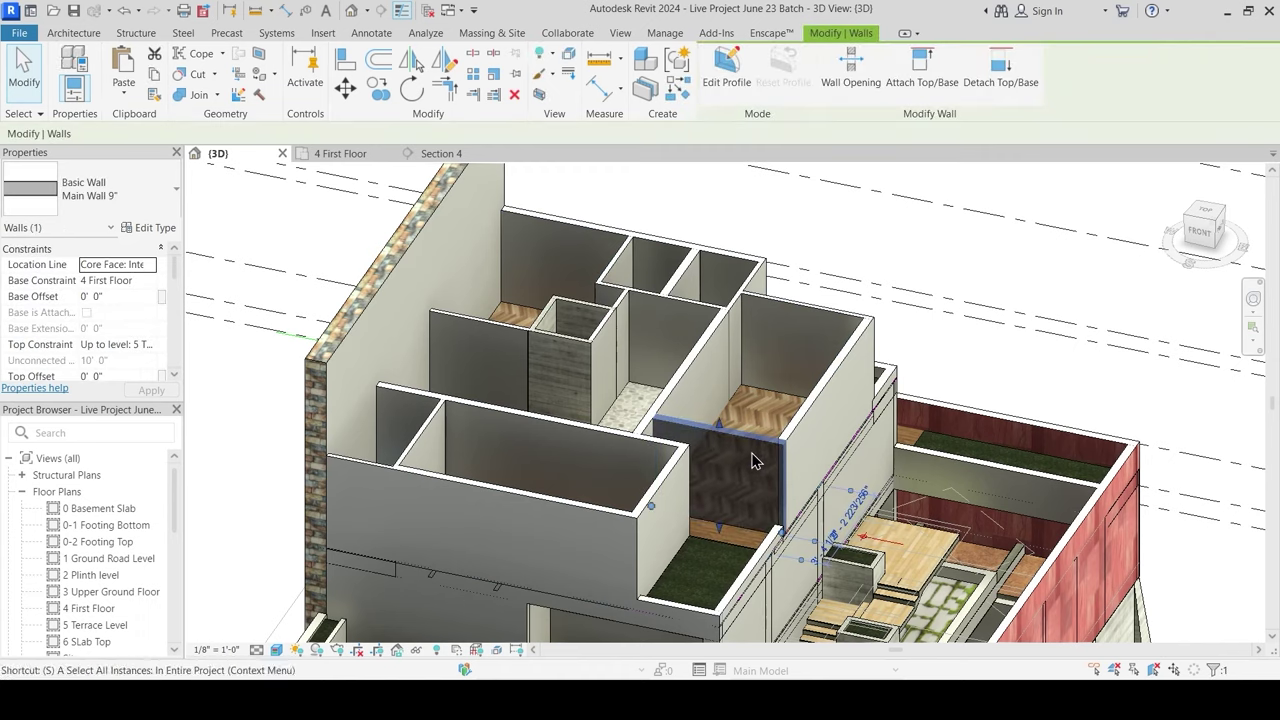
key("s")
key("a")
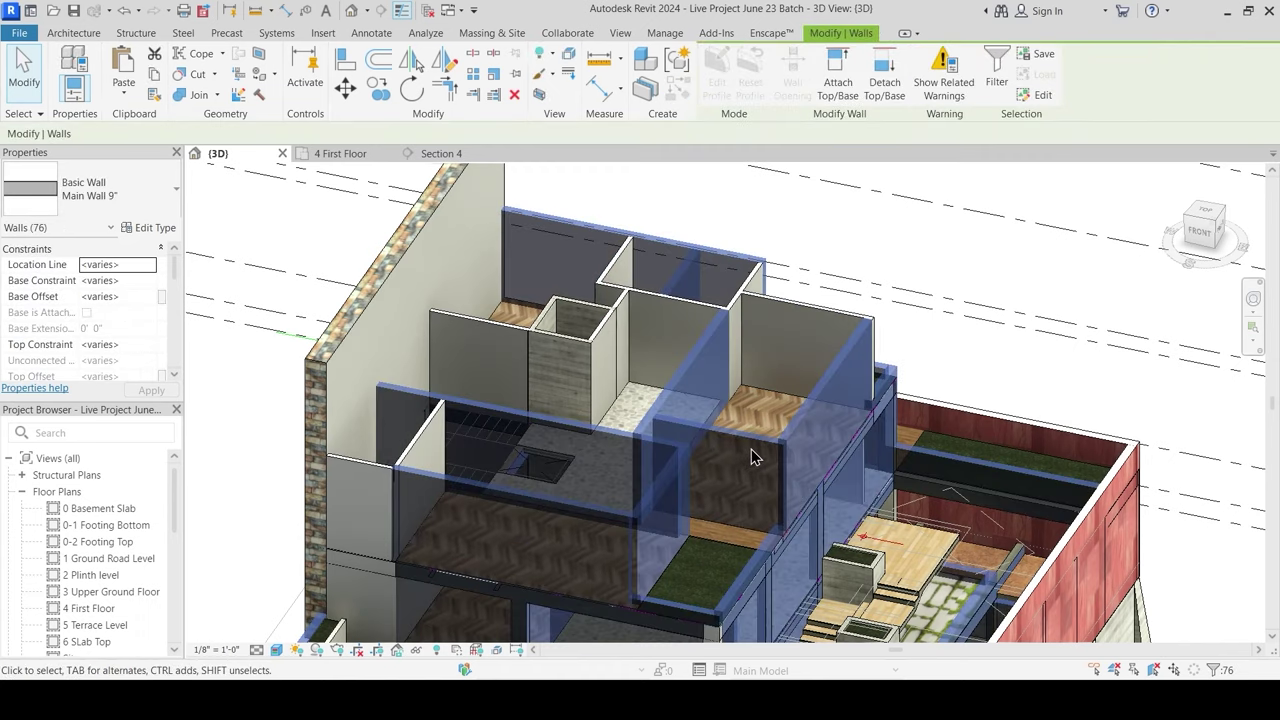
key("Escape")
left_click(755, 444)
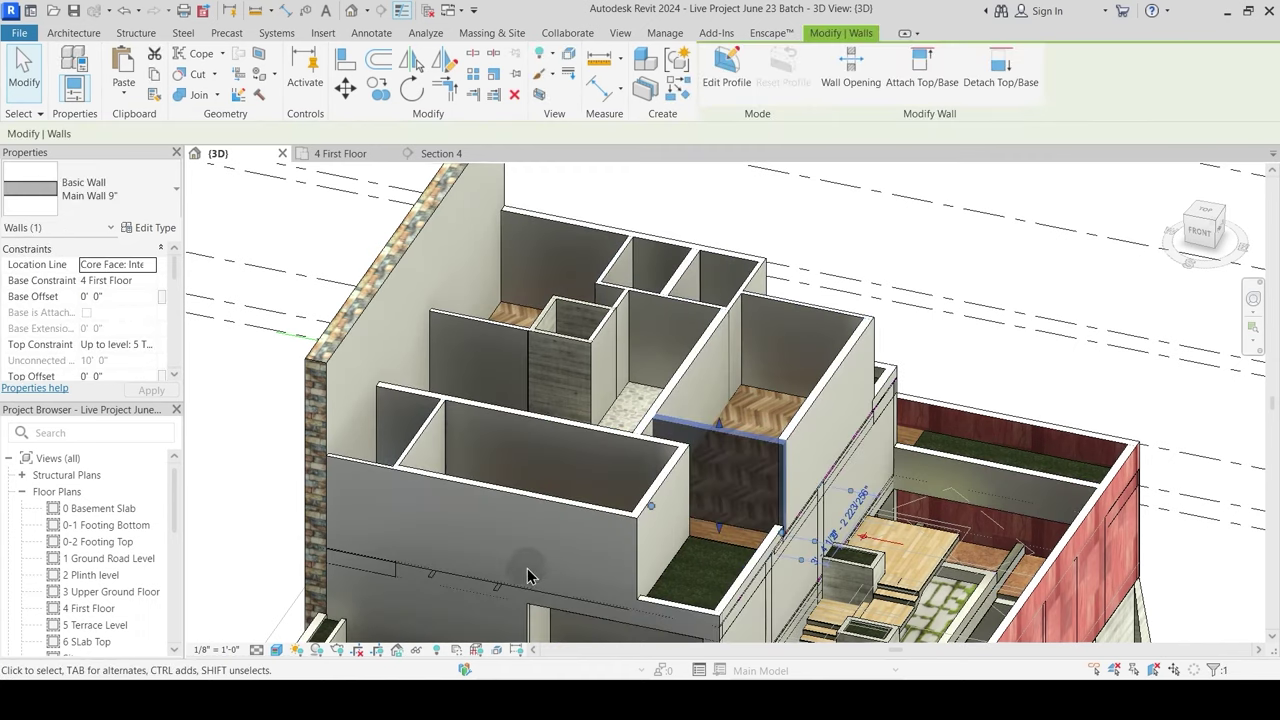
key("Escape")
scroll(784, 379, "down", 3)
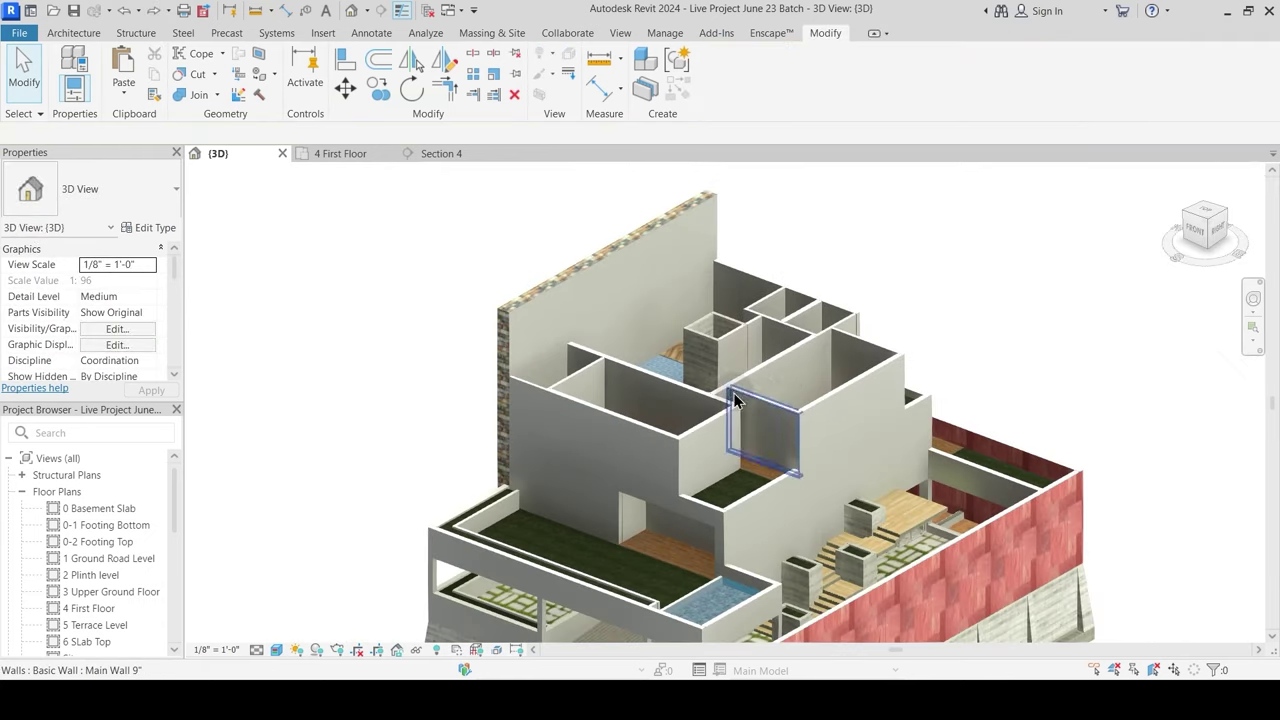
left_click_drag(369, 213, 1018, 628)
Step: Filter the selection down to the 9 Structural Columns
left_click(785, 75)
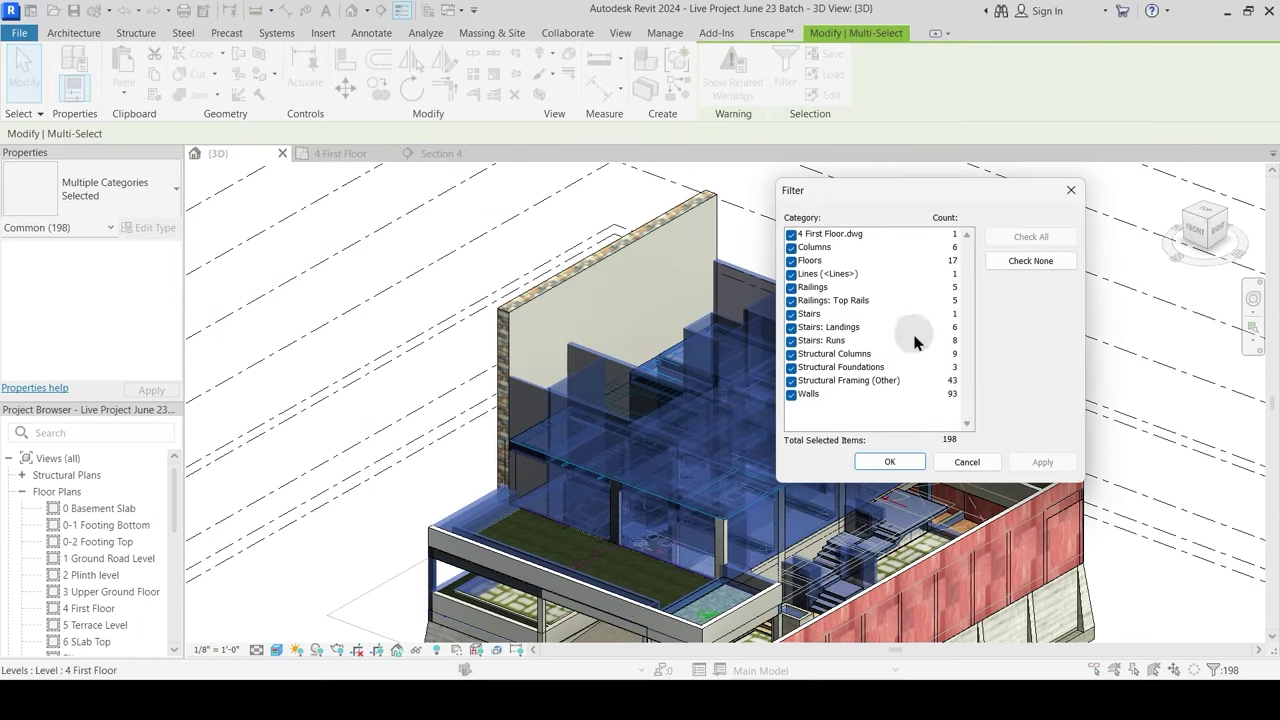
left_click(1031, 261)
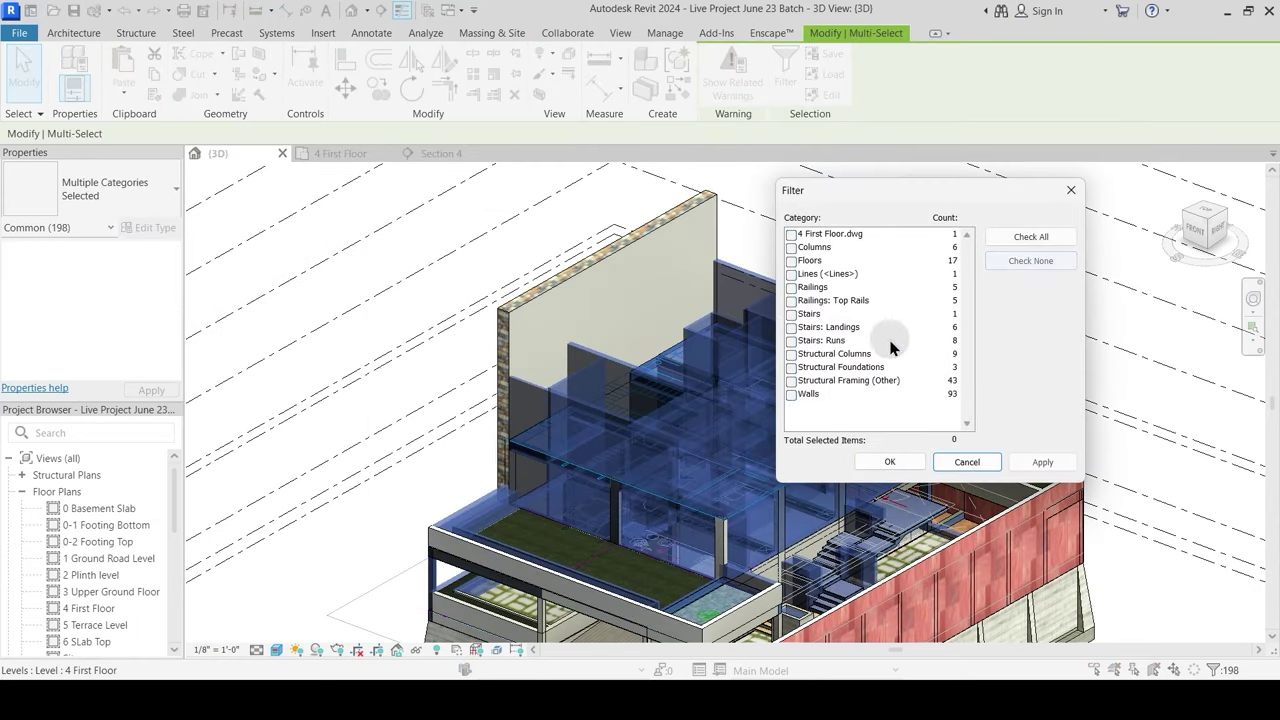
left_click(792, 355)
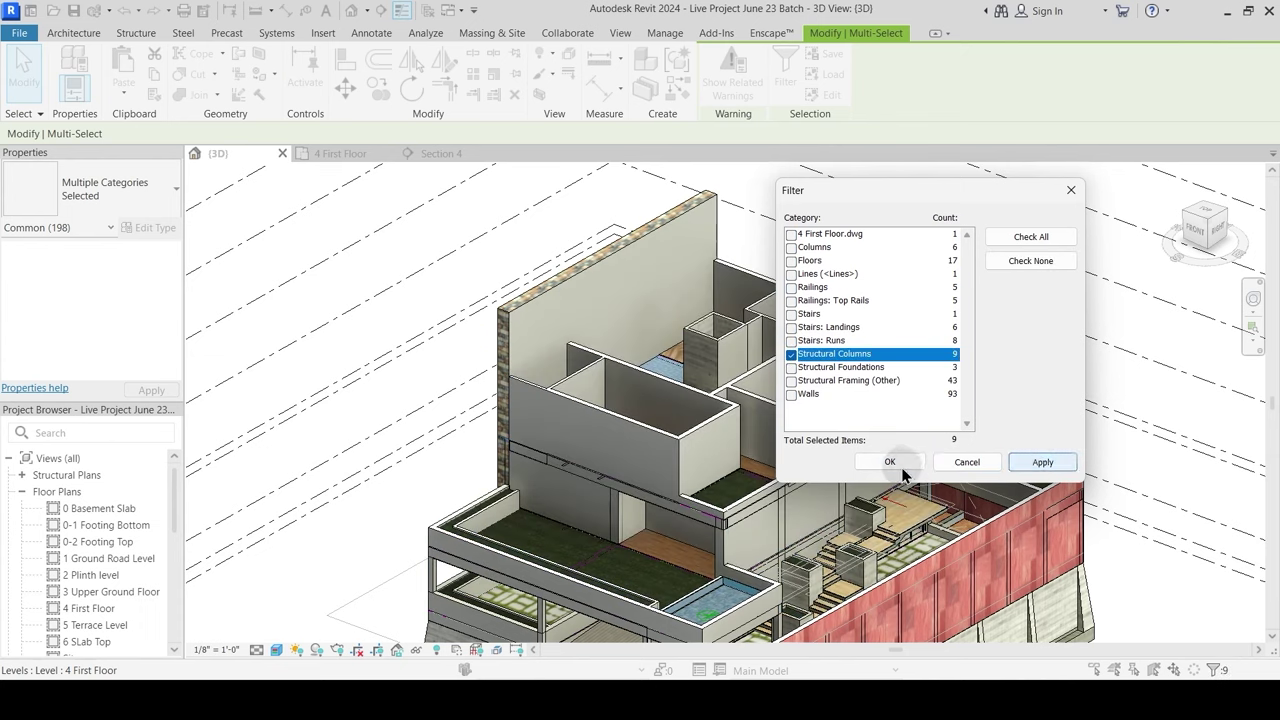
left_click(890, 462)
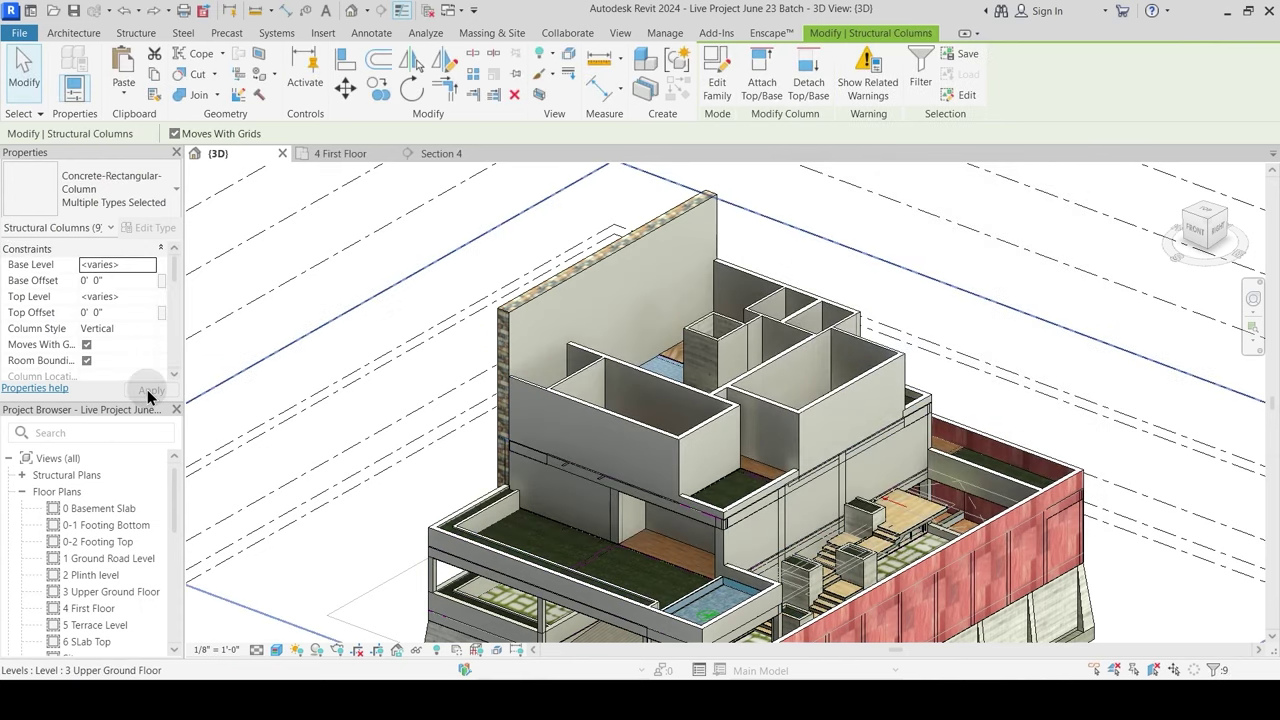
Step: Set the nine columns' Top Level to 5 Terrace Level
left_click(138, 296)
left_click(149, 298)
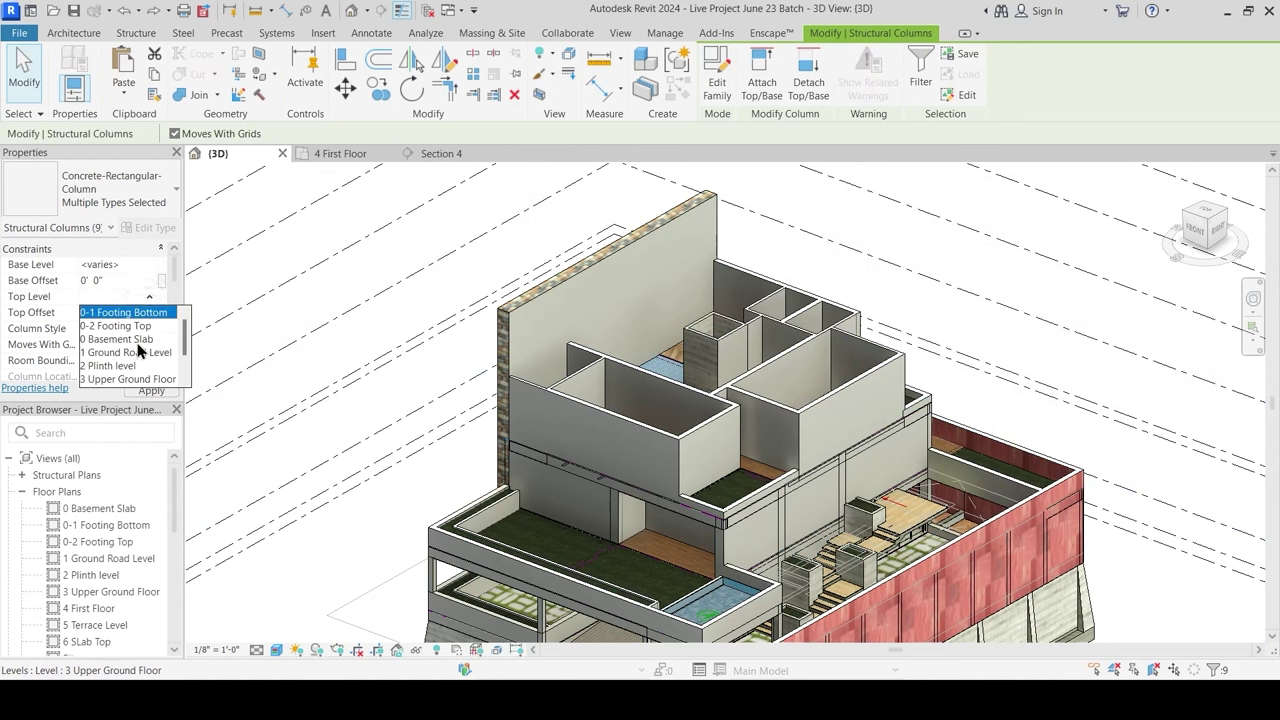
scroll(138, 349, "down", 1)
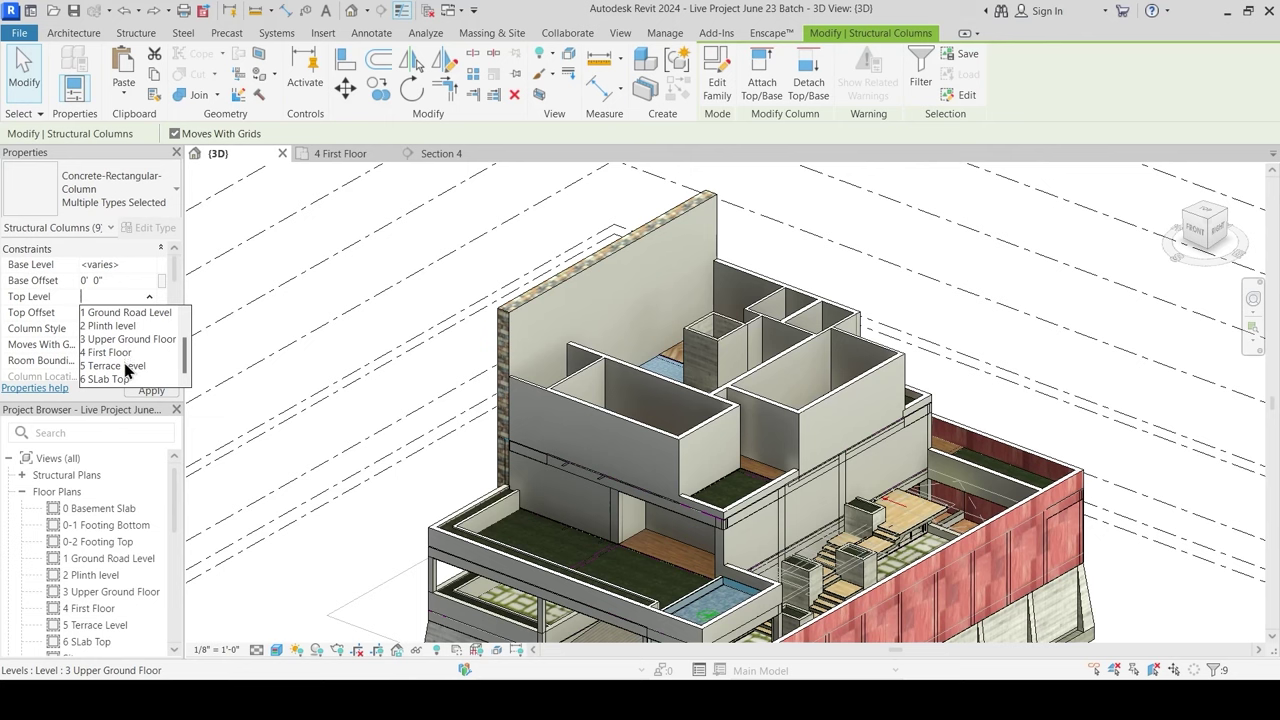
left_click(127, 367)
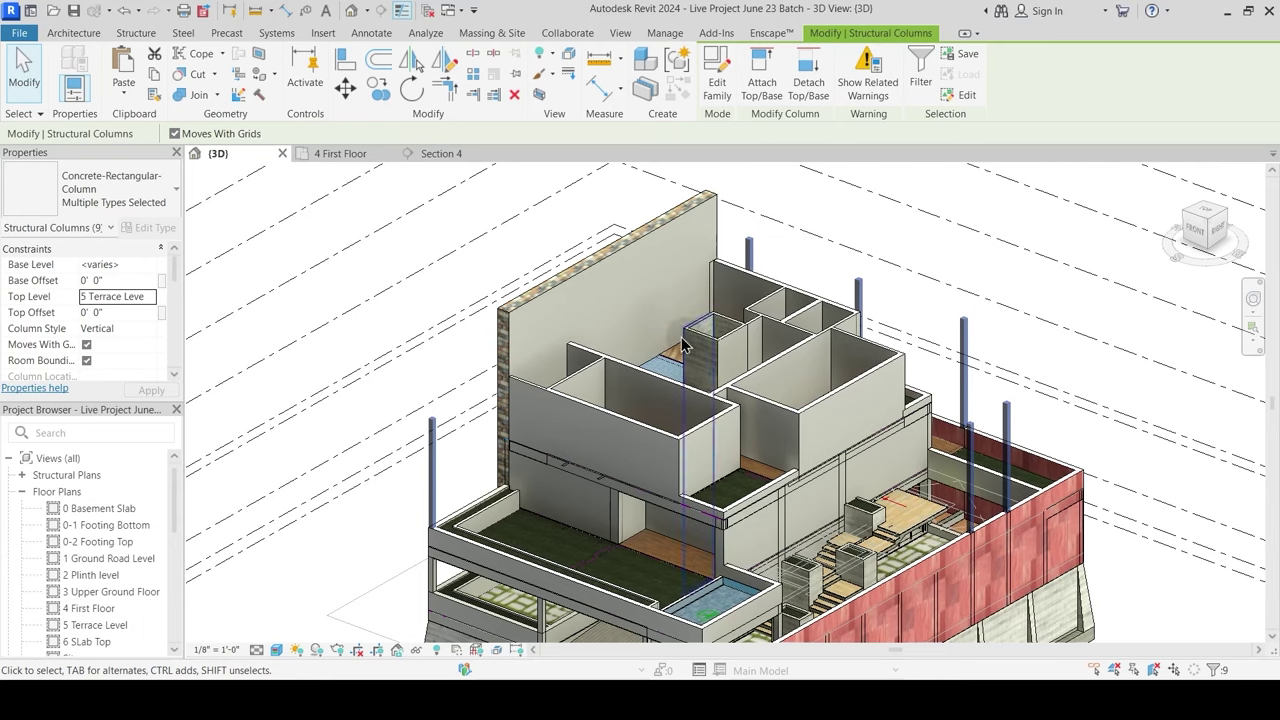
scroll(681, 361, "up", 2)
mouse_move(694, 380)
middle_mouse_down("shift")
mouse_move(703, 537)
mouse_move(691, 566)
mouse_move(700, 370)
middle_mouse_up("shift")
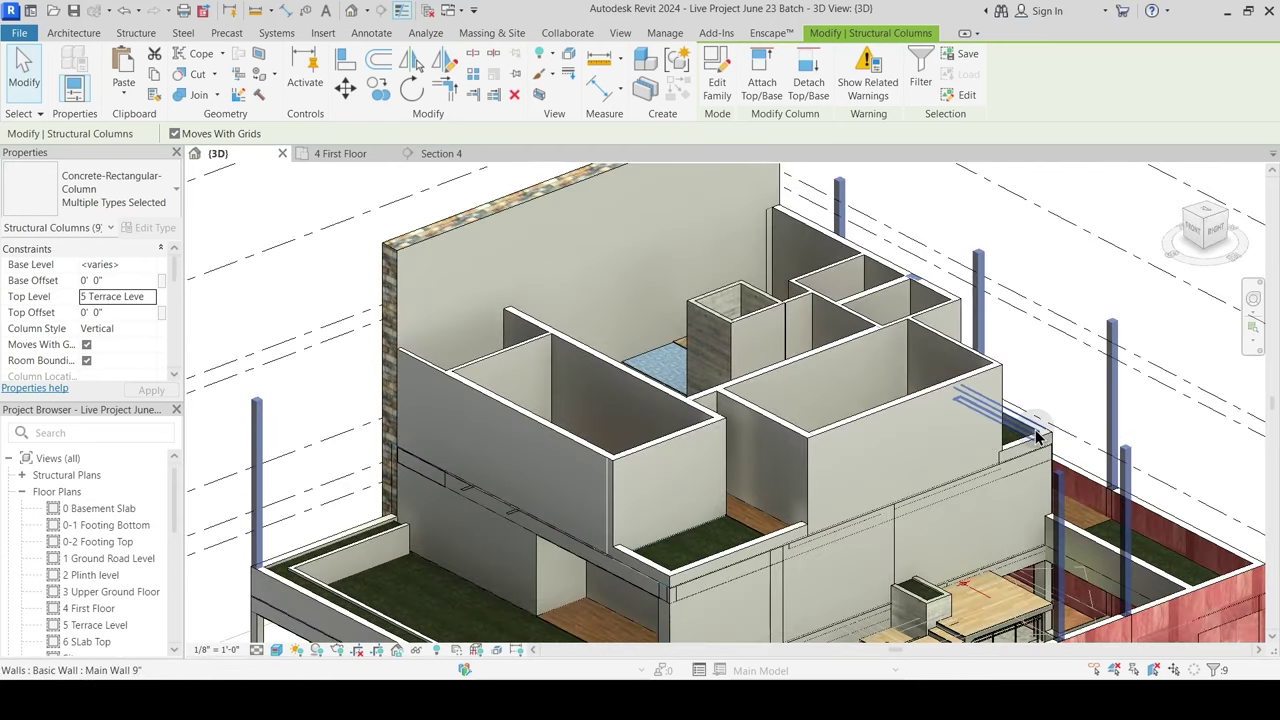
Step: Isolate the Structural Columns category and orbit to check the columns' levels
left_click(440, 651)
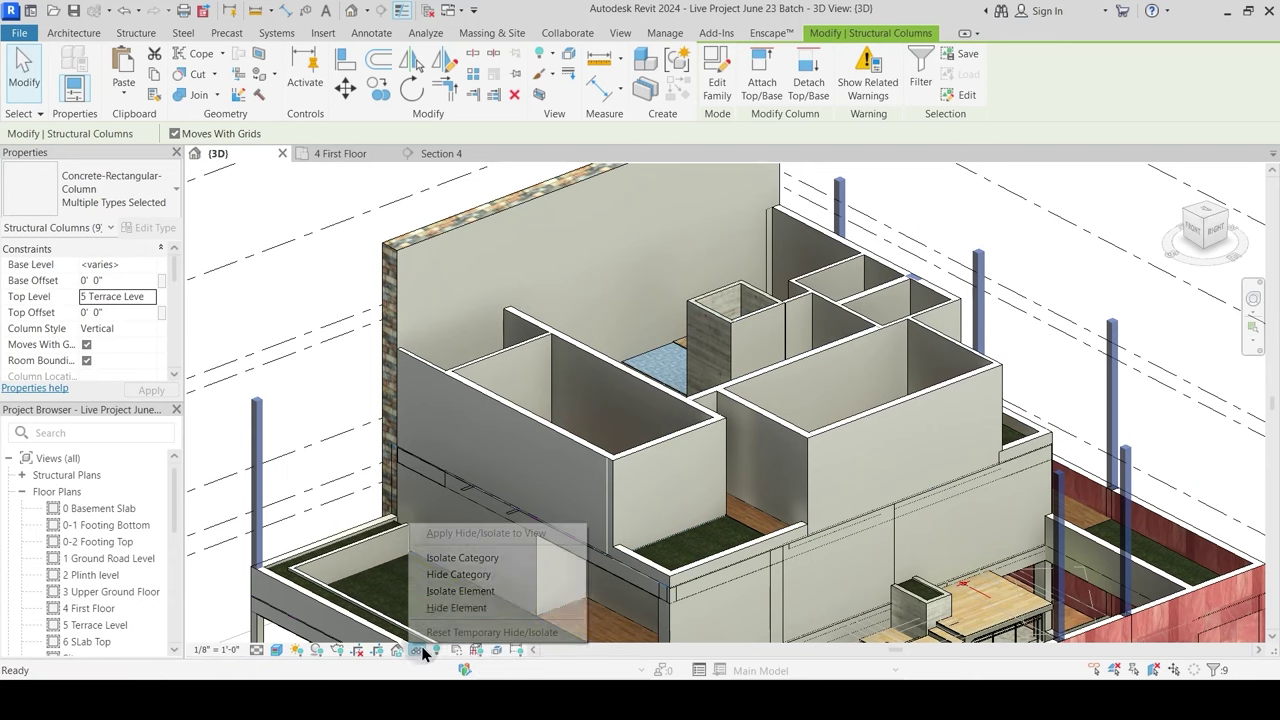
left_click(463, 557)
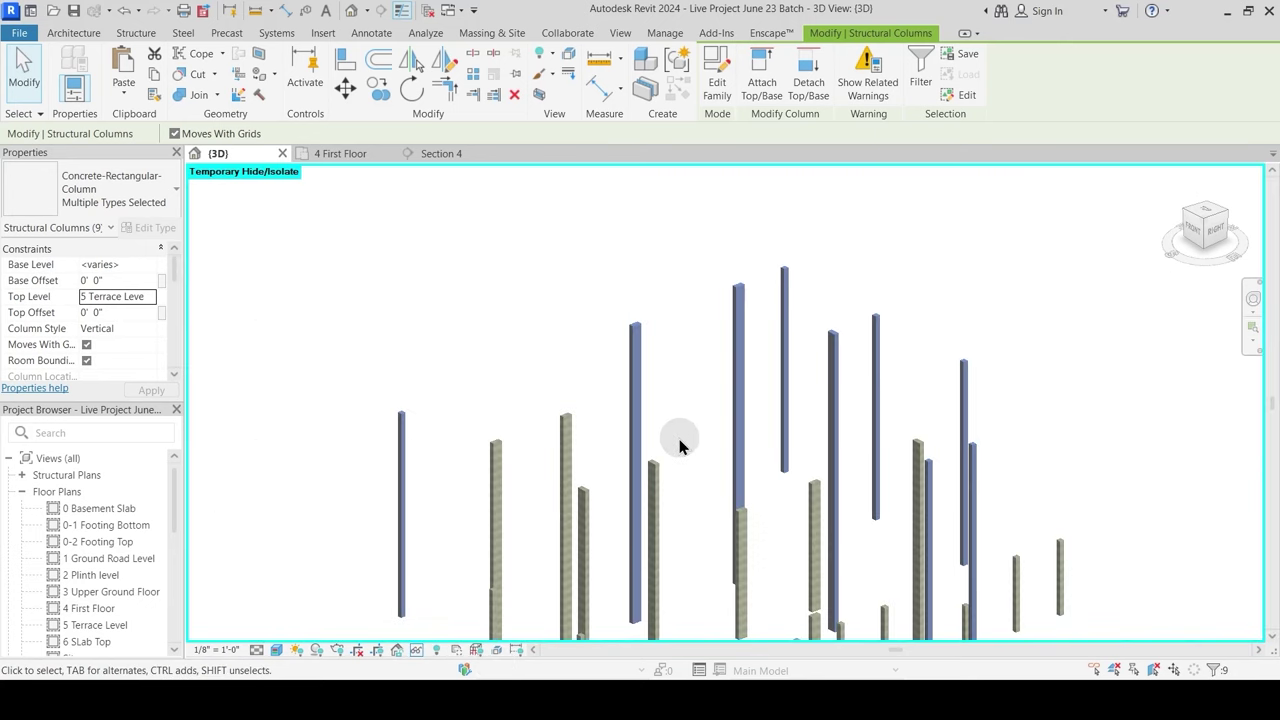
left_click(718, 468)
middle_click_drag(718, 468, 614, 444, "shift")
left_click(565, 374)
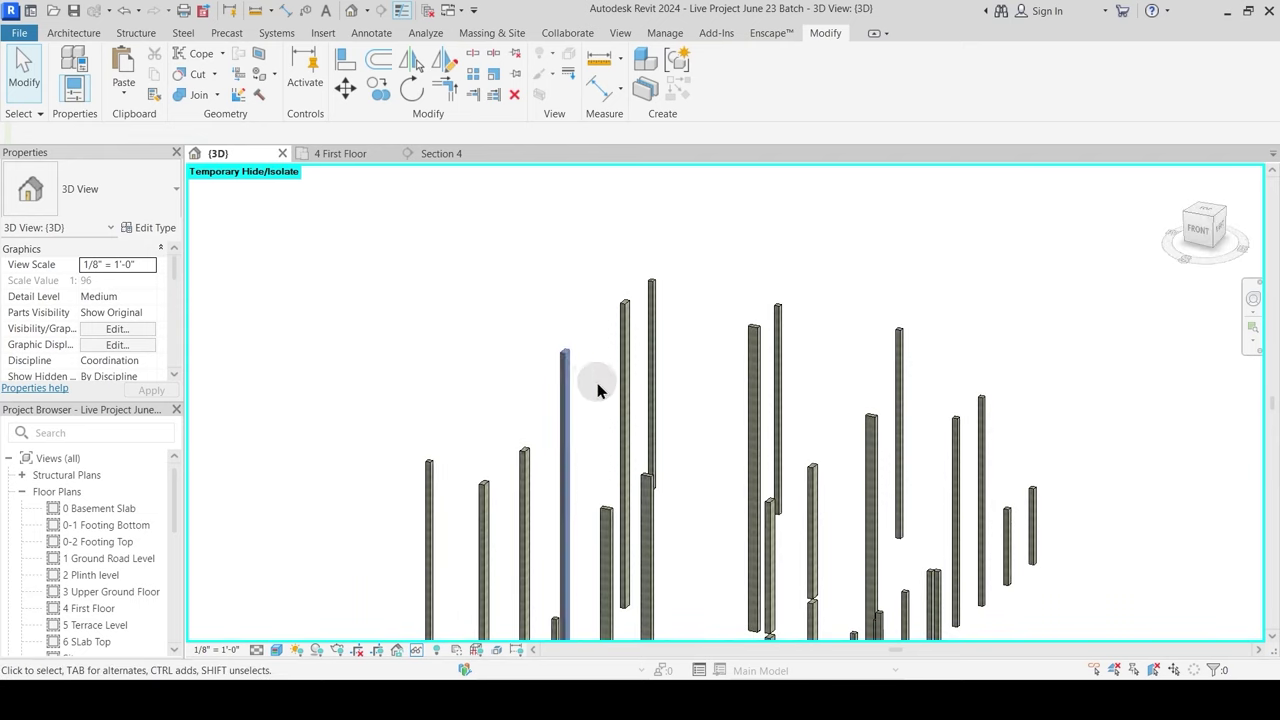
mouse_move(605, 418)
middle_mouse_down("shift")
mouse_move(583, 491)
mouse_move(600, 434)
middle_mouse_up("shift")
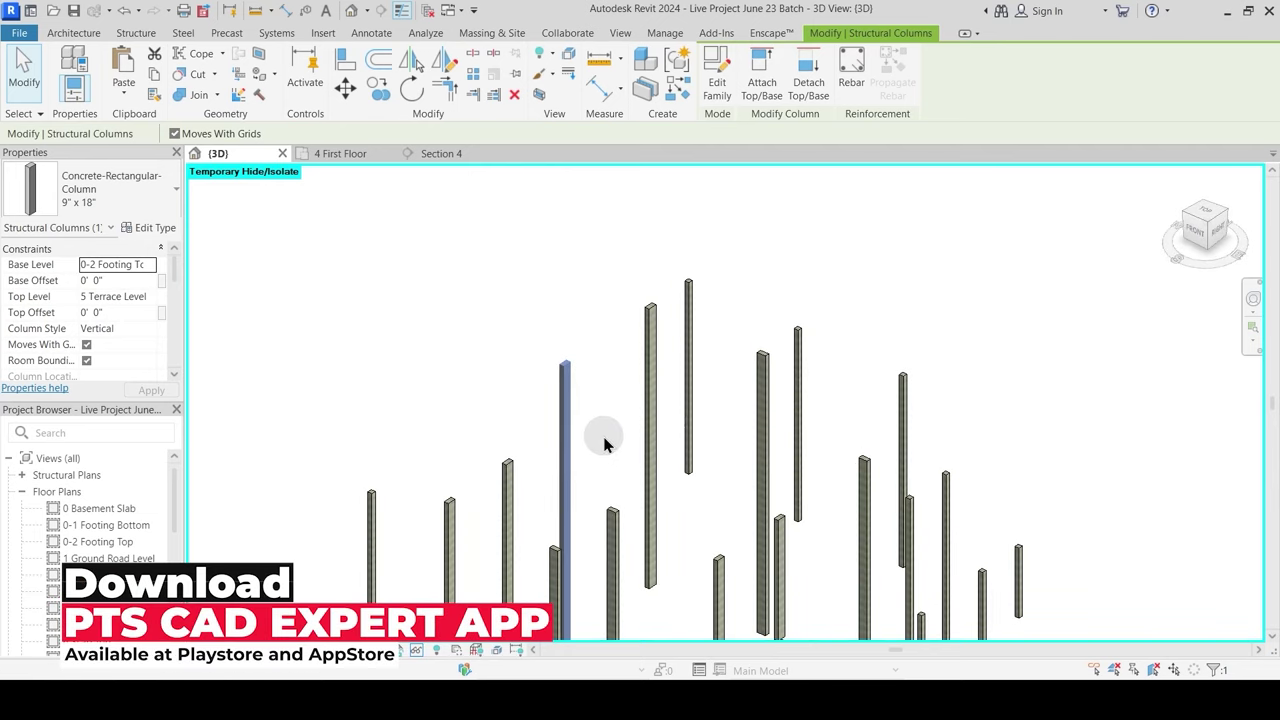
Step: Reset Temporary Hide/Isolate with HR to show the full house again
key("Escape")
key("h")
key("r")
key("ctrl+z")
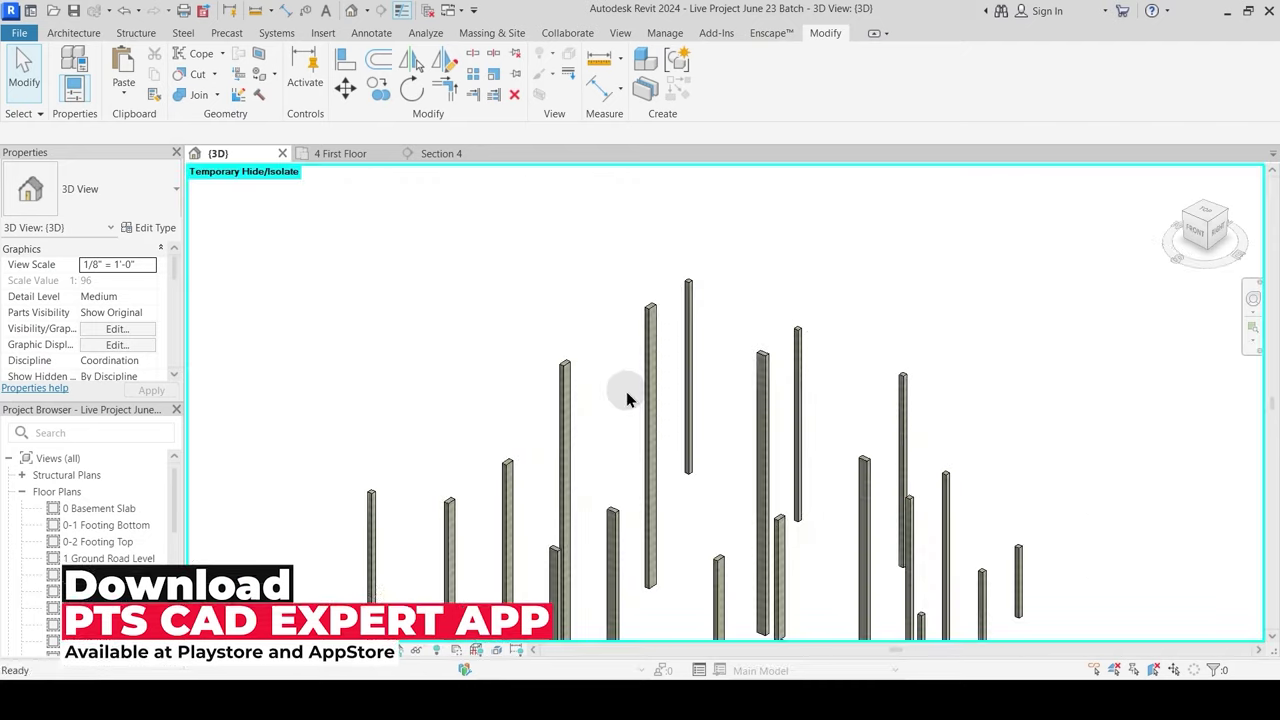
left_click(626, 391)
key("h")
key("r")
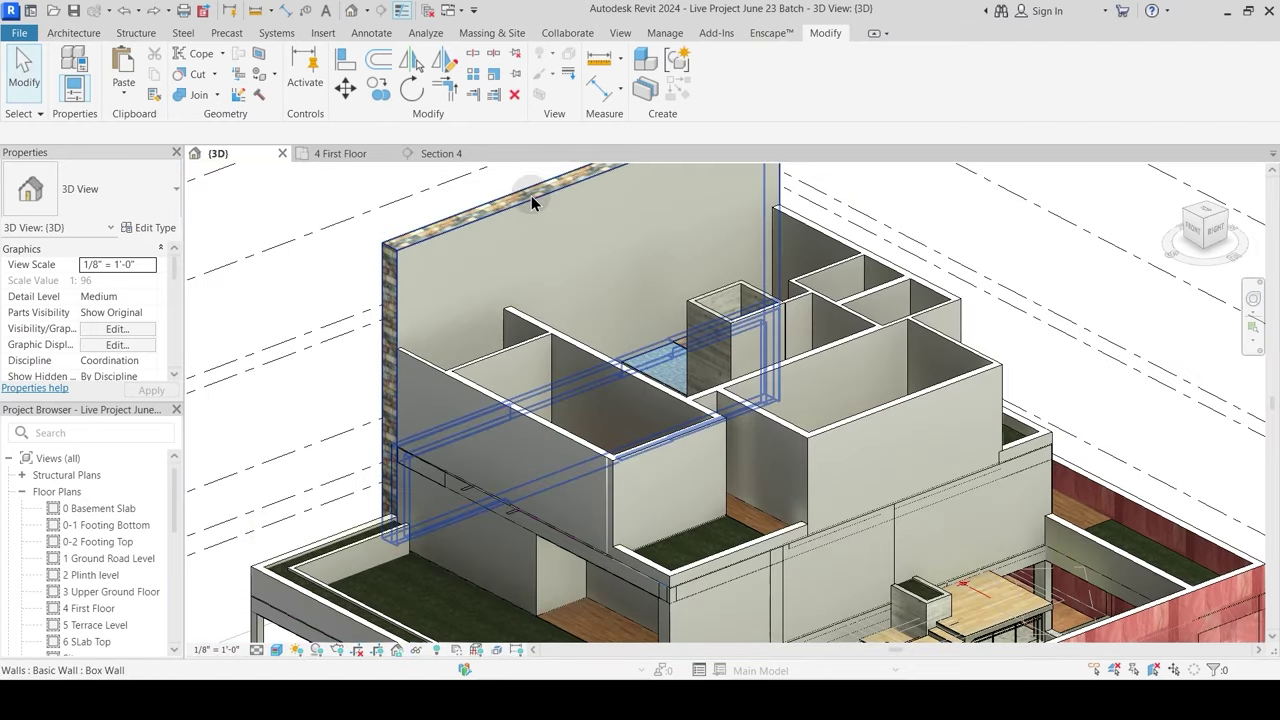
Step: Give the tall Box Wall at the back a new Top Constraint level
left_click(531, 312)
left_click(531, 312)
middle_click_drag(531, 312, 414, 389, "shift")
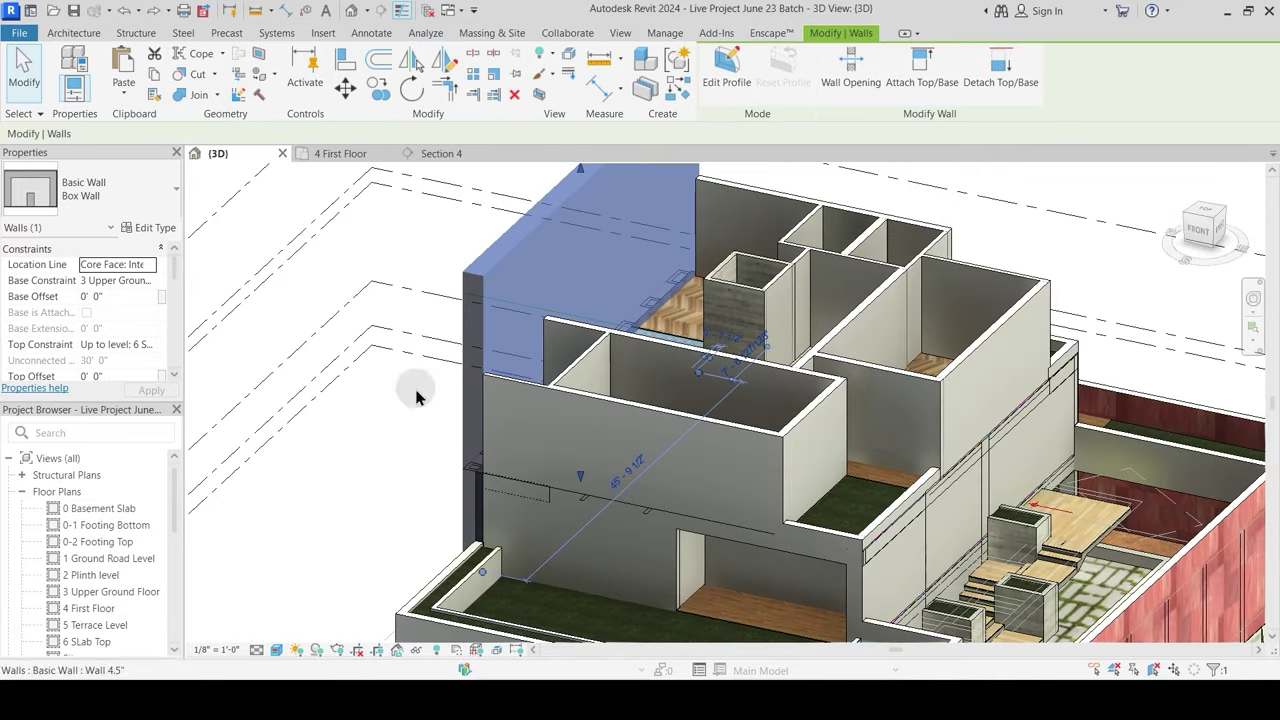
left_click(148, 344)
left_click(155, 413)
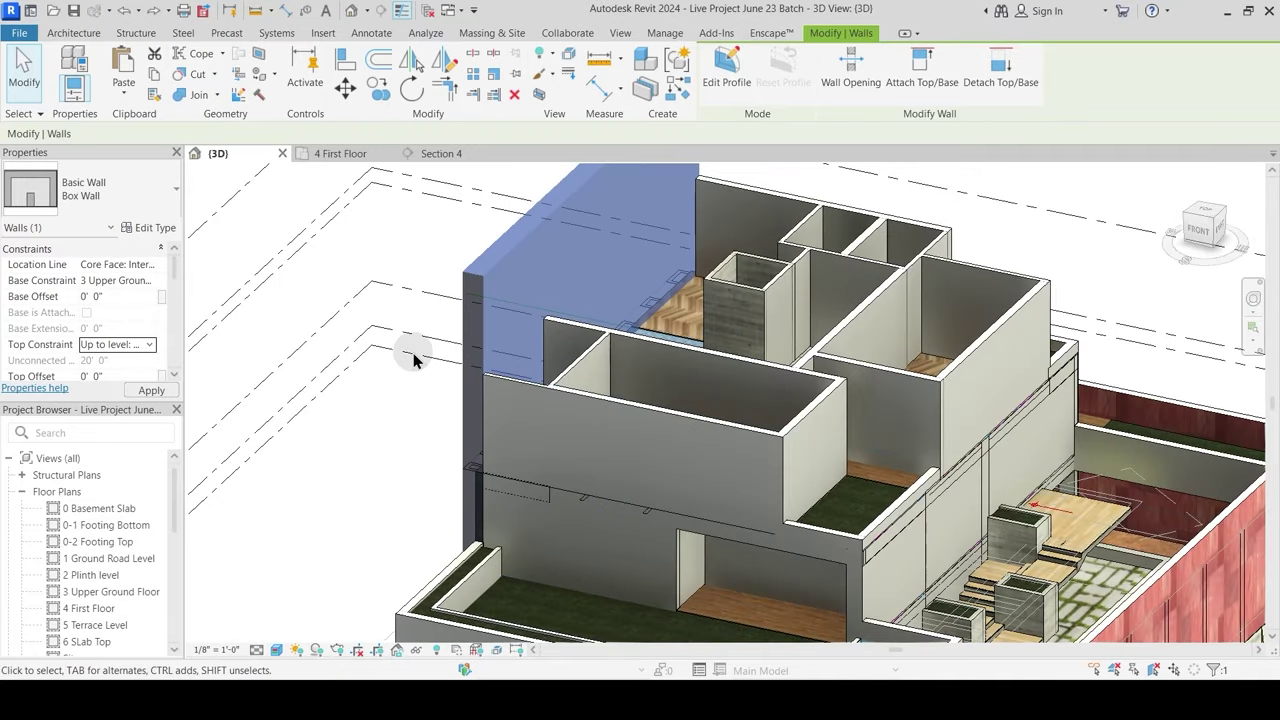
left_click(414, 355)
Step: Orbit around the house and window-select the whole building
middle_click_drag(414, 355, 709, 486, "shift")
scroll(718, 410, "down", 2)
mouse_move(683, 431)
middle_mouse_down("shift")
mouse_move(768, 412)
mouse_move(715, 465)
middle_mouse_up("shift")
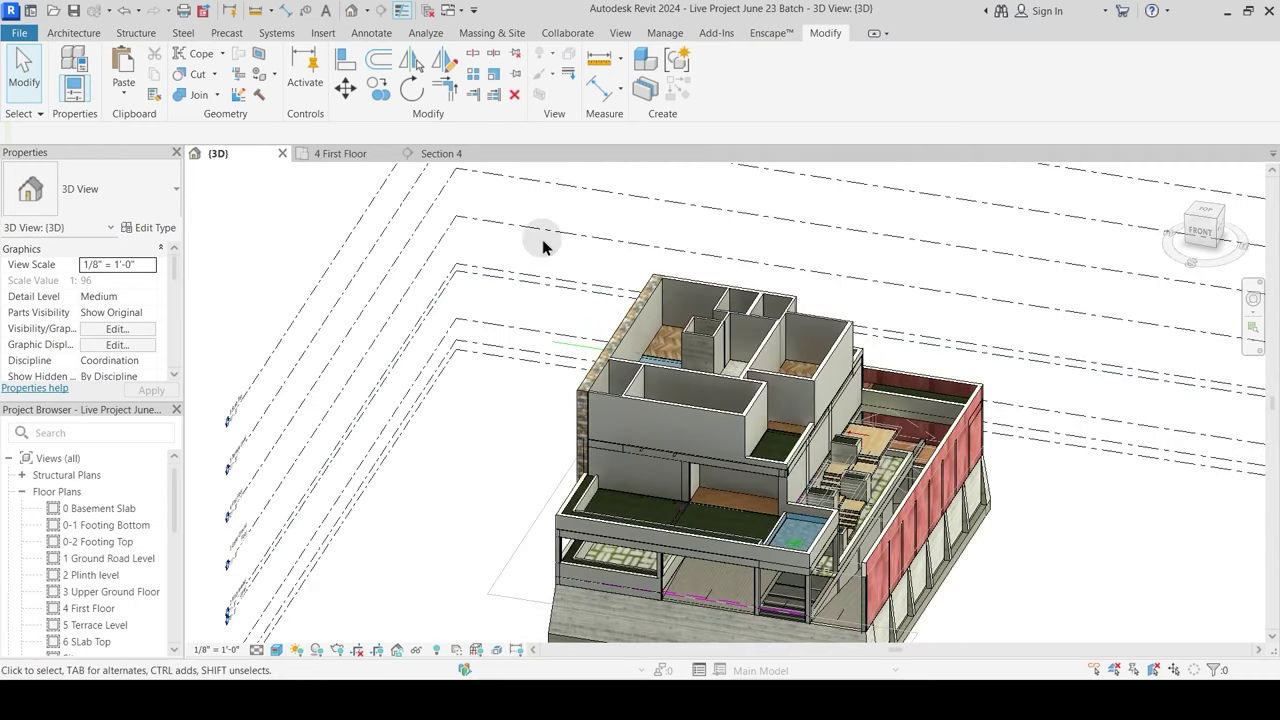
left_click_drag(537, 241, 746, 338)
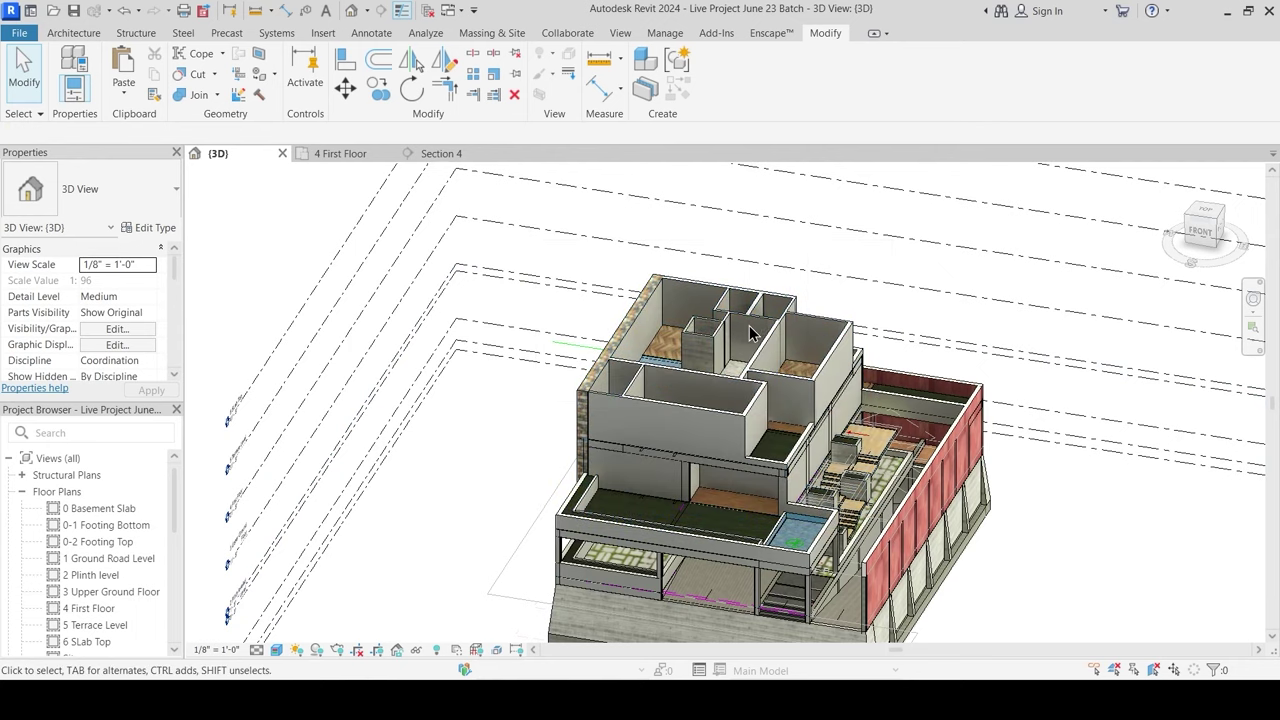
scroll(814, 532, "up", 2)
middle_click_drag(814, 549, 795, 512)
scroll(766, 492, "down", 2)
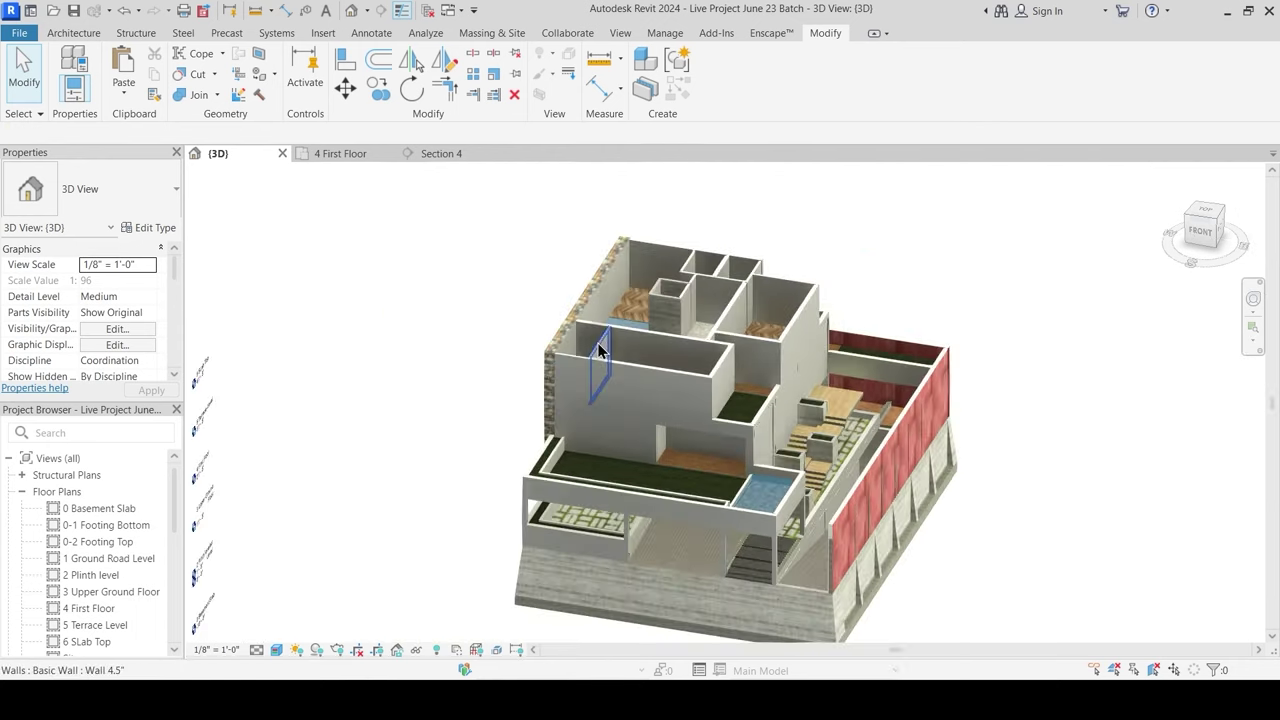
middle_click_drag(543, 292, 551, 245, "shift")
left_click_drag(500, 228, 1020, 661)
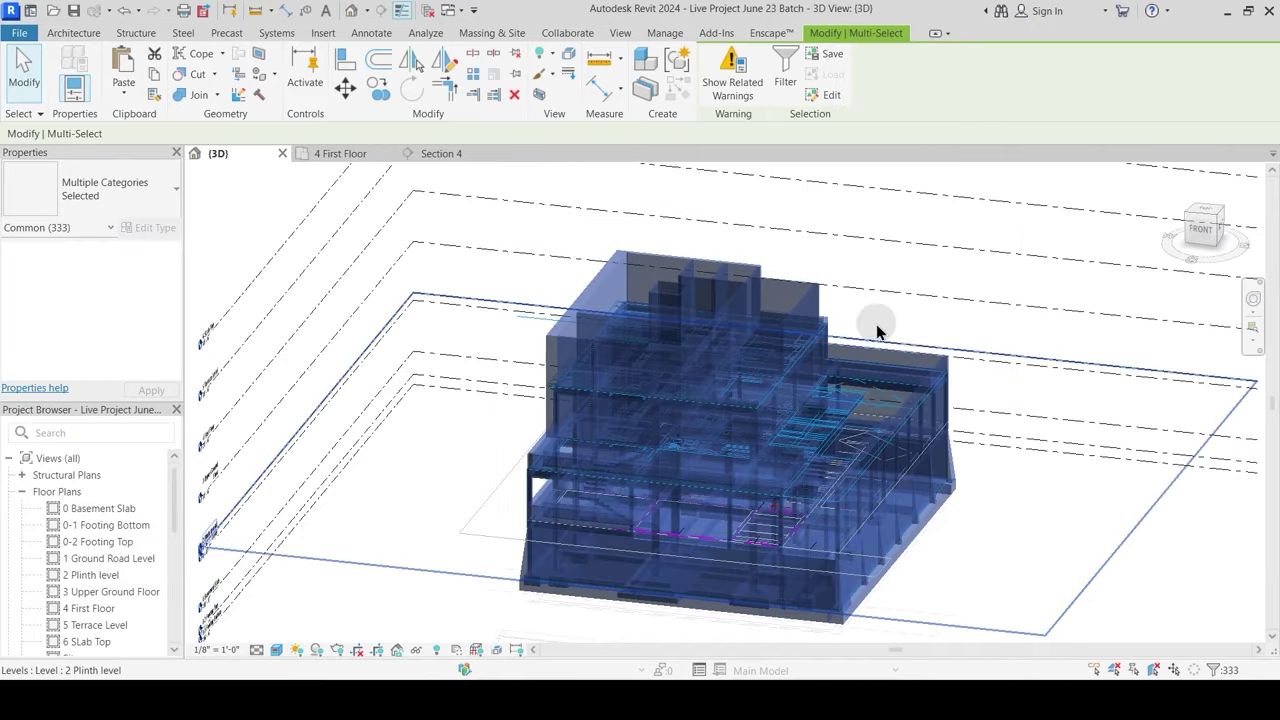
Step: Filter the selection to 31 Structural Columns and isolate that category in 3D
left_click(786, 80)
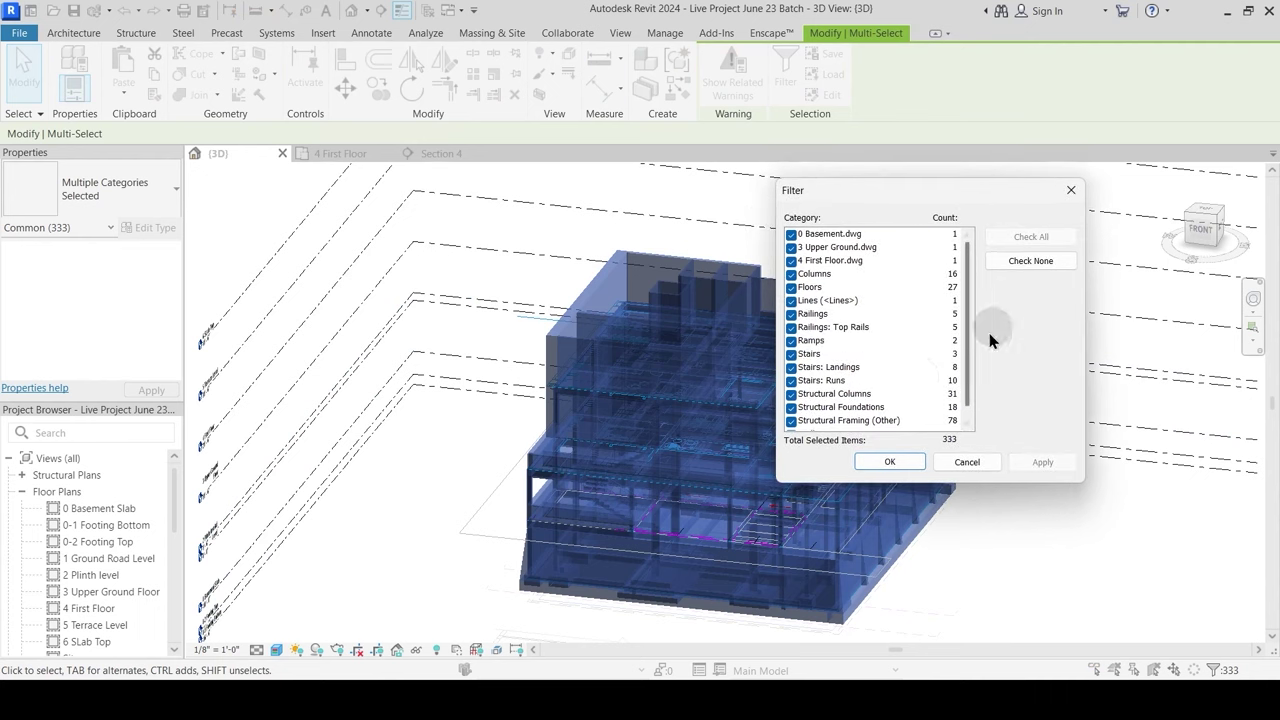
left_click(1035, 264)
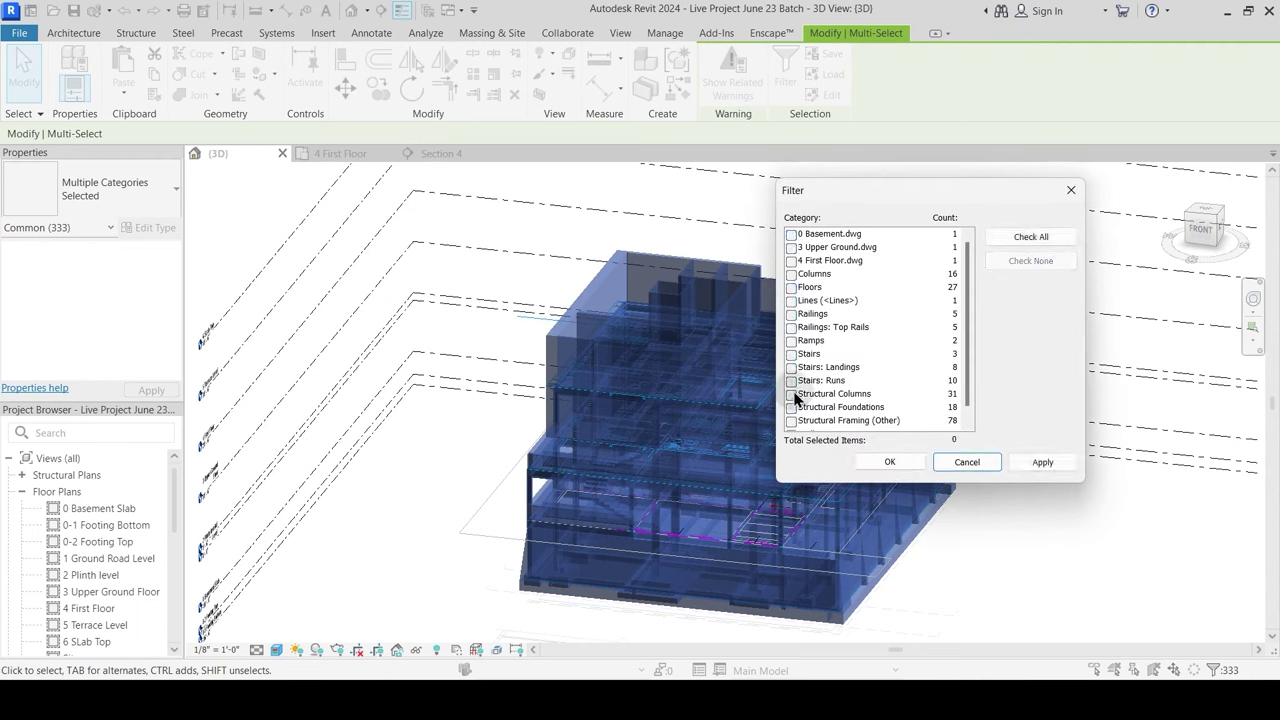
left_click(793, 395)
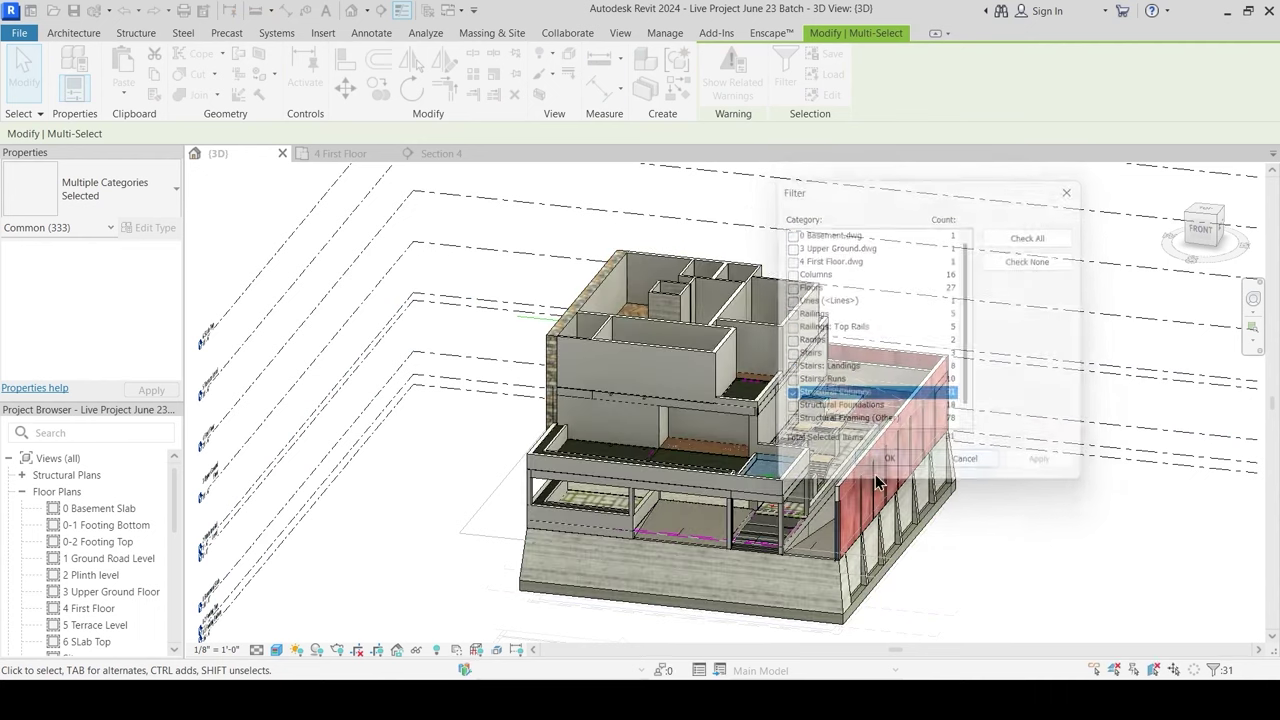
left_click(889, 462)
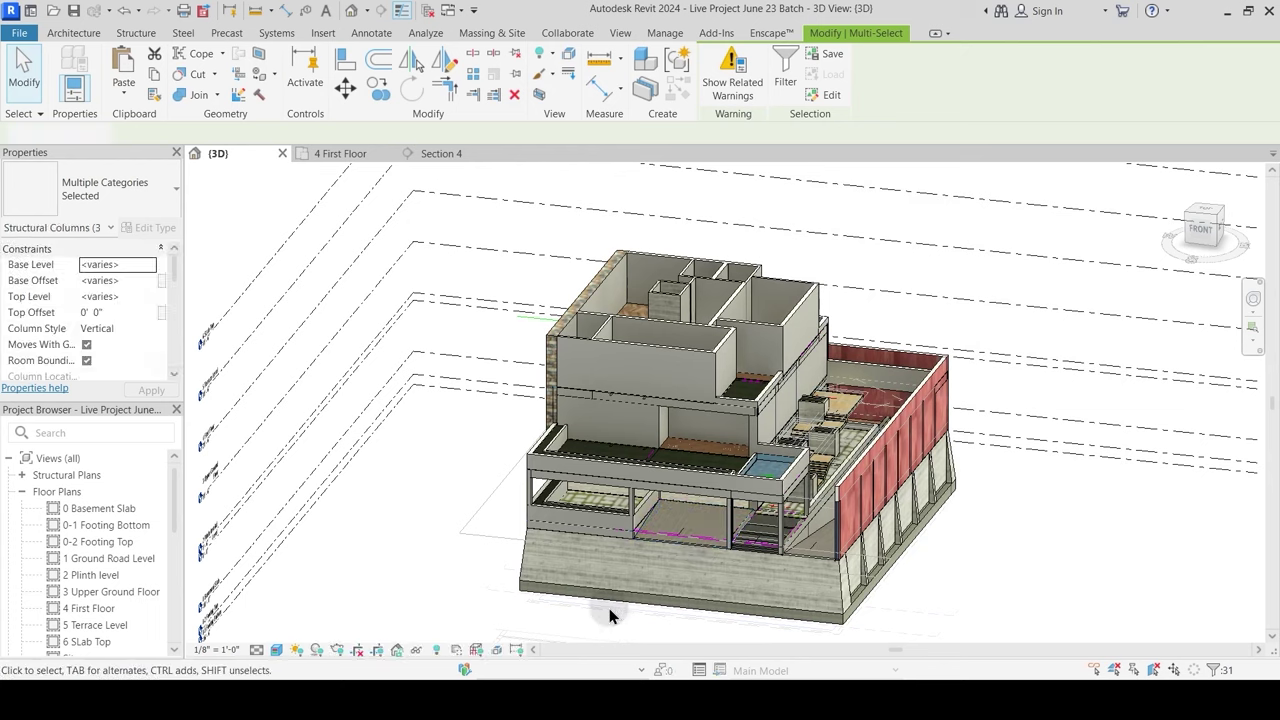
left_click(415, 649)
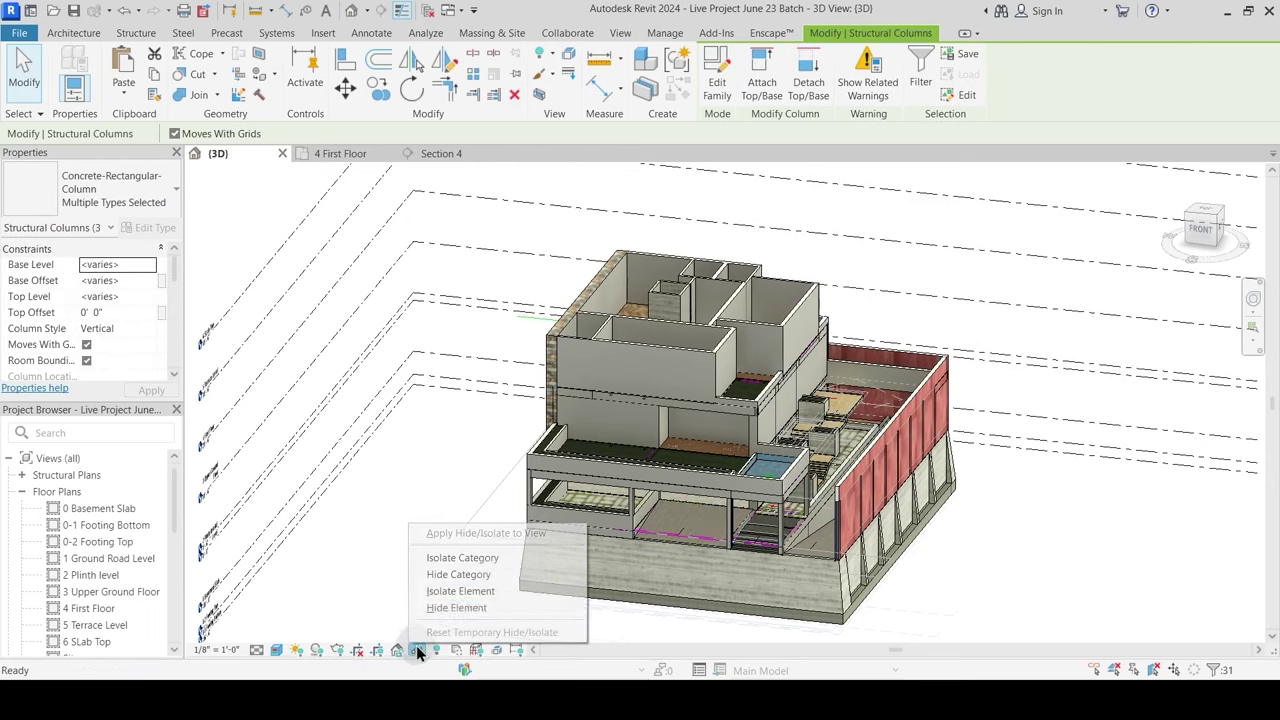
left_click(460, 557)
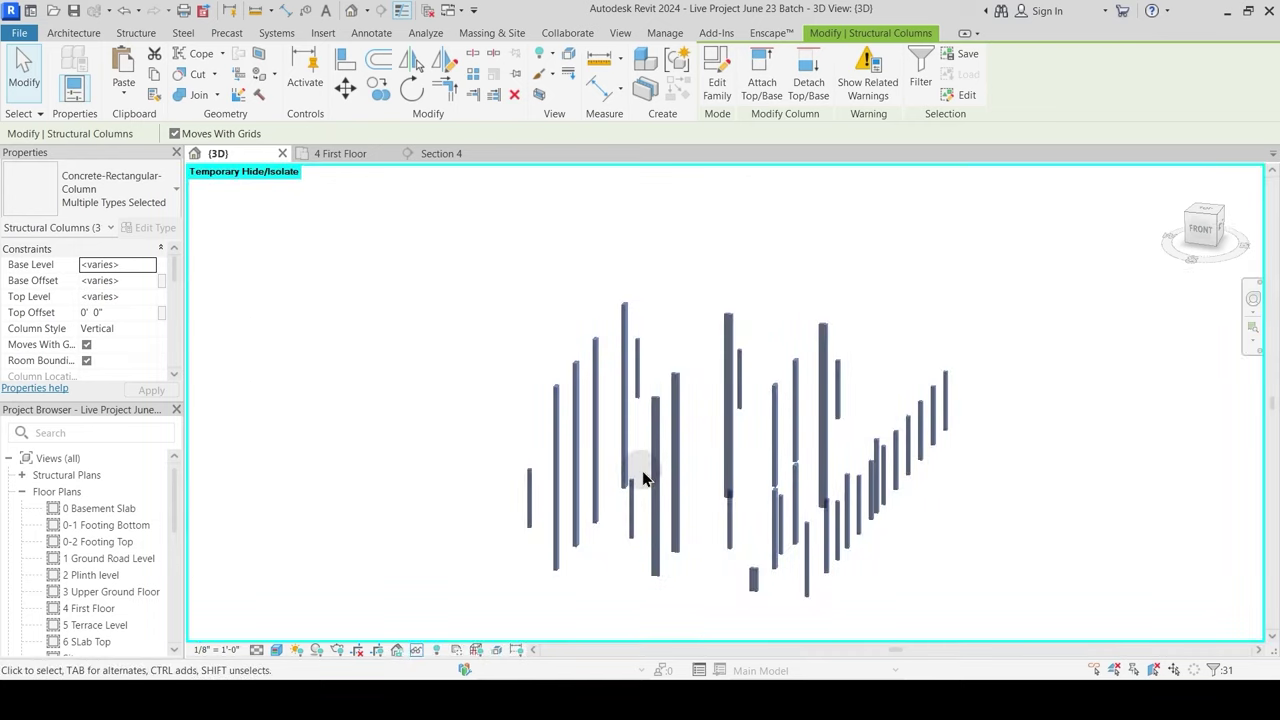
key("Escape")
Step: Crossing-select the group of tall columns and set their Top Level to 5 Terrace Level
middle_click_drag(720, 480, 726, 428, "shift")
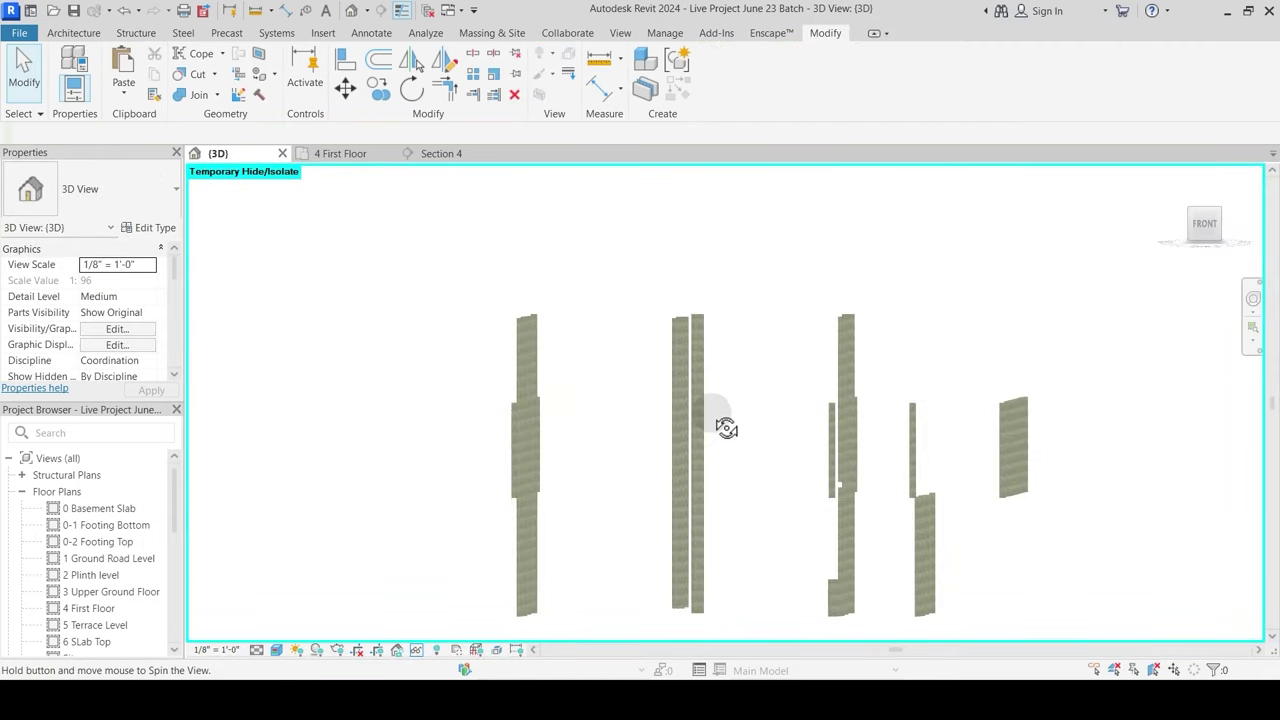
left_click_drag(893, 356, 474, 303)
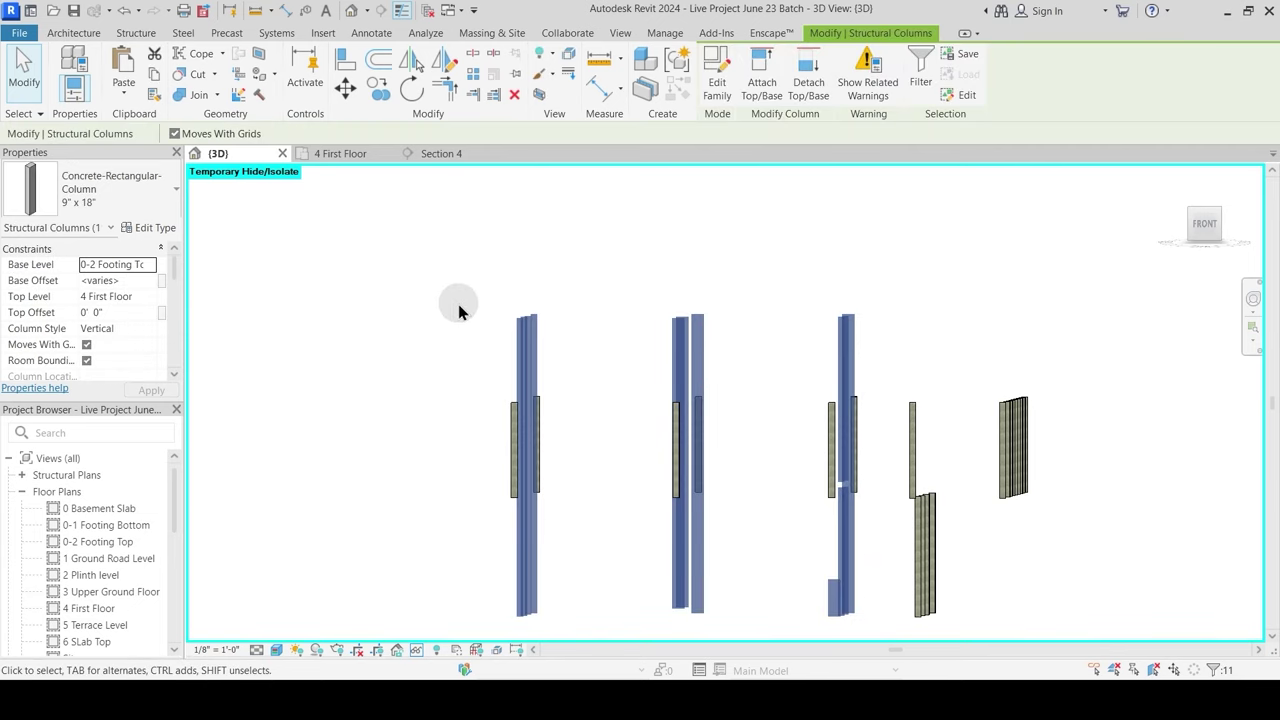
left_click(149, 297)
left_click(117, 366)
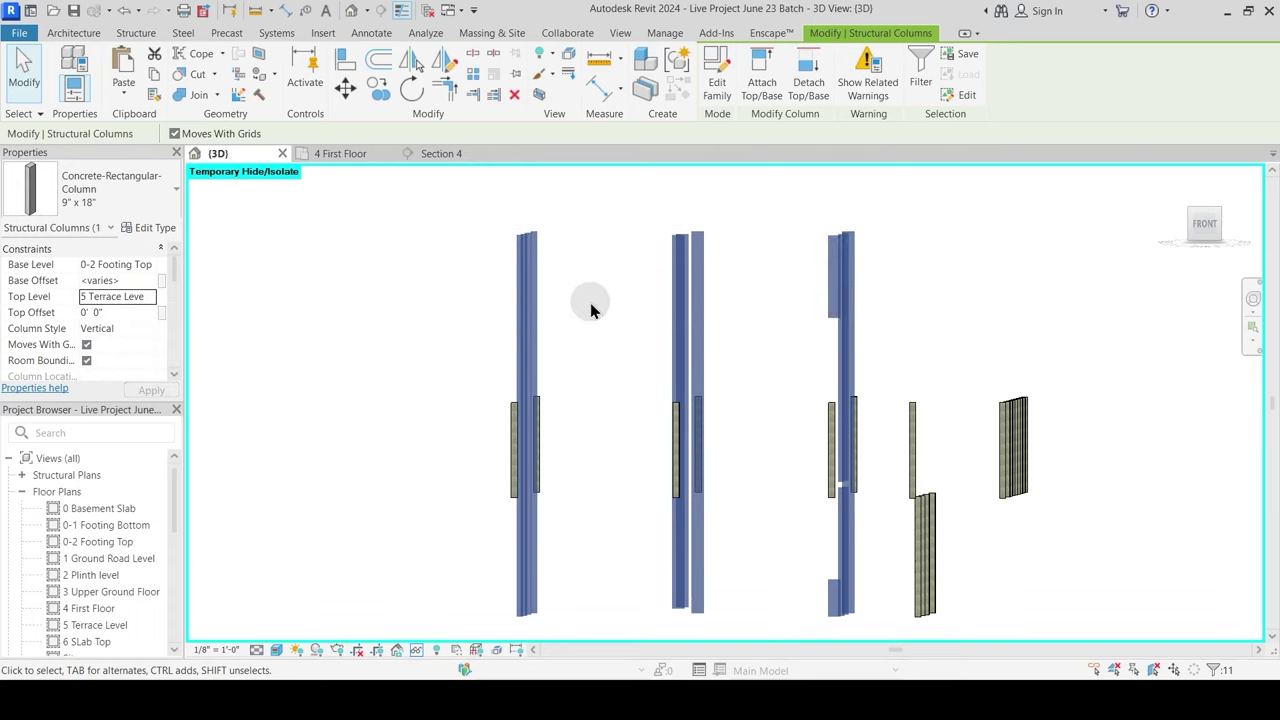
Step: Clear the selection and reset Hide/Isolate with HR to show the whole building
middle_click_drag(589, 334, 627, 397, "shift")
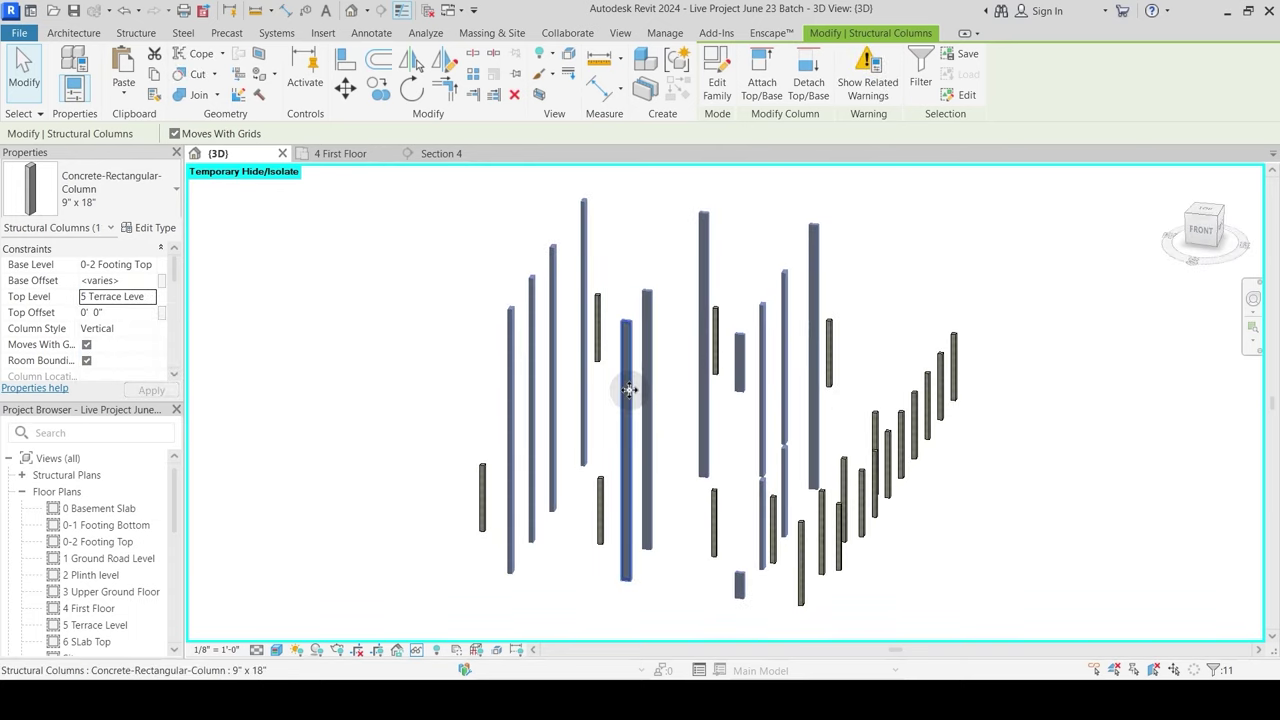
key("Escape")
middle_click_drag(546, 417, 555, 452, "shift")
key("h")
key("r")
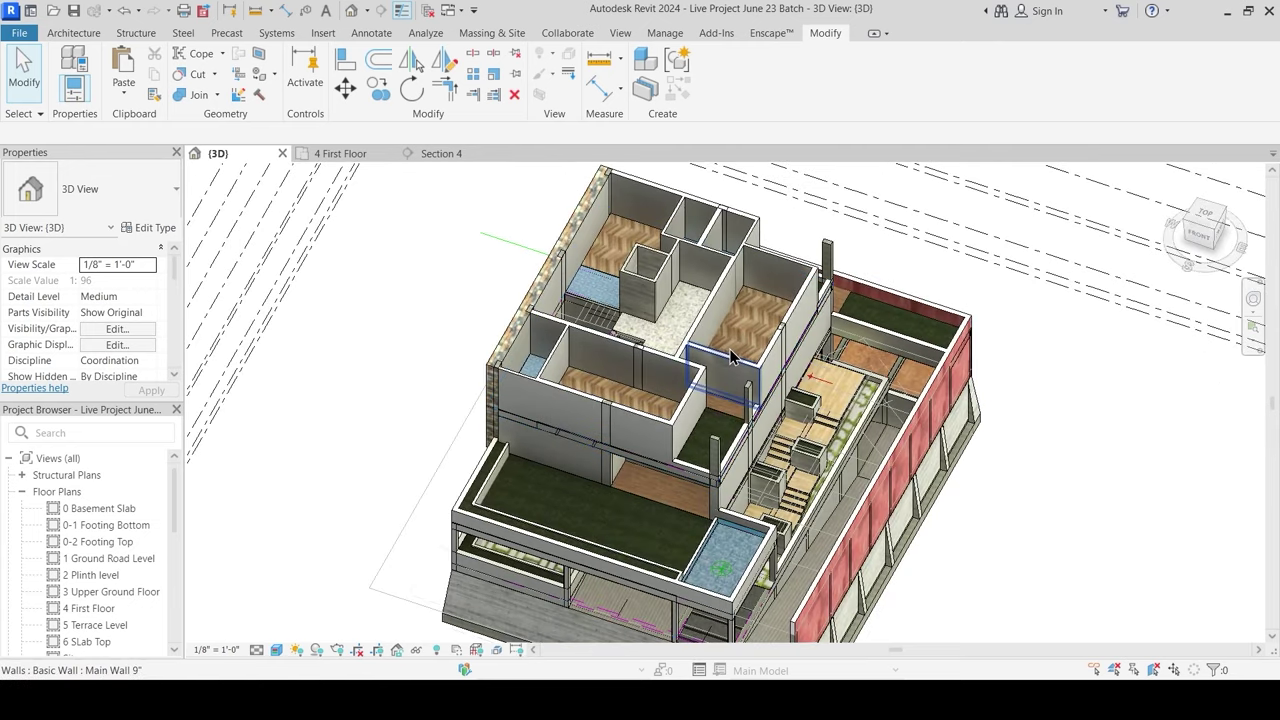
Step: In the 4 First Floor plan, temporarily hide the DWG import and set Detail Level to Fine
left_click(364, 160)
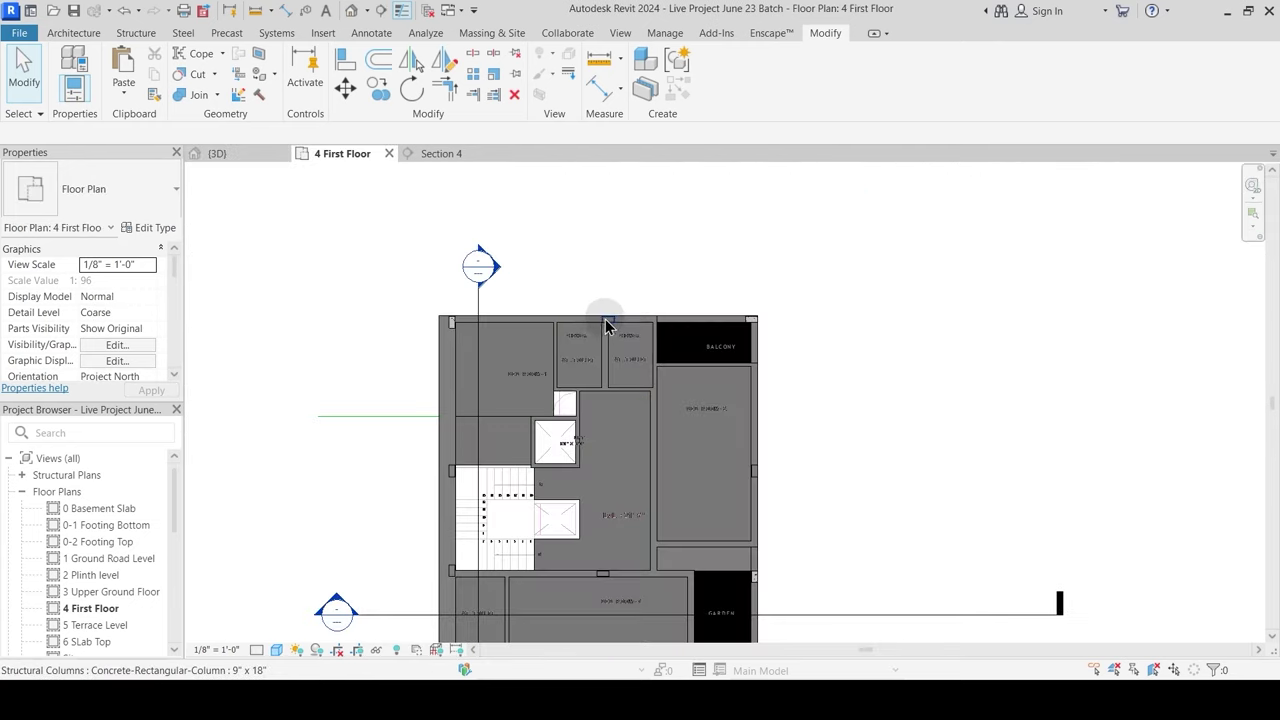
scroll(440, 343, "up", 5)
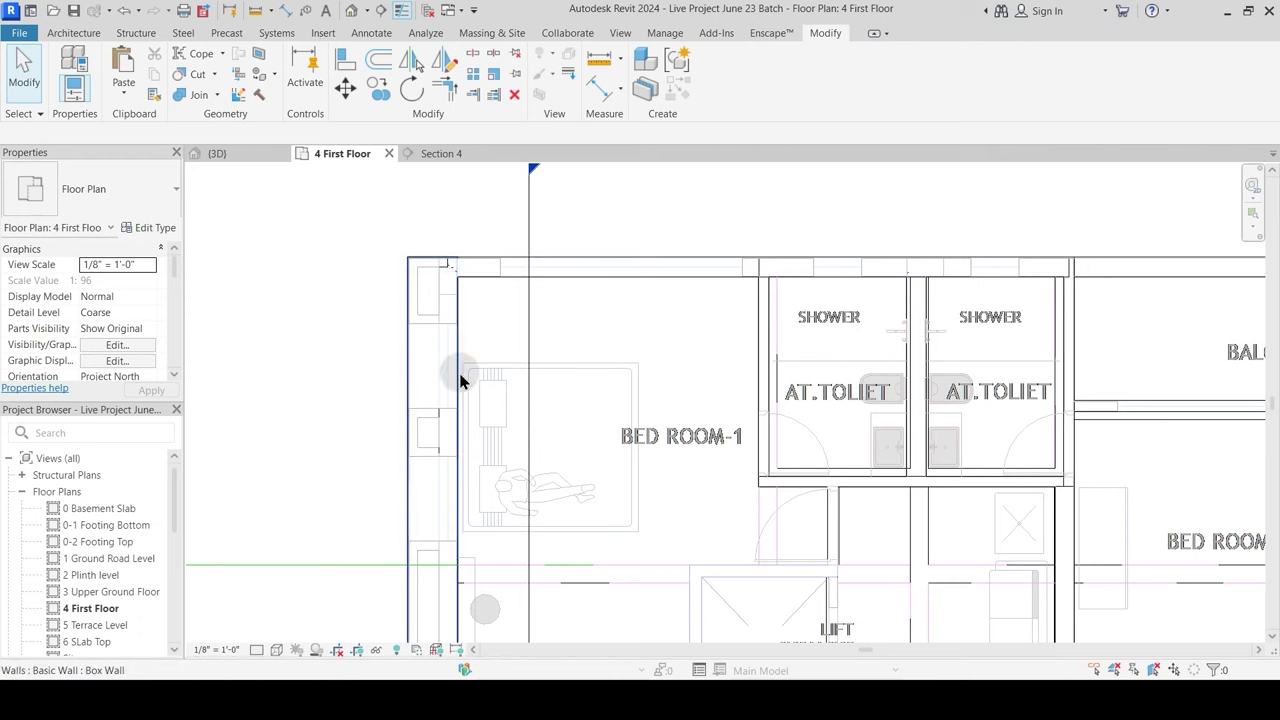
left_click(492, 372)
key("h")
key("h")
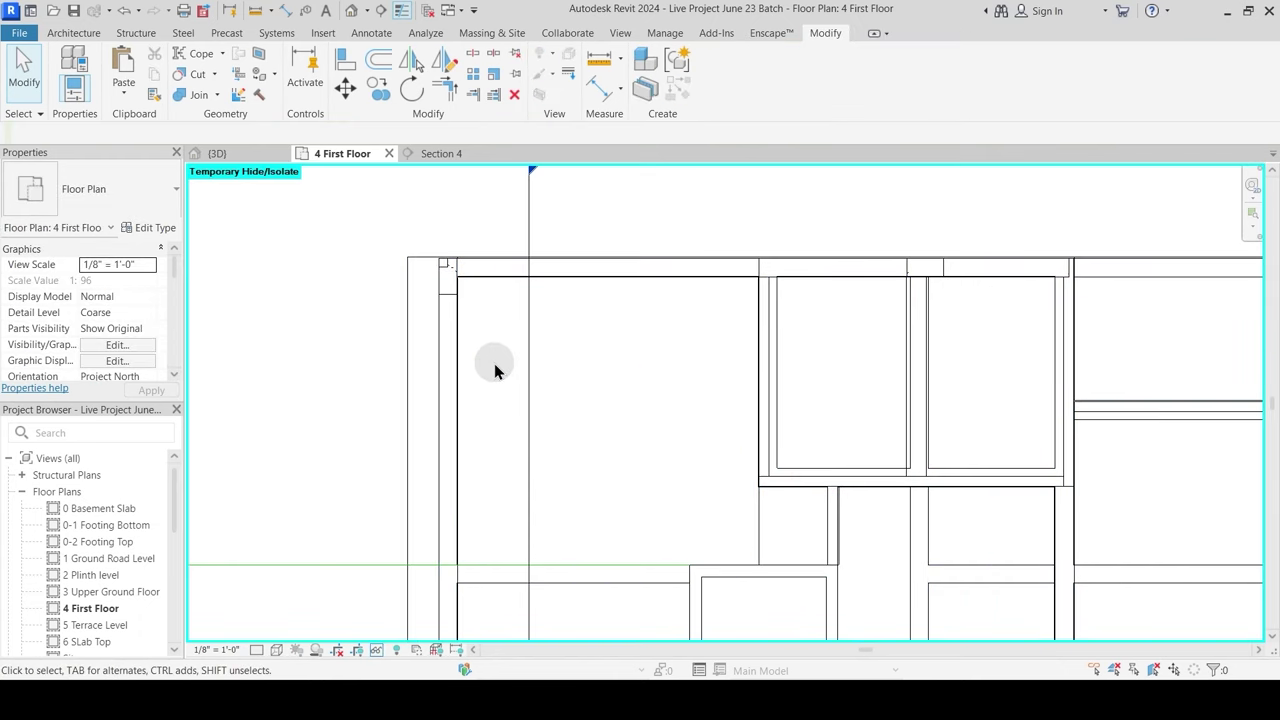
scroll(448, 318, "up", 2)
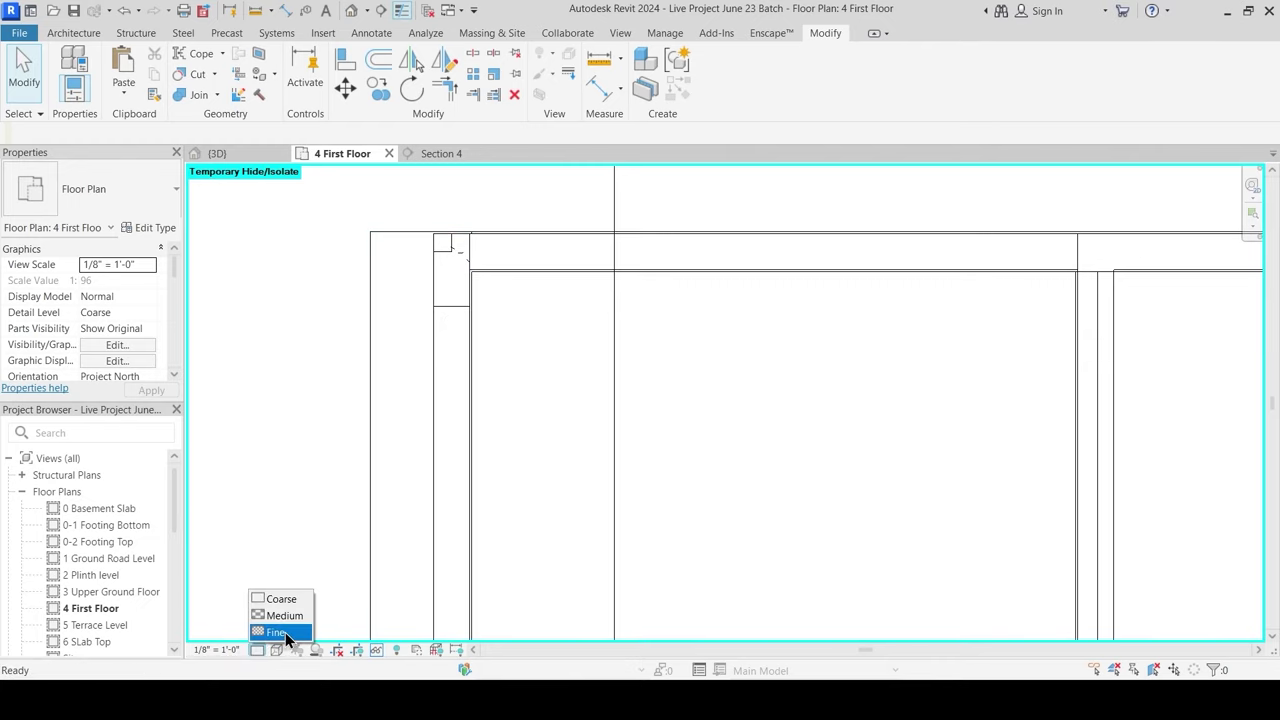
left_click(283, 632)
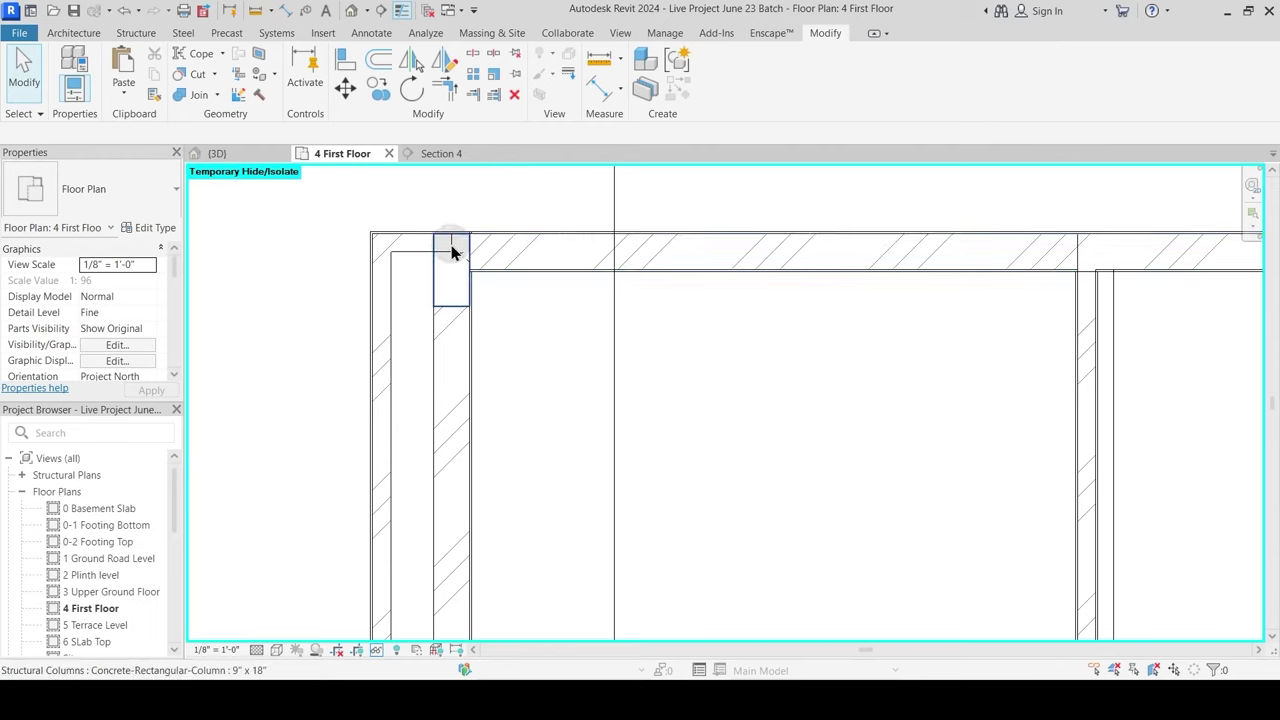
Step: Join Geometry between the corner structural column and its adjoining wall
scroll(480, 308, "down", 3)
scroll(685, 306, "up", 4)
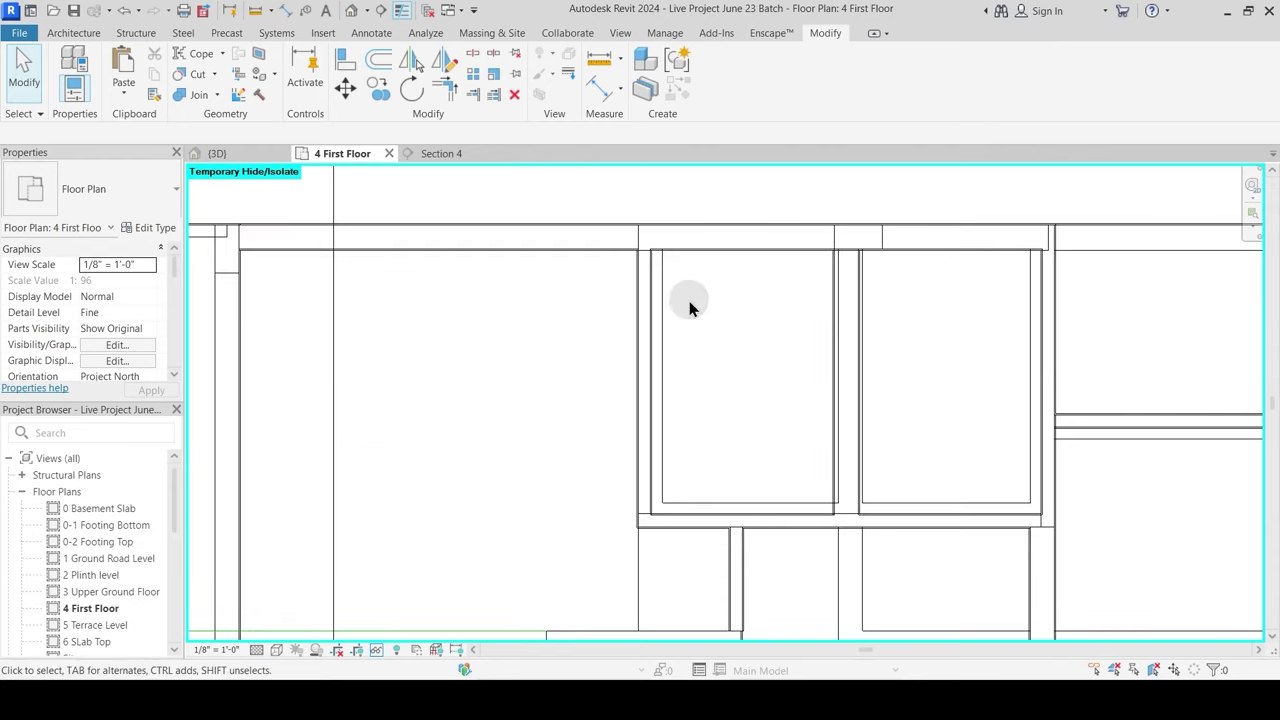
scroll(655, 300, "up", 2)
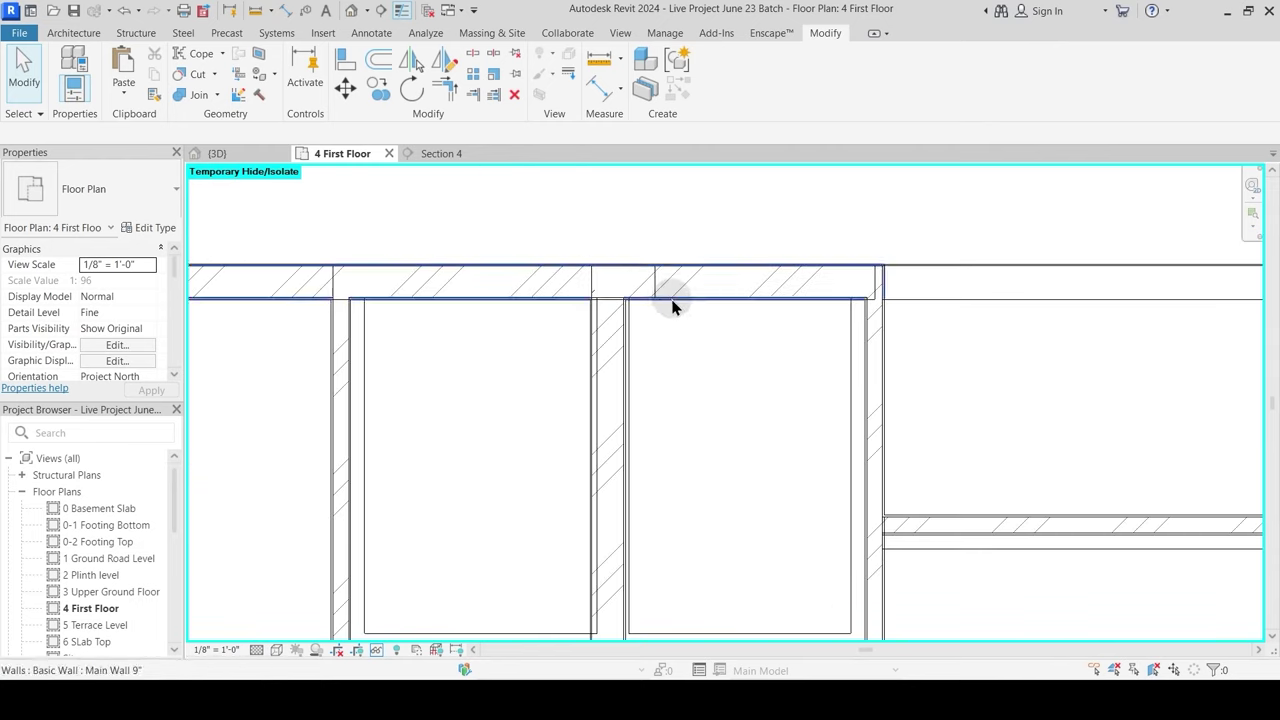
scroll(660, 300, "up", 2)
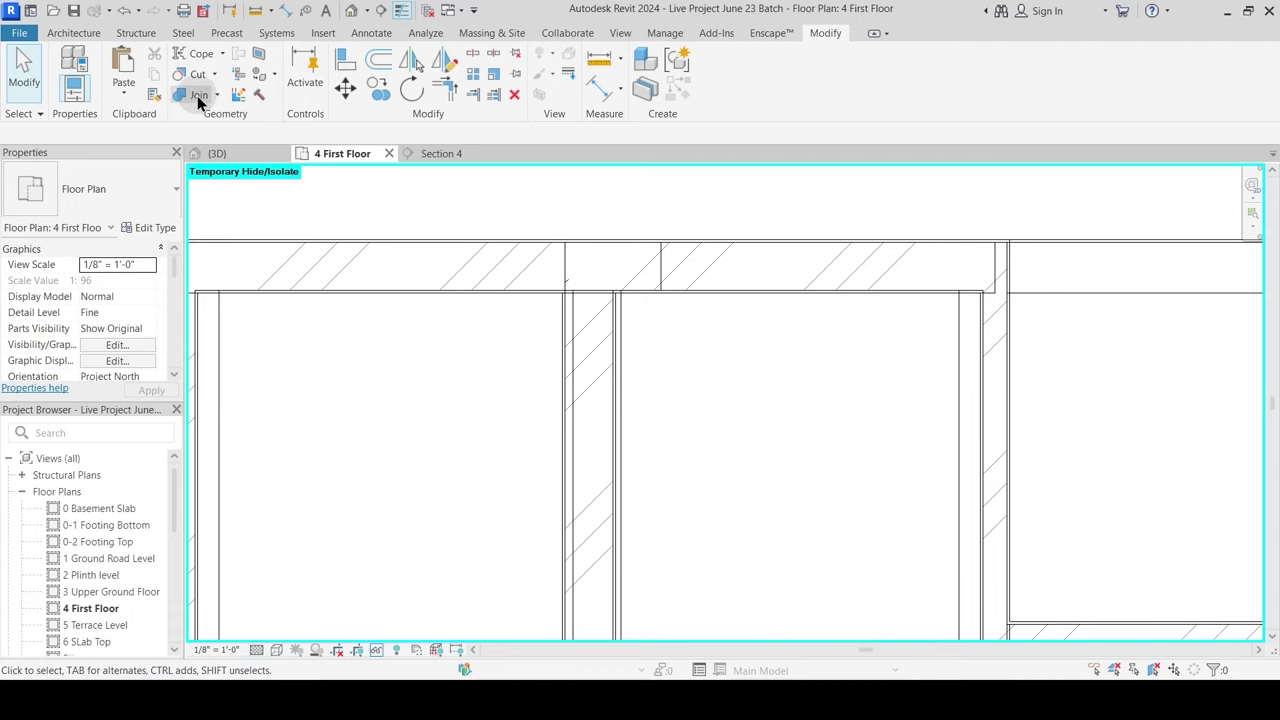
left_click(197, 95)
left_click(662, 278)
left_click(700, 257)
scroll(640, 360, "down", 1)
scroll(645, 360, "up", 2)
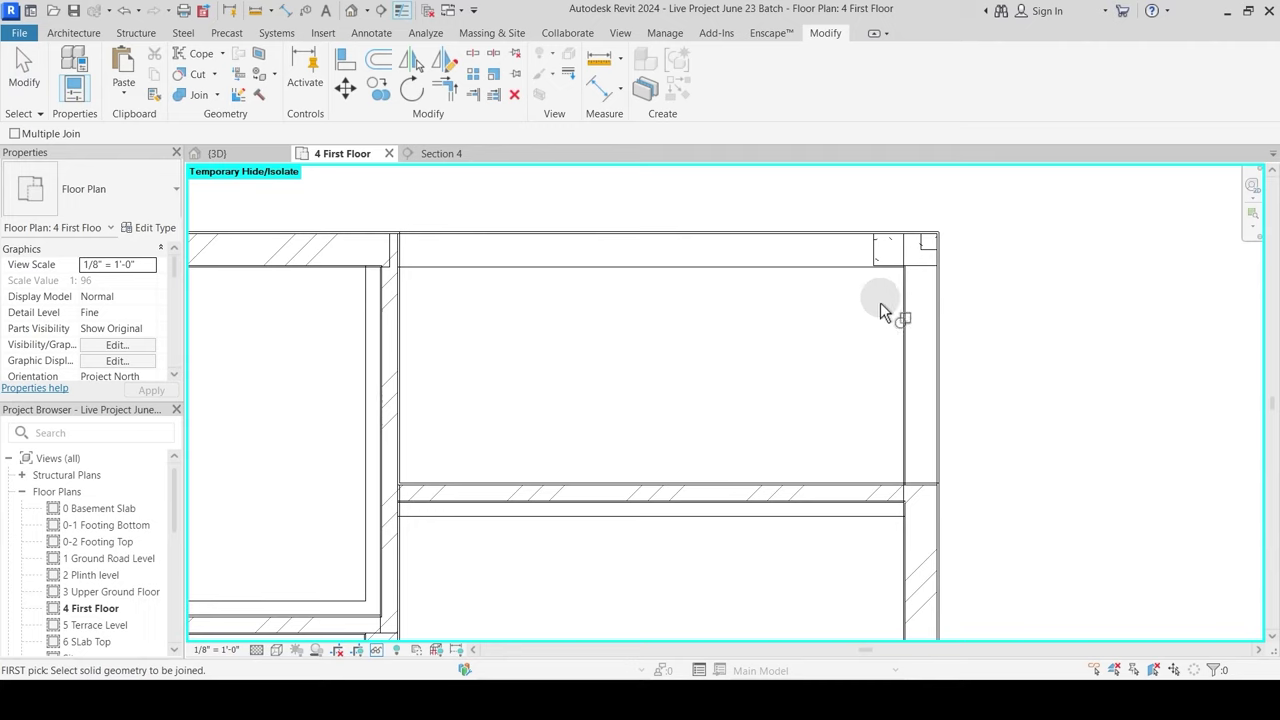
key("Escape")
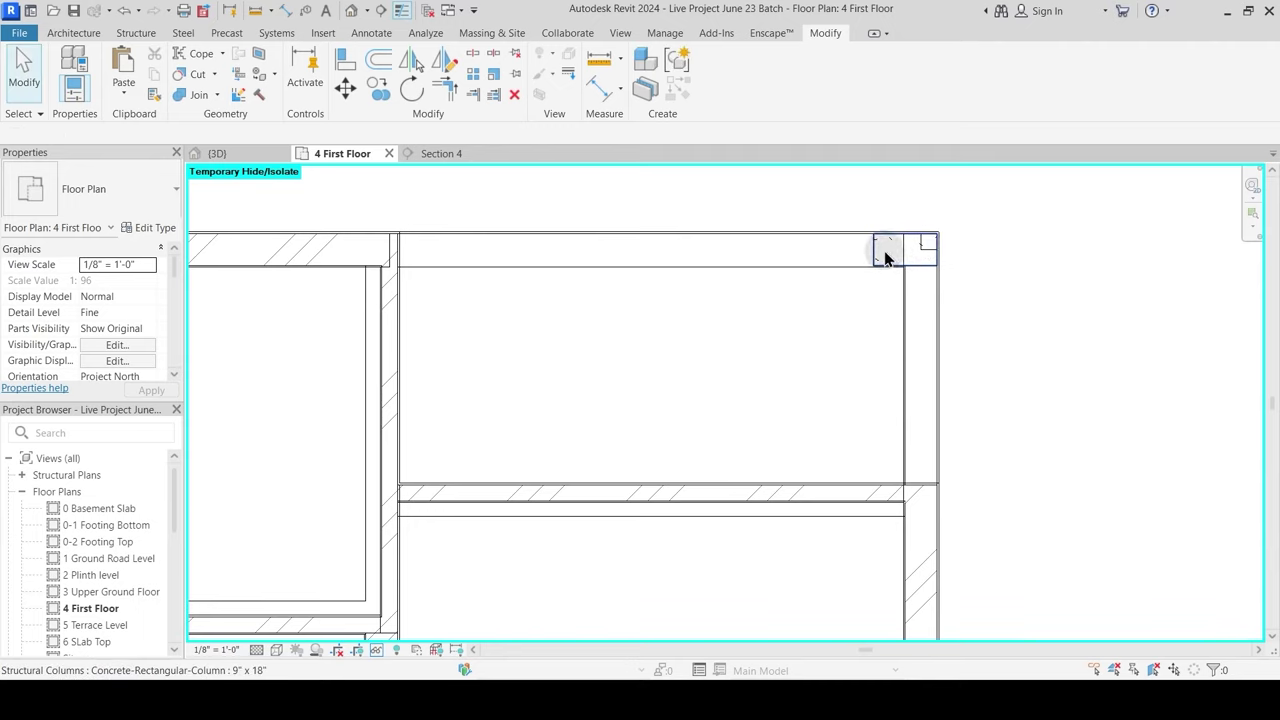
Step: Pan to the outer corner and check the 9" x 18" concrete column
middle_click_drag(814, 329, 694, 383)
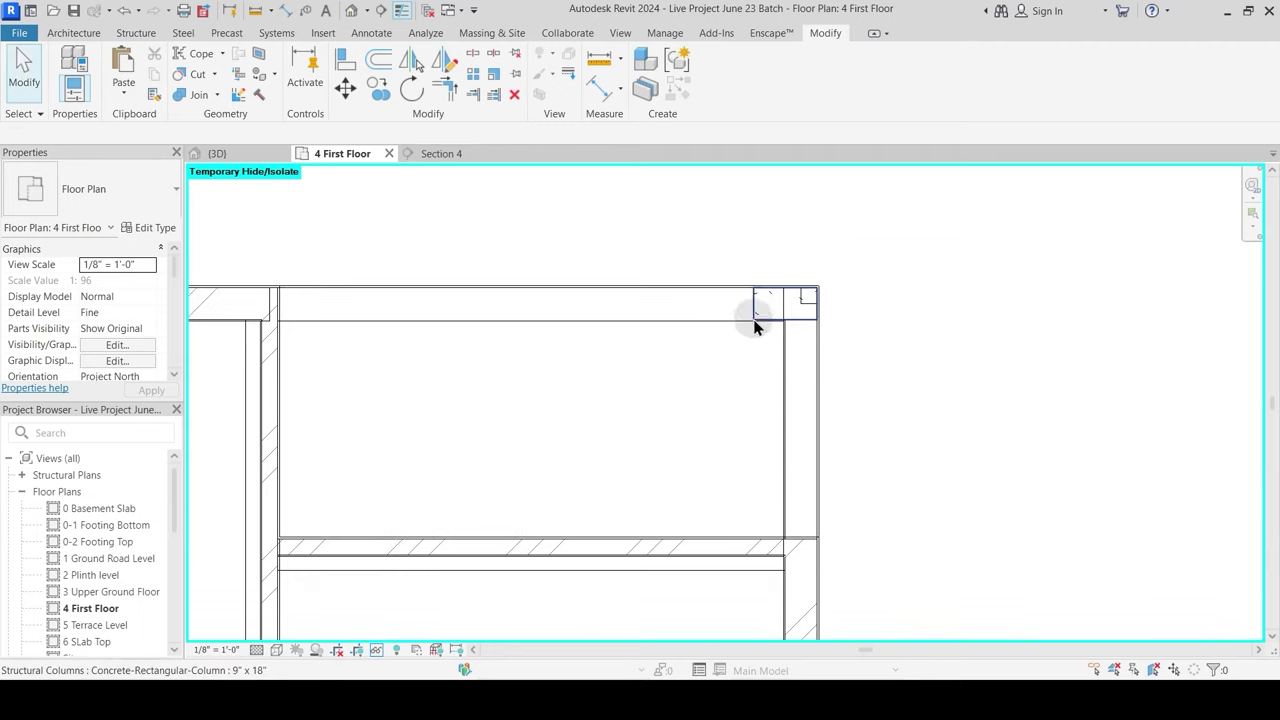
left_click(757, 313)
key("Escape")
scroll(794, 294, "up", 2)
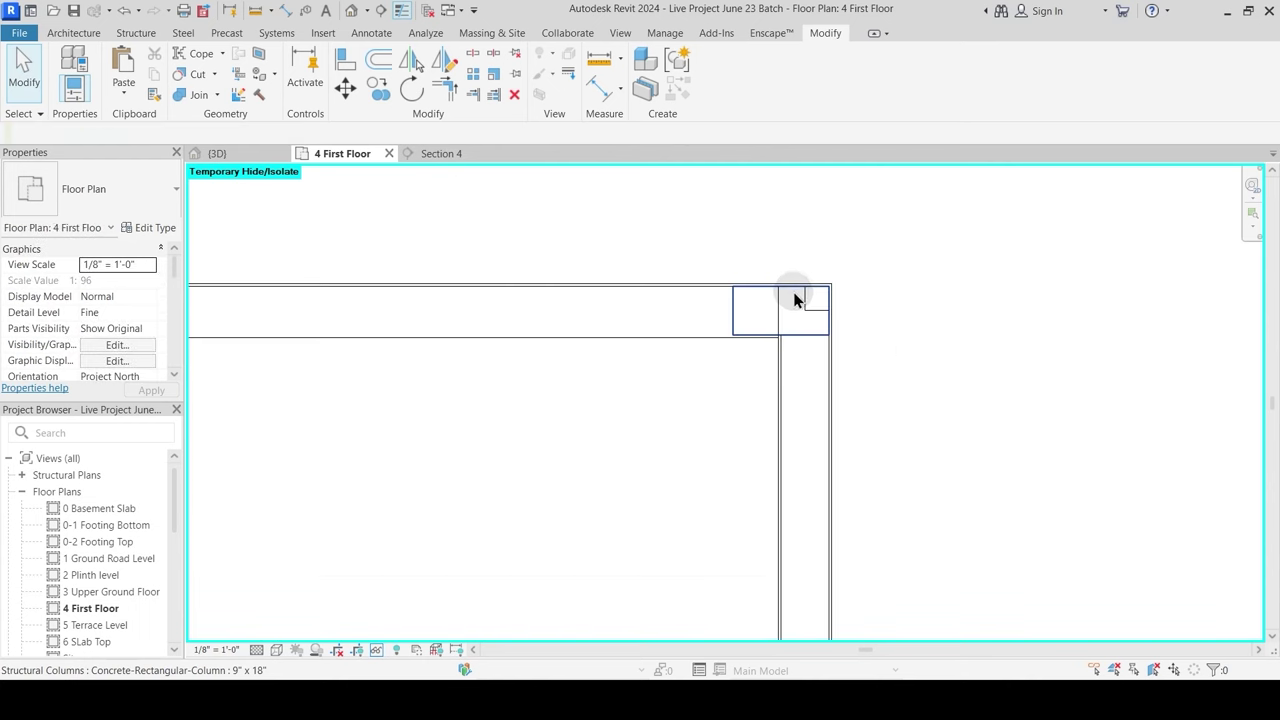
left_click(268, 155)
middle_click_drag(830, 432, 625, 335, "shift")
scroll(640, 395, "up", 4)
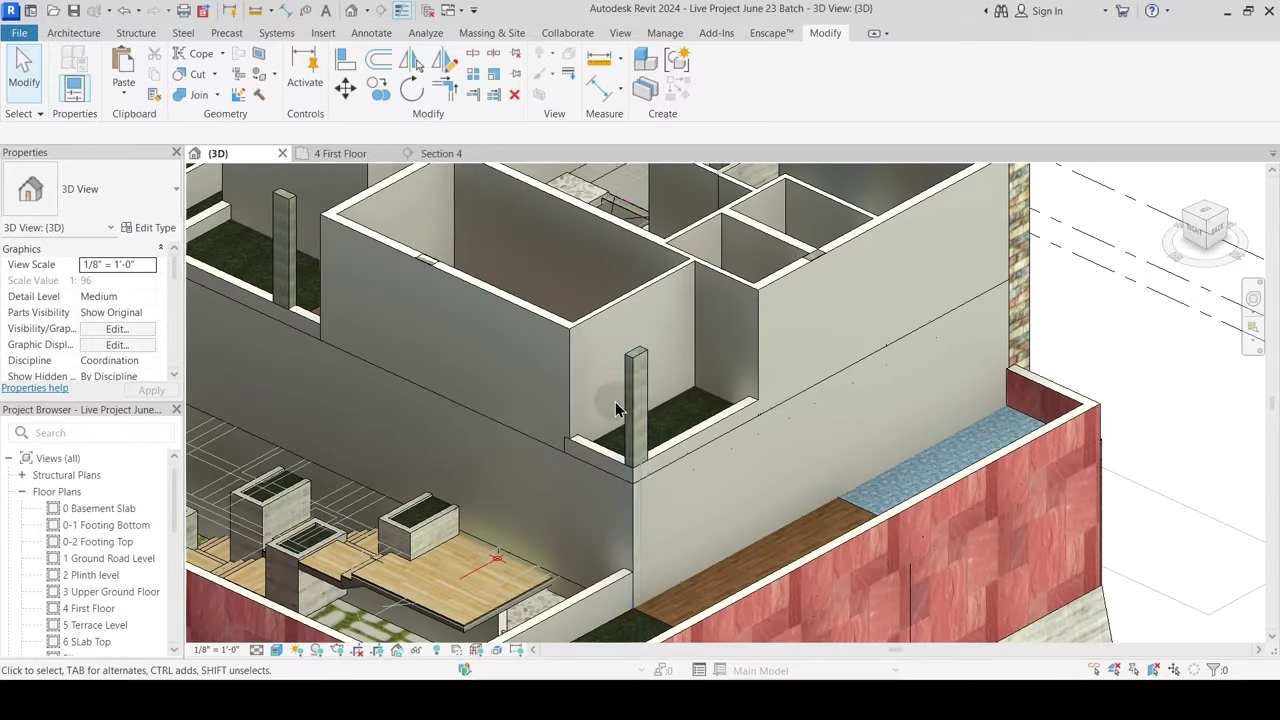
middle_click_drag(563, 400, 824, 438, "shift")
scroll(634, 416, "down", 3)
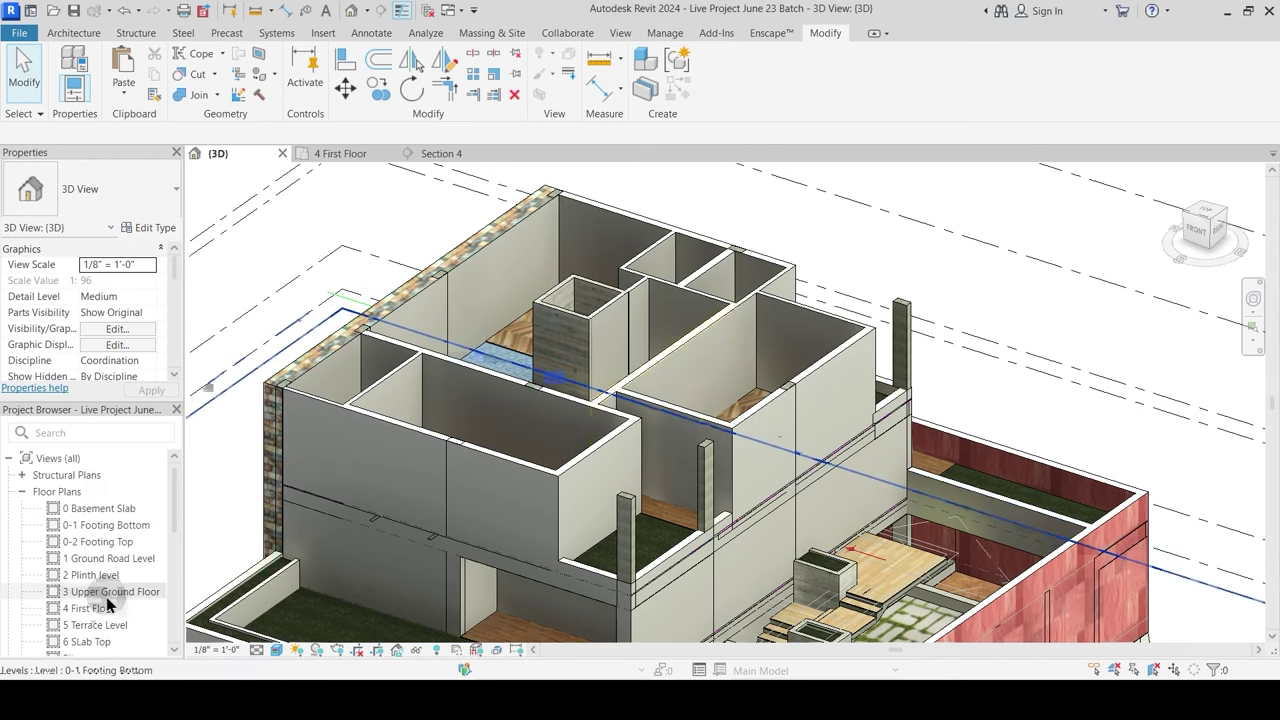
left_click(341, 155)
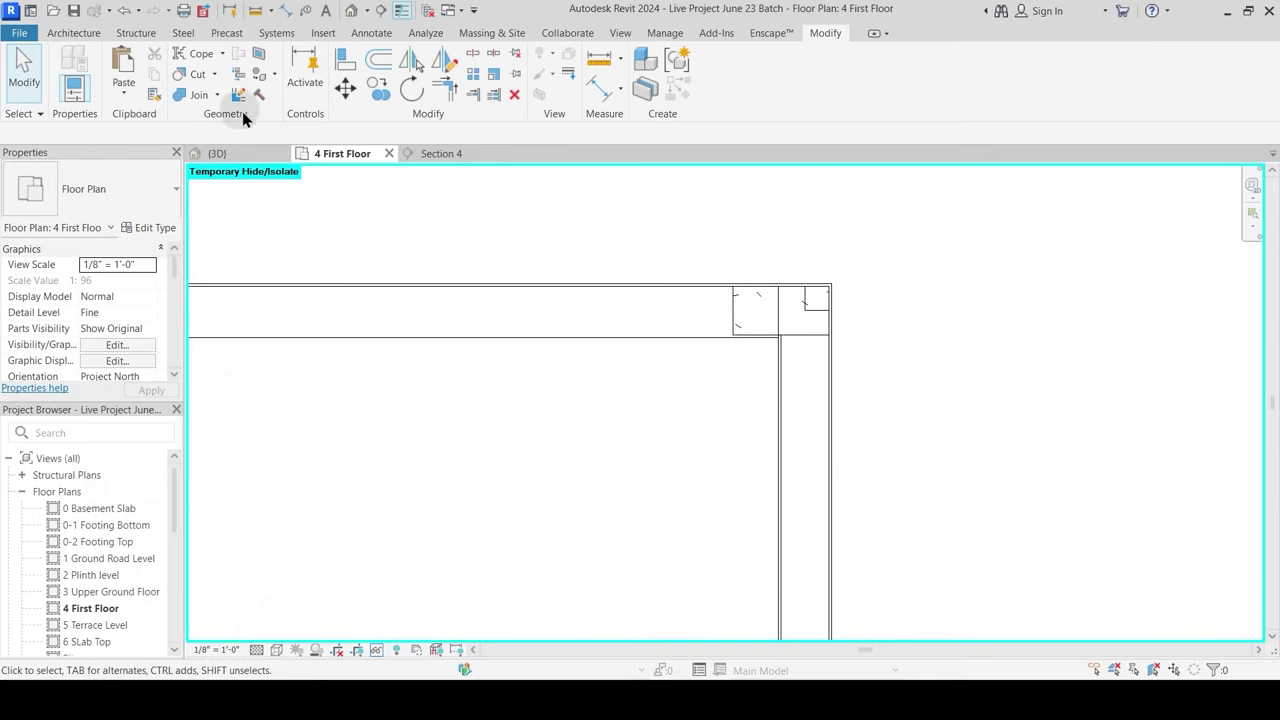
Step: Join the corner column with its adjoining wall using Join Geometry
left_click(194, 96)
left_click(734, 294)
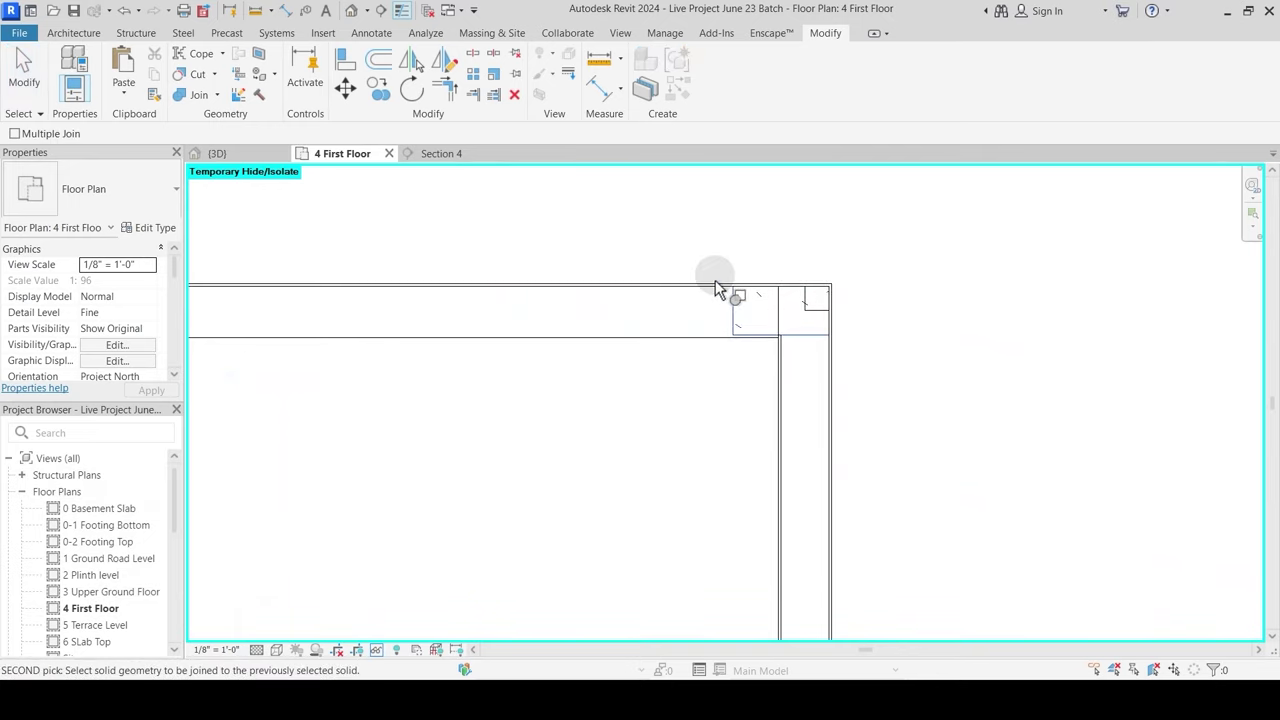
left_click(728, 294)
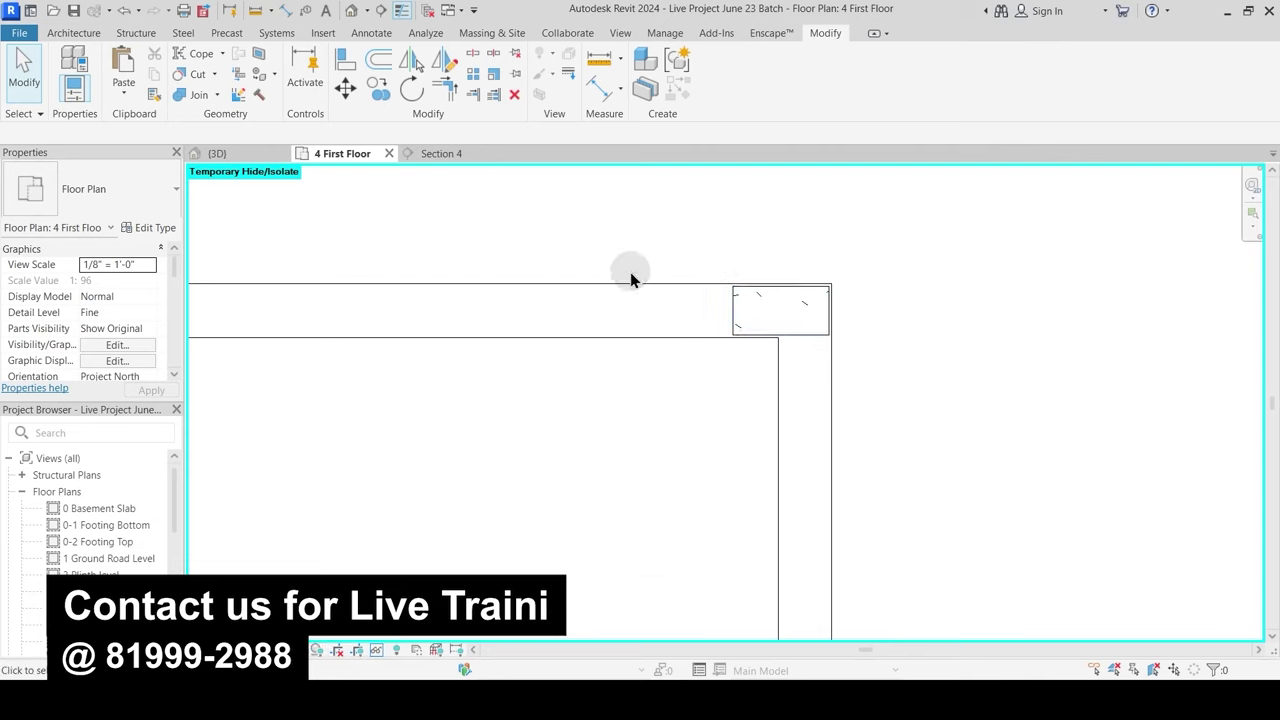
scroll(635, 280, "down", 4)
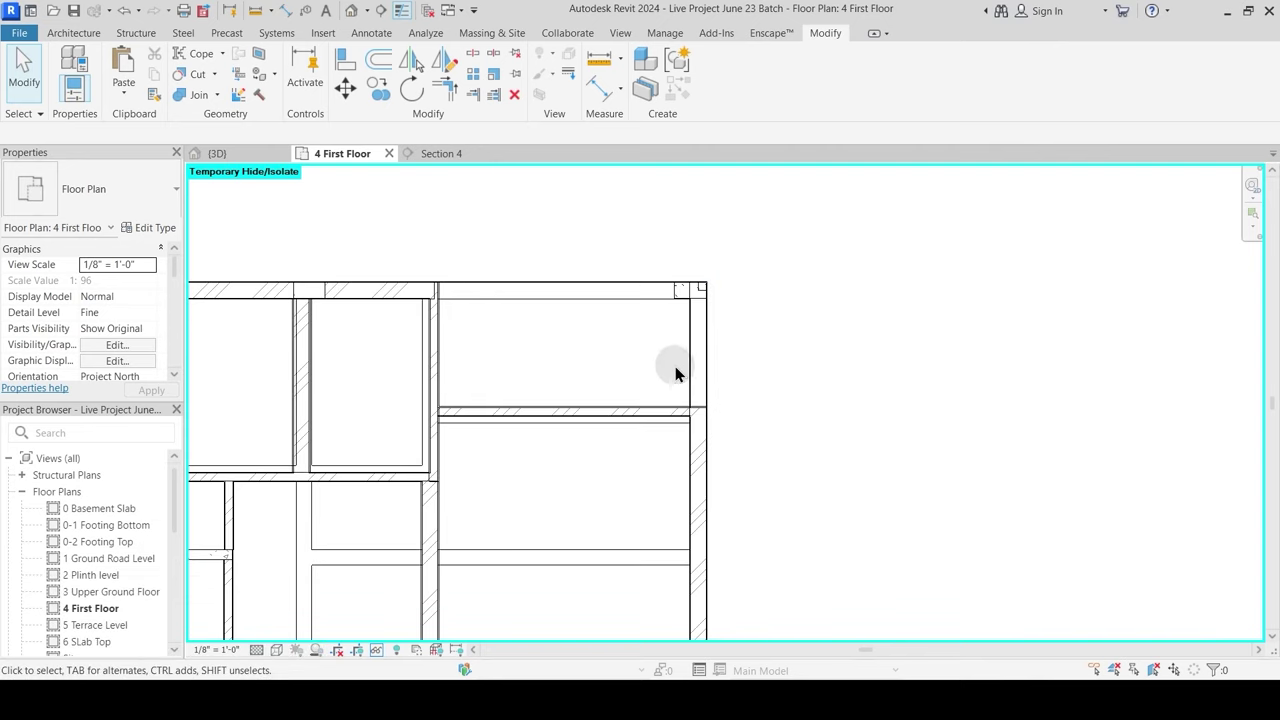
middle_click_drag(668, 454, 696, 206)
scroll(675, 423, "down", 1)
scroll(722, 443, "up", 4)
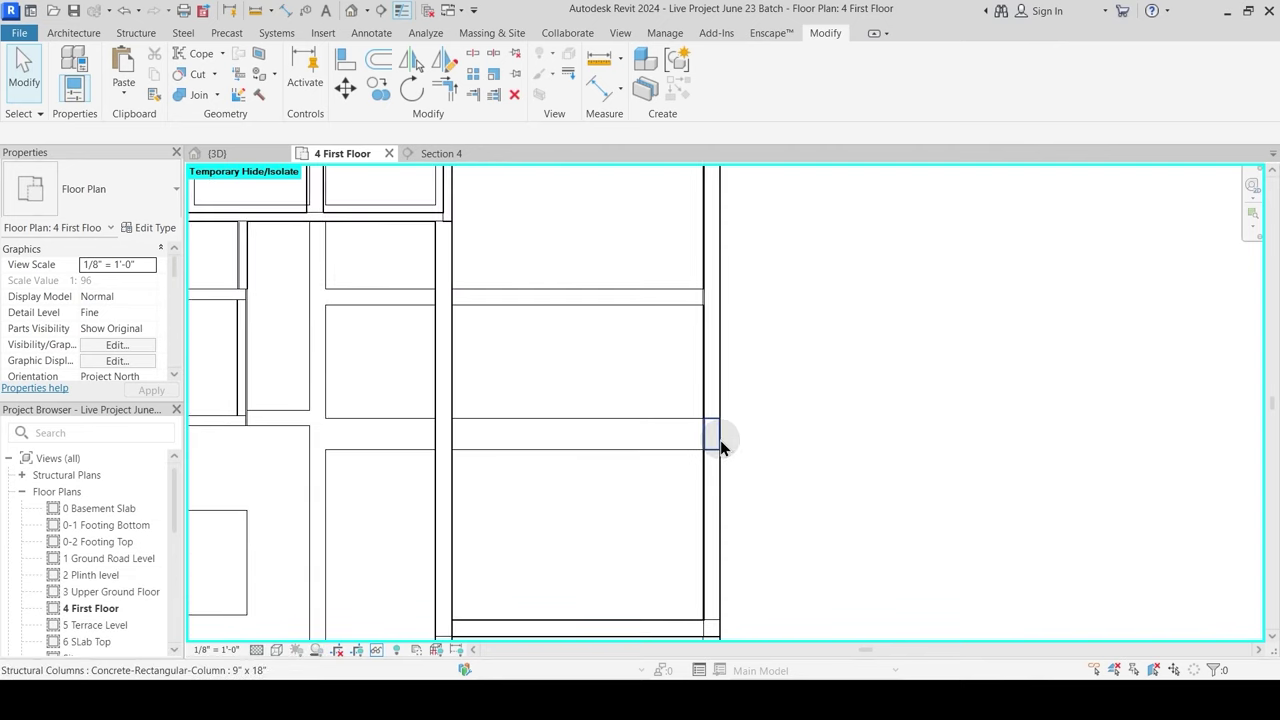
Step: Join the right-hand wall with the column beside it
left_click(195, 103)
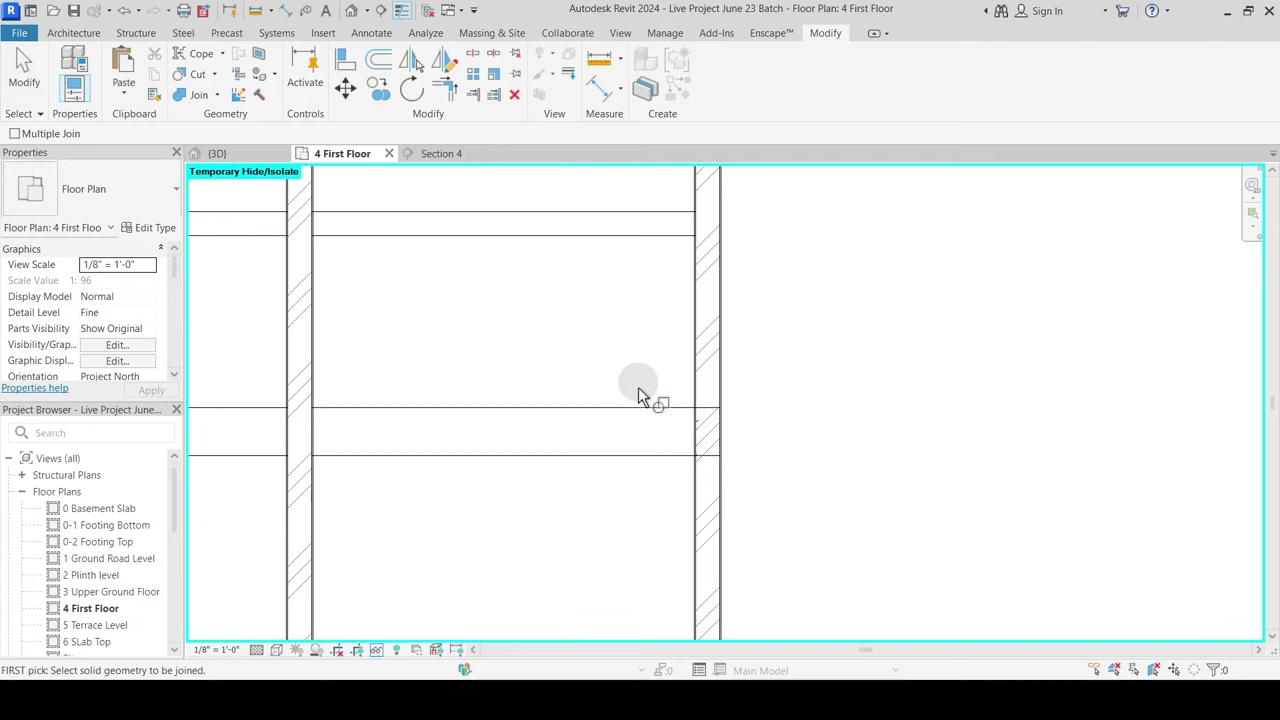
left_click(716, 472)
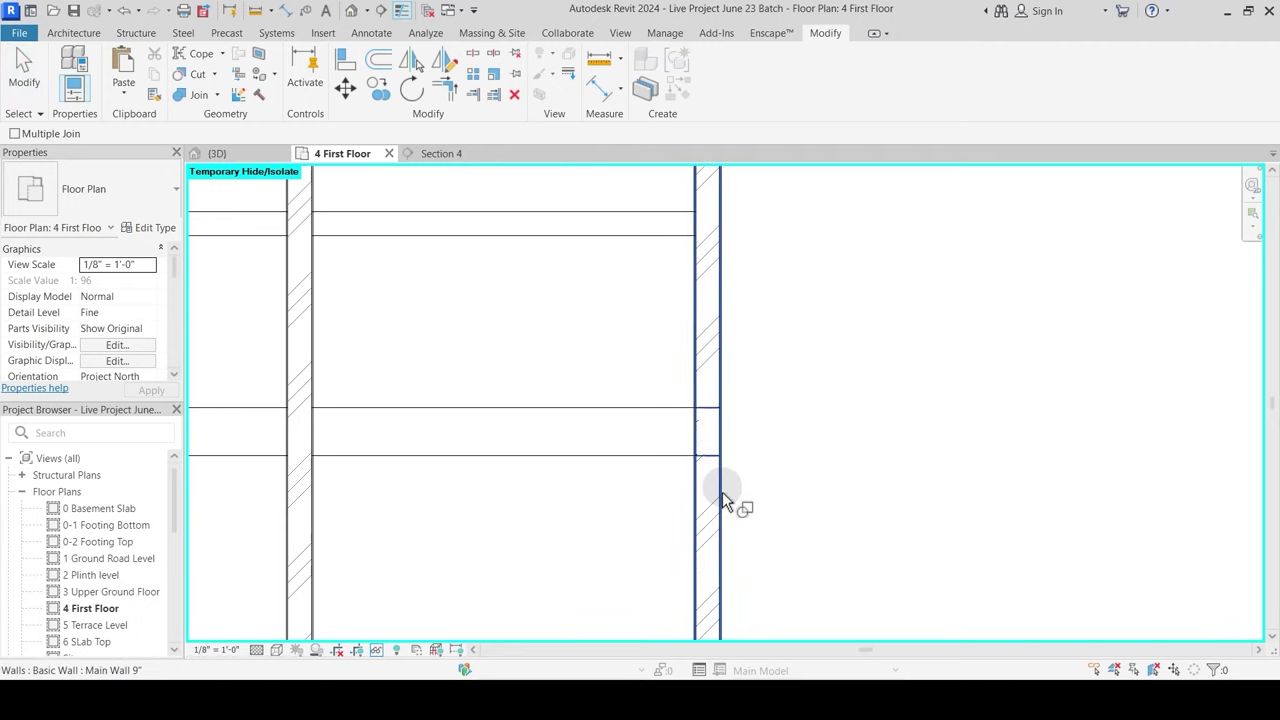
left_click(722, 492)
scroll(781, 423, "down", 3)
Step: Pan along the wall and join the next column with the bottom wall
middle_click_drag(804, 513, 826, 338)
scroll(762, 467, "up", 4)
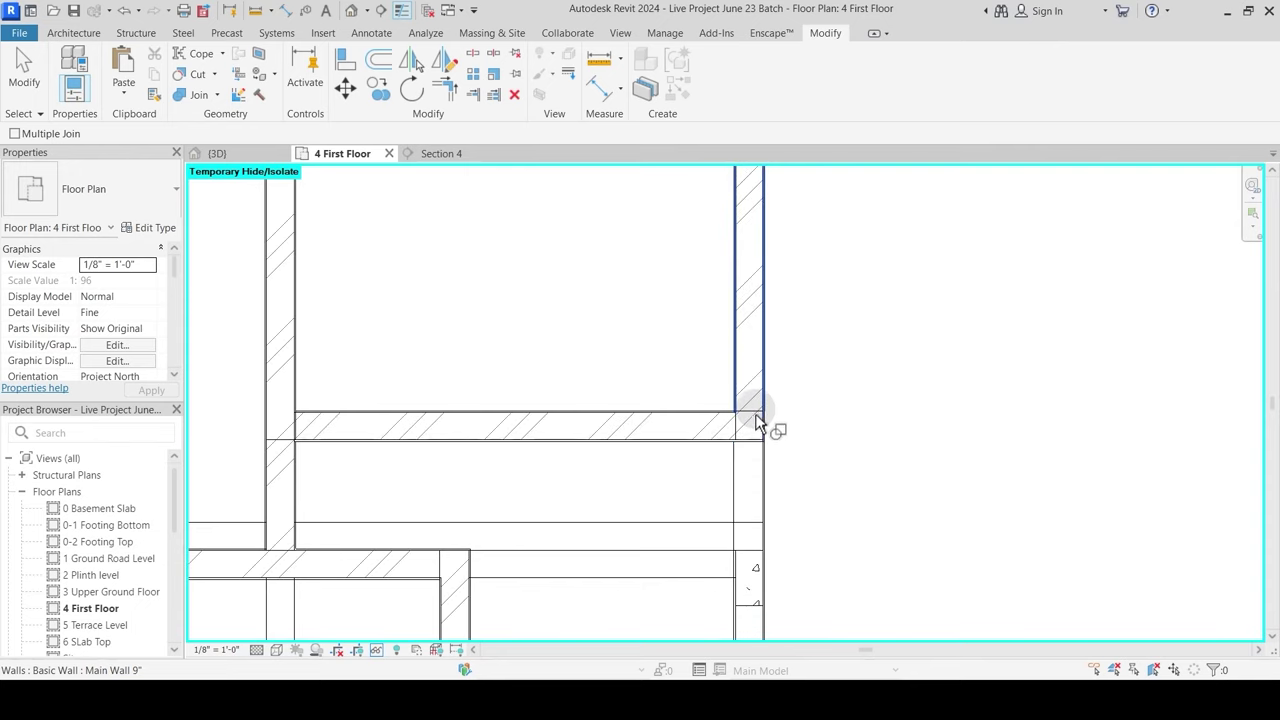
middle_click_drag(775, 566, 773, 458)
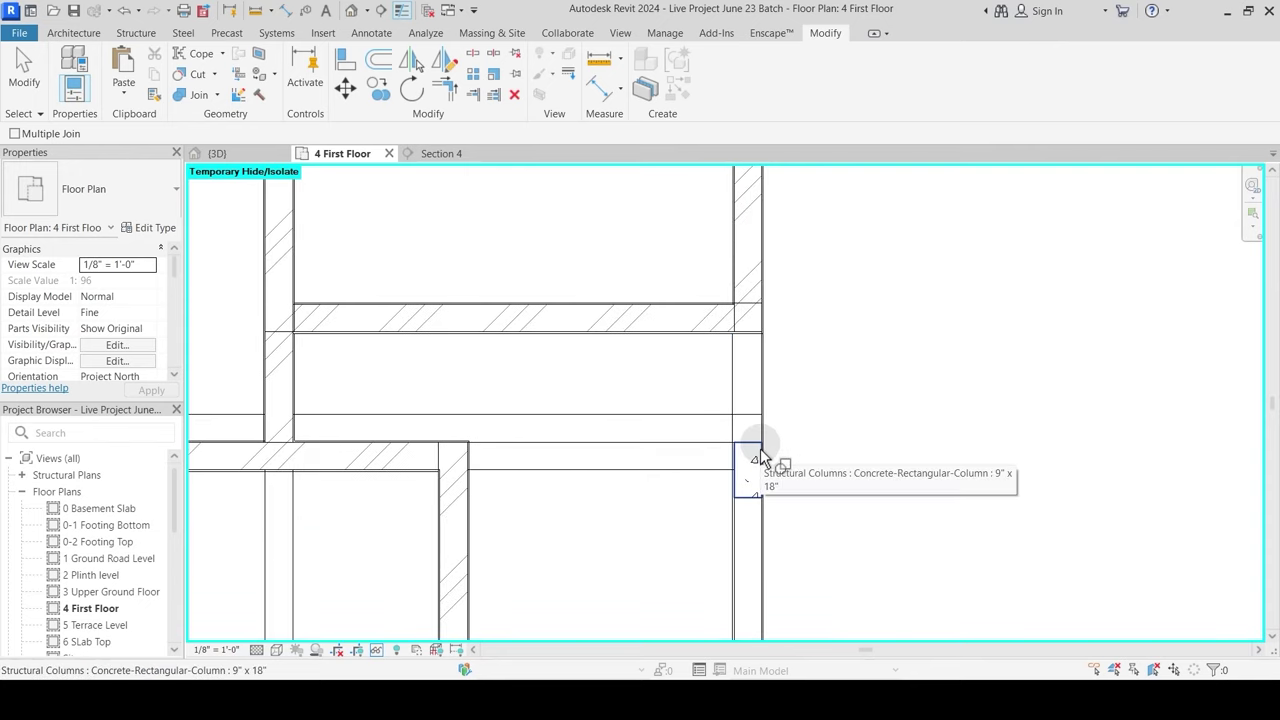
middle_click_drag(594, 471, 758, 339)
middle_click_drag(645, 520, 567, 240)
left_click(562, 232)
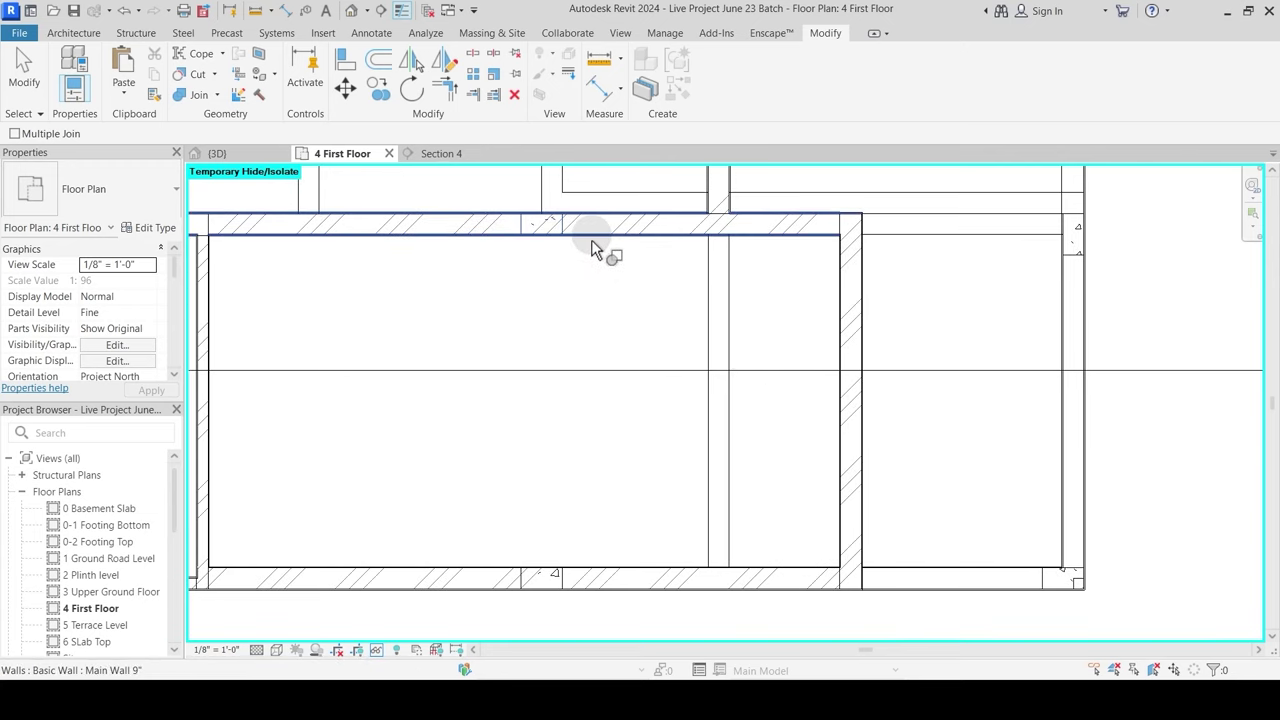
left_click(586, 590)
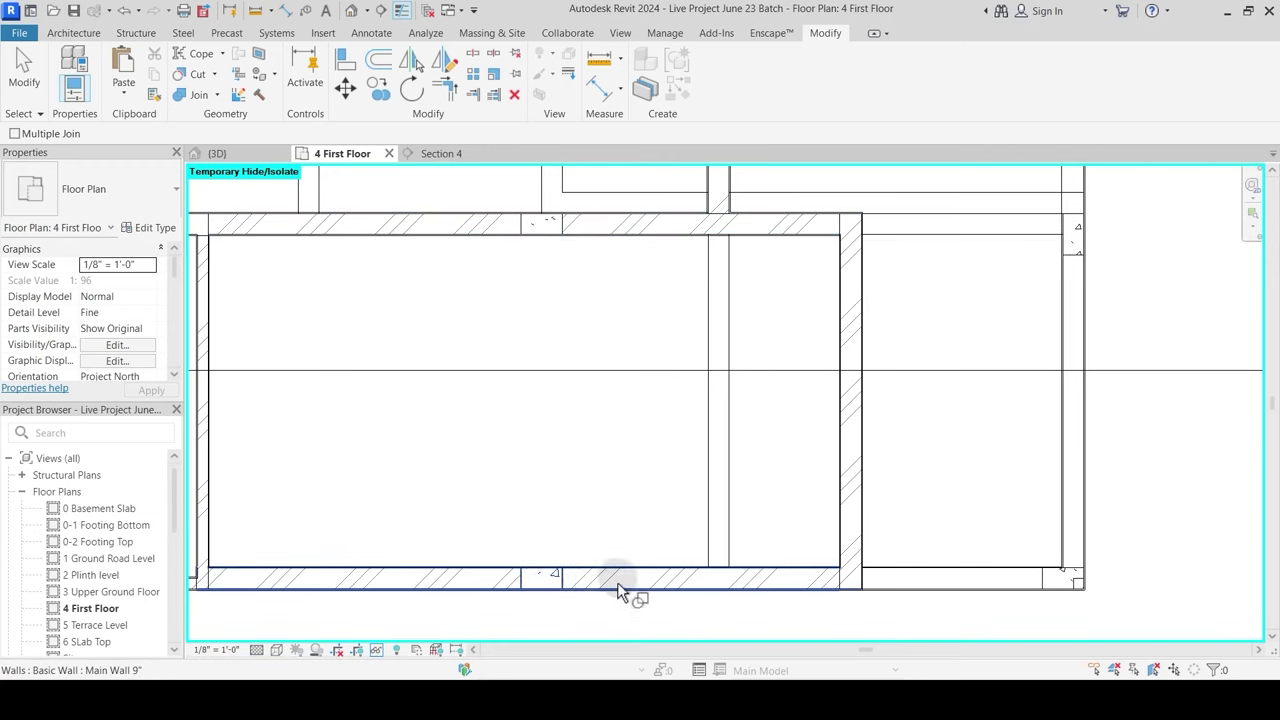
Step: Join another structural column further along the plan with its wall
middle_click_drag(617, 582, 486, 543)
middle_click_drag(371, 423, 405, 524)
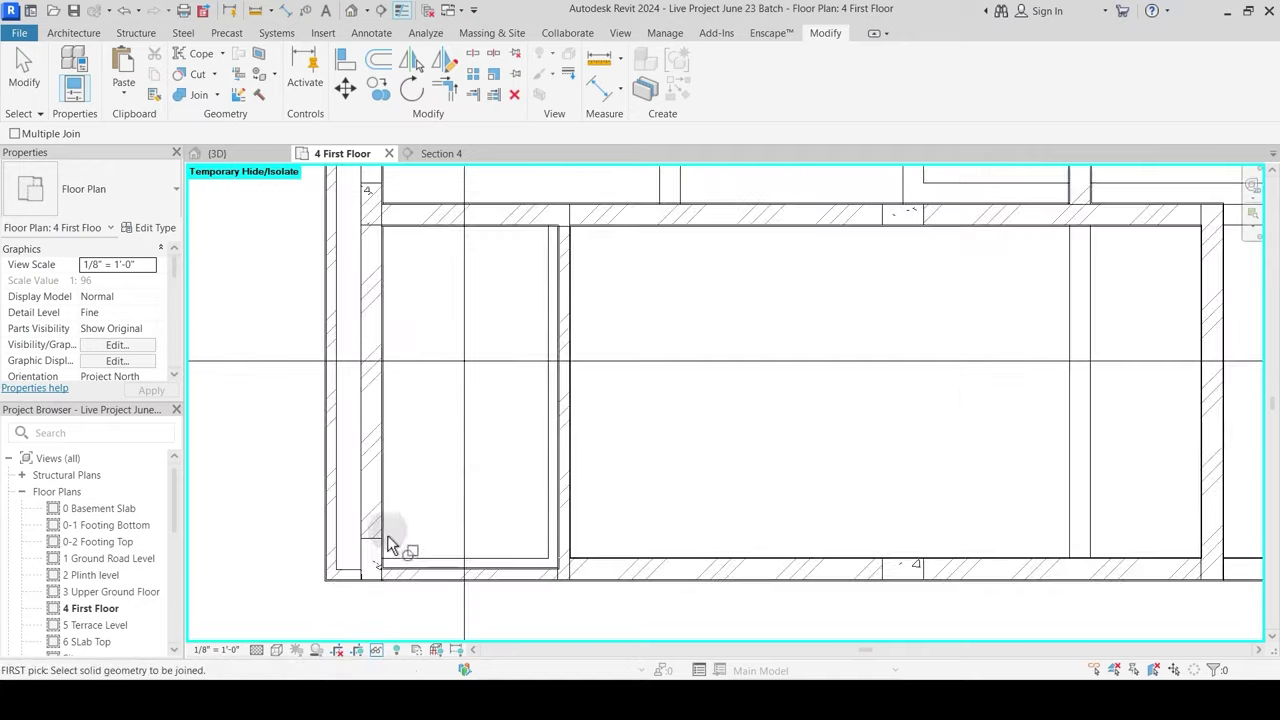
middle_click_drag(389, 263, 349, 491)
left_click(337, 458)
left_click(342, 403)
Step: Join the following column with its adjoining wall
scroll(385, 361, "down", 1)
middle_click_drag(402, 371, 464, 621)
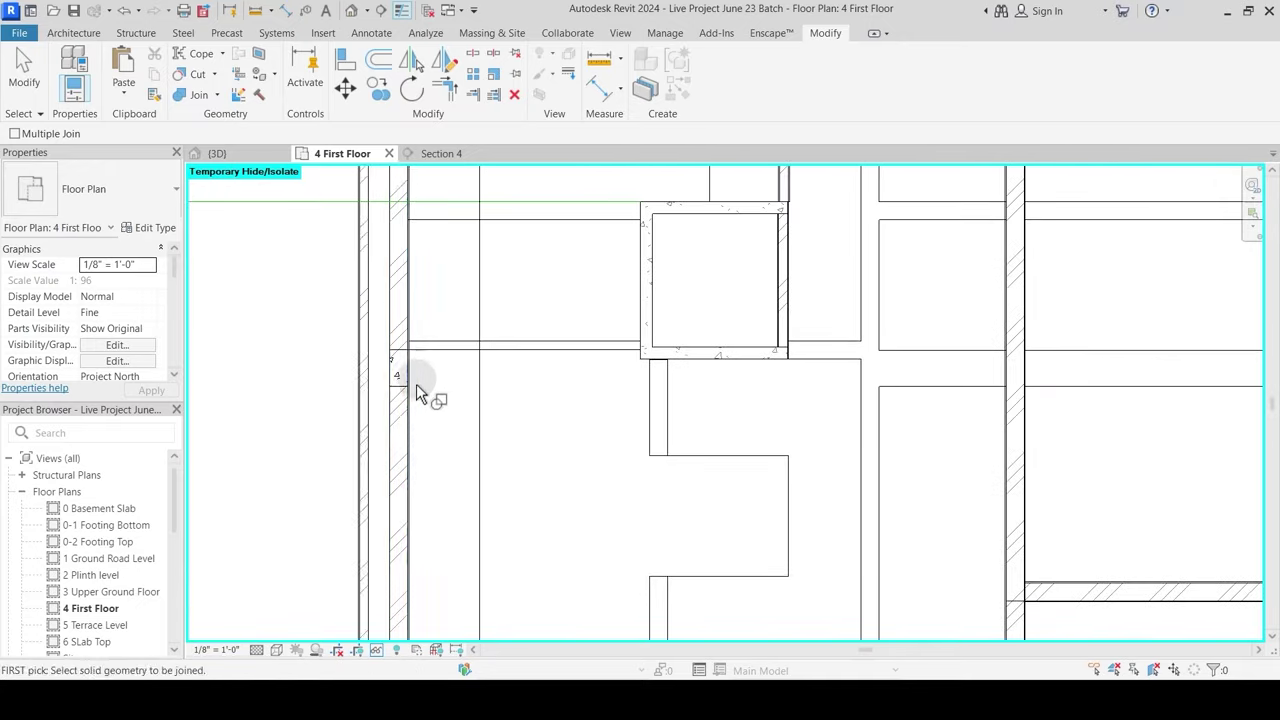
left_click(400, 385)
left_click(407, 412)
Step: Finish joining geometry and pan to the square column near the central rooms
scroll(440, 415, "down", 1)
middle_click_drag(497, 308, 499, 571)
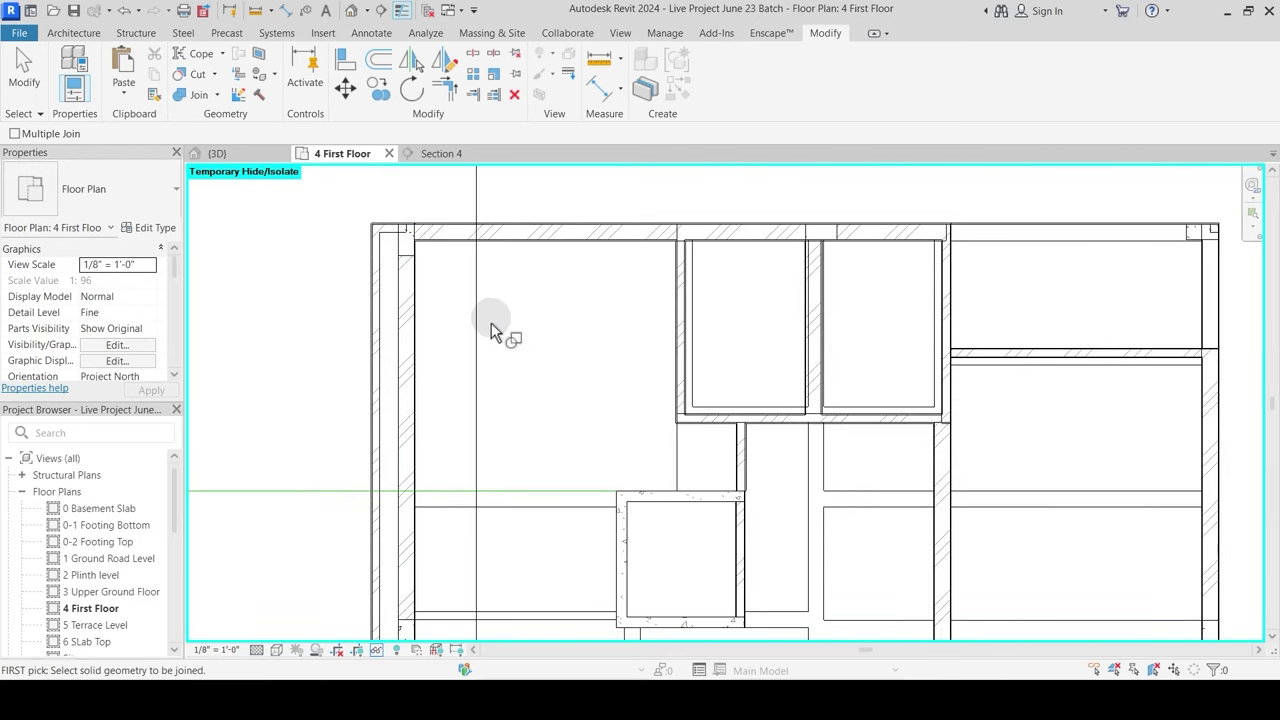
middle_click_drag(674, 426, 584, 197)
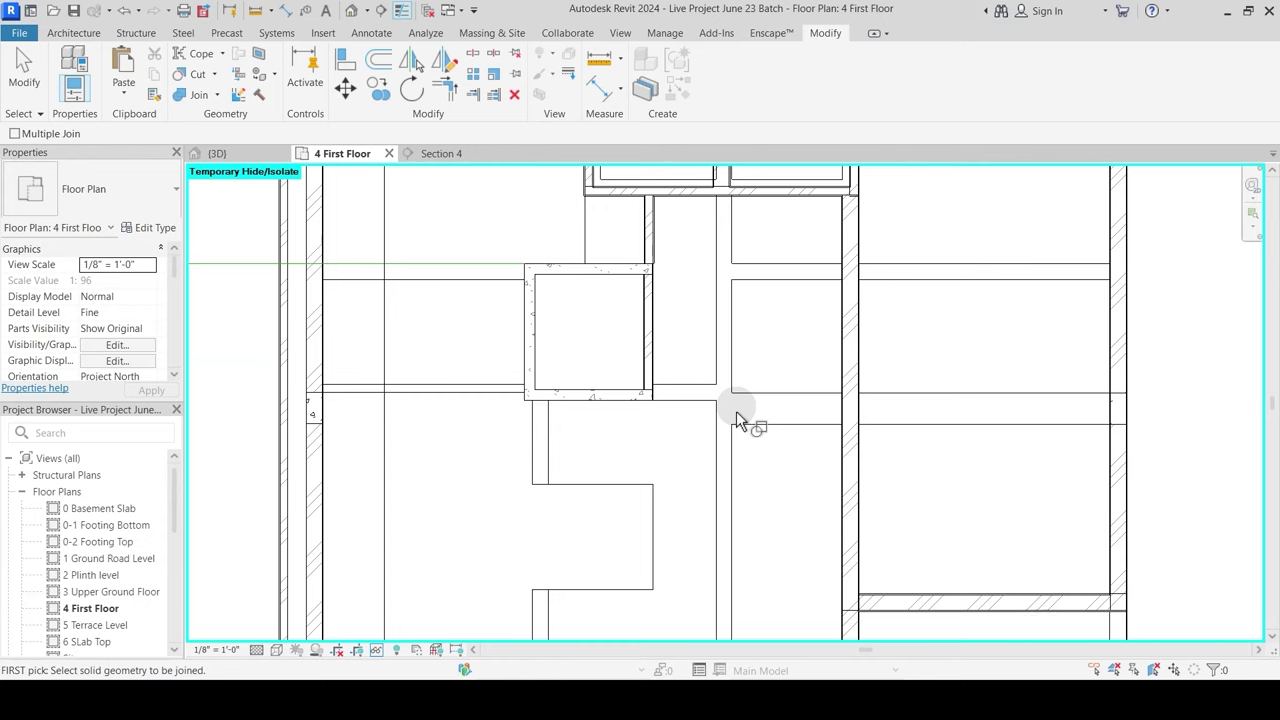
scroll(750, 431, "down", 1)
middle_click_drag(763, 462, 686, 366)
scroll(691, 357, "down", 1)
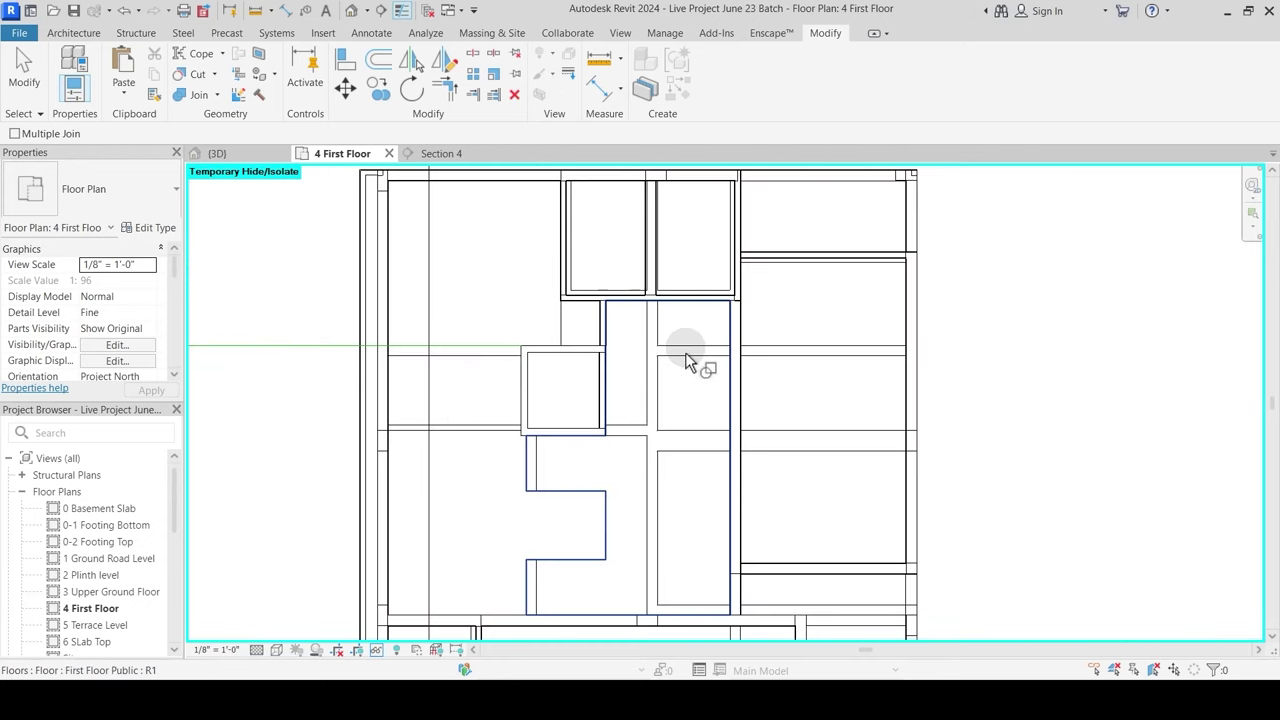
key("Escape")
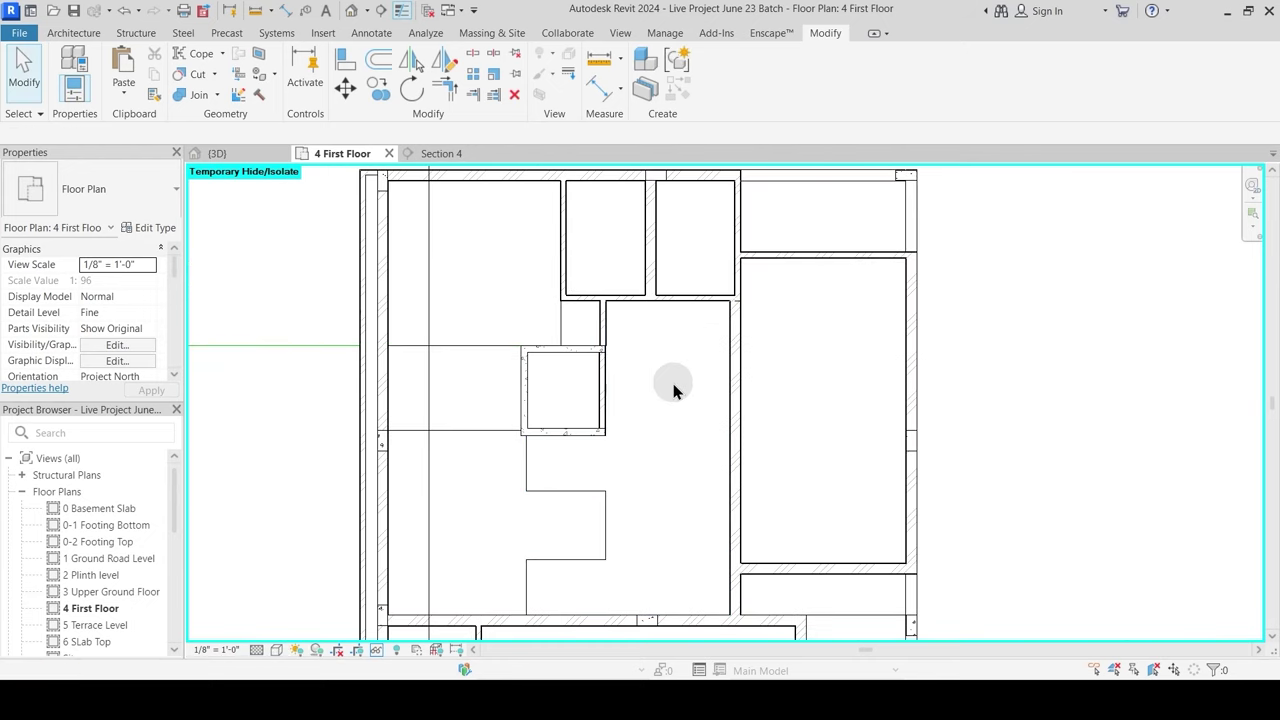
middle_click_drag(694, 466, 649, 380)
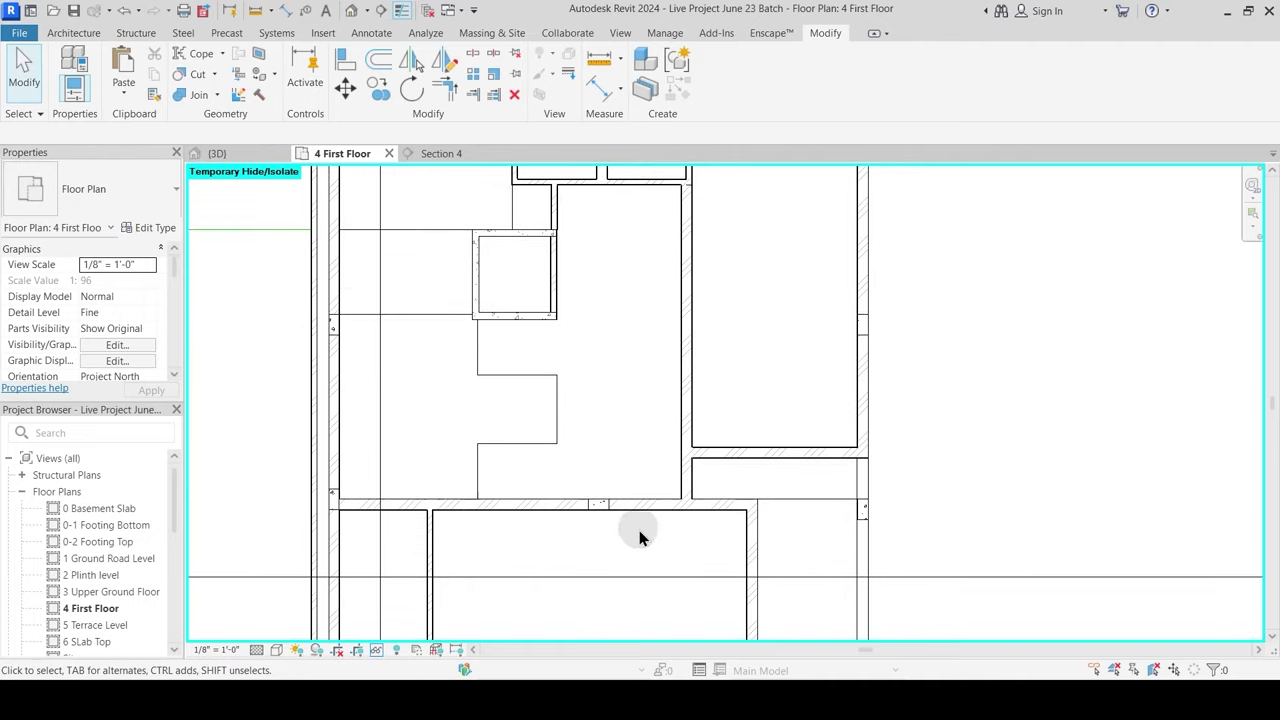
scroll(650, 372, "down", 1)
middle_click_drag(669, 465, 643, 306)
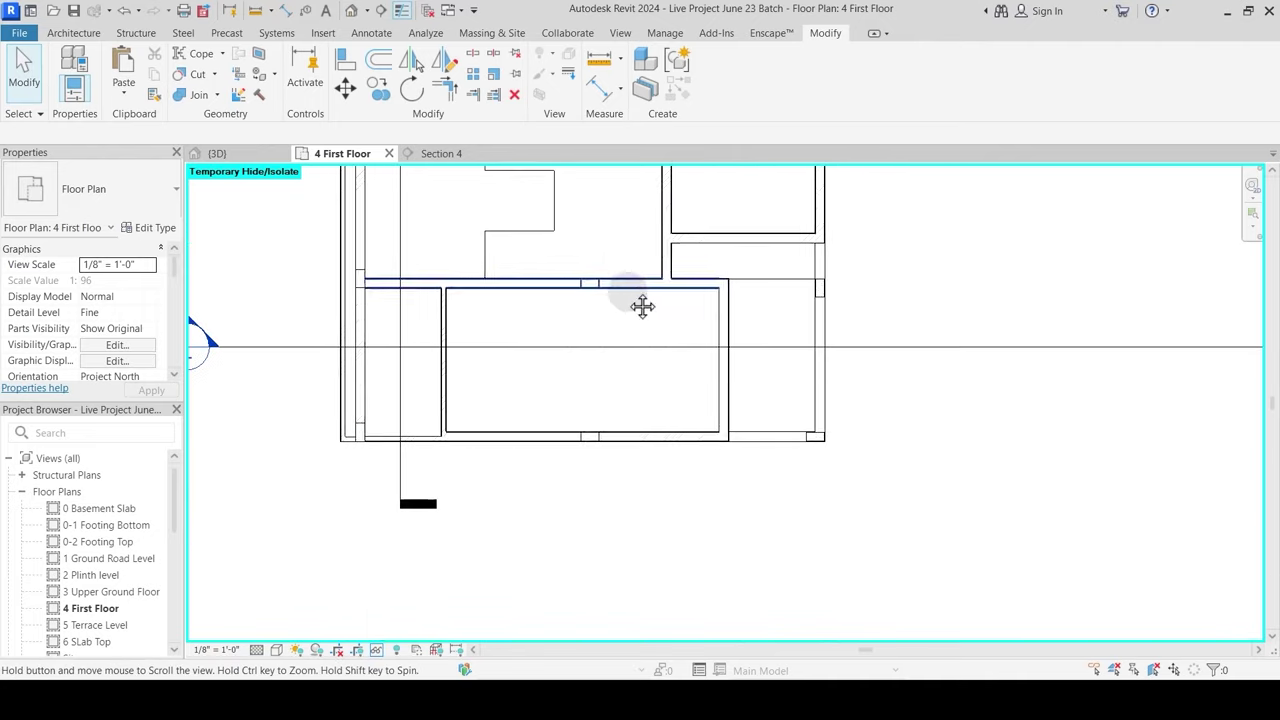
Step: In the 3D view, set the column beside the wall to Top Level 5 Terrace Level
left_click(258, 155)
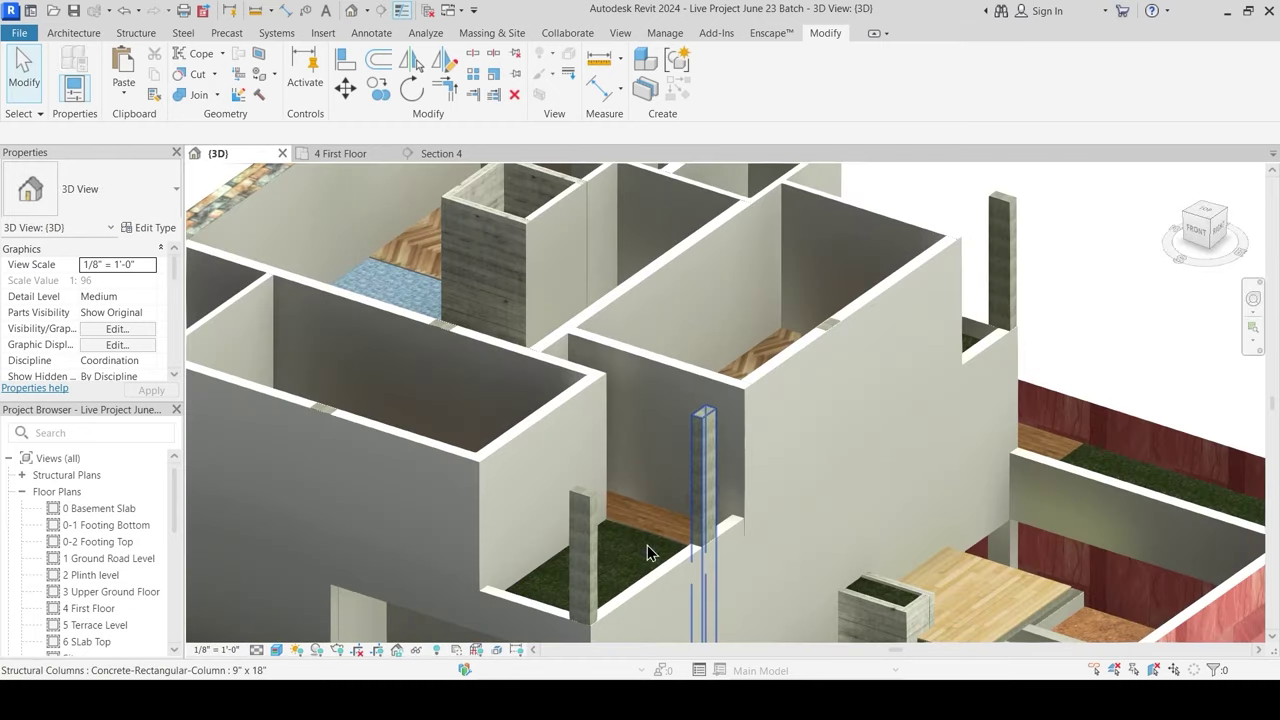
middle_click_drag(598, 531, 610, 465)
middle_click_drag(613, 601, 591, 548)
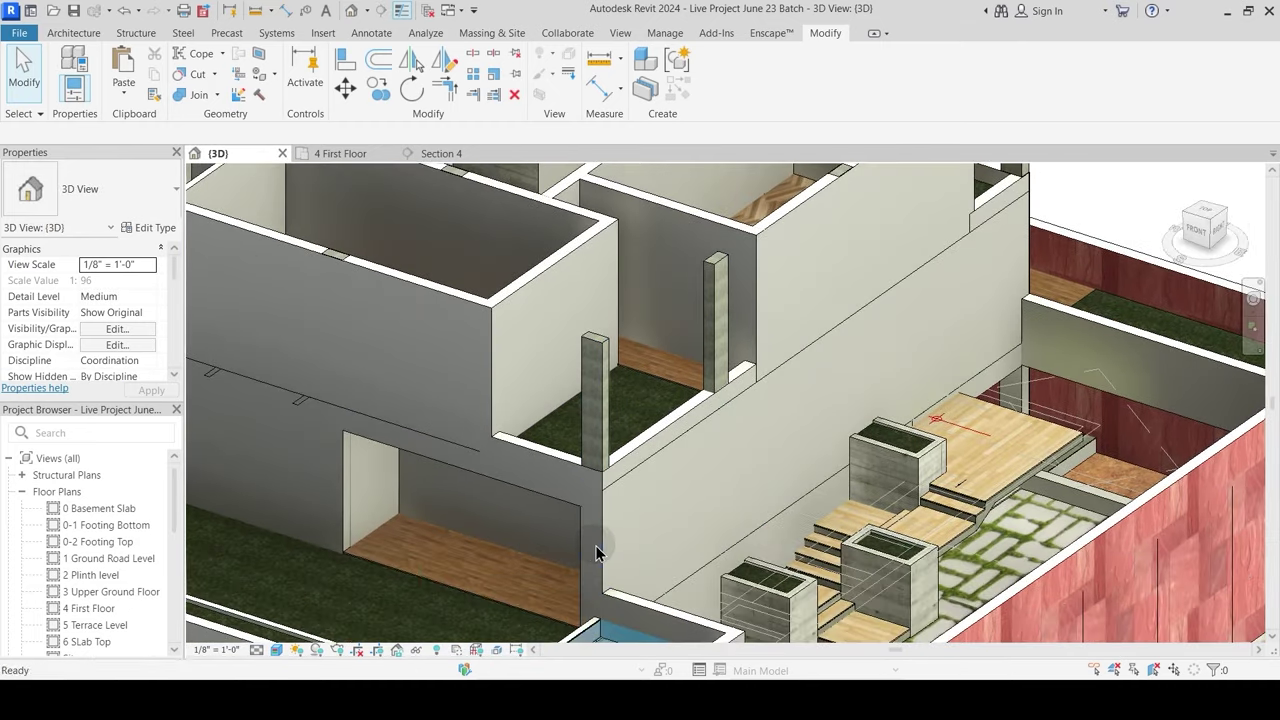
left_click(583, 545)
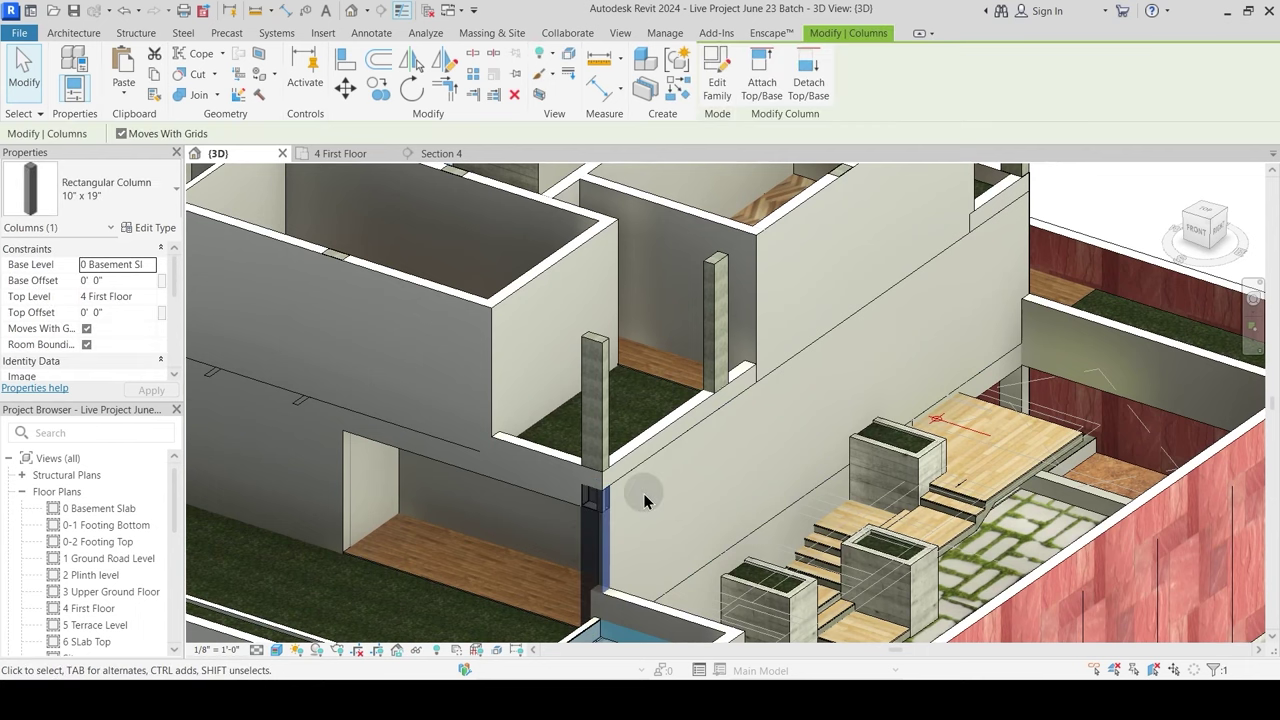
left_click(137, 298)
left_click(151, 297)
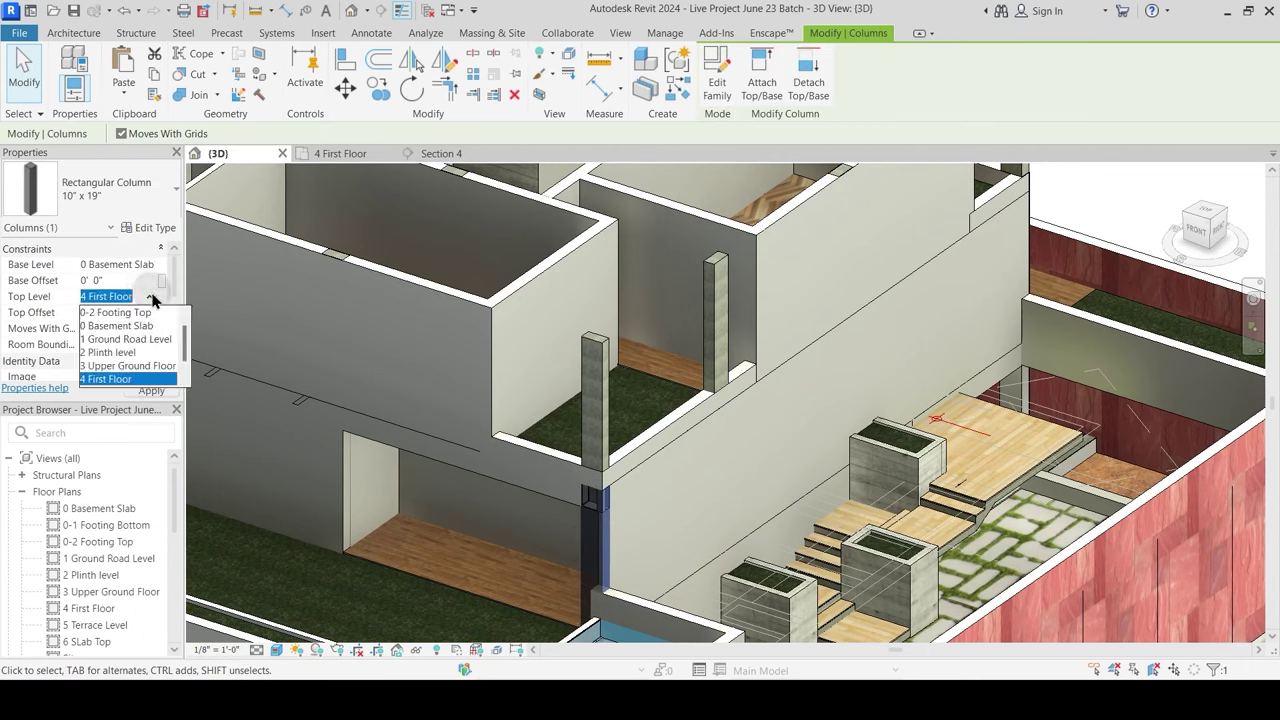
scroll(123, 364, "down", 1)
left_click(118, 366)
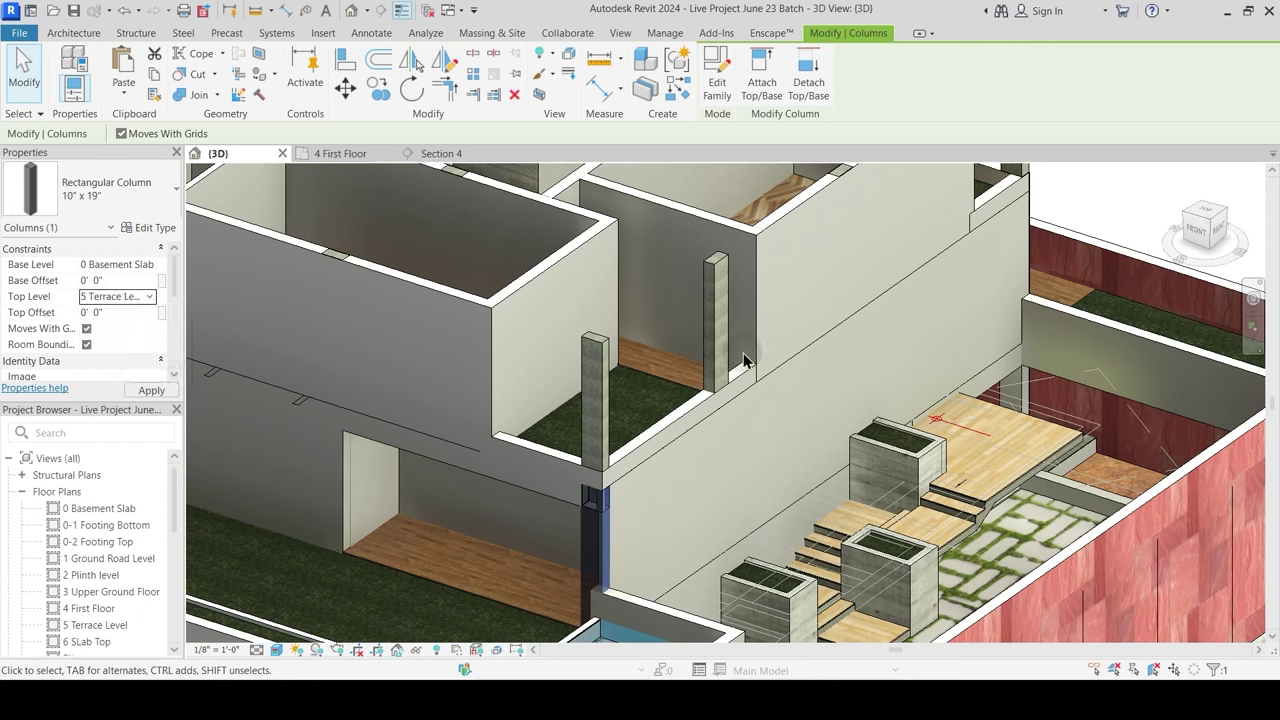
key("Escape")
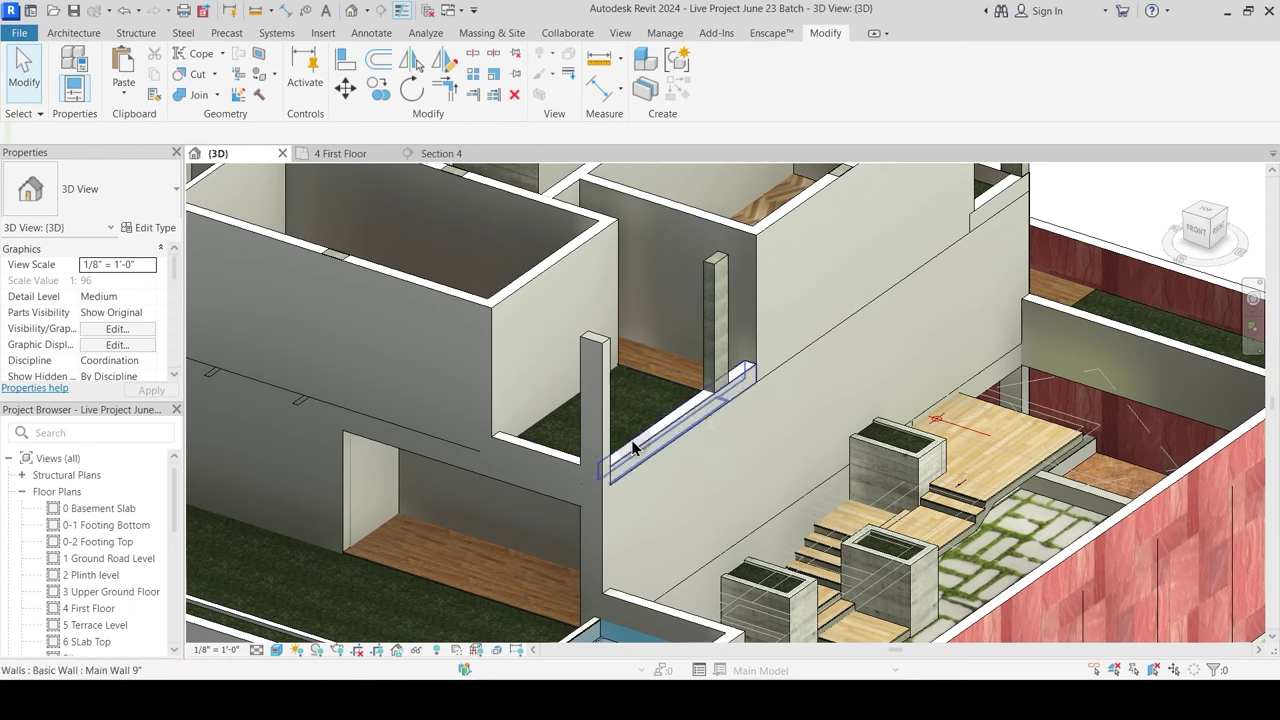
Step: Select the rectangular column and start, then cancel, Create Similar (CS)
left_click(625, 354)
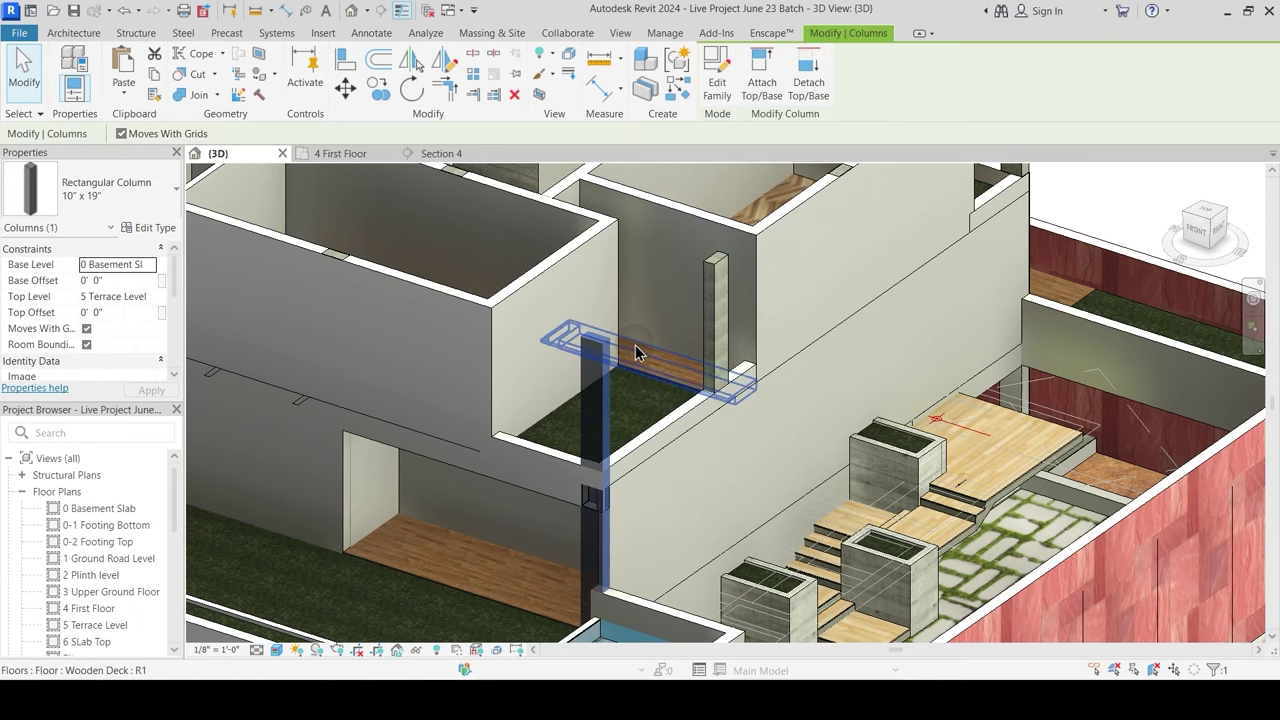
key("c")
key("s")
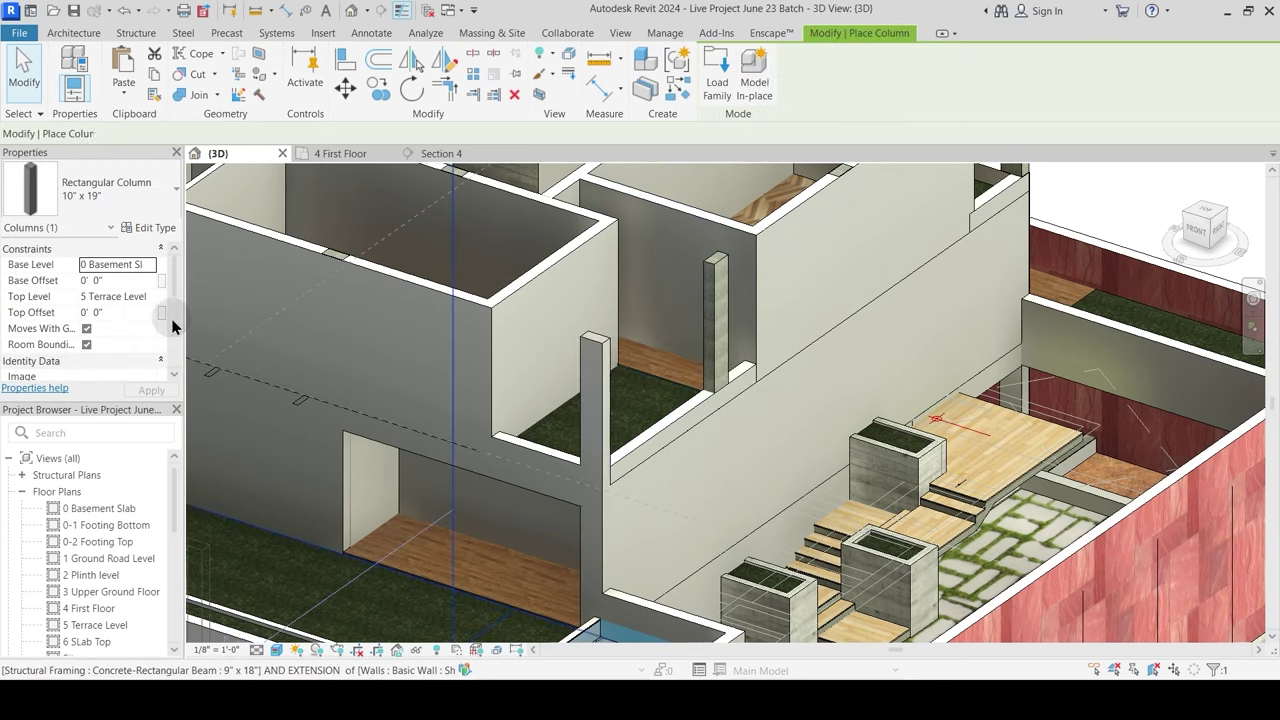
scroll(173, 281, "down", 2)
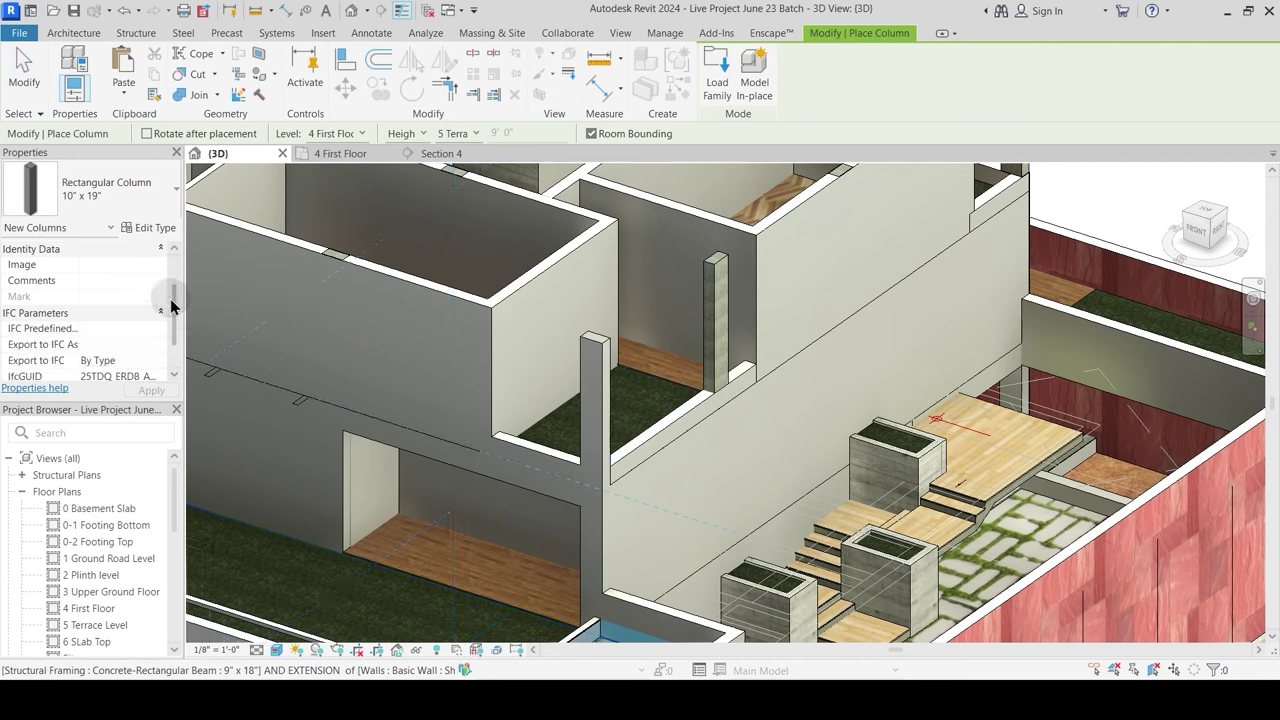
scroll(178, 268, "up", 2)
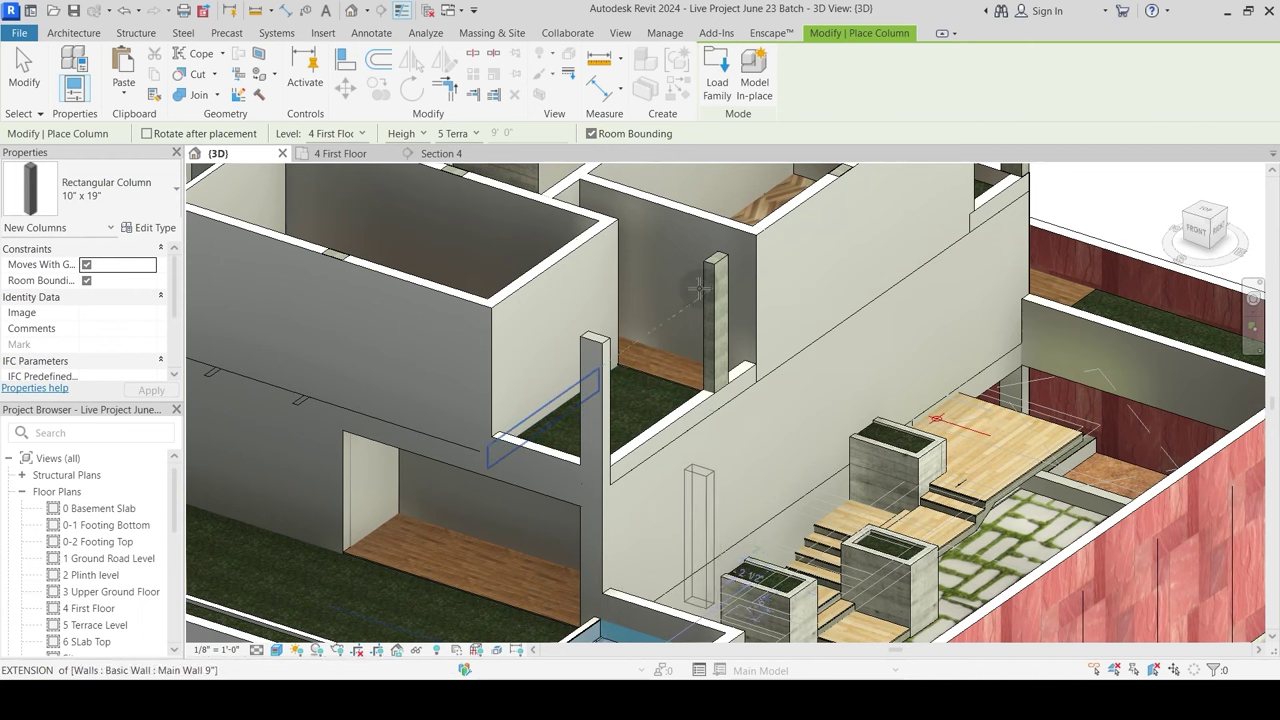
key("Escape")
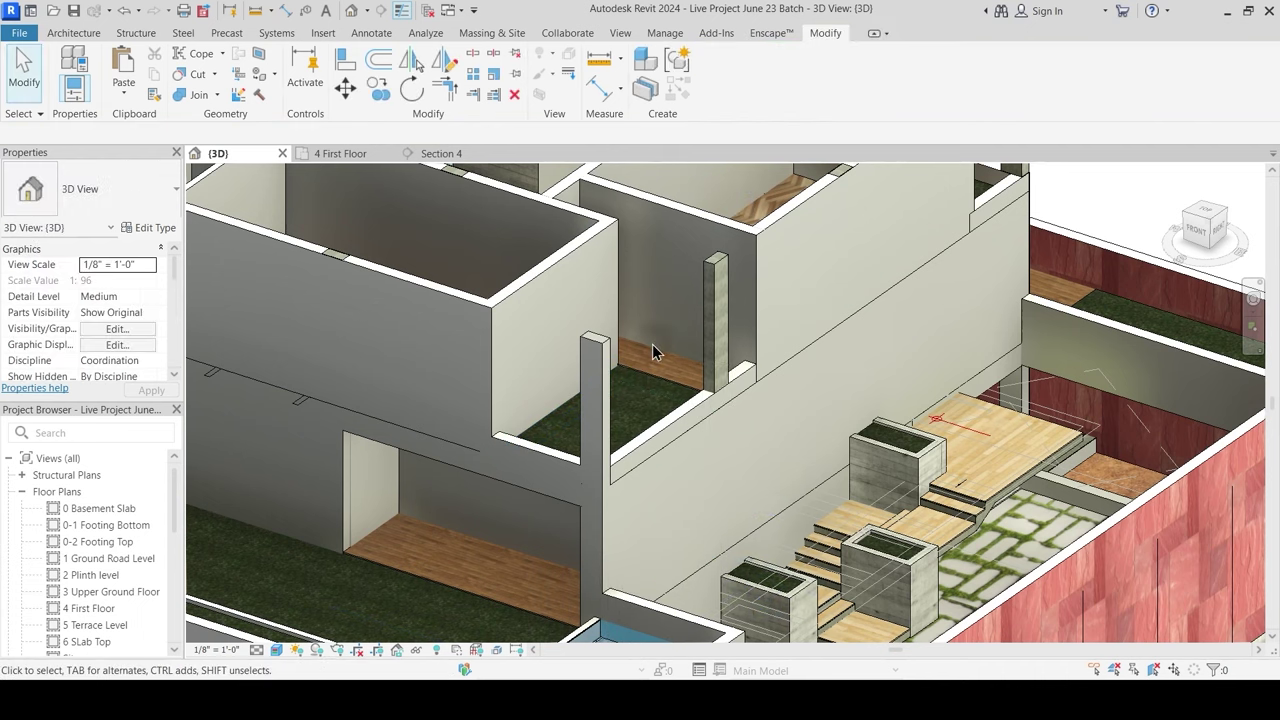
Step: Orbit the 3D model to inspect the rooms, then go back to the 4 First Floor plan
middle_click_drag(364, 374, 381, 405)
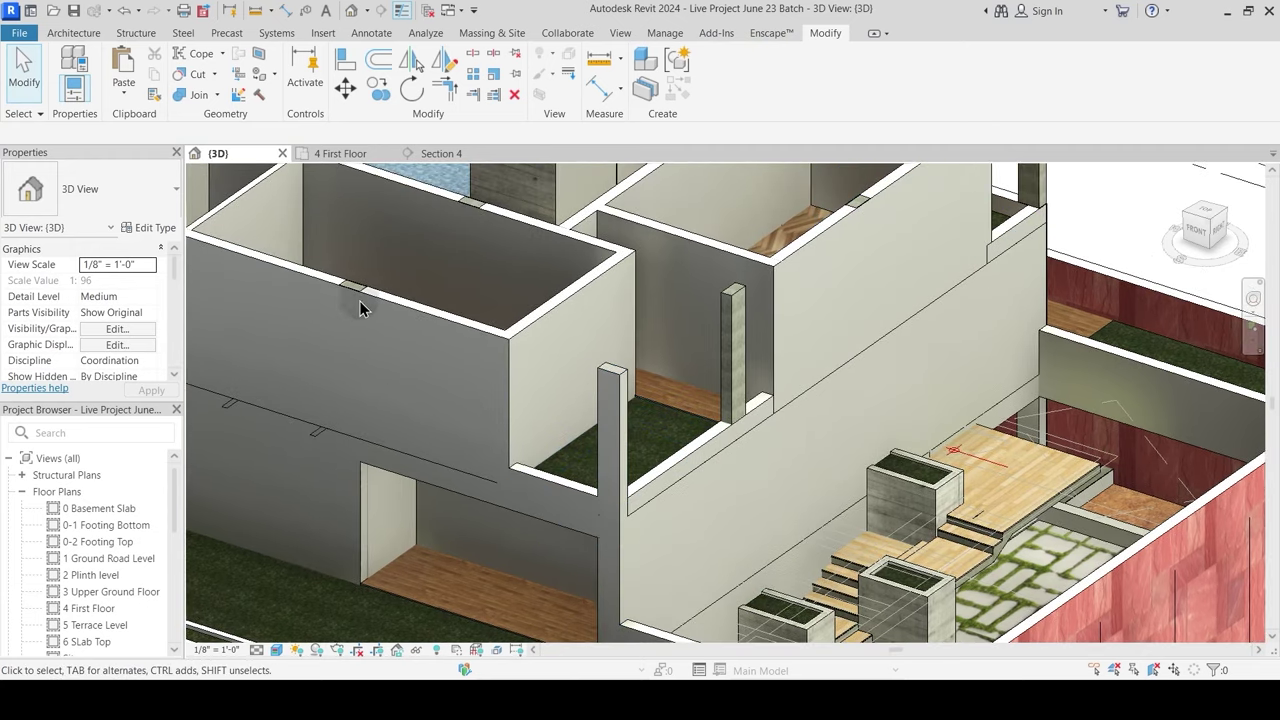
middle_click_drag(752, 372, 760, 508, "shift")
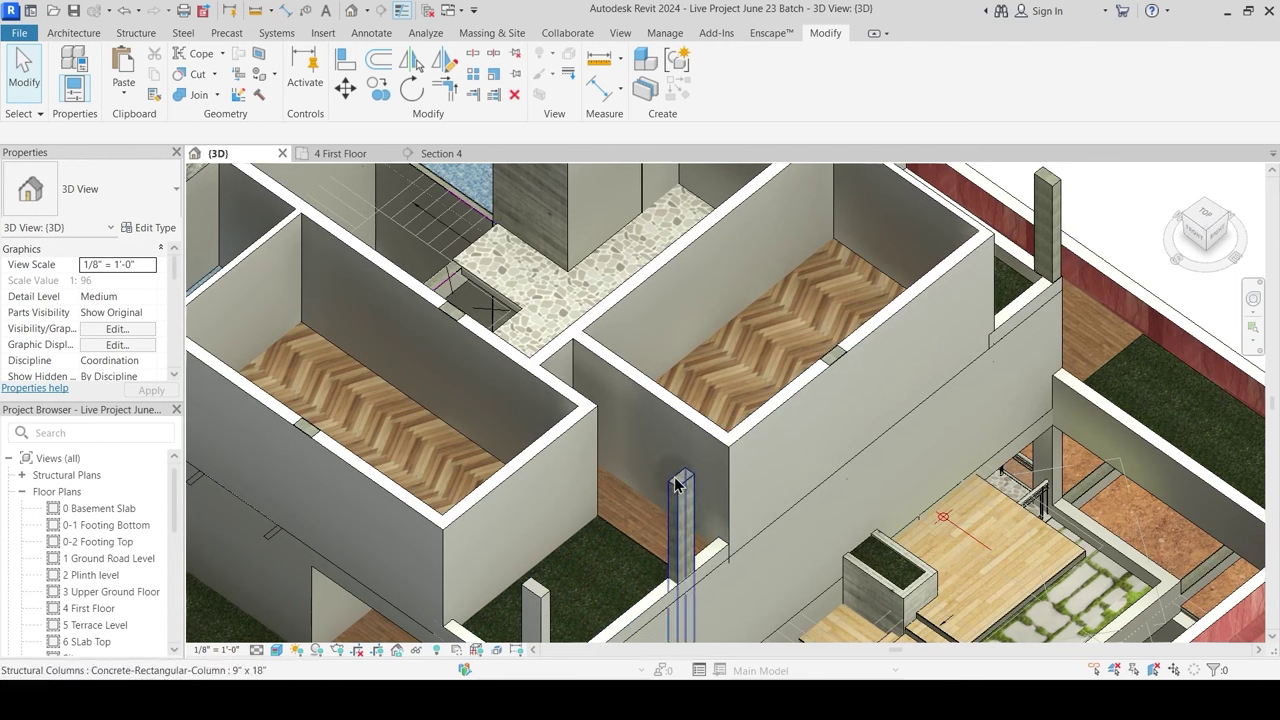
left_click(340, 154)
middle_click_drag(629, 309, 629, 391)
scroll(686, 371, "up", 4)
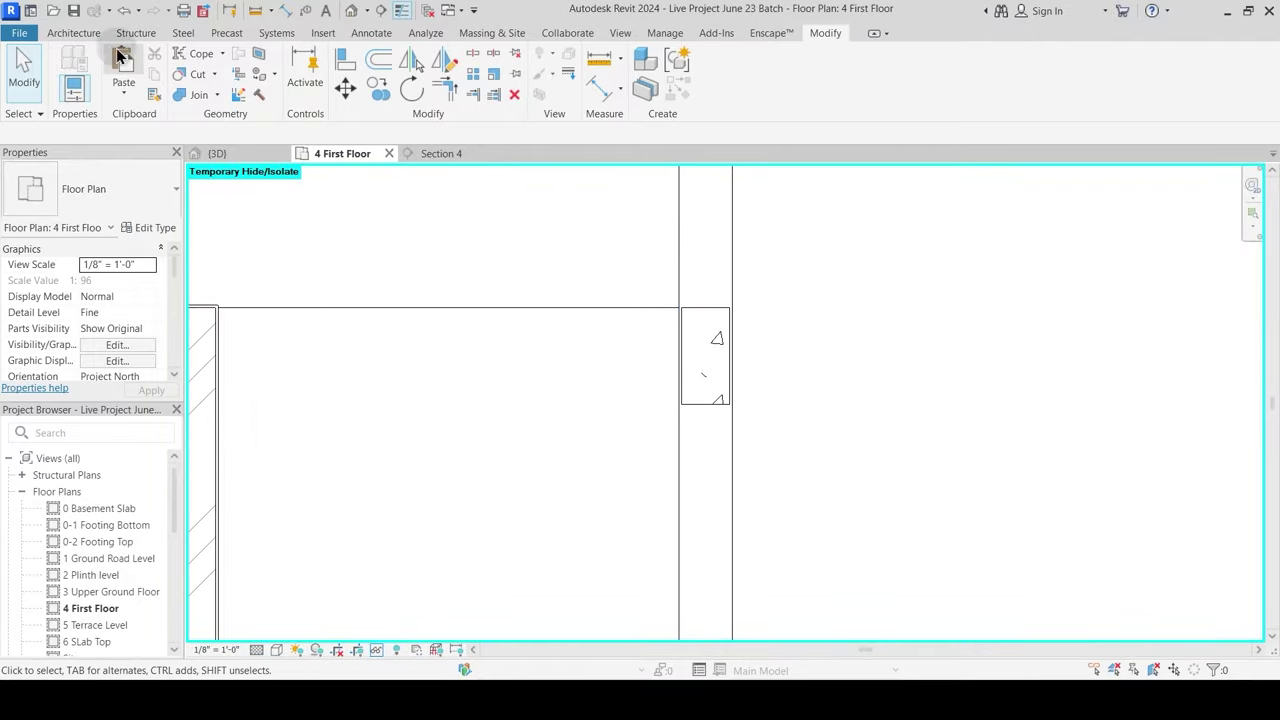
Step: Start placing a Column: Architectural from the Architecture tab's Column dropdown
left_click(87, 35)
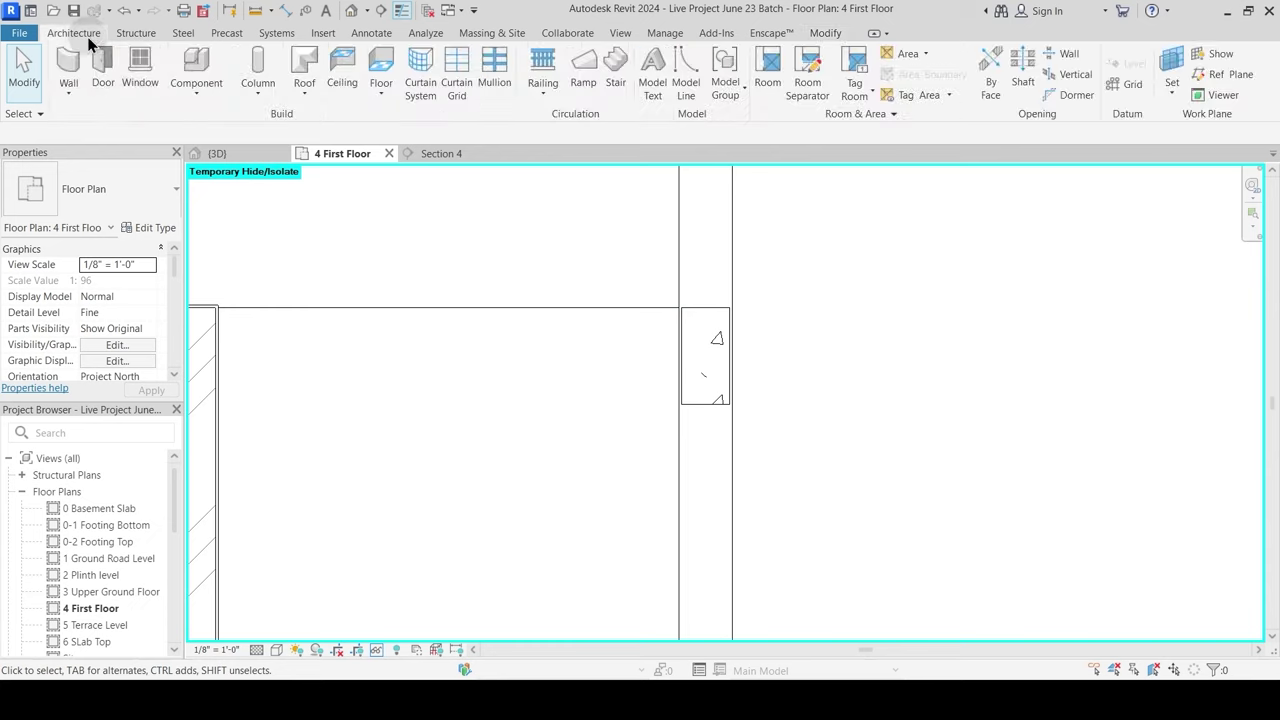
left_click(255, 98)
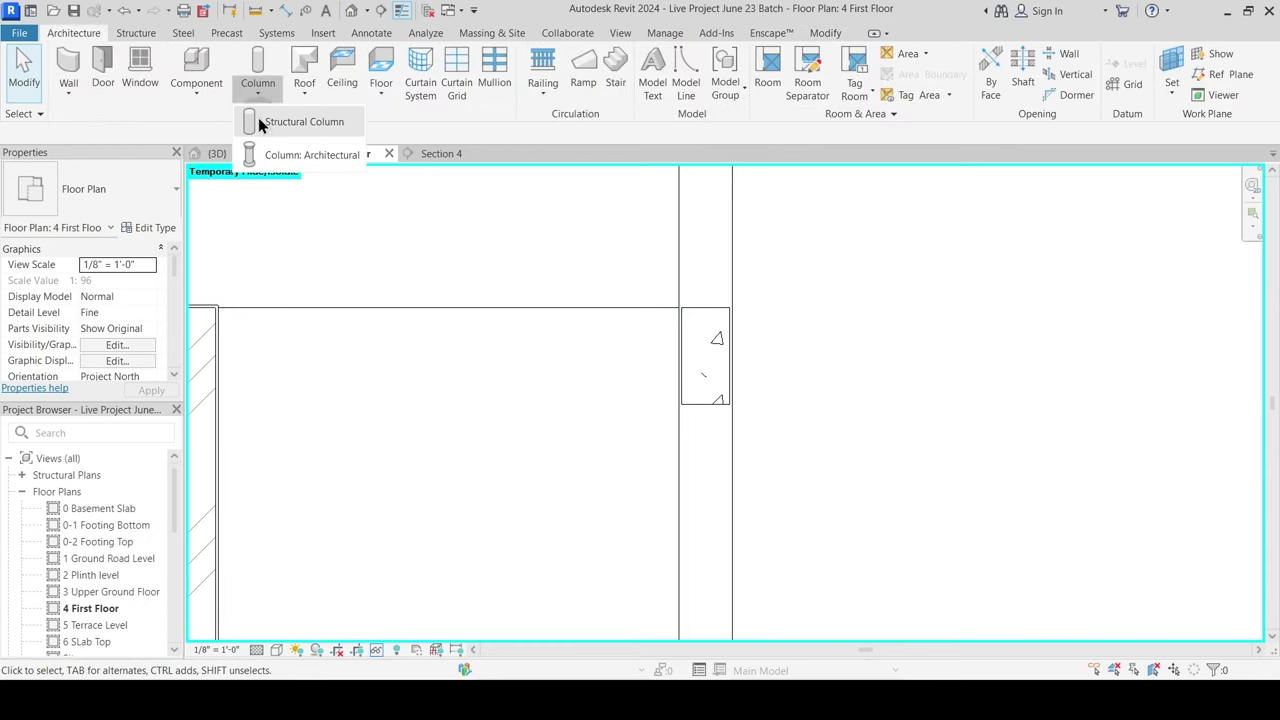
left_click(296, 156)
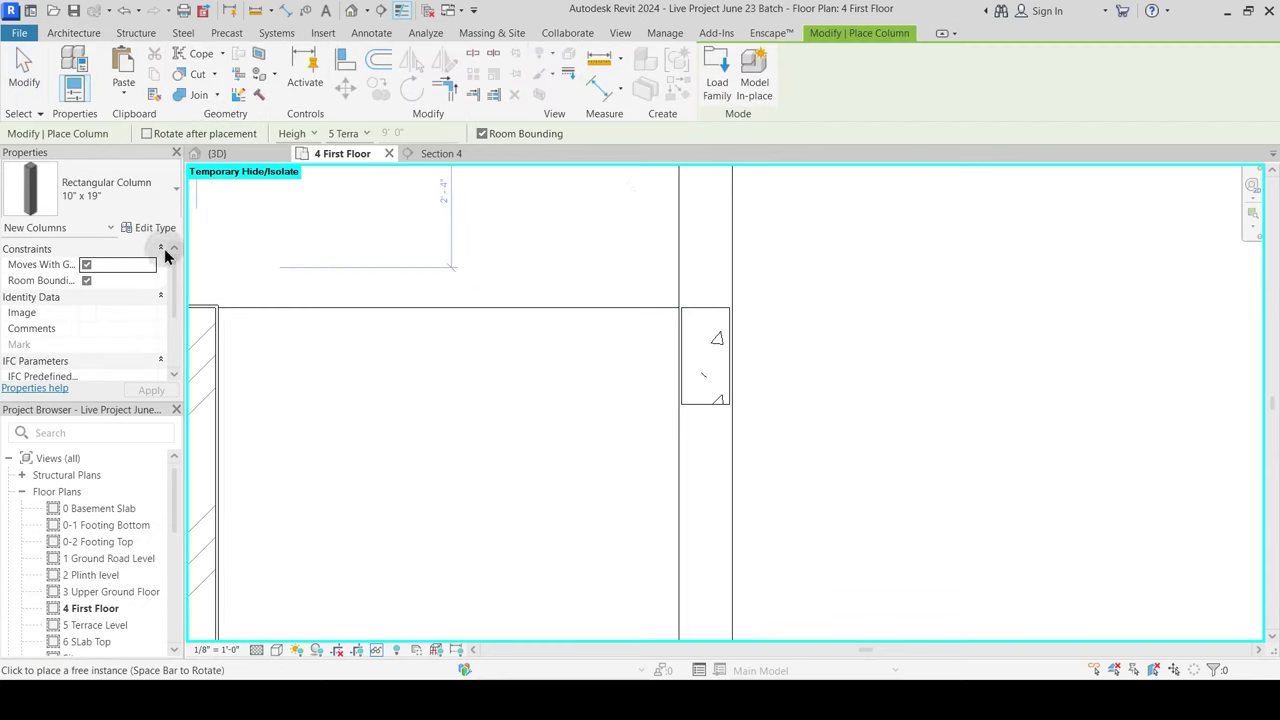
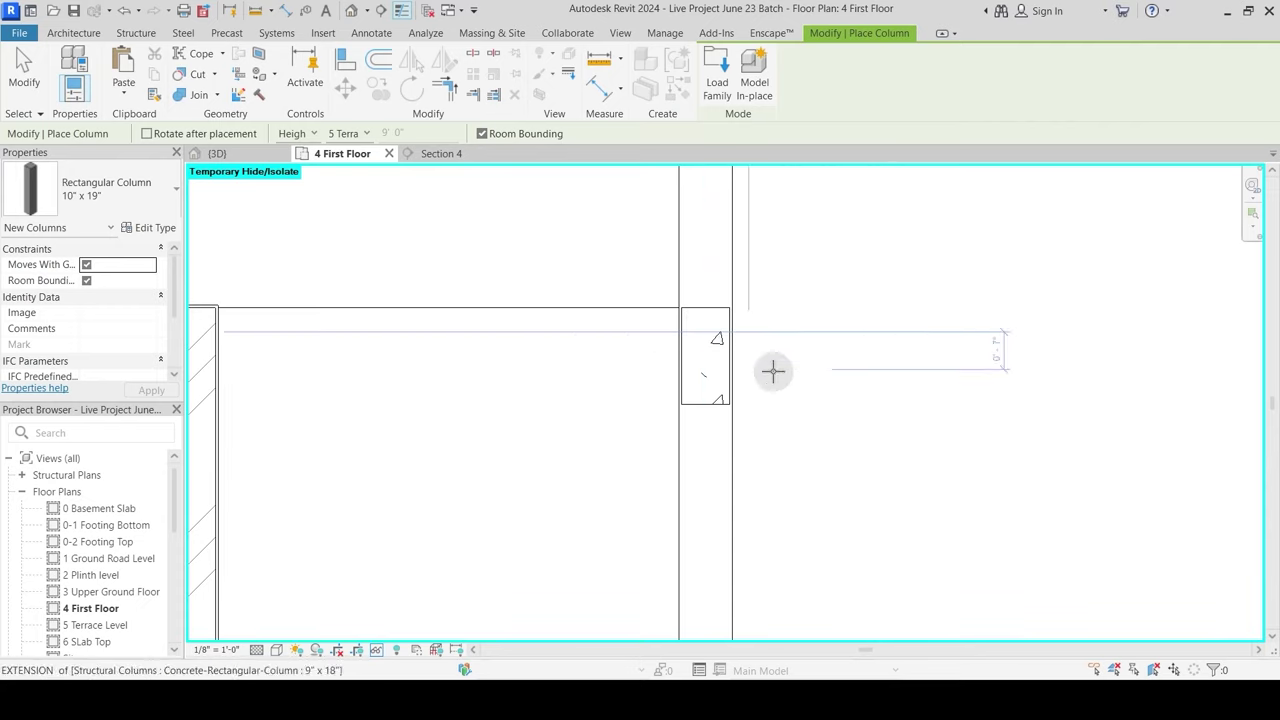
Step: Place the 10" x 19" rectangular column at the wall corner and rotate it 90° to run vertically
left_click(718, 309)
key("Escape")
key("Escape")
left_click(756, 330)
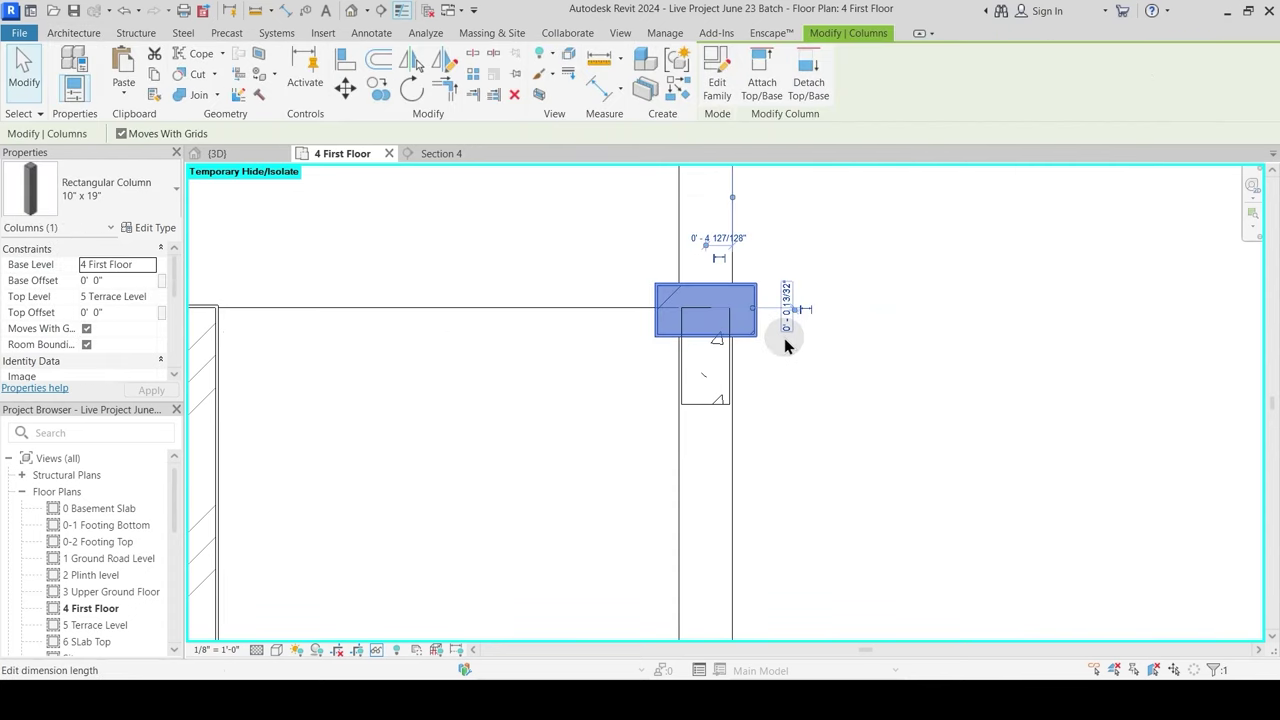
key("space")
scroll(720, 305, "up", 2)
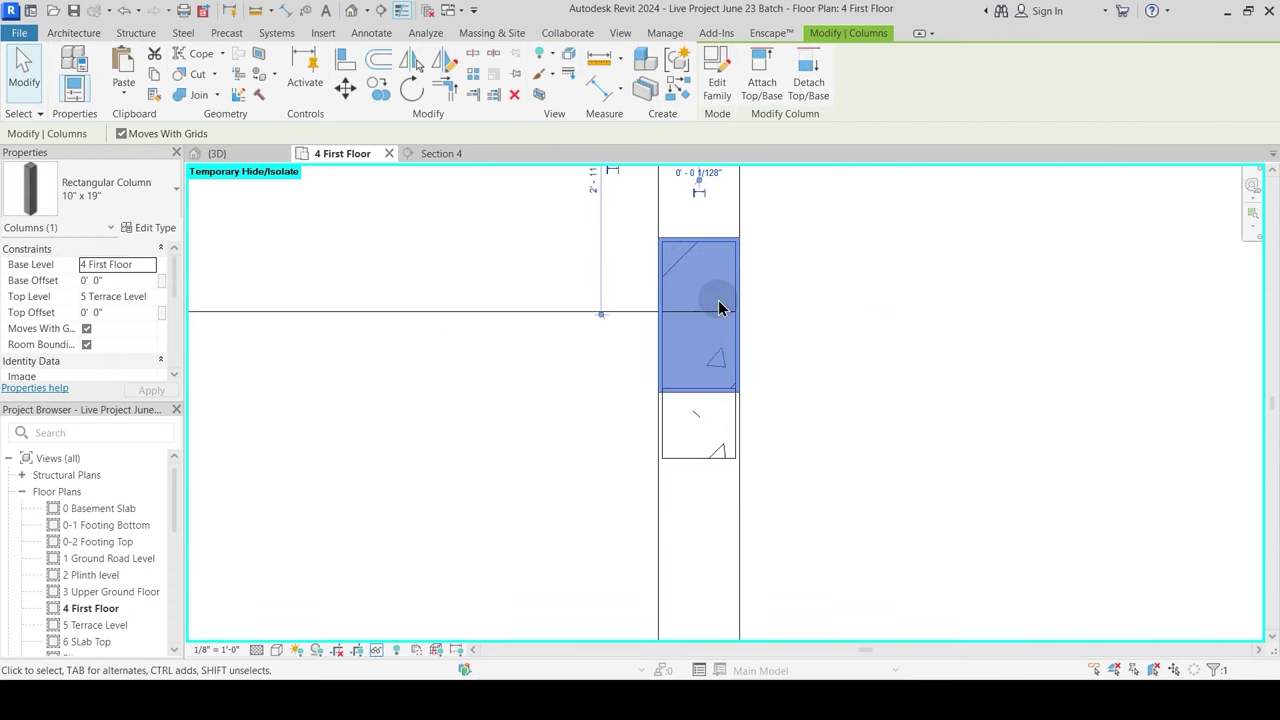
Step: Align the column's top and bottom edges with the surrounding wall lines
left_click(345, 60)
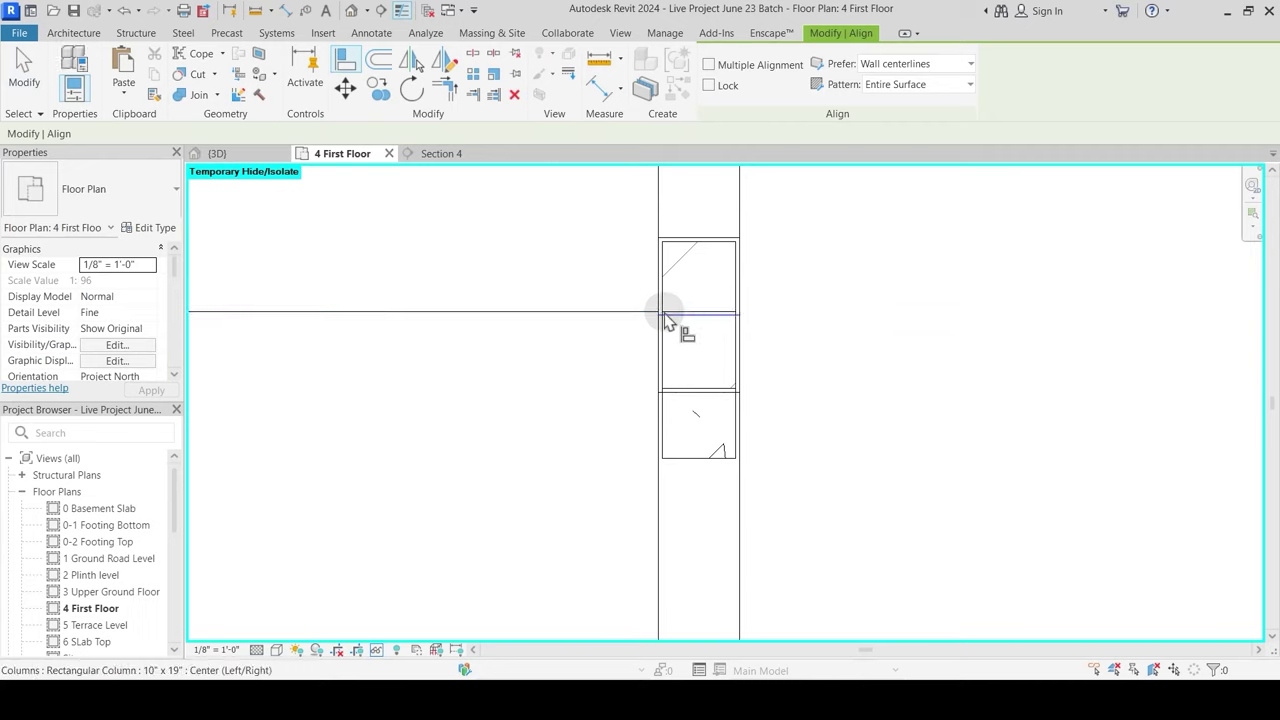
left_click(676, 316)
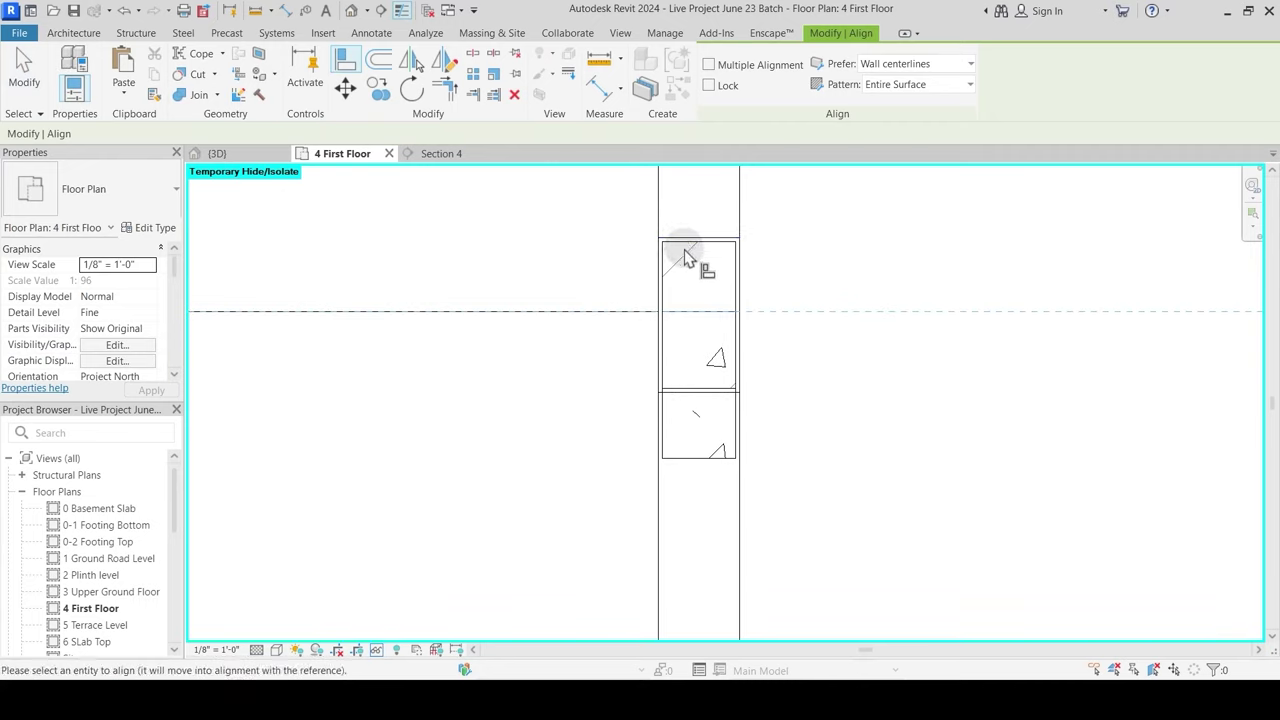
scroll(688, 252, "up", 3)
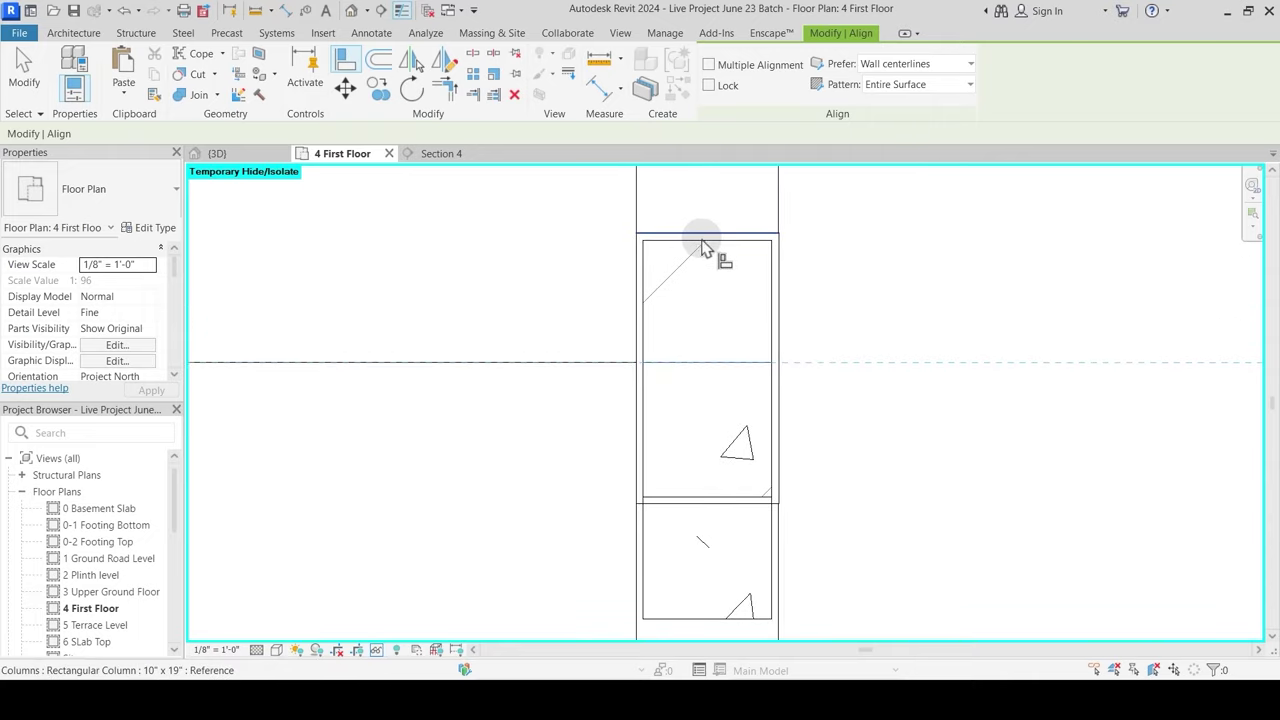
left_click(704, 250)
middle_click_drag(742, 482, 714, 363)
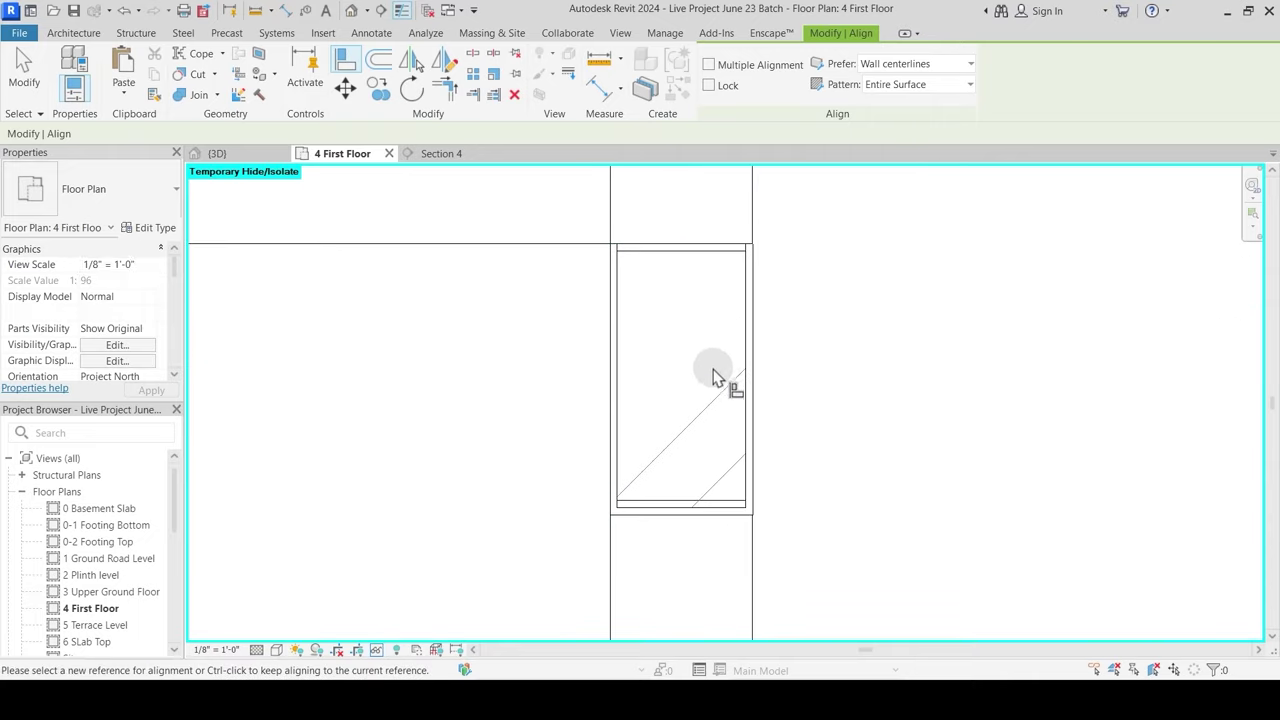
key("Escape")
key("Escape")
left_click(343, 58)
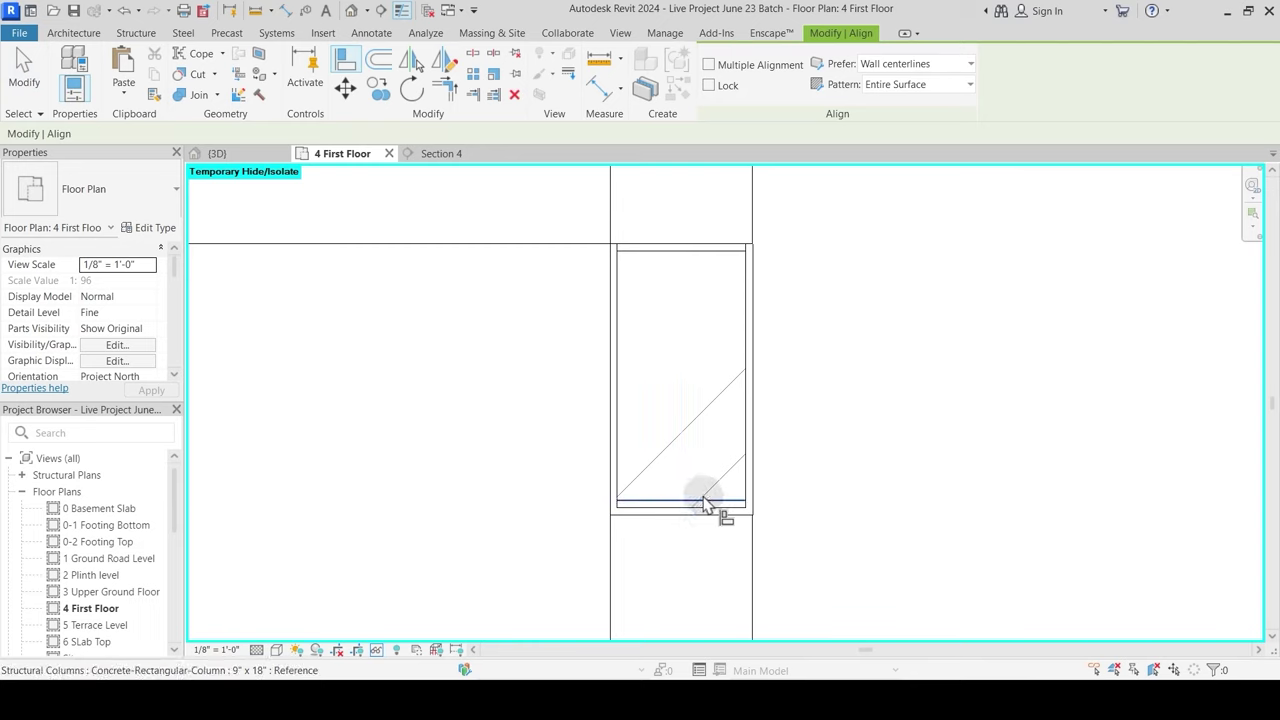
left_click(704, 504)
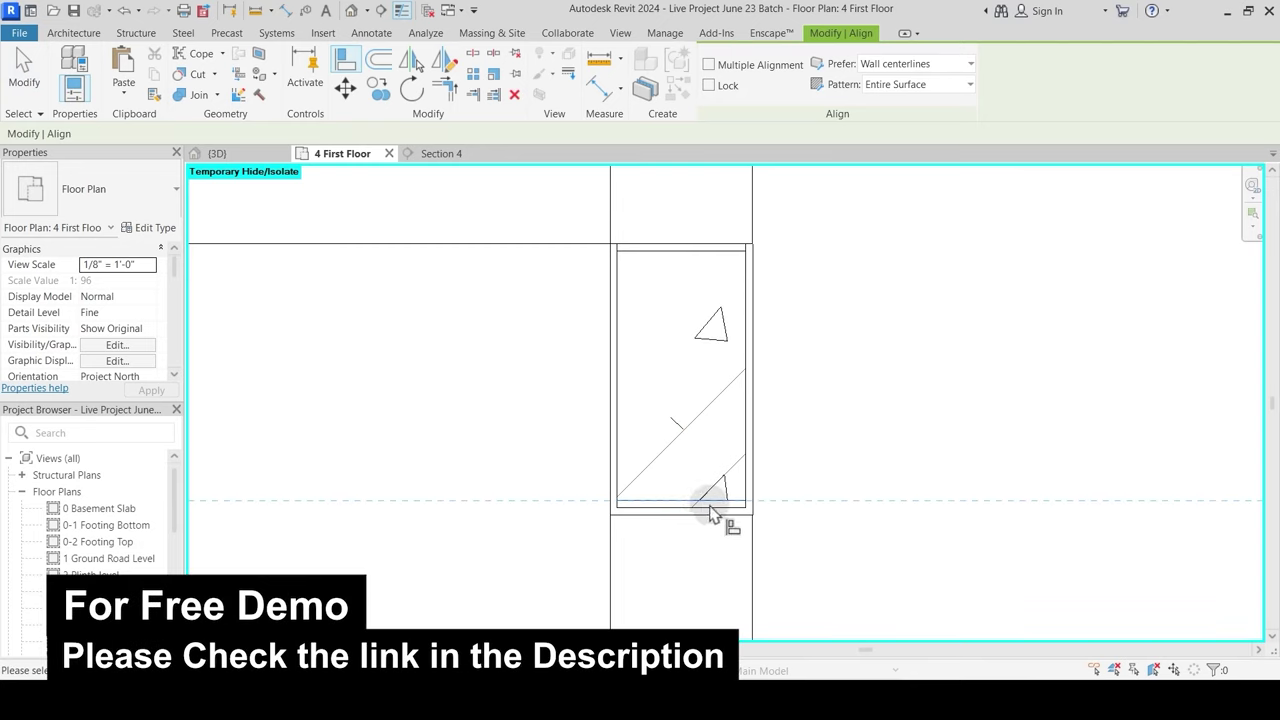
scroll(709, 516, "up", 3)
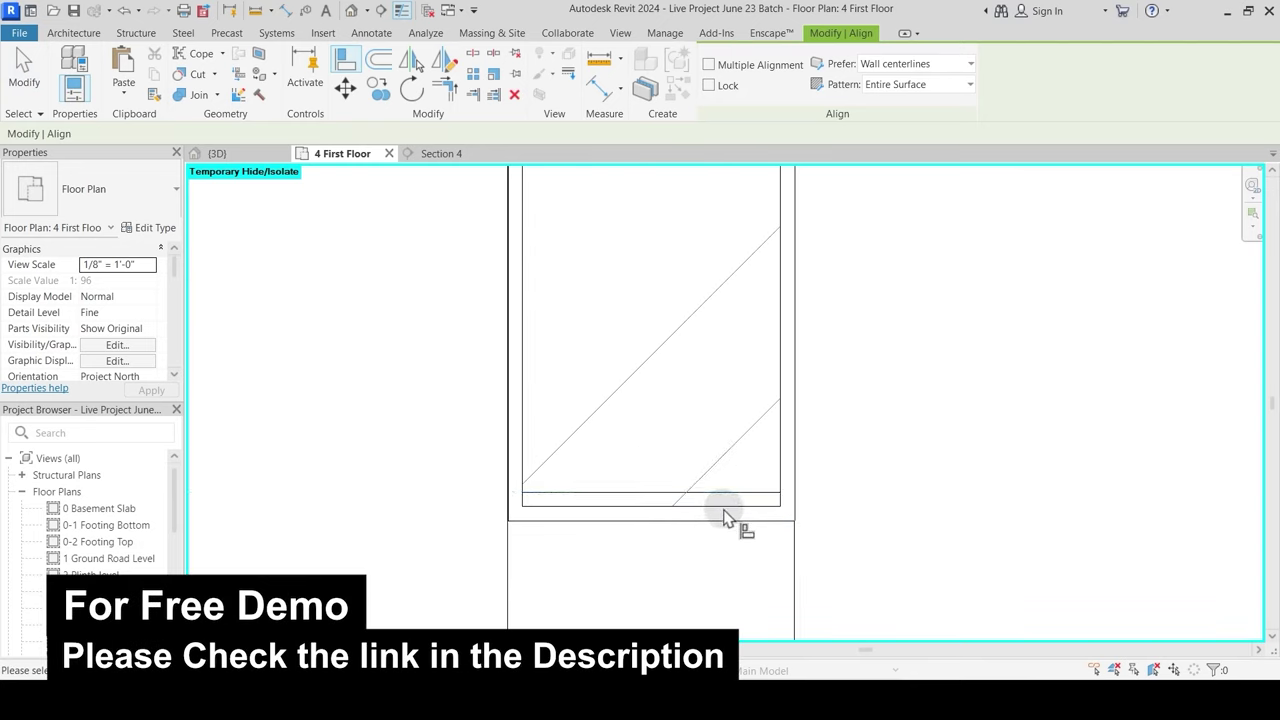
key("Escape")
key("Escape")
Step: Move the column a distance of 5 with MV so it sits inside the wall
left_click(683, 521)
scroll(771, 528, "up", 2)
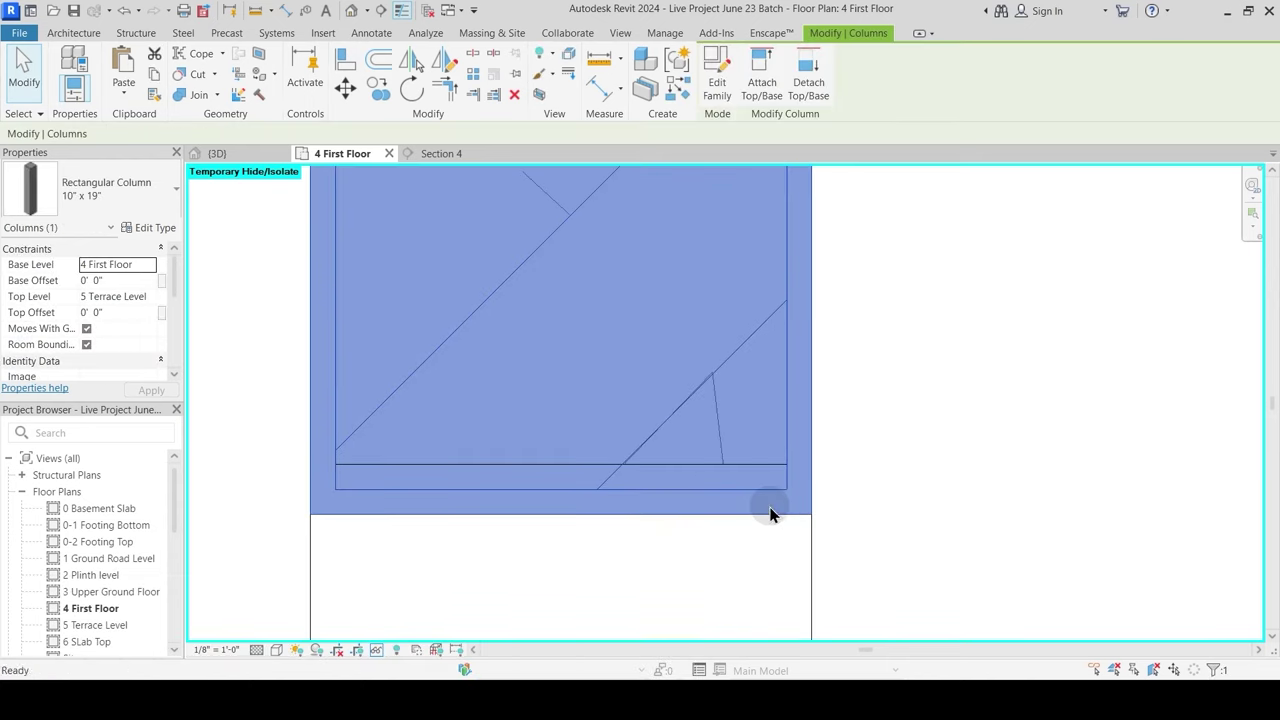
key("m")
key("v")
key("Escape")
key("Escape")
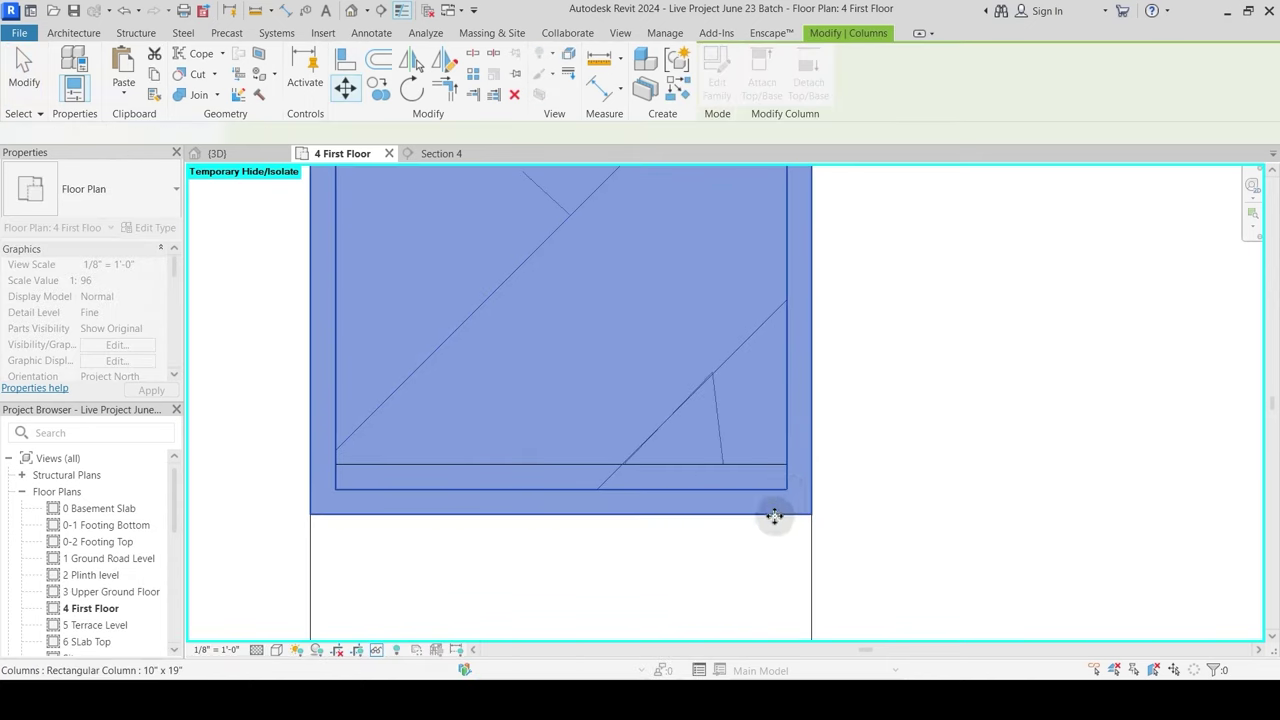
left_click(775, 505)
key("m")
key("v")
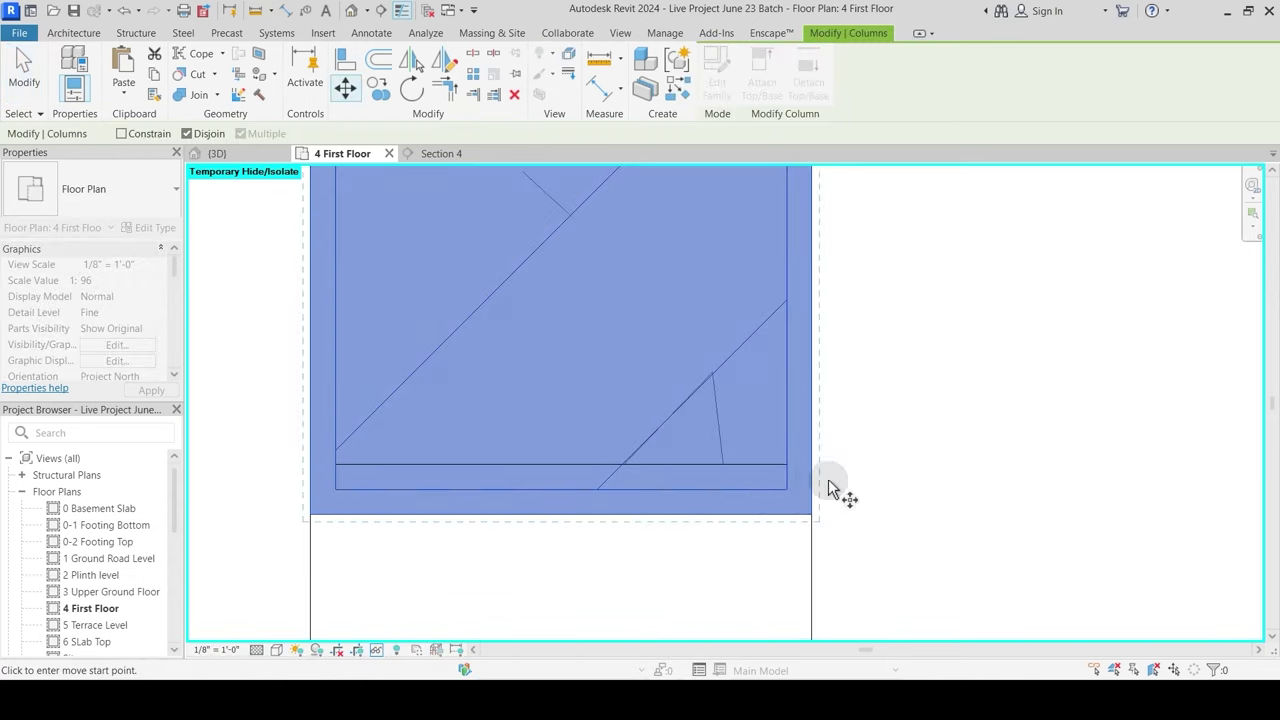
left_click(836, 479)
type("5")
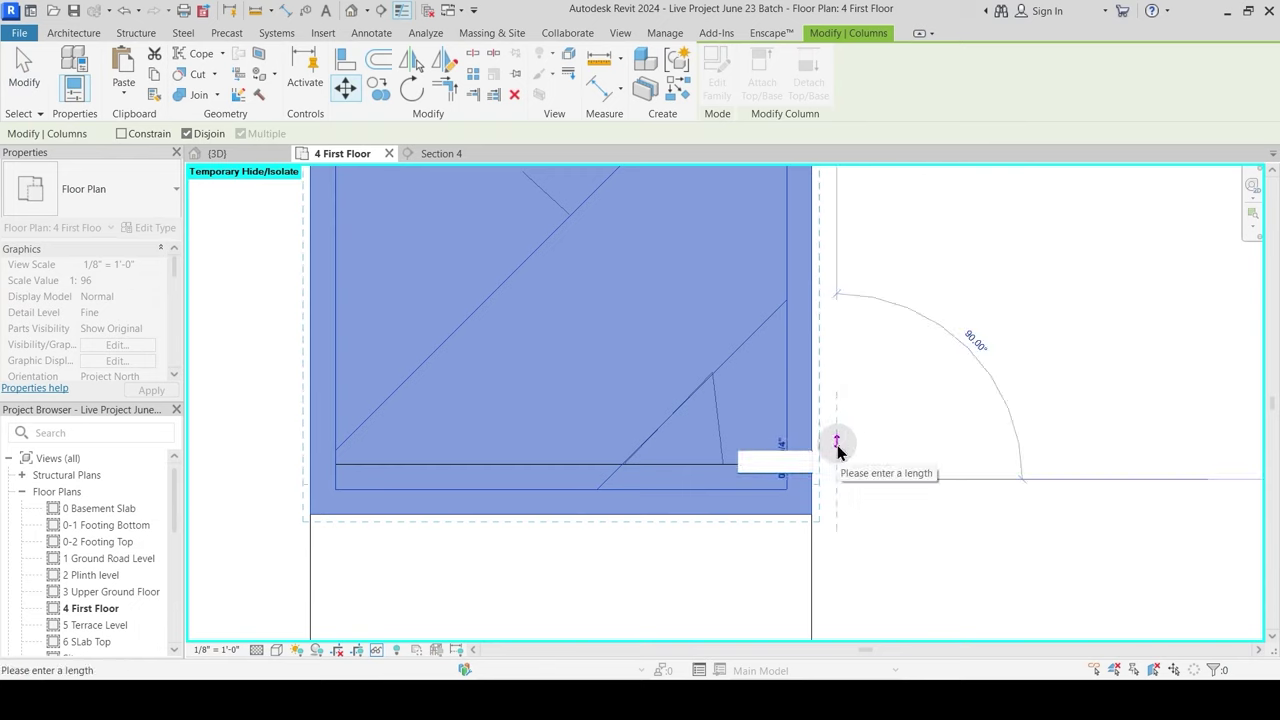
key("Return")
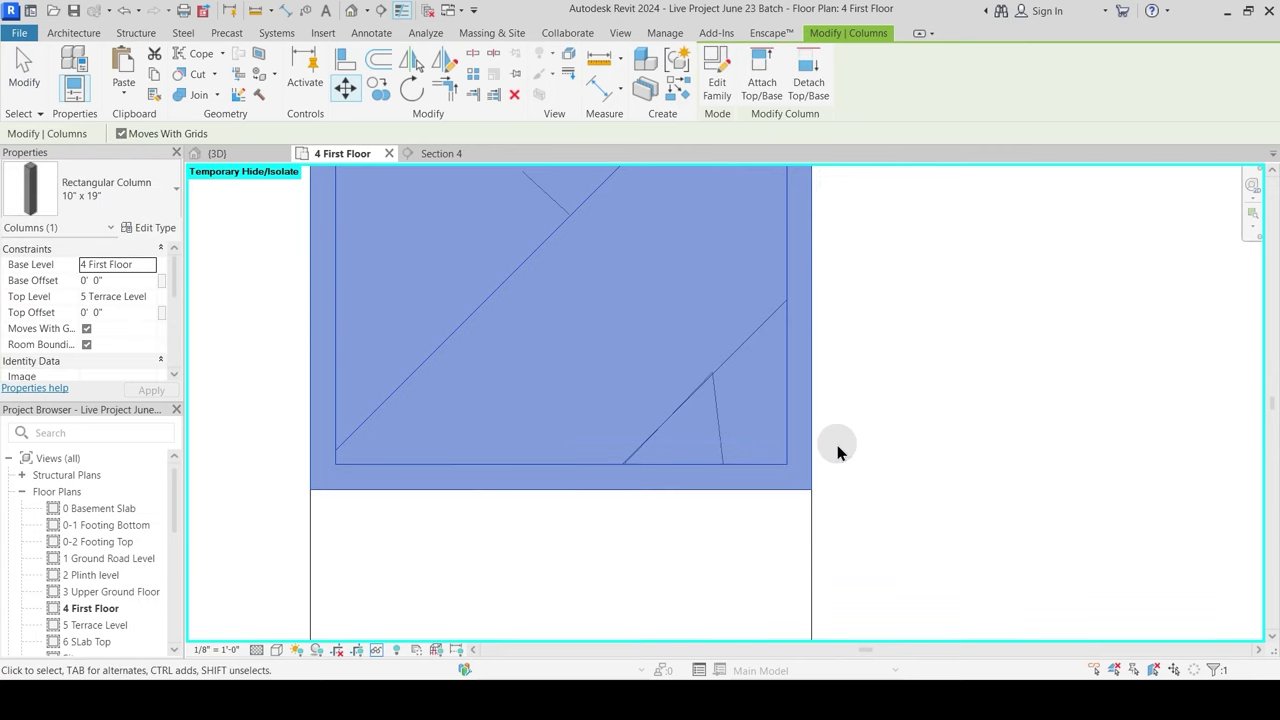
key("Escape")
scroll(726, 417, "down", 3)
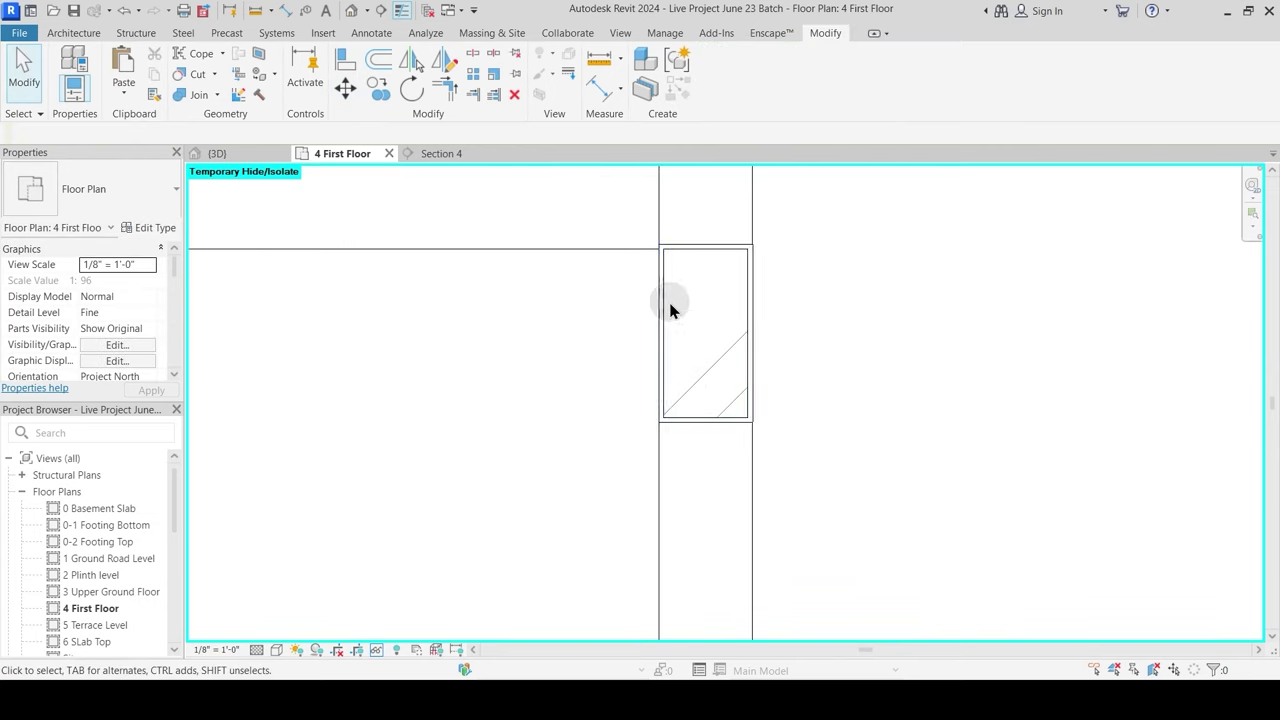
Step: In the 3D view, join the new column with its adjacent element using Join Geometry
left_click(270, 155)
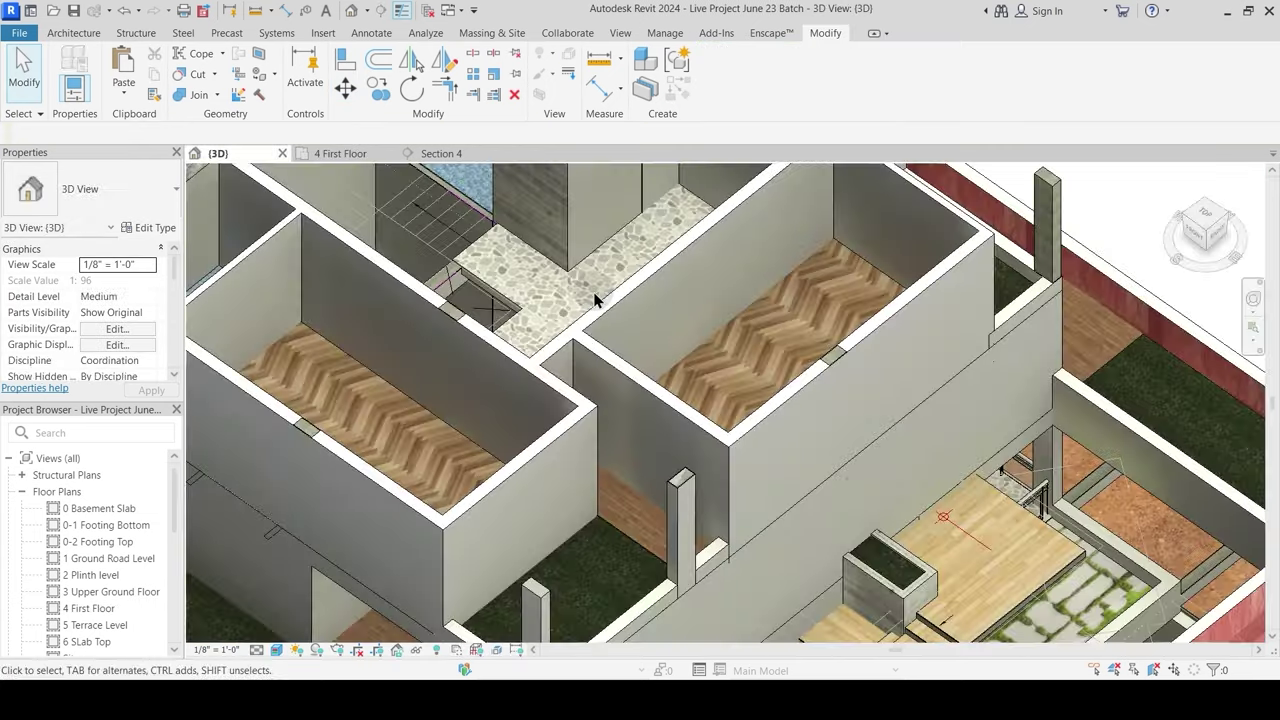
scroll(657, 492, "up", 5)
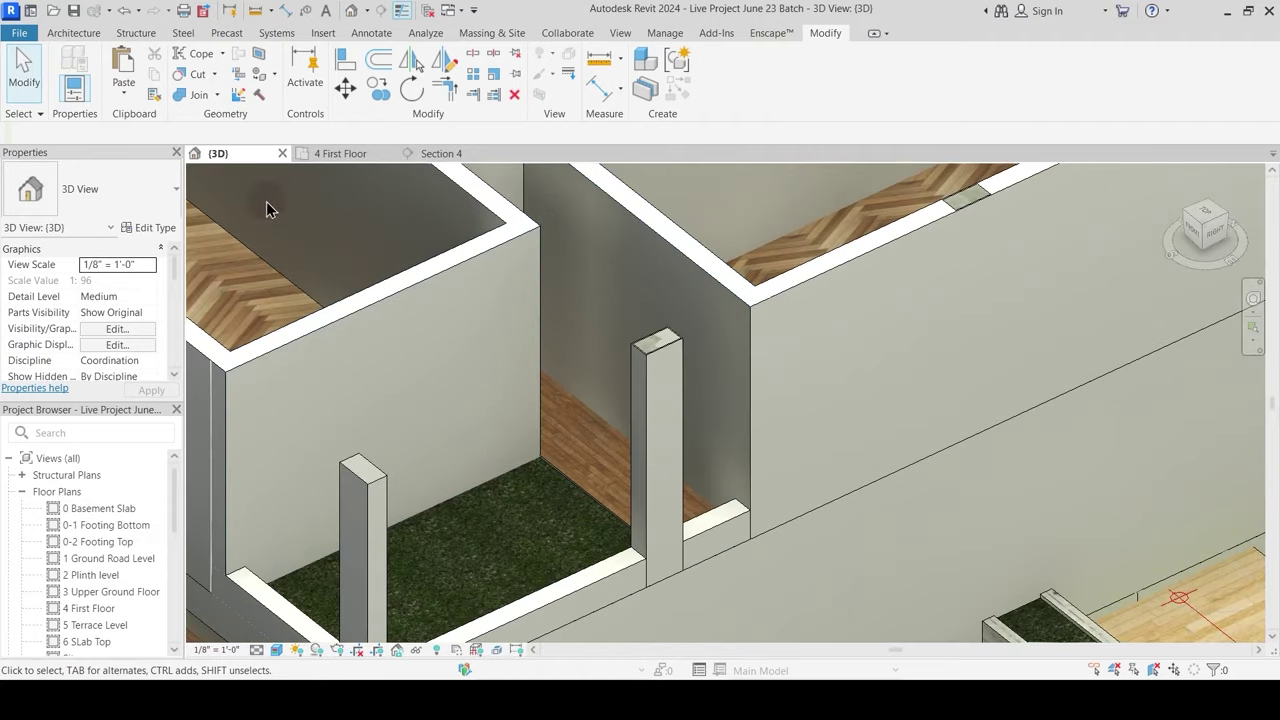
left_click(190, 95)
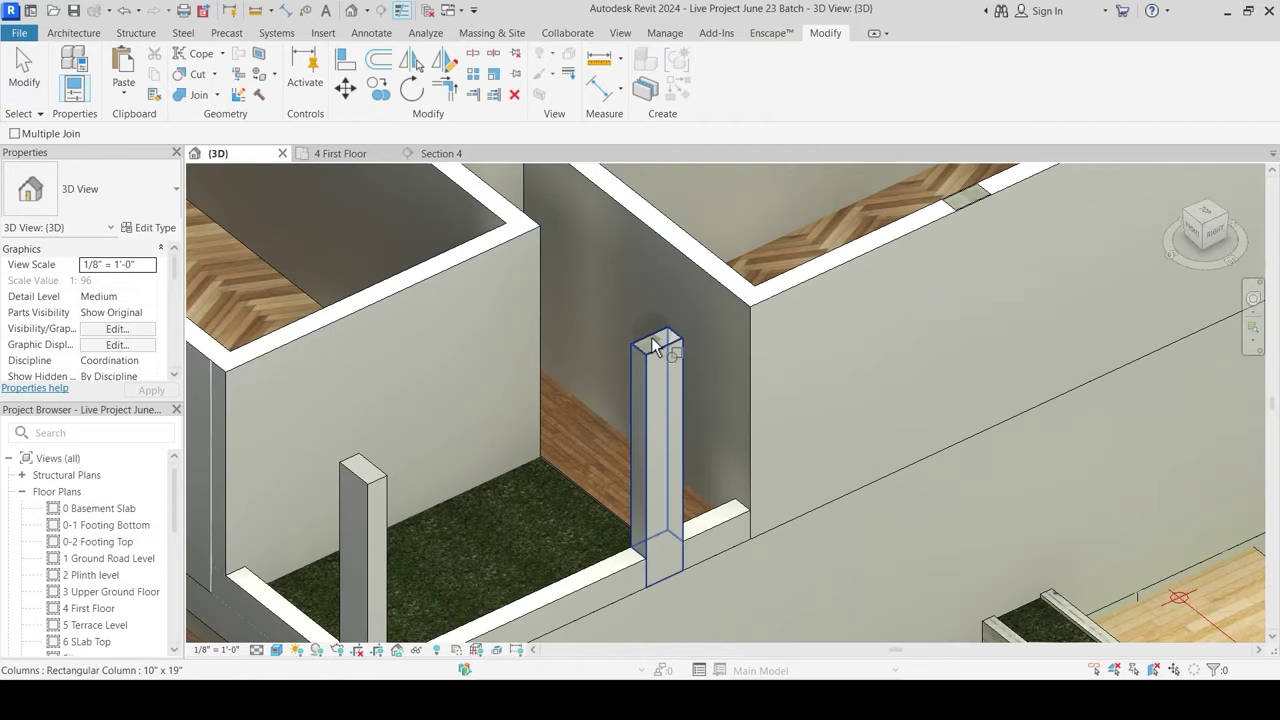
left_click(651, 343)
left_click(682, 400)
scroll(687, 407, "down", 2)
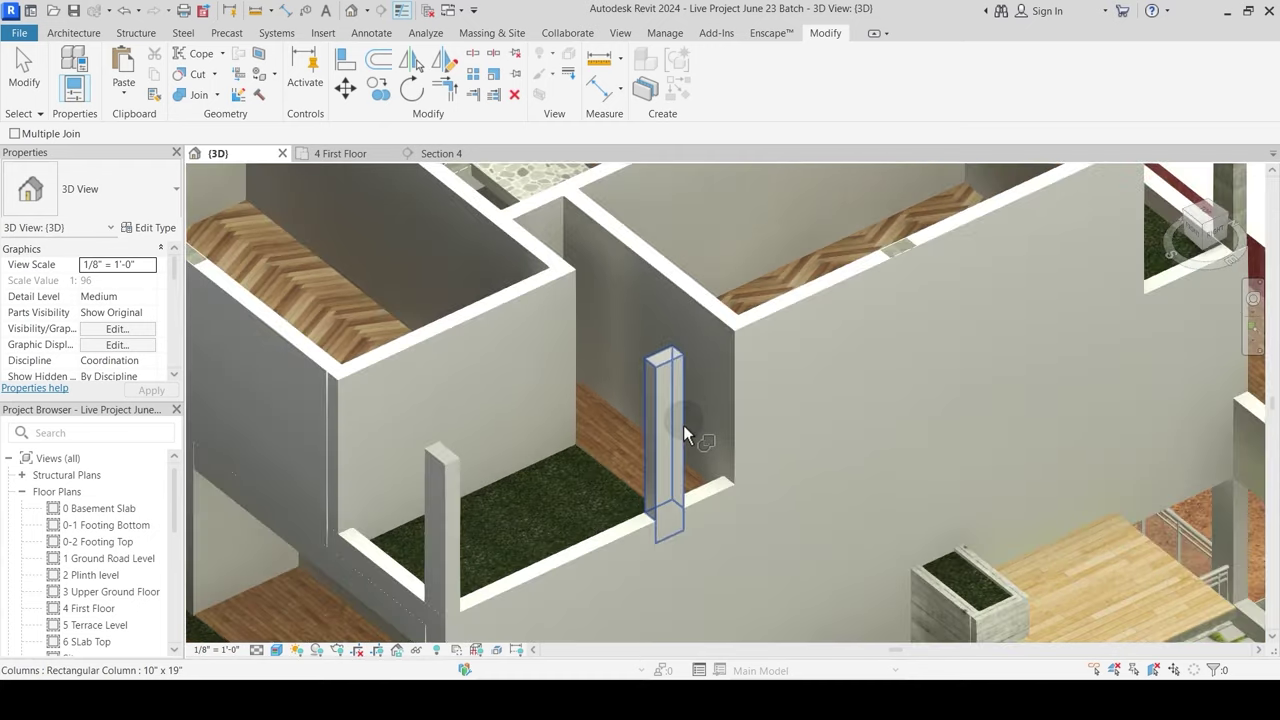
scroll(683, 424, "up", 5)
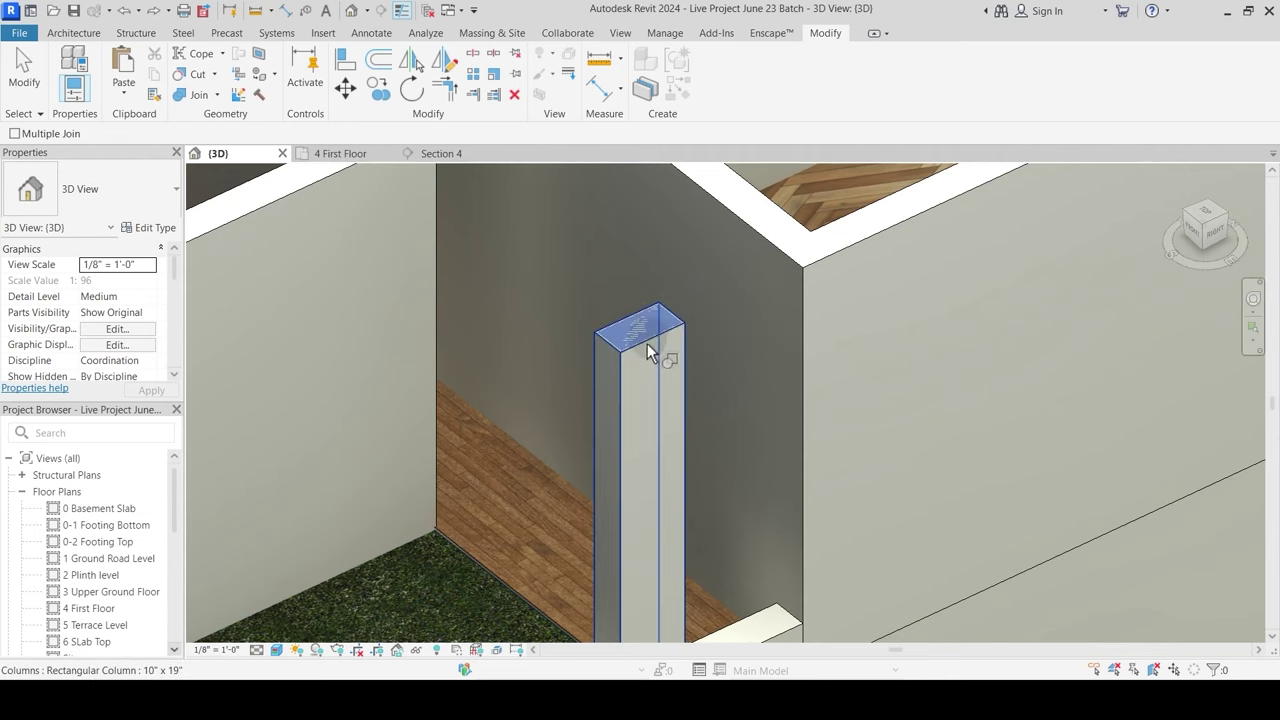
scroll(692, 346, "down", 3)
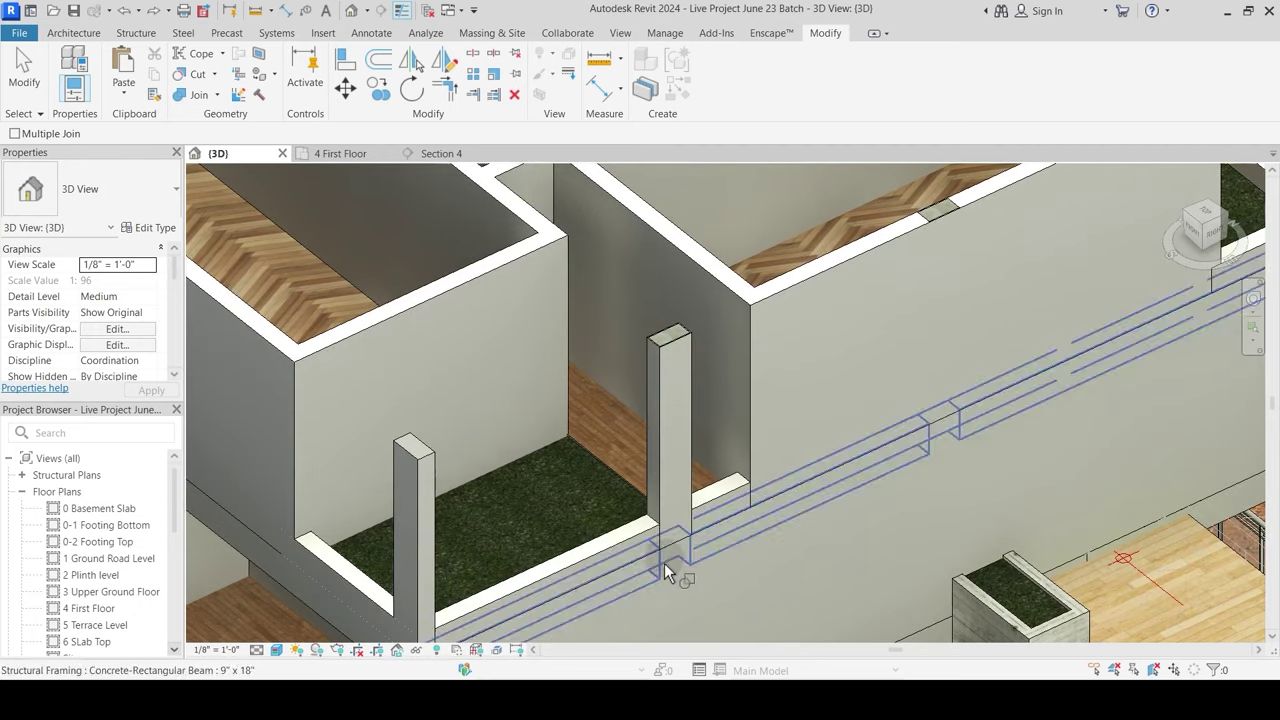
Step: Join the long wall and the neighbouring walls in the upper rooms
middle_click_drag(670, 579, 739, 437)
scroll(725, 513, "down", 1)
middle_click_drag(721, 513, 748, 466, "shift")
scroll(667, 471, "down", 2)
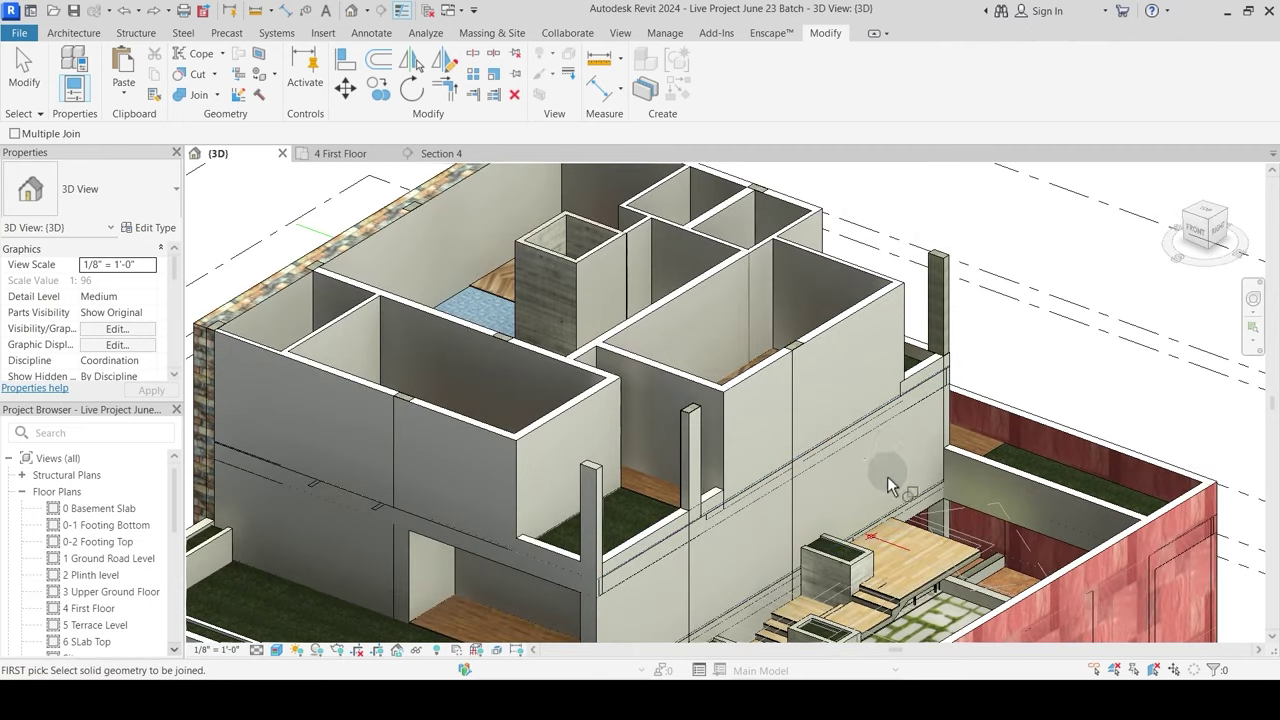
scroll(889, 474, "up", 3)
left_click(910, 451)
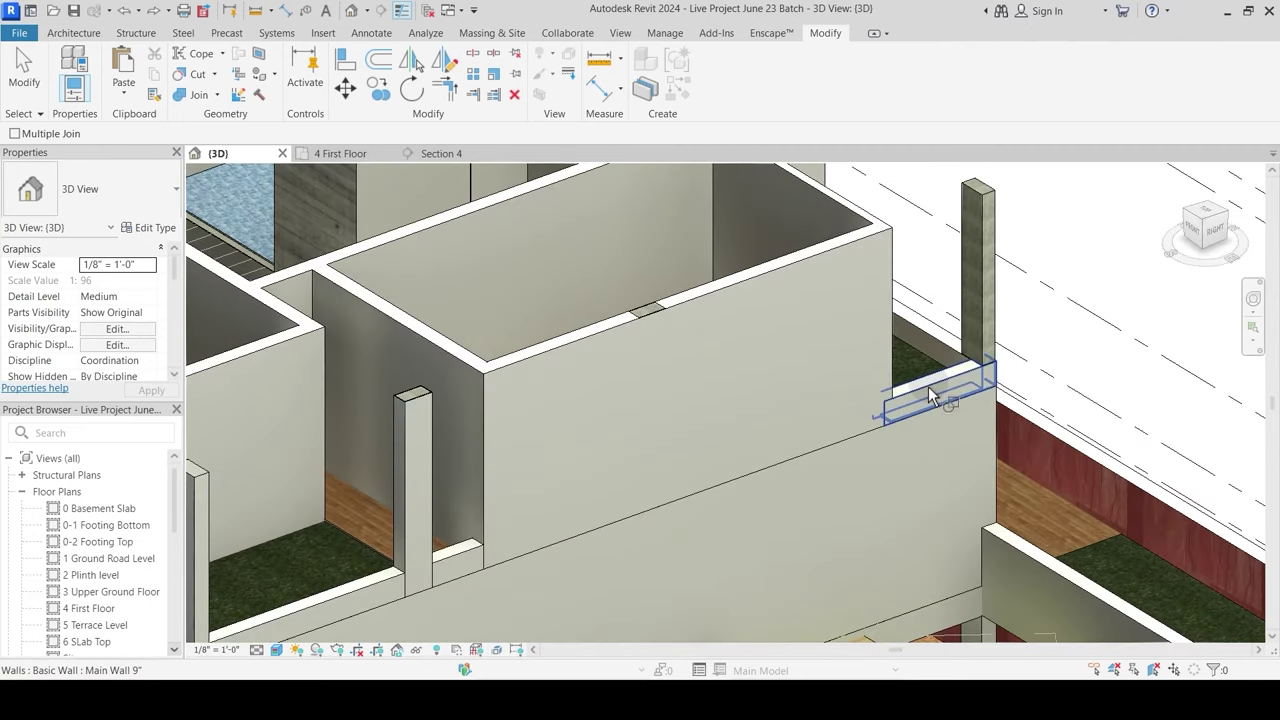
left_click(992, 410)
left_click(871, 411)
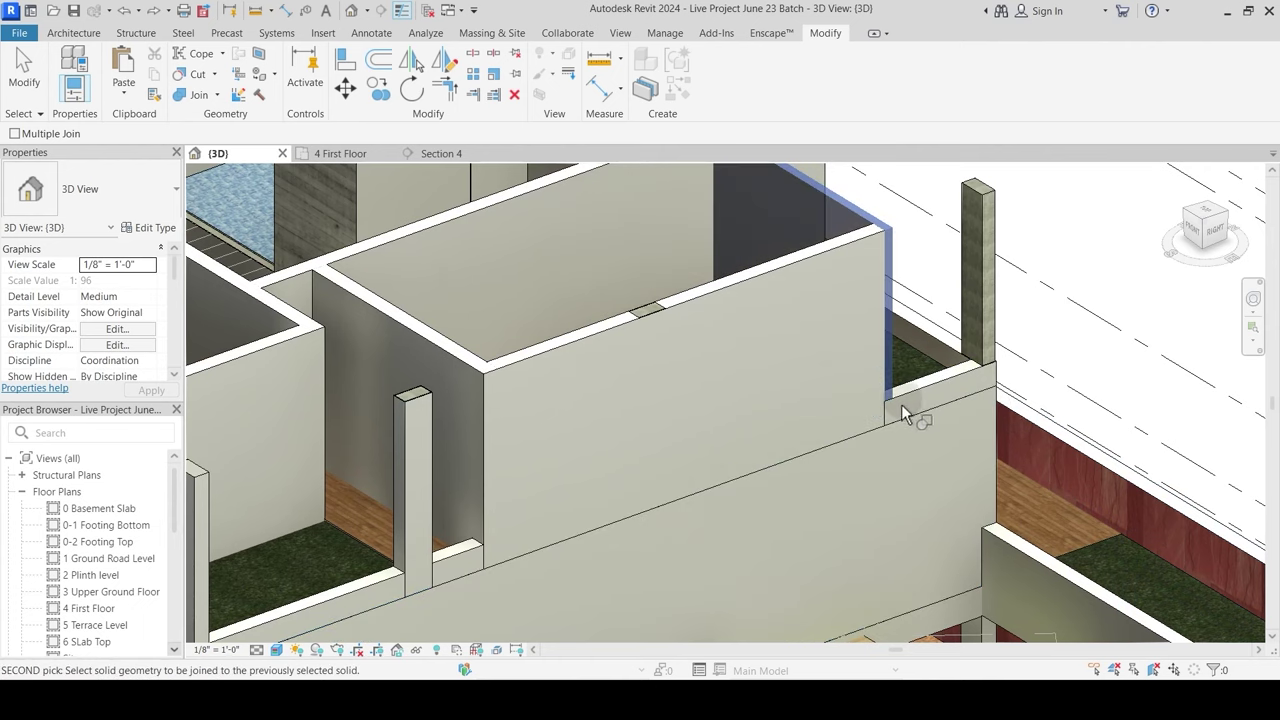
left_click(906, 408)
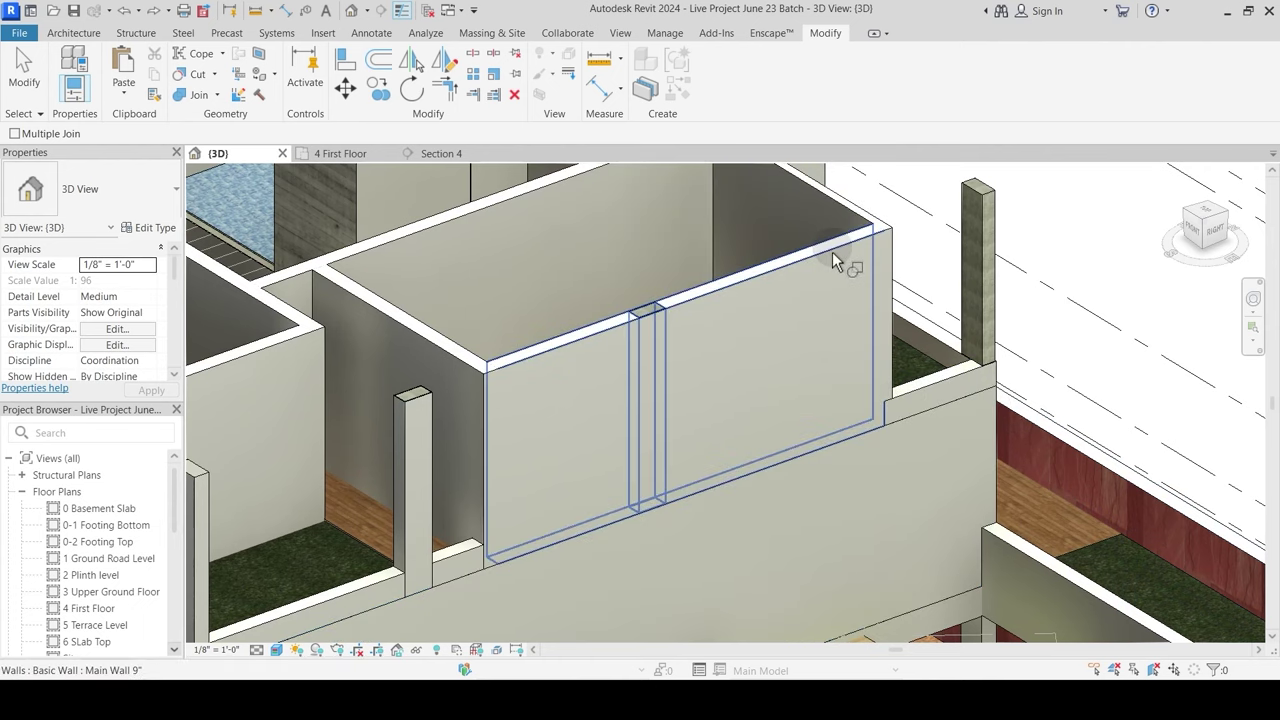
Step: Join the front and corner walls with the beams running inside them
left_click(832, 252)
left_click(859, 443)
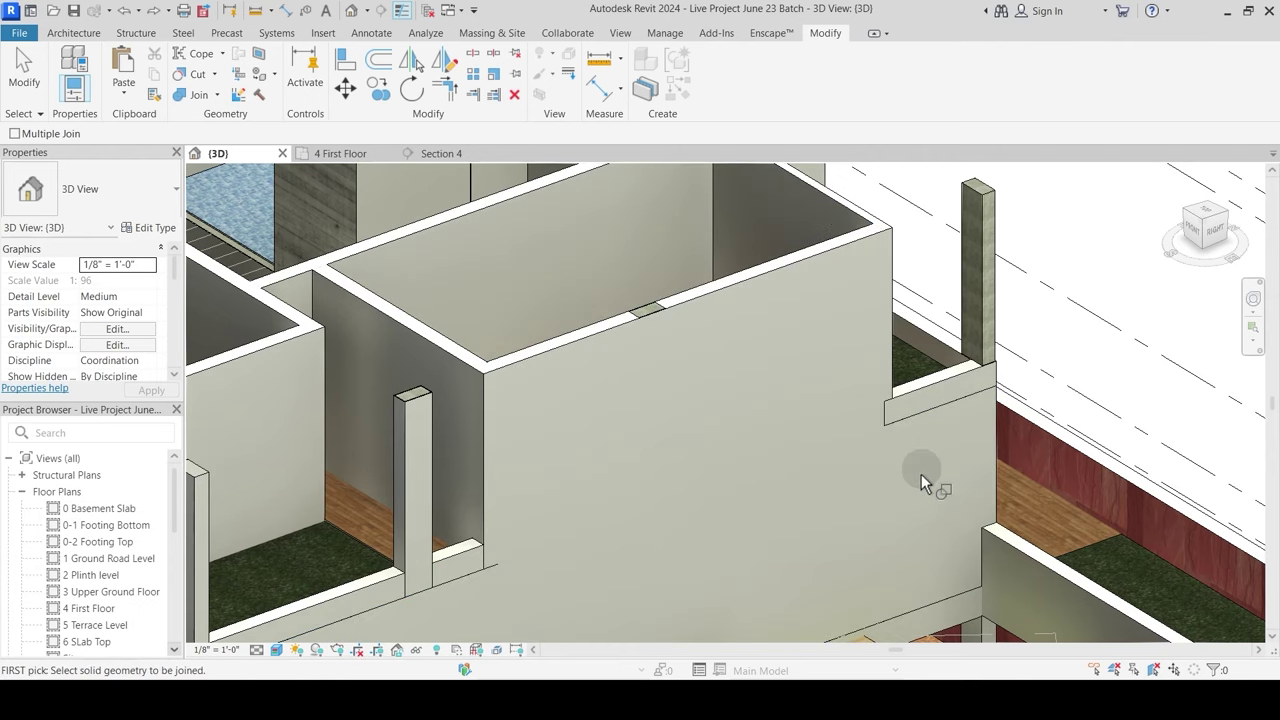
left_click(900, 421)
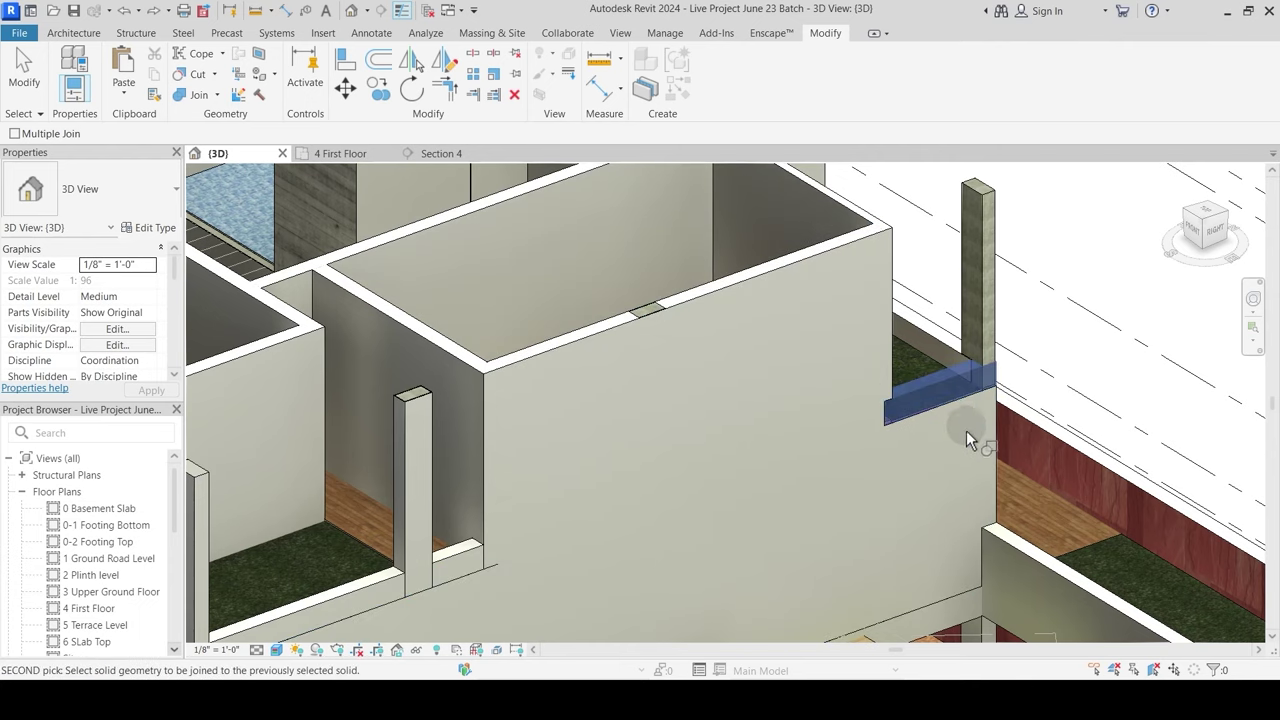
left_click(996, 421)
scroll(900, 425, "up", 5)
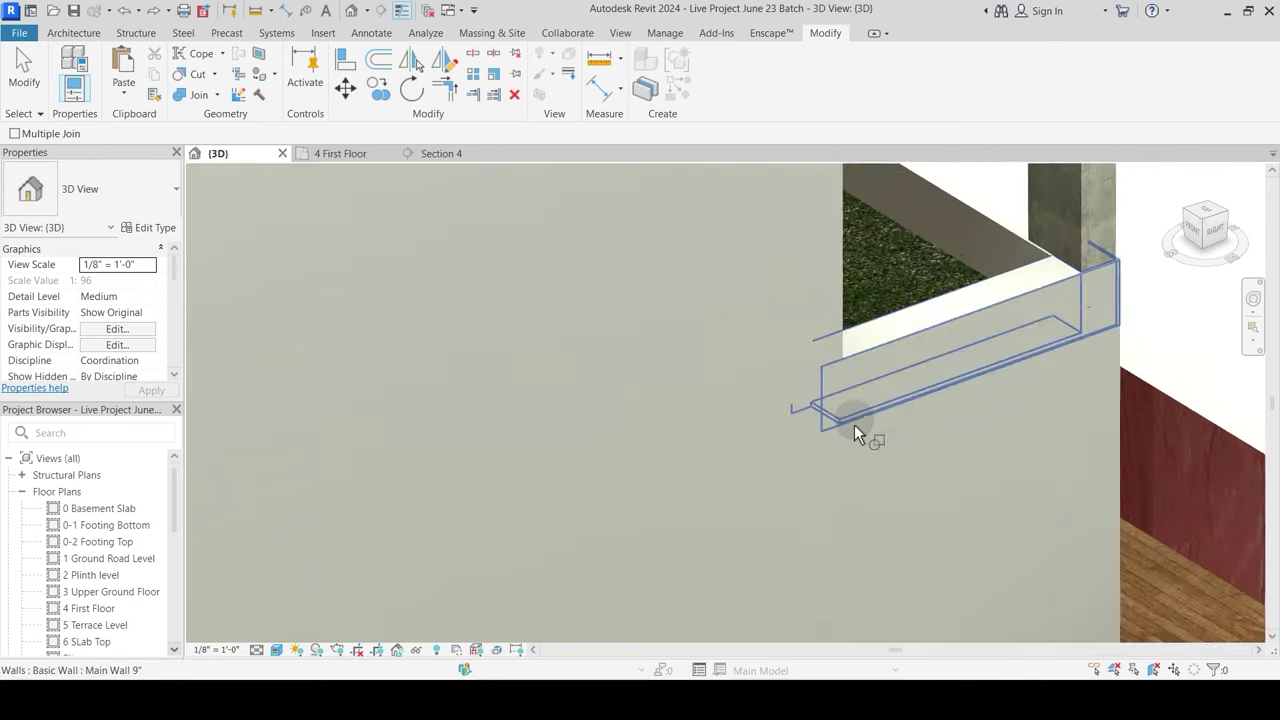
left_click(839, 328)
left_click(853, 374)
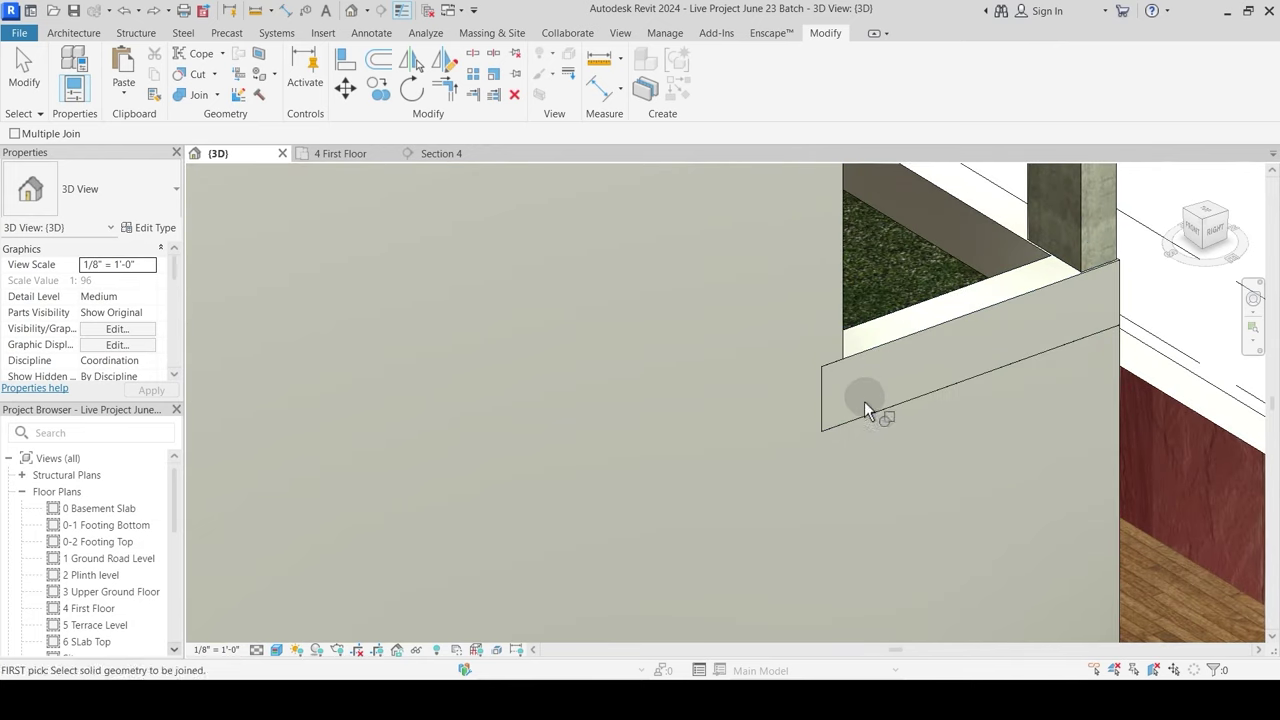
key("Escape")
scroll(891, 397, "down", 1)
scroll(737, 449, "down", 3)
scroll(769, 414, "up", 2)
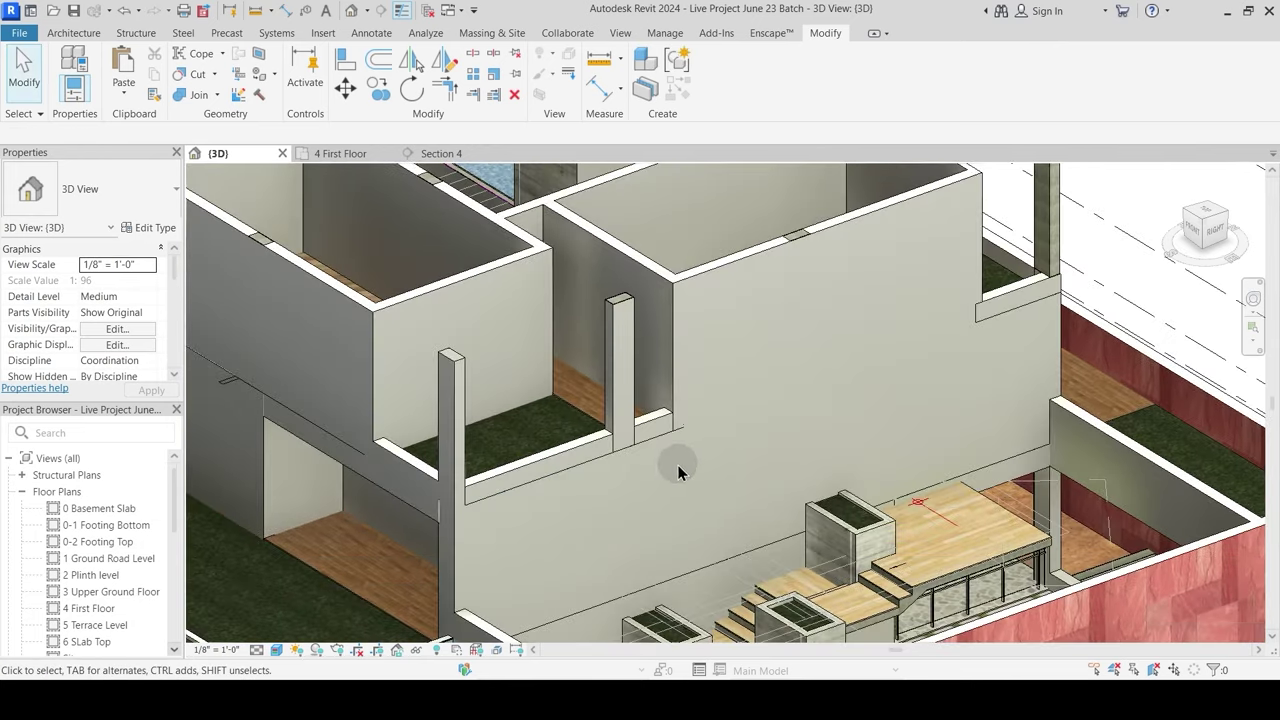
Step: Join the walls with the Upper Ground floor slab and its slab edge
left_click(195, 97)
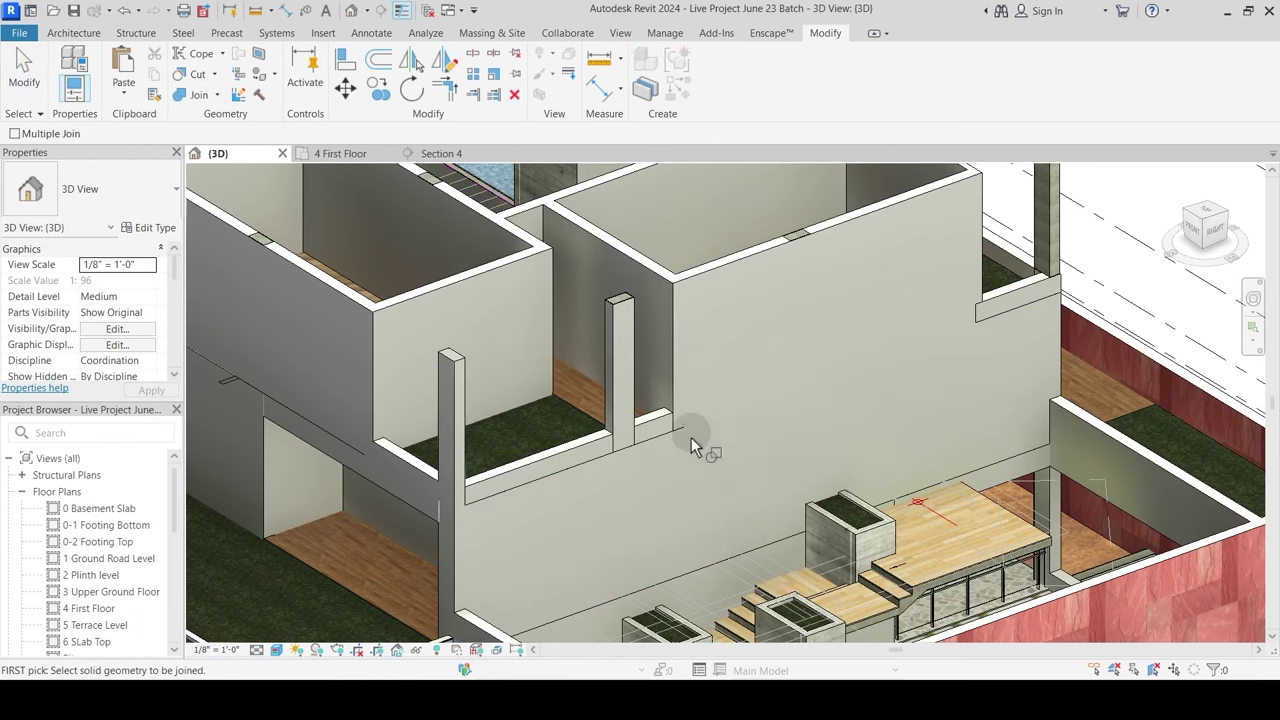
left_click(679, 405)
left_click(655, 482)
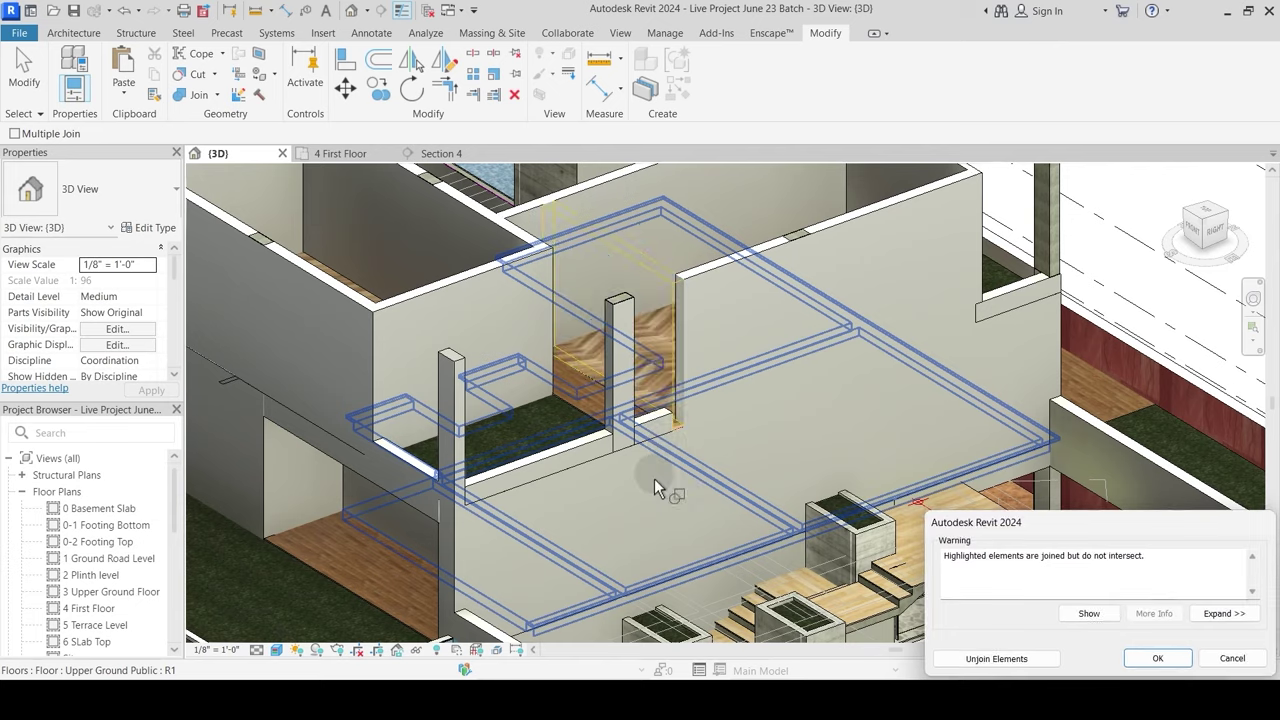
scroll(654, 478, "up", 2)
scroll(624, 436, "up", 4)
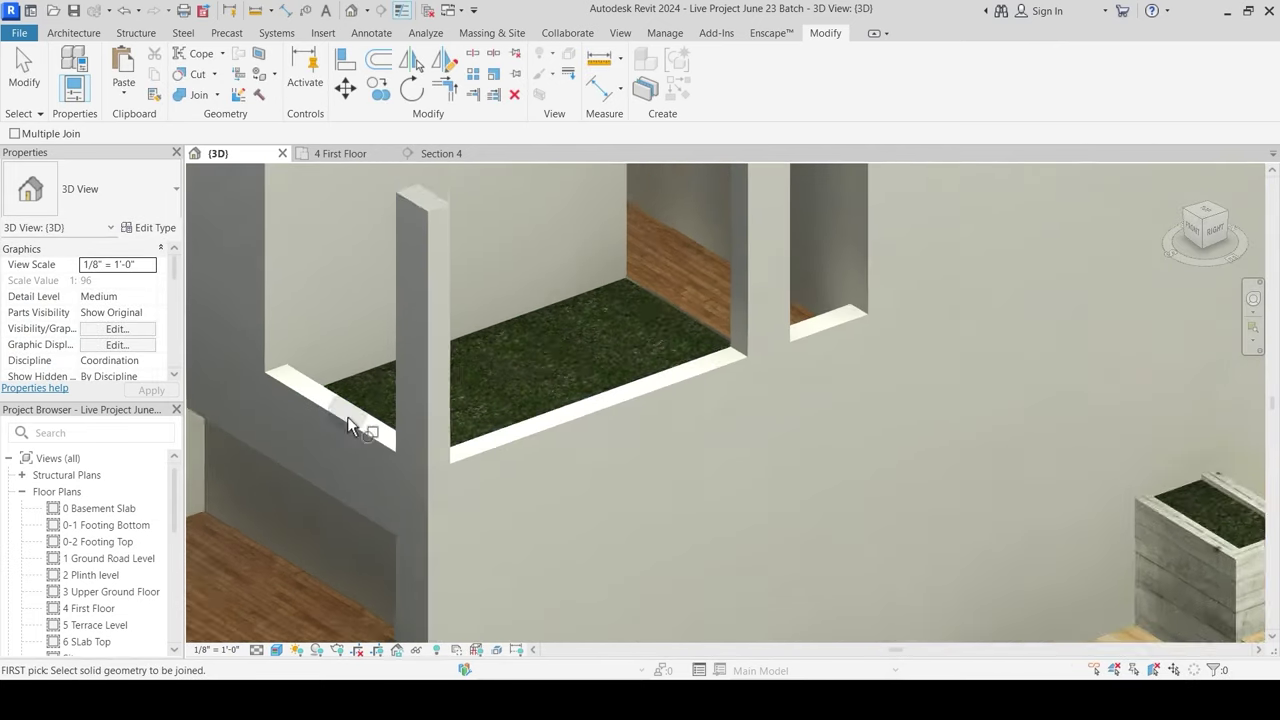
scroll(347, 416, "up", 1)
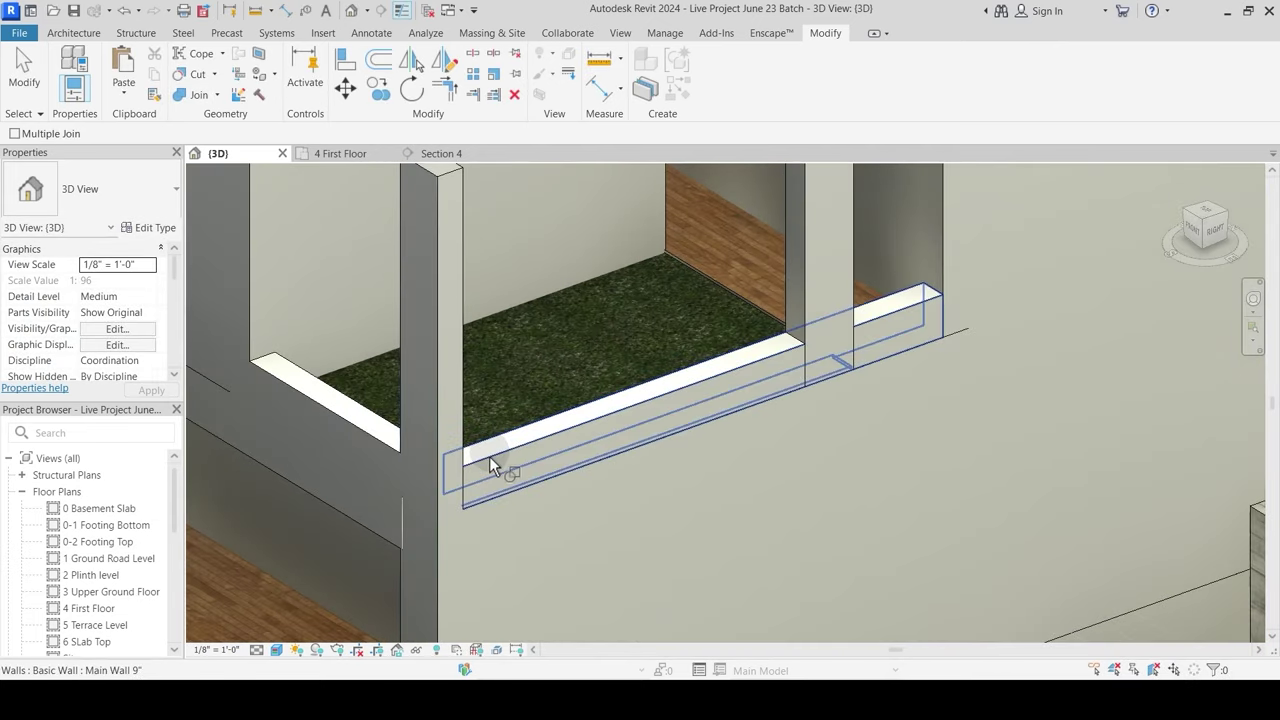
scroll(836, 363, "up", 2)
left_click(759, 356)
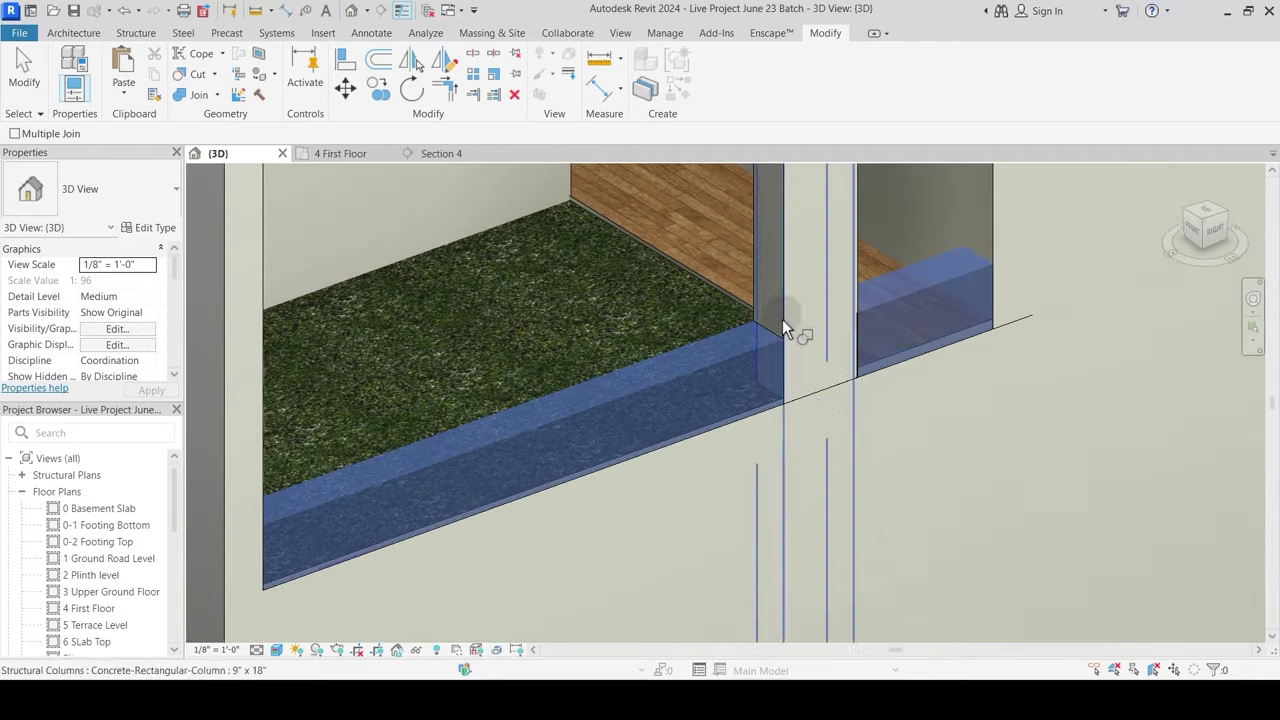
left_click(786, 315)
key("Escape")
left_click(829, 393)
key("Escape")
Step: Join the floor slab around the column and the wall to the column
left_click(199, 95)
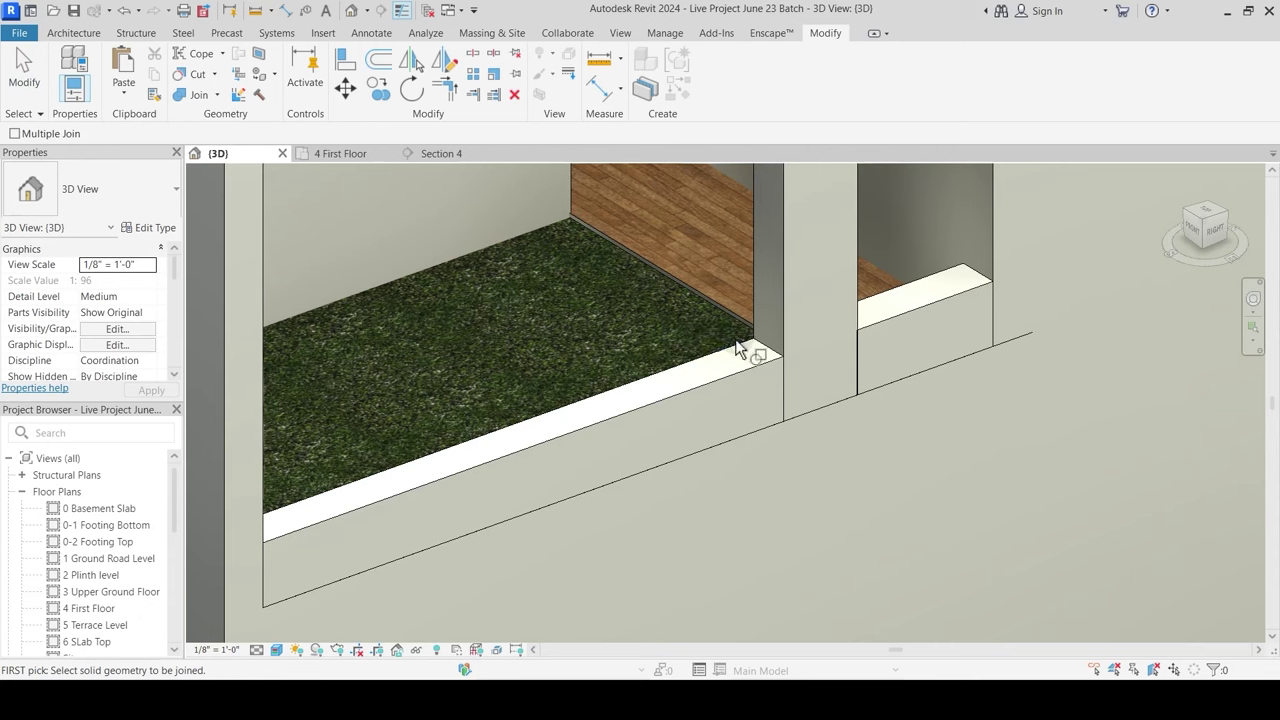
left_click(749, 373)
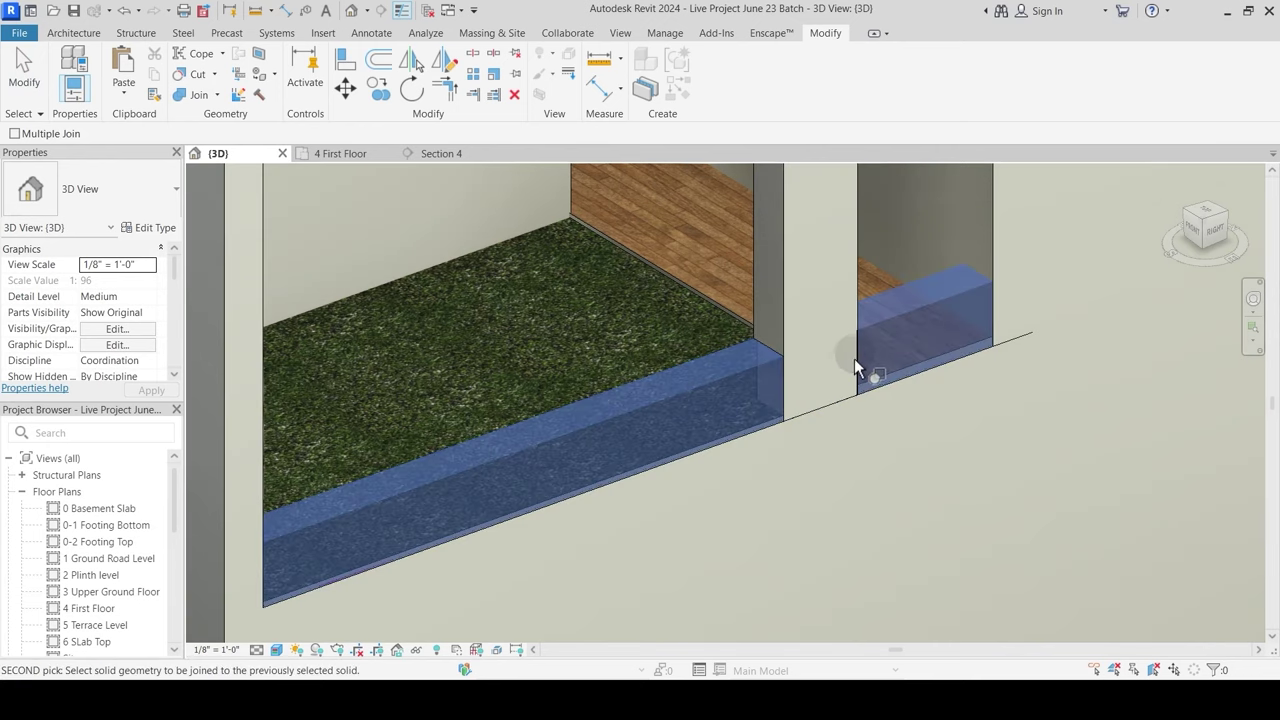
left_click(861, 298)
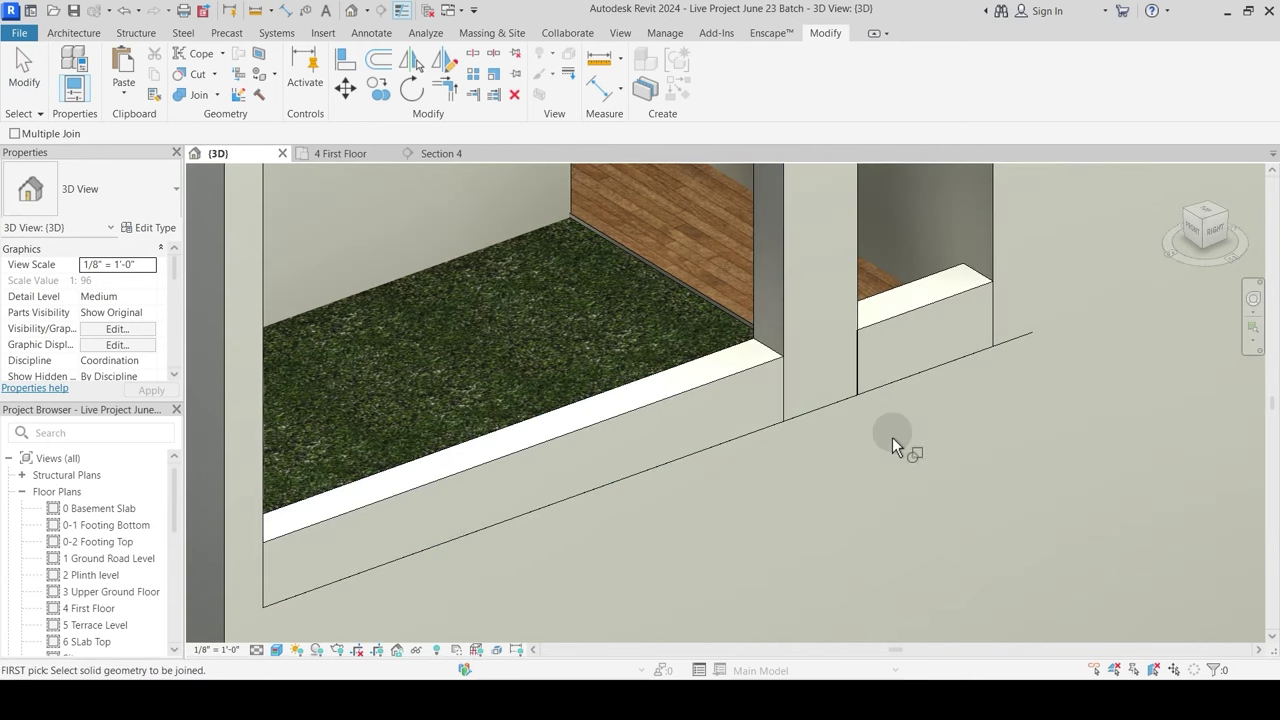
left_click(841, 409)
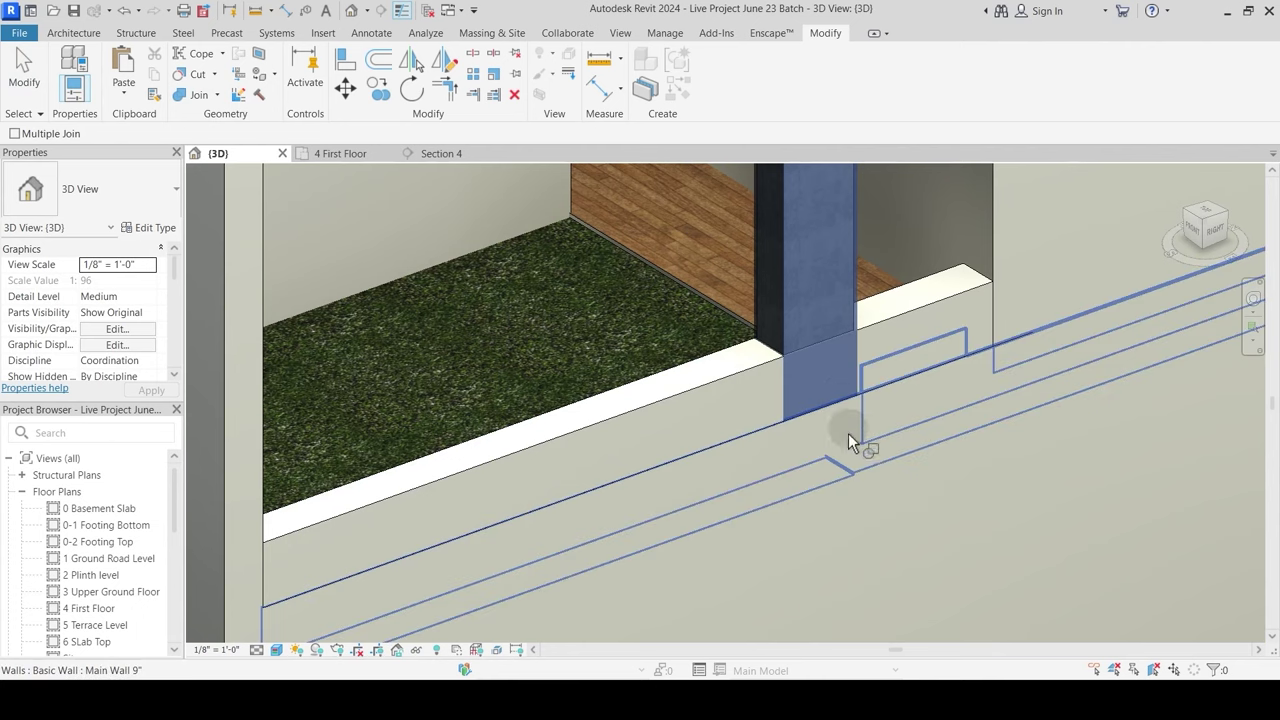
left_click(848, 433)
scroll(850, 458, "down", 5)
scroll(686, 520, "up", 5)
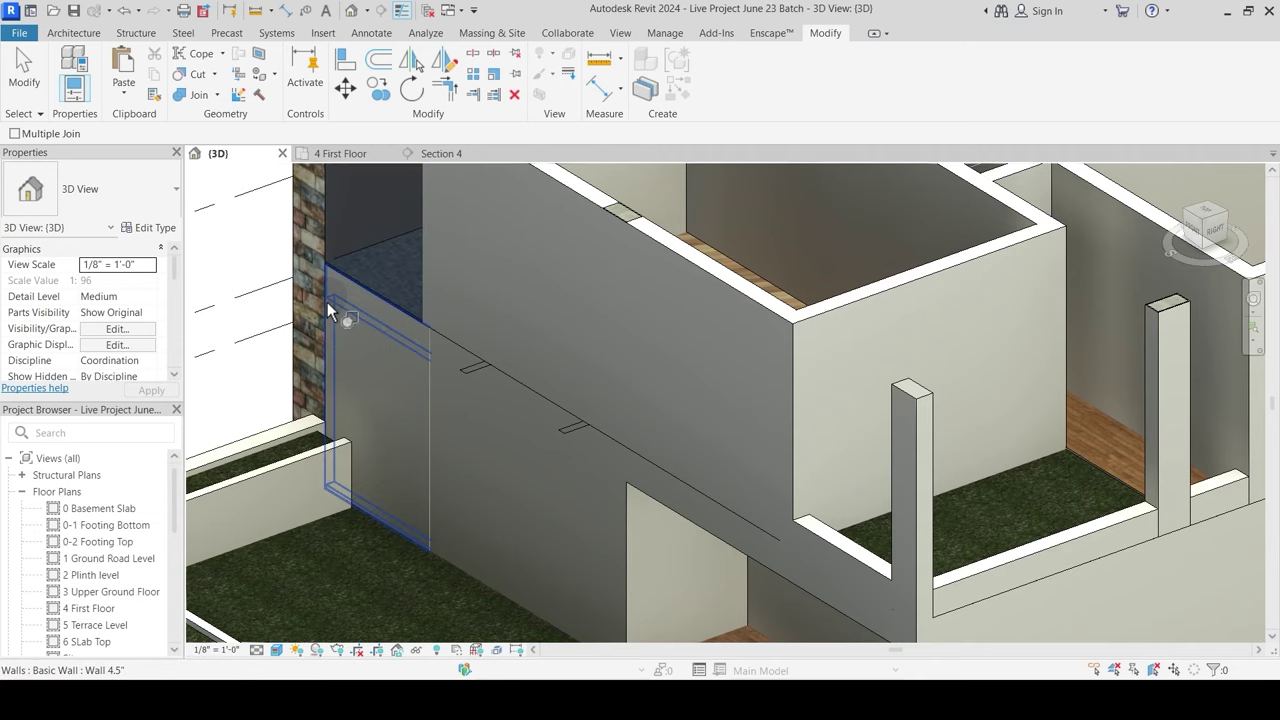
Step: Join the small wall with its neighbour and the beam into the wall, closing the opening
left_click(377, 332)
left_click(428, 364)
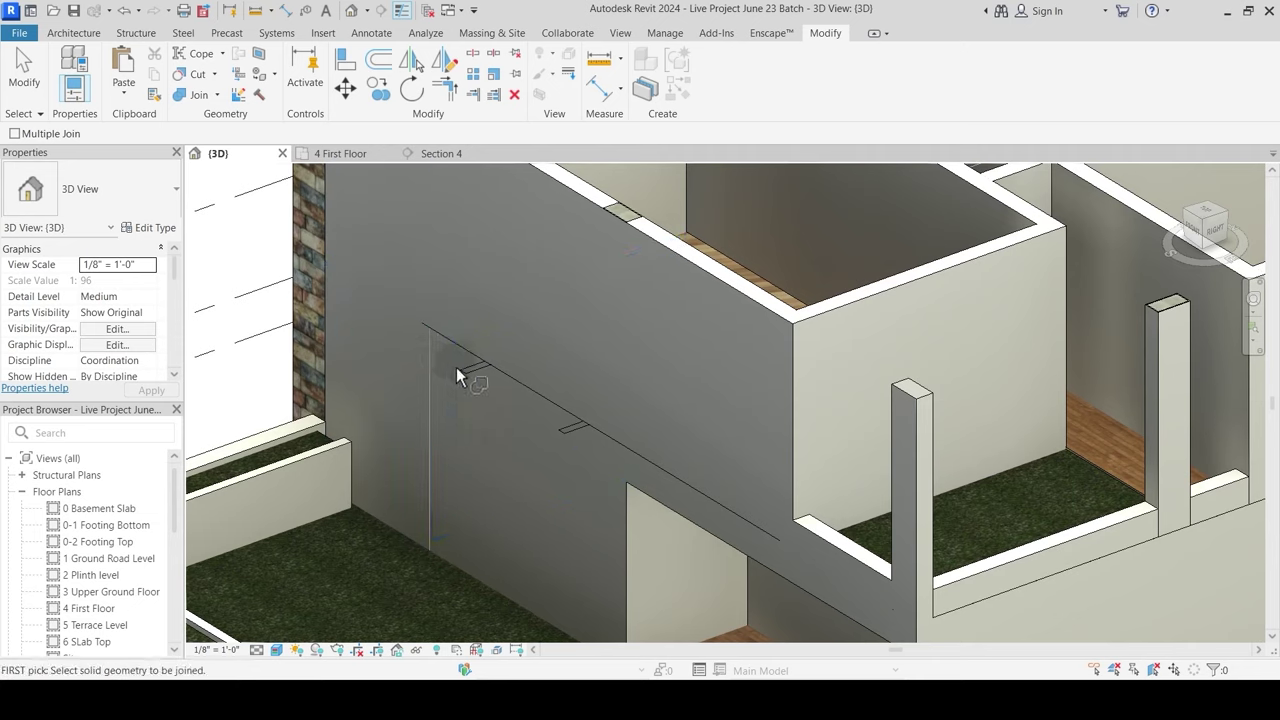
scroll(460, 375, "up", 2)
scroll(446, 393, "up", 3)
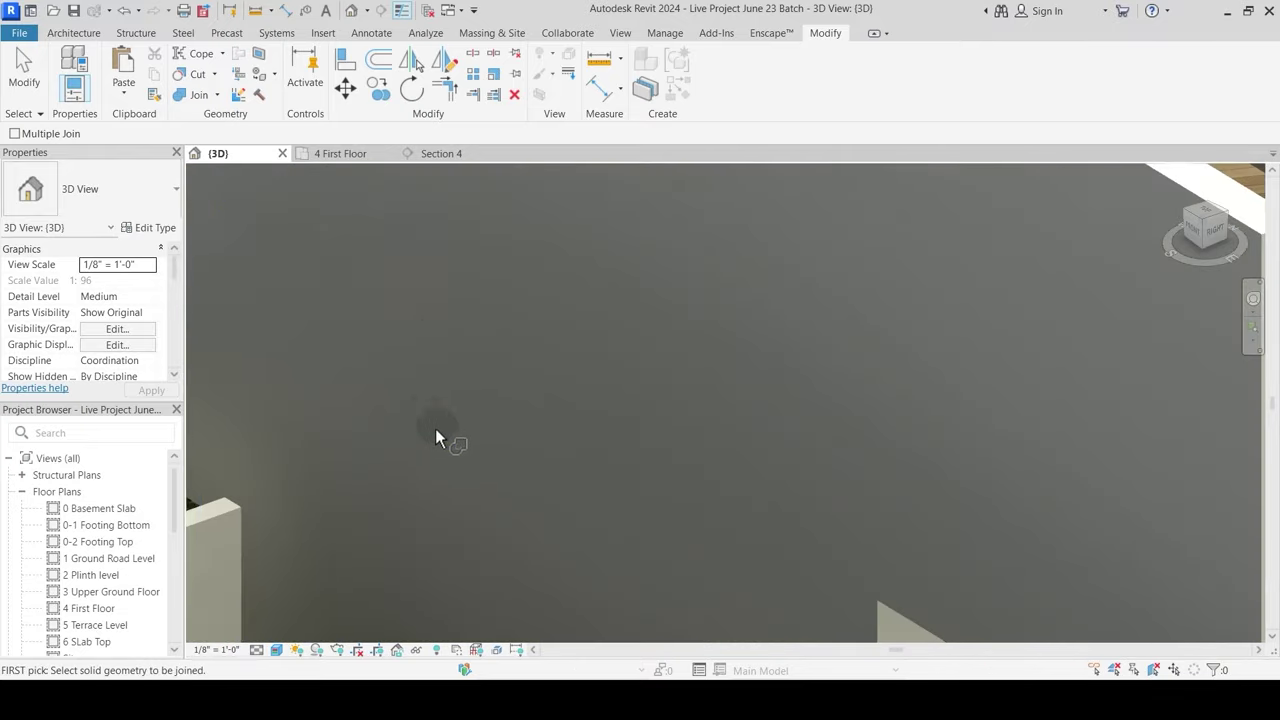
middle_click_drag(489, 508, 531, 230)
left_click(431, 466)
scroll(474, 483, "down", 5)
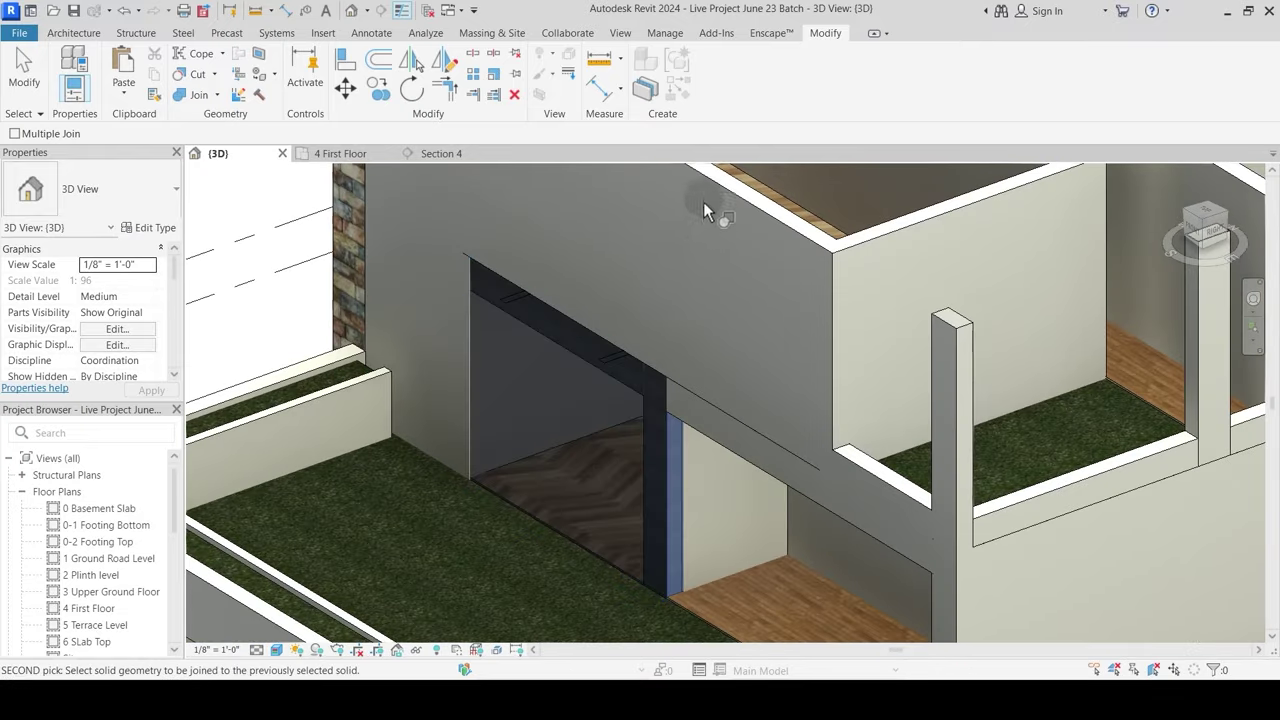
left_click(645, 355)
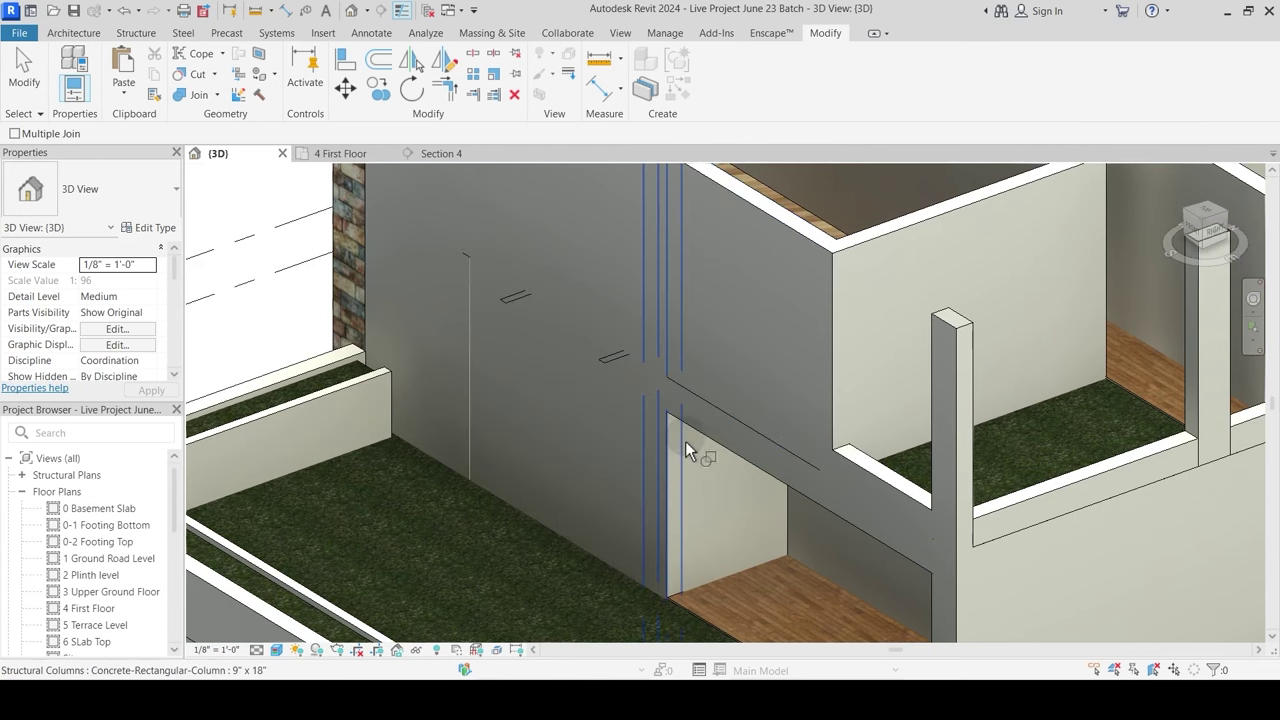
key("Escape")
scroll(520, 360, "up", 2)
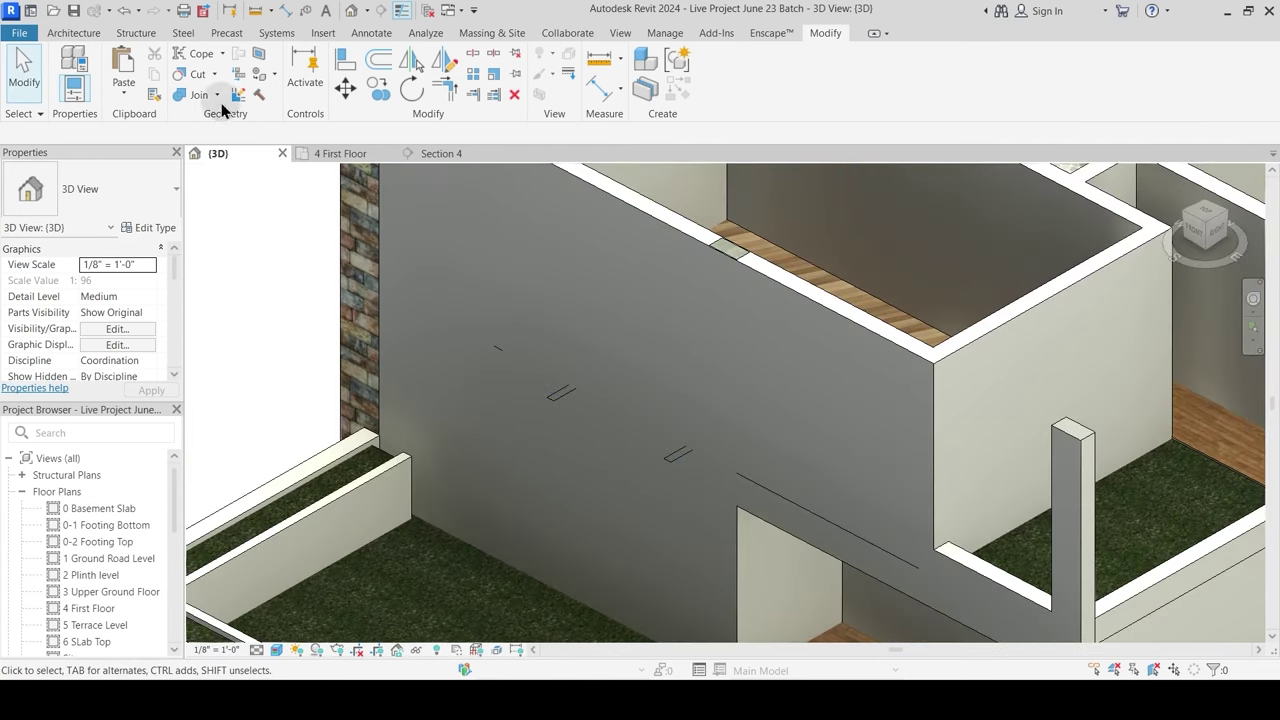
Step: Join the Washroom Sunk Slab with the surrounding walls
left_click(200, 95)
left_click(495, 358)
left_click(539, 434)
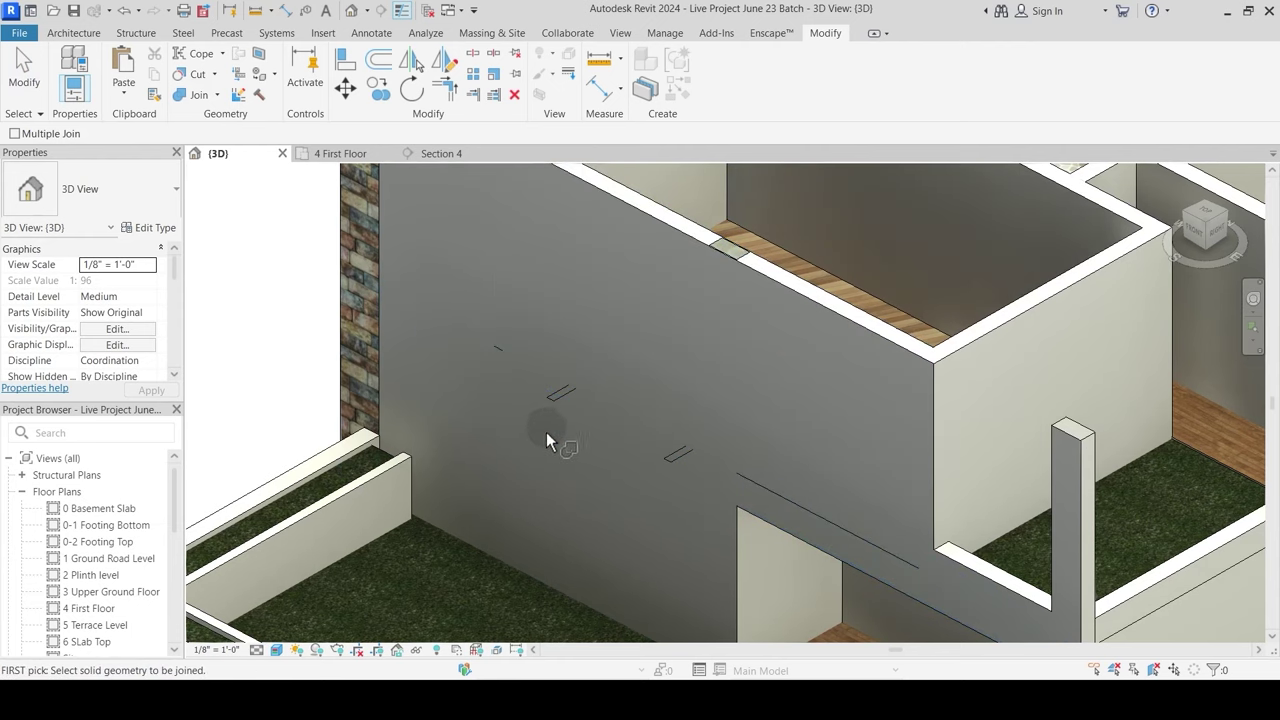
left_click(490, 348)
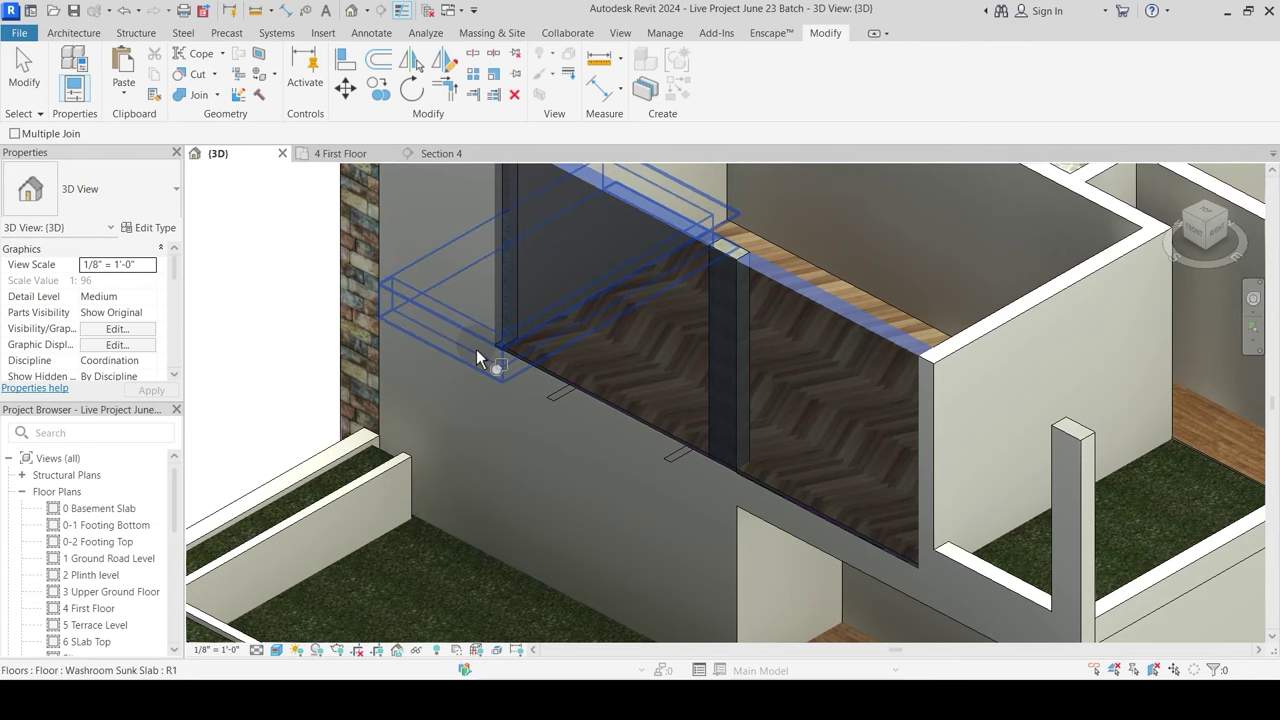
left_click(484, 385)
key("Escape")
scroll(490, 368, "up", 3)
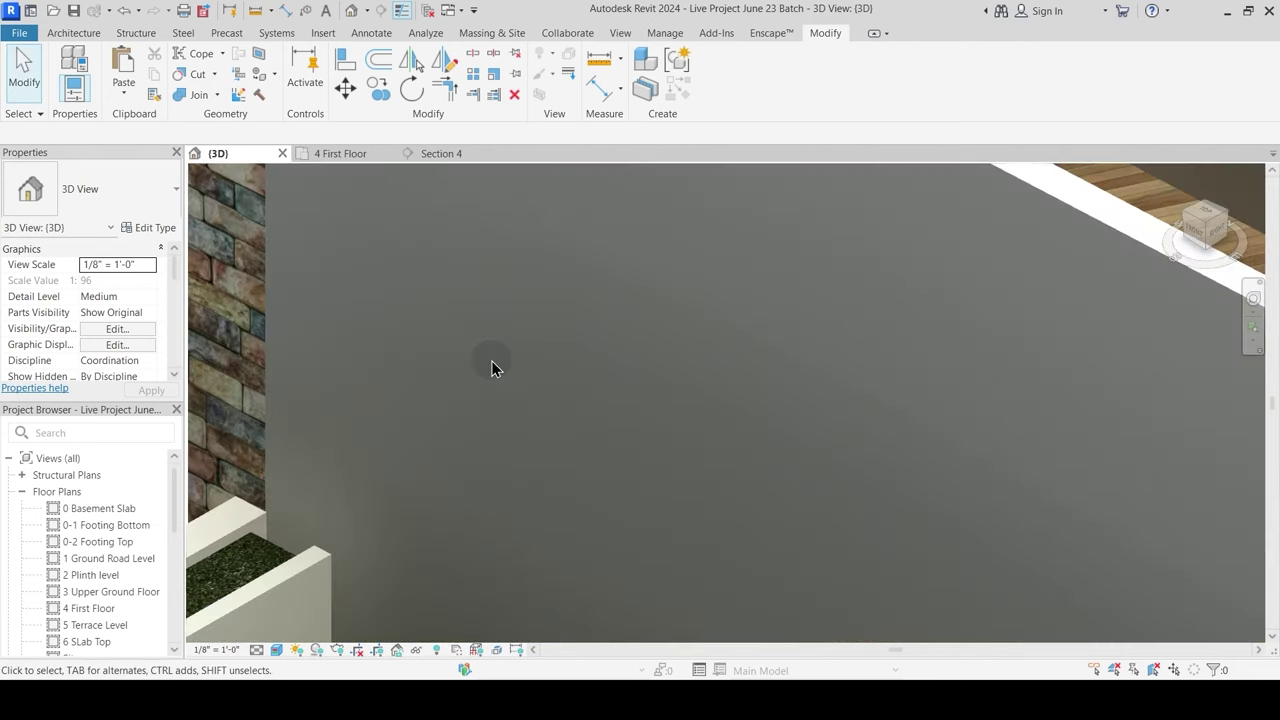
Step: Join the remaining wall to the Washroom Sunk Slab and temporarily hide the 4 First Floor.dwg import
left_click(210, 97)
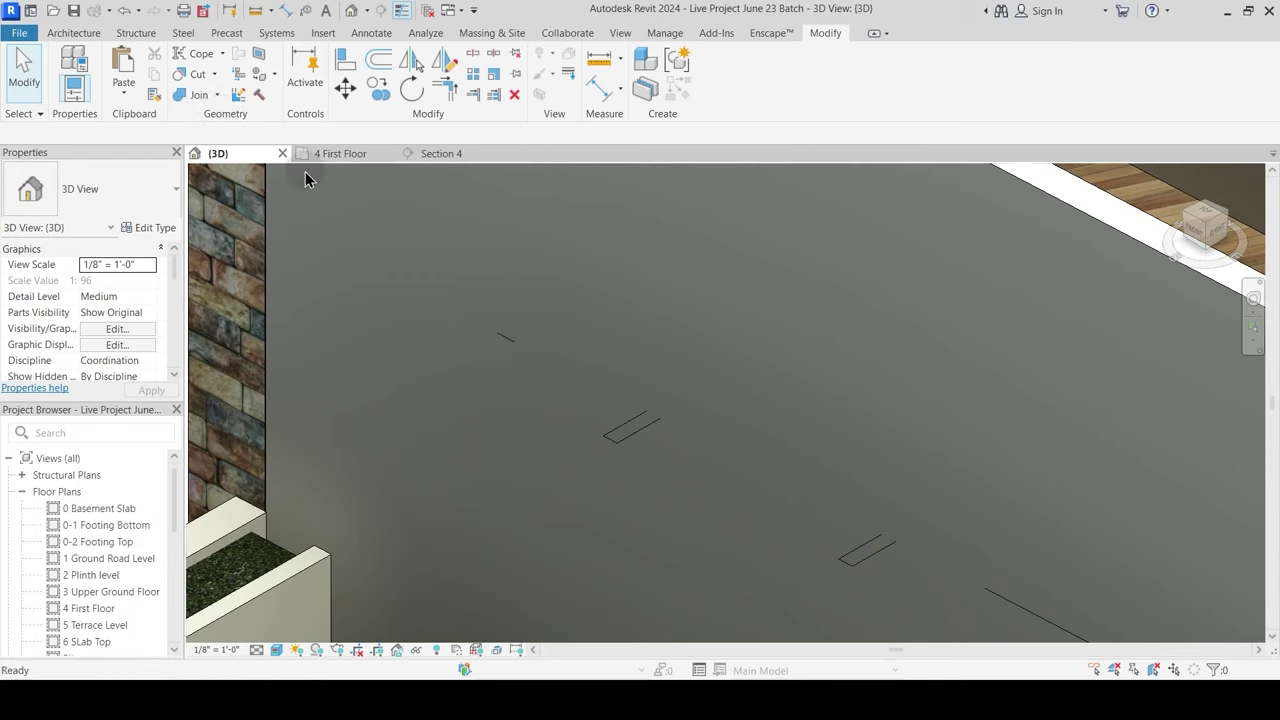
left_click(505, 343)
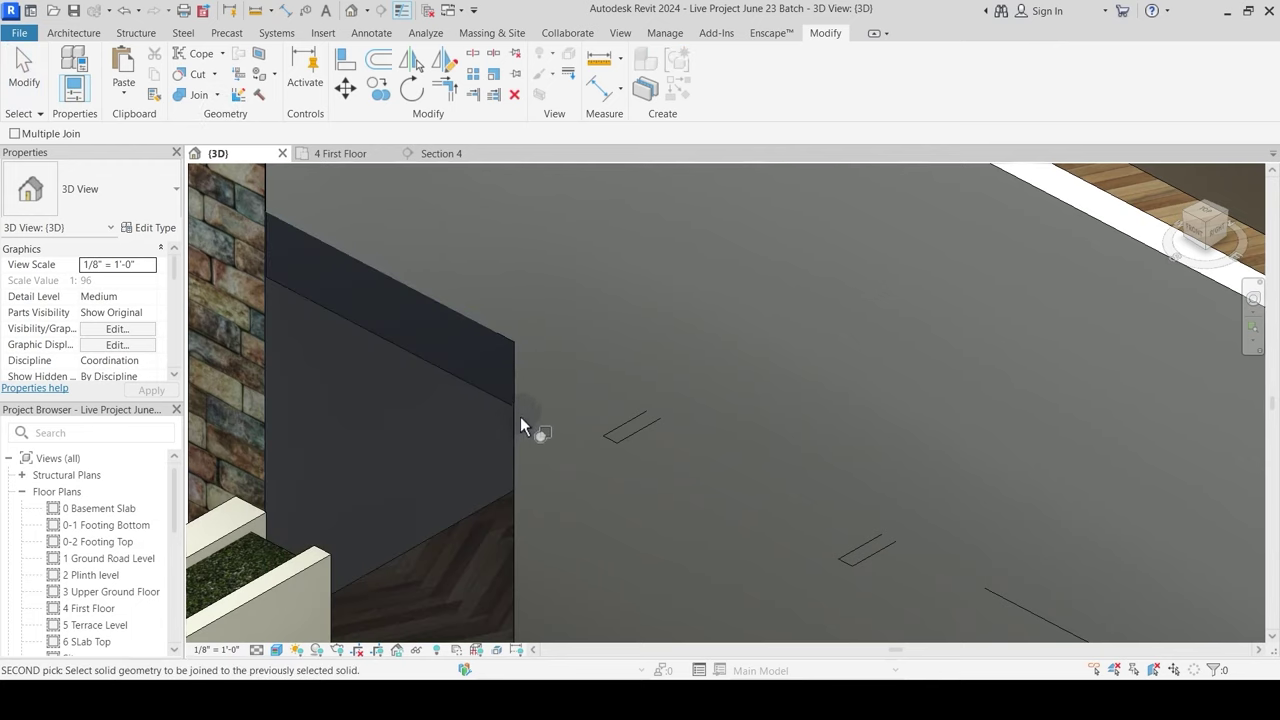
left_click(504, 343)
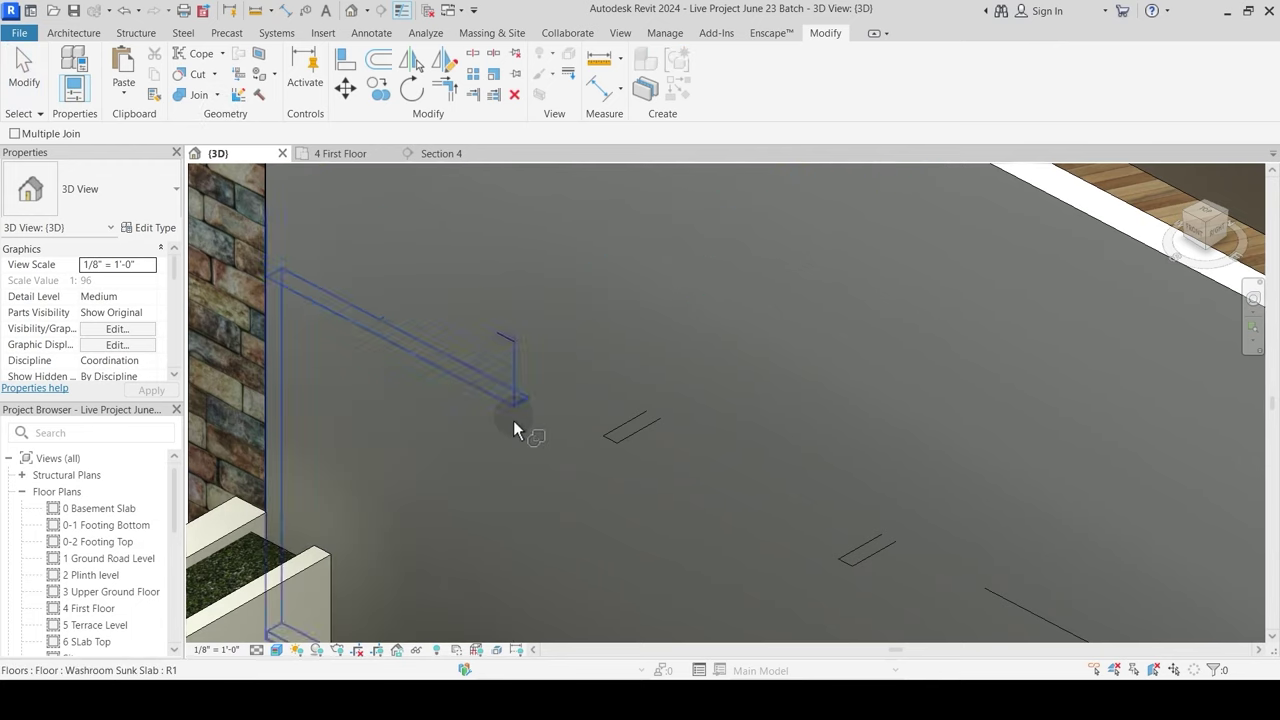
scroll(520, 428, "down", 4)
key("Escape")
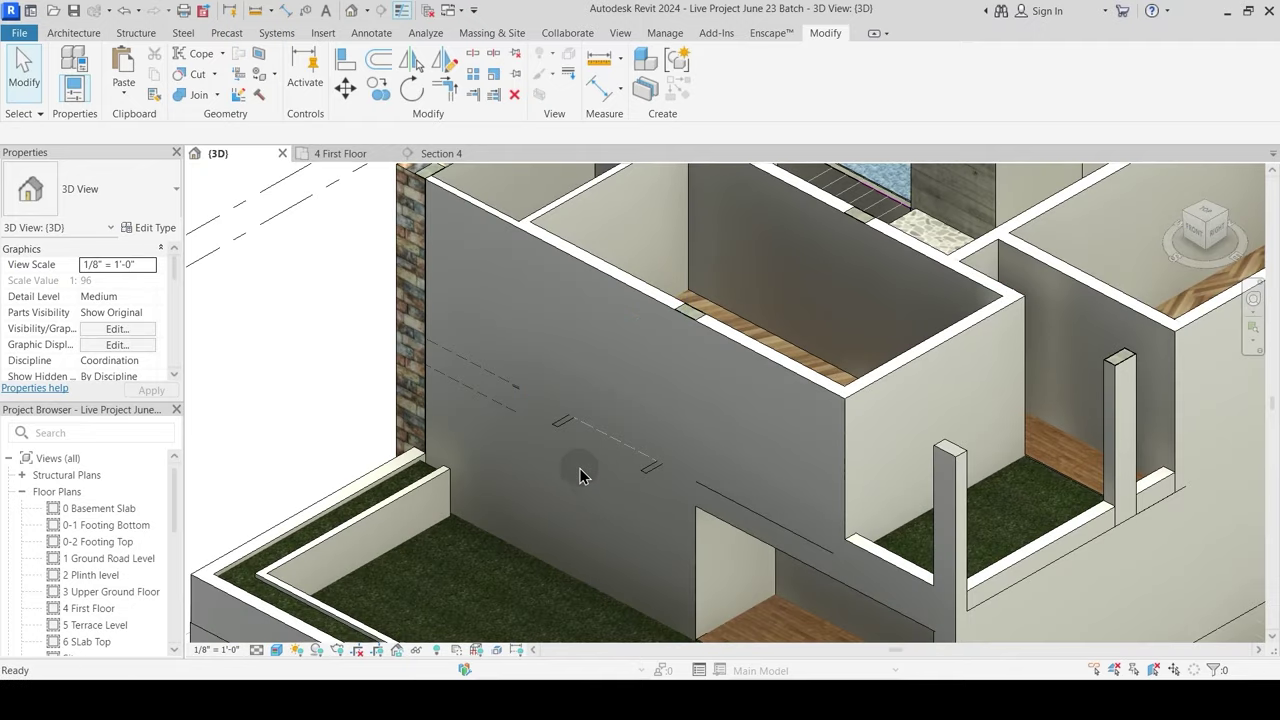
left_click(563, 428)
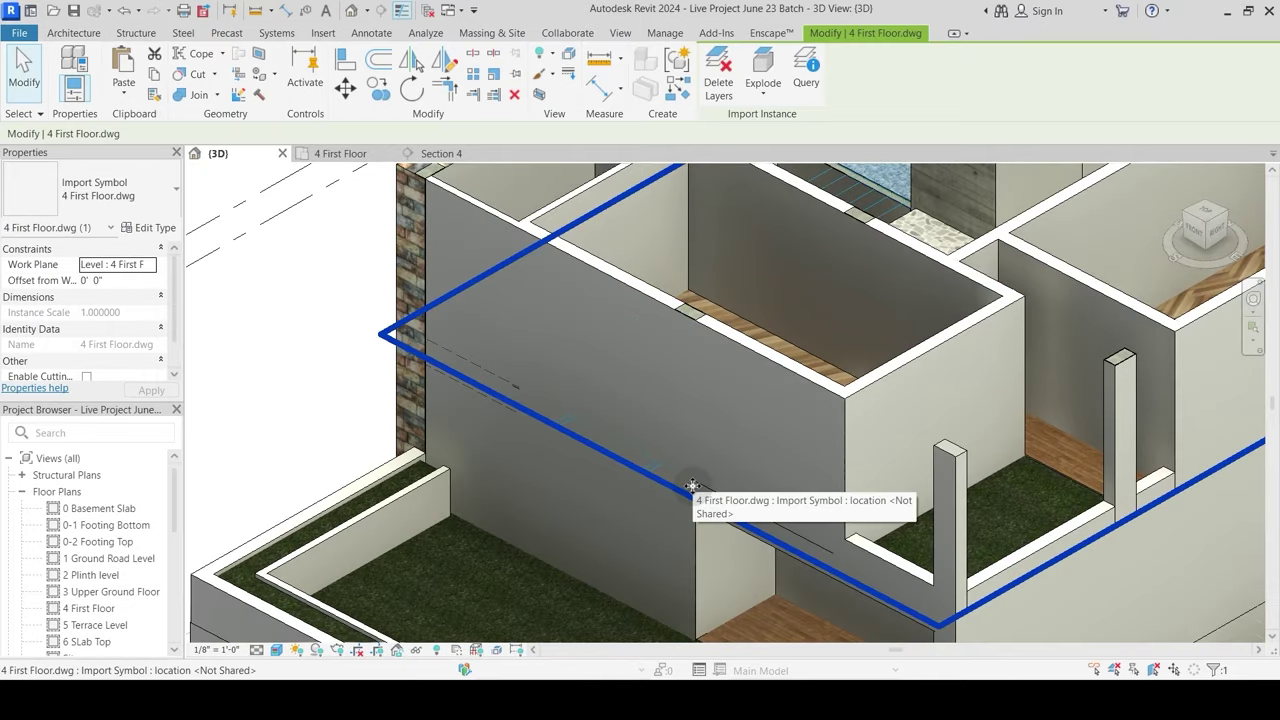
key("h")
key("h")
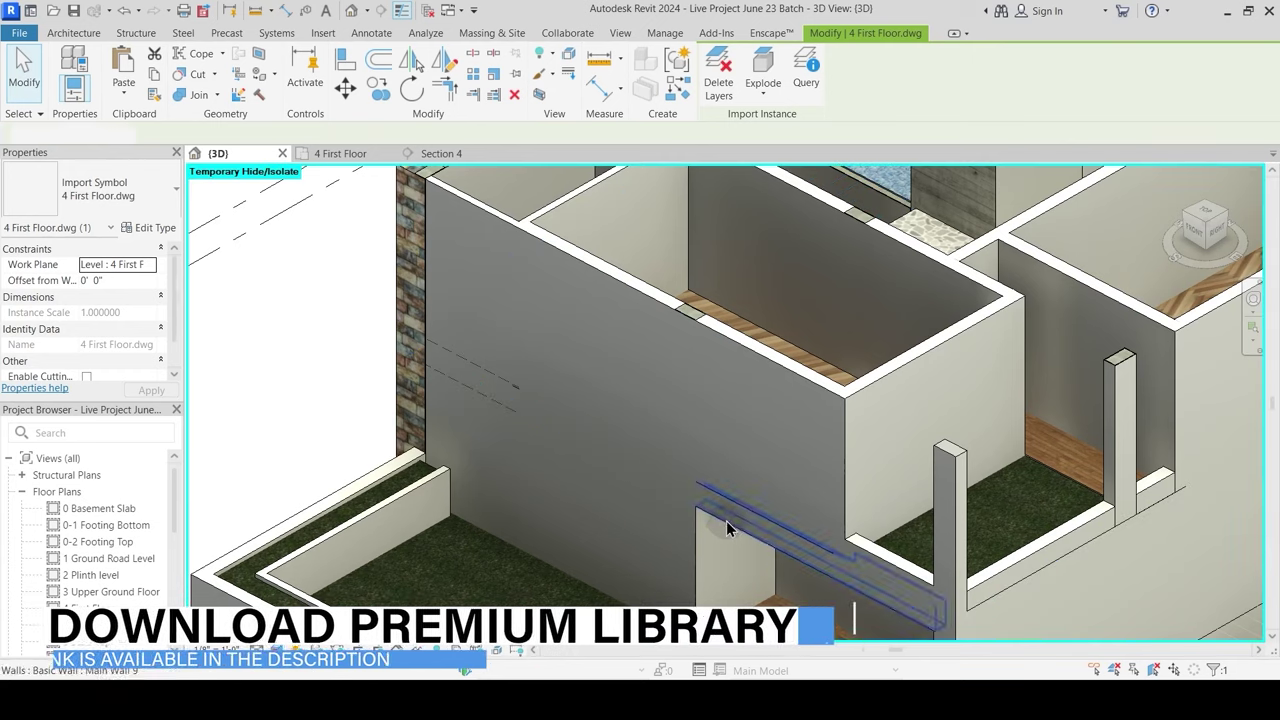
Step: Join the front wall with the adjacent wall in the 3D view
left_click(182, 95)
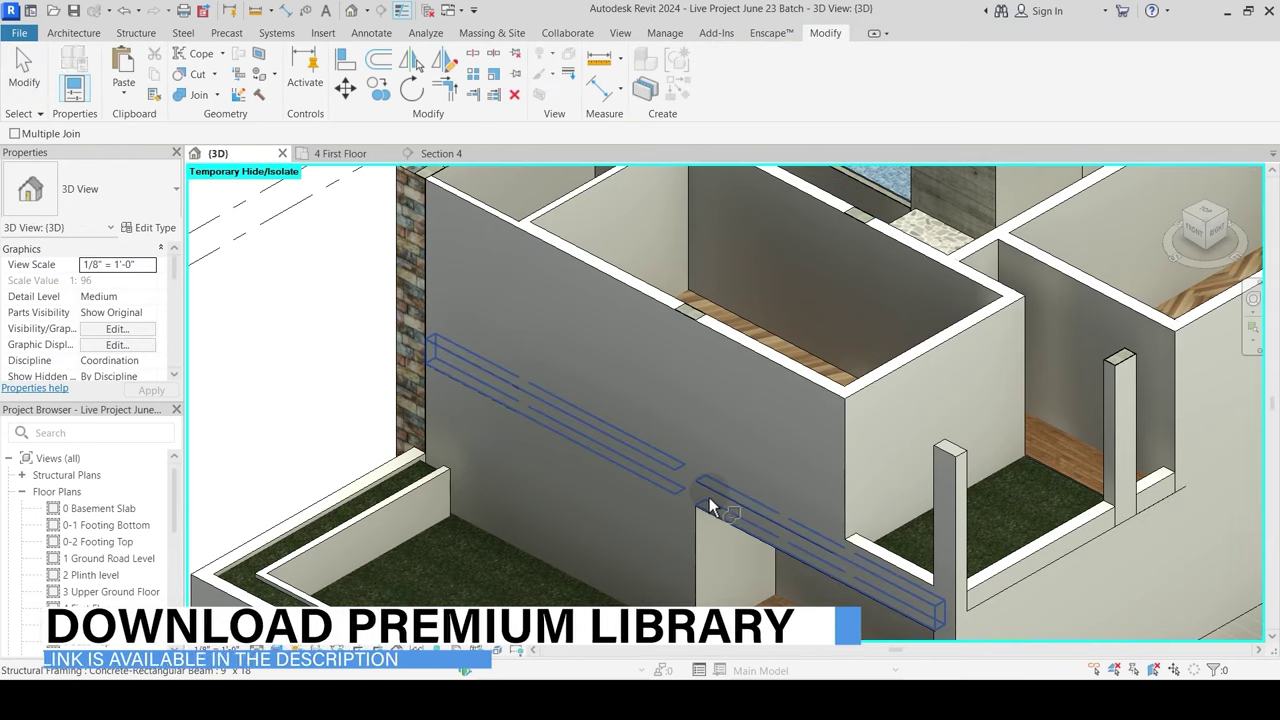
left_click(731, 502)
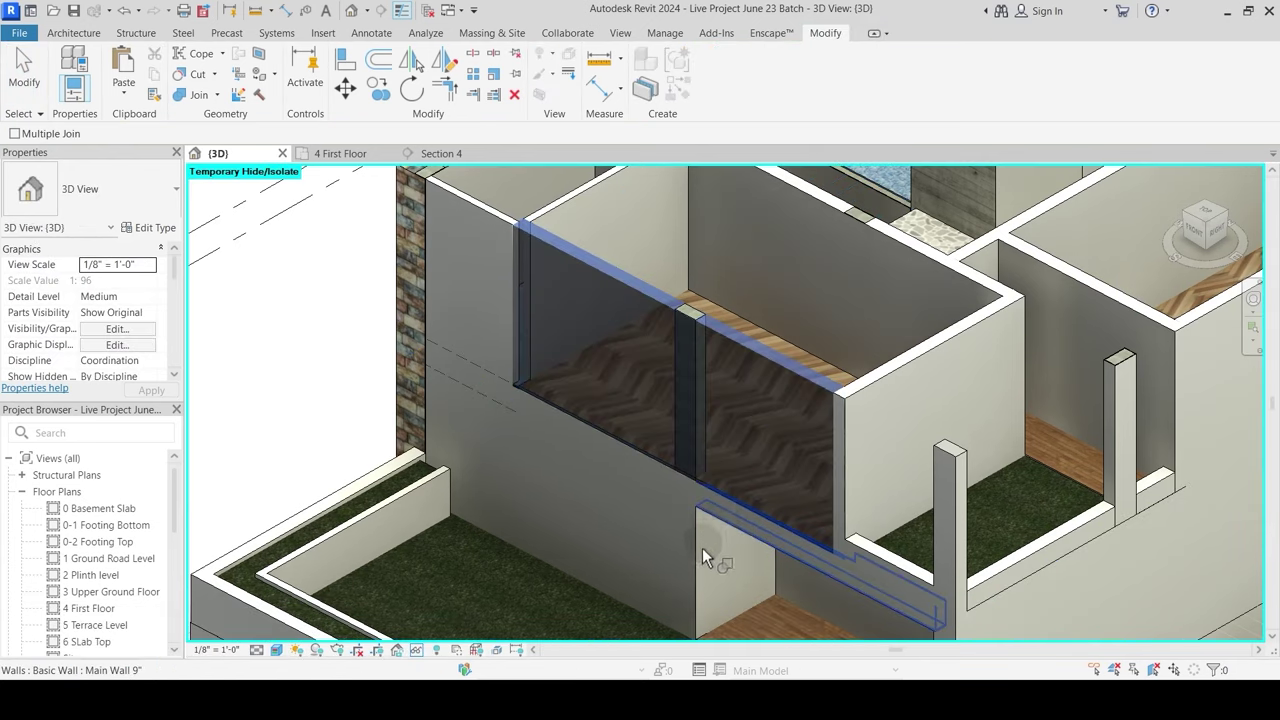
left_click(700, 546)
scroll(527, 506, "down", 4)
middle_click_drag(527, 506, 586, 434, "shift")
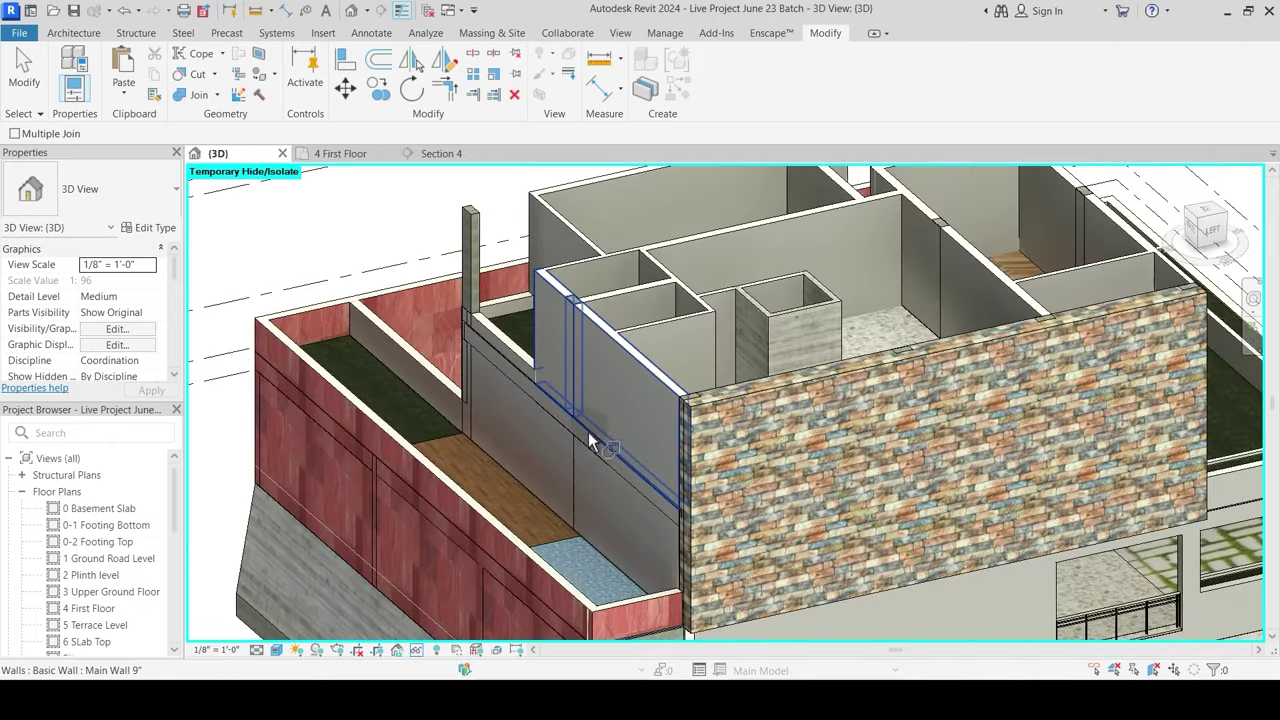
scroll(591, 429, "up", 5)
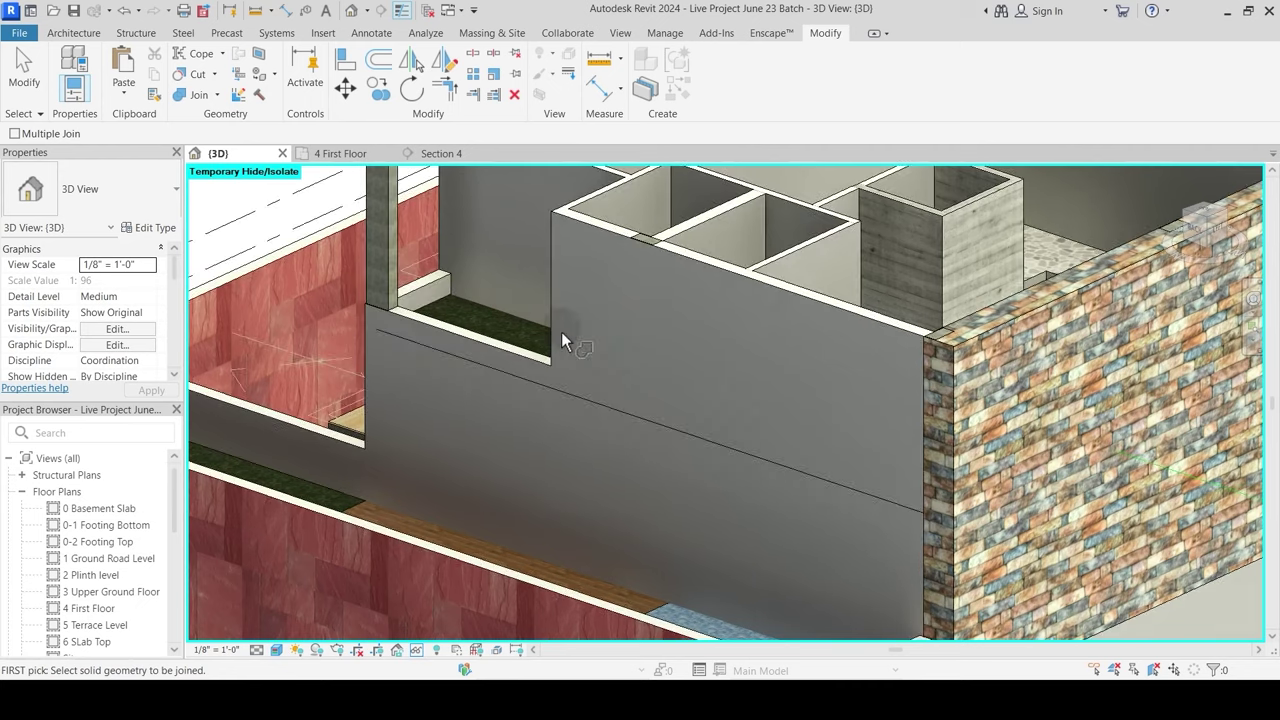
Step: Inspect the wall above the beam from the garden side without making further joins
left_click(554, 320)
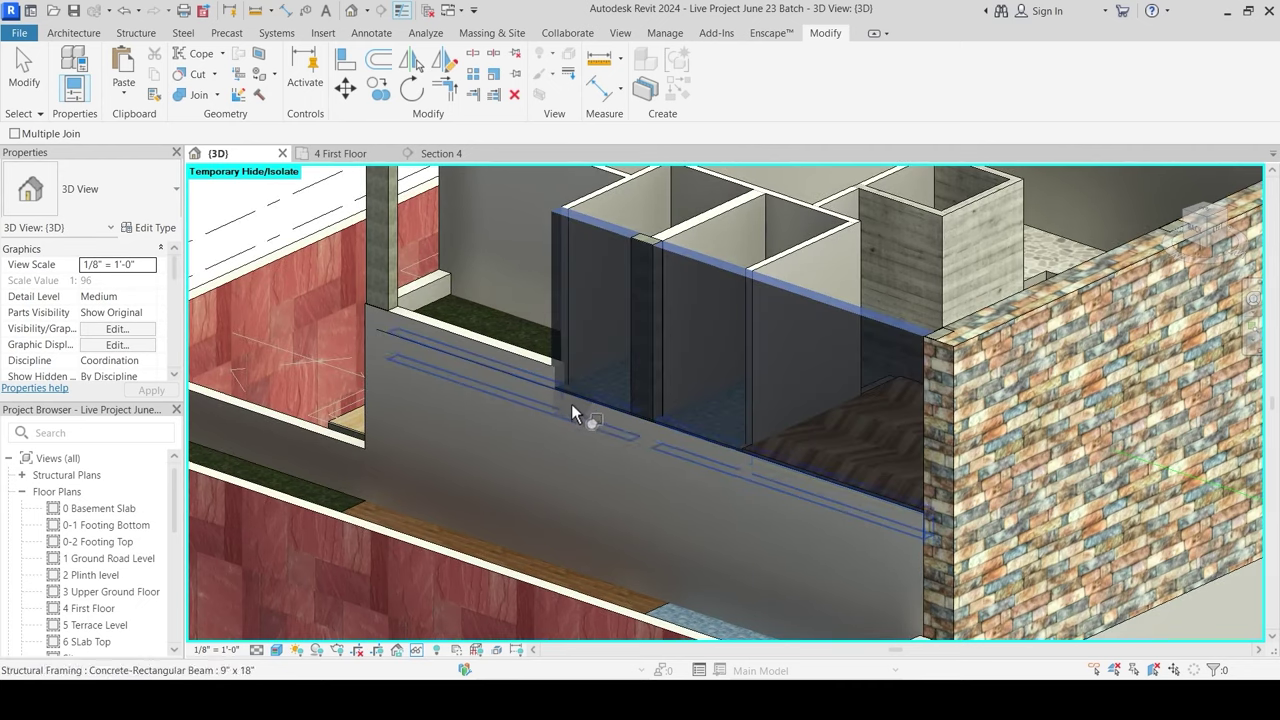
key("j")
key("g")
left_click(195, 94)
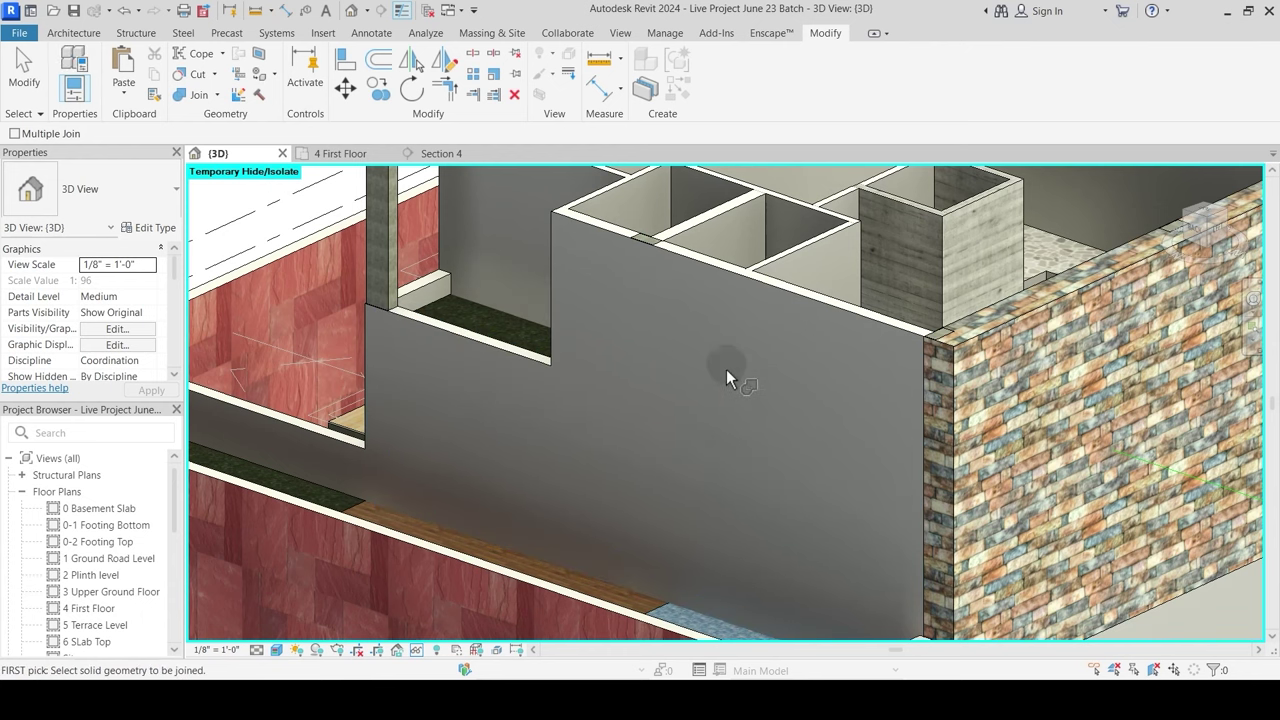
scroll(740, 369, "down", 3)
middle_click_drag(655, 440, 1015, 460, "shift")
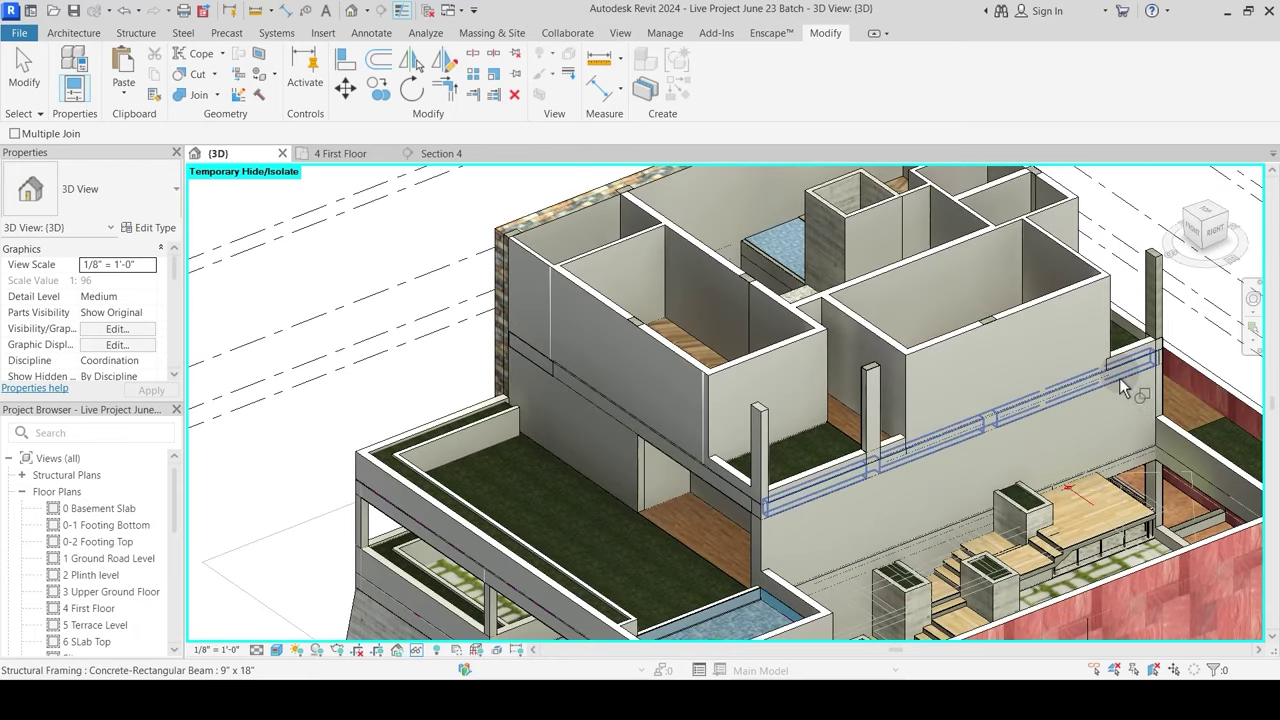
scroll(1119, 377, "up", 2)
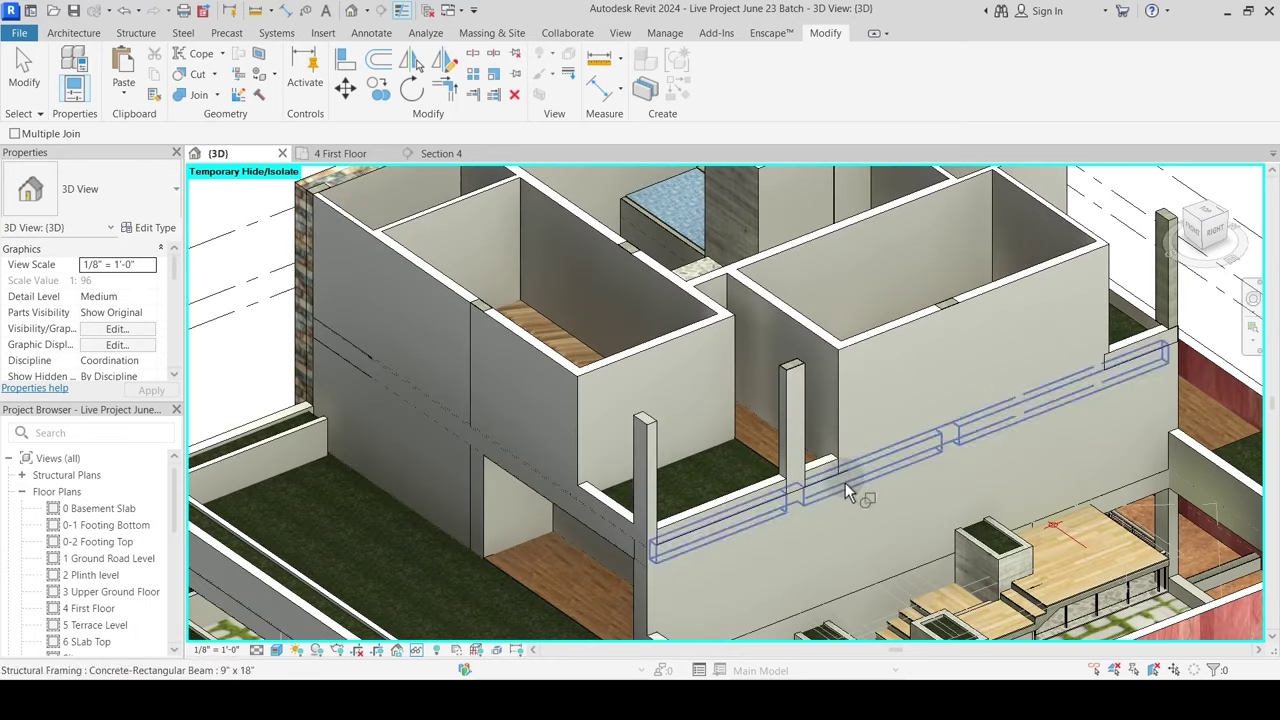
scroll(813, 499, "up", 5)
scroll(905, 455, "up", 5)
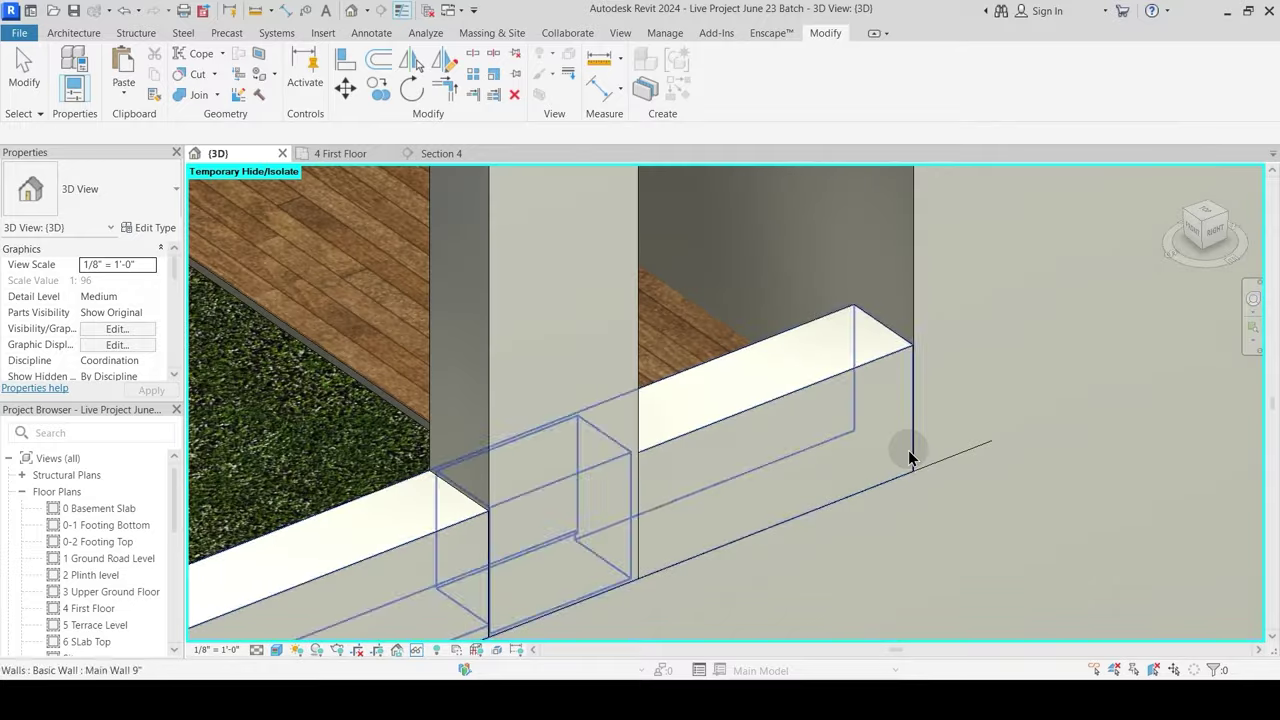
key("Escape")
scroll(897, 476, "down", 2)
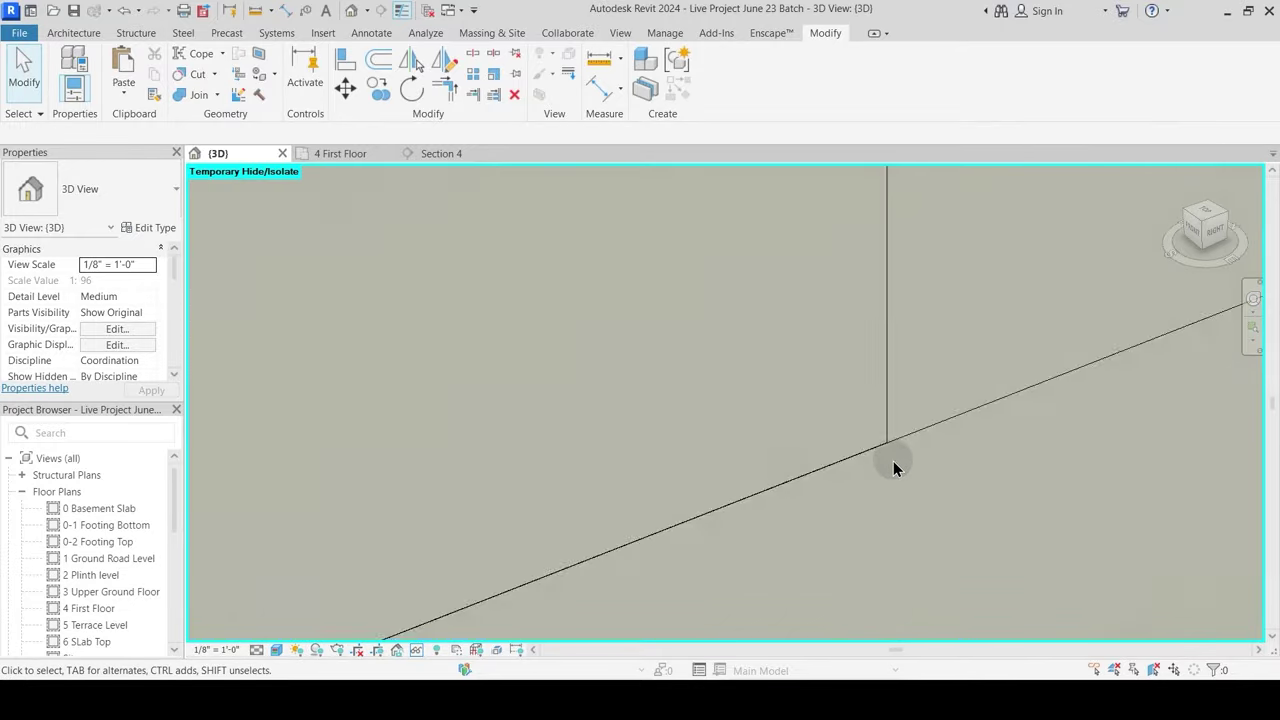
scroll(878, 415, "up", 3)
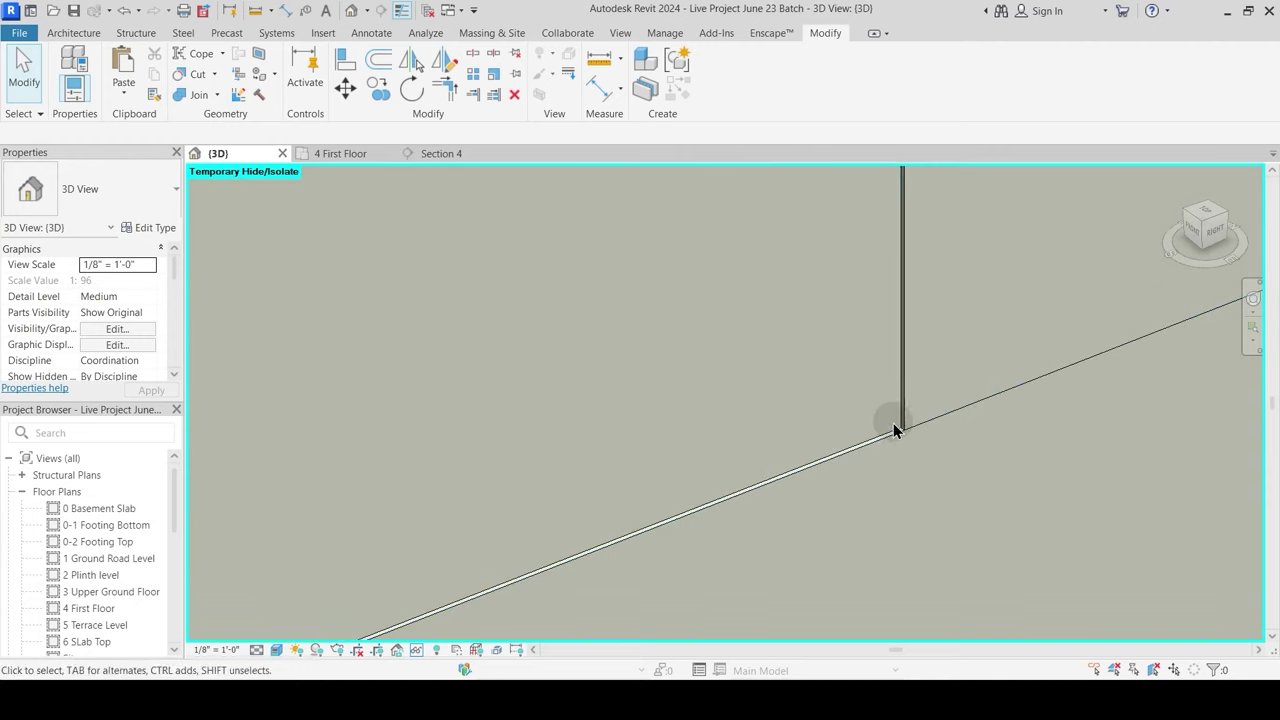
Step: Switch back to the 4 First Floor plan view
left_click(358, 156)
scroll(705, 385, "up", 3)
scroll(690, 382, "down", 3)
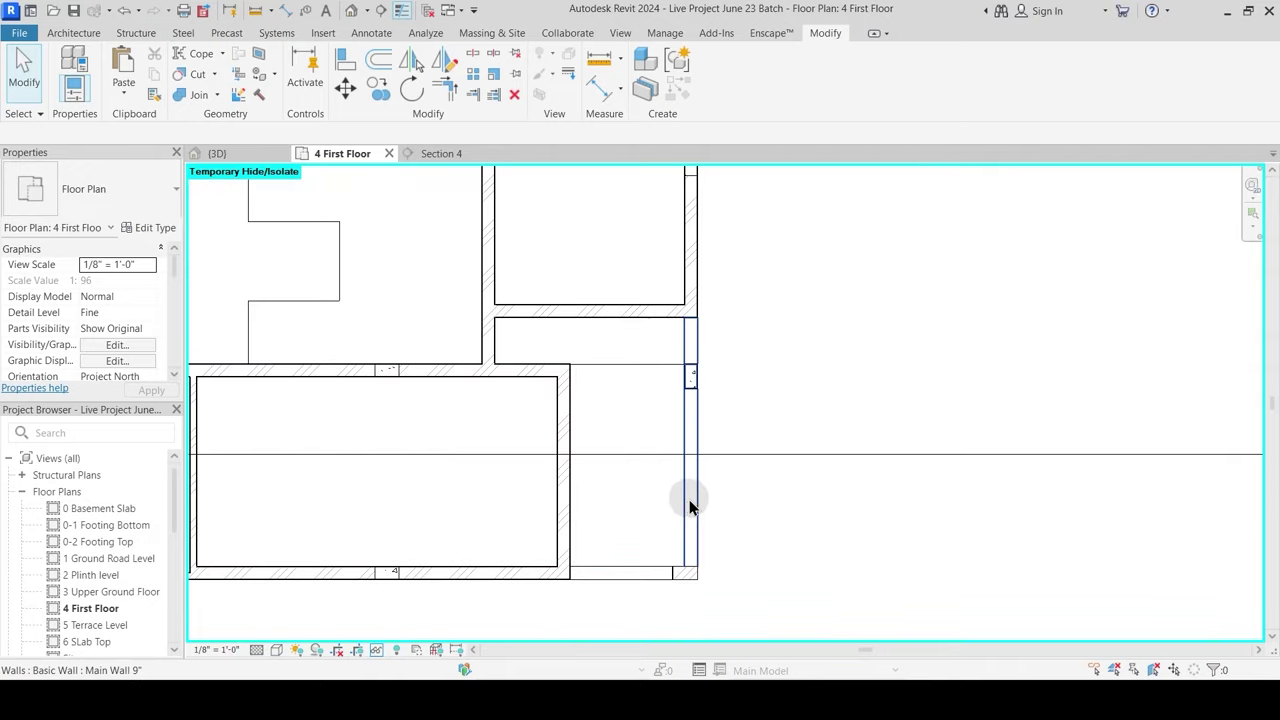
Step: Move the Main Wall 9" wall from its corner to the new position with MV
left_click(697, 352)
scroll(690, 320, "up", 5)
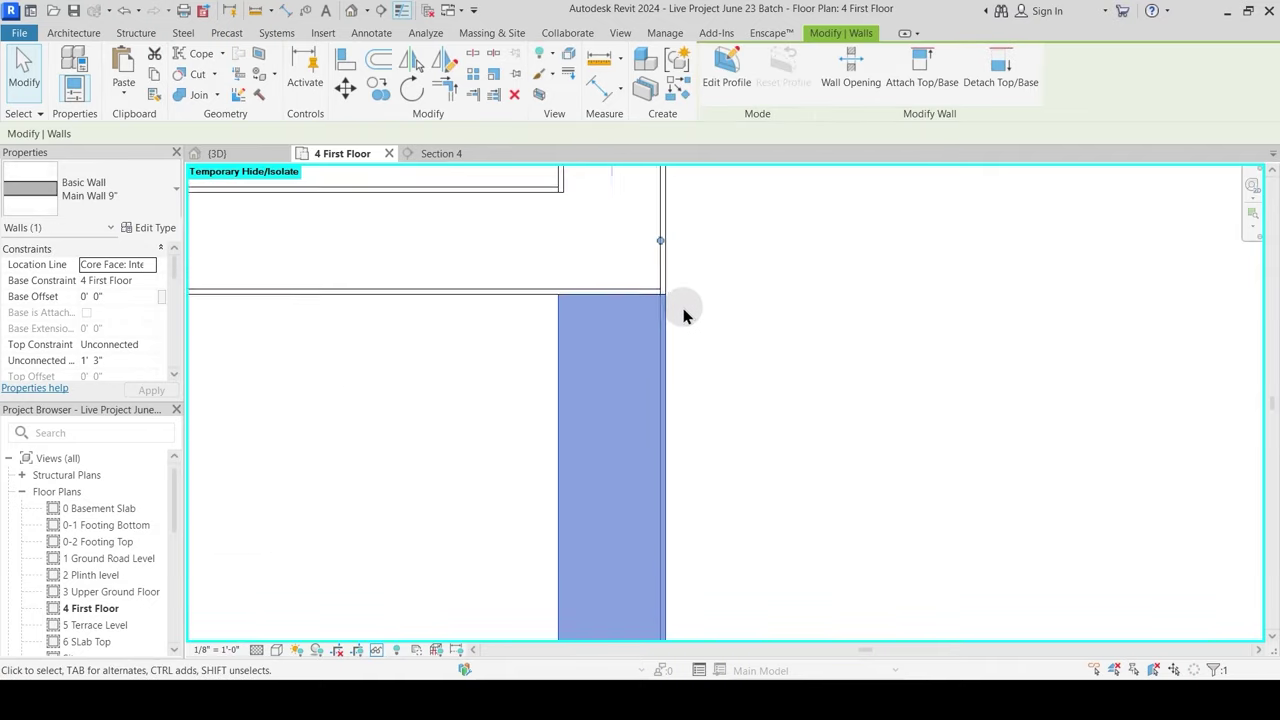
scroll(666, 317, "up", 3)
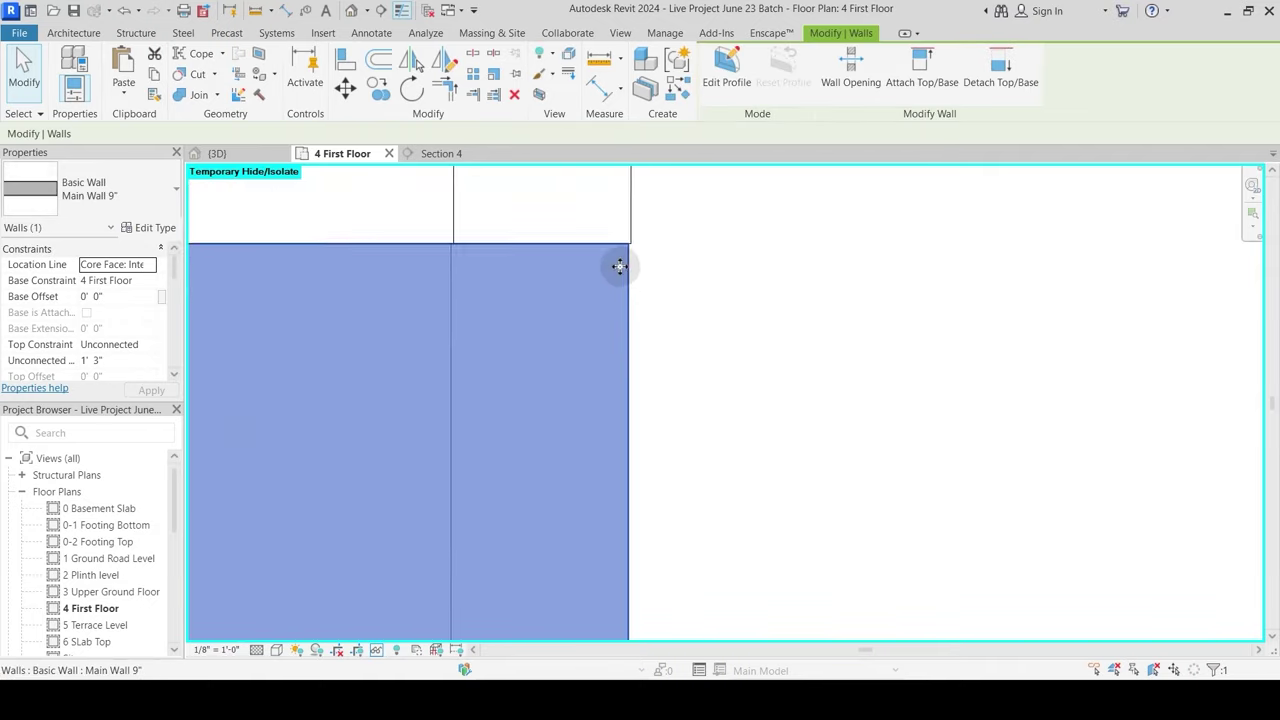
middle_click_drag(626, 251, 638, 360)
key("m")
key("v")
left_click(647, 326)
left_click(699, 302)
key("Escape")
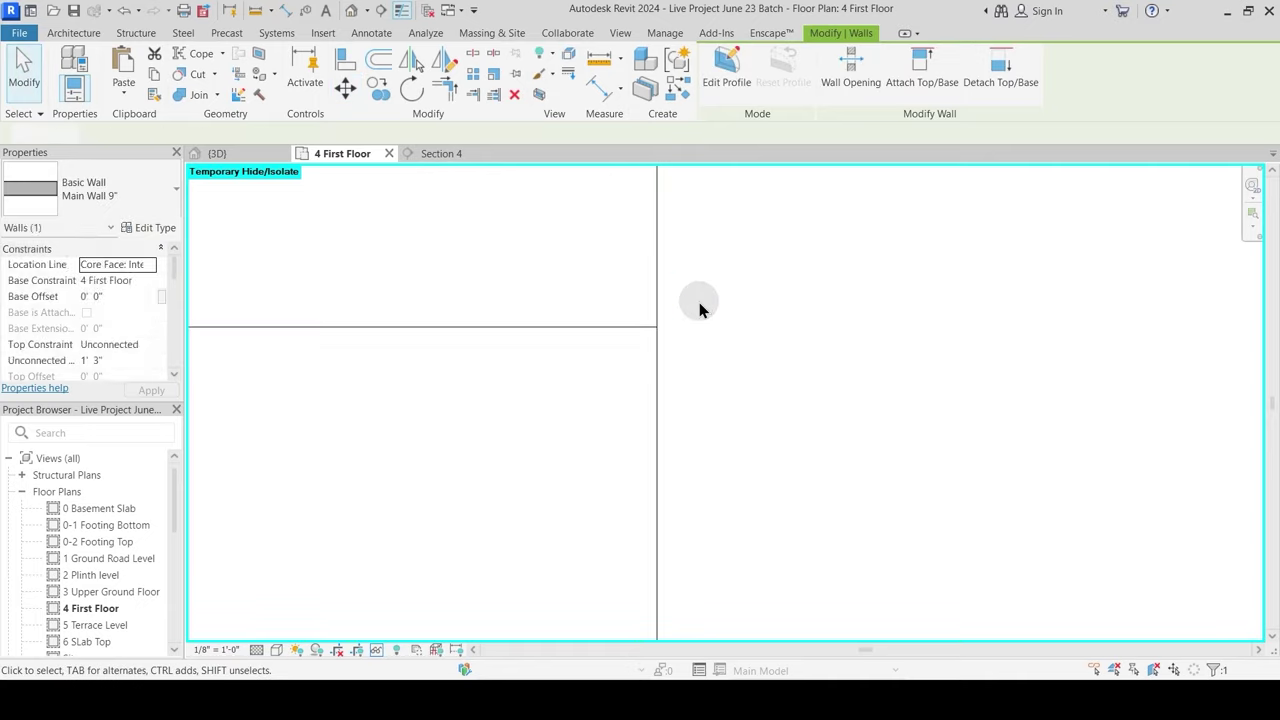
Step: Return to the {3D} view
left_click(233, 153)
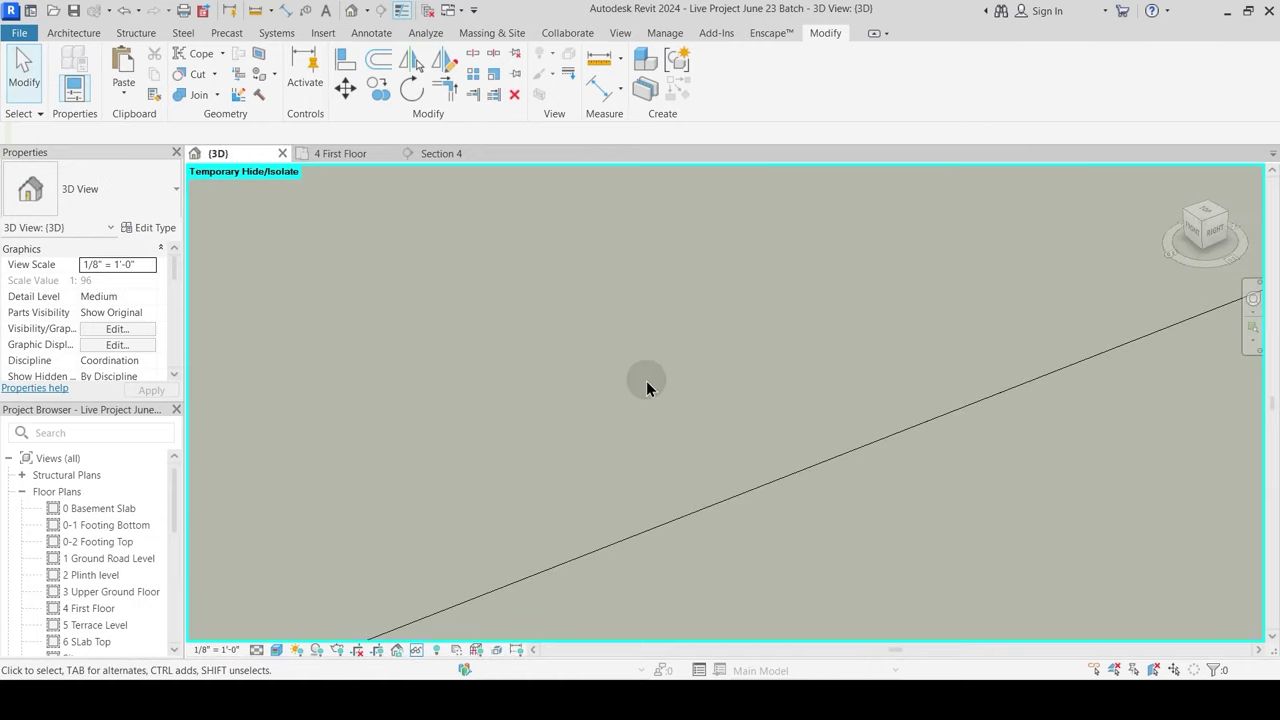
scroll(697, 438, "up", 3)
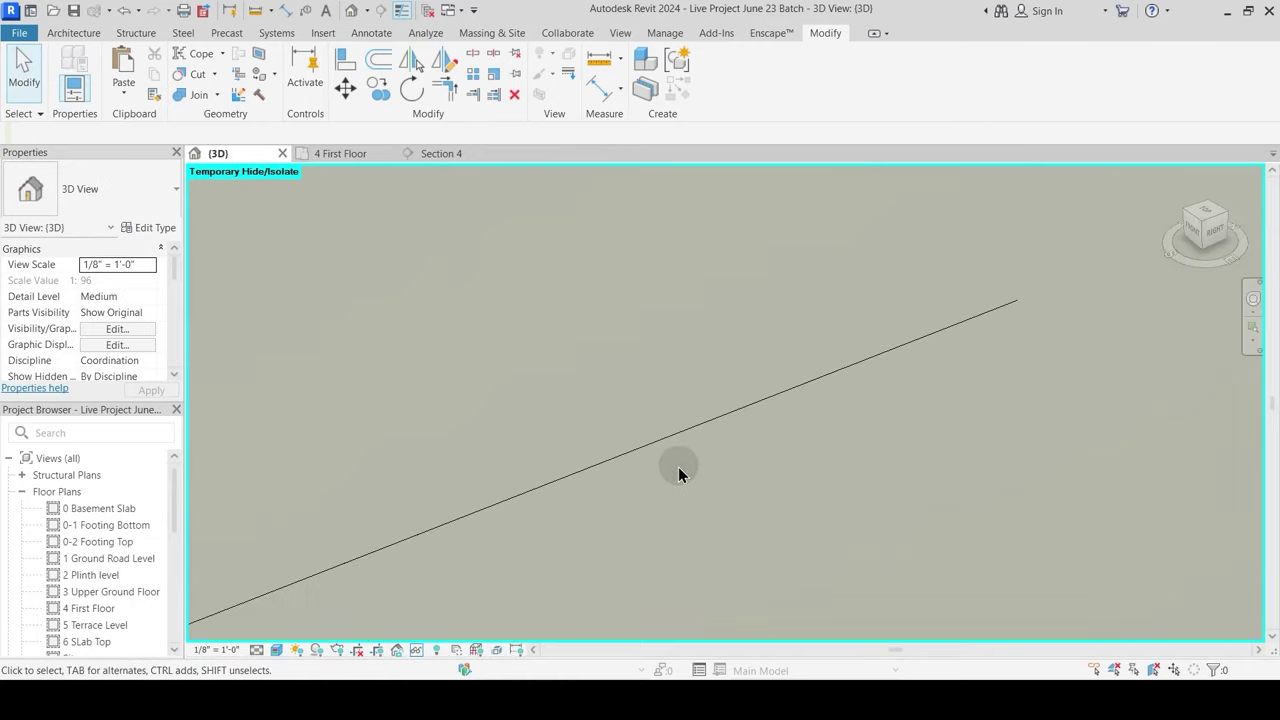
scroll(678, 466, "down", 5)
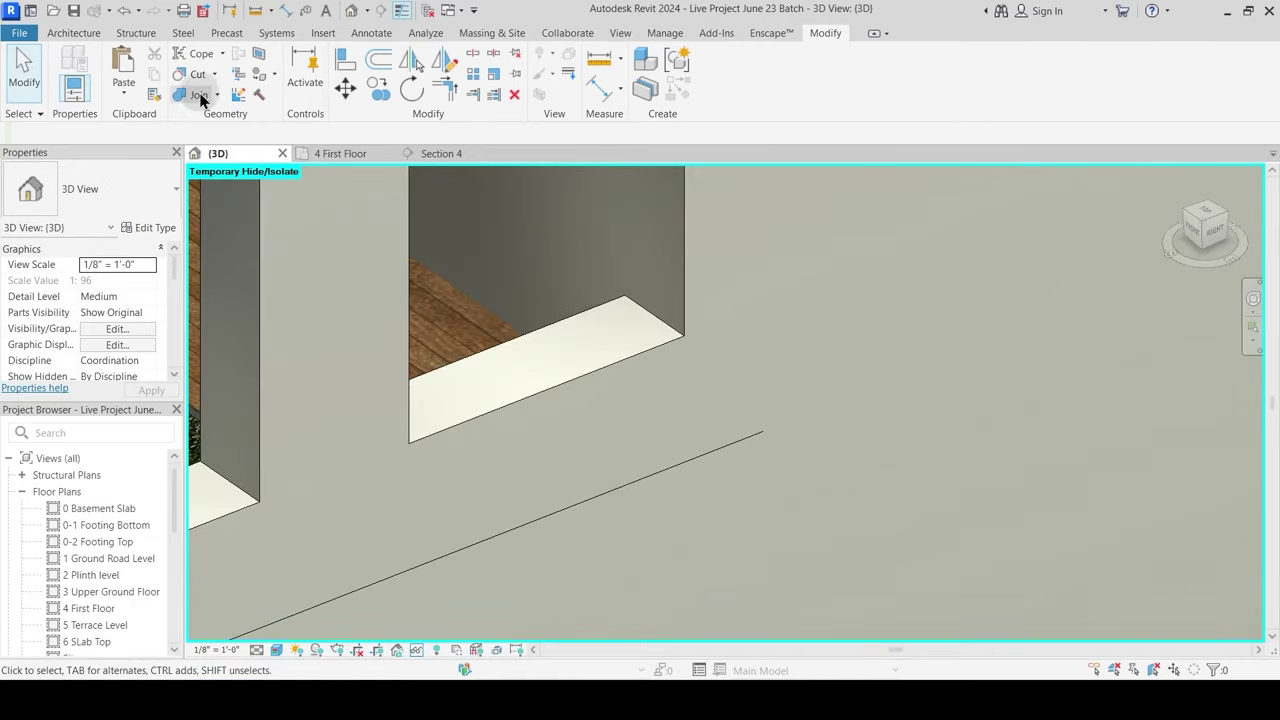
Step: Join the first two walls to the beams they overlap with Join Geometry
left_click(200, 96)
left_click(553, 396)
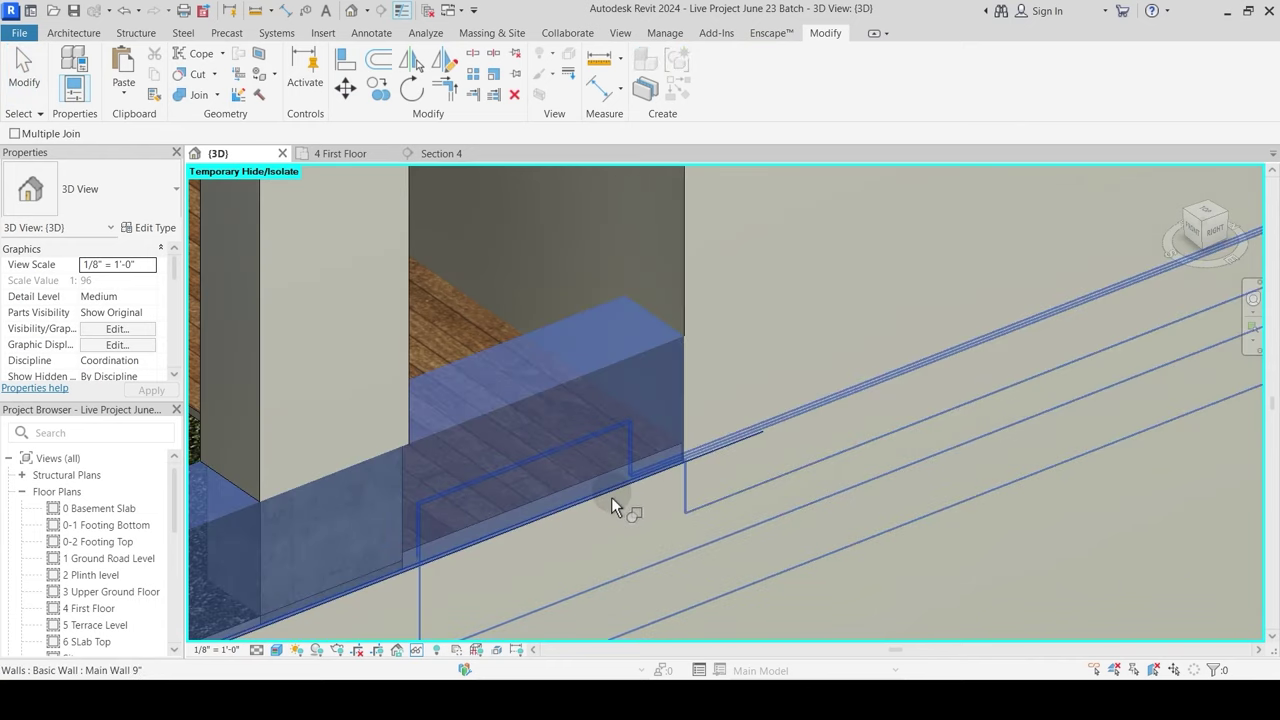
left_click(717, 527)
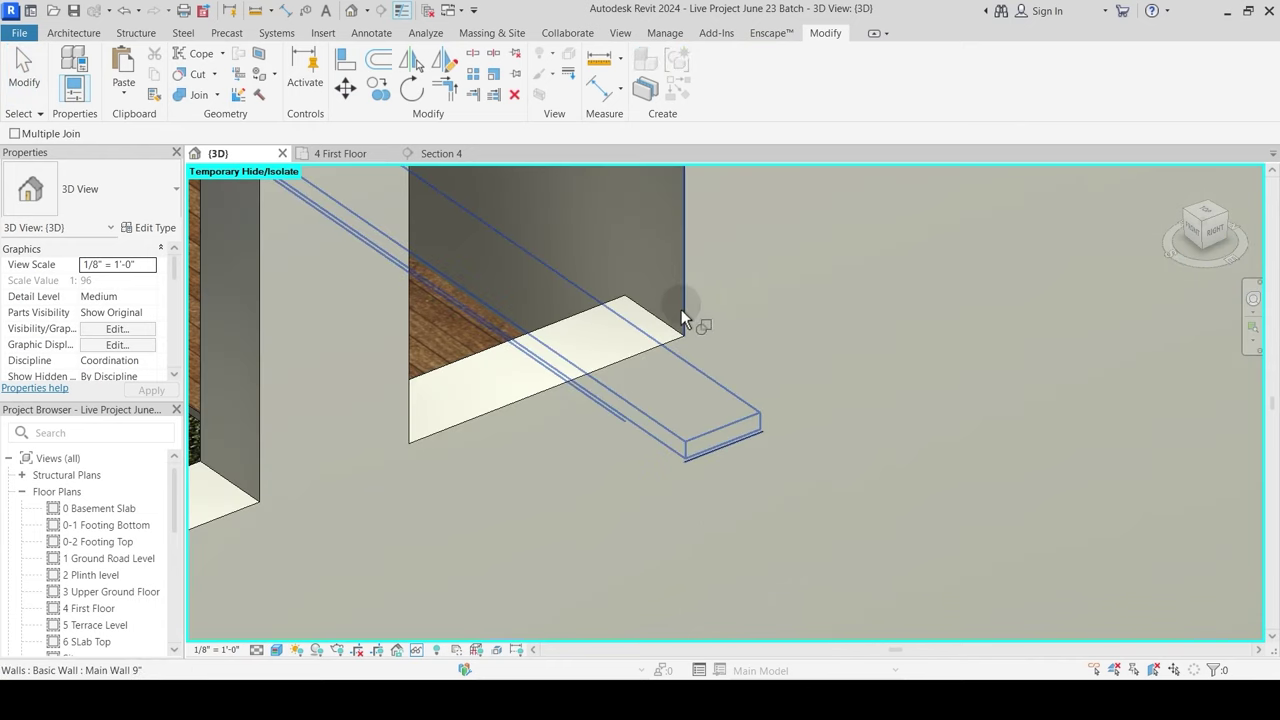
left_click(716, 453)
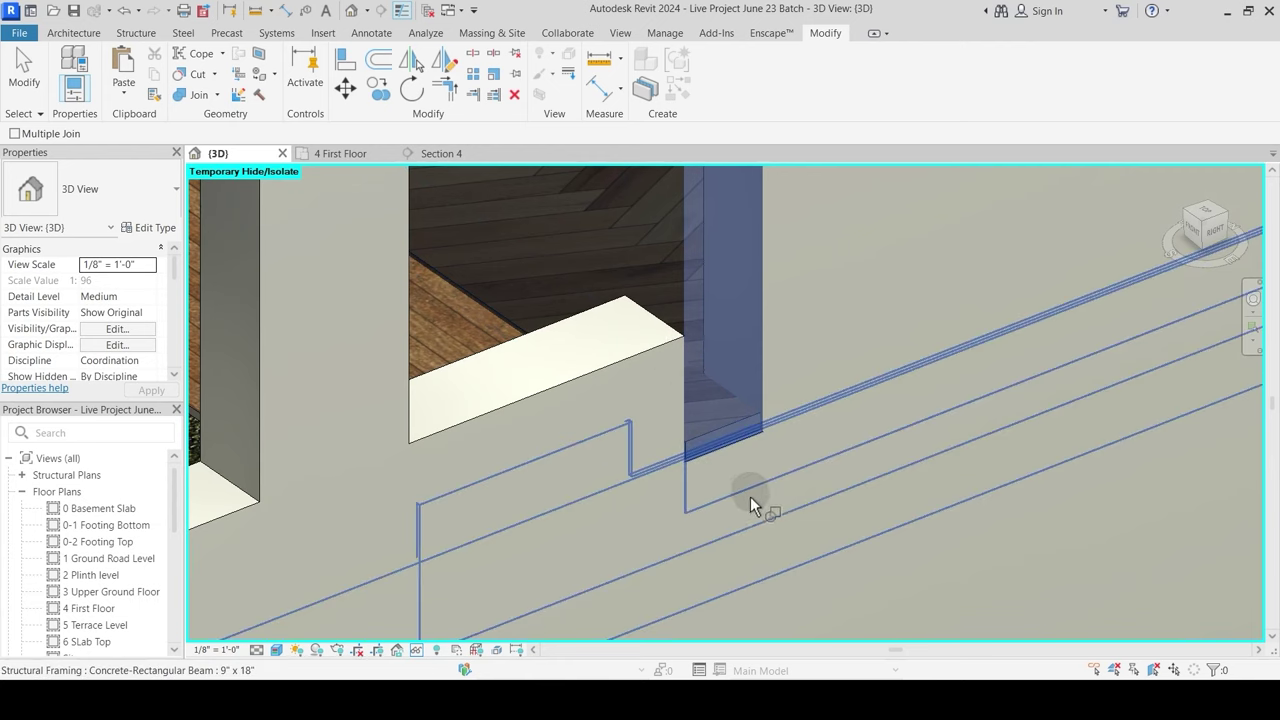
left_click(749, 497)
scroll(745, 420, "down", 5)
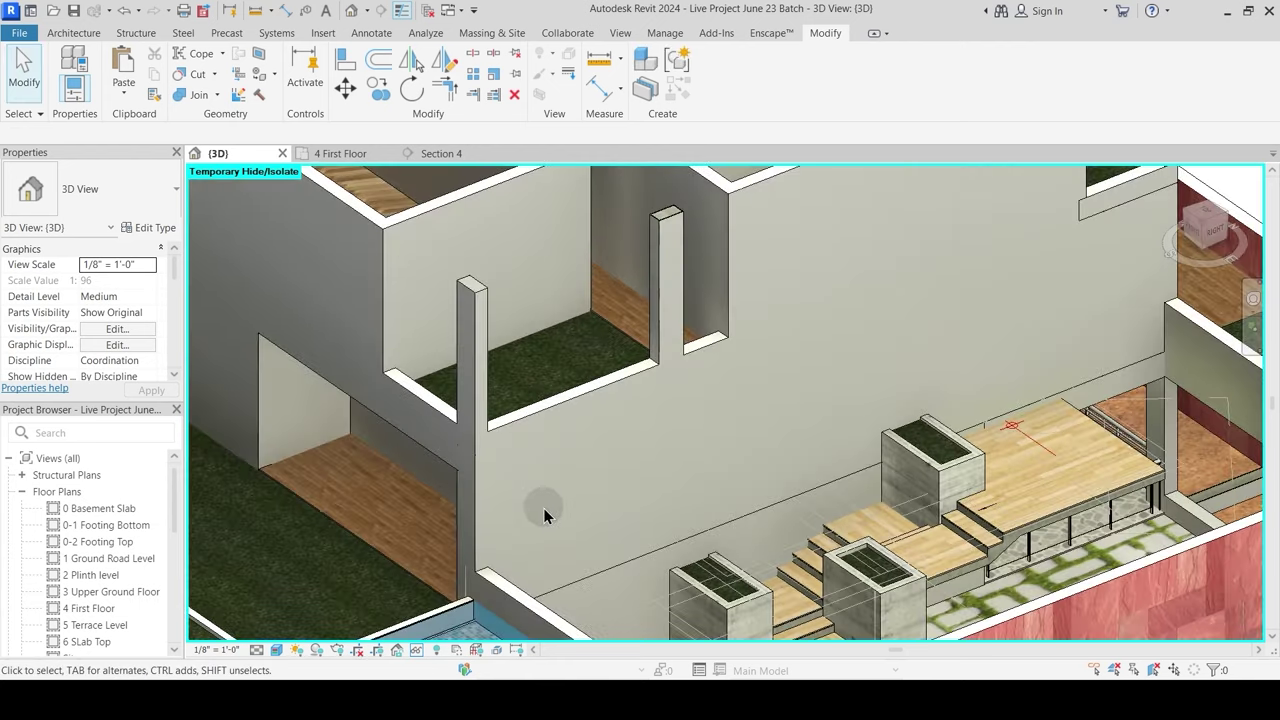
scroll(548, 521, "down", 2)
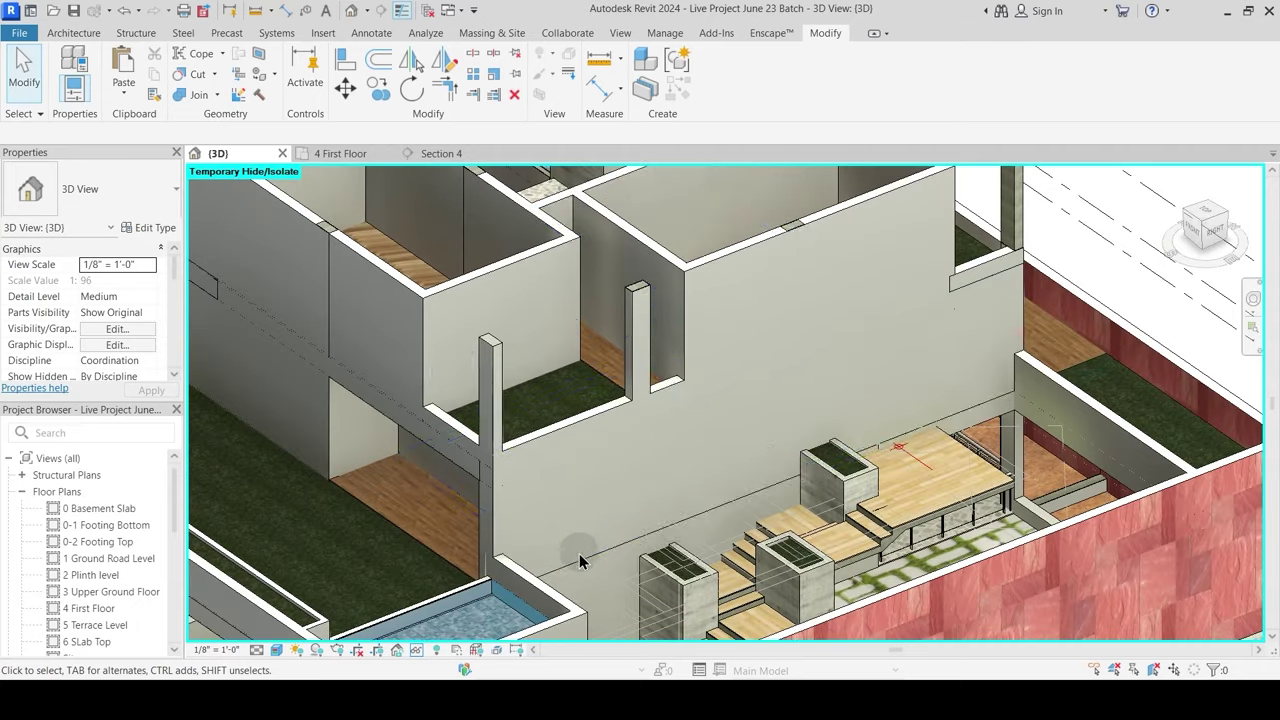
left_click(614, 599)
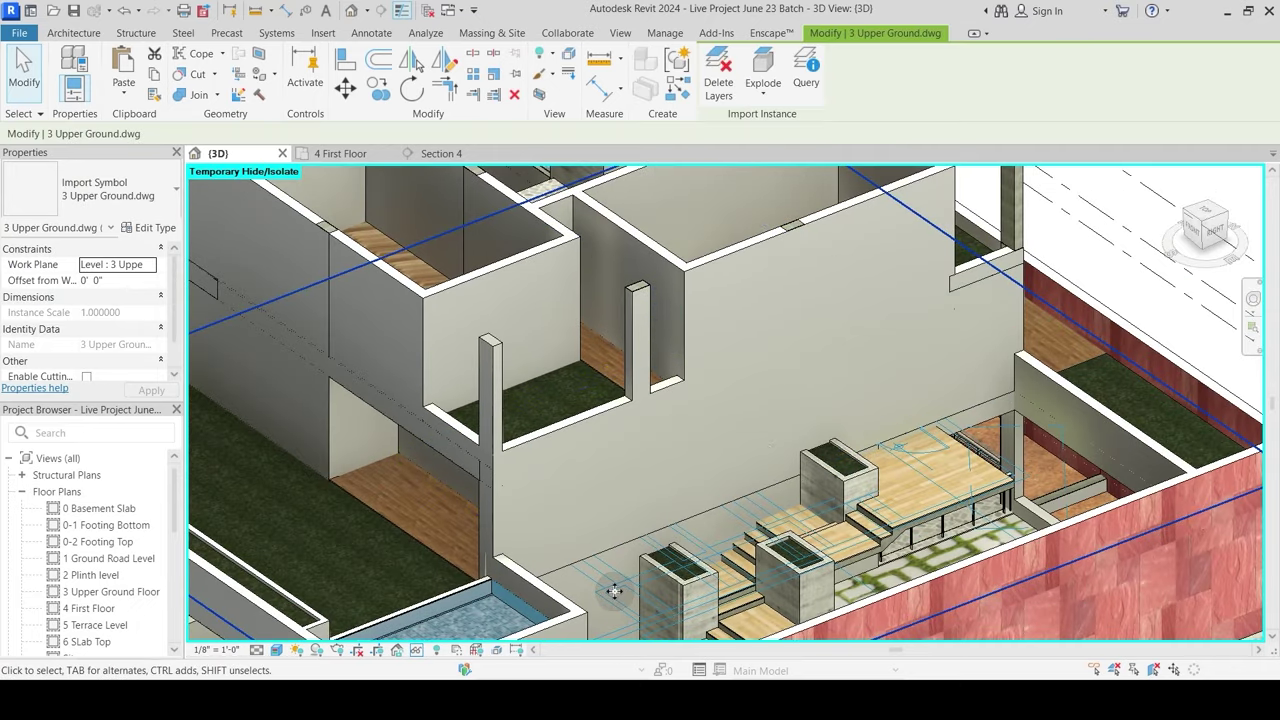
key("Escape")
scroll(614, 592, "up", 3)
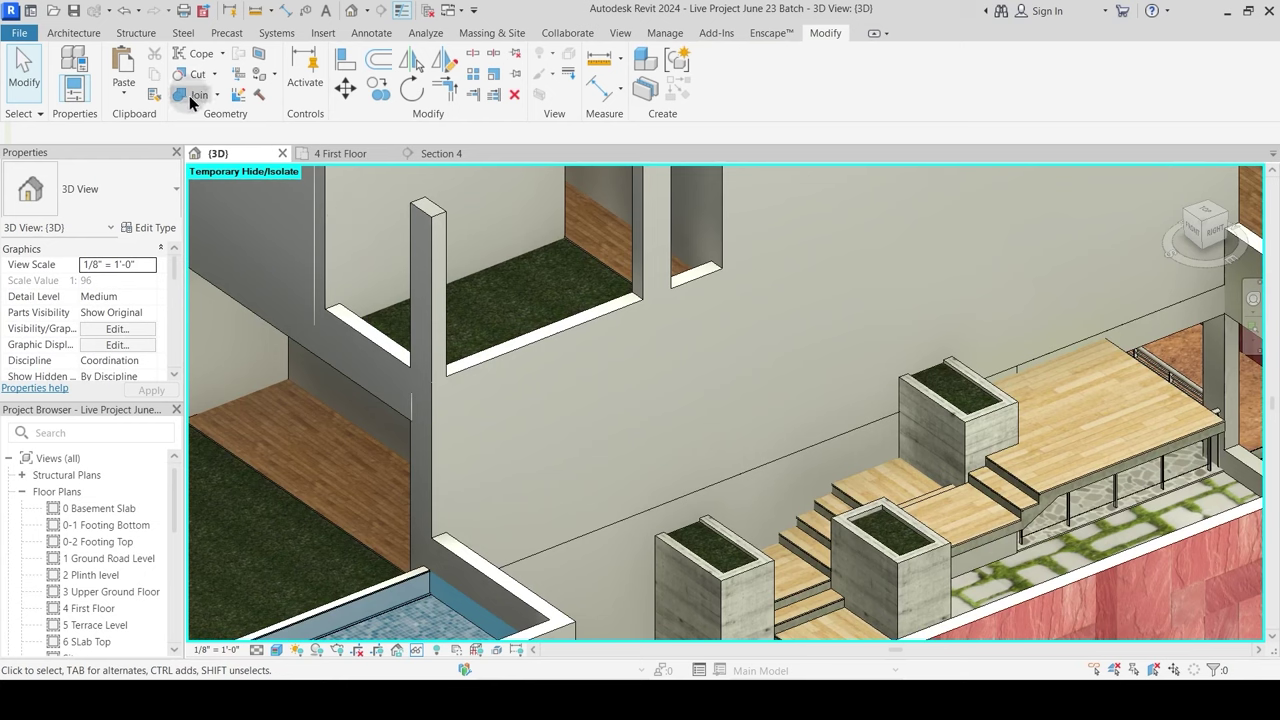
Step: Join another wall to its beam, and a further wall to the element below it
left_click(192, 98)
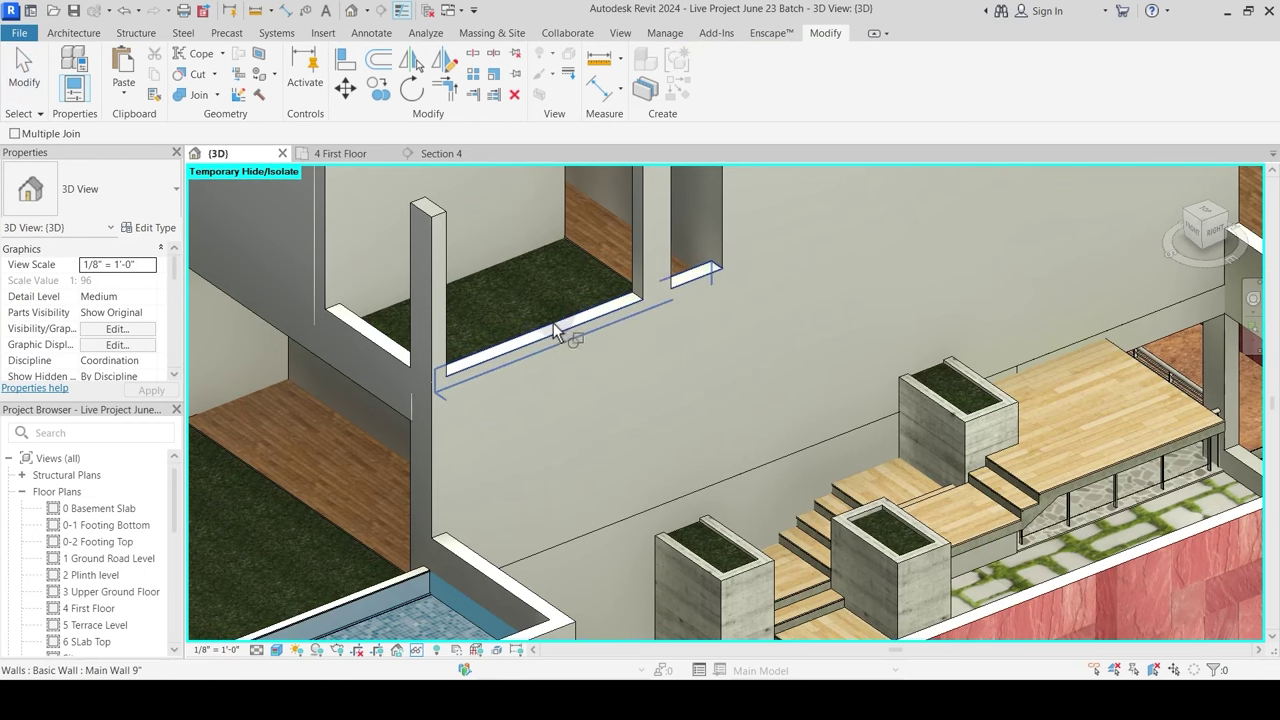
left_click(541, 553)
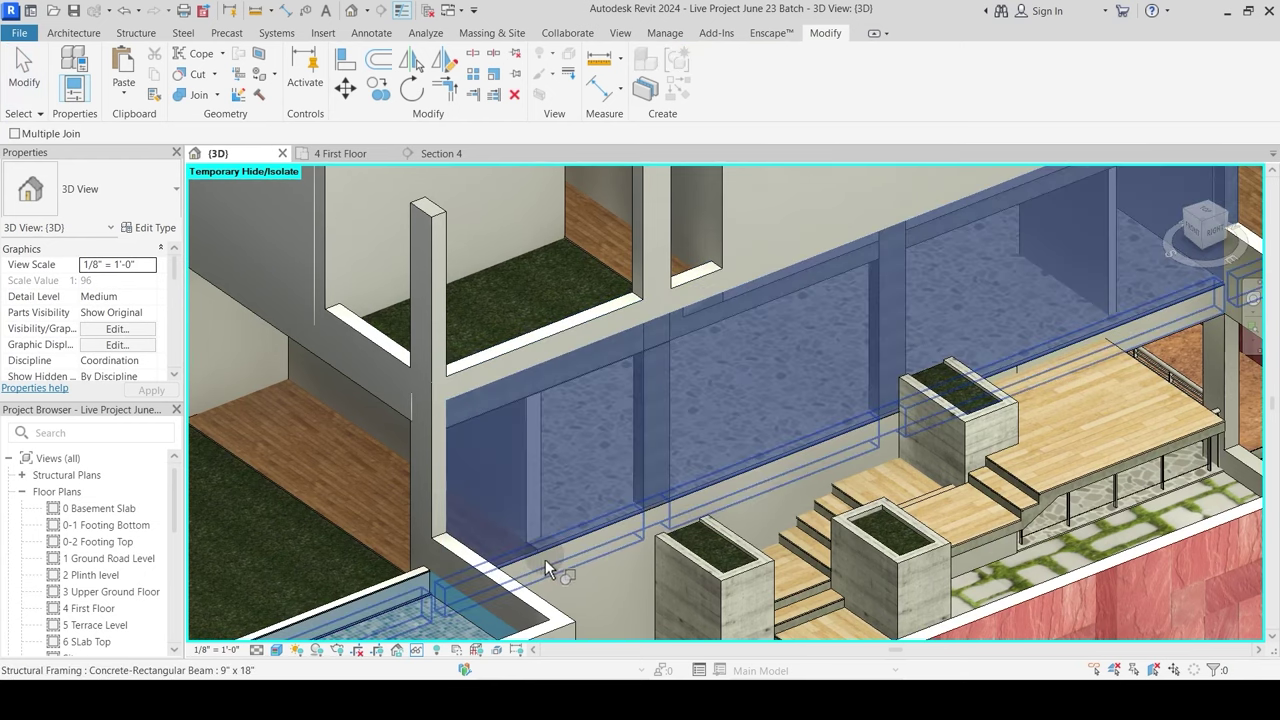
left_click(545, 559)
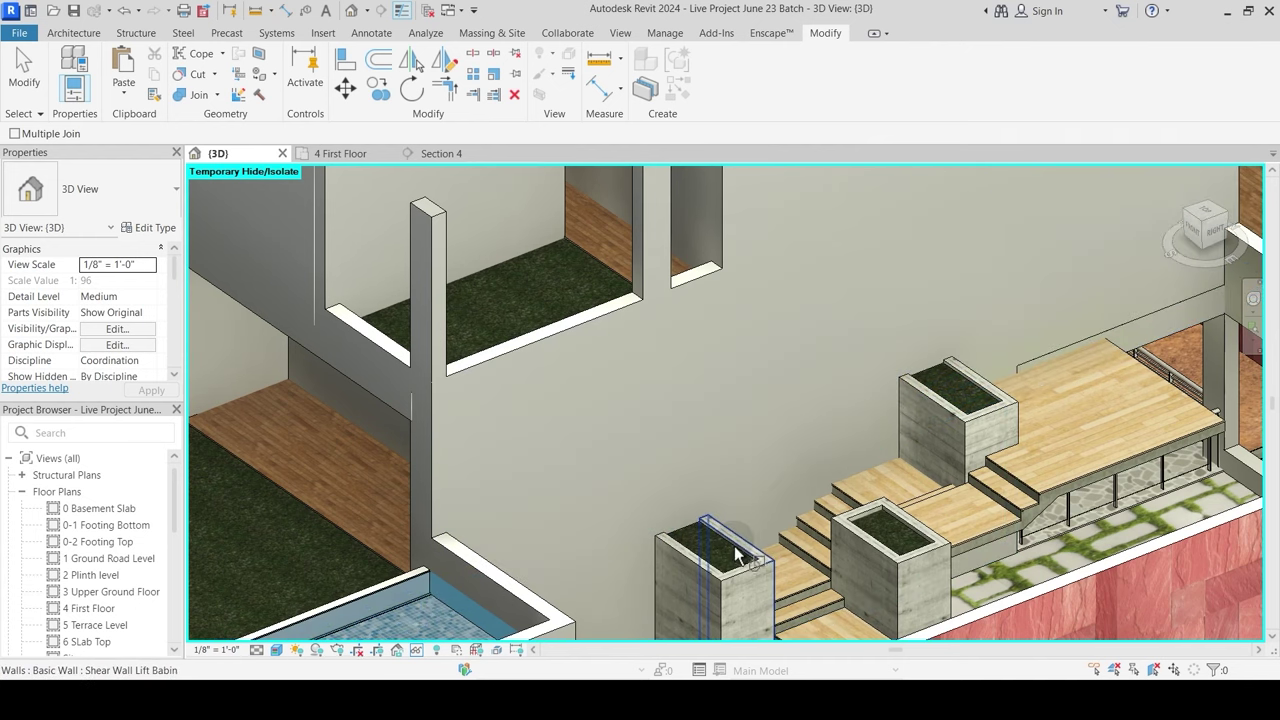
scroll(739, 395, "down", 3)
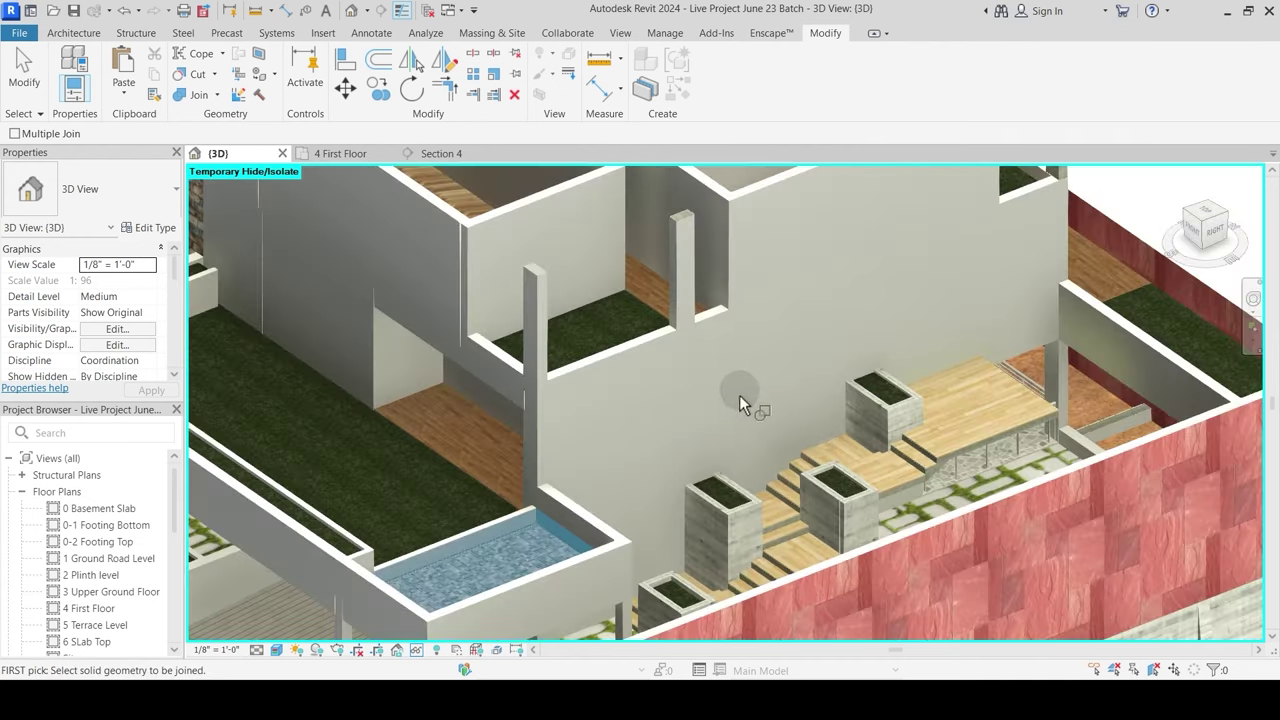
left_click(1069, 266)
left_click(1034, 342)
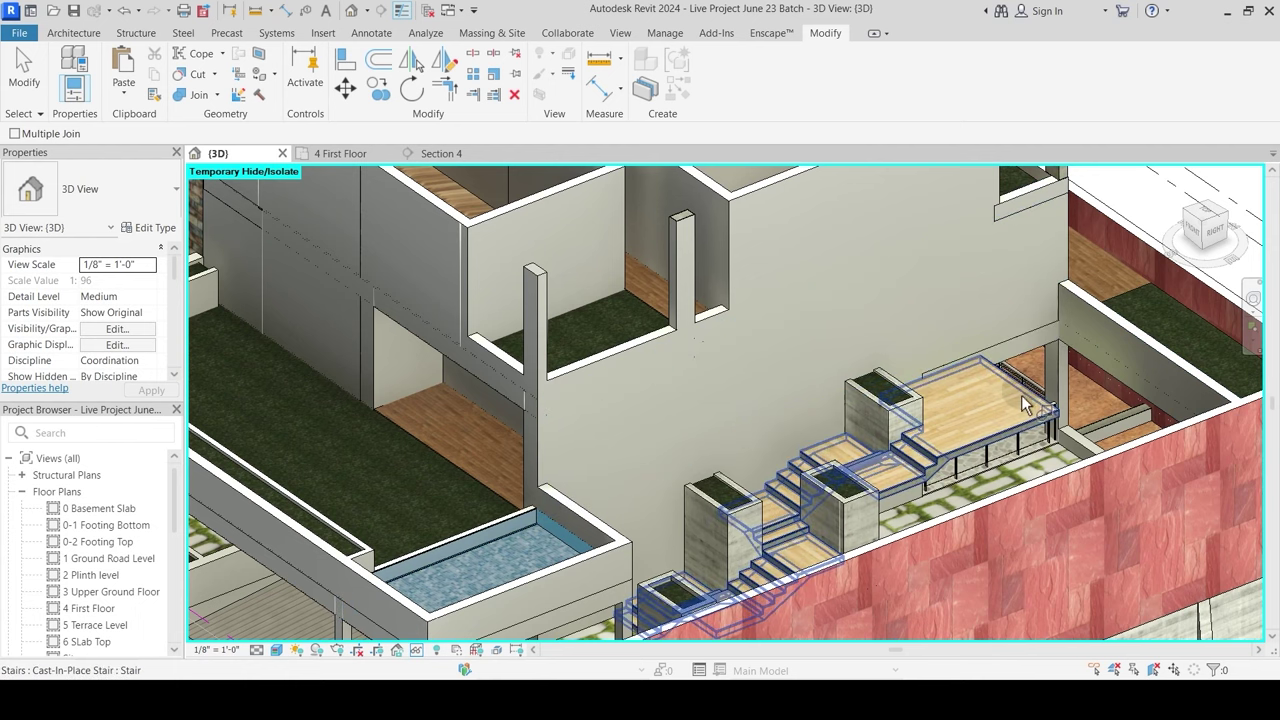
middle_click_drag(998, 354, 932, 379)
scroll(963, 353, "up", 3)
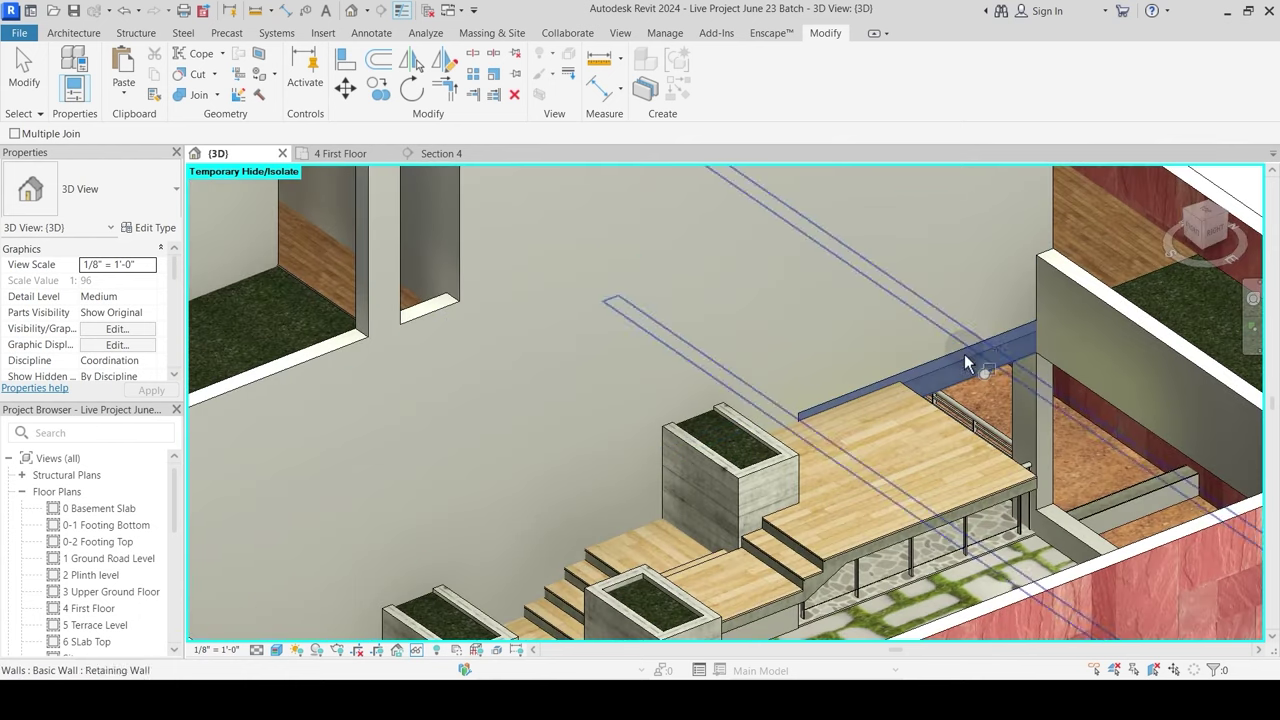
Step: Join the terrace-side beam with the concrete column and dismiss the join warning
left_click(964, 354)
left_click(1006, 302)
key("Escape")
key("Escape")
scroll(1020, 340, "up", 5)
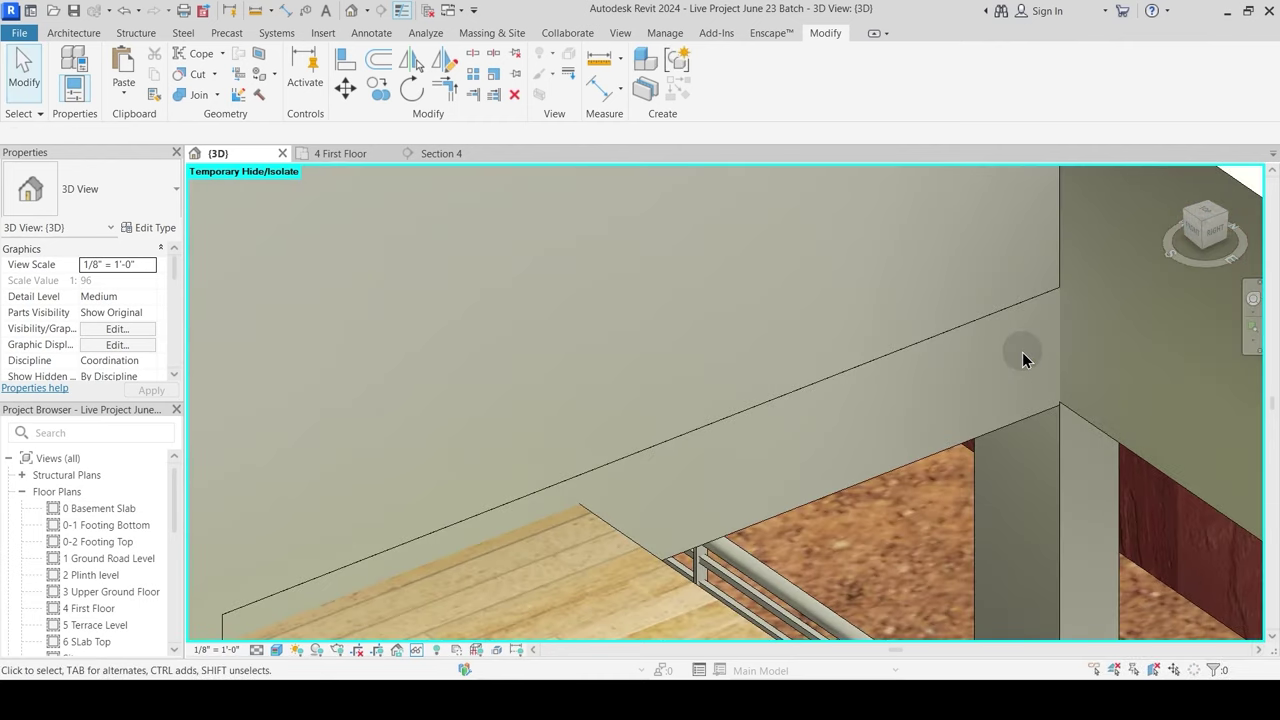
scroll(1052, 337, "up", 3)
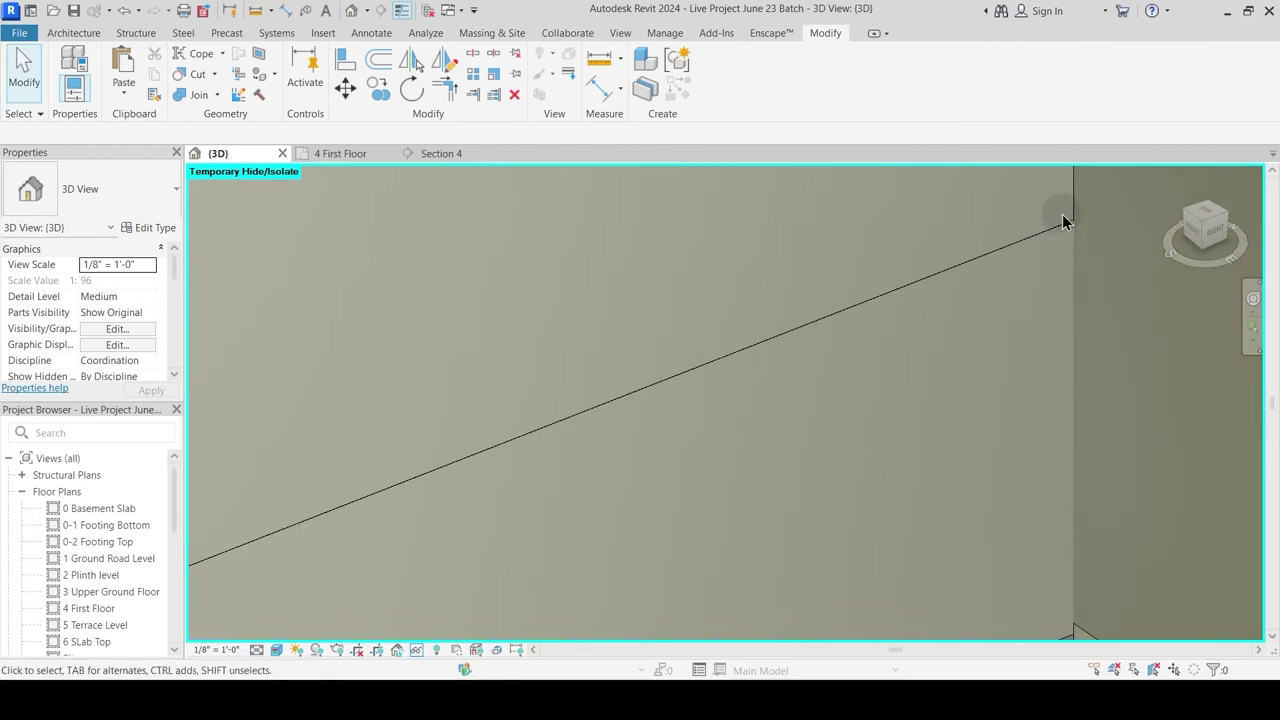
scroll(837, 378, "down", 3)
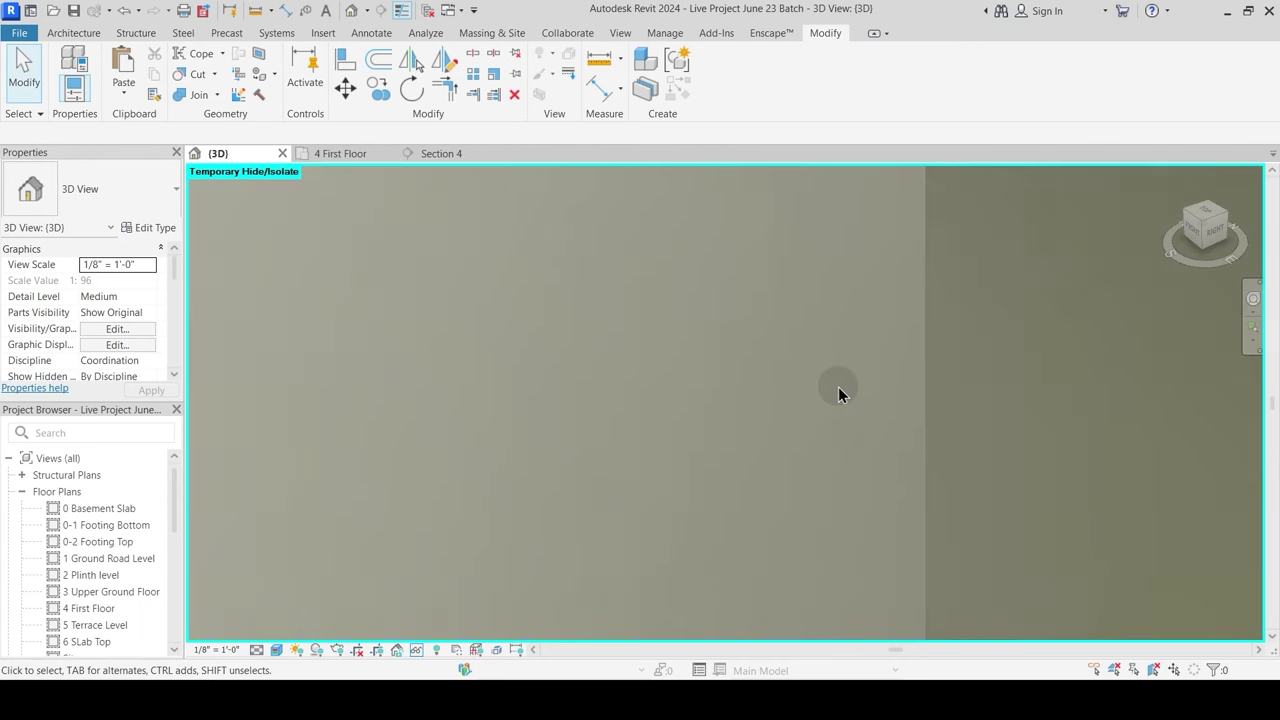
scroll(830, 400, "down", 5)
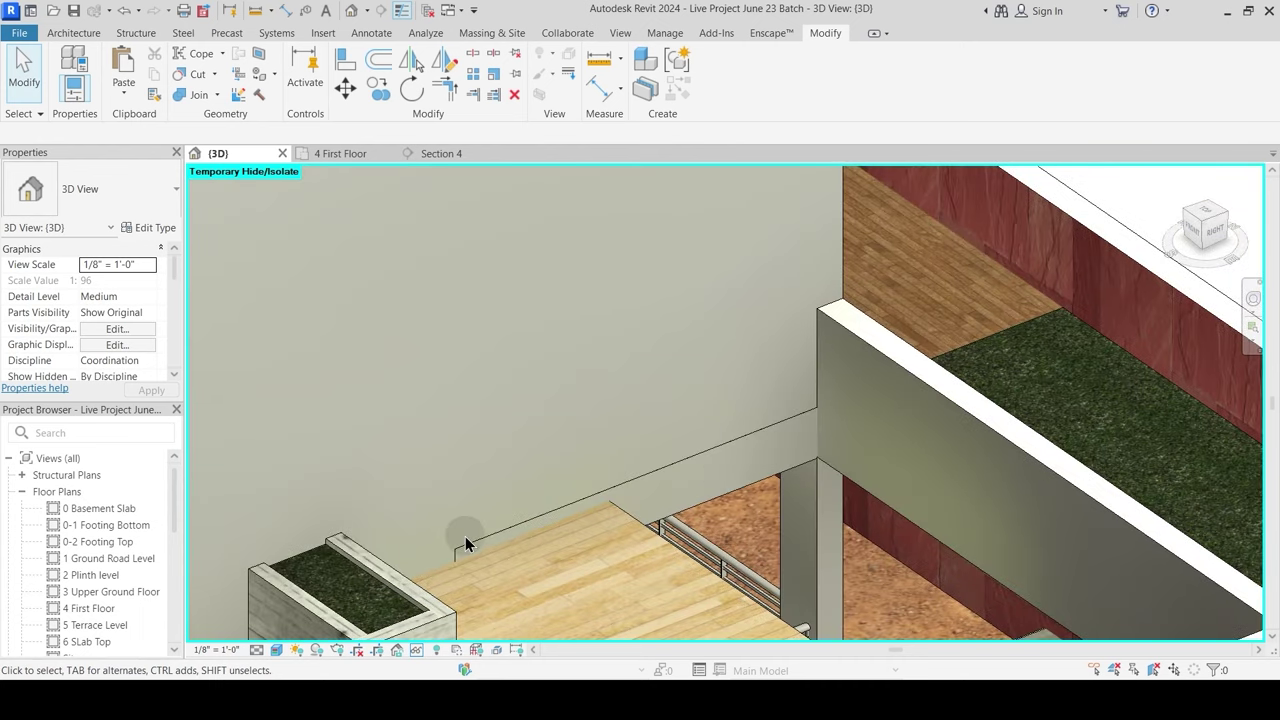
Step: Join the floor slab with its beam, then orbit the model to check the cleaned joins
left_click(199, 97)
left_click(524, 518)
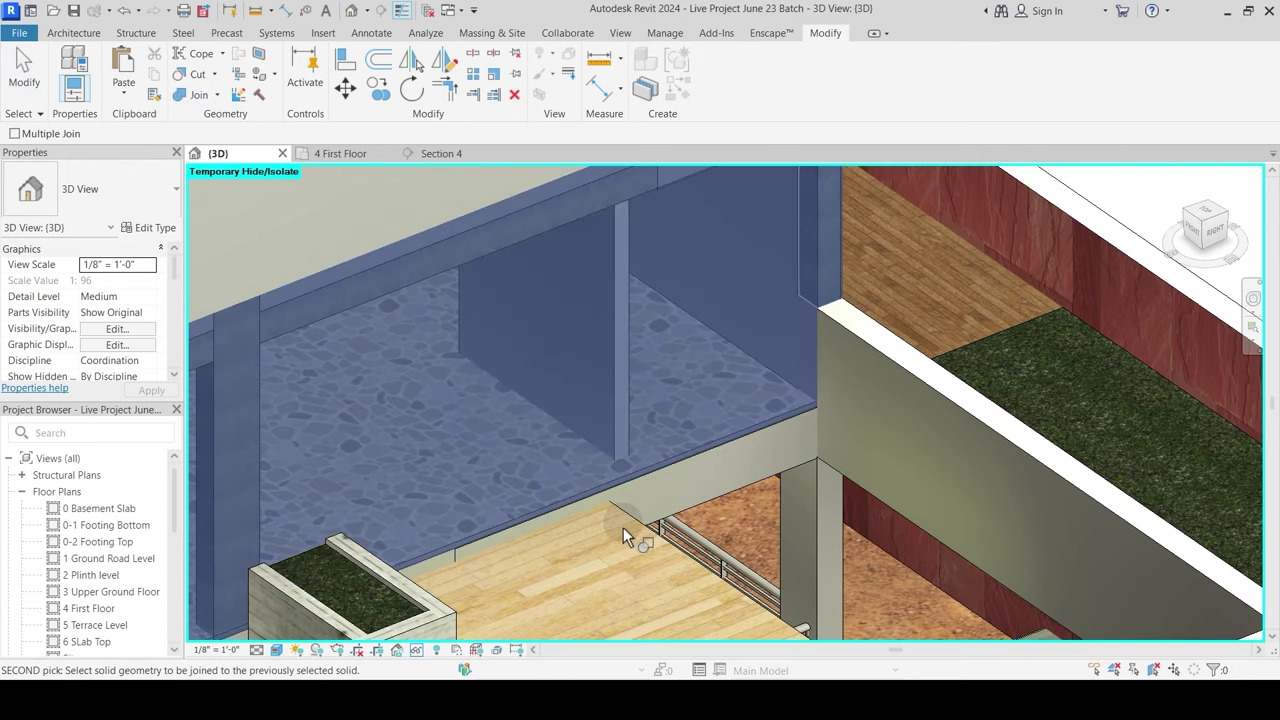
left_click(697, 501)
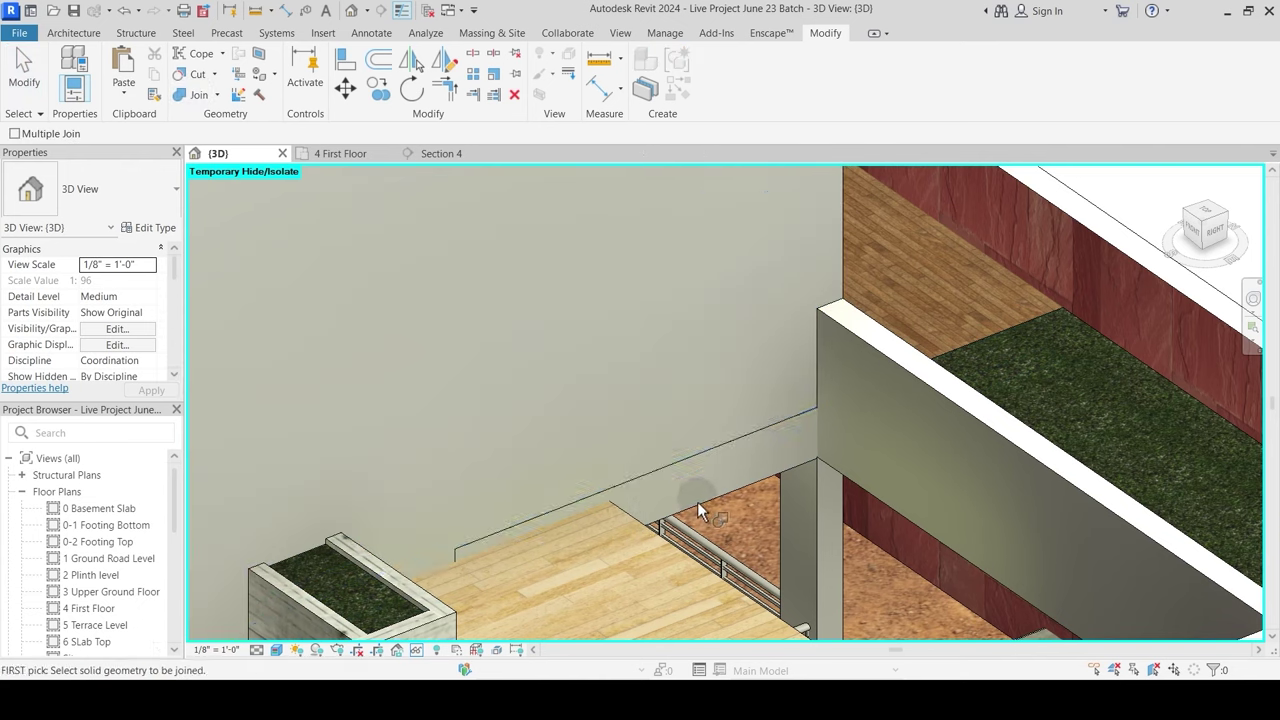
key("Escape")
scroll(815, 340, "down", 3)
scroll(800, 350, "down", 3)
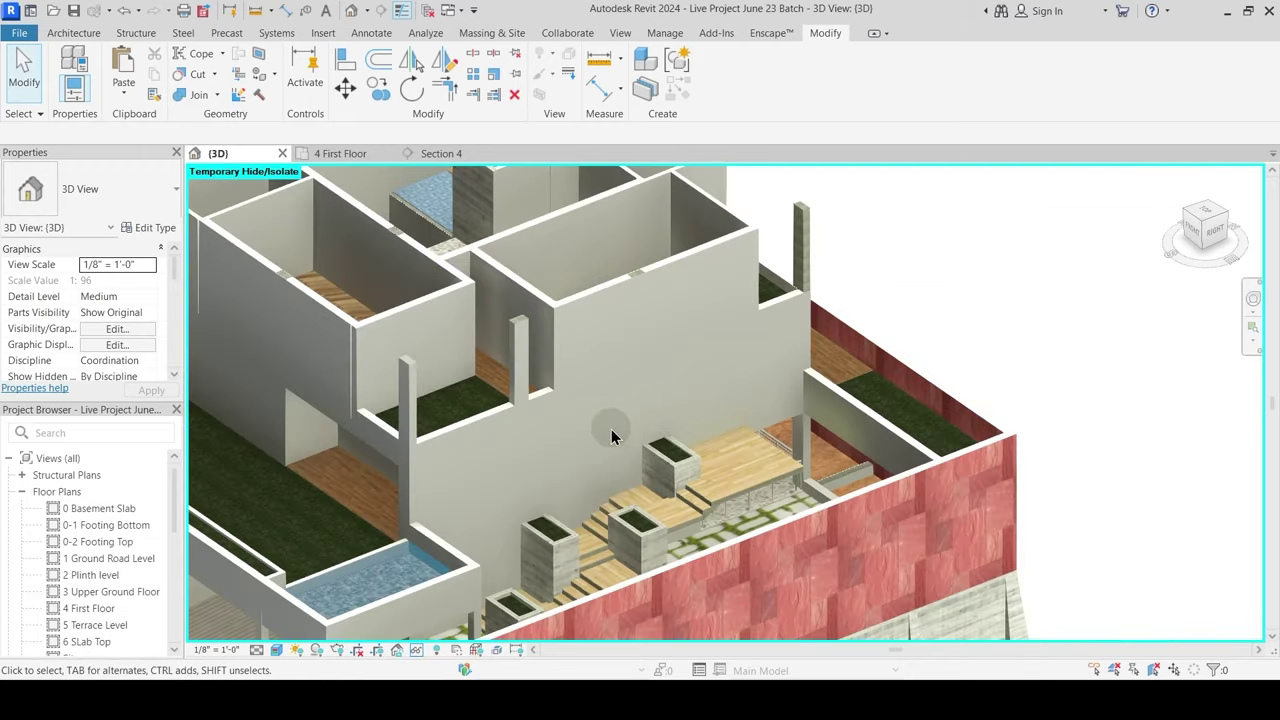
middle_click_drag(627, 424, 899, 379)
middle_click_drag(830, 430, 770, 398, "shift")
scroll(581, 283, "up", 2)
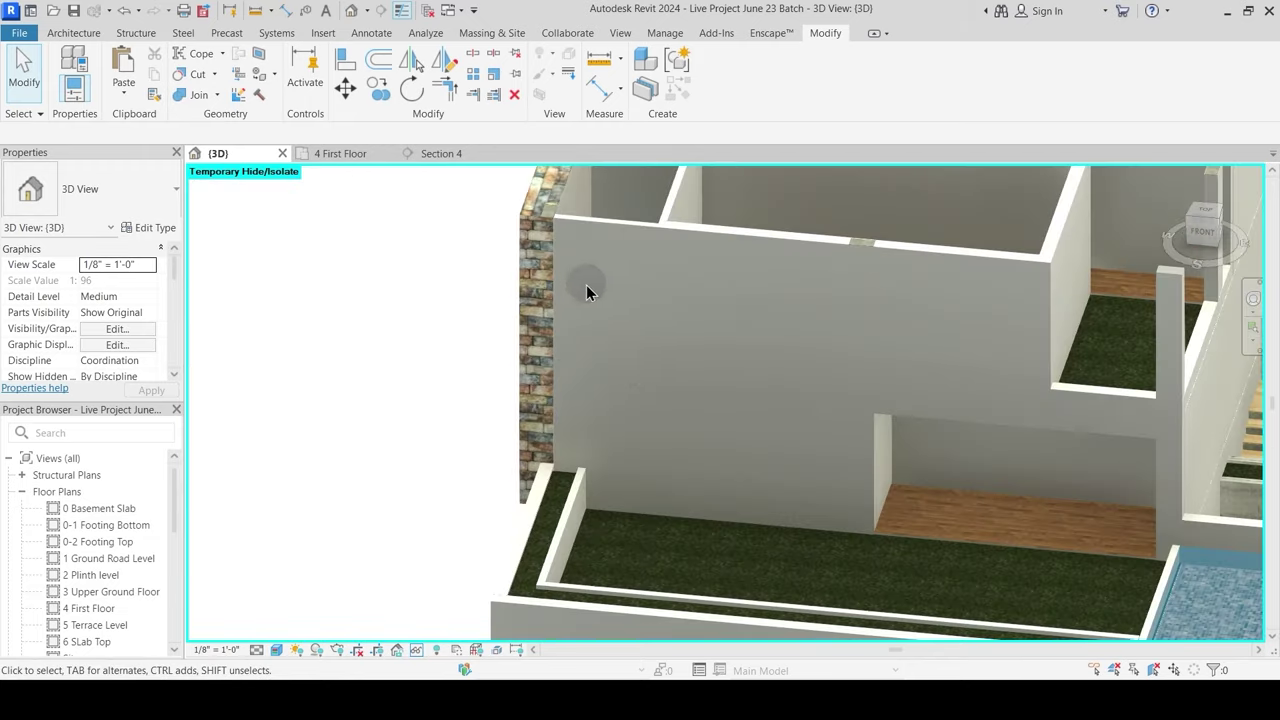
middle_click_drag(694, 431, 524, 337, "shift")
scroll(676, 442, "down", 2)
Step: Window-select the First Floor and filter the selection down to the 20 Structural Framing (Other) beams
left_click_drag(354, 216, 992, 368)
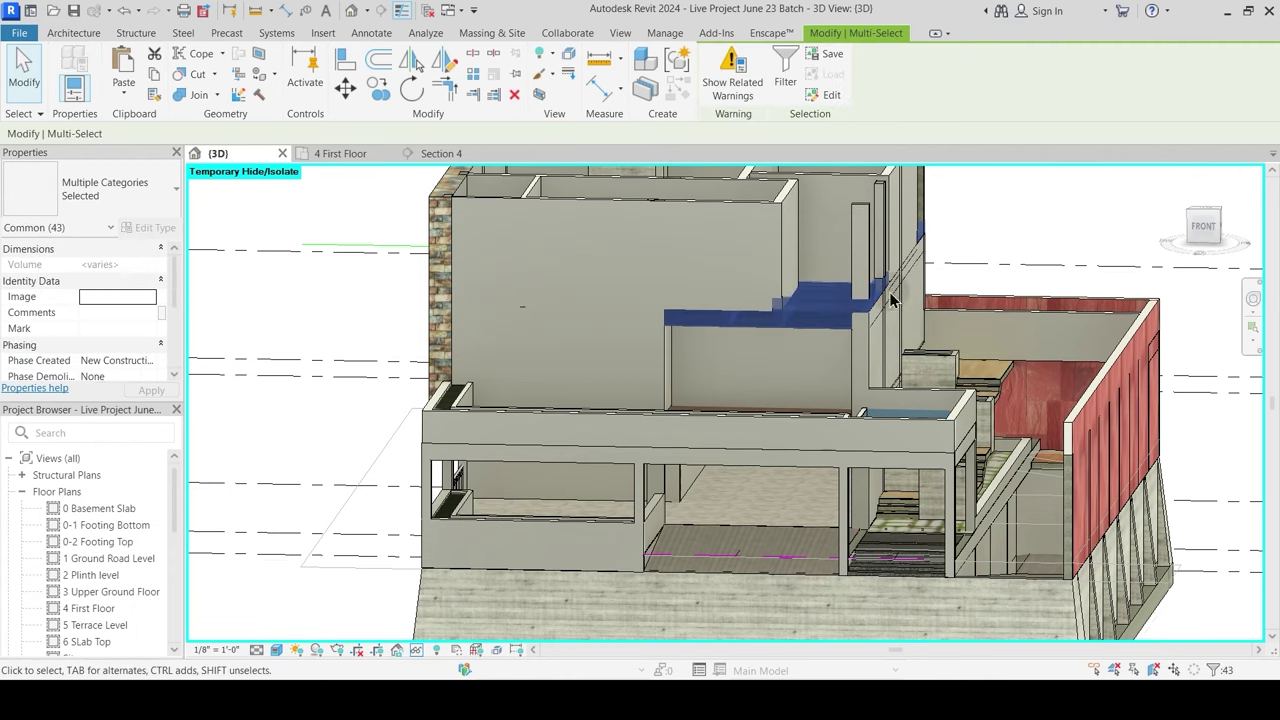
left_click(785, 70)
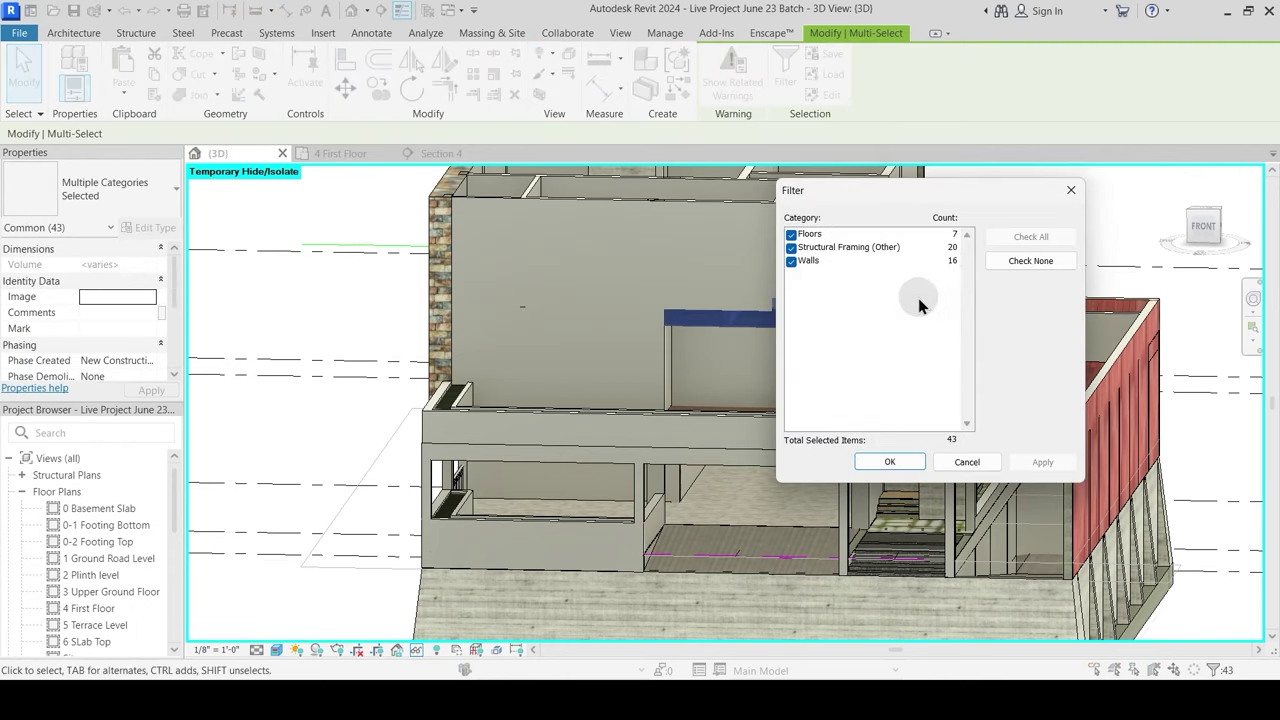
left_click(1020, 262)
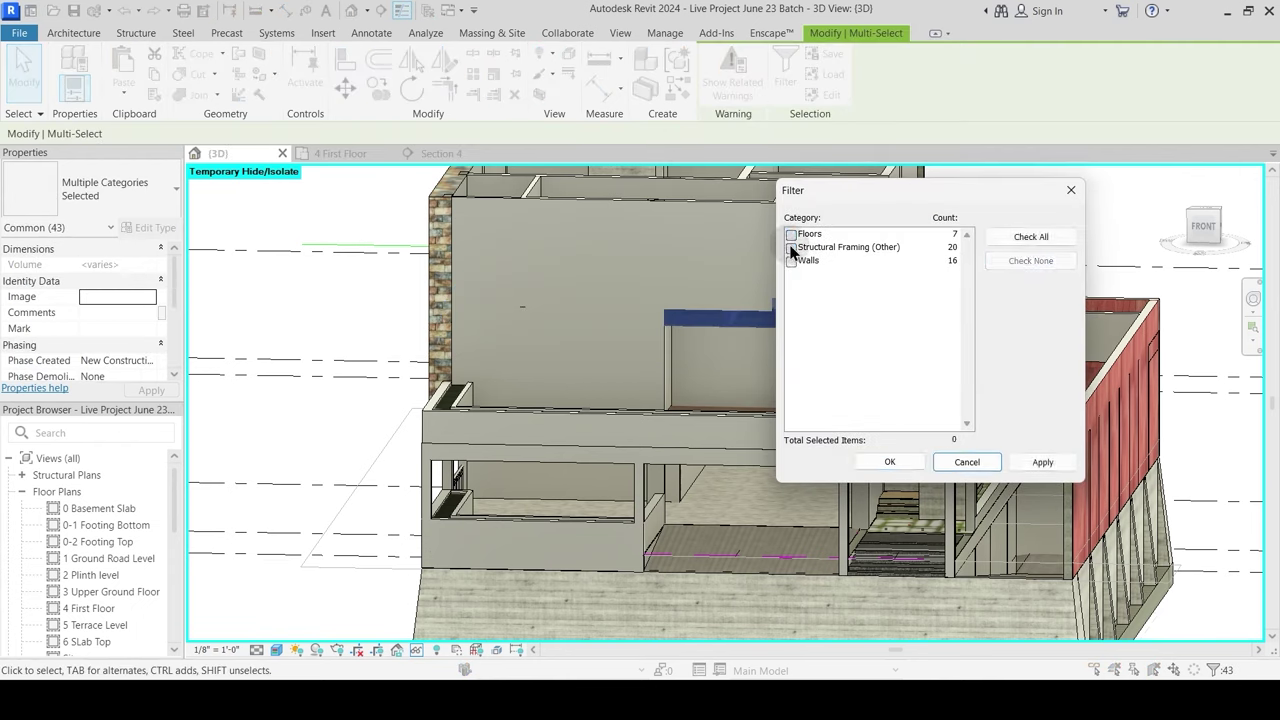
left_click(791, 248)
left_click(891, 462)
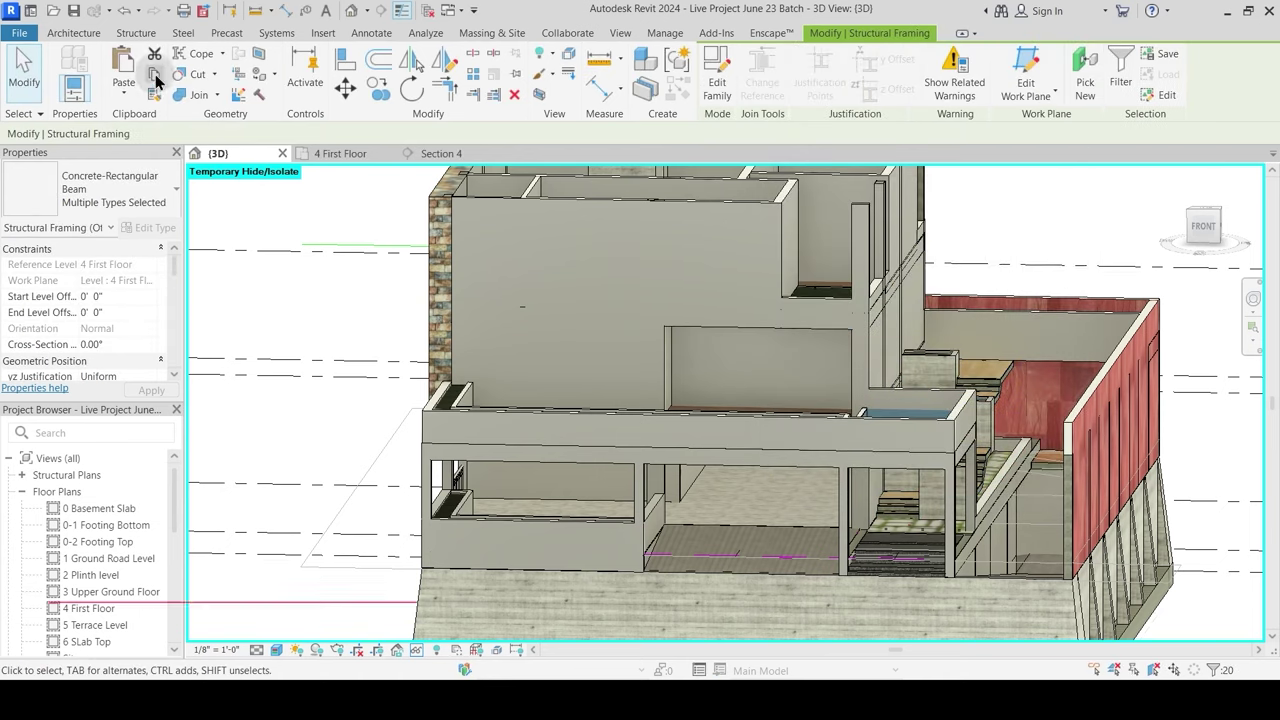
Step: Copy the beams and paste them aligned to the 5 Terrace Level
left_click(155, 75)
left_click(123, 92)
left_click(164, 151)
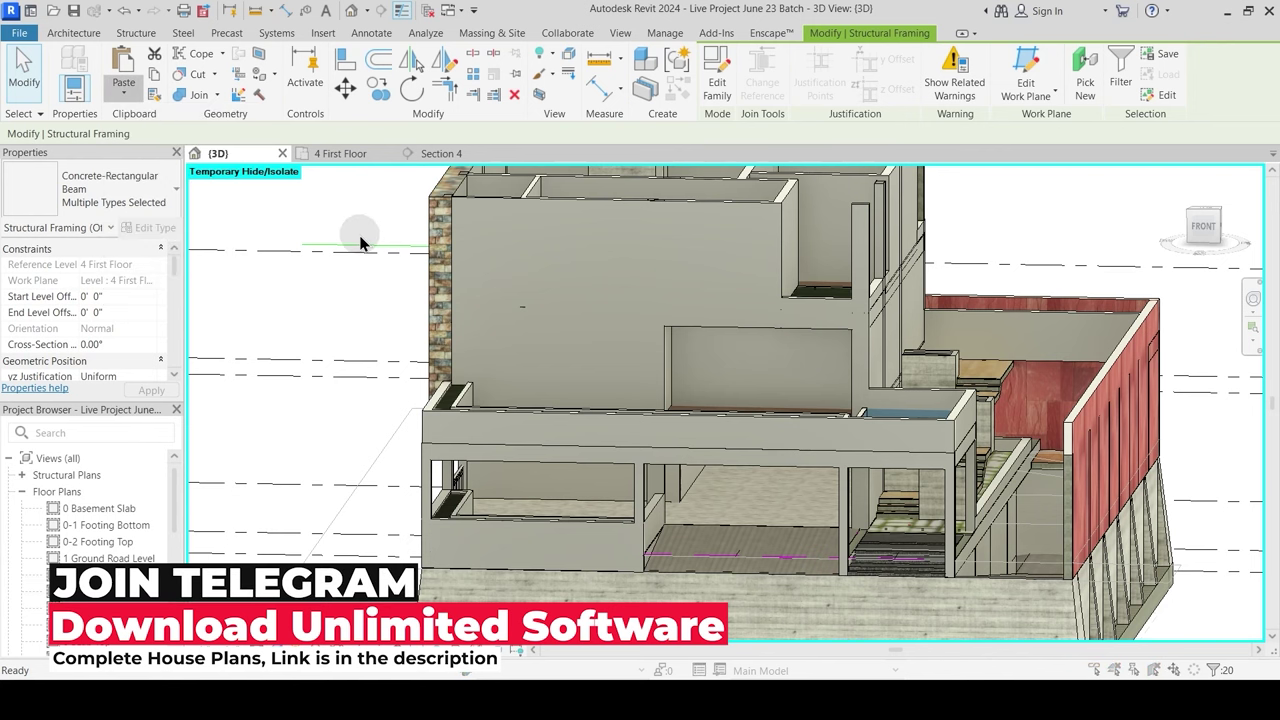
left_click(576, 316)
left_click(622, 464)
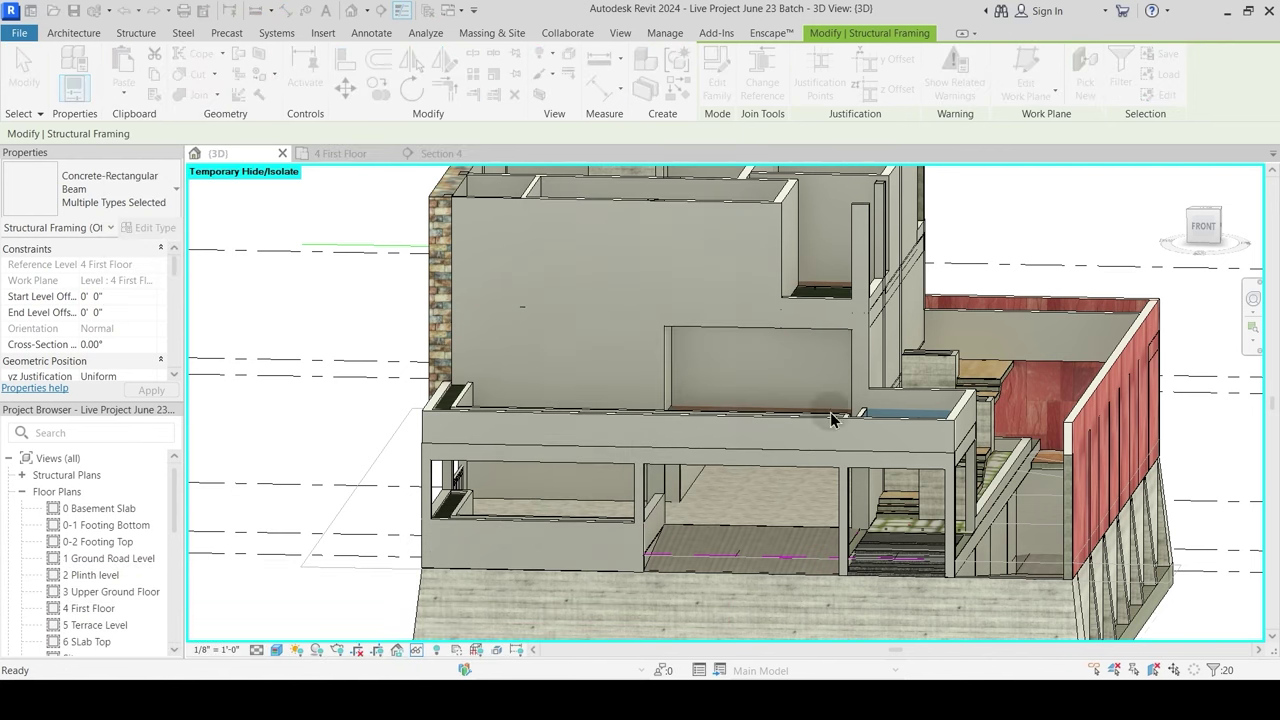
Step: Orbit the 3D view to inspect the beams pasted onto the terrace level
middle_click_drag(797, 356, 736, 525, "shift")
key("Escape")
middle_click_drag(737, 434, 761, 566)
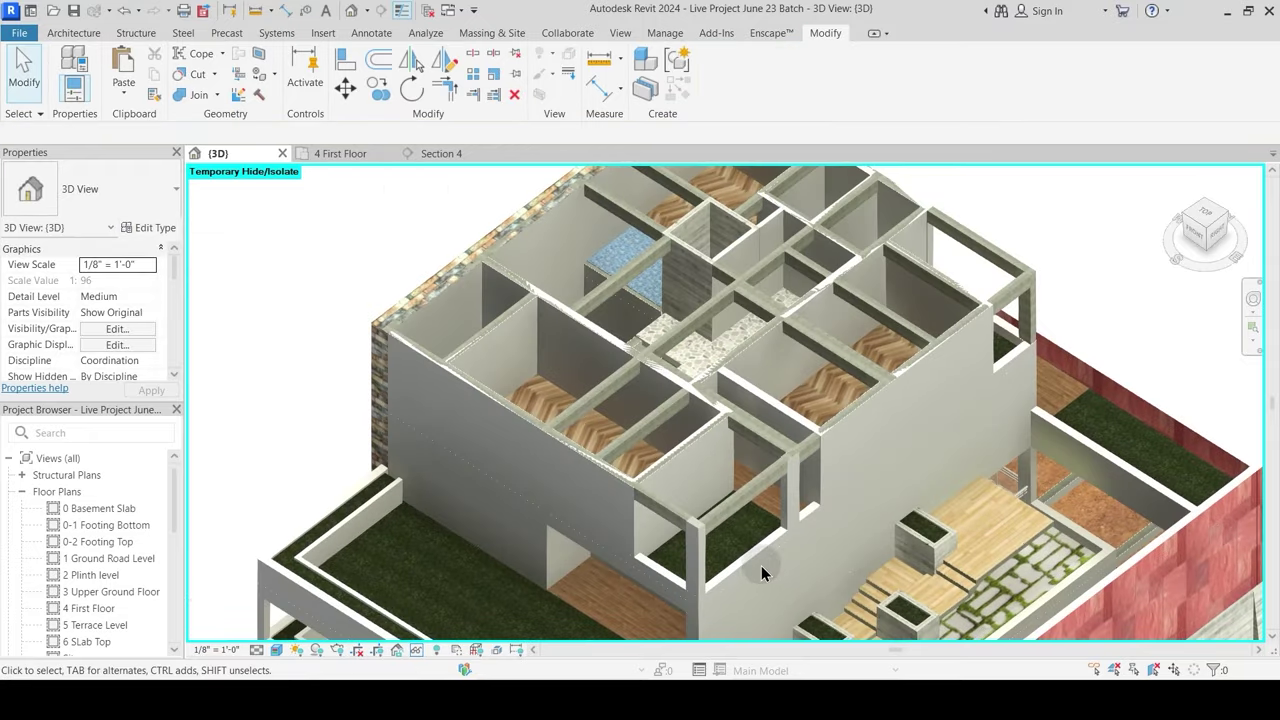
scroll(761, 565, "down", 2)
middle_click_drag(832, 471, 838, 441, "shift")
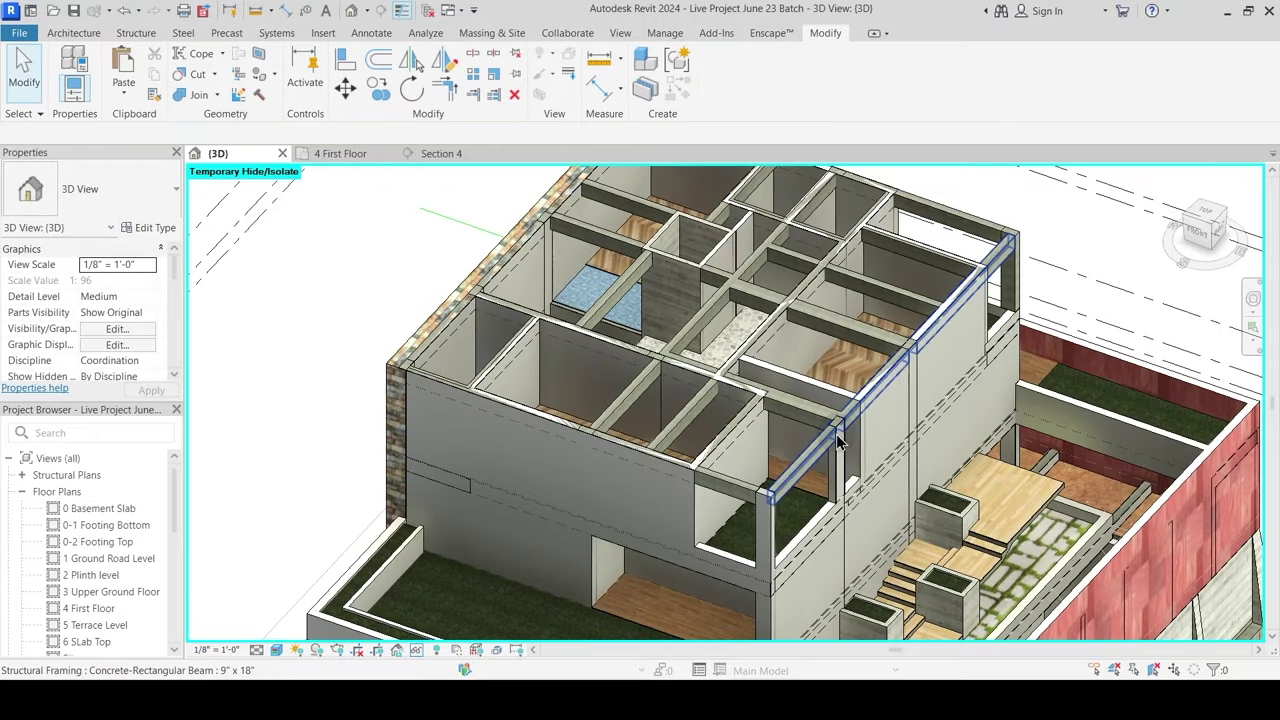
middle_click_drag(686, 443, 828, 296, "shift")
Step: Check one pasted beam's properties, then return to the 4 First Floor plan
left_click(828, 297)
left_click(362, 197)
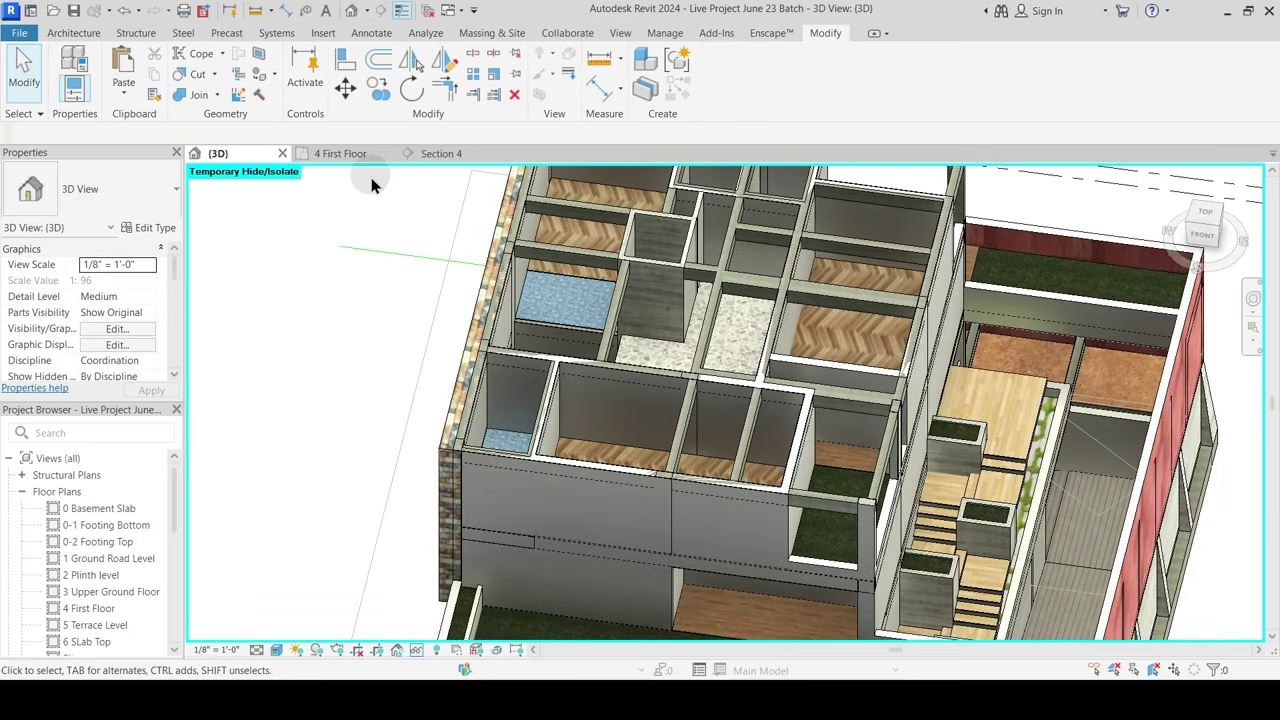
left_click(340, 153)
Step: Set the reference model line's work plane to Level : 5 Terrace Level, then open that plan
scroll(509, 391, "down", 3)
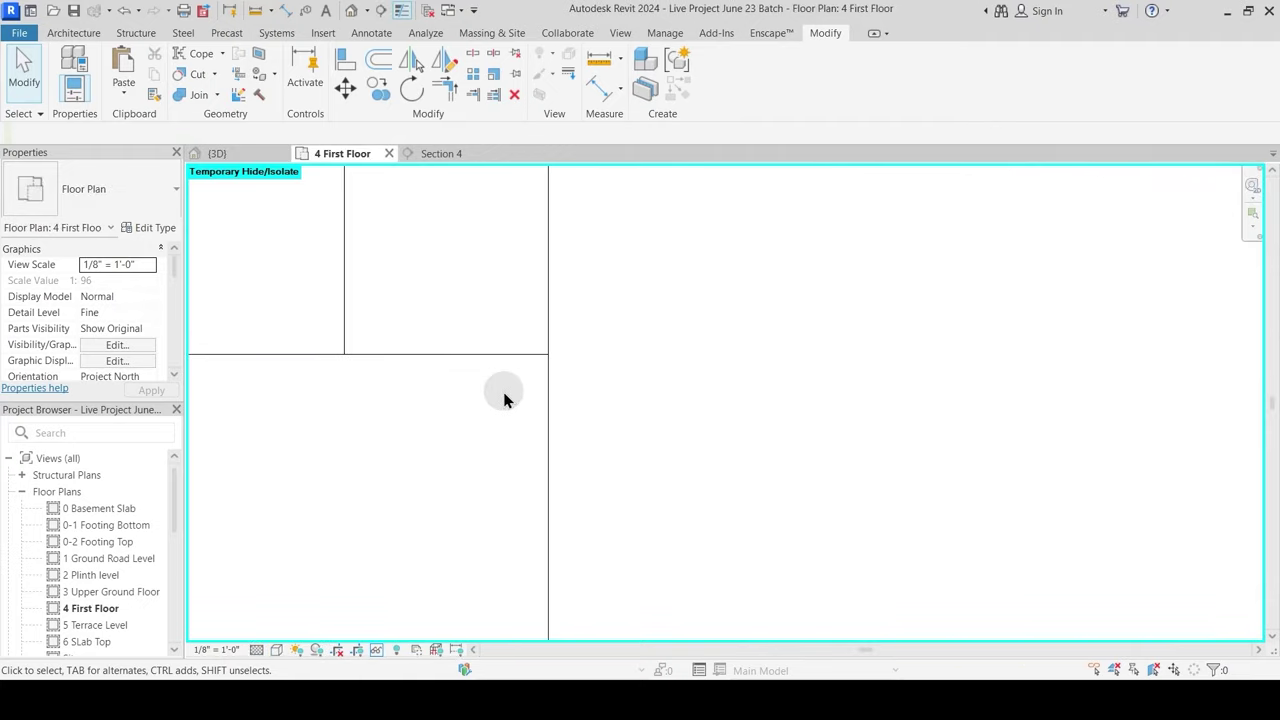
scroll(620, 426, "up", 4)
scroll(700, 410, "down", 6)
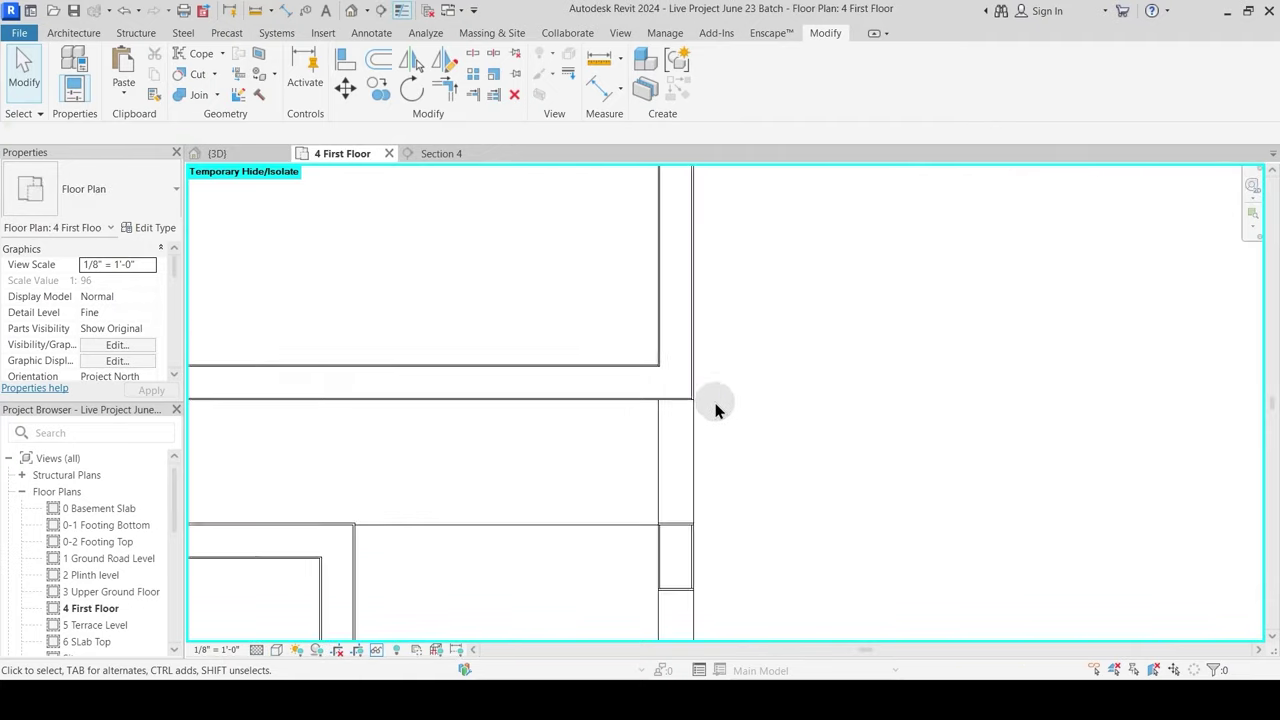
left_click(510, 338)
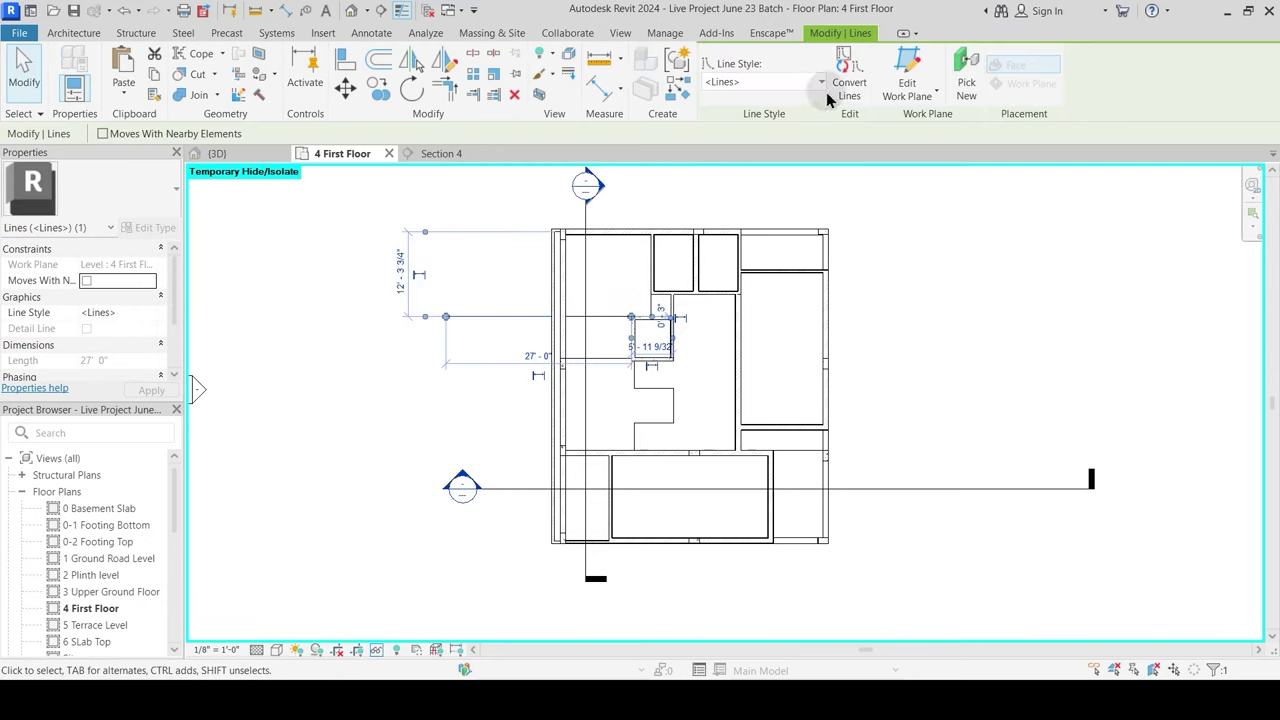
left_click(907, 96)
left_click(926, 122)
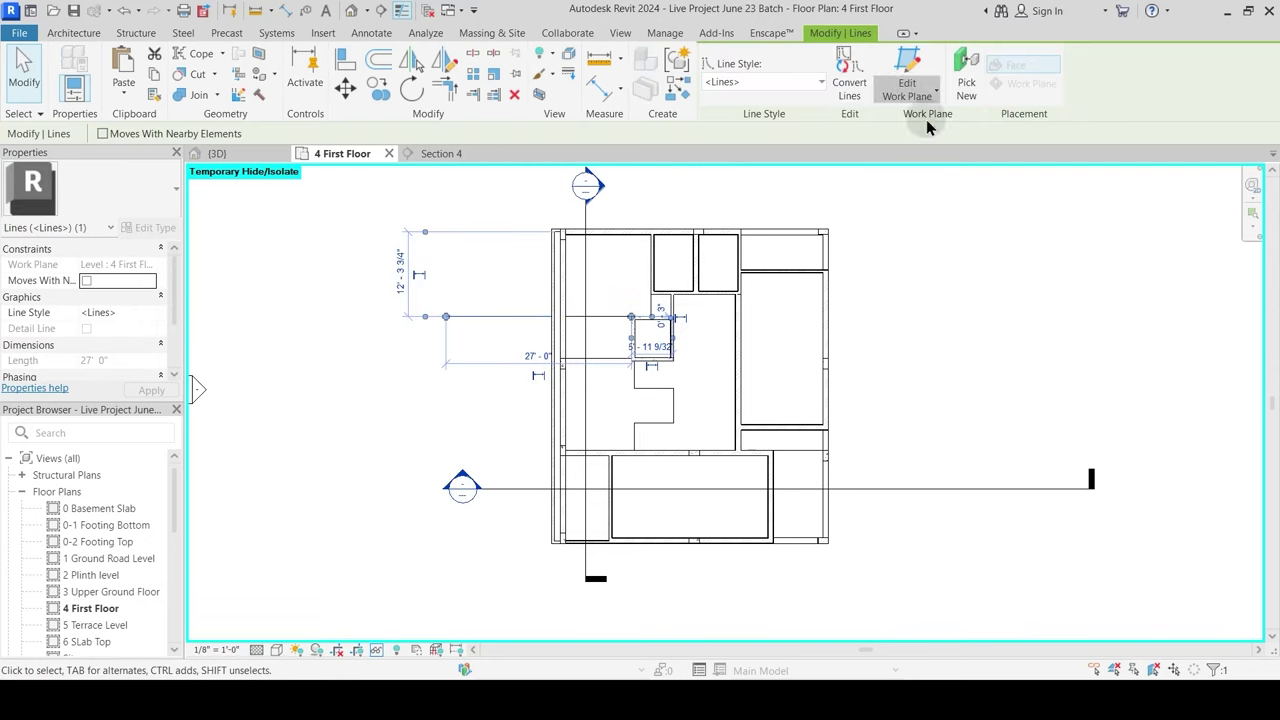
left_click(759, 311)
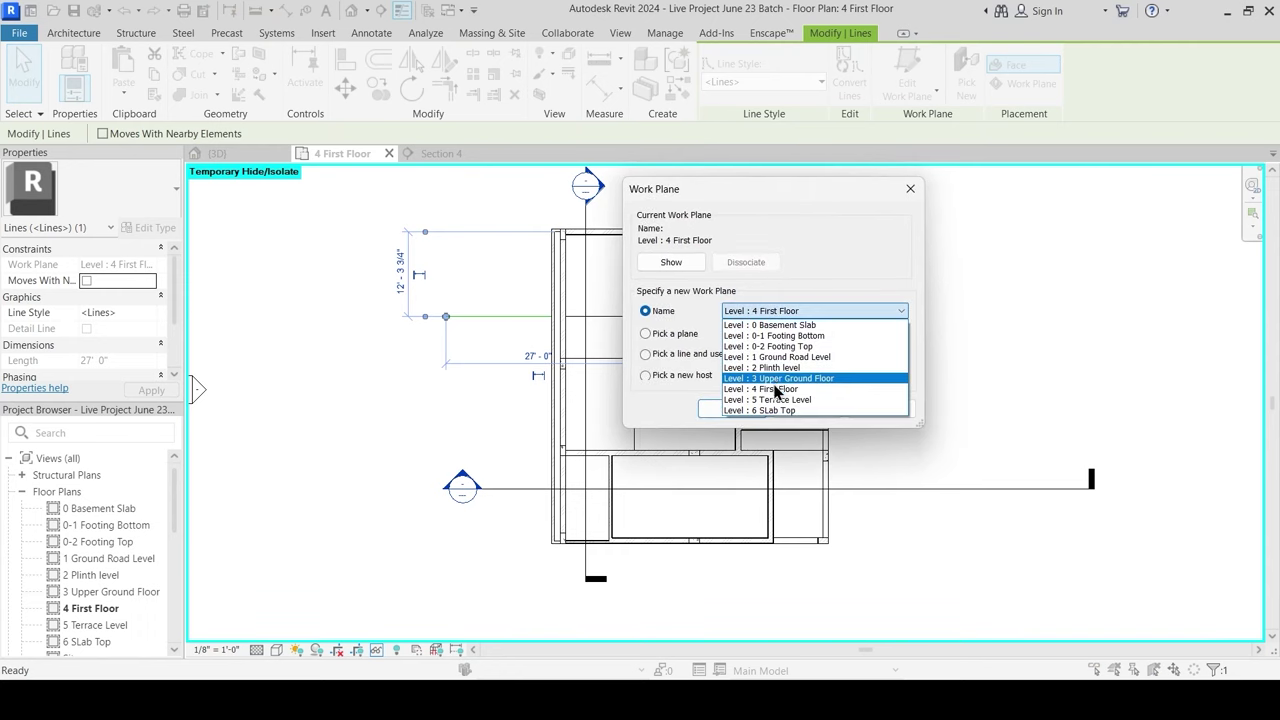
left_click(762, 399)
left_click(742, 408)
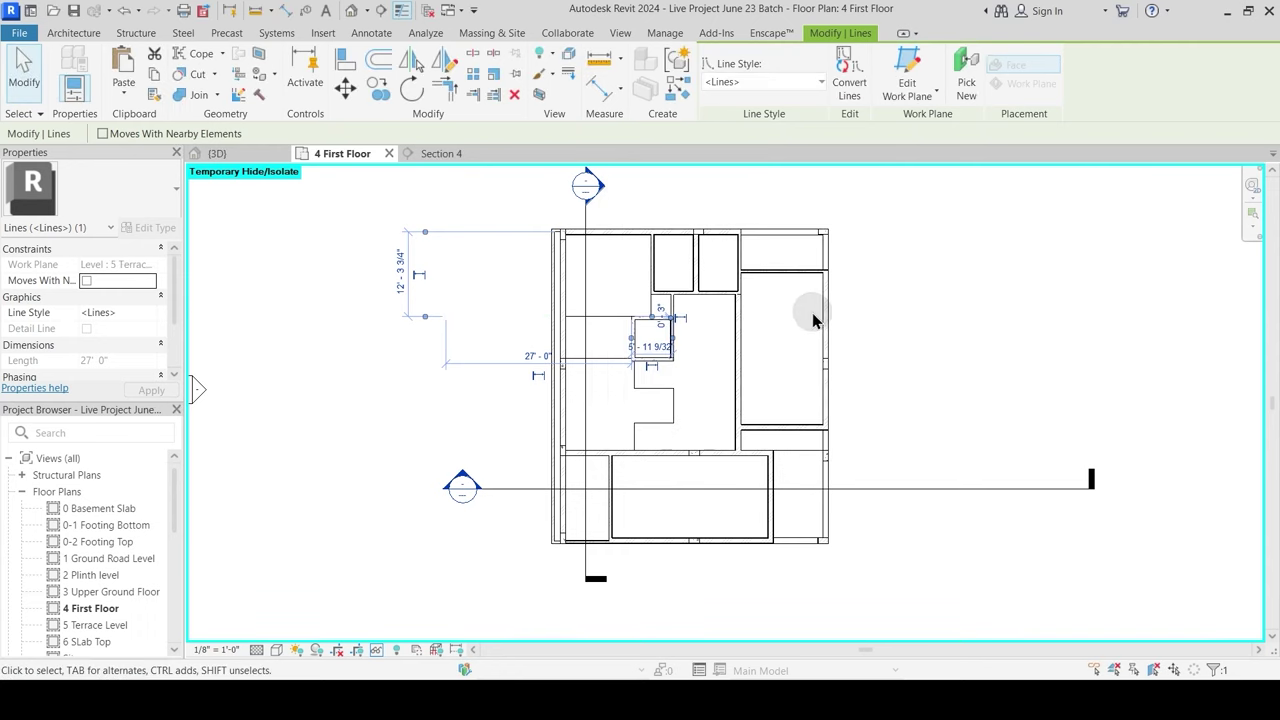
double_click(95, 625)
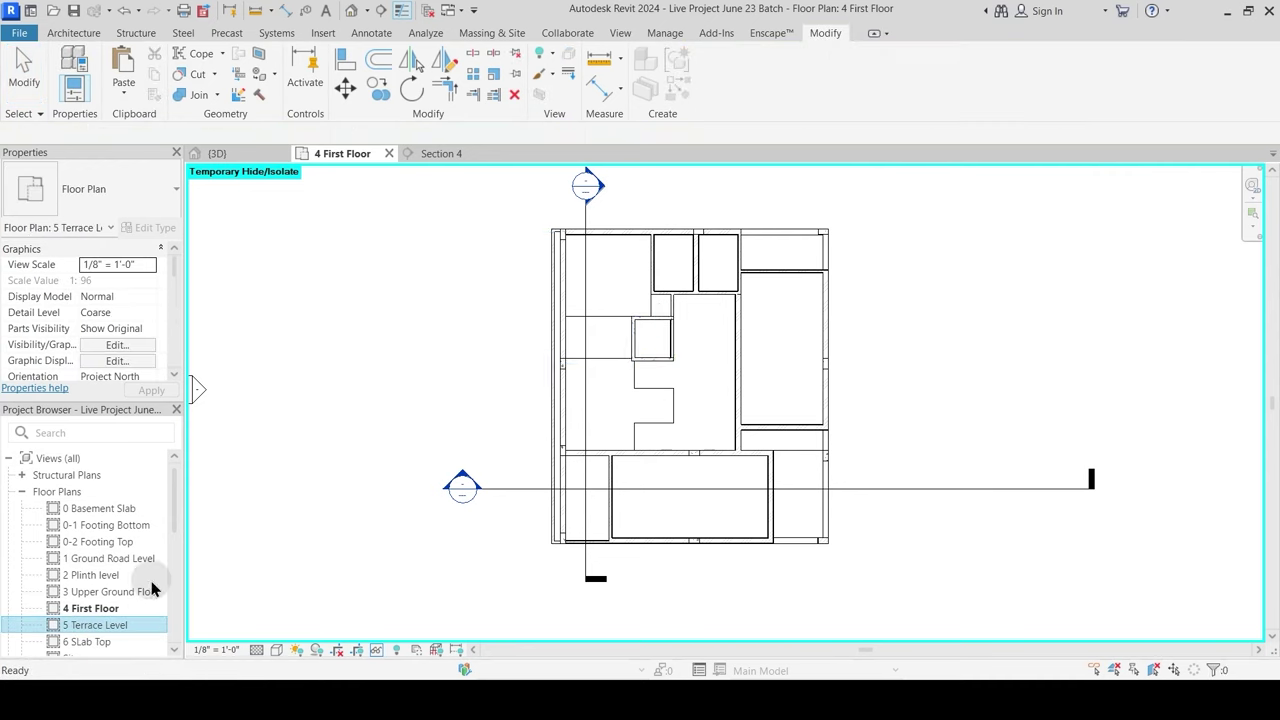
left_click(541, 302)
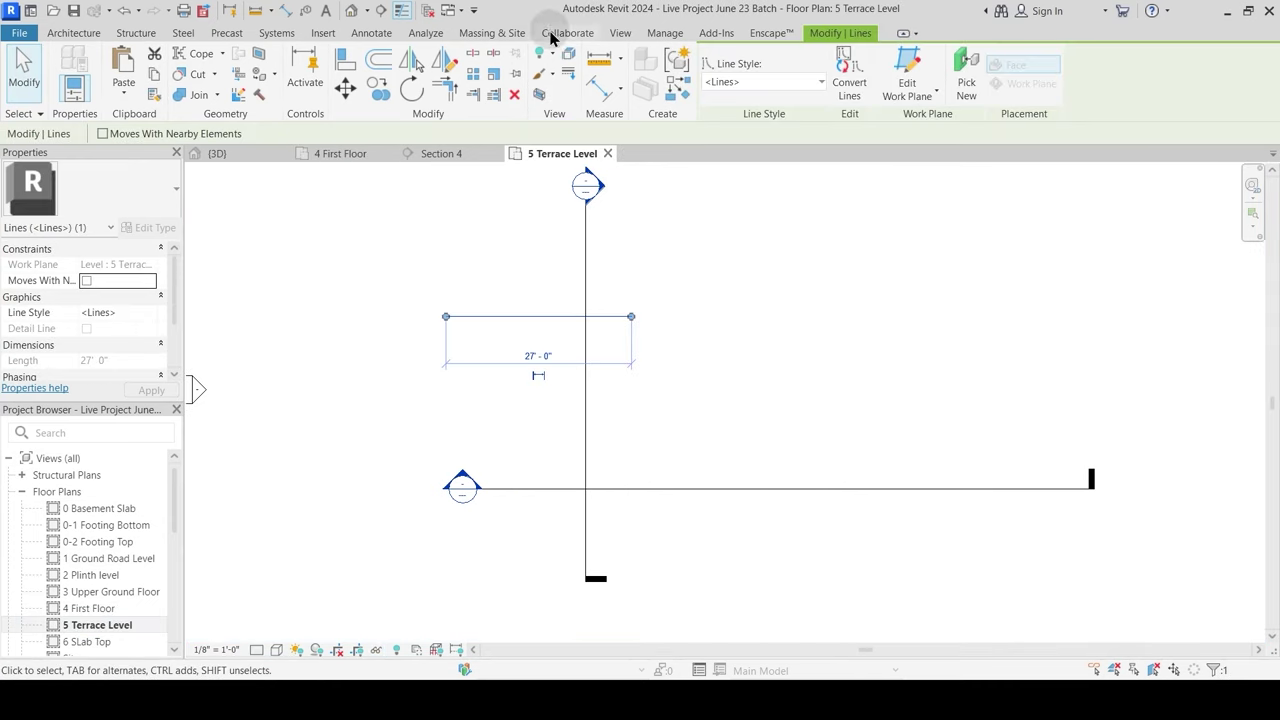
Step: Import 5 Terrace Level.dwg into the terrace plan and place it
left_click(337, 37)
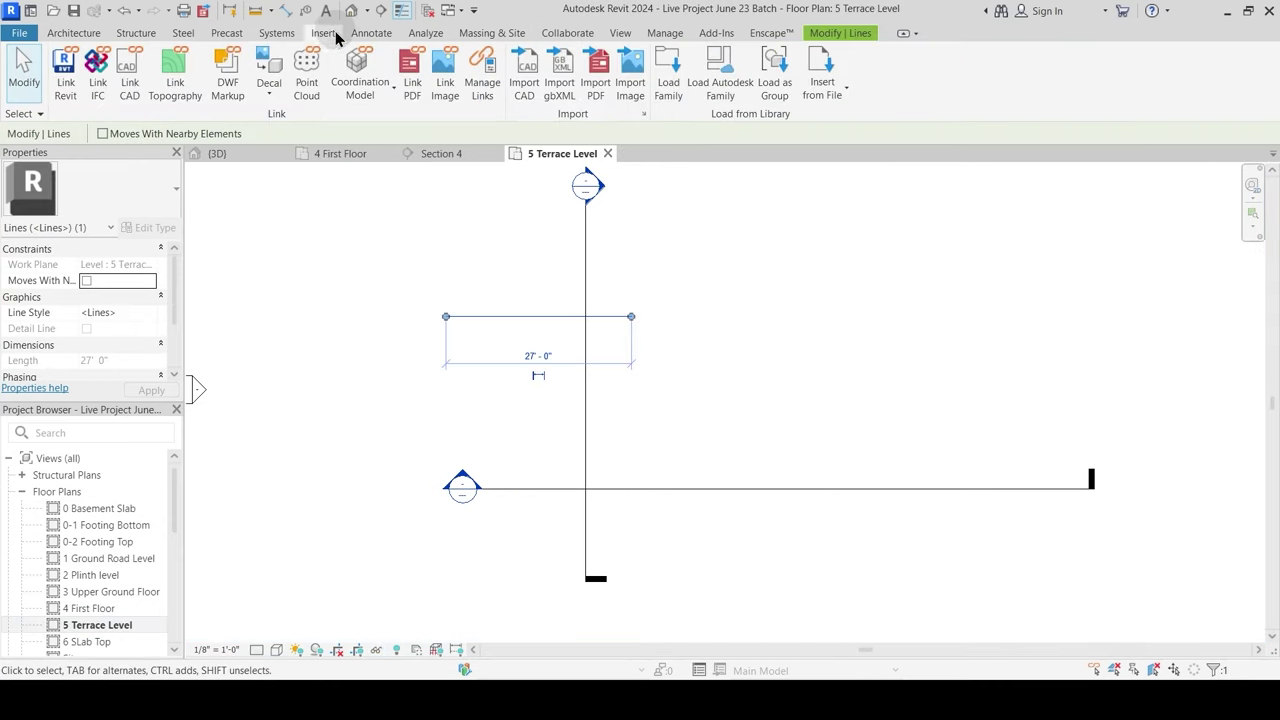
left_click(524, 72)
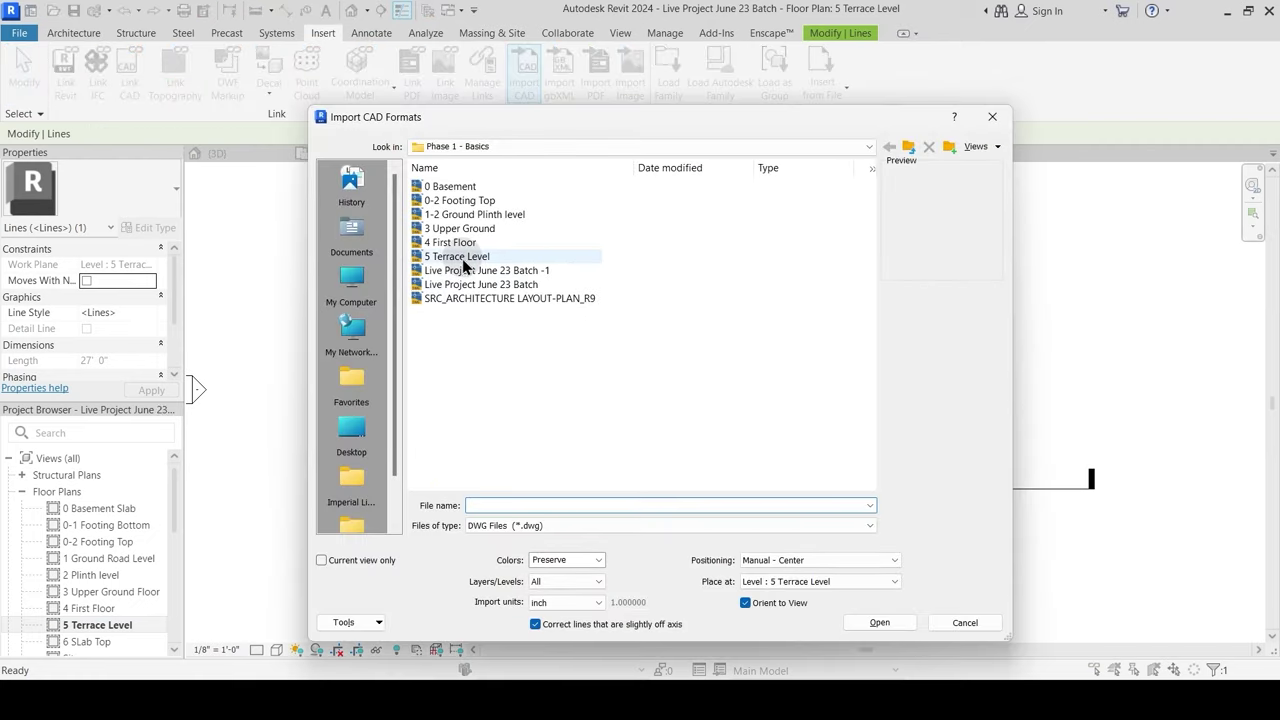
left_click(458, 257)
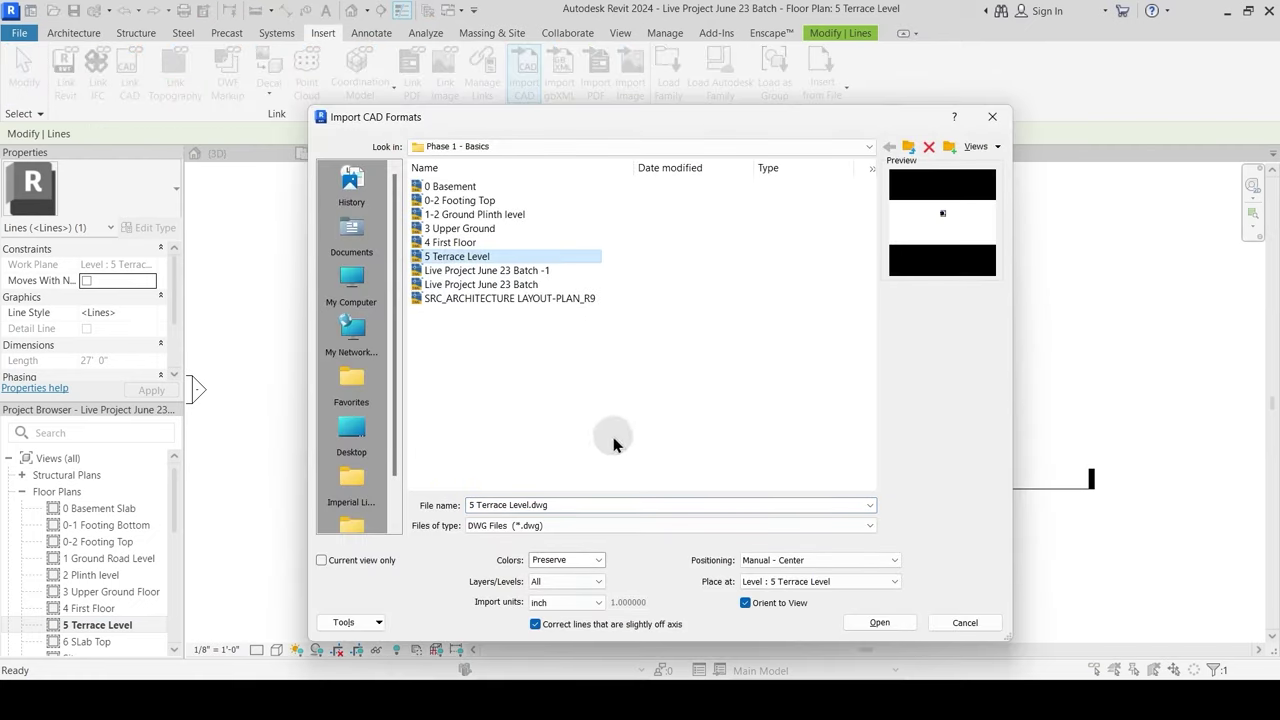
left_click(878, 623)
left_click(808, 372)
left_click(849, 295)
Step: Set the 5 Terrace Level.dwg imported category to Halftone in Visibility/Graphics
left_click(800, 307)
key("v")
key("v")
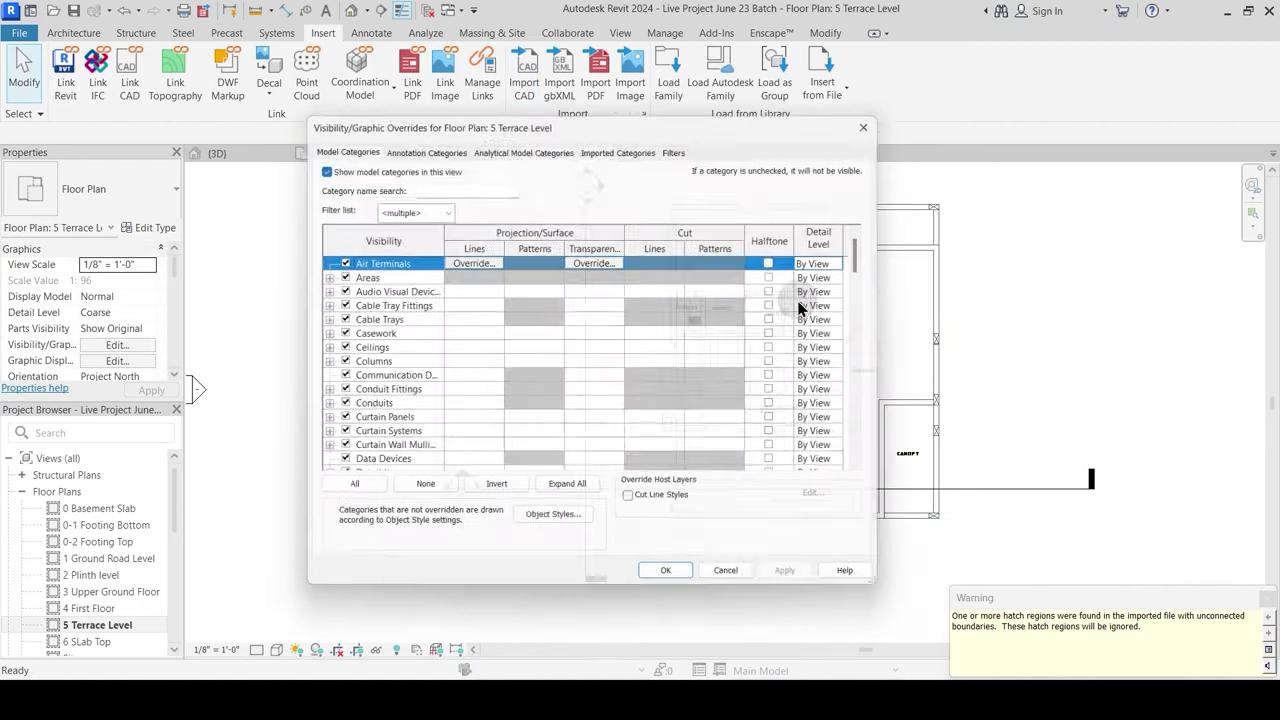
left_click(622, 146)
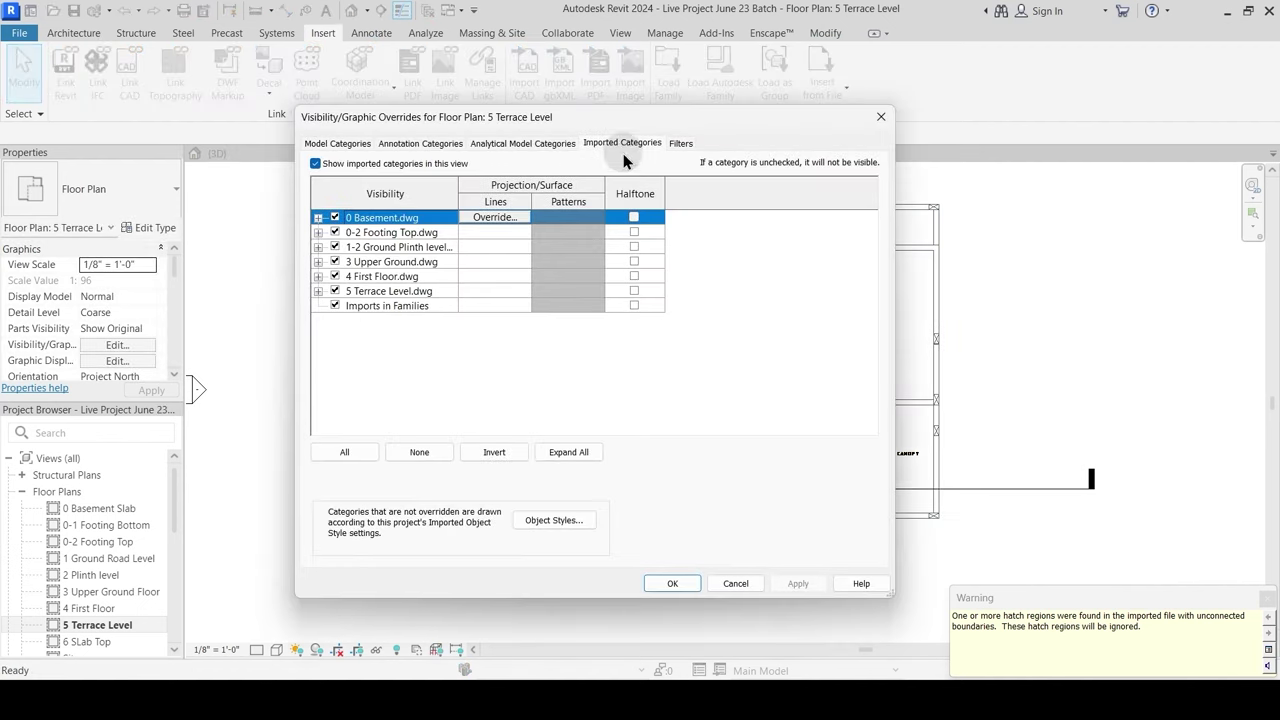
left_click(633, 286)
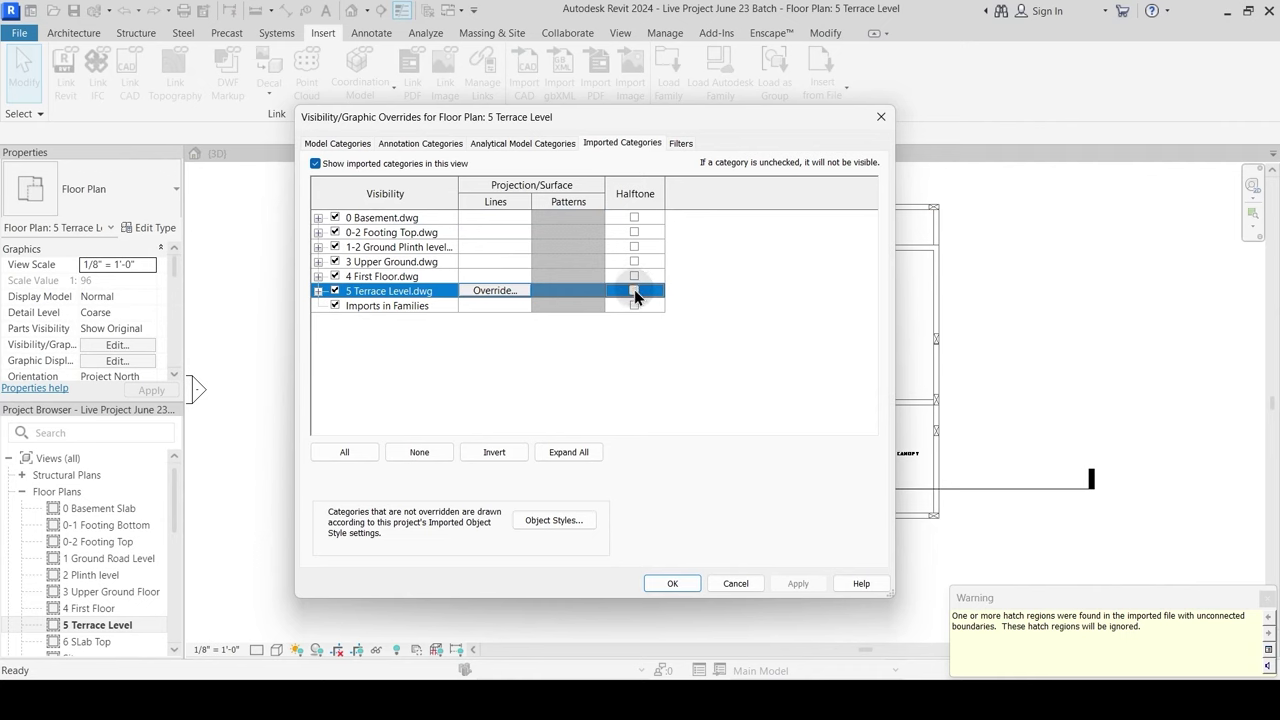
left_click(672, 583)
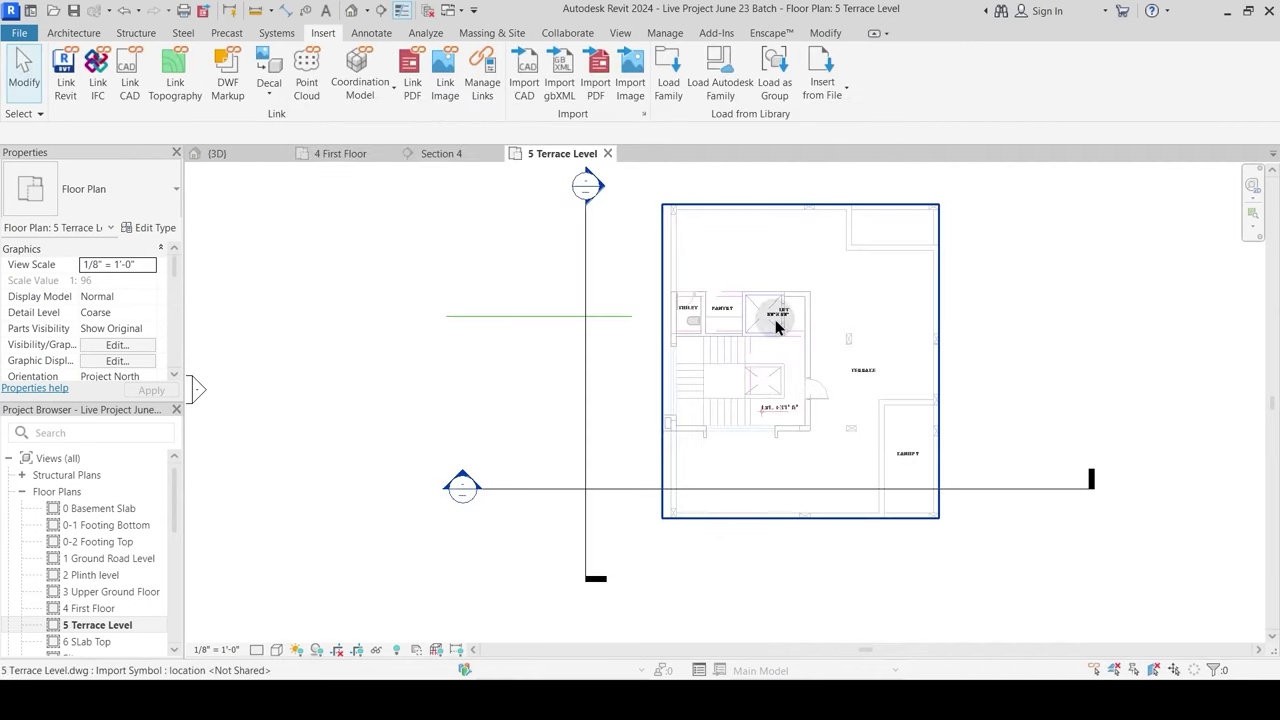
Step: Align the DWG's lift top and left walls to the reference line, then orbit the 3D view
left_click(825, 32)
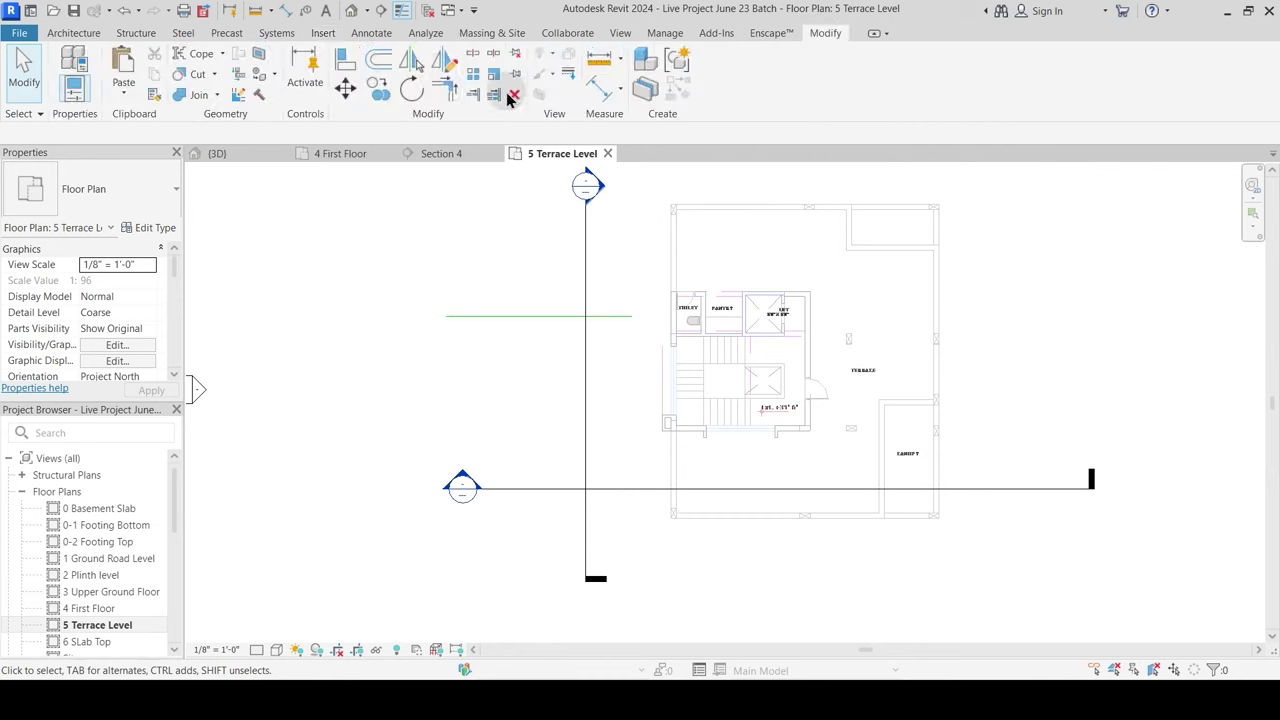
left_click(342, 62)
left_click(525, 316)
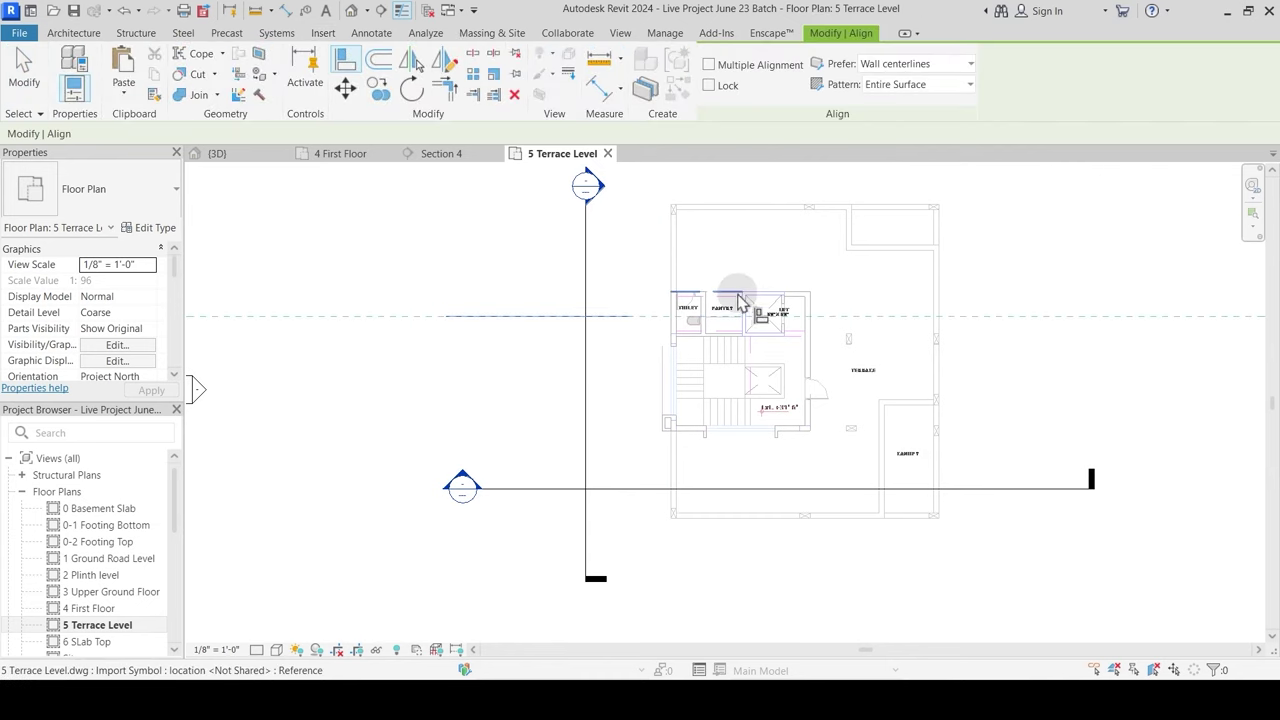
scroll(755, 288, "up", 2)
left_click(765, 292)
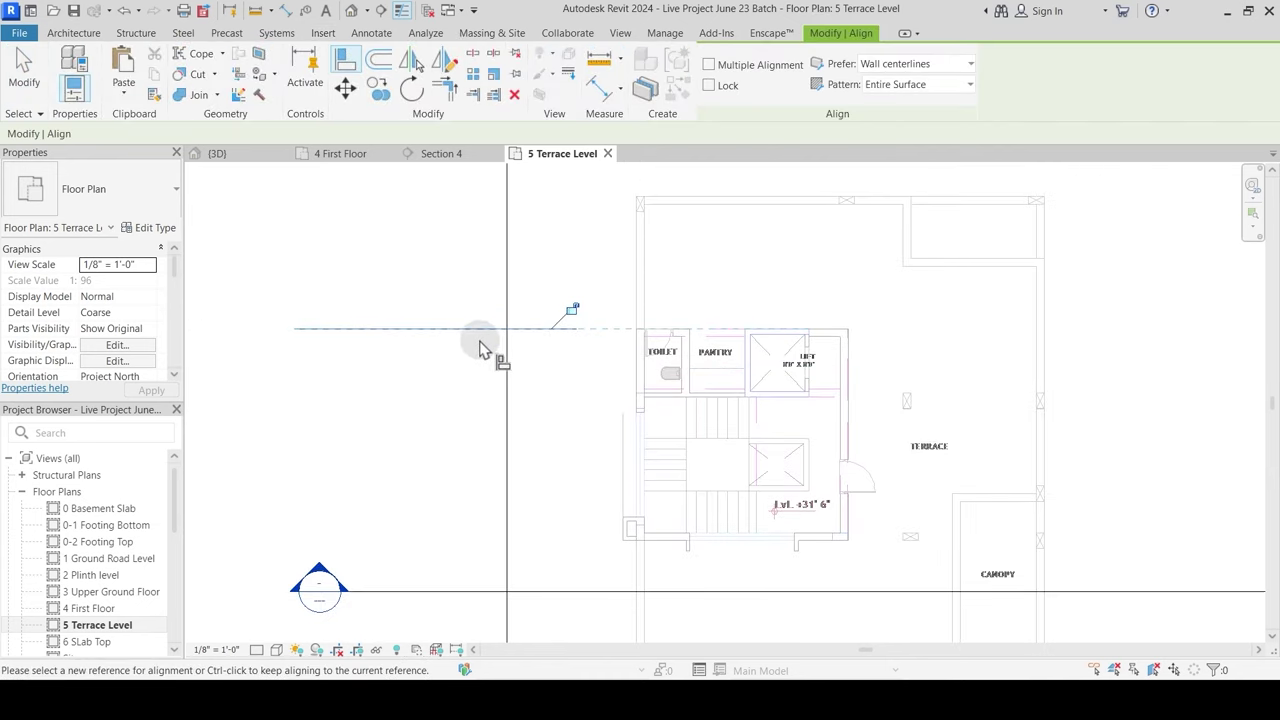
left_click(748, 352)
key("Escape")
scroll(590, 340, "down", 2)
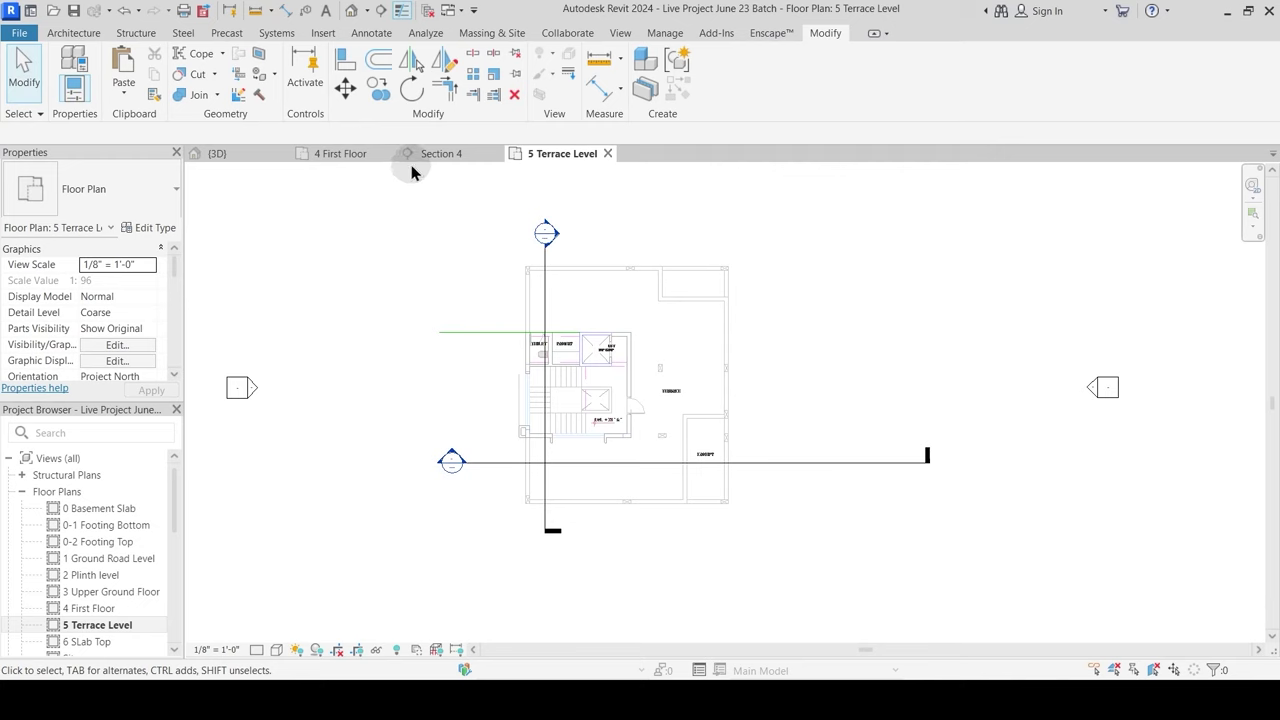
left_click(268, 153)
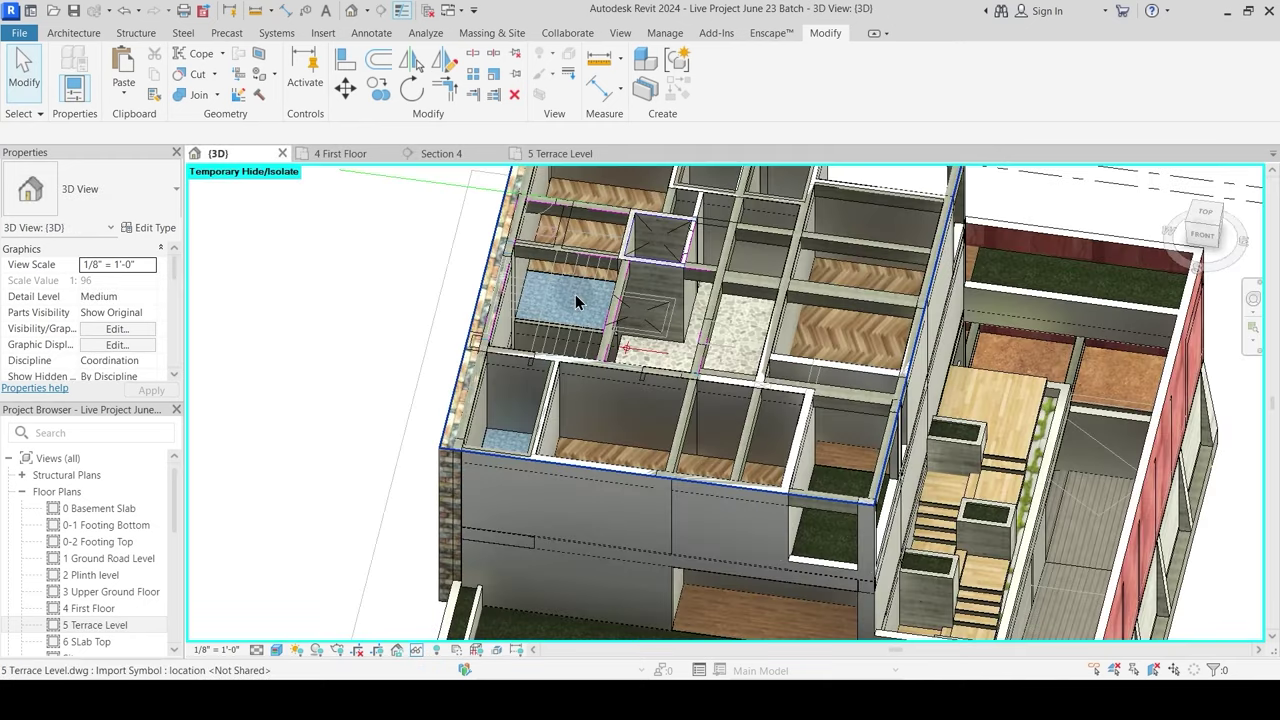
middle_click_drag(573, 294, 650, 400, "shift")
Step: Return to the 4 First Floor plan and reset temporary hide/isolate with HR
left_click(547, 155)
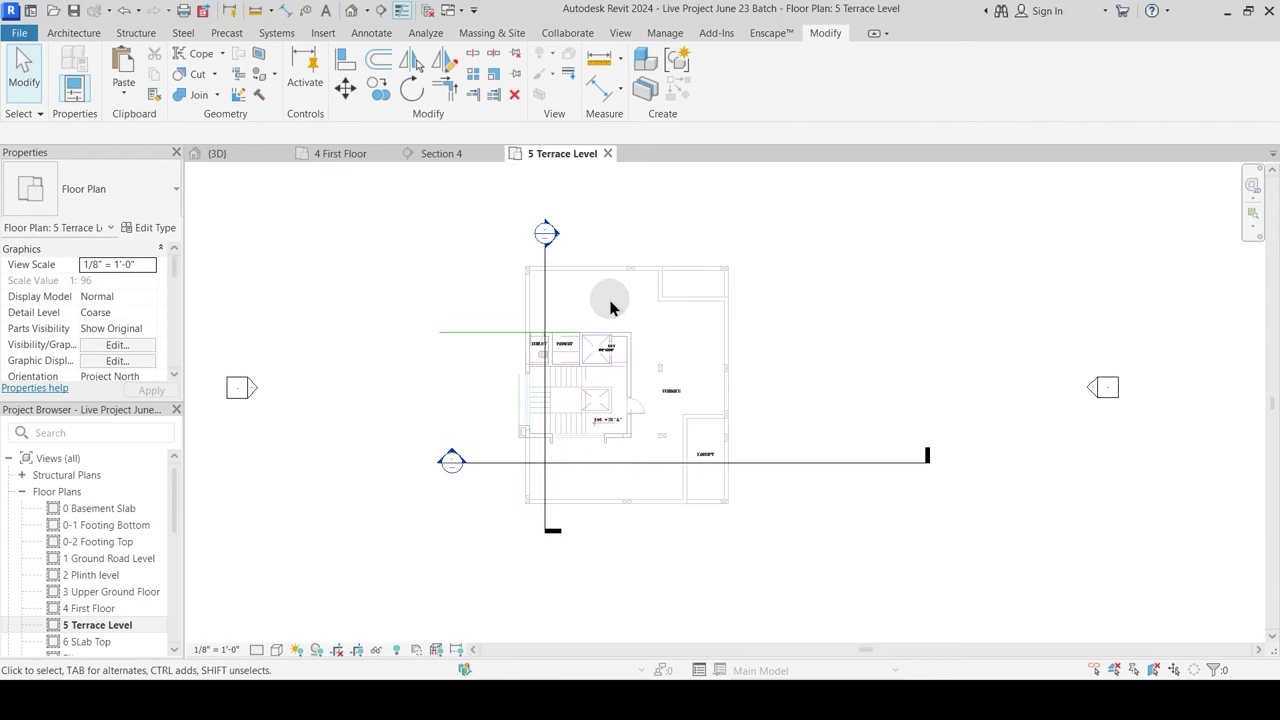
left_click(343, 157)
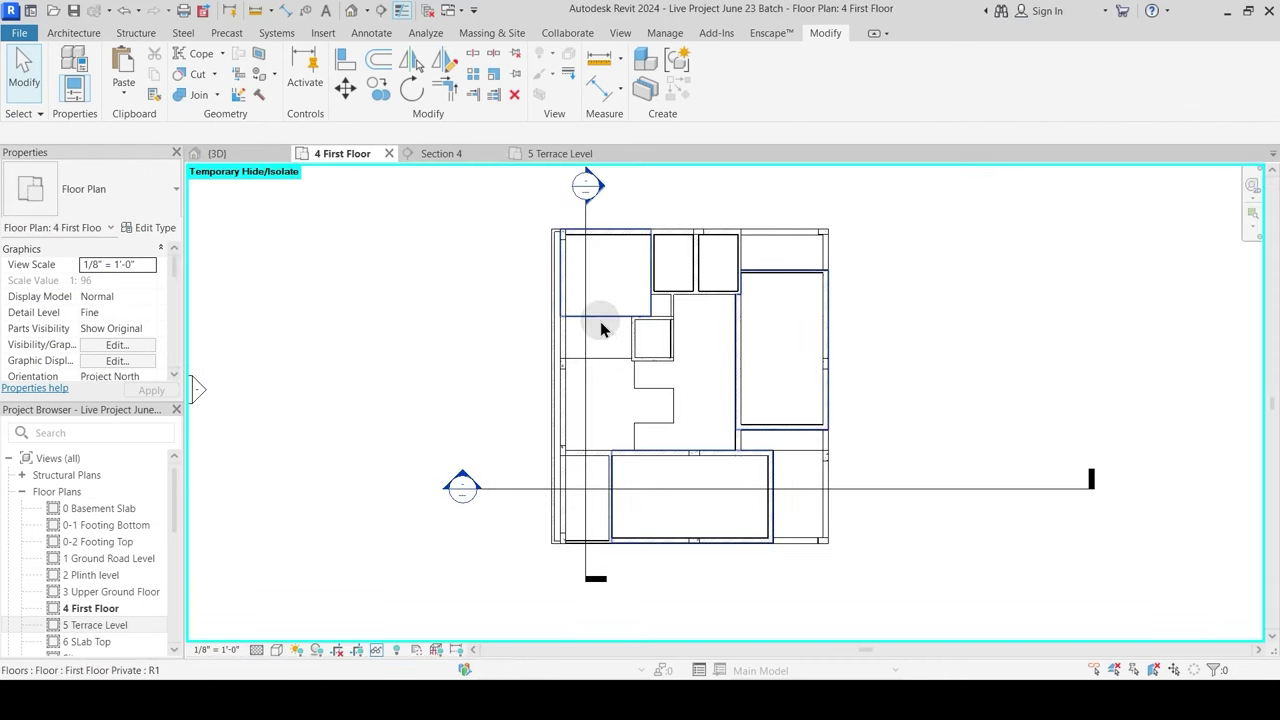
scroll(655, 360, "up", 2)
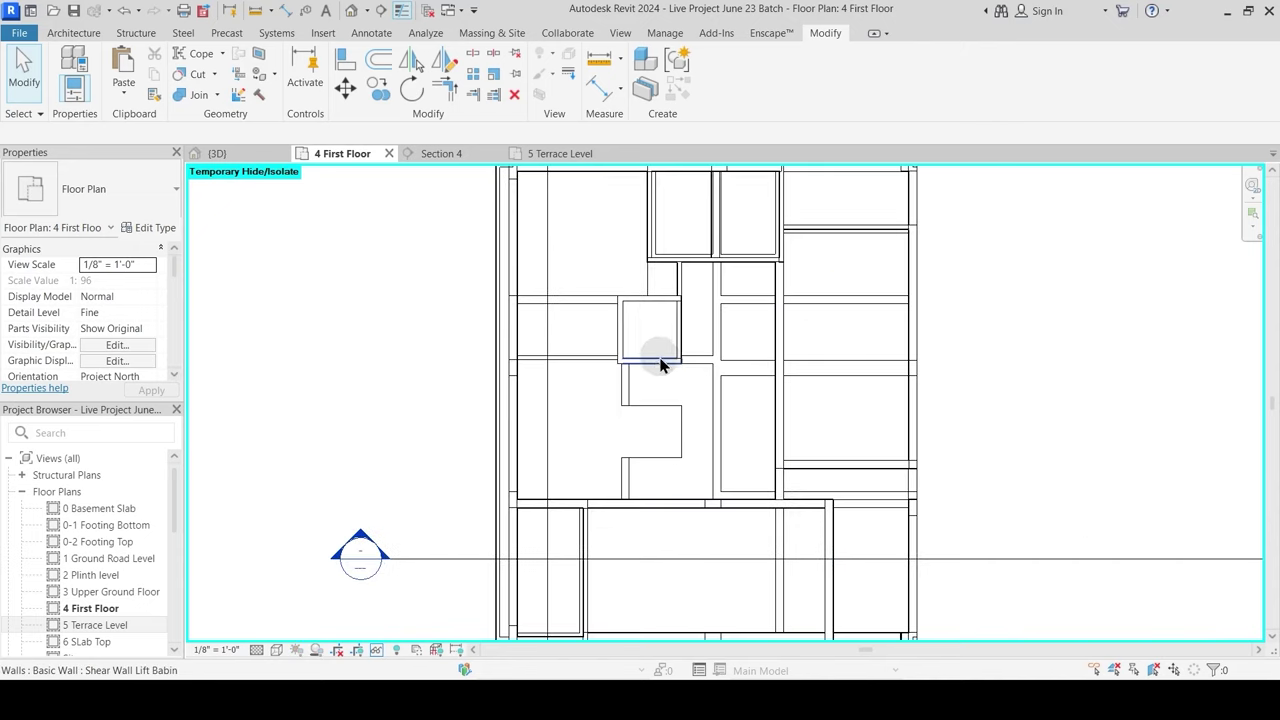
middle_click_drag(664, 400, 662, 408)
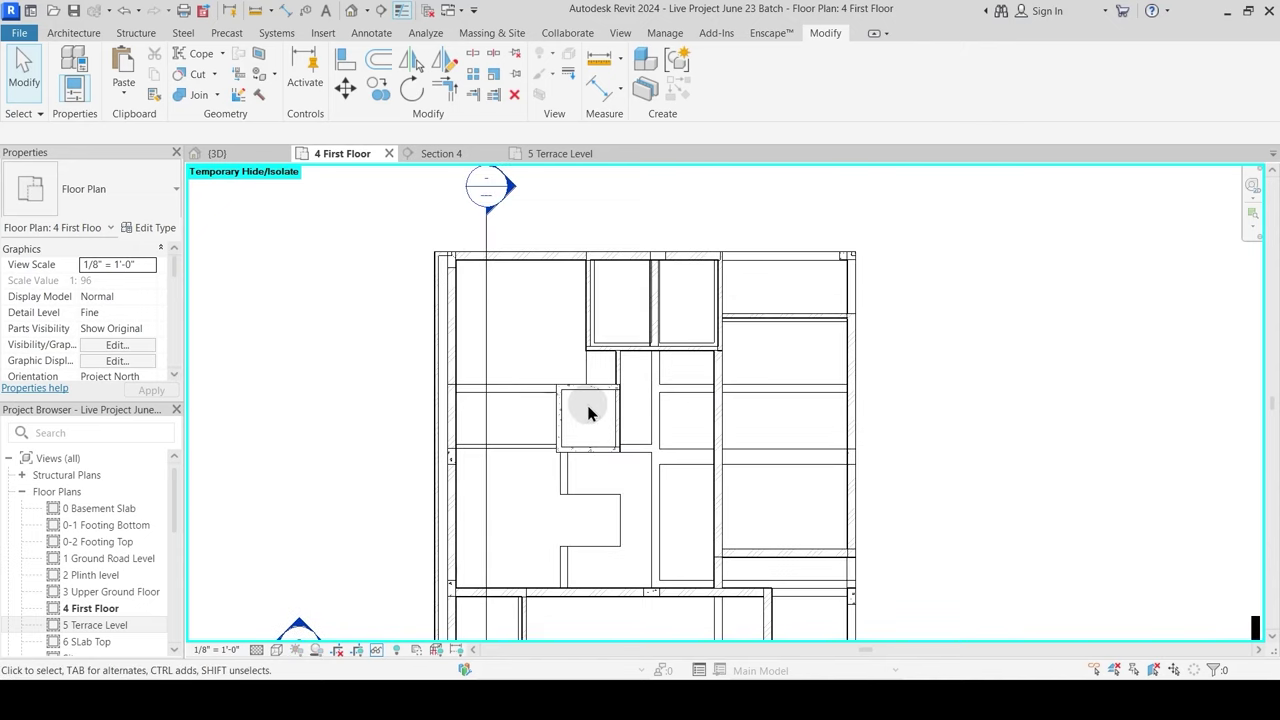
key("h")
key("r")
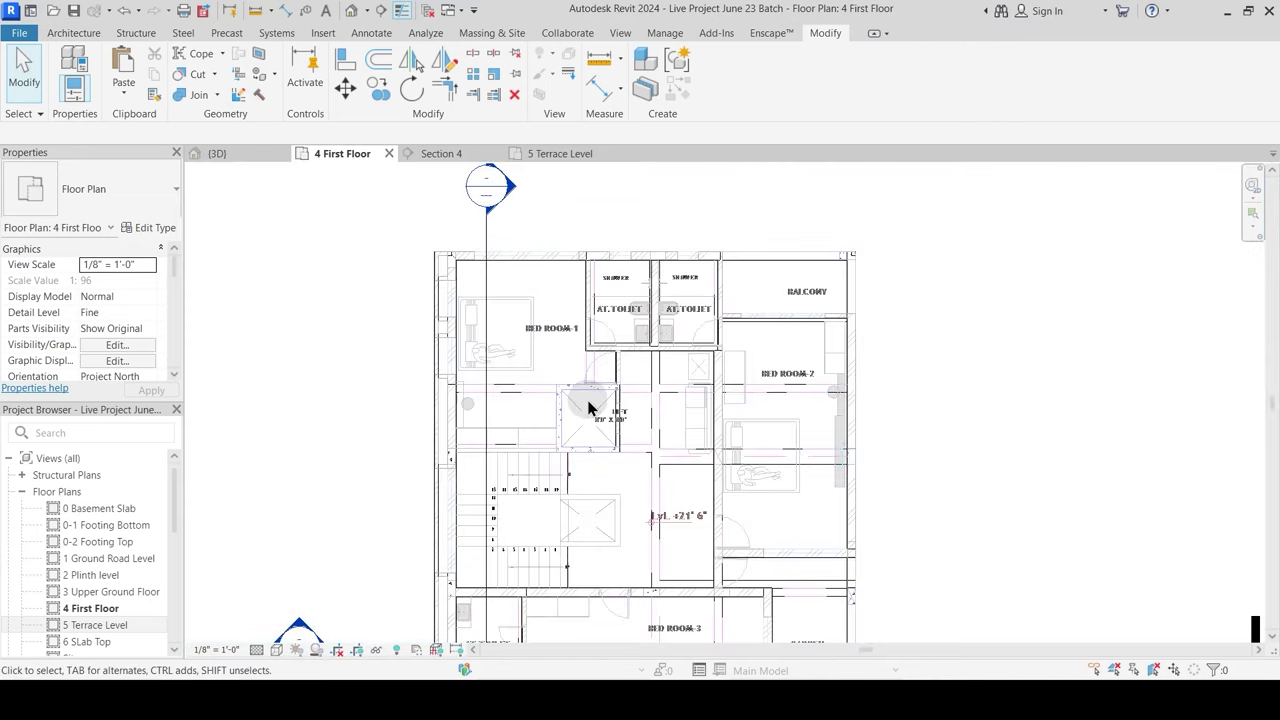
Step: Isolate the imported First Floor drawing and bring the lift area into view
left_click(641, 394)
key("i")
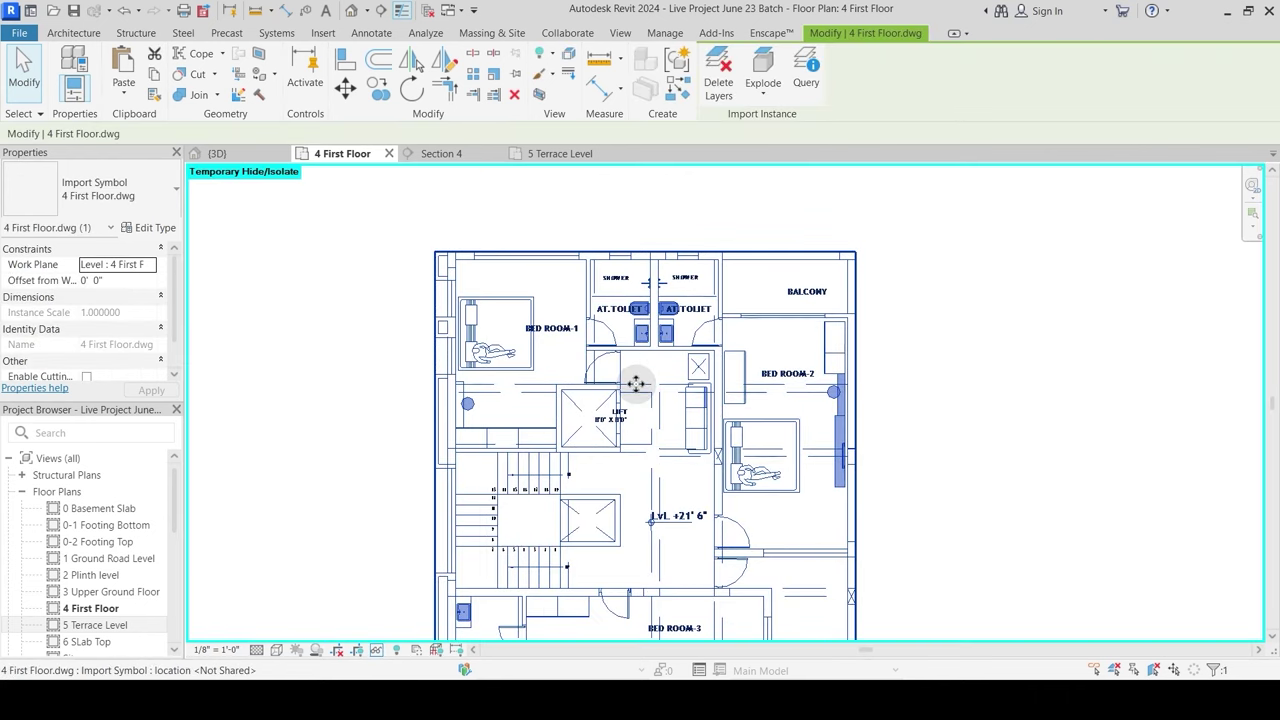
left_click(666, 468)
scroll(680, 474, "up", 2)
middle_click_drag(652, 477, 639, 378)
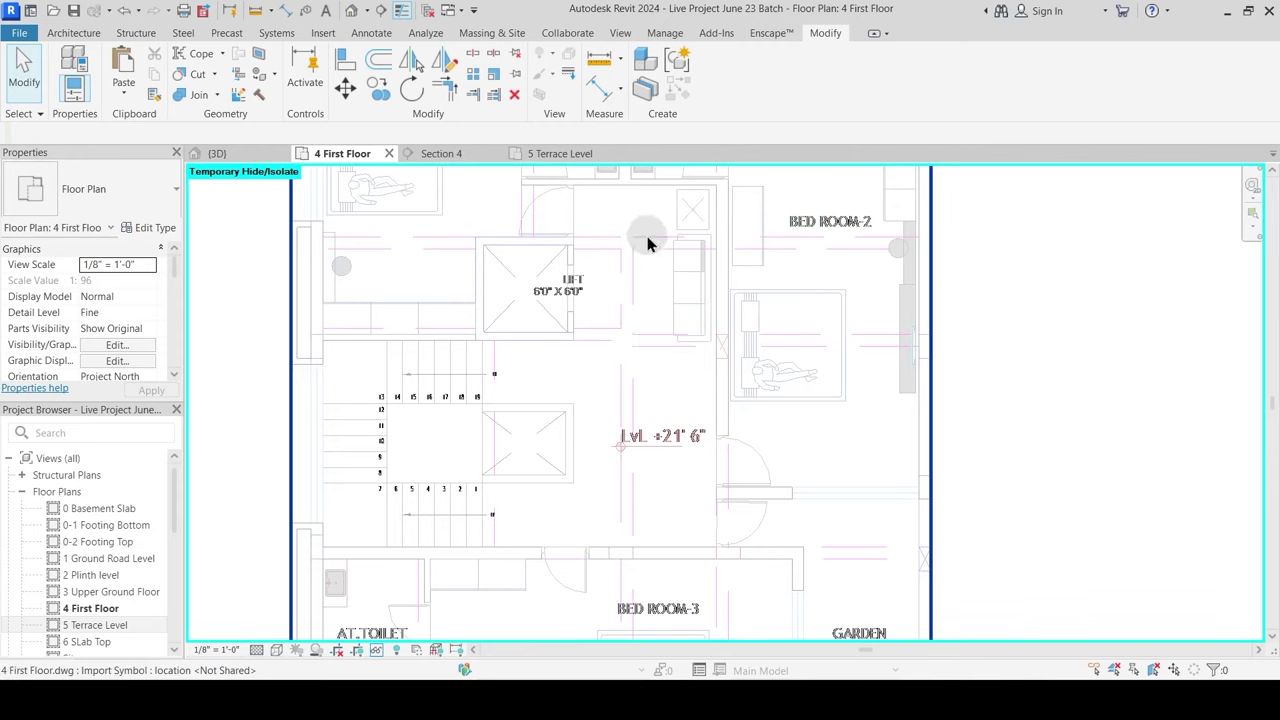
scroll(667, 377, "down", 2)
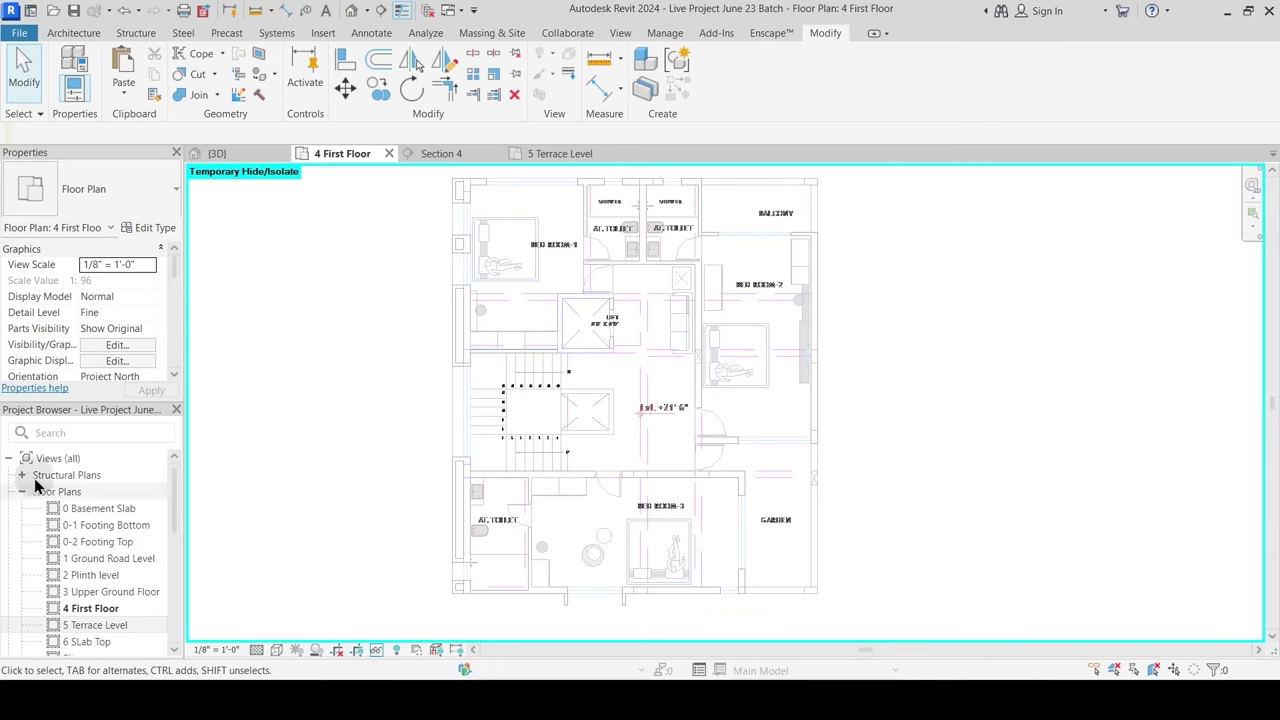
scroll(88, 553, "down", 3)
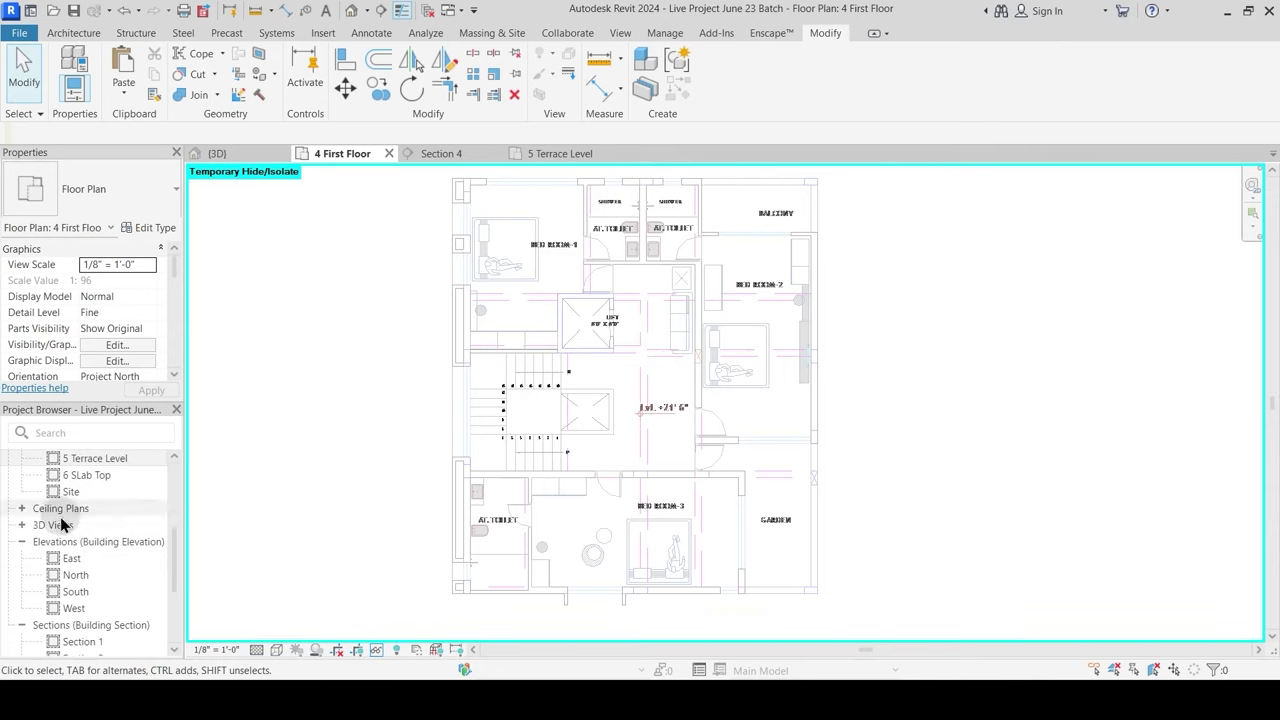
scroll(45, 560, "up", 2)
Step: Open the 4 First Floor ceiling plan and check the 18x18 beam beside the Terrace
left_click(22, 592)
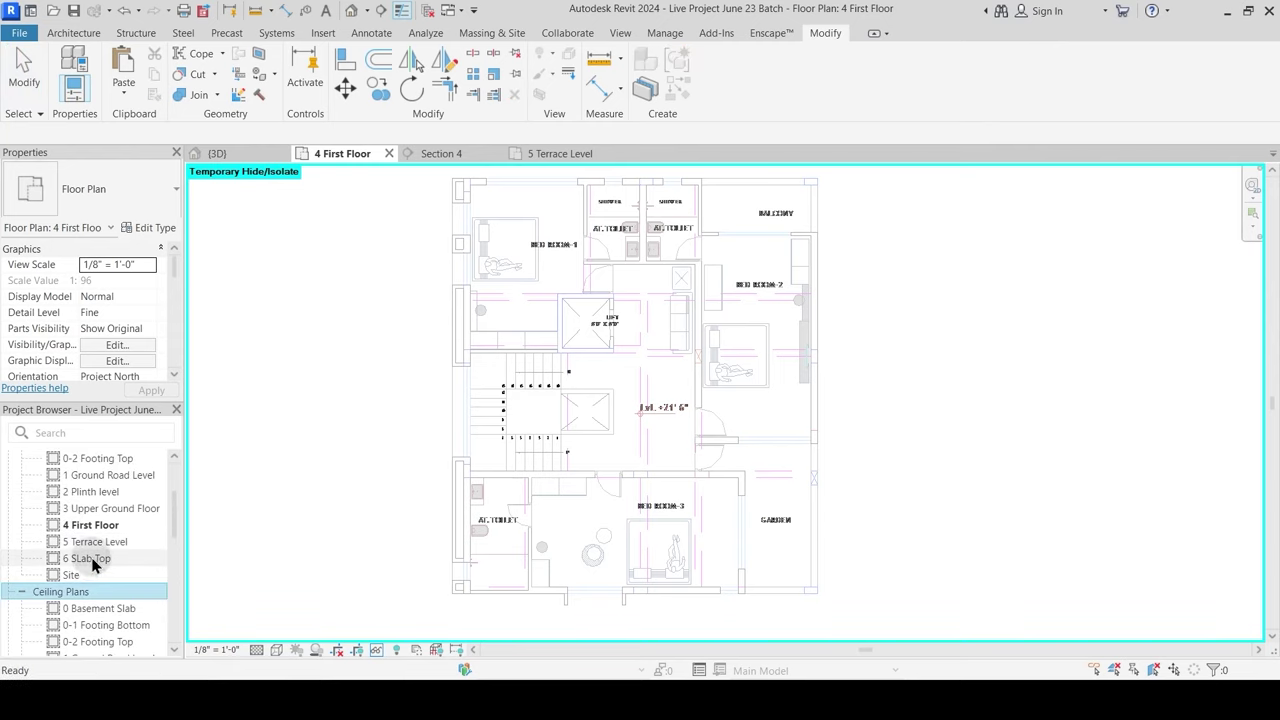
scroll(92, 590, "down", 2)
scroll(83, 596, "down", 2)
double_click(80, 541)
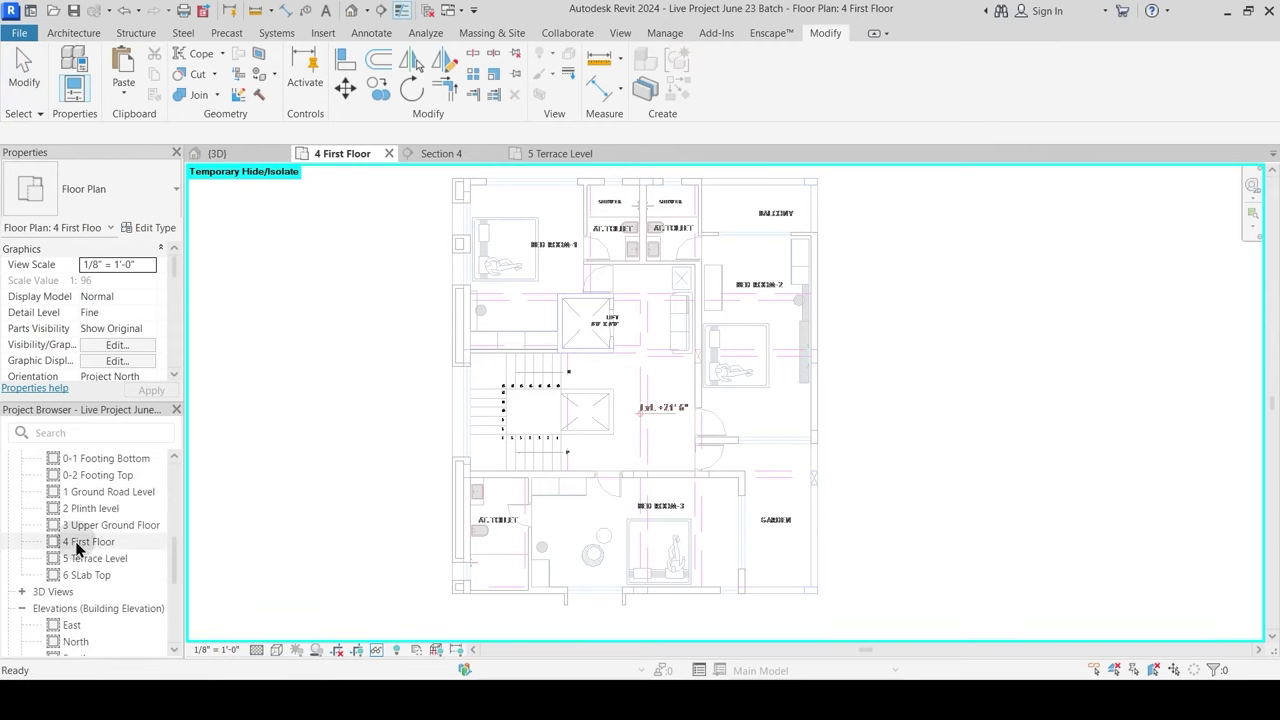
scroll(660, 384, "up", 3)
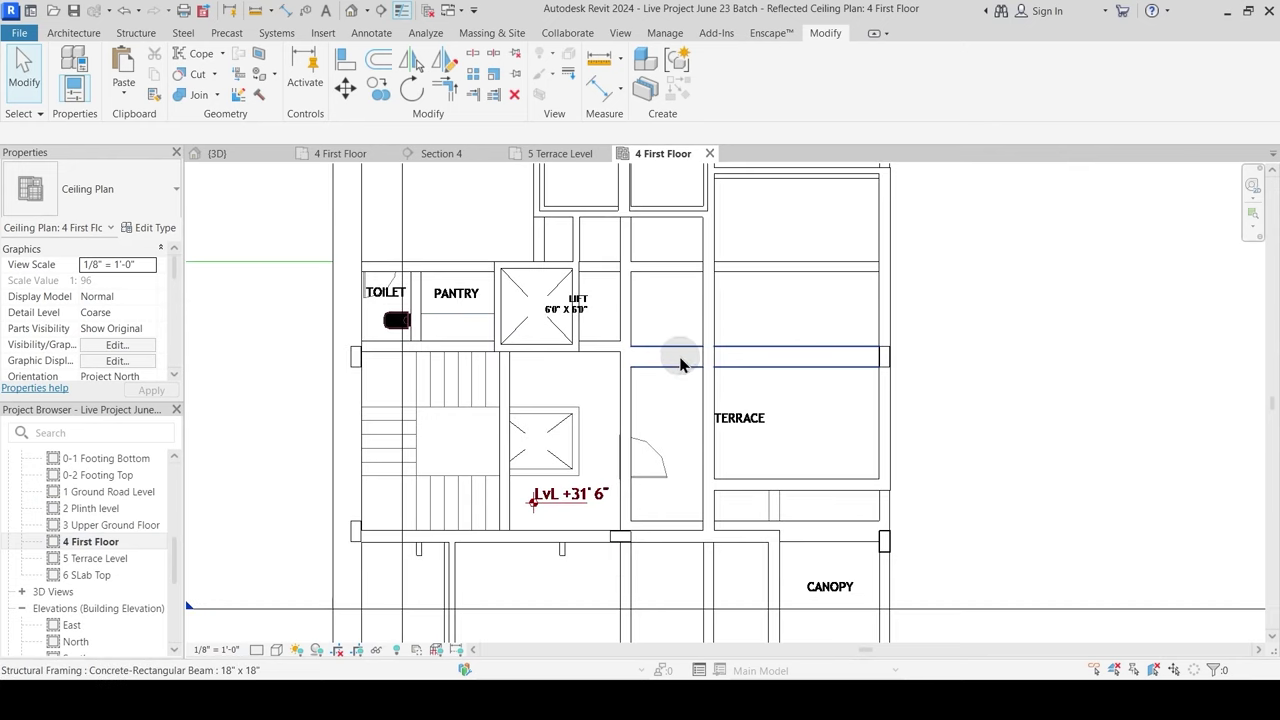
left_click(668, 352)
scroll(668, 360, "up", 3)
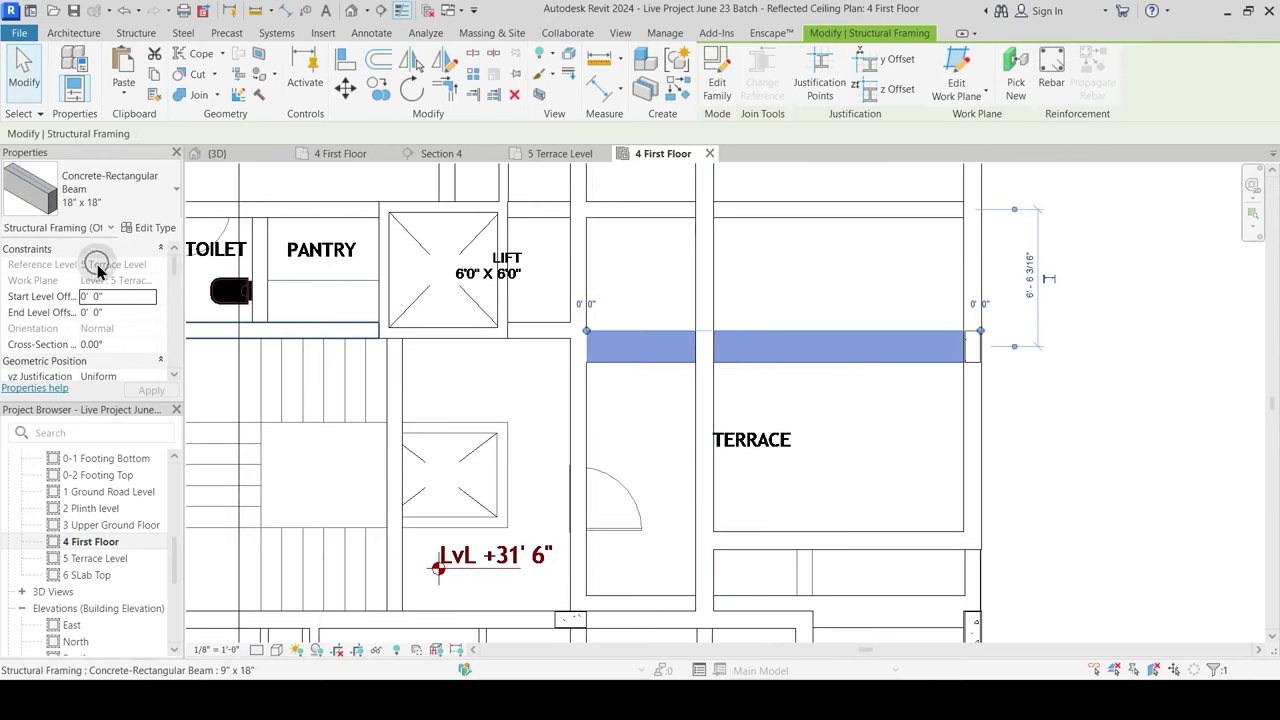
scroll(671, 337, "down", 2)
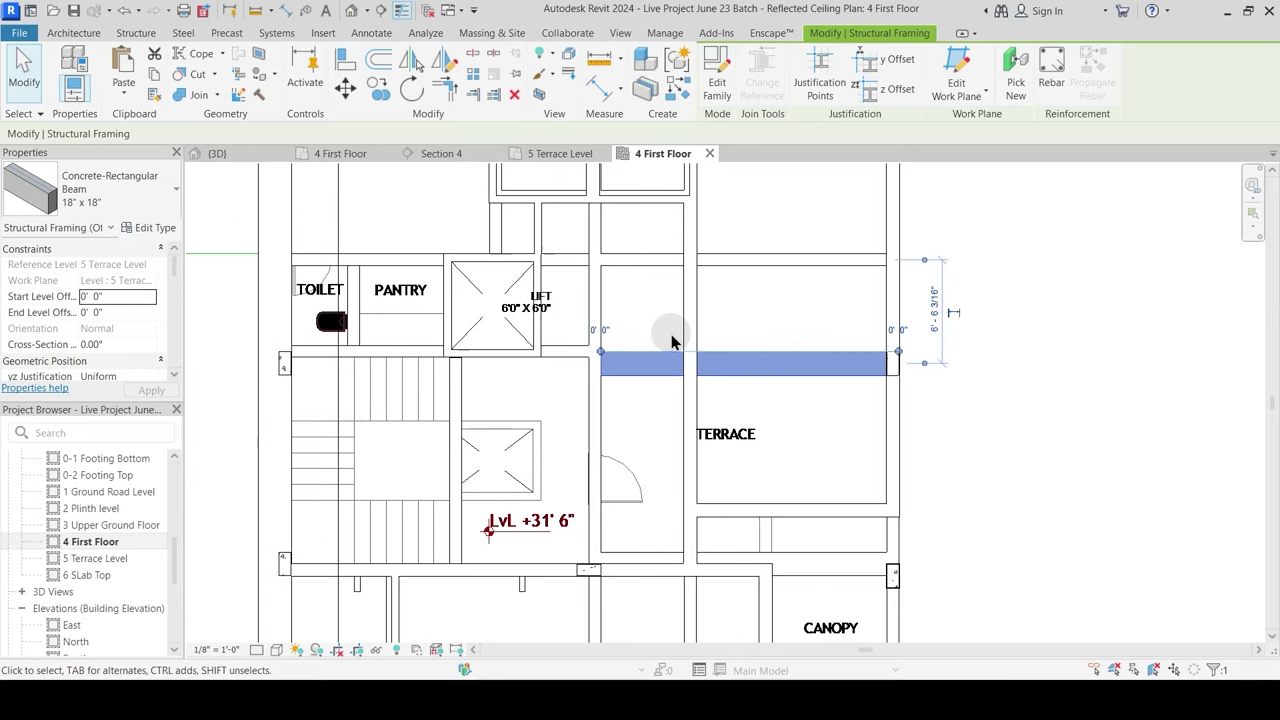
key("Escape")
Step: Copy the 9x18 beam above the Terrace to a lower position using CO
left_click(637, 263)
scroll(592, 281, "up", 2)
key("c")
key("o")
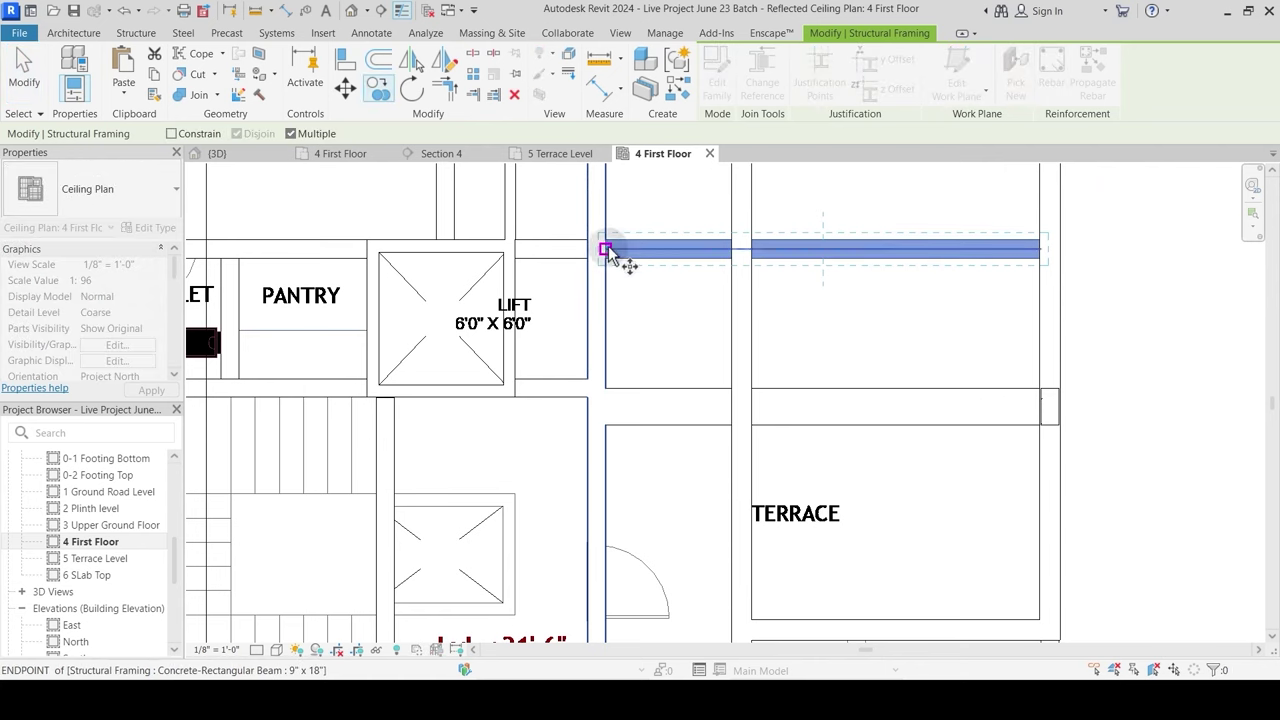
left_click(610, 248)
left_click(607, 397)
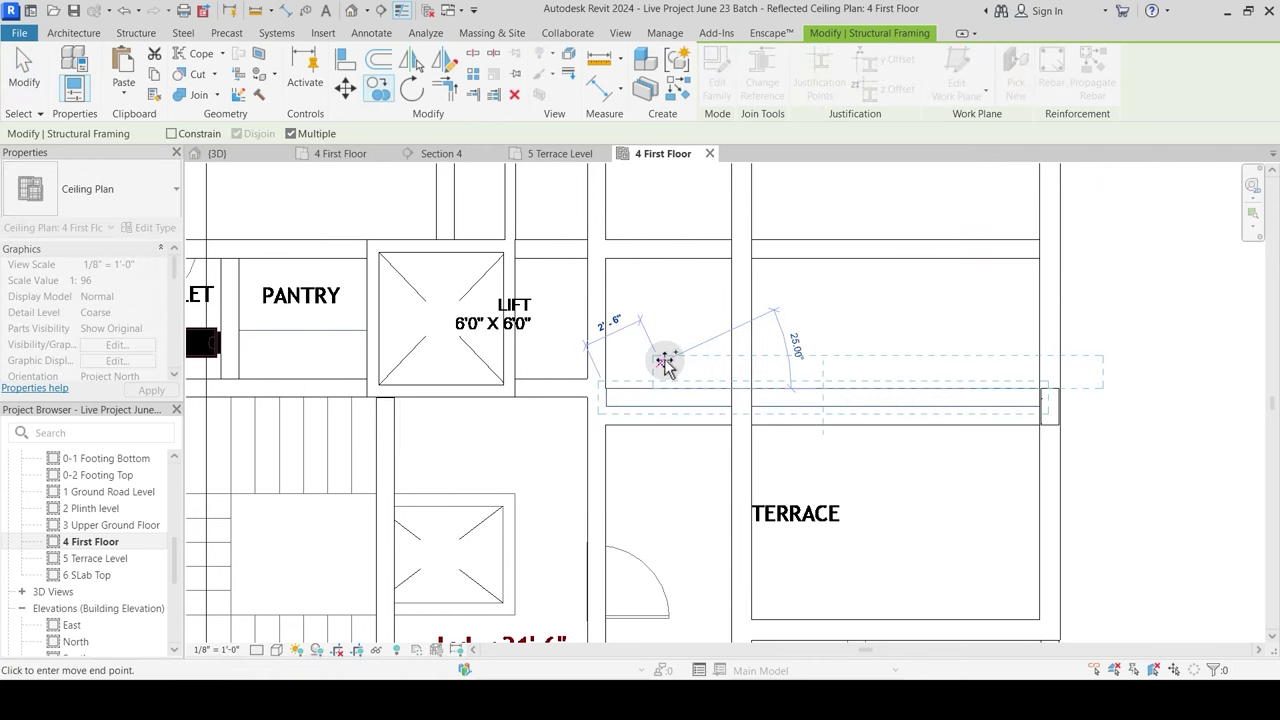
middle_click_drag(650, 487, 654, 263)
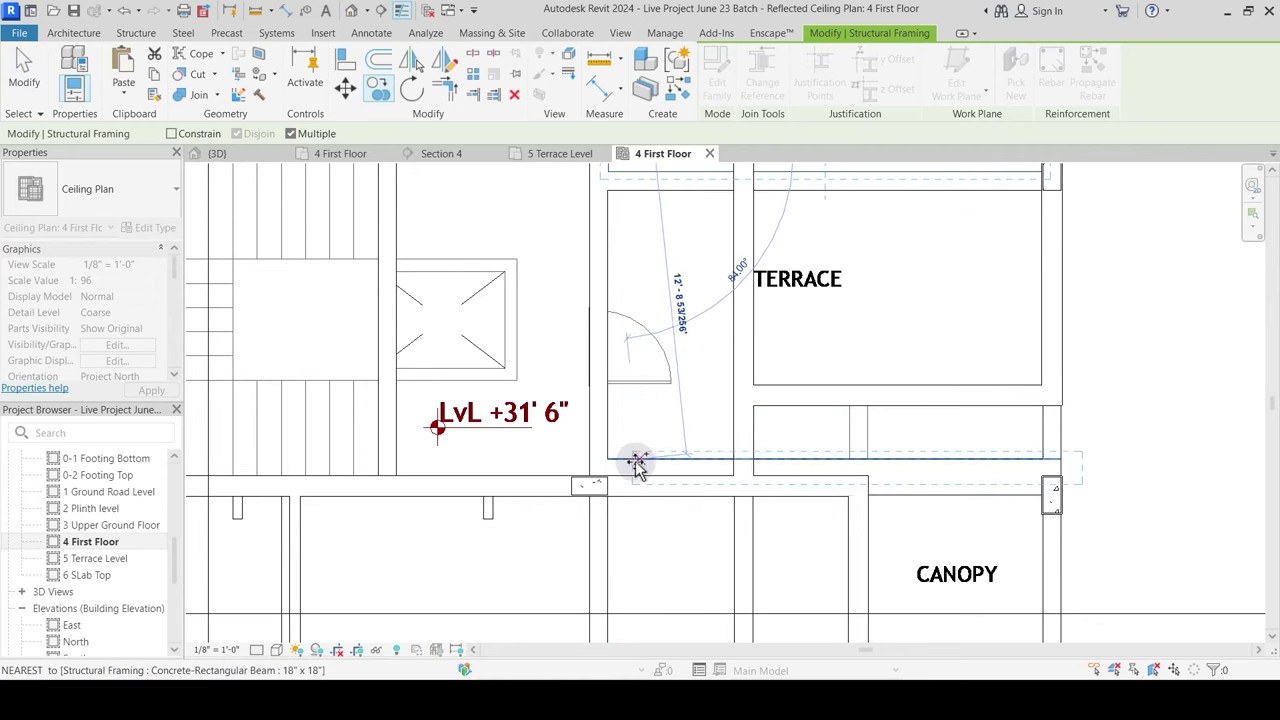
key("Escape")
key("Escape")
Step: Review the 18x18 bottom-wall beam and reselect the beam above the Terrace
left_click(945, 500)
left_click(948, 502)
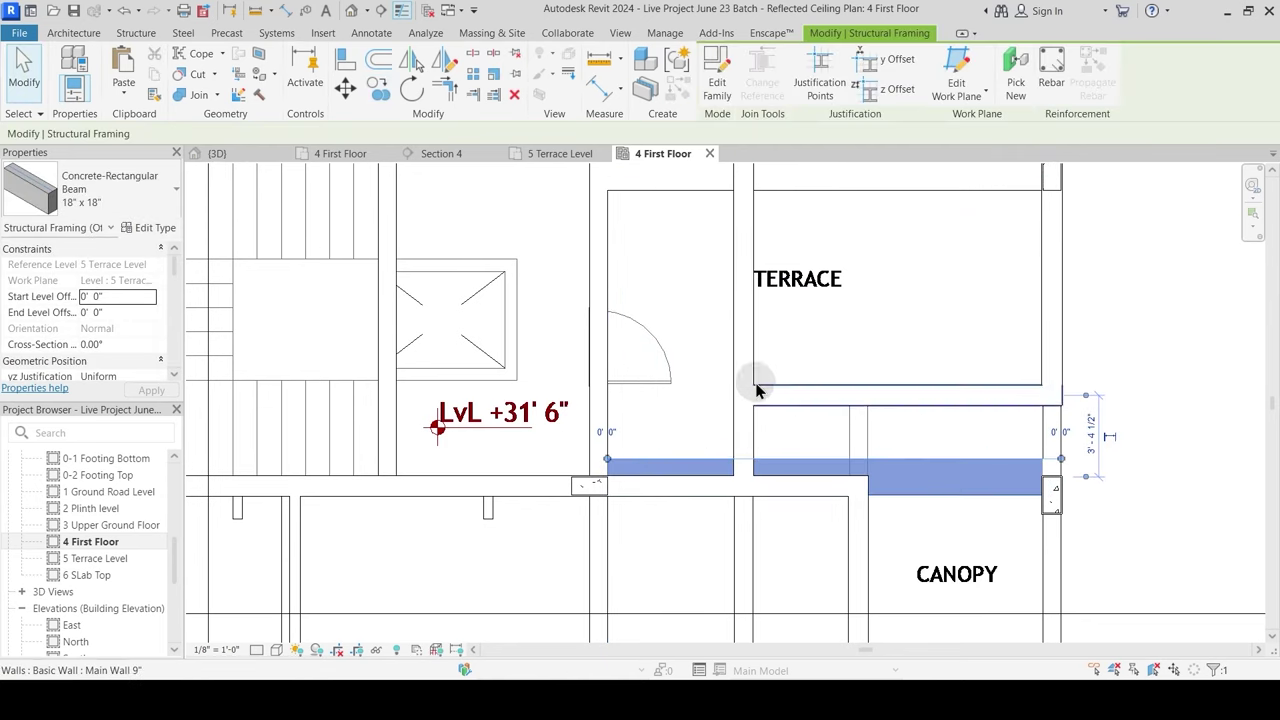
key("Escape")
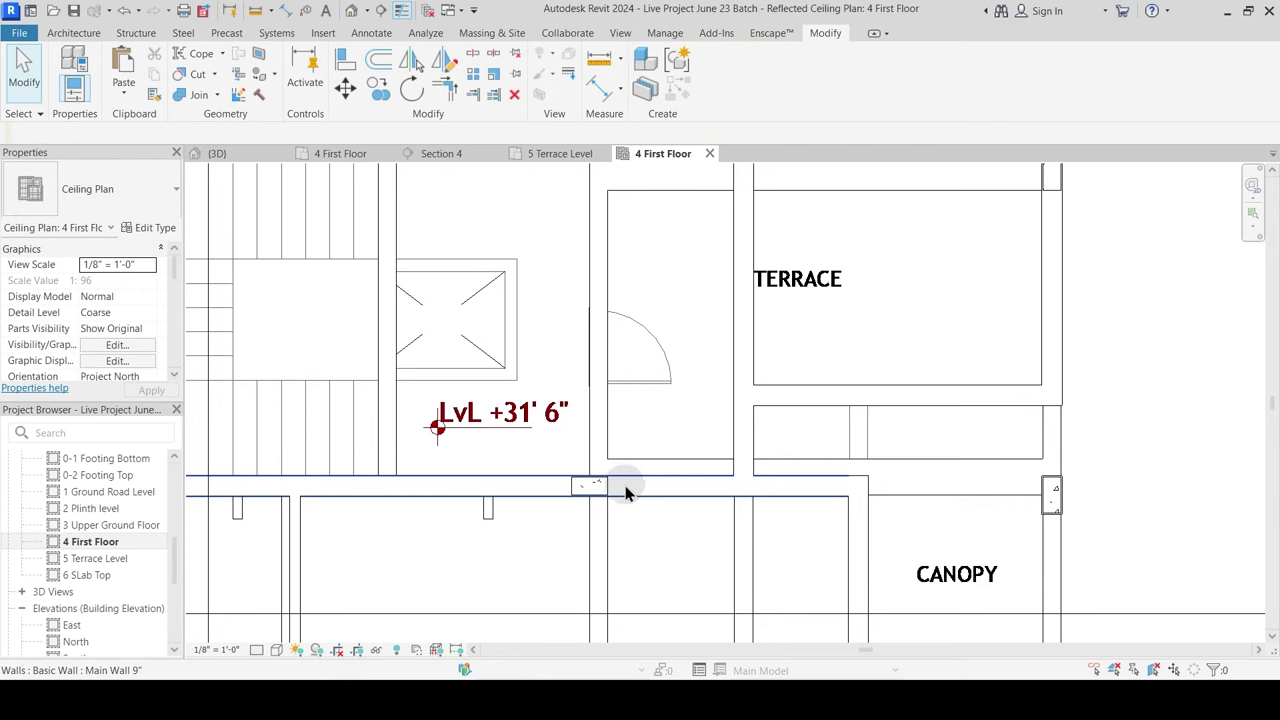
left_click(657, 446)
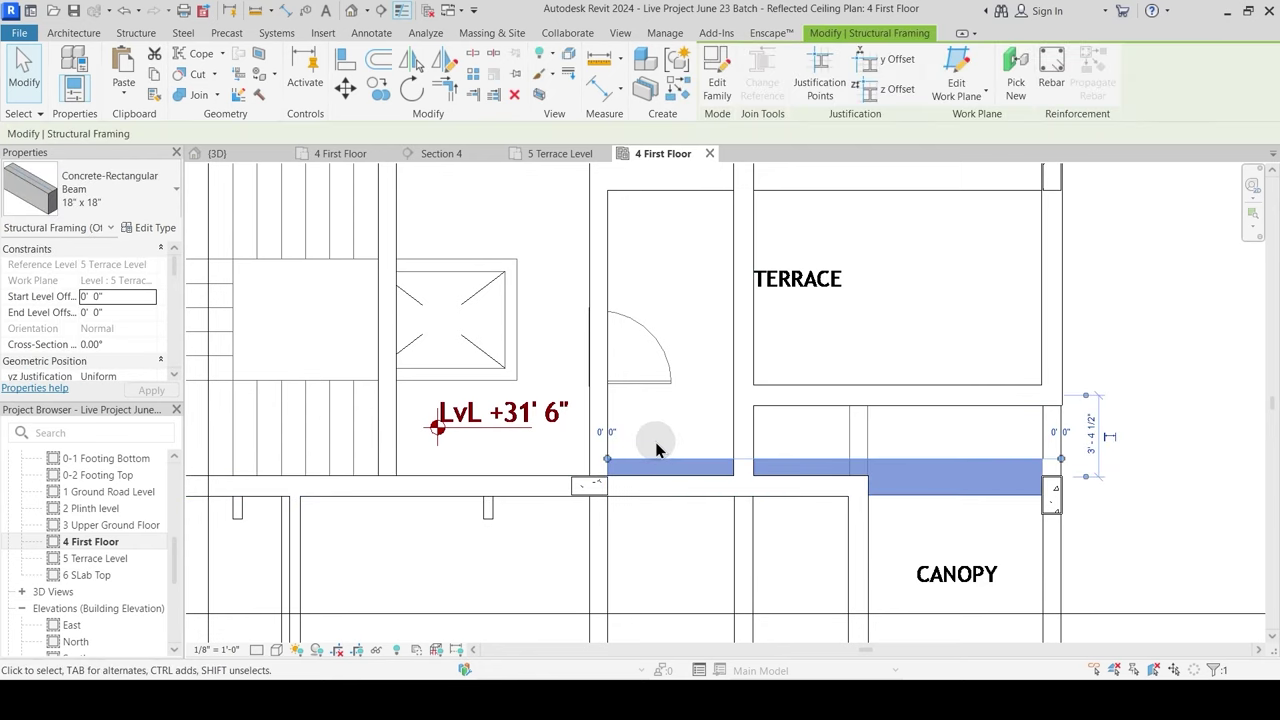
key("Escape")
scroll(657, 446, "down", 1)
left_click(659, 238)
middle_click_drag(659, 238, 643, 498)
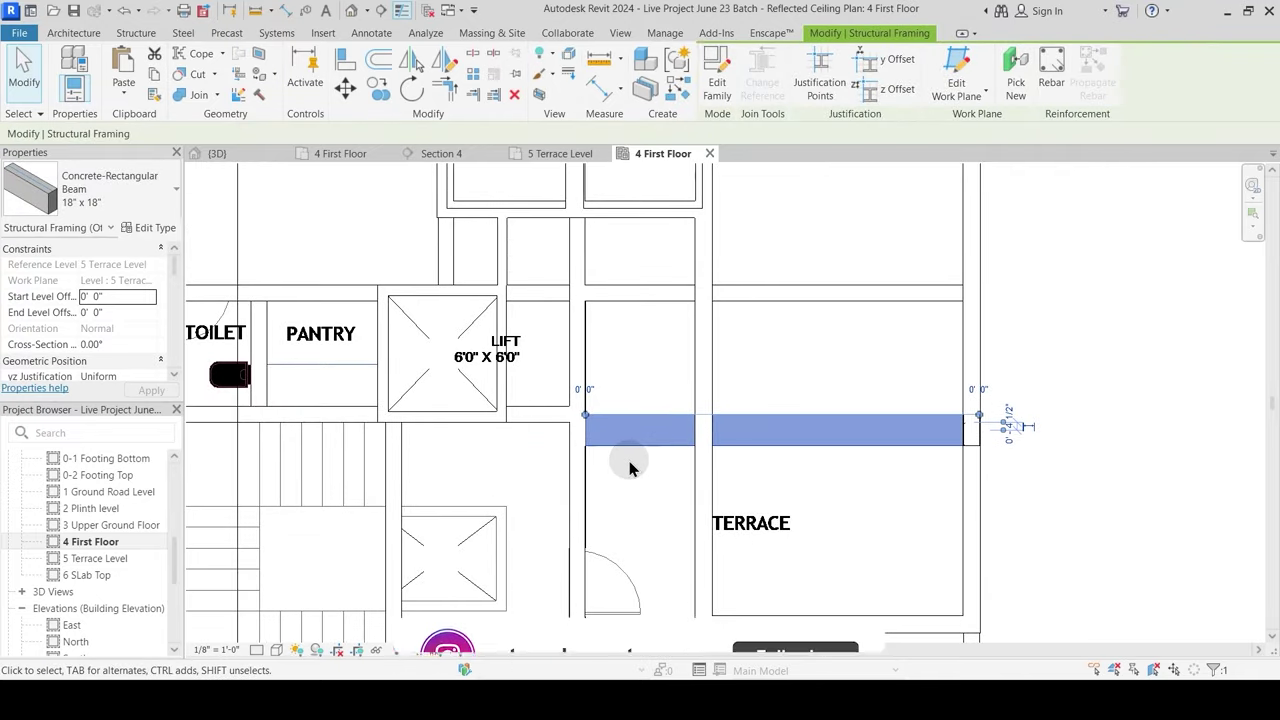
key("Escape")
left_click(634, 420)
middle_click_drag(622, 490, 628, 362)
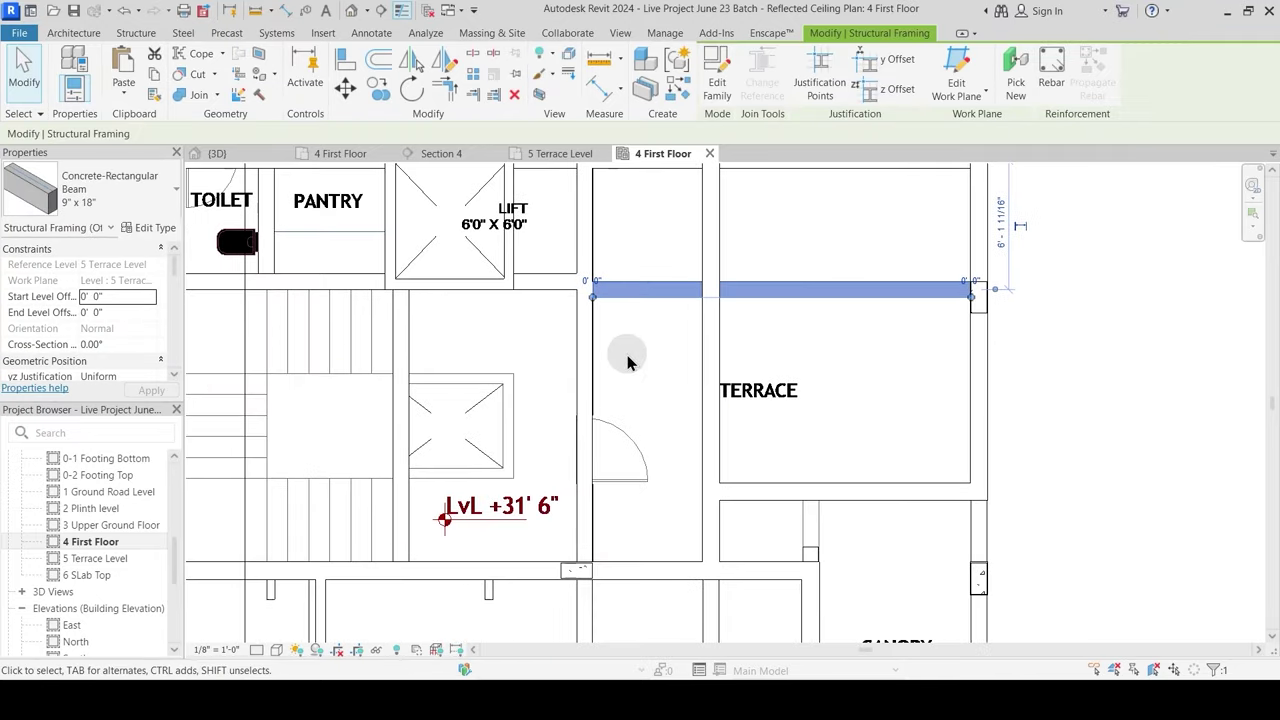
Step: Move the beam above the Terrace from its end point into line using MV
key("m")
key("v")
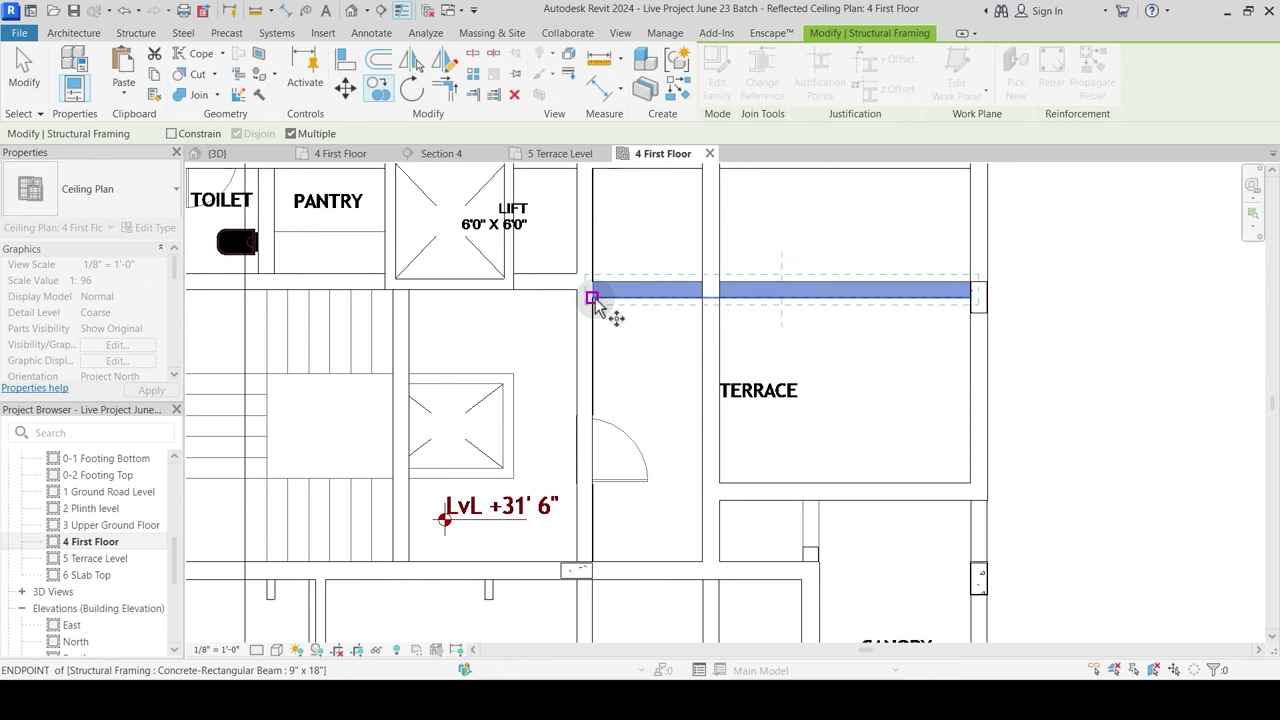
left_click(591, 298)
scroll(608, 576, "up", 3)
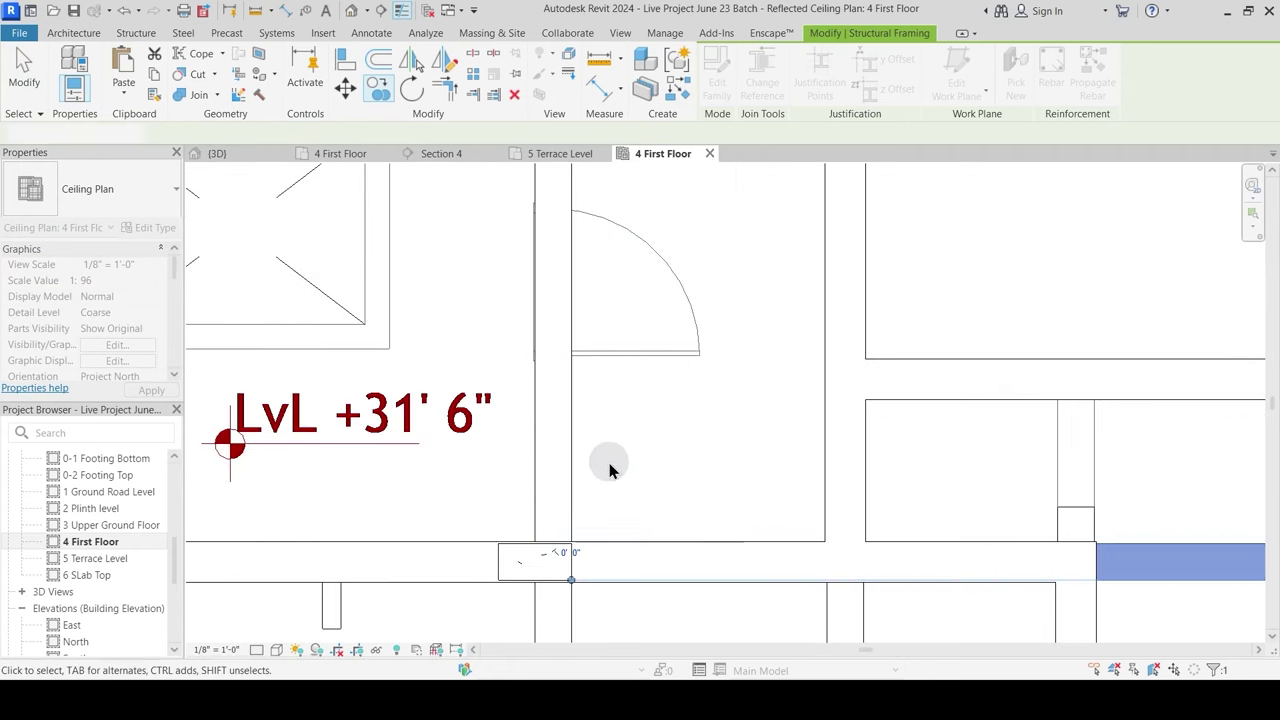
key("Escape")
scroll(620, 460, "down", 3)
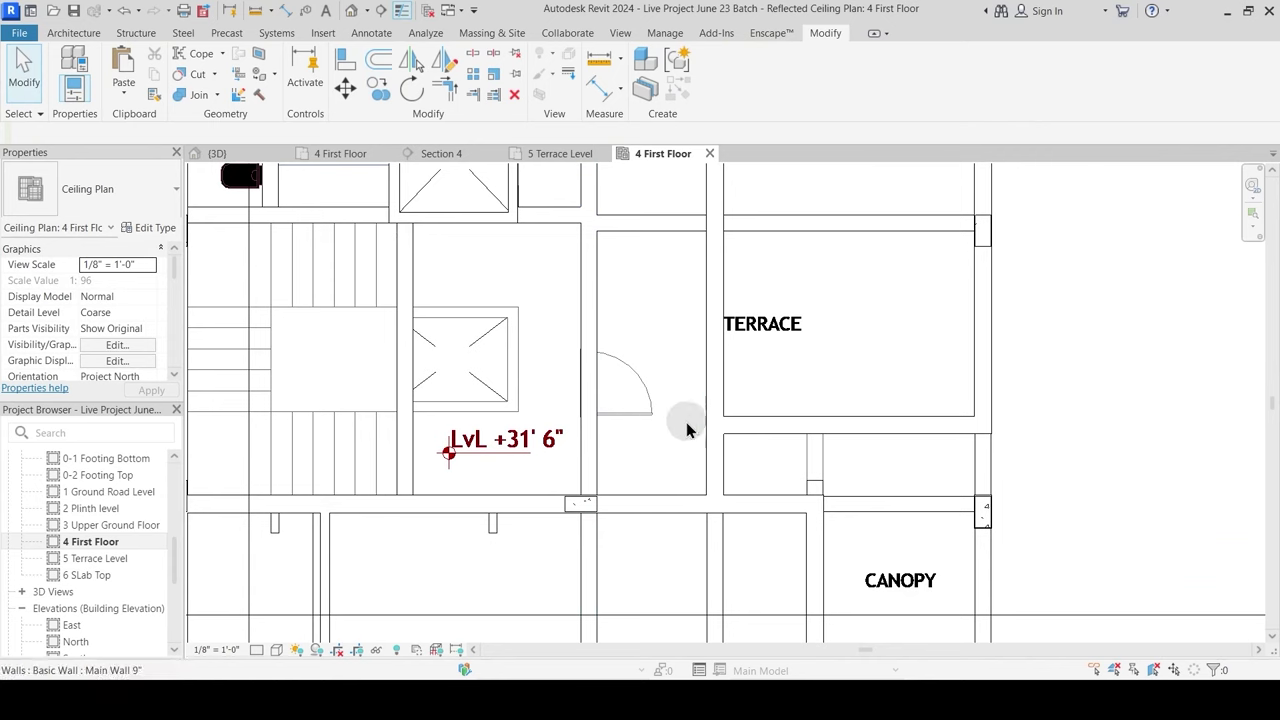
scroll(732, 415, "down", 2)
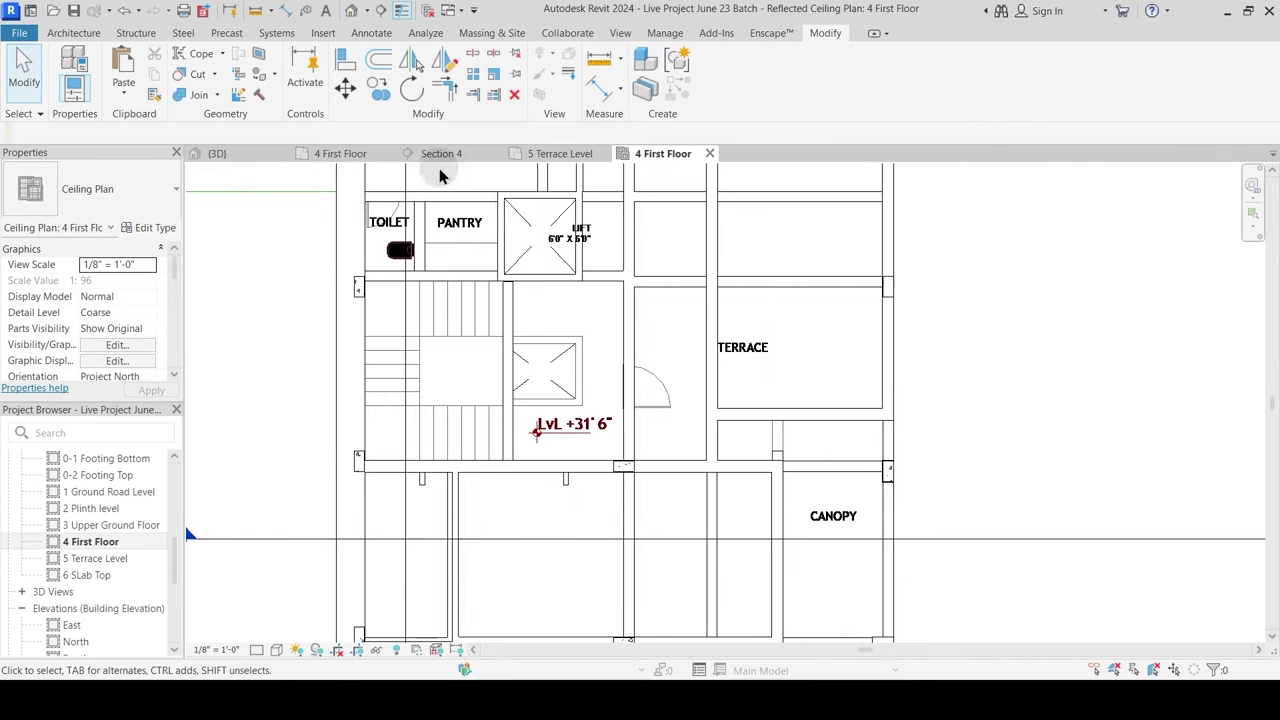
Step: Orbit the 3D view to check the realigned terrace beams
left_click(272, 157)
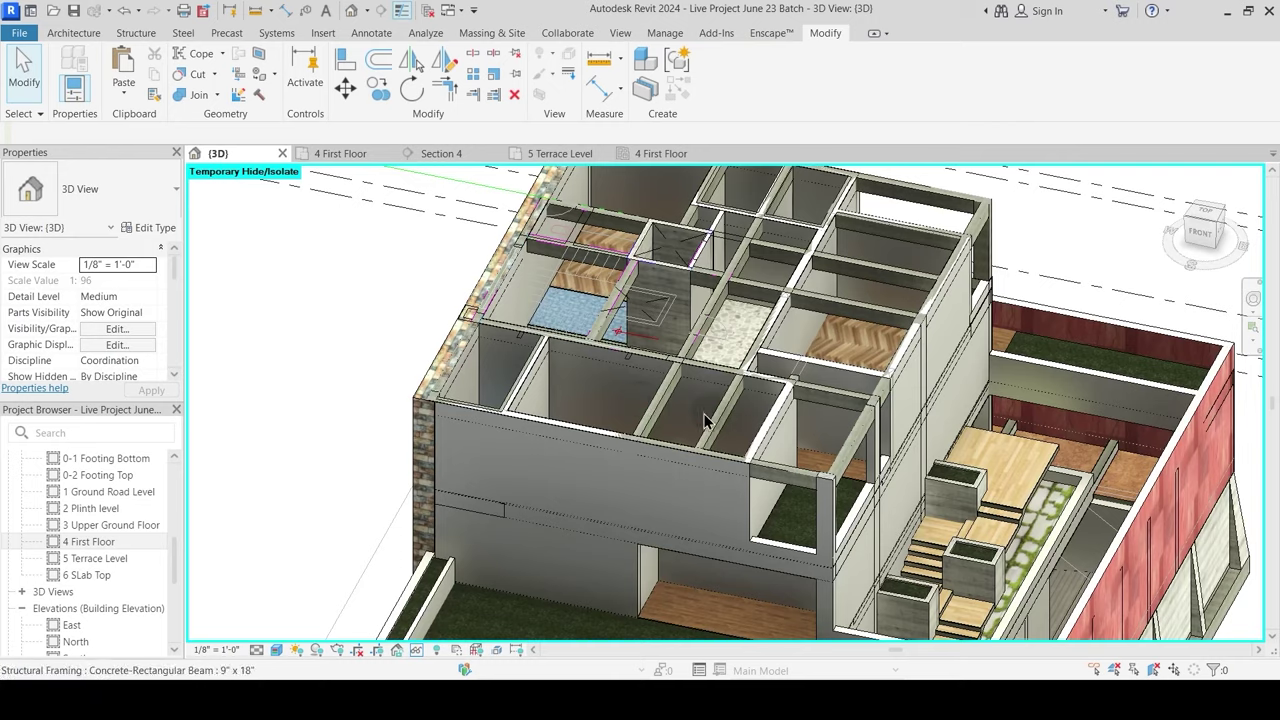
middle_click_drag(760, 422, 727, 507, "shift")
scroll(733, 338, "down", 2)
middle_click_drag(733, 338, 690, 340, "shift")
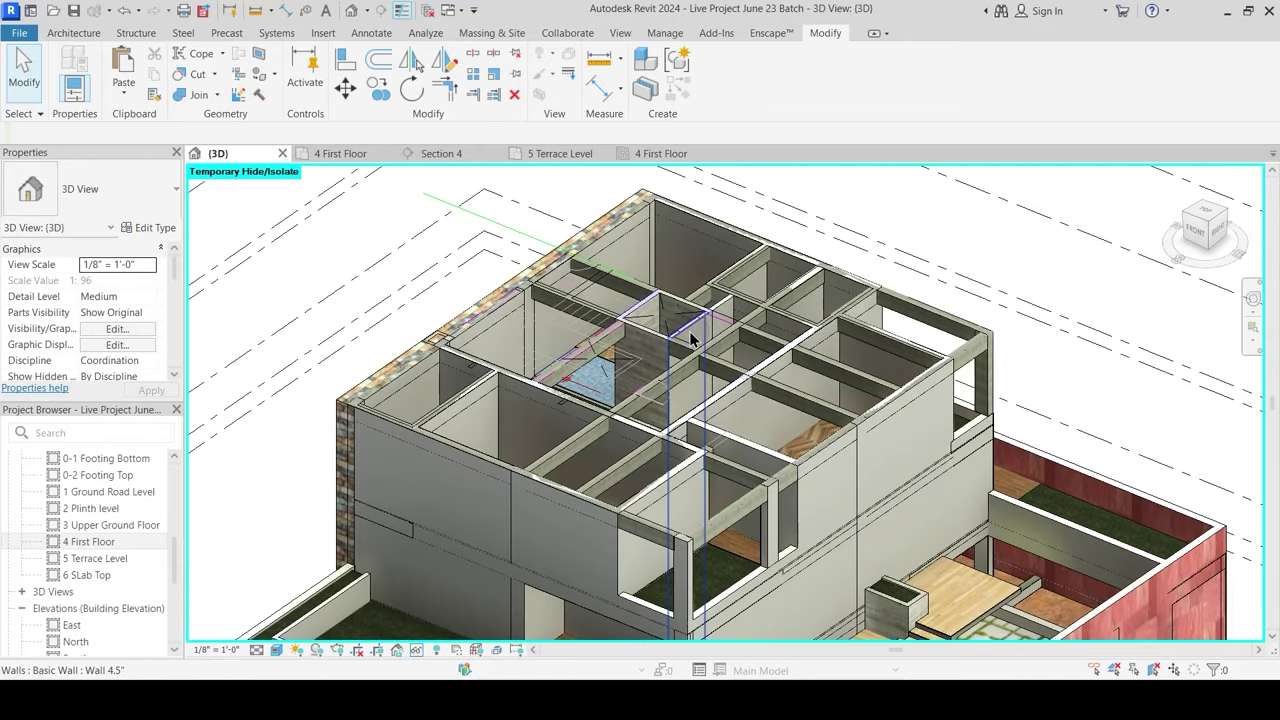
Step: Frame the First Floor beams close up in 3D and launch Join Geometry
left_click(550, 317)
key("Escape")
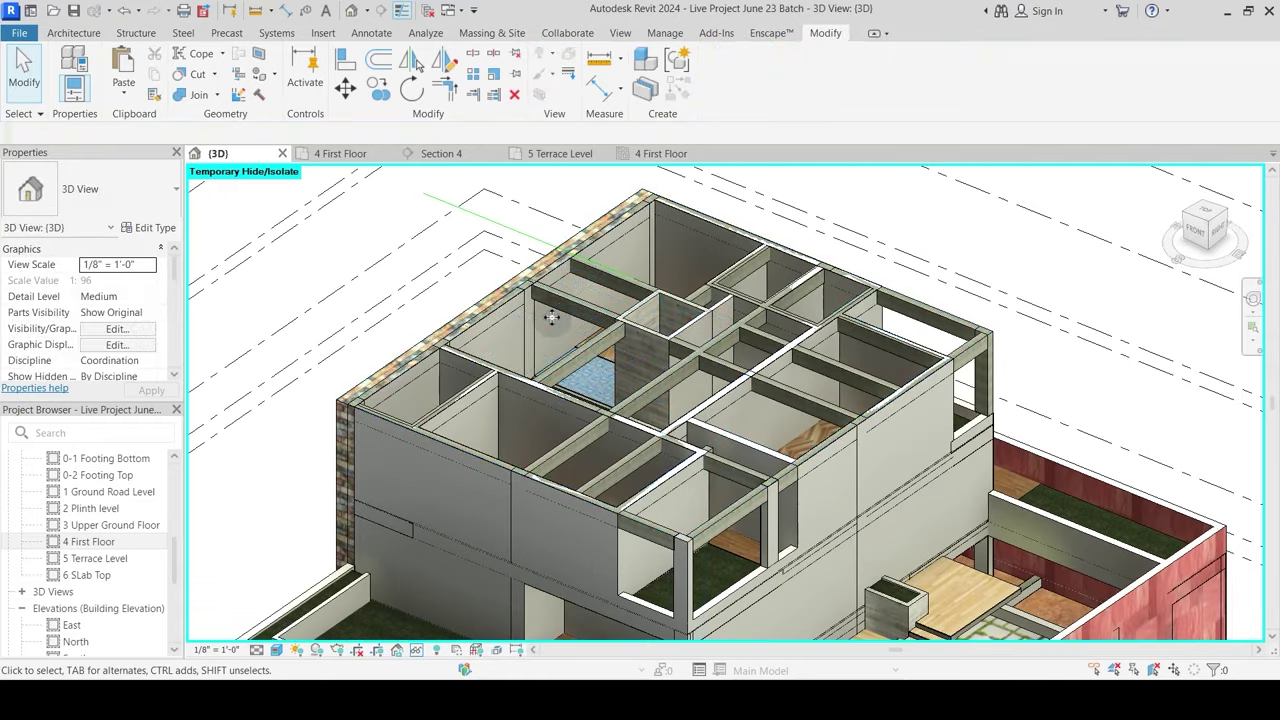
middle_click_drag(552, 318, 572, 412, "shift")
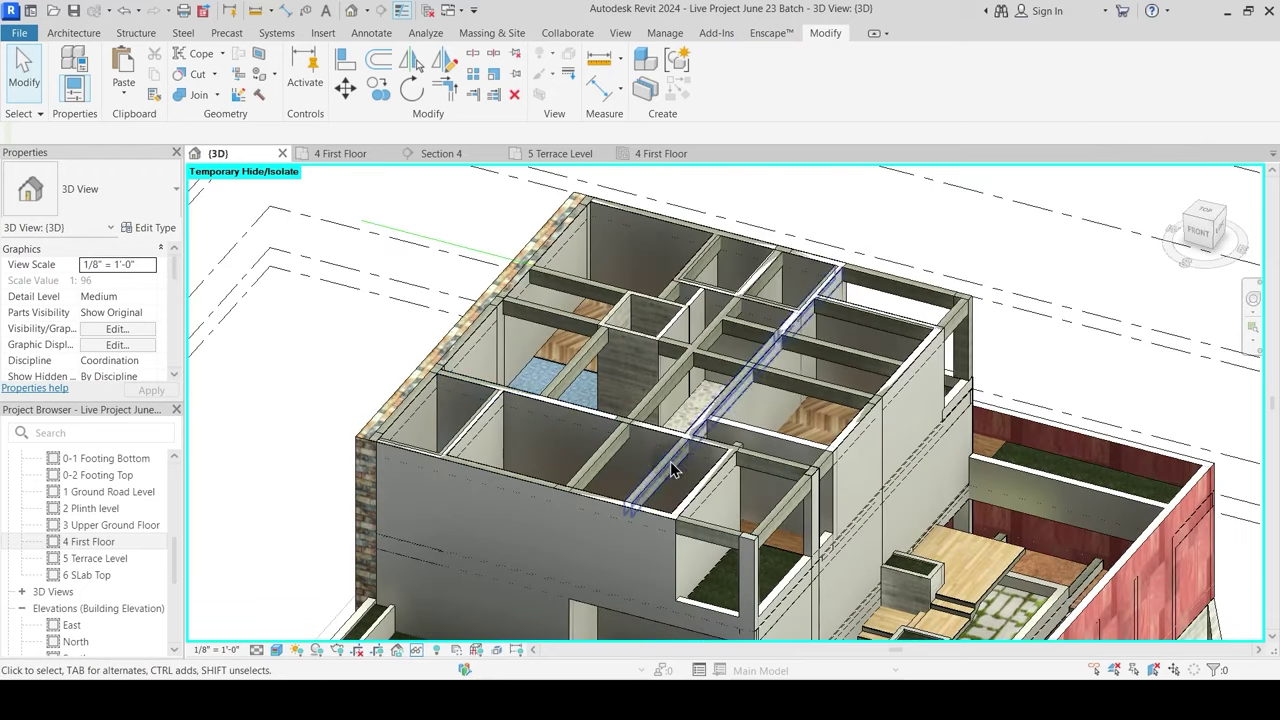
scroll(733, 497, "up", 3)
middle_click_drag(733, 497, 699, 486)
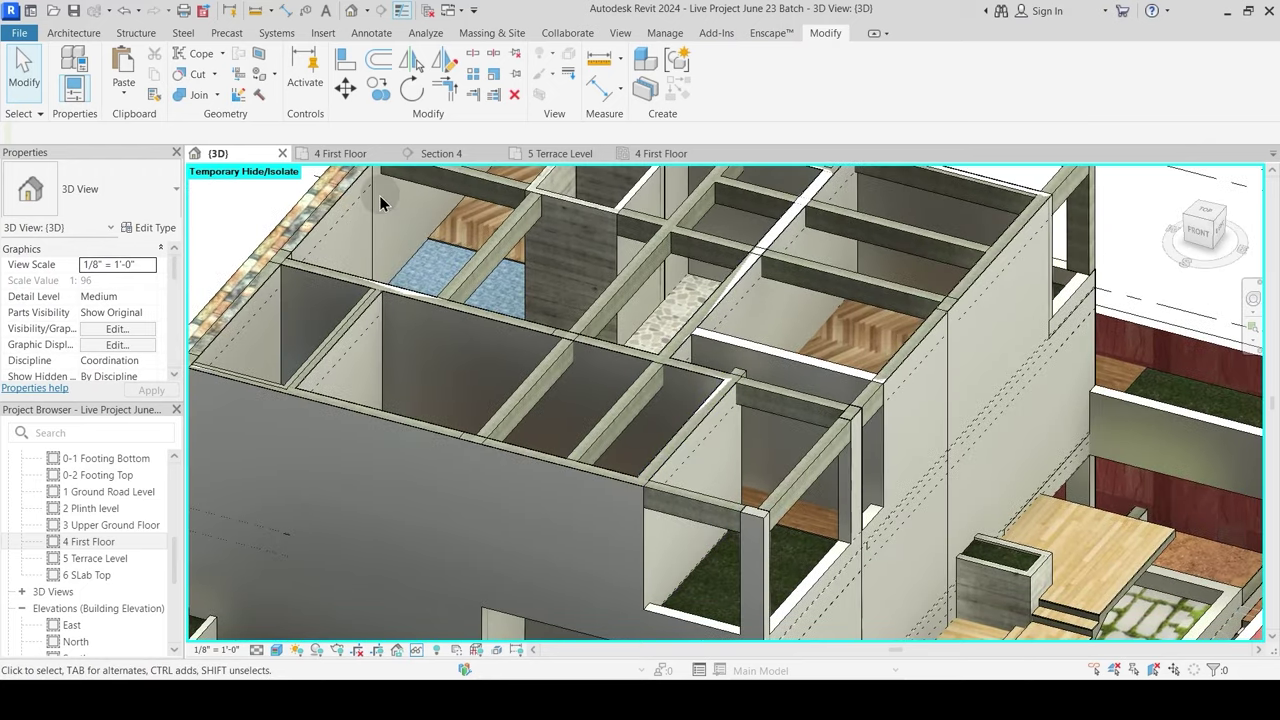
left_click(196, 96)
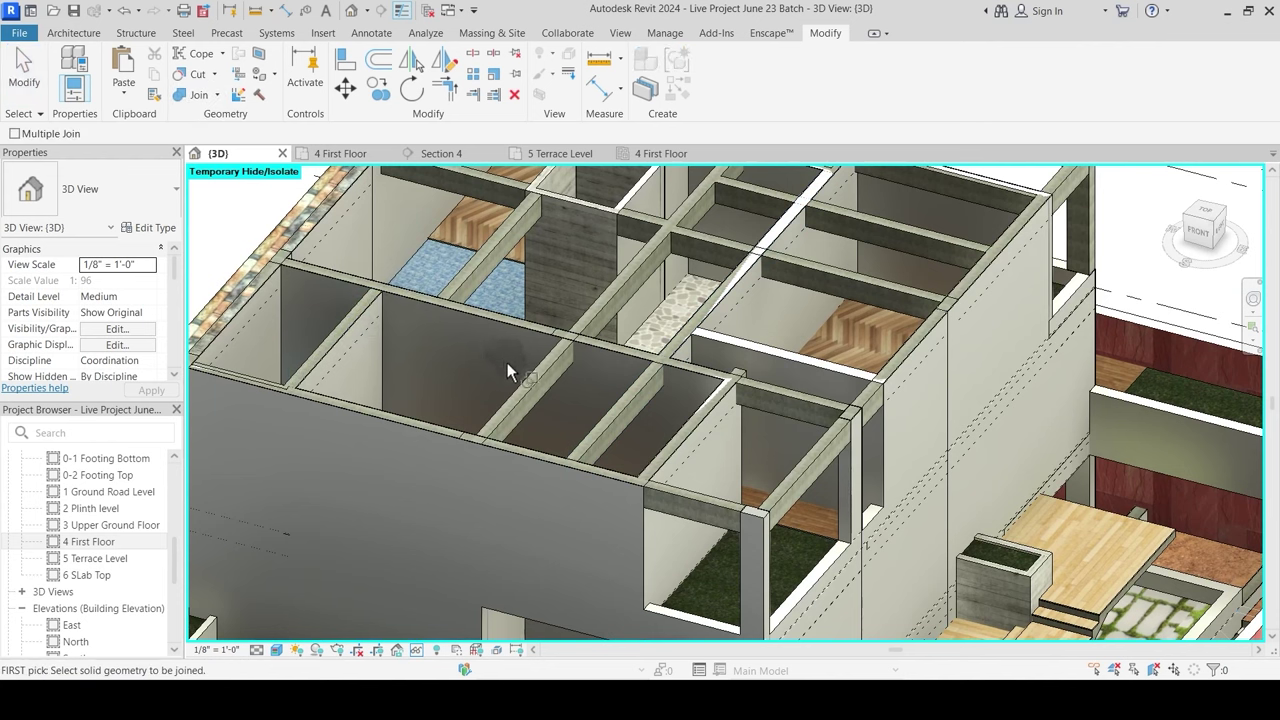
Step: Join the first beam to the floor and dismiss the not-intersecting warning
middle_click_drag(581, 361, 559, 453)
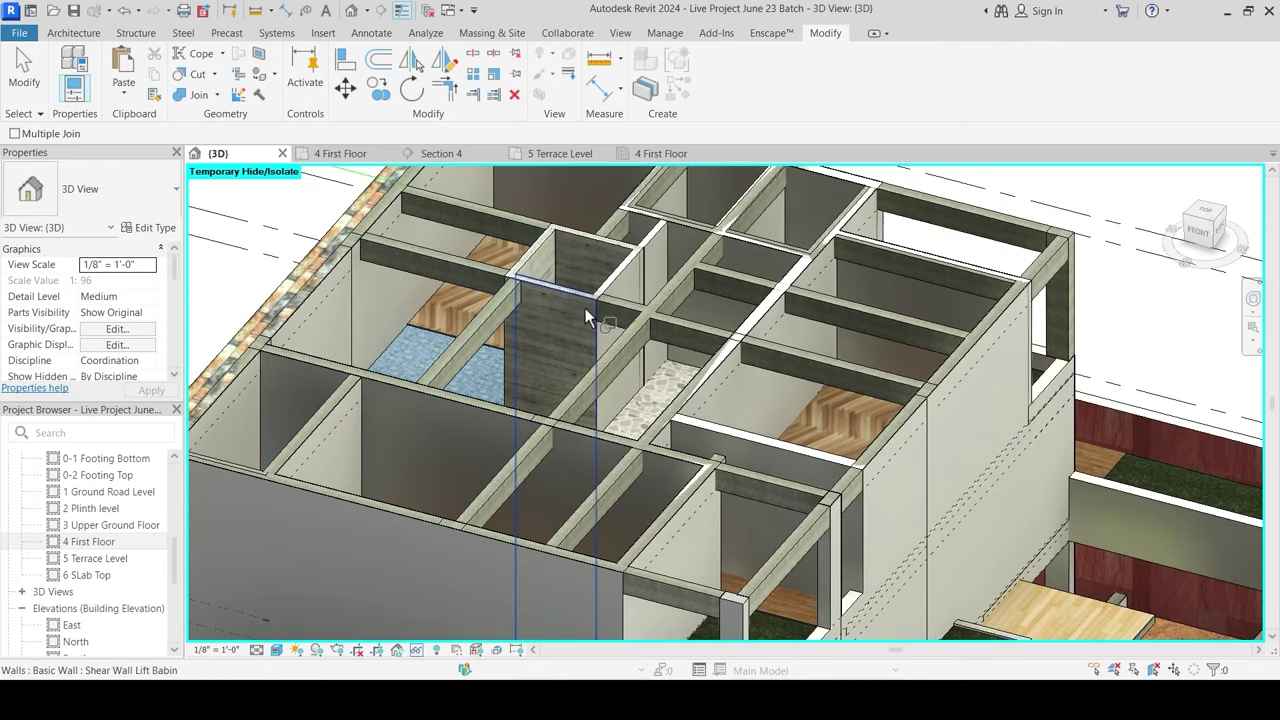
middle_click_drag(604, 303, 541, 395)
scroll(585, 350, "up", 2)
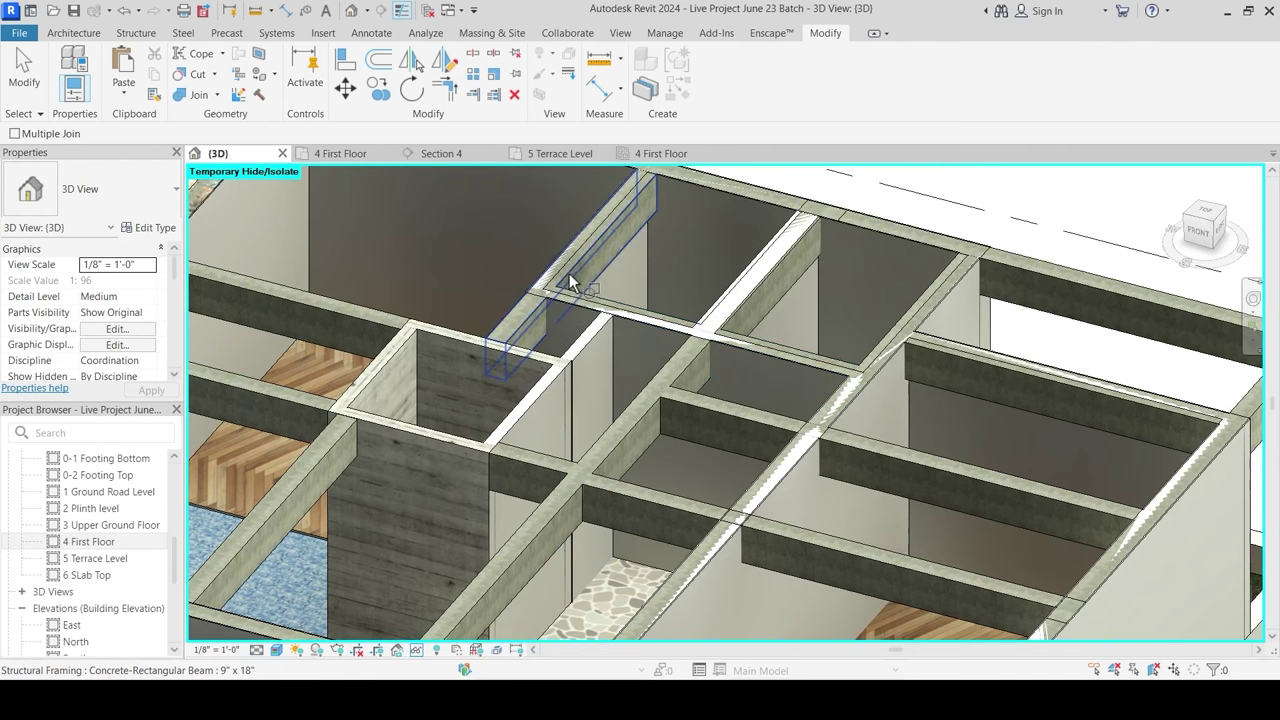
middle_click_drag(634, 337, 650, 500)
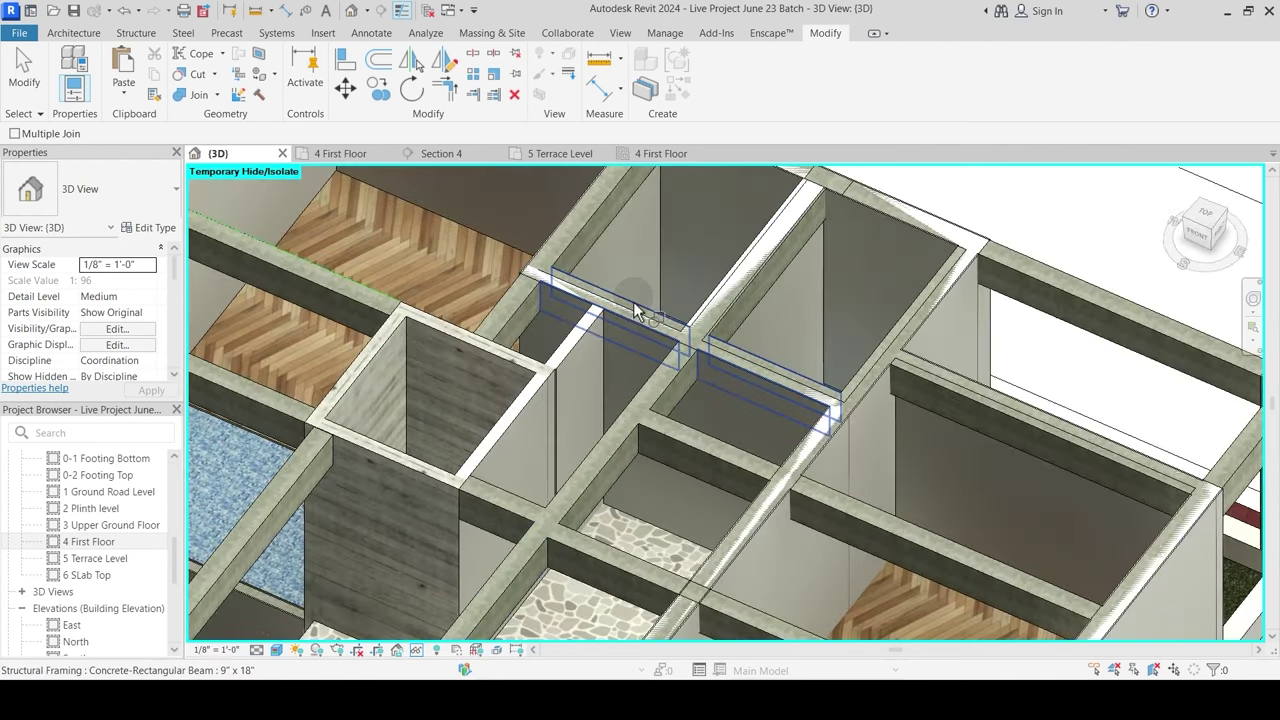
left_click(629, 312)
left_click(655, 372)
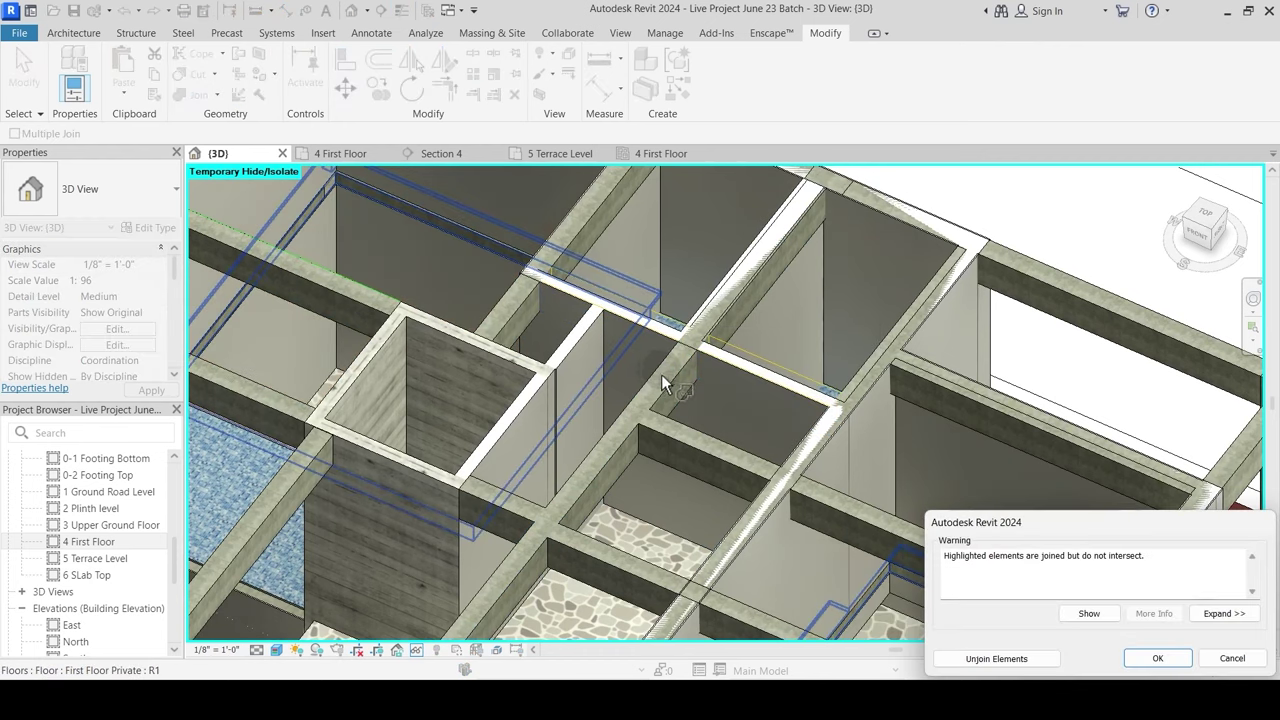
key("Escape")
Step: Restart Join Geometry and join two concrete beams to the elements and wall they cross
scroll(629, 335, "up", 2)
middle_click_drag(600, 322, 591, 383)
left_click(178, 94)
left_click(545, 306)
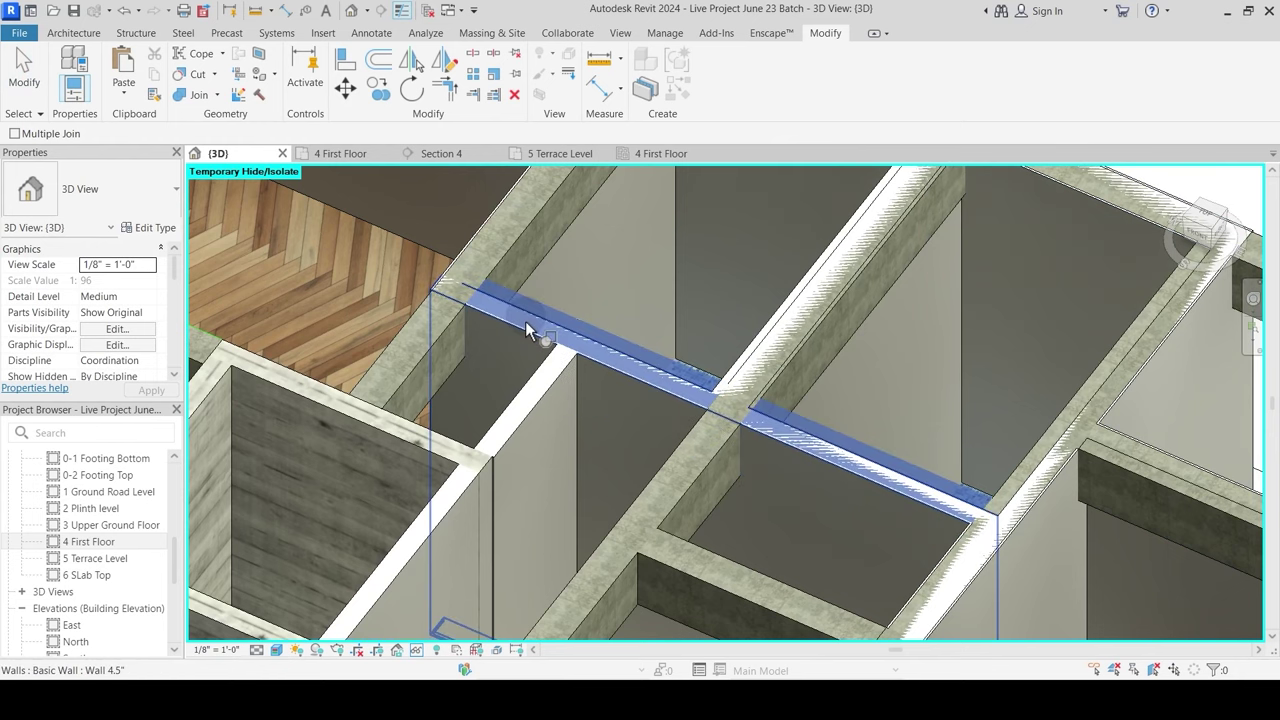
left_click(525, 331)
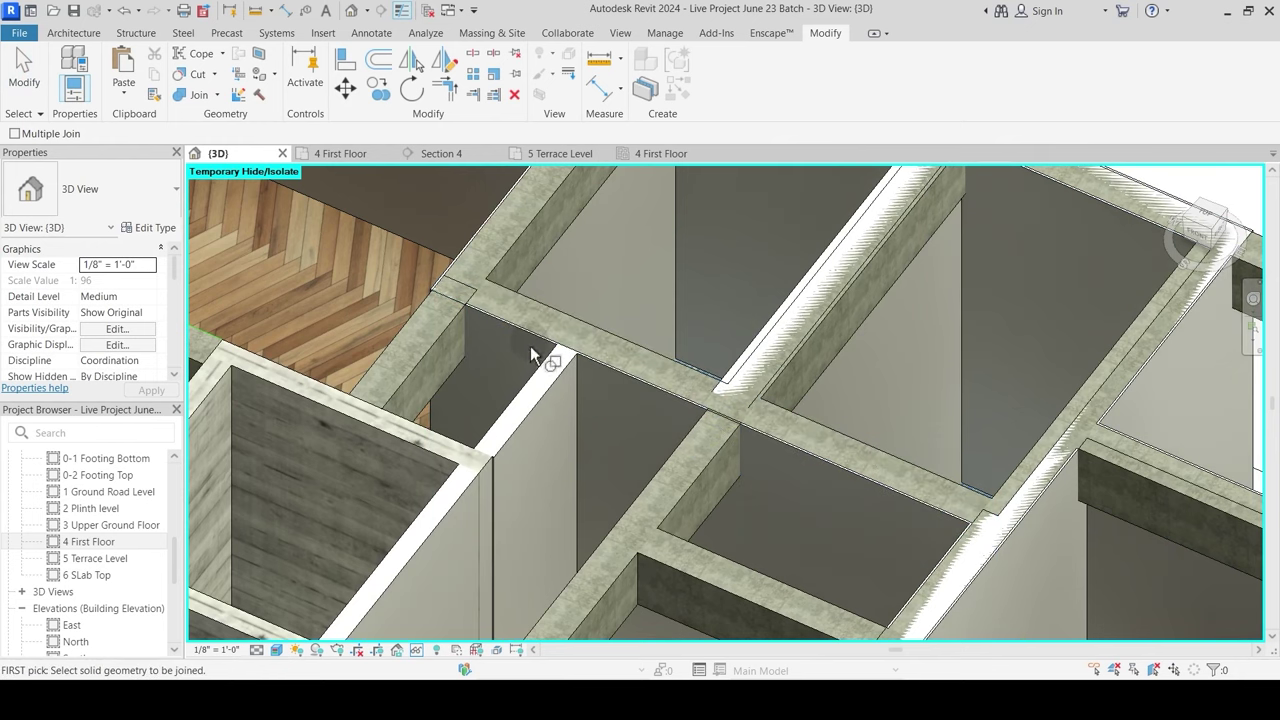
left_click(416, 336)
left_click(446, 290)
Step: Join the diagonal beam to the wall beneath and another beam to the floor slab
scroll(560, 385, "up", 2)
left_click(567, 328)
left_click(564, 350)
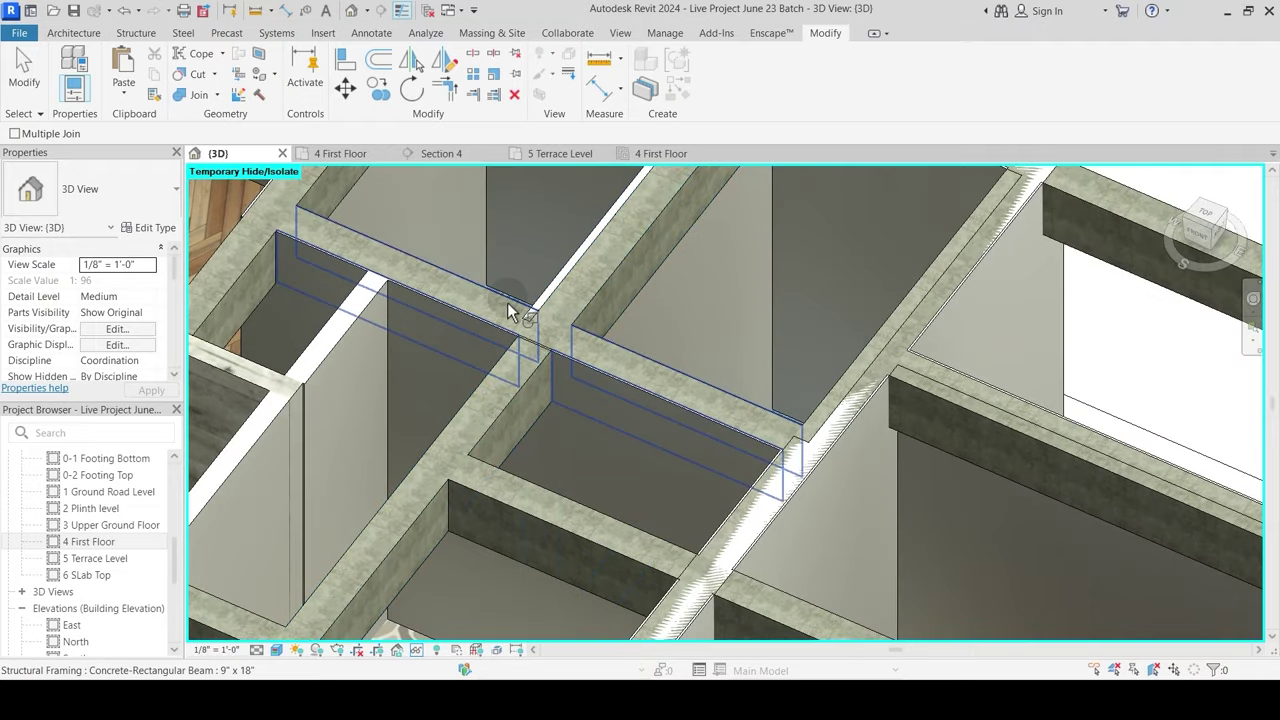
left_click(527, 320)
left_click(530, 322)
key("Escape")
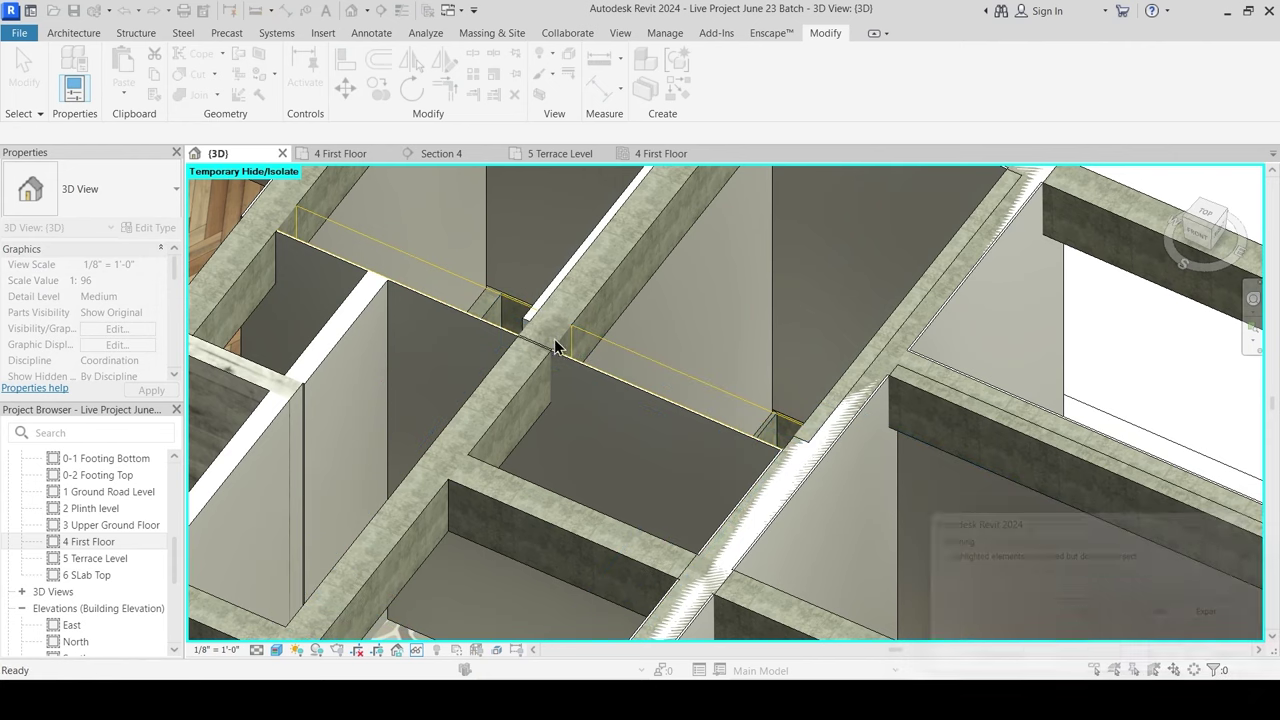
scroll(530, 358, "up", 2)
scroll(530, 358, "up", 2)
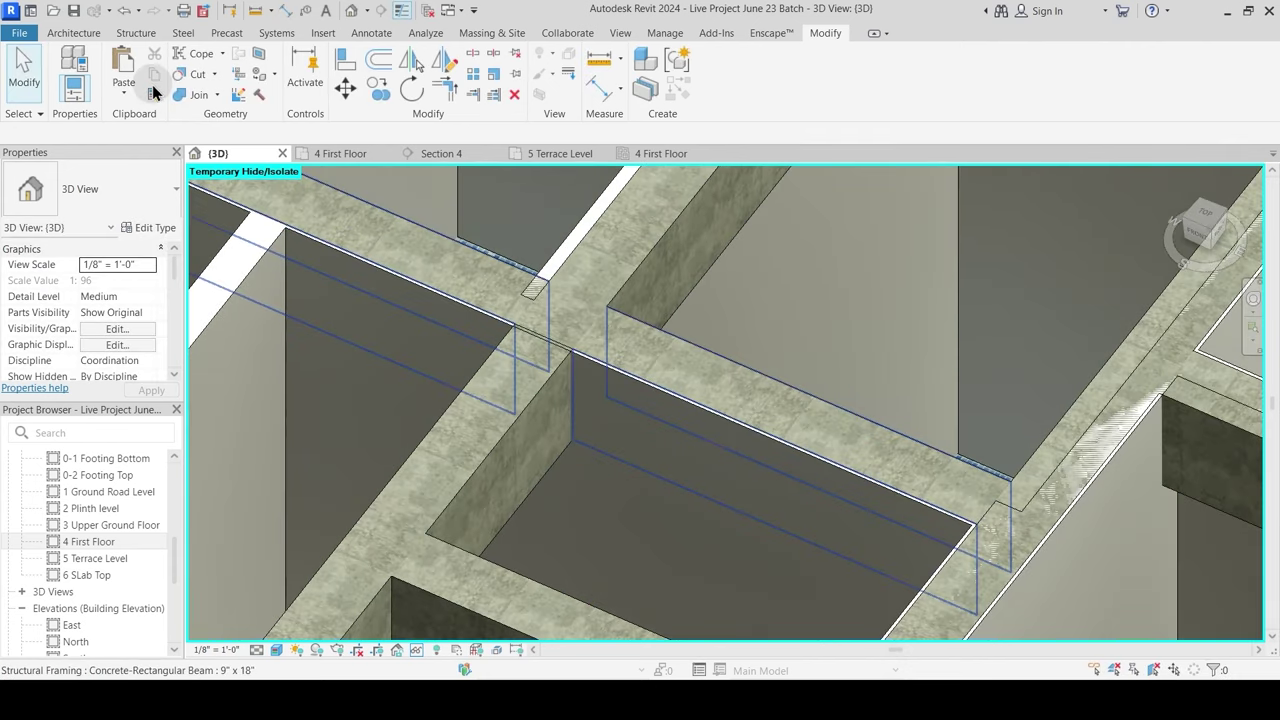
Step: Run Join Geometry again to join a beam with its crossing wall
left_click(188, 95)
left_click(469, 253)
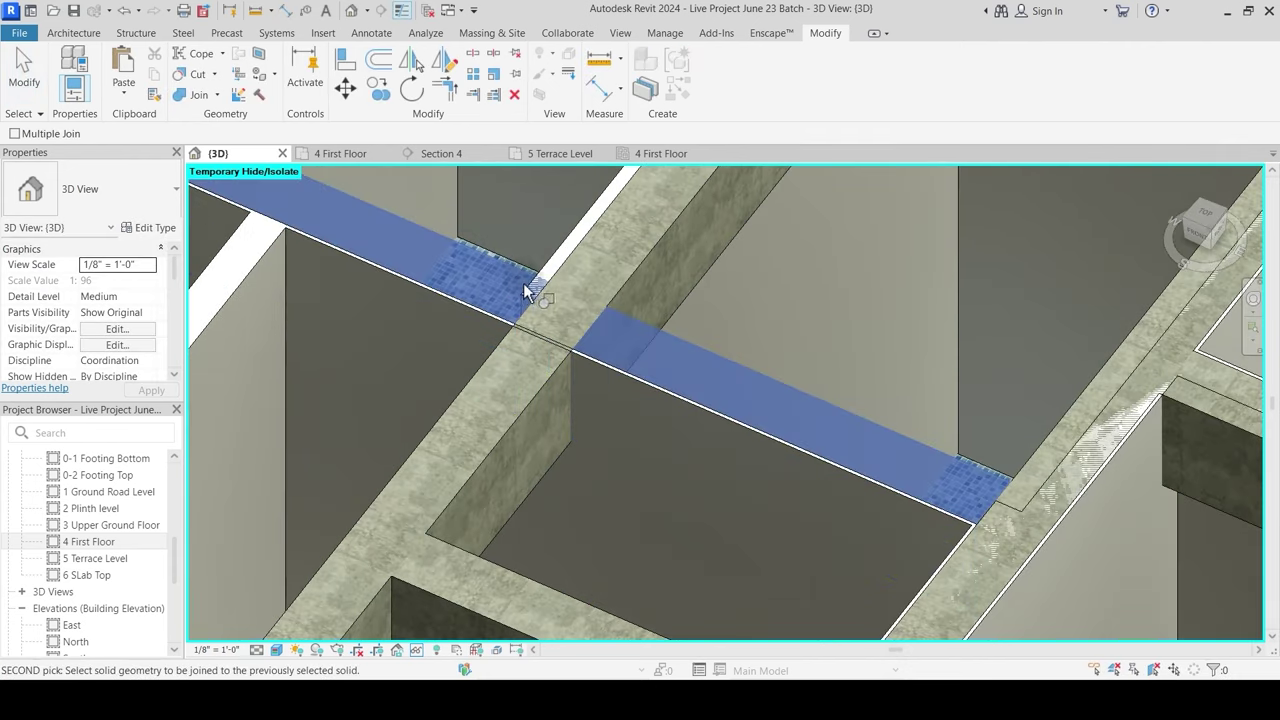
left_click(583, 343)
scroll(576, 369, "down", 3)
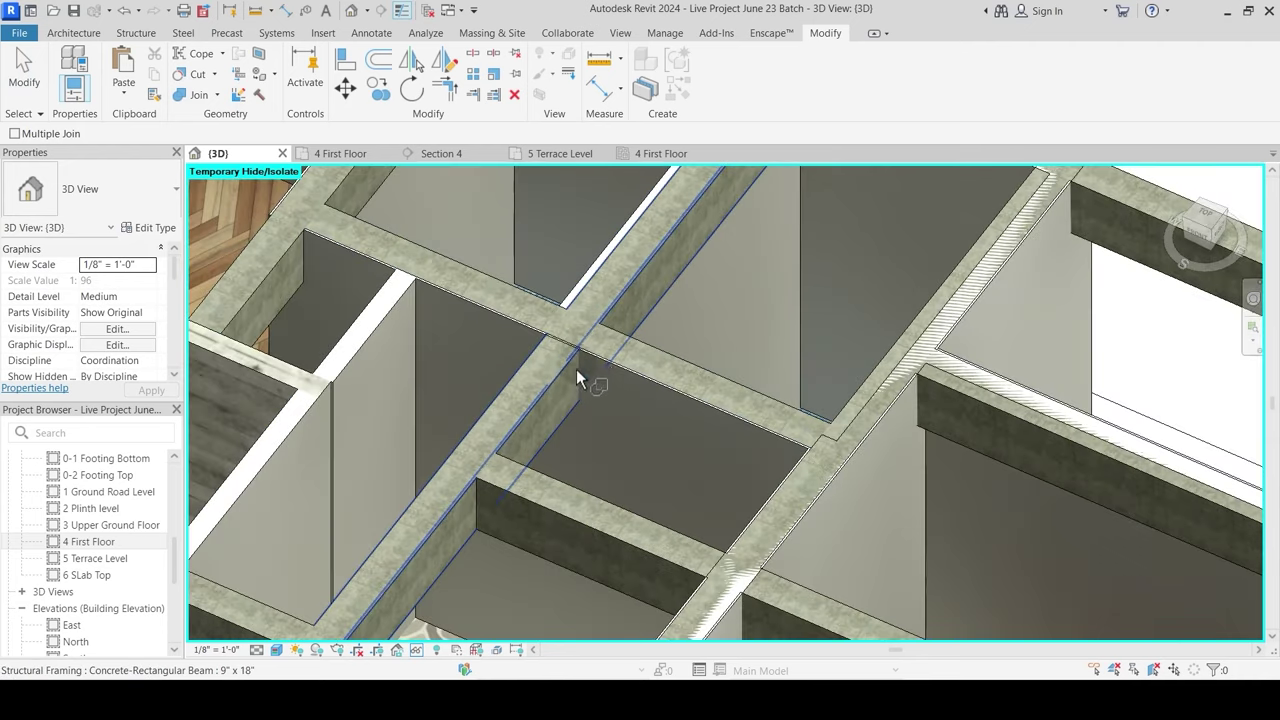
scroll(599, 281, "up", 3)
scroll(634, 262, "down", 2)
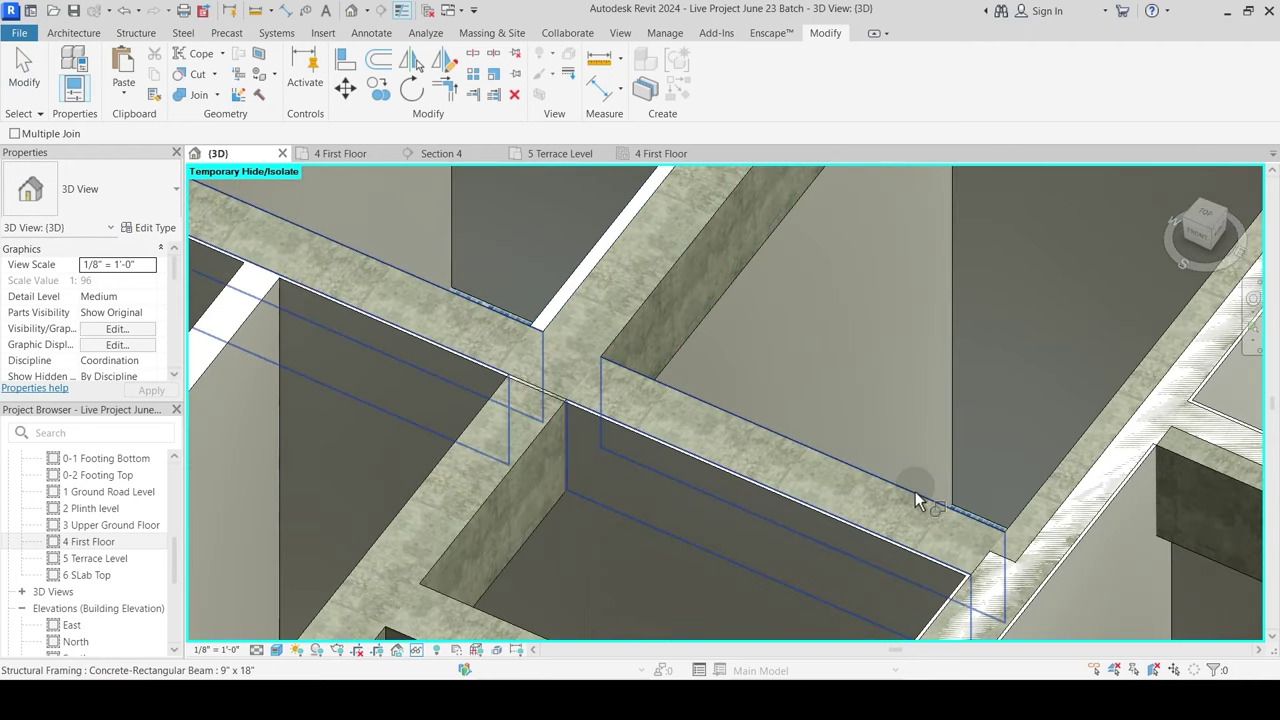
scroll(571, 394, "up", 1)
Step: Join the next beam and a diagonal beam to the walls they cross
middle_click_drag(848, 487, 726, 434)
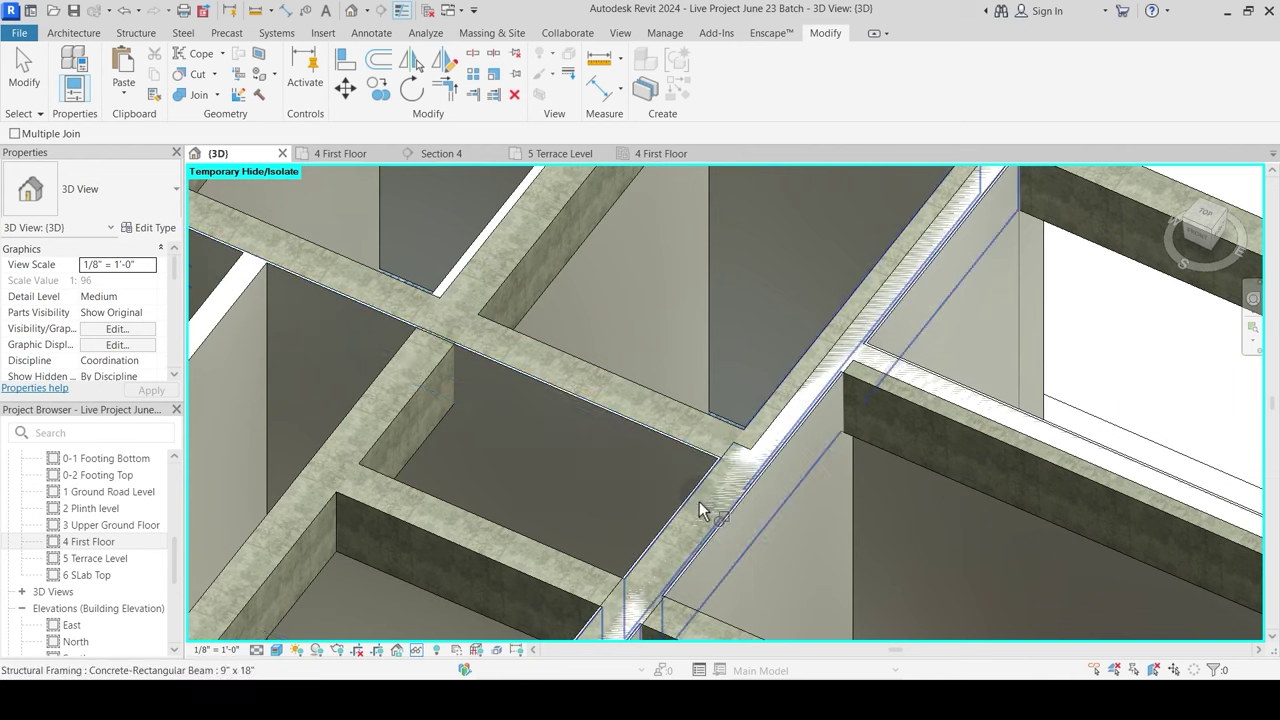
left_click(762, 423)
left_click(761, 450)
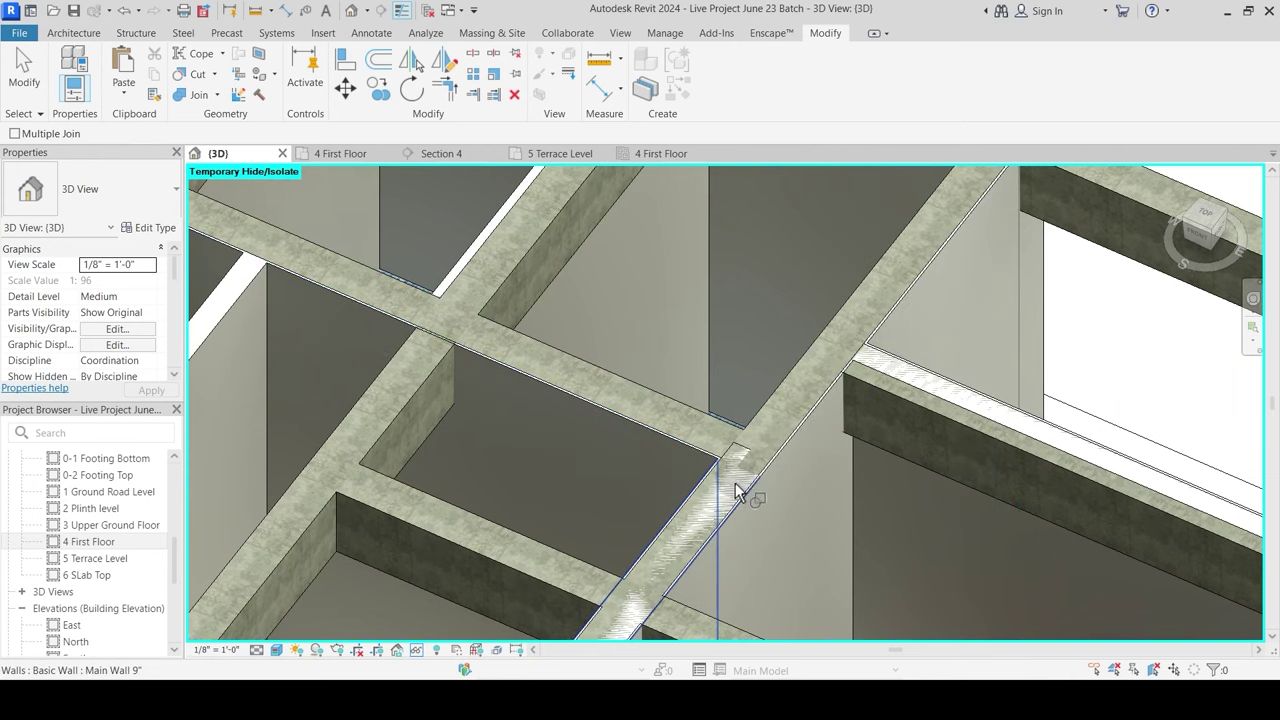
middle_click_drag(757, 443, 623, 486)
left_click(629, 486)
left_click(717, 369)
left_click(700, 380)
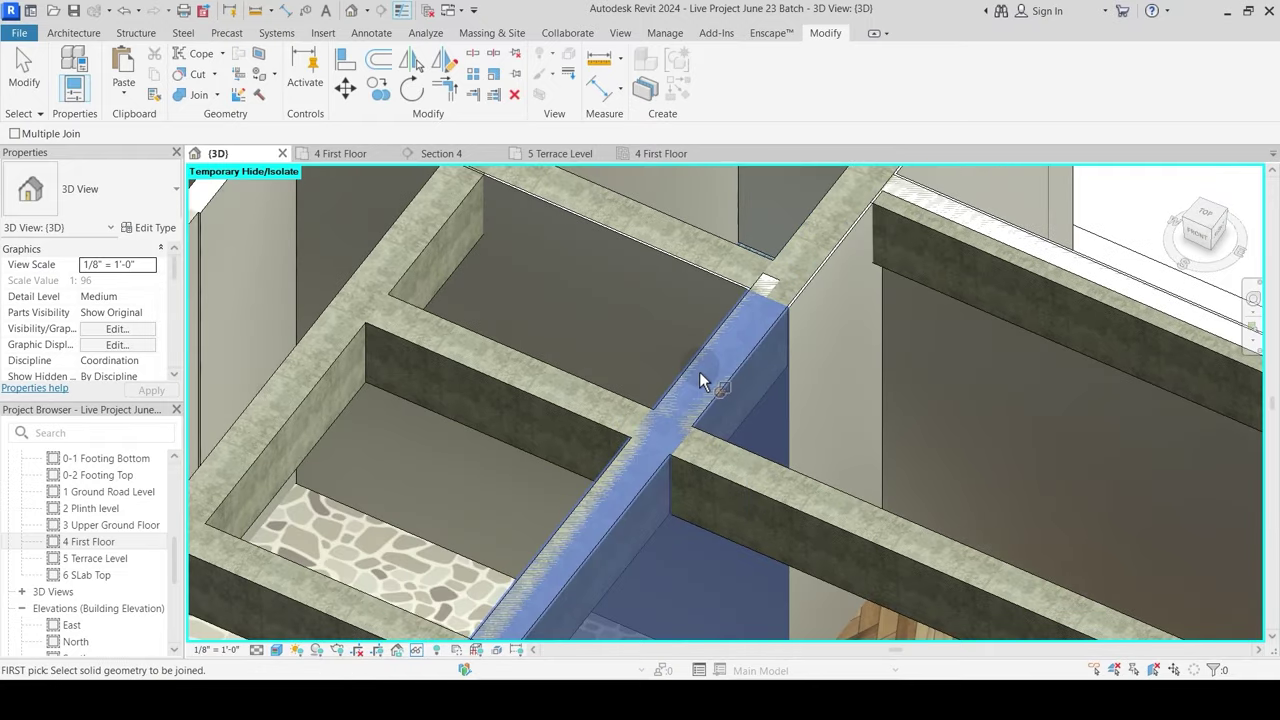
Step: Join a beam and a diagonal beam to the walls beneath them
scroll(706, 380, "down", 1)
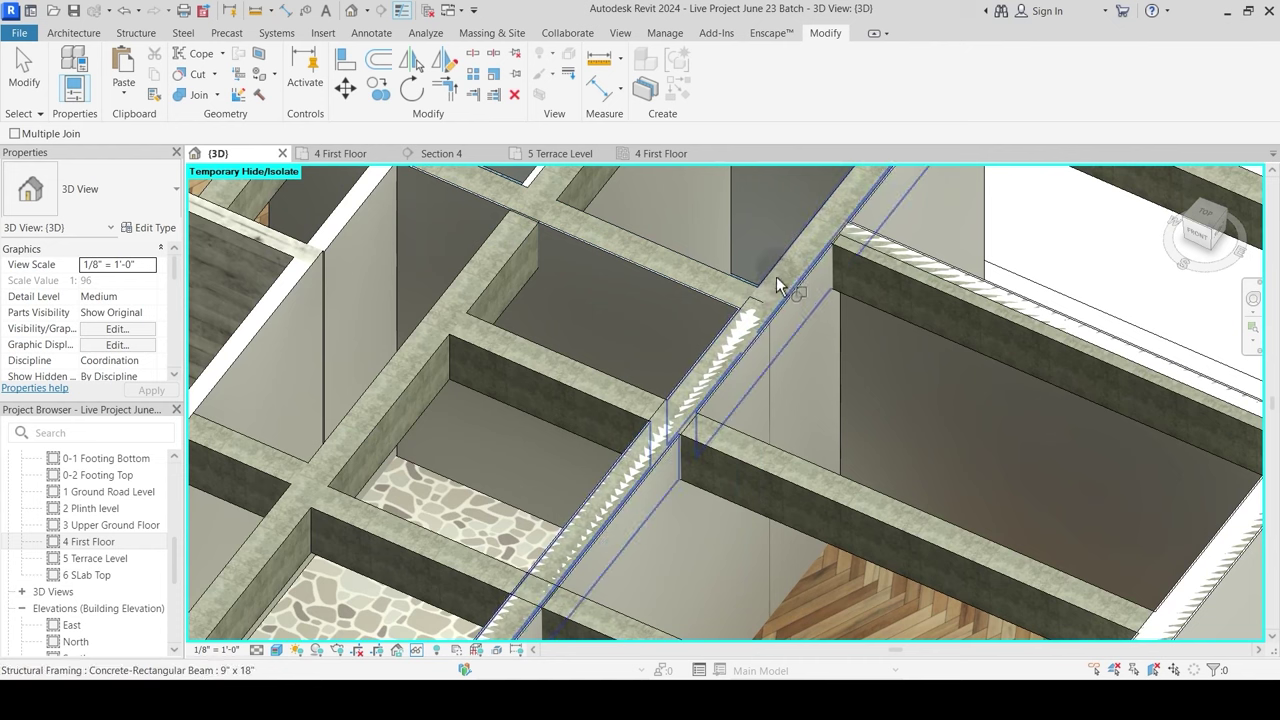
left_click(768, 292)
left_click(657, 432)
middle_click_drag(646, 466, 697, 337)
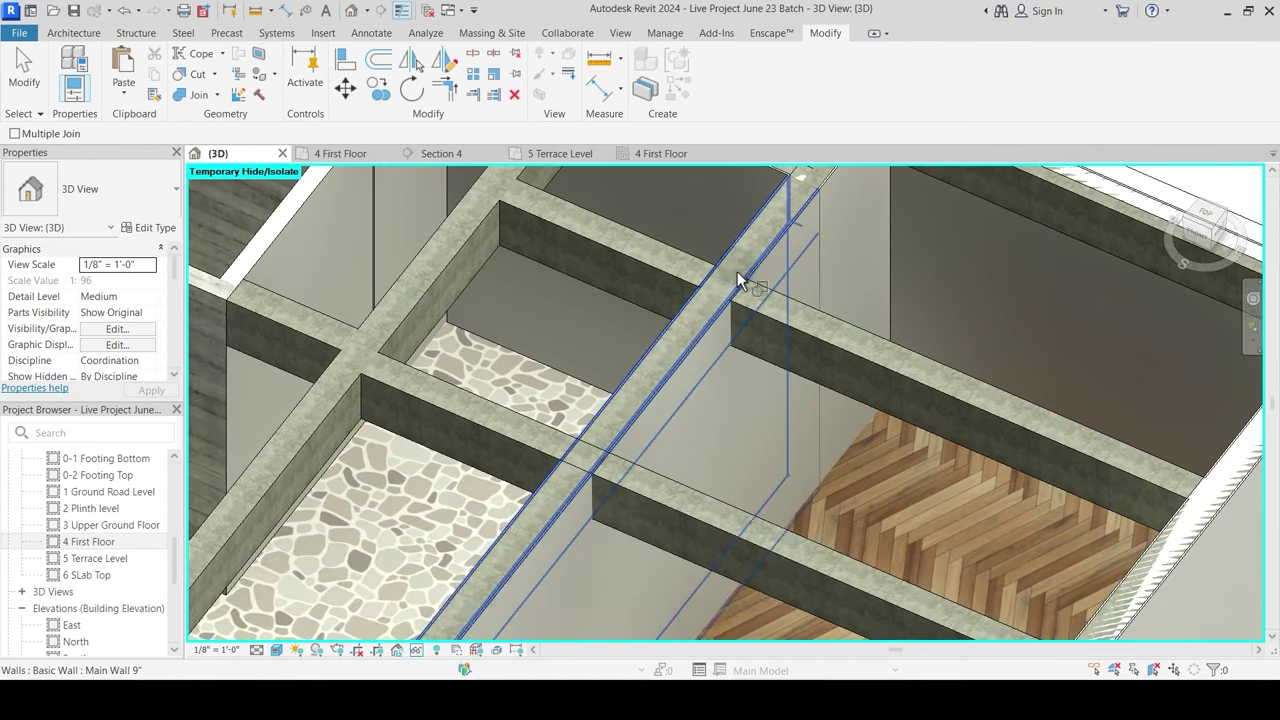
middle_click_drag(819, 193, 700, 342)
left_click(708, 300)
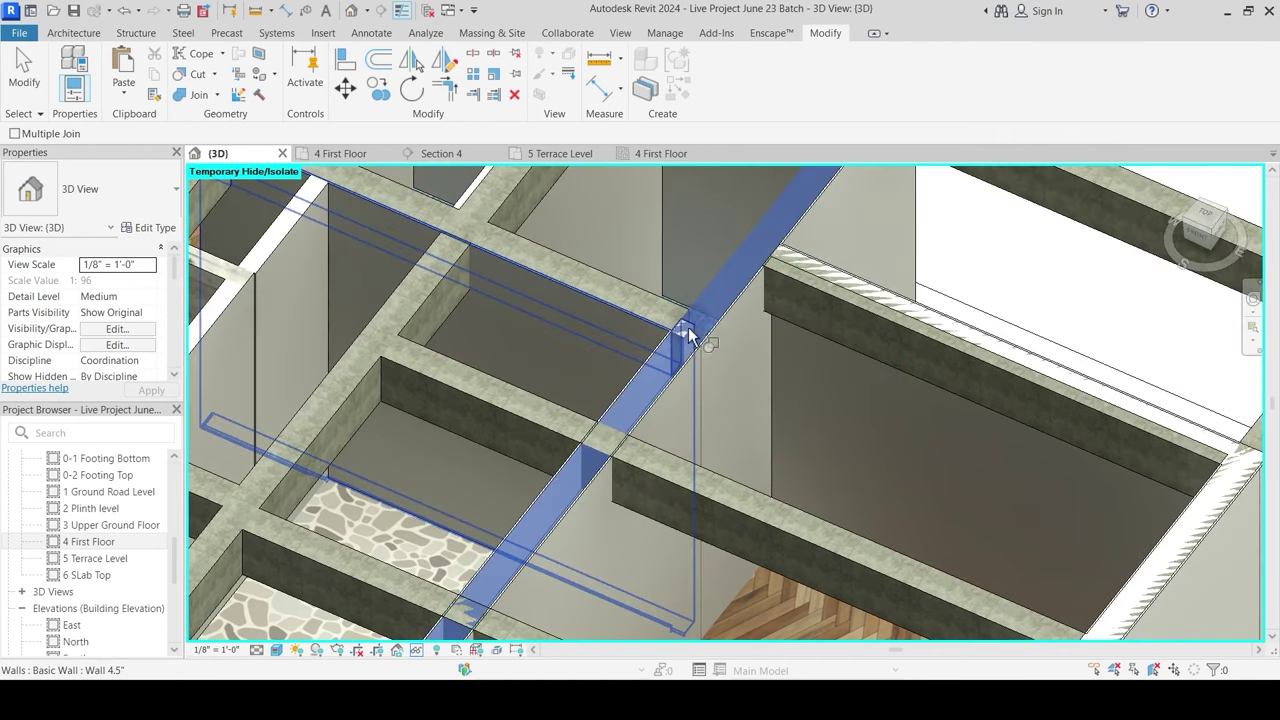
left_click(683, 335)
Step: Join the diagonal beam with the beam crossing it
scroll(800, 255, "down", 1)
middle_click_drag(593, 465, 621, 376)
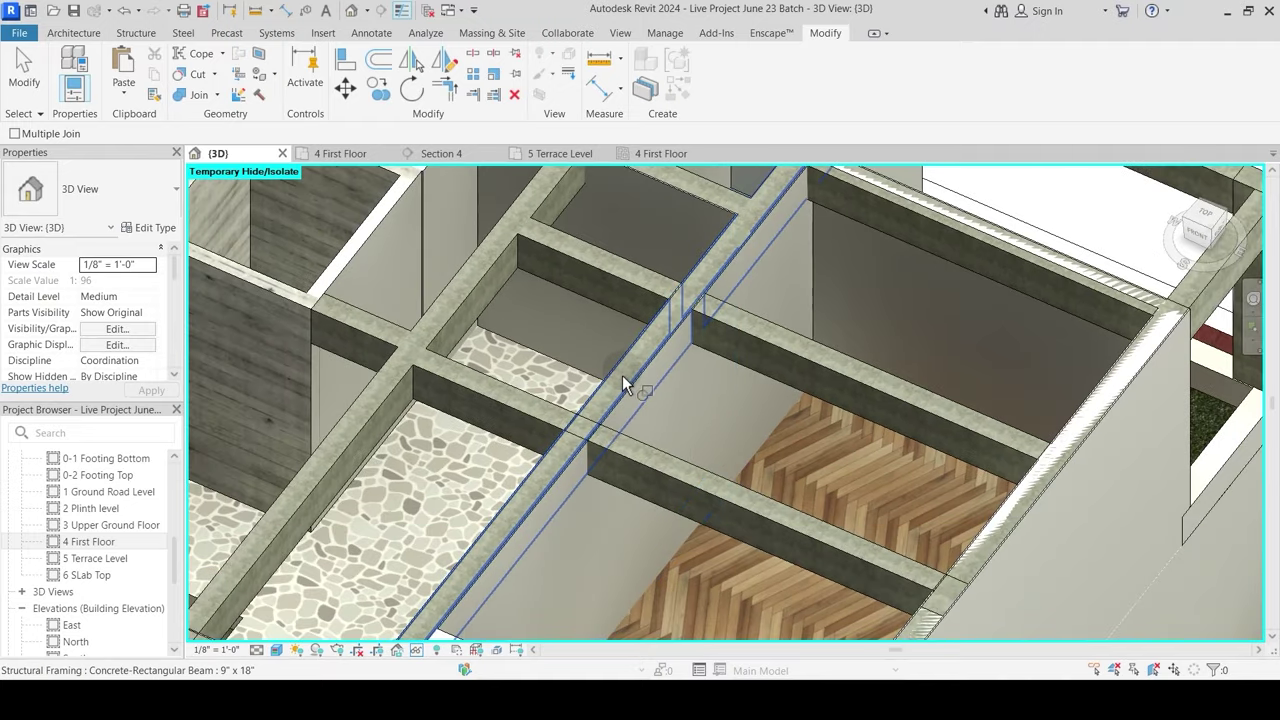
left_click(621, 376)
left_click(585, 437)
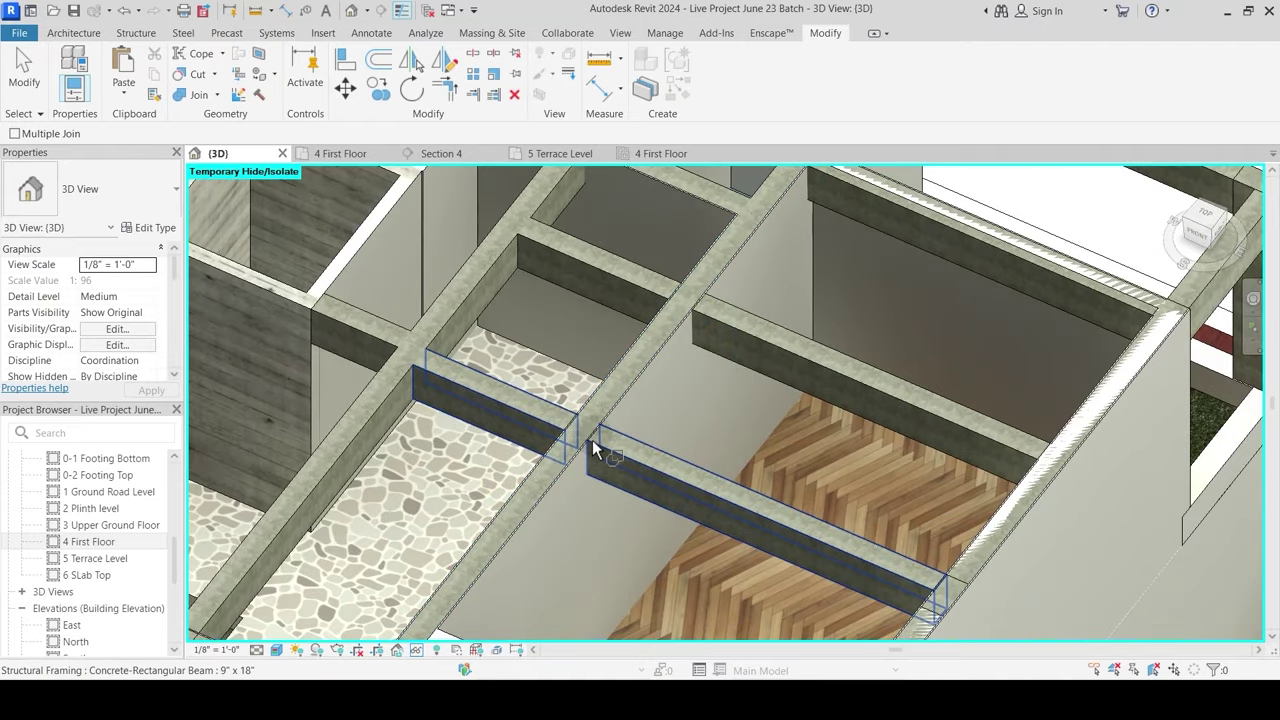
scroll(549, 425, "up", 2)
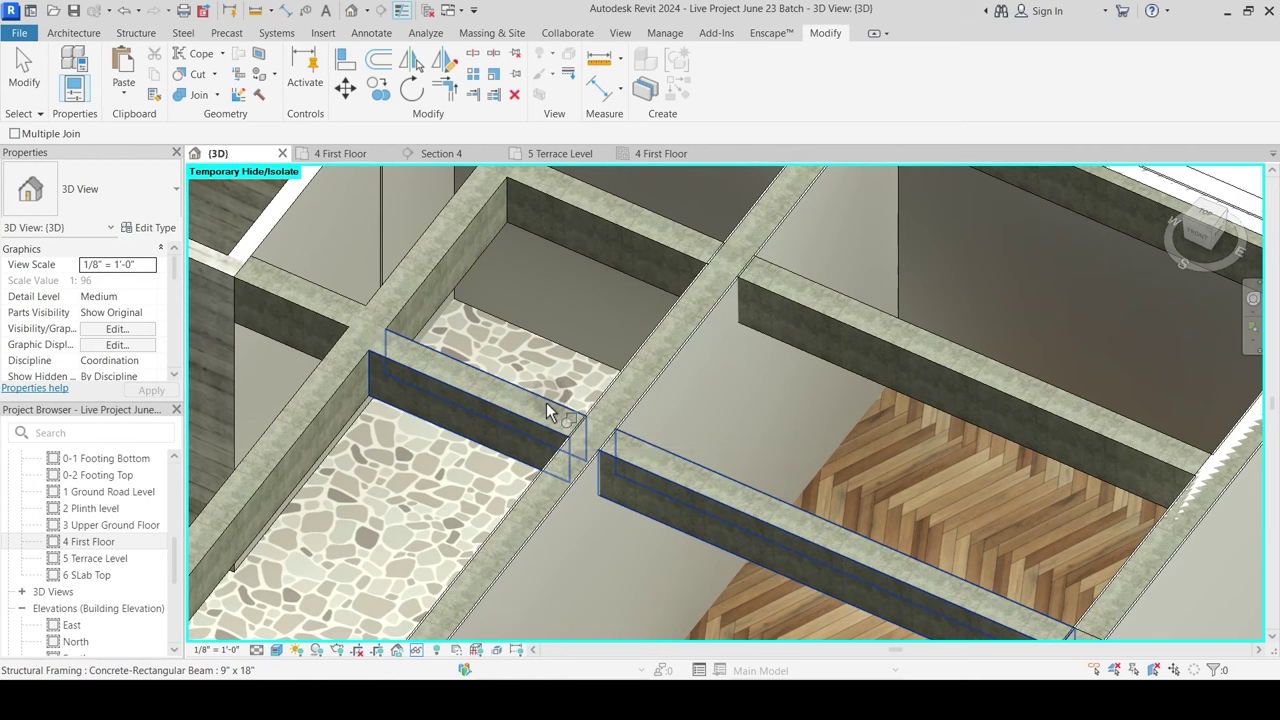
left_click(578, 437)
left_click(590, 437)
Step: Join two more concrete beams to the walls they cross
scroll(590, 435, "down", 2)
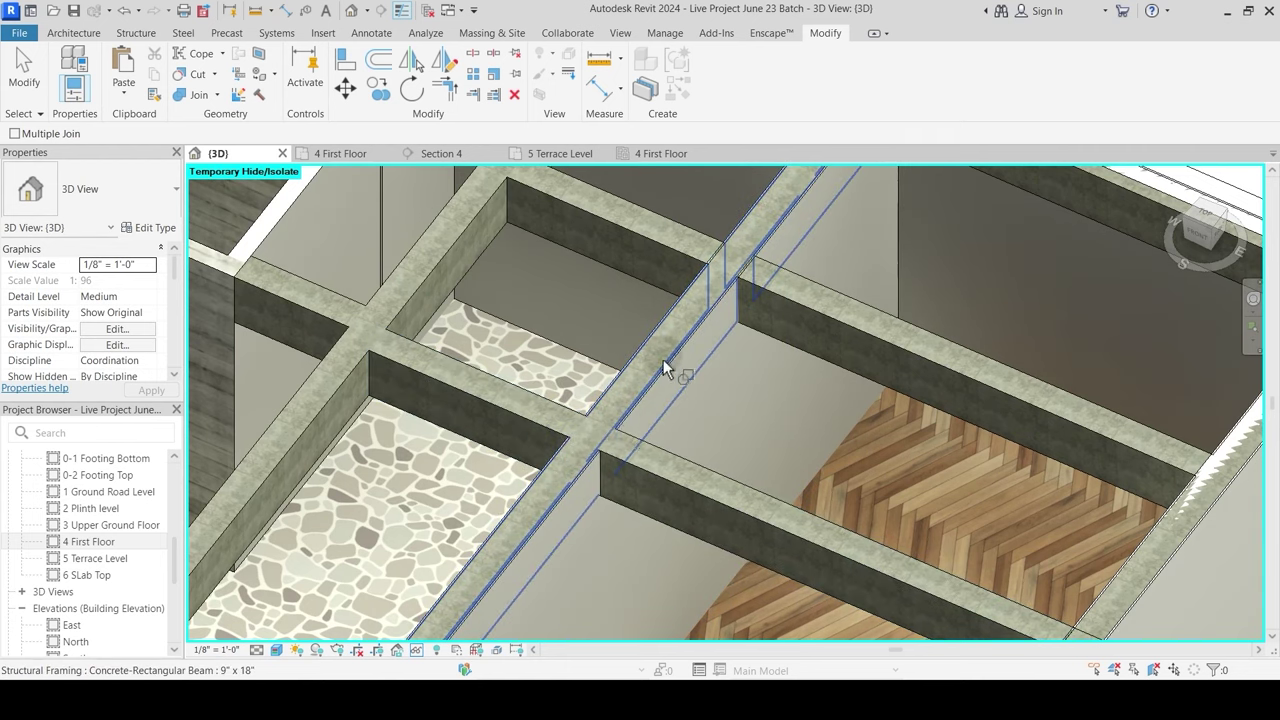
scroll(680, 377, "up", 2)
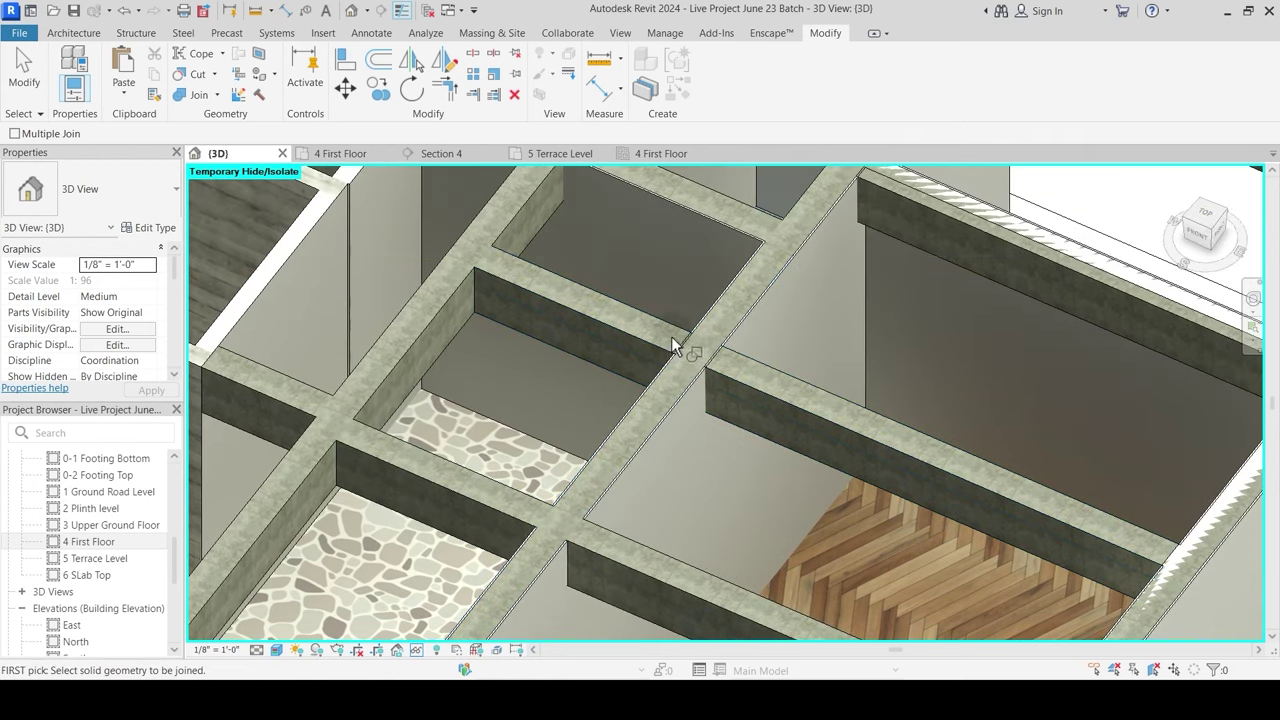
scroll(677, 333, "up", 2)
left_click(676, 342)
left_click(725, 396)
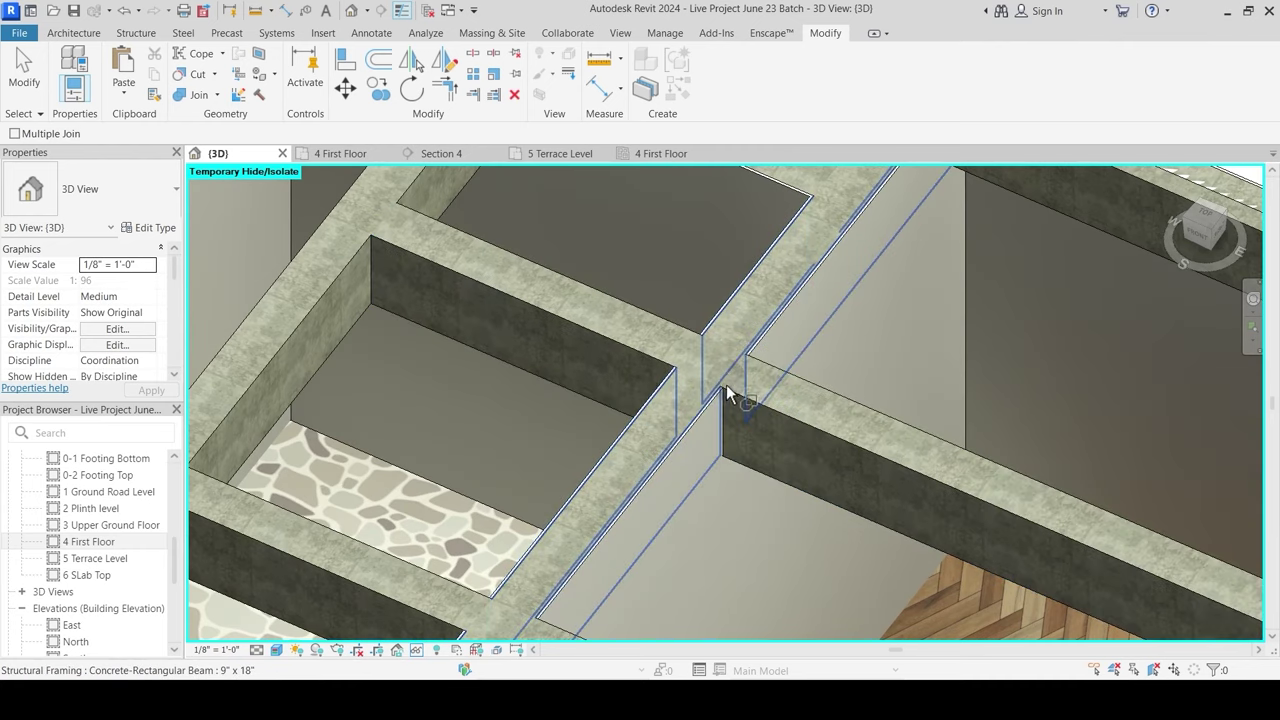
scroll(704, 432, "down", 3)
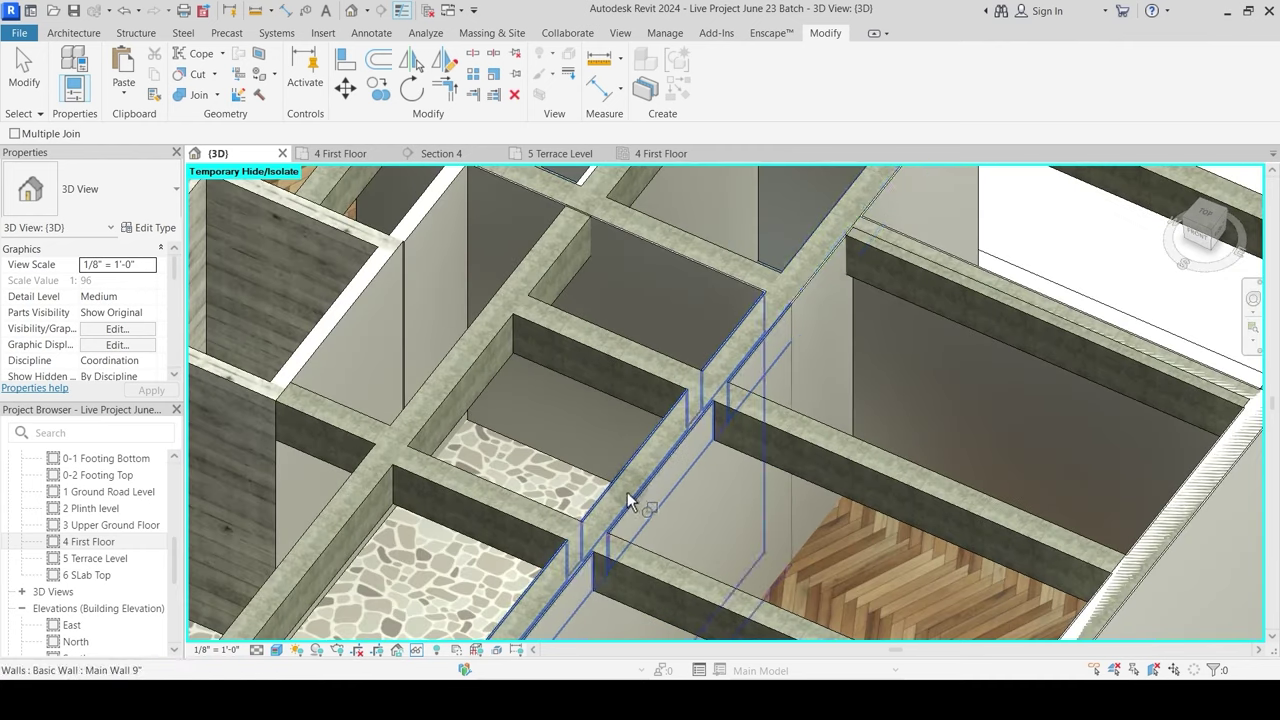
left_click(572, 225)
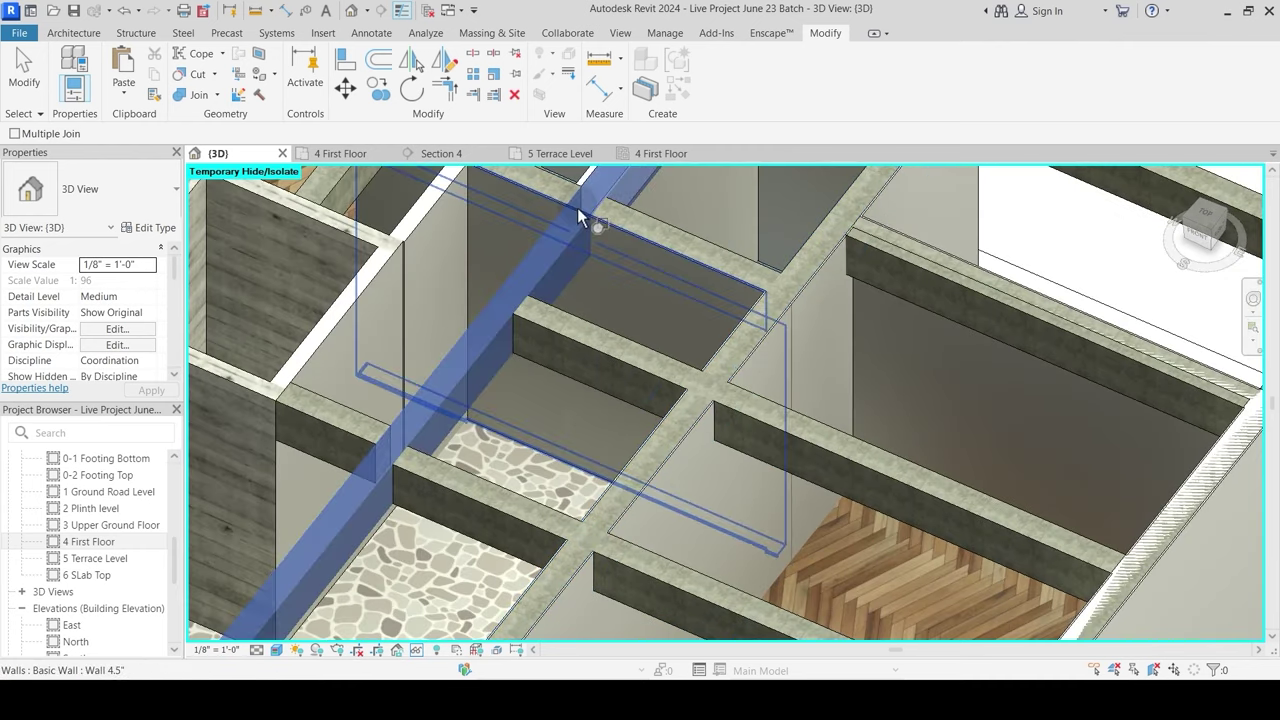
left_click(596, 237)
Step: Join a beam near the stone and wood floors to its wall, accepting the warning
scroll(629, 266, "down", 1)
middle_click_drag(562, 411, 601, 291)
scroll(586, 385, "down", 2)
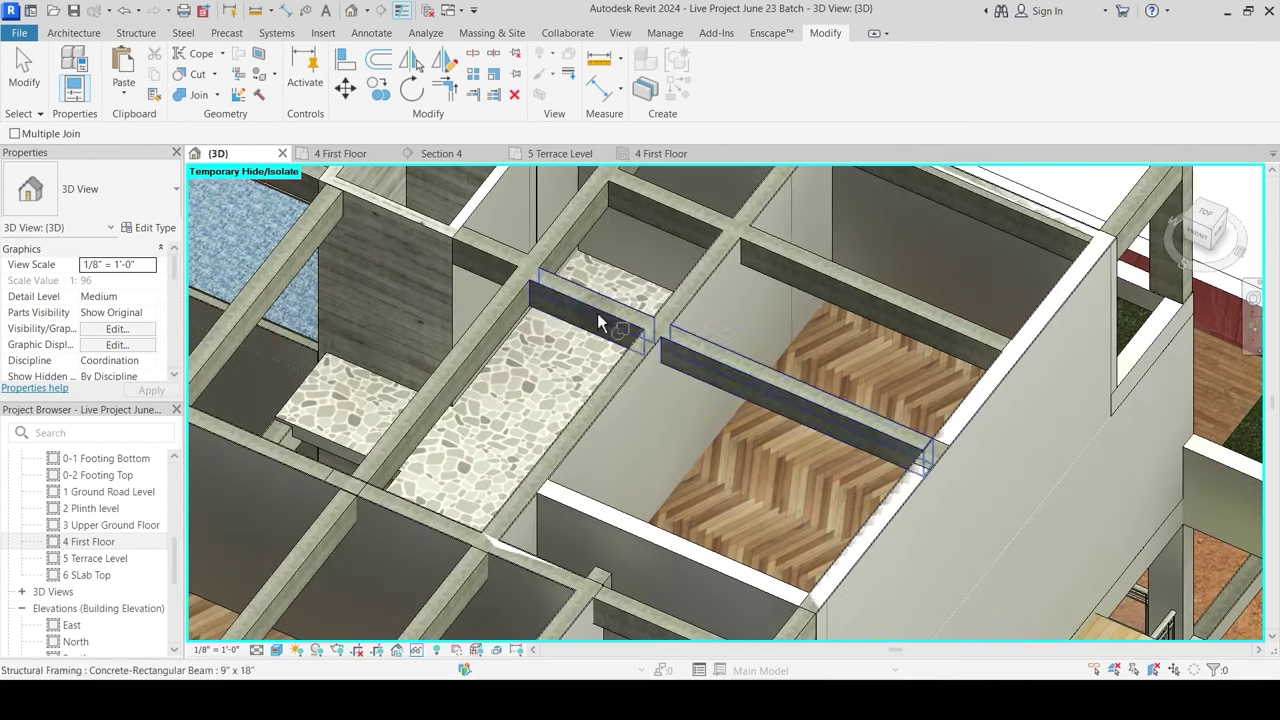
scroll(615, 409, "up", 3)
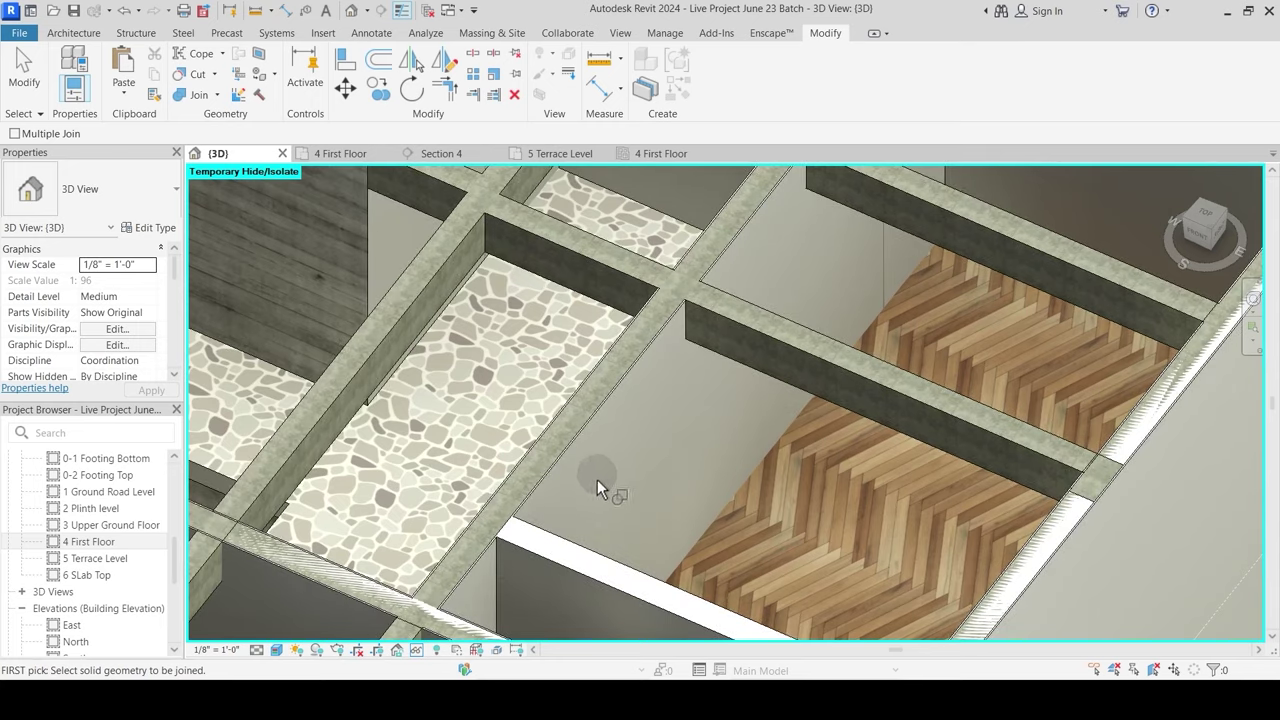
middle_click_drag(601, 473, 551, 434, "shift")
left_click(535, 376)
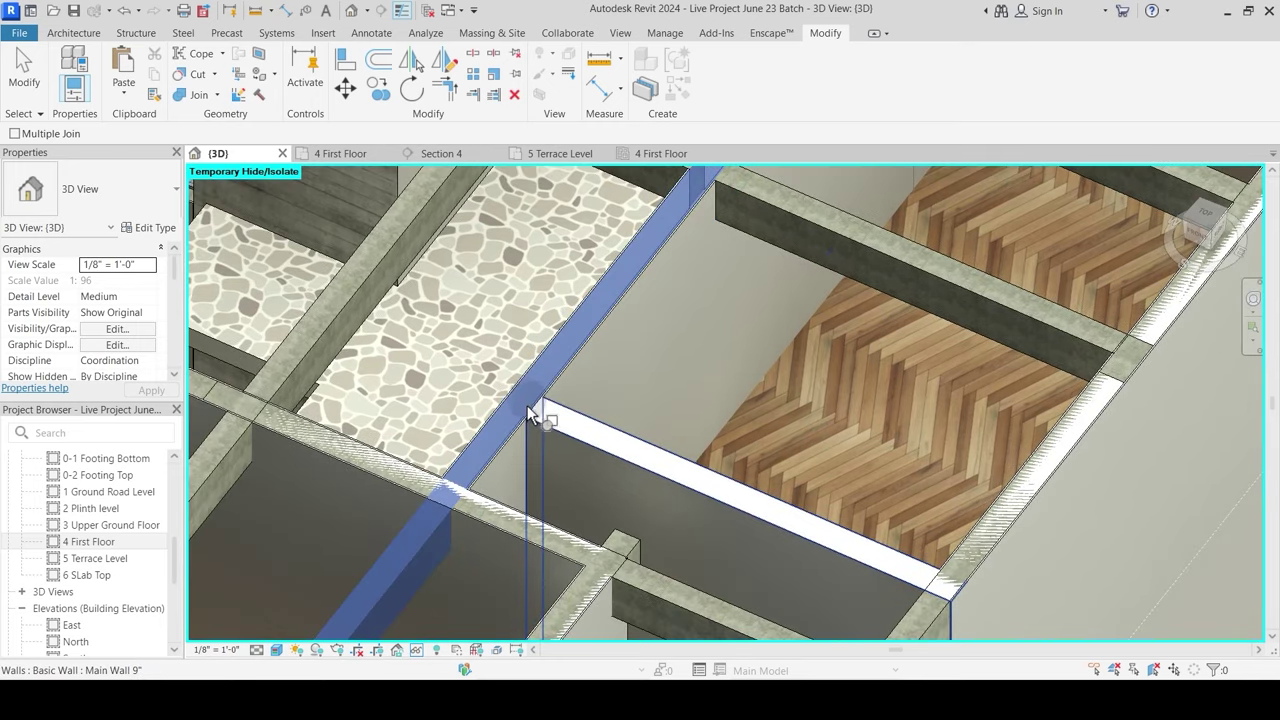
left_click(530, 406)
middle_click_drag(586, 374, 597, 329)
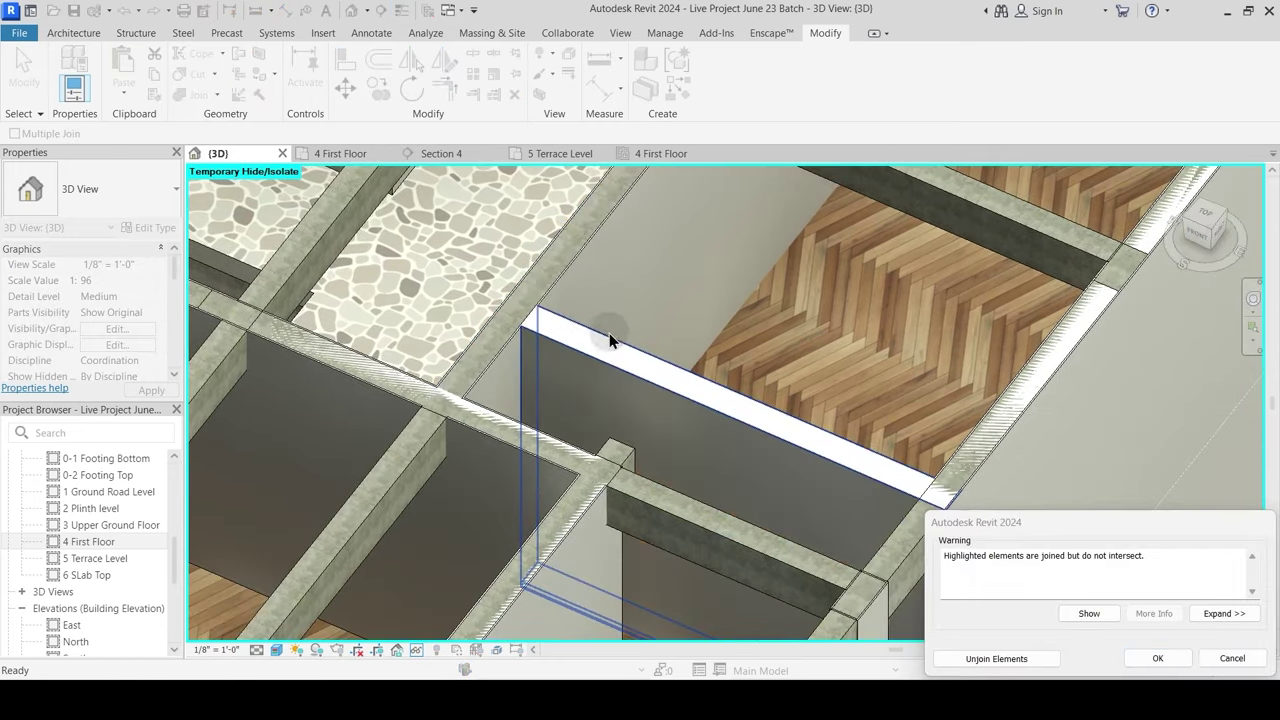
scroll(551, 349, "up", 3)
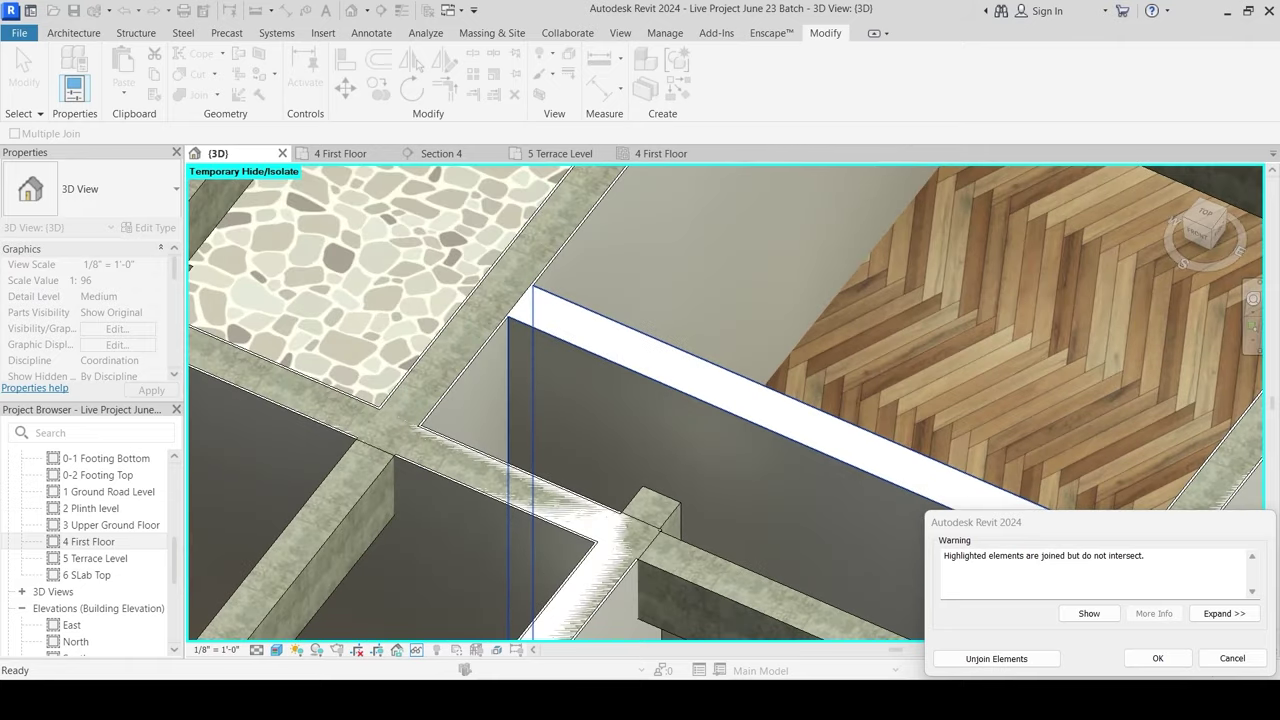
left_click(1233, 658)
Step: Check a wall, then join the next beam to its wall
scroll(629, 353, "down", 2)
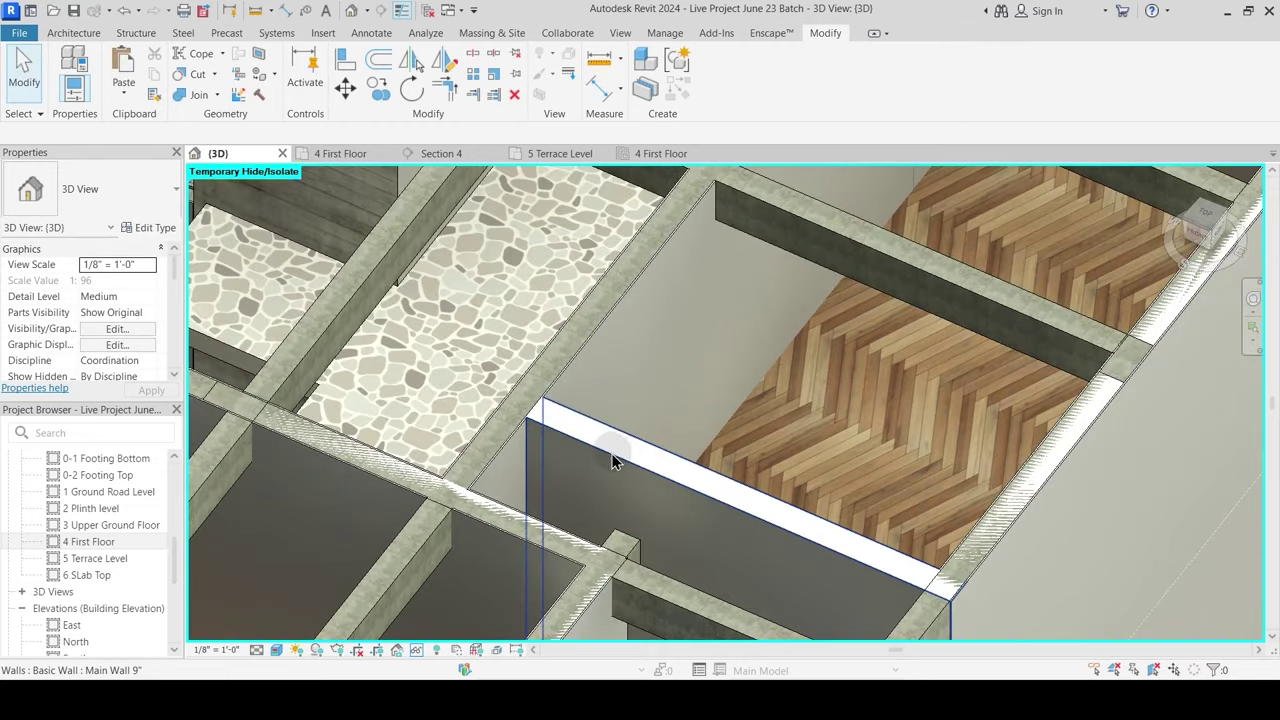
left_click(651, 420)
key("Escape")
middle_click_drag(651, 455, 646, 349)
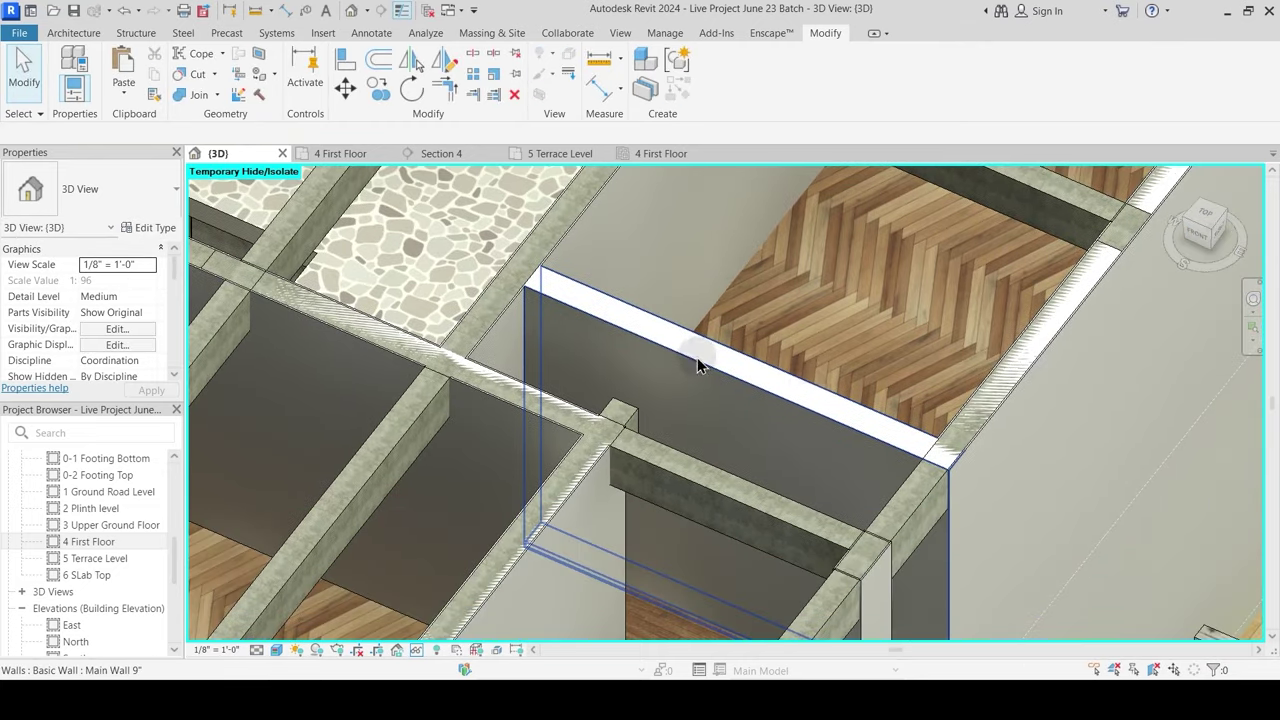
middle_click_drag(926, 417, 766, 347)
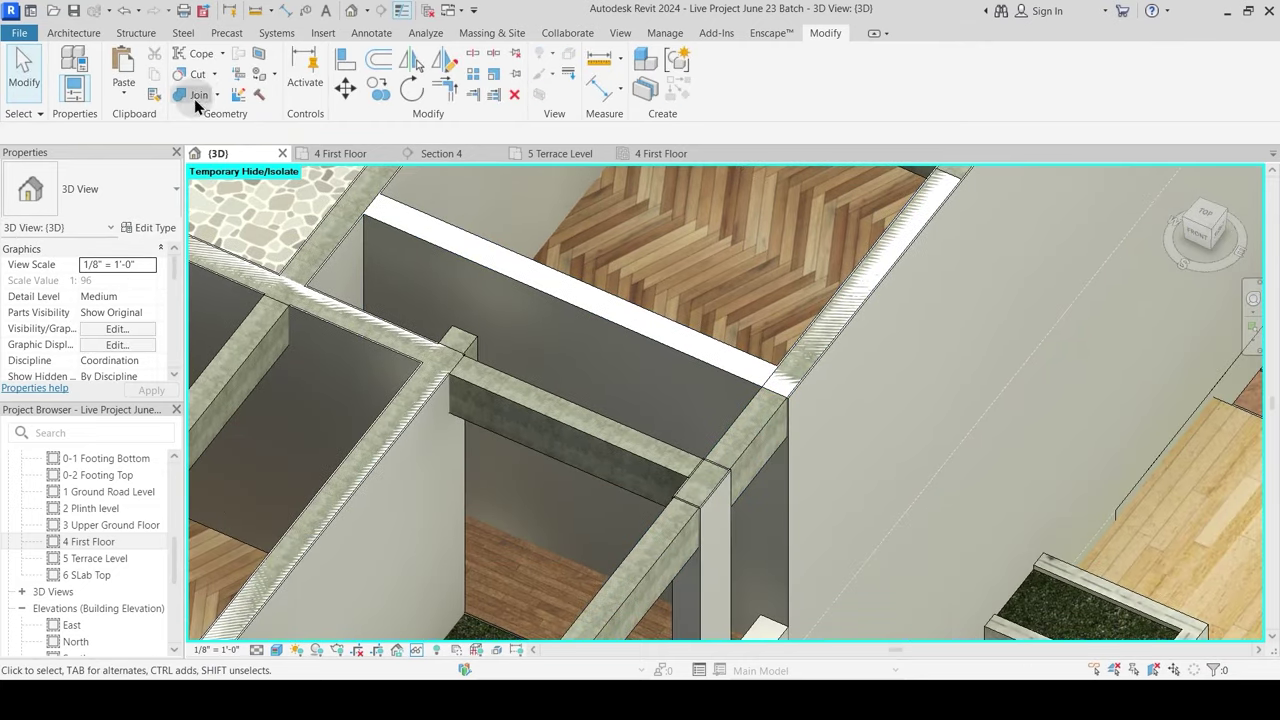
left_click(801, 379)
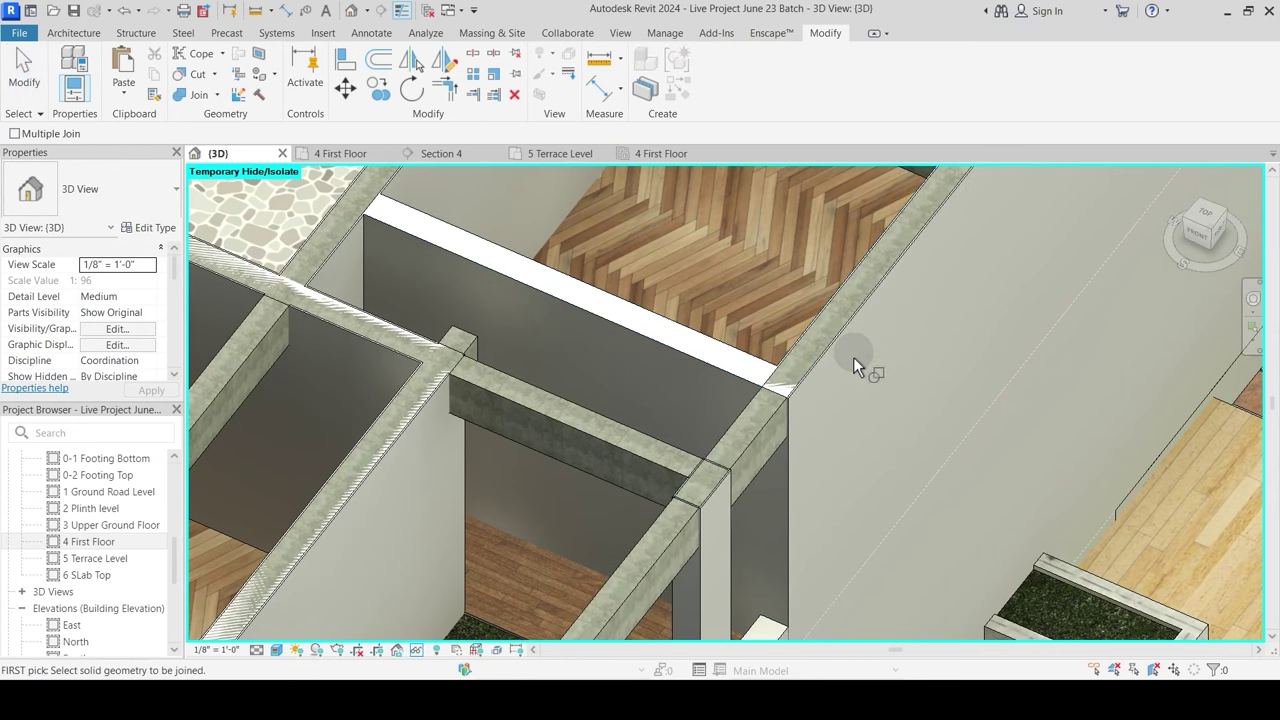
left_click(790, 420)
Step: Join the next pair of crossing beams and accept the not-intersecting warning
middle_click_drag(643, 438, 704, 338)
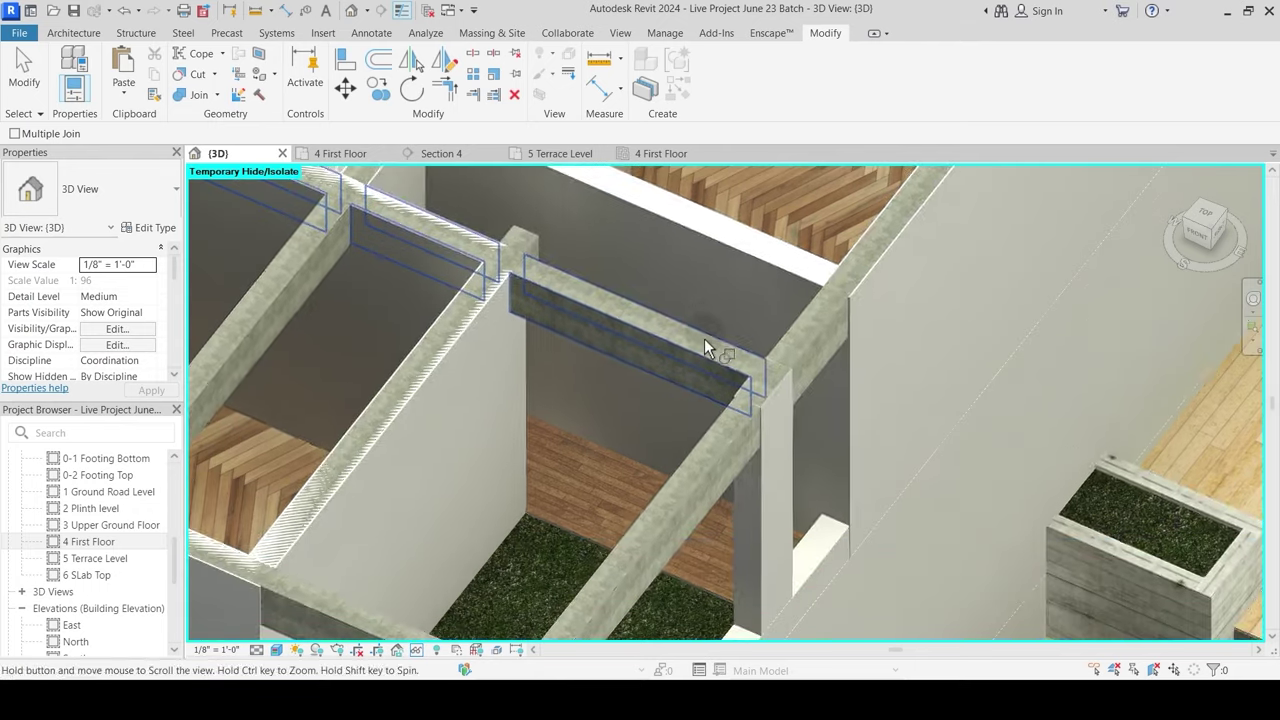
left_click(693, 350)
left_click(468, 304)
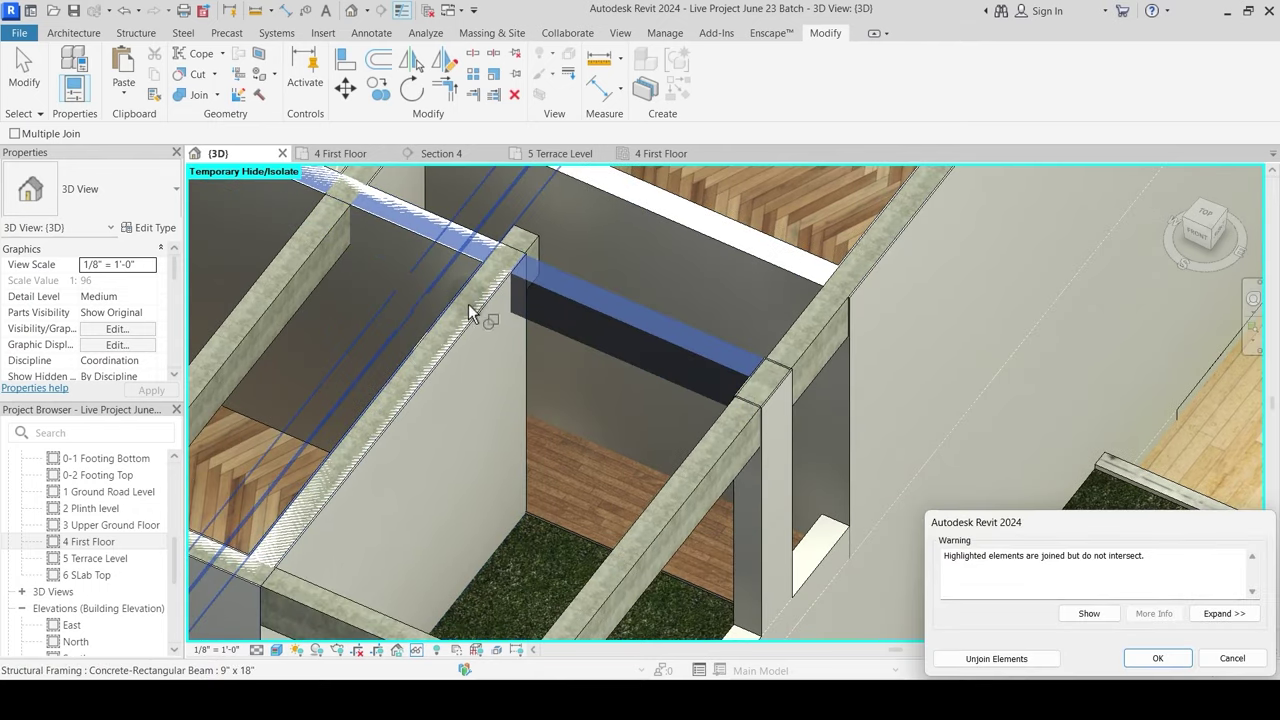
middle_click_drag(468, 304, 609, 407)
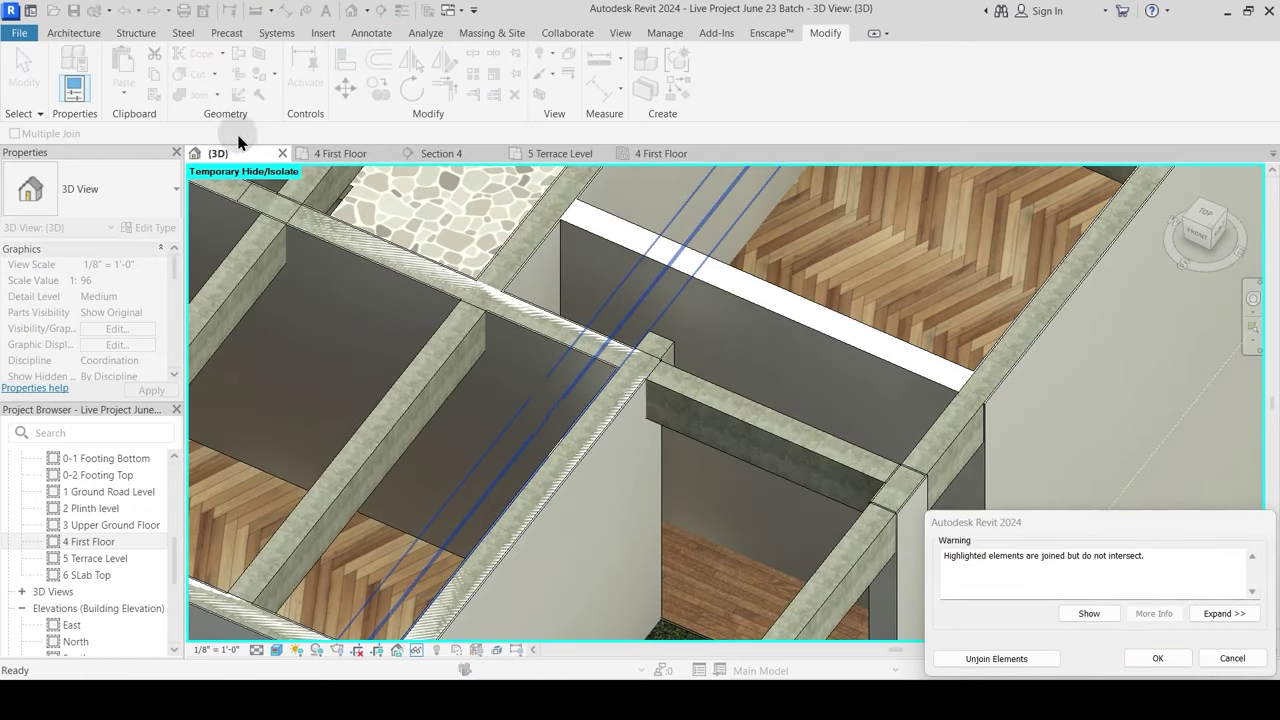
scroll(473, 302, "down", 1)
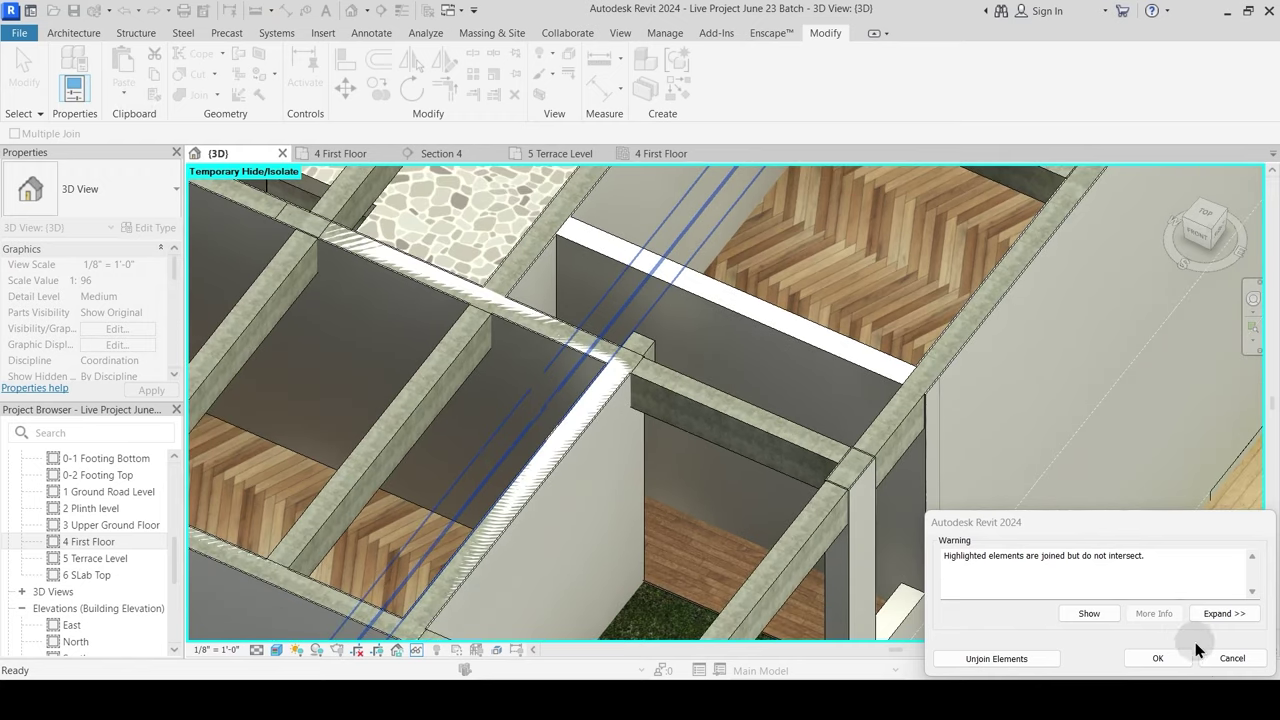
left_click(1230, 664)
scroll(646, 429, "up", 1)
middle_click_drag(646, 429, 528, 335)
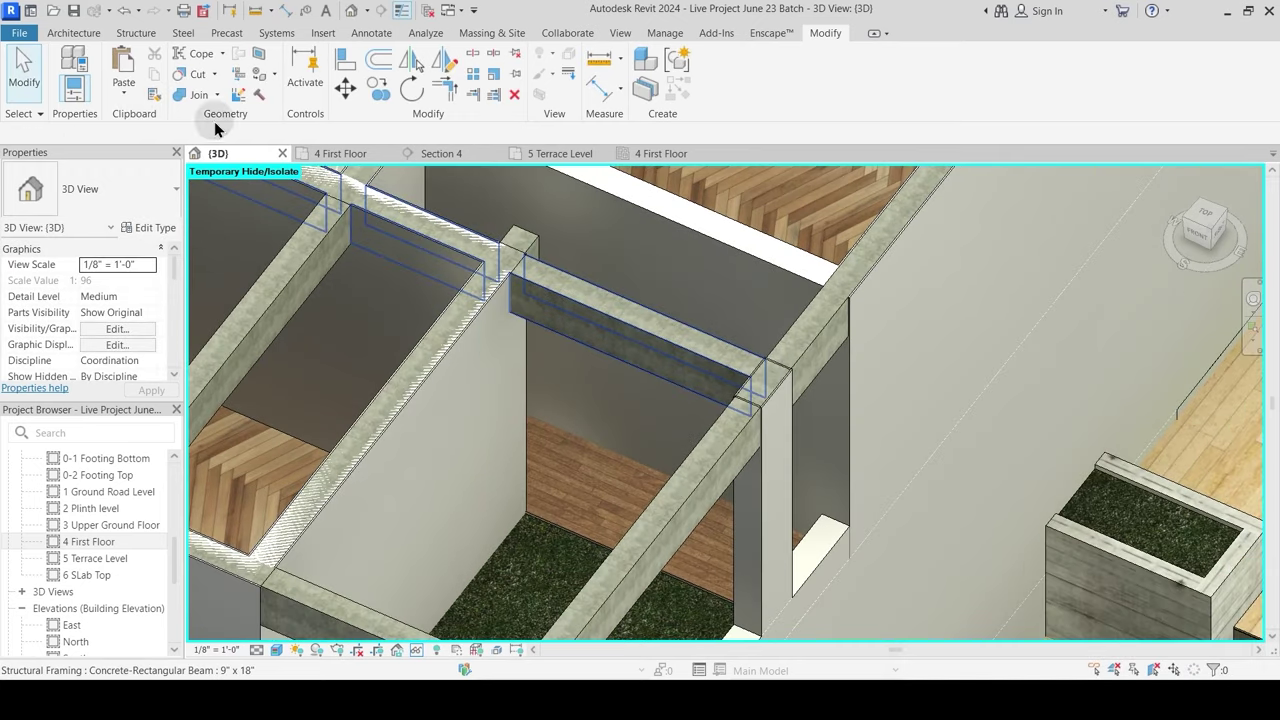
Step: Join all the overlapping beams at the crossing into clean concrete junctions
left_click(196, 97)
scroll(480, 354, "up", 3)
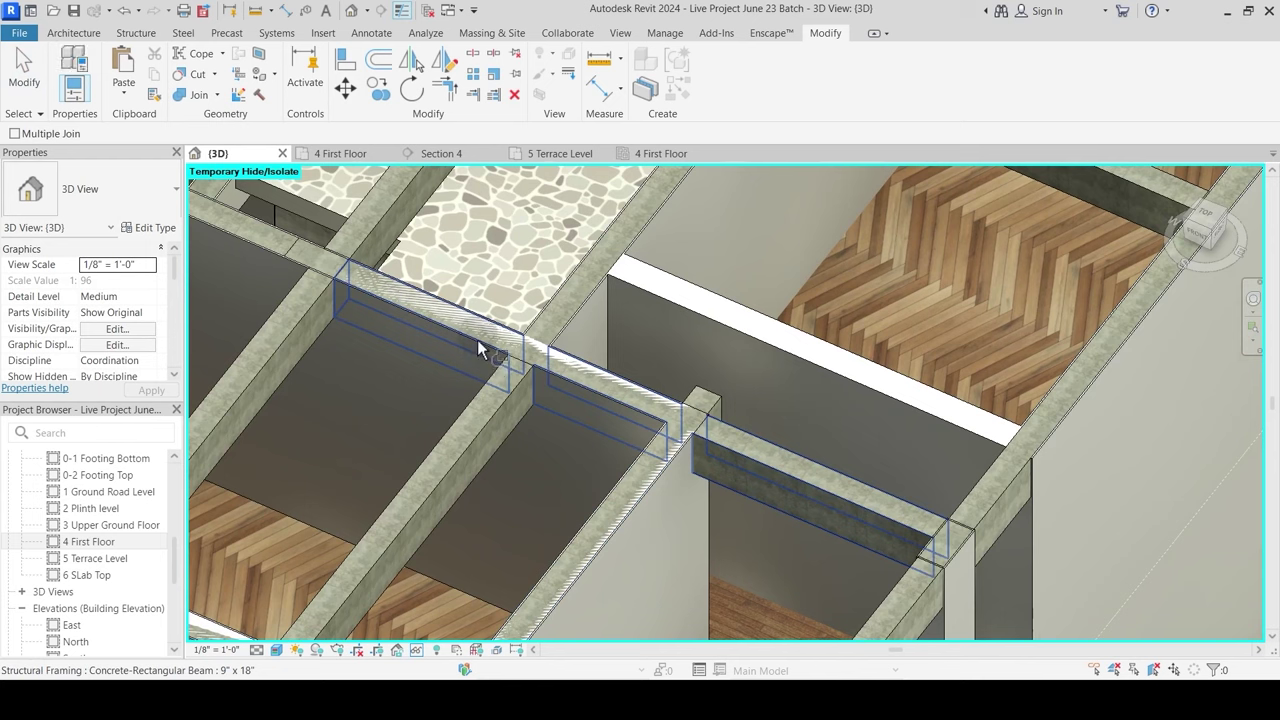
left_click(500, 352)
left_click(552, 367)
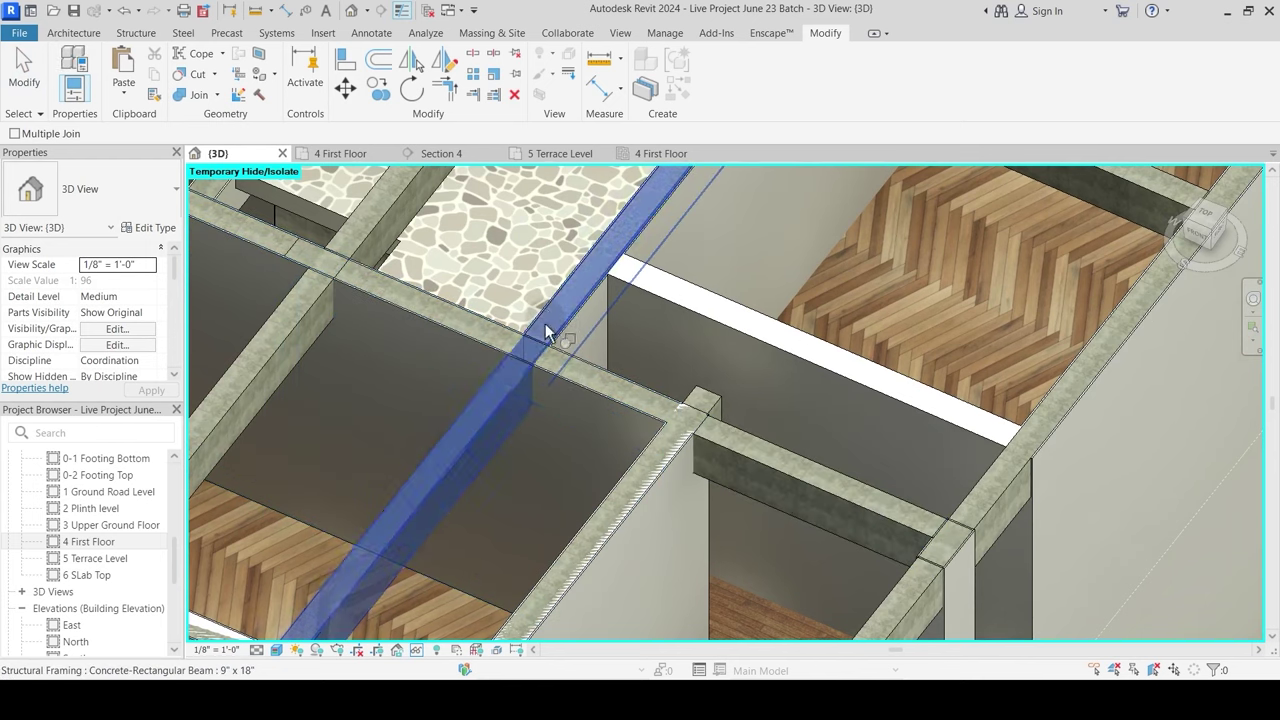
left_click(537, 343)
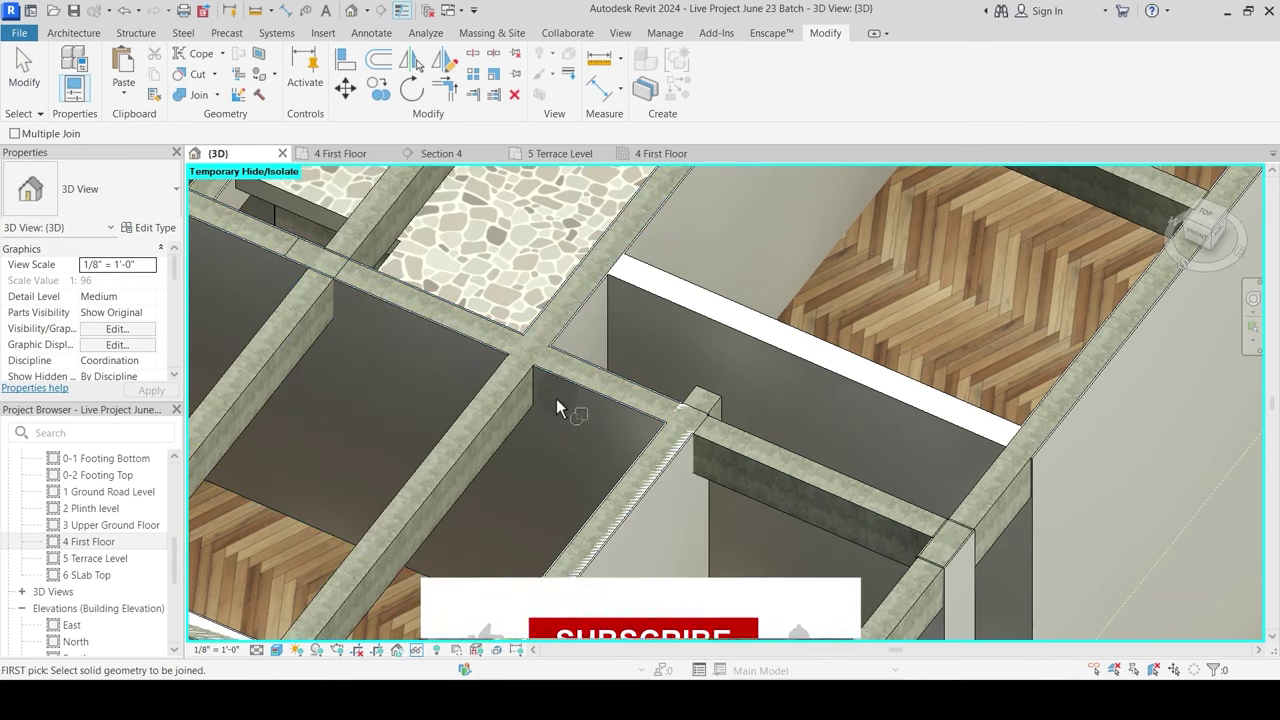
left_click(645, 410)
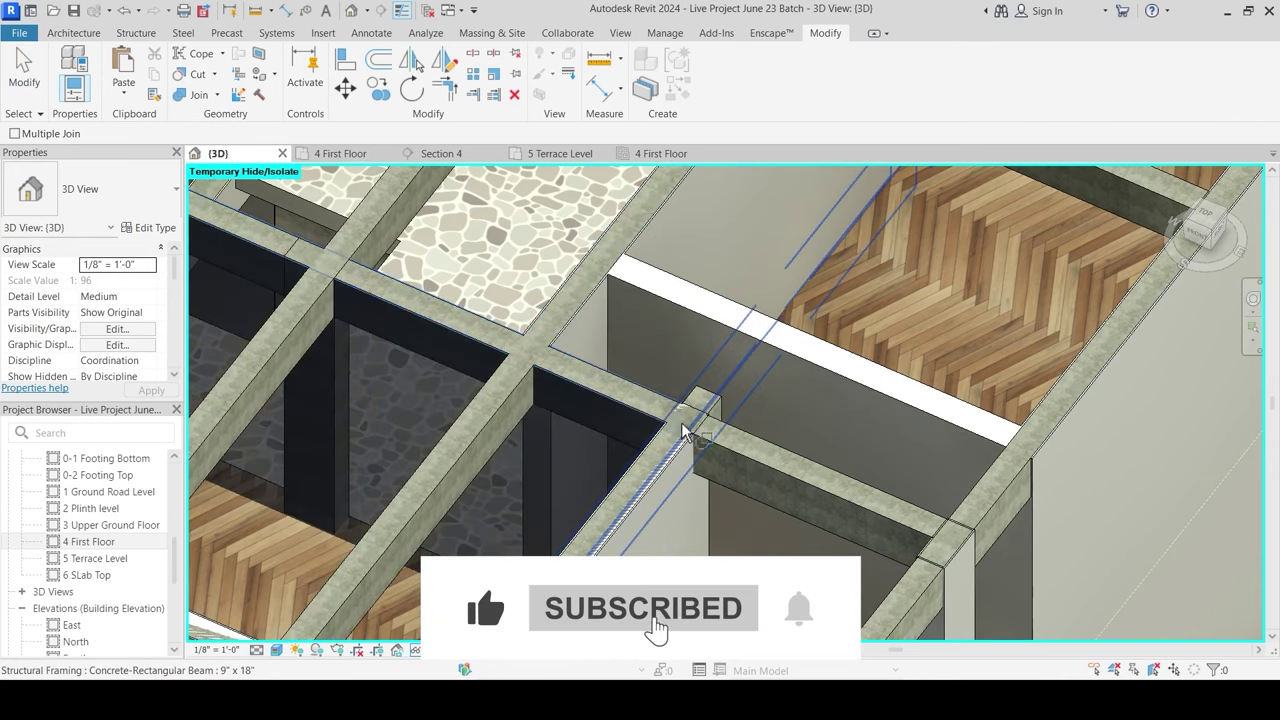
left_click(683, 430)
left_click(727, 446)
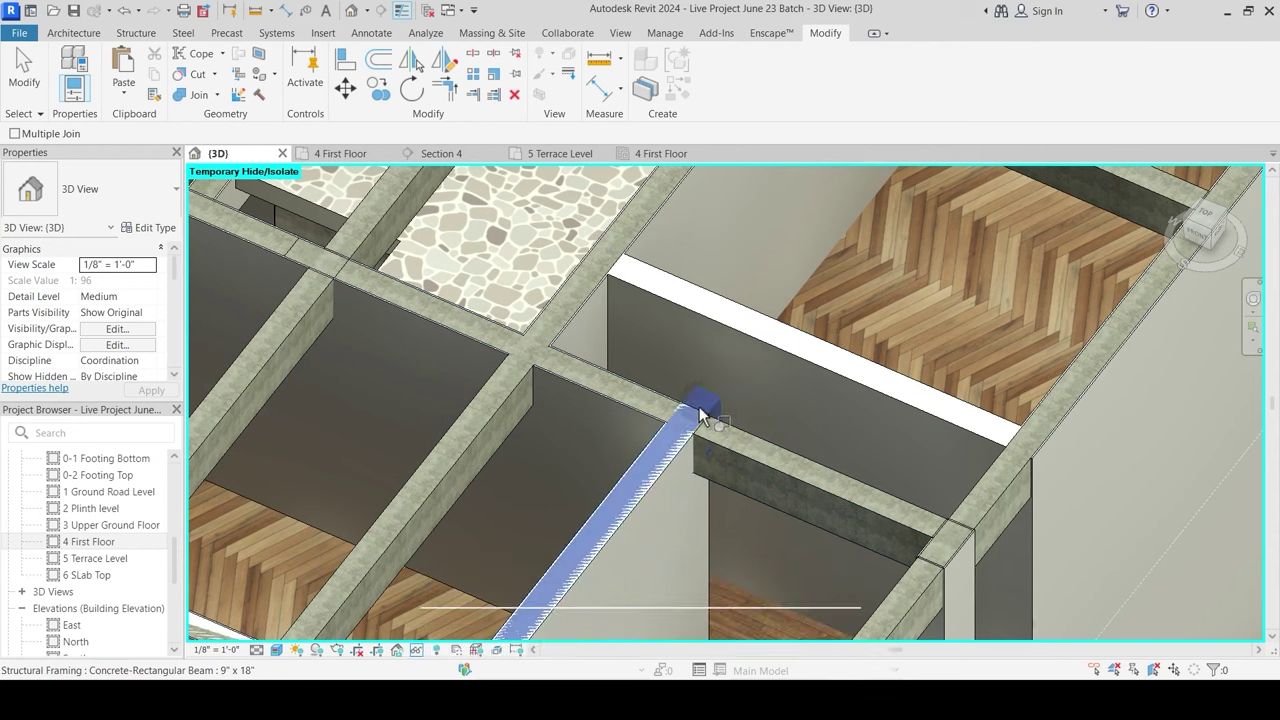
key("Escape")
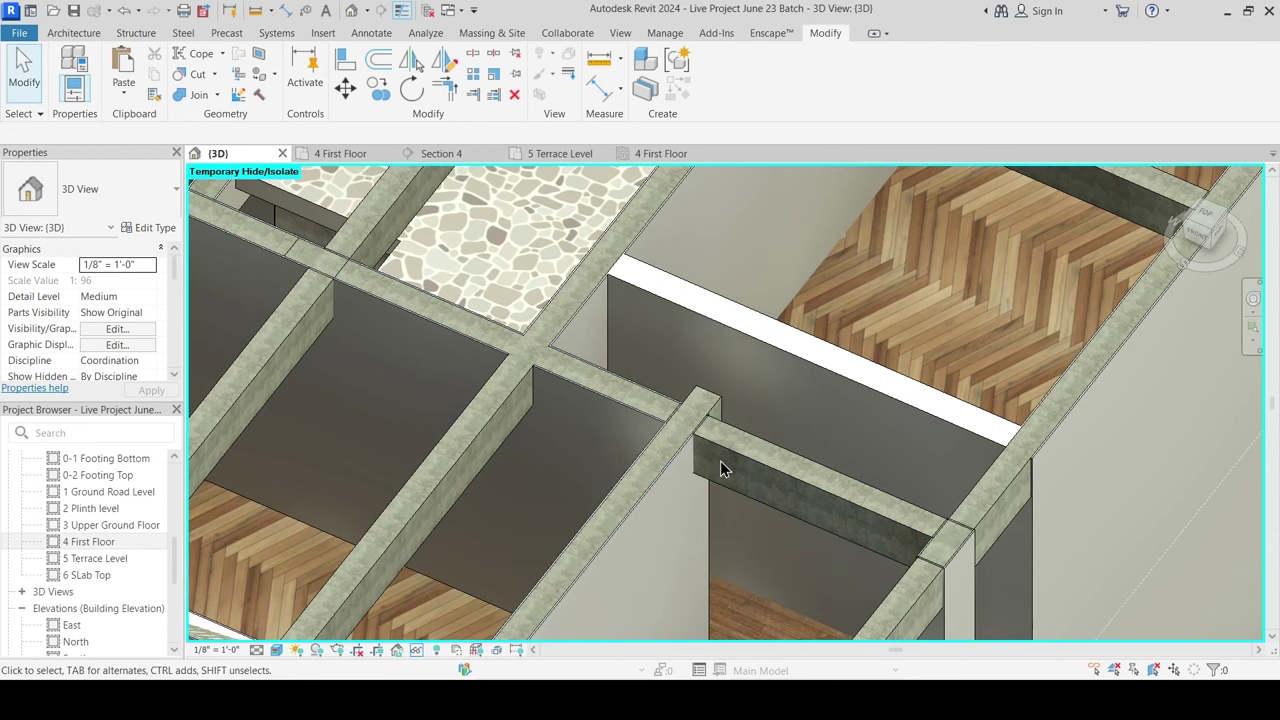
middle_click_drag(720, 466, 719, 315)
scroll(706, 329, "down", 2)
middle_click_drag(709, 448, 700, 557)
scroll(694, 432, "up", 1)
Step: Drag the short beam's end grip back toward the wall face
left_click(695, 367)
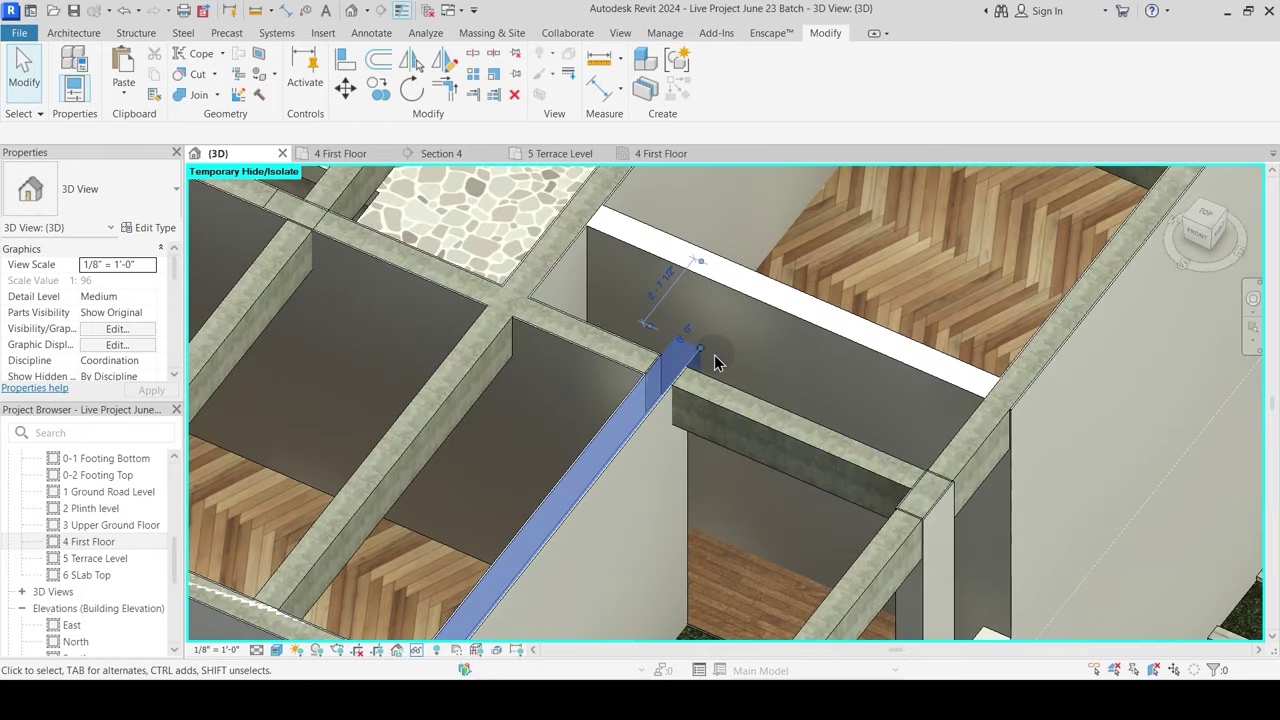
left_click_drag(749, 287, 751, 287)
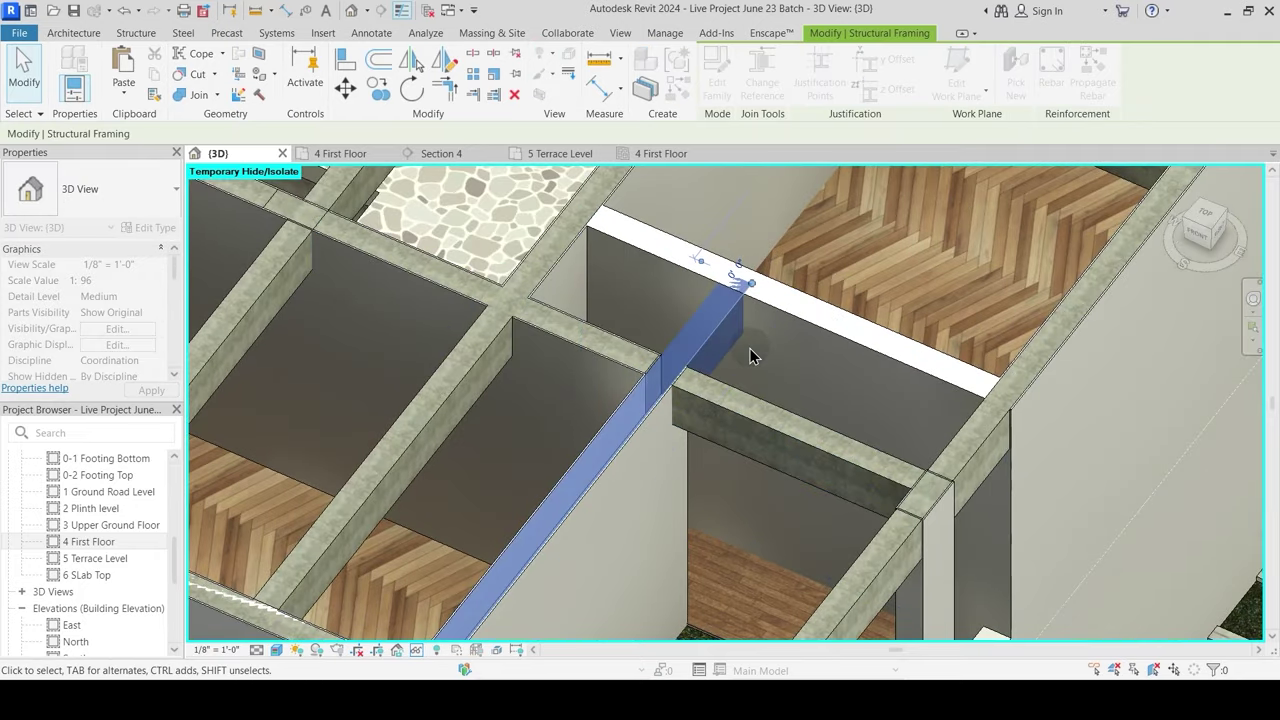
left_click(750, 356)
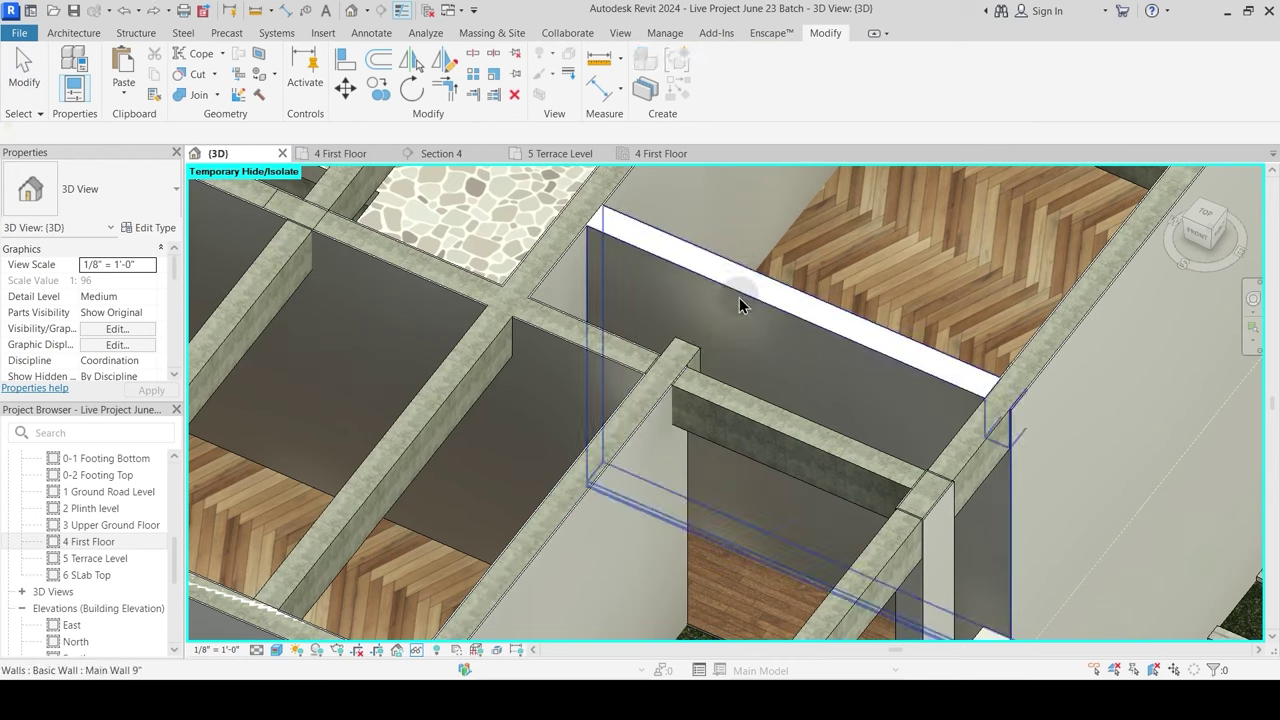
left_click(684, 362)
scroll(684, 362, "up", 2)
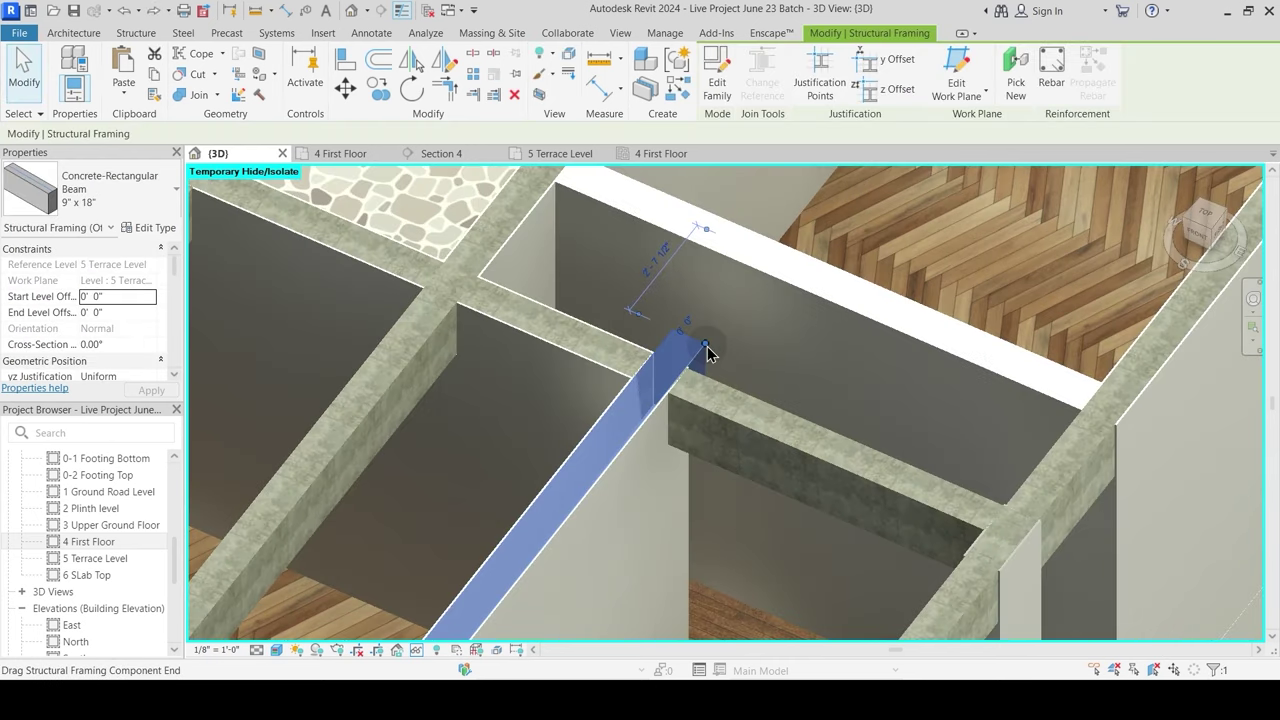
left_click_drag(688, 365, 682, 372)
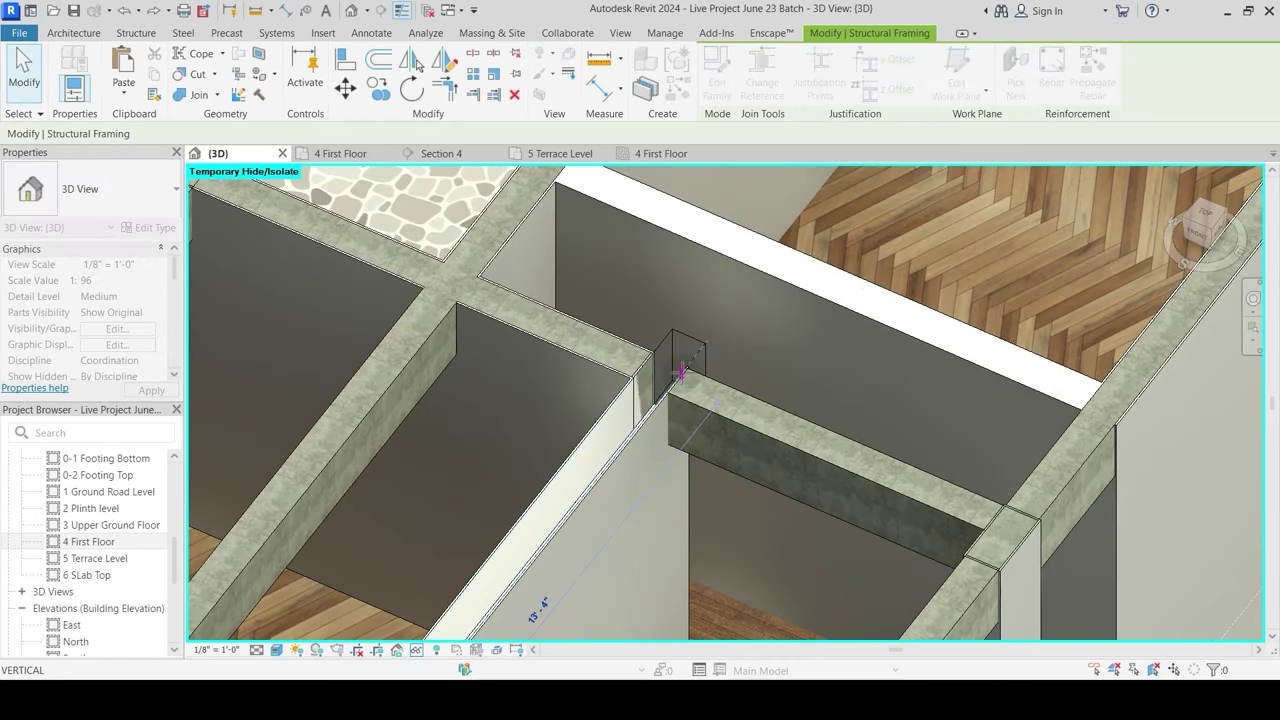
left_click_drag(707, 420, 709, 423)
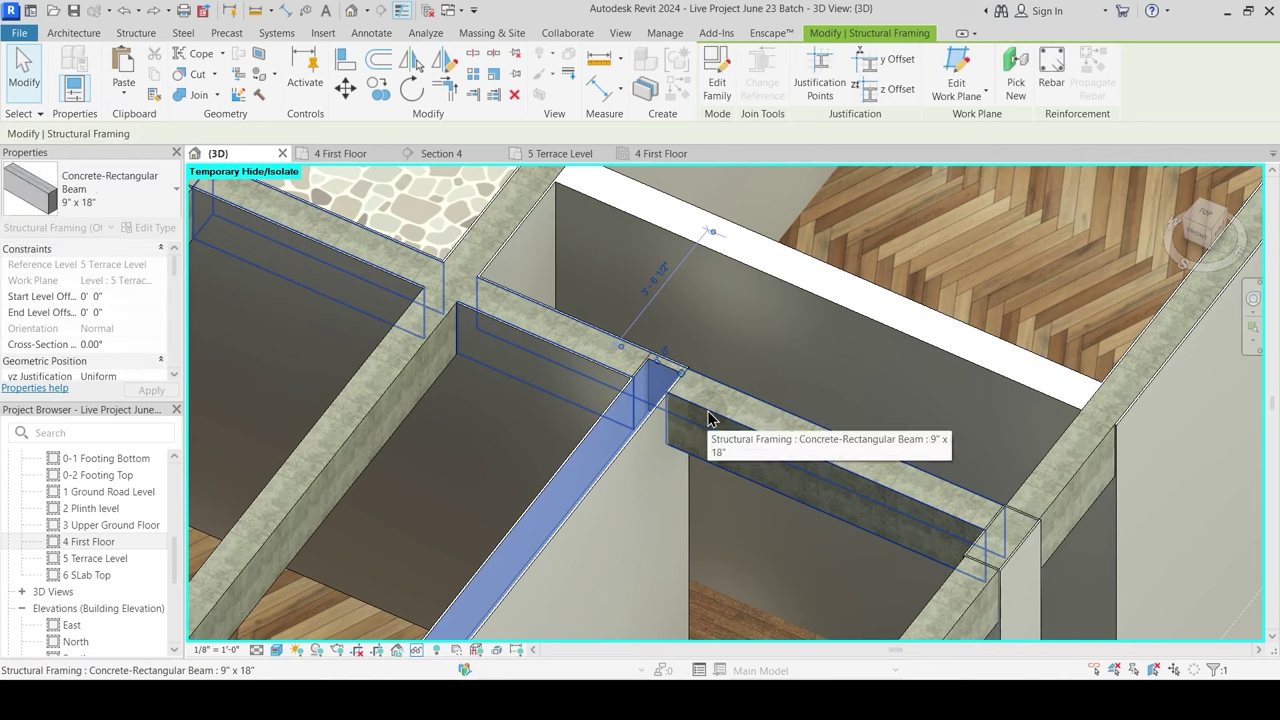
Step: Undo the accidental deletion of the selected element with Ctrl+Z
left_click(667, 376)
key("Escape")
left_click(668, 376)
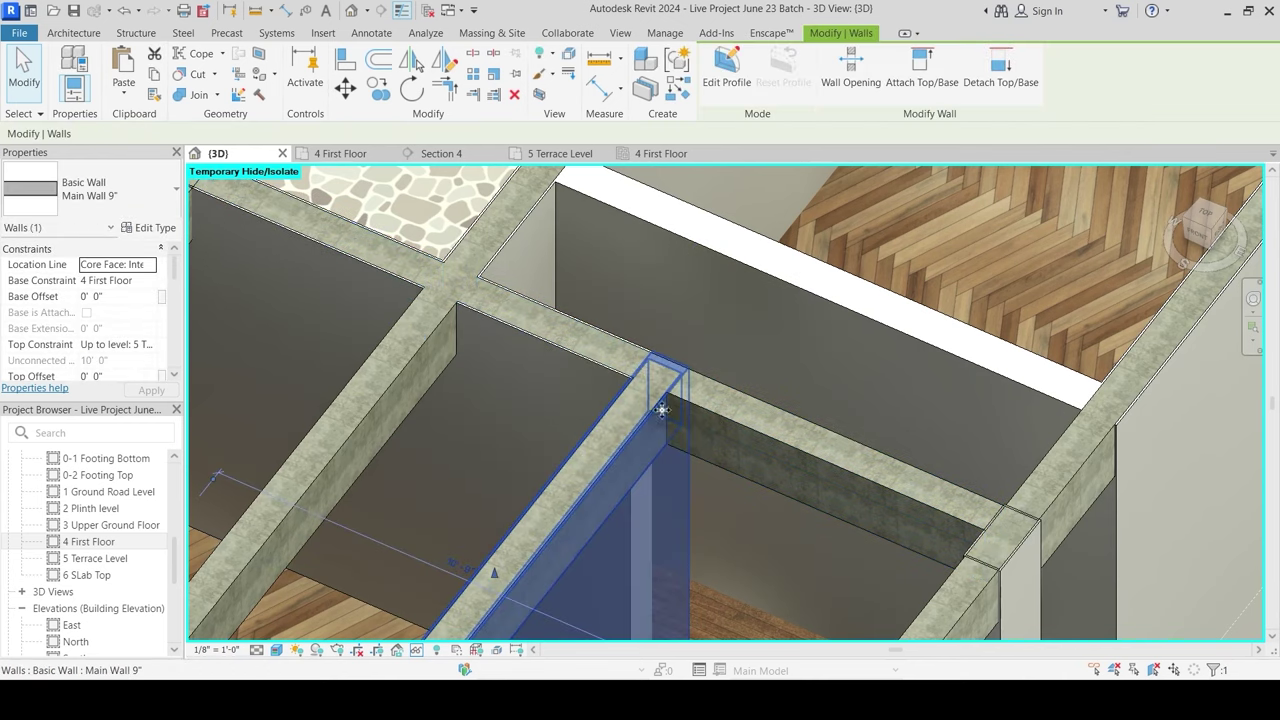
scroll(643, 416, "up", 2)
key("Escape")
key("ctrl+z")
Step: Align the restored beam's end flush with the wall face and begin joining the wall
left_click(671, 366)
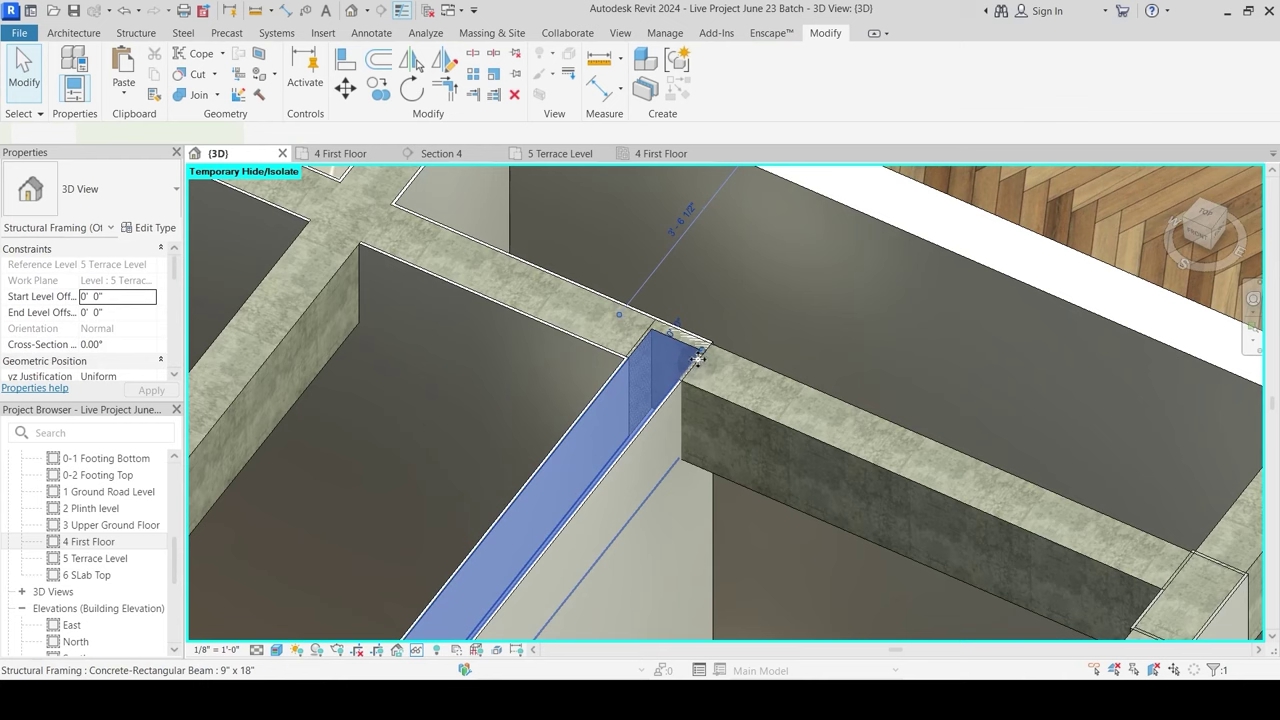
left_click_drag(700, 345, 678, 378)
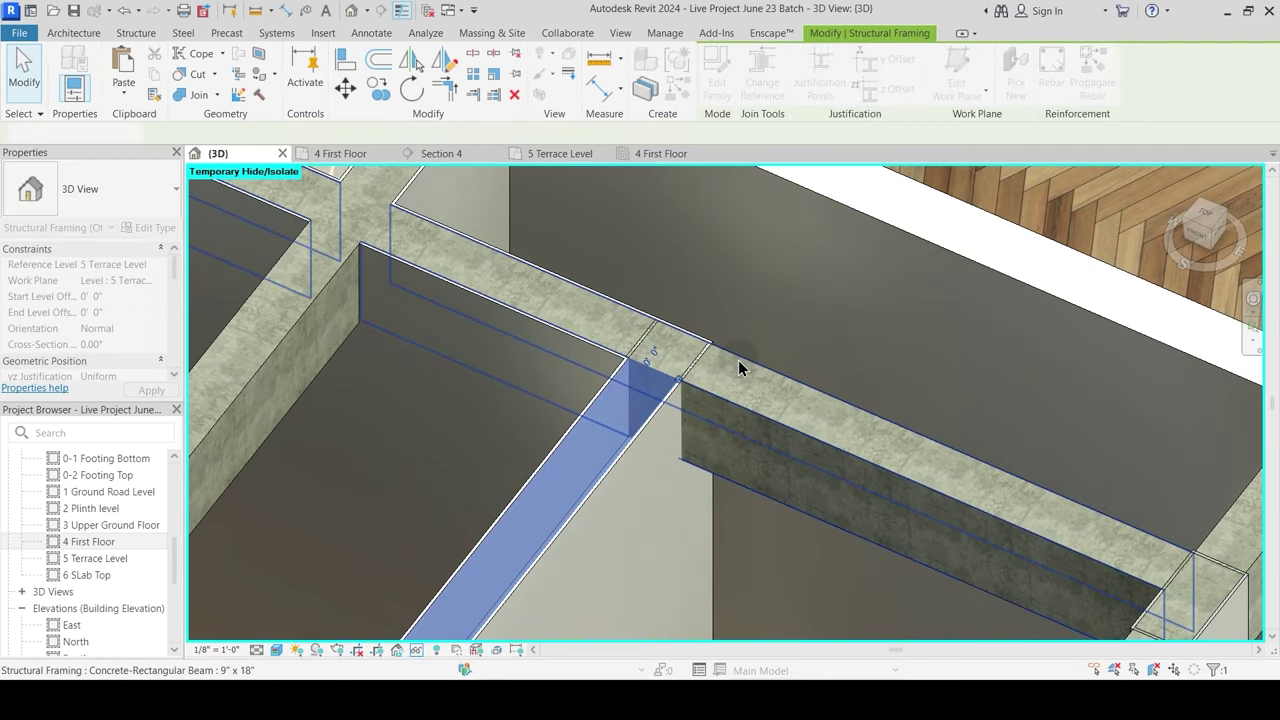
key("Escape")
left_click(189, 96)
left_click(563, 305)
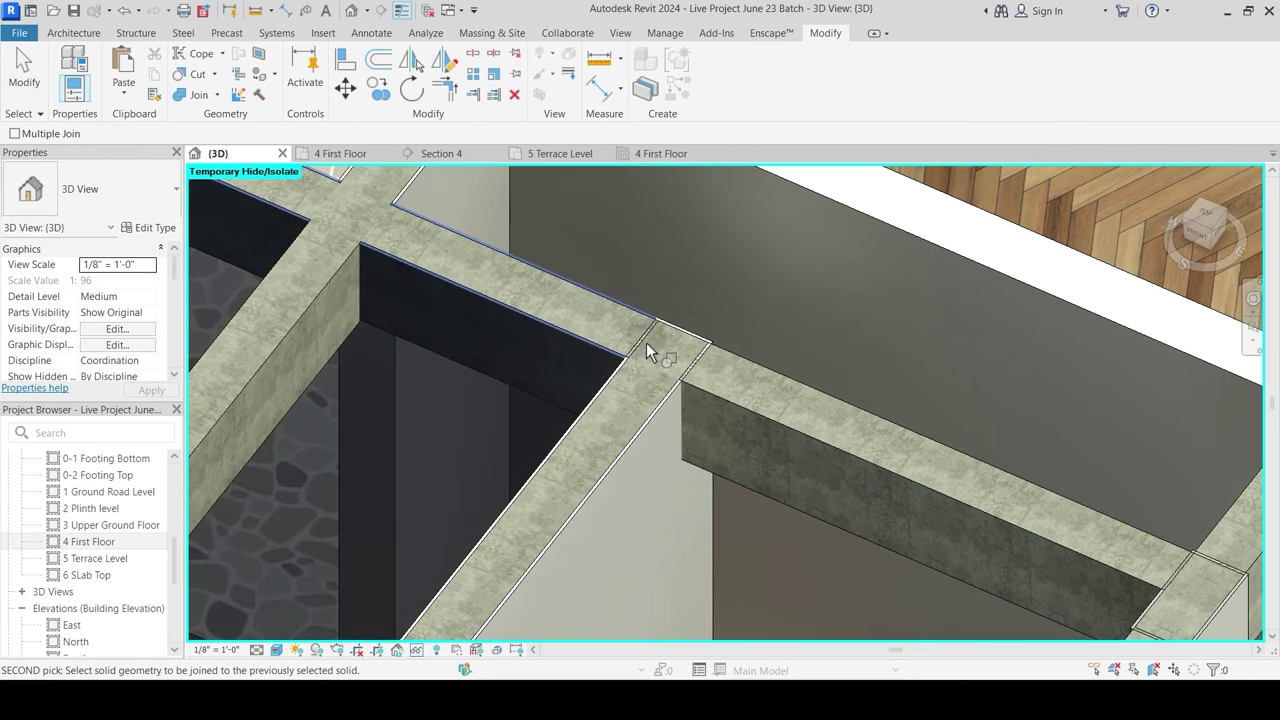
Step: Join the first two beams to the Main Wall 9" wall beneath them
left_click(646, 352)
key("Escape")
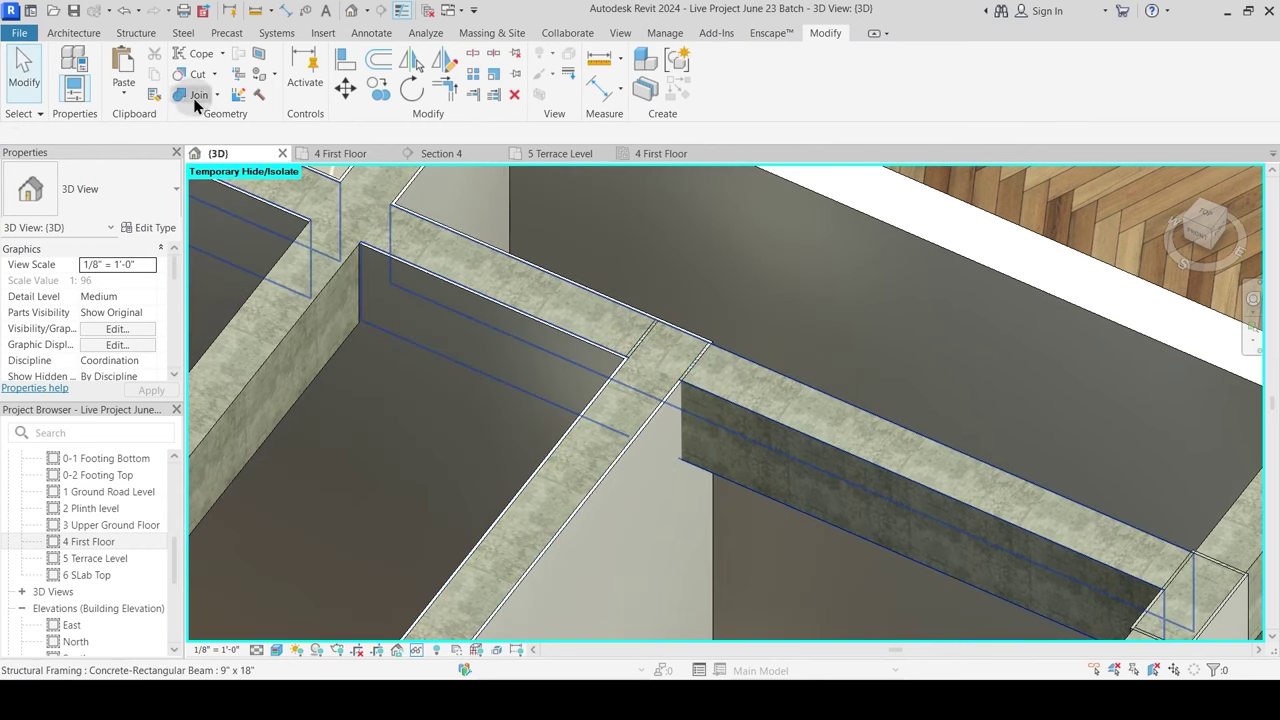
left_click(195, 98)
left_click(683, 350)
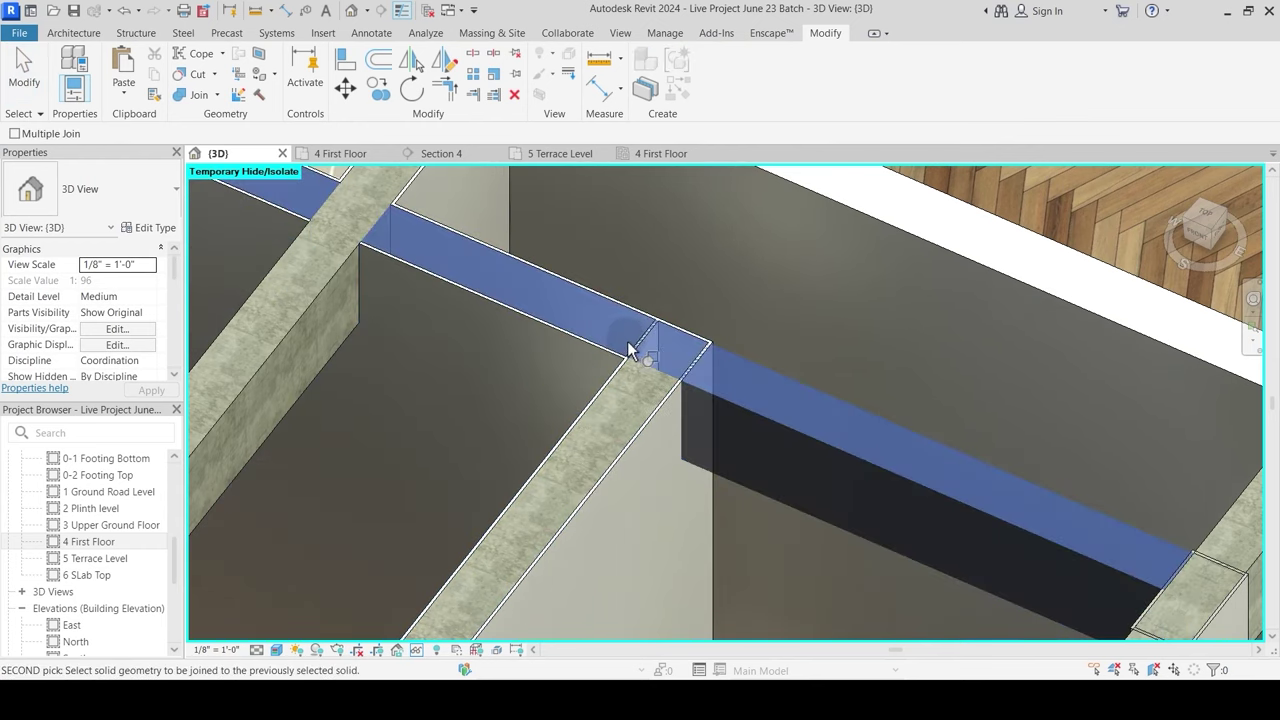
left_click(648, 342)
scroll(767, 354, "down", 2)
middle_click_drag(589, 503, 929, 386)
scroll(600, 451, "down", 2)
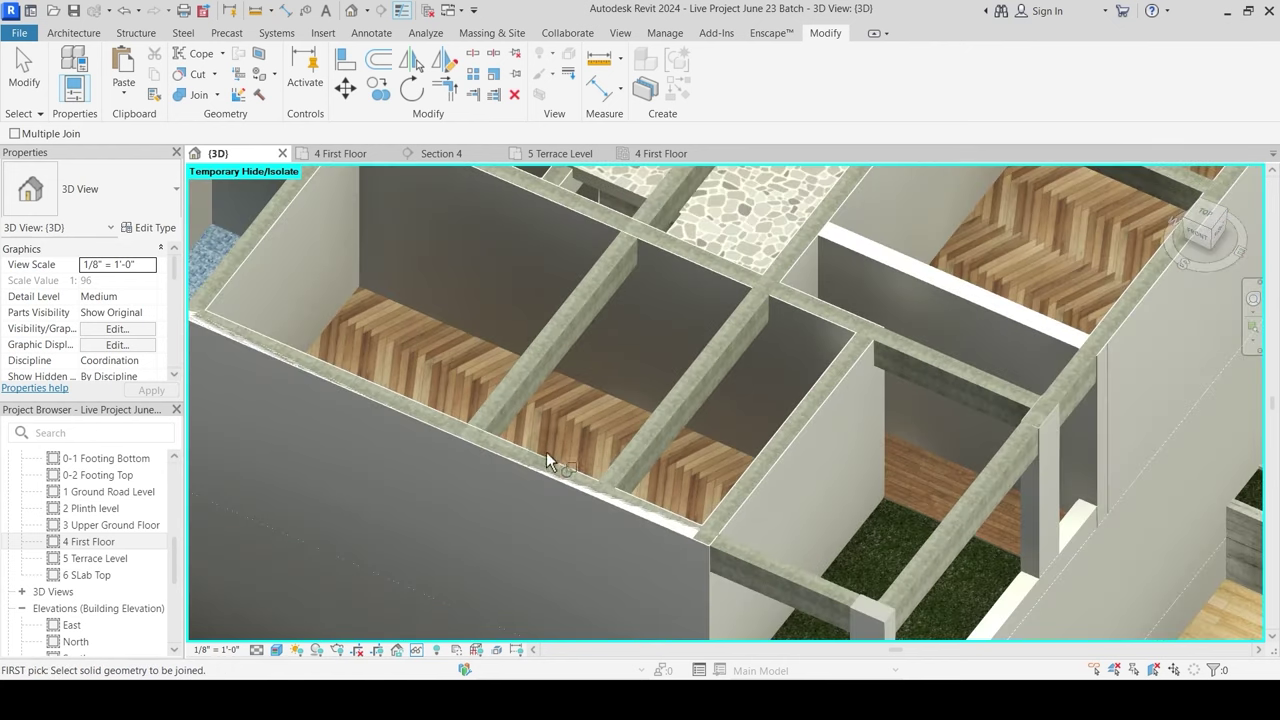
Step: Join the front-wall beam and the beam near the brick wall to their walls
left_click(461, 440)
left_click(300, 418)
middle_click_drag(303, 423, 497, 440)
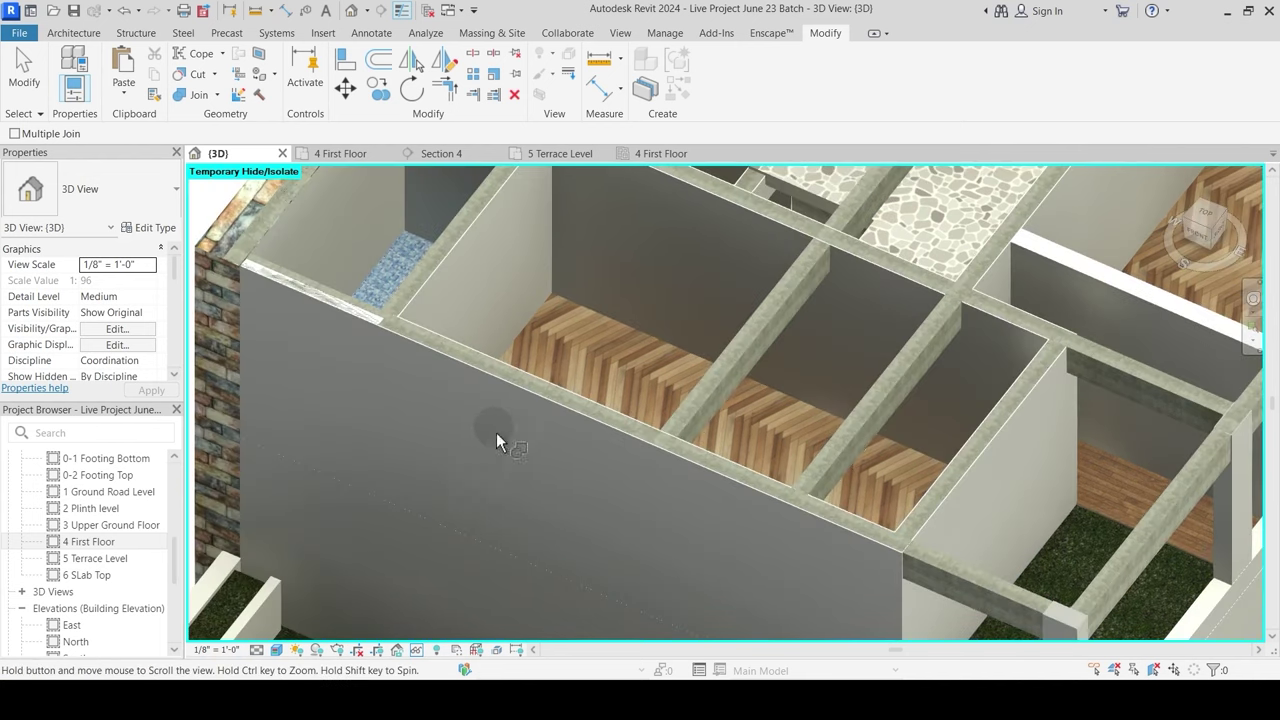
left_click(336, 313)
scroll(364, 342, "up", 3)
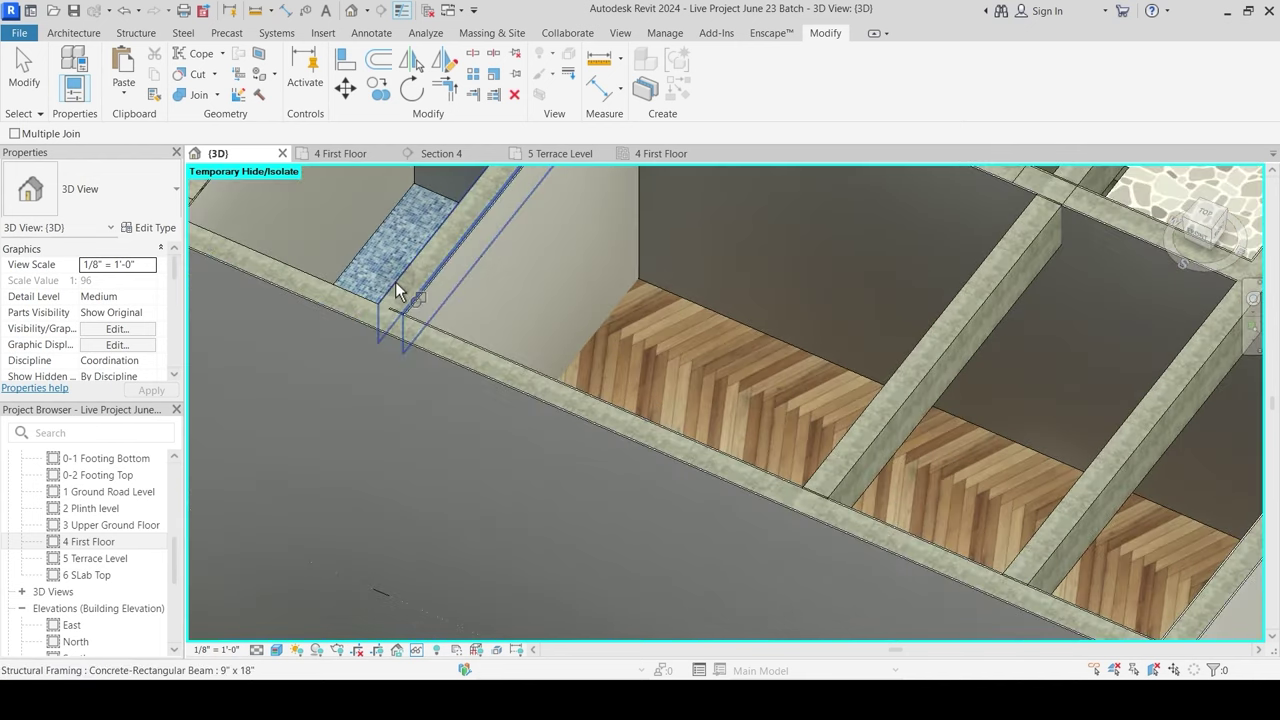
left_click(398, 322)
scroll(495, 461, "down", 2)
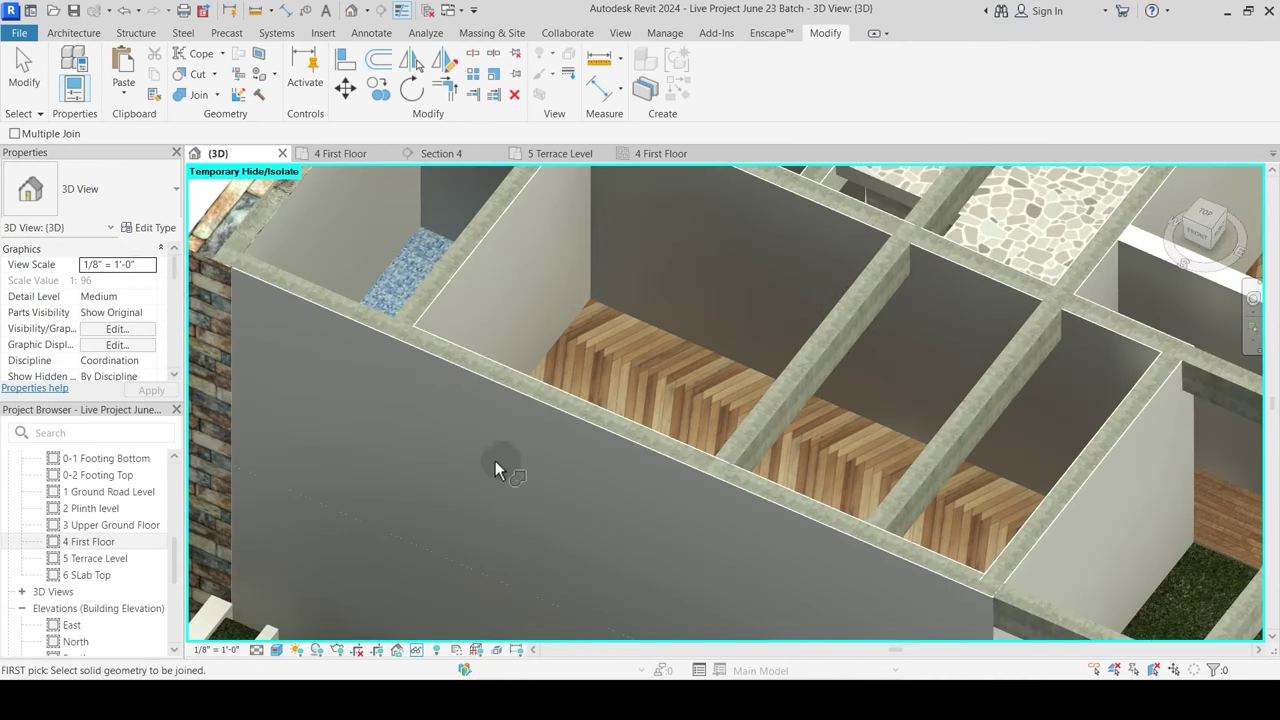
middle_click_drag(652, 523, 517, 420)
Step: Join the beam by the grass courtyard to its wall, dismissing the non-intersect warning
left_click(495, 347)
left_click(482, 364)
scroll(483, 365, "up", 3)
key("Escape")
scroll(510, 370, "down", 3)
key("Escape")
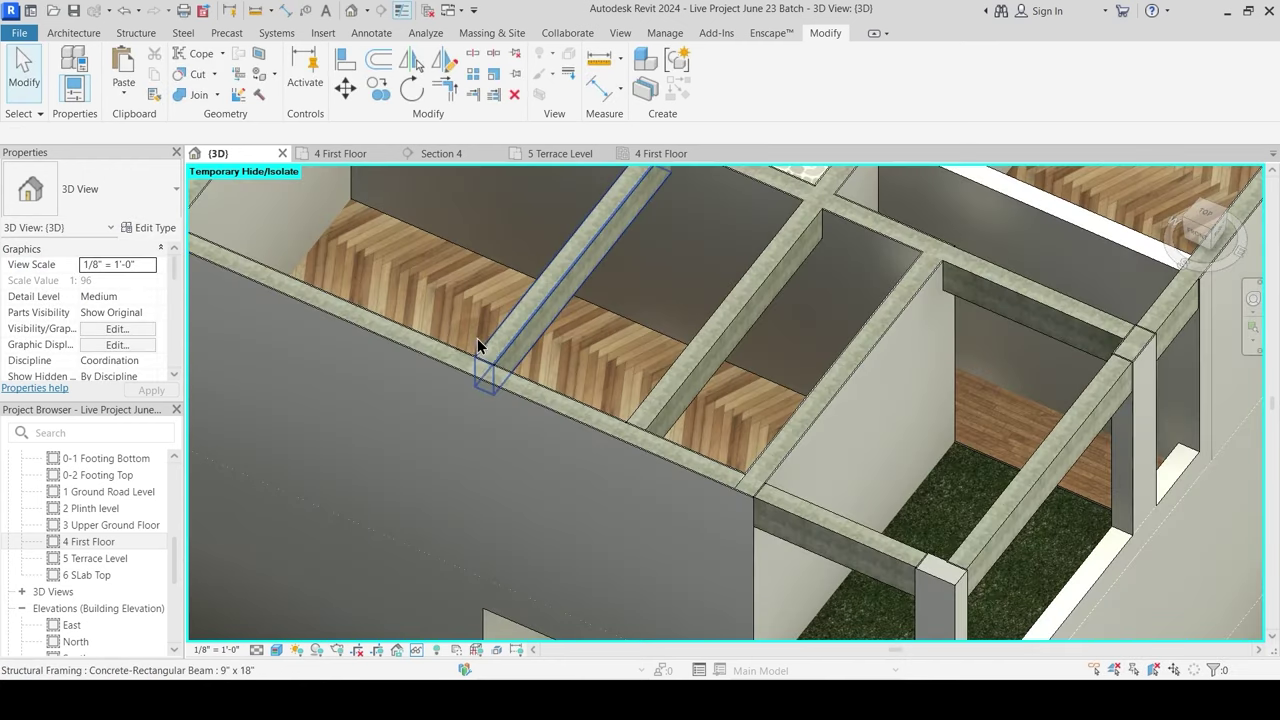
scroll(475, 345, "up", 3)
Step: Join three more front-wall beams, including the upper-left one, to their walls
left_click(192, 95)
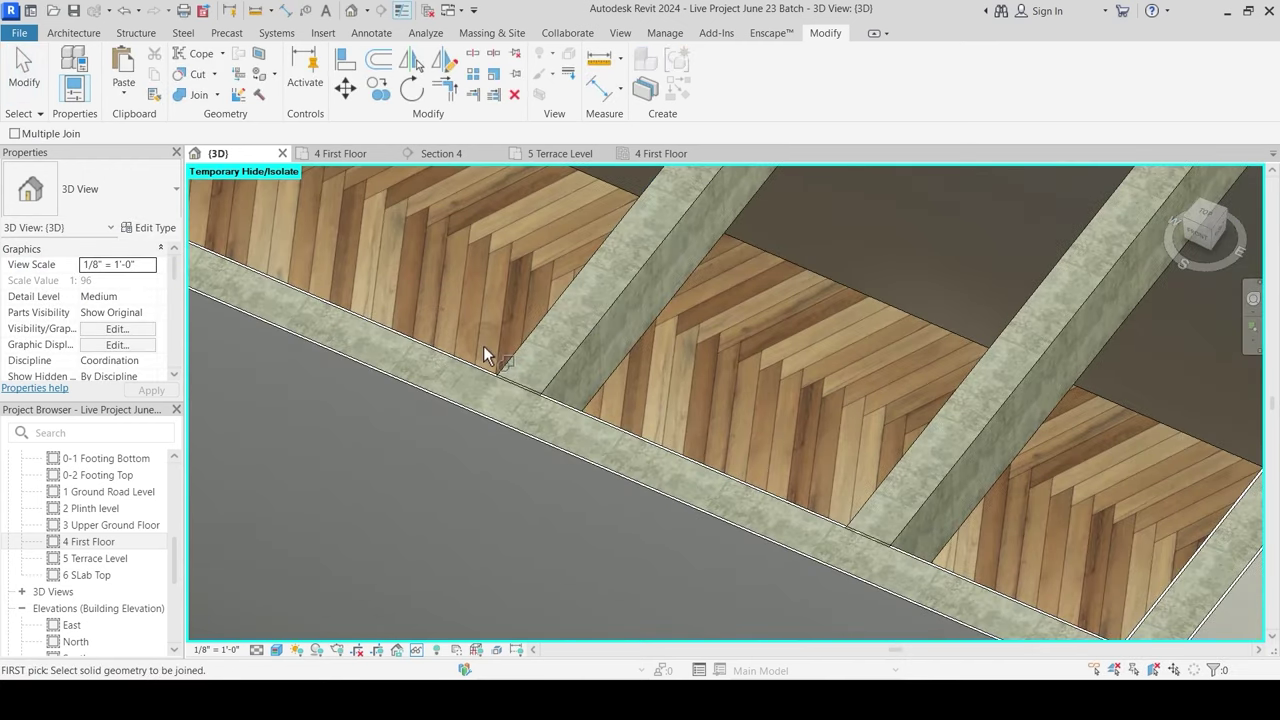
left_click(516, 358)
left_click(509, 381)
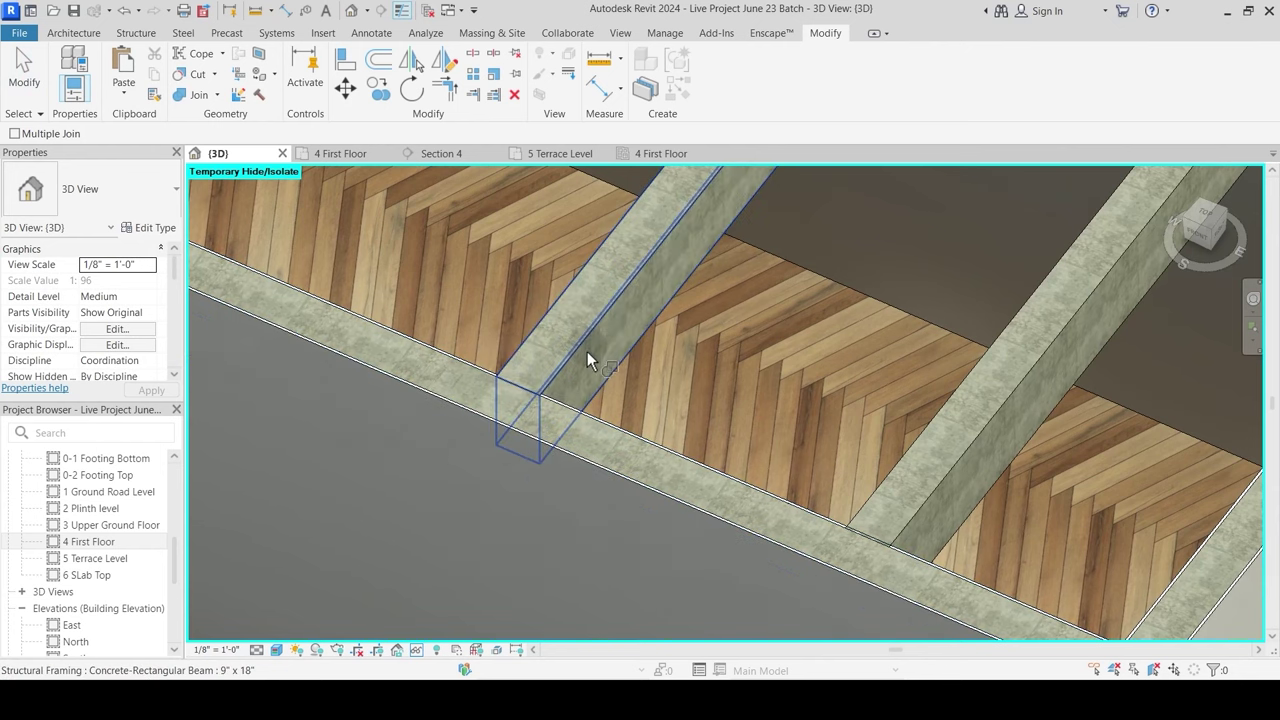
scroll(644, 430, "down", 3)
scroll(764, 463, "up", 3)
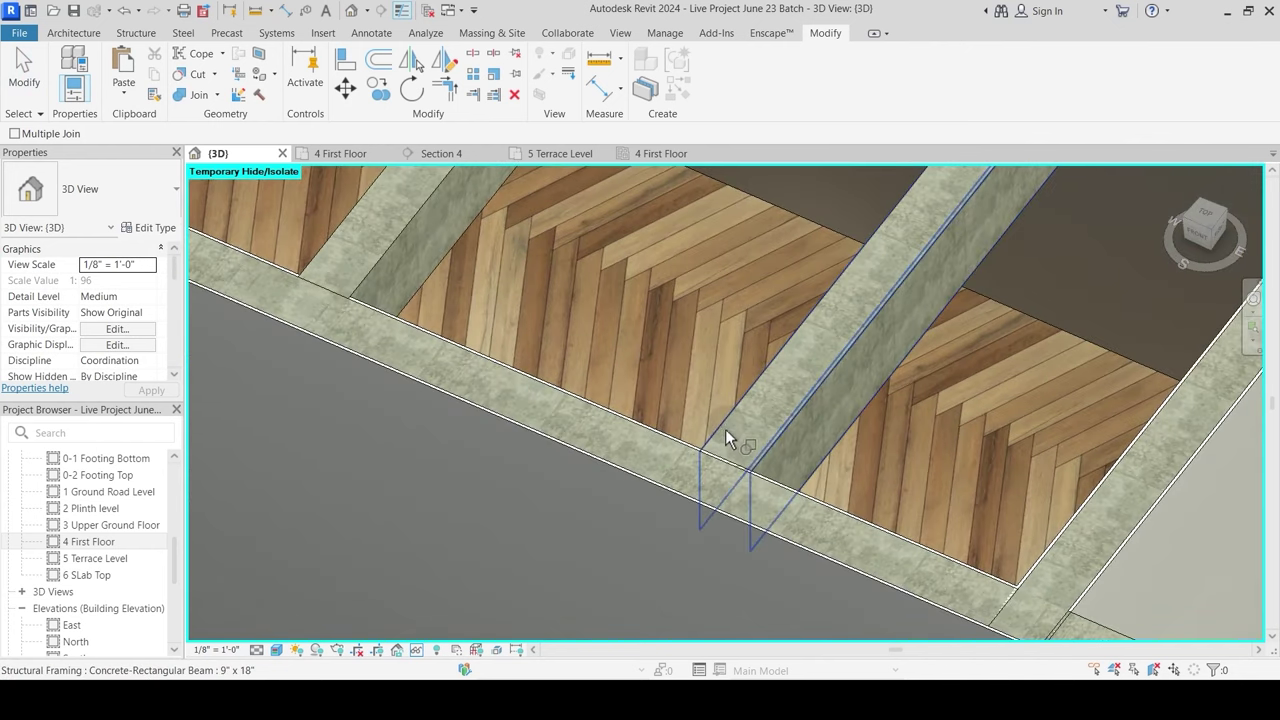
left_click(725, 428)
left_click(717, 461)
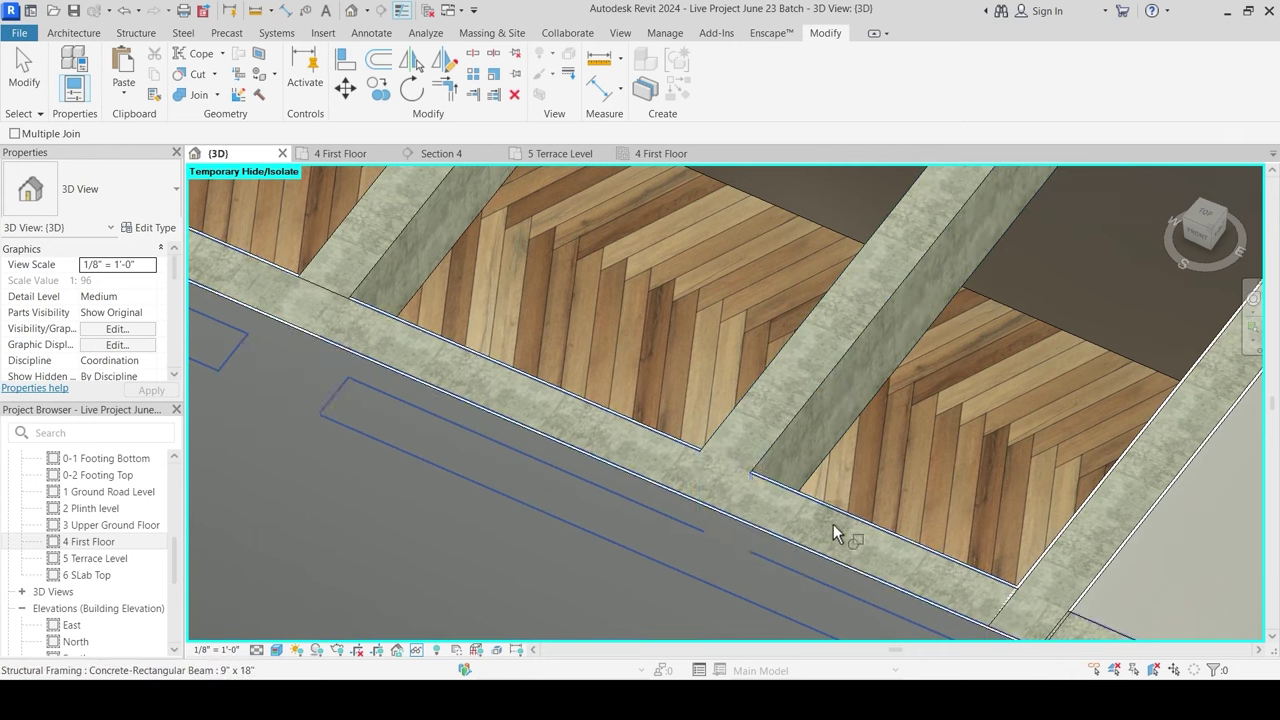
left_click(320, 274)
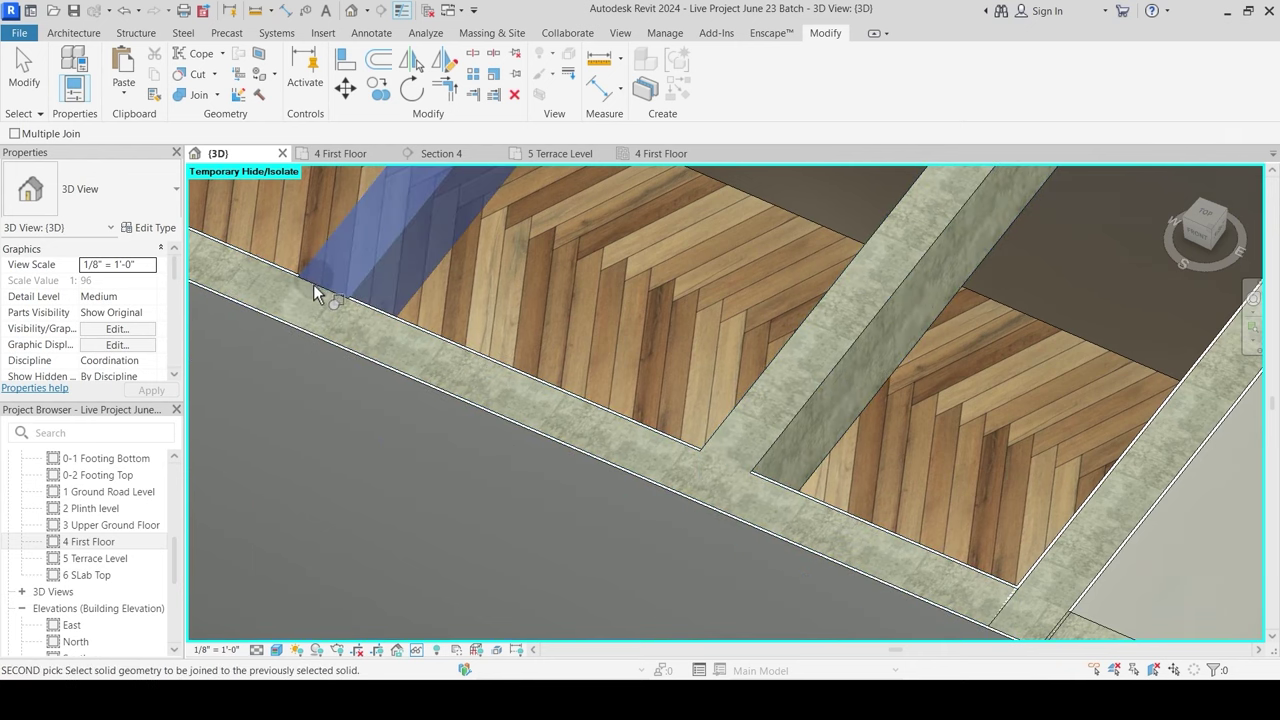
left_click(314, 292)
scroll(571, 400, "down", 3)
scroll(789, 506, "up", 4)
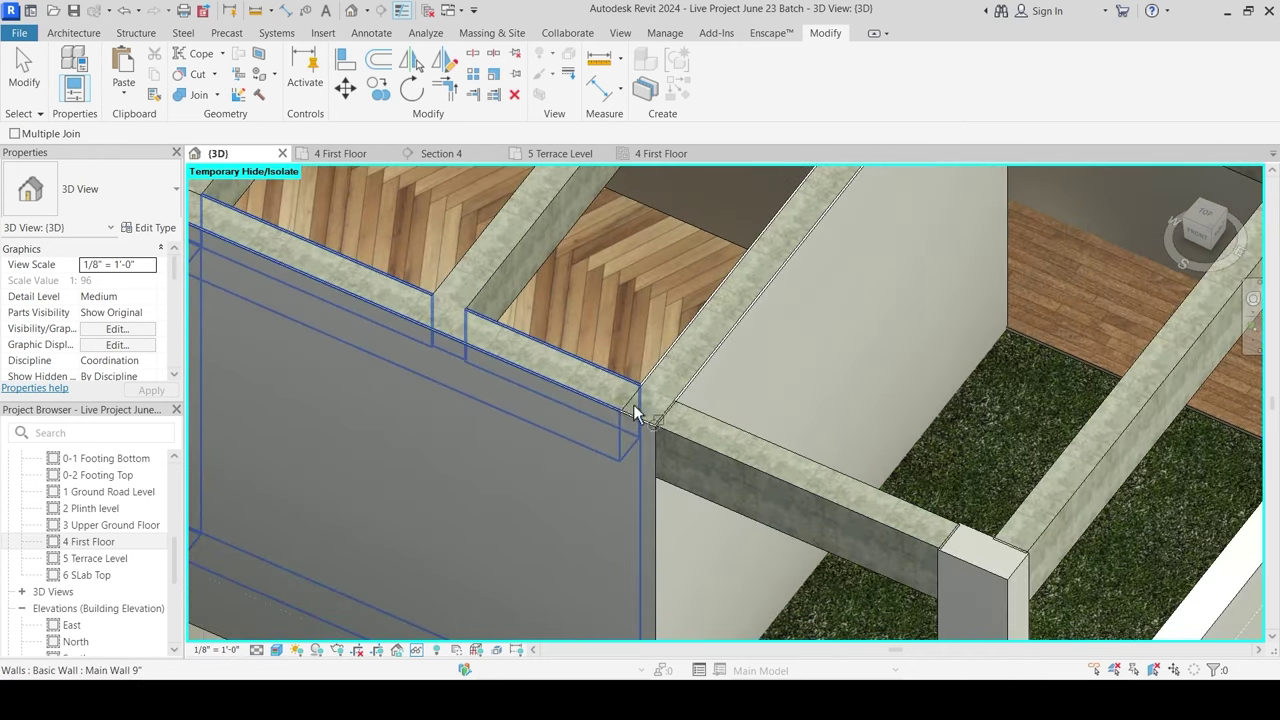
Step: Join the beam at the wall corner to its adjoining wall
left_click(666, 419)
left_click(666, 419)
left_click(668, 416)
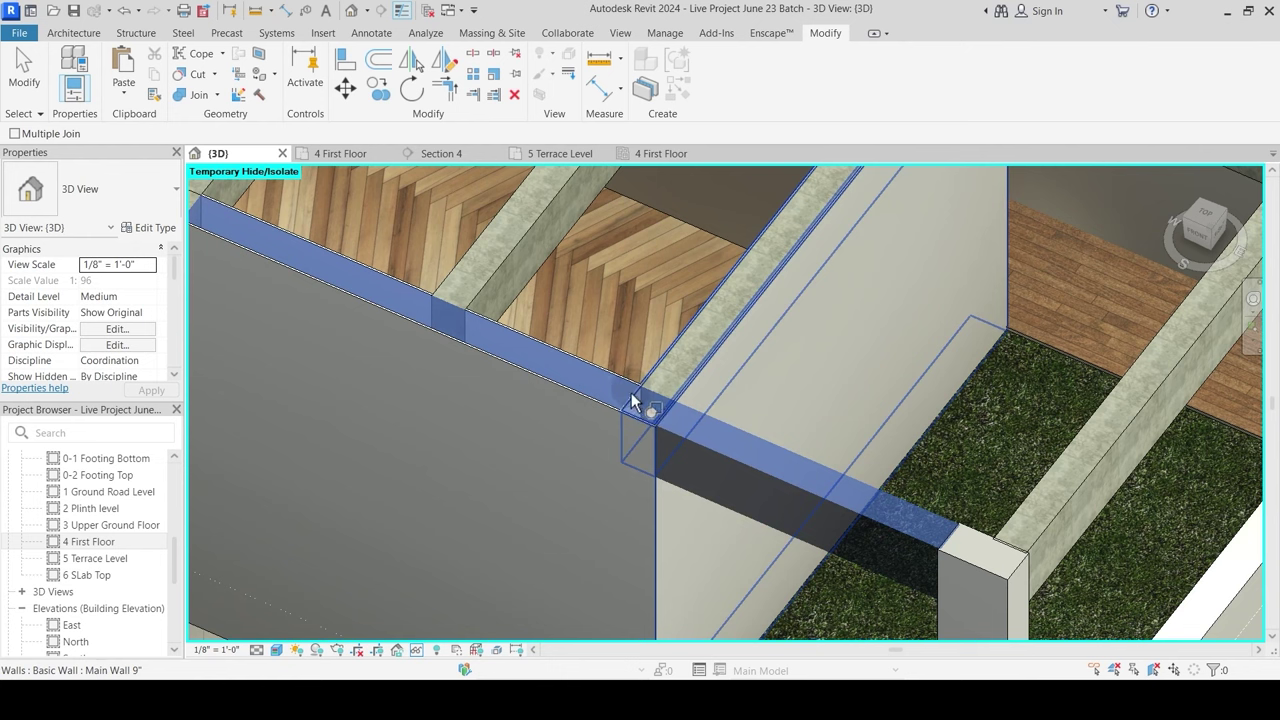
left_click(655, 406)
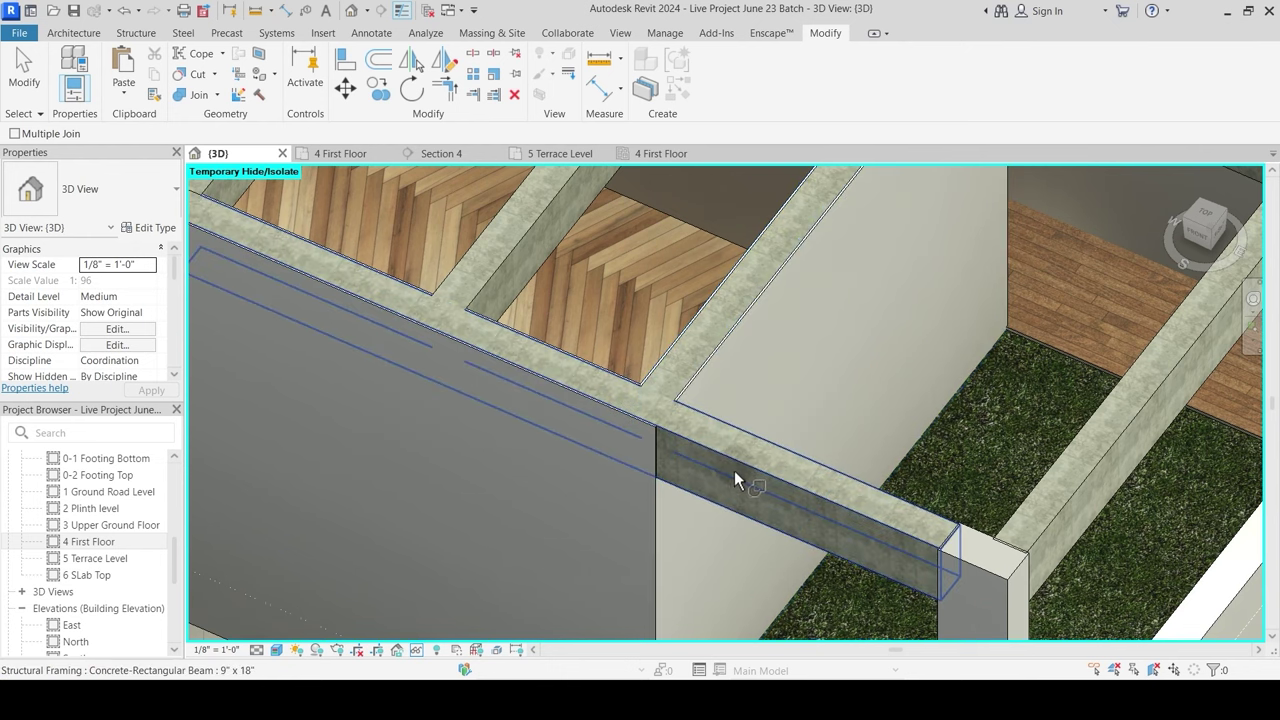
middle_click_drag(785, 496, 974, 344, "shift")
scroll(846, 423, "down", 2)
middle_click_drag(846, 423, 681, 484, "shift")
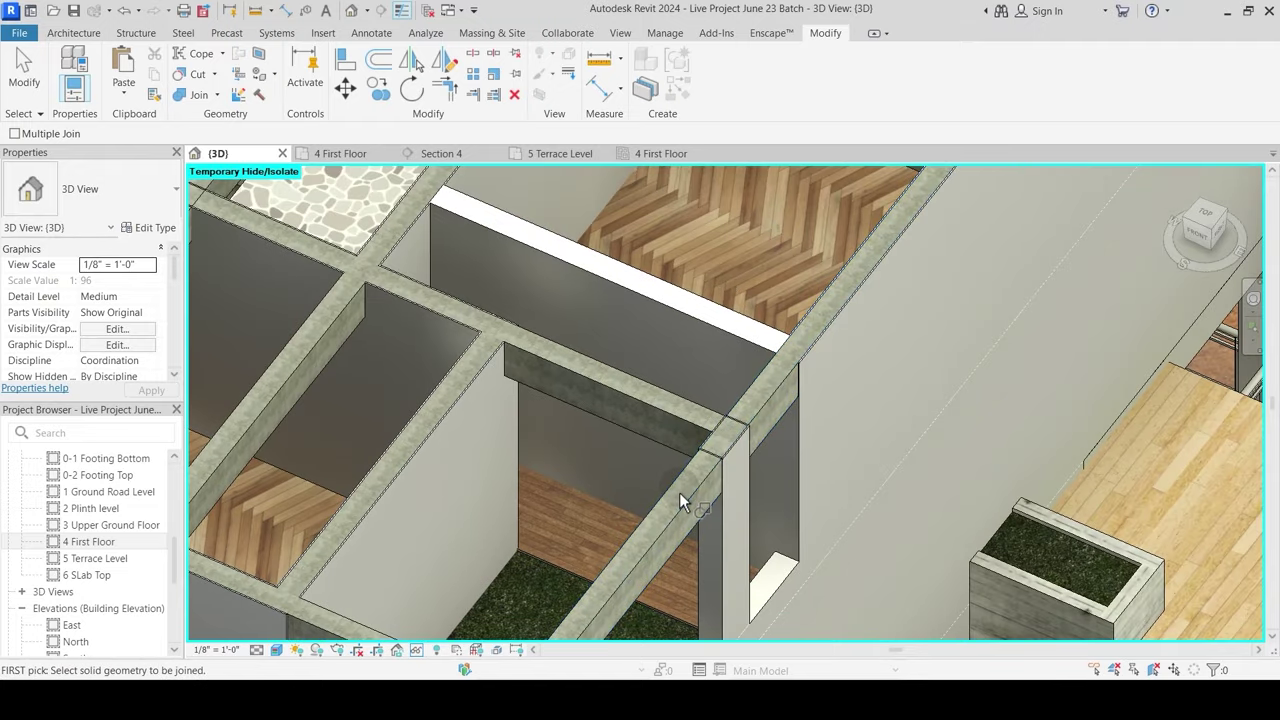
Step: Join two beams into their adjoining column
scroll(679, 492, "up", 4)
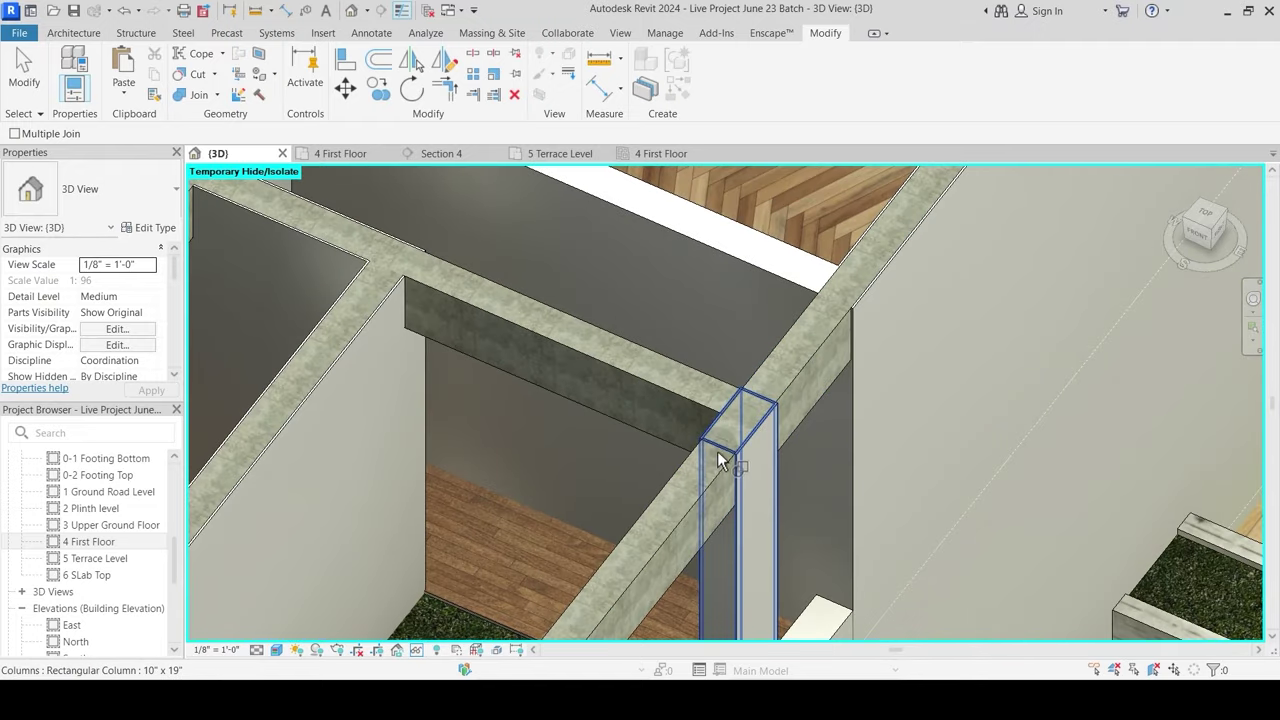
left_click(733, 440)
left_click(717, 469)
key("Escape")
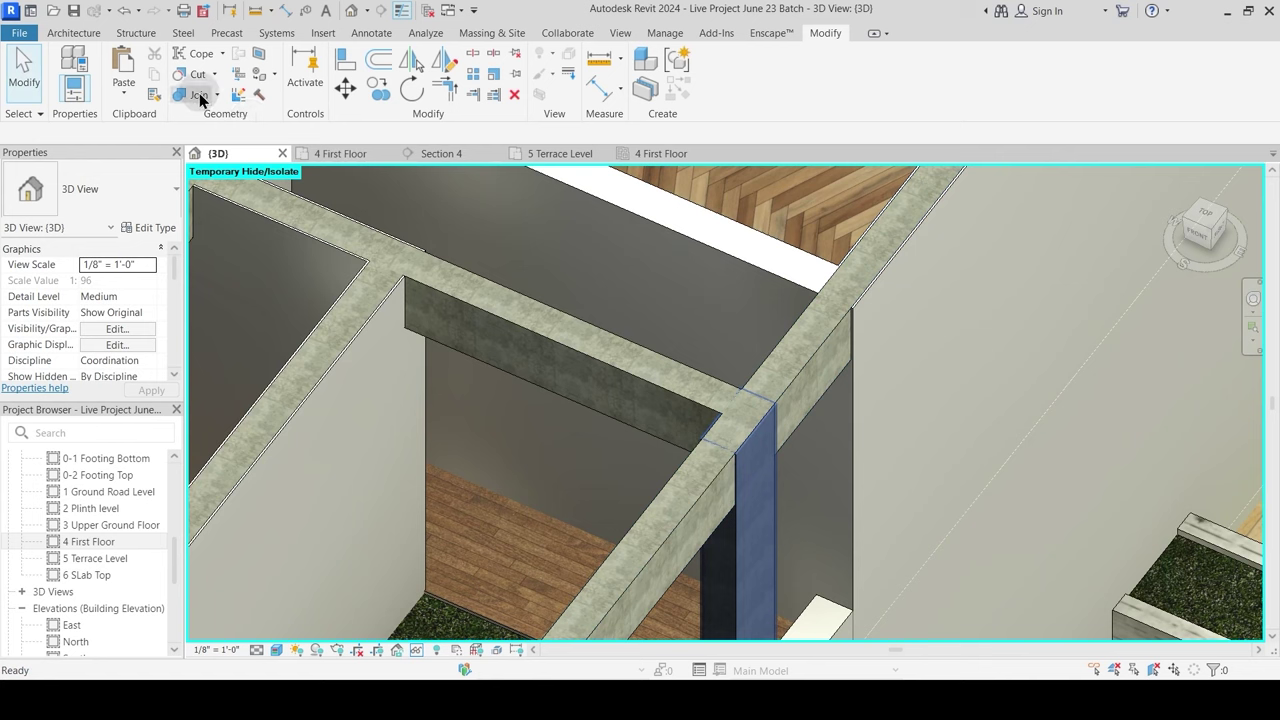
left_click(704, 490)
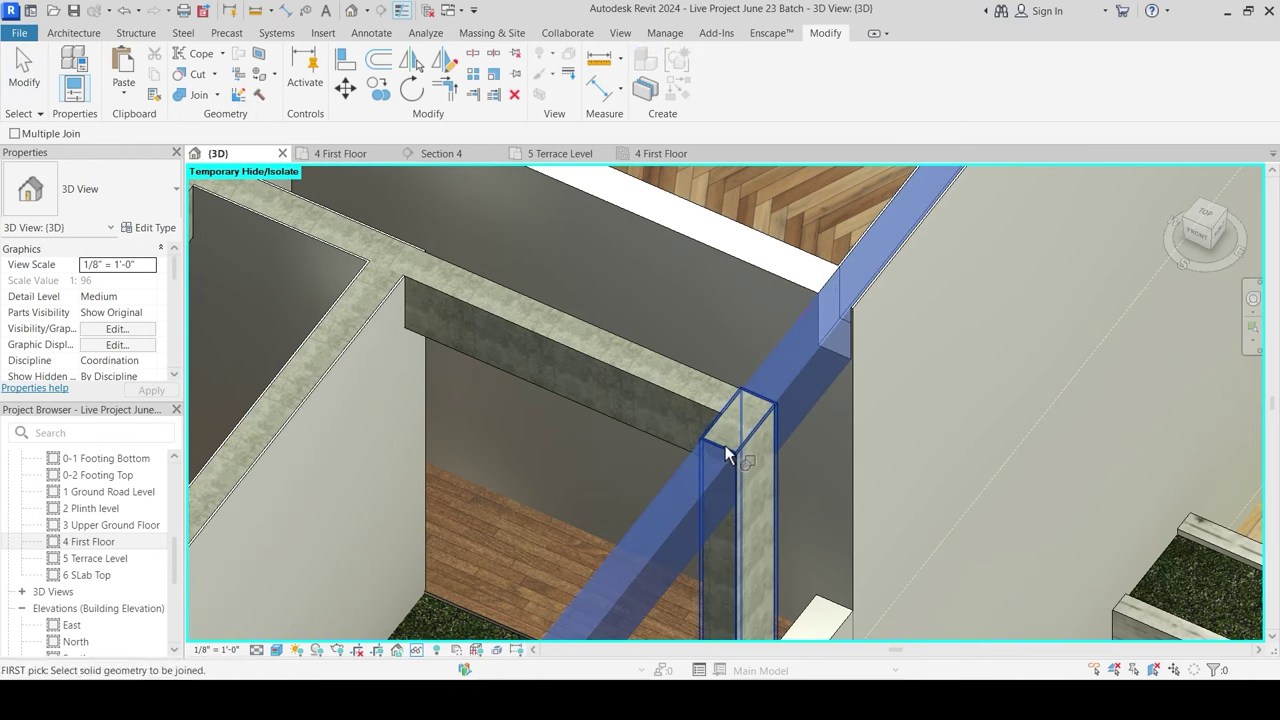
left_click(760, 470)
left_click(702, 405)
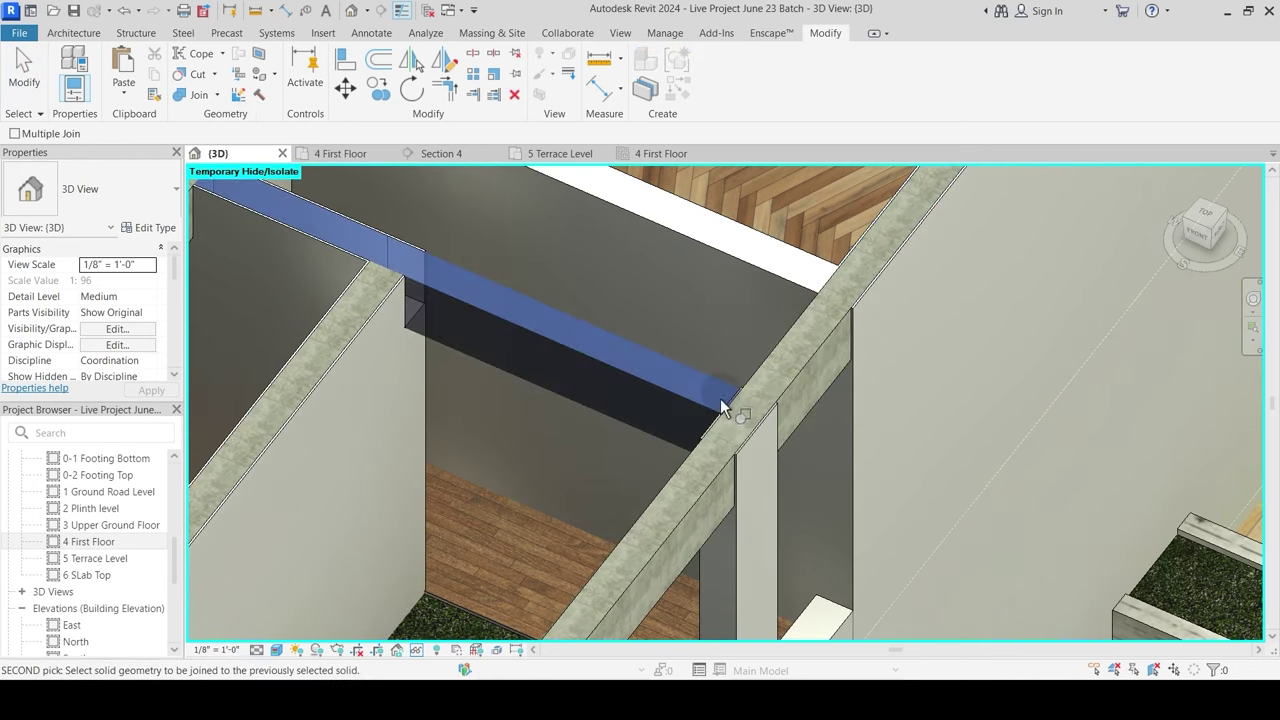
left_click(762, 465)
Step: Join the terrace corner beam and the rear concrete beam to their walls
scroll(763, 468, "down", 2)
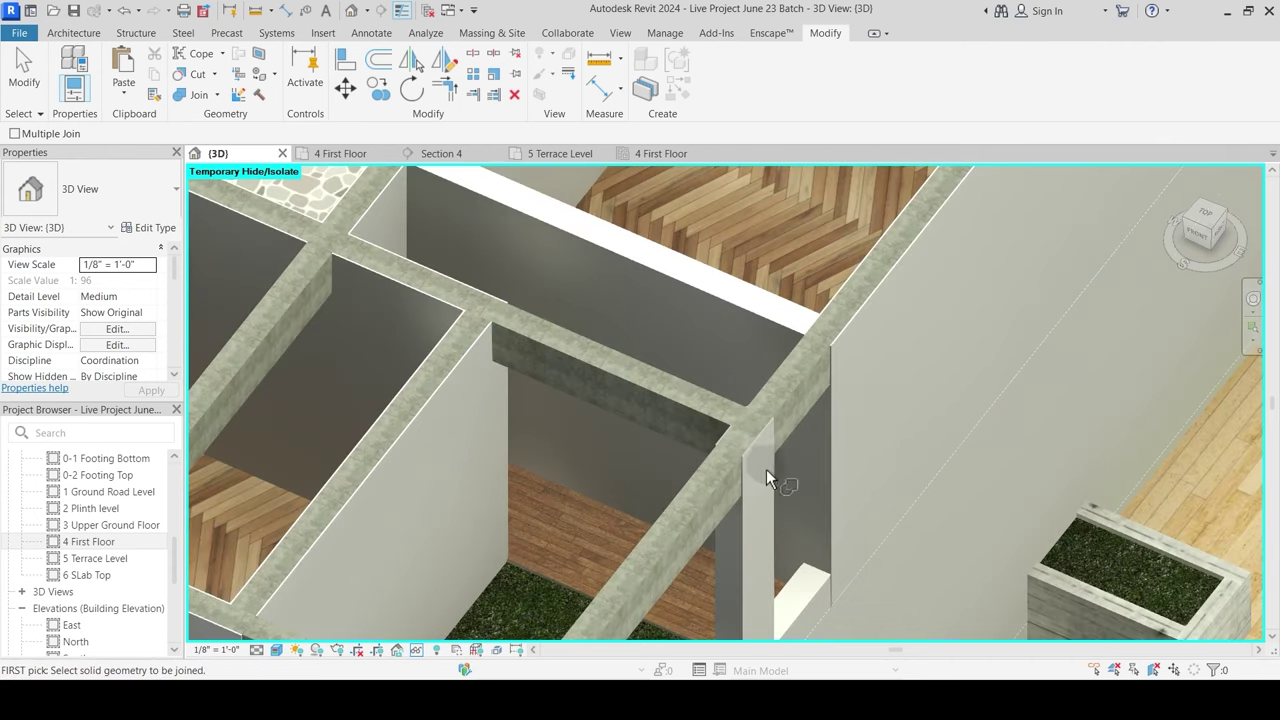
scroll(864, 432, "down", 2)
middle_click_drag(855, 481, 662, 620)
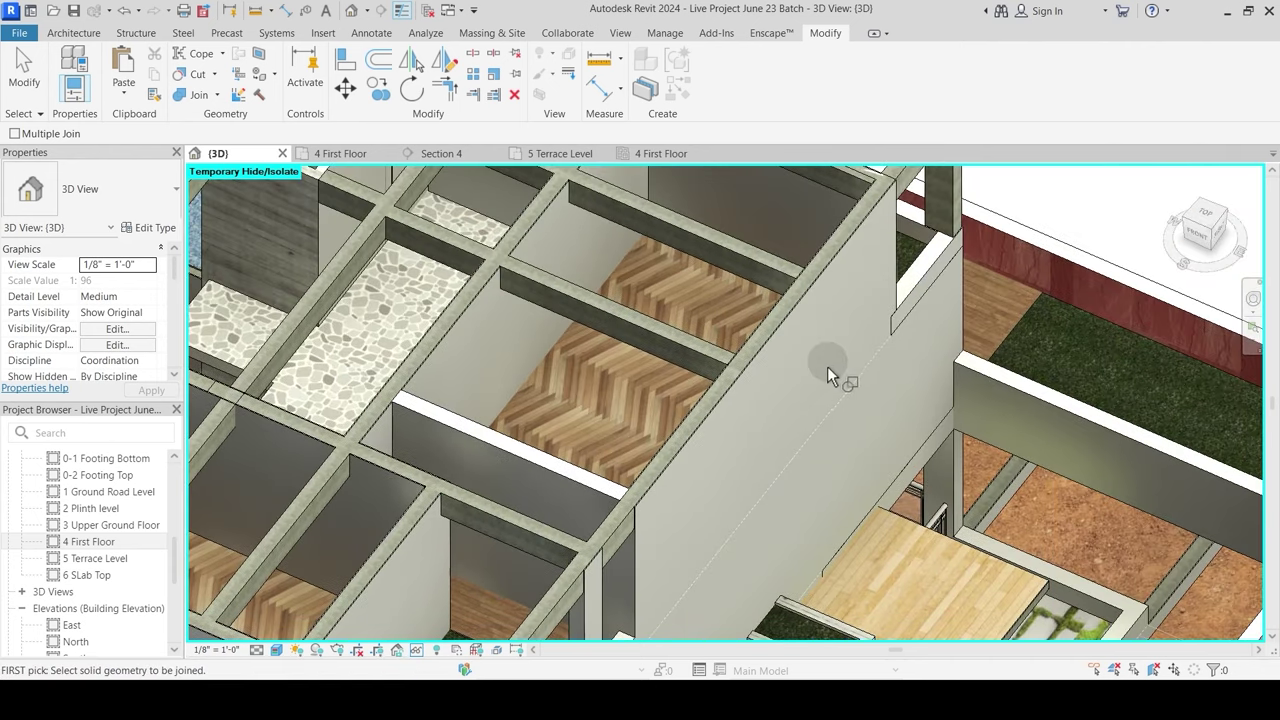
middle_click_drag(826, 366, 714, 520)
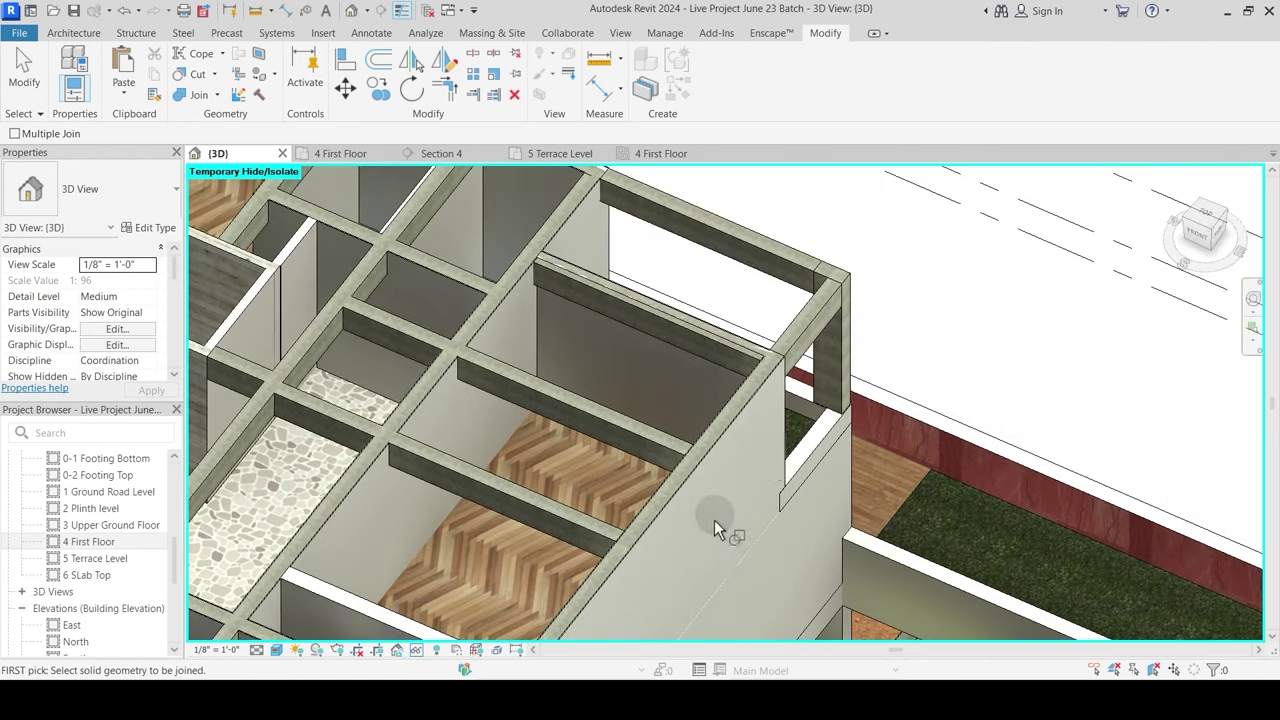
left_click(687, 352)
middle_click_drag(633, 305, 646, 484)
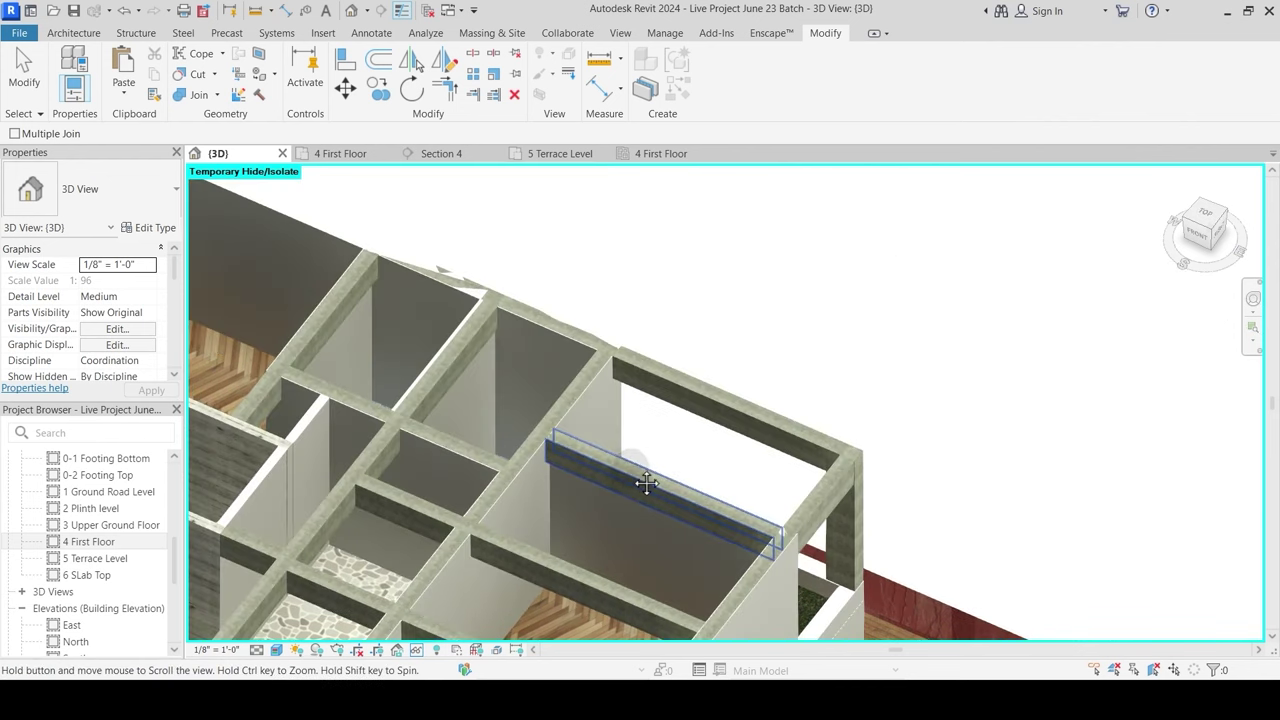
left_click(529, 329)
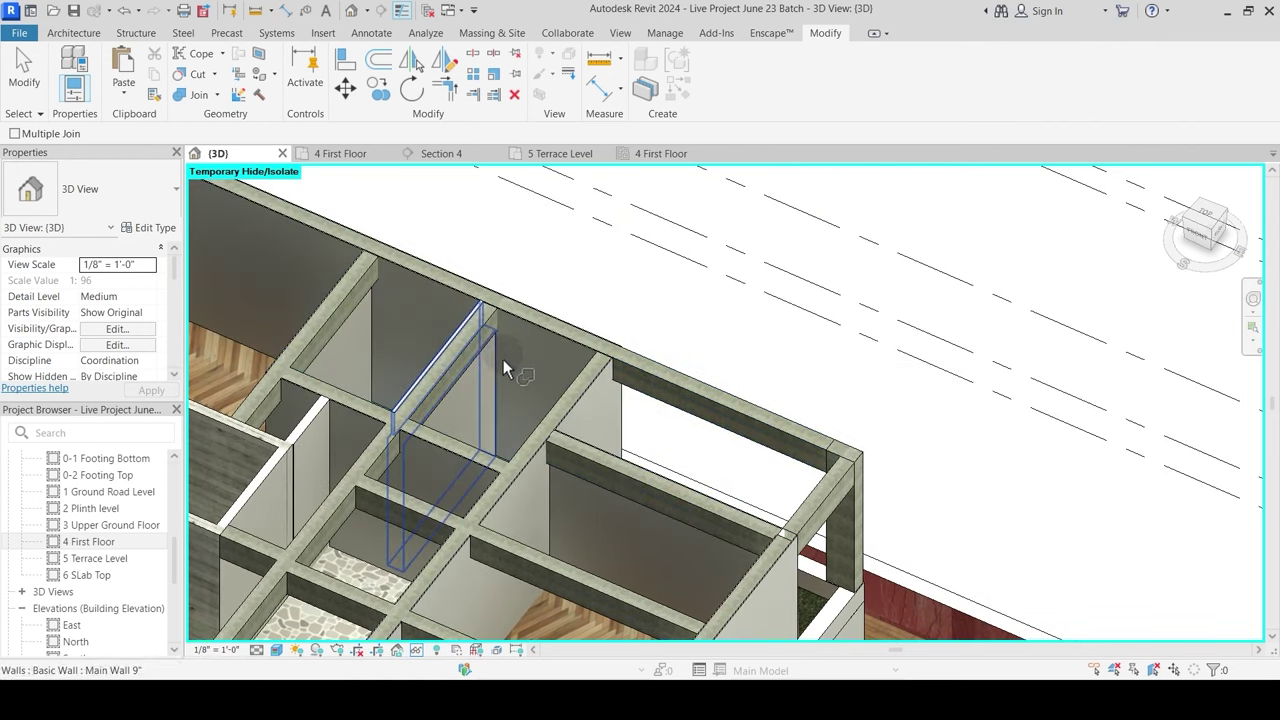
middle_click_drag(460, 355, 631, 388)
middle_click_drag(516, 352, 552, 368)
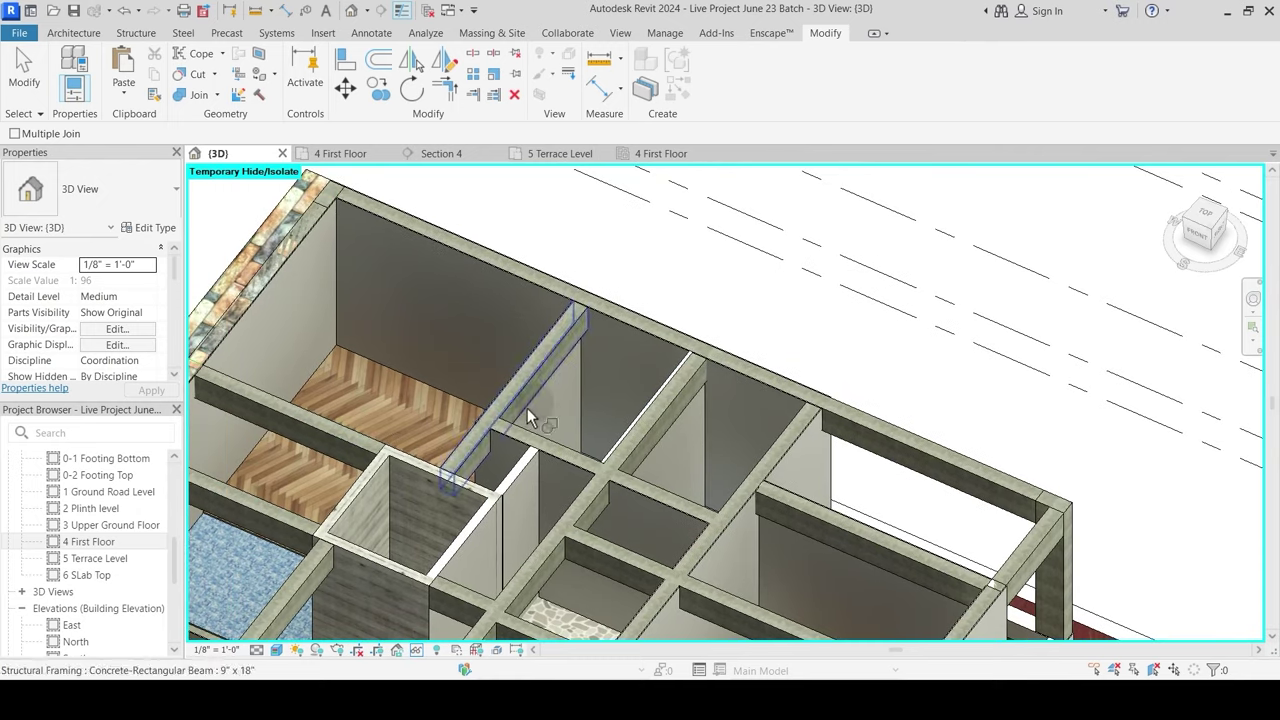
scroll(602, 347, "up", 2)
left_click(556, 298)
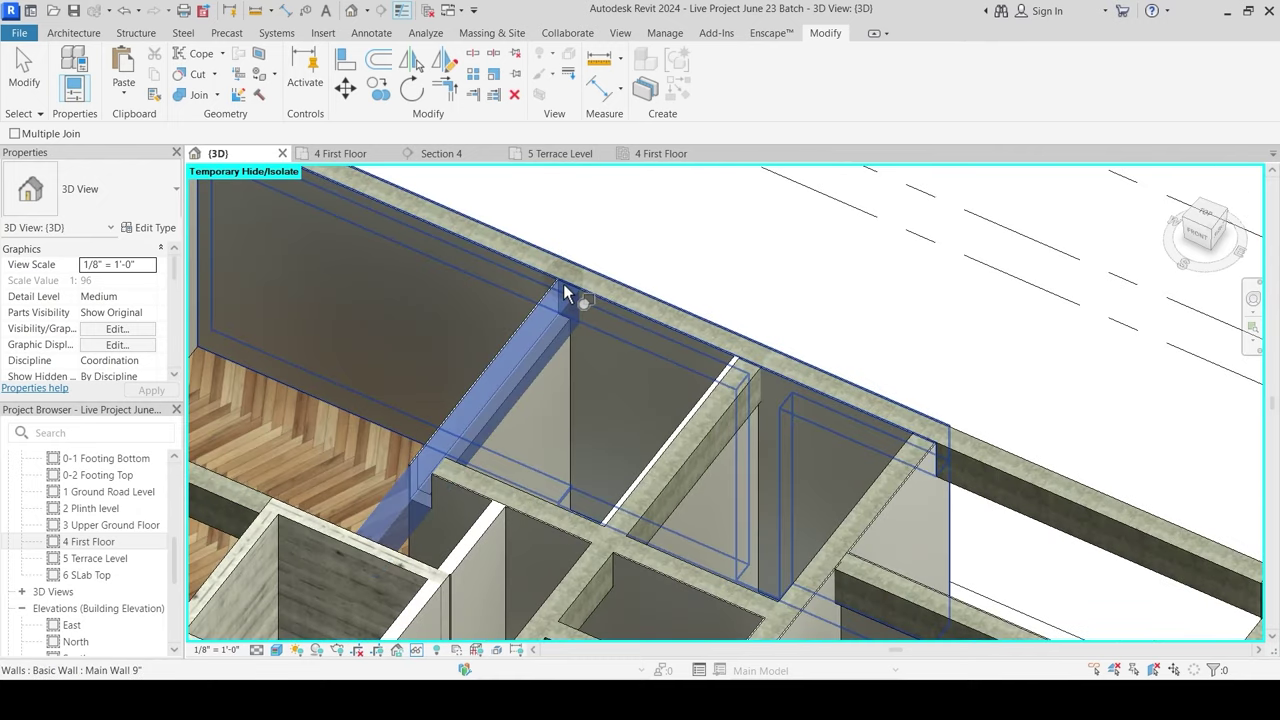
left_click(570, 288)
Step: Join the next beam end to its wall, dismissing the non-intersect warning
left_click(752, 375)
left_click(750, 366)
scroll(738, 400, "up", 2)
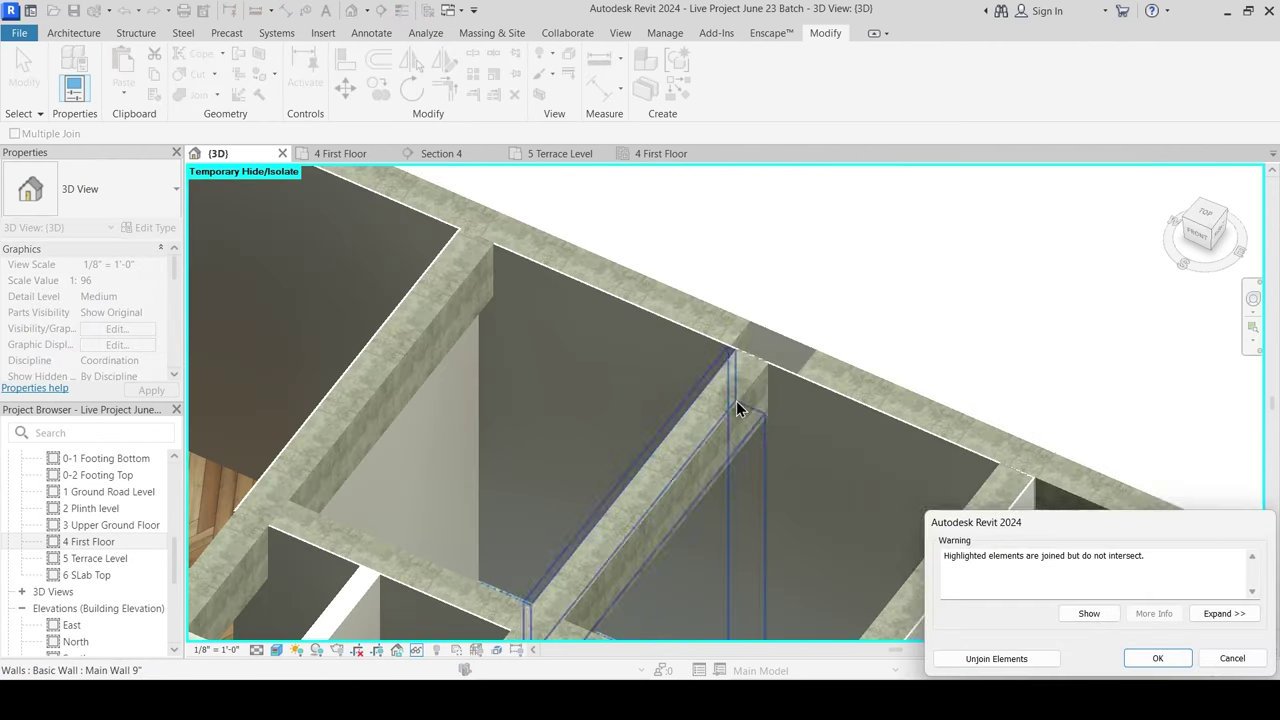
key("Escape")
scroll(736, 397, "down", 2)
key("Escape")
scroll(737, 394, "up", 2)
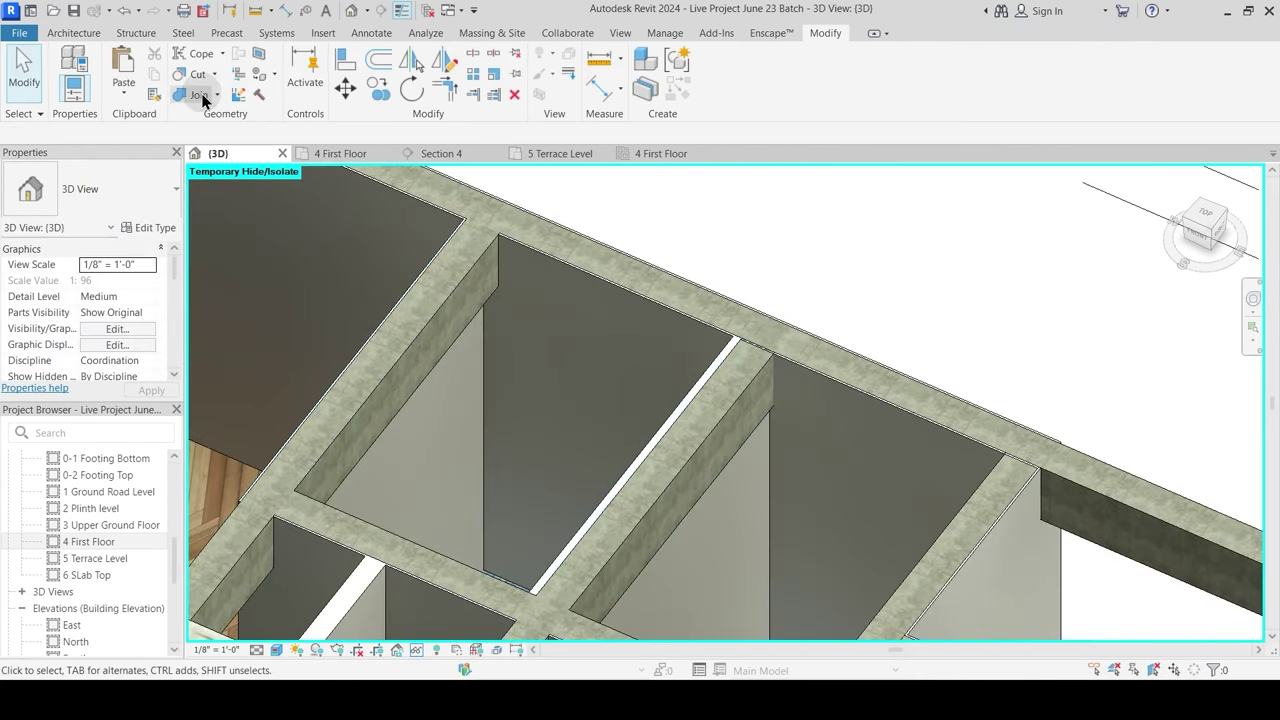
Step: Join that beam to the column, then inspect the beams from an isometric view
left_click(200, 95)
left_click(748, 366)
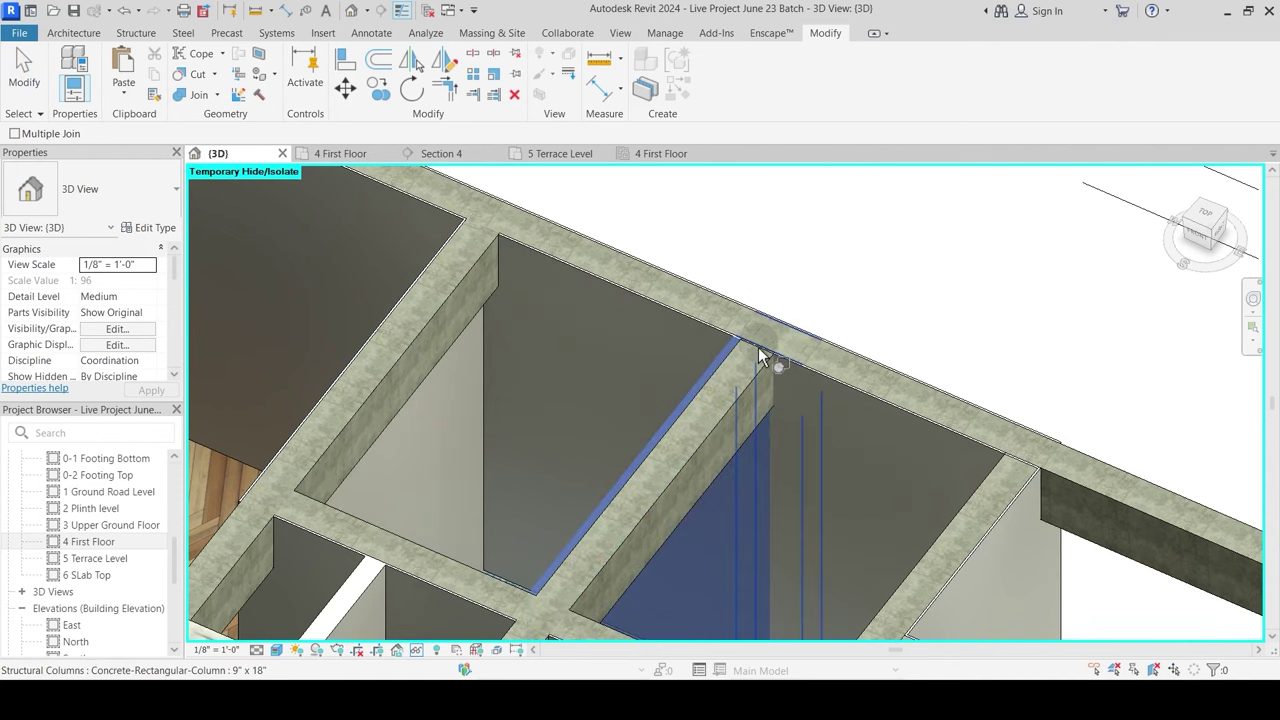
left_click(760, 356)
scroll(732, 414, "down", 2)
middle_click_drag(732, 414, 717, 480, "shift")
scroll(399, 387, "up", 4)
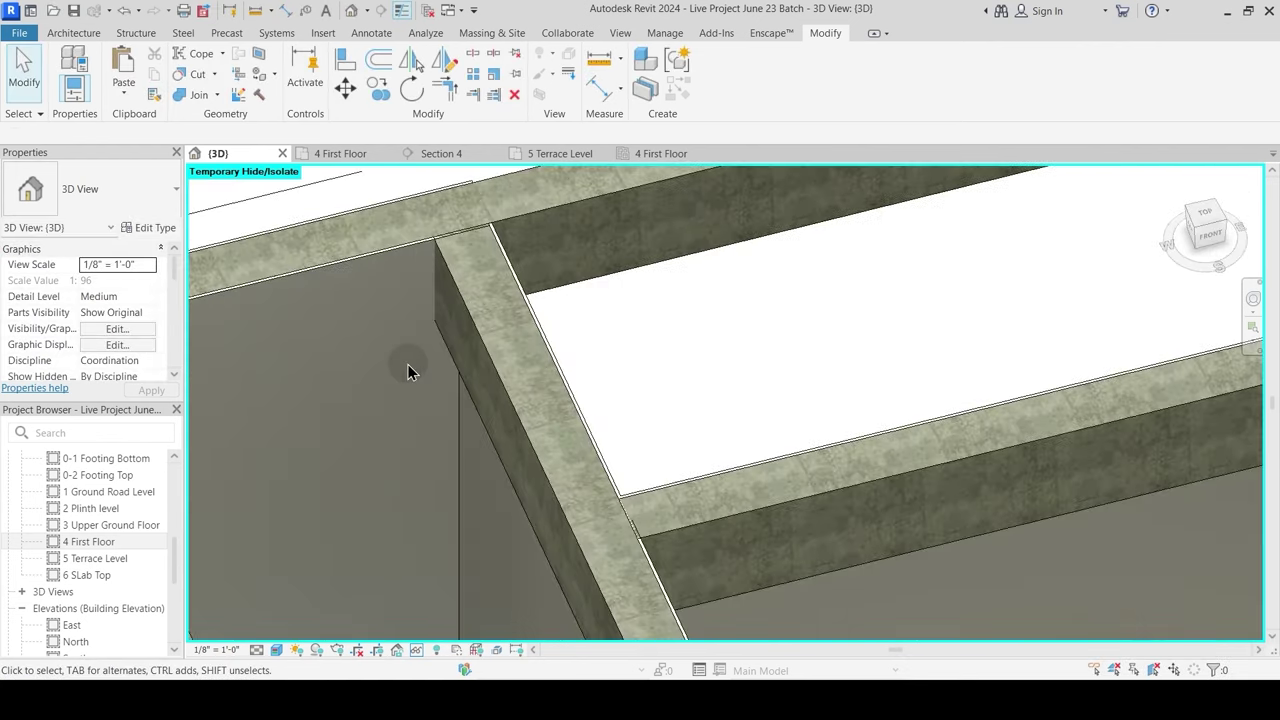
scroll(501, 298, "down", 2)
middle_click_drag(540, 440, 572, 380, "shift")
Step: Select the wall beneath the rear beam and view it from above
middle_click_drag(408, 500, 915, 269)
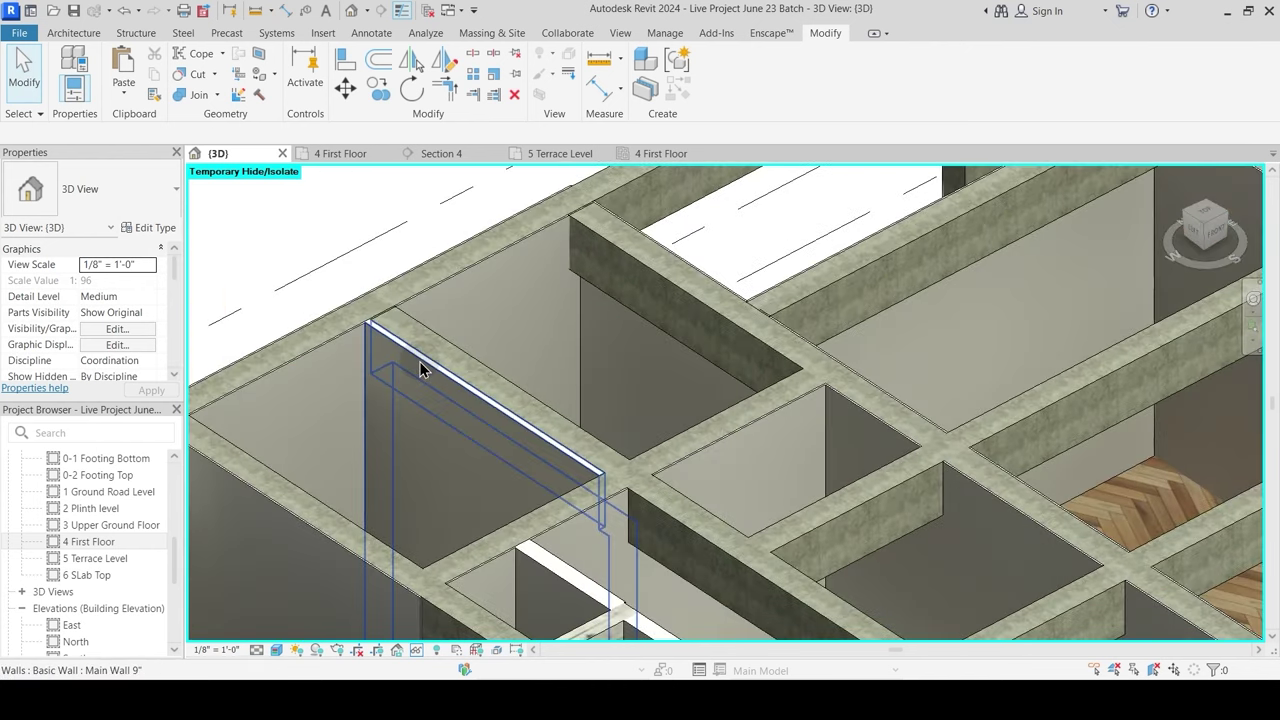
left_click(423, 362)
middle_click_drag(453, 479, 447, 539, "shift")
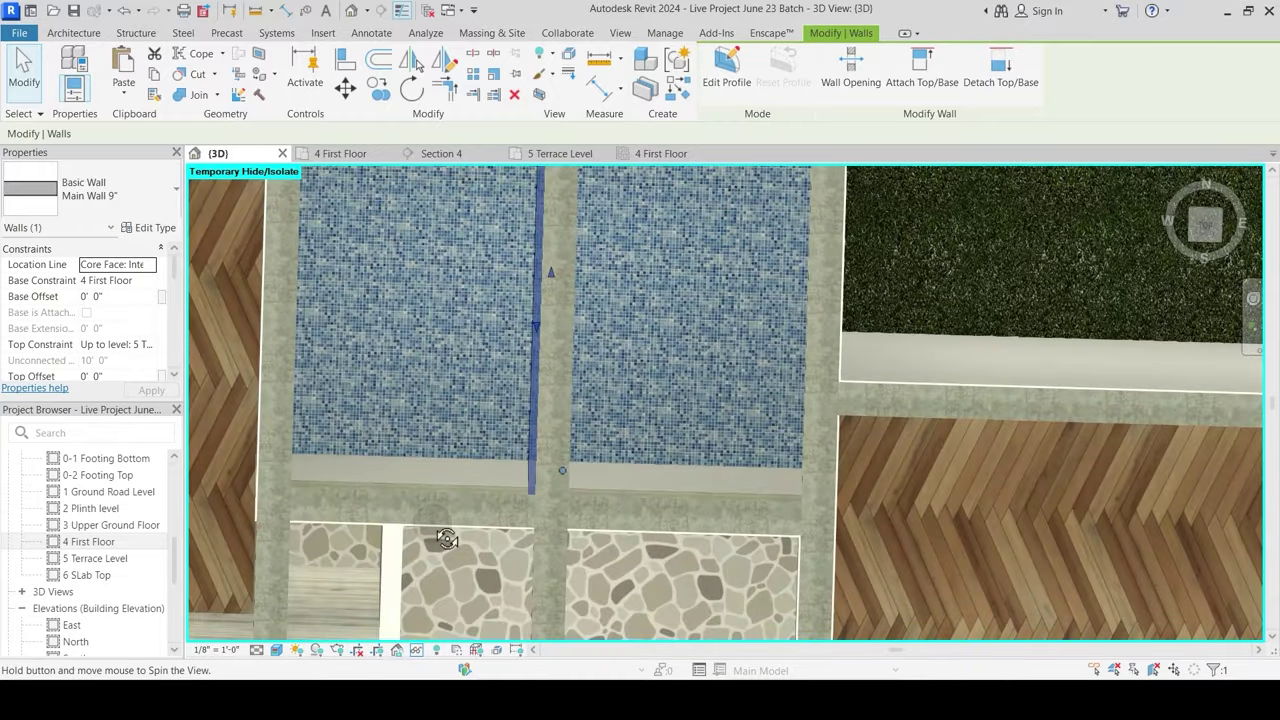
middle_click_drag(476, 334, 460, 517)
scroll(506, 347, "up", 2)
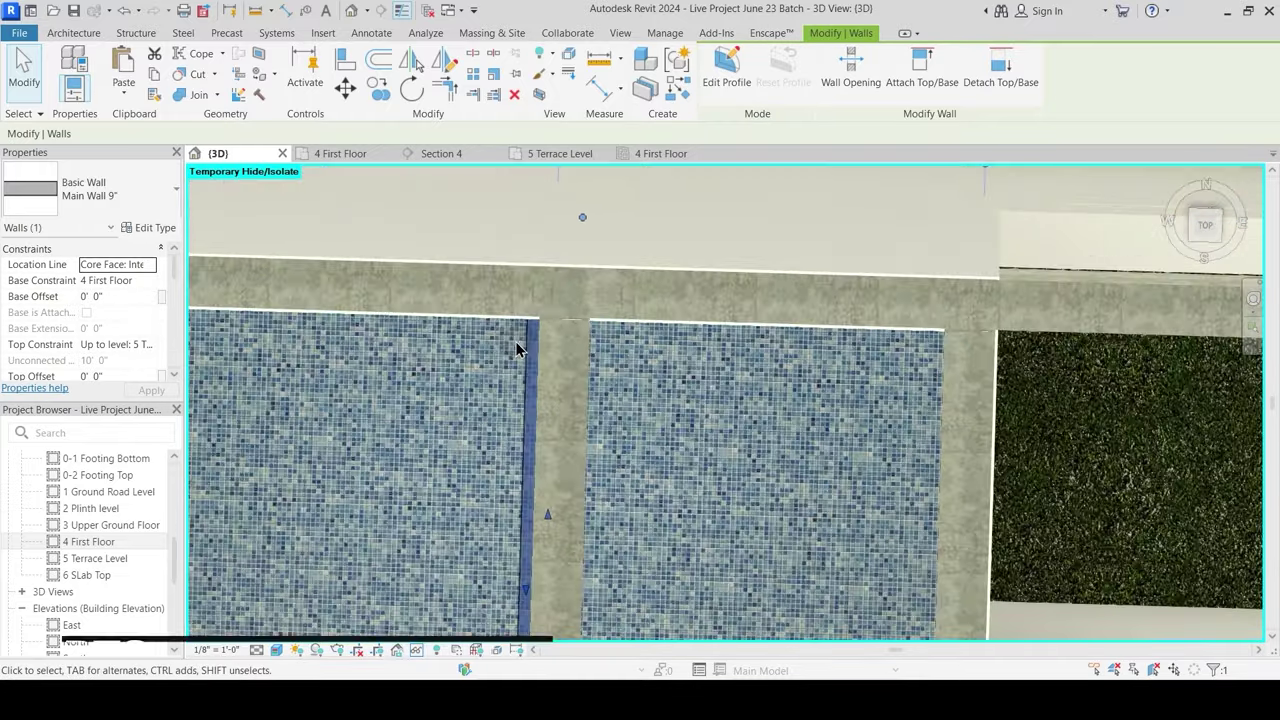
Step: Switch via the 5 Terrace Level and 4 First Floor plans to the 4 First Floor reflected ceiling plan
left_click(573, 153)
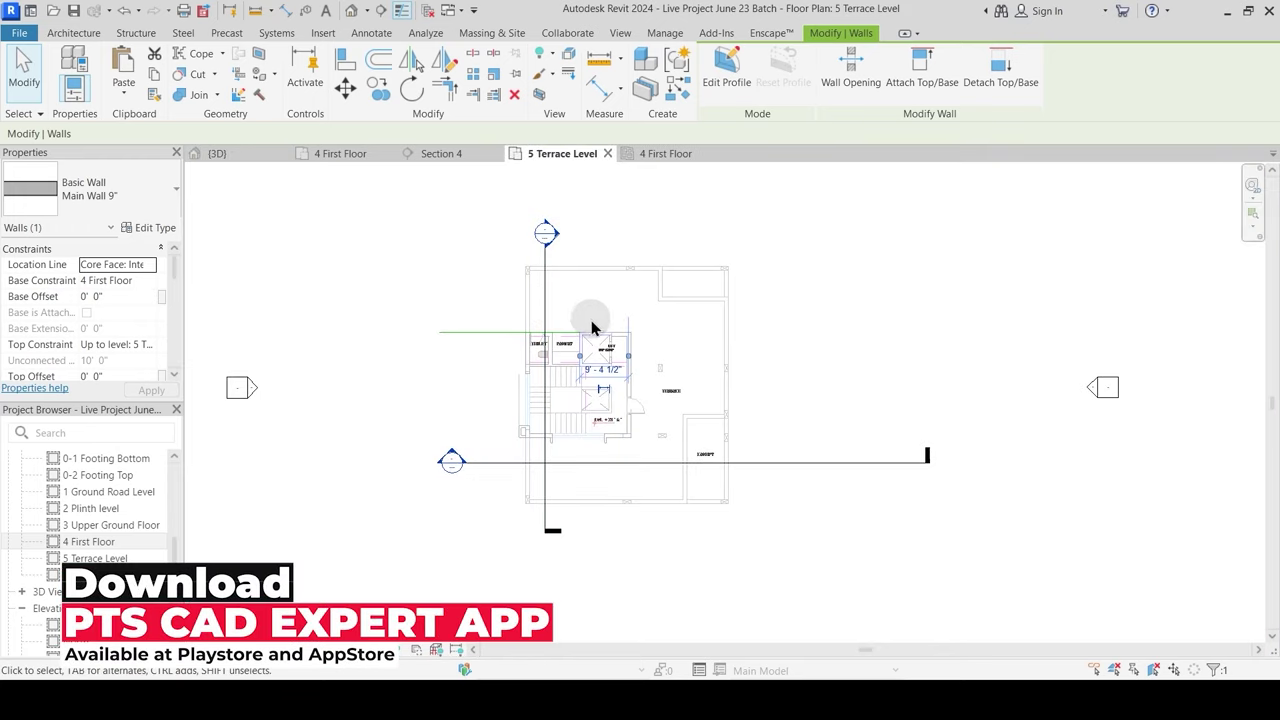
left_click(359, 157)
scroll(575, 335, "up", 5)
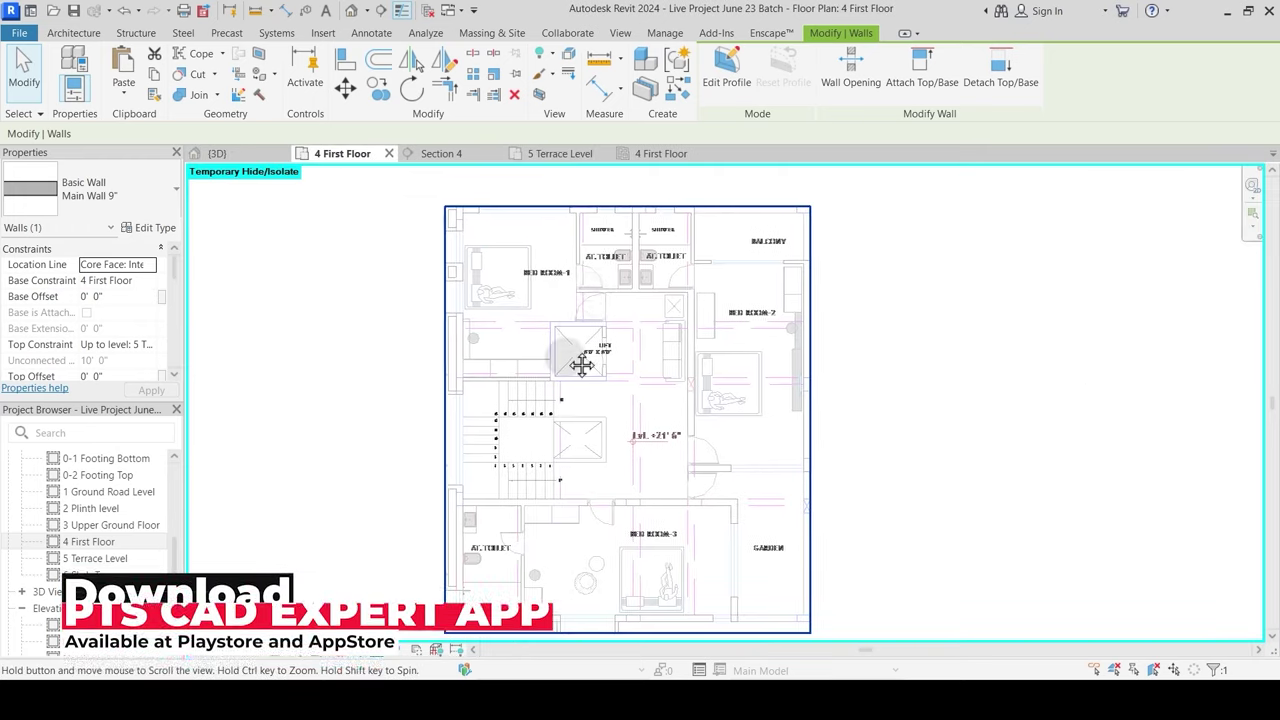
left_click(320, 370)
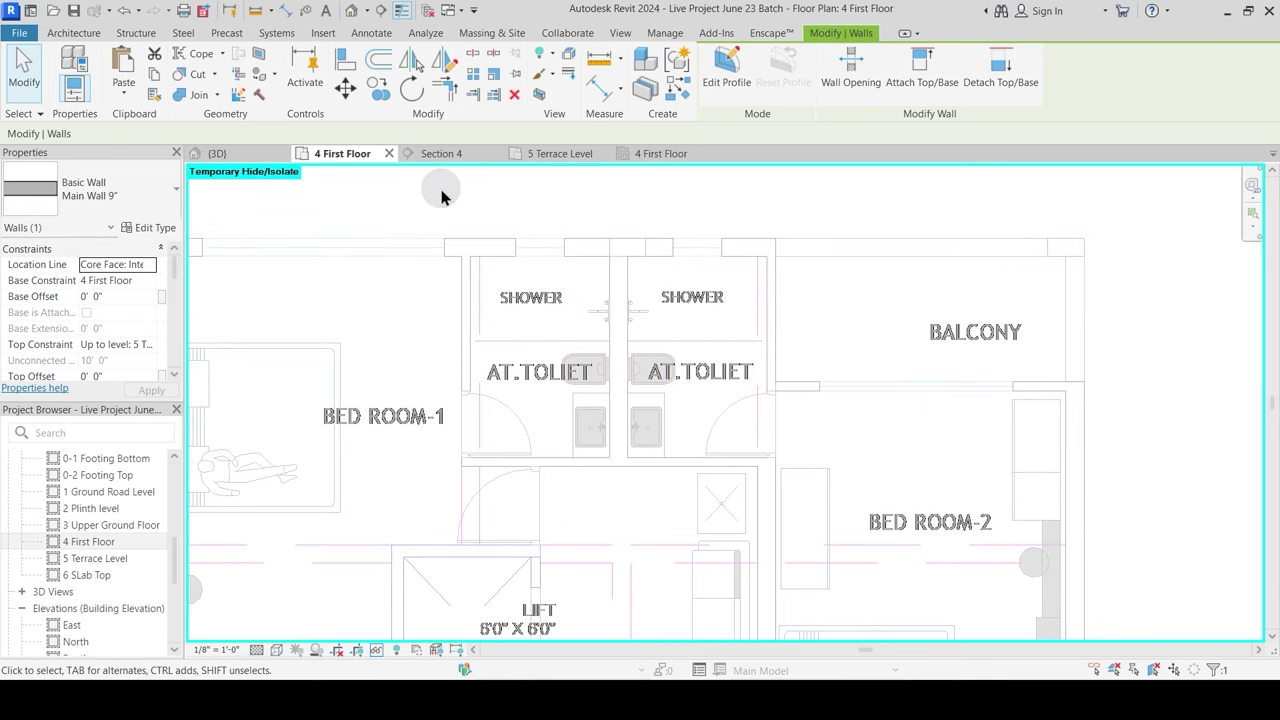
left_click(660, 153)
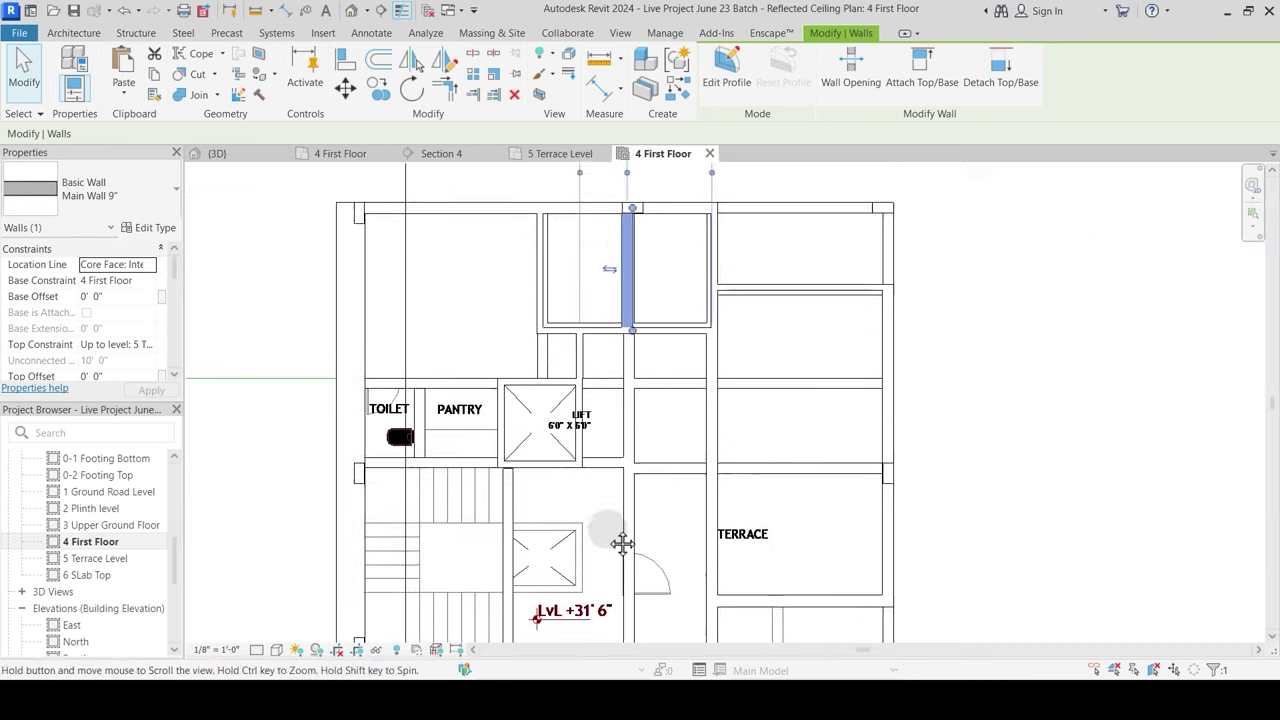
scroll(632, 236, "up", 5)
scroll(603, 269, "up", 7)
Step: Move the wall with MV so it sits flush with the beam edge
middle_click_drag(616, 292, 600, 396)
key("m")
key("v")
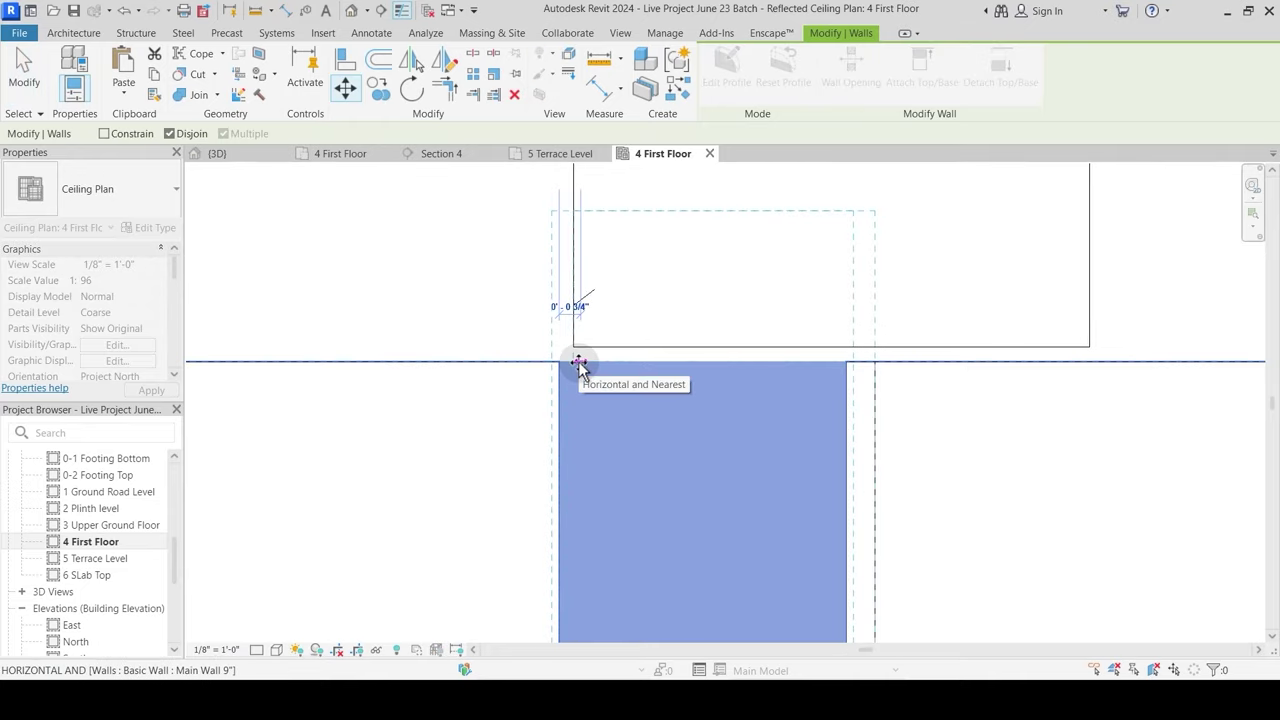
left_click(602, 359)
key("Escape")
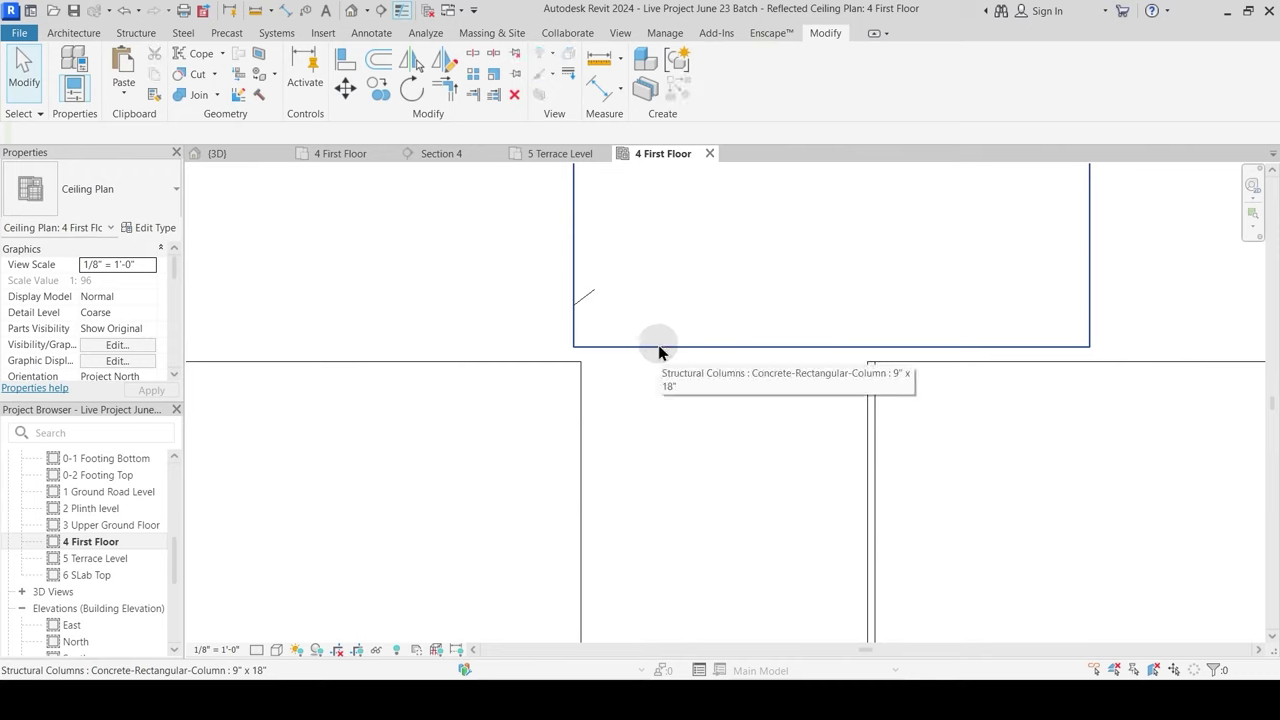
Step: Check the vertical beam and measure its gap to the wall with ME
left_click(877, 400)
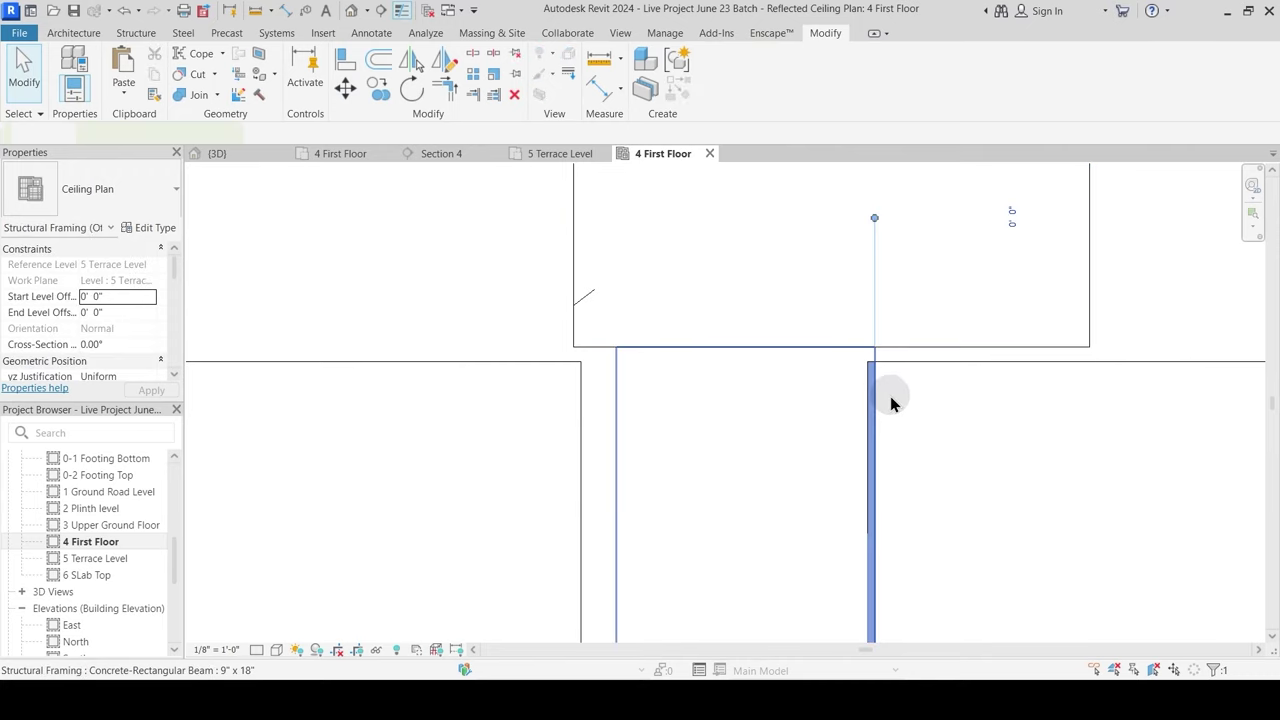
key("Escape")
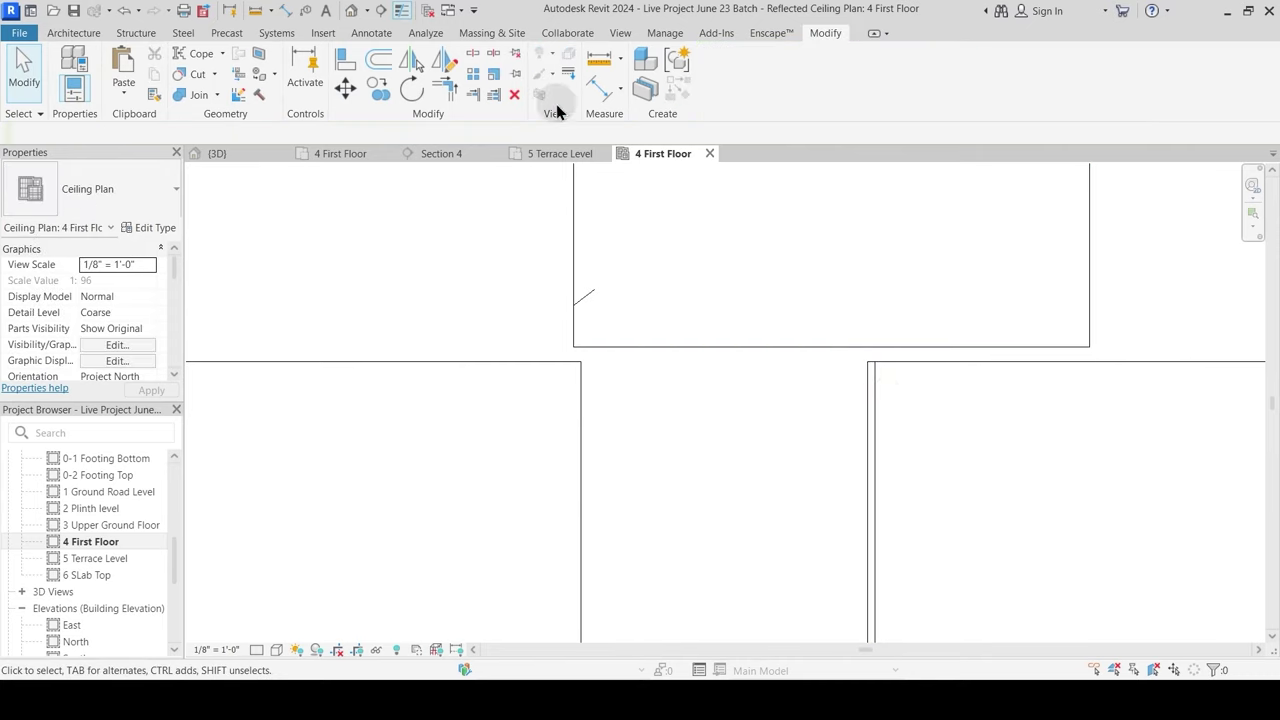
key("m")
key("e")
left_click(874, 378)
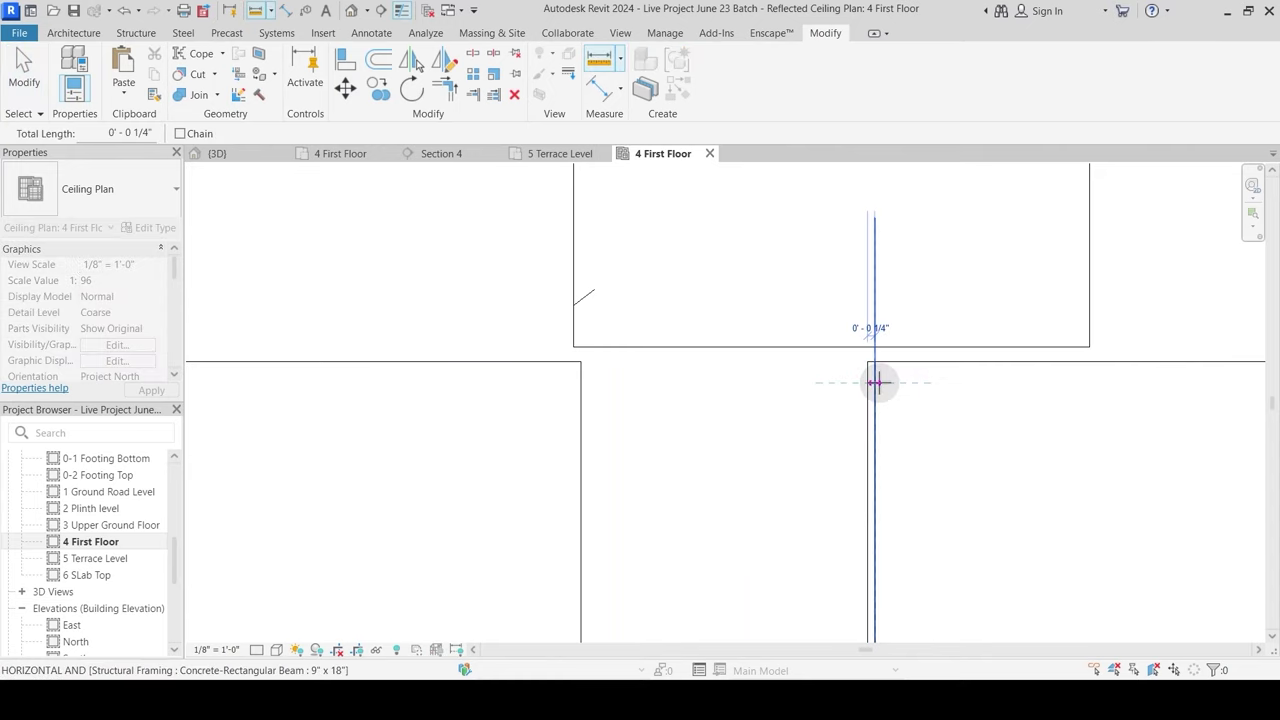
key("Escape")
key("Escape")
left_click(874, 389)
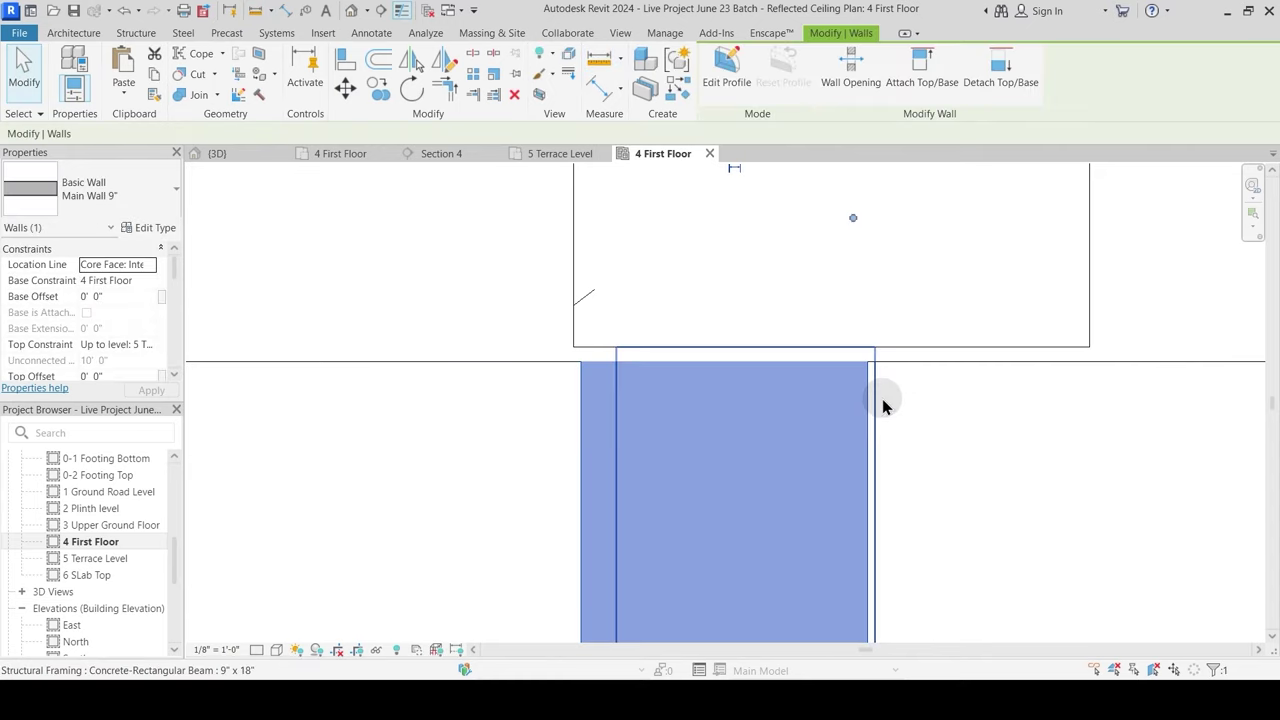
key("Escape")
scroll(640, 350, "down", 4)
middle_click_drag(520, 434, 531, 346)
left_click_drag(168, 272, 173, 309)
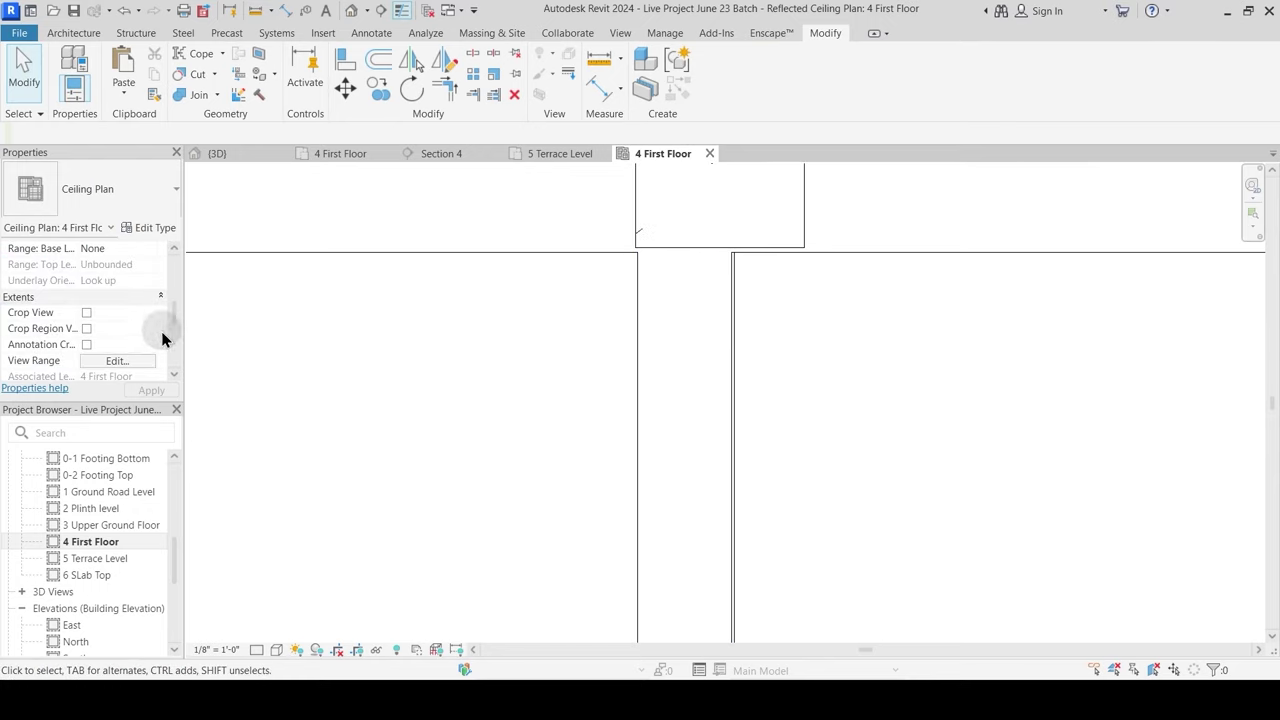
Step: Set the view range cut plane offset to 9'
left_click(117, 361)
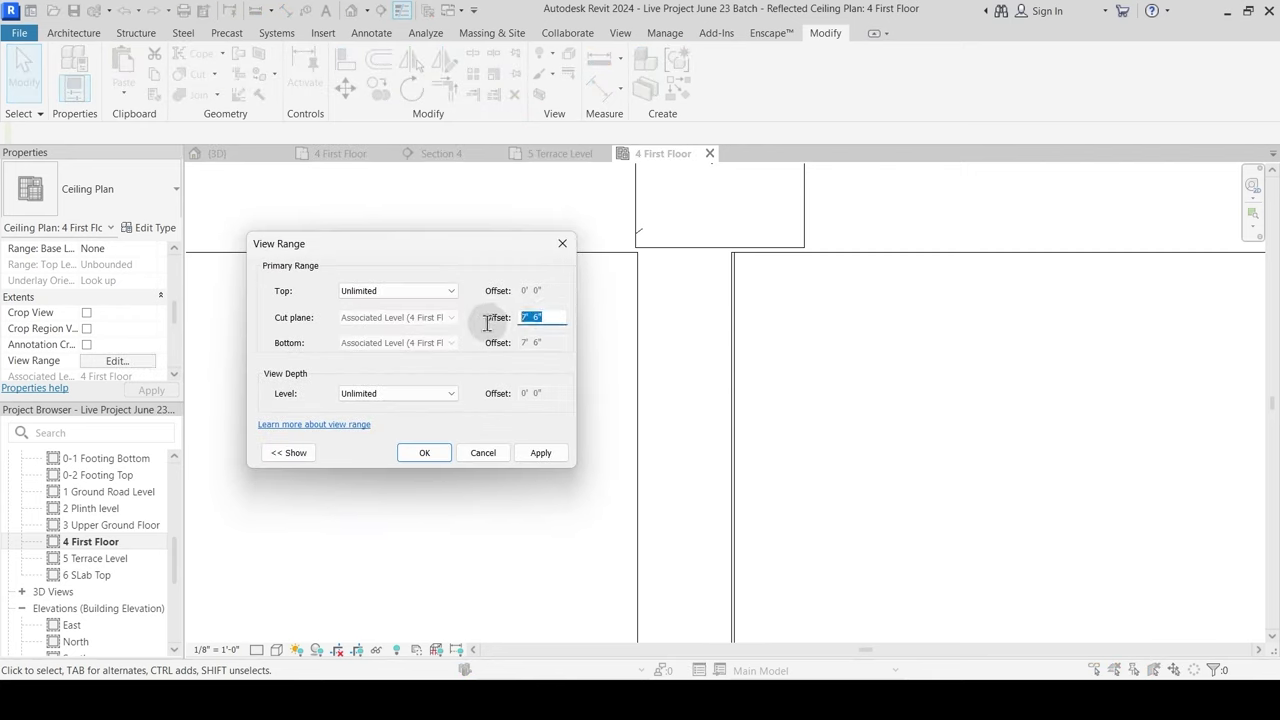
type("9")
key("Return")
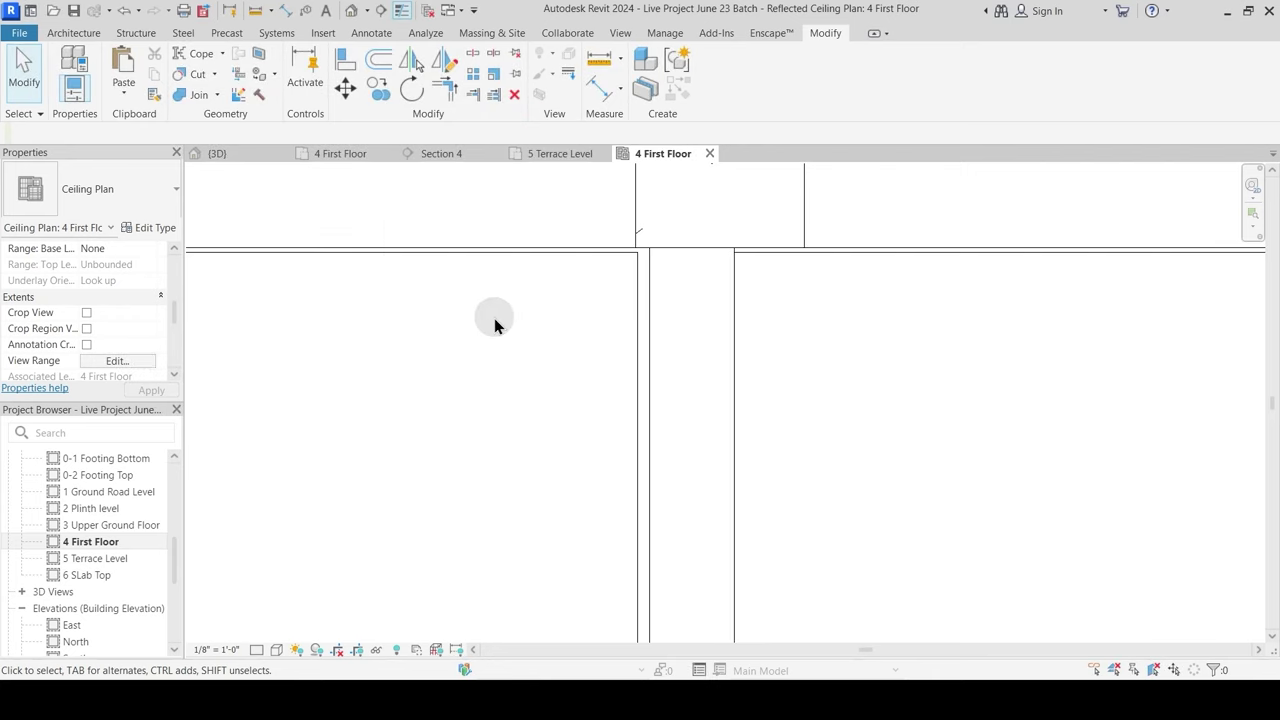
Step: Move the concrete beam with MV so its corner snaps to the wall end
left_click(671, 296)
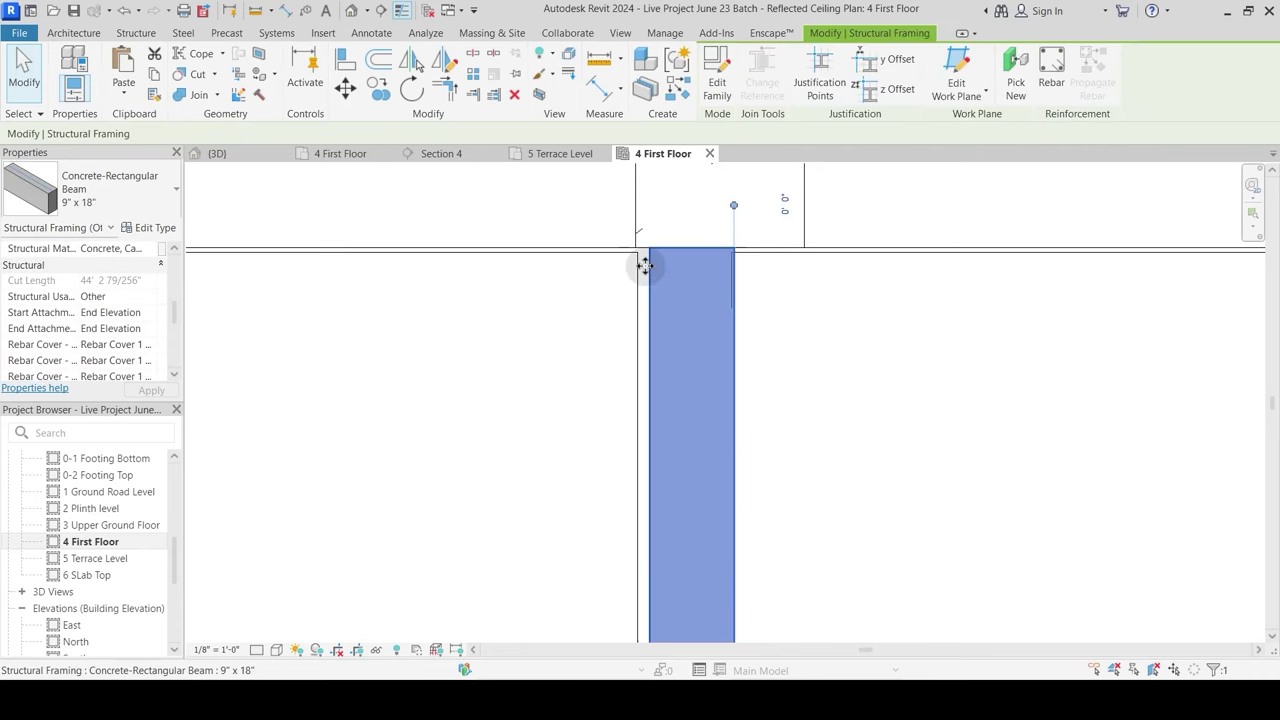
scroll(644, 265, "up", 3)
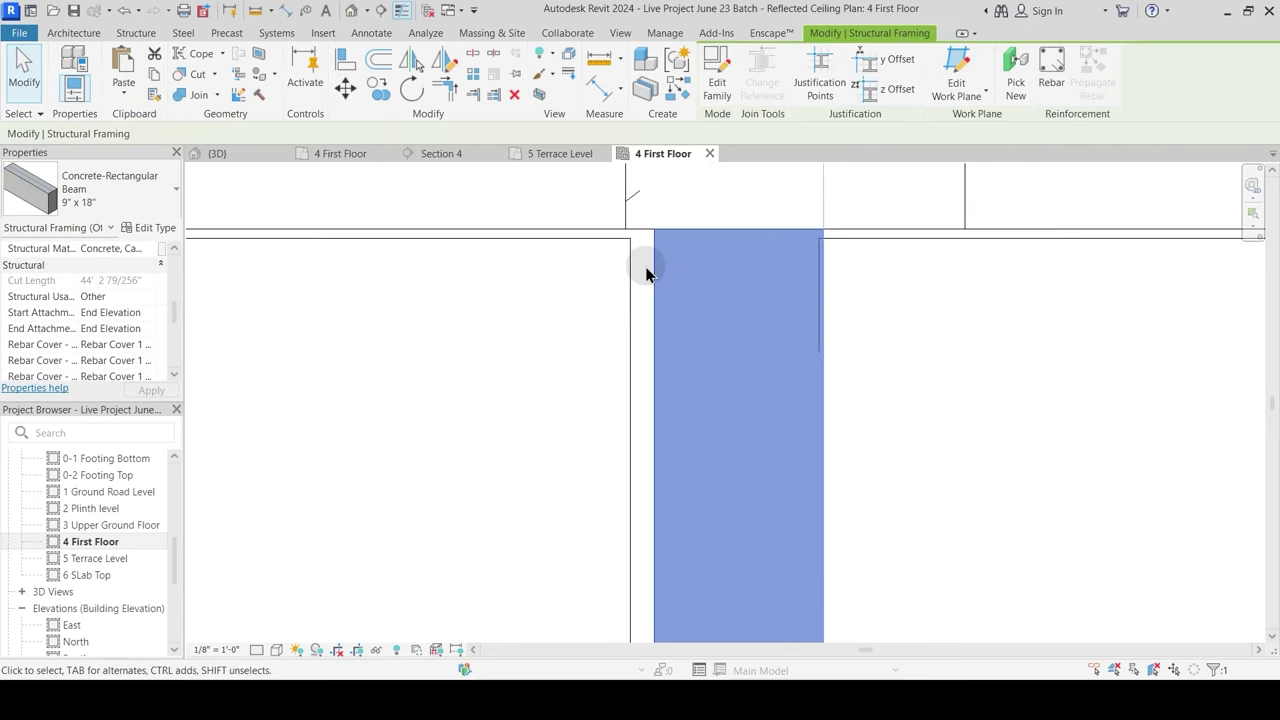
left_click(645, 272)
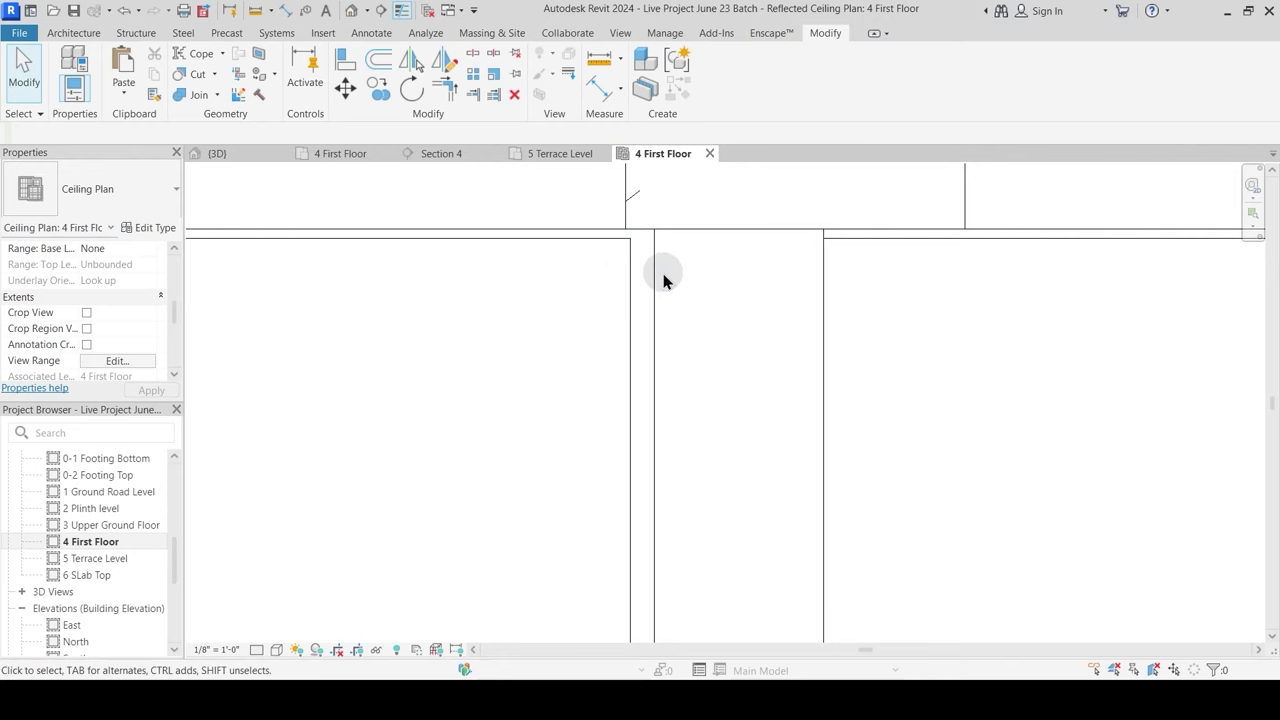
left_click(655, 254)
scroll(656, 250, "up", 2)
key("m")
key("v")
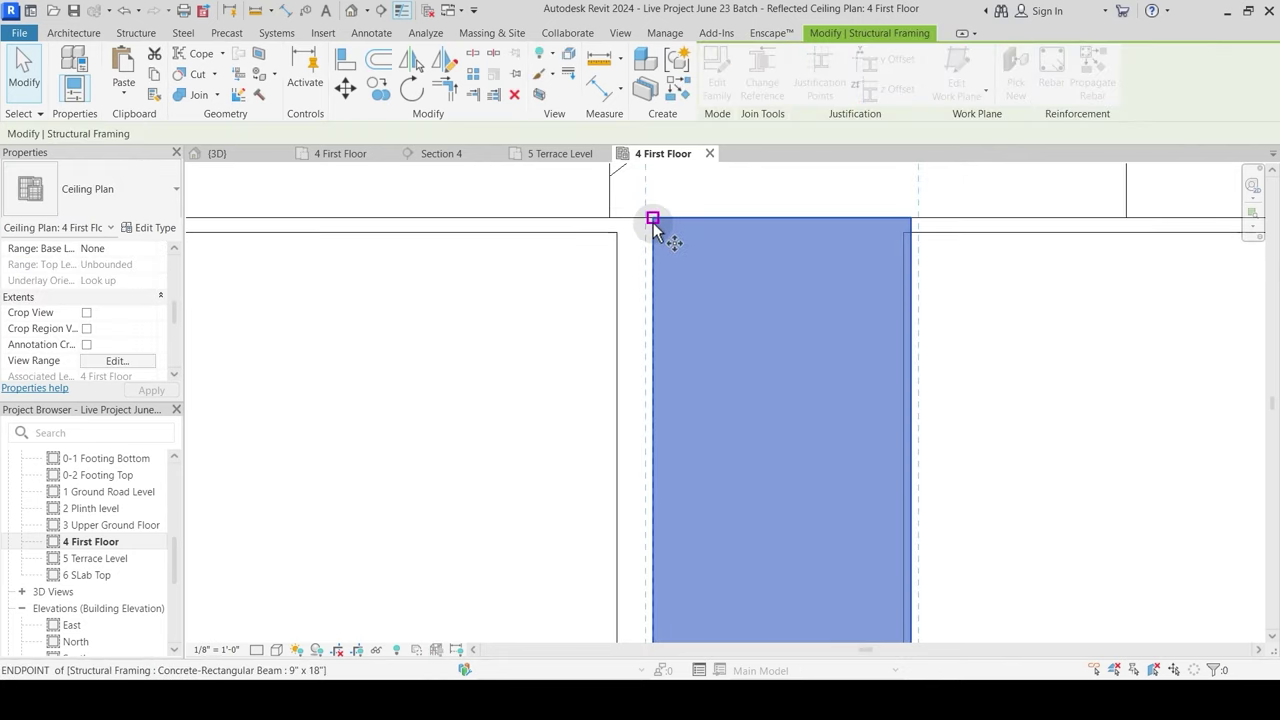
left_click(655, 231)
left_click(652, 220)
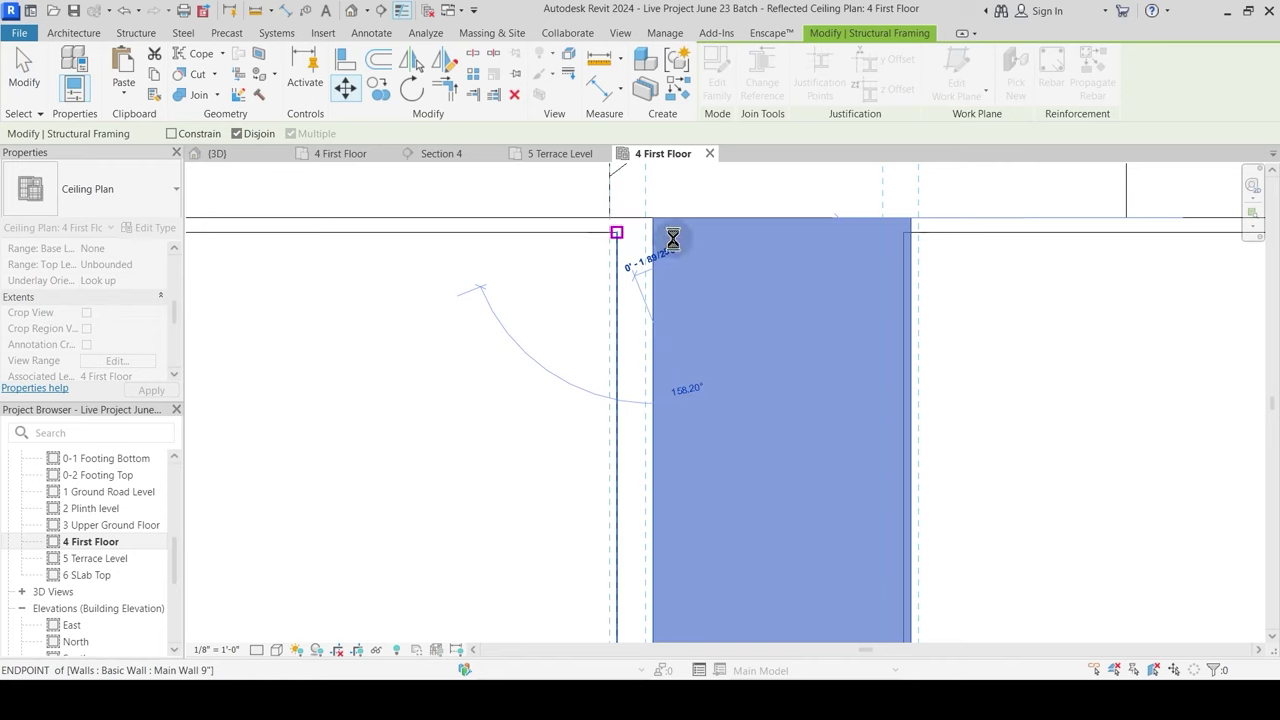
key("Escape")
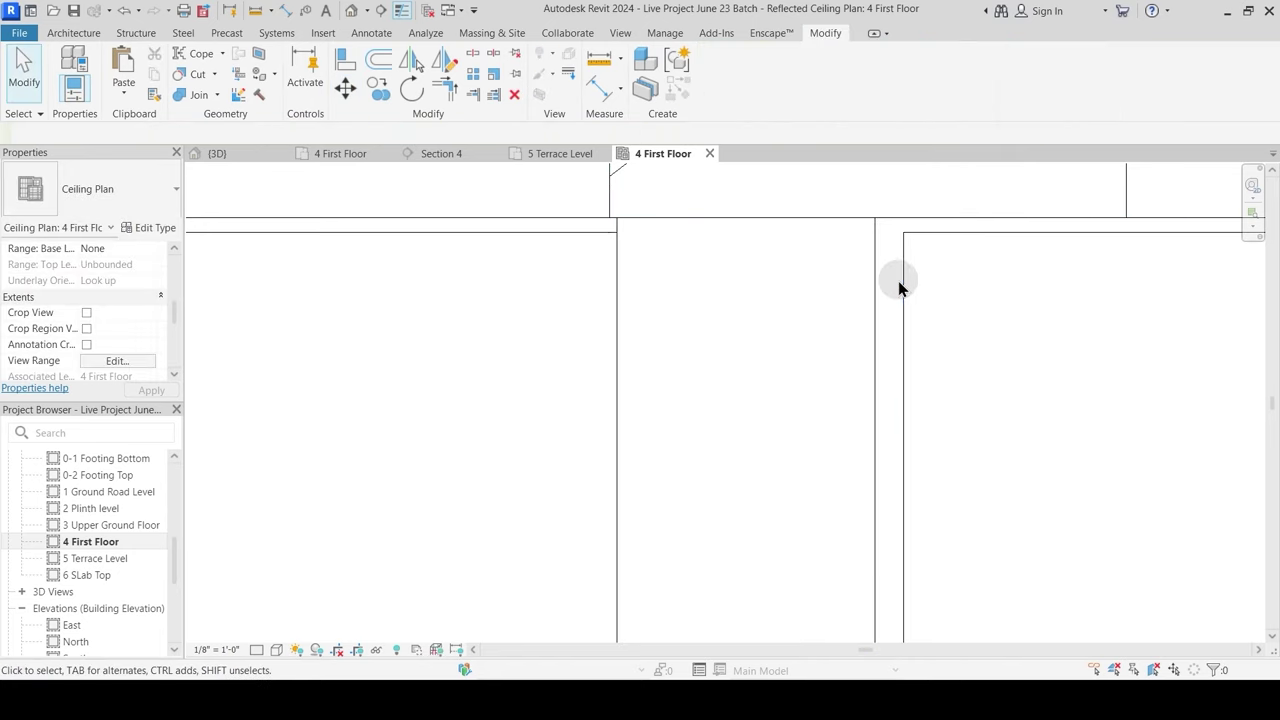
Step: Measure the remaining gap between the beam and the wall line
left_click(608, 66)
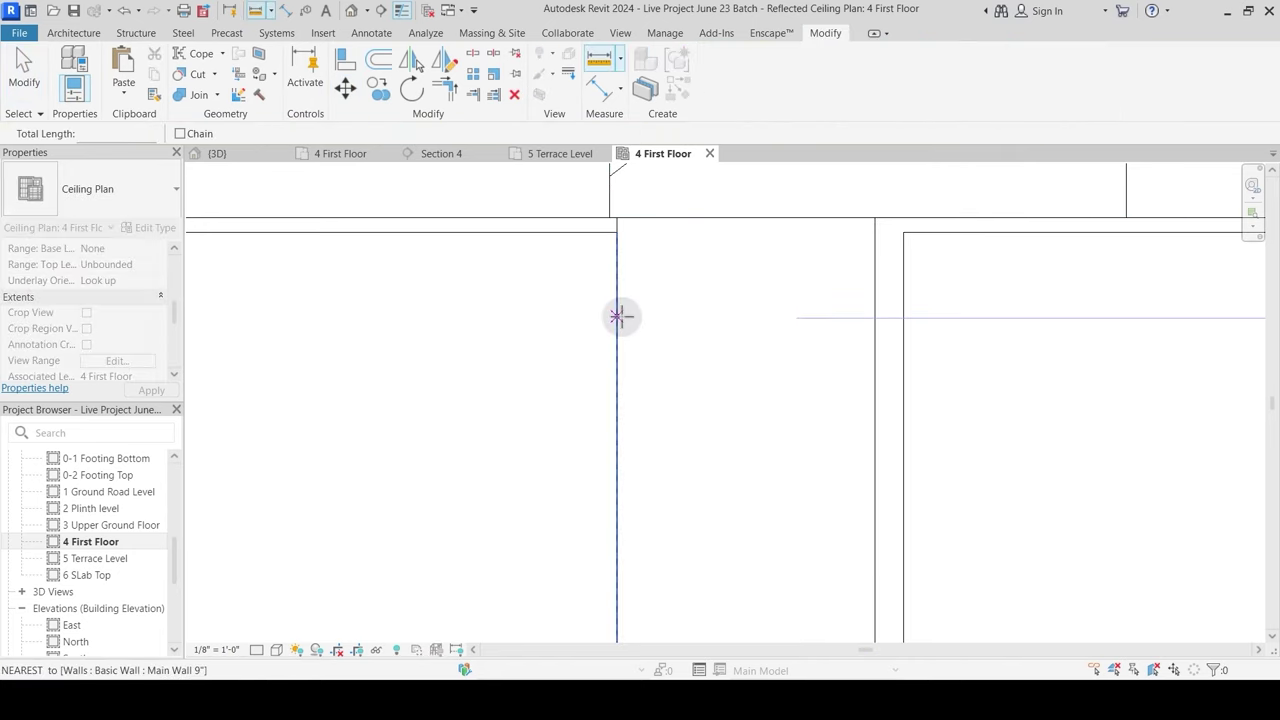
left_click(617, 316)
key("Escape")
key("Escape")
scroll(554, 289, "down", 4)
left_click(642, 306)
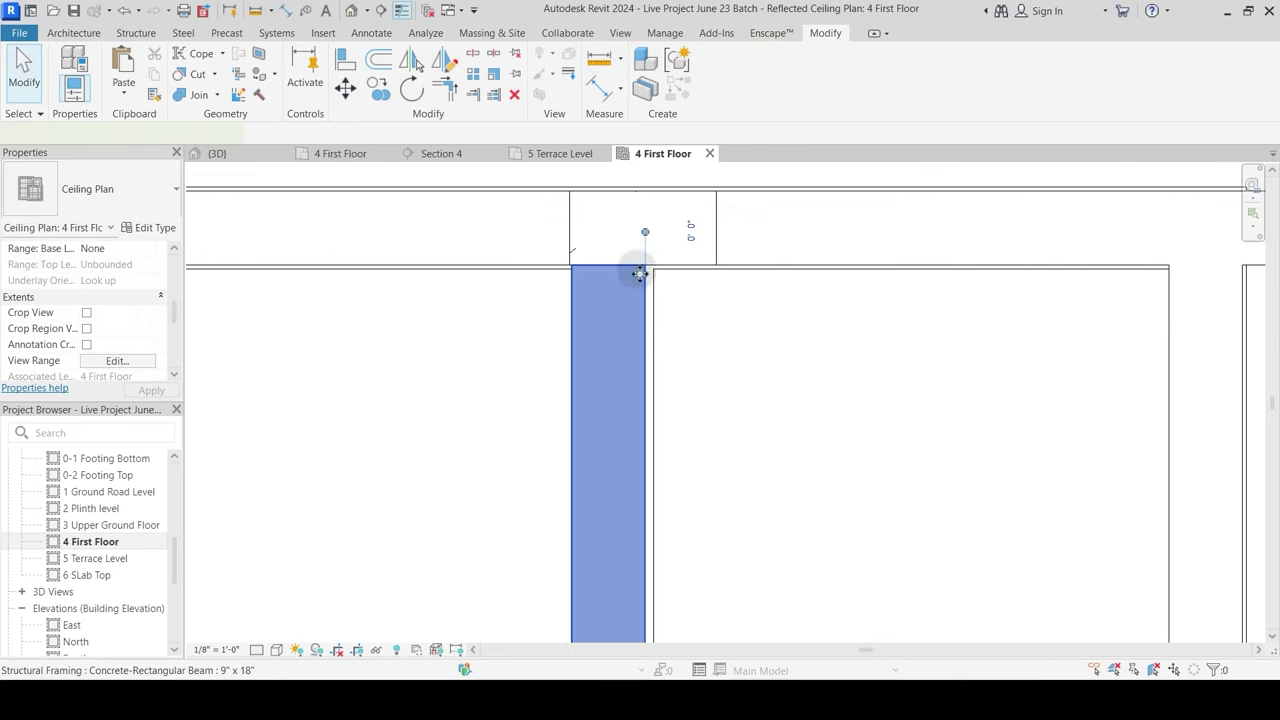
scroll(660, 275, "up", 2)
key("Escape")
scroll(668, 347, "up", 2)
key("Return")
left_click(688, 351)
Step: Shift the beam 0.5" sideways so it sits between the wall lines
left_click(697, 350)
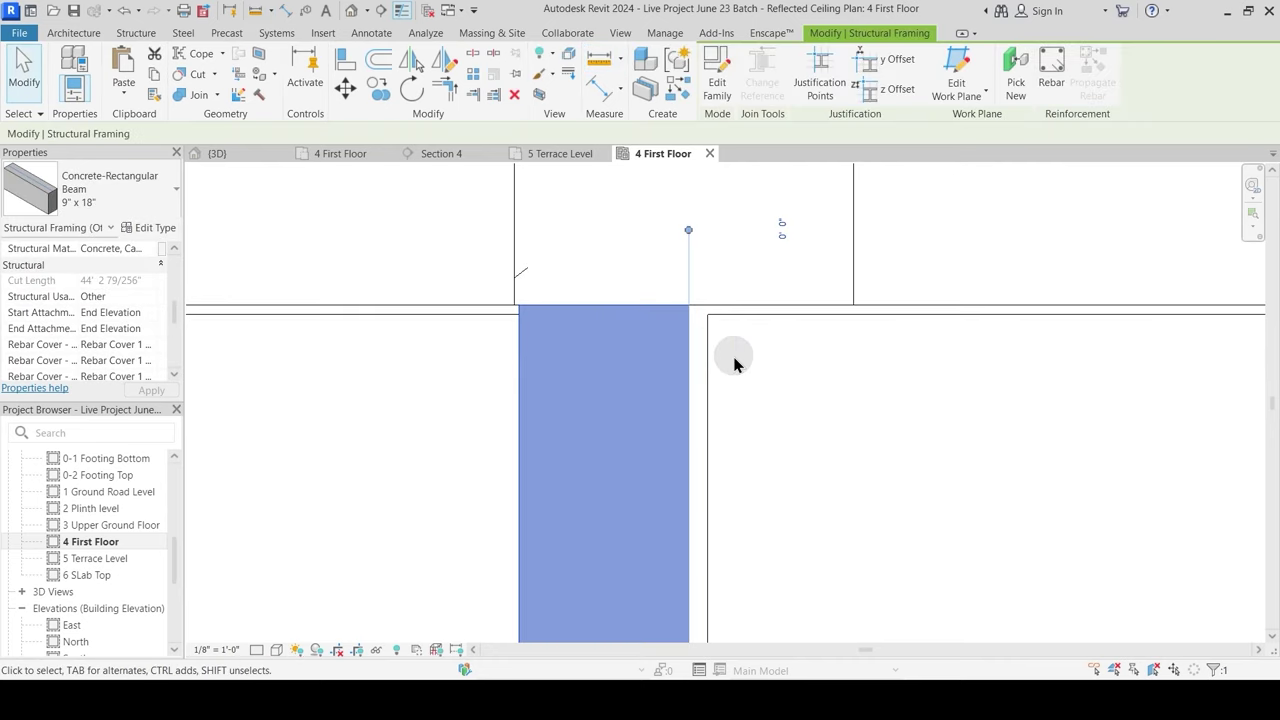
key("m")
key("v")
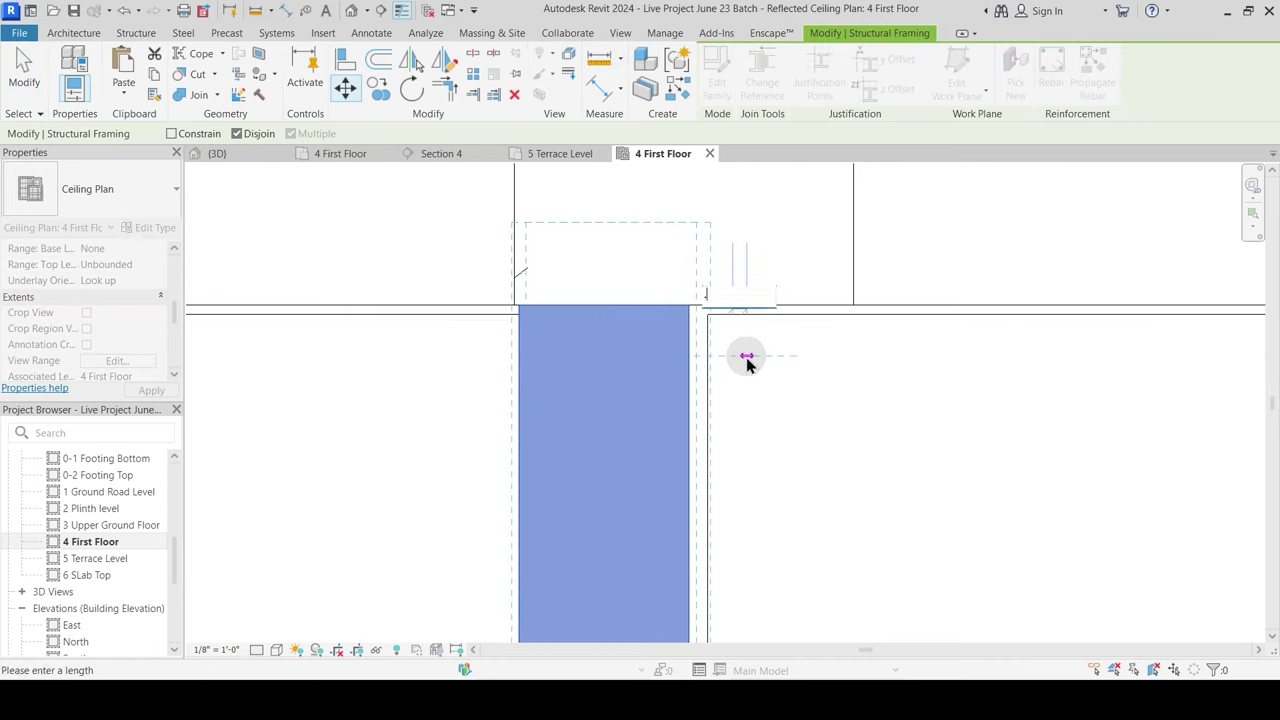
key("Return")
key("Escape")
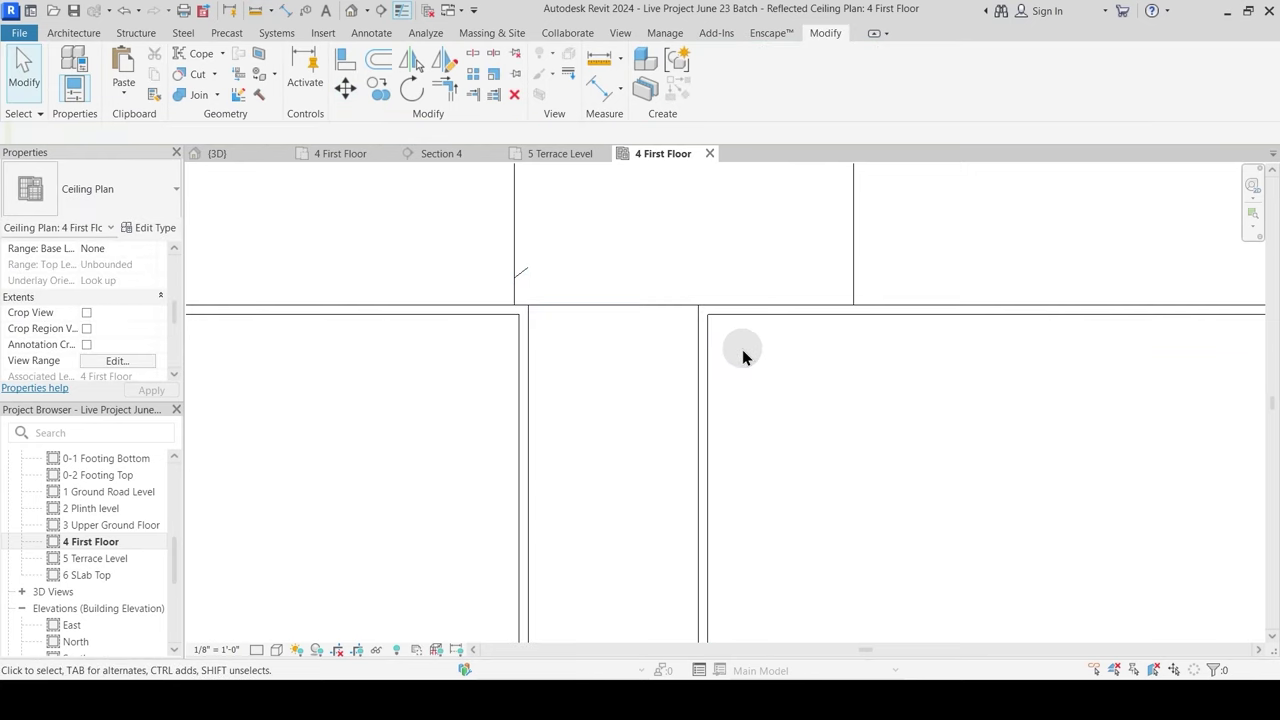
scroll(730, 367, "down", 5)
scroll(623, 397, "down", 2)
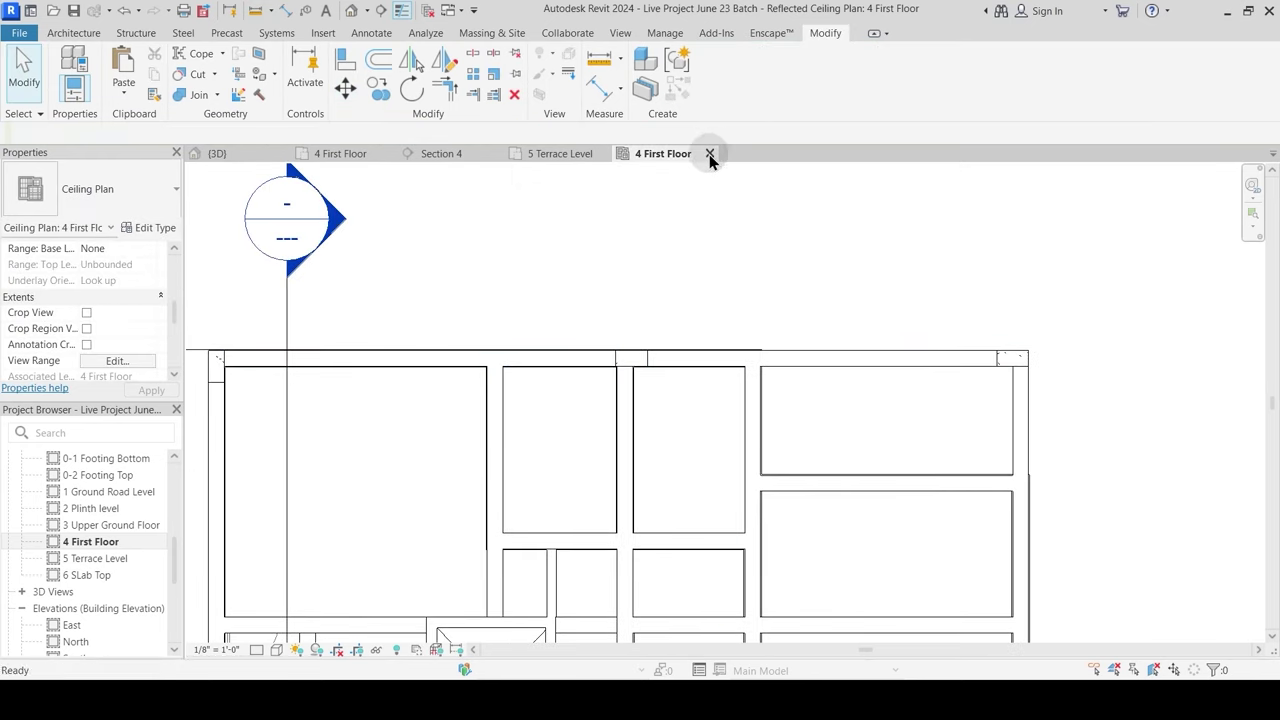
Step: Close the First Floor ceiling plan and return to an oblique {3D} view
left_click(709, 153)
left_click(252, 158)
middle_click_drag(523, 398, 505, 376, "shift")
Step: Start Join Geometry and join the first beam to the element it meets
left_click(198, 96)
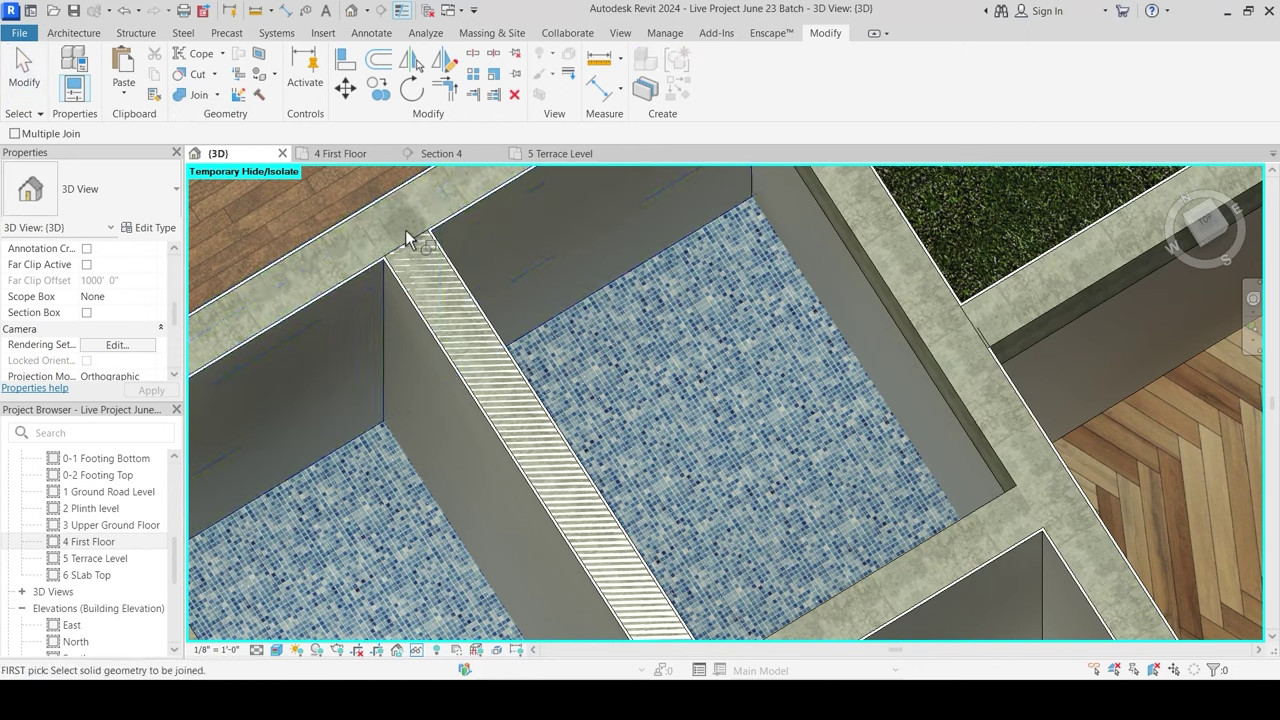
left_click(404, 255)
middle_click_drag(492, 422, 572, 259)
scroll(566, 368, "down", 2)
middle_click_drag(566, 371, 594, 260, "shift")
left_click(548, 252)
left_click(653, 320)
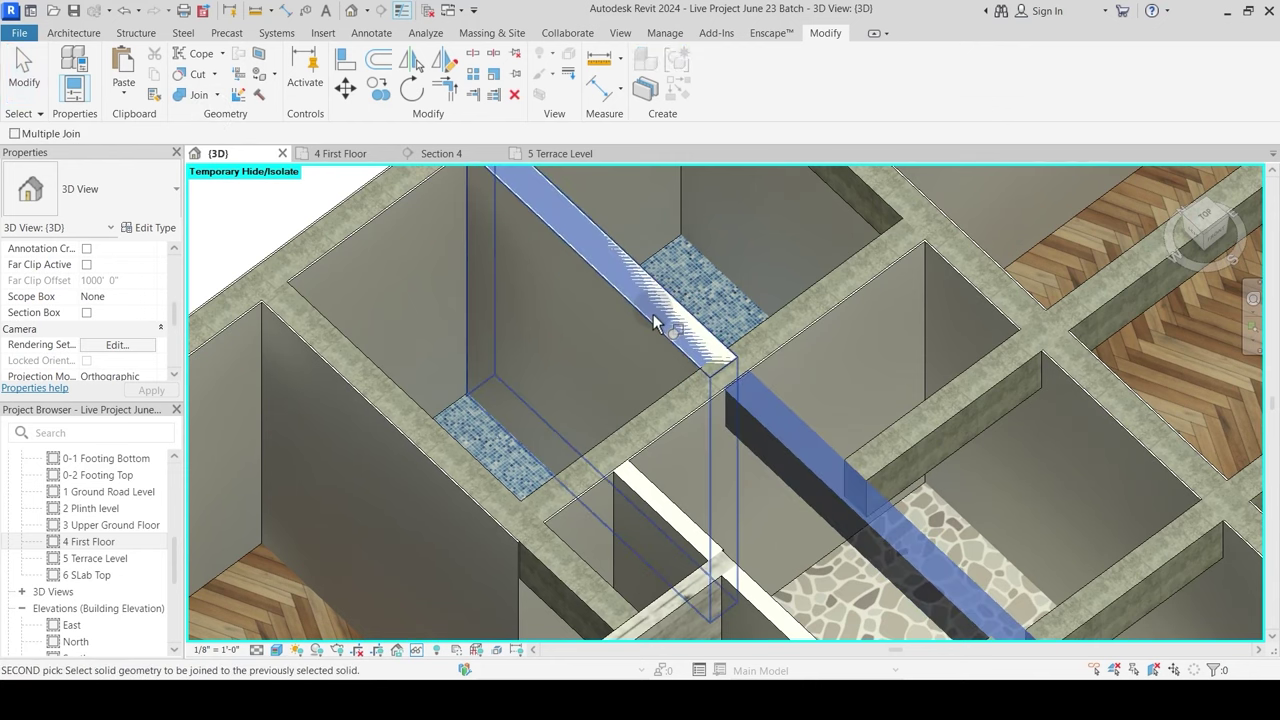
left_click(686, 374)
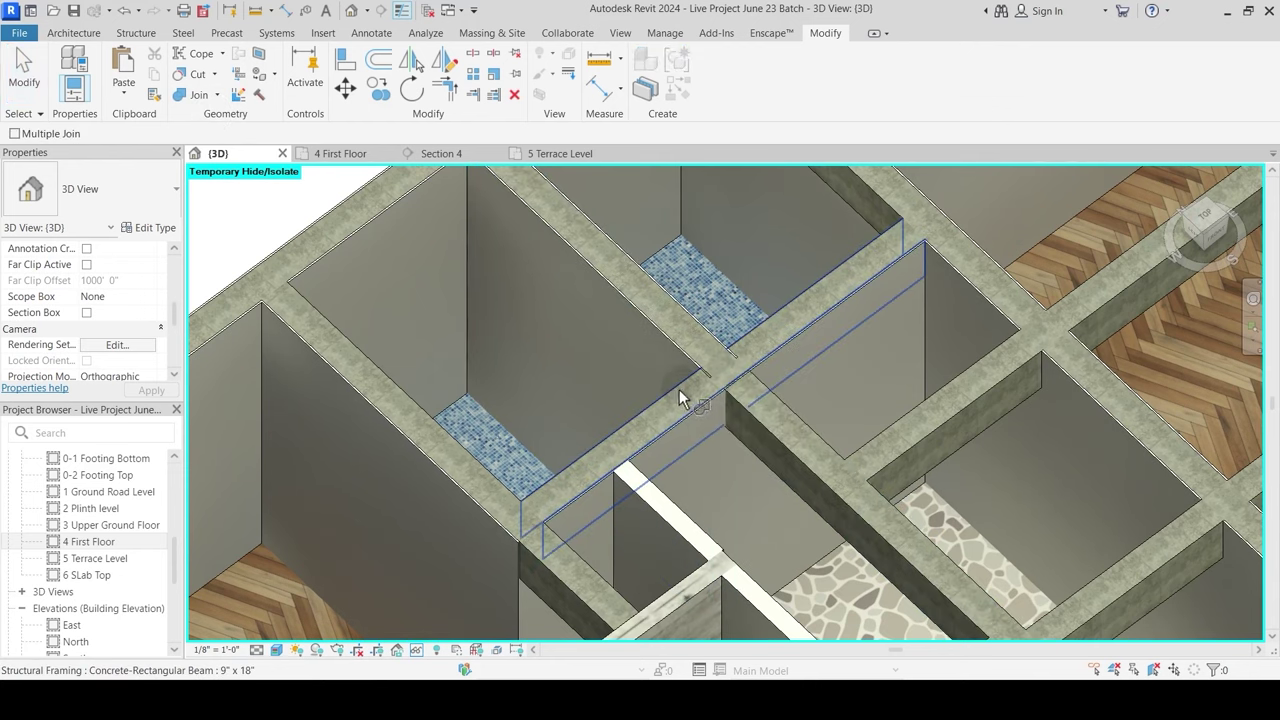
Step: Join two more concrete beams to their neighbouring walls
left_click(681, 389)
left_click(706, 374)
scroll(717, 378, "up", 3)
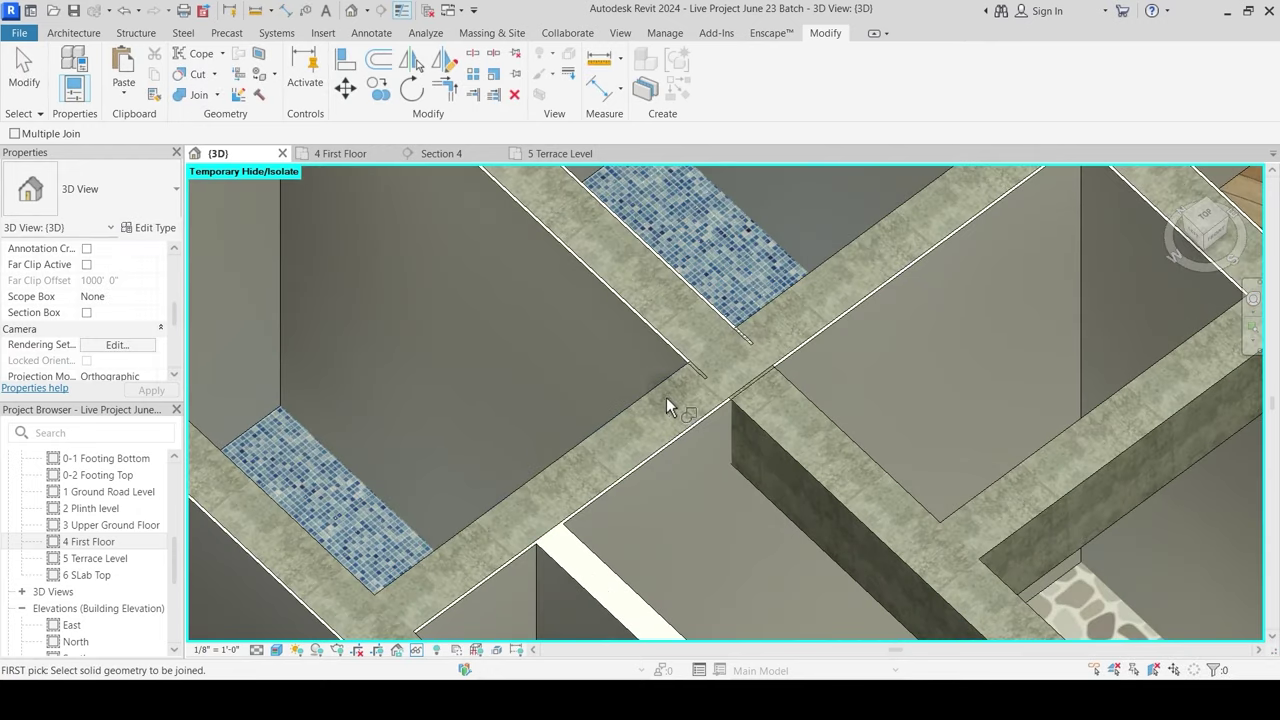
left_click(668, 384)
left_click(726, 375)
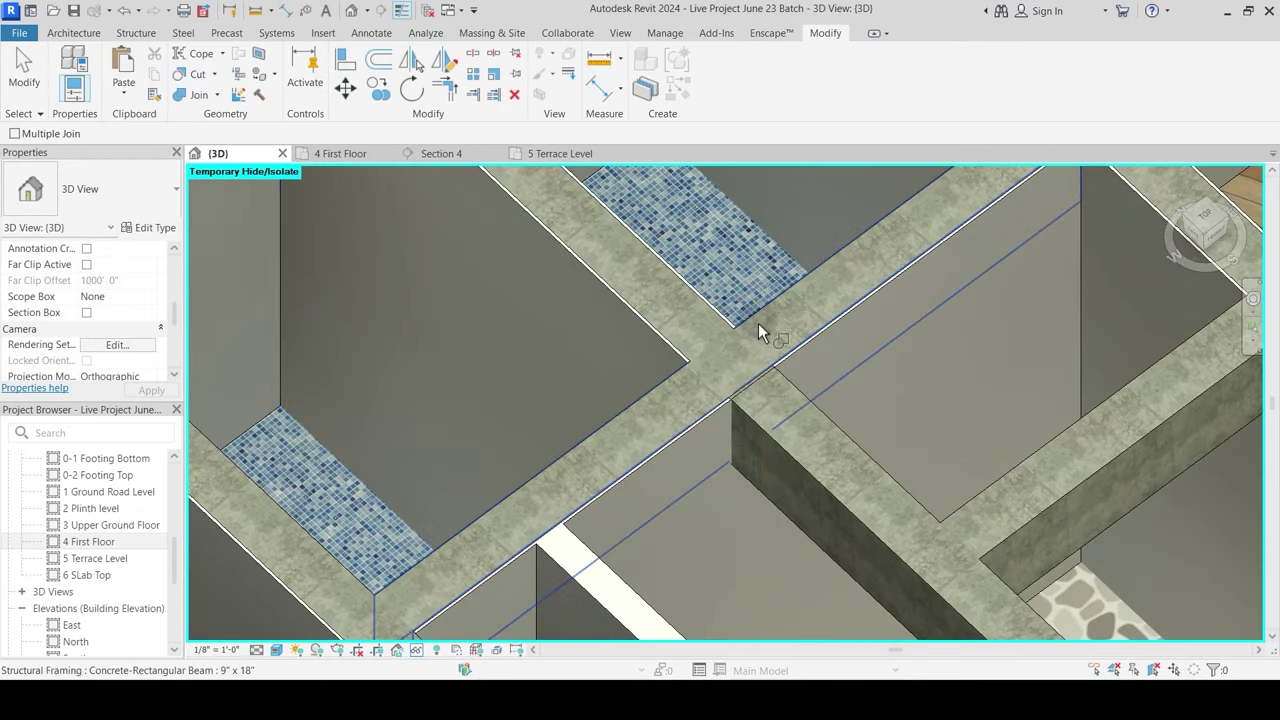
Step: Join the lift wall with its neighbouring wall, then finish joining
middle_click_drag(738, 334, 740, 450, "shift")
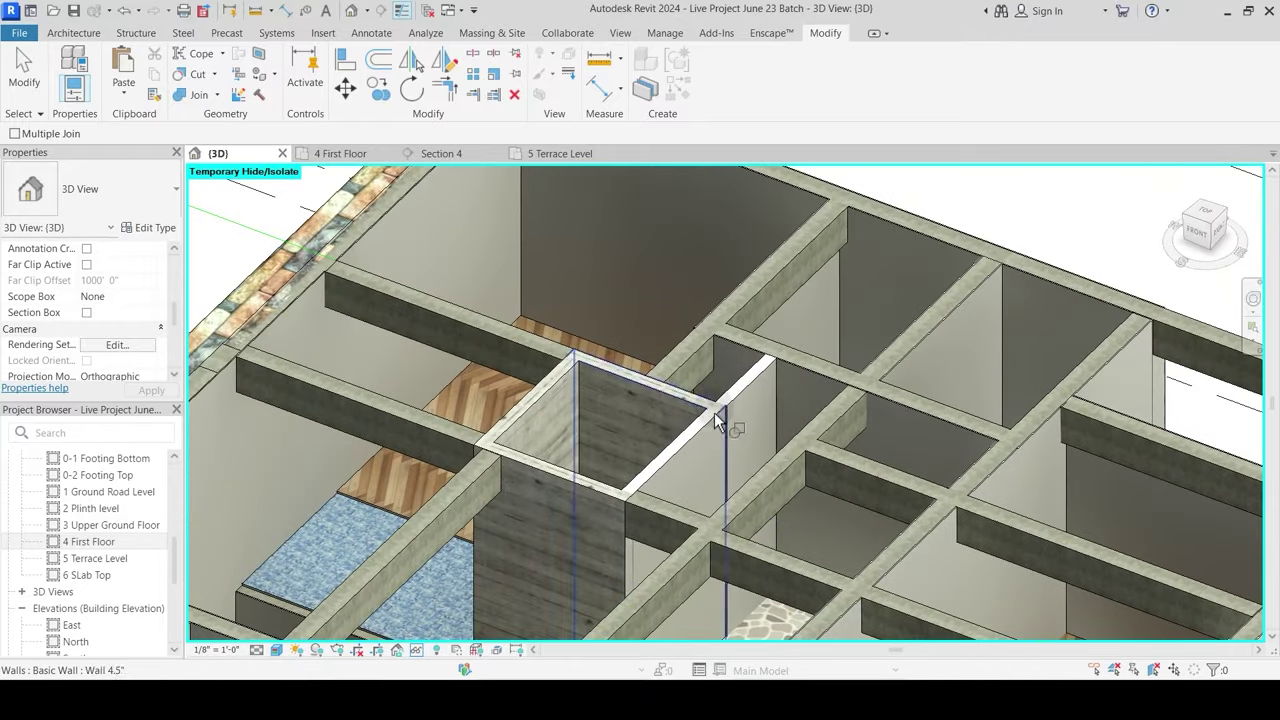
scroll(716, 412, "up", 2)
left_click(721, 419)
left_click(734, 488)
scroll(529, 340, "down", 3)
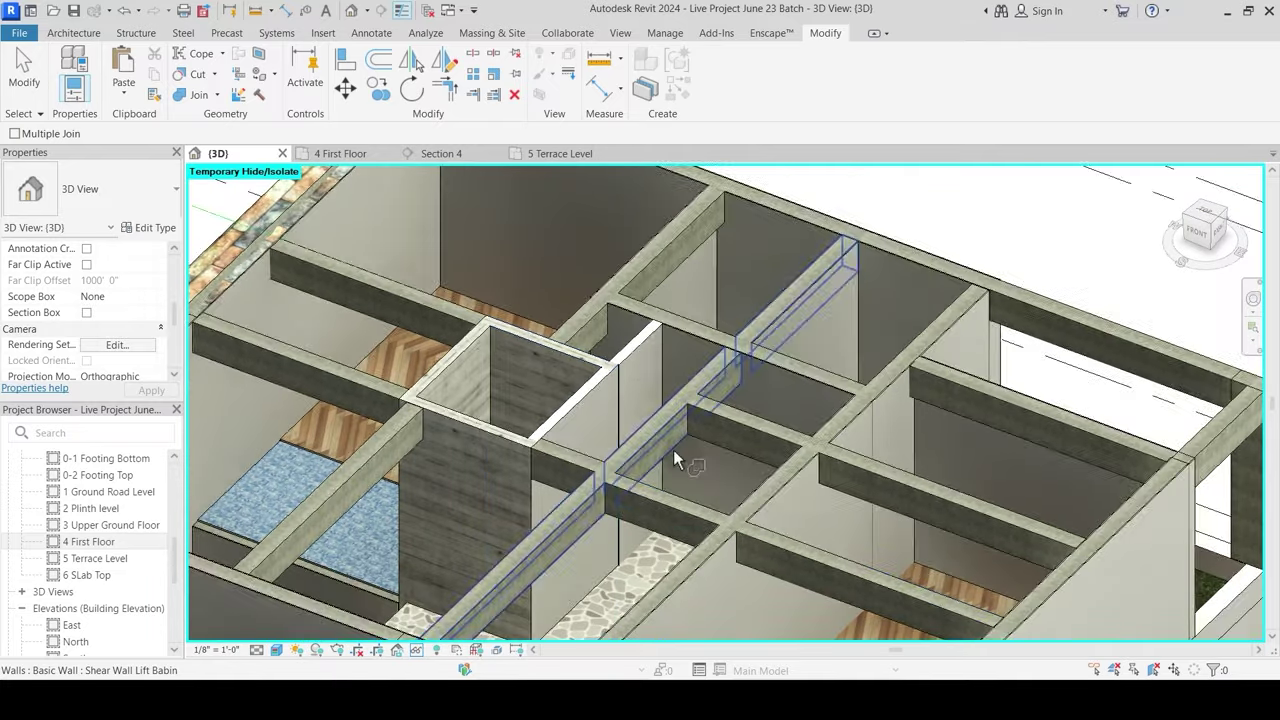
middle_click_drag(738, 492, 545, 245)
scroll(669, 385, "down", 2)
middle_click_drag(610, 420, 615, 386, "shift")
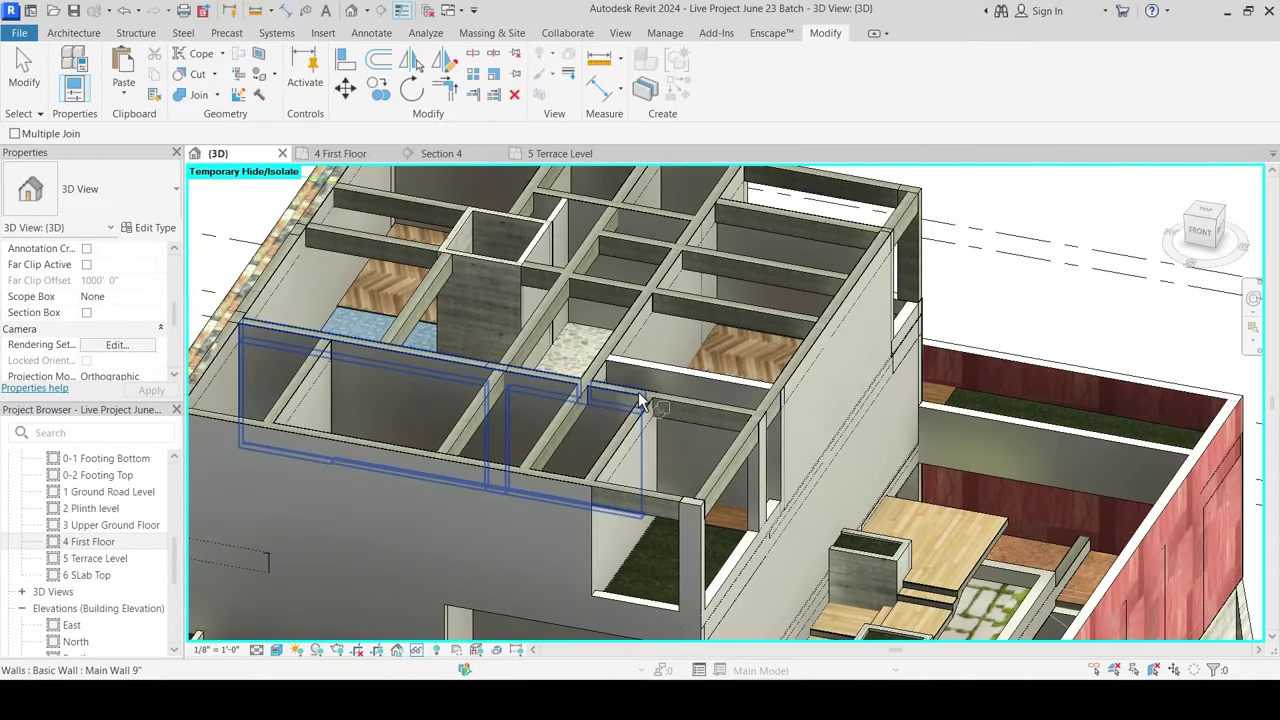
scroll(615, 430, "up", 2)
scroll(650, 425, "up", 2)
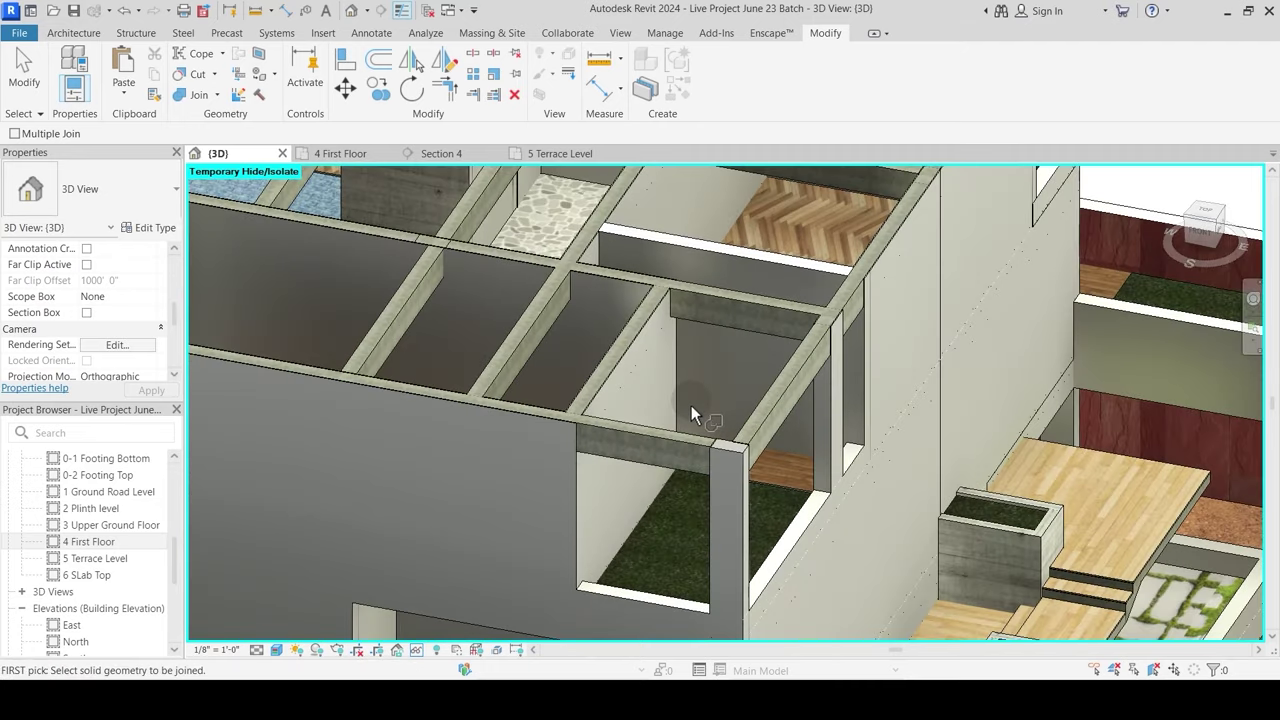
key("Escape")
Step: Select the beam running along the front wall
scroll(691, 405, "down", 3)
middle_click_drag(786, 423, 665, 374)
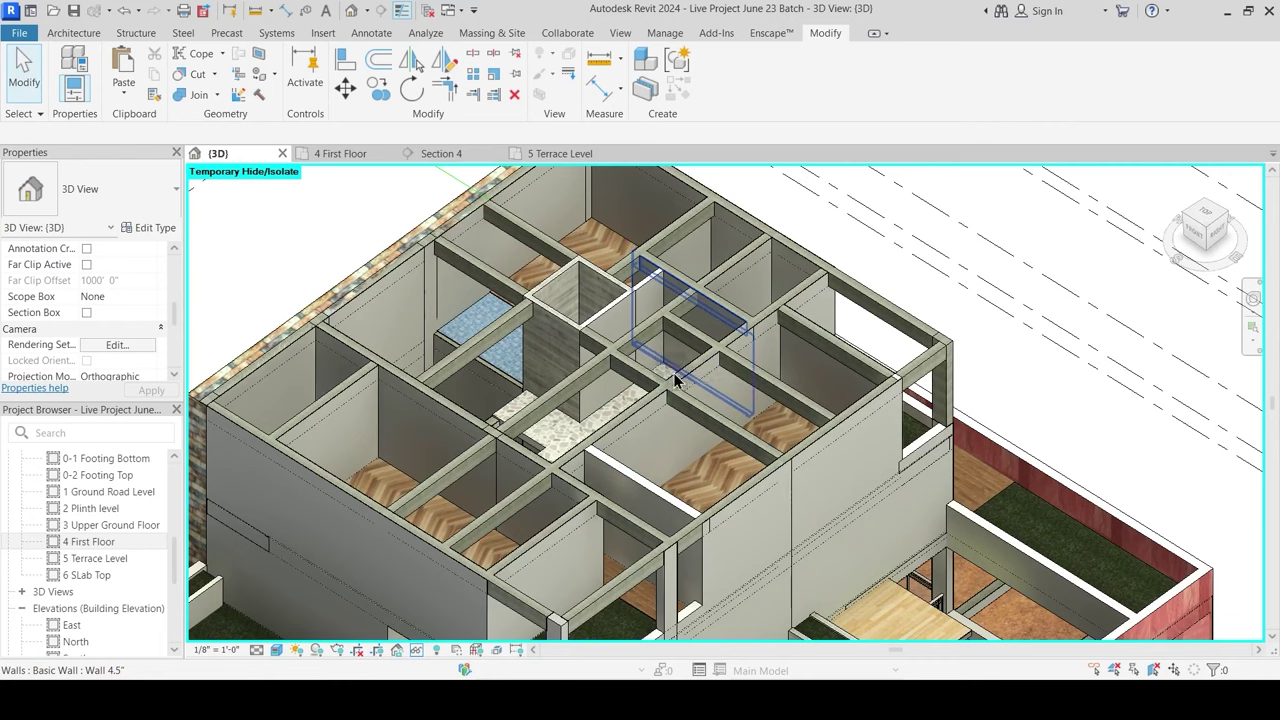
scroll(728, 400, "up", 5)
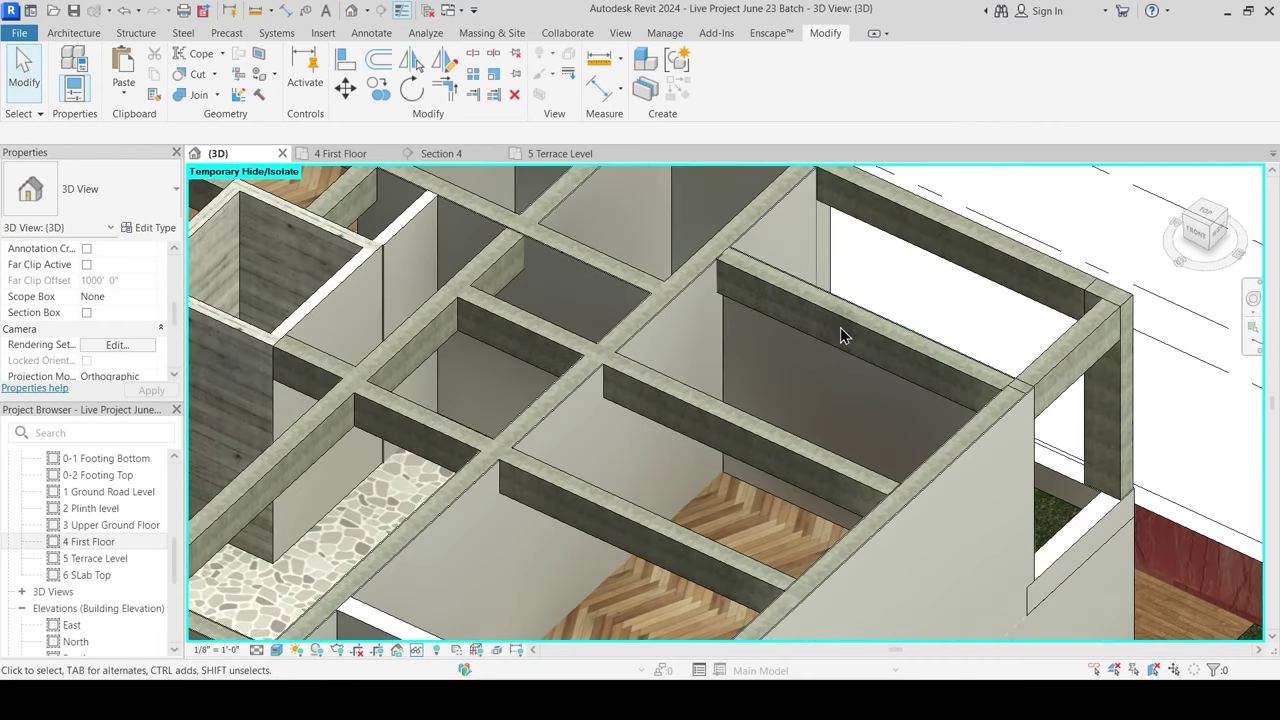
scroll(763, 334, "down", 3)
middle_click_drag(880, 322, 819, 324)
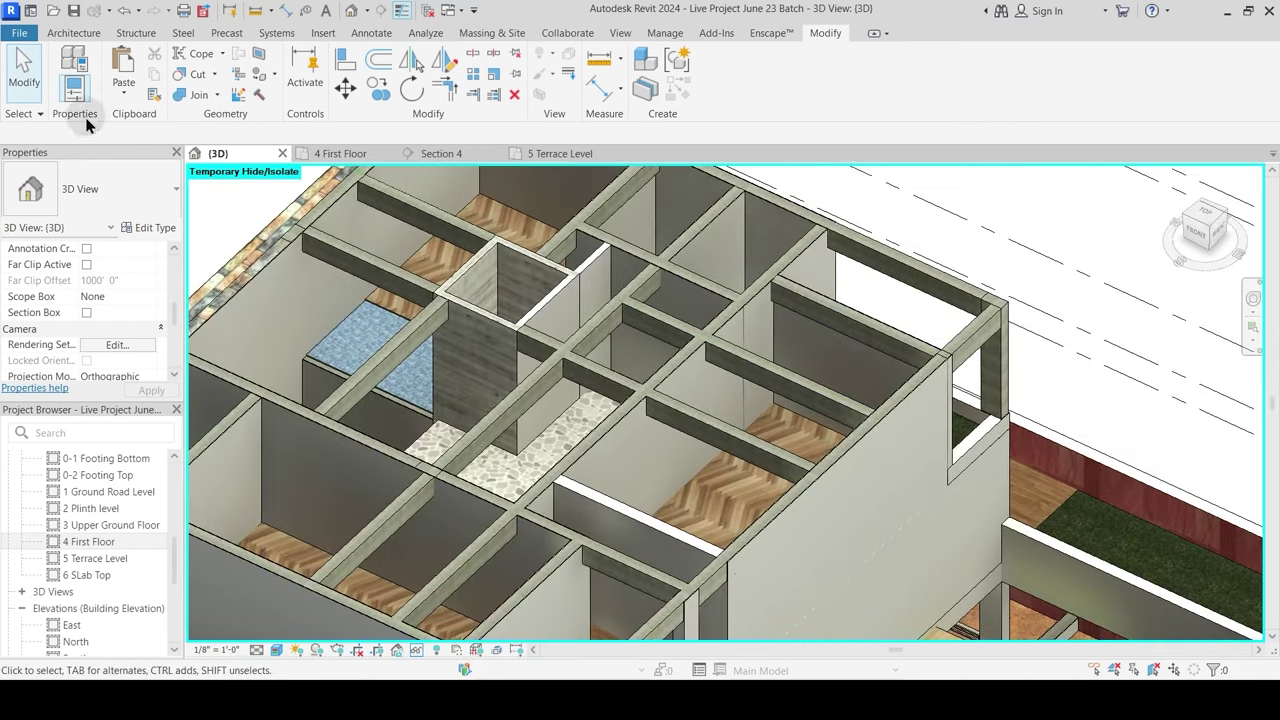
scroll(474, 303, "down", 3)
scroll(520, 323, "up", 2)
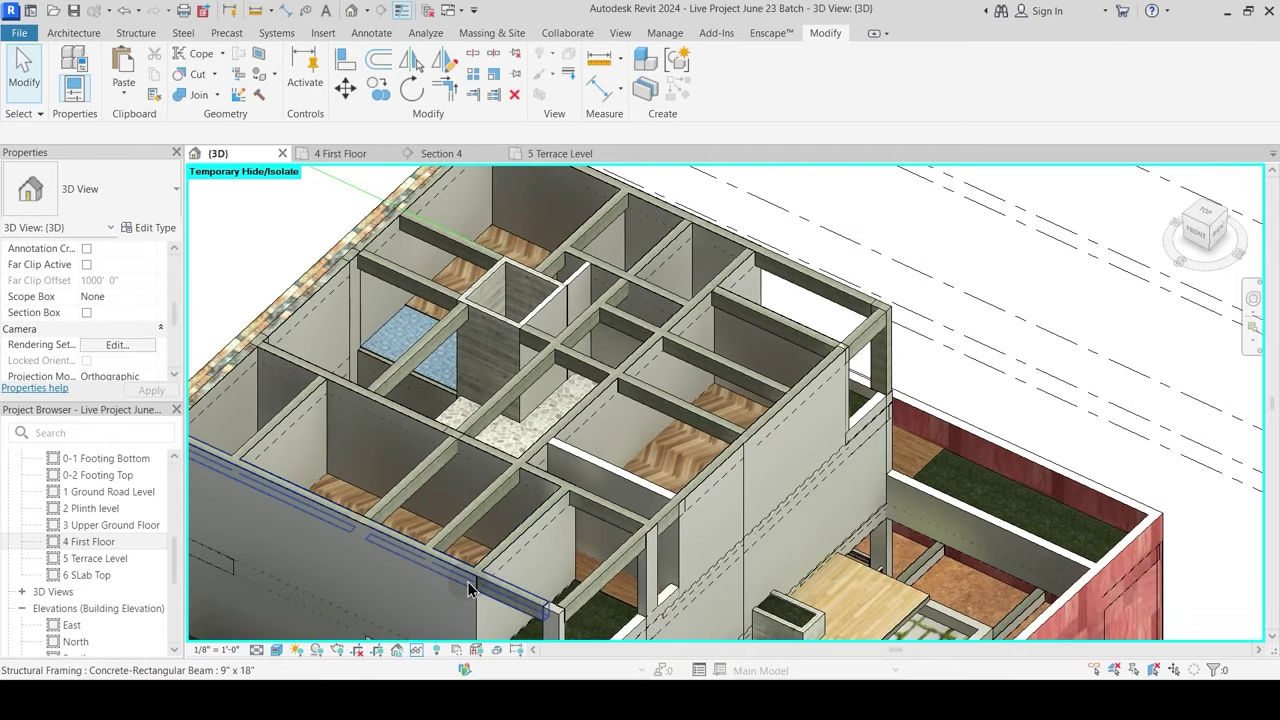
left_click(496, 582)
Step: Select the front-wall beam, then start a 9" x 18" concrete beam with BM using Pick Lines
middle_click_drag(456, 548, 529, 471)
key("Escape")
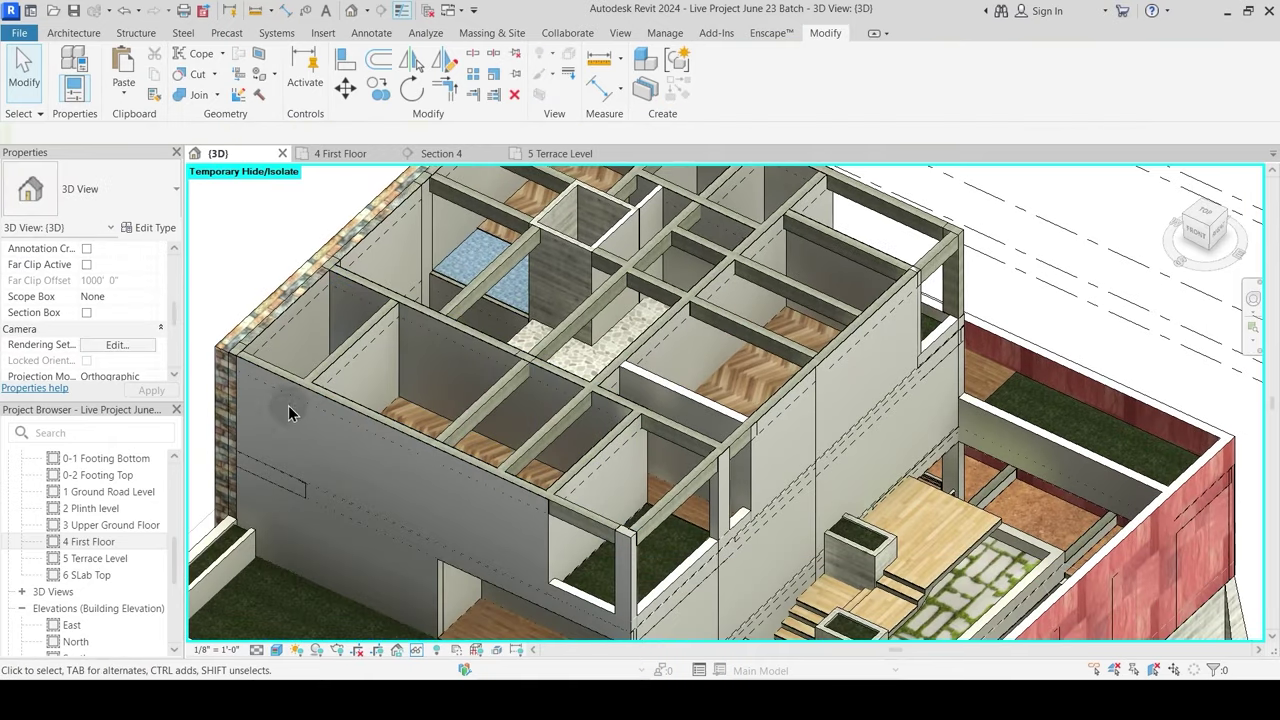
left_click(243, 371)
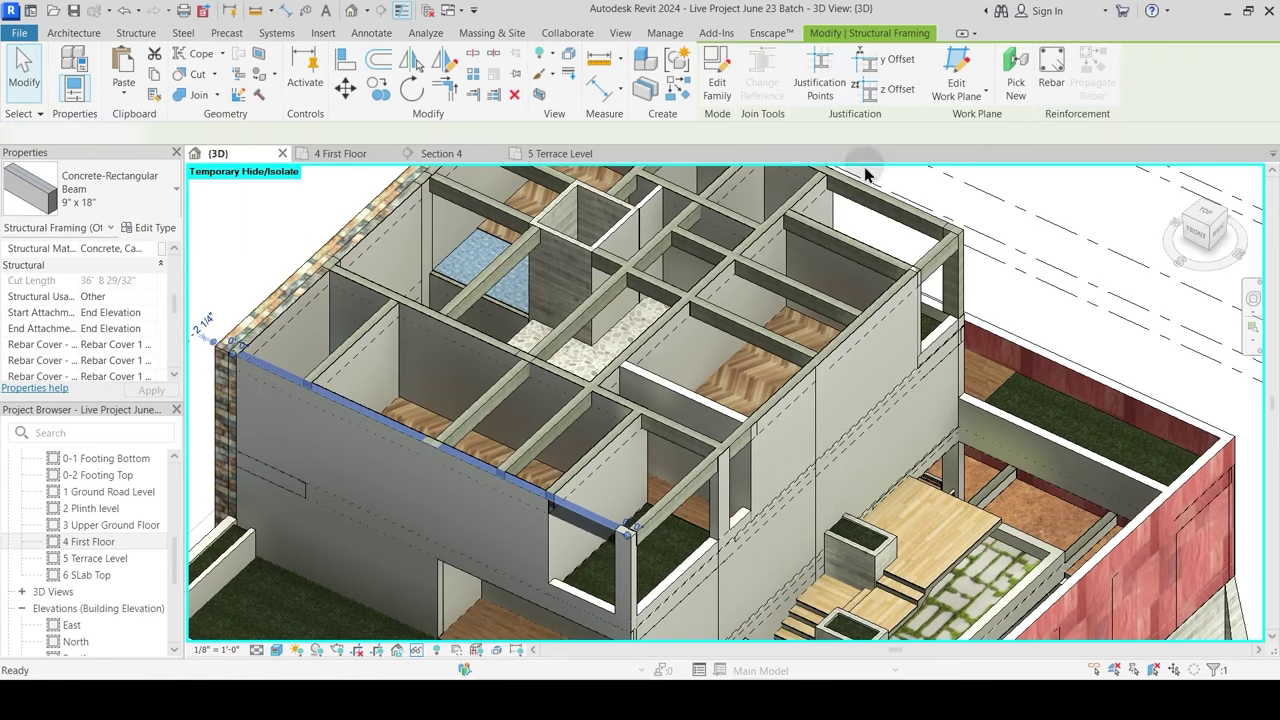
key("b")
key("m")
left_click(785, 76)
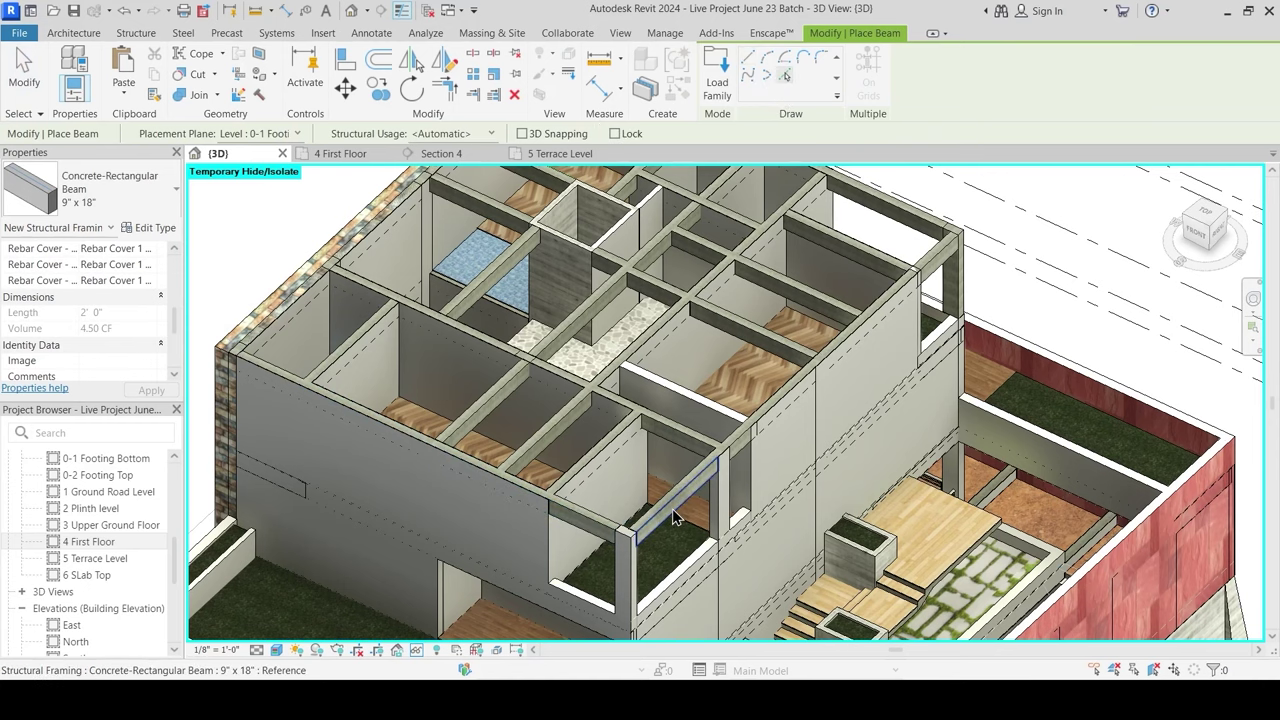
scroll(664, 529, "up", 2)
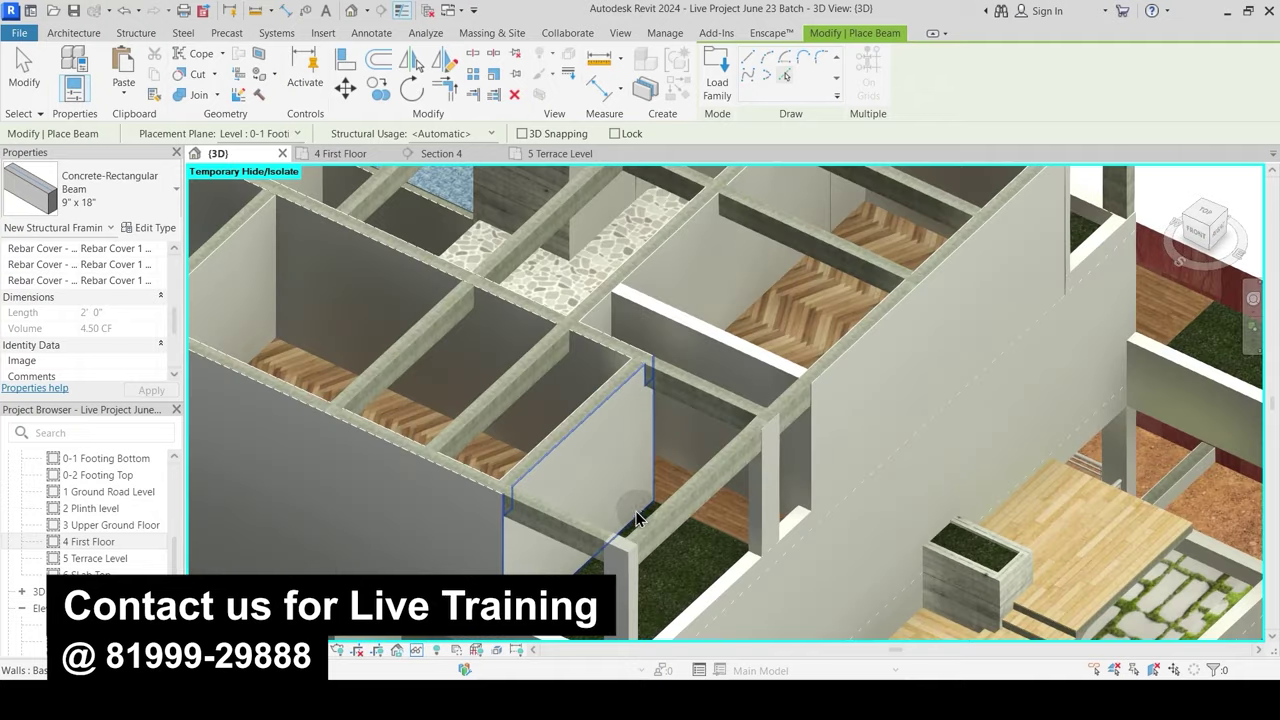
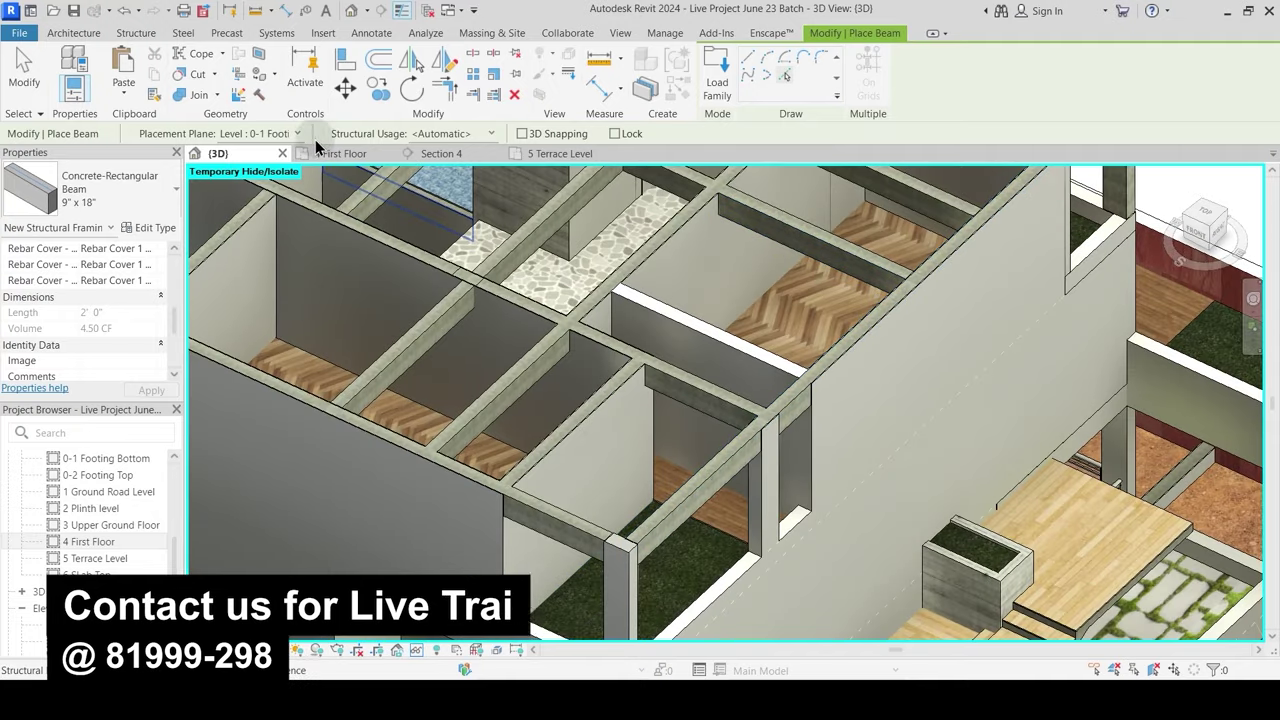
Step: End beam placement and join the first concrete beam to the long exterior wall
scroll(771, 379, "down", 2)
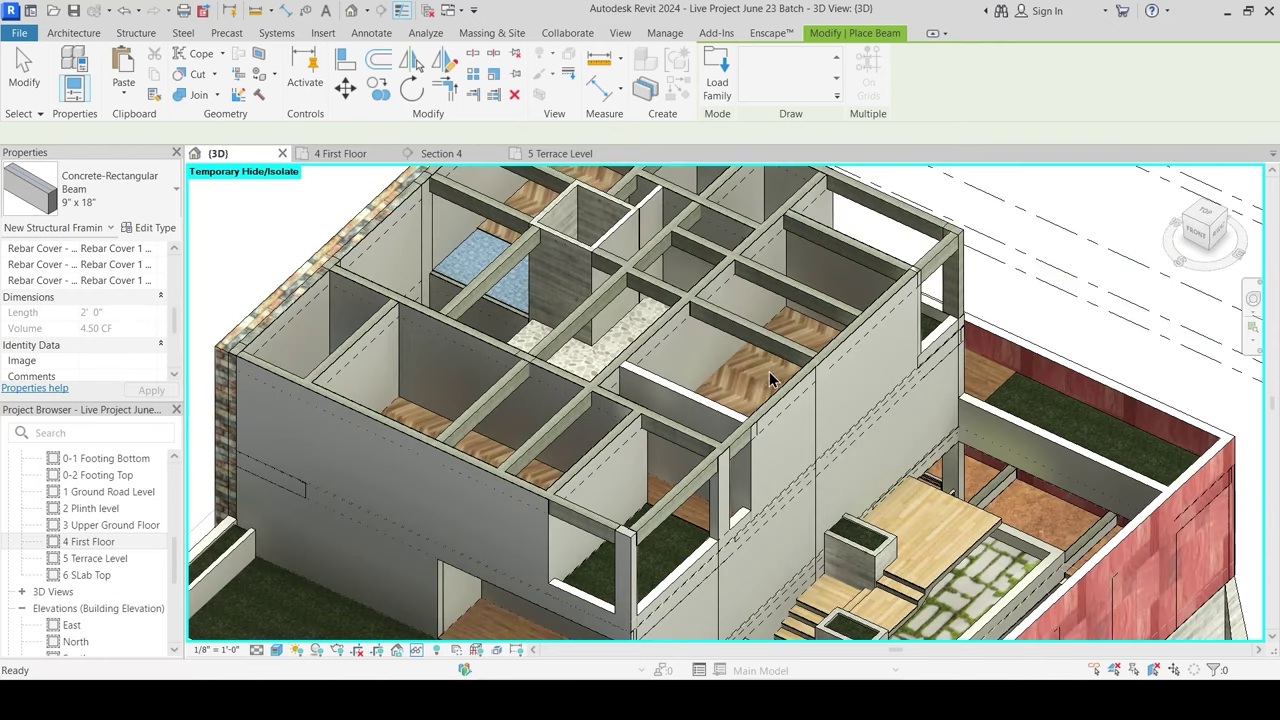
key("Escape")
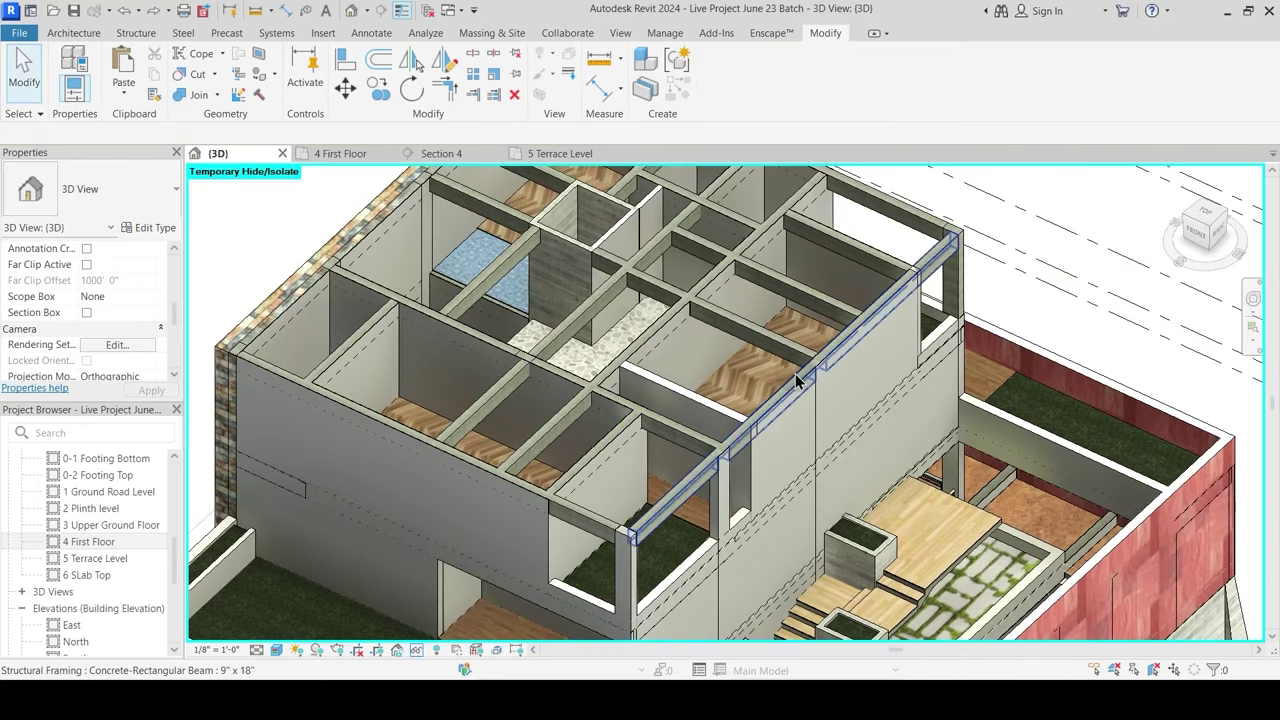
scroll(938, 272, "up", 3)
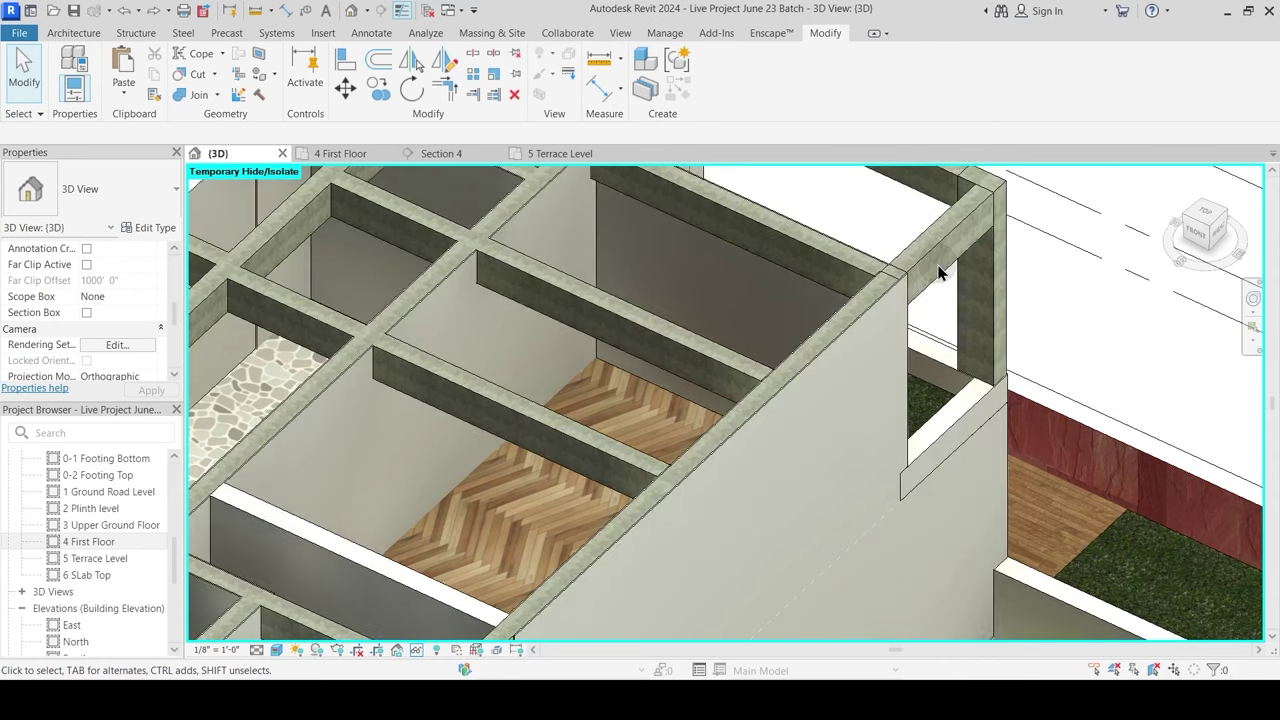
left_click(203, 98)
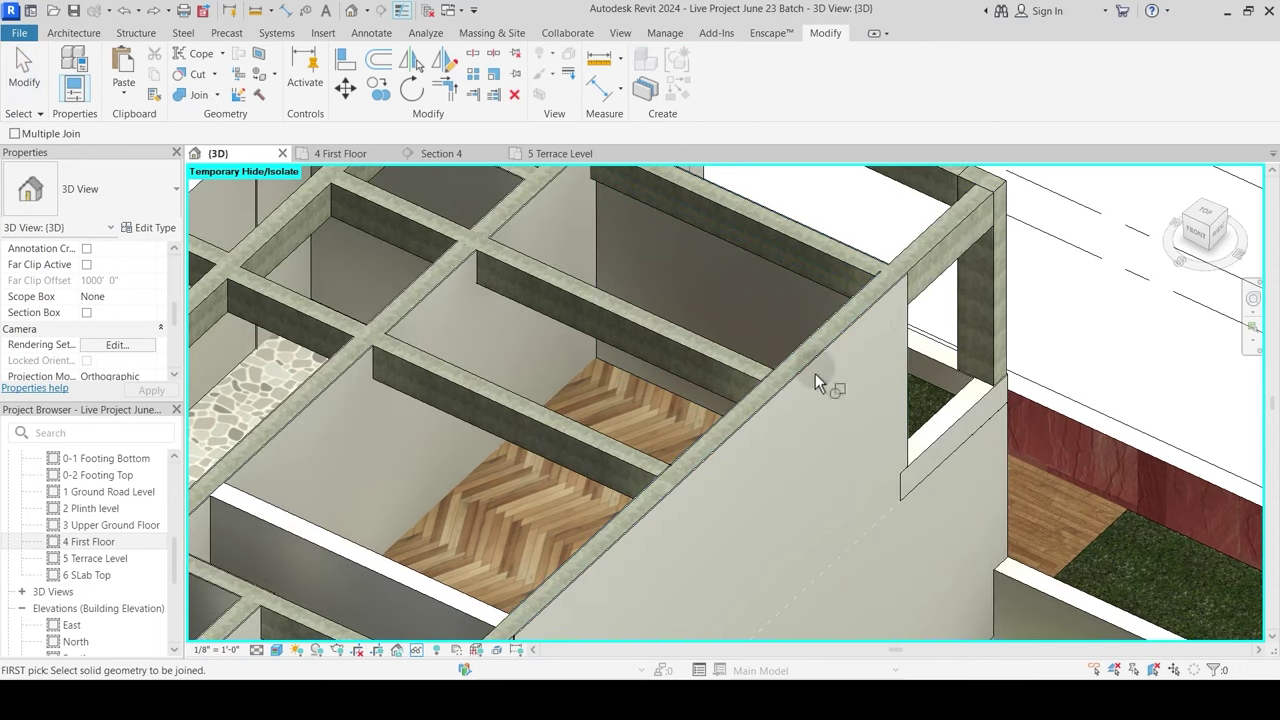
scroll(627, 403, "down", 3)
scroll(635, 424, "up", 3)
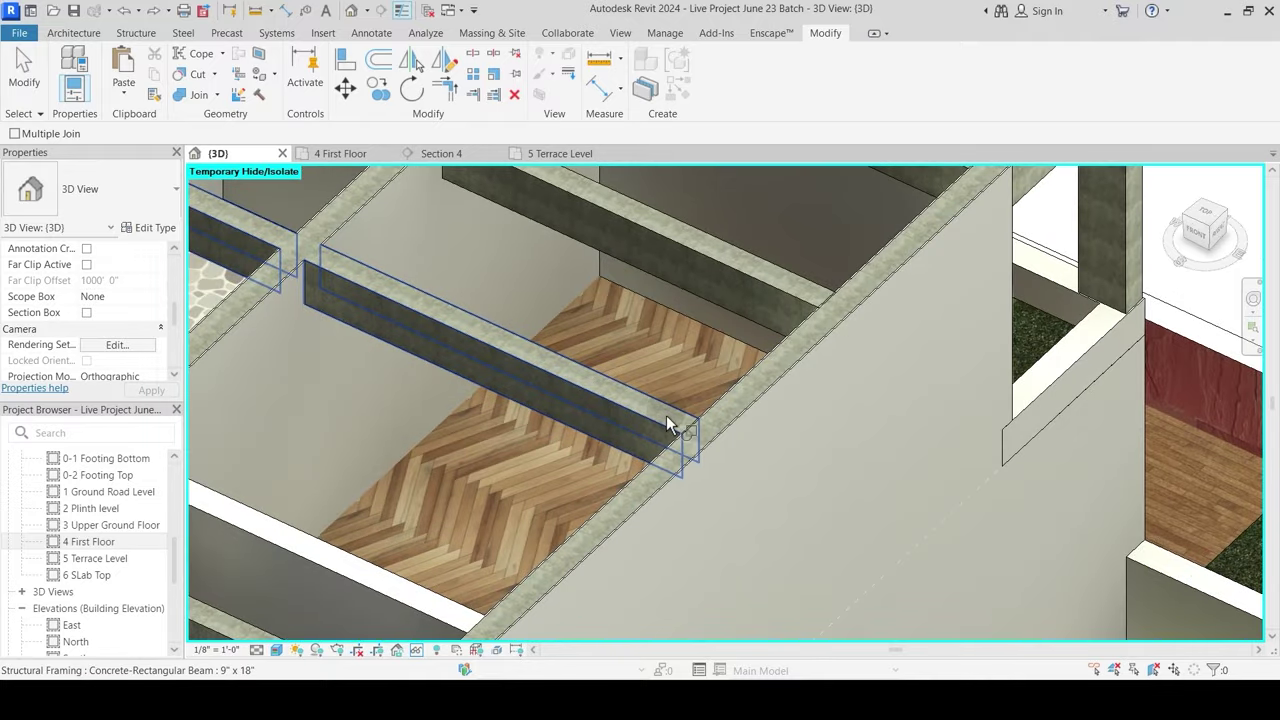
left_click(668, 418)
left_click(697, 438)
scroll(691, 438, "up", 4)
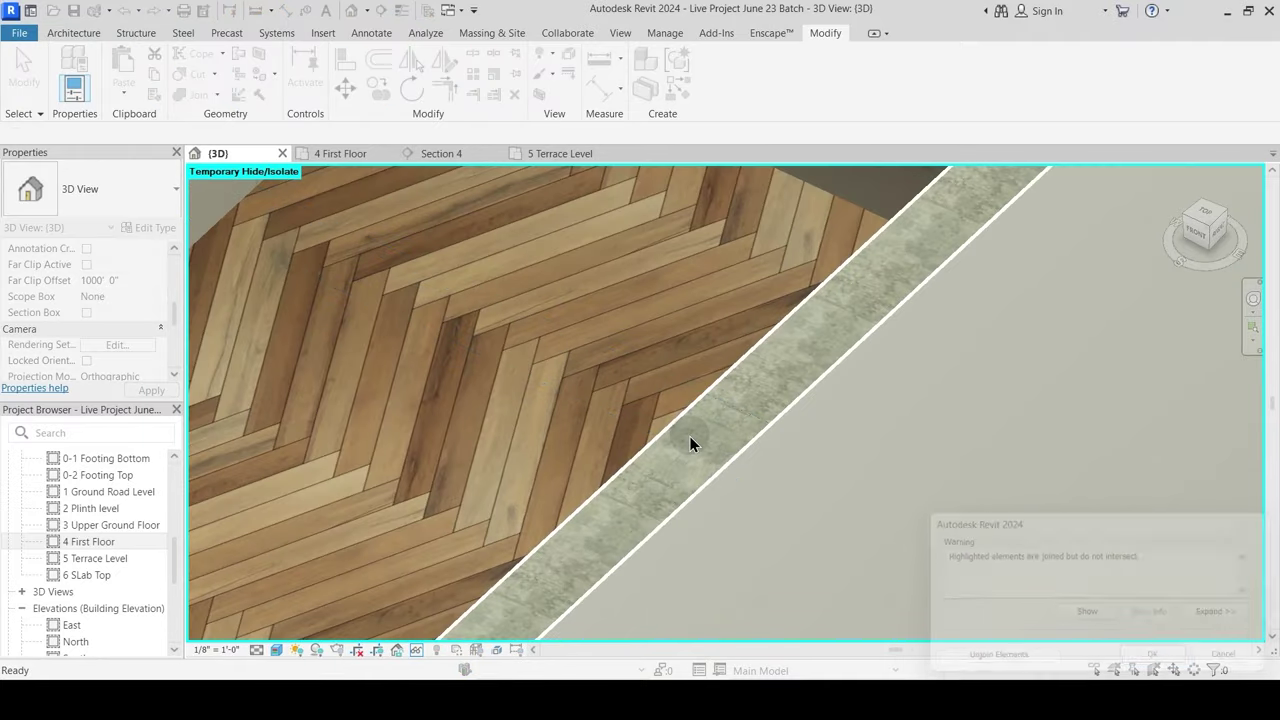
scroll(691, 438, "down", 5)
key("Escape")
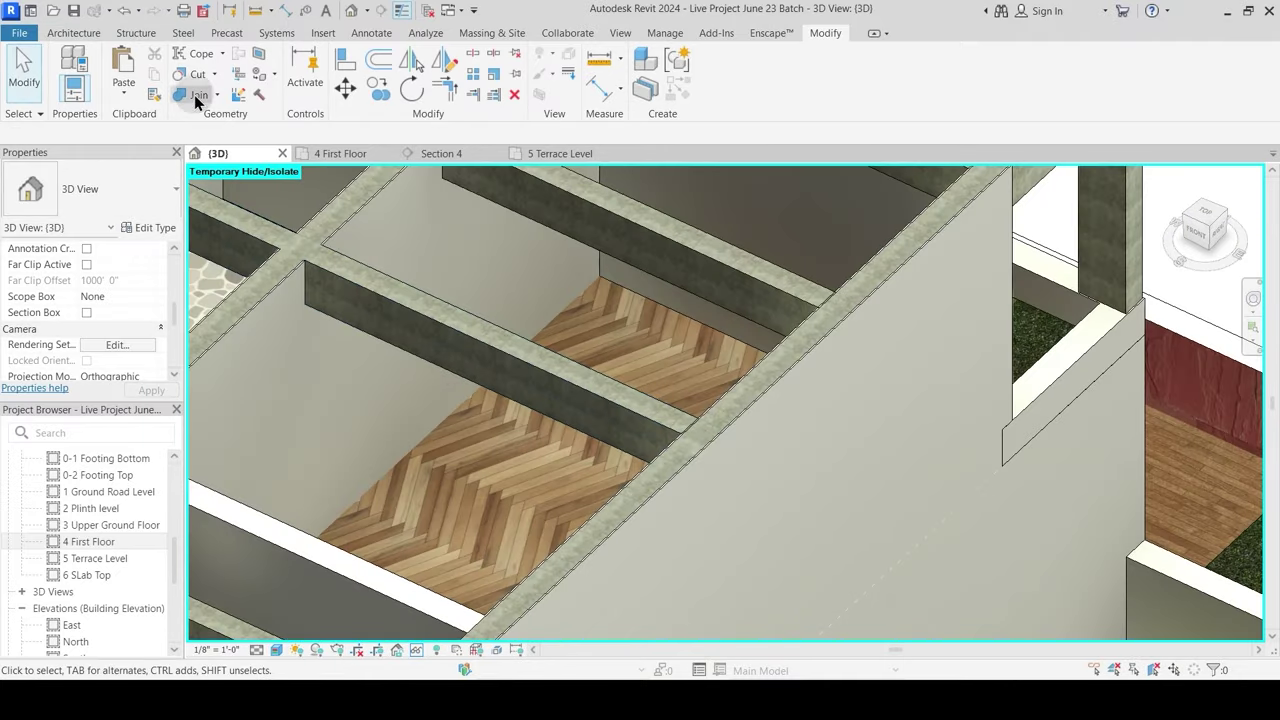
Step: Join three more beams, including the upper beam, to the exterior wall with Join Geometry
left_click(197, 96)
scroll(618, 439, "up", 3)
left_click(672, 425)
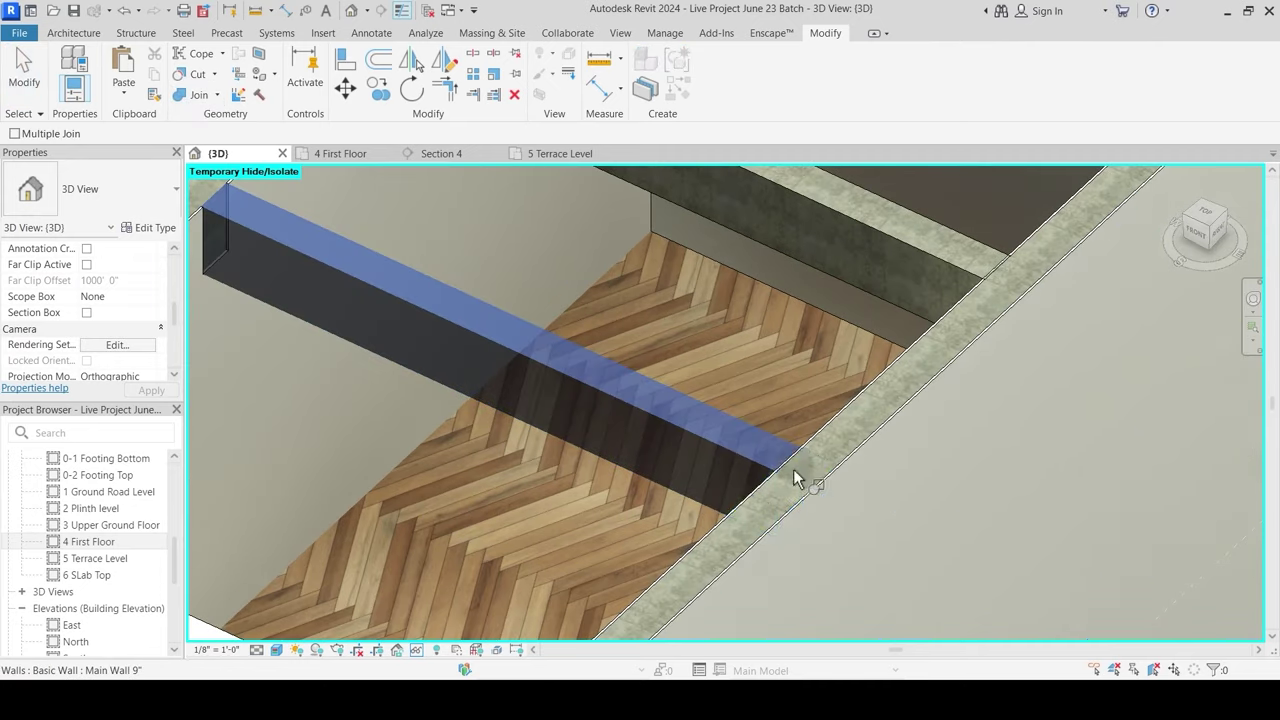
left_click(841, 402)
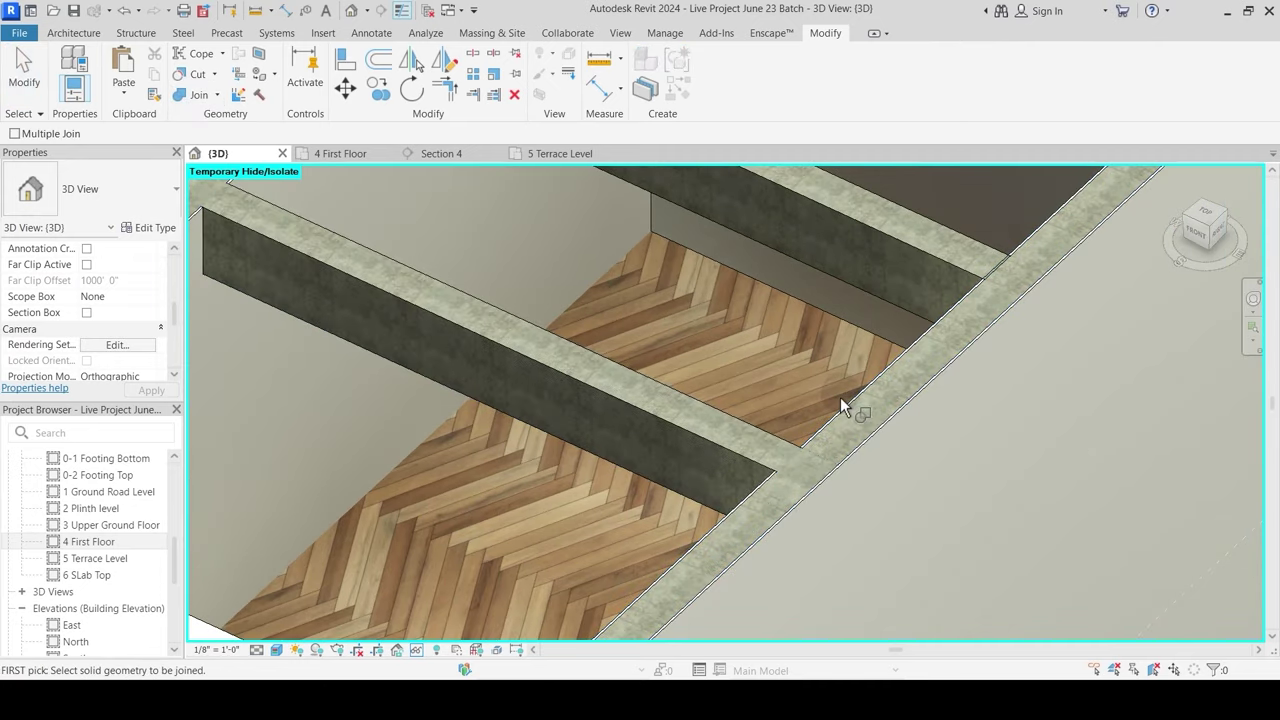
left_click(956, 263)
left_click(1001, 267)
scroll(946, 314, "down", 5)
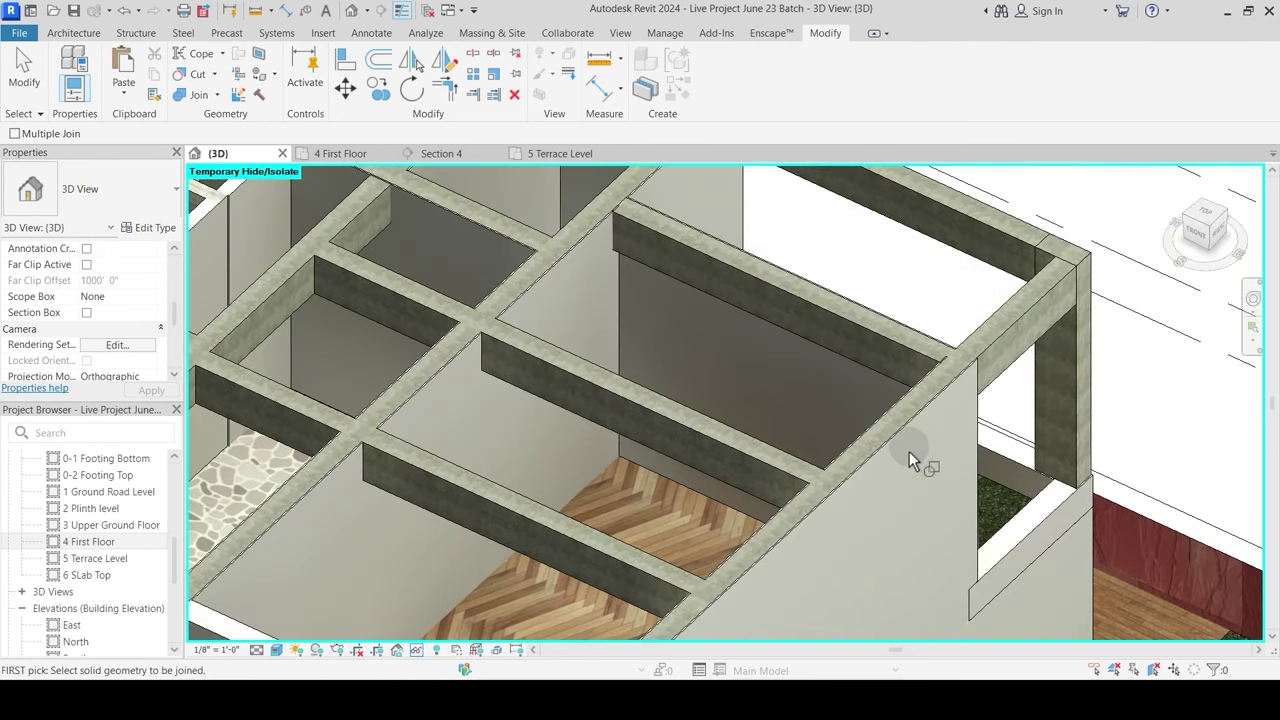
left_click(921, 368)
scroll(921, 368, "up", 3)
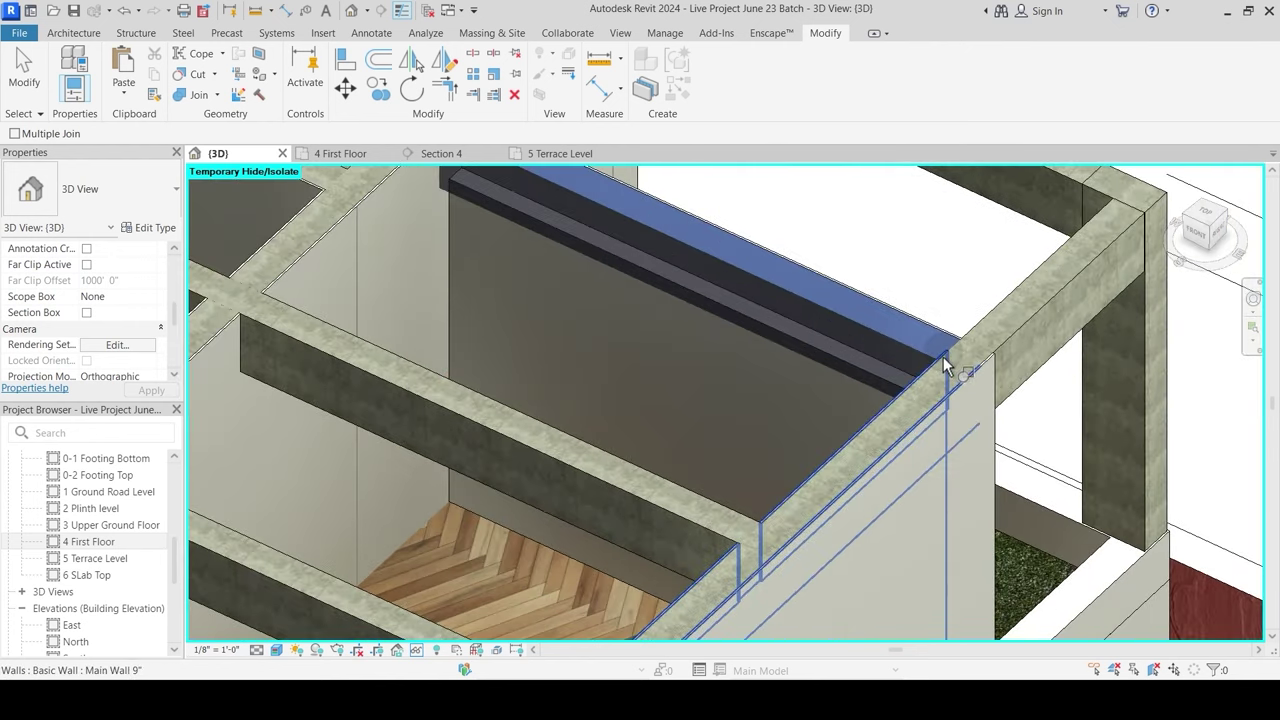
left_click(935, 405)
scroll(950, 380, "down", 5)
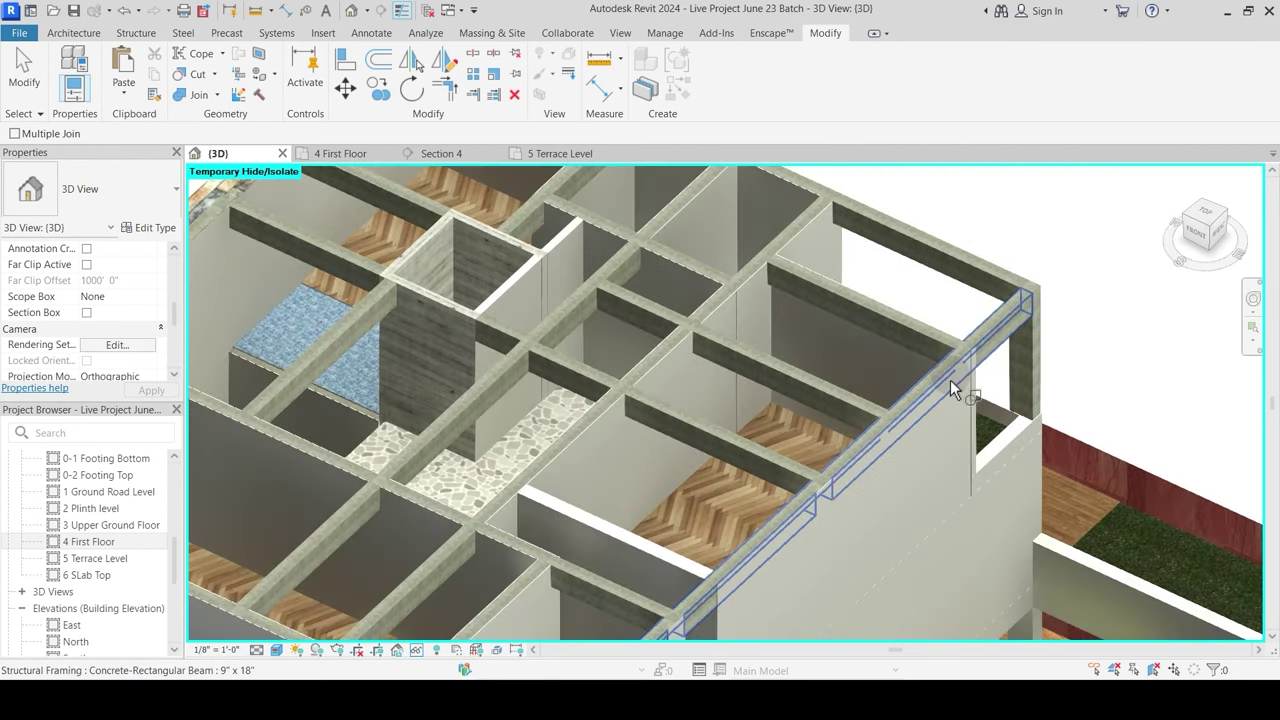
scroll(813, 543, "up", 5)
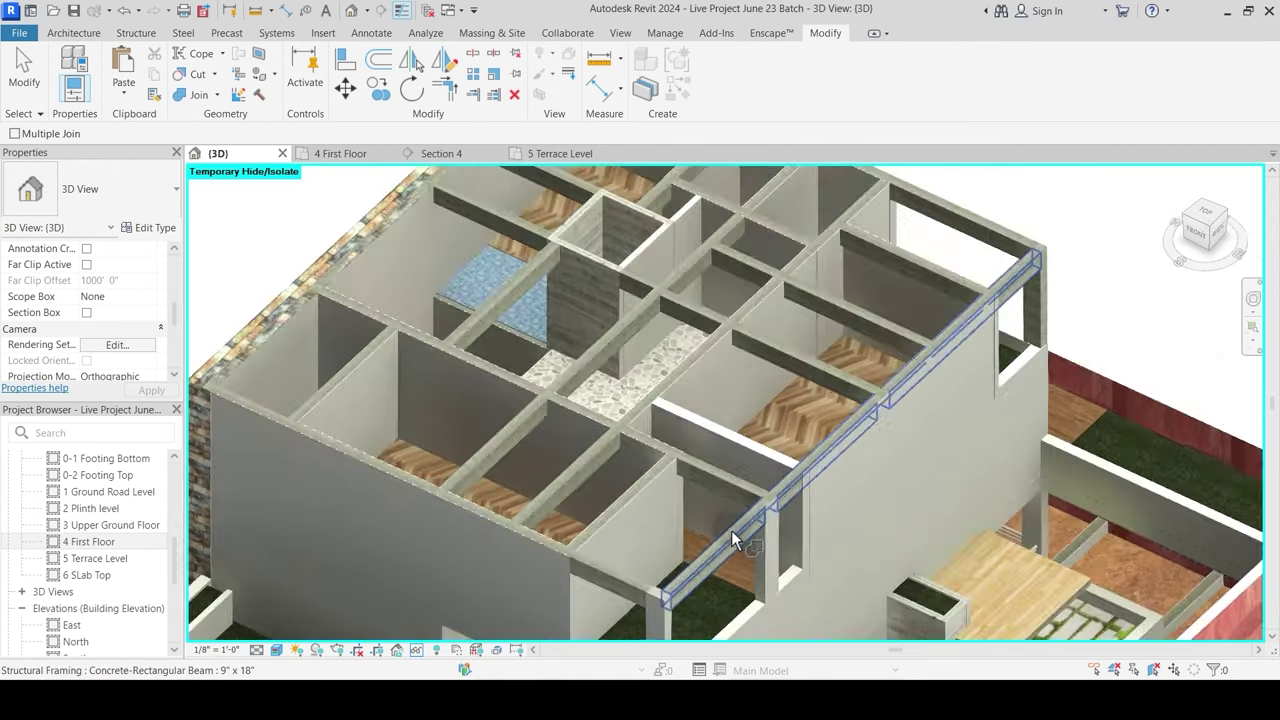
Step: Finish joining and inspect the concrete beam over the left wall
scroll(731, 330, "down", 2)
key("Escape")
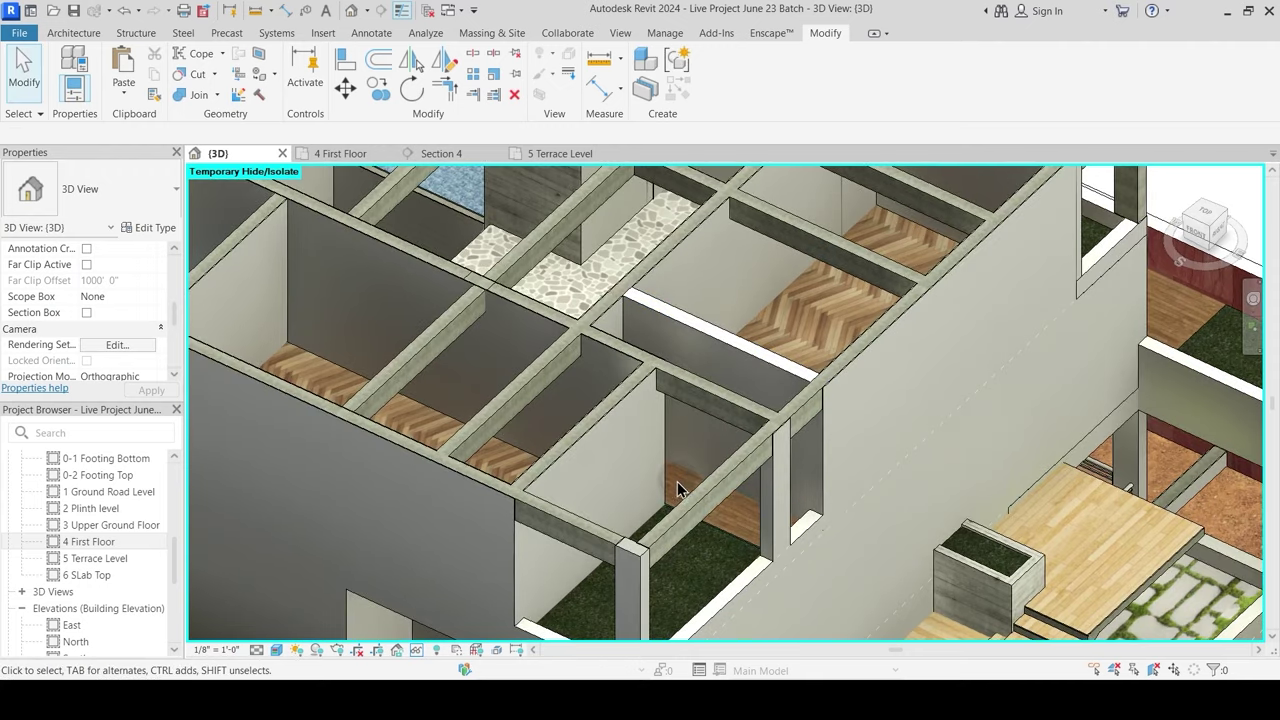
middle_click_drag(680, 481, 688, 411)
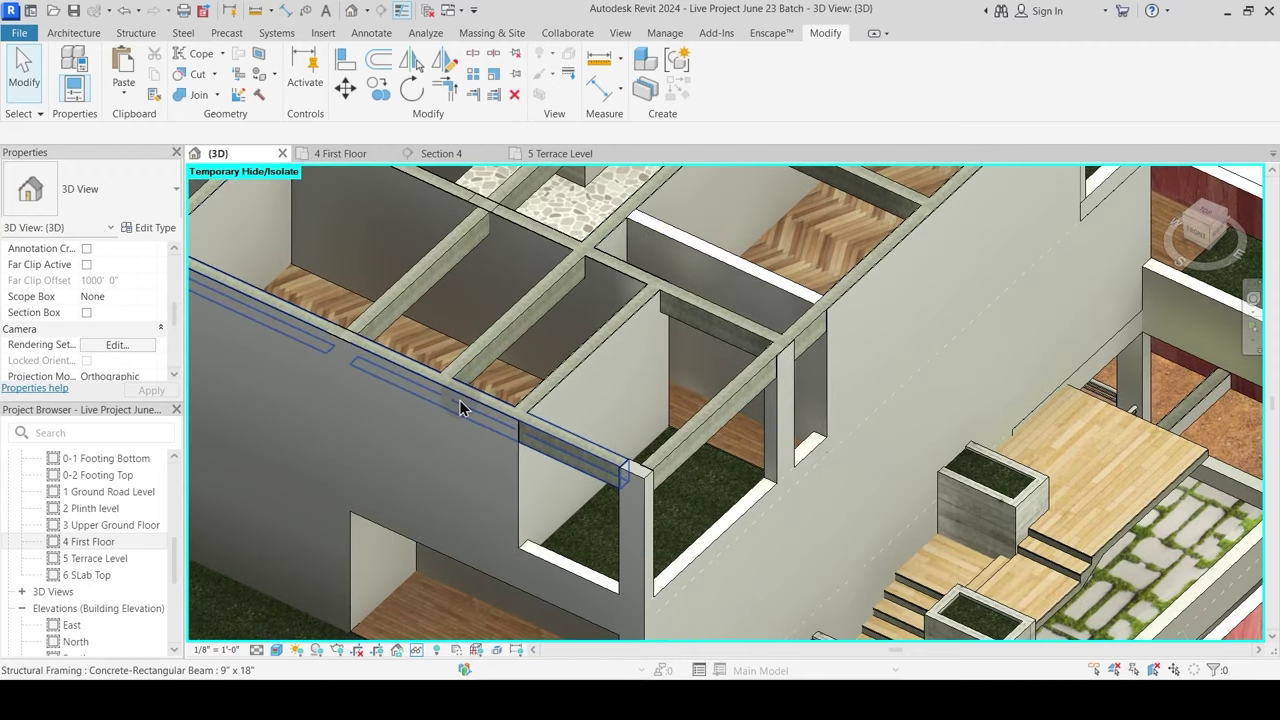
left_click(460, 407)
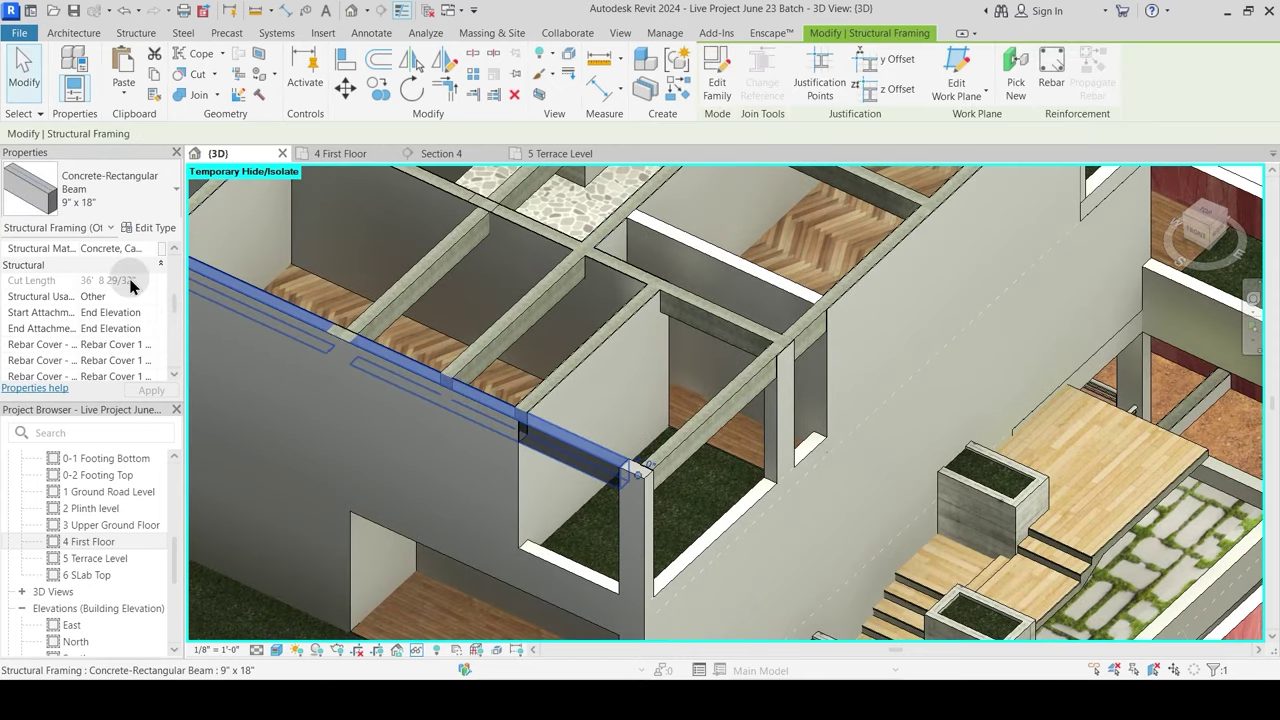
left_click_drag(179, 316, 186, 268)
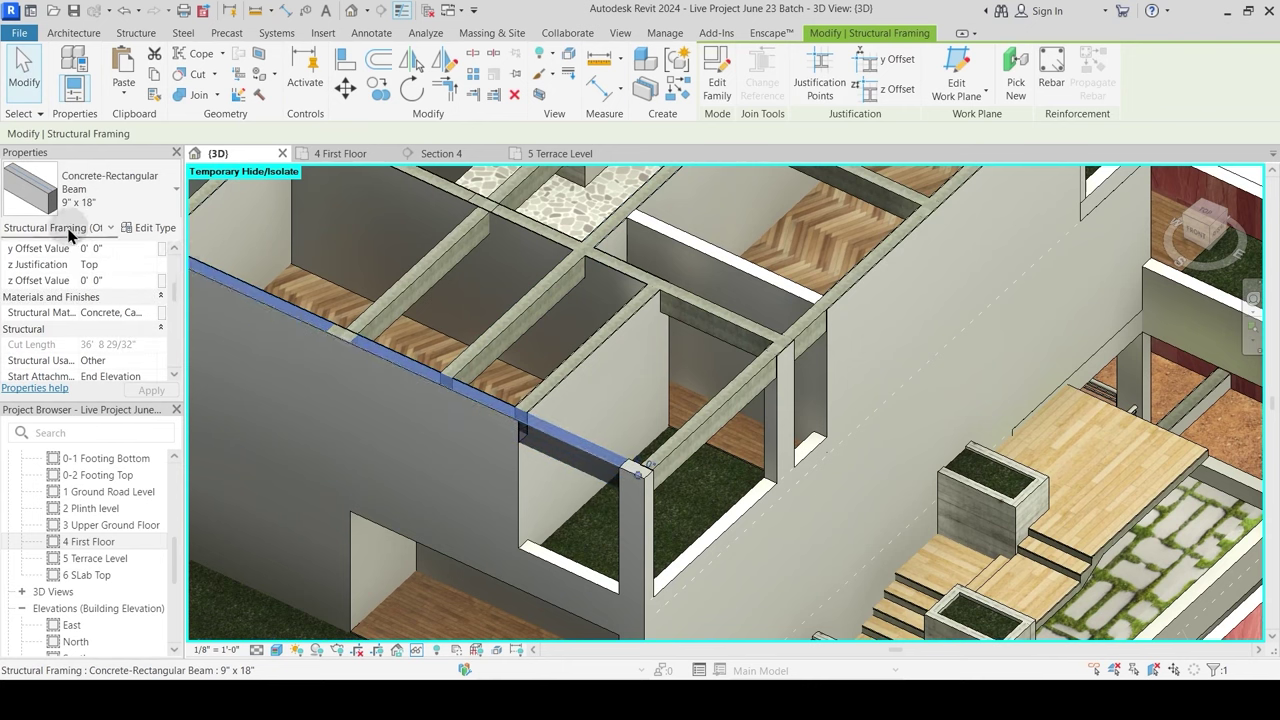
key("Escape")
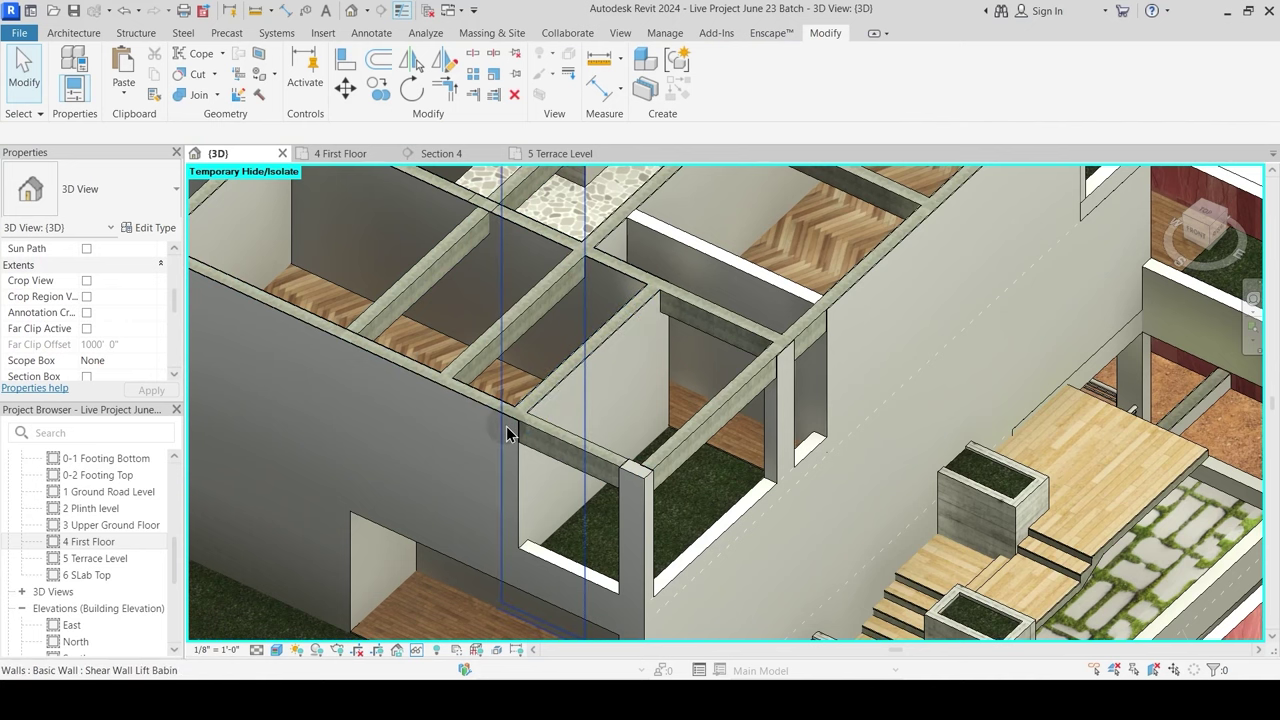
left_click(490, 418)
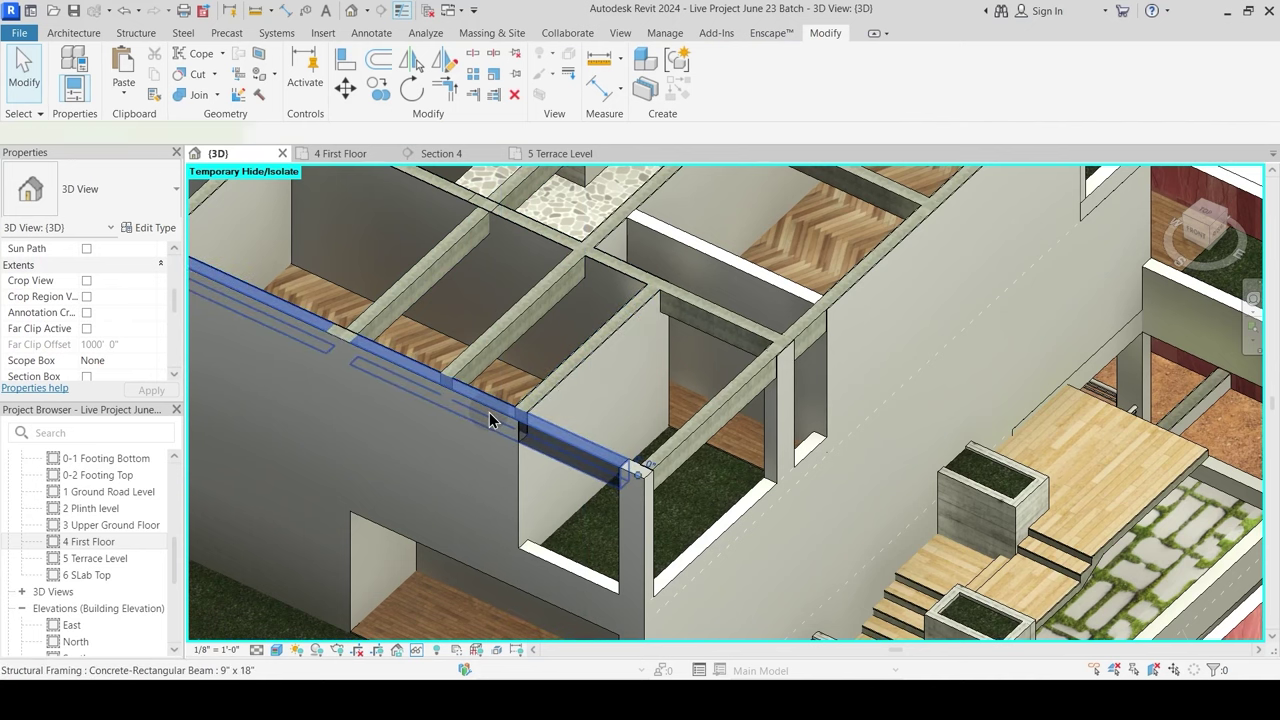
key("Escape")
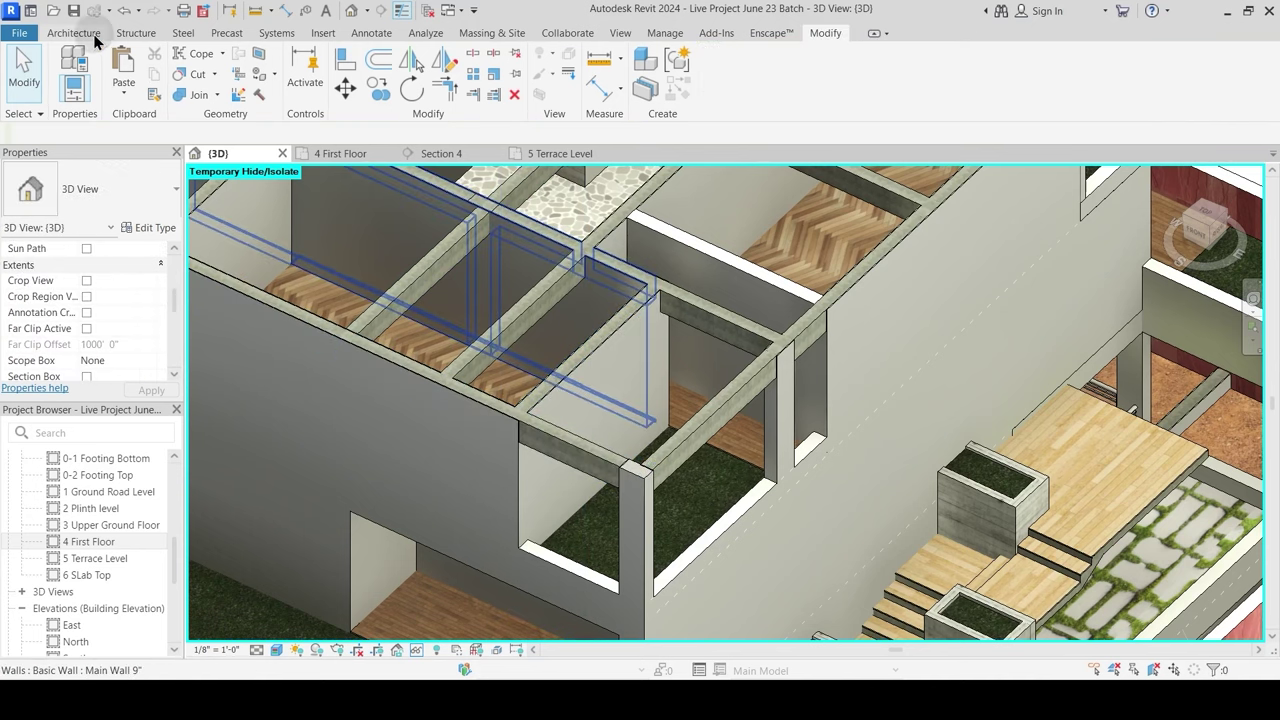
Step: Place a Main Wall 9" wall along the left beam's edge using Pick Lines
key("w")
key("a")
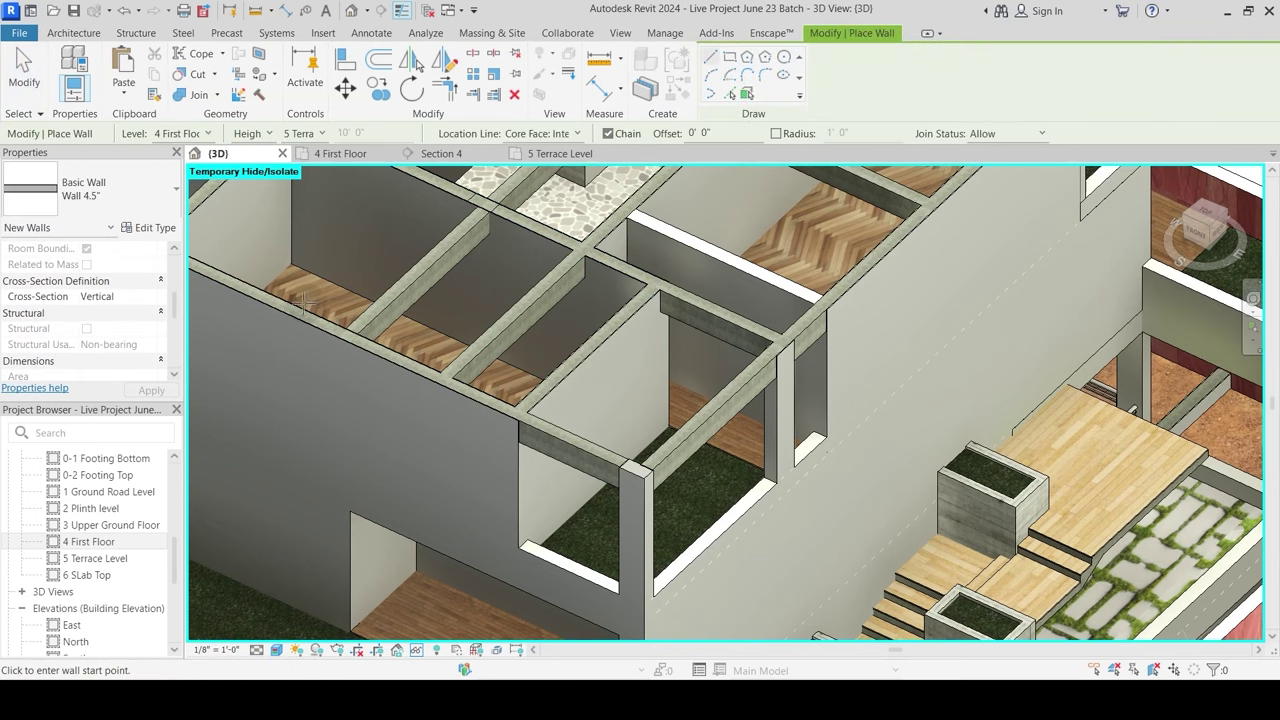
left_click(128, 200)
scroll(122, 388, "up", 3)
left_click(106, 421)
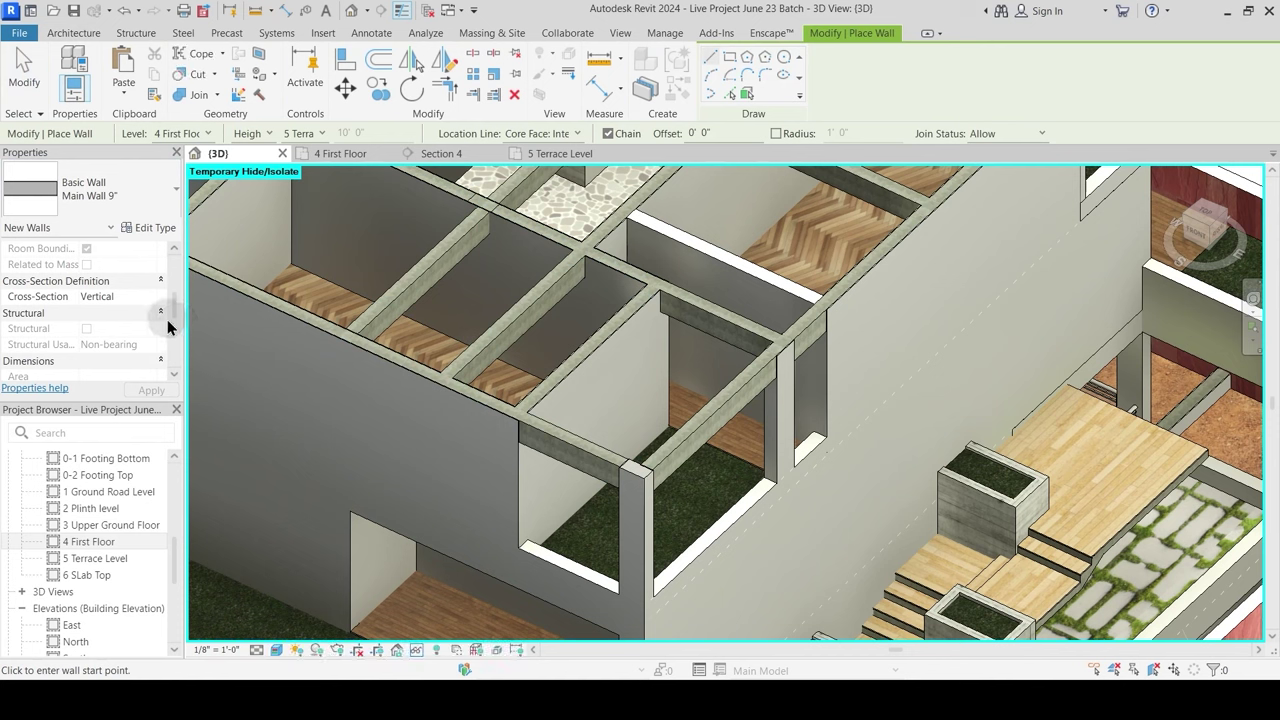
left_click_drag(172, 313, 177, 265)
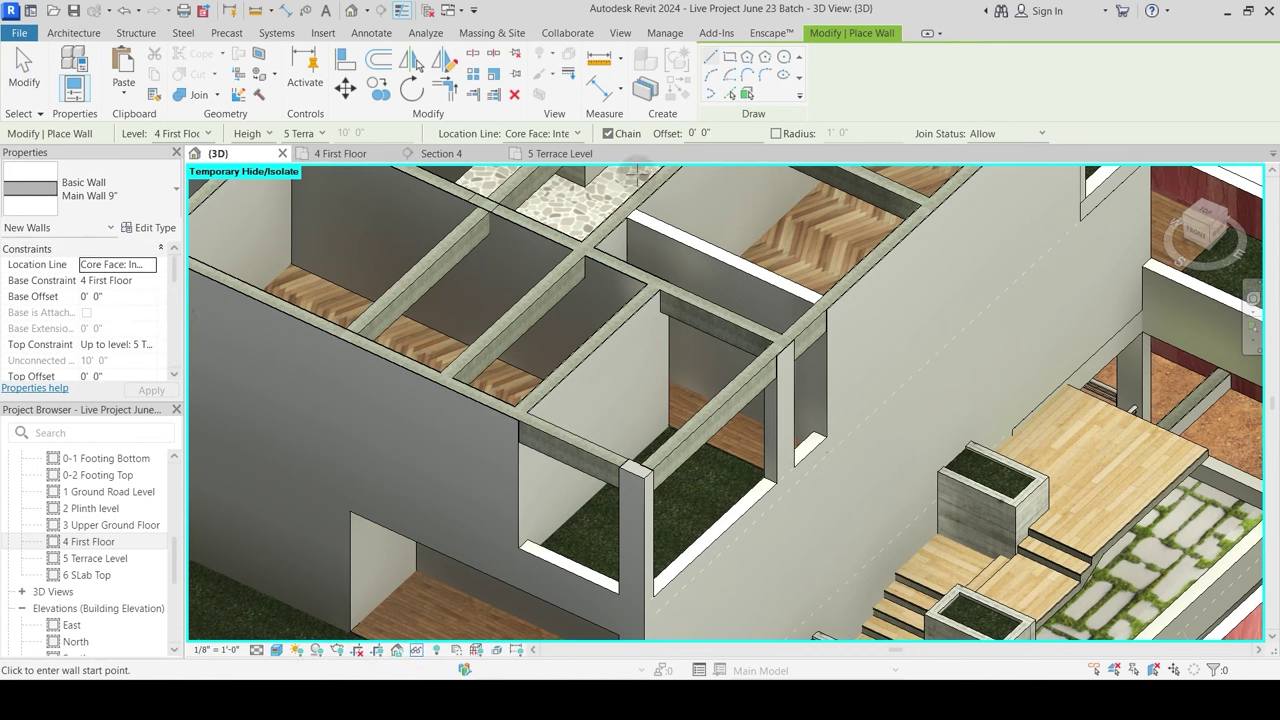
left_click(731, 91)
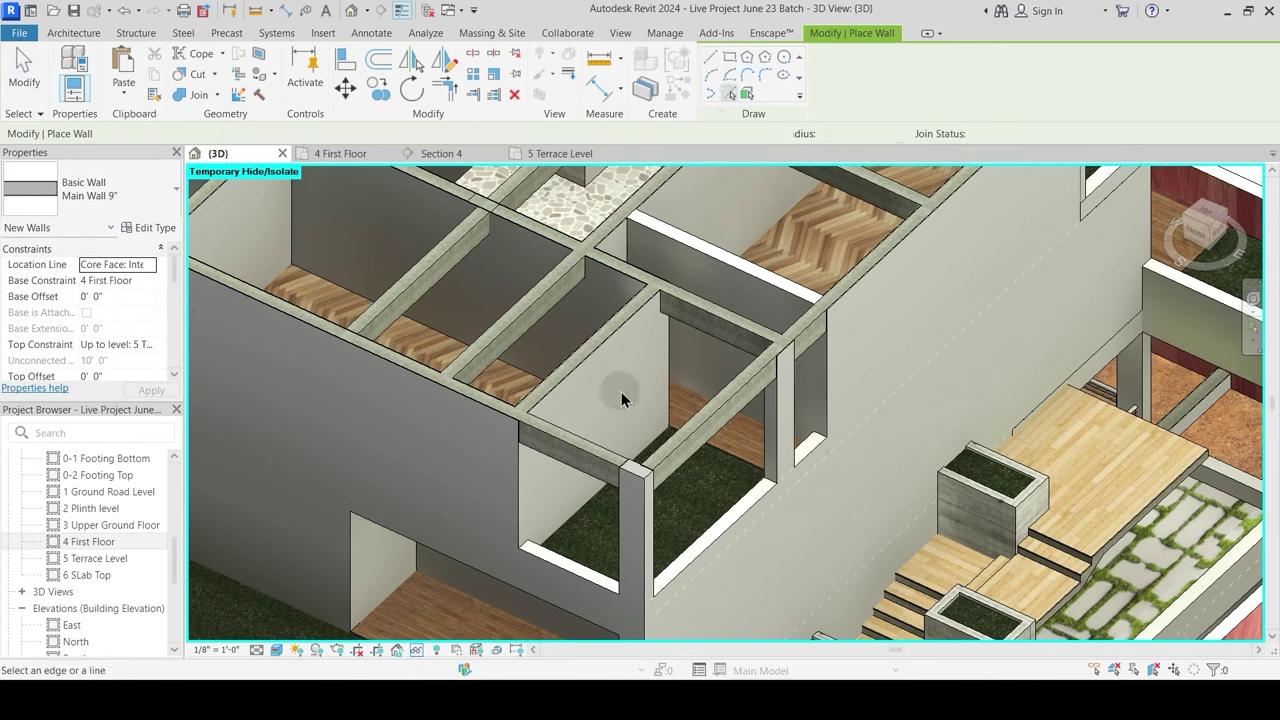
left_click(571, 457)
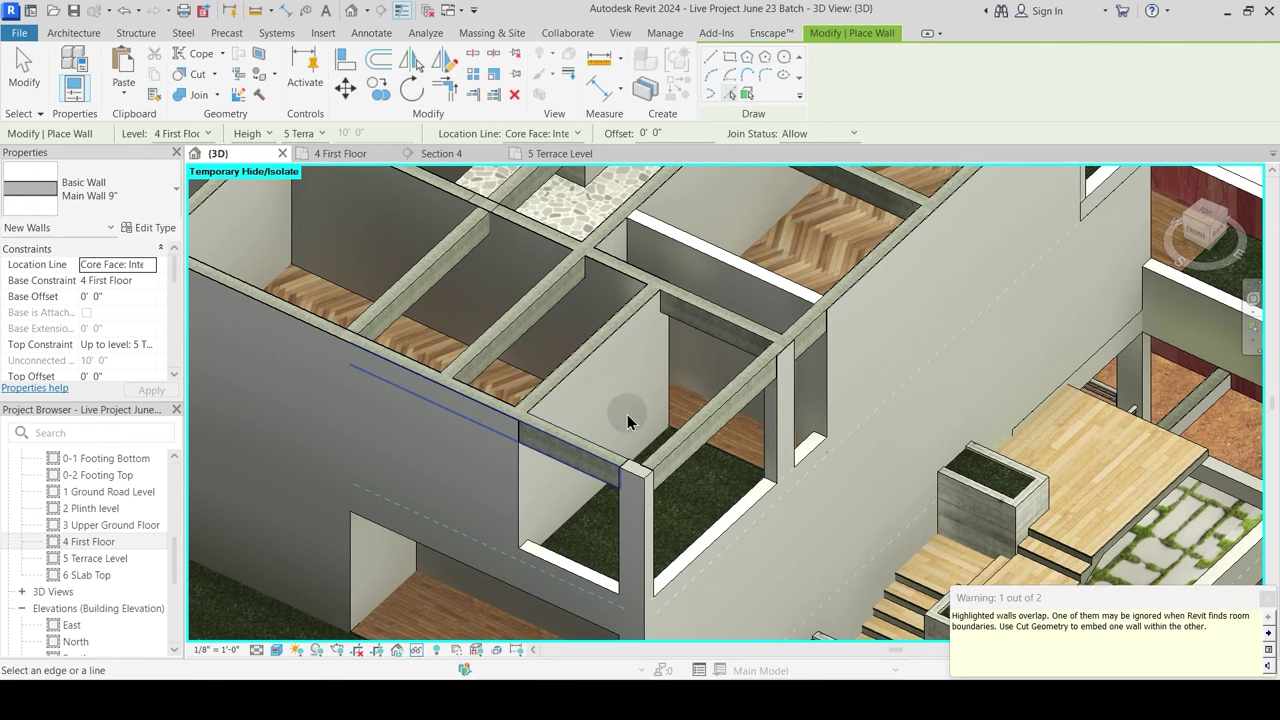
Step: Set the wall's Base Offset to 8' 5 1/2" and place another wall along the beam
key("Escape")
key("Escape")
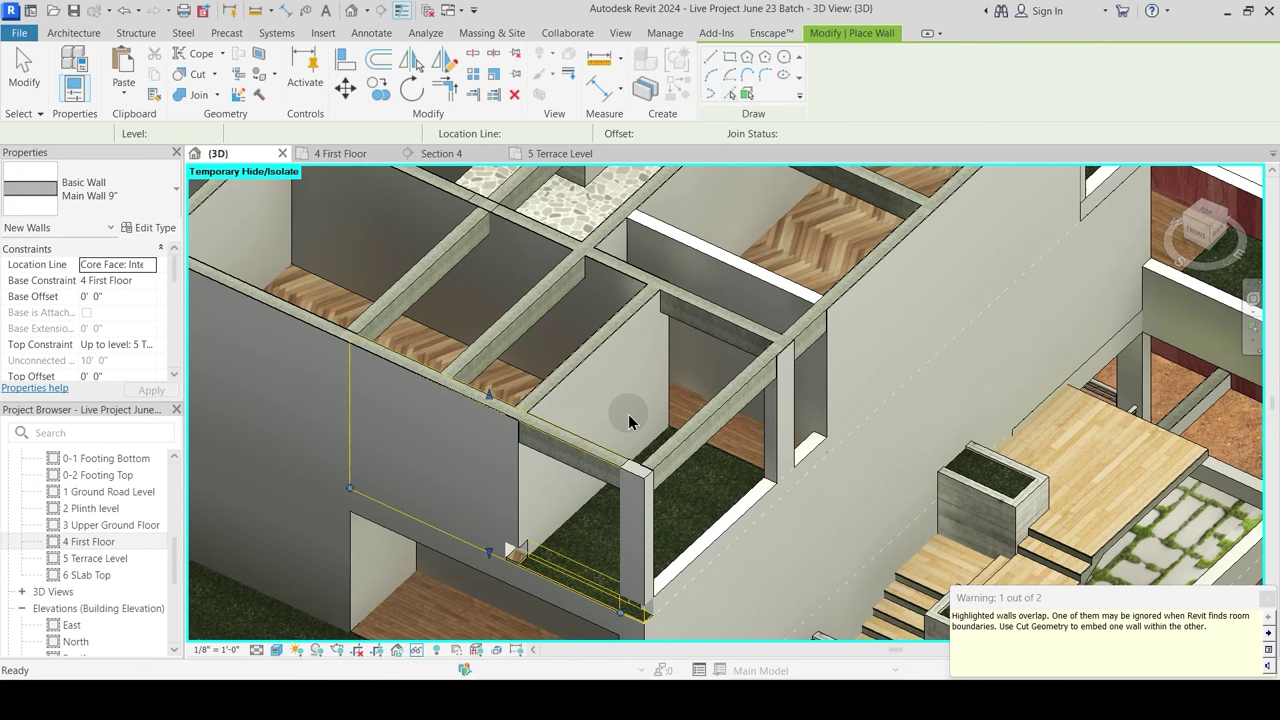
left_click(124, 298)
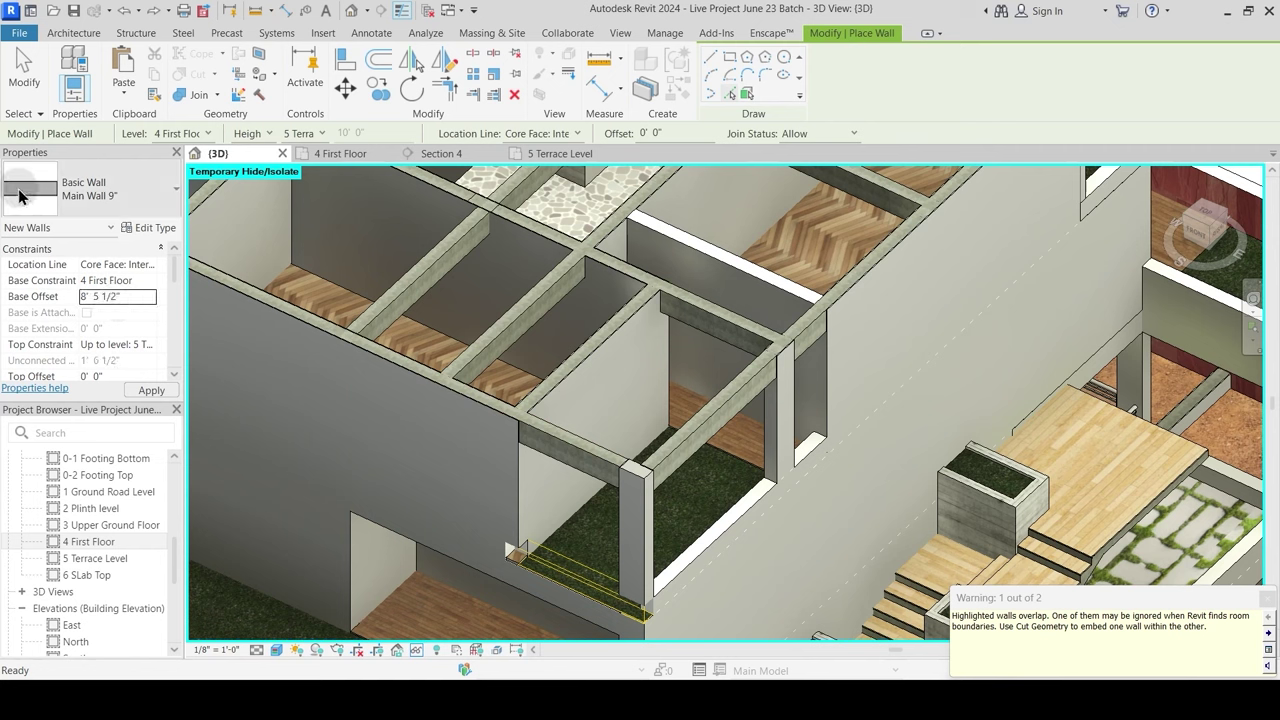
key("Return")
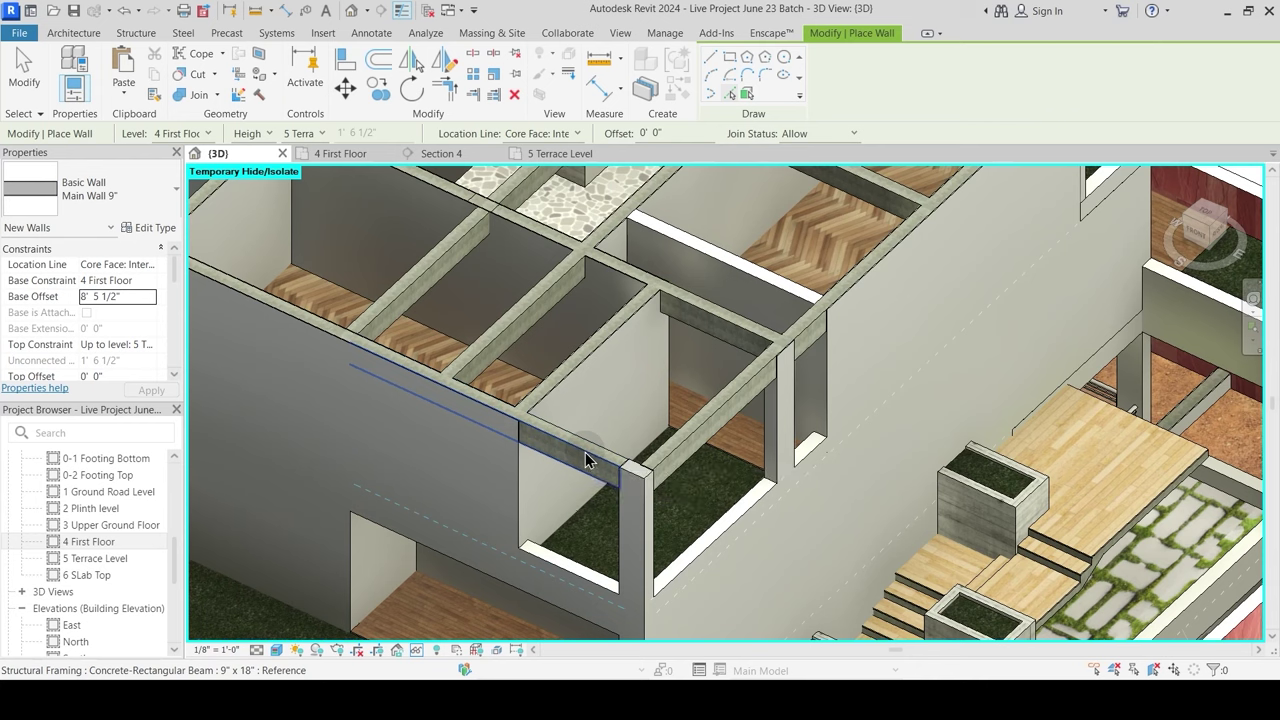
left_click(587, 459)
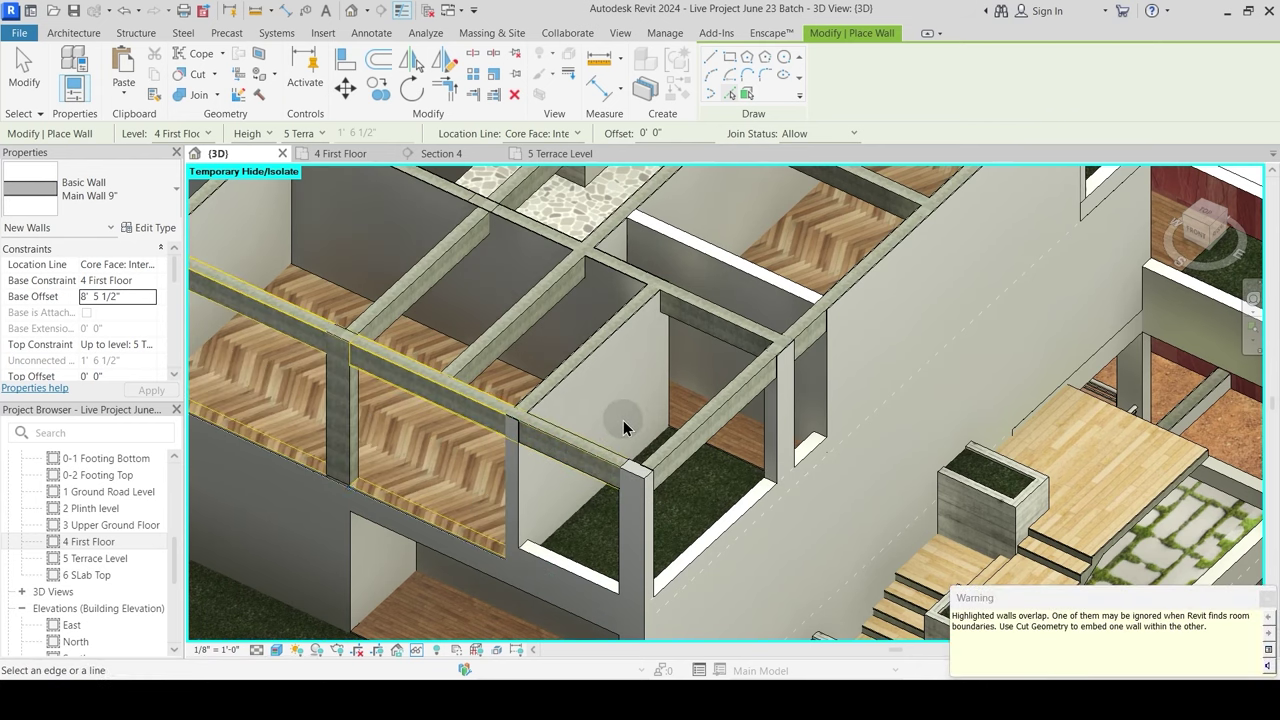
key("Escape")
key("Escape")
left_click(447, 428)
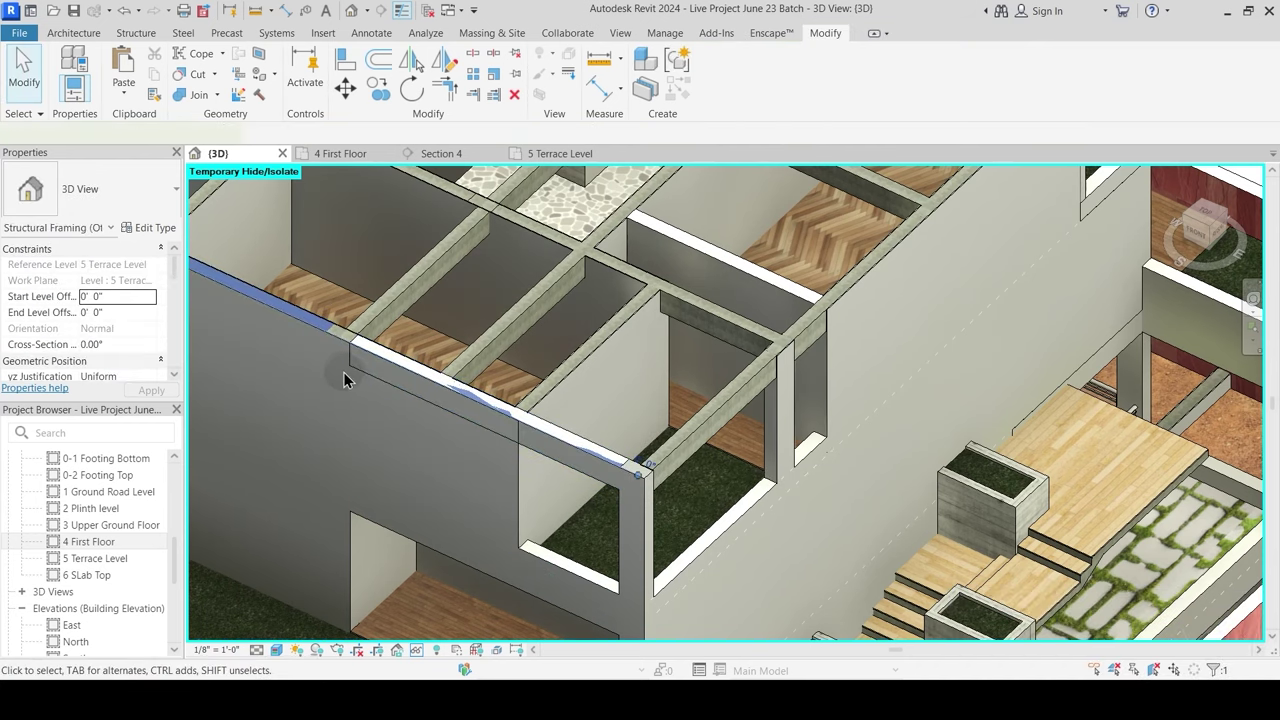
key("Escape")
scroll(500, 450, "up", 3)
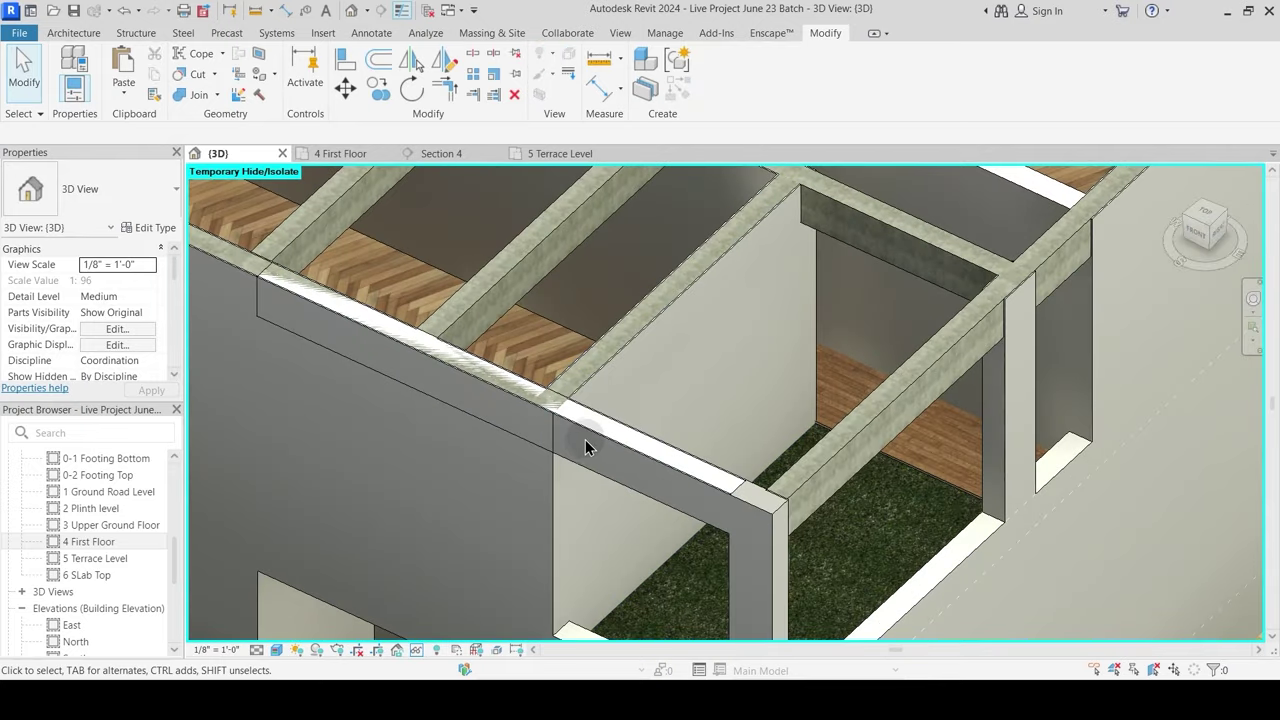
left_click(588, 436)
middle_click_drag(579, 439, 727, 501)
scroll(727, 501, "down", 2)
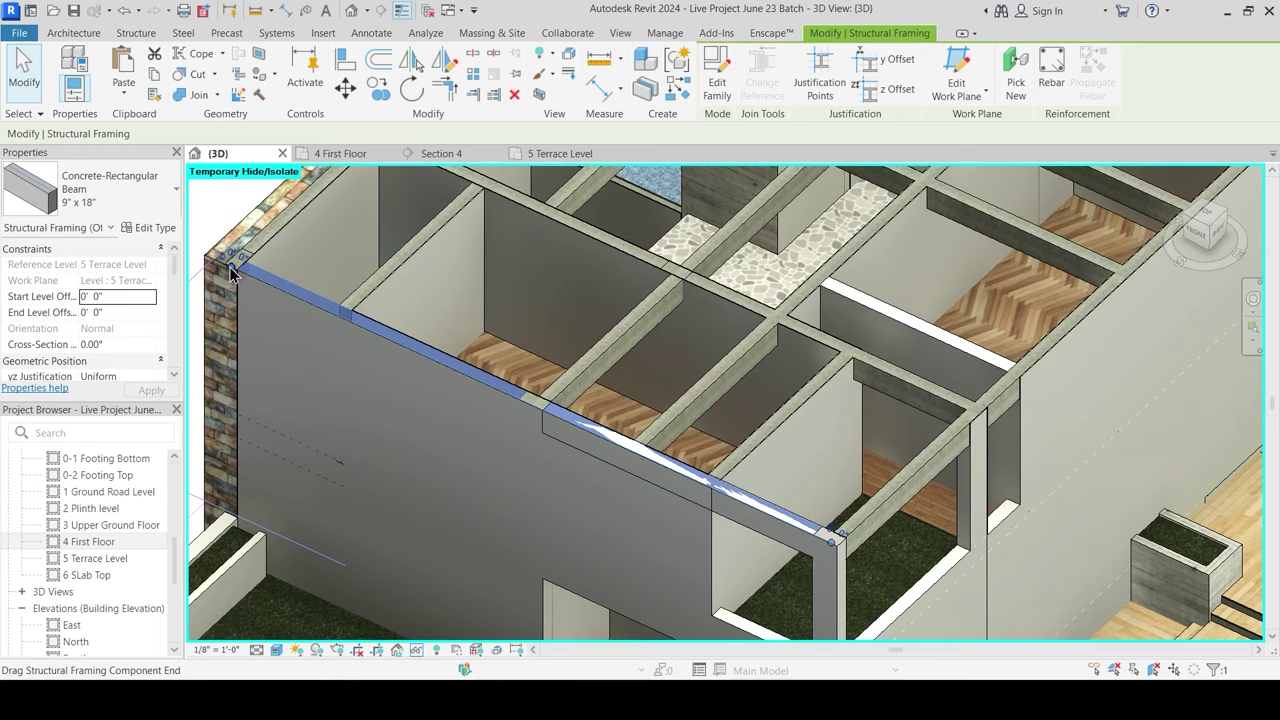
left_click_drag(230, 268, 712, 502)
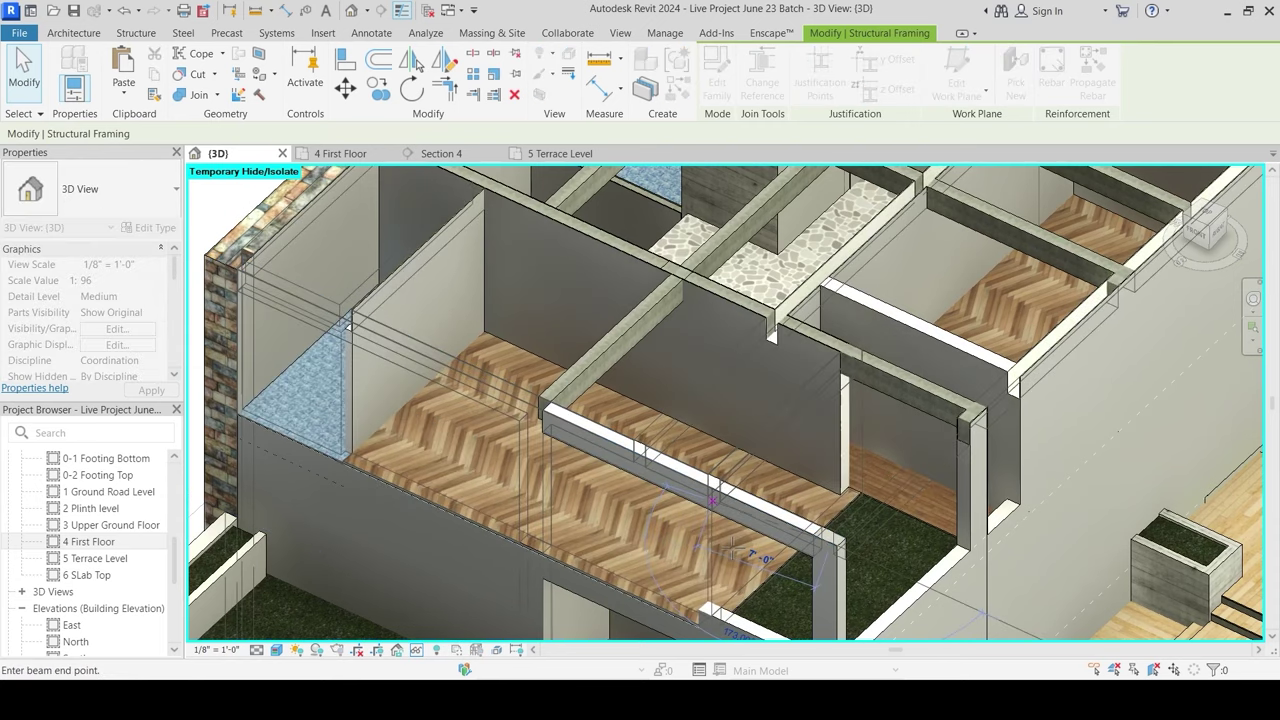
scroll(747, 539, "up", 2)
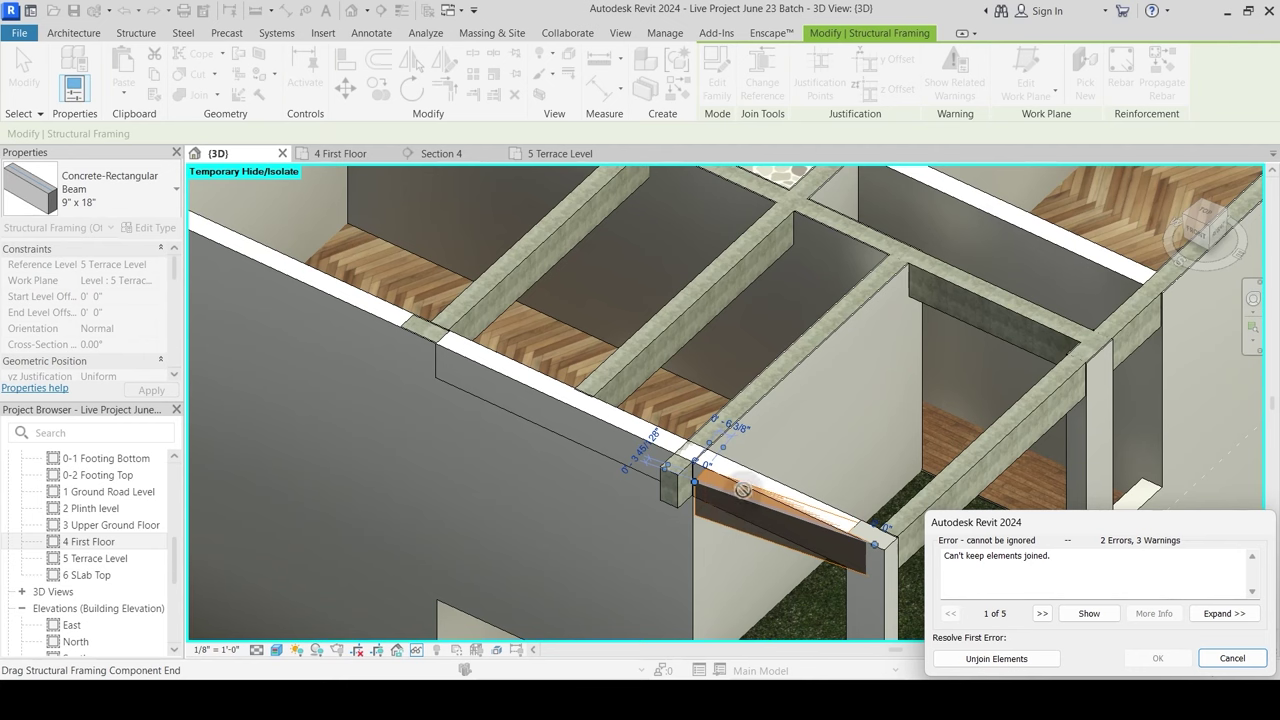
left_click(1214, 655)
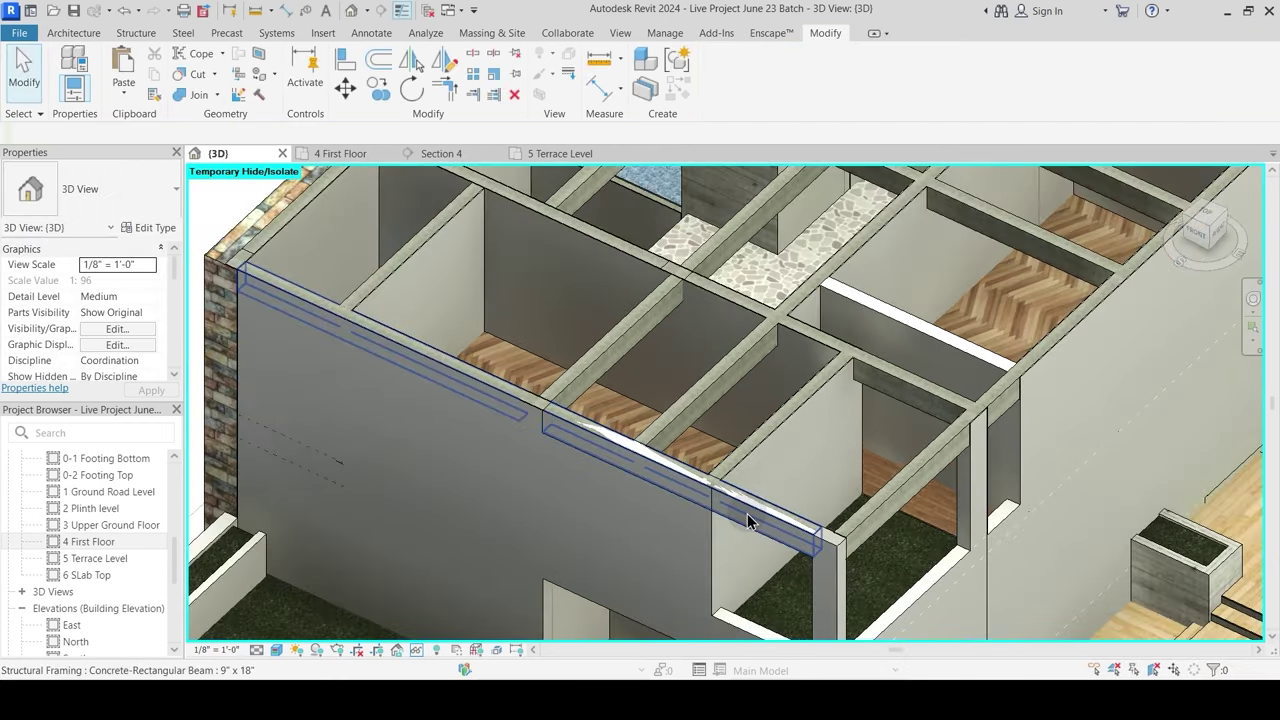
left_click(747, 513)
key("Delete")
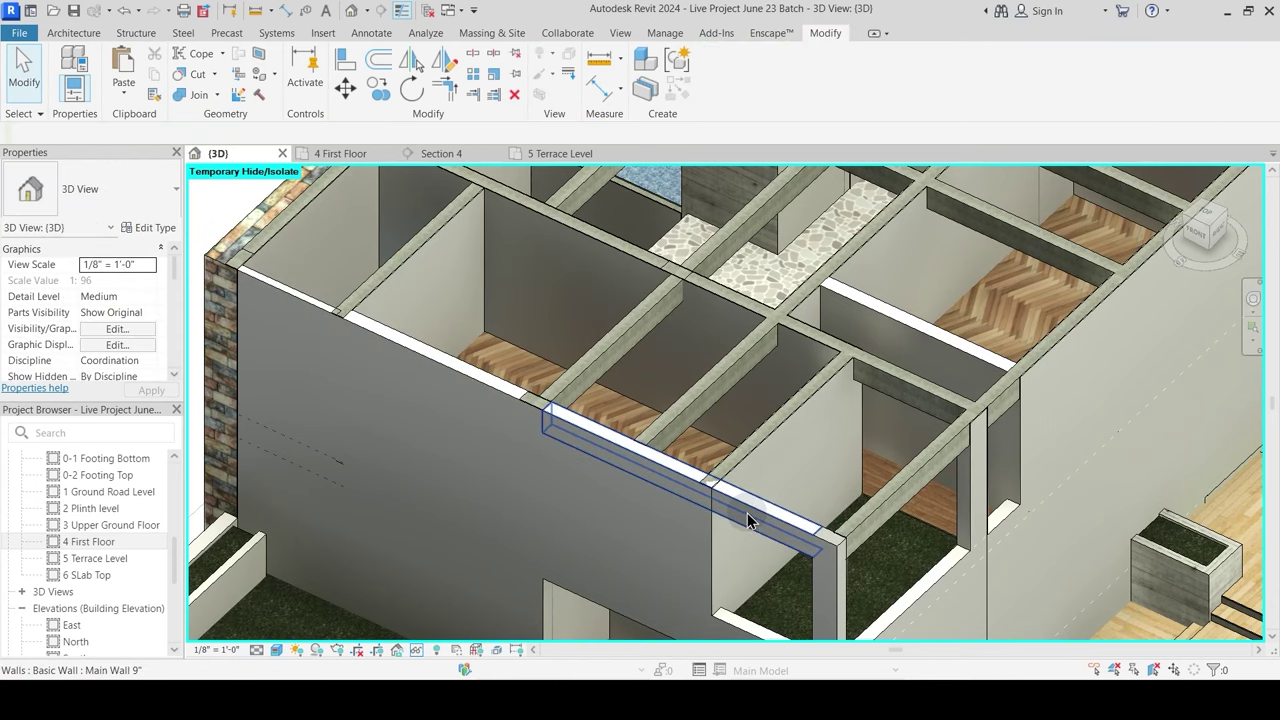
key("ctrl+z")
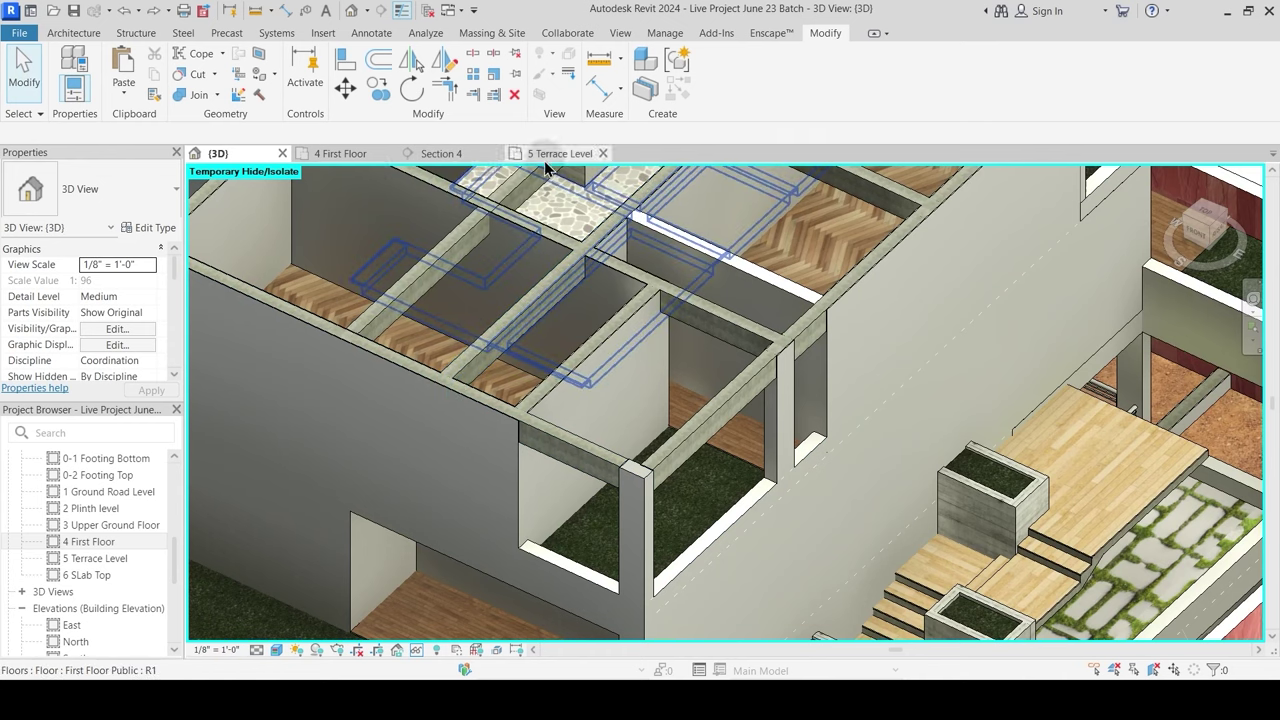
Step: Close the Section 4 and 5 Terrace Level views and open the 4 First Floor reflected ceiling plan
left_click(349, 158)
scroll(516, 237, "down", 5)
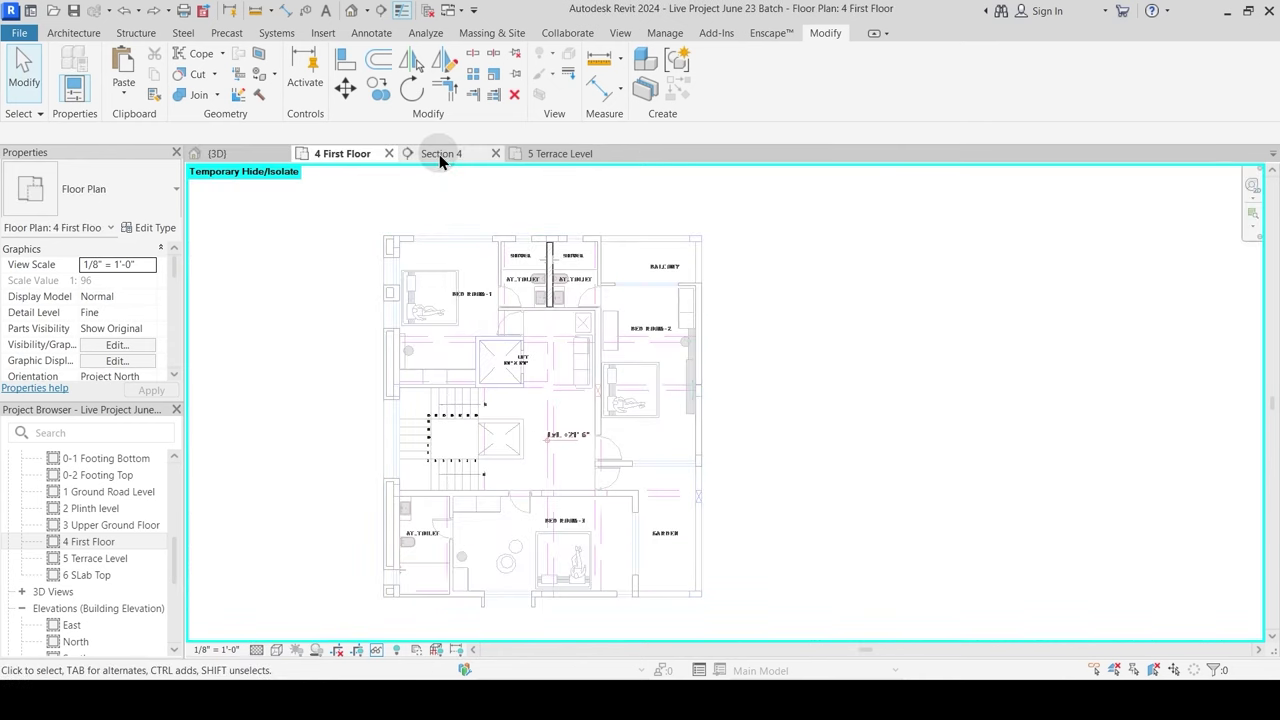
left_click(496, 153)
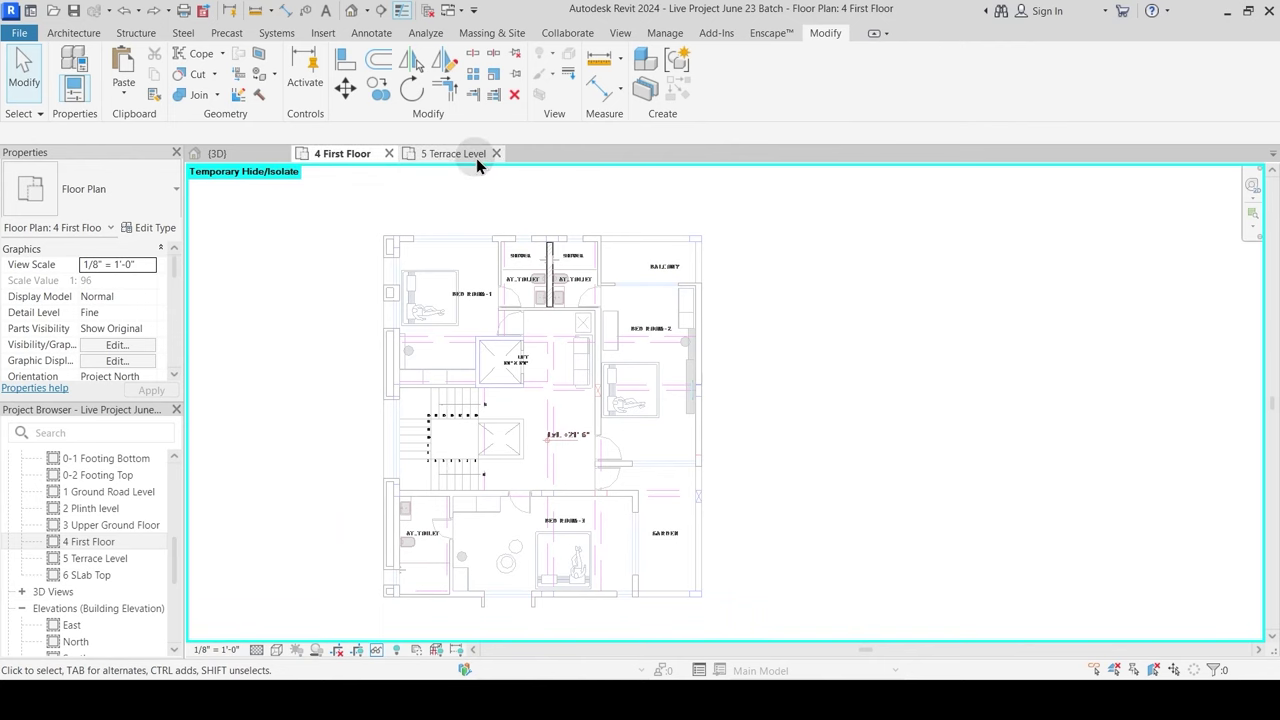
left_click(495, 153)
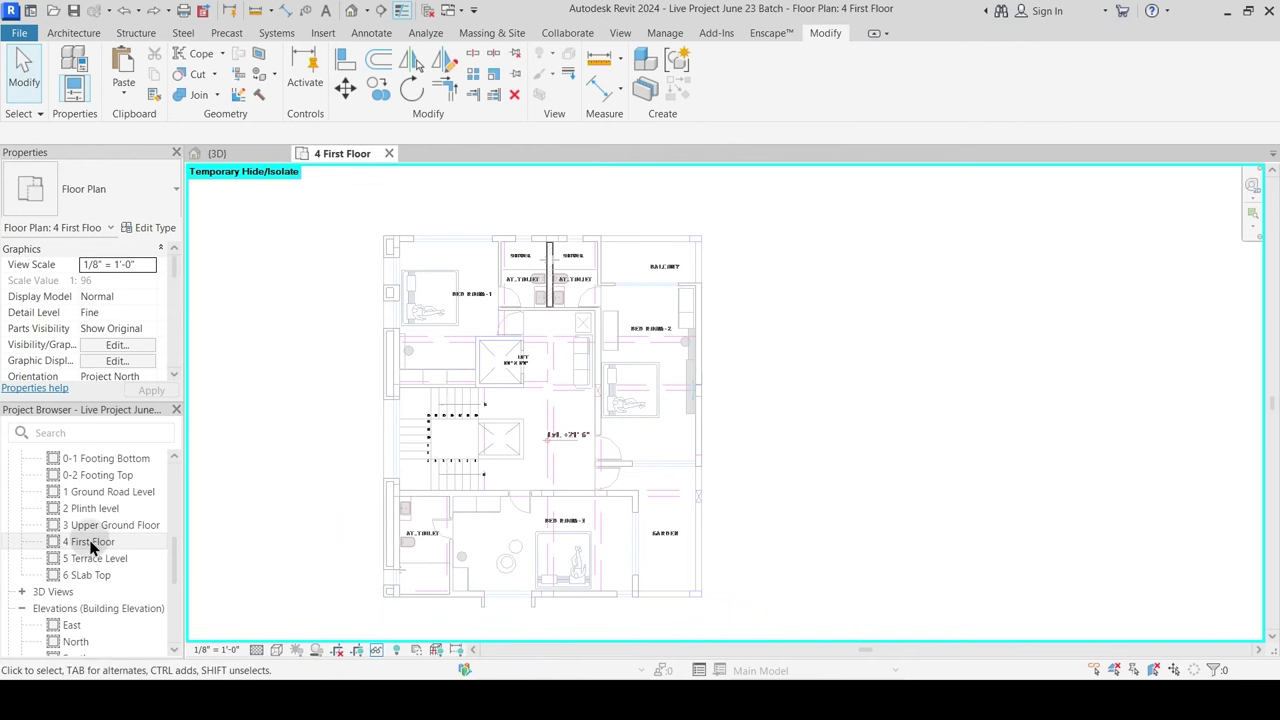
scroll(90, 547, "down", 2)
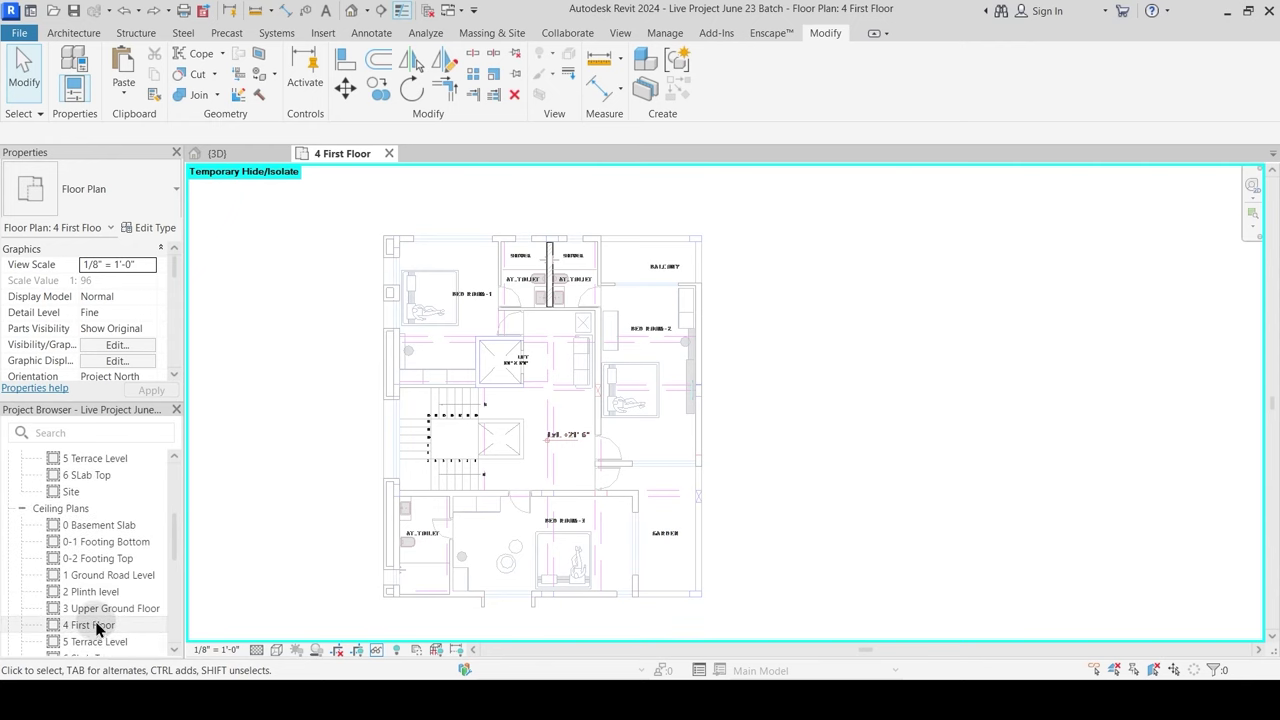
double_click(97, 630)
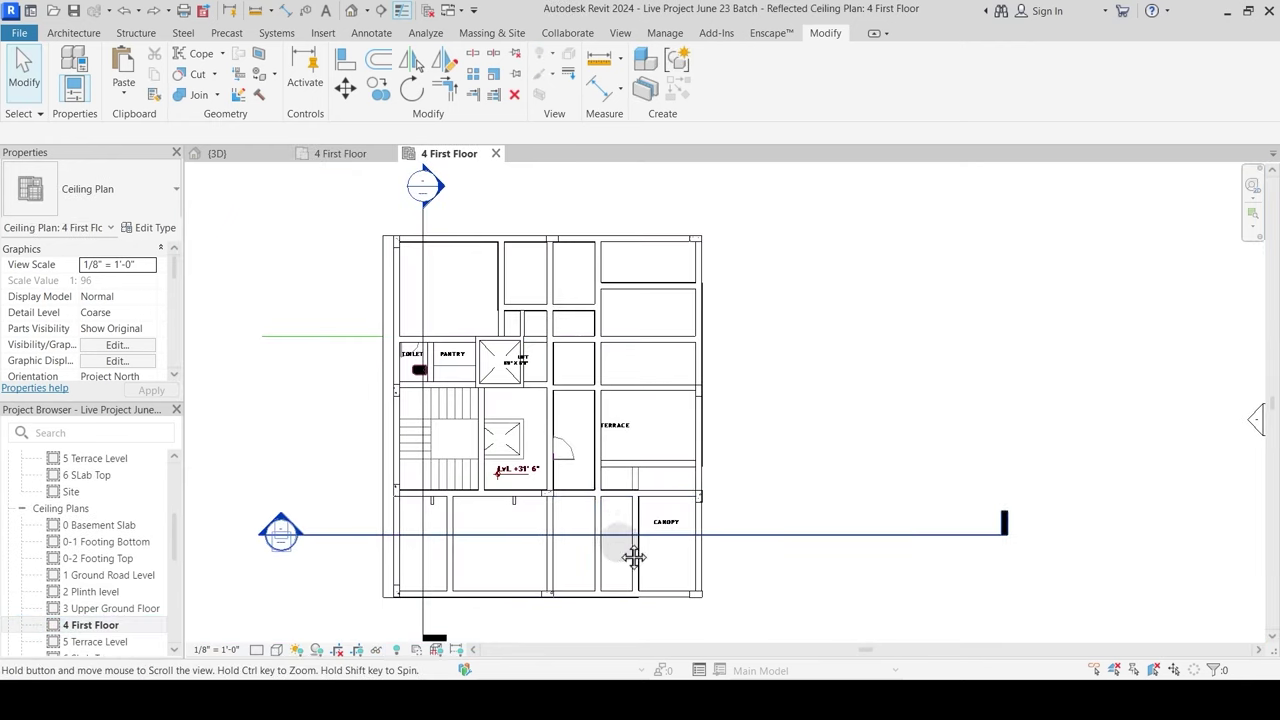
scroll(686, 460, "up", 3)
scroll(702, 425, "up", 5)
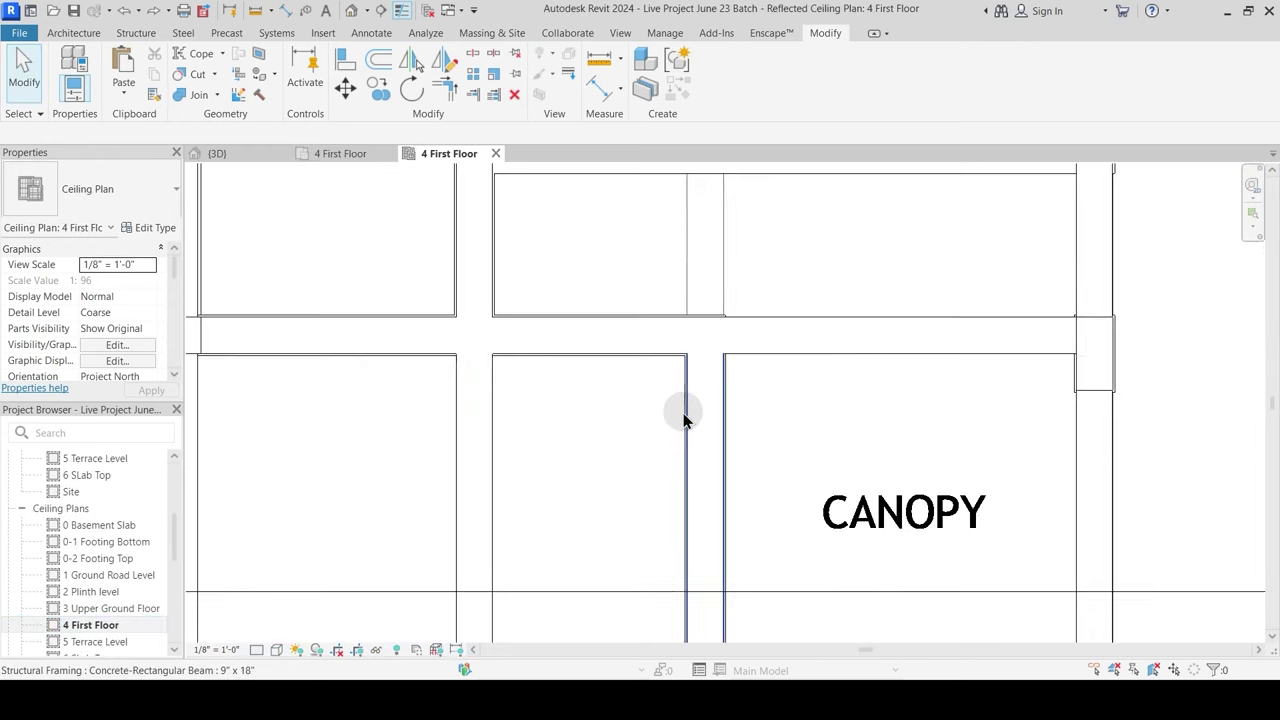
Step: Delete the beam above the CANOPY and switch the plan to Fine detail level
left_click(668, 314)
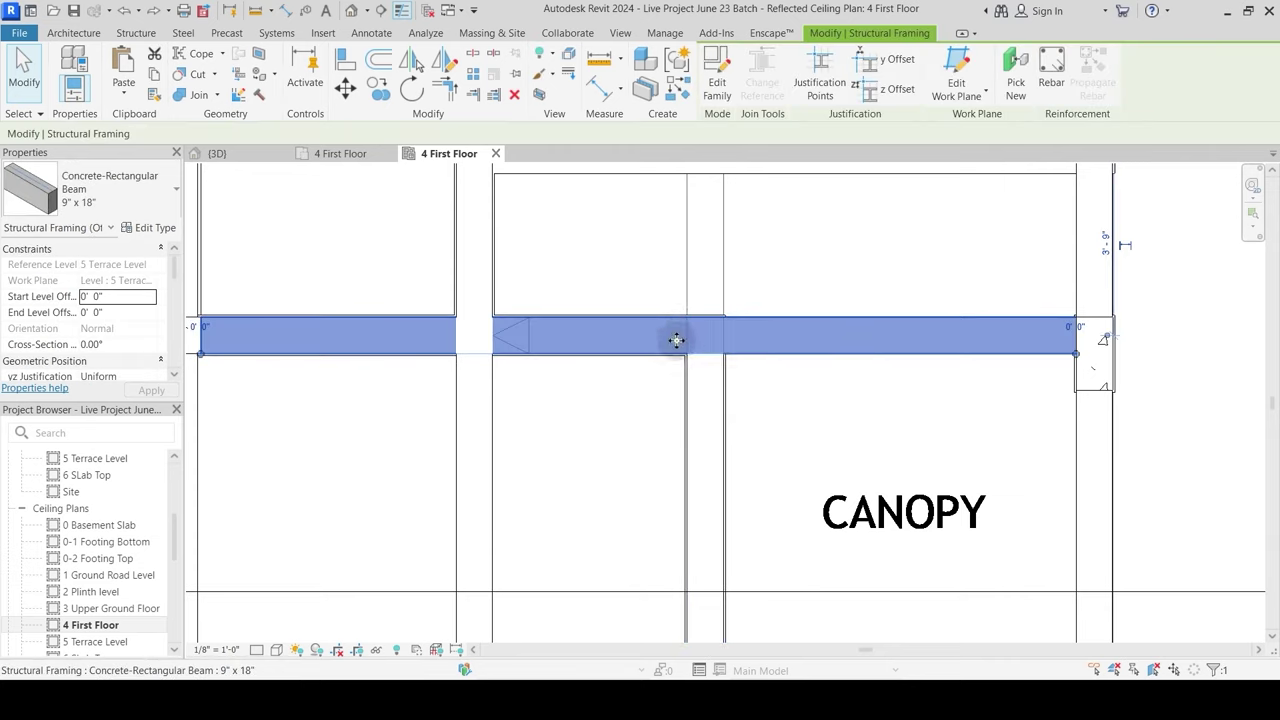
key("Delete")
left_click(256, 649)
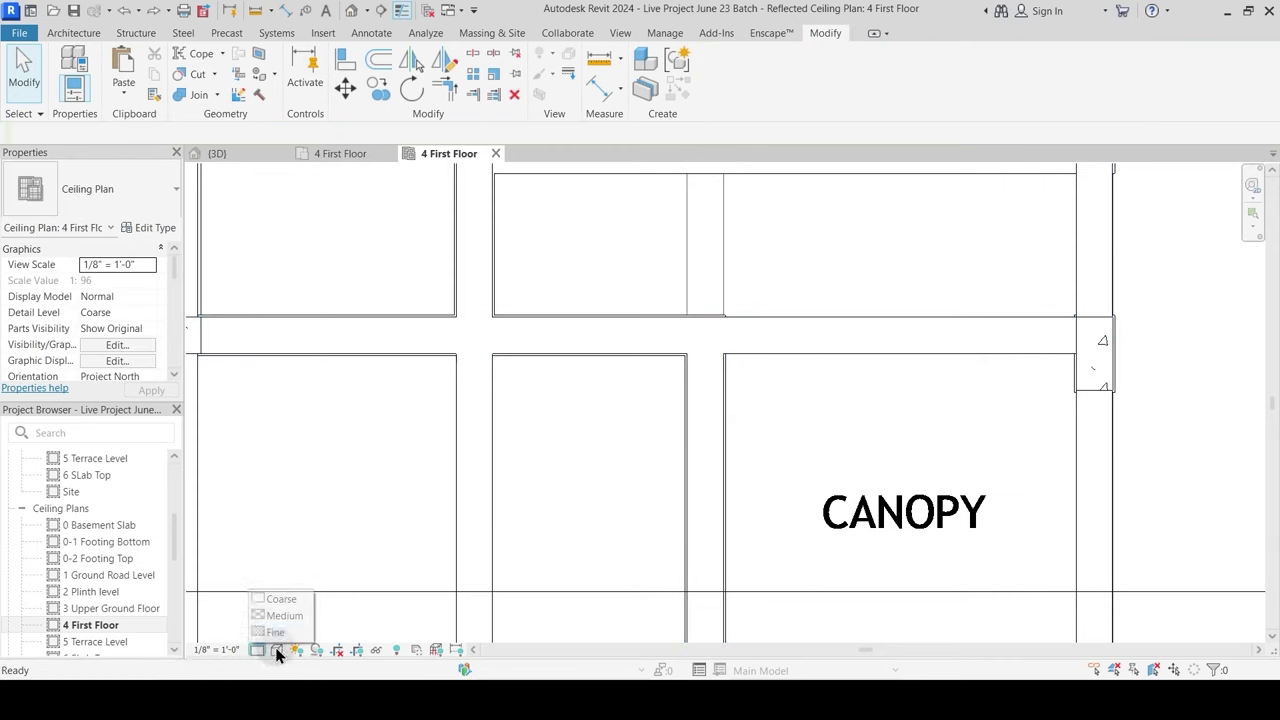
left_click(272, 633)
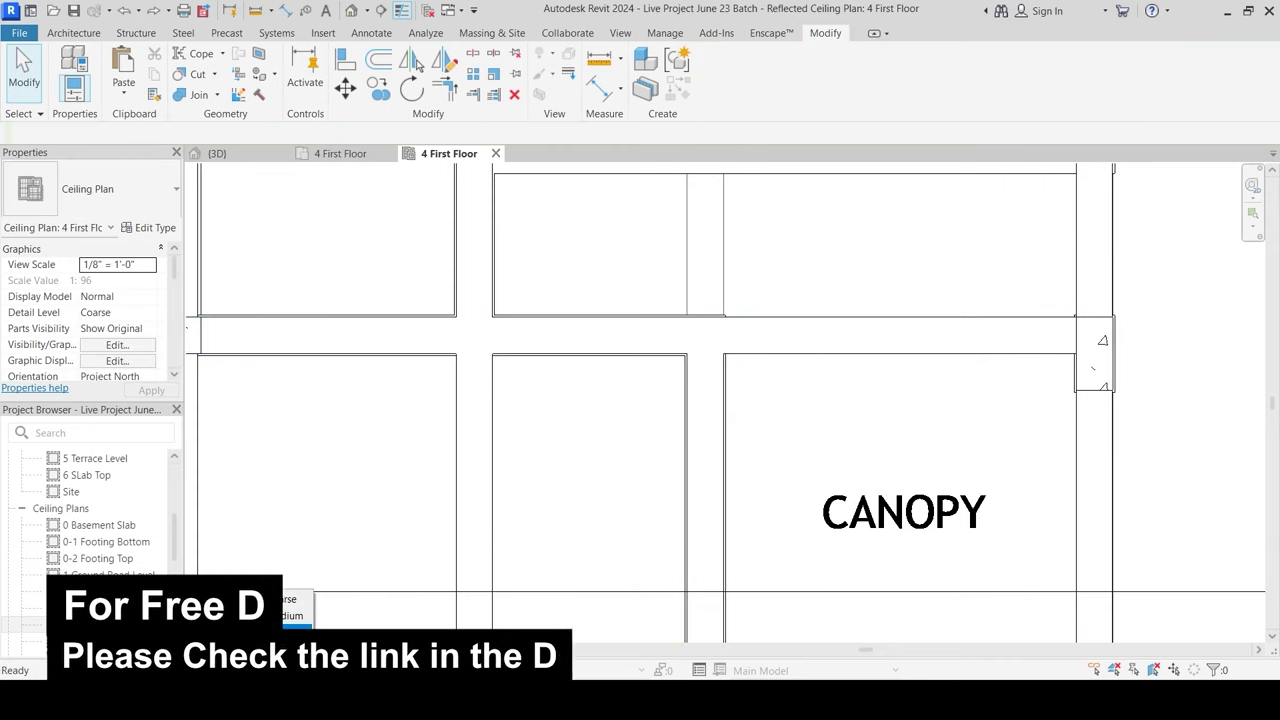
left_click(650, 367)
middle_click_drag(634, 423, 461, 426)
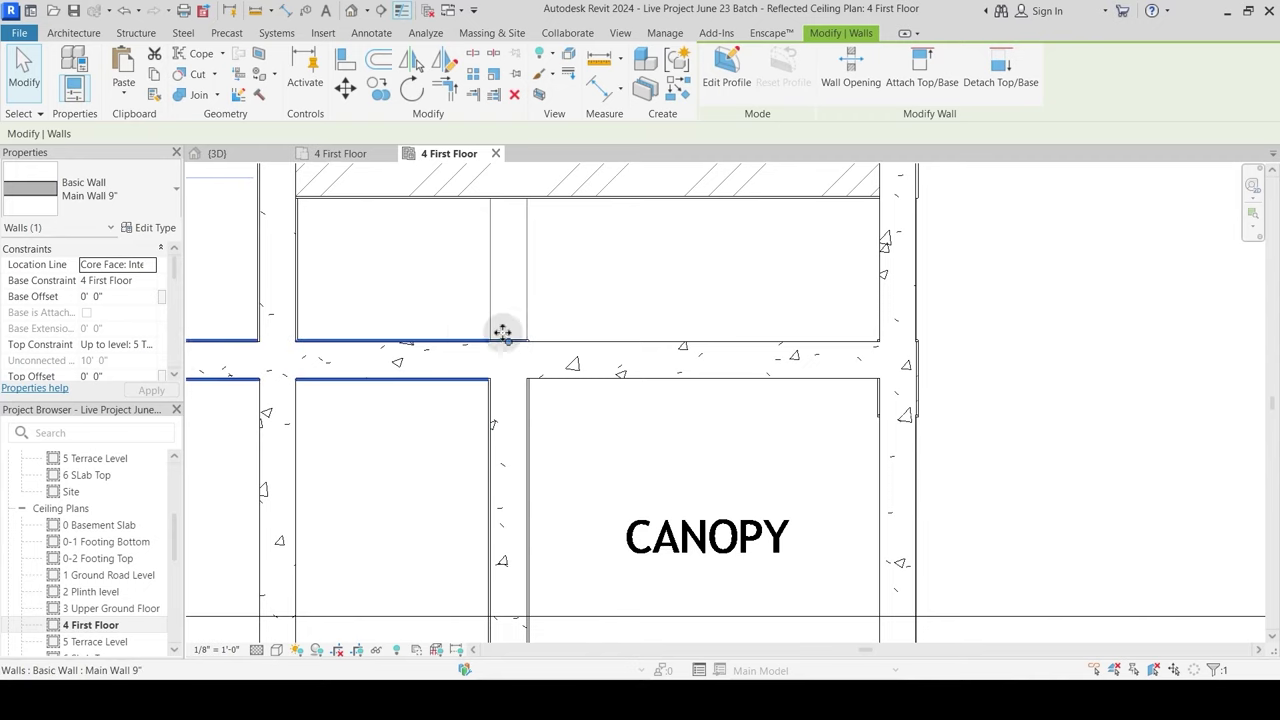
left_click(597, 322)
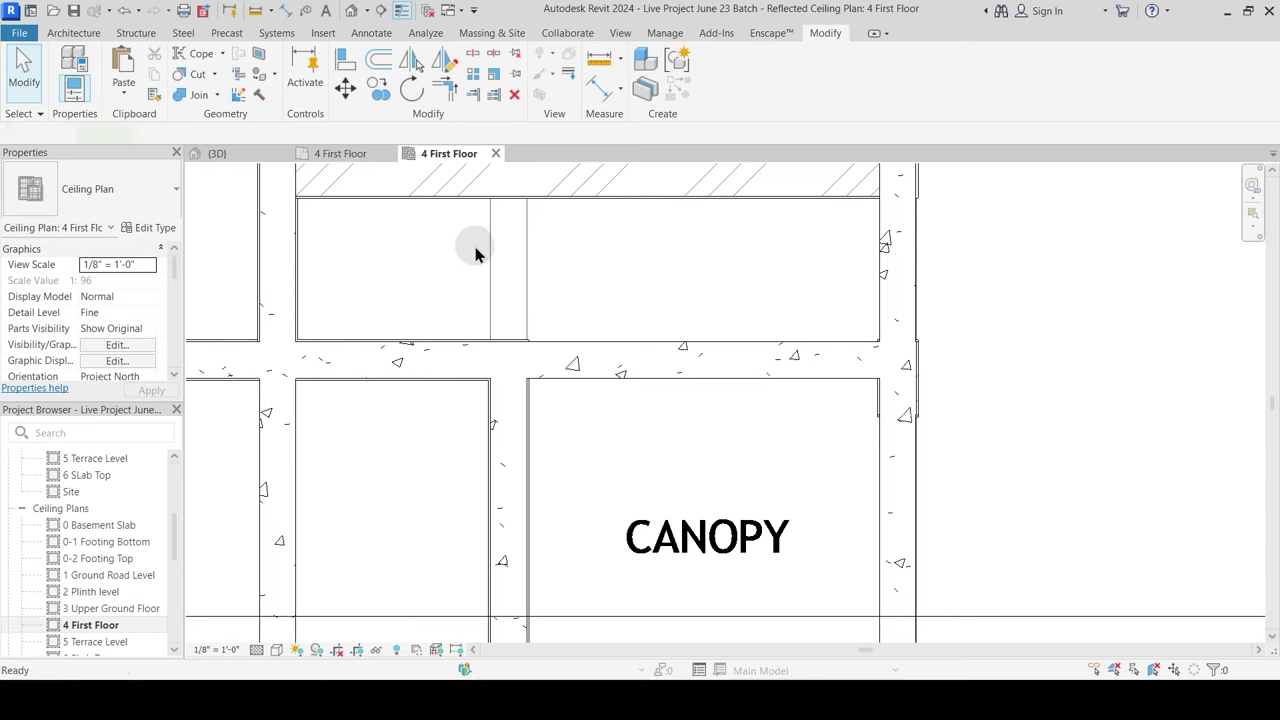
Step: Draw a Main Wall 9" wall from the beam's end point to the column on the right
key("w")
key("a")
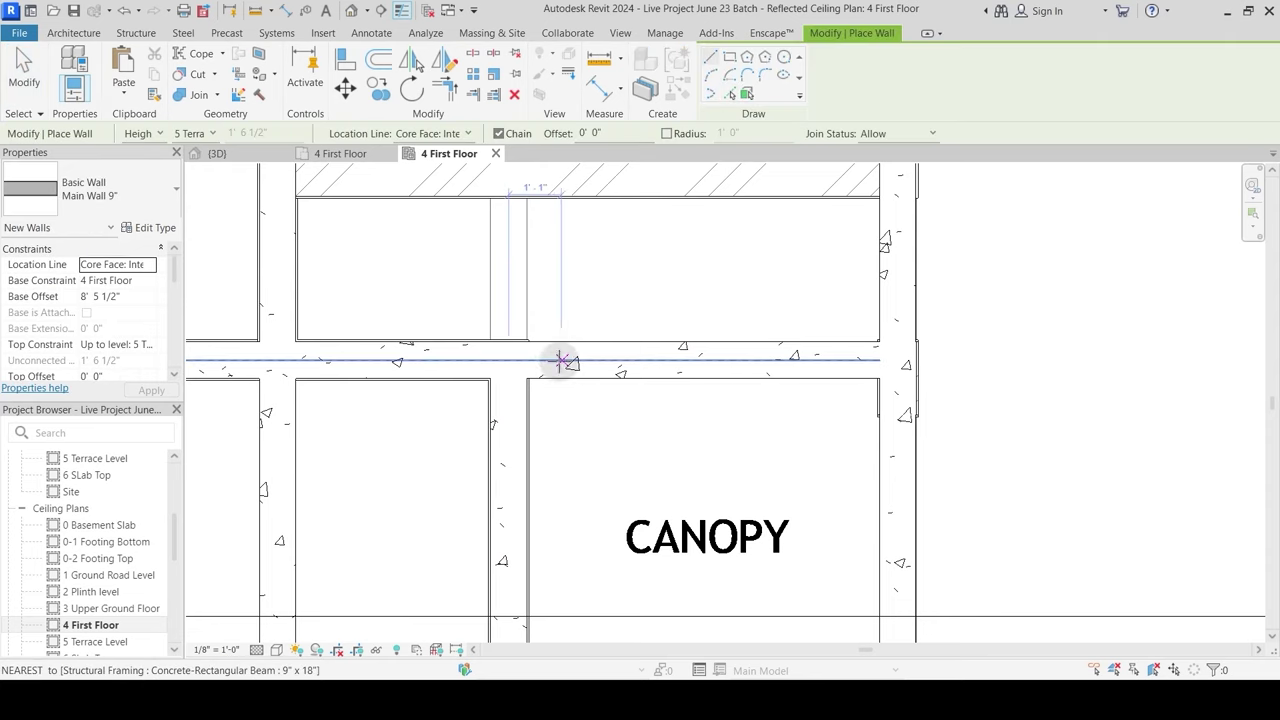
left_click(528, 340)
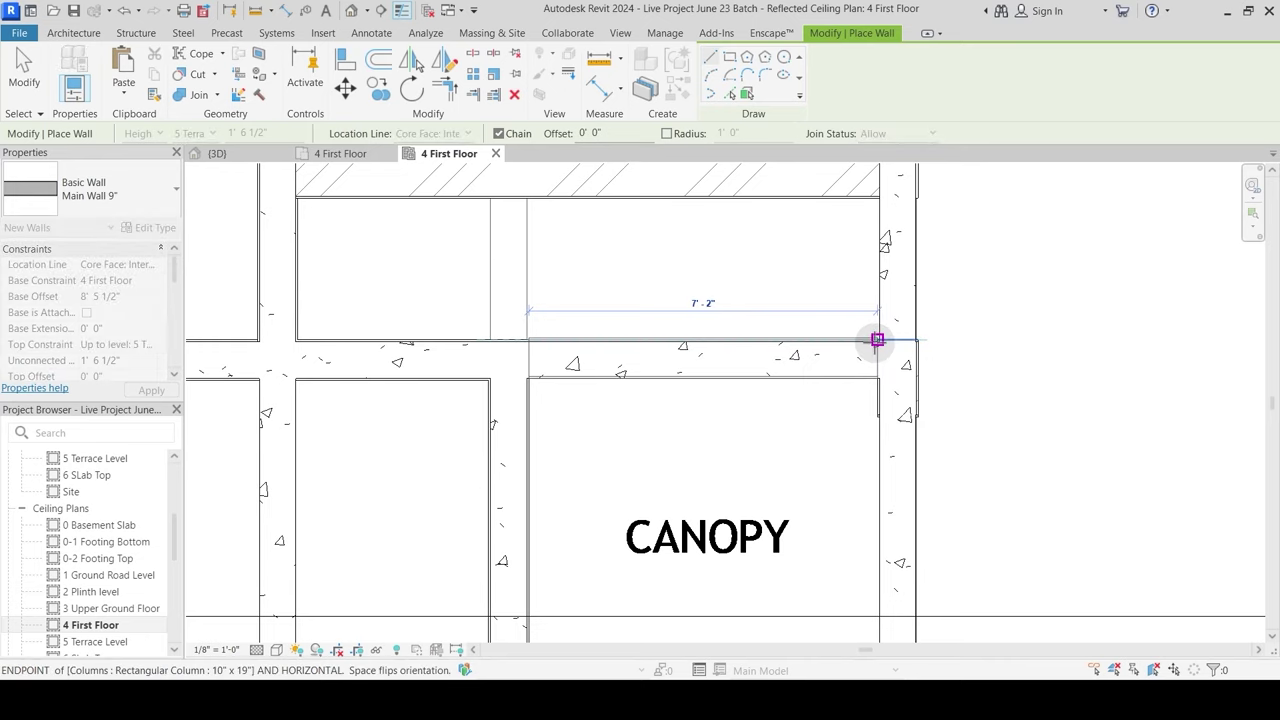
left_click(879, 340)
key("Escape")
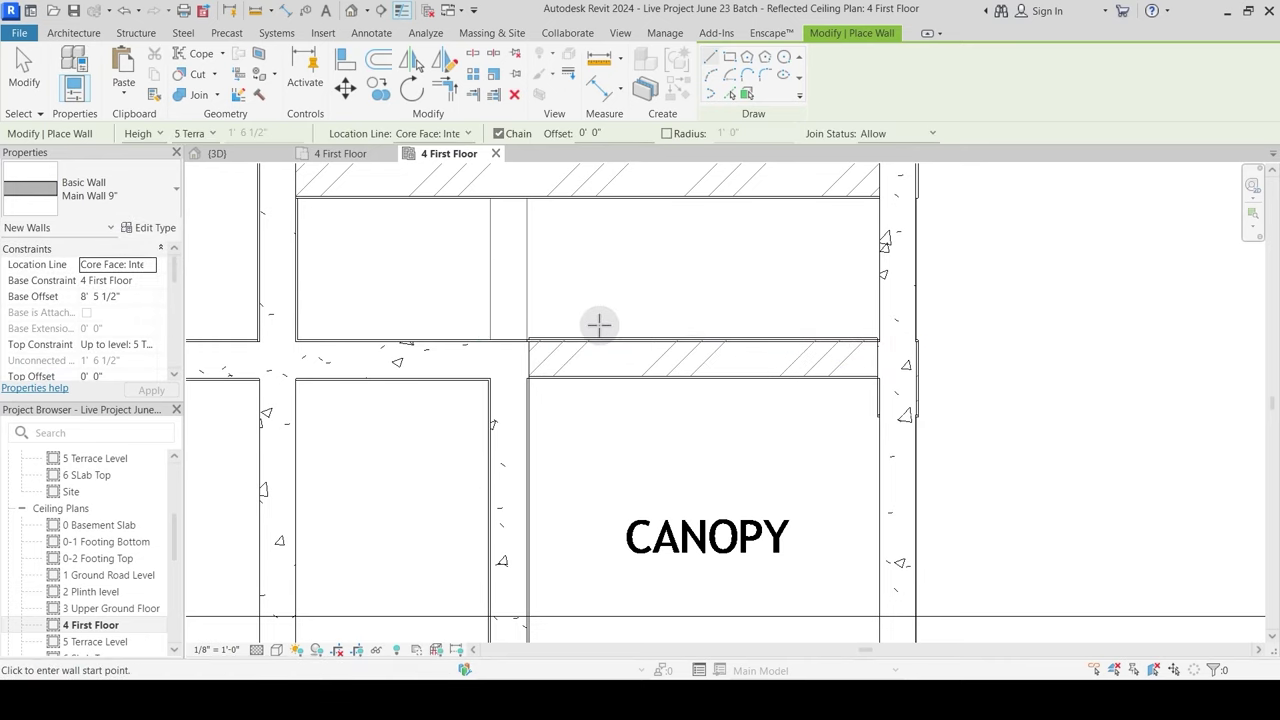
scroll(597, 320, "up", 4)
key("Escape")
left_click(563, 372)
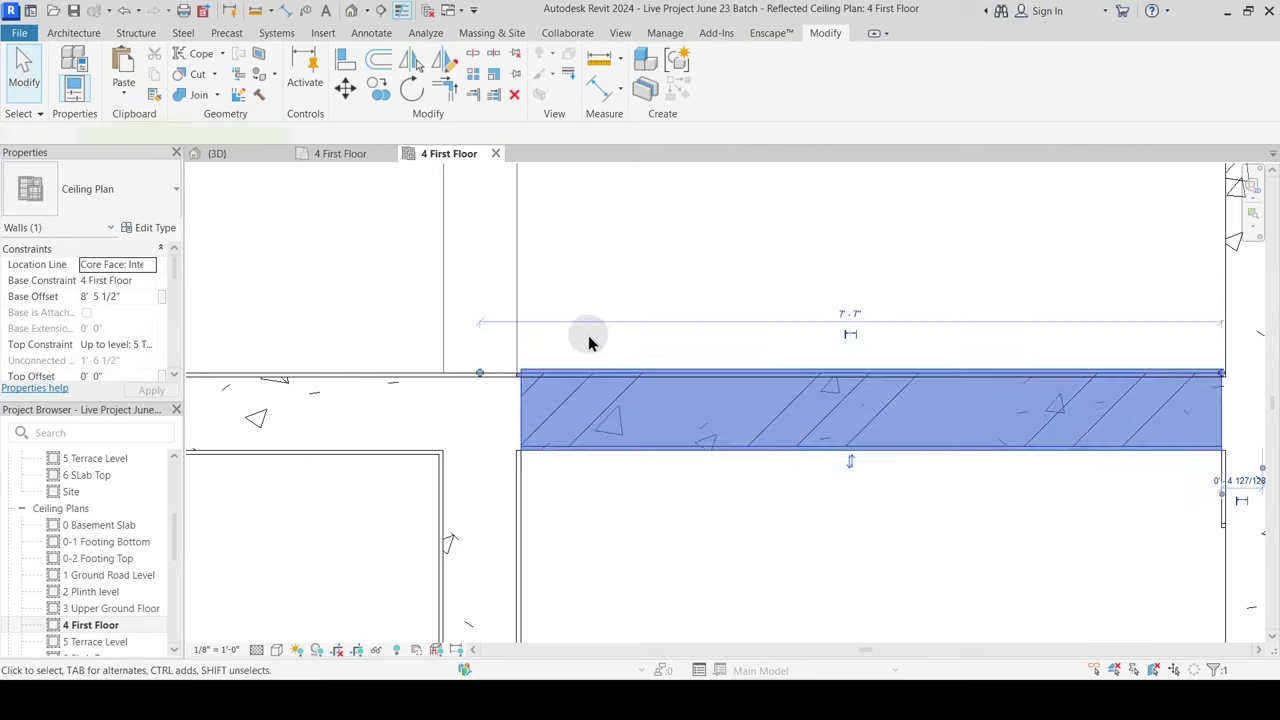
key("Escape")
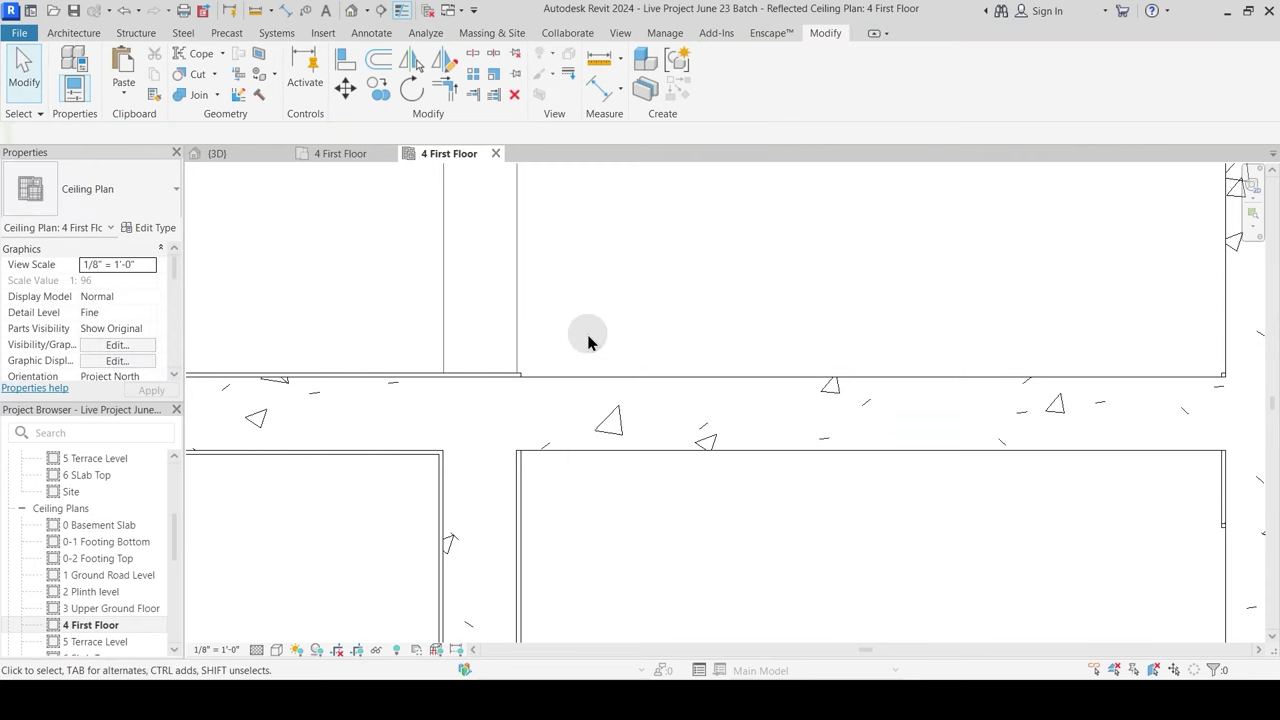
Step: Draw a wall along the canopy beam starting at the beam and wall intersection
key("w")
key("a")
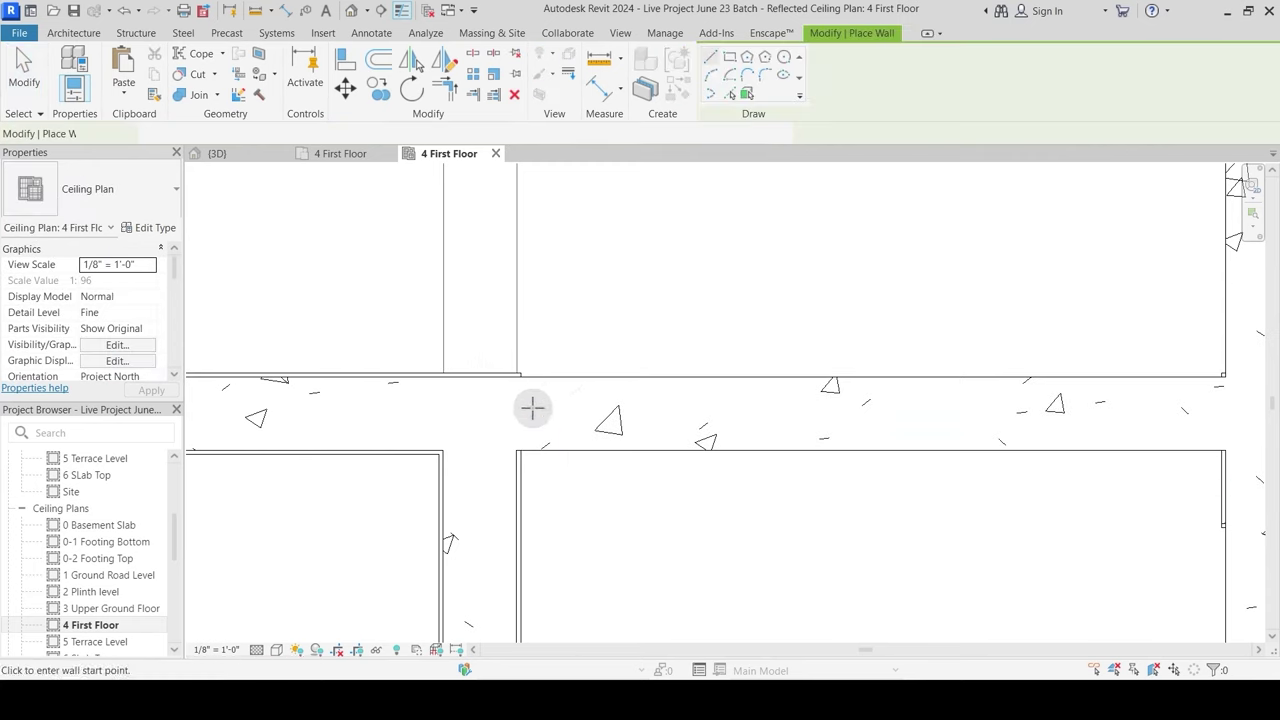
scroll(519, 430, "up", 2)
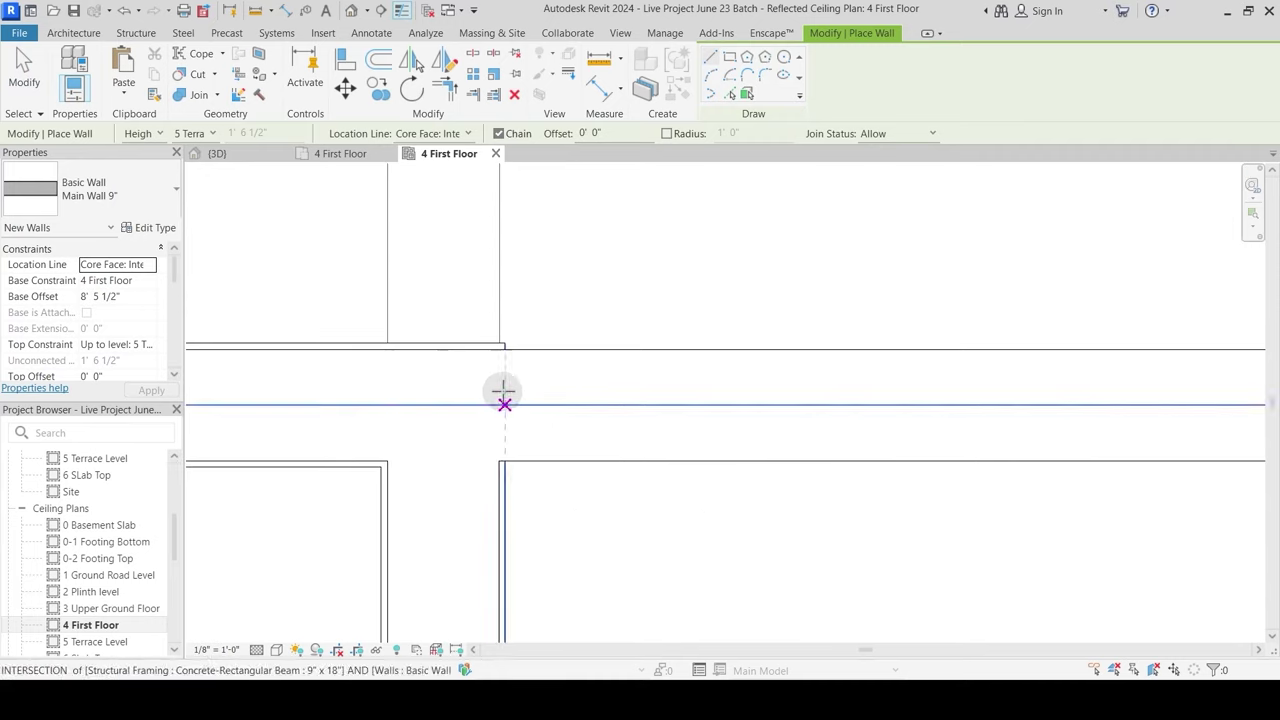
left_click(504, 343)
key("Escape")
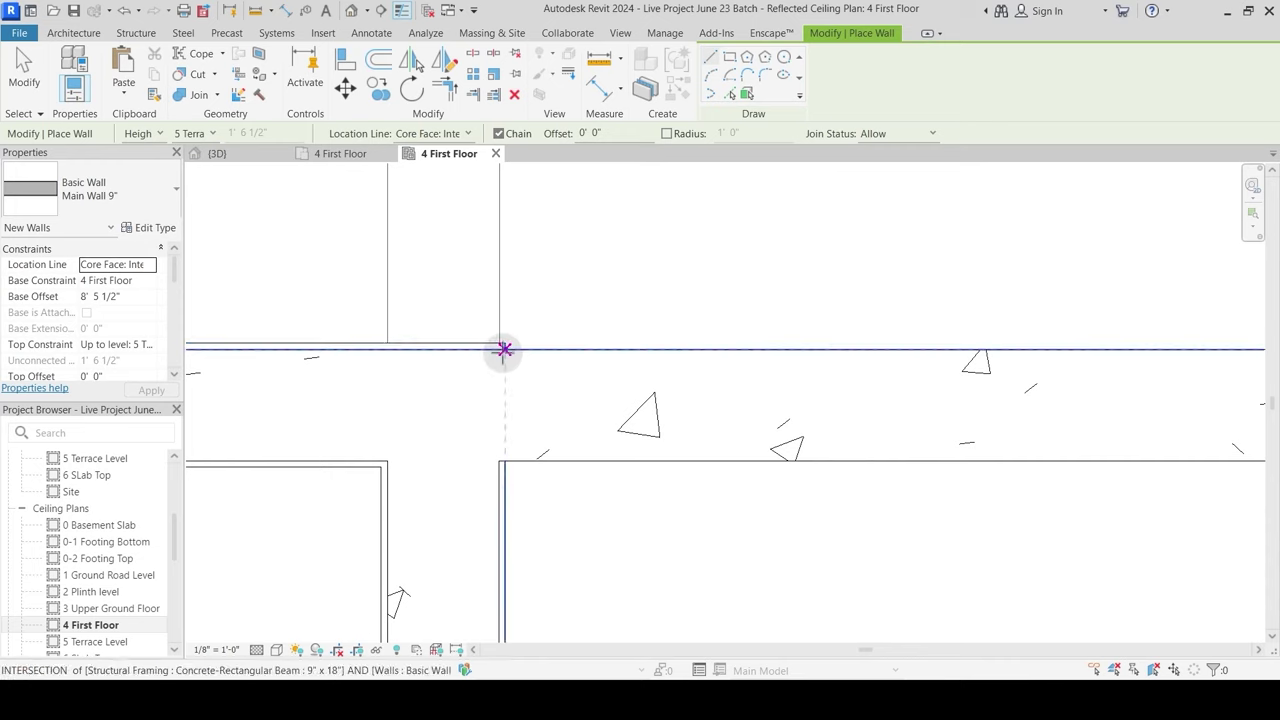
left_click(504, 350)
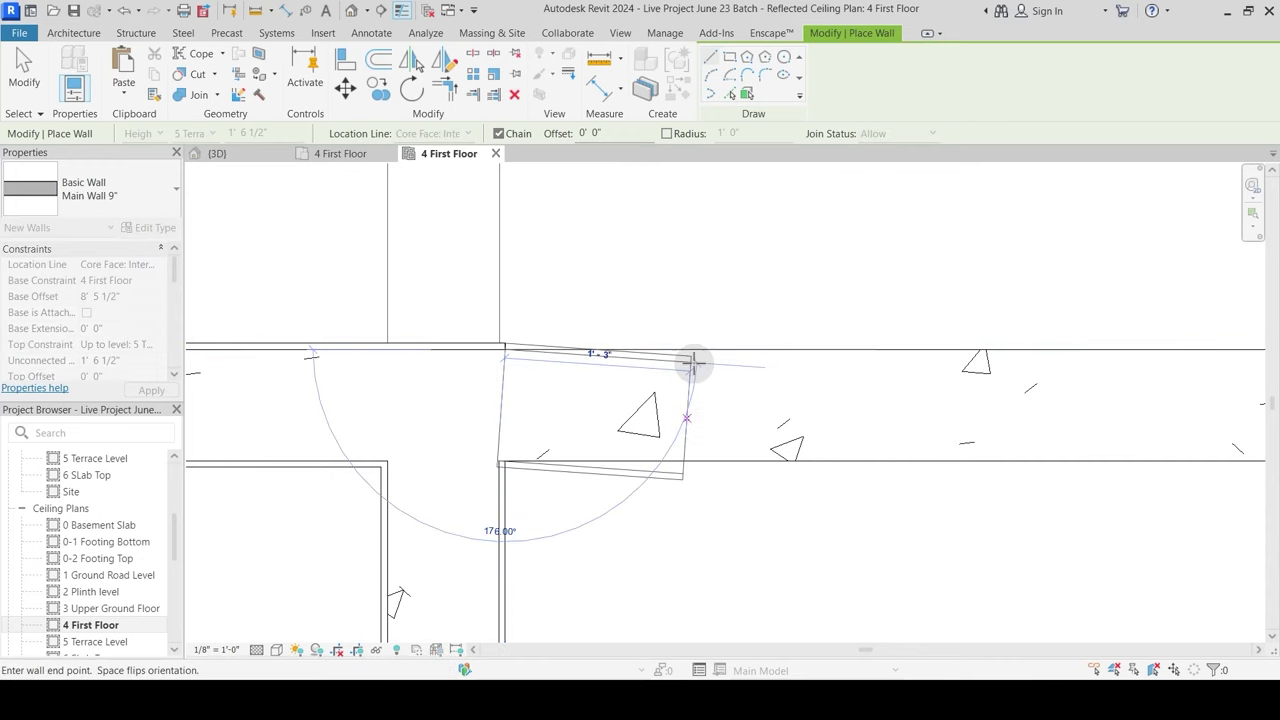
scroll(880, 343, "down", 4)
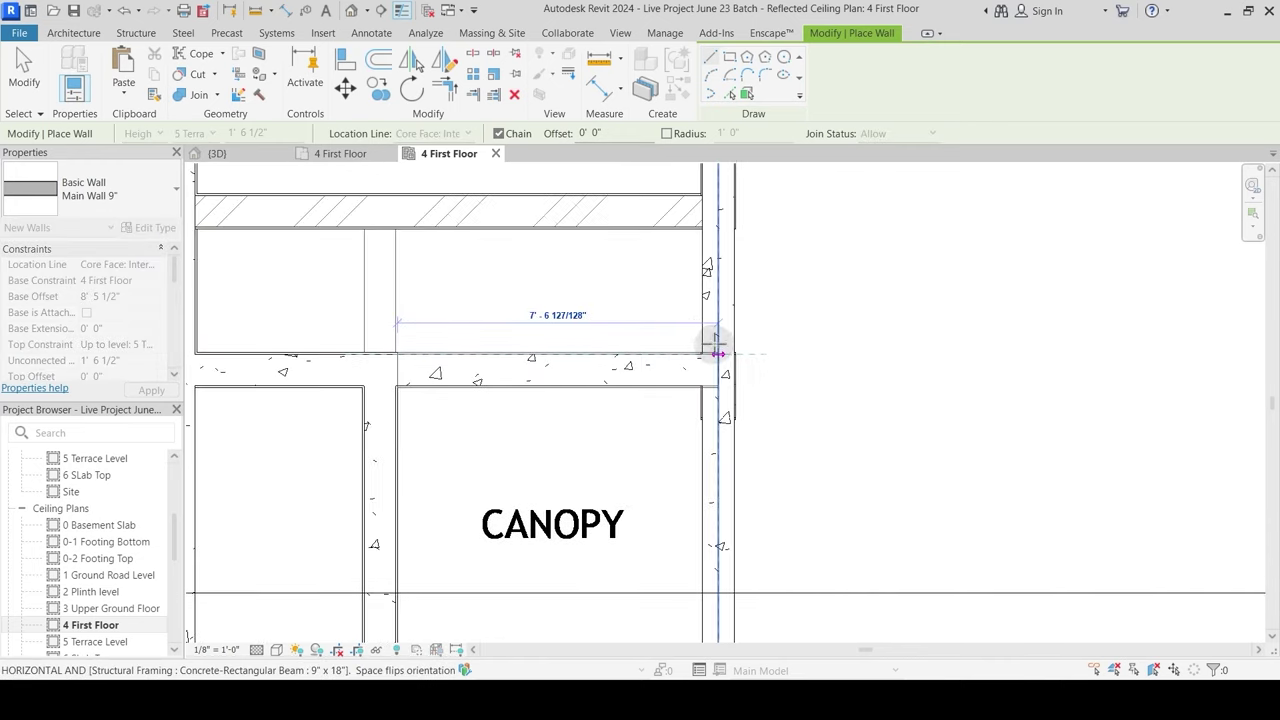
left_click(706, 350)
key("Escape")
Step: Draw two vertical walls near the CANOPY, up to the top wall and the top beam
middle_click_drag(475, 334, 613, 310)
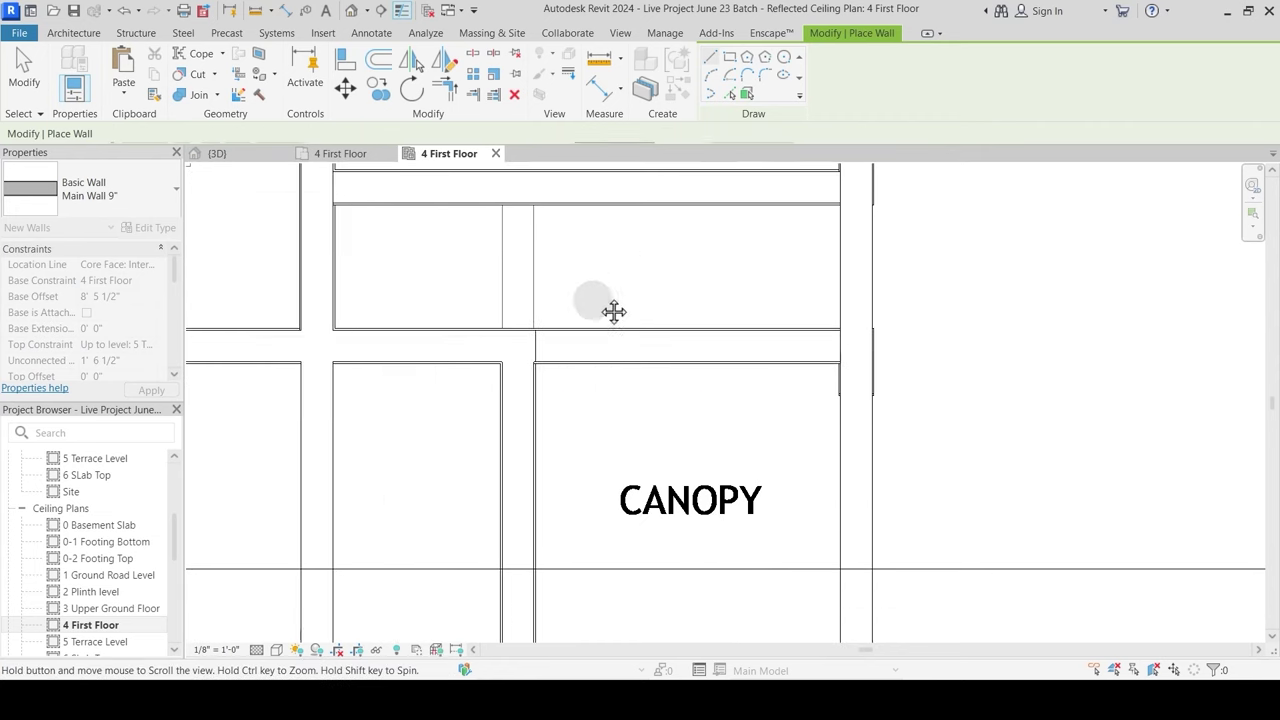
left_click(537, 322)
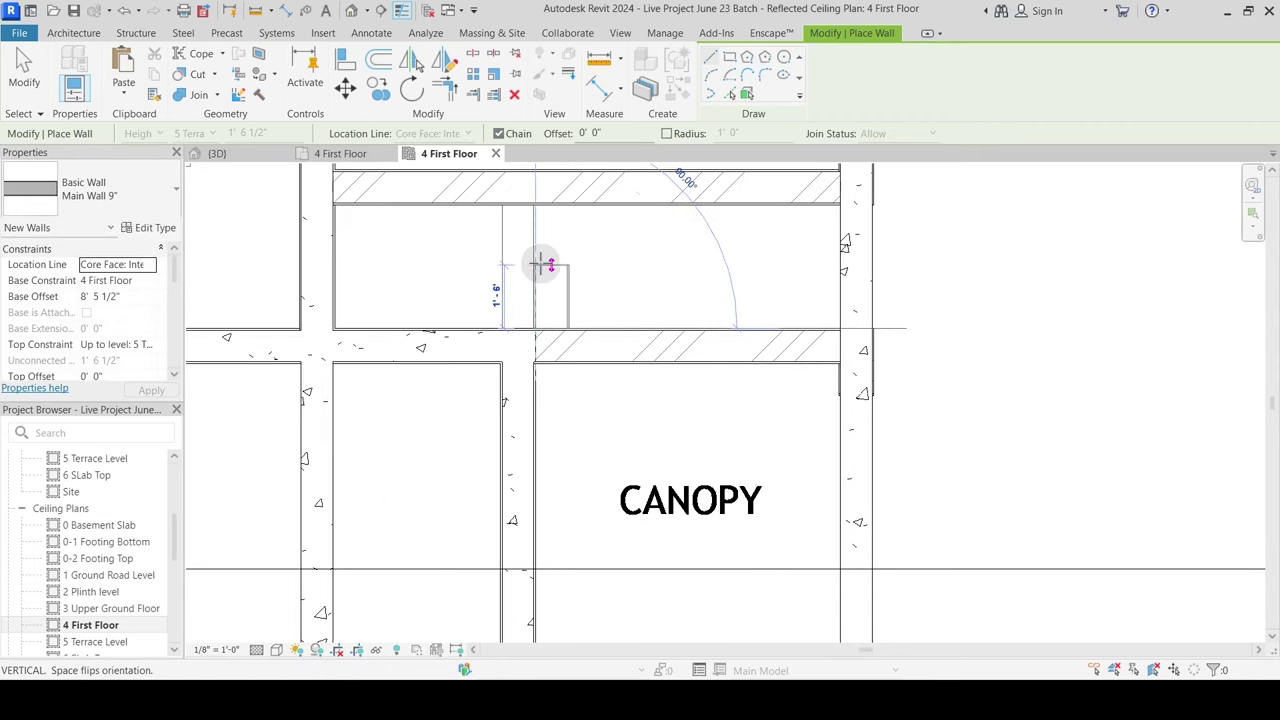
scroll(530, 212, "up", 2)
left_click(536, 207)
key("Escape")
scroll(523, 297, "up", 3)
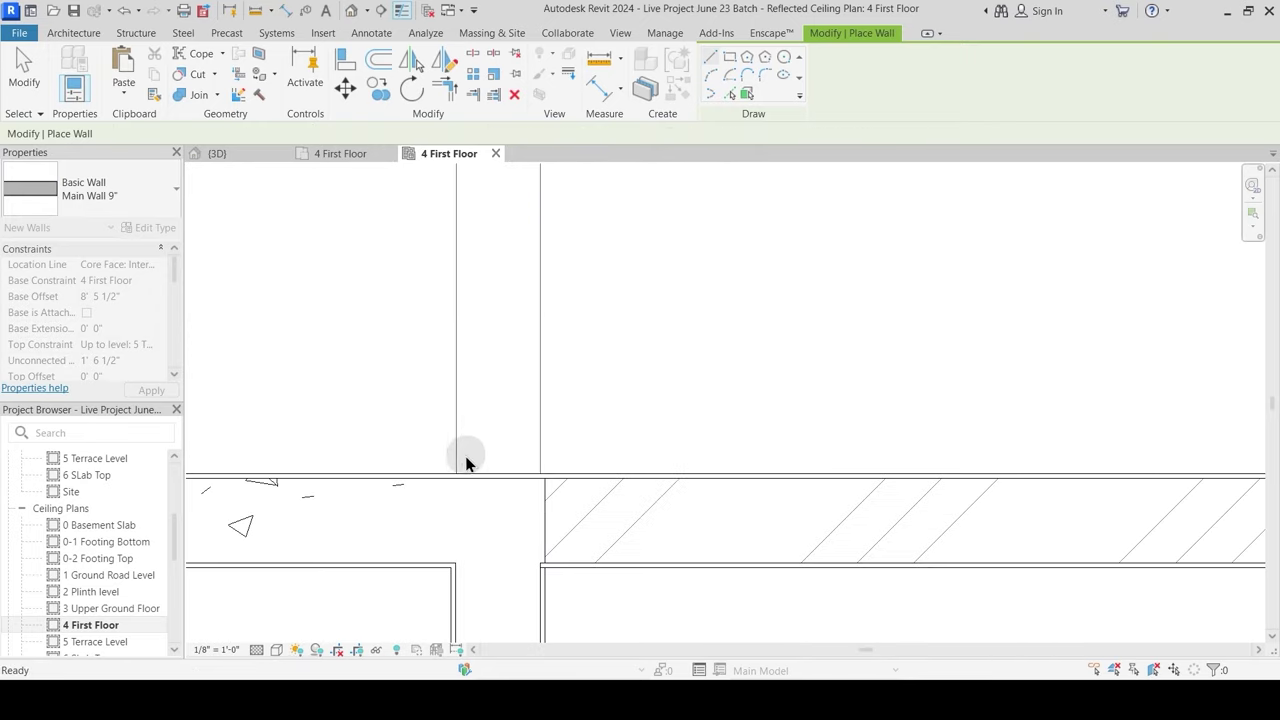
left_click(451, 472)
middle_click_drag(466, 240, 448, 290)
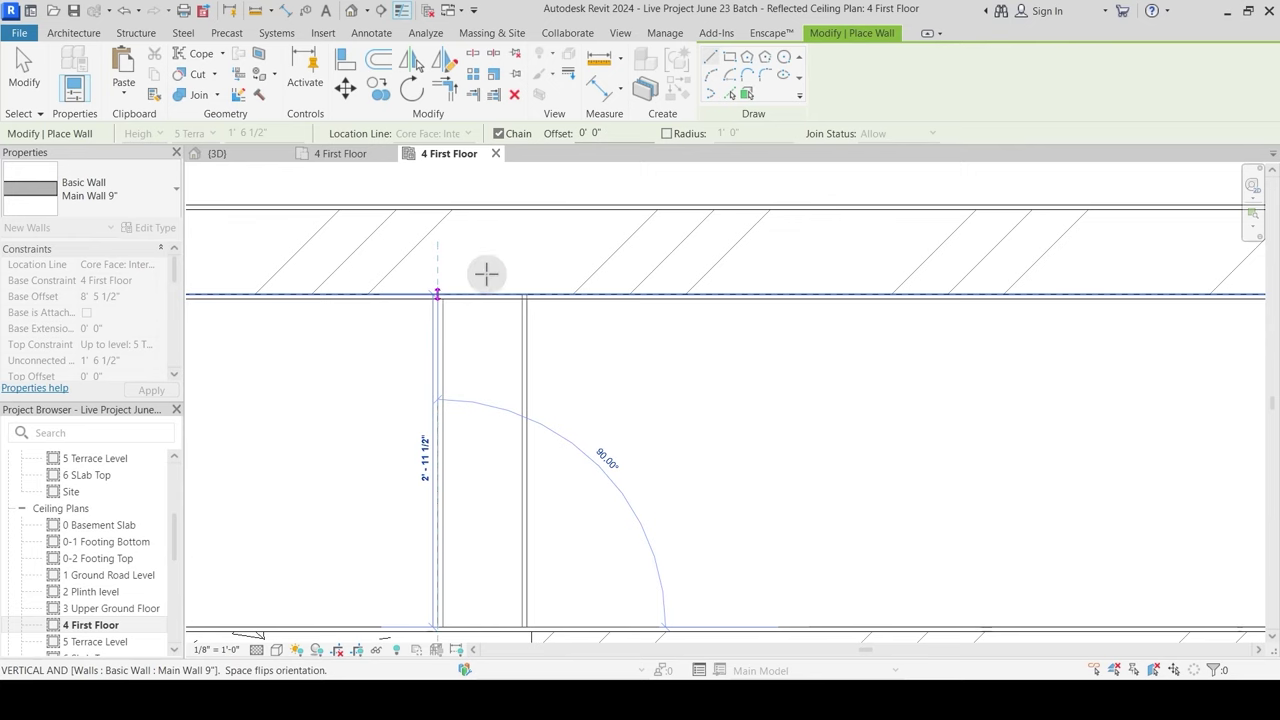
left_click(486, 274)
key("Escape")
scroll(523, 269, "down", 5)
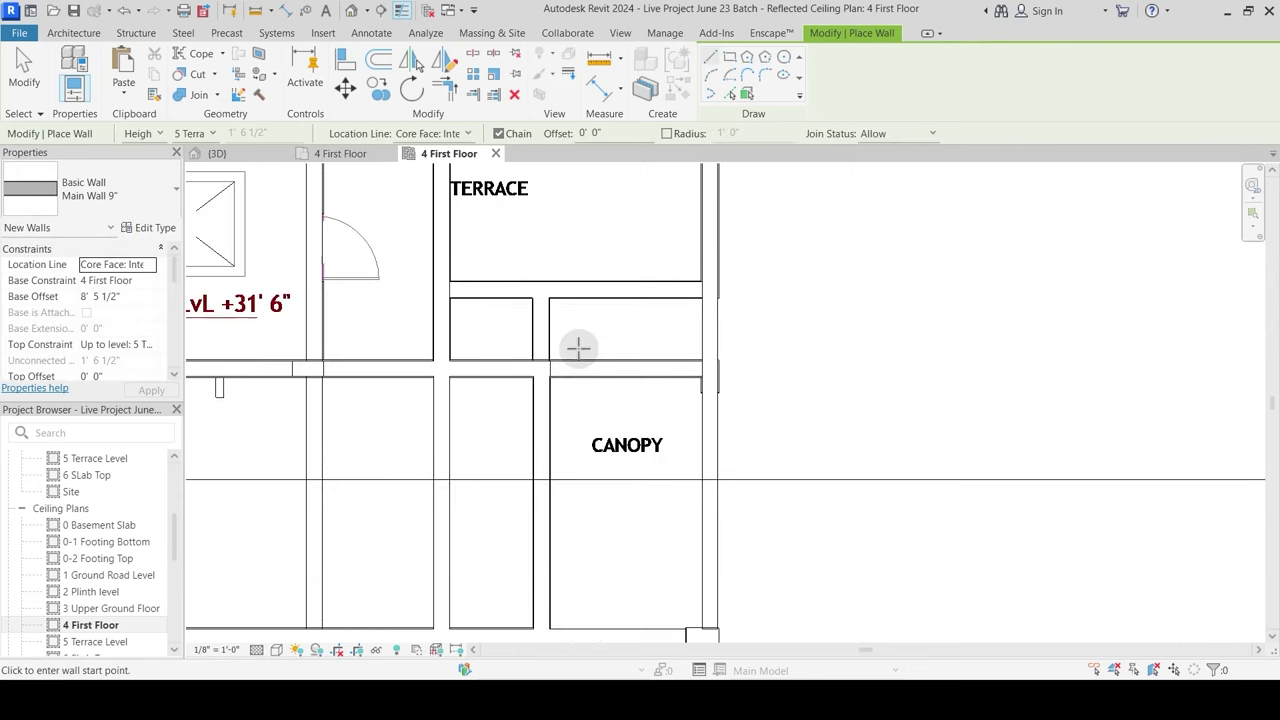
Step: Draw a wall from the beam edge down to the lower wall endpoint by the CANOPY
middle_click_drag(497, 467, 557, 366)
scroll(500, 380, "up", 2)
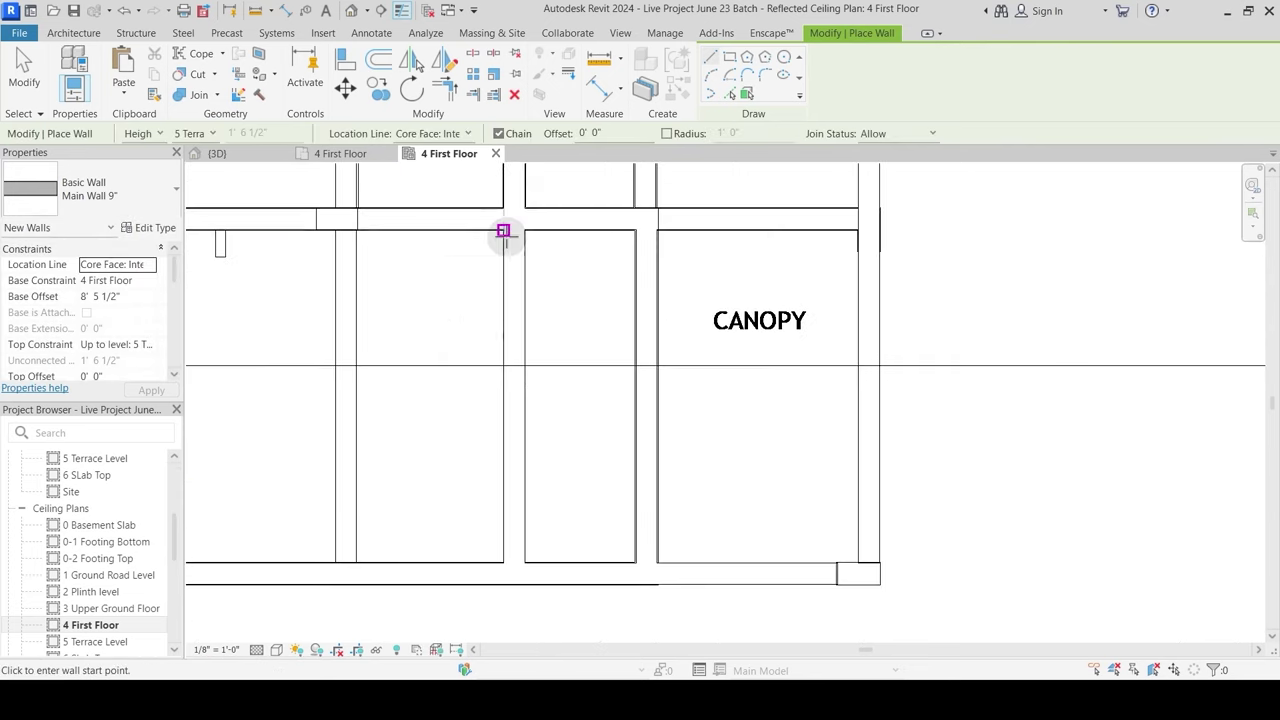
scroll(505, 240, "up", 2)
scroll(520, 240, "up", 2)
left_click(539, 212)
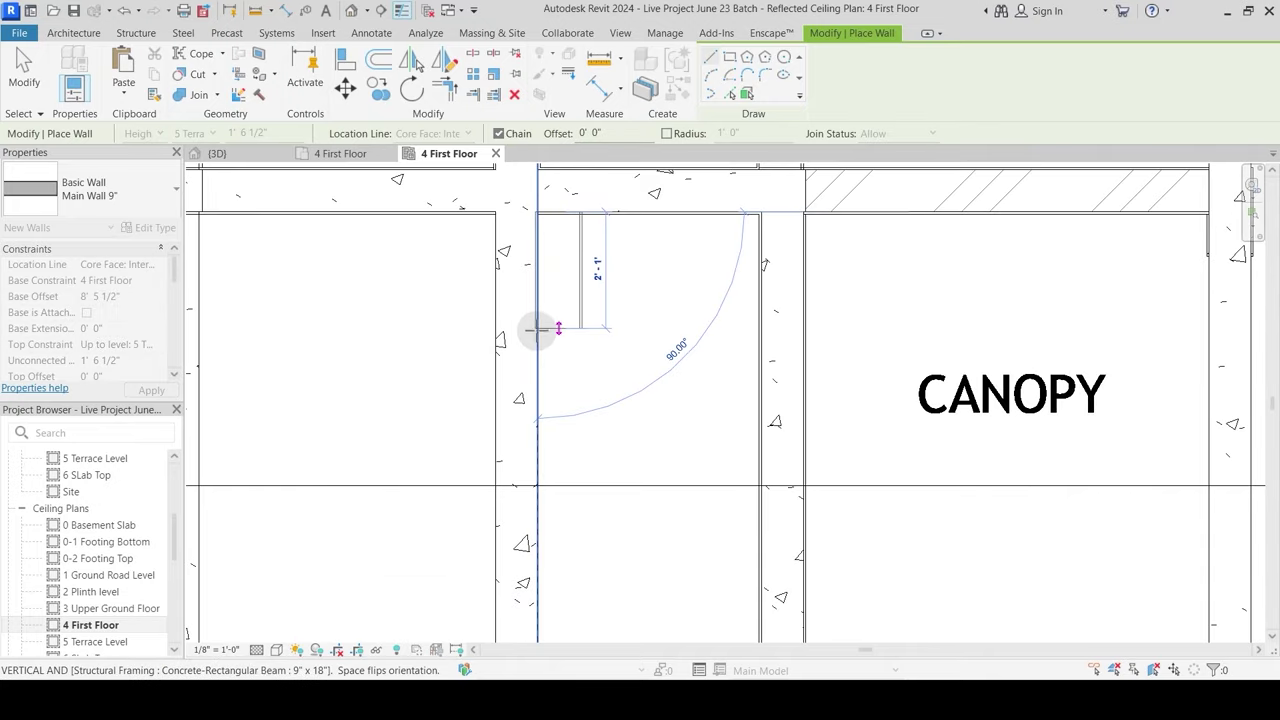
middle_click_drag(542, 563, 559, 313)
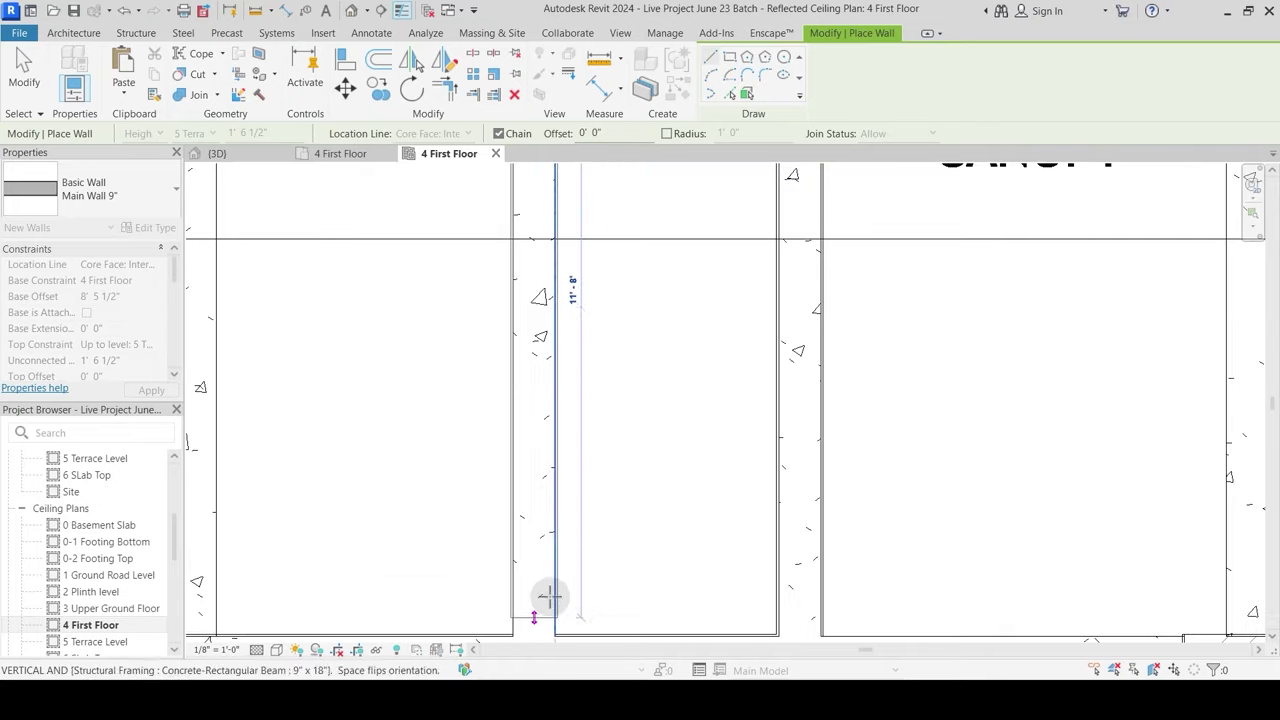
middle_click_drag(554, 617, 554, 528)
left_click(588, 505)
key("Escape")
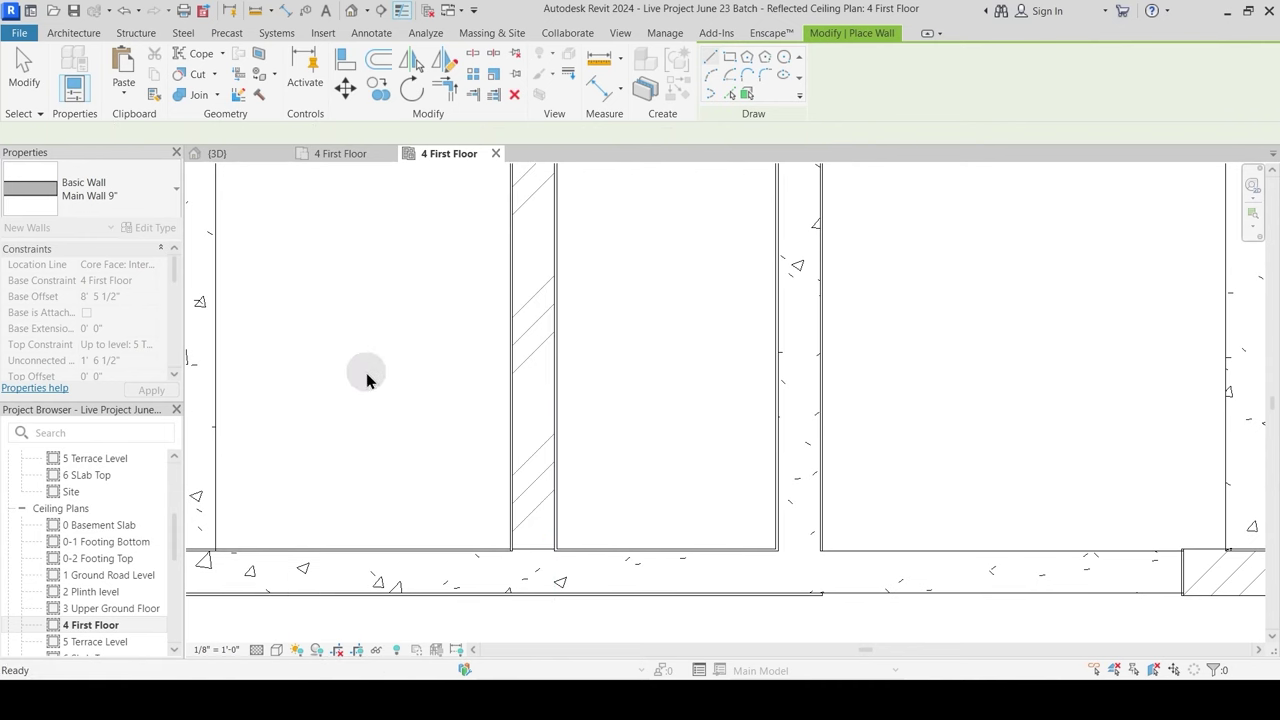
Step: Draw a vertical wall starting on the top beam down to its snapped end point
middle_click_drag(366, 374, 666, 440)
scroll(666, 440, "down", 1)
scroll(594, 420, "down", 1)
middle_click_drag(456, 371, 462, 382)
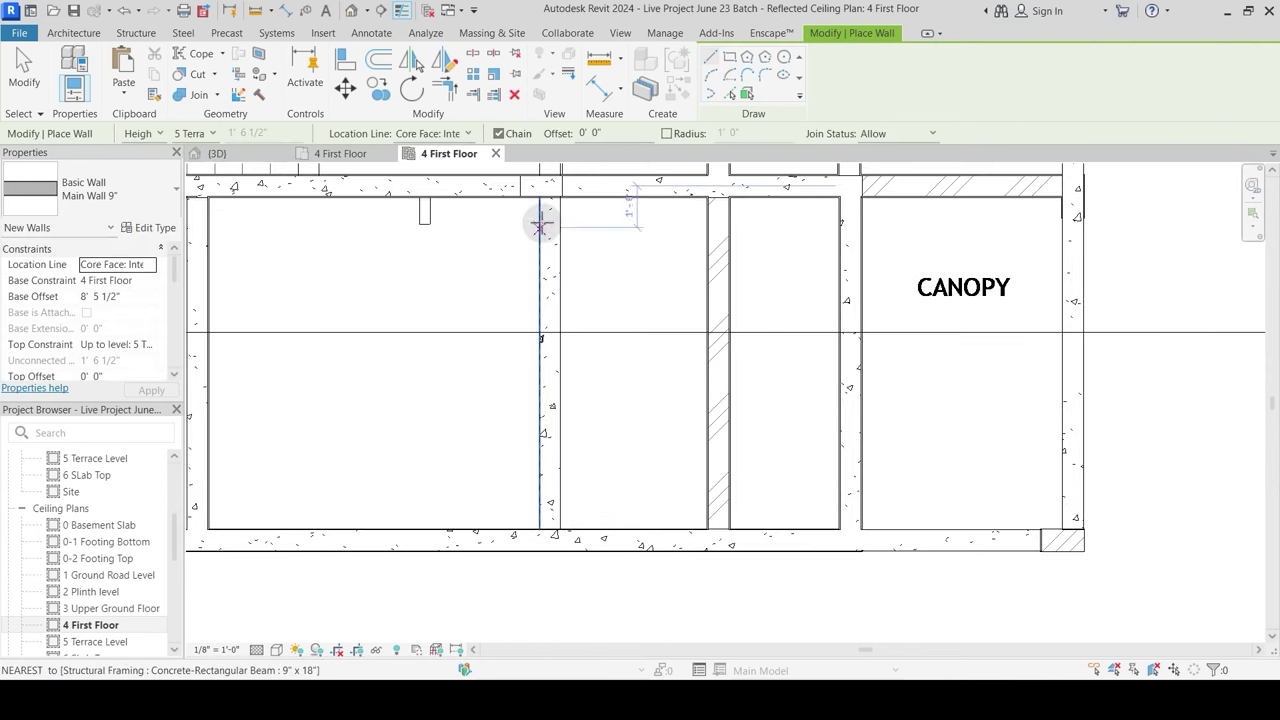
left_click(553, 195)
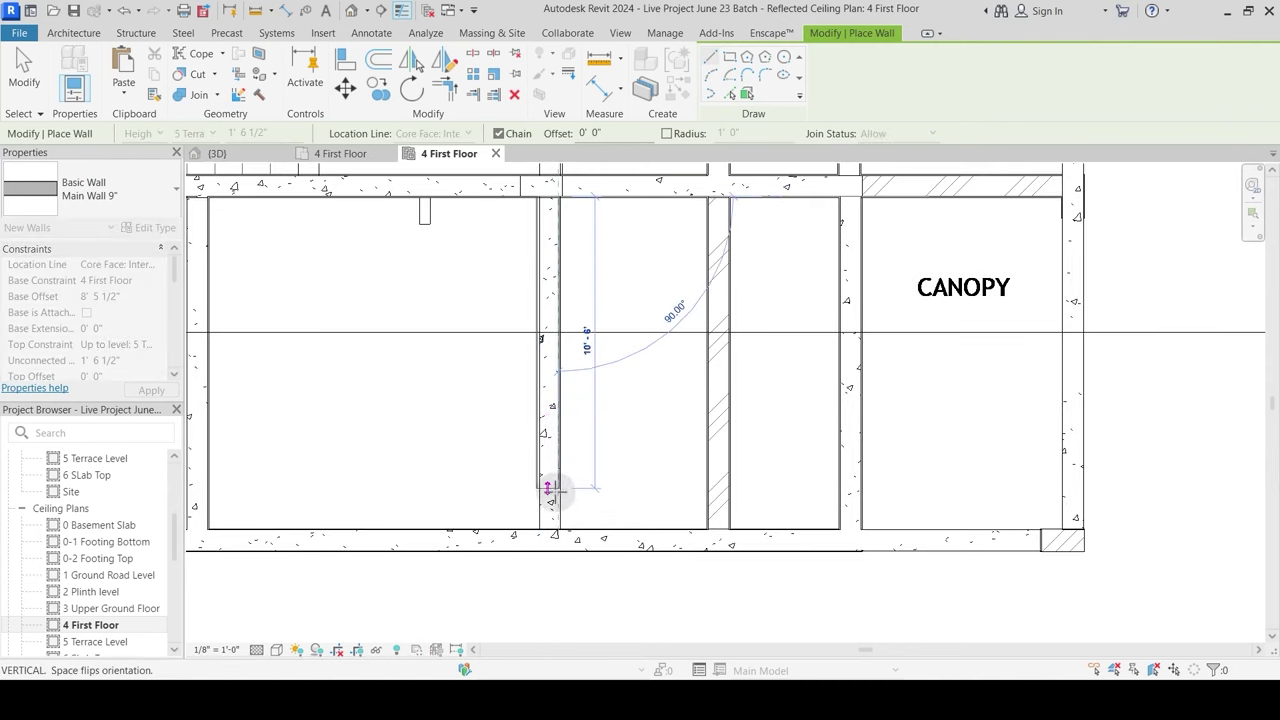
left_click(552, 530)
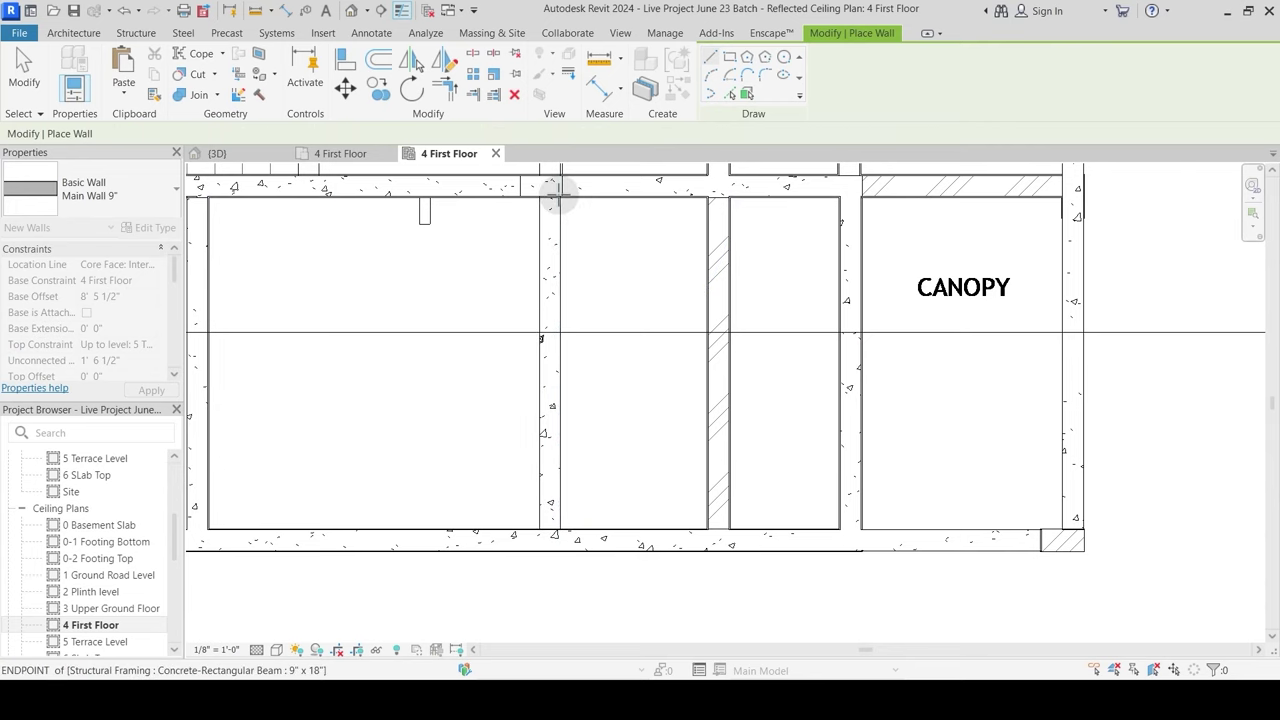
Step: Draw a wall from the top beam endpoint down to the bottom beam endpoint
scroll(558, 195, "up", 6)
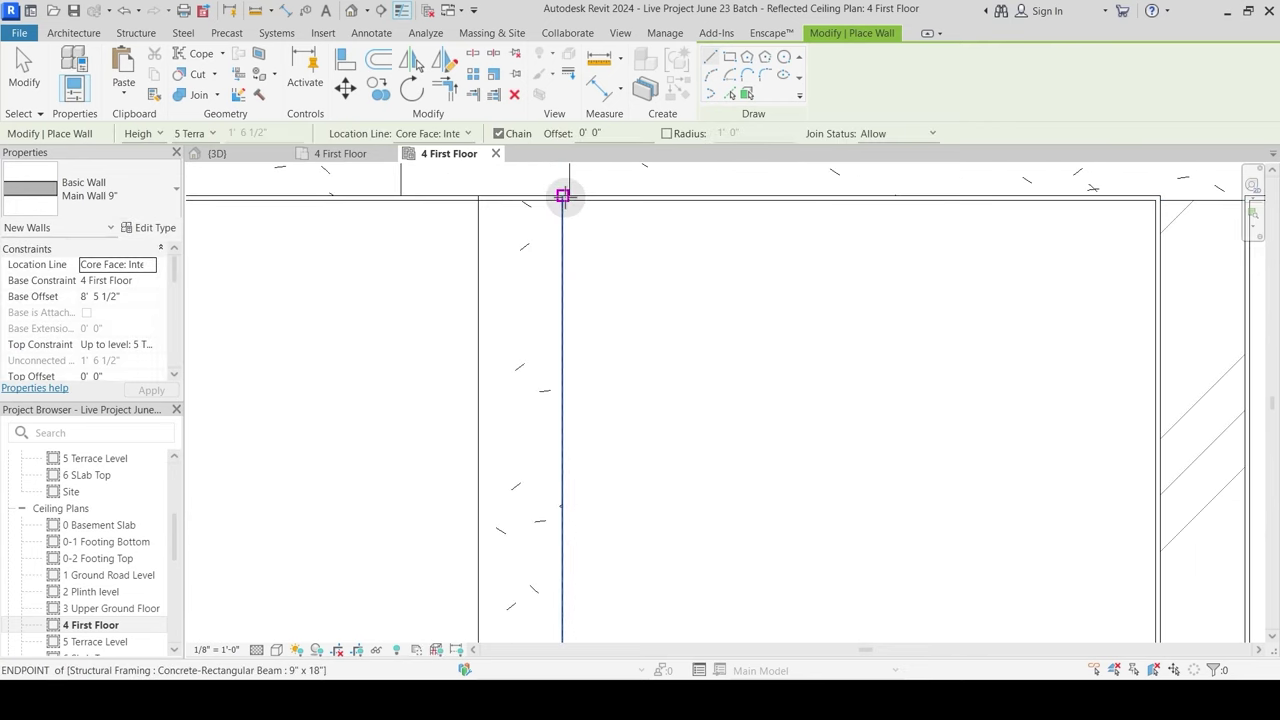
left_click(563, 195)
scroll(549, 449, "down", 3)
middle_click_drag(563, 569, 590, 329)
middle_click_drag(576, 522, 557, 350)
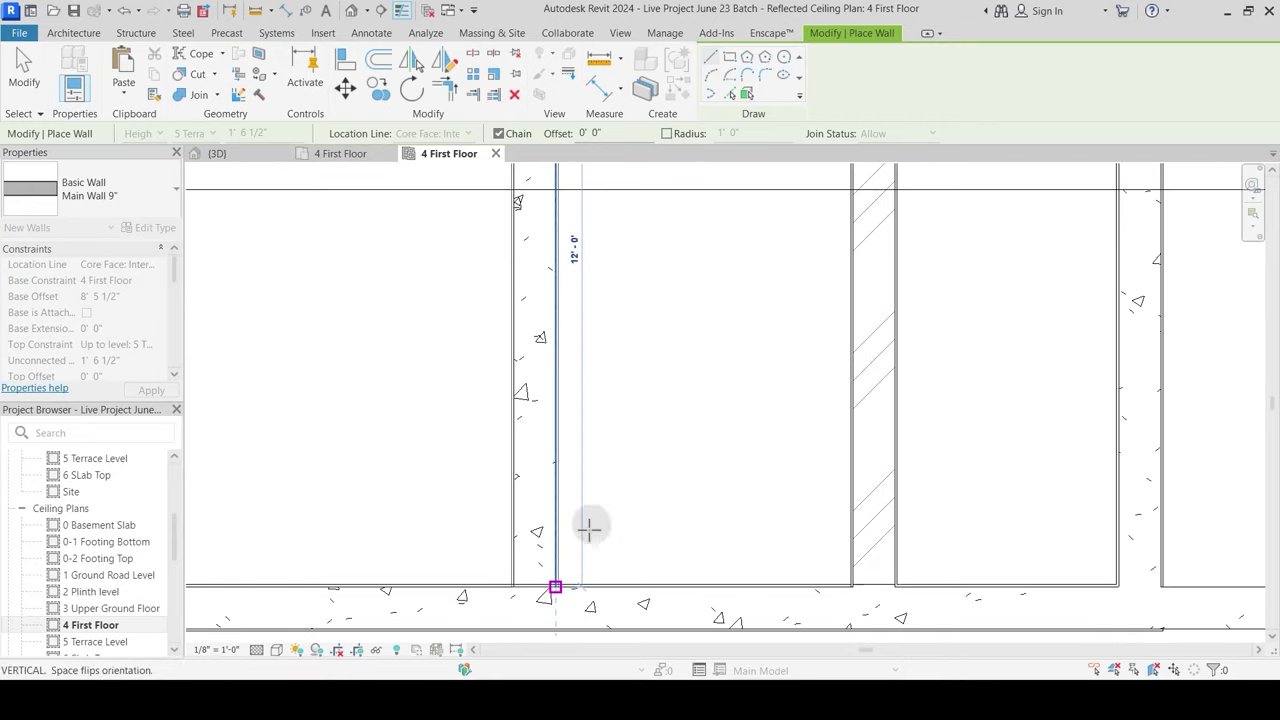
left_click(575, 553)
key("Escape")
scroll(600, 443, "down", 4)
Step: Draw a wall near the TERRACE from the top wall's face to the lower beam corner
middle_click_drag(643, 323, 621, 489)
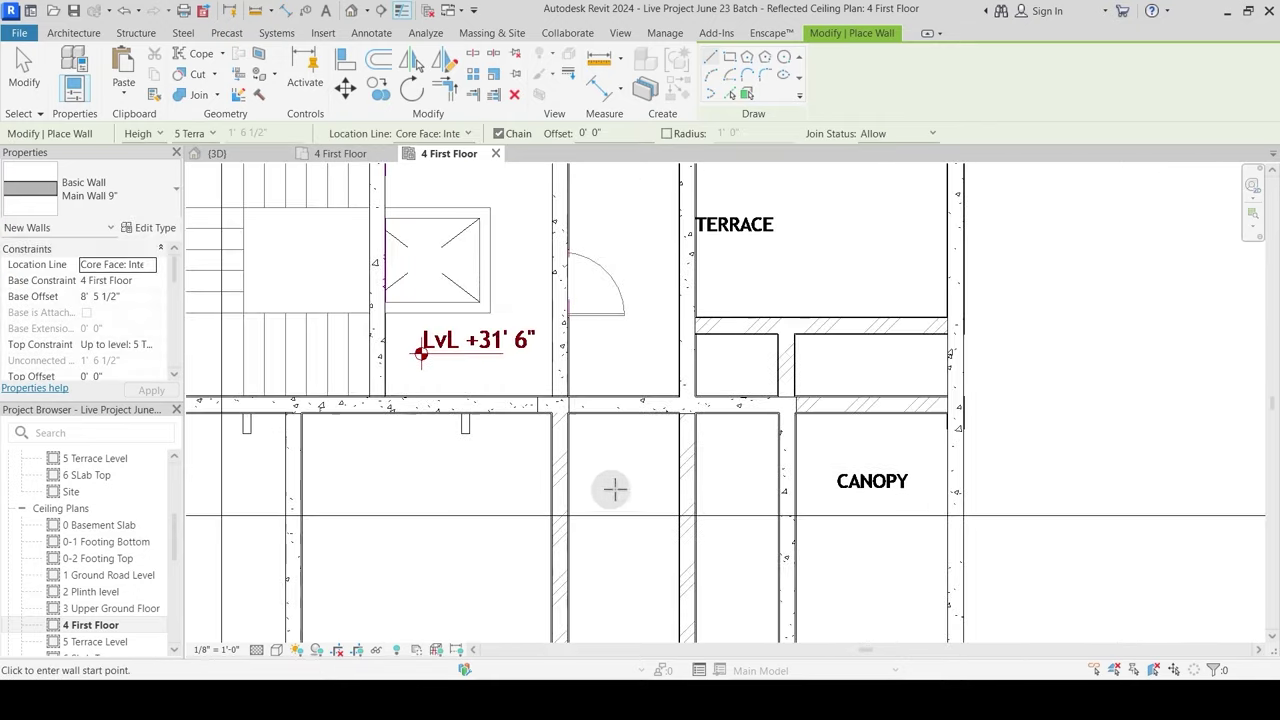
middle_click_drag(420, 483, 574, 409)
scroll(434, 409, "up", 2)
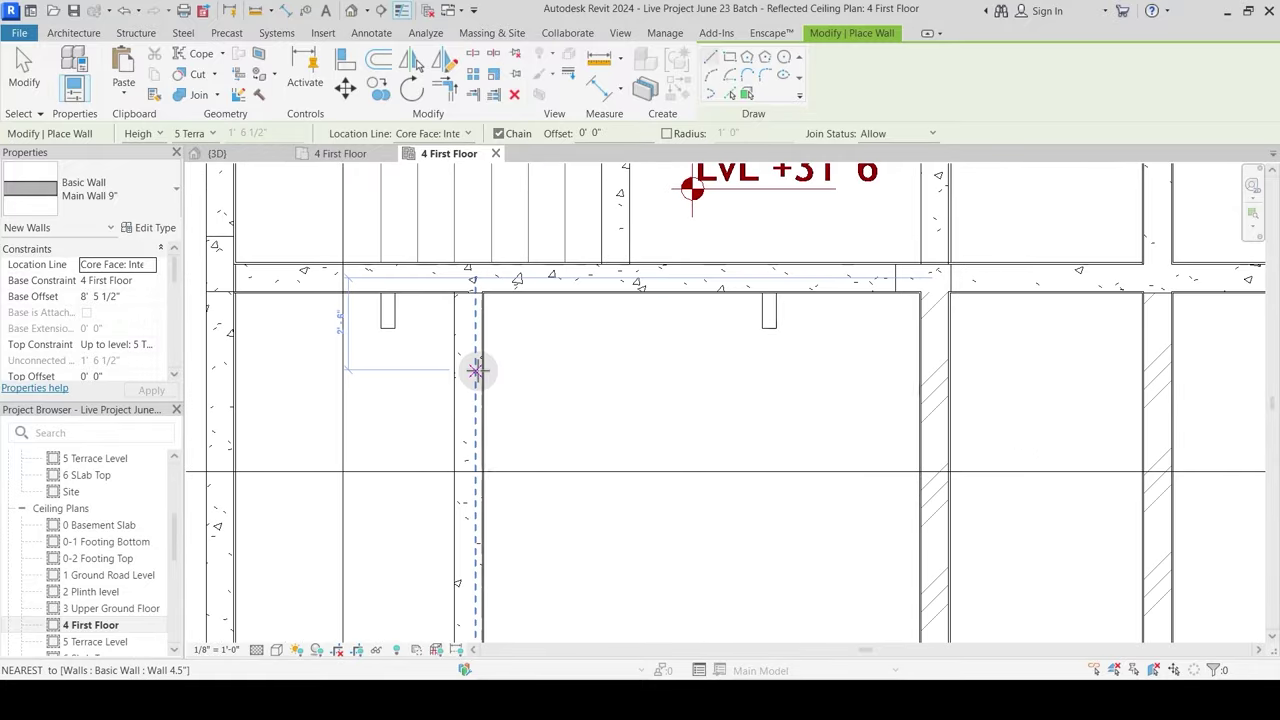
middle_click_drag(431, 349, 513, 289)
left_click(552, 242)
middle_click_drag(556, 632, 551, 386)
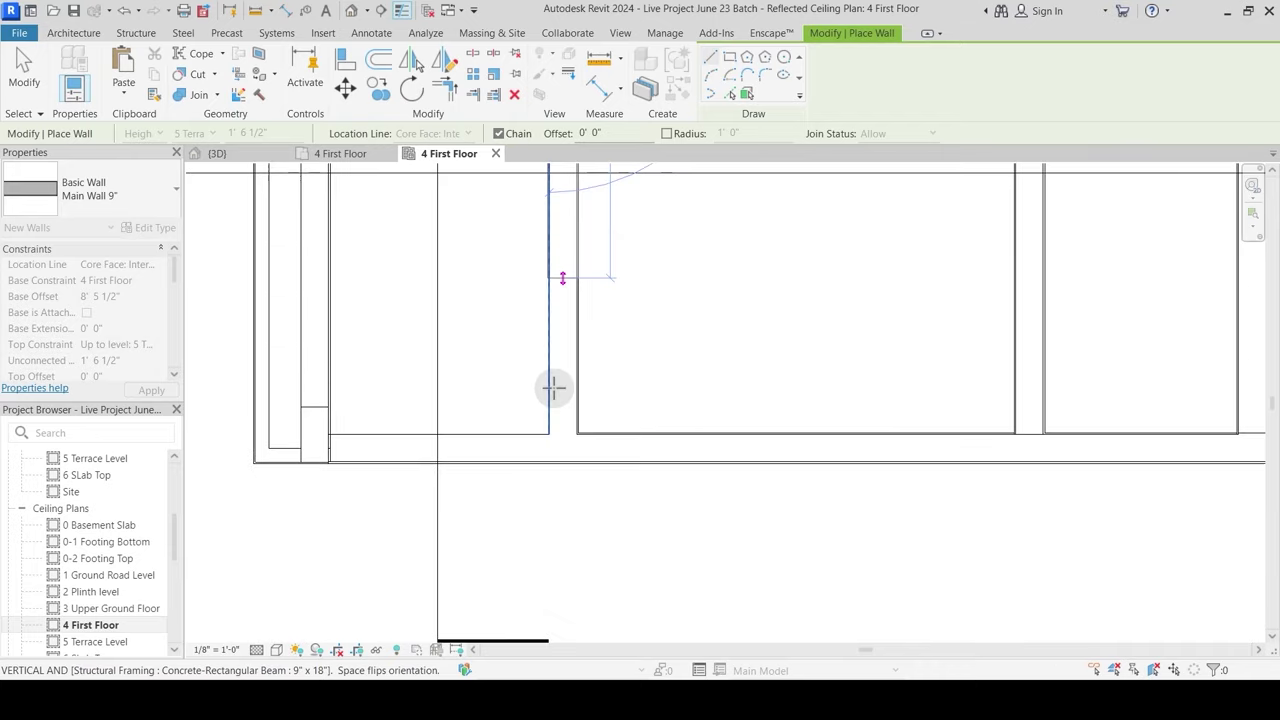
left_click(549, 434)
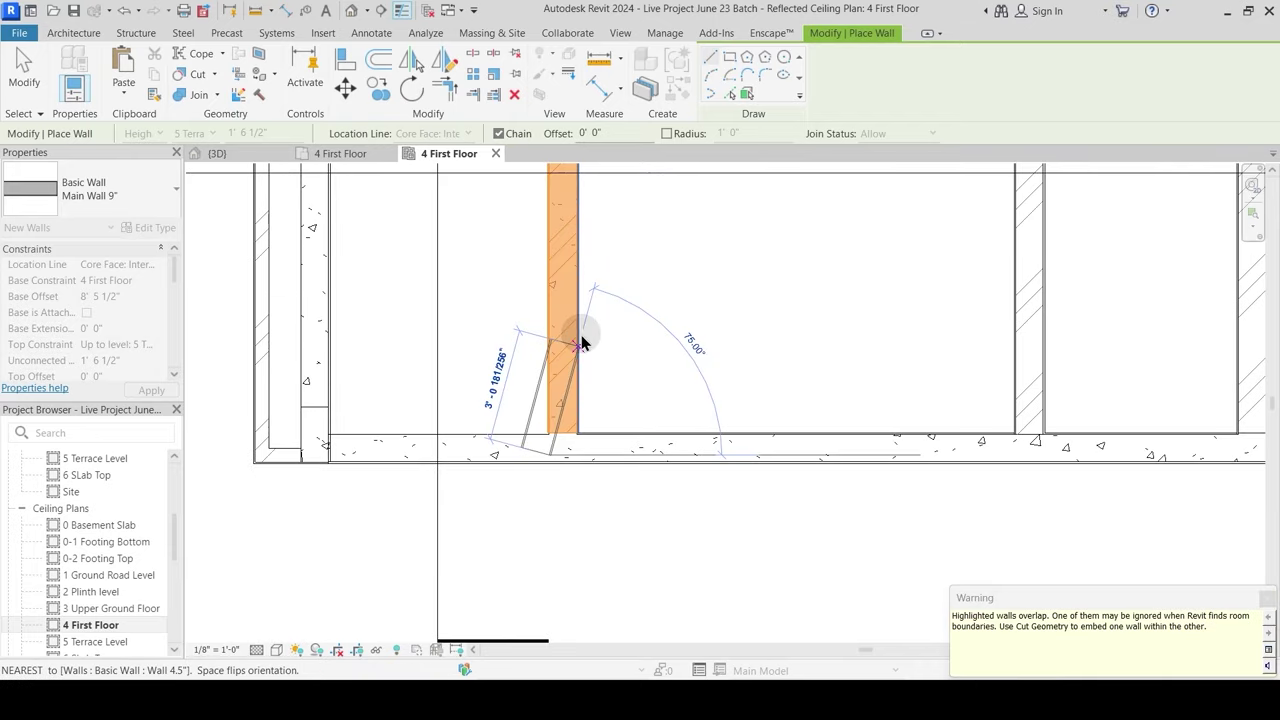
key("Escape")
scroll(611, 390, "down", 2)
Step: Draw the vertical wall separating the staircase from the lift shaft, starting at the beam intersection
middle_click_drag(668, 275, 598, 472)
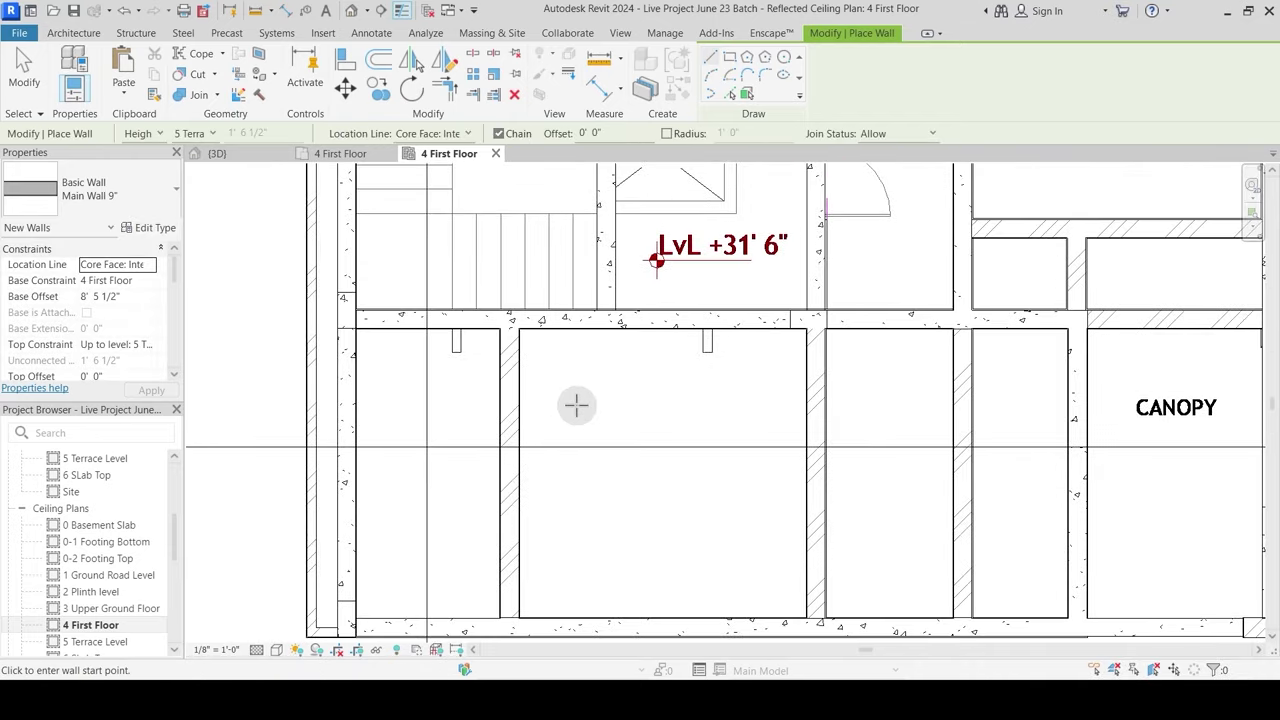
scroll(574, 403, "down", 2)
middle_click_drag(663, 383, 573, 533)
middle_click_drag(707, 344, 687, 374)
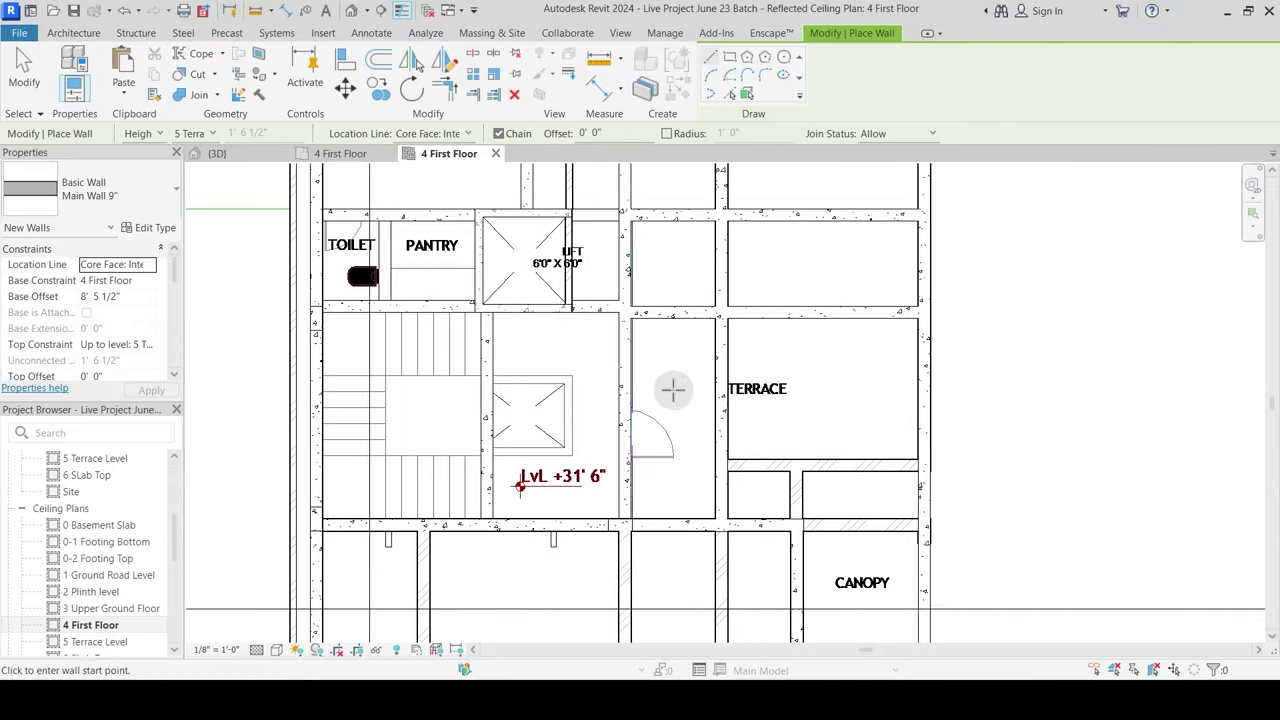
scroll(598, 467, "up", 1)
scroll(477, 492, "up", 3)
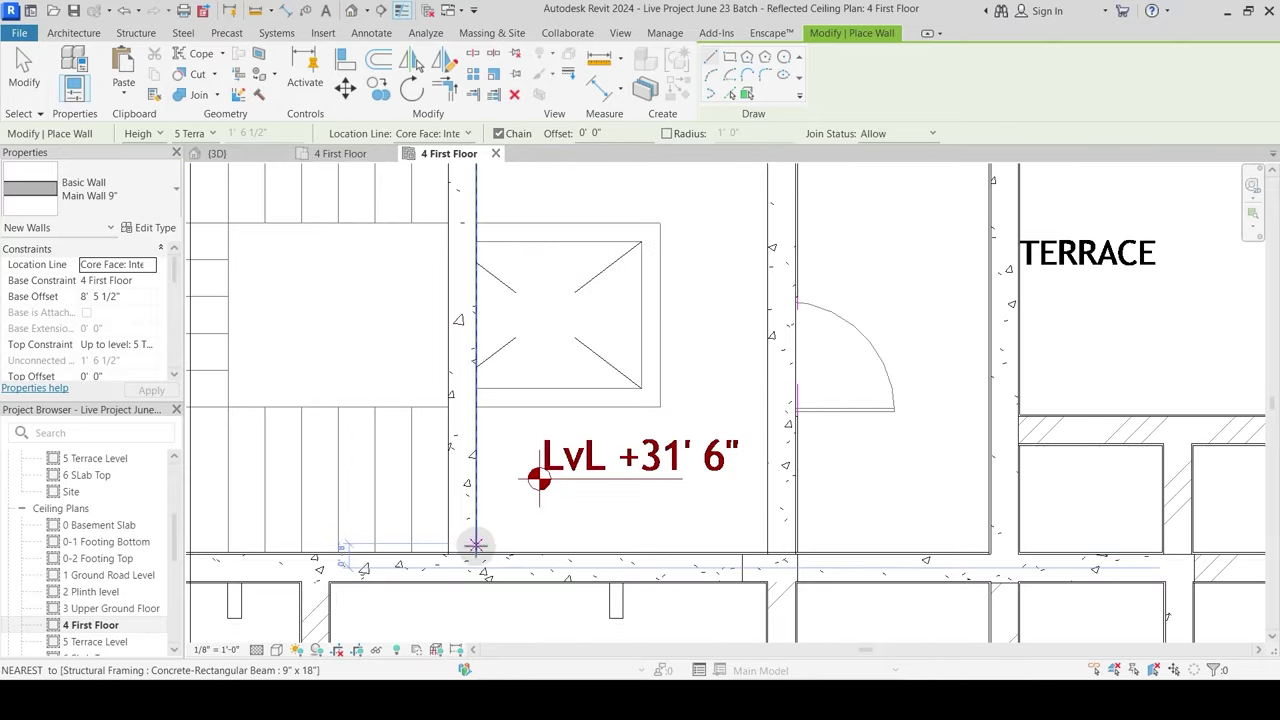
left_click(477, 262)
middle_click_drag(482, 168, 455, 320)
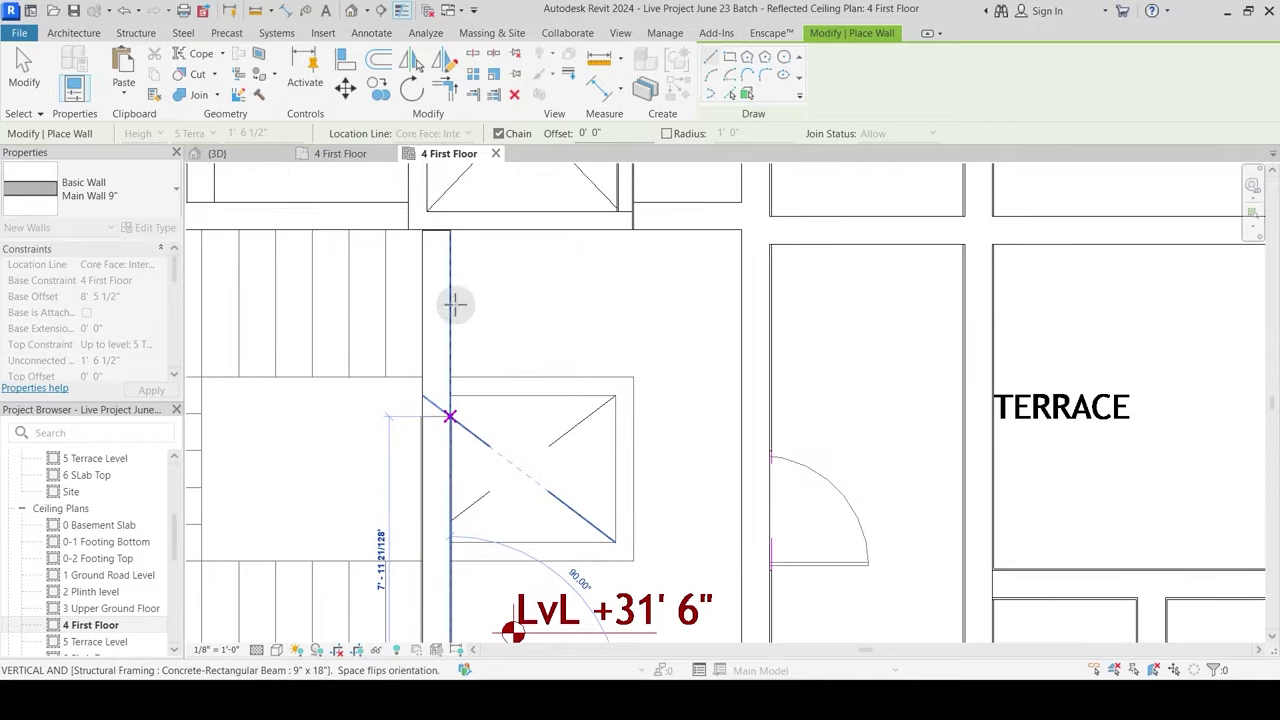
left_click(450, 230)
key("Escape")
key("Escape")
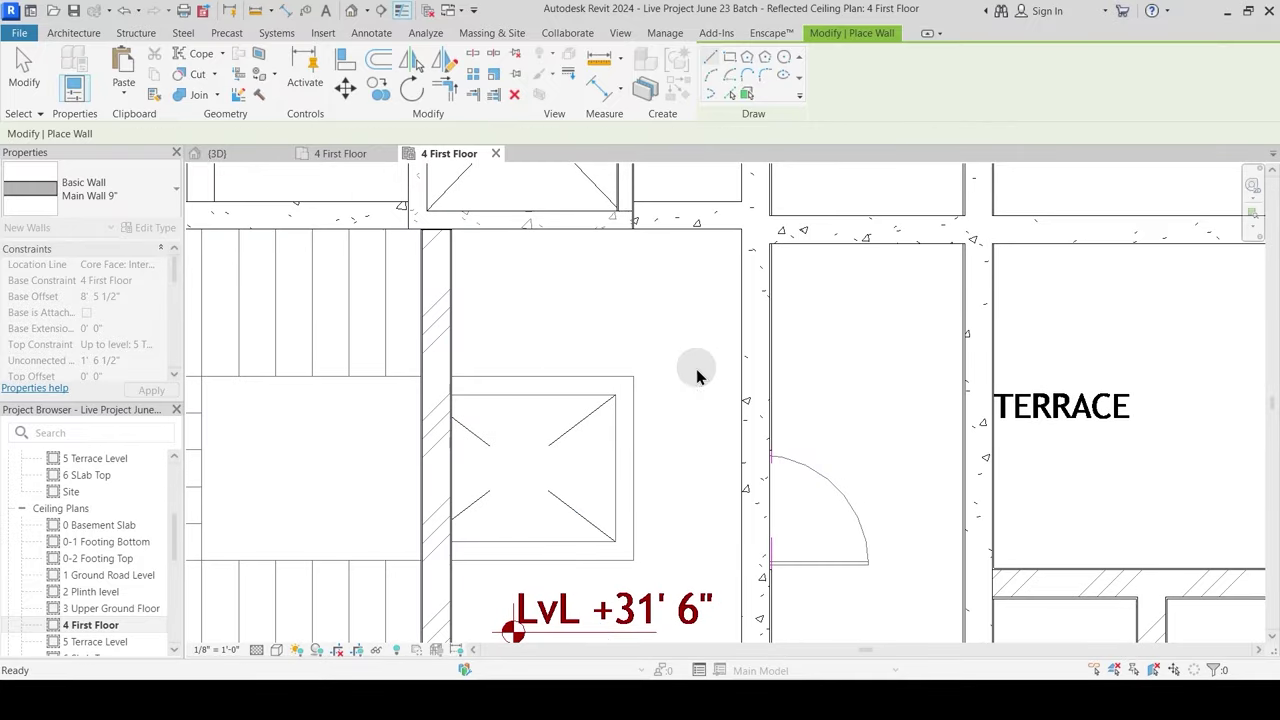
Step: Start a wall at the bottom junction near the lift, then cancel it and exit wall drawing
middle_click_drag(693, 433, 668, 346)
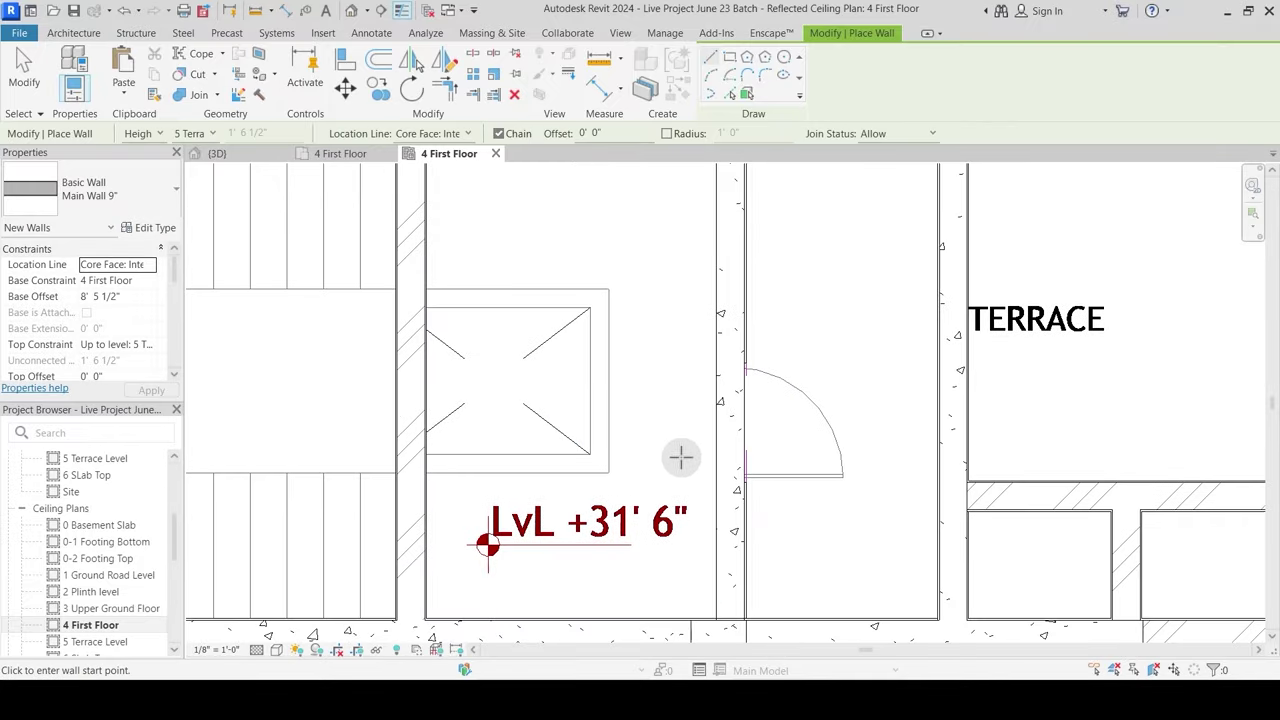
left_click(720, 618)
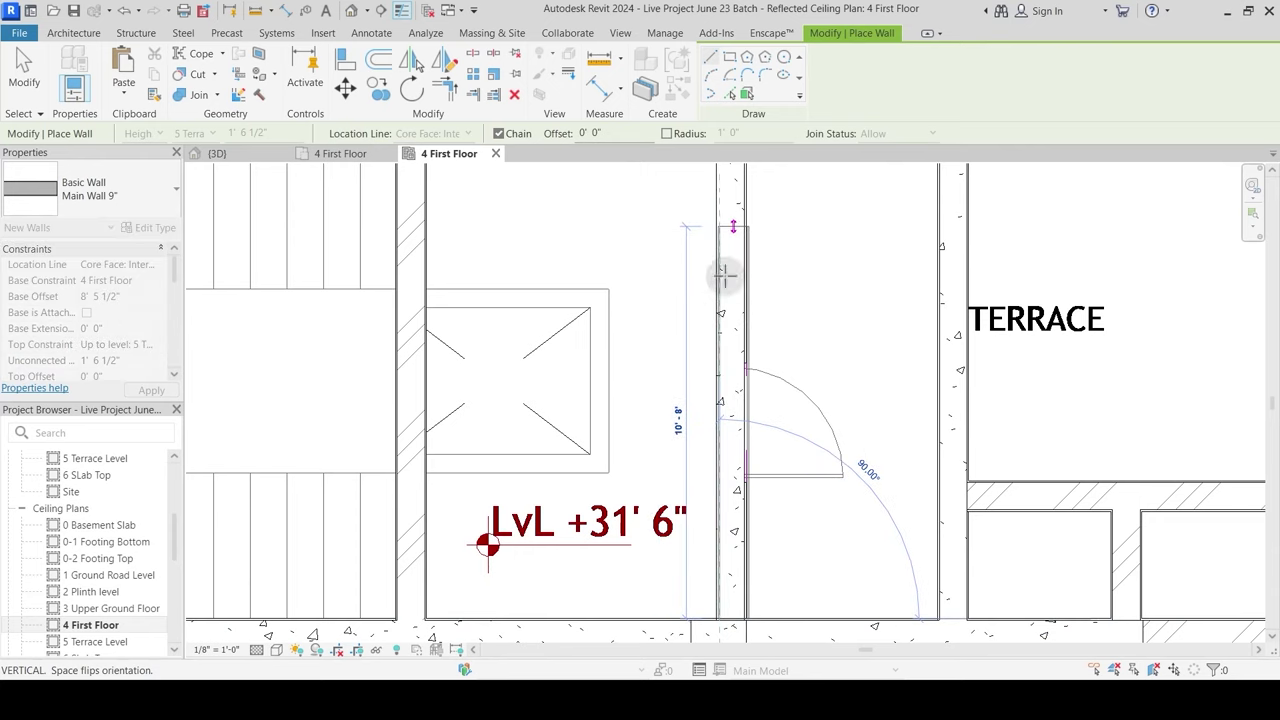
middle_click_drag(725, 276, 716, 325)
key("Escape")
key("Escape")
scroll(737, 211, "up", 3)
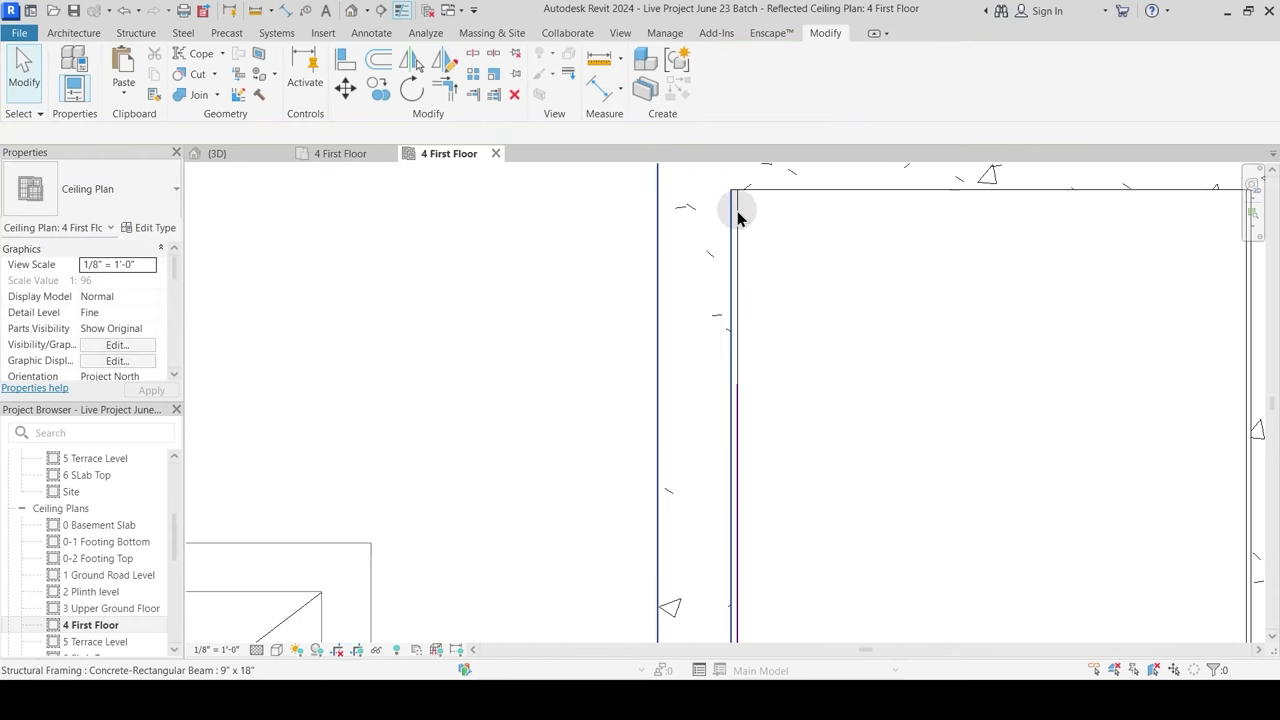
Step: Select the beam beside the wall and pan the ceiling plan to inspect it
left_click(737, 220)
key("Escape")
left_click(737, 235)
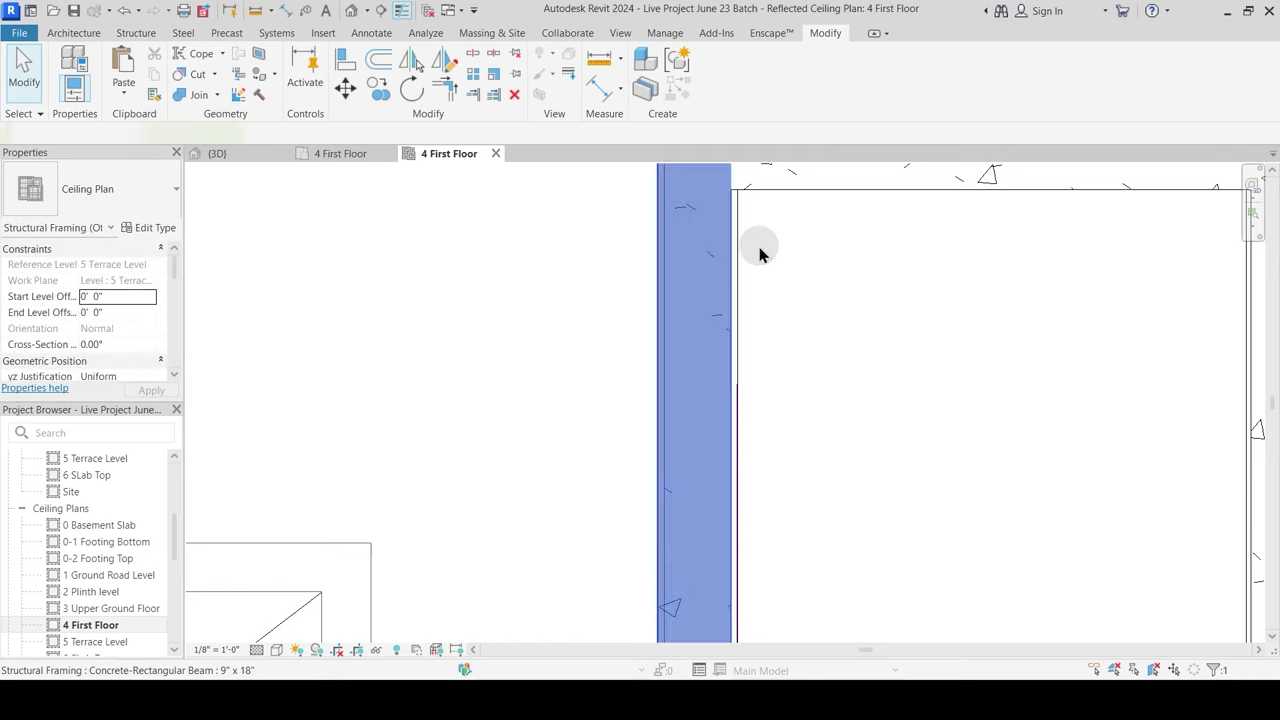
scroll(763, 257, "down", 4)
middle_click_drag(817, 363, 686, 514)
scroll(720, 392, "down", 2)
scroll(697, 468, "down", 2)
scroll(697, 468, "up", 6)
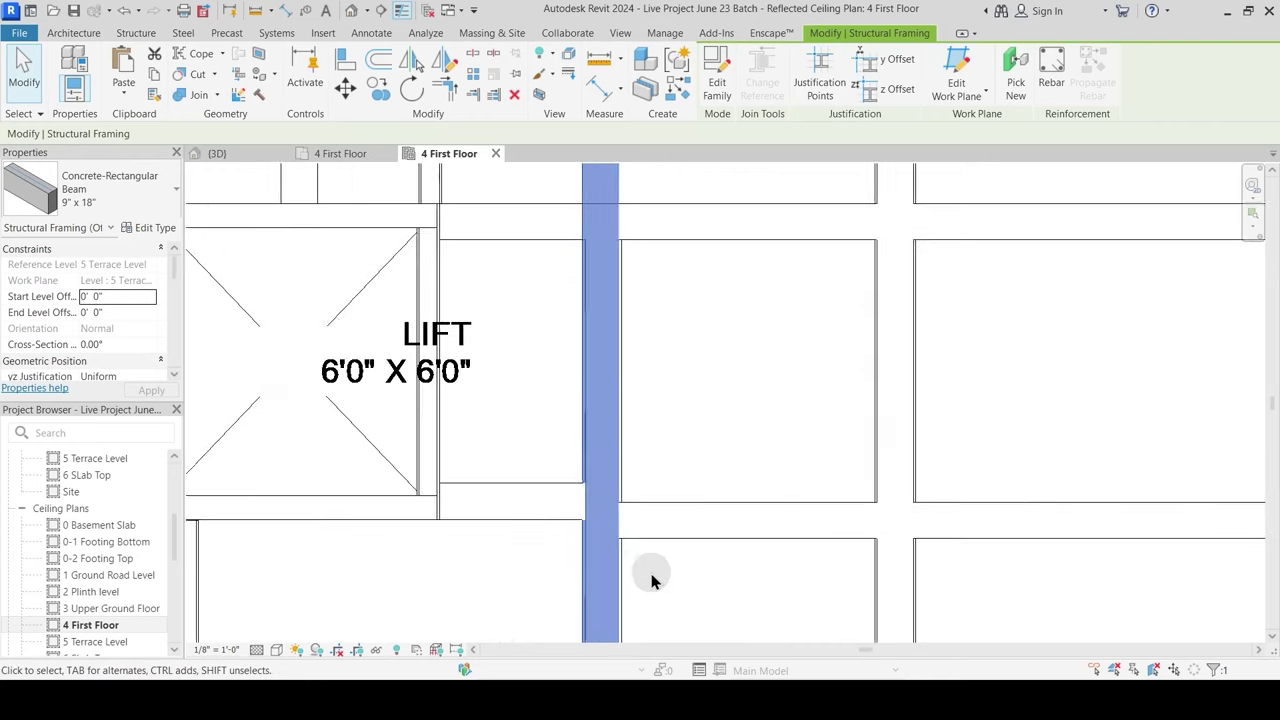
key("Escape")
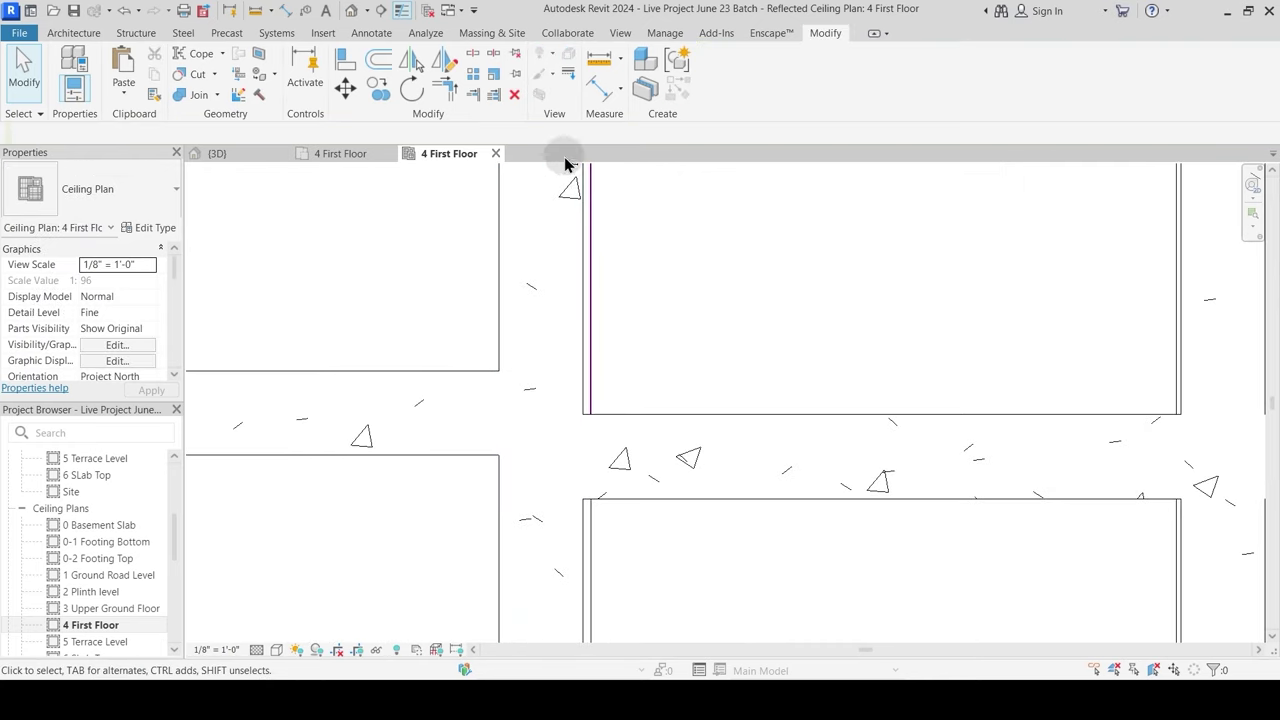
scroll(557, 496, "up", 2)
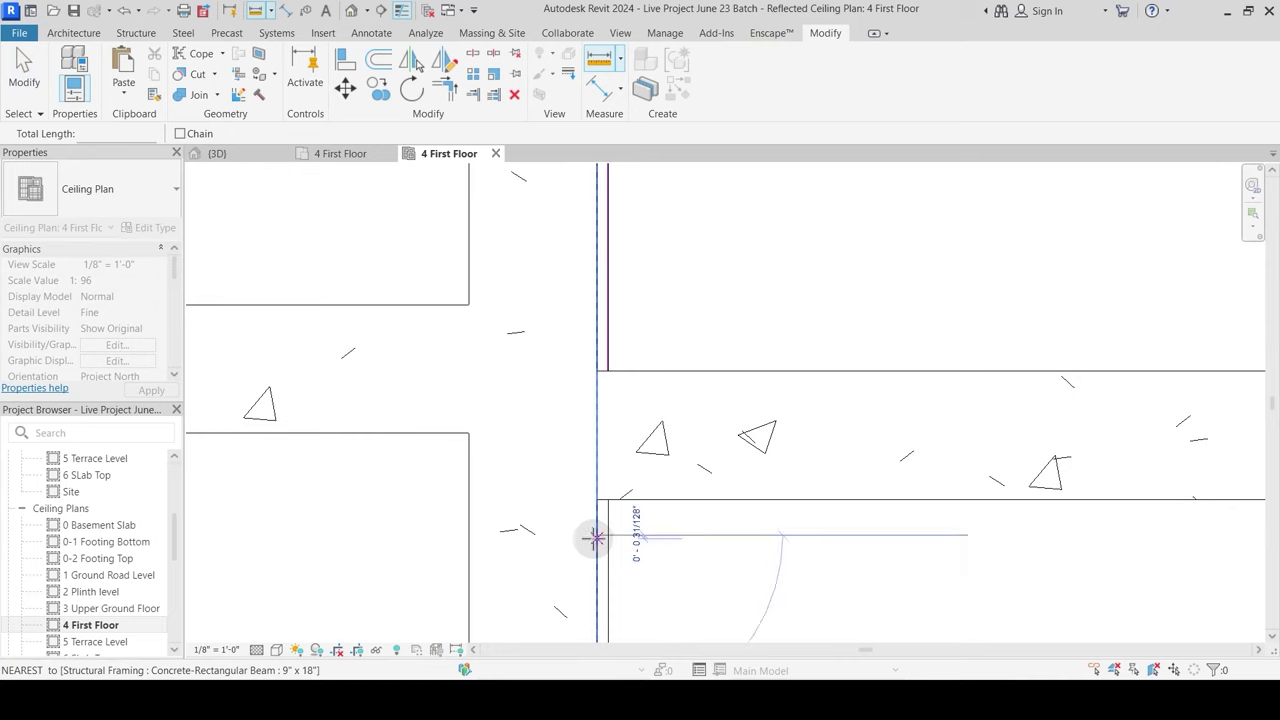
Step: Measure the beam-to-wall gap, then select and inspect the vertical concrete beam
left_click(595, 538)
key("Escape")
key("Escape")
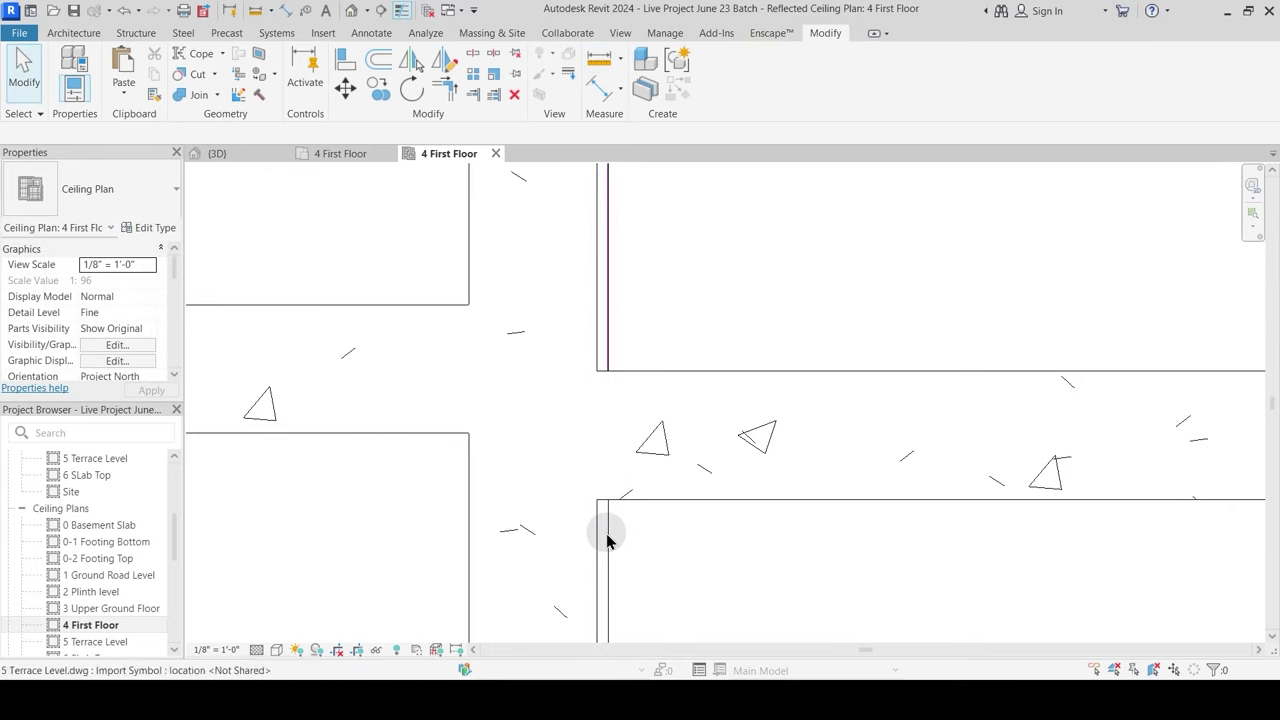
left_click(607, 534)
key("Escape")
left_click(609, 540)
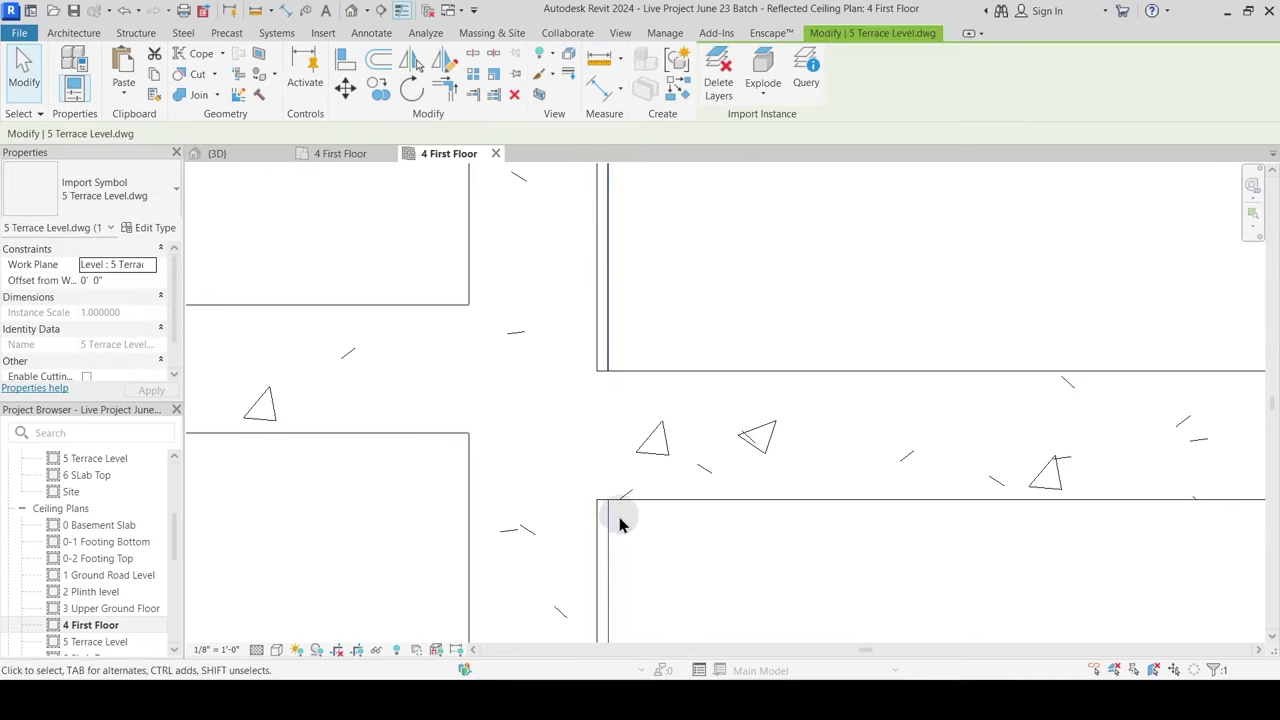
key("Escape")
left_click(595, 523)
scroll(620, 431, "down", 7)
middle_click_drag(659, 373, 647, 640)
middle_click_drag(603, 377, 604, 611)
scroll(588, 372, "up", 5)
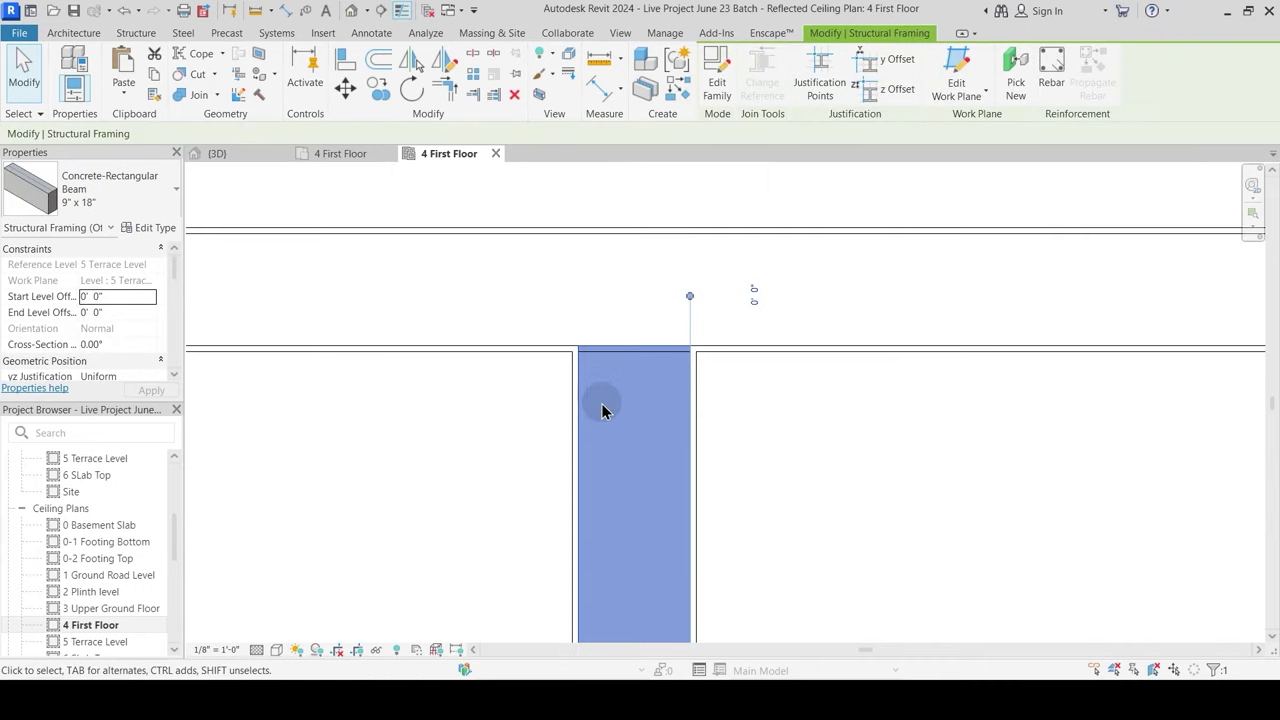
scroll(600, 395, "down", 6)
middle_click_drag(598, 534, 571, 506)
left_click(619, 377)
scroll(564, 463, "up", 3)
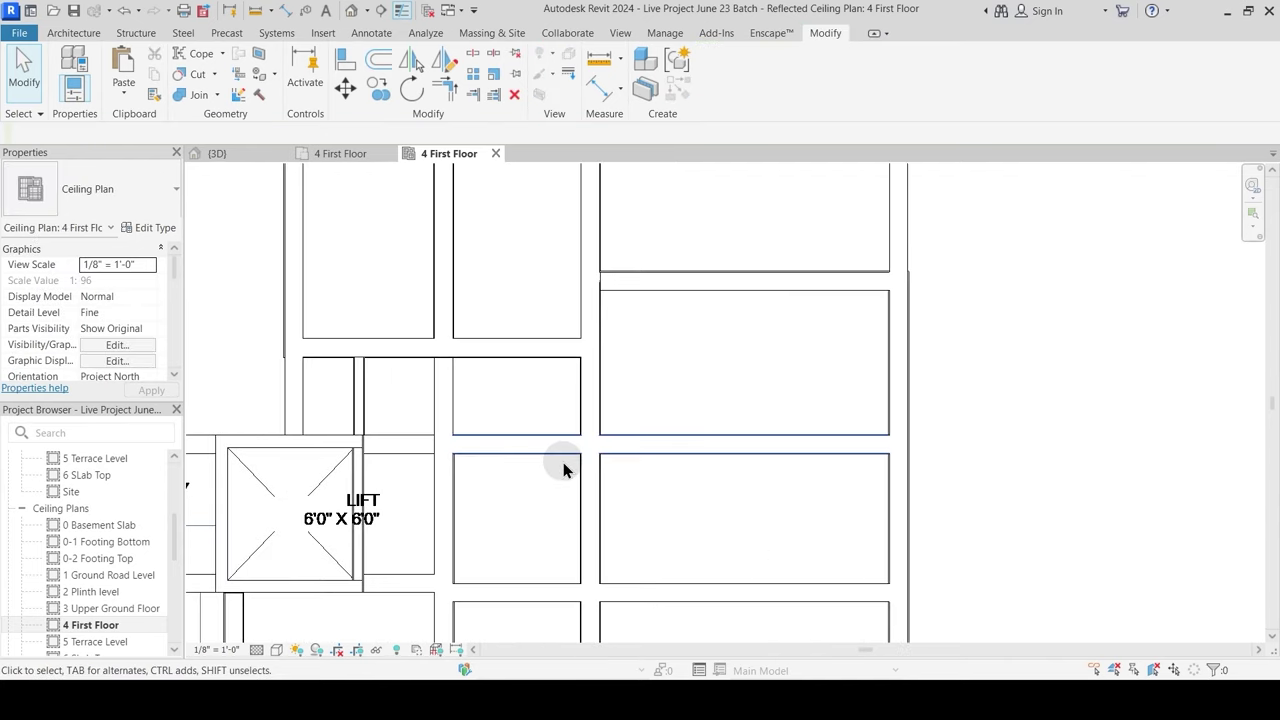
Step: Switch to the 3D view and pan to show the upper-floor beams
left_click(343, 154)
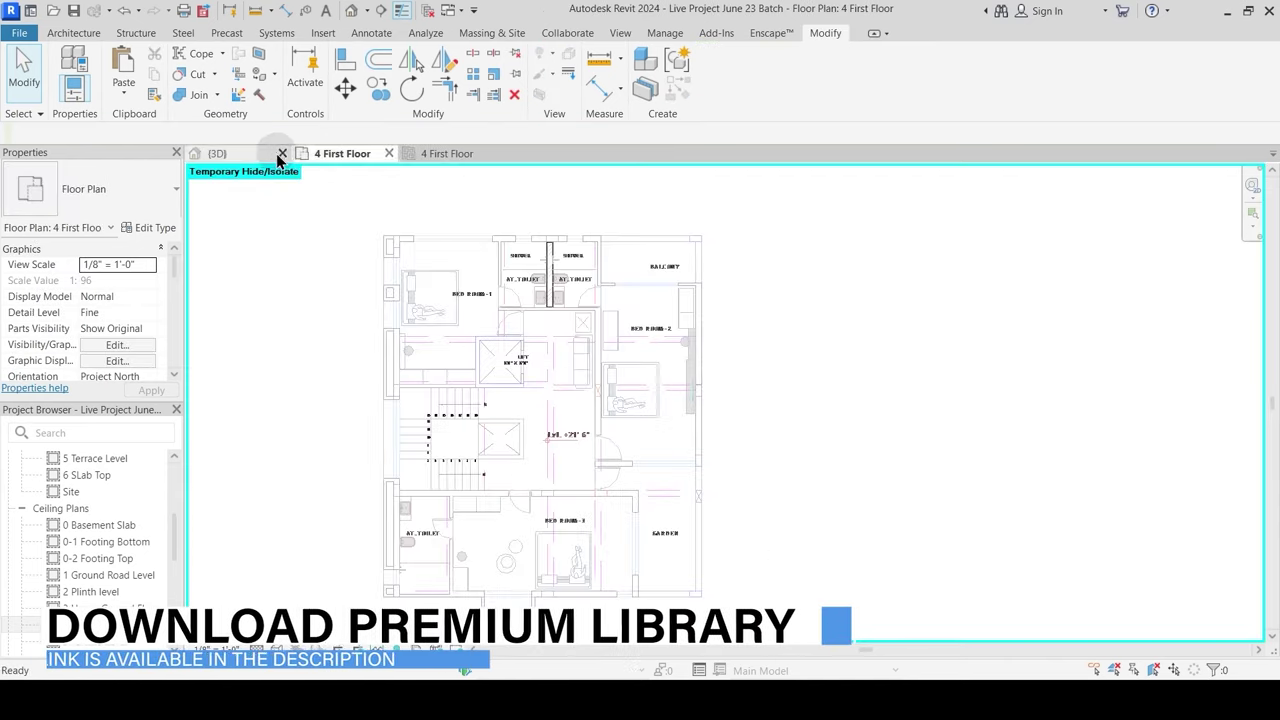
left_click(268, 153)
middle_click_drag(562, 406, 514, 593)
Step: Hide the outlined concrete beam in the 3D view
middle_click_drag(582, 418, 595, 565)
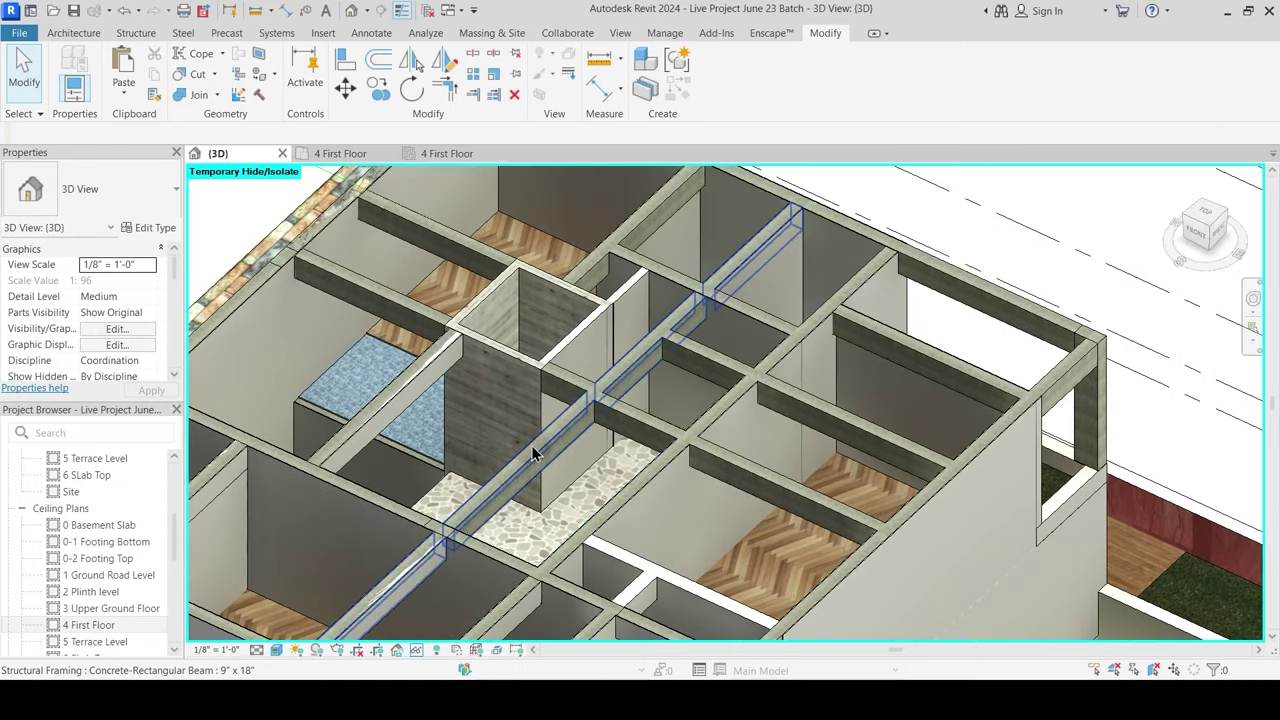
scroll(668, 360, "up", 3)
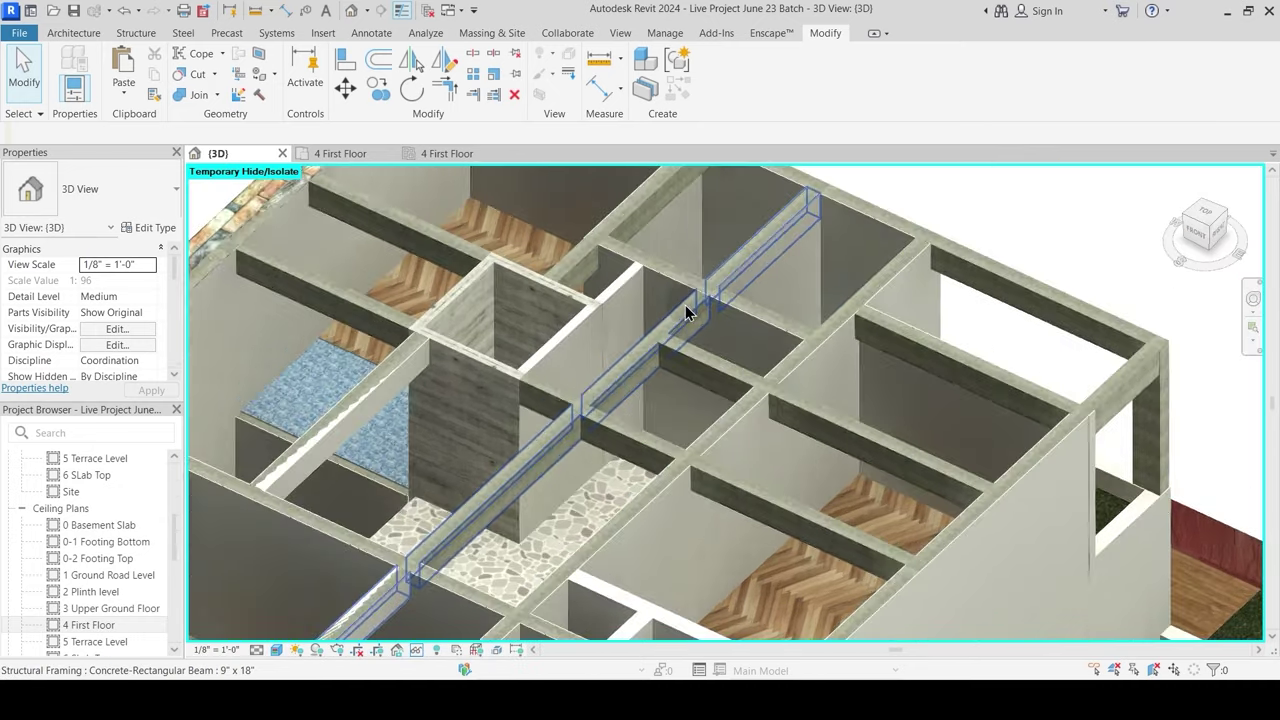
left_click(688, 342)
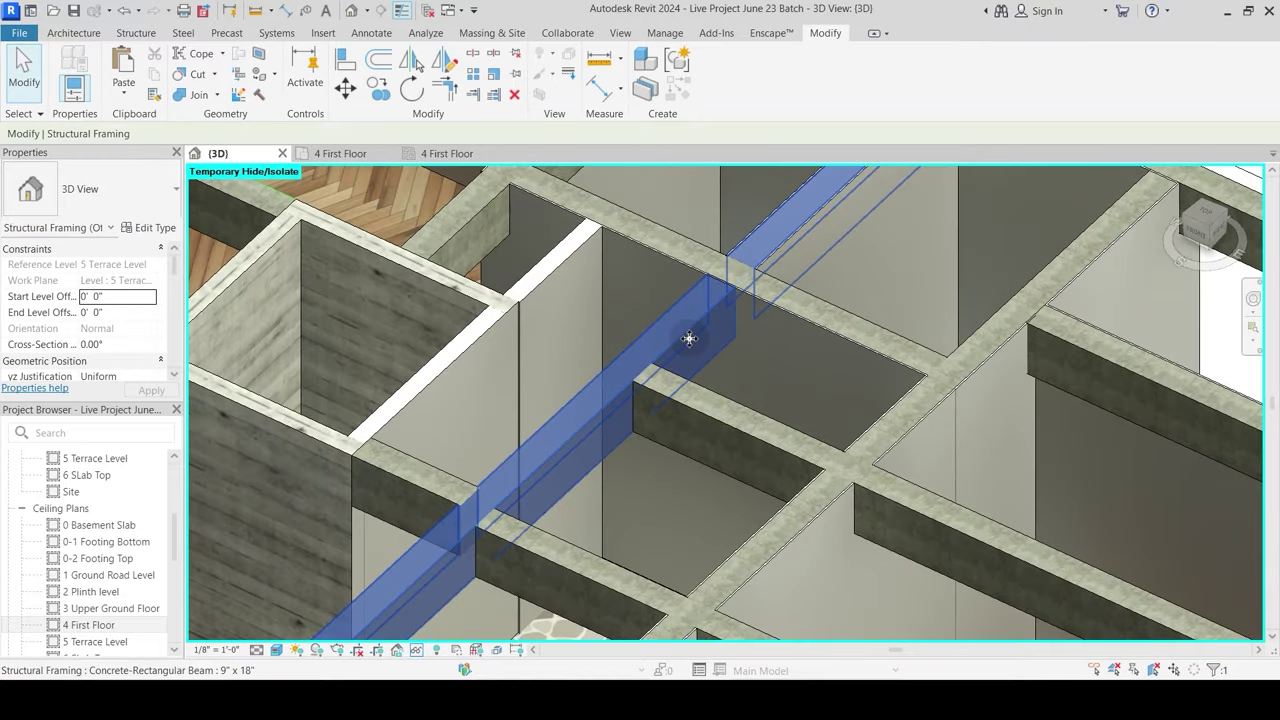
key("Delete")
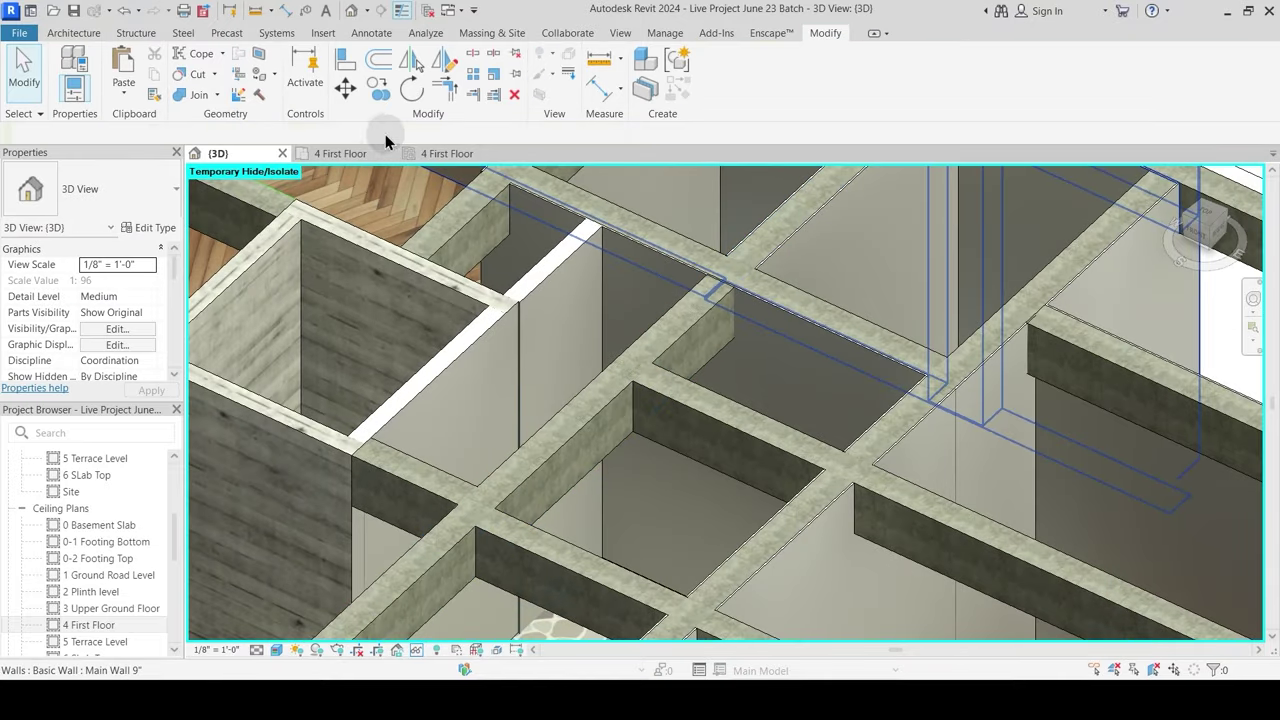
Step: In the First Floor ceiling plan, draw a Main Wall 9" wall under the beam beside the lift
left_click(445, 153)
scroll(600, 309, "down", 2)
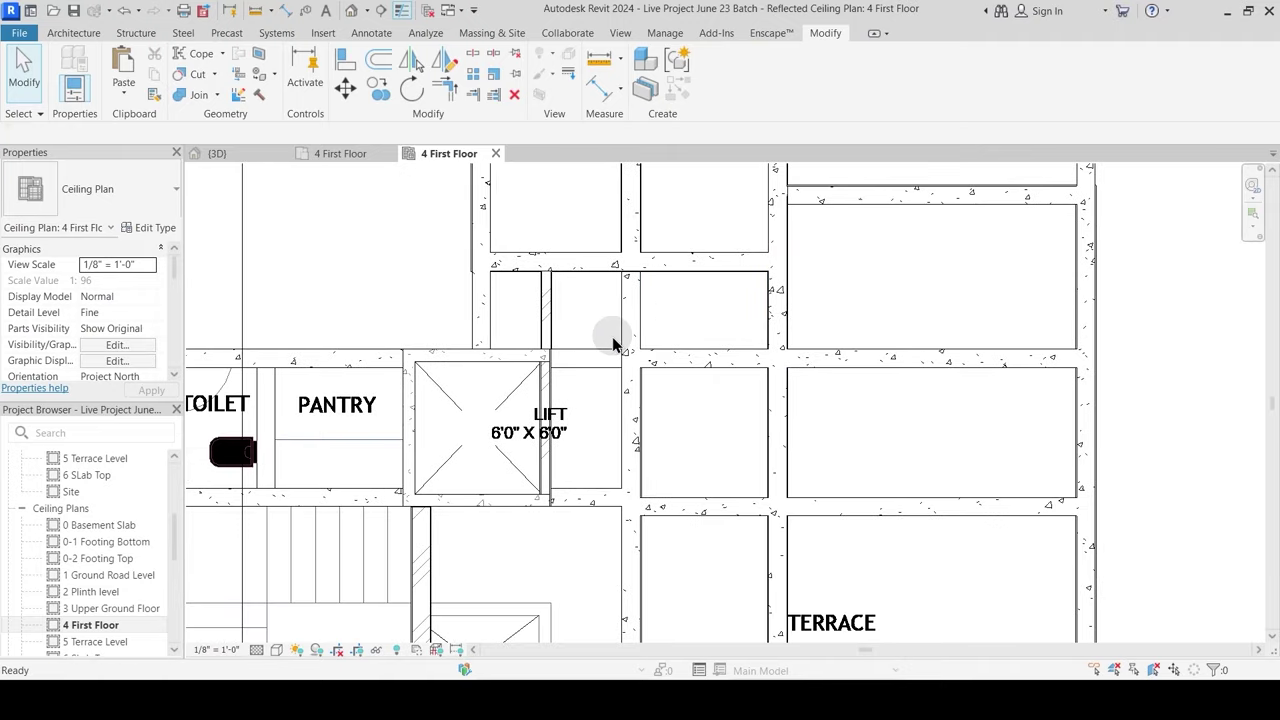
key("w")
key("a")
left_click(618, 271)
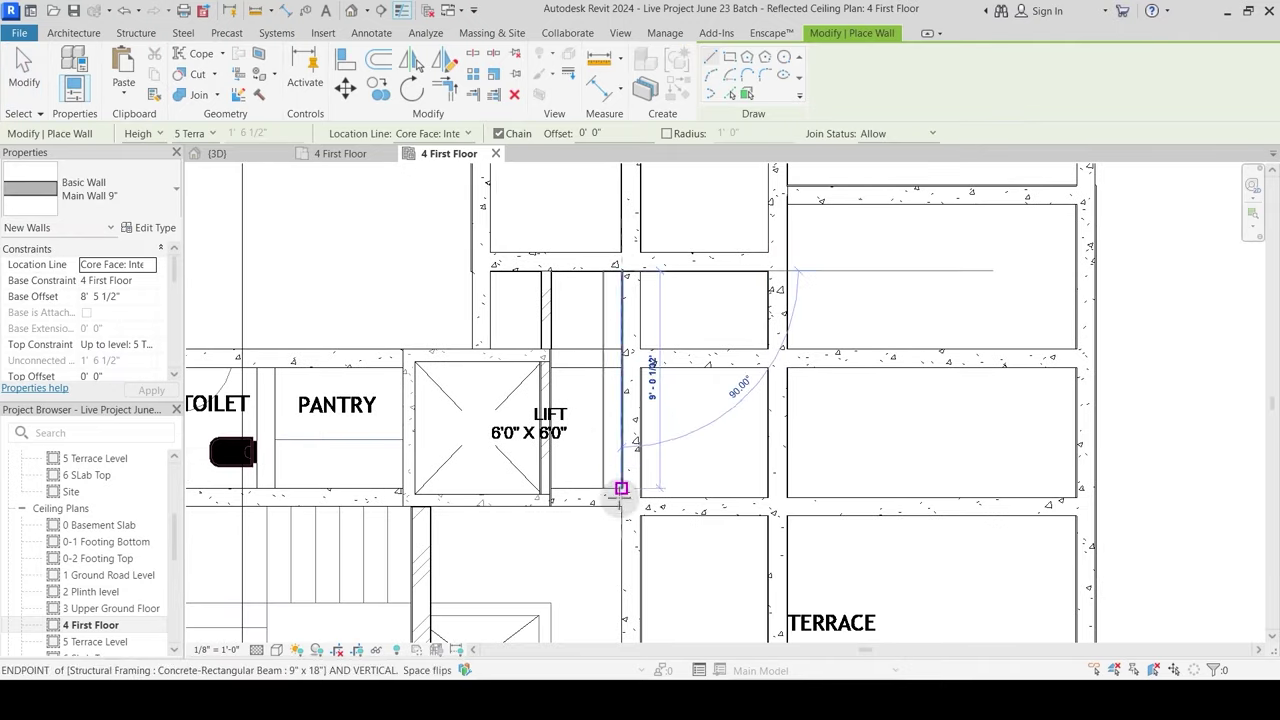
middle_click_drag(622, 585, 622, 323)
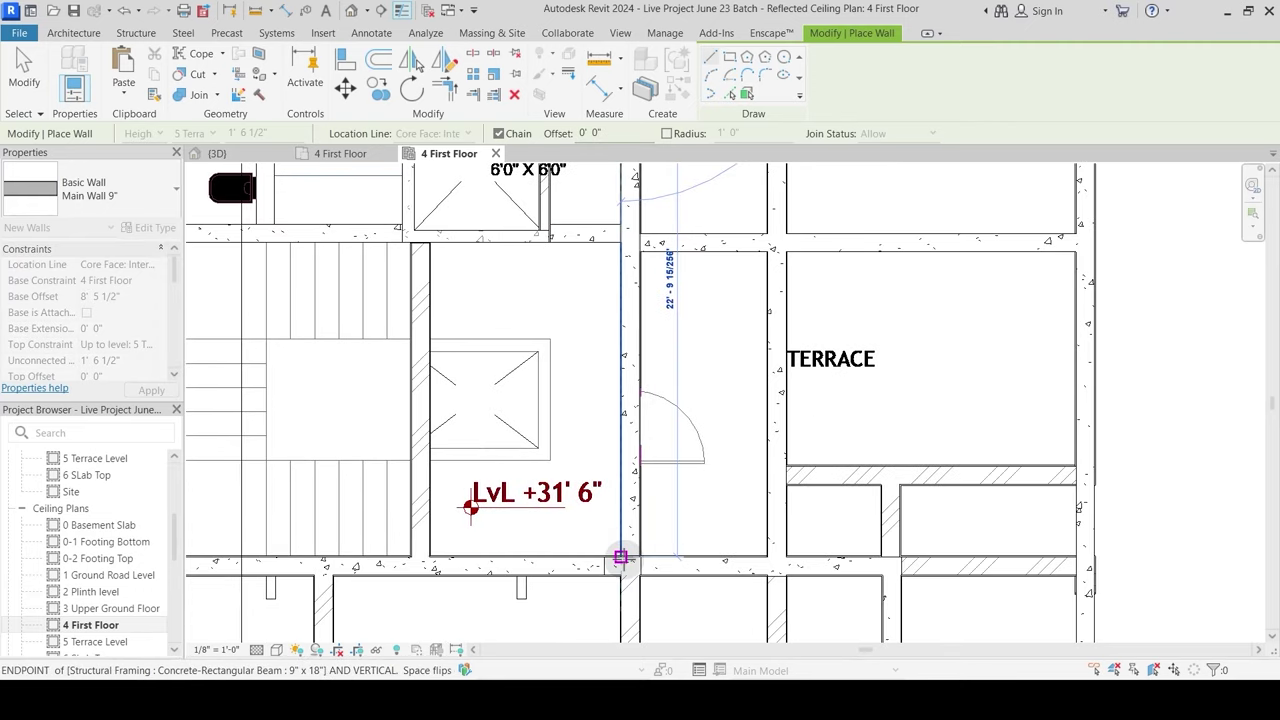
key("Escape")
key("Escape")
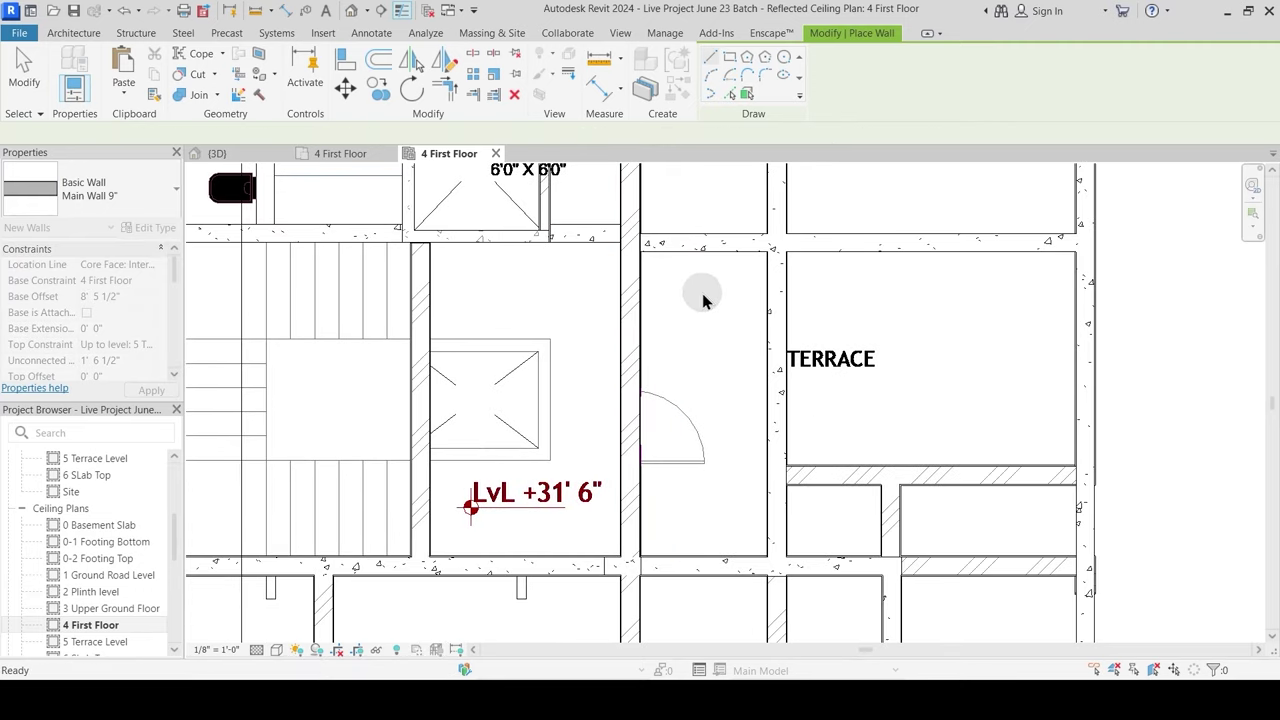
Step: Draw walls under the beams at the top-right corner, including a short one down the right edge
scroll(703, 305, "down", 2)
middle_click_drag(703, 309, 657, 643)
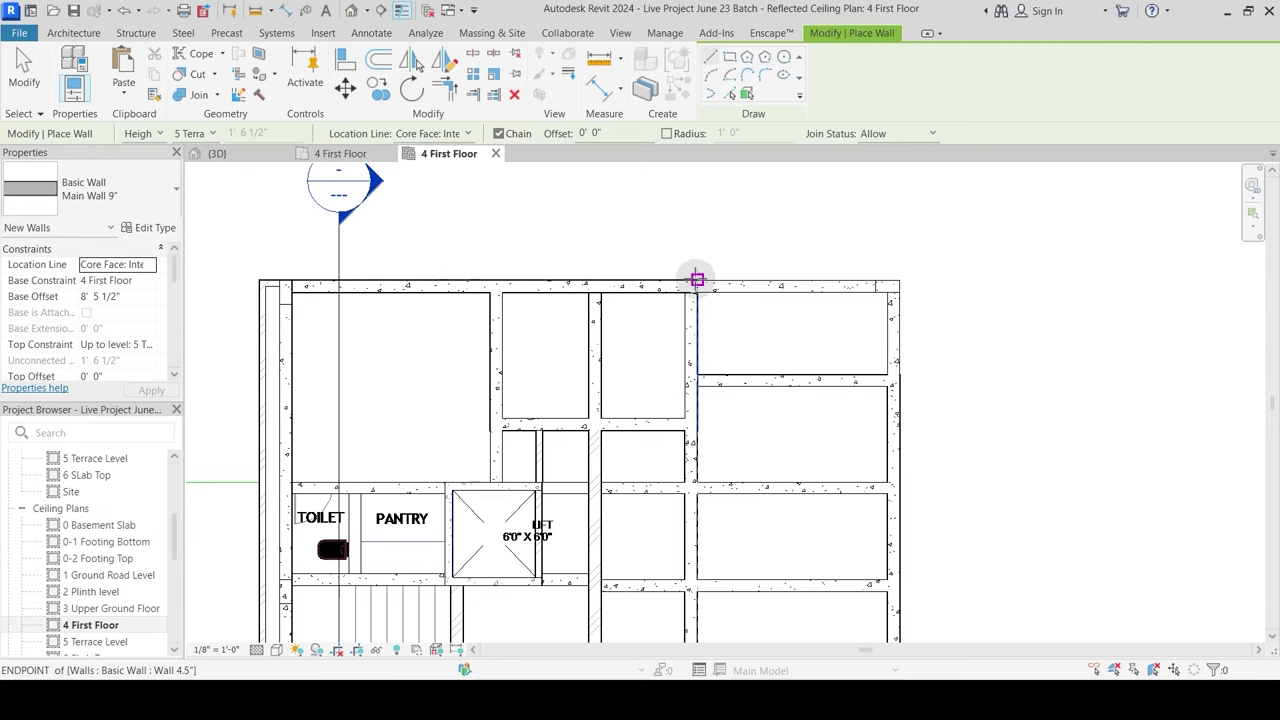
scroll(745, 276, "up", 2)
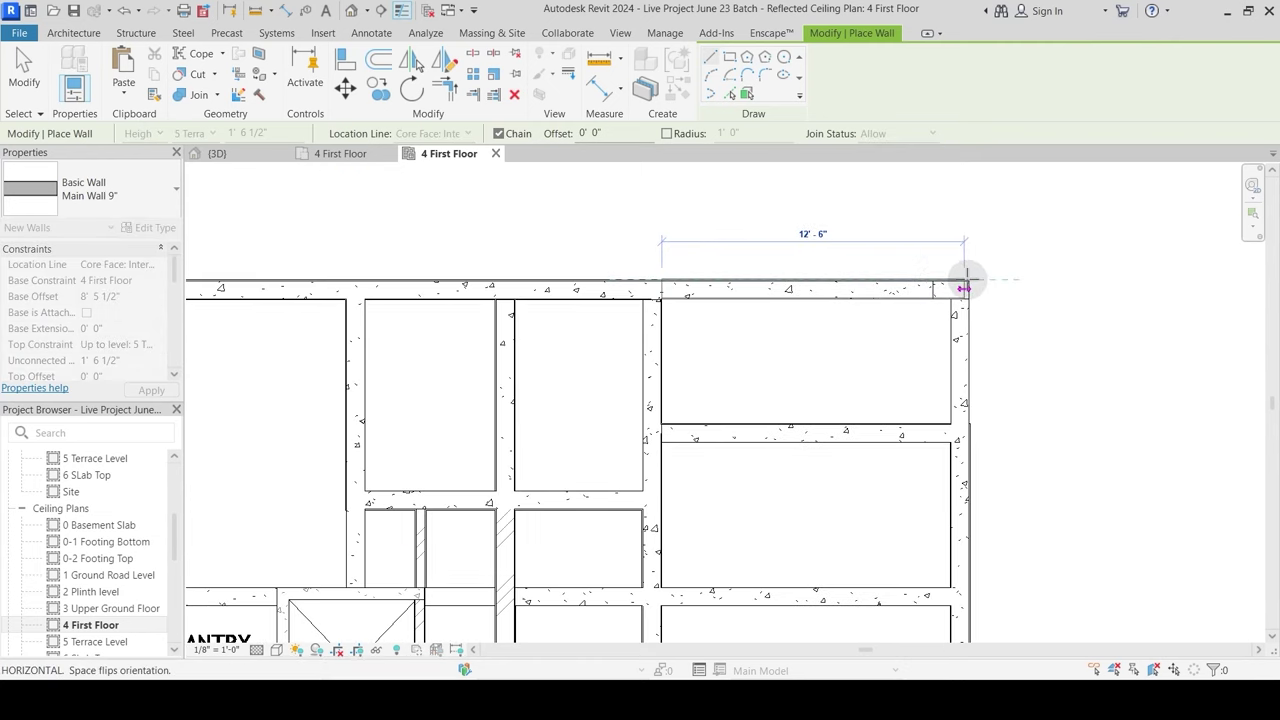
left_click(979, 330)
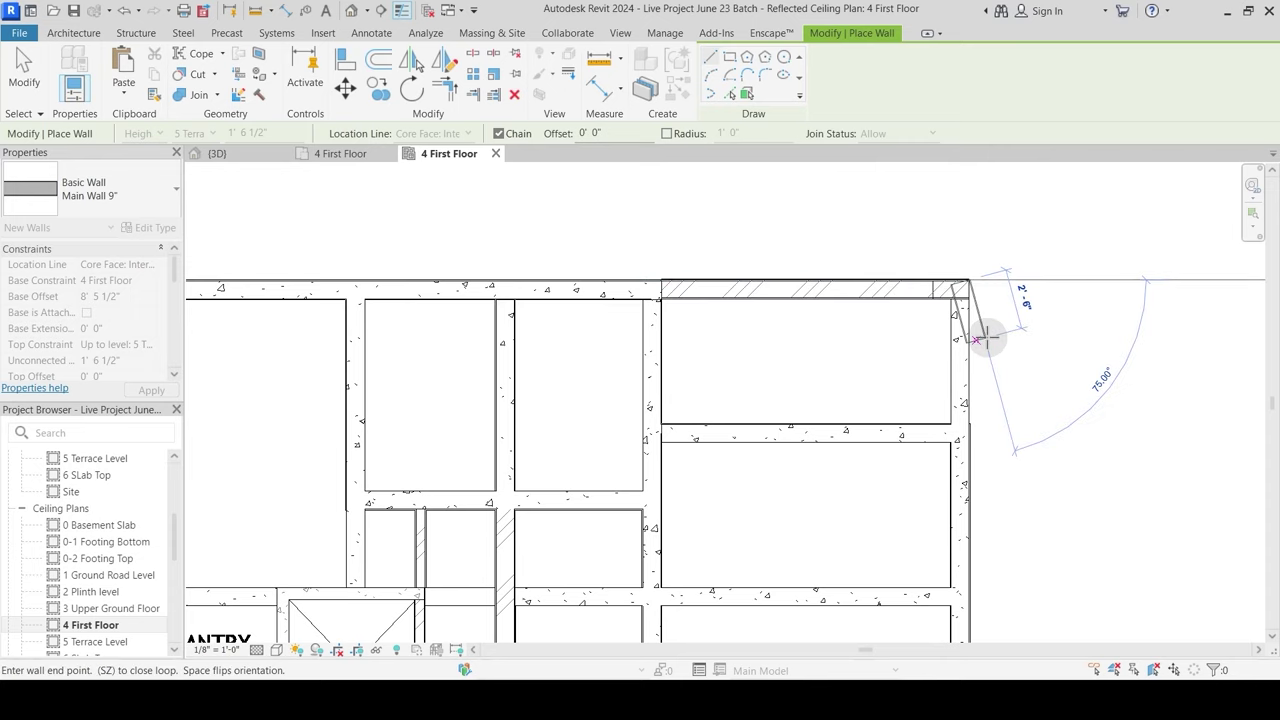
left_click(960, 425)
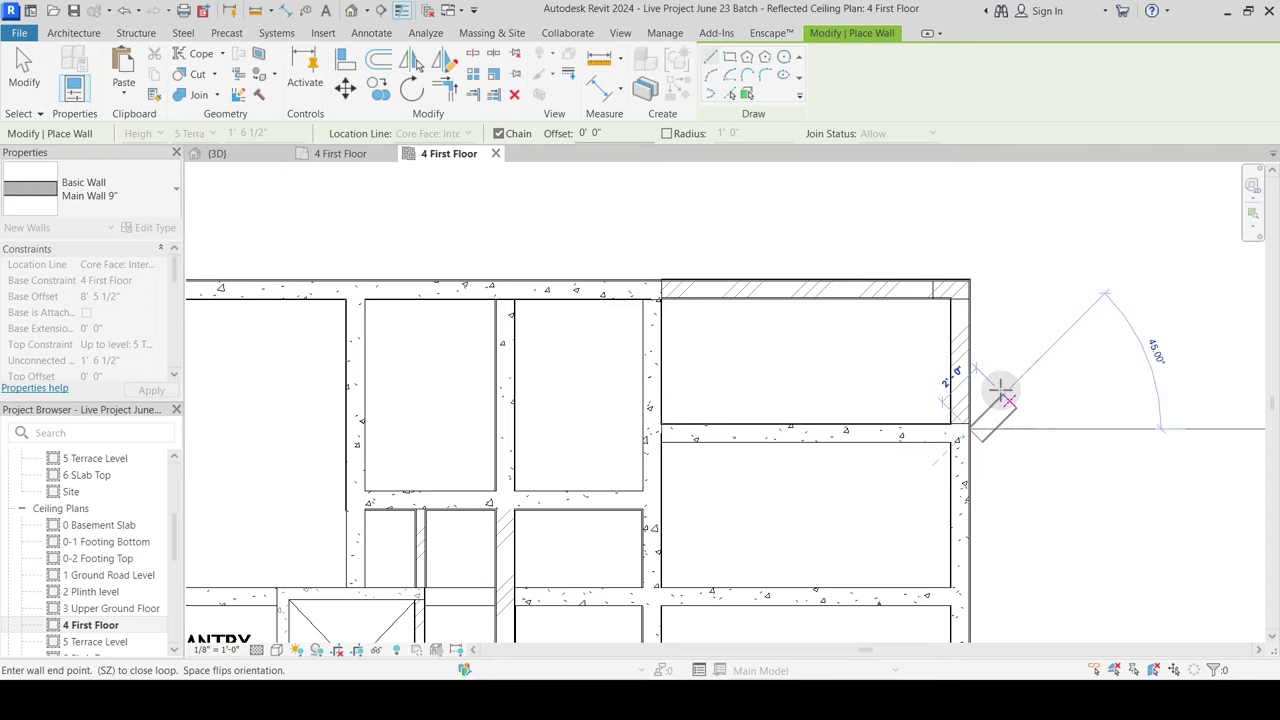
key("Escape")
key("Escape")
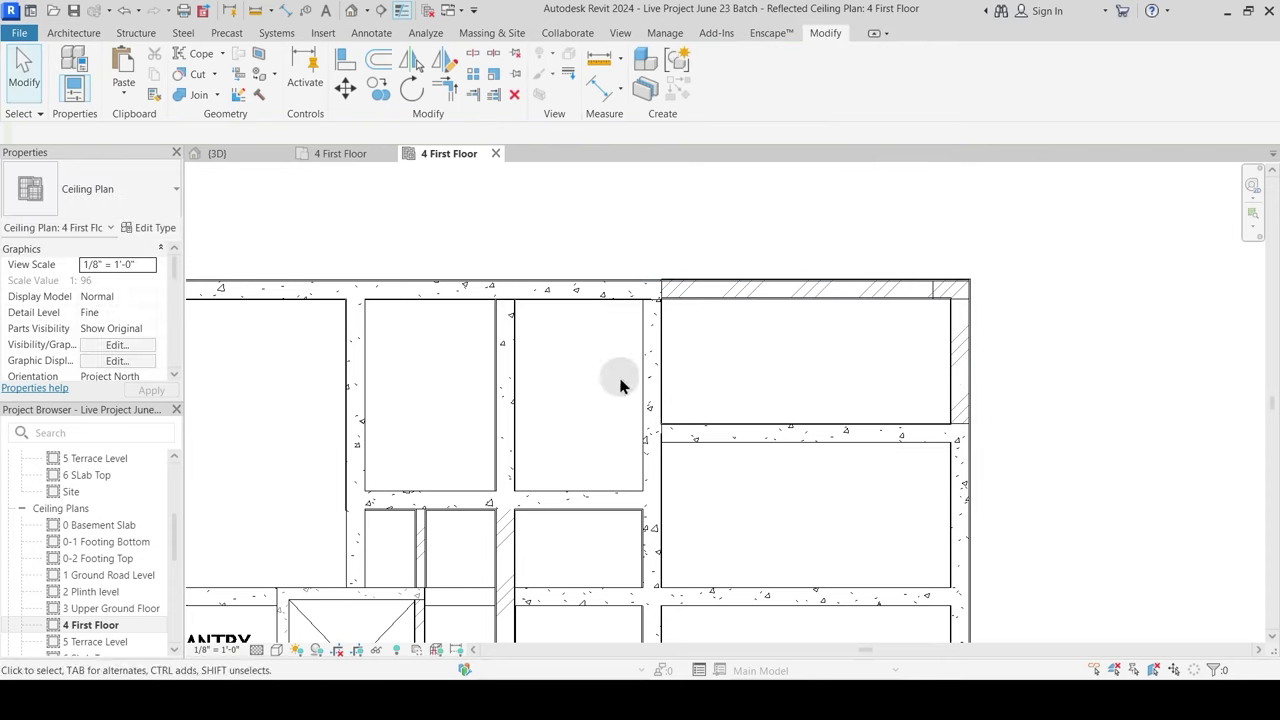
Step: Check the new walls in 3D, then return to the First Floor ceiling plan
left_click(245, 156)
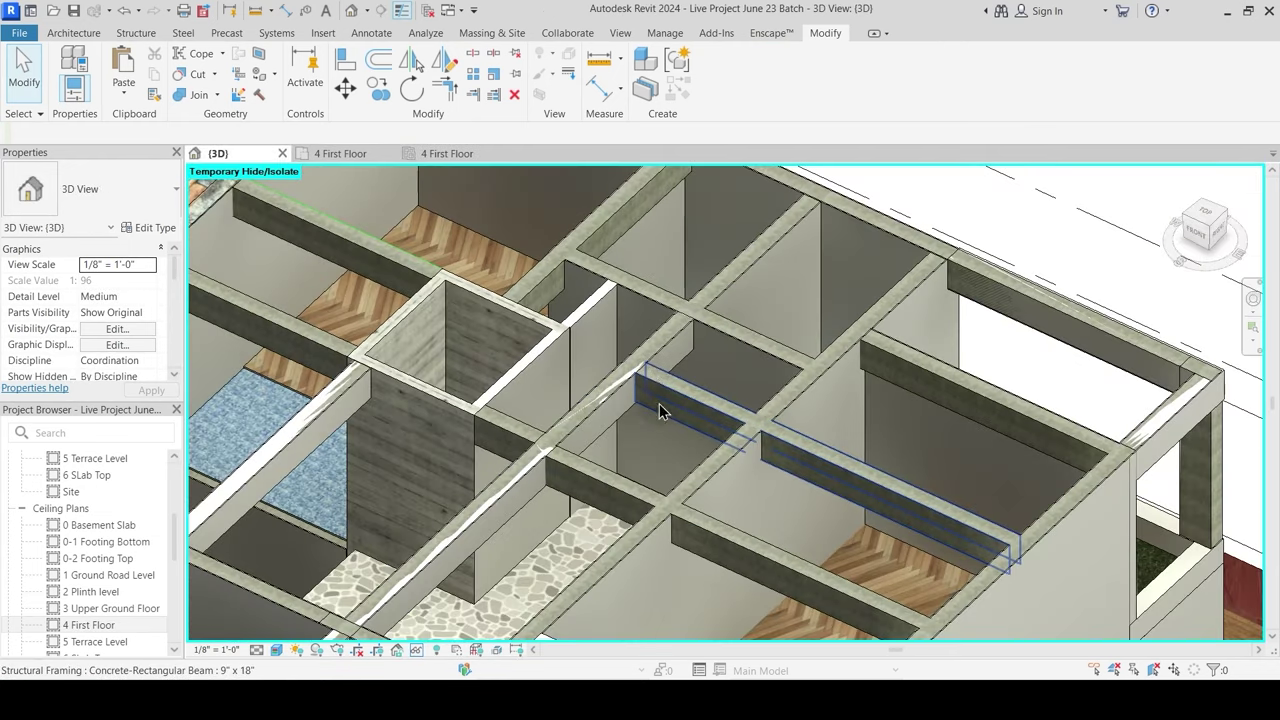
middle_click_drag(659, 411, 721, 341)
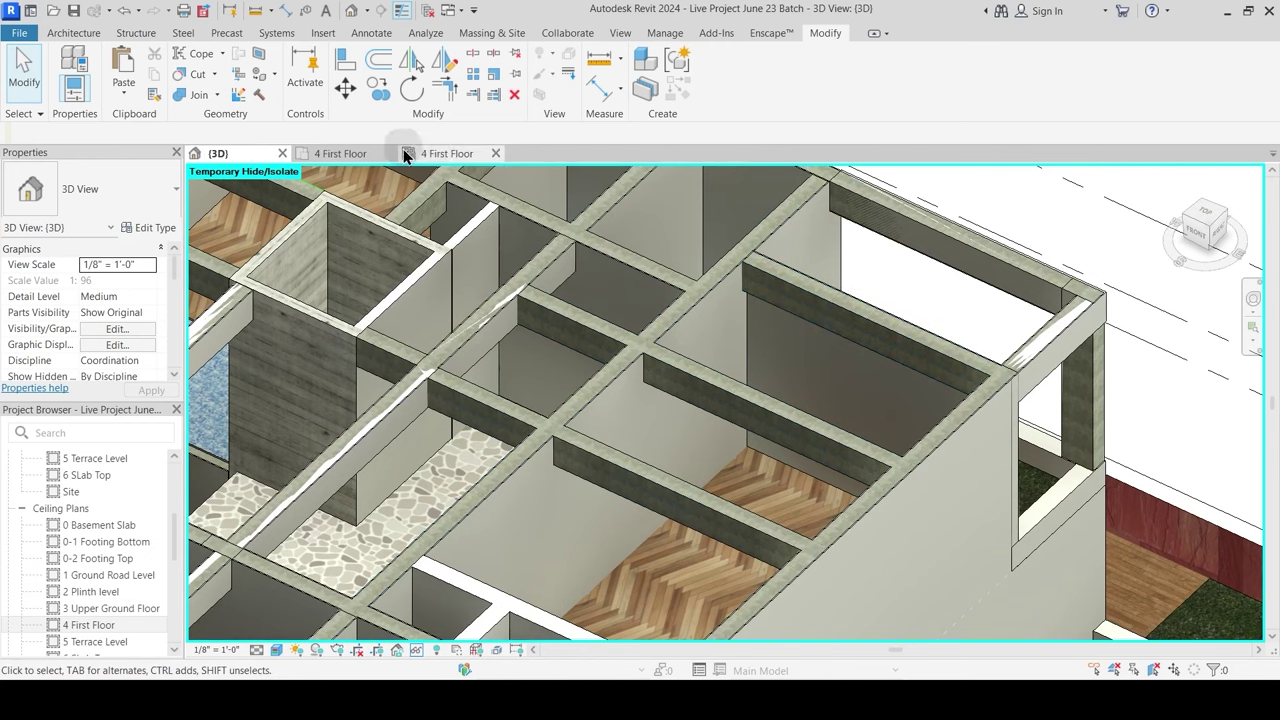
left_click(447, 153)
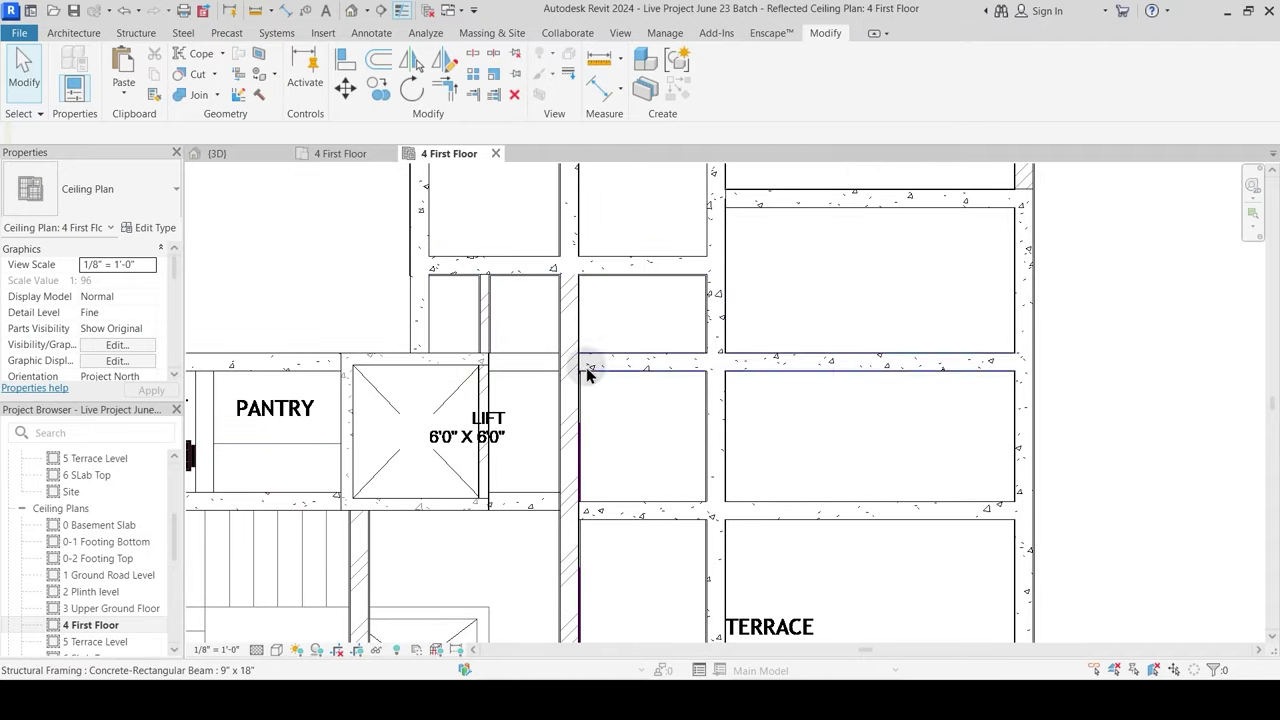
Step: Draw a horizontal wall from the beam corner and another from the lift corner to the beam edge
key("w")
key("a")
left_click(489, 352)
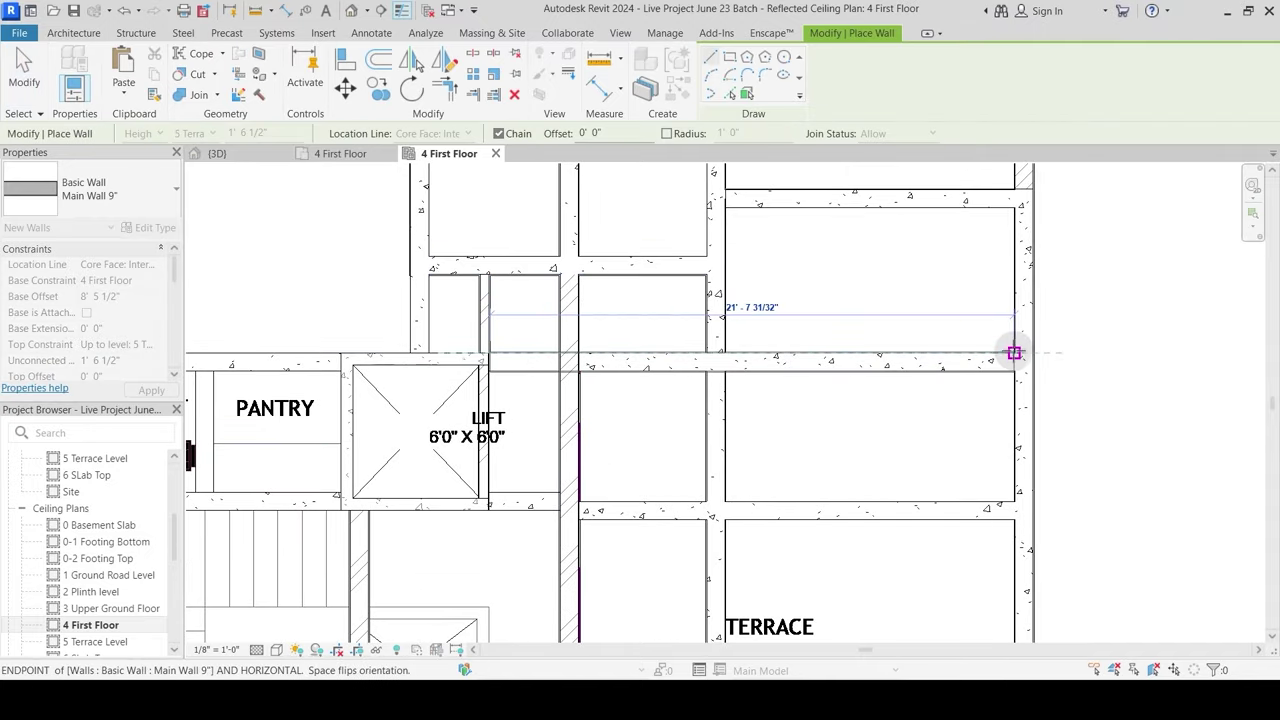
left_click(940, 378)
key("Escape")
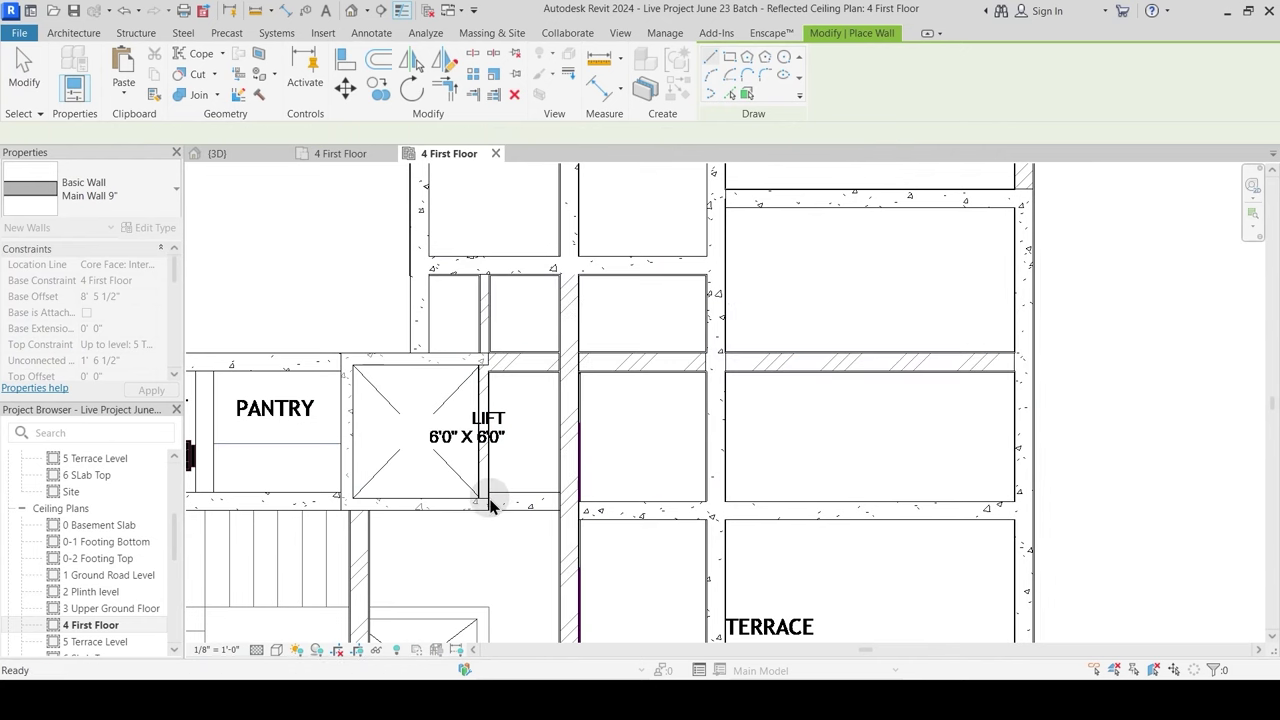
scroll(488, 498, "up", 2)
scroll(488, 498, "up", 1)
left_click(489, 489)
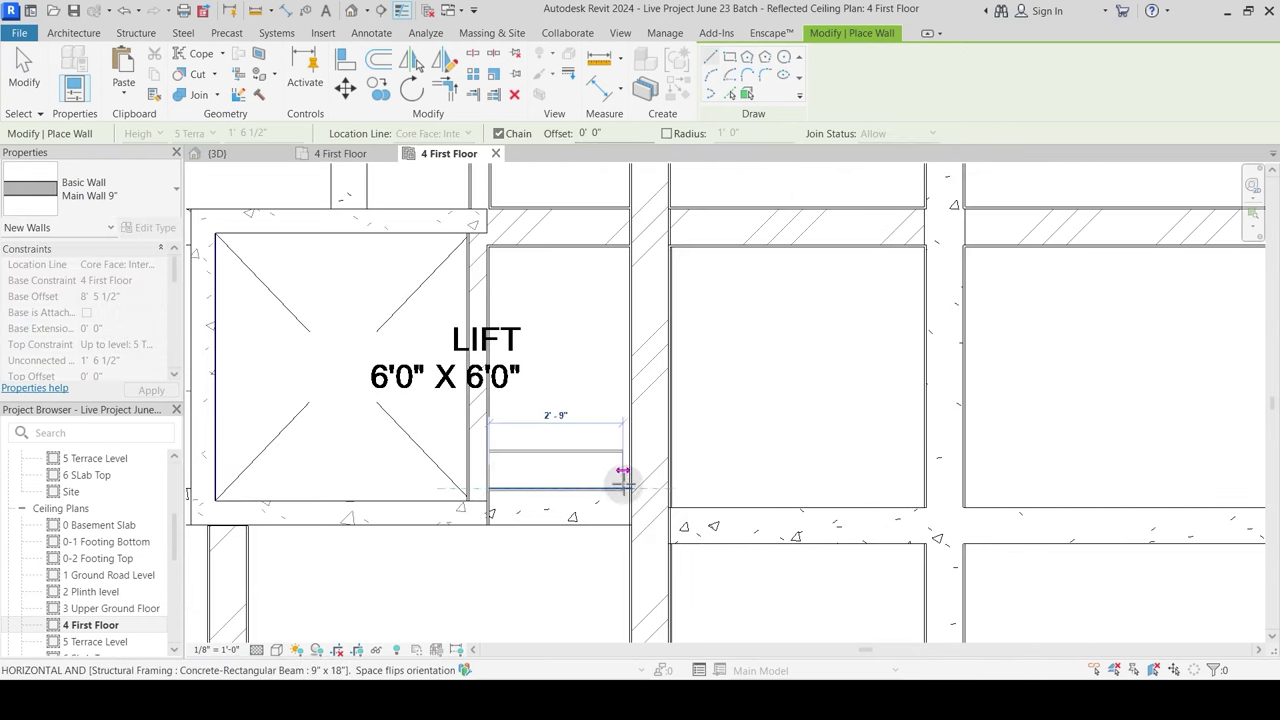
left_click(635, 488)
key("Escape")
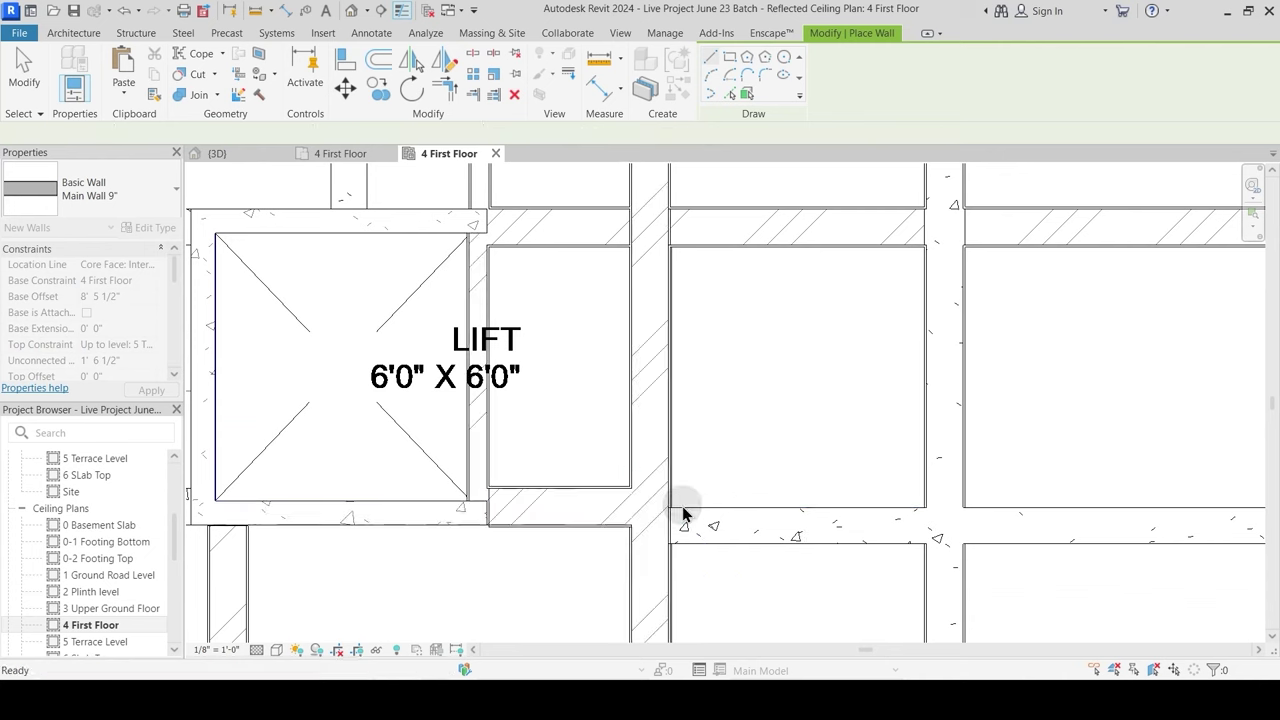
Step: Draw a wall from the beam corner across to the right-hand wall
left_click(669, 508)
middle_click_drag(1066, 525, 189, 493)
left_click(943, 469)
key("Escape")
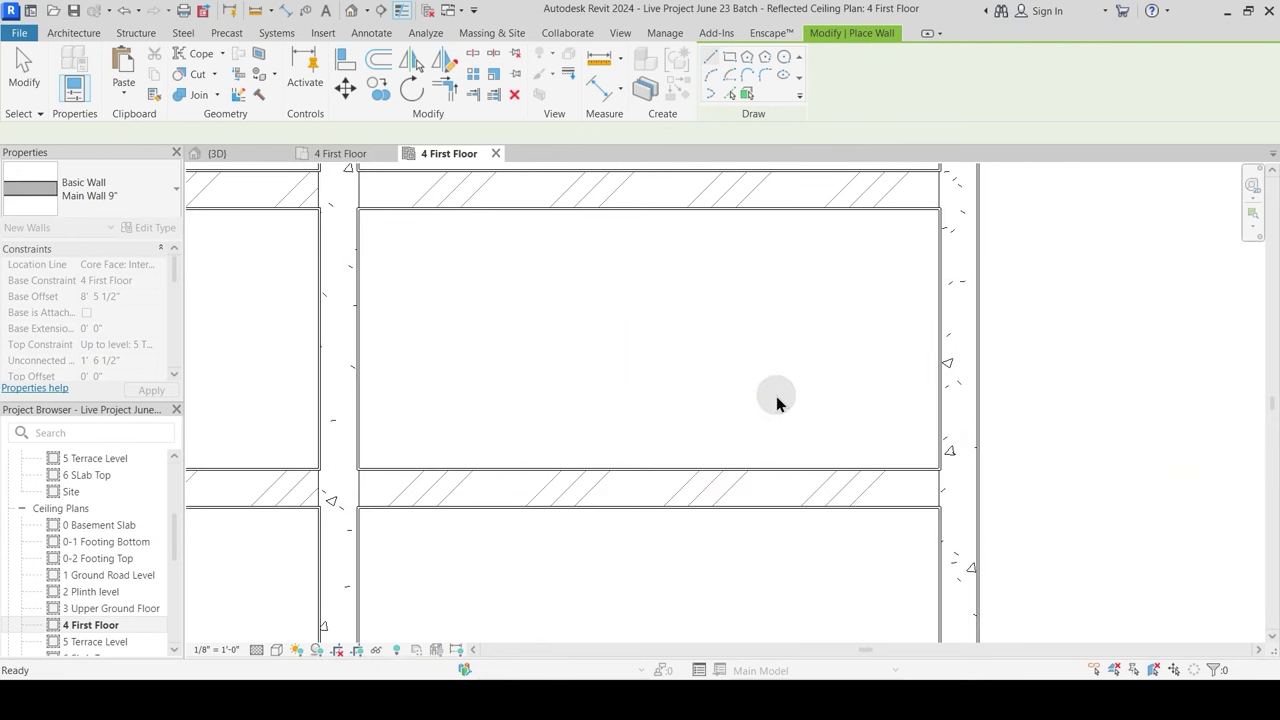
scroll(669, 380, "down", 5)
scroll(690, 450, "up", 3)
scroll(697, 491, "up", 2)
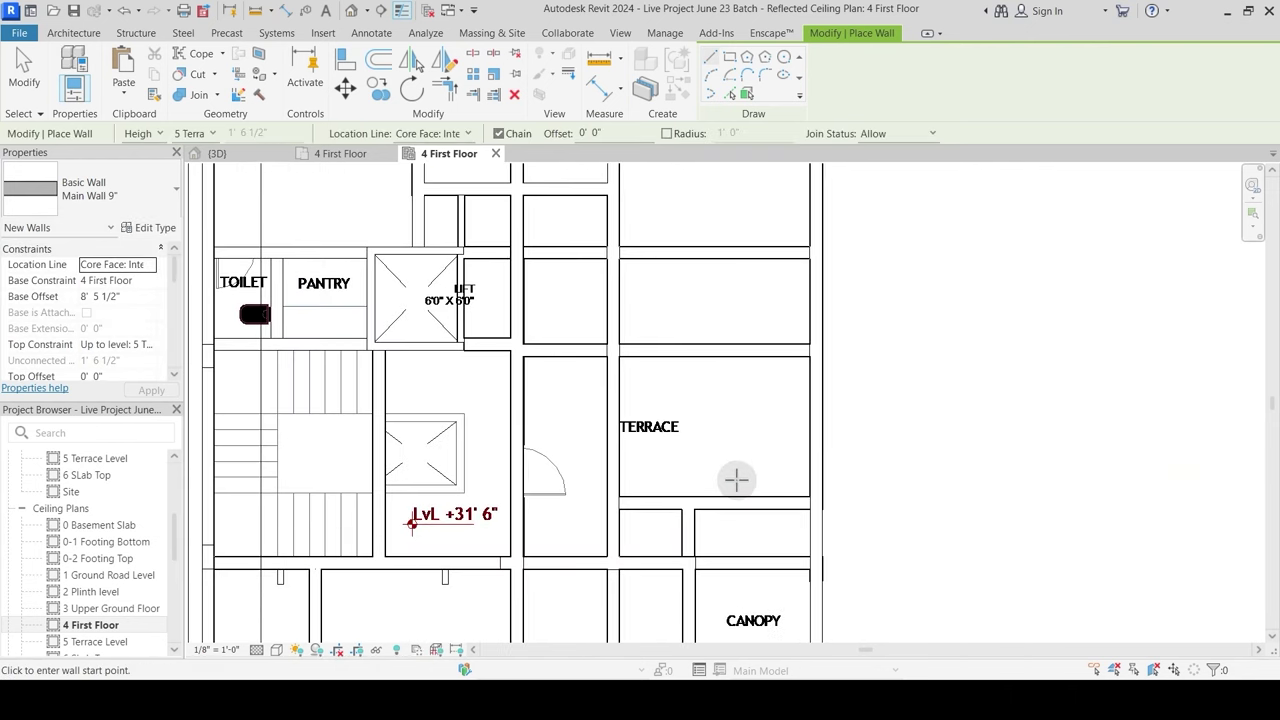
scroll(704, 378, "down", 2)
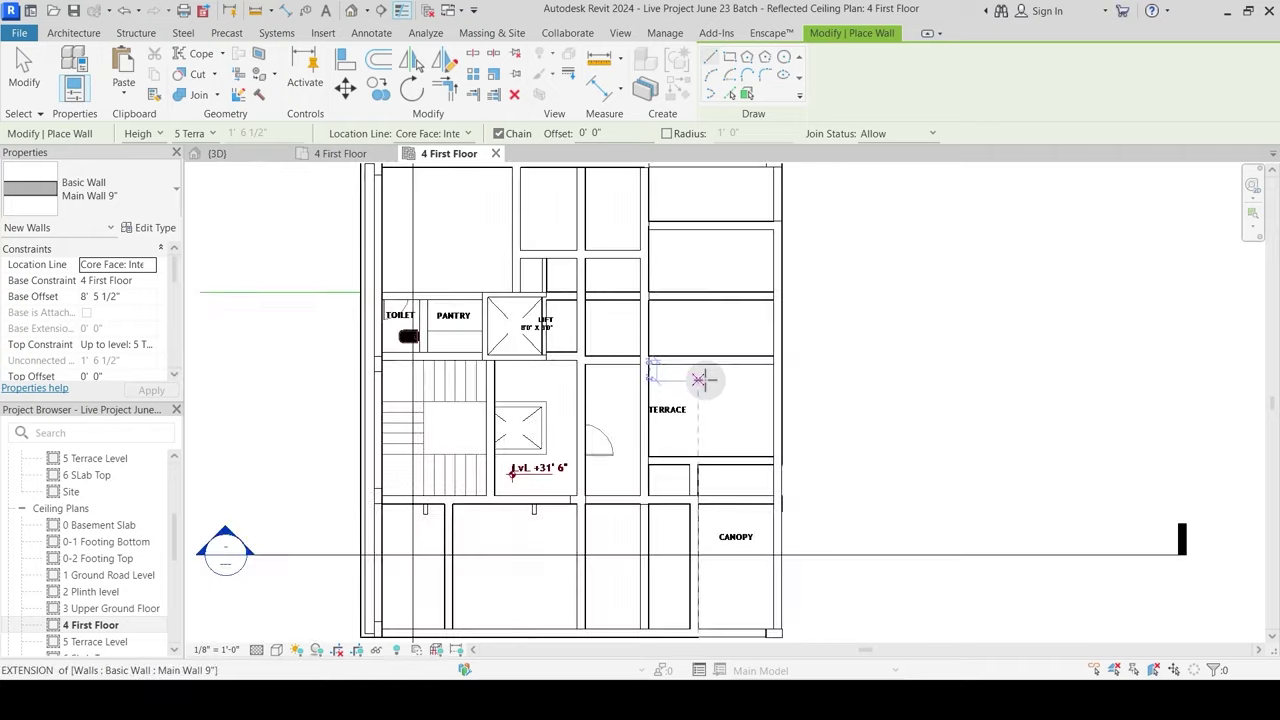
middle_click_drag(723, 423, 706, 555)
key("Escape")
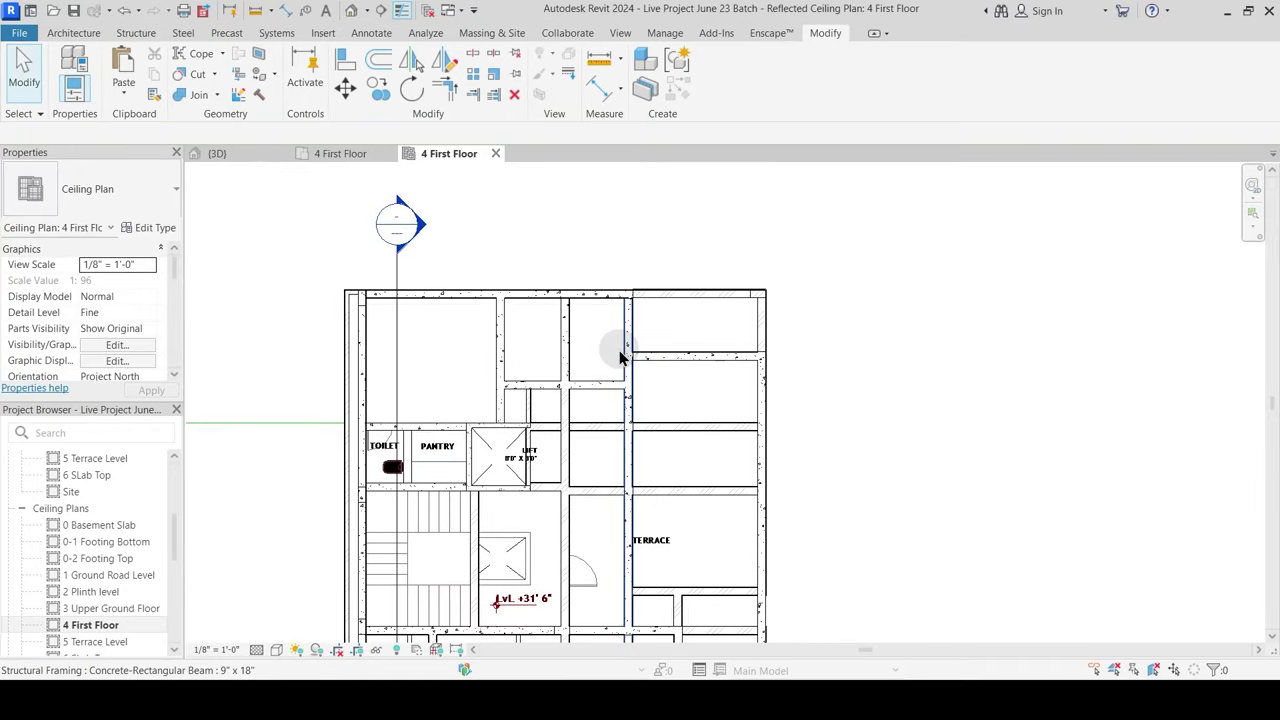
Step: Draw a wall under the terrace beam from its endpoint to the right wall, then view it in 3D
scroll(660, 371, "up", 2)
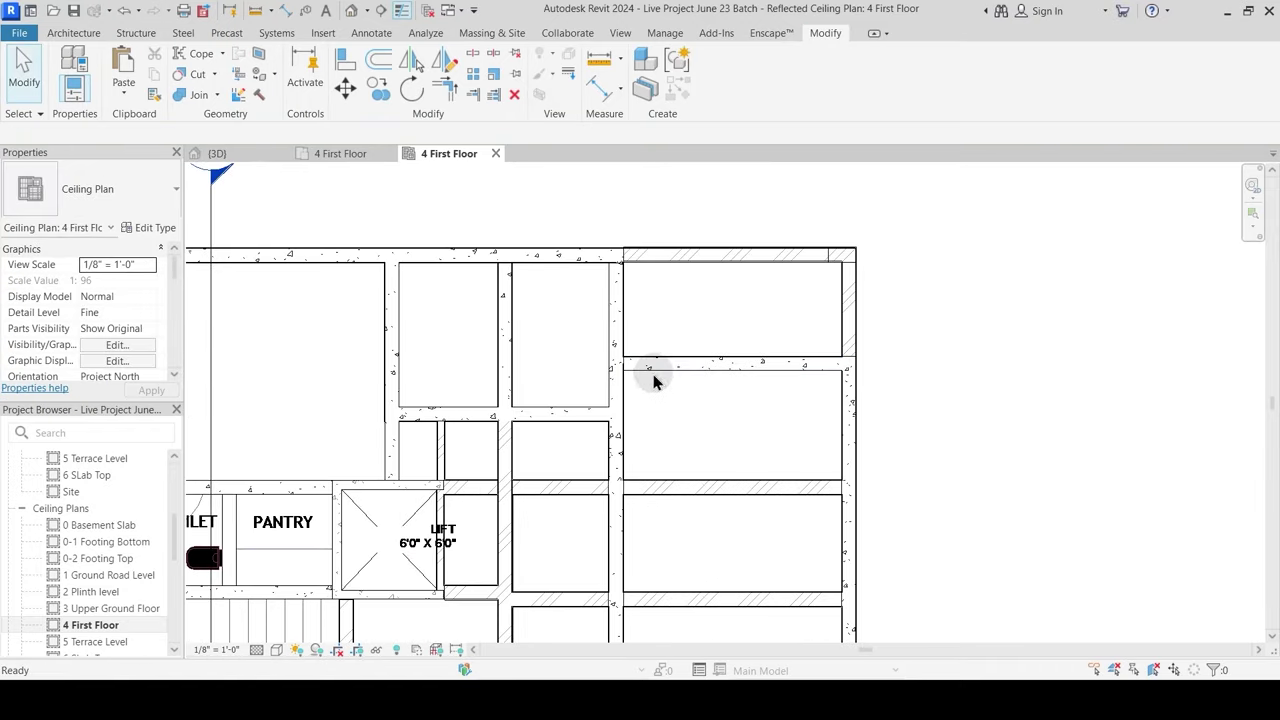
scroll(653, 374, "up", 2)
key("w")
key("a")
left_click(594, 366)
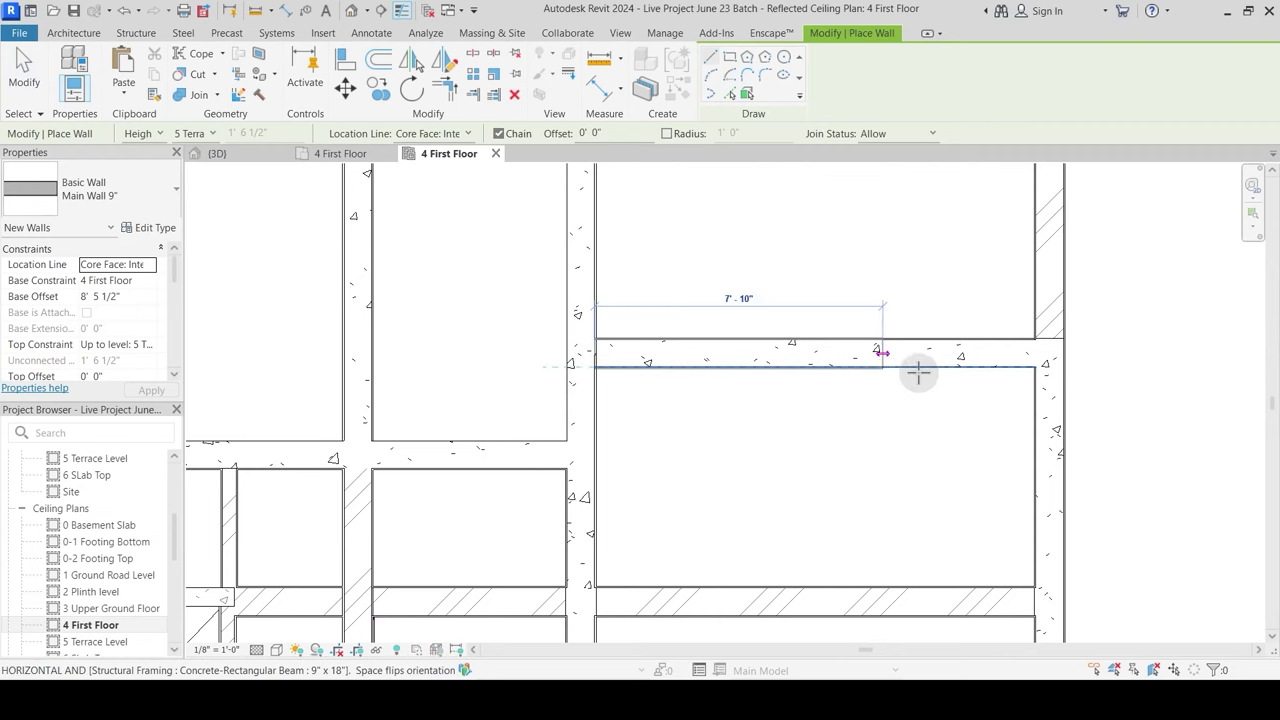
left_click(1040, 364)
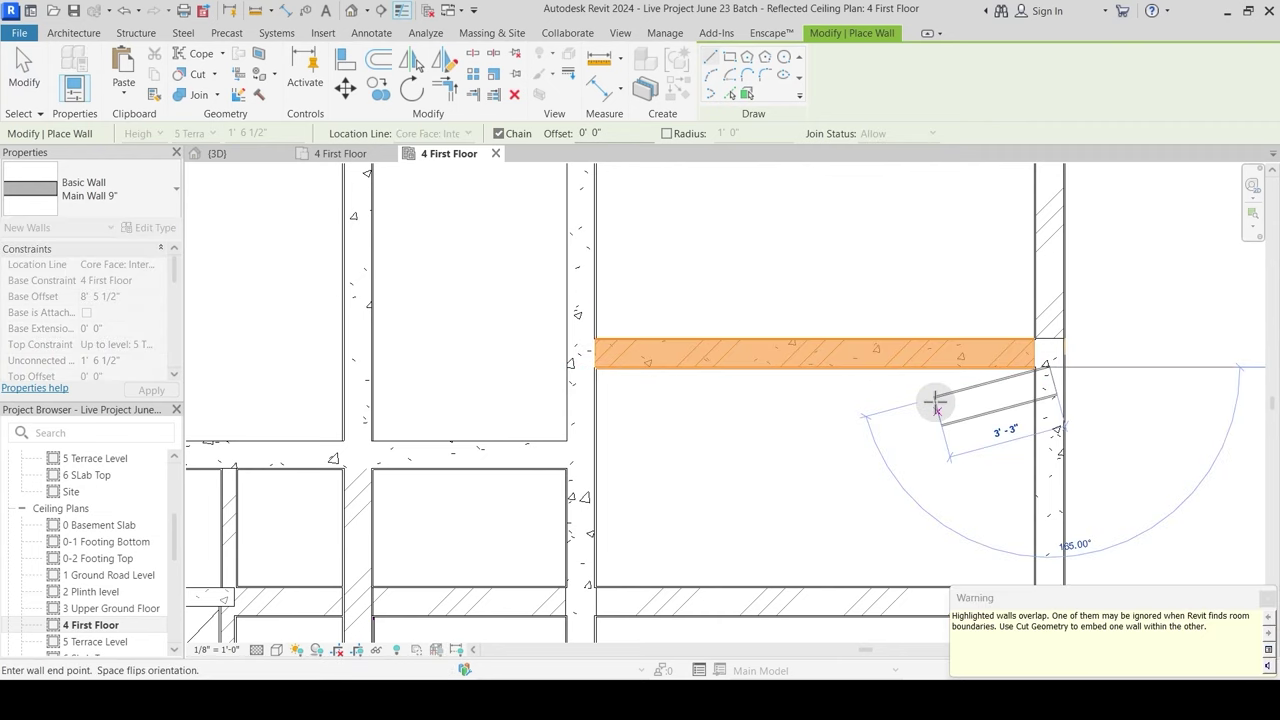
key("Escape")
key("Escape")
scroll(827, 448, "down", 2)
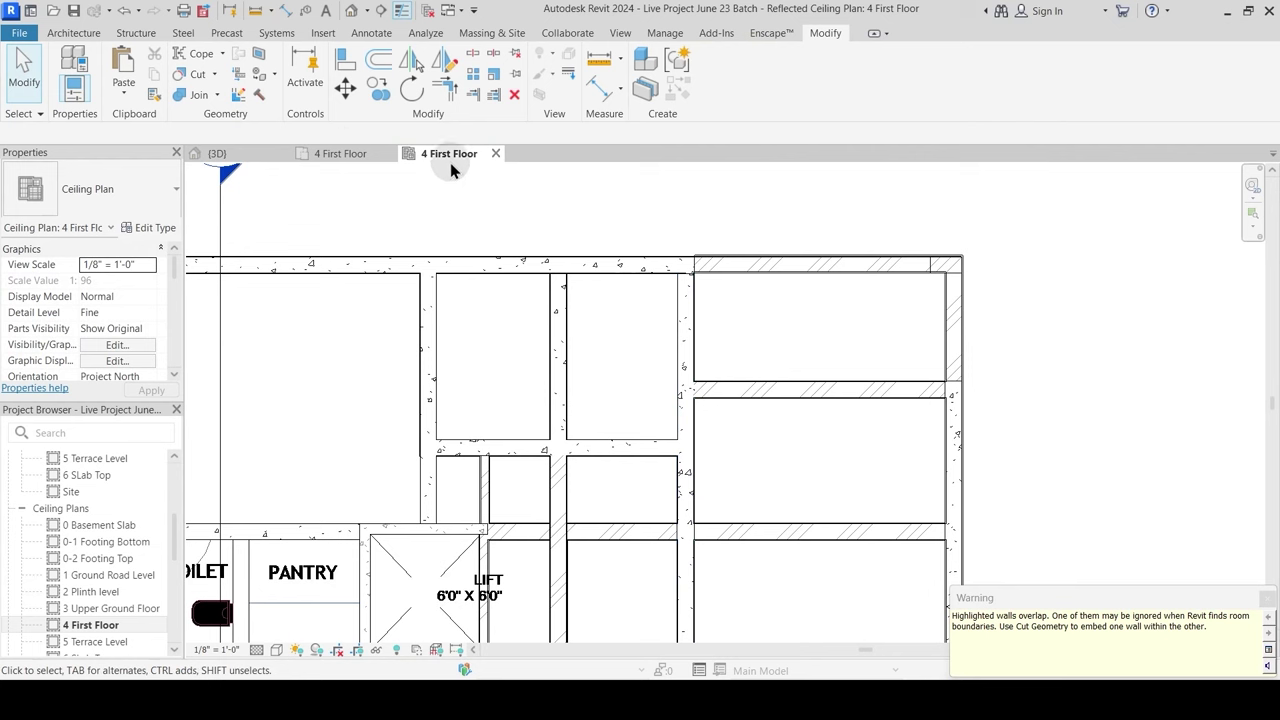
left_click(240, 156)
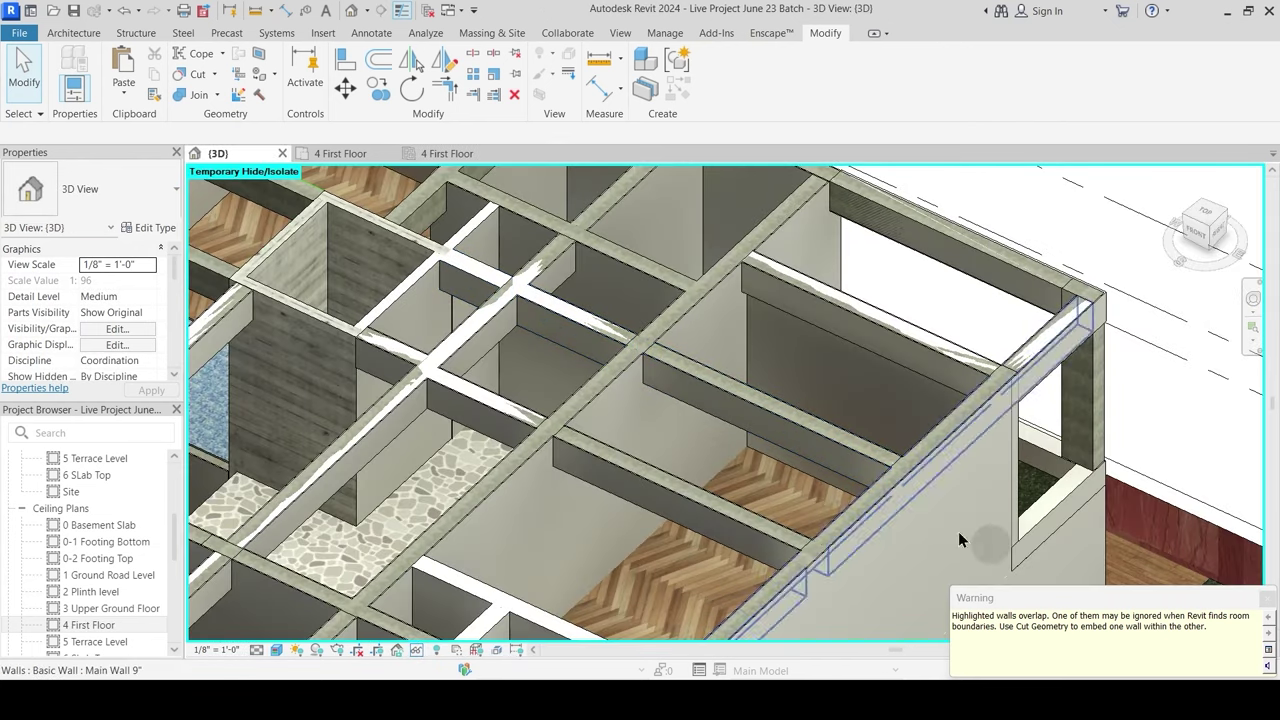
Step: Dismiss the wall overlap warning and select the rectangular column in 3D
left_click(1267, 599)
scroll(860, 300, "down", 3)
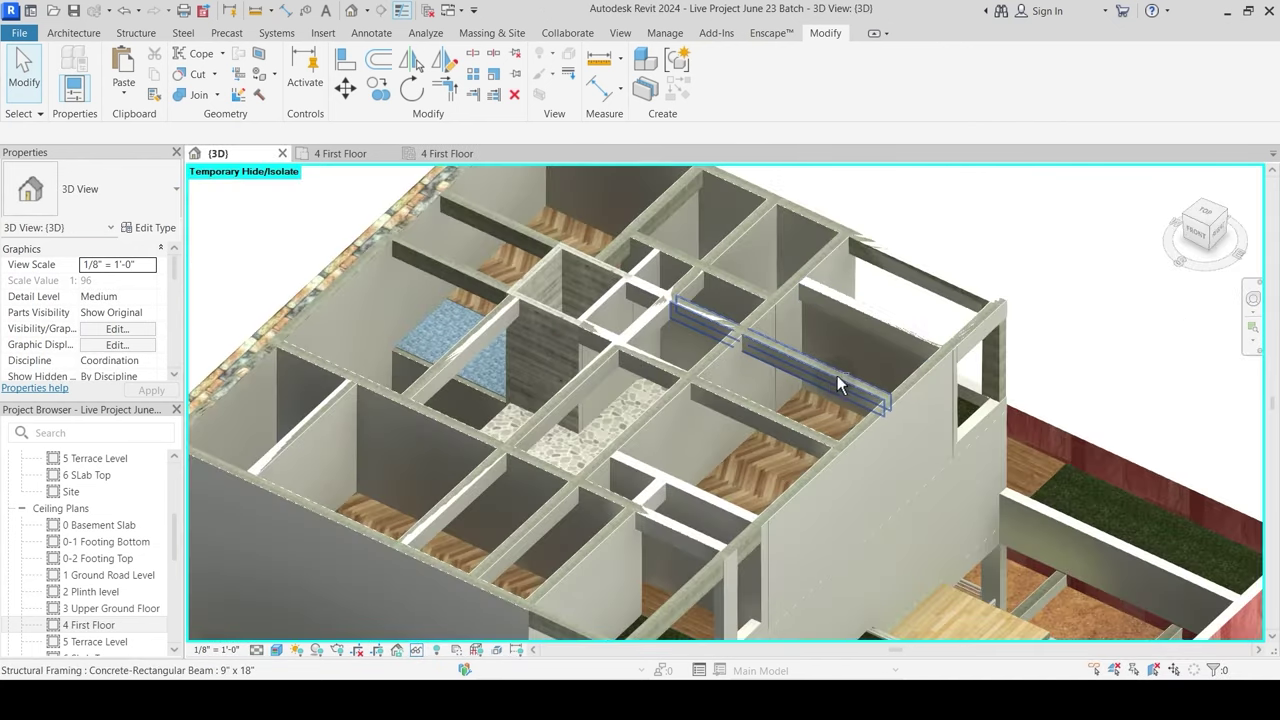
scroll(837, 380, "up", 2)
scroll(873, 320, "up", 4)
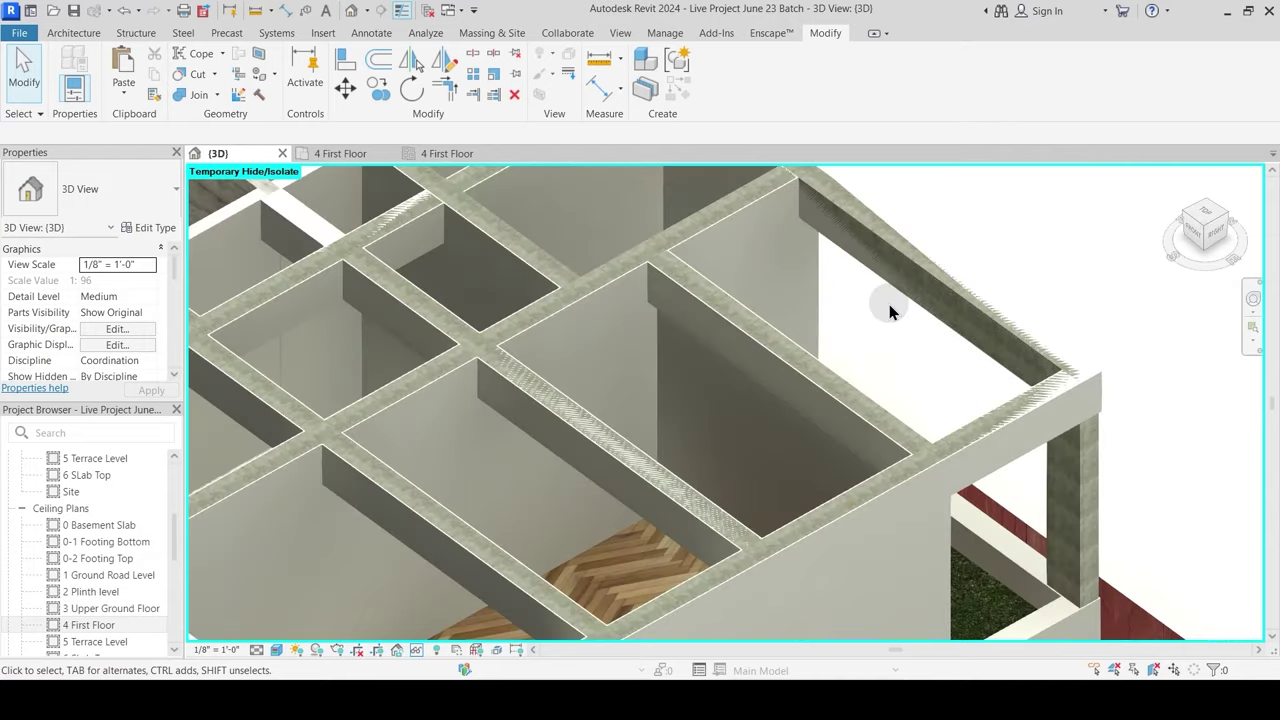
middle_click_drag(889, 304, 782, 377)
scroll(983, 524, "down", 4)
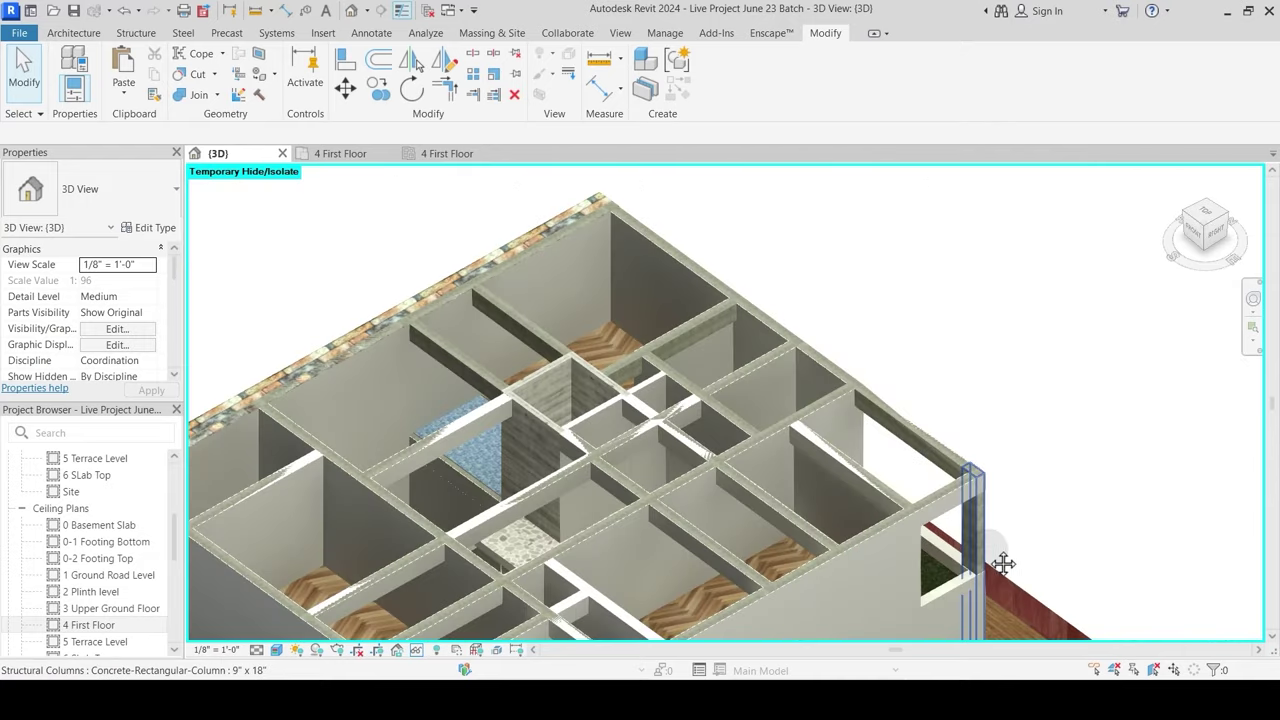
scroll(1022, 397, "up", 2)
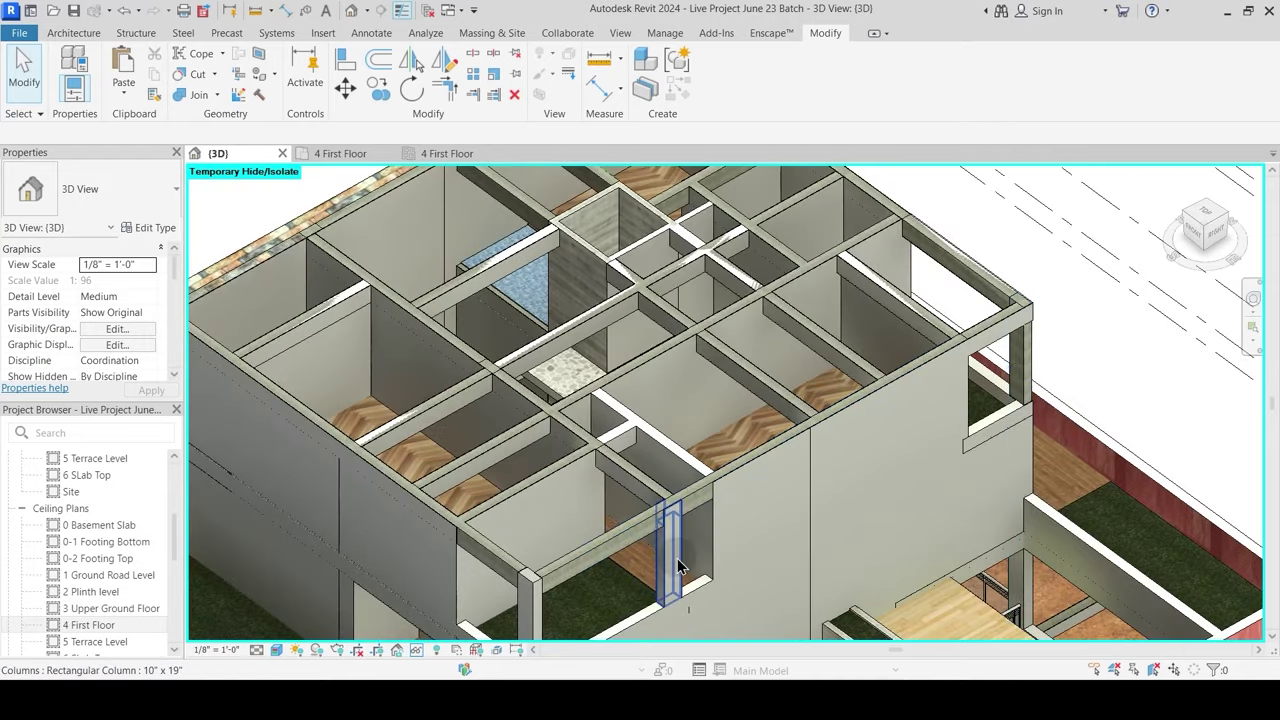
left_click(678, 566)
middle_click_drag(507, 259, 503, 220)
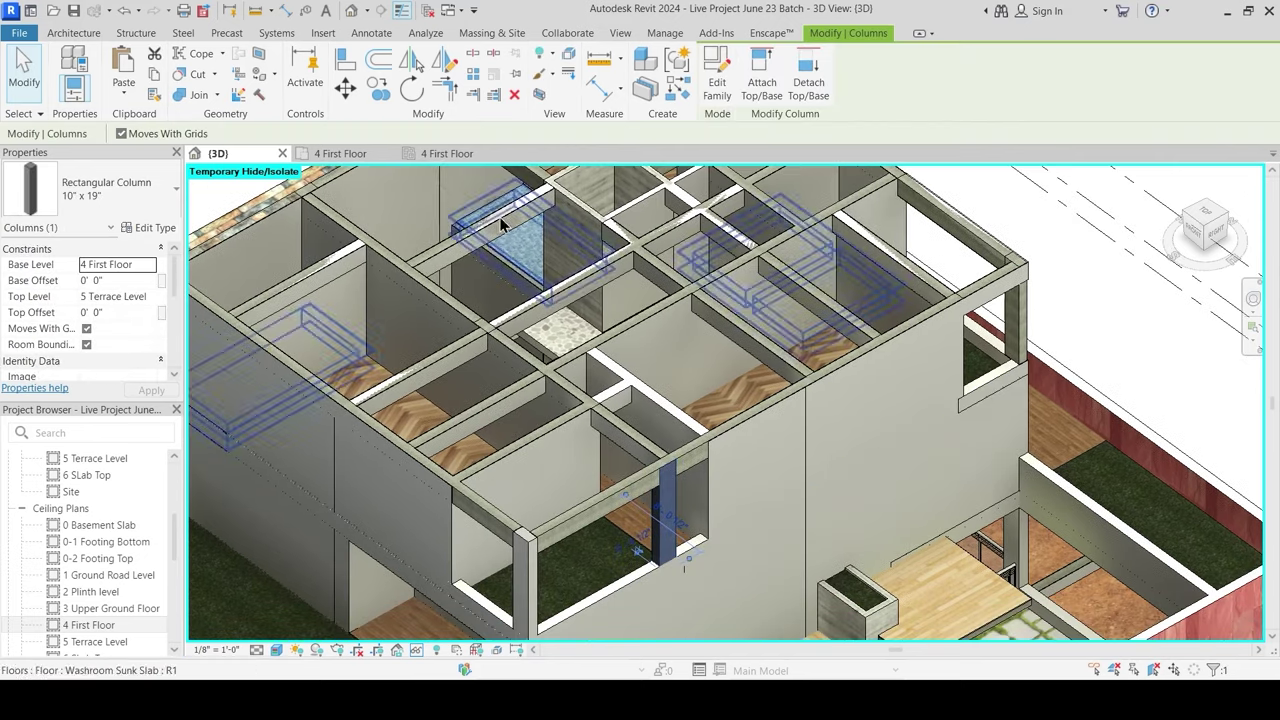
Step: In the First Floor plan, reset temporarily hidden elements and select the rectangular column
left_click(338, 154)
scroll(695, 443, "up", 4)
scroll(723, 494, "down", 3)
mouse_move(762, 542)
middle_mouse_down()
mouse_move(789, 354)
mouse_move(771, 349)
mouse_move(768, 563)
middle_mouse_up()
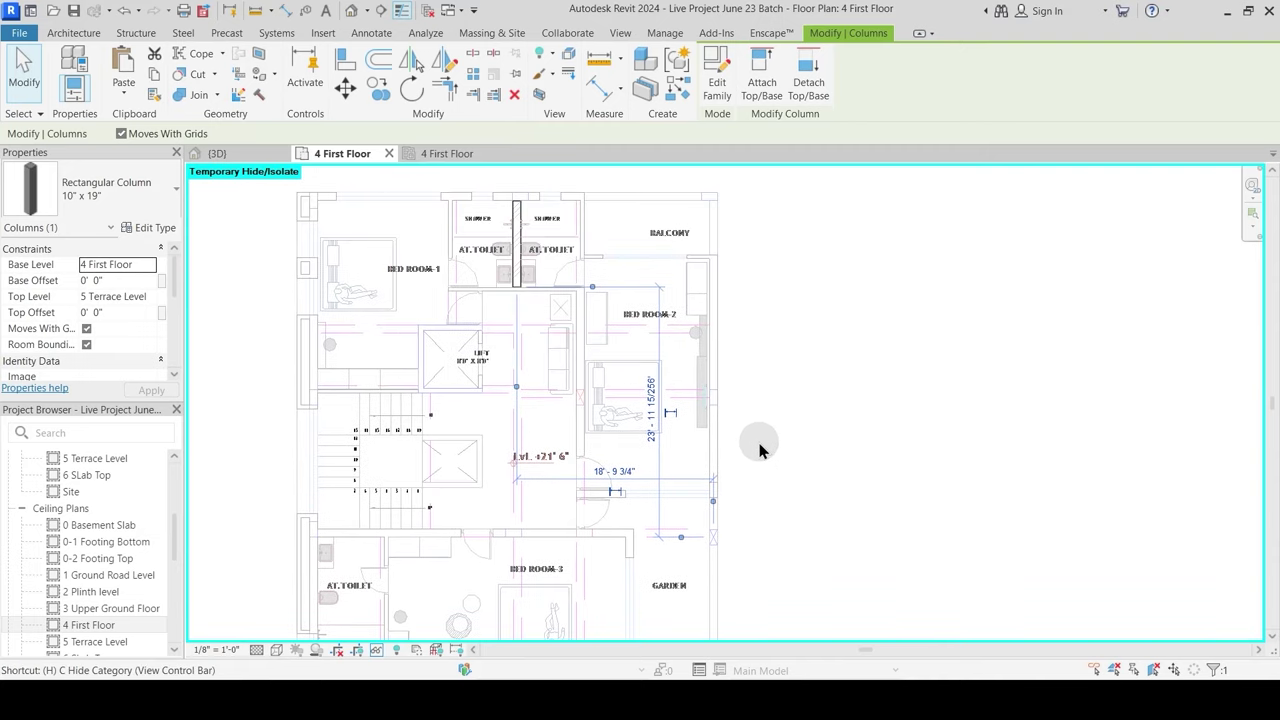
key("r")
left_click(716, 545)
scroll(726, 557, "up", 5)
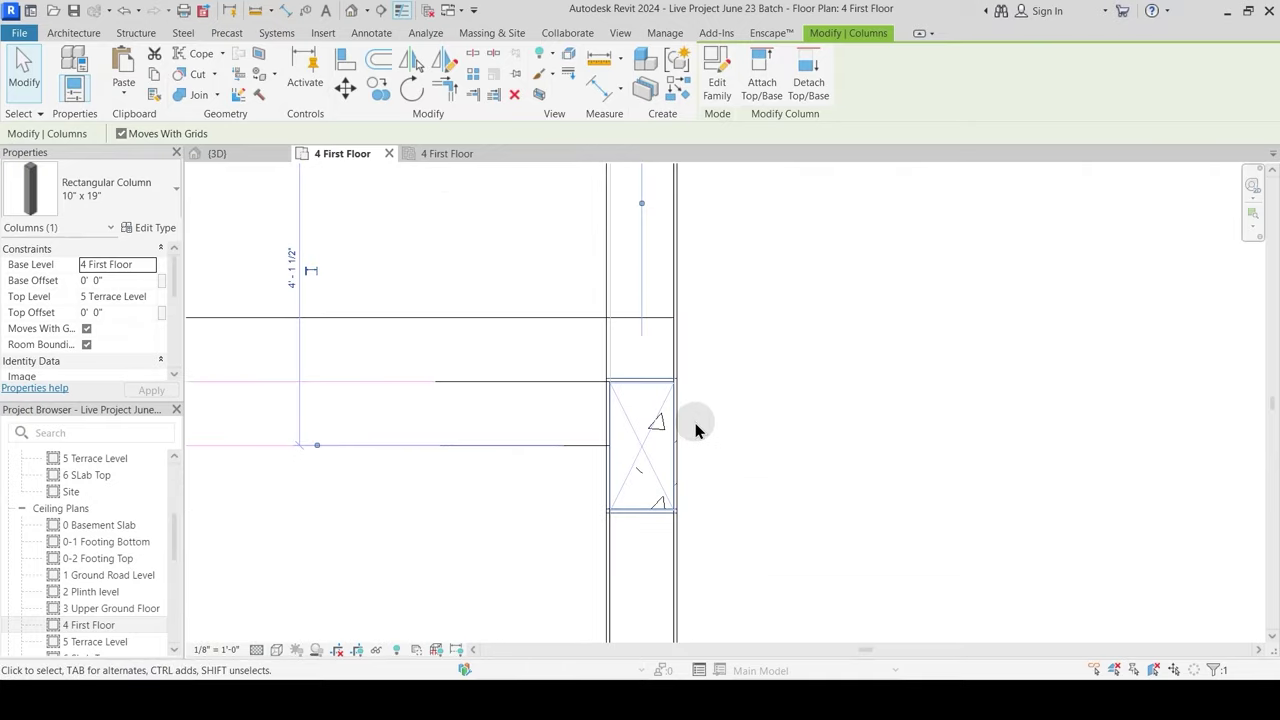
Step: Copy the 10" x 19" column to the balcony corner
key("c")
key("o")
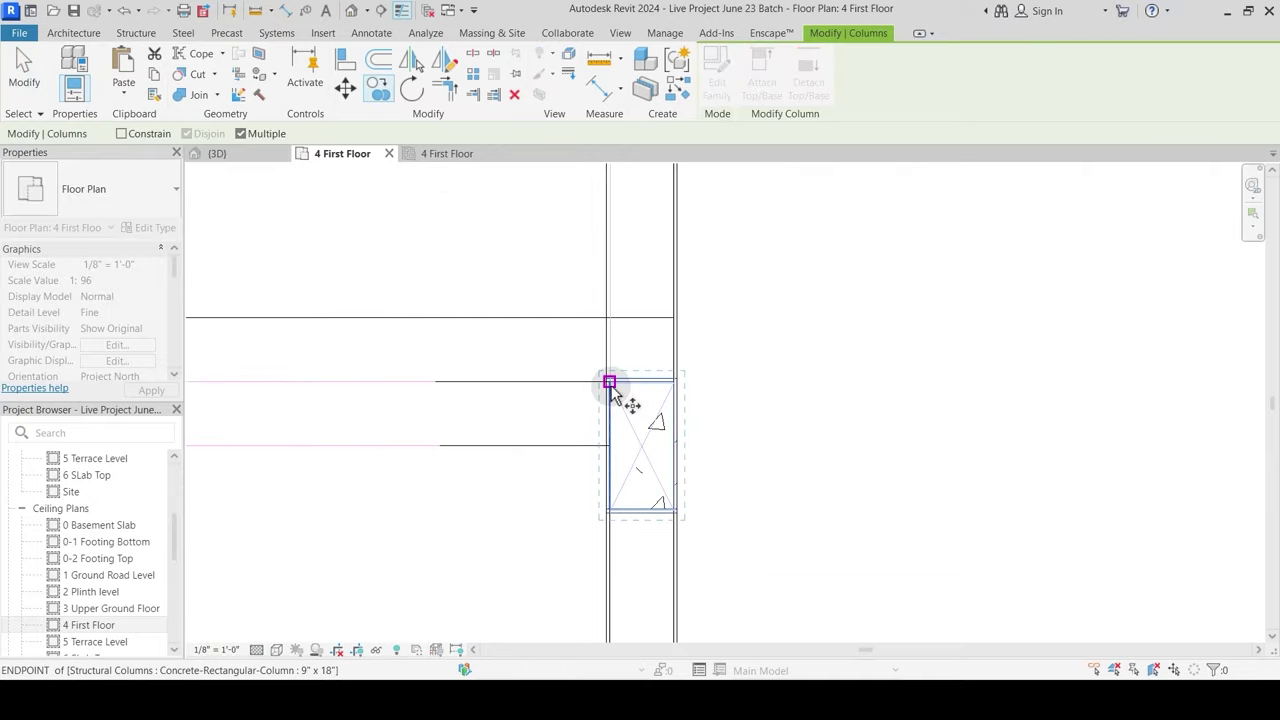
left_click(610, 383)
scroll(674, 463, "down", 4)
scroll(640, 298, "up", 5)
middle_click_drag(571, 217, 552, 418)
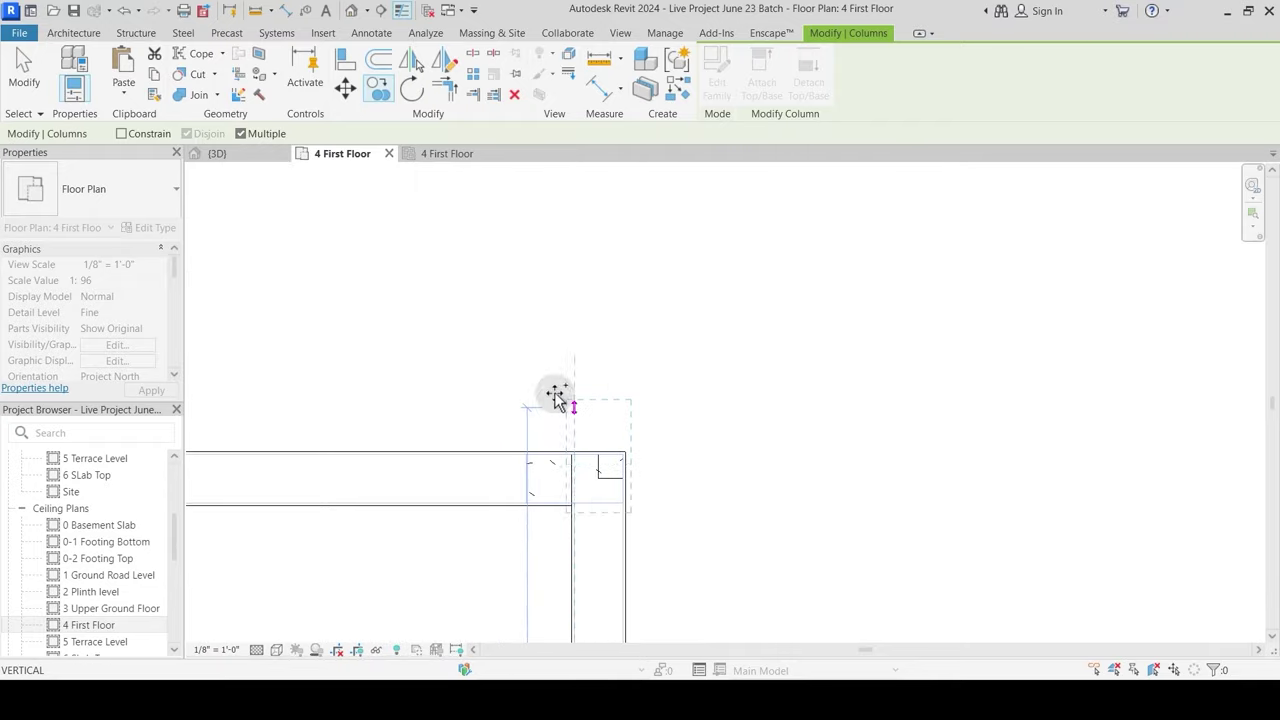
left_click(615, 357)
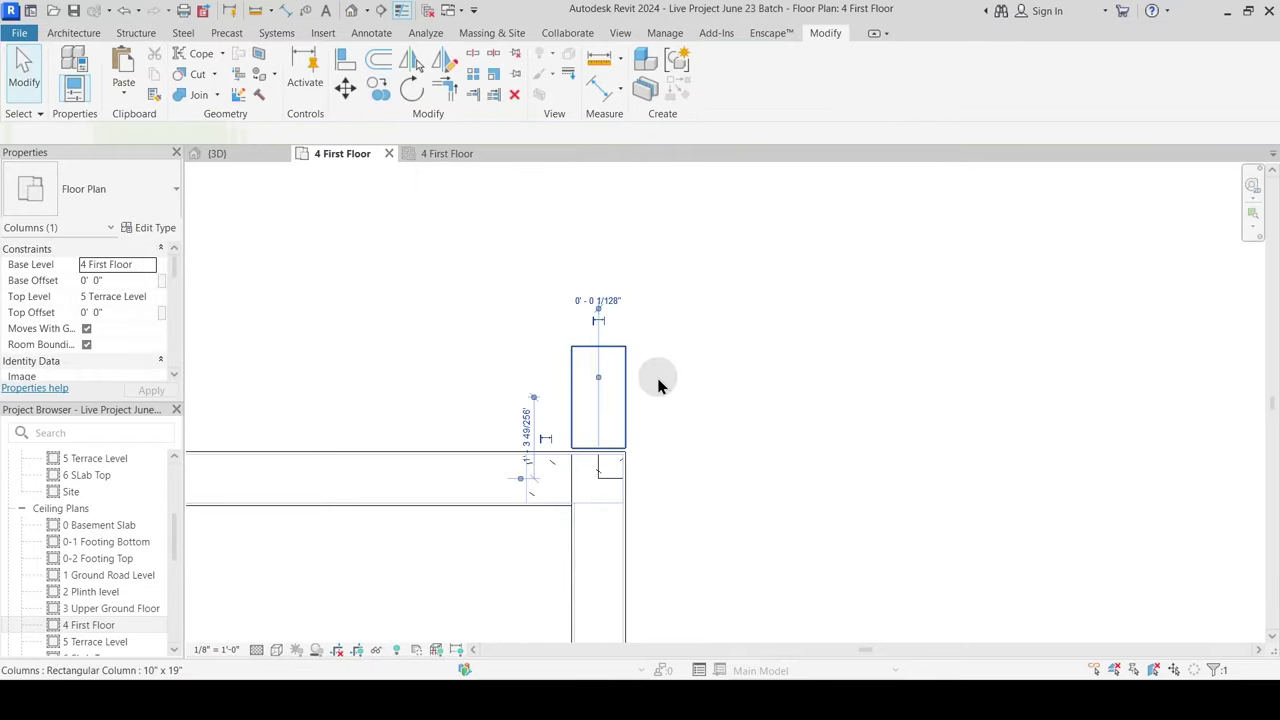
Step: Rotate the copied column 90° so it lies horizontal
key("r")
key("o")
left_click(704, 398)
left_click(599, 549)
scroll(571, 409, "up", 2)
Step: Move the rotated column onto the wall endpoint and adjust its position
key("m")
key("v")
left_click(531, 343)
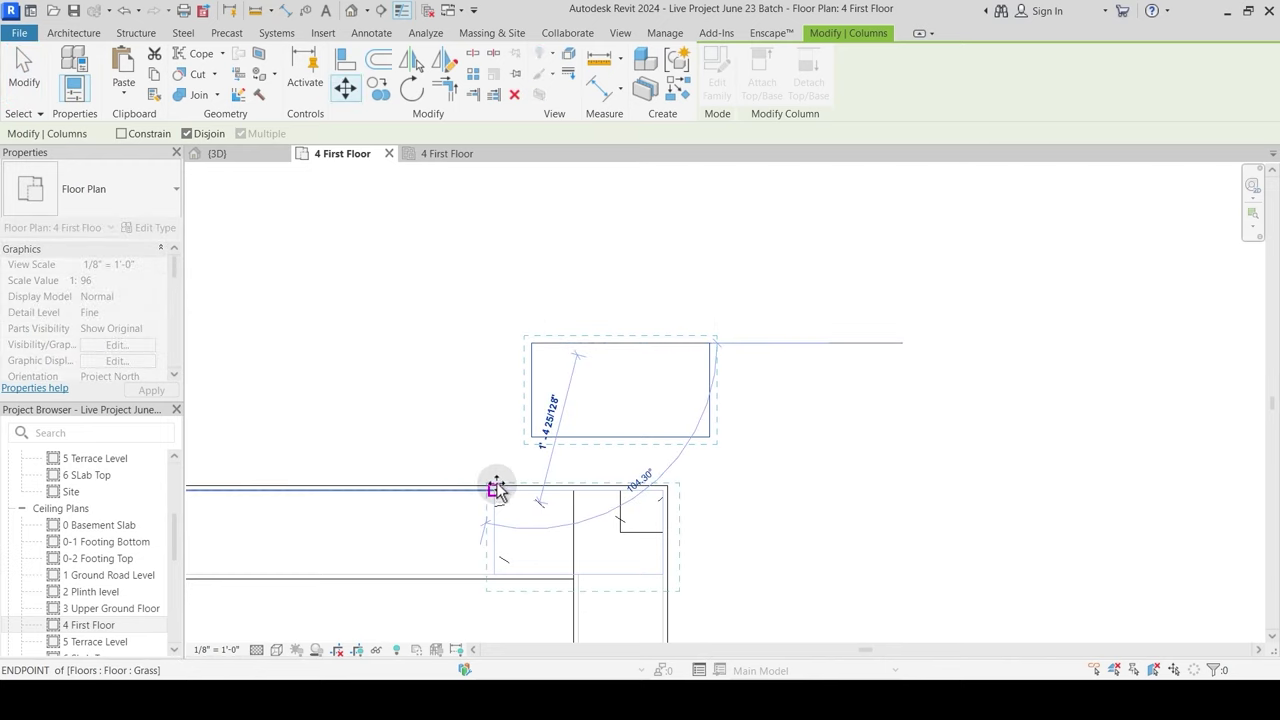
left_click(494, 490)
key("m")
key("v")
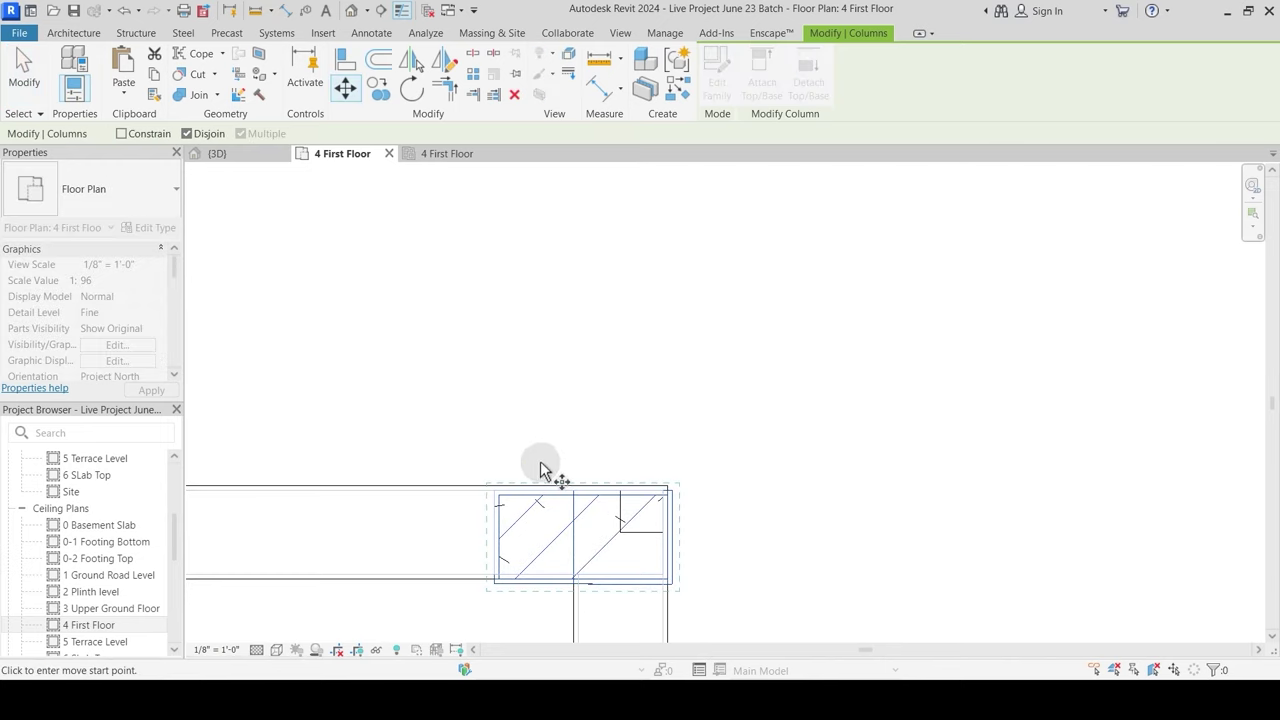
scroll(495, 505, "up", 3)
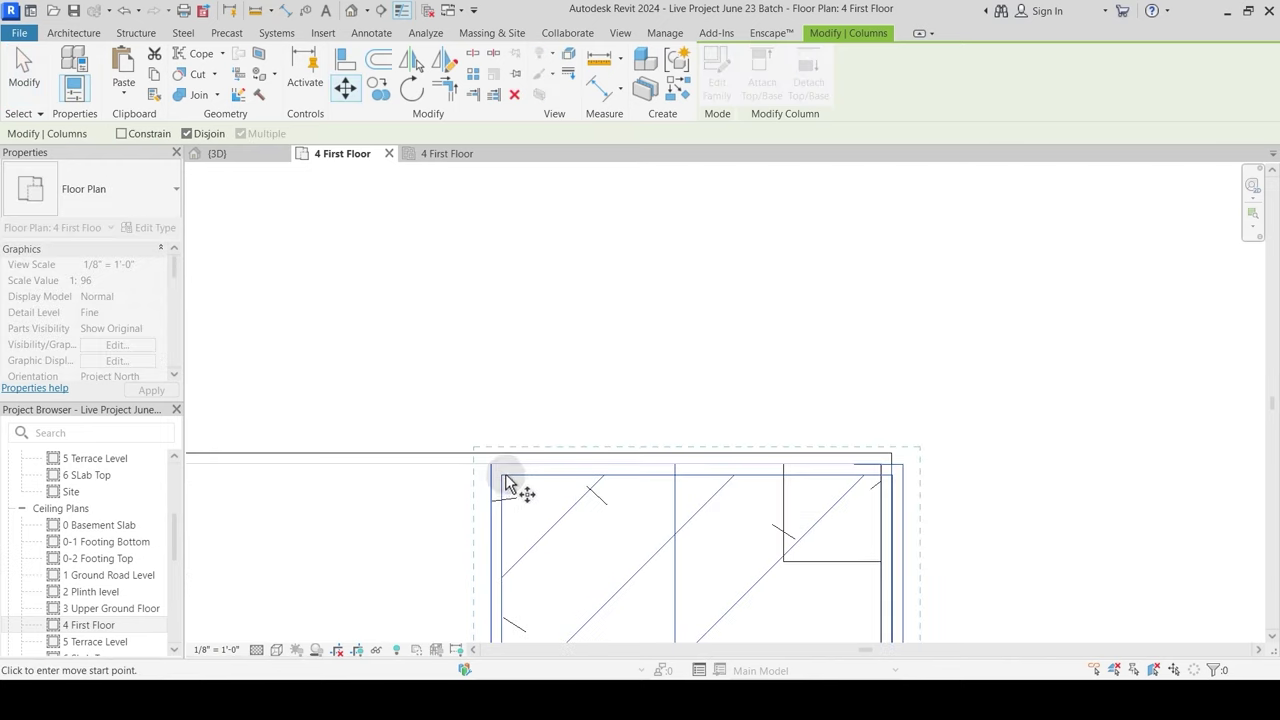
left_click(490, 465)
left_click(490, 453)
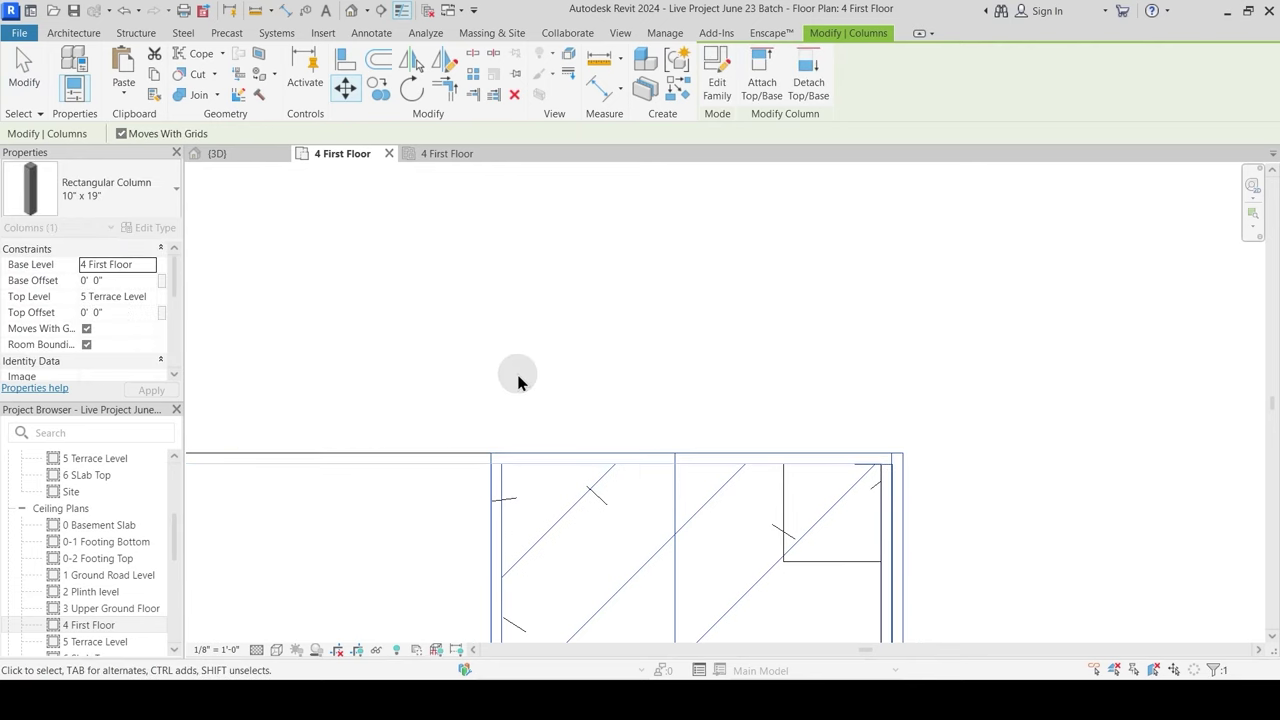
Step: Nudge the column sideways into alignment, then return to the 3D view
left_click(517, 378)
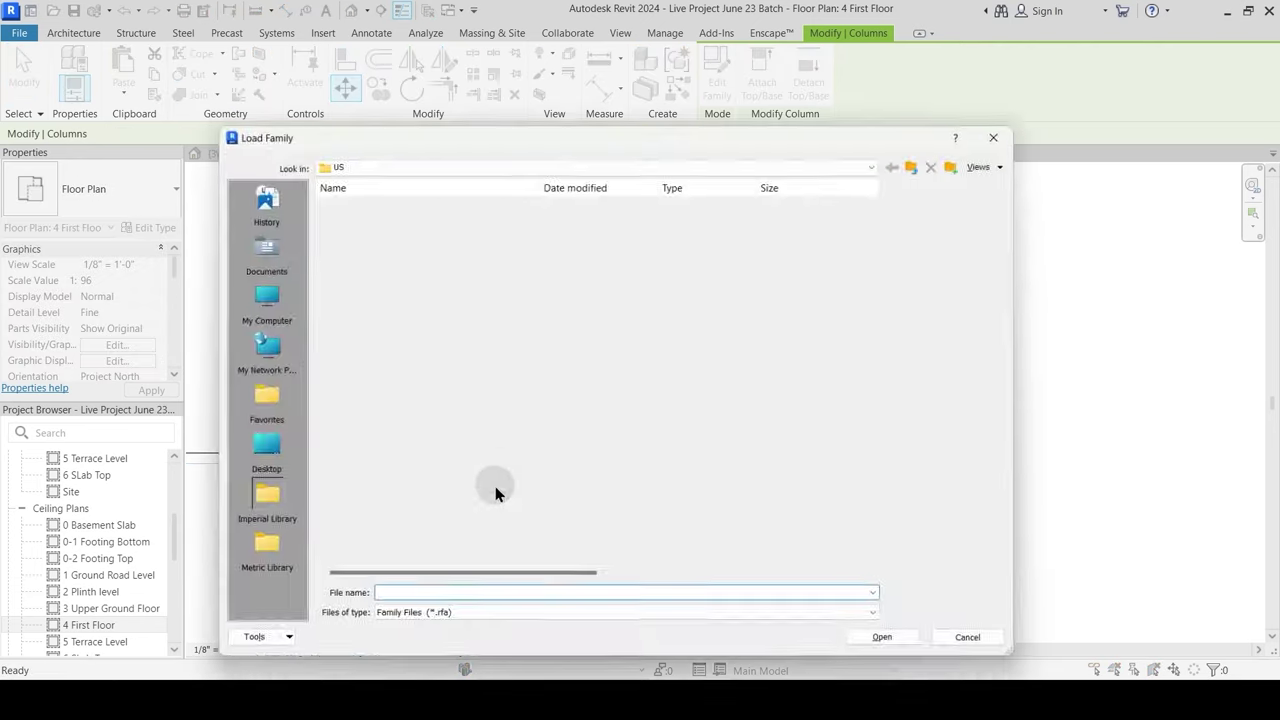
key("Escape")
key("Return")
left_click(544, 377)
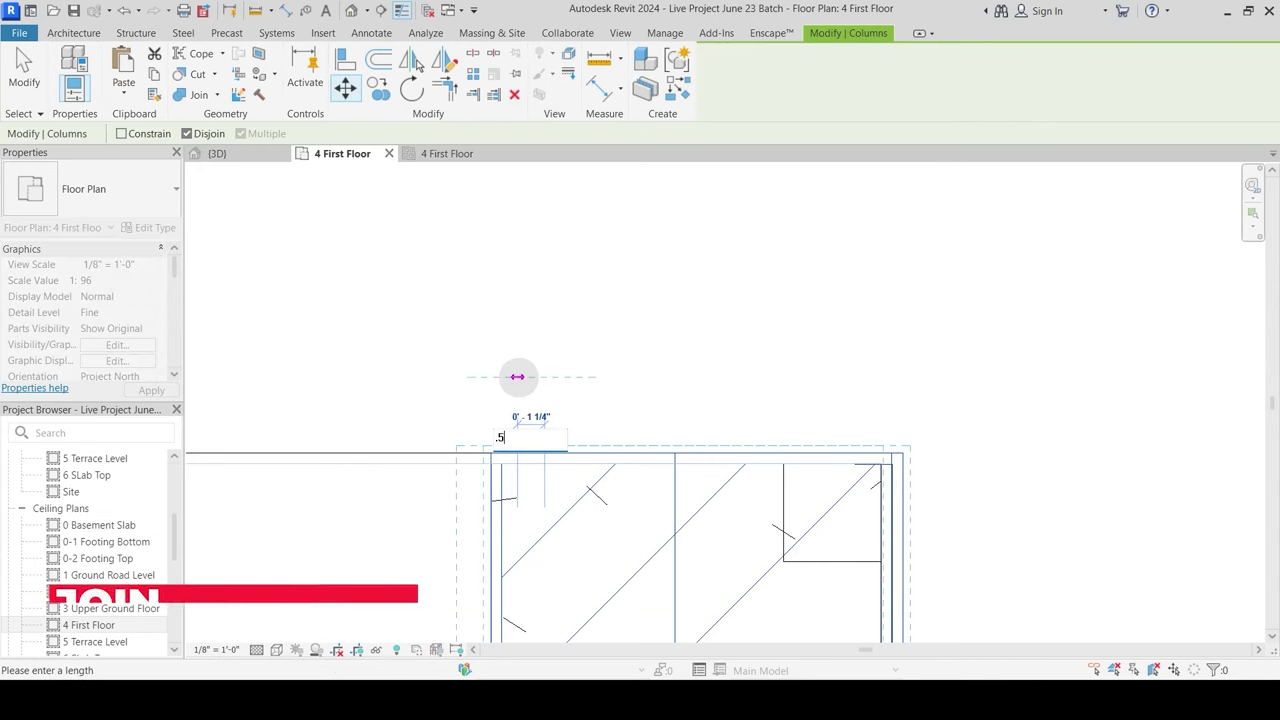
left_click(519, 381)
scroll(632, 340, "down", 3)
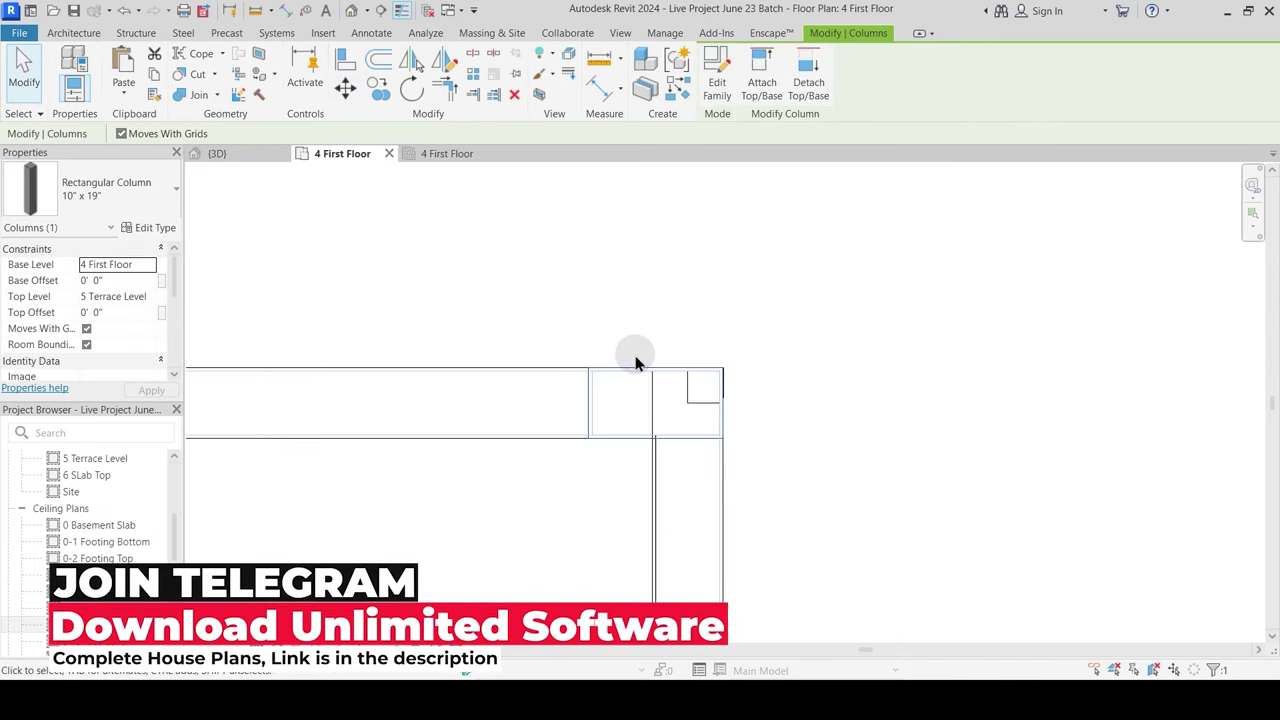
left_click(634, 355)
left_click(240, 160)
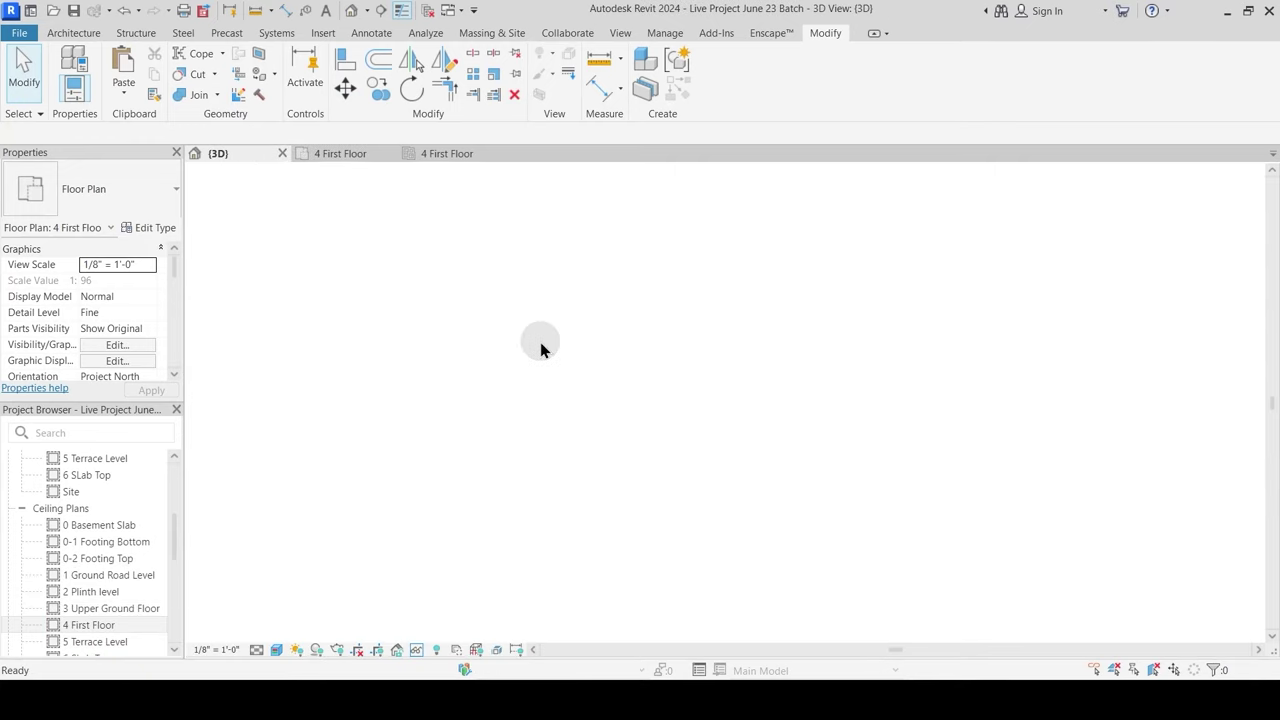
Step: Join the beam with the slab at the corner using Join Geometry
scroll(796, 415, "down", 6)
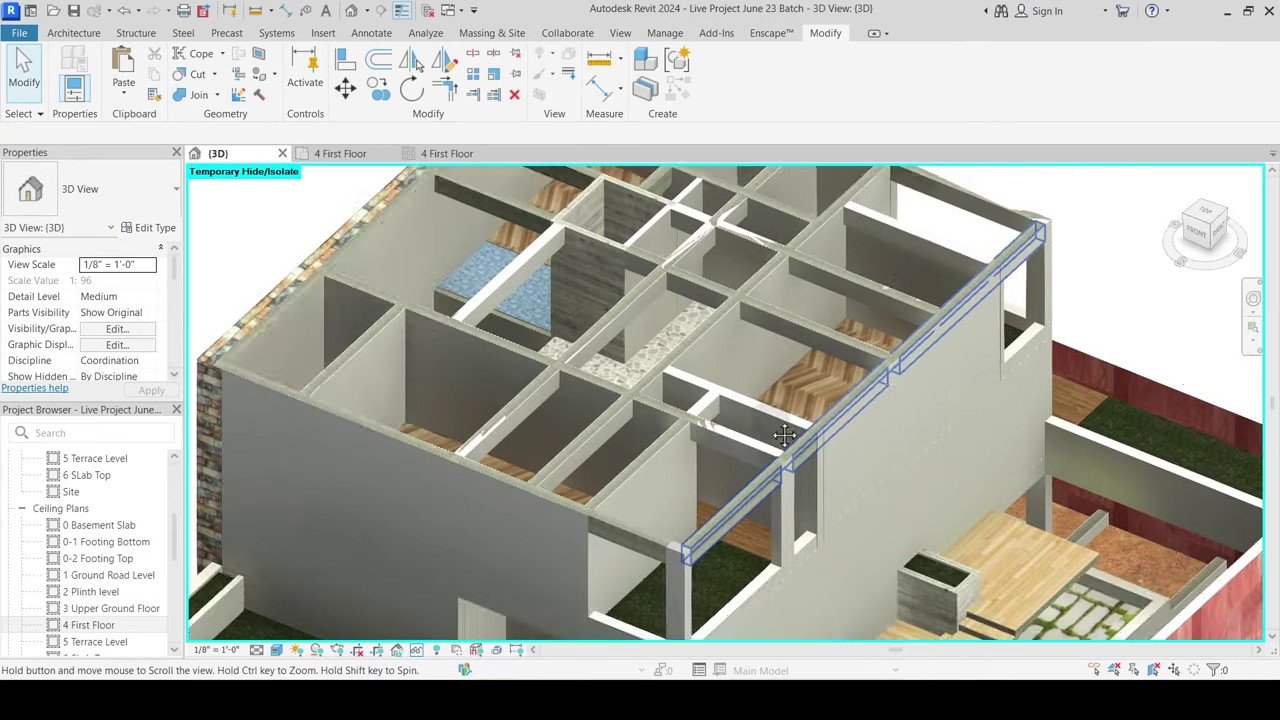
scroll(636, 376, "up", 2)
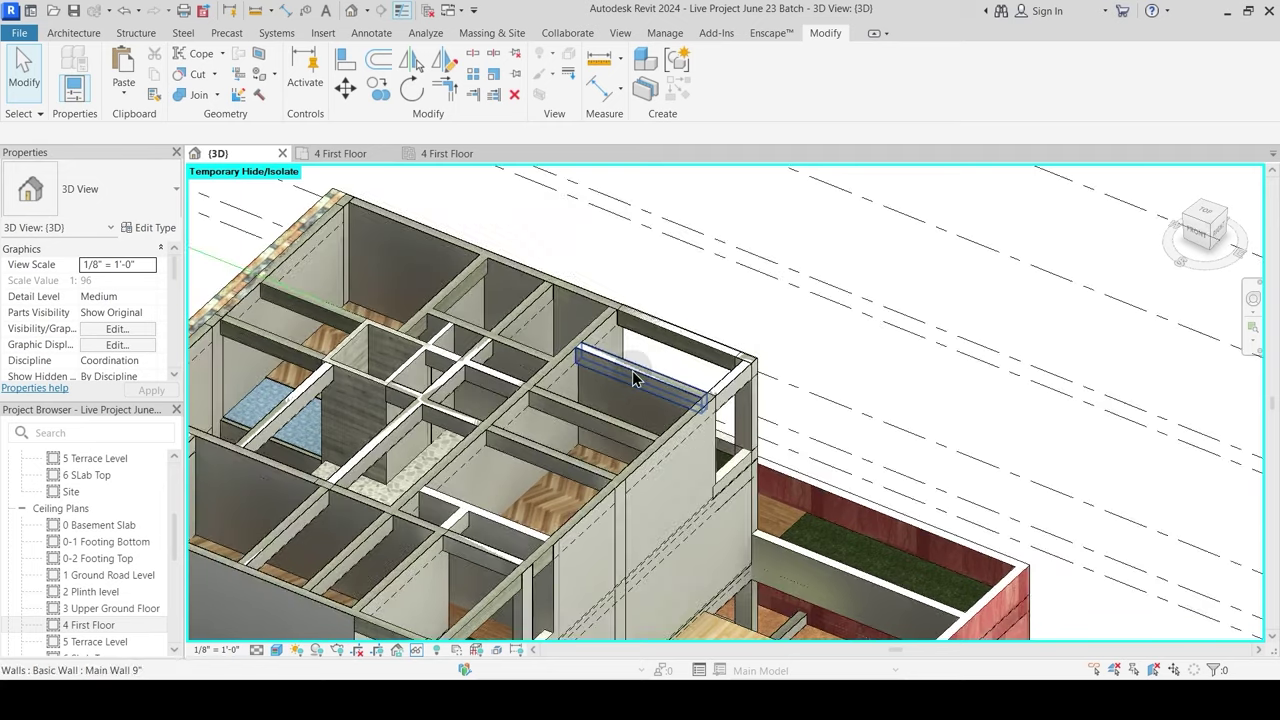
scroll(619, 396, "up", 3)
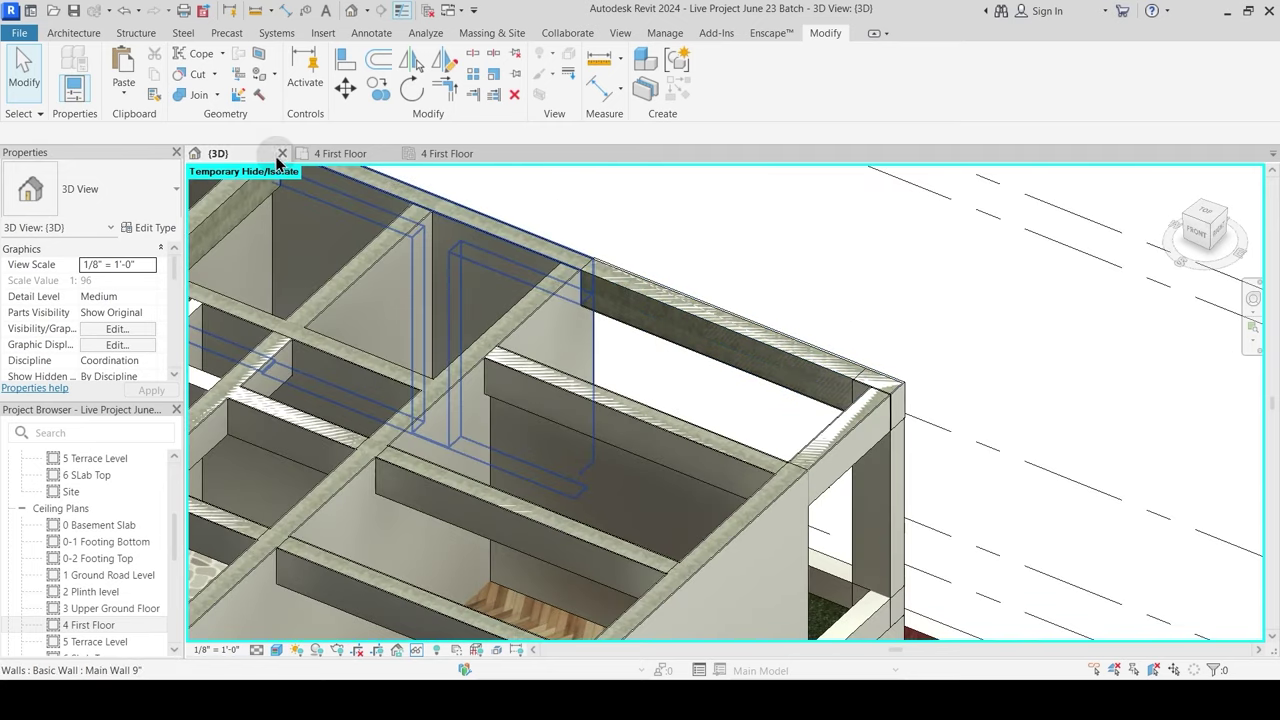
left_click(194, 98)
scroll(615, 300, "up", 4)
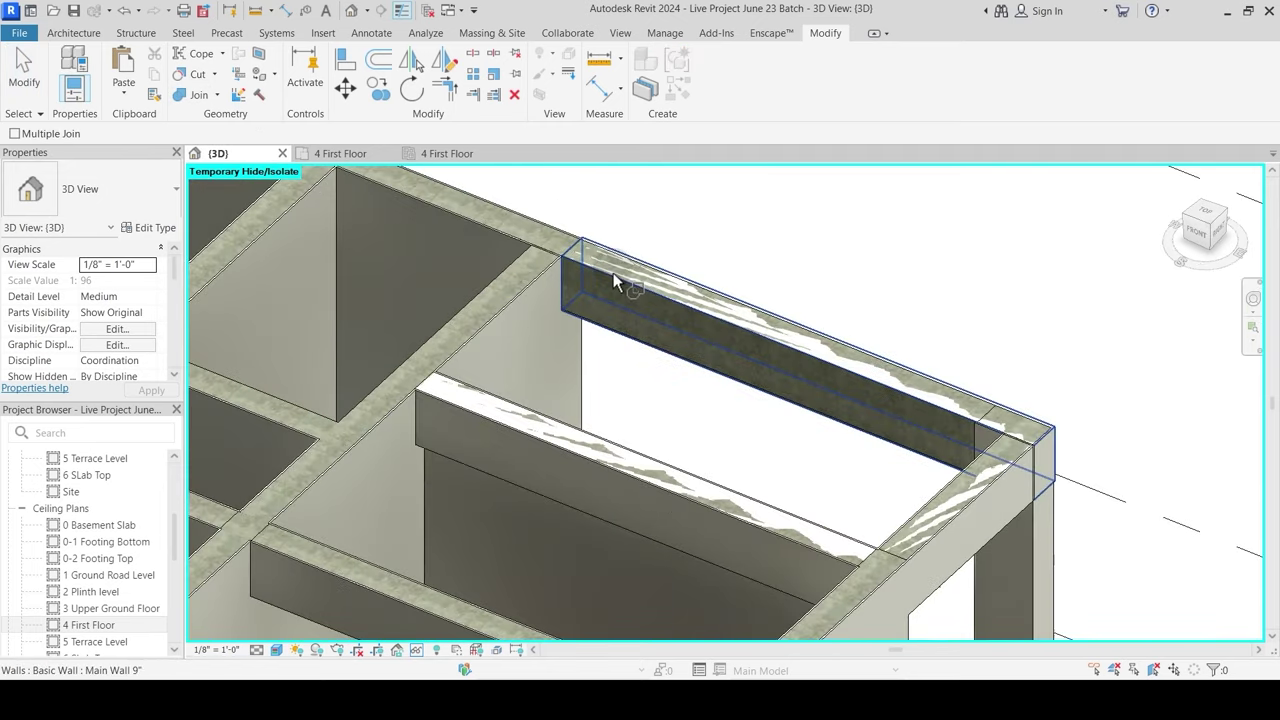
left_click(624, 290)
left_click(690, 395)
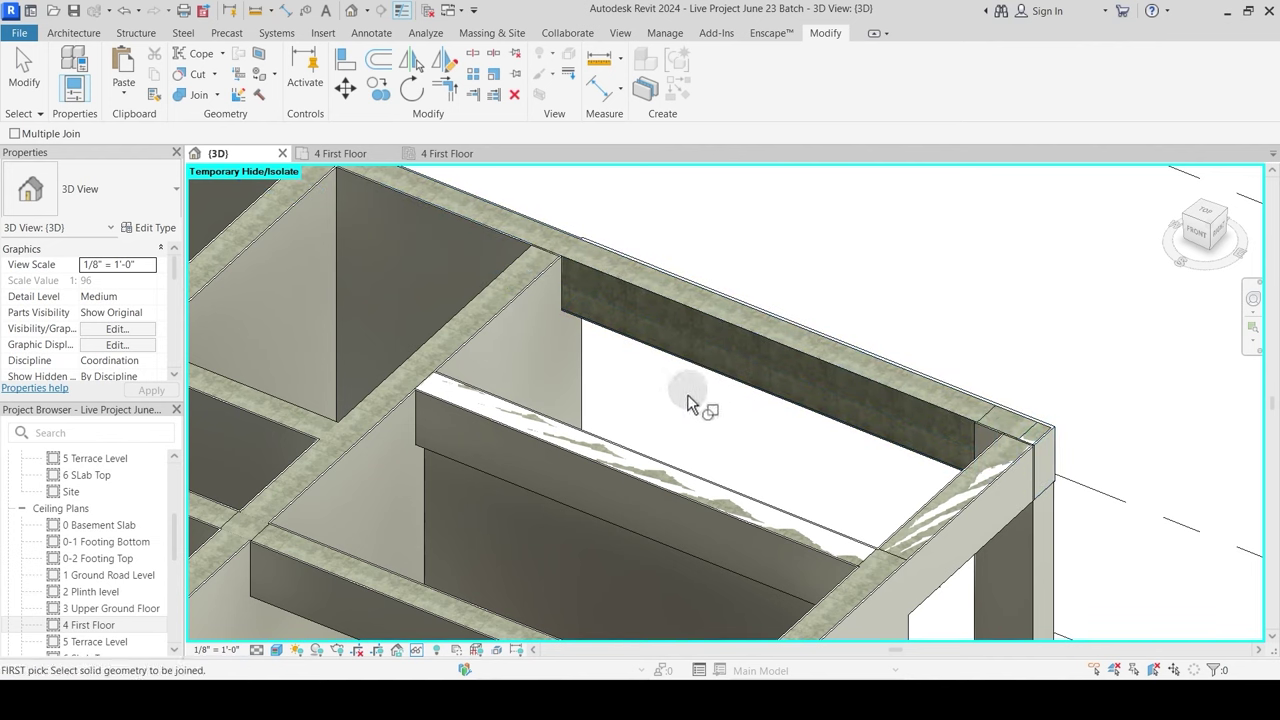
middle_click_drag(695, 474, 677, 503, "shift")
scroll(503, 370, "up", 2)
scroll(392, 170, "up", 2)
middle_click_drag(432, 204, 450, 336)
scroll(457, 354, "up", 1)
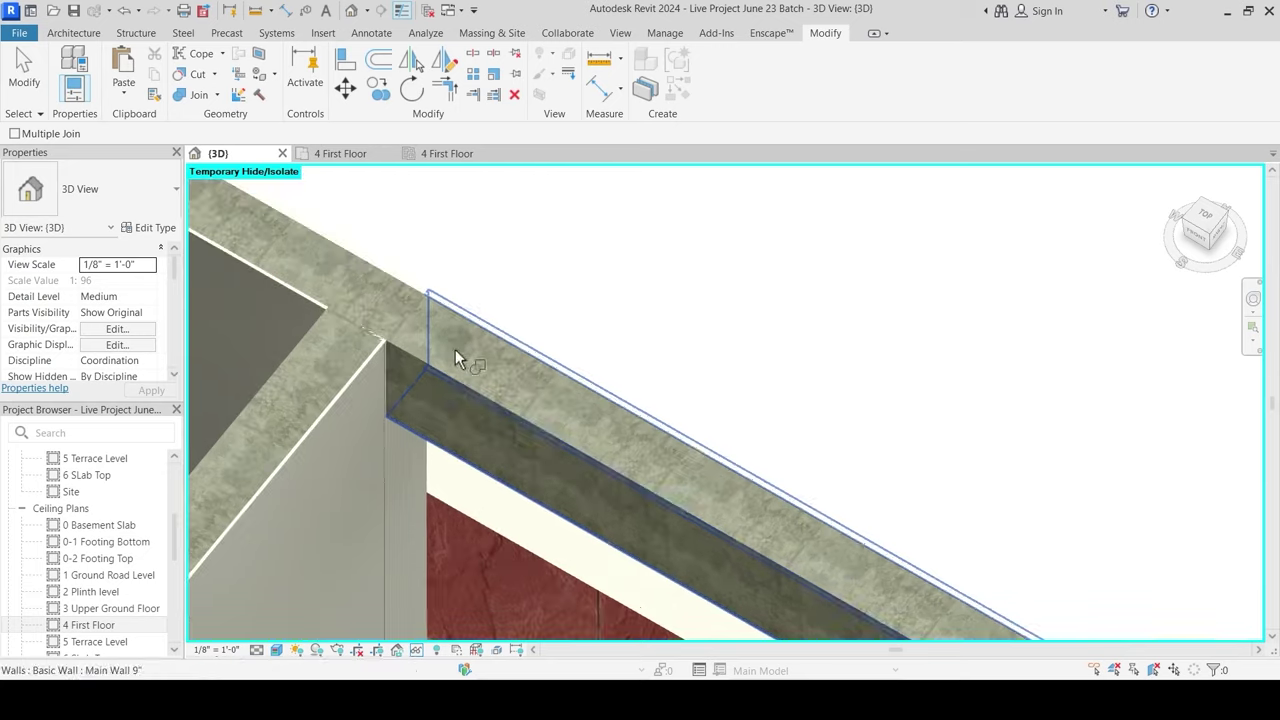
key("Escape")
Step: In the First Floor ceiling plan, move the top wall about 1/2" so its end snaps to the adjacent wall's endpoint
left_click(454, 301)
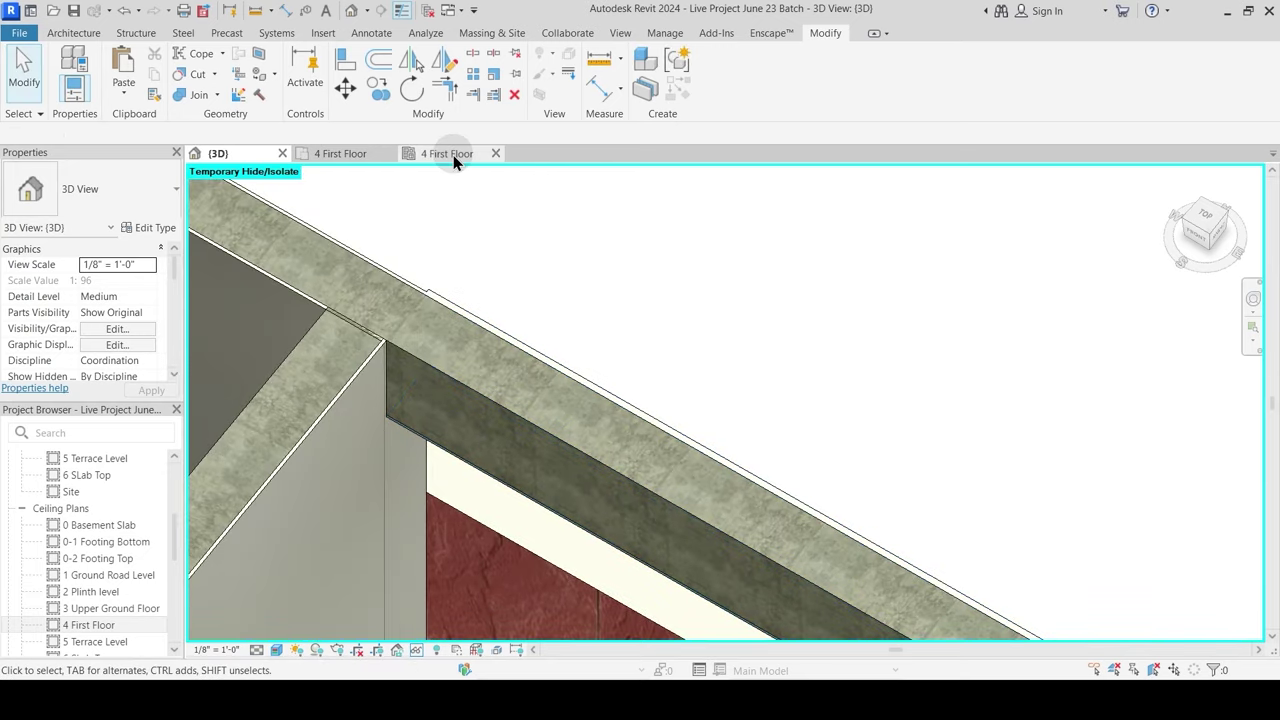
left_click(448, 154)
scroll(780, 305, "up", 5)
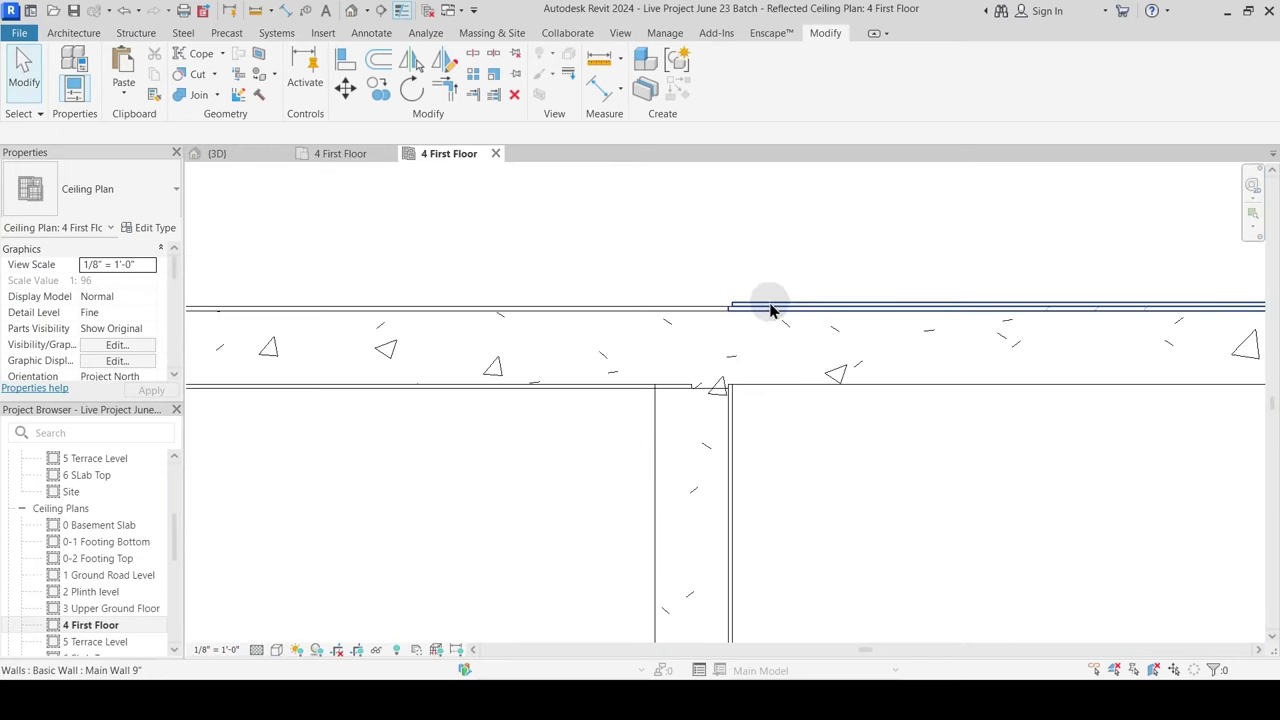
left_click(745, 330)
scroll(737, 337, "up", 3)
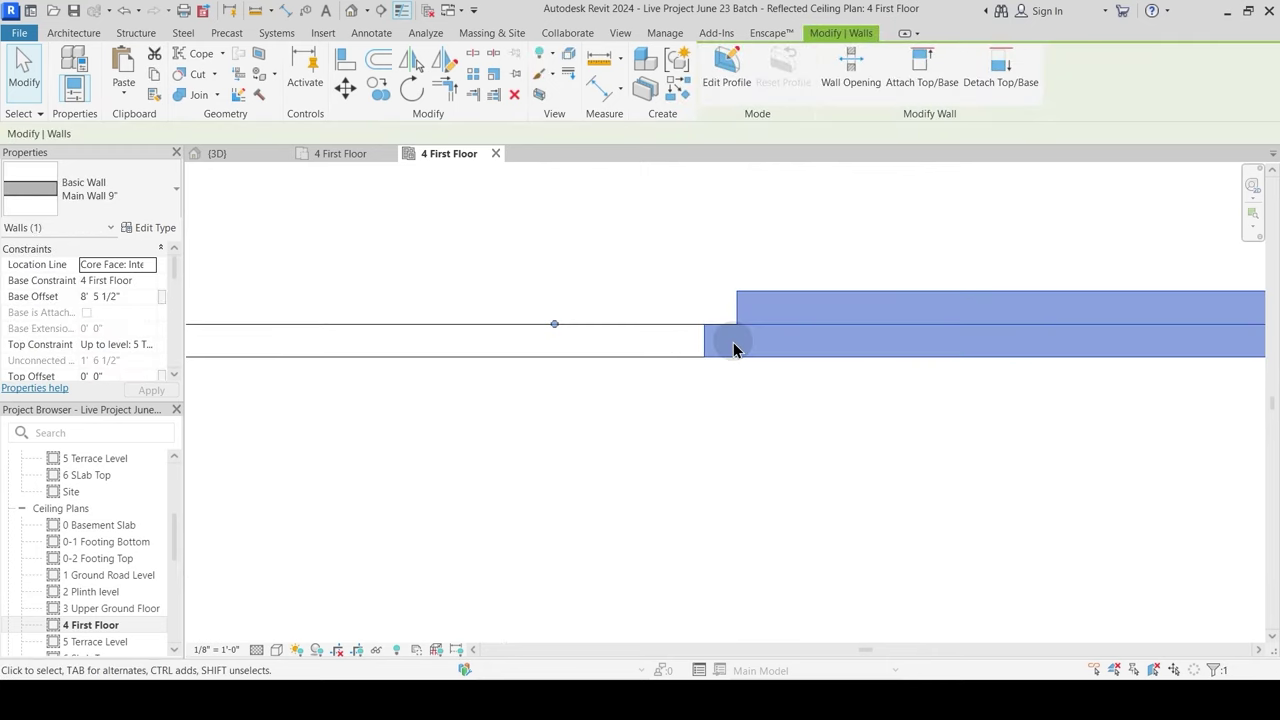
key("m")
key("v")
left_click(736, 294)
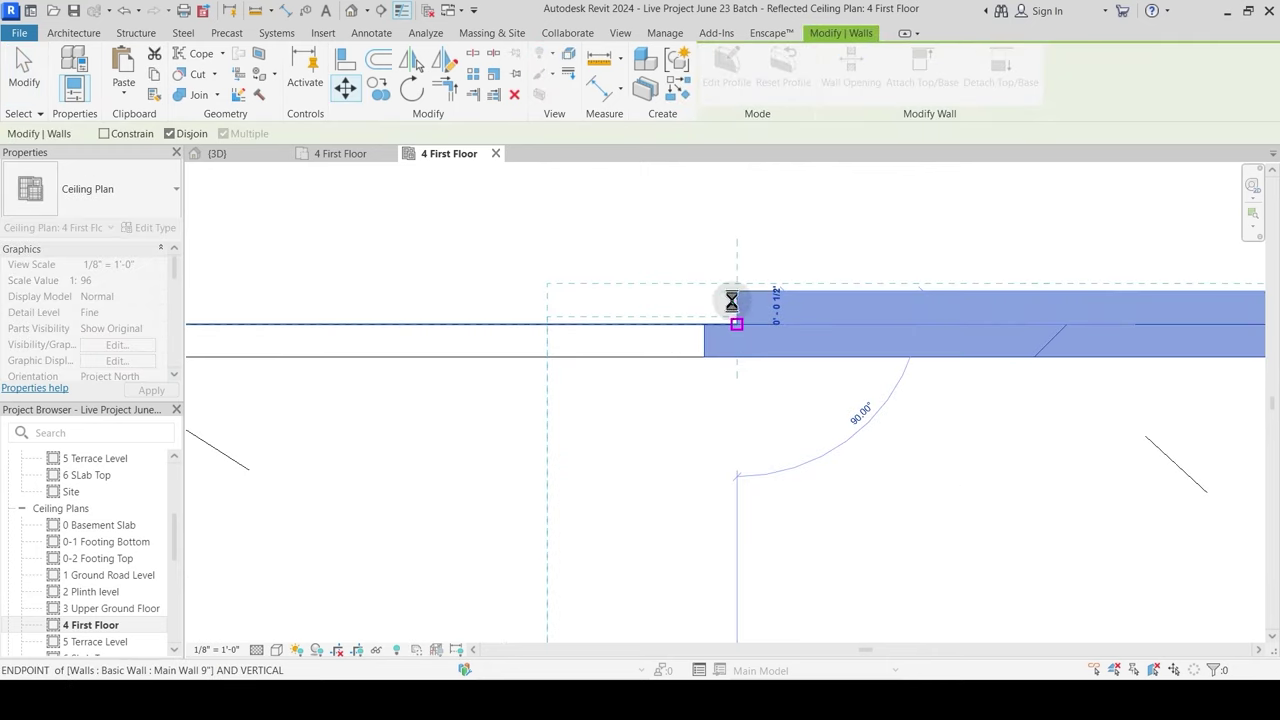
left_click(736, 322)
left_click(720, 246)
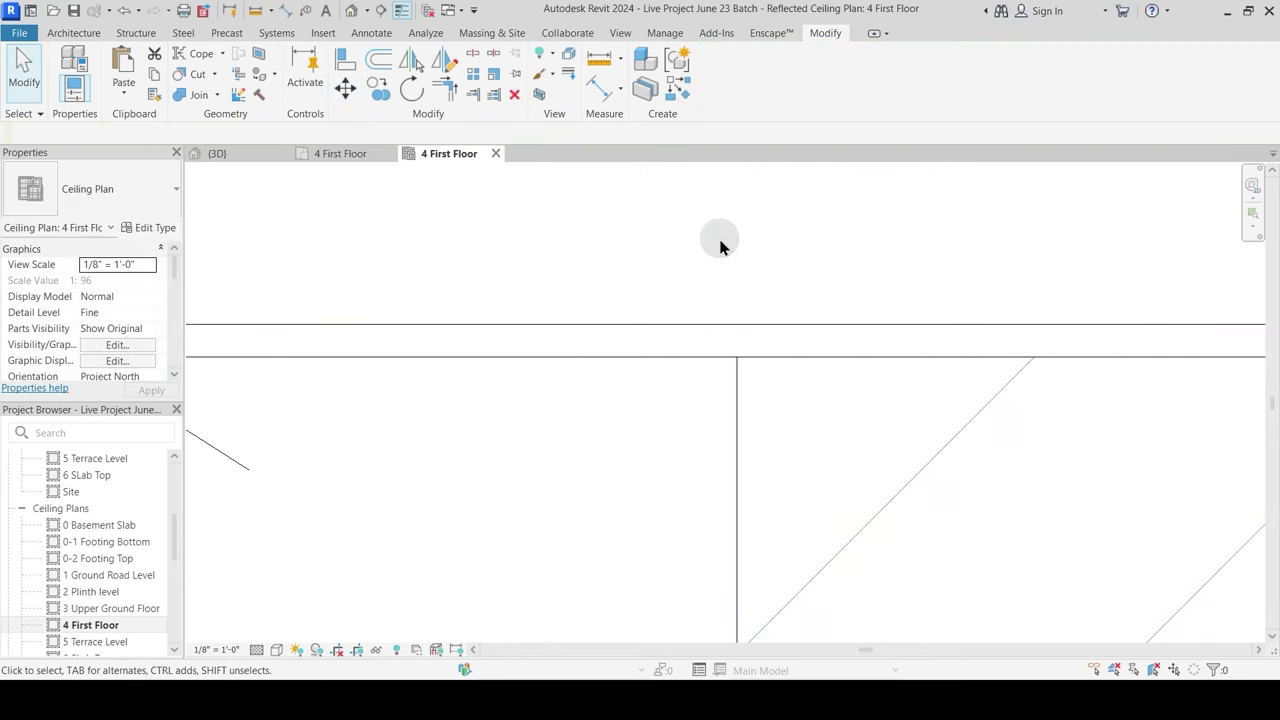
left_click(224, 154)
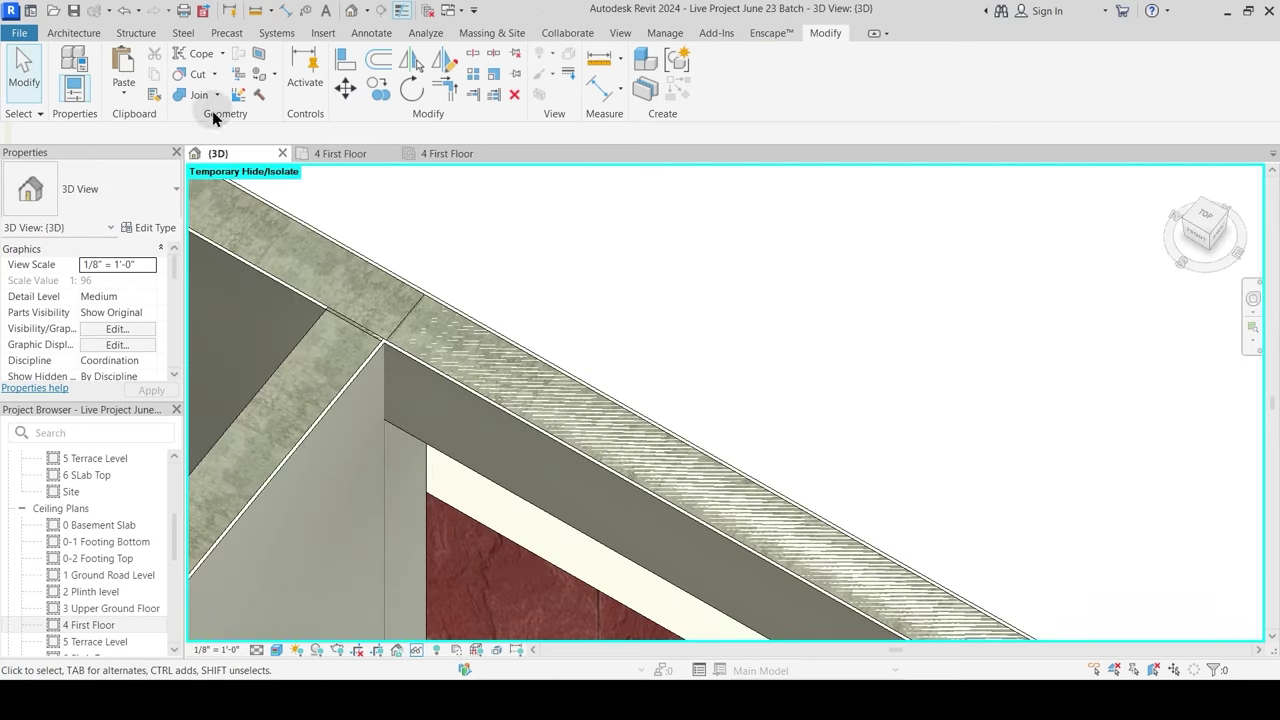
Step: Join the wall to the roof band
left_click(465, 357)
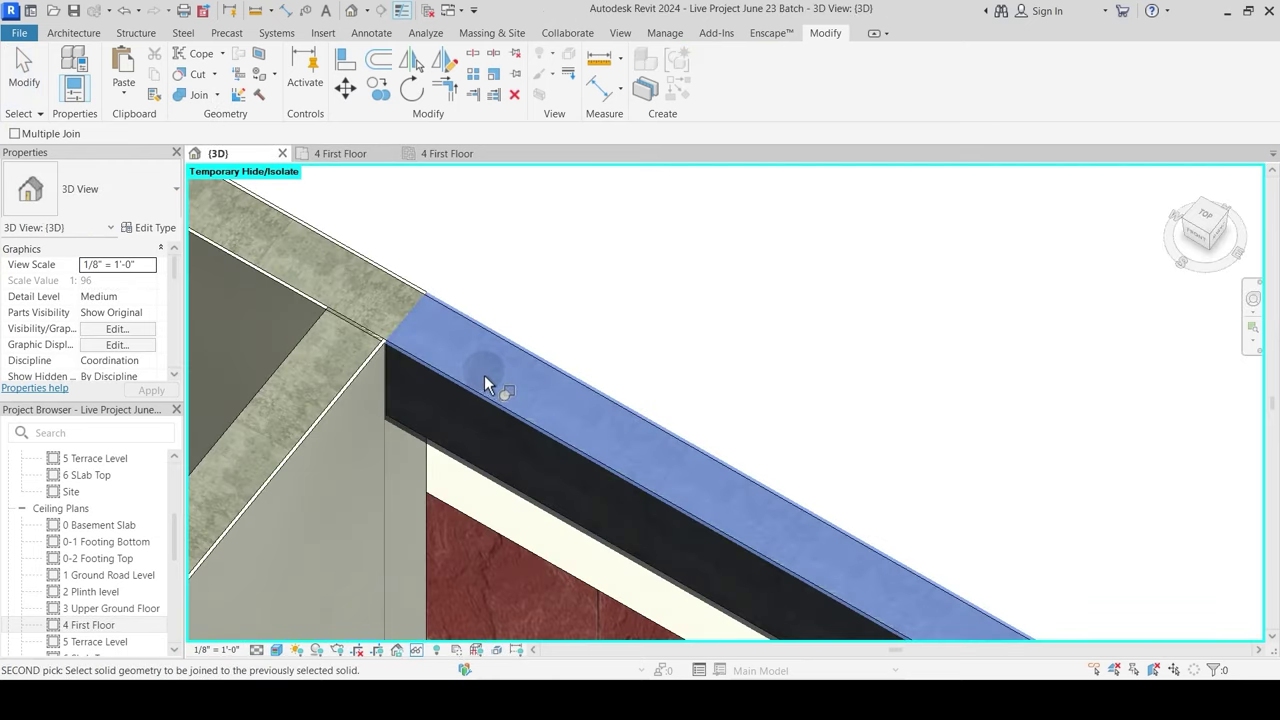
left_click(515, 326)
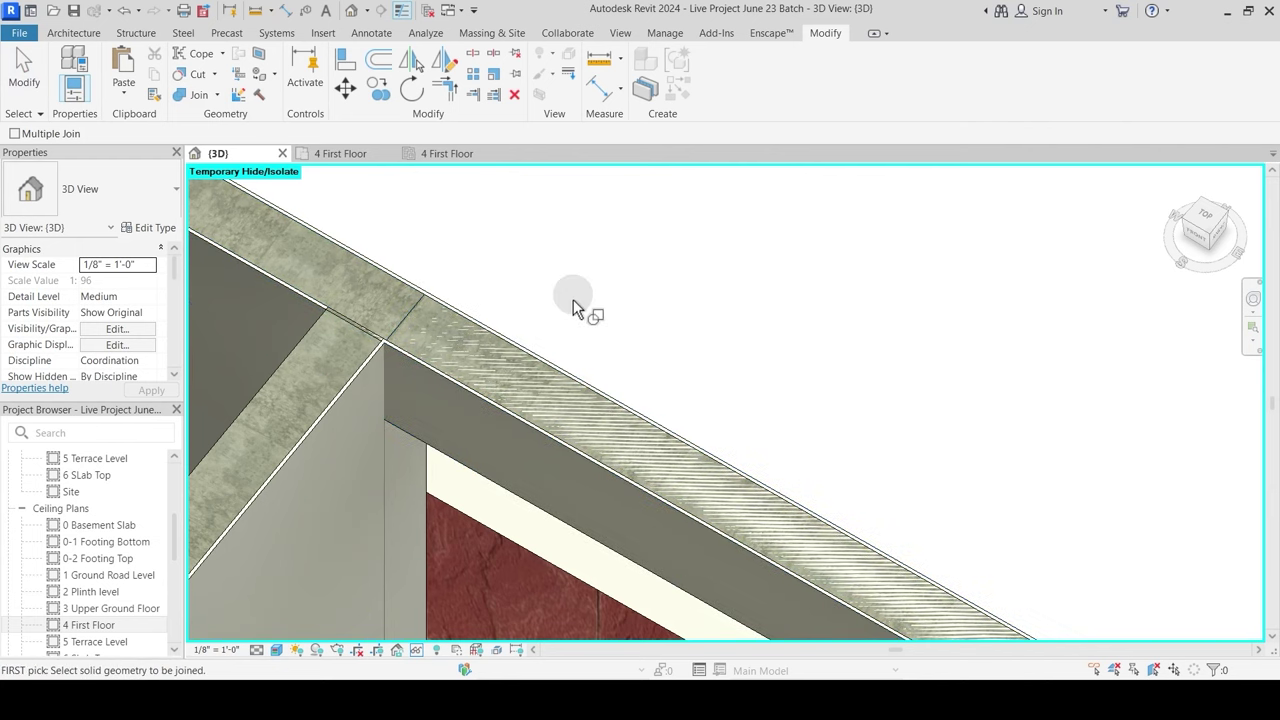
scroll(580, 320, "down", 4)
key("Escape")
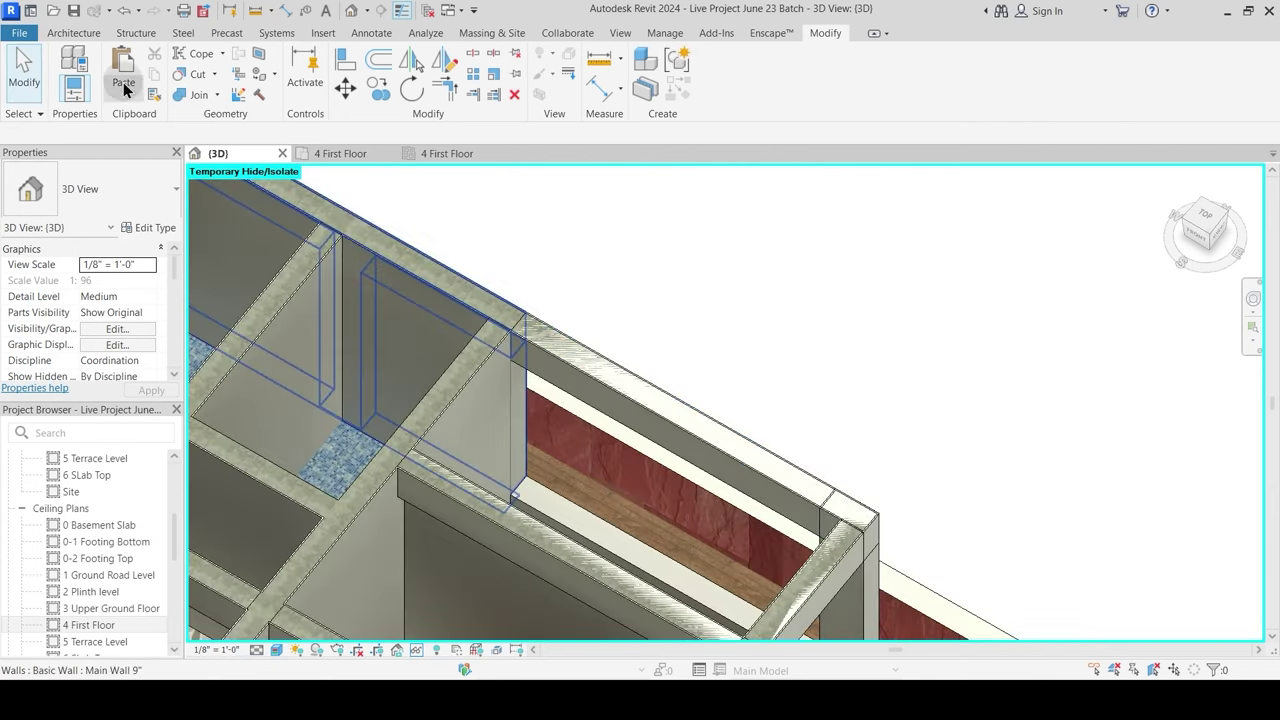
Step: Join the wall to the sloped beam with Join Geometry
left_click(185, 95)
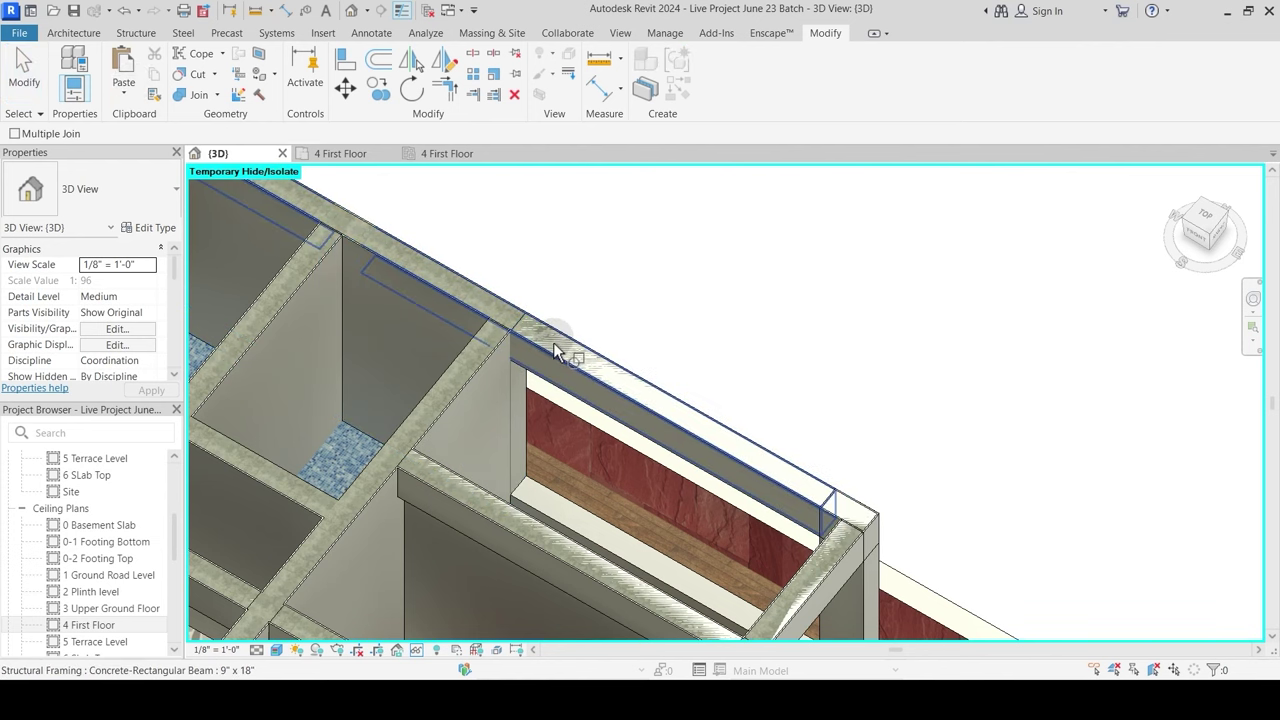
left_click(556, 352)
left_click(565, 362)
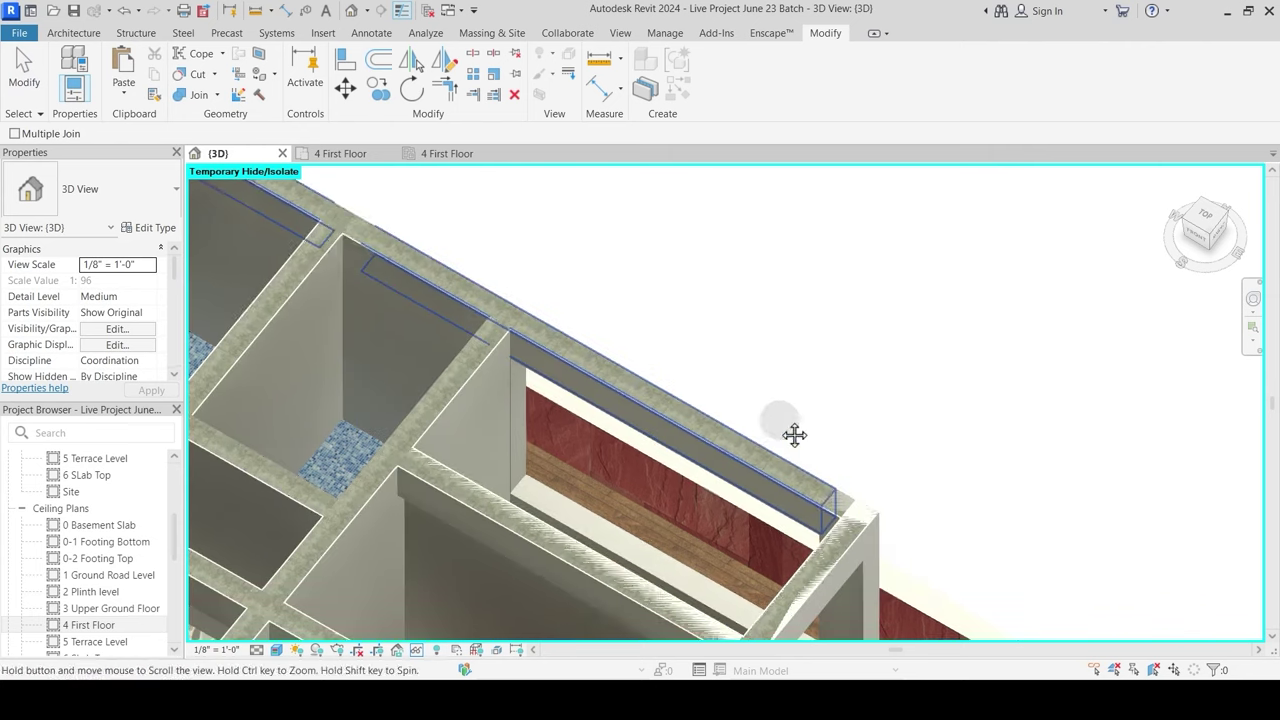
scroll(791, 457, "up", 4)
scroll(857, 458, "up", 2)
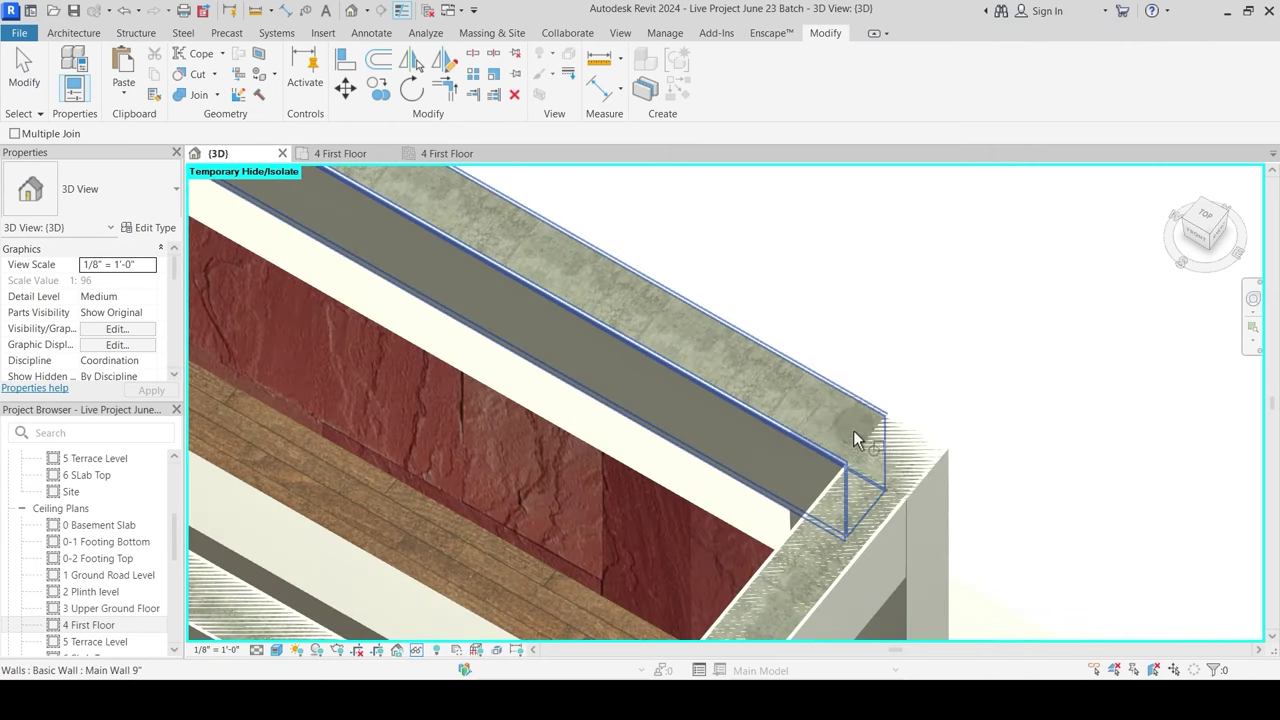
Step: Join the beam, the 9" x 18" corner column and the inner wall at the corner
left_click(818, 385)
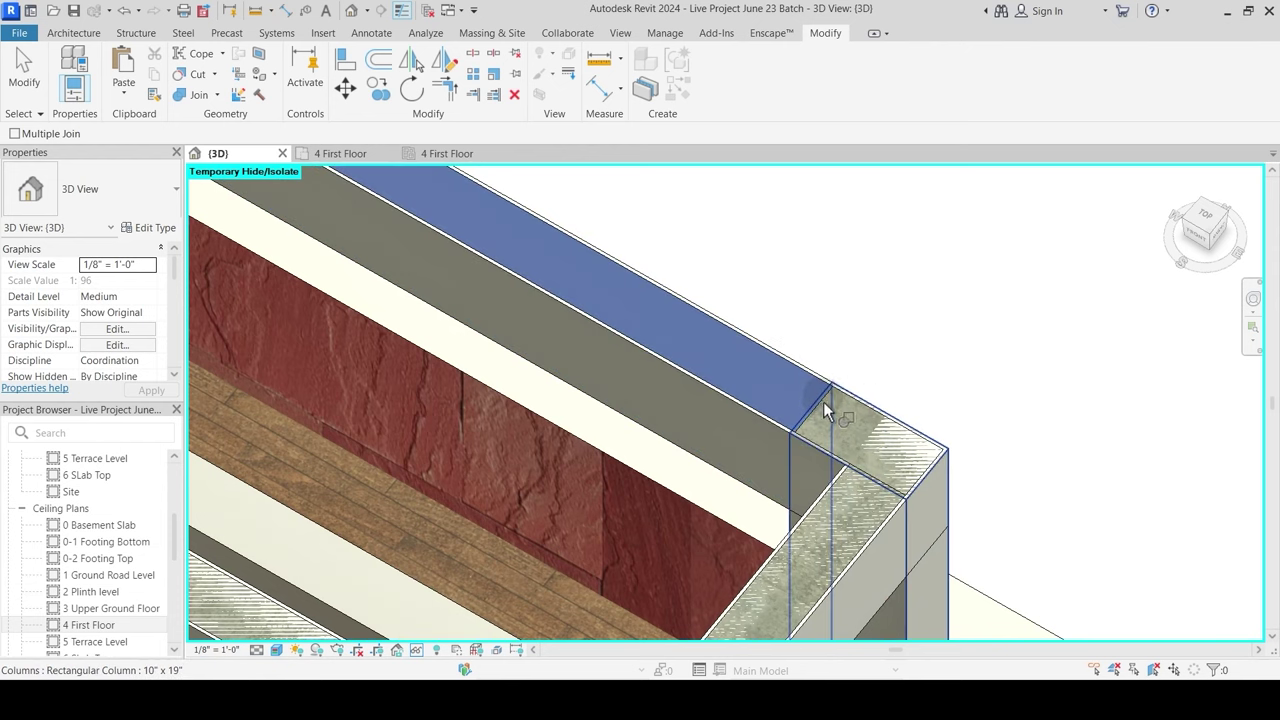
left_click(823, 401)
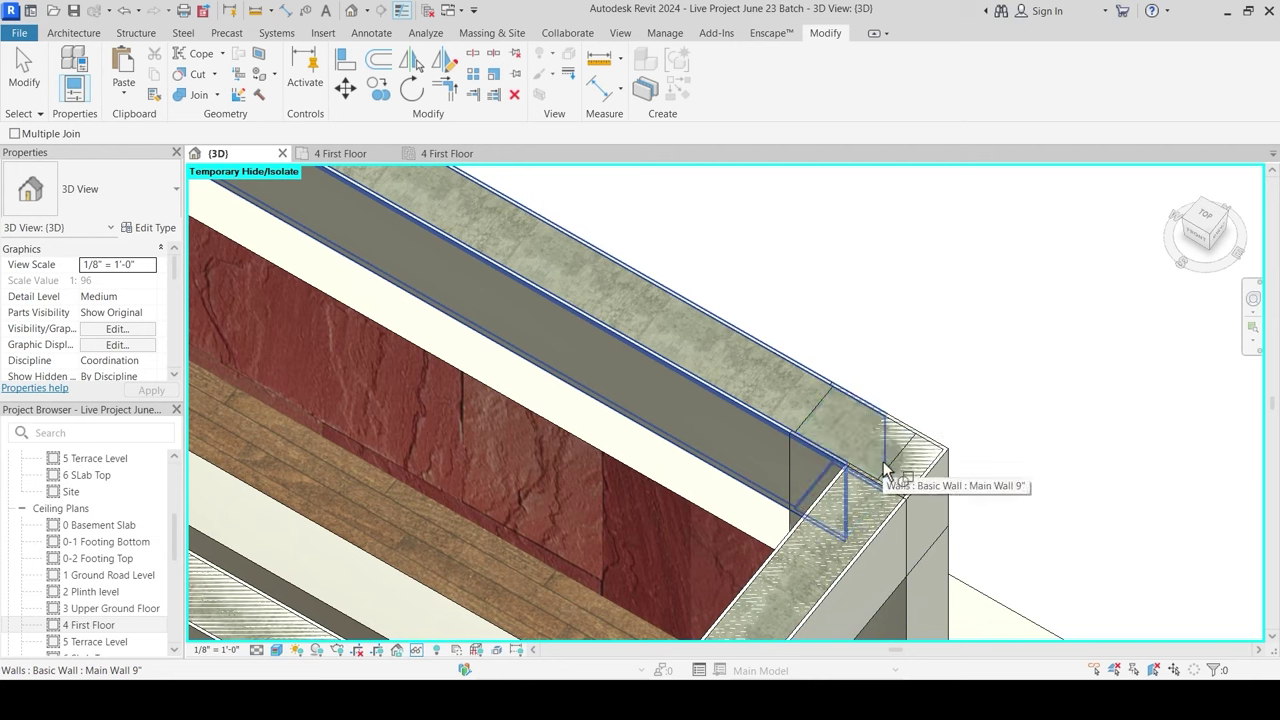
left_click(838, 408)
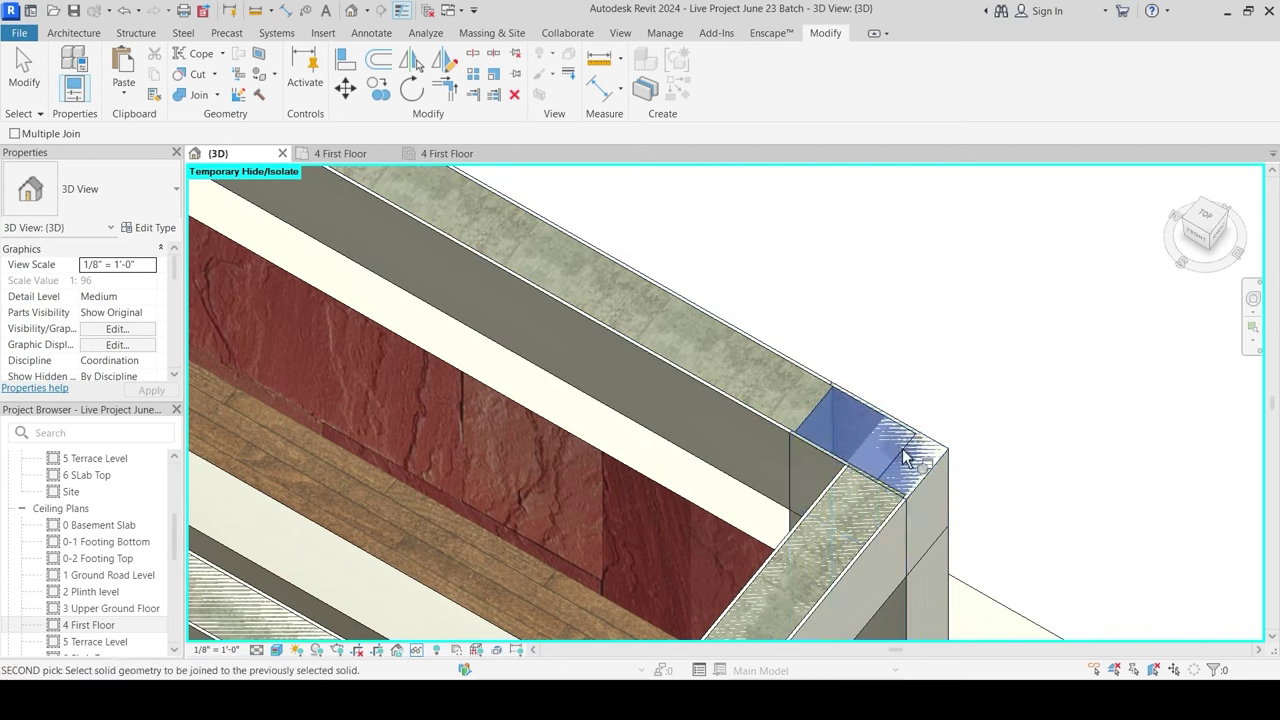
left_click(908, 463)
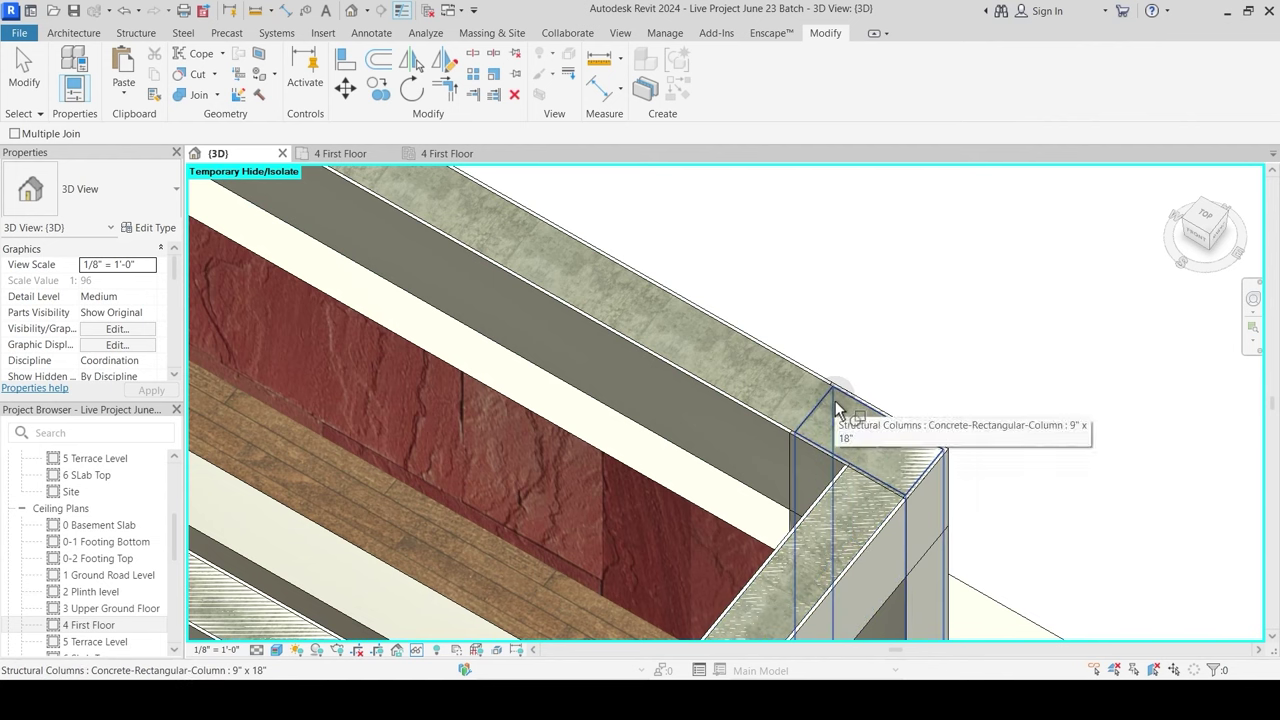
left_click(830, 408)
left_click(908, 462)
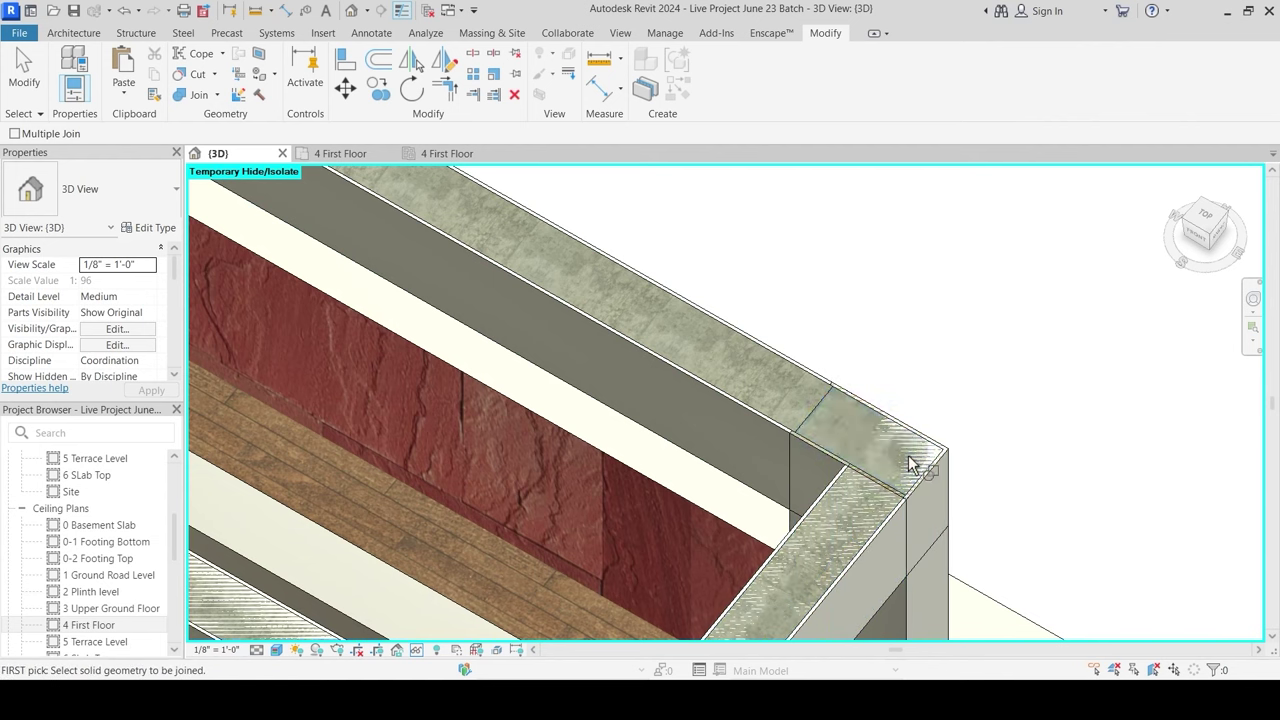
left_click(842, 500)
left_click(844, 503)
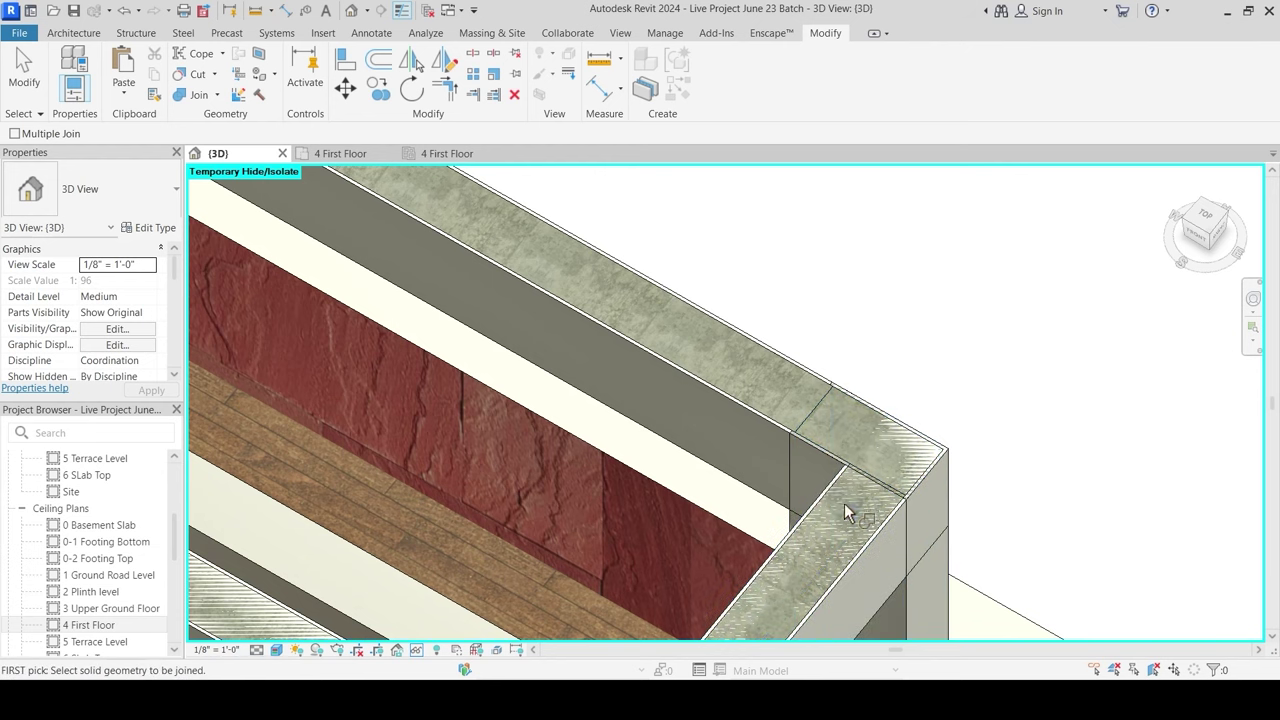
Step: Join the column with the beam at the corner
left_click(865, 414)
left_click(870, 419)
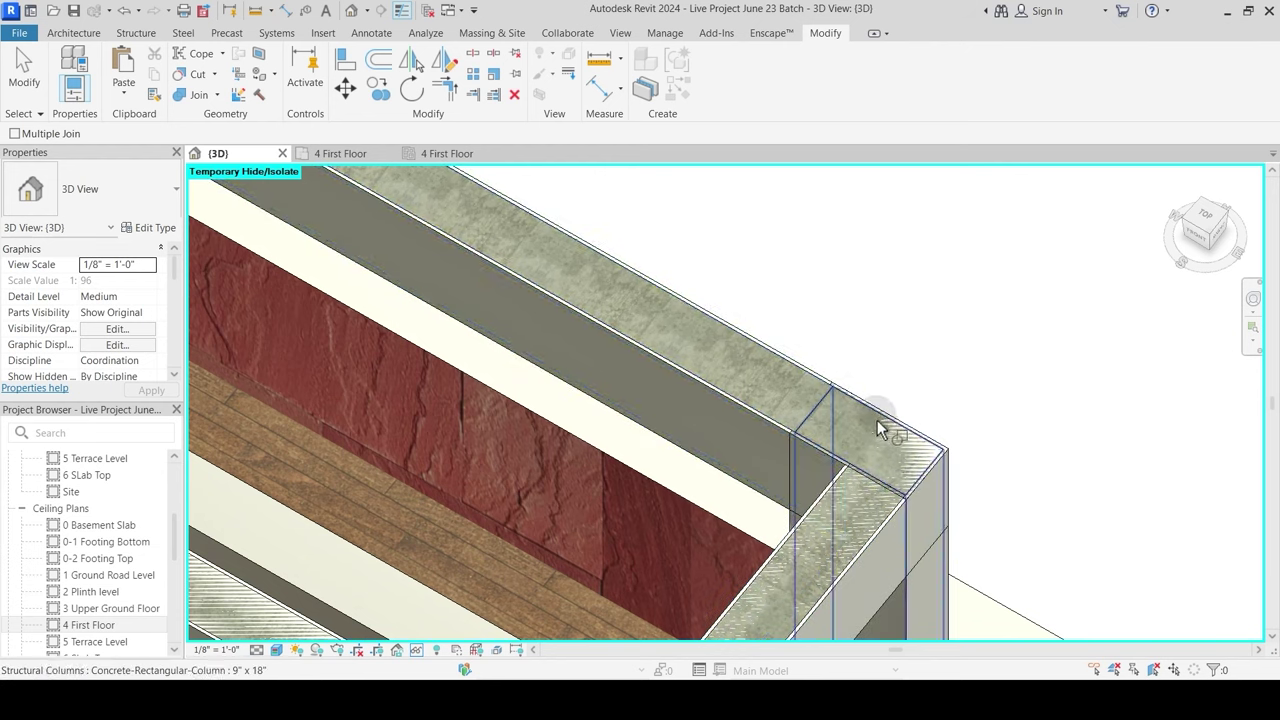
left_click(877, 428)
middle_click_drag(845, 431, 766, 394)
scroll(754, 287, "up", 3)
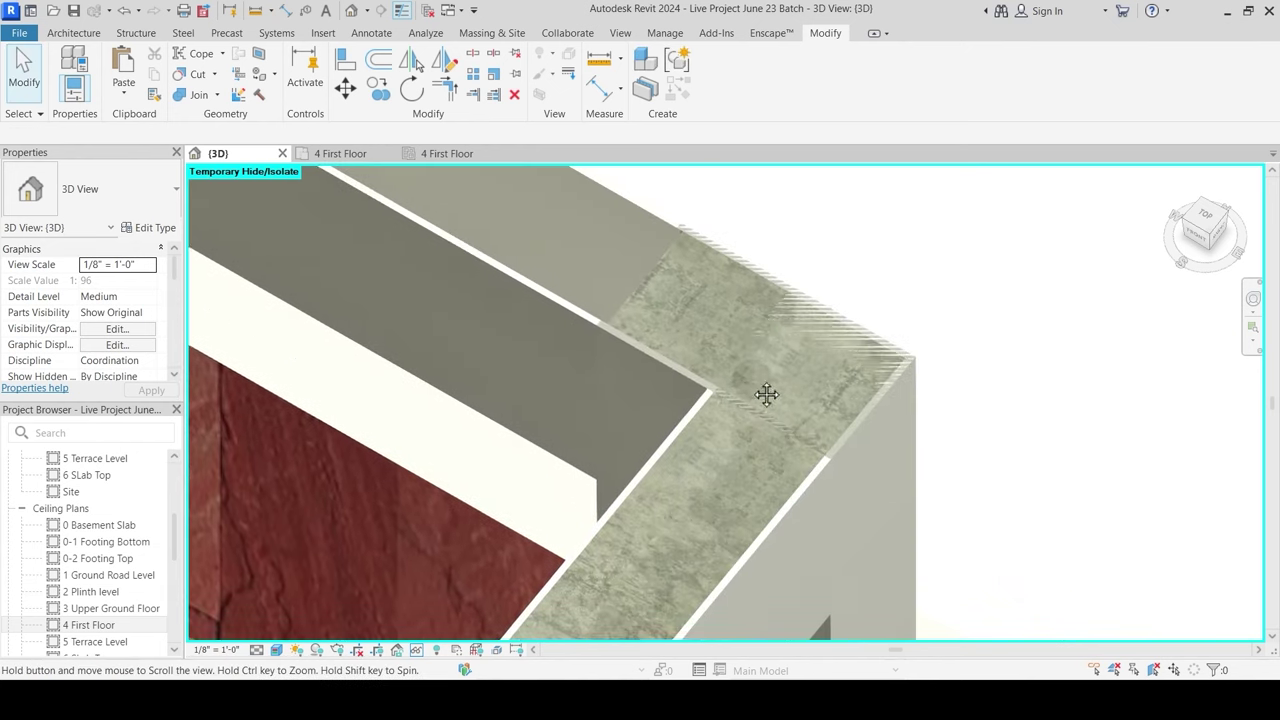
Step: Join the upper and lower beams to the corner column
left_click(194, 97)
left_click(655, 224)
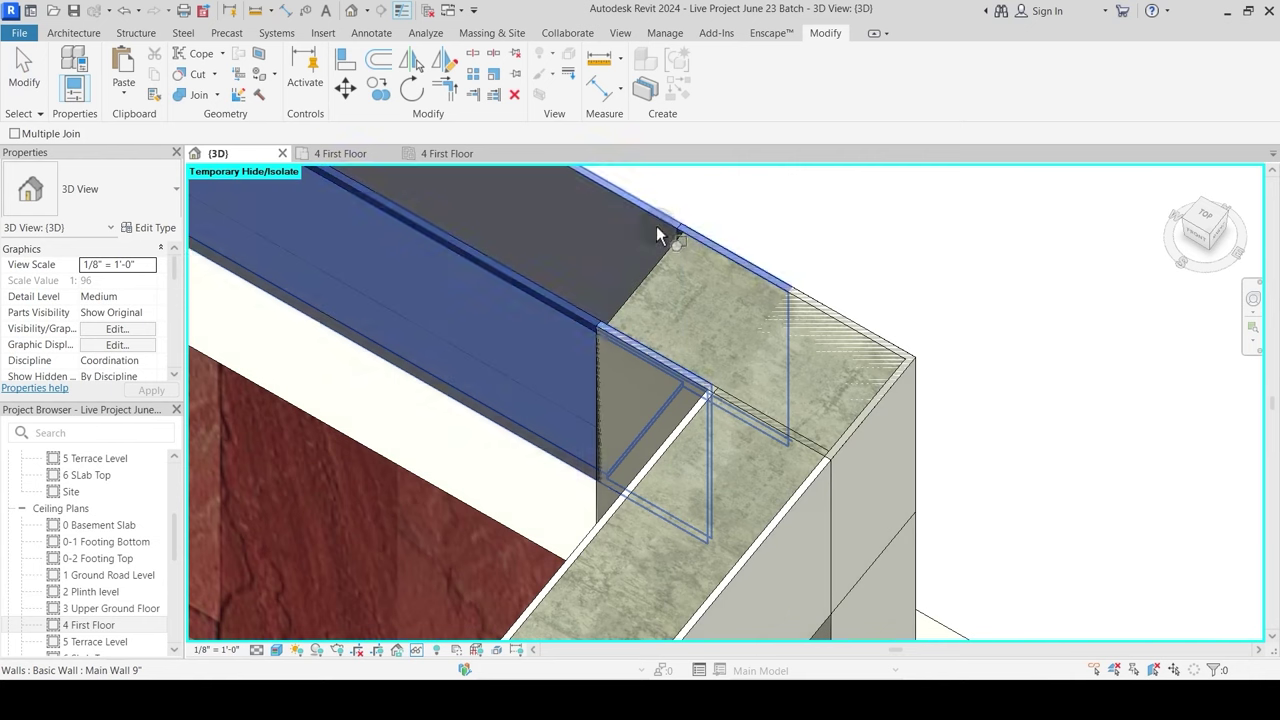
left_click(742, 274)
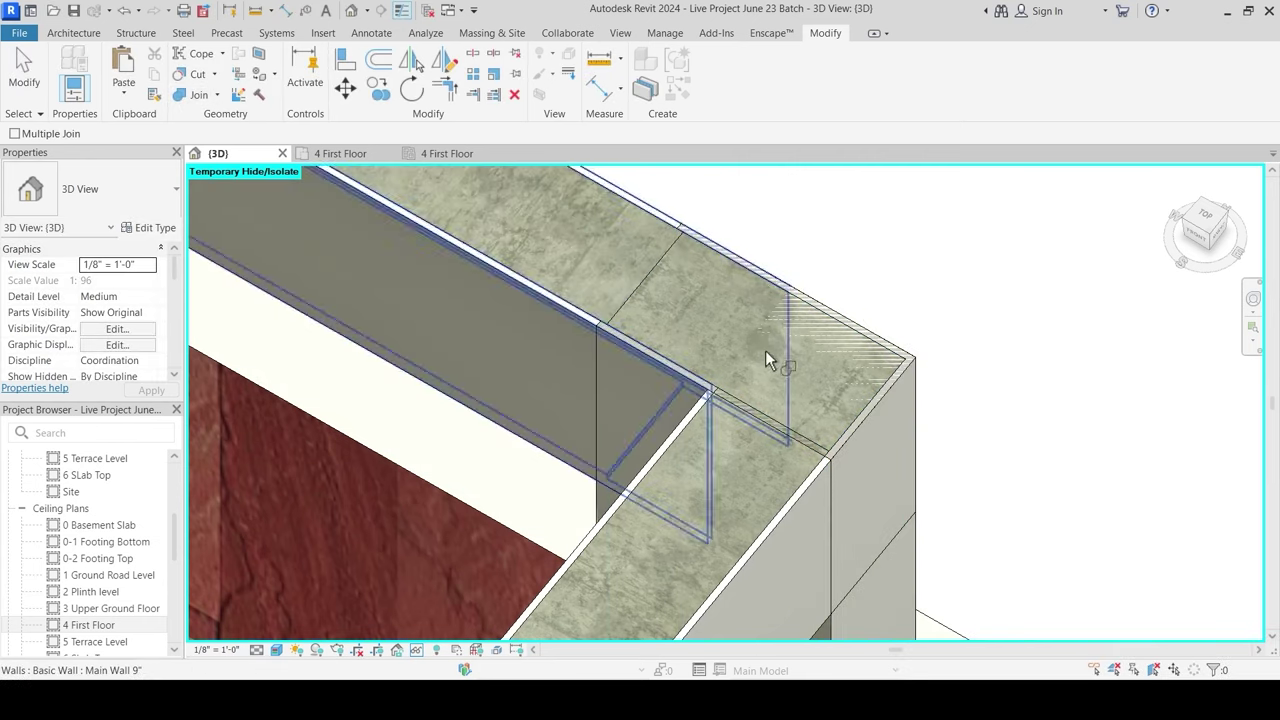
left_click(809, 323)
key("Escape")
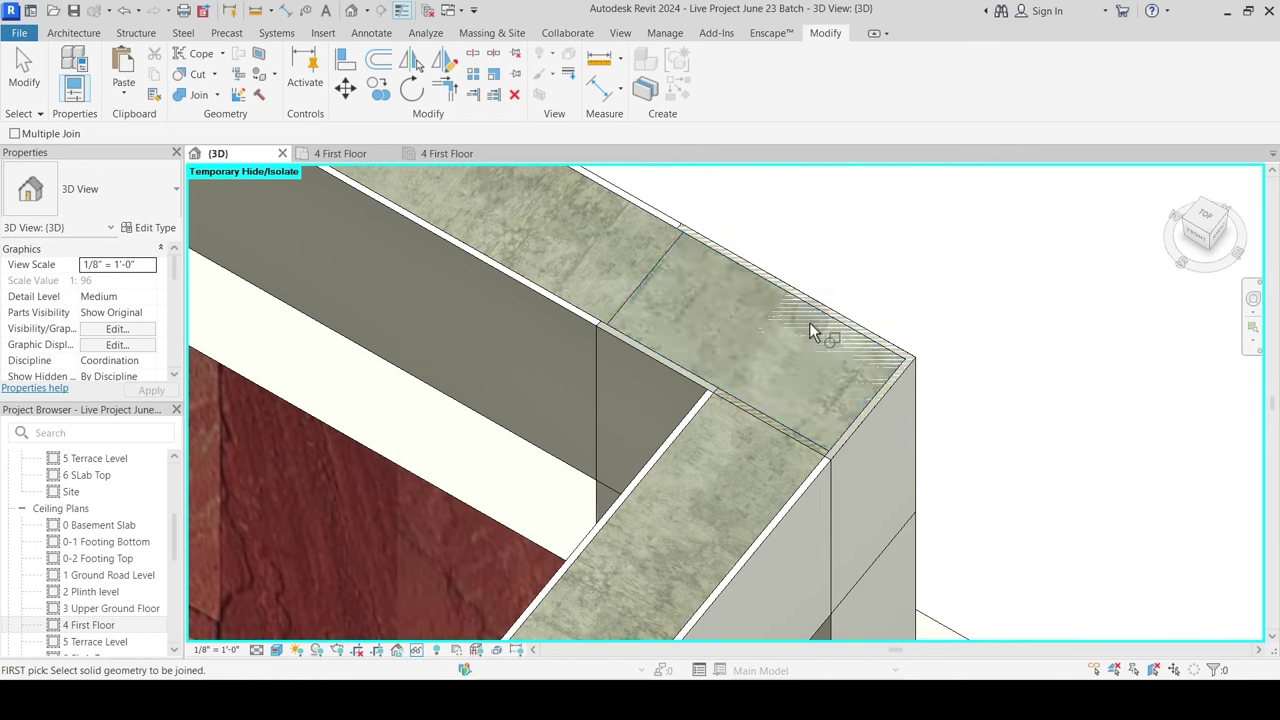
left_click(699, 436)
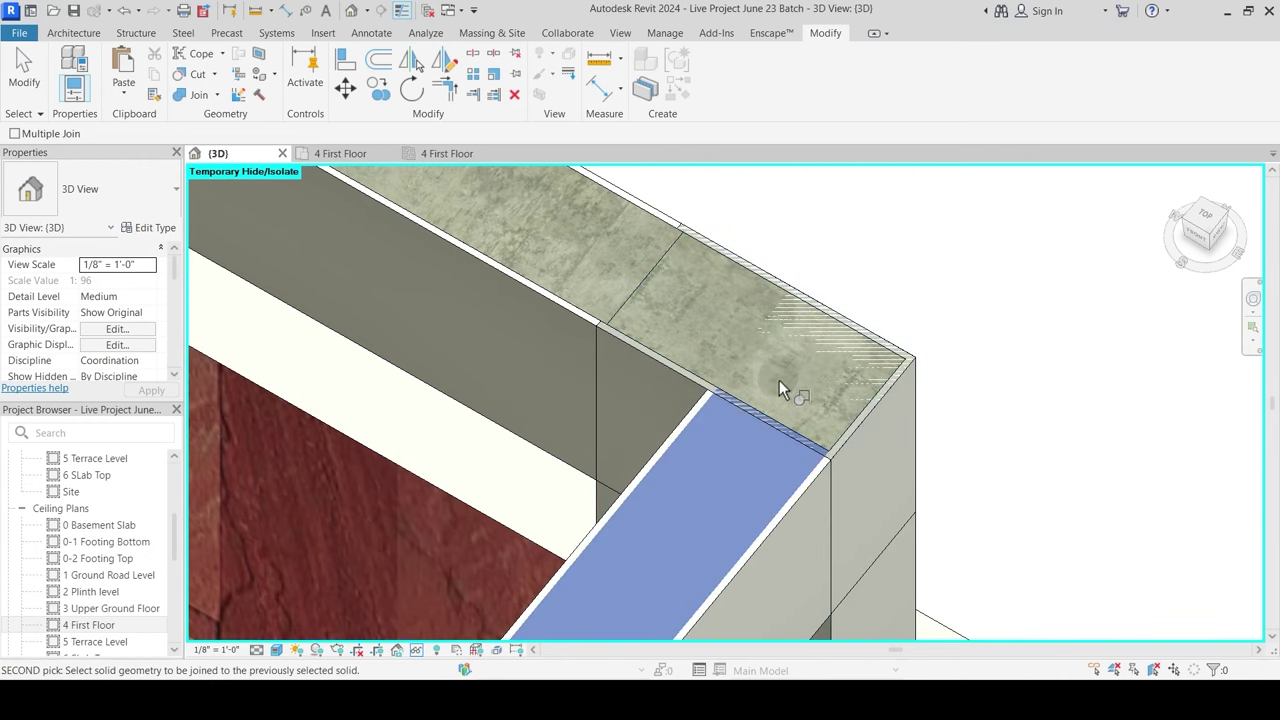
left_click(768, 427)
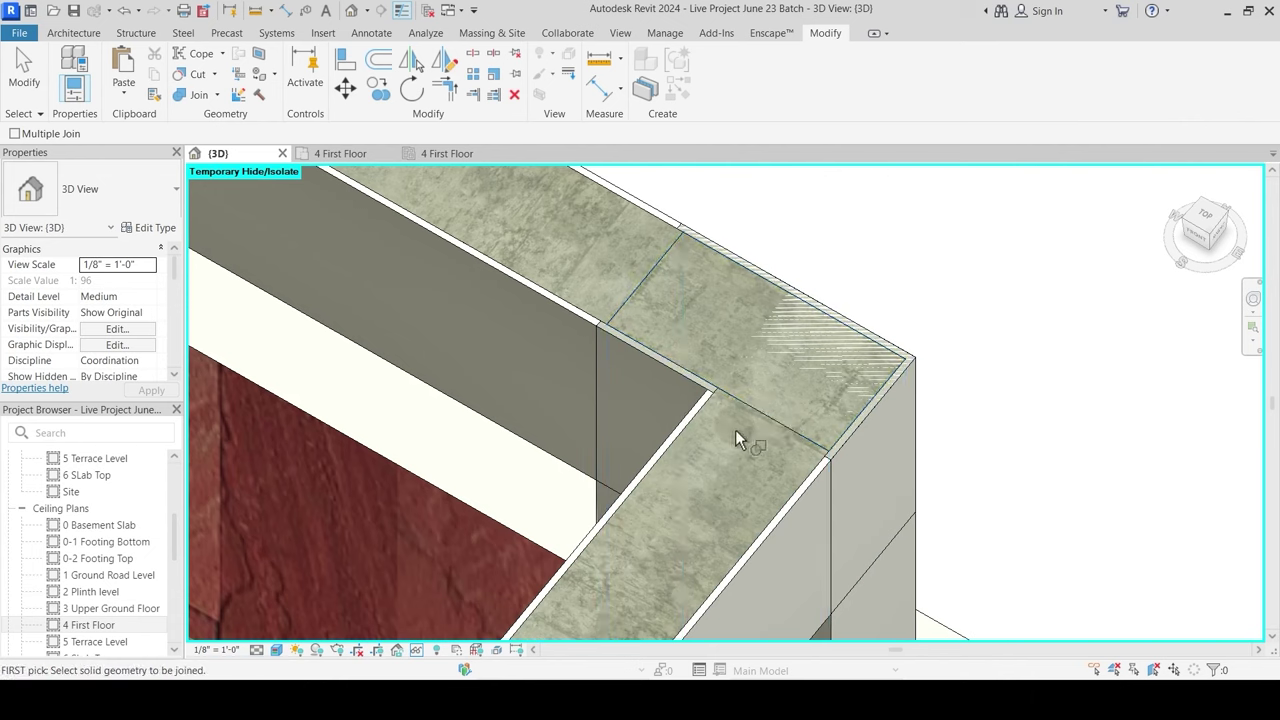
left_click(701, 420)
key("Escape")
key("Escape")
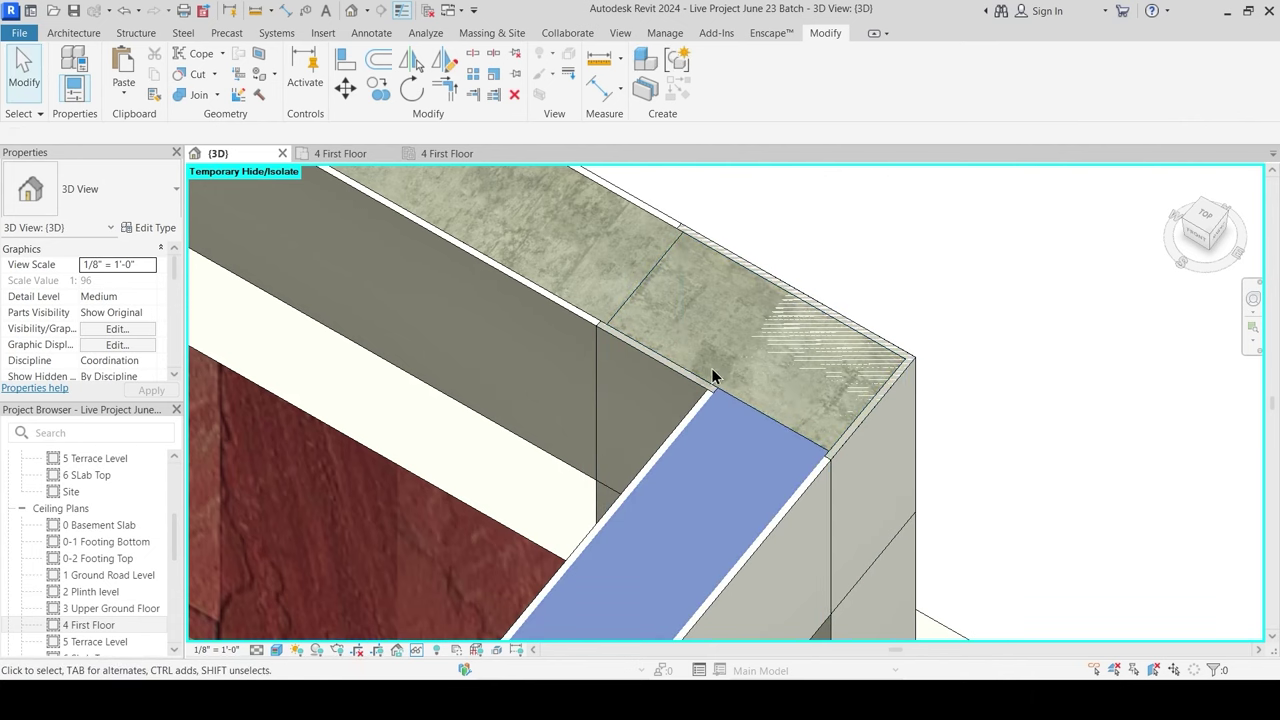
Step: Join the concrete column to the beam across the corner and to the top beam
left_click(207, 99)
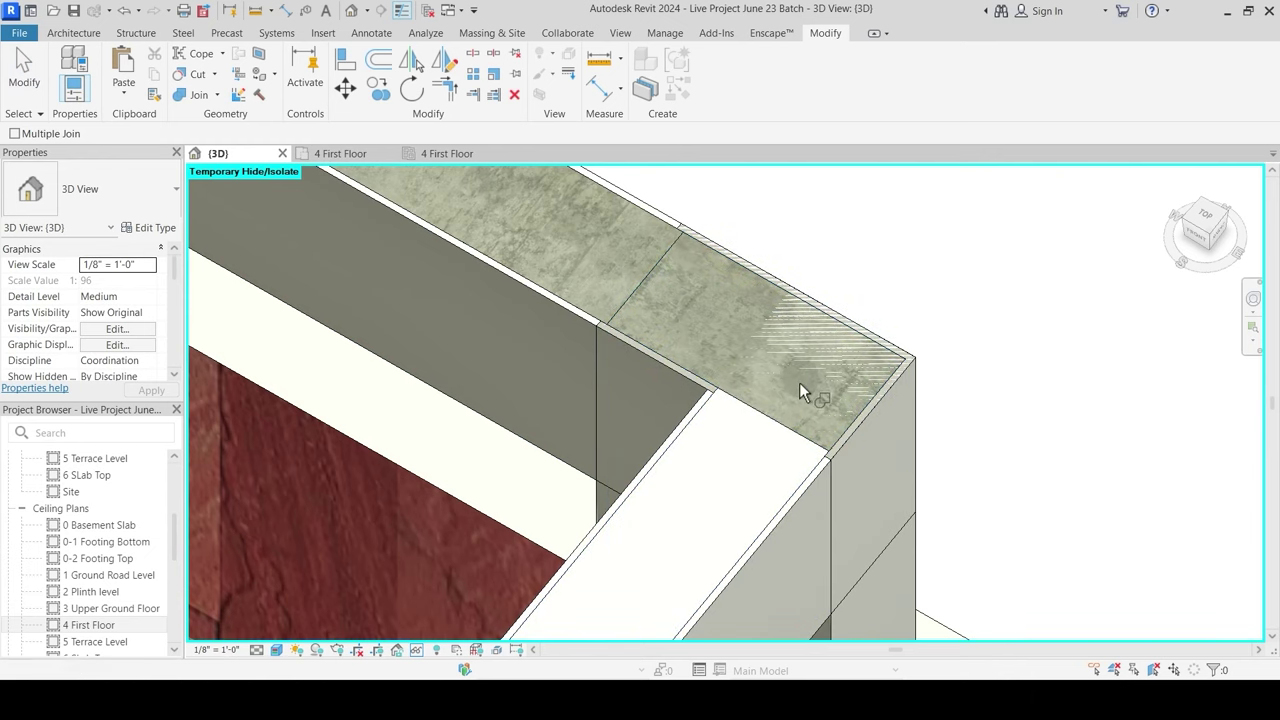
left_click(815, 319)
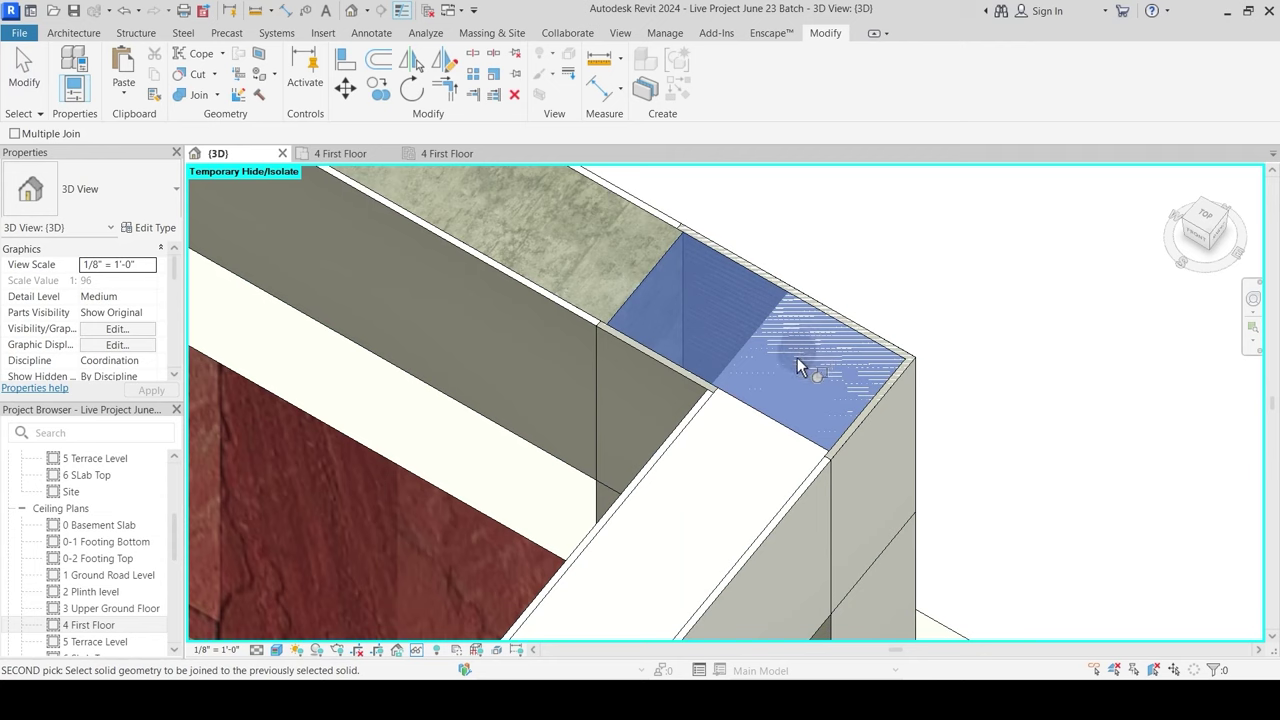
left_click(741, 351)
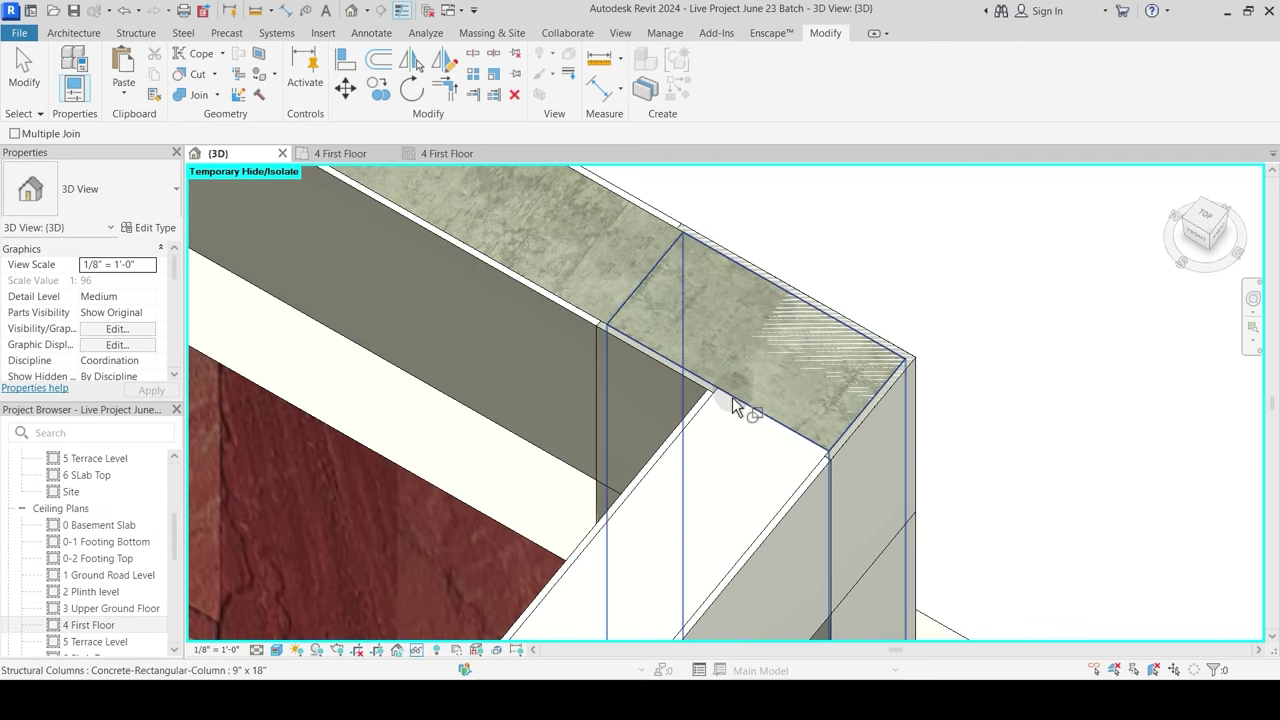
middle_click_drag(782, 443, 771, 598, "shift")
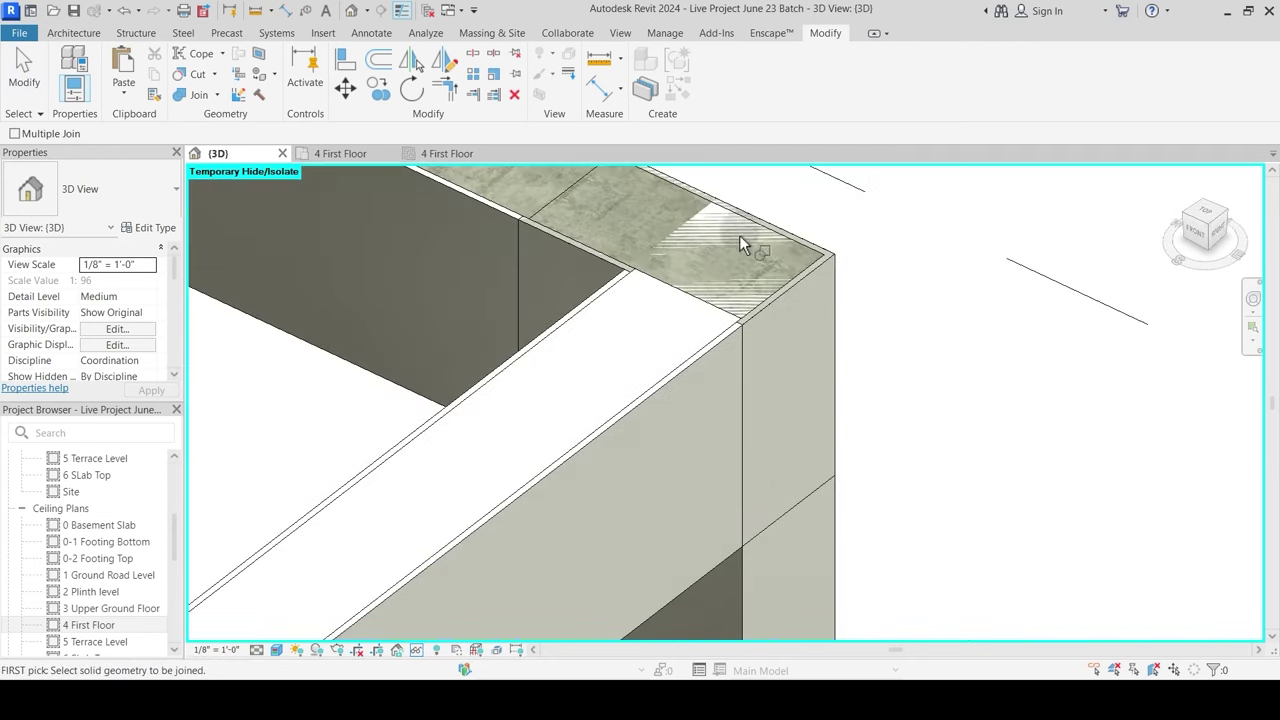
left_click(689, 207)
left_click(691, 206)
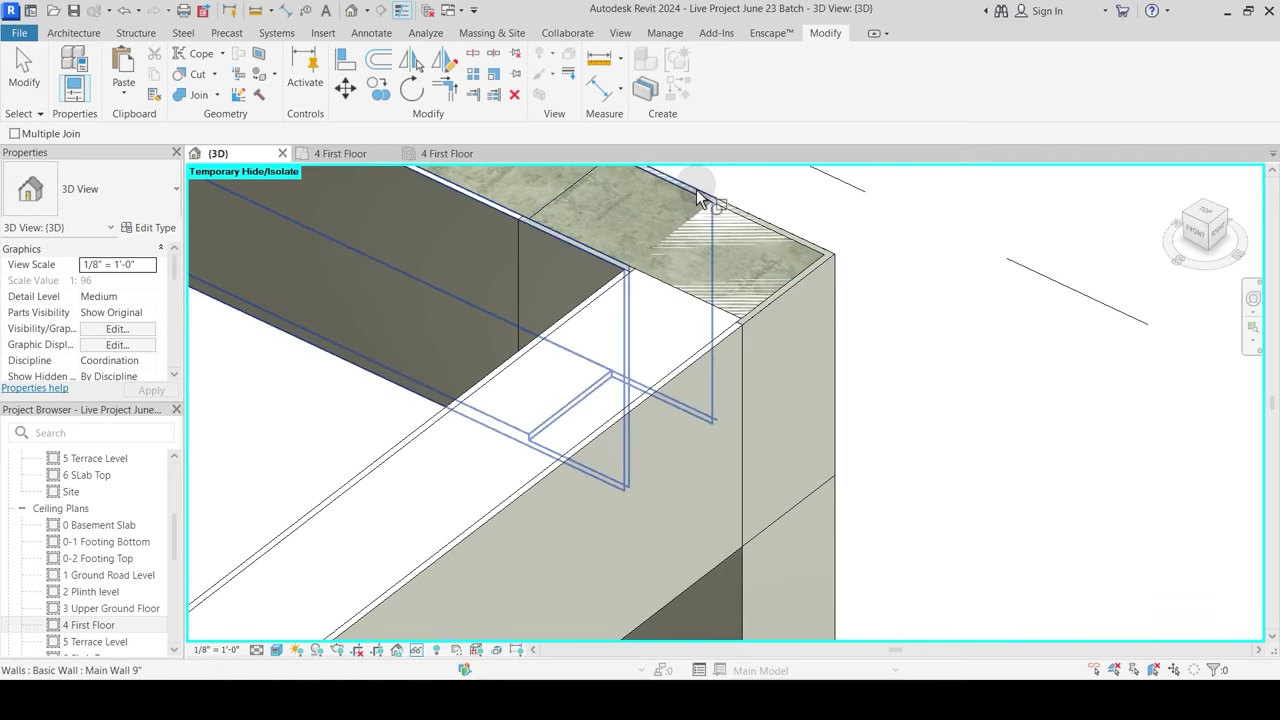
left_click(708, 216)
left_click(700, 222)
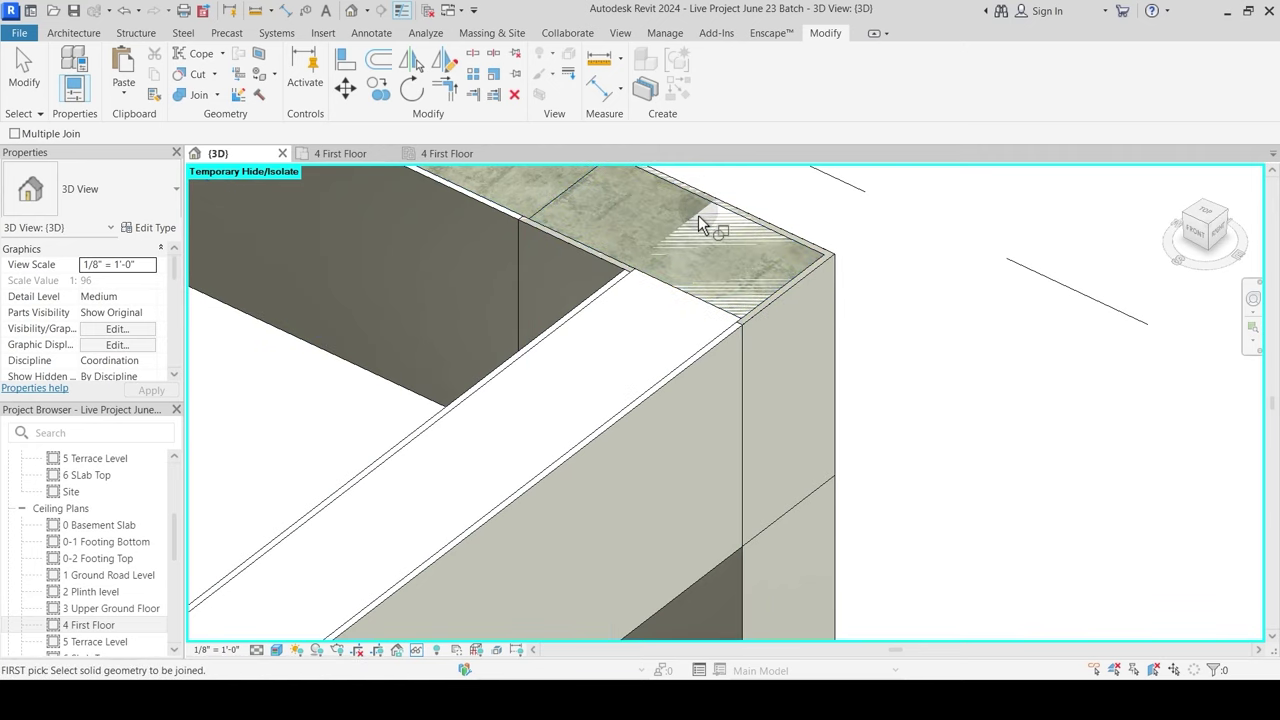
scroll(725, 252, "down", 3)
scroll(740, 280, "up", 3)
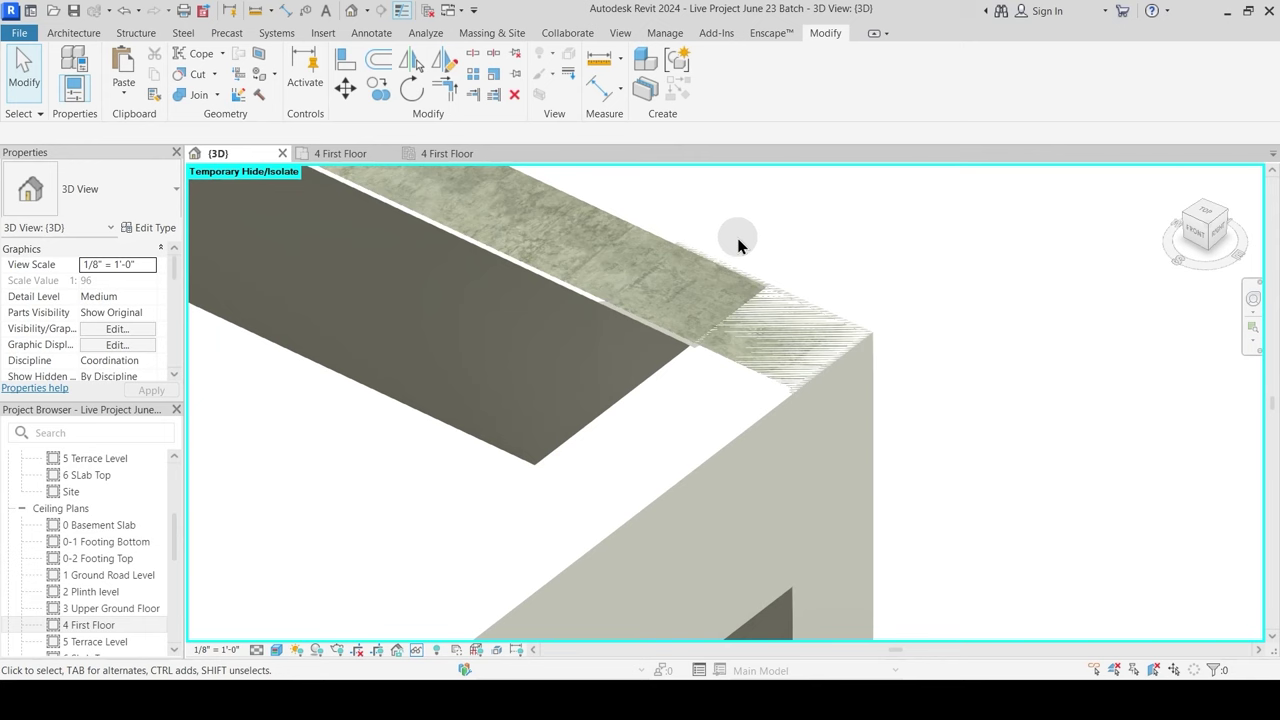
Step: Join the corner column with the Main Wall 9" at the wall corner
left_click(193, 96)
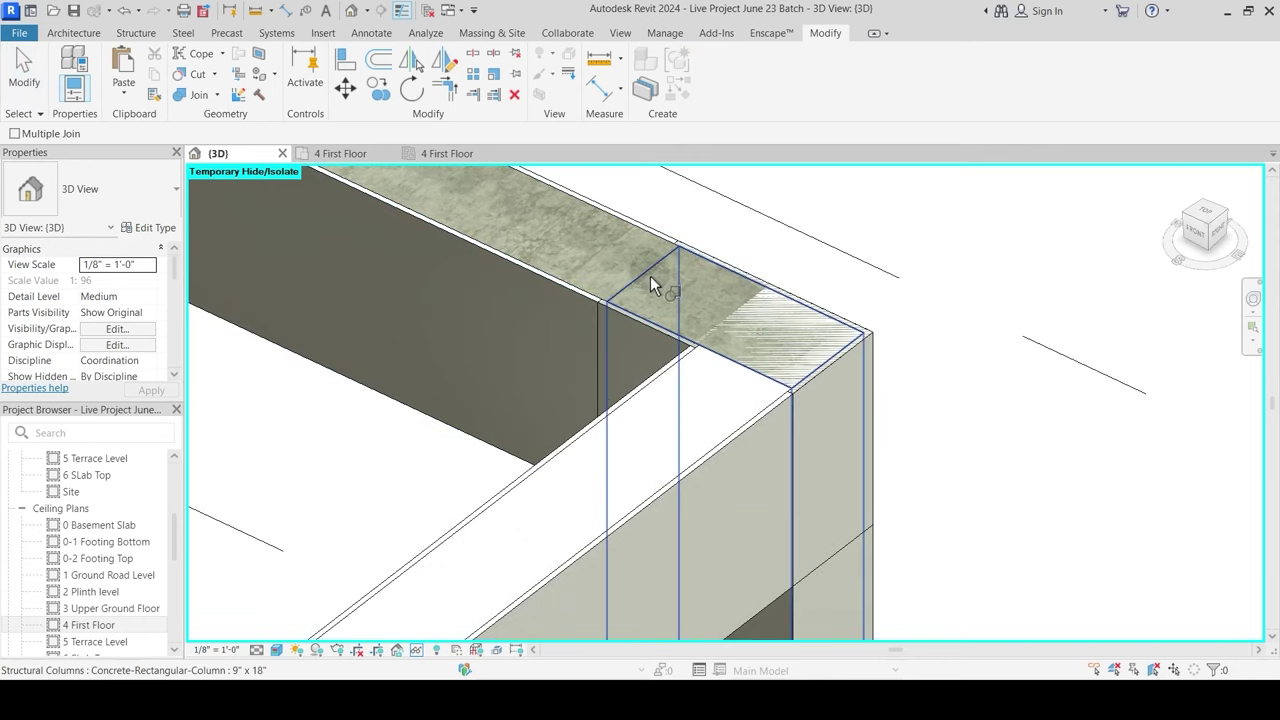
left_click(650, 287)
left_click(740, 324)
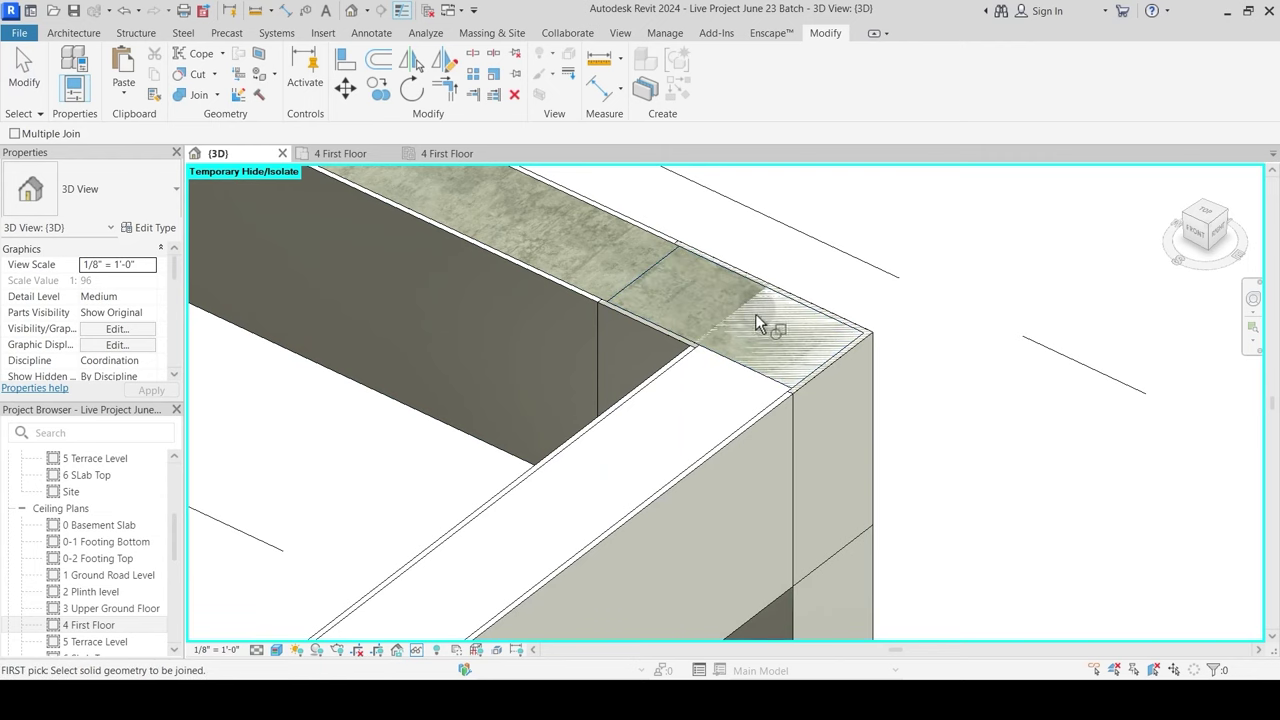
left_click(666, 270)
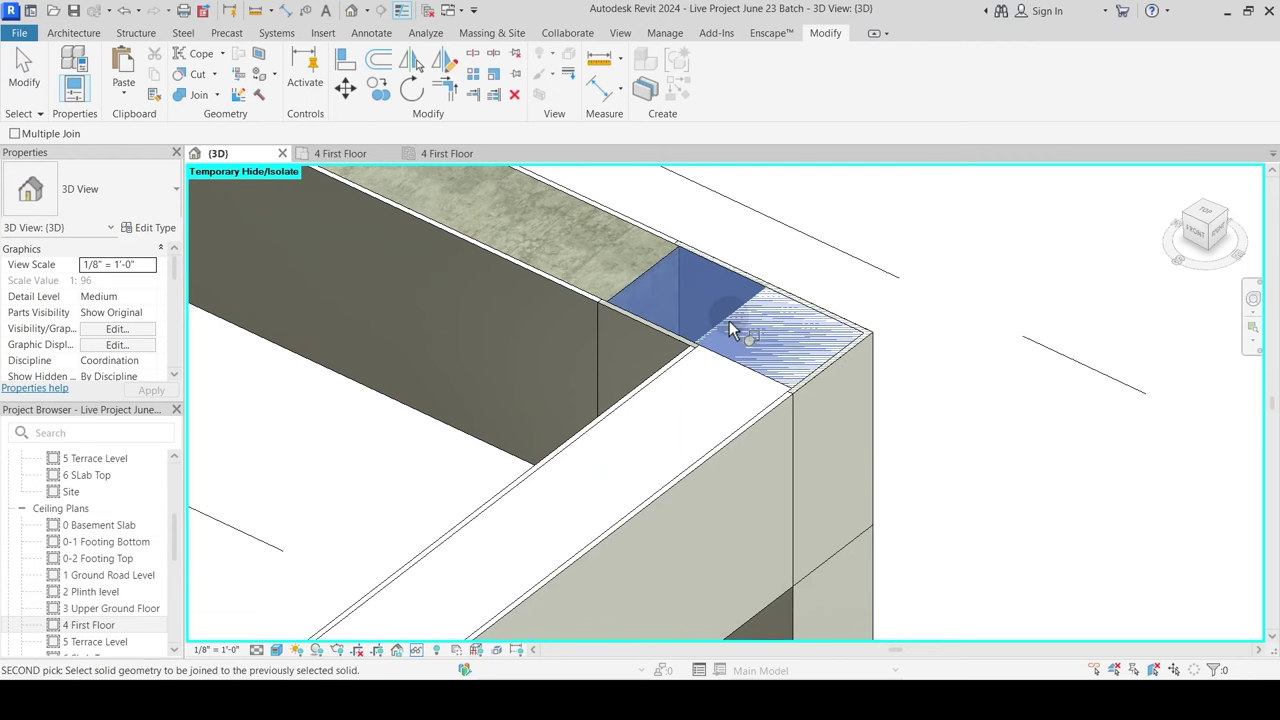
left_click(729, 321)
key("Escape")
left_click(767, 428)
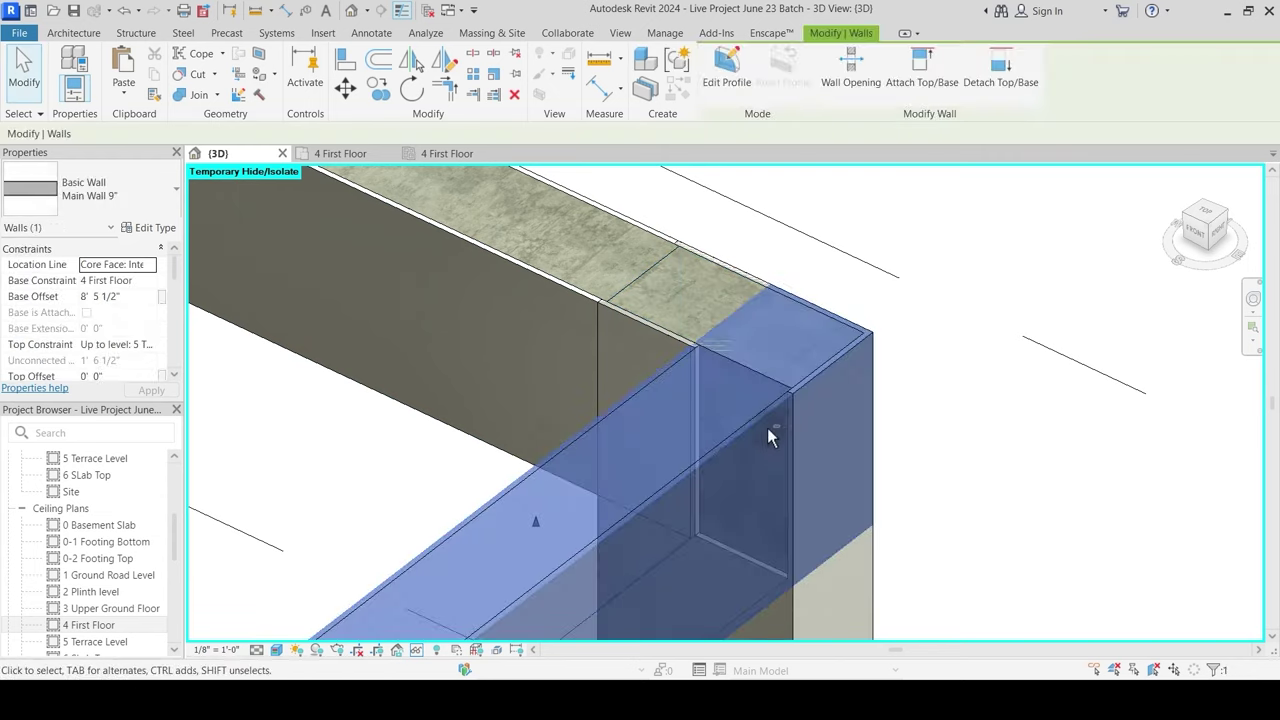
middle_click_drag(767, 428, 380, 409, "shift")
left_click(575, 394)
middle_click_drag(604, 402, 557, 346)
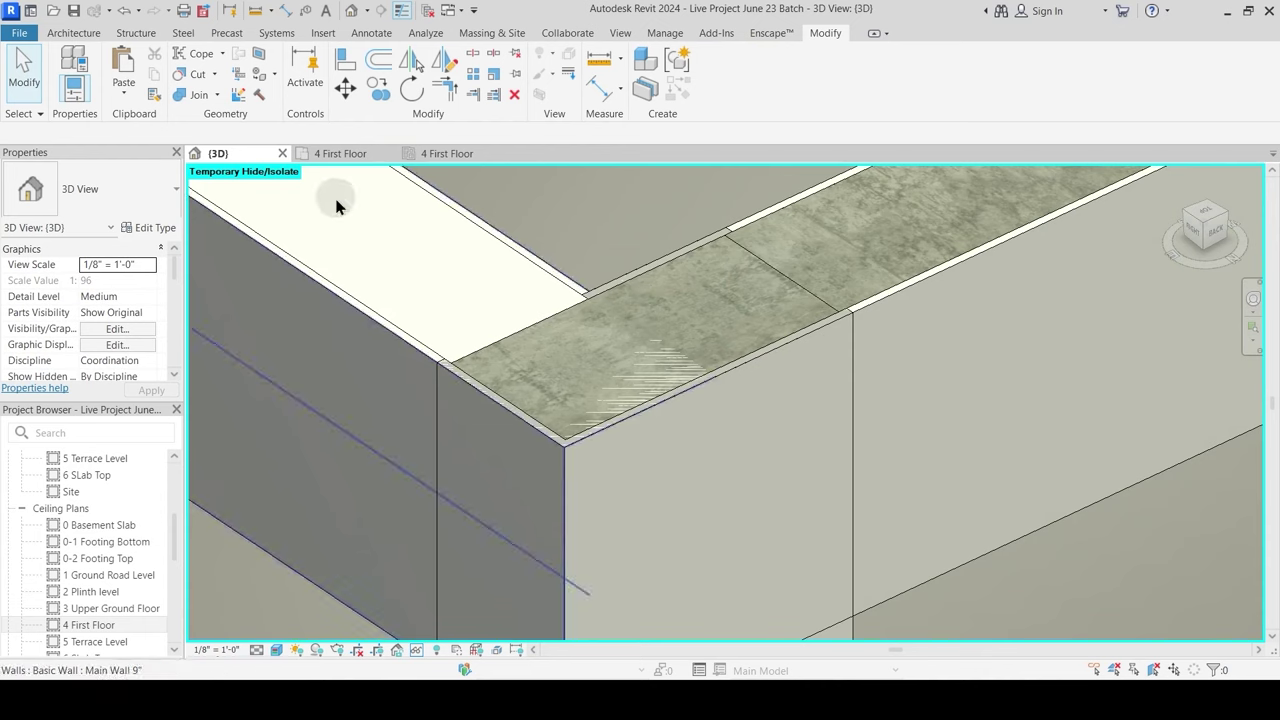
Step: Join the right wall with the slab strip; the wall-to-column join fails with a cannot-cut error
left_click(197, 100)
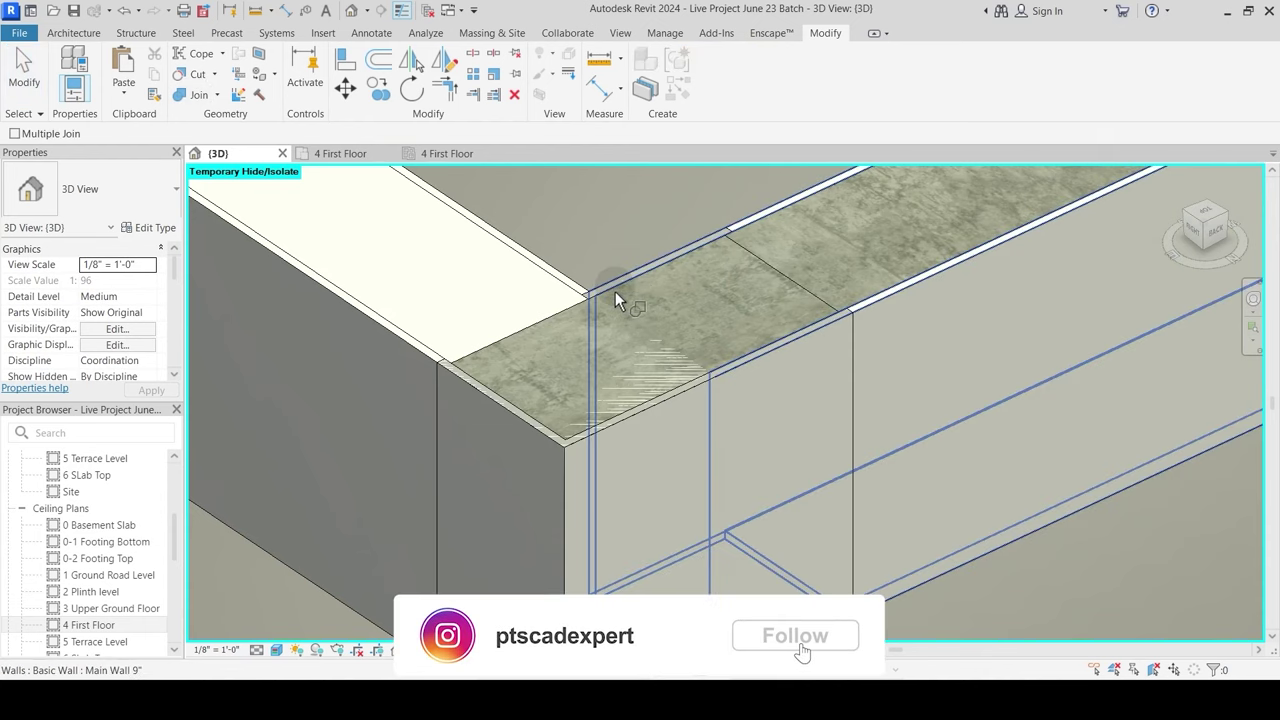
left_click(615, 291)
left_click(675, 355)
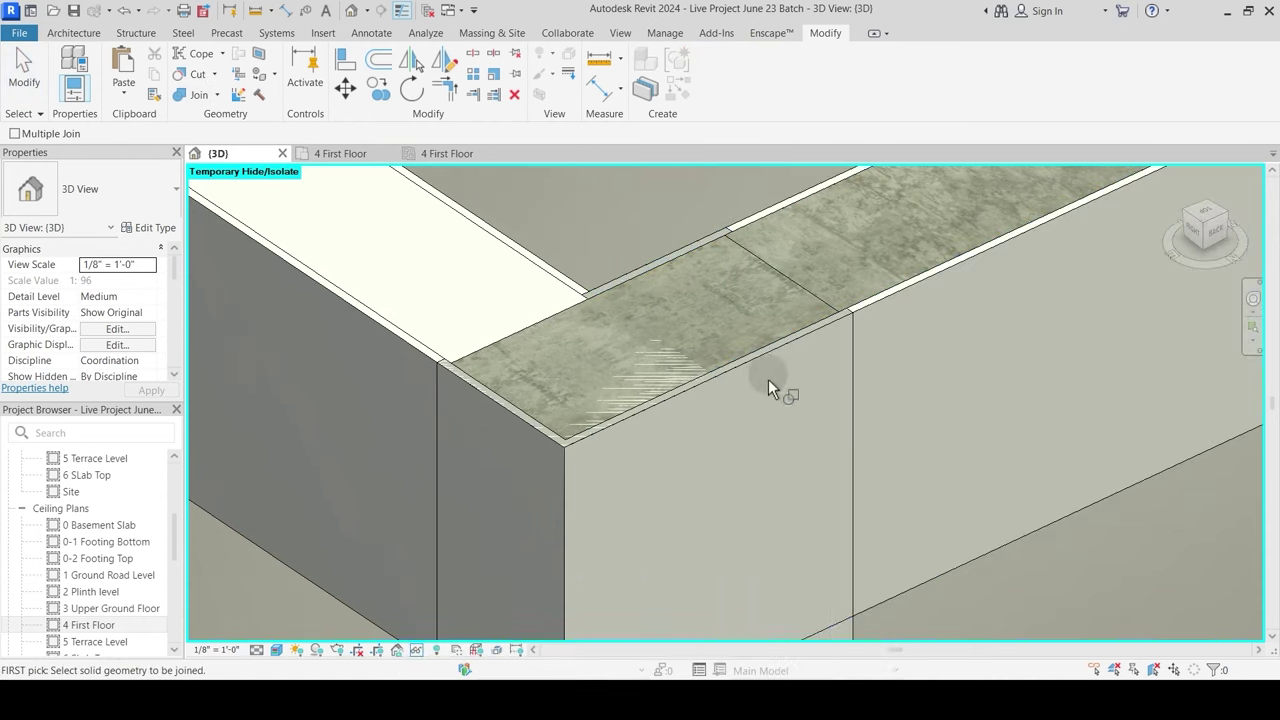
left_click(721, 262)
left_click(631, 274)
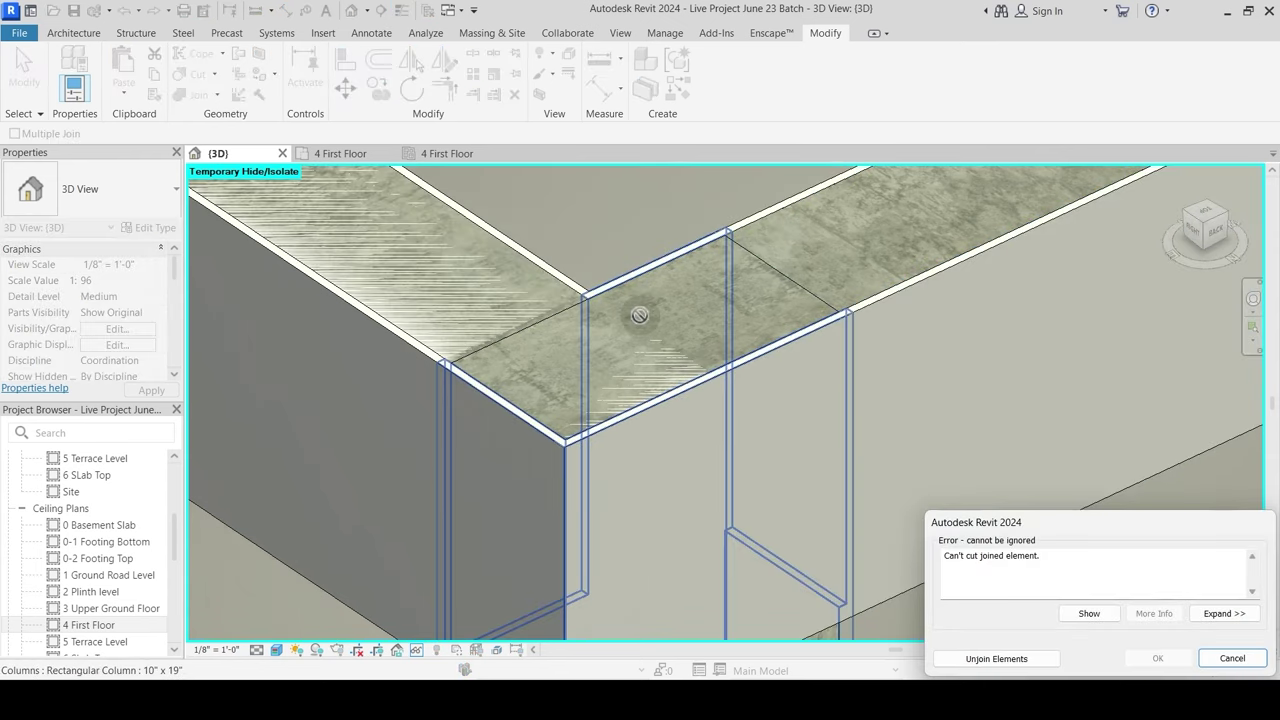
key("Escape")
key("Escape")
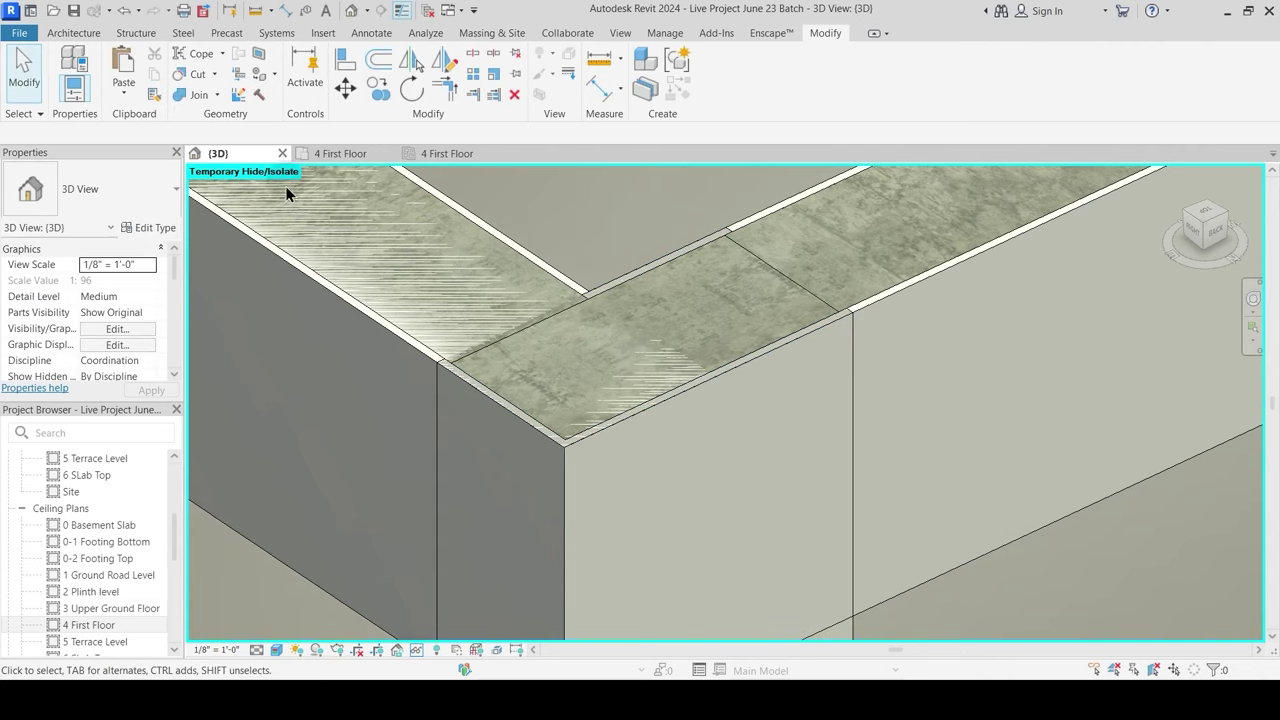
Step: Join the left beam strips to the wall
left_click(201, 98)
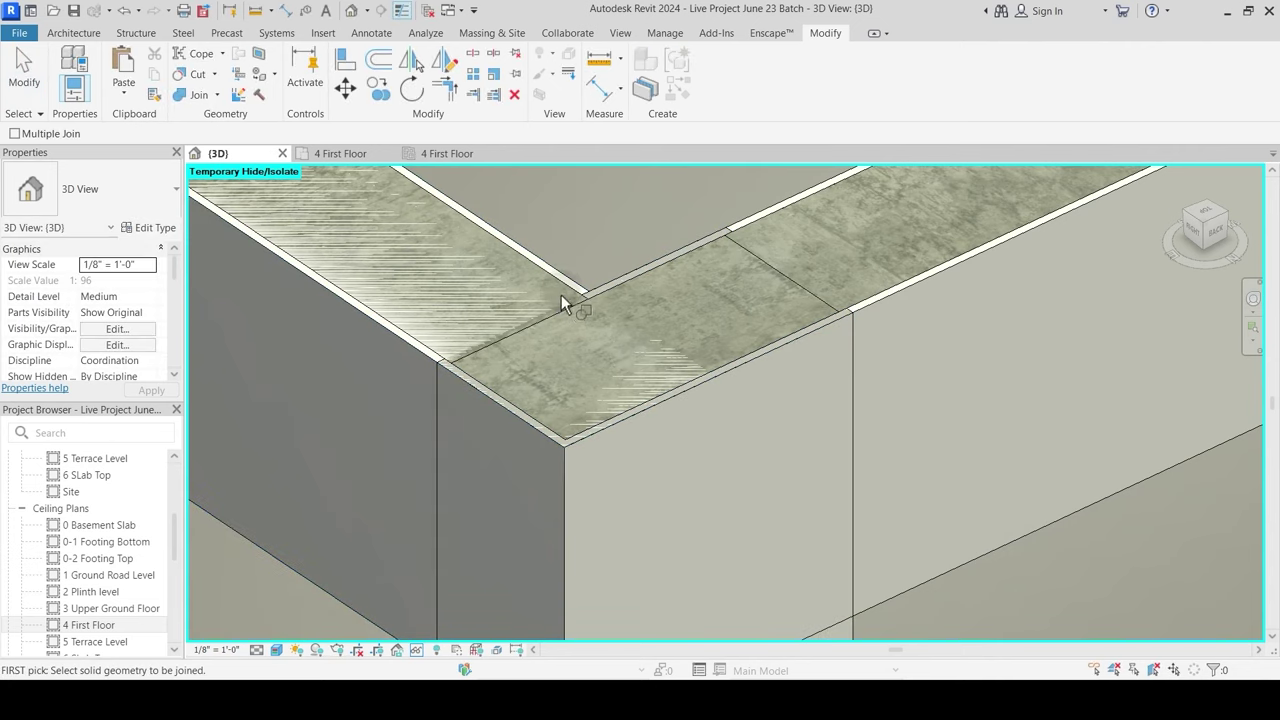
left_click(503, 327)
left_click(503, 330)
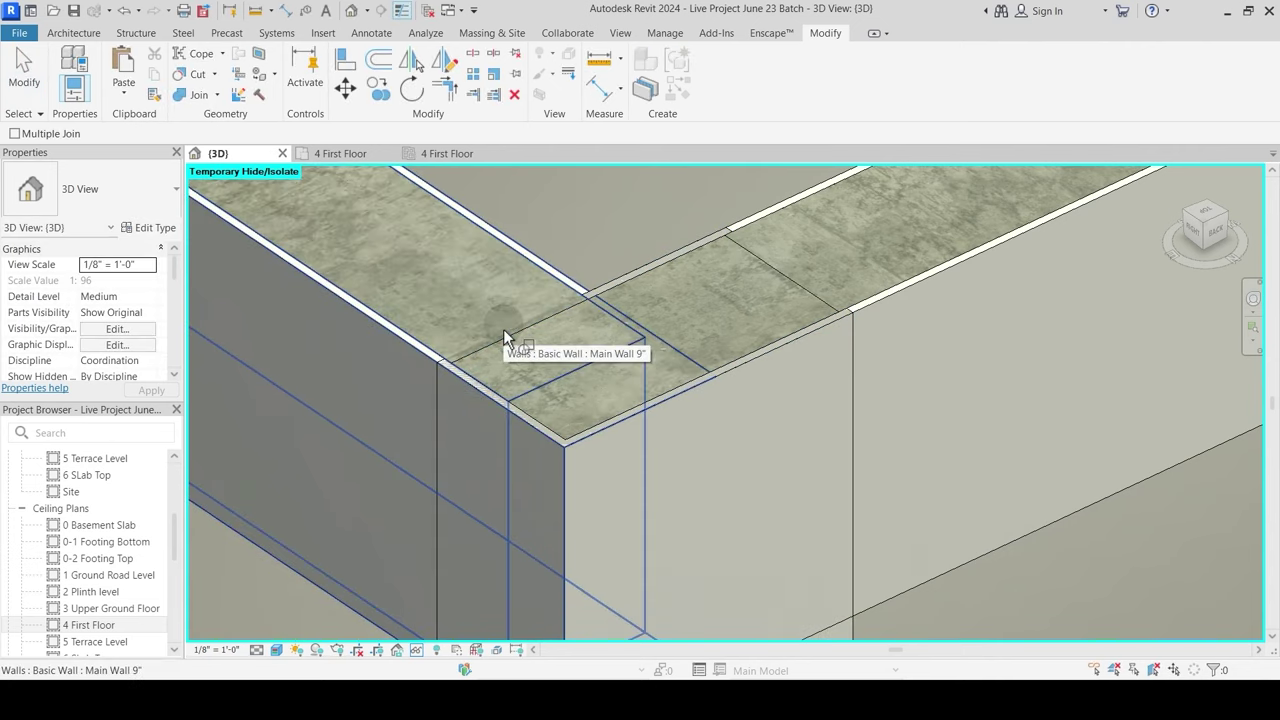
left_click(575, 314)
left_click(572, 308)
key("Escape")
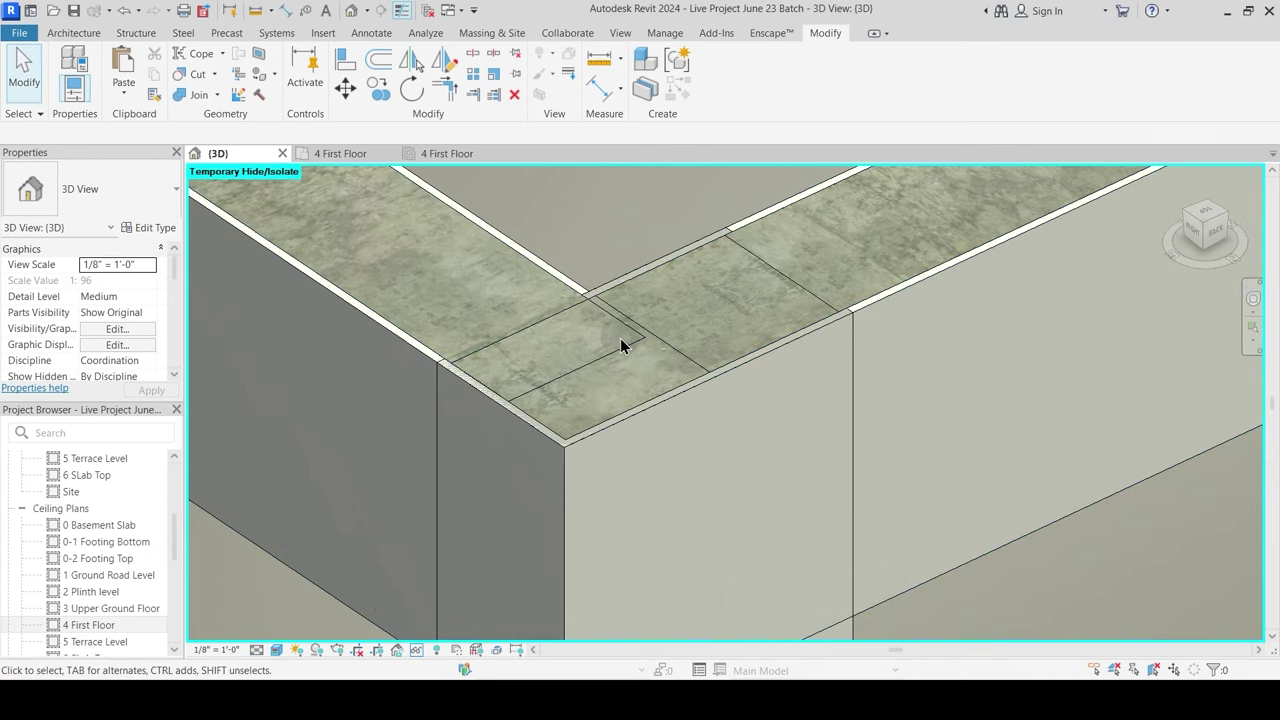
scroll(623, 311, "down", 3)
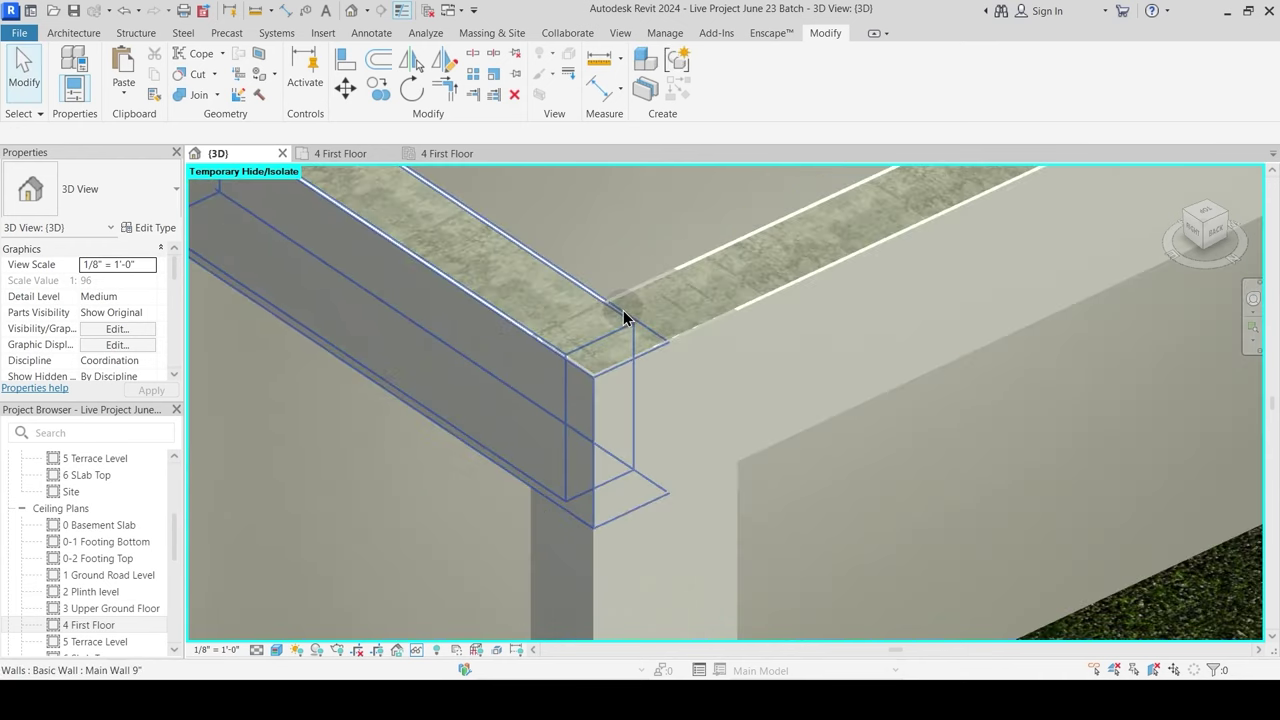
Step: At the next corner, join the beam strip with the wall and the corner column with the wall
left_click(199, 97)
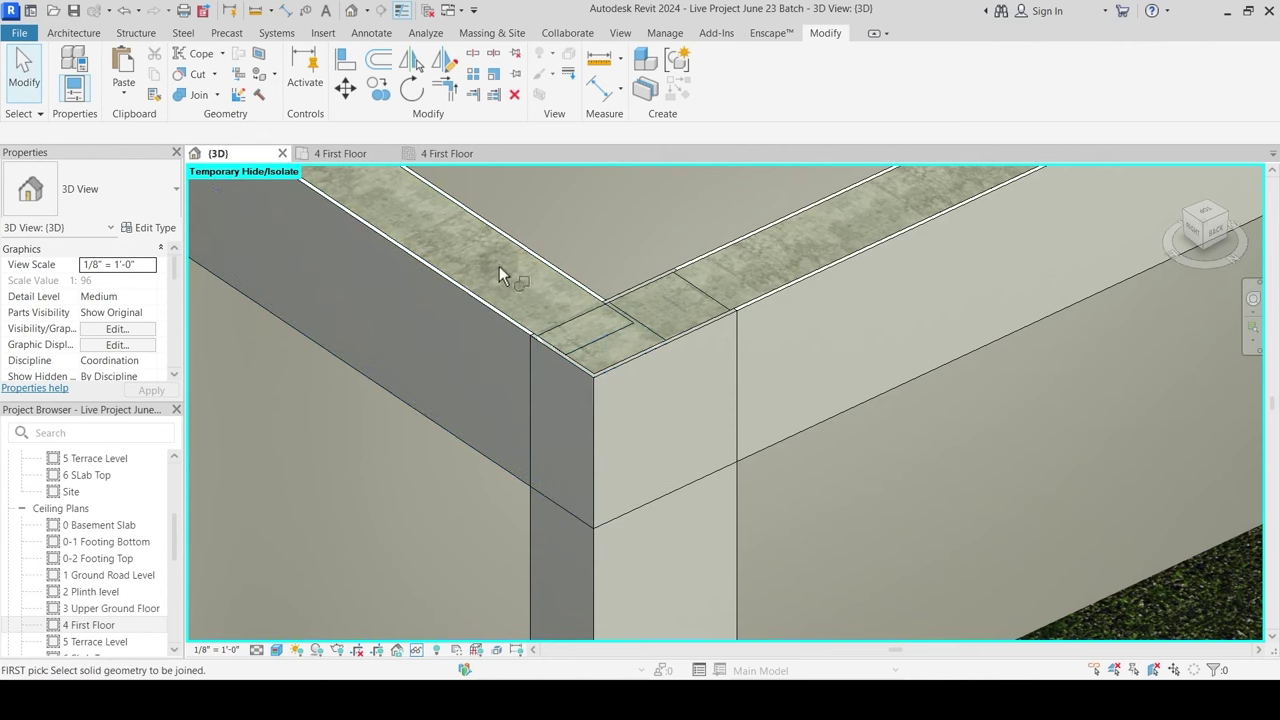
left_click(617, 343)
left_click(614, 338)
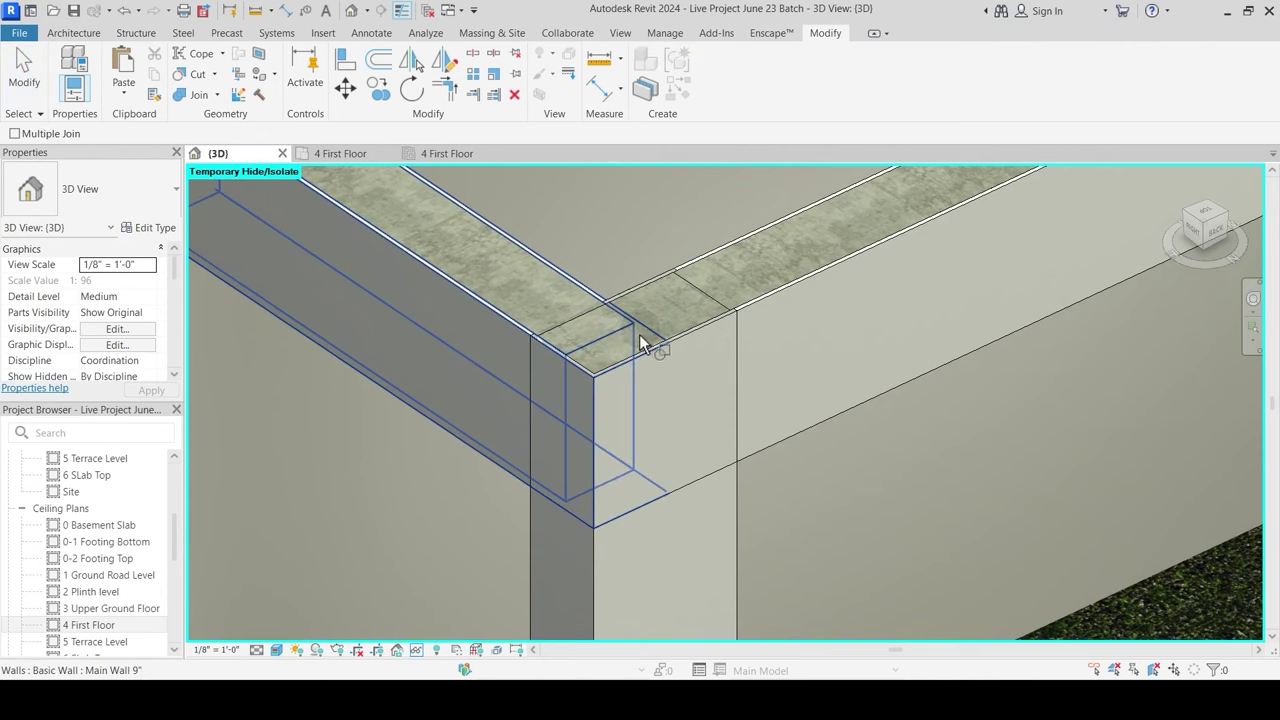
left_click(640, 343)
left_click(641, 292)
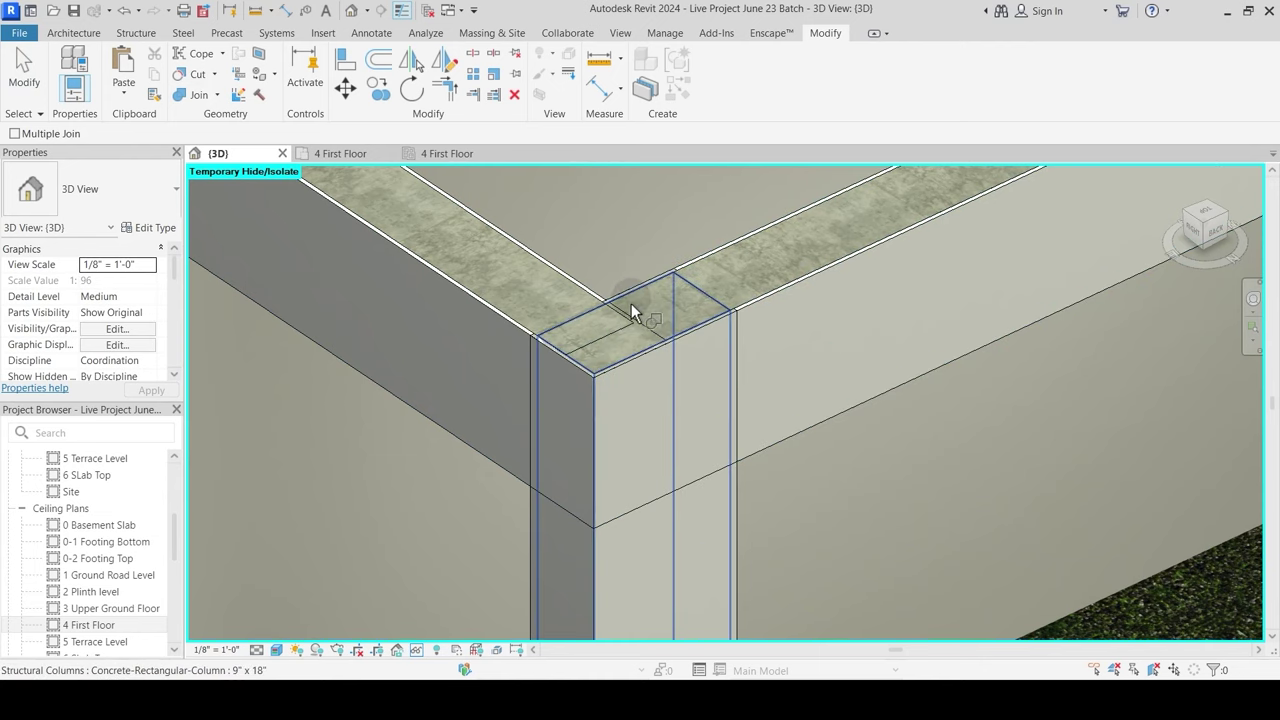
left_click(631, 303)
left_click(621, 329)
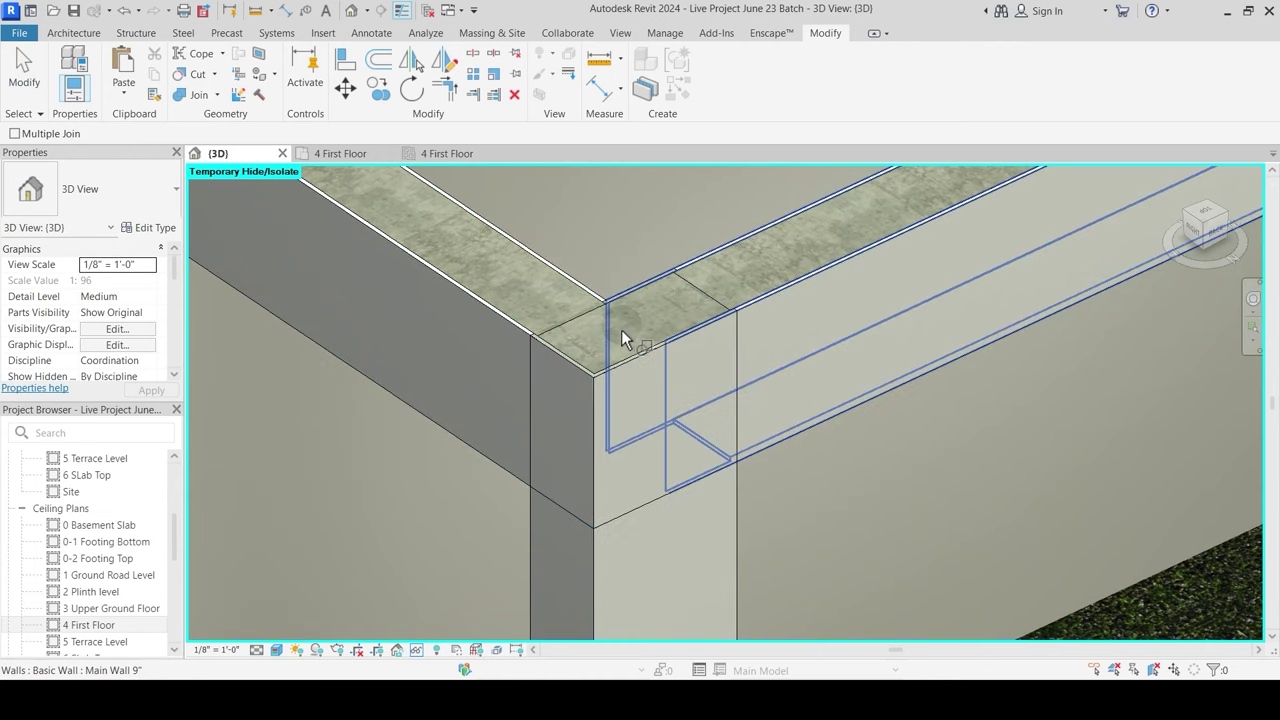
scroll(748, 390, "down", 2)
scroll(735, 480, "down", 1)
middle_click_drag(609, 423, 565, 408, "shift")
left_click(530, 318)
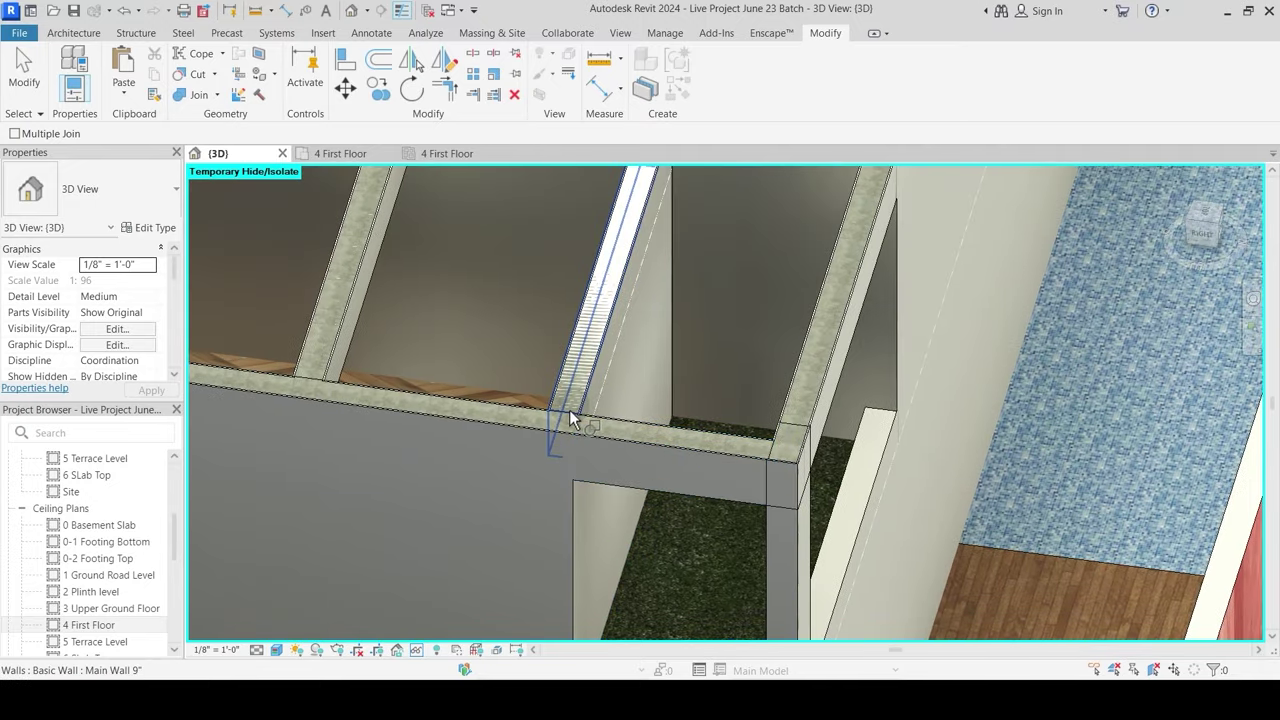
Step: Join the beam with the wall
left_click(563, 390)
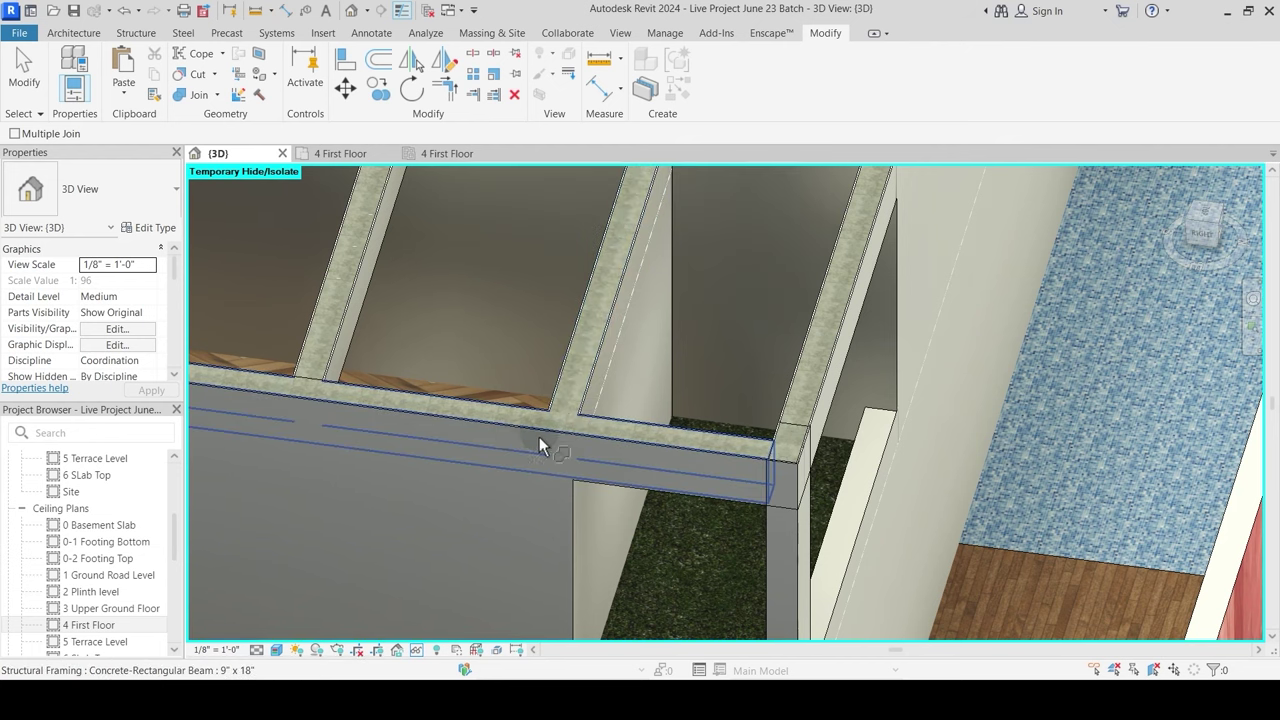
middle_click_drag(540, 443, 854, 441, "shift")
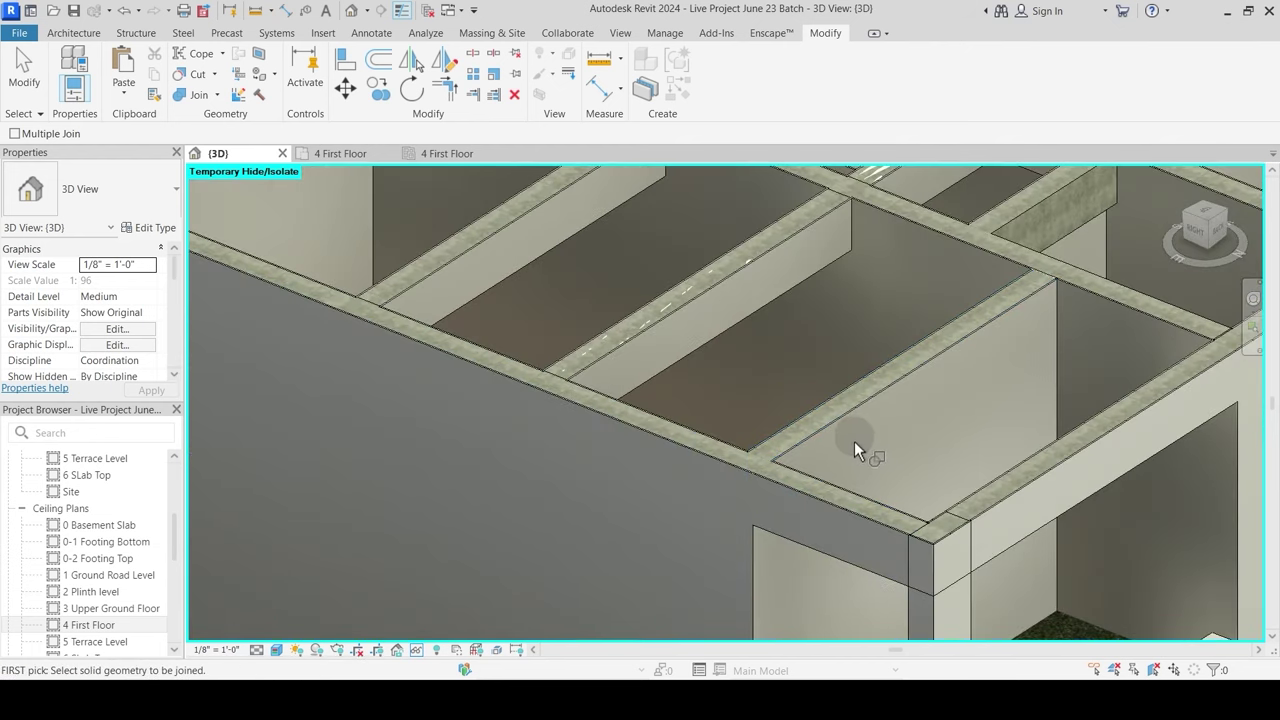
left_click(823, 428)
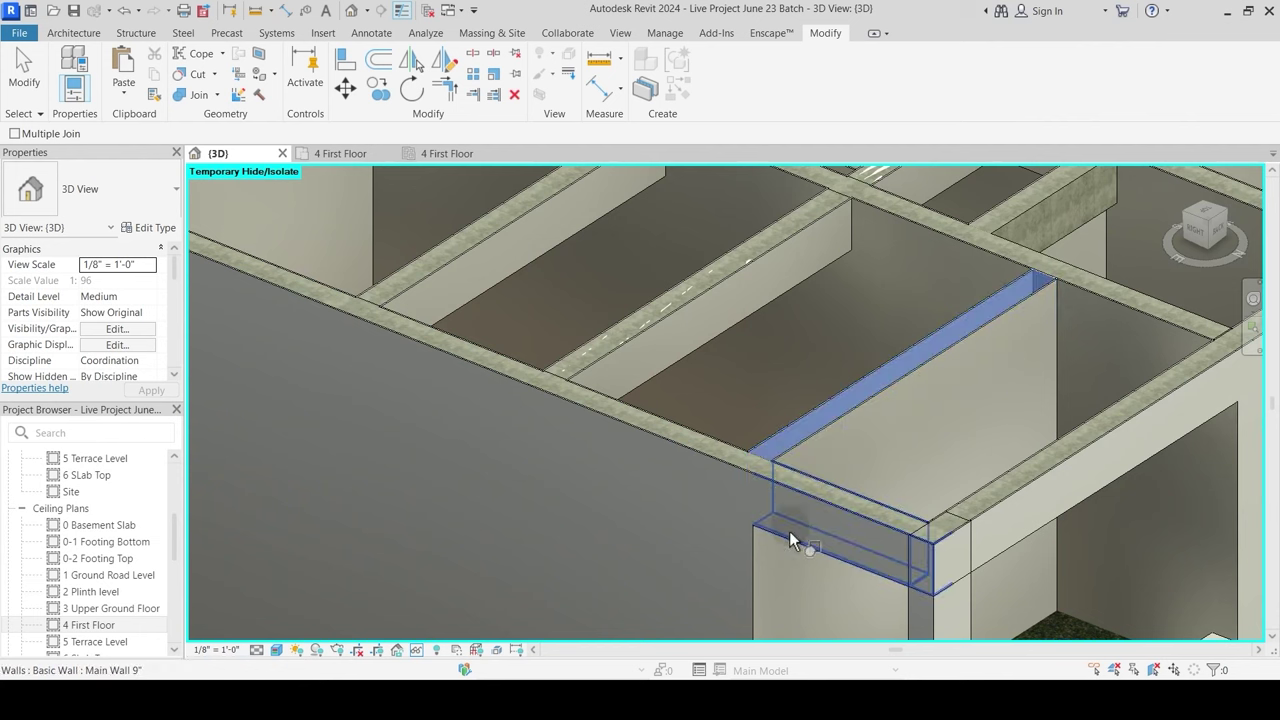
middle_click_drag(599, 359, 638, 418)
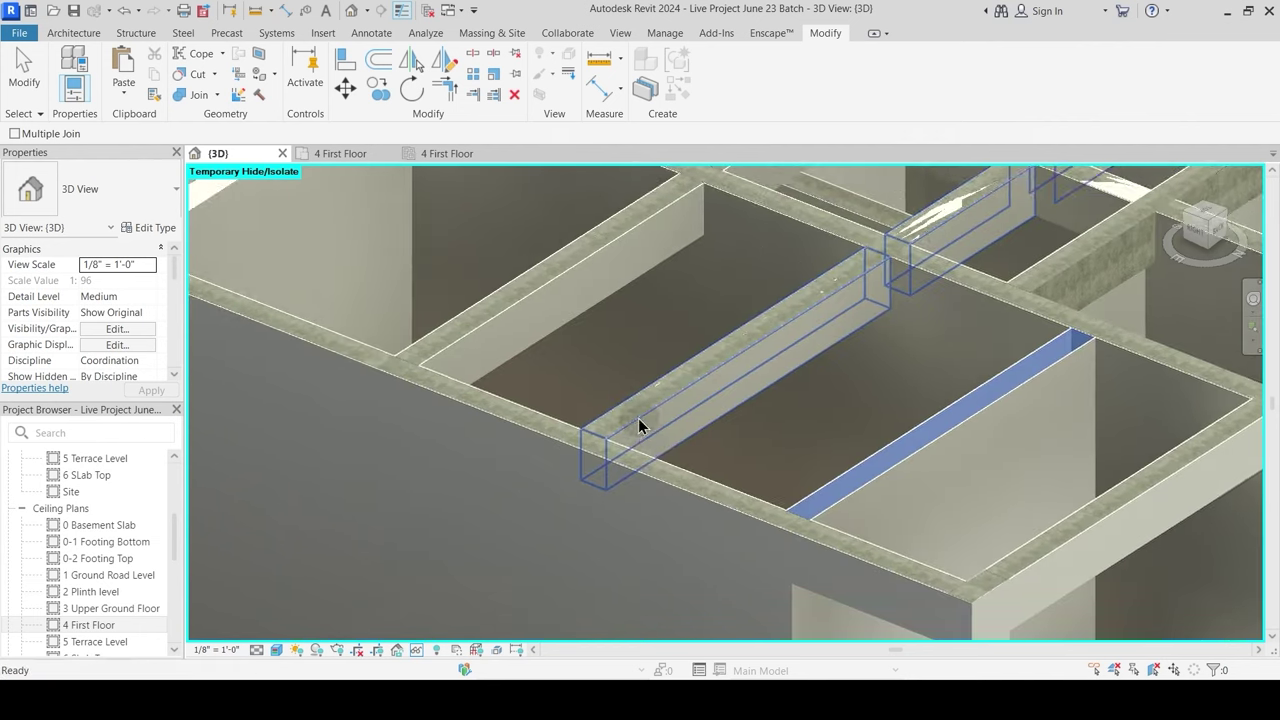
key("Escape")
Step: Join two more beams to their walls and a beam to the crossing horizontal beam
left_click(190, 100)
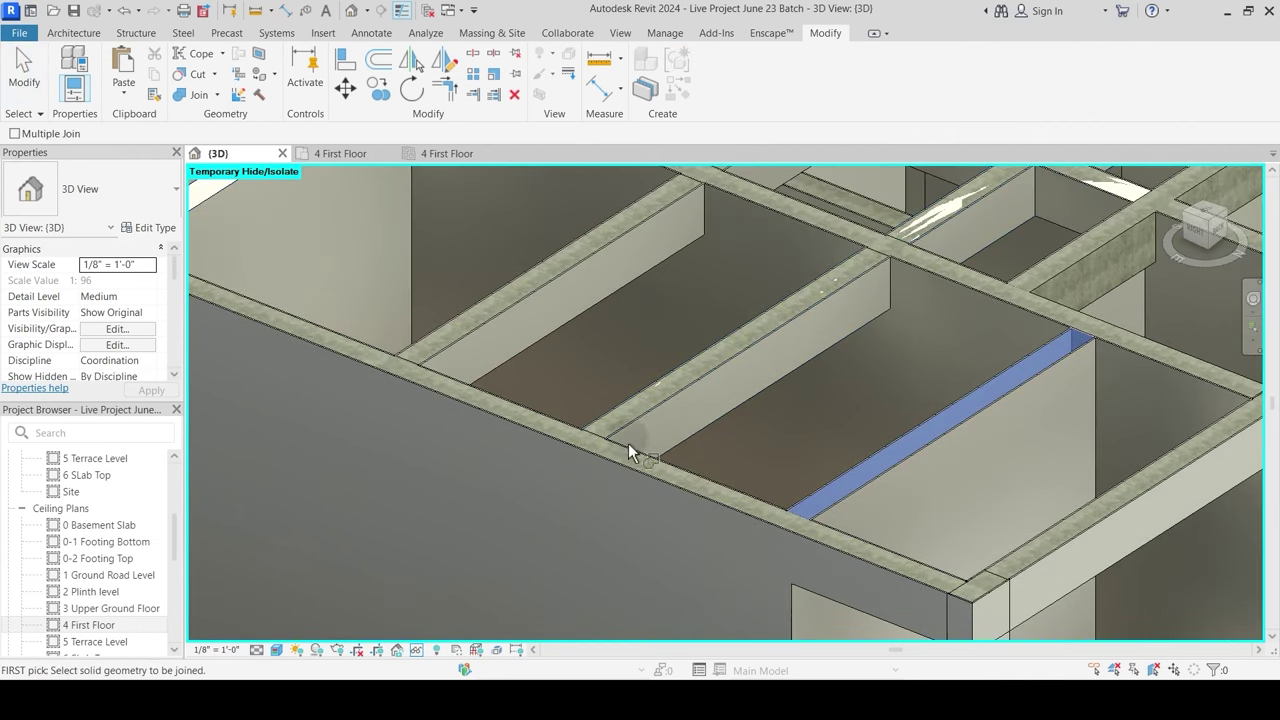
left_click(598, 431)
left_click(603, 432)
middle_click_drag(734, 374, 716, 352, "shift")
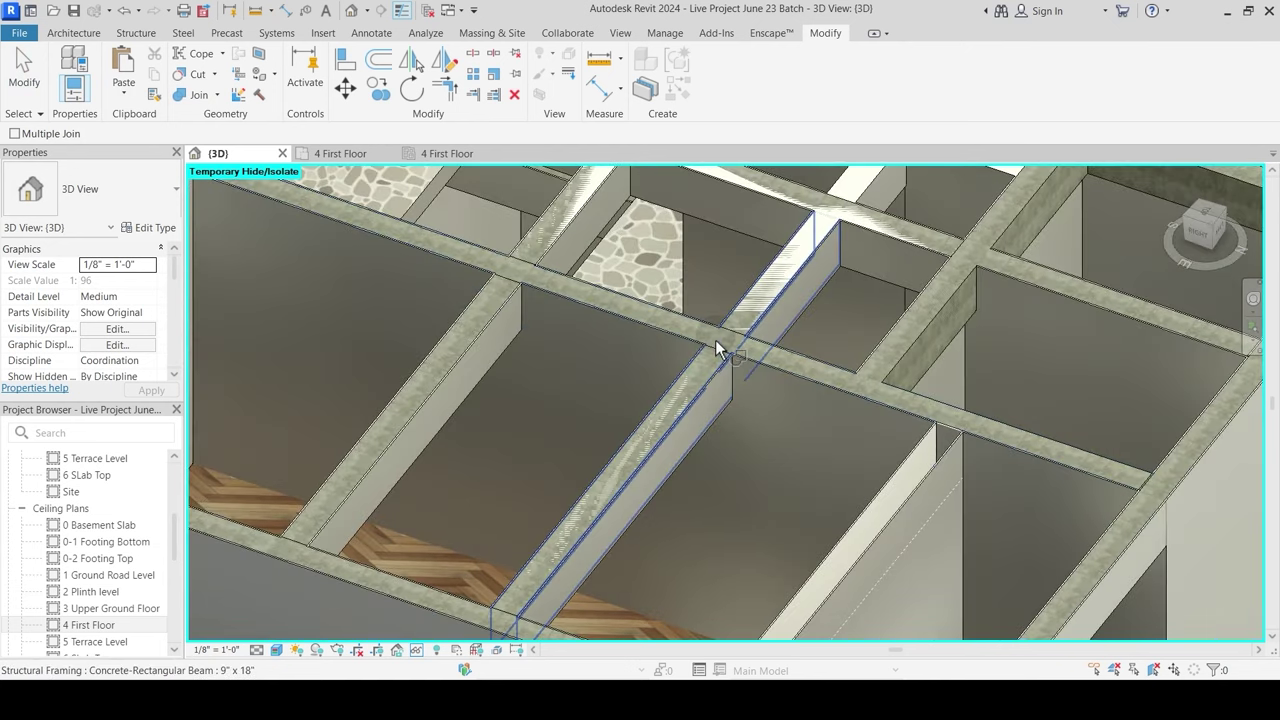
left_click(716, 340)
left_click(694, 370)
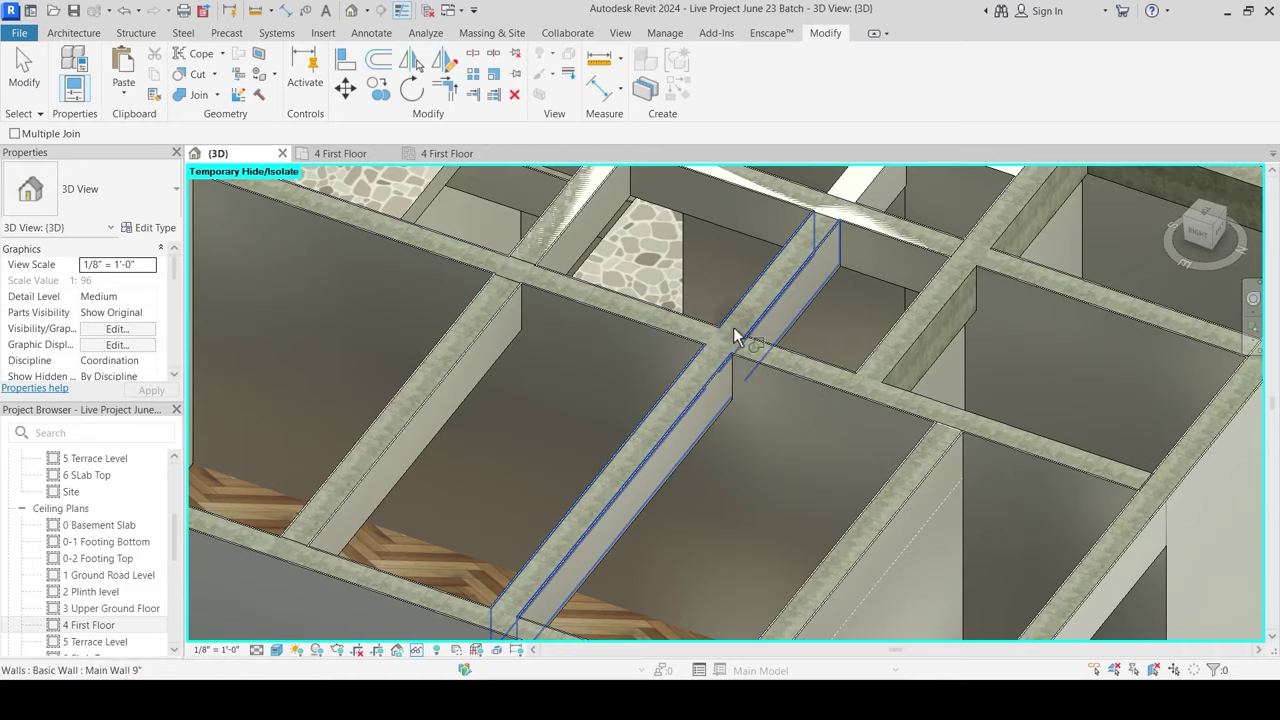
middle_click_drag(734, 329, 690, 439)
left_click(751, 360)
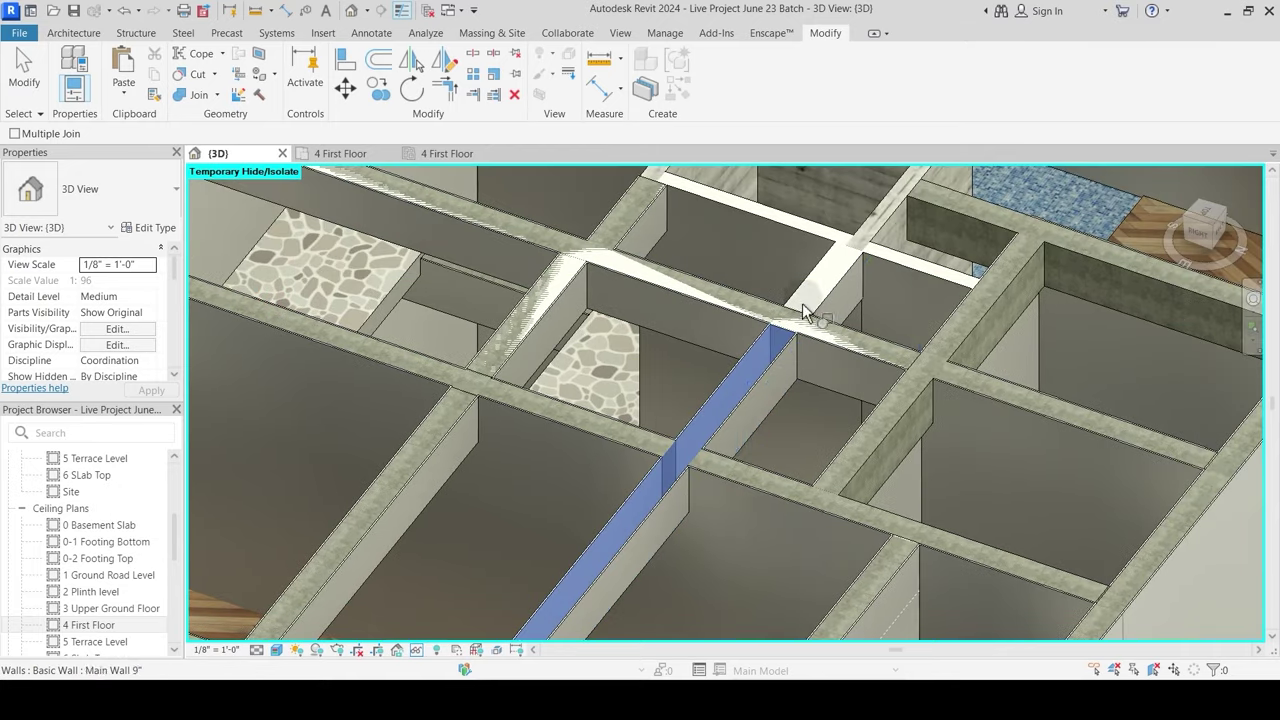
left_click(803, 312)
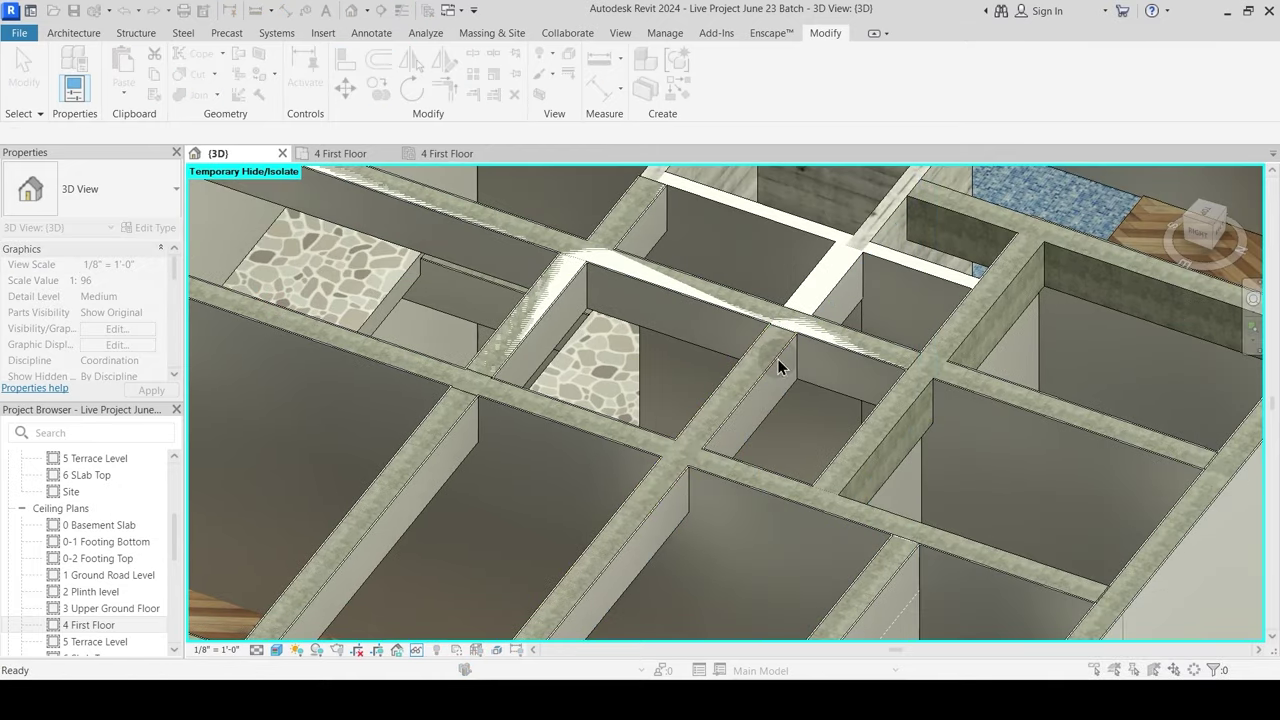
middle_click_drag(771, 357, 785, 379, "shift")
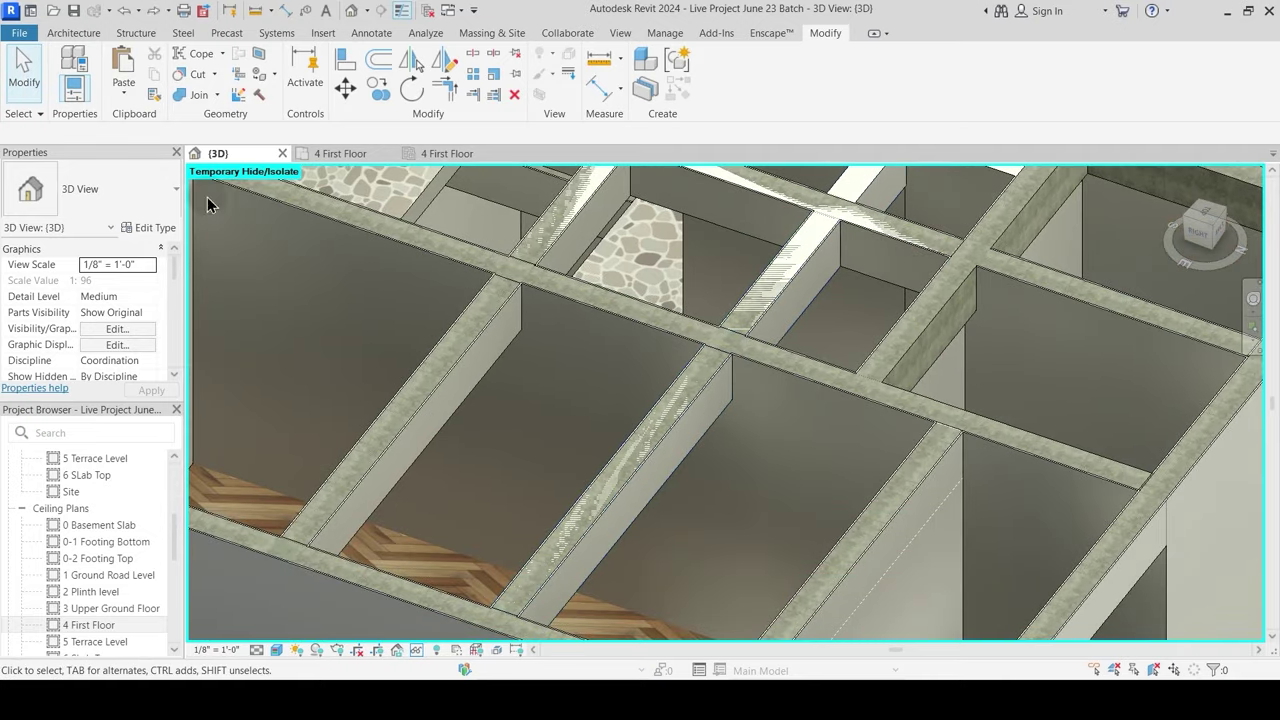
Step: Join another beam with its wall, two beams together, and a final beam-wall pair
left_click(188, 96)
middle_click_drag(596, 484, 508, 548, "shift")
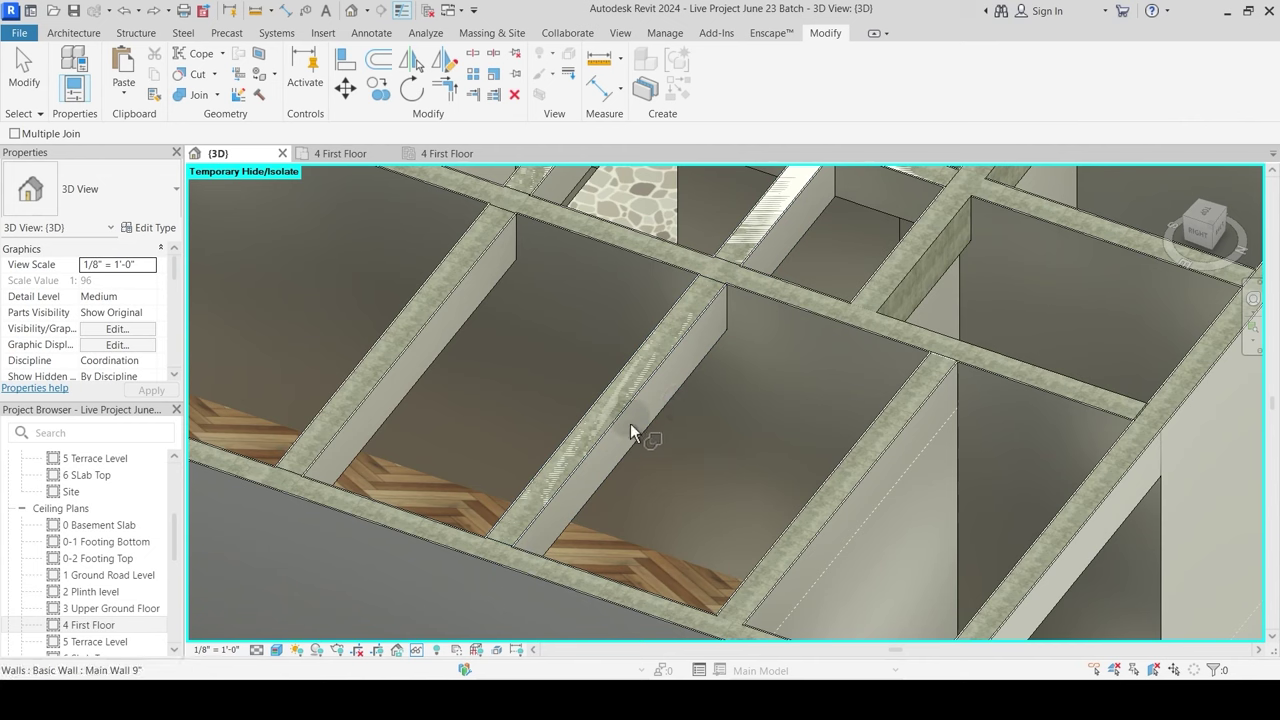
left_click(561, 462)
left_click(562, 455)
middle_click_drag(706, 475, 486, 683)
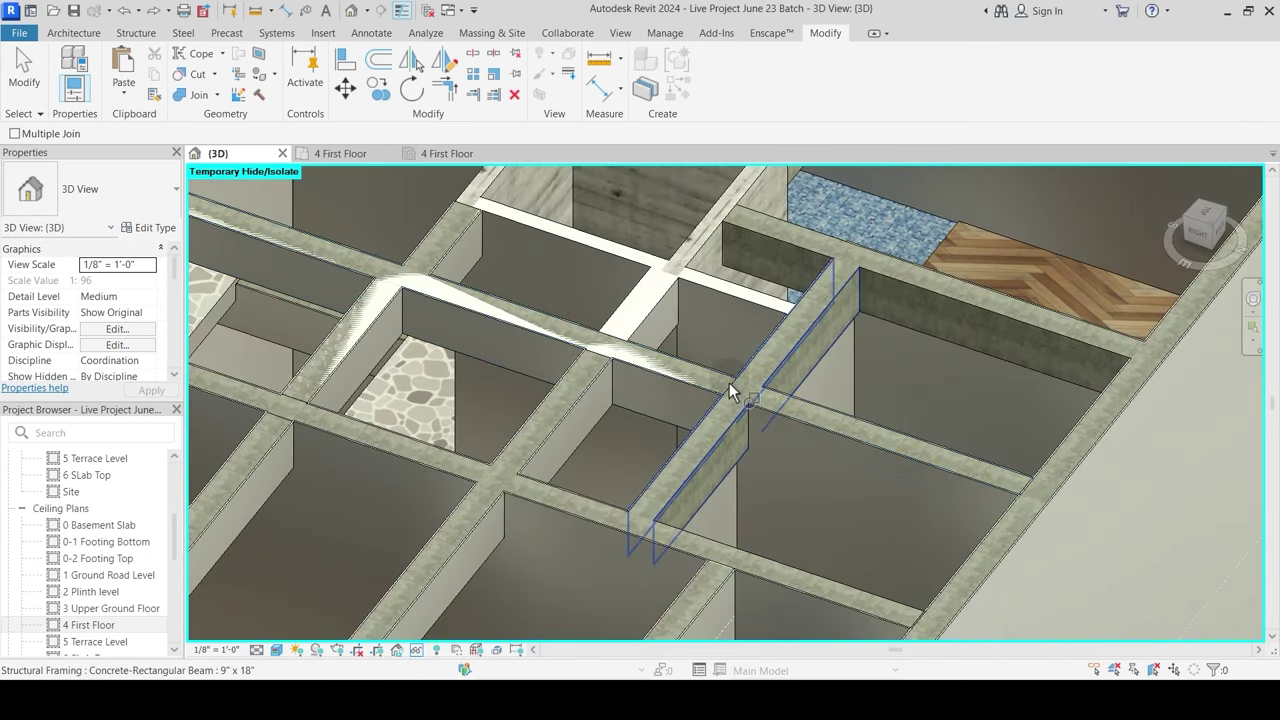
left_click(697, 386)
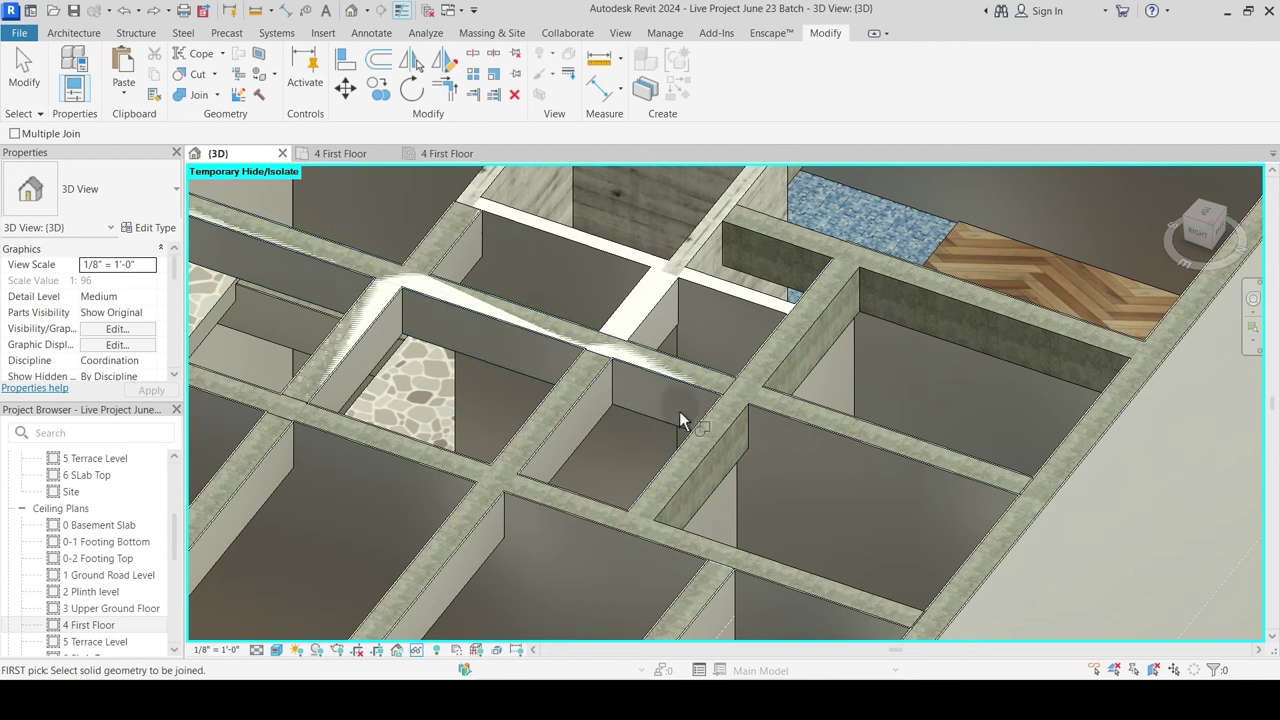
left_click(697, 388)
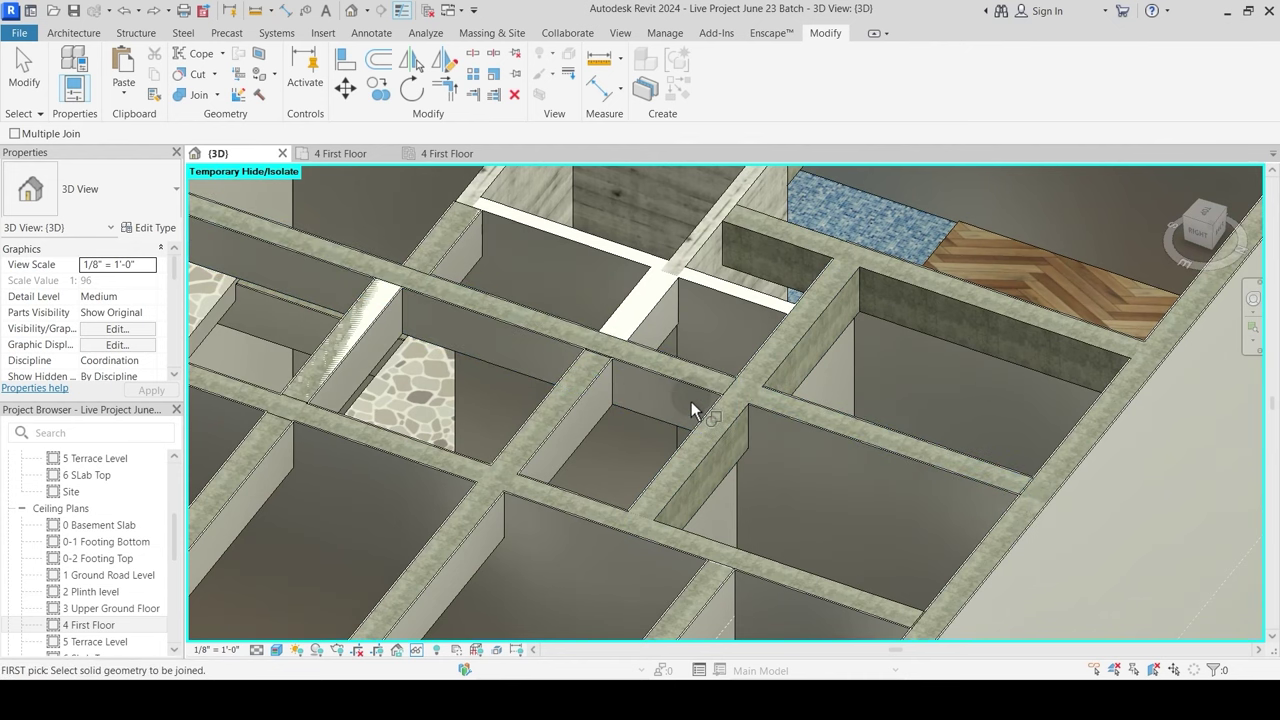
middle_click_drag(691, 401, 688, 491)
scroll(705, 487, "up", 2)
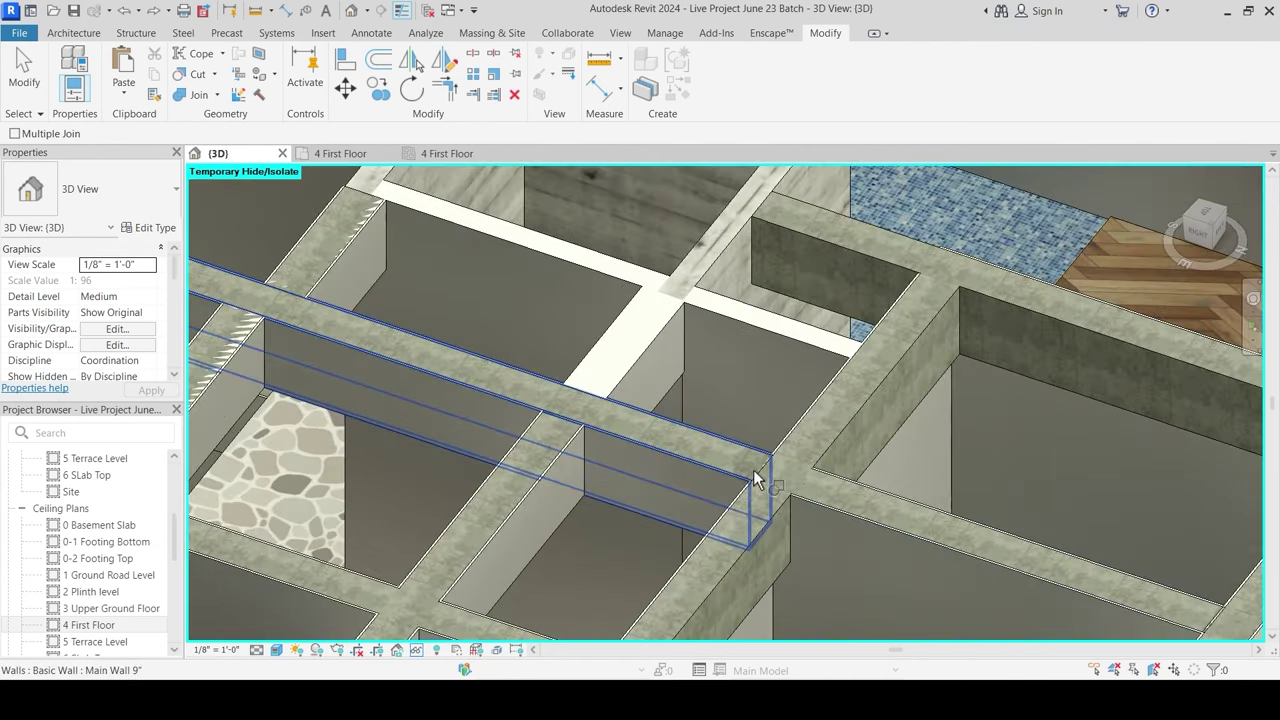
left_click(754, 479)
left_click(761, 469)
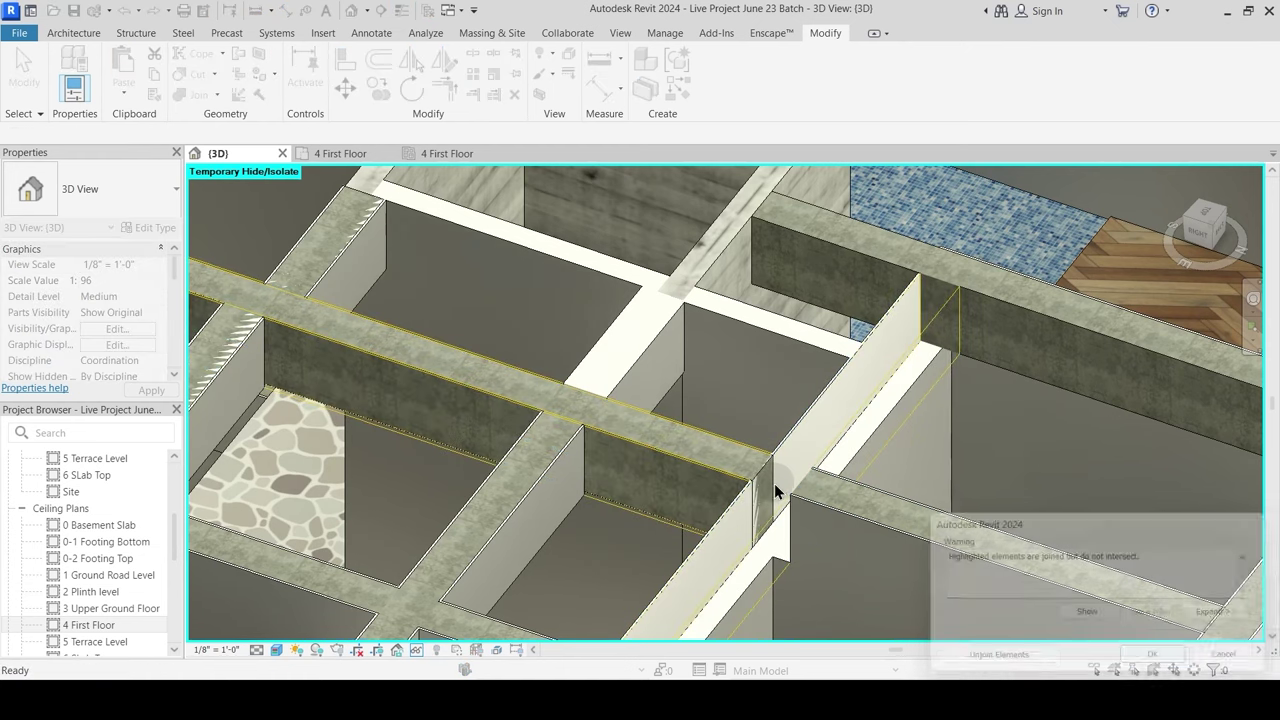
Step: Join a beam to the wall at its junction, then join the next beam to its crossing beam
scroll(766, 480, "up", 4)
key("Escape")
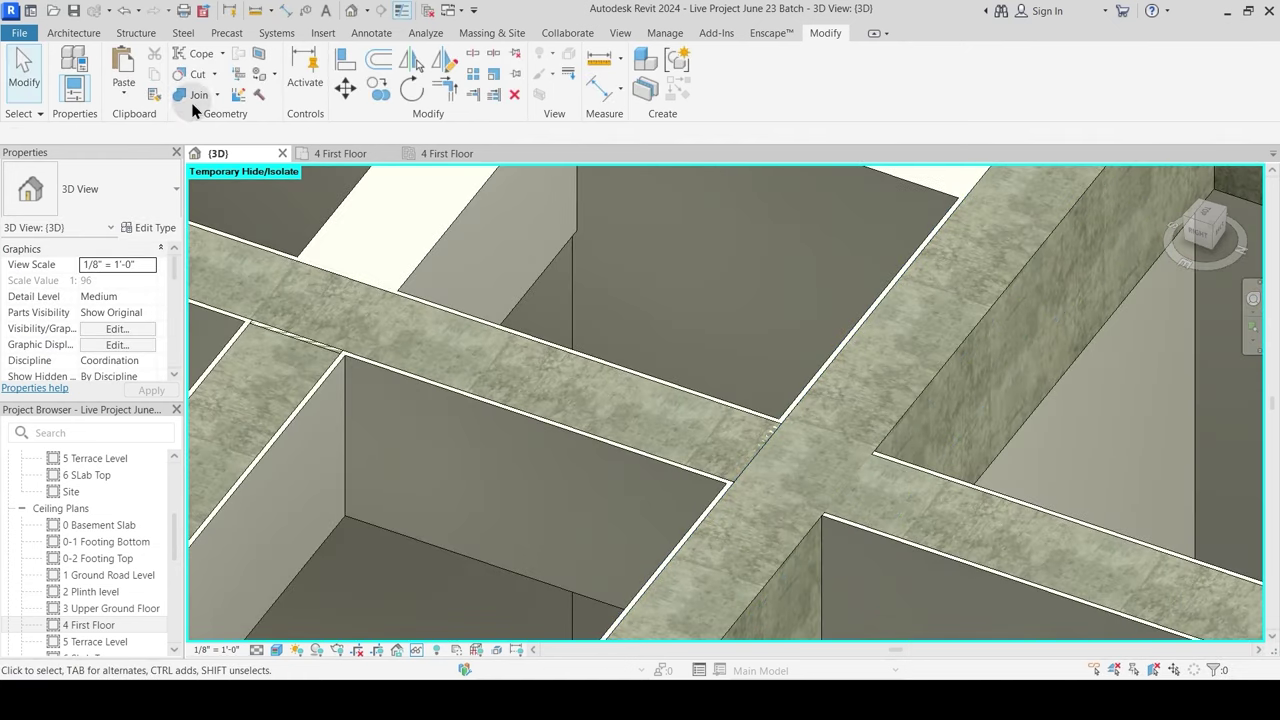
left_click(760, 445)
left_click(762, 447)
scroll(809, 484, "down", 2)
middle_click_drag(564, 460, 571, 443)
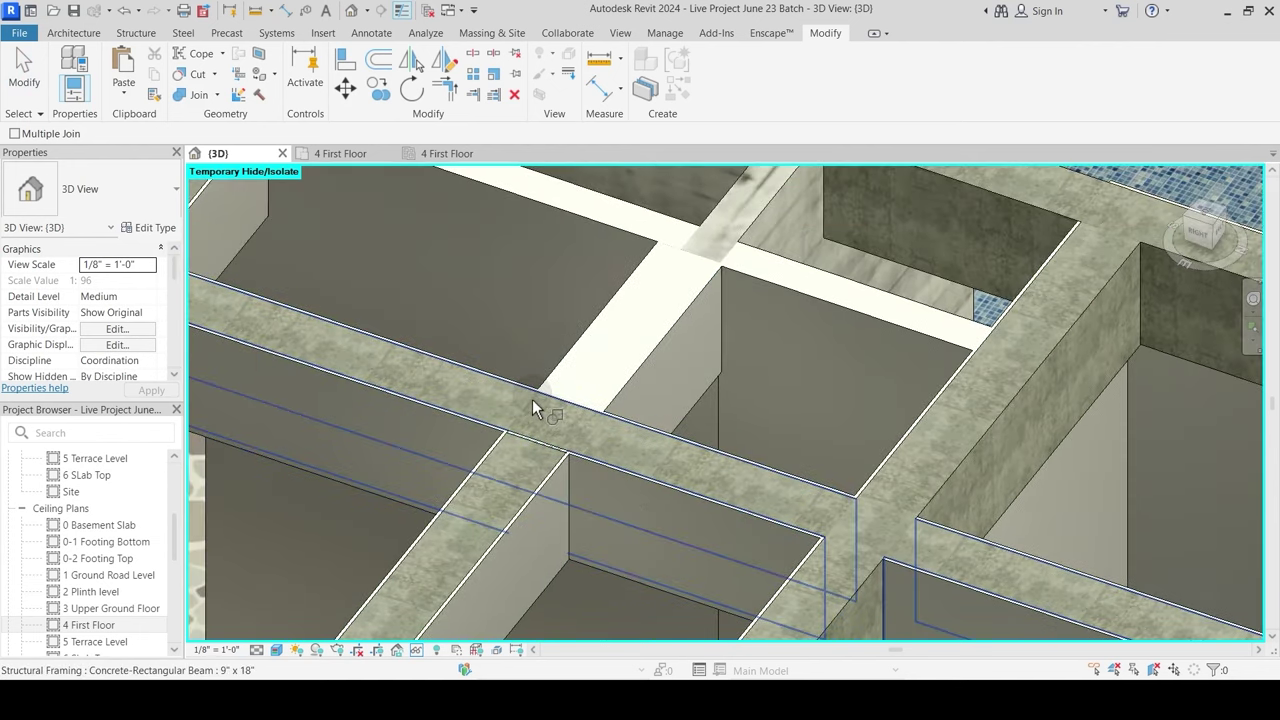
left_click(523, 439)
scroll(525, 438, "up", 2)
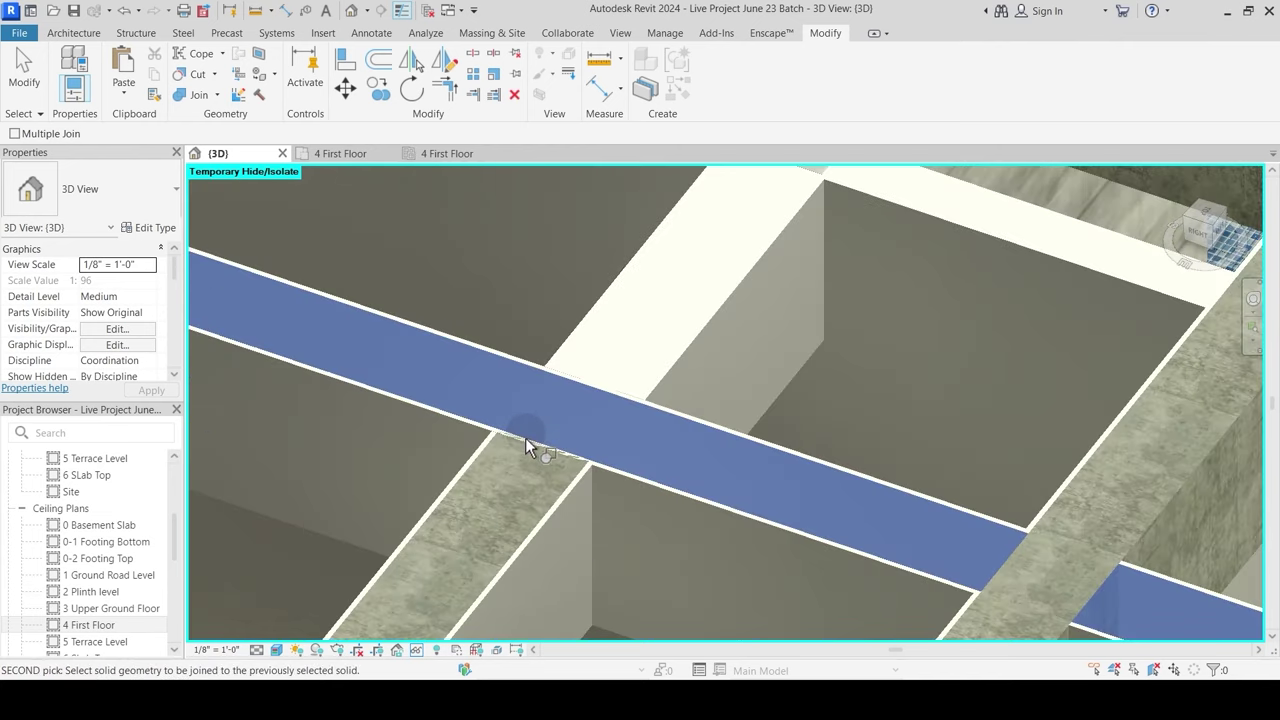
left_click(480, 464)
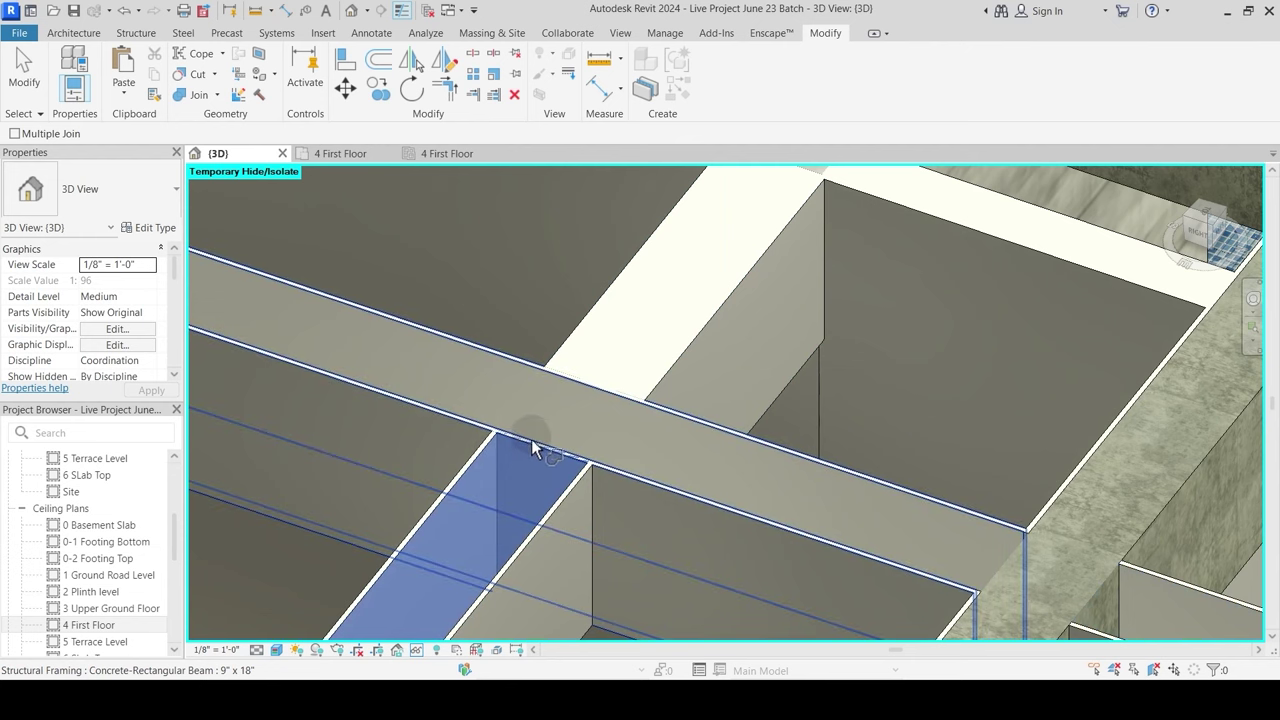
Step: Inspect a nearby wall, then clear the selection and undo the last change
scroll(641, 411, "down", 2)
scroll(636, 405, "down", 1)
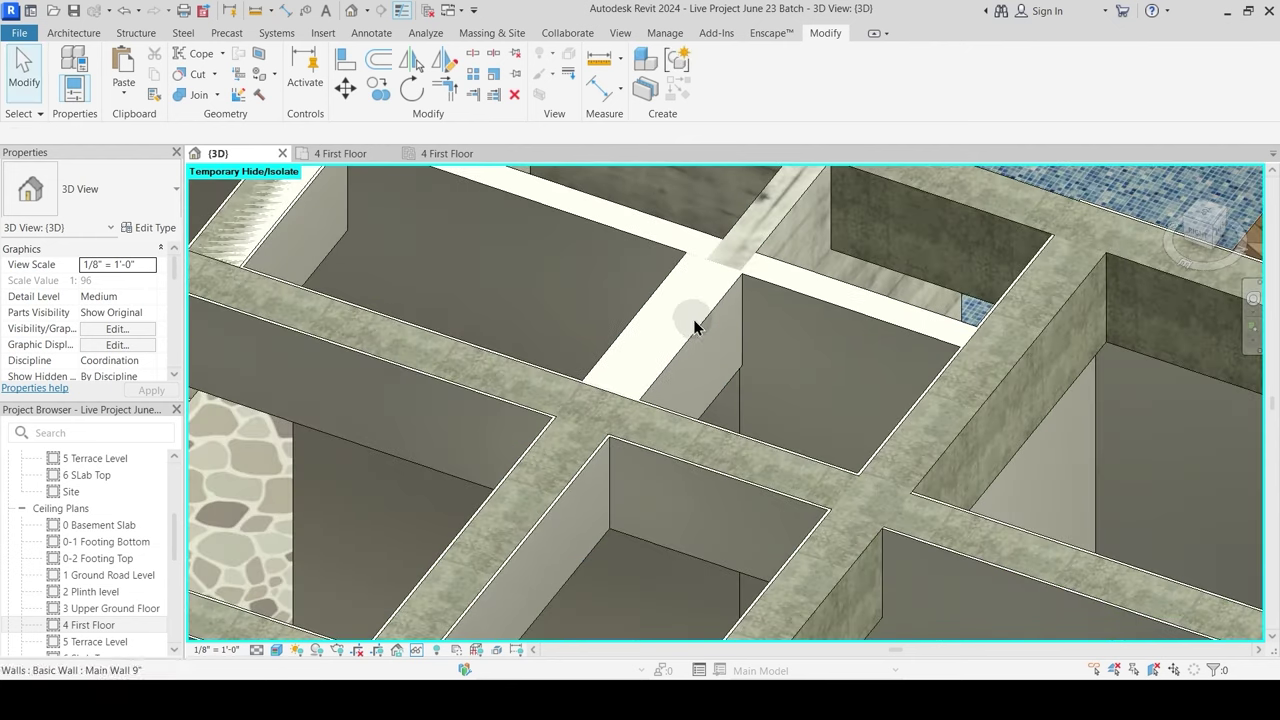
left_click(708, 331)
scroll(700, 360, "up", 1)
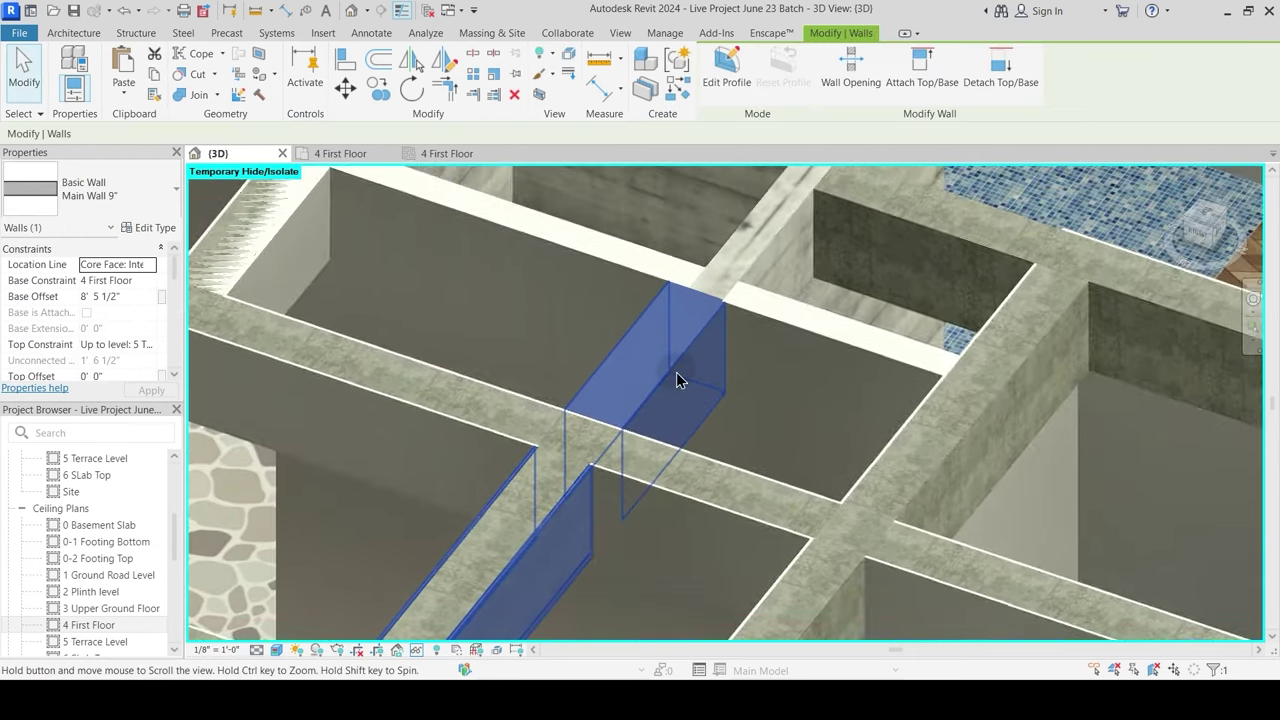
key("Escape")
key("ctrl+z")
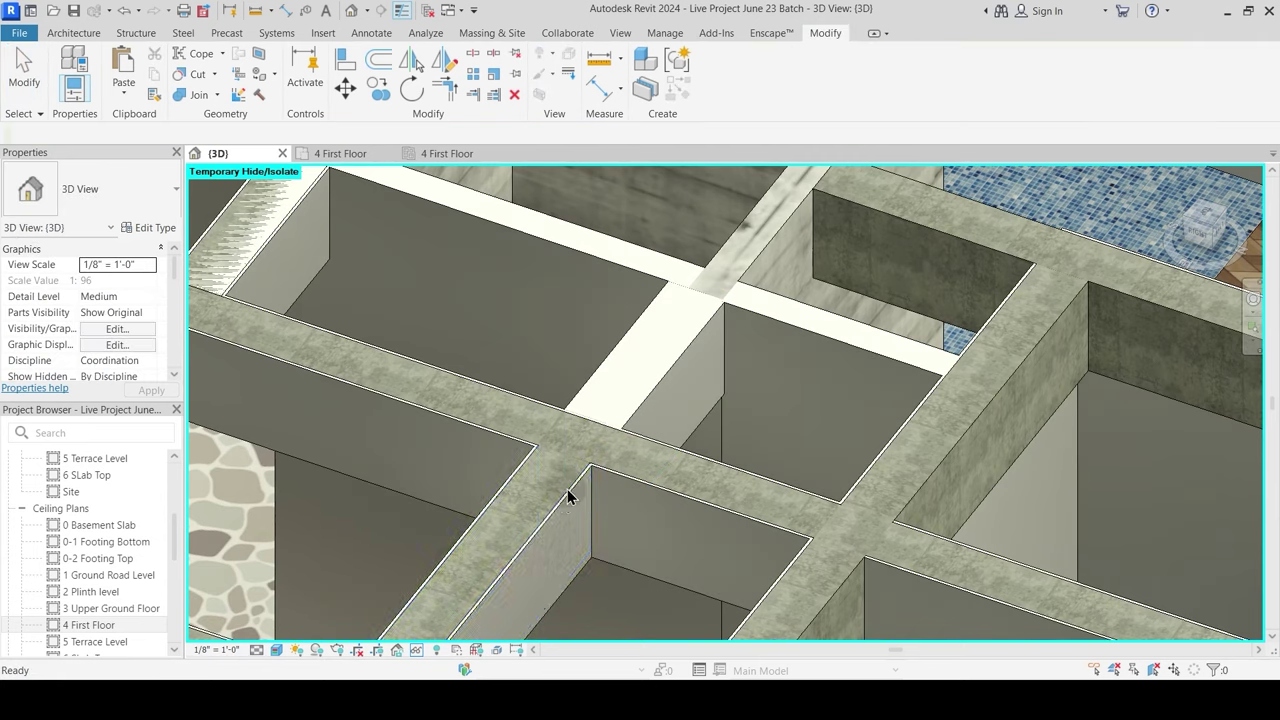
Step: Extend the short beam's ends so it meets the crossing beam and reaches the wall
left_click(556, 512)
left_click_drag(540, 457, 668, 287)
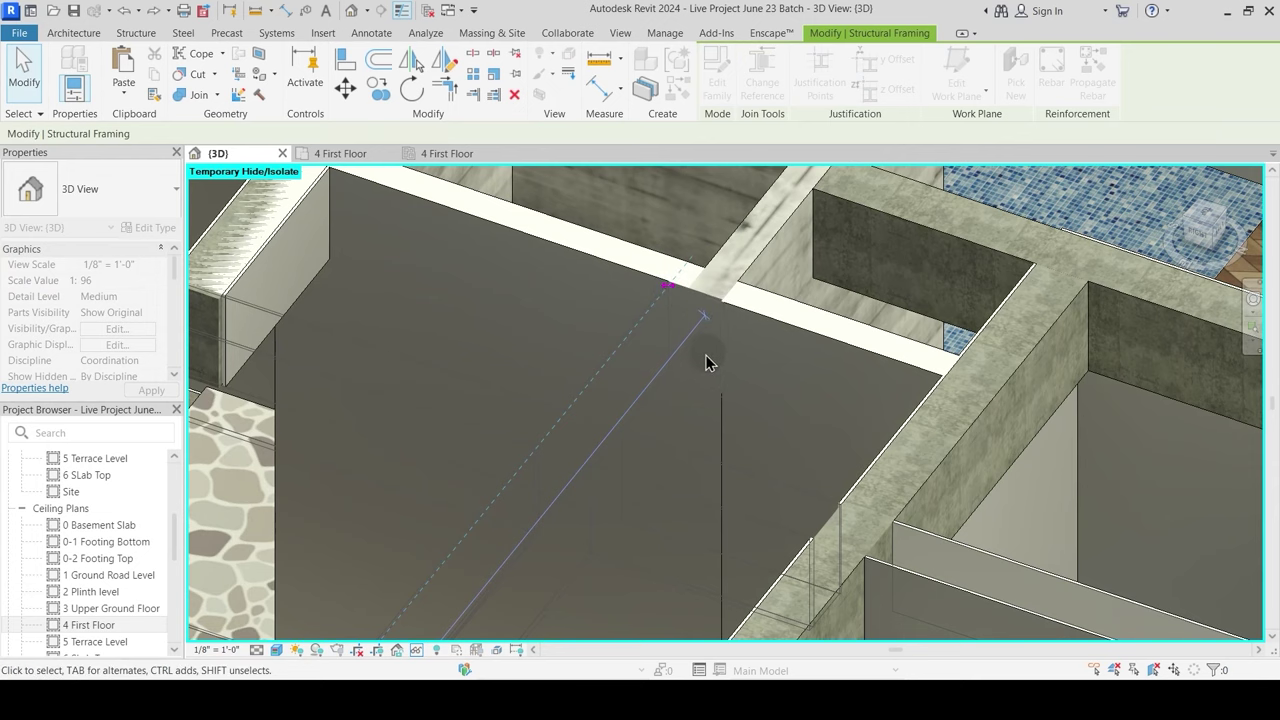
left_click_drag(706, 362, 710, 356)
key("Escape")
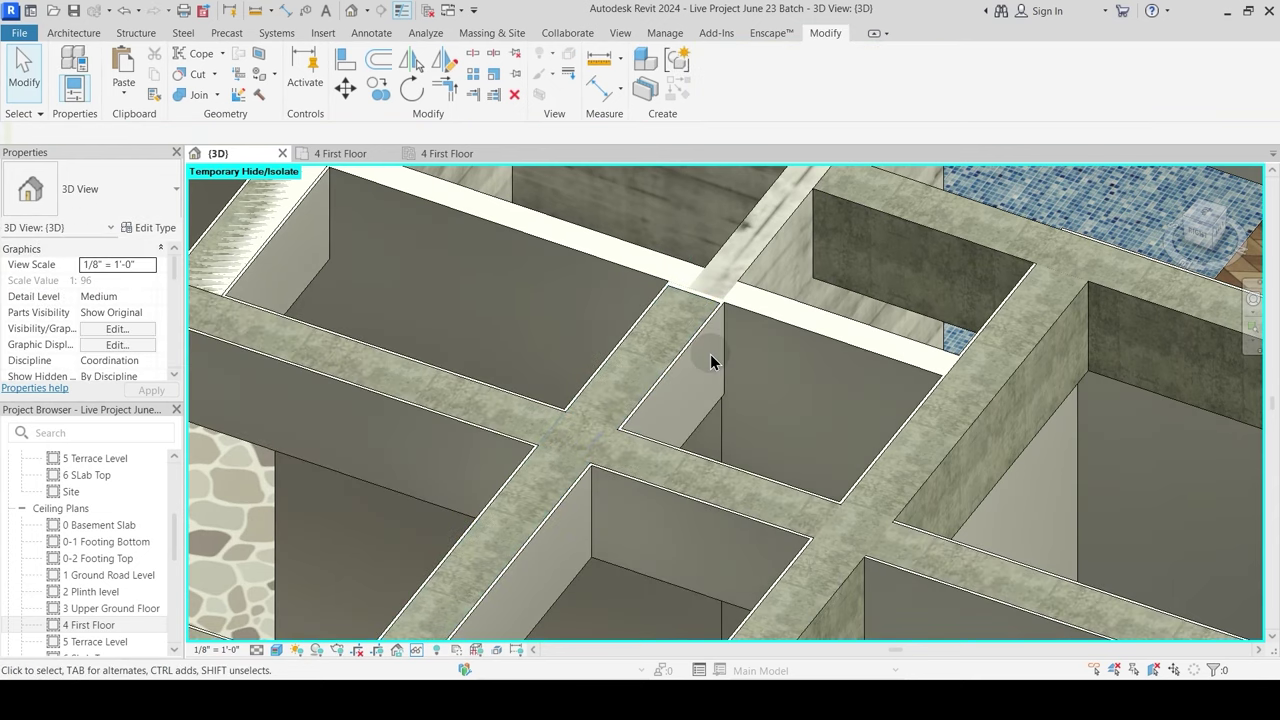
left_click(677, 295)
scroll(677, 295, "up", 3)
left_click_drag(663, 277, 671, 324)
key("Escape")
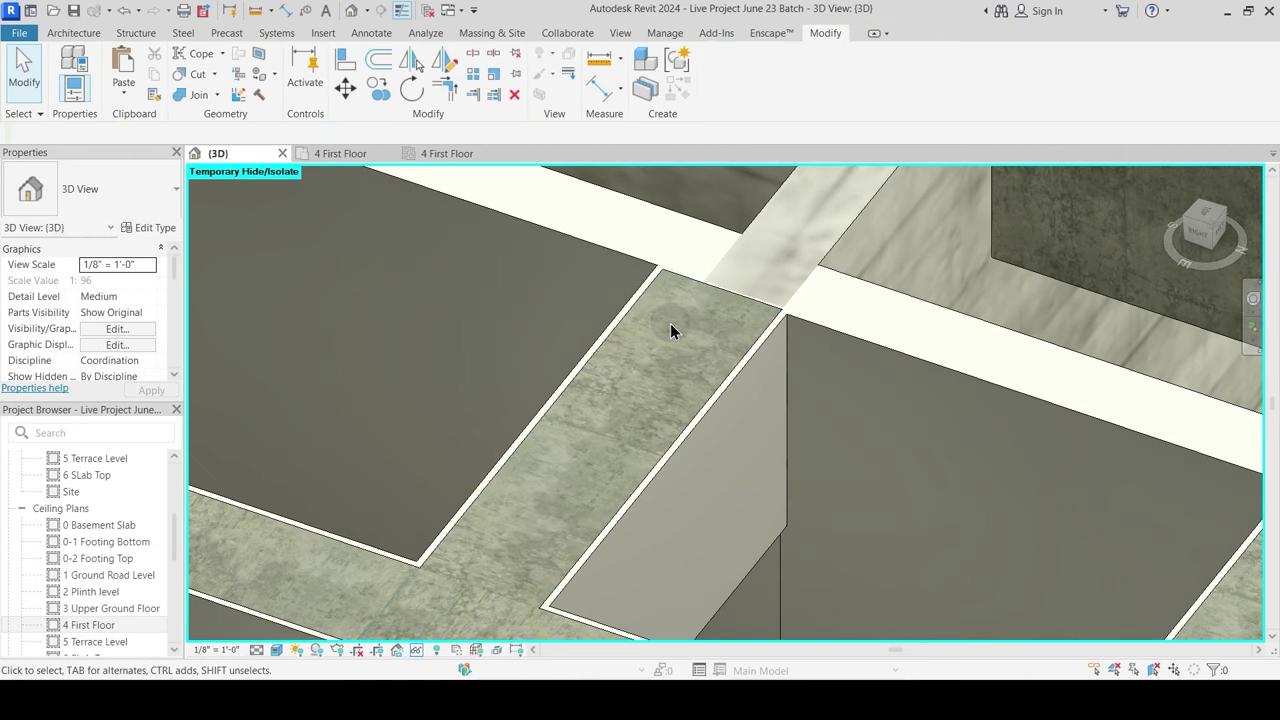
scroll(671, 323, "down", 3)
scroll(693, 369, "down", 2)
scroll(512, 413, "up", 3)
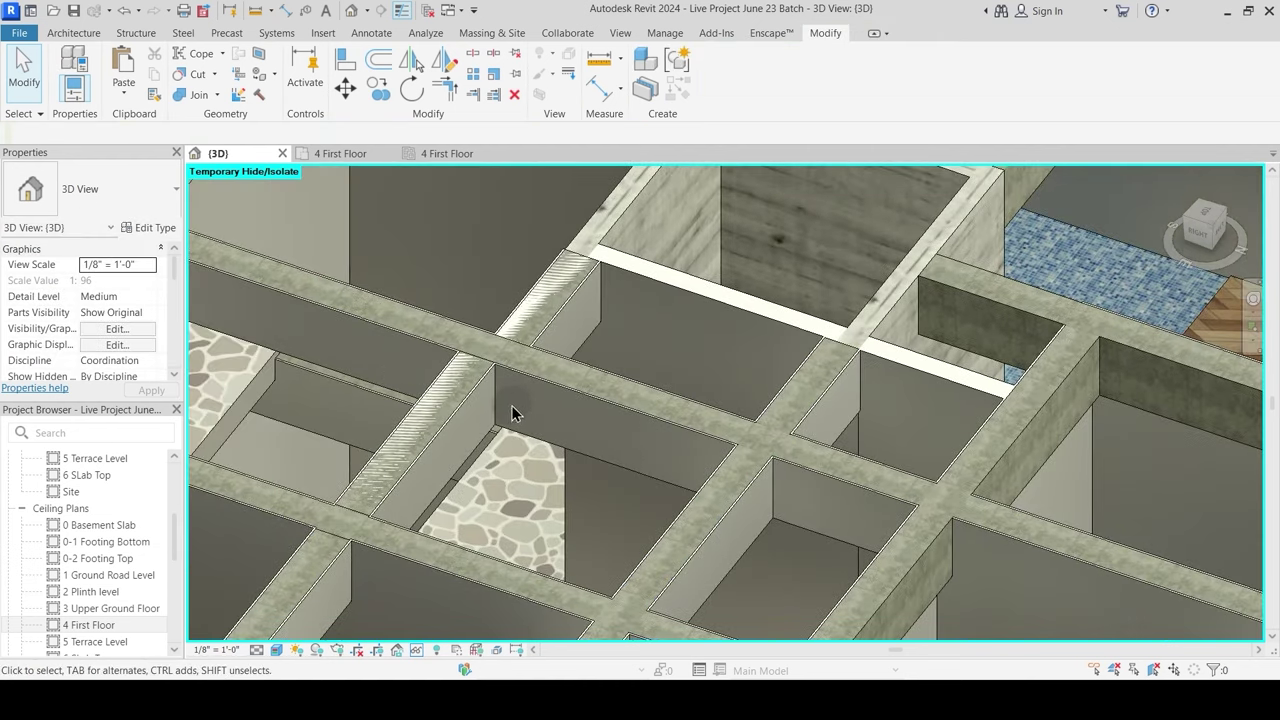
Step: Join the extended beam to its wall and delete the redundant beam
left_click(553, 283)
left_click(544, 321)
middle_click_drag(519, 367, 601, 333)
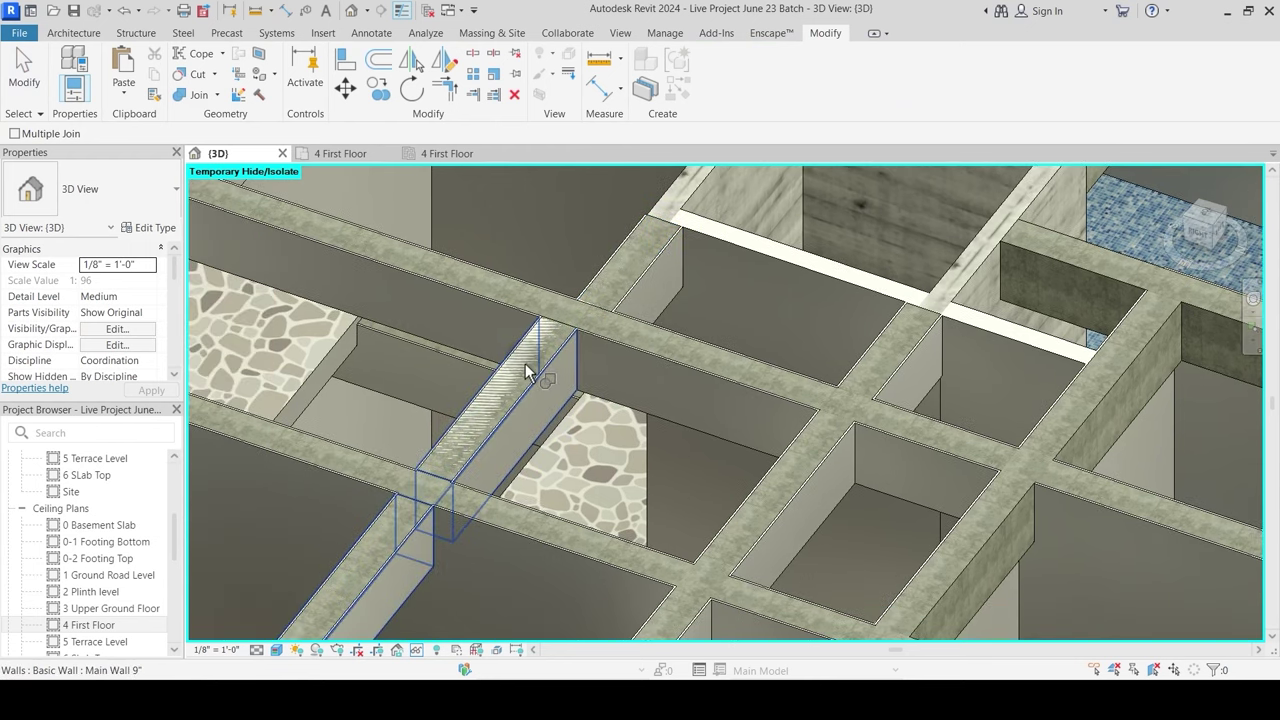
left_click(560, 343)
key("Delete")
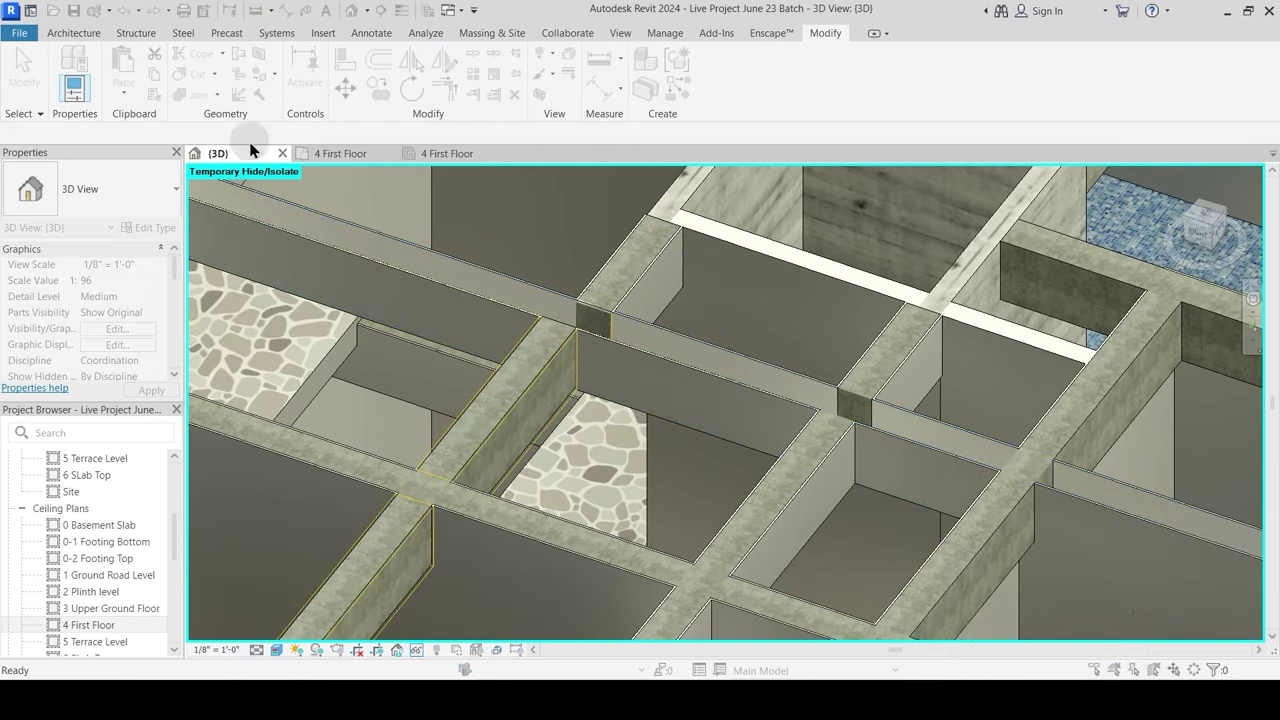
Step: Join another beam with Join Geometry to the two walls it crosses
left_click(166, 103)
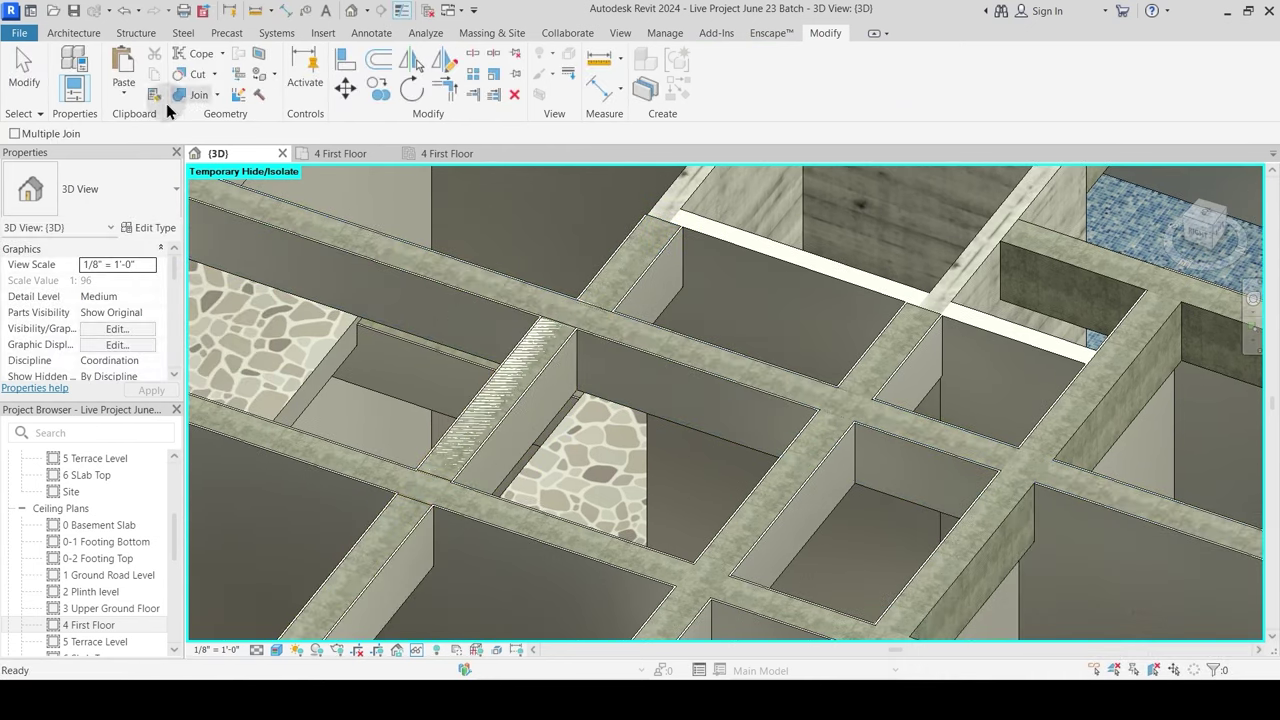
left_click(528, 380)
left_click(578, 424)
scroll(578, 424, "up", 4)
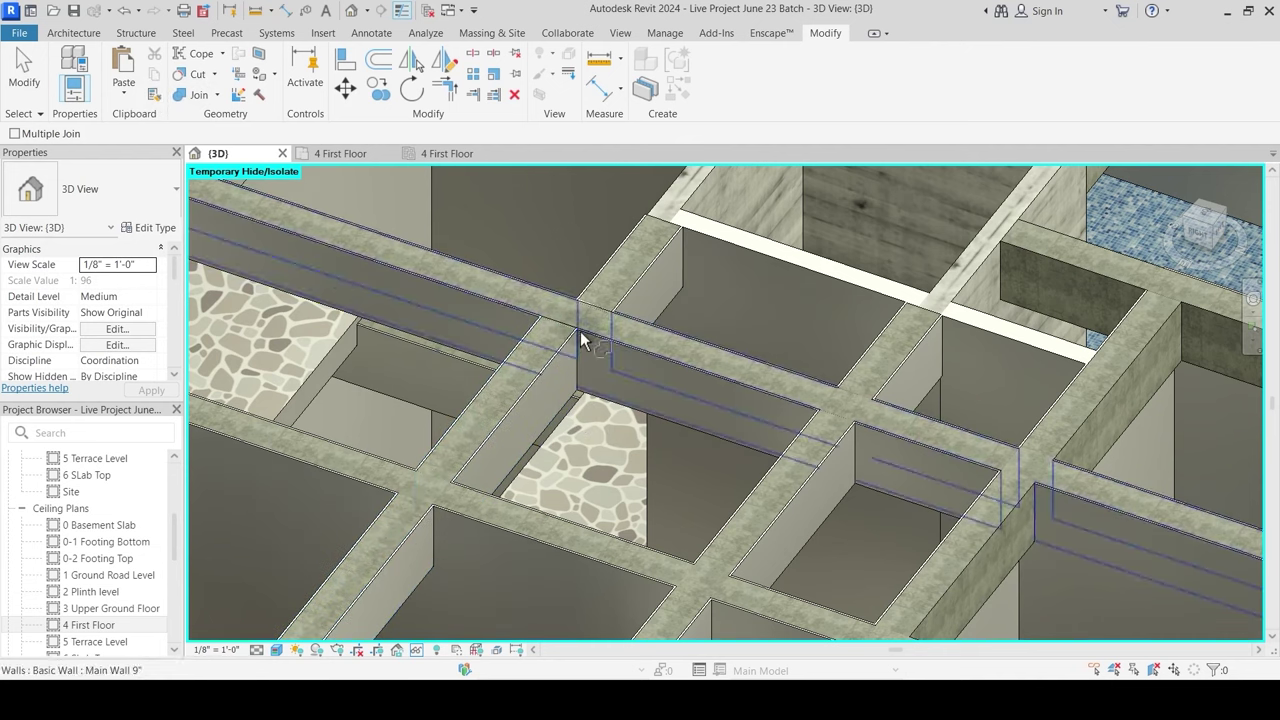
scroll(545, 350, "up", 3)
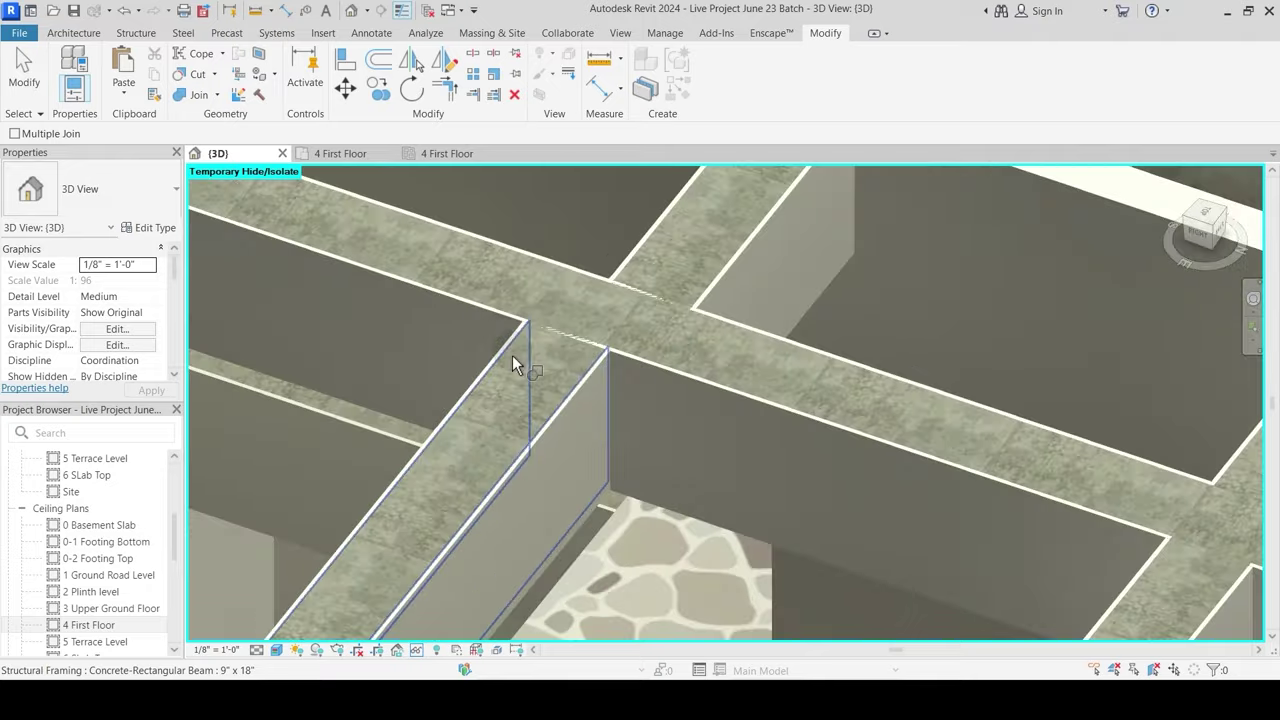
left_click(561, 338)
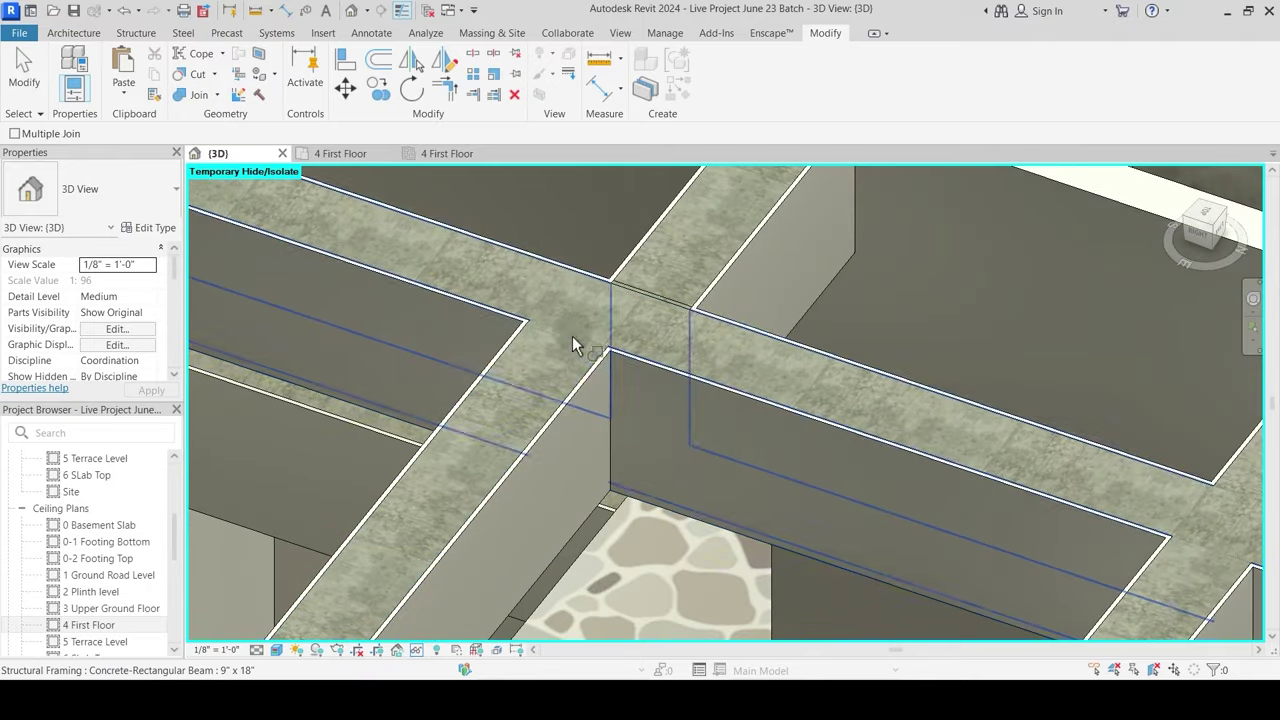
Step: Join one more beam to the wall beneath it and move on to the lower row of walls
left_click(645, 252)
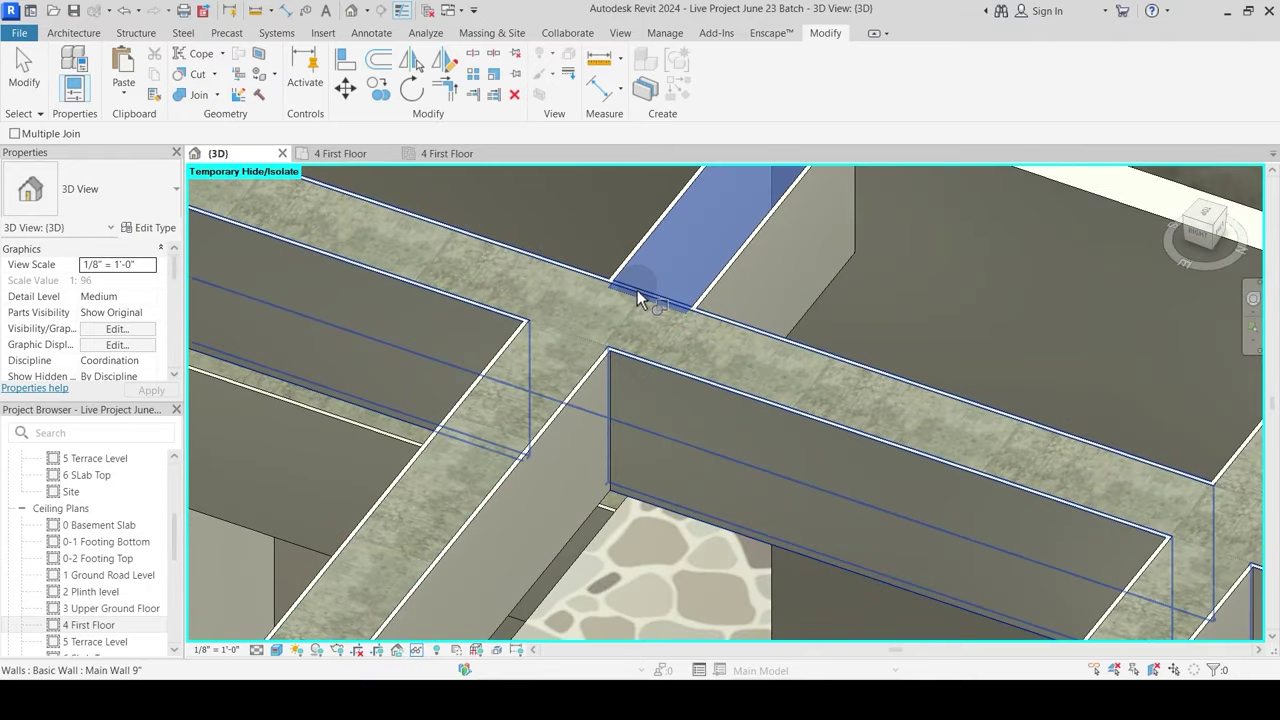
left_click(638, 292)
scroll(688, 361, "down", 2)
scroll(696, 395, "down", 2)
middle_click_drag(364, 305, 484, 255)
scroll(583, 440, "down", 3)
scroll(462, 517, "up", 2)
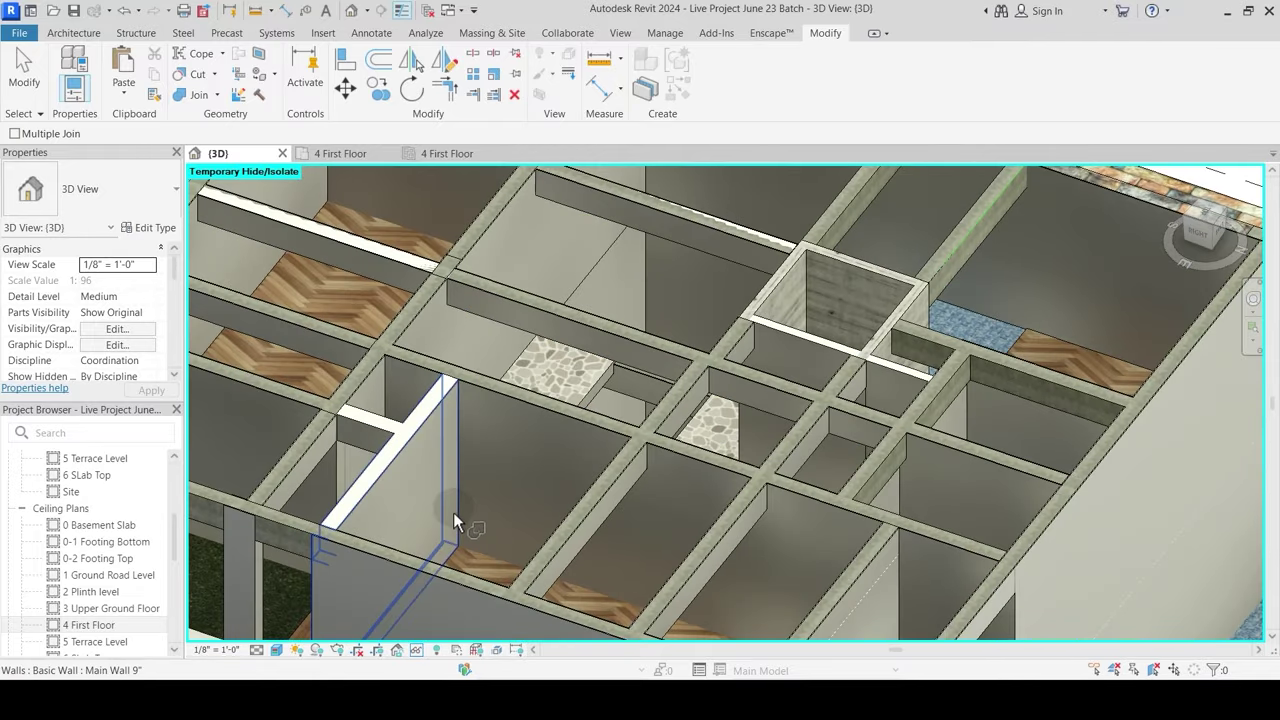
scroll(362, 475, "down", 3)
Step: Join the first pair of crossing concrete beams and dismiss the join warning
scroll(331, 280, "up", 3)
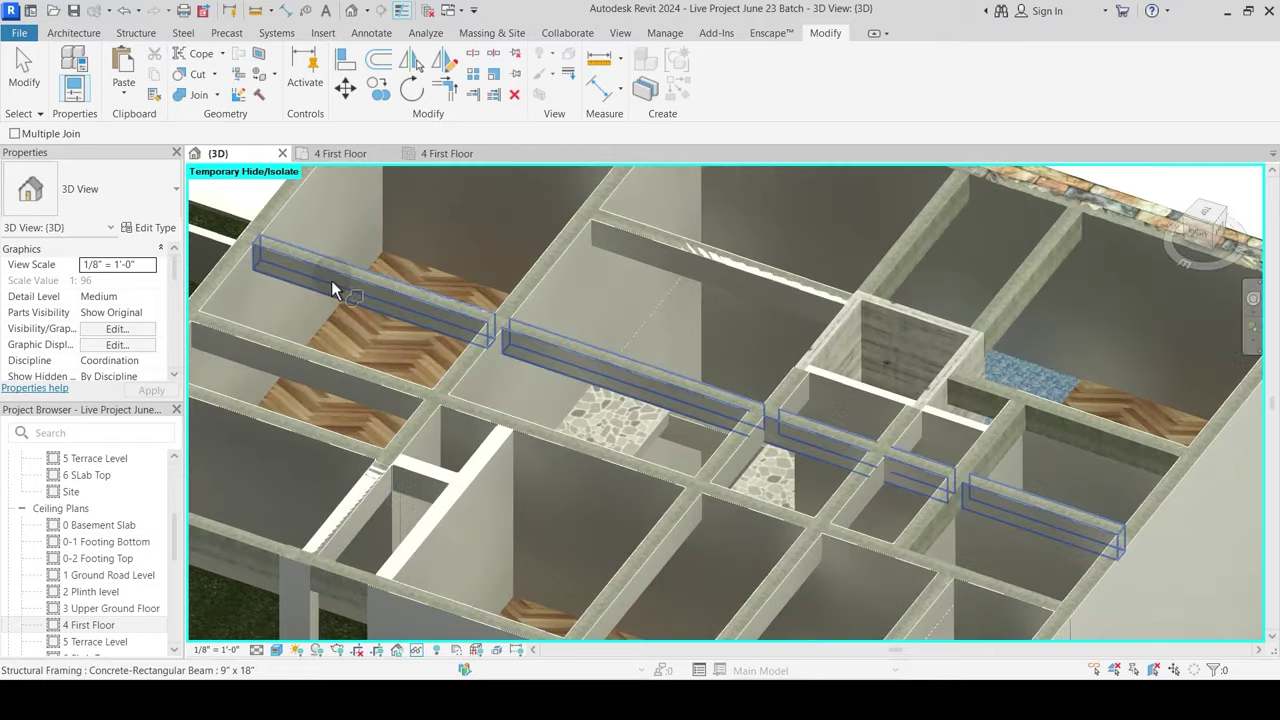
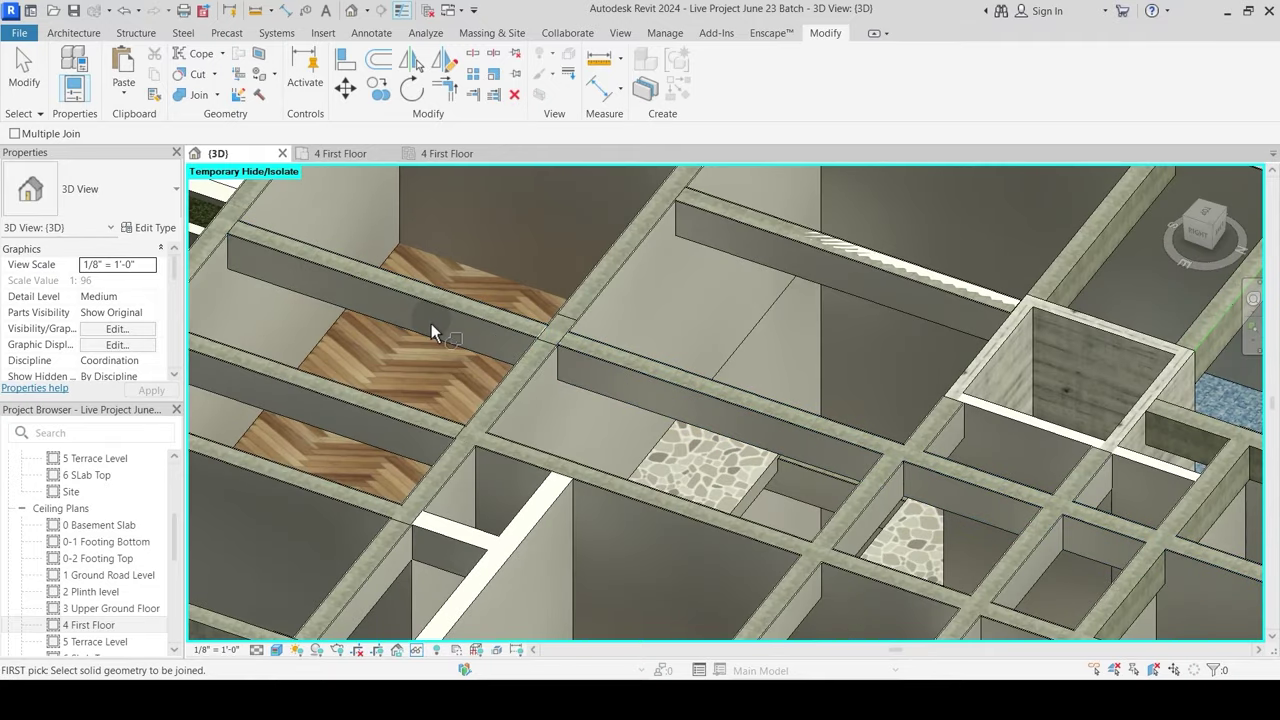
Step: Join the first pair of crossing concrete beams and dismiss the join warning
scroll(515, 327, "up", 2)
scroll(515, 327, "up", 2)
left_click(606, 348)
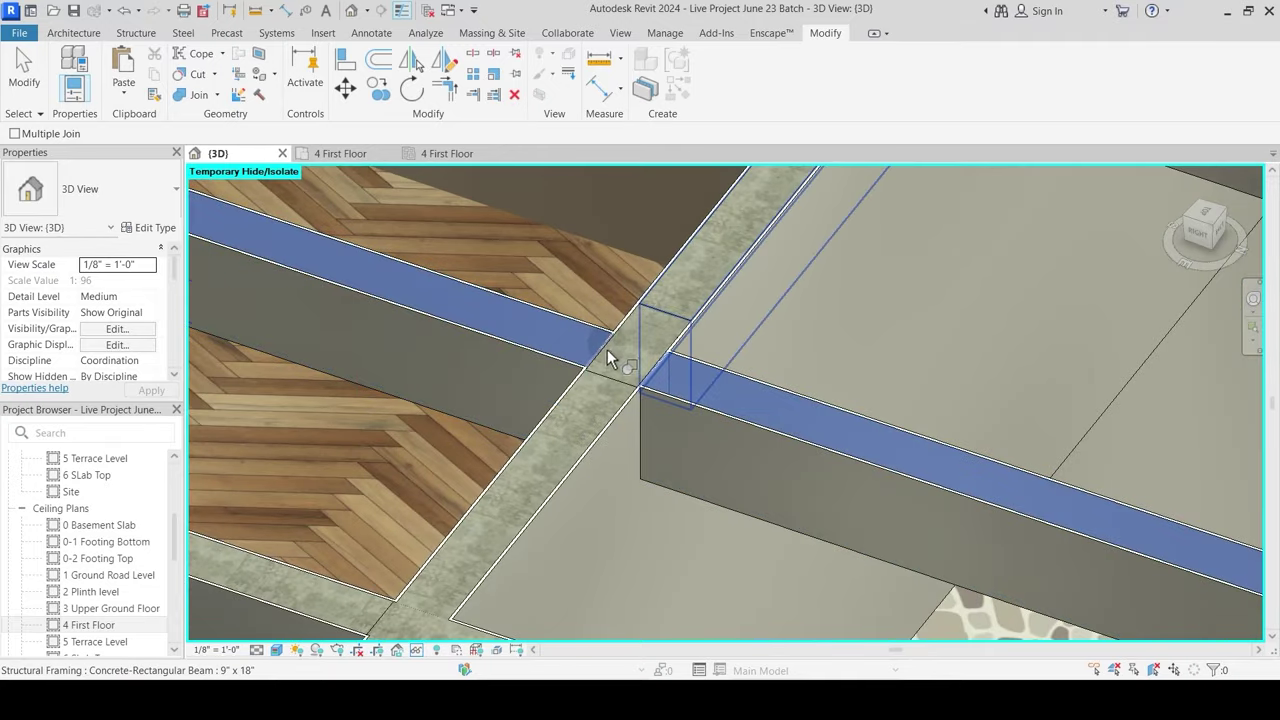
left_click(653, 402)
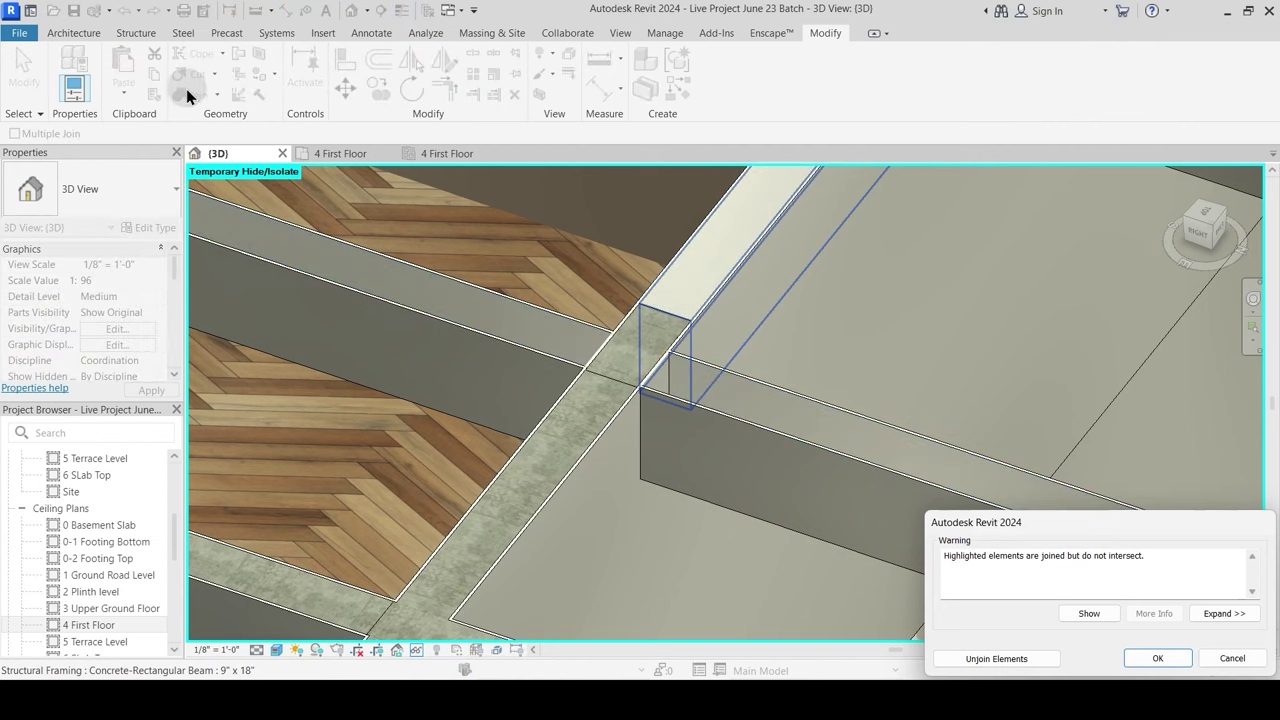
scroll(516, 383, "down", 2)
key("Escape")
scroll(516, 383, "up", 4)
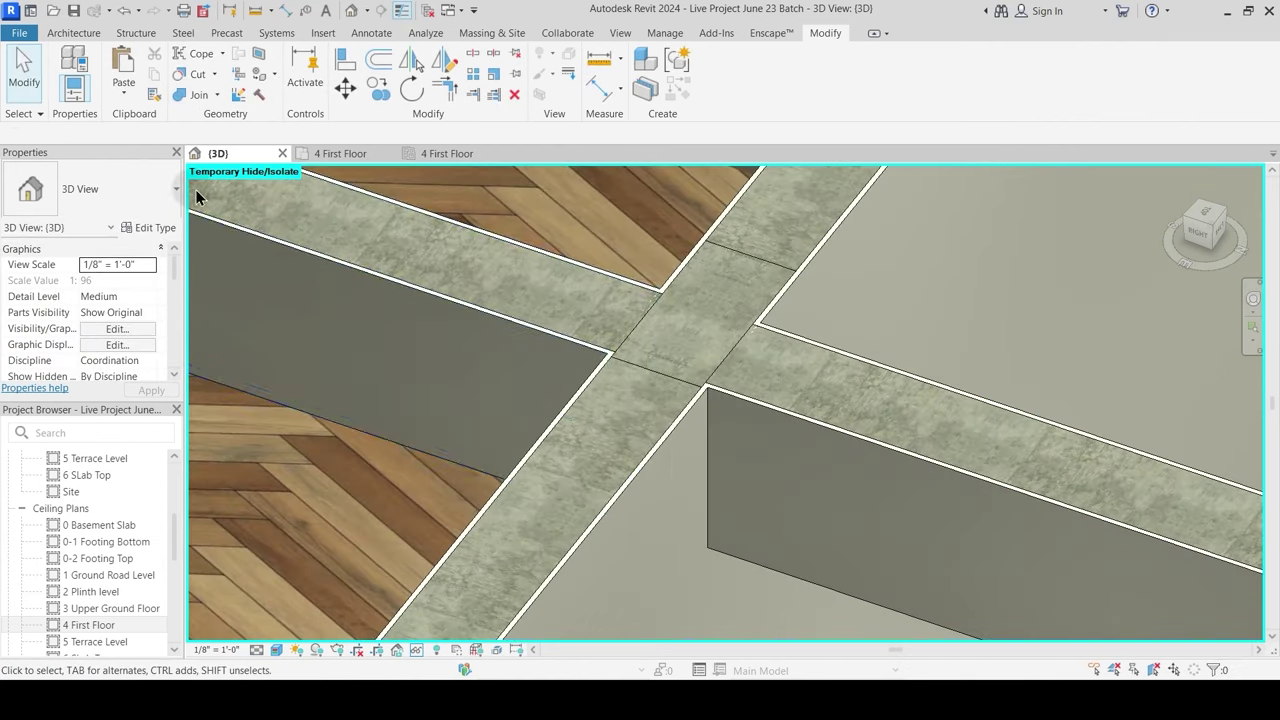
Step: Join a second pair of crossing beams with Join Geometry
left_click(199, 95)
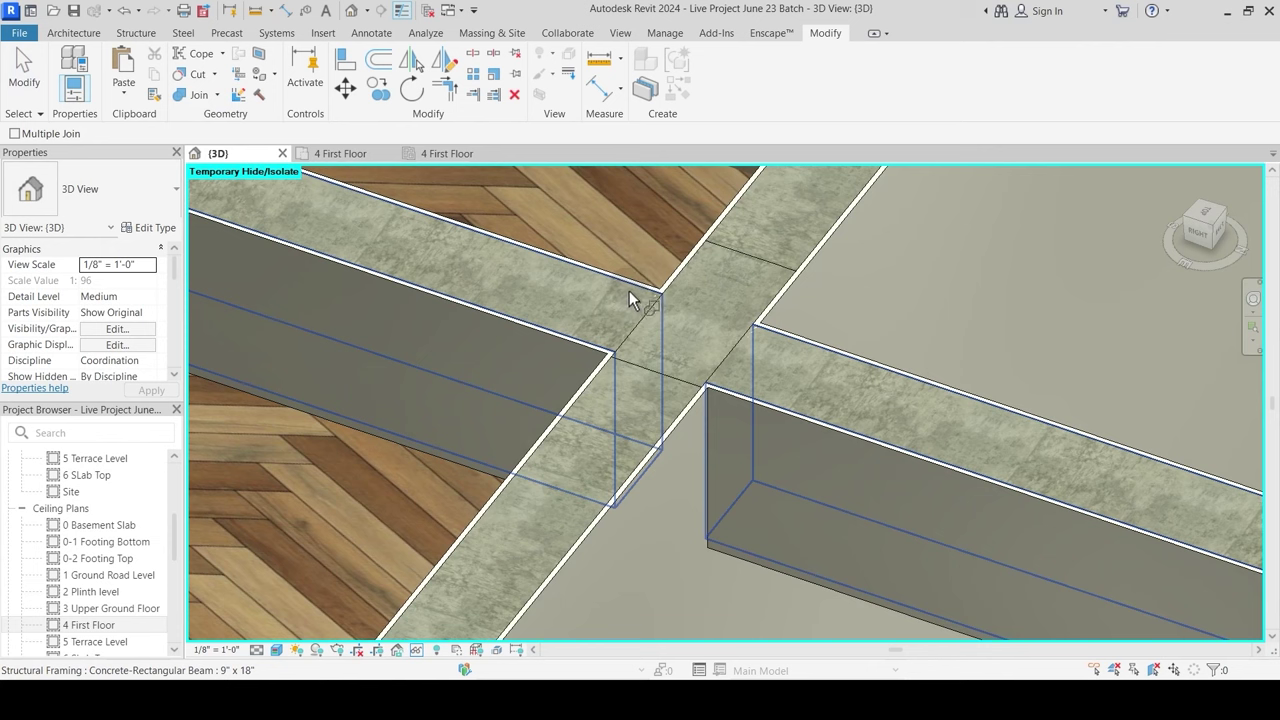
left_click(638, 313)
left_click(646, 313)
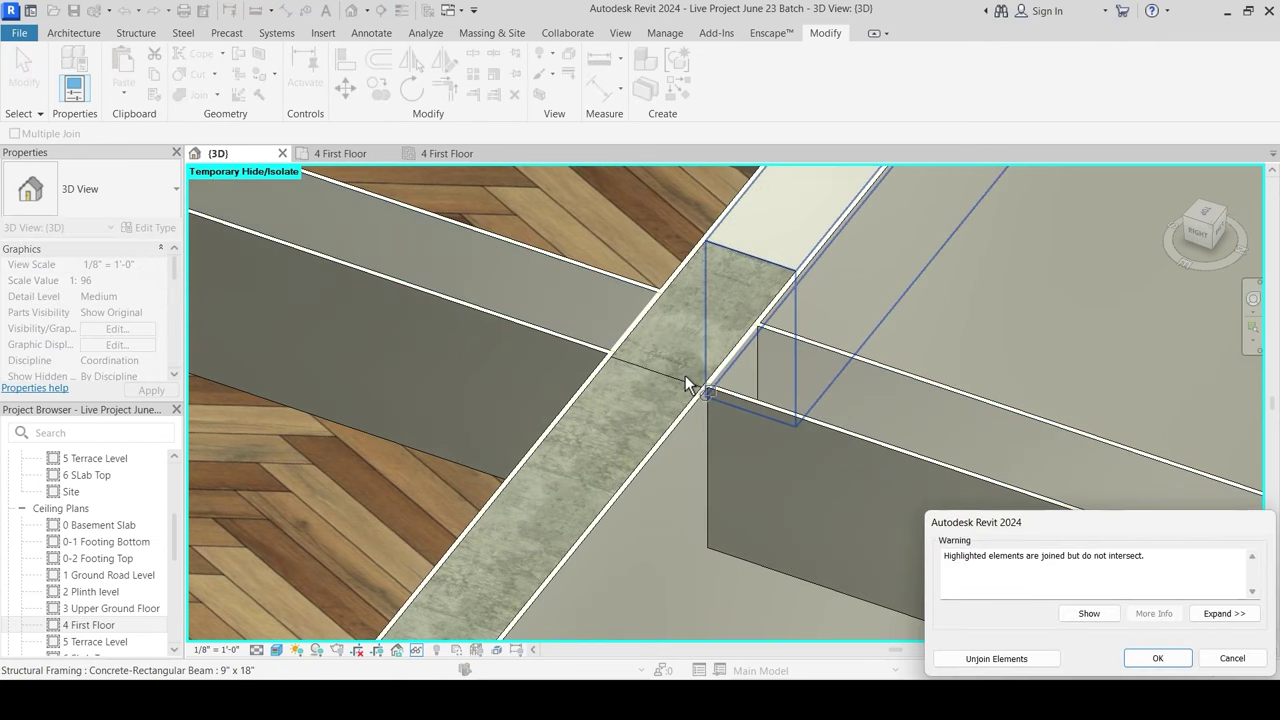
key("Escape")
scroll(627, 424, "up", 2)
Step: Join the next beam junction, then undo the extra join on the beam below
middle_click_drag(655, 396, 555, 469)
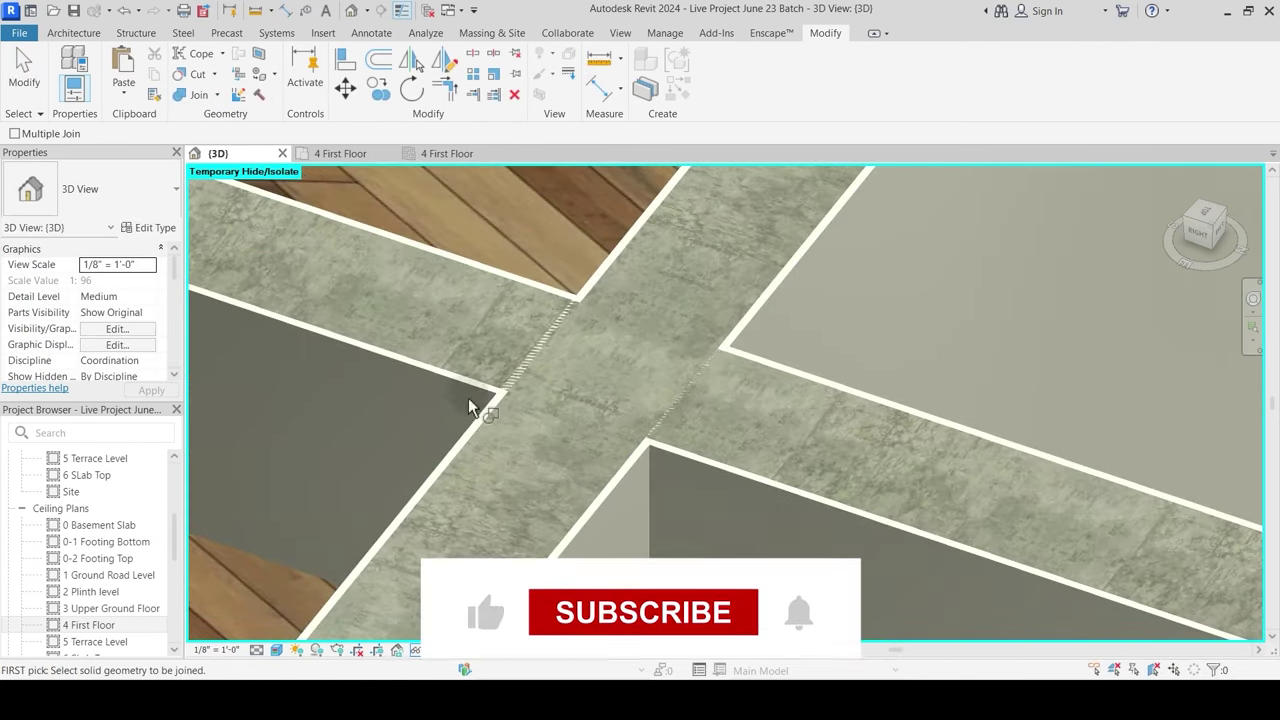
left_click(731, 391)
left_click(705, 413)
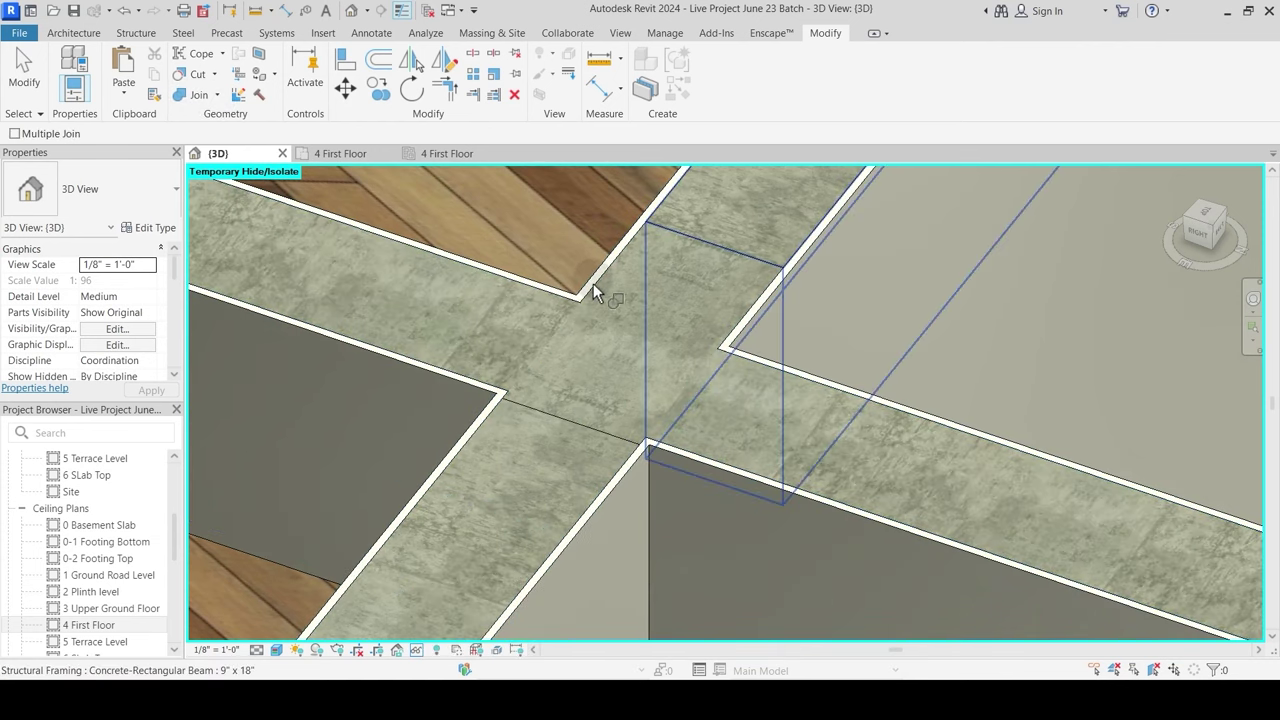
left_click(530, 419)
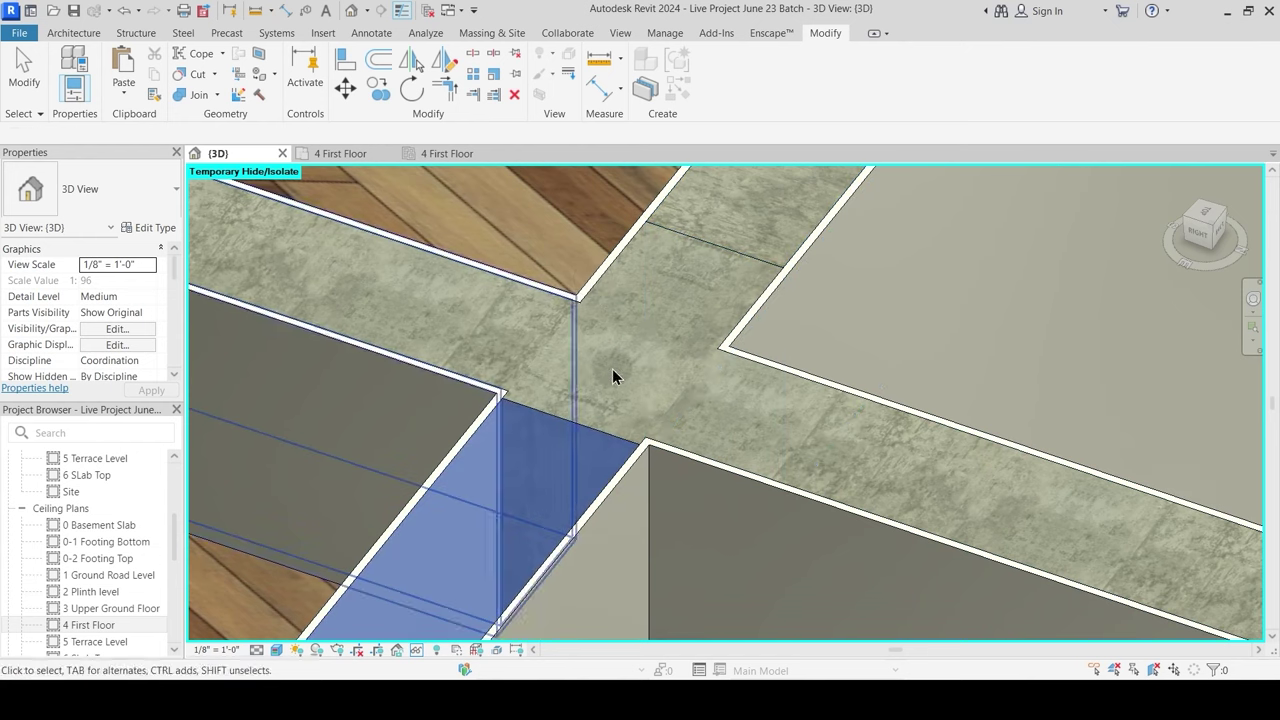
key("Escape")
scroll(655, 445, "down", 5)
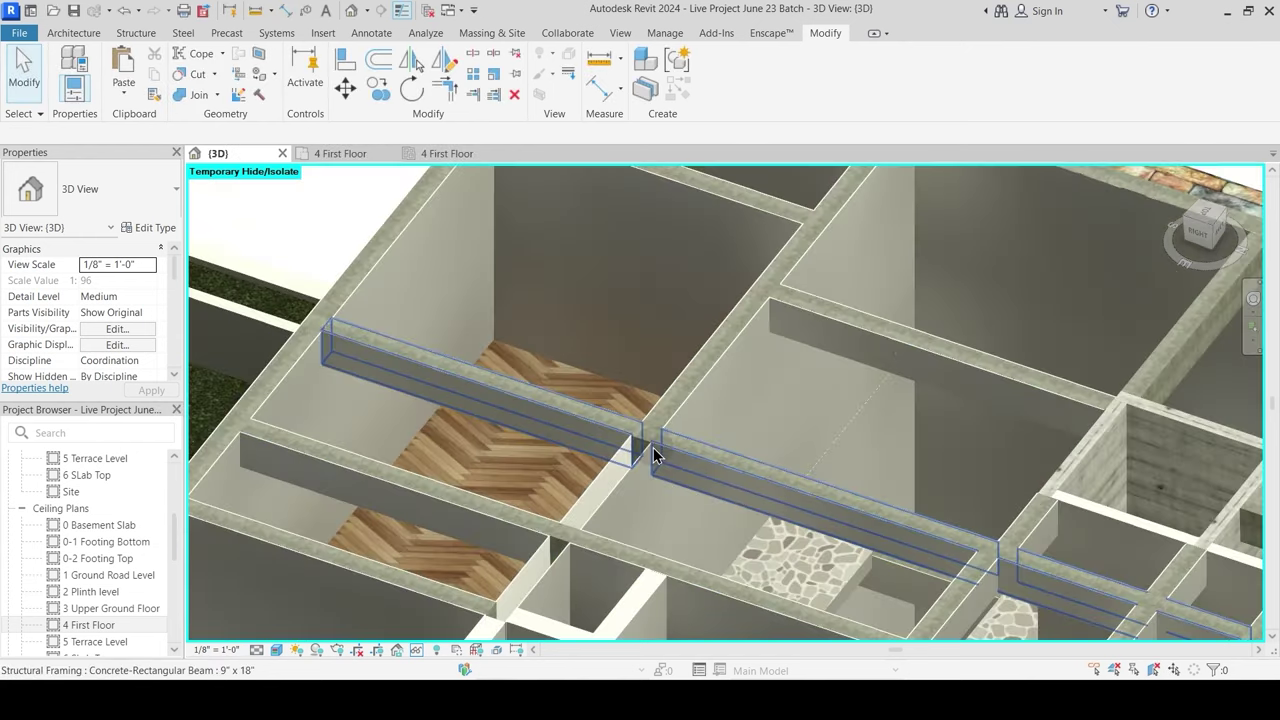
key("ctrl+z")
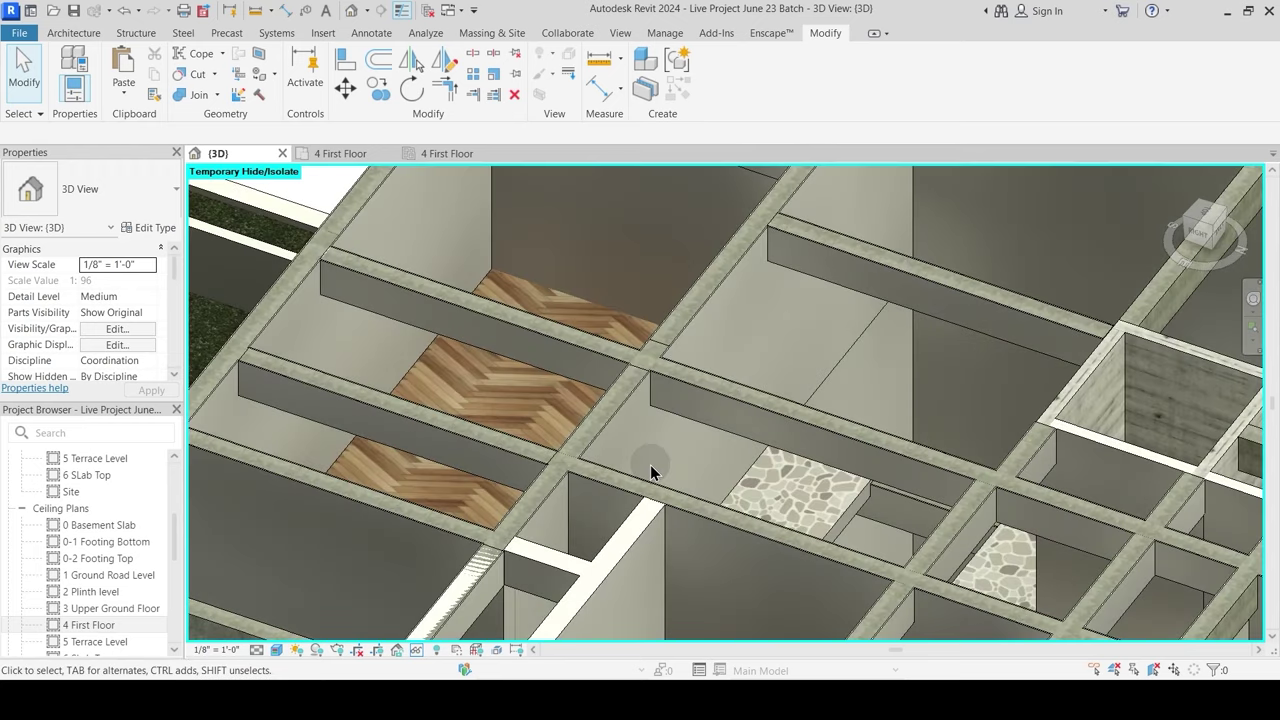
Step: Join the outer wall with its beam and orbit toward the short cross wall
middle_click_drag(633, 445, 668, 306)
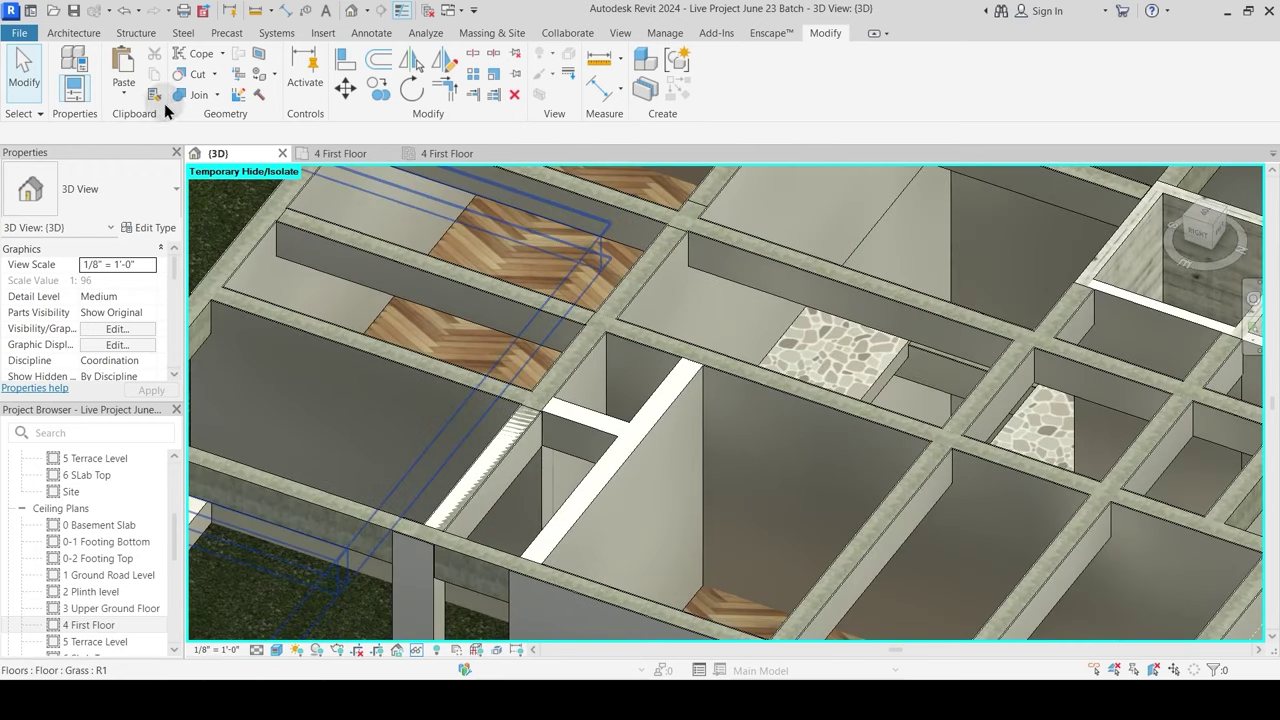
left_click(193, 95)
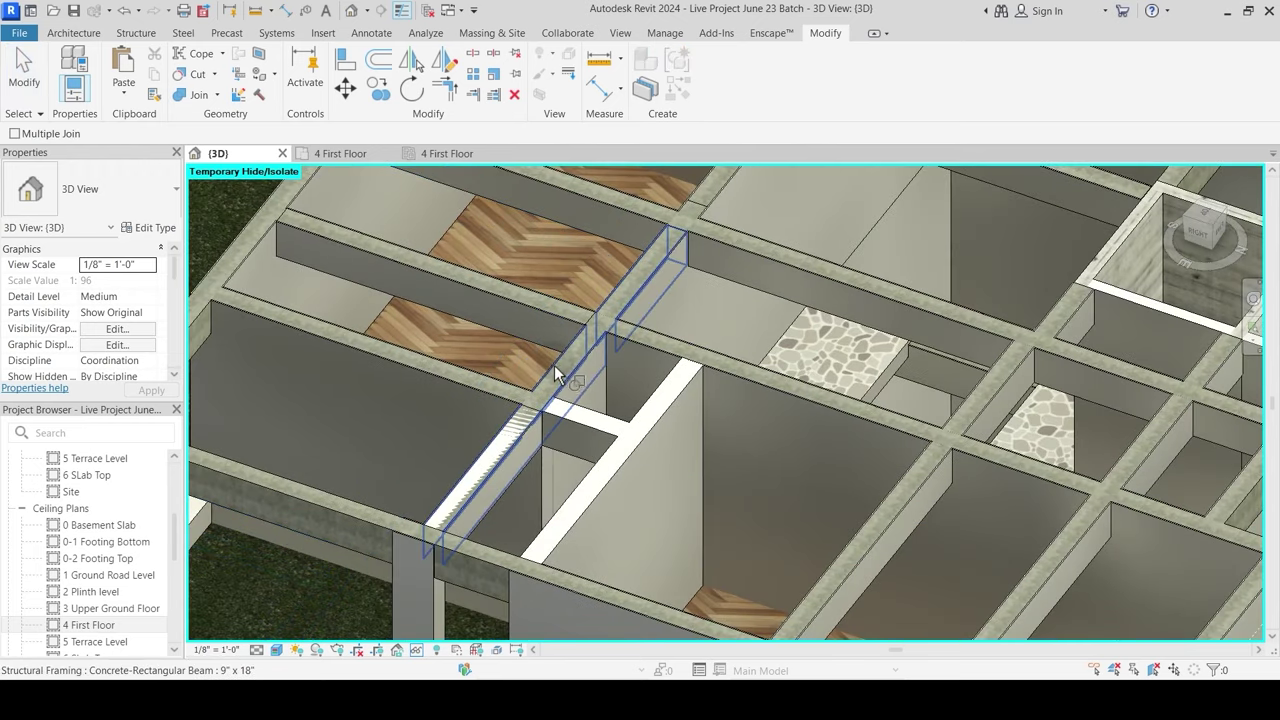
left_click(507, 434)
scroll(582, 461, "down", 2)
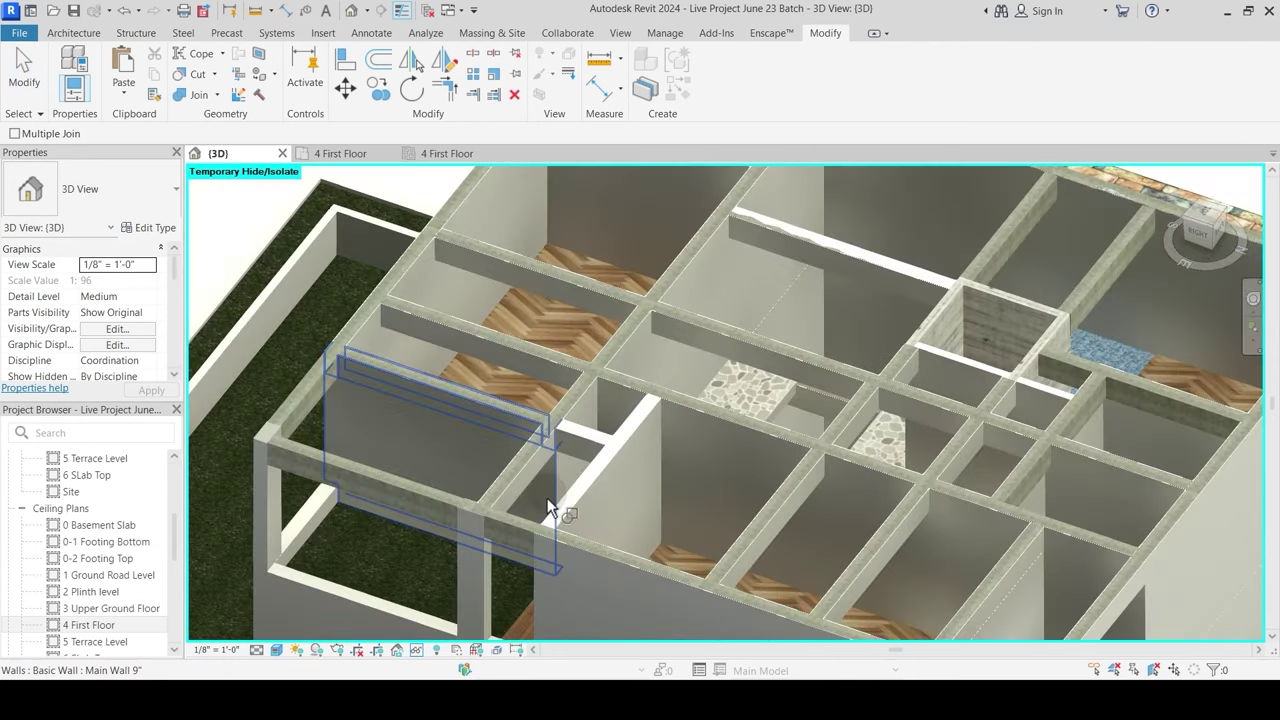
middle_click_drag(549, 508, 662, 364, "shift")
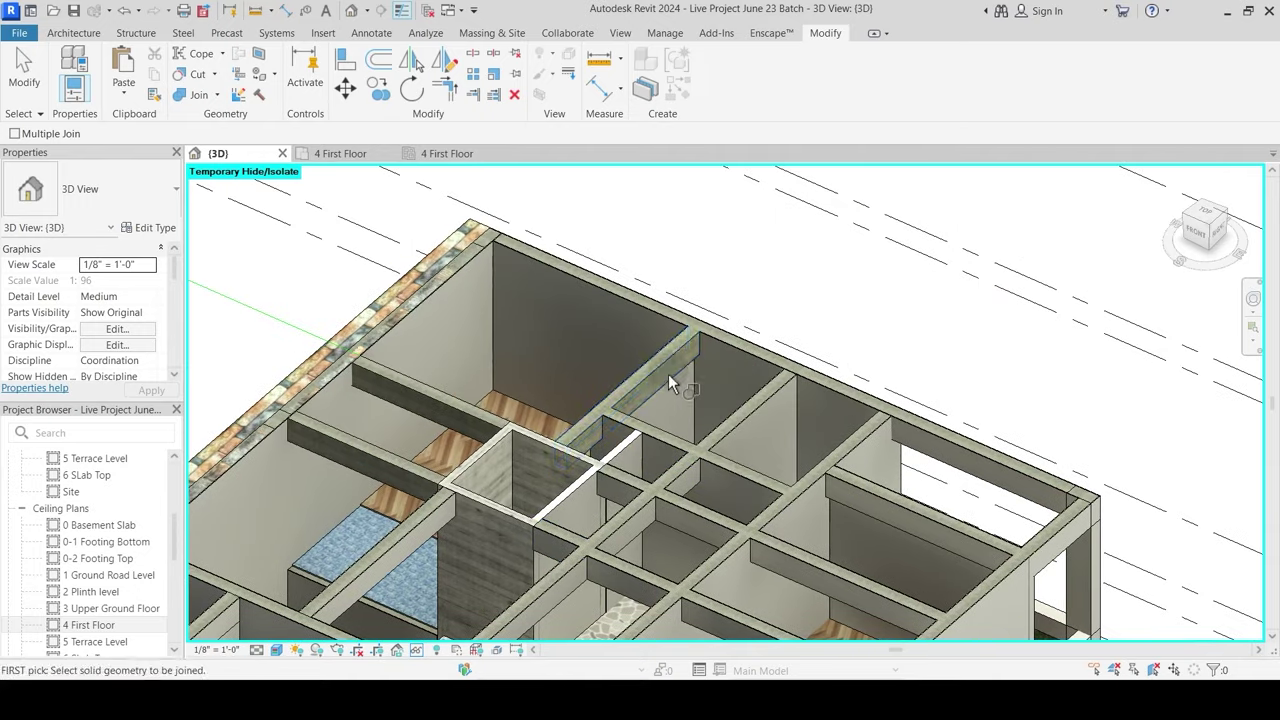
middle_click_drag(551, 495, 611, 485, "shift")
middle_click_drag(672, 552, 706, 574, "shift")
scroll(813, 533, "up", 3)
Step: Check the short cross wall, then orbit to the lift shaft beside the blue-tiled room
key("Escape")
left_click(806, 513)
middle_click_drag(850, 546, 747, 447)
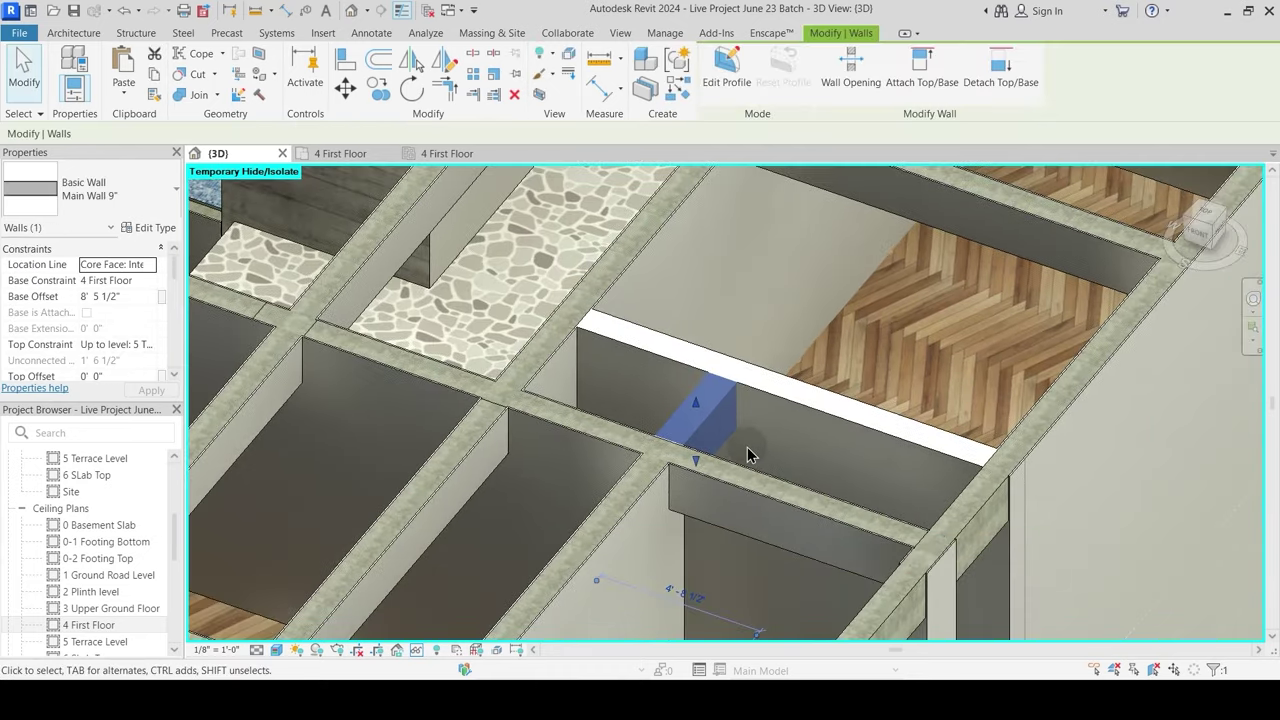
key("Escape")
scroll(748, 447, "down", 4)
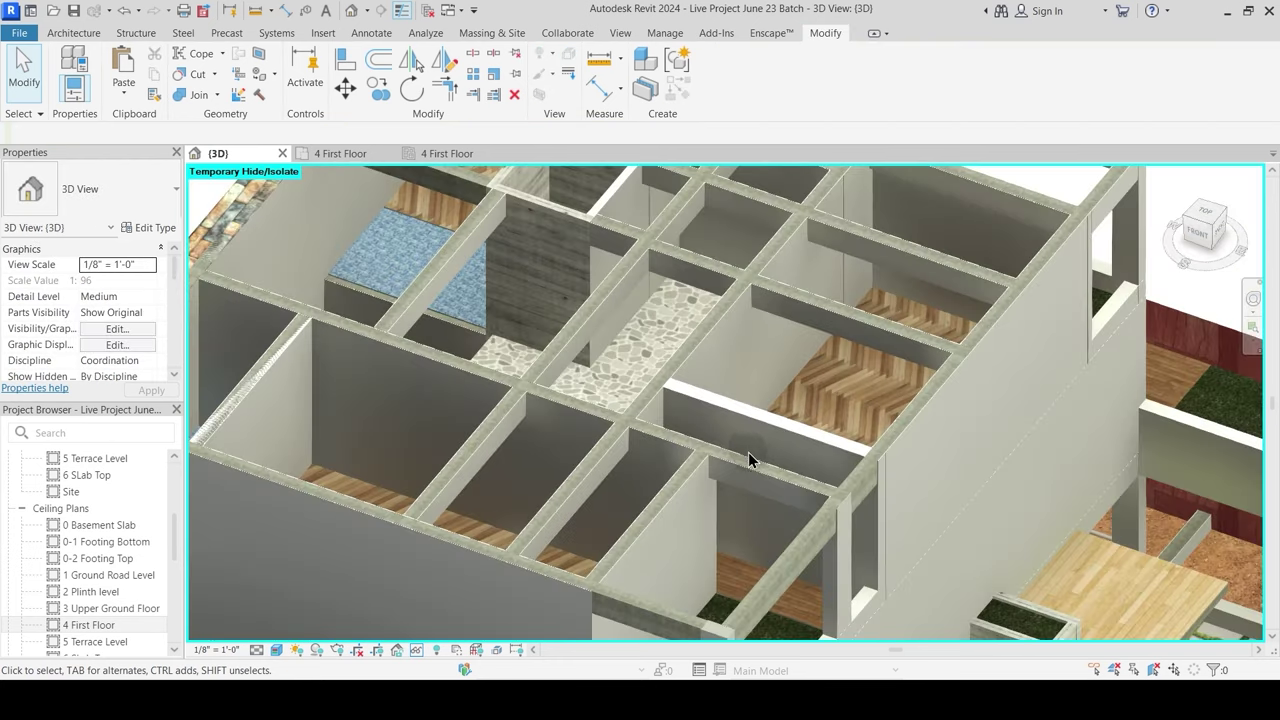
scroll(722, 507, "up", 2)
scroll(626, 550, "up", 2)
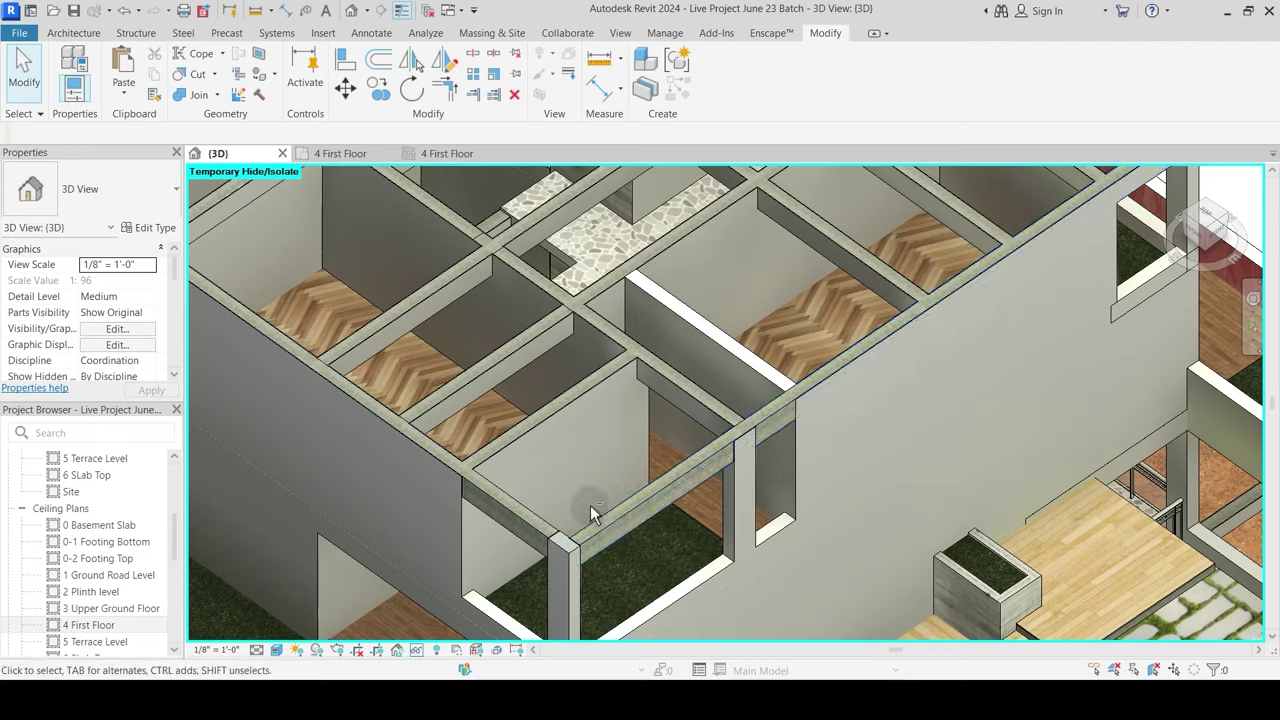
middle_click_drag(589, 509, 629, 514, "shift")
middle_click_drag(706, 450, 665, 432)
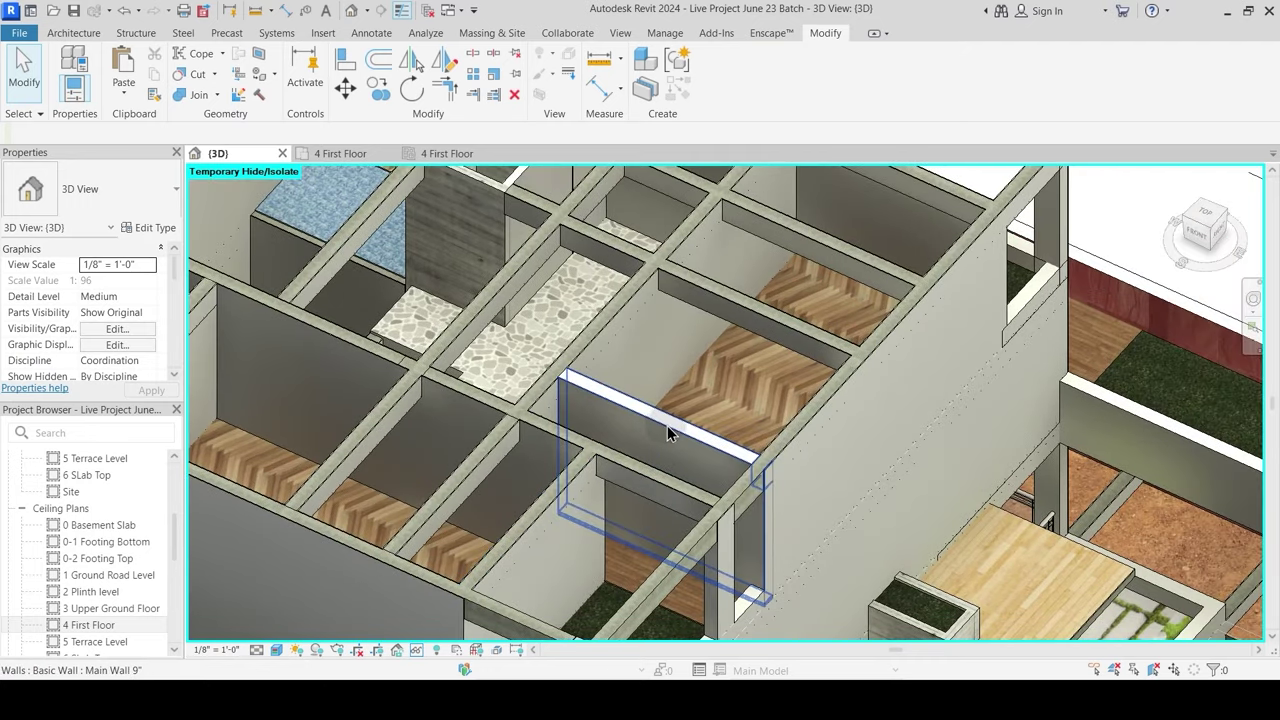
scroll(668, 430, "down", 3)
scroll(905, 237, "up", 2)
middle_click_drag(637, 396, 657, 512)
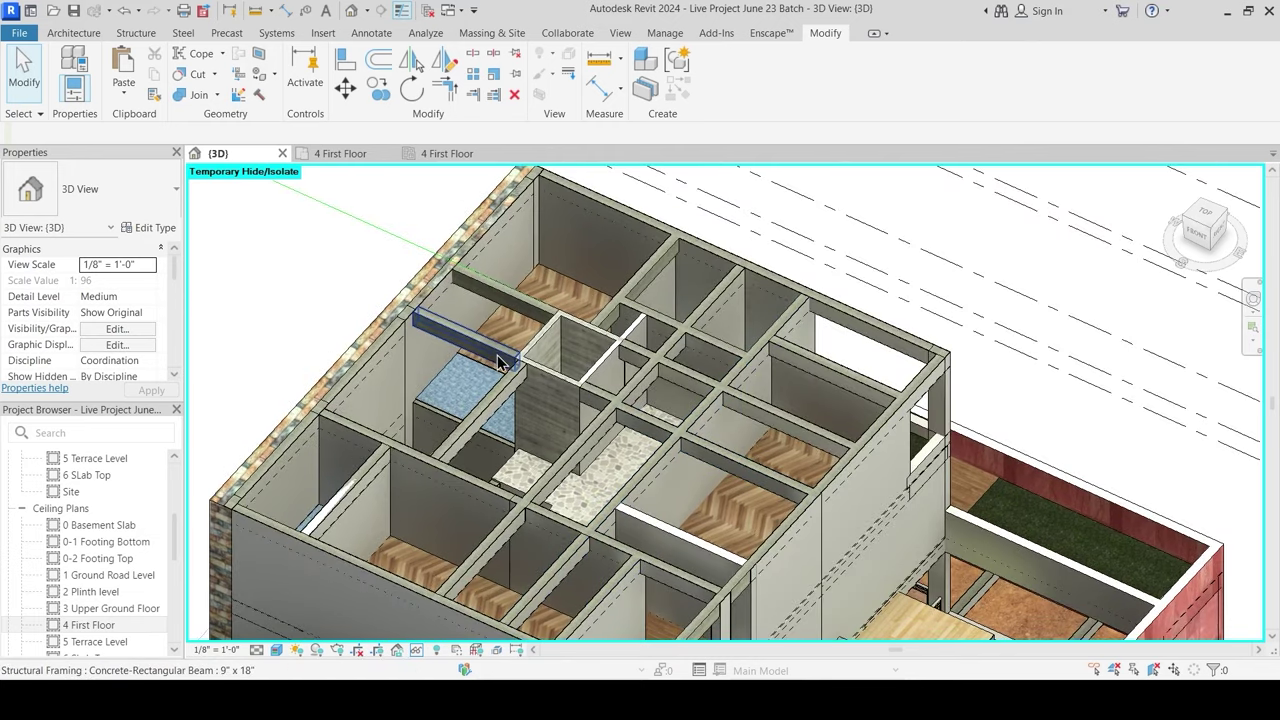
scroll(456, 433, "up", 3)
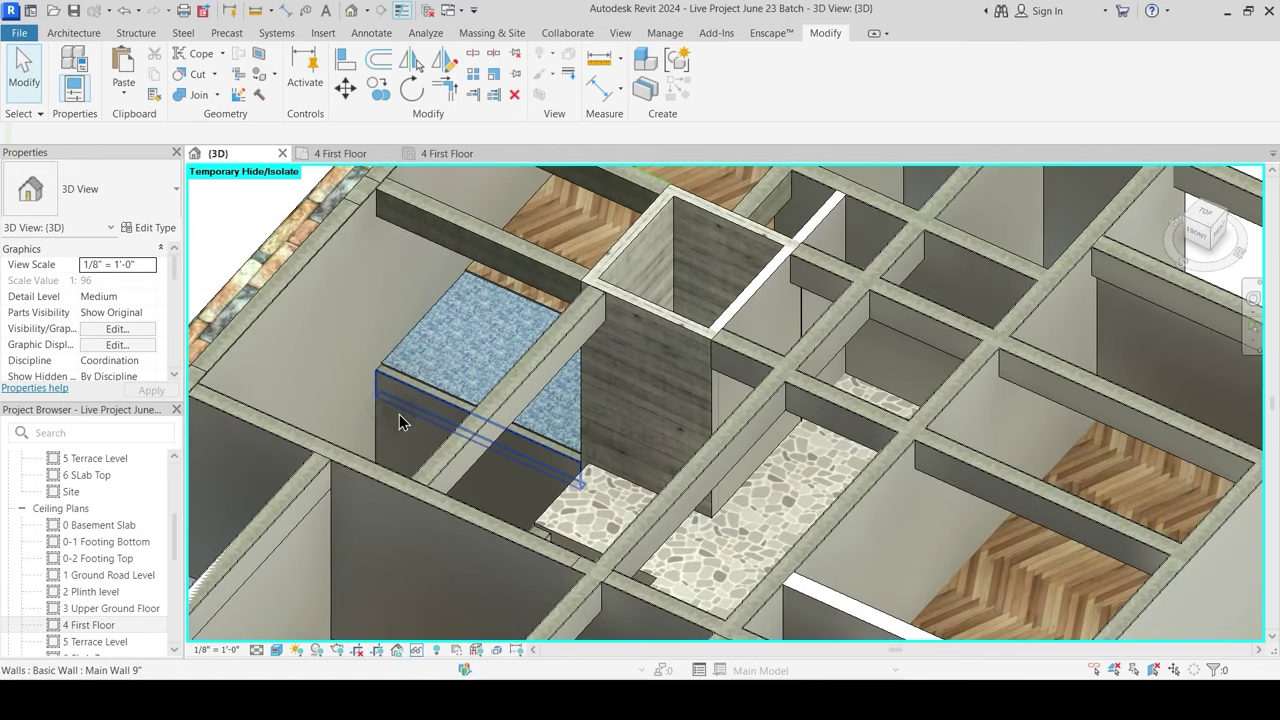
Step: Set the 4.5" wall's Top Constraint to the higher level, raising it from 21' 6" to 31' 6"
left_click(381, 424)
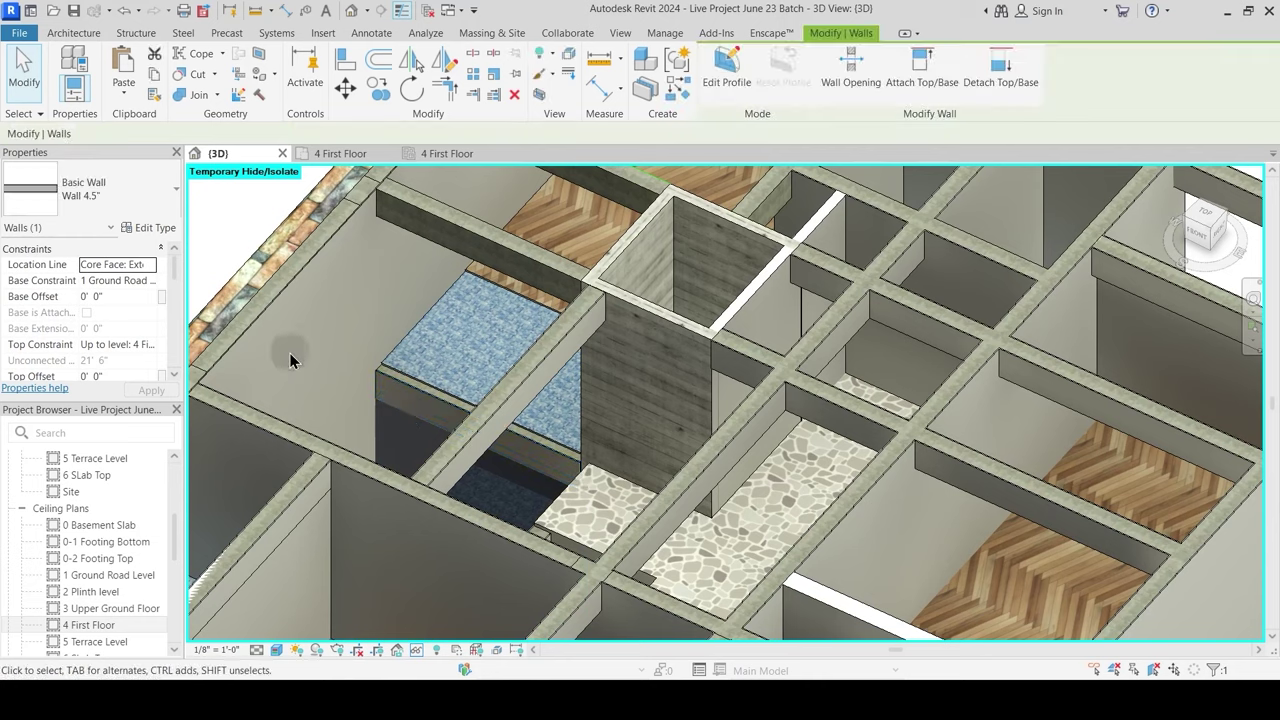
left_click(149, 345)
left_click(160, 422)
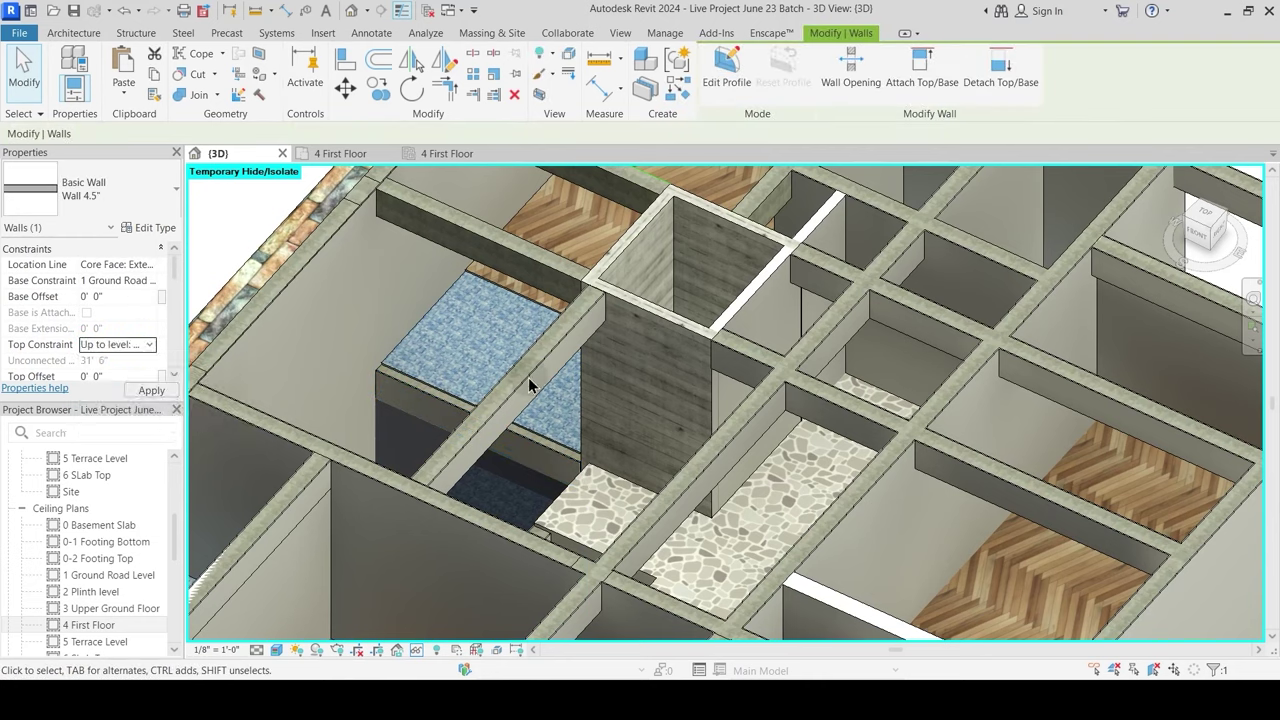
key("Escape")
middle_click_drag(529, 323, 480, 400, "shift")
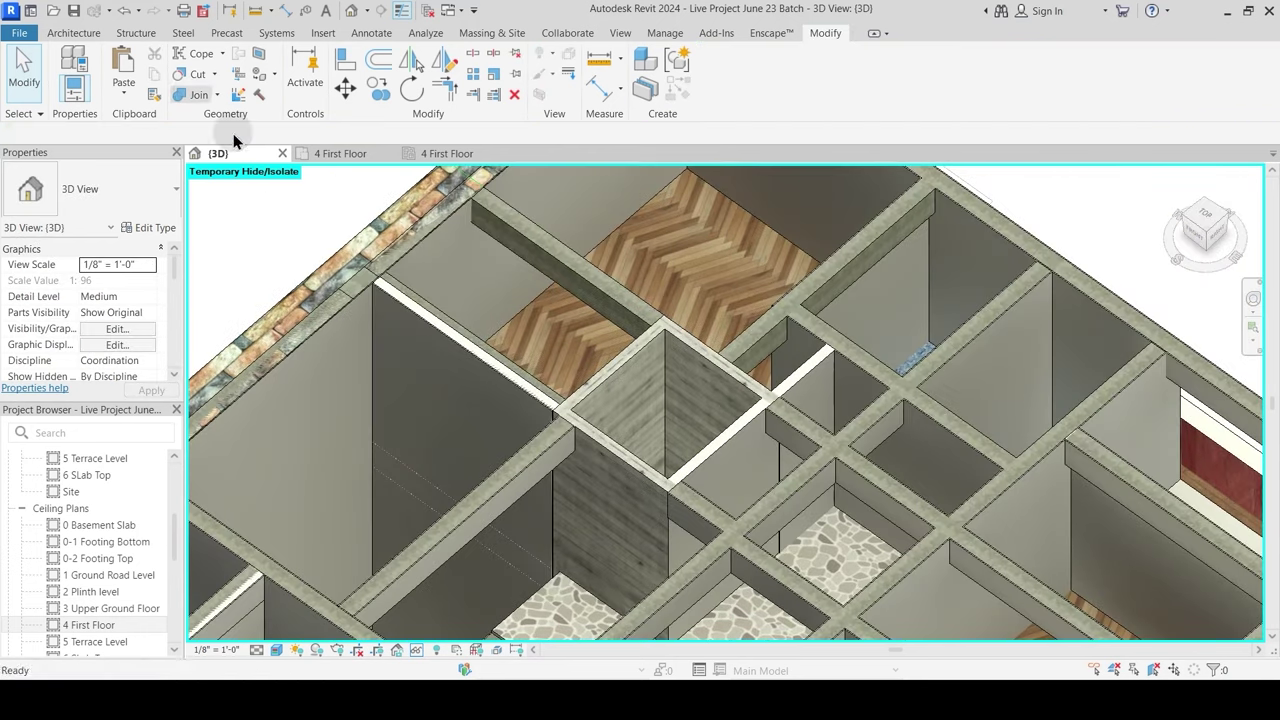
Step: Orbit the isolated 3D view from the front corner to inspect the first-floor walls
left_click(196, 96)
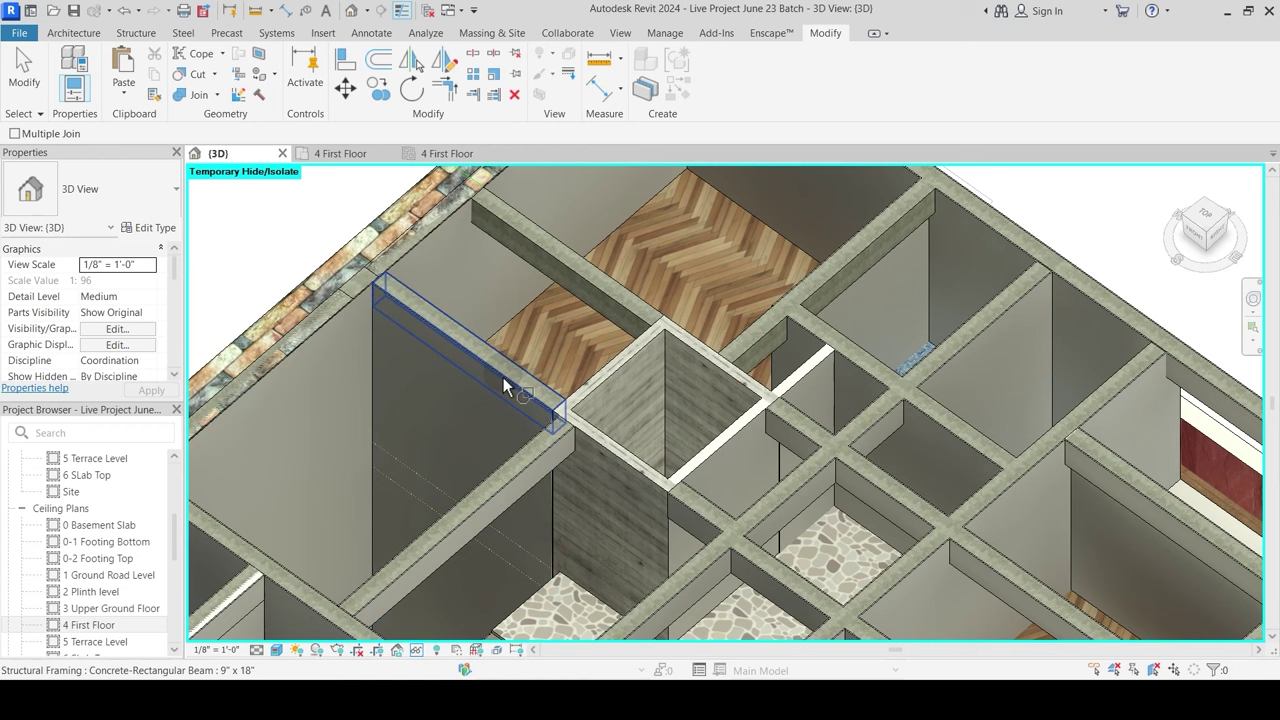
key("Escape")
scroll(558, 426, "down", 3)
middle_click_drag(558, 426, 648, 343, "shift")
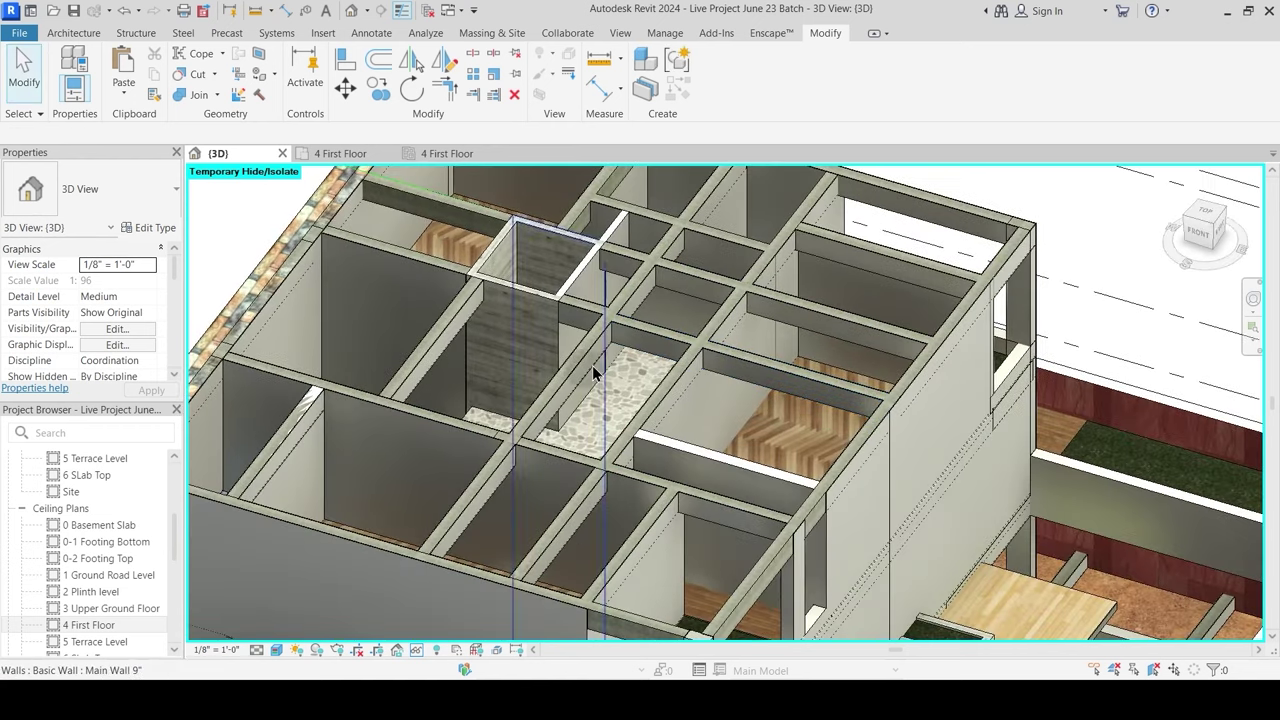
middle_click_drag(574, 397, 785, 324)
left_click(194, 96)
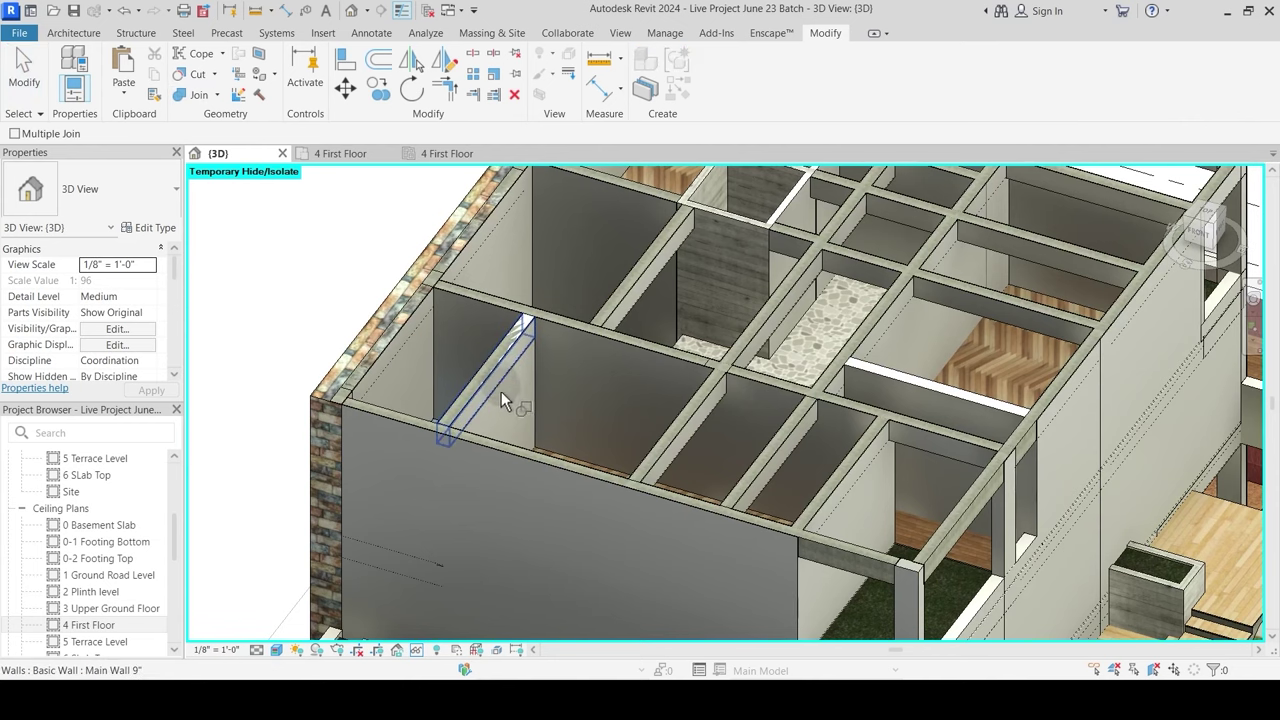
key("Escape")
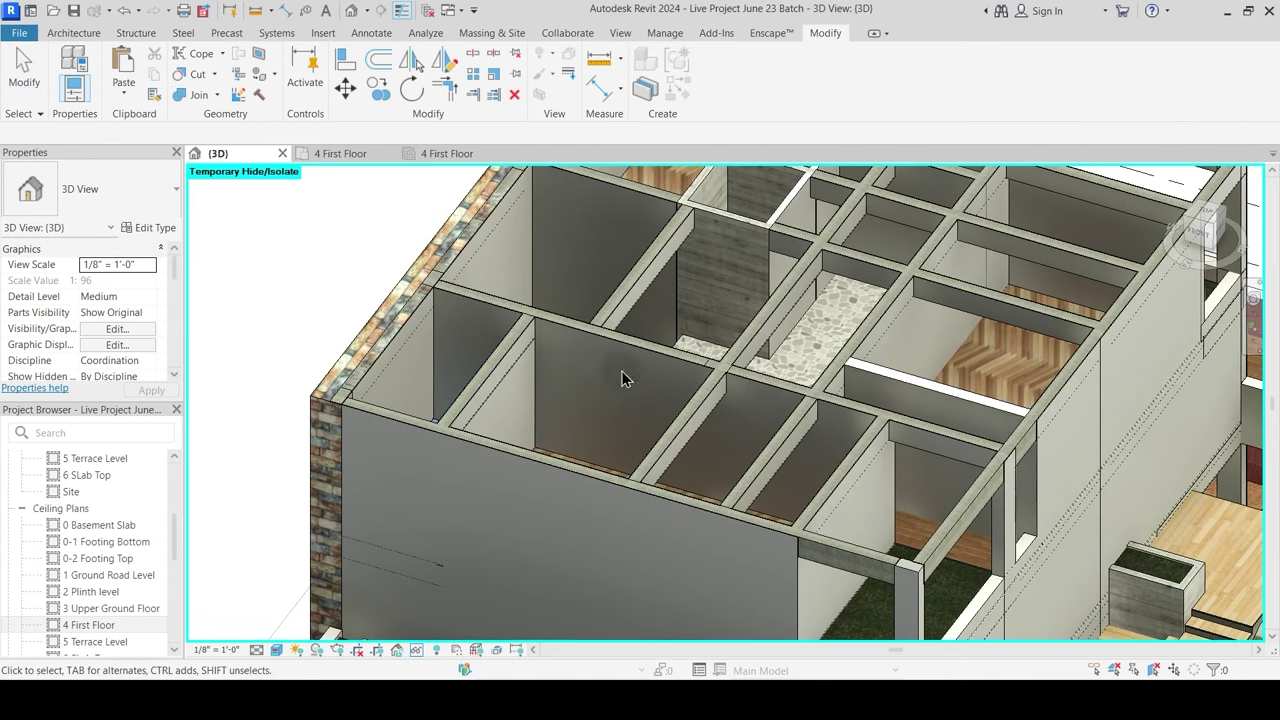
scroll(507, 307, "up", 4)
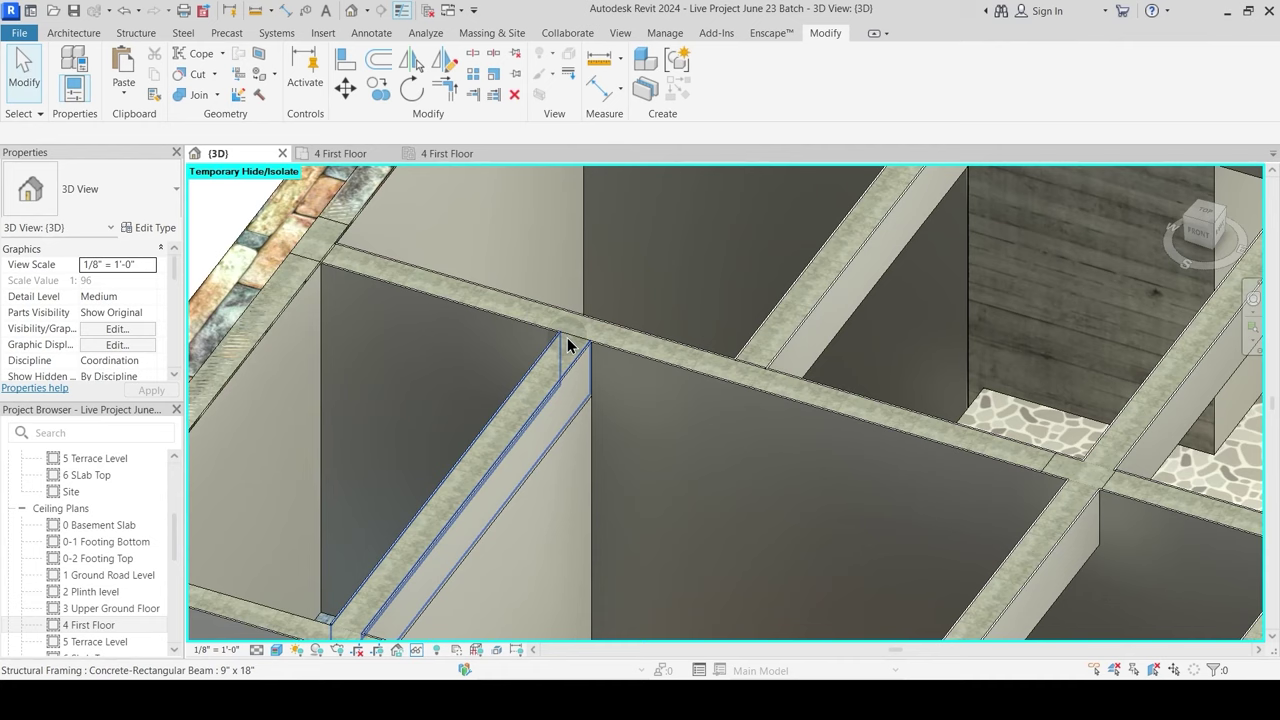
middle_click_drag(471, 528, 486, 463)
scroll(462, 358, "down", 4)
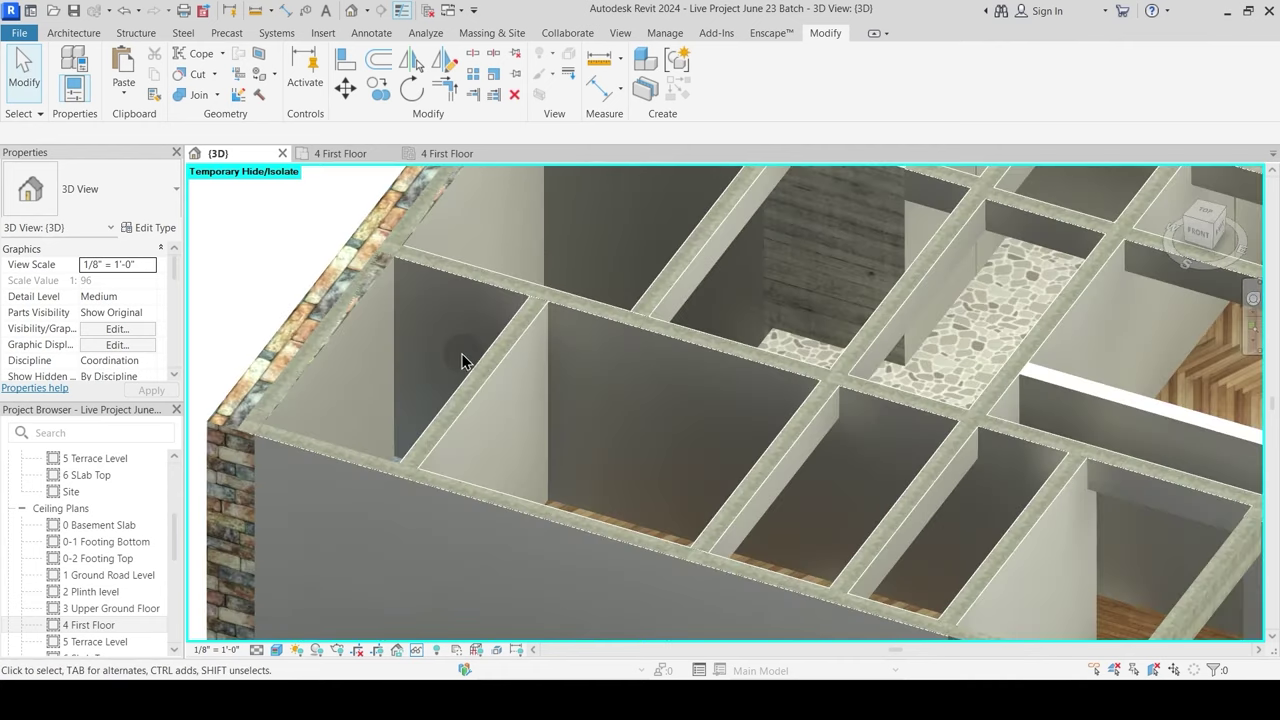
middle_click_drag(706, 407, 474, 477)
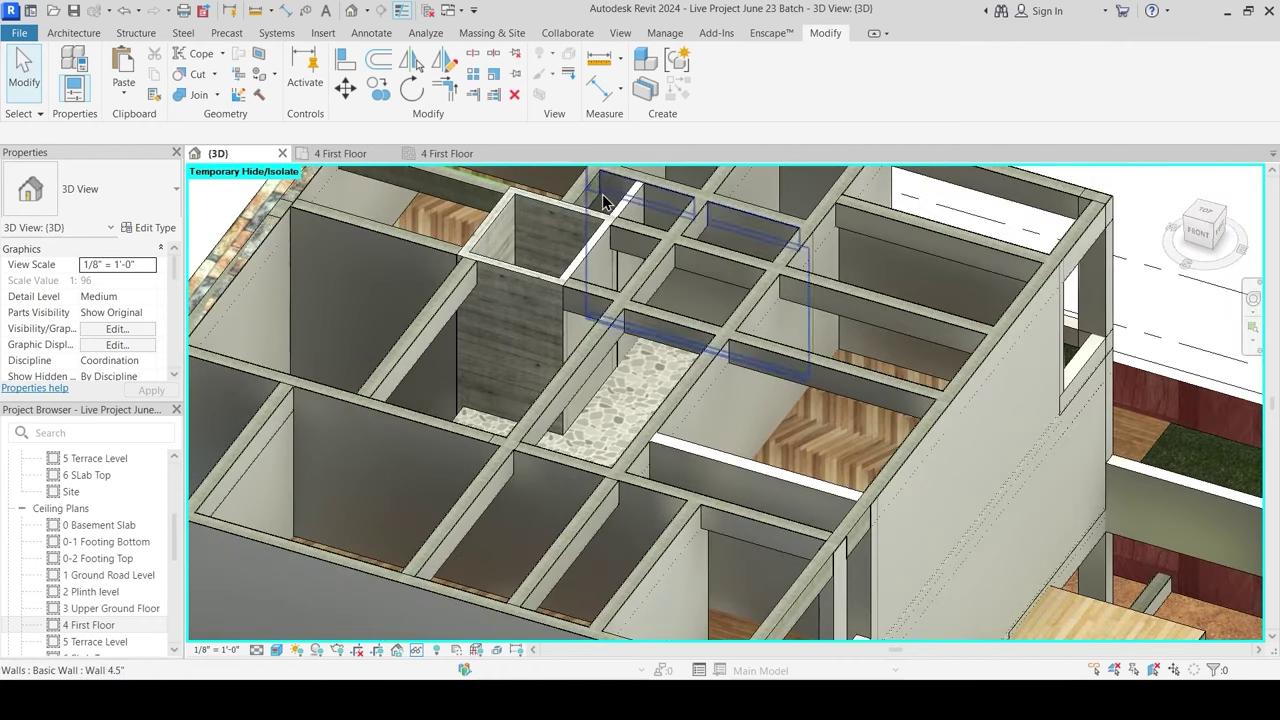
scroll(607, 227, "up", 4)
middle_click_drag(593, 283, 583, 400)
Step: Examine one wall from a top-down angle, then go to the 4 First Floor ceiling plan
left_click(667, 263)
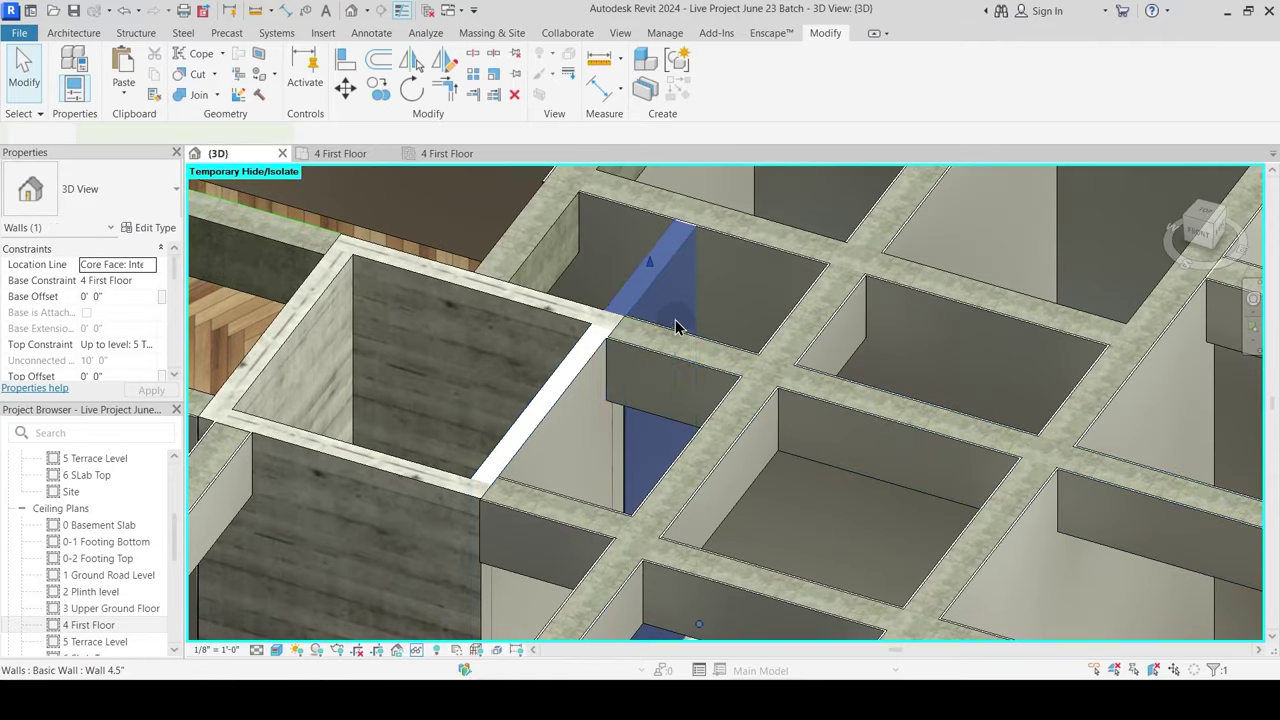
middle_click_drag(677, 323, 657, 505, "shift")
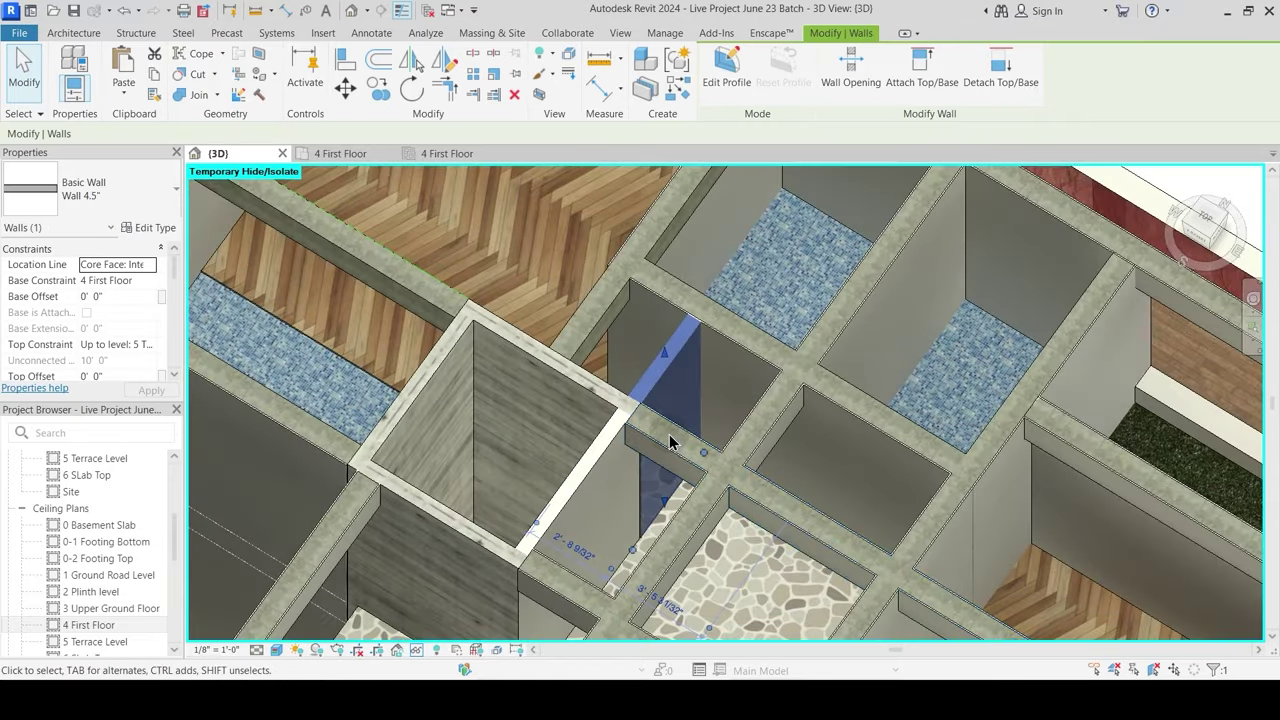
key("Escape")
middle_click_drag(659, 435, 588, 386, "shift")
middle_click_drag(655, 430, 550, 456, "shift")
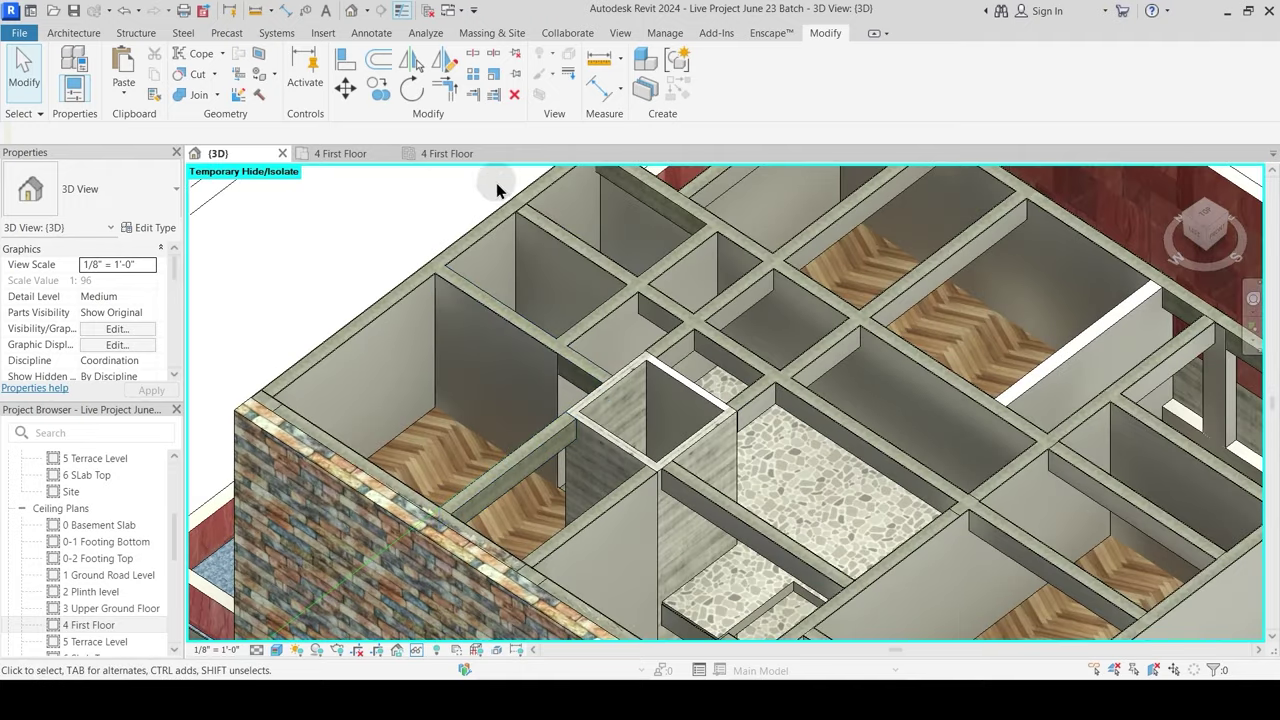
left_click(453, 160)
Step: Draw a Main Wall 9" segment along the beam near the toilet and pantry with WA
scroll(622, 428, "down", 10)
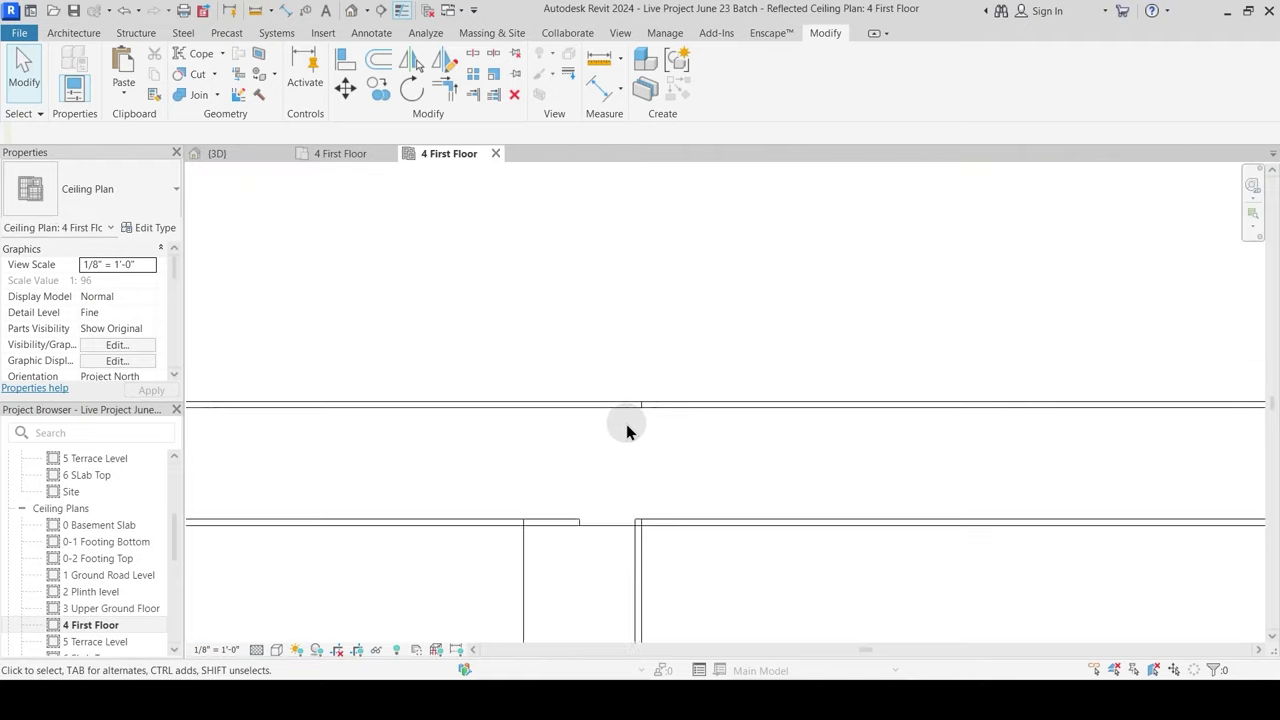
scroll(634, 432, "down", 5)
middle_click_drag(528, 490, 748, 367)
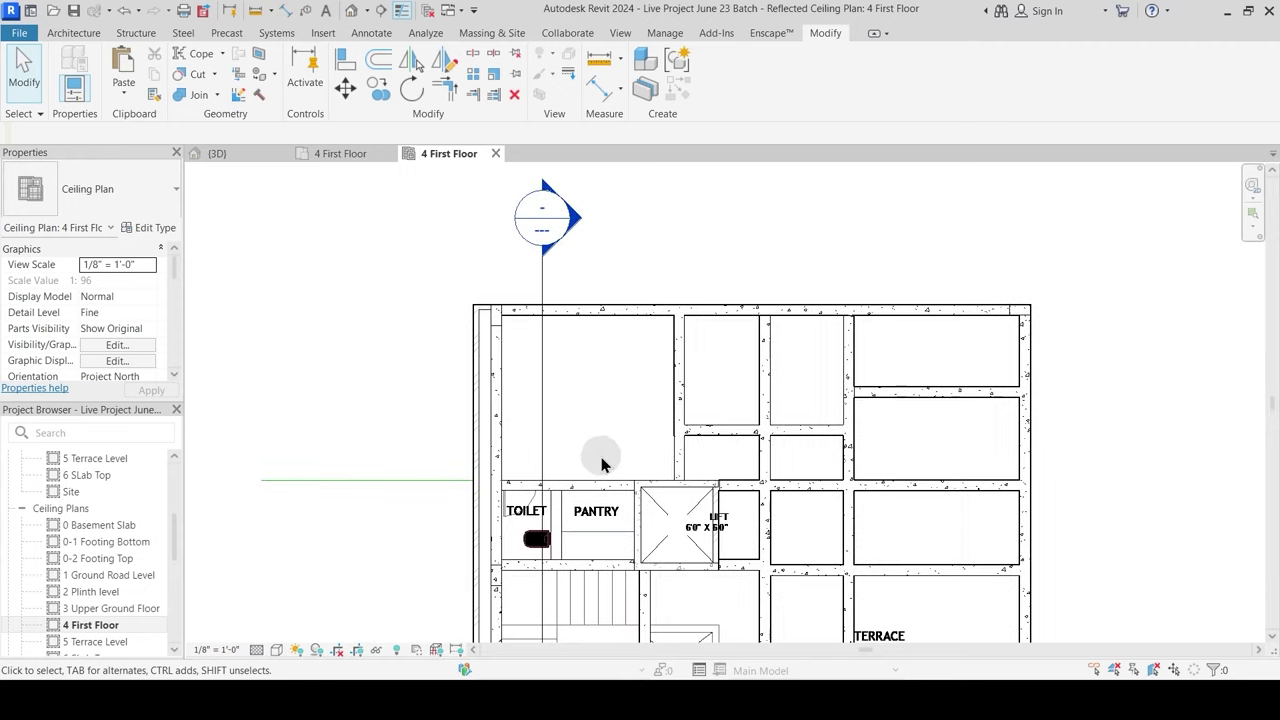
scroll(602, 470, "up", 5)
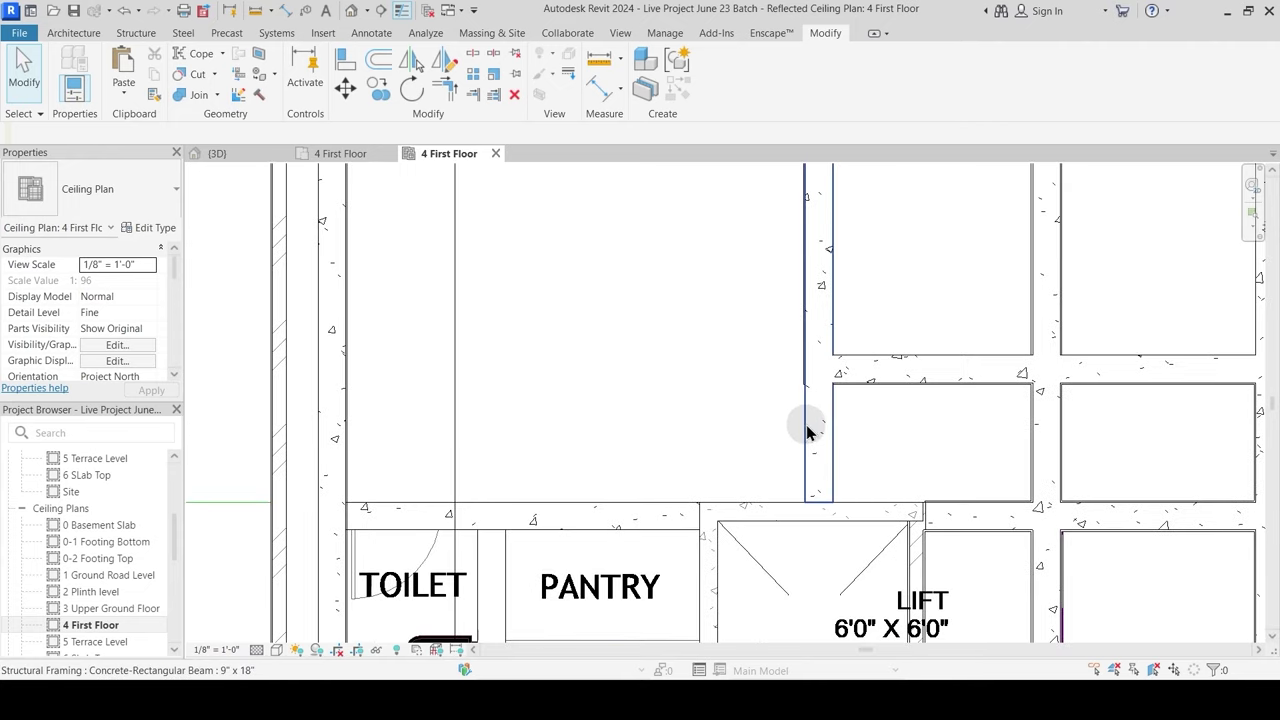
key("w")
key("a")
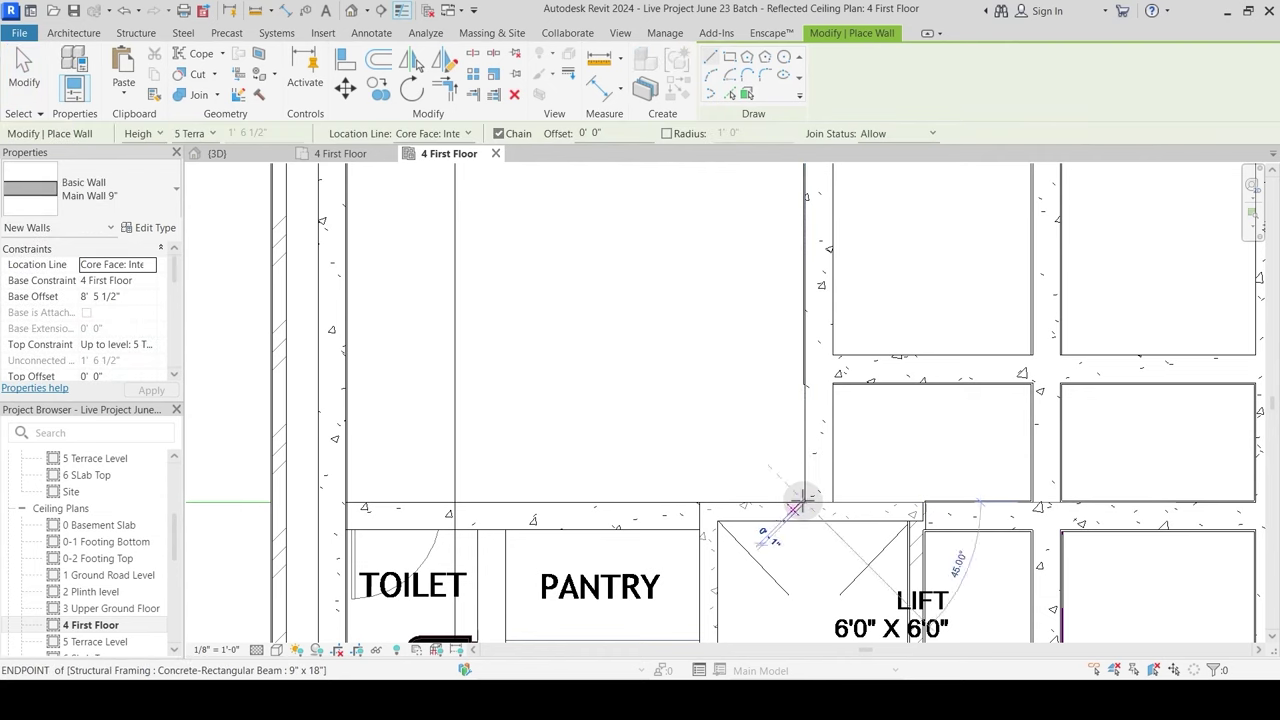
left_click(806, 502)
left_click(834, 352)
key("Escape")
key("Escape")
Step: Draw Main Wall 9" walls along the horizontal beam and the beam below the pantry
key("w")
key("a")
left_click(348, 502)
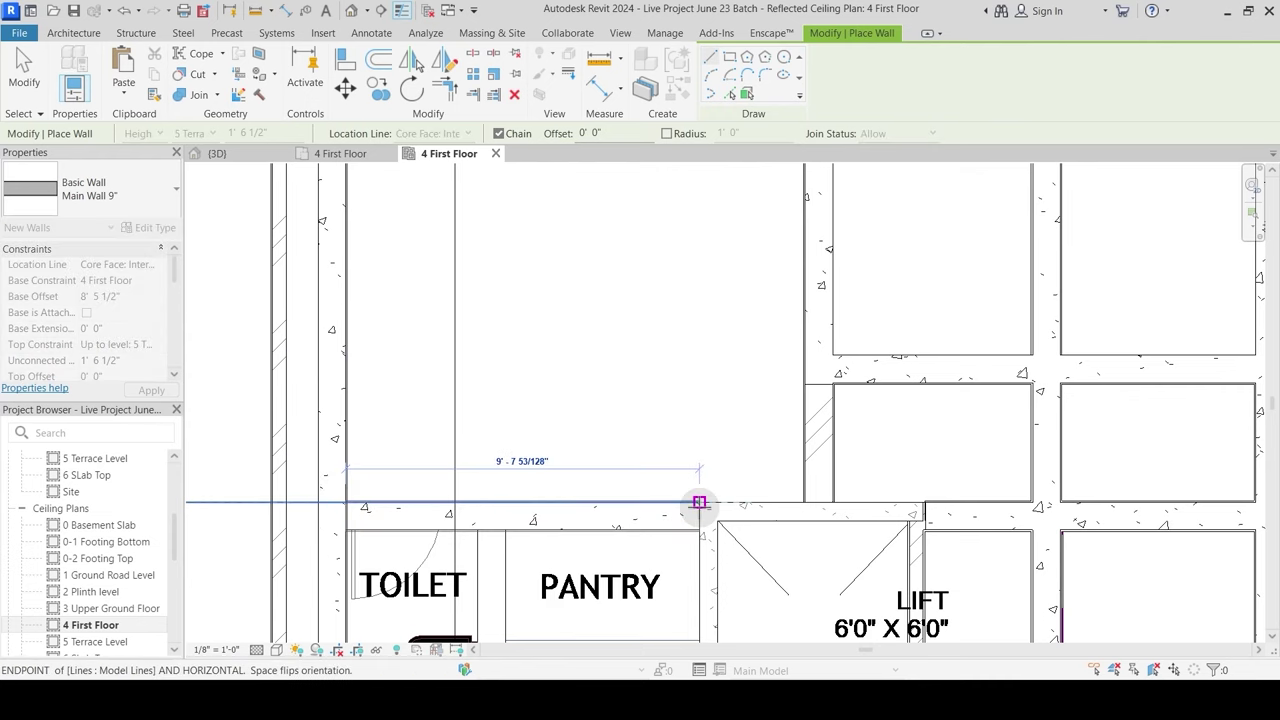
left_click(699, 503)
key("Escape")
key("Escape")
middle_click_drag(597, 597, 618, 393)
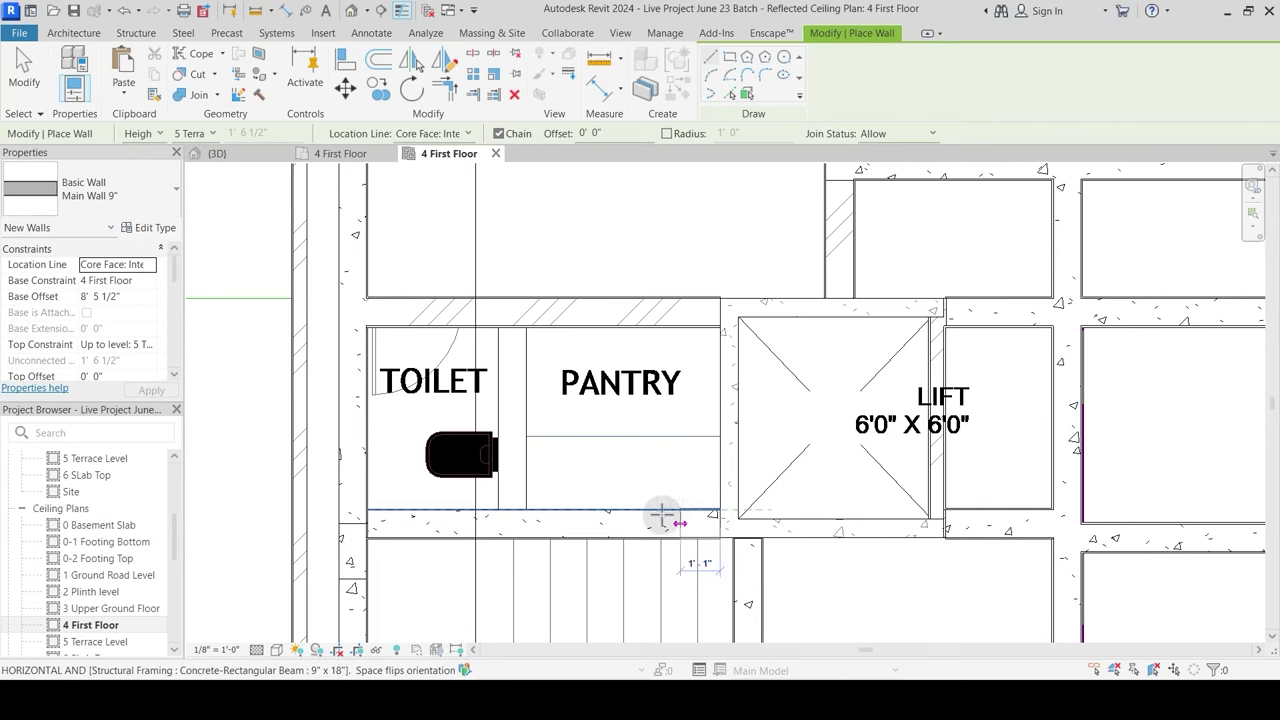
left_click(368, 510)
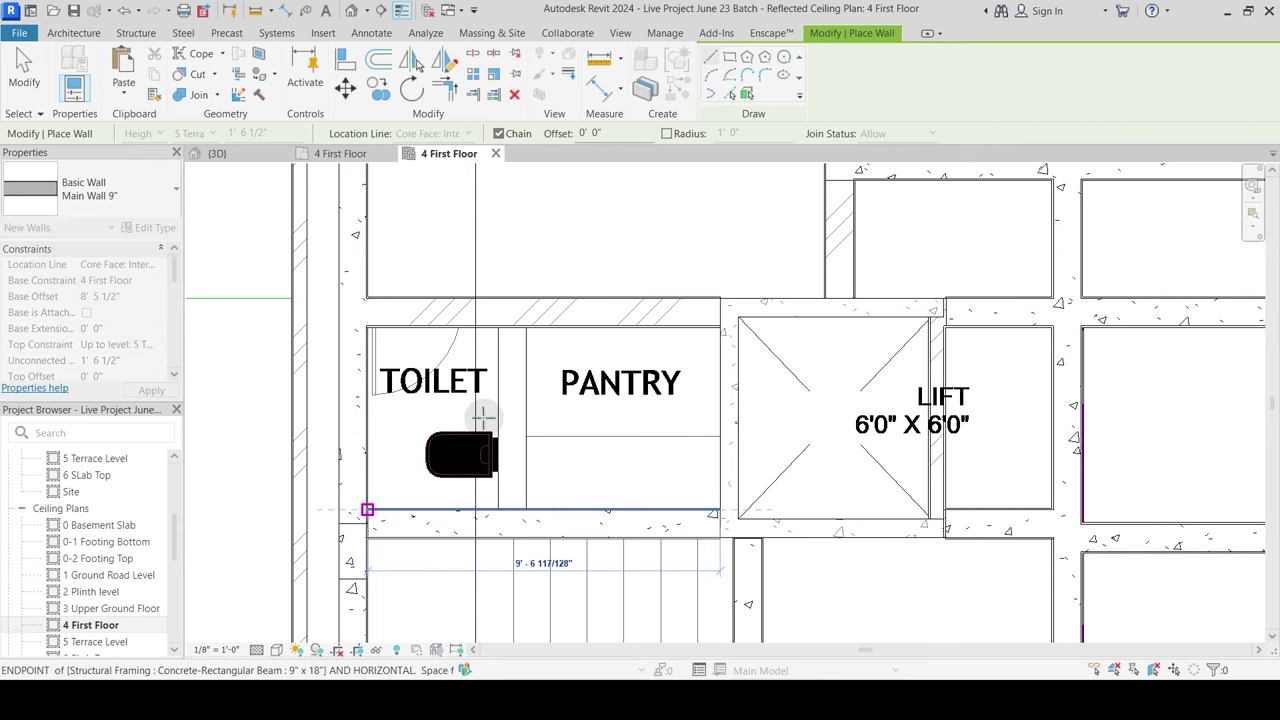
left_click(483, 415)
key("Escape")
key("Escape")
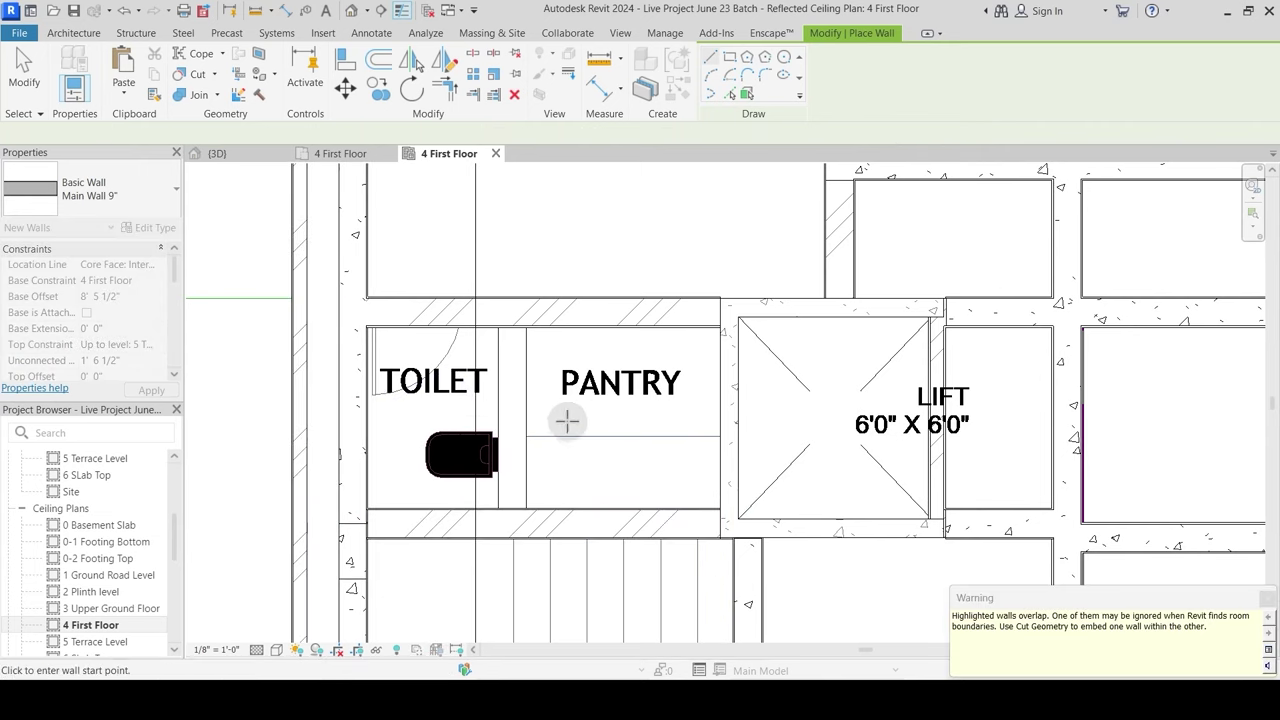
Step: Draw a Main Wall 9" wall from the column along the terrace's right beam
scroll(567, 420, "down", 5)
scroll(609, 431, "up", 3)
scroll(686, 447, "down", 1)
middle_click_drag(867, 543, 583, 446)
scroll(694, 462, "up", 3)
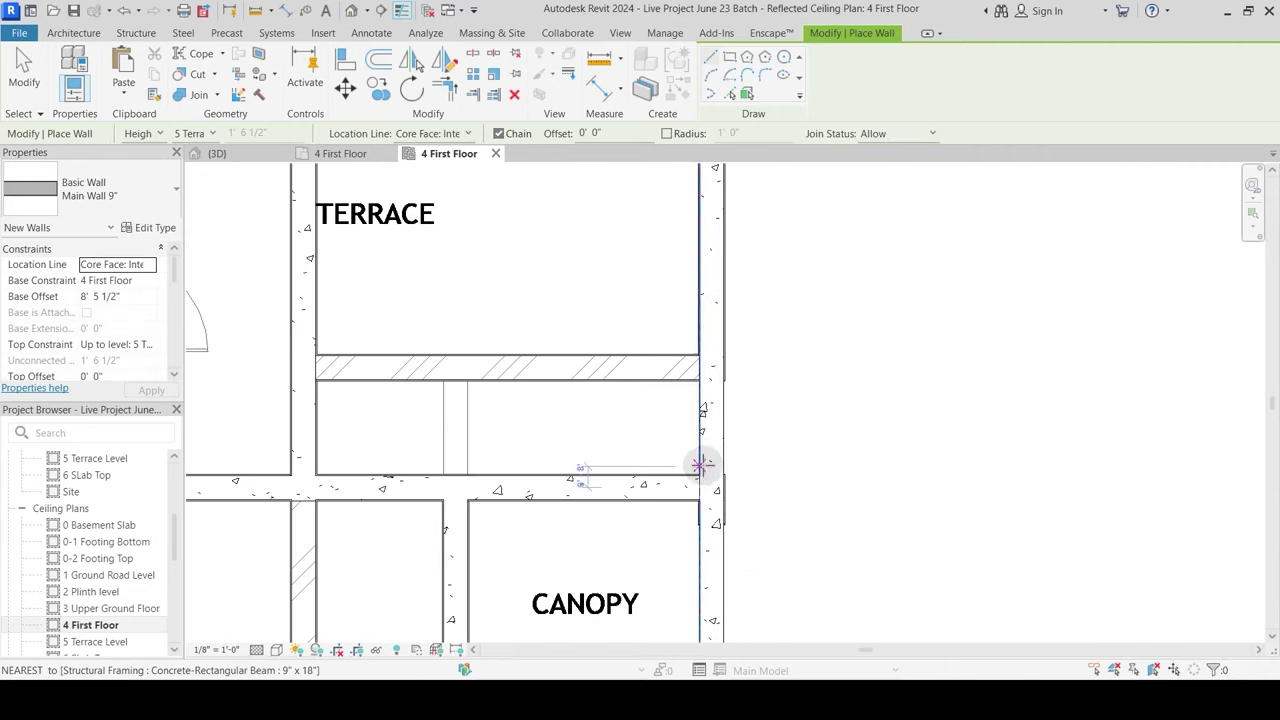
left_click(697, 468)
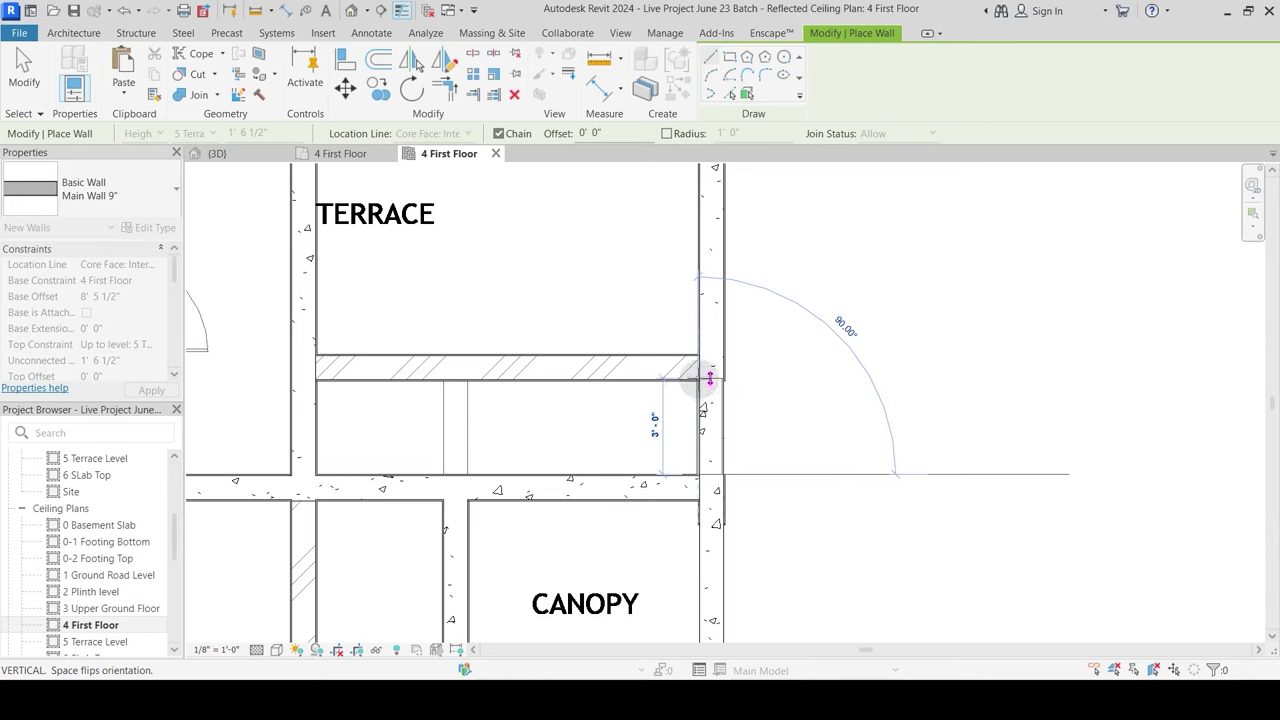
left_click(723, 343)
key("Escape")
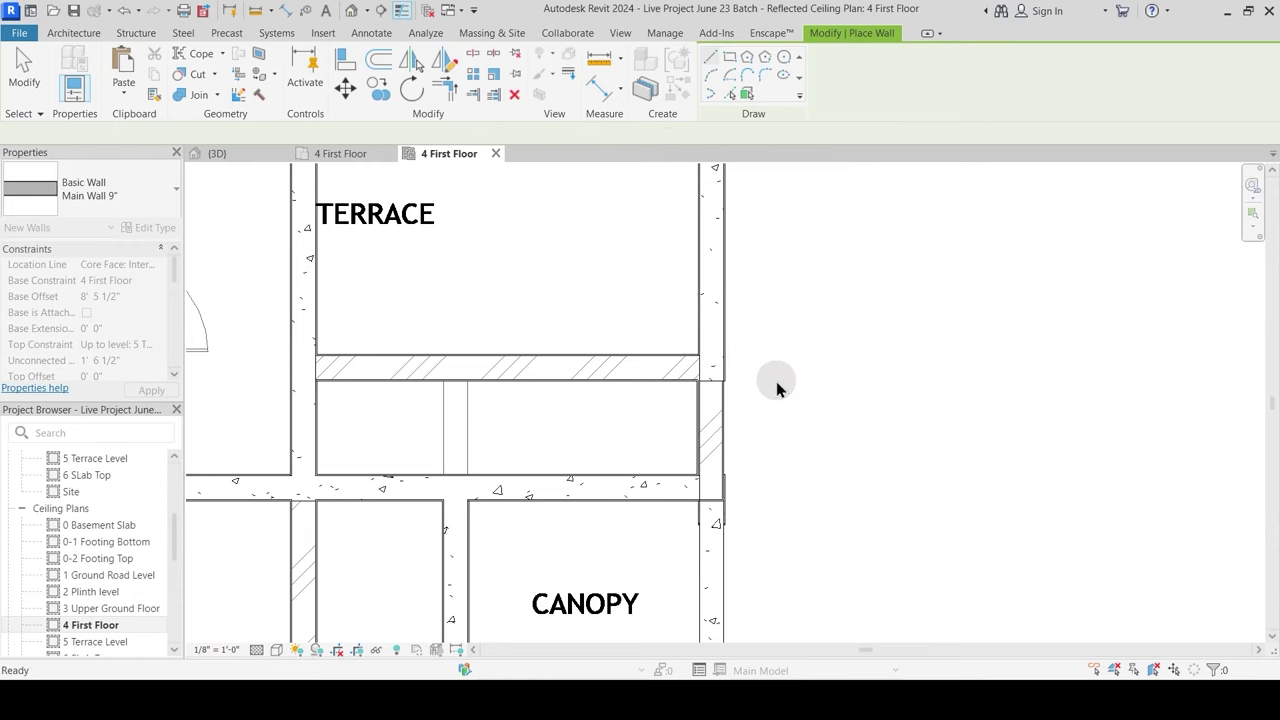
key("Escape")
Step: Draw a Main Wall 9" wall along the canopy's right beam, starting at its column
scroll(740, 478, "up", 2)
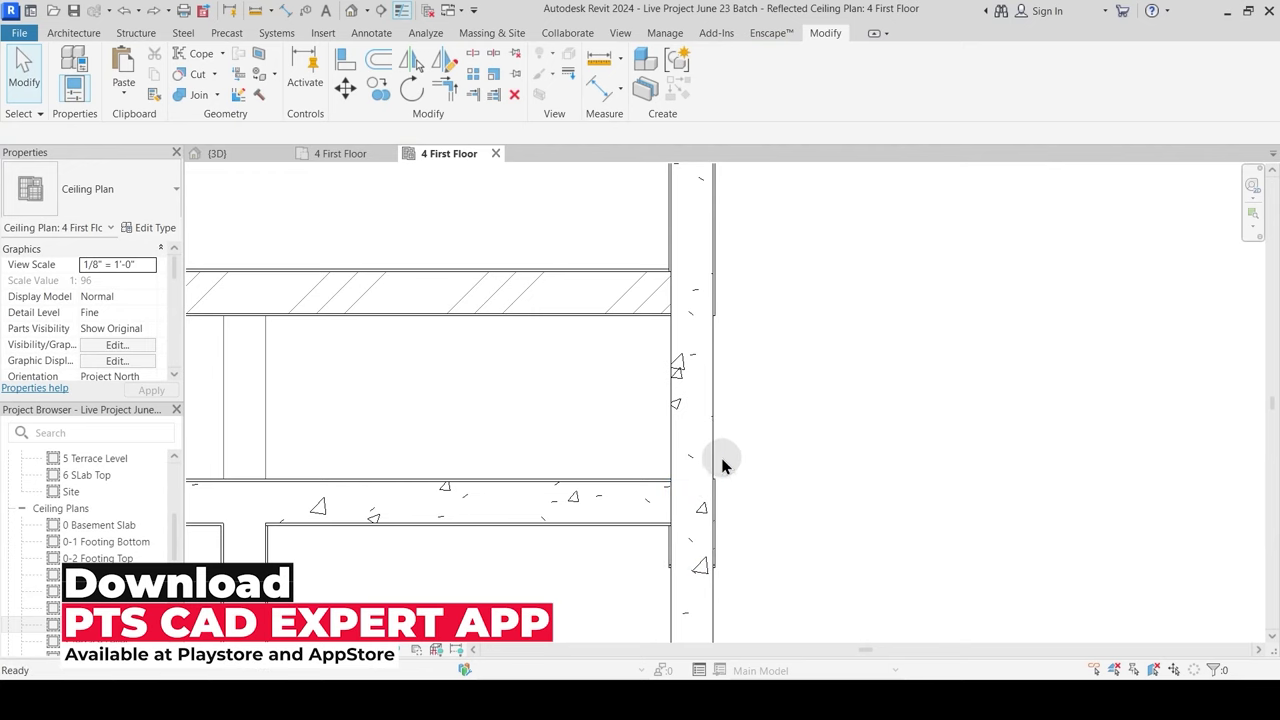
key("w")
key("a")
scroll(724, 468, "up", 3)
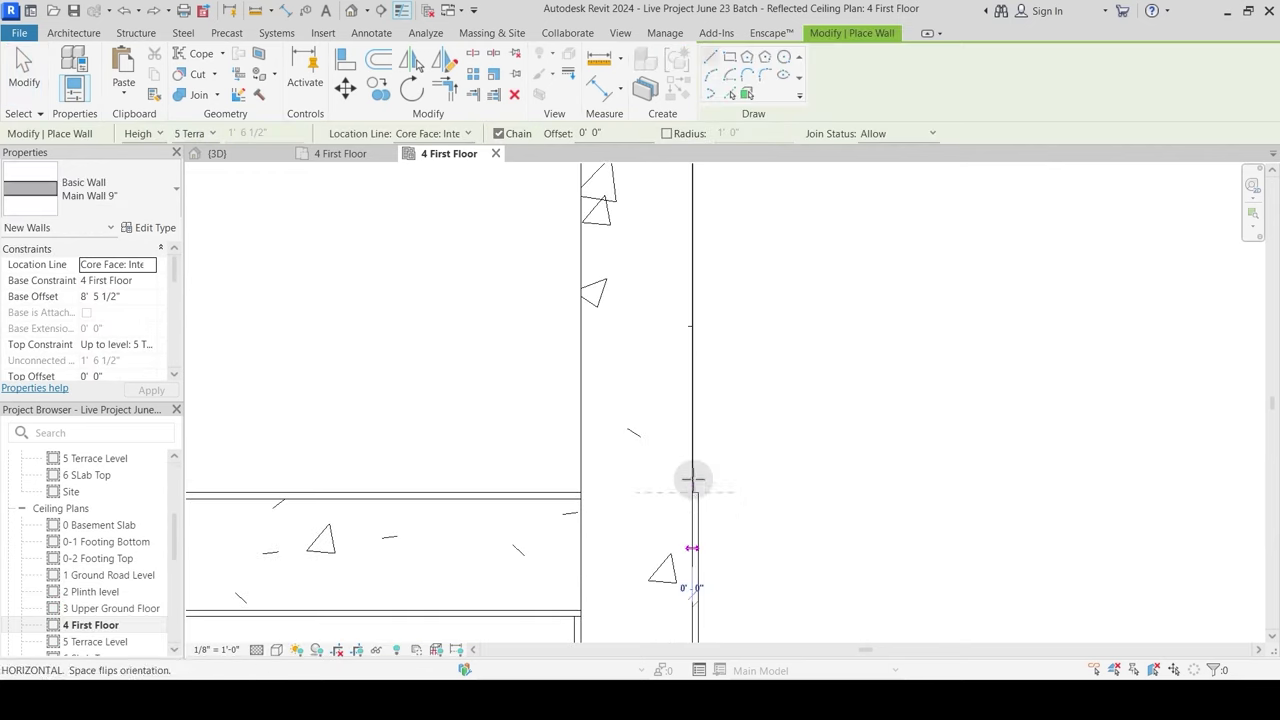
scroll(686, 343, "down", 3)
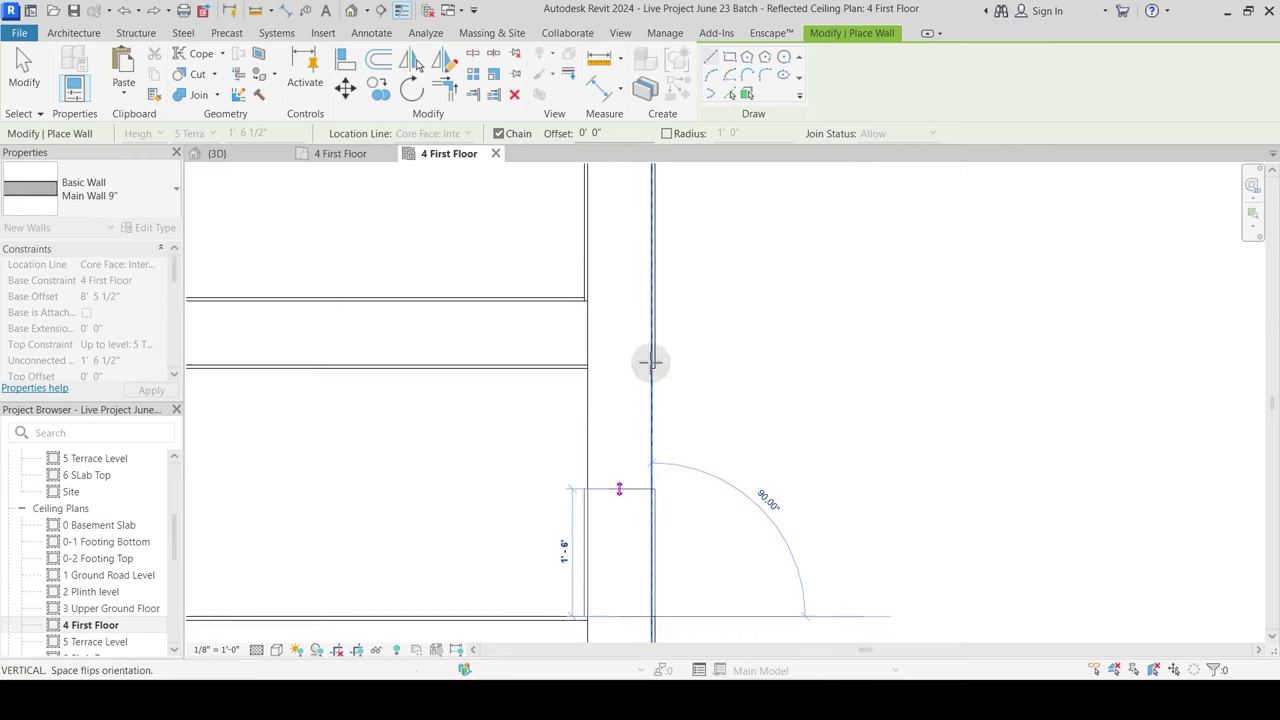
scroll(694, 329, "down", 4)
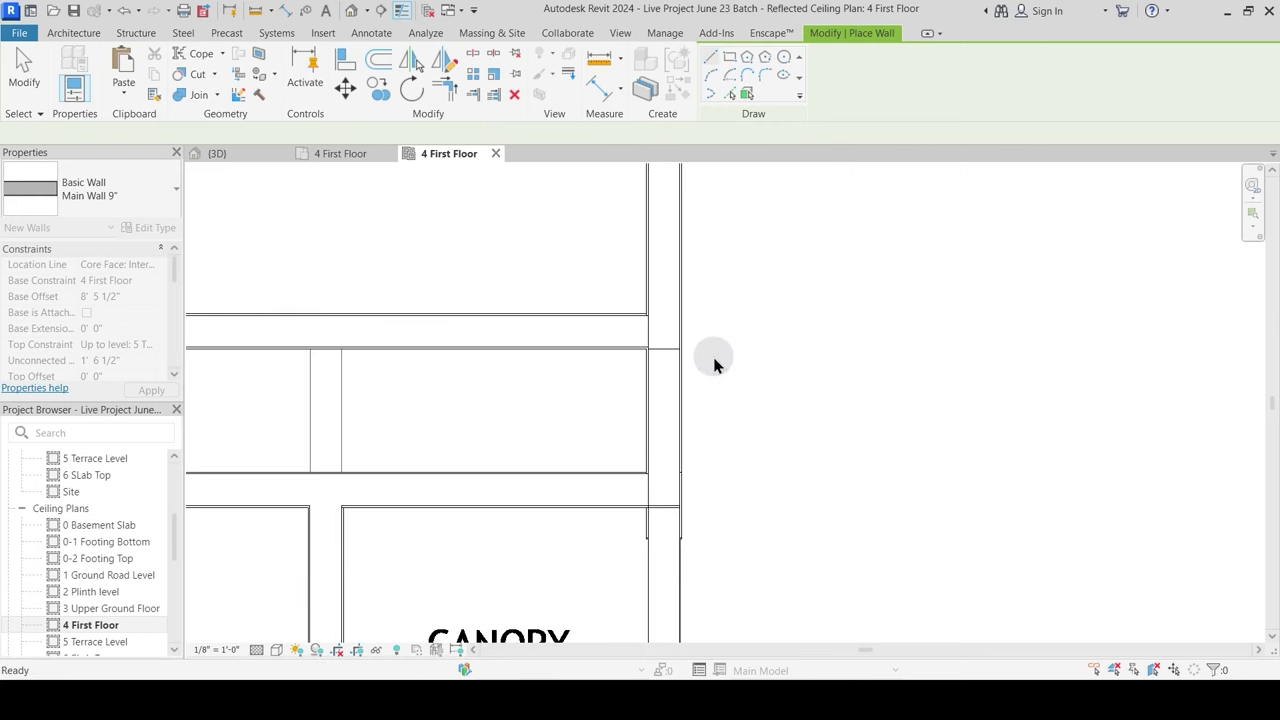
middle_click_drag(709, 491, 729, 422)
scroll(714, 477, "up", 2)
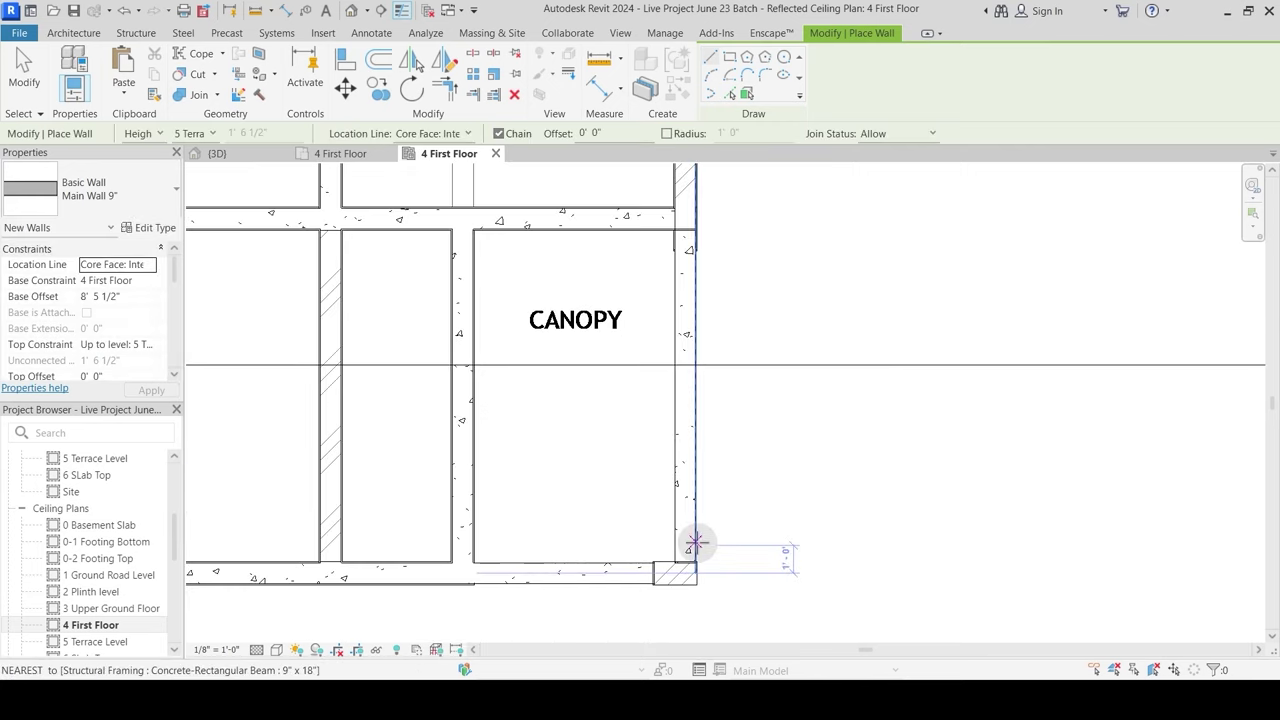
left_click(696, 251)
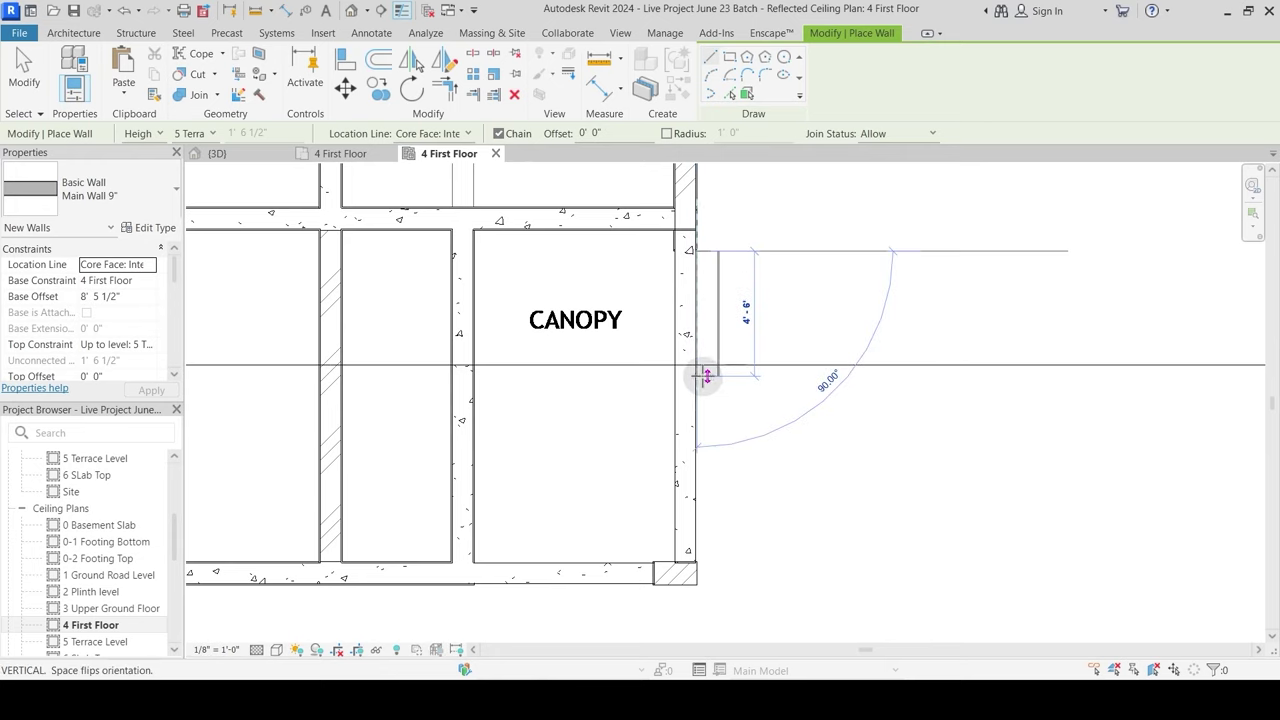
scroll(696, 561, "up", 2)
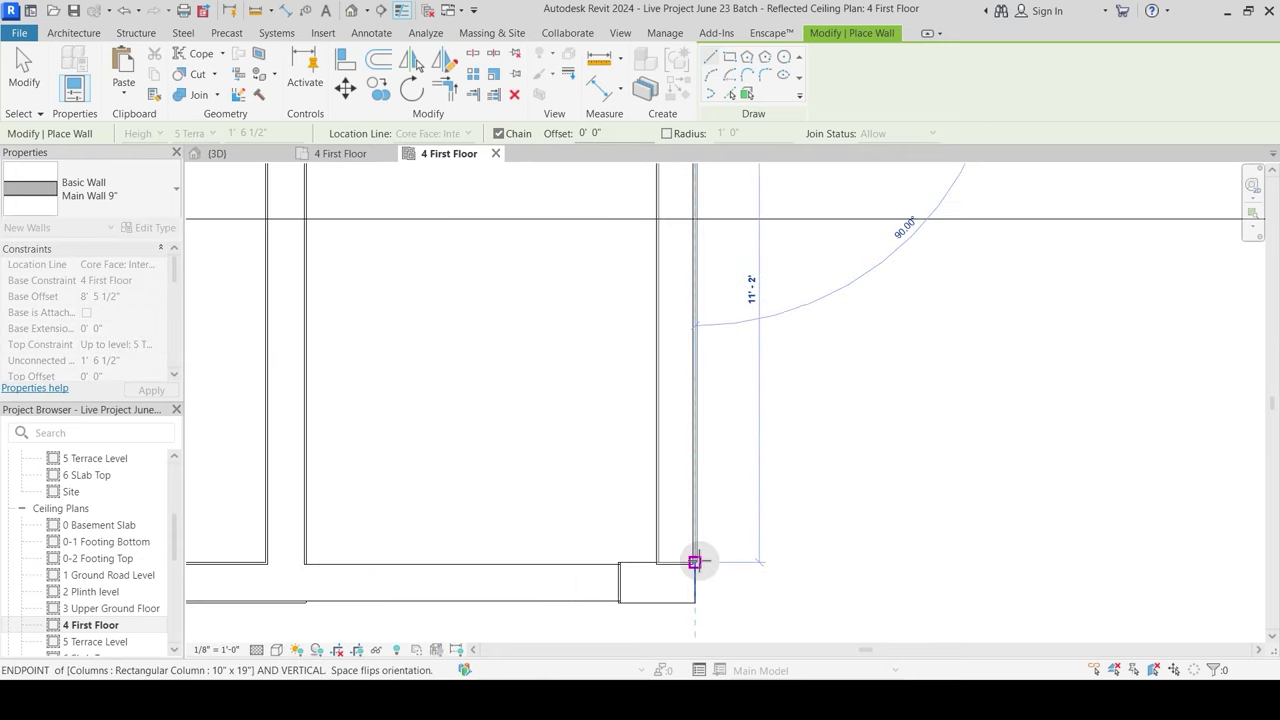
left_click(696, 561)
Step: Draw a wall from the beam-column intersection down to the column below the canopy
middle_click_drag(742, 374, 747, 657)
scroll(692, 320, "up", 4)
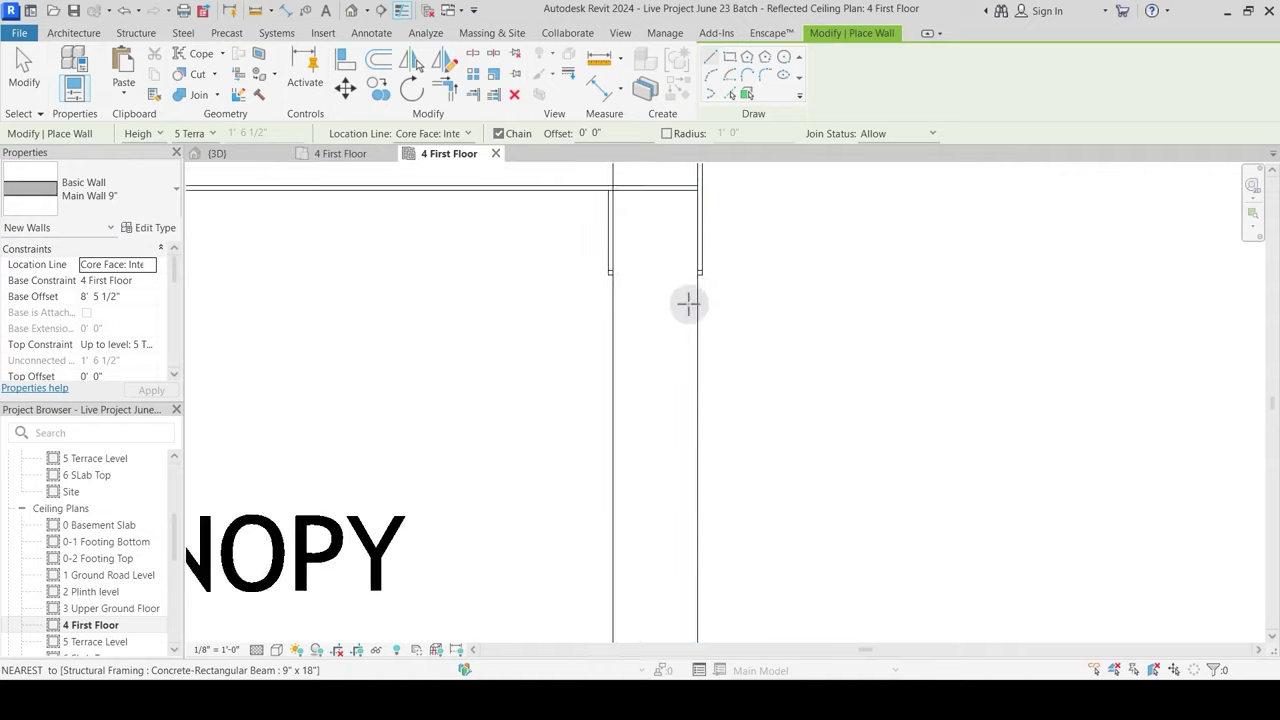
scroll(700, 260, "up", 2)
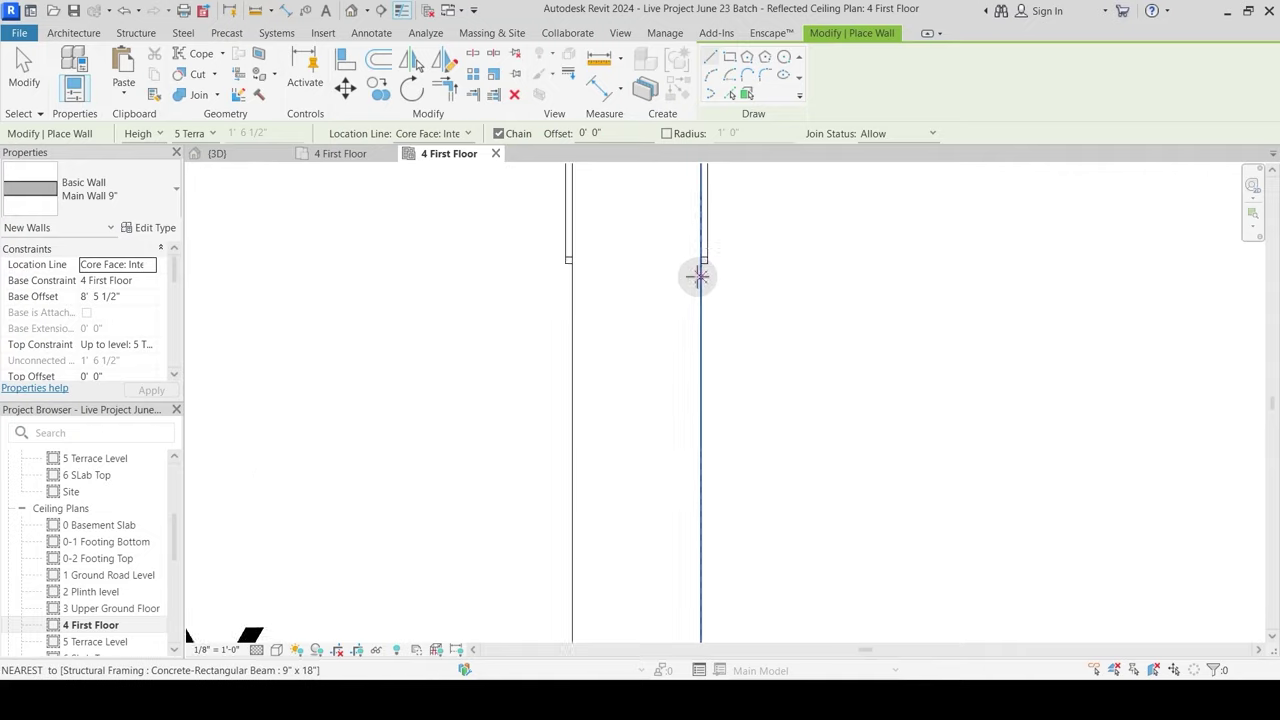
left_click(702, 257)
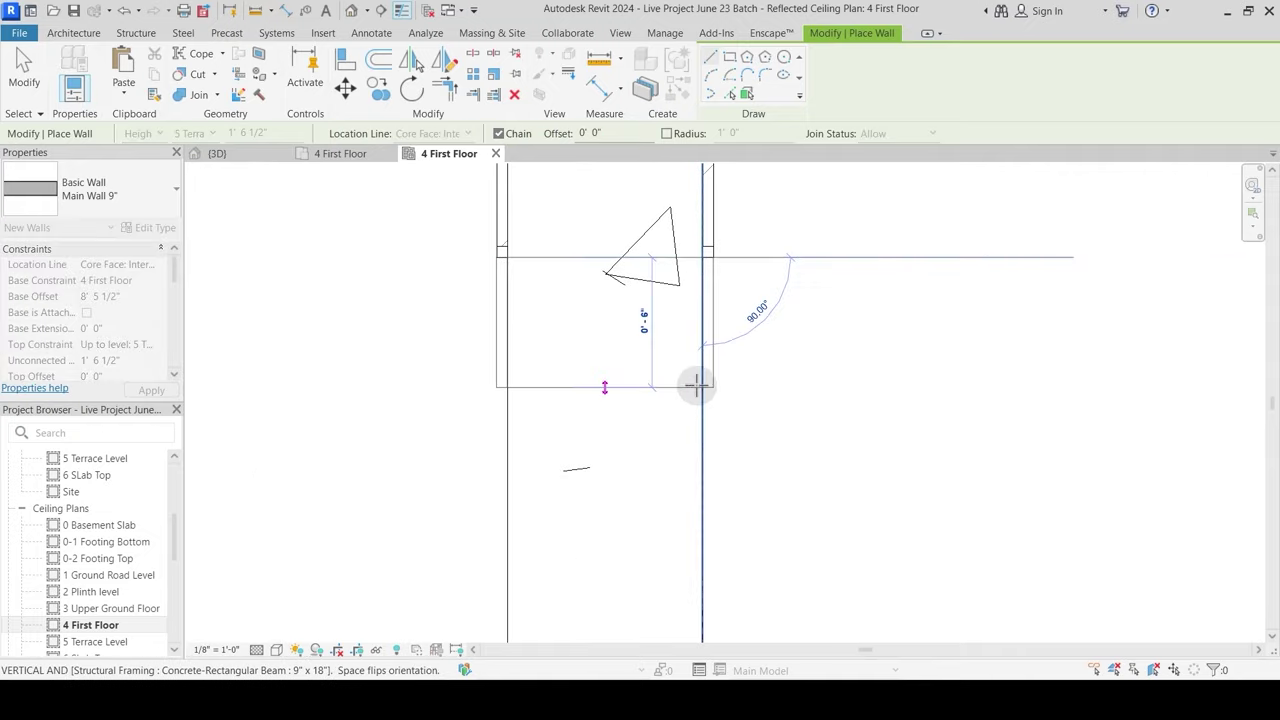
scroll(704, 510, "down", 6)
middle_click_drag(706, 592, 714, 279)
left_click(706, 570)
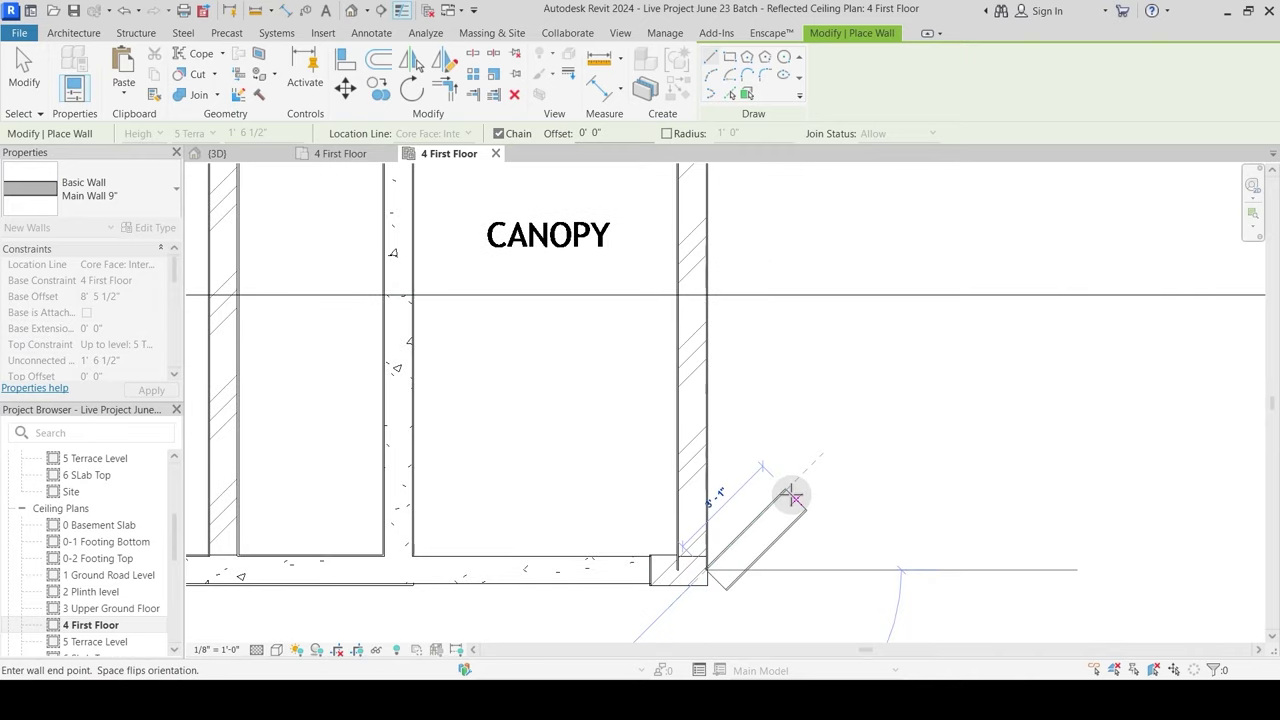
key("Escape")
key("Escape")
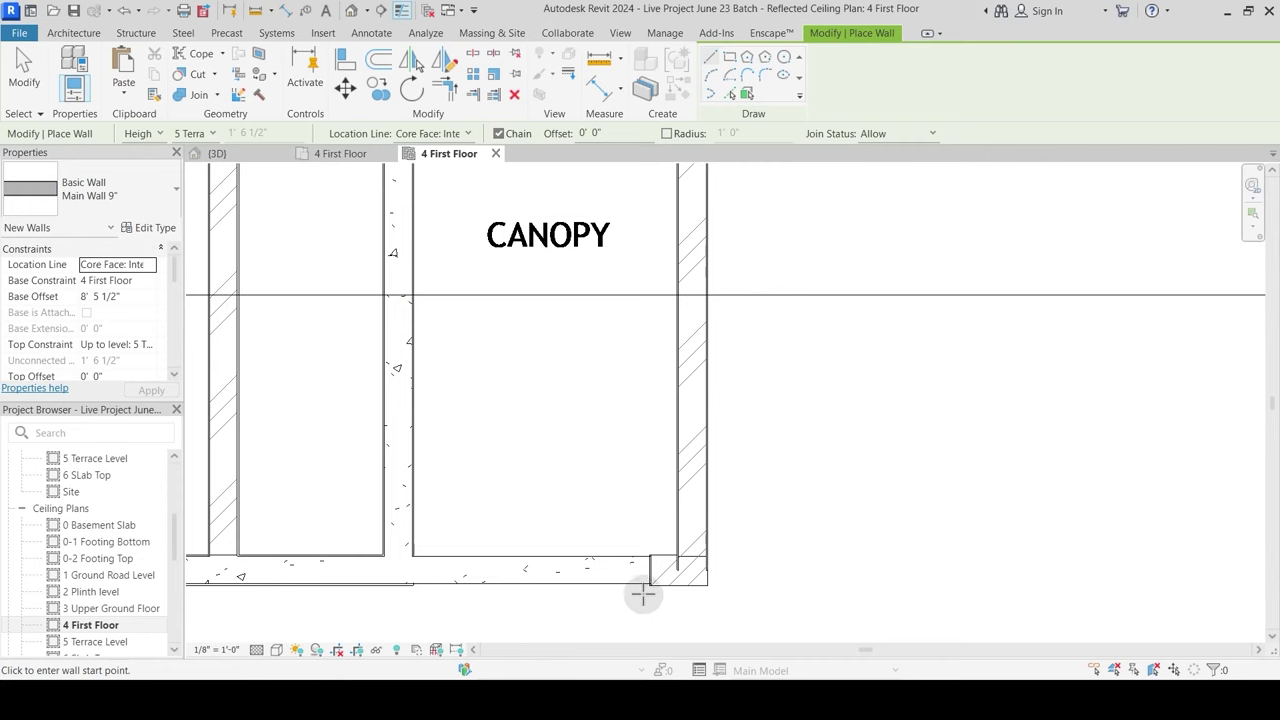
Step: Draw the 6' 5" Main Wall 9" segment along the bottom beam below the canopy
scroll(648, 585, "up", 4)
left_click(668, 564)
middle_click_drag(470, 555, 701, 533)
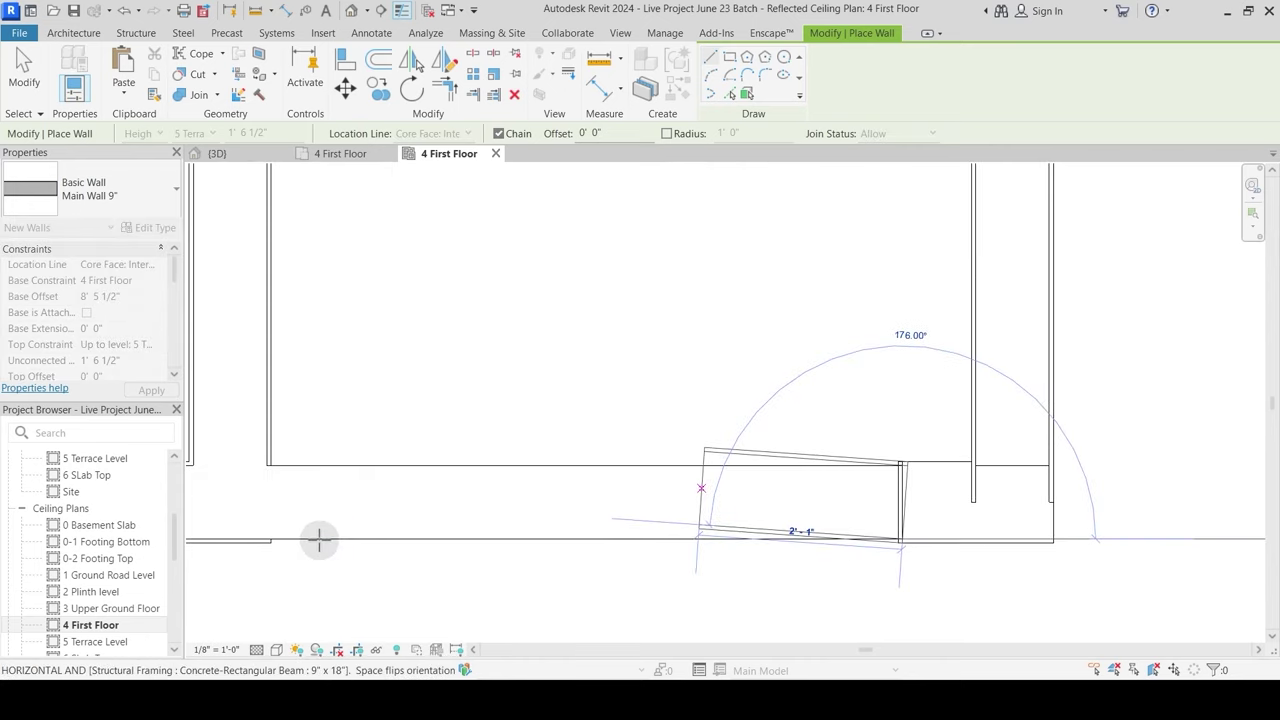
left_click(271, 540)
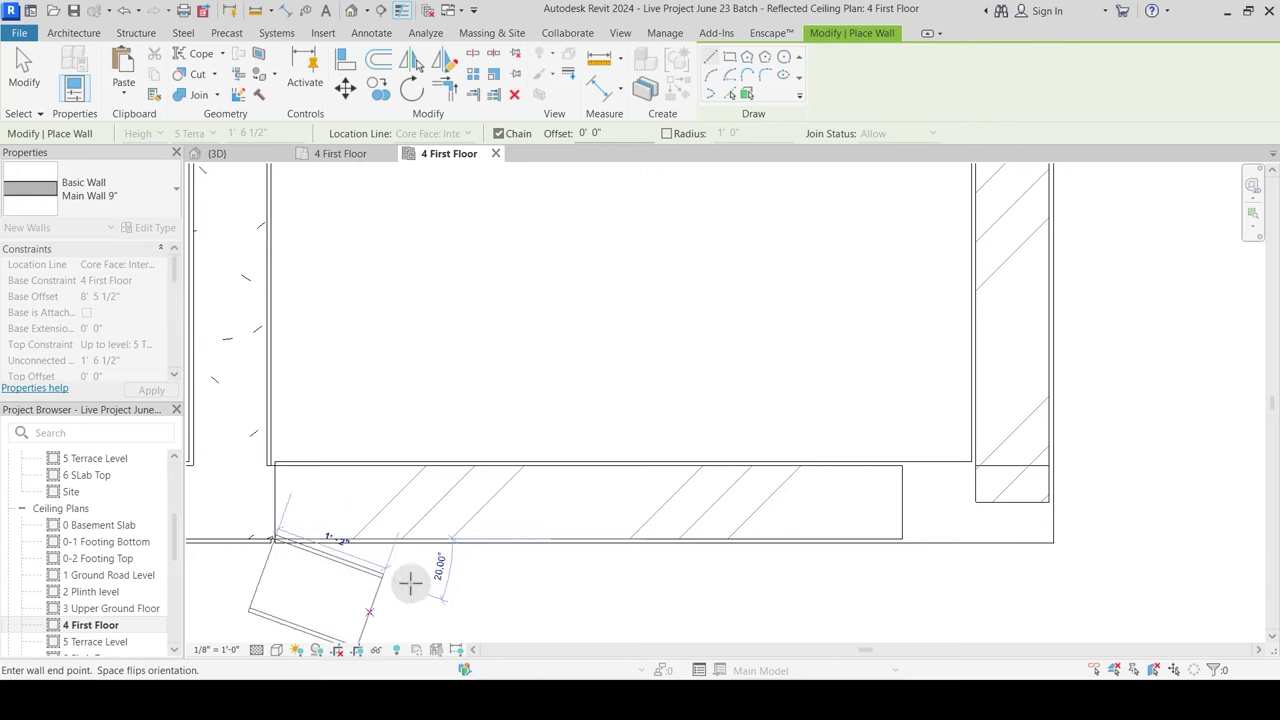
key("Escape")
key("Escape")
scroll(297, 540, "up", 1)
left_click(263, 545)
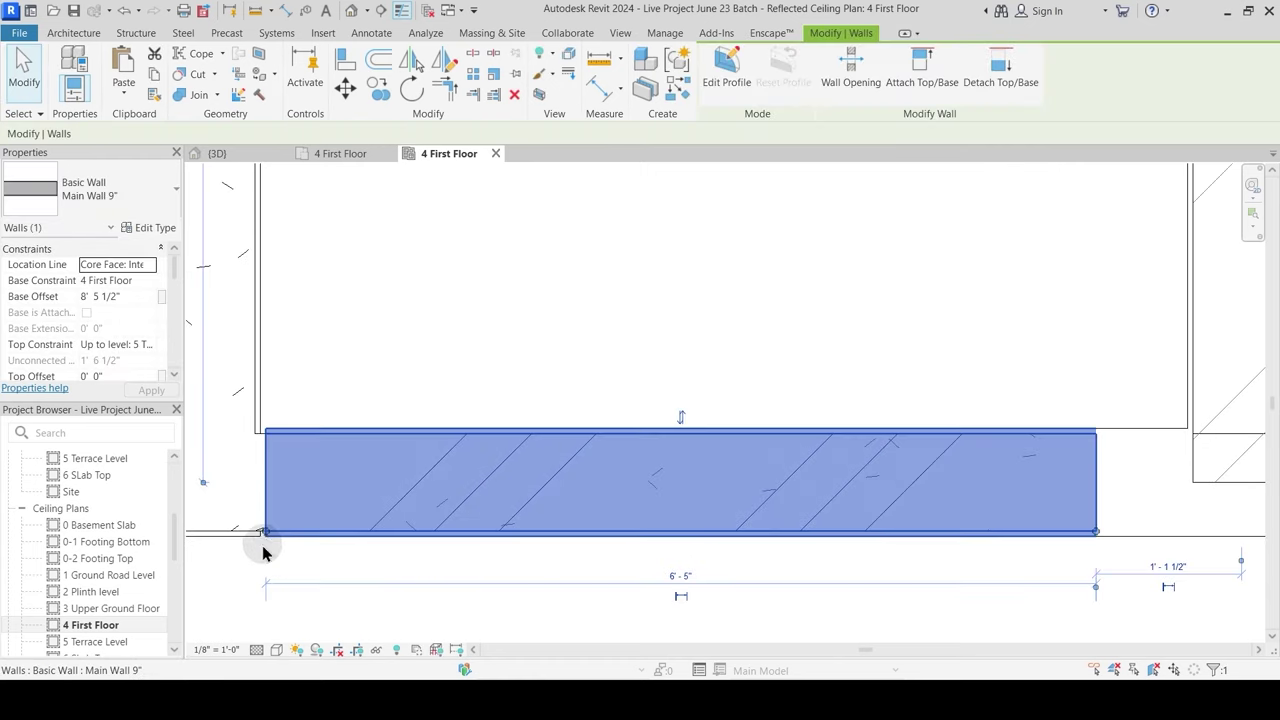
Step: Snap the bottom wall's left end to the beam intersection and stretch the right vertical wall
scroll(263, 546, "up", 1)
left_click_drag(268, 527, 260, 524)
key("Escape")
key("Escape")
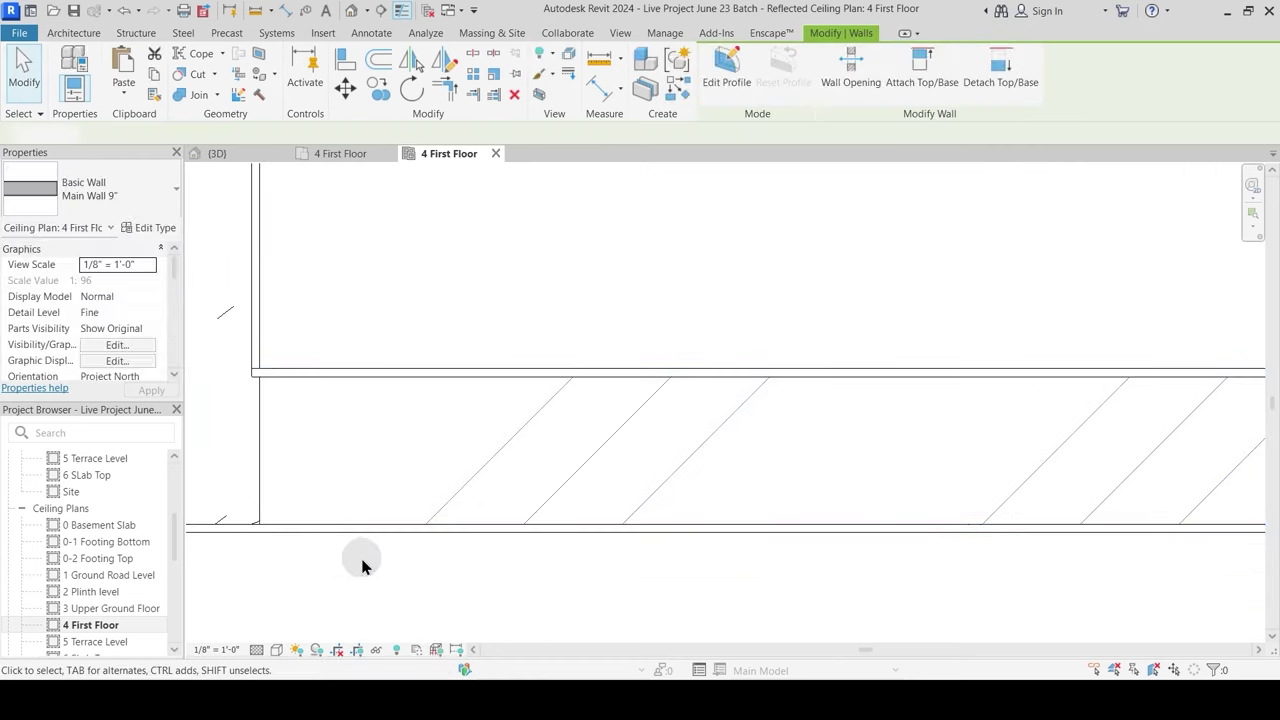
scroll(363, 557, "down", 3)
scroll(731, 487, "up", 1)
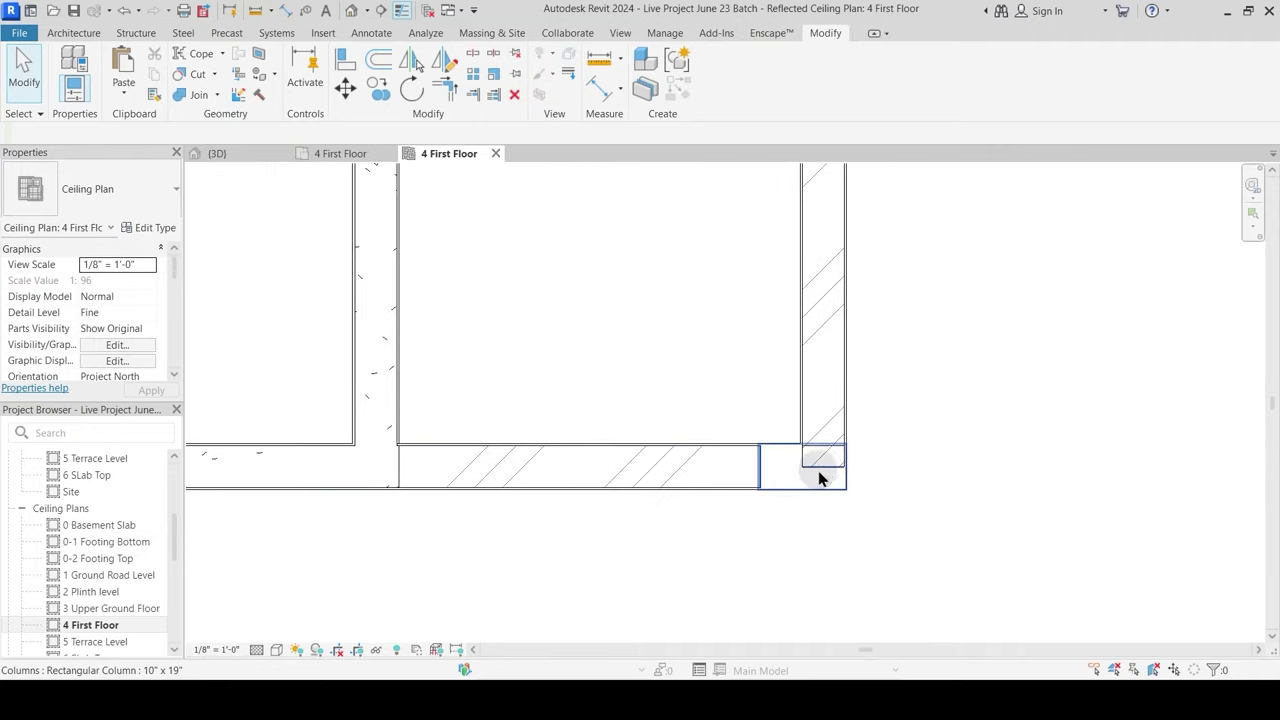
left_click(846, 407)
scroll(843, 434, "up", 1)
left_click_drag(847, 488, 848, 457)
left_click(890, 416)
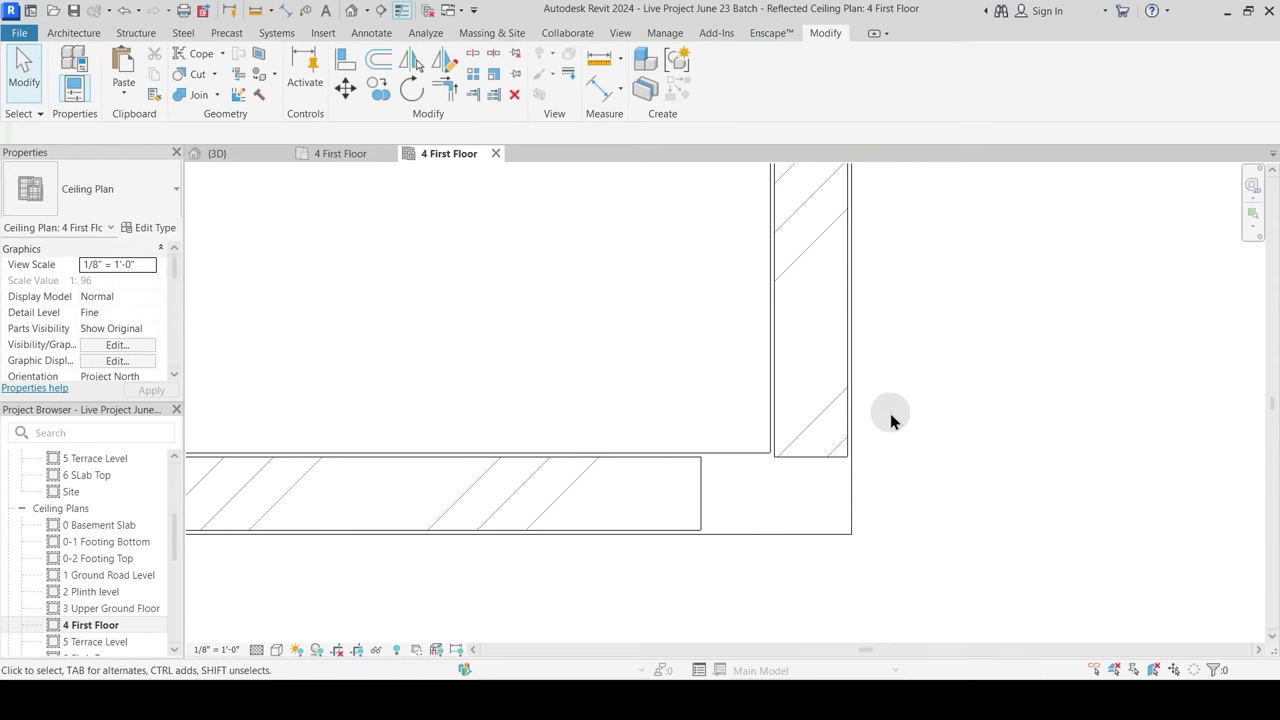
scroll(889, 416, "down", 3)
scroll(884, 436, "down", 2)
Step: Pan out to show the whole floor, then return to the {3D} view
middle_click_drag(797, 369, 686, 519)
middle_click_drag(674, 429, 733, 518)
scroll(733, 518, "down", 2)
middle_click_drag(616, 385, 631, 497)
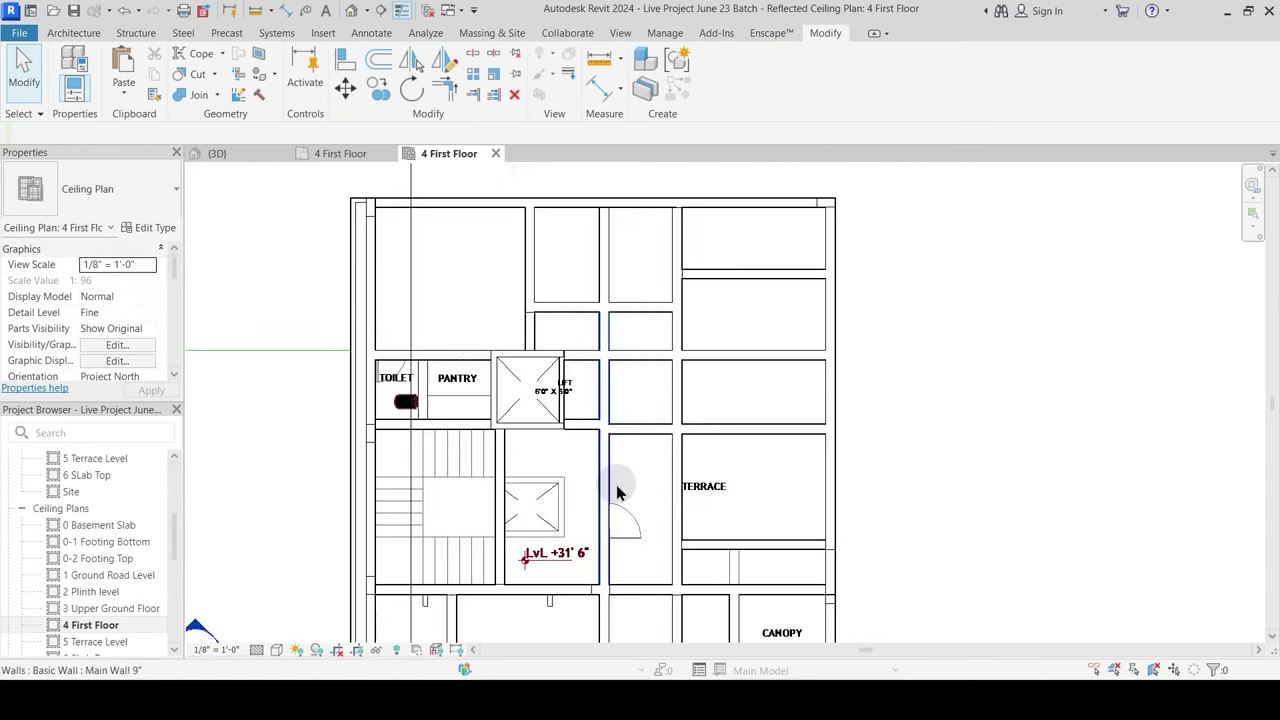
left_click(222, 153)
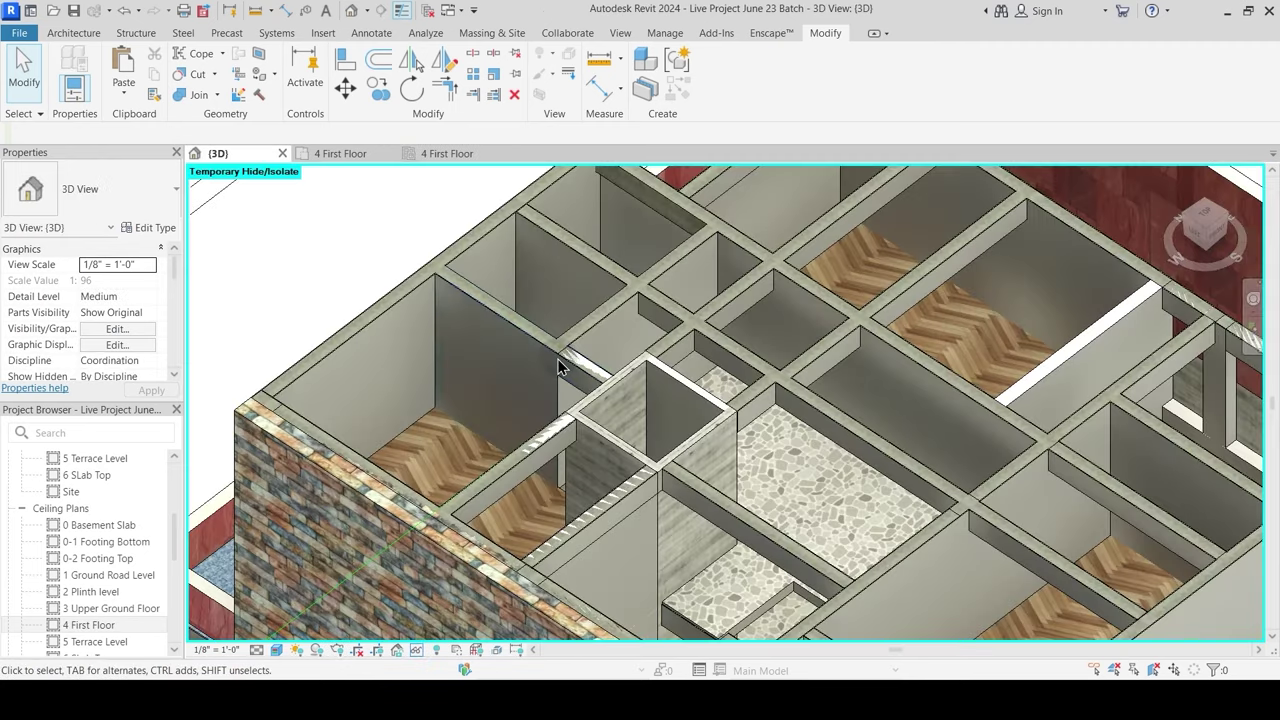
Step: Join the beams by the red boundary wall with the adjoining column and wall, dismissing the non-intersecting warning
scroll(563, 368, "down", 2)
middle_click_drag(644, 438, 674, 429, "shift")
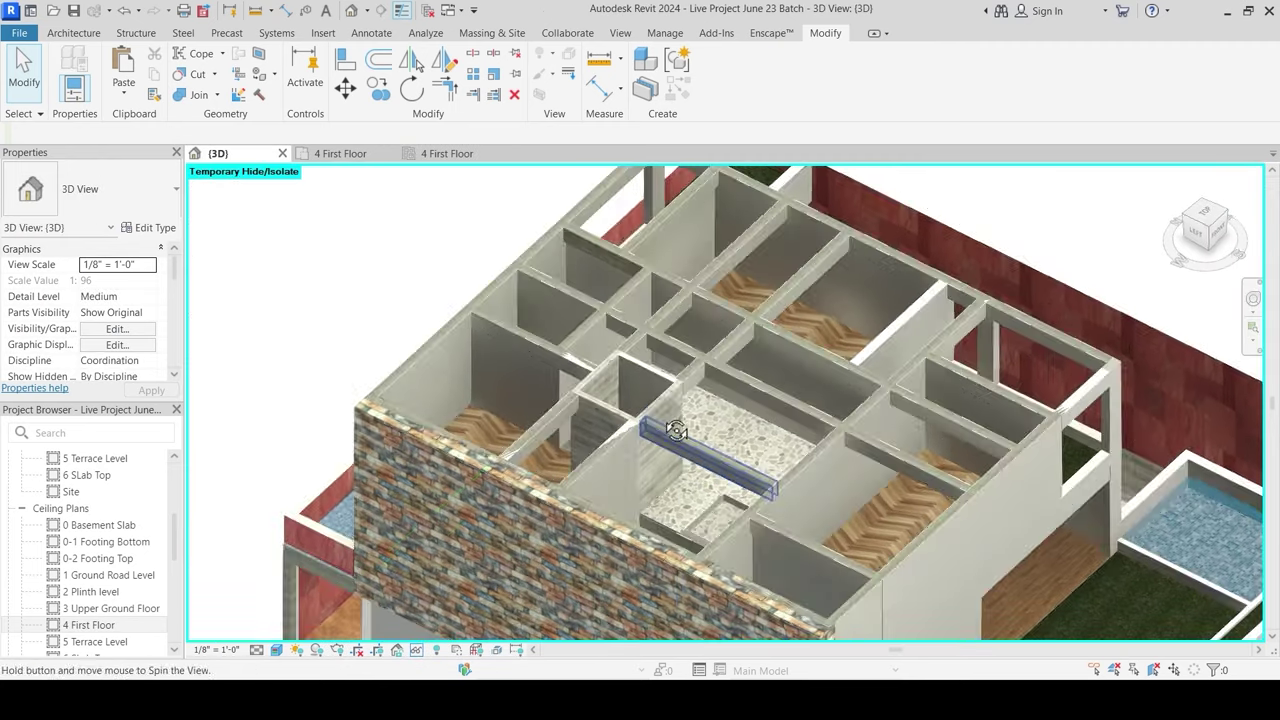
middle_click_drag(905, 354, 630, 417)
scroll(674, 354, "up", 3)
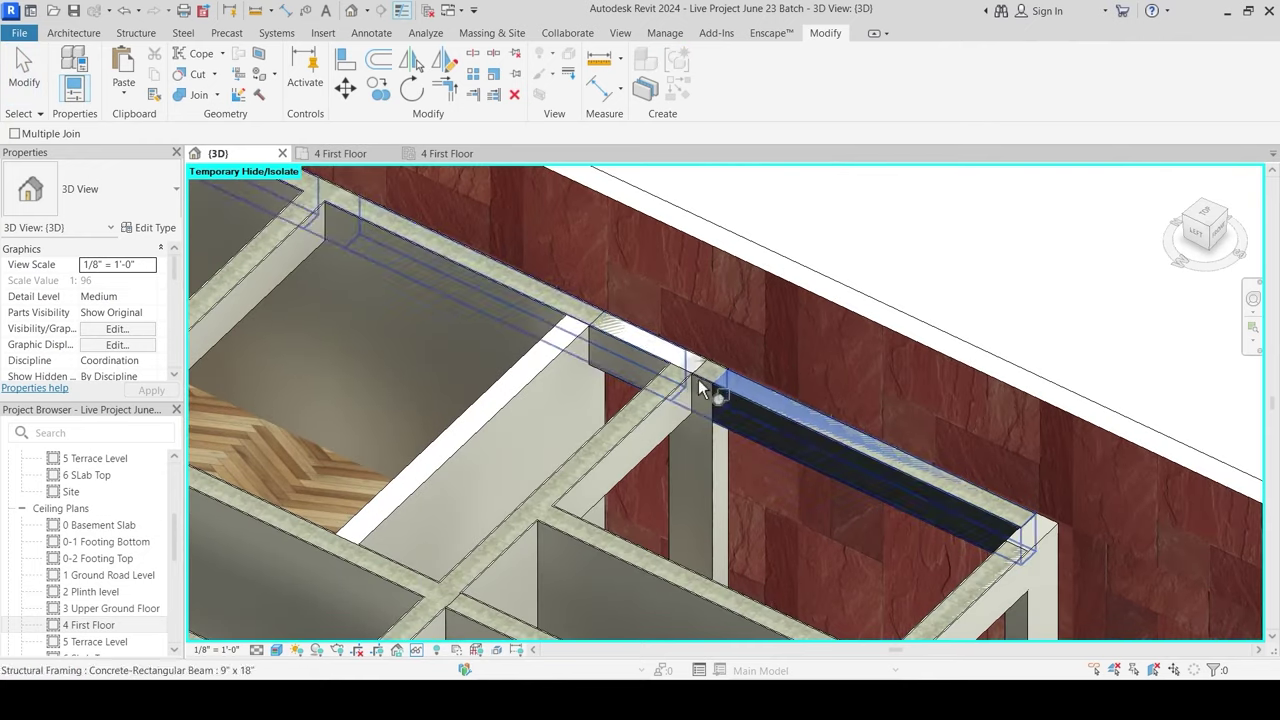
left_click(655, 365)
left_click(690, 410)
left_click(672, 400)
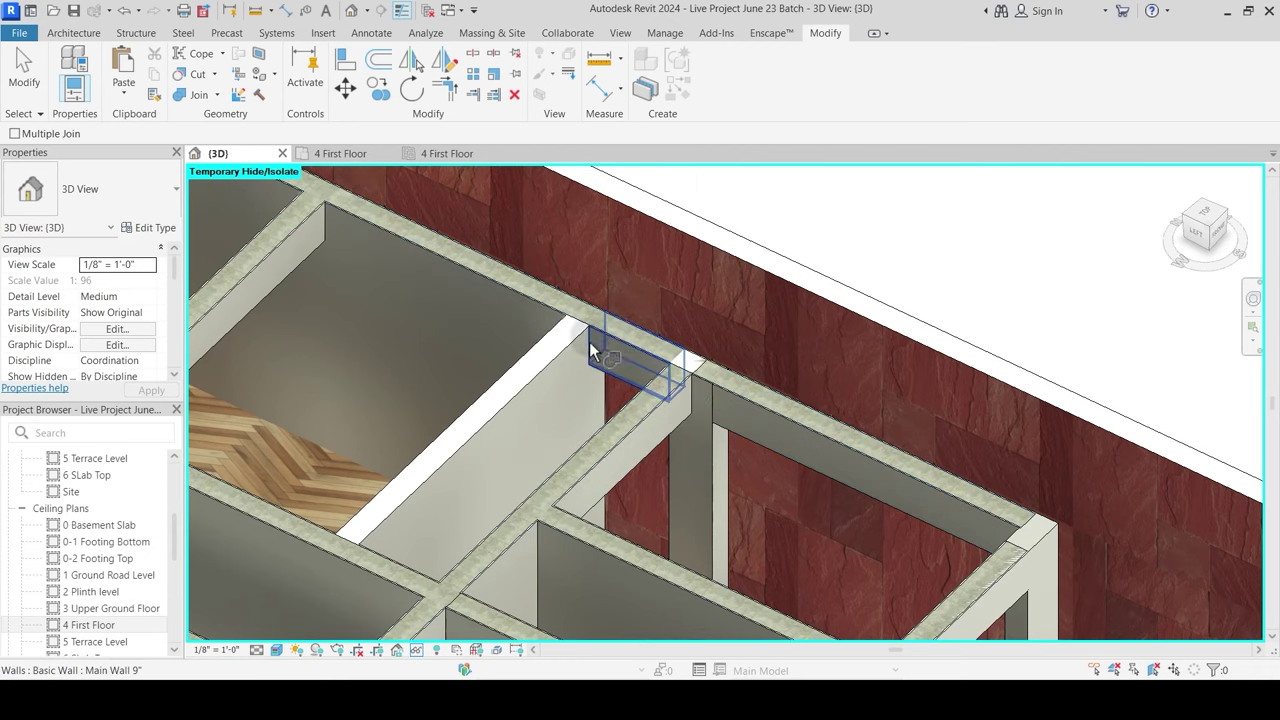
left_click(672, 400)
left_click(692, 369)
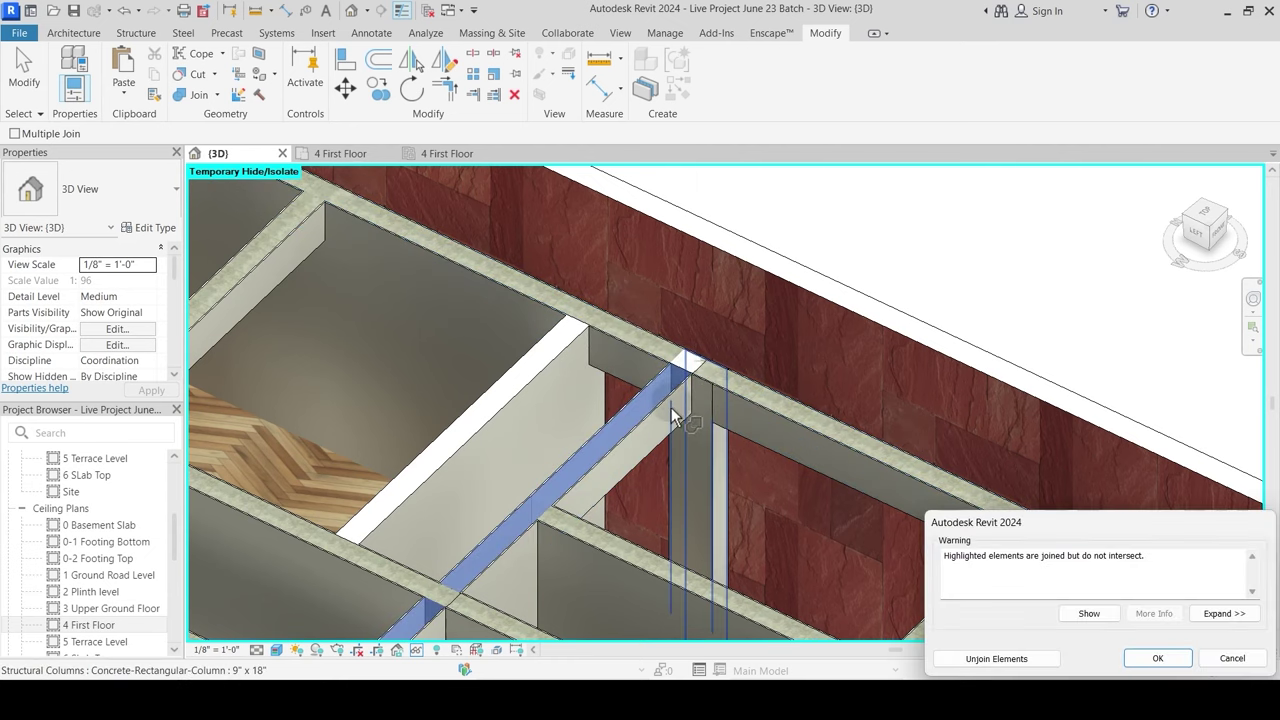
key("Escape")
Step: Join another junction beam with the wall it meets
key("Return")
scroll(632, 387, "up", 2)
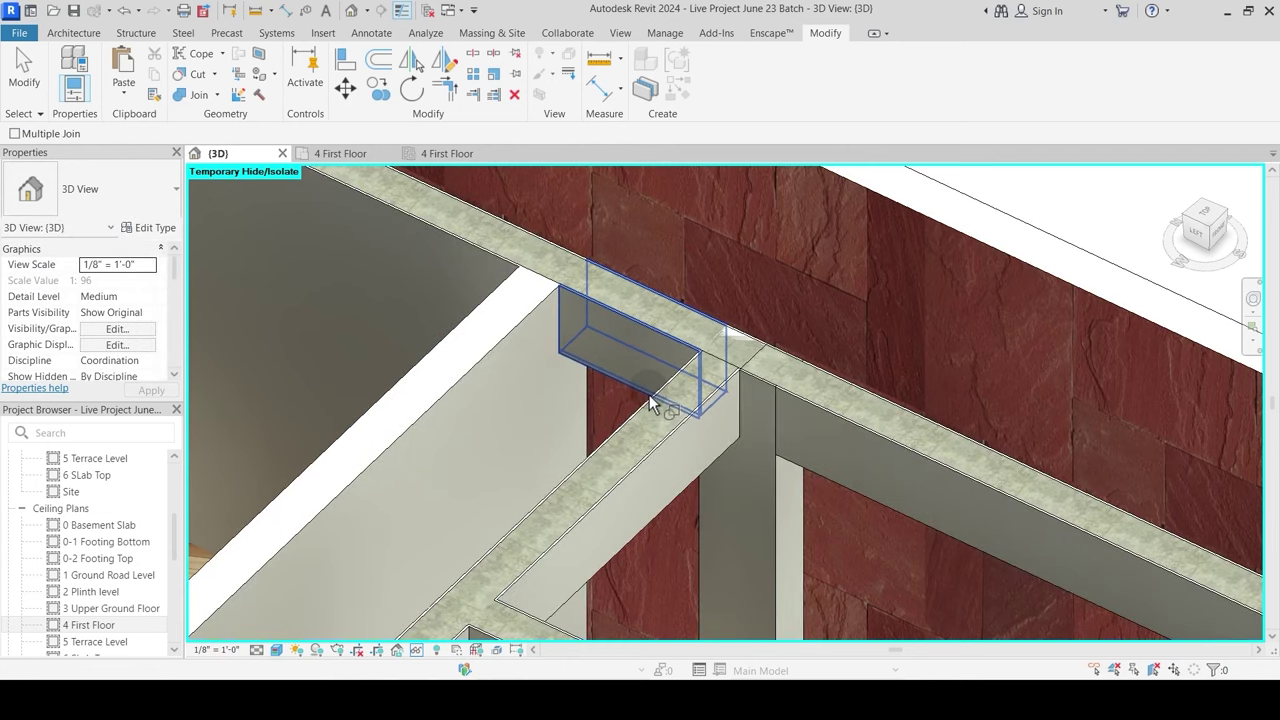
left_click(649, 391)
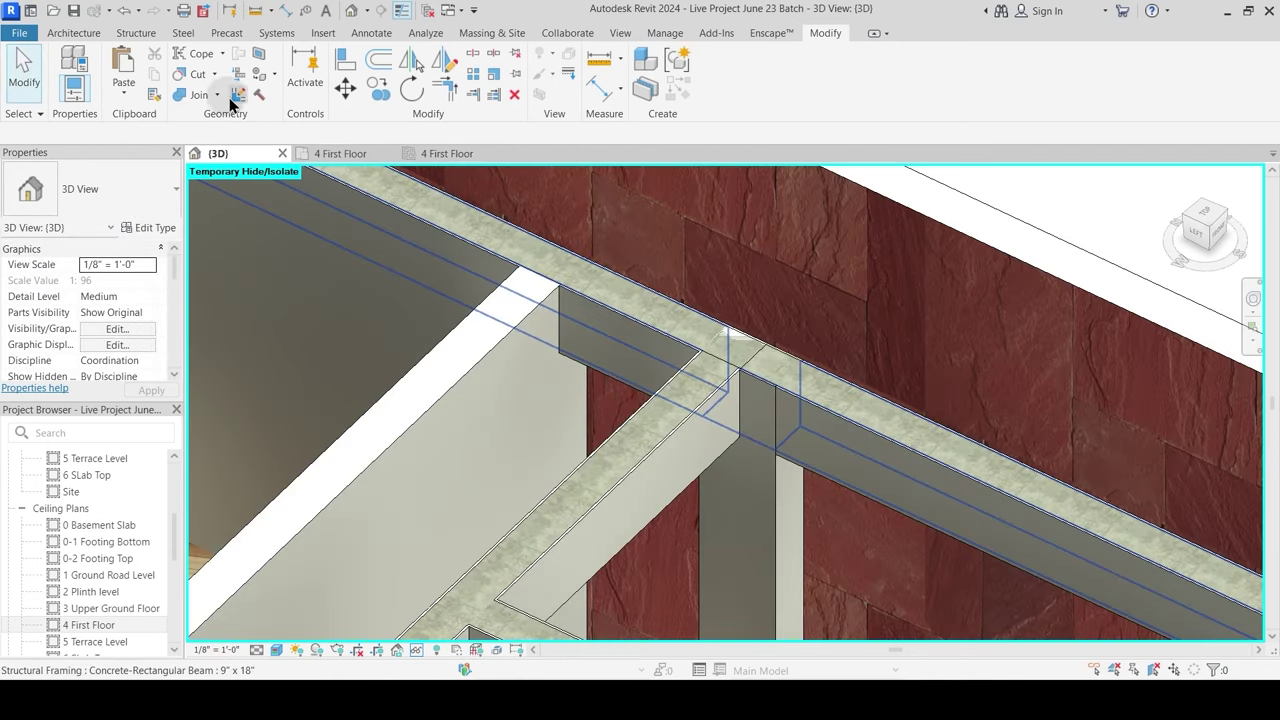
left_click(199, 95)
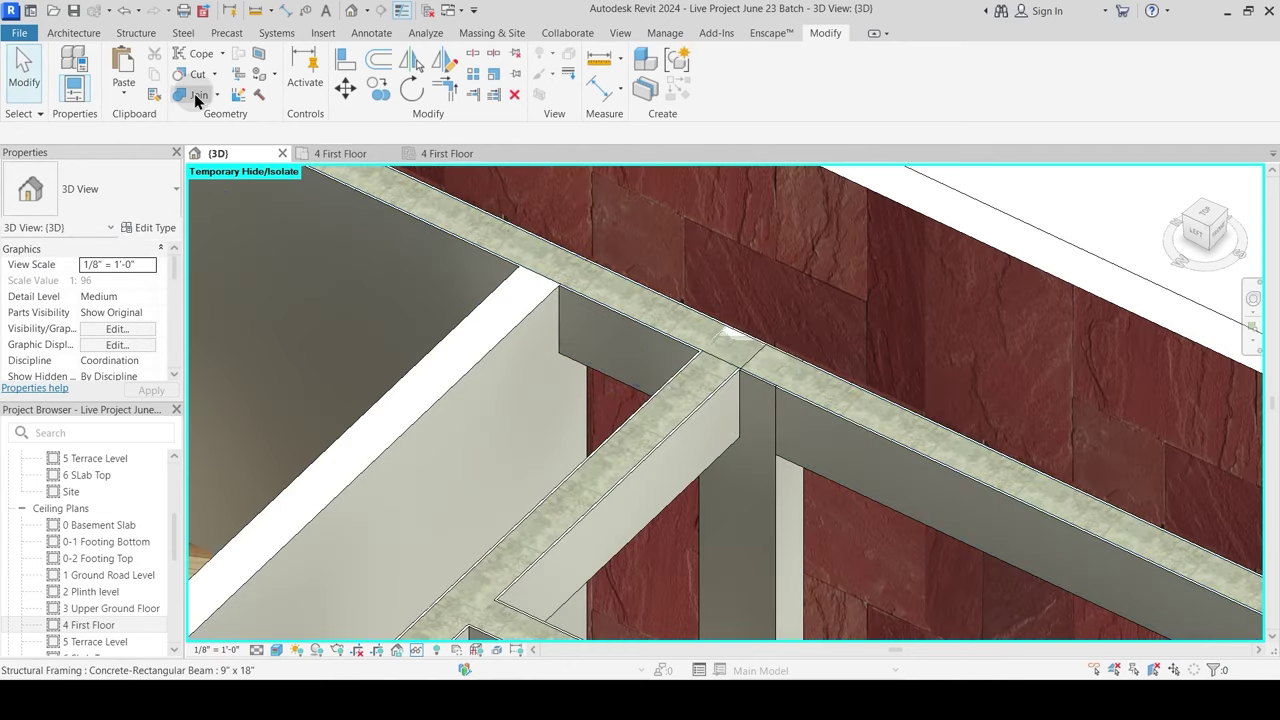
left_click(746, 358)
left_click(746, 360)
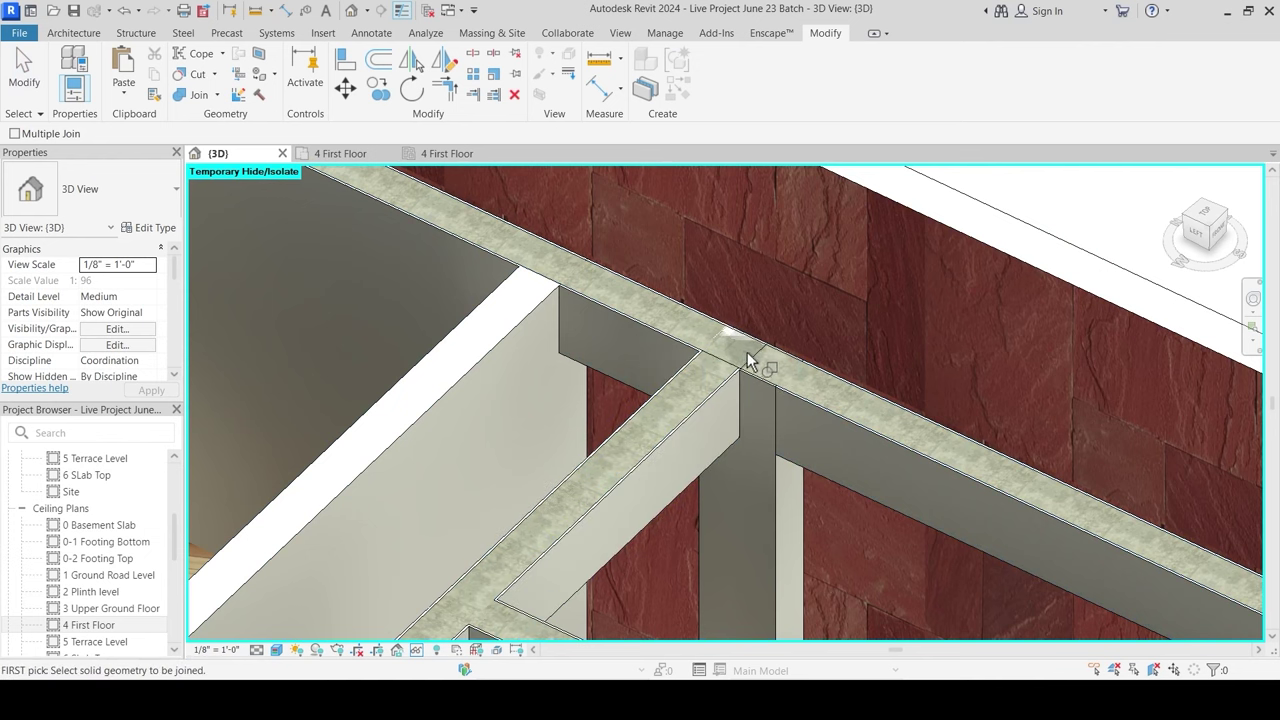
key("Escape")
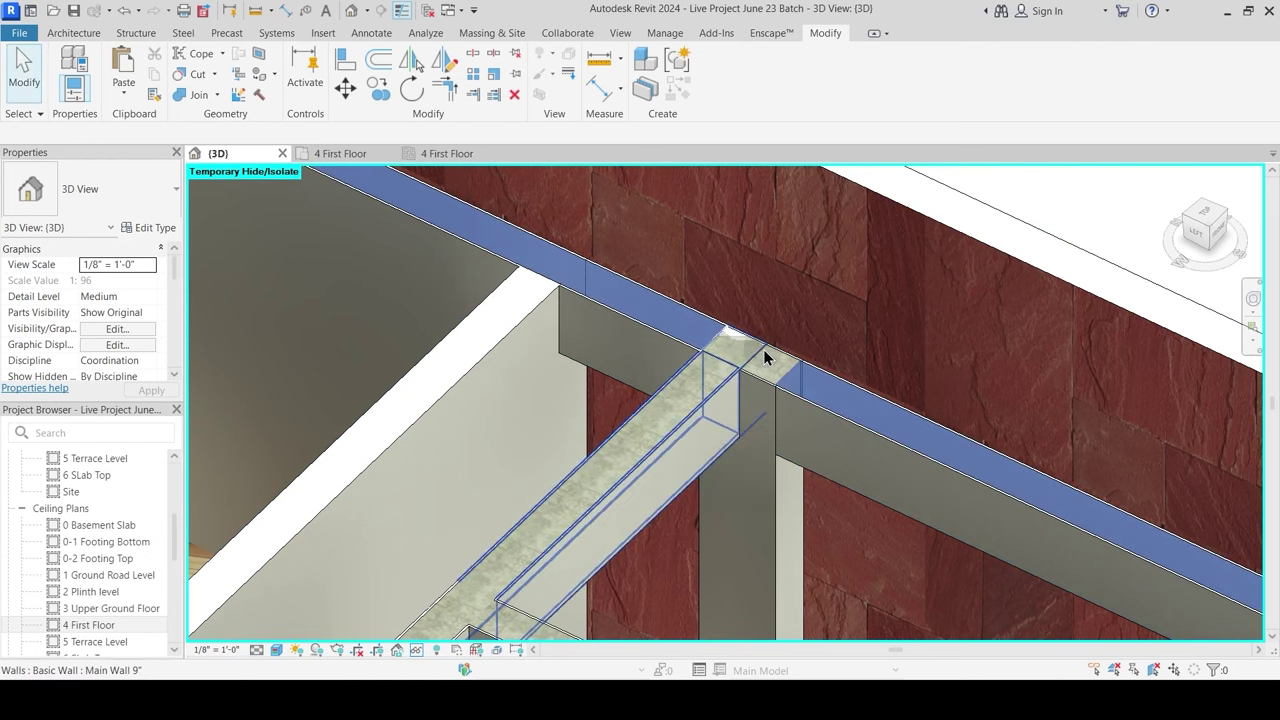
scroll(769, 432, "down", 3)
middle_click_drag(769, 432, 726, 366, "shift")
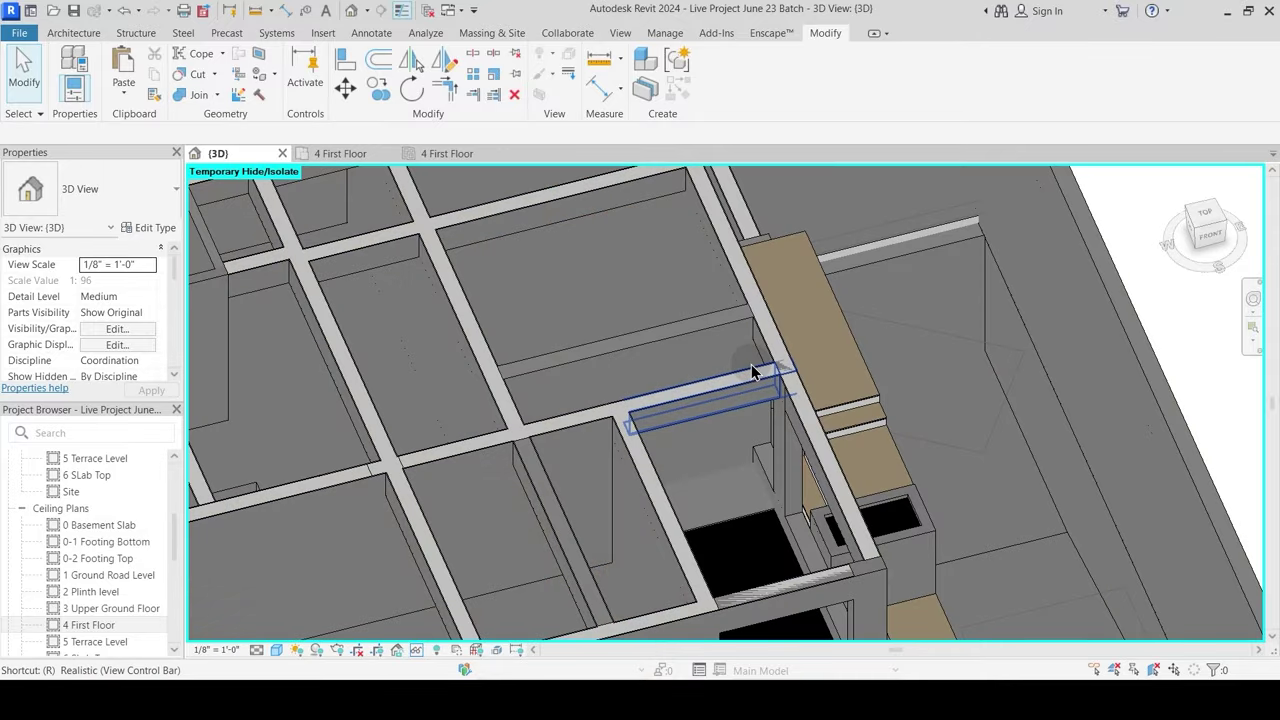
Step: Join the beam near the terrace planters with its adjacent wall using JG
scroll(786, 356, "up", 6)
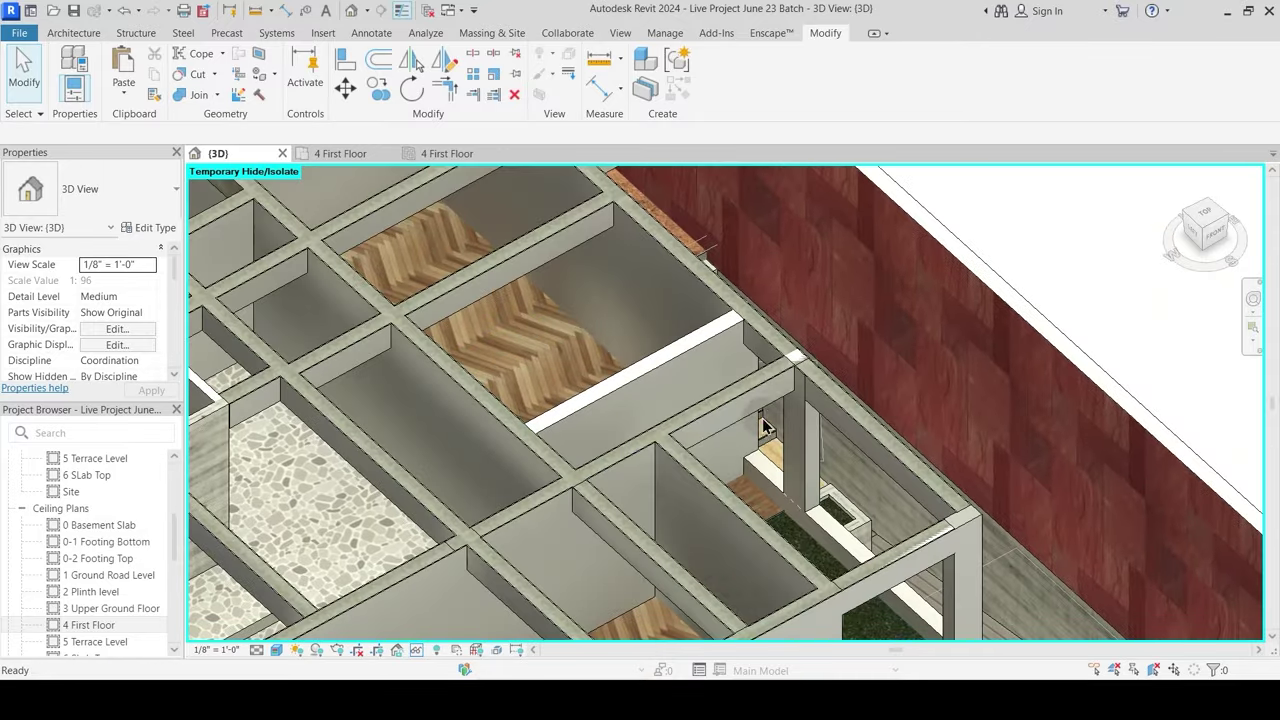
scroll(700, 384, "down", 5)
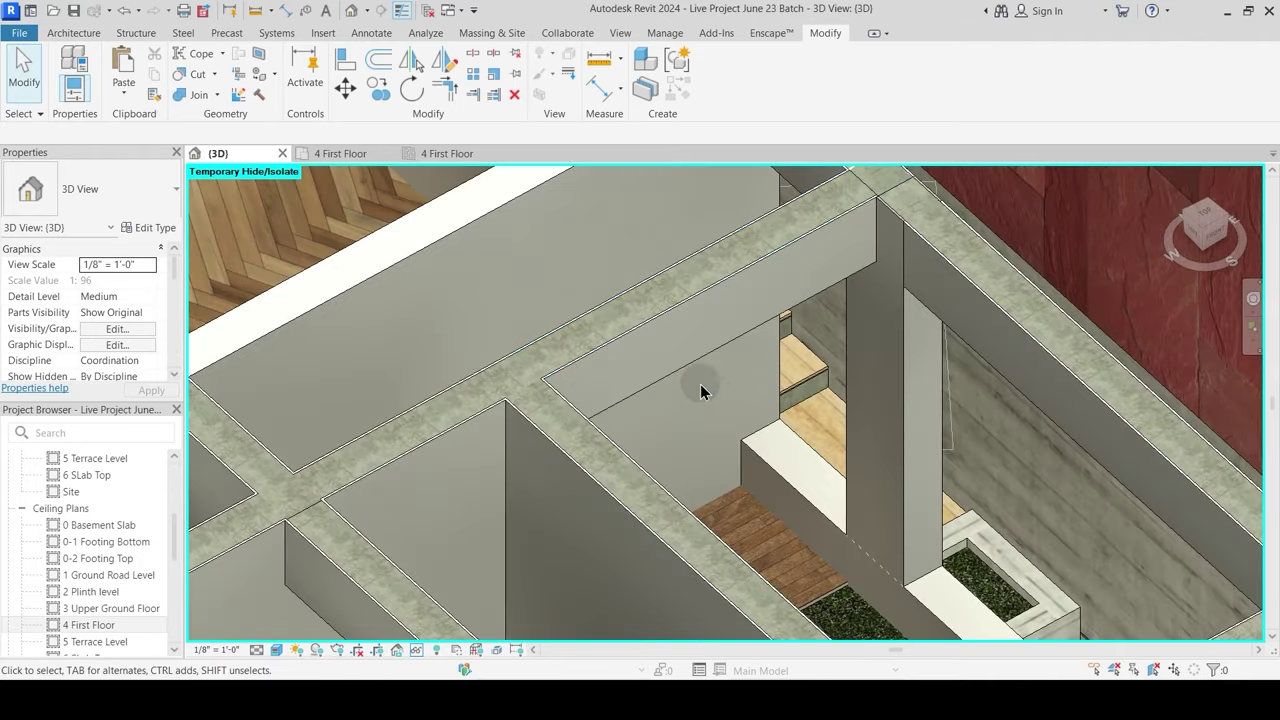
scroll(600, 280, "up", 3)
scroll(820, 300, "up", 2)
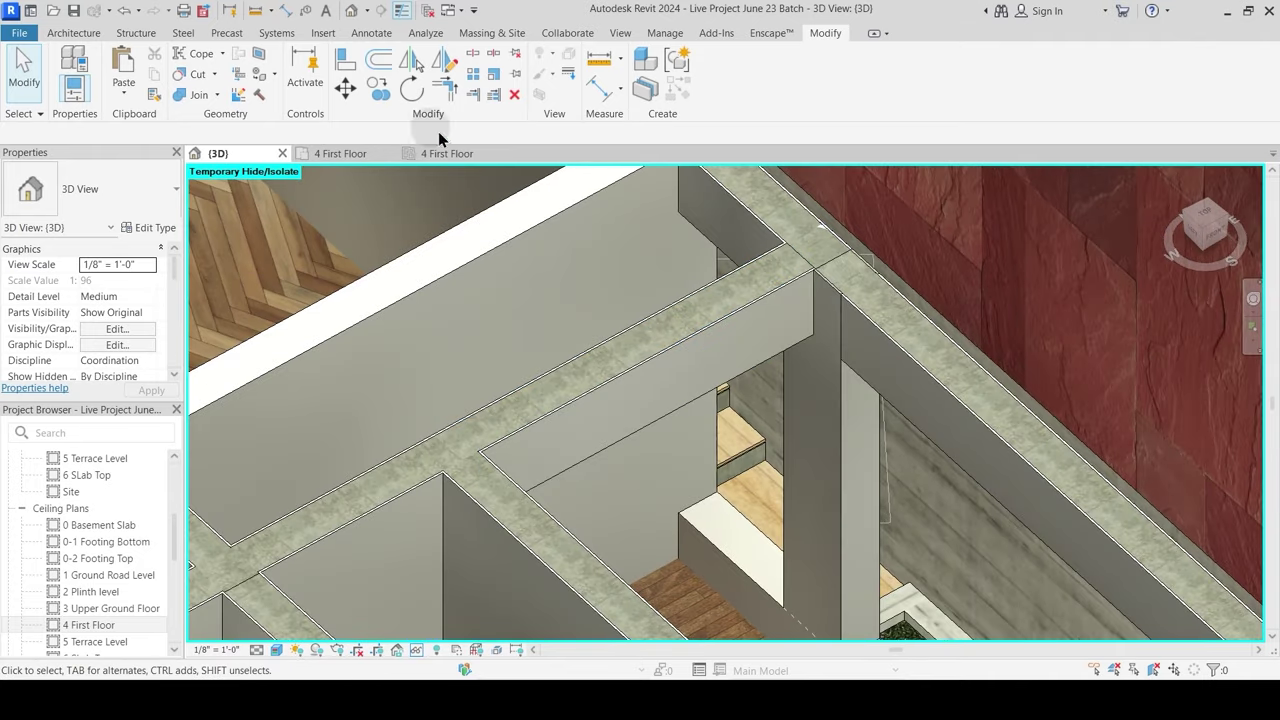
key("j")
key("g")
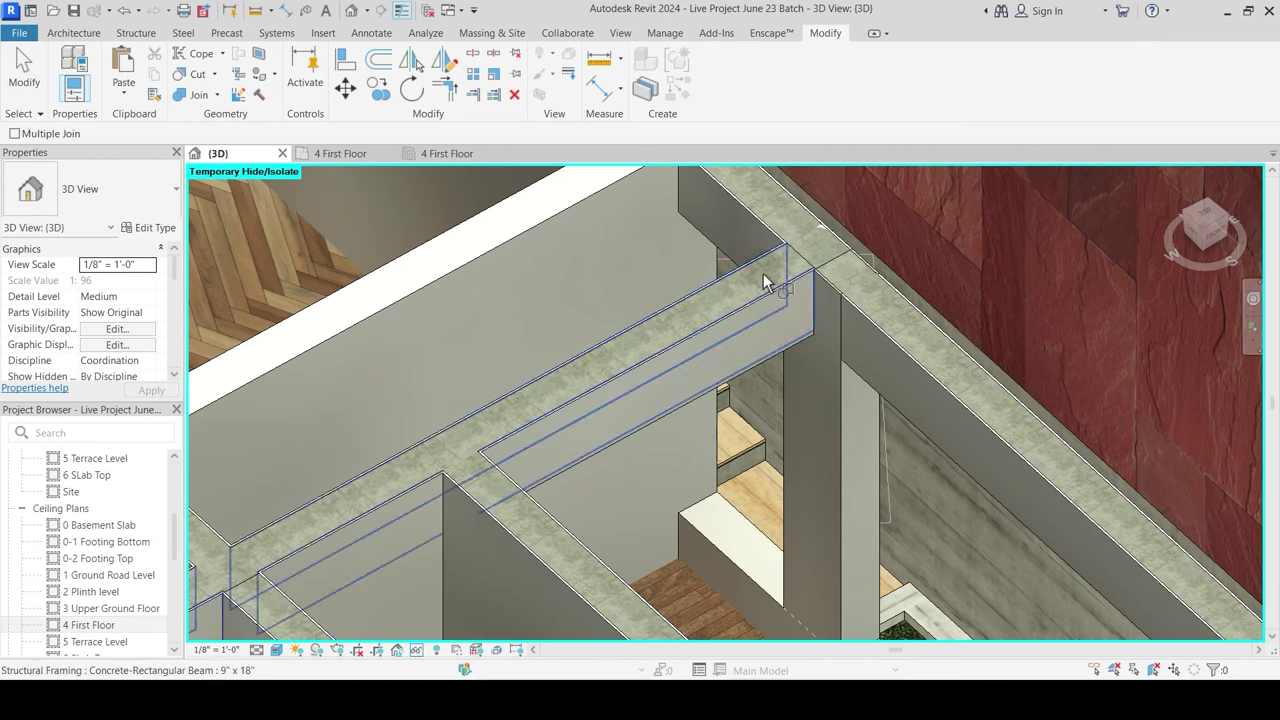
left_click(795, 262)
left_click(810, 250)
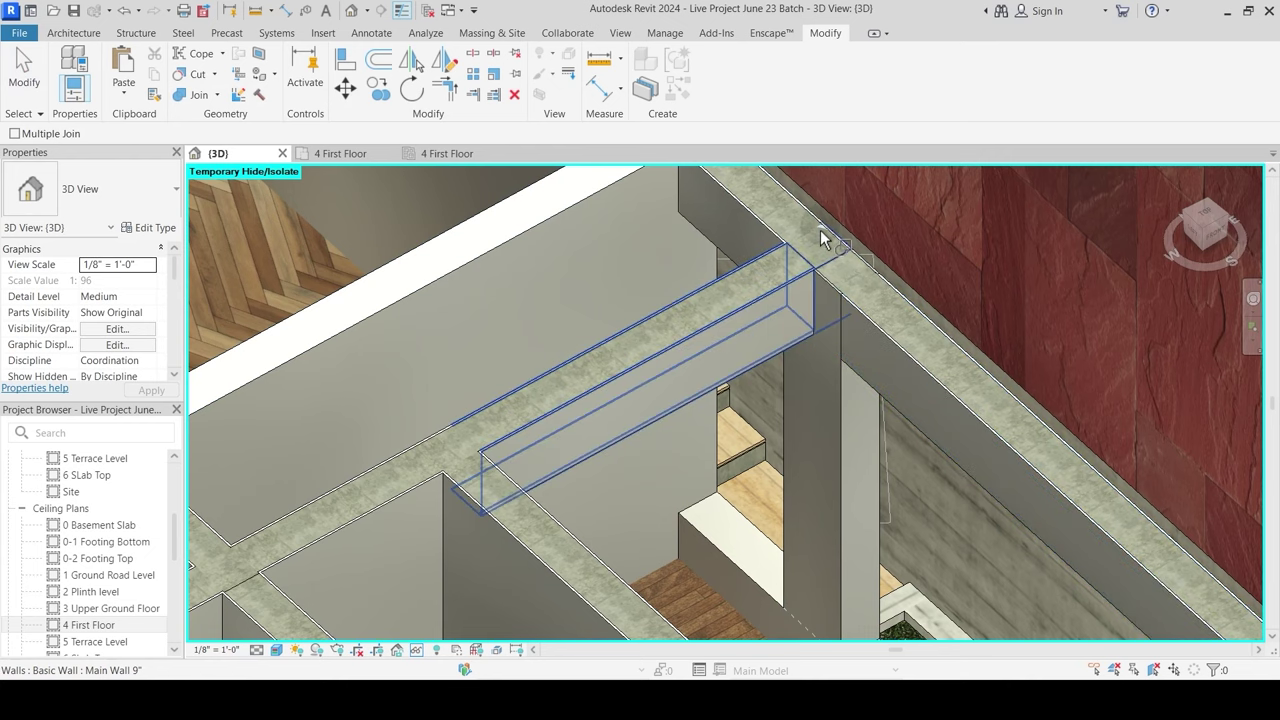
scroll(820, 236, "up", 4)
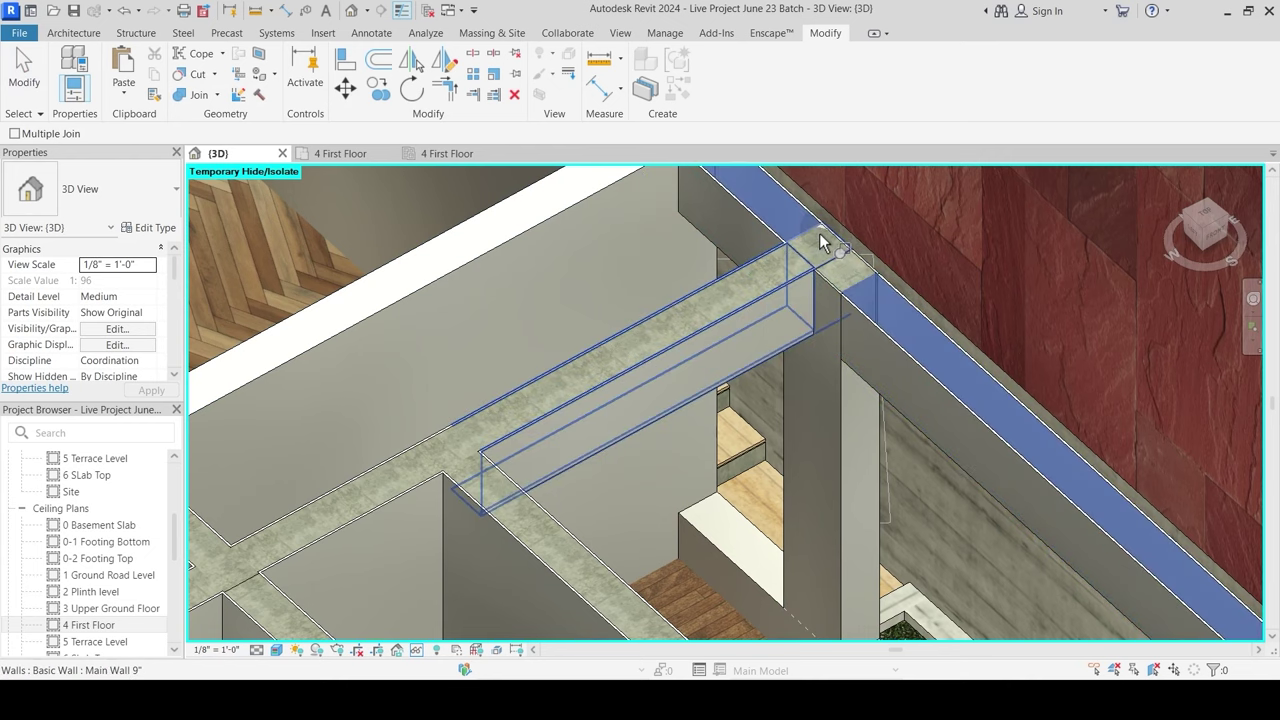
scroll(844, 348, "down", 5)
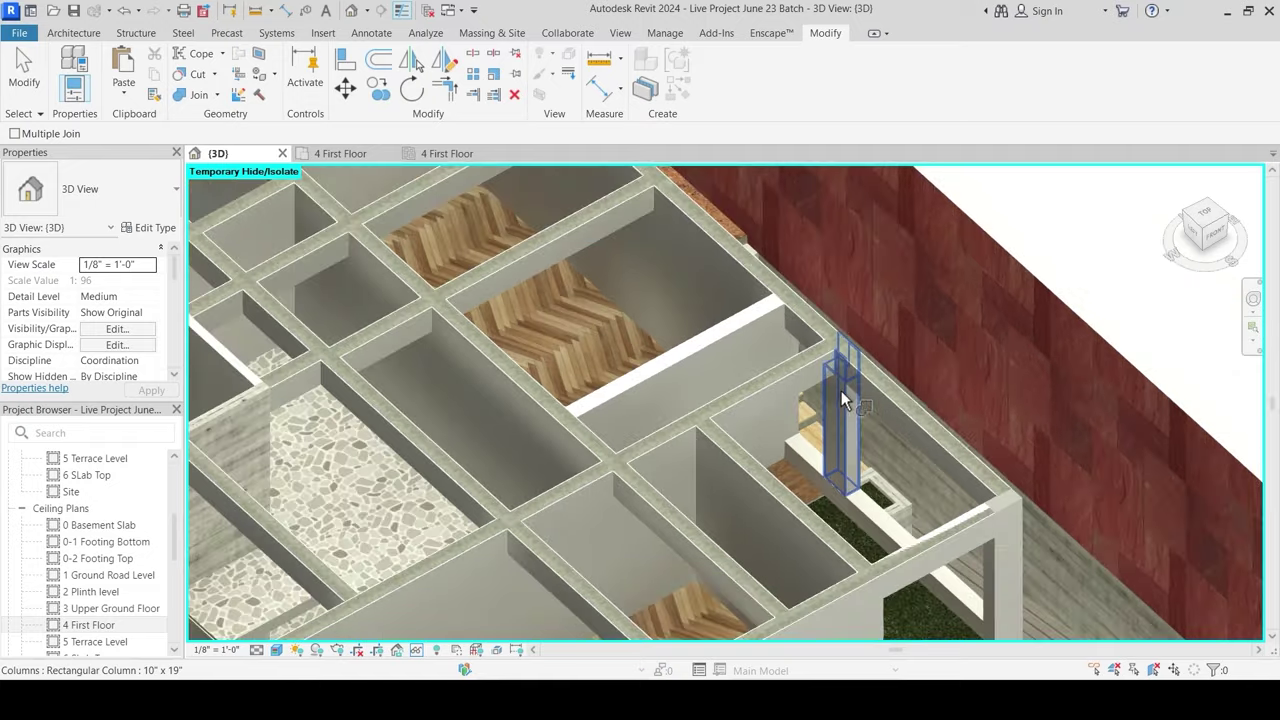
scroll(824, 458, "up", 2)
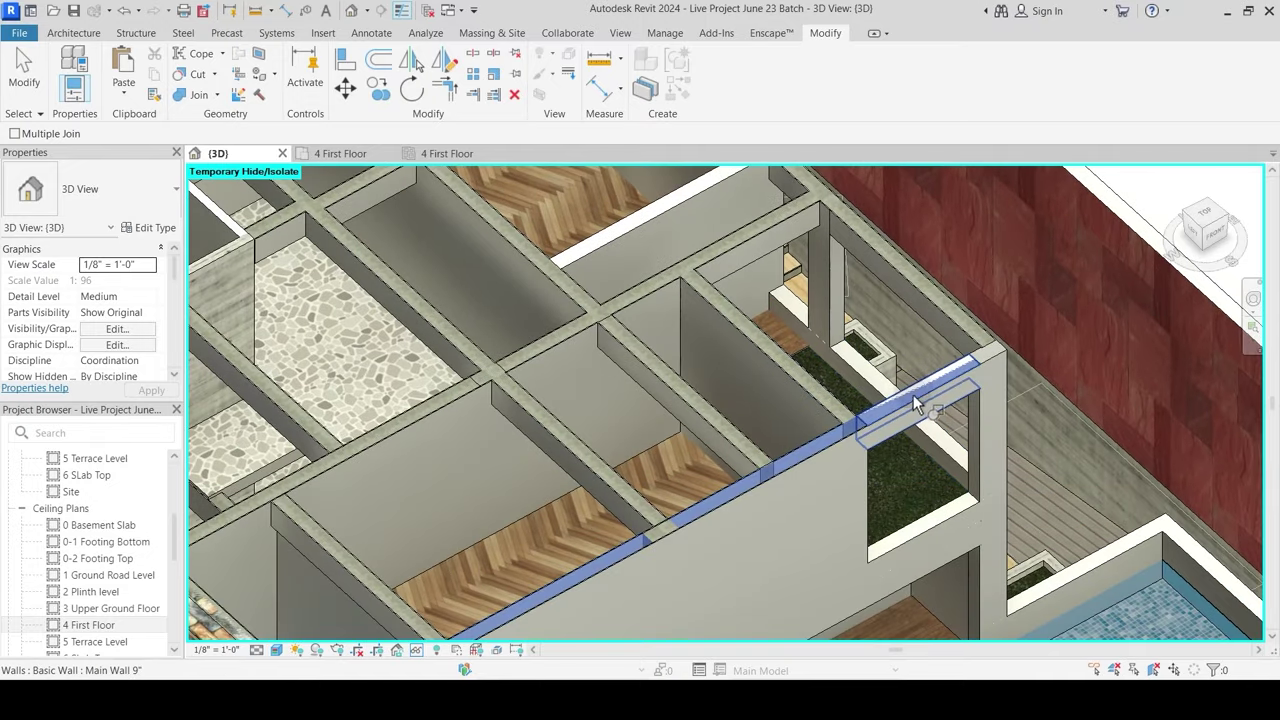
scroll(802, 458, "up", 1)
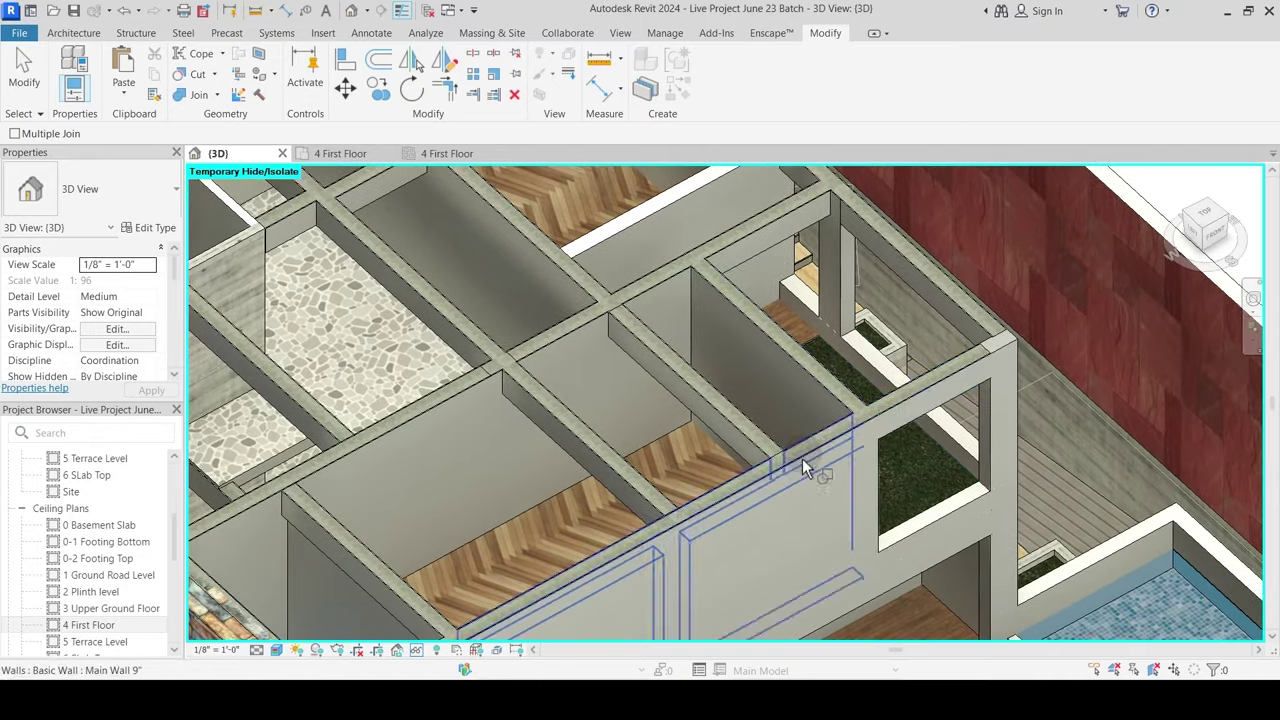
scroll(997, 378, "up", 2)
scroll(997, 375, "up", 2)
key("Escape")
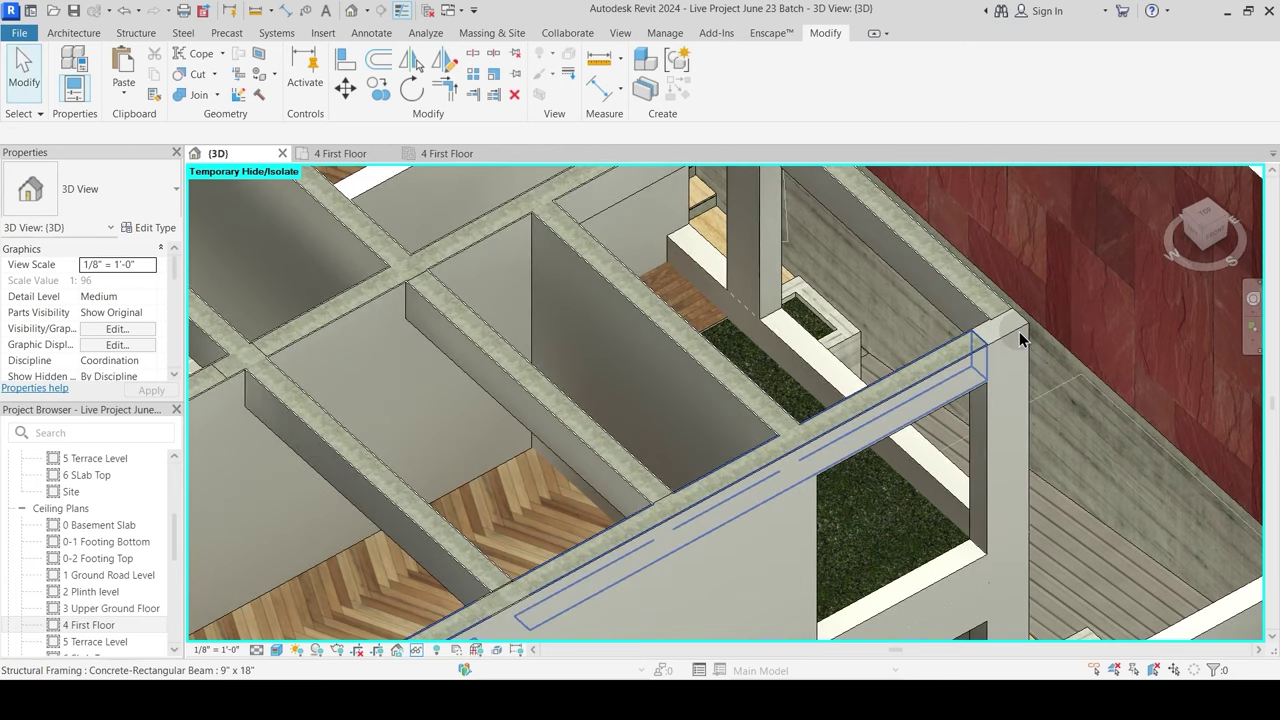
Step: Delete the terrace corner column, then undo to restore it
left_click(1031, 342)
key("Escape")
left_click(1030, 397)
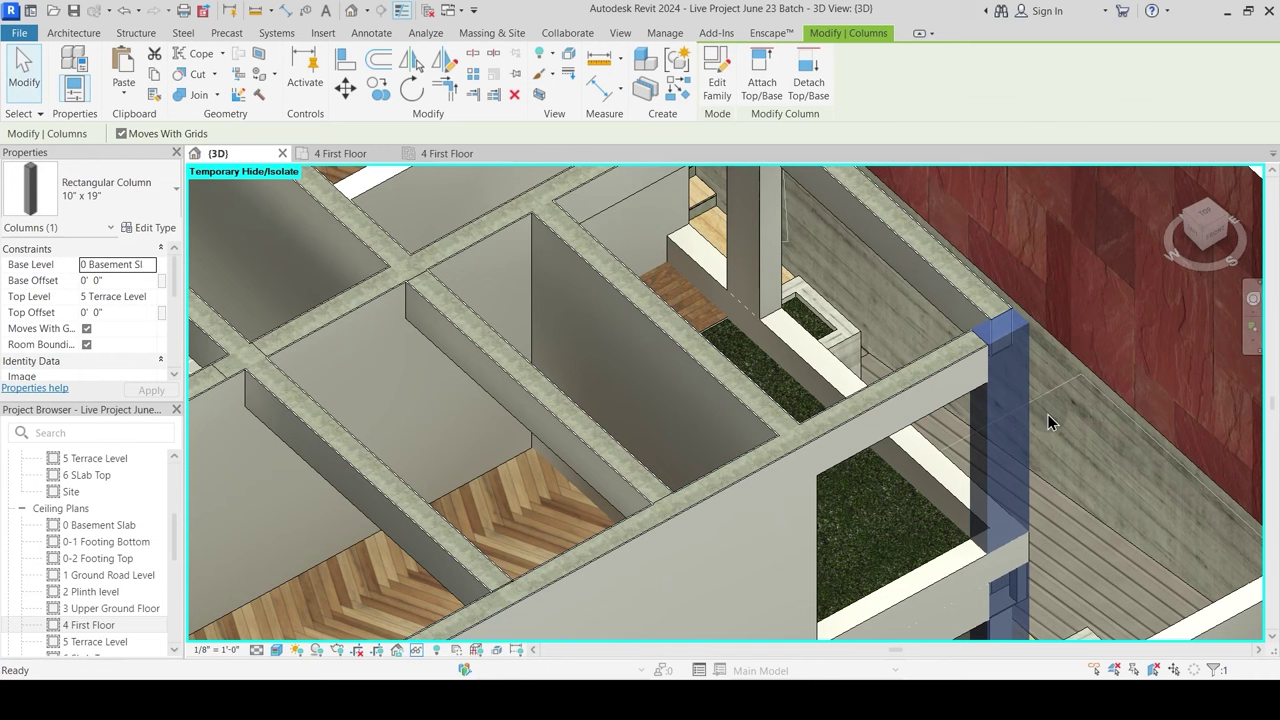
key("Delete")
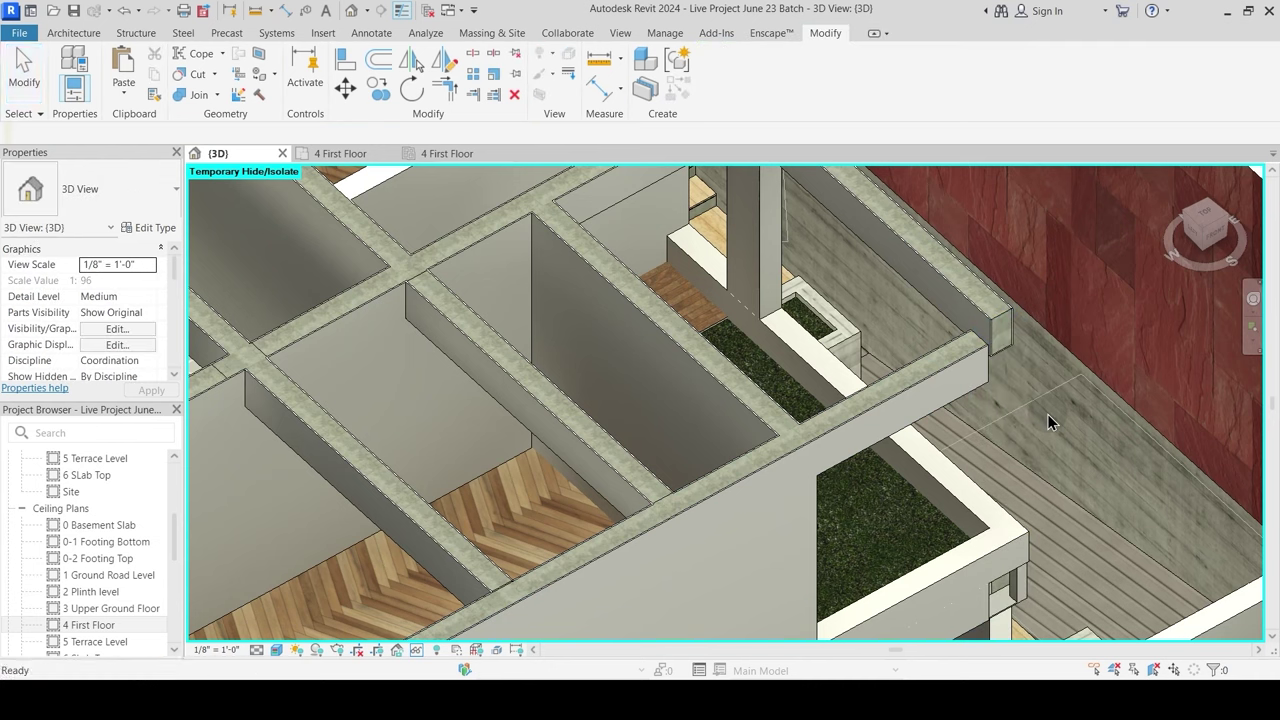
key("ctrl+z")
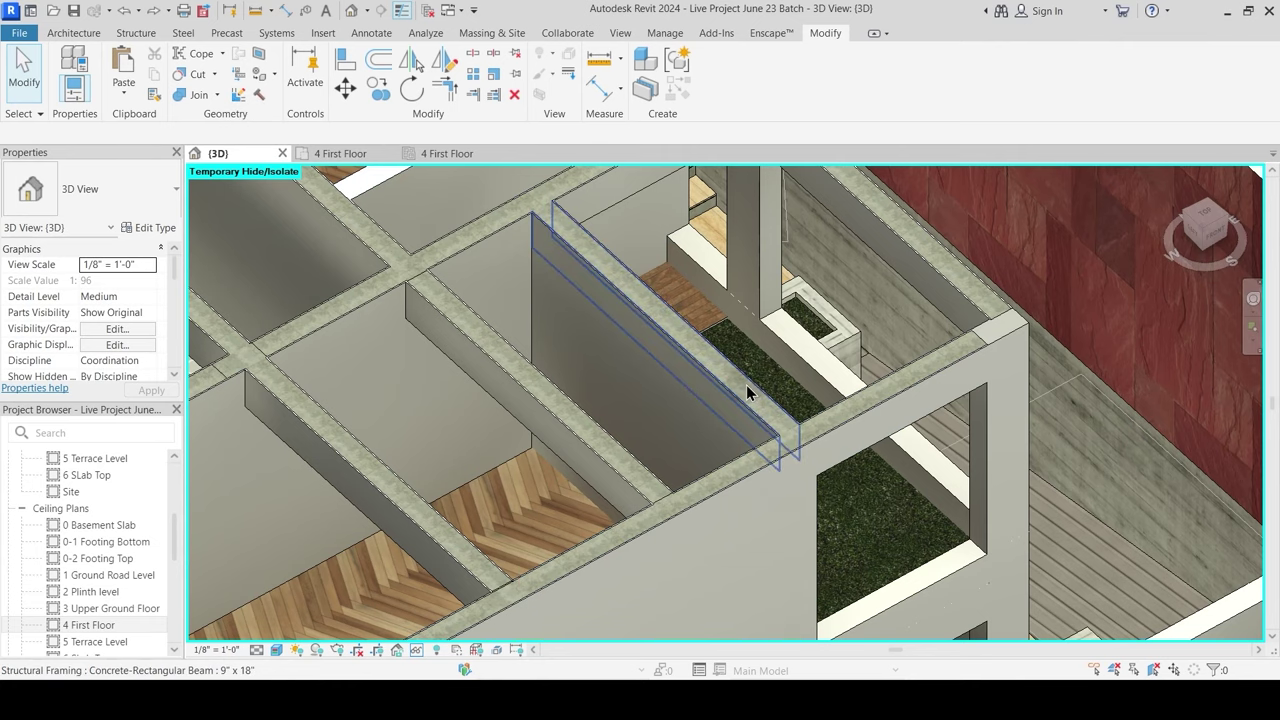
scroll(746, 384, "down", 5)
scroll(978, 335, "up", 2)
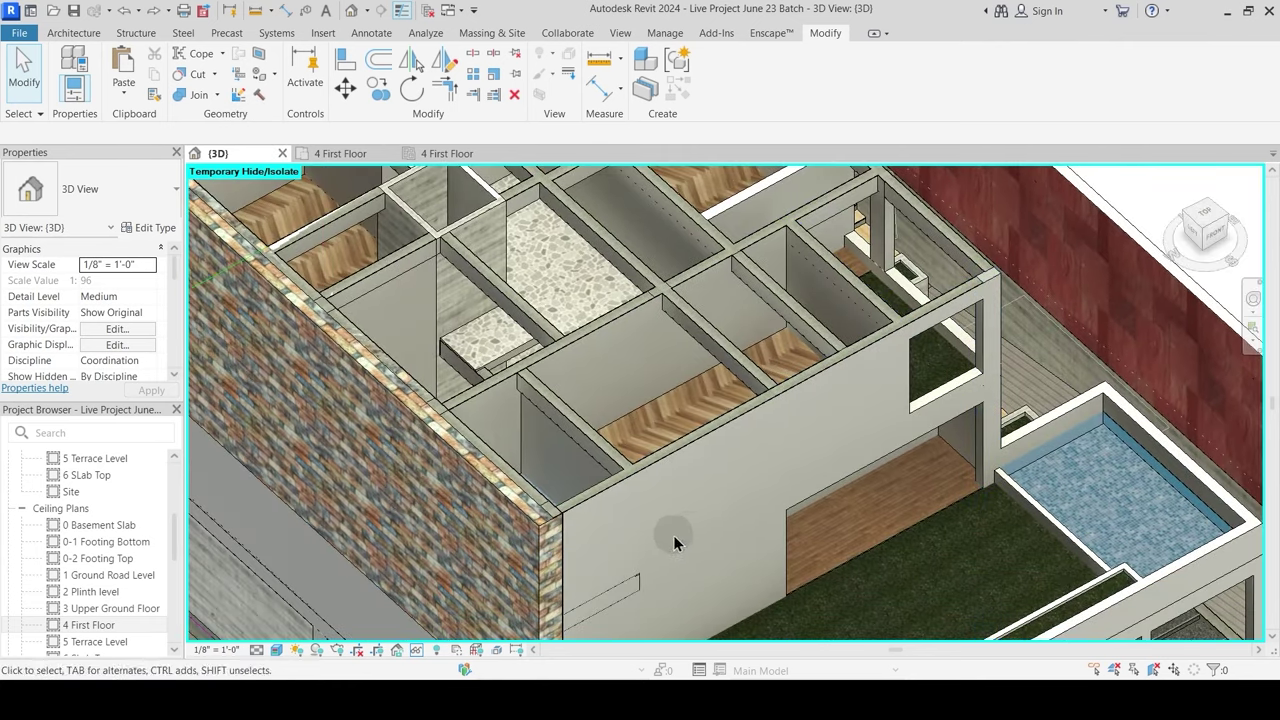
Step: Join the short upper-floor beam with its neighbouring element using JG
middle_click_drag(673, 535, 623, 432, "shift")
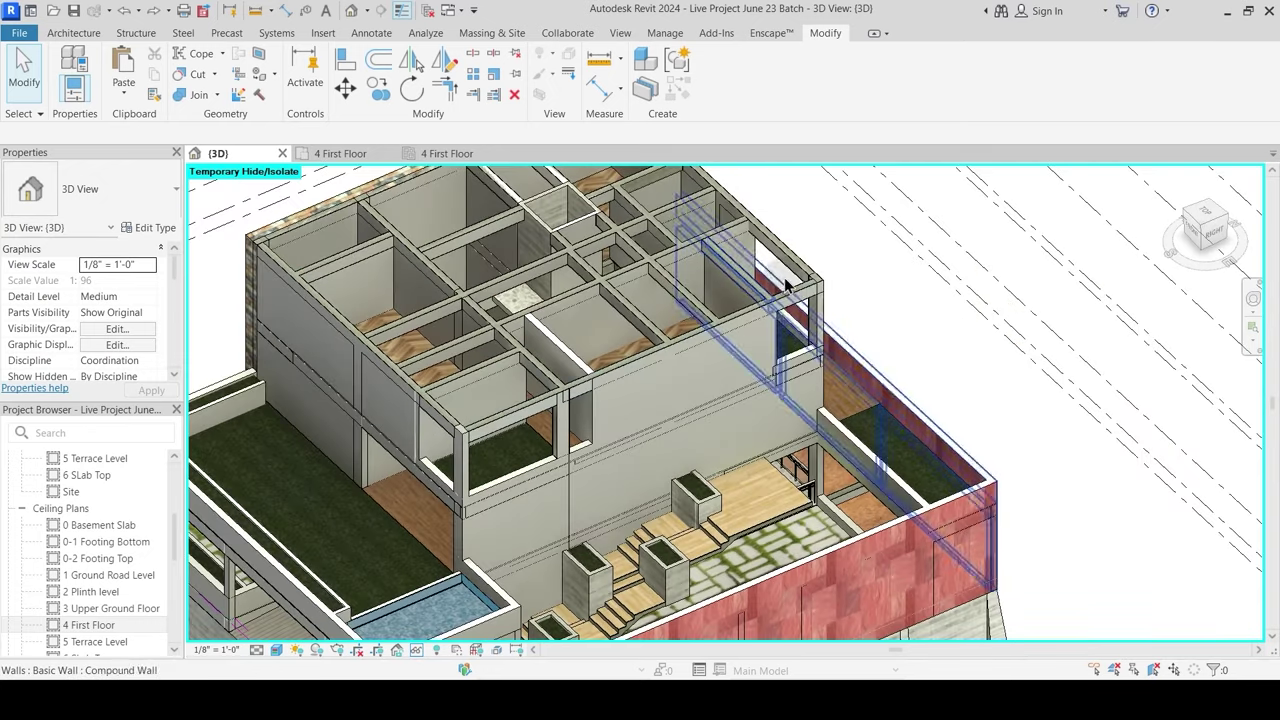
scroll(610, 410, "up", 3)
middle_click_drag(582, 362, 760, 500)
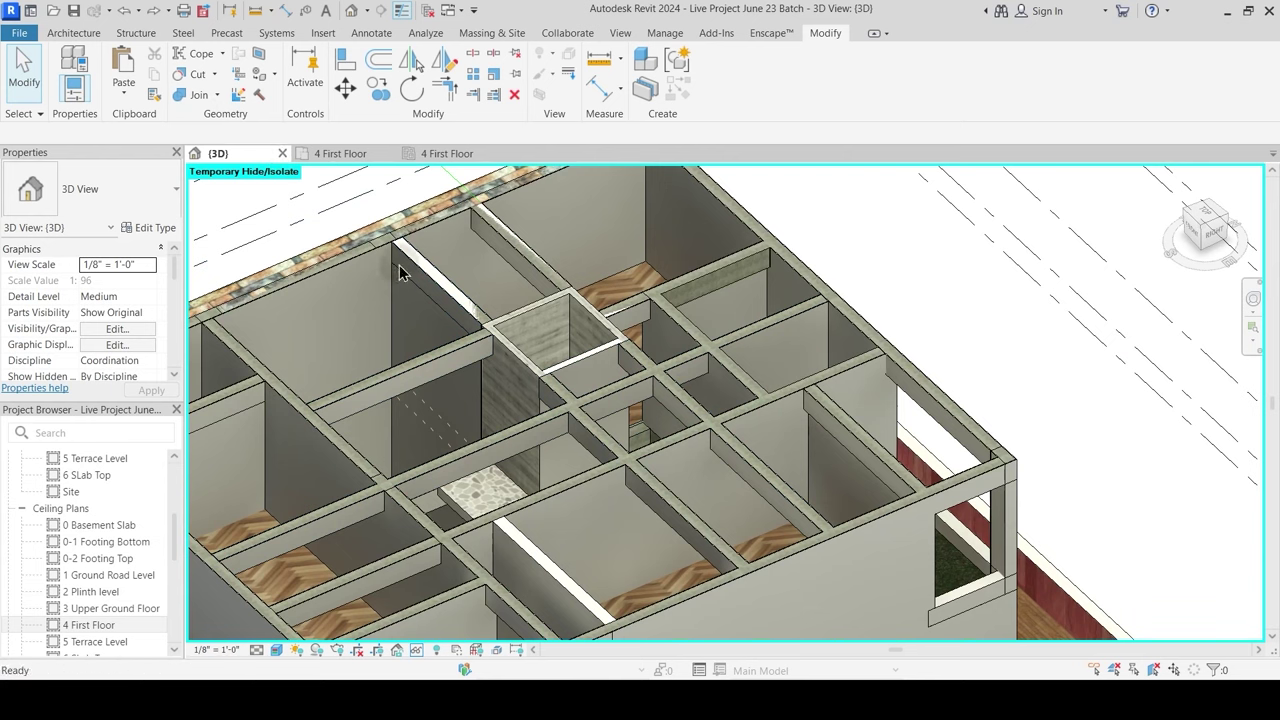
key("j")
key("g")
left_click(550, 290)
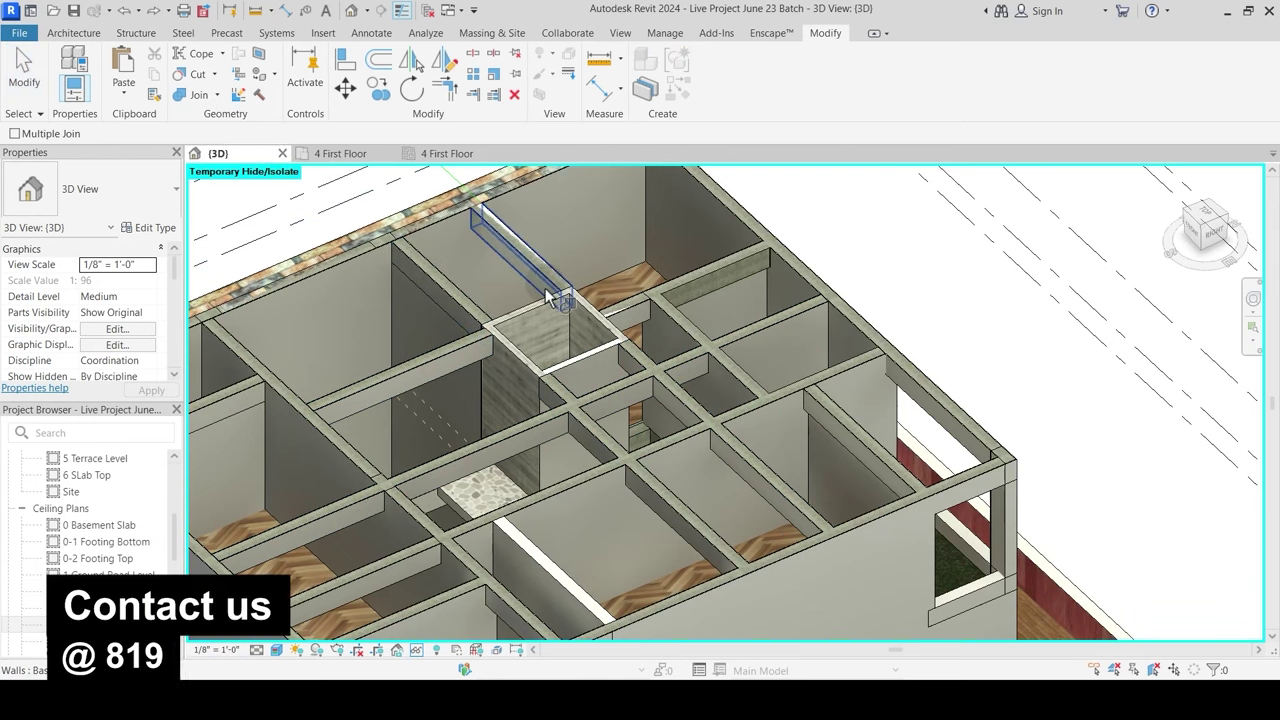
middle_click_drag(597, 414, 645, 382)
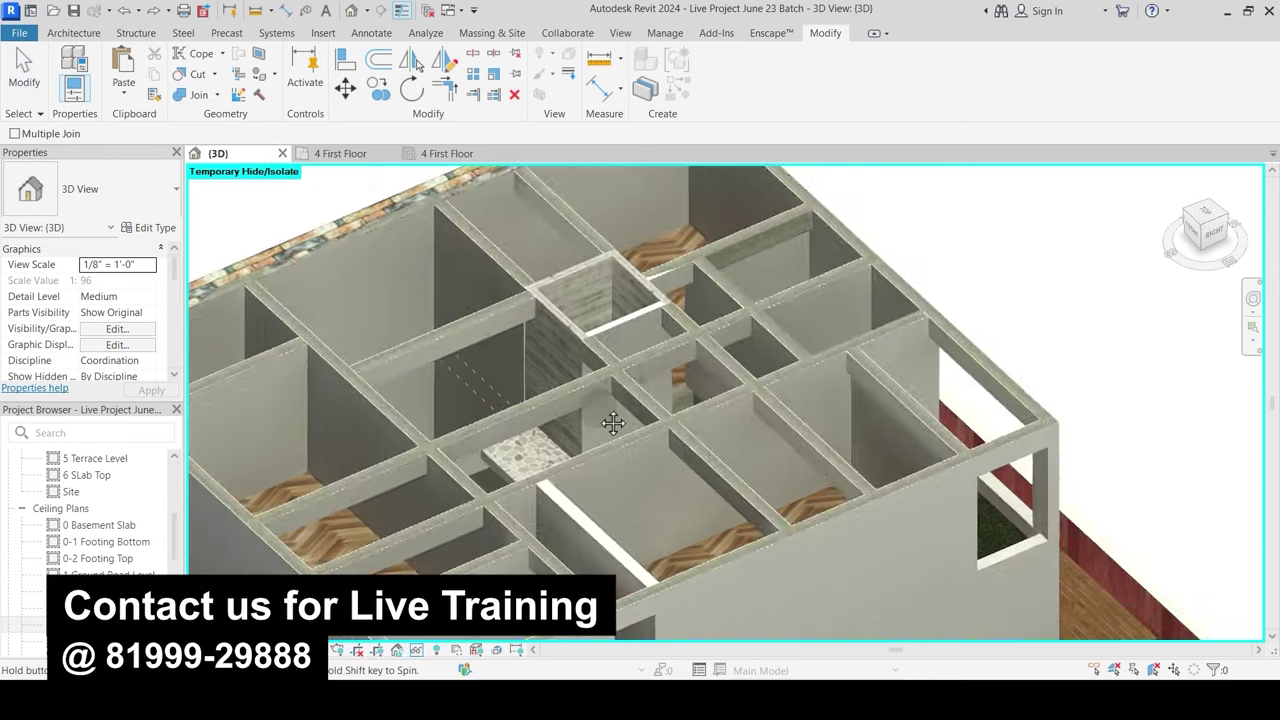
scroll(680, 256, "up", 3)
left_click(674, 271)
left_click(671, 278)
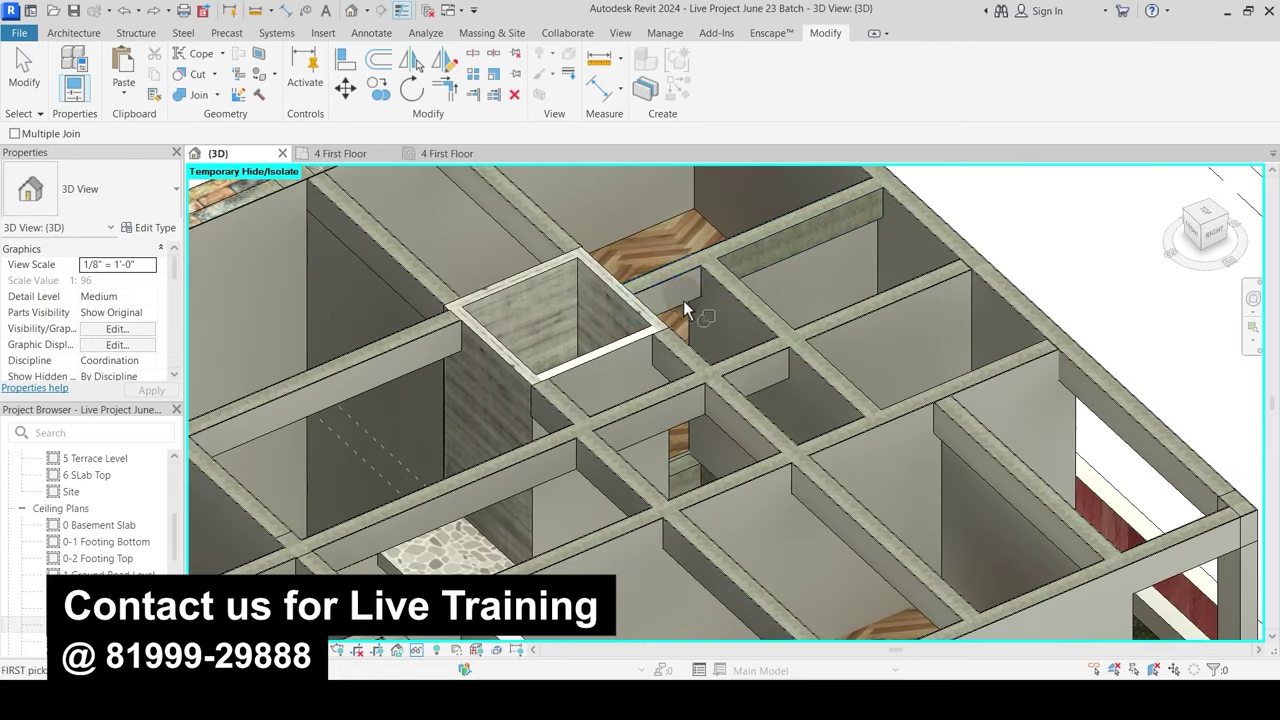
Step: Orbit and pan the 3D view to inspect the upper-floor framing and stone-clad corner
scroll(700, 318, "down", 3)
middle_click_drag(586, 383, 751, 281)
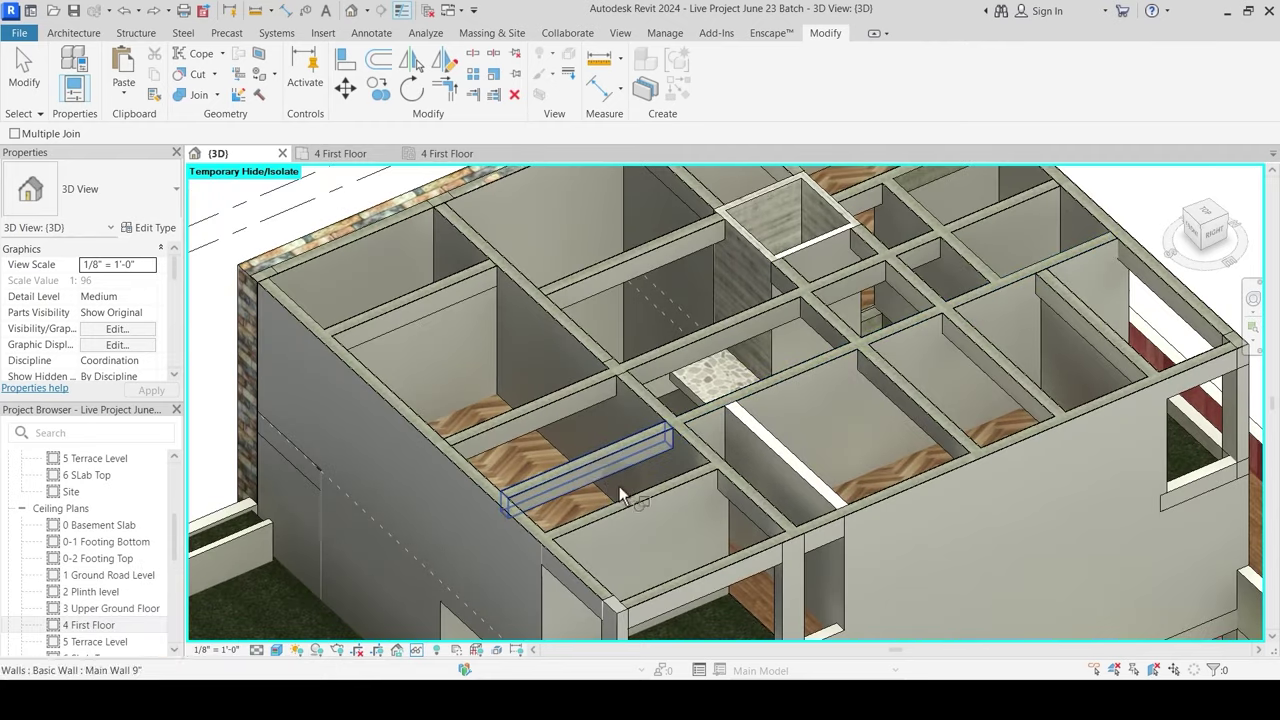
middle_click_drag(729, 561, 764, 337, "shift")
middle_click_drag(583, 416, 728, 525, "shift")
scroll(729, 500, "up", 3)
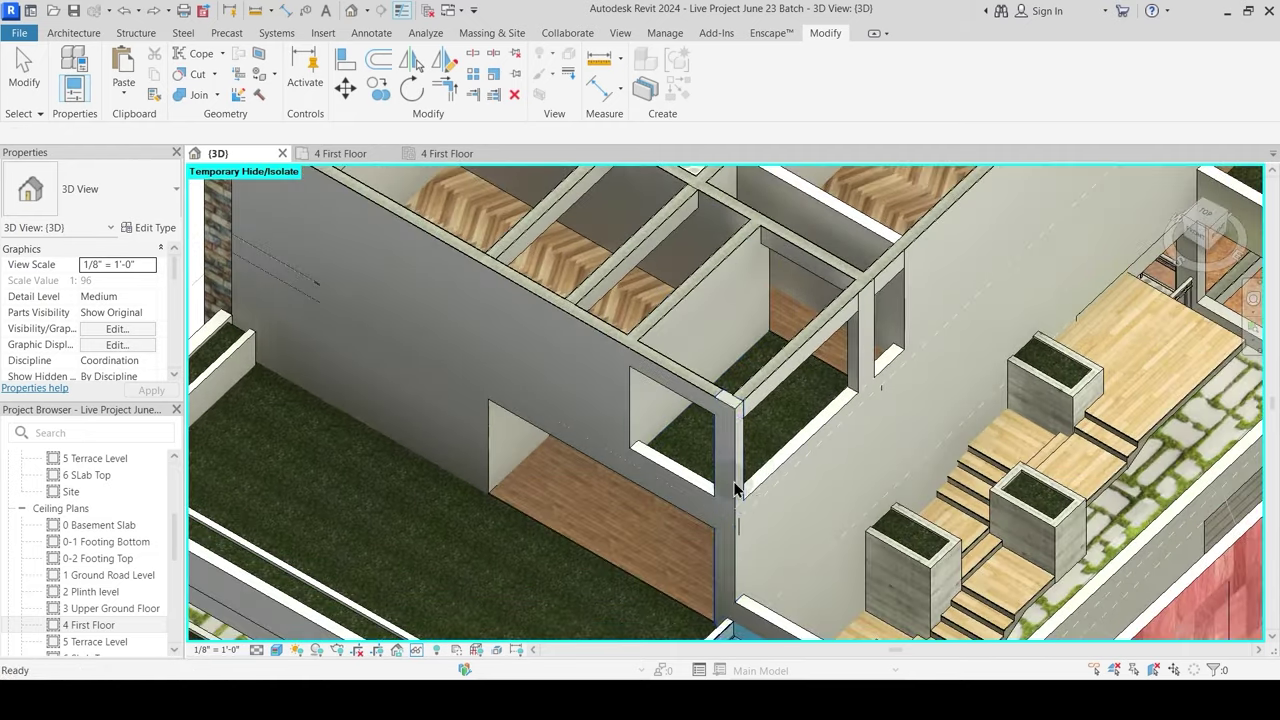
scroll(739, 472, "down", 1)
middle_click_drag(705, 458, 705, 632)
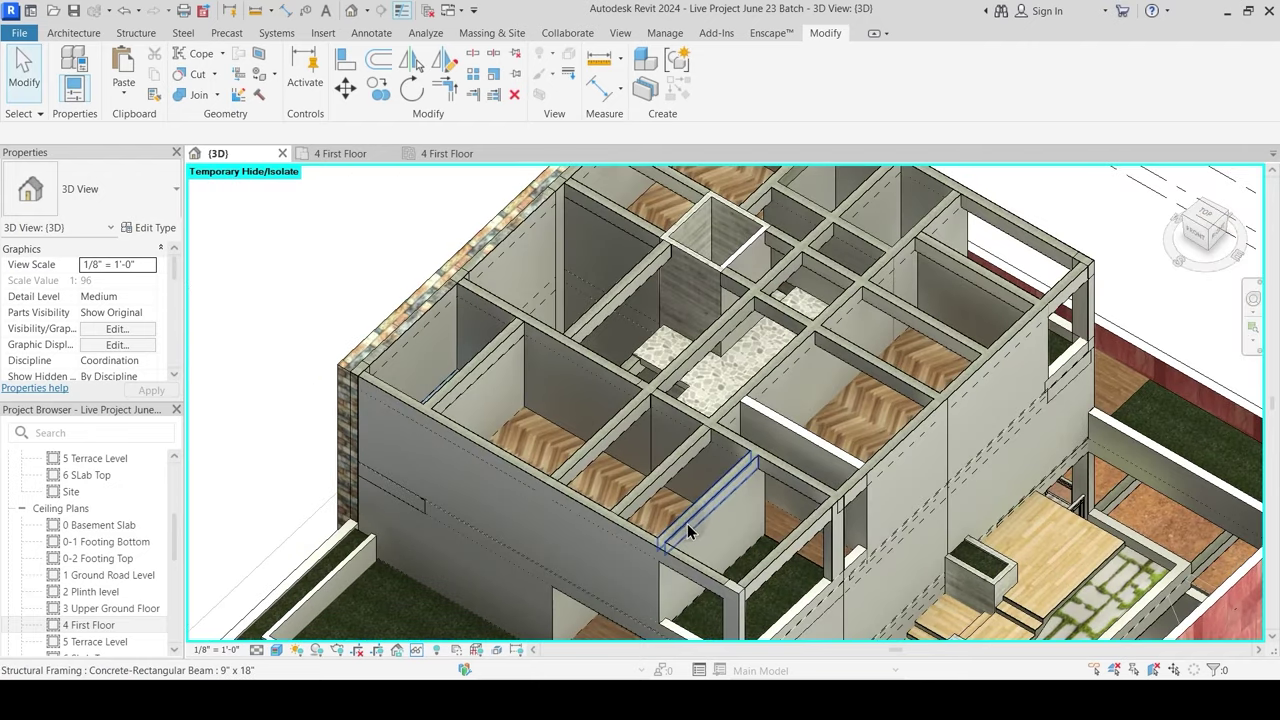
scroll(668, 425, "down", 3)
middle_click_drag(620, 430, 614, 408, "shift")
scroll(601, 452, "up", 3)
scroll(601, 452, "up", 3)
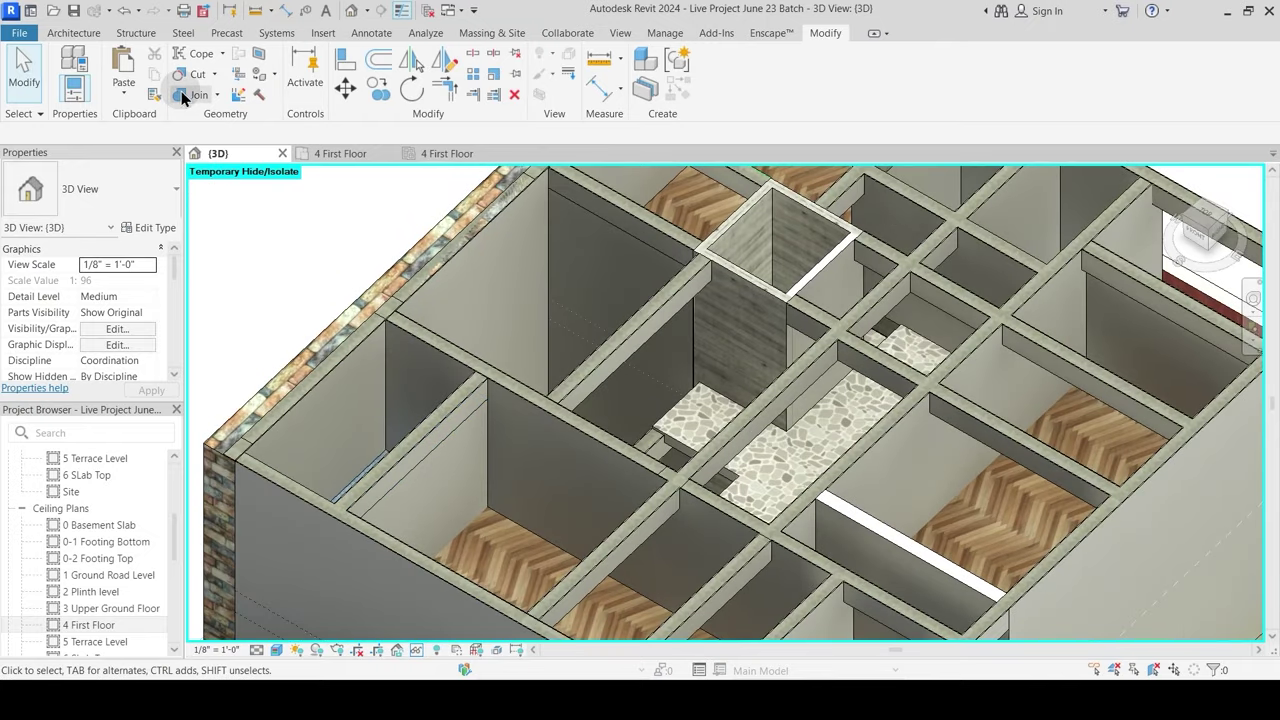
Step: Join the beam with the wall below it, then toggle between Shaded and Realistic display
left_click(427, 449)
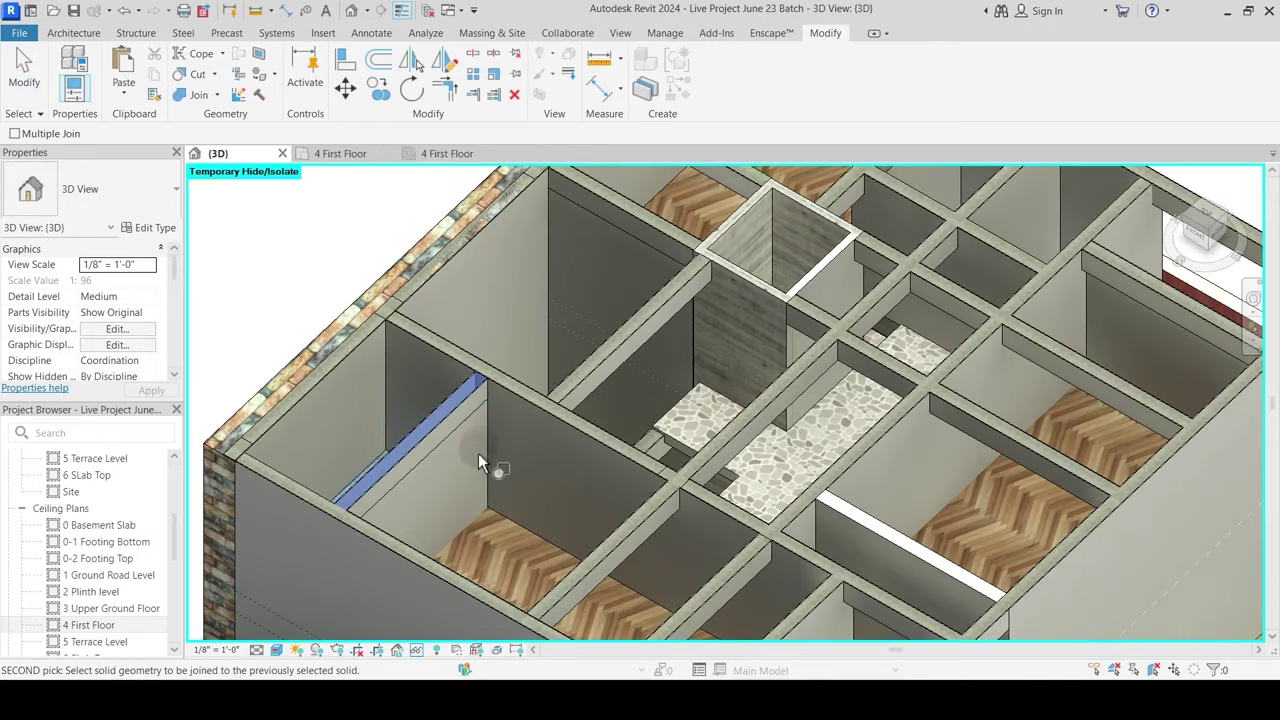
left_click(487, 438)
key("Escape")
scroll(493, 400, "up", 5)
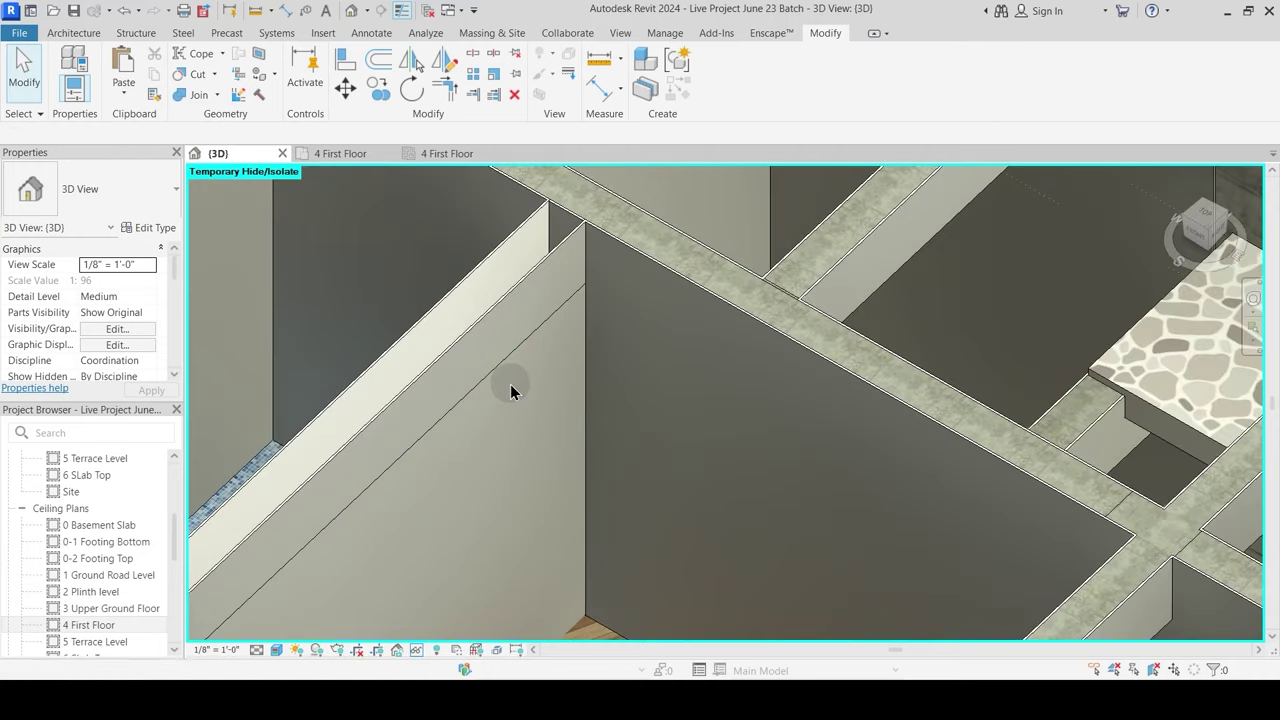
key("s")
key("d")
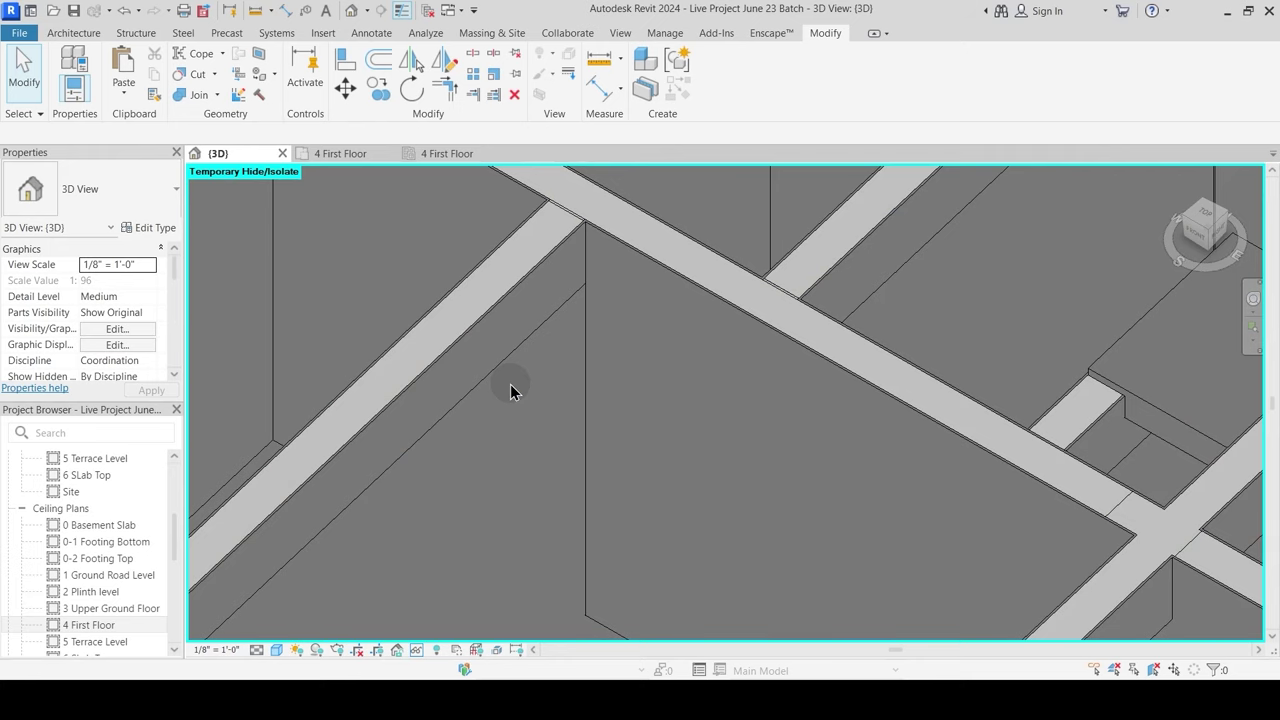
key("r")
key("r")
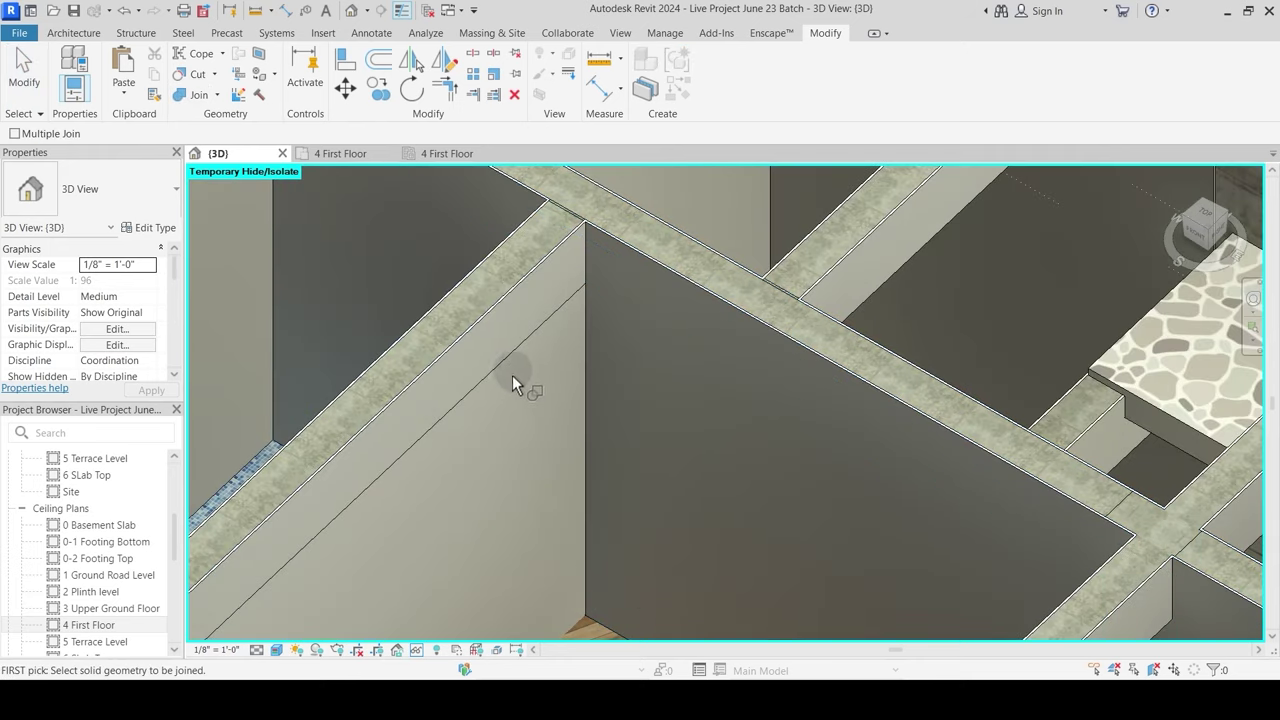
Step: Join the two adjoining walls so their geometry merges
left_click(540, 362)
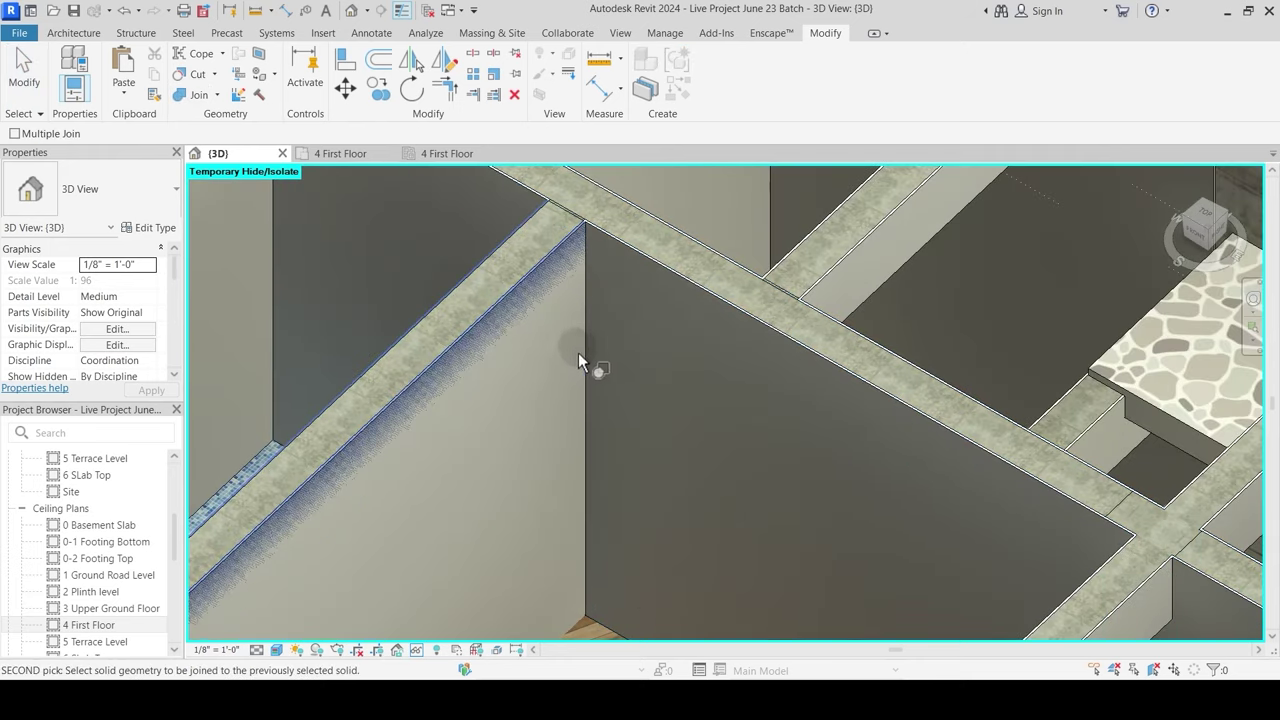
left_click(583, 350)
key("Escape")
scroll(520, 387, "down", 5)
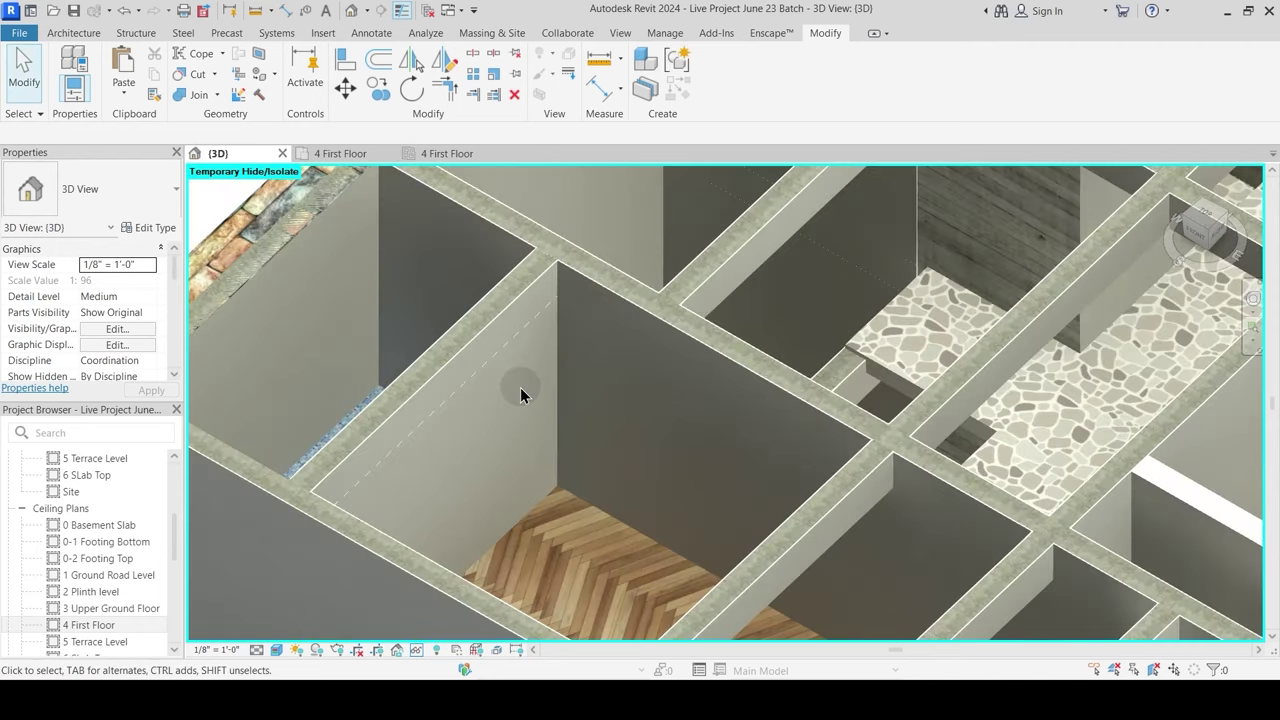
middle_click_drag(511, 470, 740, 350, "shift")
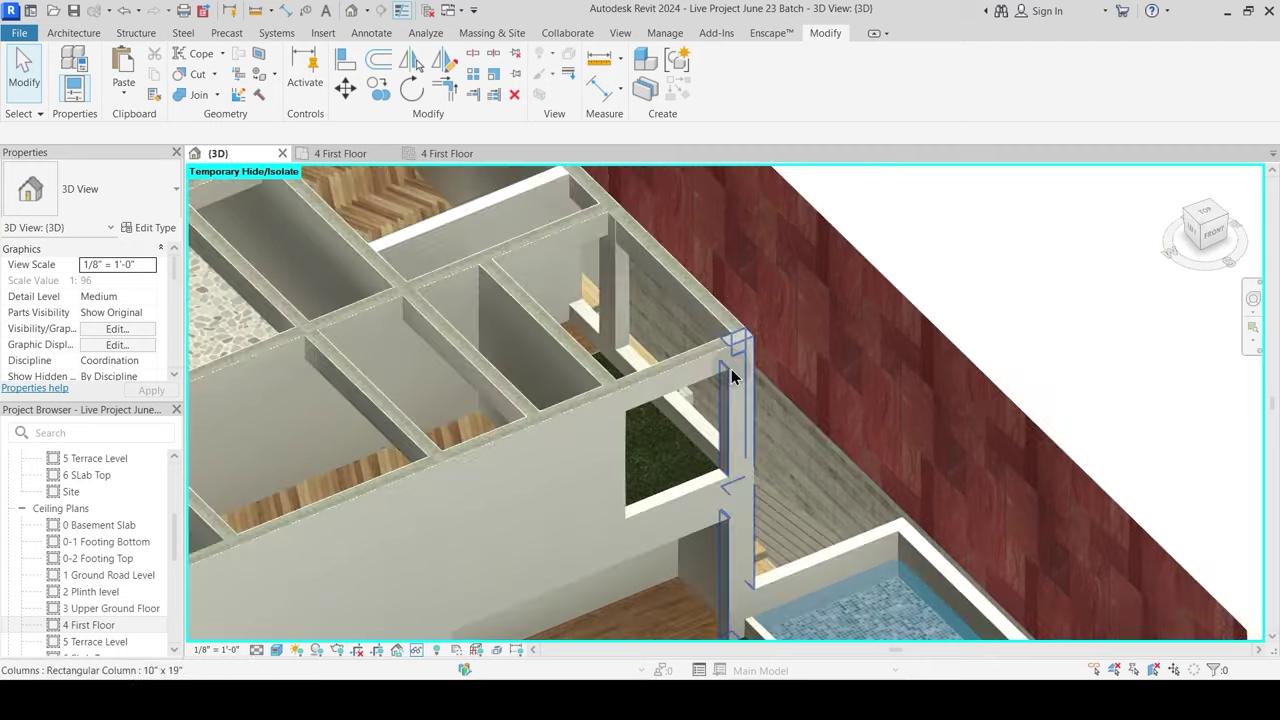
Step: In the 4 First Floor plan, join the bottom-right corner wall band
left_click(390, 152)
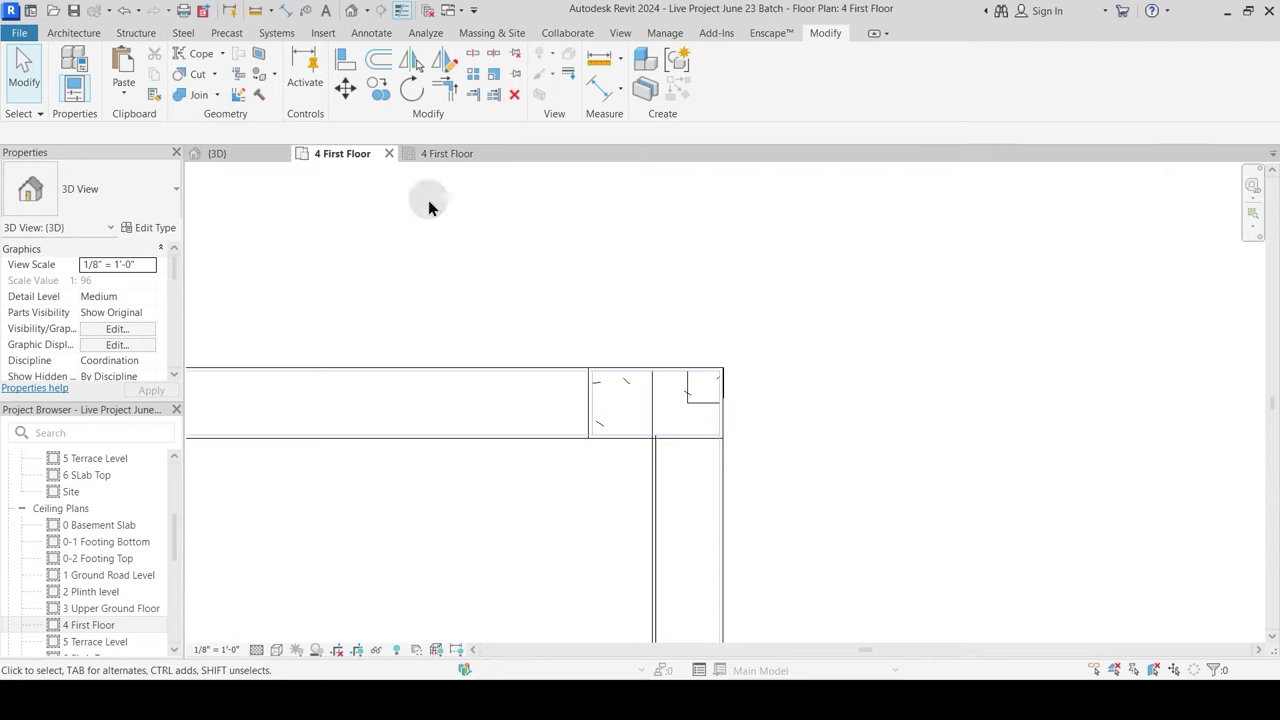
scroll(658, 450, "down", 5)
middle_click_drag(702, 418, 706, 254)
scroll(671, 506, "up", 5)
scroll(676, 512, "up", 2)
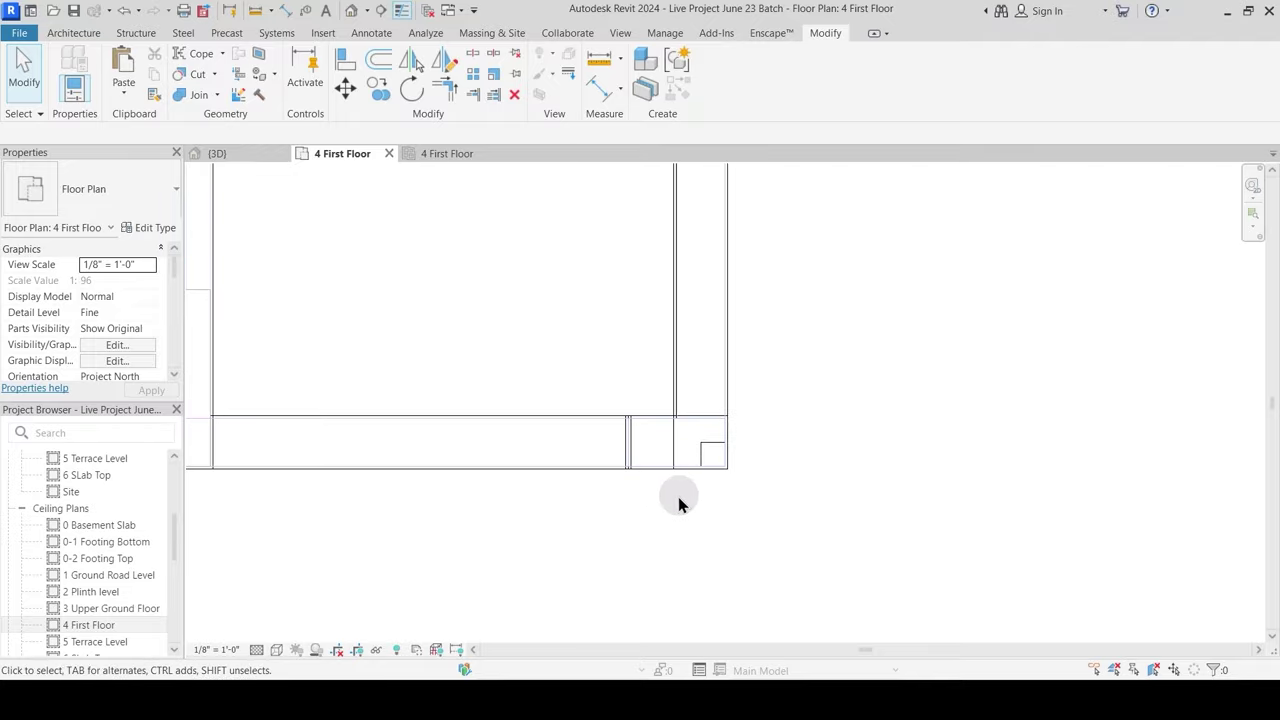
scroll(679, 503, "up", 2)
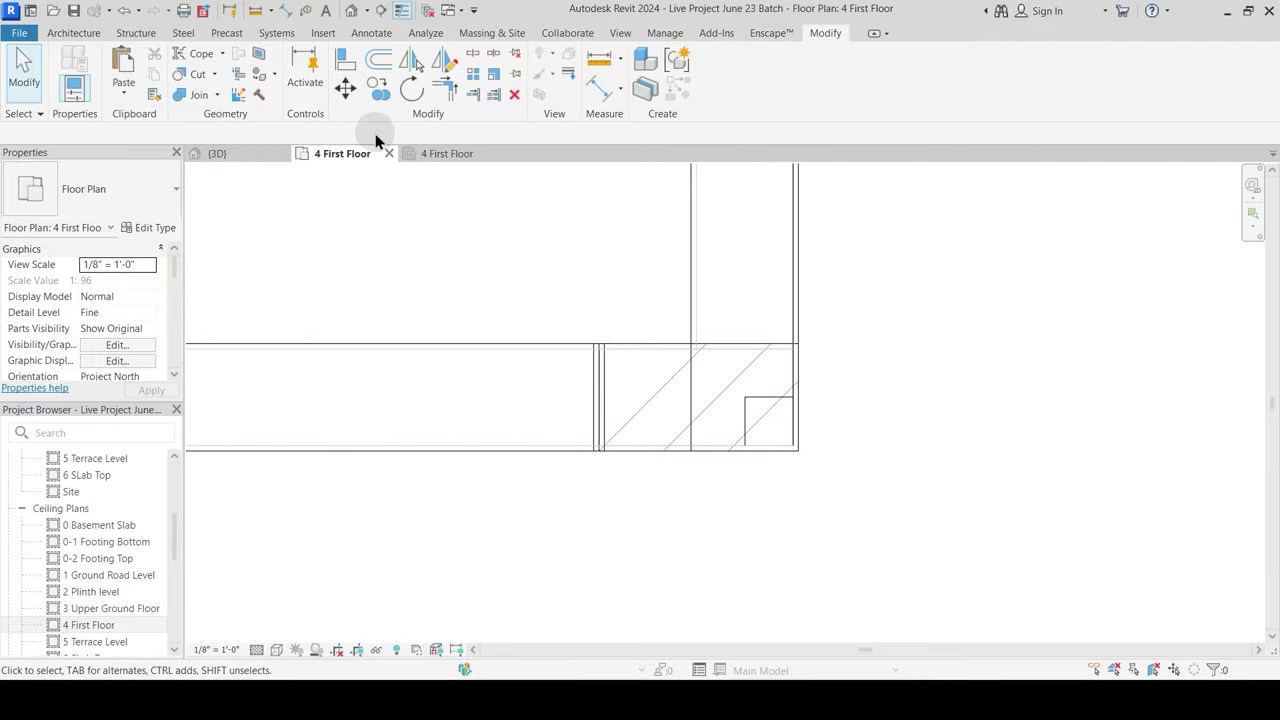
left_click(188, 97)
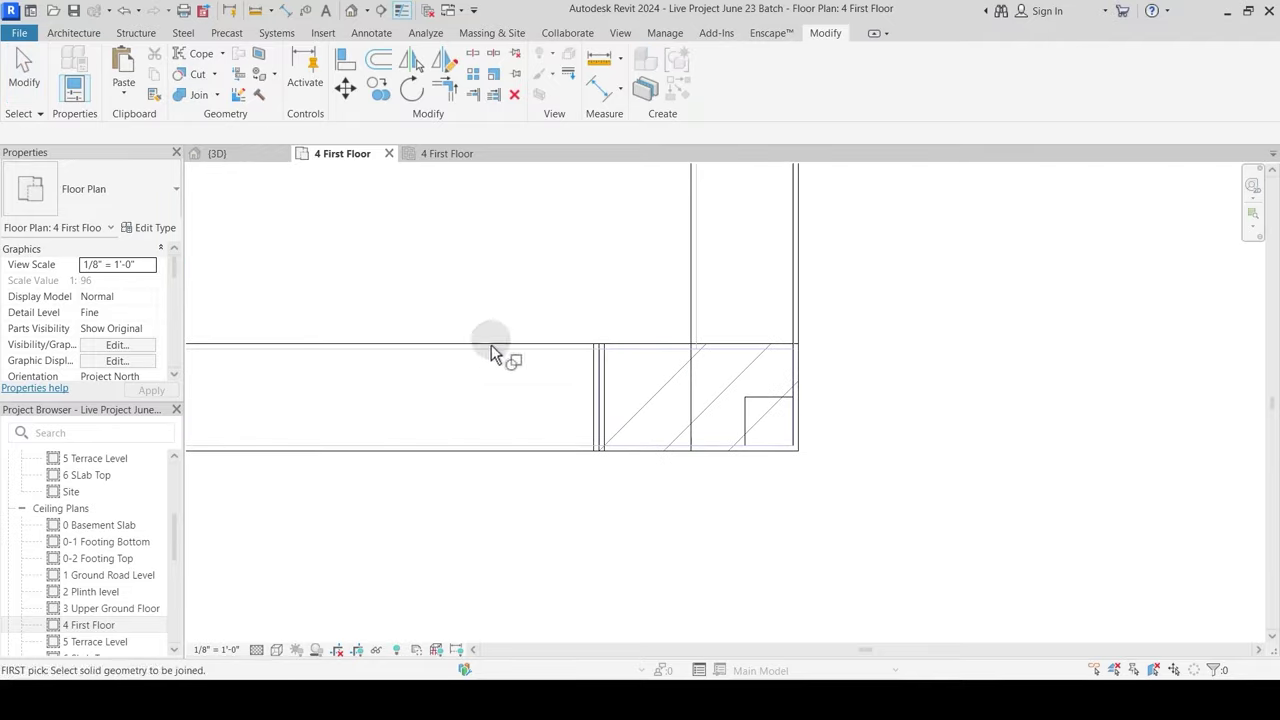
left_click(634, 462)
key("Escape")
key("Escape")
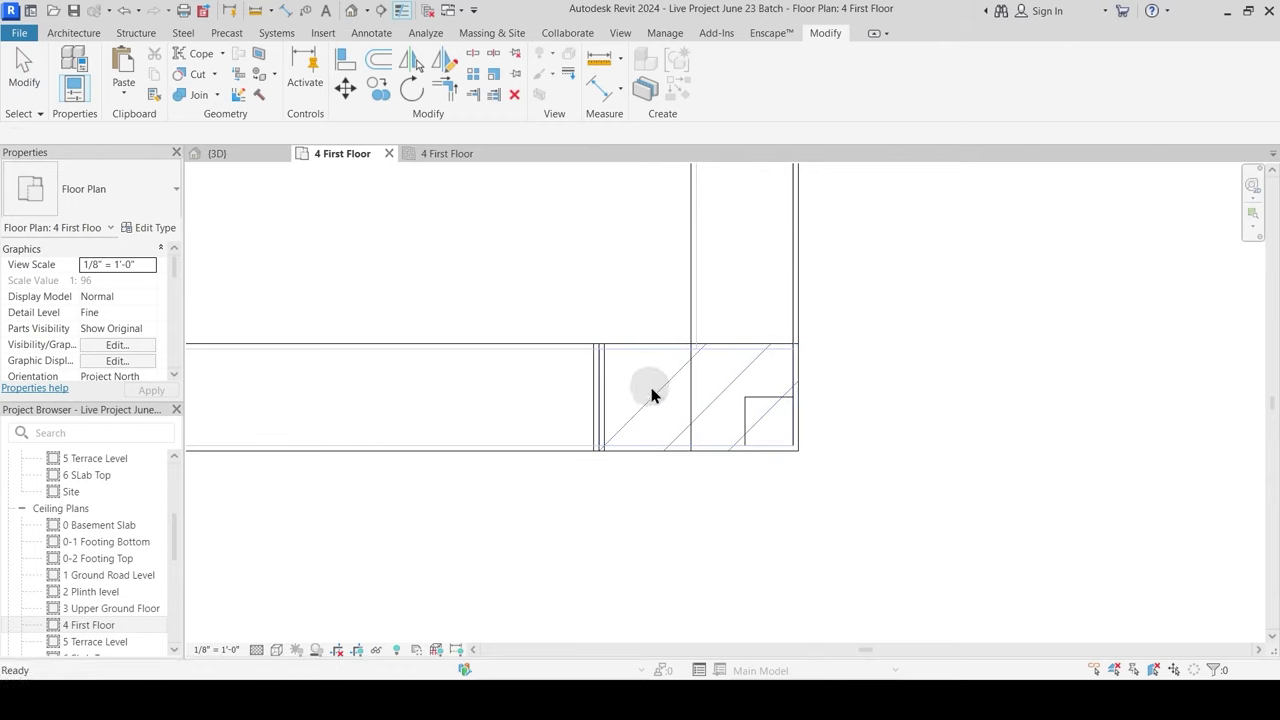
Step: Switch the join order between the corner wall and the column
left_click(223, 193)
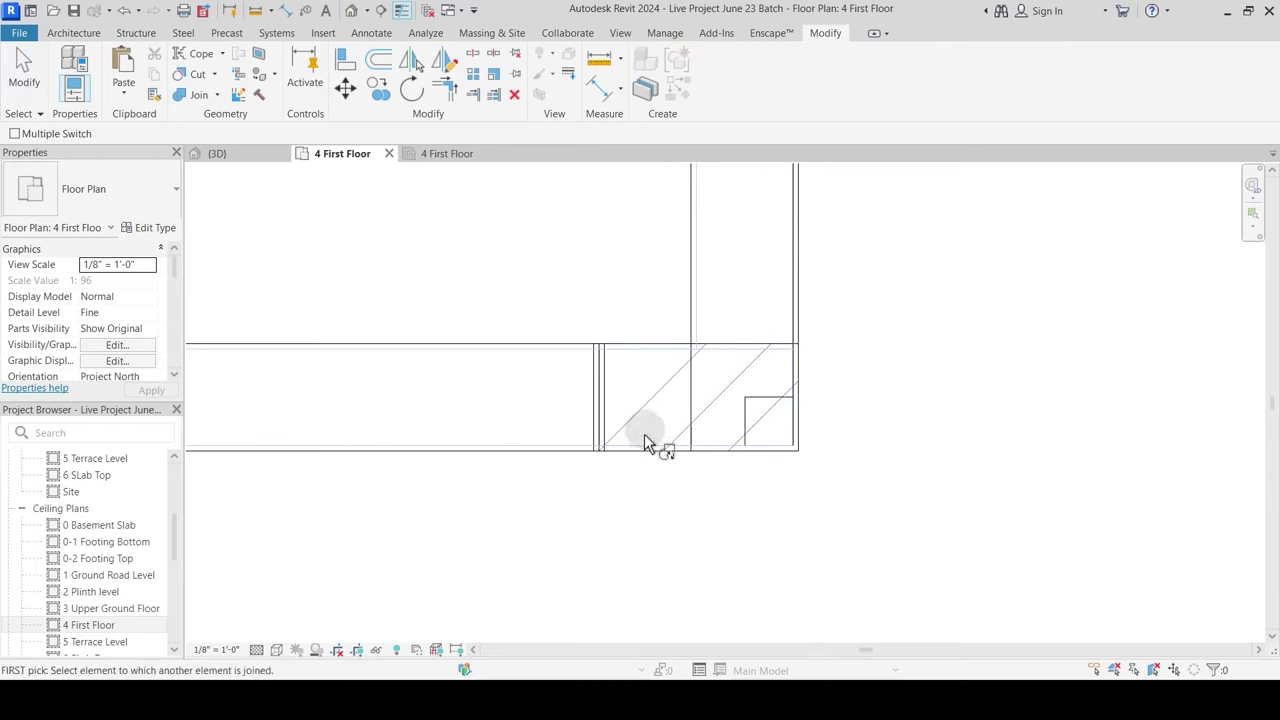
left_click(617, 408)
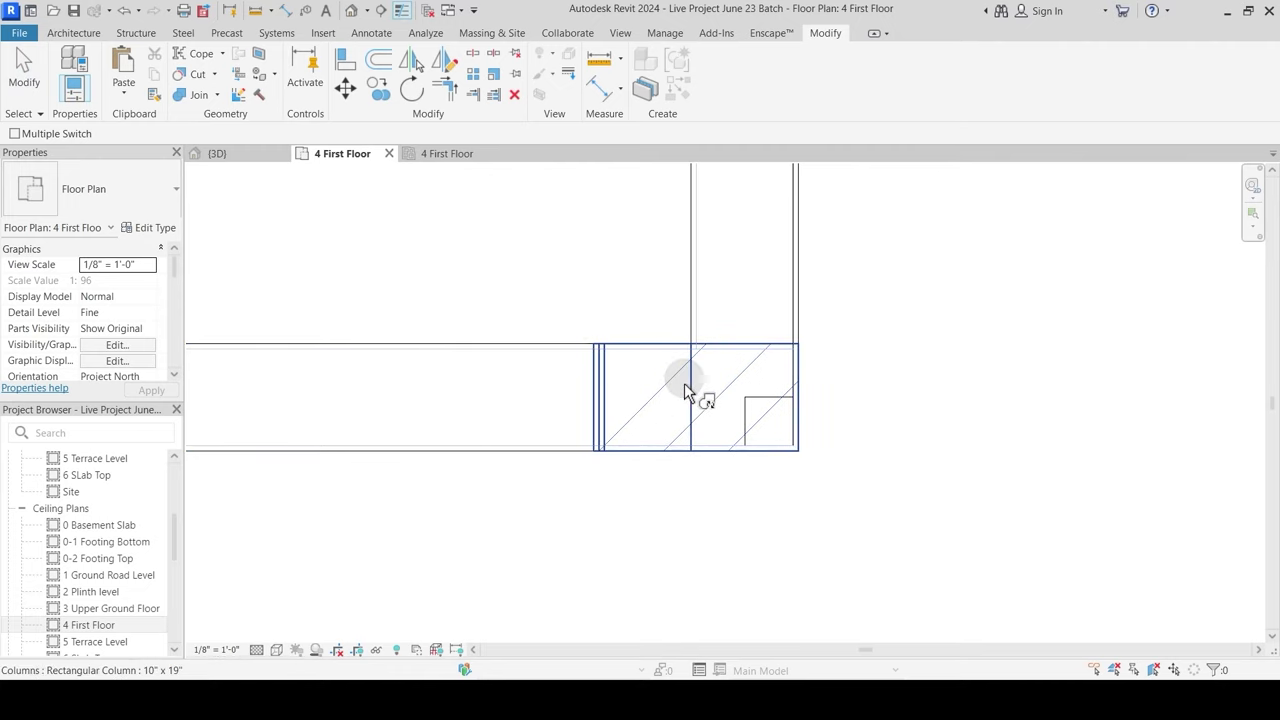
left_click(684, 383)
key("Escape")
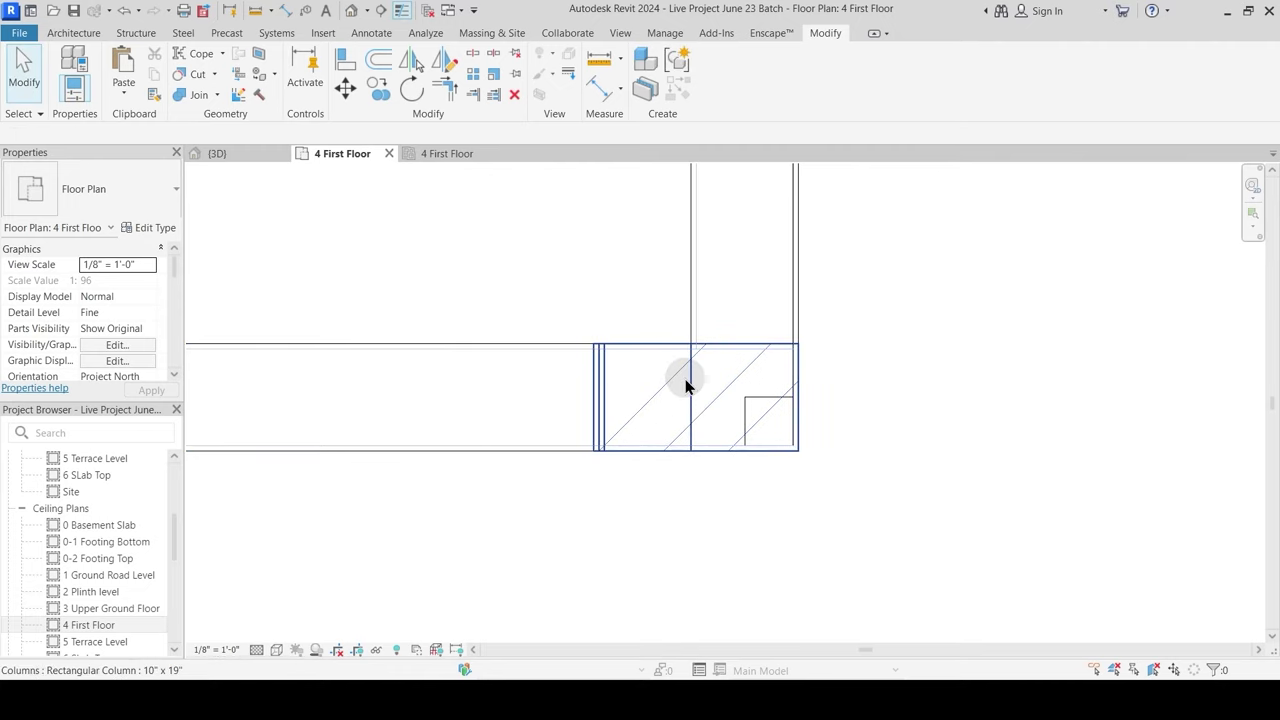
Step: Close the duplicate 4 First Floor ceiling plan tab
left_click(436, 153)
left_click(495, 153)
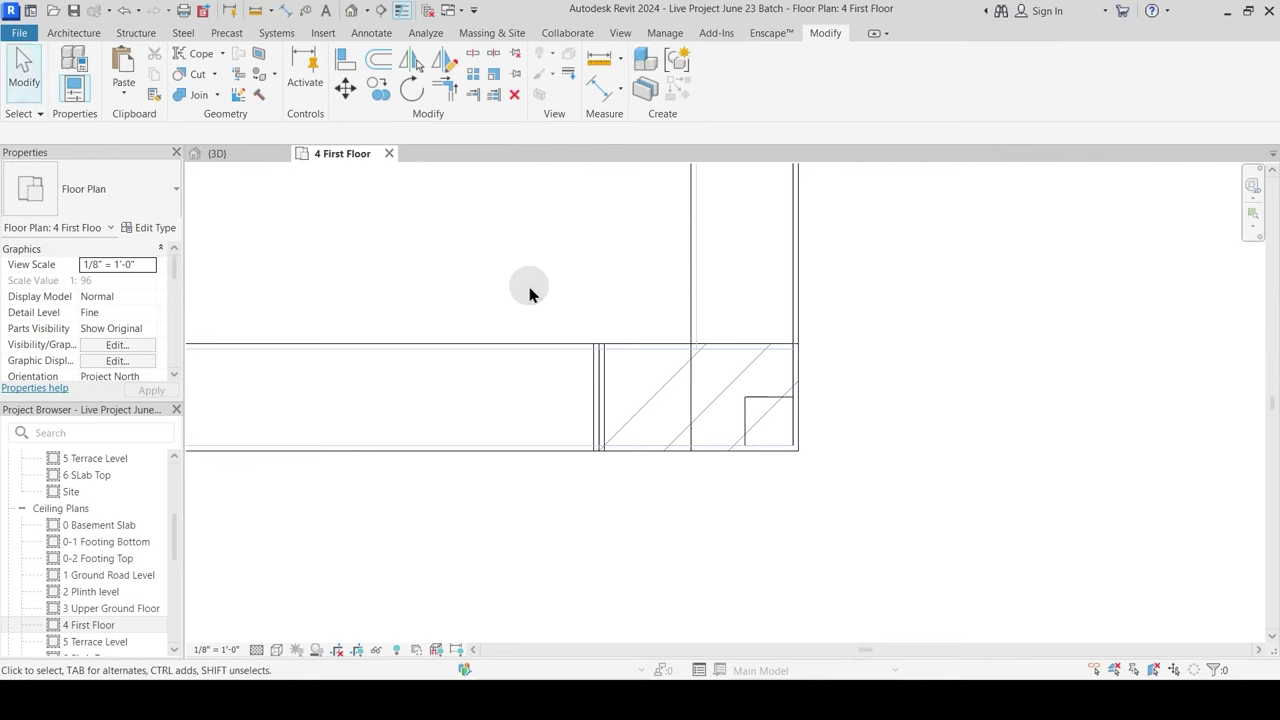
scroll(437, 237, "down", 5)
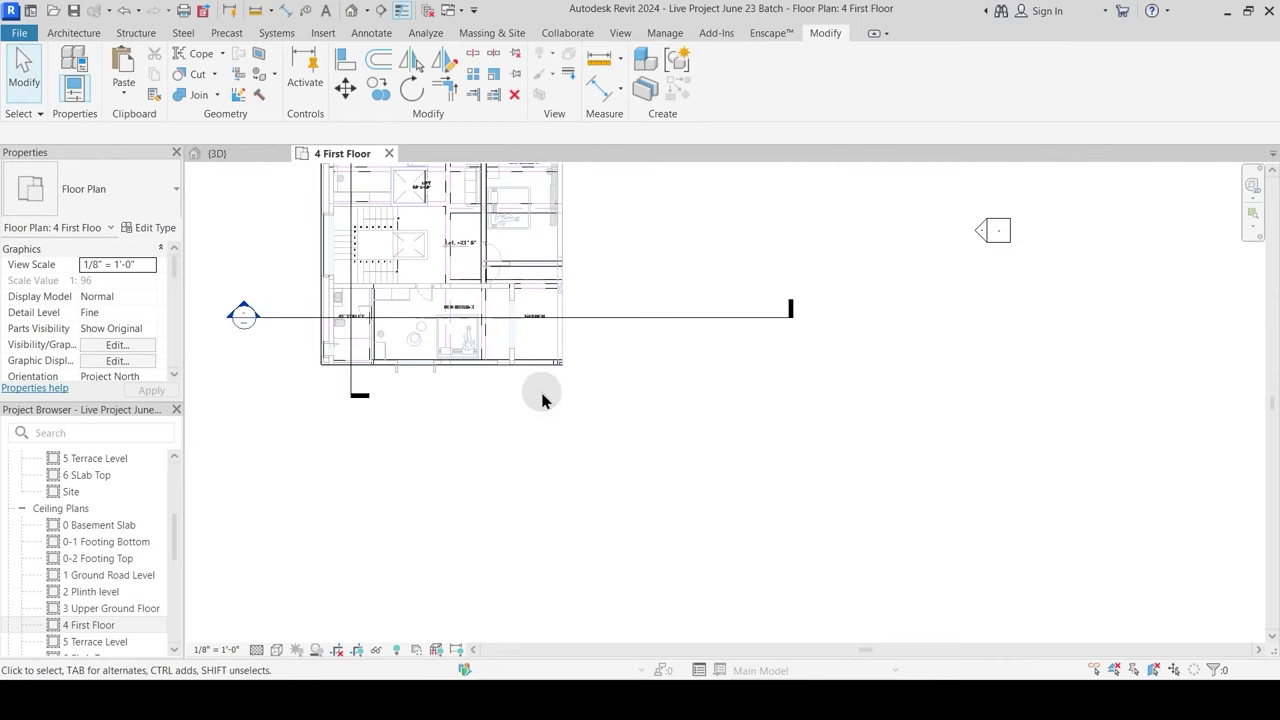
Step: Move the Section 4 line across the building and open the Section 4 view
left_click_drag(432, 431, 586, 455)
middle_click_drag(666, 331, 666, 423)
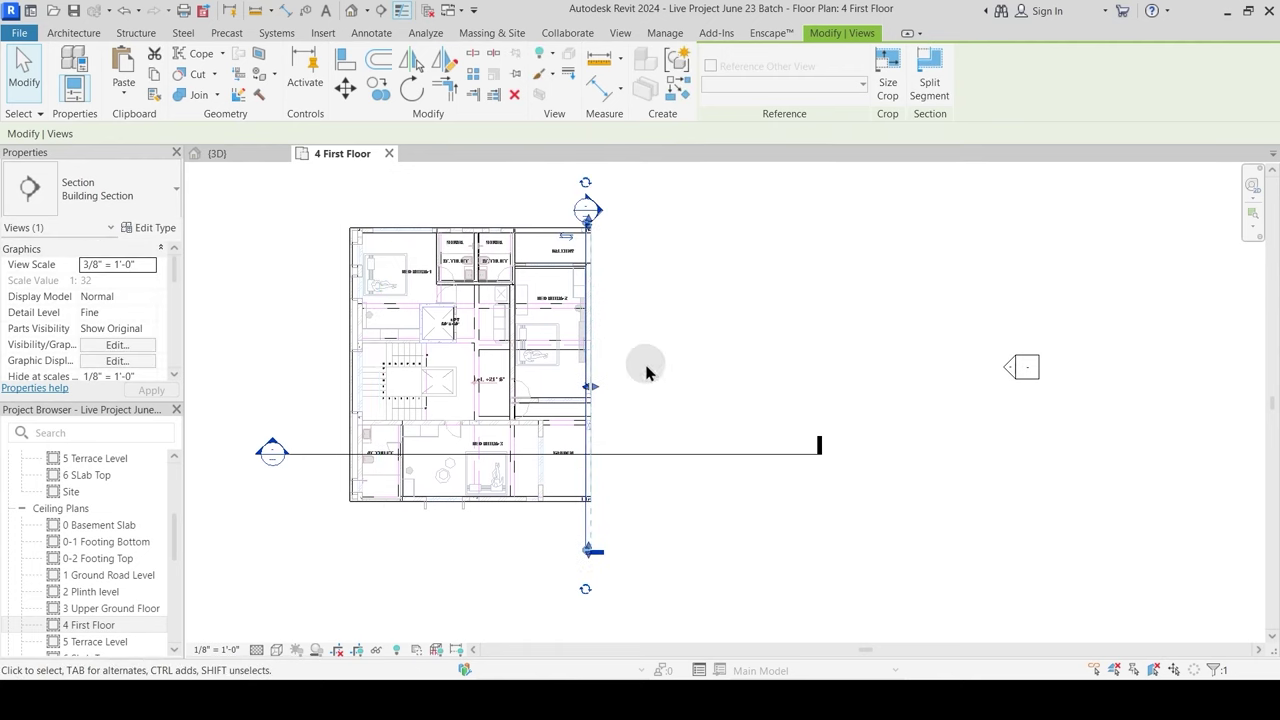
left_click(620, 242)
double_click(603, 213)
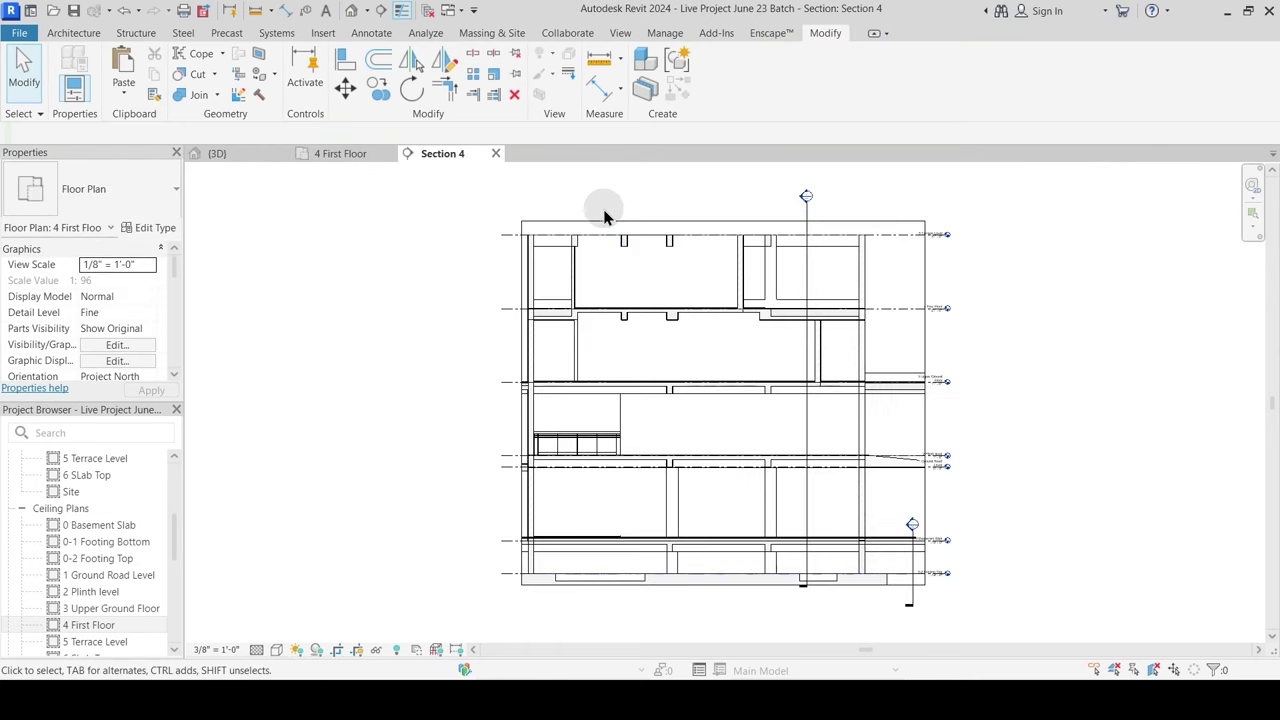
scroll(870, 272, "up", 4)
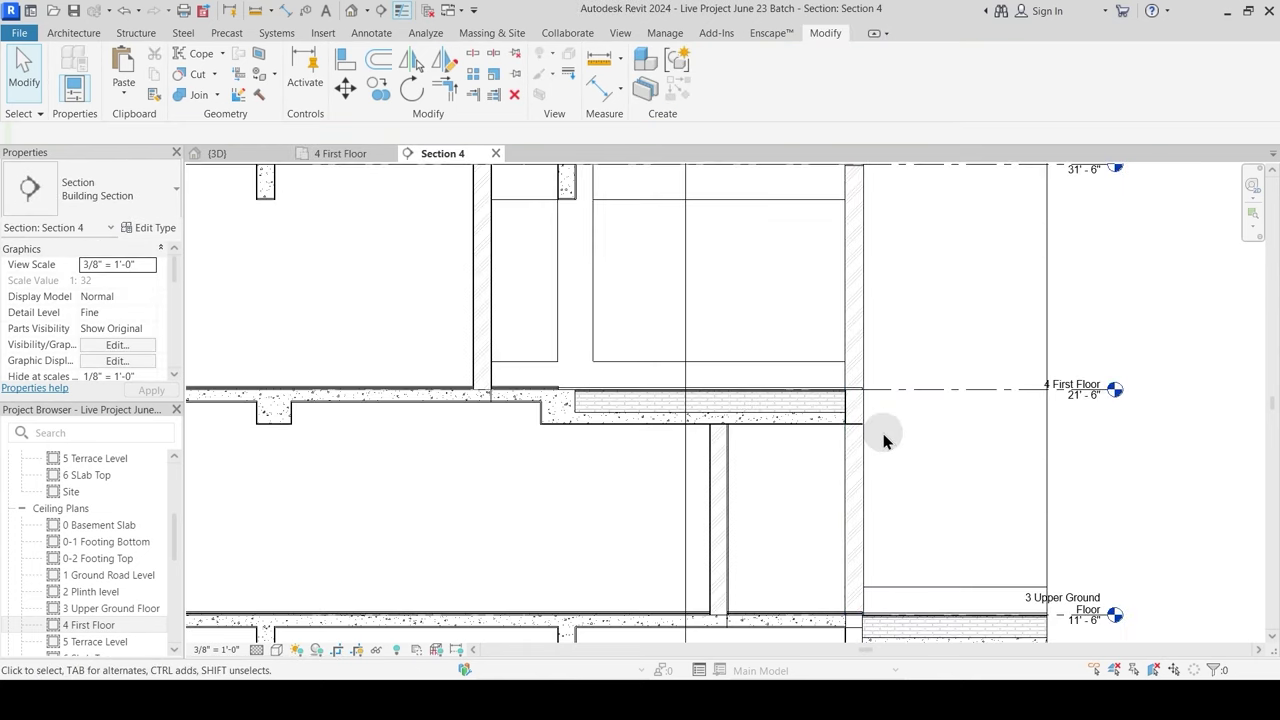
middle_click_drag(875, 610, 757, 549)
scroll(763, 274, "up", 2)
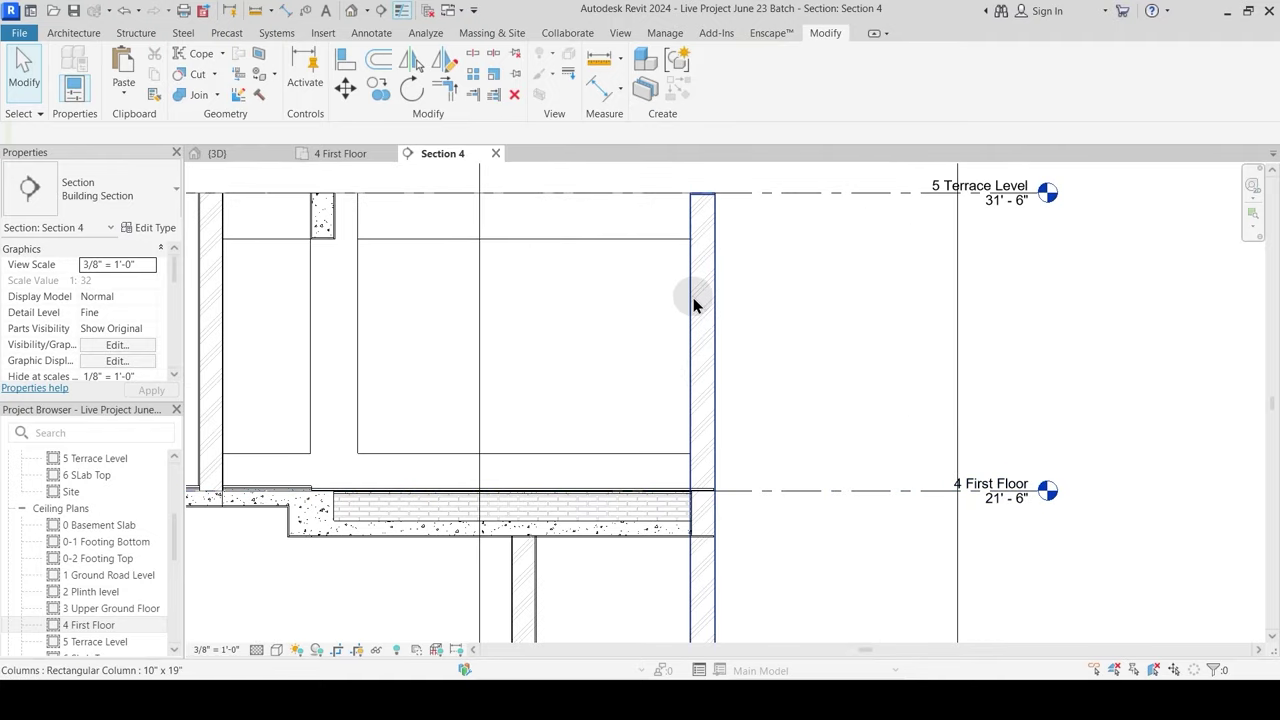
Step: Switch the column's join order so its concrete runs past the slab, with Thin Lines on
left_click(216, 95)
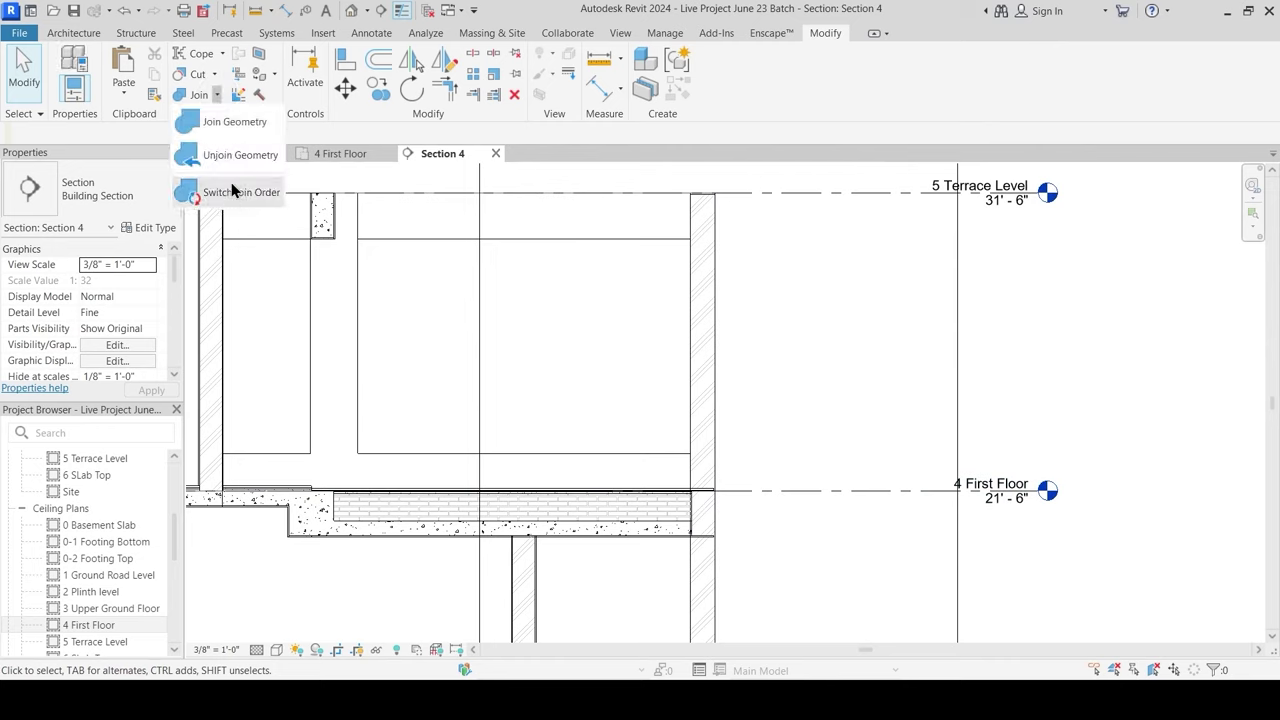
left_click(402, 12)
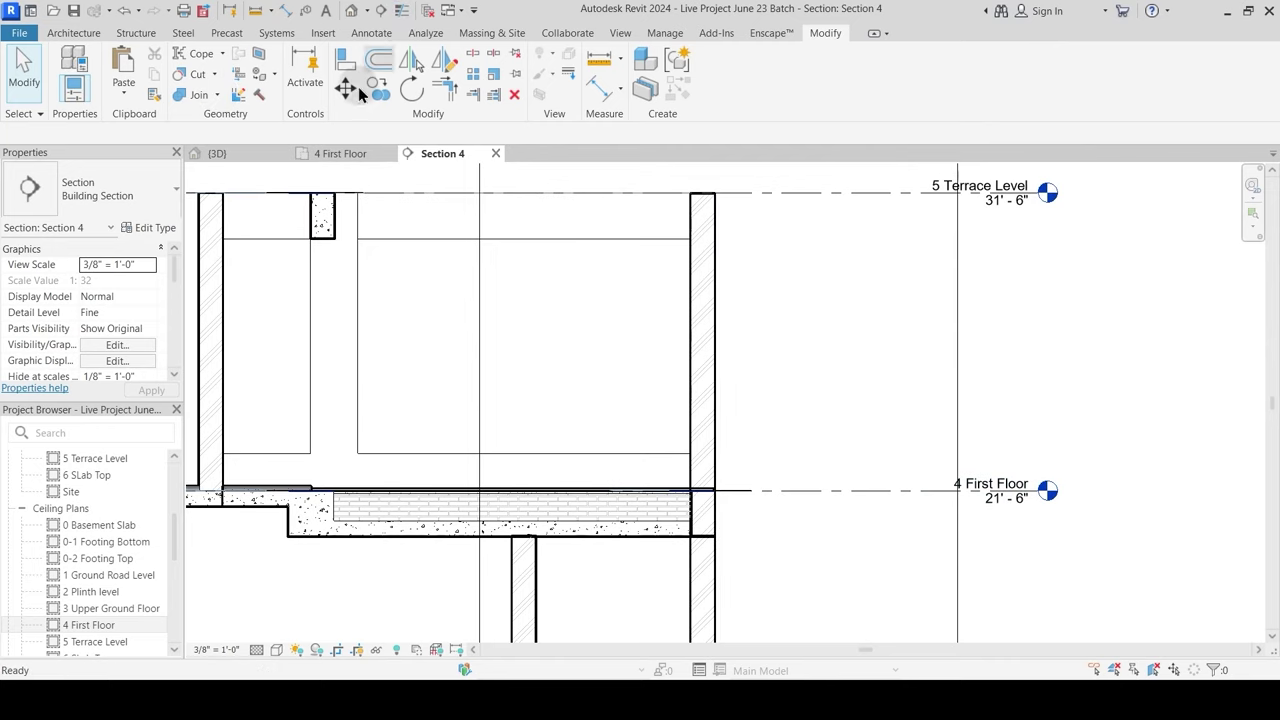
left_click(218, 96)
left_click(225, 191)
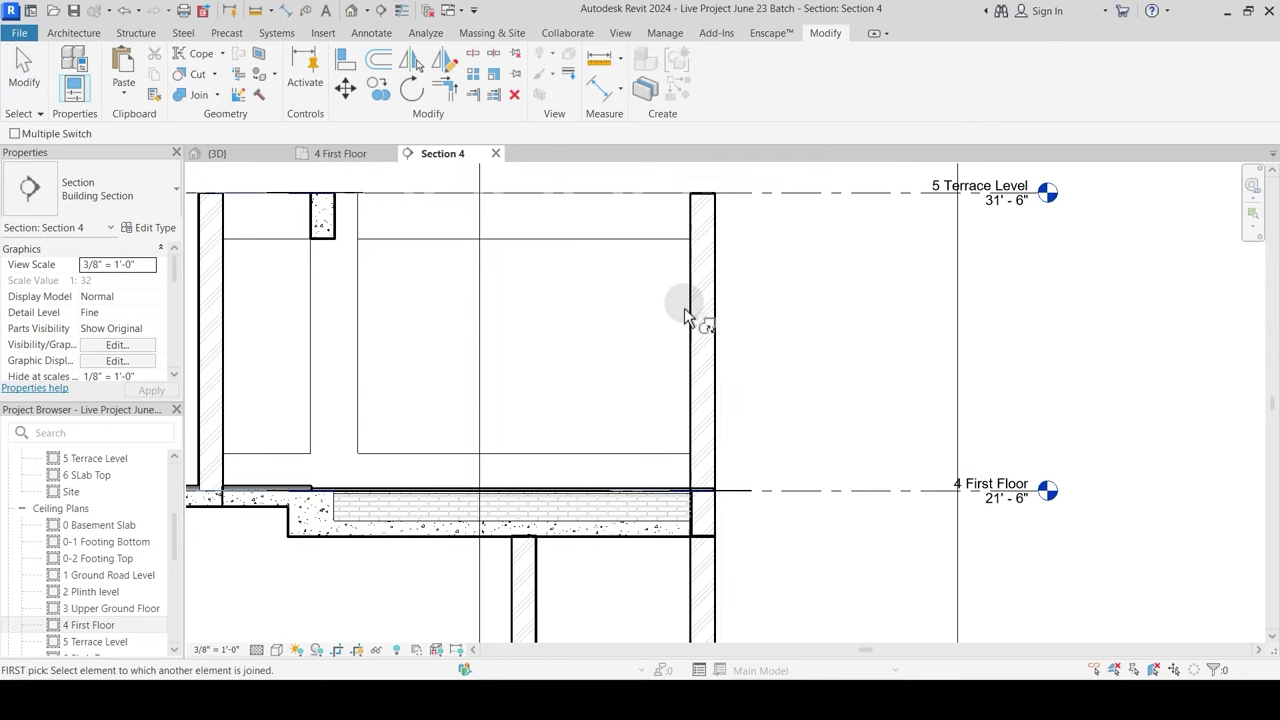
left_click(717, 307)
left_click(705, 302)
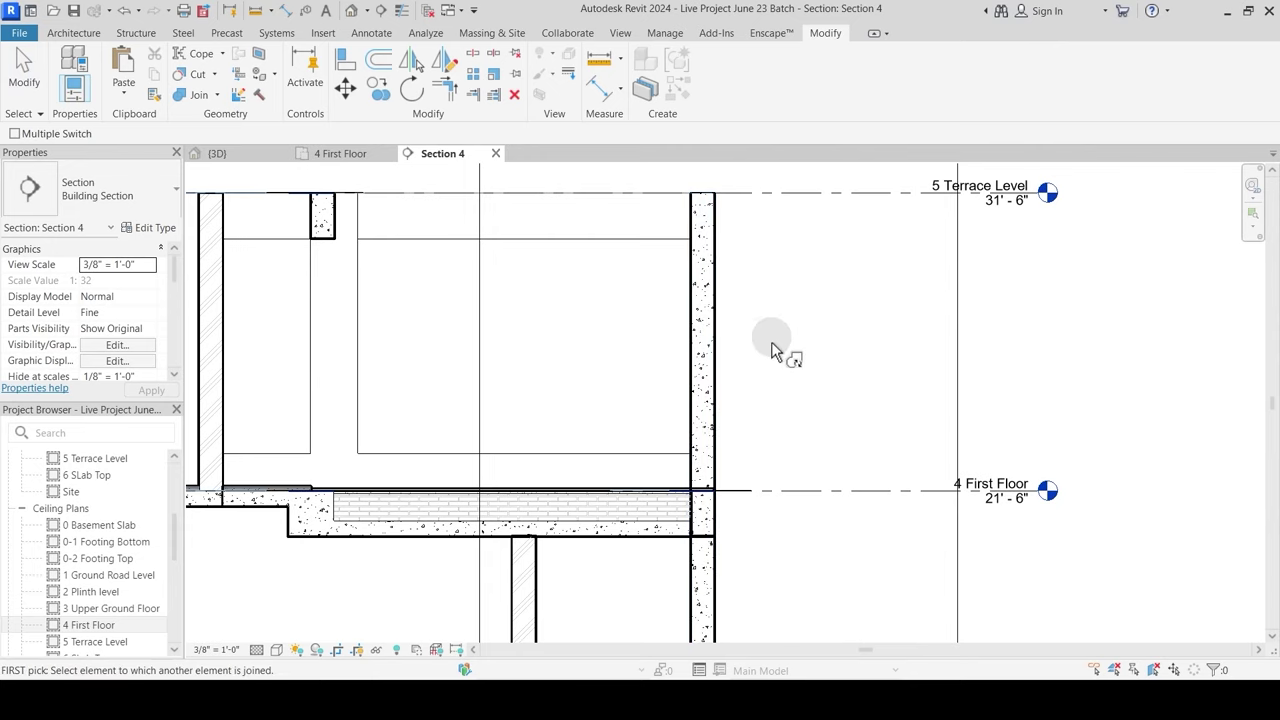
scroll(777, 242, "up", 2)
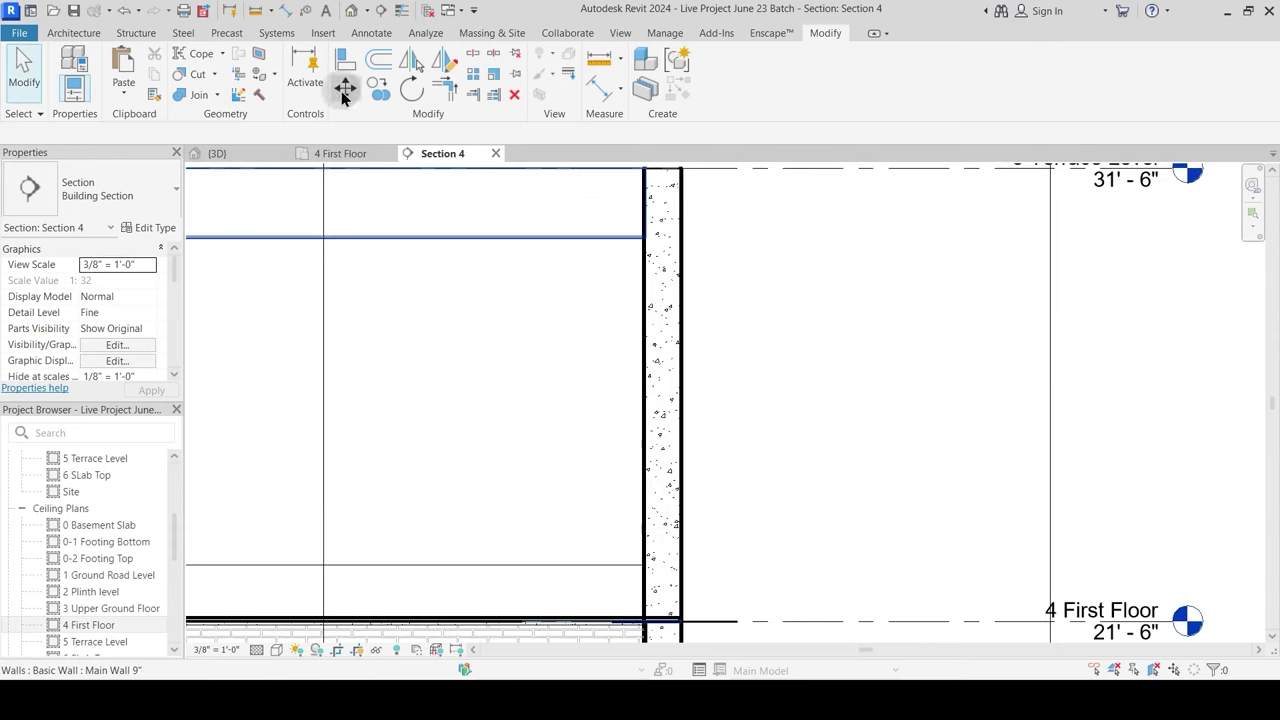
left_click(402, 11)
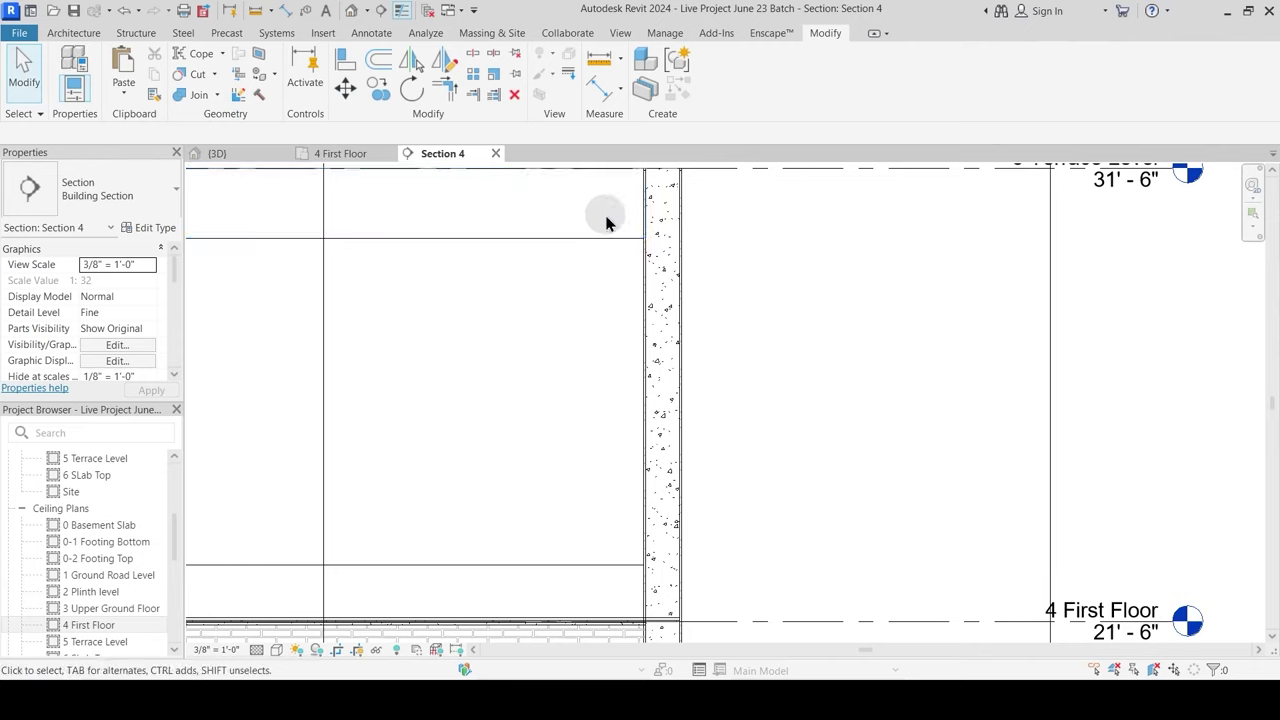
Step: Switch to the {3D} view and bring the front wall and interior beams into view
left_click(251, 152)
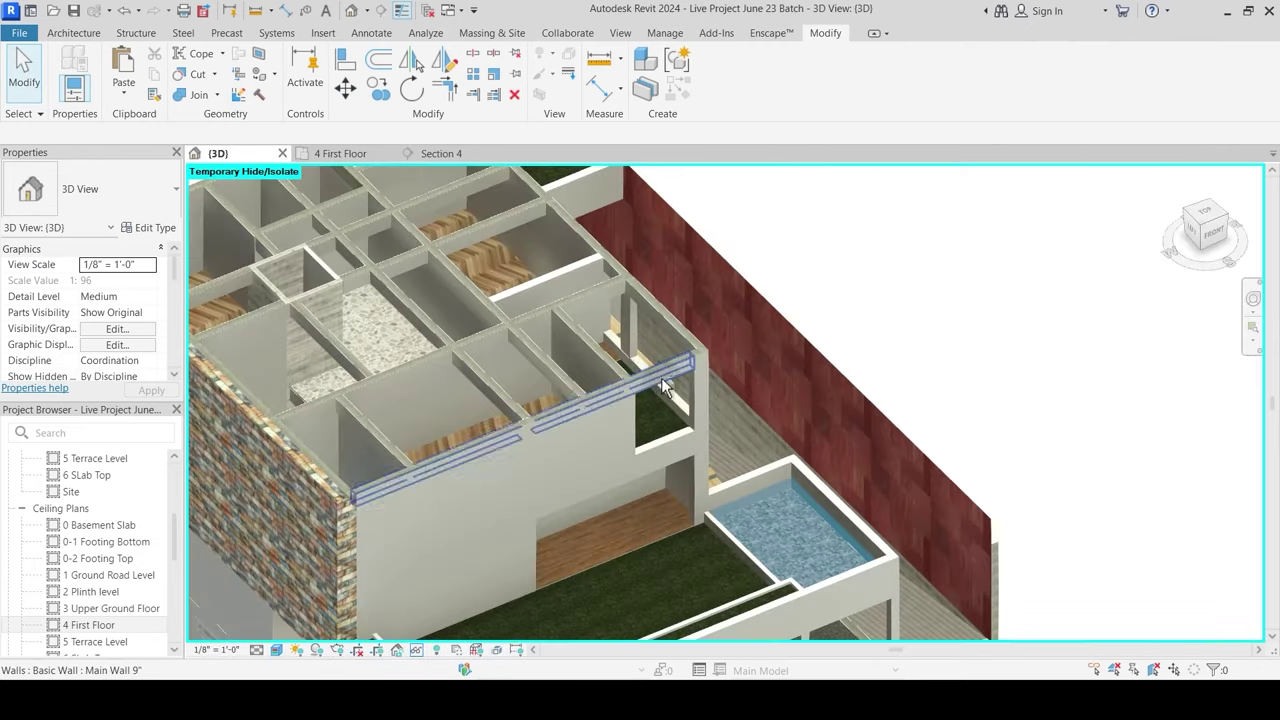
middle_click_drag(661, 377, 554, 420, "shift")
scroll(440, 545, "up", 4)
middle_click_drag(532, 592, 563, 514)
scroll(503, 528, "up", 4)
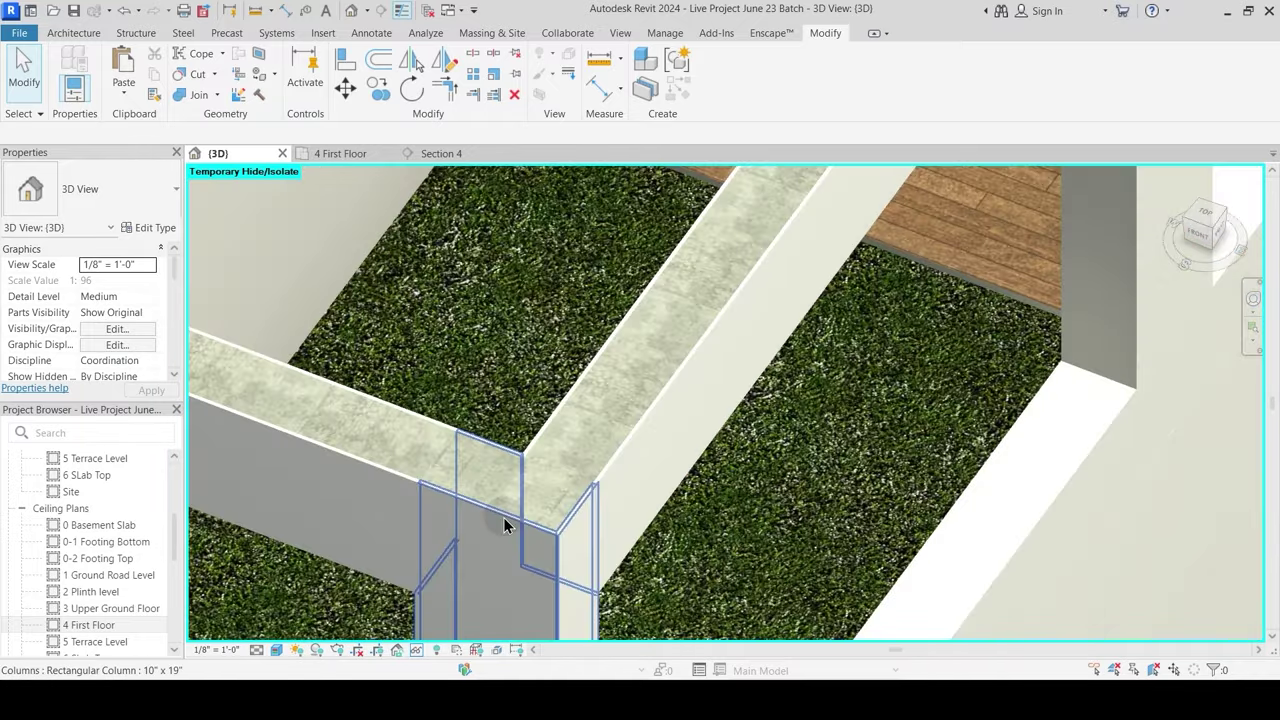
scroll(567, 392, "down", 6)
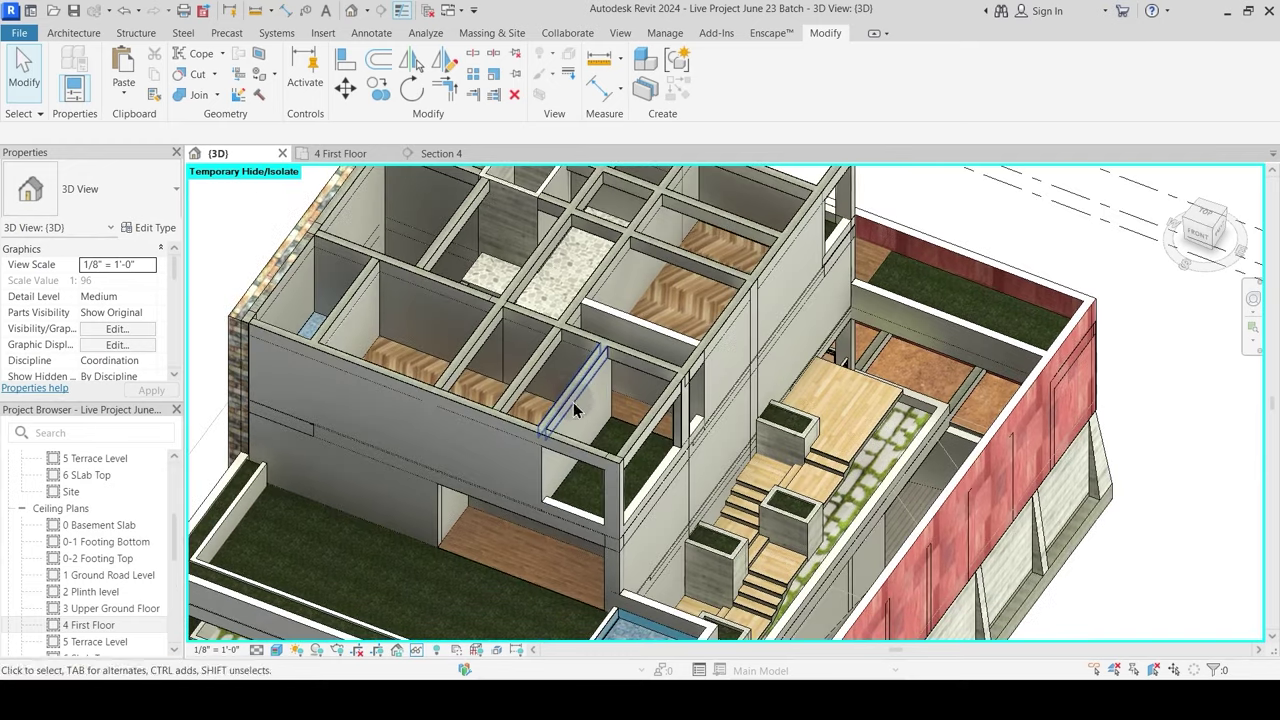
middle_click_drag(573, 403, 602, 540, "shift")
scroll(440, 583, "up", 3)
middle_click_drag(440, 583, 660, 422)
middle_click_drag(603, 369, 600, 403, "shift")
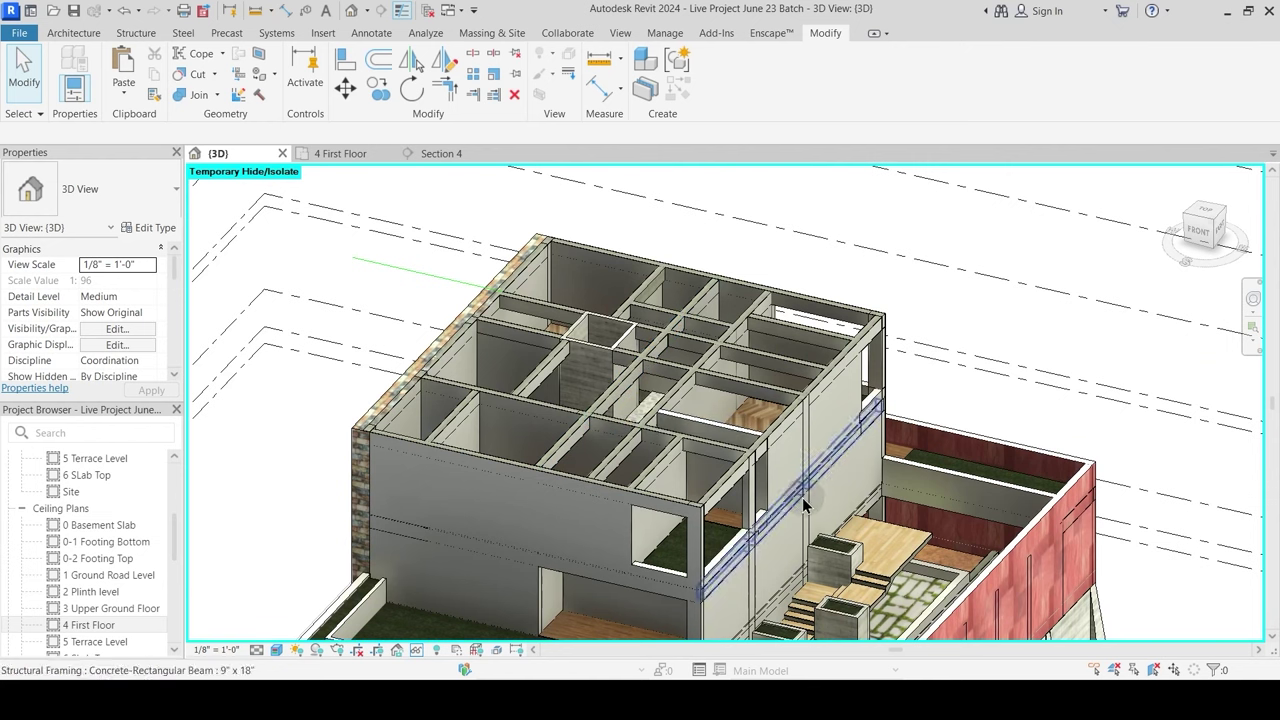
scroll(600, 395, "up", 5)
scroll(754, 288, "up", 5)
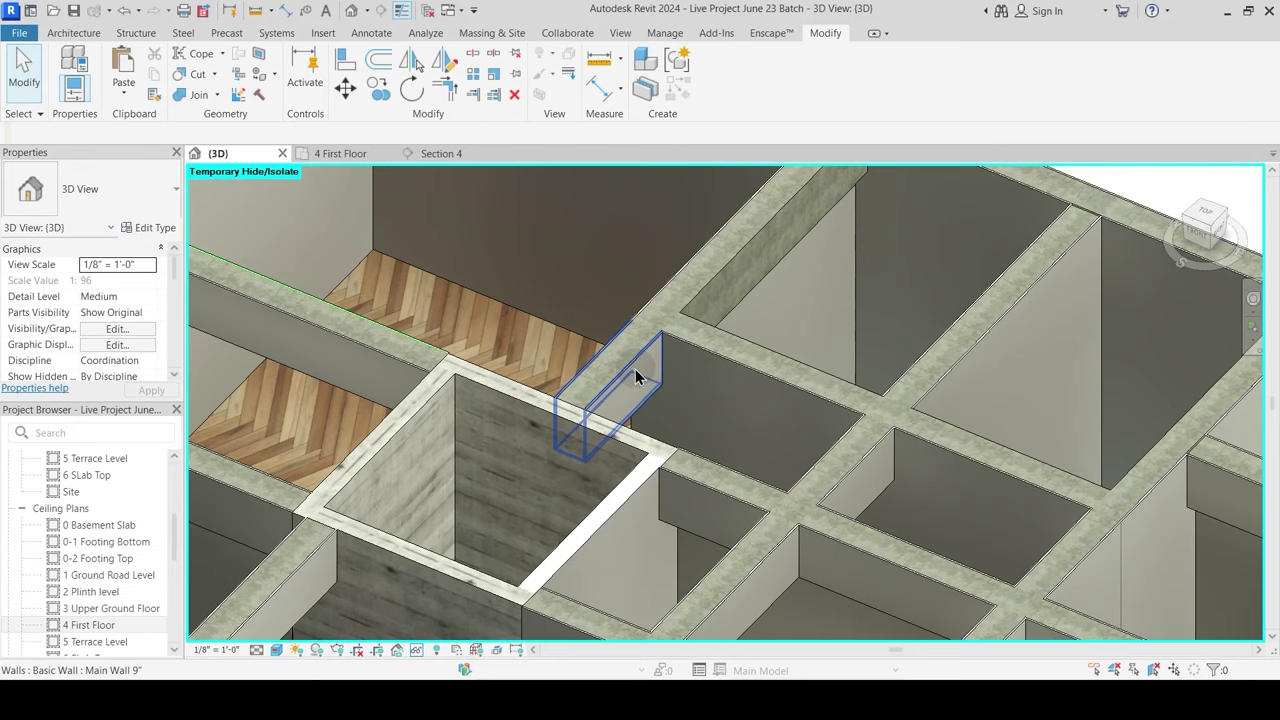
Step: Place a new Main Wall 9" wall along the beam face using Pick Walls
left_click(636, 375)
middle_click_drag(751, 262, 737, 327)
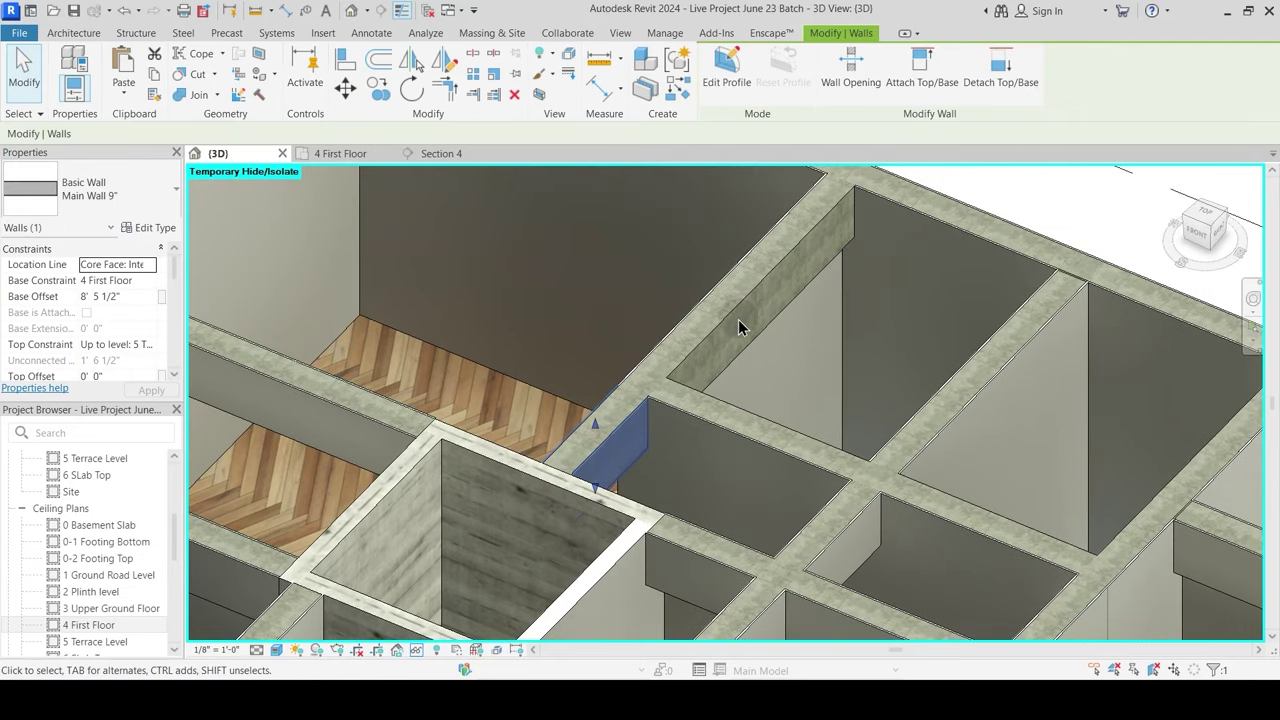
key("w")
key("a")
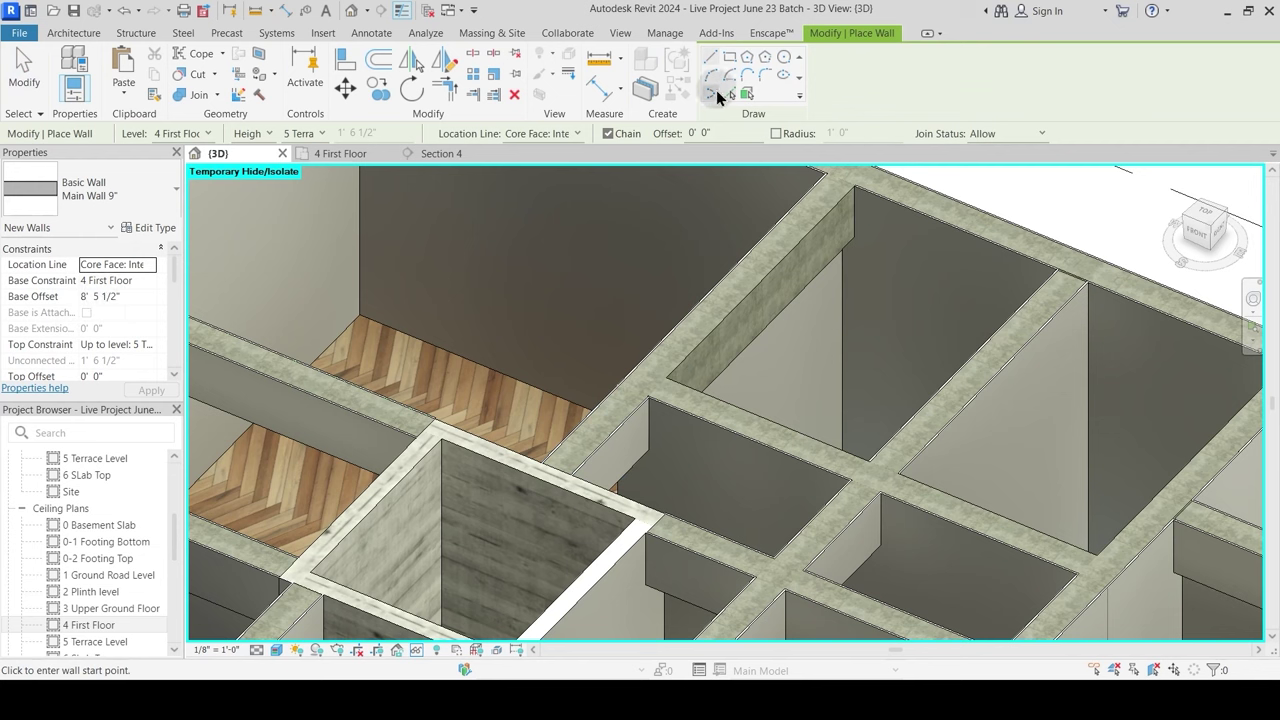
left_click(731, 94)
left_click(749, 301)
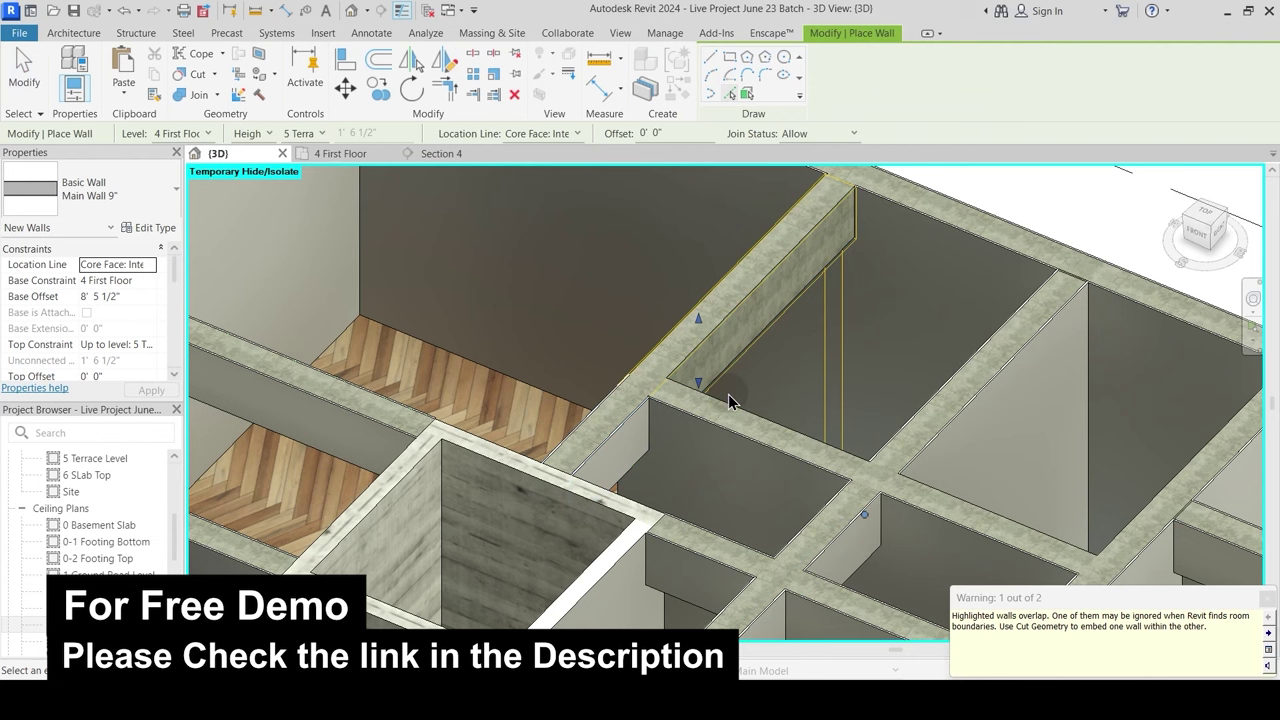
key("Escape")
key("Escape")
mouse_move(674, 418)
middle_mouse_down("shift")
mouse_move(659, 428)
mouse_move(694, 423)
middle_mouse_up("shift")
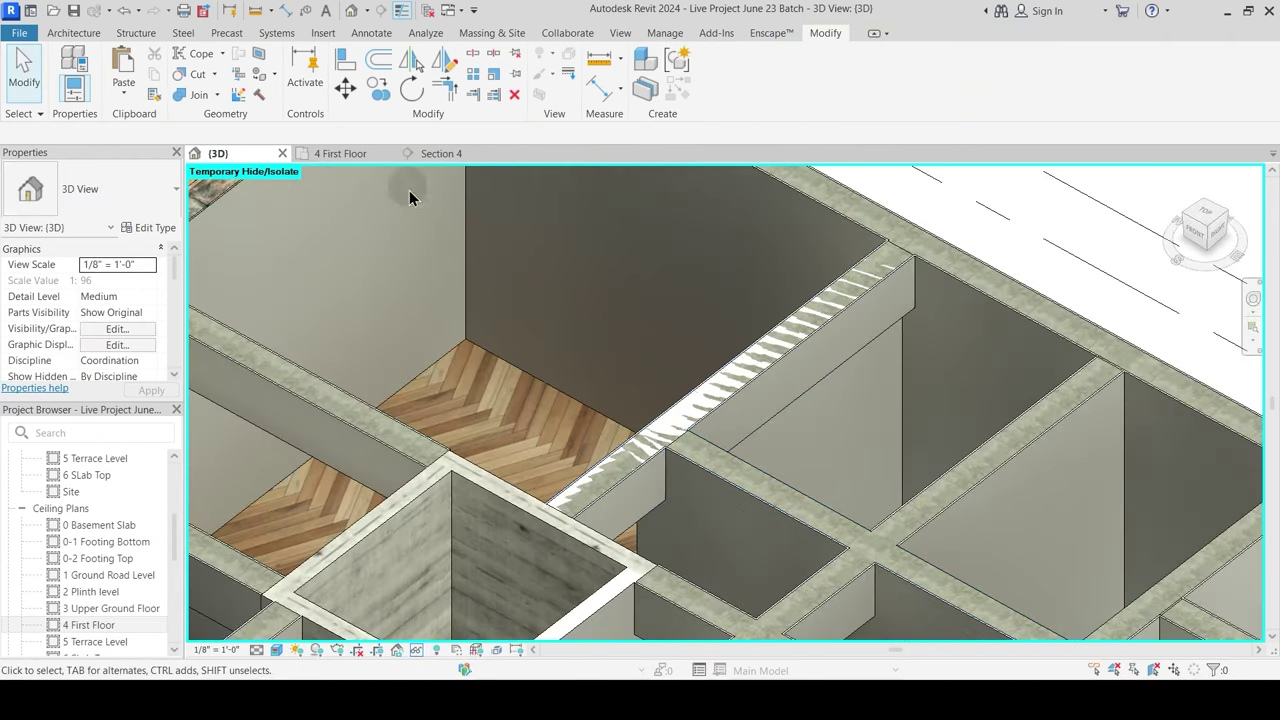
Step: Join the new wall with the beam it overlaps
left_click(197, 98)
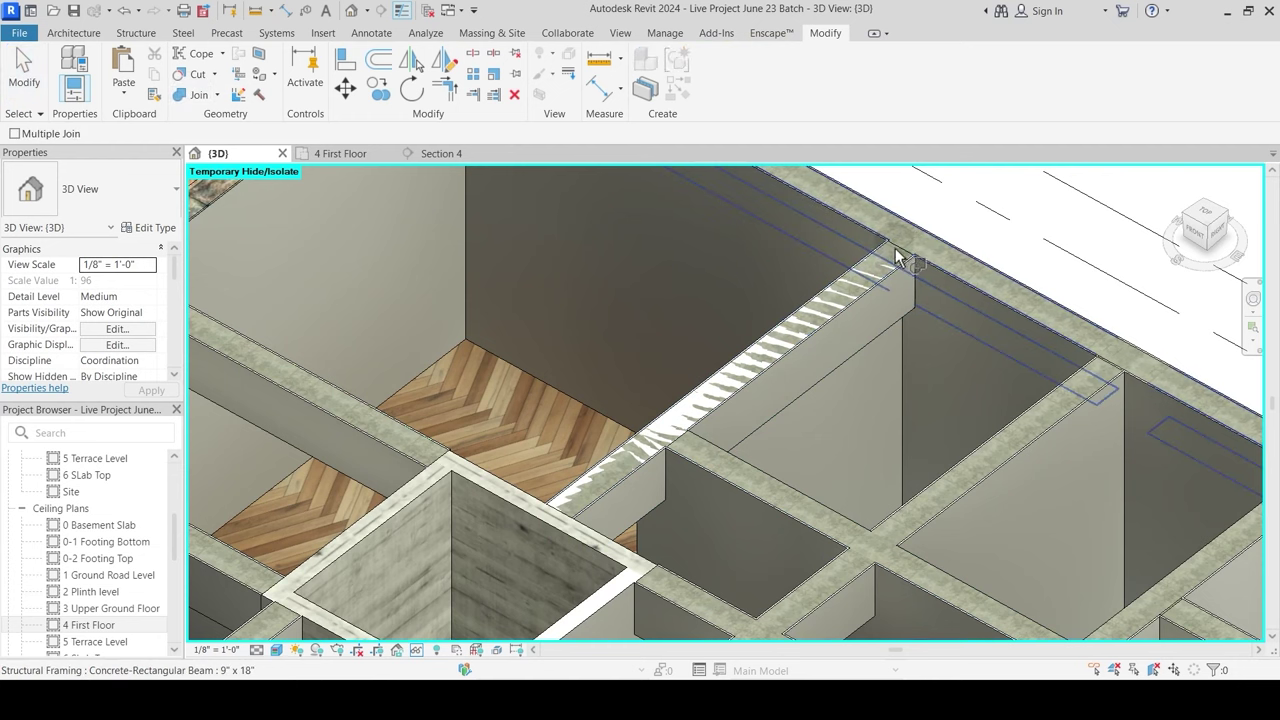
left_click(886, 289)
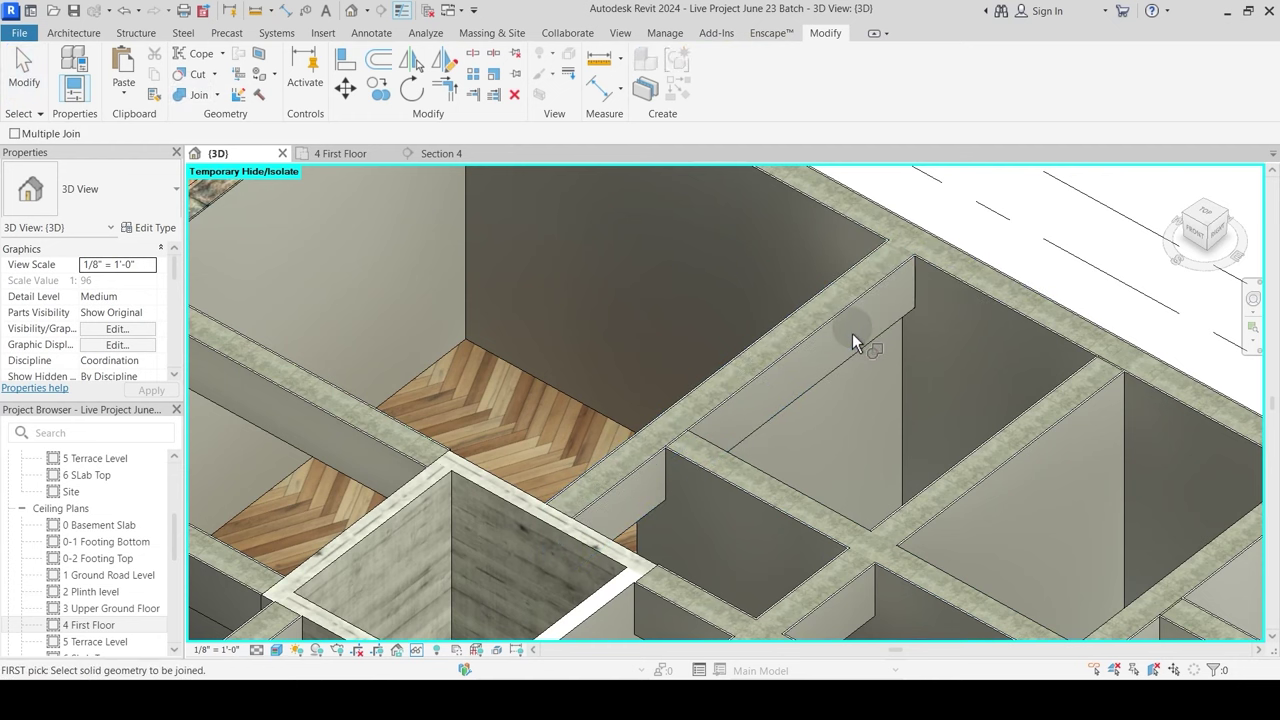
left_click(677, 480)
key("Escape")
middle_click_drag(630, 495, 328, 266, "shift")
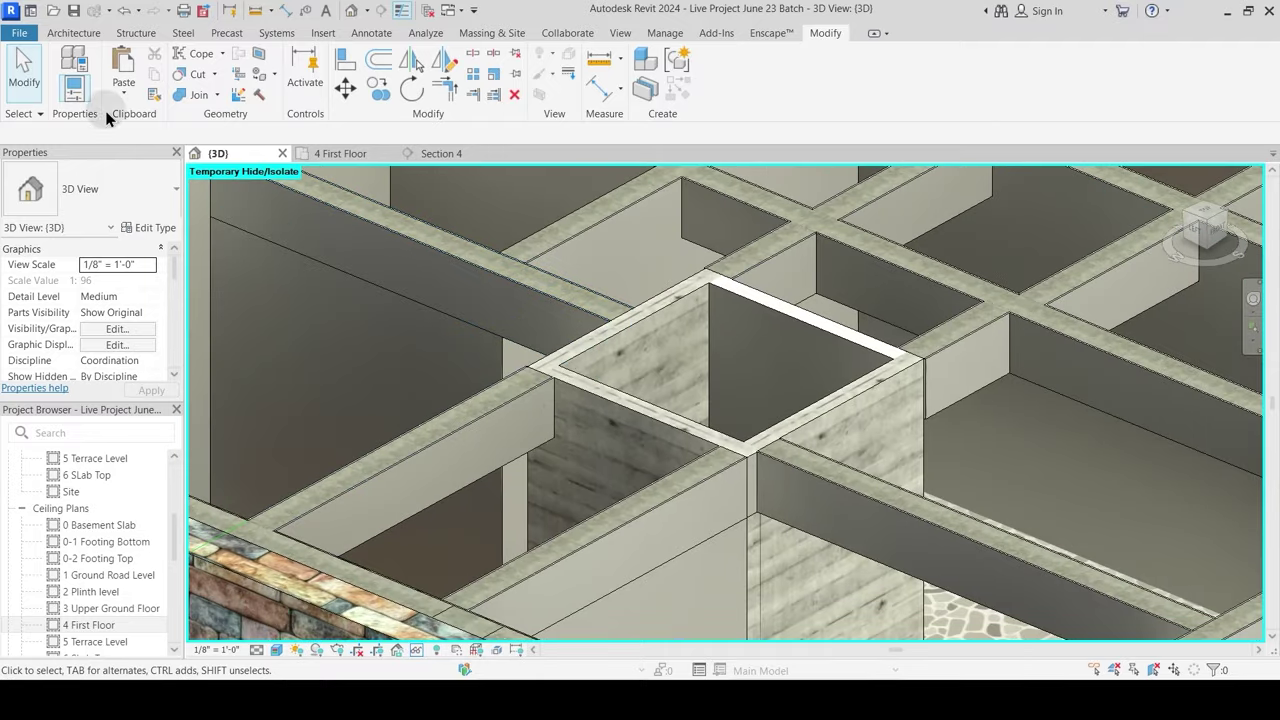
Step: Join a pair of neighbouring beams' geometry near the lift shaft
left_click(190, 96)
left_click(341, 290)
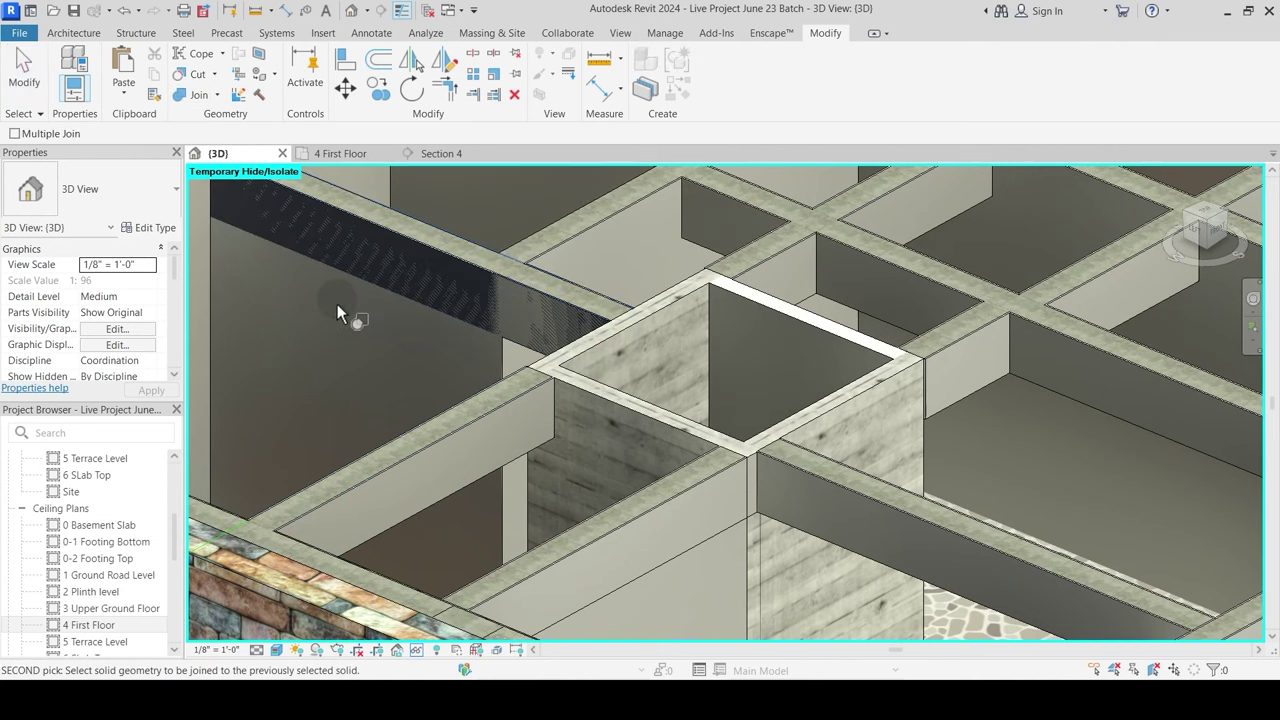
left_click(365, 267)
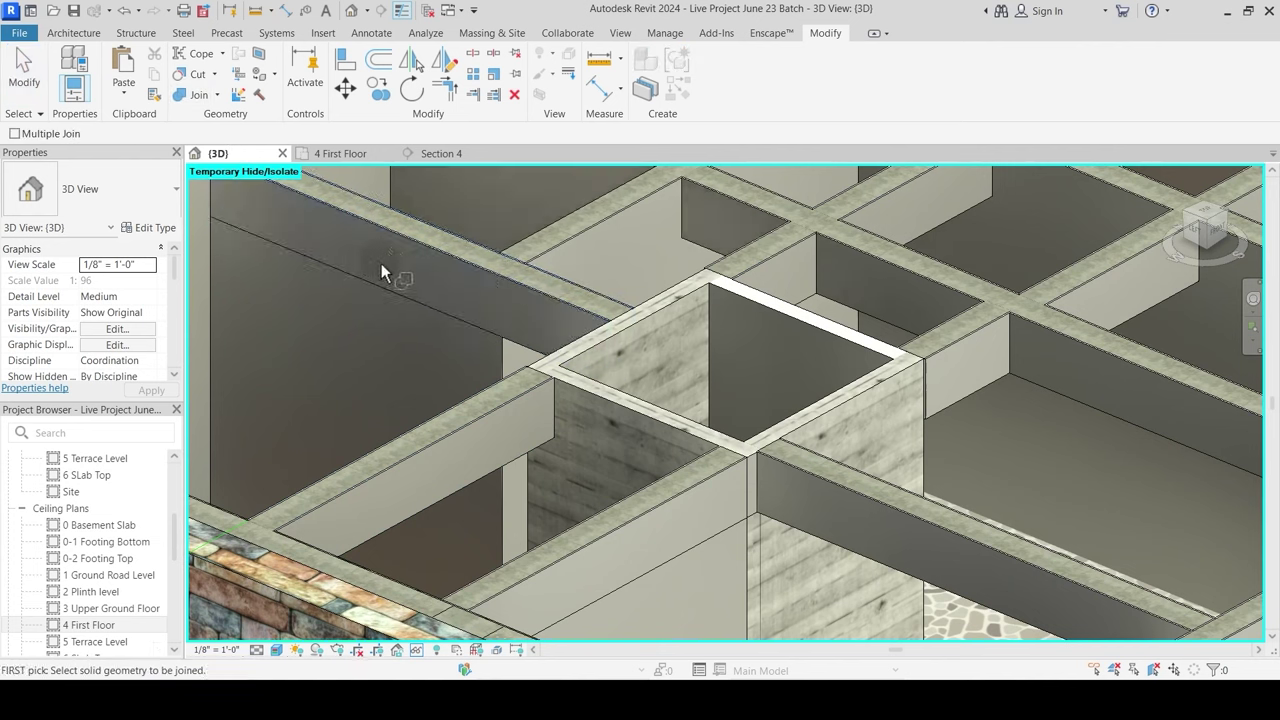
left_click(429, 257)
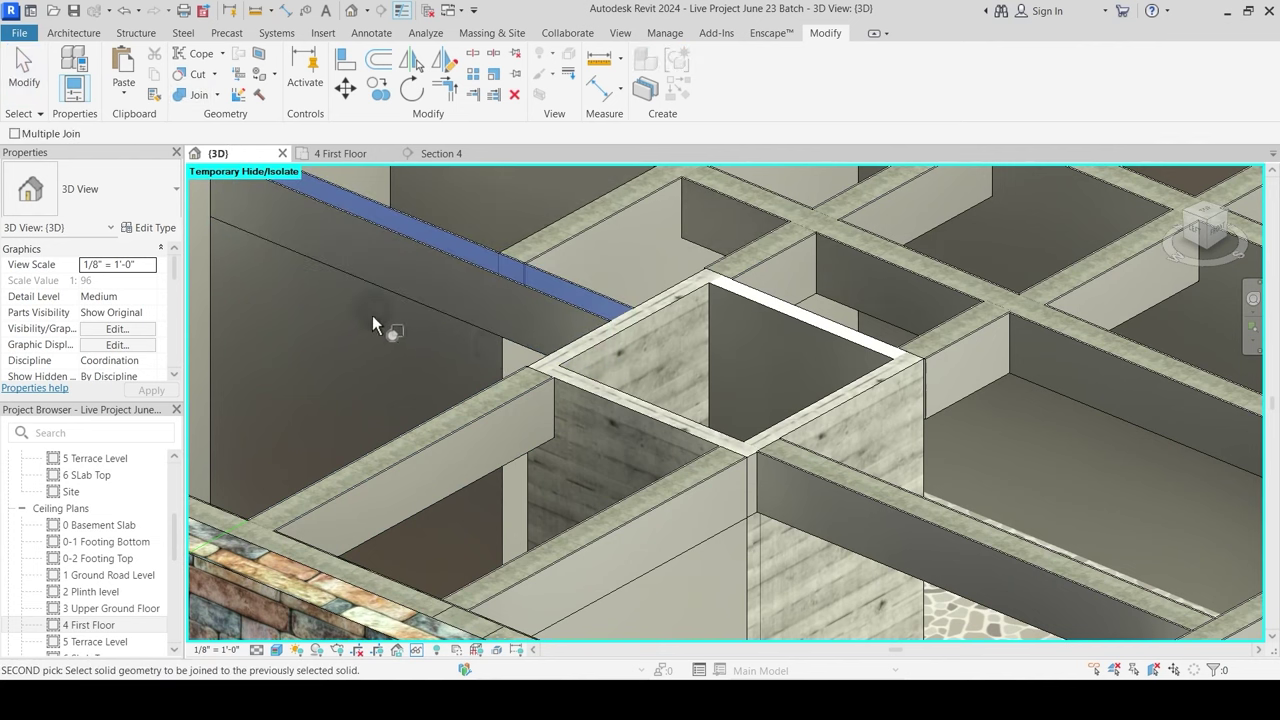
key("Escape")
middle_click_drag(374, 316, 429, 380)
scroll(457, 379, "up", 2)
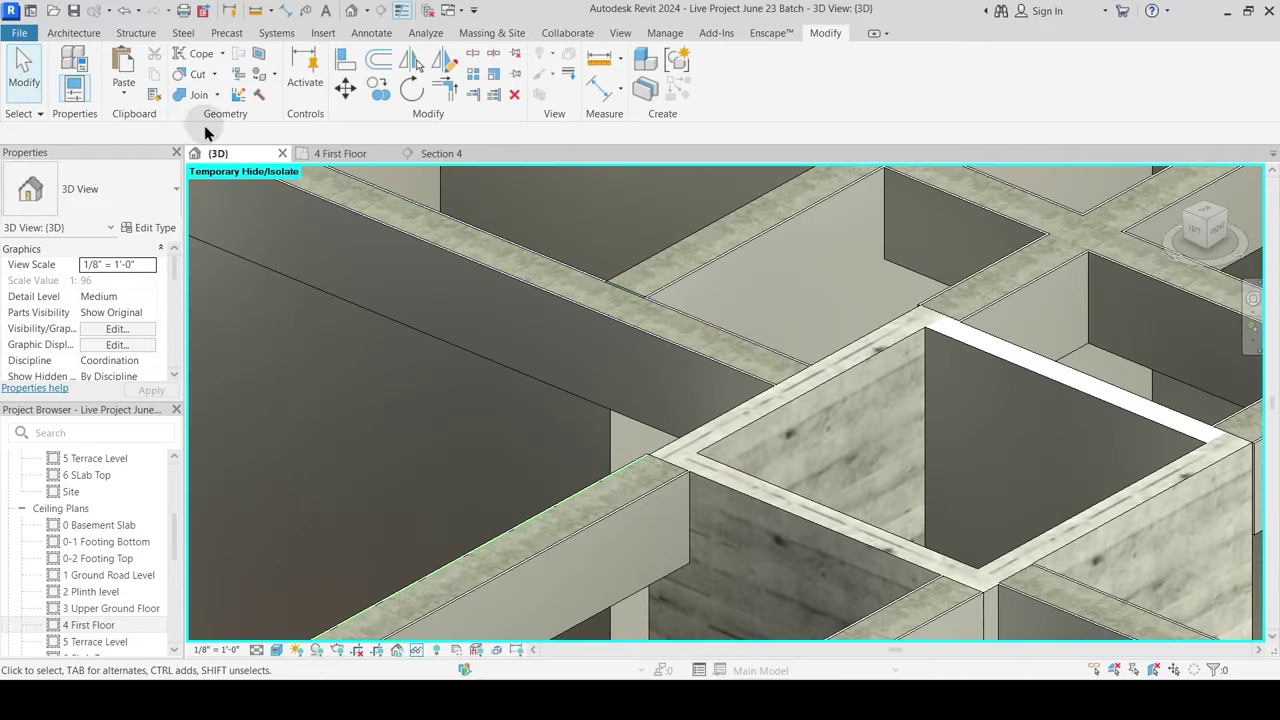
Step: Join the left wall with the beam above it
left_click(605, 425)
middle_click_drag(438, 372, 538, 379)
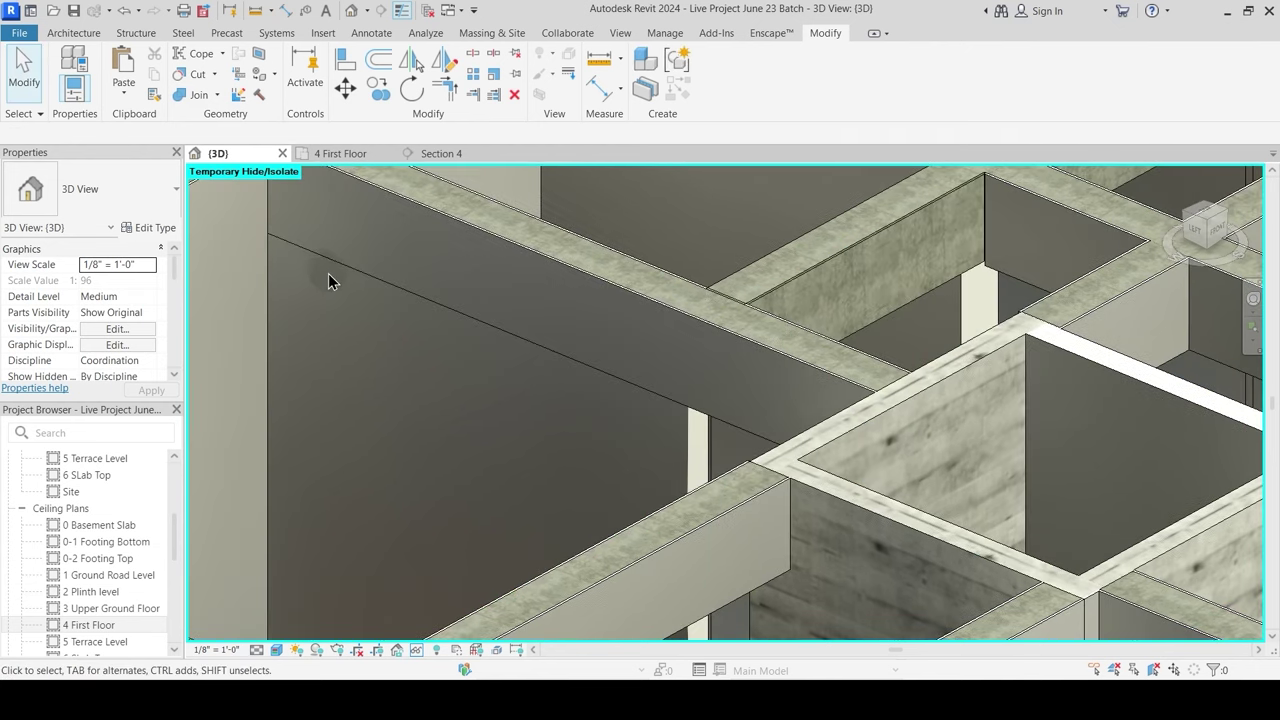
left_click(195, 98)
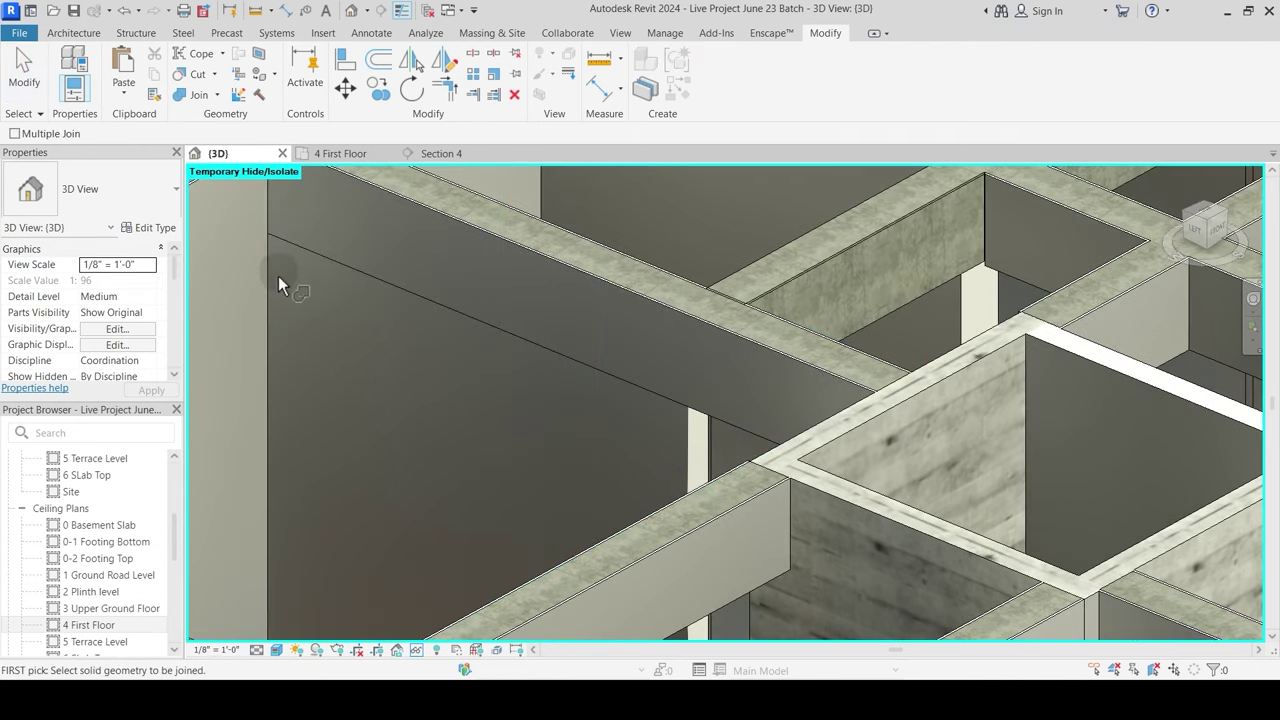
left_click(370, 296)
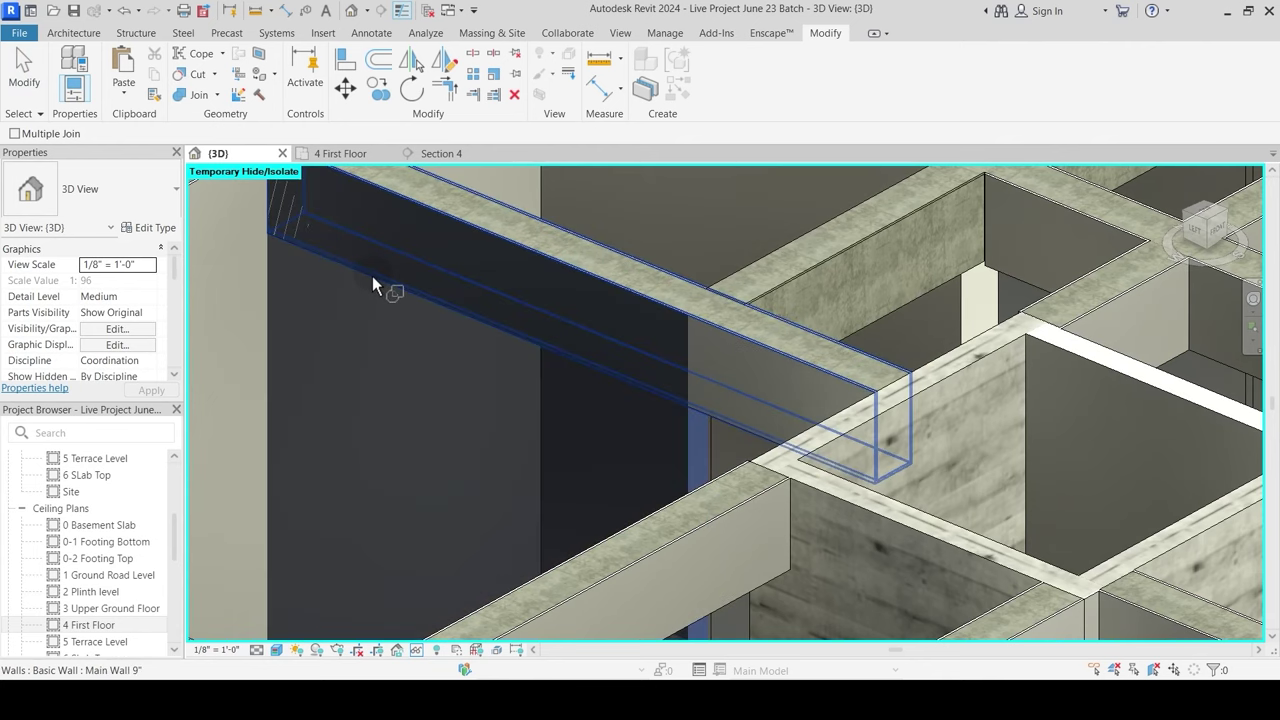
left_click(372, 278)
key("Escape")
scroll(463, 347, "down", 2)
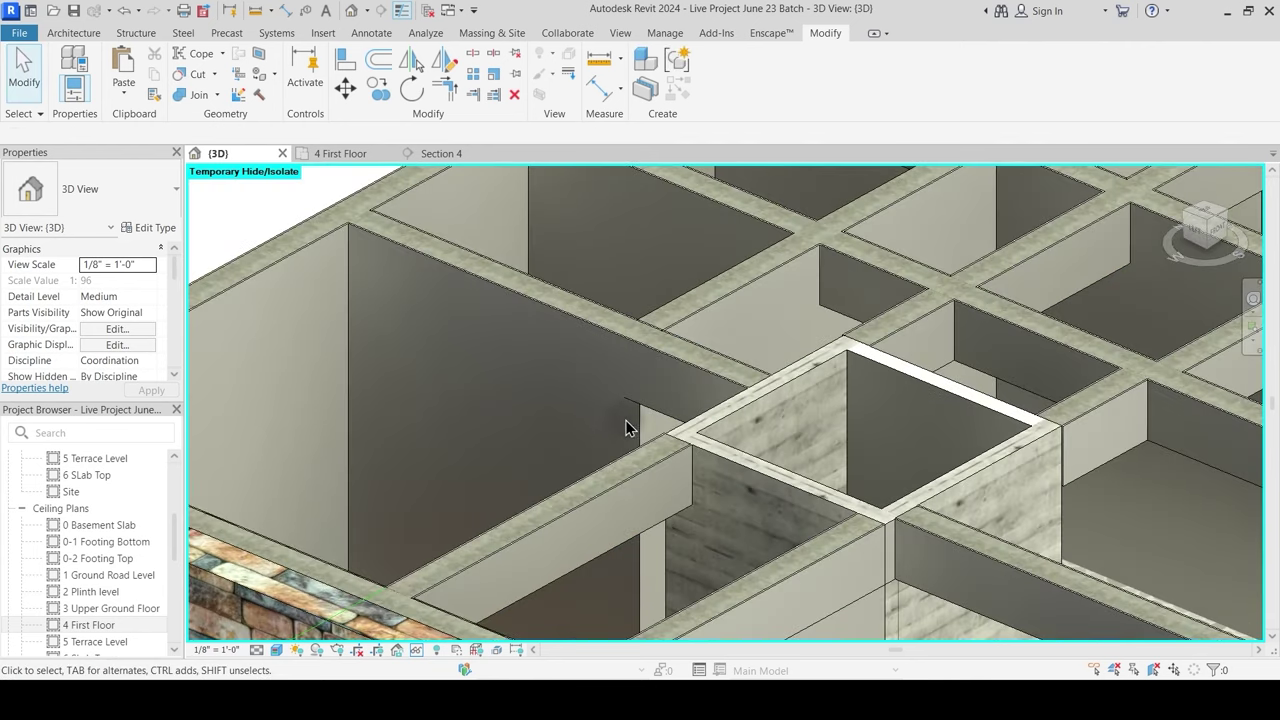
Step: Join the thin Wall 4.5" wall with its overlapping beam
left_click(208, 104)
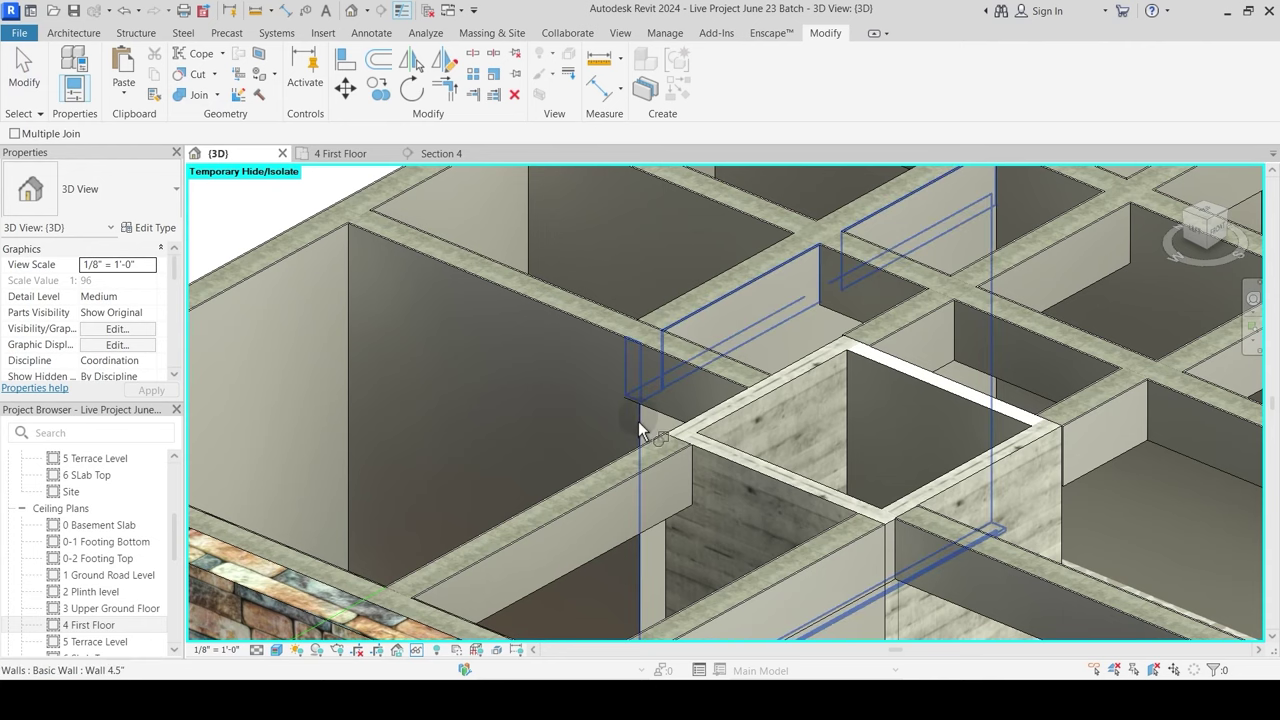
left_click(638, 414)
left_click(635, 352)
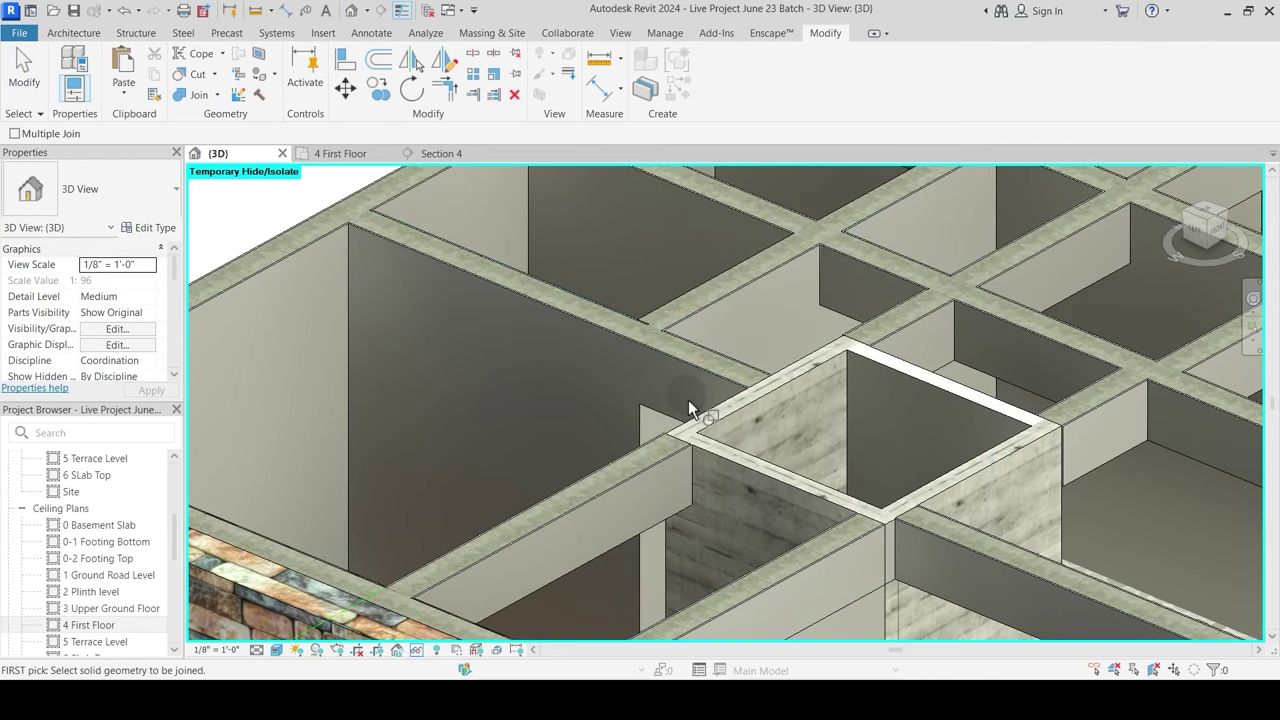
key("Escape")
scroll(610, 335, "down", 1)
scroll(645, 307, "up", 4)
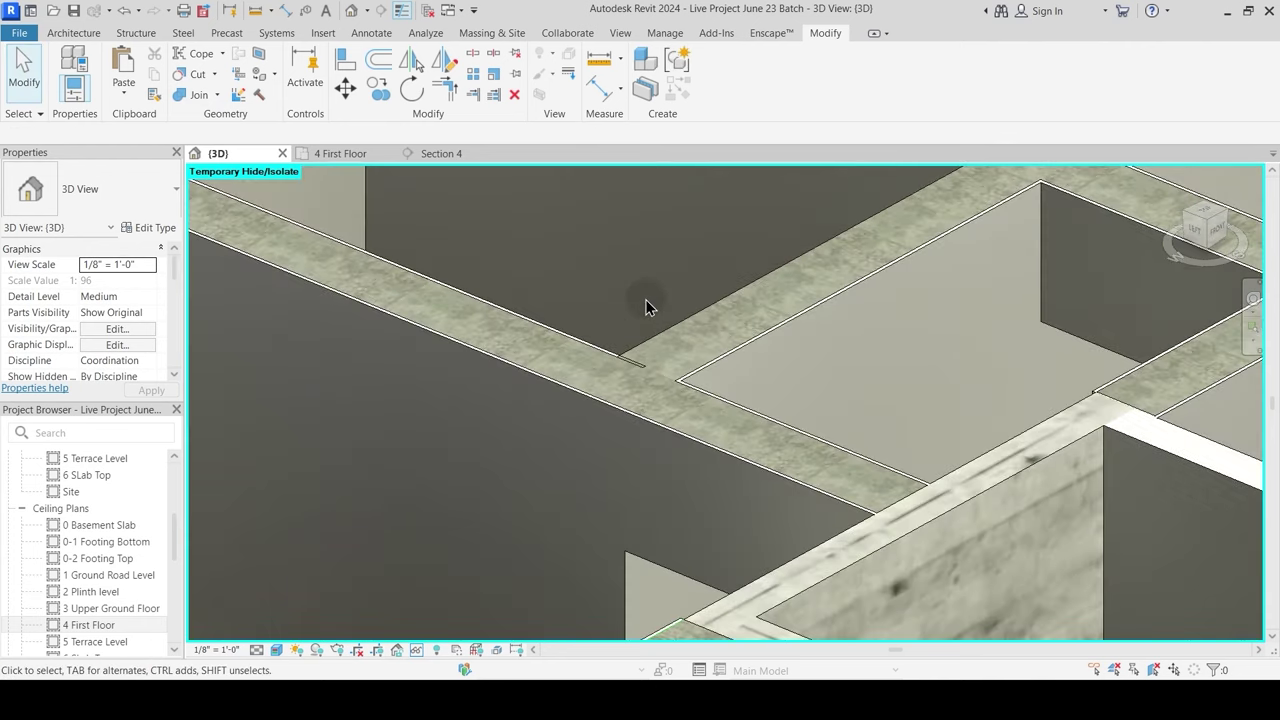
Step: Orbit to the back-left side by the stone floor and select an existing wall
key("j")
key("g")
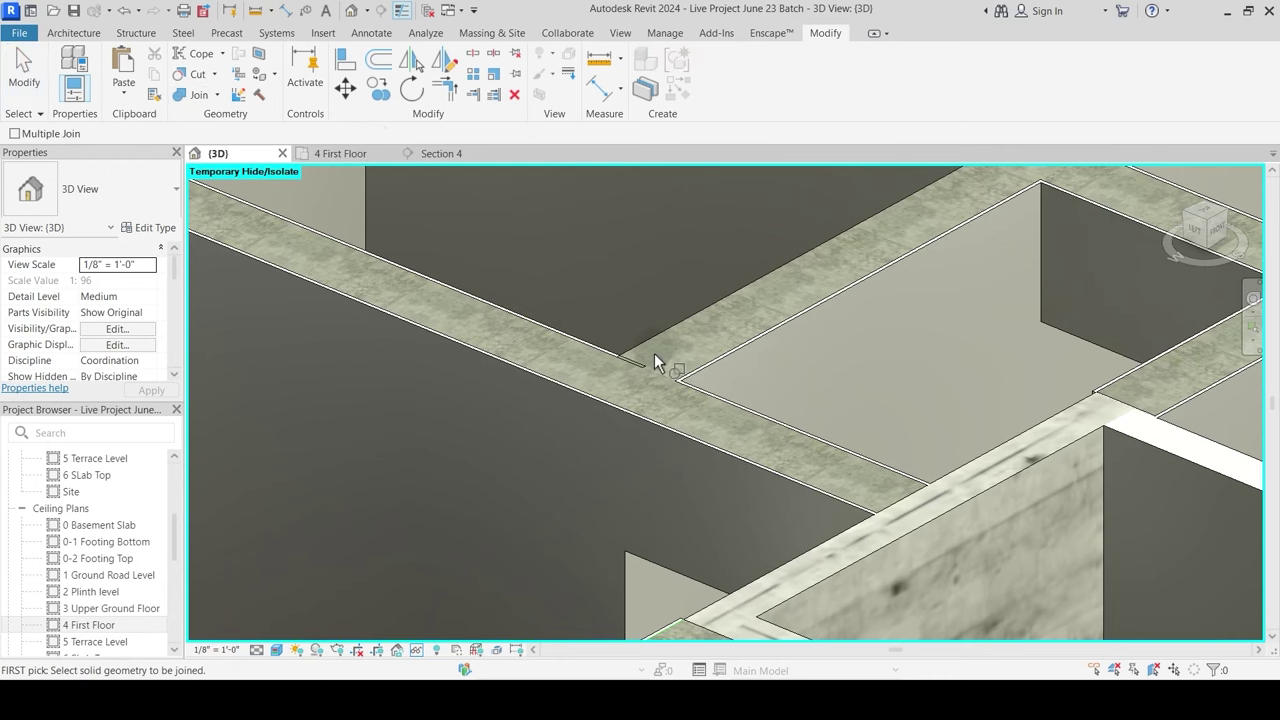
middle_click_drag(621, 433, 885, 498, "shift")
middle_click_drag(290, 610, 857, 376)
scroll(840, 400, "down", 3)
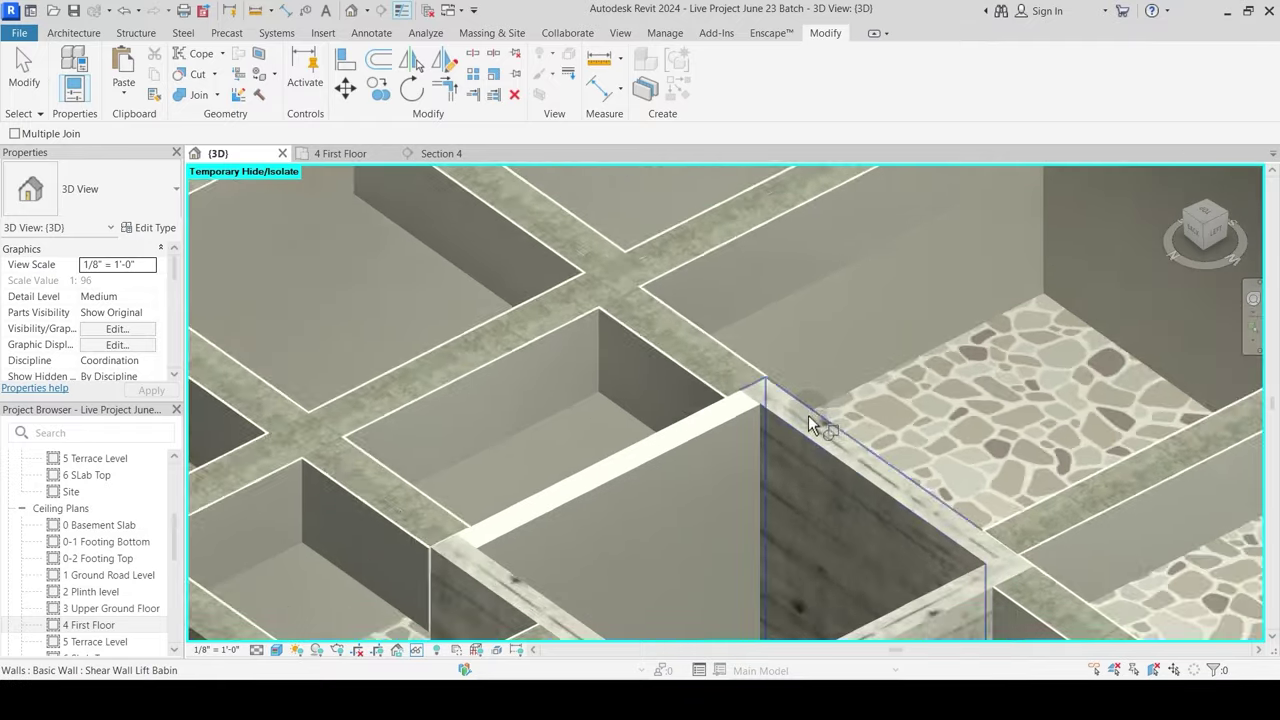
key("Escape")
scroll(607, 550, "up", 2)
scroll(637, 420, "down", 3)
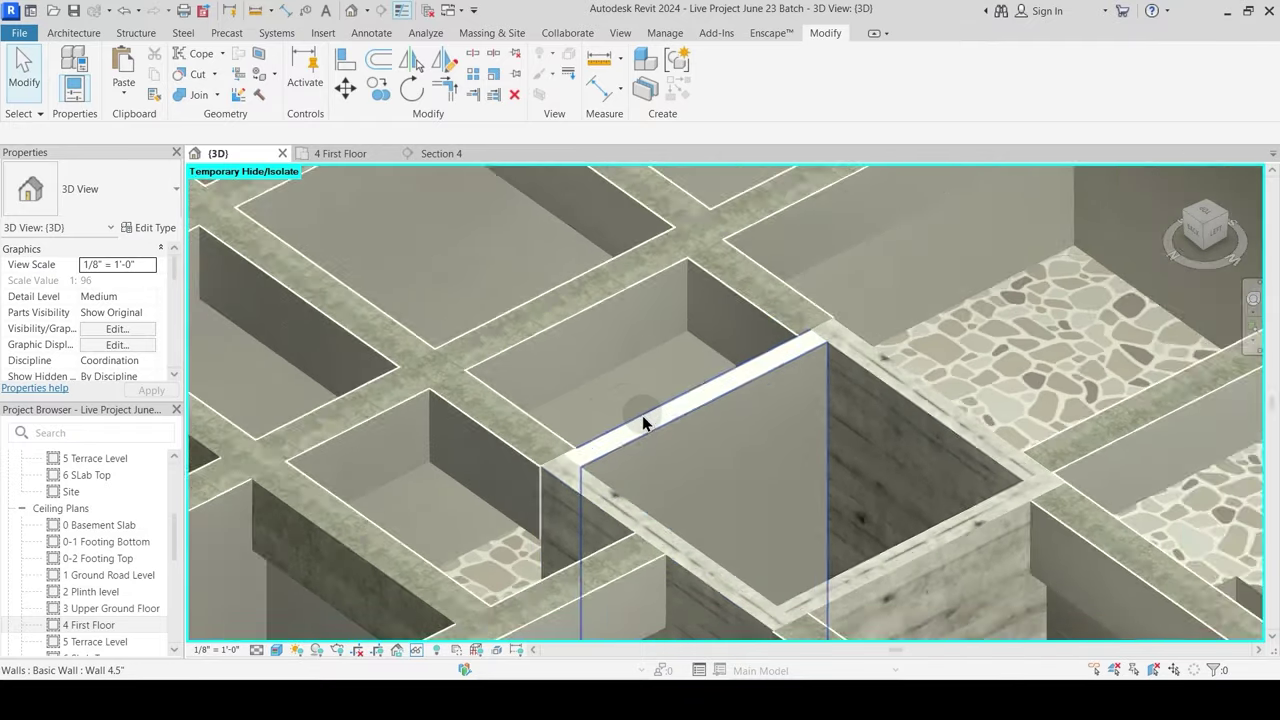
middle_click_drag(333, 471, 467, 401)
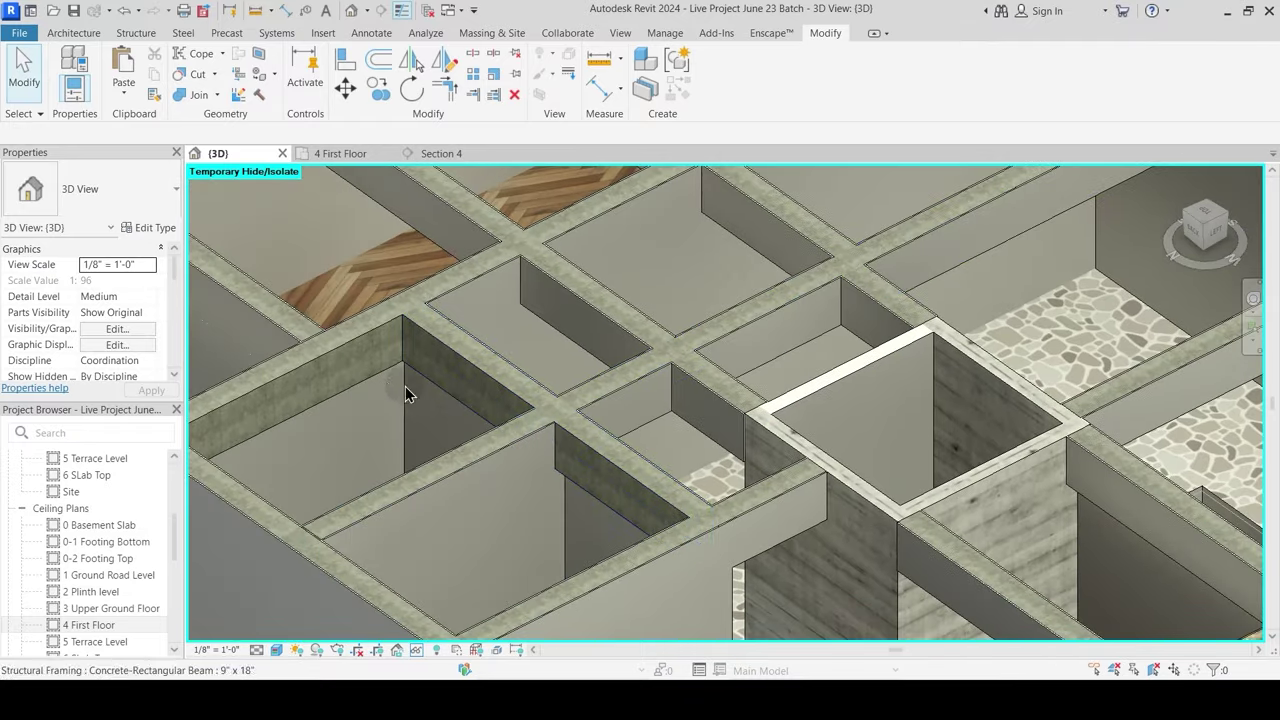
left_click(706, 425)
Step: Place a new wall of the same type using Create Similar (CS)
key("c")
key("s")
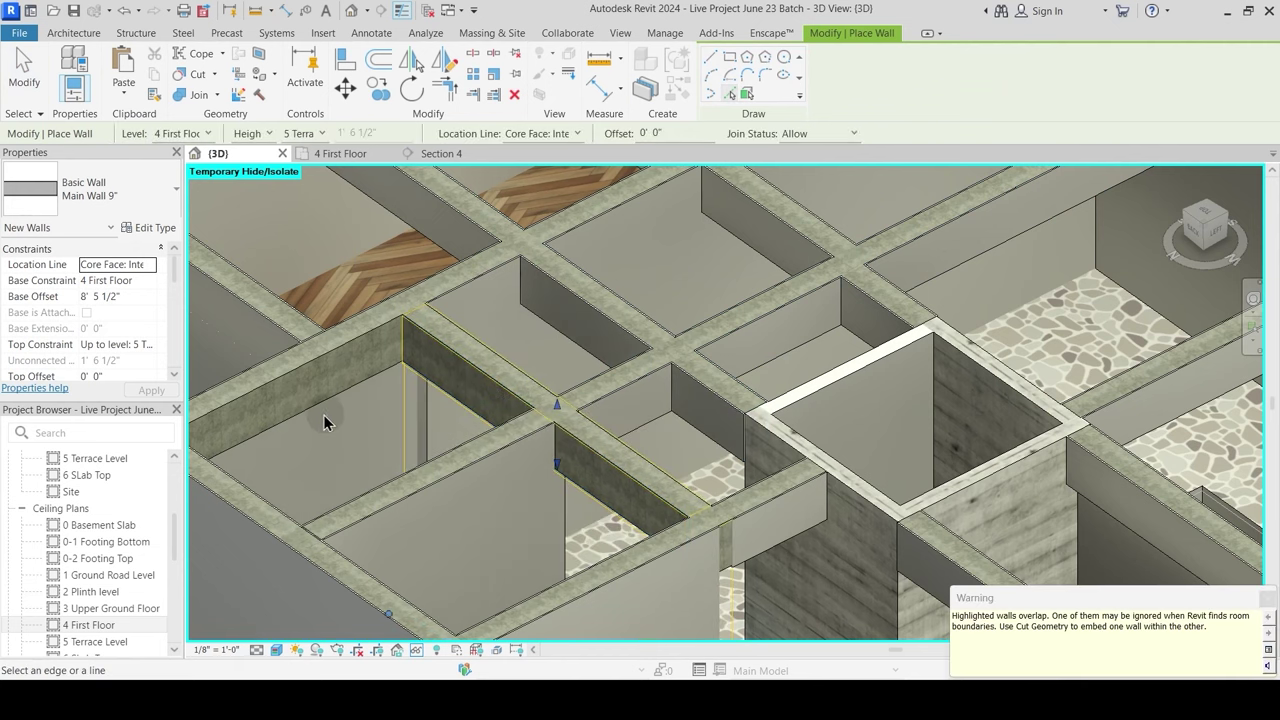
middle_click_drag(371, 409, 706, 434, "shift")
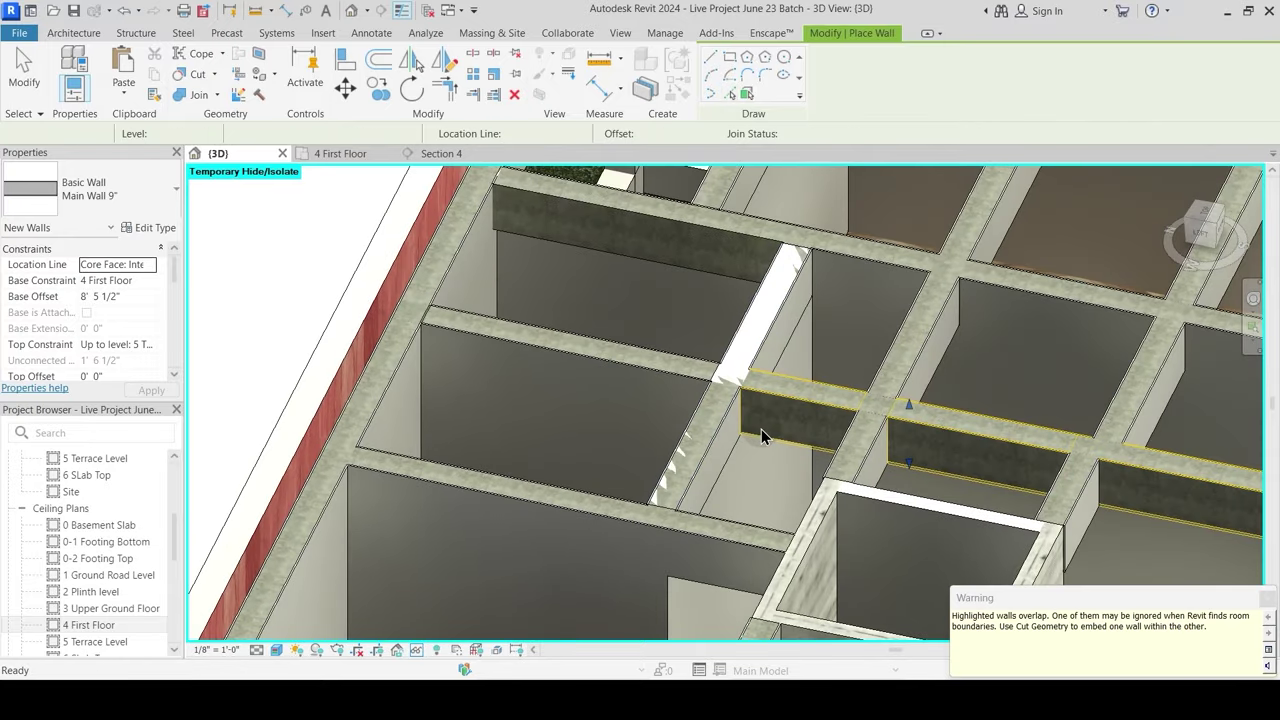
key("Escape")
key("Escape")
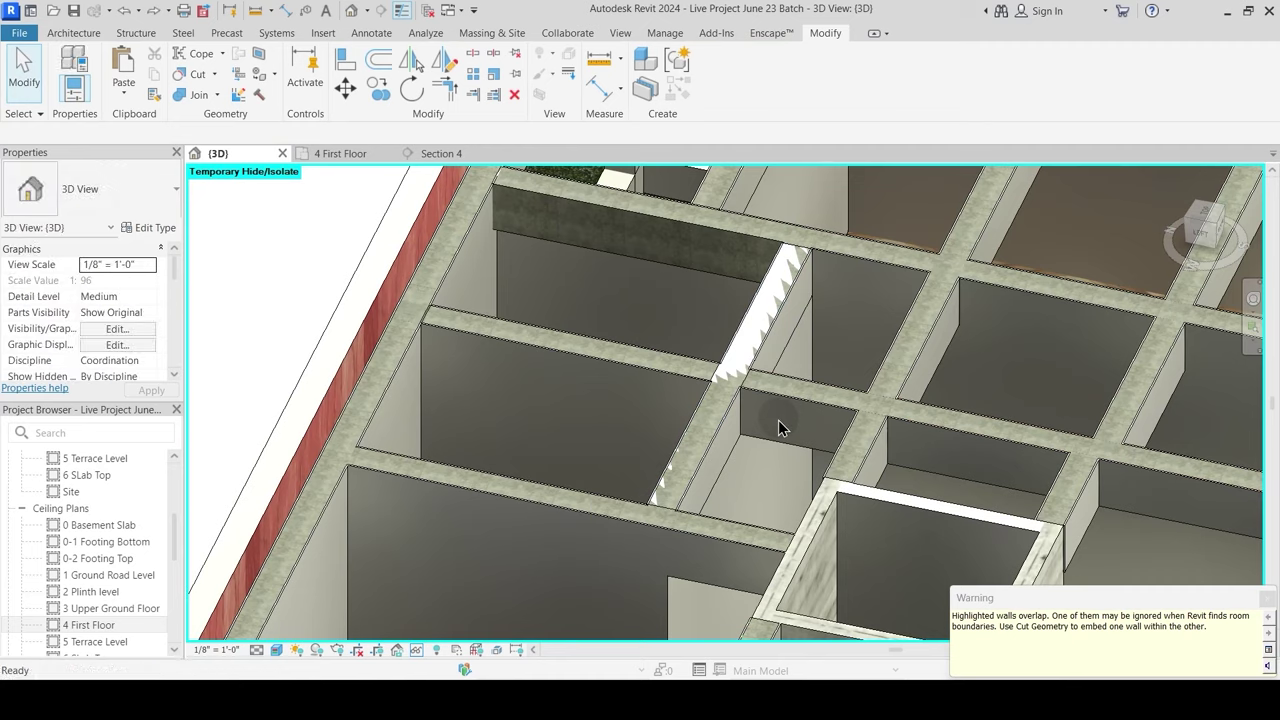
middle_click_drag(766, 411, 894, 400, "shift")
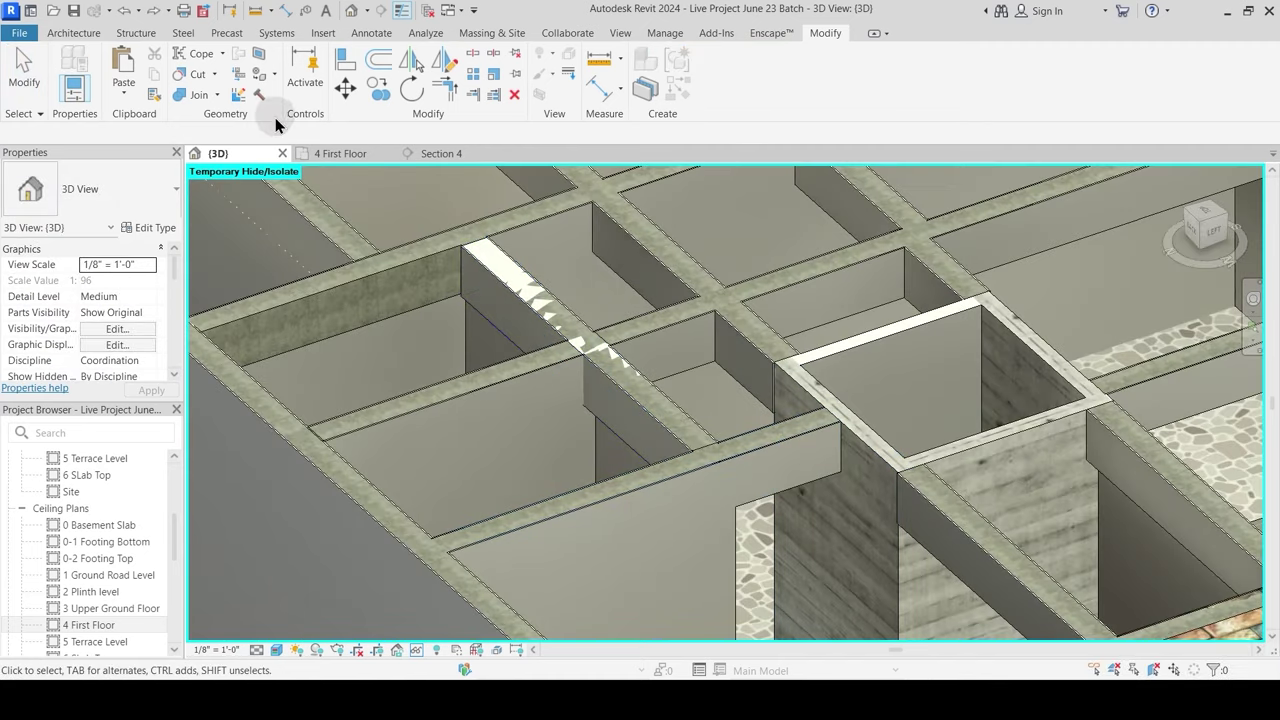
Step: Join two concrete beams with the walls they cross
left_click(195, 100)
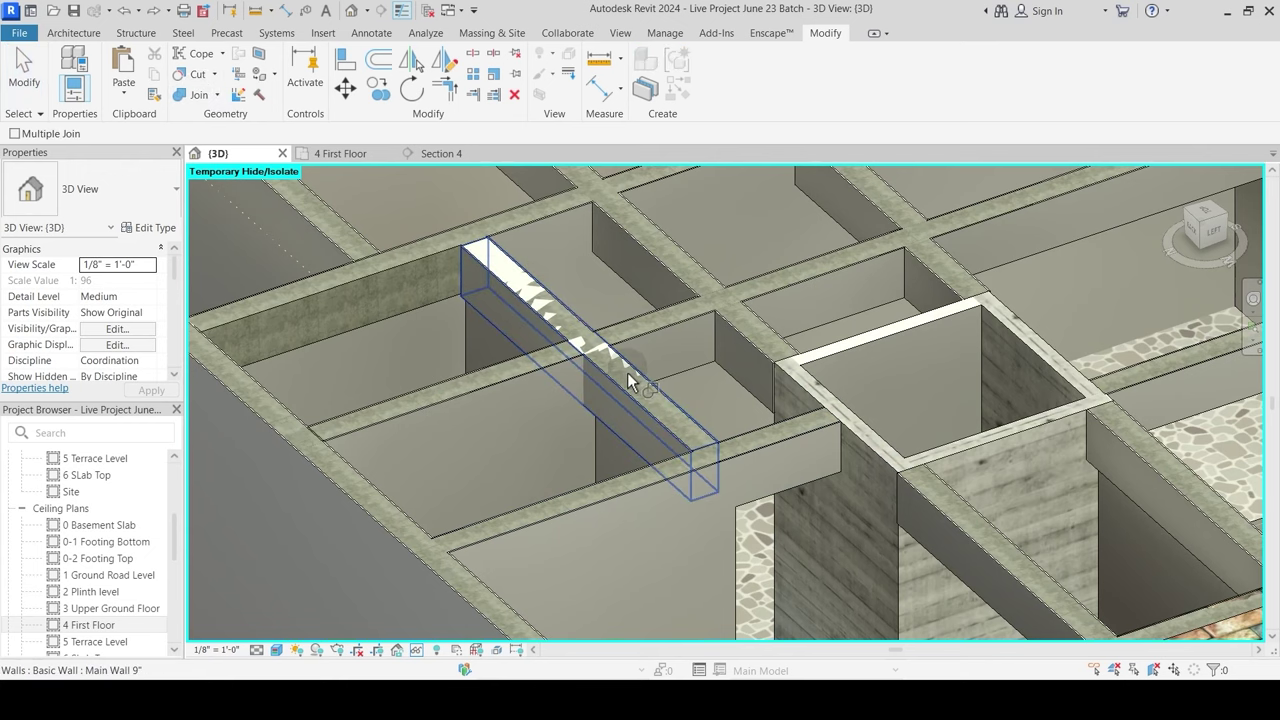
left_click(627, 374)
left_click(614, 404)
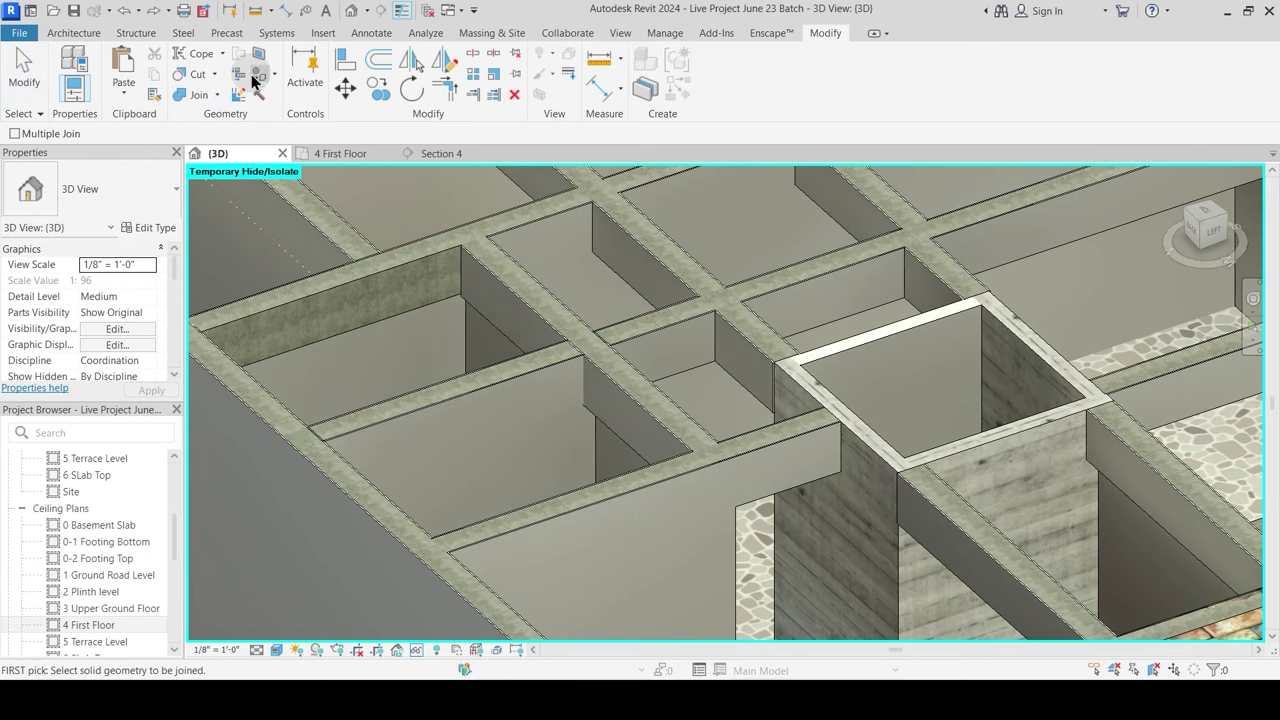
scroll(446, 276, "up", 2)
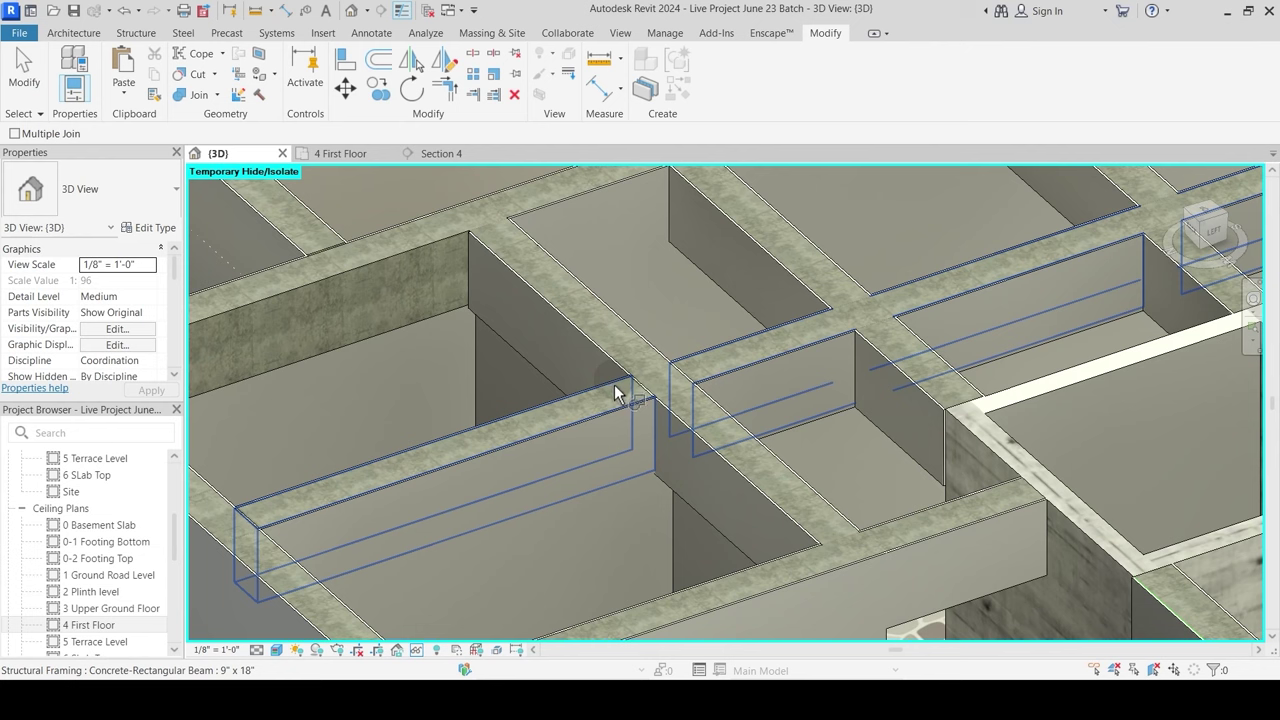
left_click(620, 389)
left_click(640, 392)
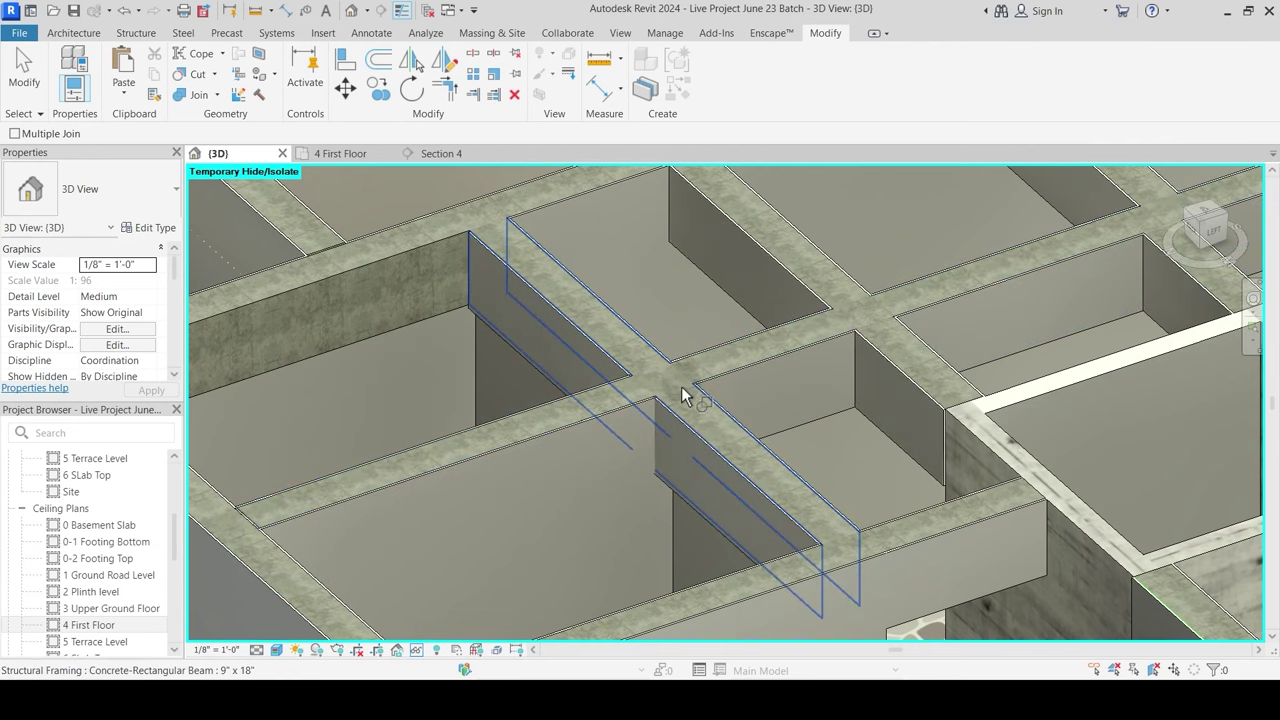
middle_click_drag(680, 382, 600, 457, "shift")
key("Escape")
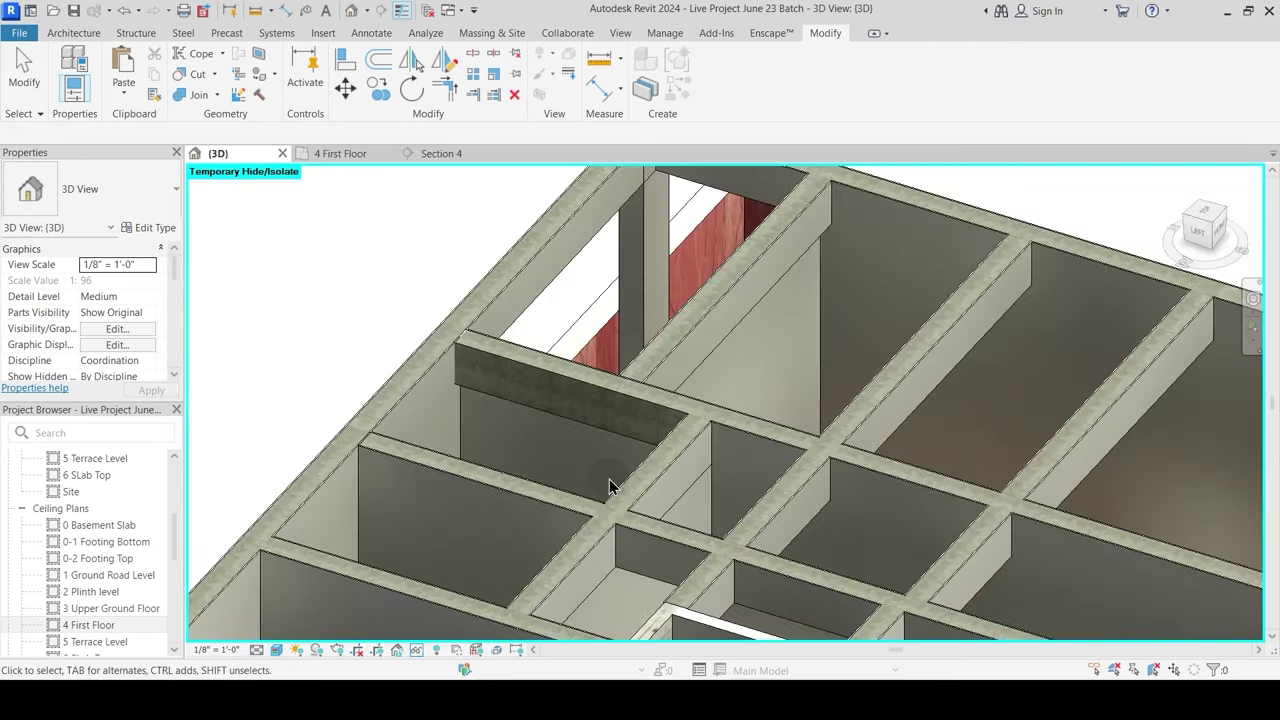
Step: Place a similar concrete beam along the picked edge with Create Similar
left_click(728, 446)
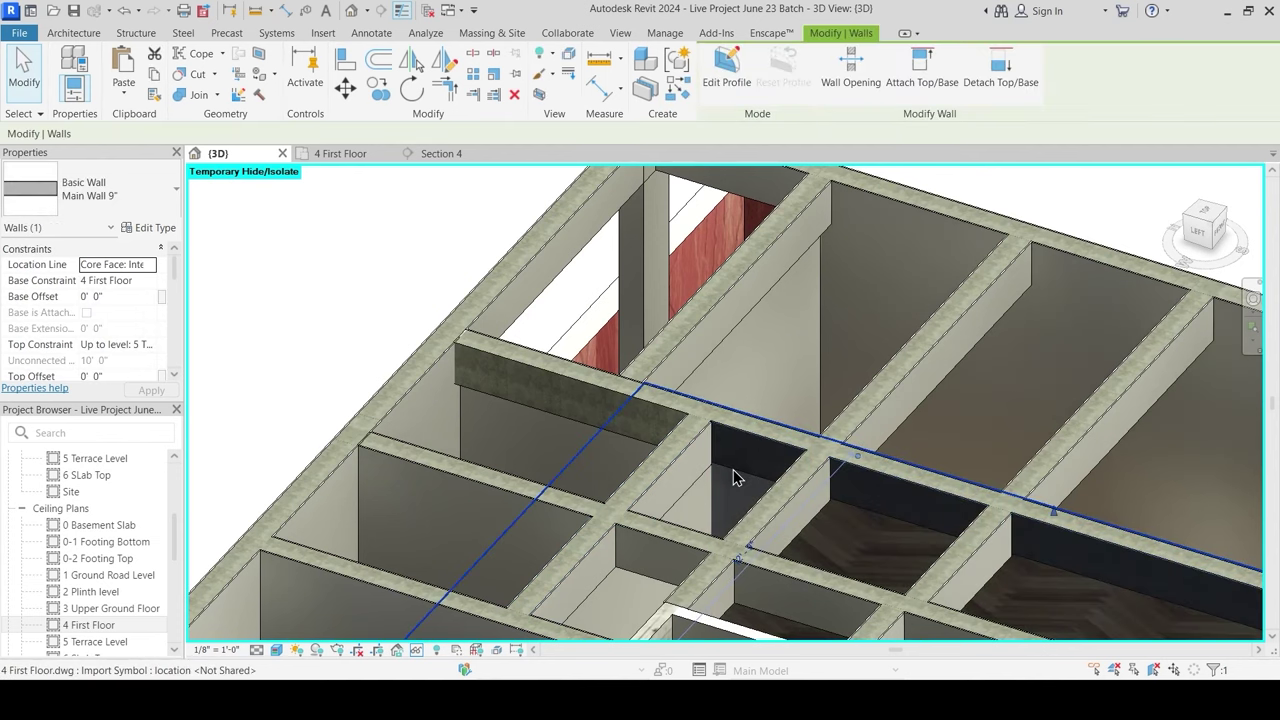
middle_click_drag(636, 478, 512, 346, "shift")
key("Escape")
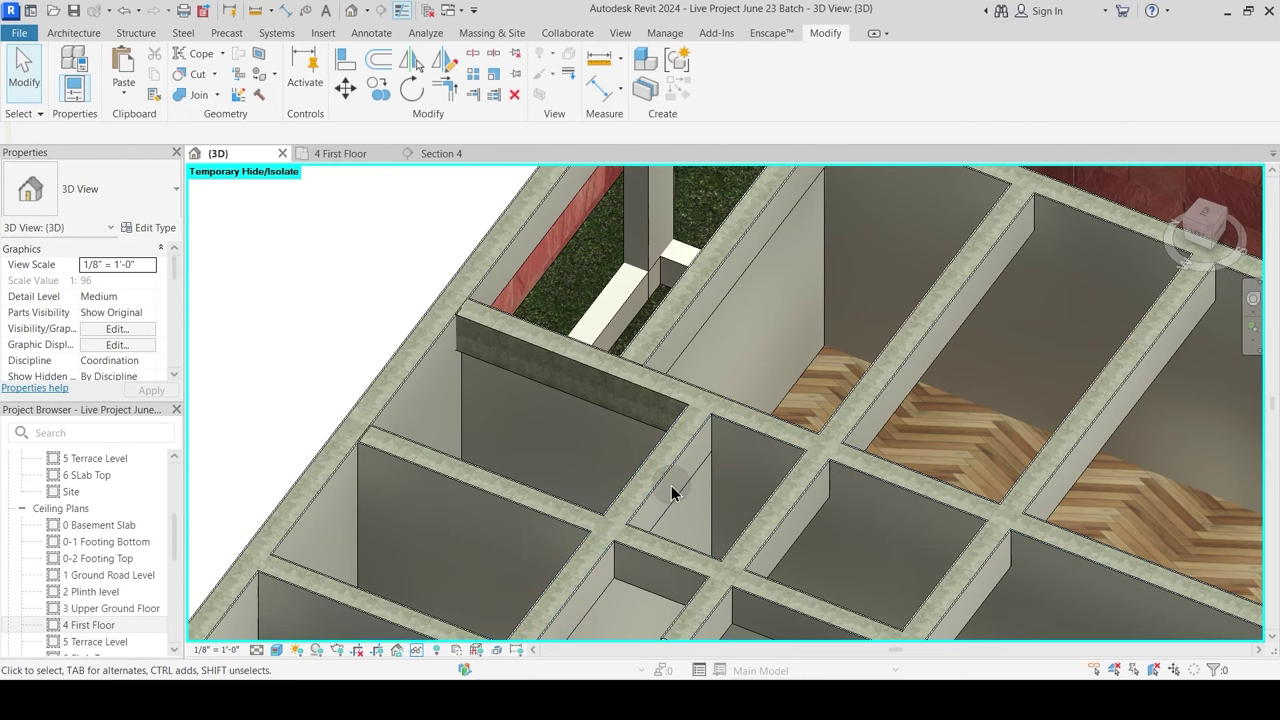
left_click(700, 428)
key("c")
key("s")
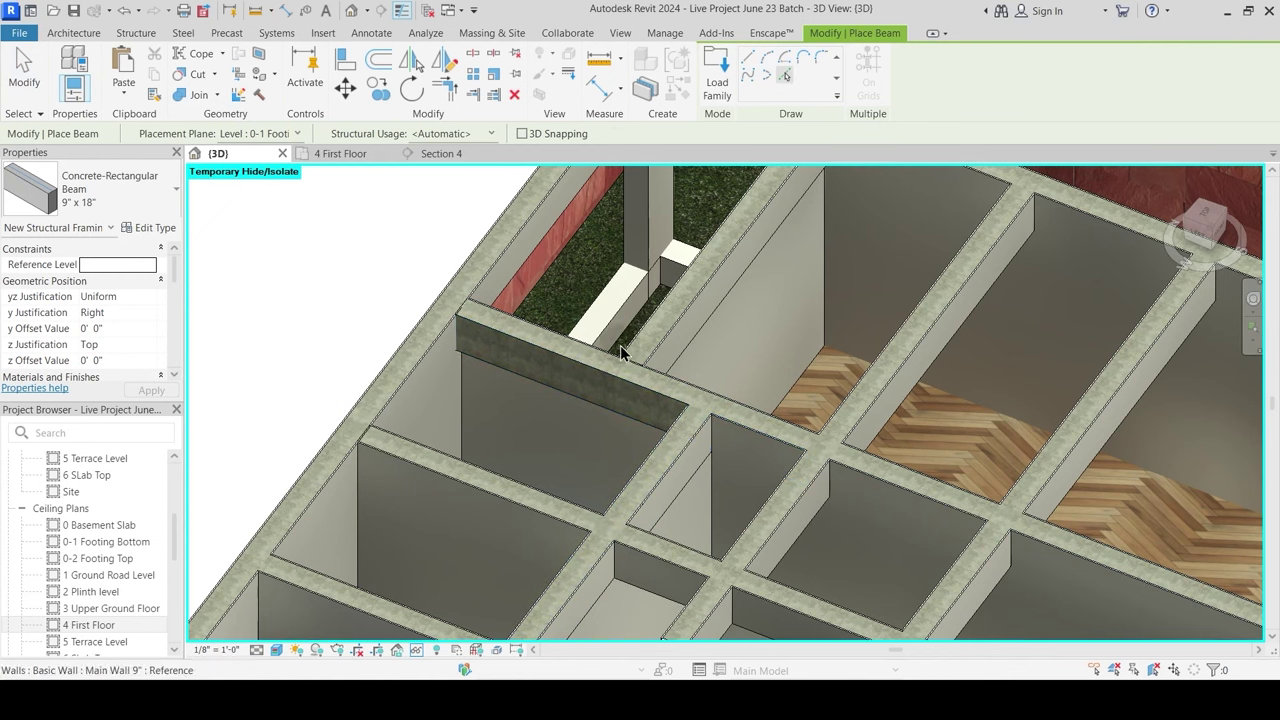
left_click(569, 371)
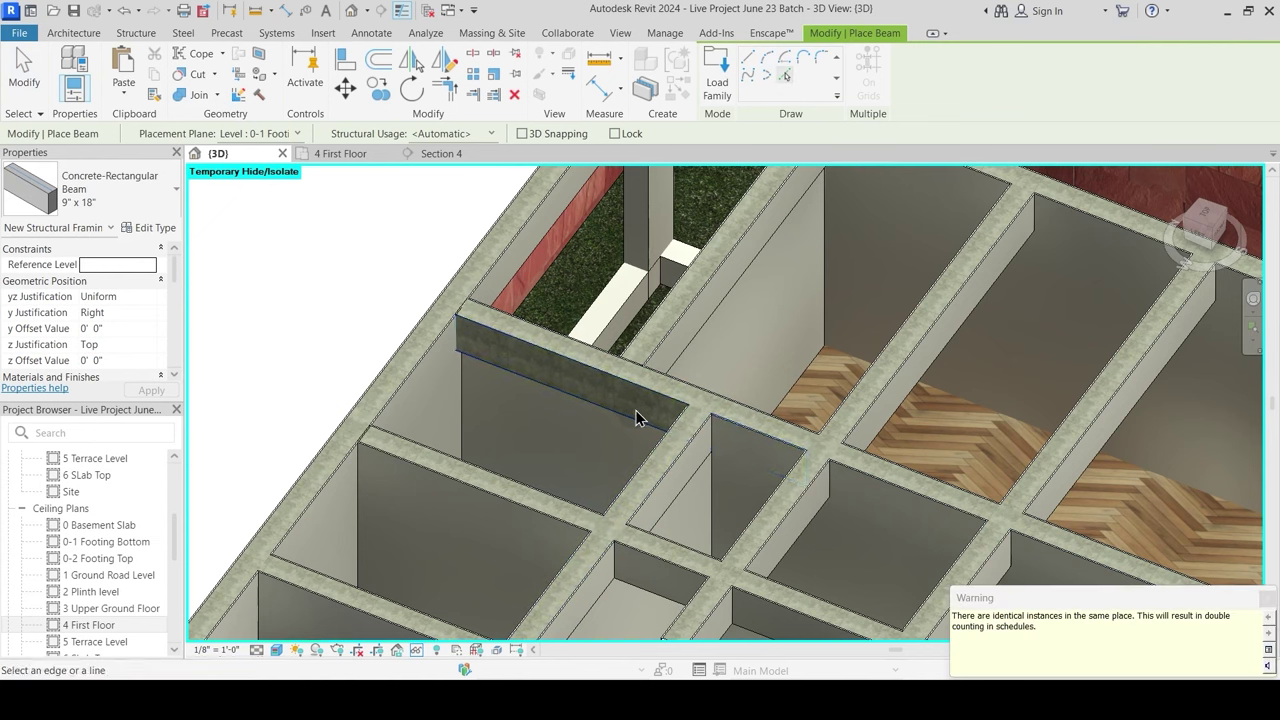
key("Escape")
key("Escape")
Step: Delete the redundant concrete beam
scroll(519, 387, "up", 3)
middle_click_drag(573, 409, 535, 362, "shift")
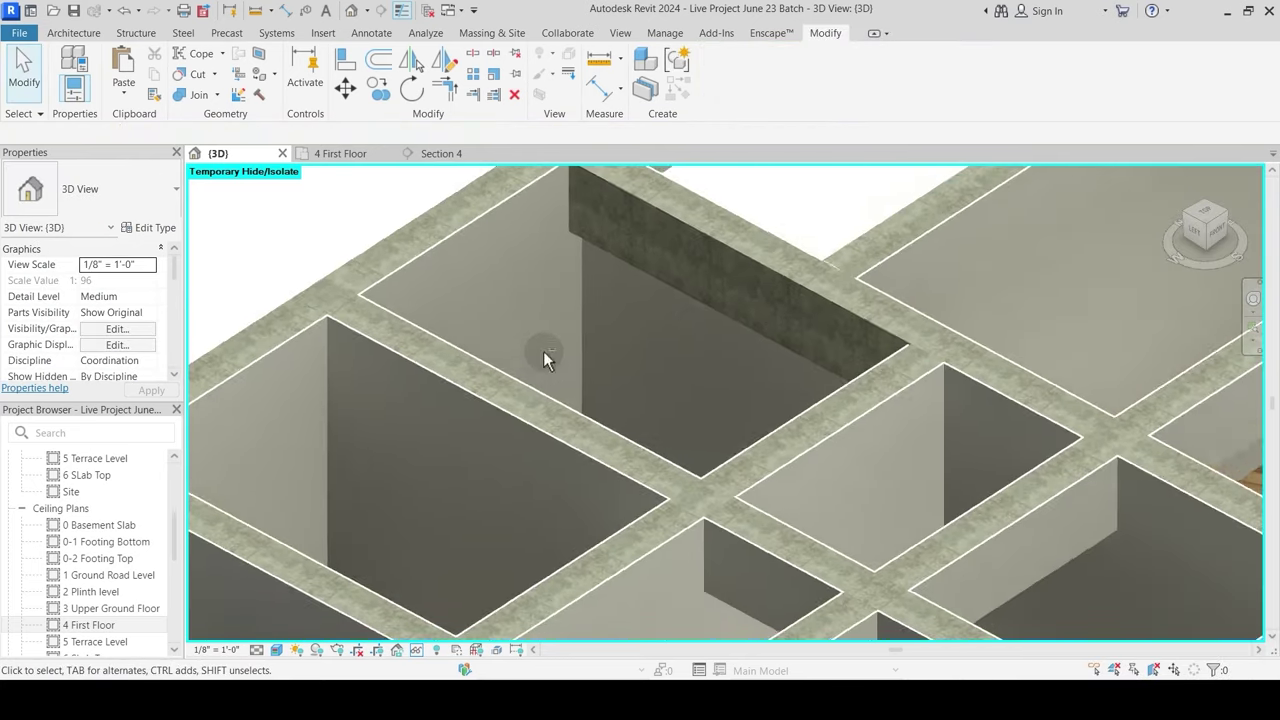
scroll(672, 378, "down", 2)
scroll(704, 376, "down", 2)
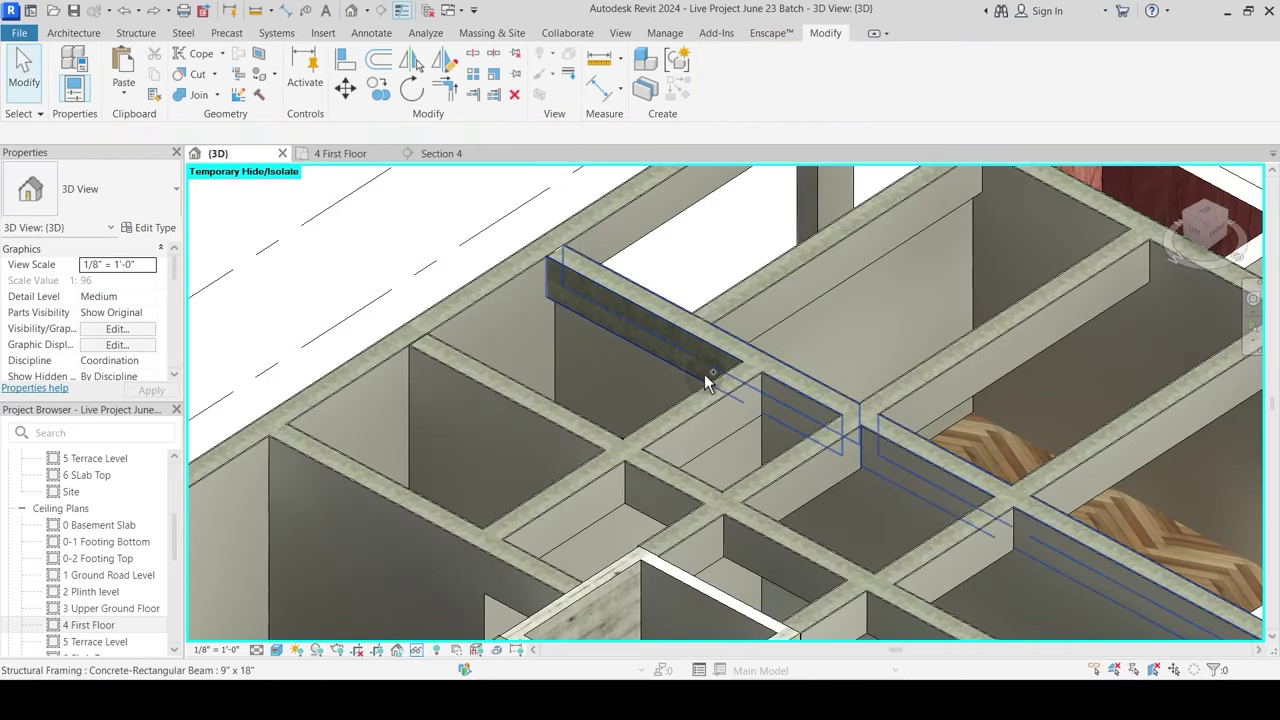
scroll(618, 418, "up", 5)
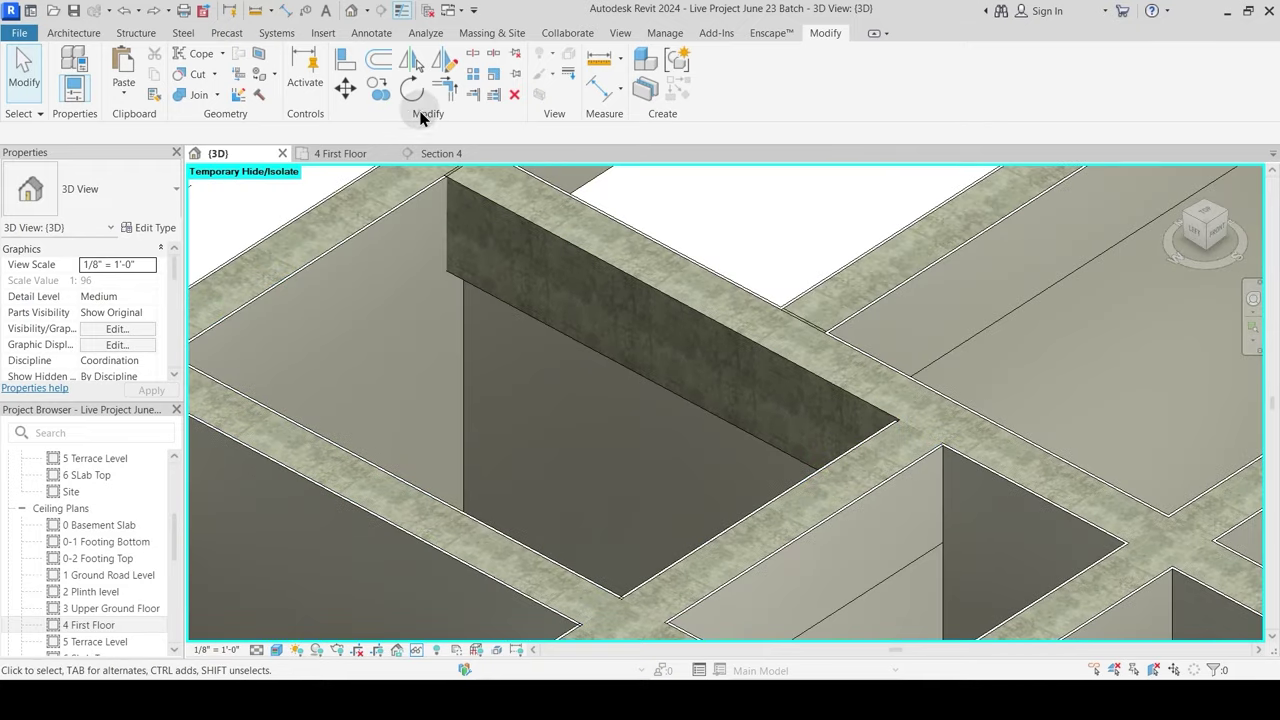
left_click(842, 512)
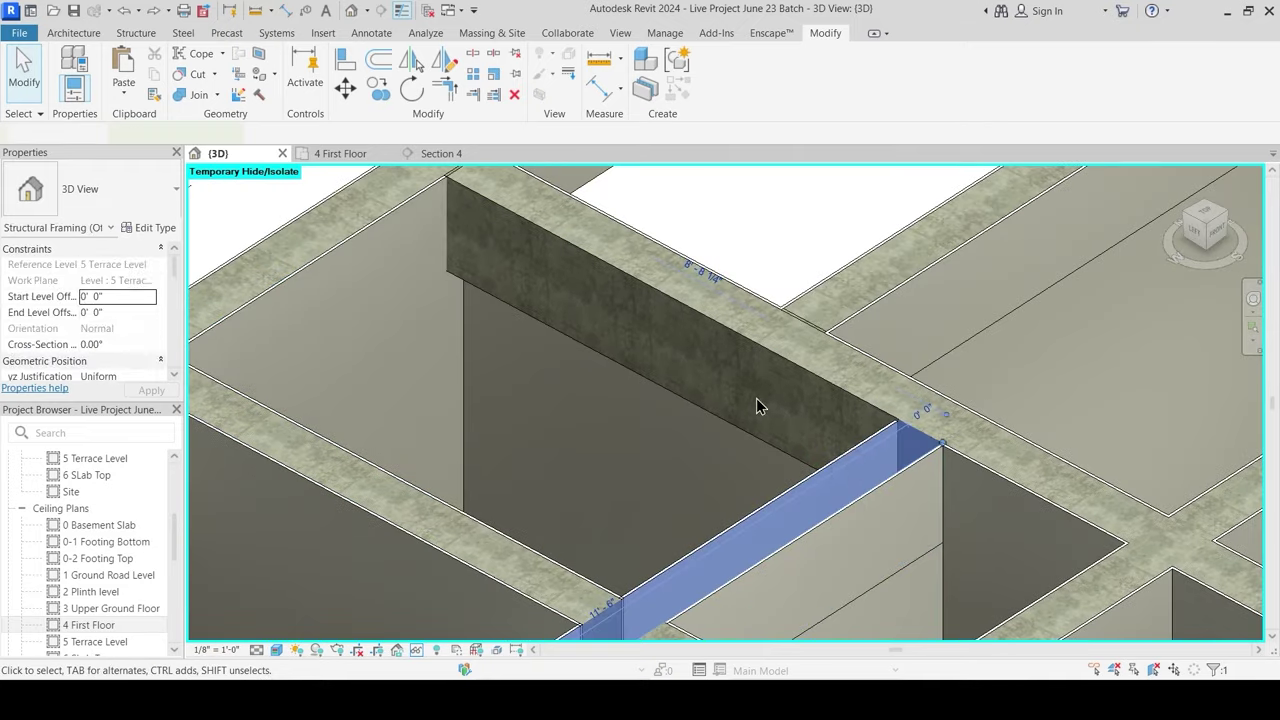
key("Escape")
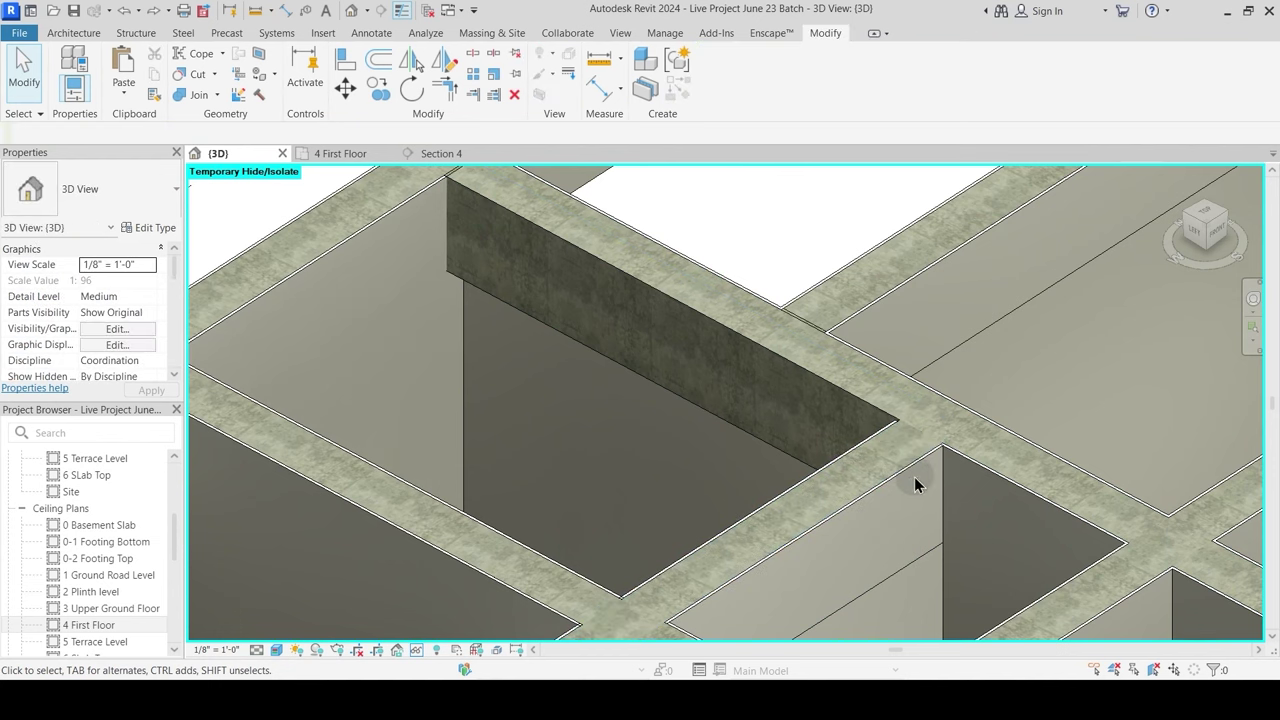
left_click(790, 377)
key("Delete")
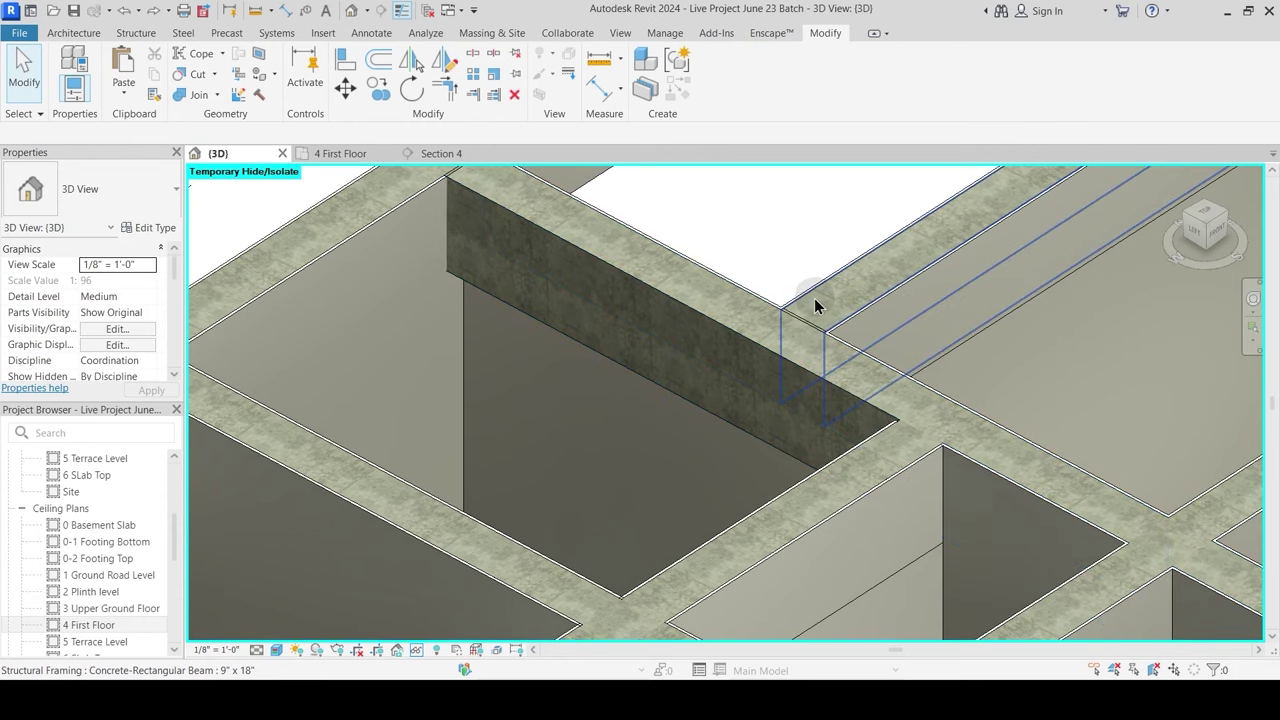
Step: Join the upper beams together and delete the overlapping concrete beam
left_click(195, 95)
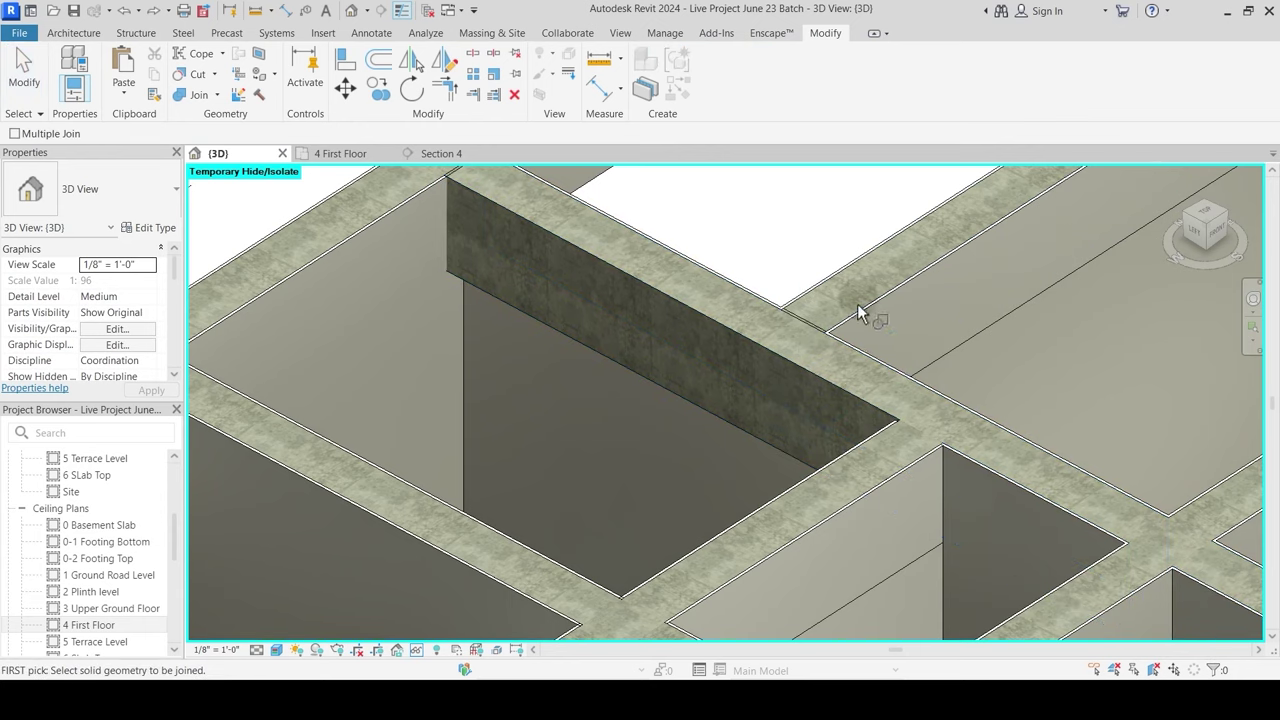
left_click(830, 290)
left_click(805, 328)
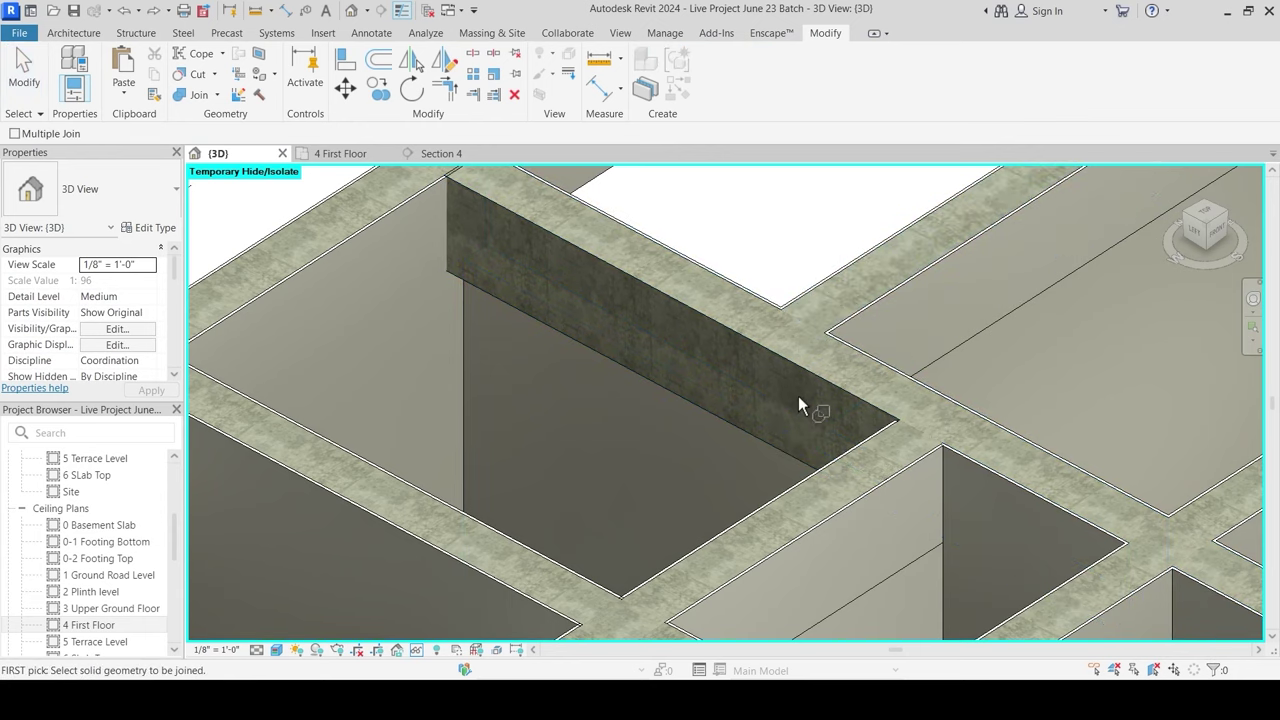
left_click(861, 503)
key("Delete")
left_click(890, 490)
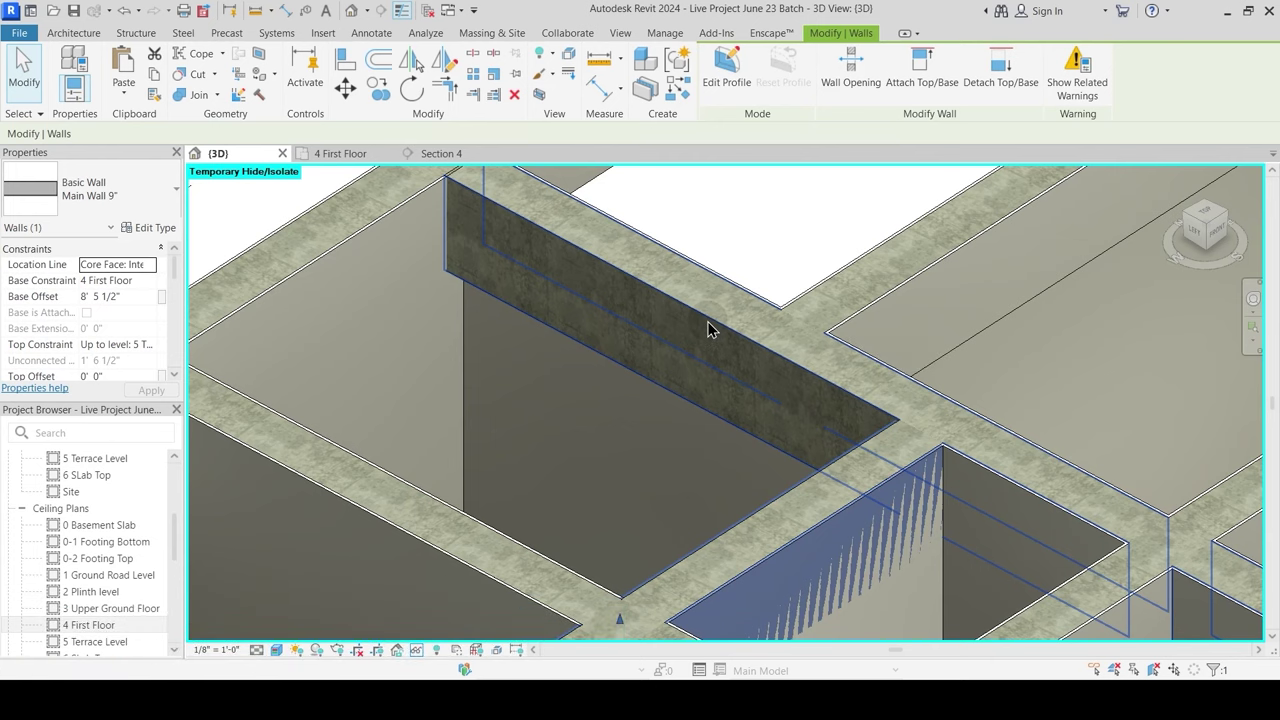
Step: Start a similar Main Wall 9" wall with Pick Lines, then cancel placement
key("c")
key("s")
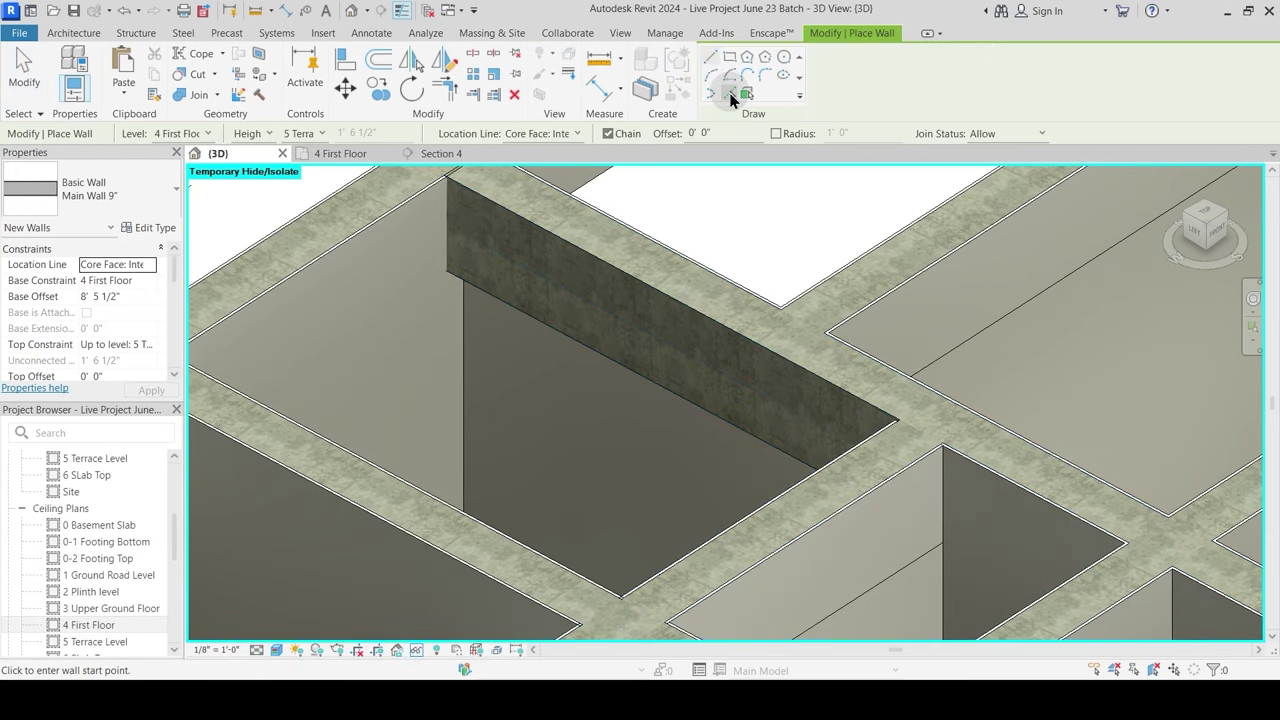
left_click(731, 95)
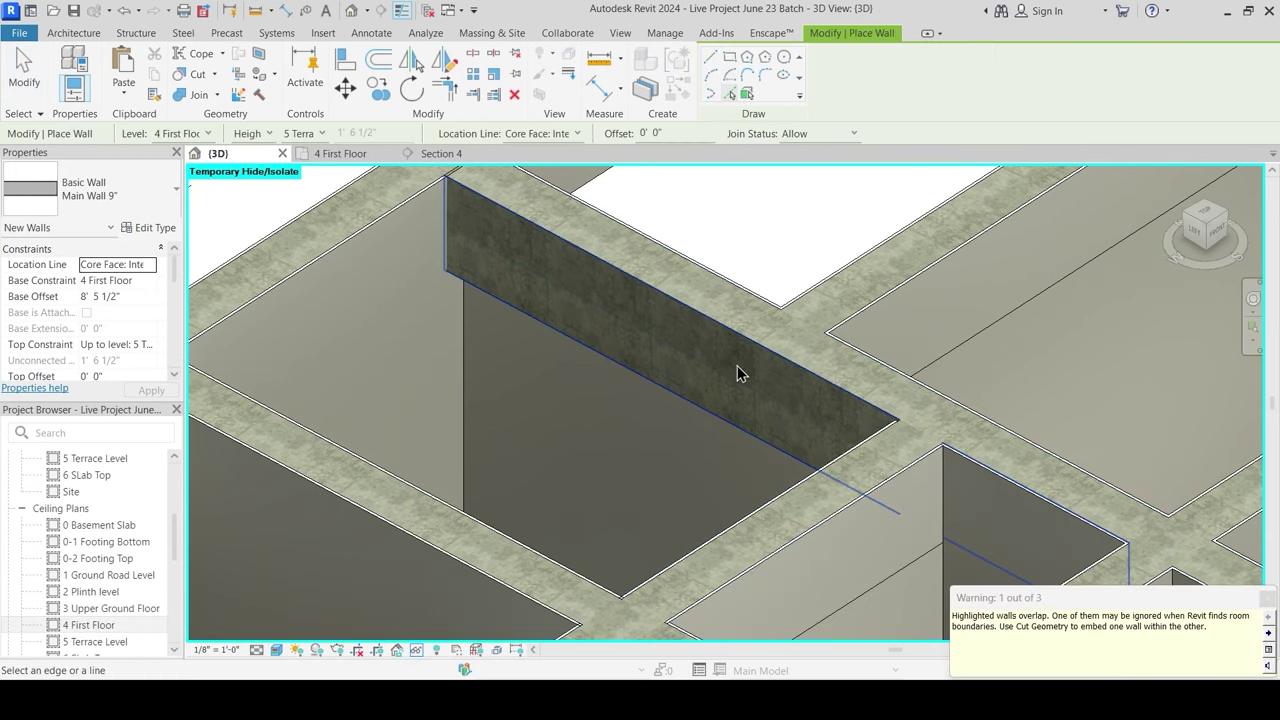
scroll(740, 372, "up", 2)
key("Escape")
key("Escape")
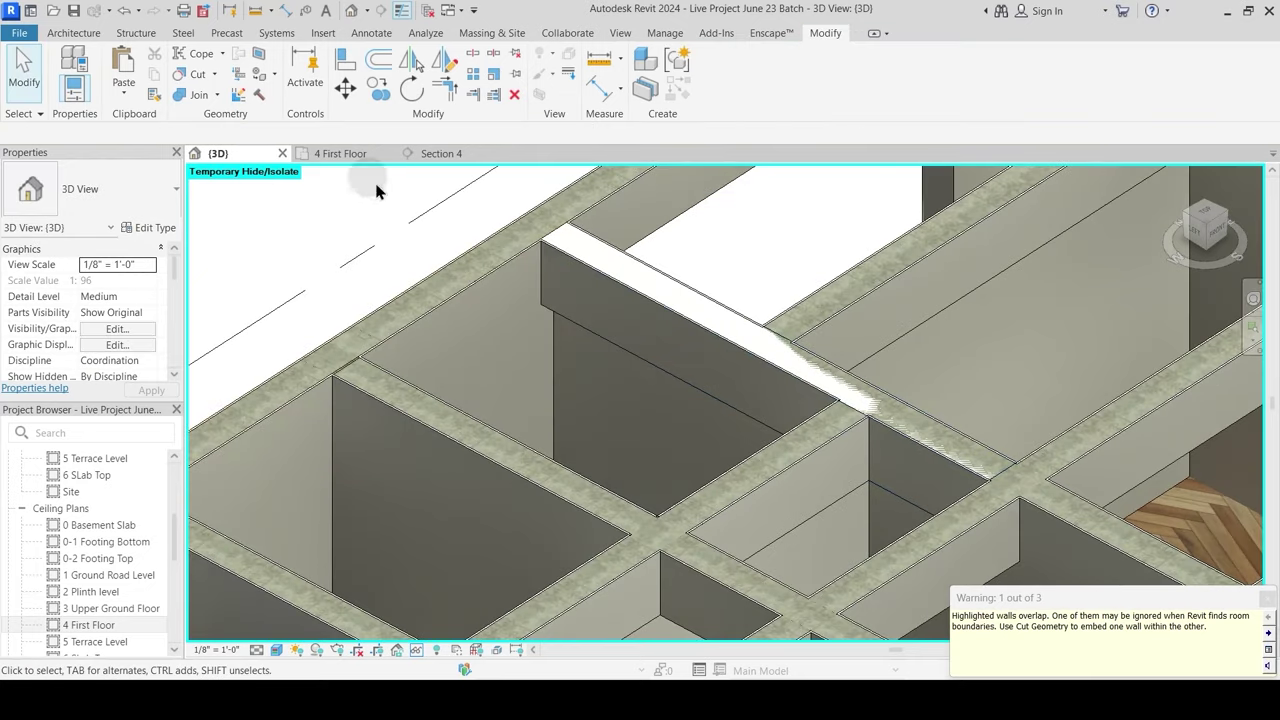
Step: Join two more beams with the walls beneath them
left_click(199, 97)
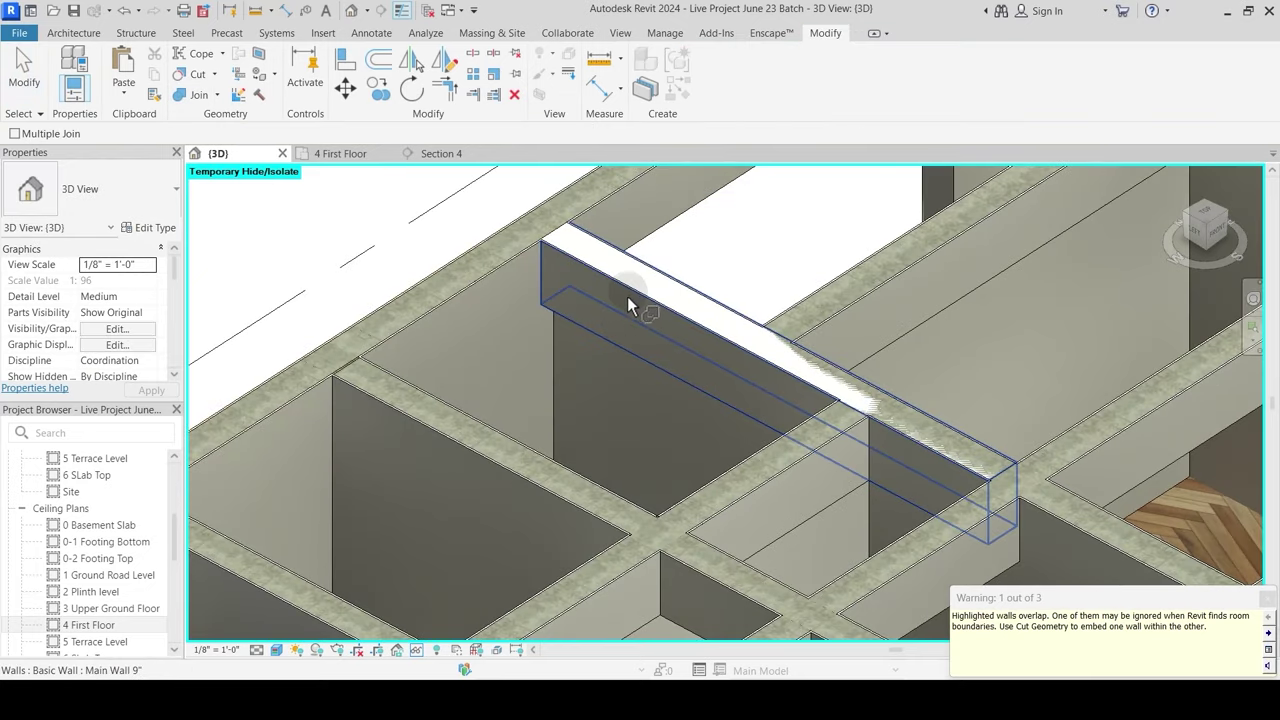
left_click(632, 295)
left_click(640, 292)
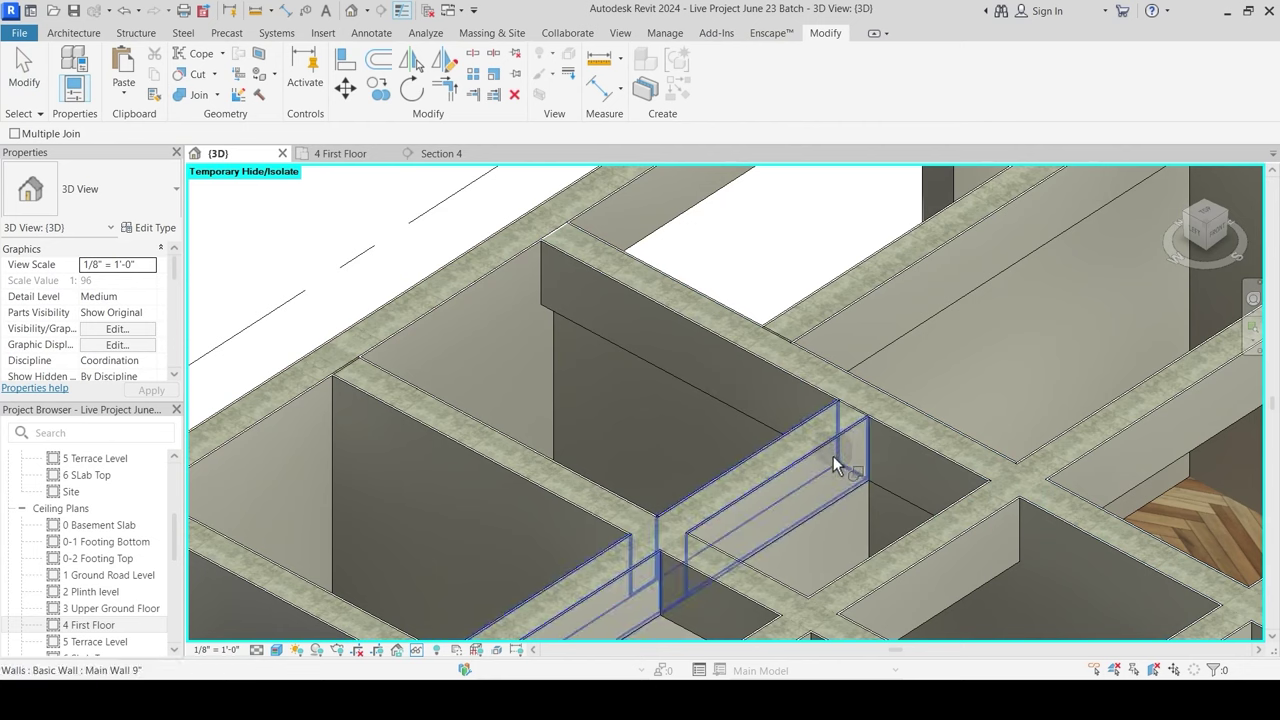
key("Escape")
left_click(199, 94)
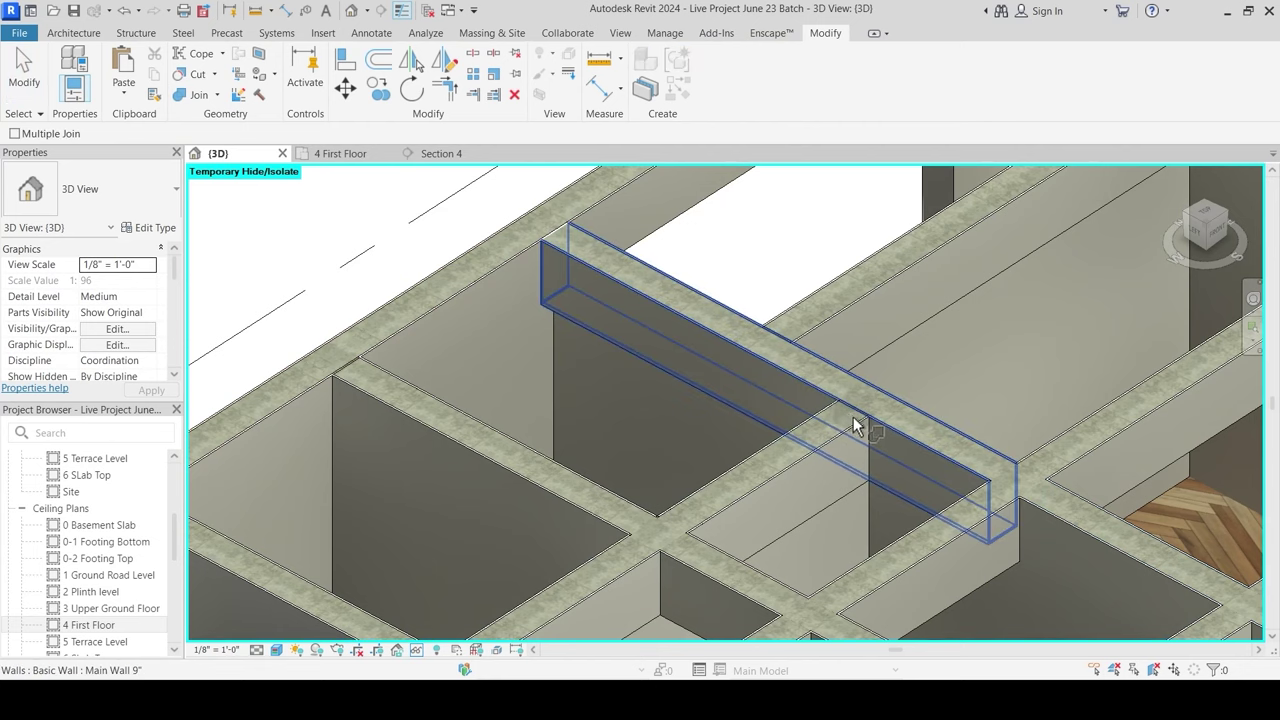
left_click(839, 408)
left_click(872, 416)
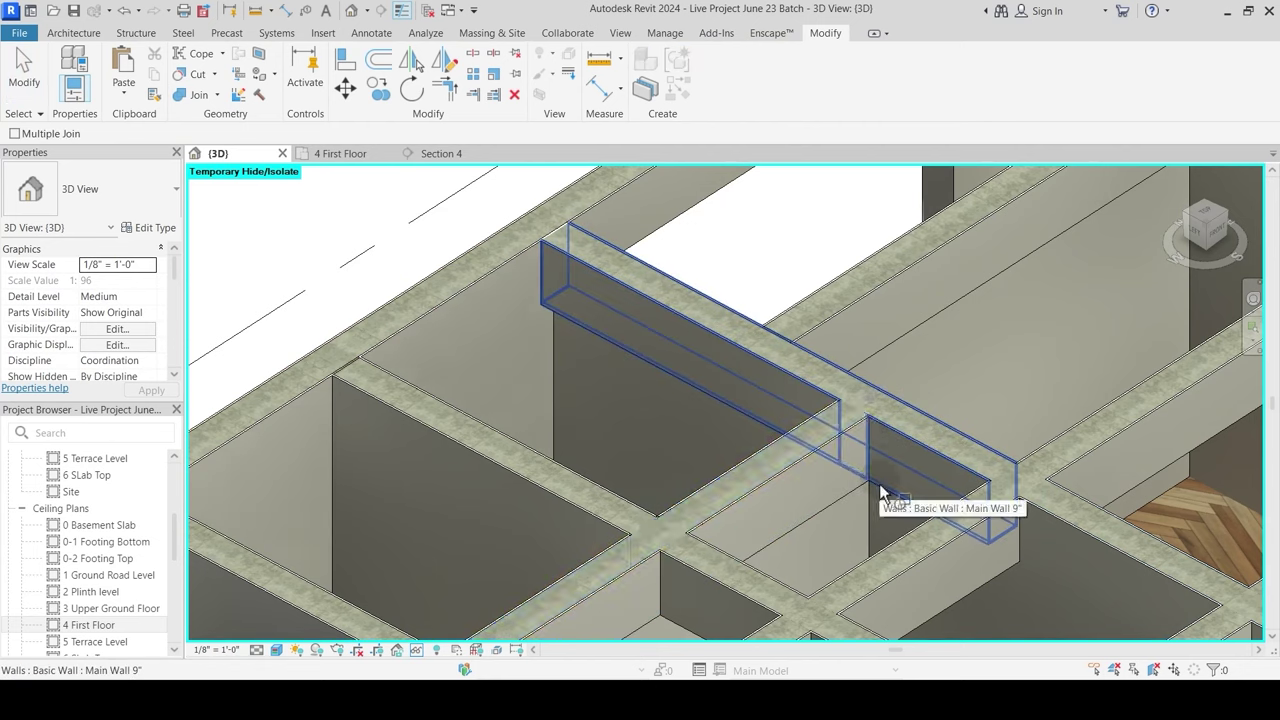
key("Escape")
middle_click_drag(859, 525, 830, 459)
scroll(830, 465, "up", 3)
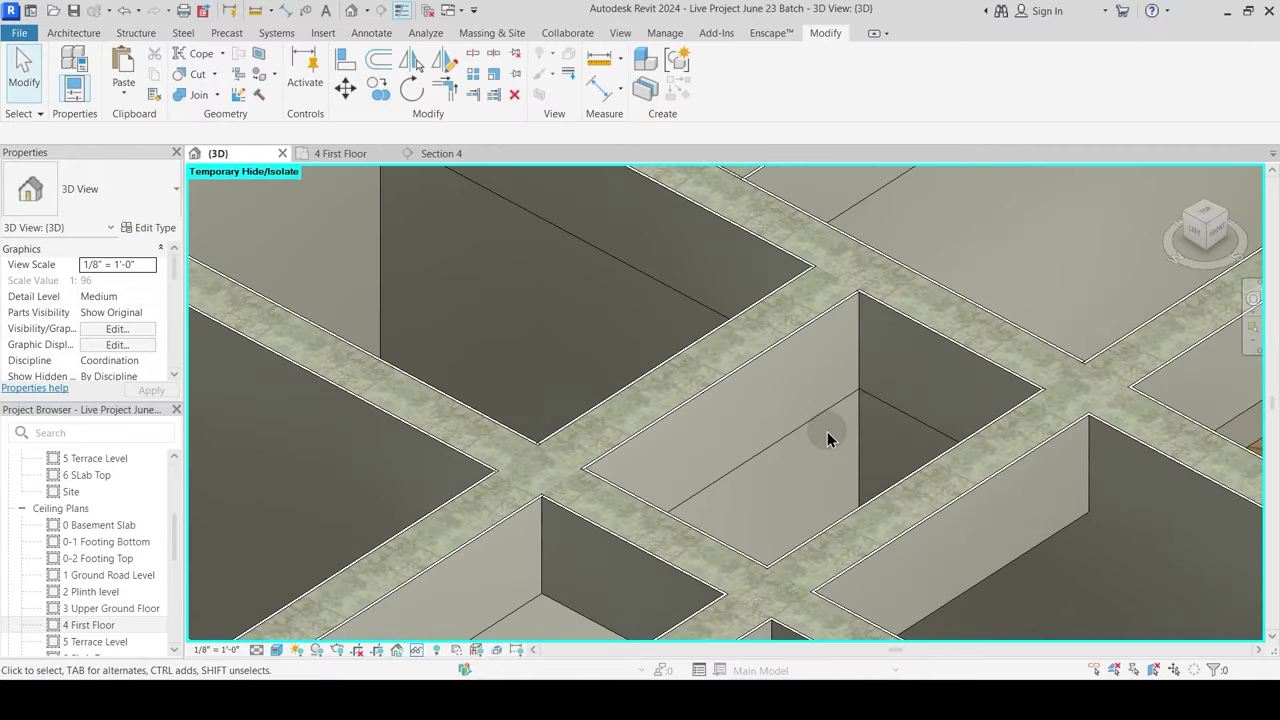
Step: Join a lower wall with its overlapping beam
left_click(200, 96)
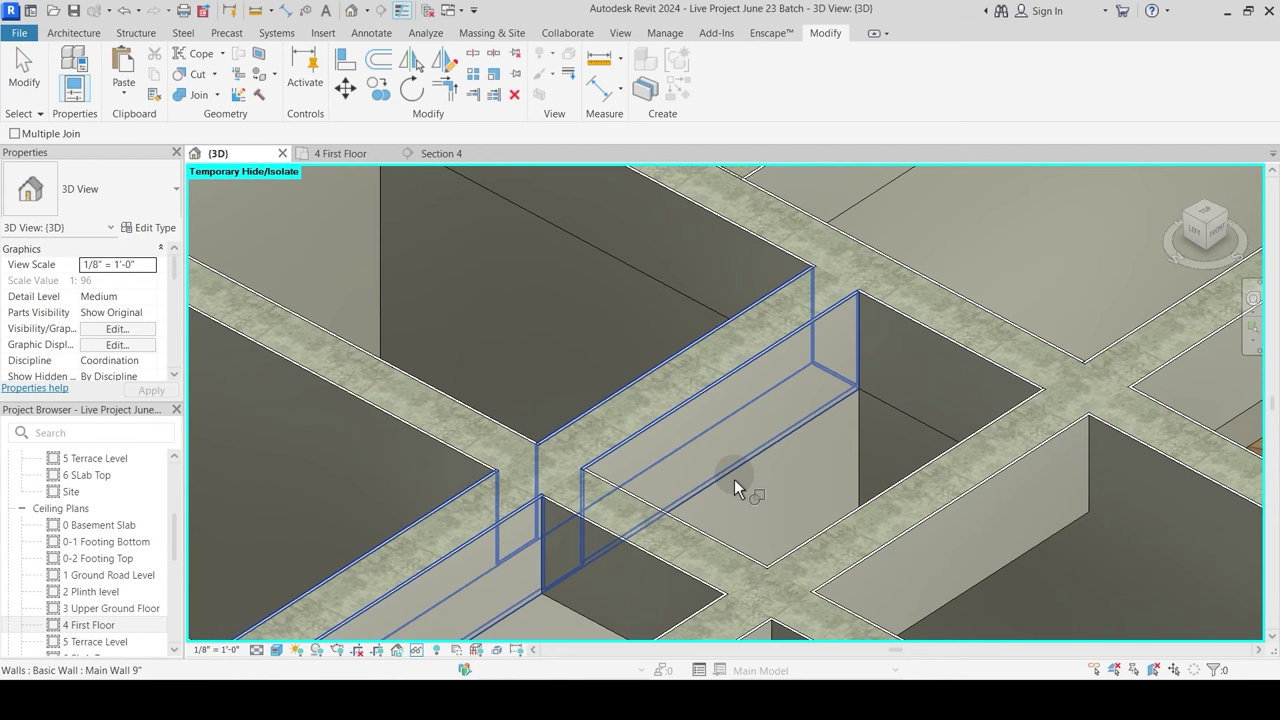
middle_click_drag(751, 489, 787, 247)
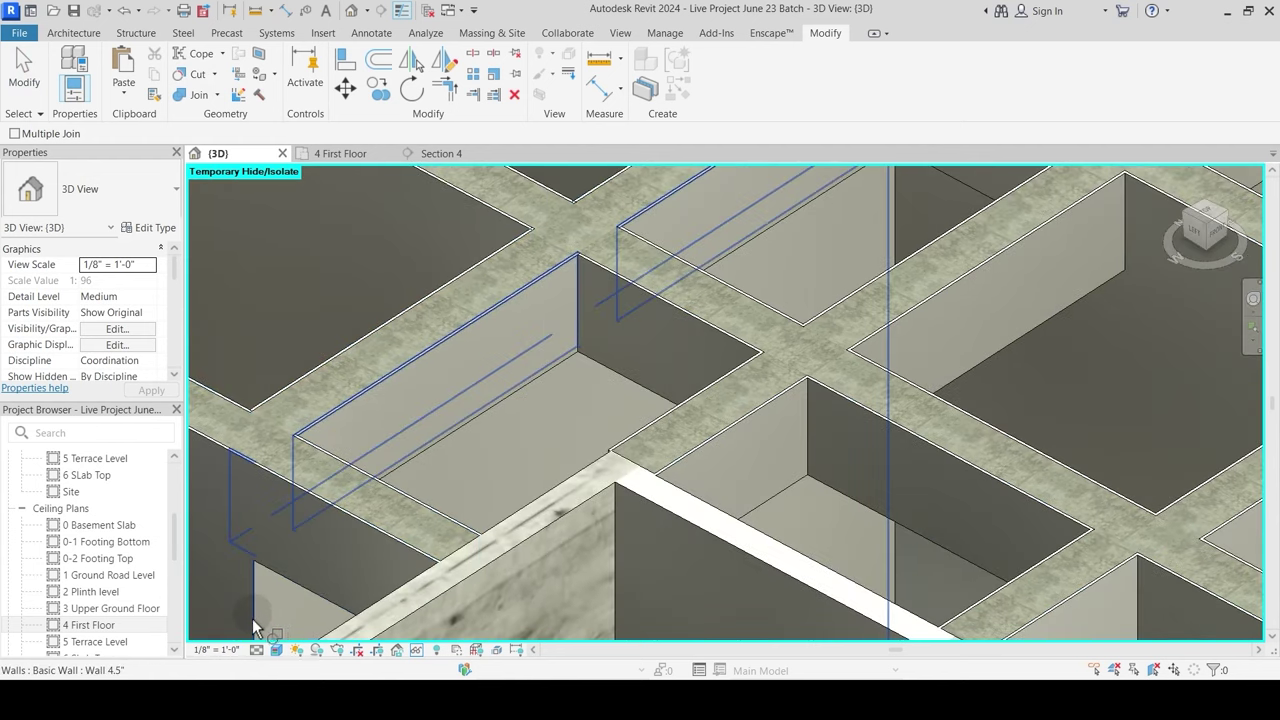
left_click(255, 614)
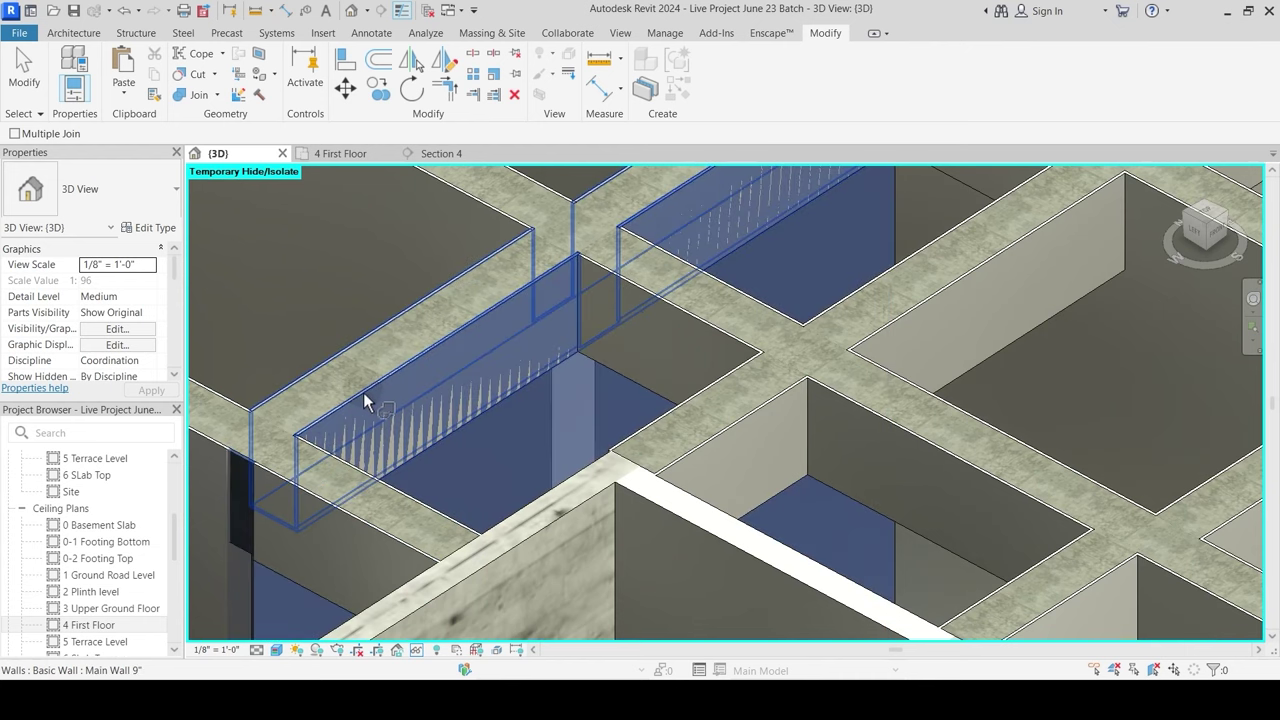
left_click(500, 361)
scroll(608, 377, "down", 2)
key("Escape")
Step: Orbit the 3D model to inspect the walls, then switch to 4 First Floor
middle_click_drag(462, 416, 643, 472, "shift")
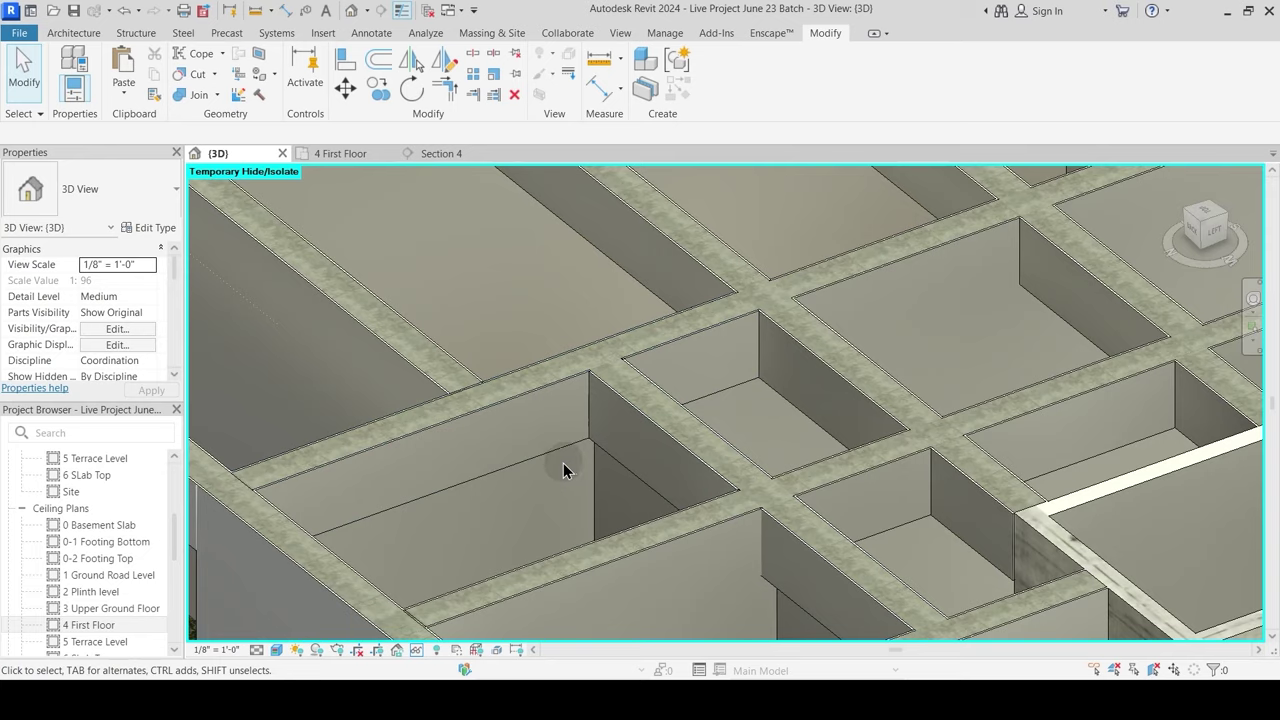
middle_click_drag(563, 470, 808, 362, "shift")
scroll(606, 414, "down", 5)
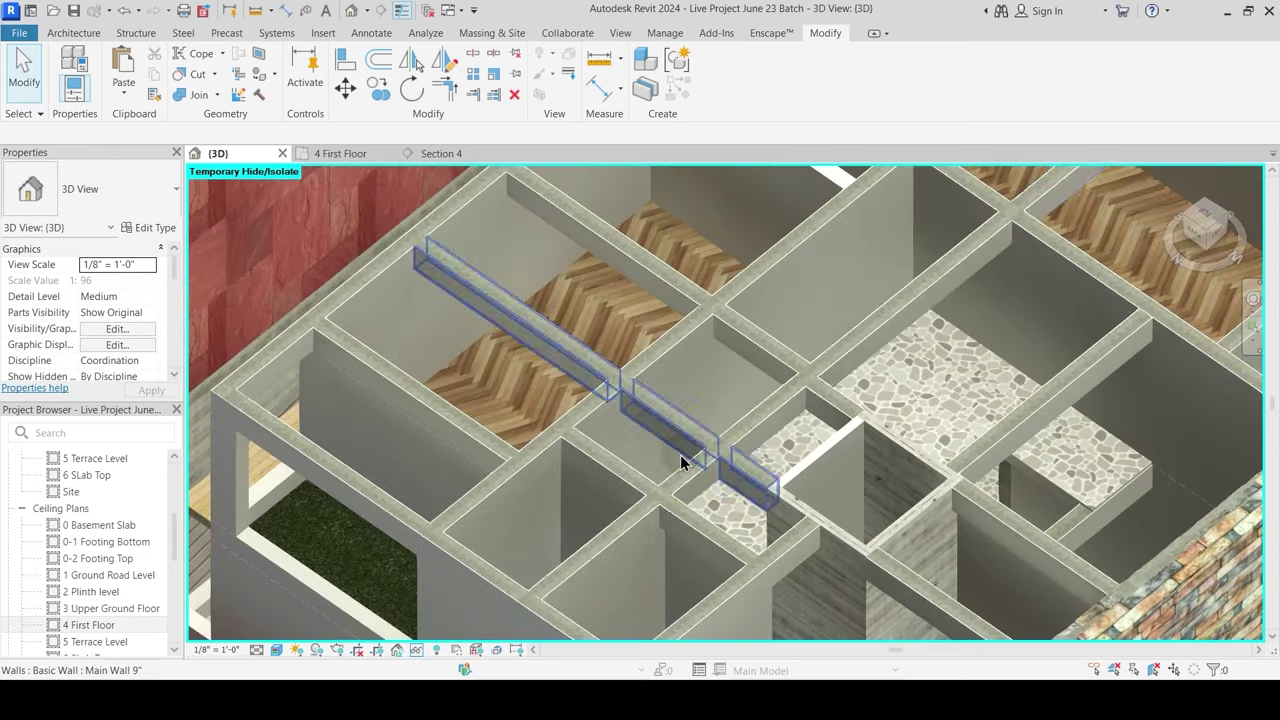
middle_click_drag(686, 457, 550, 200, "shift")
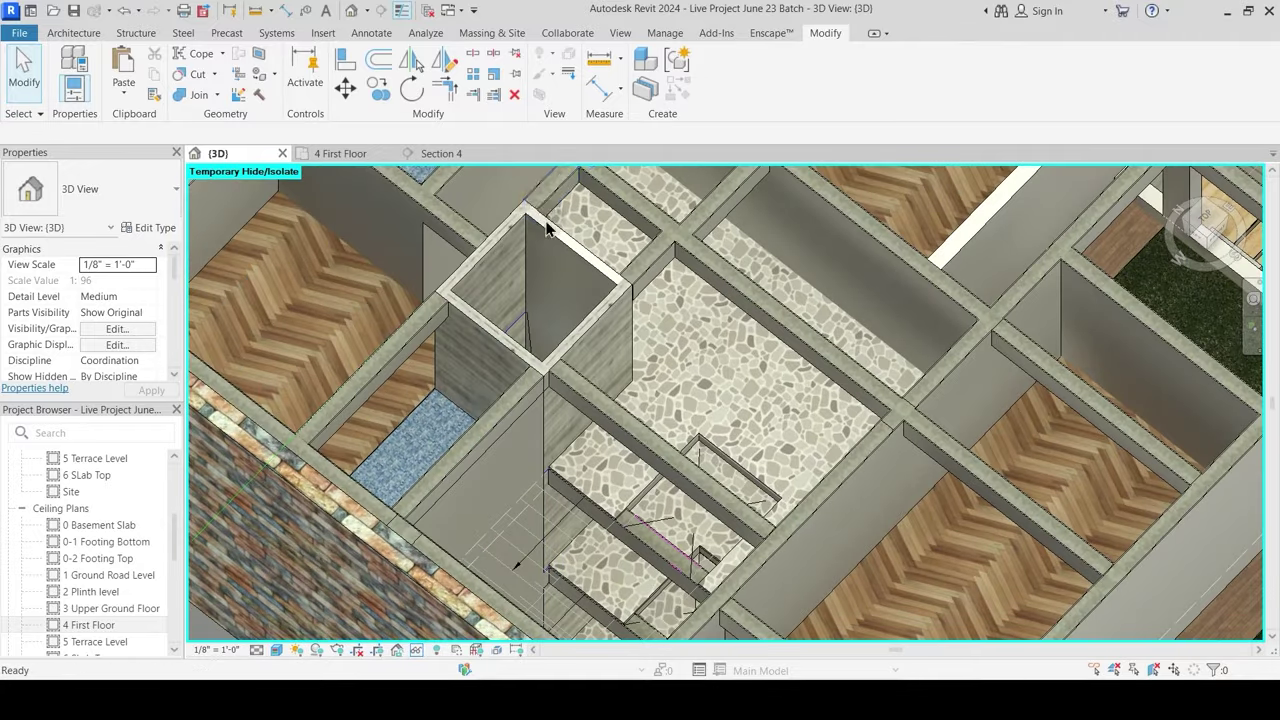
left_click(355, 154)
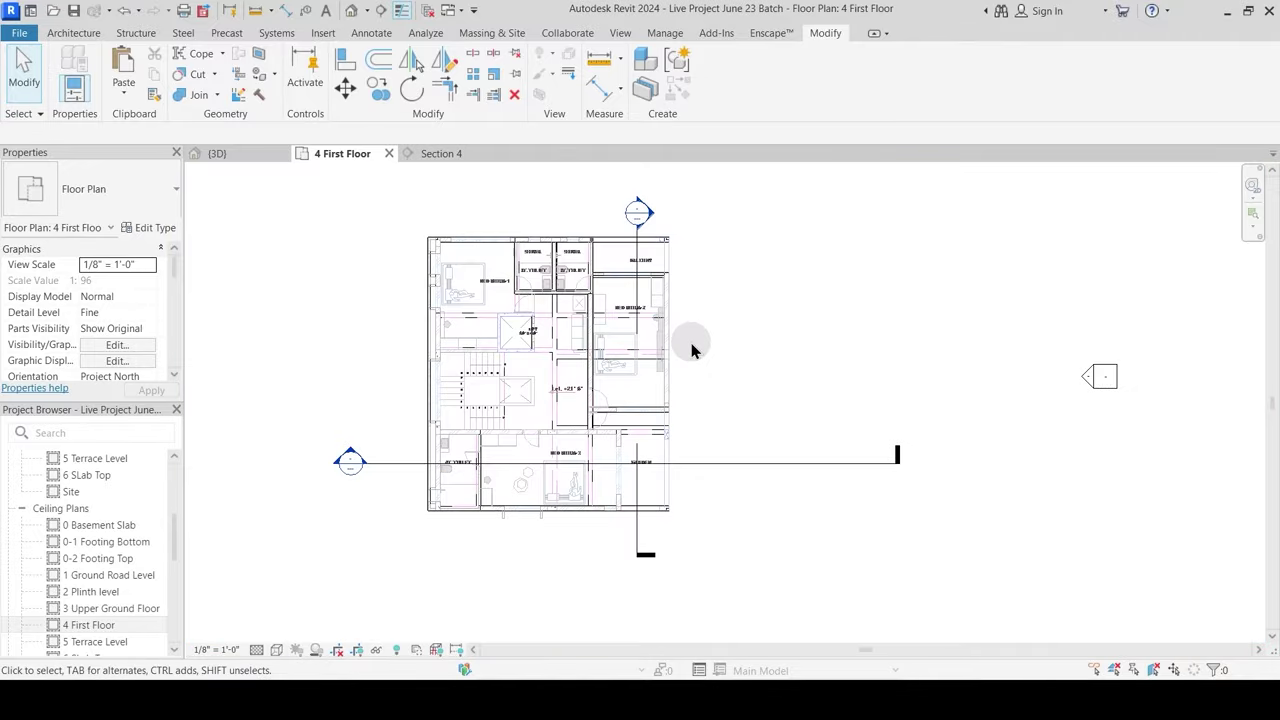
Step: Move the vertical section line left and open the Section 4 view
left_click(660, 287)
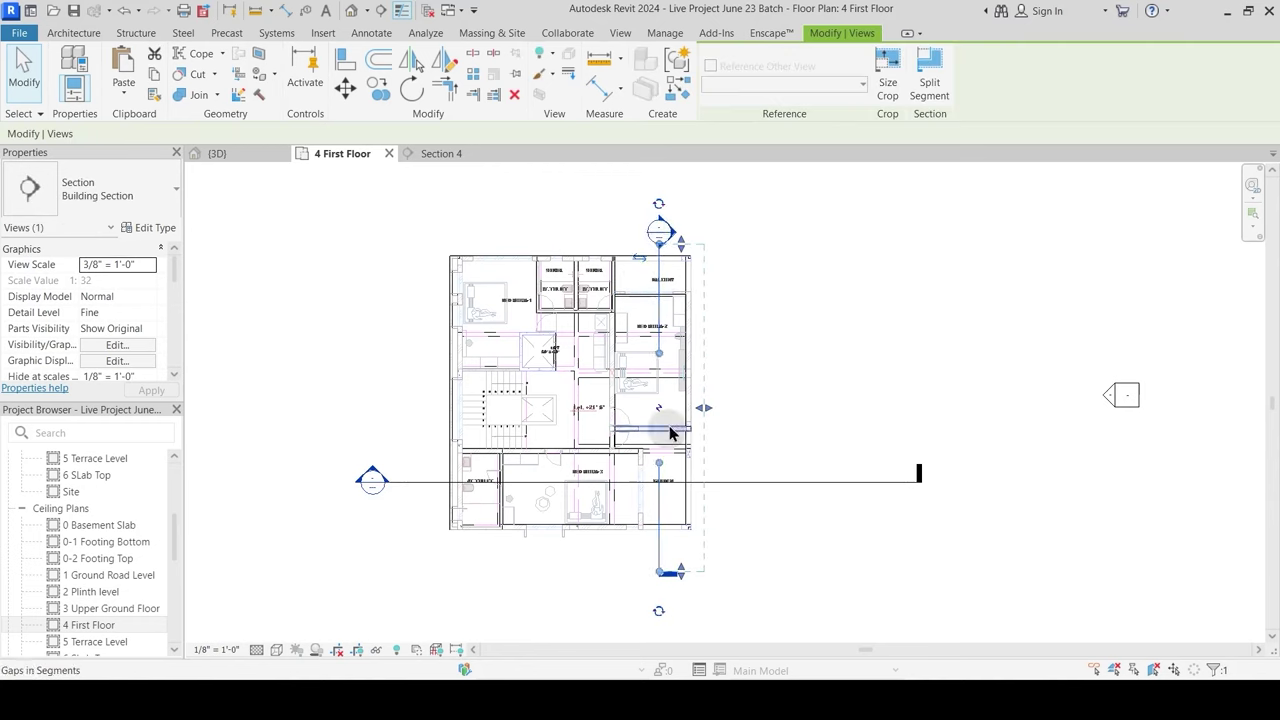
left_click_drag(658, 531, 477, 534)
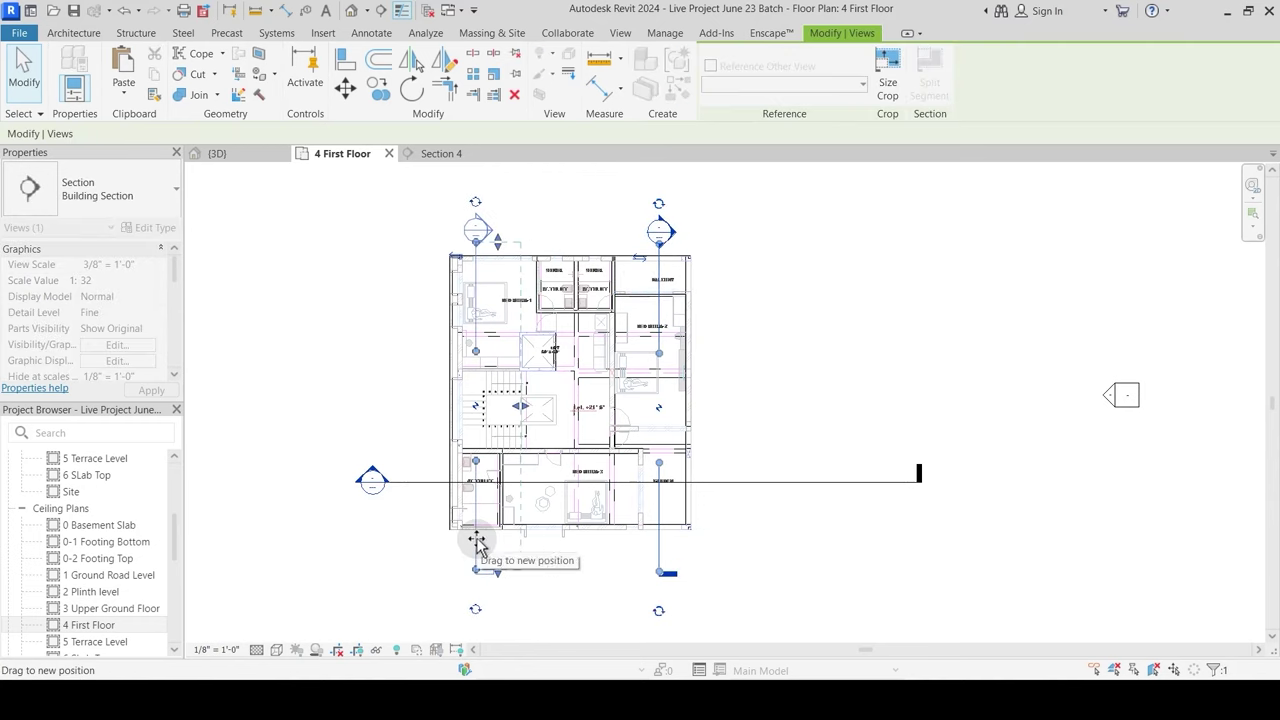
key("Escape")
double_click(480, 229)
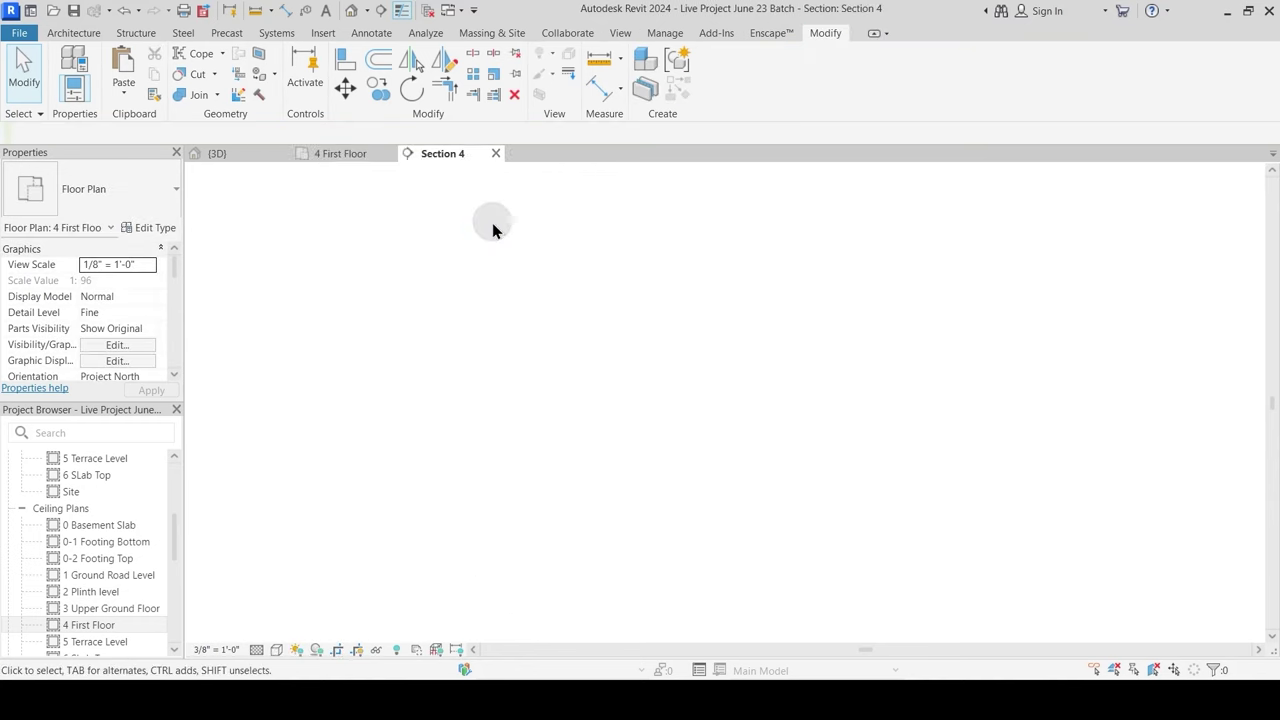
scroll(700, 260, "down", 4)
mouse_move(623, 507)
middle_mouse_down()
mouse_move(810, 380)
mouse_move(763, 396)
middle_mouse_up()
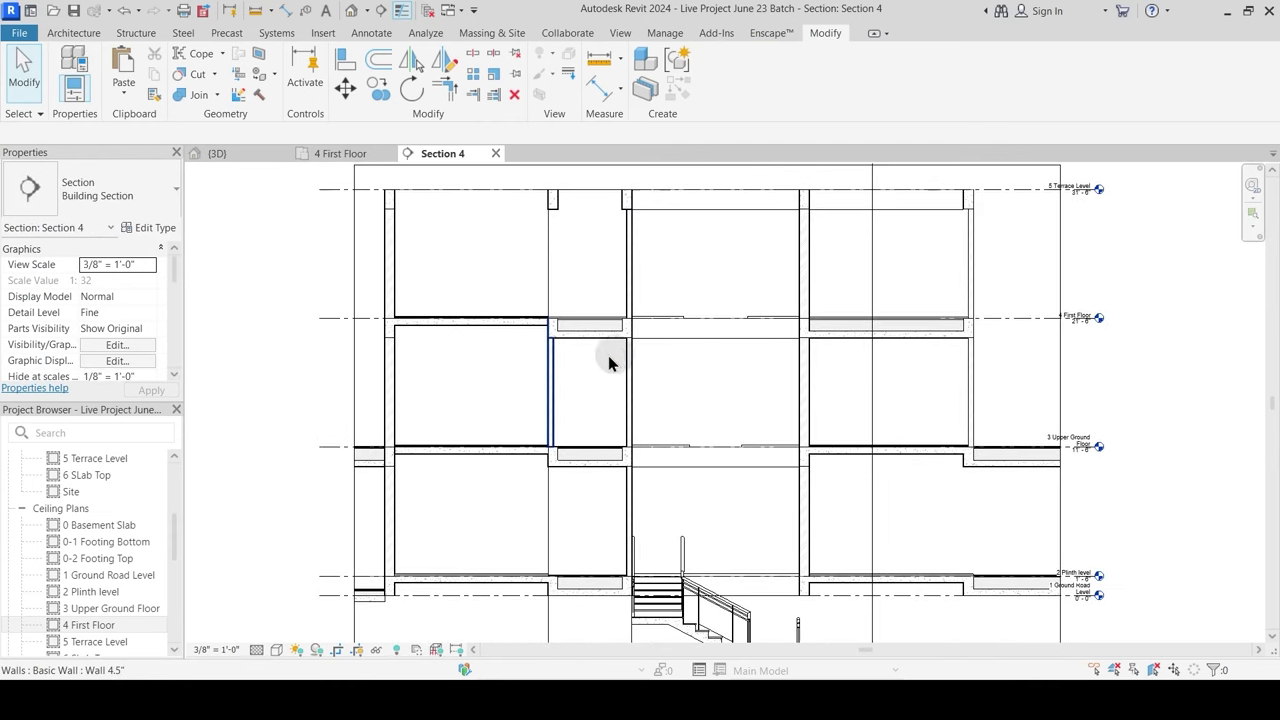
Step: Set the 4.5" wall's top constraint to 5 Terrace Level, accepting the overlap warning
left_click(578, 372)
left_click(150, 345)
left_click(168, 415)
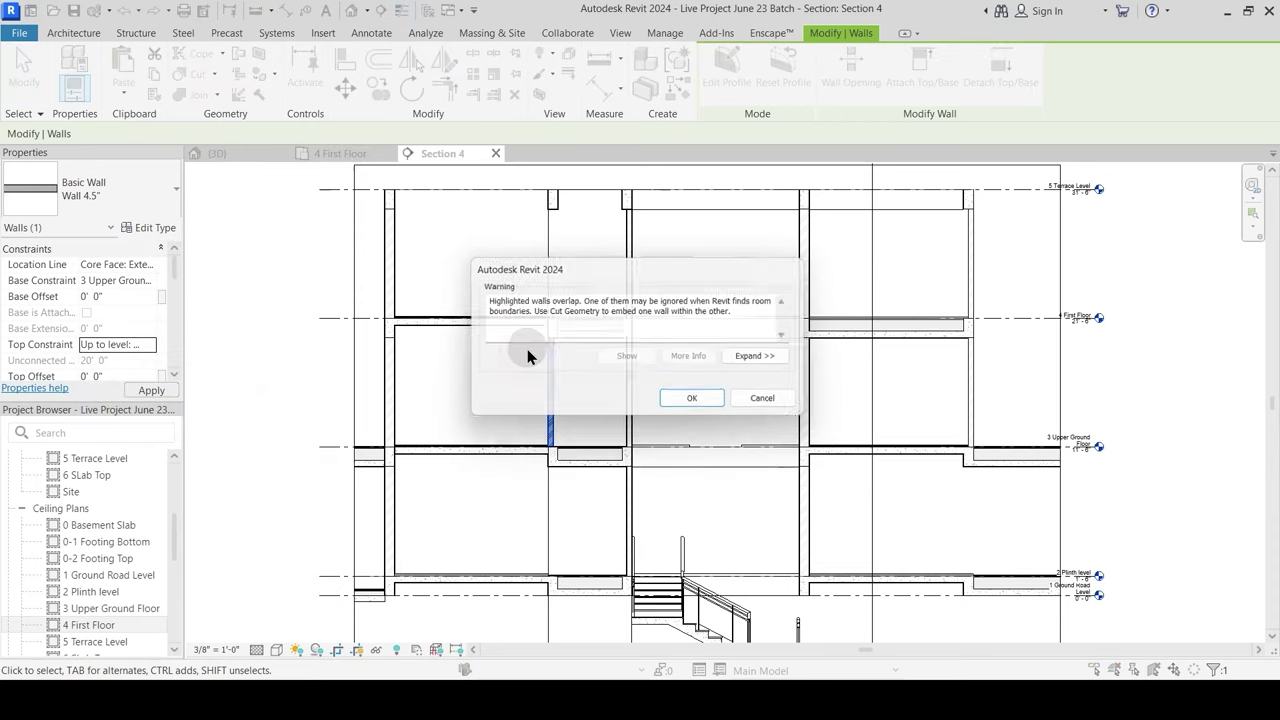
left_click(718, 403)
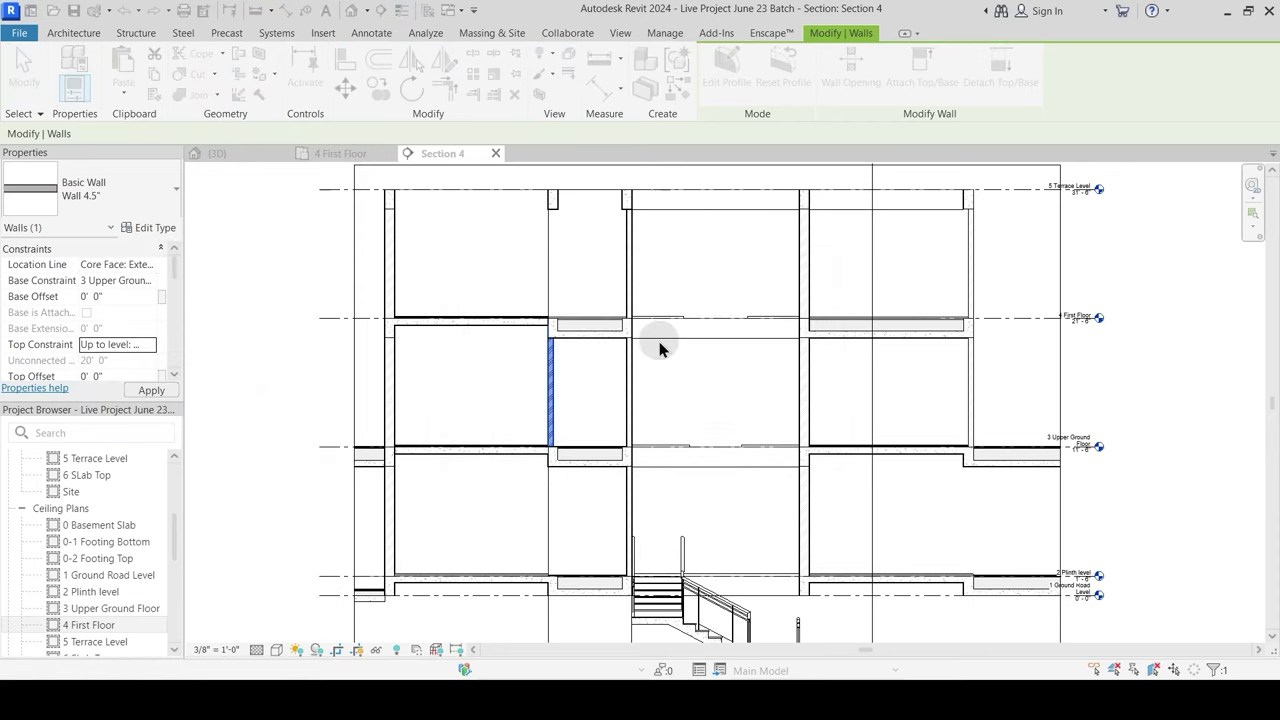
left_click(561, 248)
scroll(561, 248, "up", 6)
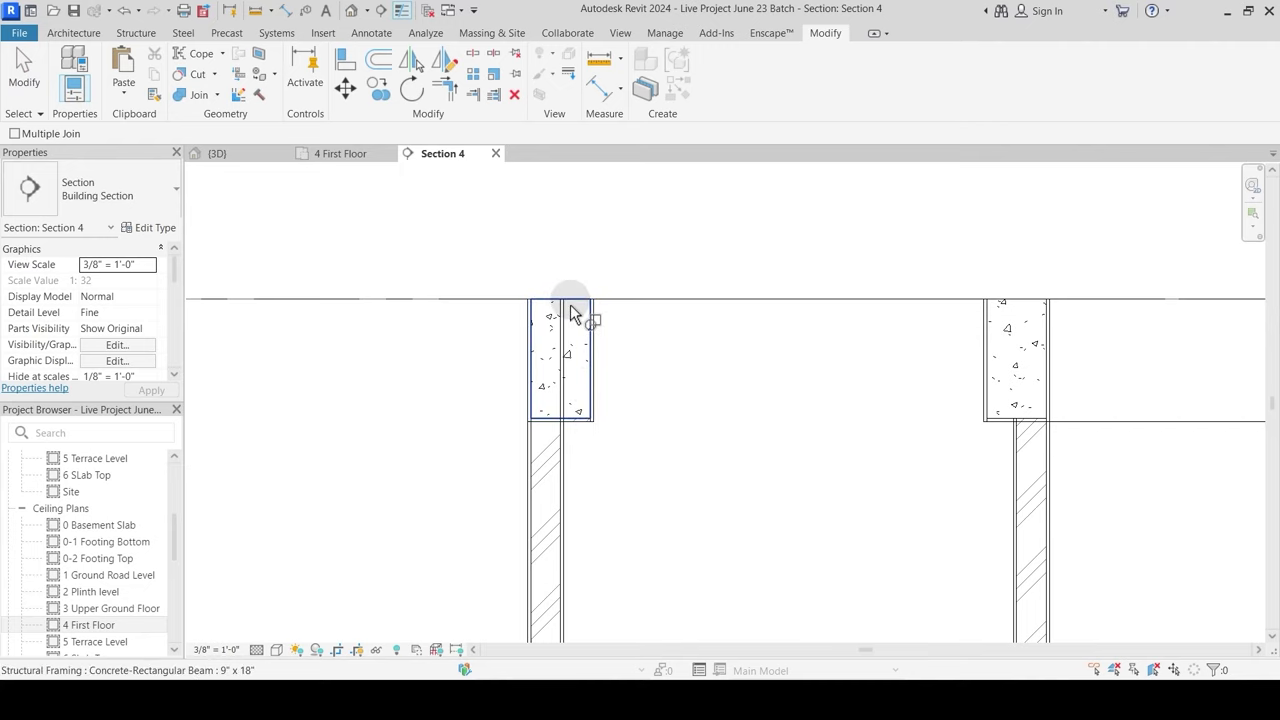
Step: Join the 4.5" wall with the concrete beam above it
left_click(565, 446)
left_click(575, 428)
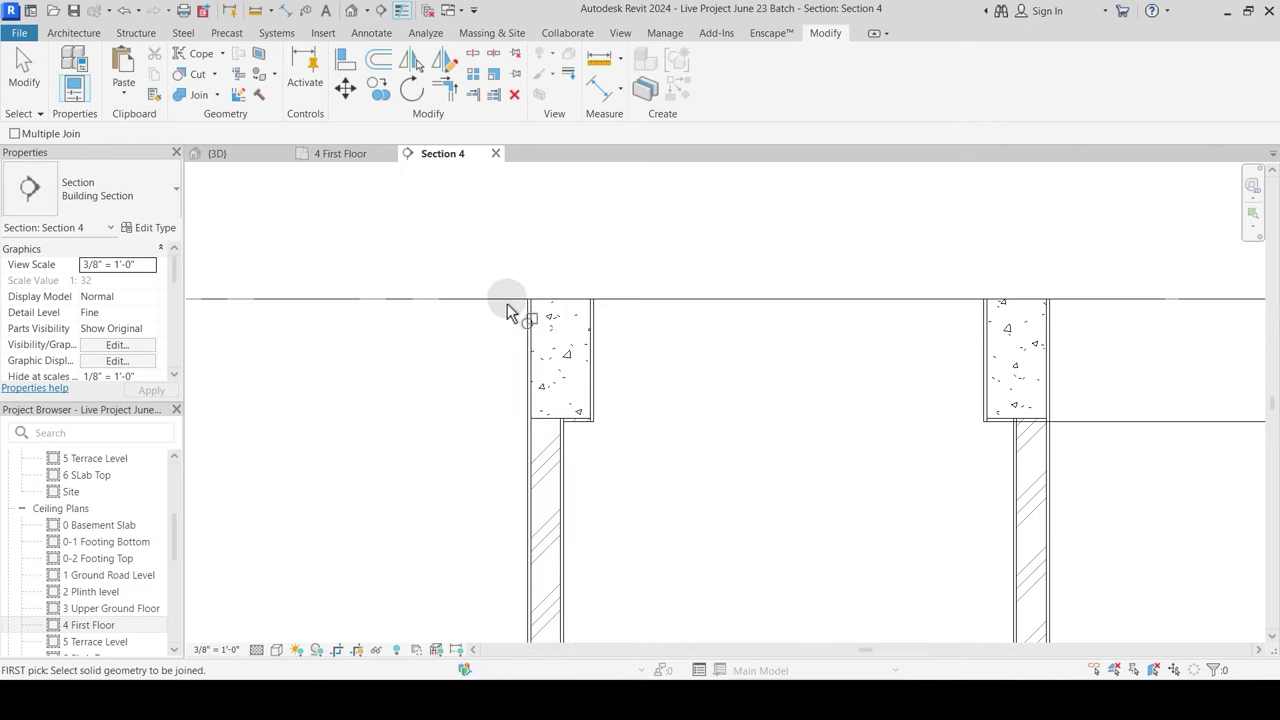
scroll(589, 275, "down", 3)
scroll(655, 390, "down", 3)
middle_click_drag(696, 484, 694, 182)
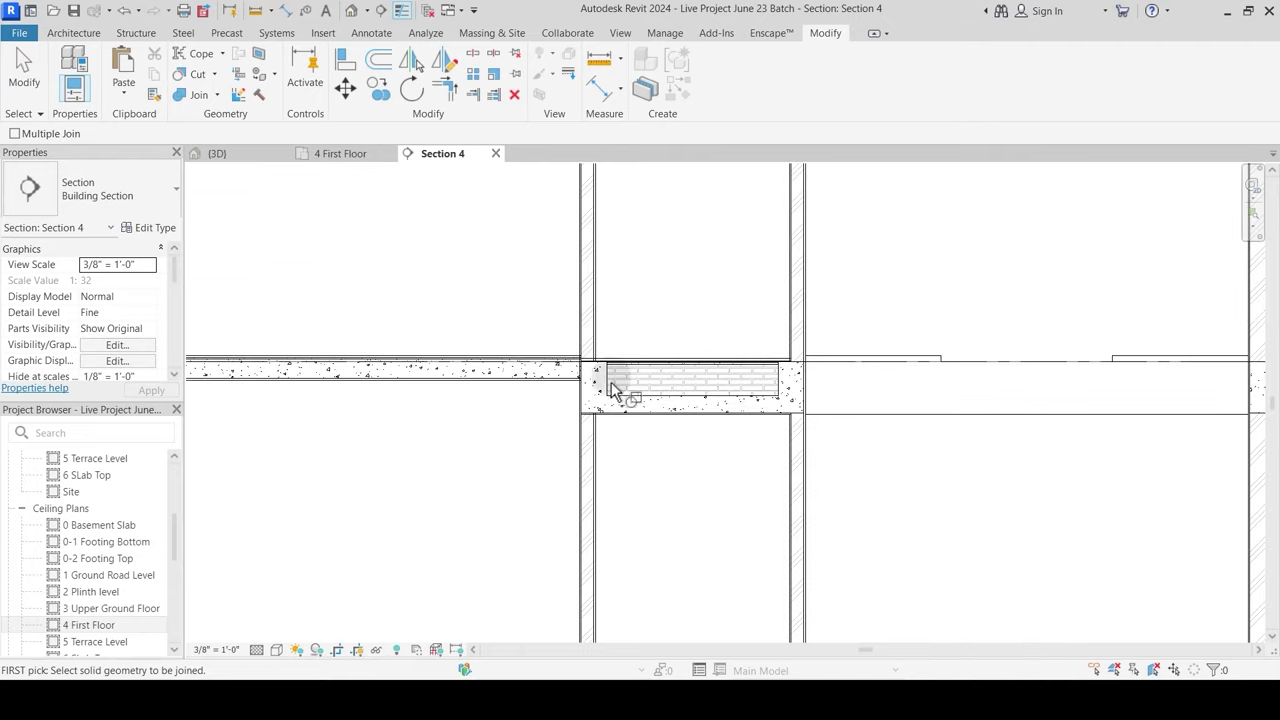
scroll(610, 380, "up", 4)
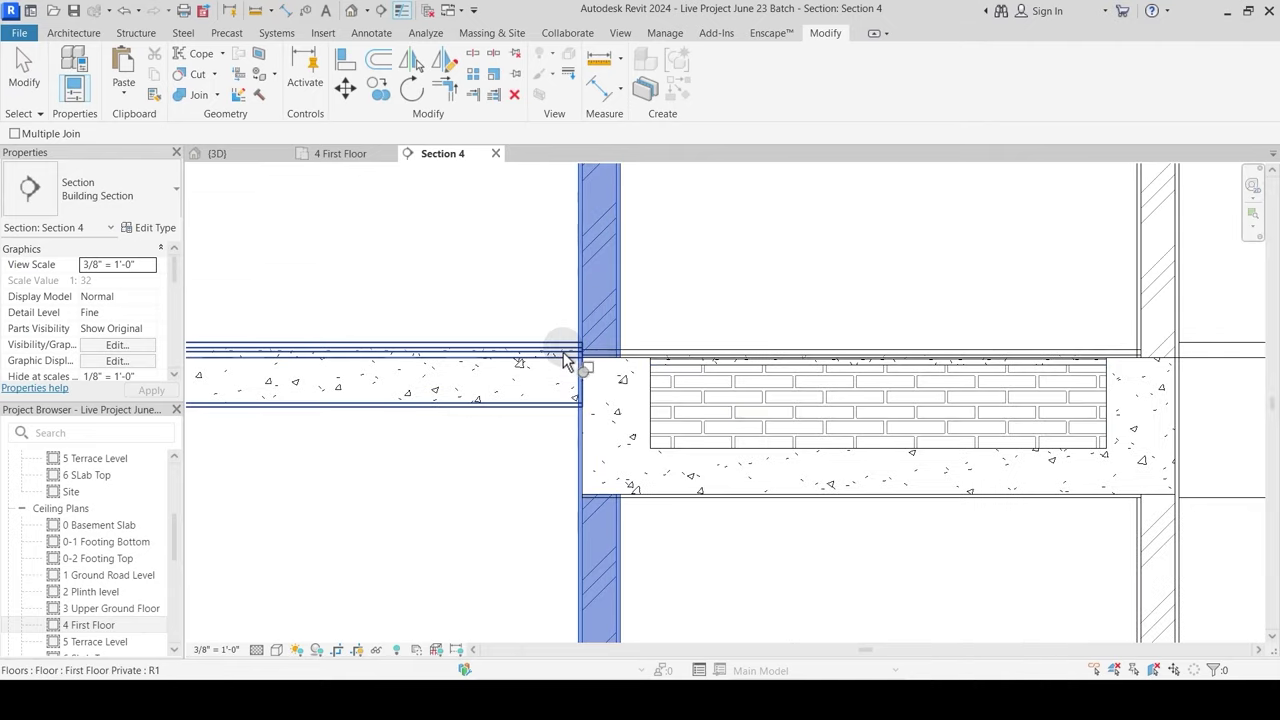
Step: Join the wall with the slab below and return to the 3D view
left_click(612, 317)
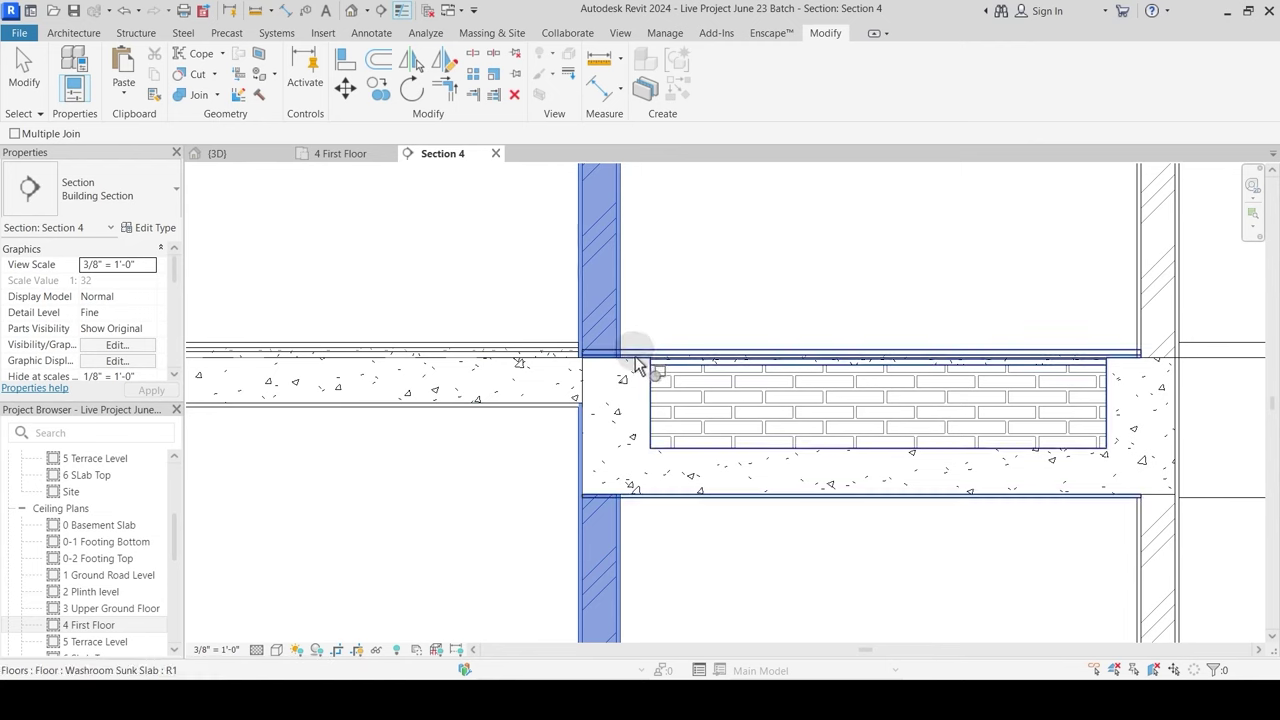
left_click(637, 365)
scroll(700, 370, "down", 5)
key("Escape")
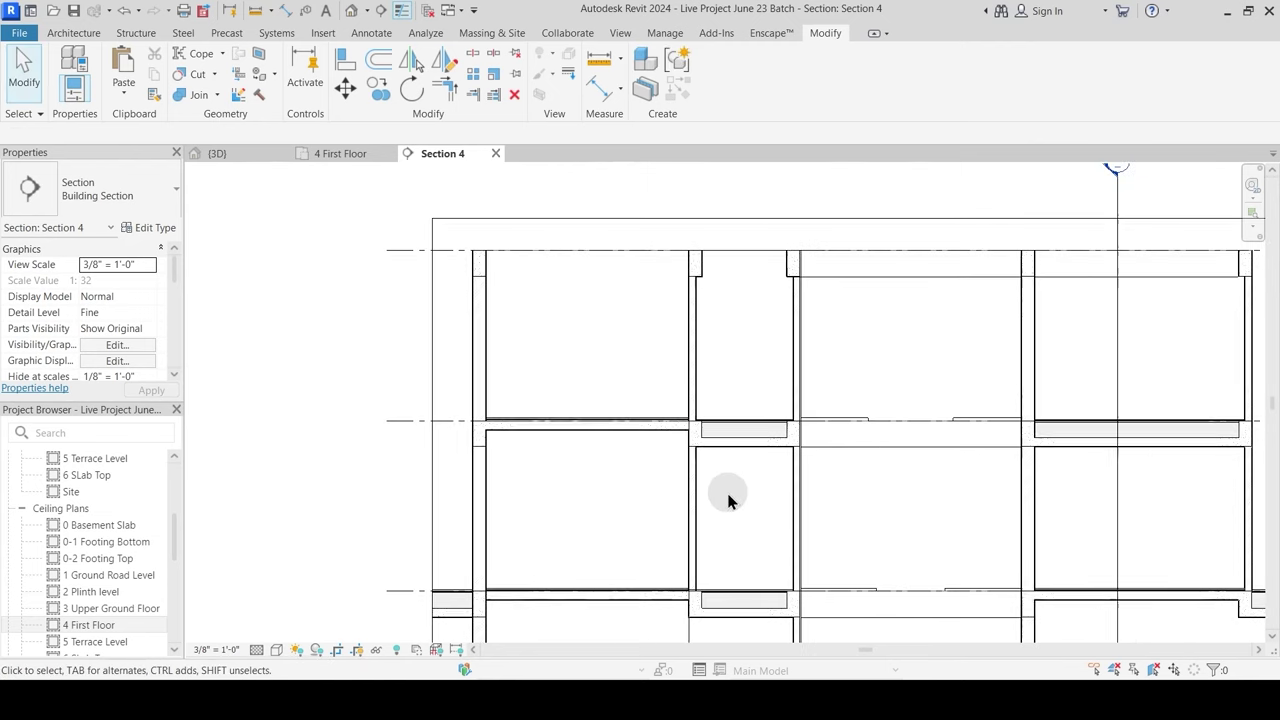
left_click(255, 155)
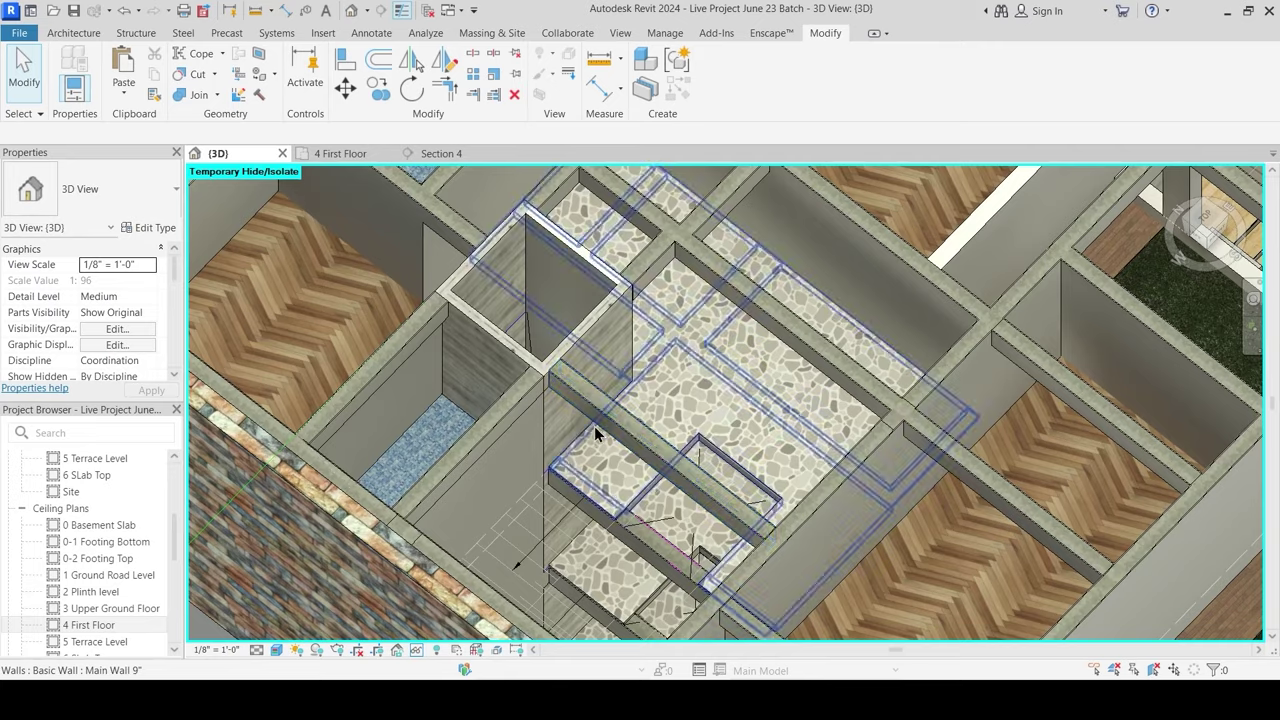
mouse_move(594, 426)
middle_mouse_down("shift")
mouse_move(560, 366)
mouse_move(609, 297)
mouse_move(574, 409)
mouse_move(749, 380)
mouse_move(717, 423)
mouse_move(471, 466)
mouse_move(366, 434)
mouse_move(380, 428)
middle_mouse_up("shift")
middle_click_drag(609, 403, 471, 394, "shift")
middle_click_drag(534, 306, 590, 492)
middle_click_drag(628, 403, 686, 446, "shift")
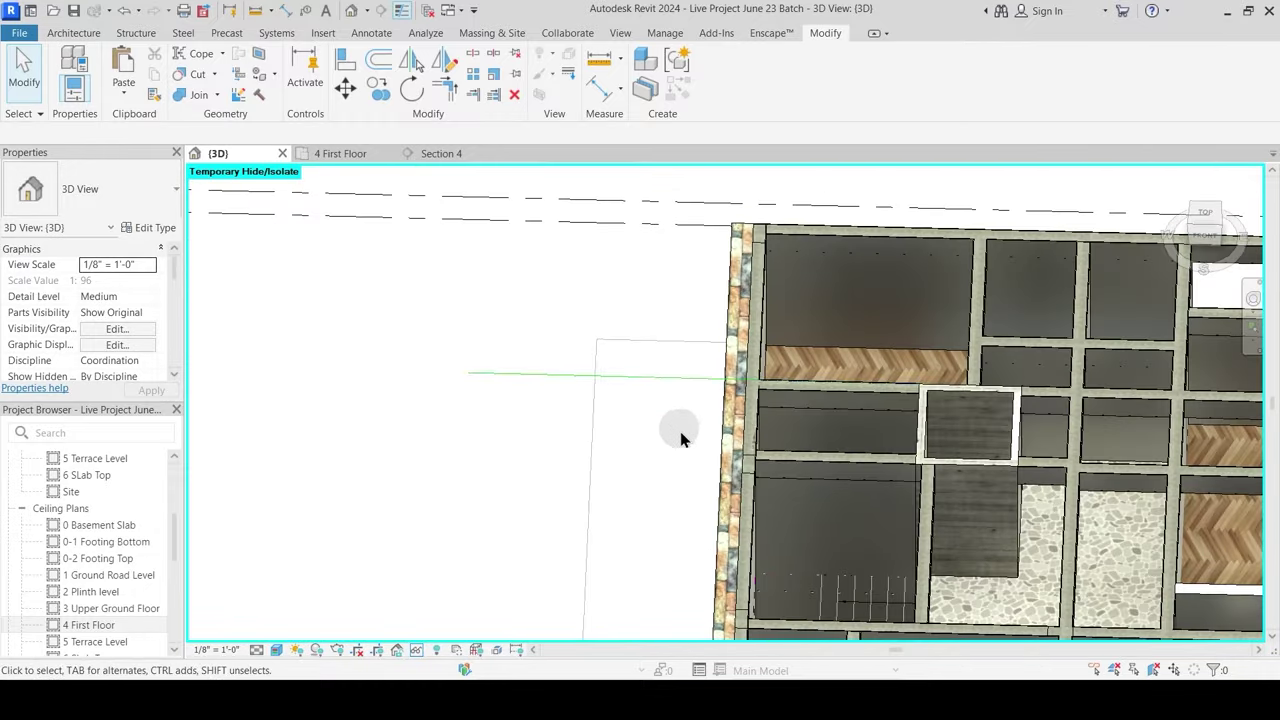
left_click(664, 379)
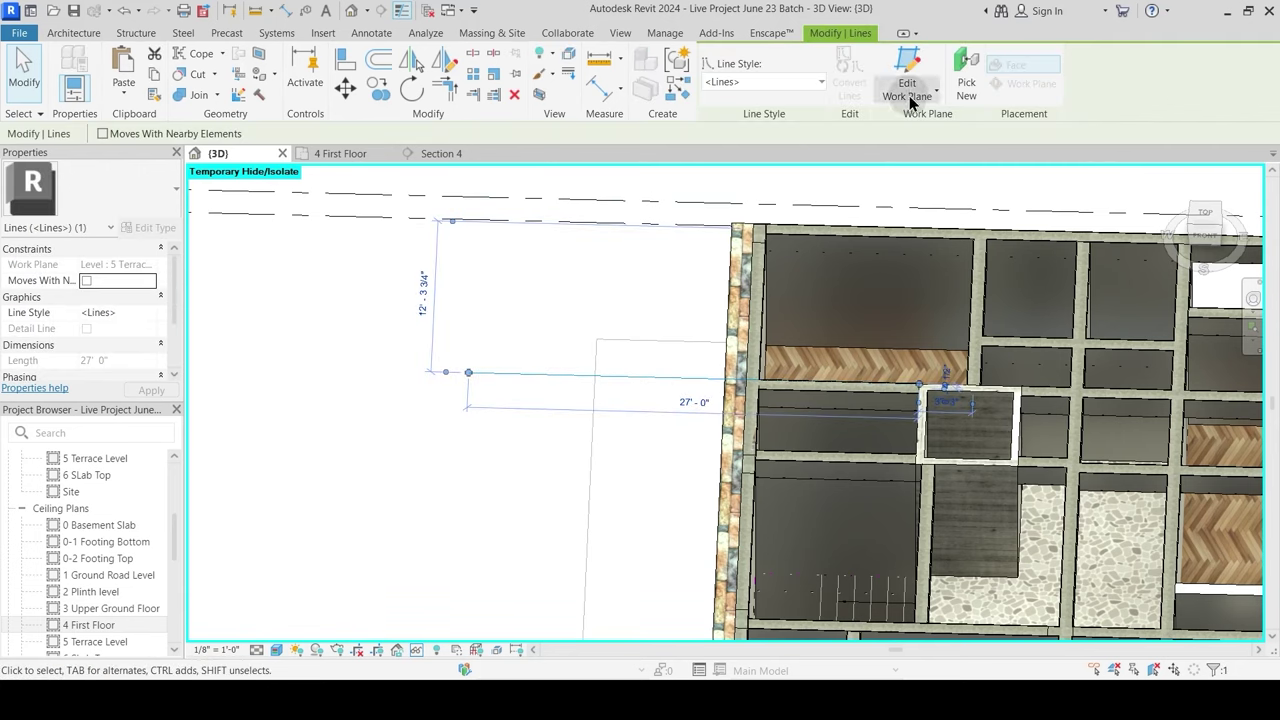
left_click(911, 99)
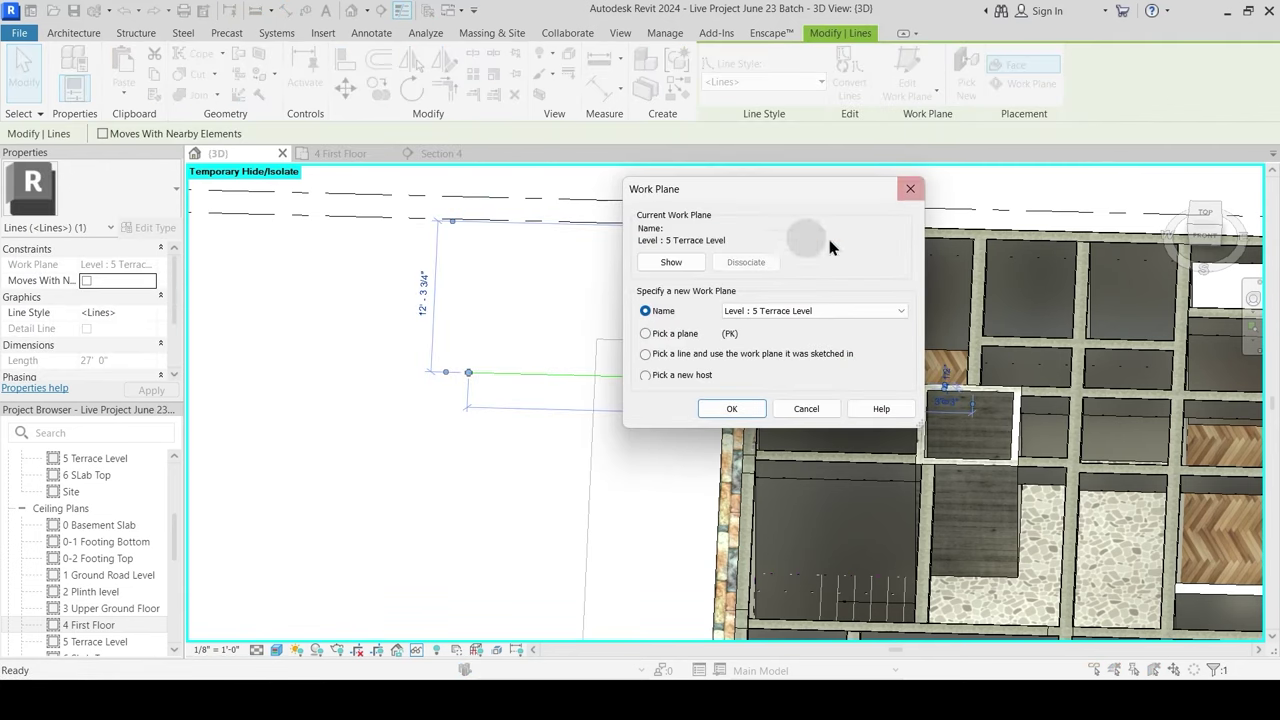
left_click(793, 312)
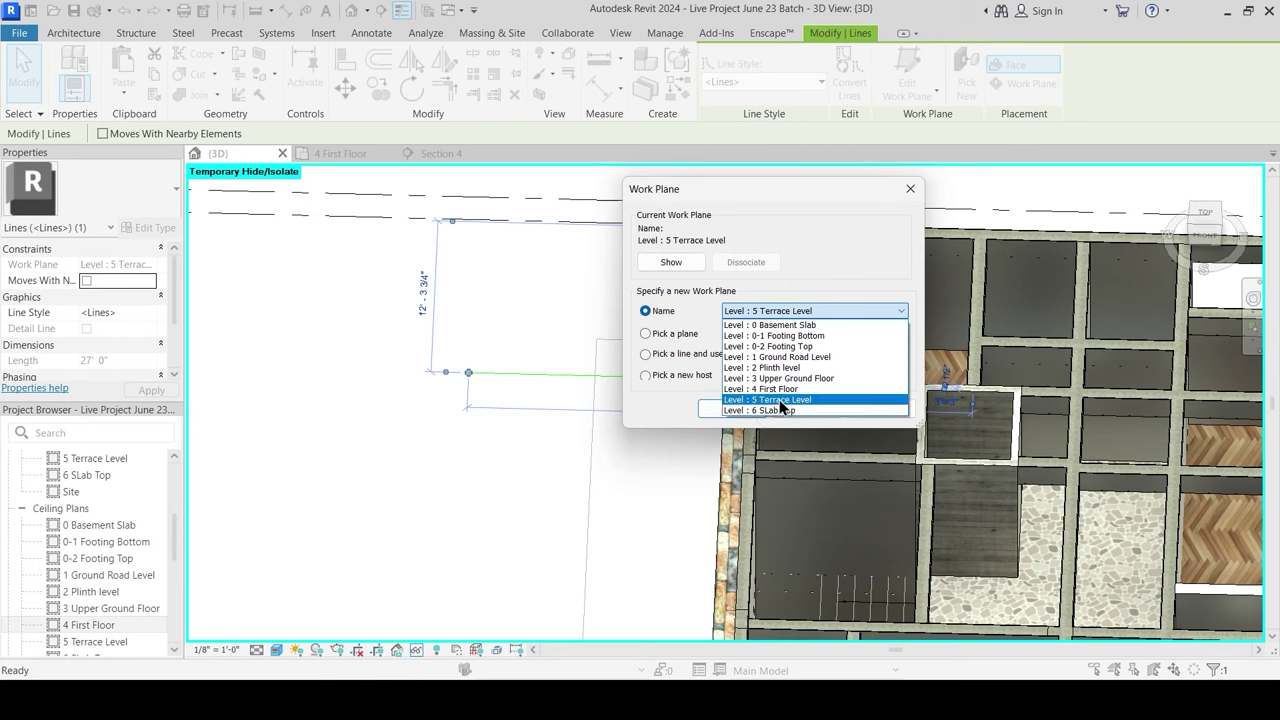
left_click(830, 314)
left_click(732, 408)
middle_click_drag(587, 408, 609, 343, "shift")
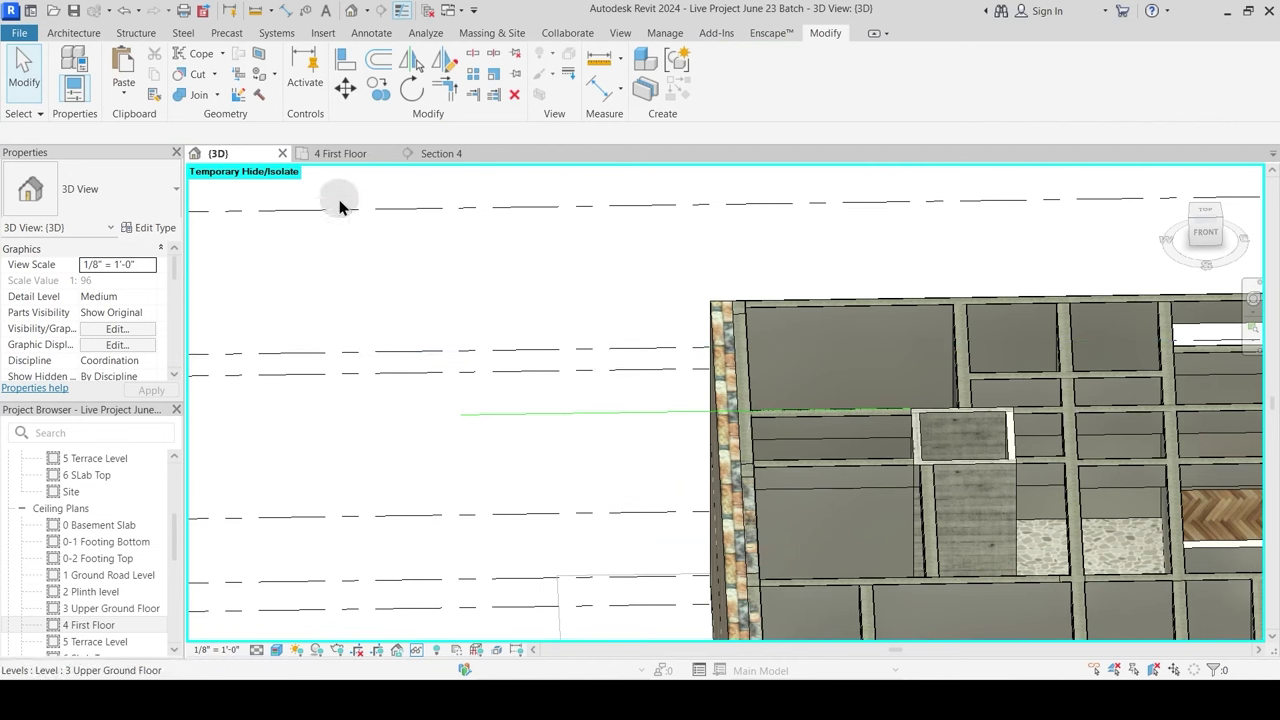
Step: Close the 4 First Floor and Section 4 views and orbit the whole building into view
left_click(390, 153)
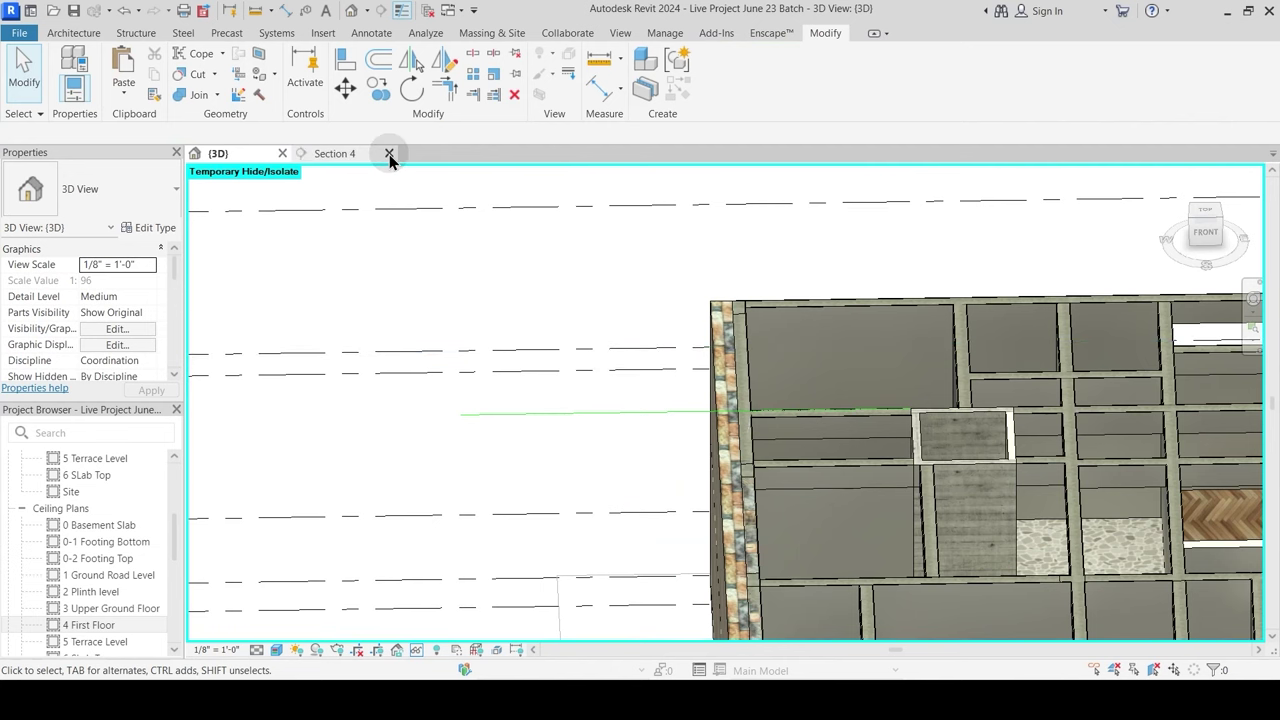
left_click(389, 153)
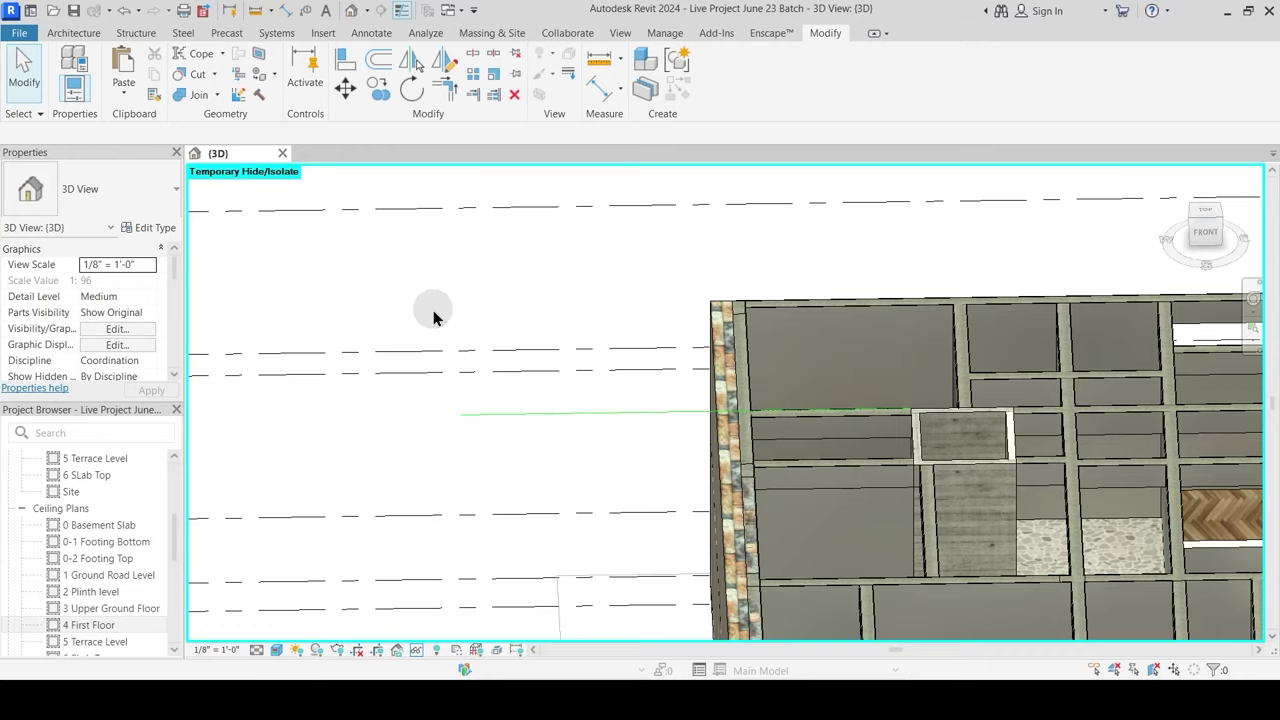
scroll(471, 326, "down", 4)
middle_click_drag(473, 416, 446, 458, "shift")
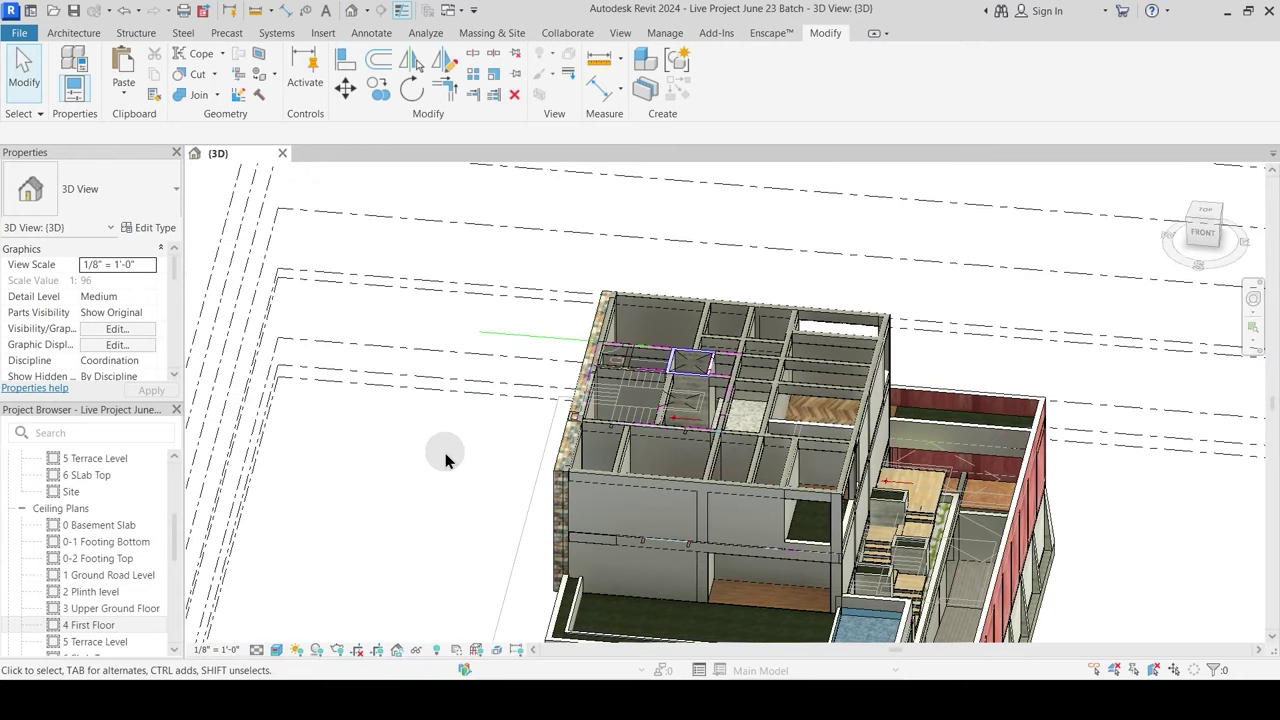
scroll(111, 624, "down", 2)
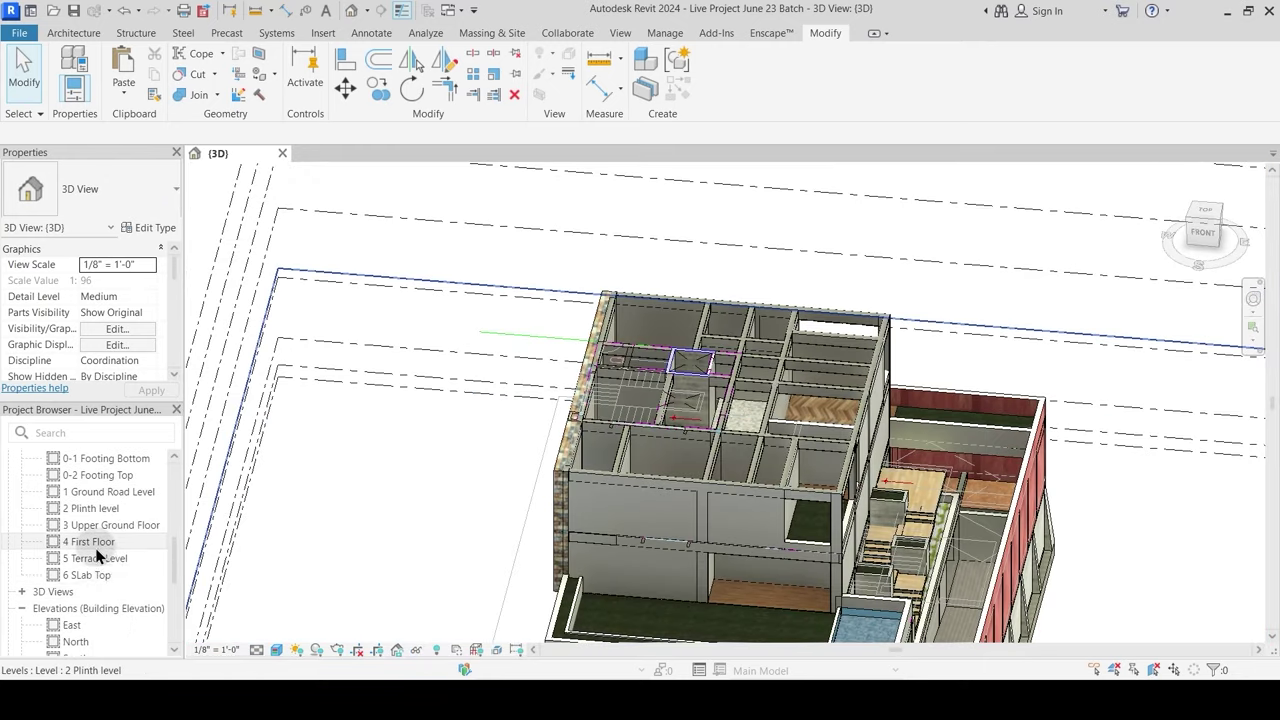
scroll(98, 556, "up", 2)
scroll(93, 605, "down", 2)
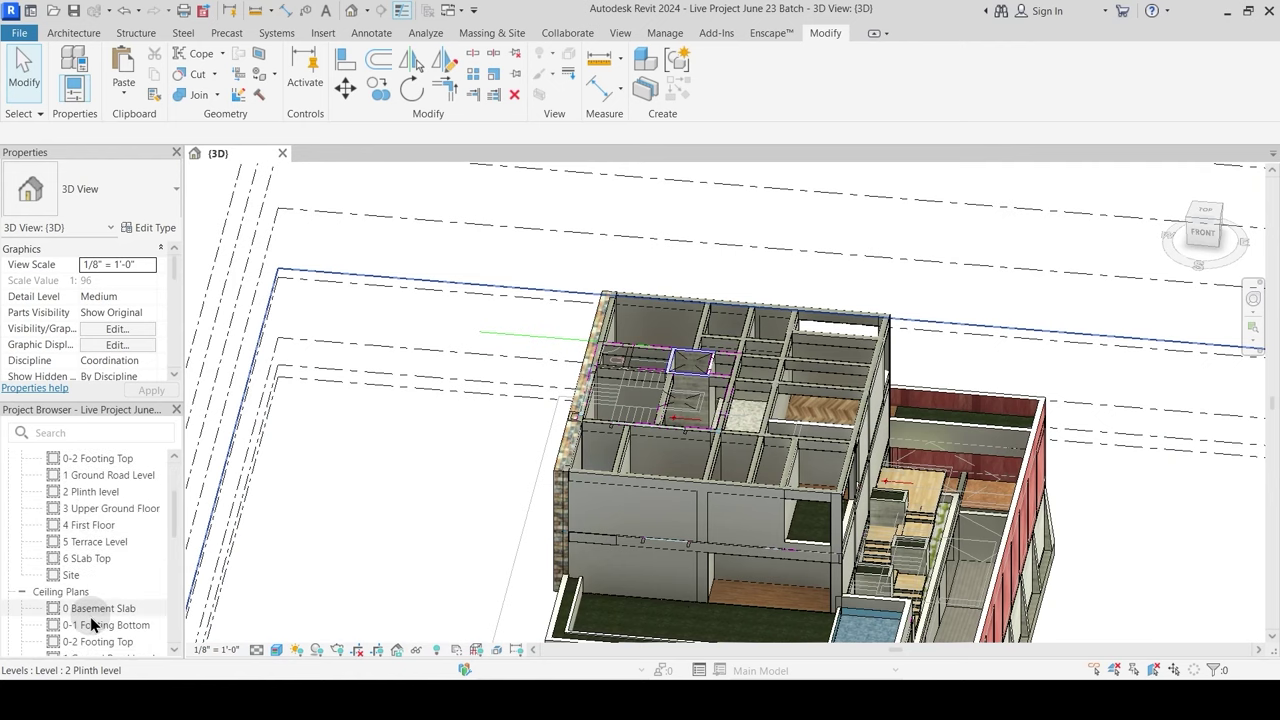
Step: Open the 5 Terrace Level floor plan and pan across it
double_click(97, 541)
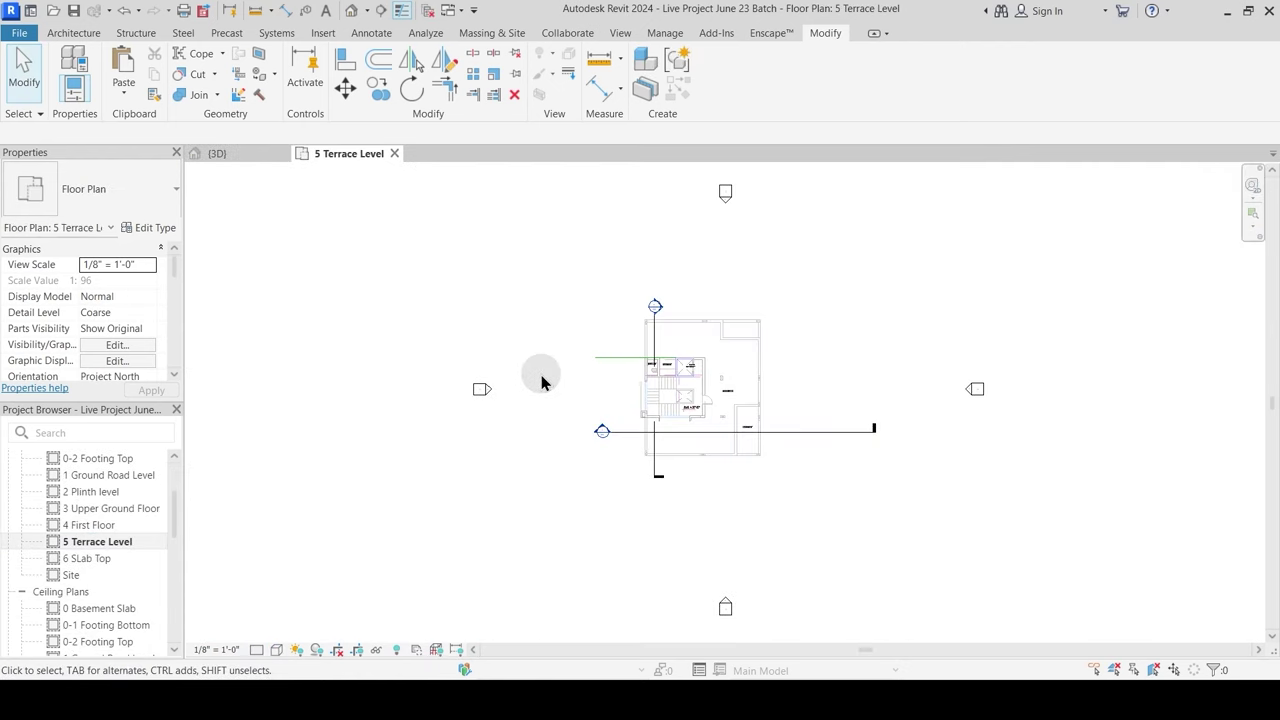
scroll(651, 366, "up", 2)
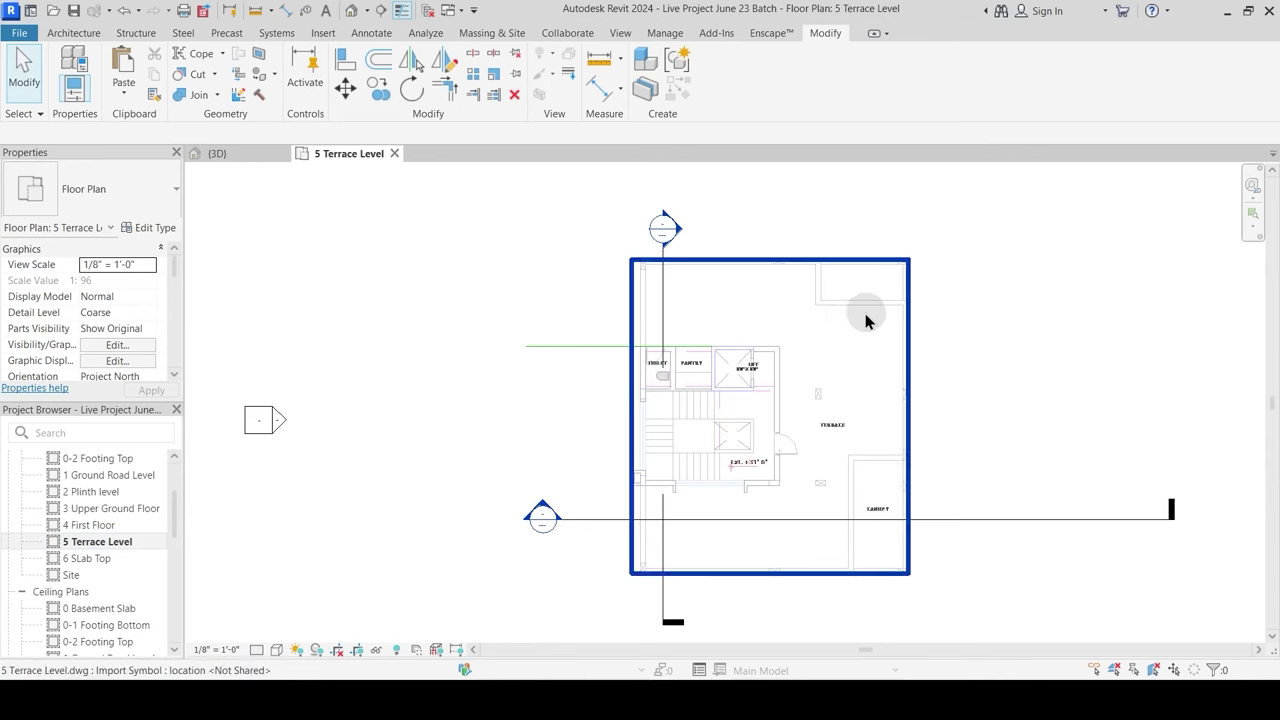
scroll(877, 310, "up", 2)
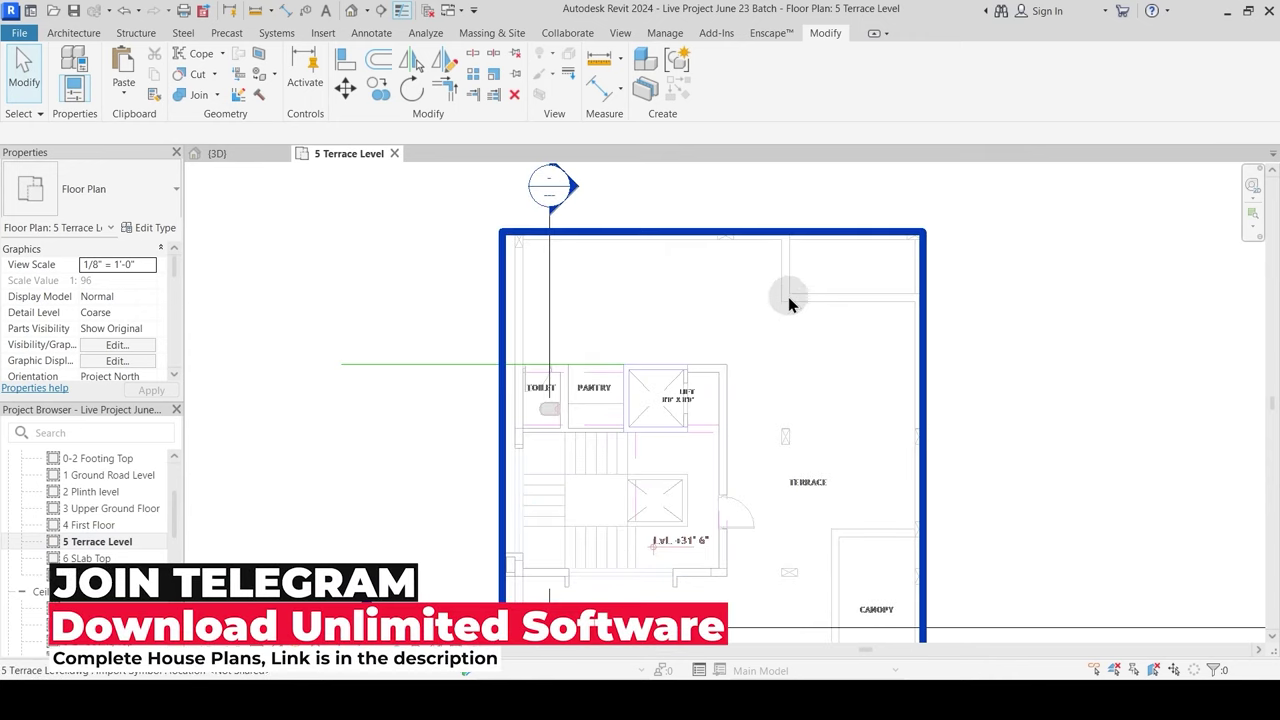
middle_click_drag(734, 368, 741, 293)
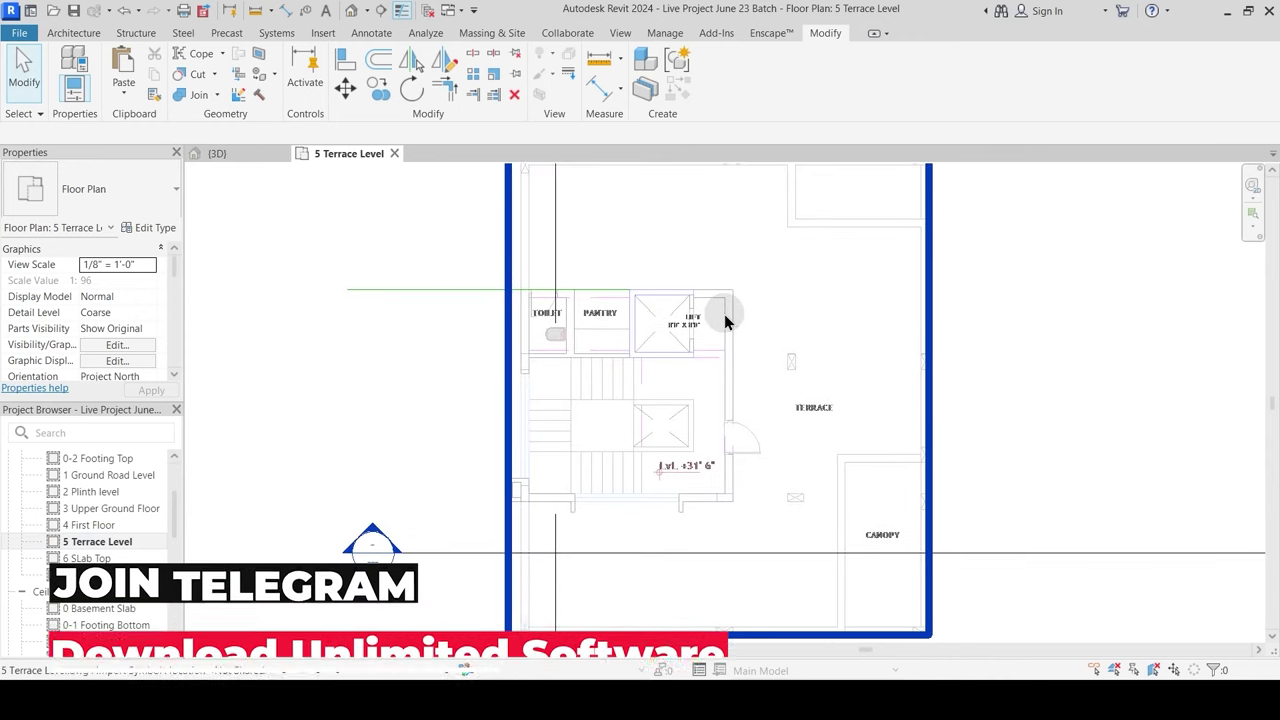
Step: Back in the 3D view, window-select all 351 building elements
left_click(260, 158)
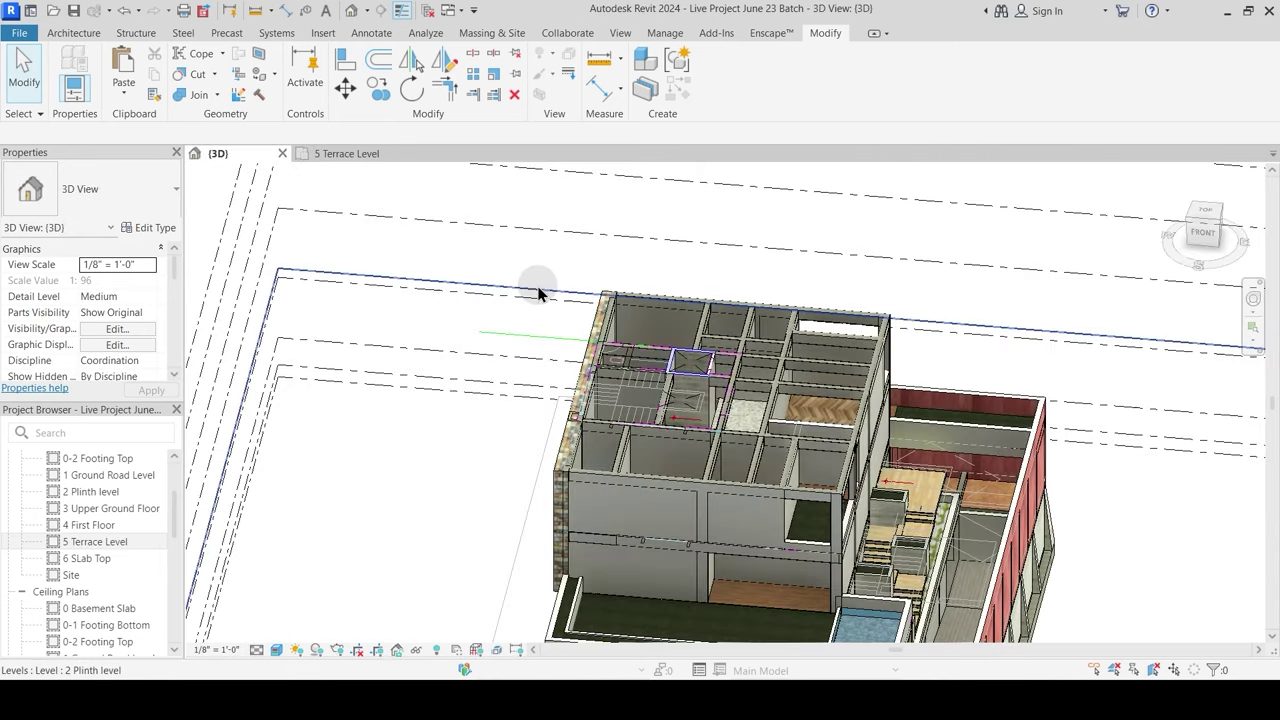
scroll(594, 367, "down", 2)
scroll(566, 310, "up", 2)
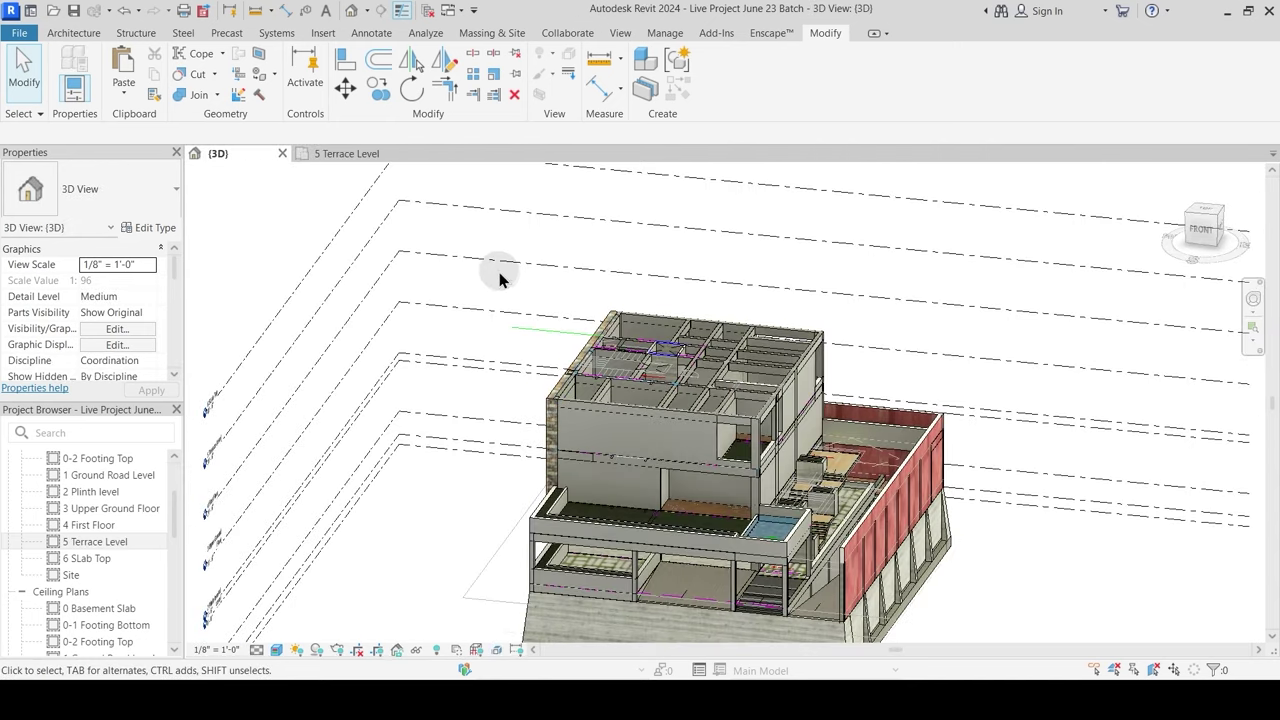
left_click_drag(641, 381, 976, 648)
middle_click_drag(955, 567, 910, 440)
Step: Filter the window-selected model down to Structural Columns and isolate that category in the view
left_click(478, 176)
left_click_drag(472, 172, 1028, 630)
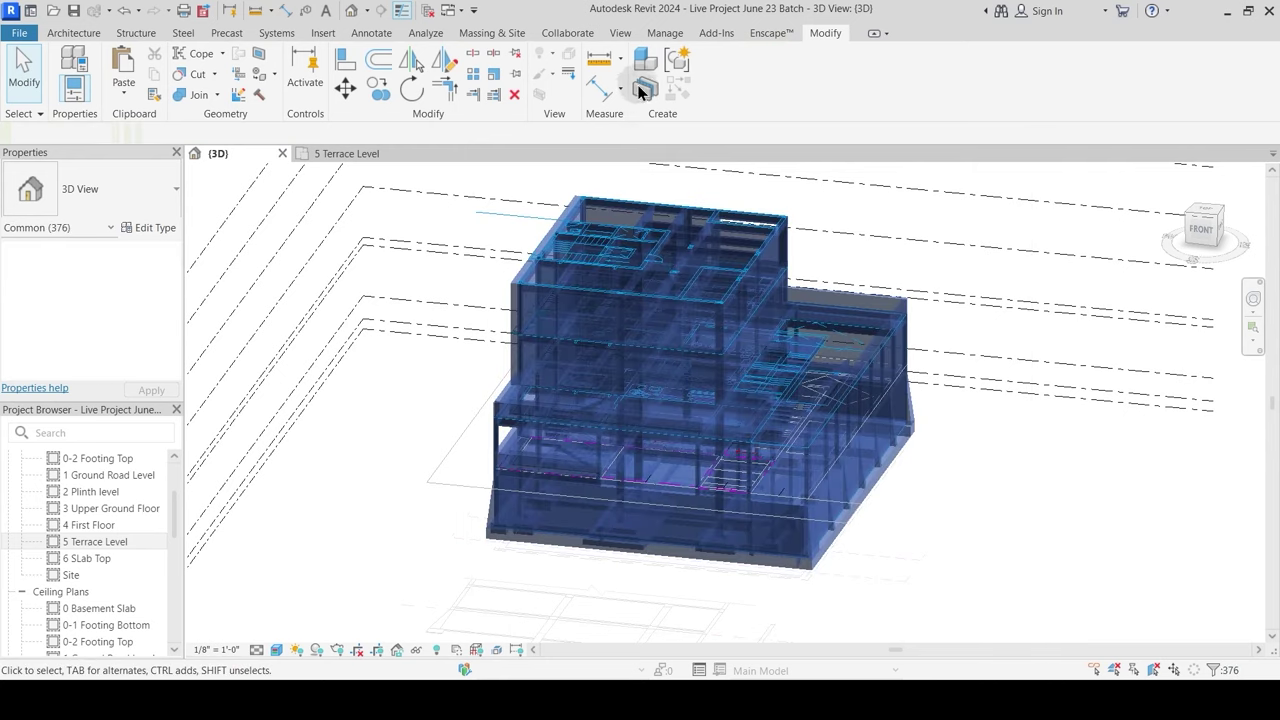
left_click(786, 70)
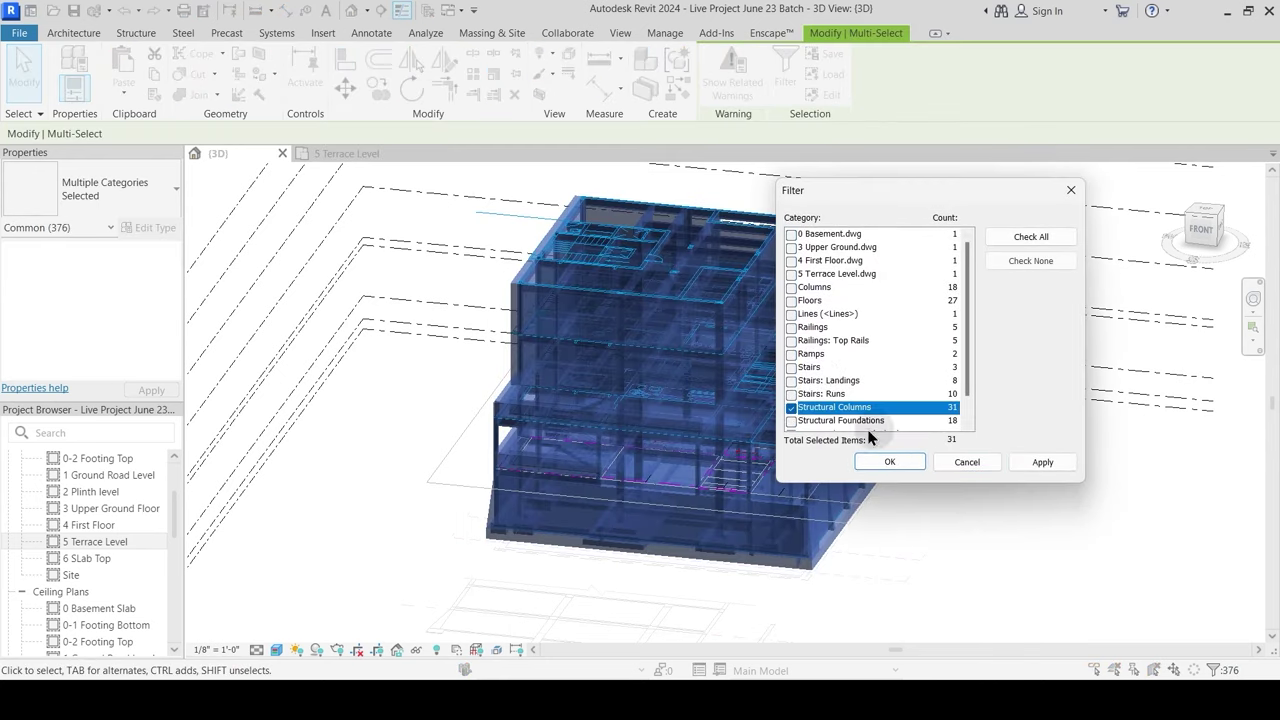
left_click(892, 462)
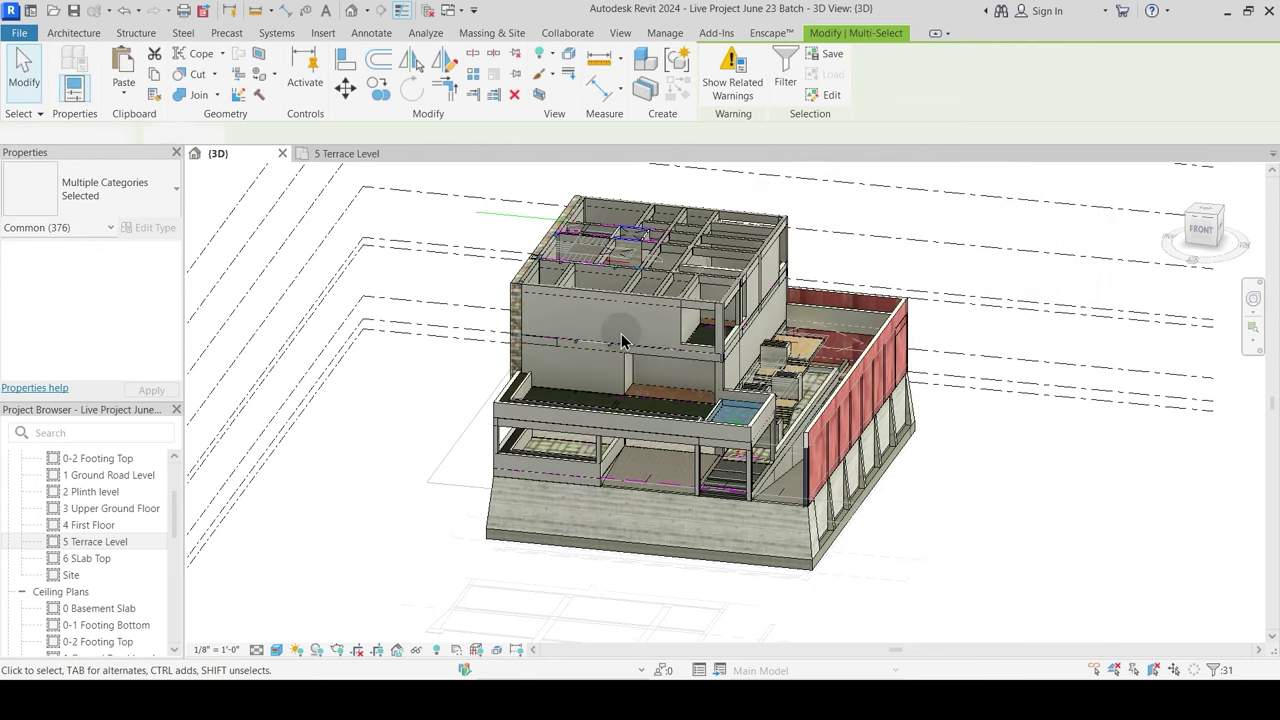
left_click(420, 650)
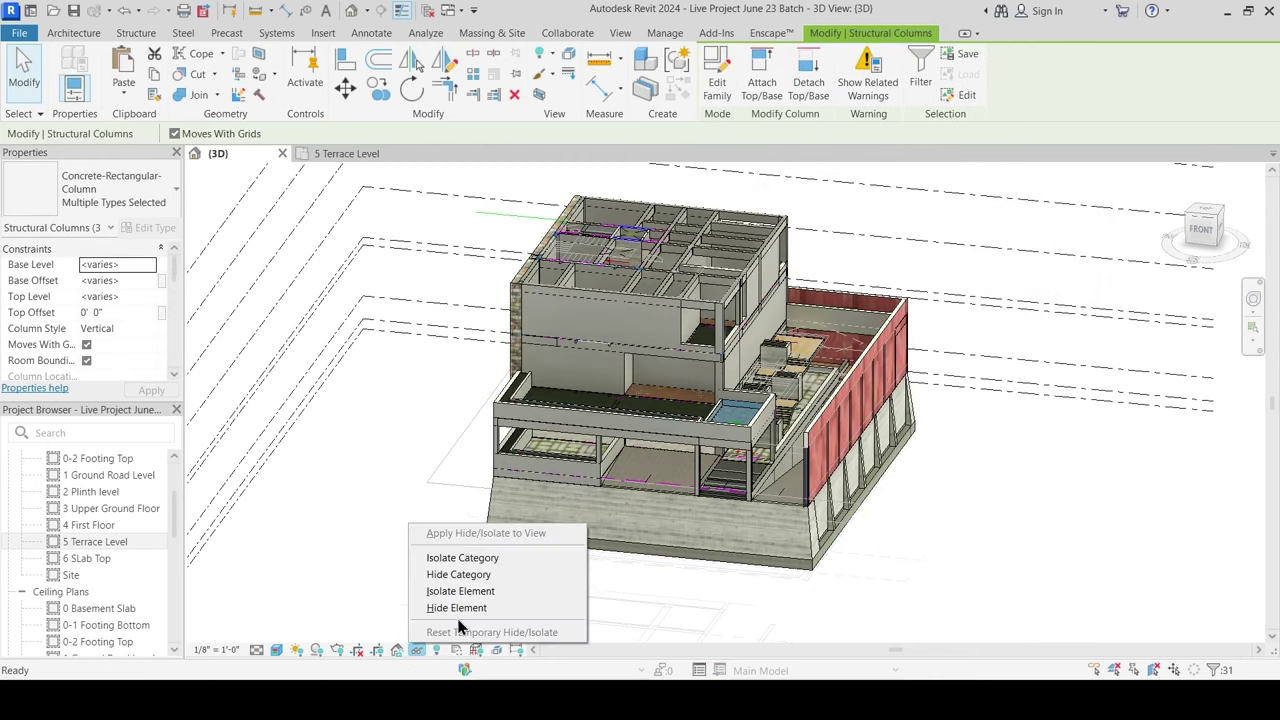
left_click(455, 557)
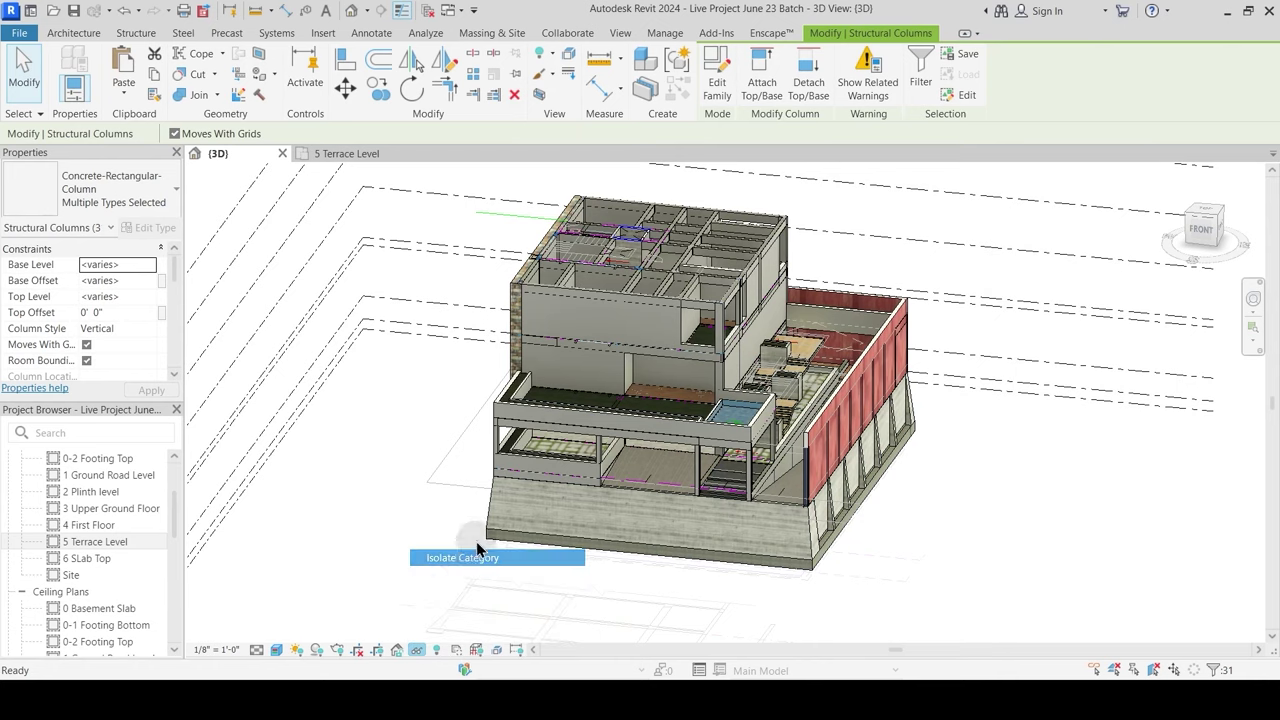
key("Escape")
Step: Orbit and zoom around the isolated columns to inspect their tops
middle_click_drag(623, 366, 664, 282, "shift")
scroll(657, 282, "up", 2)
middle_click_drag(655, 342, 565, 410, "shift")
scroll(600, 417, "down", 2)
middle_click_drag(629, 374, 560, 457)
scroll(605, 338, "up", 2)
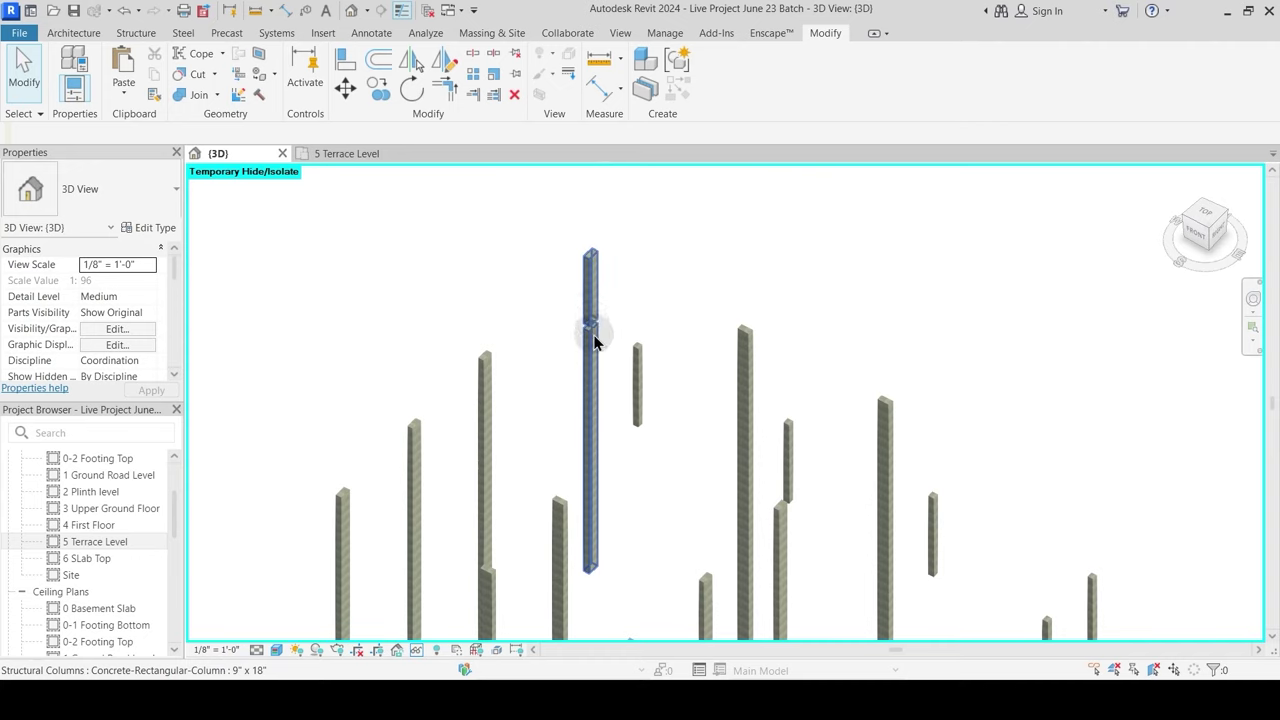
middle_click_drag(626, 437, 580, 451, "shift")
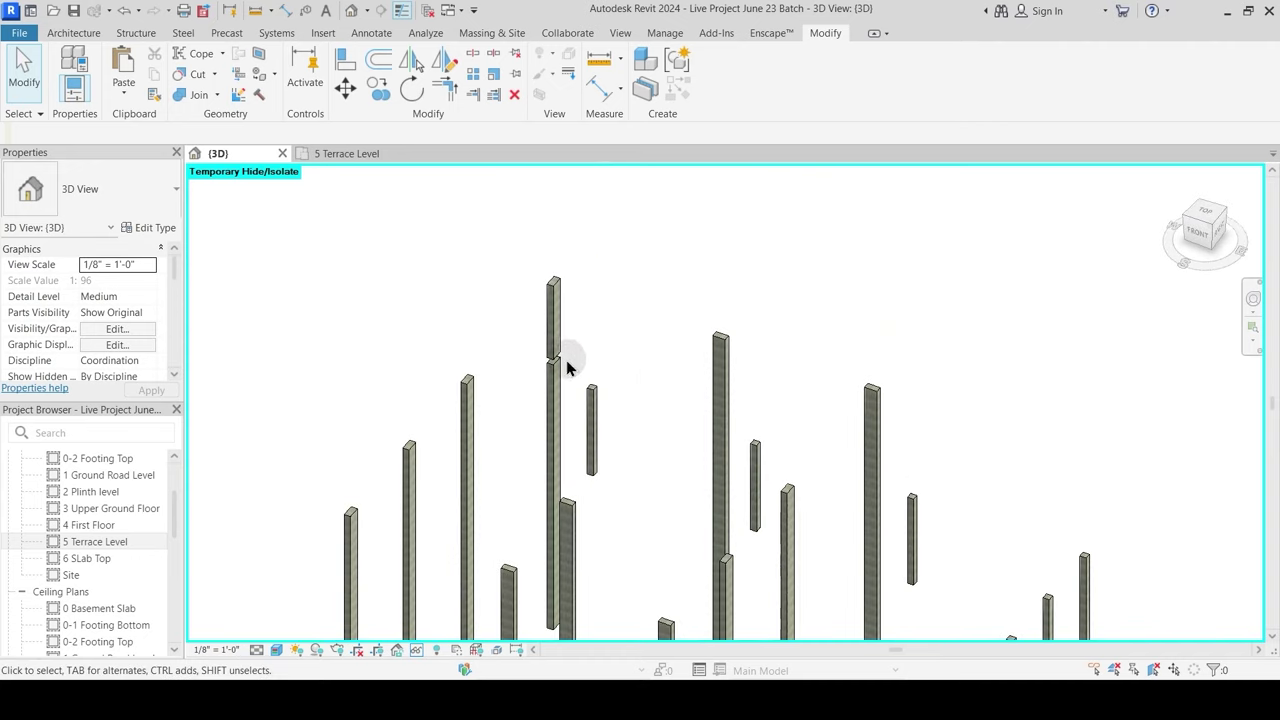
scroll(566, 360, "up", 2)
scroll(556, 365, "down", 3)
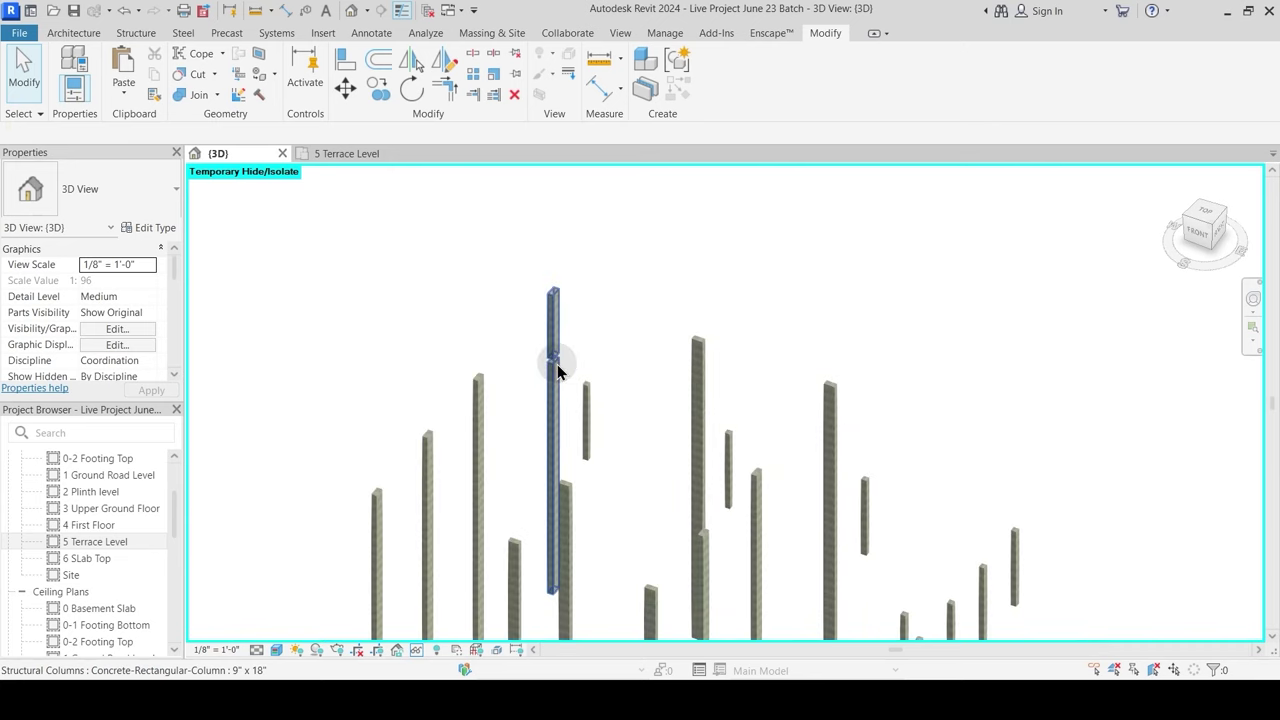
scroll(589, 305, "up", 2)
middle_click_drag(589, 305, 666, 366, "shift")
middle_click_drag(711, 434, 580, 428, "shift")
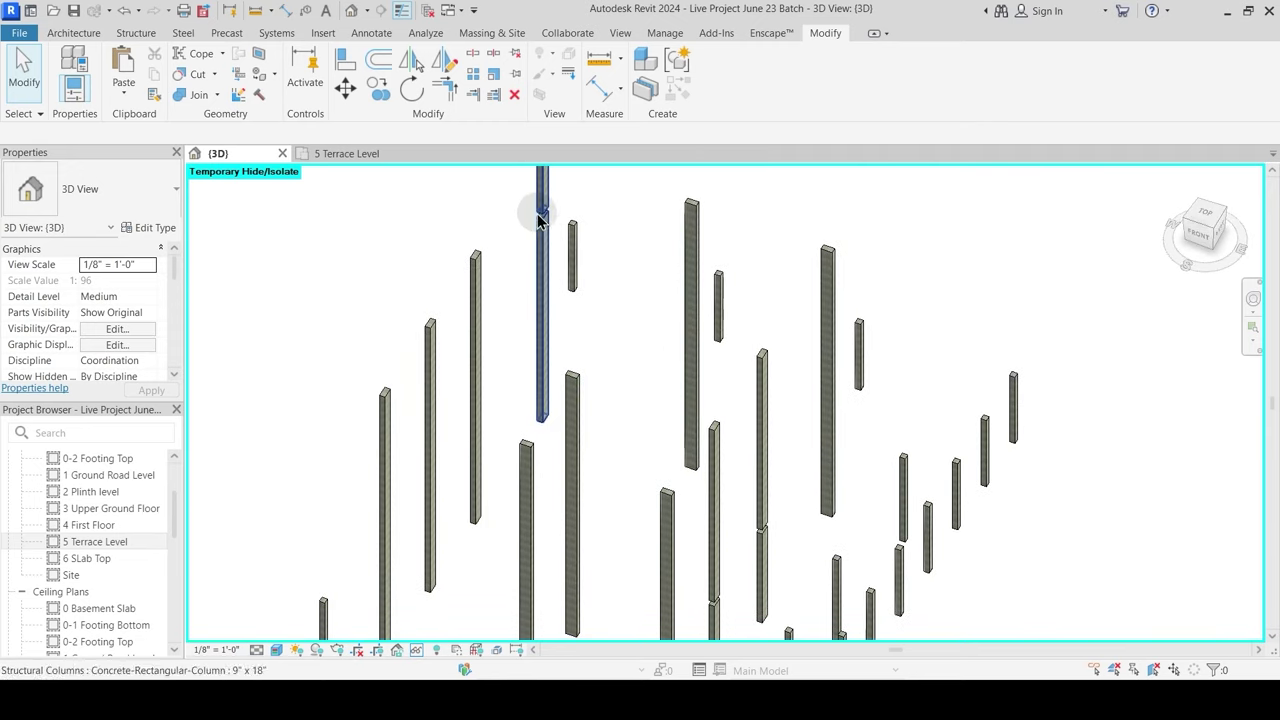
middle_click_drag(538, 218, 540, 315)
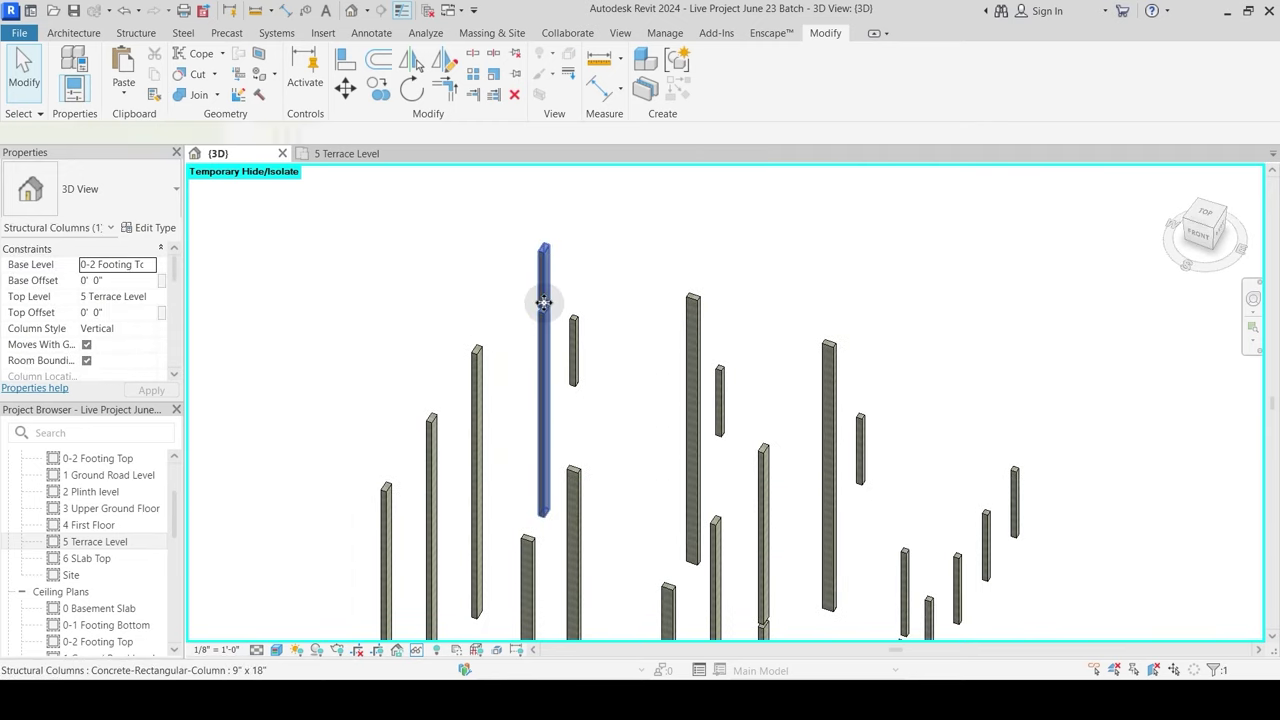
Step: Select the tall column, briefly reset the isolation with HR, then undo back to columns only
left_click(543, 302)
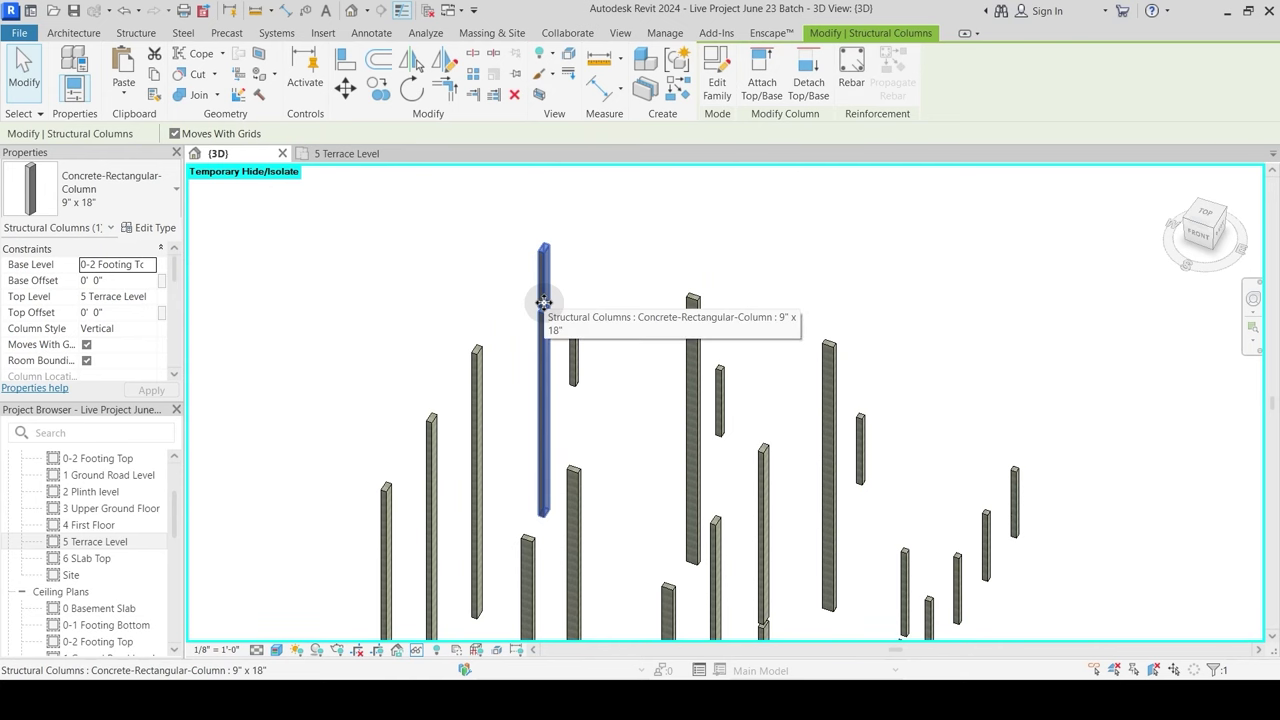
key("h")
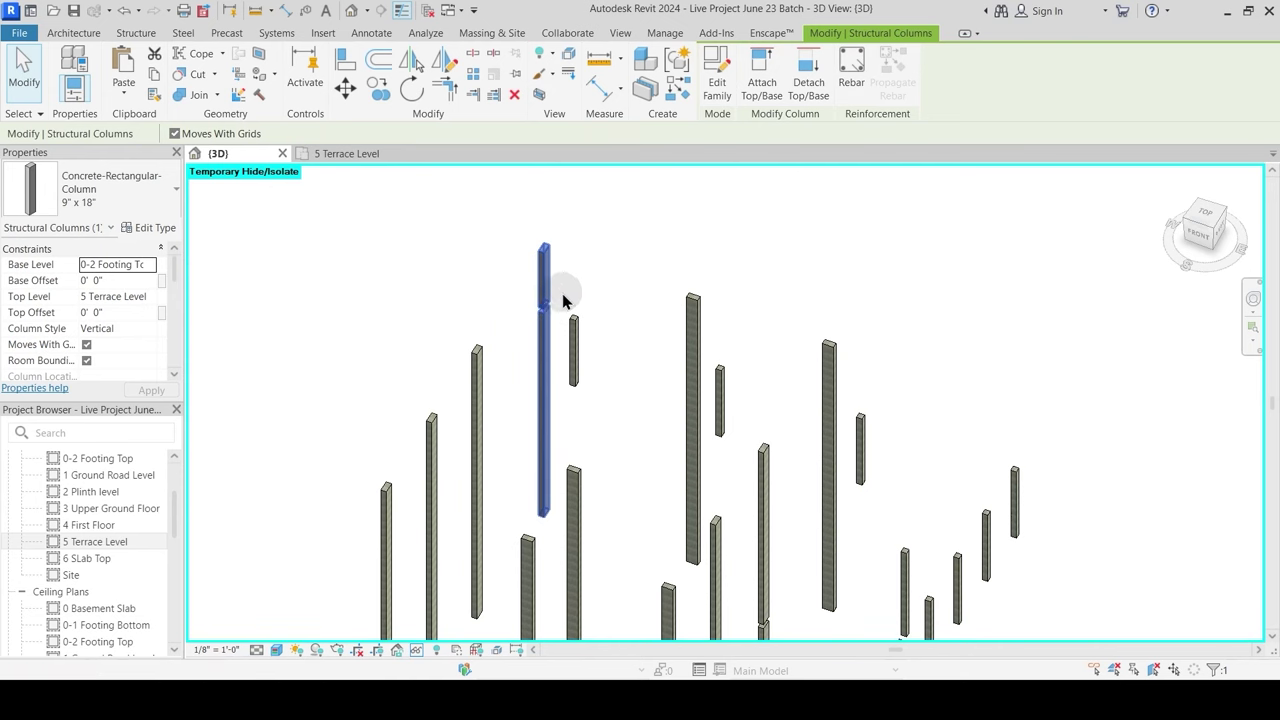
key("r")
key("ctrl+z")
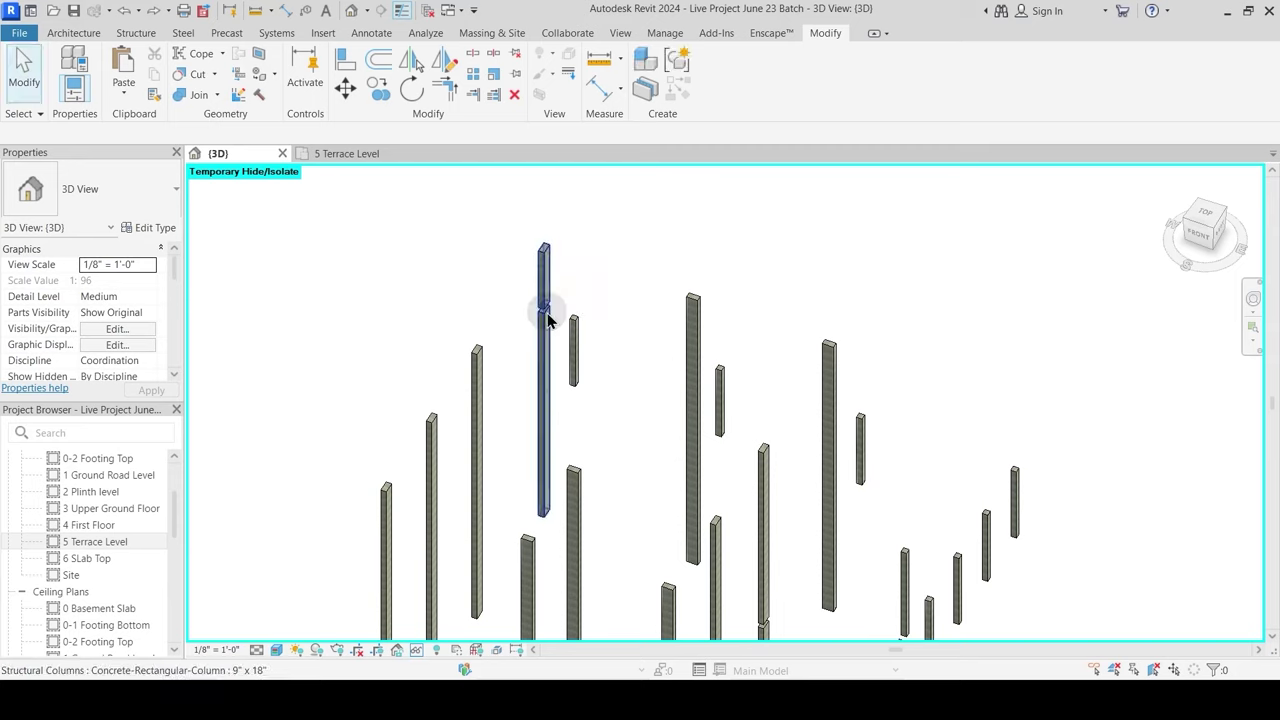
Step: Orbit to view the whole set of columns, then switch over to AutoCAD
middle_click_drag(553, 316, 614, 277, "shift")
left_click(553, 340)
key("Escape")
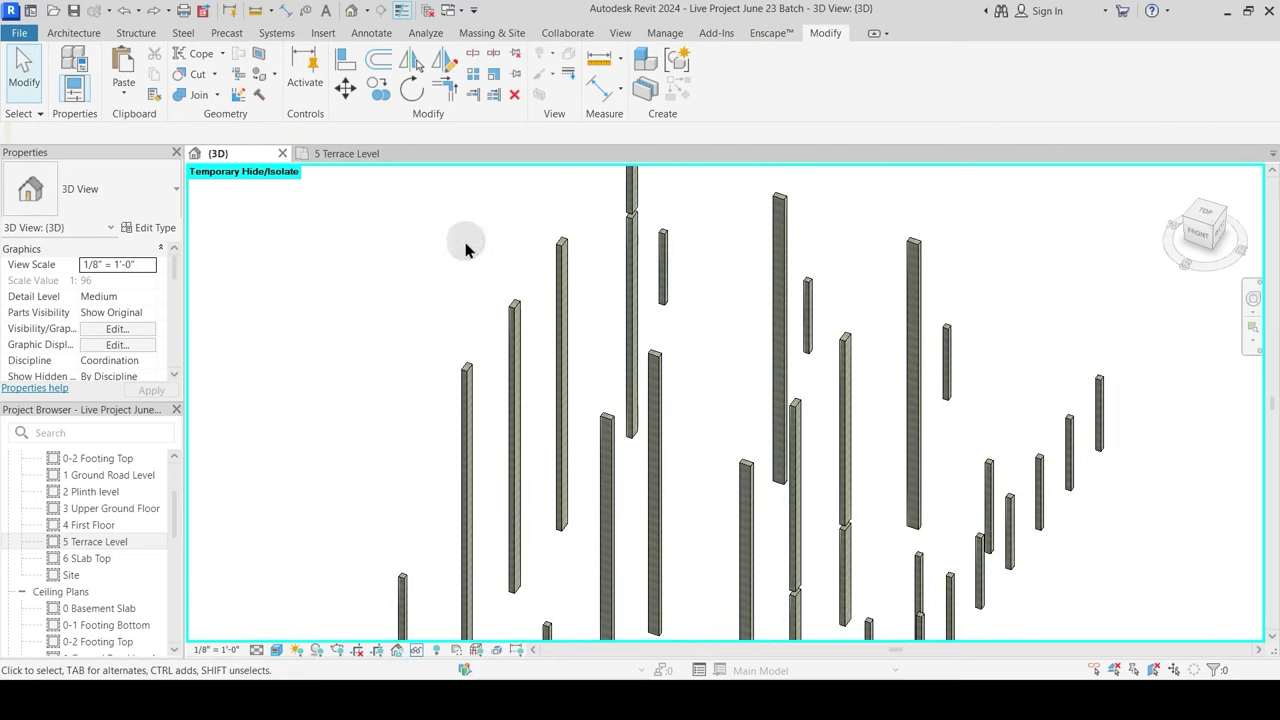
scroll(470, 245, "down", 2)
middle_click_drag(486, 257, 510, 316, "shift")
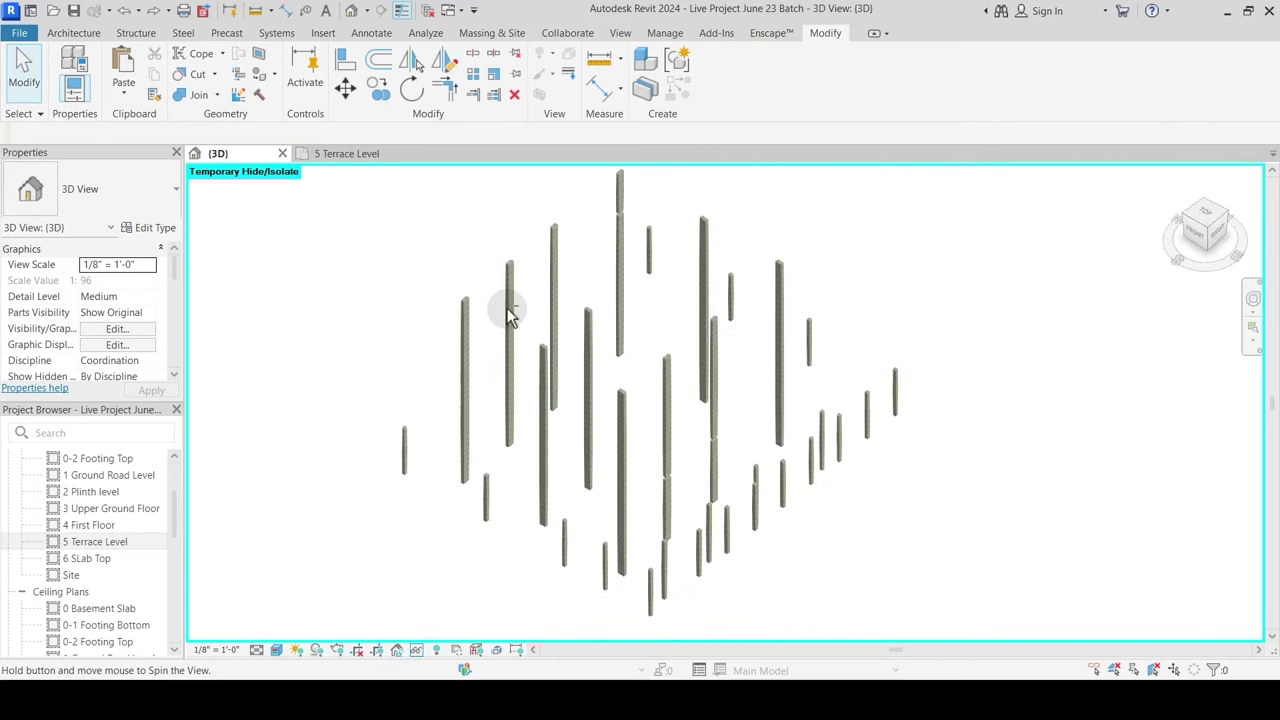
key("alt+Tab")
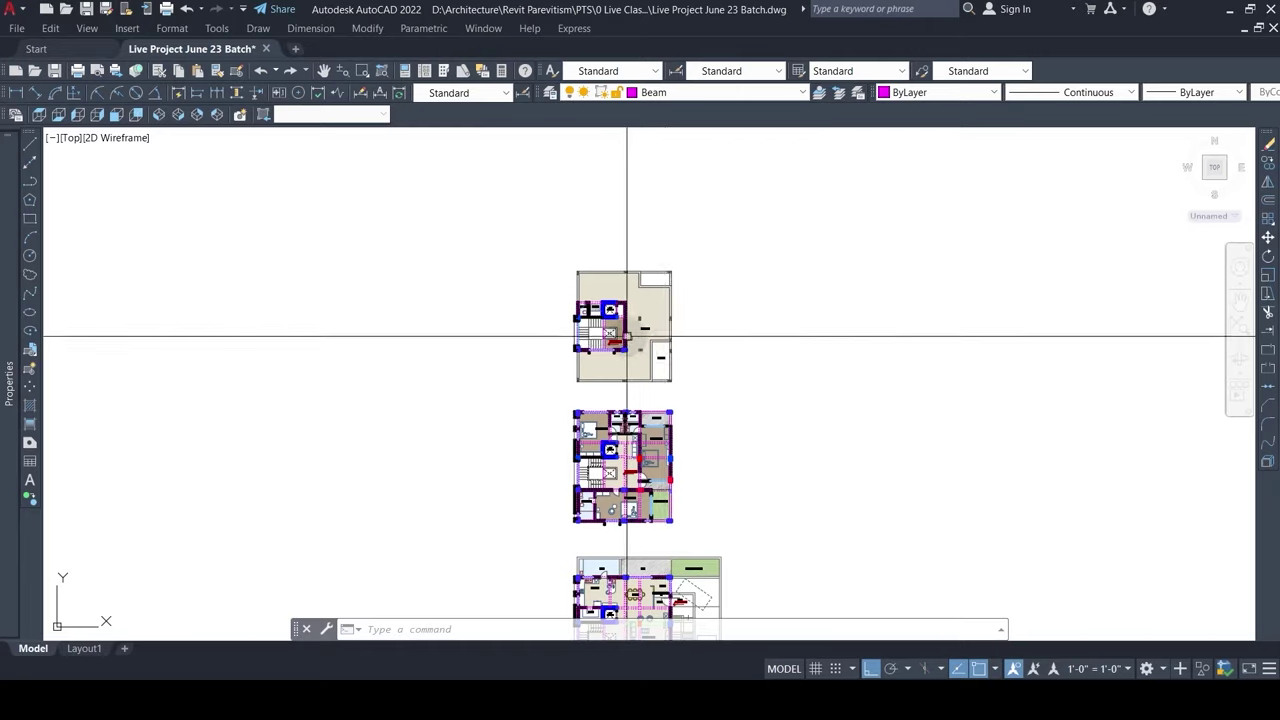
Step: Zoom onto the top terrace floor plan, then minimize AutoCAD to return to Revit
scroll(627, 336, "up", 5)
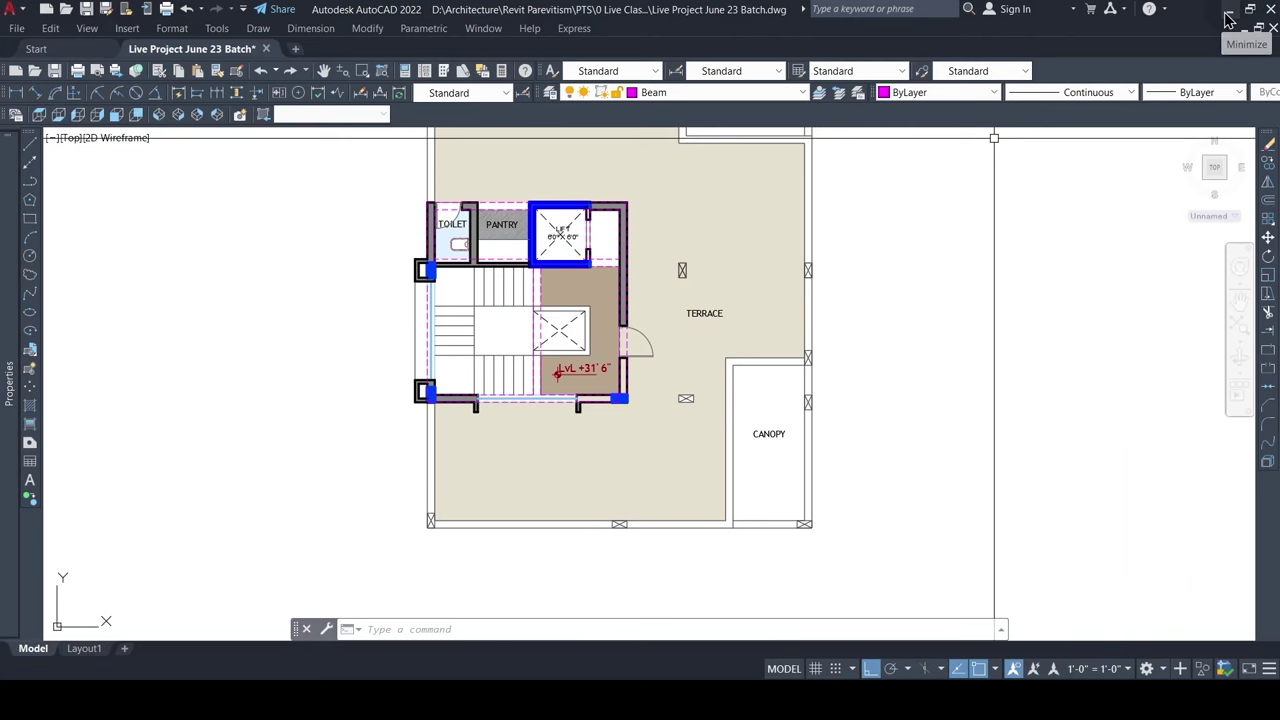
left_click(1229, 18)
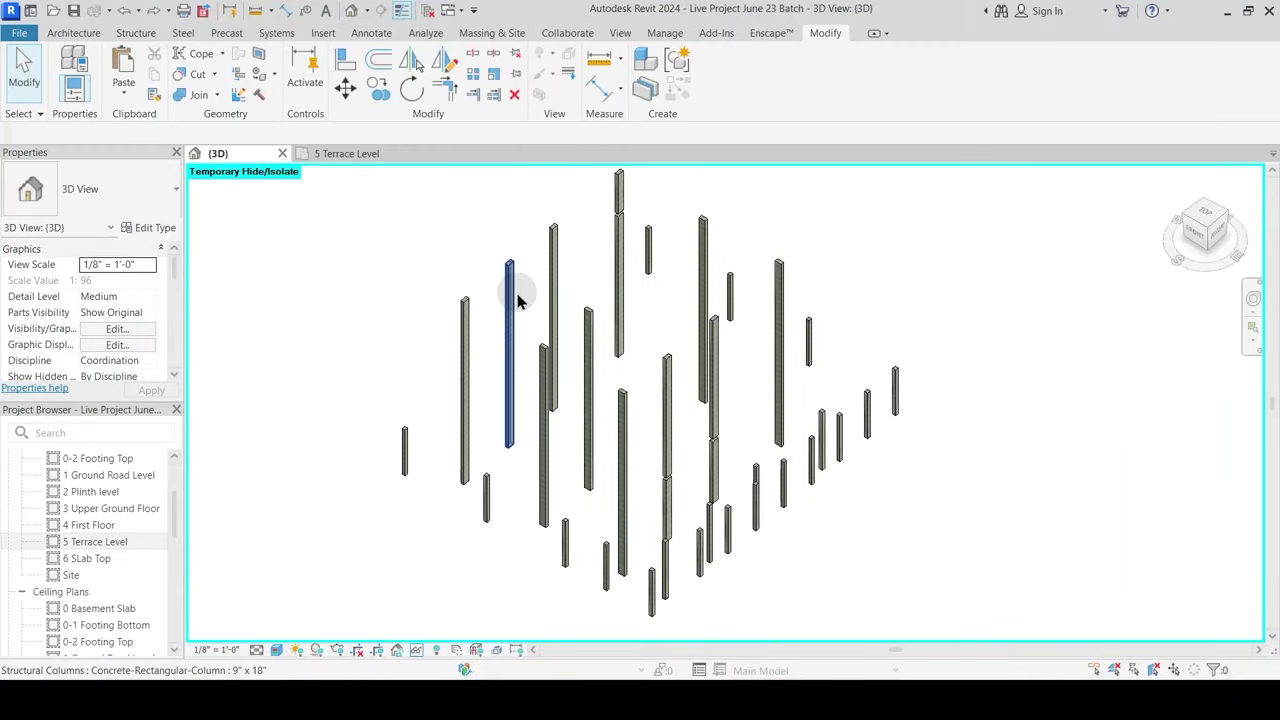
Step: Change the Top Level of three short columns from 5 Terrace Level to 6 SLab Top
left_click(553, 255)
left_click(509, 300, "ctrl")
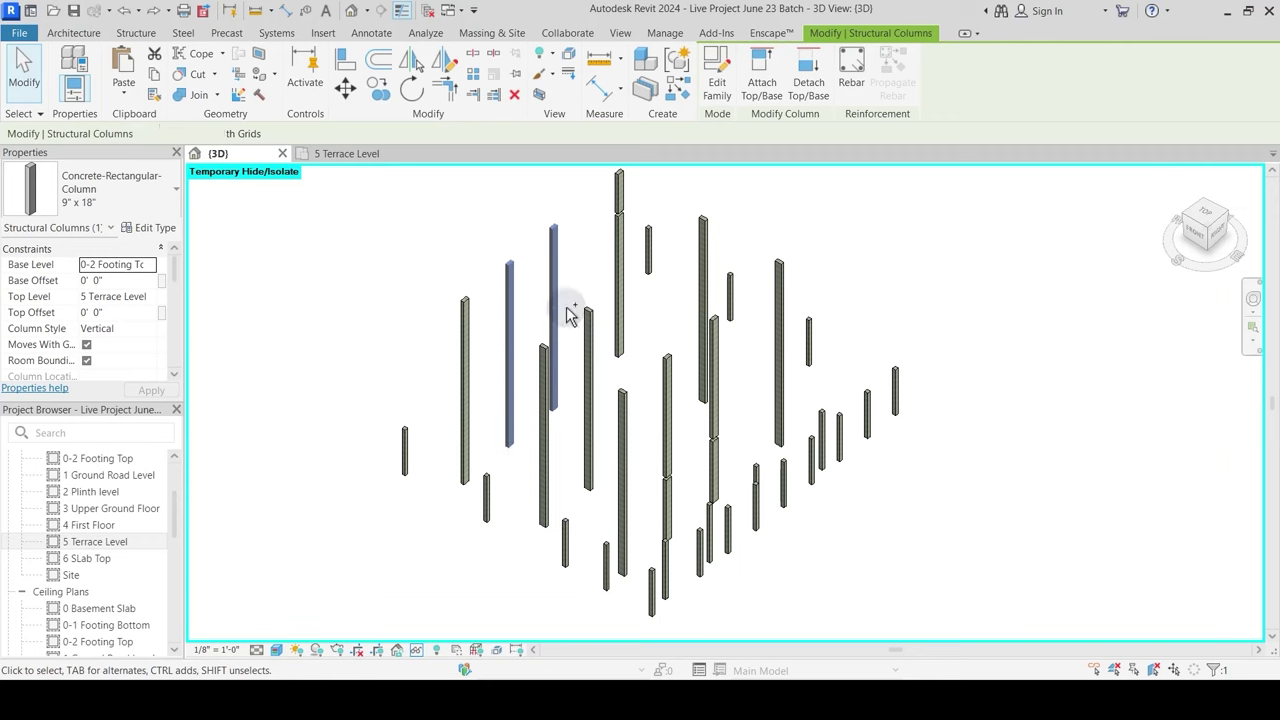
left_click(590, 323, "ctrl")
middle_click_drag(643, 371, 456, 374, "shift")
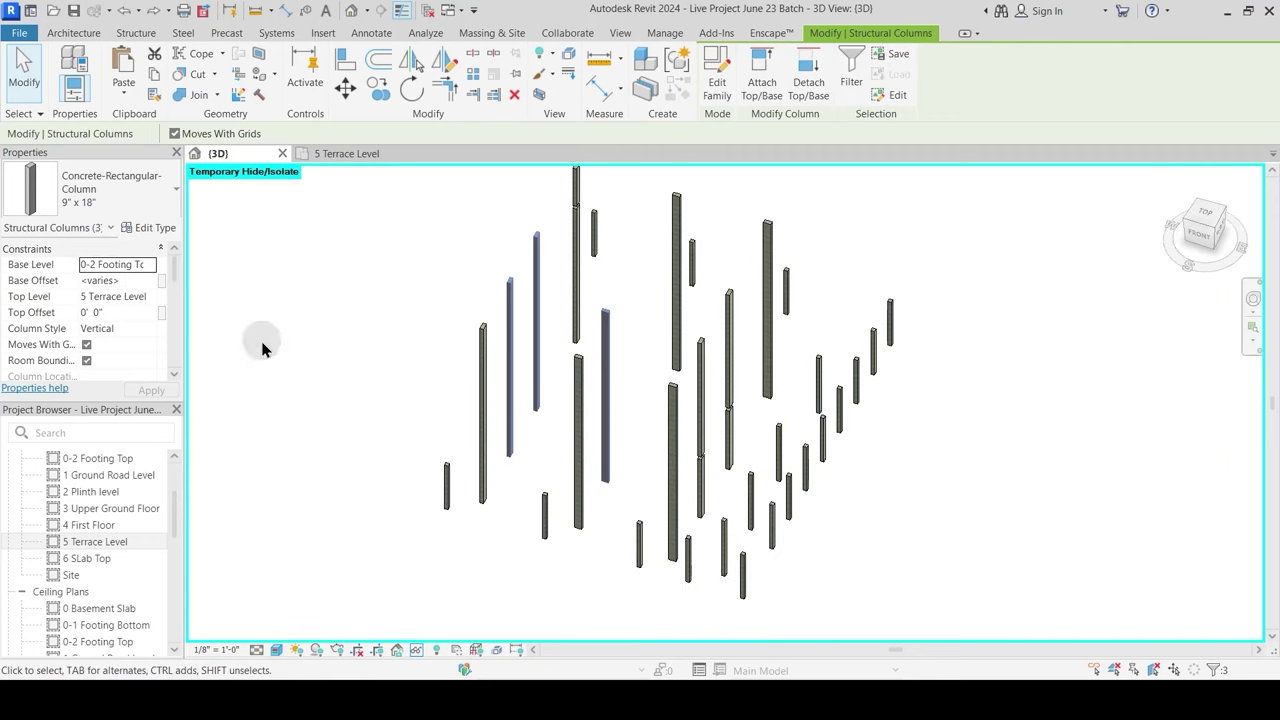
left_click(148, 298)
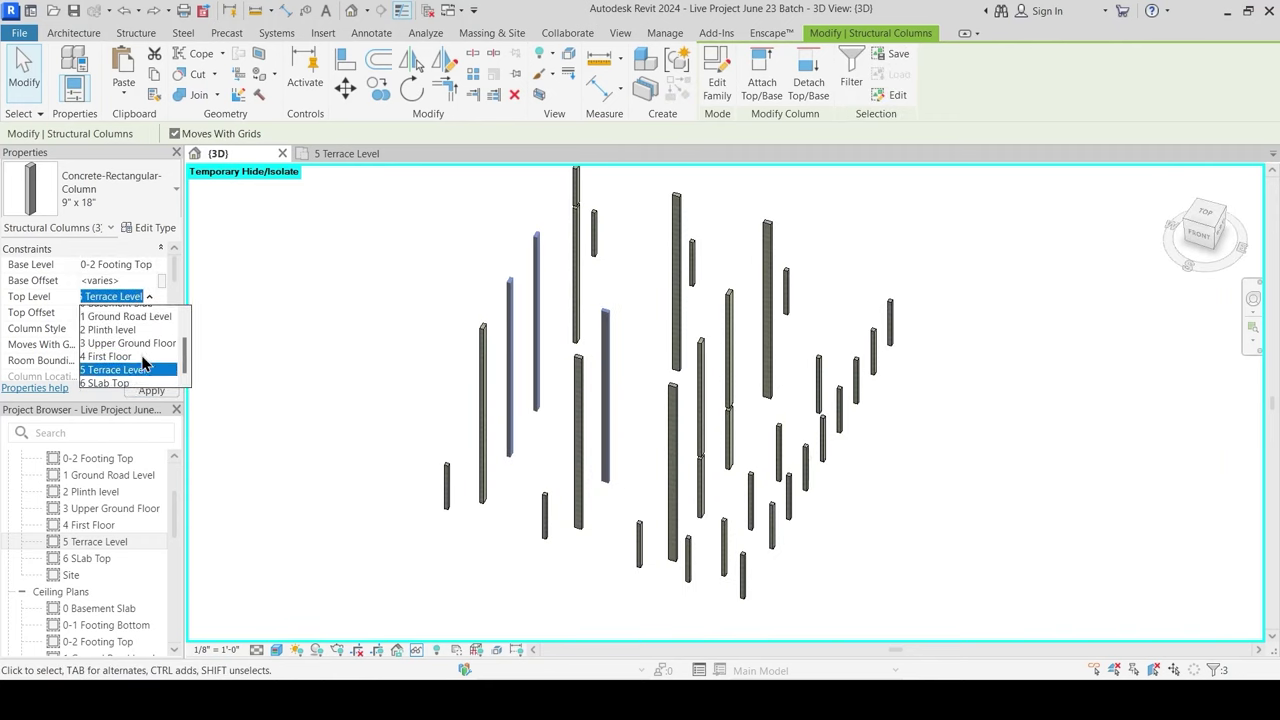
left_click(110, 379)
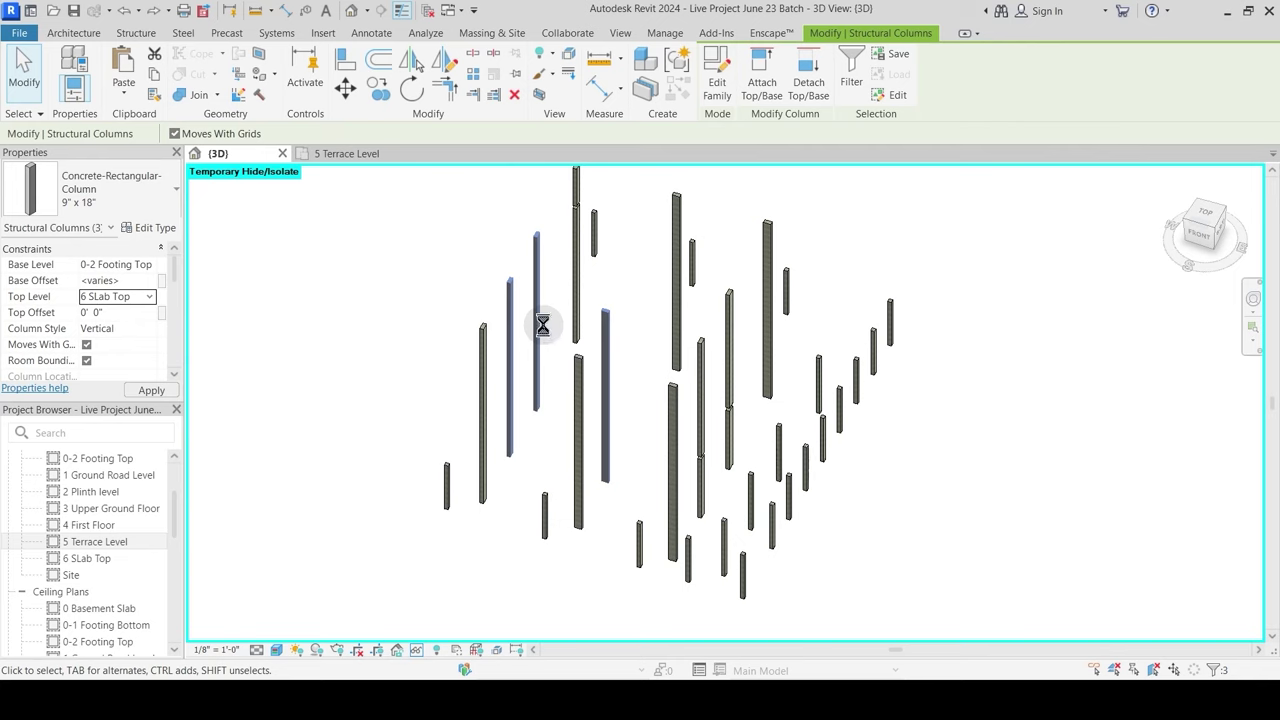
key("Escape")
middle_click_drag(491, 309, 553, 342, "shift")
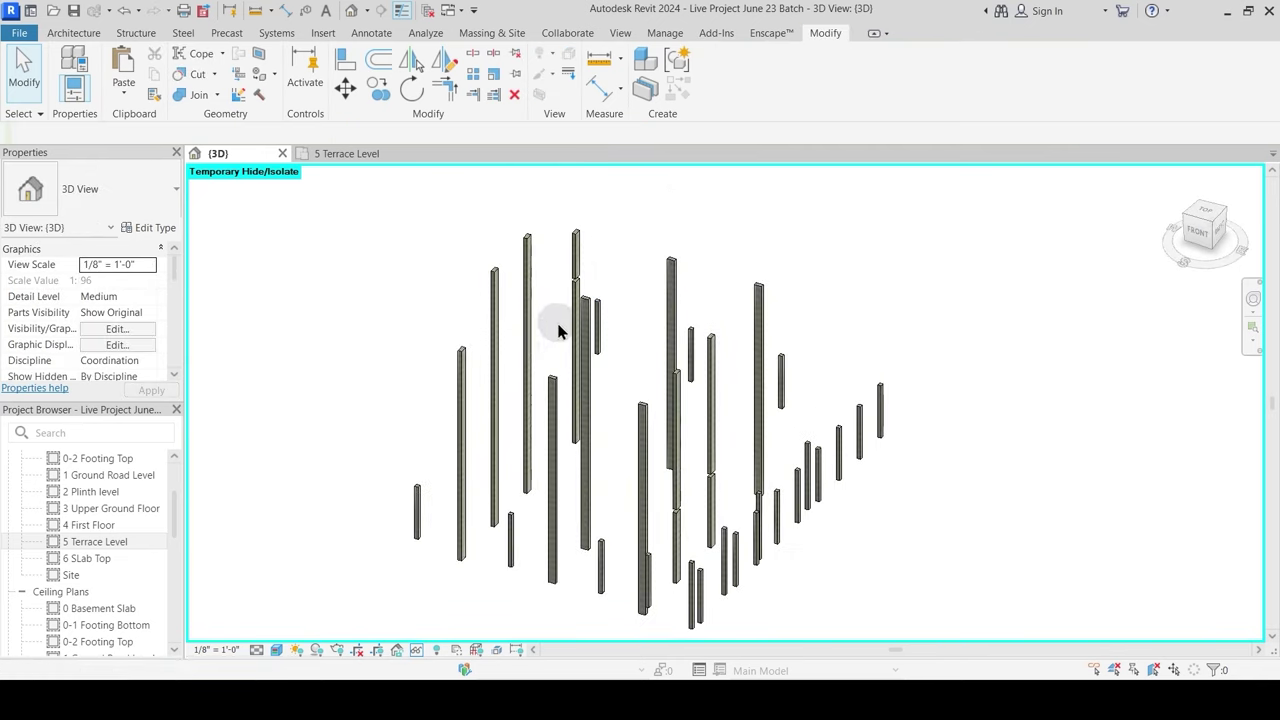
Step: Restore the full model with HR and temporarily hide the 5 Terrace Level.dwg import
key("h")
key("r")
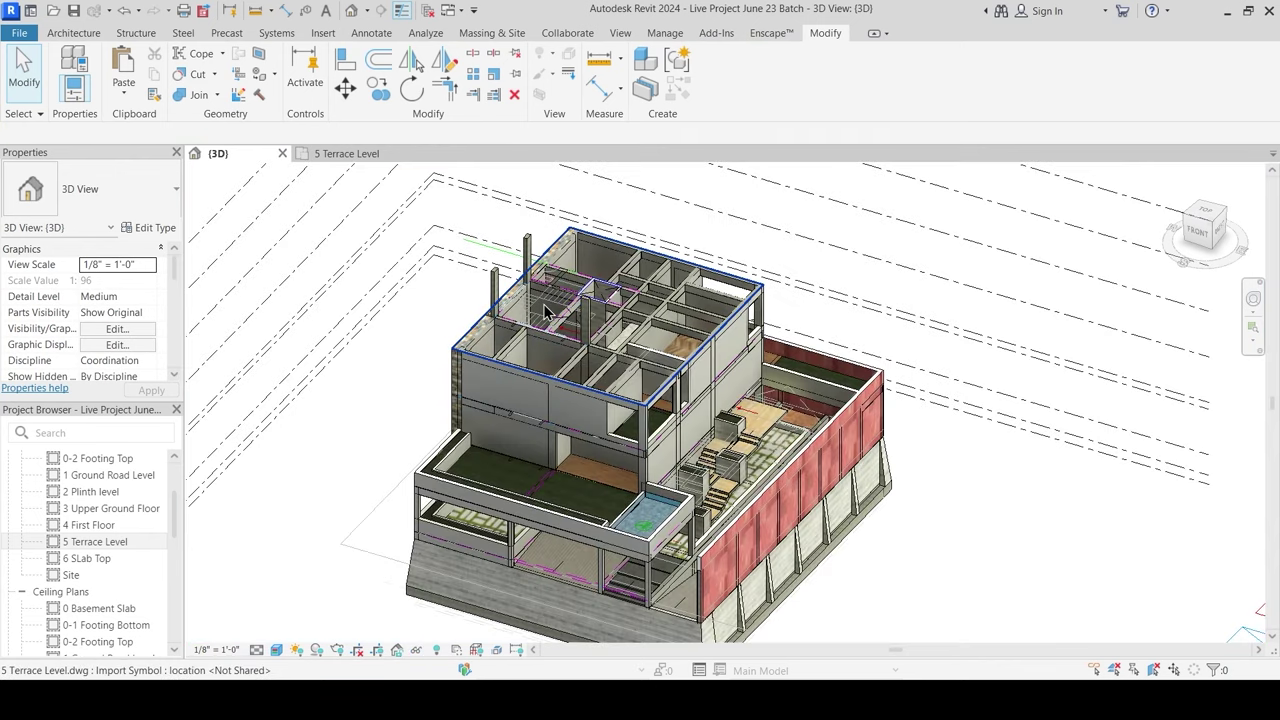
left_click(544, 300)
key("h")
key("h")
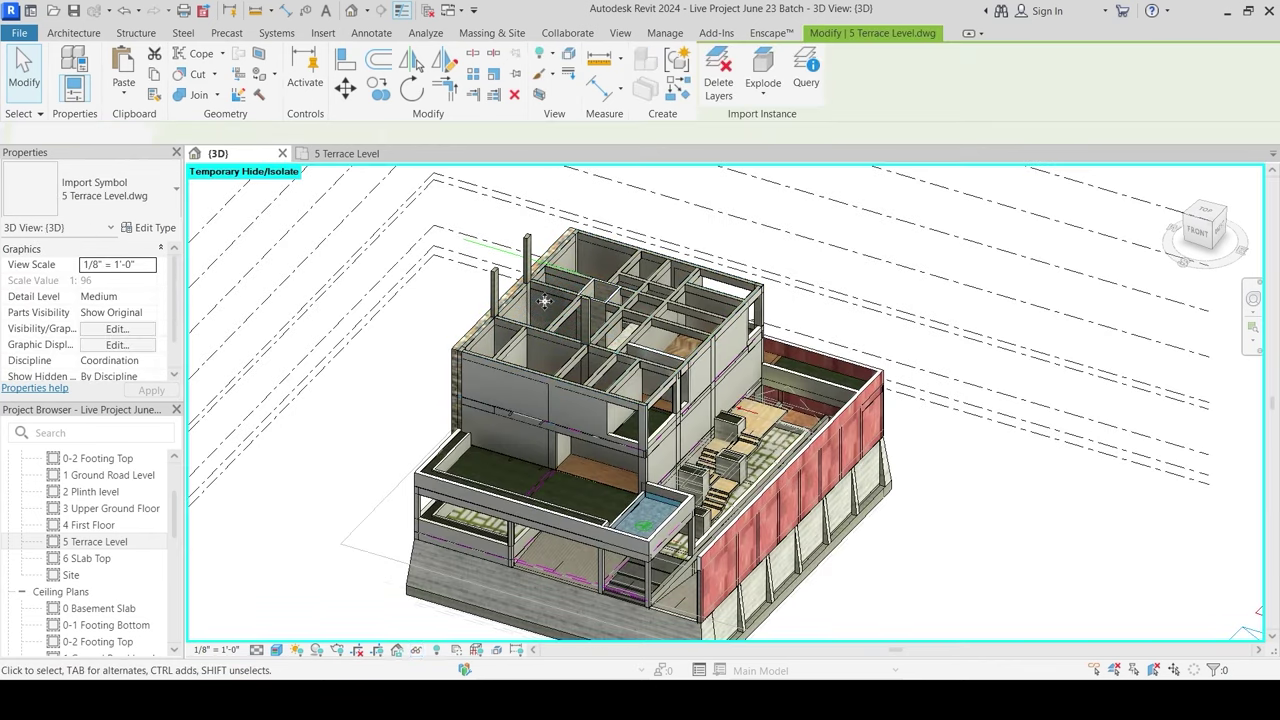
scroll(560, 330, "up", 5)
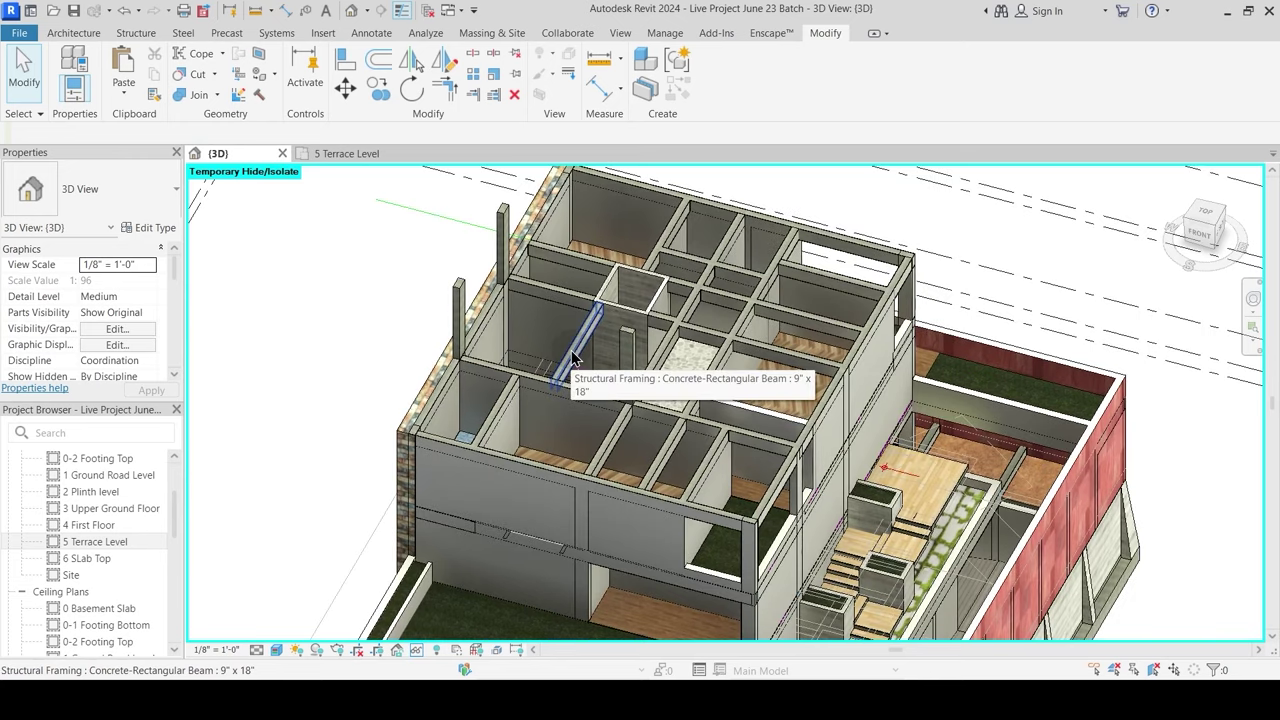
left_click(600, 257)
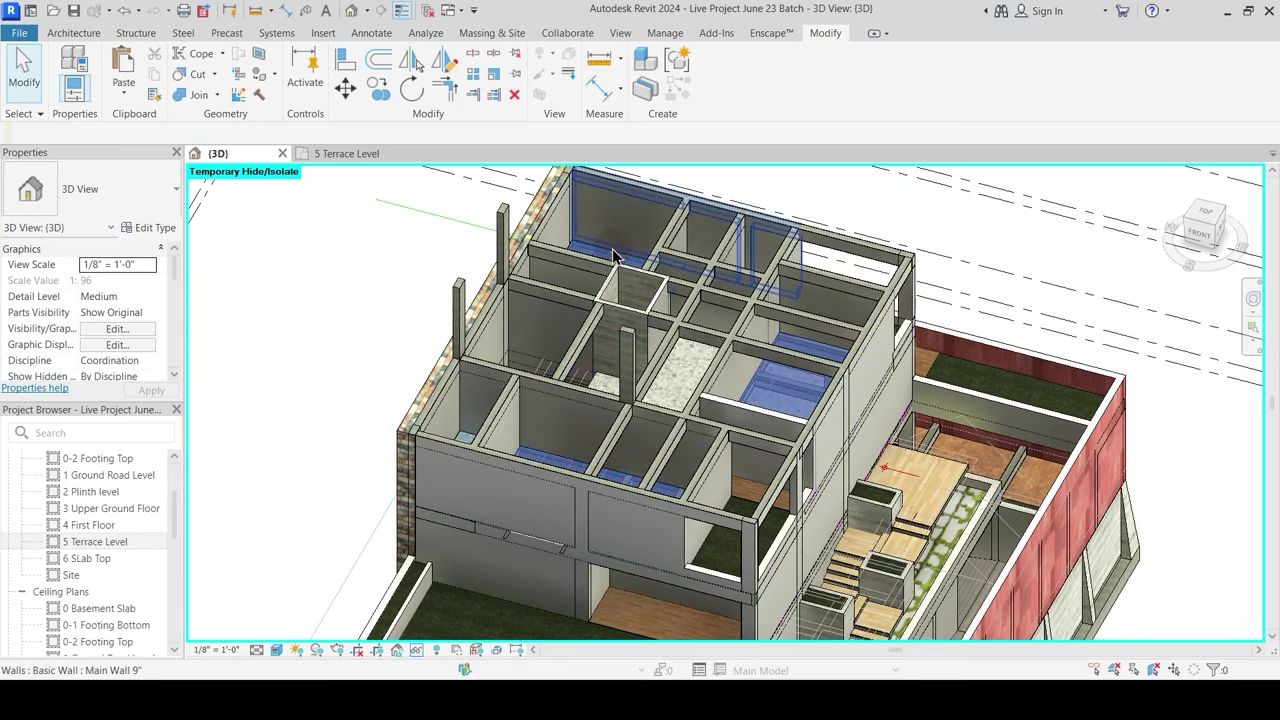
middle_click_drag(600, 300, 593, 392, "shift")
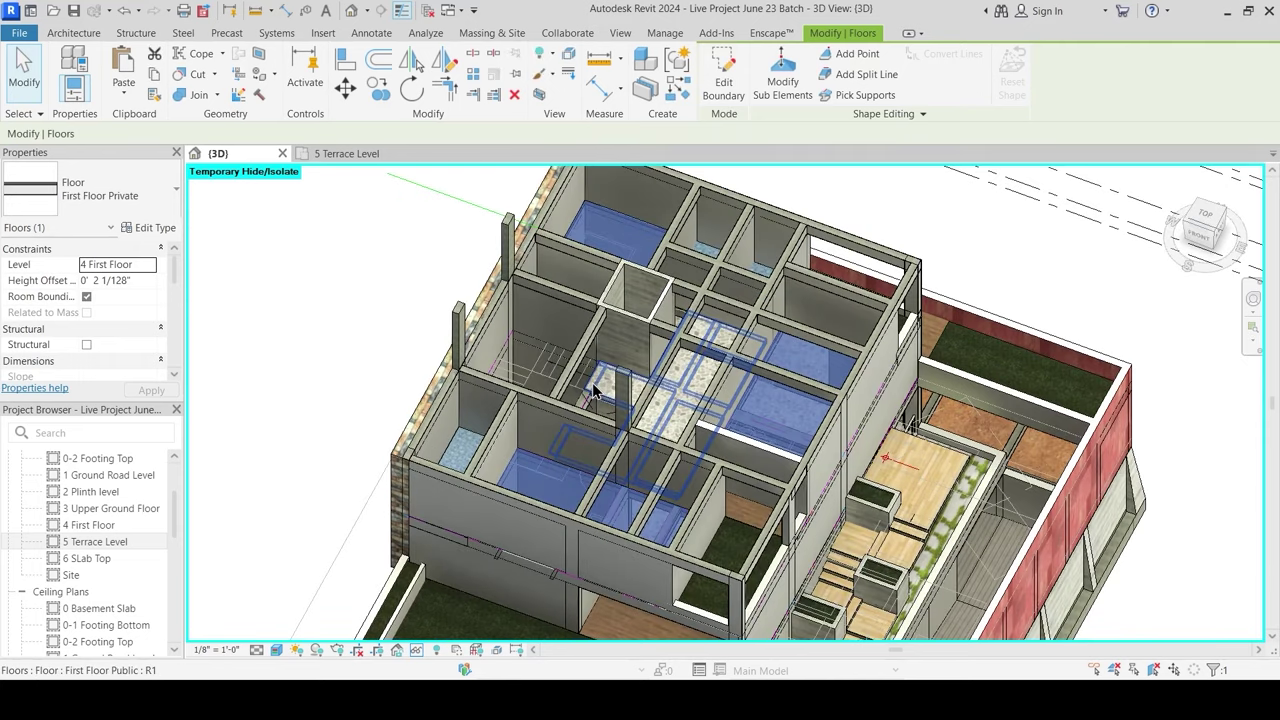
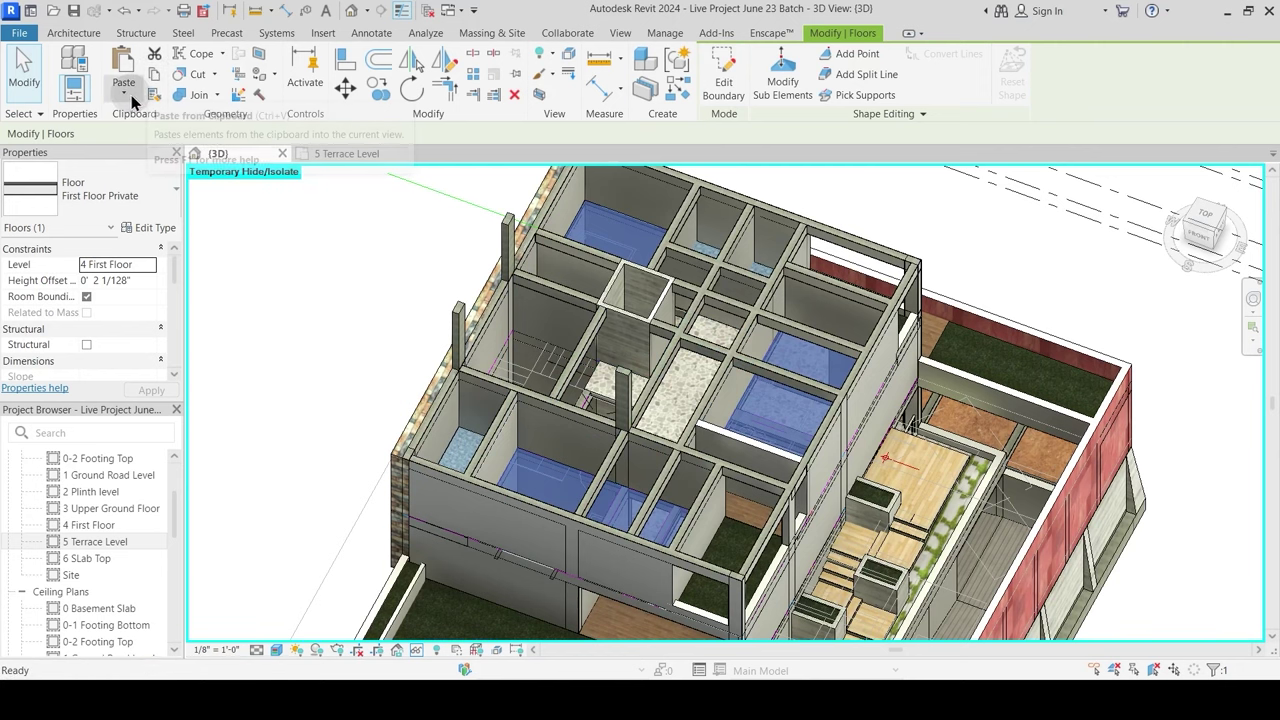
Step: Paste the copied First Floor Private floors aligned to the 5 Terrace Level, then orbit to check them
left_click(128, 98)
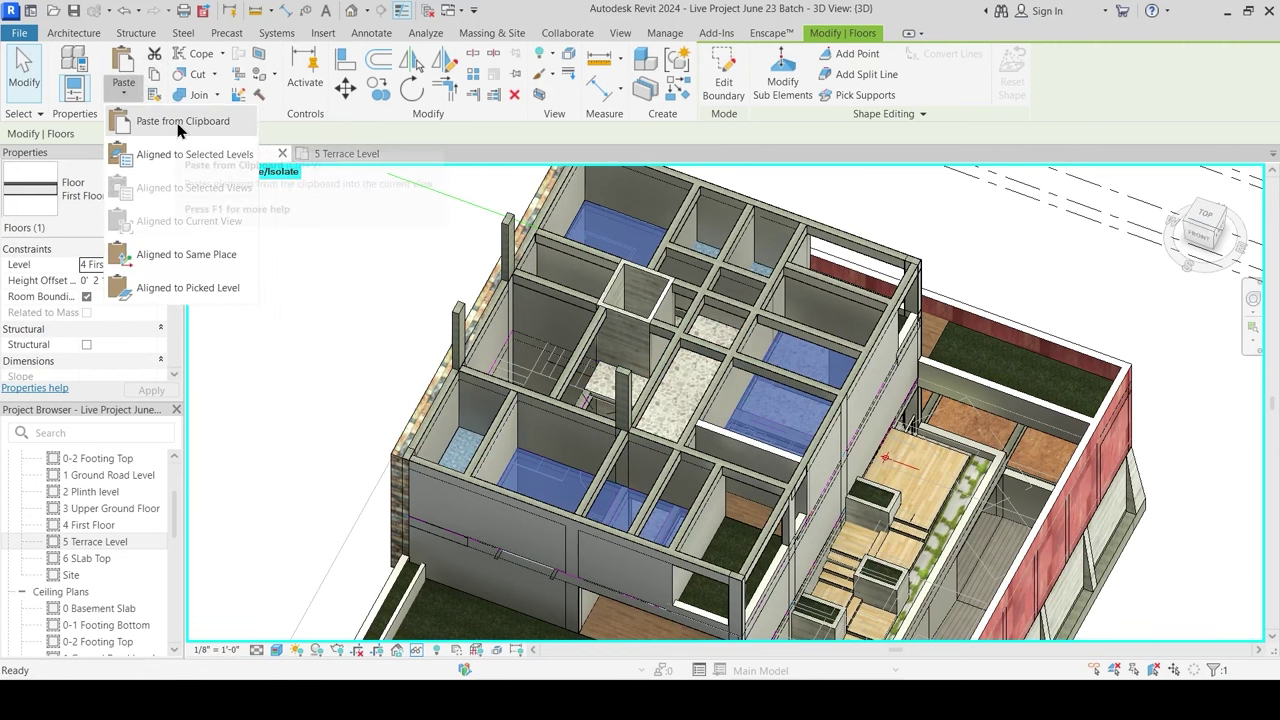
left_click(178, 122)
key("Escape")
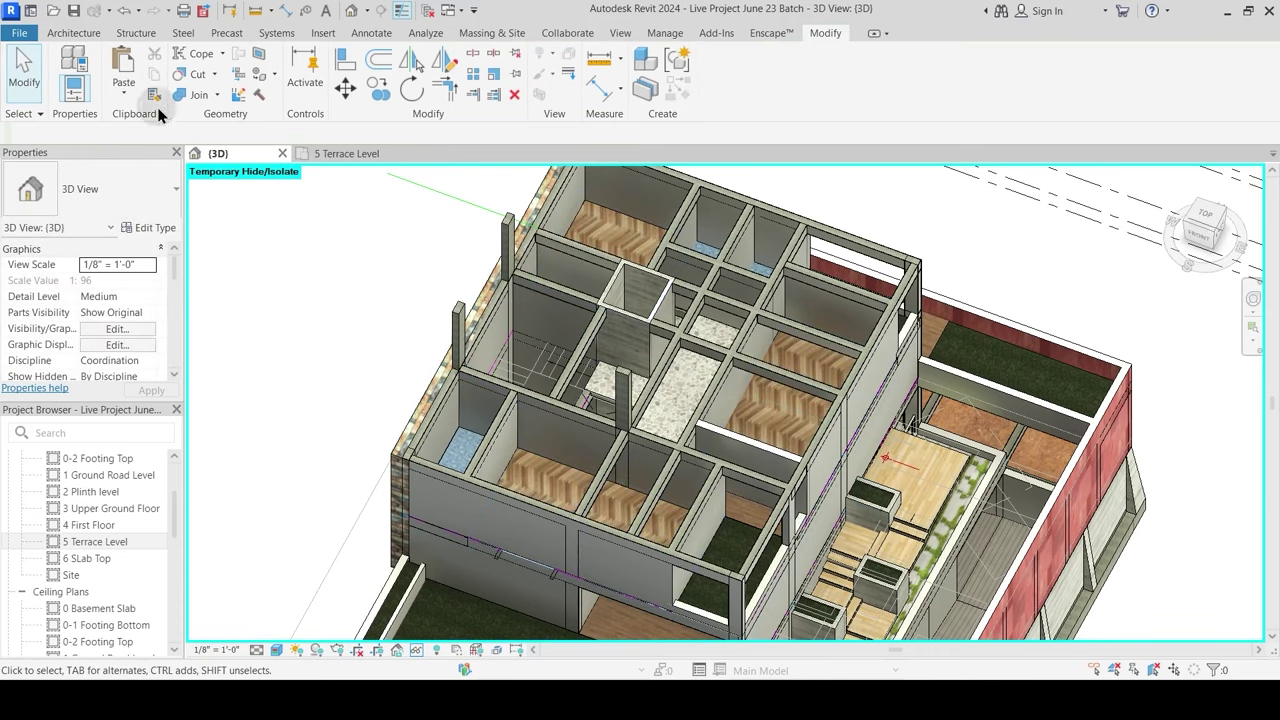
left_click(126, 97)
left_click(166, 154)
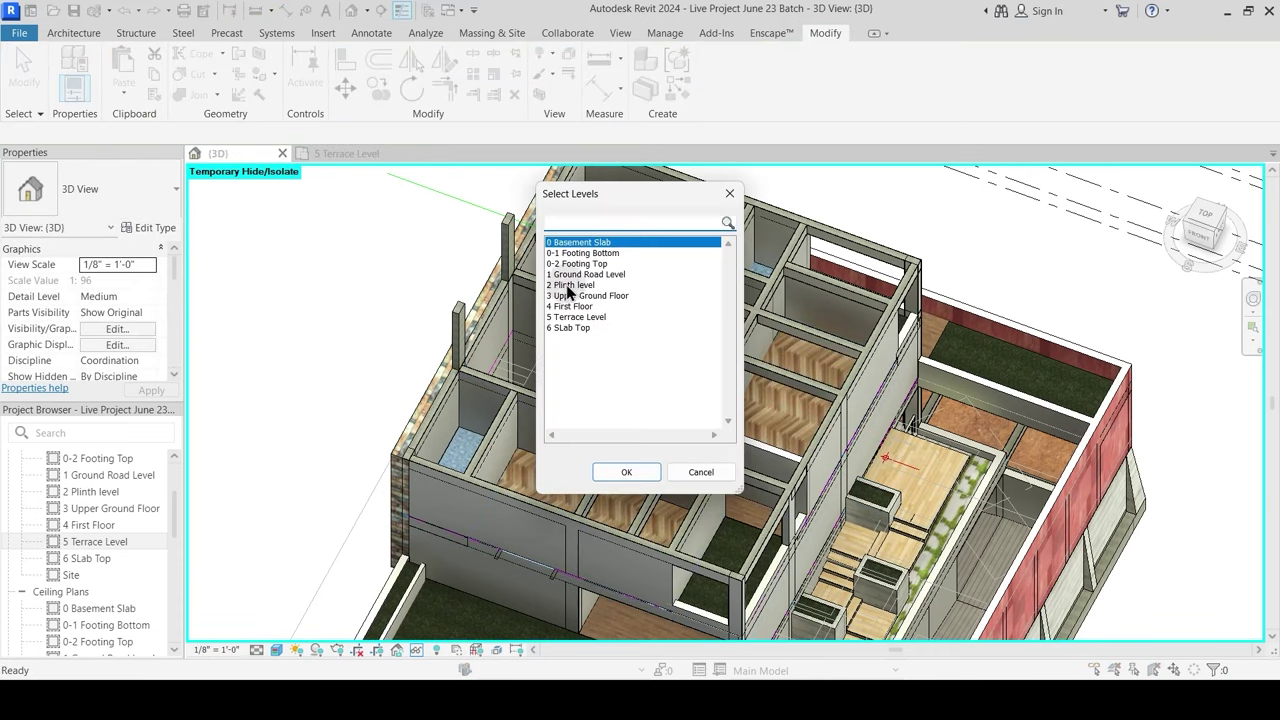
left_click(577, 318)
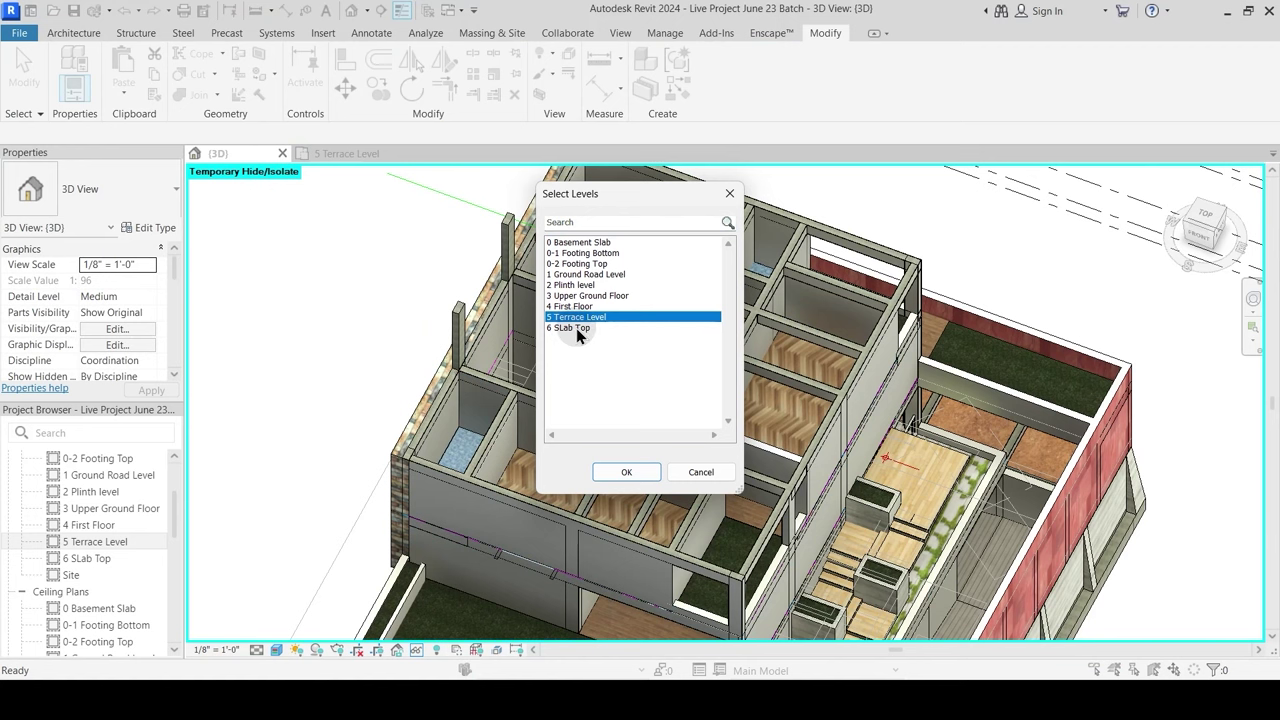
left_click(627, 471)
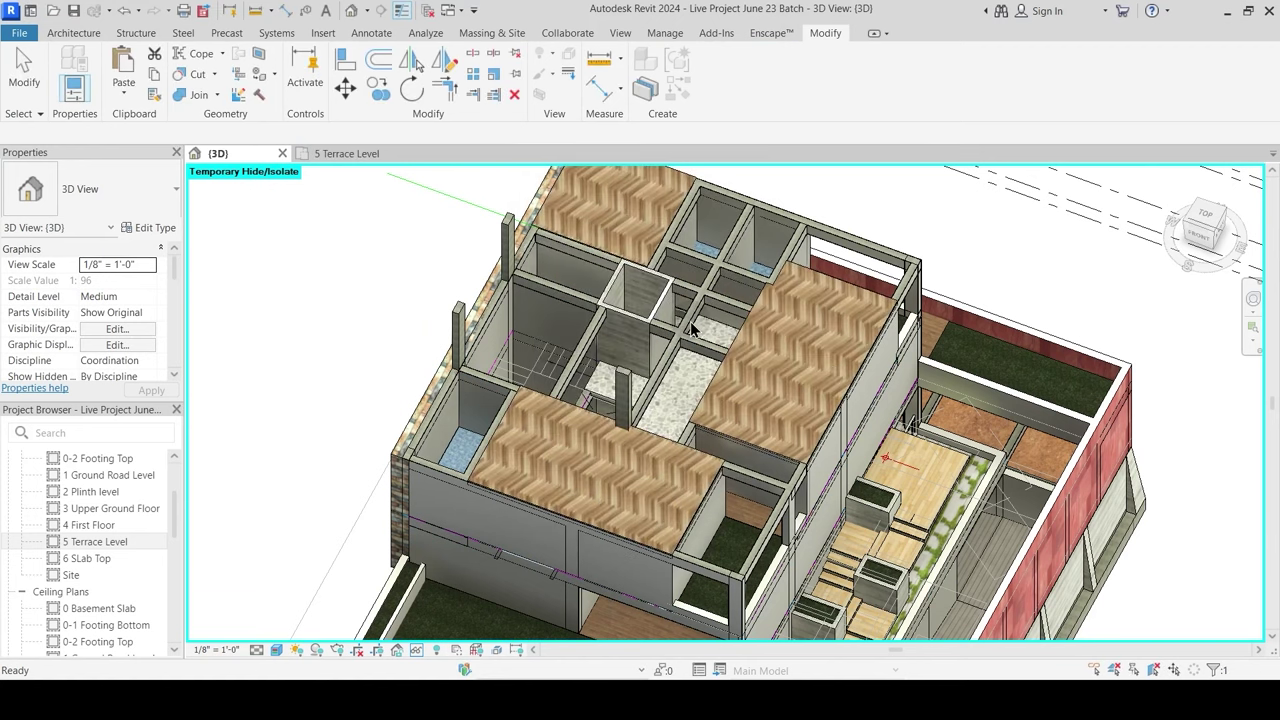
middle_click_drag(690, 328, 623, 305, "shift")
key("Escape")
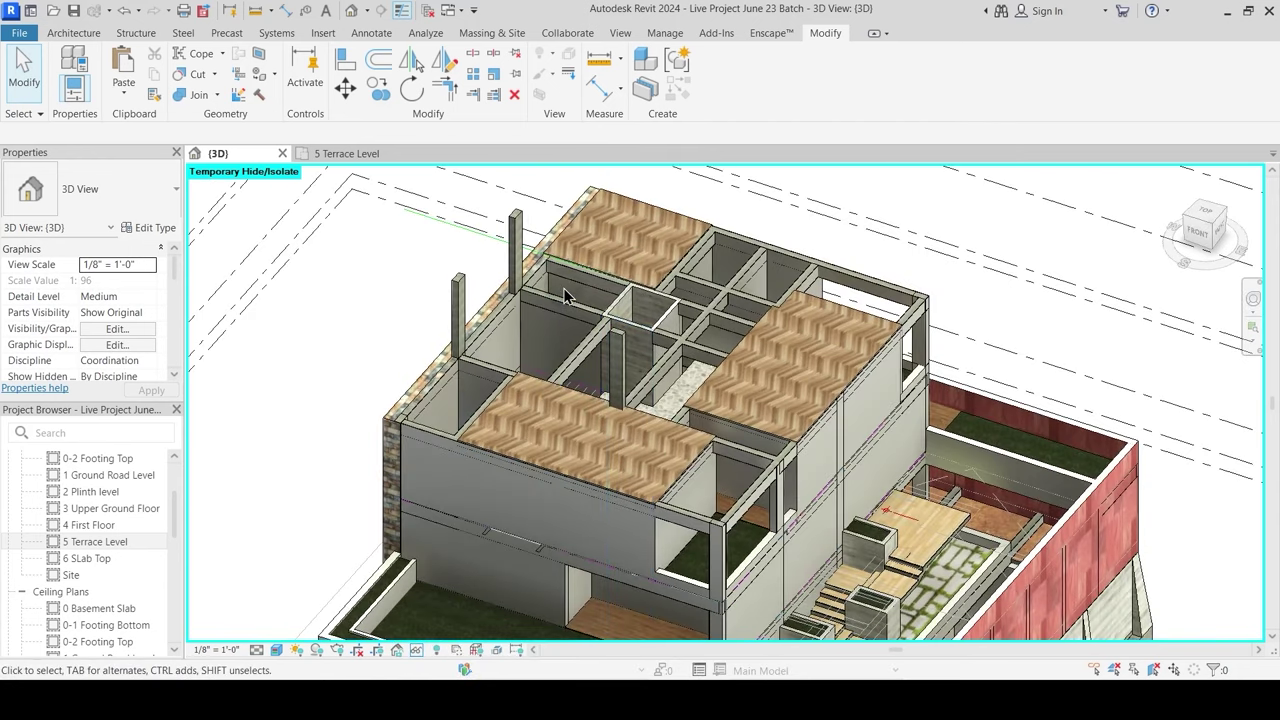
Step: Select the pasted terrace floor and edit its boundary in the 5 Terrace Level plan
left_click(464, 205)
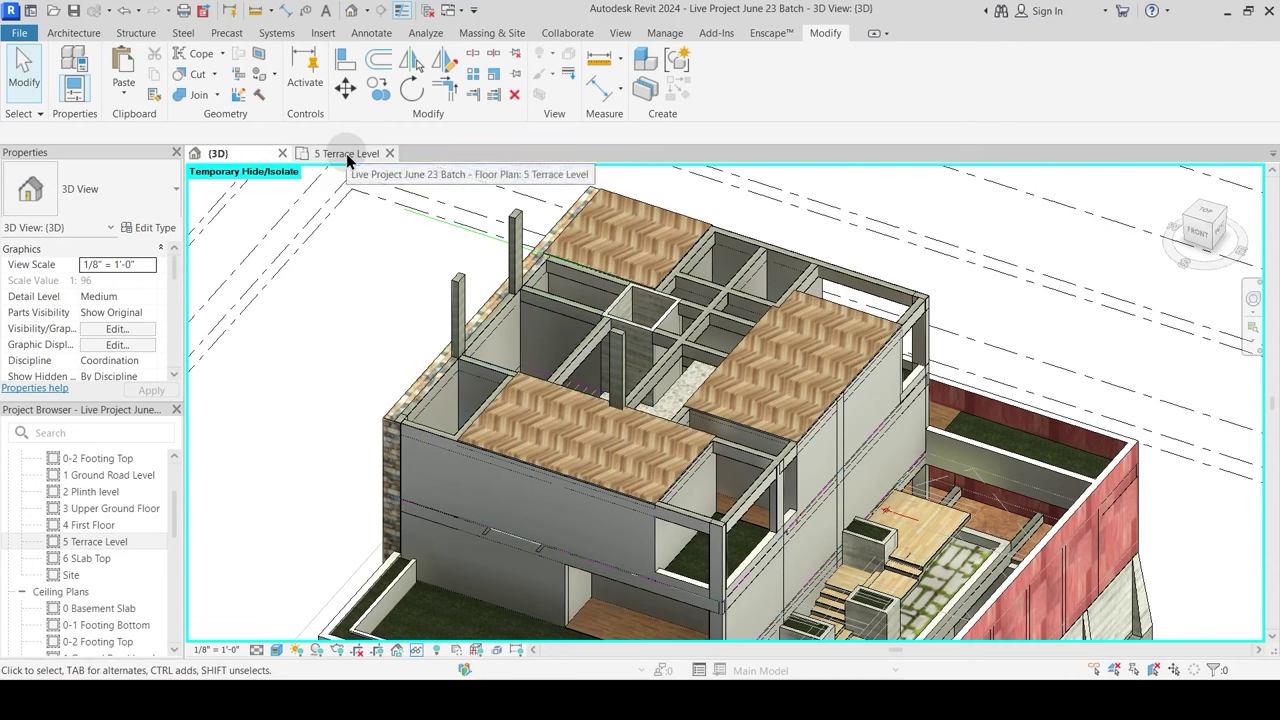
left_click(636, 201)
key("Escape")
left_click(627, 202)
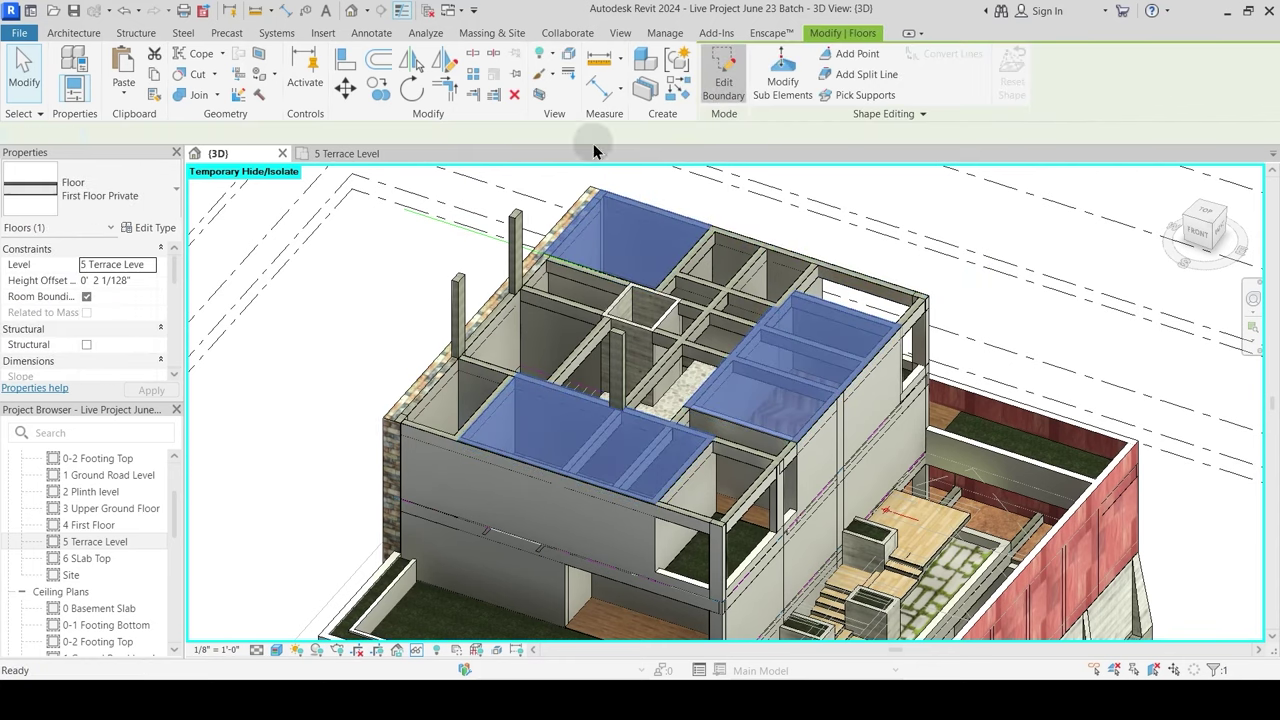
left_click(723, 82)
left_click(360, 154)
Step: Shift a boundary edge slightly left and trim the terrace corner lines with TR
middle_click_drag(654, 362, 649, 398)
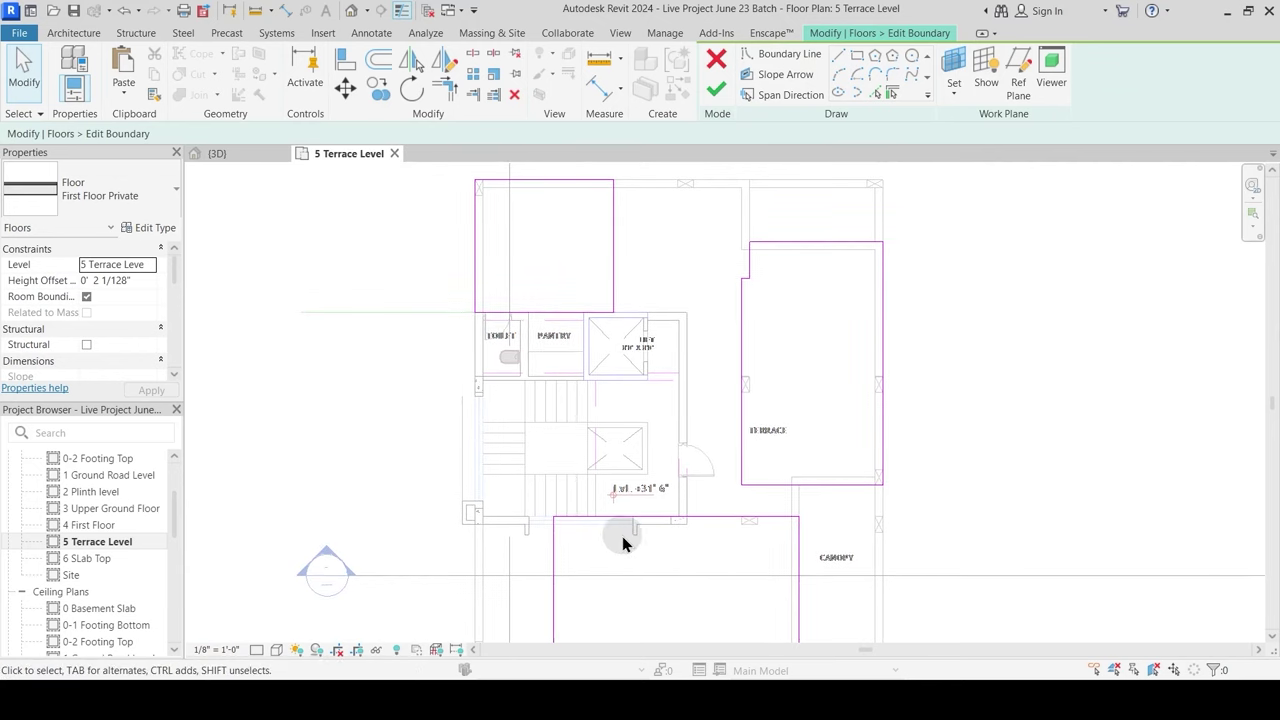
middle_click_drag(625, 529, 612, 418)
scroll(533, 465, "up", 3)
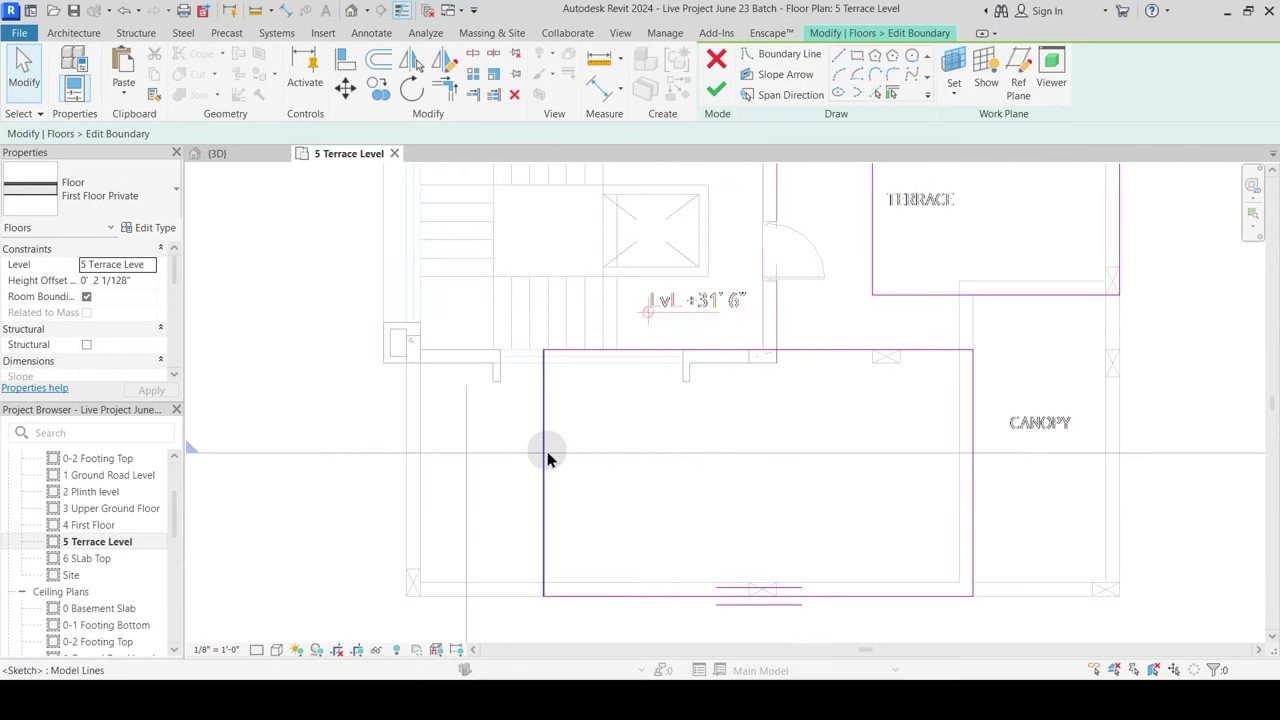
left_click_drag(418, 452, 399, 450)
left_click(580, 422)
scroll(590, 422, "down", 1)
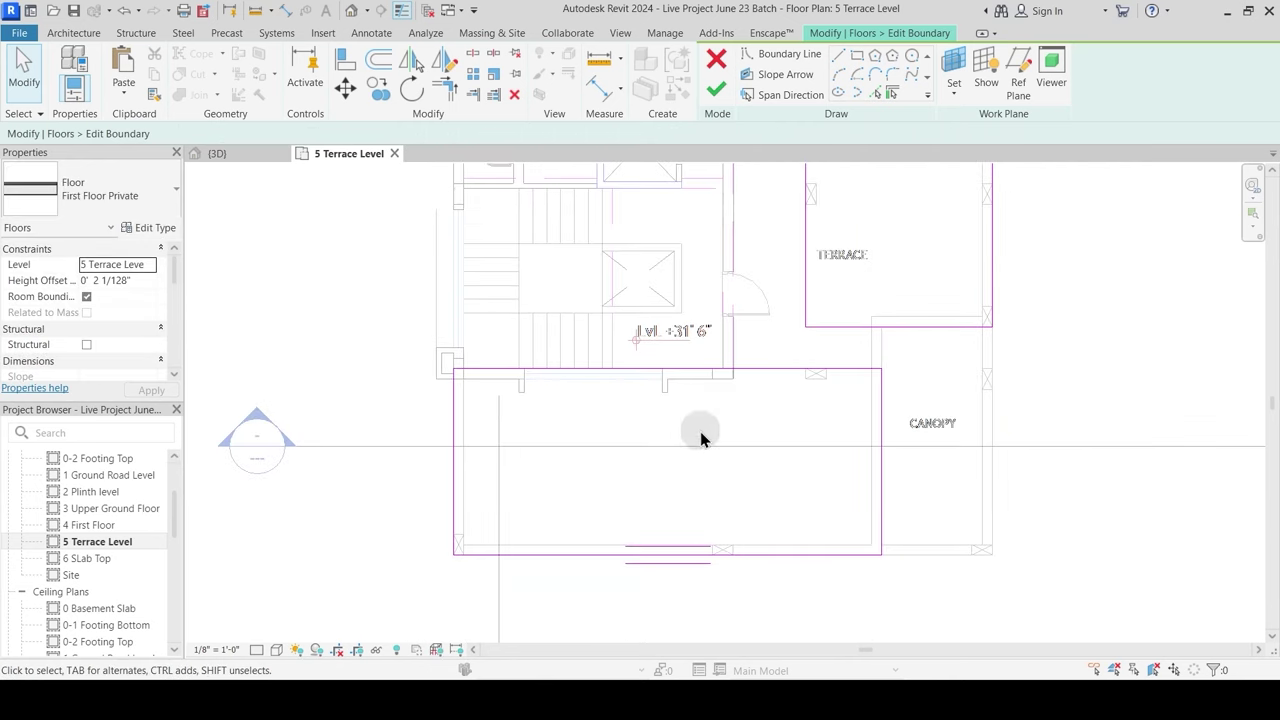
middle_click_drag(790, 430, 711, 538)
key("t")
key("r")
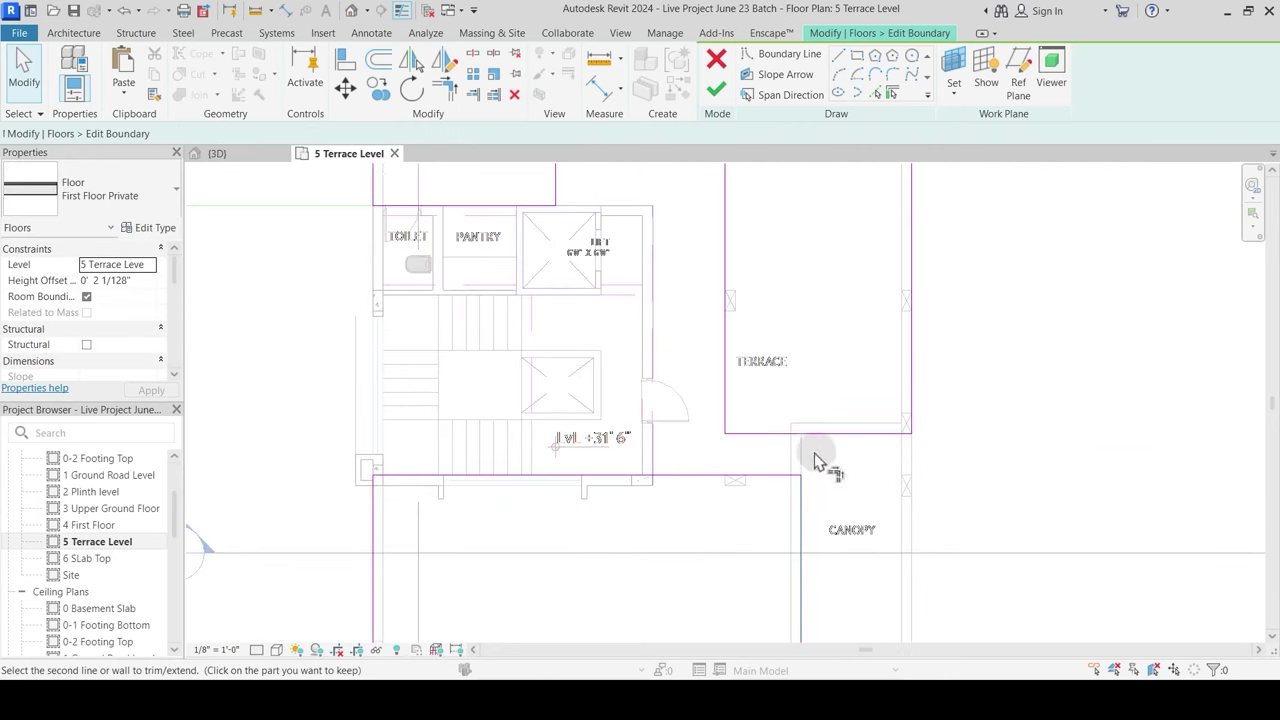
left_click(816, 438)
left_click(799, 498)
key("Escape")
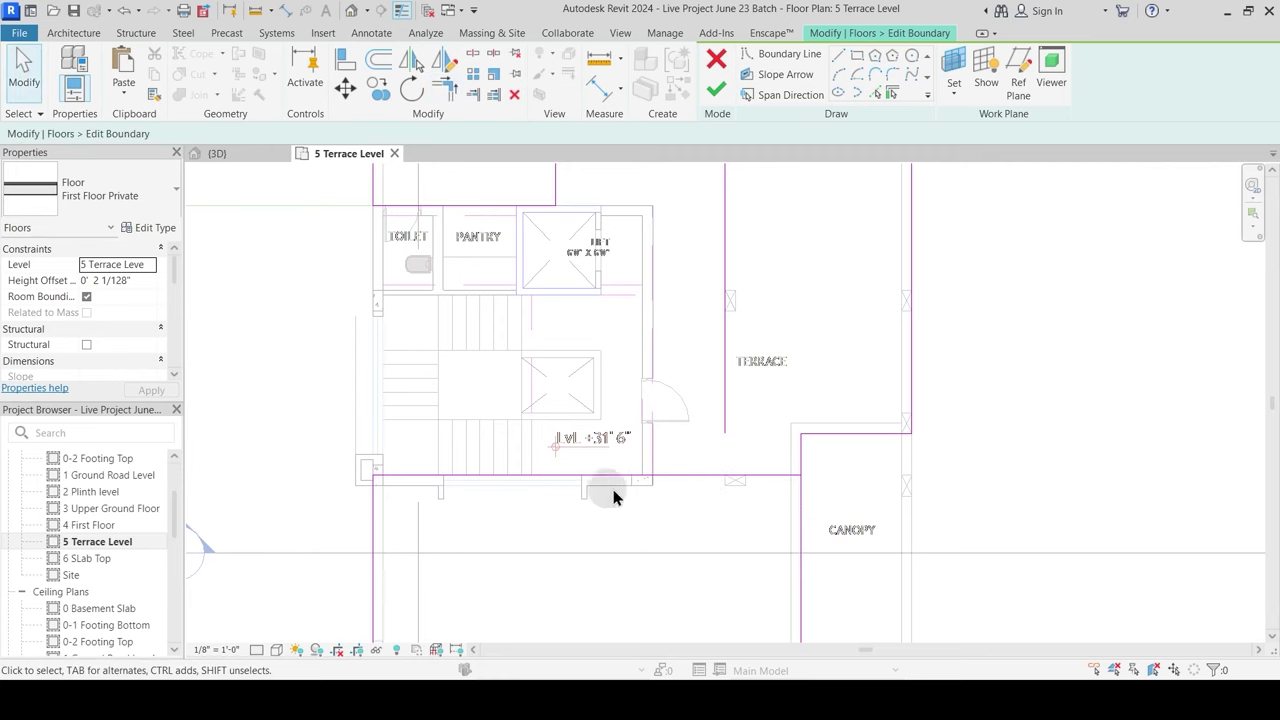
middle_click_drag(606, 403, 615, 435)
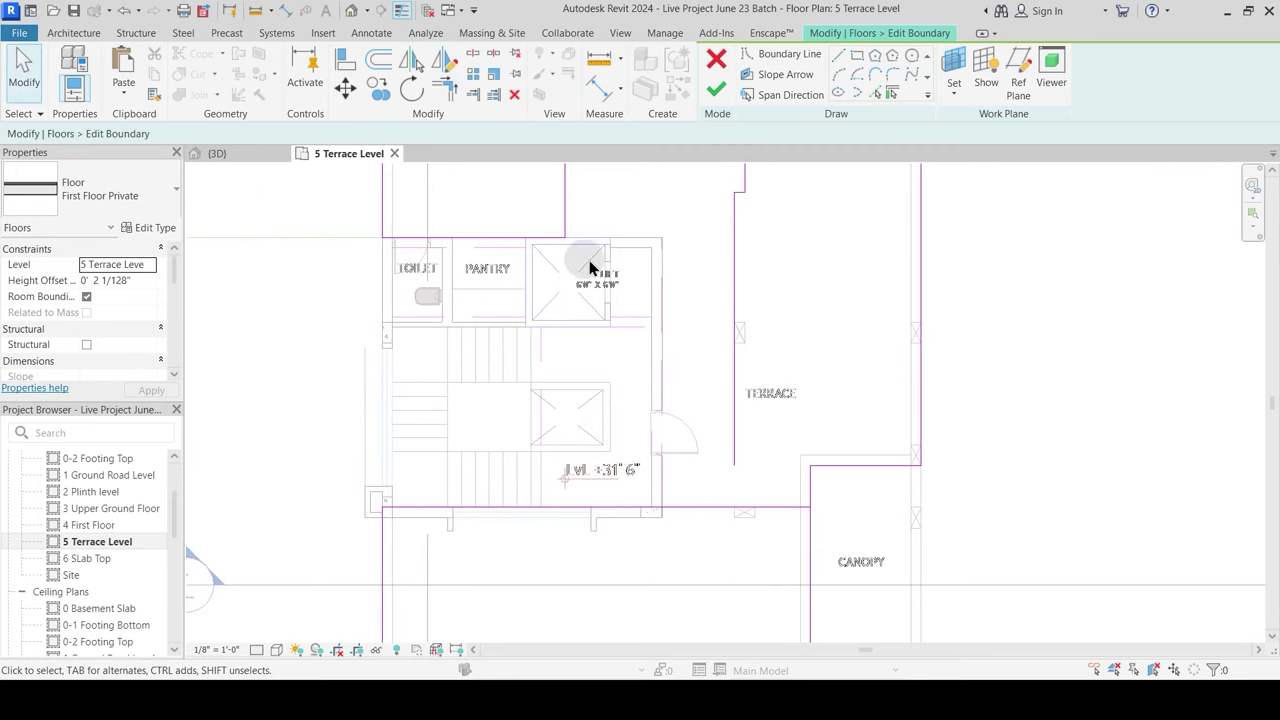
Step: Pick the lift shaft's bottom and right edges as boundary lines and delete the inner extra line
left_click(875, 91)
middle_click_drag(608, 351, 630, 455)
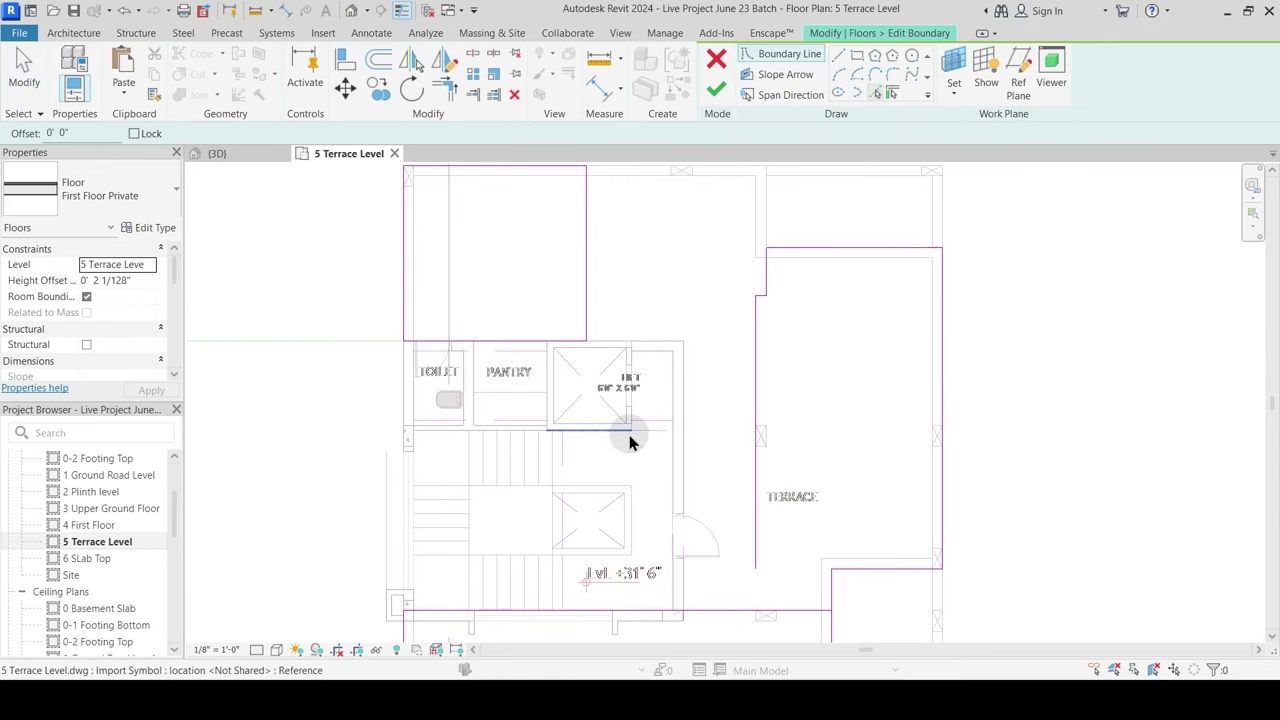
left_click(618, 440)
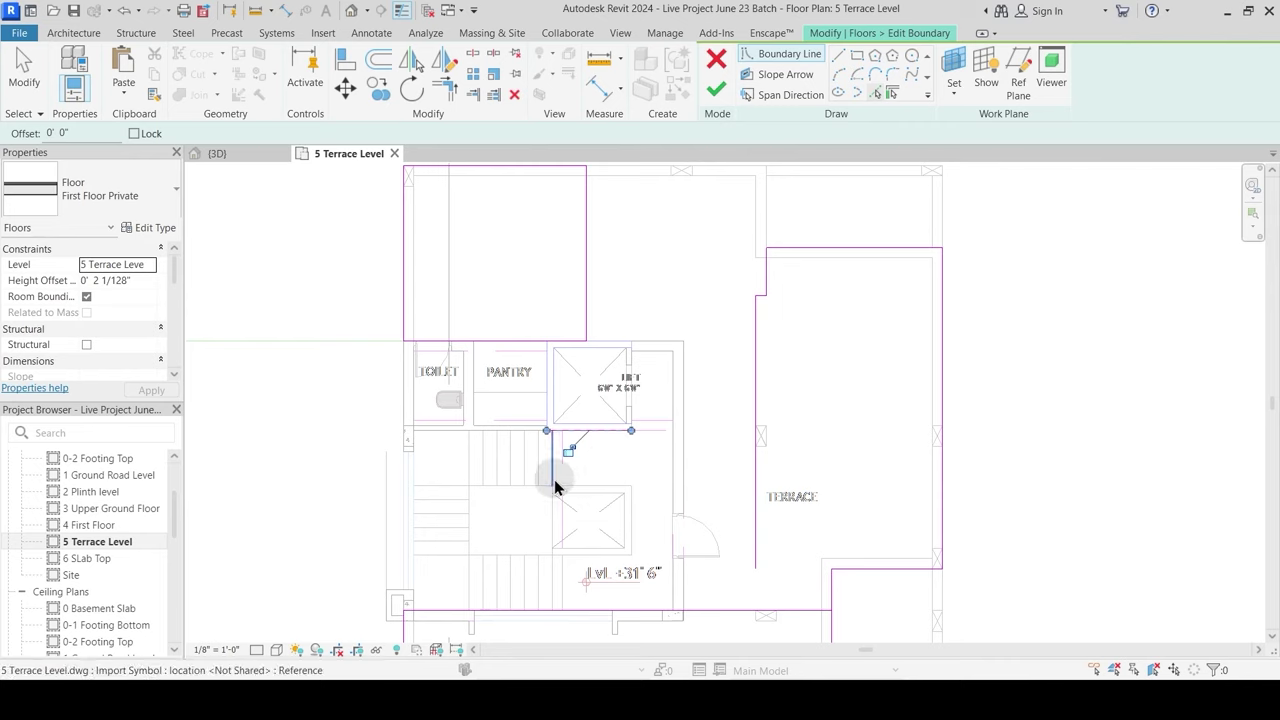
left_click(629, 524)
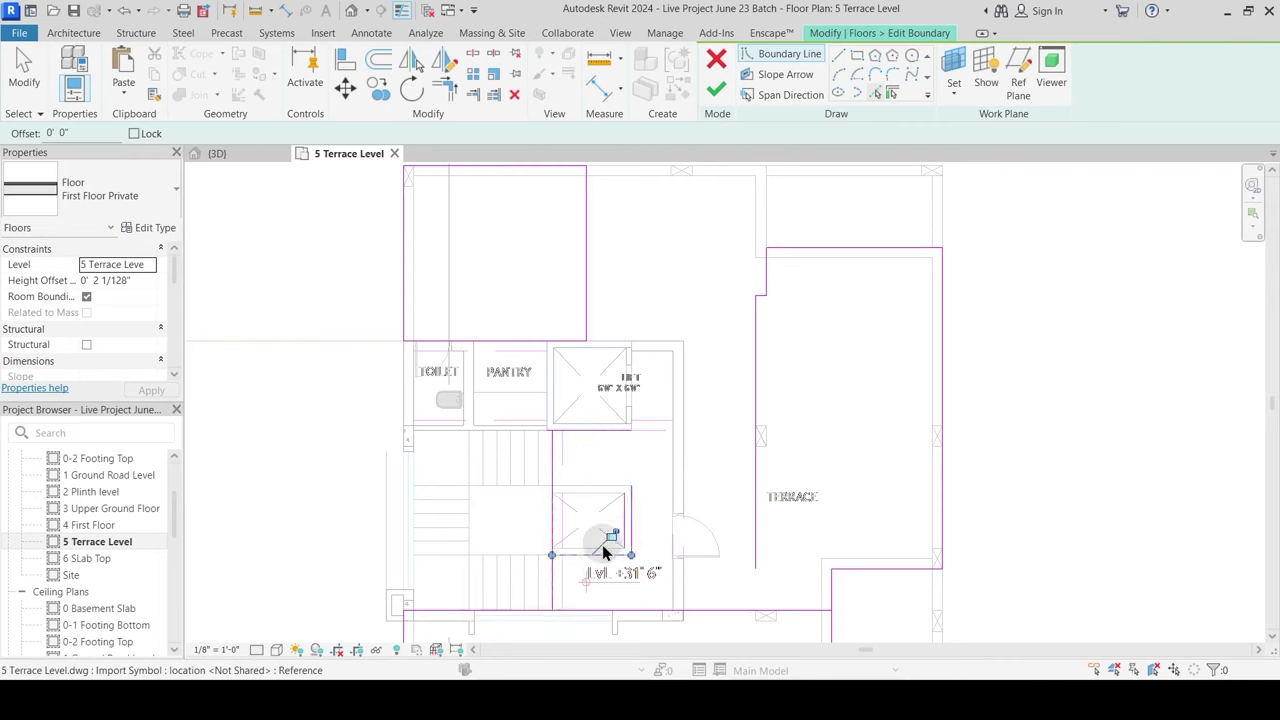
key("Escape")
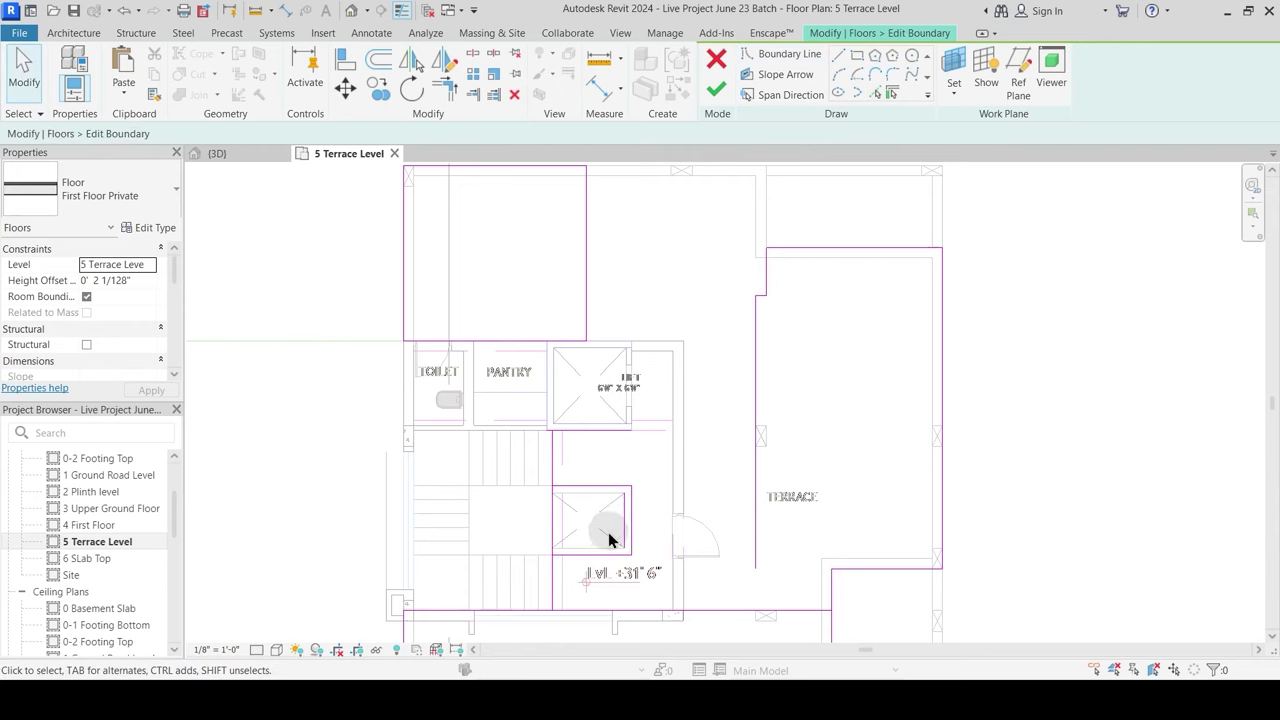
middle_click_drag(610, 543, 618, 463)
scroll(617, 463, "up", 1)
left_click(637, 442)
key("Delete")
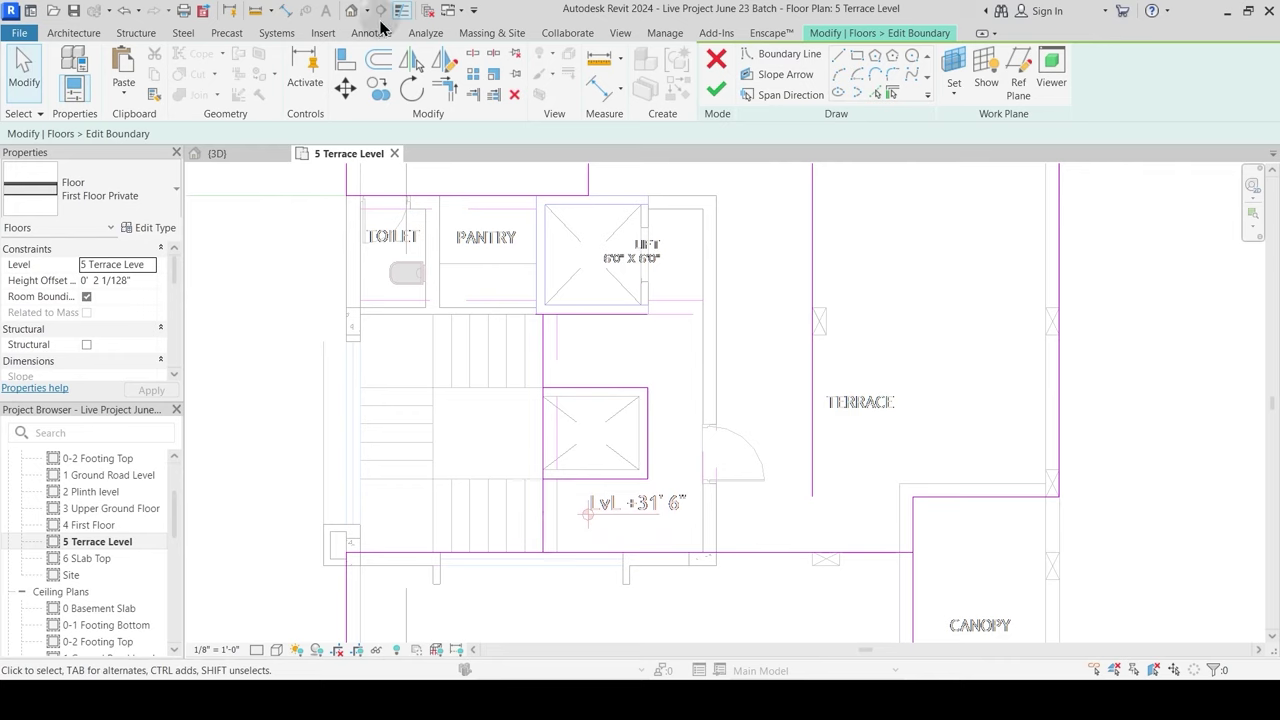
Step: Split and trim the vertical and bottom boundary lines into corners at the shaft
left_click(475, 59)
left_click(546, 421)
key("Escape")
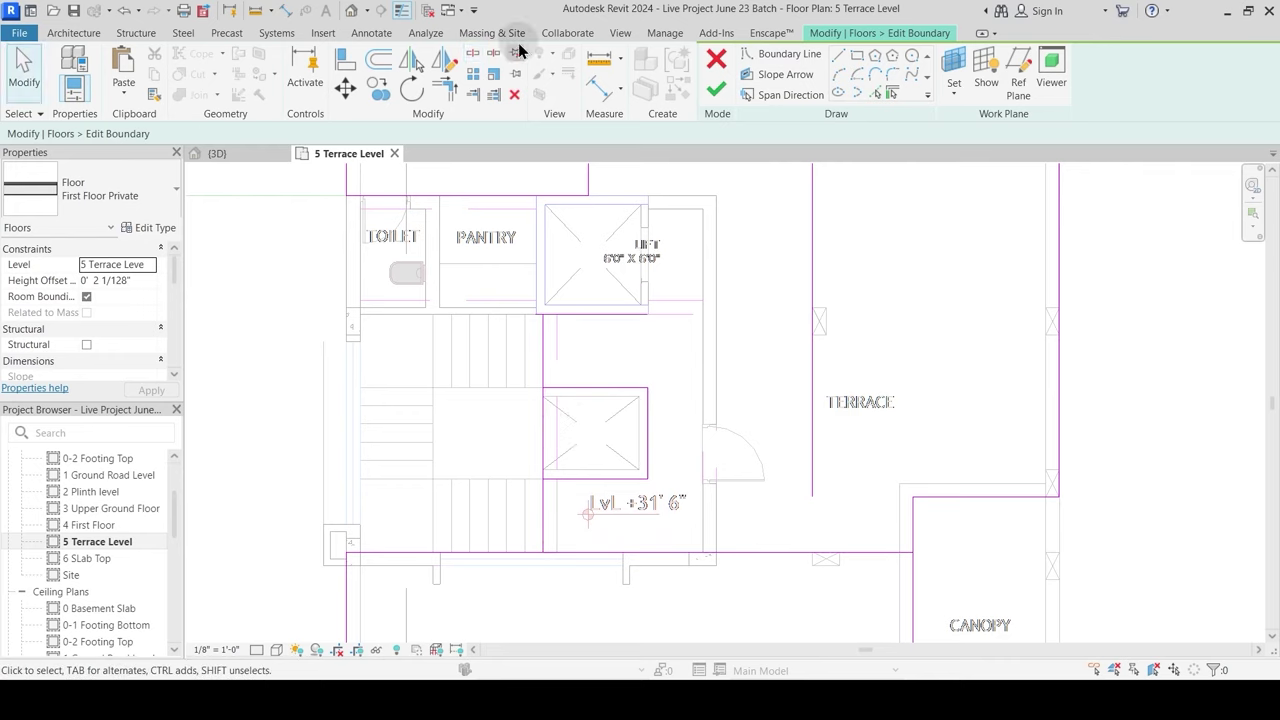
left_click(476, 55)
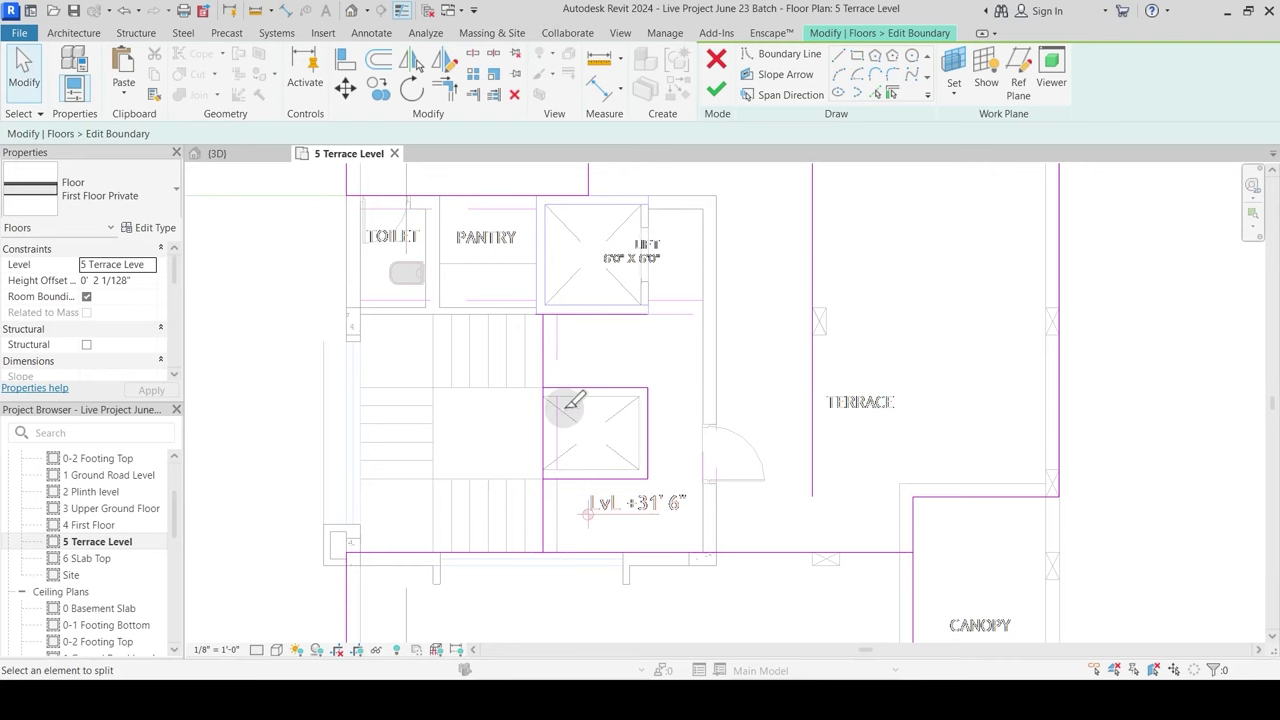
key("Escape")
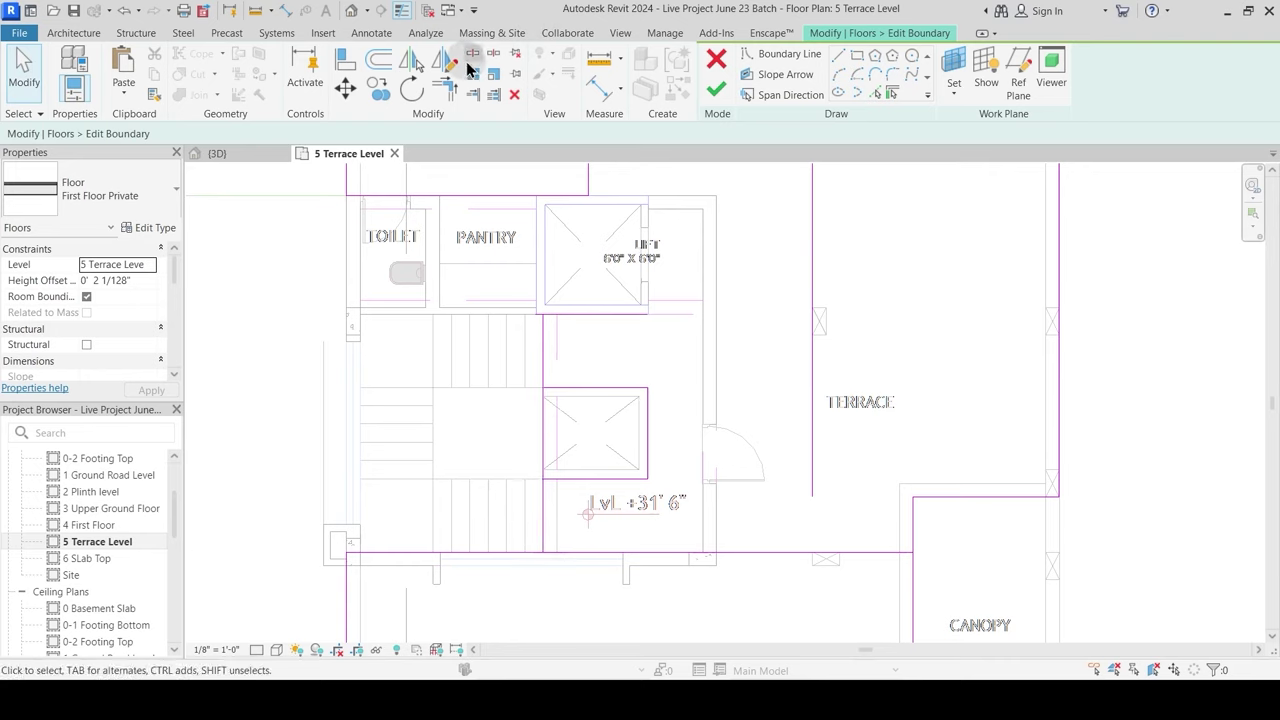
left_click(538, 520)
left_click(563, 479)
left_click(566, 388)
left_click(543, 356)
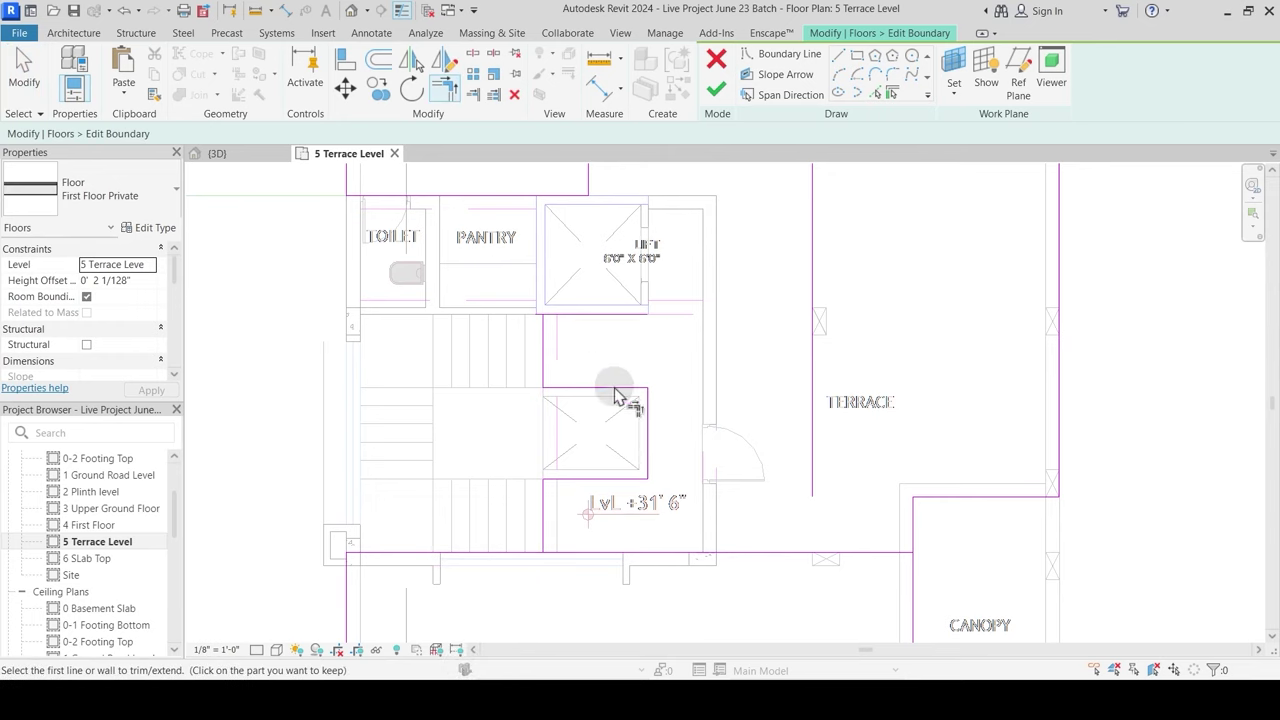
left_click(517, 554)
left_click(544, 526)
Step: Extend the top sketch line to the lift's edge and delete the extra vertical line above the lift
middle_click_drag(685, 331, 665, 385)
middle_click_drag(679, 266, 679, 301)
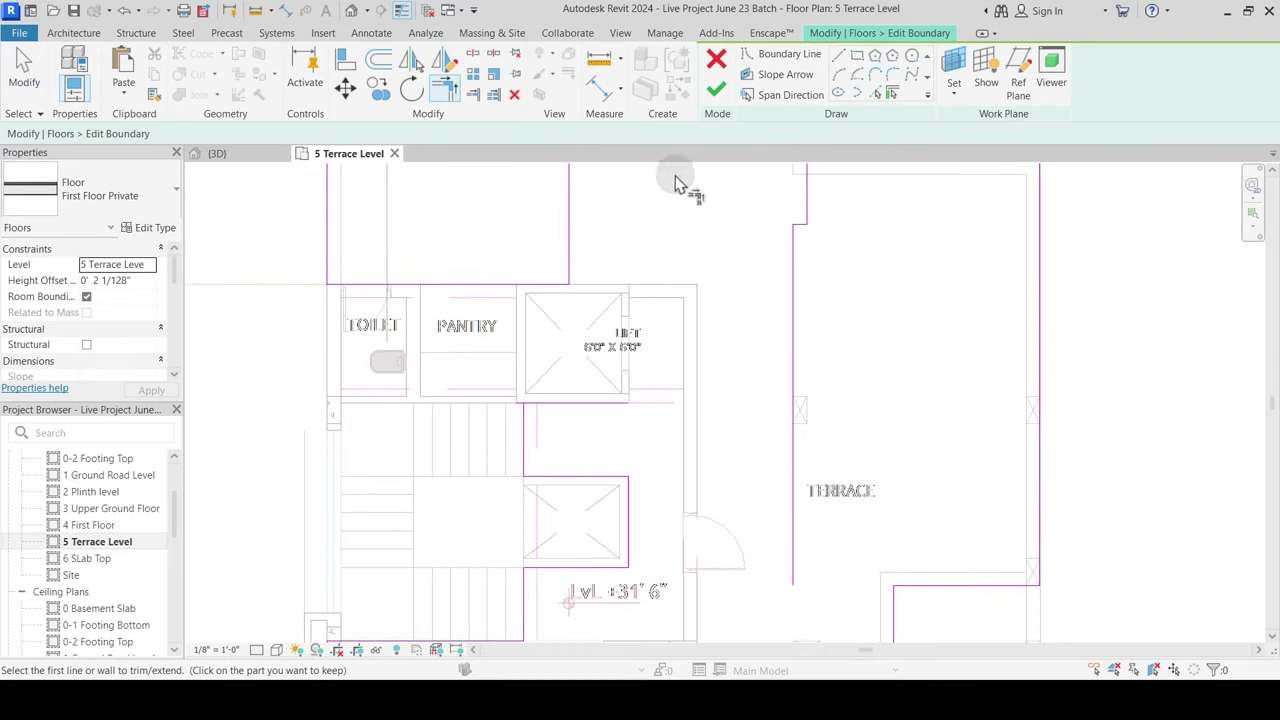
left_click(876, 93)
key("t")
key("r")
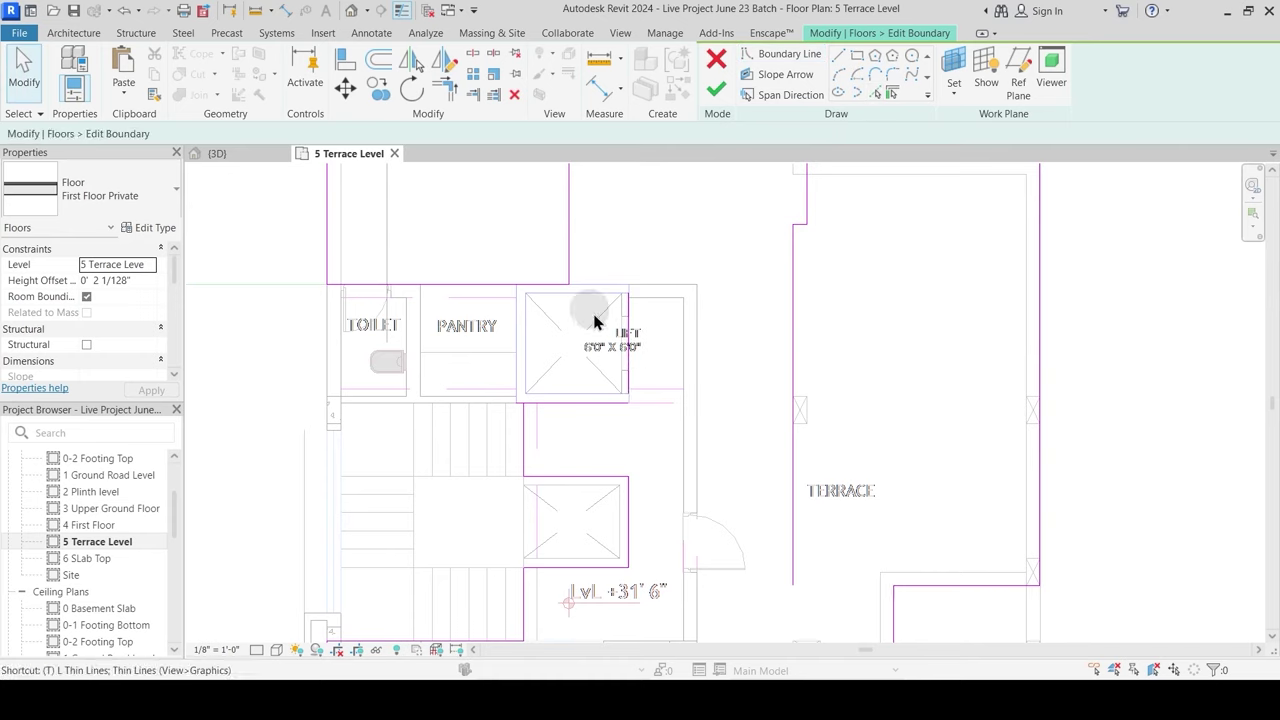
left_click(594, 300)
left_click(629, 338)
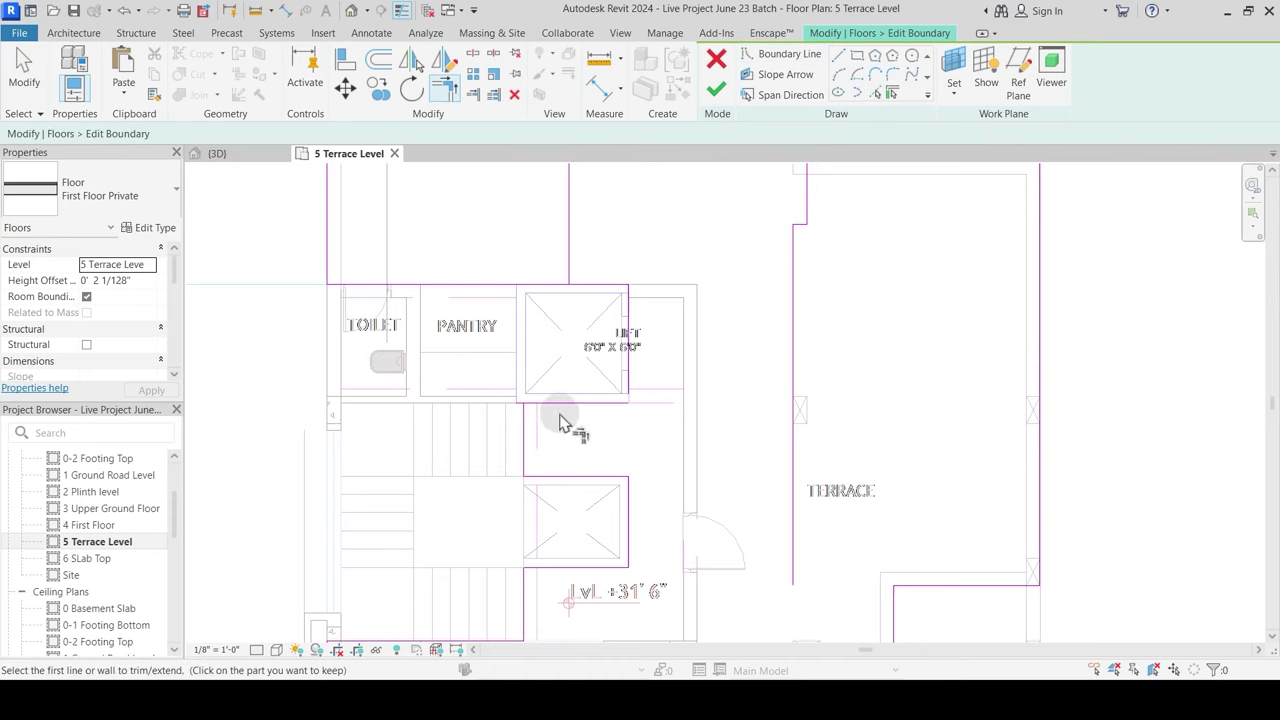
left_click(632, 378)
middle_click_drag(614, 286, 586, 449)
key("Escape")
key("Escape")
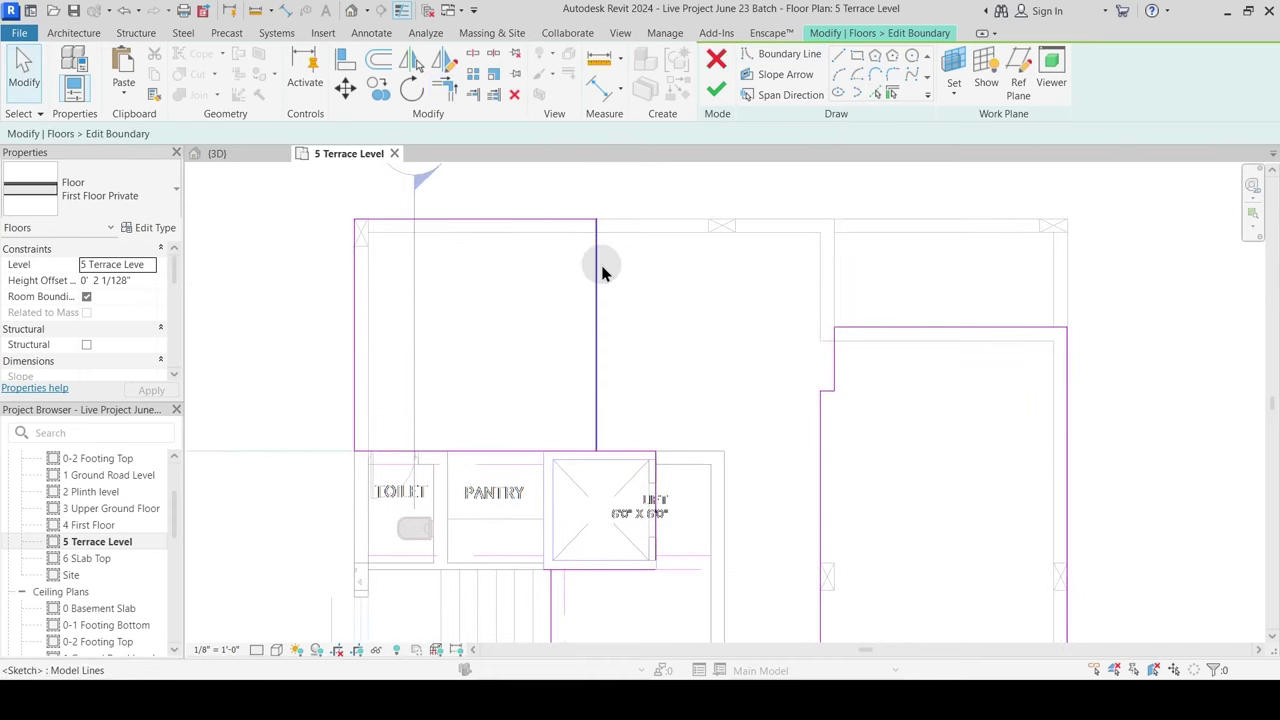
left_click(601, 273)
left_click(764, 308)
key("t")
key("r")
key("Escape")
left_click(600, 300)
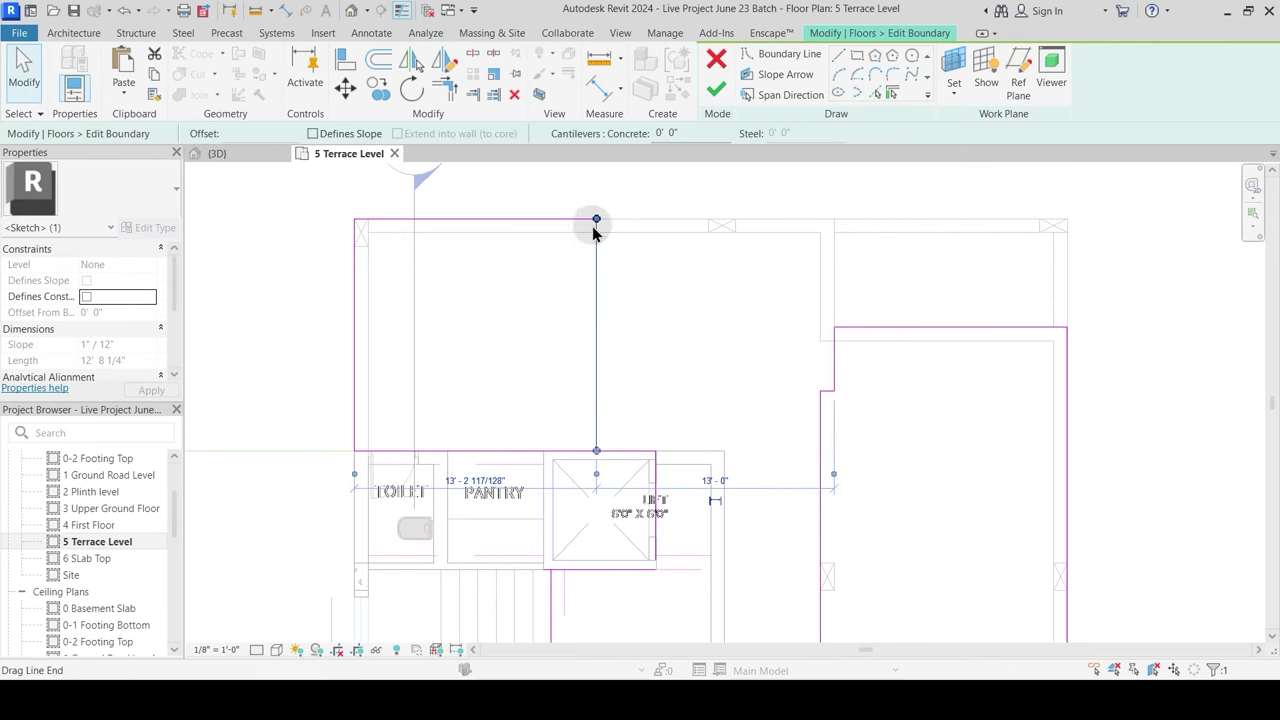
key("Delete")
Step: Trim the top boundary line to join the right boundary line
key("t")
key("r")
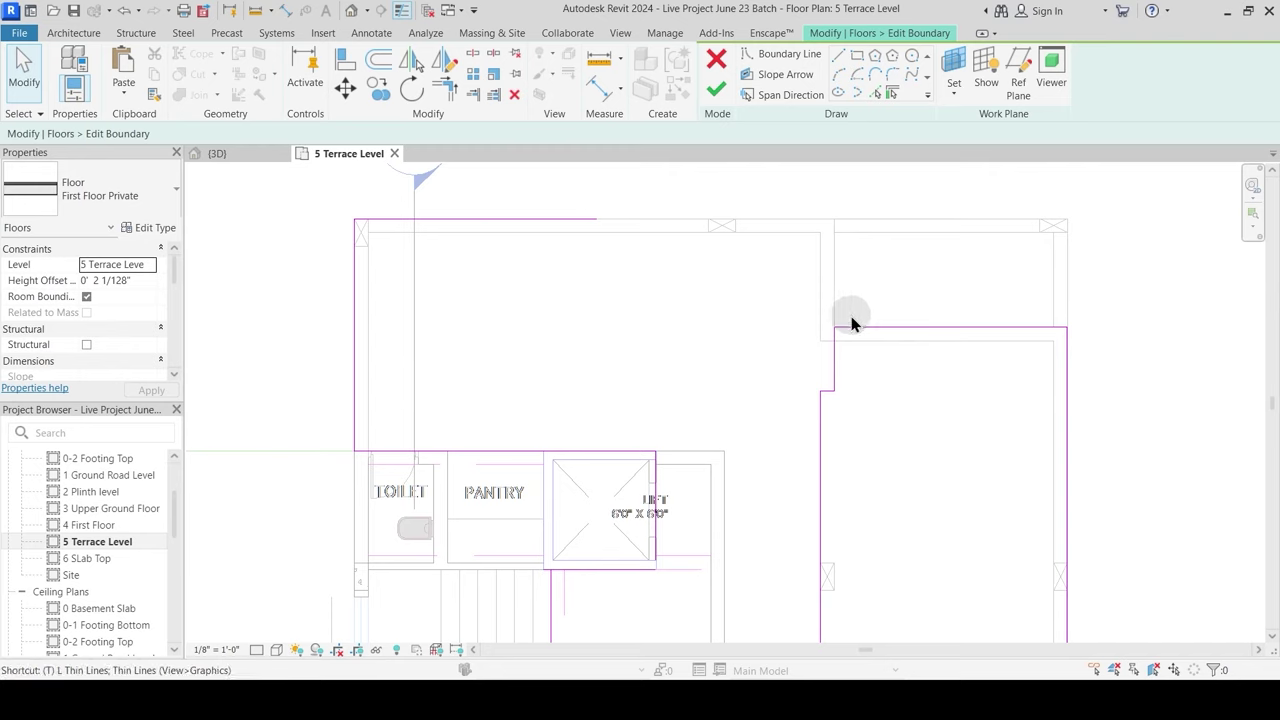
left_click(852, 326)
key("Escape")
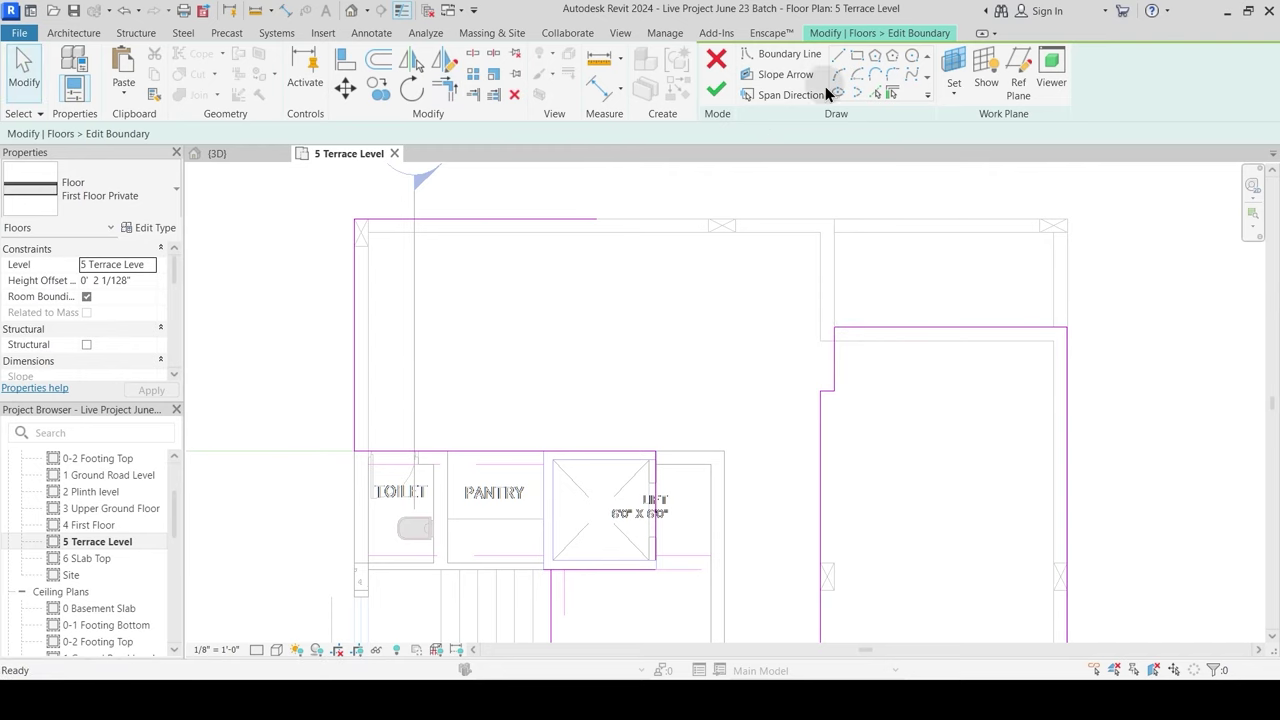
key("t")
key("r")
left_click(634, 225)
left_click(836, 285)
key("Escape")
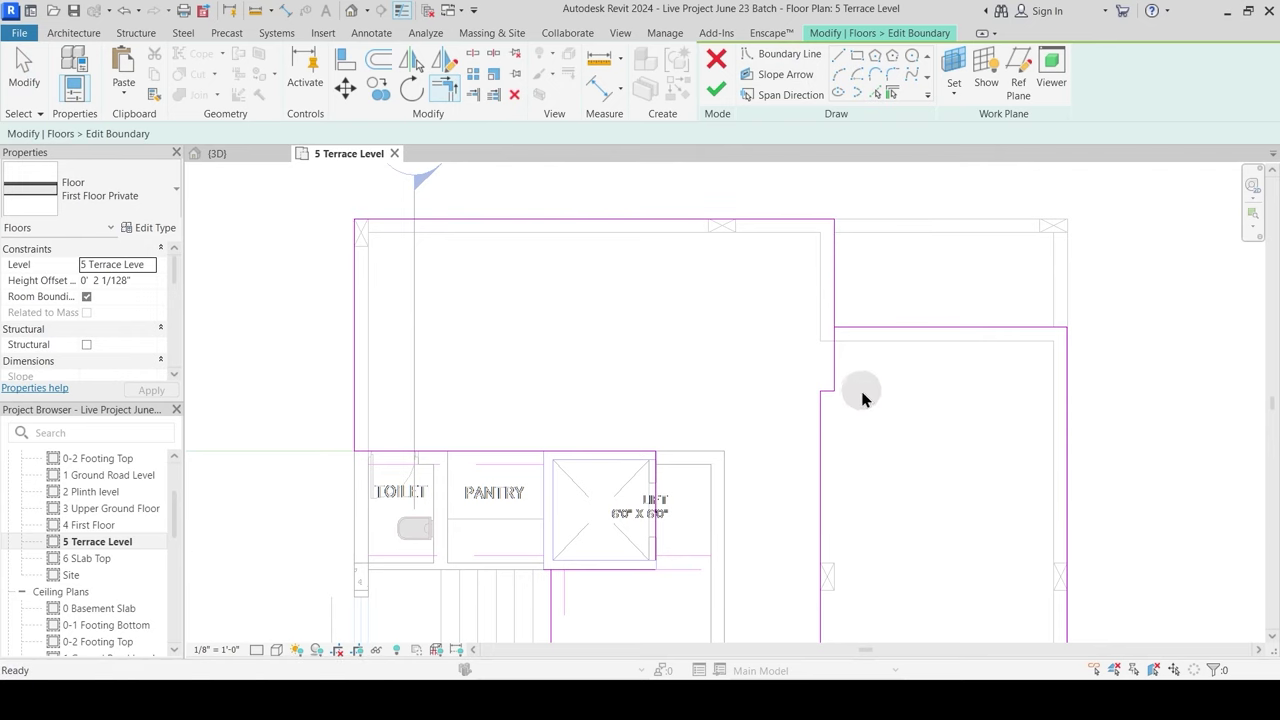
Step: Pan and zoom across the plan to review the whole terrace and stair core outline
scroll(796, 295, "down", 2)
middle_click_drag(850, 455, 813, 395)
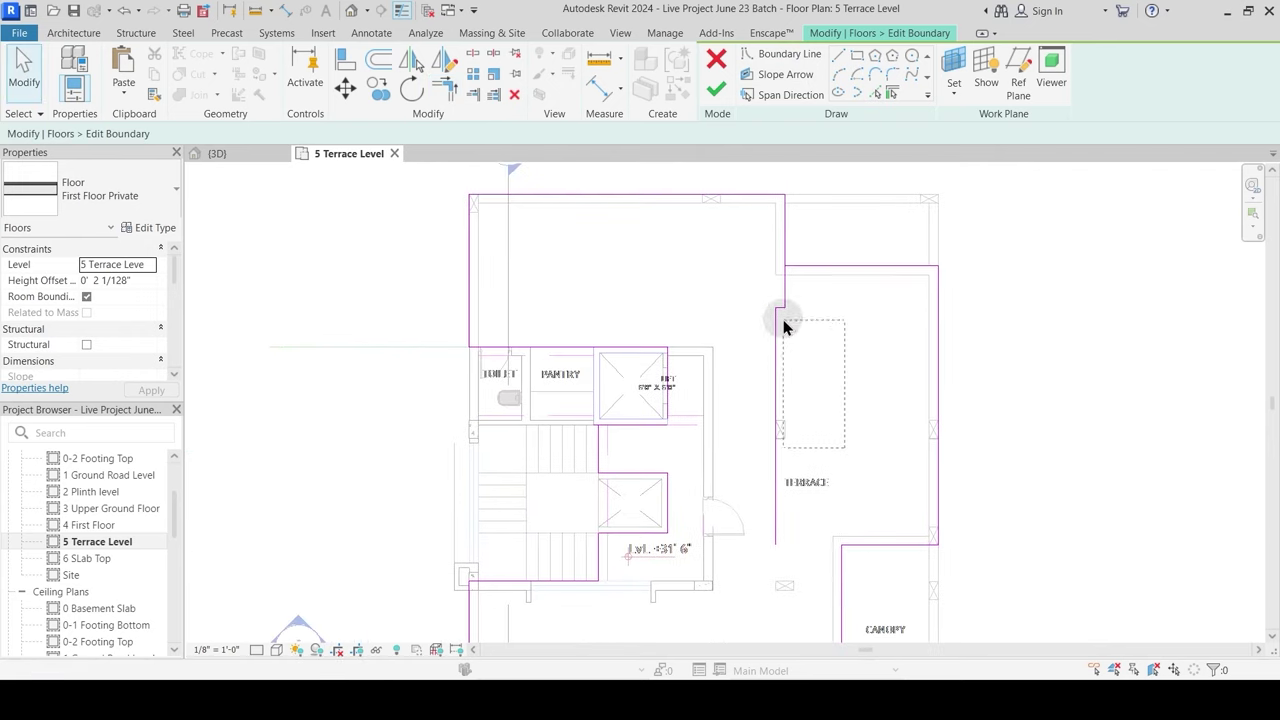
middle_click_drag(788, 470, 766, 418)
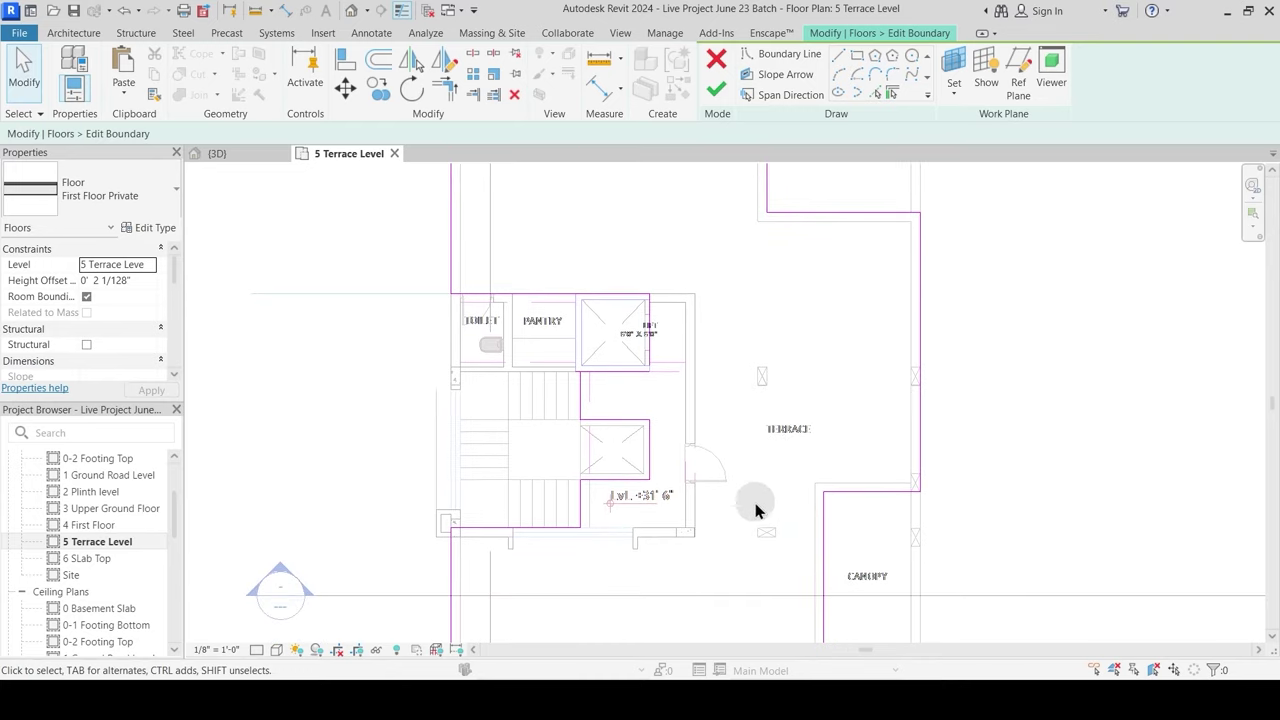
middle_click_drag(839, 586, 790, 442)
middle_click_drag(765, 383, 774, 587)
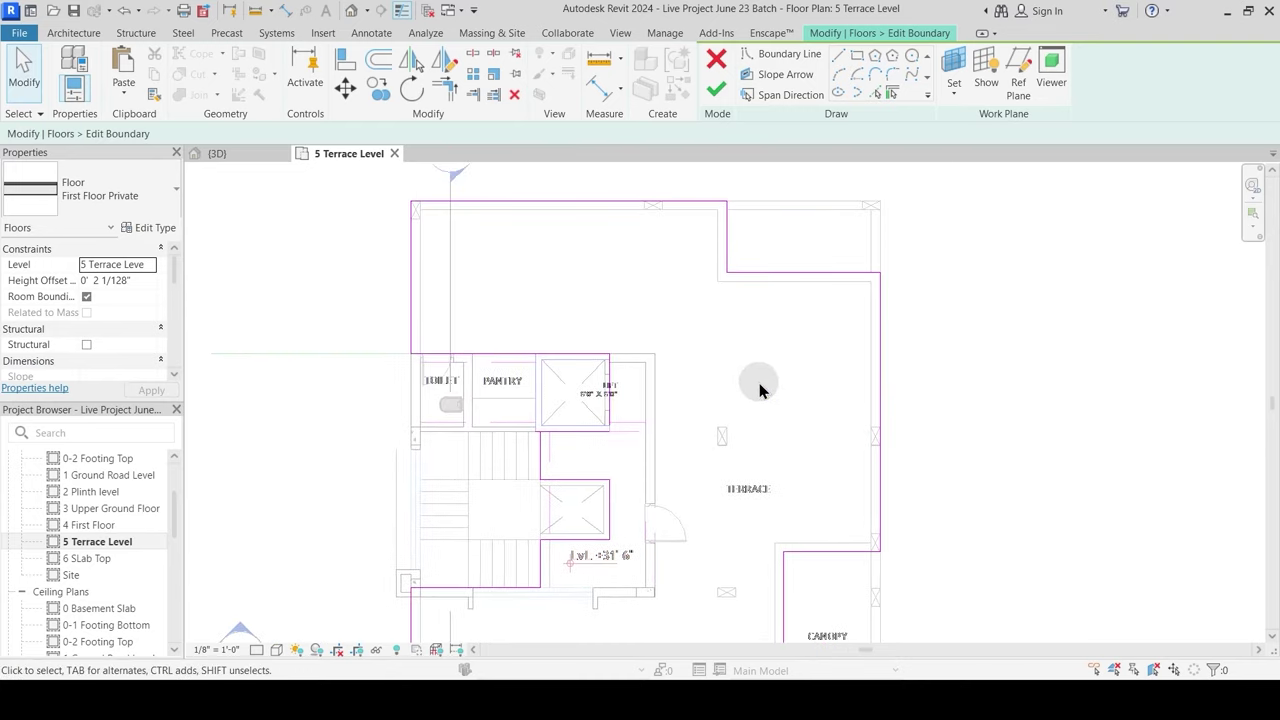
middle_click_drag(703, 434, 702, 343)
scroll(705, 340, "down", 1)
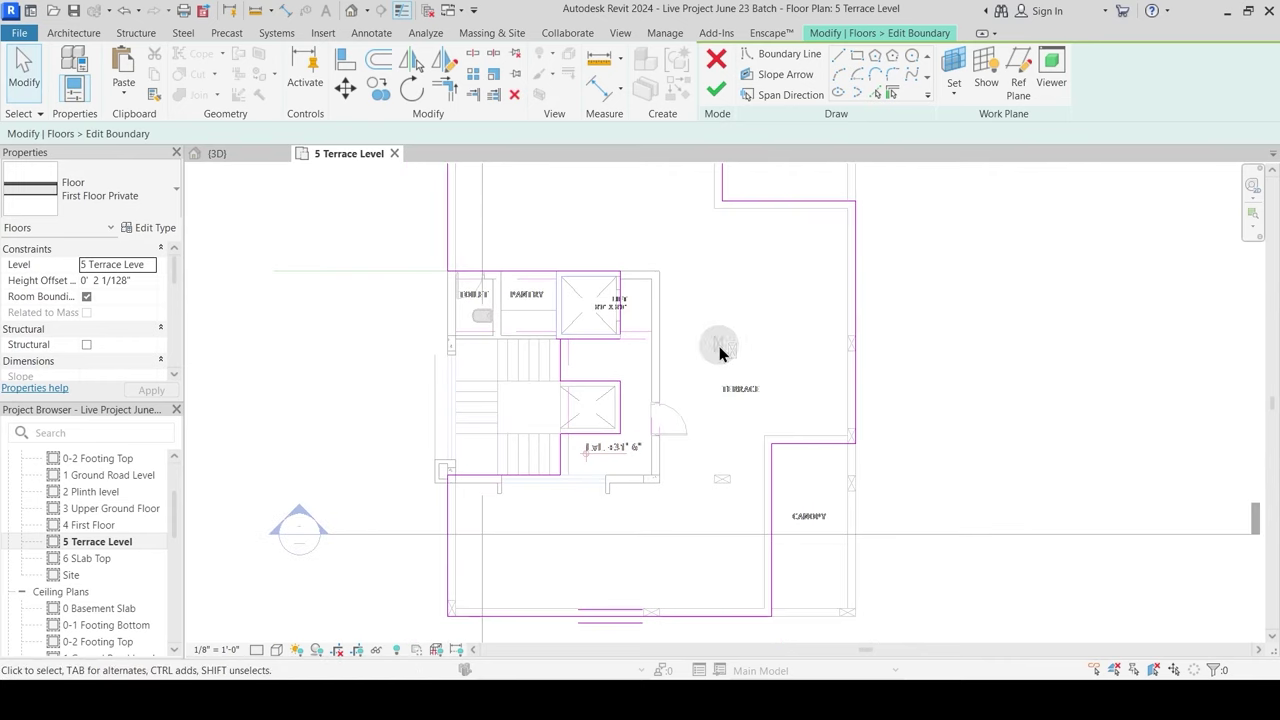
middle_click_drag(804, 172, 806, 201)
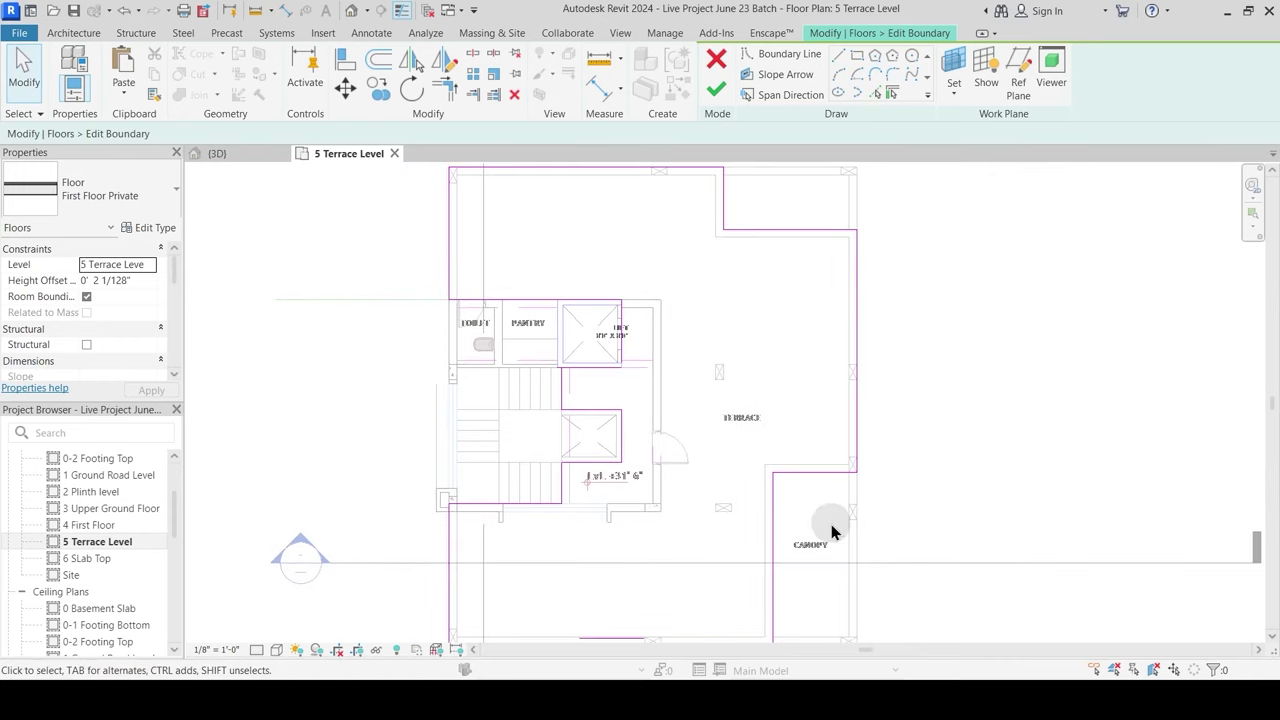
scroll(659, 352, "down", 1)
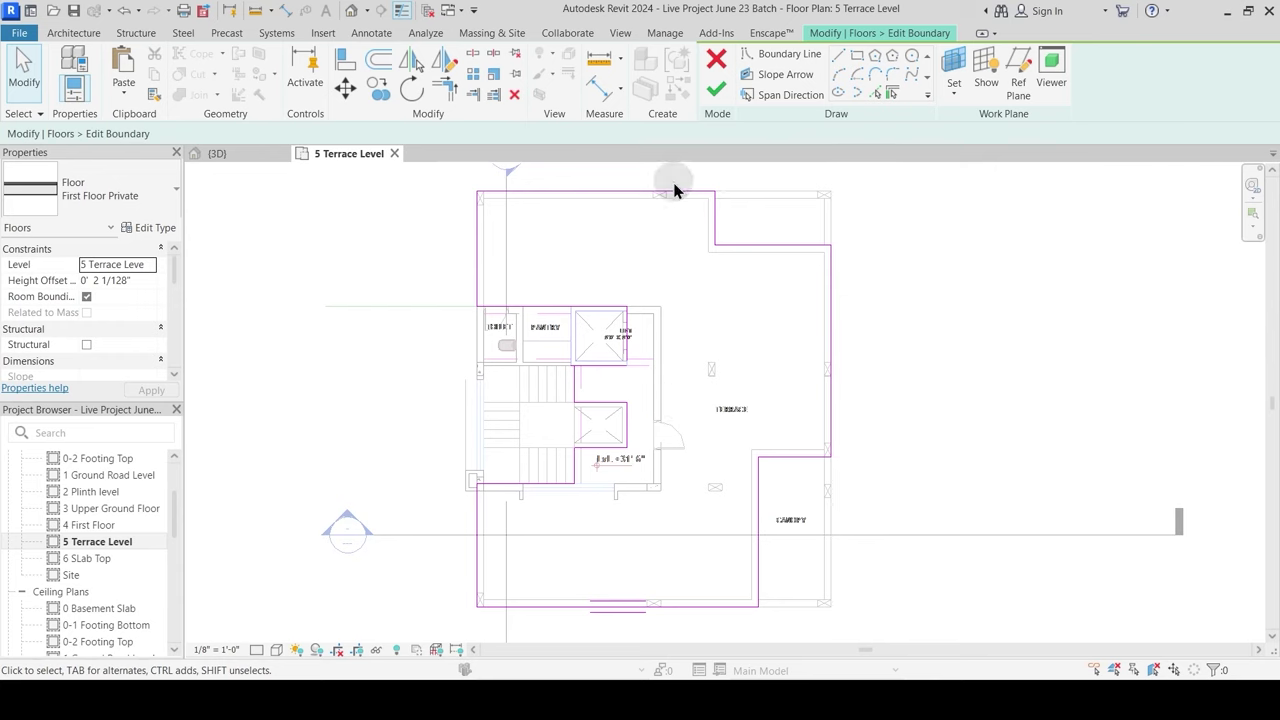
scroll(672, 628, "up", 2)
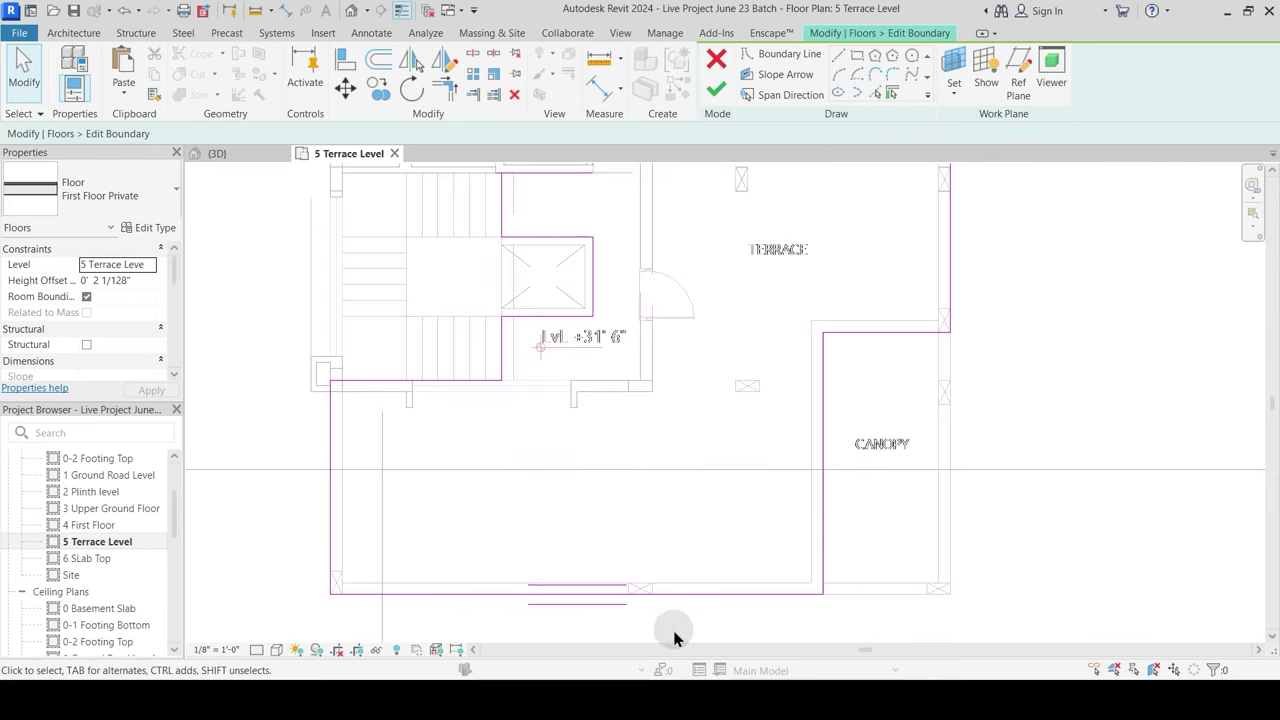
Step: Attempt to finish the sketch, locate the intersecting lines, and continue past the error
left_click(716, 88)
scroll(746, 417, "down", 2)
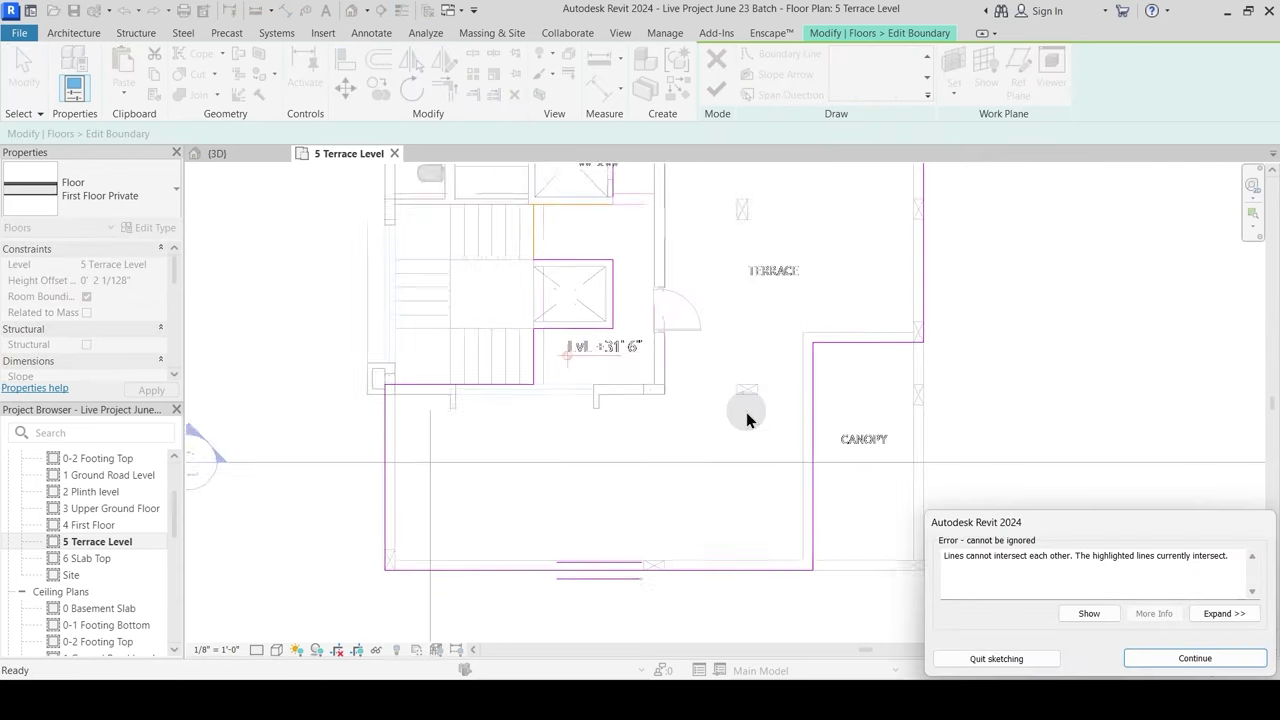
middle_click_drag(746, 374, 752, 520)
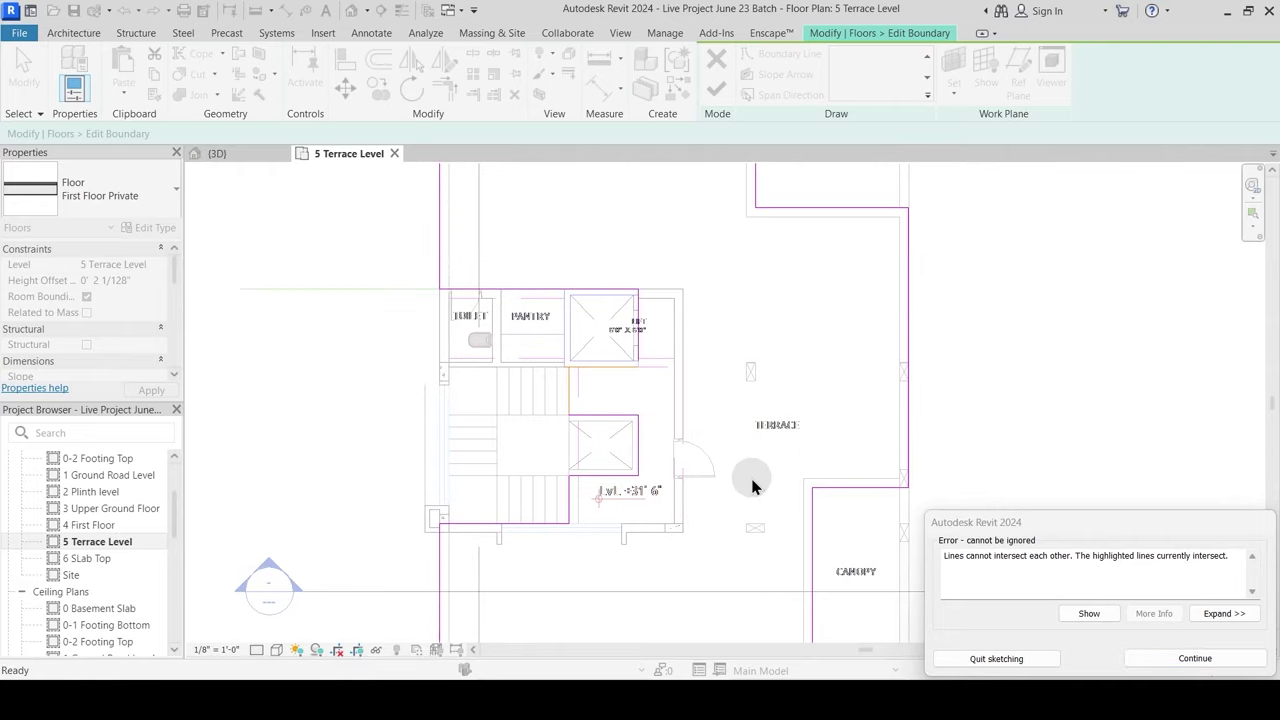
scroll(770, 420, "down", 1)
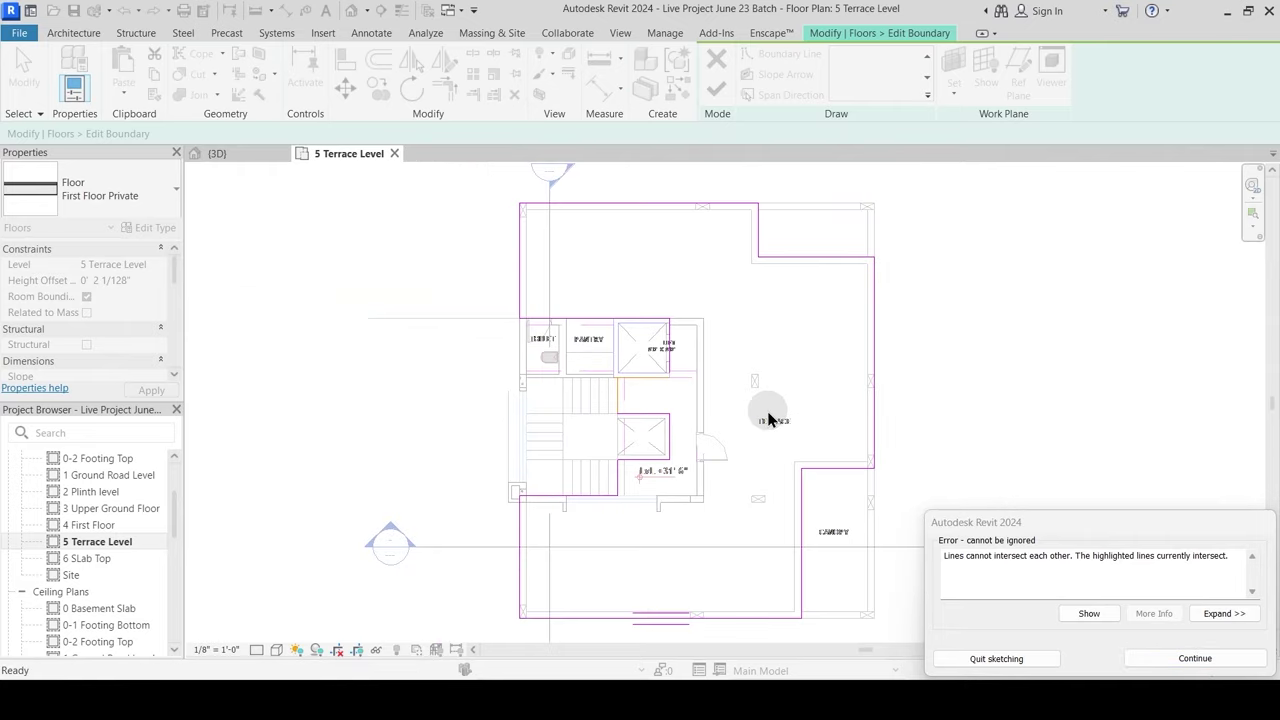
scroll(647, 398, "up", 2)
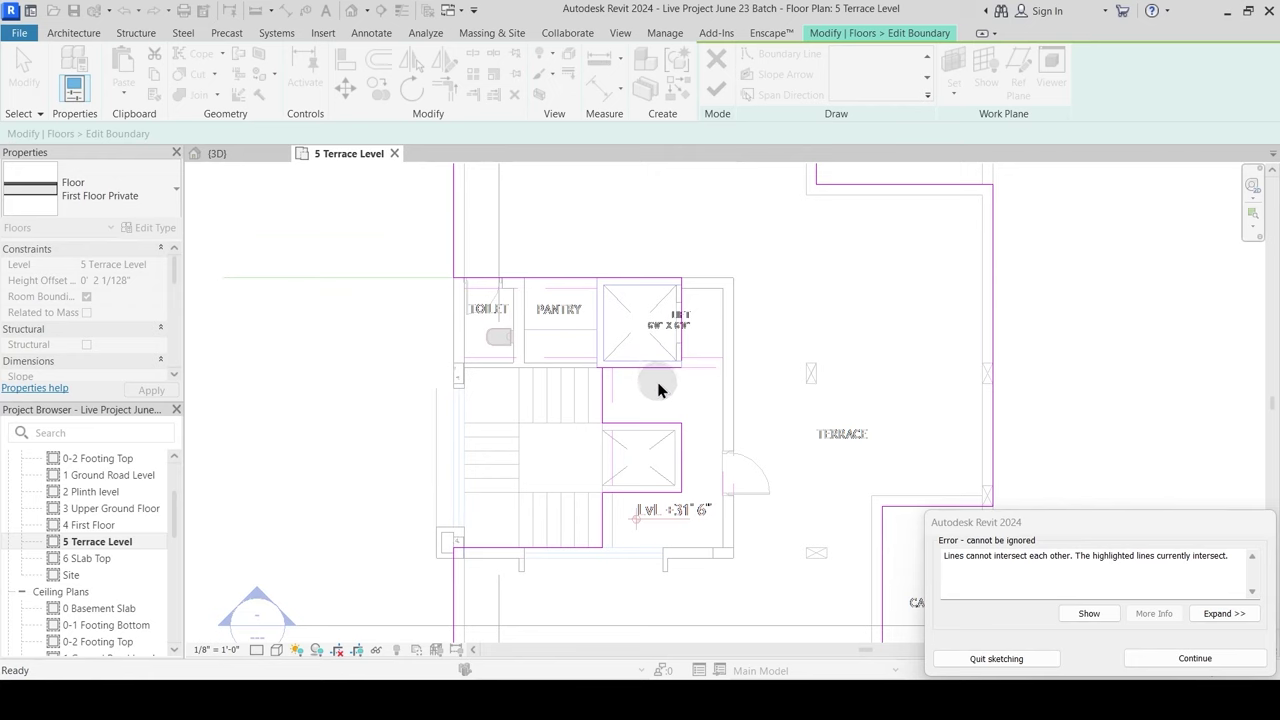
scroll(625, 385, "up", 1)
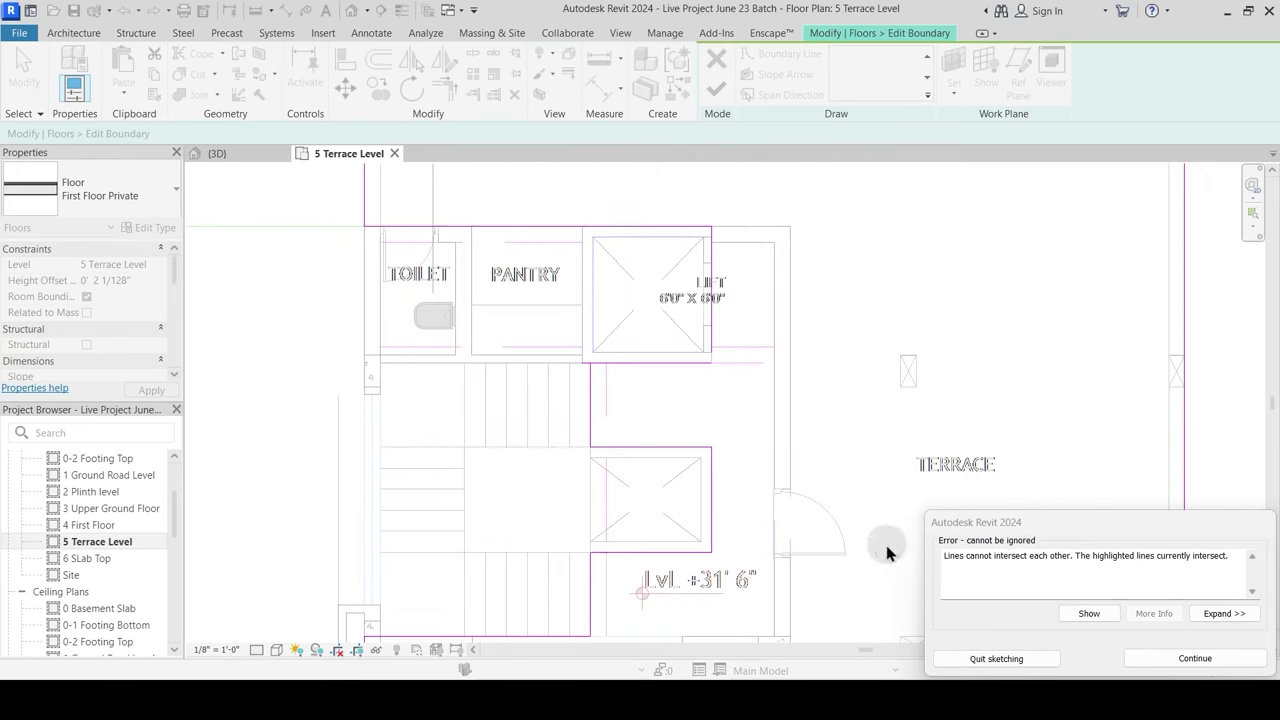
left_click(1194, 657)
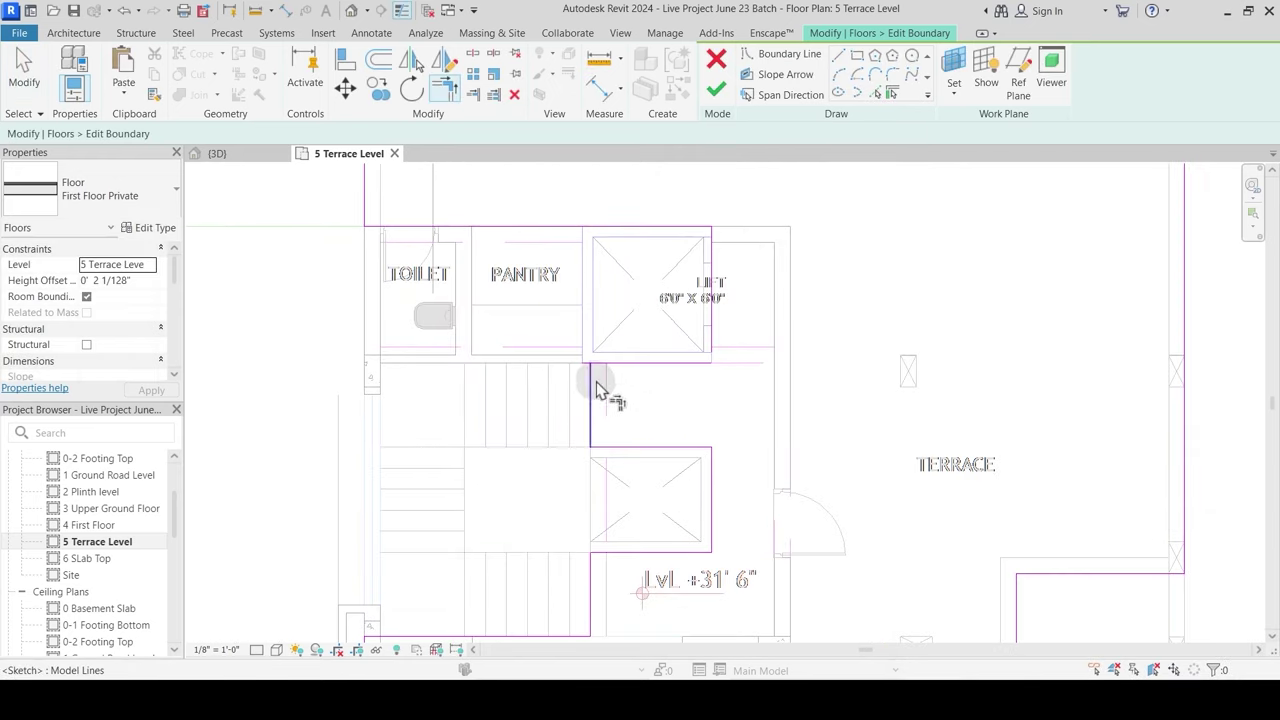
scroll(683, 395, "down", 2)
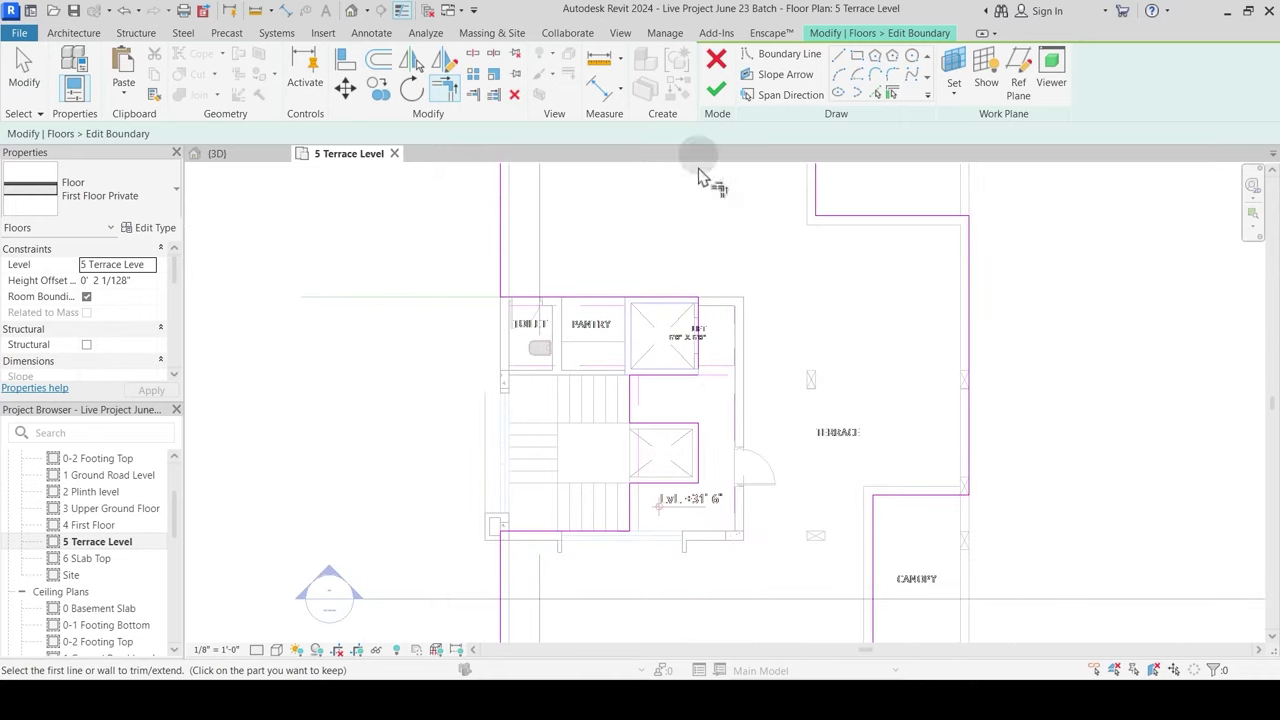
Step: Finish the floor sketch and choose not to attach walls to the floor
left_click(716, 89)
key("Escape")
scroll(694, 394, "up", 2)
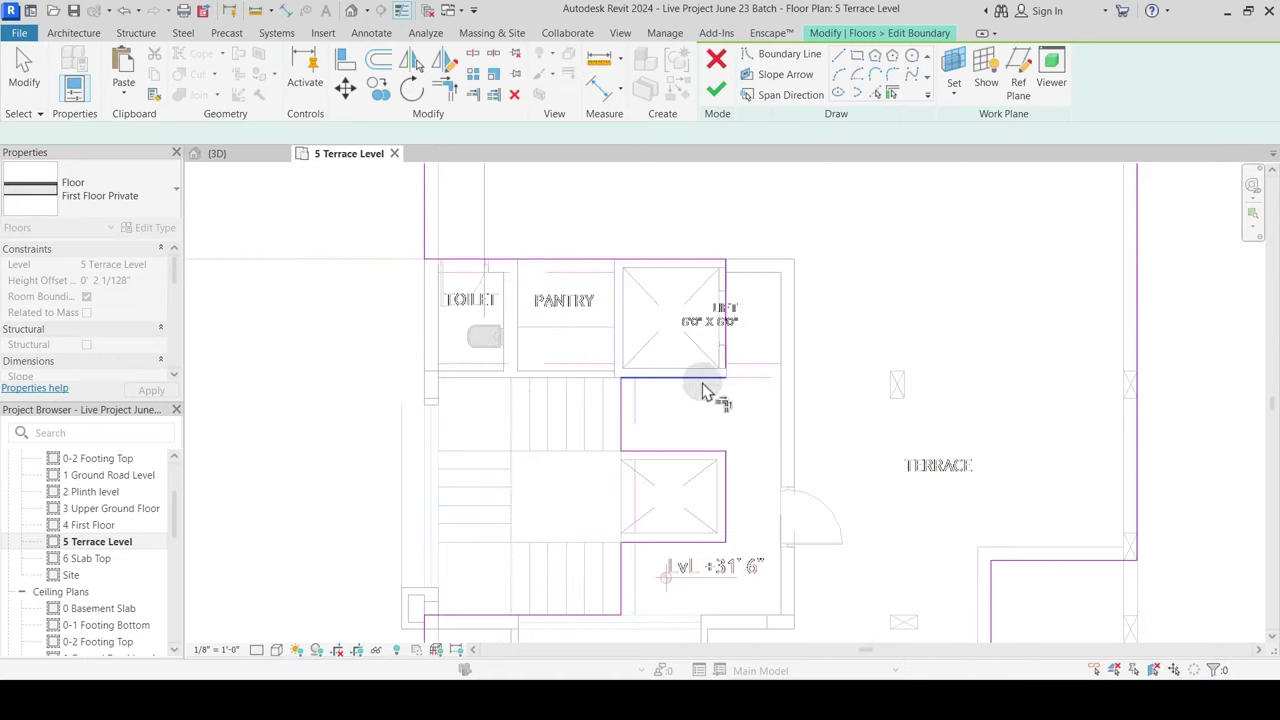
scroll(760, 300, "down", 1)
left_click(716, 89)
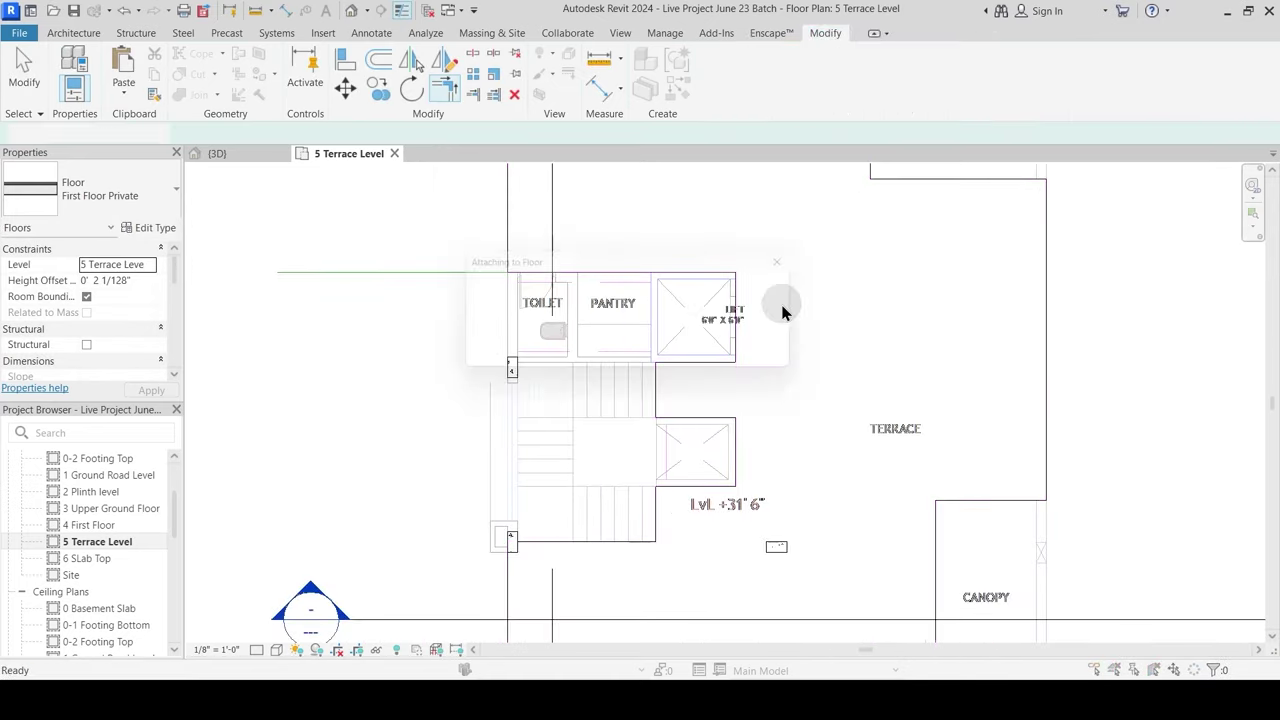
left_click(797, 360)
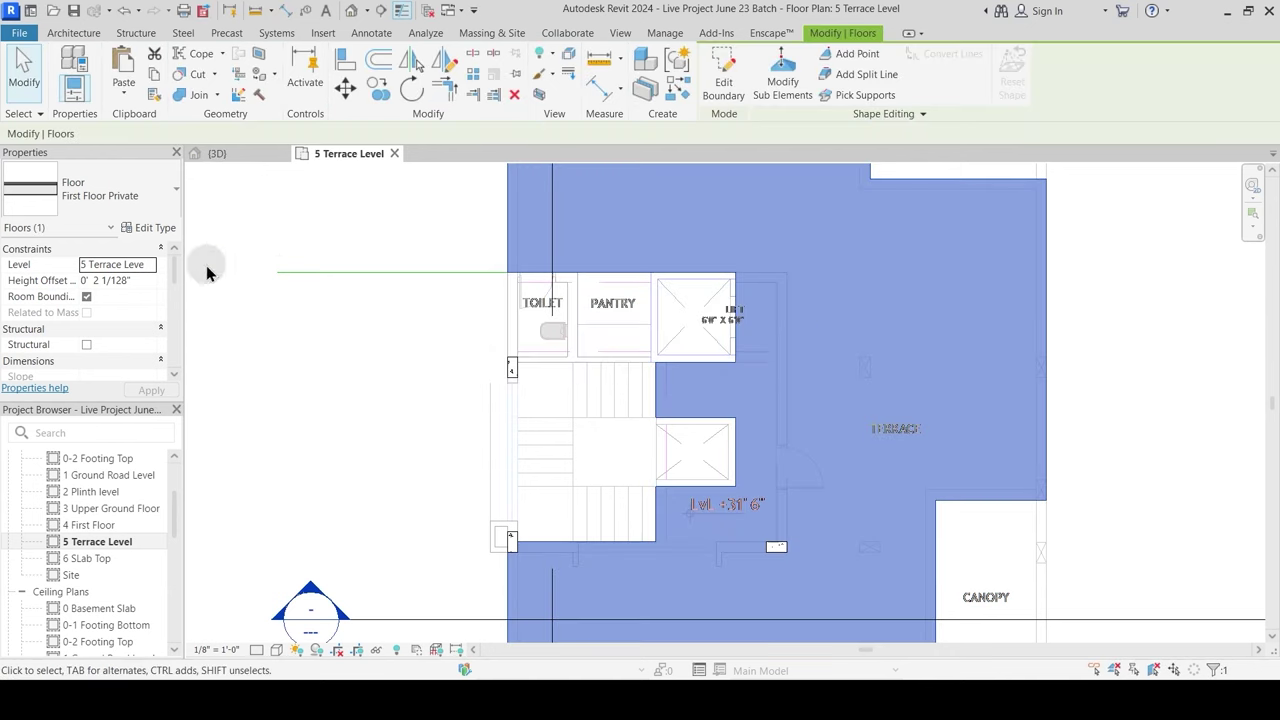
Step: Duplicate the floor type as a new type named Terrace Slab
left_click(157, 230)
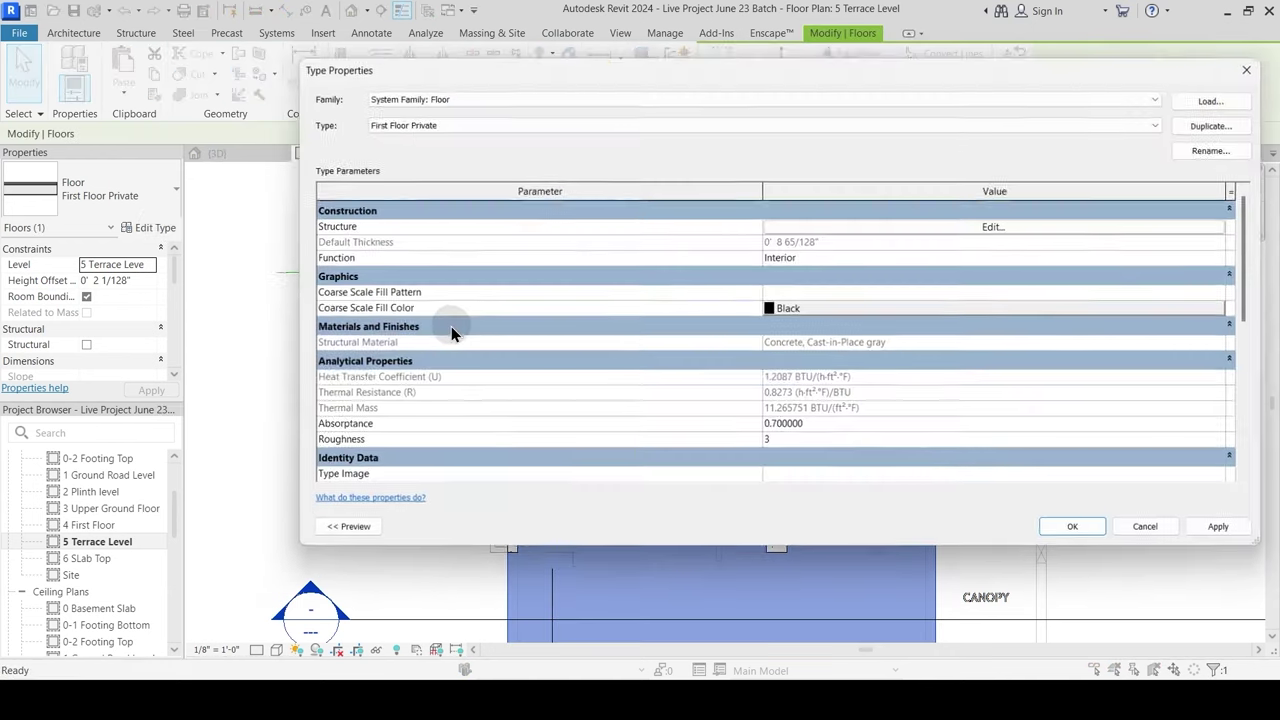
left_click(1210, 123)
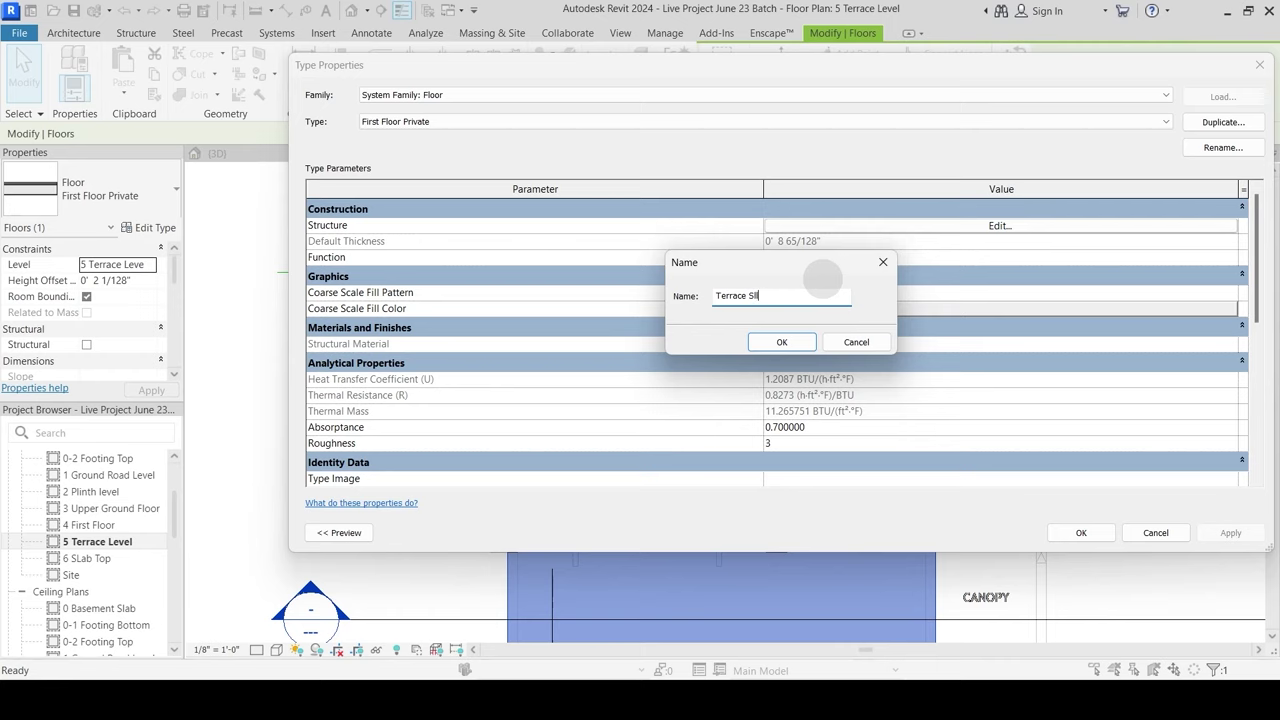
key("Return")
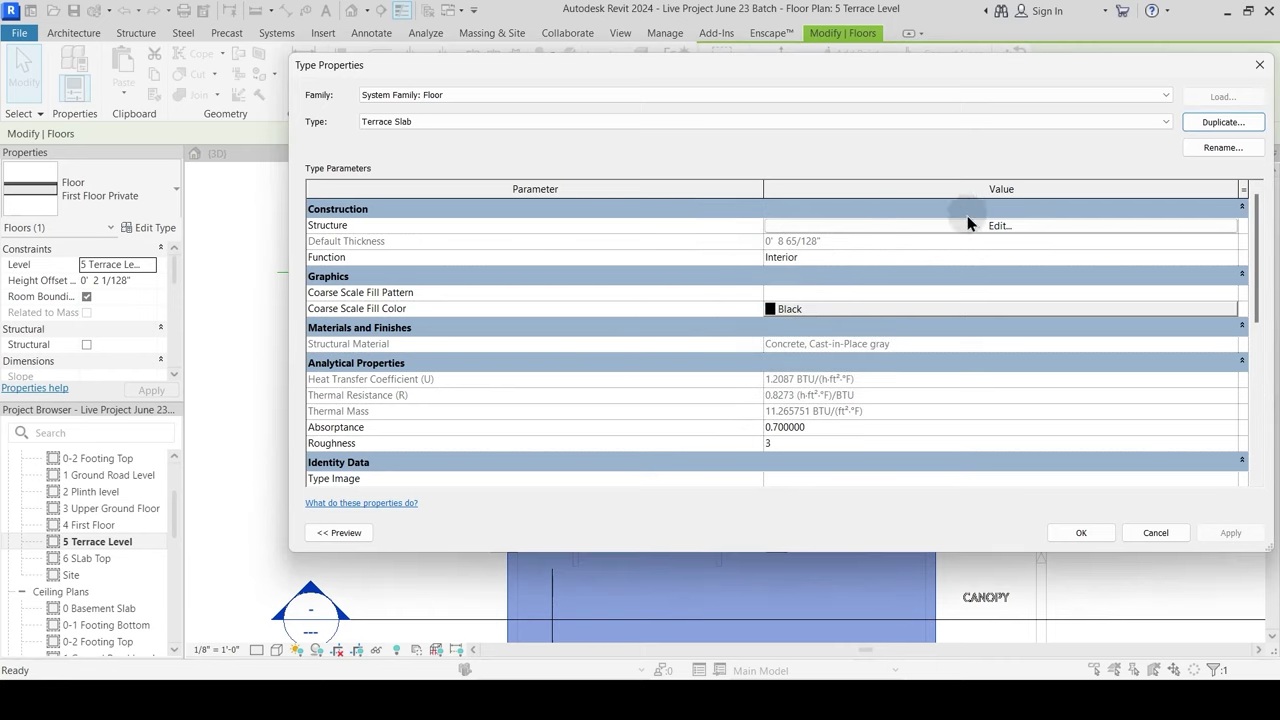
Step: Pick 1 Roof Tiles in the Material Browser for the top finish layer
left_click(968, 225)
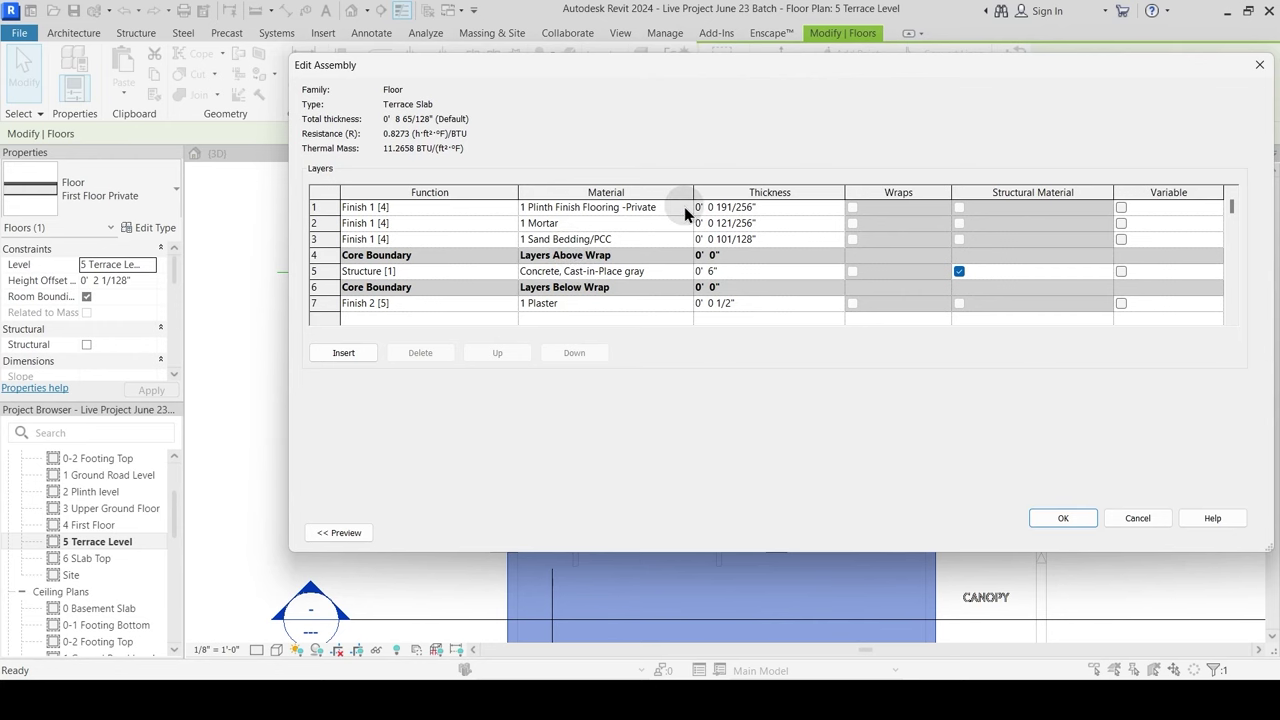
left_click(684, 206)
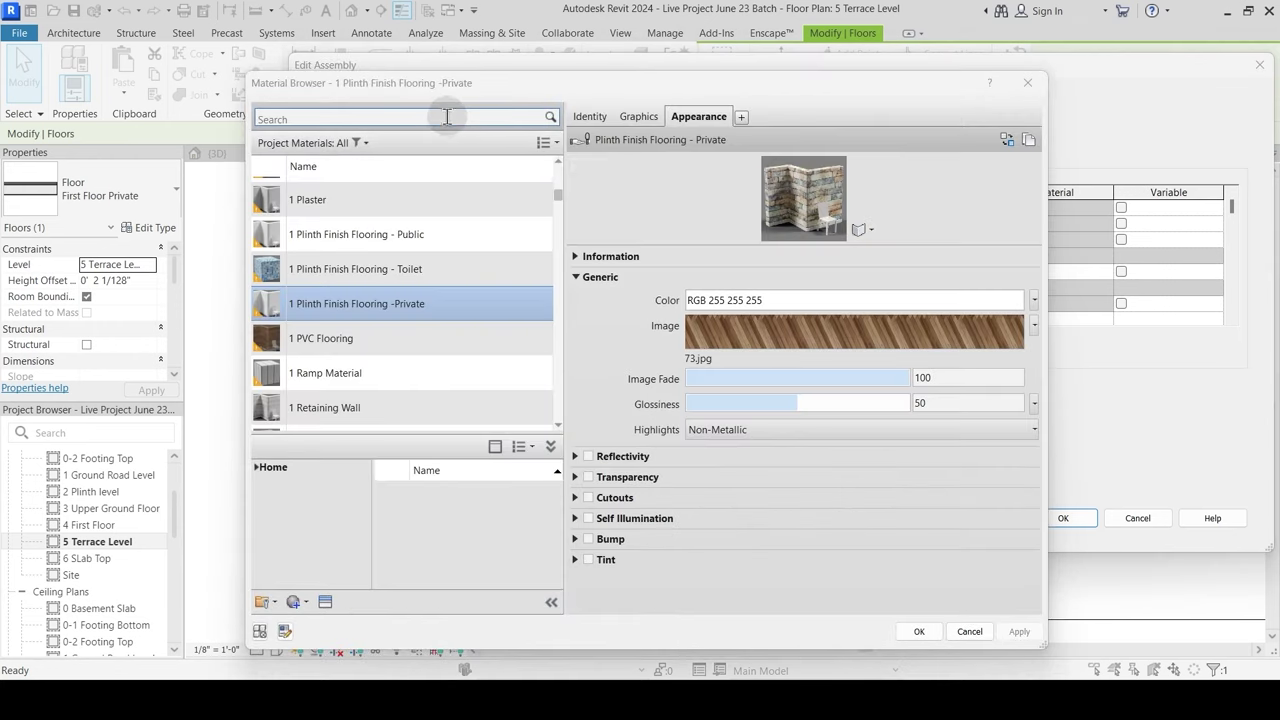
left_click(447, 116)
type("Te")
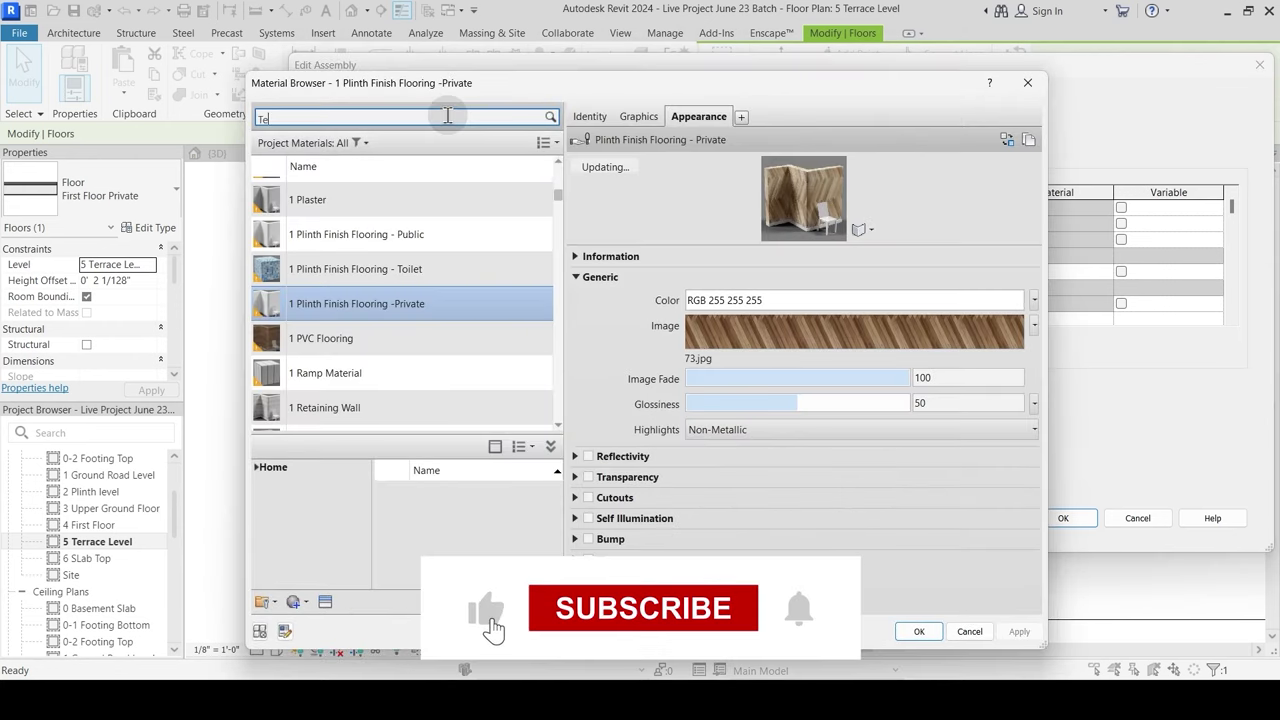
type("rrace")
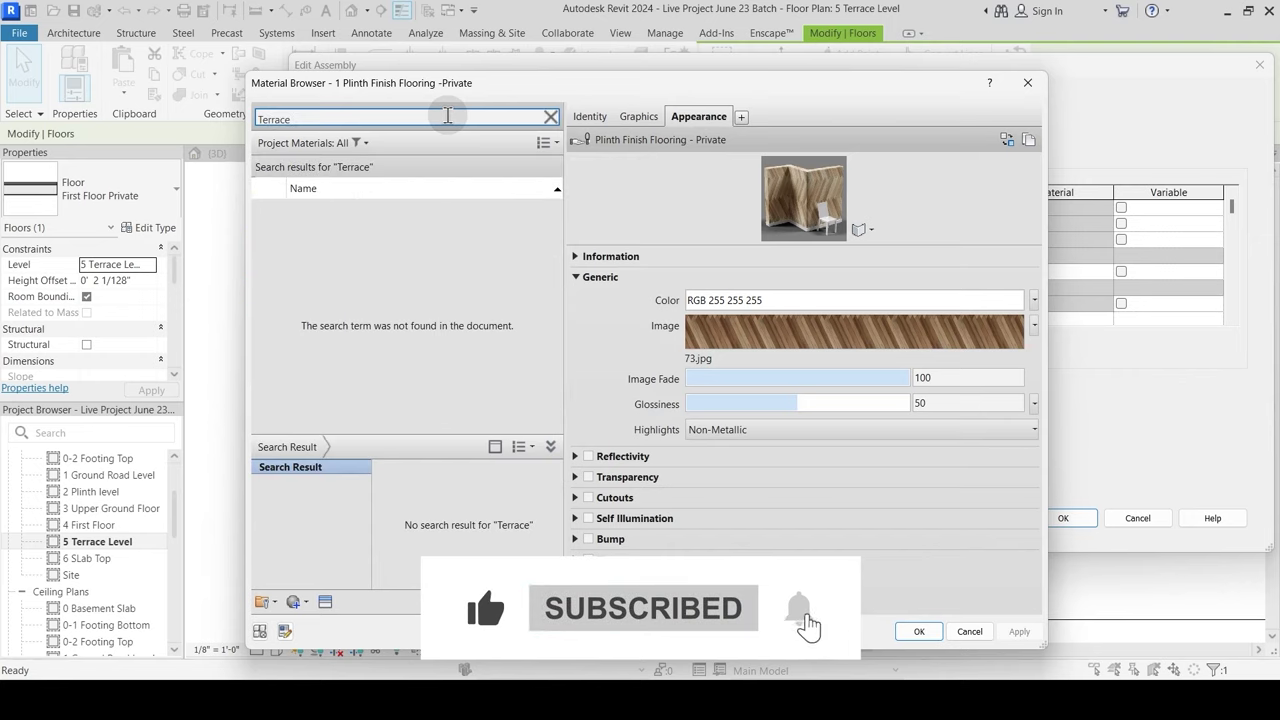
key("BackSpace")
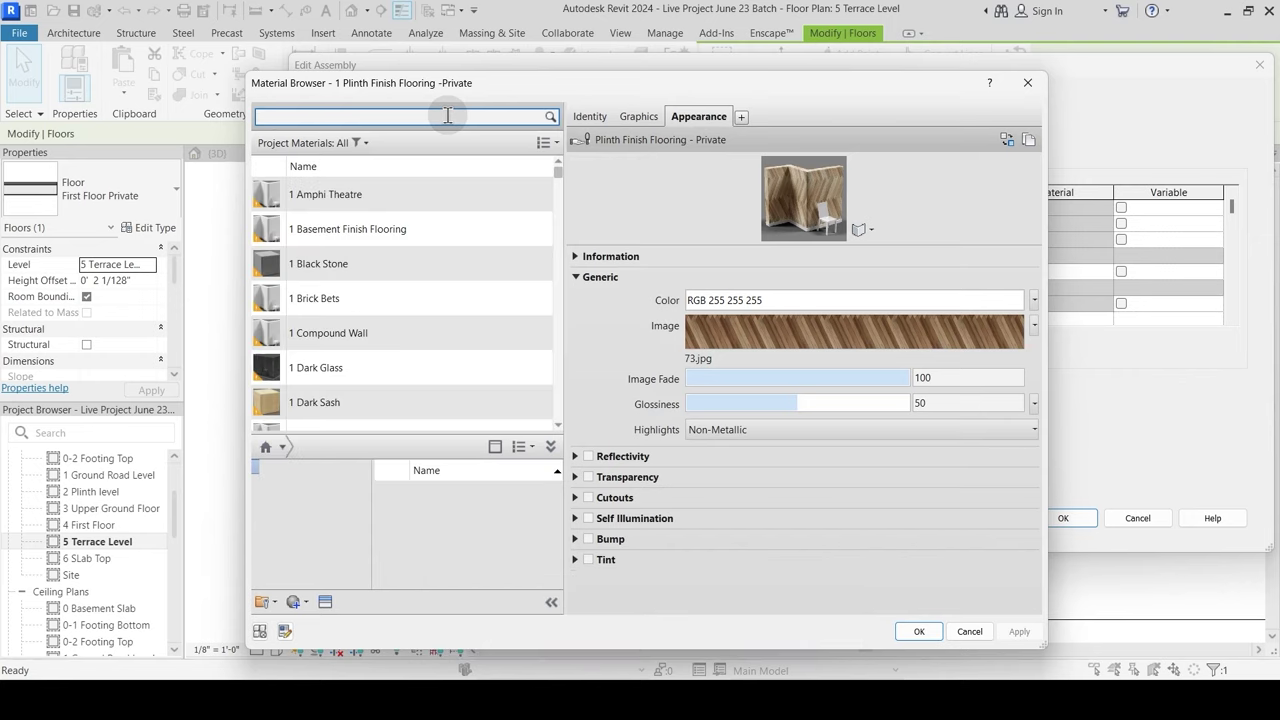
scroll(390, 260, "down", 1)
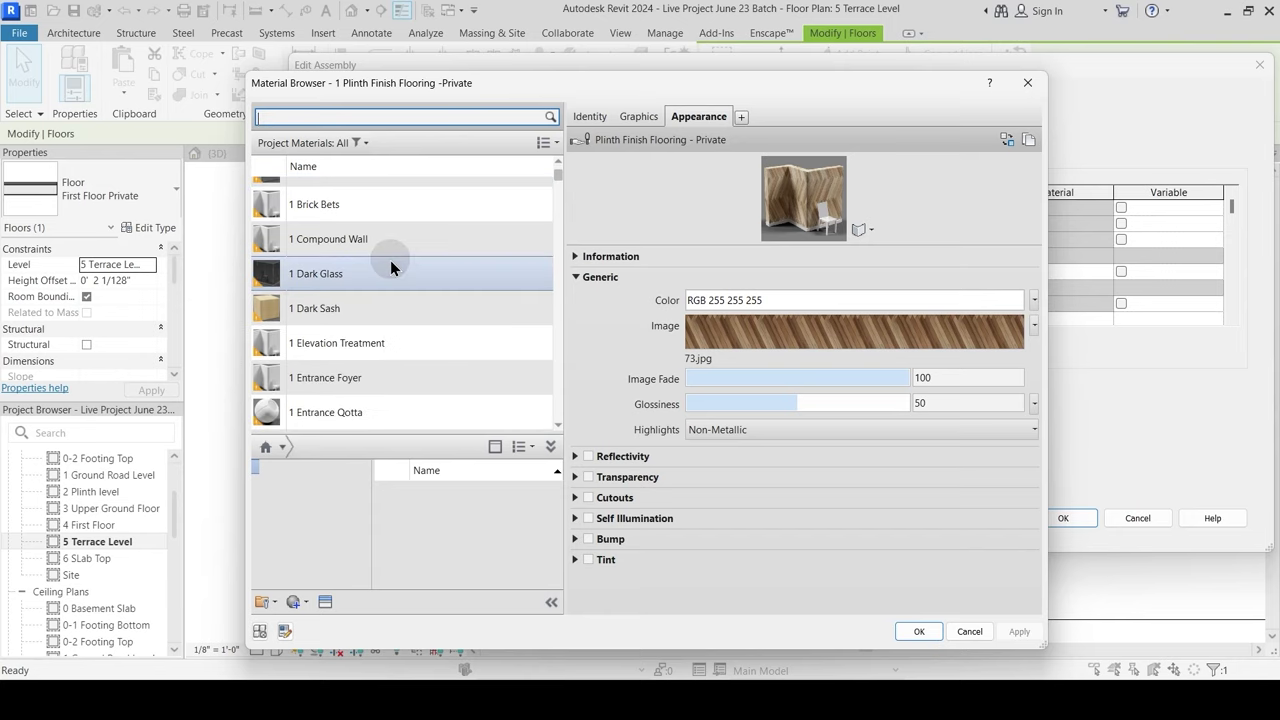
scroll(390, 260, "down", 1)
scroll(390, 260, "down", 1)
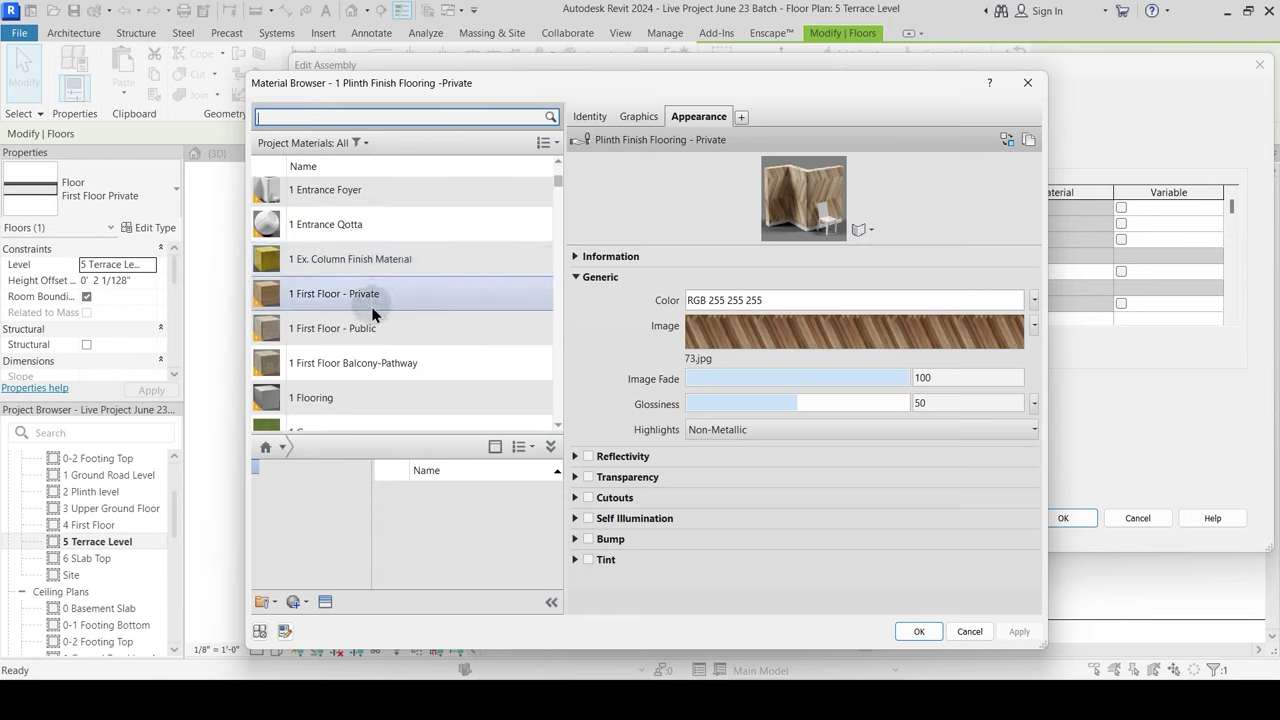
scroll(372, 312, "down", 1)
scroll(372, 313, "down", 3)
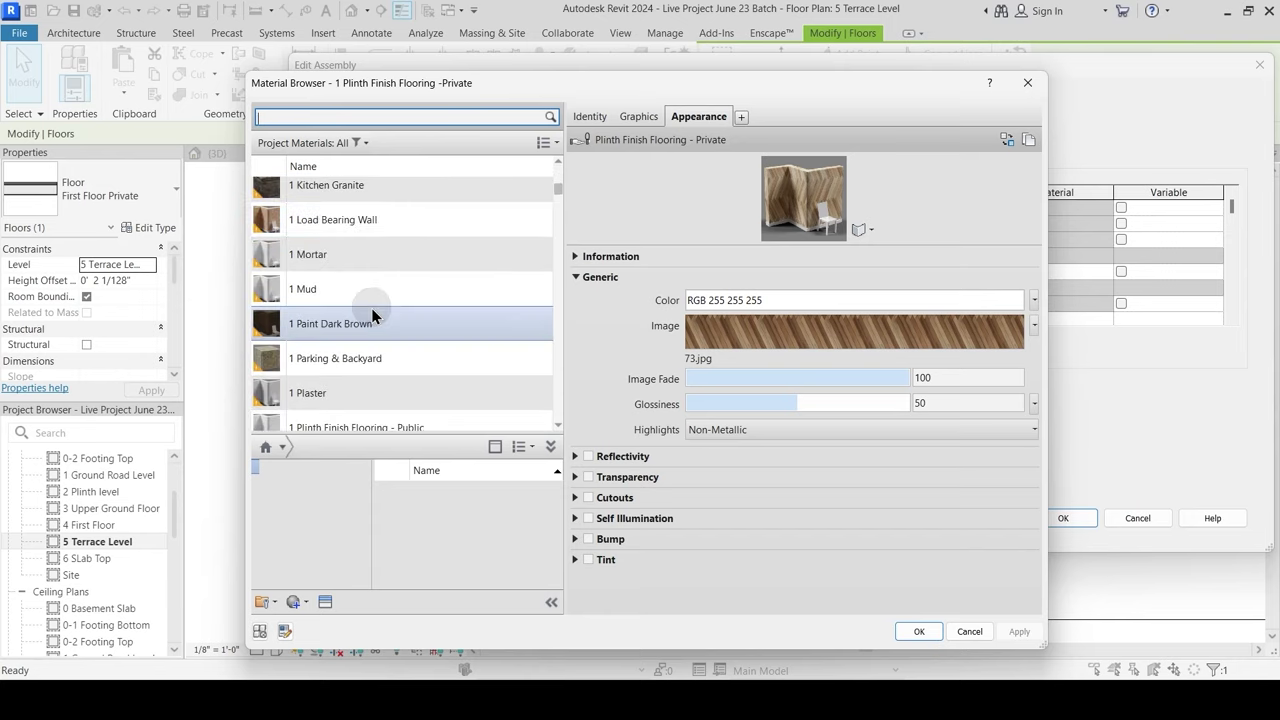
scroll(372, 314, "down", 2)
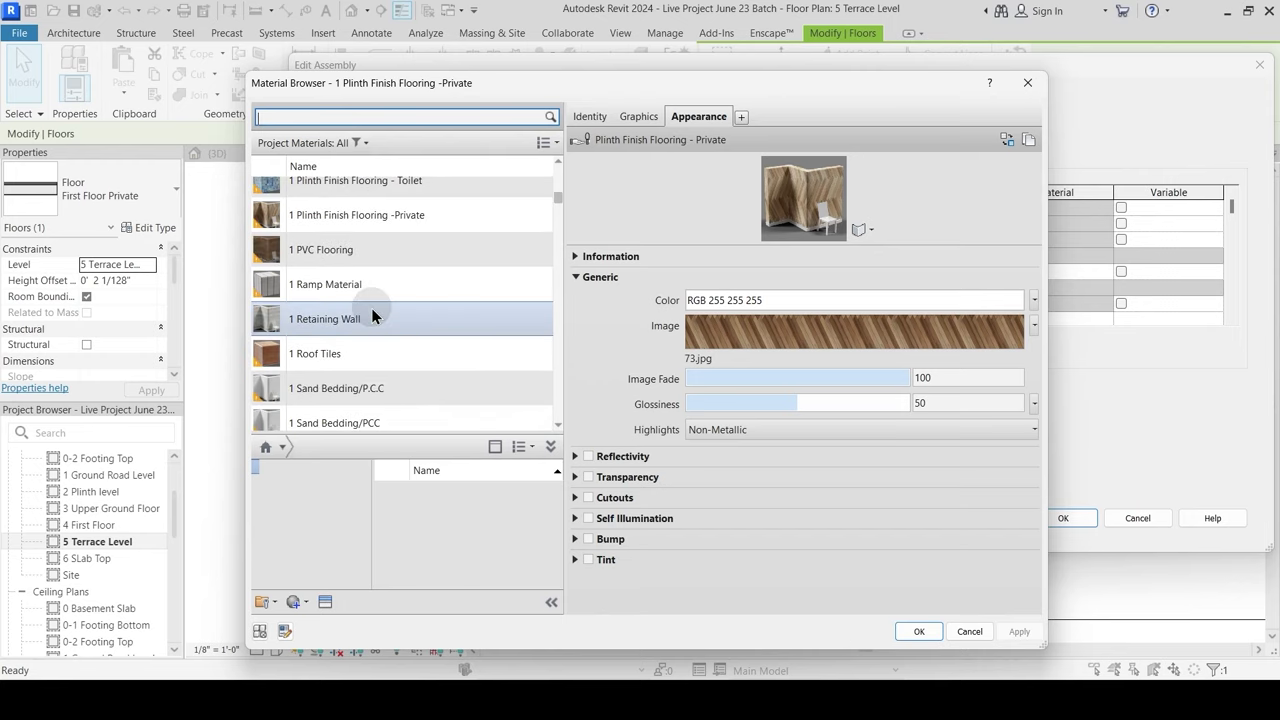
scroll(372, 316, "down", 1)
scroll(372, 316, "down", 1)
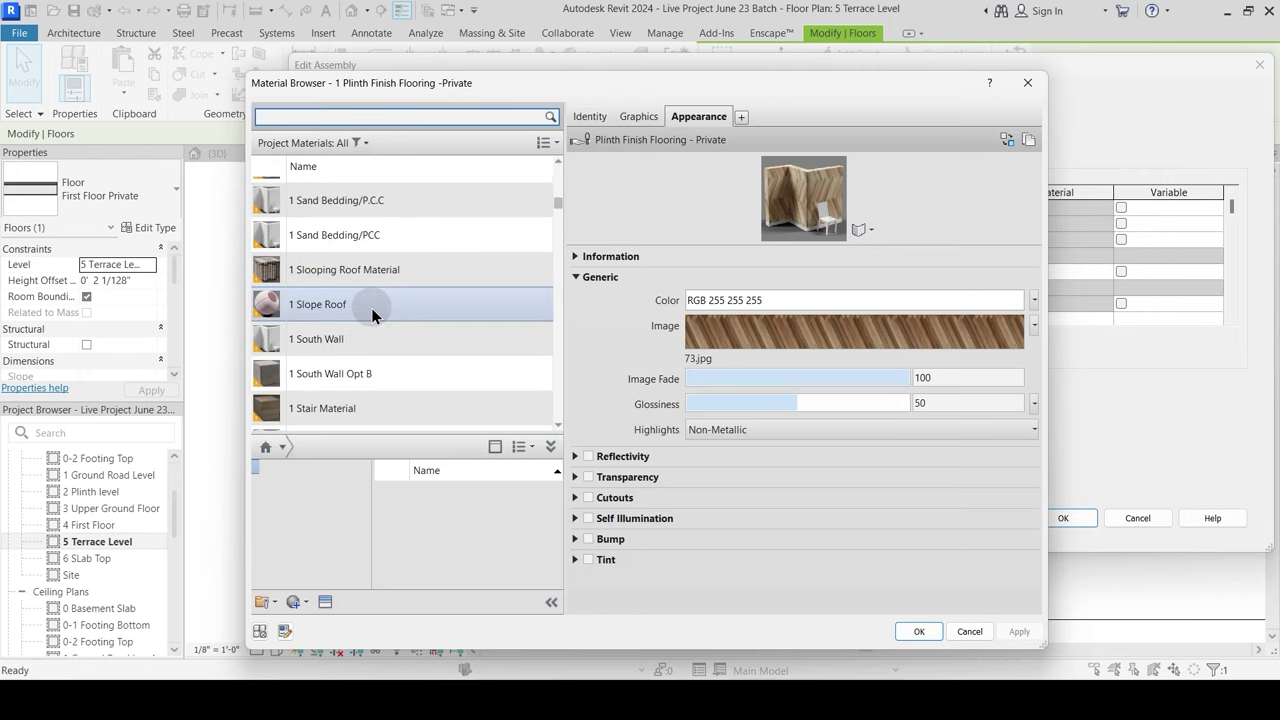
scroll(375, 316, "down", 5)
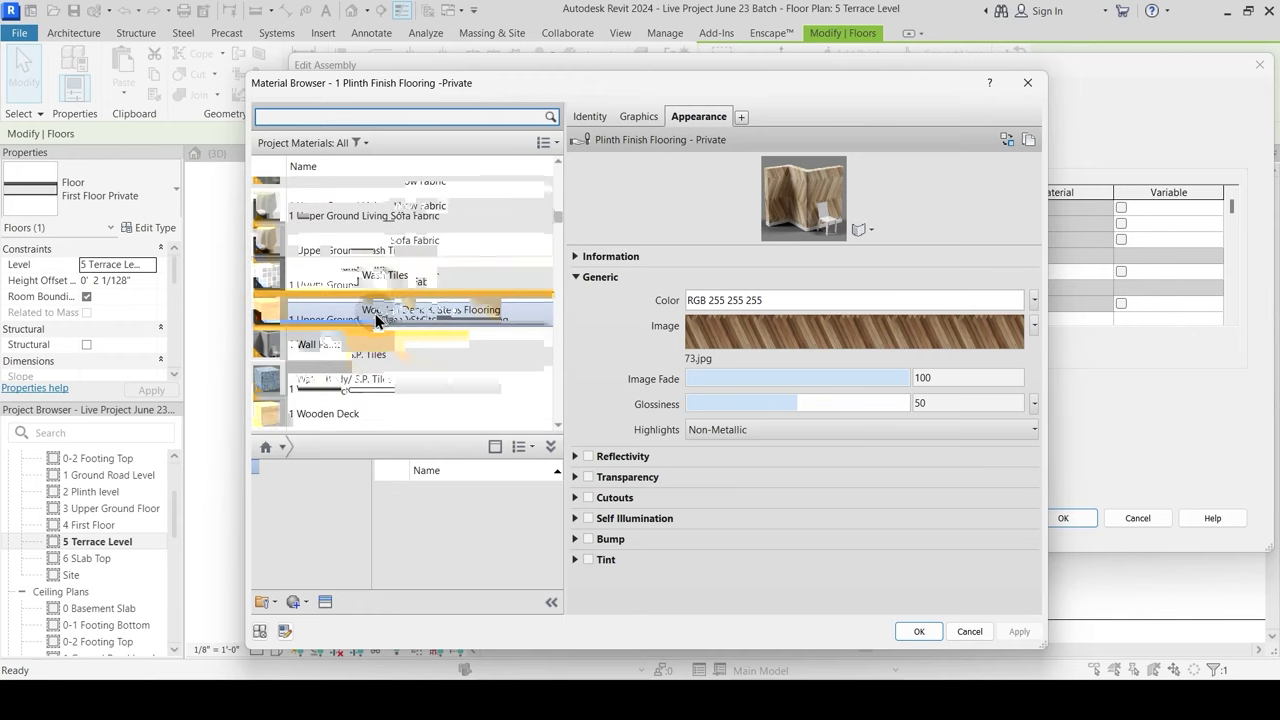
scroll(375, 318, "down", 3)
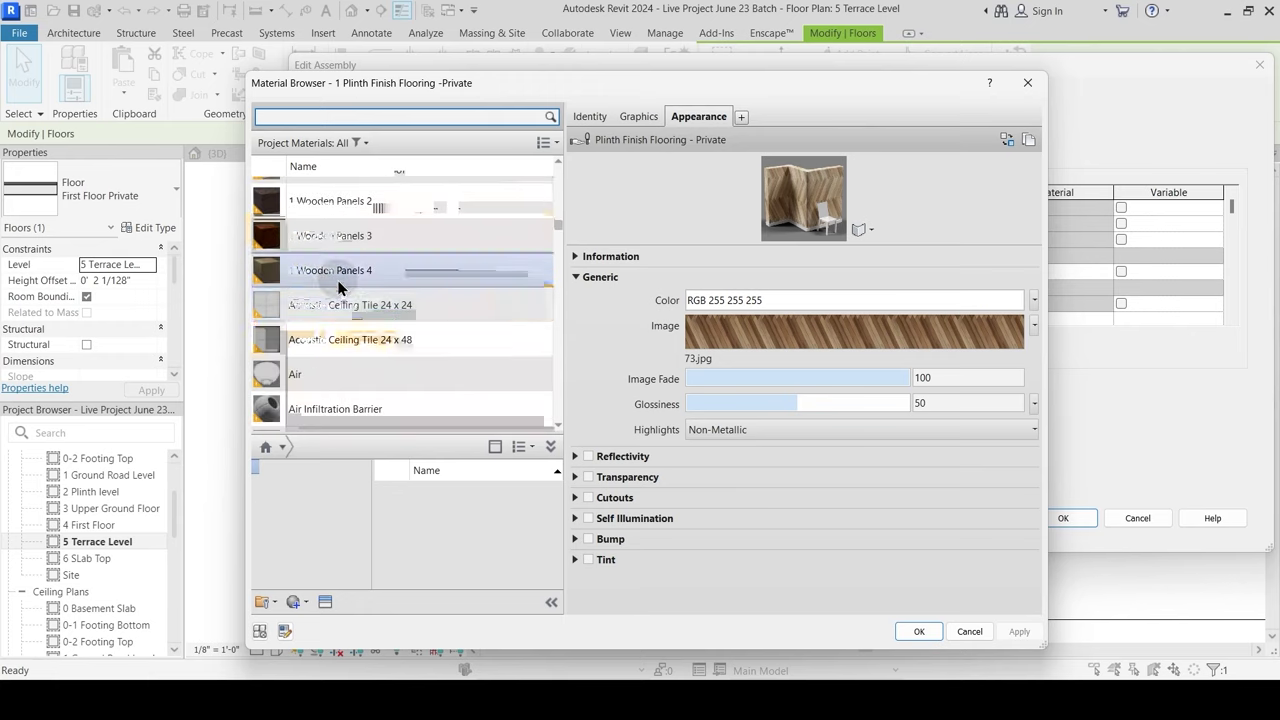
scroll(339, 290, "up", 2)
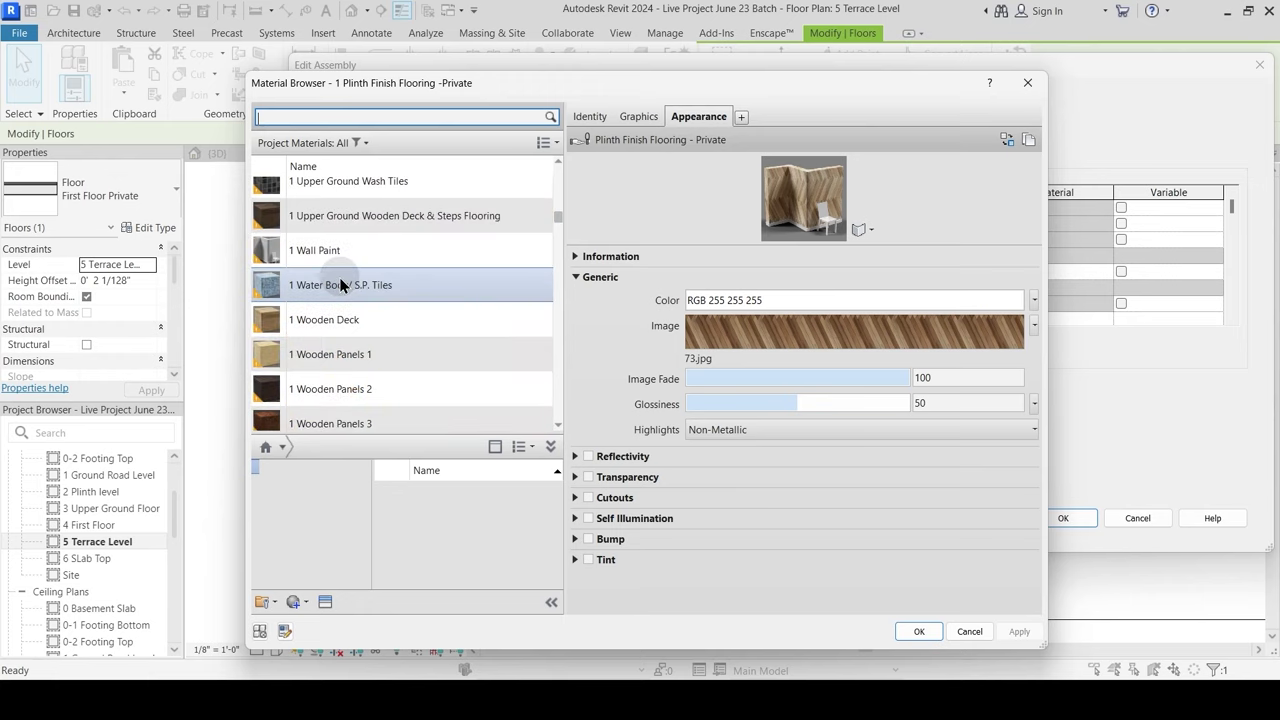
scroll(340, 284, "up", 3)
scroll(340, 284, "up", 2)
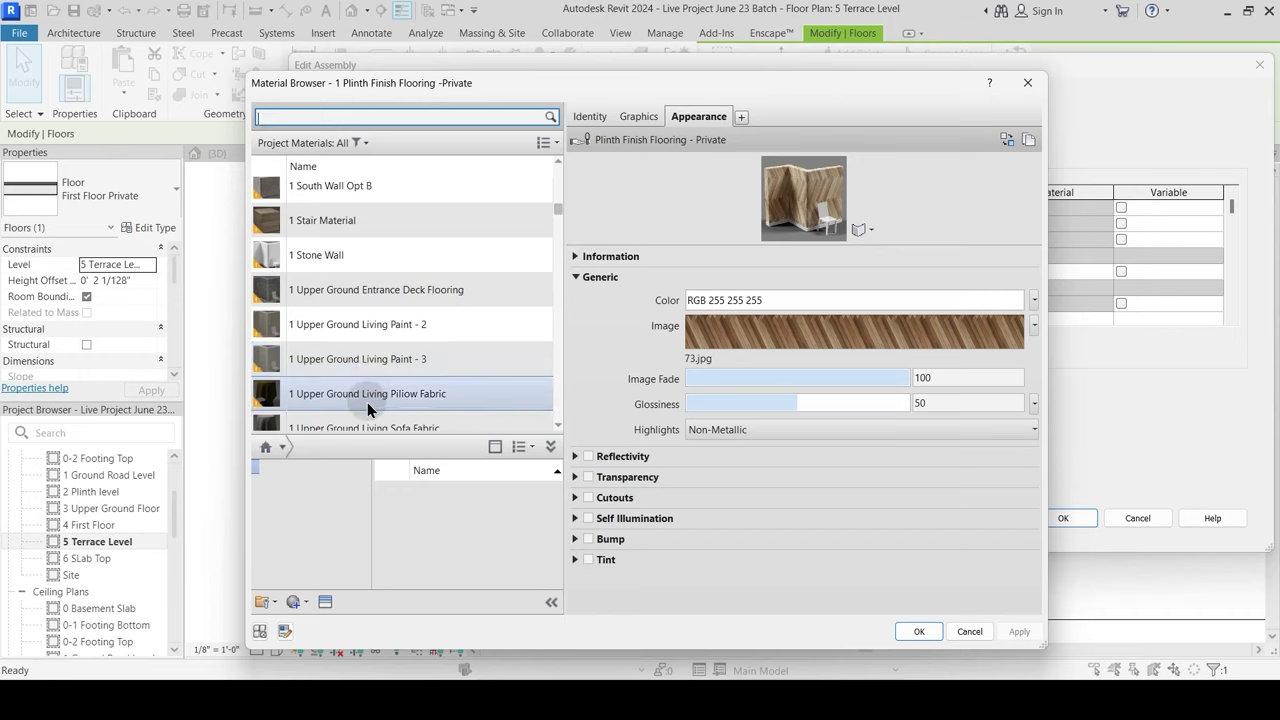
scroll(349, 348, "up", 1)
scroll(347, 317, "up", 2)
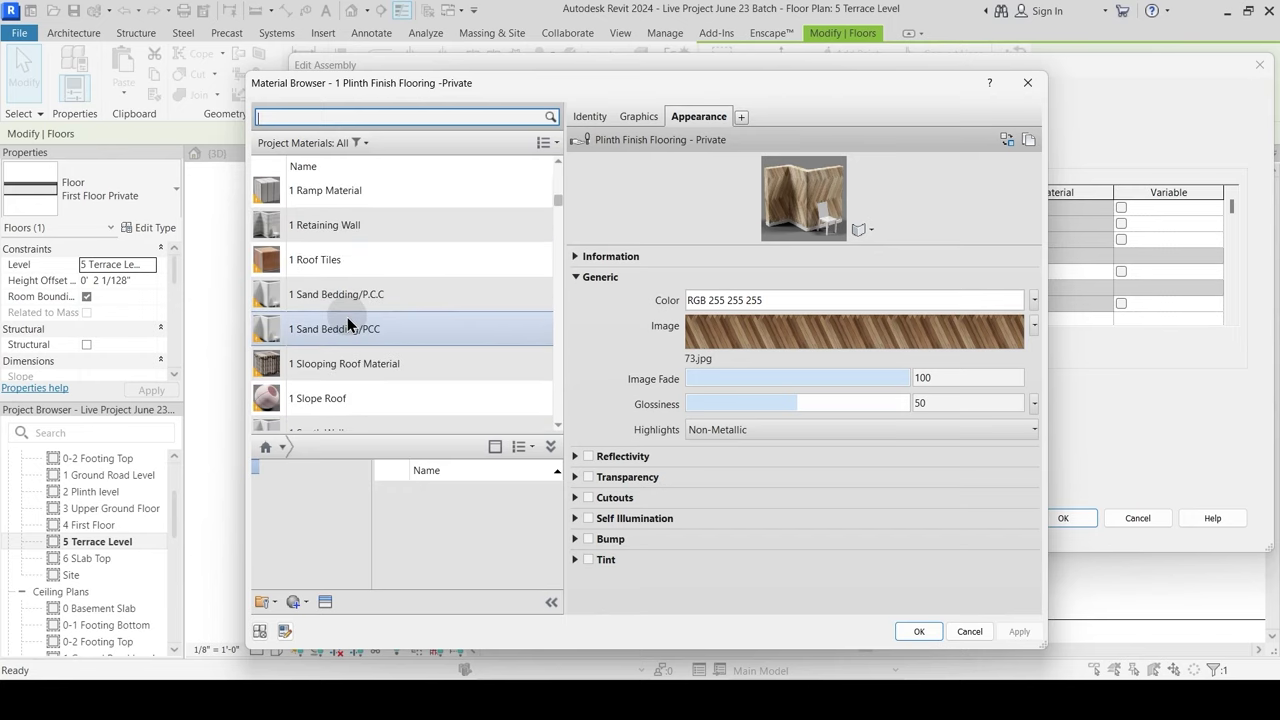
left_click(342, 268)
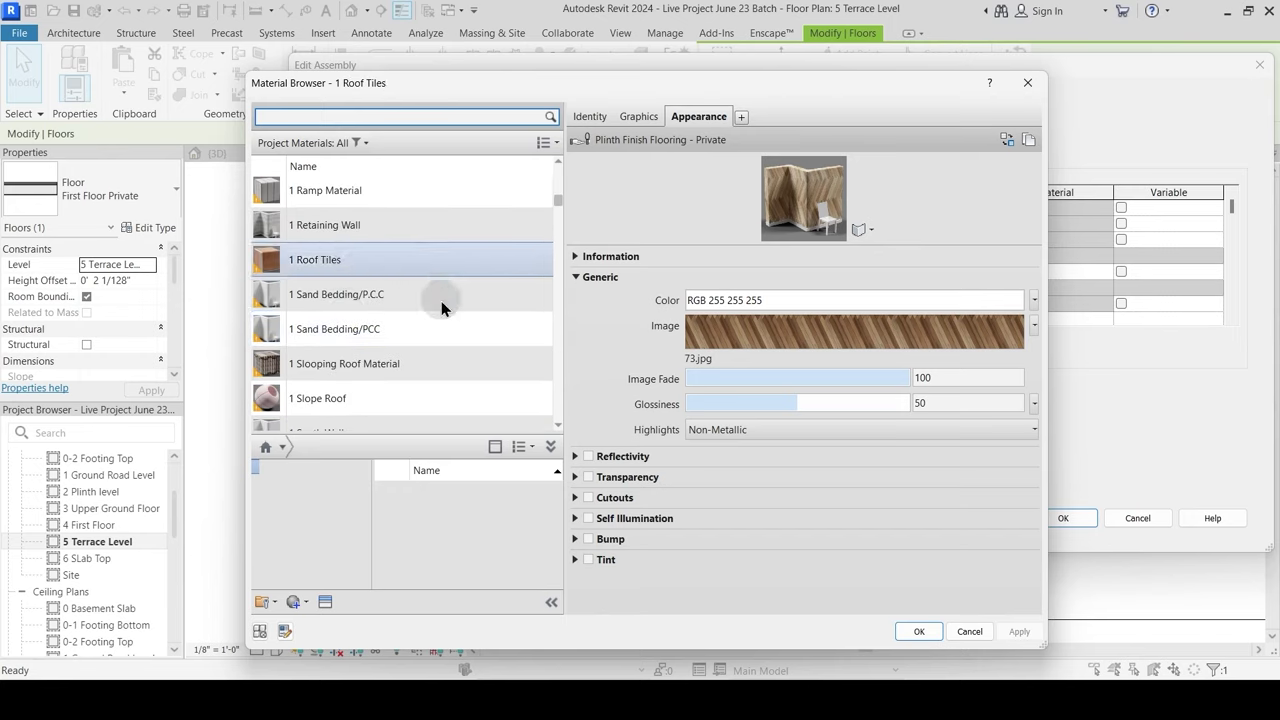
Step: Confirm Roof Tiles and insert a Finish 1 [4] layer below the sand bedding
left_click(918, 632)
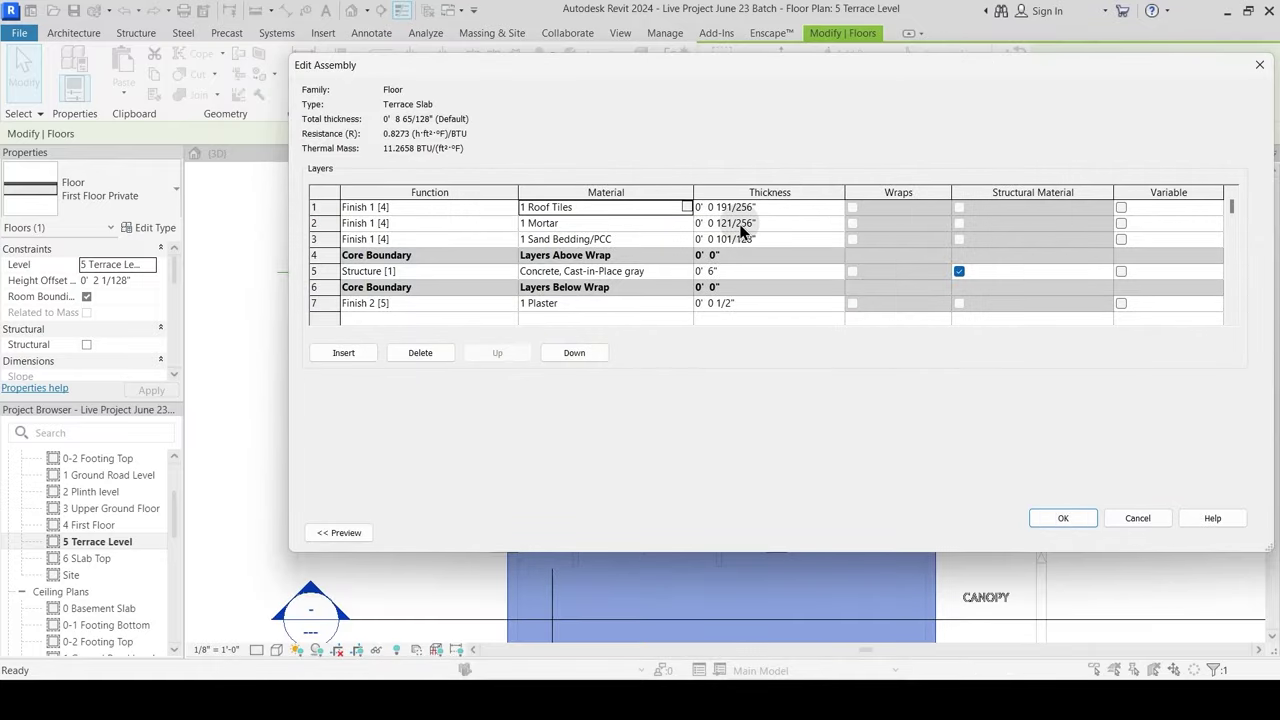
left_click(327, 241)
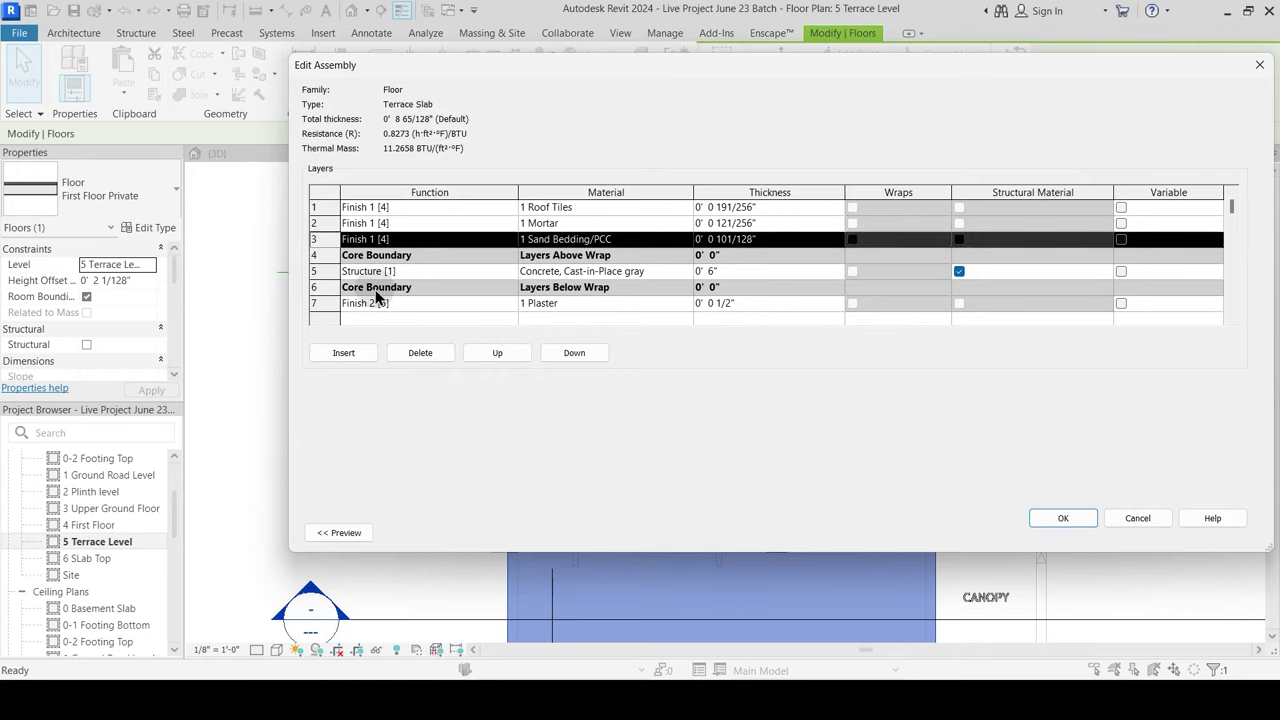
left_click(343, 355)
left_click(574, 355)
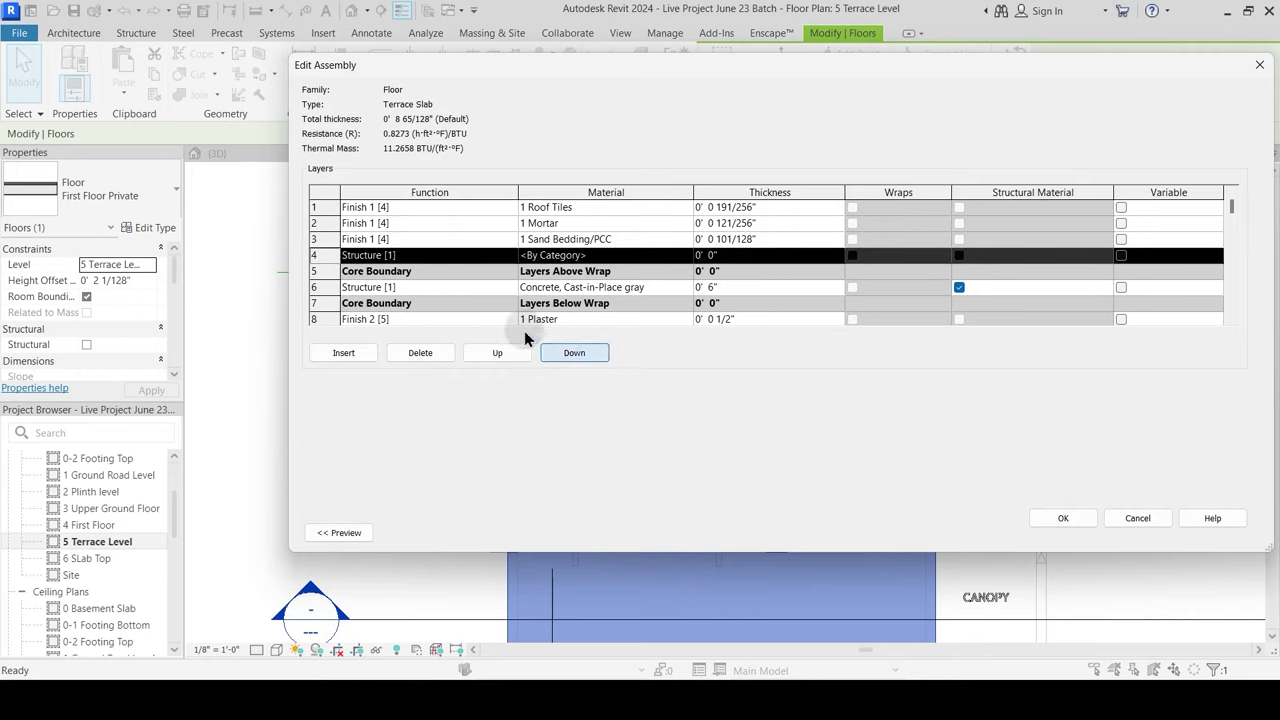
left_click(508, 257)
left_click(511, 257)
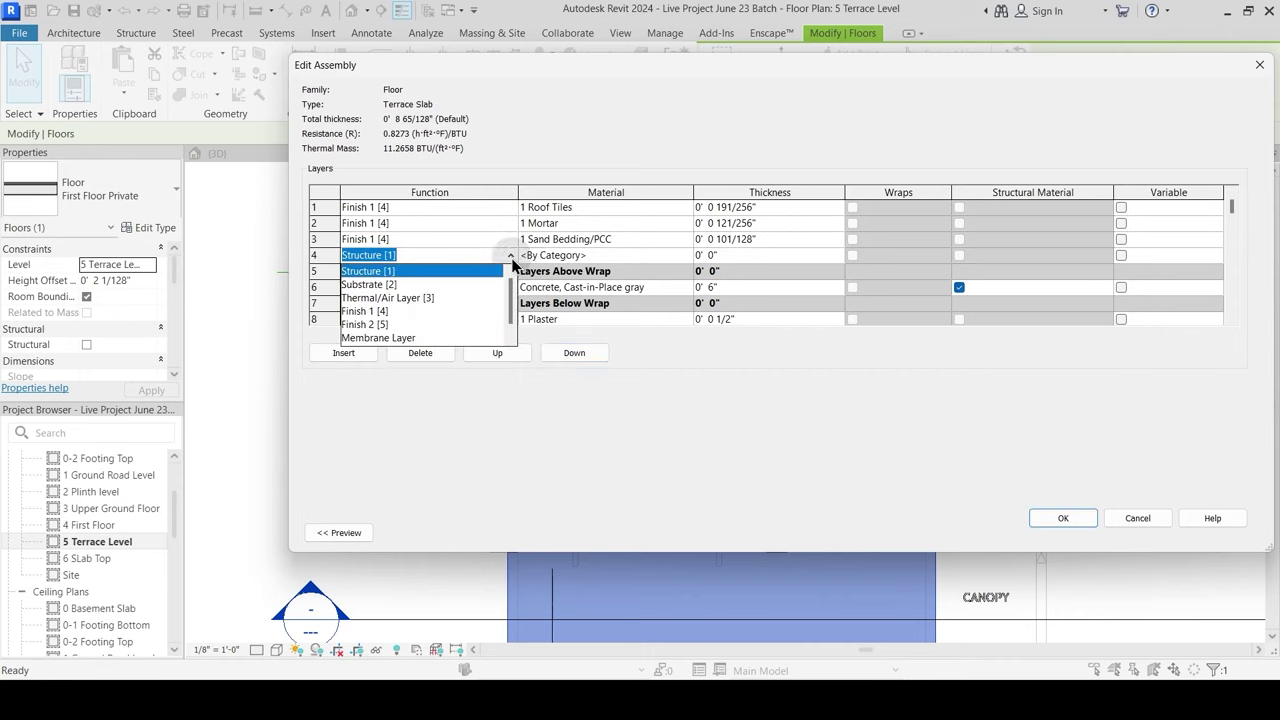
left_click(372, 311)
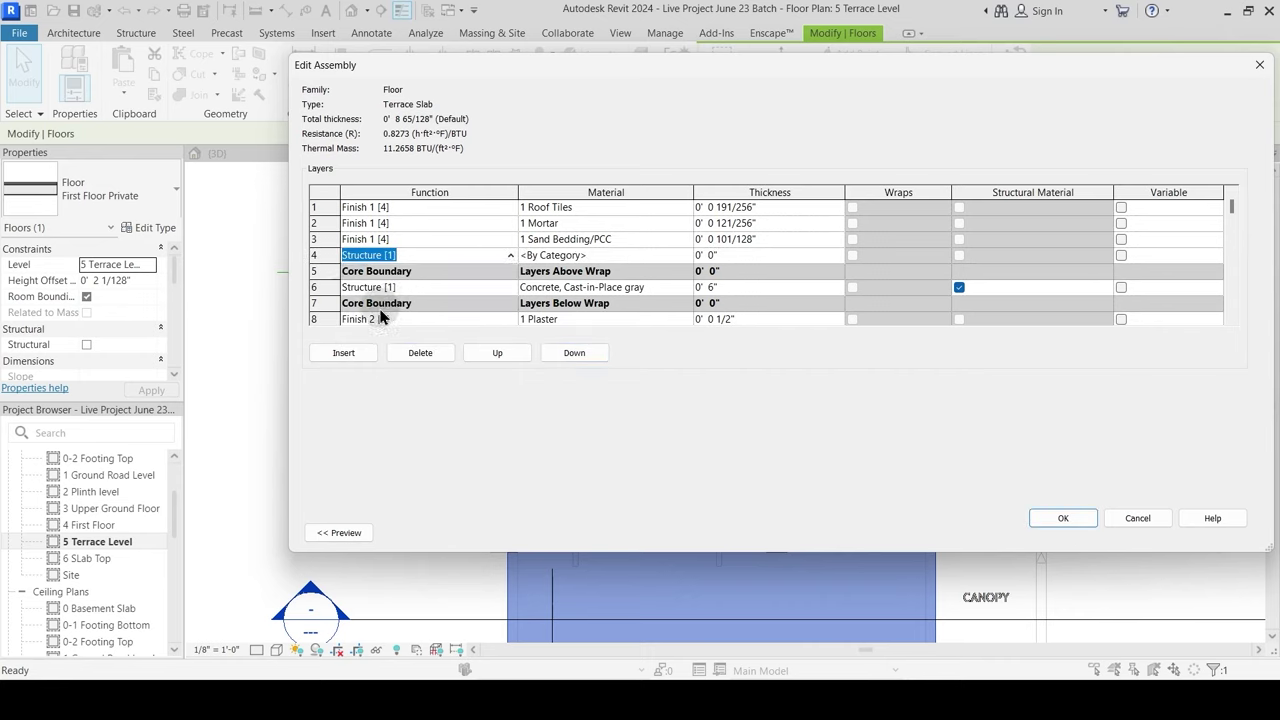
Step: Give the new layer 1 Brick Bets material and 100mm thickness, then apply the Terrace Slab type
left_click(660, 255)
left_click(686, 255)
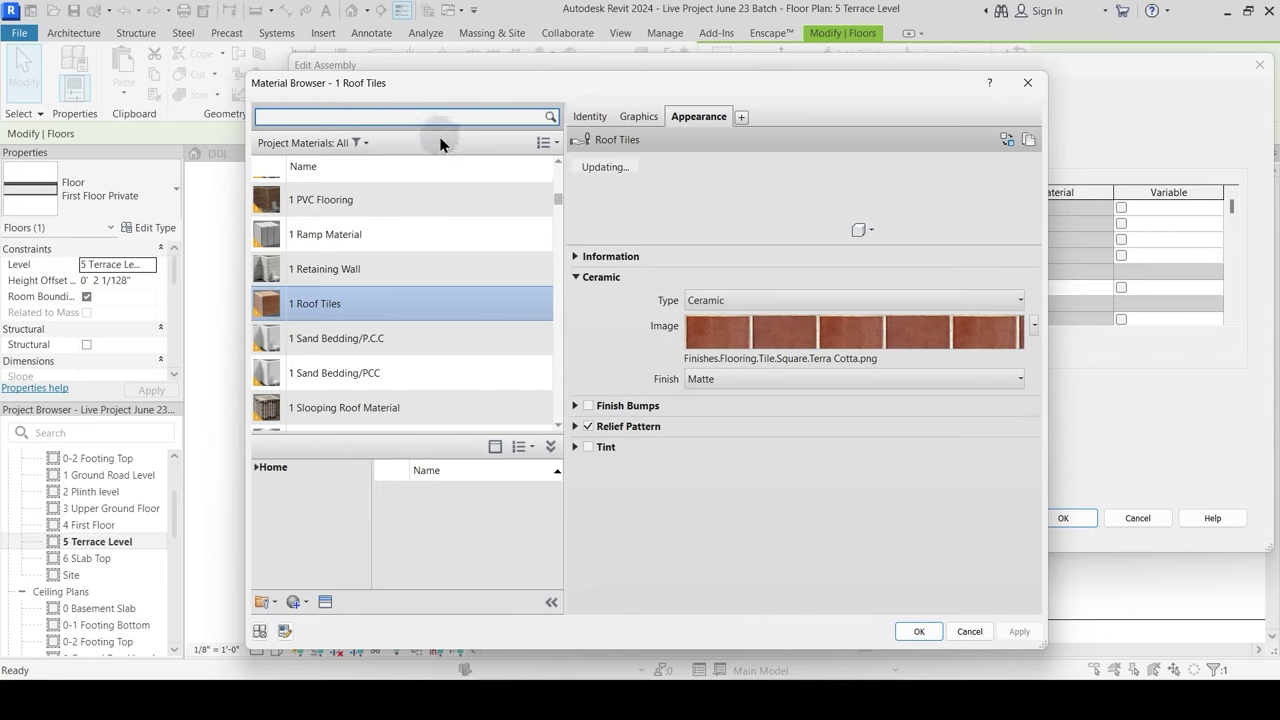
type("Brick")
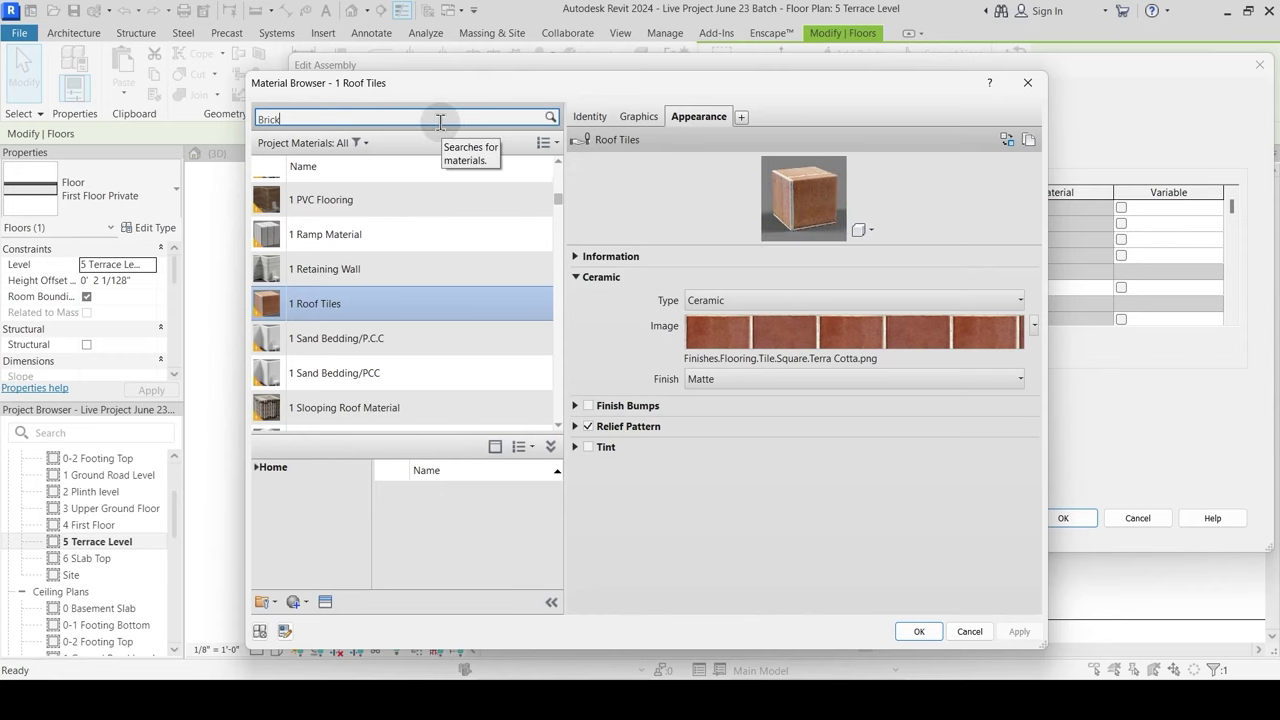
left_click(414, 218)
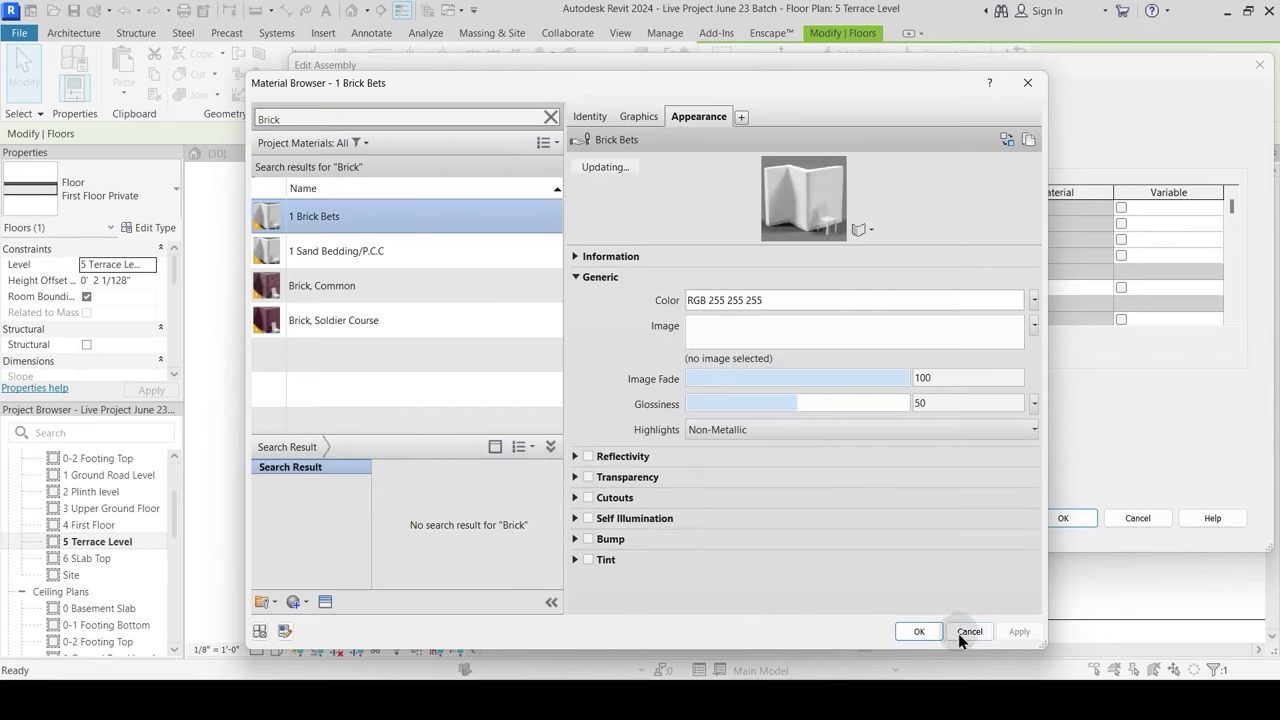
left_click(920, 631)
left_click(726, 255)
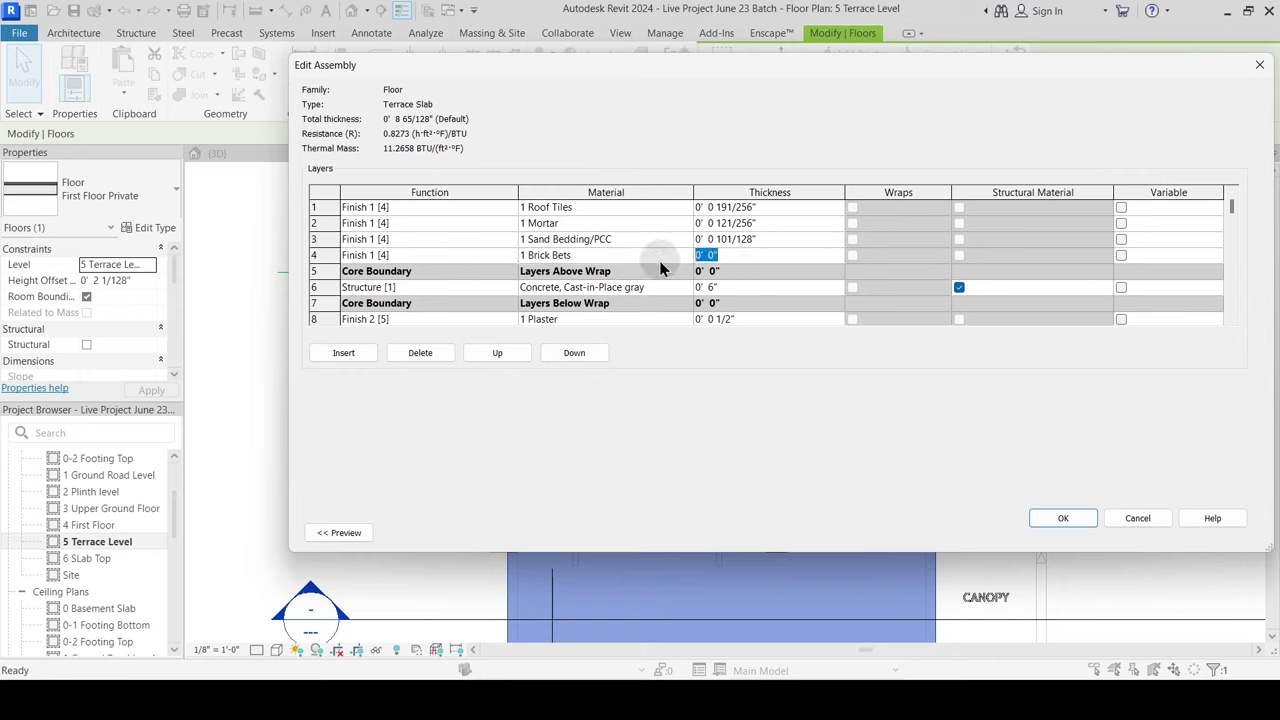
type("100mm")
key("Tab")
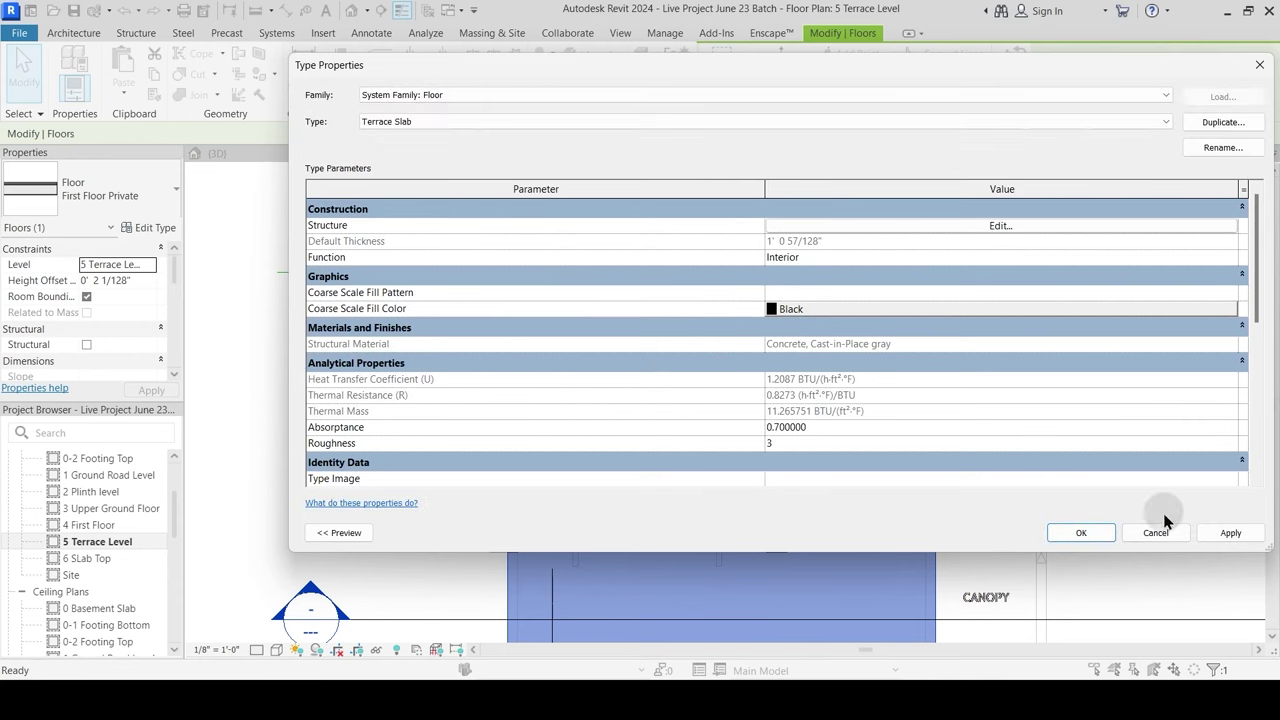
left_click(1242, 532)
left_click(1081, 532)
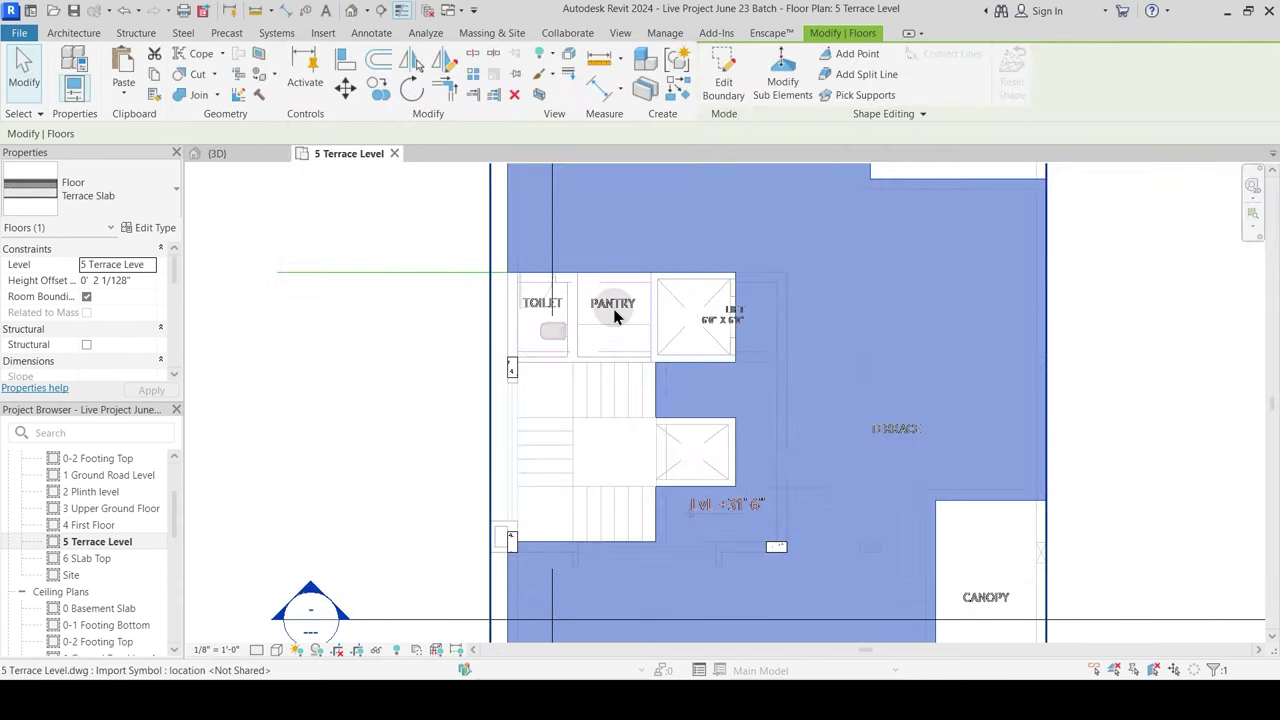
Step: Clear the floor selection and bring the tiled terrace into view in 3D
scroll(470, 330, "down", 2)
left_click(412, 362)
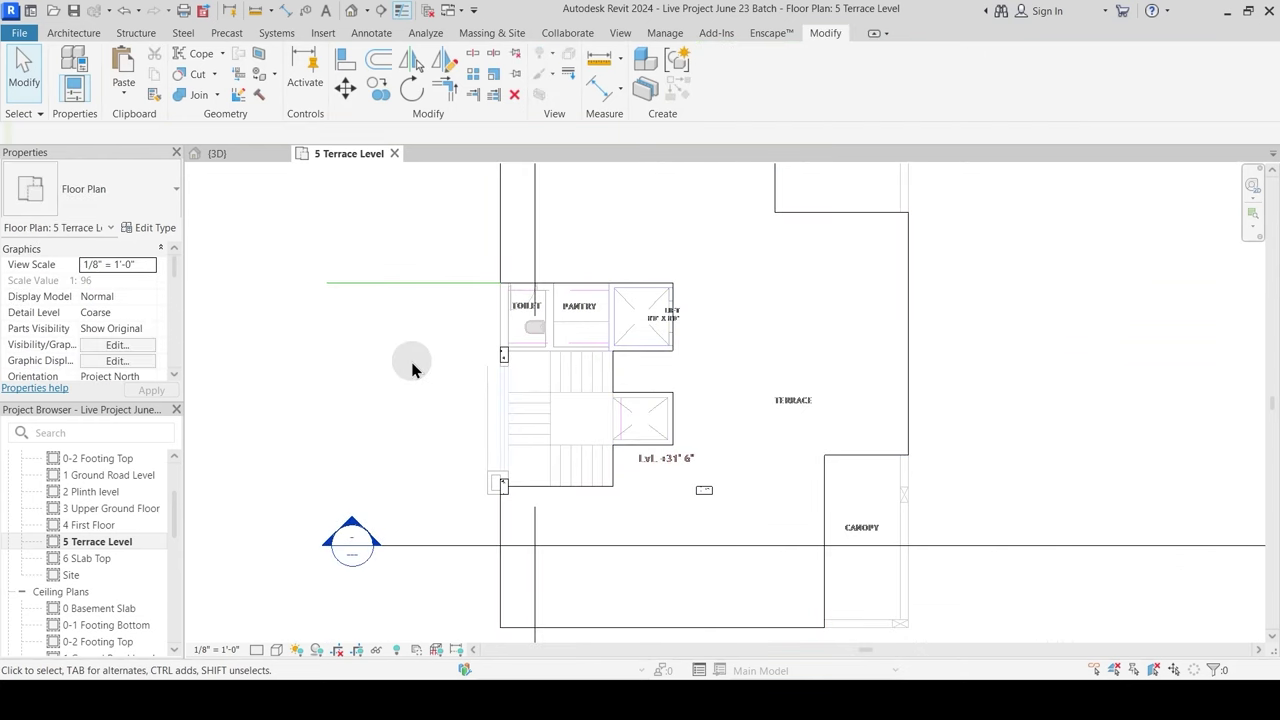
left_click(217, 153)
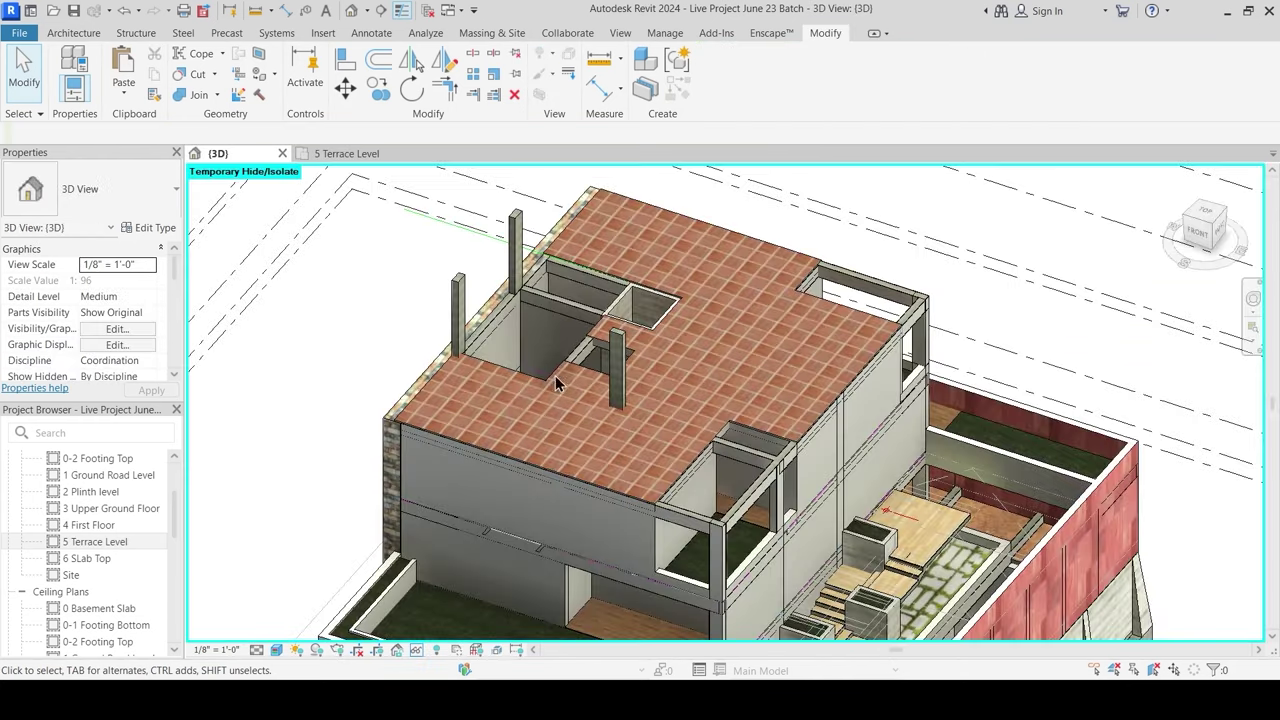
middle_click_drag(611, 454, 576, 407, "shift")
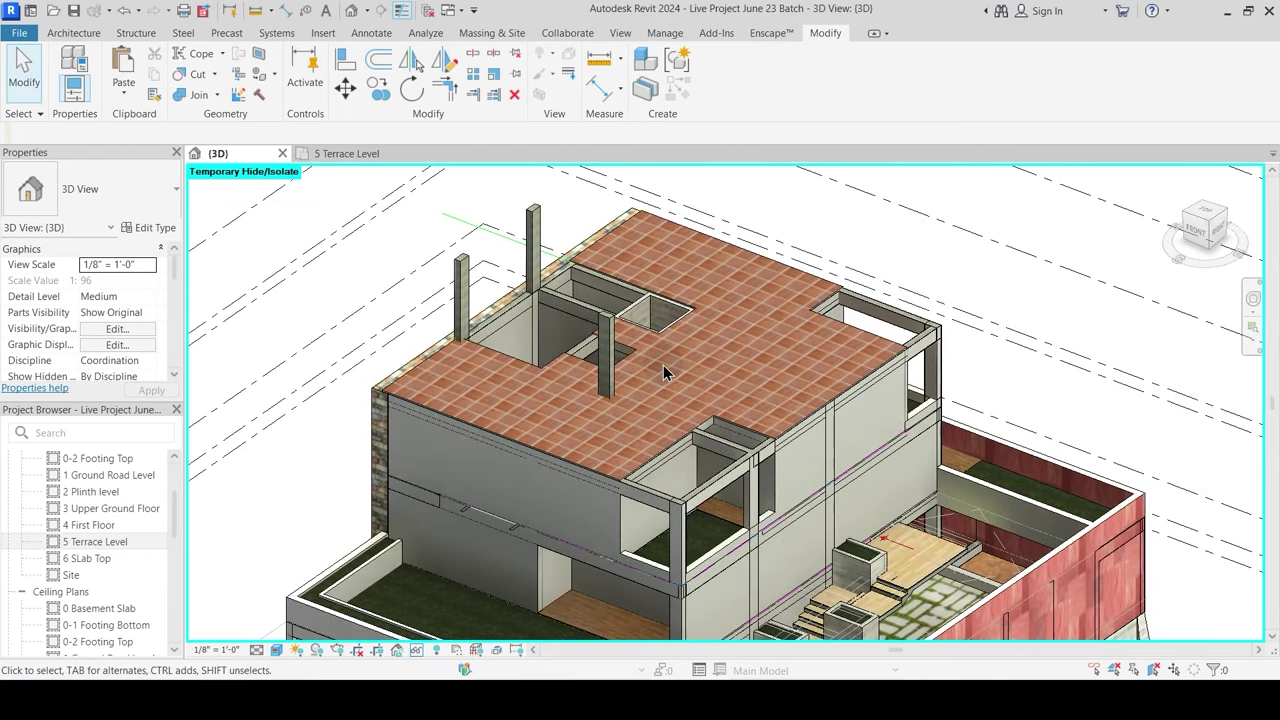
scroll(663, 365, "up", 5)
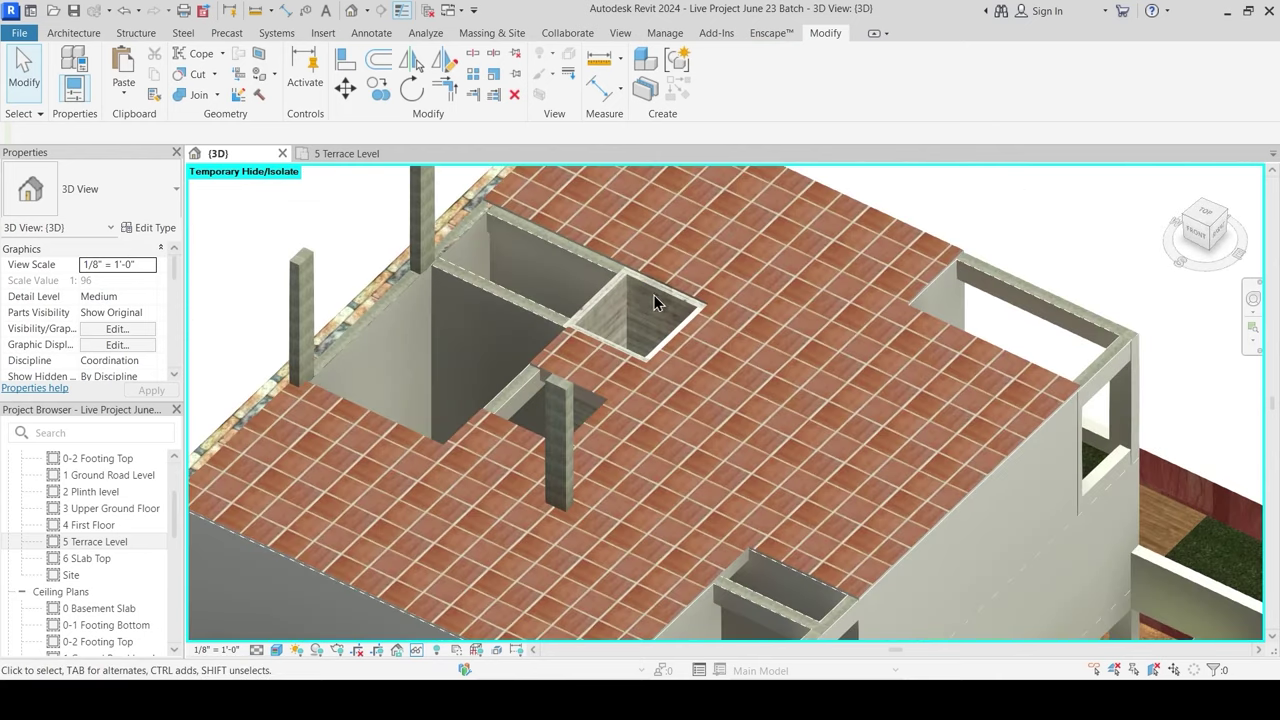
Step: Set the four shaft walls' Top Constraint to Up to level: 6 Slab Top
left_click(656, 300)
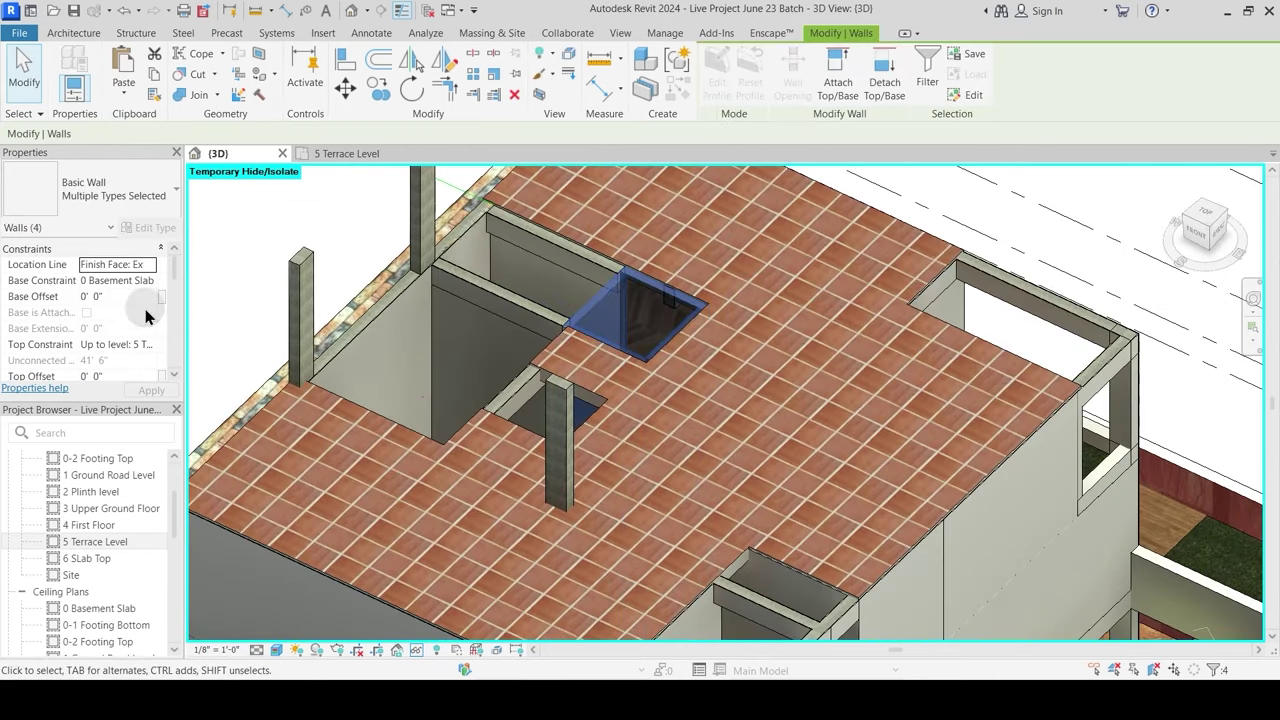
left_click(130, 344)
left_click(150, 344)
scroll(163, 410, "down", 1)
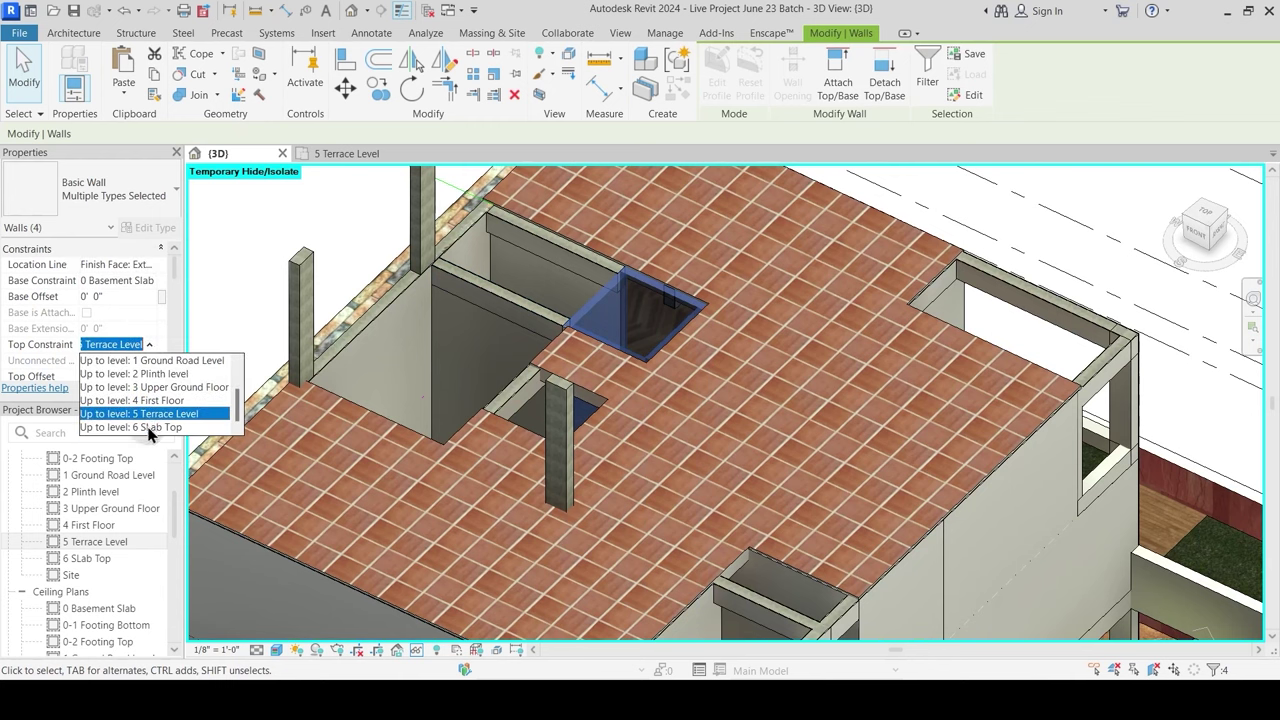
left_click(150, 427)
key("Tab")
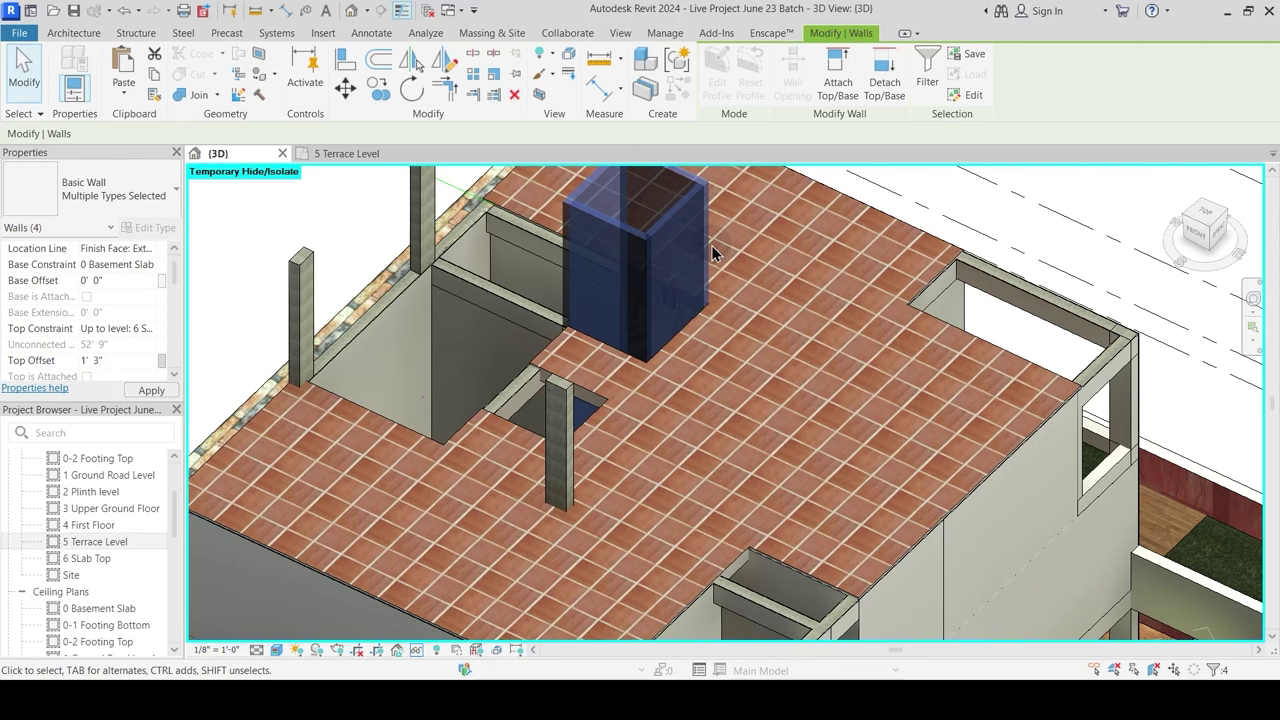
key("Escape")
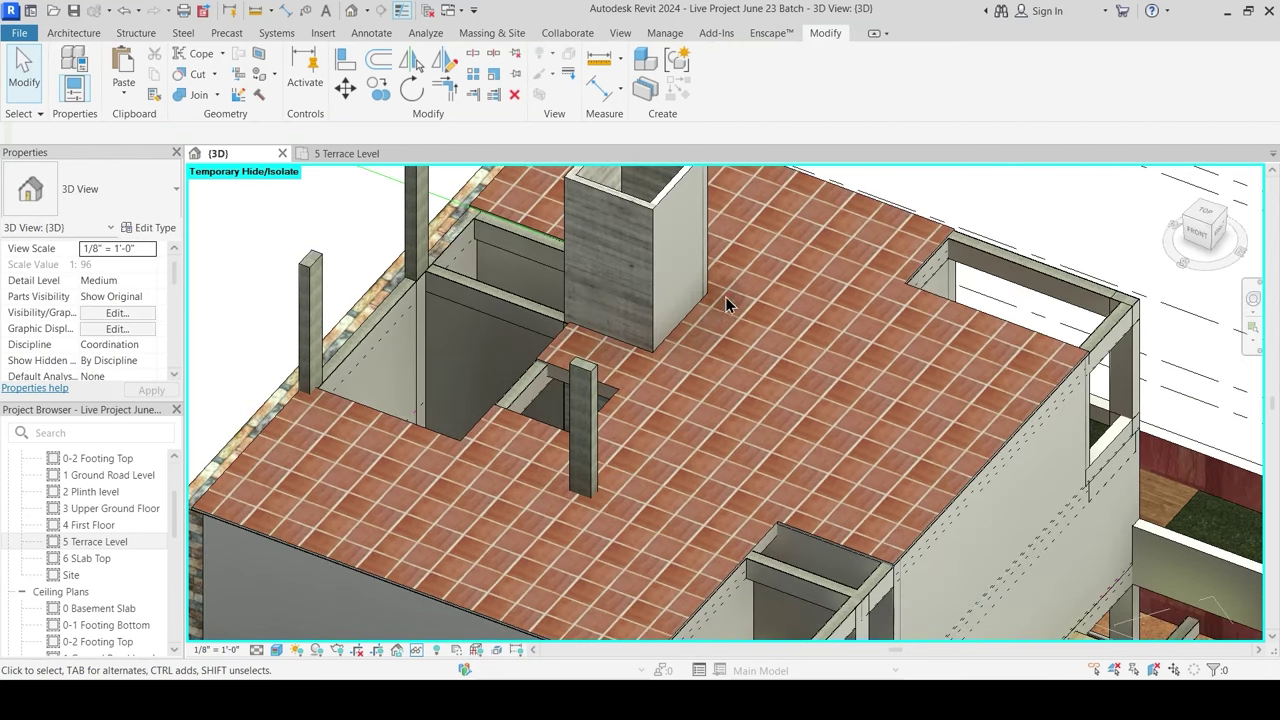
middle_click_drag(725, 296, 715, 413)
middle_click_drag(670, 558, 592, 415)
middle_click_drag(634, 358, 480, 315, "shift")
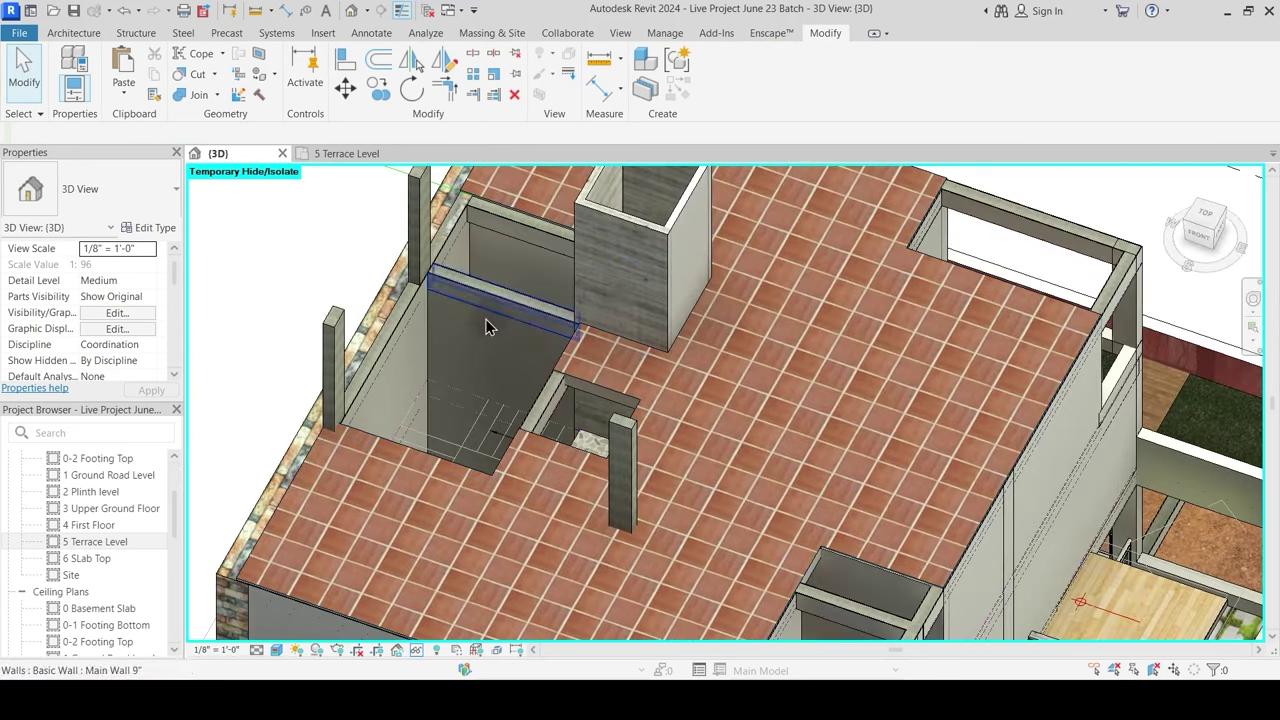
Step: Join the wall beside the stair opening to the beam with Join Geometry
left_click(432, 320)
key("Escape")
key("Tab")
left_click(446, 300)
scroll(446, 300, "up", 3)
key("Escape")
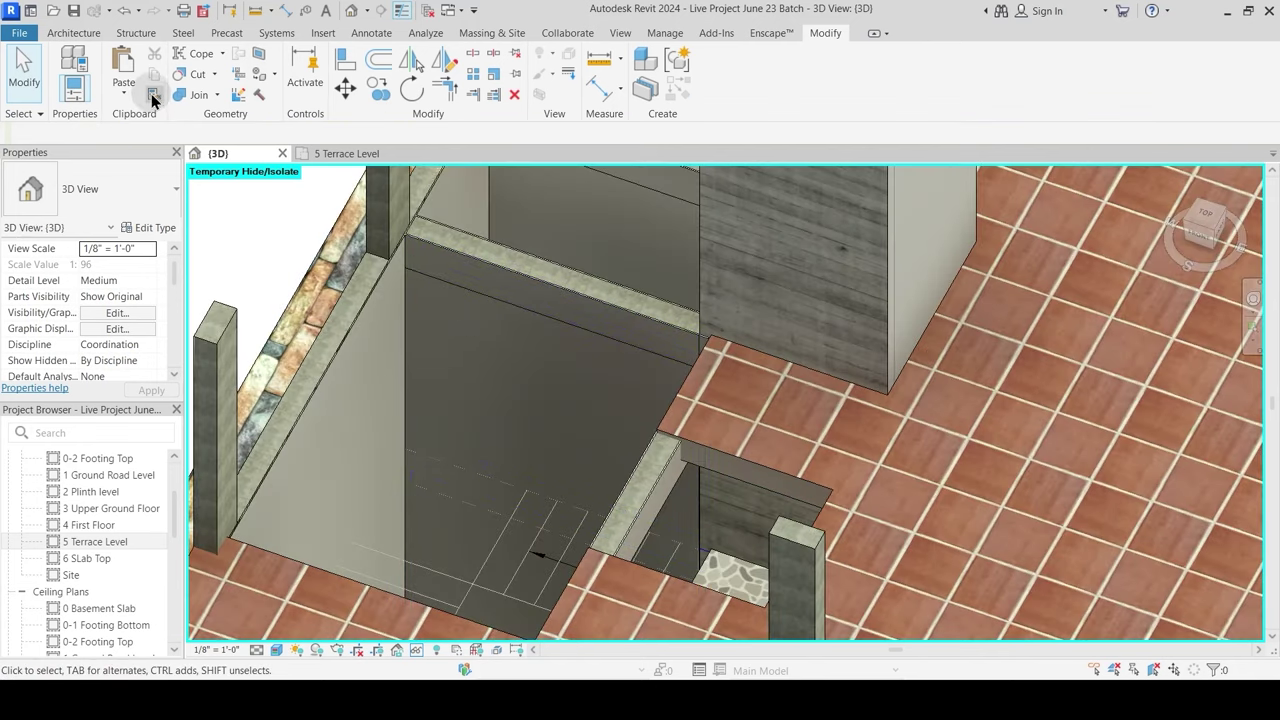
left_click(188, 93)
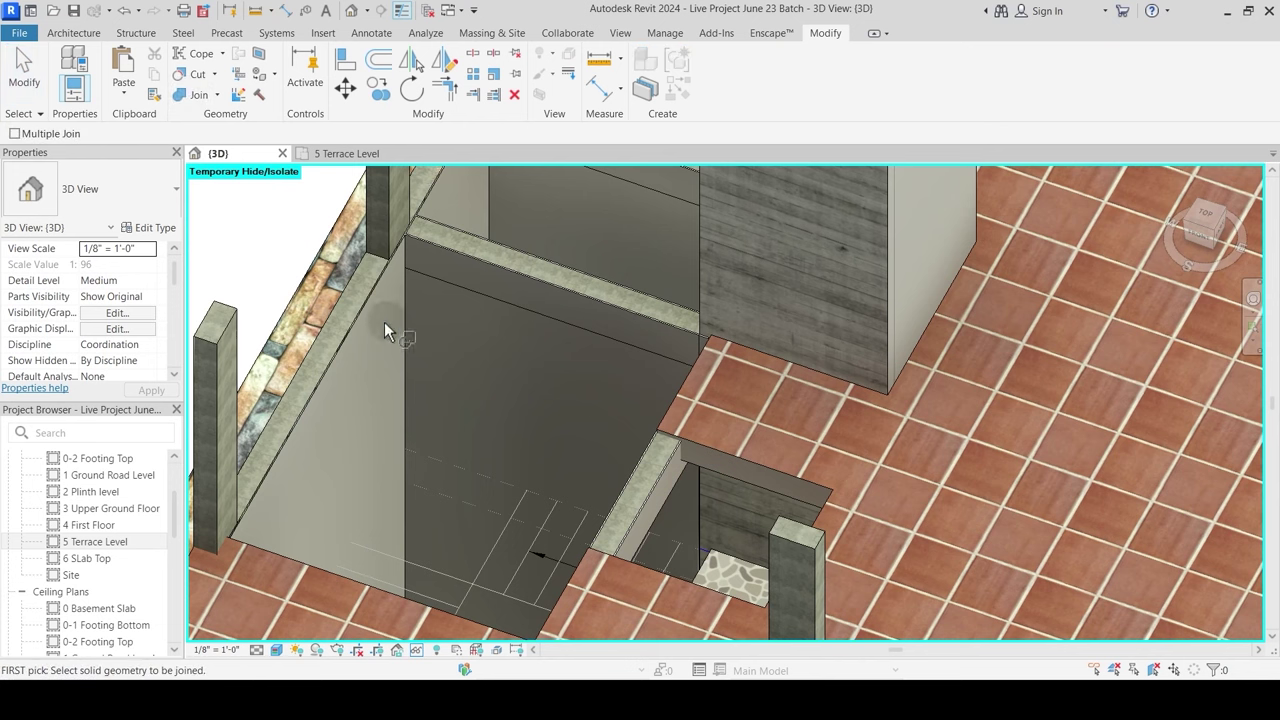
left_click(435, 303)
left_click(512, 358)
key("Escape")
Step: Switch to AutoCAD to review the toilet, pantry and lift reference plan
scroll(512, 355, "down", 2)
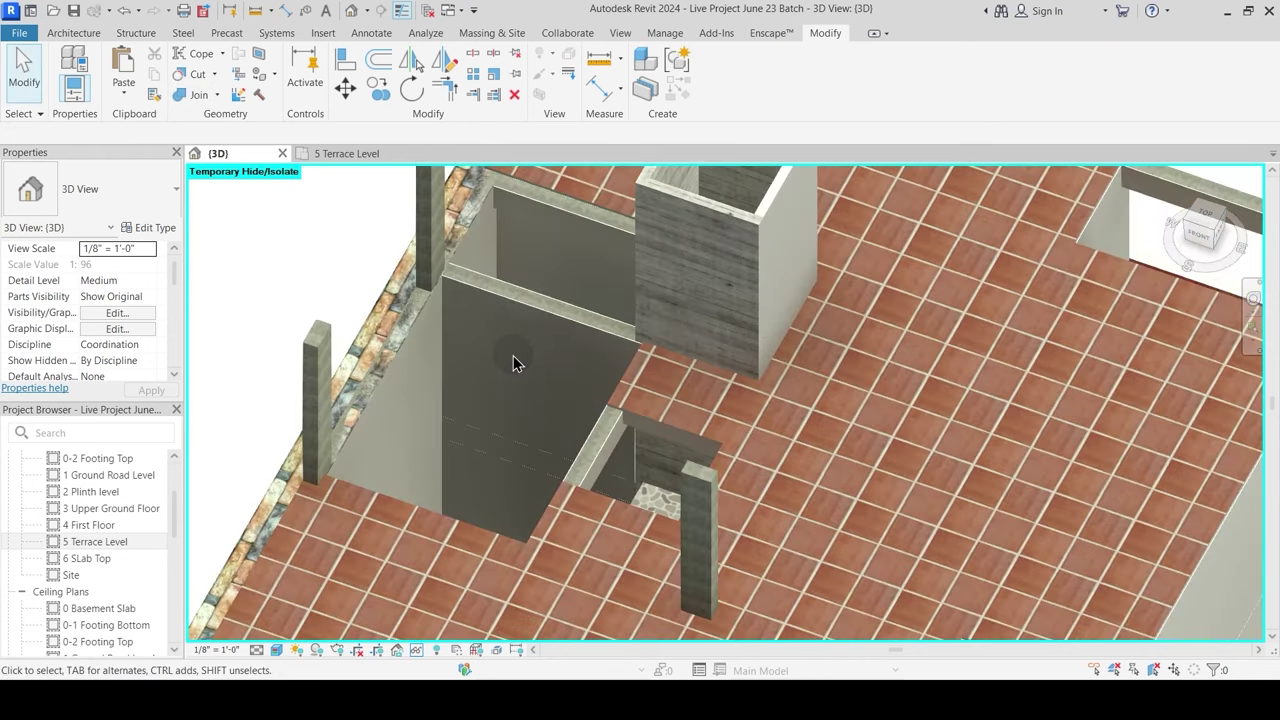
scroll(530, 318, "up", 1)
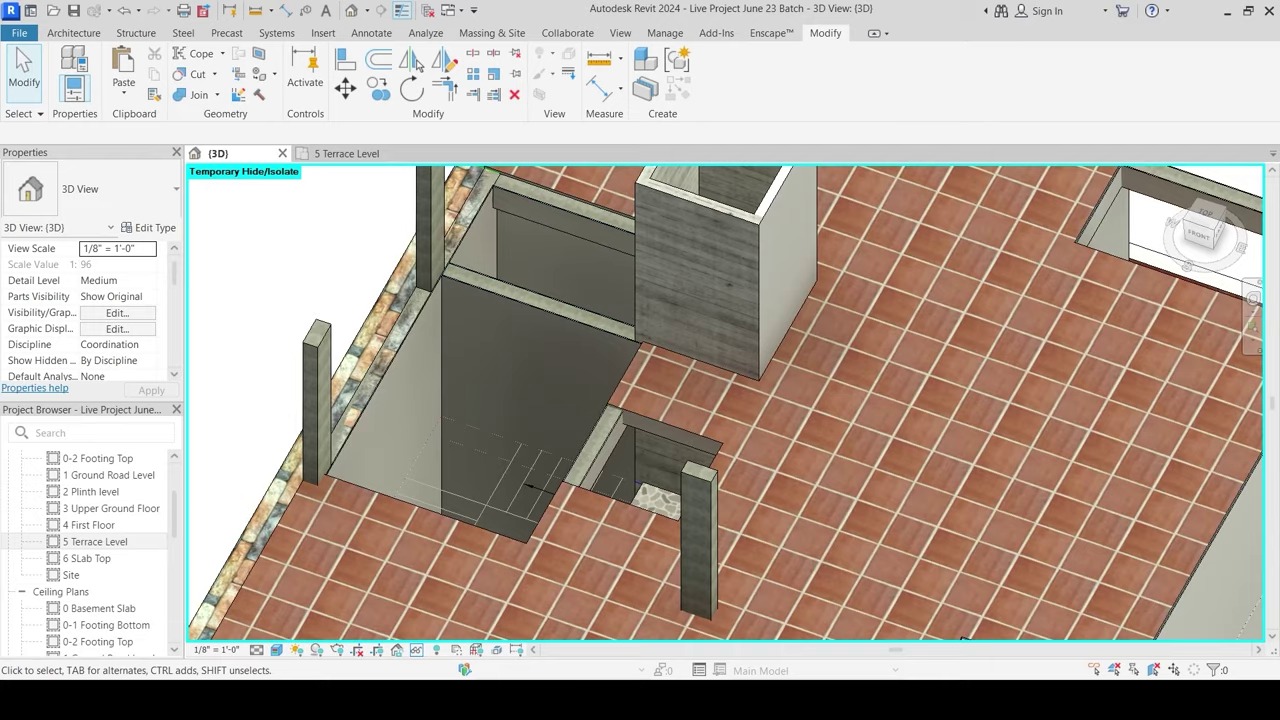
key("alt+Tab")
scroll(428, 288, "up", 4)
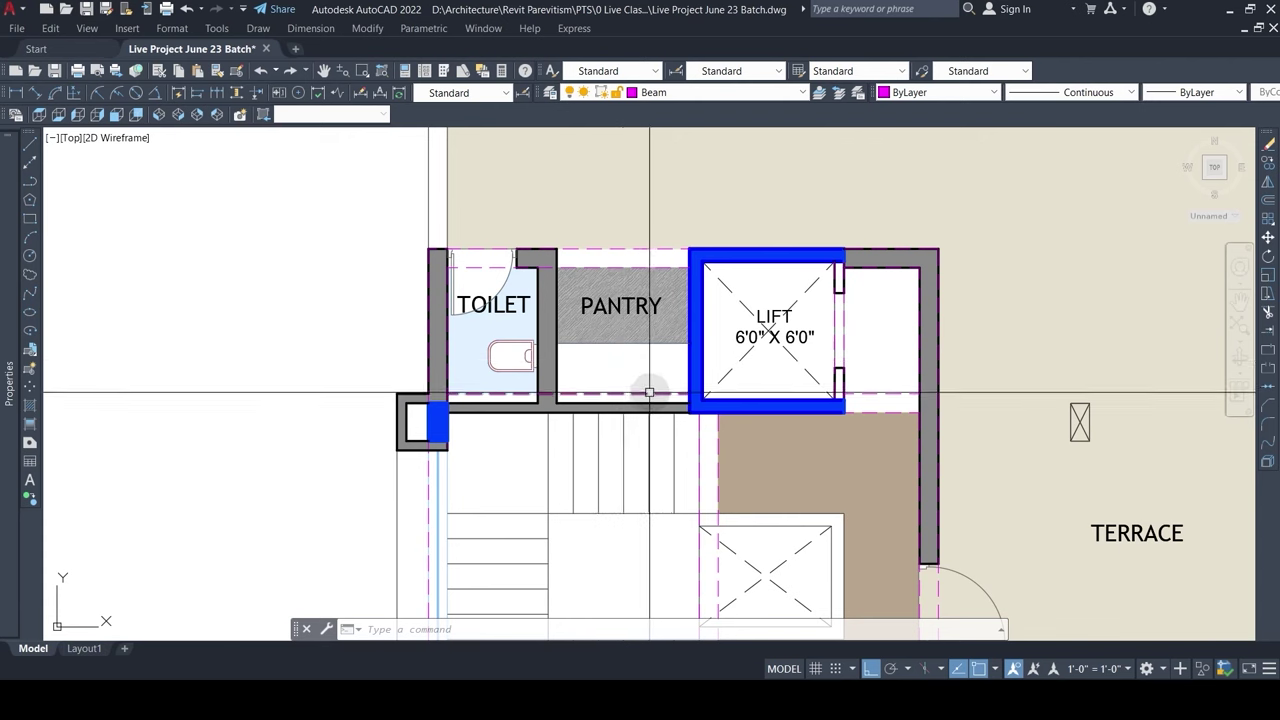
Step: Return to Revit and open Section 4 from the 5 Terrace Level plan
left_click(1228, 14)
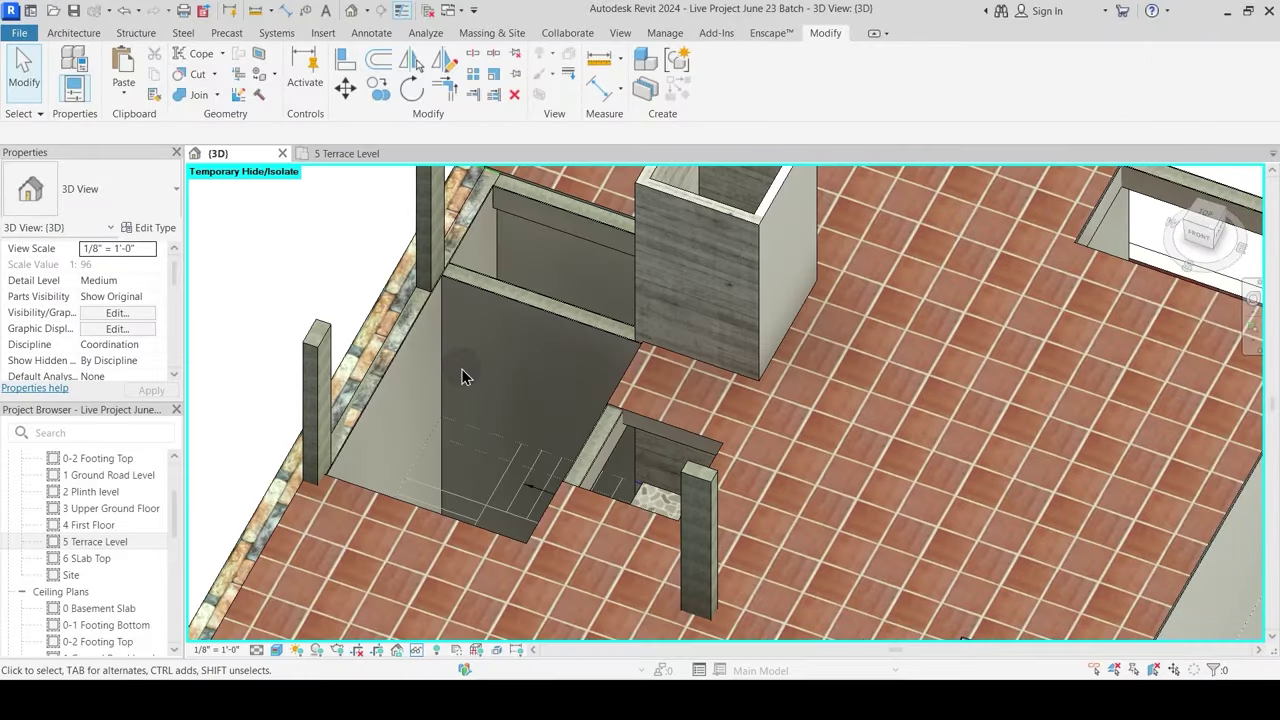
mouse_move(520, 337)
middle_mouse_down("shift")
mouse_move(529, 486)
mouse_move(537, 346)
middle_mouse_up("shift")
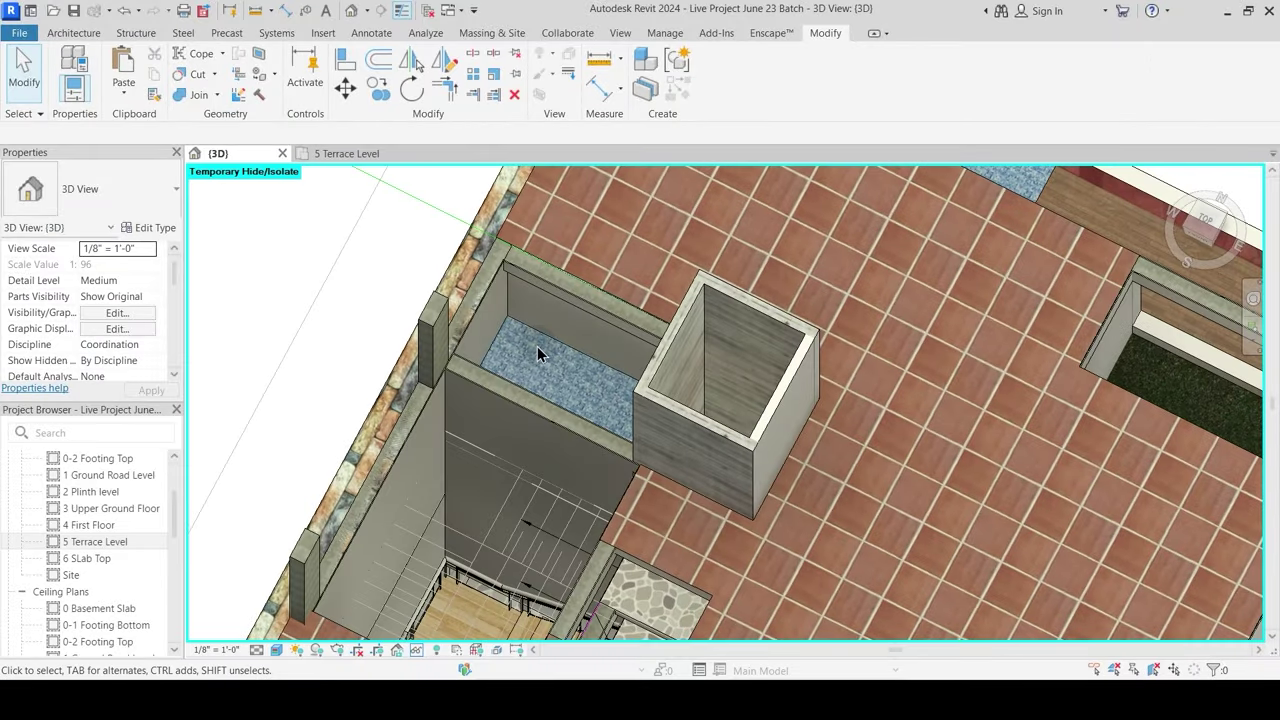
scroll(537, 342, "up", 3)
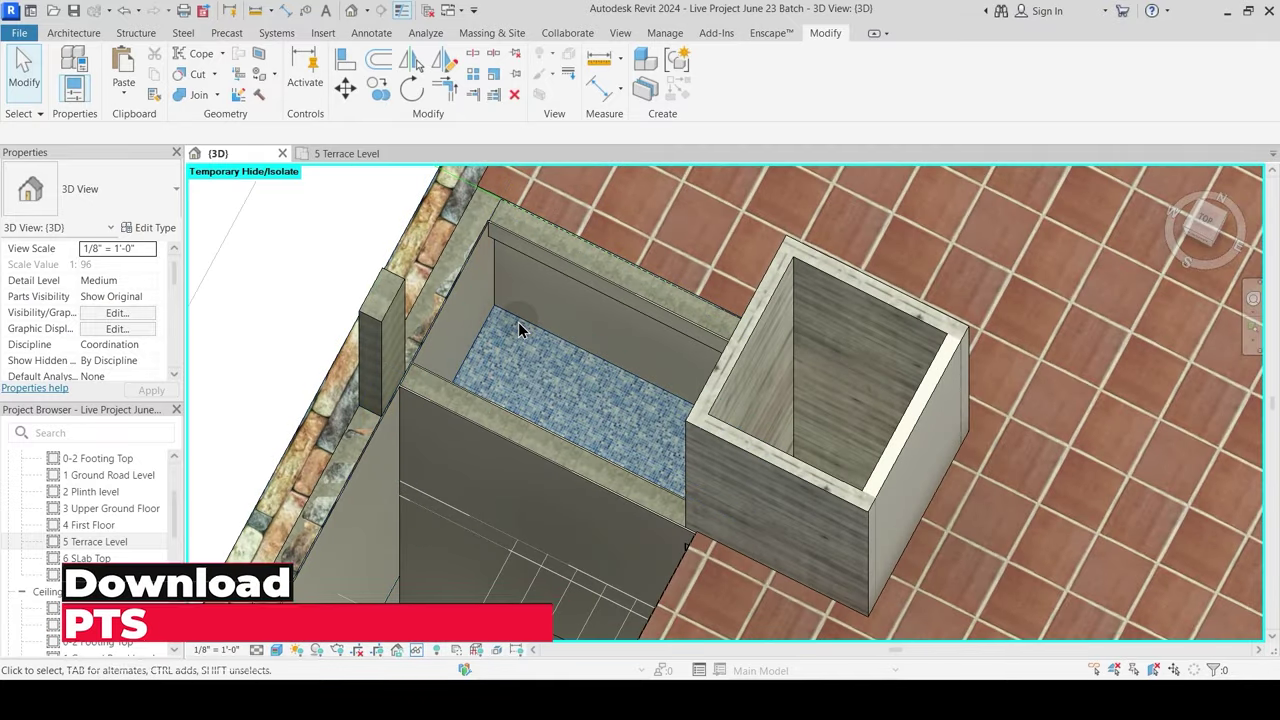
scroll(567, 378, "down", 4)
left_click(337, 151)
scroll(556, 338, "down", 3)
double_click(544, 224)
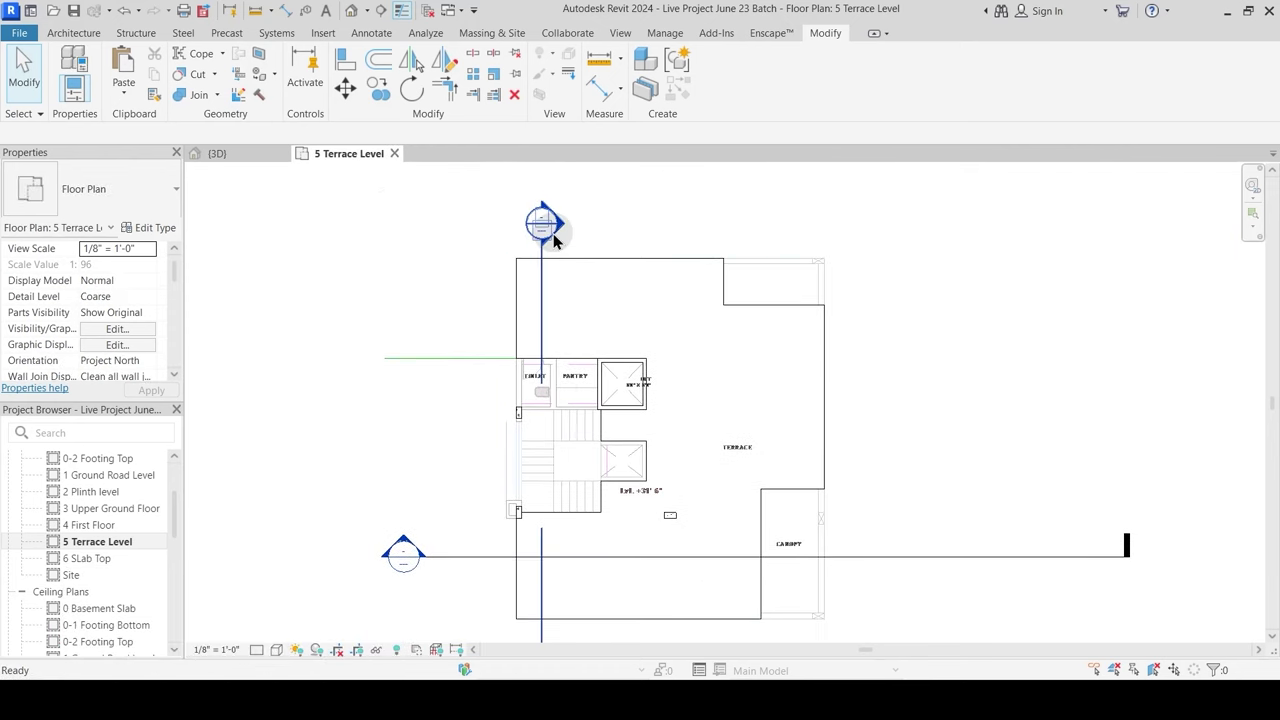
scroll(627, 378, "up", 3)
middle_click_drag(697, 285, 654, 499)
Step: Paste the Washroom Sunk Slab aligned to the 5 Terrace Level
left_click(634, 440)
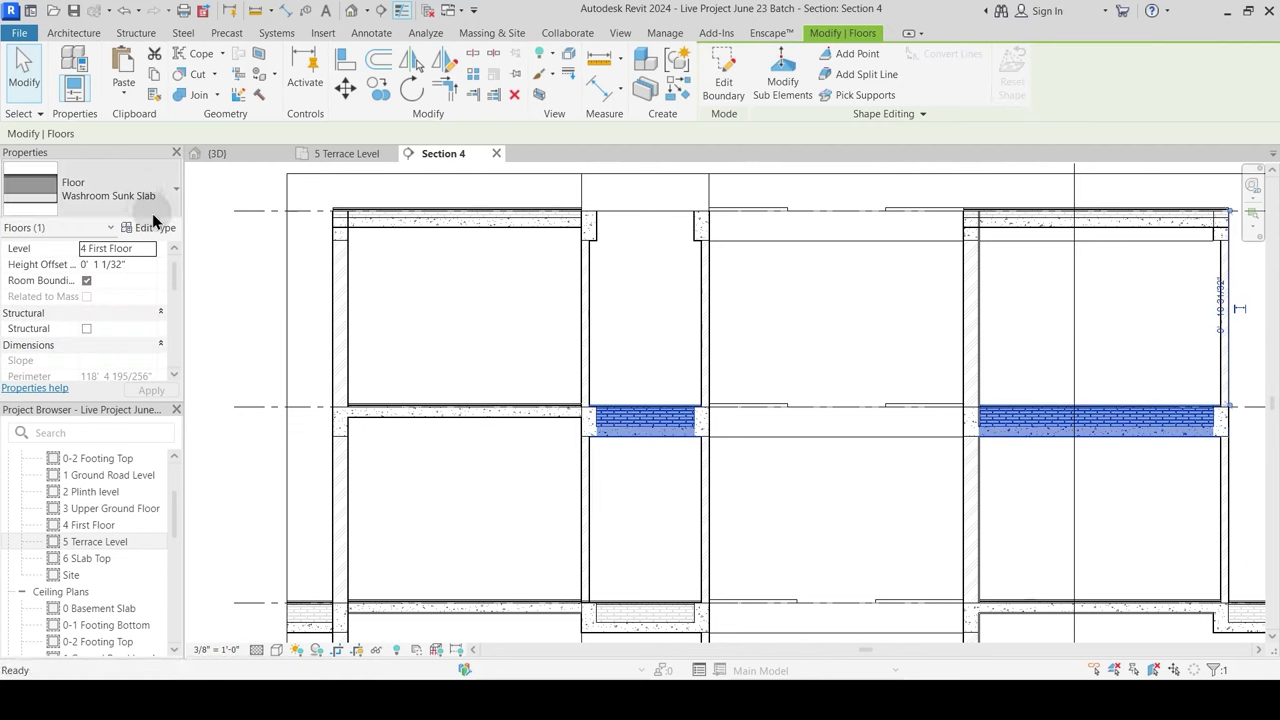
left_click(125, 92)
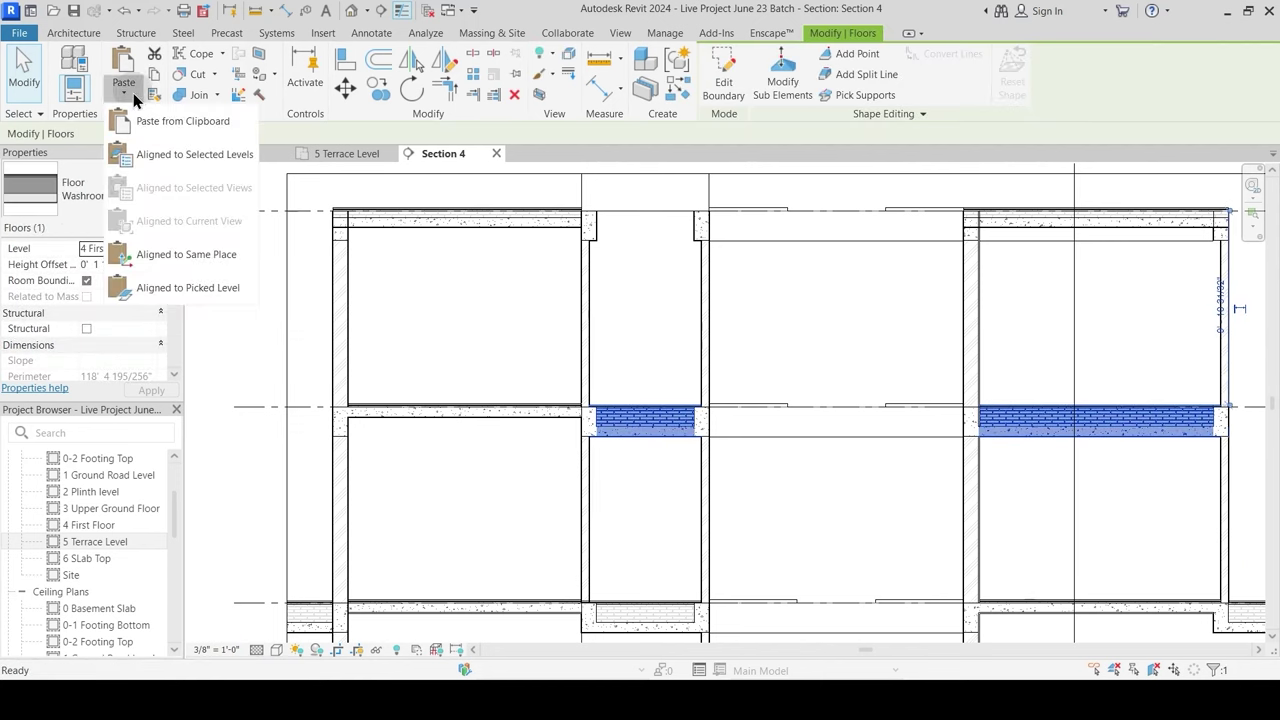
left_click(164, 156)
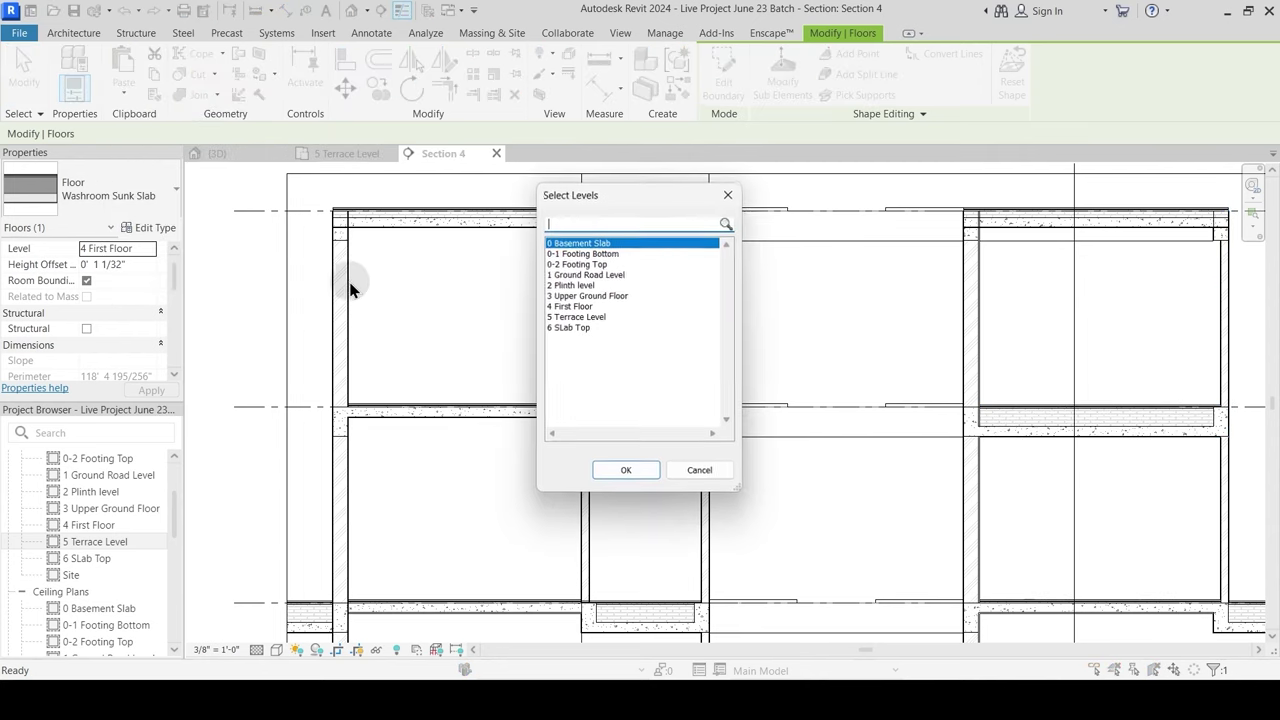
left_click(584, 316)
left_click(628, 471)
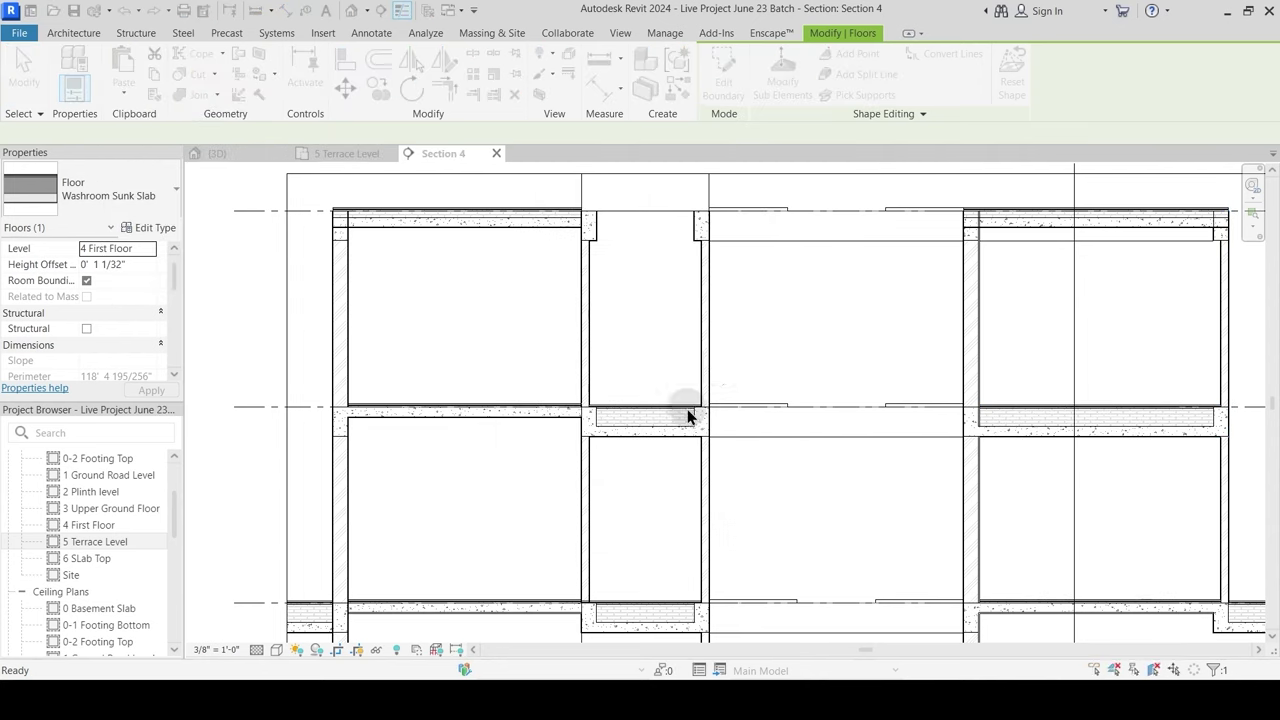
middle_click_drag(698, 335, 687, 380)
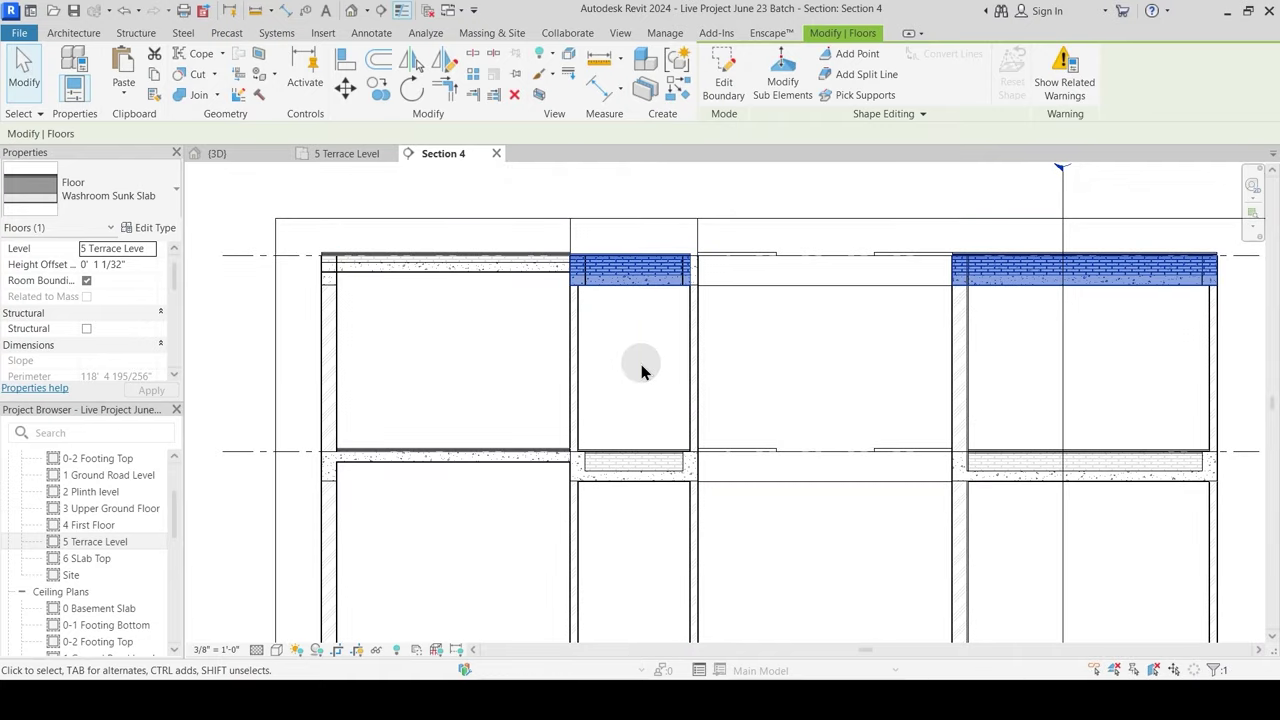
left_click(252, 152)
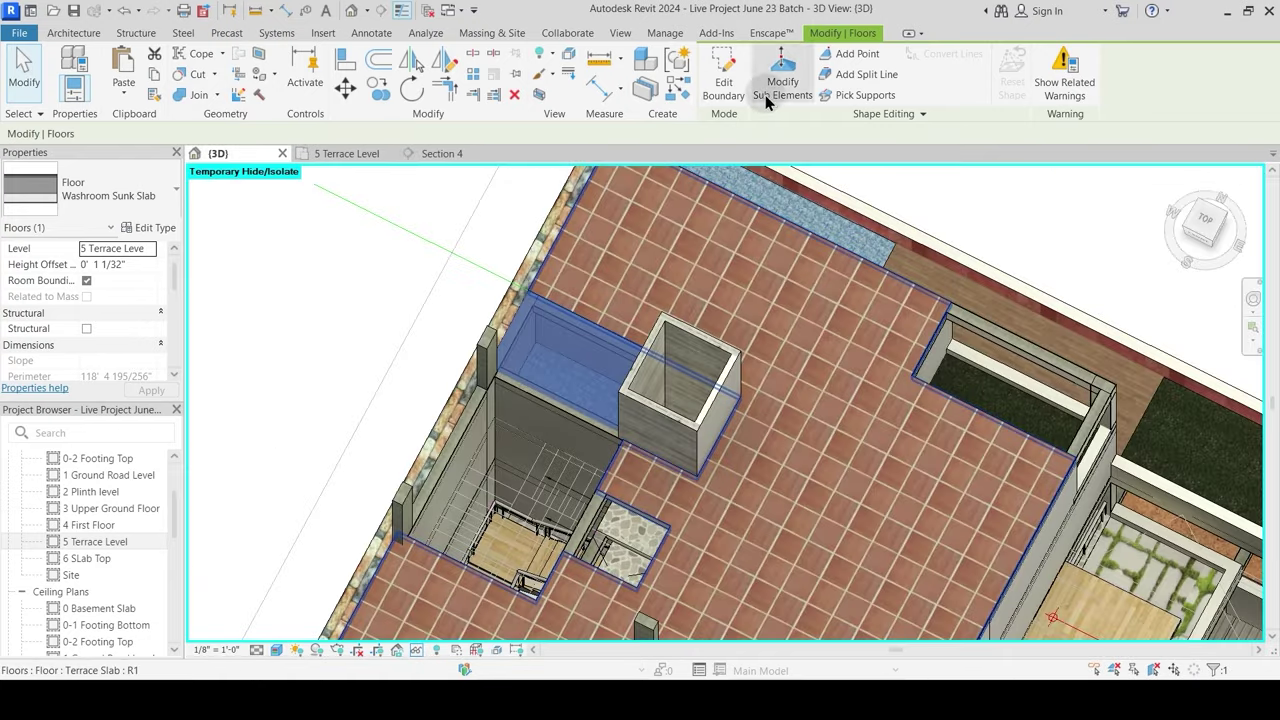
Step: Delete the top and lower-left sketch rectangles from the pasted slab, finishing without attaching walls
scroll(789, 311, "down", 4)
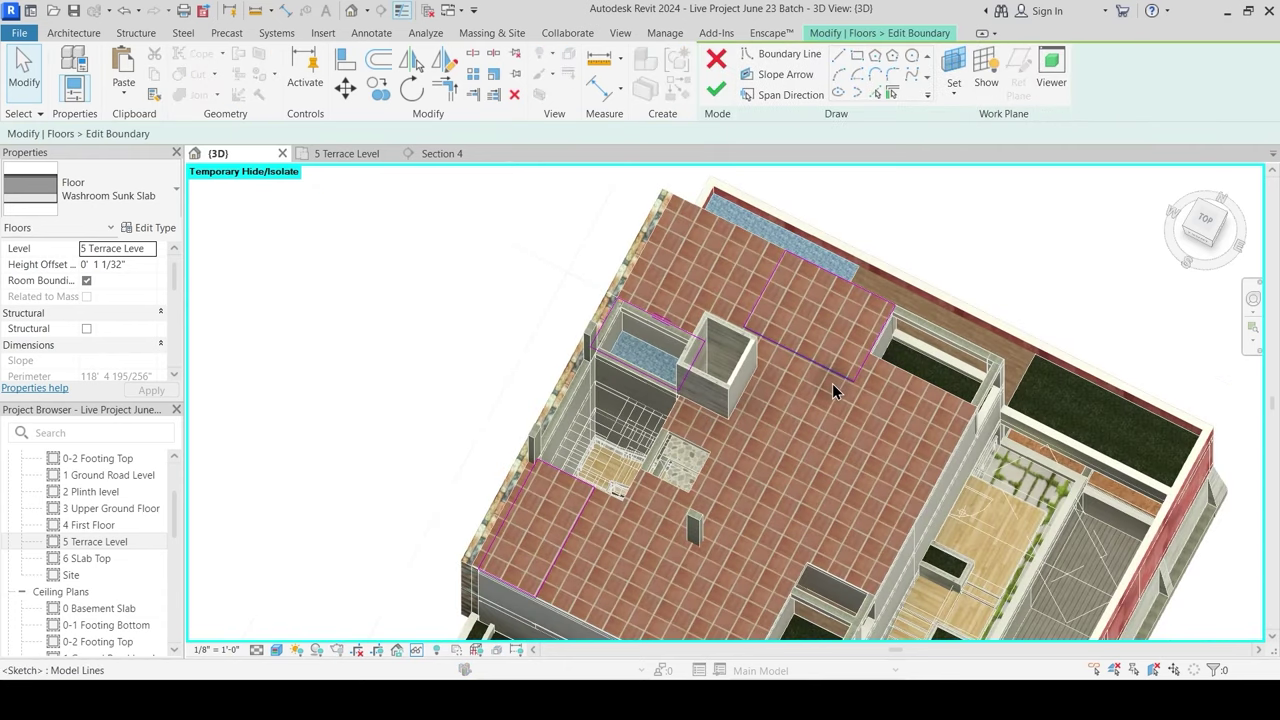
left_click(730, 452)
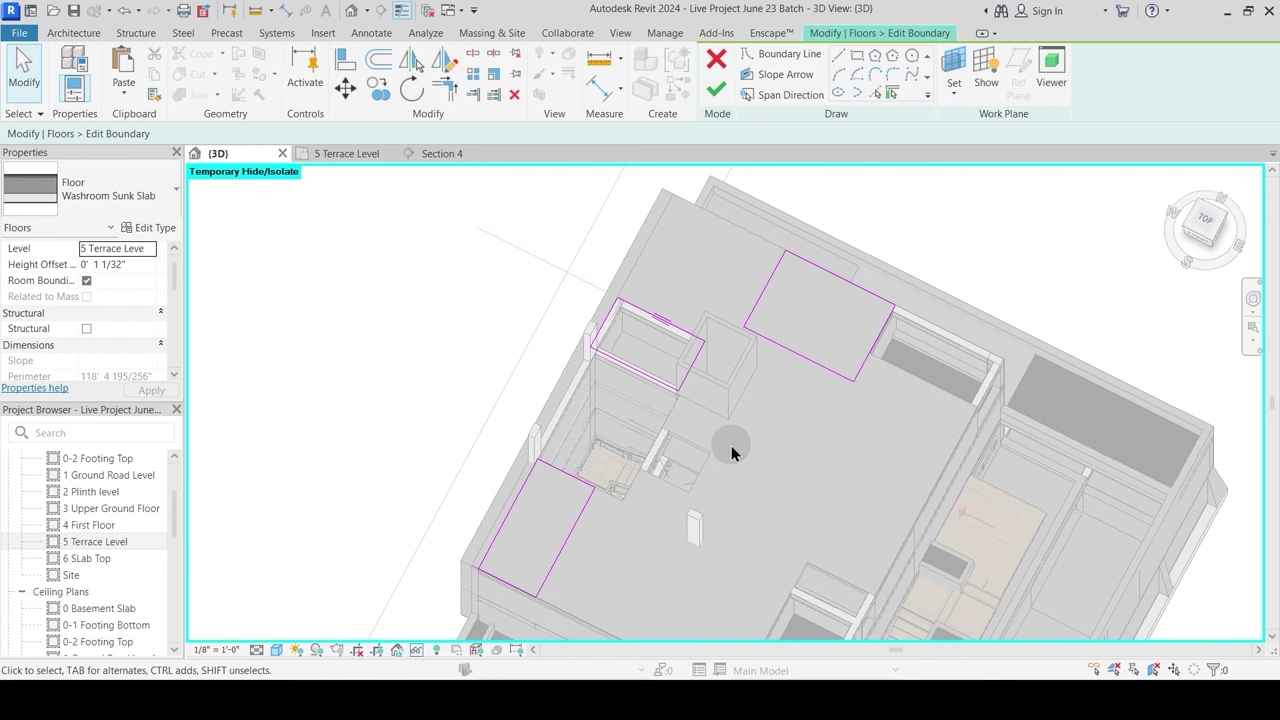
middle_click_drag(731, 445, 738, 405, "shift")
left_click(347, 158)
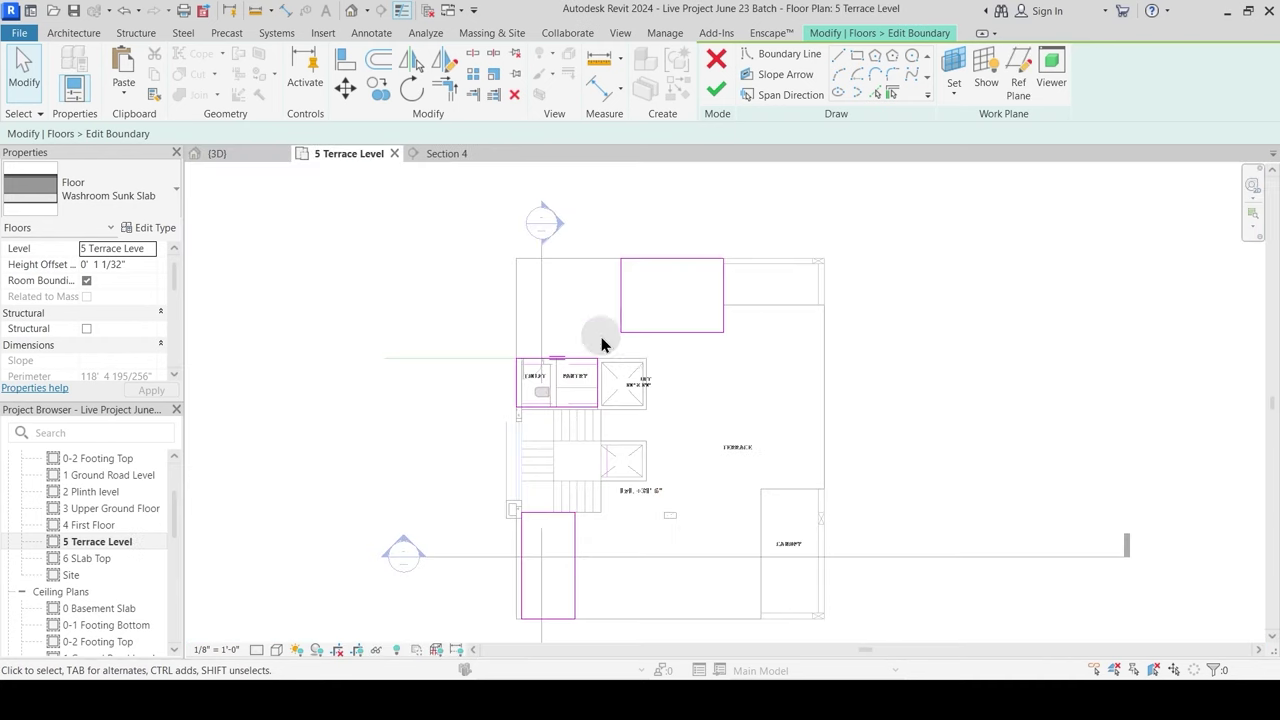
left_click_drag(598, 230, 768, 363)
key("Delete")
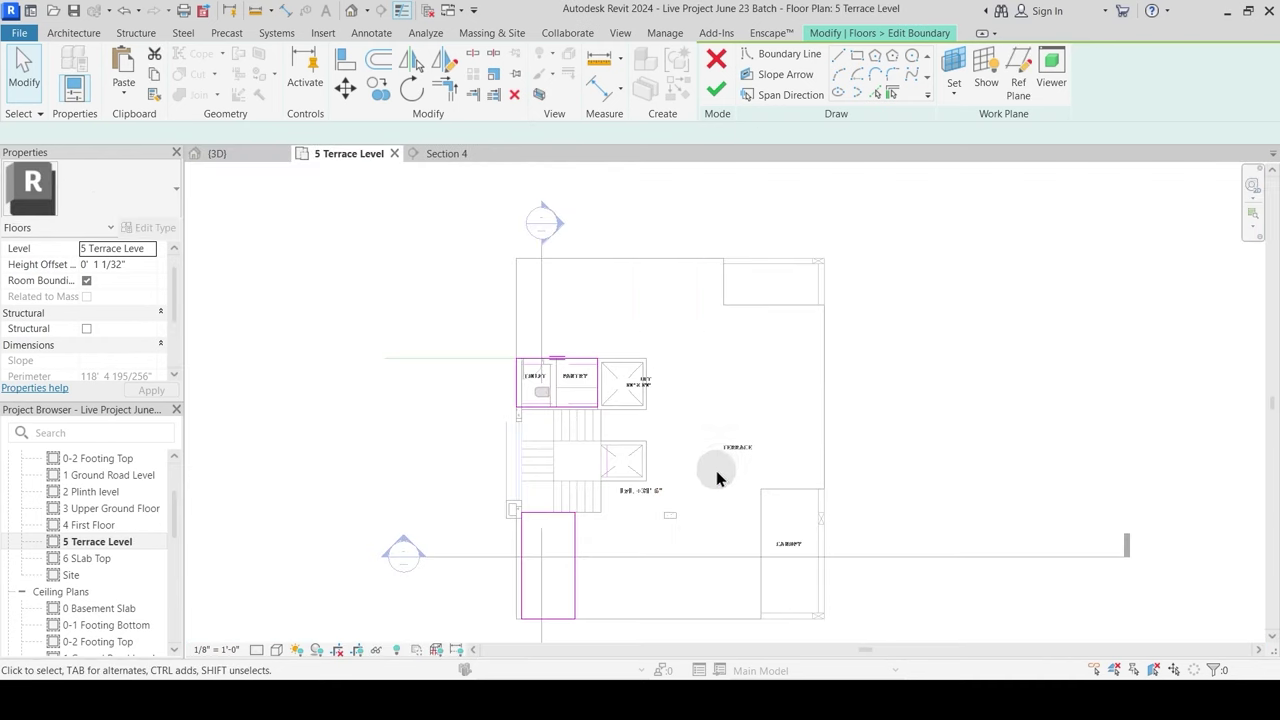
middle_click_drag(720, 465, 721, 378)
mouse_move(457, 409)
left_mouse_down()
mouse_move(577, 513)
mouse_move(619, 578)
left_mouse_up()
key("Delete")
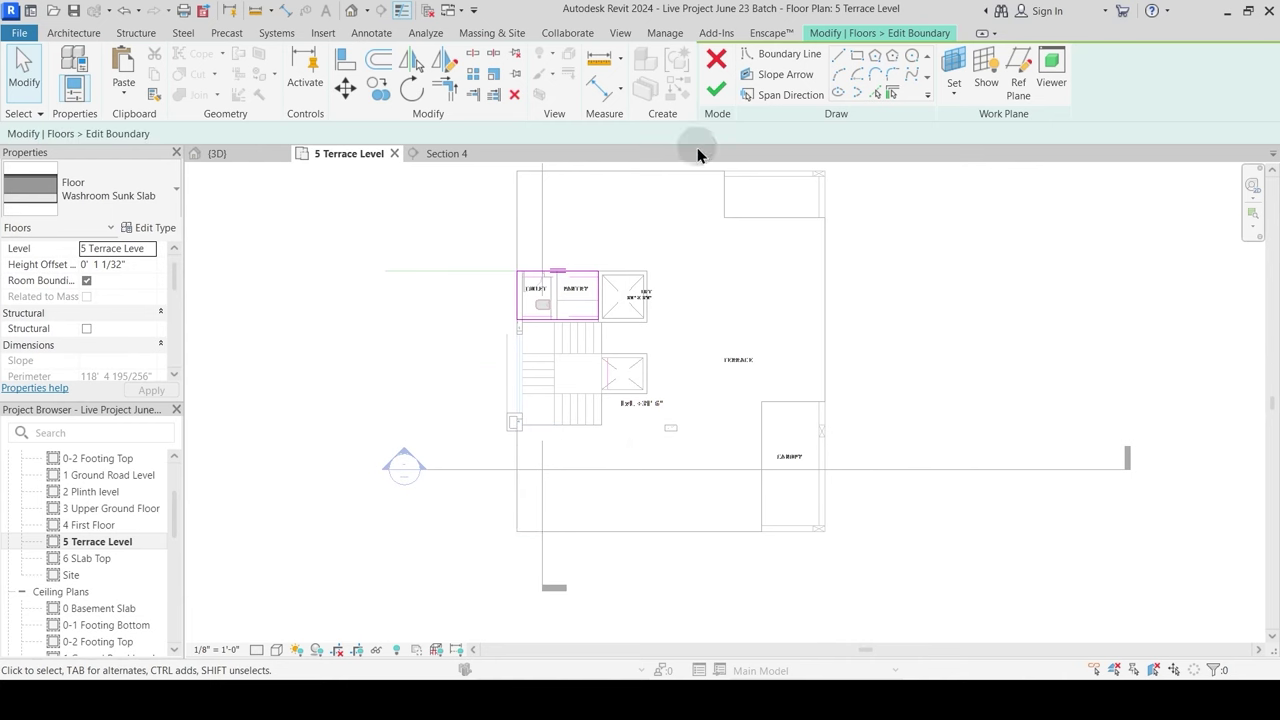
left_click(716, 95)
left_click(745, 357)
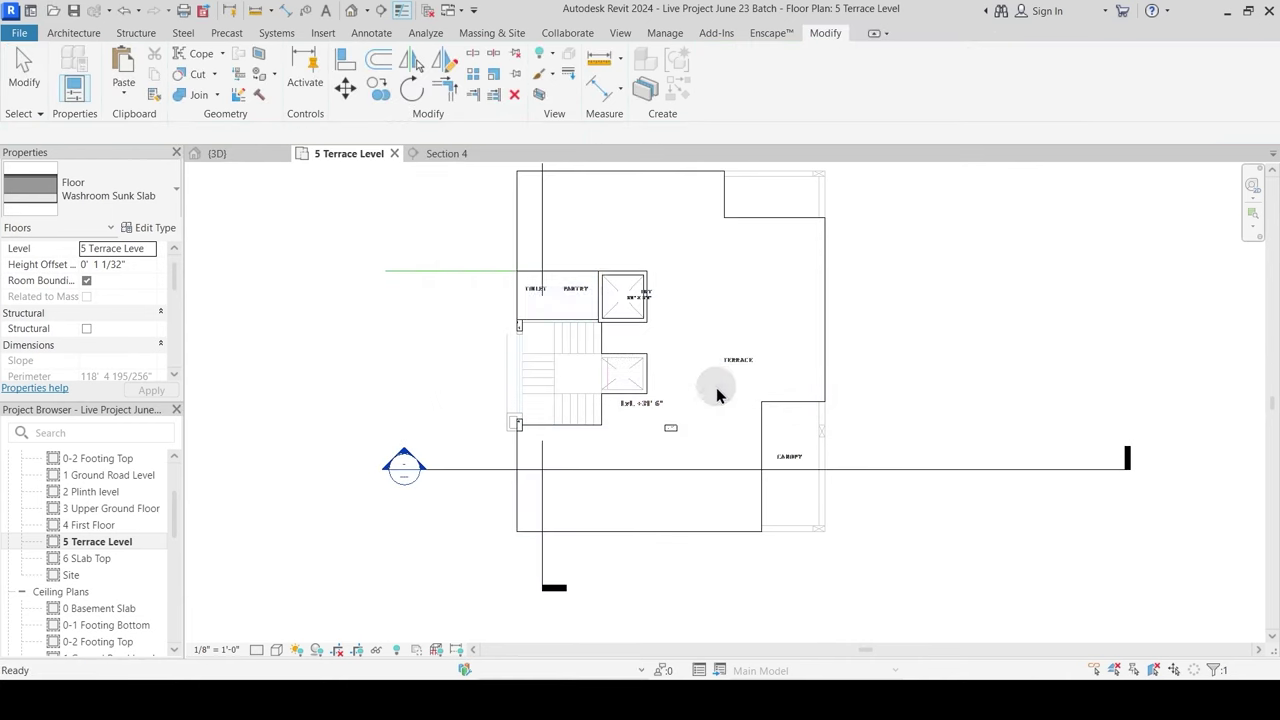
Step: Check the edited Washroom Sunk Slab in Section 4
left_click(239, 156)
left_click(443, 154)
scroll(527, 287, "up", 4)
middle_click_drag(489, 426, 325, 406)
key("Escape")
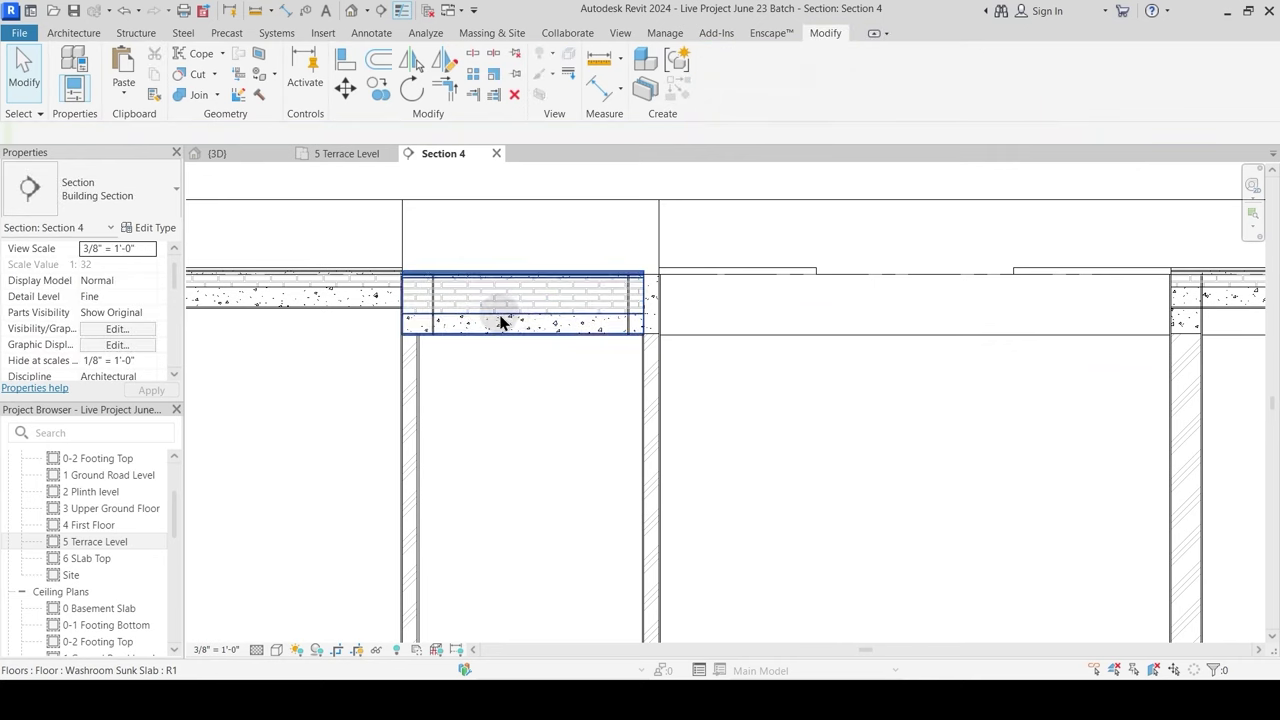
scroll(622, 400, "down", 4)
scroll(670, 362, "down", 2)
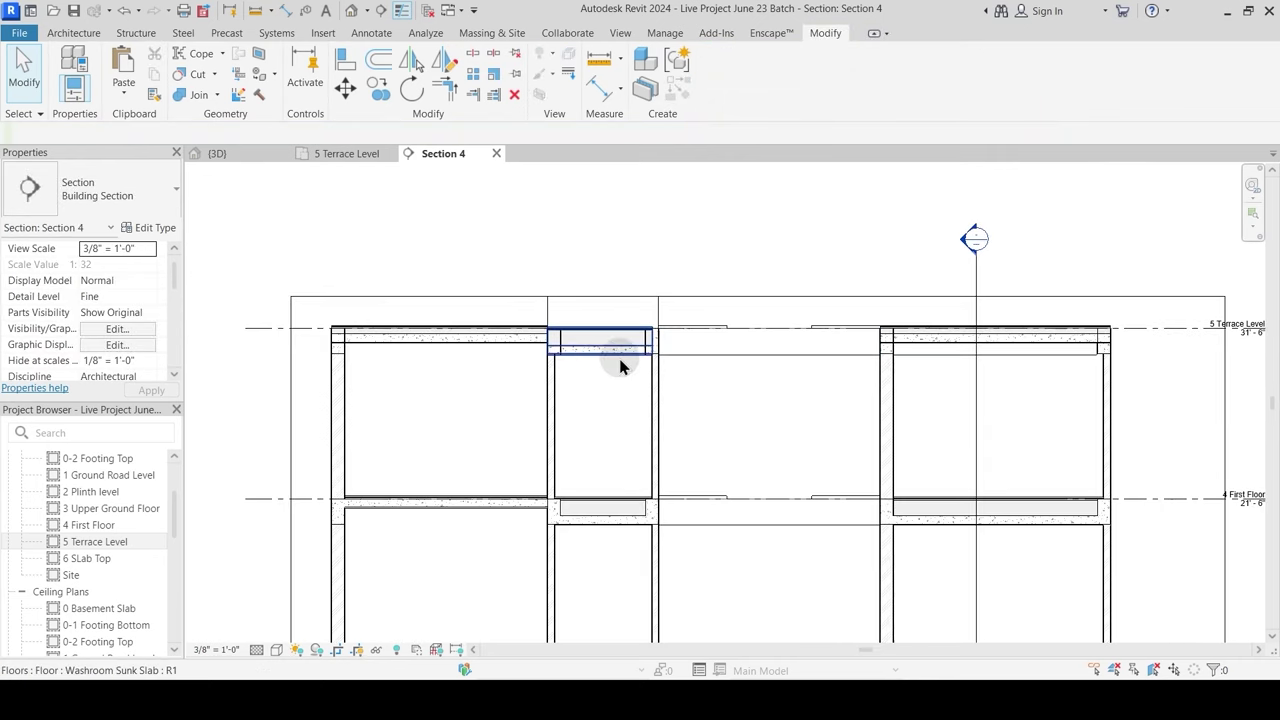
left_click(345, 155)
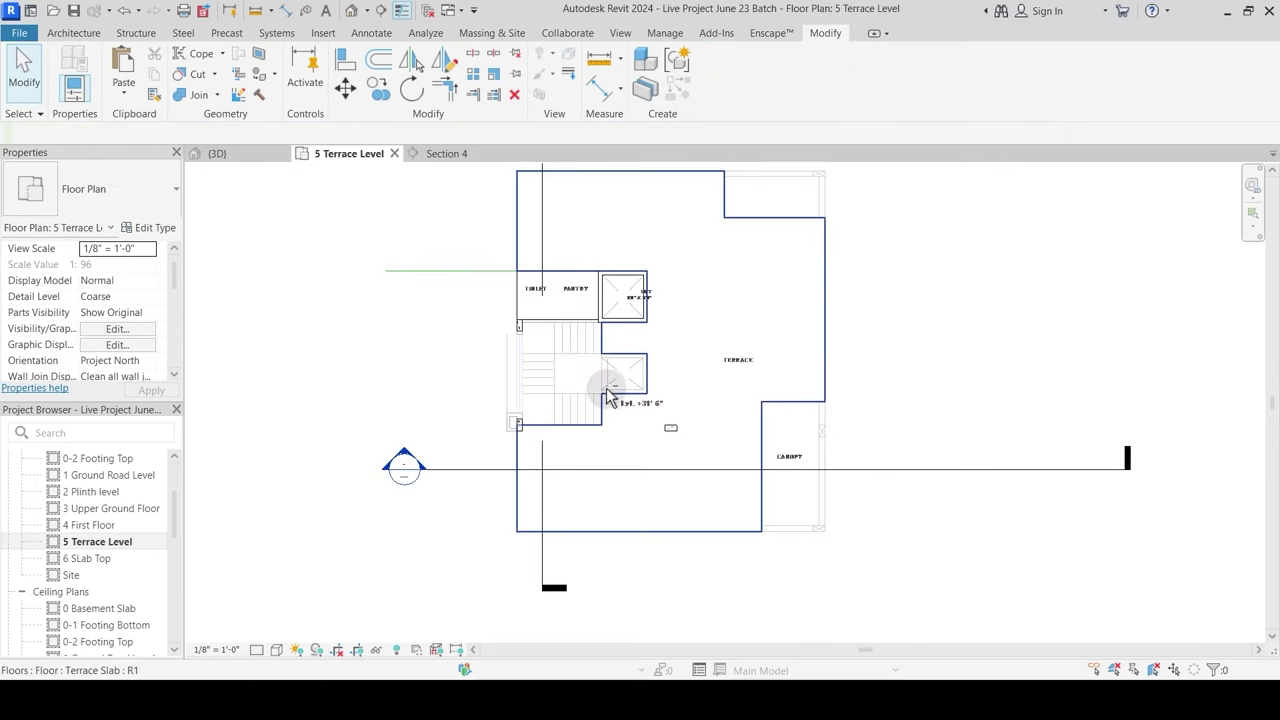
Step: Delete the concrete beam in the roof opening in the 3D view
left_click(215, 153)
middle_click_drag(608, 420, 600, 368, "shift")
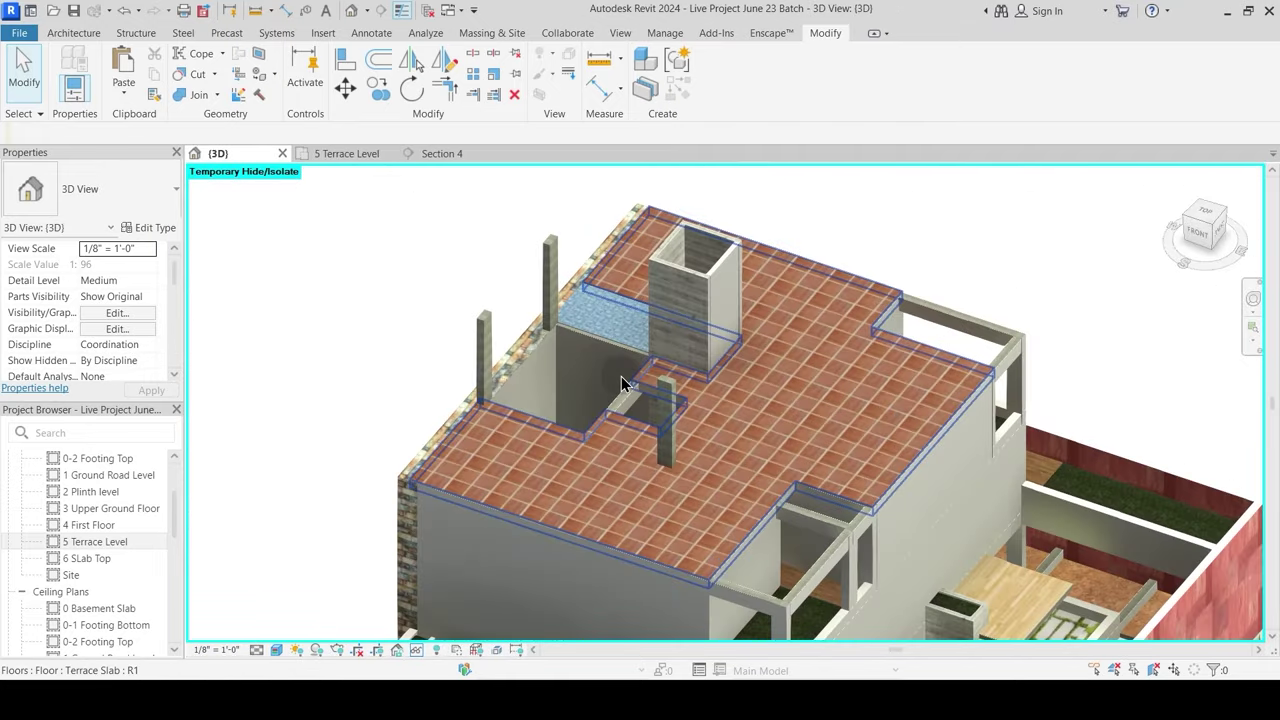
scroll(615, 420, "up", 3)
left_click(610, 432)
key("Delete")
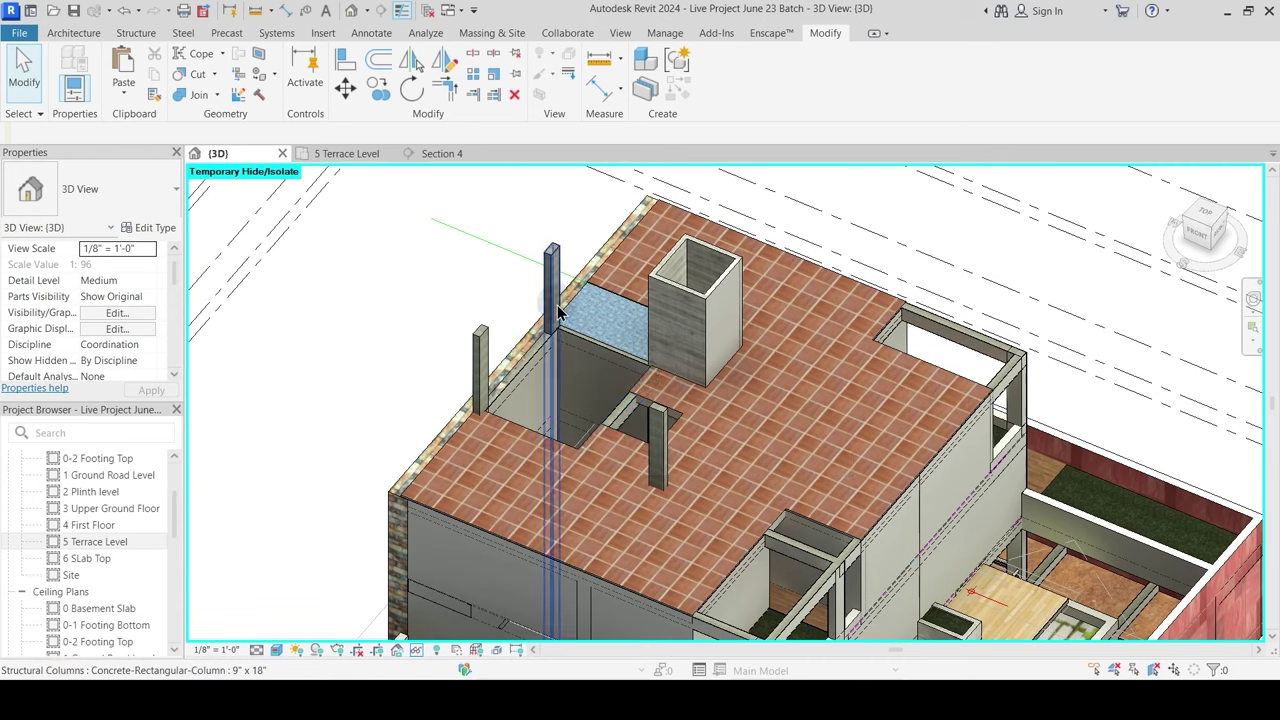
left_click(346, 155)
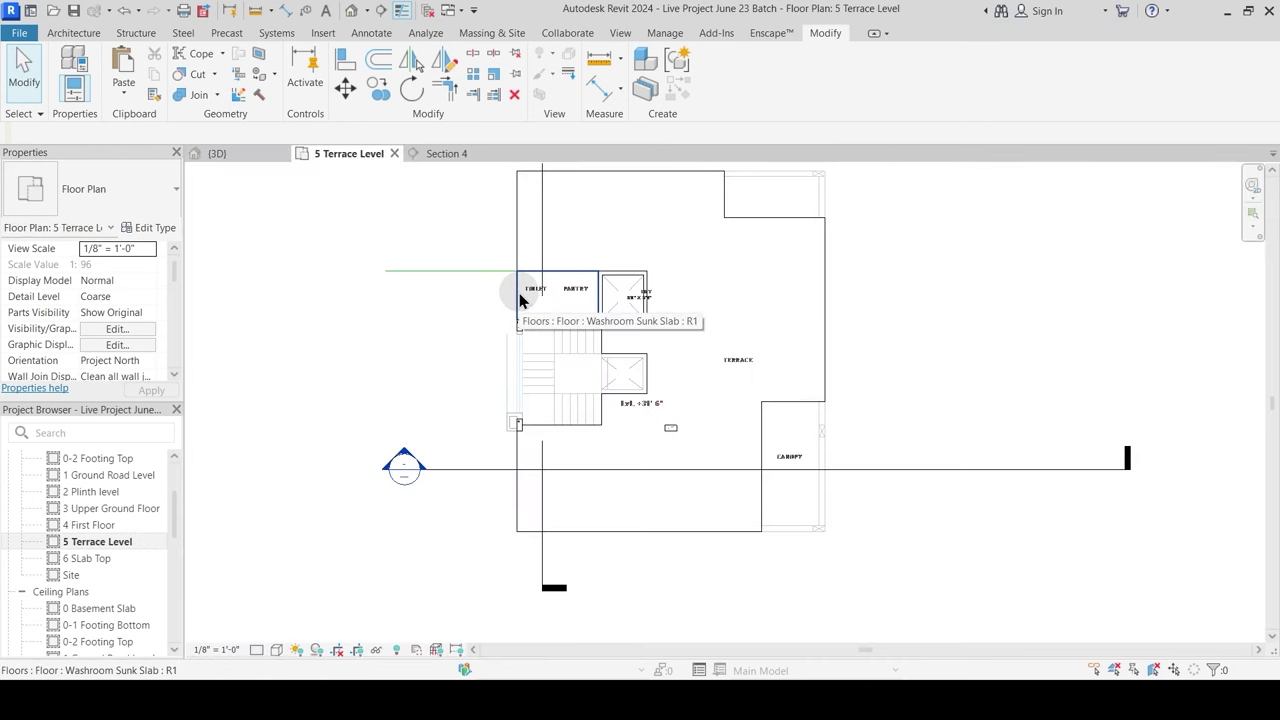
Step: Draw Main Wall 9" walls along the toilet's left, top and right edges
middle_click_drag(580, 319, 570, 405)
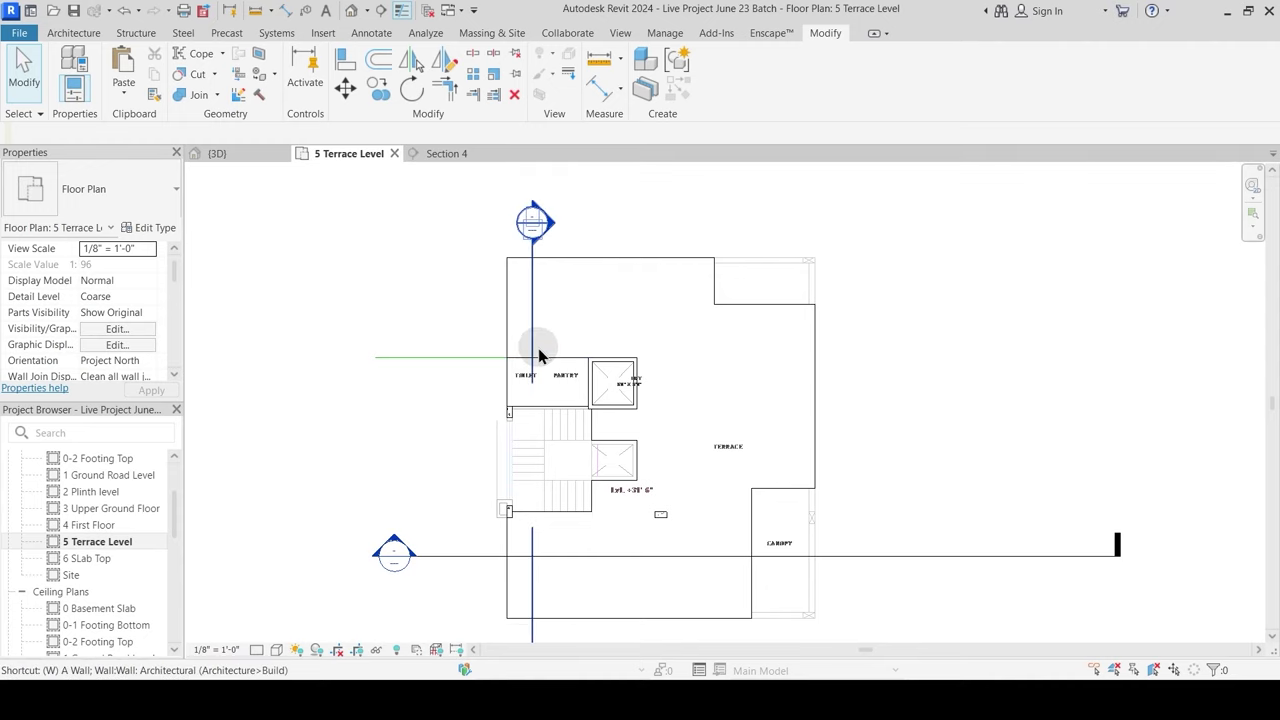
scroll(535, 354, "up", 4)
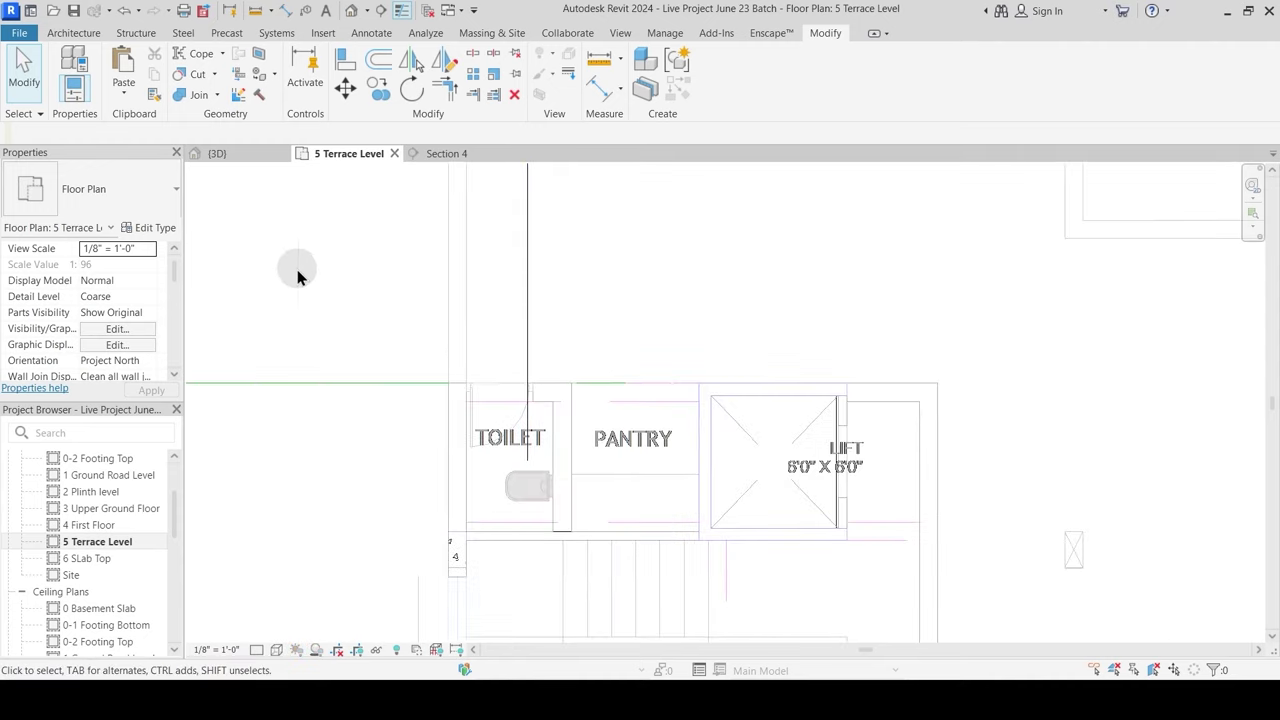
key("w")
key("a")
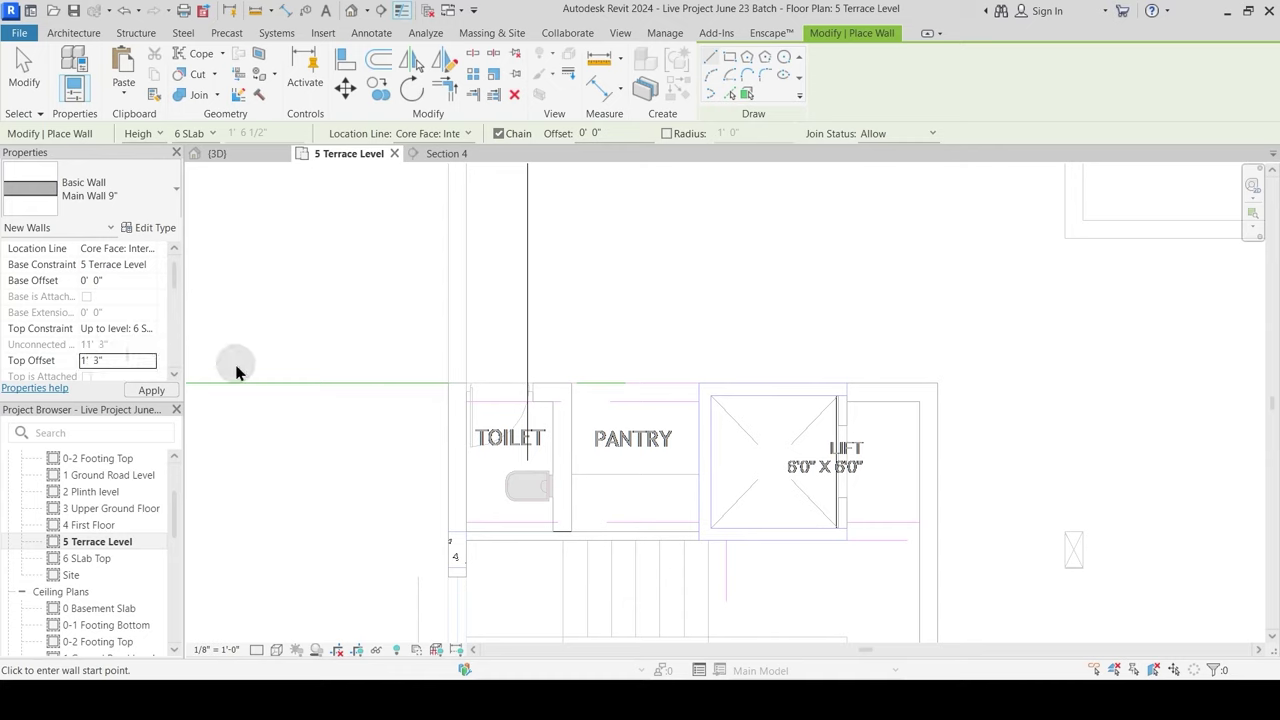
left_click(449, 532)
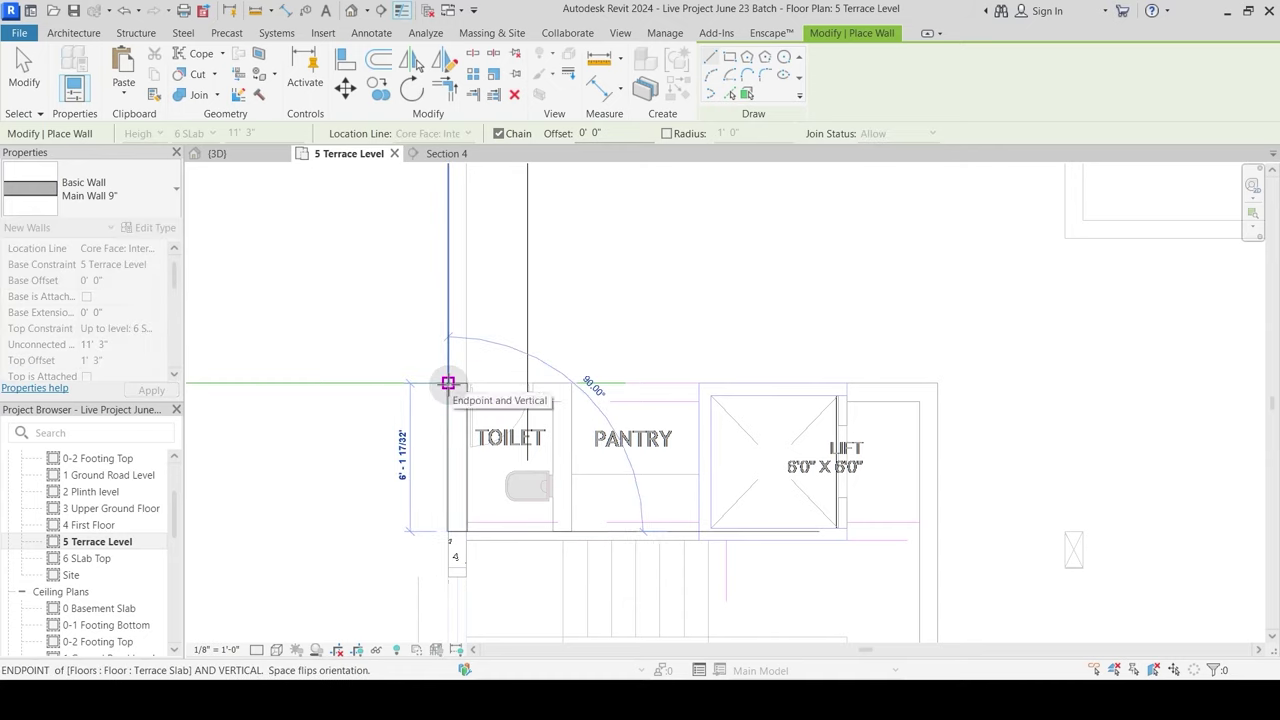
left_click(448, 383)
key("Escape")
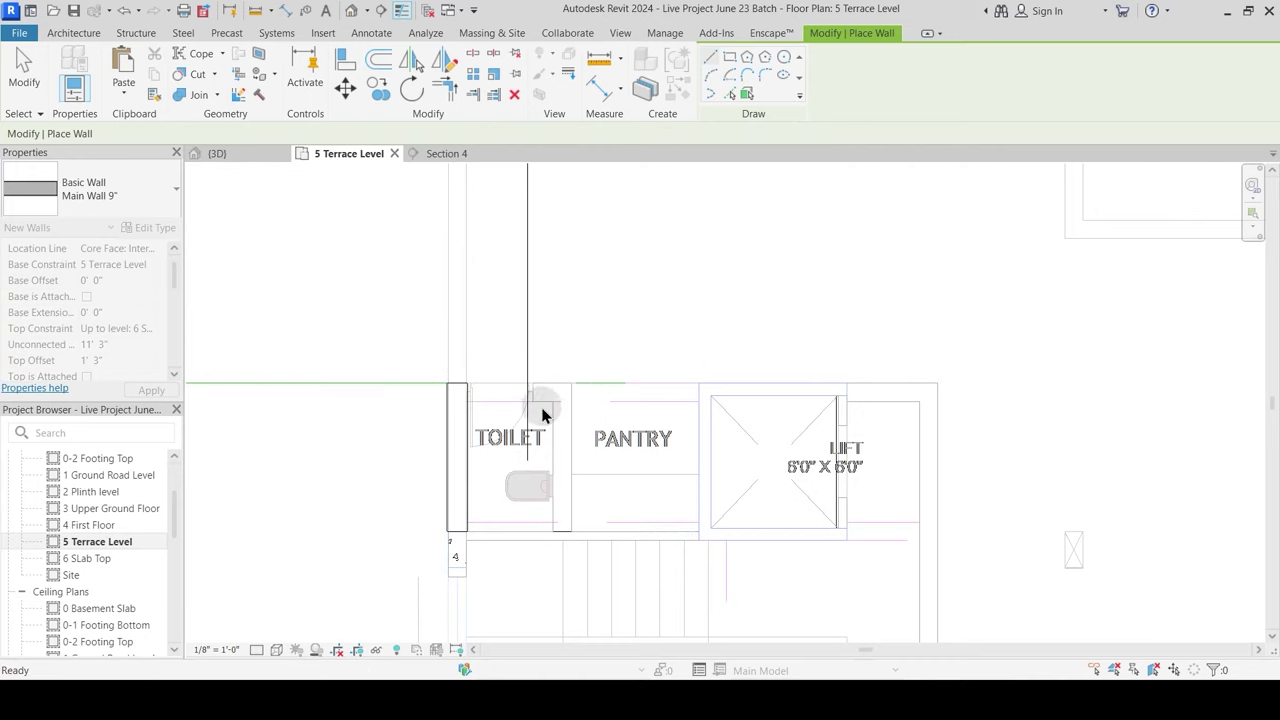
left_click(449, 383)
left_click(573, 383)
key("Escape")
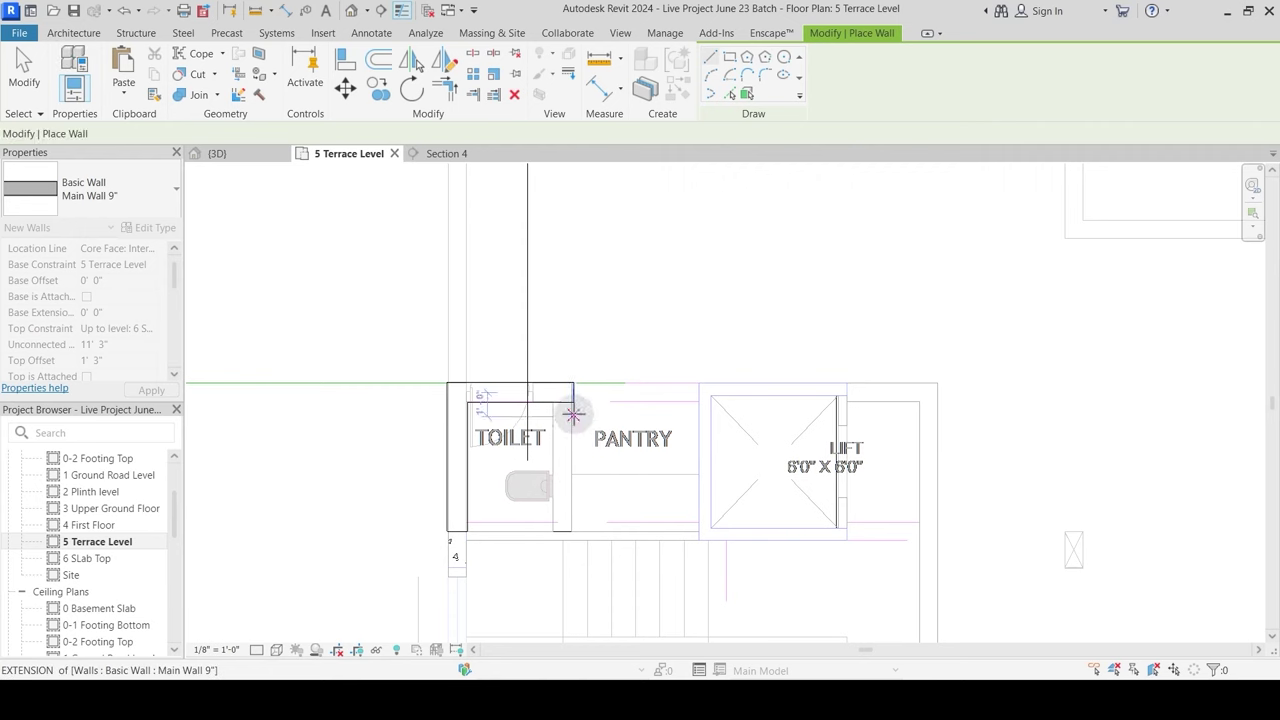
scroll(572, 403, "up", 1)
scroll(573, 404, "up", 1)
left_click(570, 401)
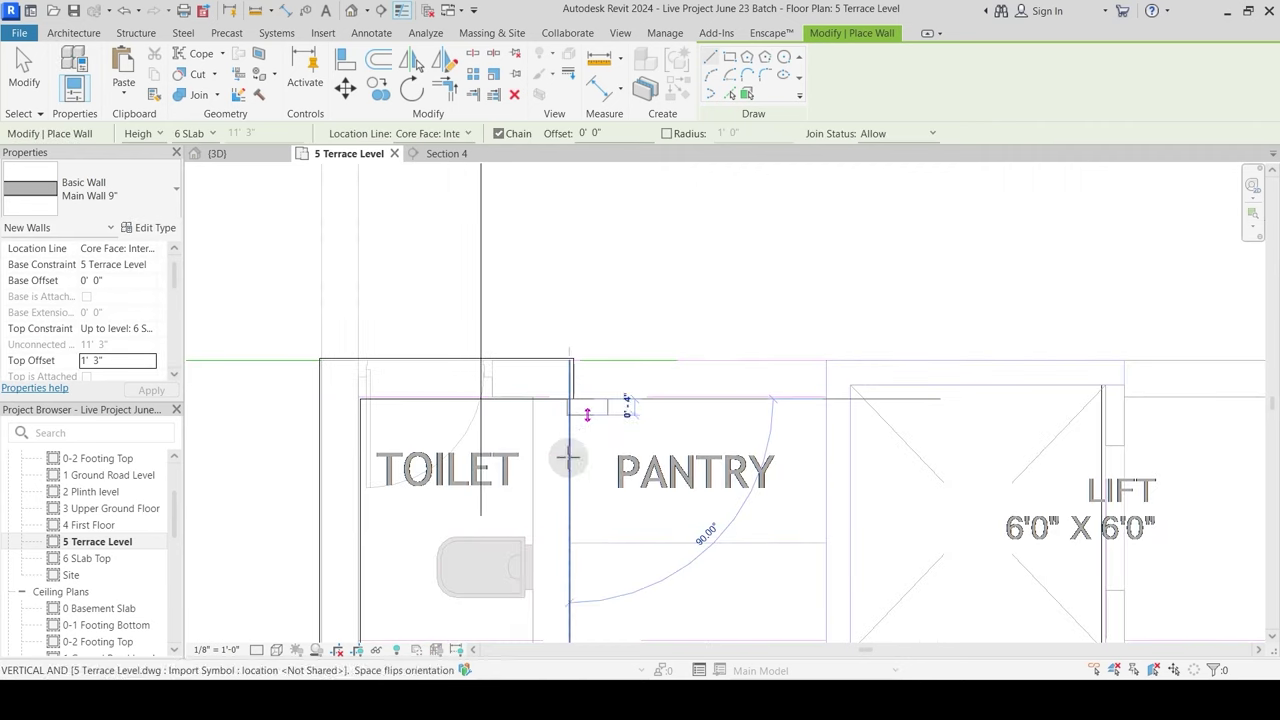
scroll(580, 503, "down", 1)
left_click(580, 578)
key("Escape")
key("Escape")
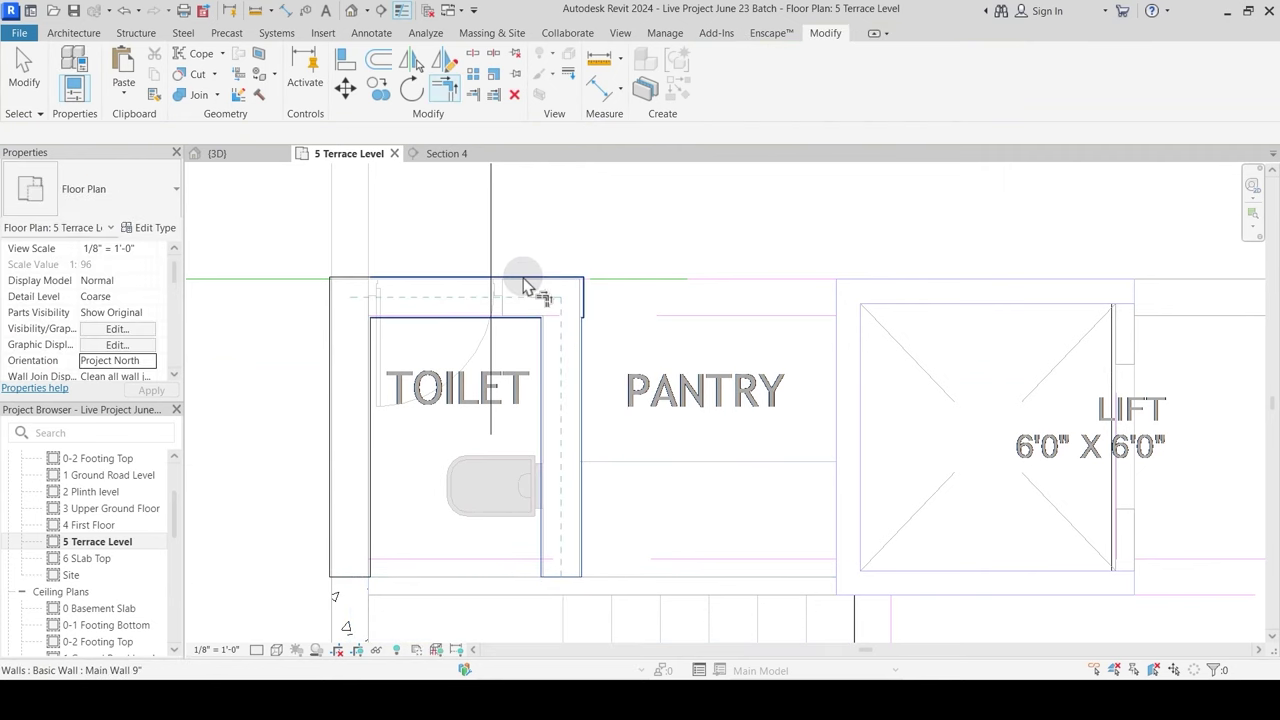
Step: Draw walls along the stair core's bottom edge and up its right side
scroll(674, 372, "down", 1)
middle_click_drag(600, 514, 594, 337)
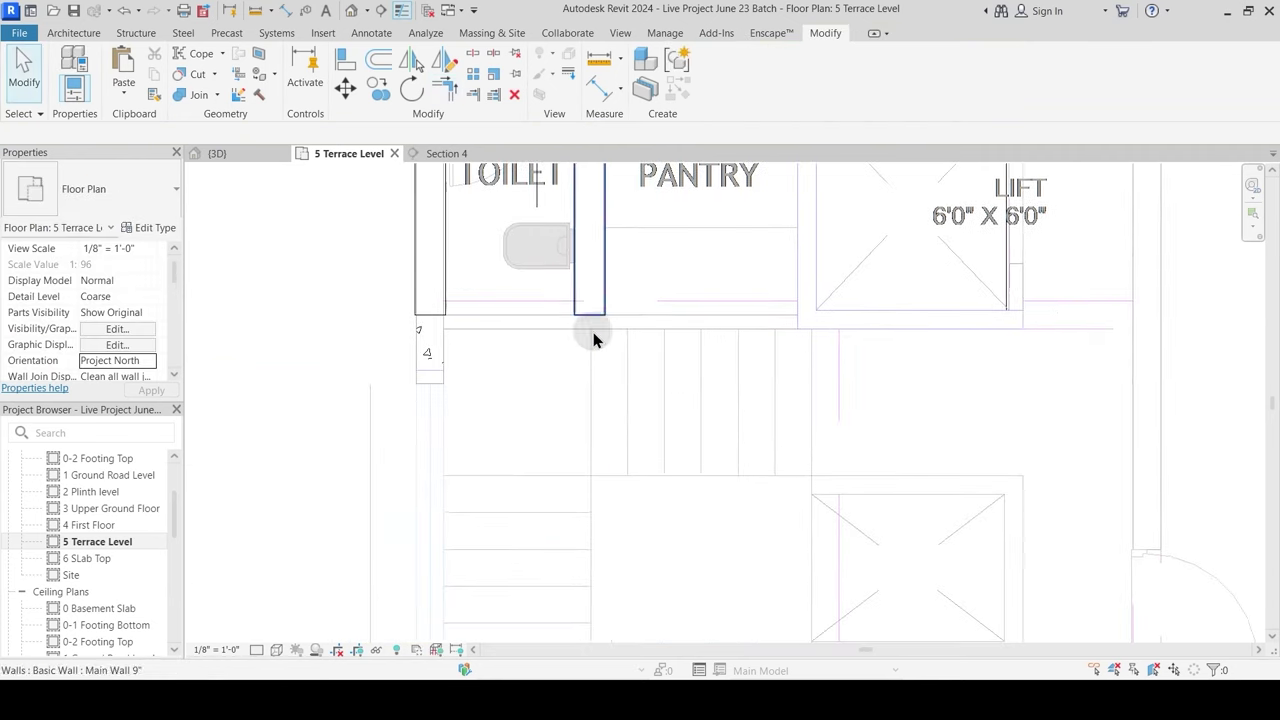
scroll(575, 406, "down", 1)
middle_click_drag(575, 406, 561, 297)
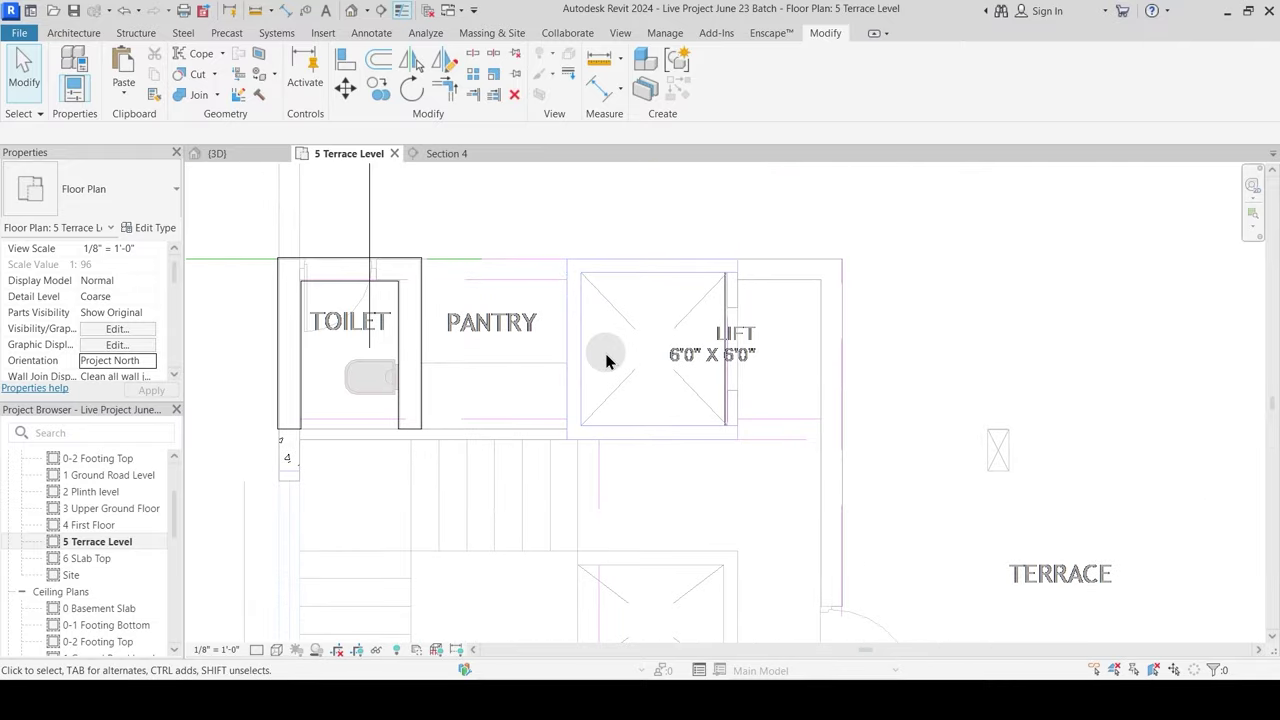
scroll(606, 360, "down", 2)
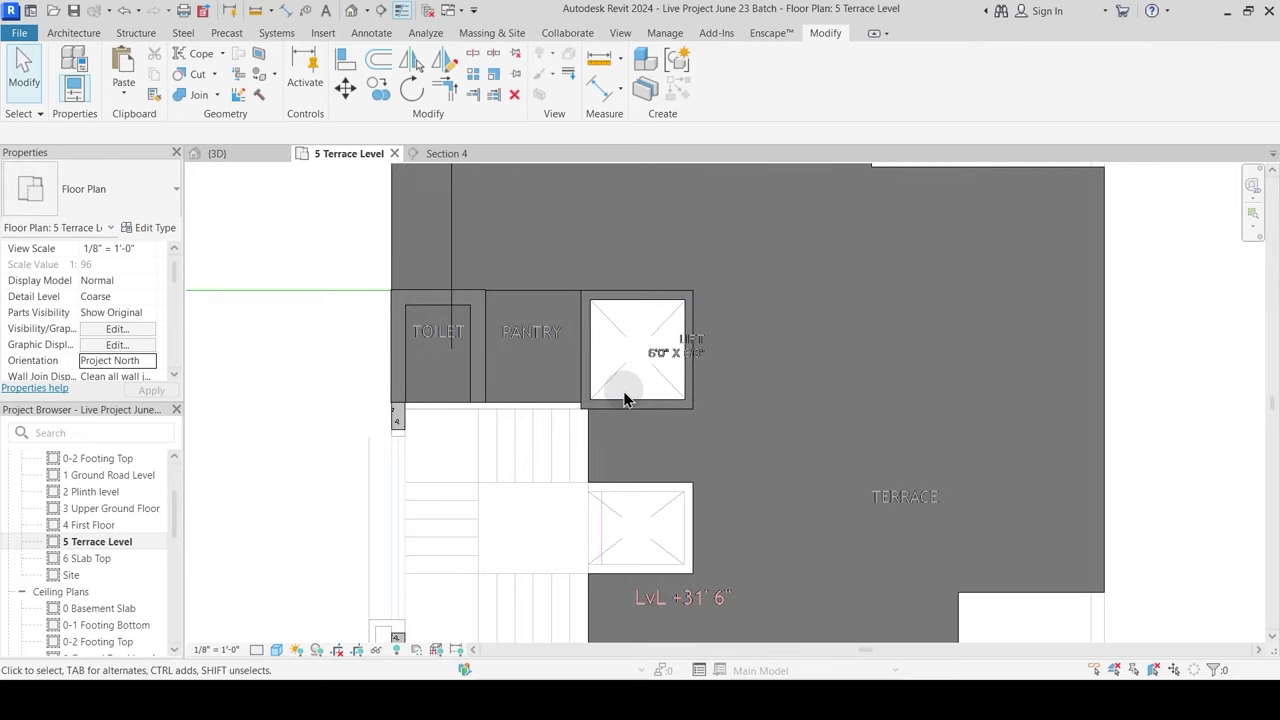
middle_click_drag(411, 390, 418, 336)
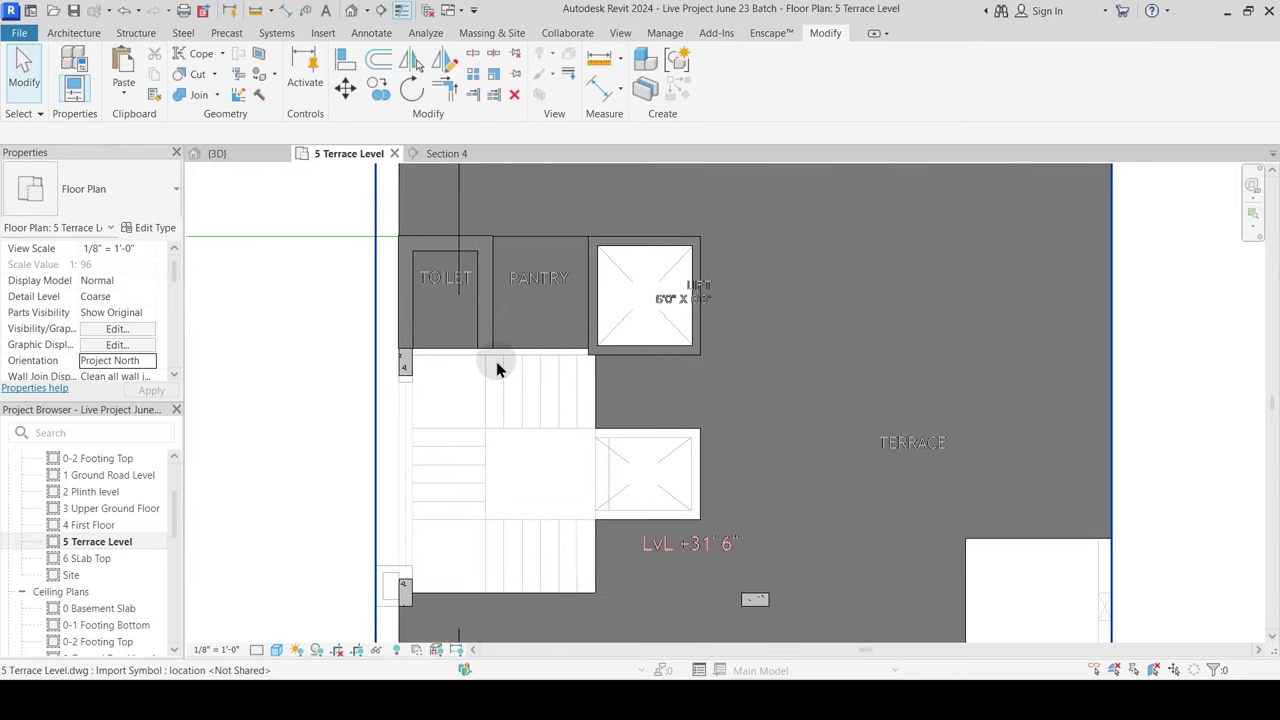
middle_click_drag(603, 491, 597, 320)
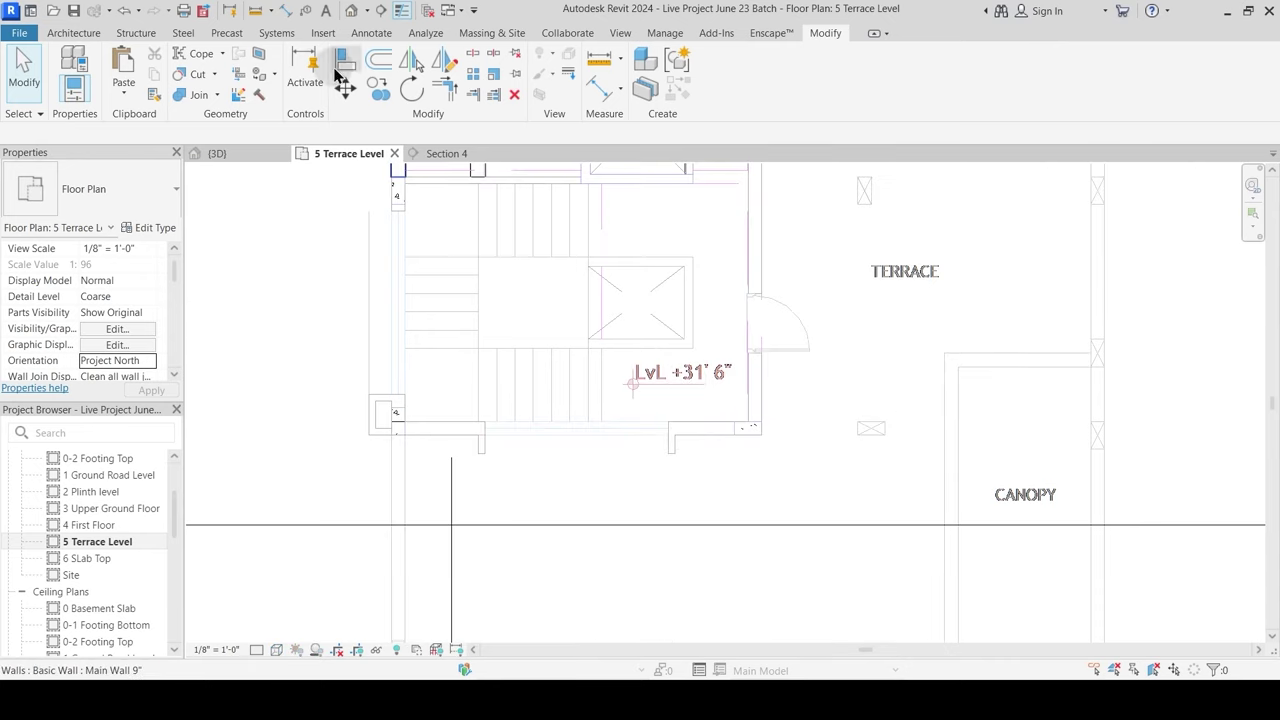
key("w")
key("a")
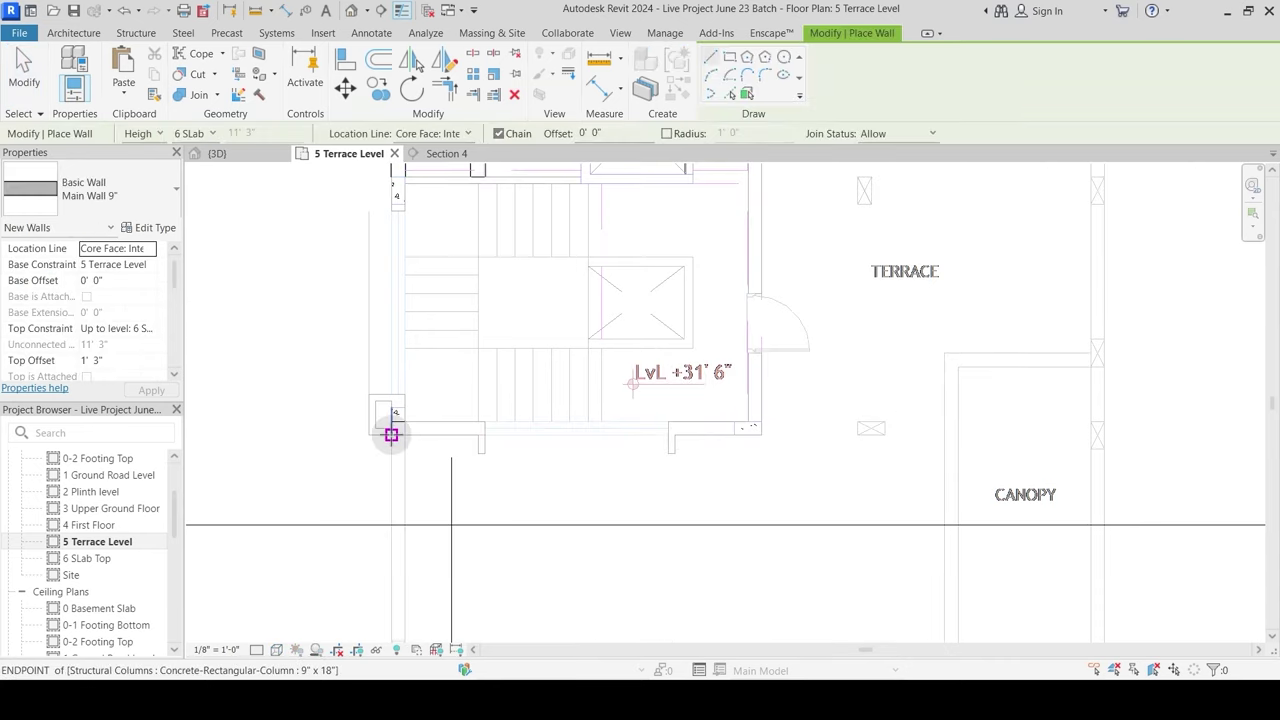
left_click(391, 434)
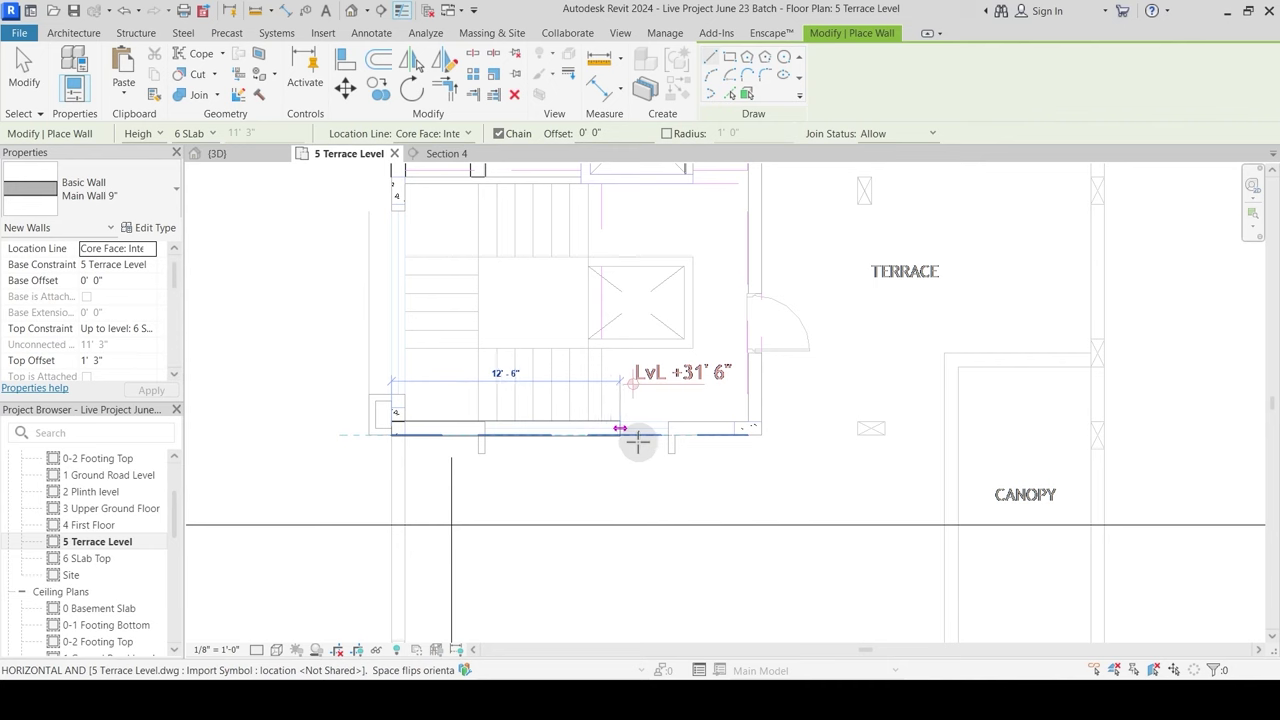
left_click(762, 432)
middle_click_drag(763, 291, 749, 412)
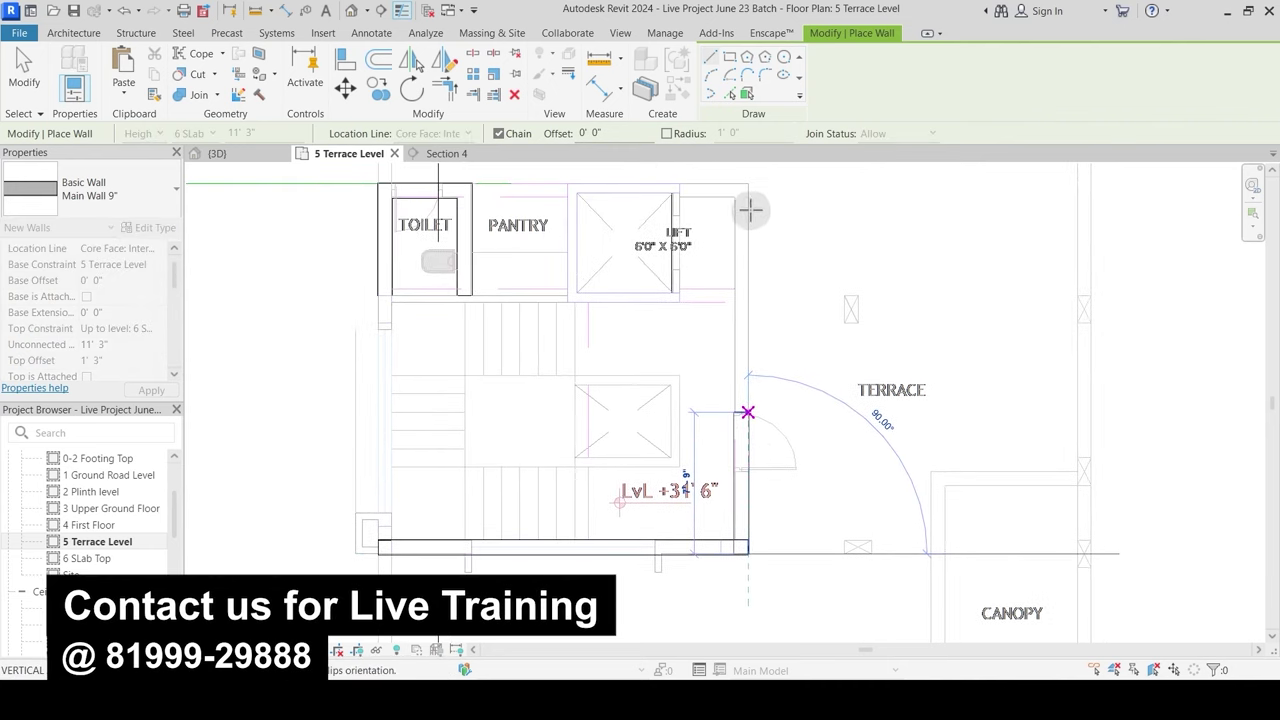
scroll(750, 190, "up", 1)
middle_click_drag(749, 185, 750, 271)
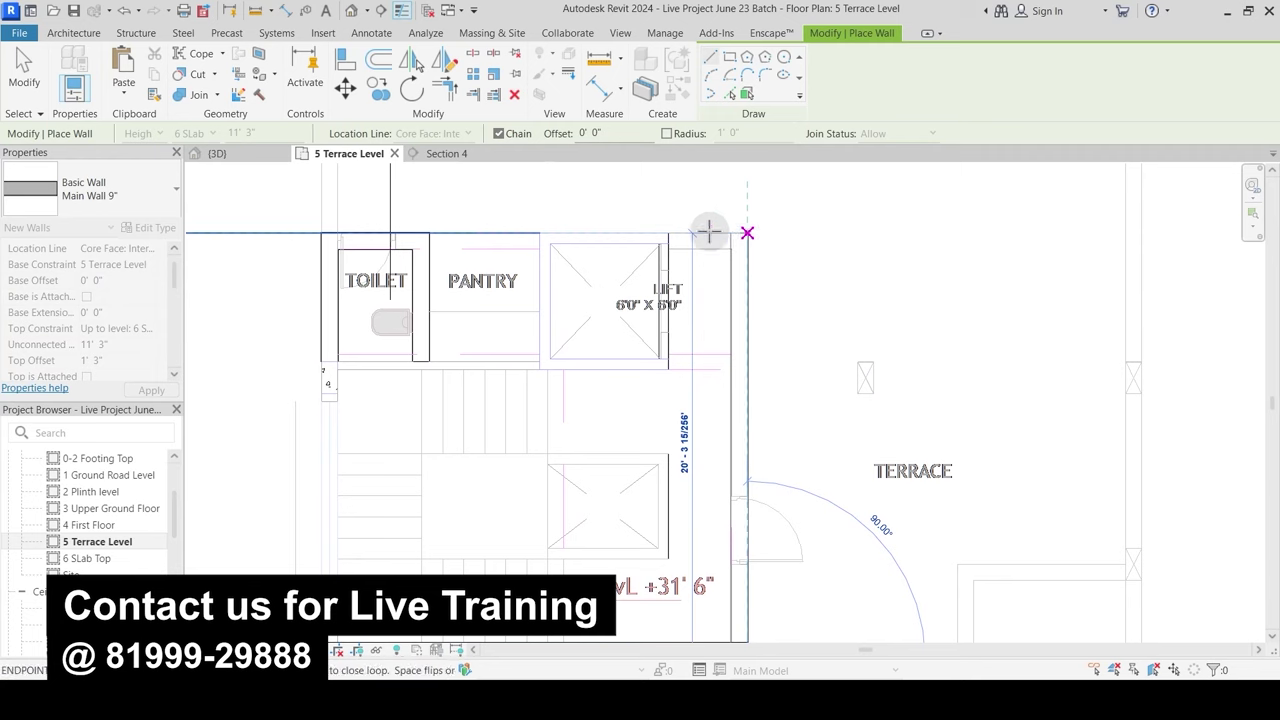
left_click(724, 232)
key("Escape")
key("Escape")
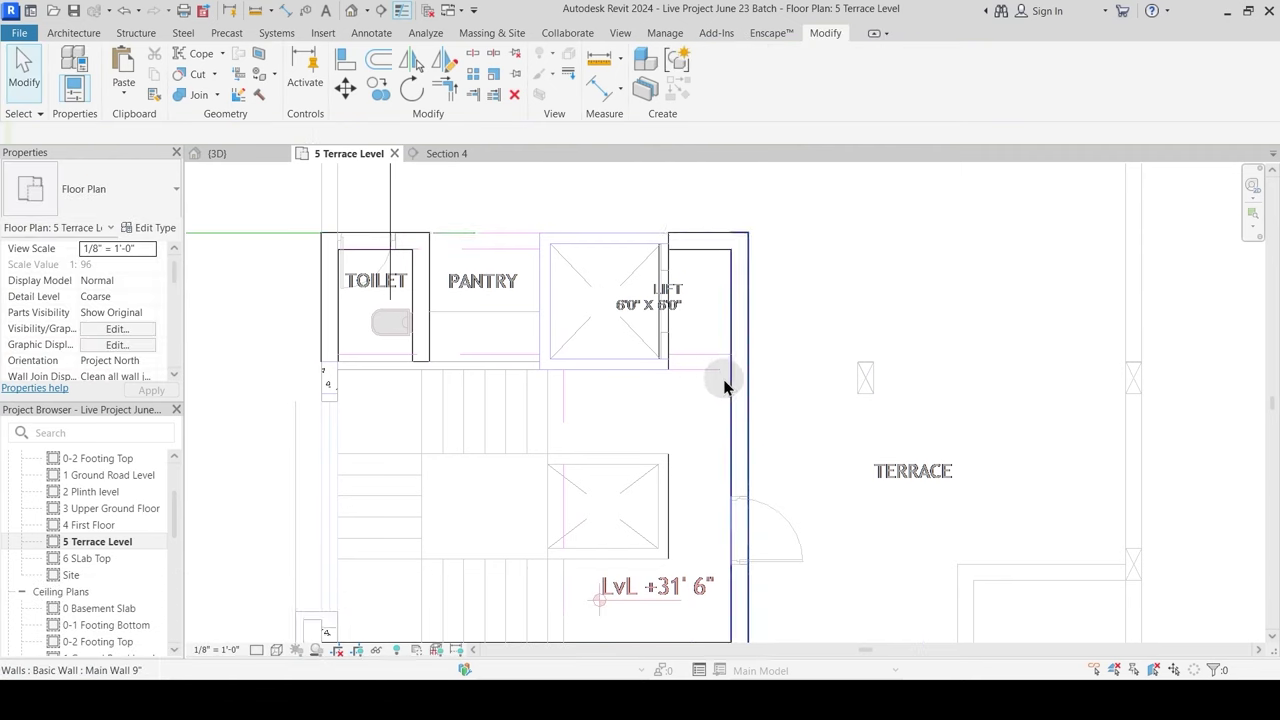
Step: Trim the left and bottom walls to a clean corner with TR
scroll(720, 375, "down", 2)
middle_click_drag(580, 460, 561, 410)
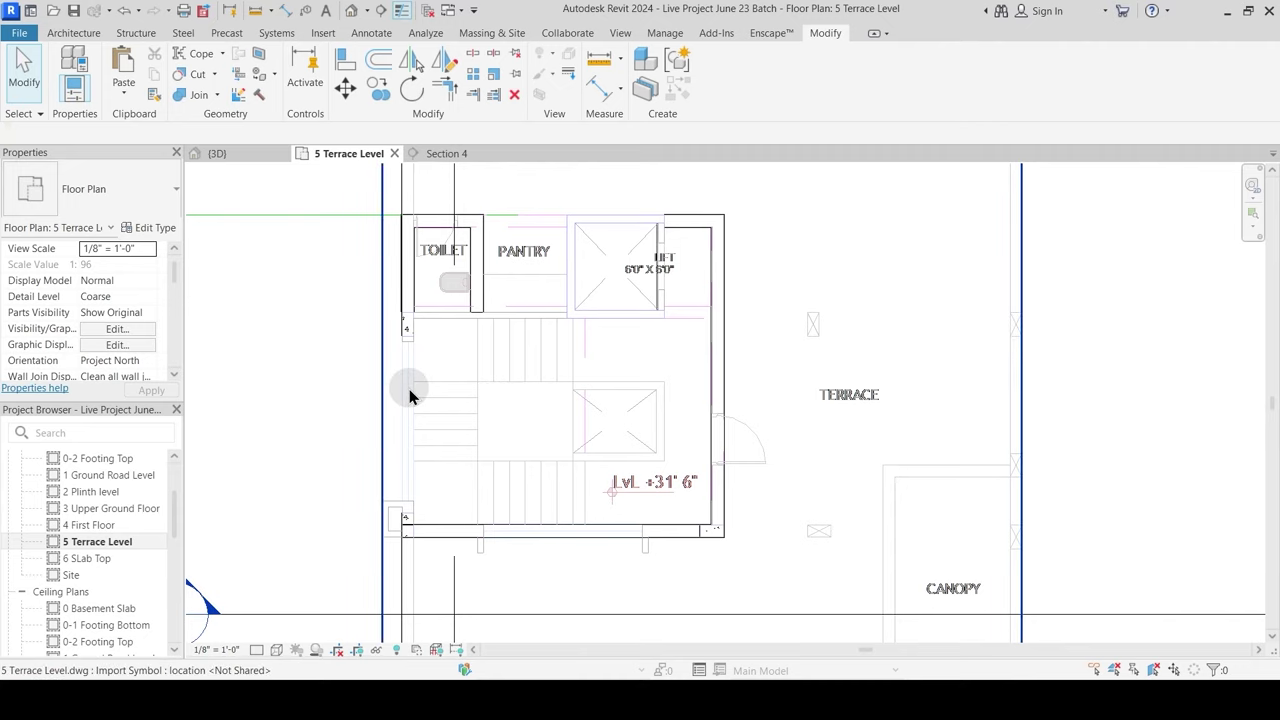
key("r")
left_click(410, 294)
left_click(445, 525)
key("Escape")
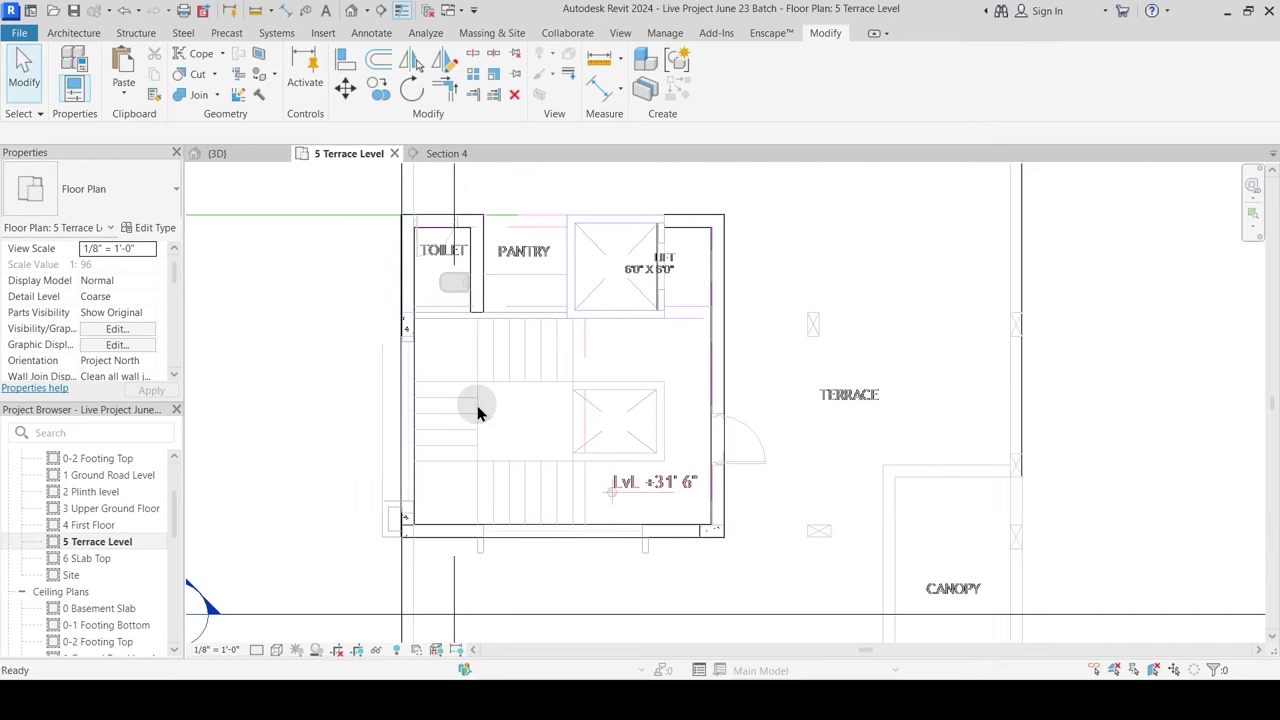
scroll(412, 410, "up", 2)
middle_click_drag(426, 402, 421, 481)
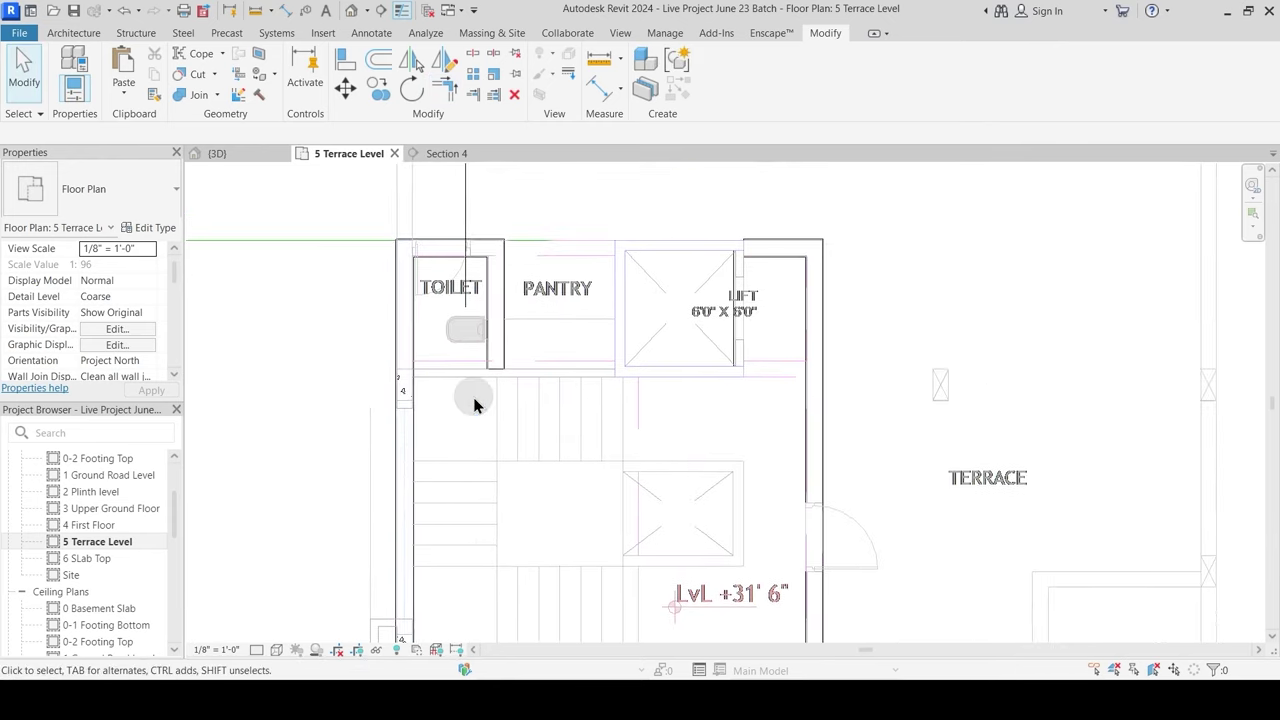
left_click(245, 160)
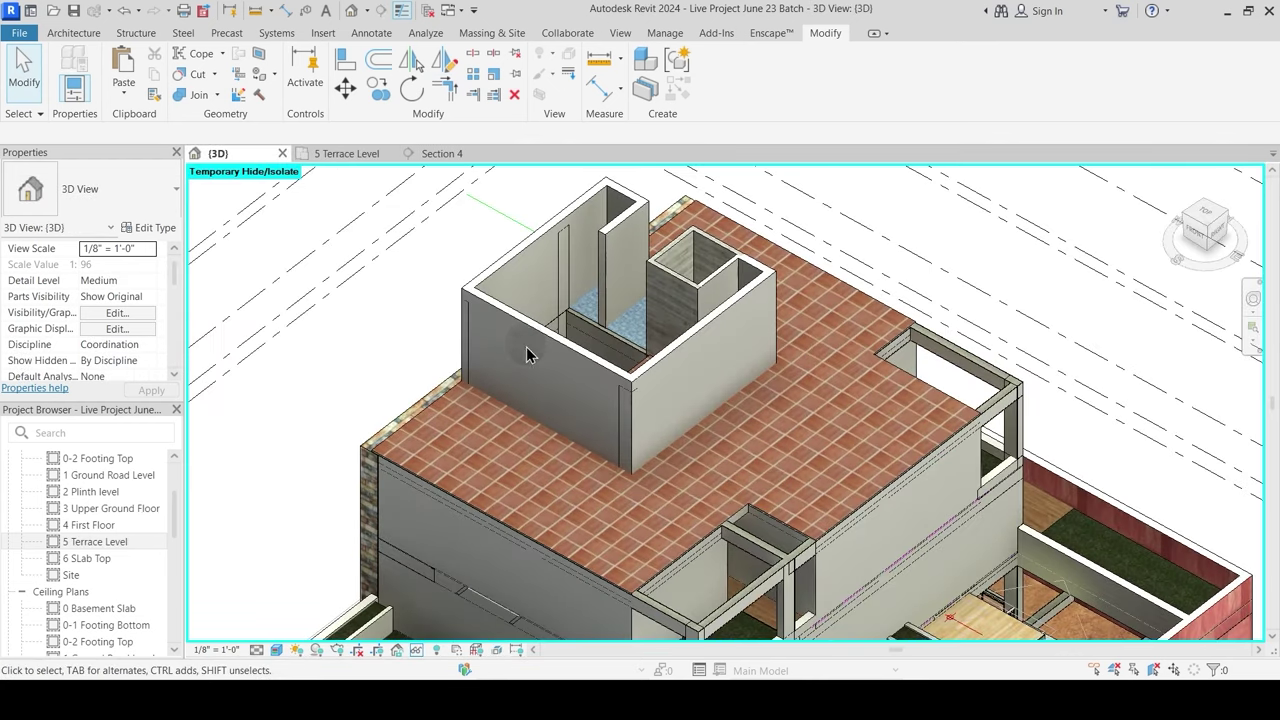
Step: Raise the top of the 4.5-inch wall under the core beam to the 6 SLab Top level
middle_click_drag(588, 424, 583, 383, "shift")
scroll(587, 368, "up", 3)
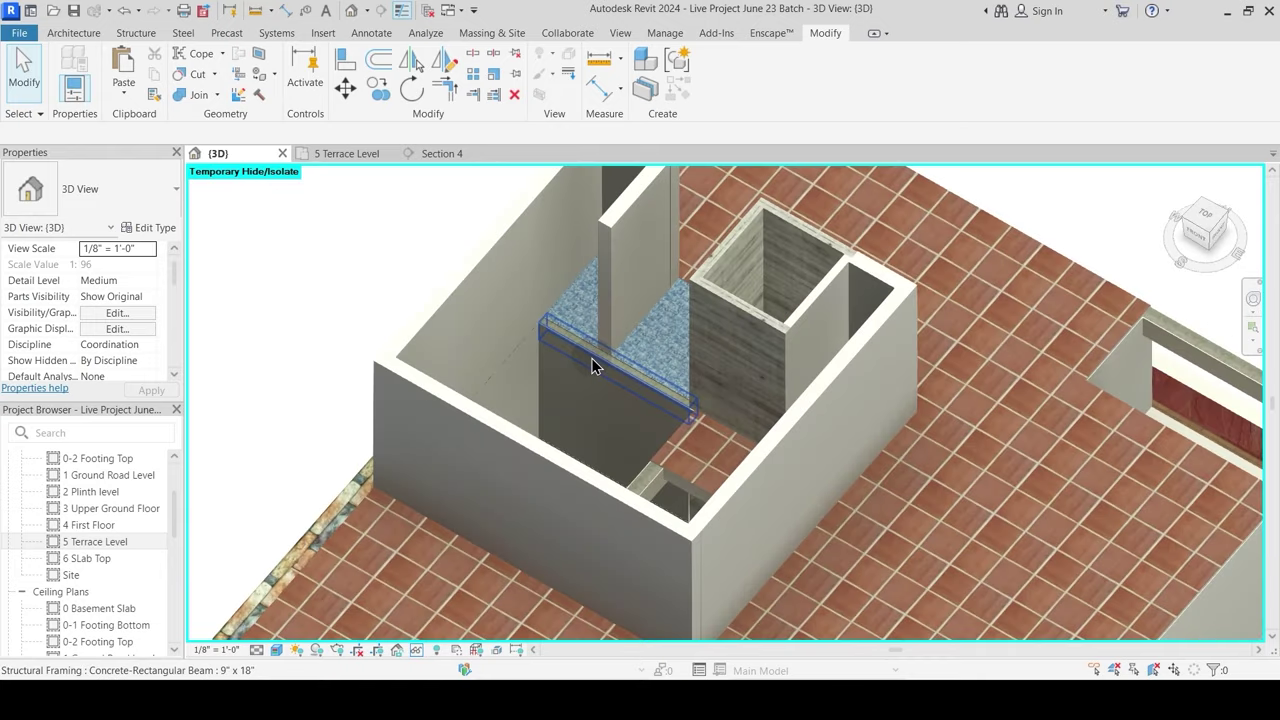
left_click(598, 393)
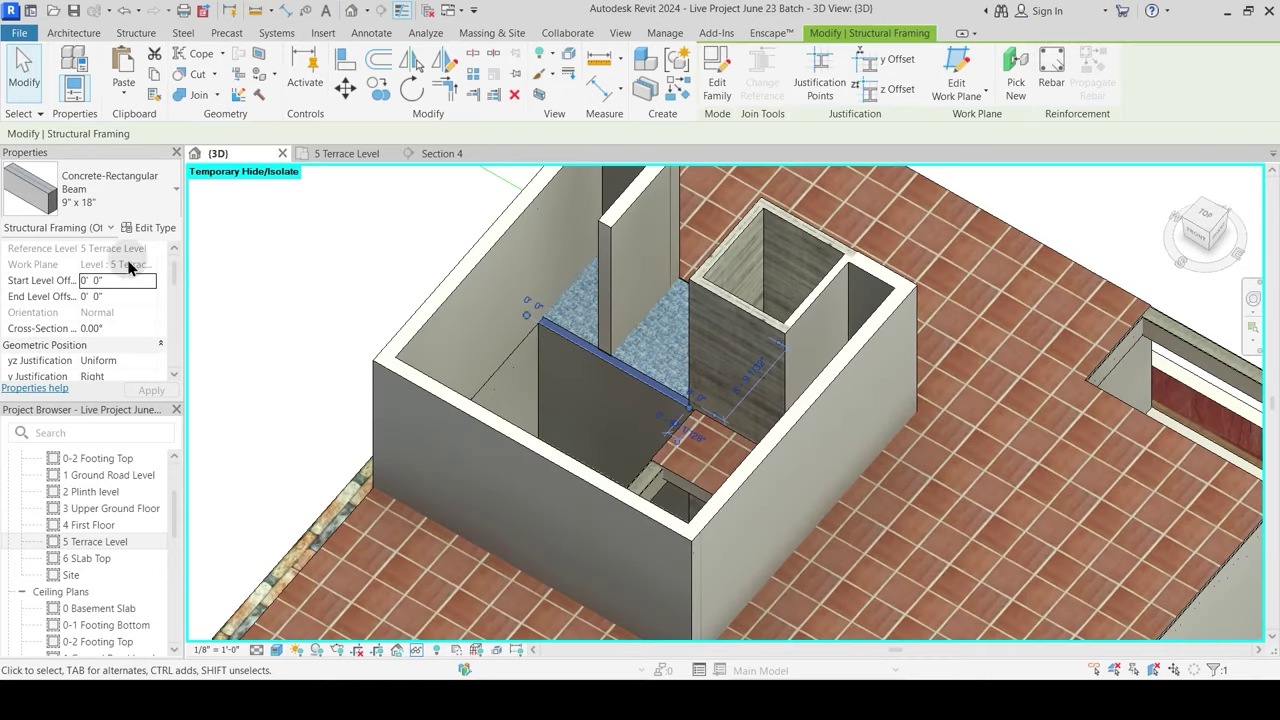
left_click(372, 275)
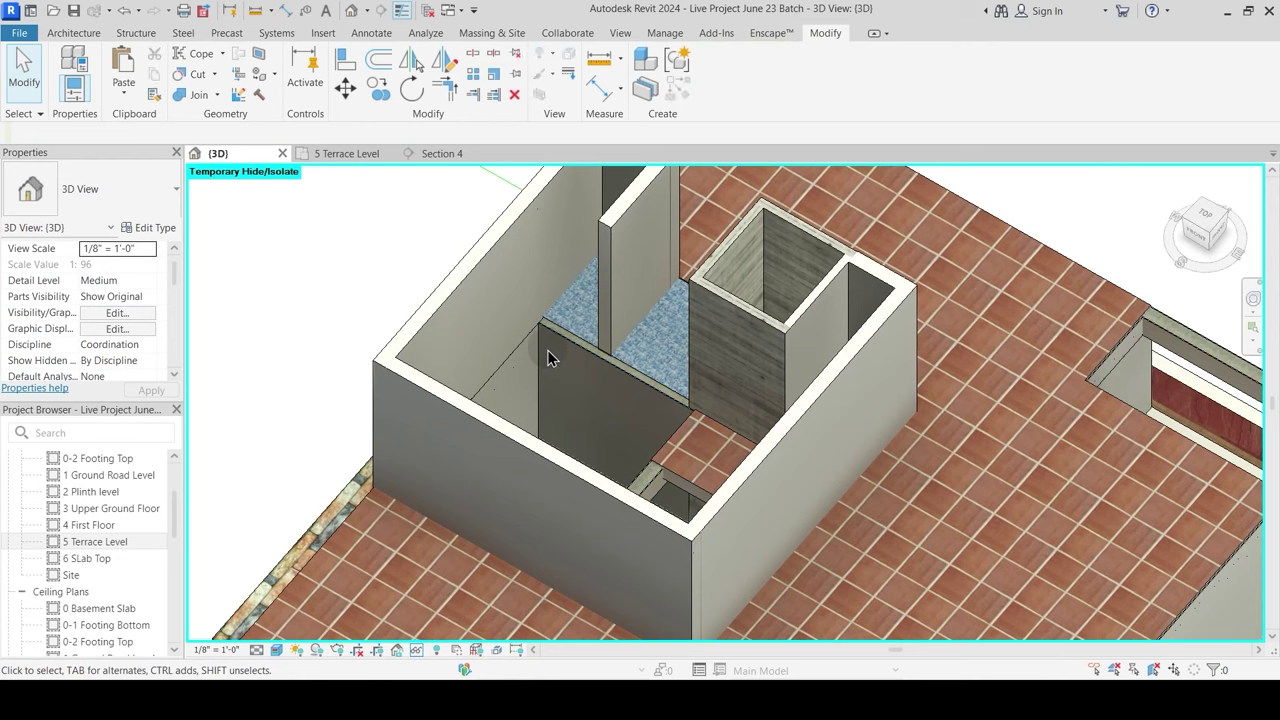
left_click(578, 396)
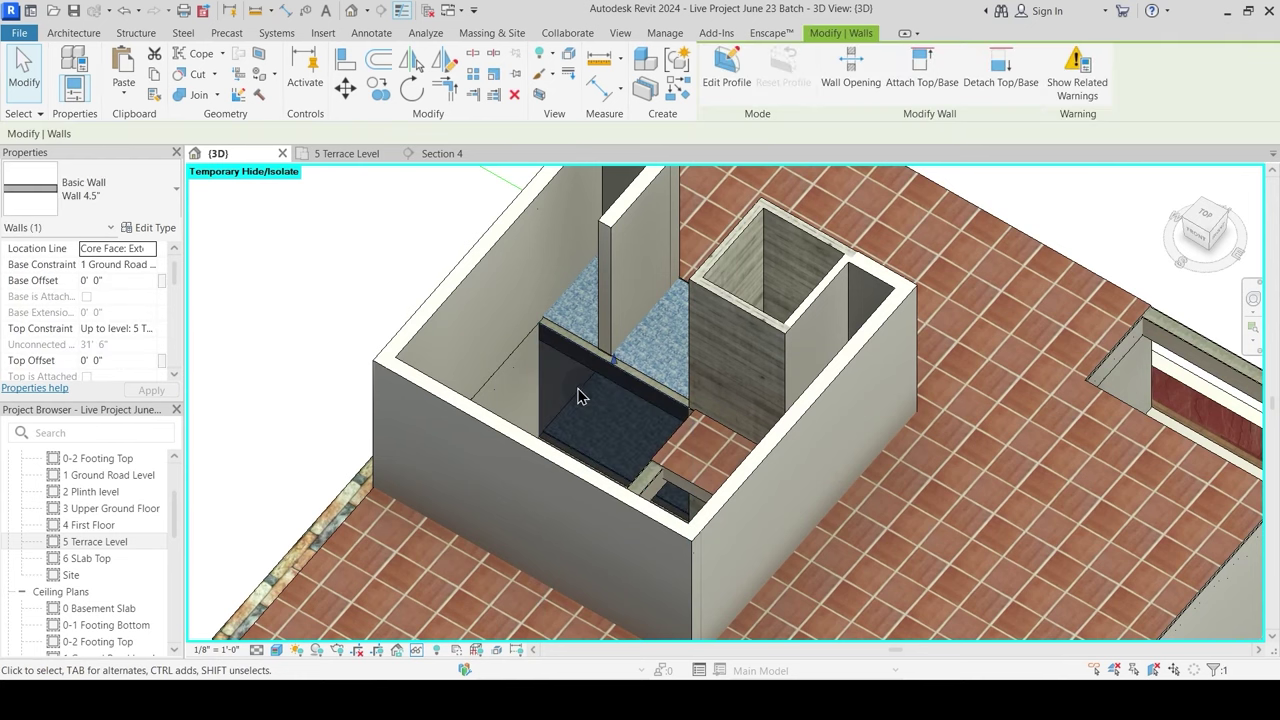
left_click(155, 335)
left_click(148, 405)
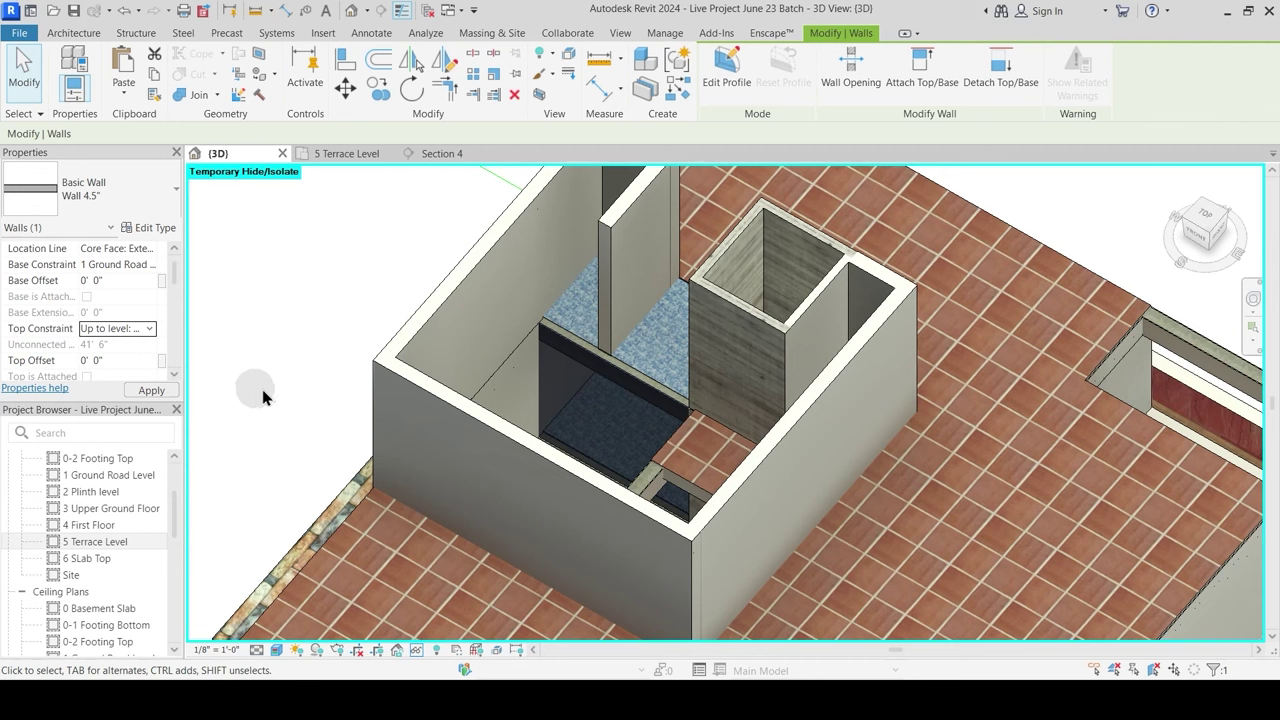
left_click(118, 360)
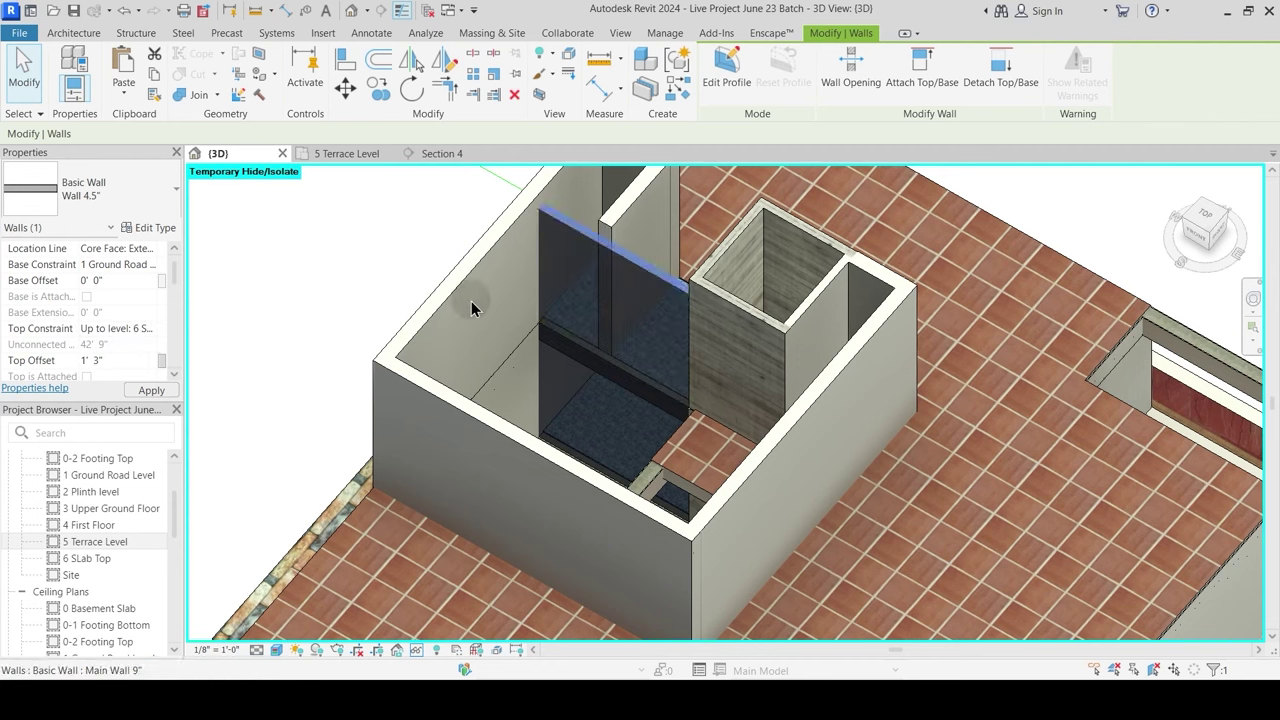
middle_click_drag(500, 297, 617, 421, "shift")
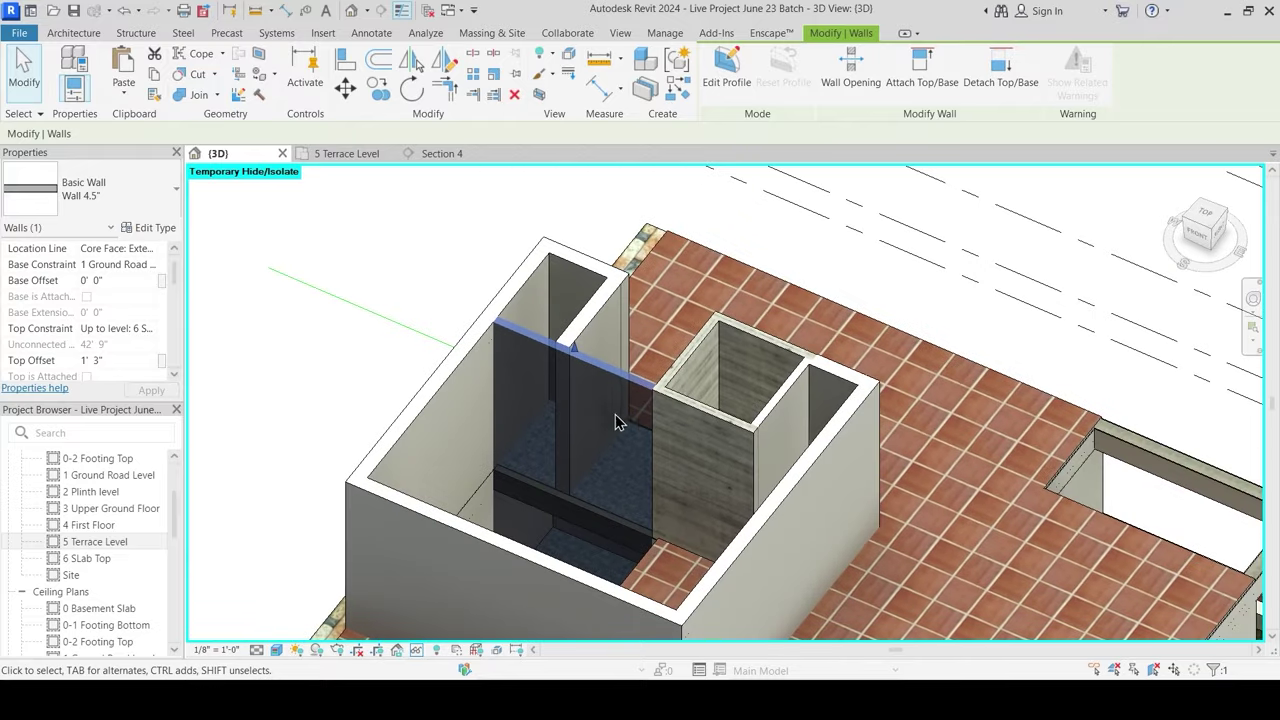
Step: Select the 4.5-inch toilet wall, the long outer wall and two core walls
key("Escape")
middle_click_drag(637, 376, 634, 342, "shift")
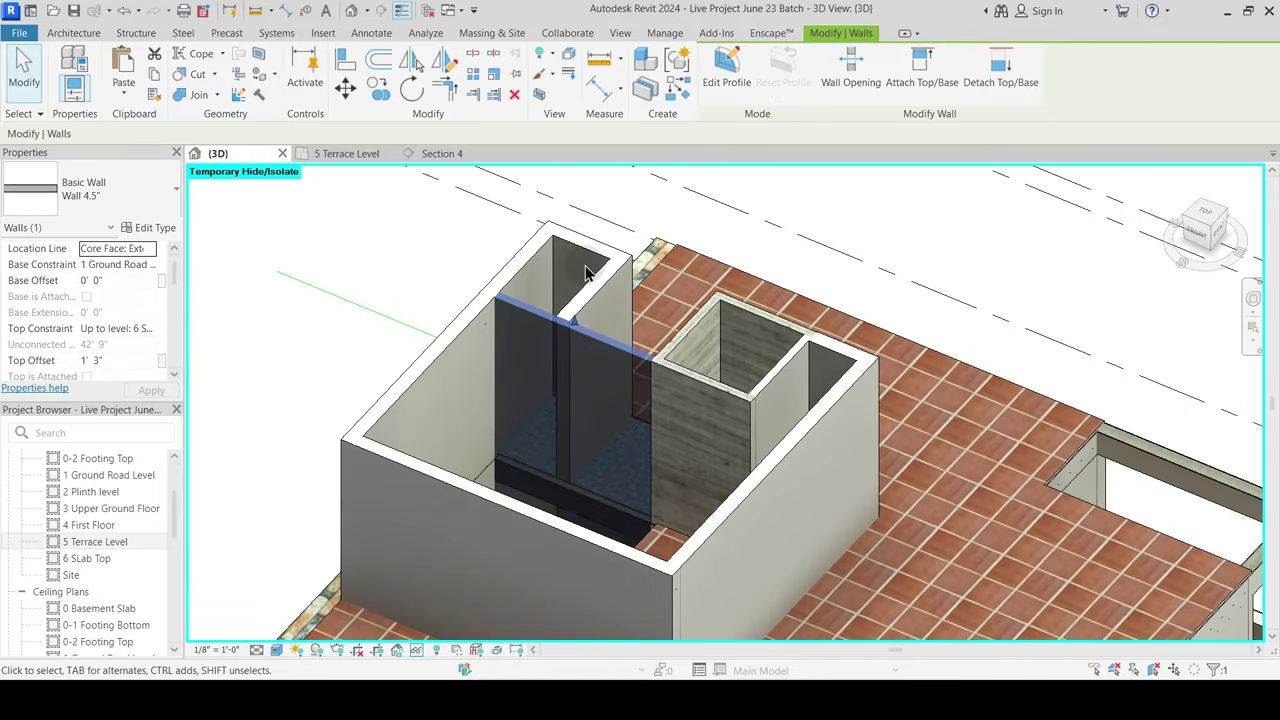
key("Escape")
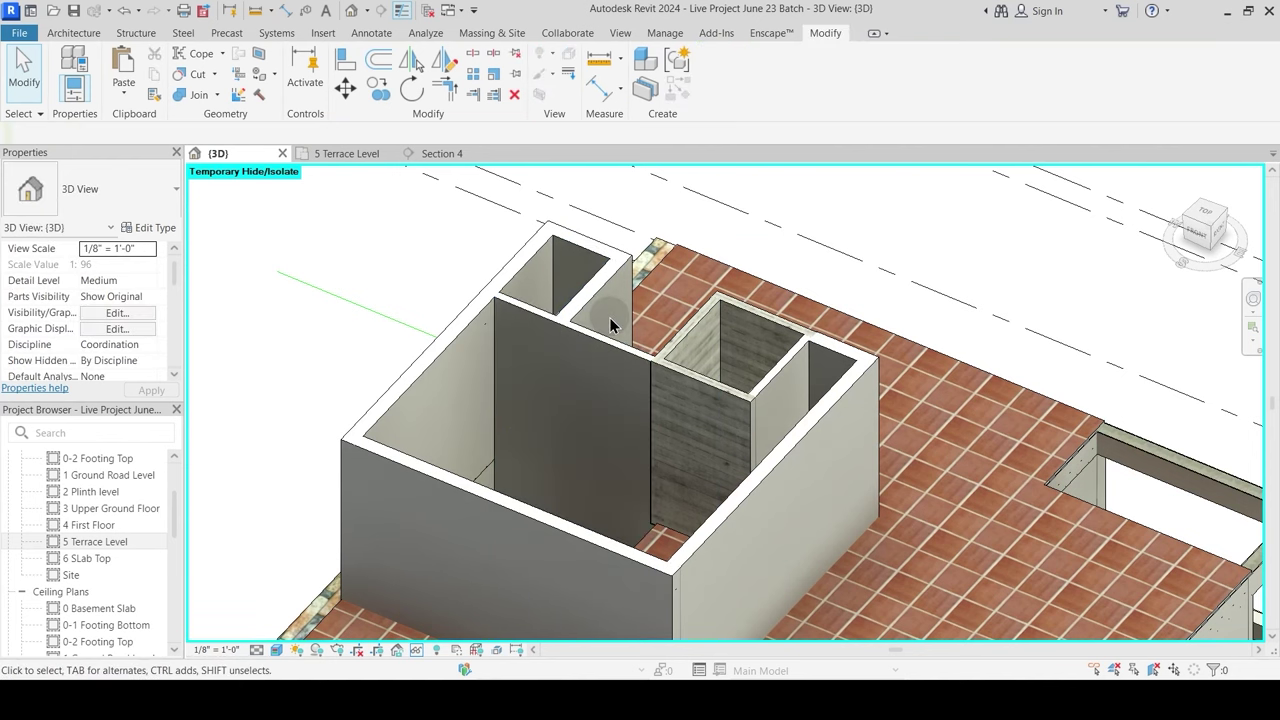
middle_click_drag(620, 353, 596, 330, "shift")
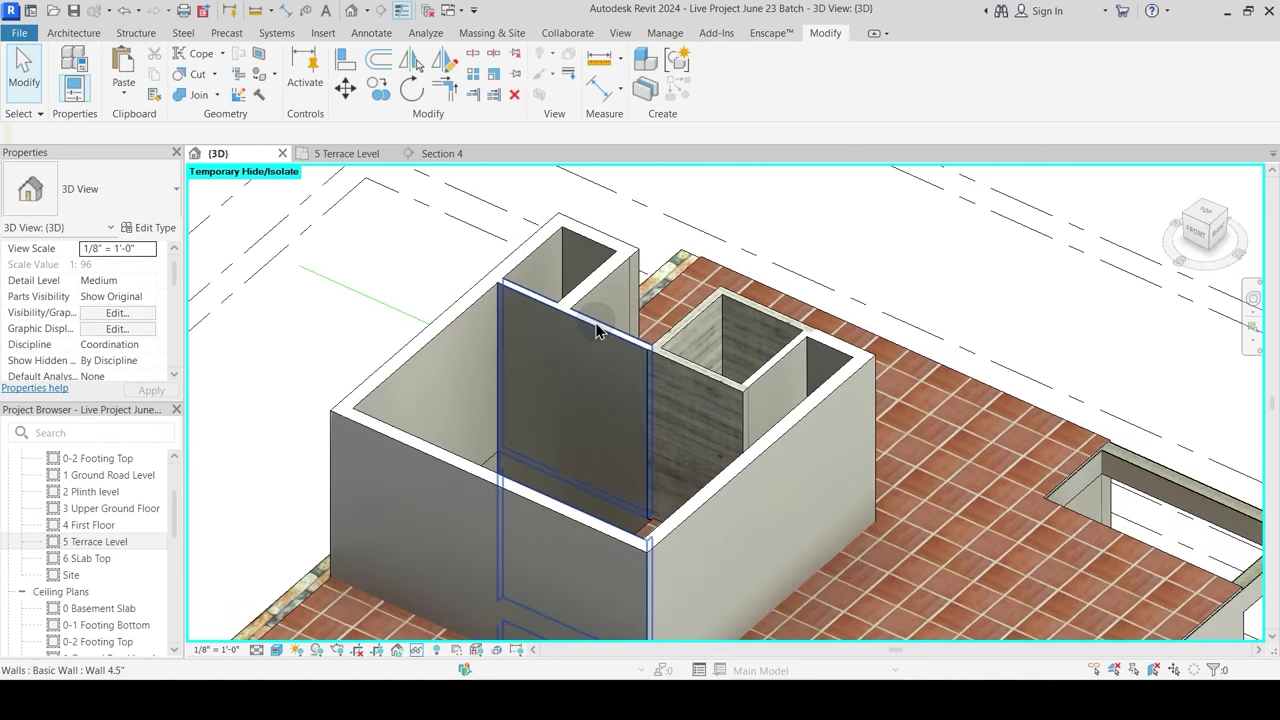
middle_click_drag(545, 520, 551, 447, "shift")
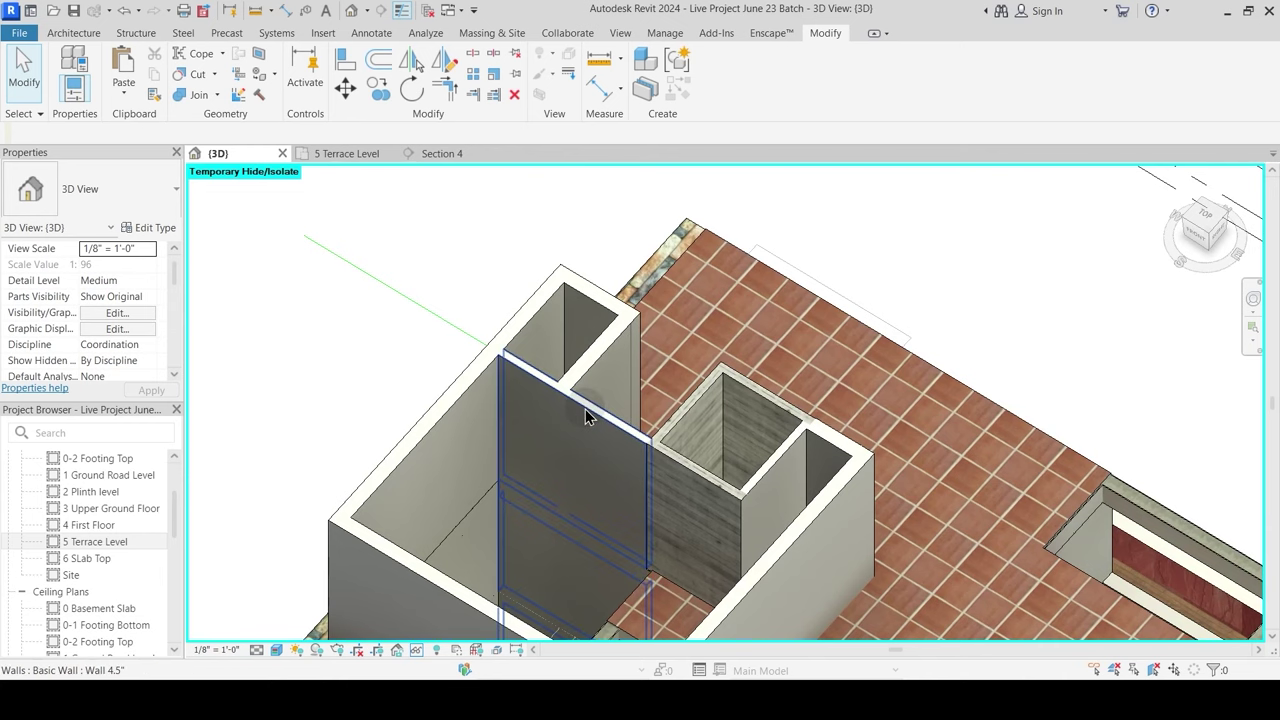
left_click(591, 371)
left_click(537, 300, "ctrl")
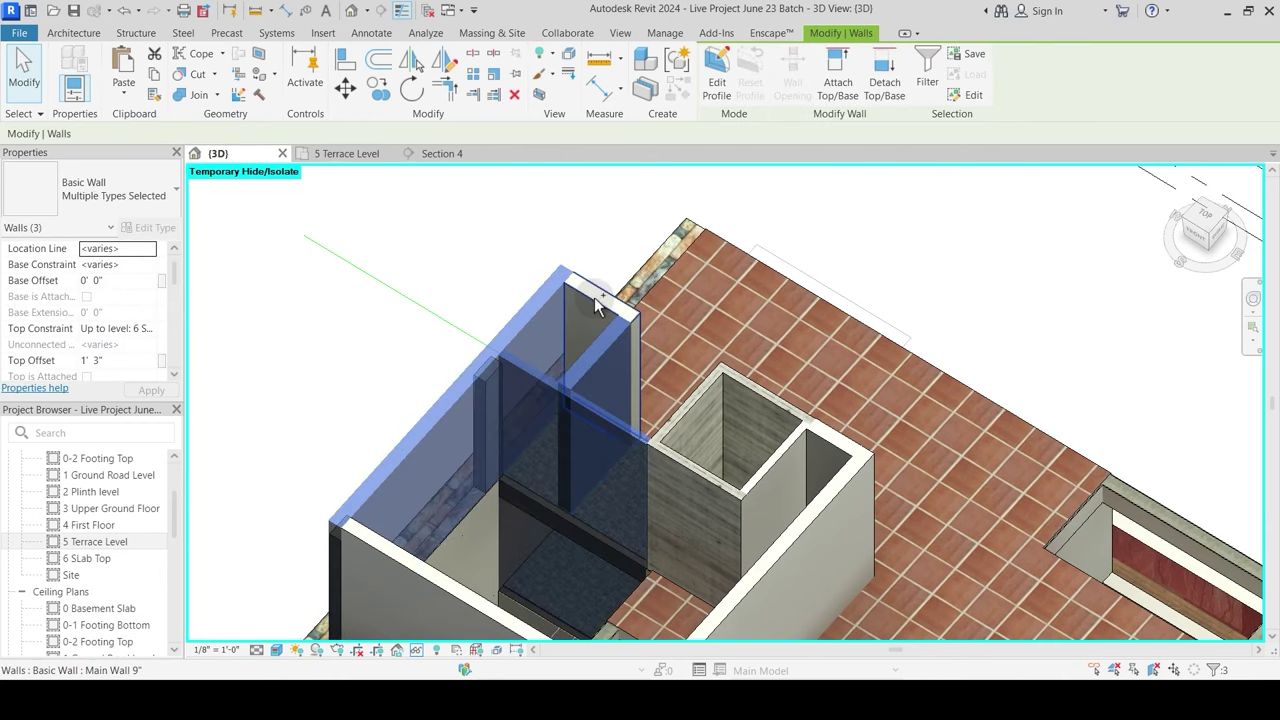
left_click(551, 430, "ctrl")
left_click(415, 572, "ctrl")
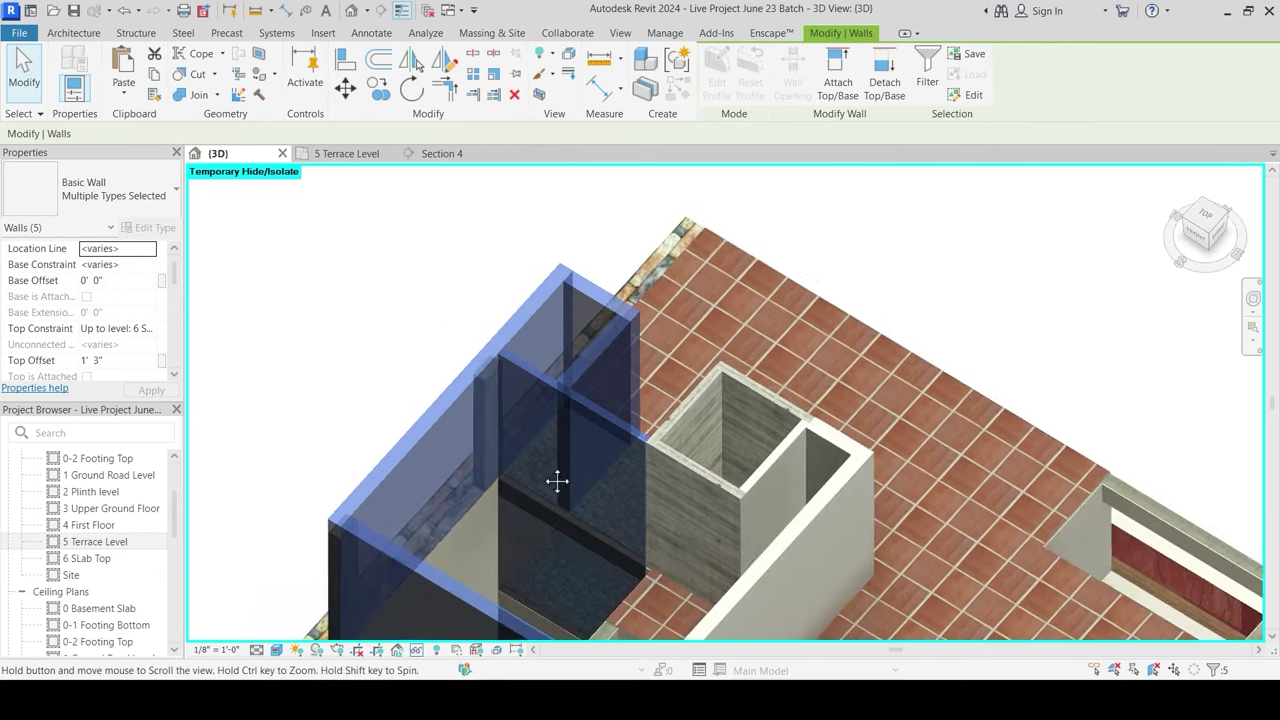
Step: Add the lift box walls and thin wall, reviewing all eleven walls, then clear the selection
middle_click_drag(580, 534, 615, 515)
left_click(746, 307, "ctrl")
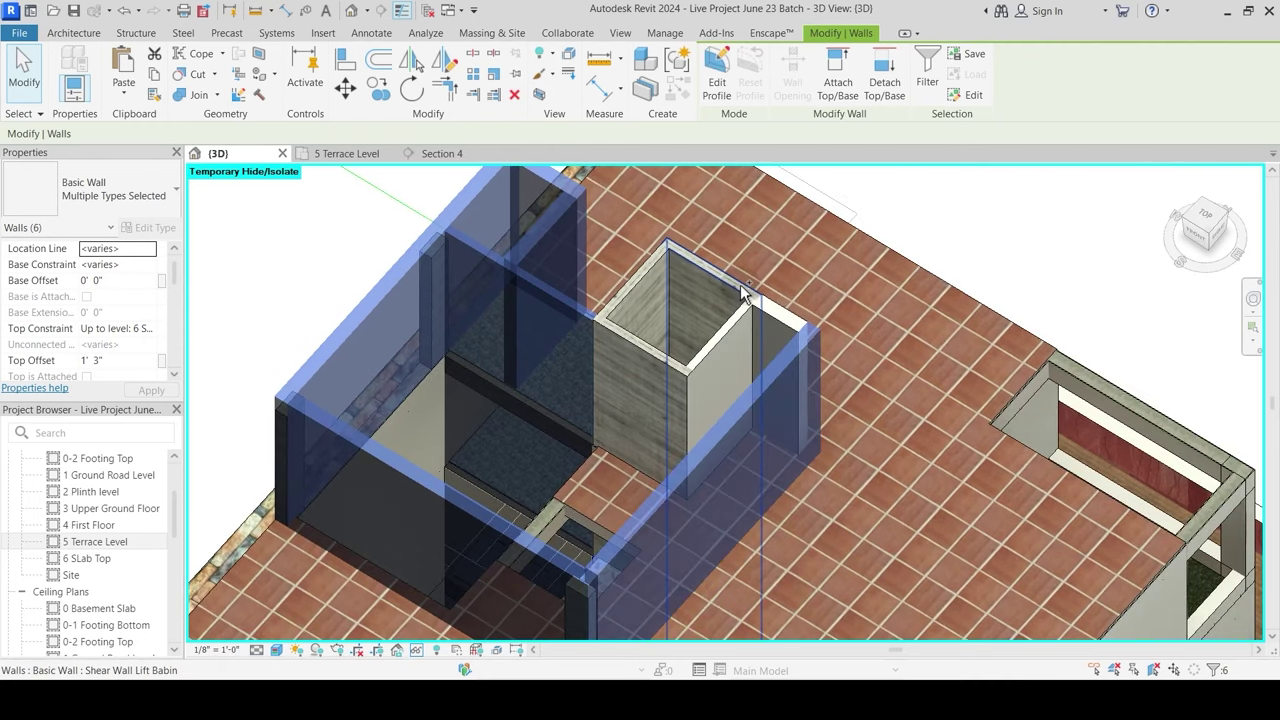
left_click(737, 288, "ctrl")
left_click(646, 271, "ctrl")
left_click(634, 337, "ctrl")
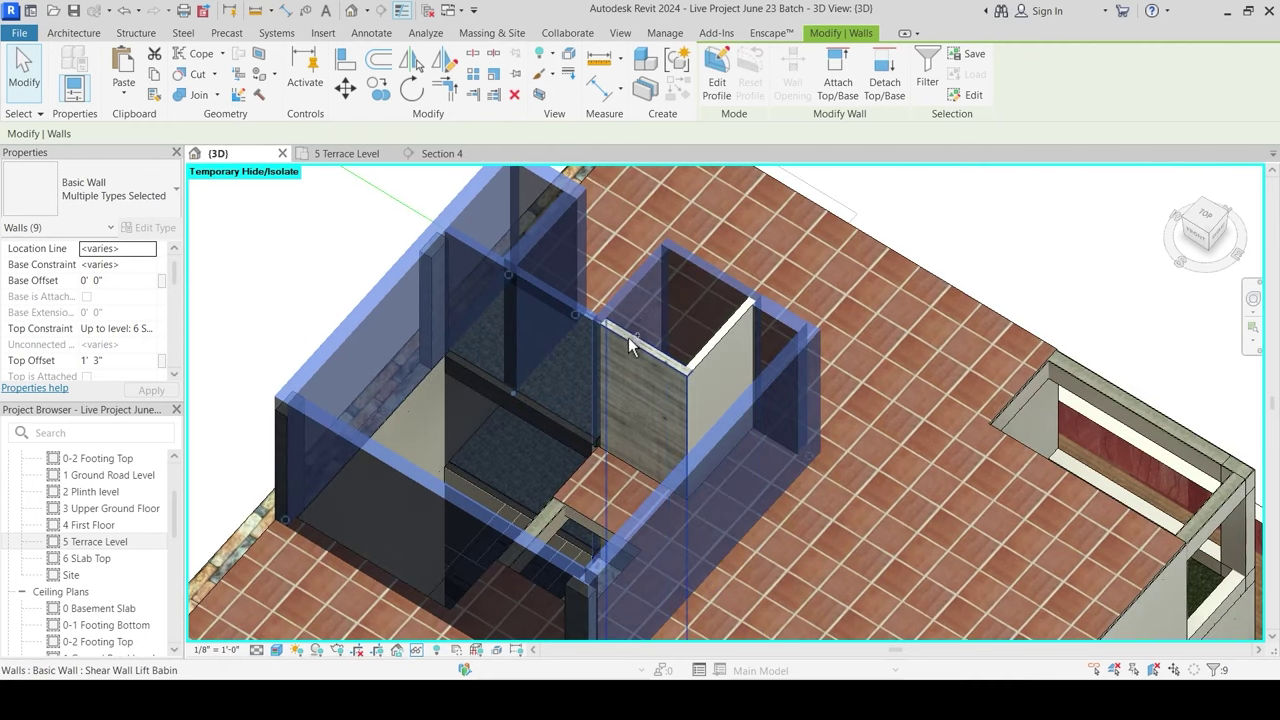
left_click(713, 354, "ctrl")
left_click(713, 354, "ctrl")
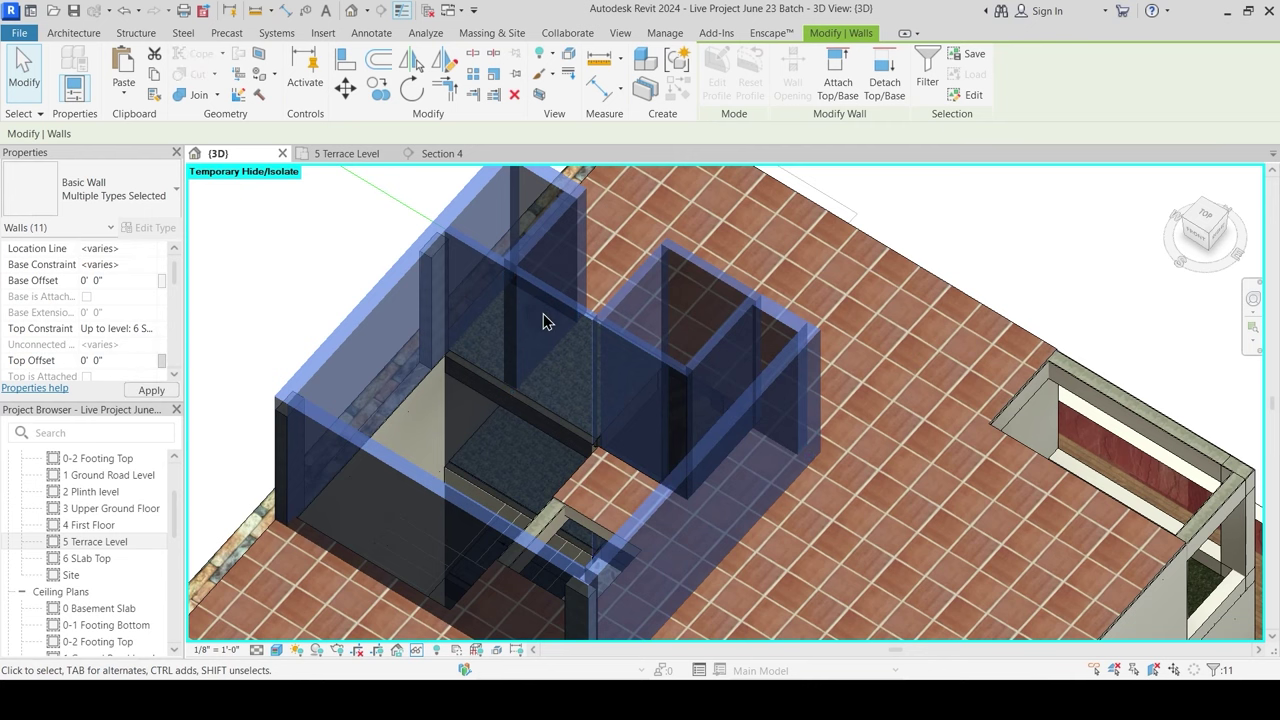
key("Escape")
Step: Orbit and zoom out until the whole terrace level and core walls are visible
middle_click_drag(654, 396, 630, 519, "shift")
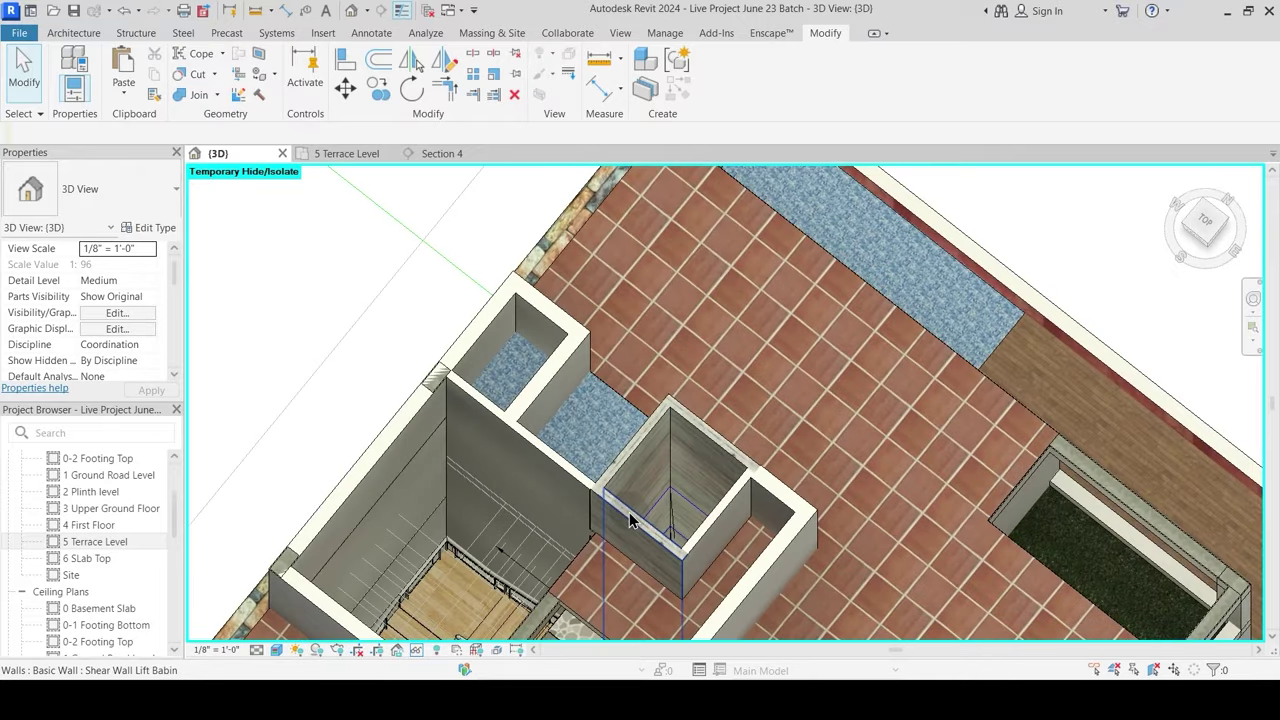
middle_click_drag(551, 481, 598, 349, "shift")
middle_click_drag(558, 455, 465, 417)
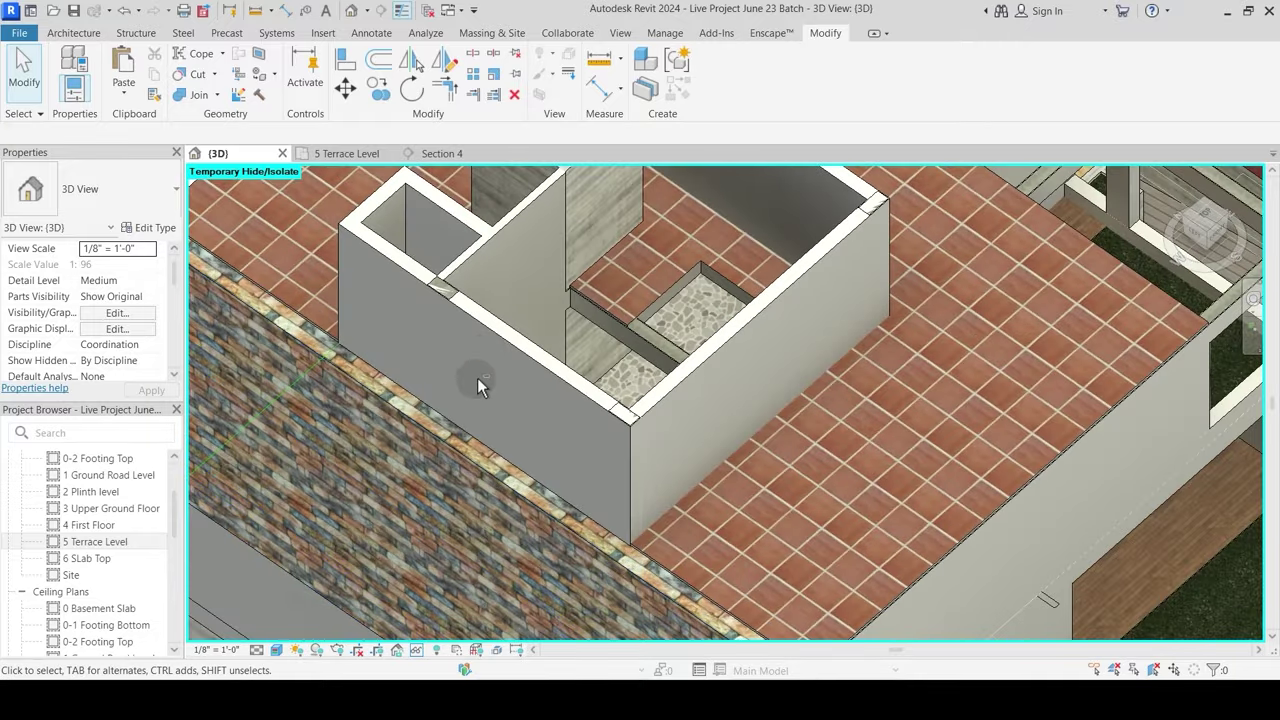
scroll(471, 300, "down", 3)
scroll(480, 305, "down", 3)
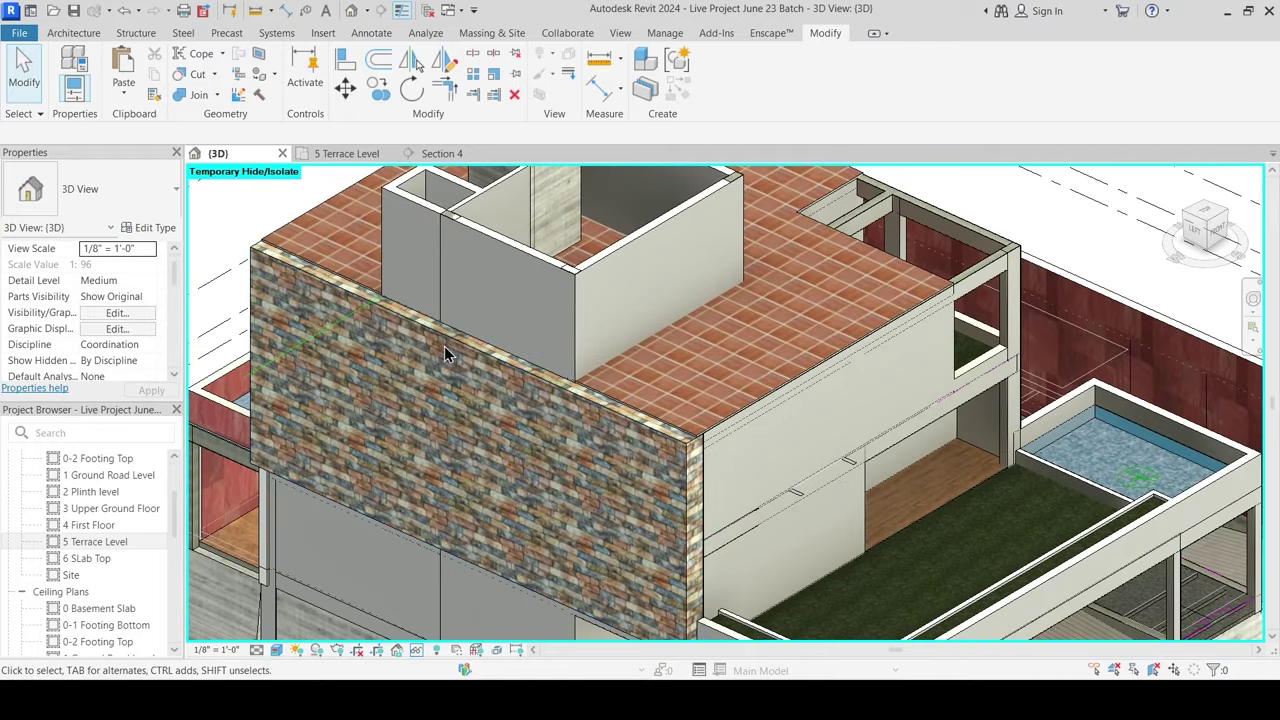
Step: Change the brick-clad Box Wall's Finish 1 material from 1 South Wall to 1 Load Bearing Wall
left_click(508, 383)
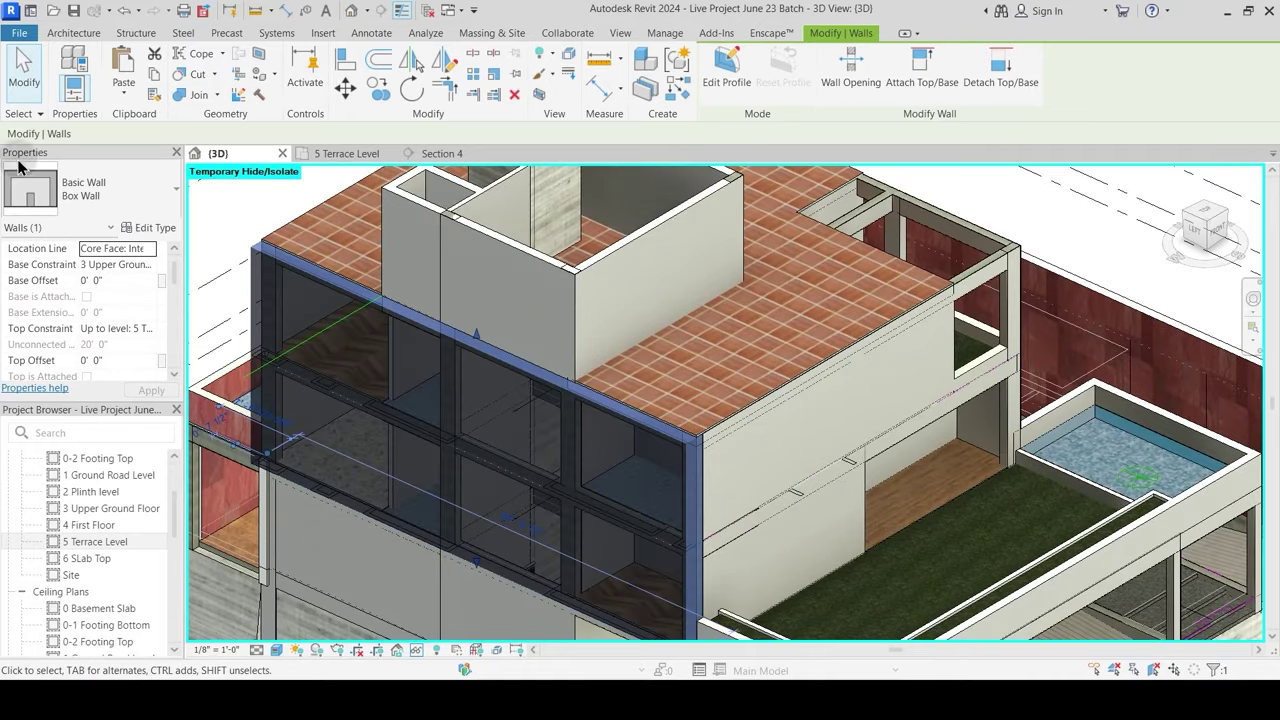
left_click(160, 228)
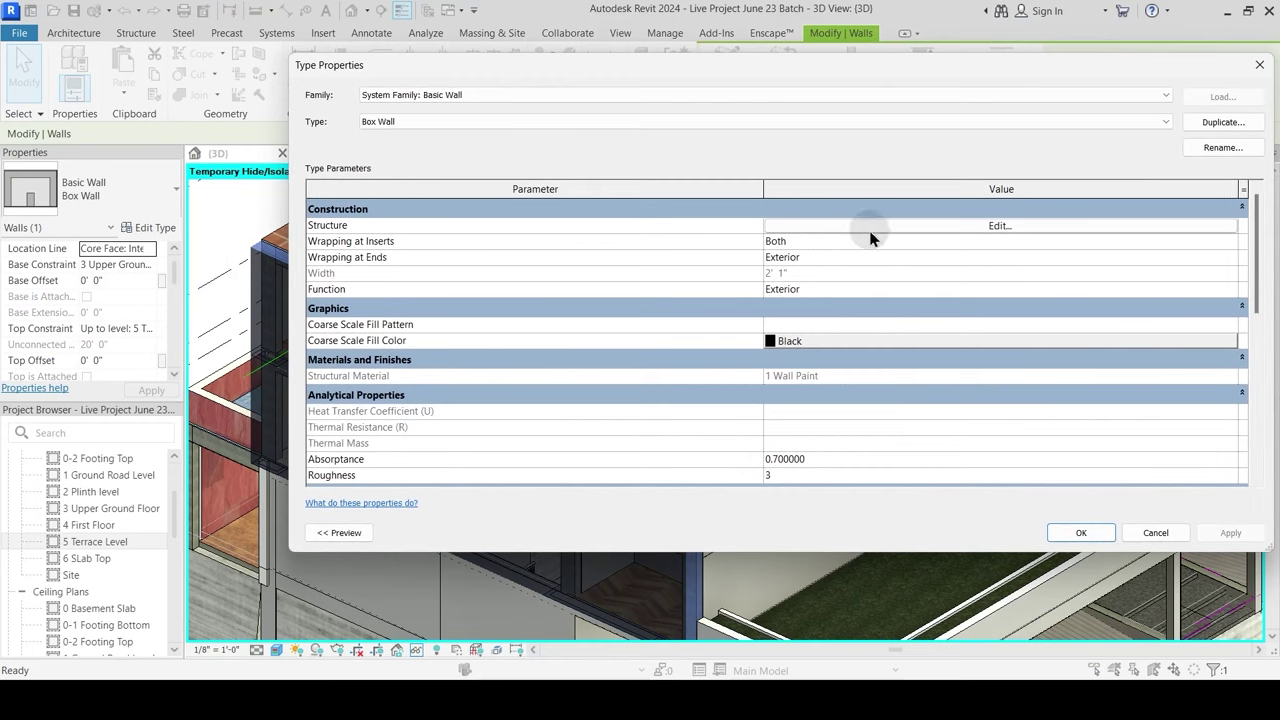
left_click(871, 226)
left_click(686, 207)
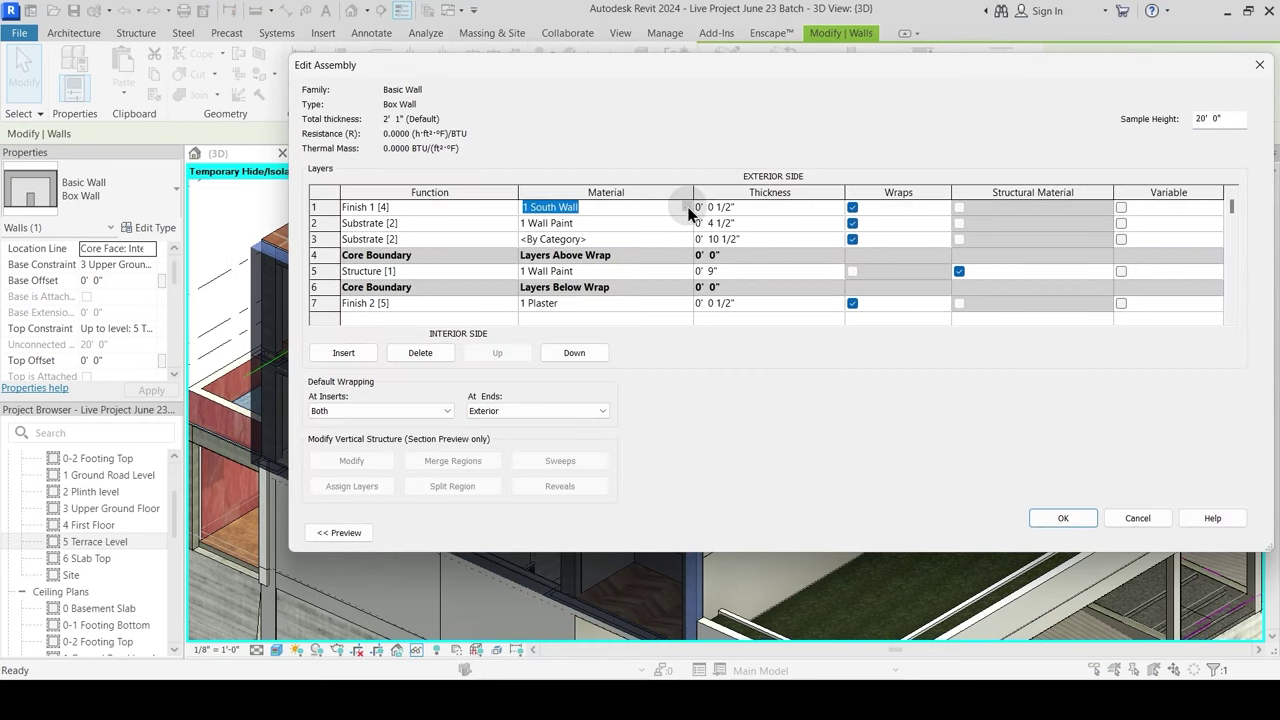
left_click(688, 207)
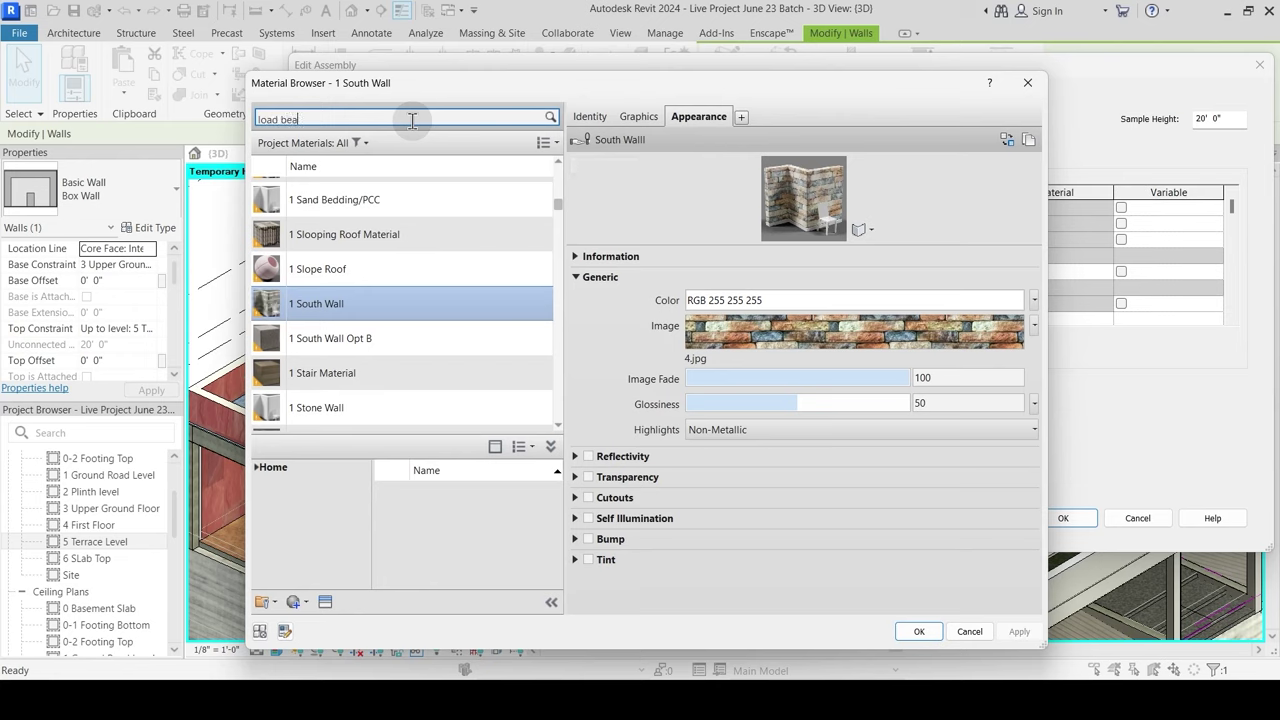
left_click(383, 212)
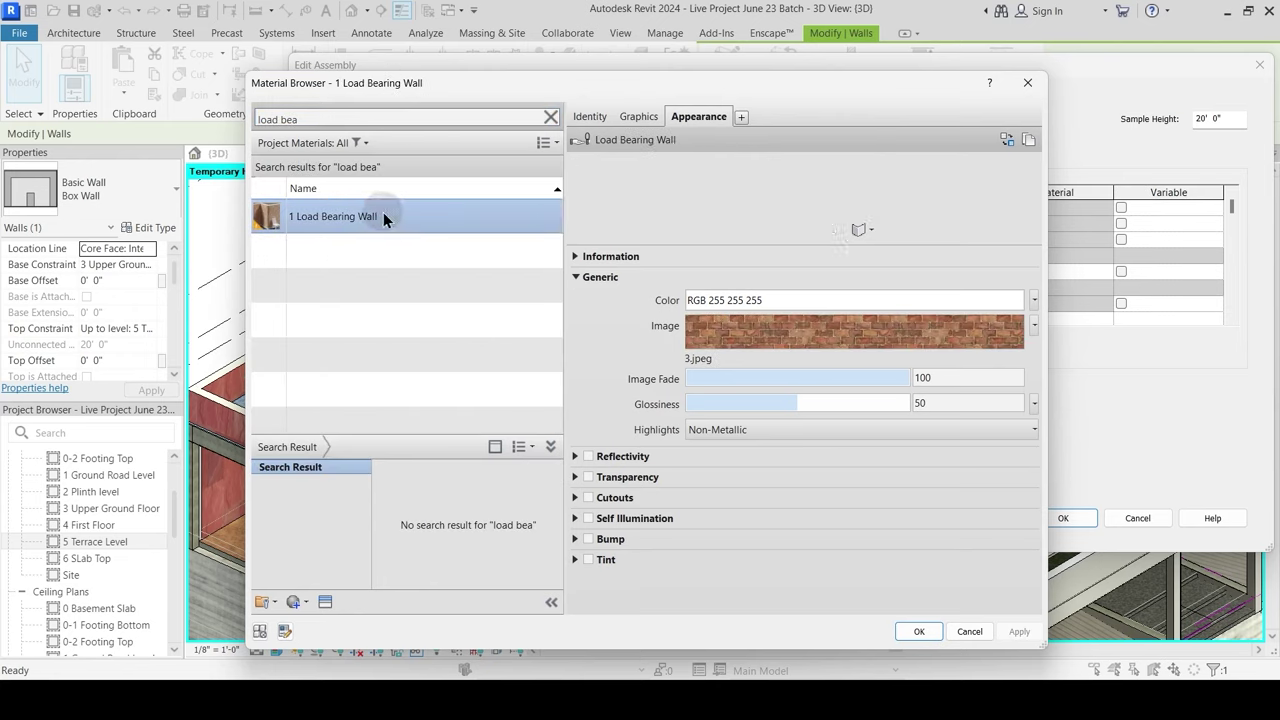
left_click(915, 631)
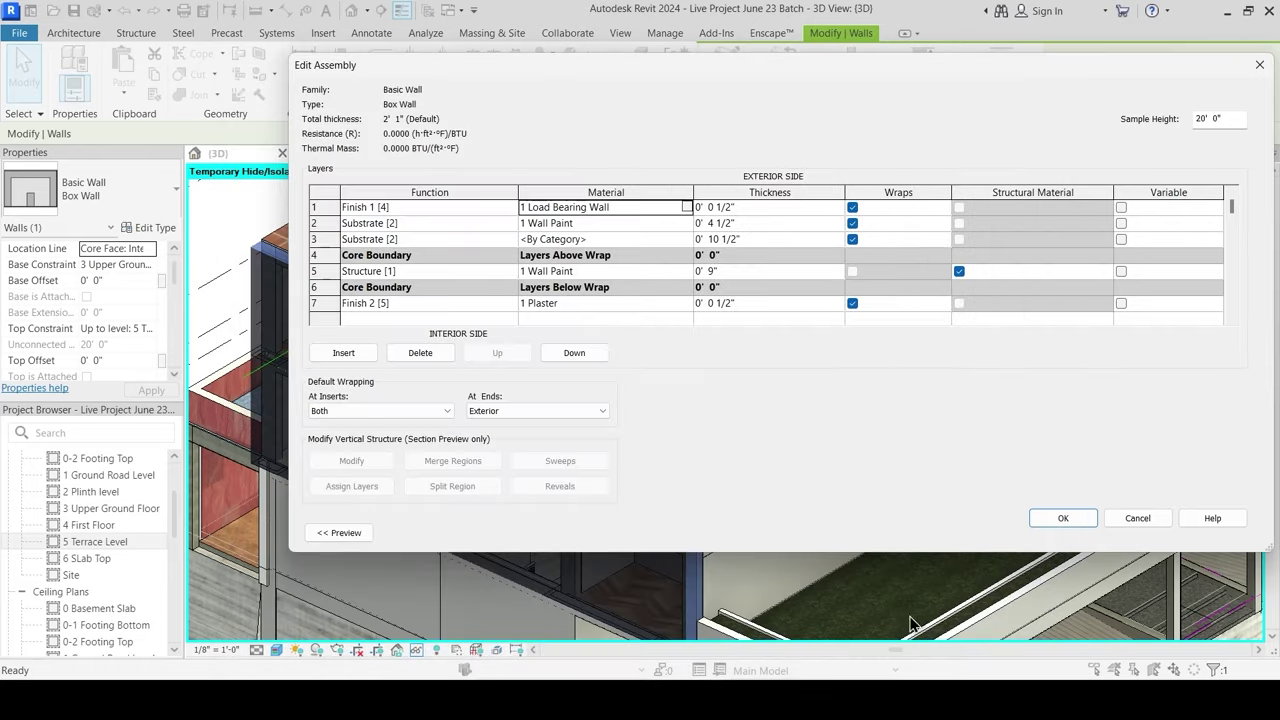
left_click(1058, 518)
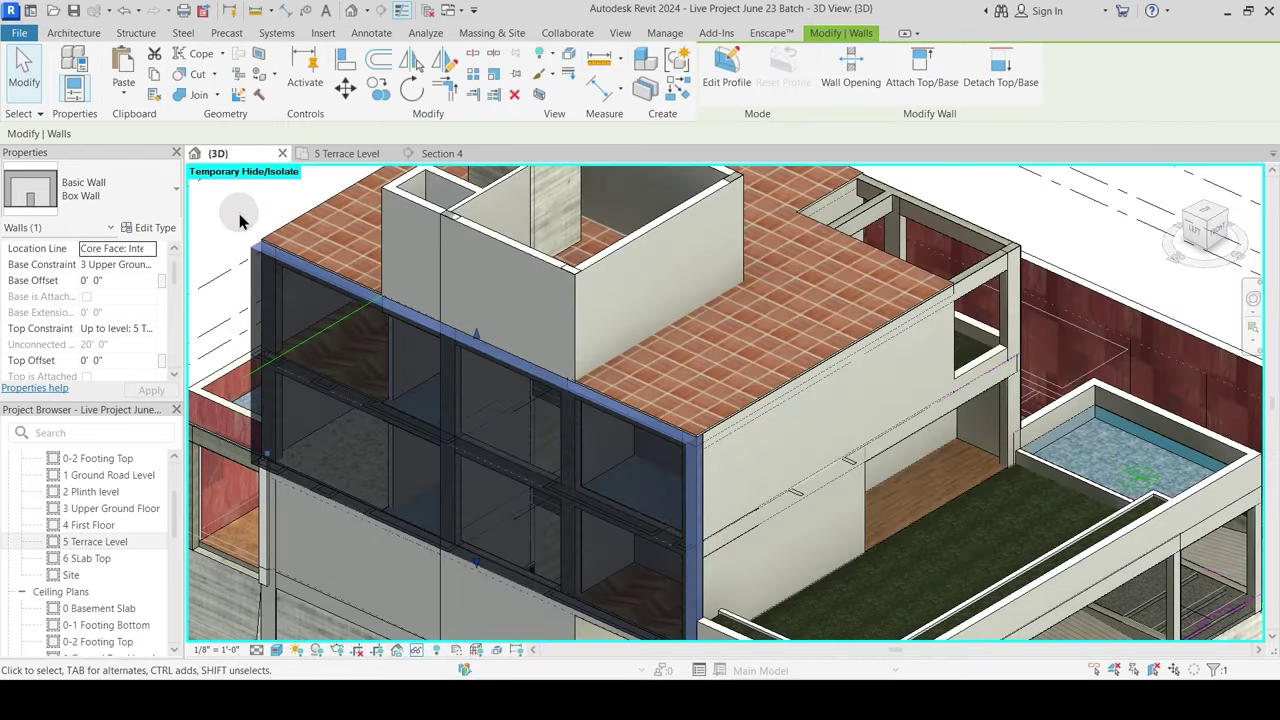
Step: Orbit the 3D view down onto the roof and inspect the concrete beam at the opening
left_click(240, 217)
scroll(460, 420, "down", 2)
middle_click_drag(533, 497, 275, 505, "shift")
middle_click_drag(273, 461, 565, 434, "shift")
middle_click_drag(623, 395, 643, 451, "shift")
middle_click_drag(766, 443, 556, 337, "shift")
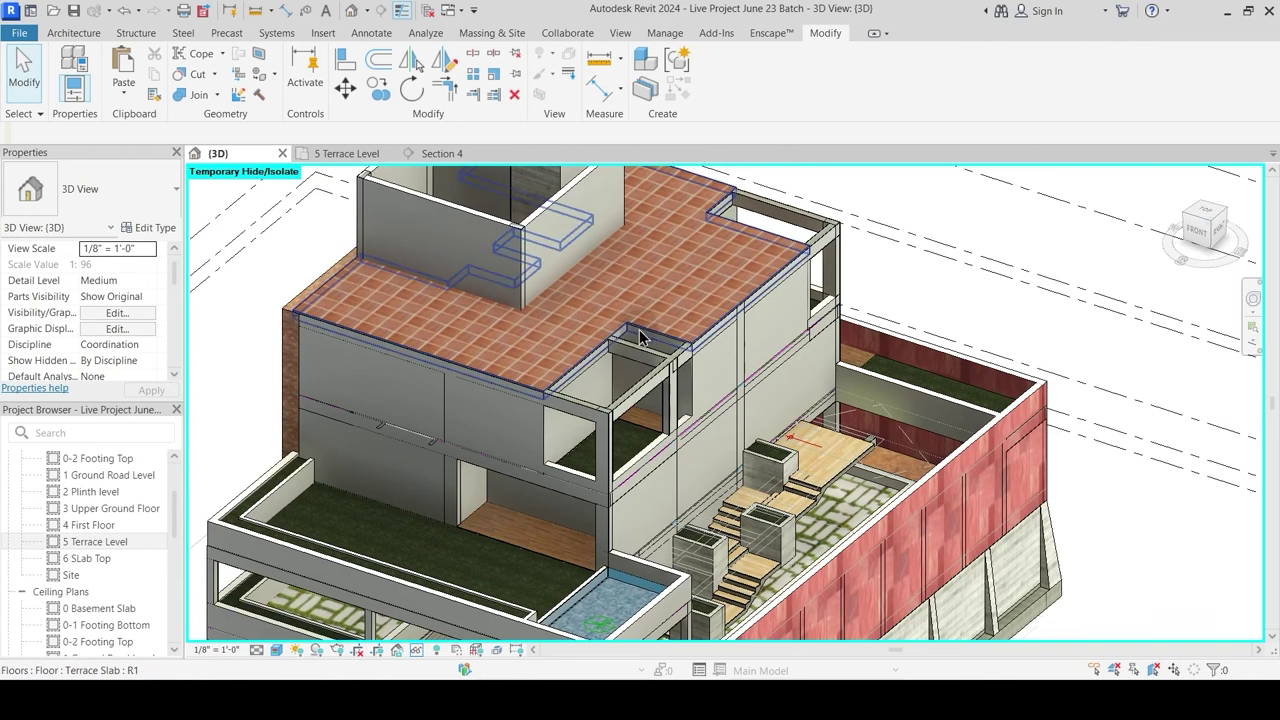
middle_click_drag(674, 250, 698, 290)
middle_click_drag(677, 398, 672, 452, "shift")
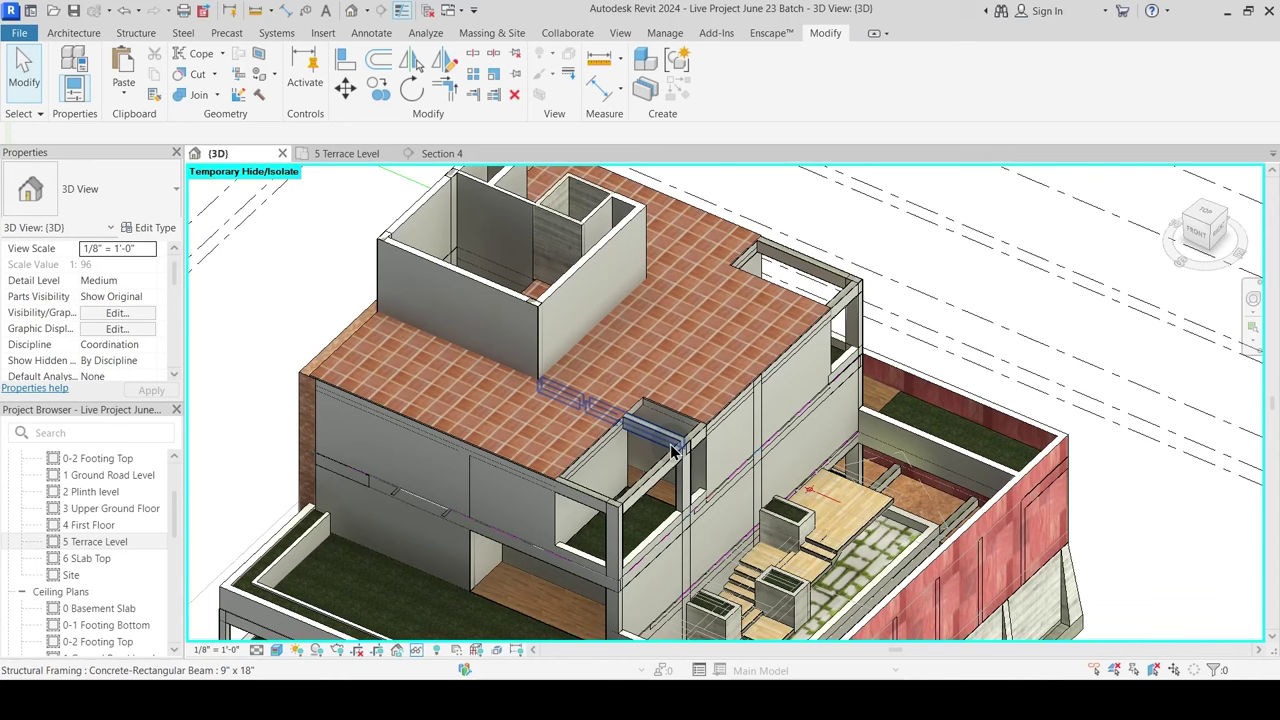
scroll(672, 452, "up", 3)
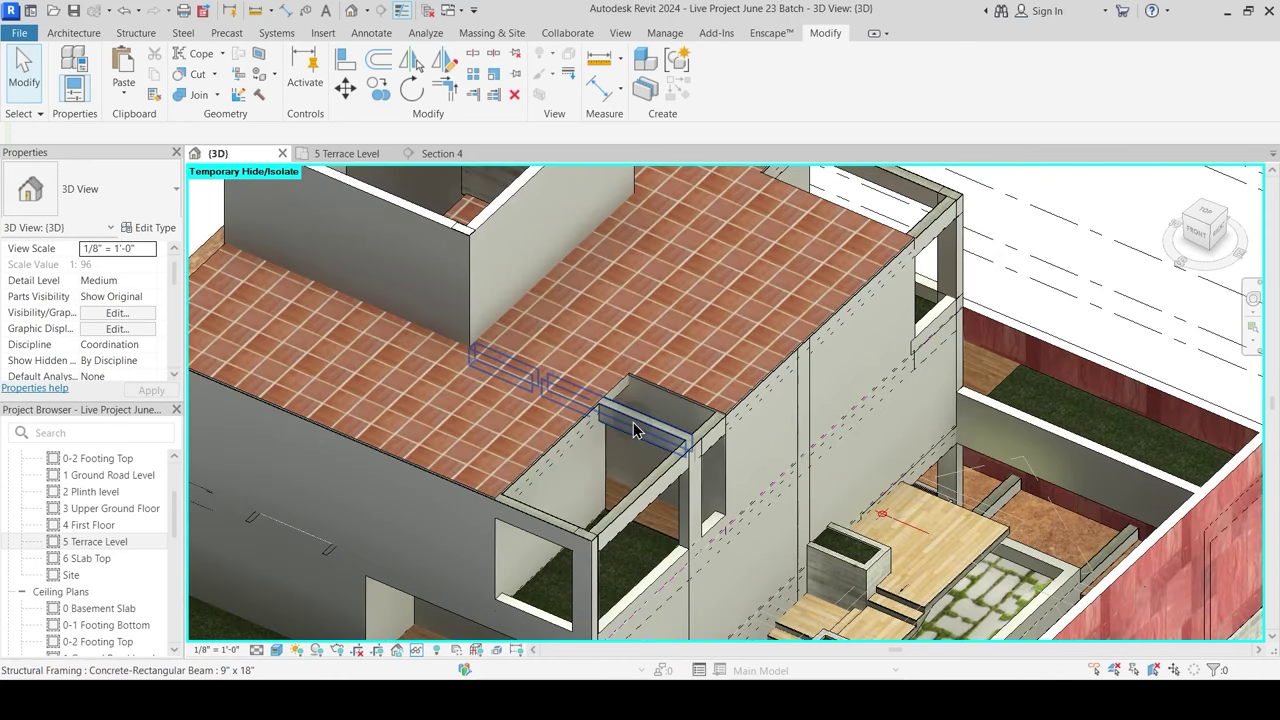
left_click(632, 437)
scroll(630, 440, "up", 3)
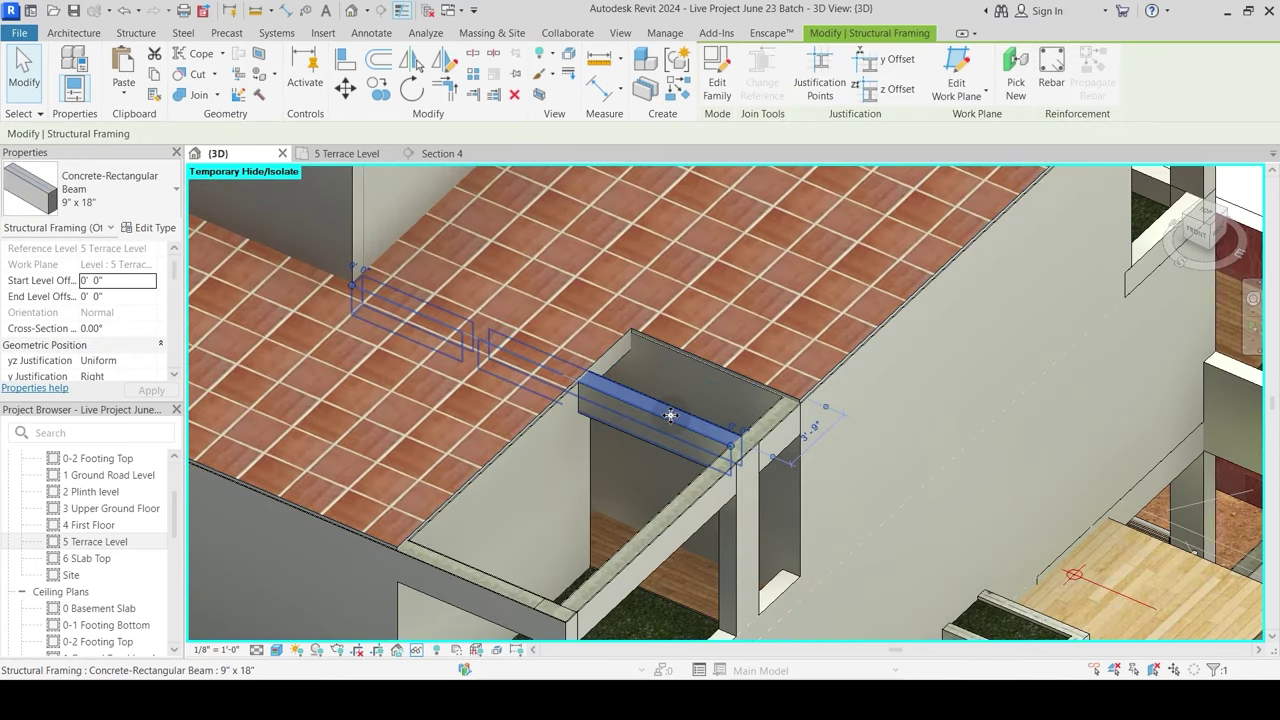
key("Escape")
Step: Inspect the Main Wall 9" and Terrace Slab lying beneath that beam
scroll(670, 420, "down", 5)
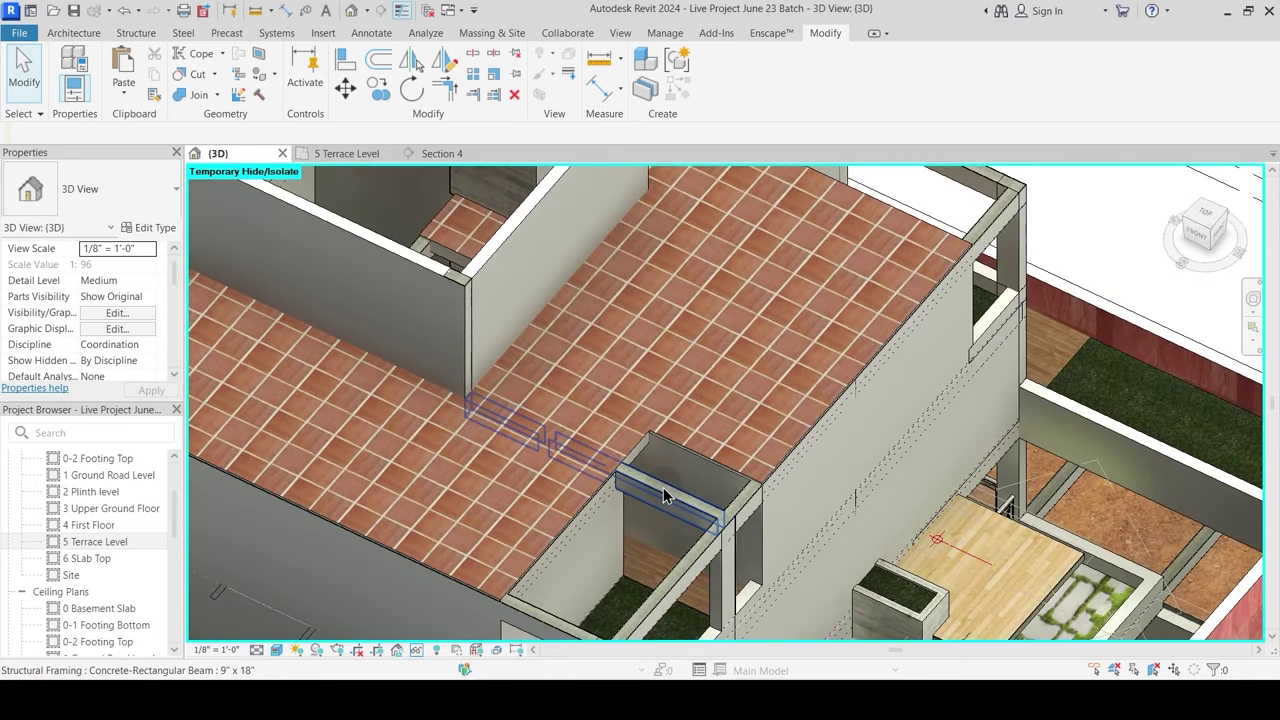
middle_click_drag(663, 509, 706, 497, "shift")
middle_click_drag(686, 355, 651, 414)
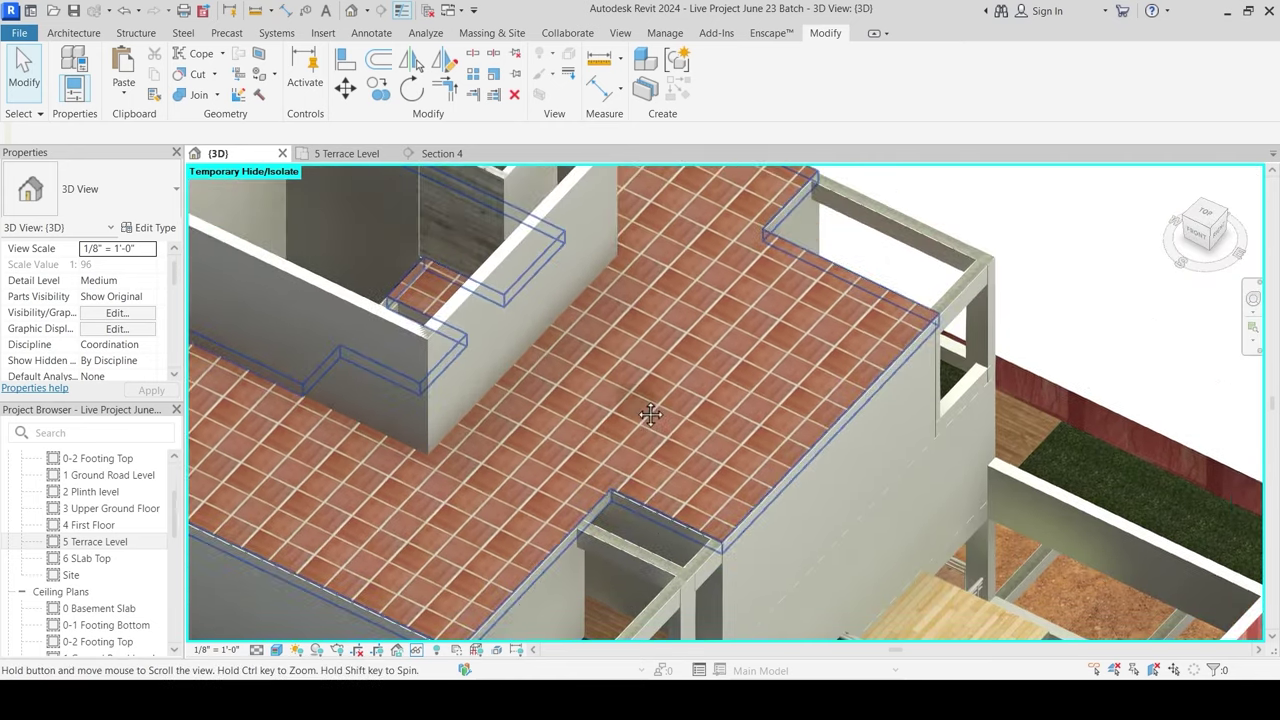
scroll(623, 454, "up", 5)
left_click(623, 455)
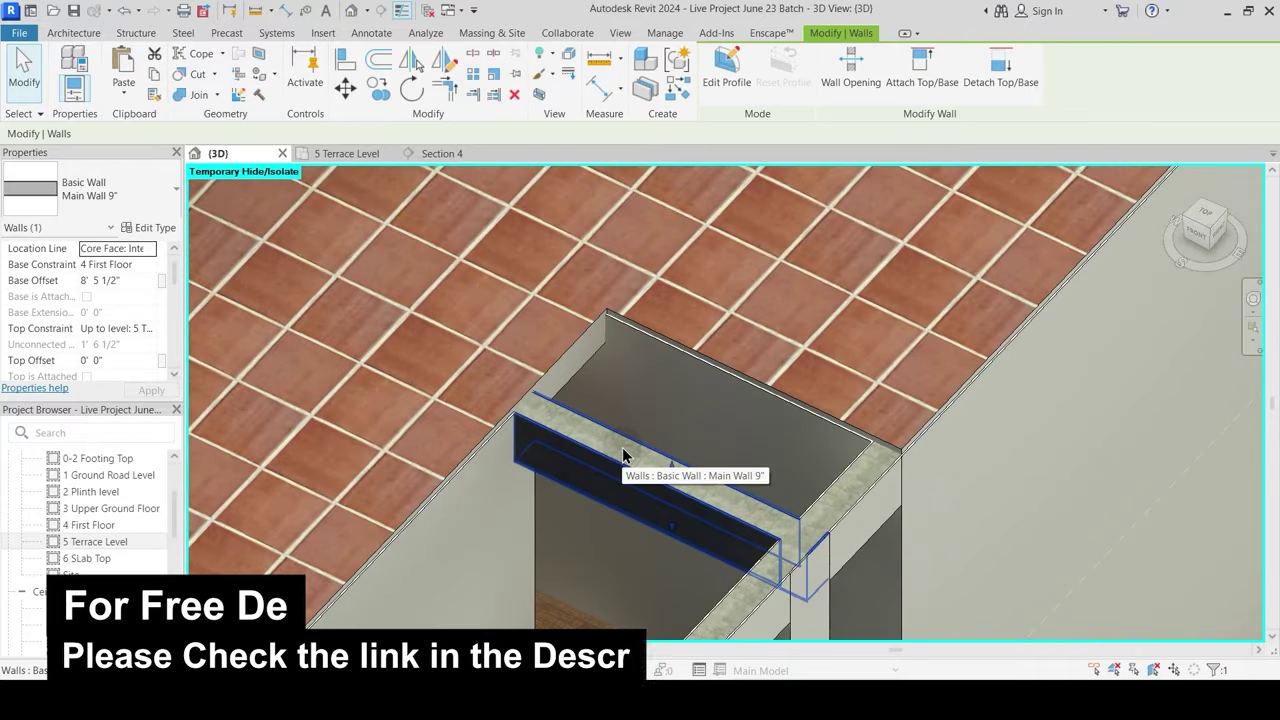
key("Escape")
left_click(640, 448)
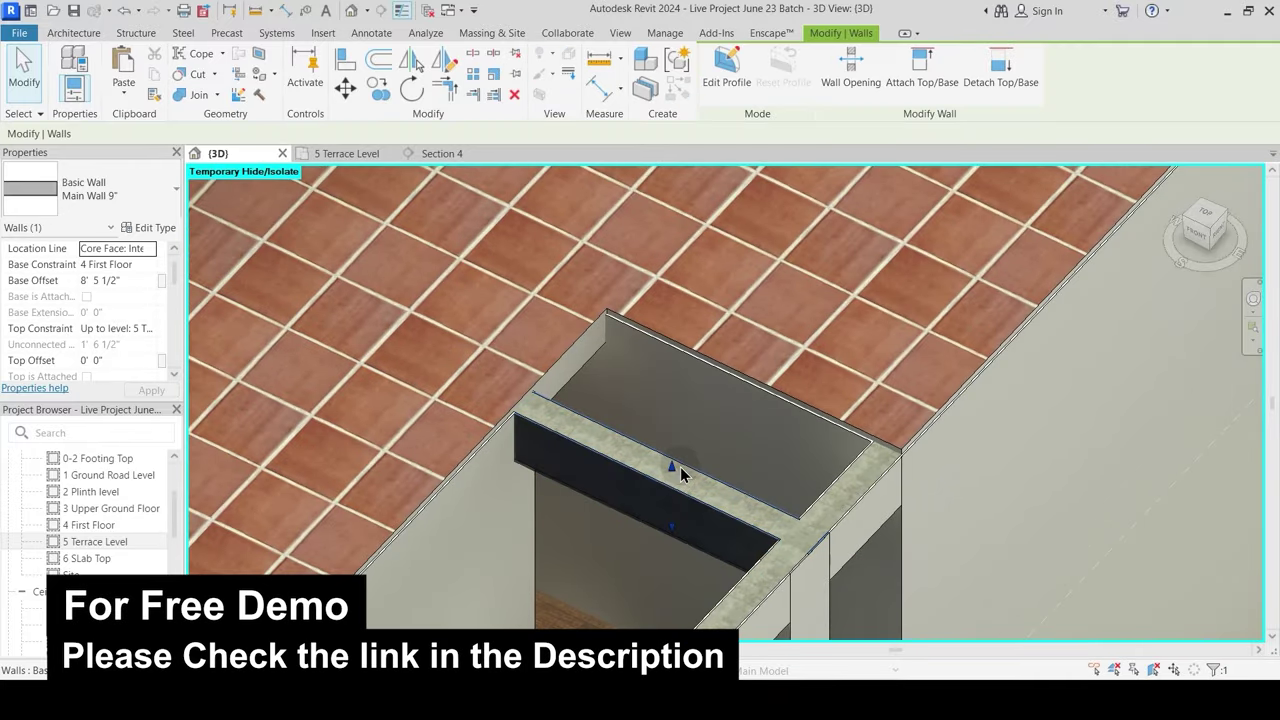
key("Escape")
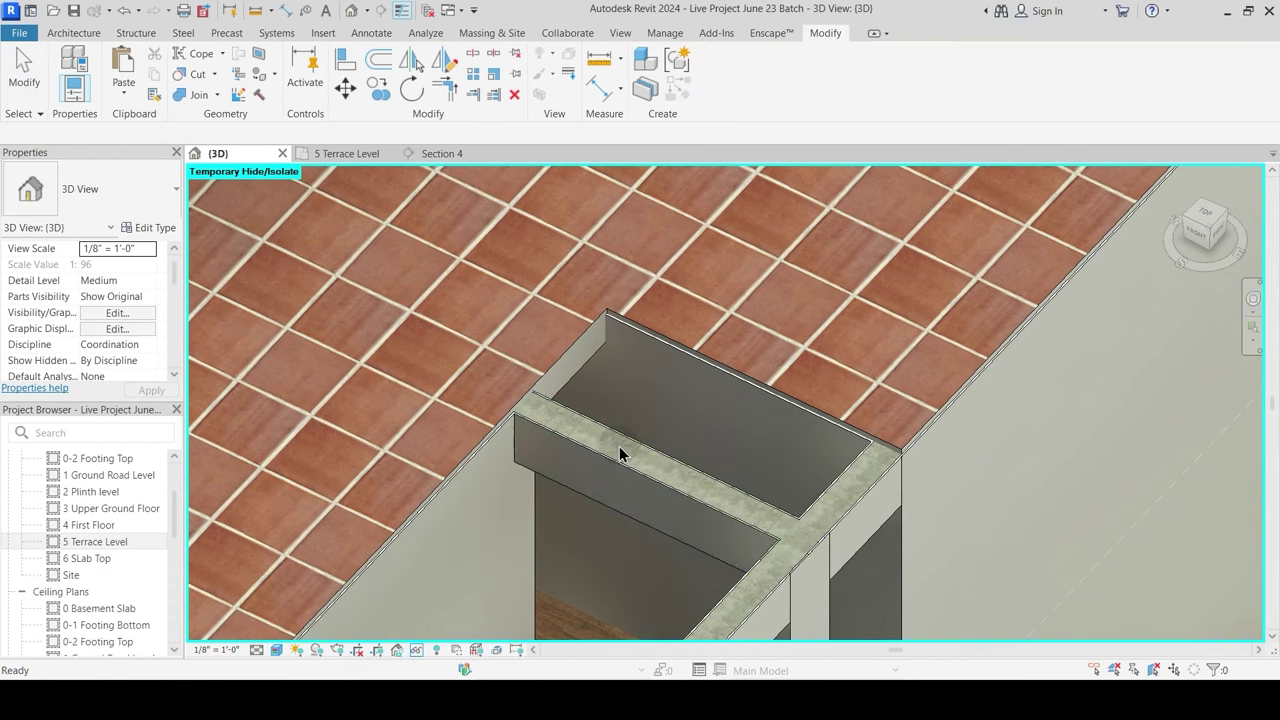
left_click(499, 432)
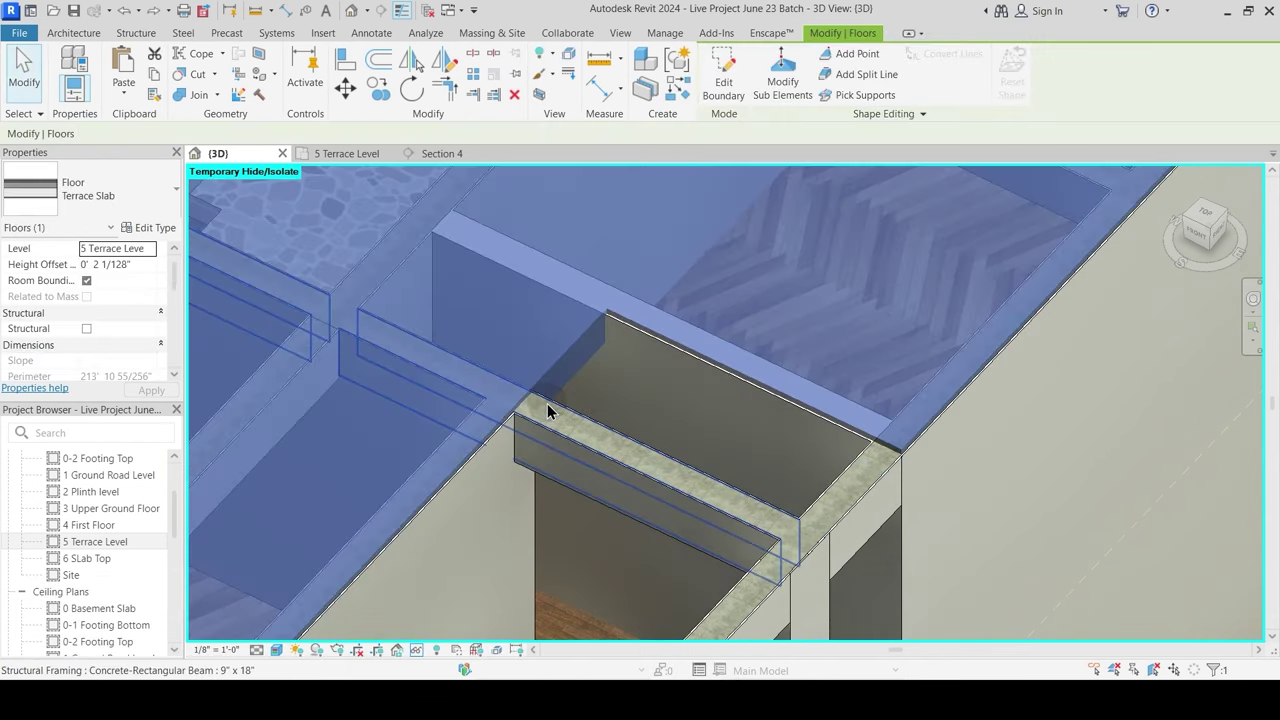
key("Escape")
left_click(578, 432)
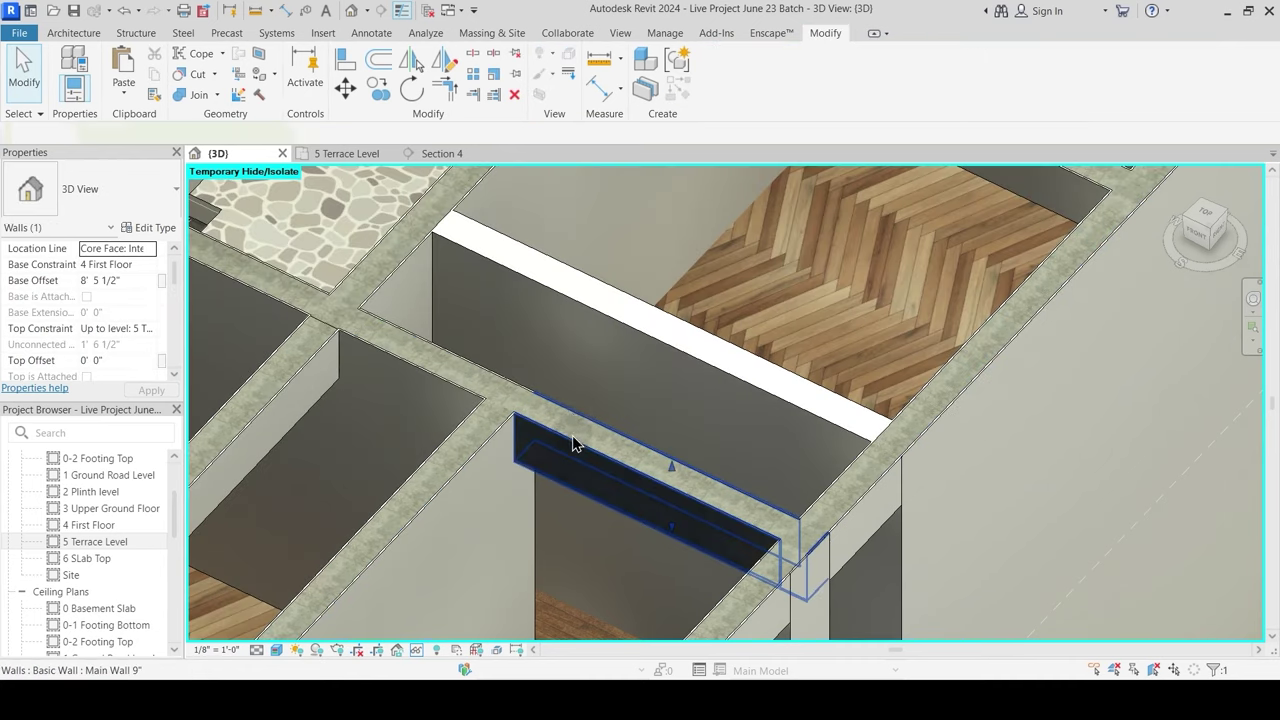
key("Escape")
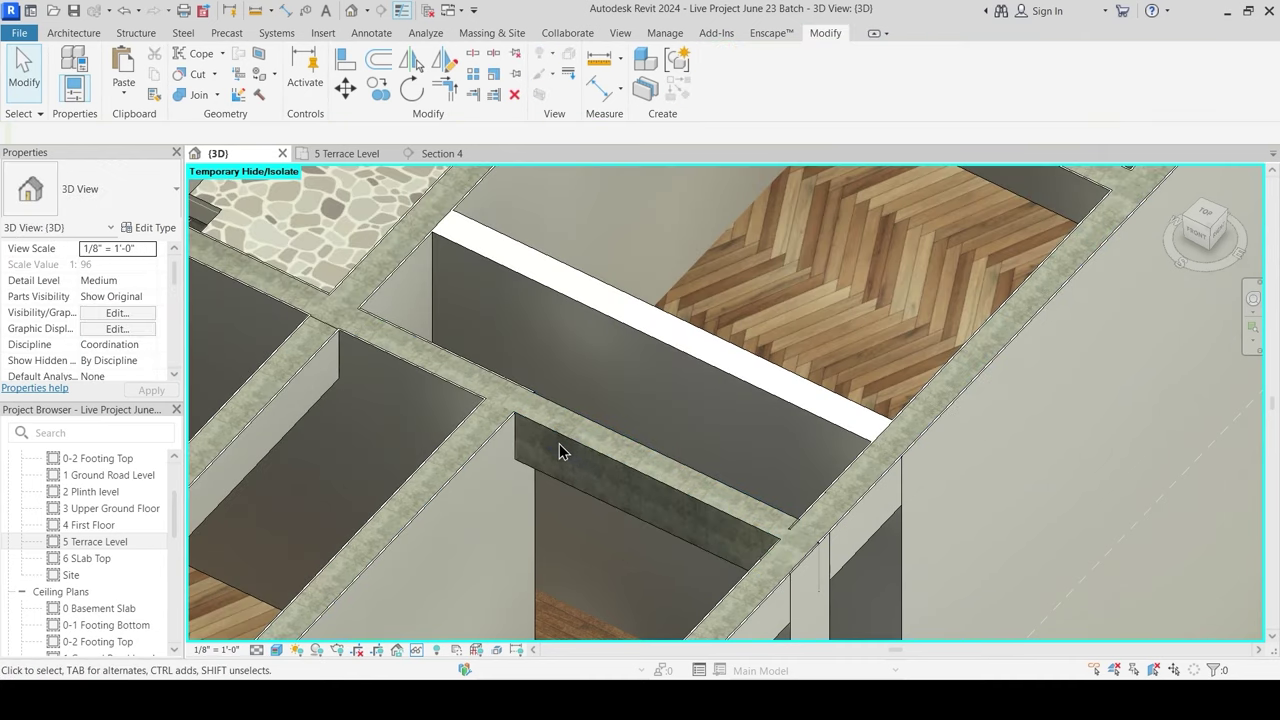
Step: Isolate Structural Framing and drag a 9" x 18" beam off its joins, dismissing the warning
left_click(560, 438)
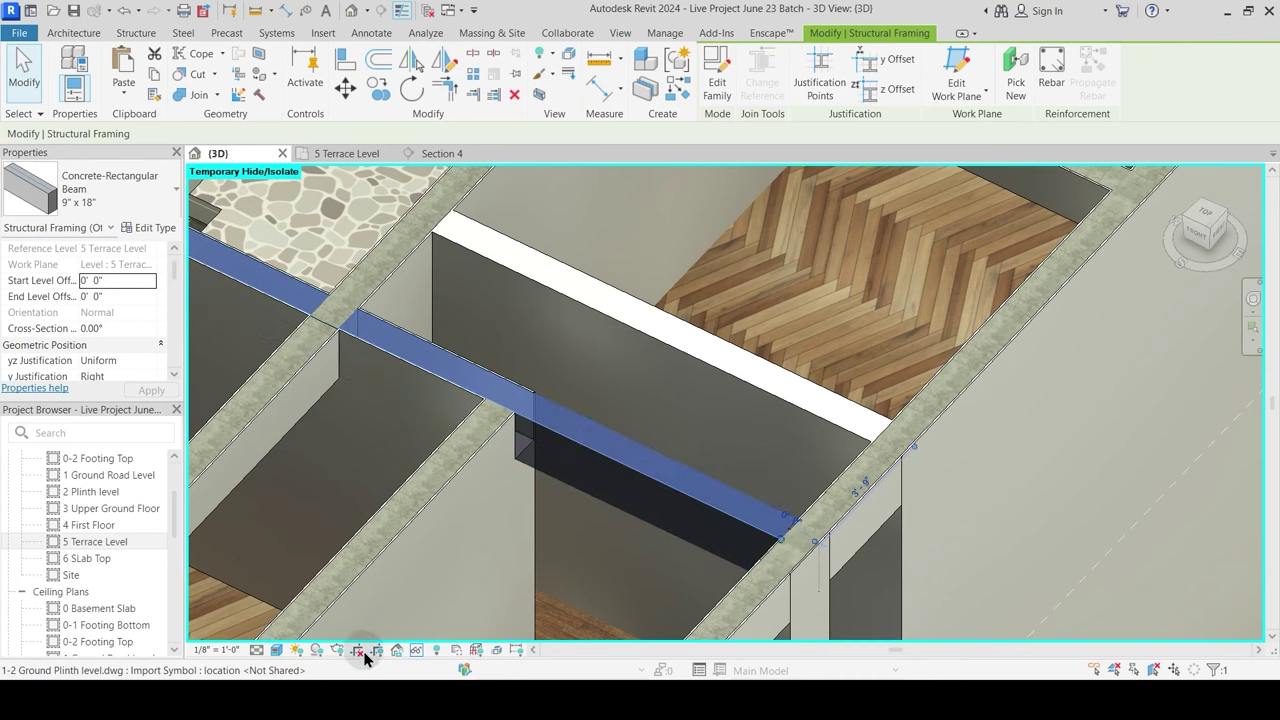
left_click(421, 651)
left_click(470, 557)
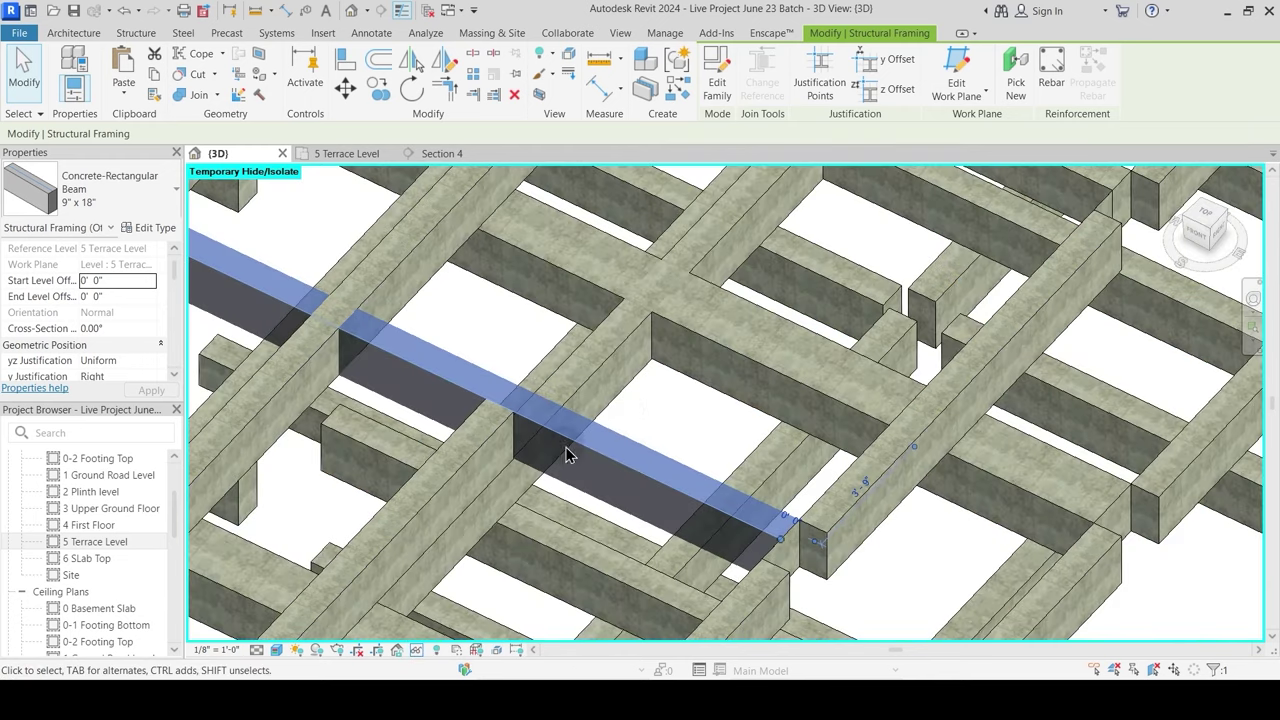
key("Escape")
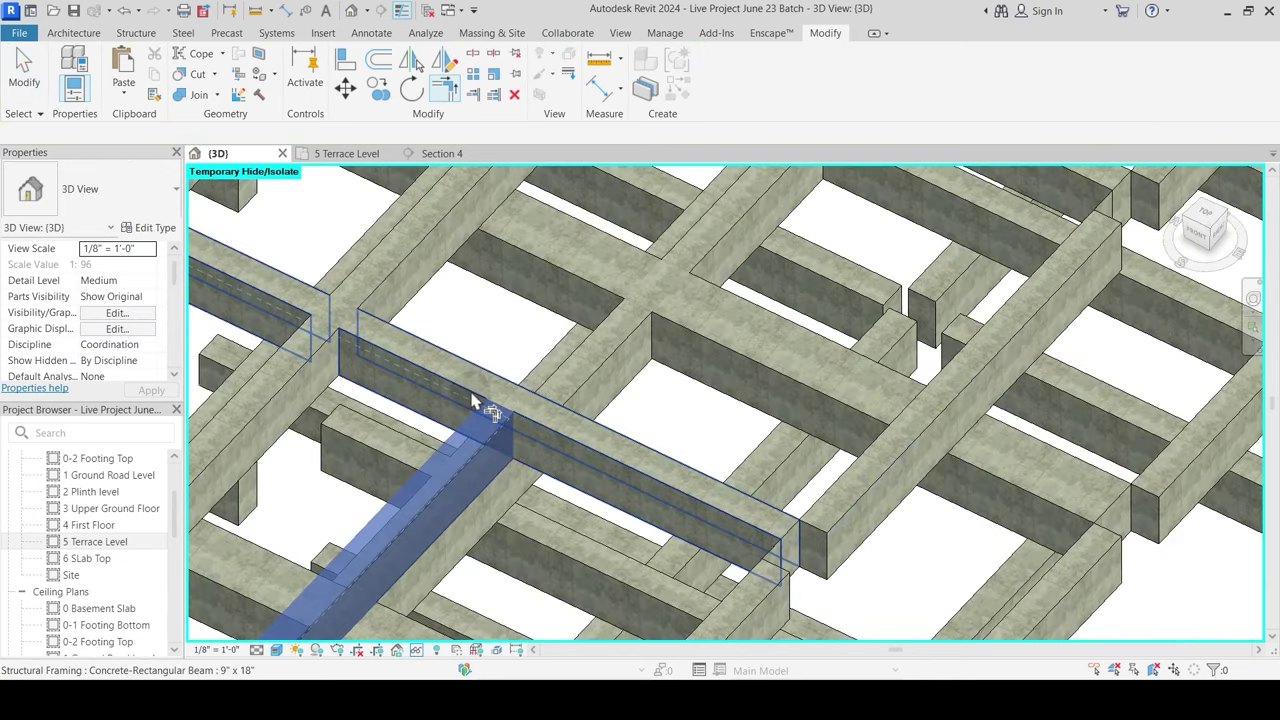
left_click_drag(475, 400, 560, 486)
left_click(1150, 662)
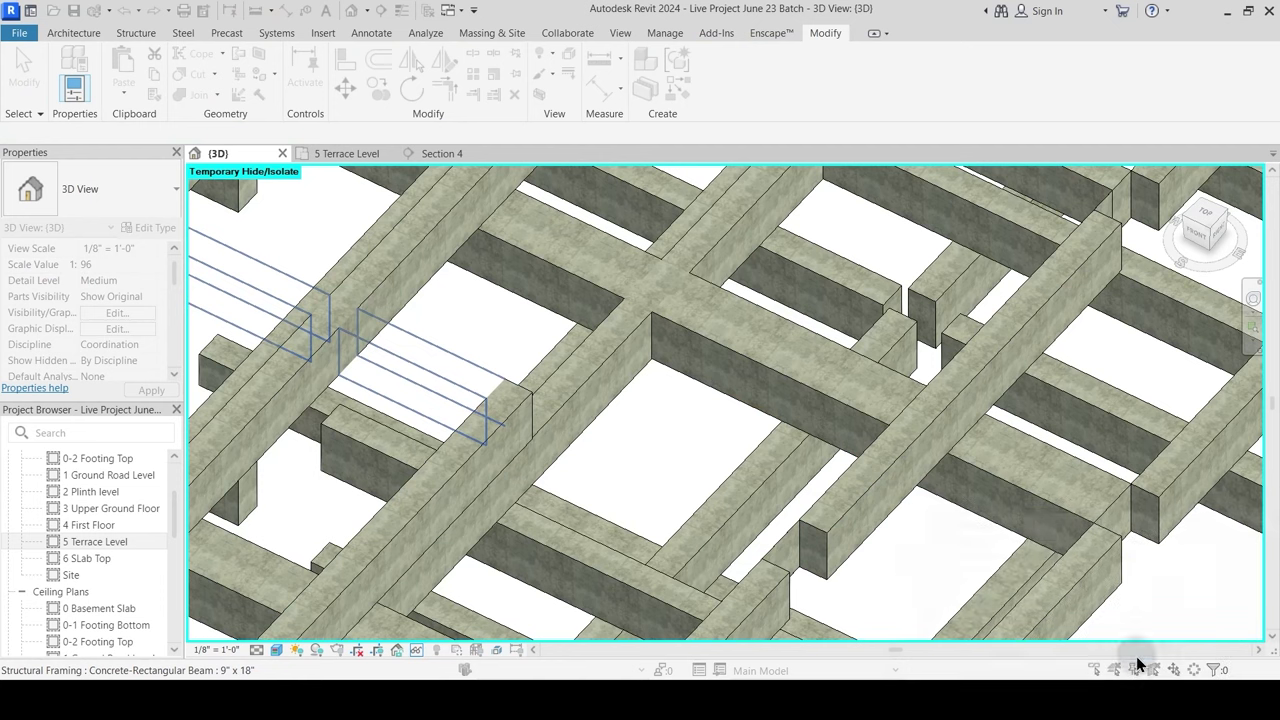
Step: Reset Temporary Hide/Isolate with HR so the full building shows again
middle_click_drag(600, 451, 619, 488, "shift")
key("h")
key("r")
middle_click_drag(536, 218, 543, 326)
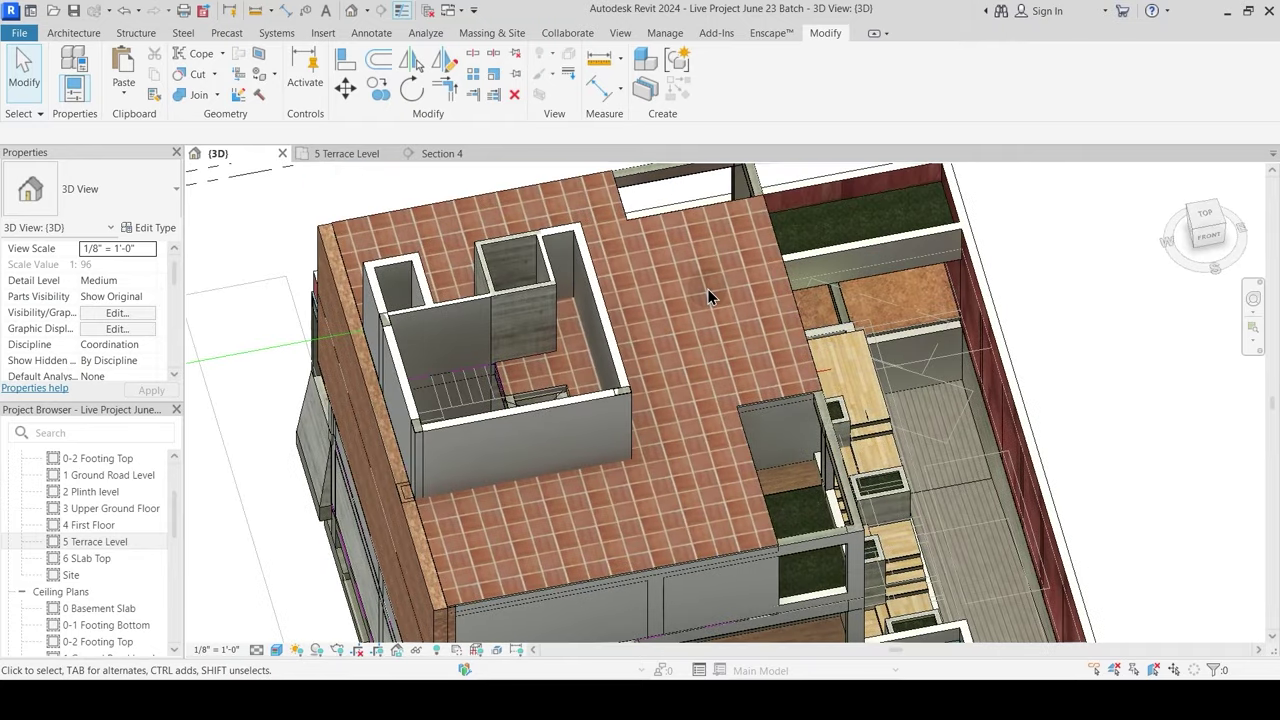
Step: On the 5 Terrace Level plan, start a Main Wall 9" wall with 3' 0" unconnected height
left_click(357, 155)
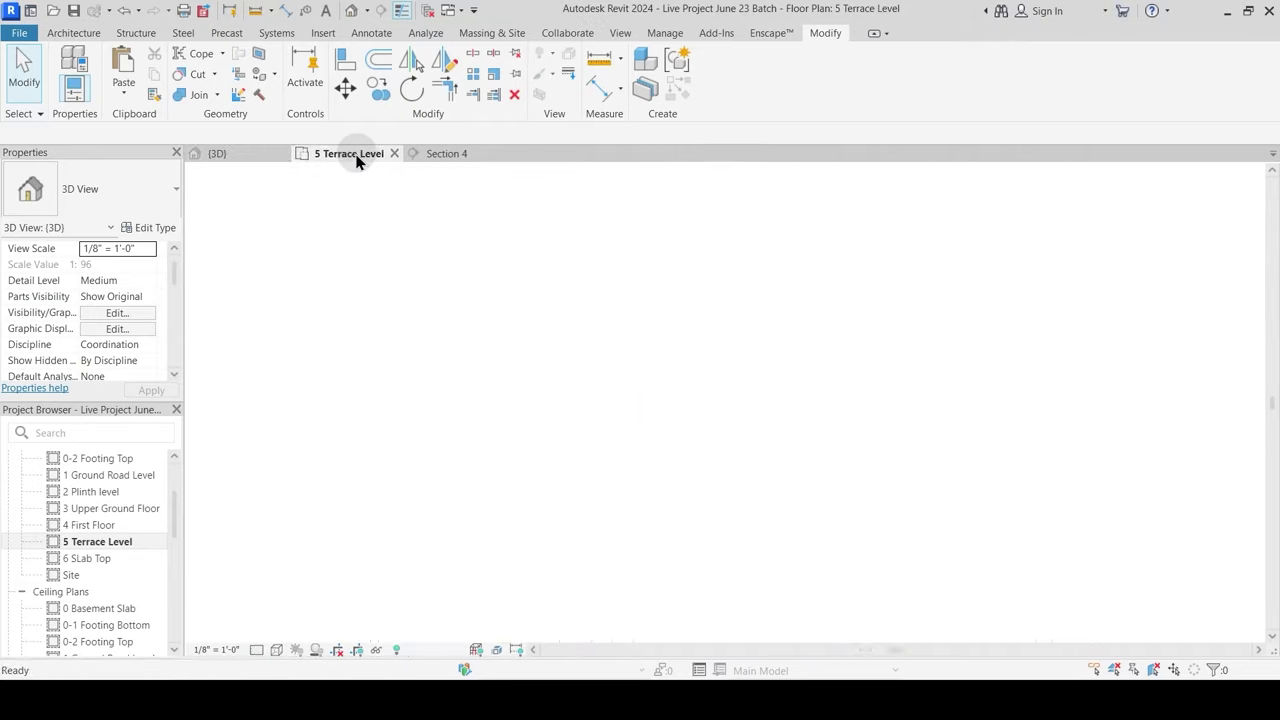
scroll(489, 351, "down", 3)
middle_click_drag(591, 360, 609, 475)
scroll(500, 312, "up", 2)
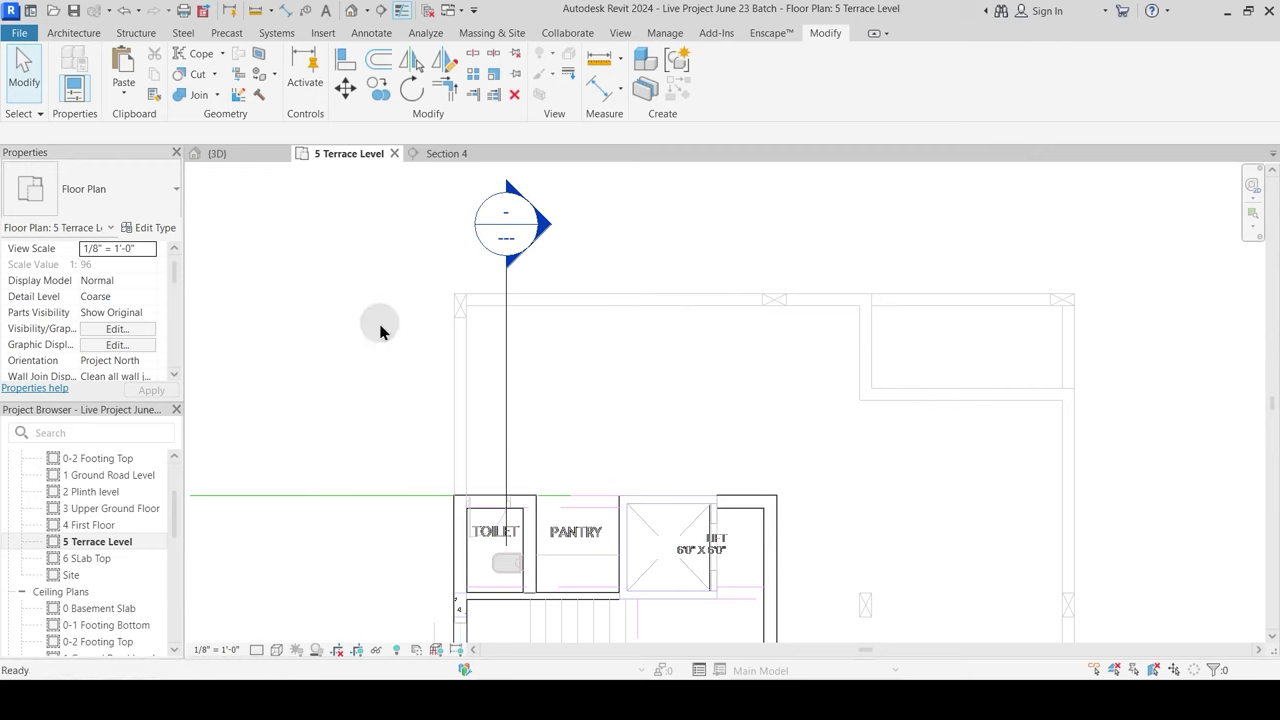
key("a")
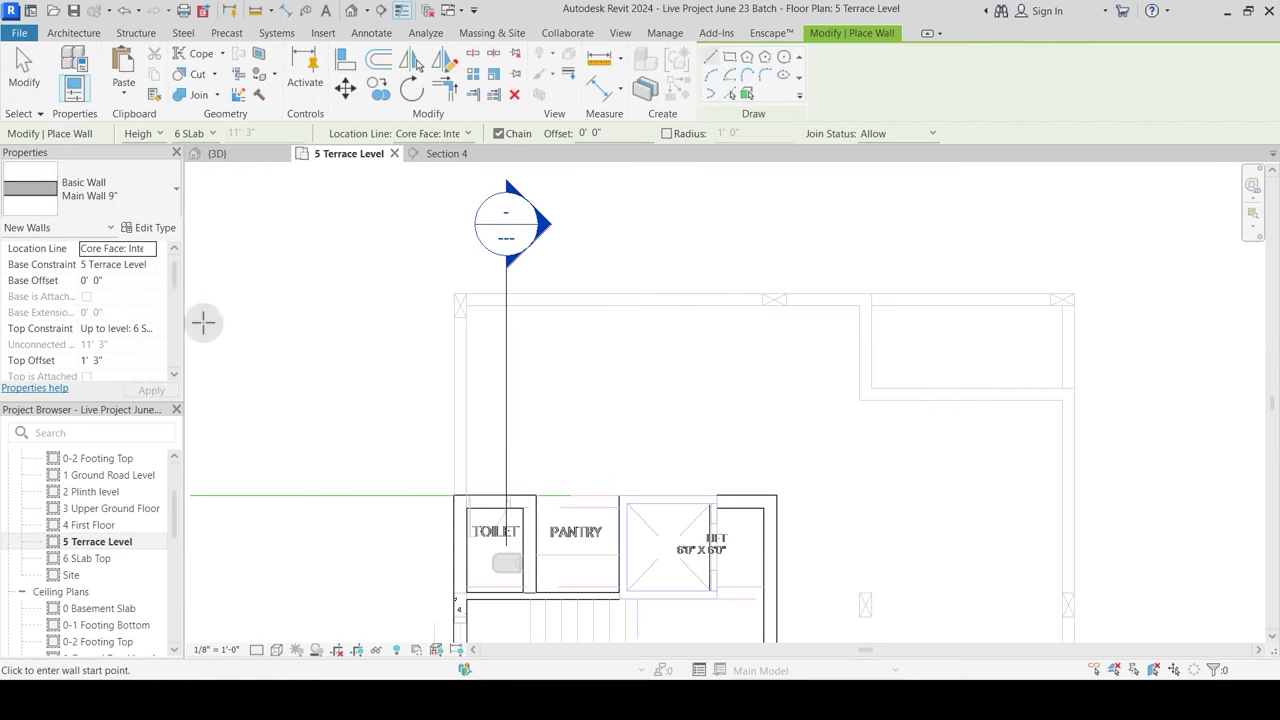
left_click(147, 333)
scroll(142, 397, "up", 2)
left_click(110, 345)
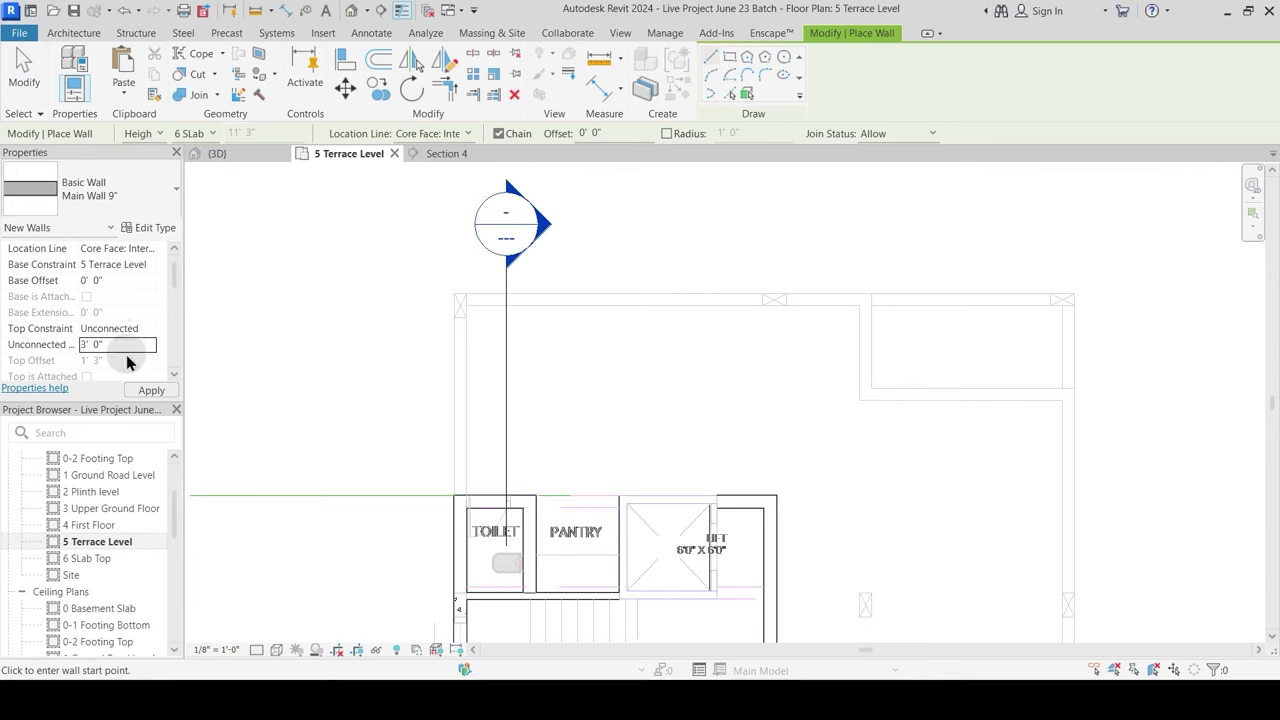
left_click(466, 305)
Step: Draw a trial vertical wall to the slab corner, then cancel it
left_click(453, 494)
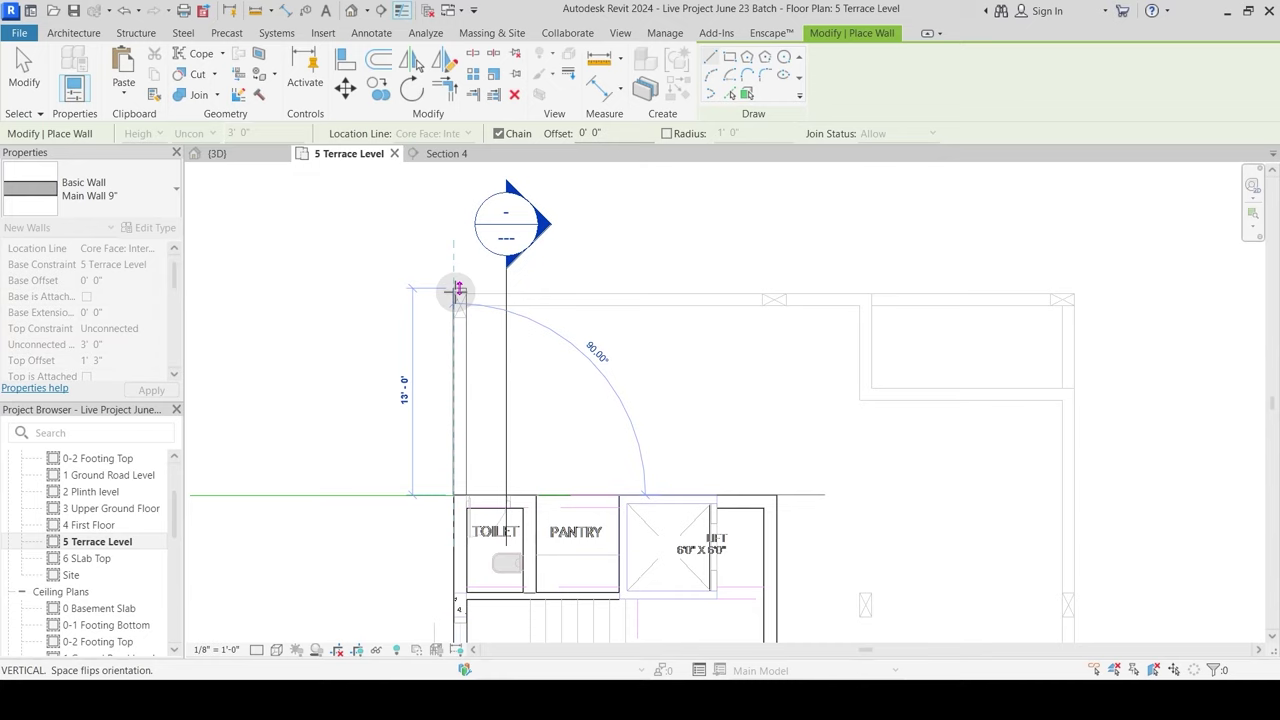
scroll(458, 296, "up", 4)
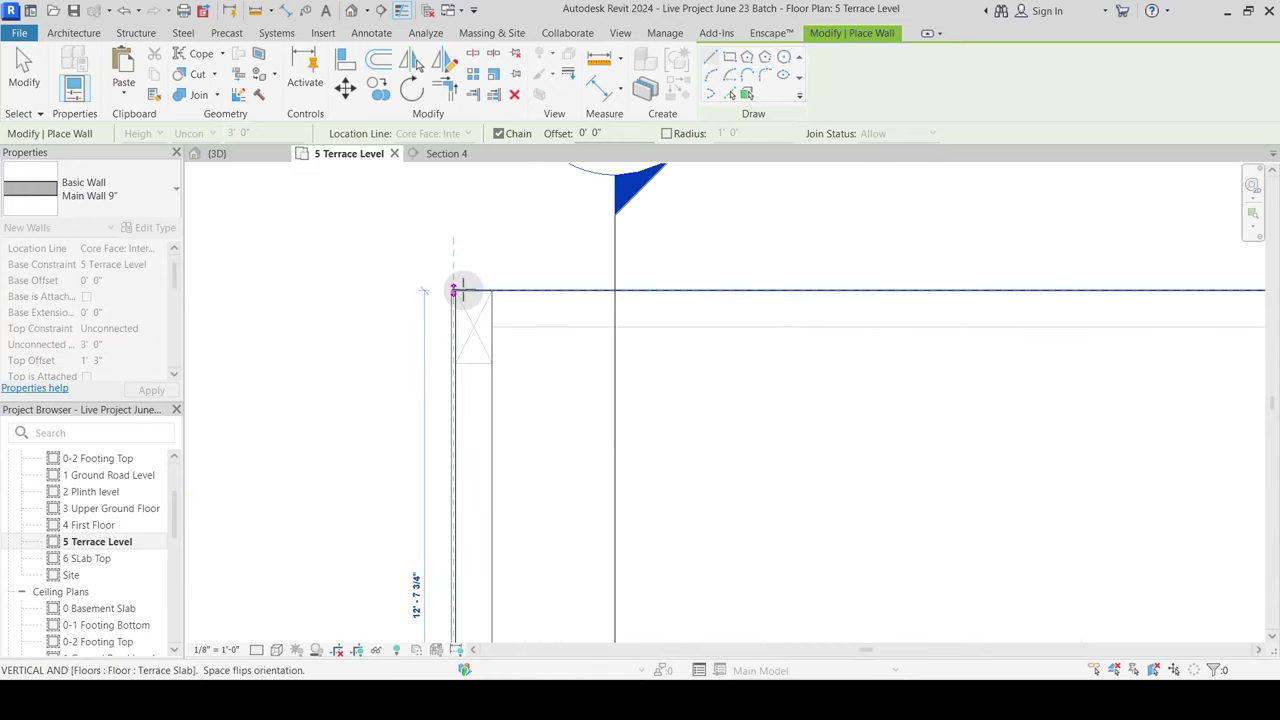
left_click(495, 290)
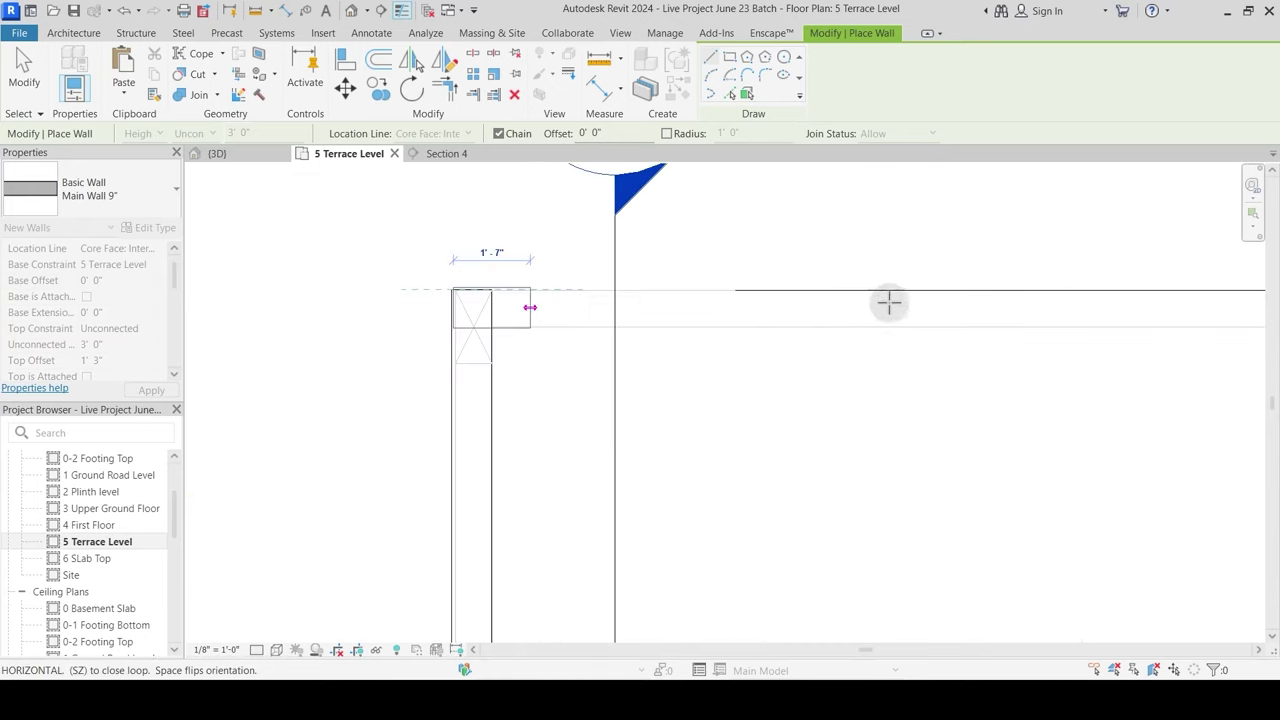
scroll(889, 303, "down", 3)
middle_click_drag(920, 300, 846, 235)
key("Escape")
key("Escape")
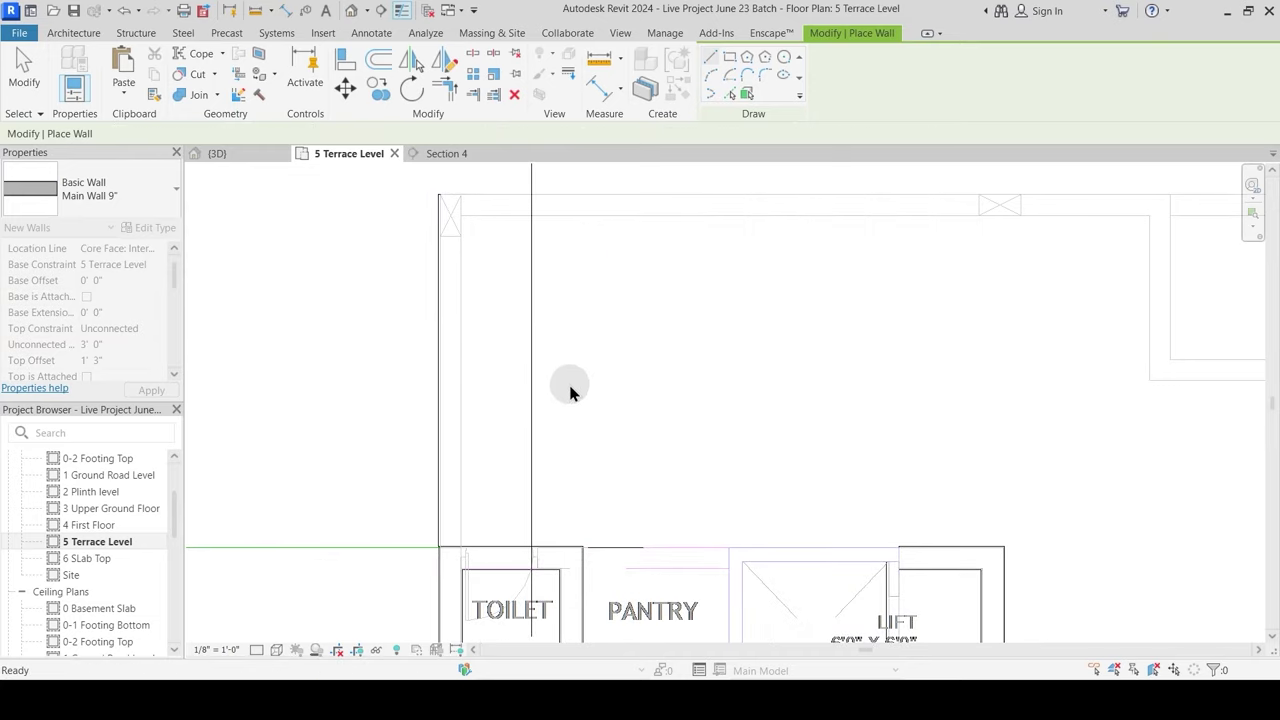
scroll(488, 441, "up", 3)
middle_click_drag(486, 550, 474, 419)
scroll(478, 486, "up", 5)
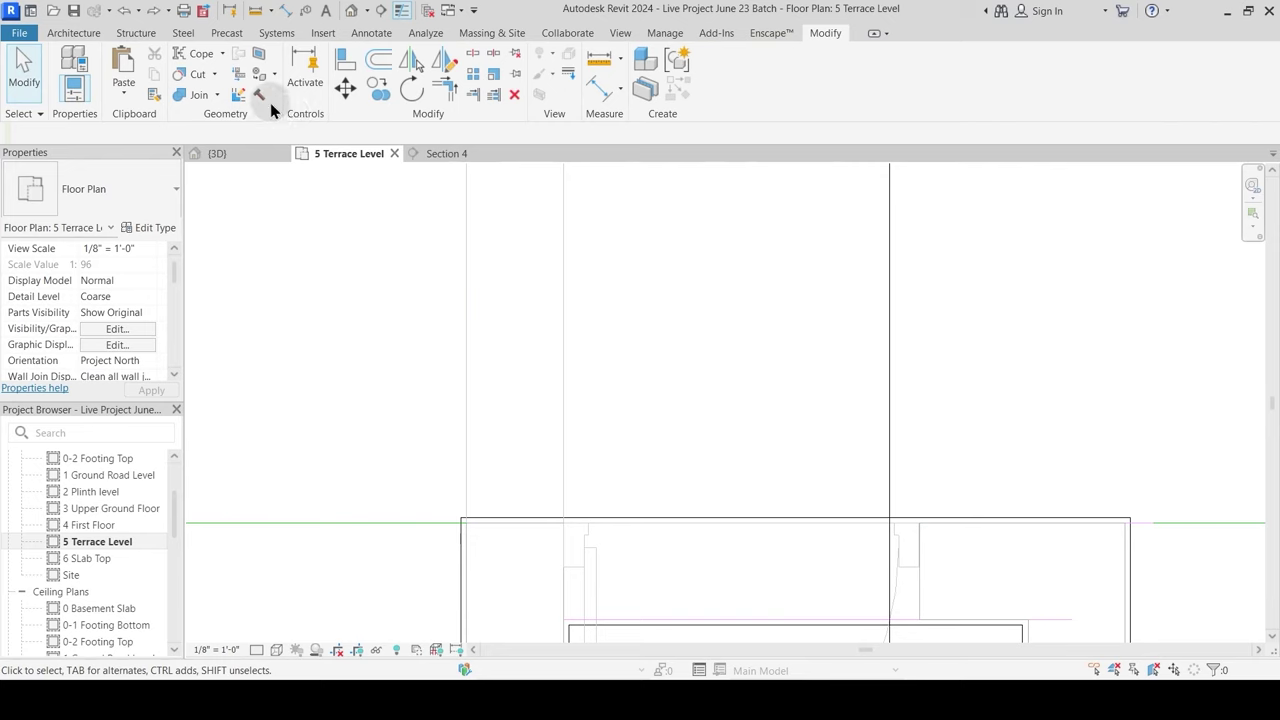
Step: Restart WA and chain walls along the terrace slab's corners and edges
key("w")
key("a")
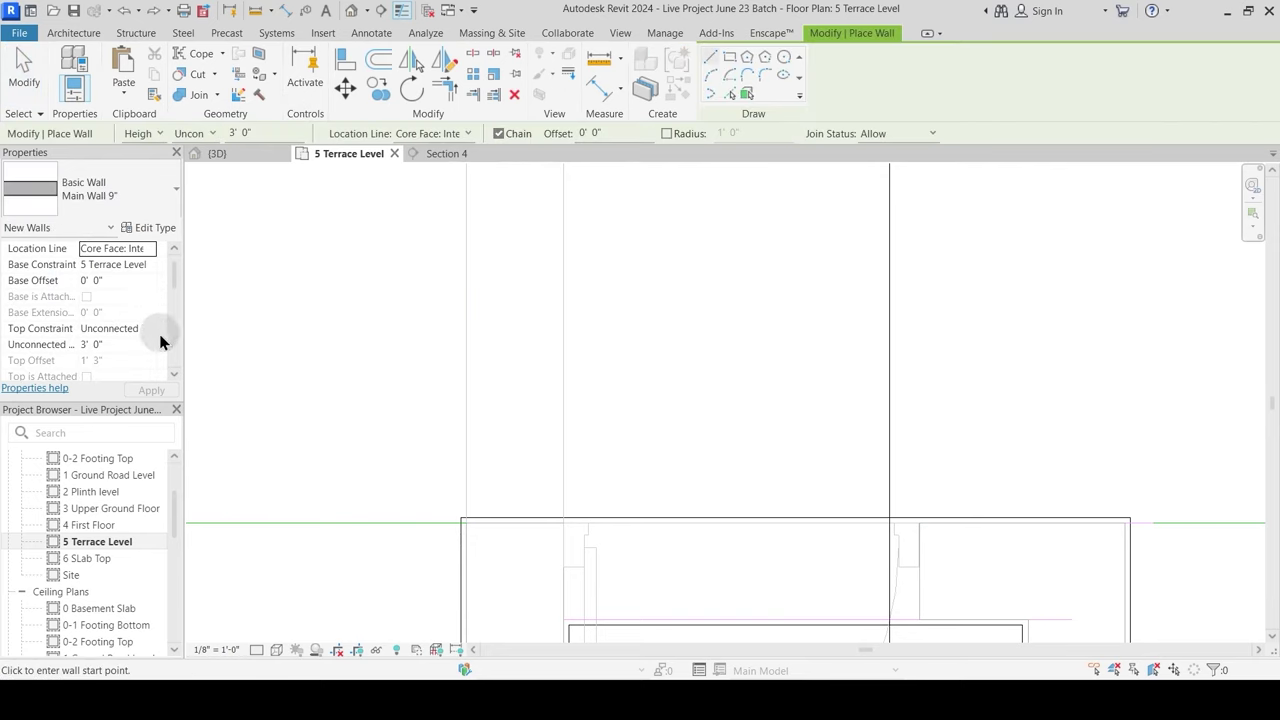
left_click(466, 521)
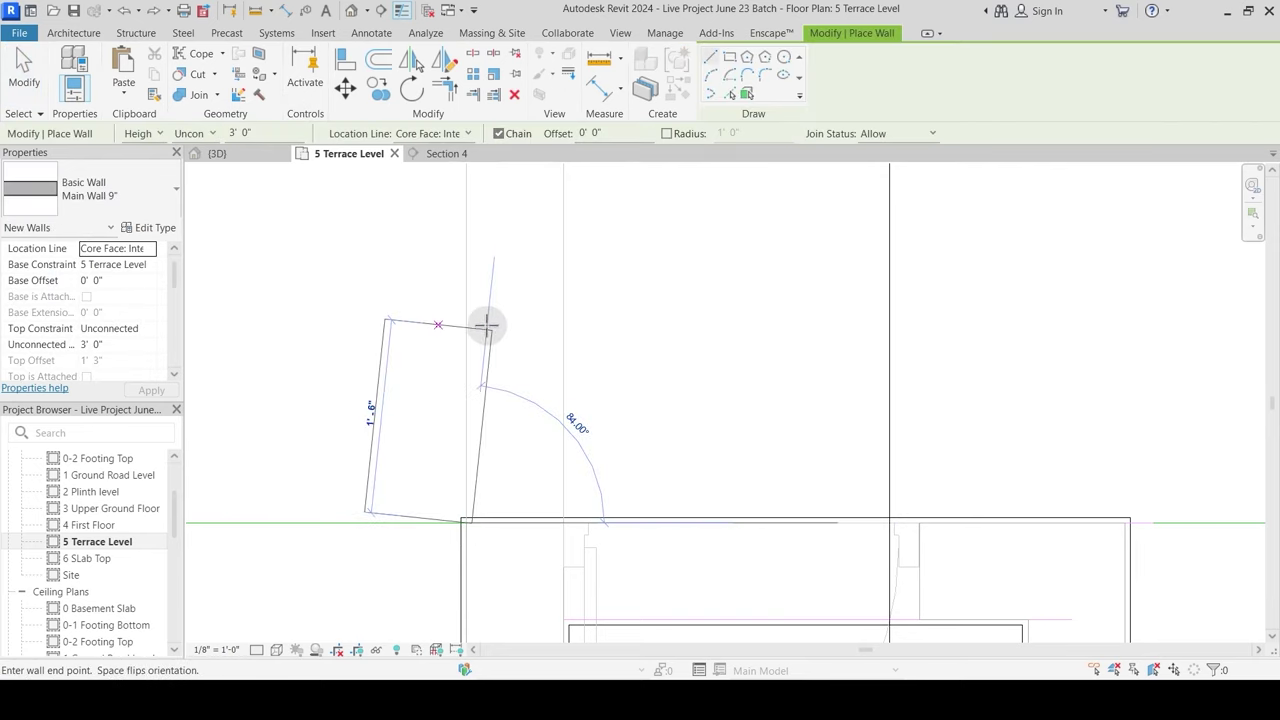
scroll(466, 237, "down", 3)
middle_click_drag(466, 237, 447, 557)
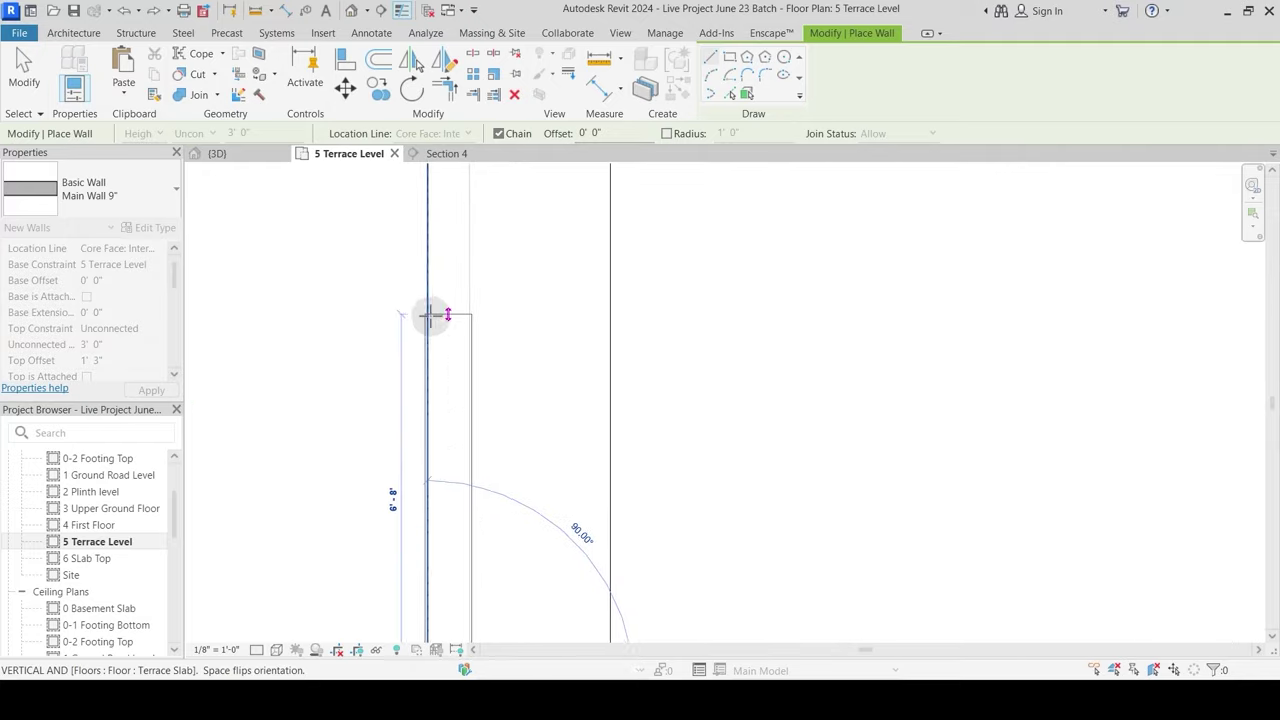
middle_click_drag(429, 314, 403, 583)
middle_click_drag(400, 284, 398, 271)
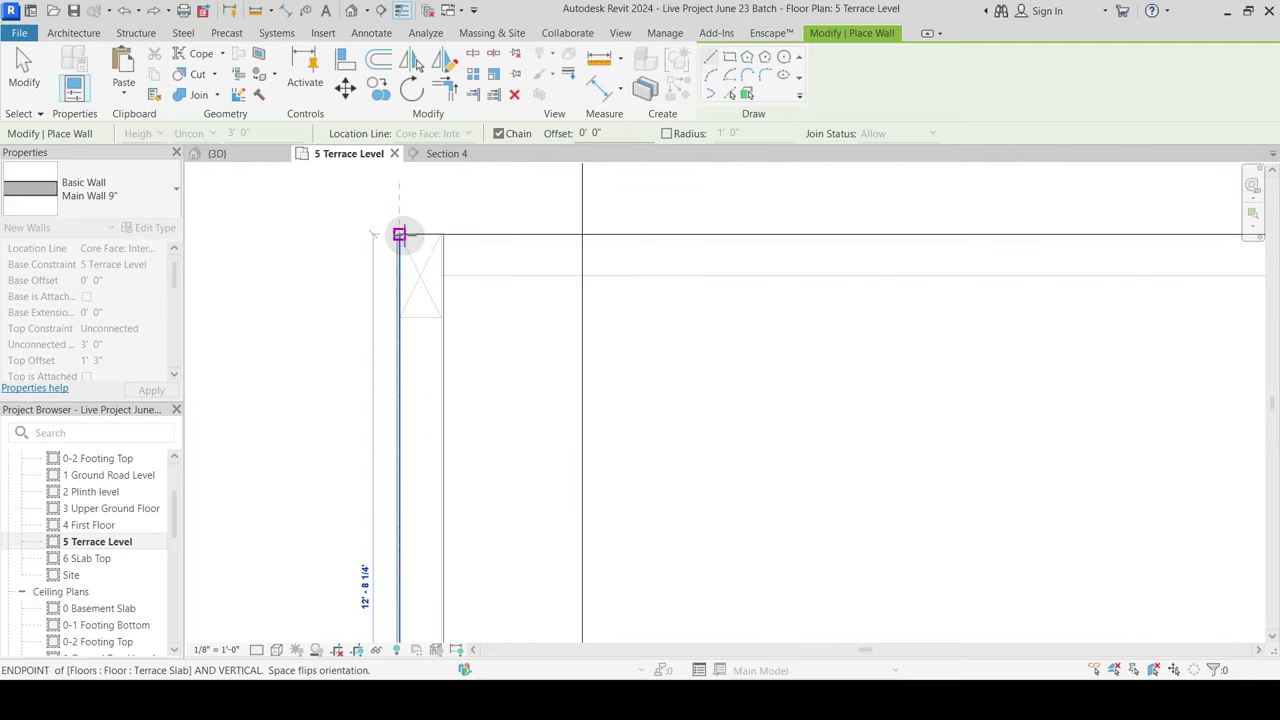
left_click(399, 235)
middle_click_drag(1023, 226, 363, 286)
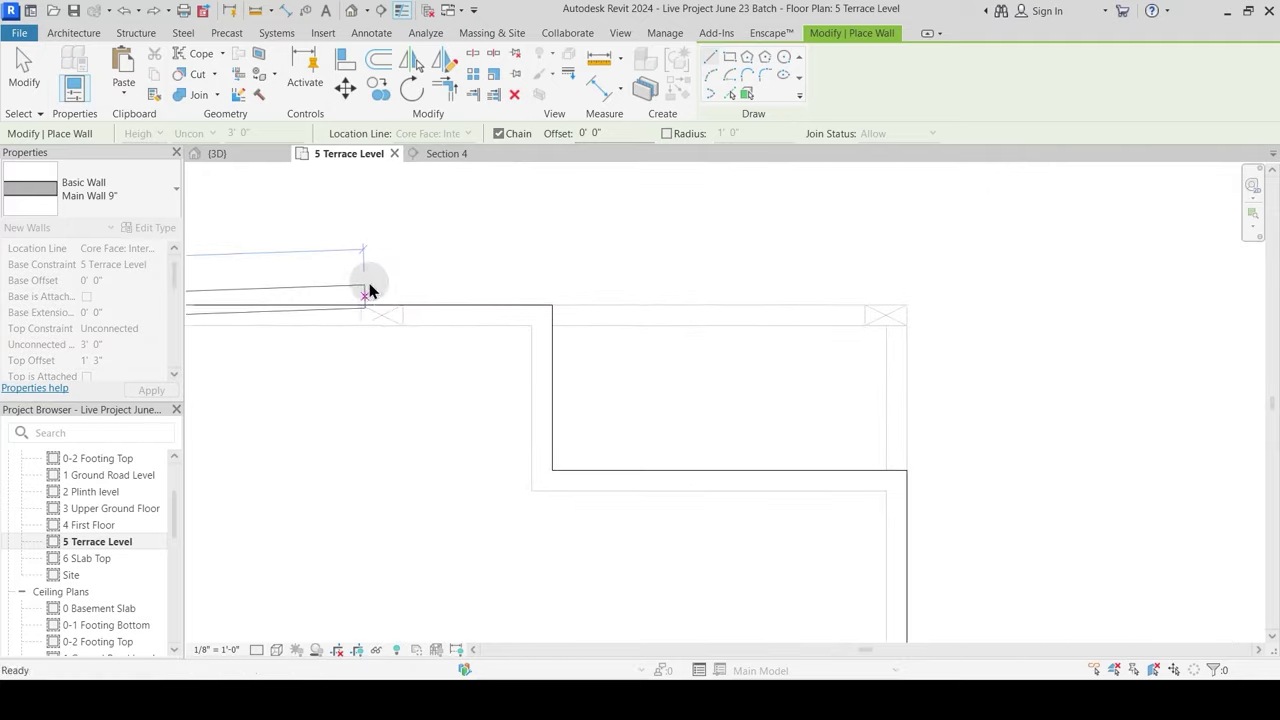
left_click(552, 305)
left_click(552, 470)
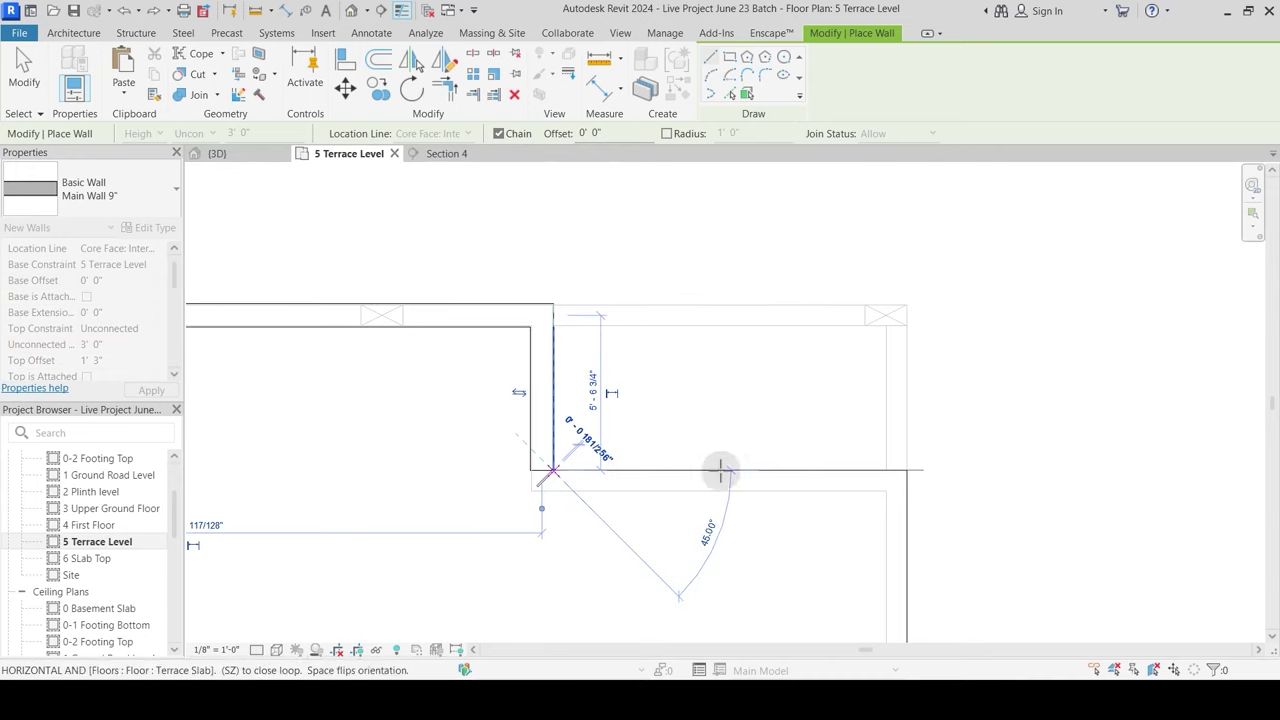
left_click(903, 466)
Step: Continue the wall chain along the canopy edge and bottom corner to the column corner
middle_click_drag(920, 557, 871, 325)
middle_click_drag(868, 540, 852, 190)
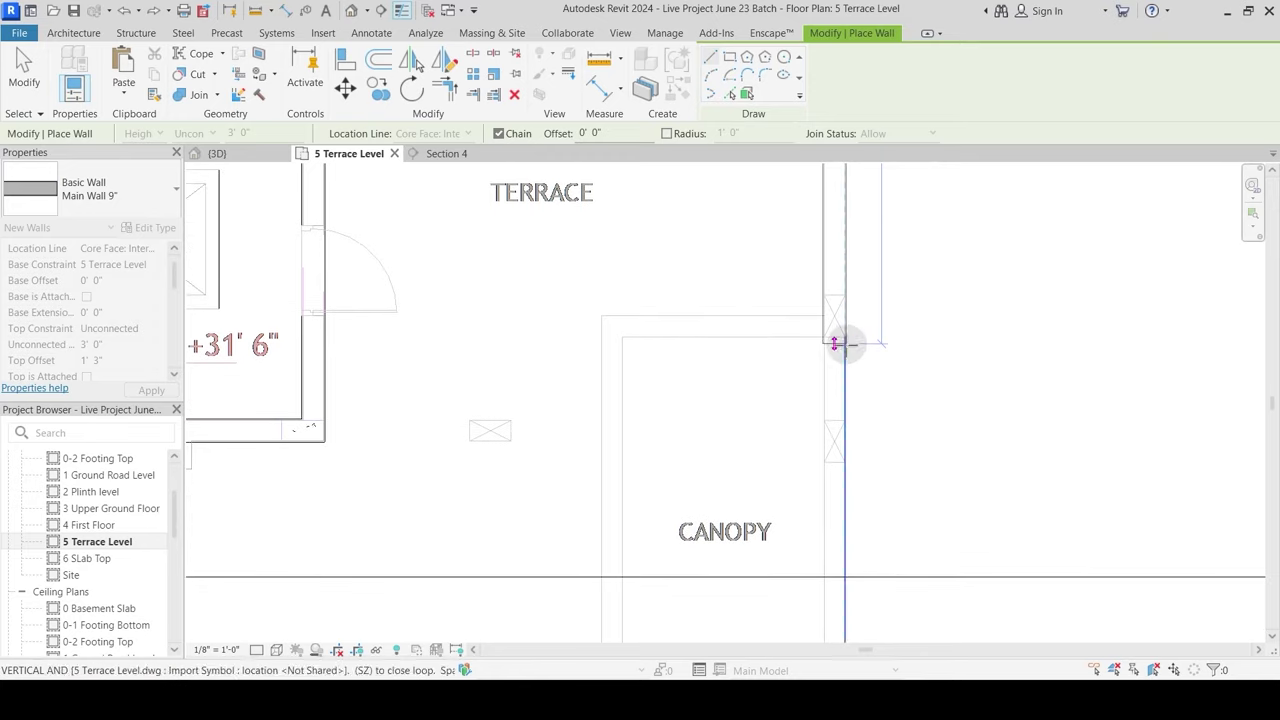
left_click(621, 339)
middle_click_drag(628, 538, 633, 306)
left_click(625, 564)
middle_click_drag(389, 554, 820, 479)
middle_click_drag(346, 502, 589, 500)
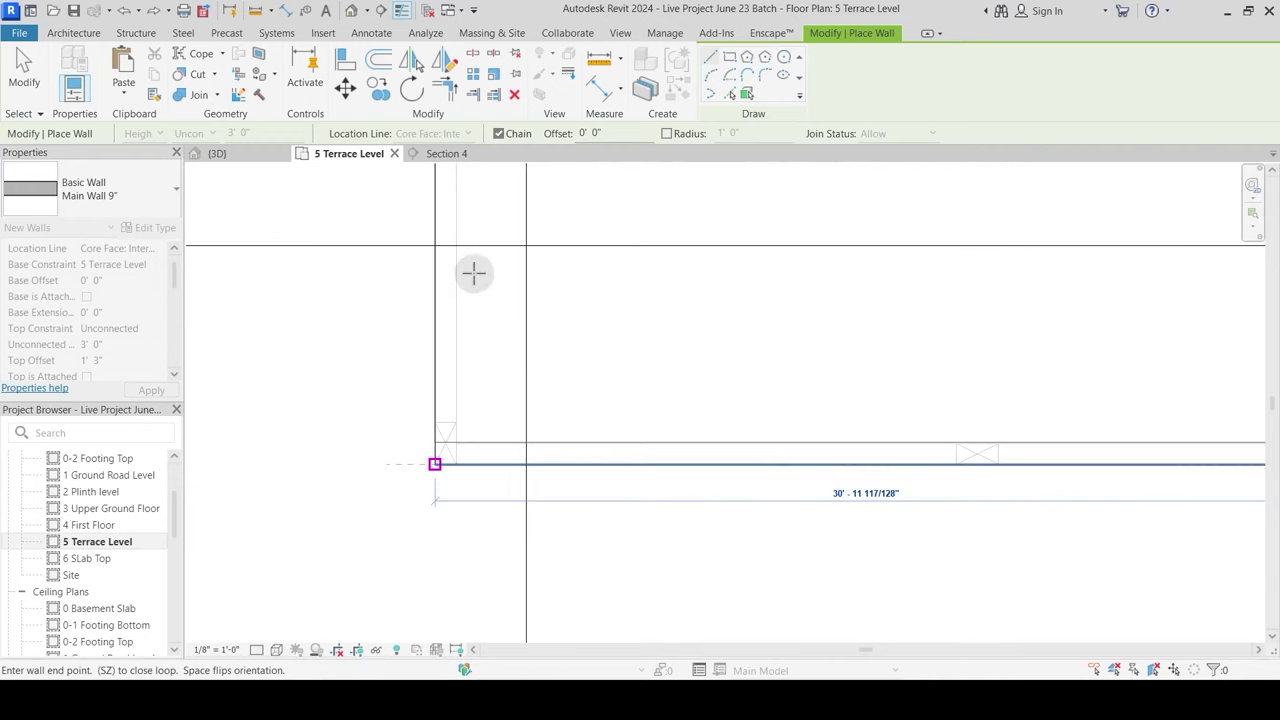
middle_click_drag(474, 273, 443, 536)
scroll(403, 391, "up", 2)
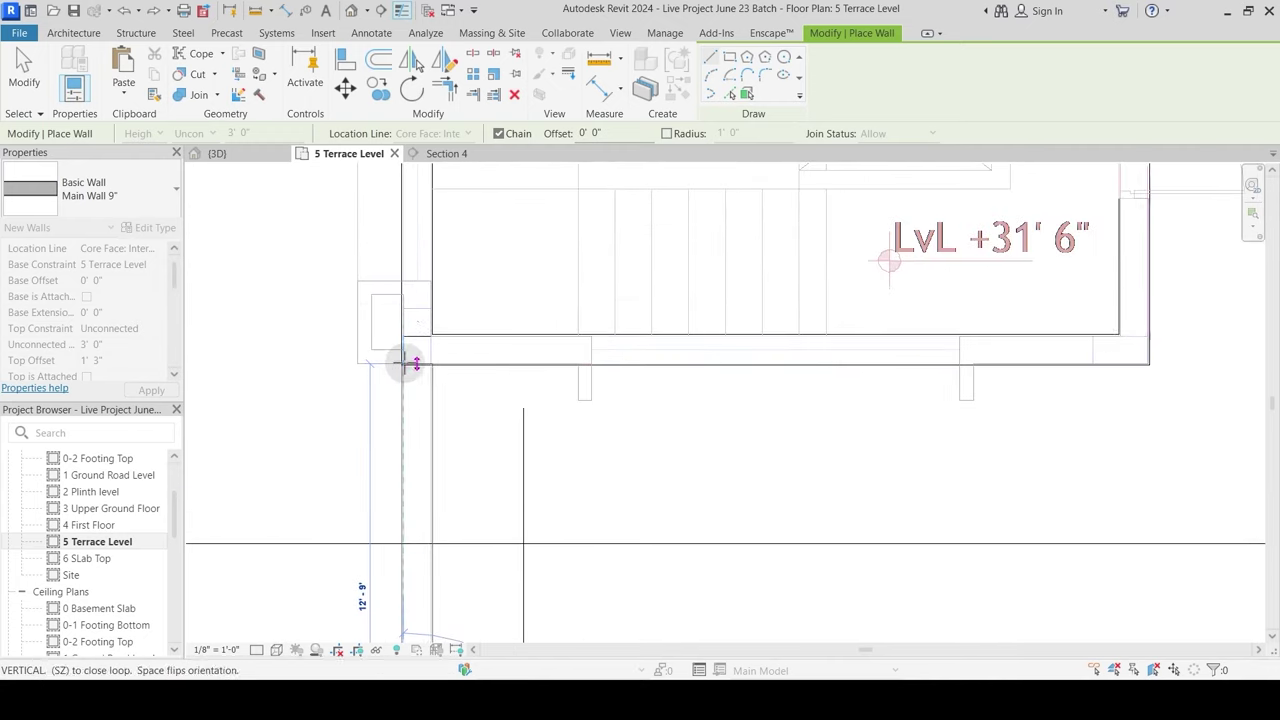
left_click(403, 363)
Step: End the wall chain and select the new vertical wall to check it
key("Escape")
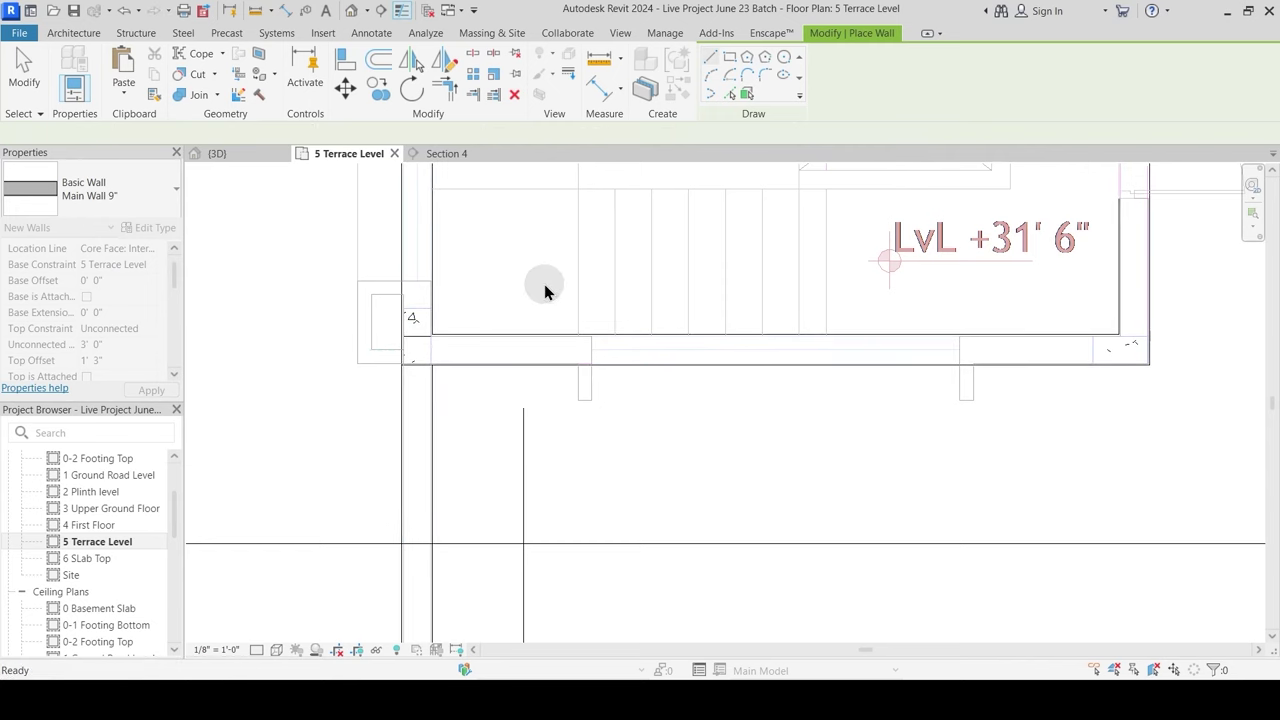
key("Escape")
scroll(544, 290, "down", 3)
scroll(506, 340, "up", 3)
left_click(499, 262)
Step: Clear the wall selection and zoom out over the whole terrace plan
scroll(499, 264, "up", 2)
left_click(549, 383)
scroll(554, 391, "down", 6)
middle_click_drag(727, 459, 610, 487)
Step: Orbit the 3D view down onto the parapet-lined terrace, then open the 6 SLab Top plan
left_click(246, 152)
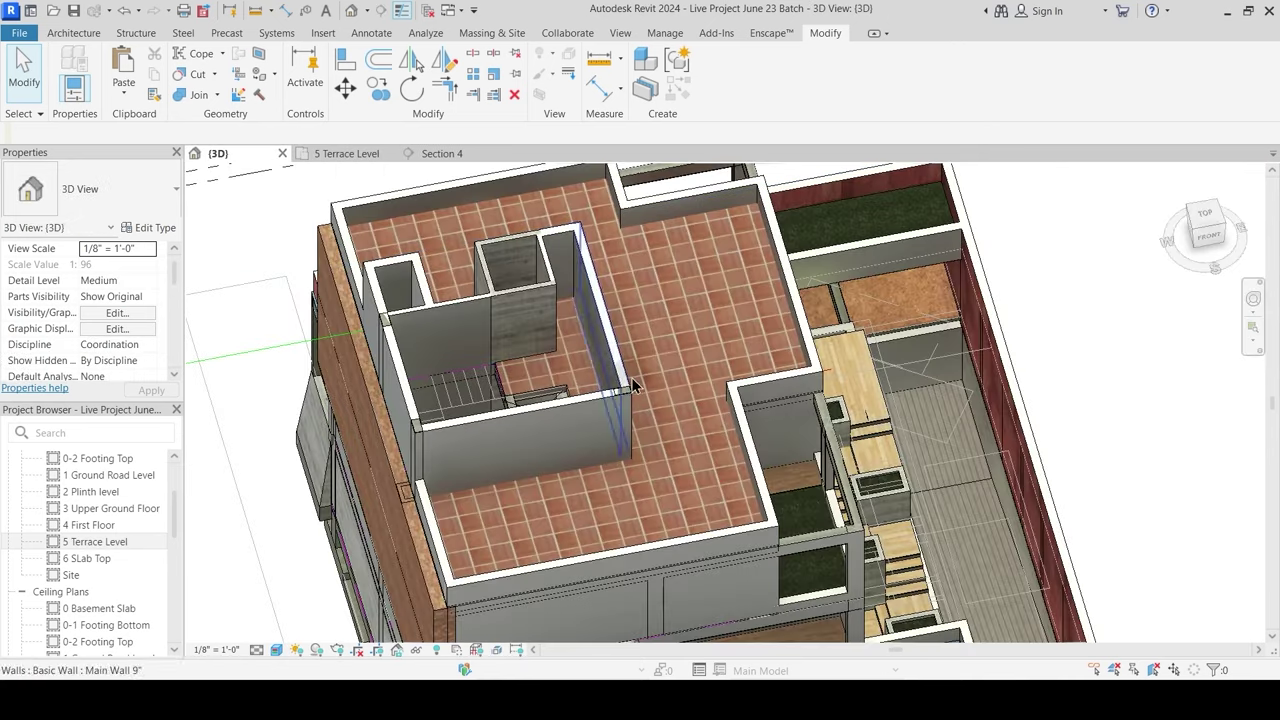
middle_click_drag(631, 377, 531, 377, "shift")
middle_click_drag(547, 455, 727, 408, "shift")
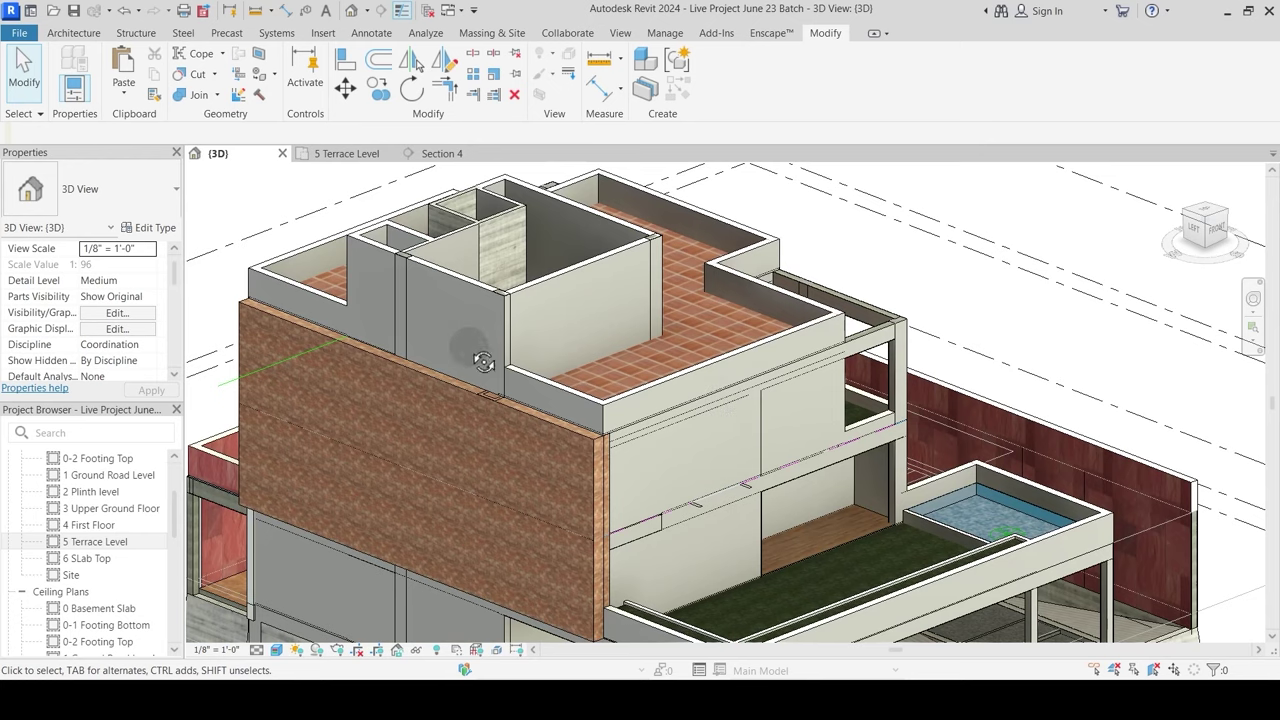
middle_click_drag(476, 353, 487, 433, "shift")
middle_click_drag(571, 312, 509, 459)
middle_click_drag(529, 529, 439, 407, "shift")
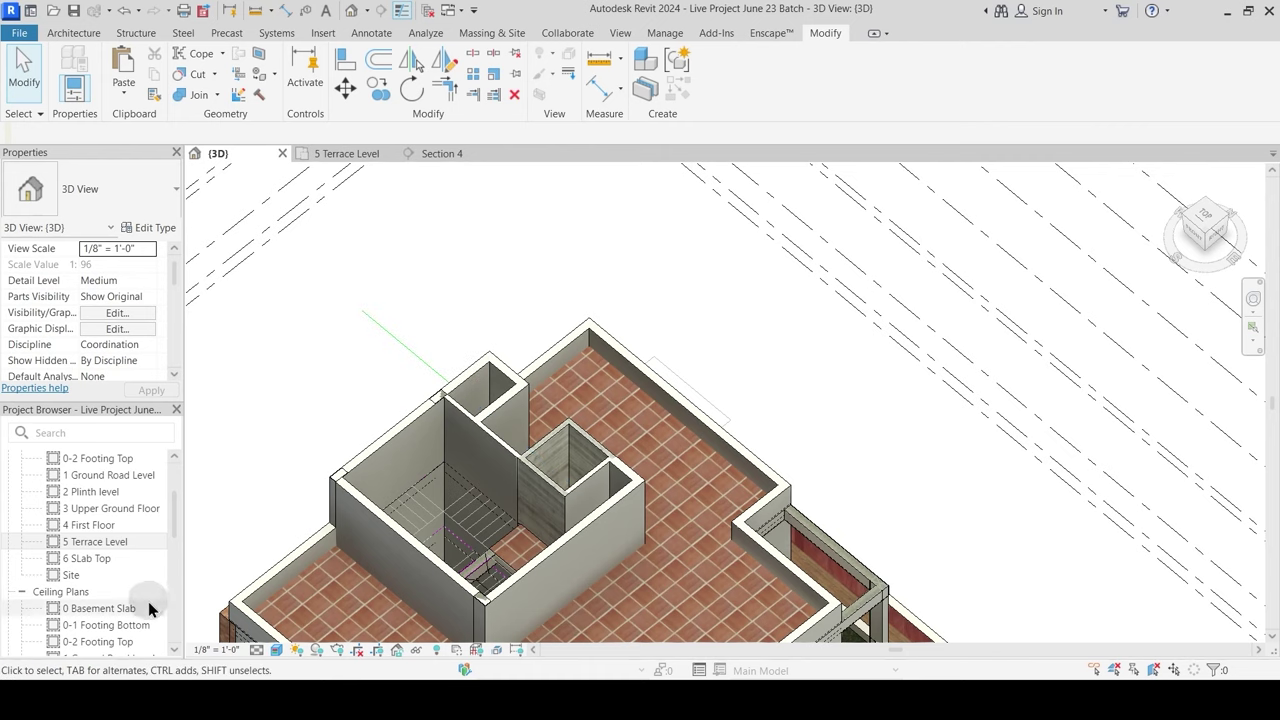
double_click(95, 558)
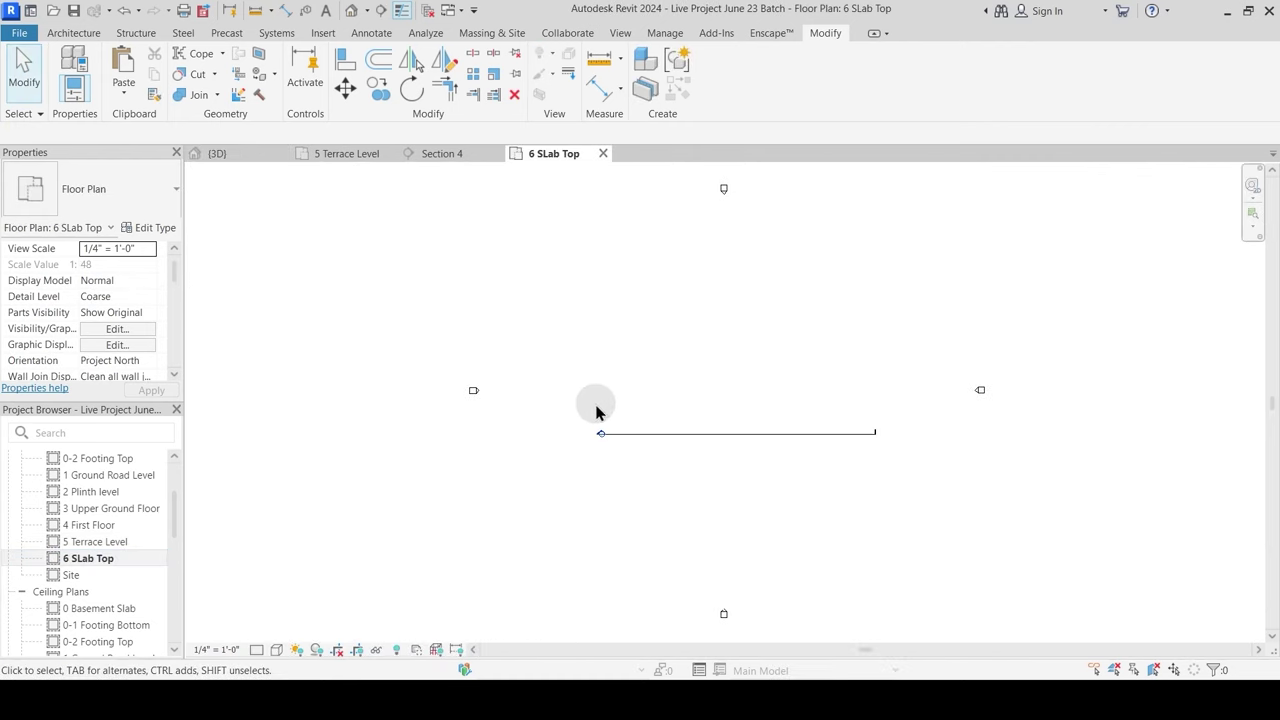
Step: Set the 6 SLab Top plan's underlay base level to 5 Terrace Level
left_click_drag(174, 277, 176, 307)
left_click(150, 314)
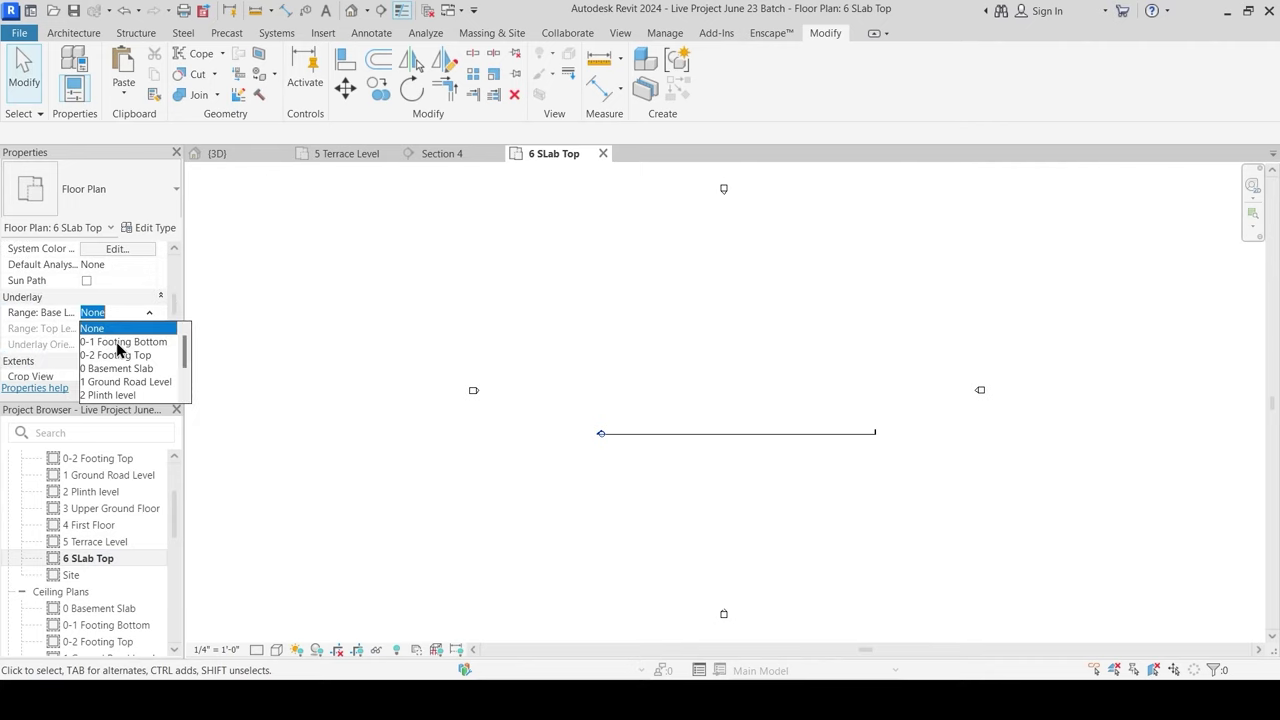
left_click(118, 396)
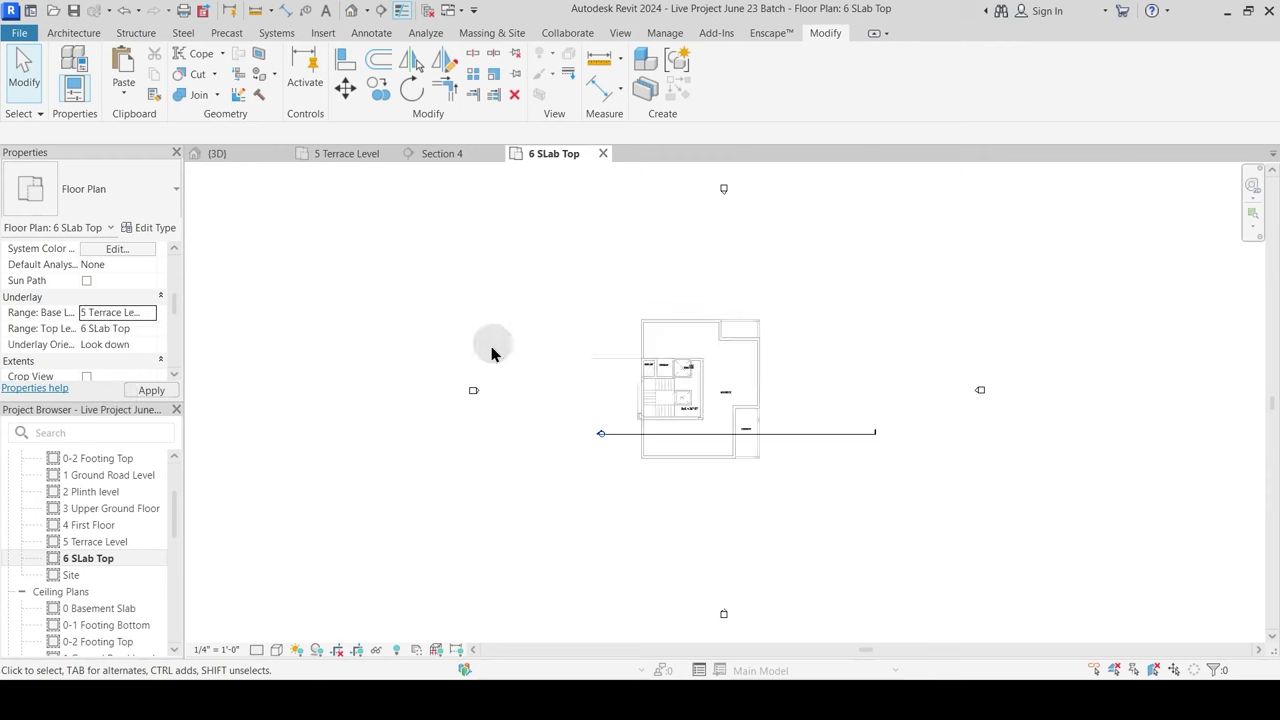
scroll(700, 375, "up", 3)
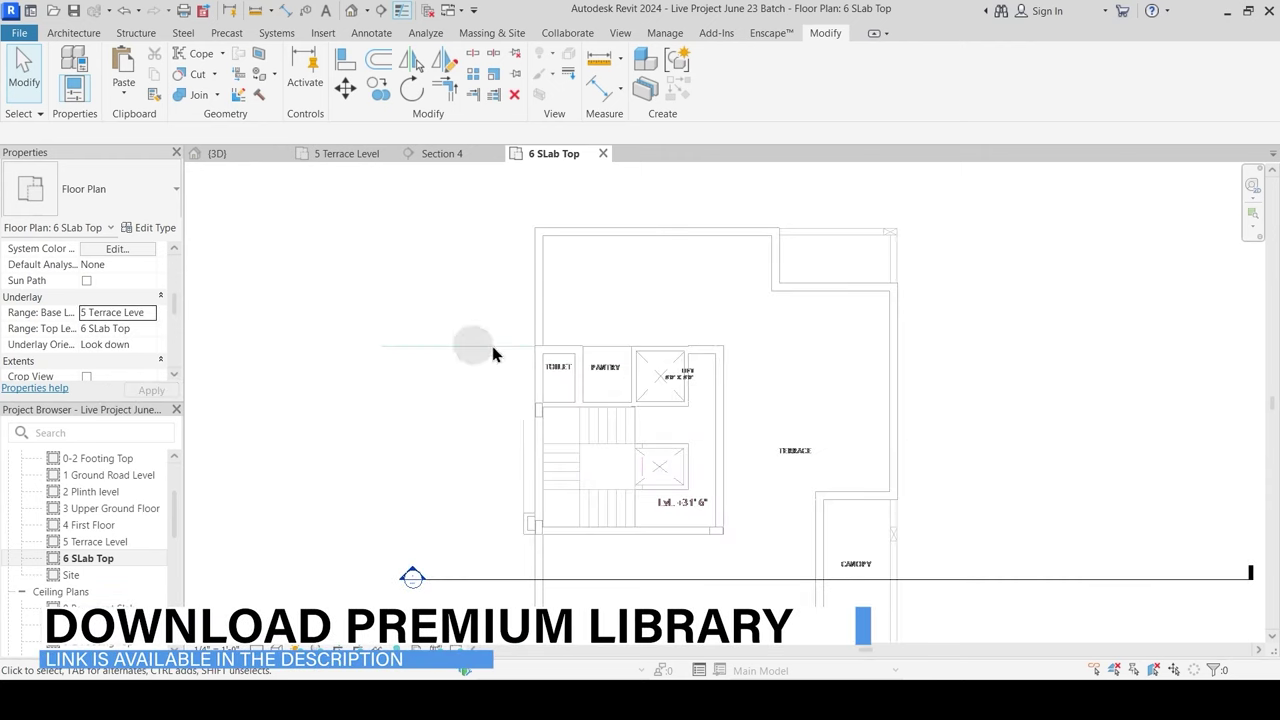
Step: Start an architectural floor and set its type to Terrace Slab
left_click(73, 36)
left_click(381, 94)
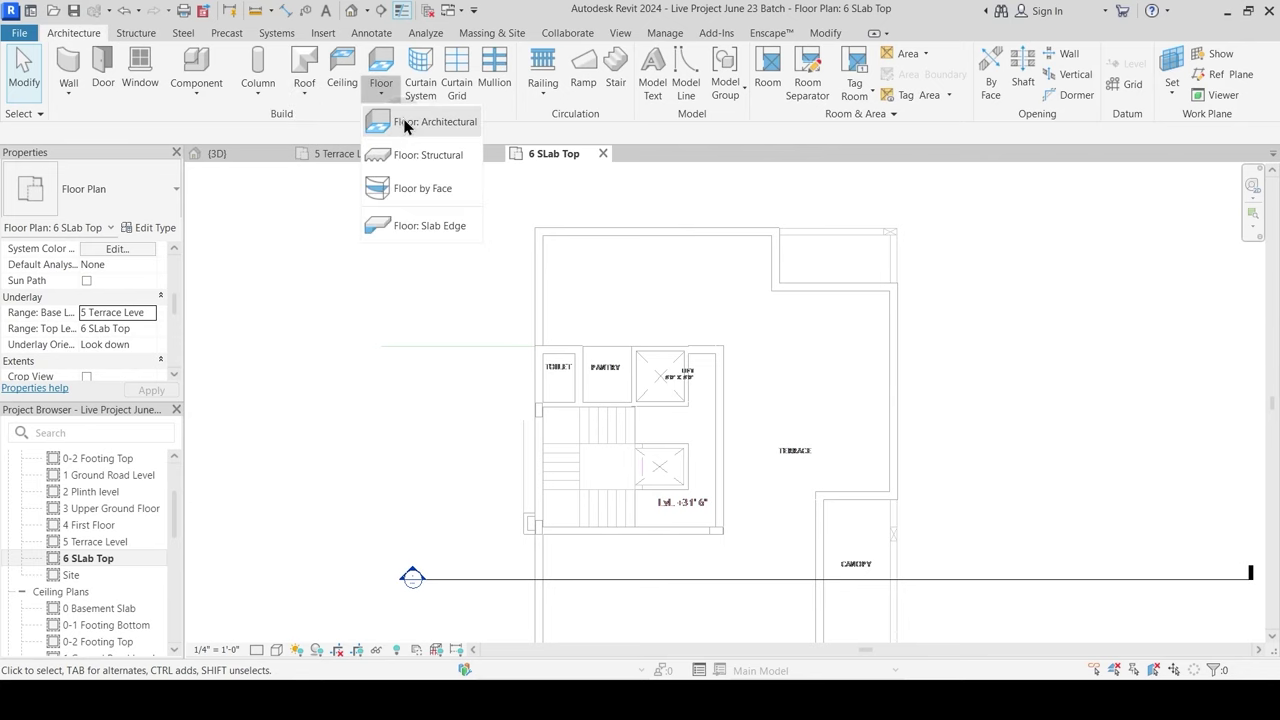
left_click(403, 119)
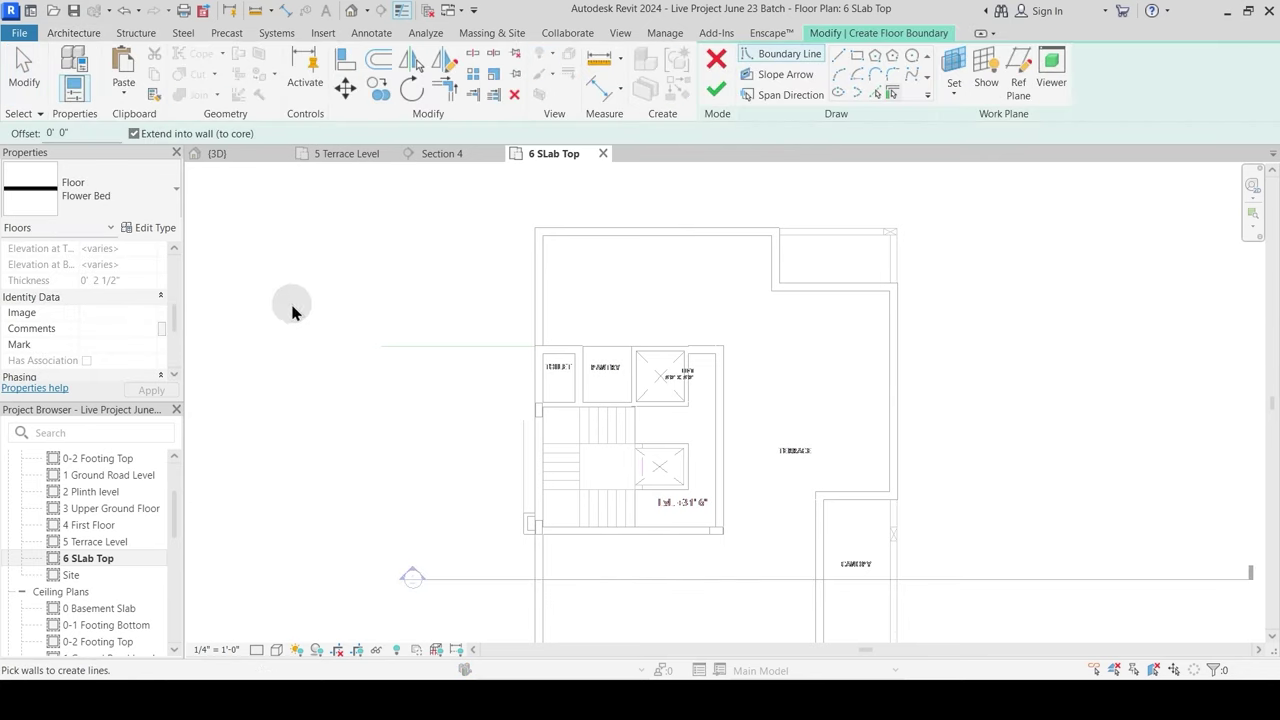
left_click(140, 185)
scroll(106, 364, "up", 1)
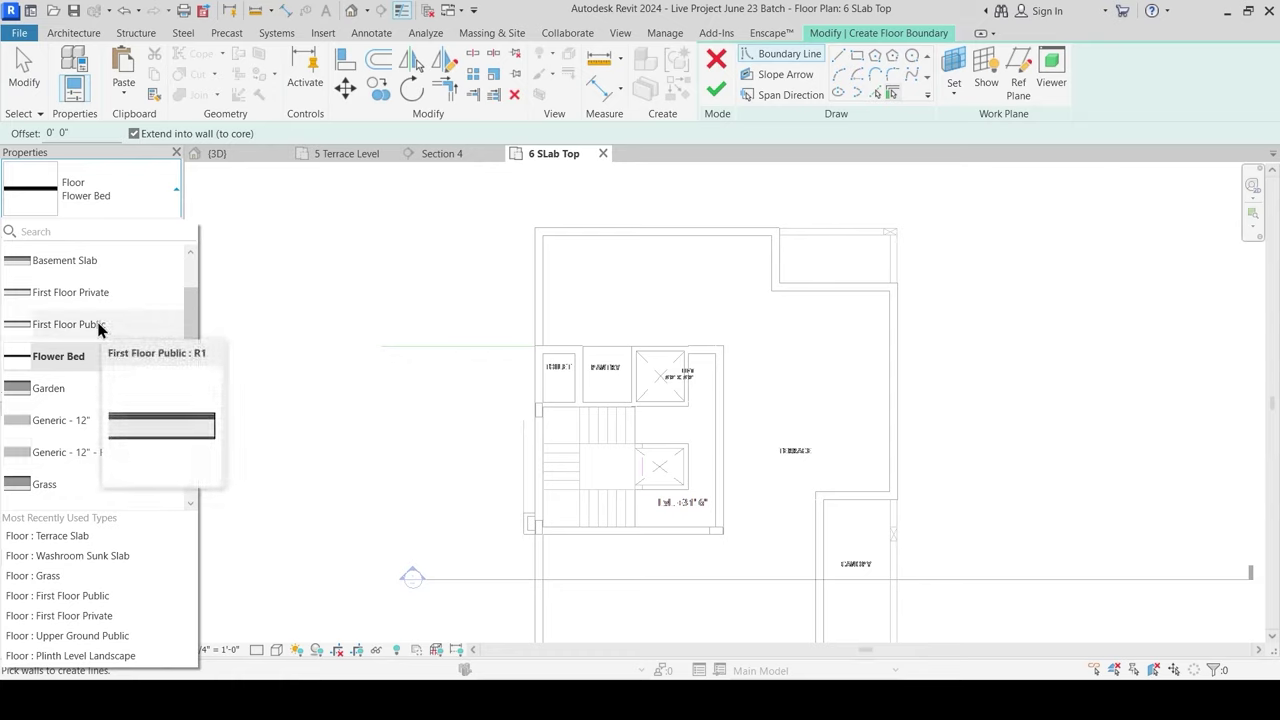
scroll(98, 328, "up", 1)
scroll(114, 360, "down", 1)
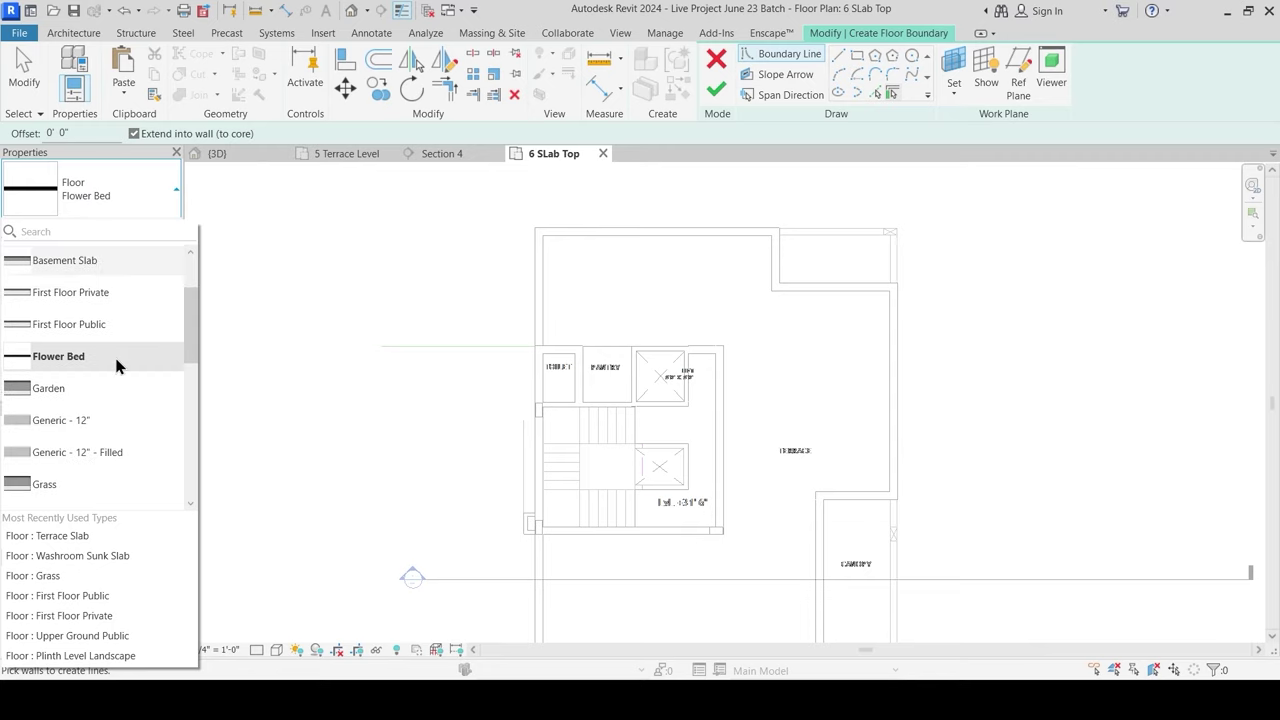
scroll(105, 405, "down", 1)
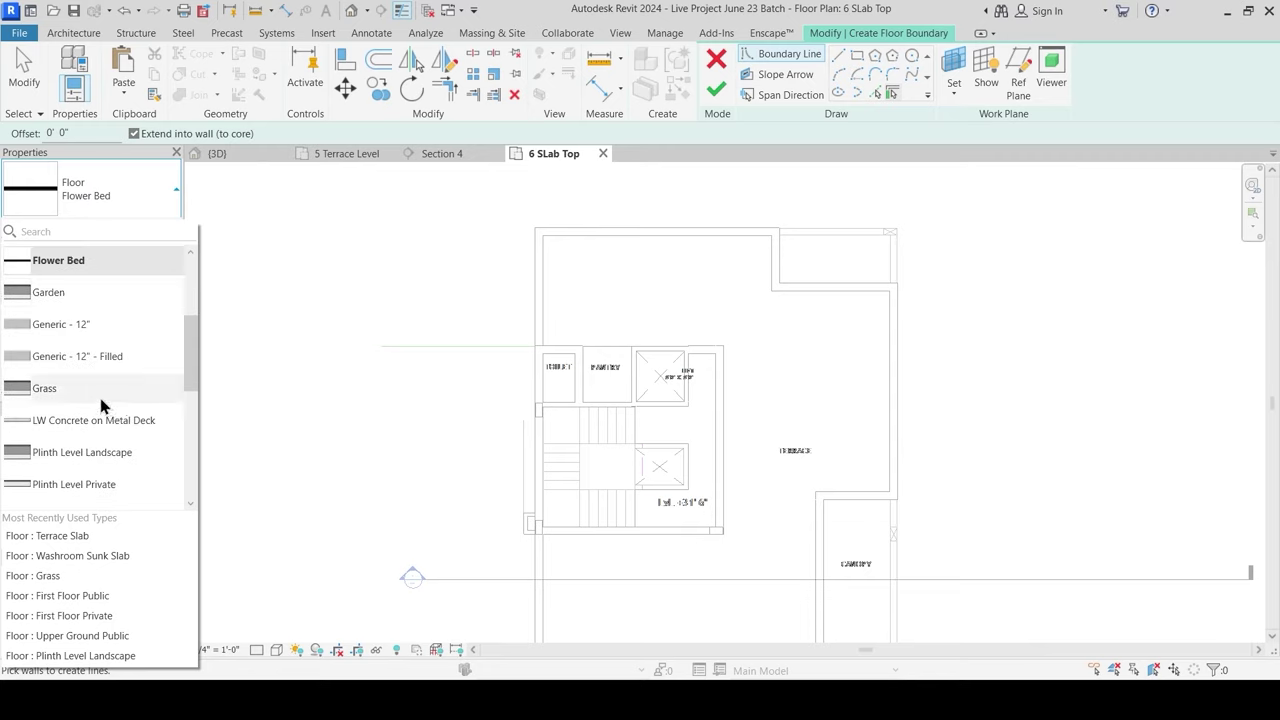
scroll(100, 398, "down", 1)
left_click(82, 486)
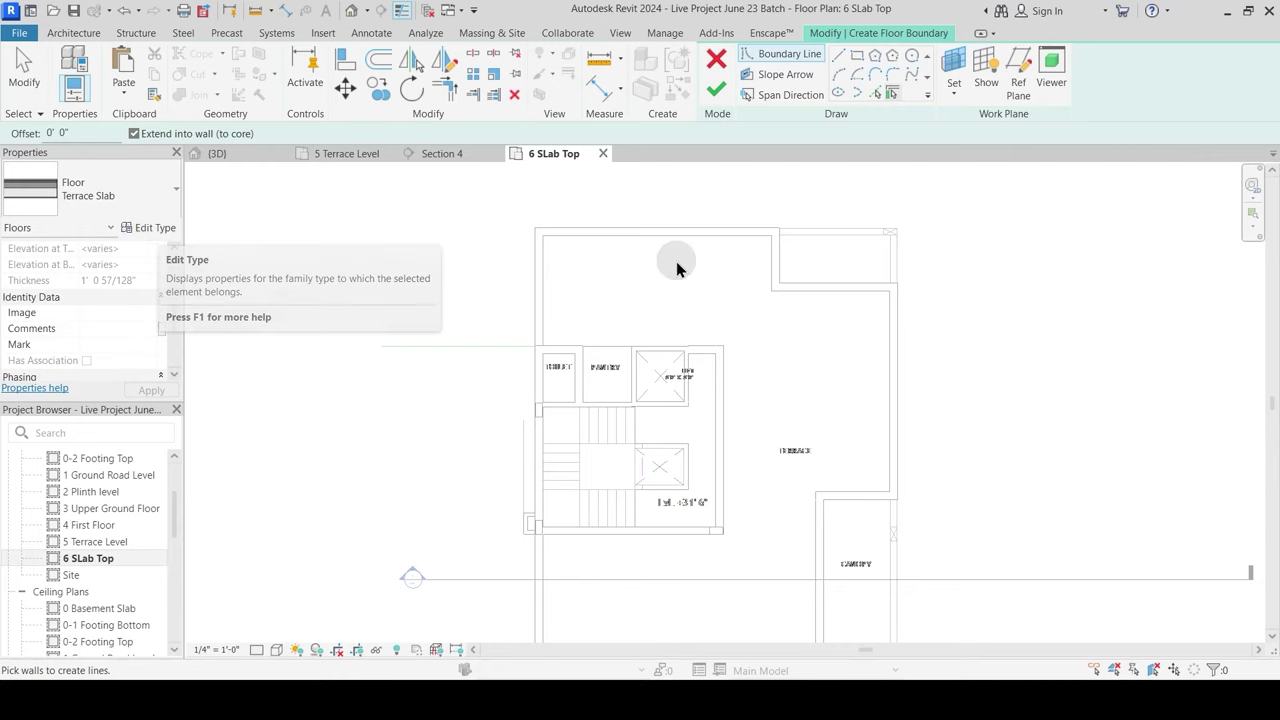
Step: Sketch a rectangle over the stair and toilet core, finish it, and don't attach walls
left_click(857, 62)
scroll(705, 440, "up", 2)
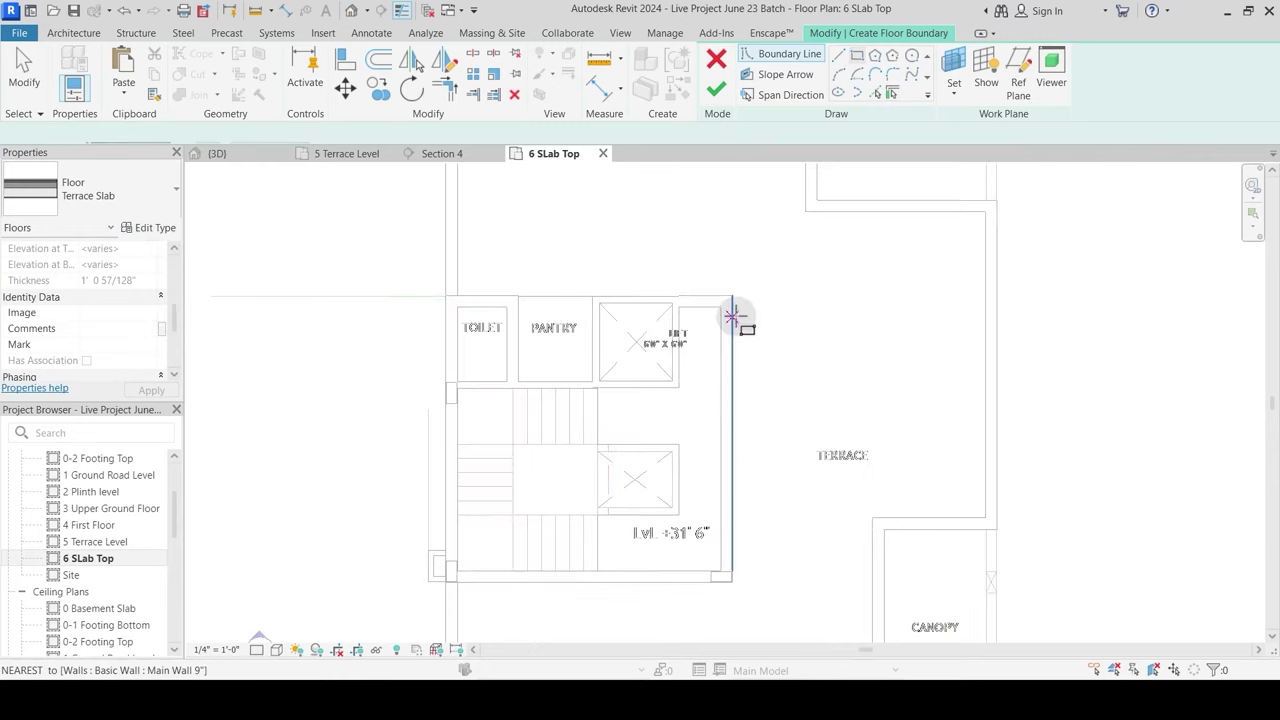
left_click(732, 296)
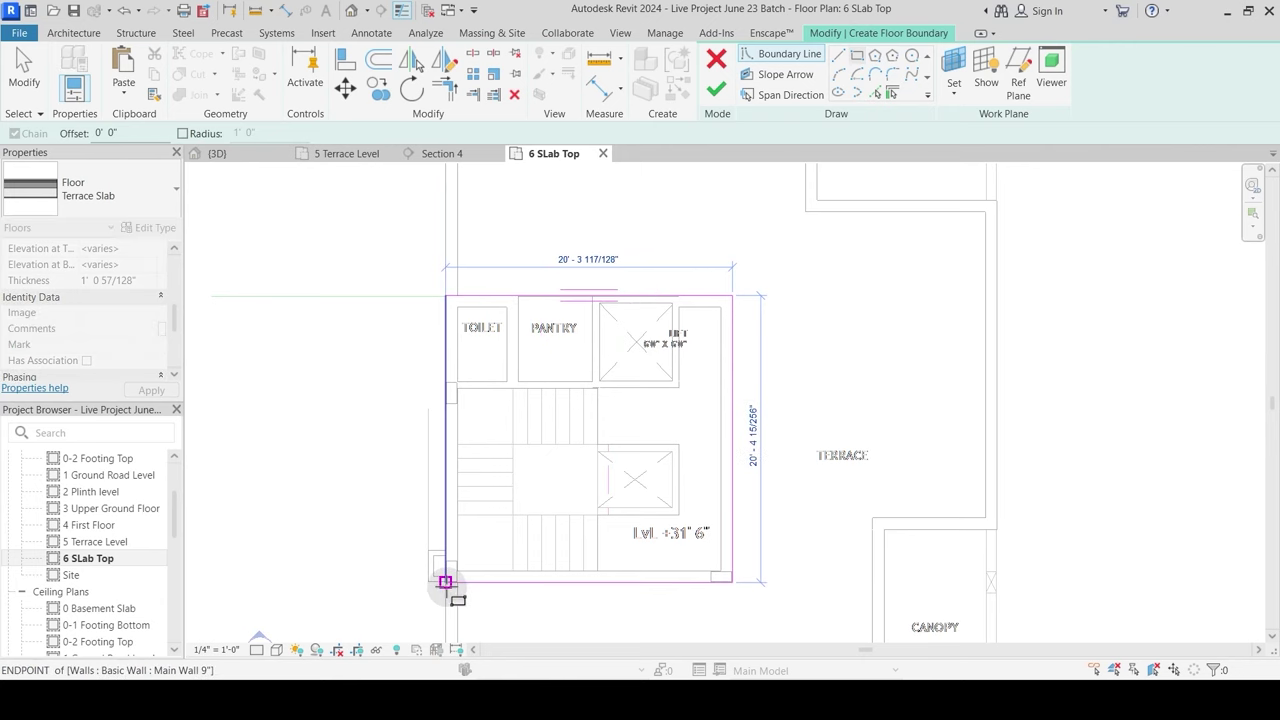
left_click(446, 580)
left_click(716, 89)
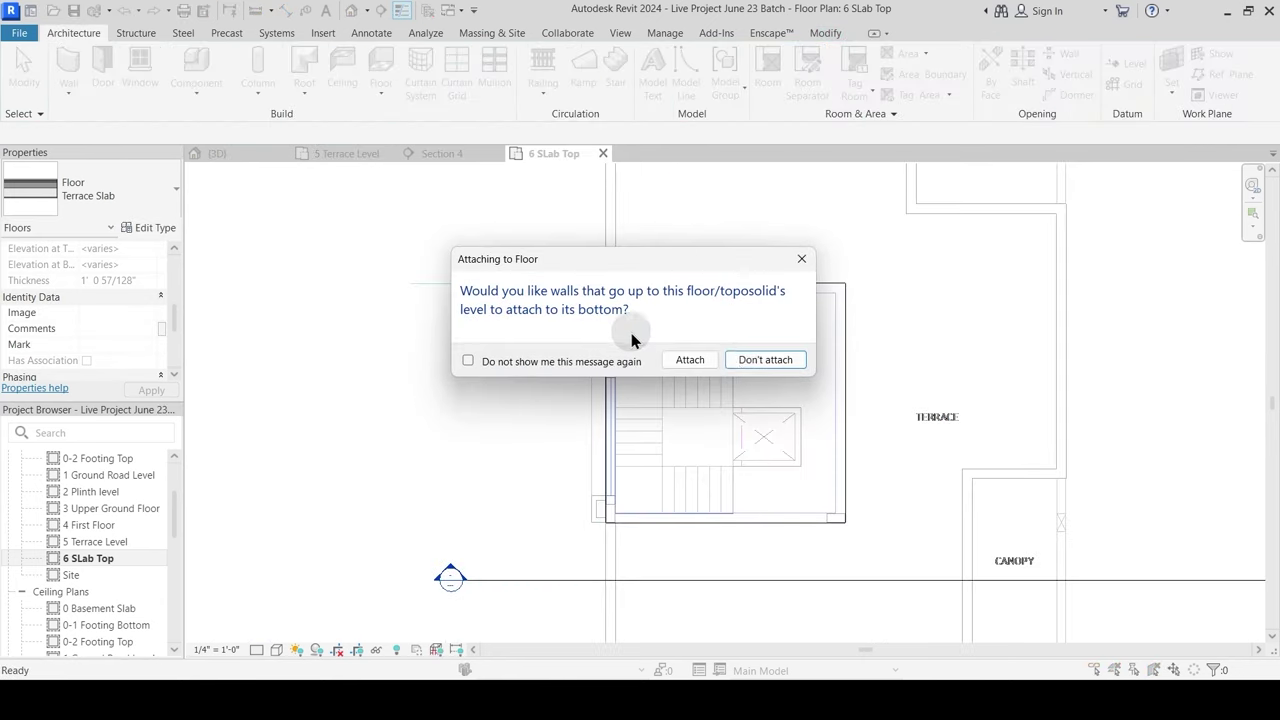
left_click(766, 362)
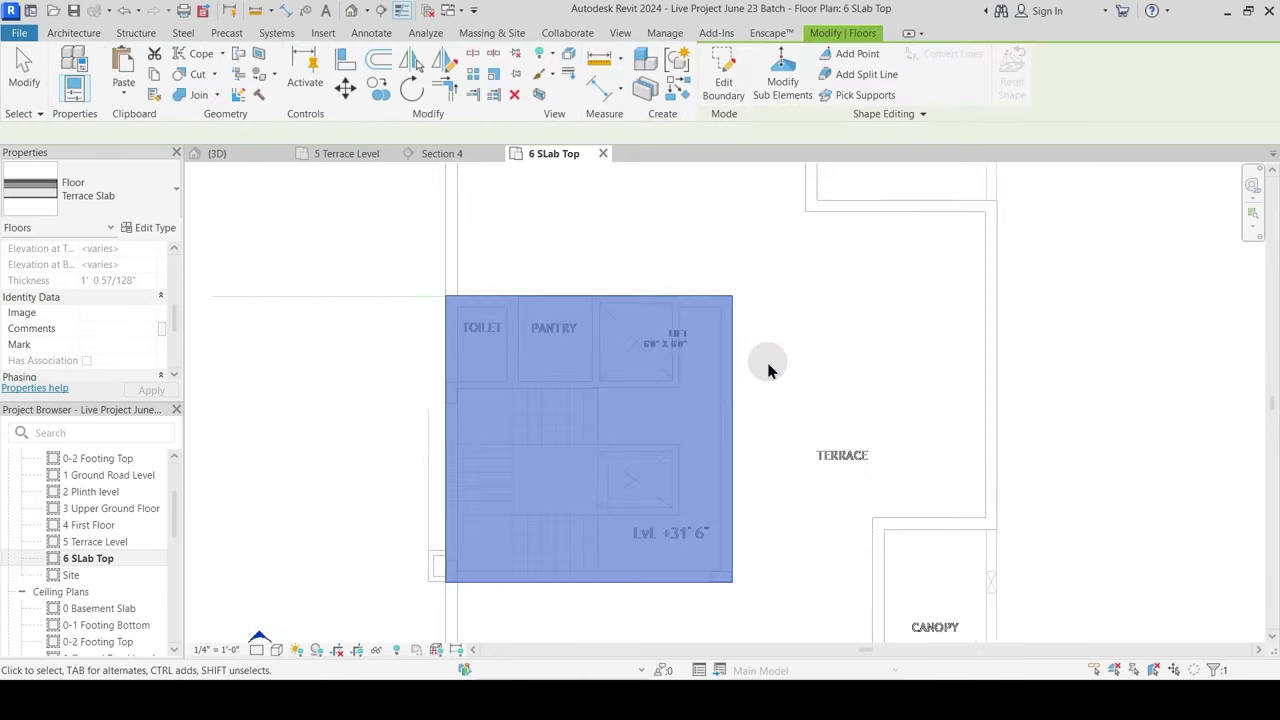
left_click(288, 154)
Step: Temporarily hide the core's top slab with HH to look inside the core
middle_click_drag(486, 423, 530, 355, "shift")
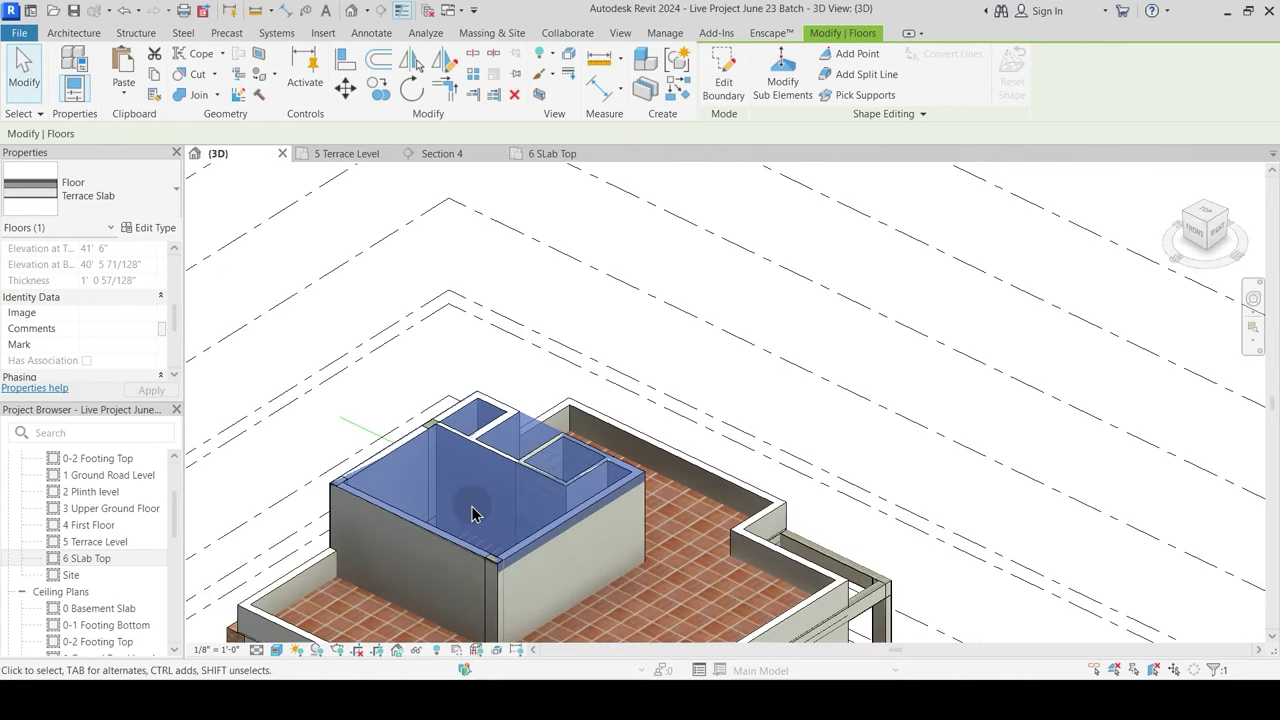
key("h")
key("h")
middle_click_drag(457, 503, 401, 469, "shift")
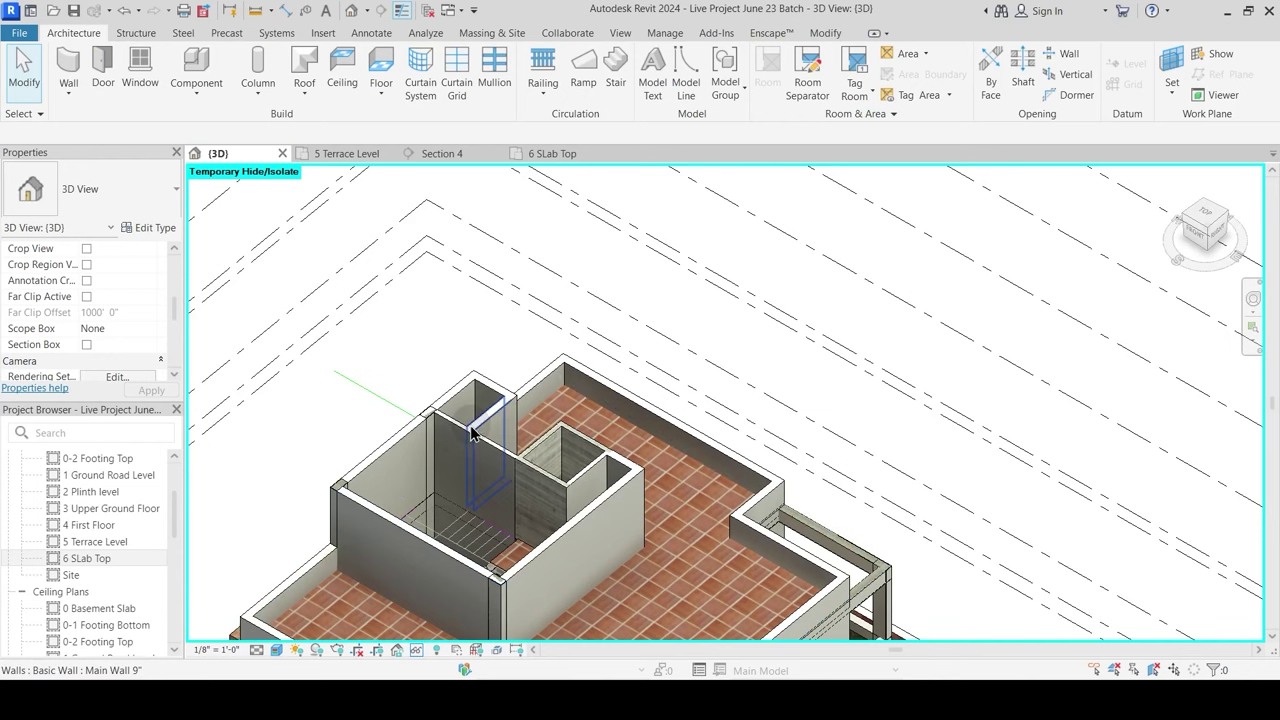
scroll(472, 432, "up", 5)
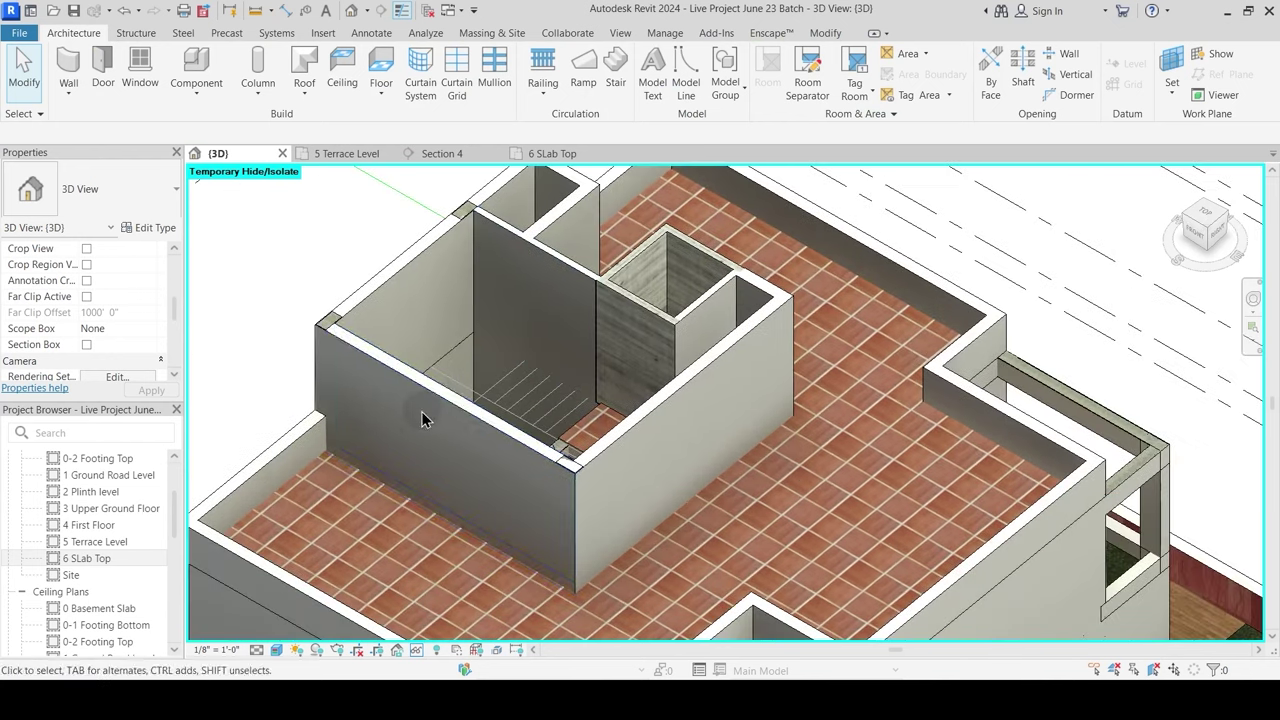
Step: Select the concrete beam inside the core and open the Temporary Hide/Isolate menu
left_click(435, 393)
middle_click_drag(497, 346, 554, 357, "shift")
key("Escape")
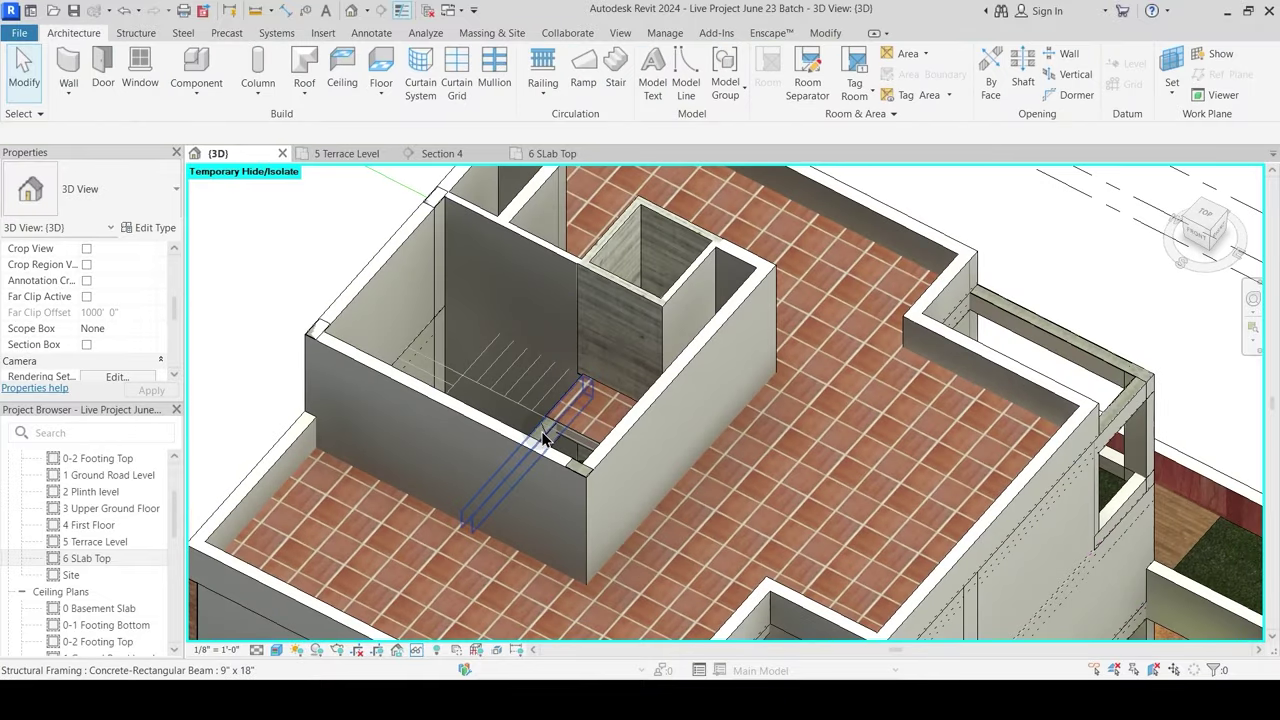
left_click(570, 410)
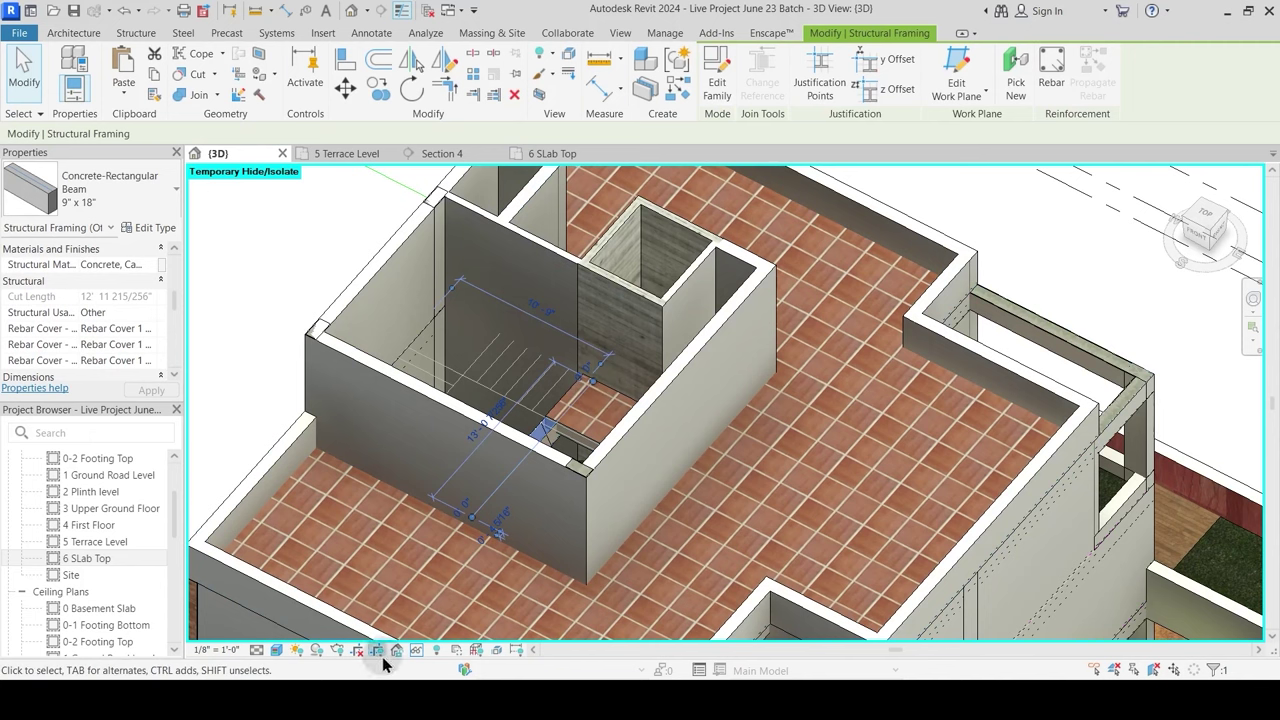
middle_click_drag(398, 338, 437, 410)
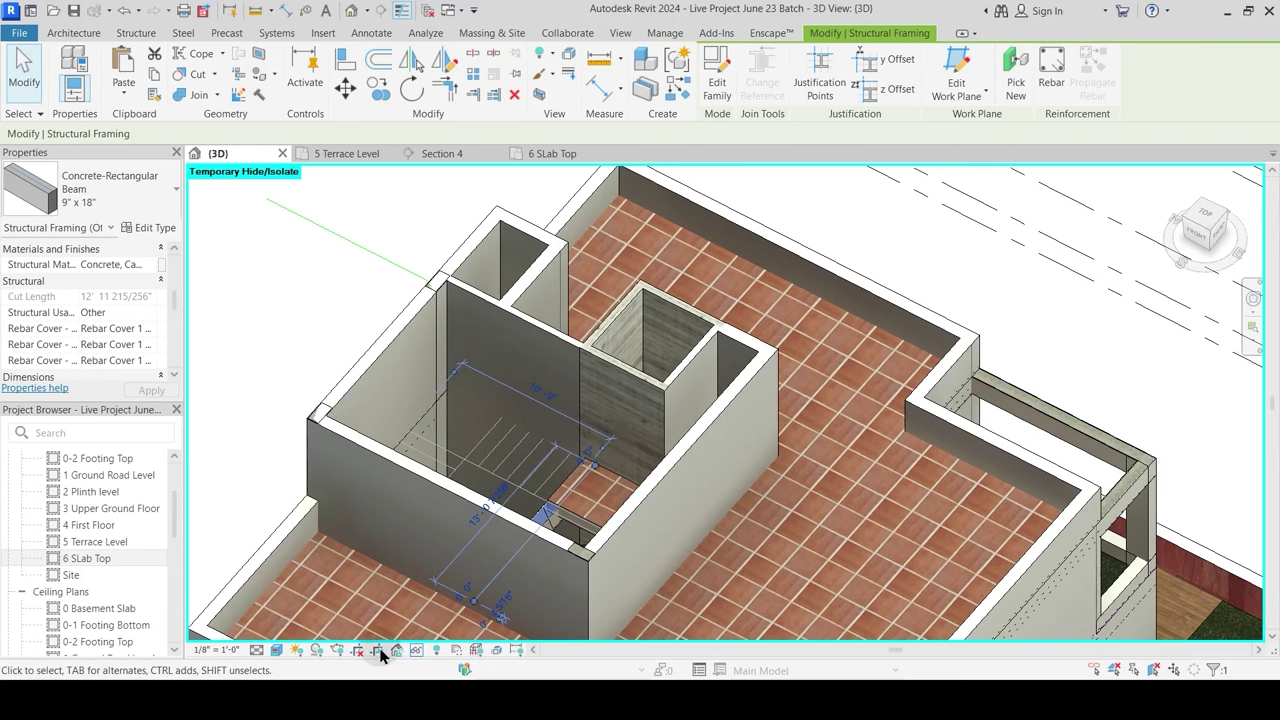
left_click(417, 649)
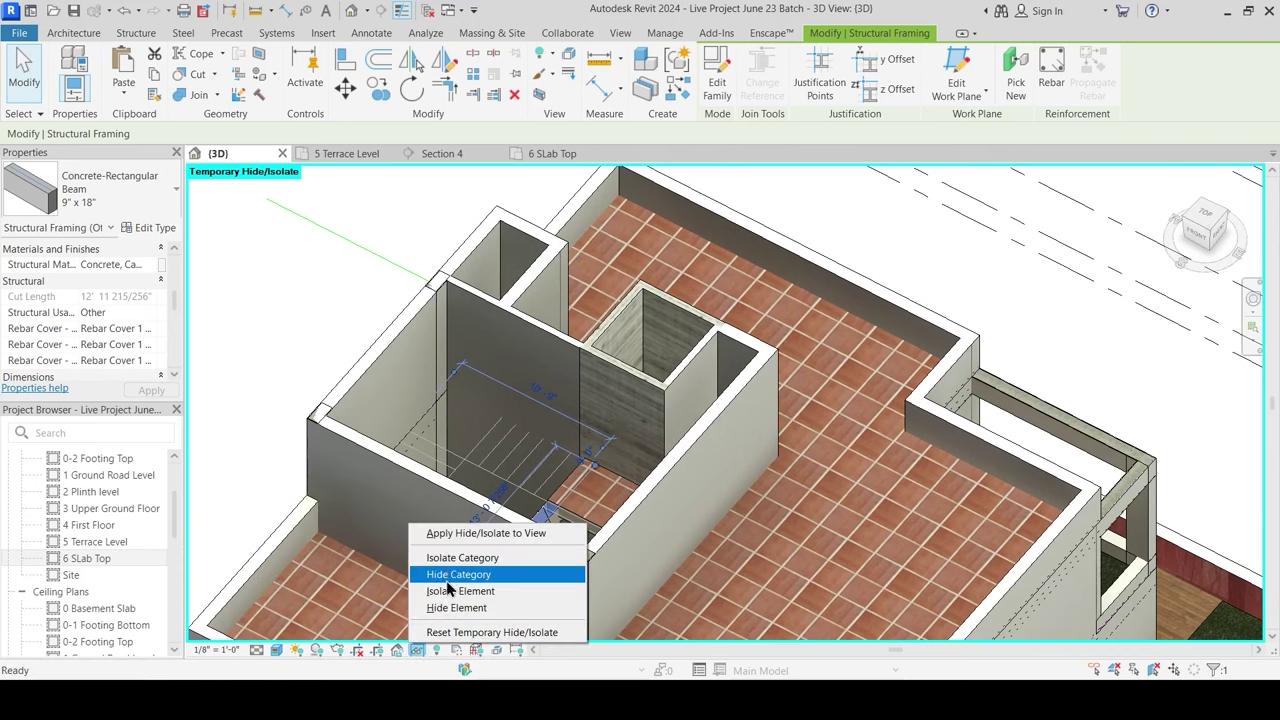
Step: Isolate the structural framing category so only the beams show
left_click(460, 557)
middle_click_drag(570, 462, 566, 297, "shift")
key("Escape")
middle_click_drag(550, 454, 456, 355)
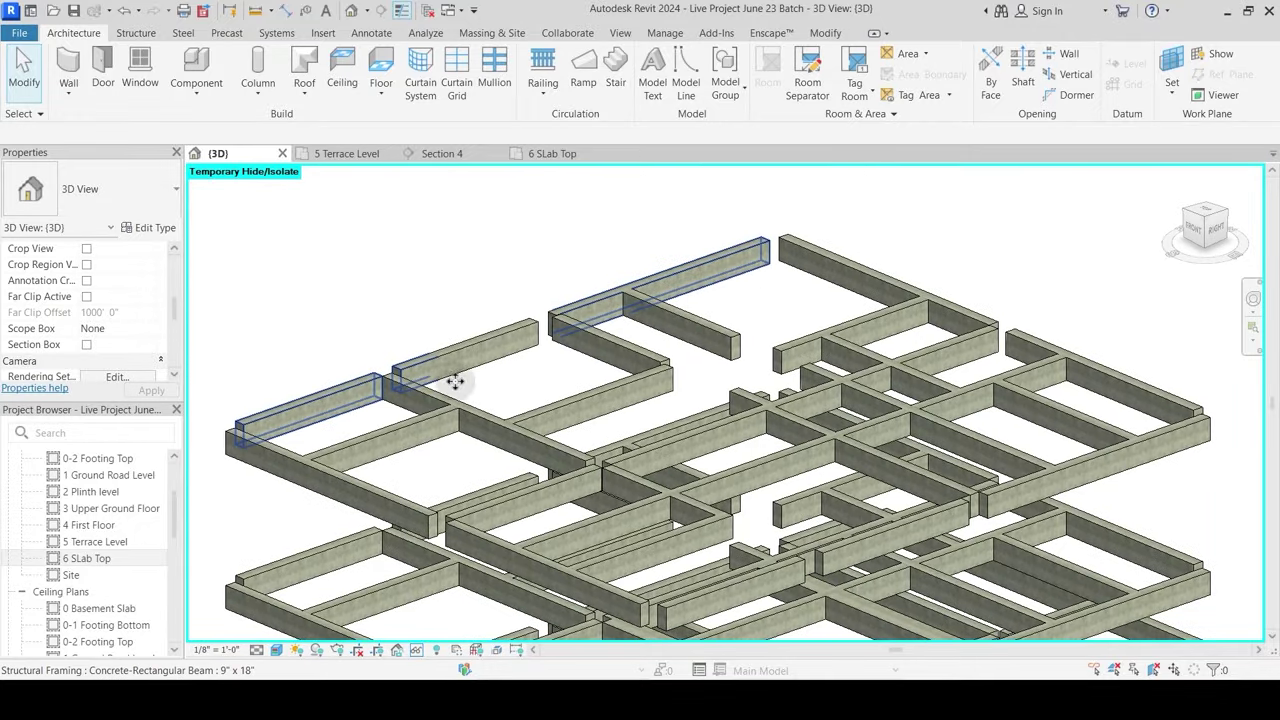
Step: Select the seven terrace beams around the core
left_click(456, 371)
left_click(435, 403)
left_click(590, 398, "ctrl")
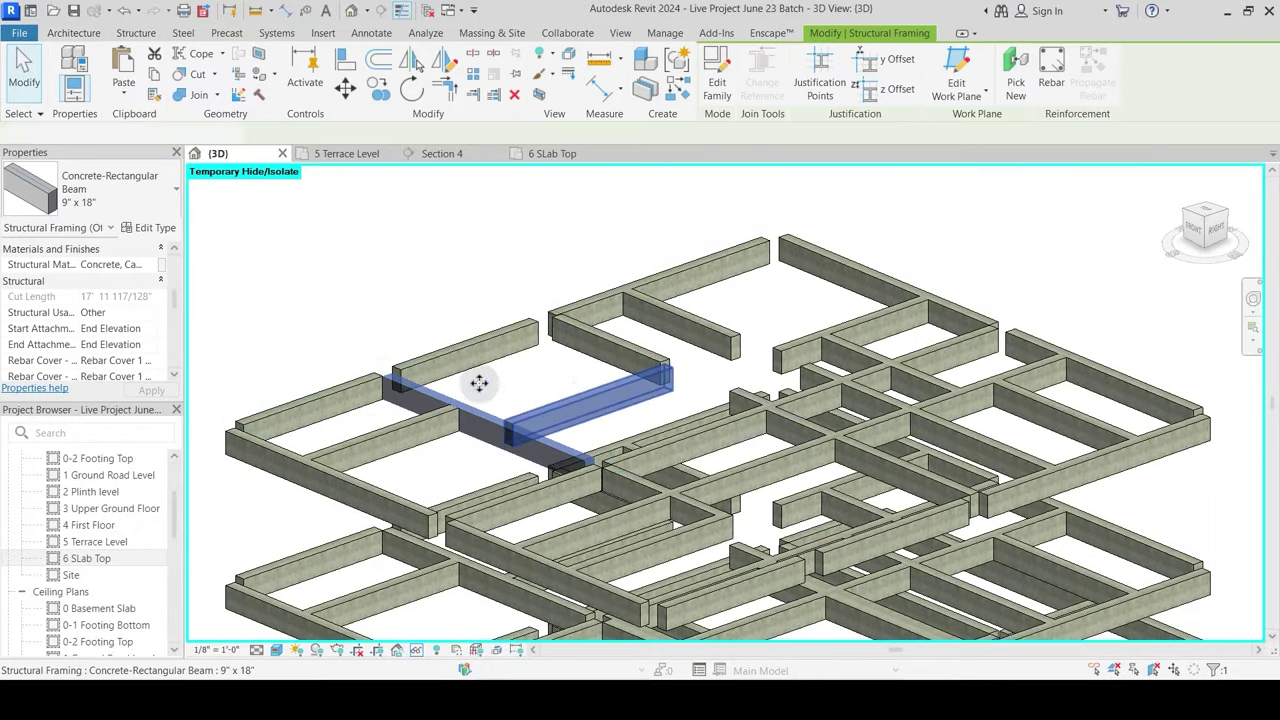
left_click(477, 357, "ctrl")
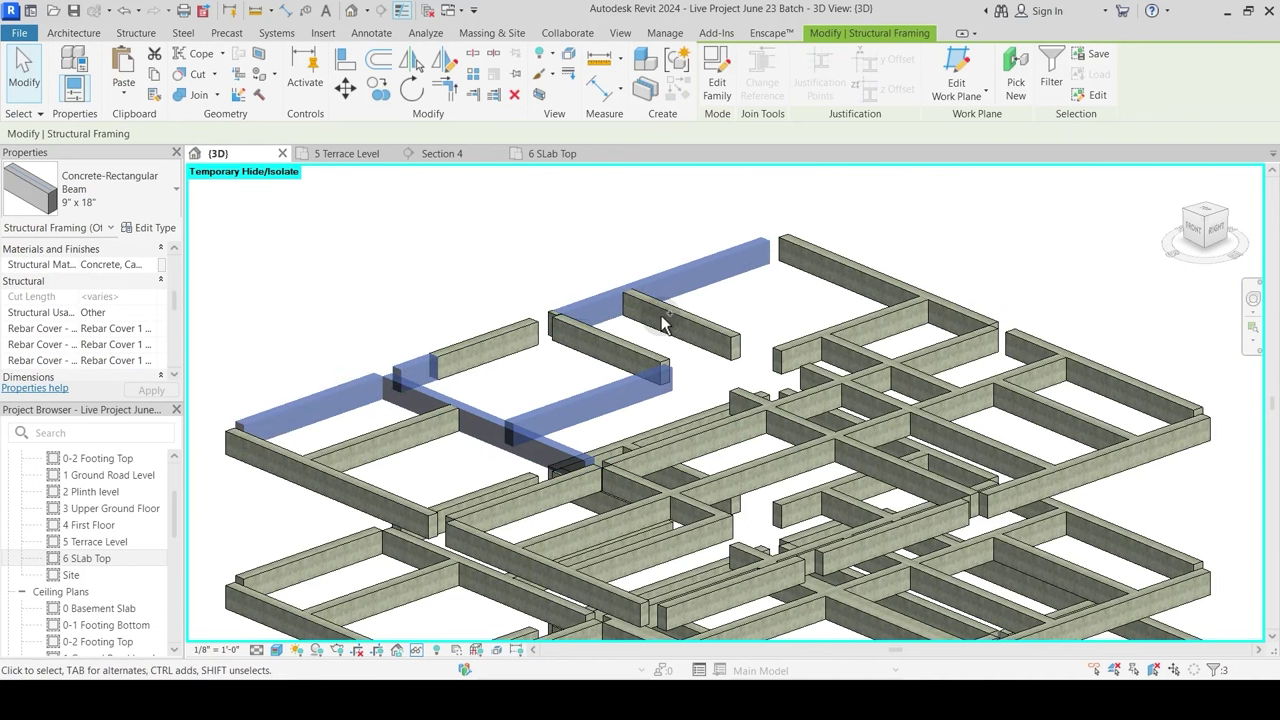
left_click(616, 350, "ctrl")
left_click(683, 323, "ctrl")
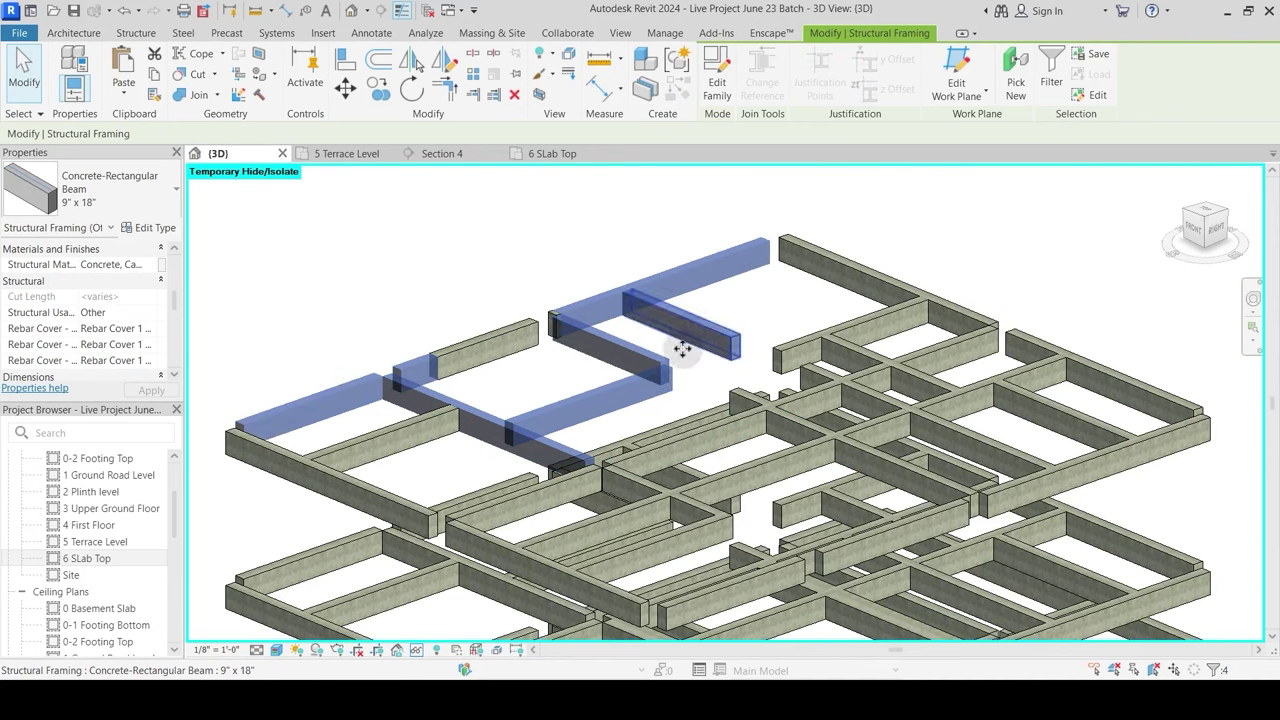
middle_click_drag(649, 420, 697, 465, "shift")
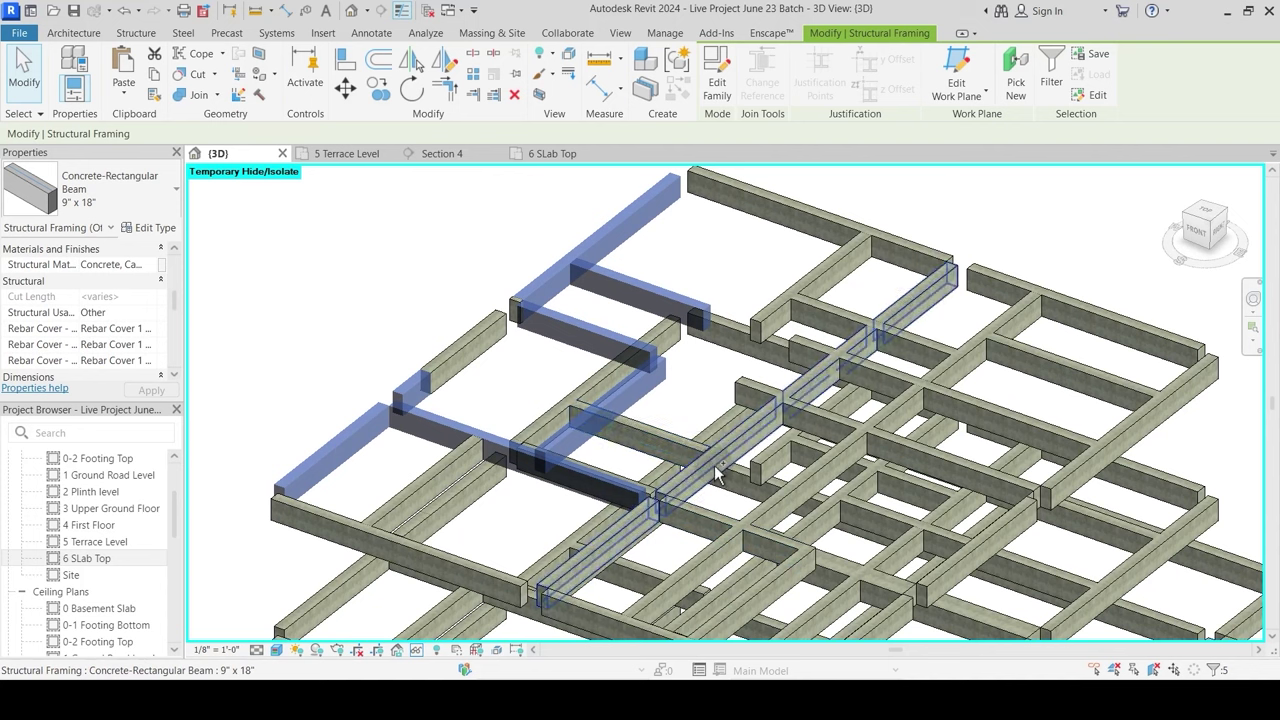
left_click(735, 427, "ctrl")
middle_click_drag(543, 410, 765, 393, "shift")
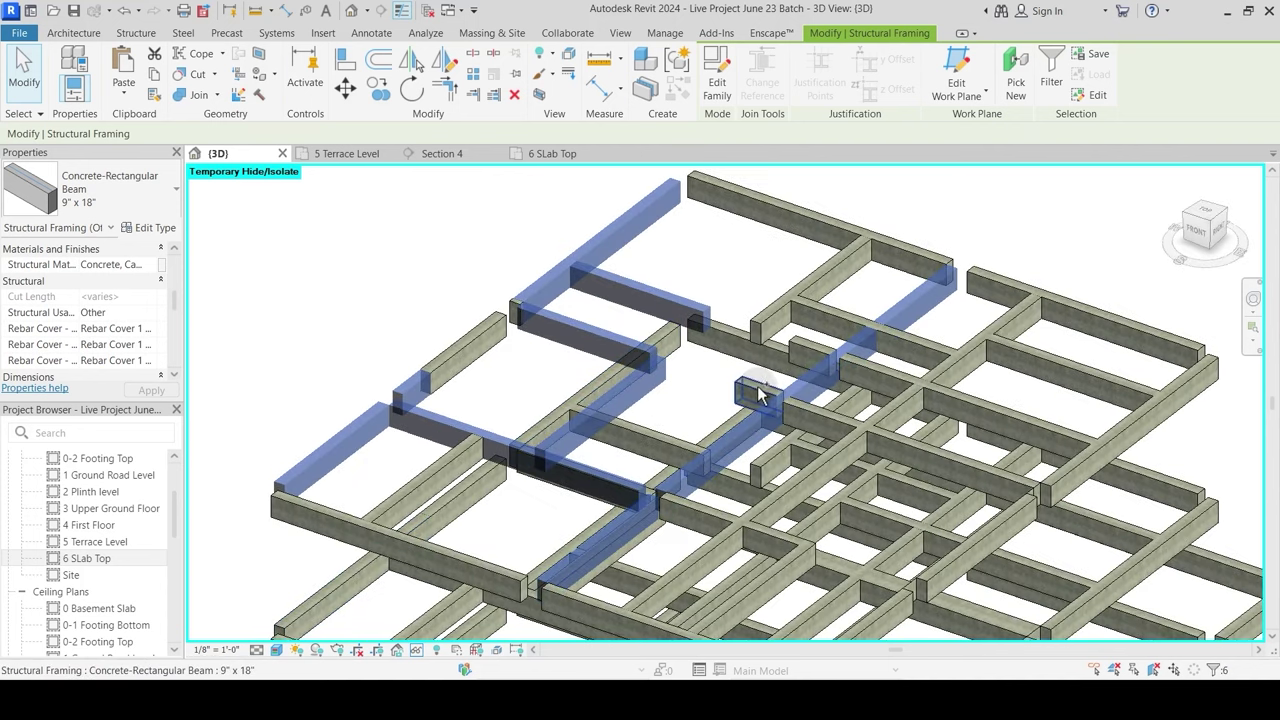
left_click(758, 393, "ctrl")
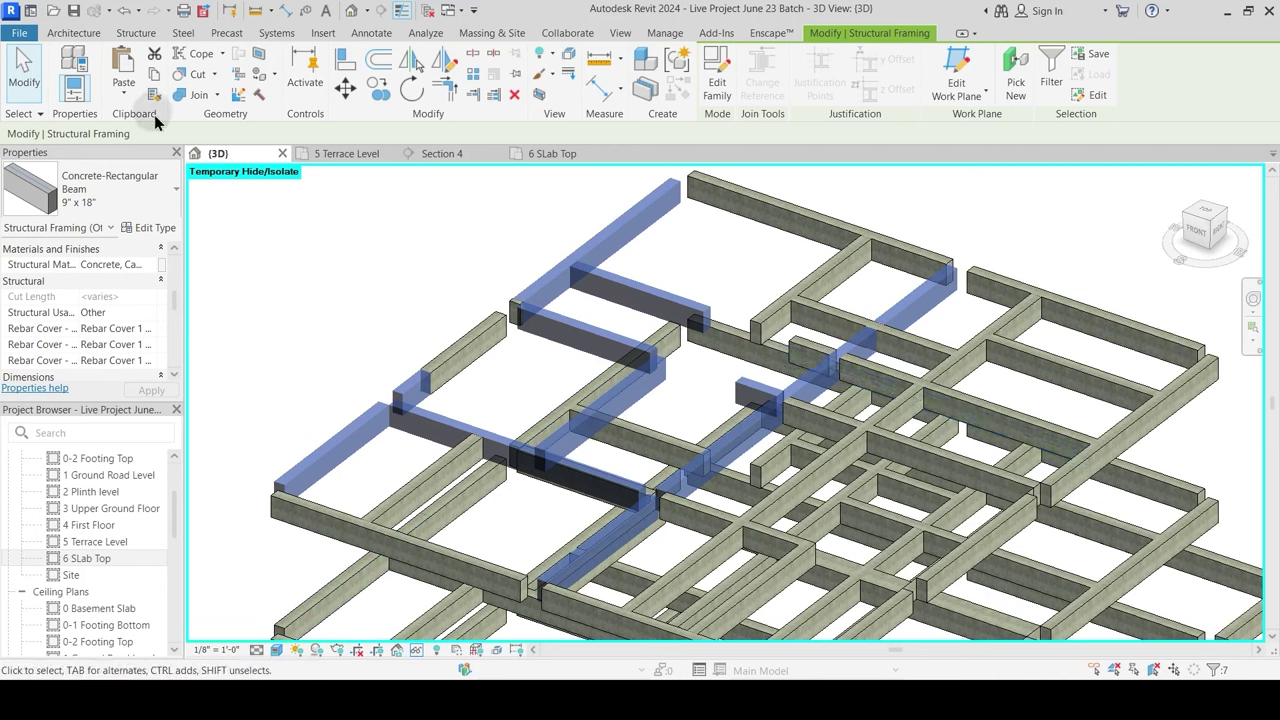
Step: Copy the seven beams and paste them aligned to the 6 SLab Top level
left_click(124, 93)
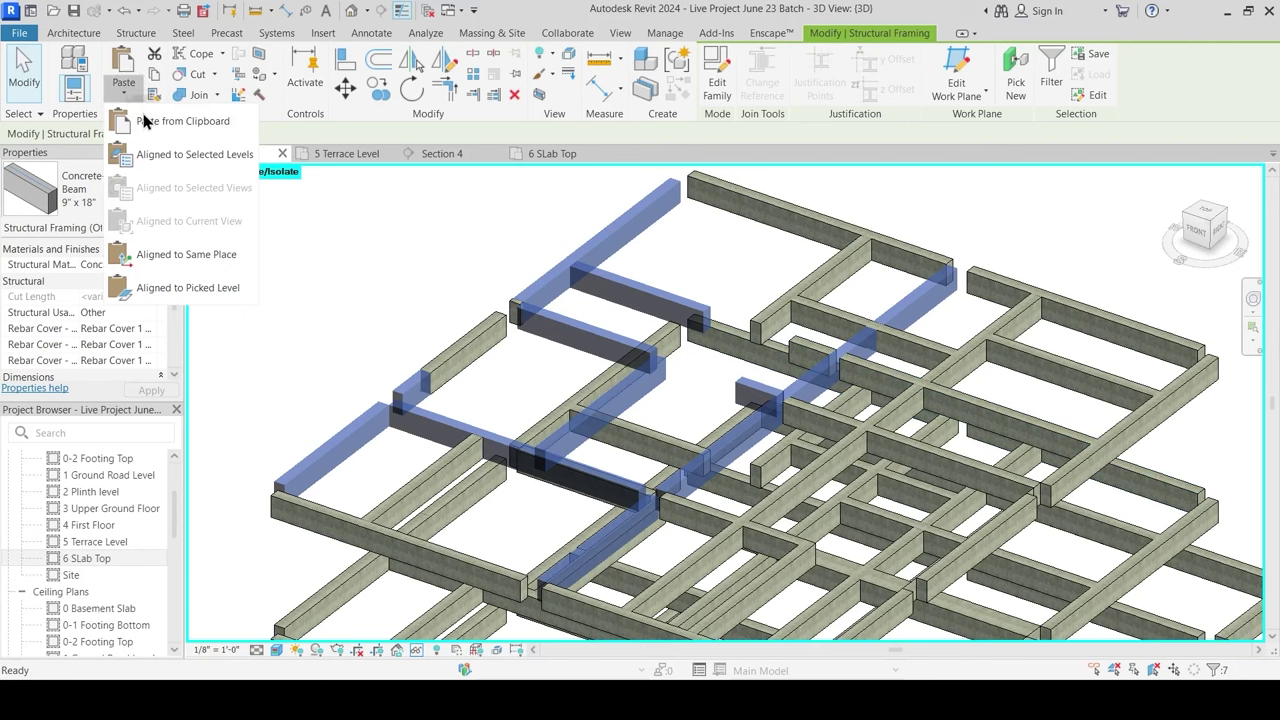
key("Escape")
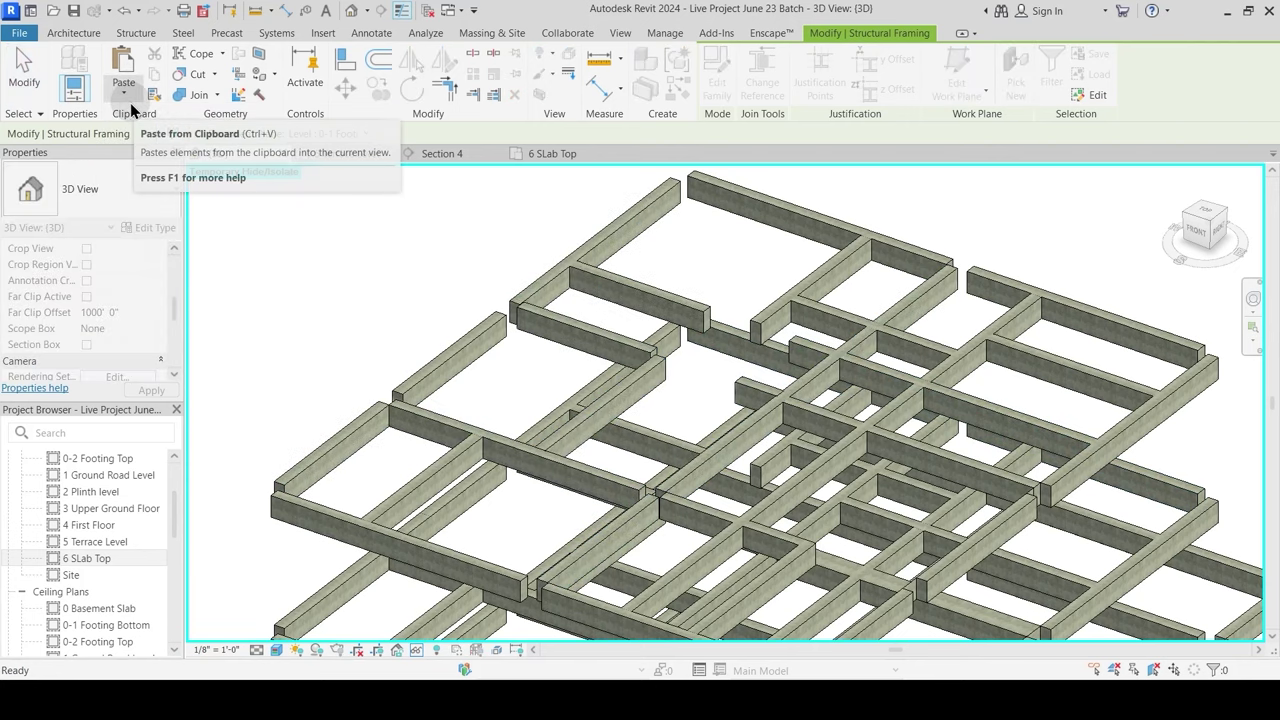
key("h")
key("h")
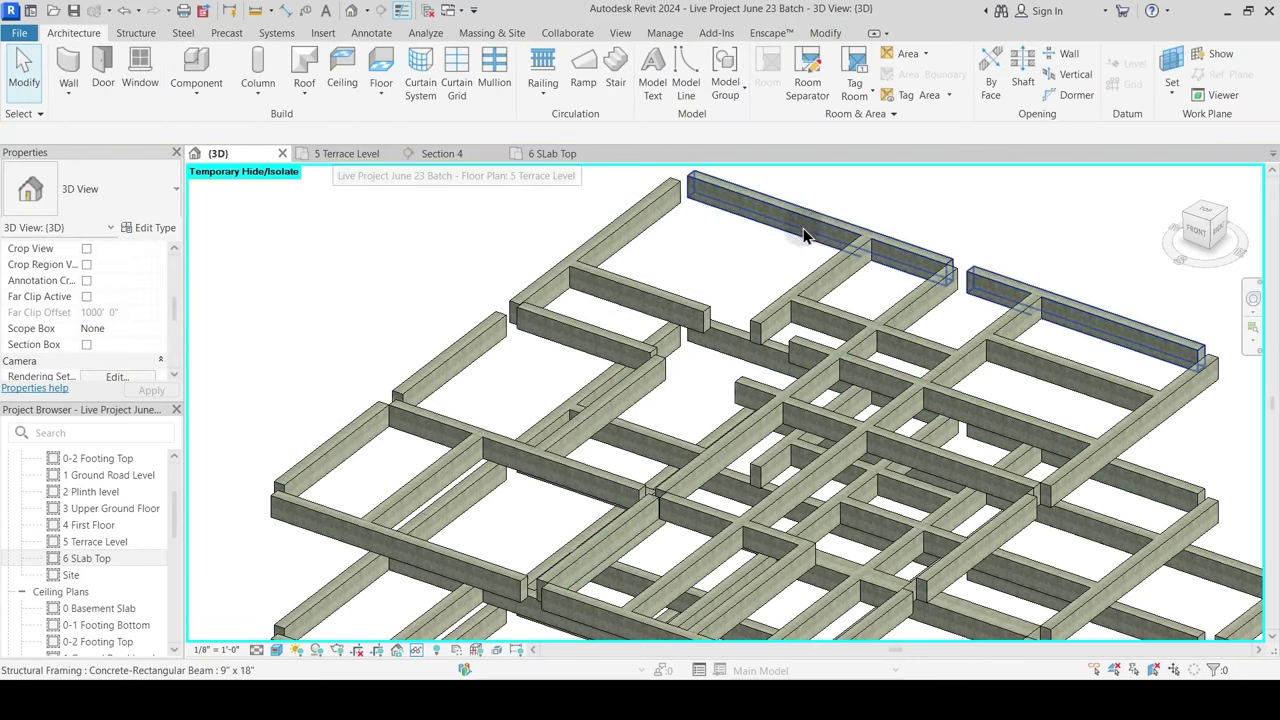
left_click(818, 33)
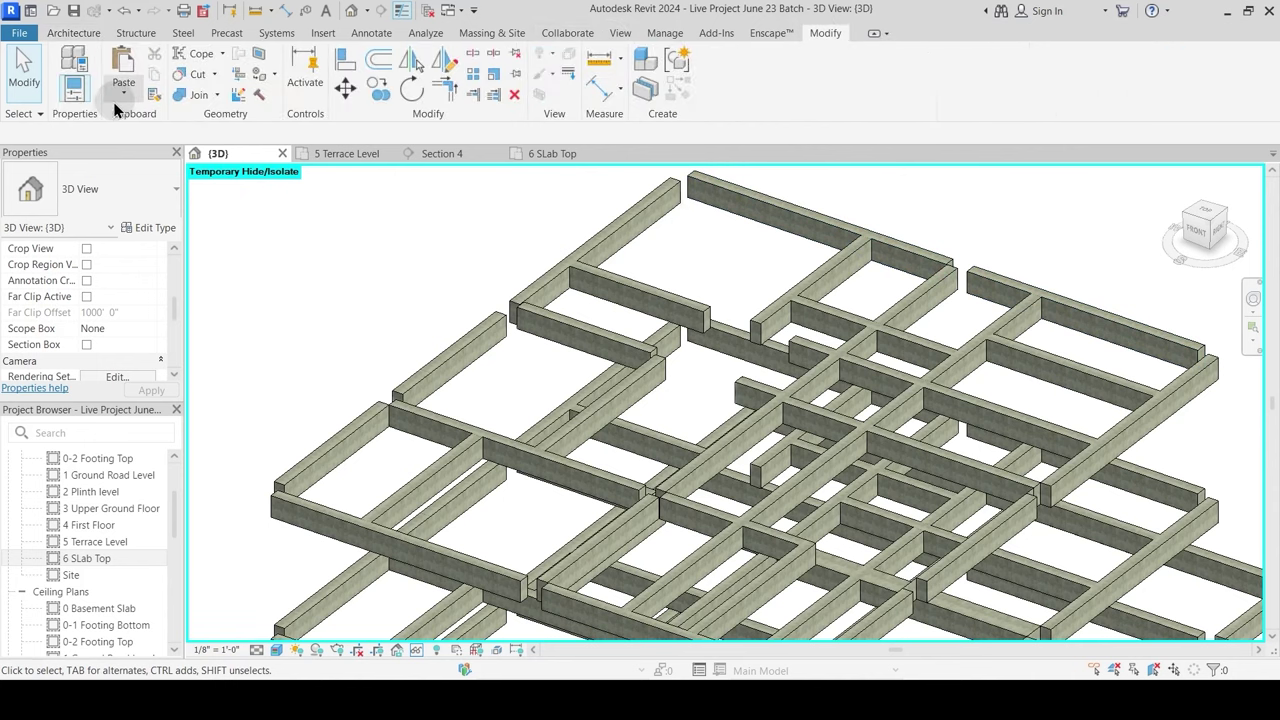
left_click(124, 94)
left_click(180, 154)
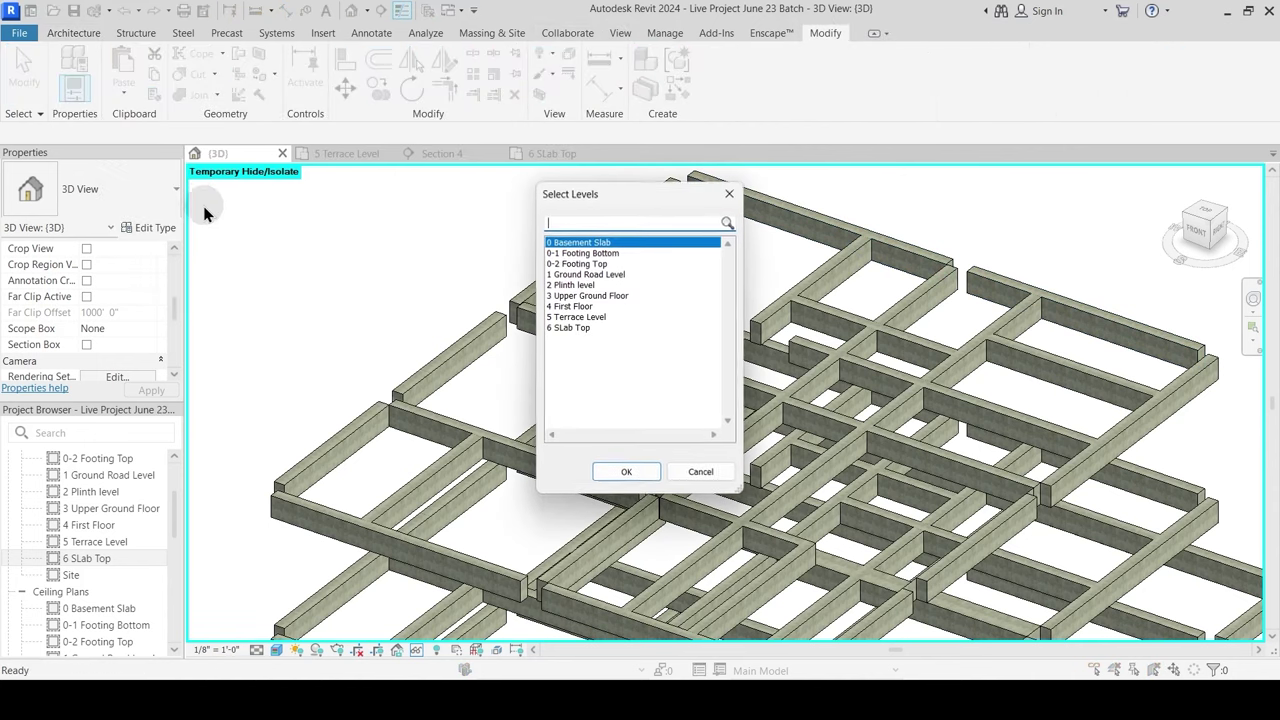
left_click(583, 330)
left_click(626, 472)
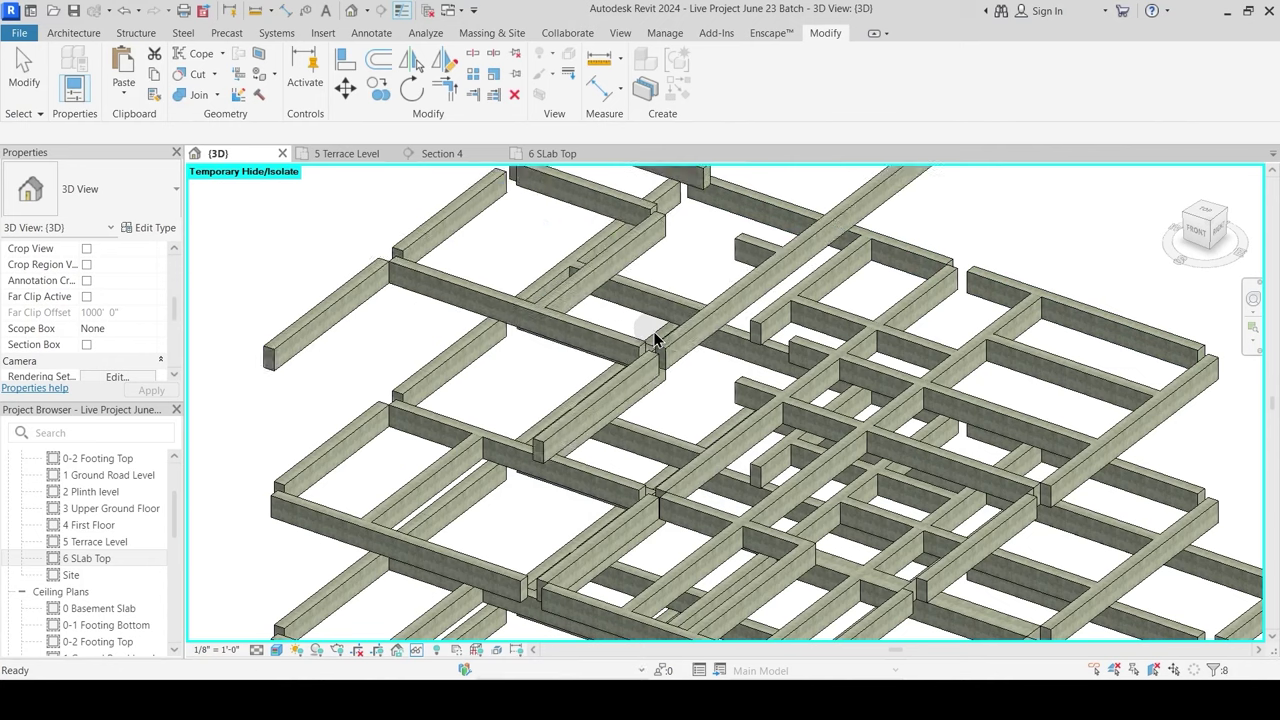
Step: Reset Temporary Hide/Isolate and open the 6 SLab Top floor plan
key("Escape")
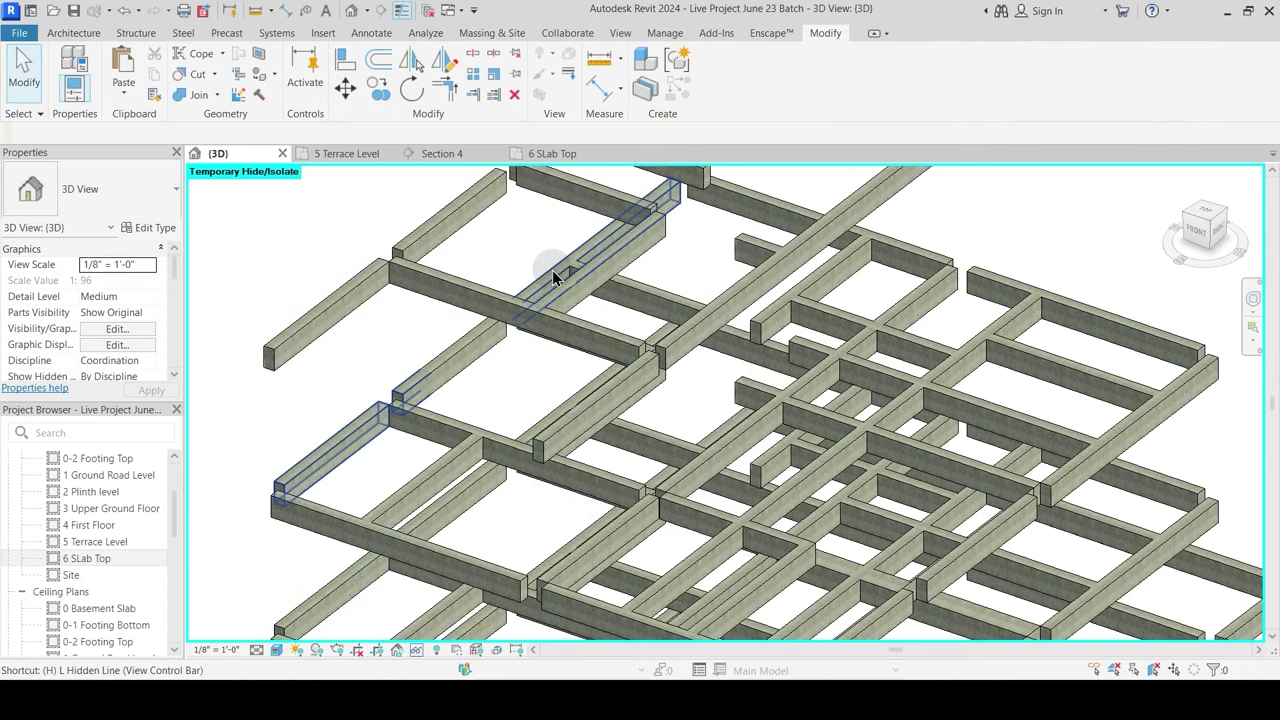
key("h")
key("r")
scroll(545, 300, "up", 3)
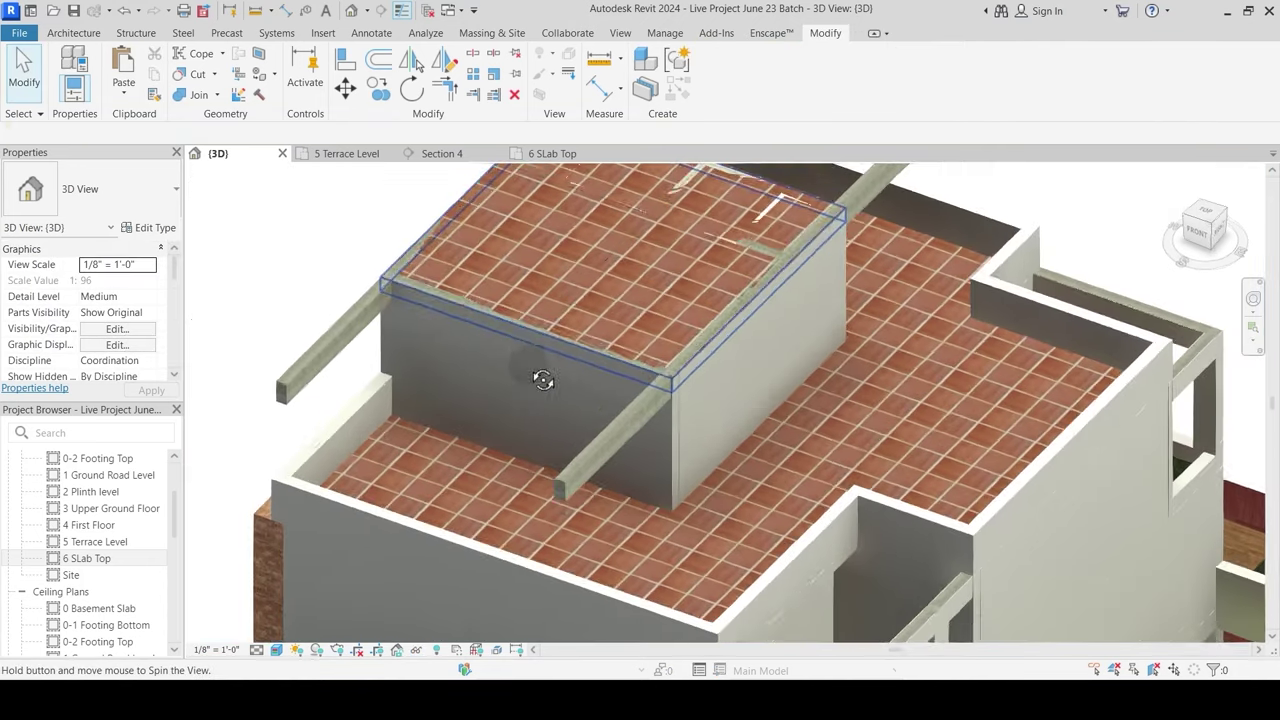
left_click(546, 153)
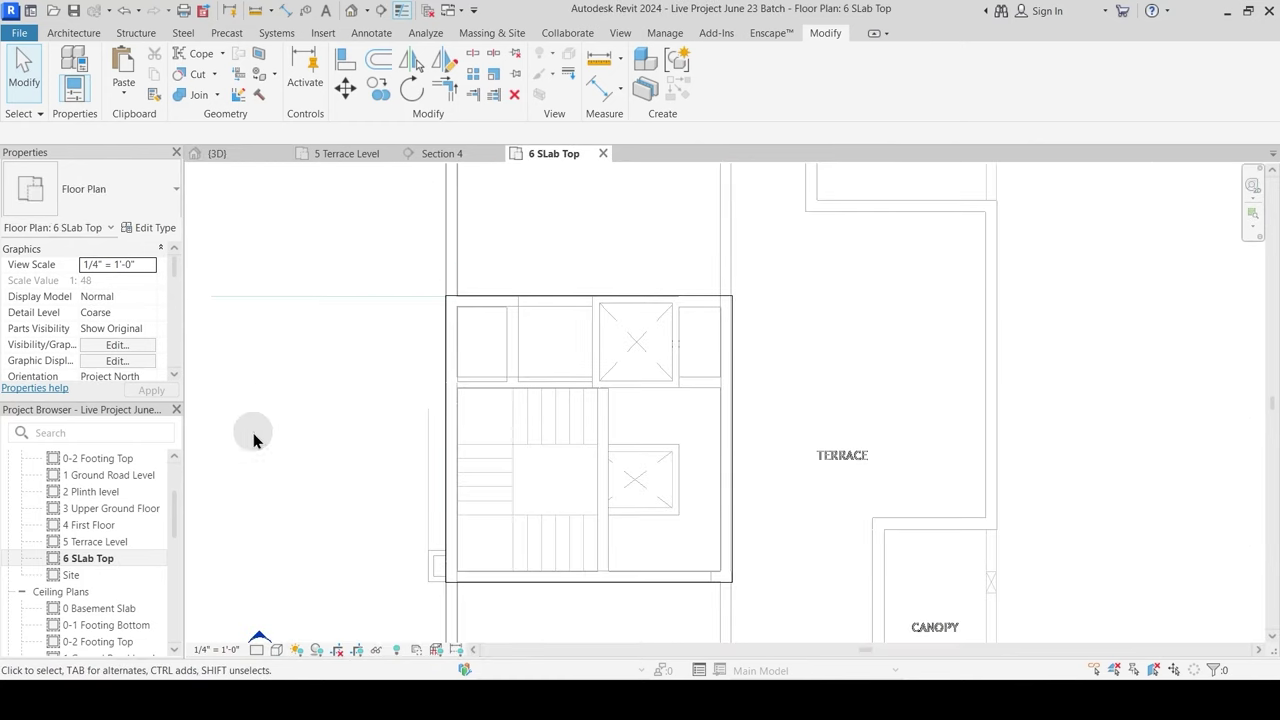
scroll(104, 570, "down", 2)
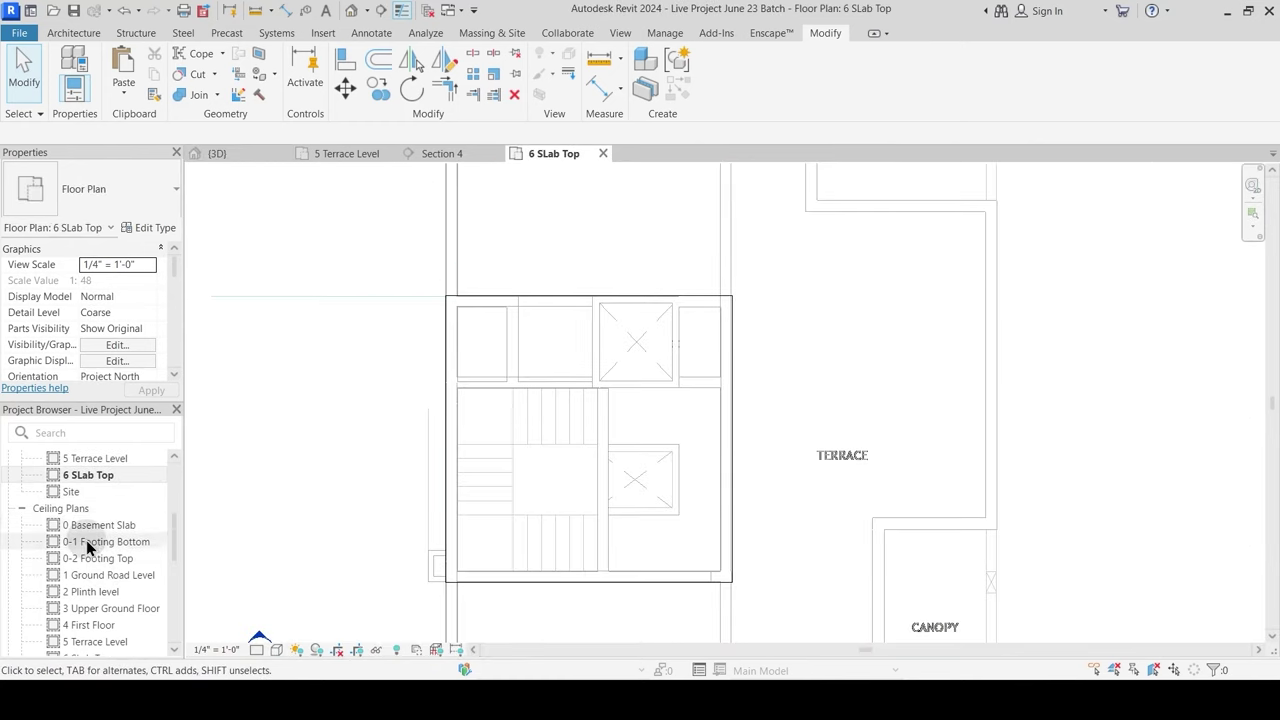
scroll(92, 548, "down", 2)
Step: Open the 5 Terrace Level ceiling plan and set the view range cut offset to 9
double_click(94, 558)
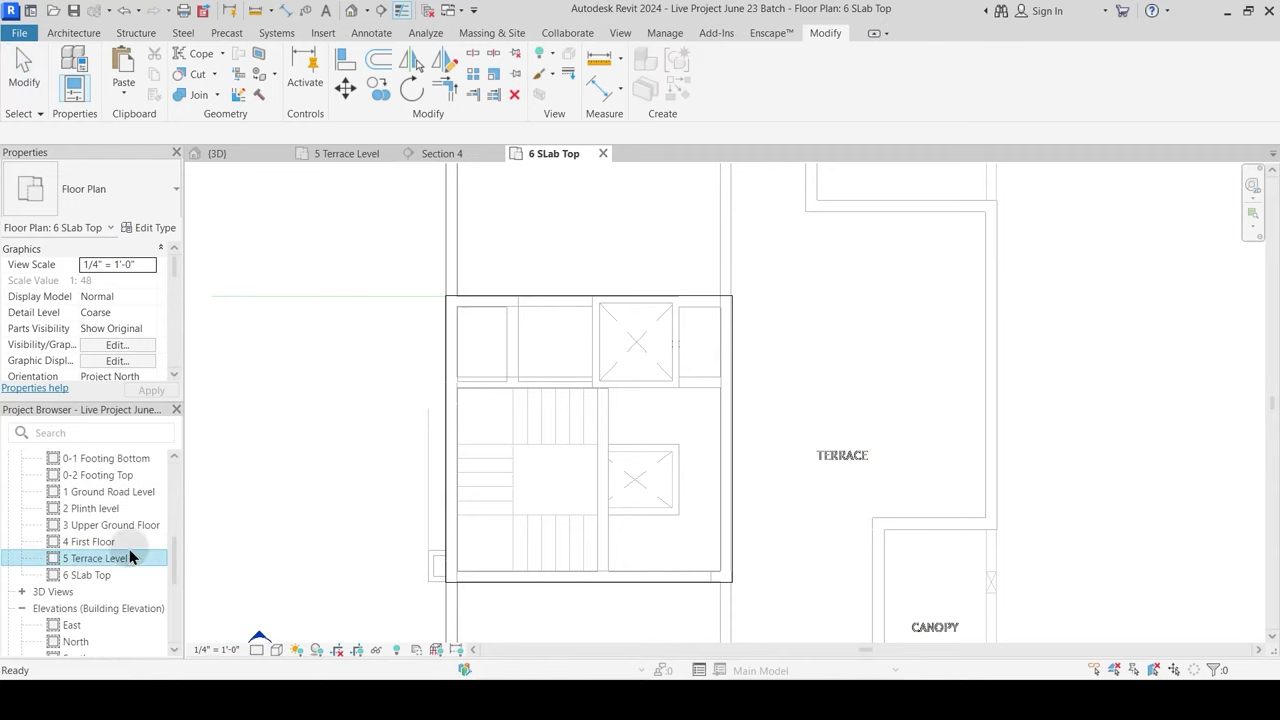
scroll(670, 368, "up", 5)
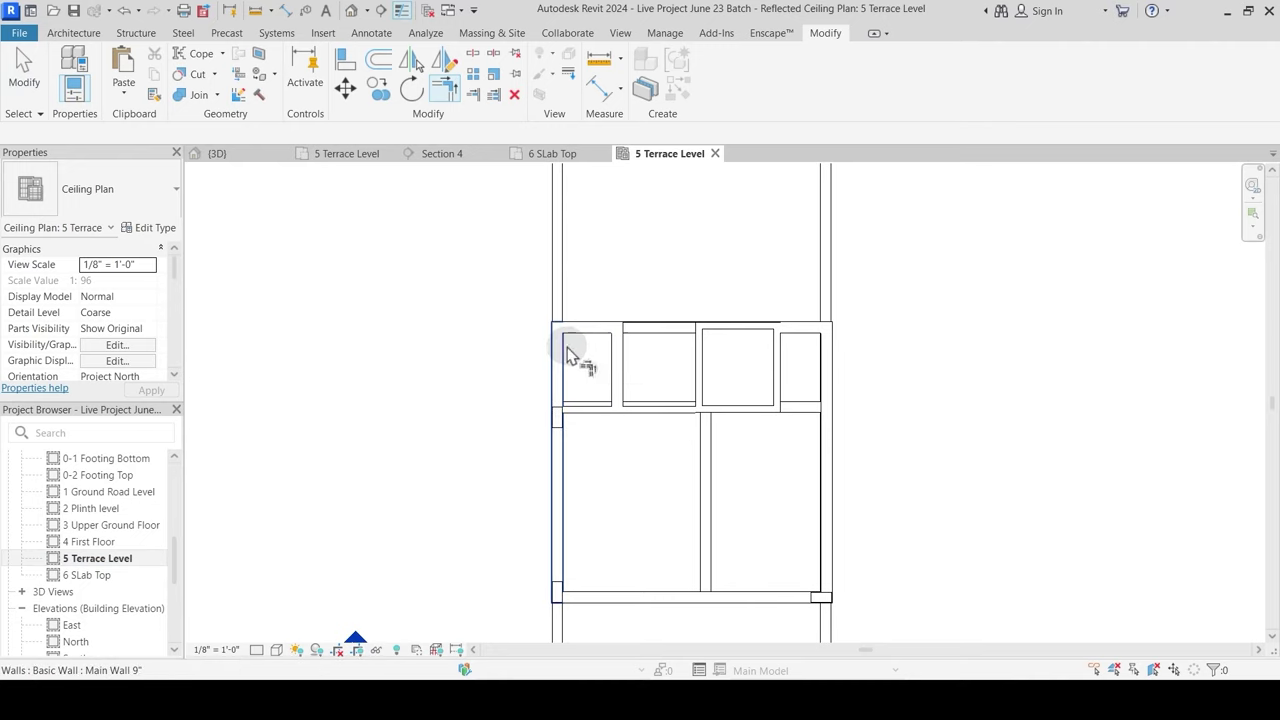
left_click(561, 350)
left_click(446, 533)
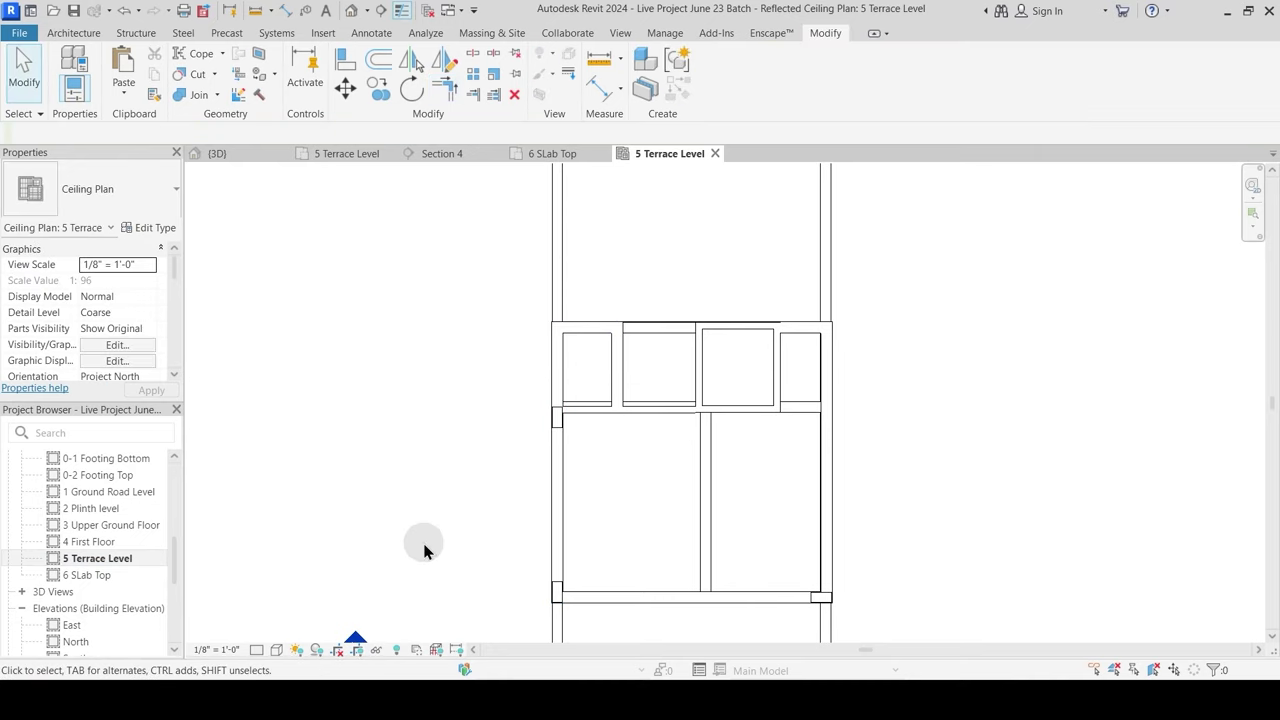
left_click_drag(171, 261, 176, 306)
left_click(125, 363)
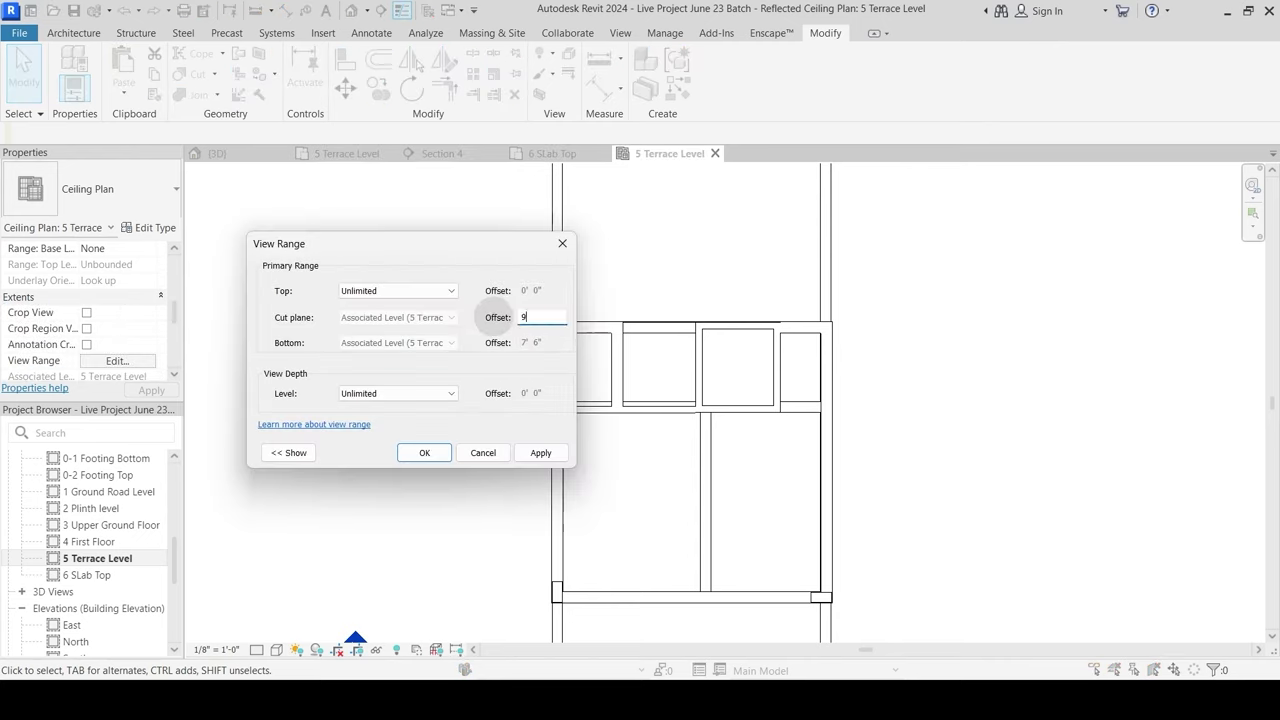
type("9")
key("Return")
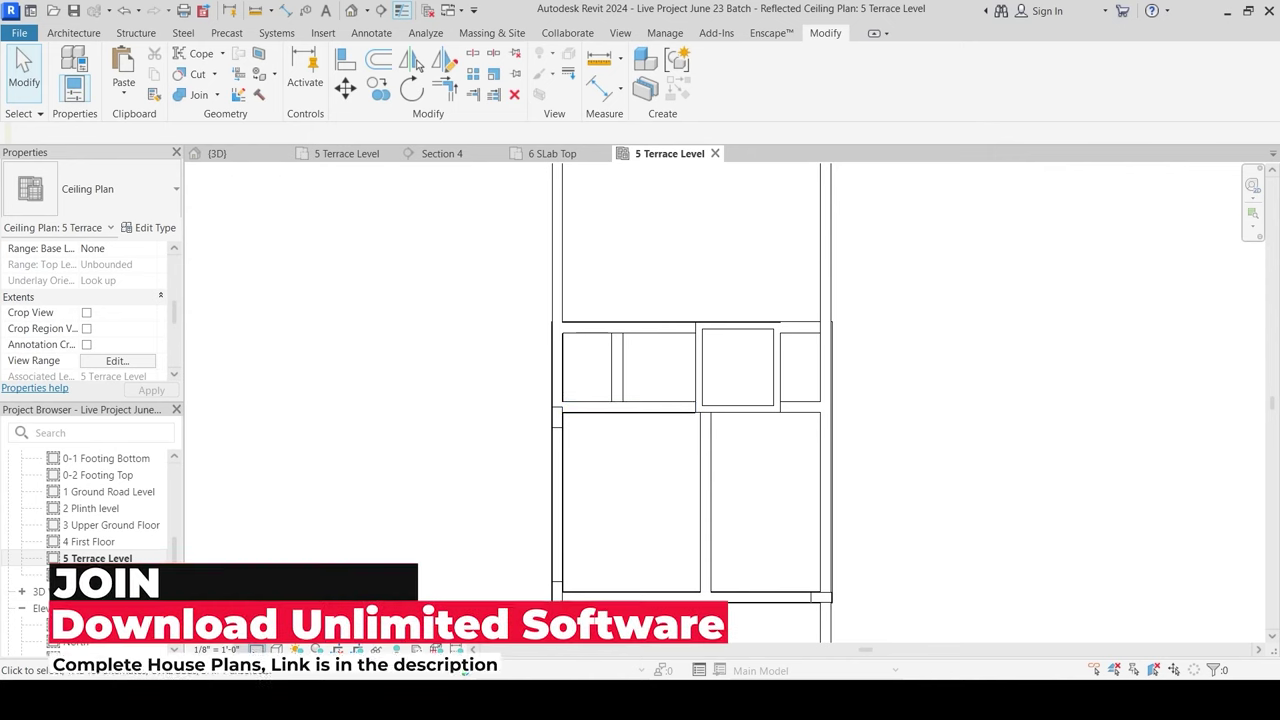
Step: Temporarily hide the Walls category in the ceiling plan
left_click(546, 394)
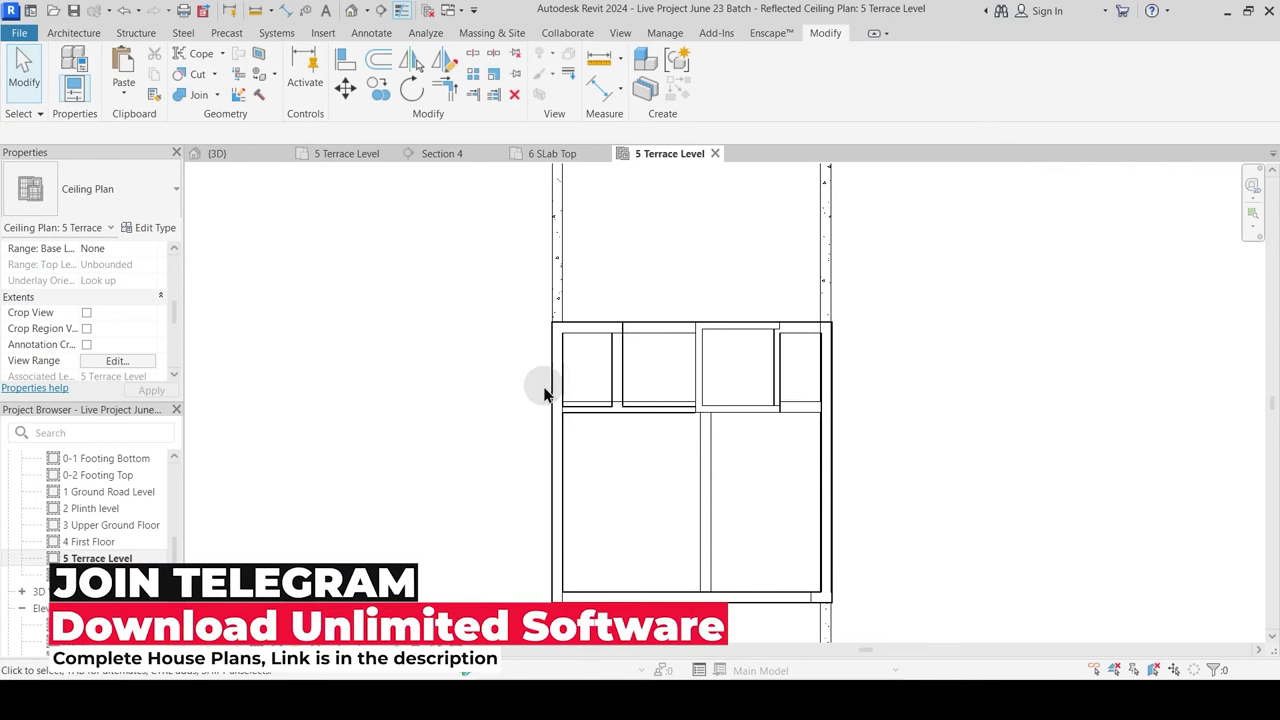
left_click(592, 332)
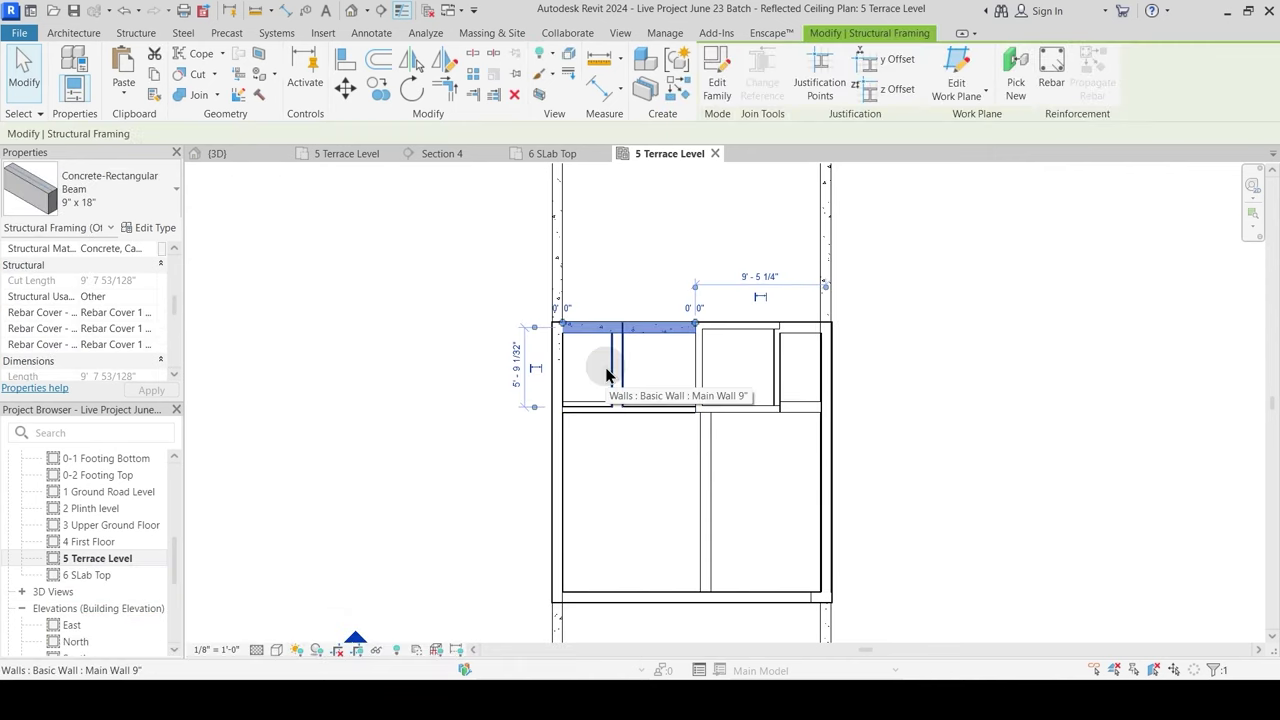
scroll(607, 375, "up", 2)
left_click(607, 375)
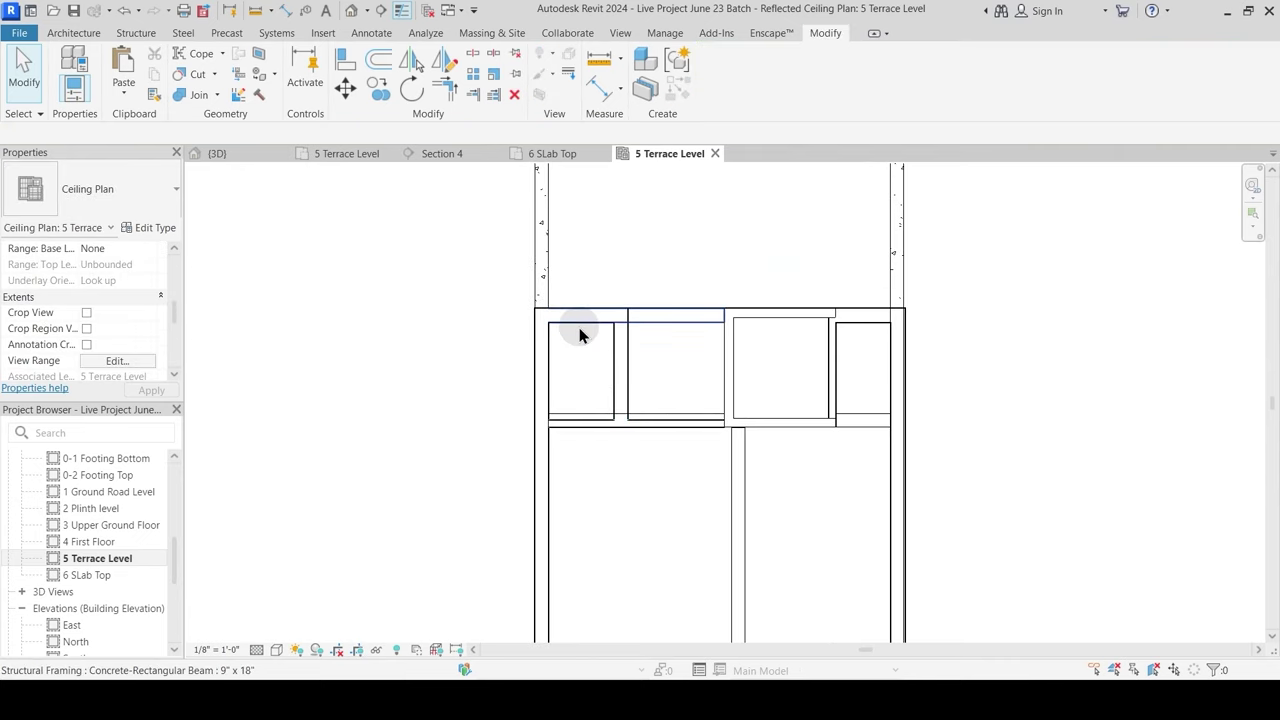
left_click(580, 335)
left_click(598, 346)
left_click(617, 360)
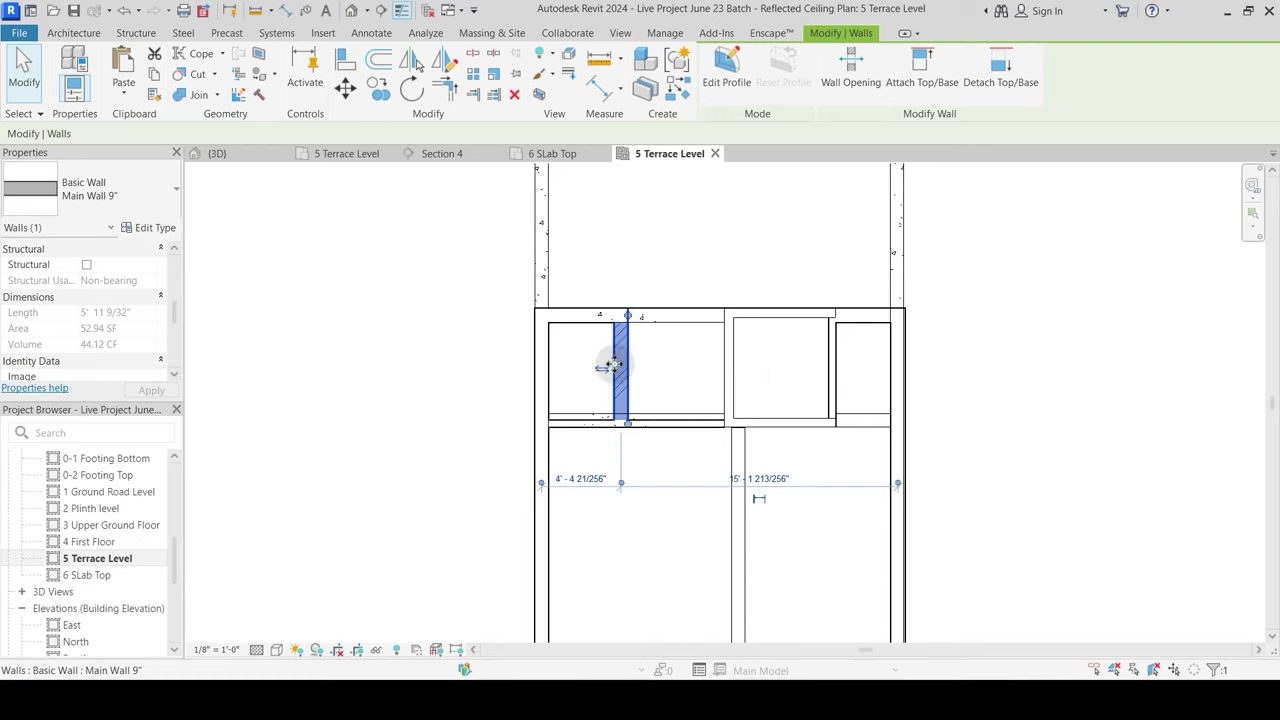
left_click(377, 651)
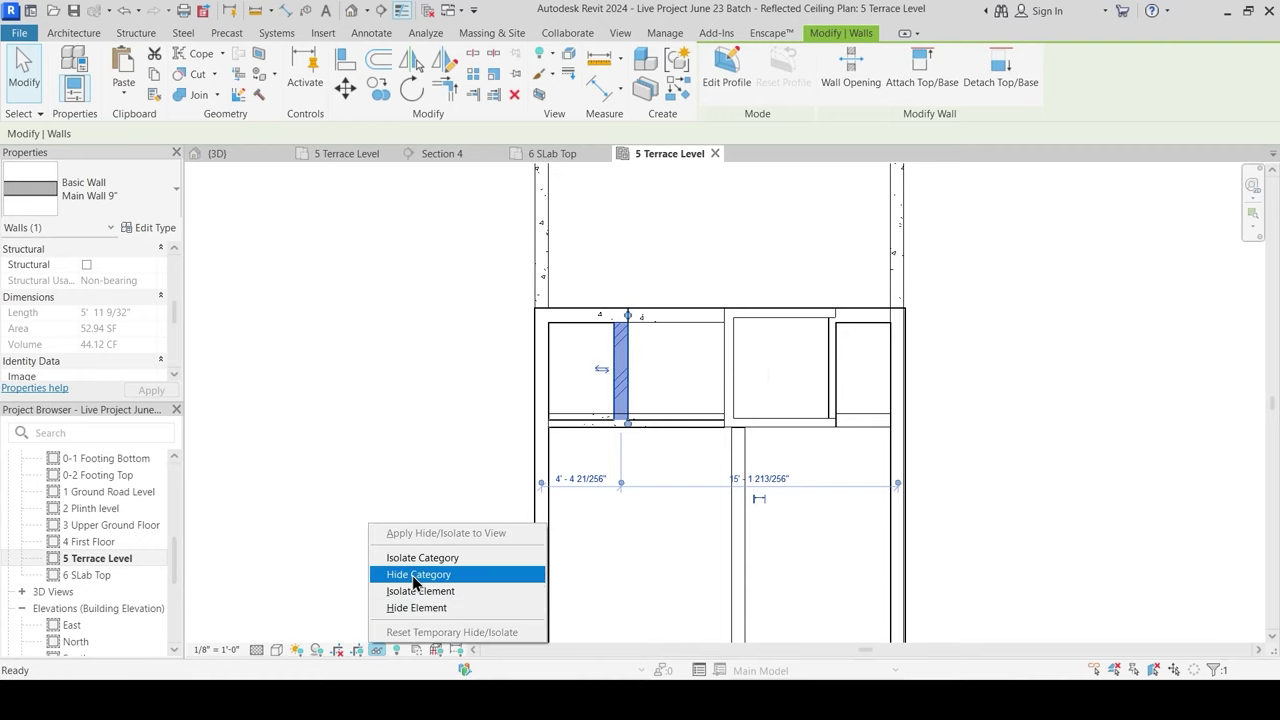
left_click(415, 577)
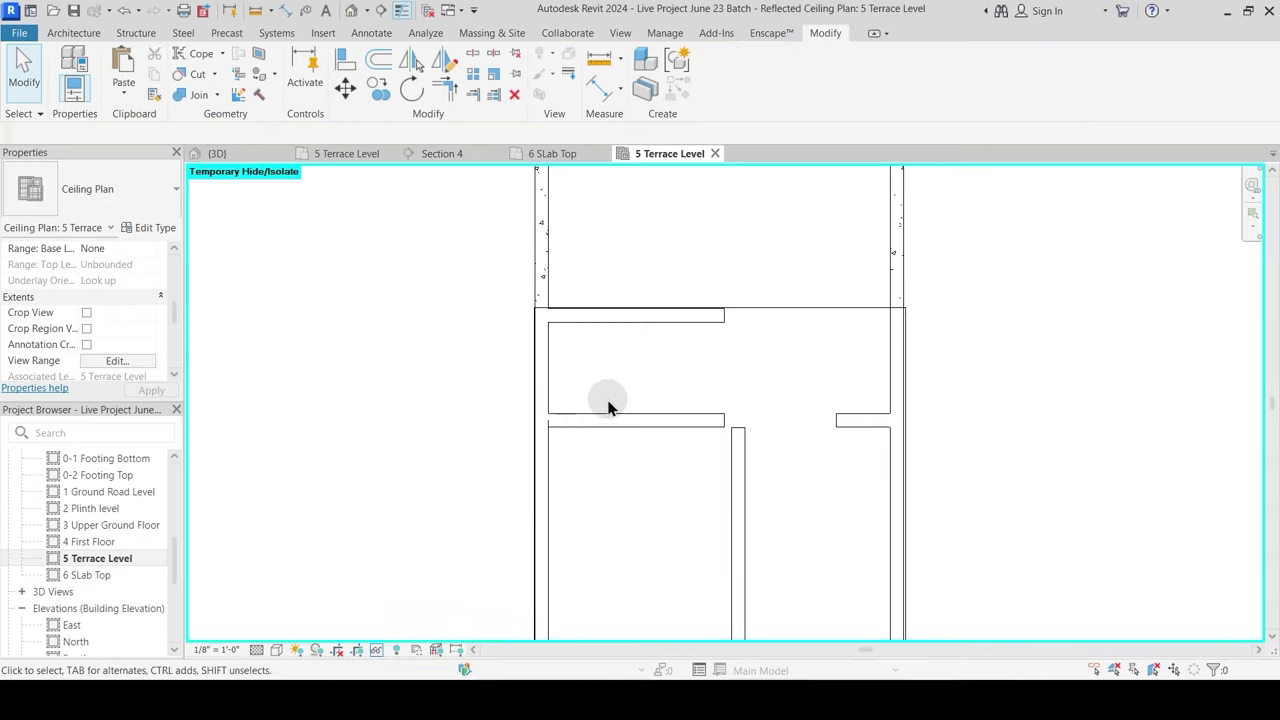
Step: Change the visual style so the concrete beams show hatching
scroll(549, 350, "up", 2)
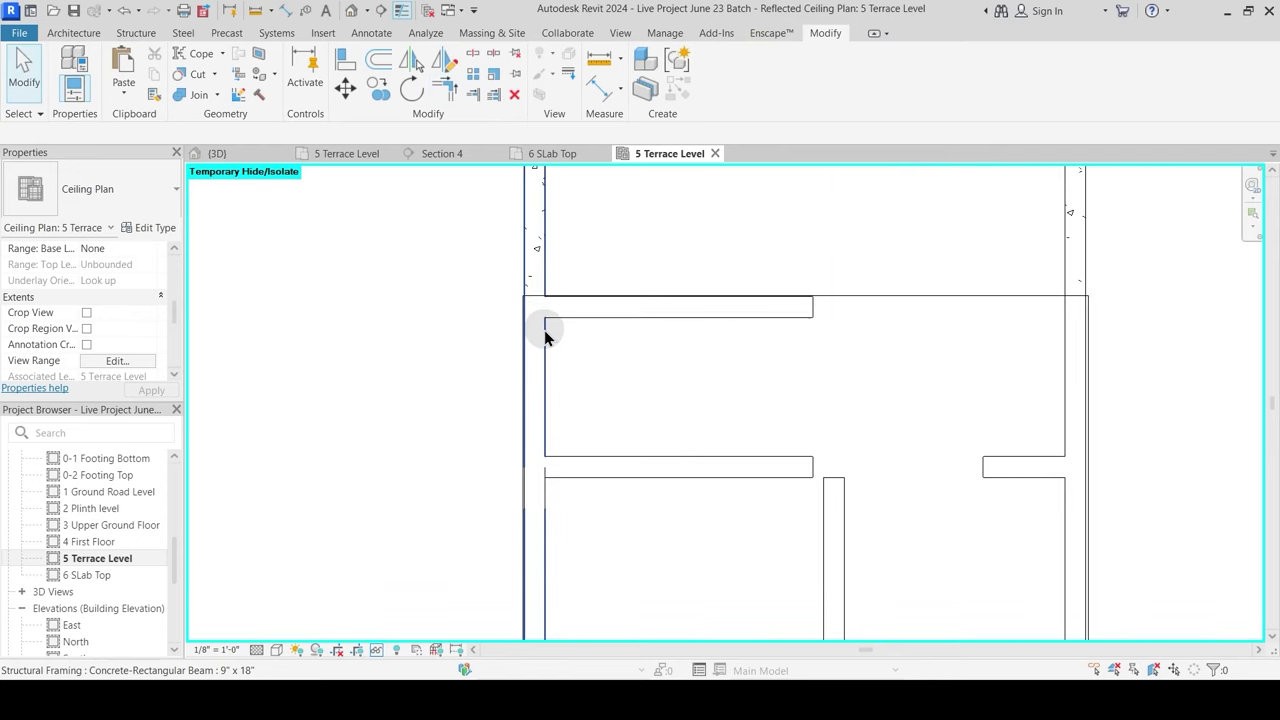
left_click(544, 330)
left_click(573, 349)
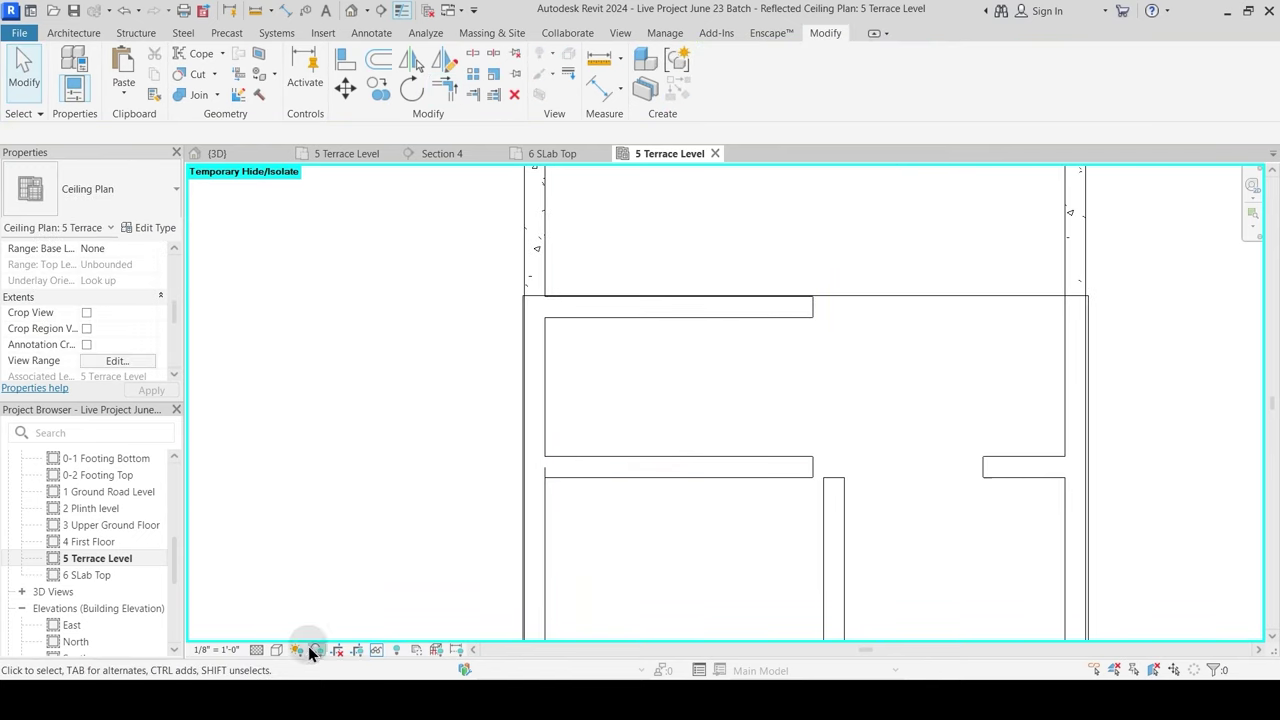
left_click(275, 632)
left_click(276, 649)
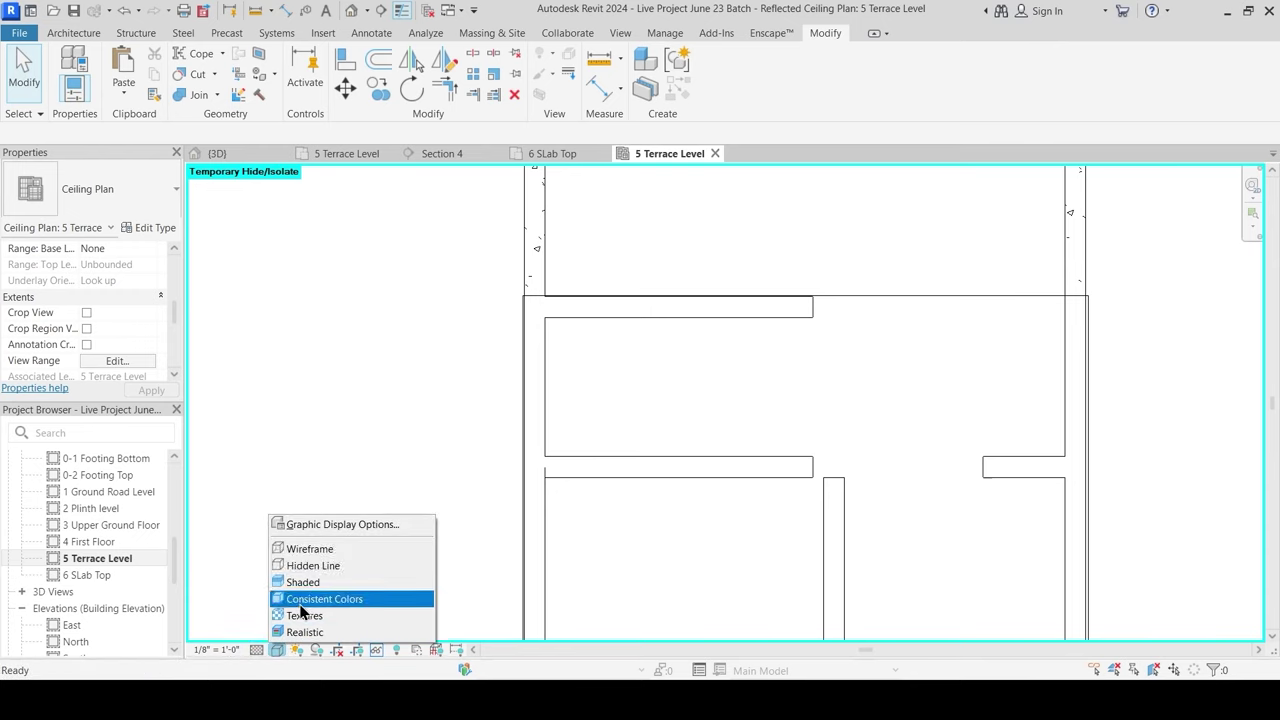
left_click(310, 549)
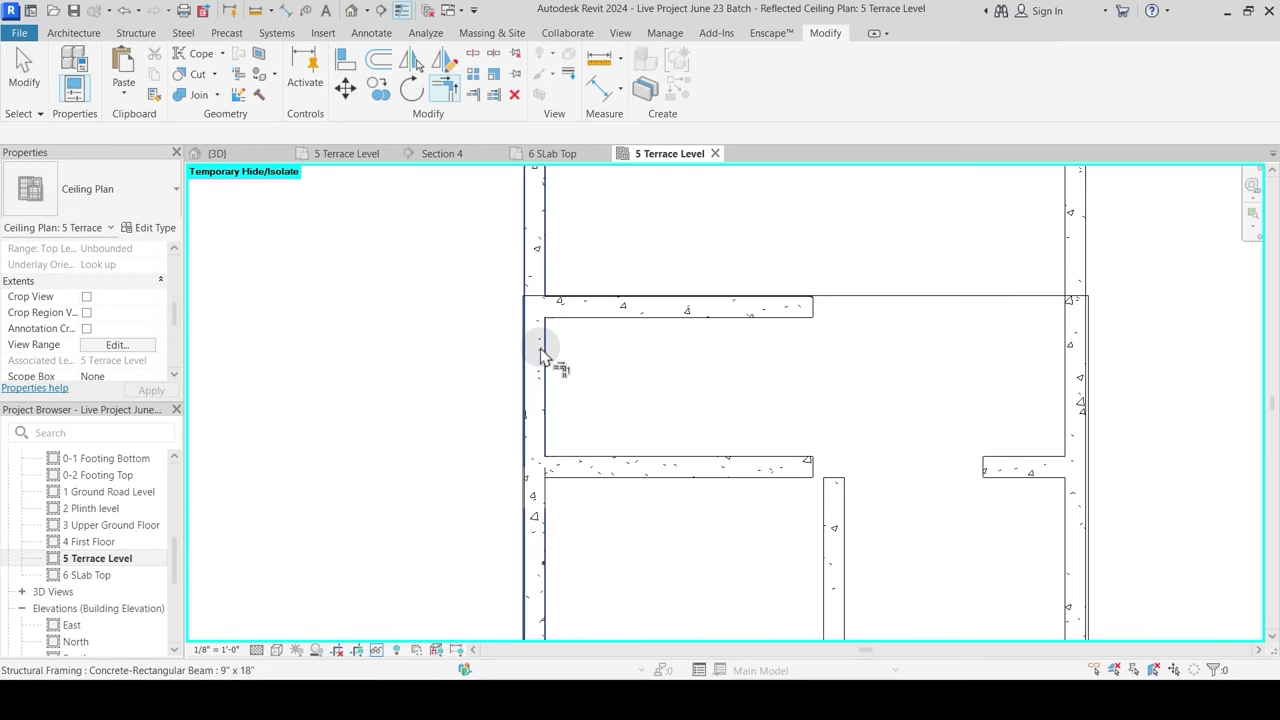
Step: Trim the right vertical beam to the bottom beam with Trim/Extend to Corner
middle_click_drag(862, 365, 740, 371)
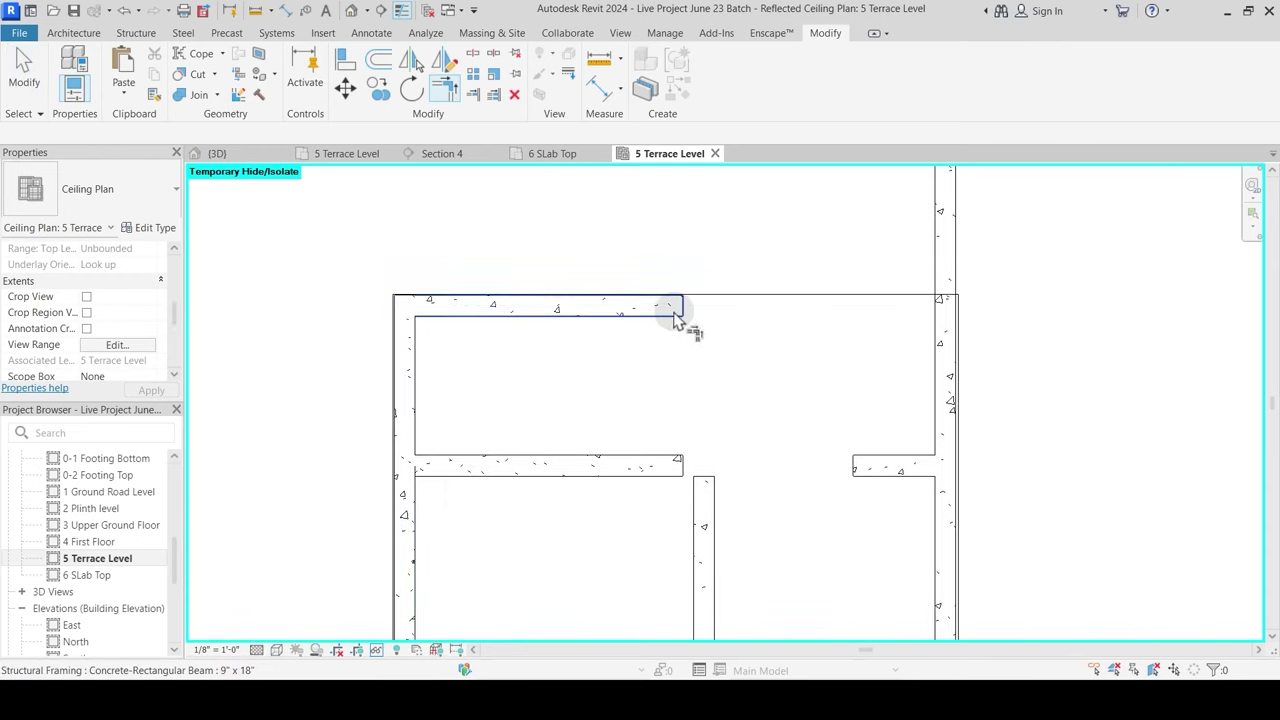
middle_click_drag(871, 479, 851, 349)
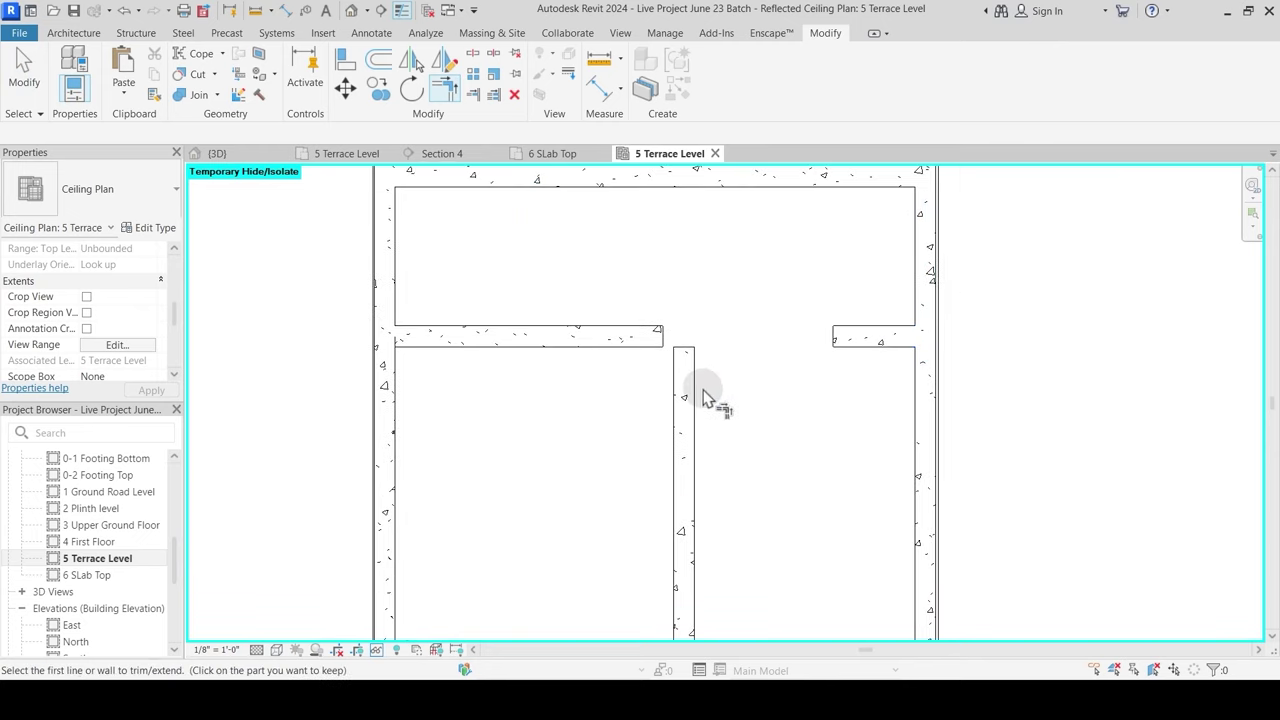
key("Escape")
scroll(689, 343, "down", 4)
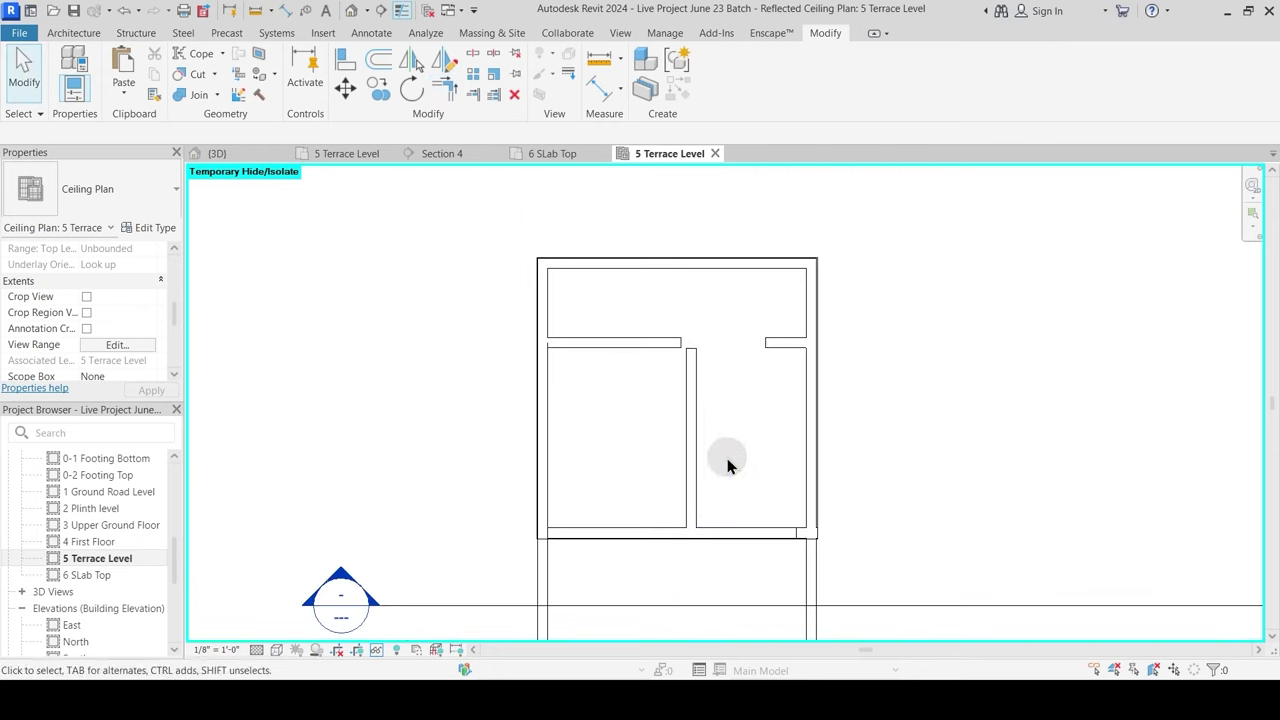
scroll(775, 540, "up", 2)
scroll(760, 510, "down", 2)
left_click(749, 493)
left_click(785, 468)
key("Escape")
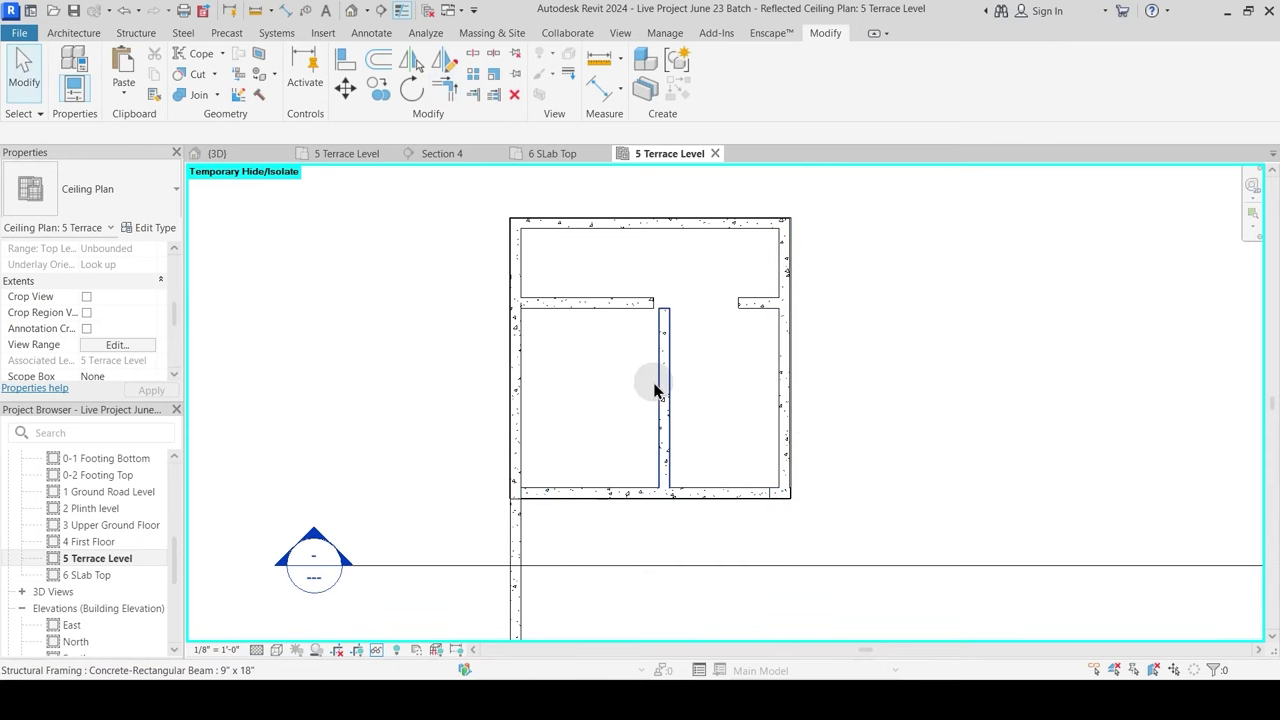
key("ctrl+z")
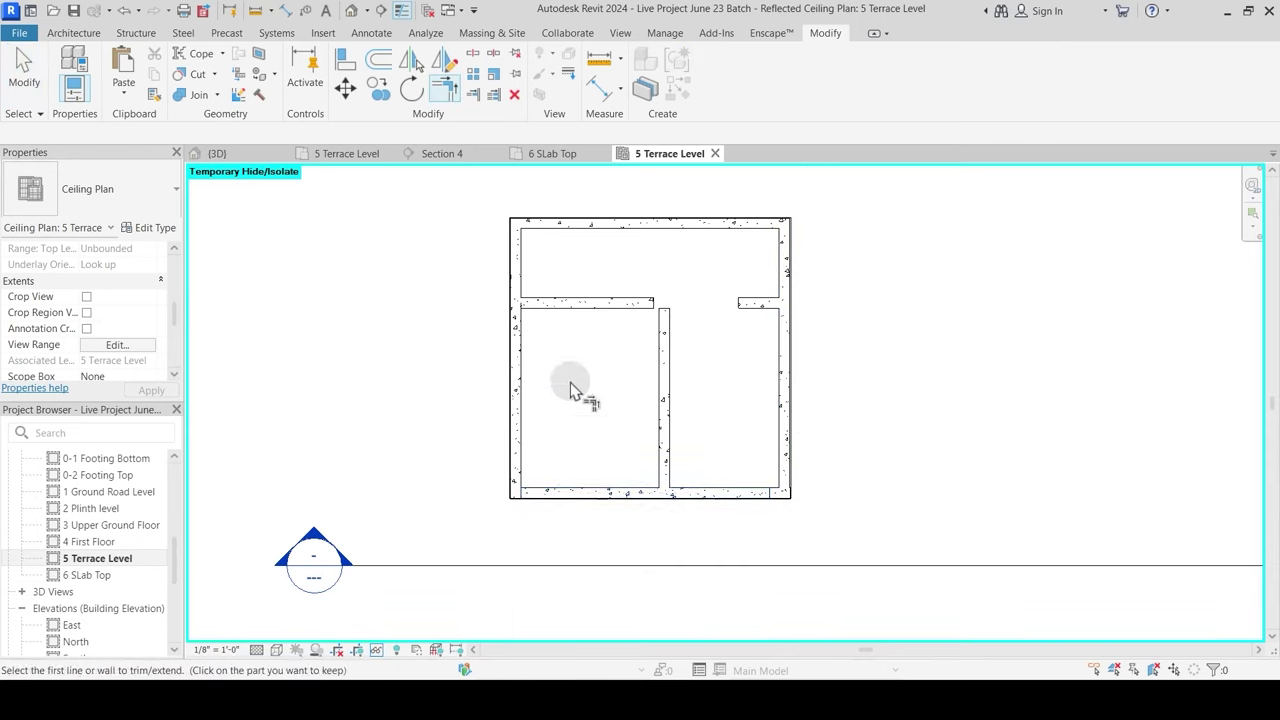
Step: Bring the hidden walls back and select the top concrete beam to inspect it
key("h")
key("r")
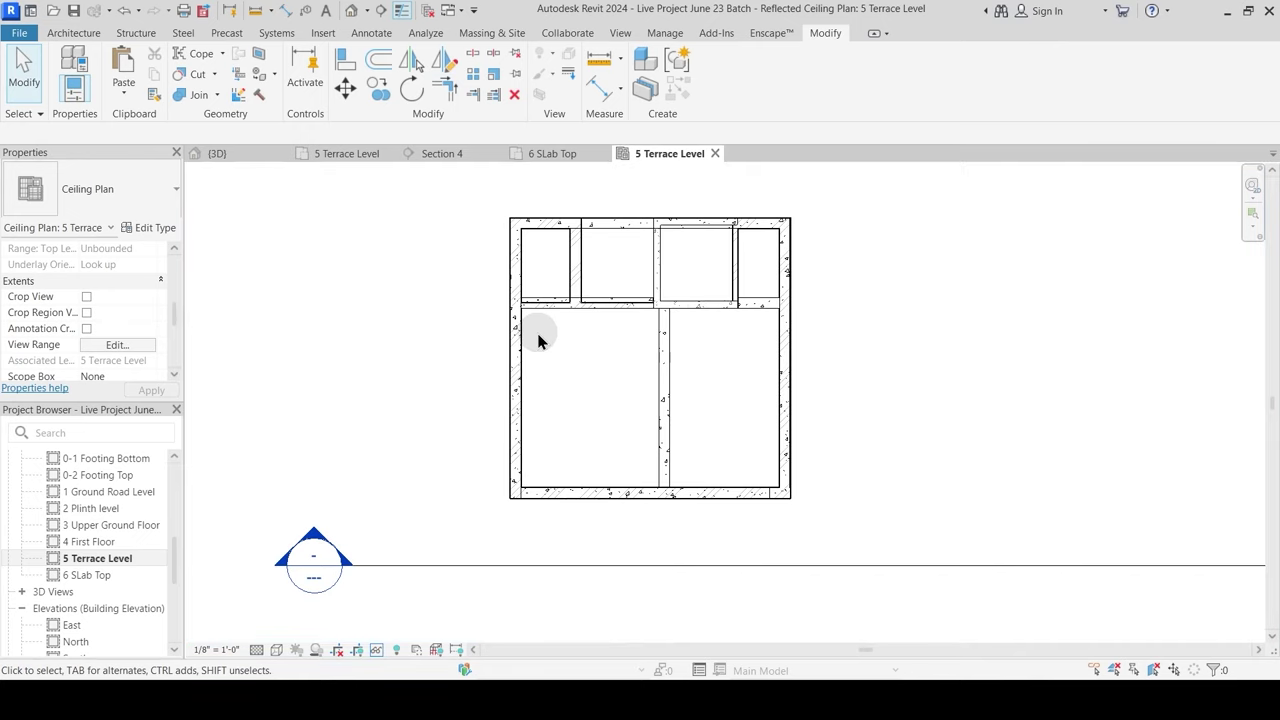
scroll(647, 322, "up", 2)
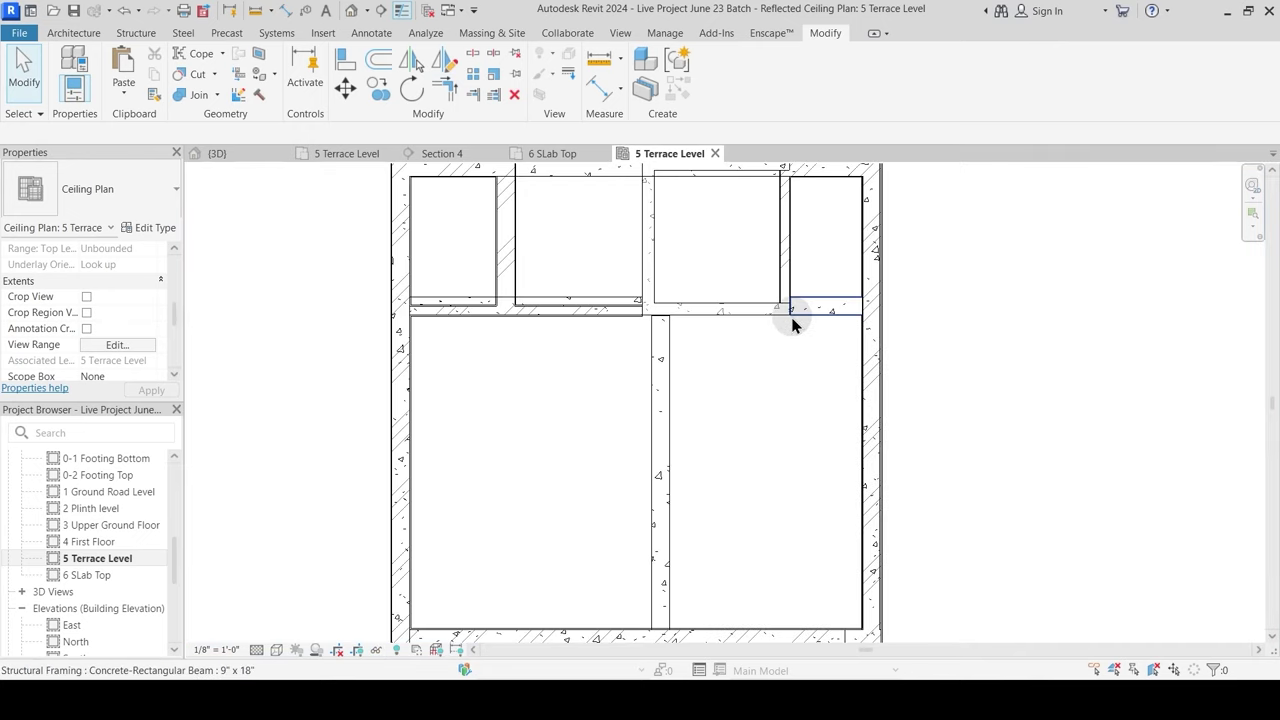
middle_click_drag(772, 337, 762, 452)
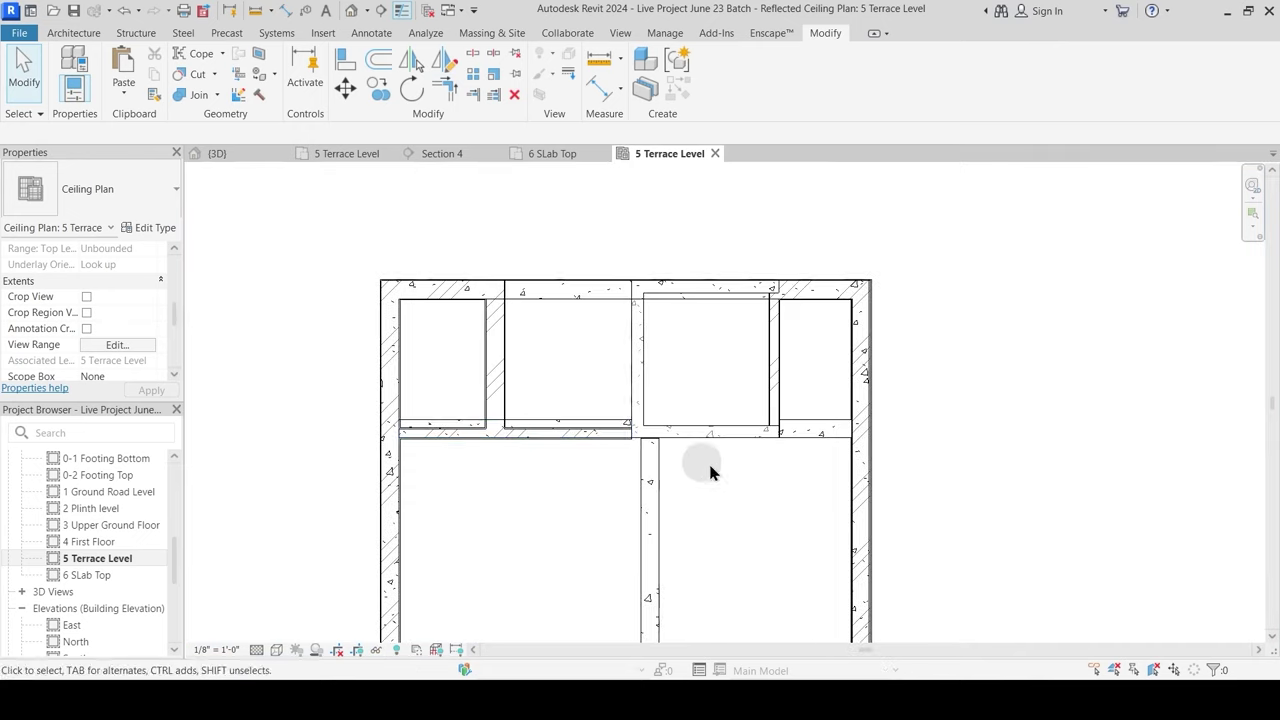
left_click(477, 300)
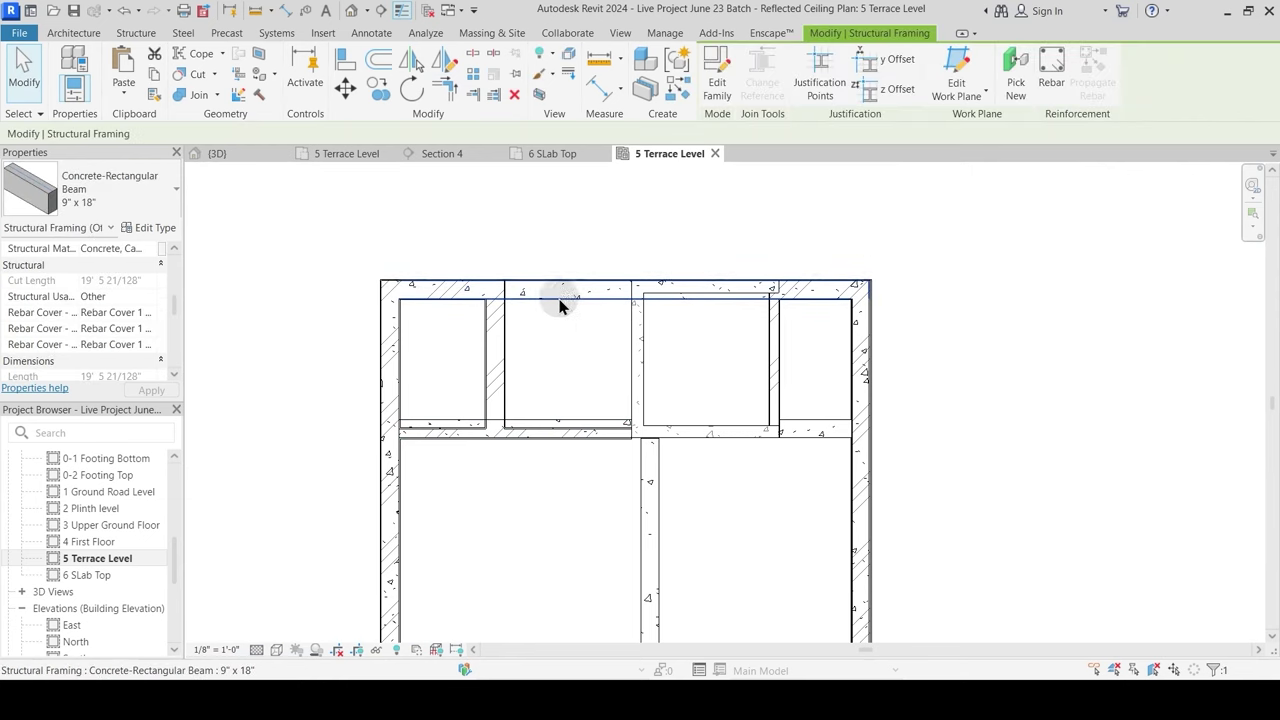
left_click(355, 205)
Step: Switch to the 3D view and orbit to look down on the core roof
left_click(260, 157)
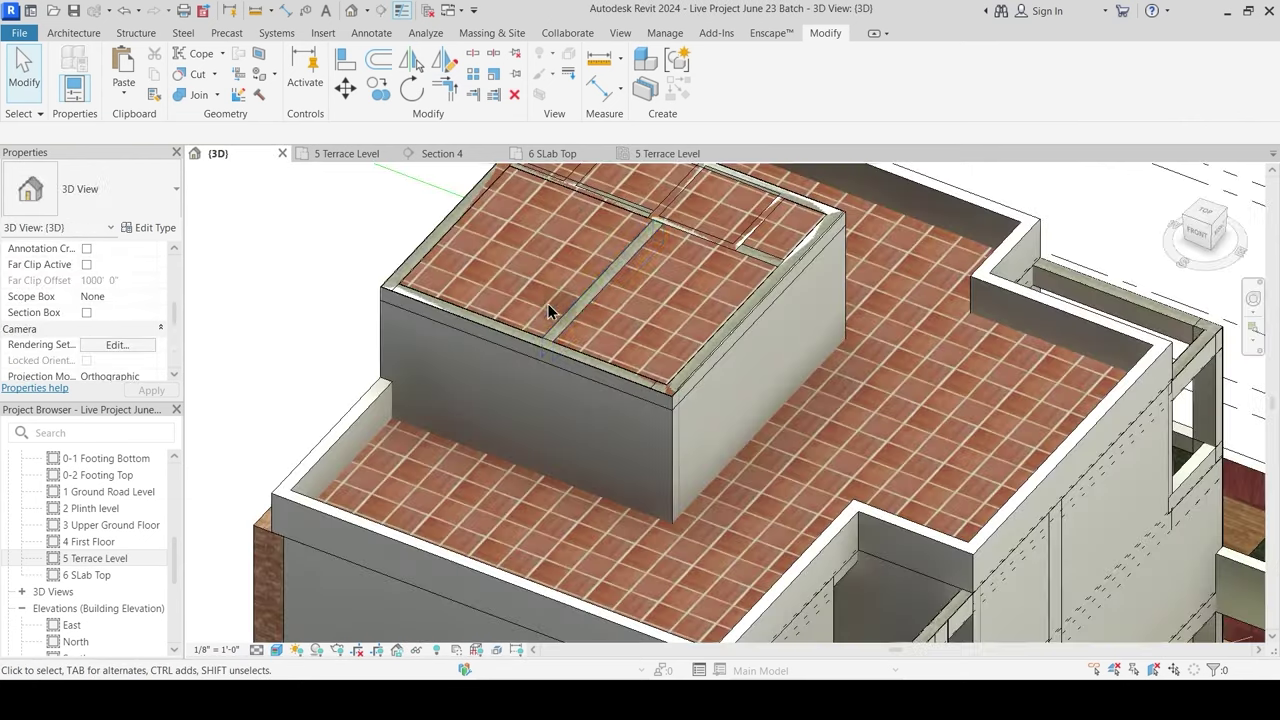
middle_click_drag(547, 303, 400, 320, "shift")
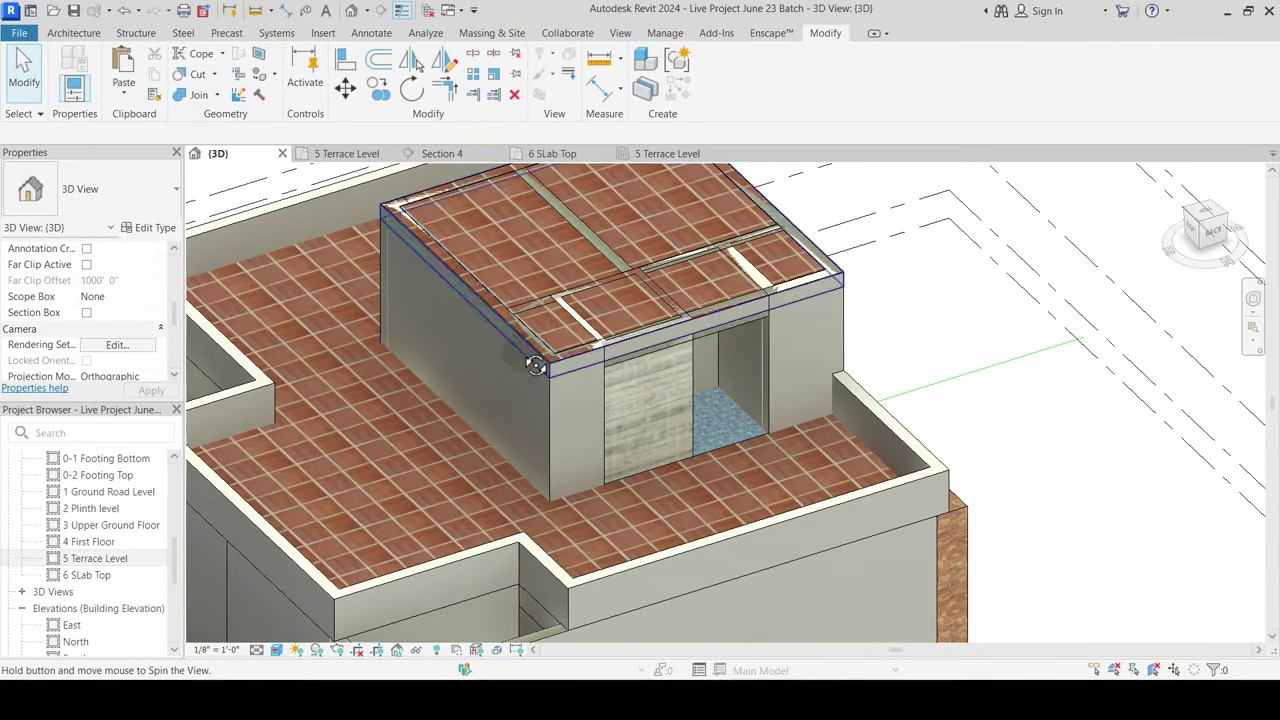
scroll(529, 349, "up", 2)
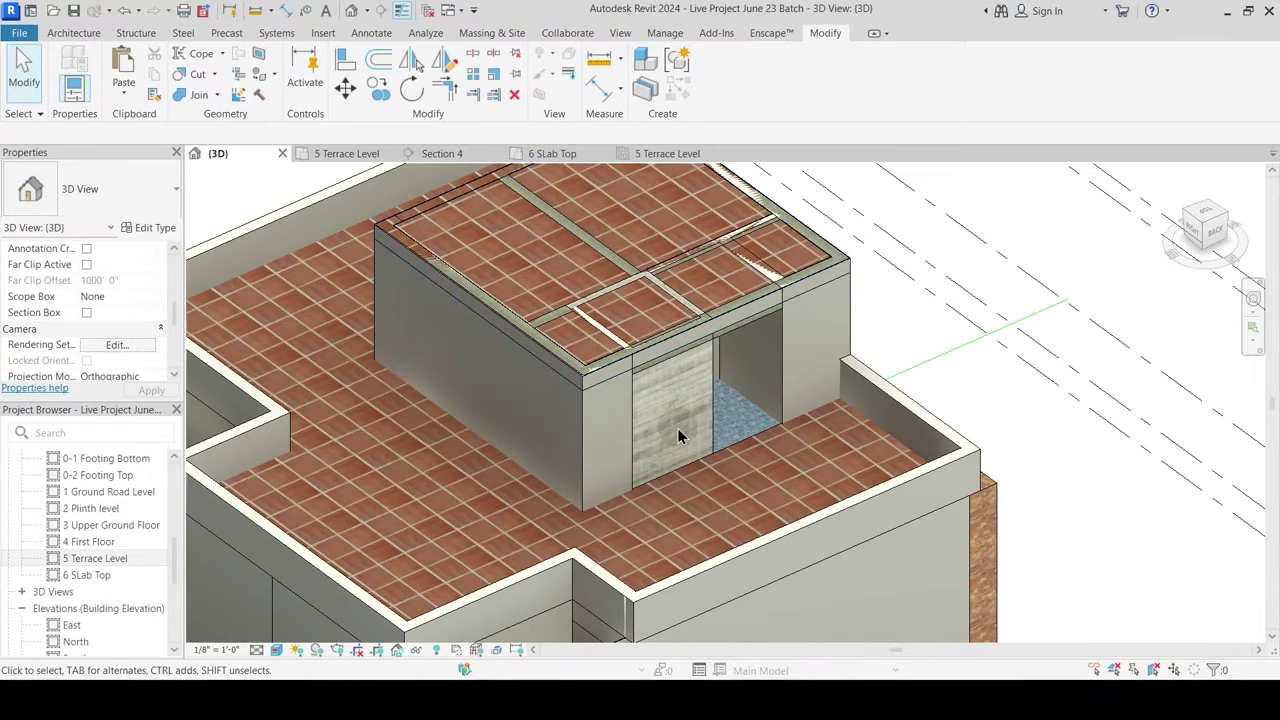
middle_click_drag(677, 428, 589, 310)
middle_click_drag(538, 276, 591, 338, "shift")
middle_click_drag(497, 318, 515, 390, "shift")
Step: Select the roof beams and back wall in turn to inspect them
left_click(513, 400)
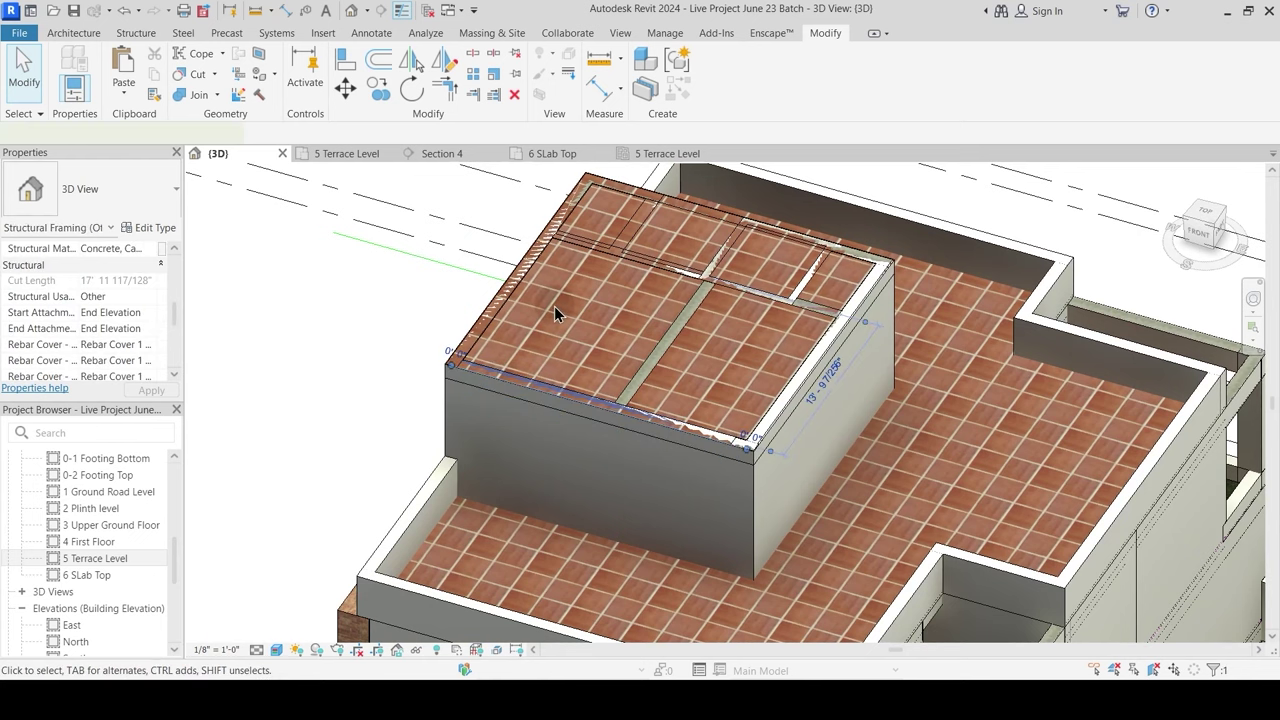
key("Escape")
left_click(639, 187)
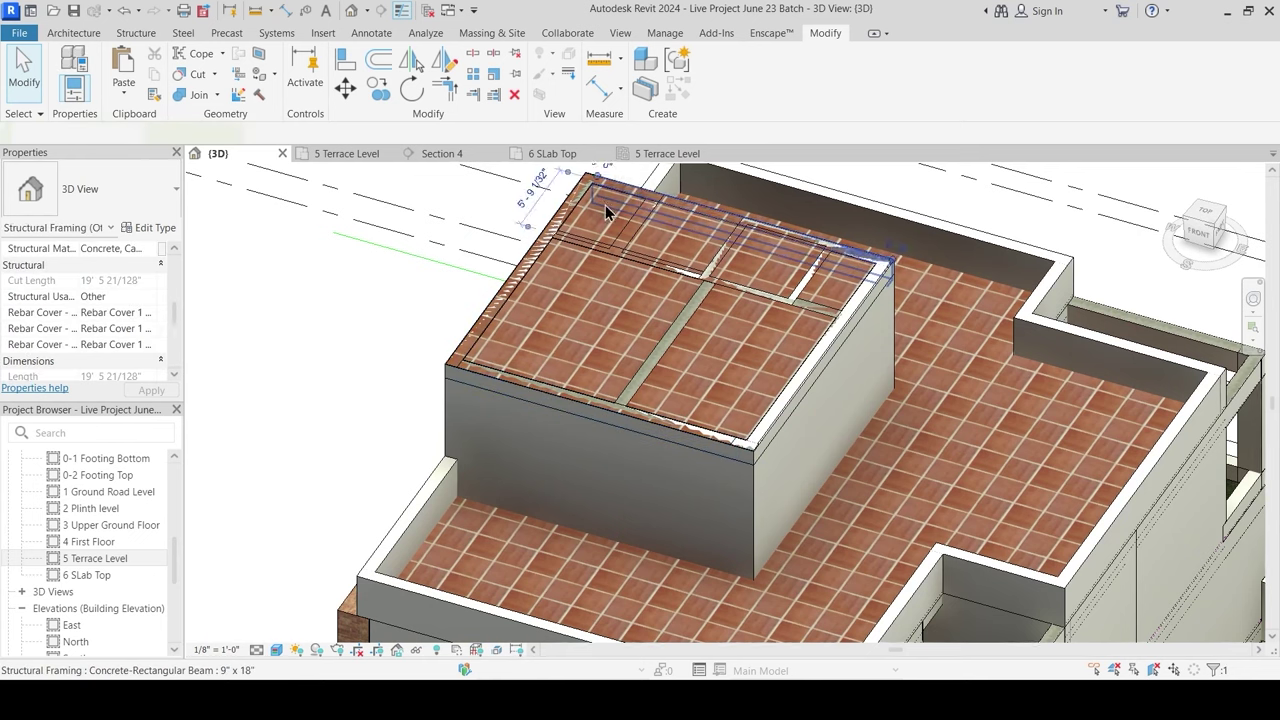
key("Escape")
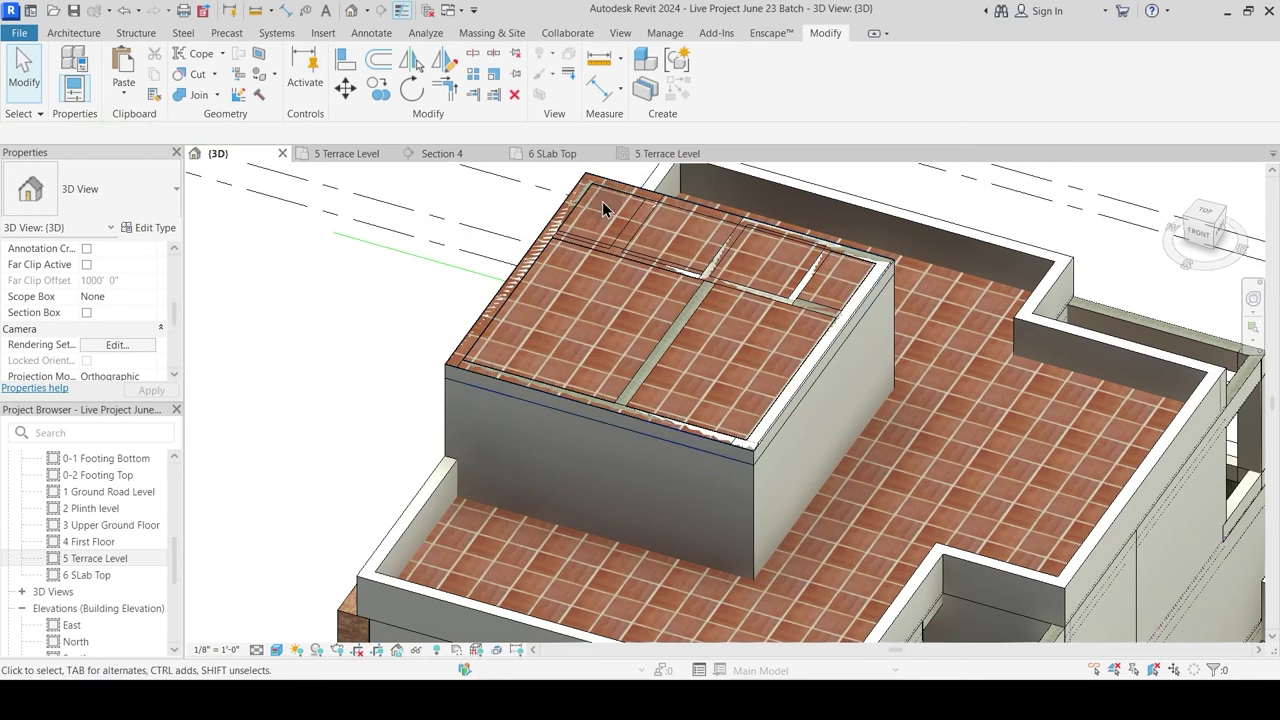
middle_click_drag(602, 201, 610, 327)
left_click(755, 339)
middle_click_drag(755, 339, 612, 247, "shift")
key("Escape")
left_click(604, 238)
key("Escape")
Step: Tab-select the chain of roof-edge beams and recheck the back-edge beam
key("Tab")
left_click(579, 243)
key("Escape")
scroll(579, 245, "up", 2)
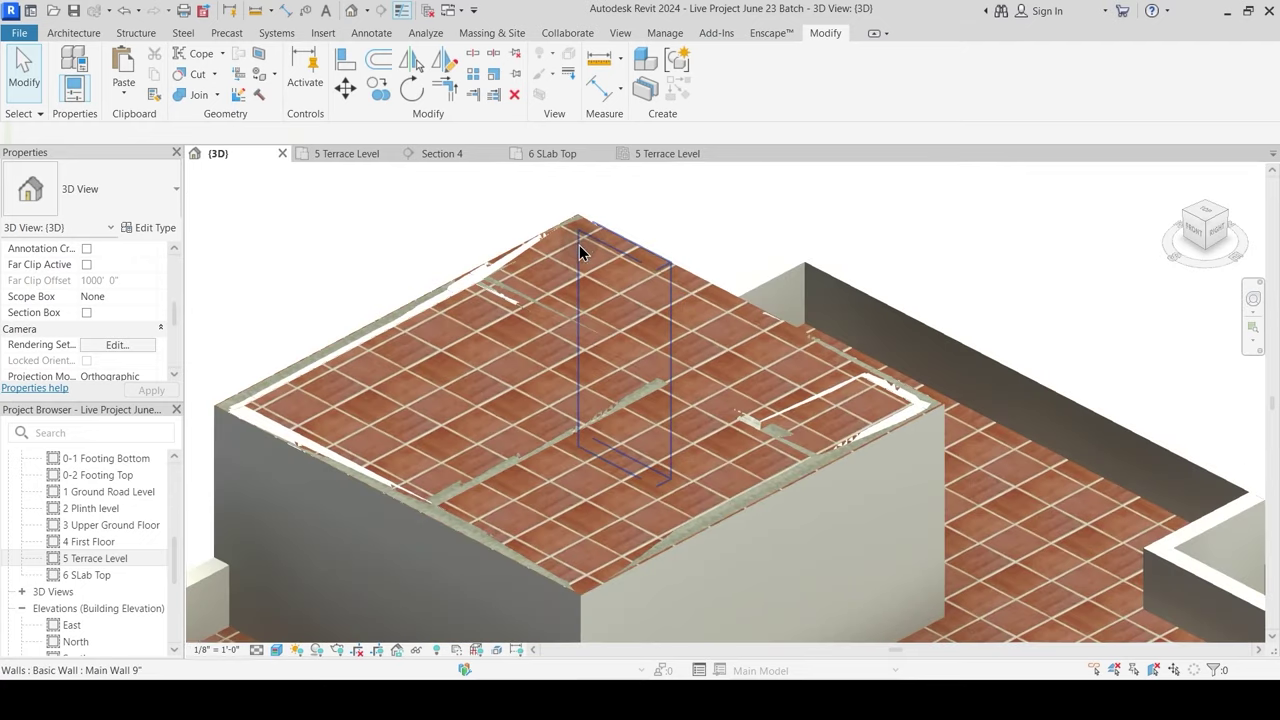
left_click(592, 234)
key("Escape")
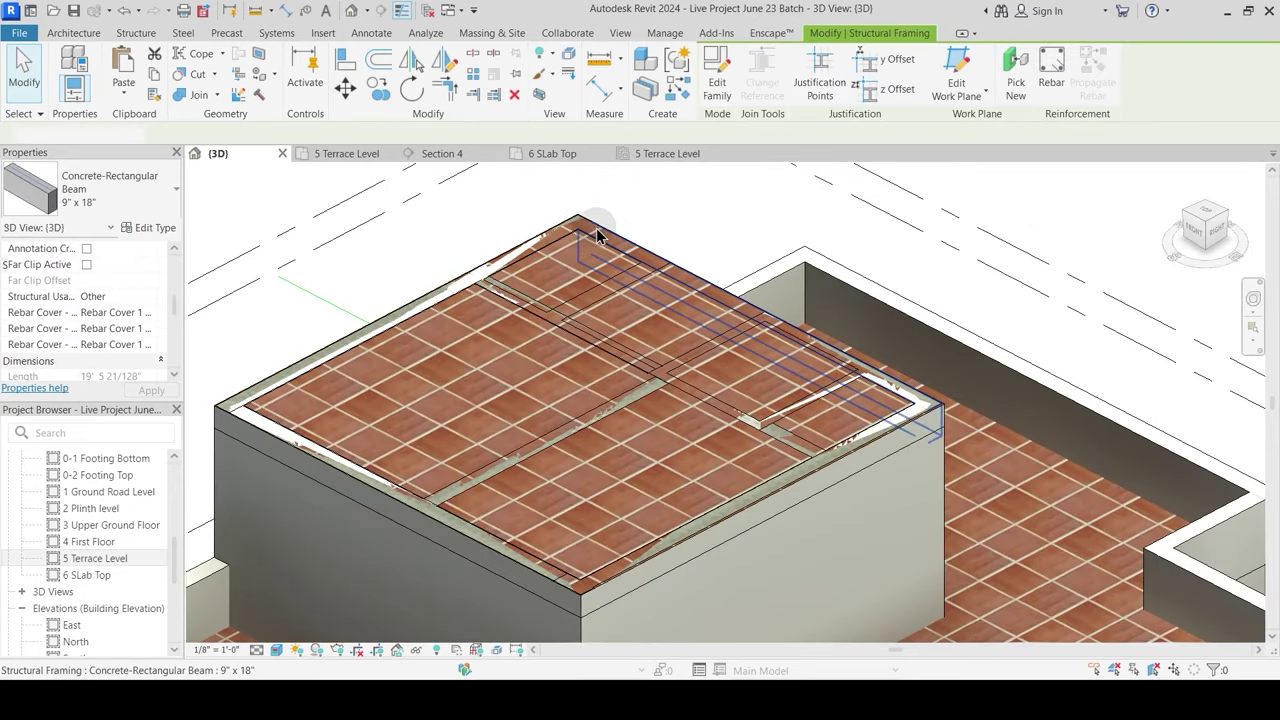
left_click(600, 227)
left_click(600, 232)
Step: Tab-cycle to the Terrace Slab, select it, and temporarily hide it with HH
key("Escape")
key("Tab")
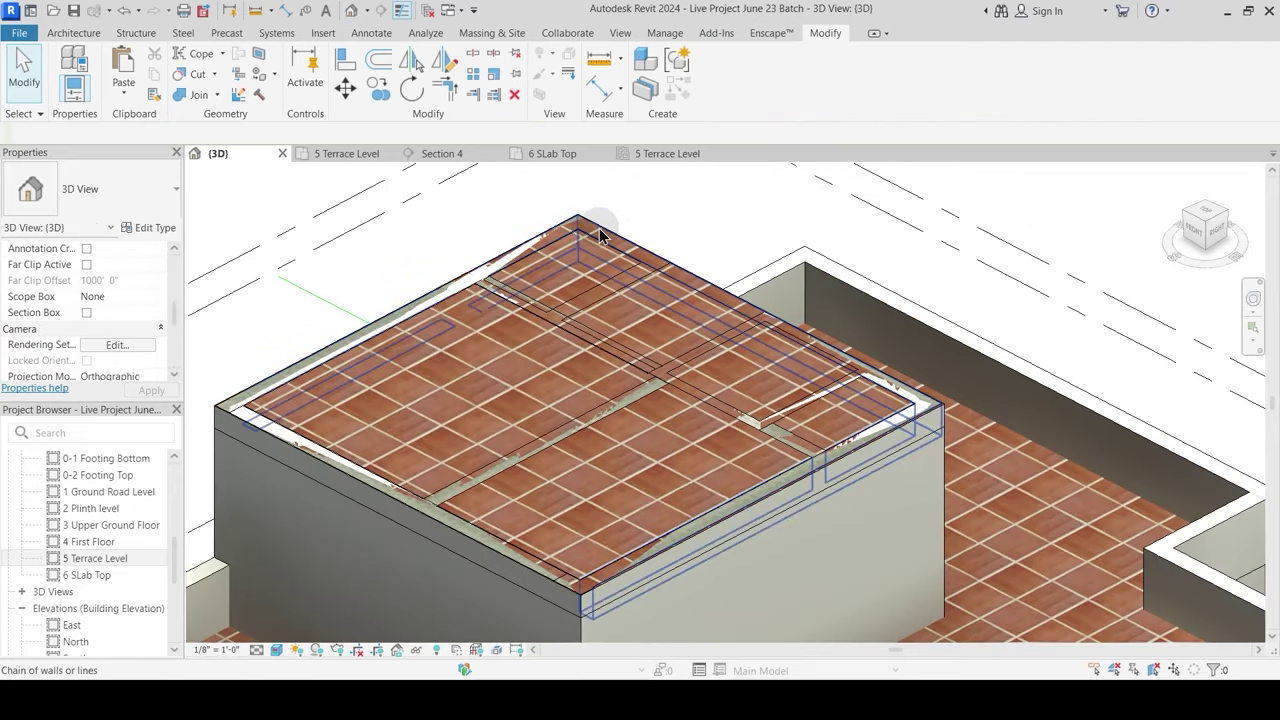
key("Tab")
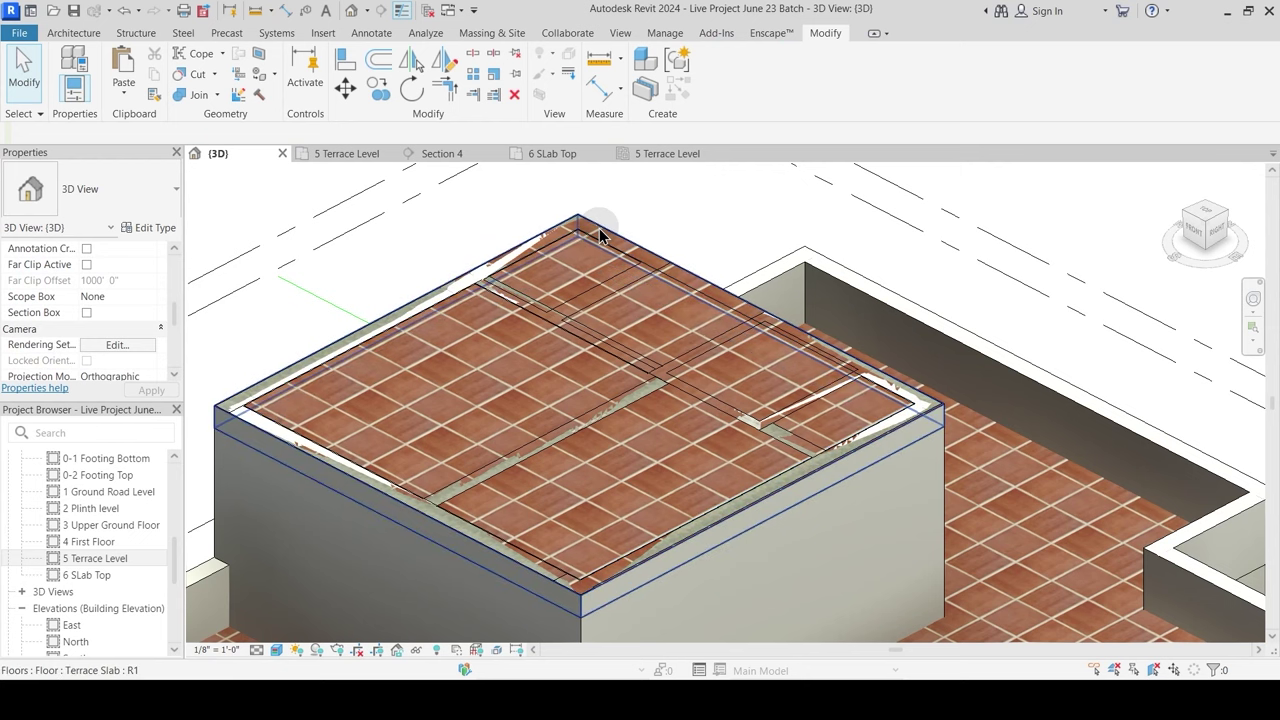
left_click(600, 235)
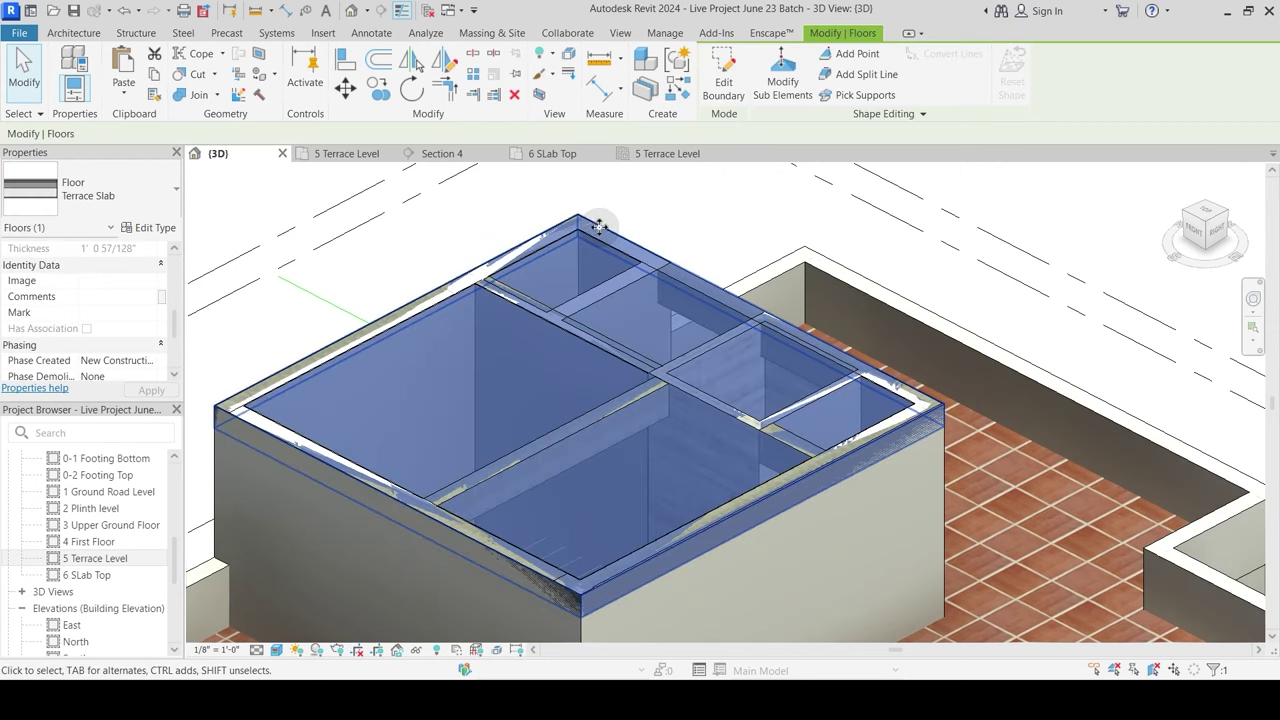
key("h")
key("h")
scroll(586, 414, "up", 4)
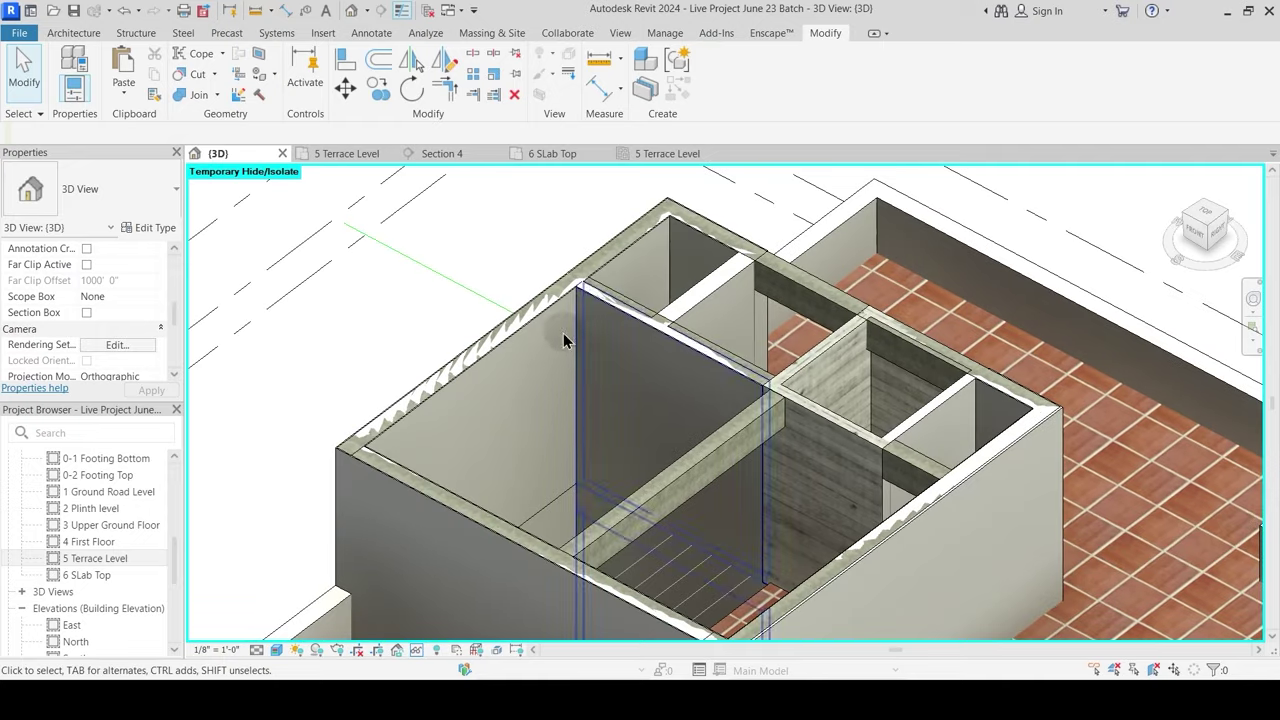
left_click(199, 96)
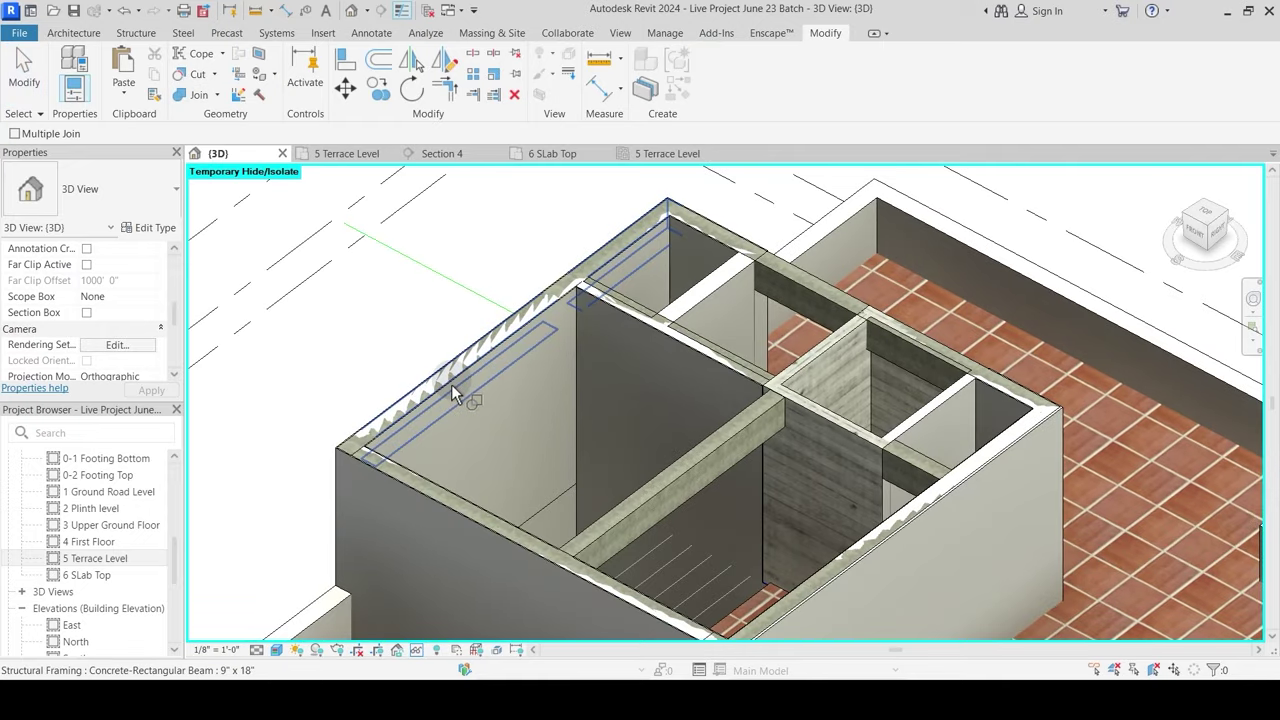
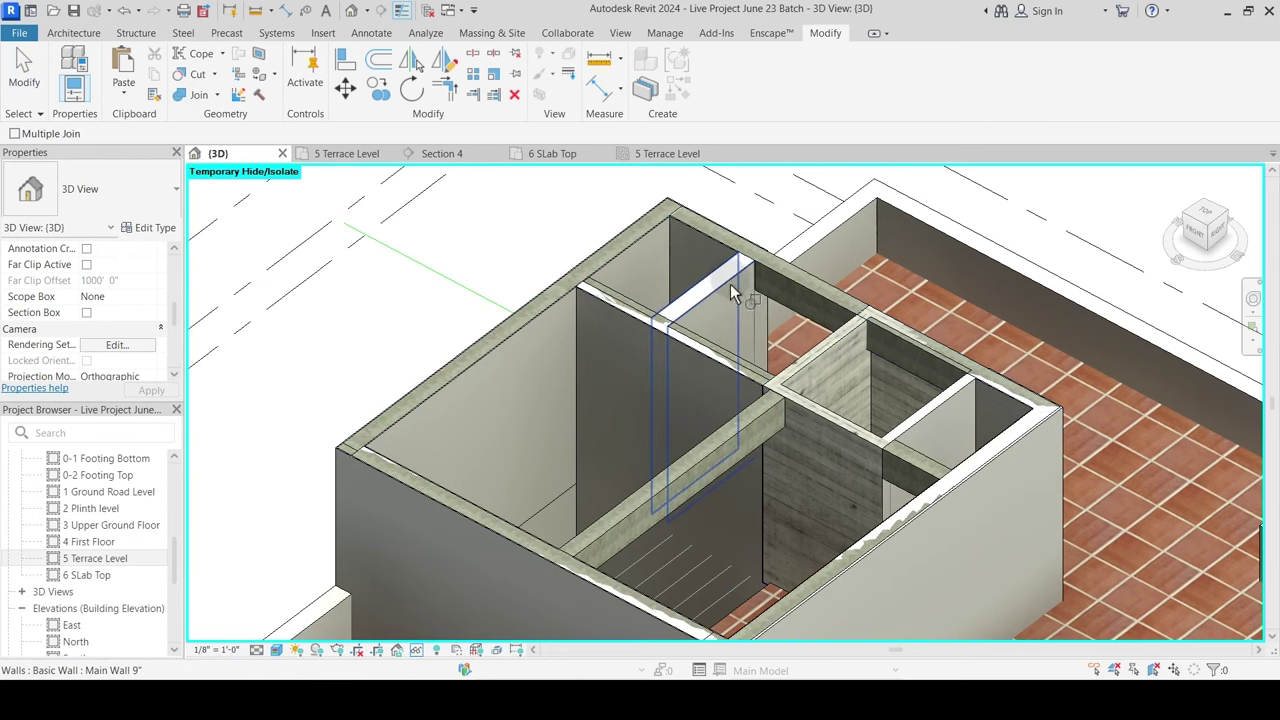
Step: Join the first concrete beams with the lift wall, the dark wall and the walls beneath them
middle_click_drag(663, 353, 669, 285, "shift")
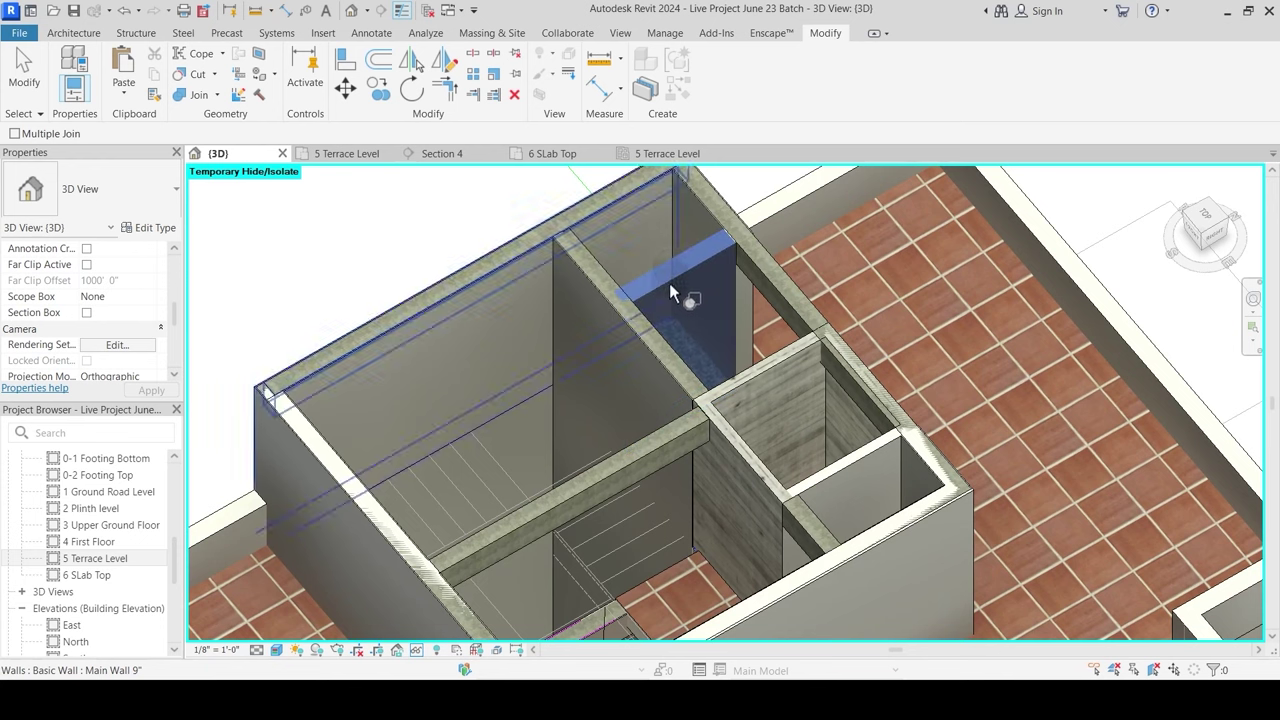
middle_click_drag(723, 358, 864, 323, "shift")
left_click(865, 358)
left_click(880, 357)
left_click(932, 338)
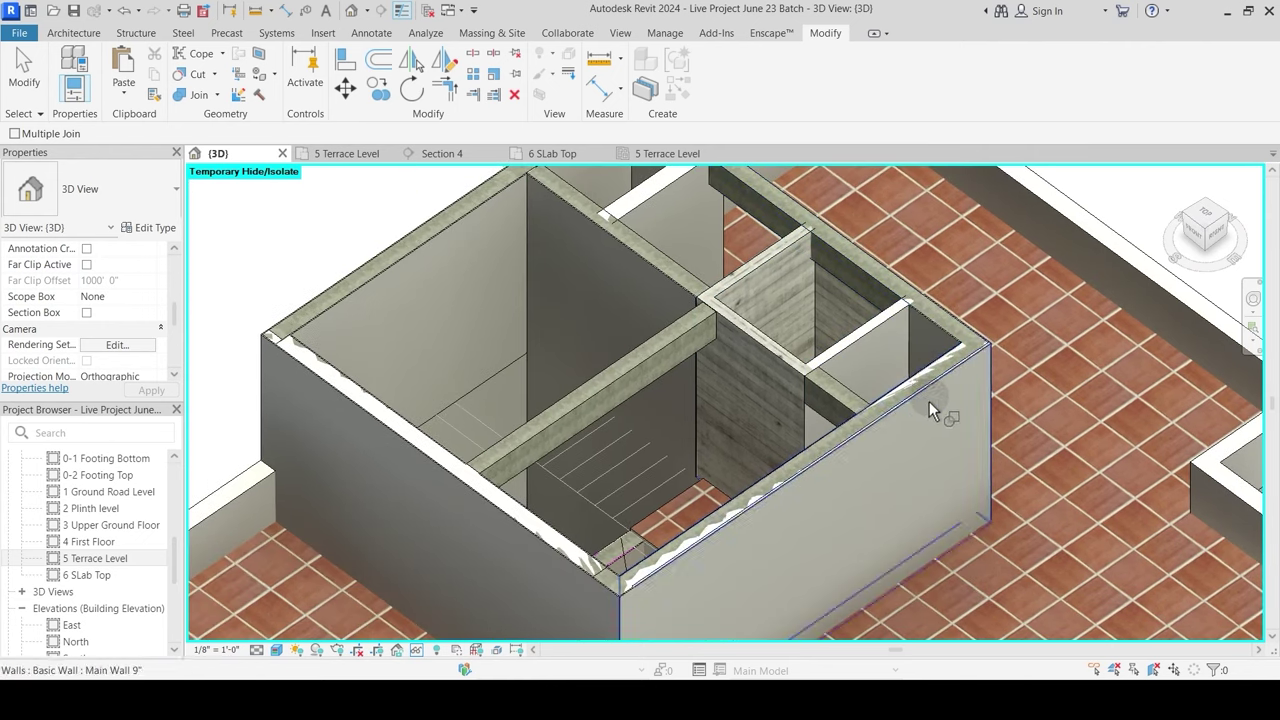
left_click(892, 447)
middle_click_drag(892, 447, 680, 490, "shift")
left_click(605, 478)
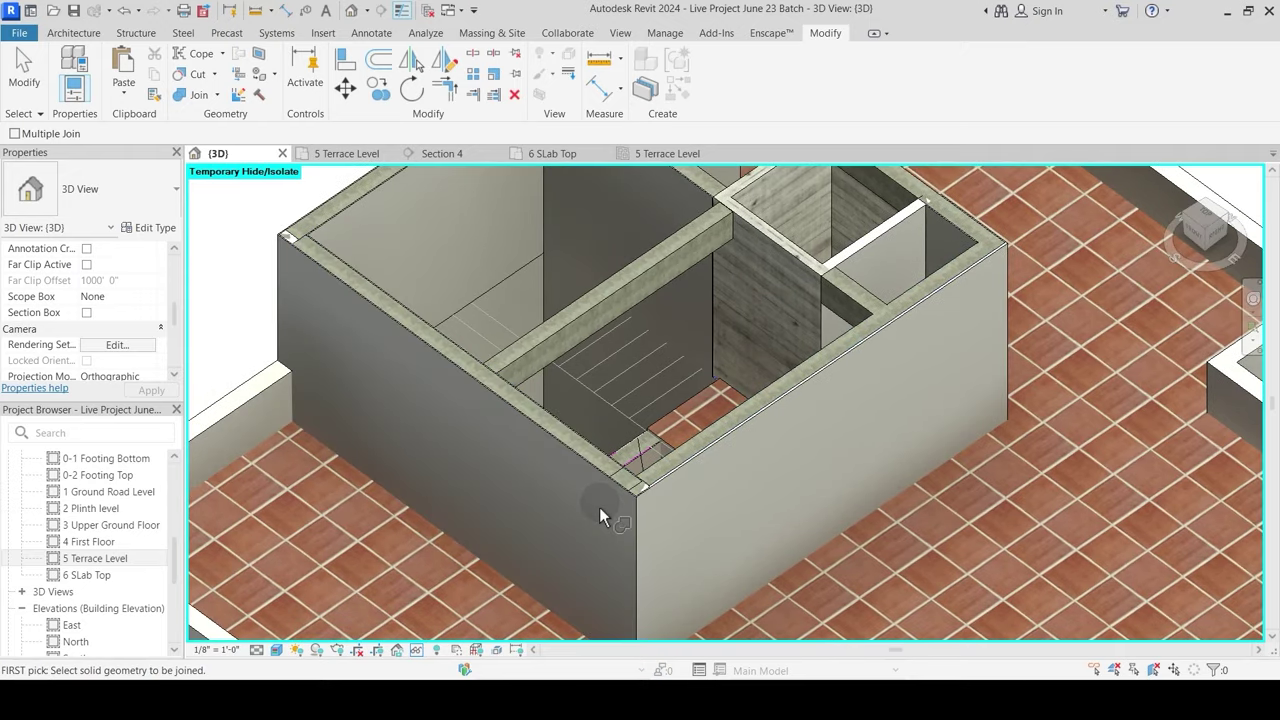
left_click(670, 492)
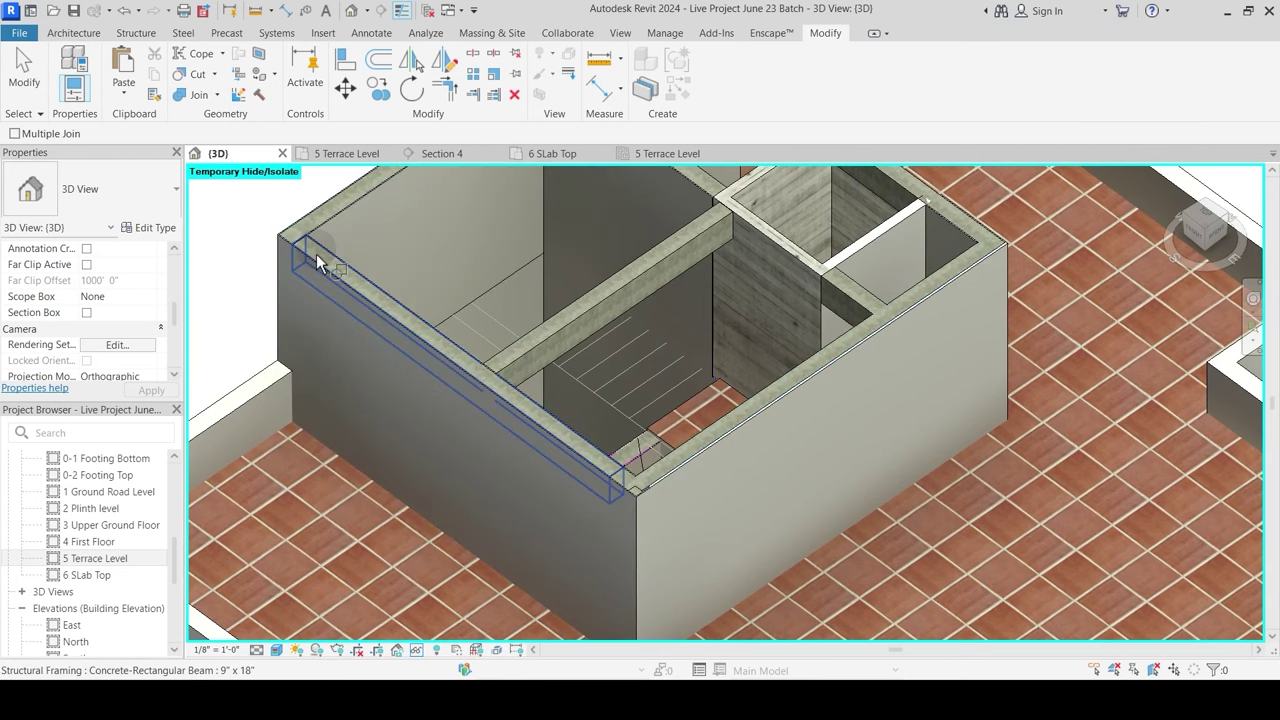
Step: Restart Join Geometry and join the corner beam with its adjoining beam
scroll(320, 262, "up", 5)
left_click(341, 262)
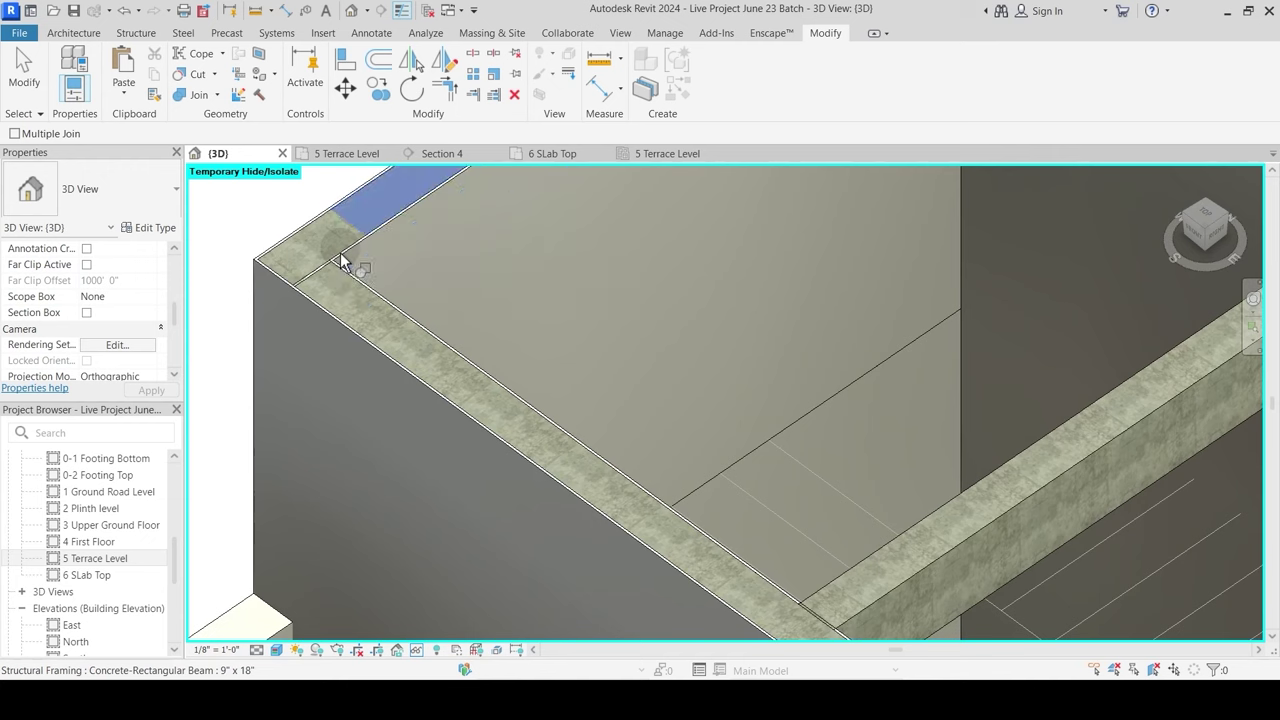
key("Escape")
middle_click_drag(304, 229, 343, 261)
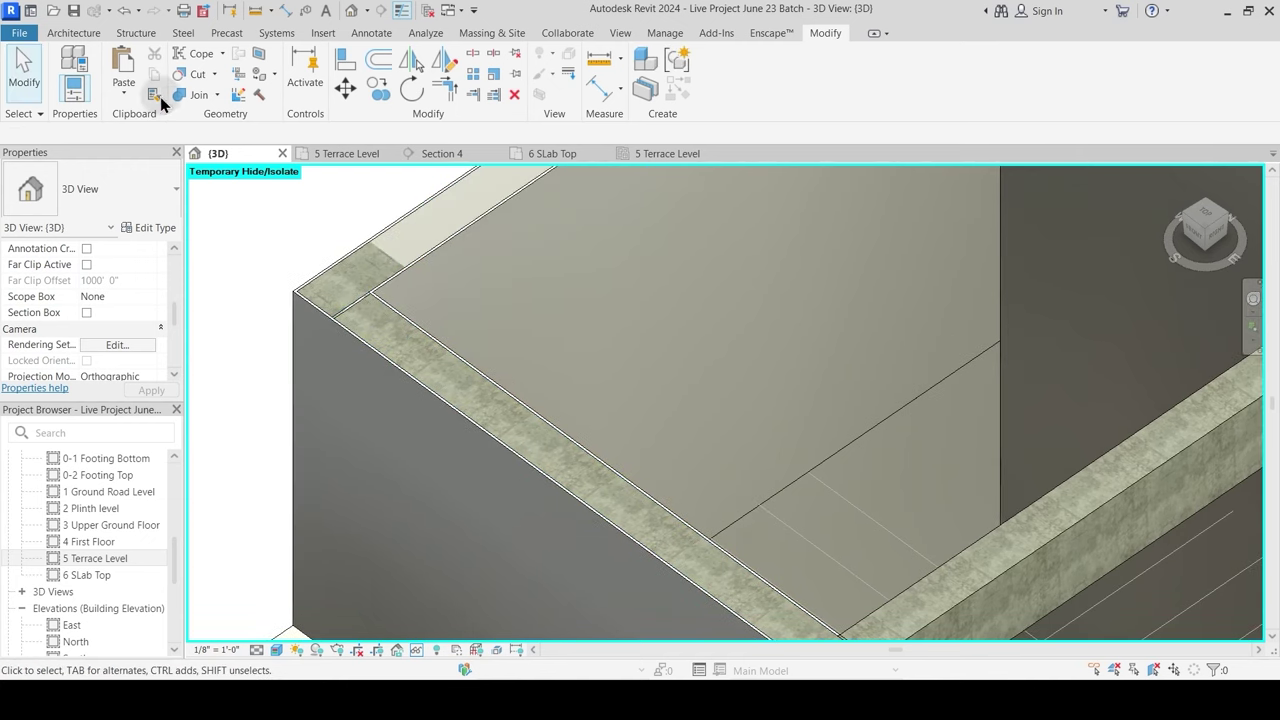
left_click(195, 96)
left_click(353, 309)
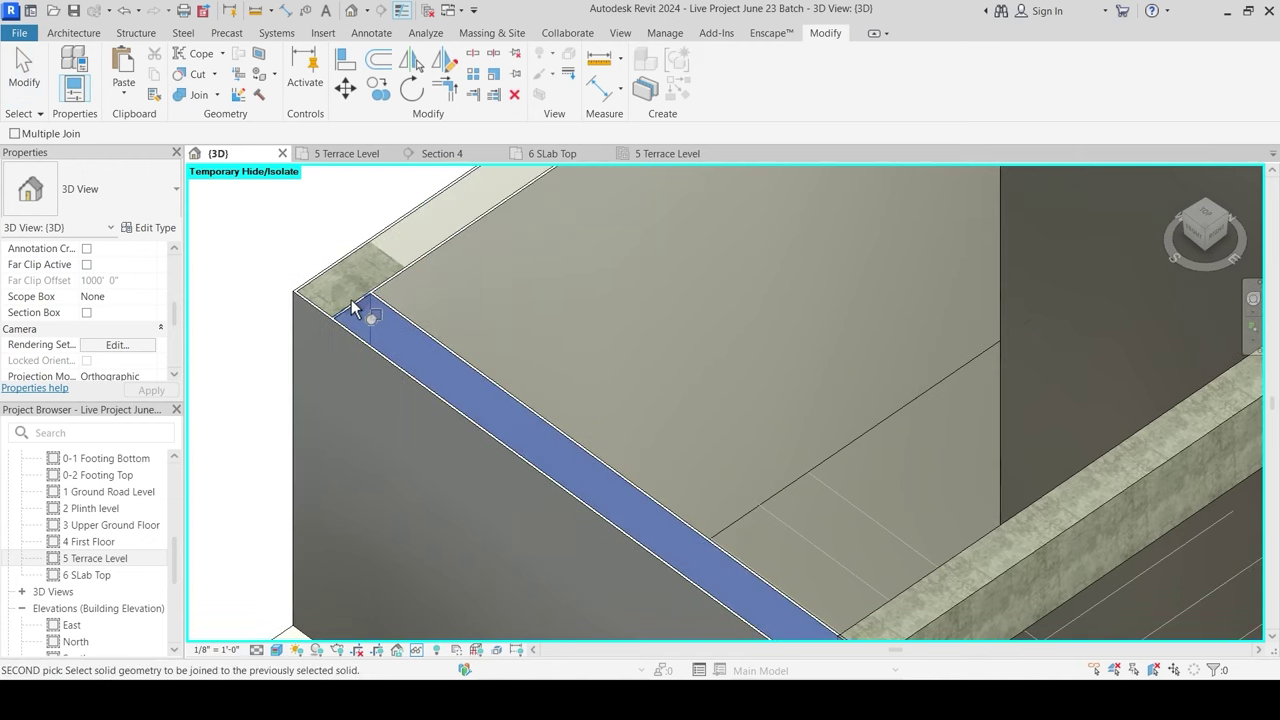
left_click(353, 309)
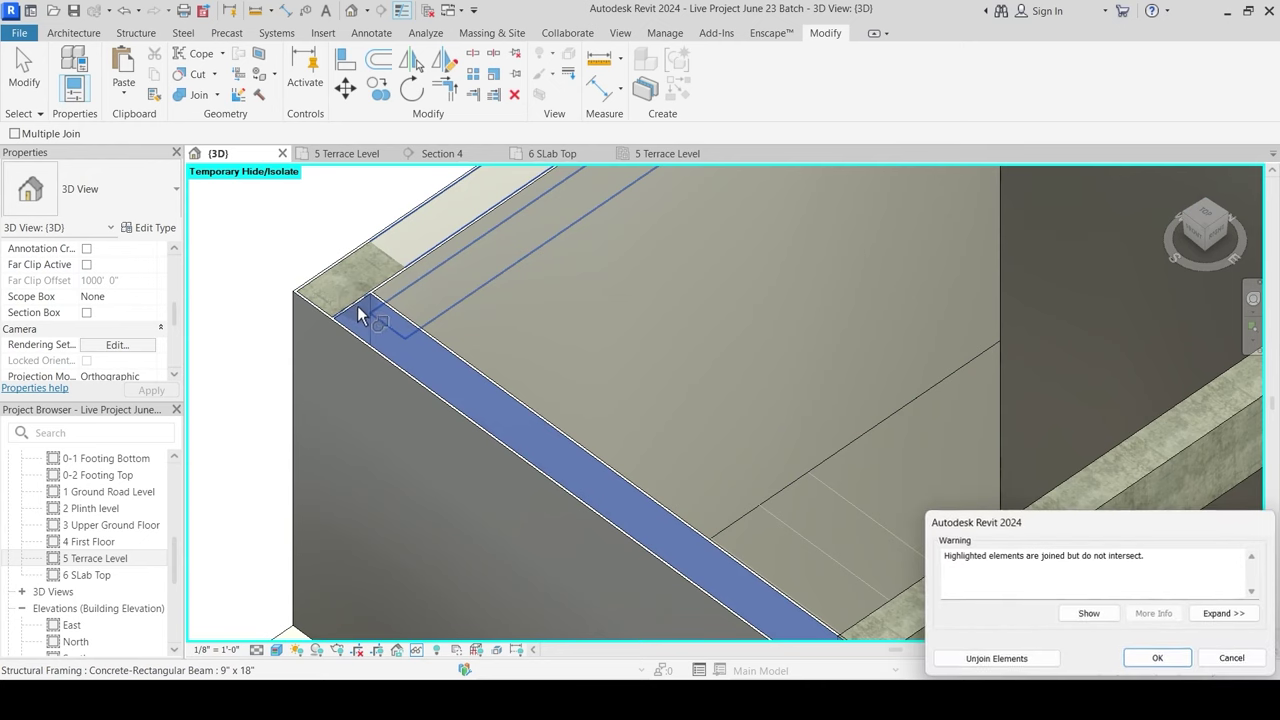
scroll(352, 300, "up", 4)
key("Escape")
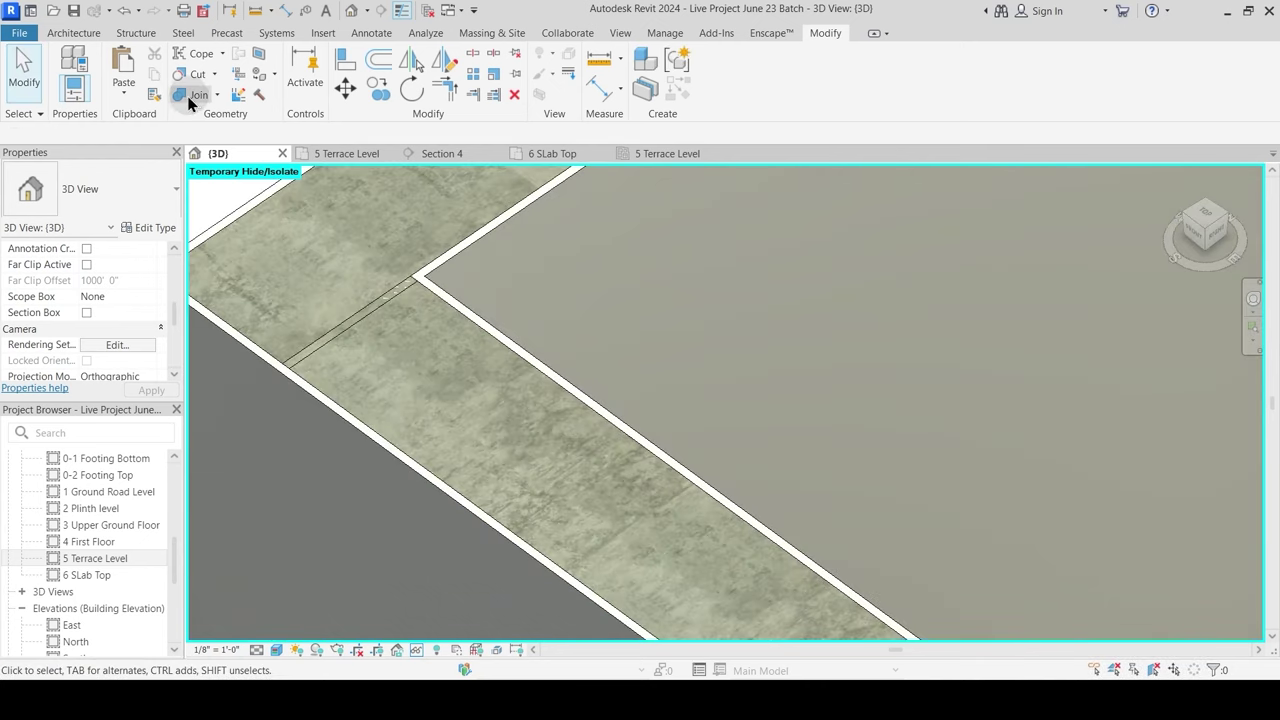
Step: Join the next beam with the wall below it
key("Return")
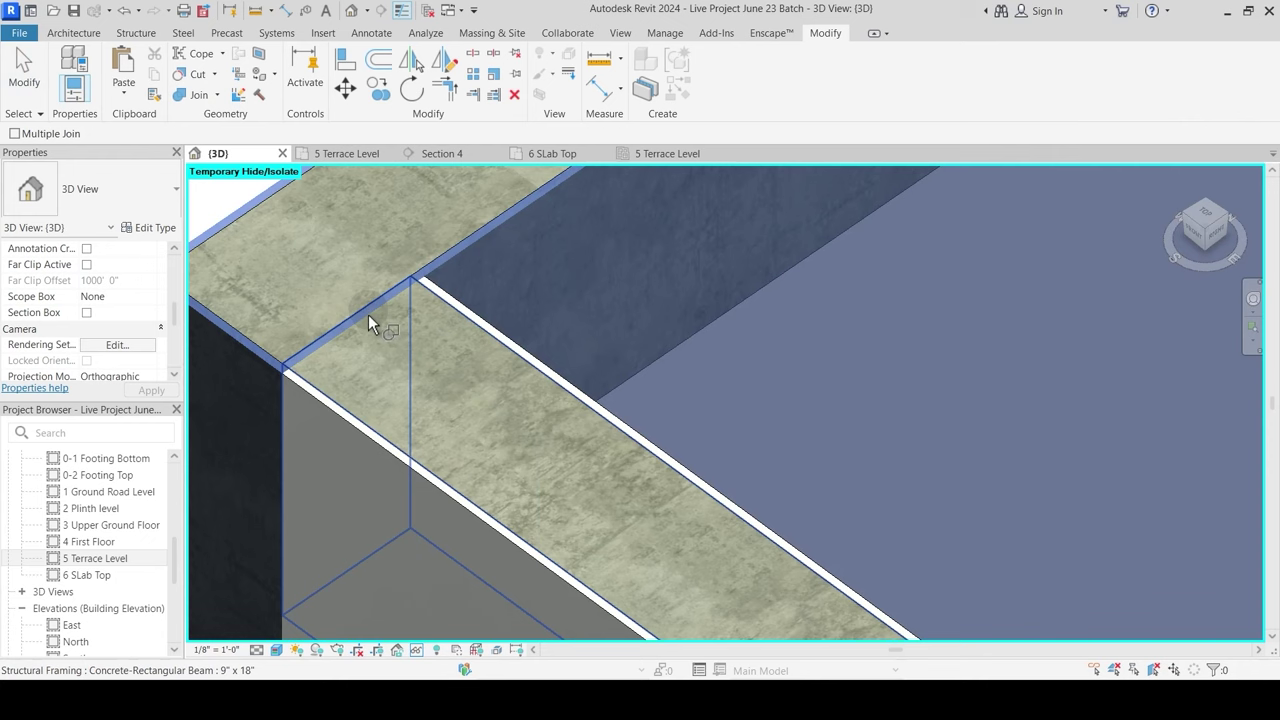
scroll(384, 378, "down", 5)
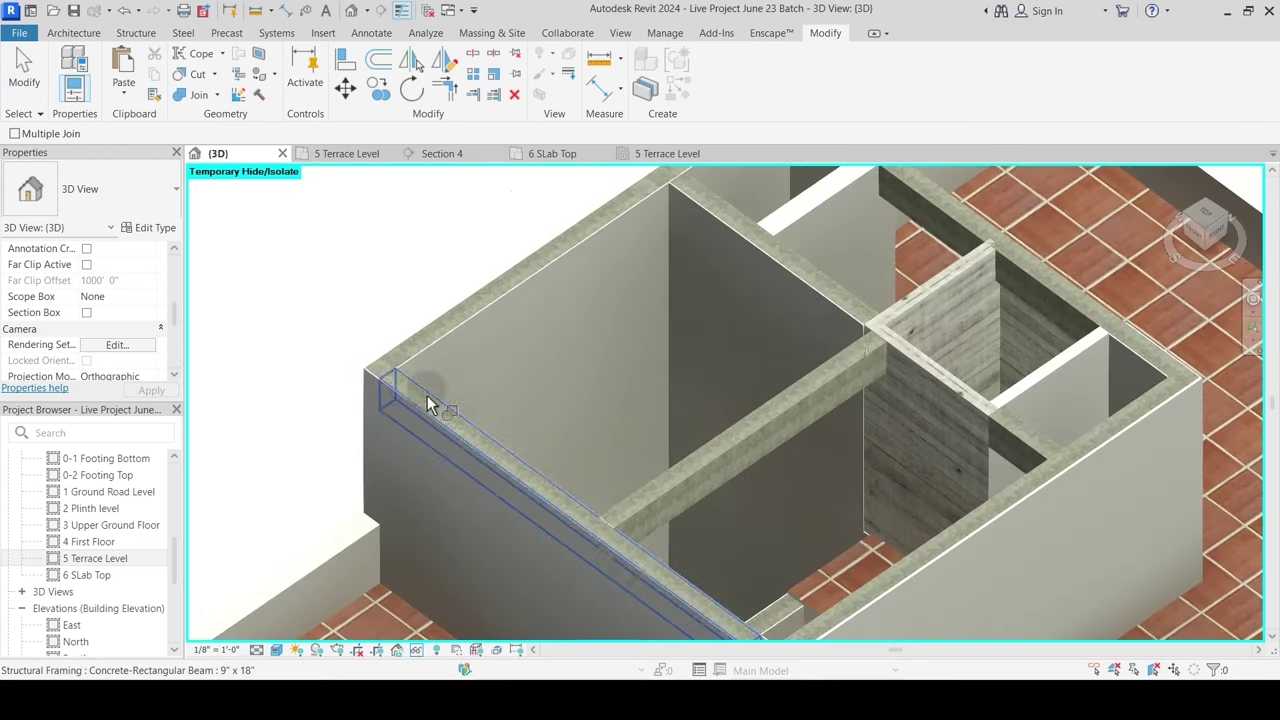
scroll(620, 255, "up", 5)
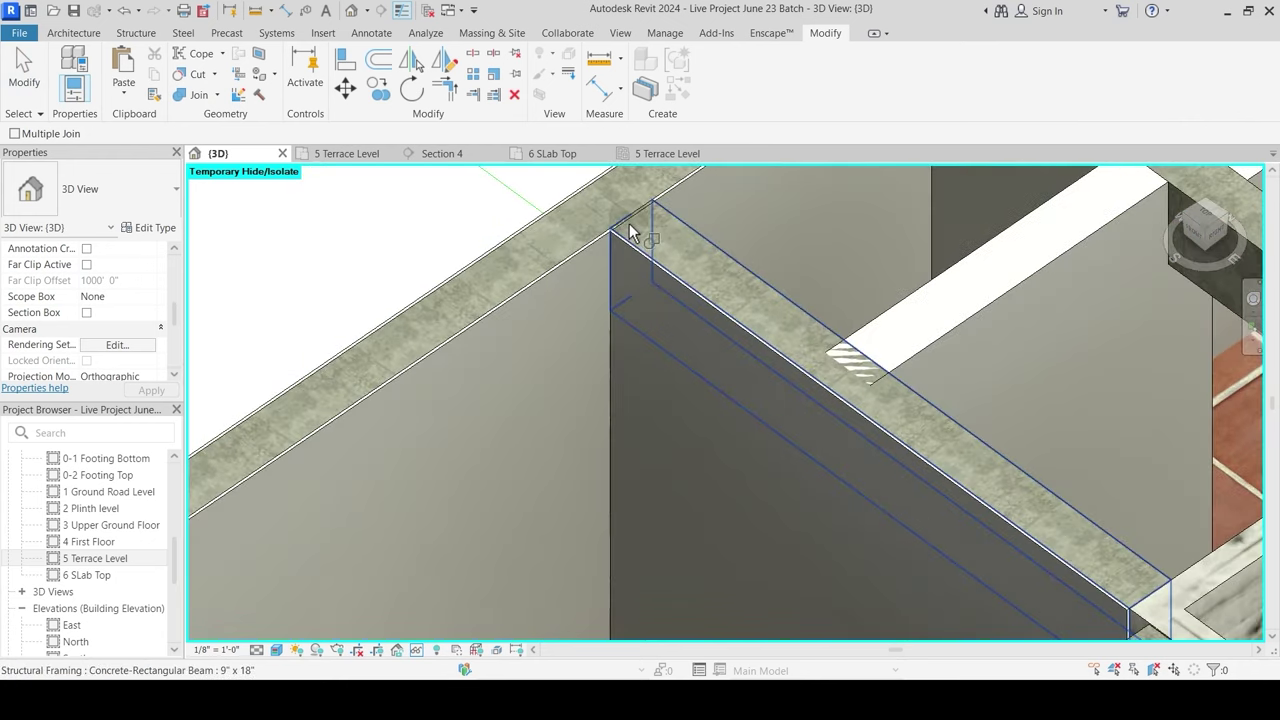
left_click(640, 226)
left_click(634, 218)
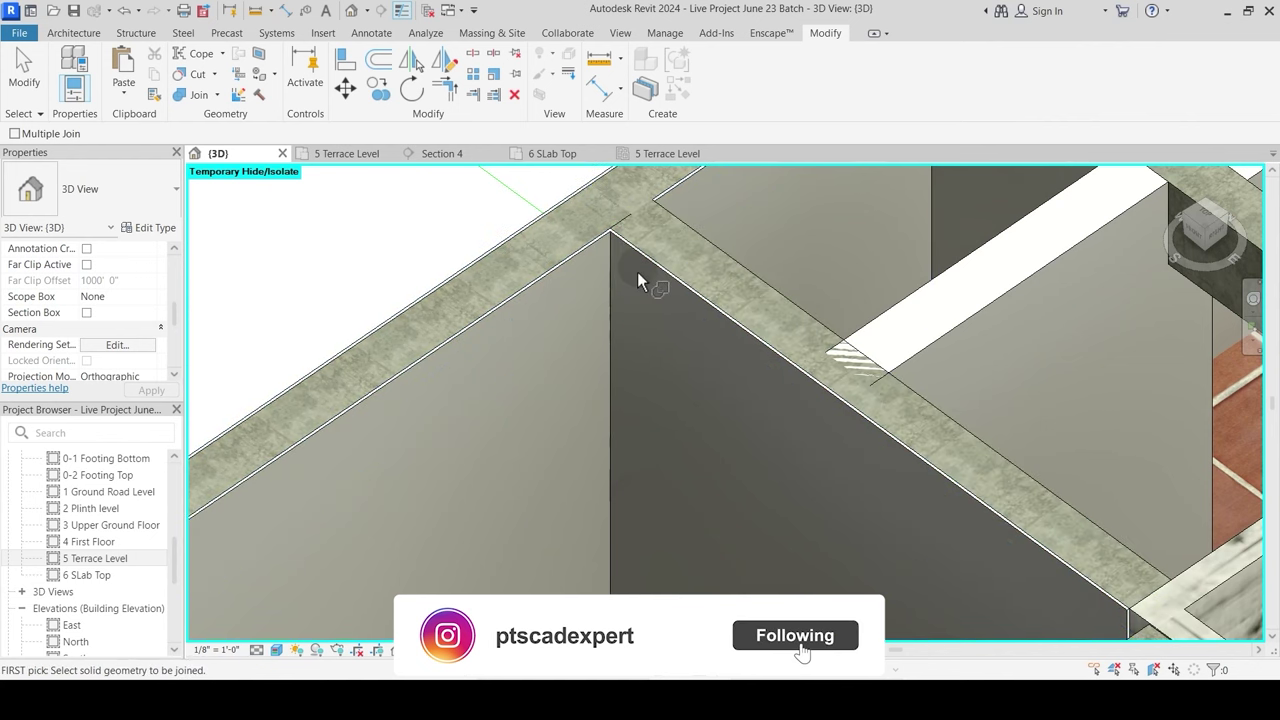
Step: Join the beam further along and its underlying wall to each other
scroll(640, 280, "down", 1)
middle_click_drag(606, 291, 502, 347)
scroll(514, 300, "up", 1)
scroll(515, 307, "up", 2)
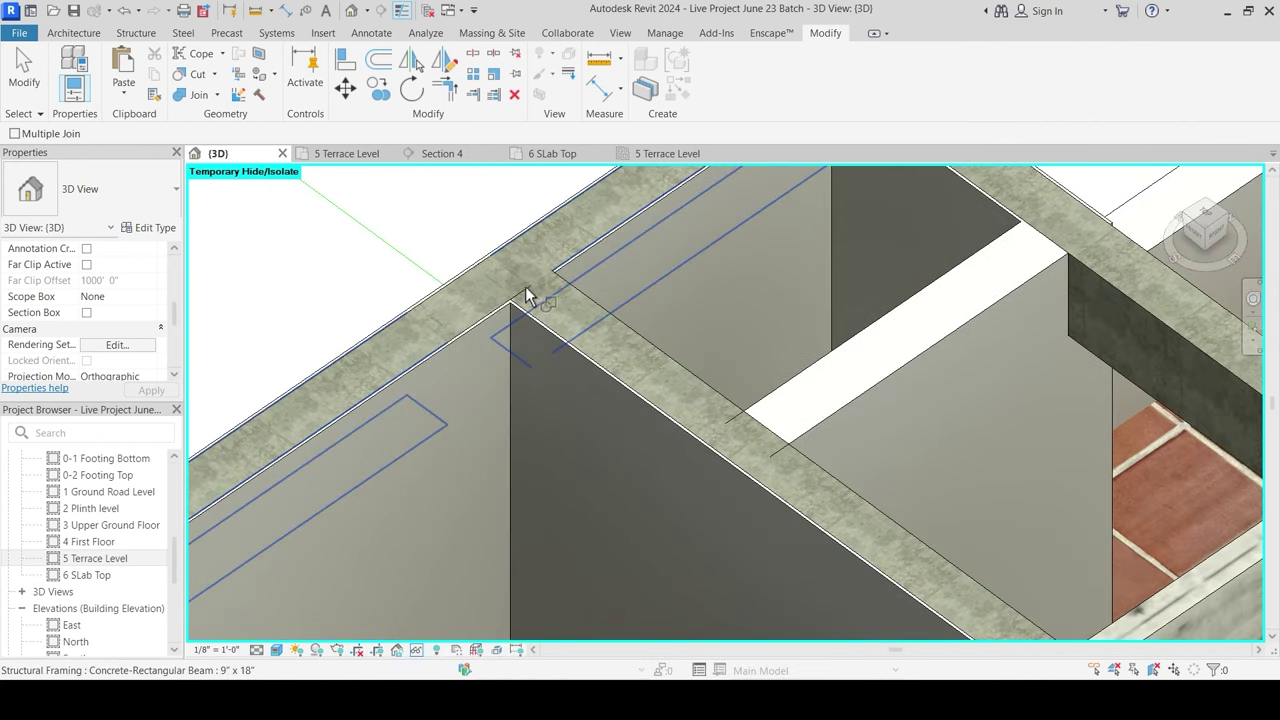
left_click(512, 268)
left_click(526, 291)
scroll(524, 280, "up", 2)
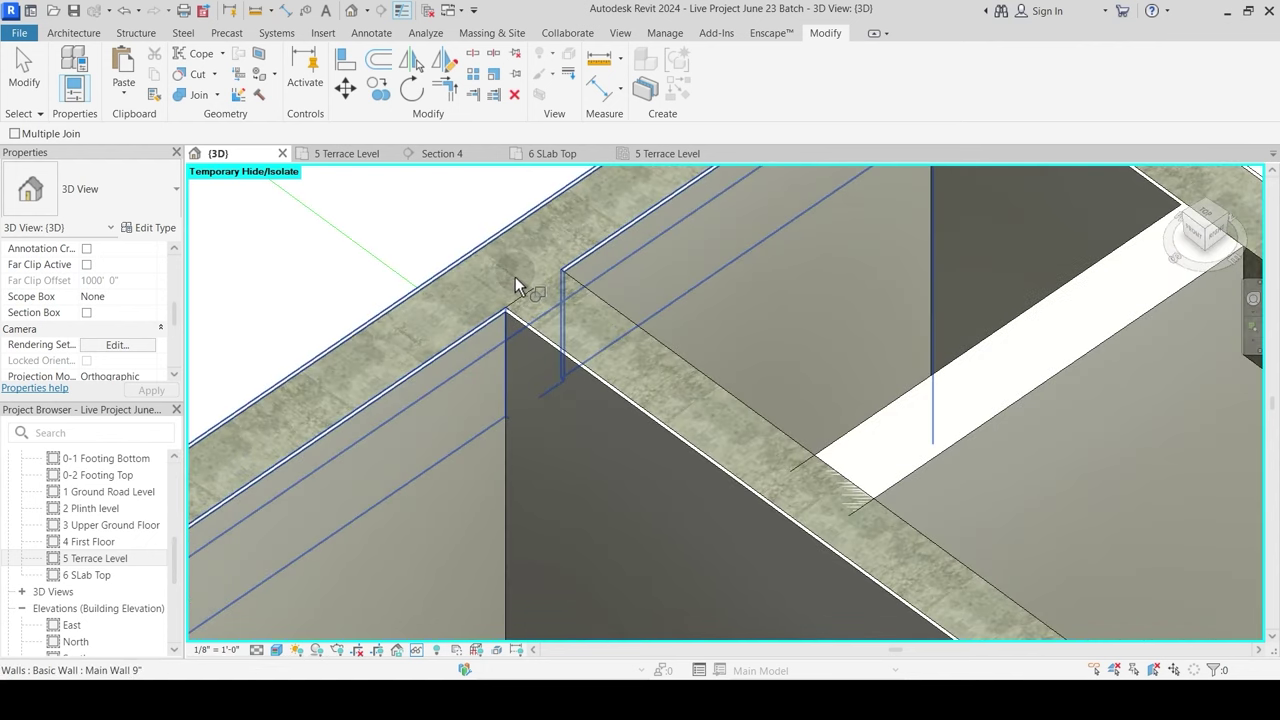
left_click(520, 300)
left_click(535, 313)
scroll(535, 313, "down", 2)
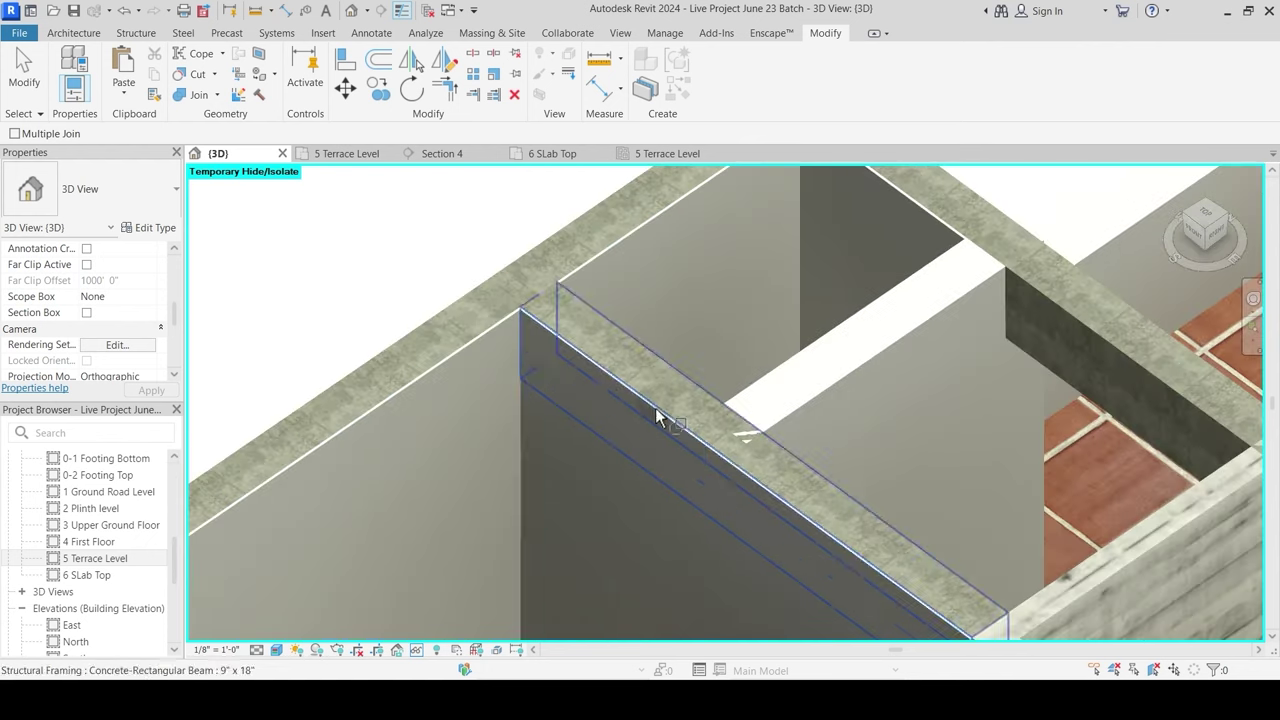
Step: Join the 9" main wall with its beam and the junction beam with the lift wall
left_click(737, 437)
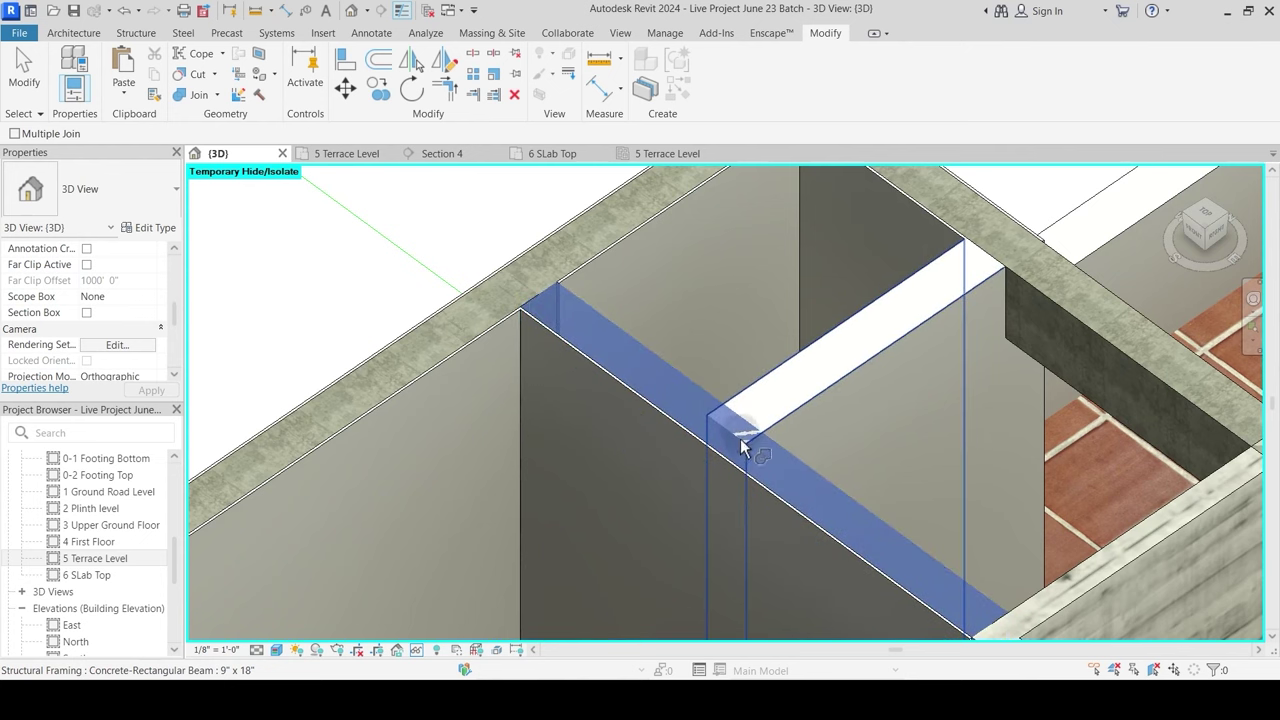
left_click(741, 447)
scroll(700, 430, "up", 4)
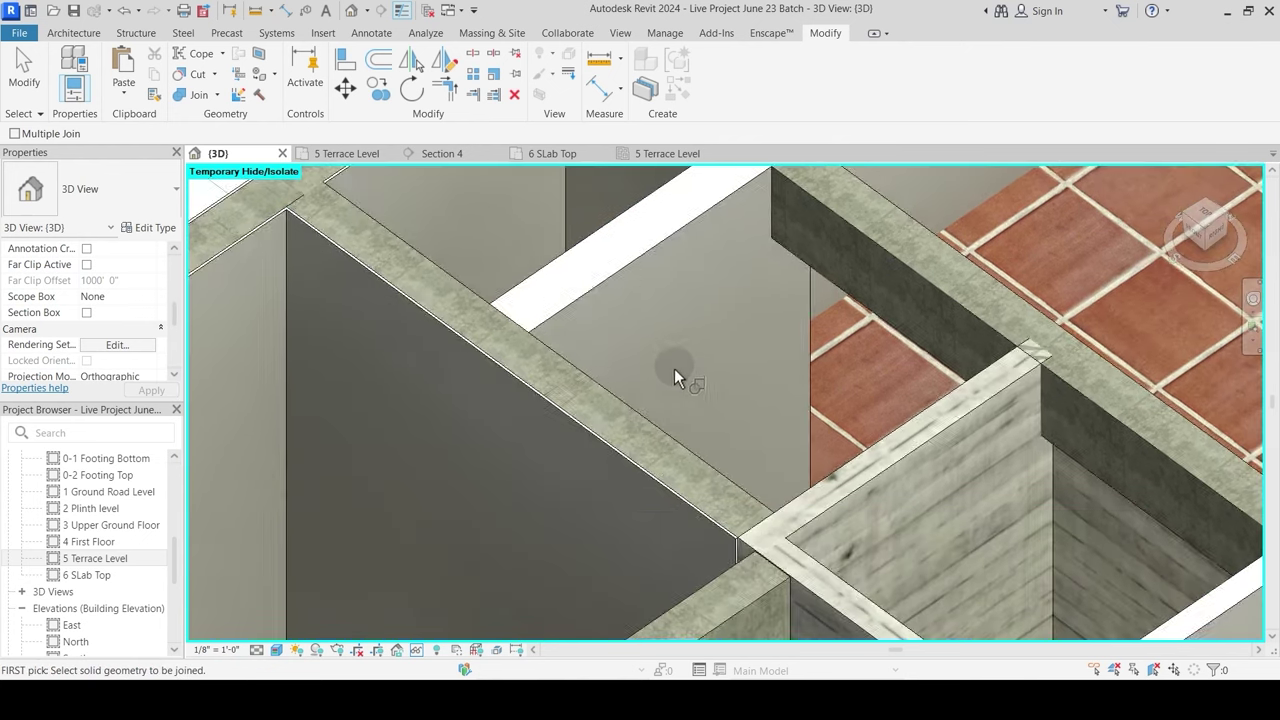
scroll(680, 390, "down", 2)
scroll(690, 395, "up", 2)
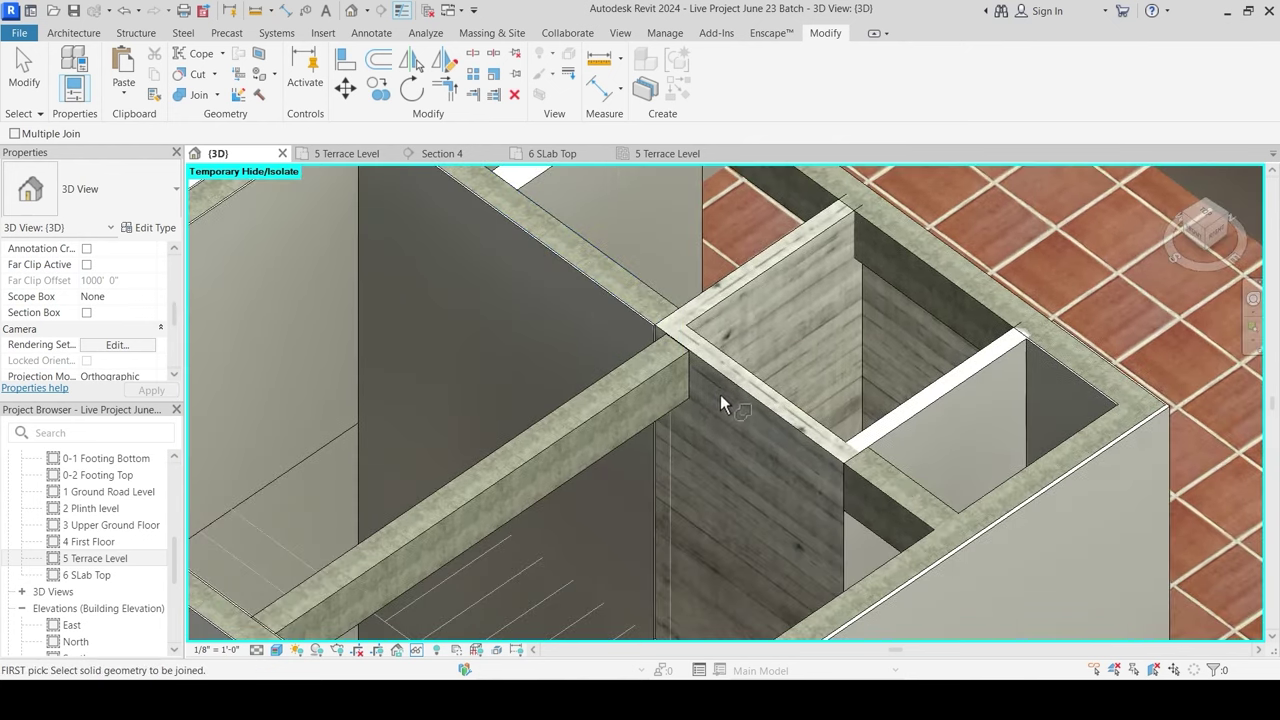
middle_click_drag(988, 366, 877, 431)
scroll(886, 404, "up", 2)
left_click(884, 381)
left_click(915, 432)
key("Escape")
Step: Inspect the beam by the tiled floor, the lift shear wall and the edge beam
scroll(834, 329, "down", 2)
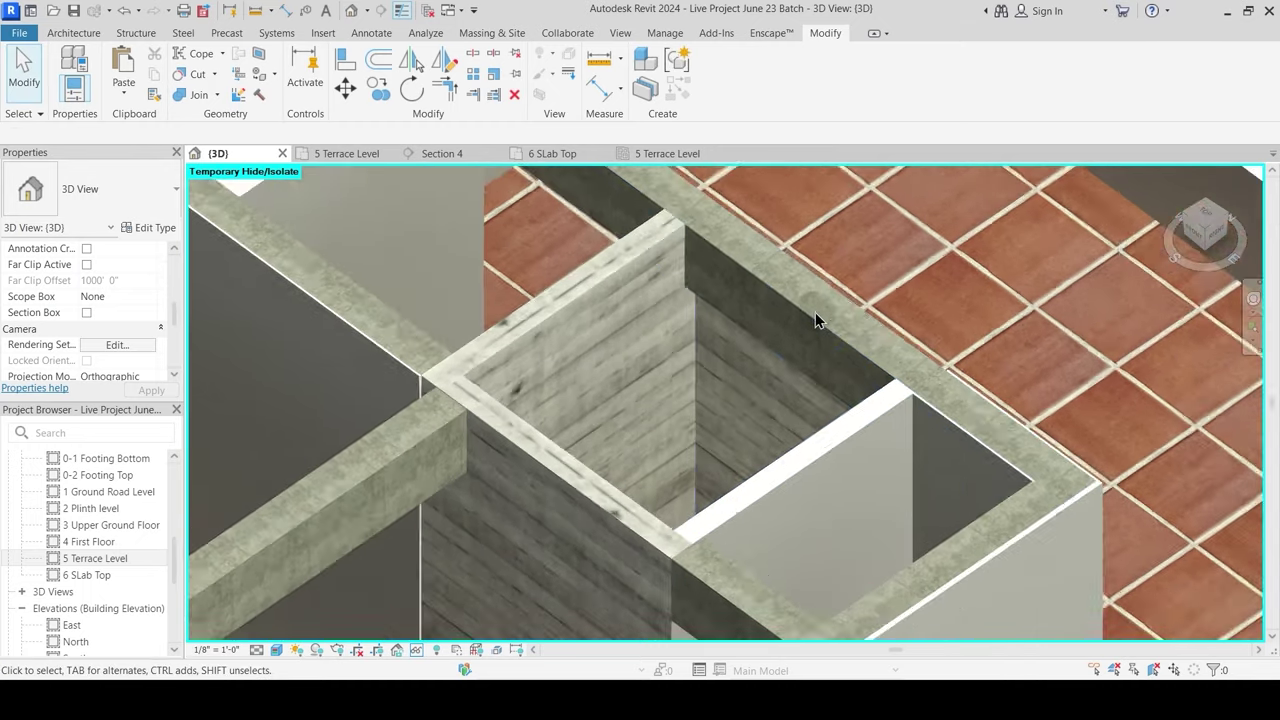
middle_click_drag(786, 360, 740, 404, "shift")
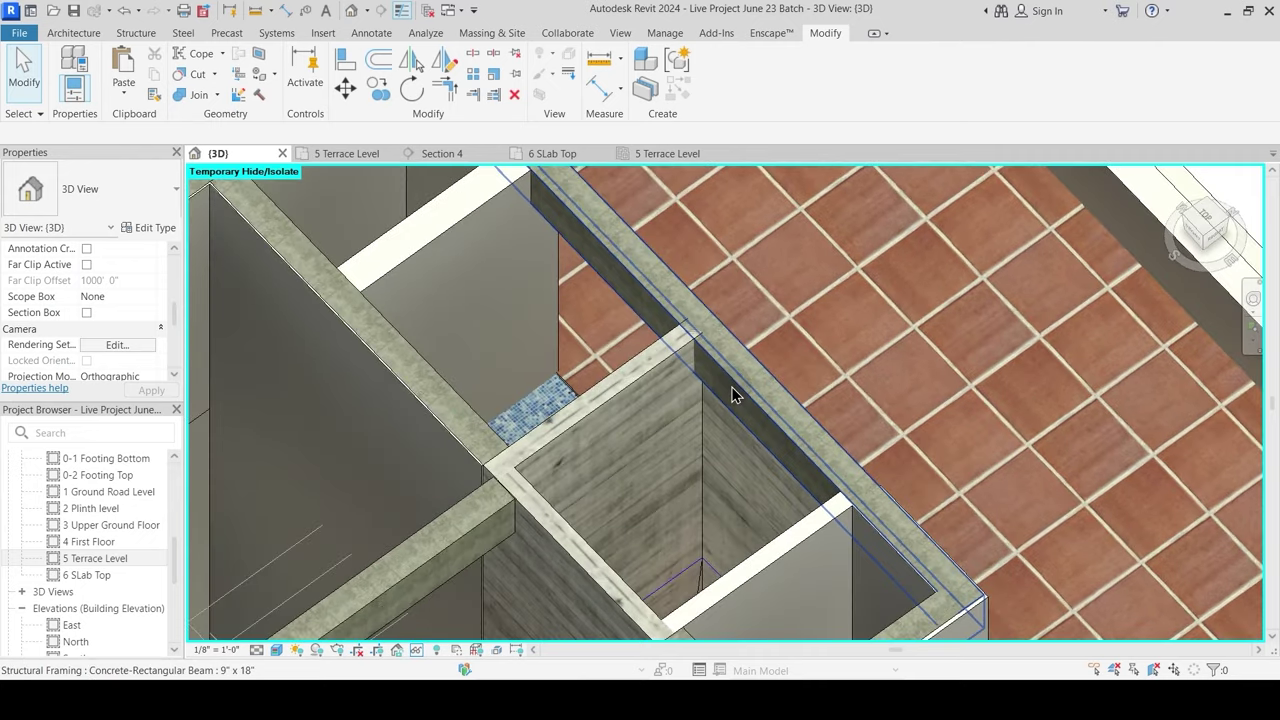
left_click(795, 419)
scroll(795, 419, "down", 2)
key("Escape")
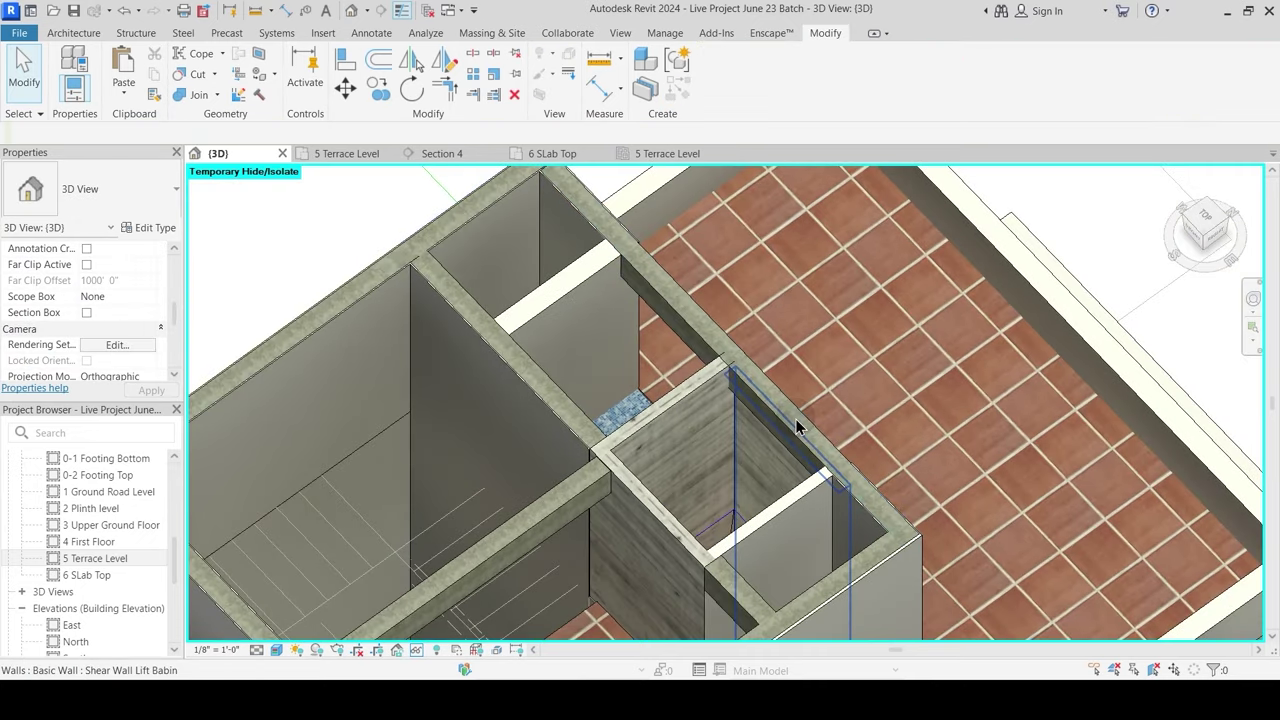
left_click(795, 420)
key("Escape")
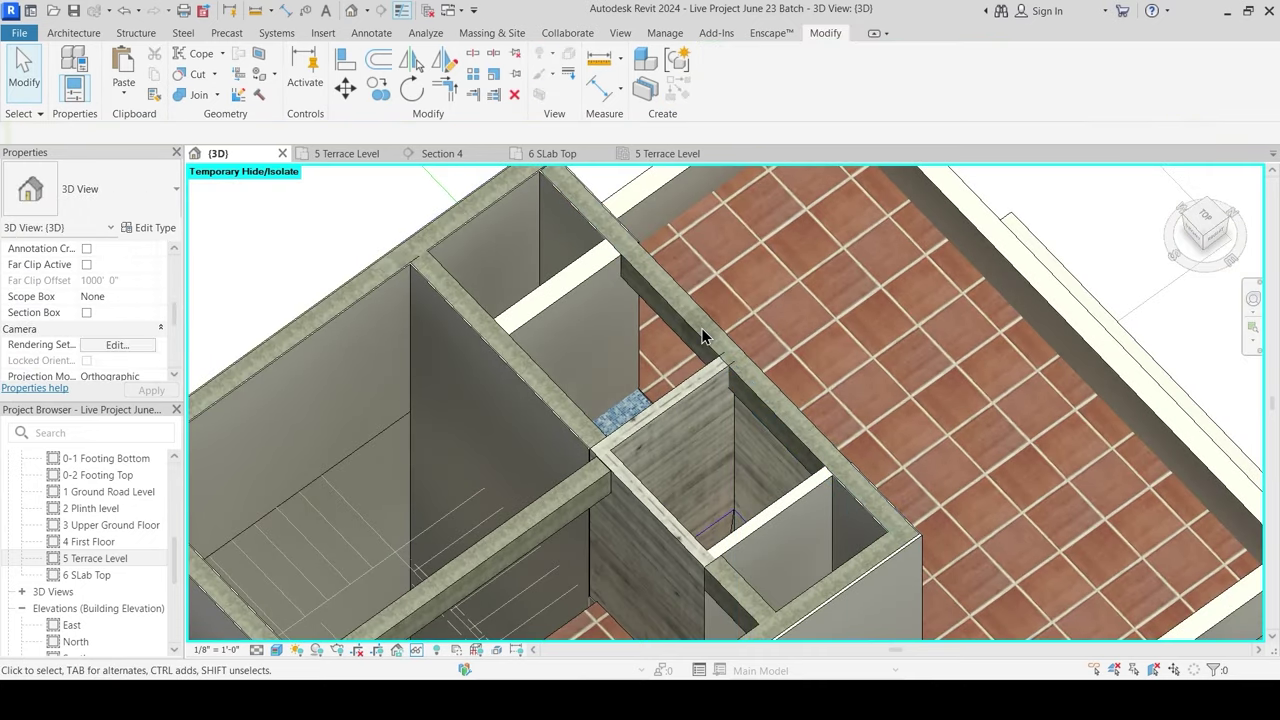
left_click(703, 322)
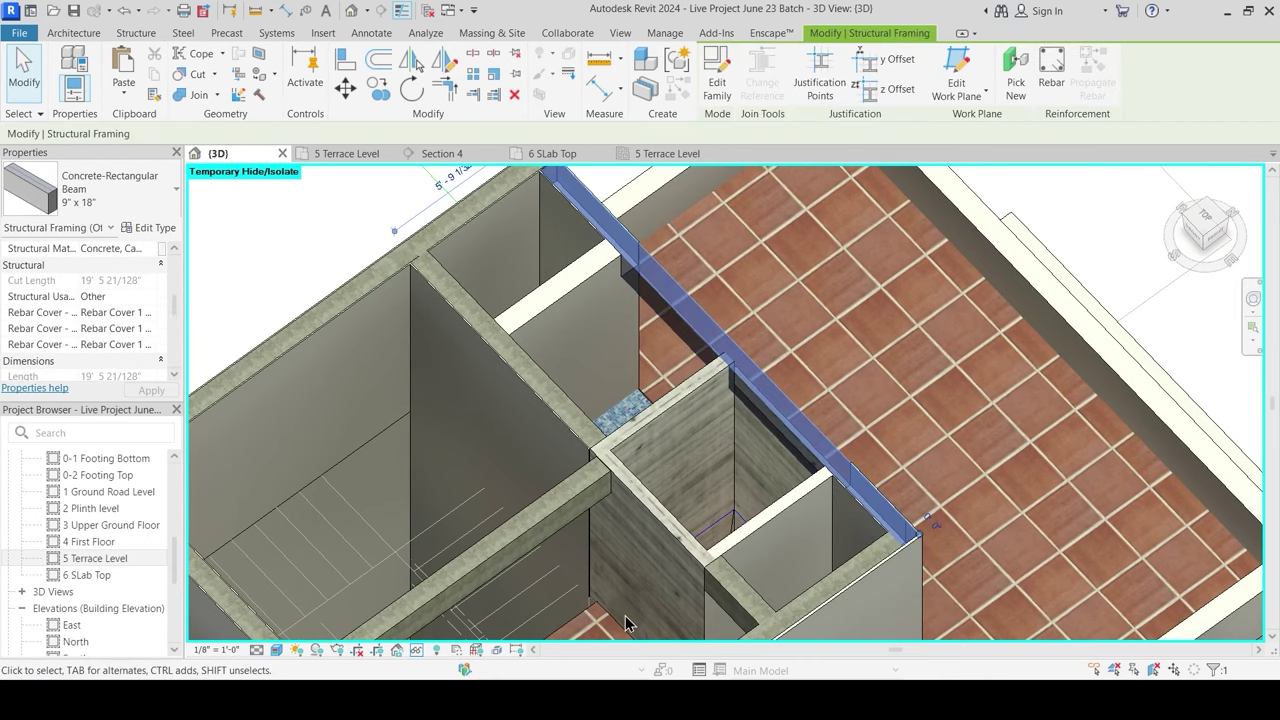
Step: Isolate the Structural Framing category in the 3D view and orbit the beams
left_click(397, 650)
left_click(490, 558)
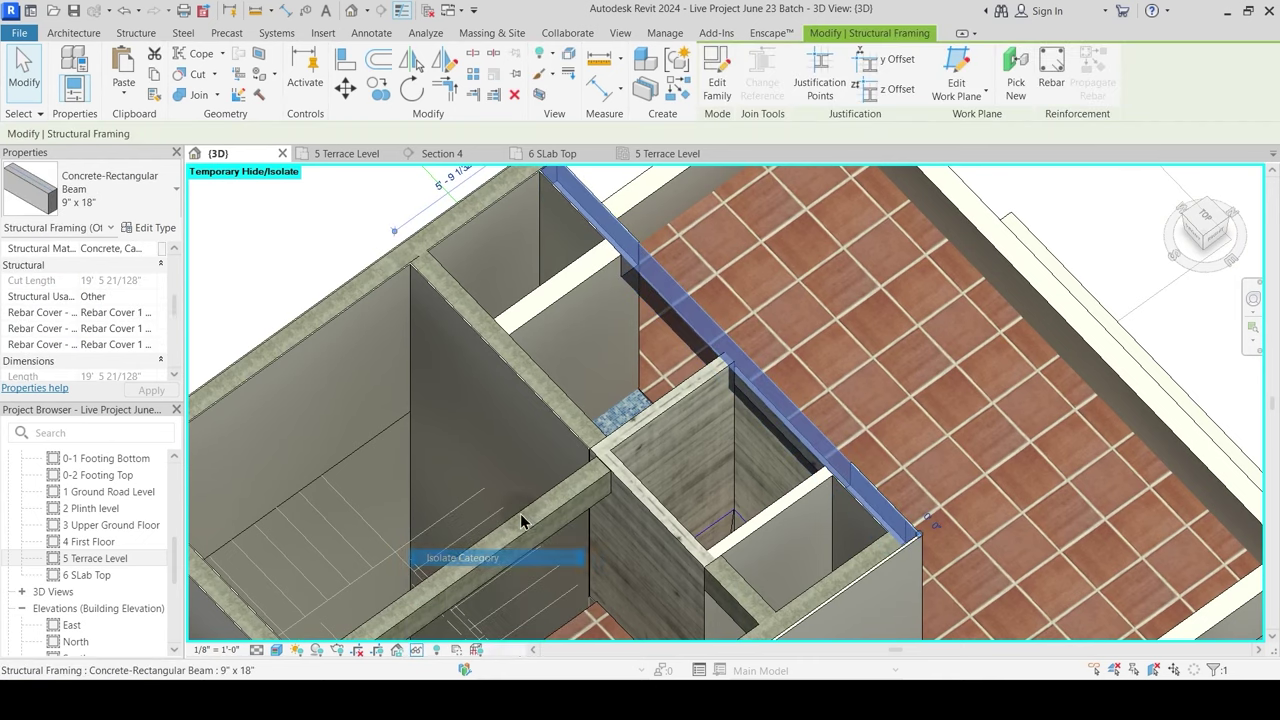
key("Escape")
middle_click_drag(663, 434, 684, 325, "shift")
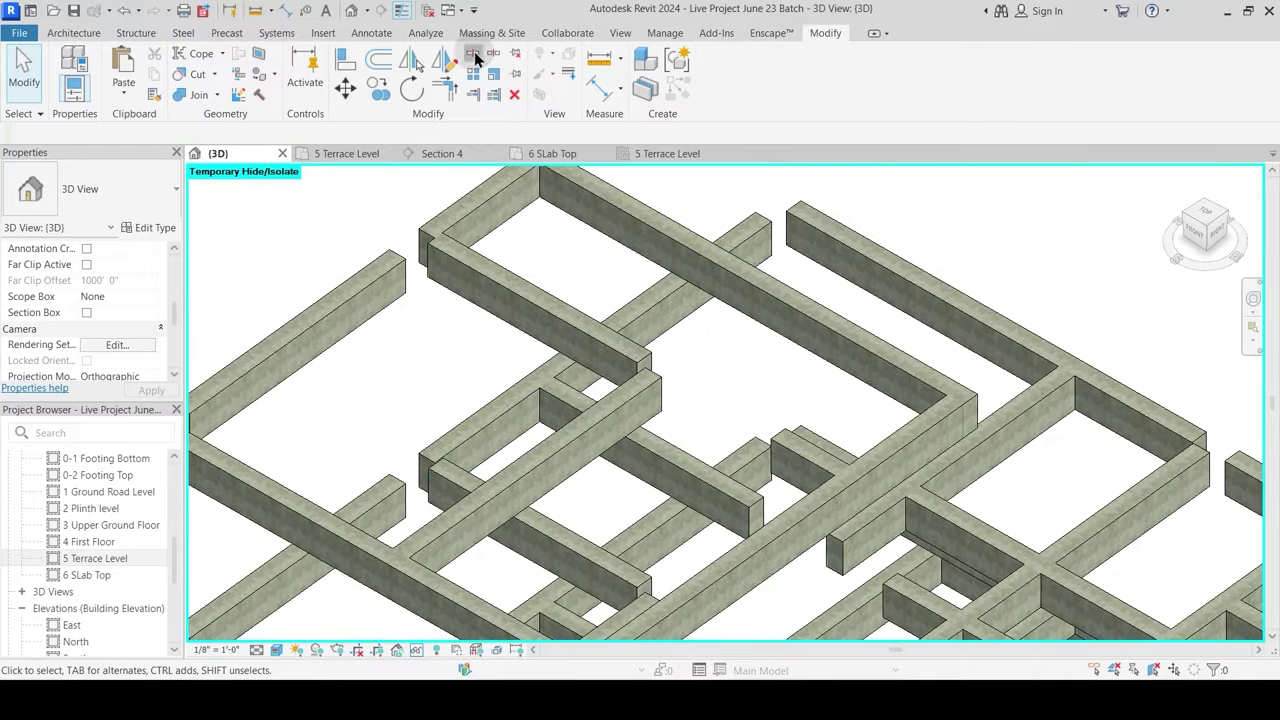
Step: Select the long beam over the stair core and open the 6 SLab Top plan
left_click(800, 322)
key("Escape")
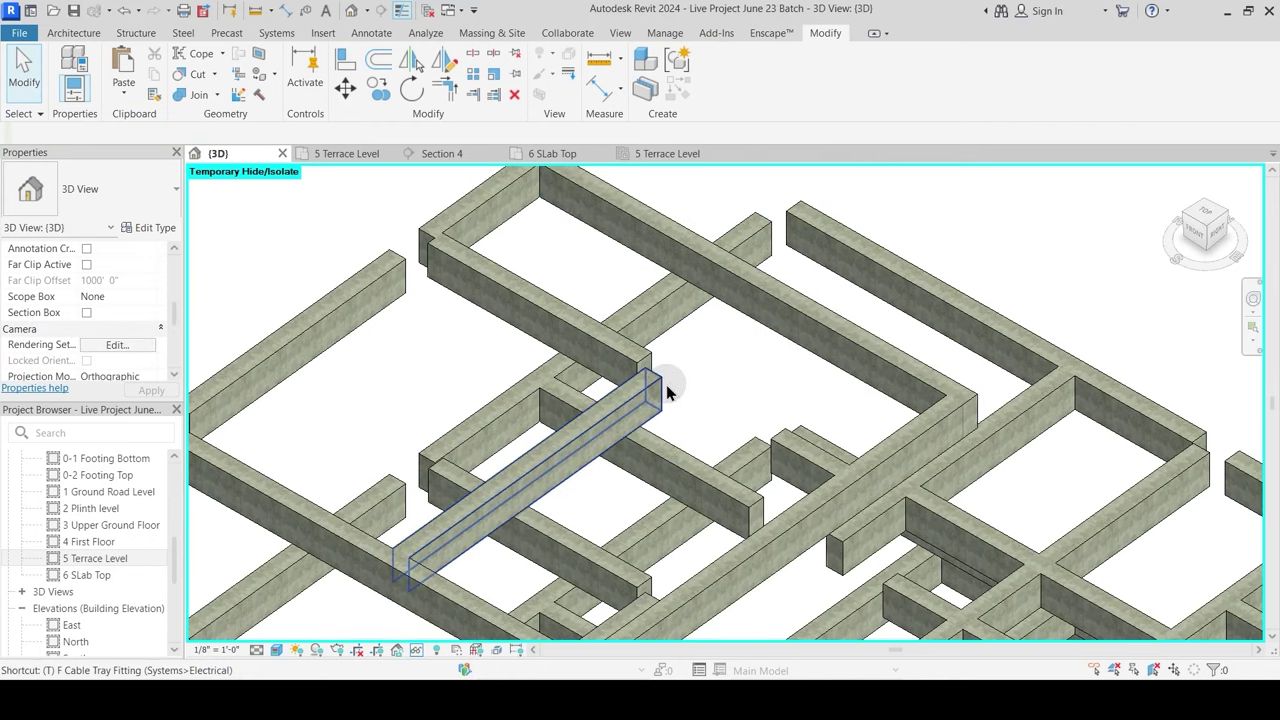
middle_click_drag(633, 404, 603, 452)
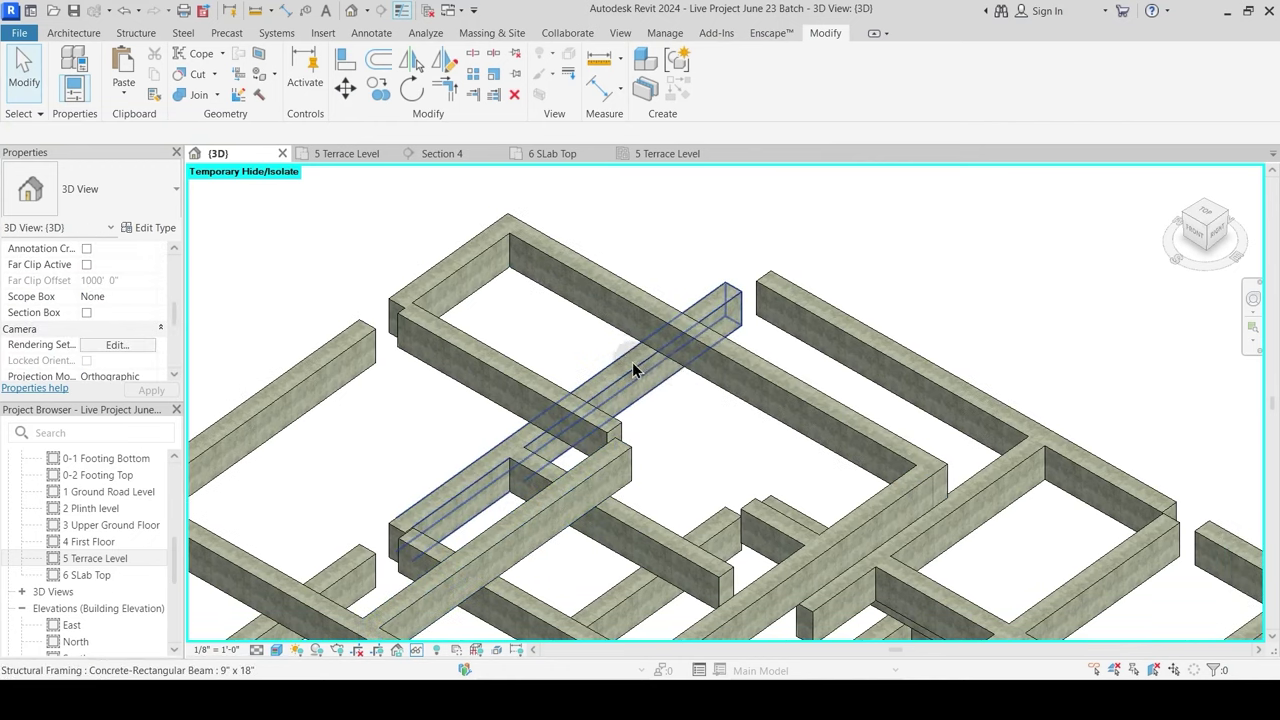
left_click(730, 366)
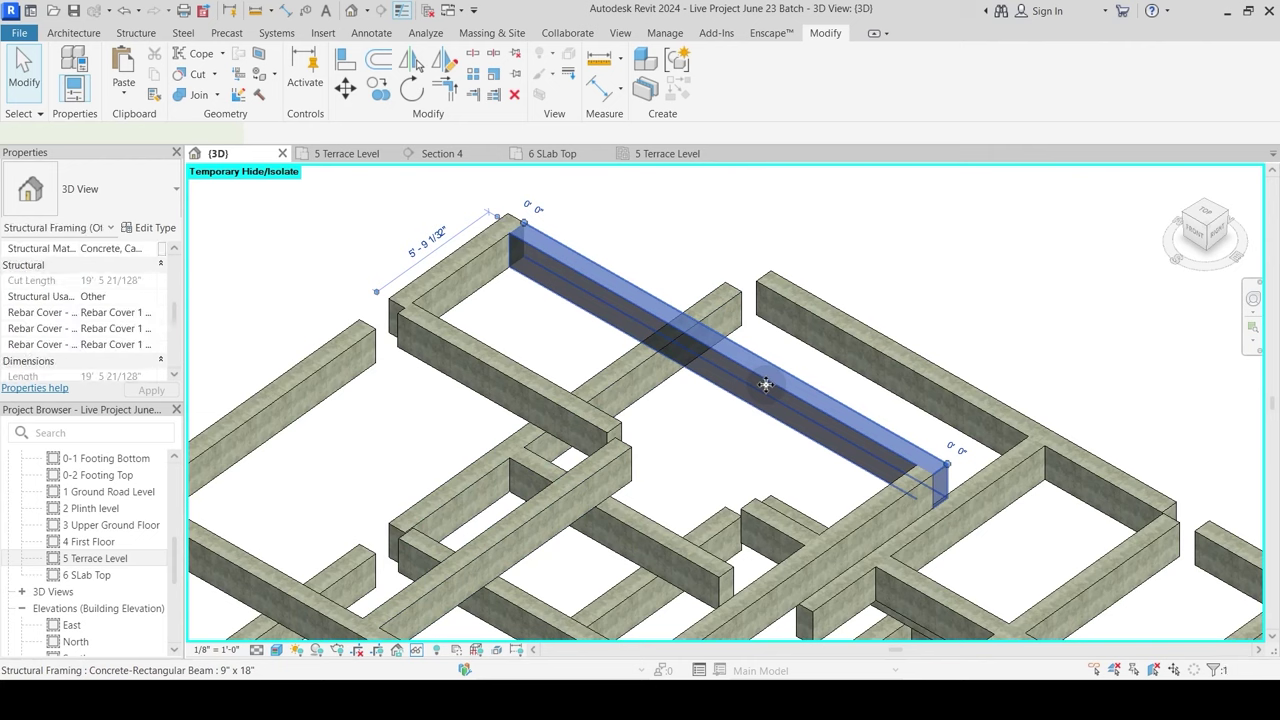
left_click(577, 160)
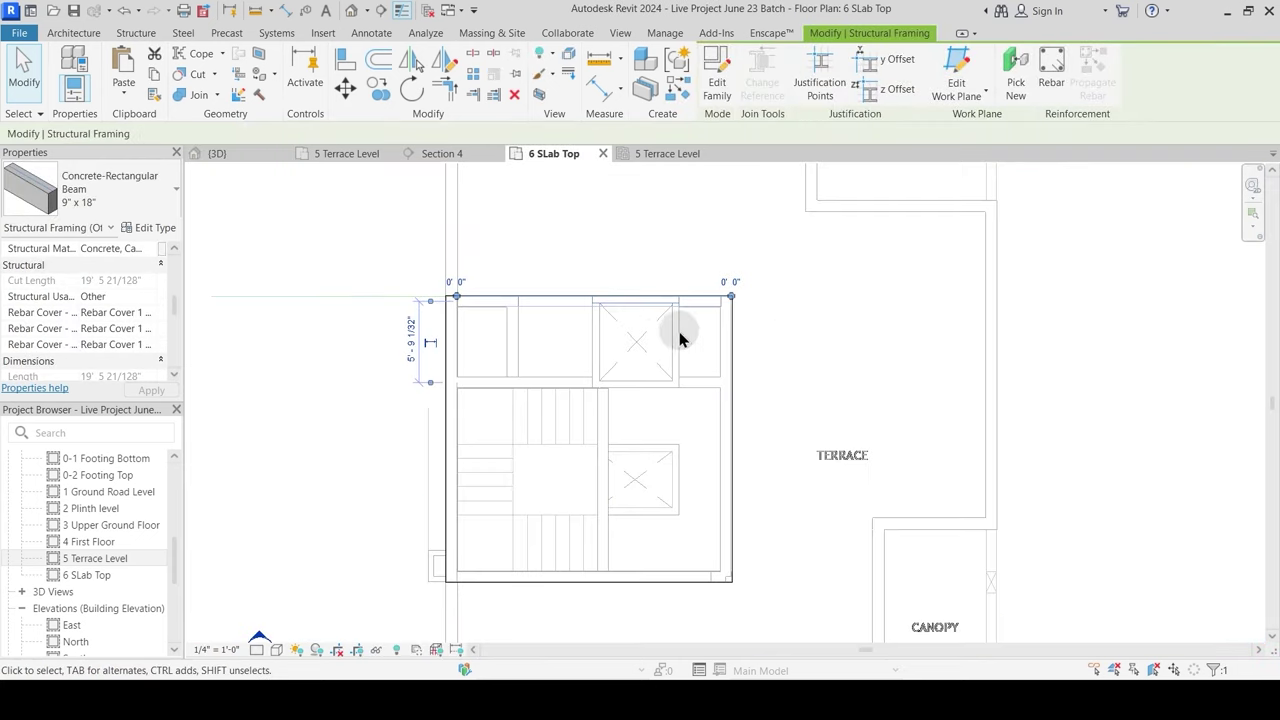
Step: In the 5 Terrace Level ceiling plan, drag the long beam's end back to the core wall
scroll(690, 315, "up", 2)
scroll(686, 321, "up", 2)
middle_click_drag(718, 318, 814, 365)
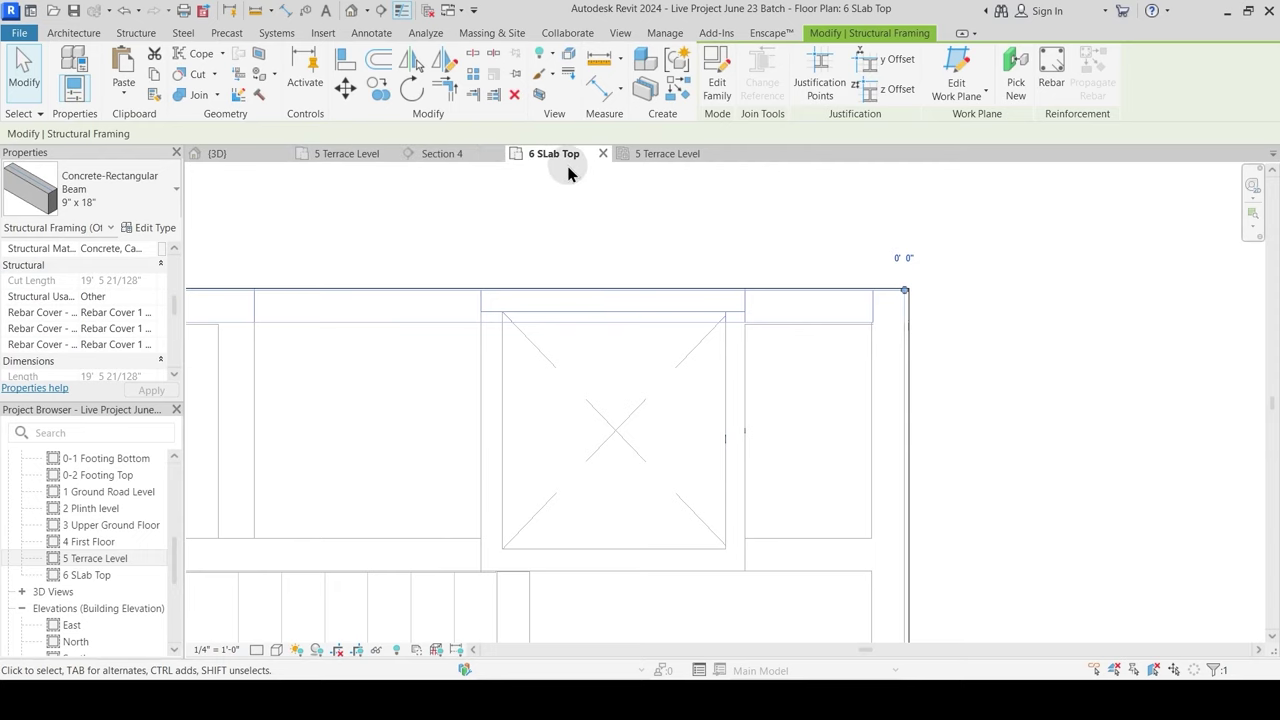
key("ctrl+Tab")
scroll(848, 297, "up", 2)
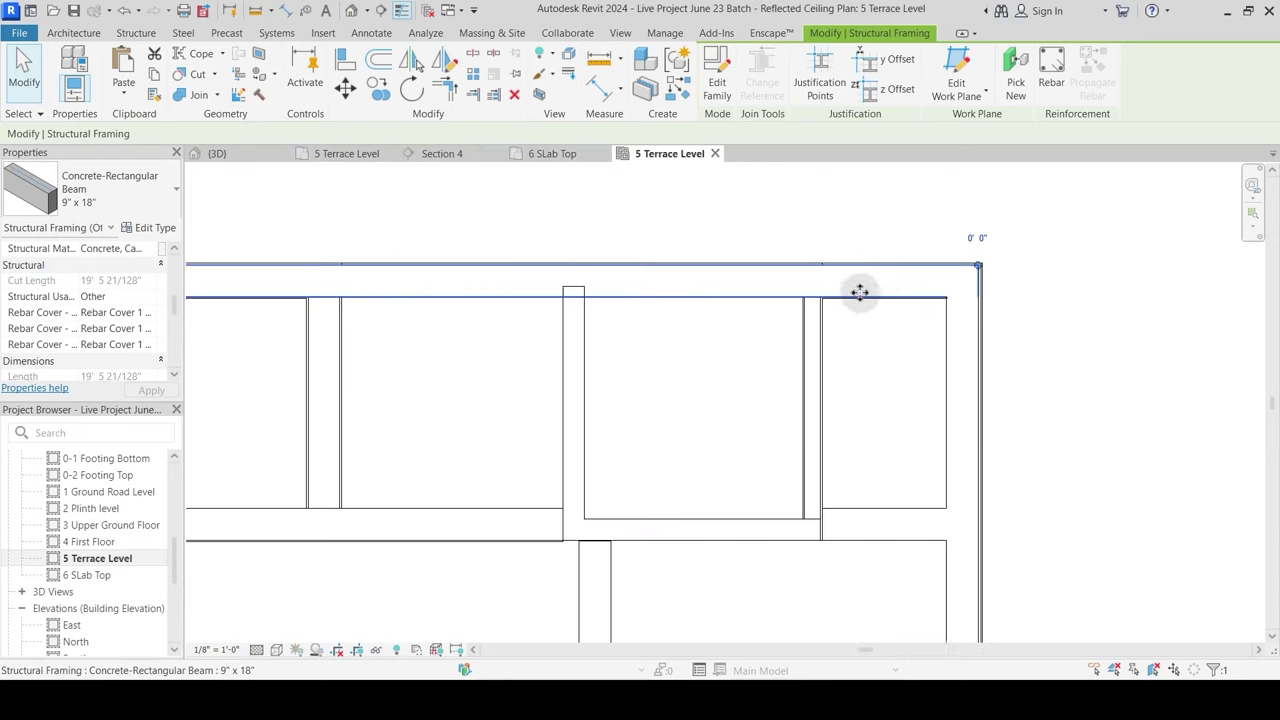
left_click_drag(978, 268, 561, 264)
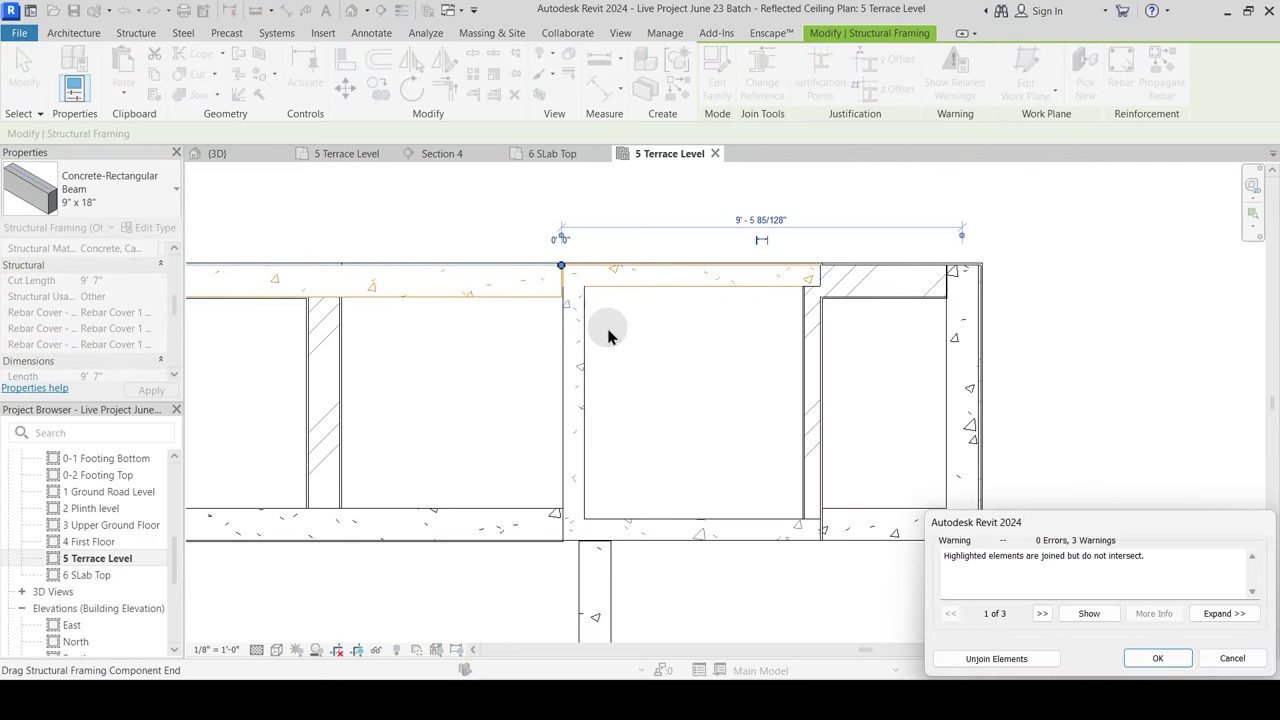
left_click(1157, 657)
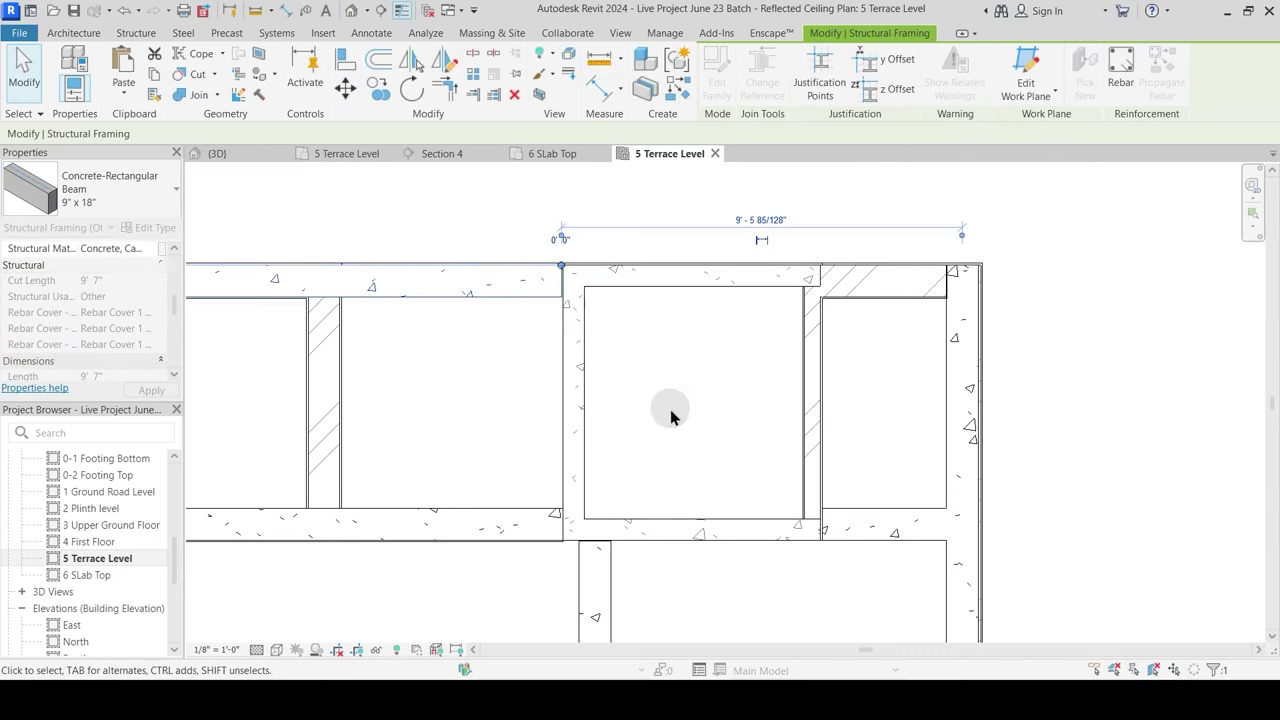
Step: Reselect the beam and nudge its end slightly to the right
key("Escape")
scroll(558, 320, "up", 2)
left_click(571, 290)
scroll(590, 262, "up", 3)
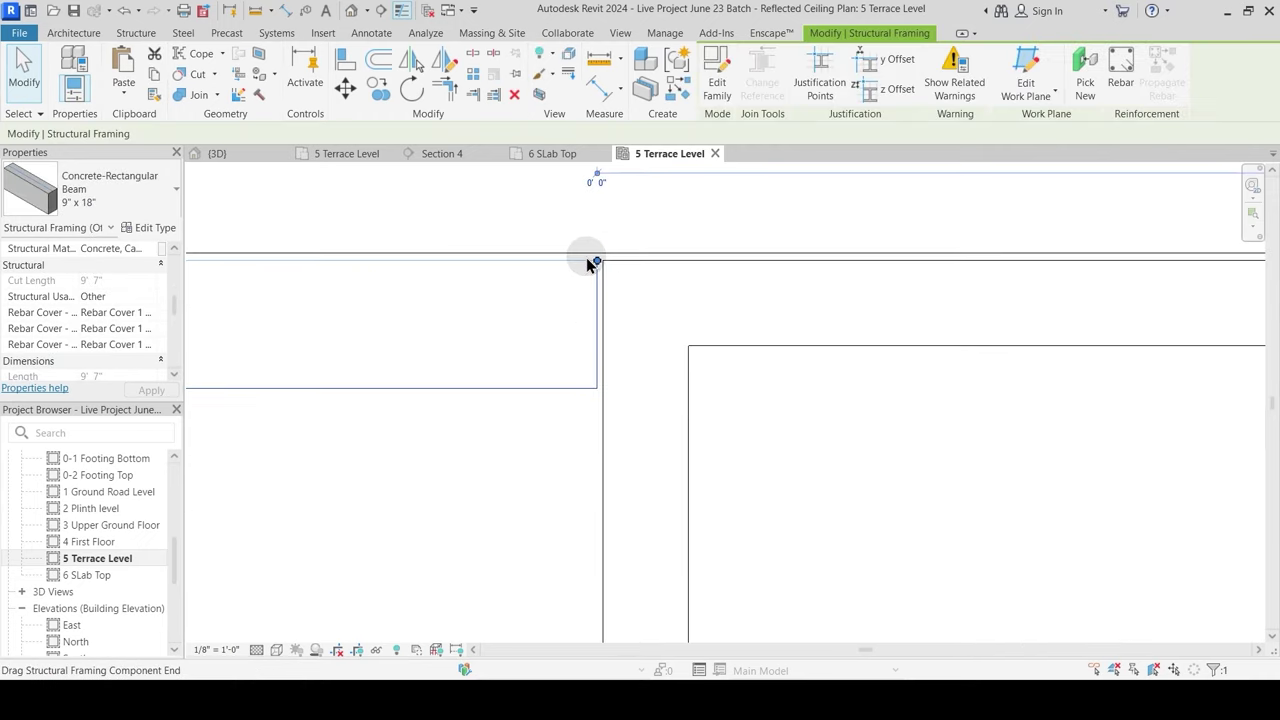
left_click_drag(603, 262, 623, 257)
scroll(604, 269, "up", 2)
left_click(491, 308)
Step: Adjust the beam end against the wall and dismiss the join warning
scroll(491, 308, "down", 2)
scroll(494, 326, "down", 2)
scroll(489, 397, "up", 2)
scroll(534, 207, "up", 2)
scroll(570, 278, "up", 2)
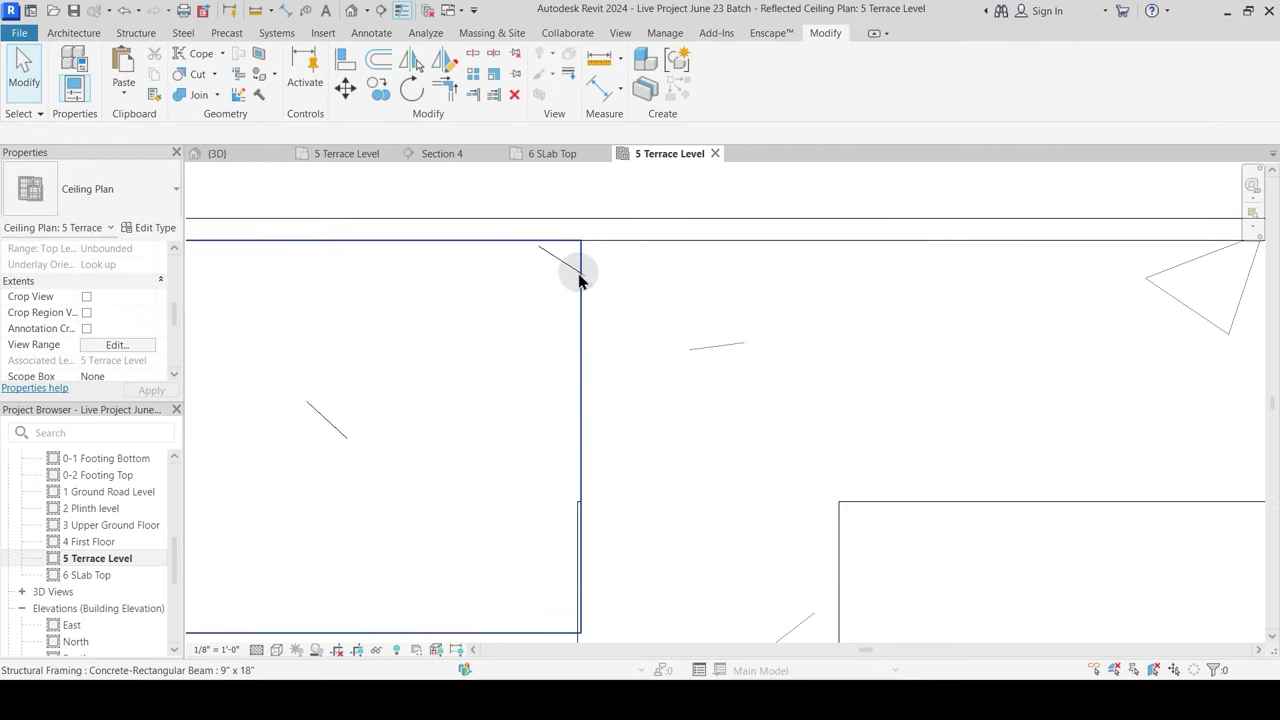
left_click(578, 280)
scroll(580, 281, "up", 4)
left_click_drag(583, 281, 606, 291)
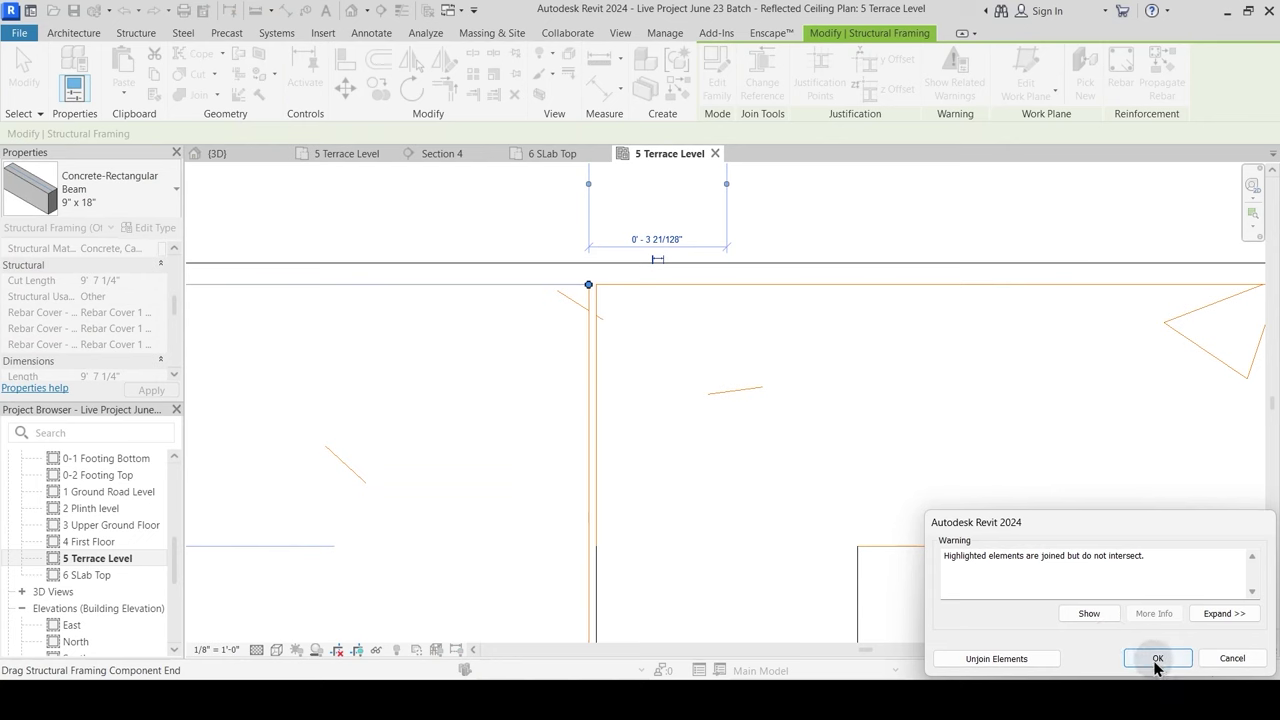
left_click(1155, 662)
Step: Extend the beam end to the wall face, leaving it about 9' 7" long
left_click(611, 349)
left_click(585, 300)
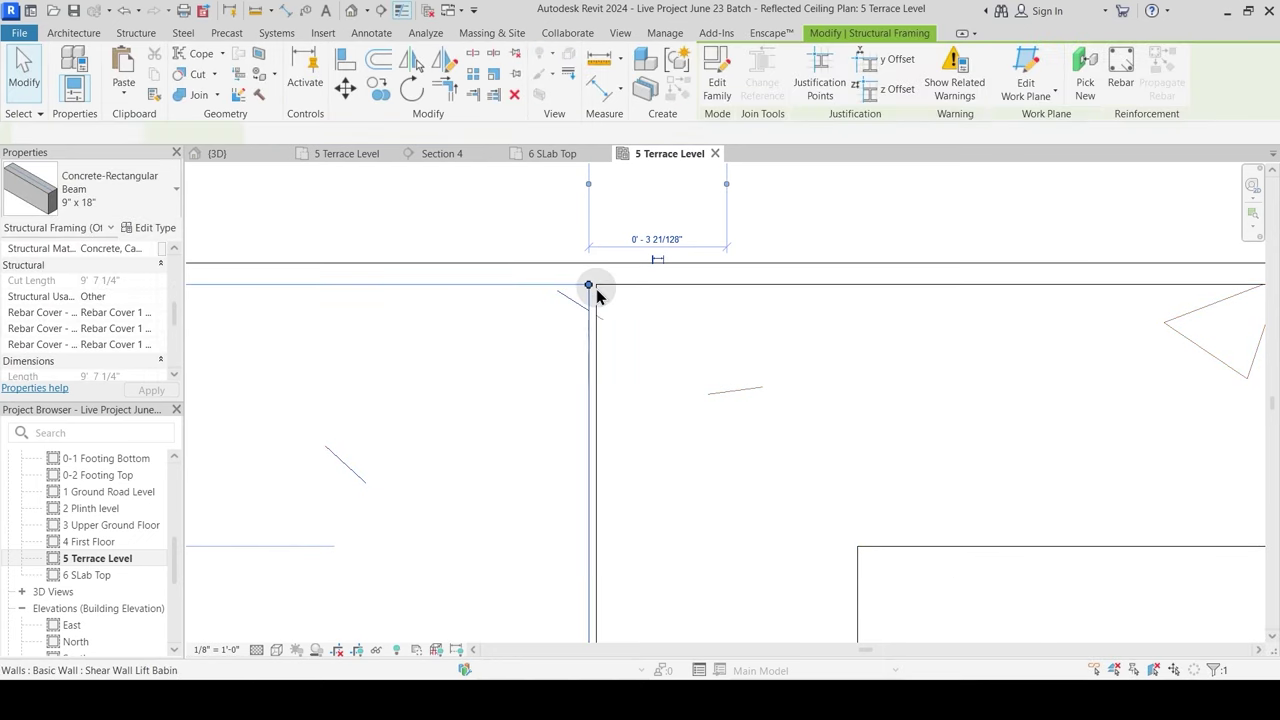
scroll(597, 296, "up", 3)
left_click_drag(568, 282, 602, 276)
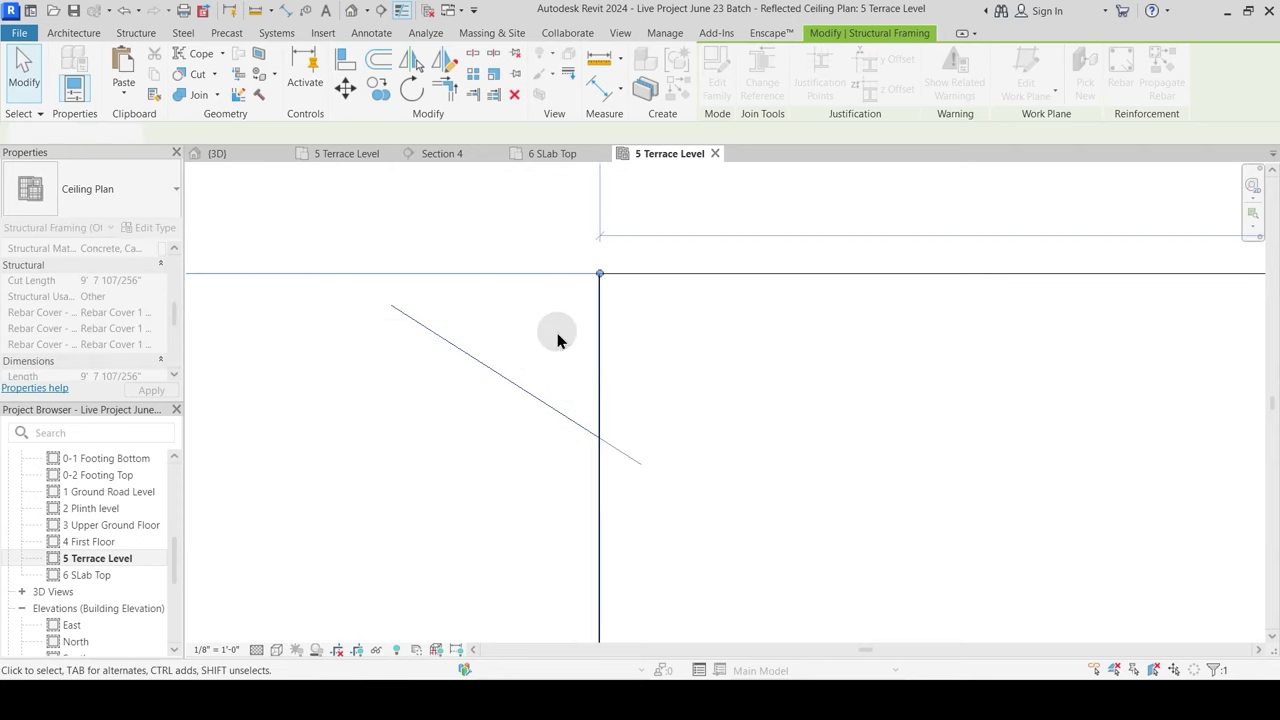
key("Escape")
scroll(557, 312, "down", 10)
Step: Check the top wall beside the beam end, then review the shortened beam in 3D
middle_click_drag(591, 331, 737, 373)
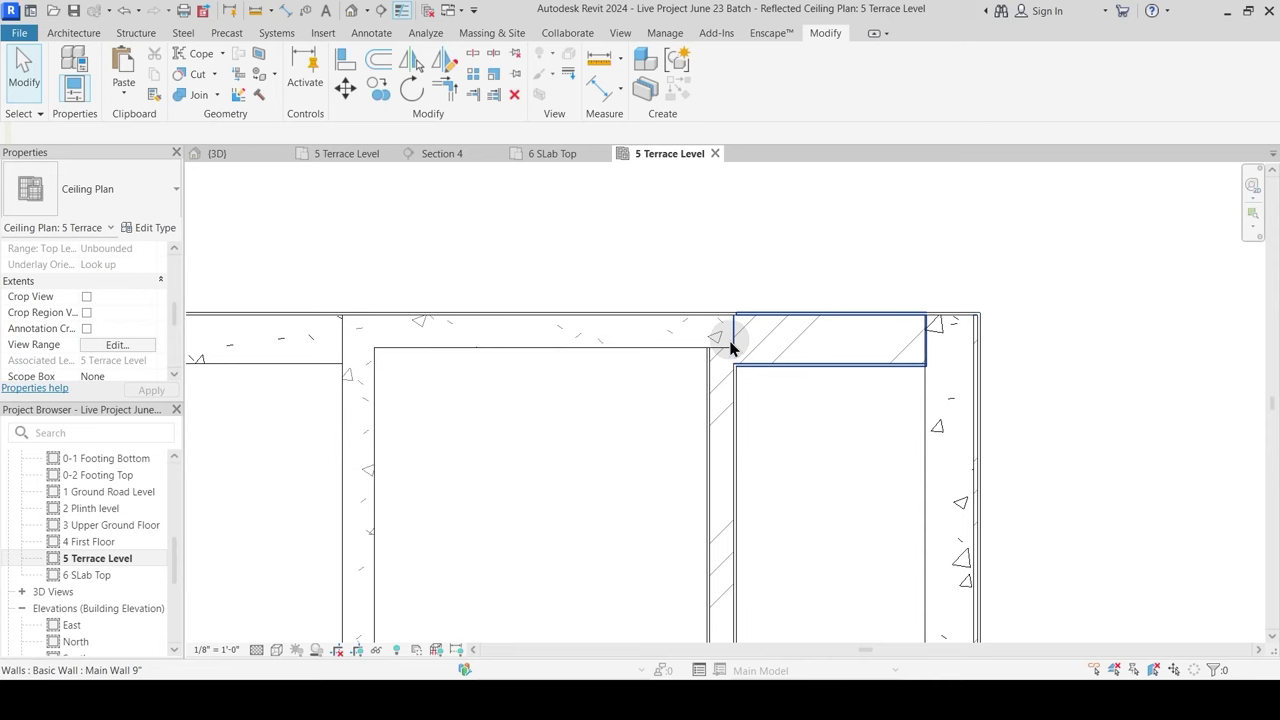
left_click(730, 348)
scroll(714, 331, "up", 2)
key("Escape")
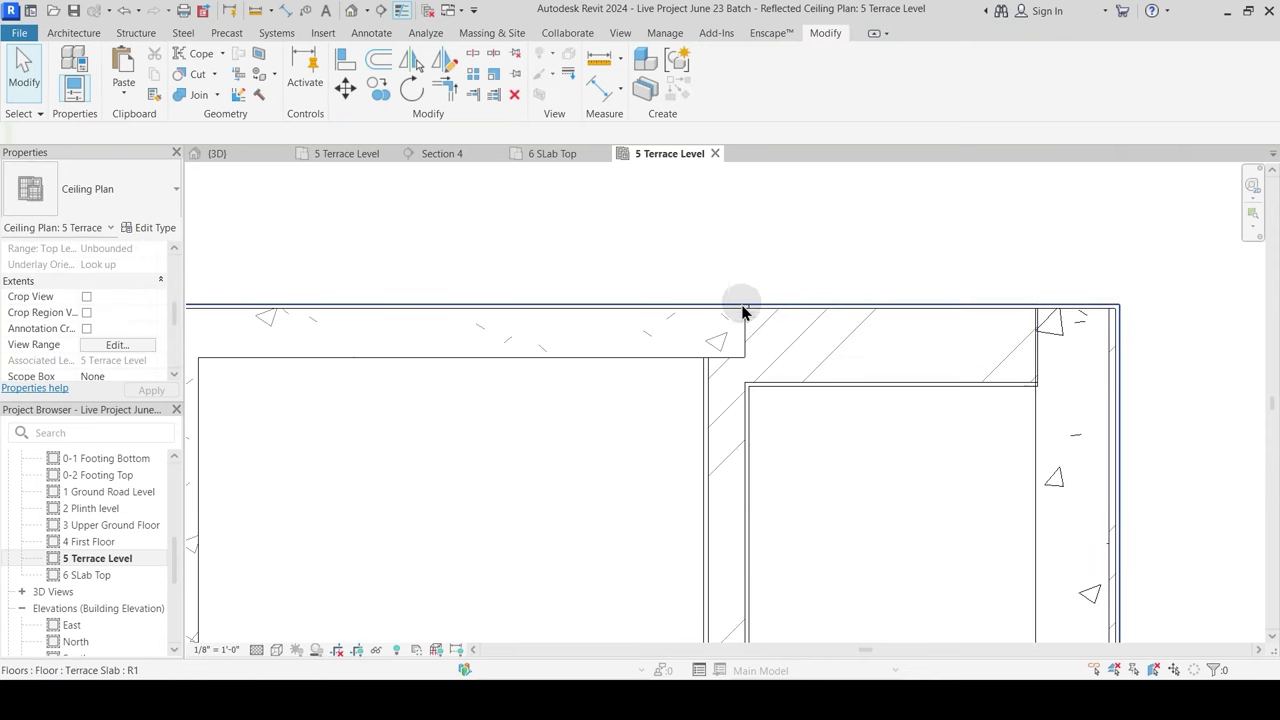
key("Escape")
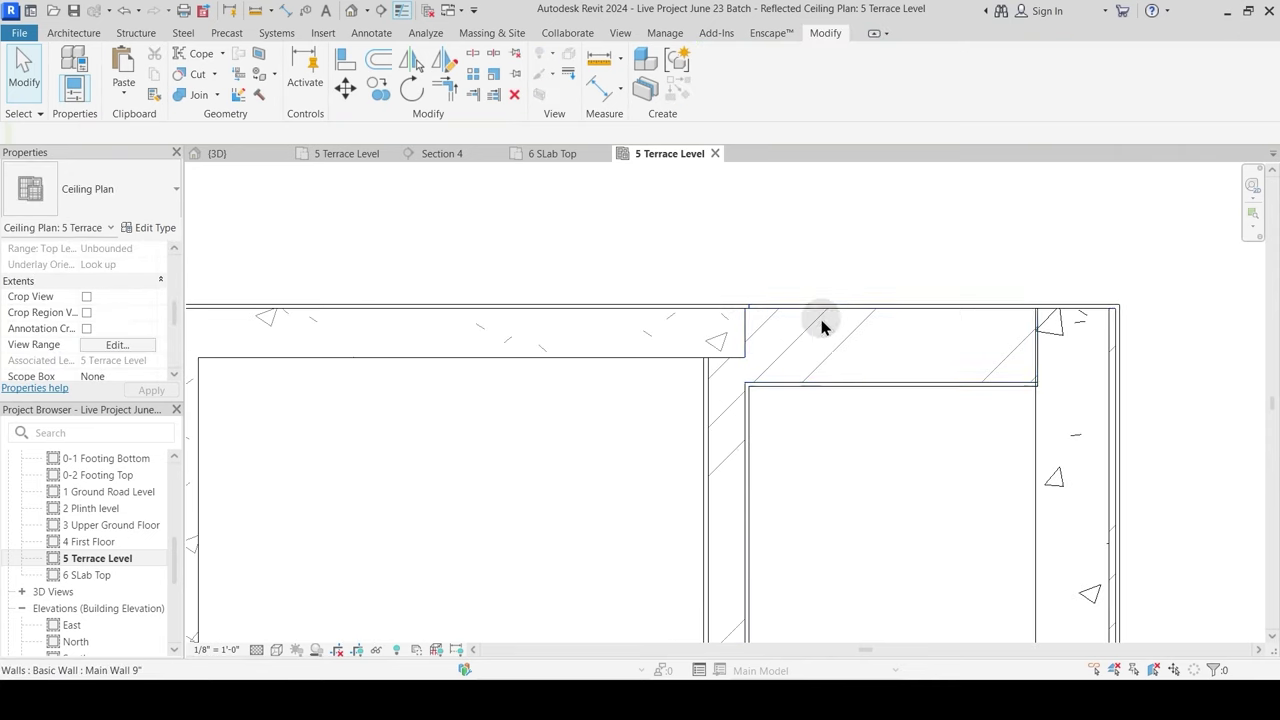
left_click(230, 154)
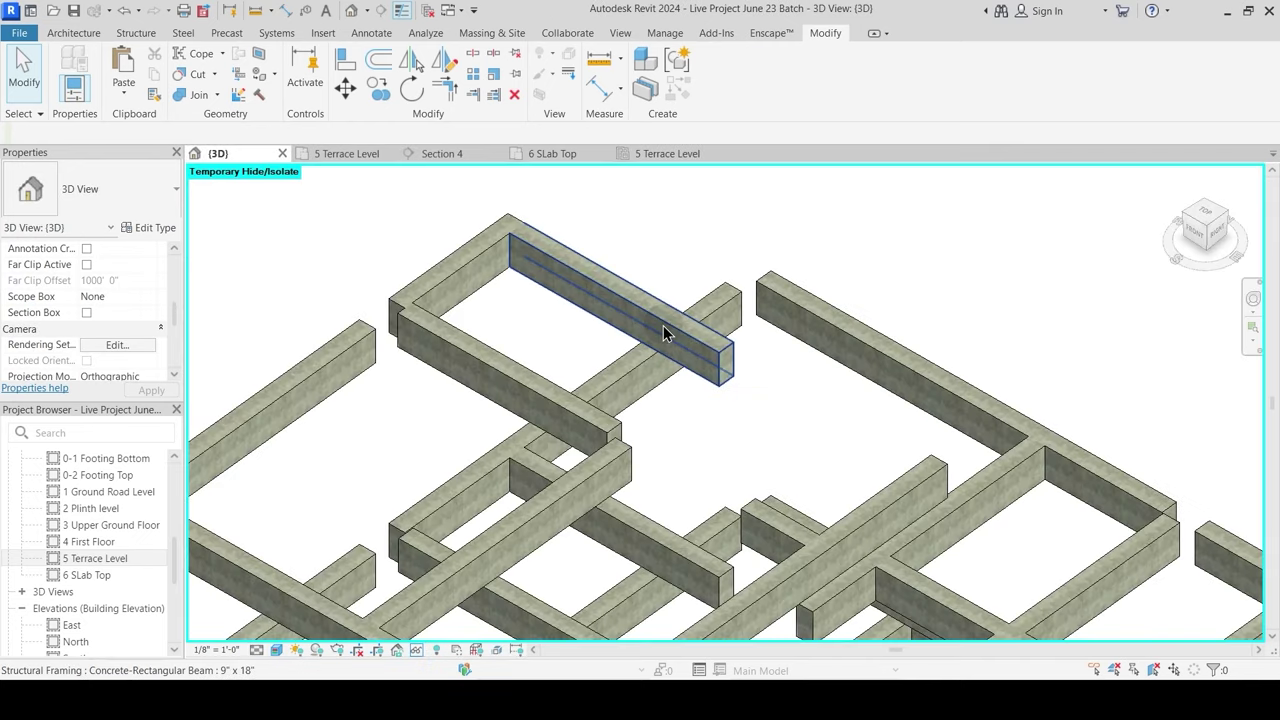
middle_click_drag(675, 418, 668, 340)
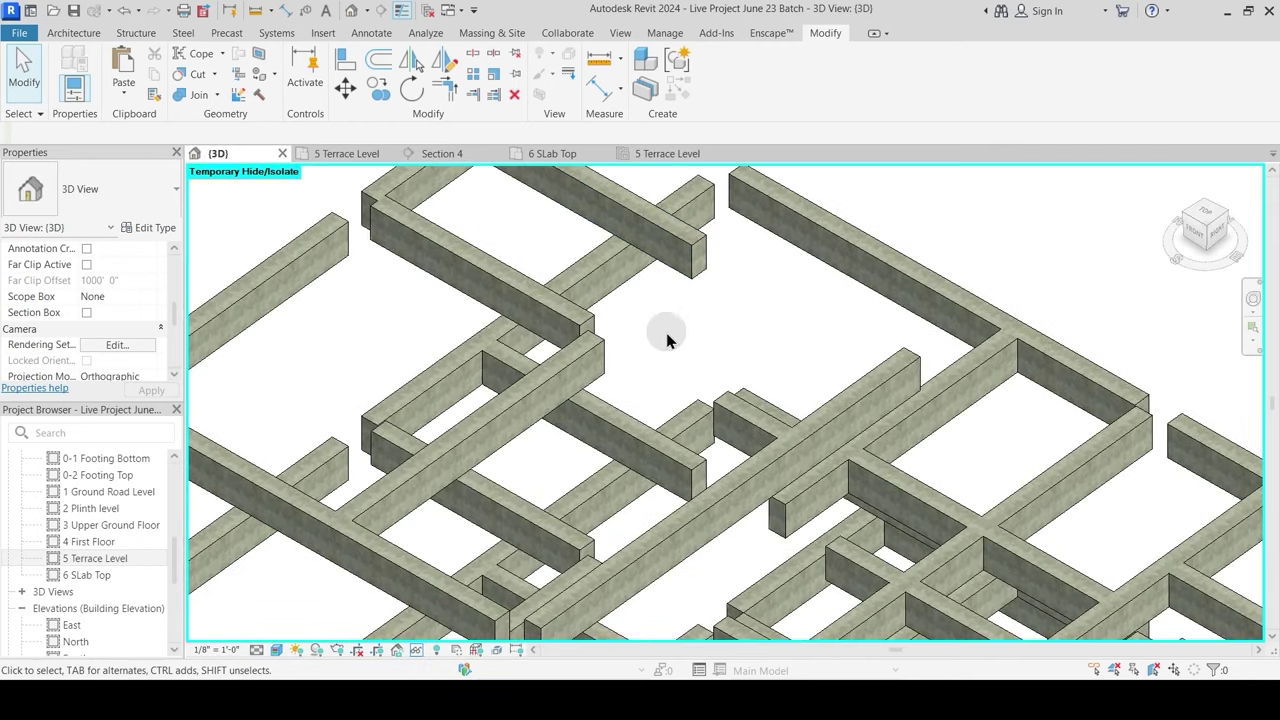
Step: Reset temporary hide/isolate with HR, then select and hide the Terrace Slab
key("h")
key("r")
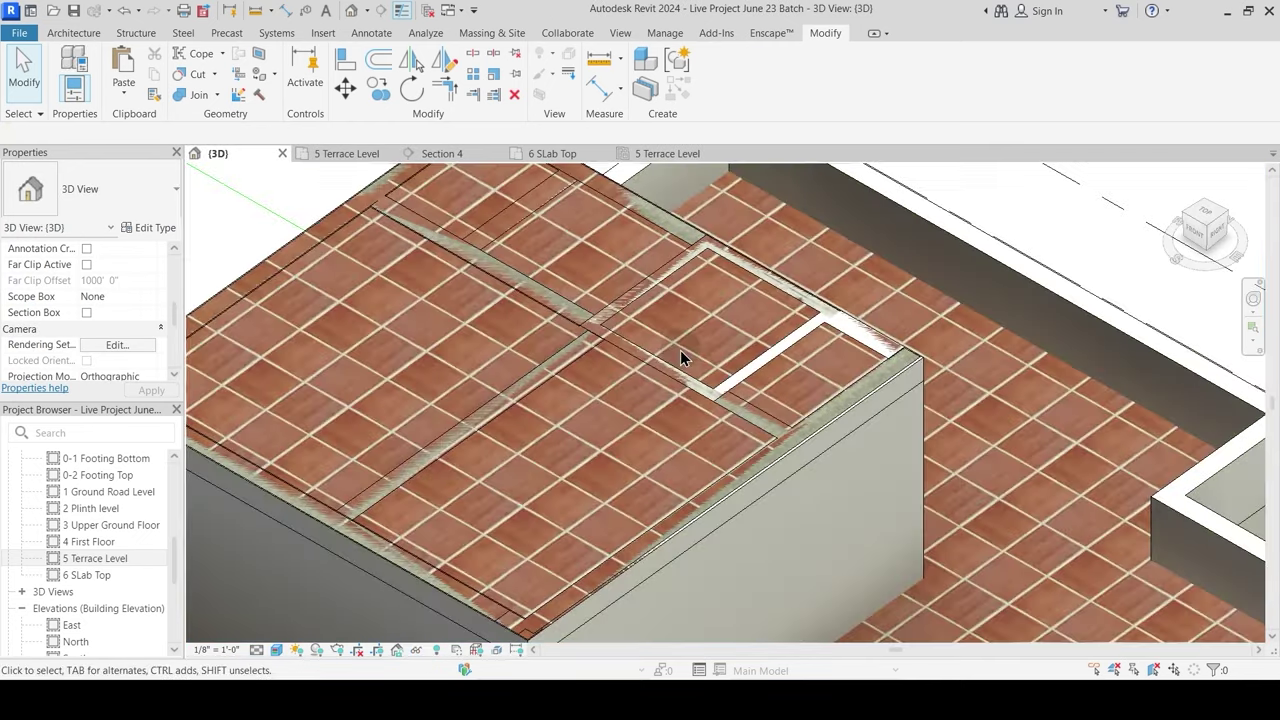
scroll(660, 340, "up", 3)
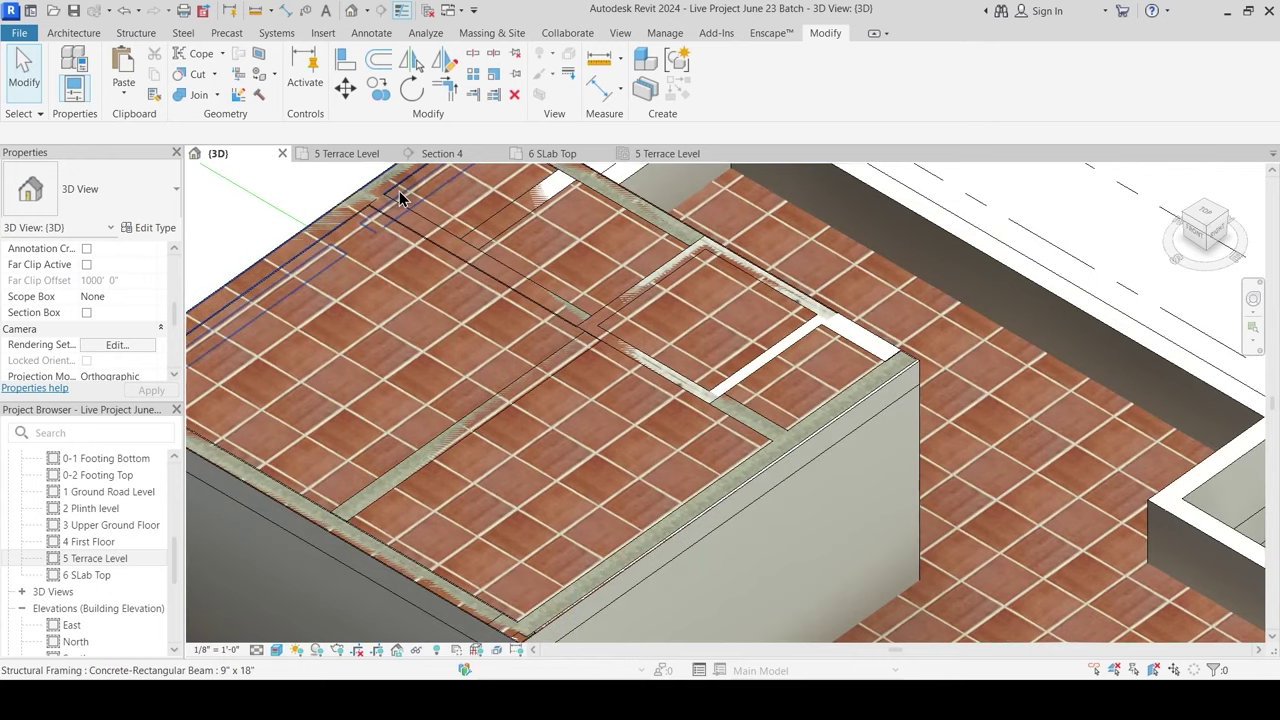
scroll(399, 191, "down", 3)
scroll(480, 215, "up", 3)
left_click(484, 206)
left_click(488, 194)
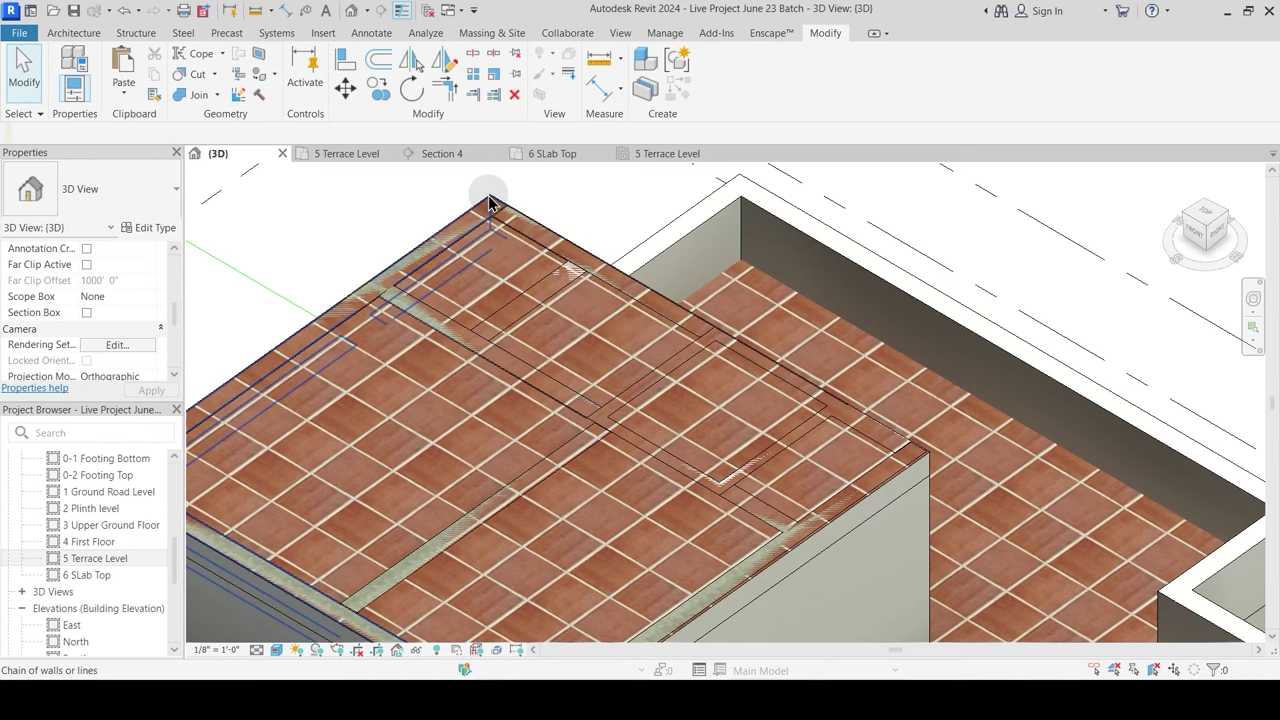
left_click(489, 203)
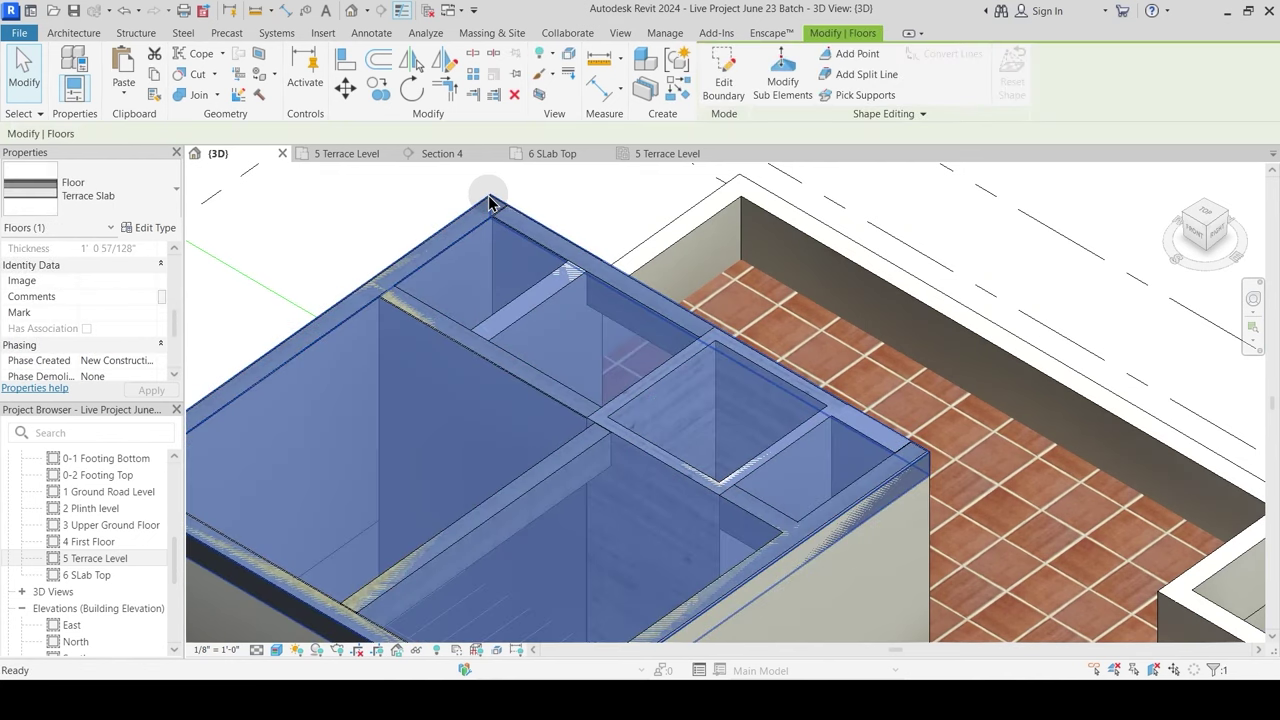
key("h")
key("h")
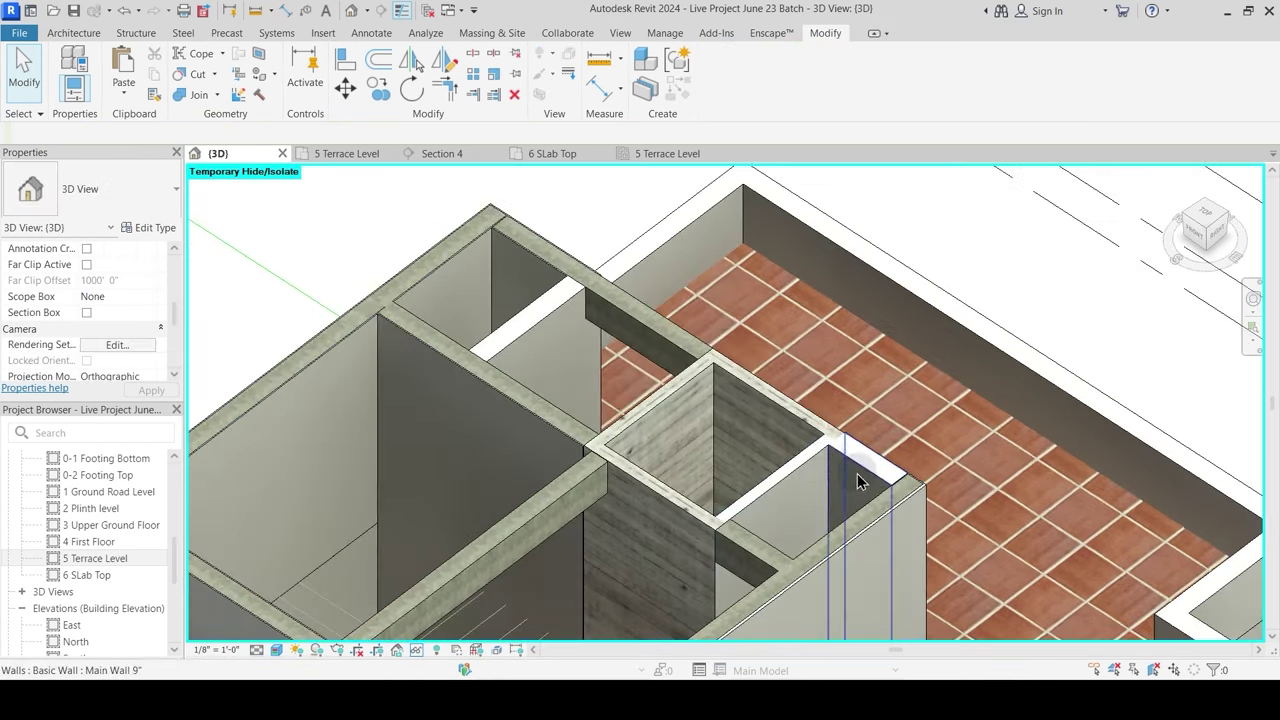
Step: Orbit into the stair core to a near top-down view and select the Main Wall 9" wall
middle_click_drag(892, 532, 903, 423)
middle_click_drag(729, 410, 770, 518)
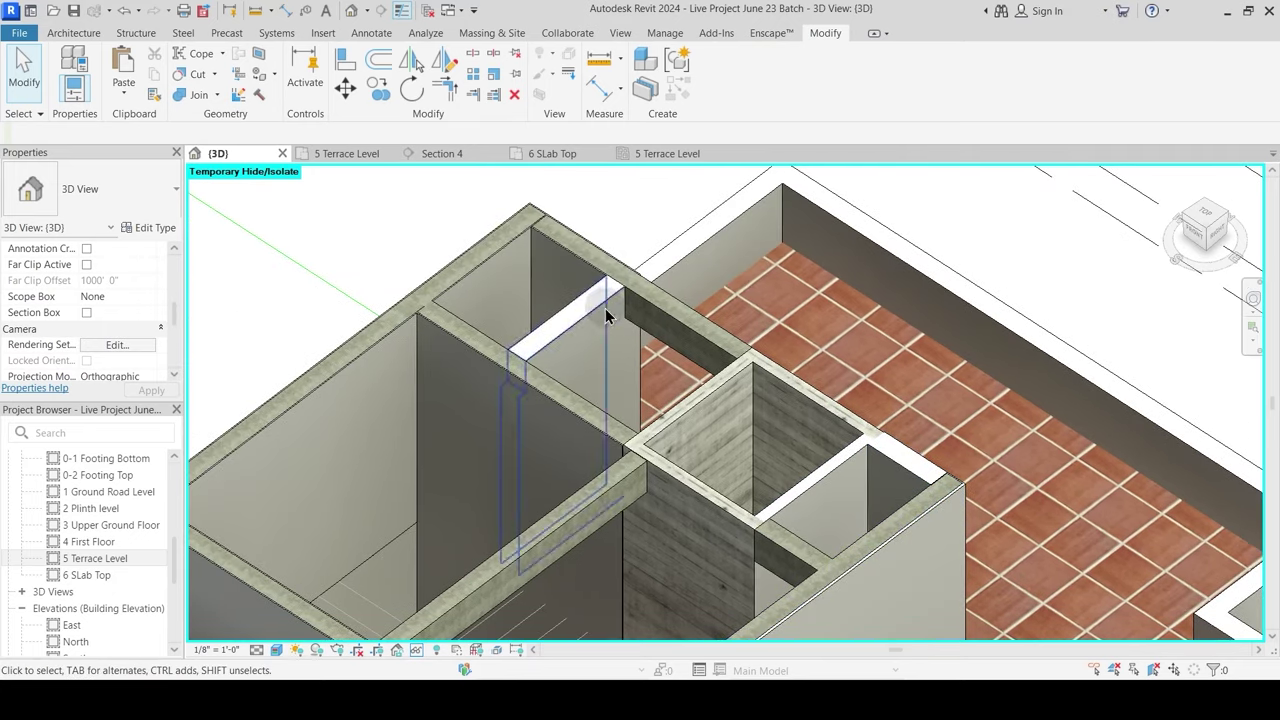
middle_click_drag(572, 292, 490, 428, "shift")
scroll(614, 337, "down", 2)
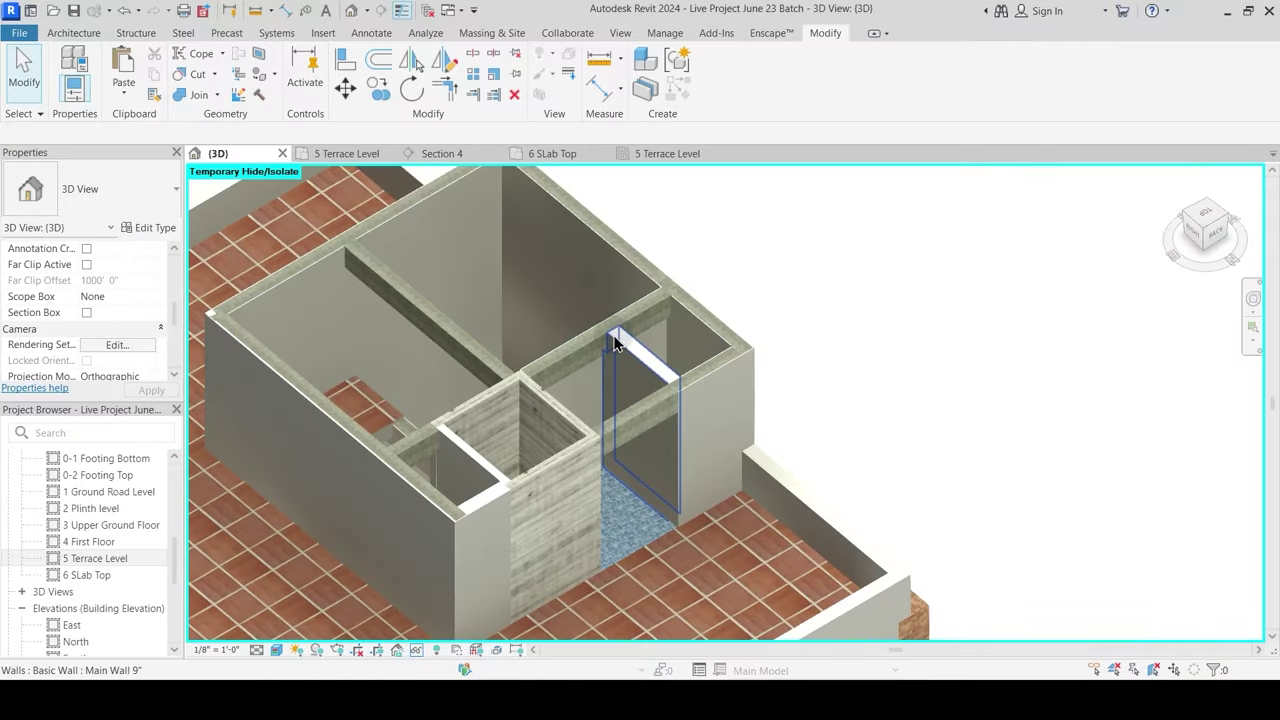
middle_click_drag(594, 390, 729, 443, "shift")
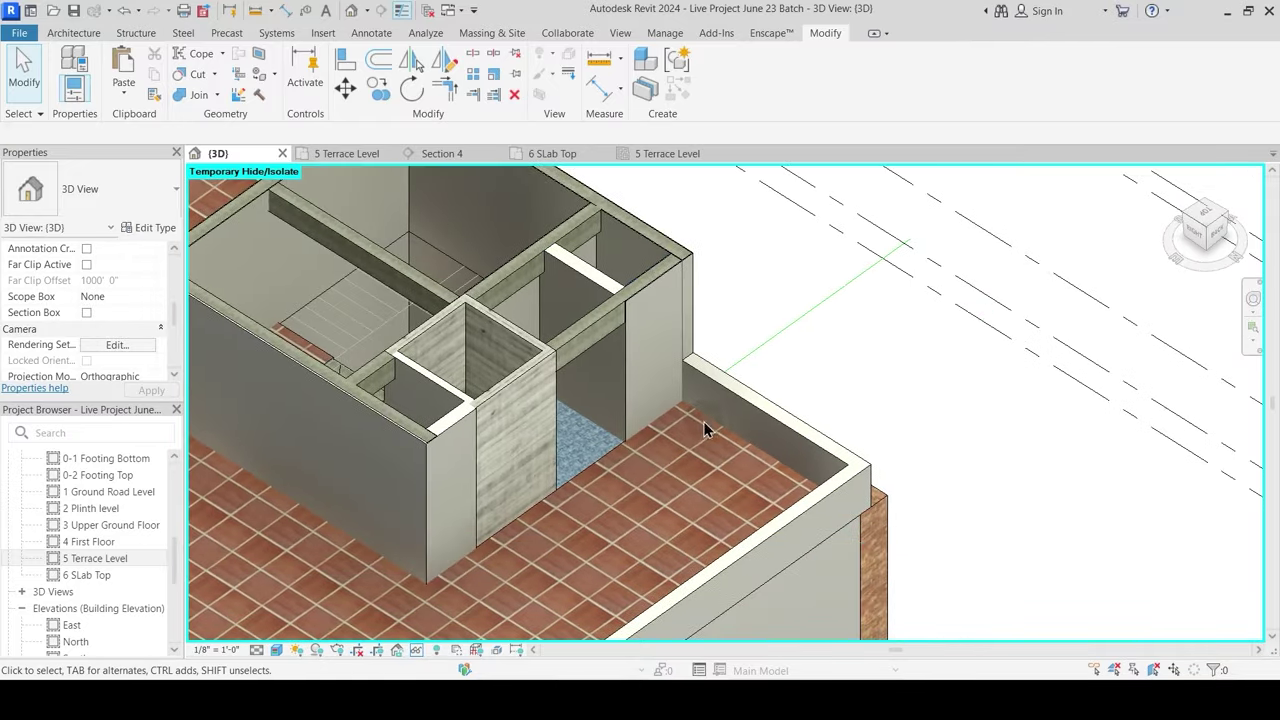
middle_click_drag(623, 291, 651, 309, "shift")
scroll(560, 320, "up", 4)
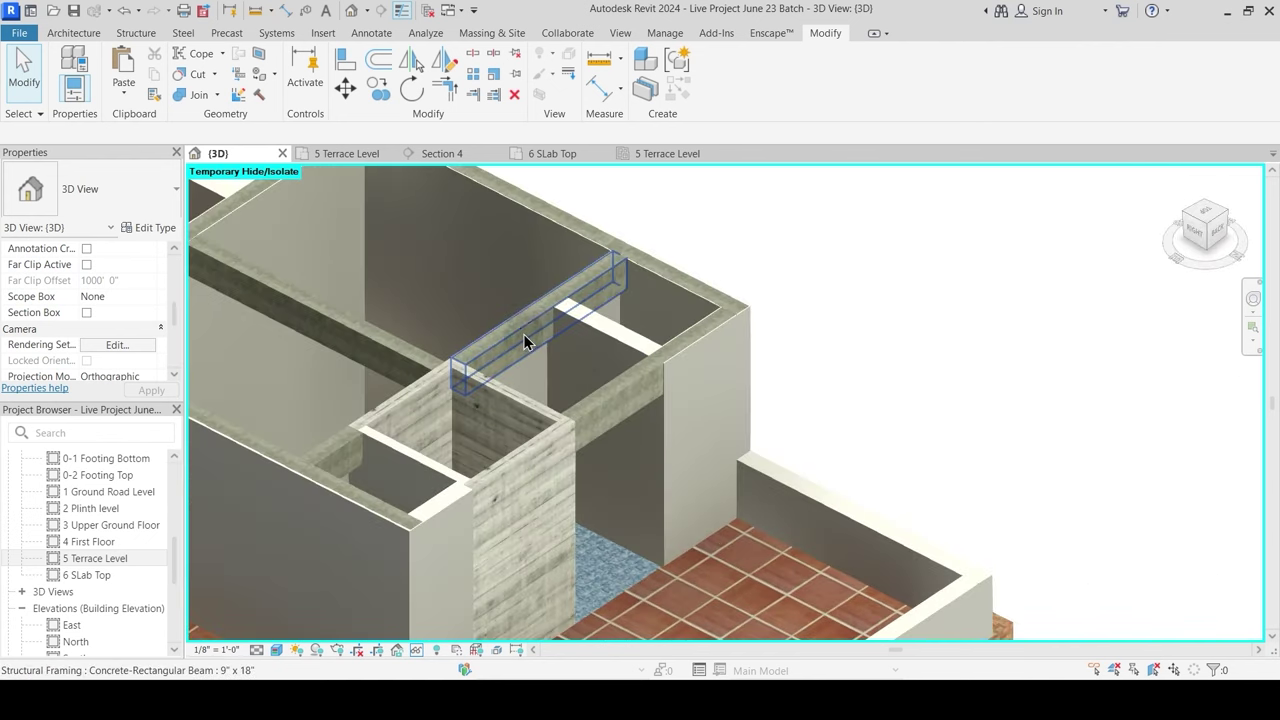
left_click(754, 376)
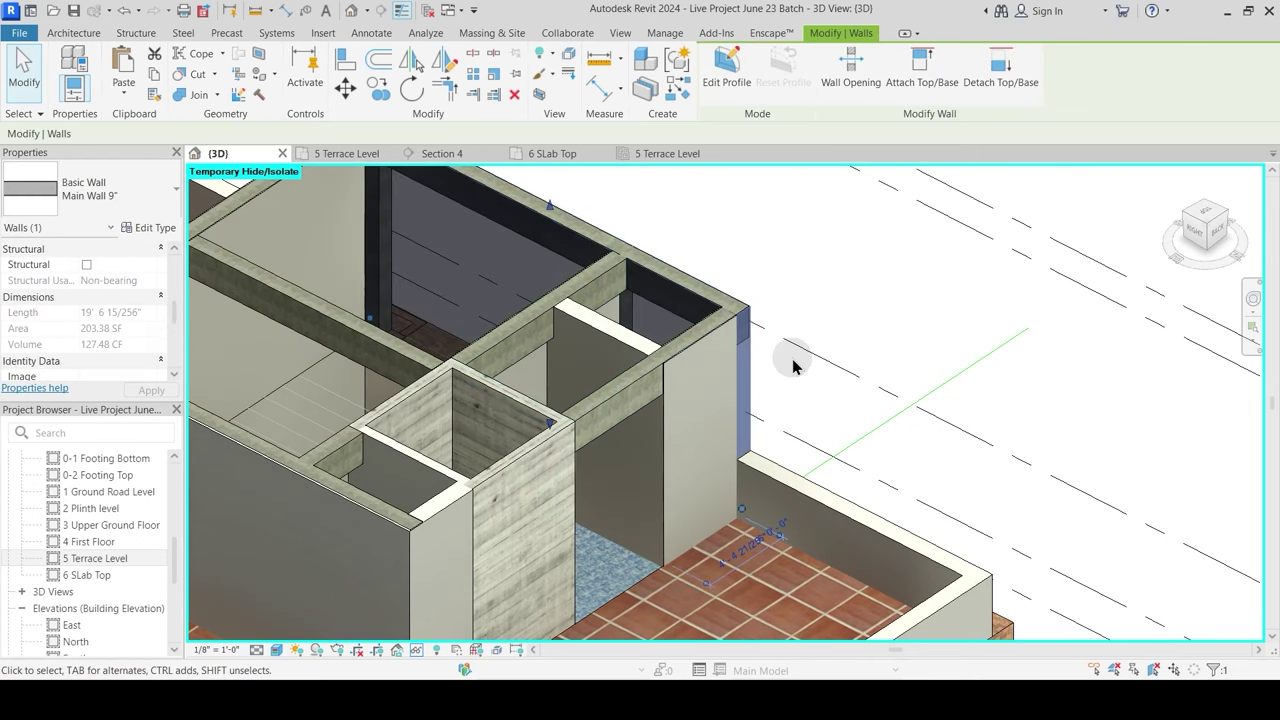
Step: Start the Wall tool with WA and set the base offset to 8' 5 1/2"
key("w")
key("a")
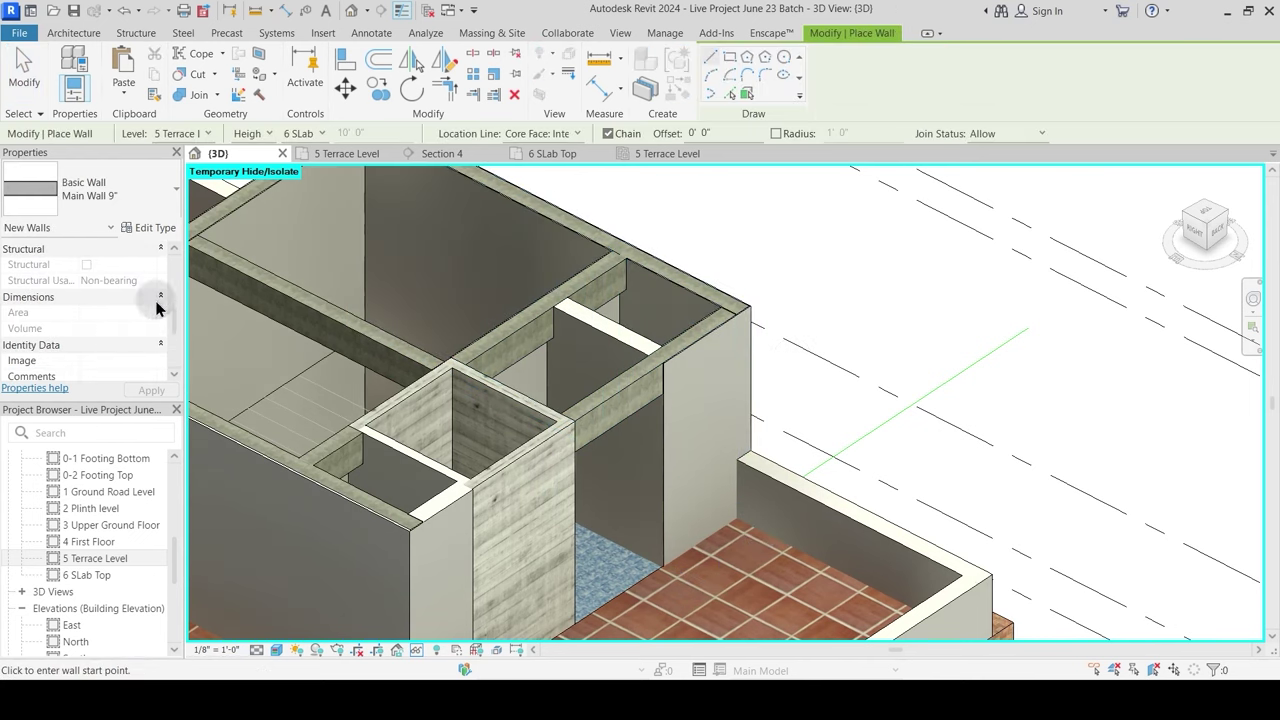
scroll(165, 315, "up", 5)
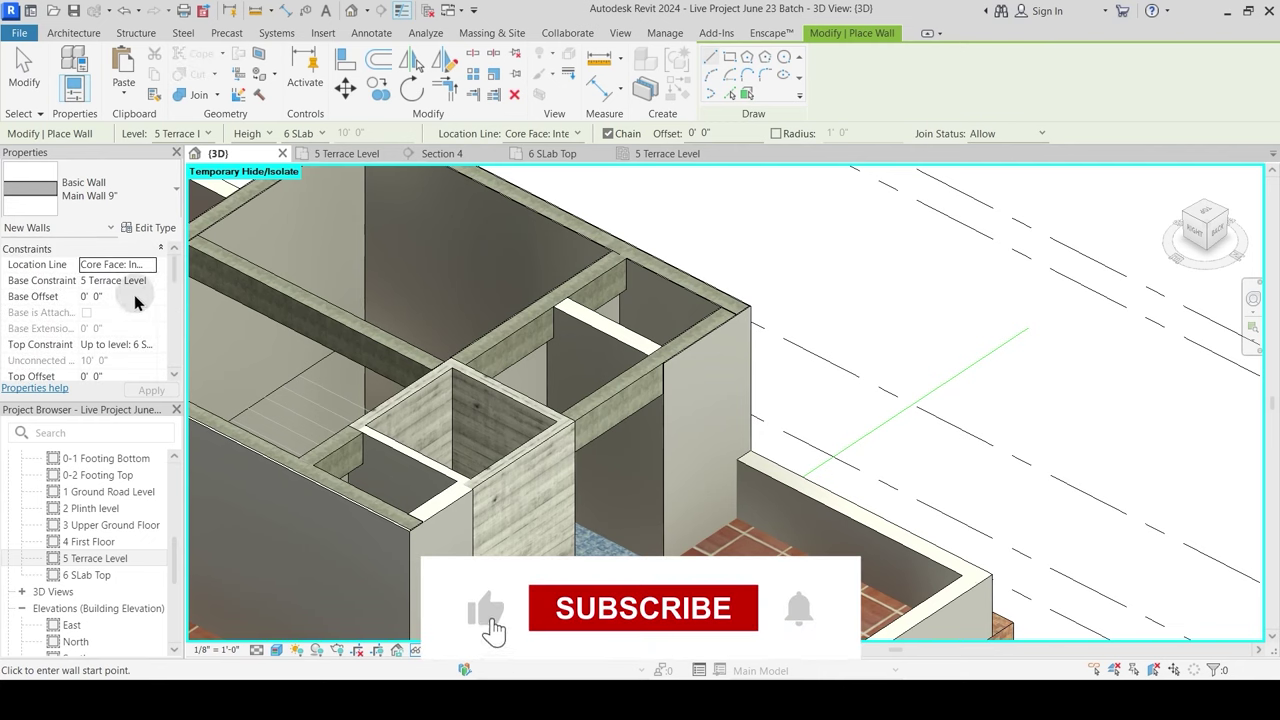
type("8'5.5")
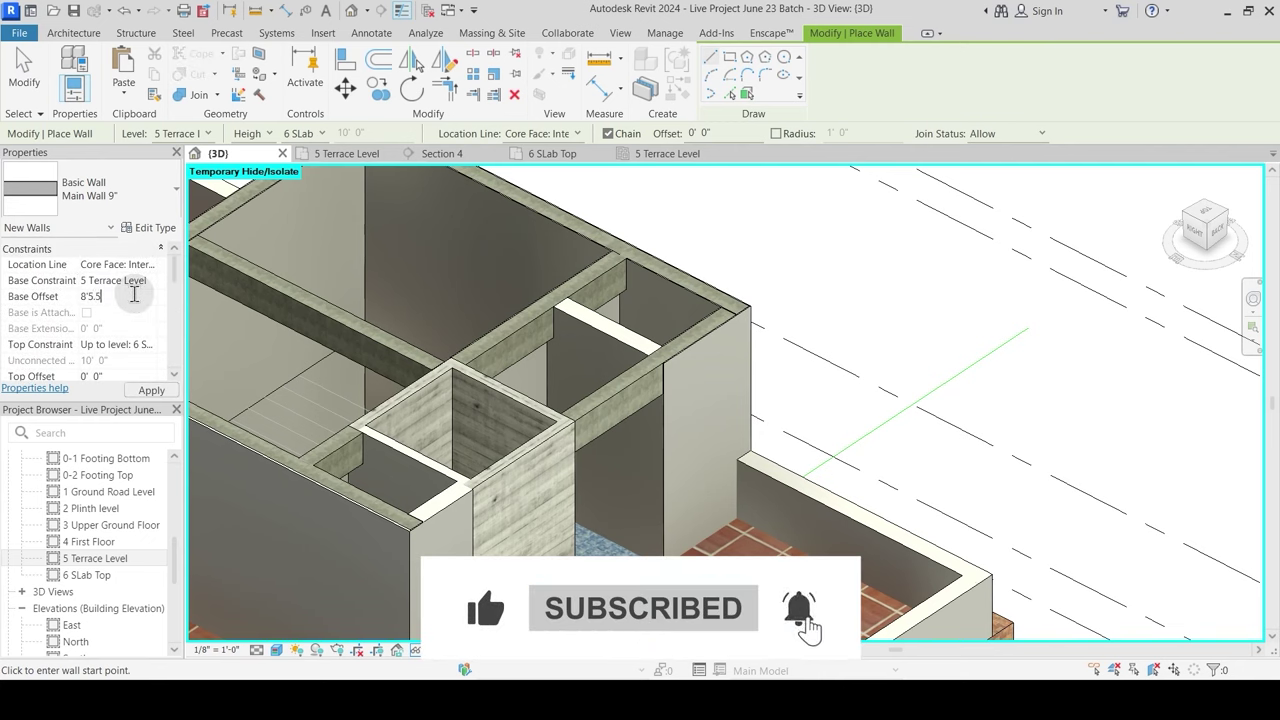
key("Return")
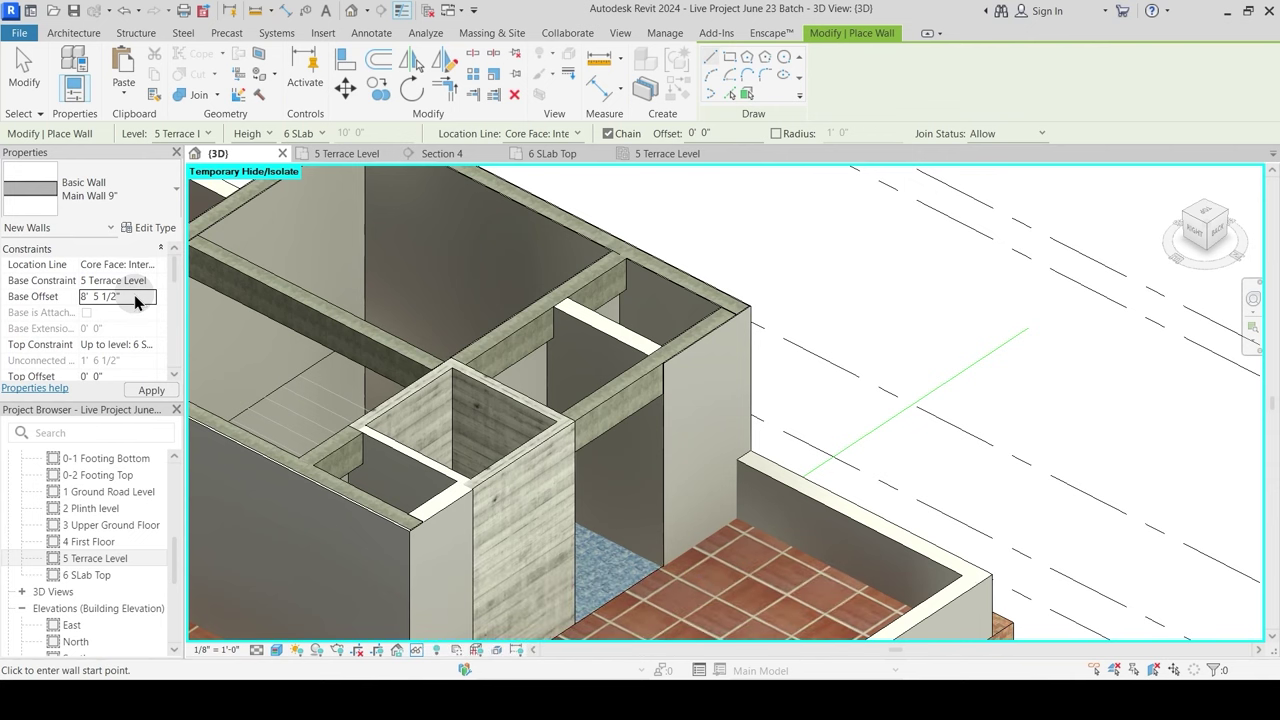
middle_click_drag(393, 347, 449, 396)
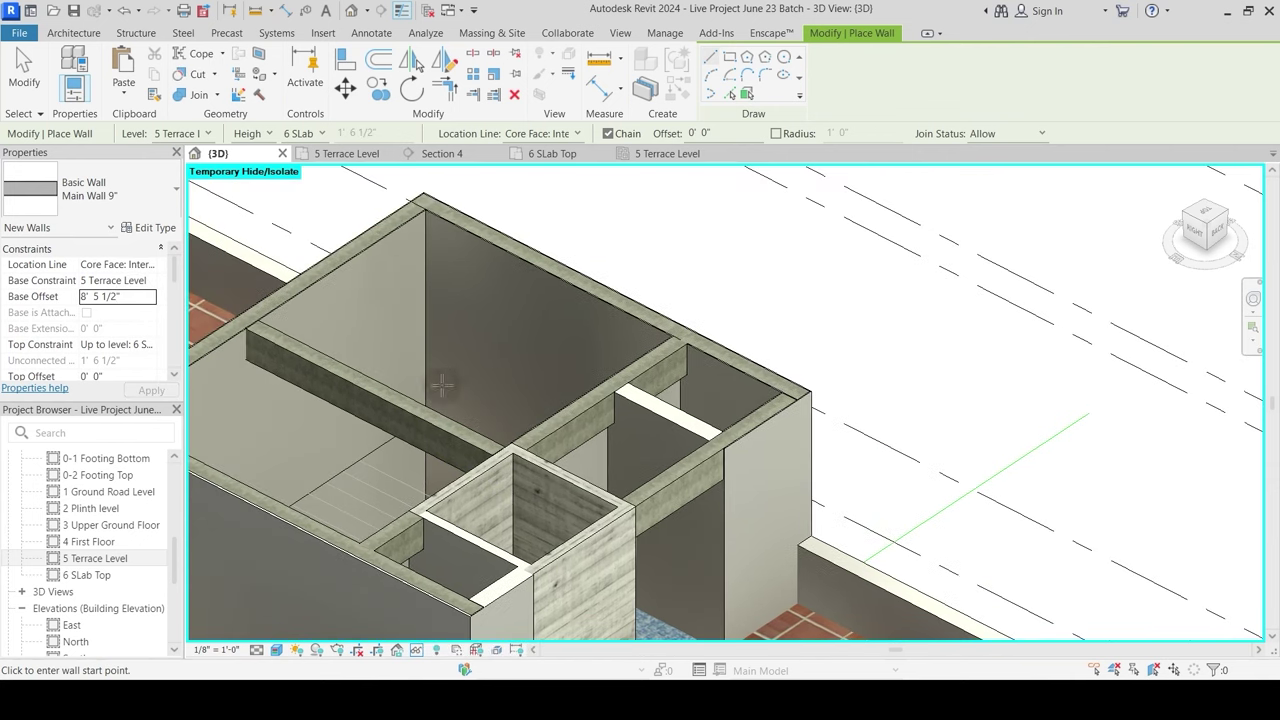
Step: Use Pick Lines to place Main Wall 9" walls along four beams around the stair core
left_click(731, 93)
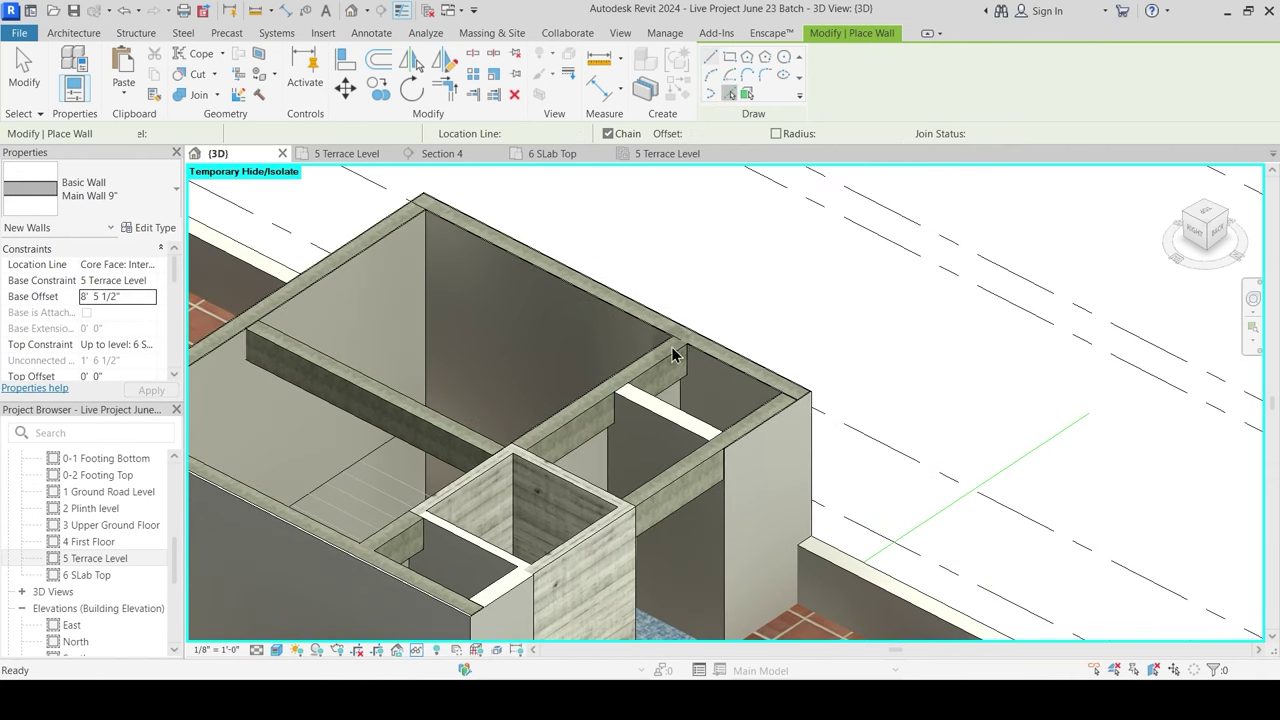
left_click(636, 438)
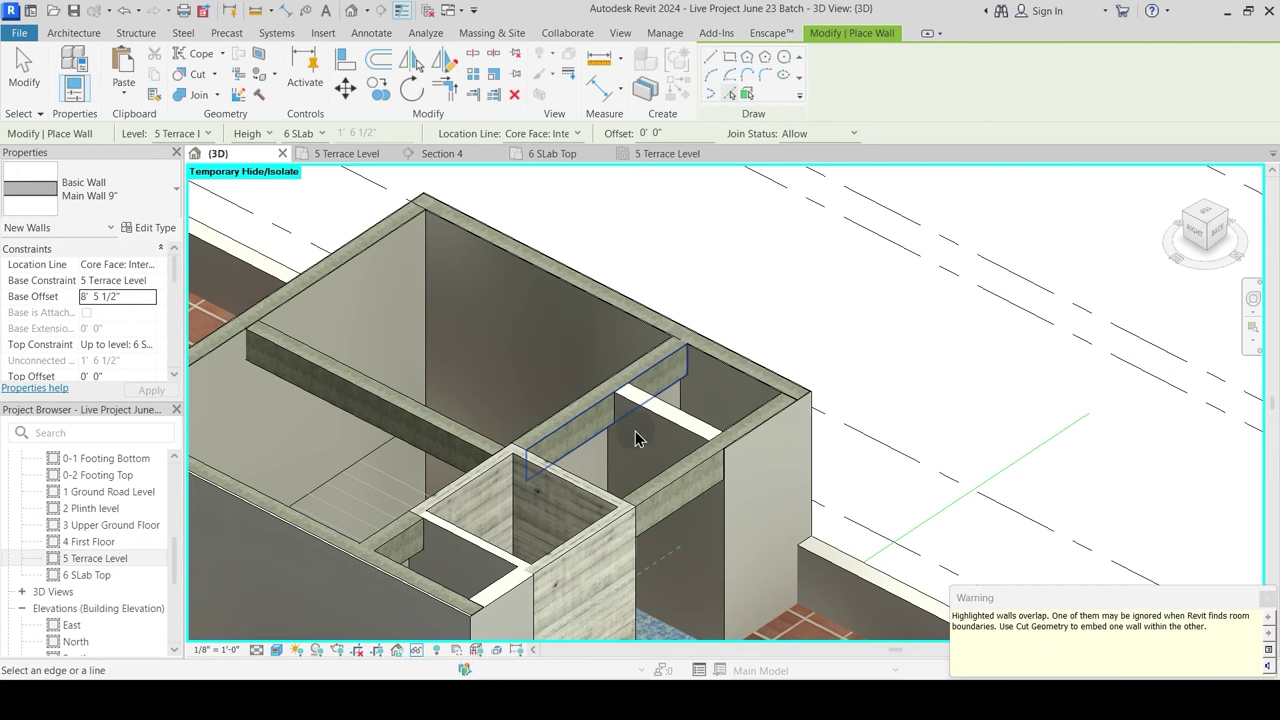
left_click(427, 430)
left_click(460, 509)
middle_click_drag(412, 470, 361, 463, "shift")
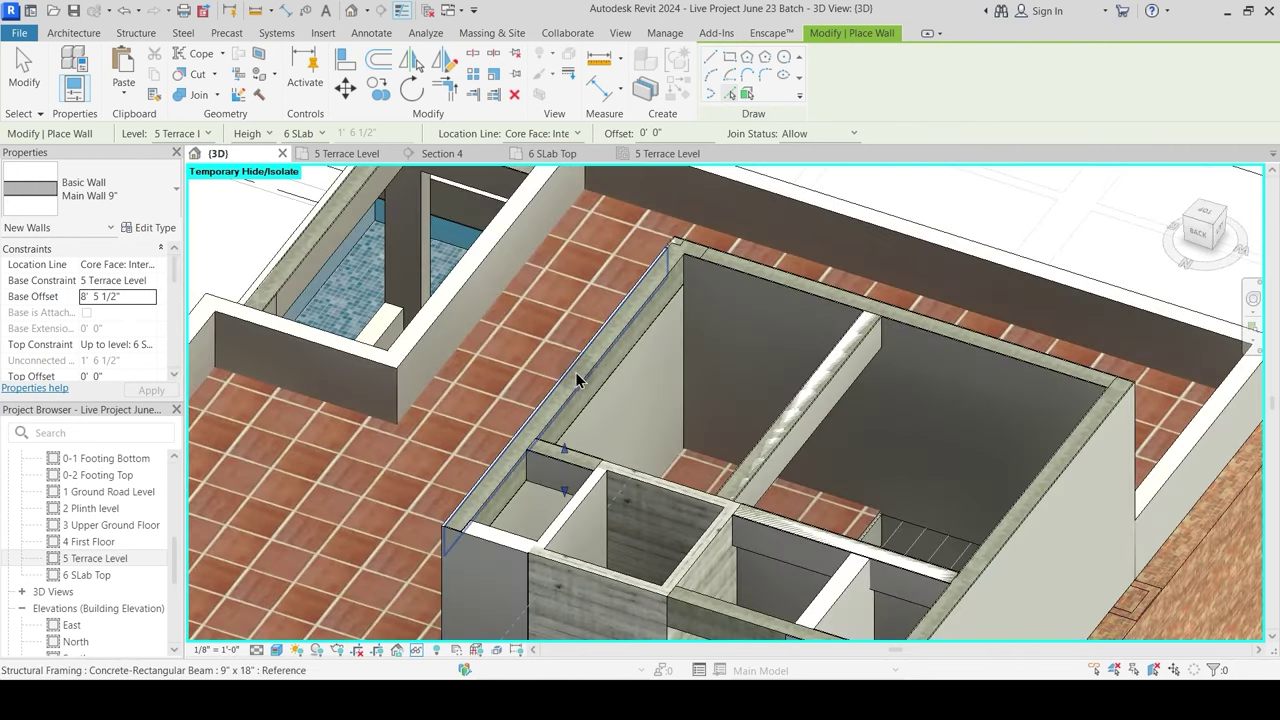
left_click(585, 380)
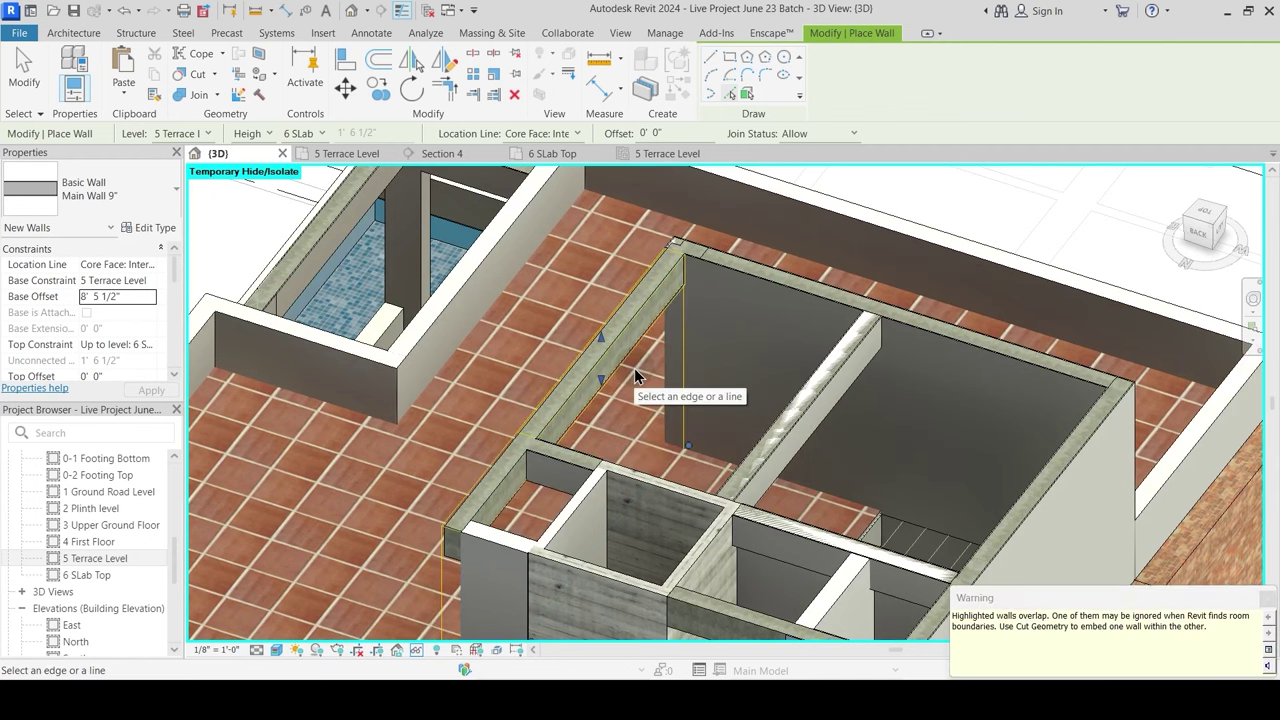
key("Escape")
key("Escape")
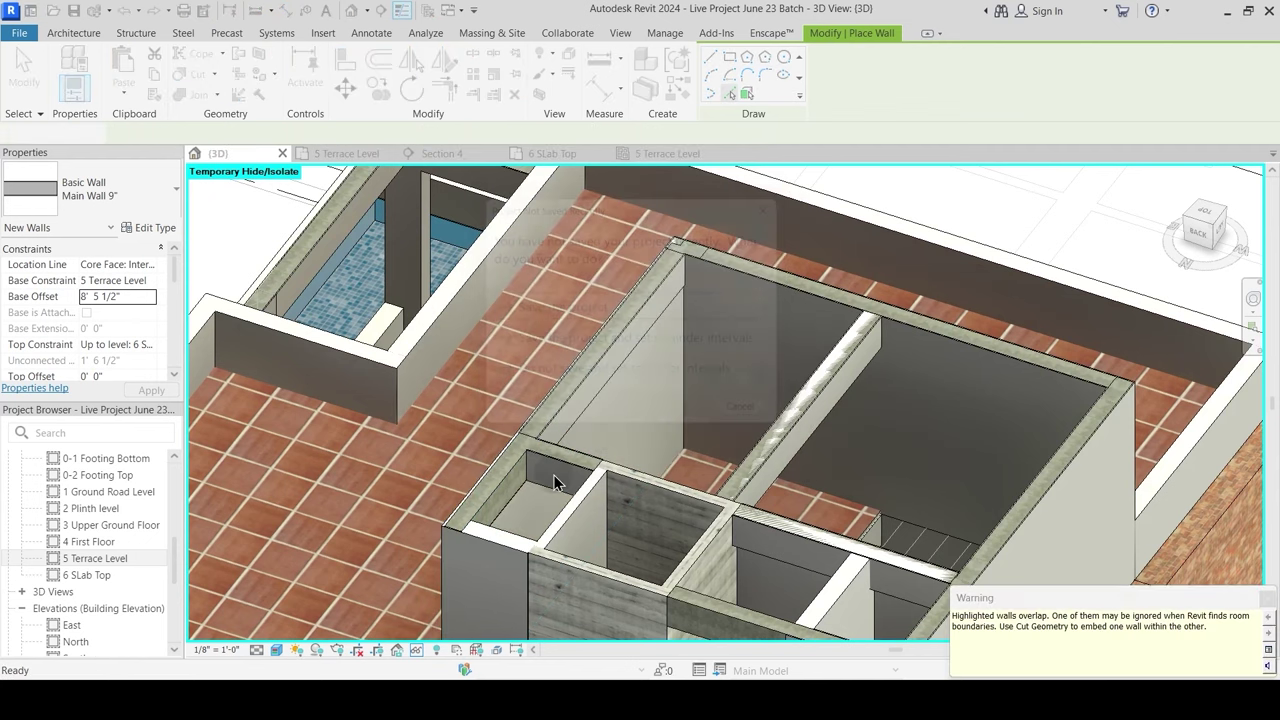
middle_click_drag(510, 492, 474, 418, "shift")
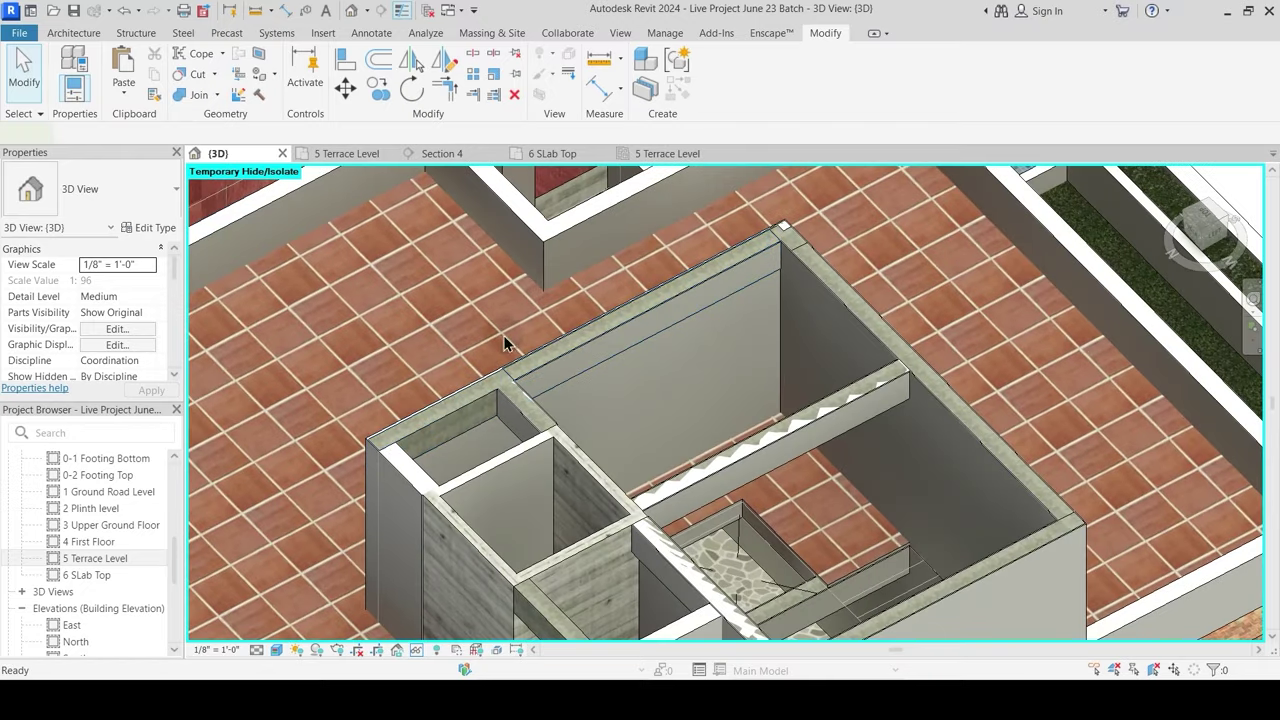
Step: Add one more wall along the short beam and orbit to review the new walls
key("w")
key("a")
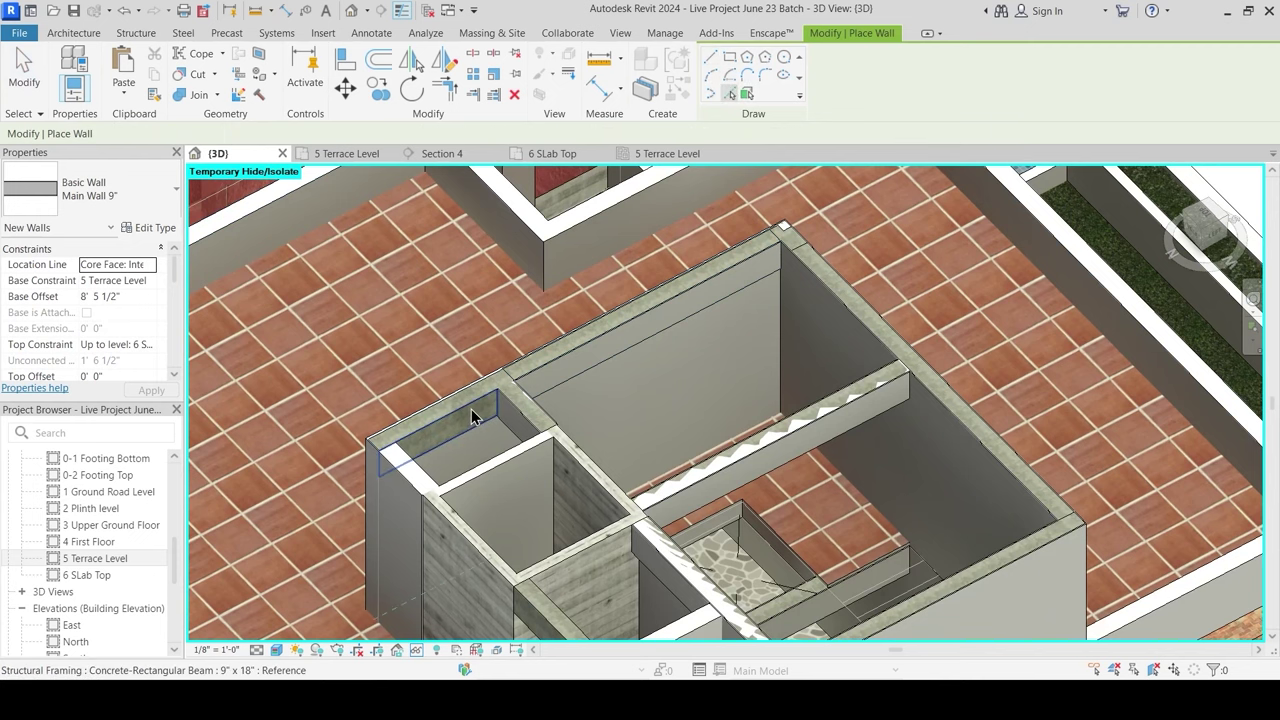
left_click(553, 379)
key("Escape")
key("Escape")
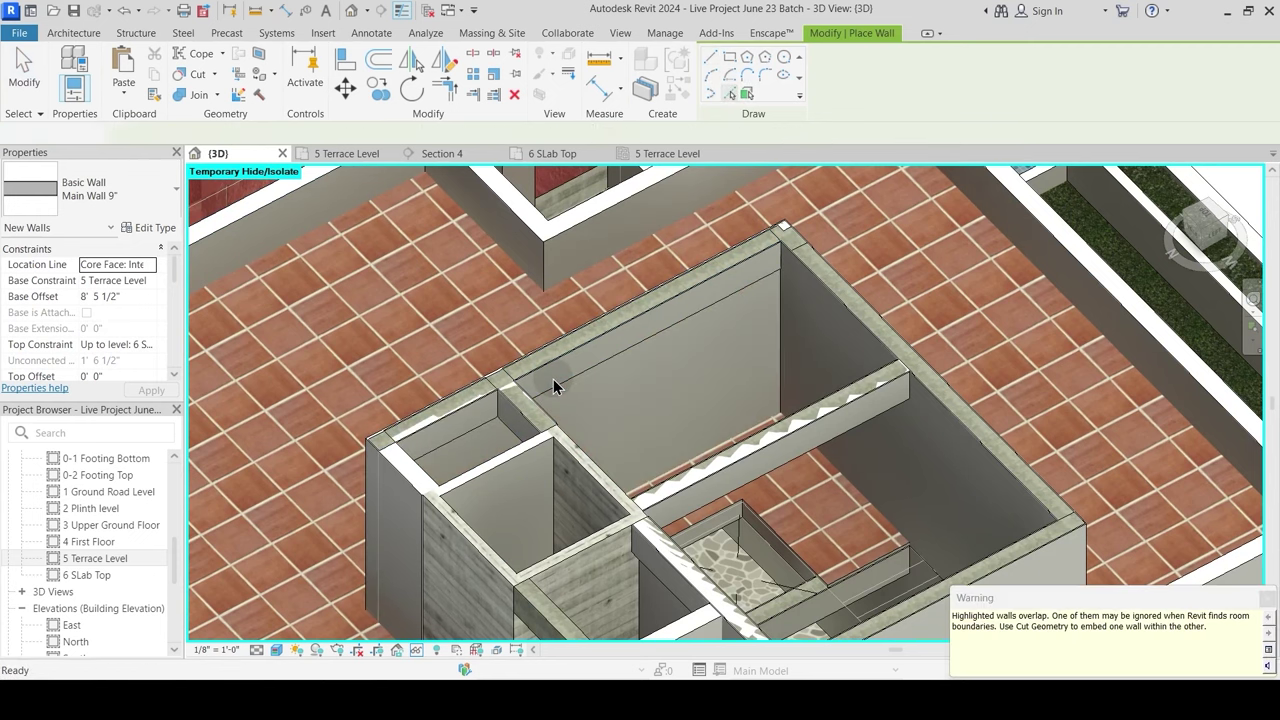
middle_click_drag(539, 418, 526, 356, "shift")
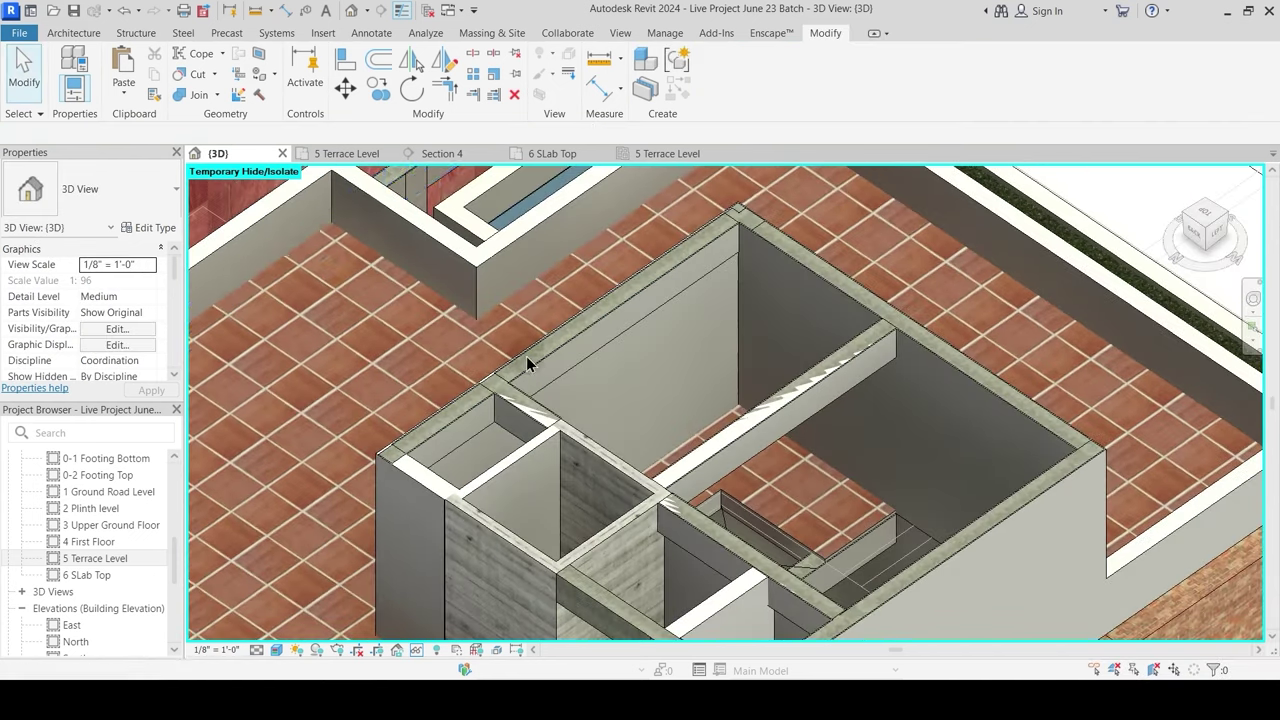
Step: Join the first stair-core wall to its adjoining concrete beam with Join Geometry
left_click(199, 95)
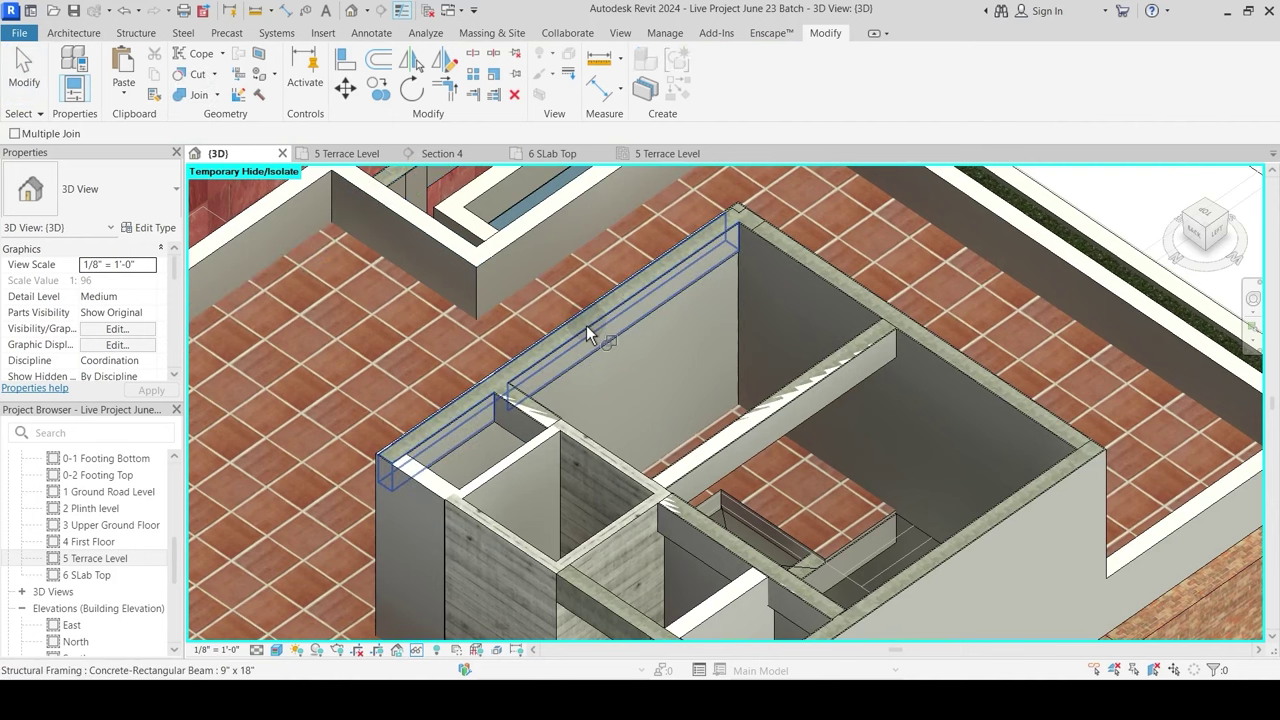
scroll(723, 225, "up", 2)
left_click(713, 232)
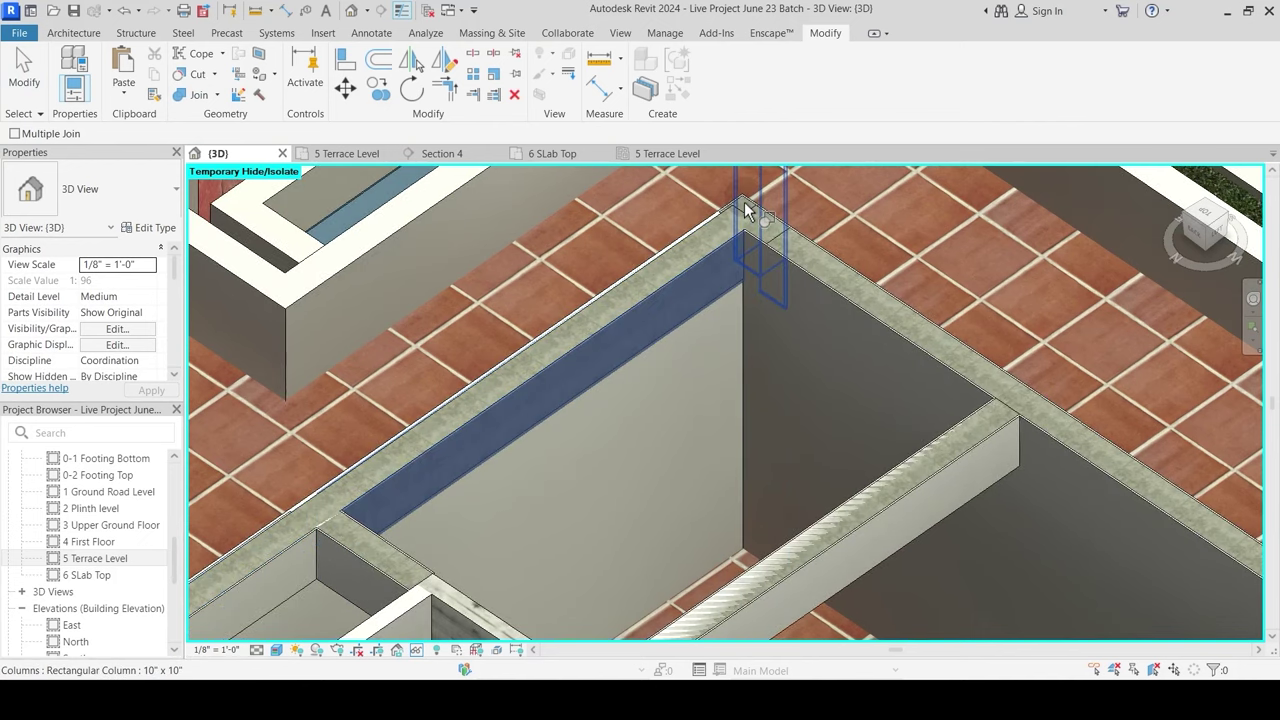
left_click(744, 202)
key("Escape")
Step: Join the left core wall and the corner walls to the corner geometry
scroll(712, 314, "up", 3)
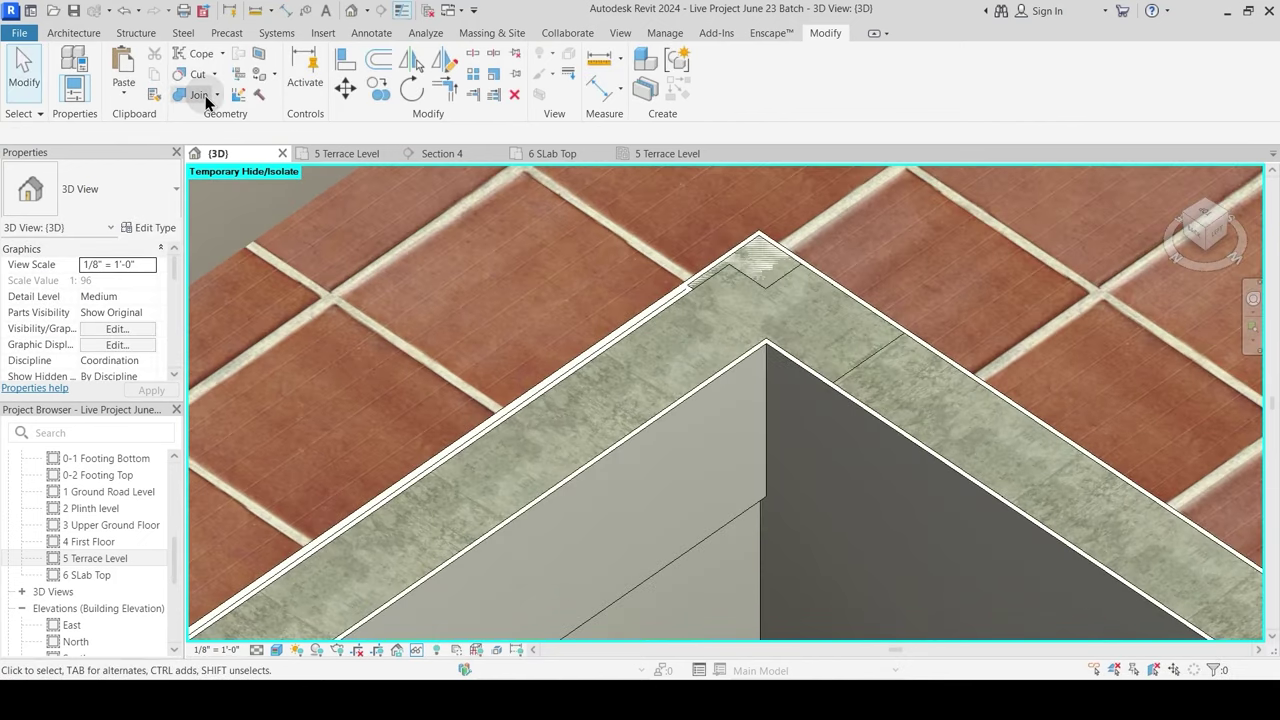
left_click(676, 316)
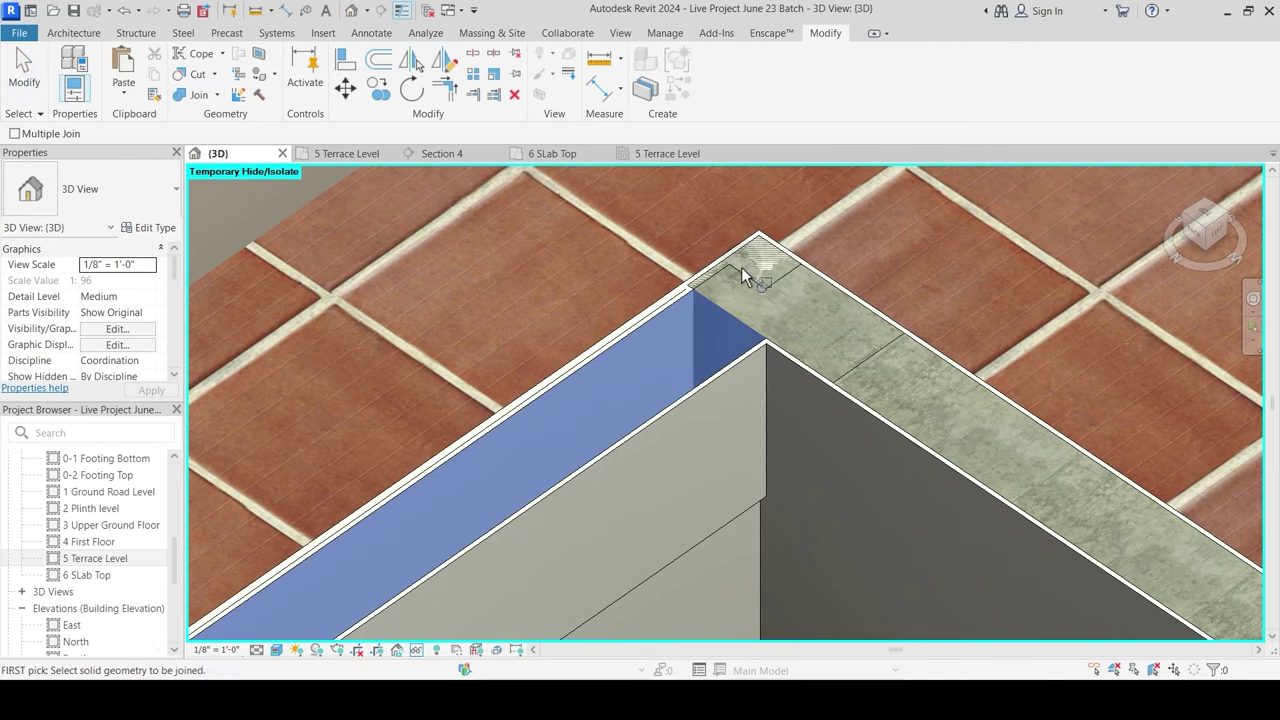
left_click(736, 282)
left_click(772, 265)
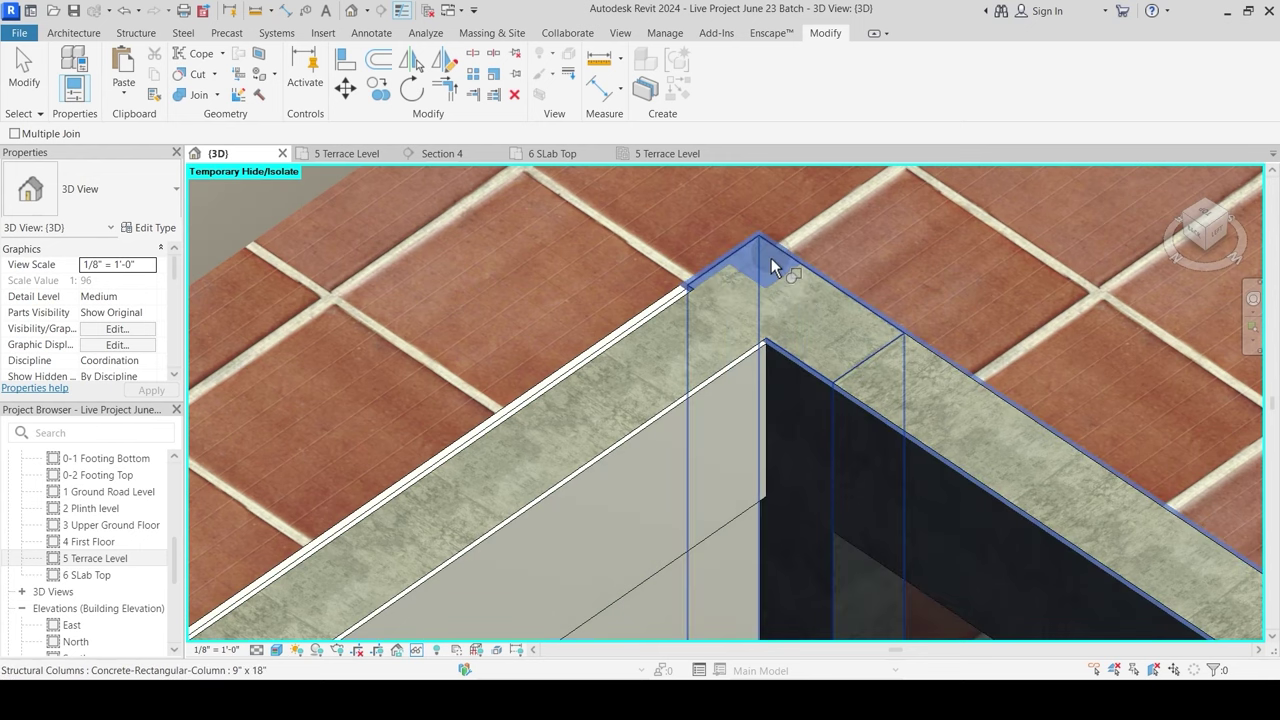
left_click(690, 303)
left_click(690, 305)
key("Escape")
scroll(687, 322, "down", 5)
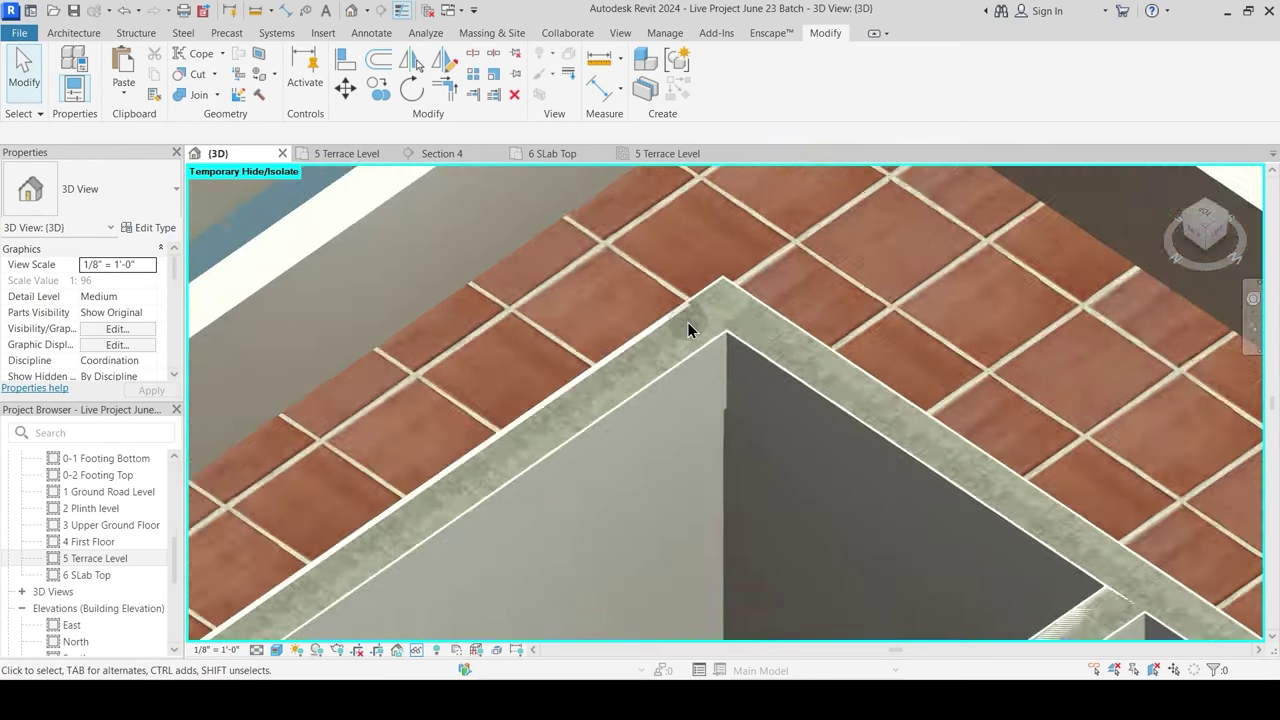
scroll(617, 417, "up", 8)
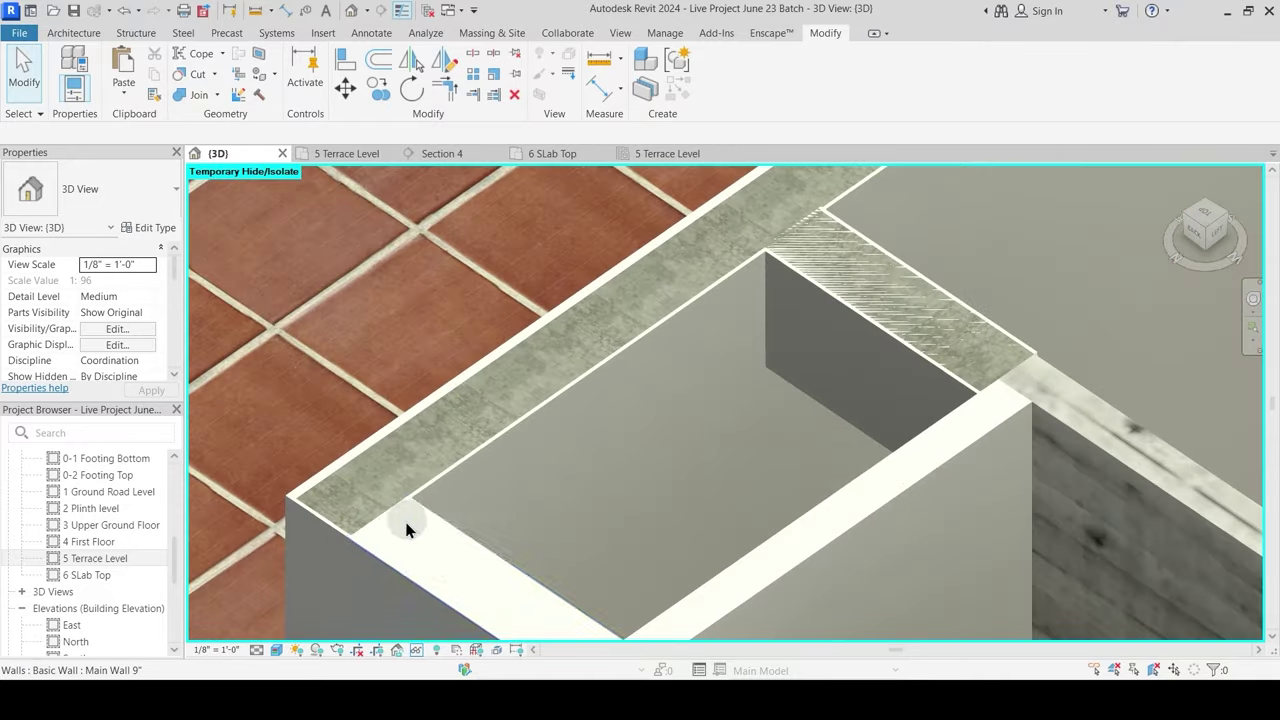
Step: Select the core walls and orbit around them to check the joins
left_click(437, 500)
middle_click_drag(437, 500, 612, 483, "shift")
key("Escape")
left_click(651, 496)
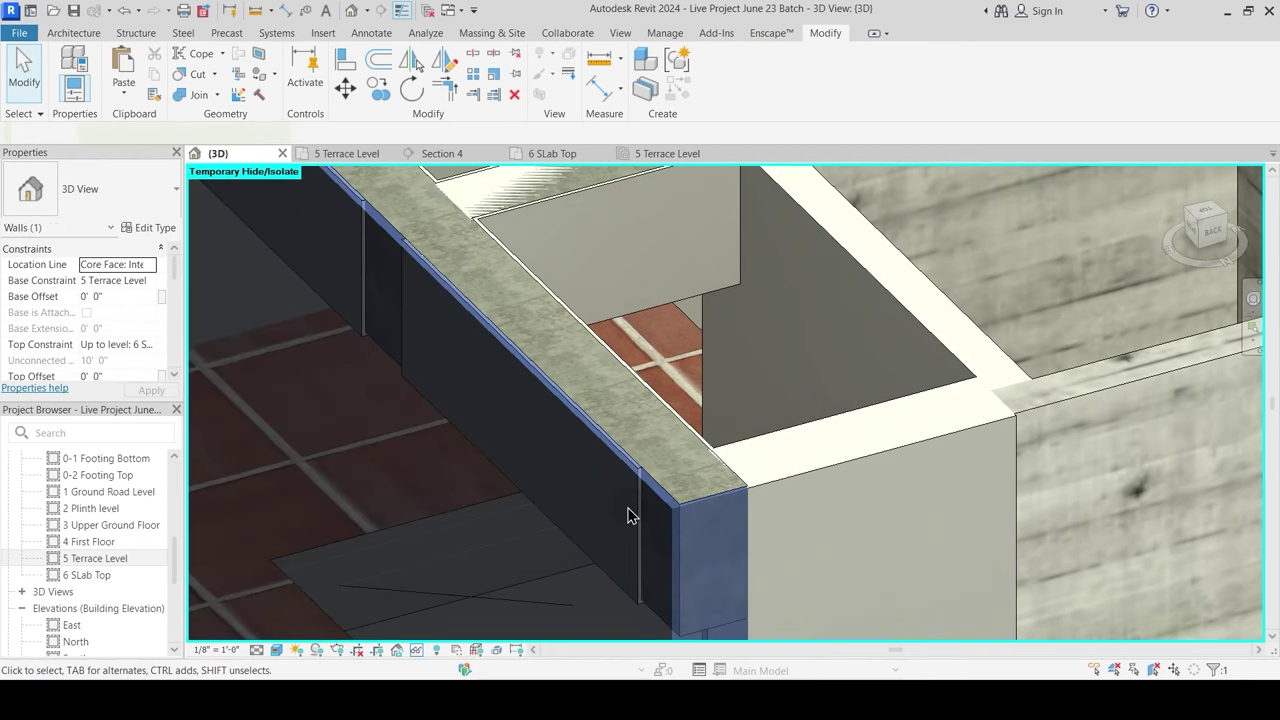
scroll(620, 516, "down", 2)
scroll(440, 500, "down", 2)
middle_click_drag(423, 511, 445, 497, "shift")
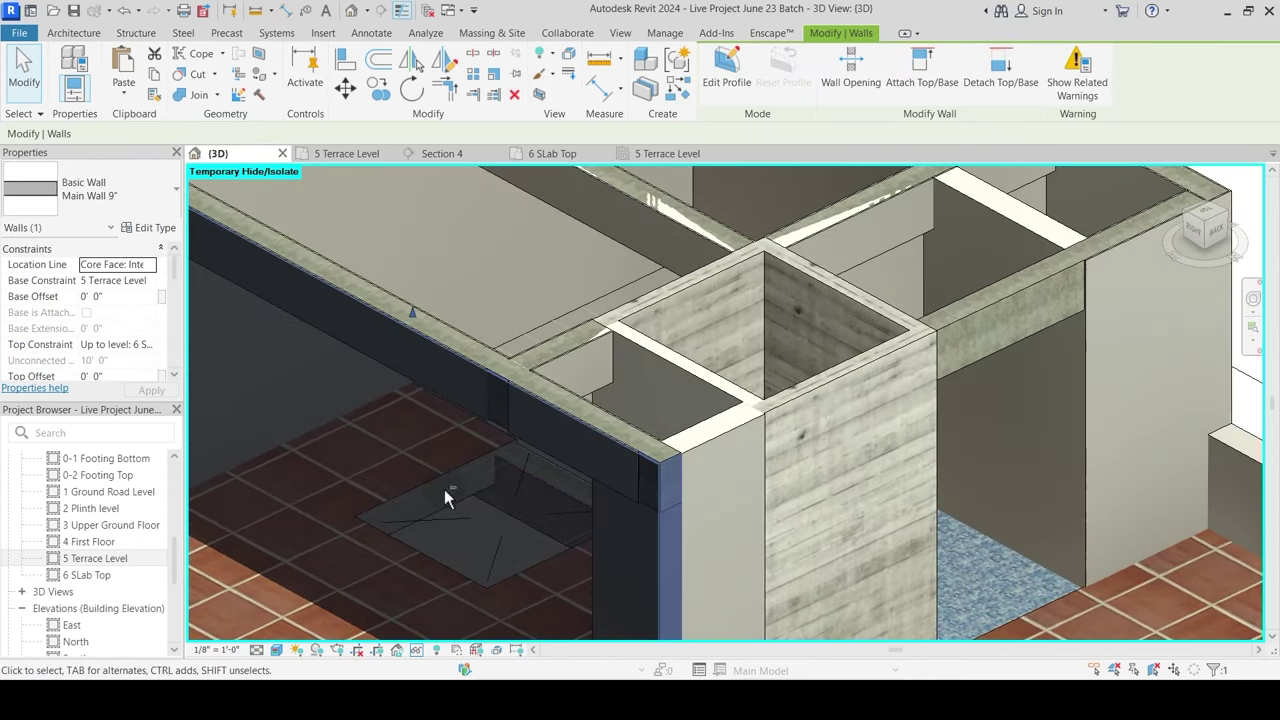
Step: Check the core wall in the 5 Terrace Level floor plan
left_click(376, 158)
scroll(650, 325, "up", 4)
scroll(700, 380, "up", 4)
left_click(725, 443)
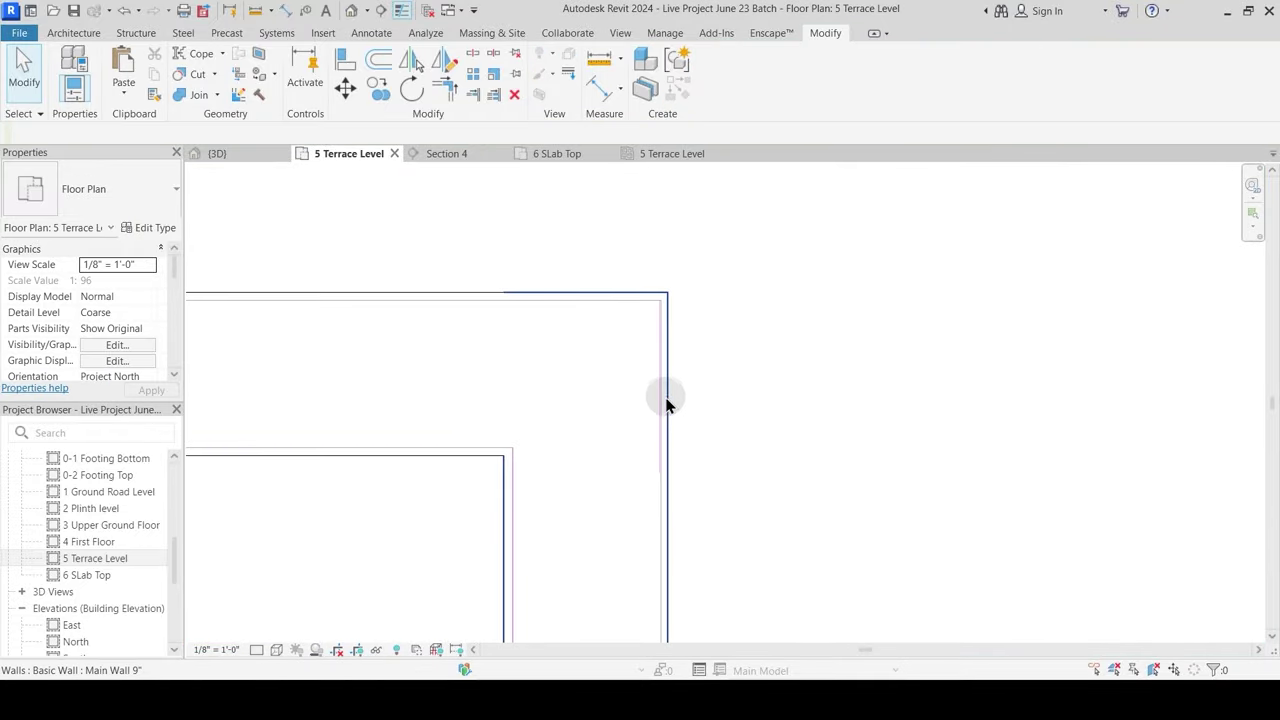
left_click(670, 399)
left_click(564, 402)
scroll(509, 298, "down", 5)
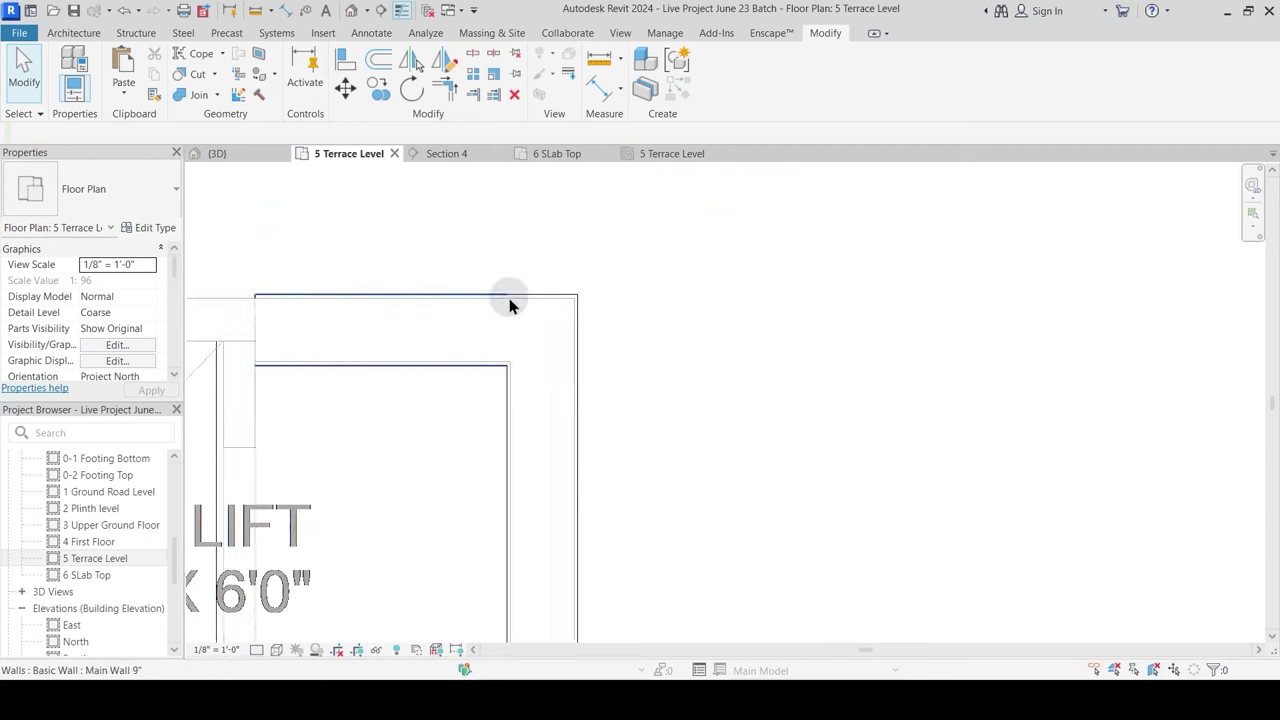
Step: Back in 3D, inspect the corner wall from another angle
left_click(267, 155)
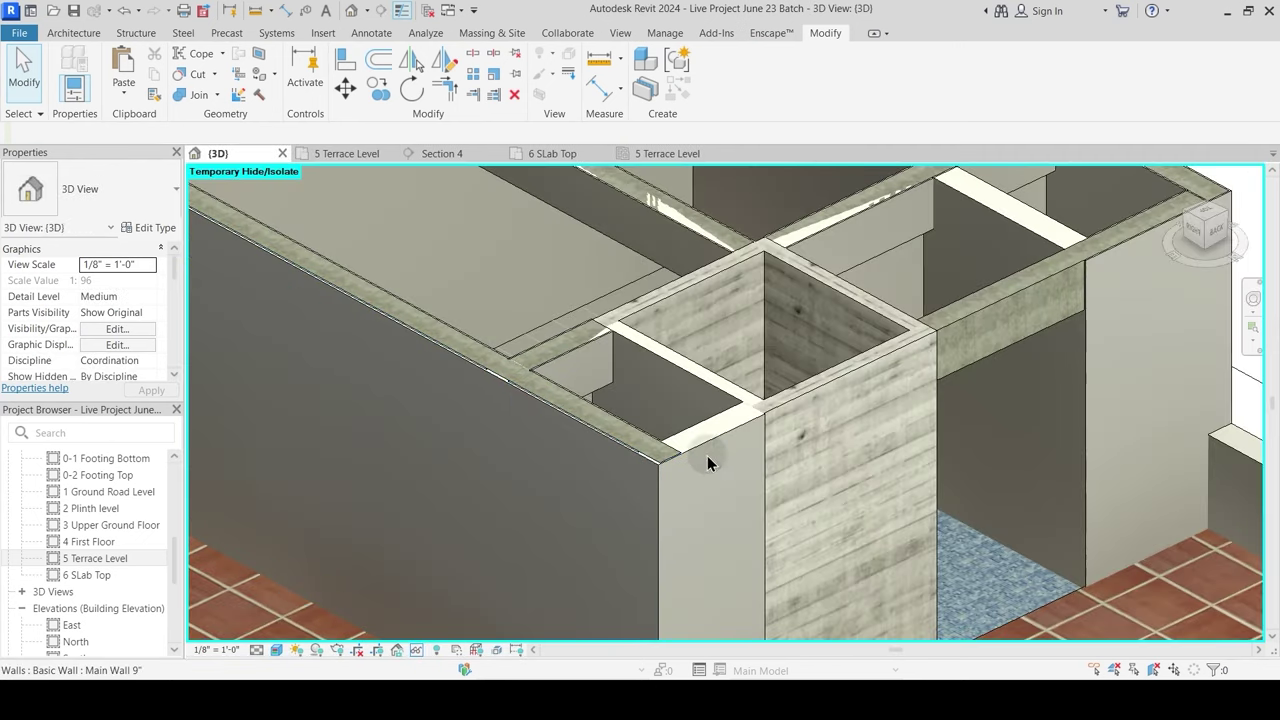
scroll(707, 455, "up", 3)
scroll(678, 503, "up", 3)
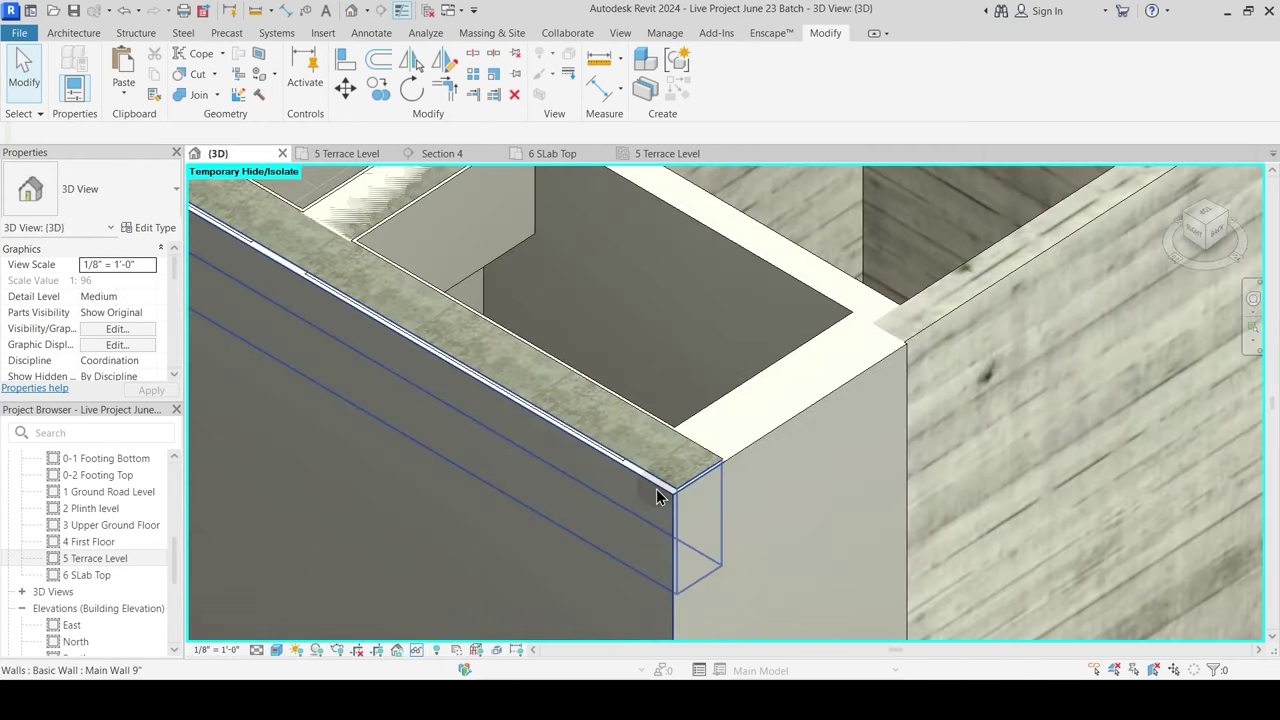
left_click(654, 489)
scroll(599, 395, "down", 2)
middle_click_drag(599, 402, 287, 360, "shift")
key("Escape")
scroll(229, 320, "up", 3)
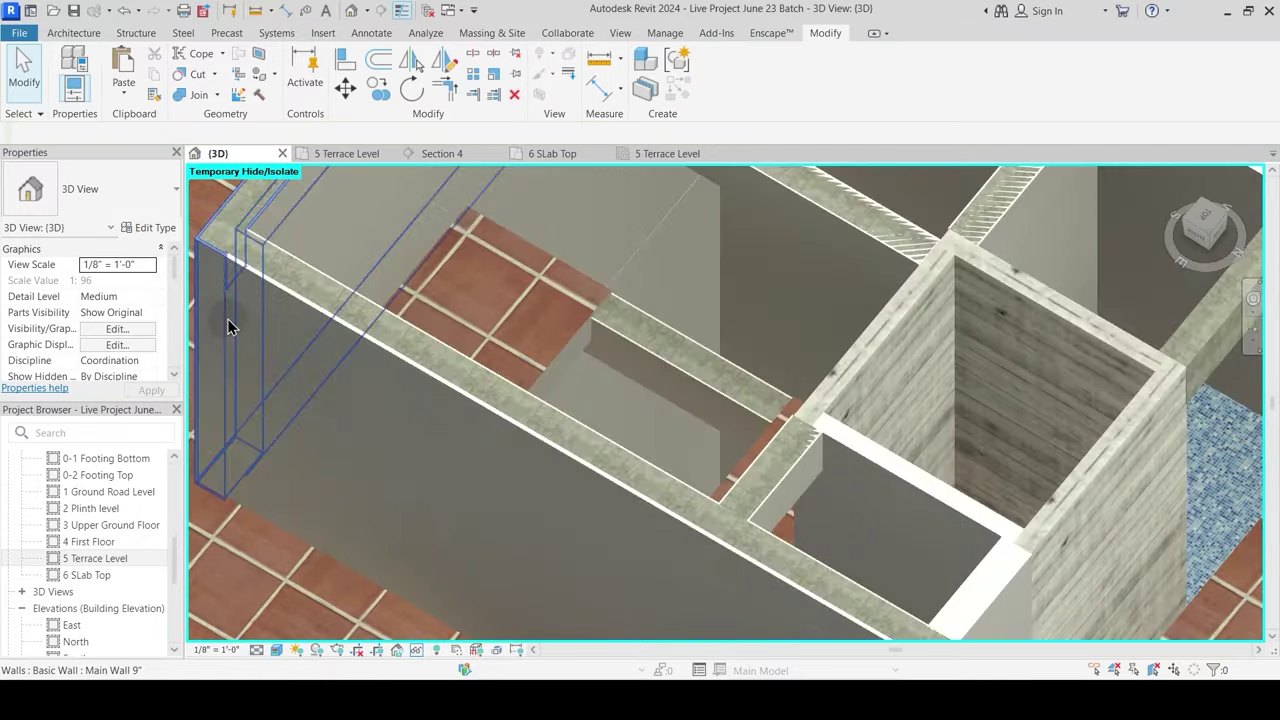
Step: Inspect a beam and orbit the model toward the front
left_click(250, 273)
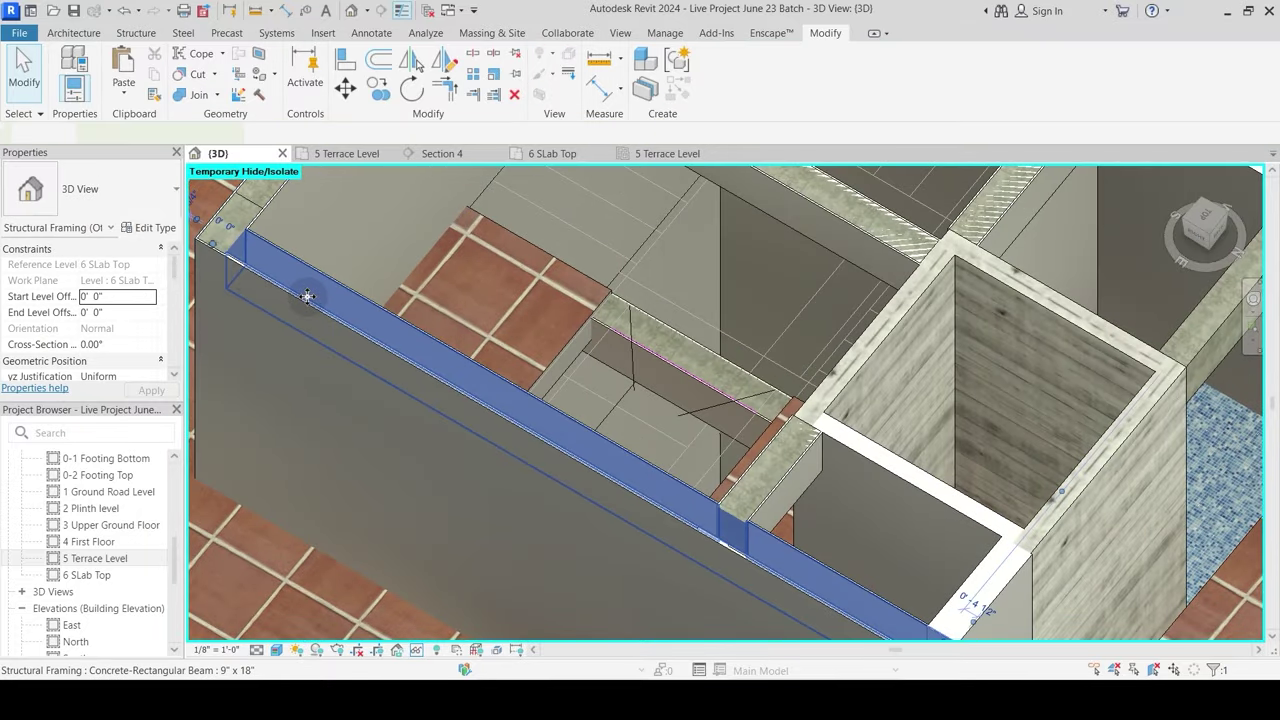
scroll(348, 306, "down", 4)
key("Escape")
scroll(680, 357, "up", 2)
middle_click_drag(680, 357, 714, 526, "shift")
mouse_move(571, 375)
middle_mouse_down("shift")
mouse_move(666, 331)
mouse_move(586, 371)
middle_mouse_up("shift")
scroll(583, 400, "up", 3)
middle_click_drag(583, 423, 762, 392, "shift")
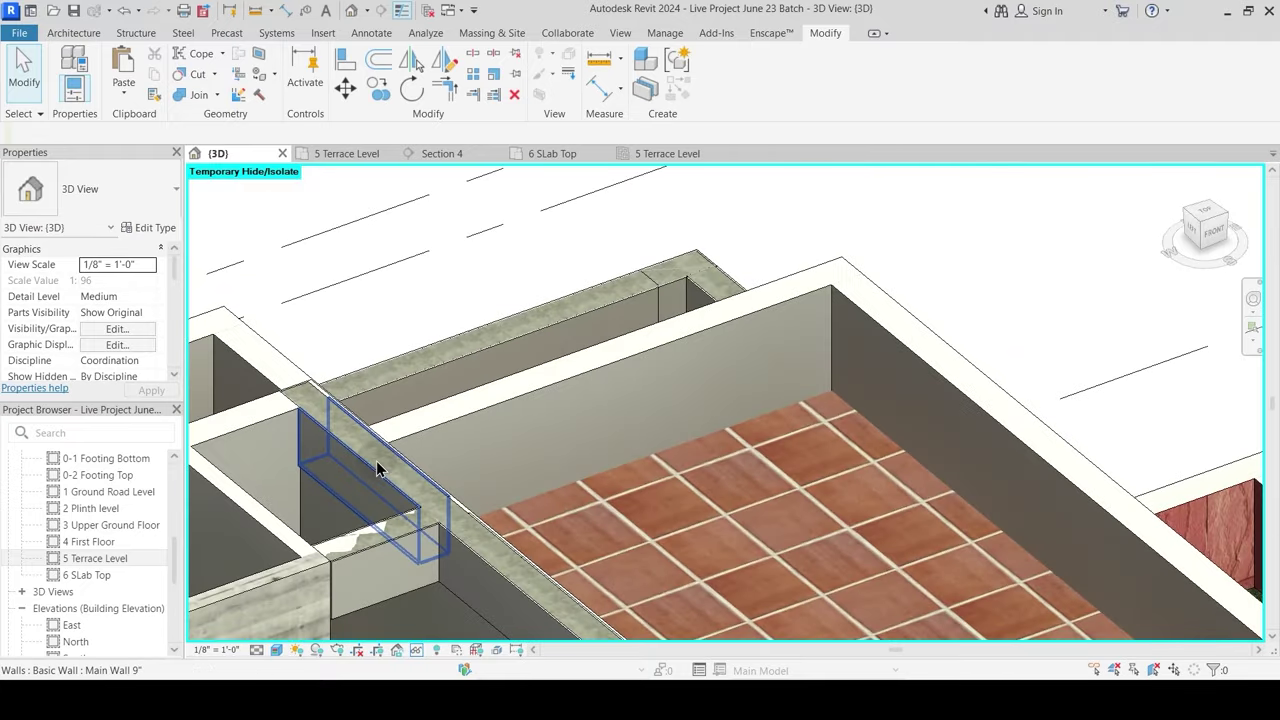
Step: Check the long wall's properties and bring the inner core walls into view
left_click(397, 432)
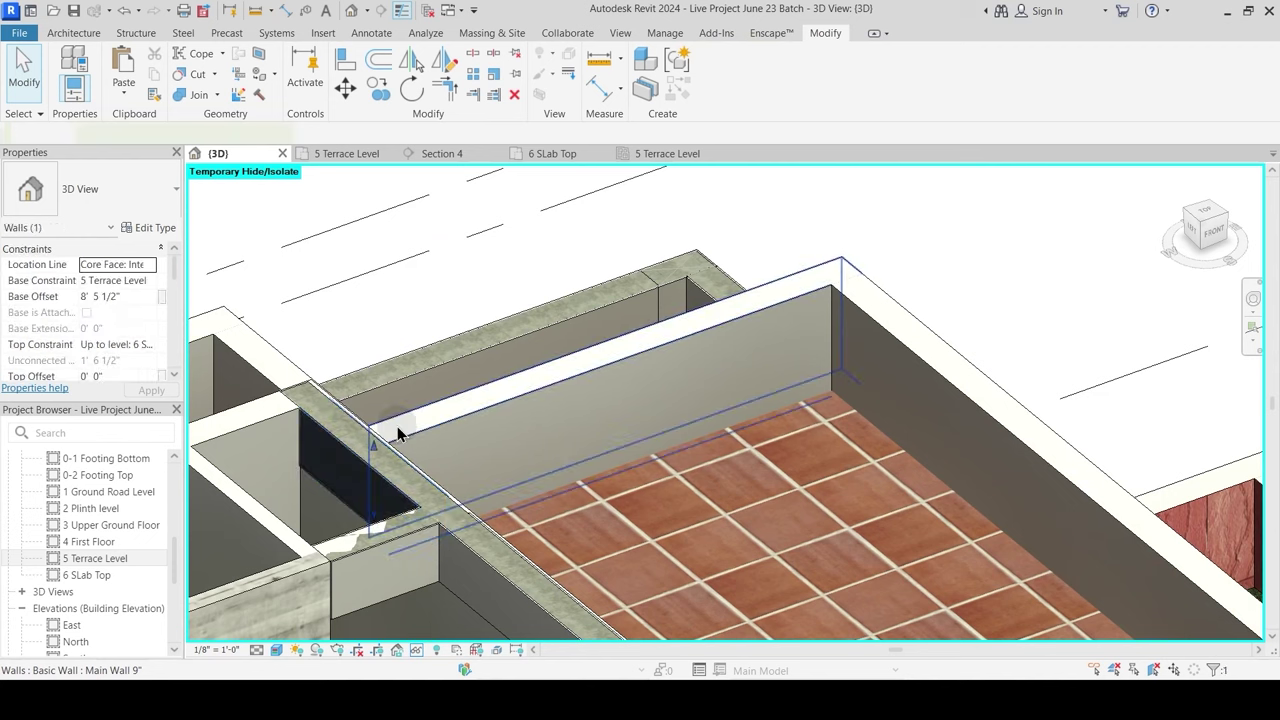
key("Escape")
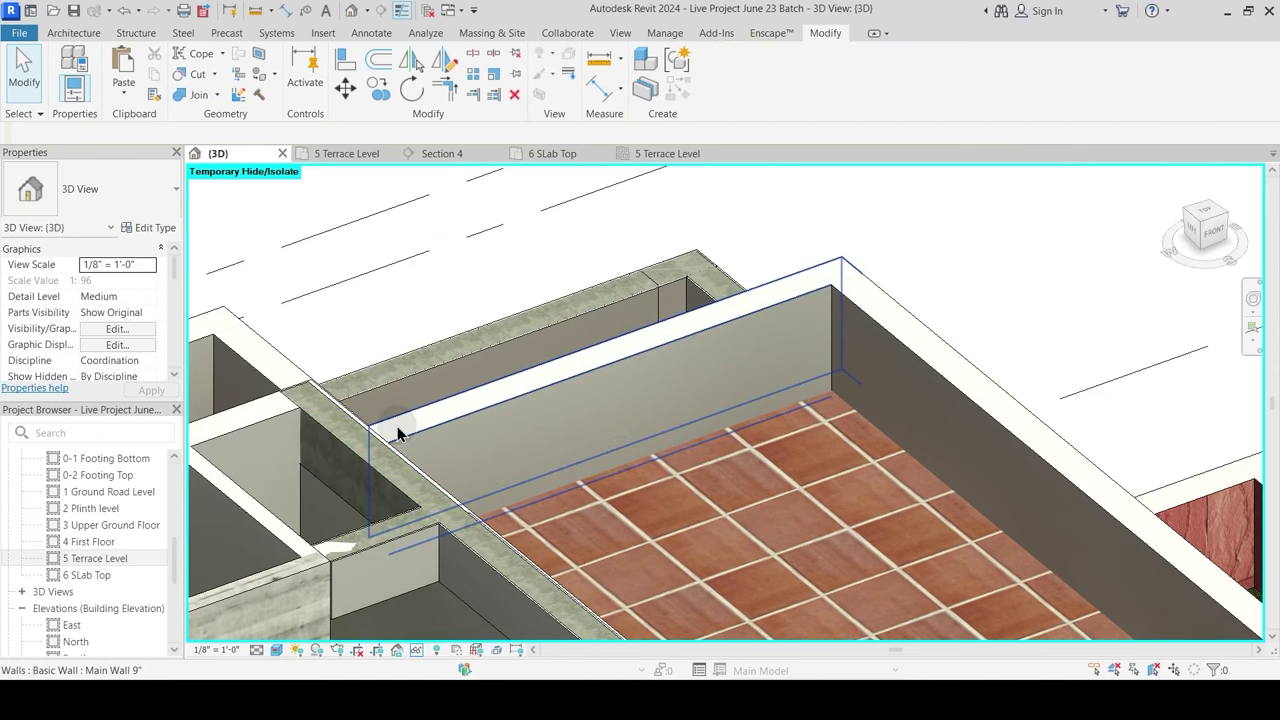
scroll(320, 420, "up", 3)
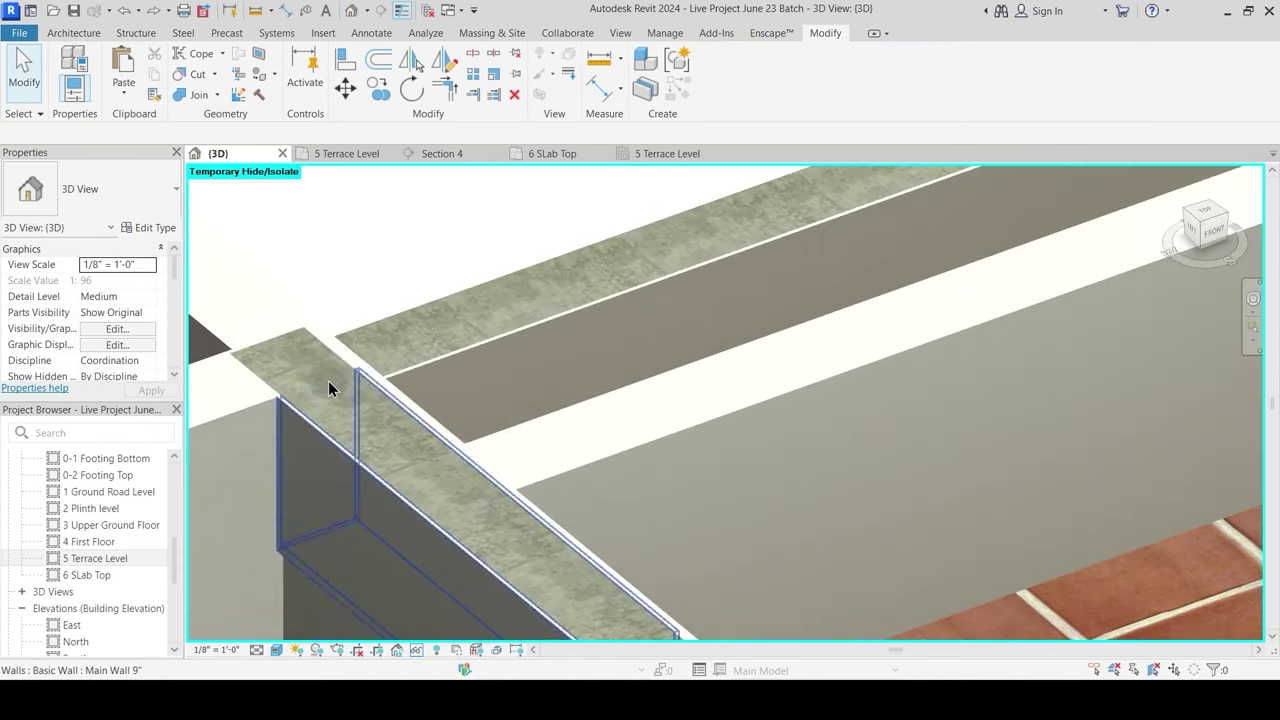
scroll(443, 286, "down", 5)
middle_click_drag(443, 374, 497, 331, "shift")
Step: Join the core wall to the left beam
left_click(193, 98)
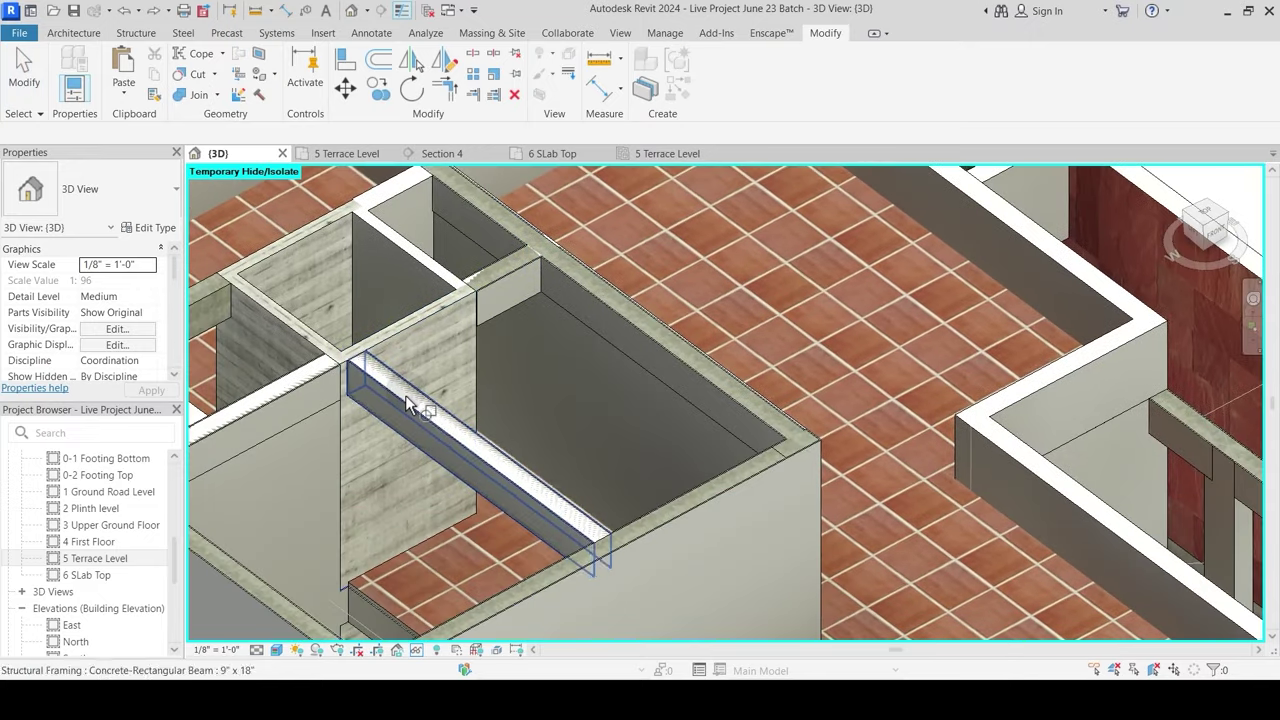
left_click(411, 403)
middle_click_drag(291, 414, 393, 376)
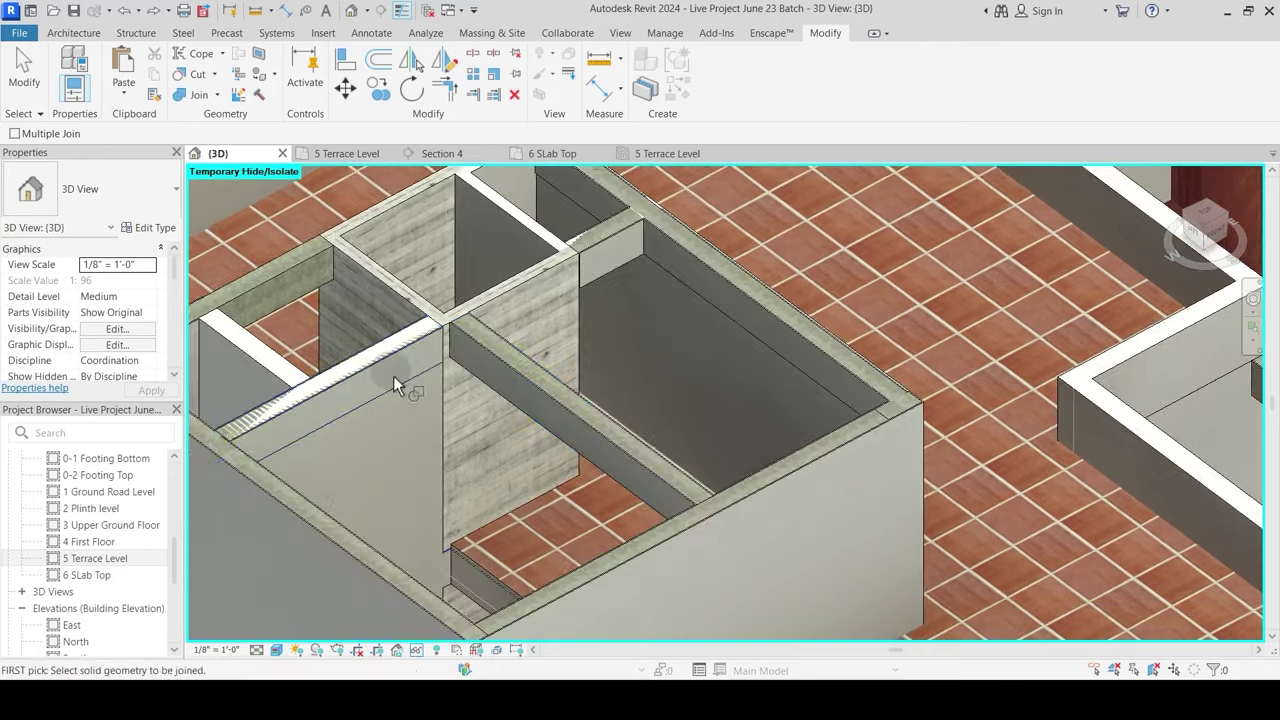
left_click(377, 358)
left_click(395, 415)
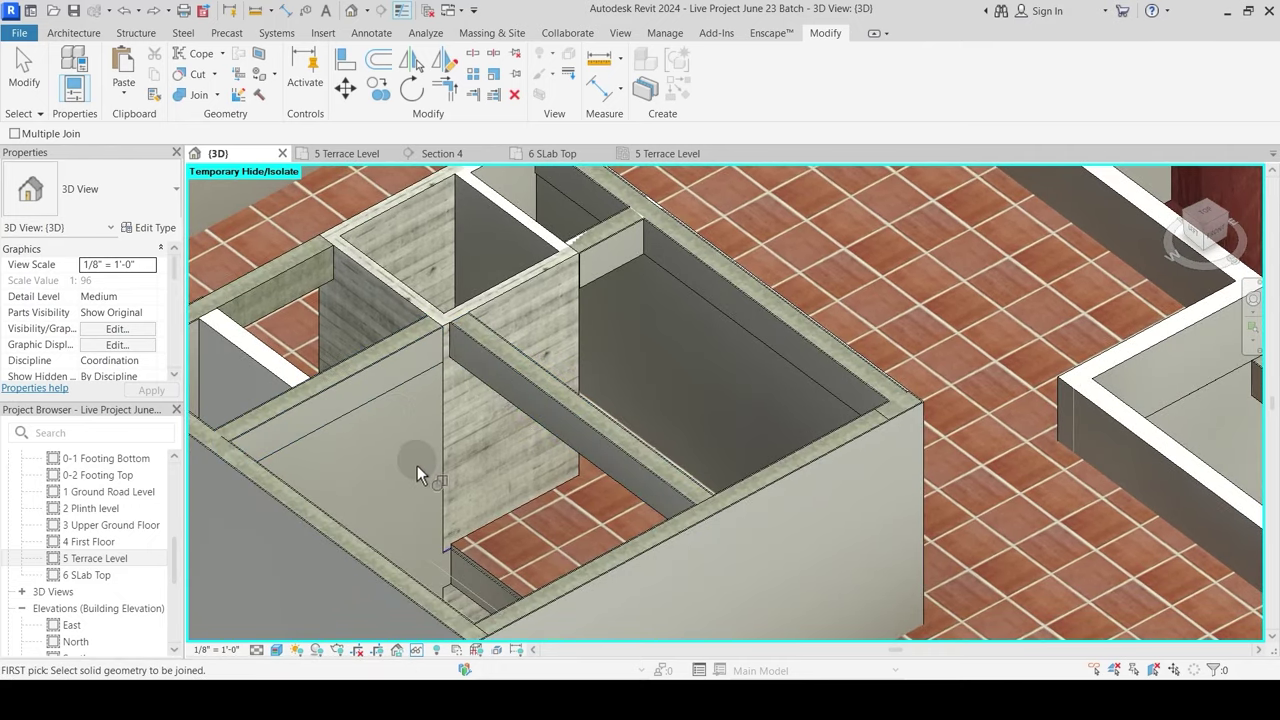
middle_click_drag(430, 500, 448, 437)
scroll(498, 586, "up", 3)
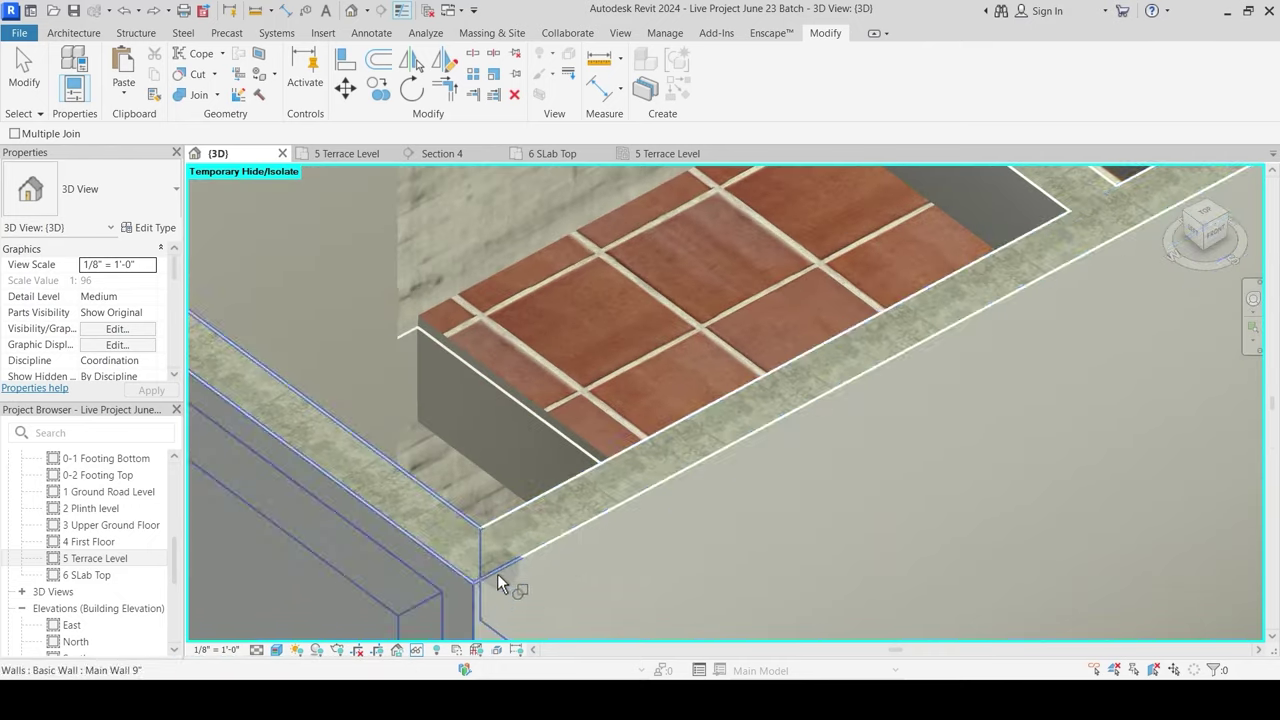
Step: Join the front wall and the remaining beam to their walls, then orbit to review
left_click(509, 534)
left_click(509, 536)
scroll(540, 572, "down", 4)
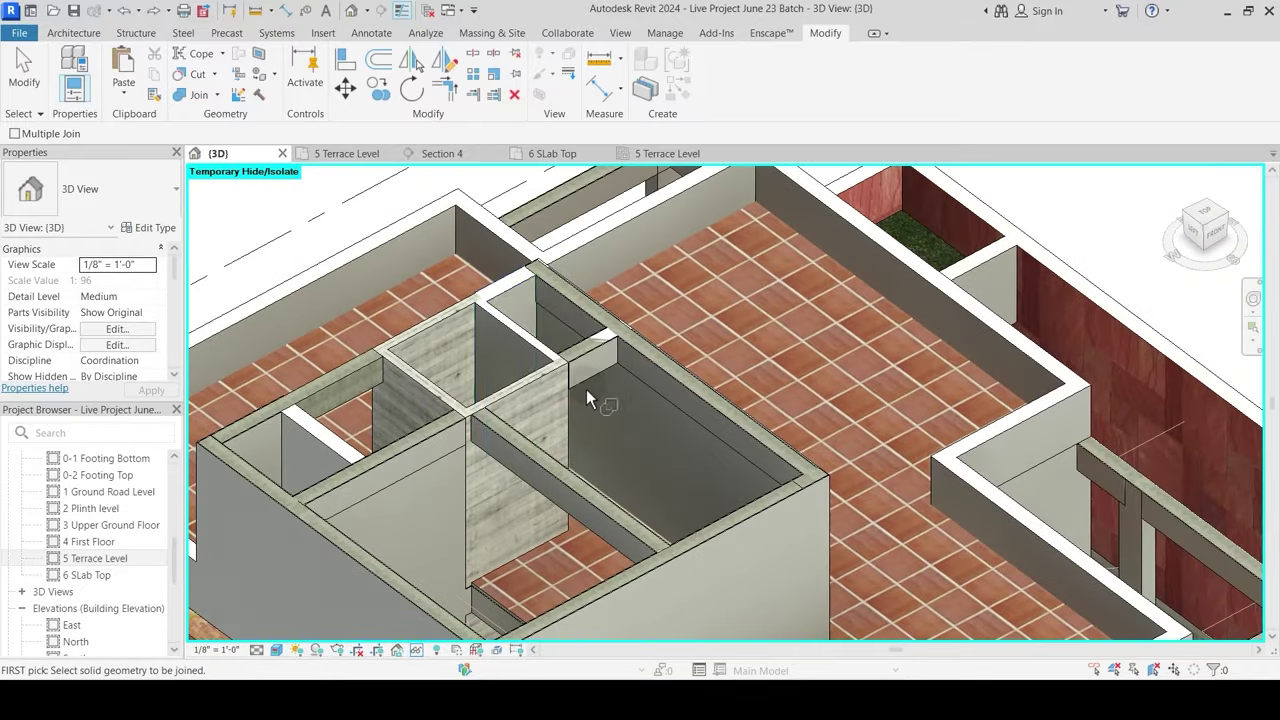
scroll(605, 392, "up", 3)
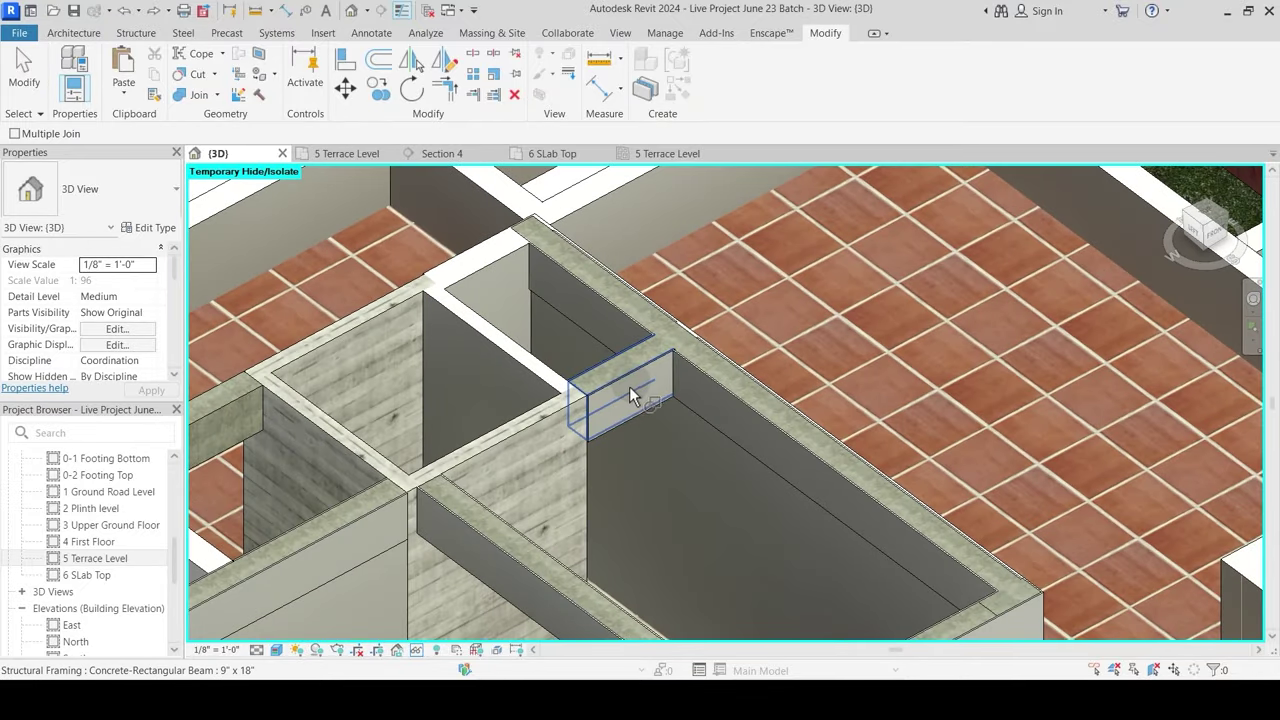
left_click(631, 387)
middle_click_drag(591, 382, 586, 429)
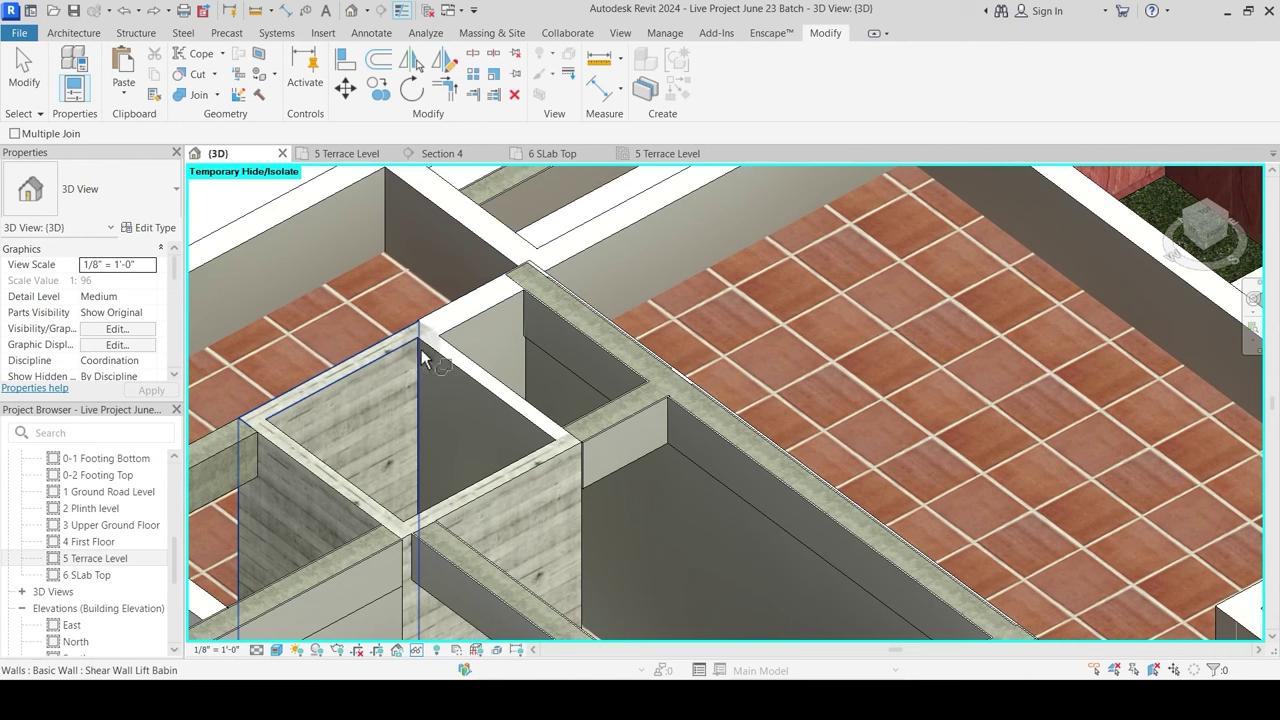
scroll(560, 320, "up", 2)
scroll(558, 300, "down", 1)
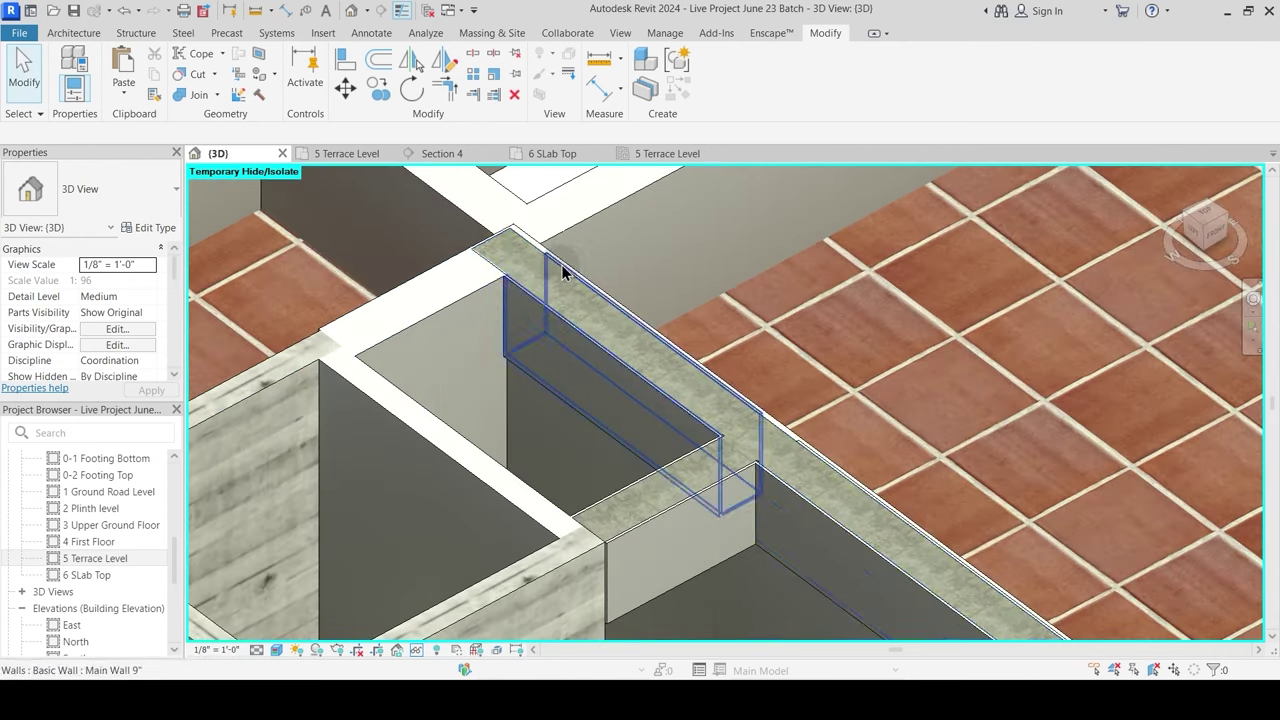
scroll(650, 370, "down", 2)
scroll(679, 412, "down", 3)
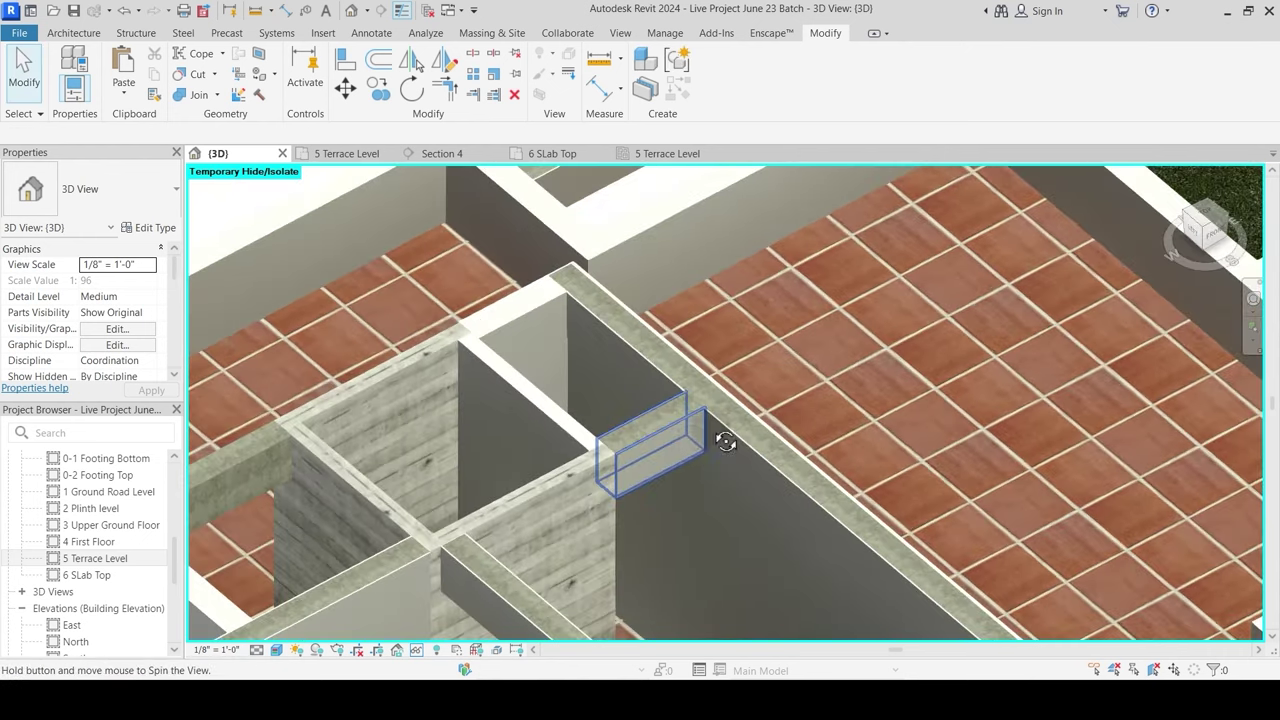
middle_click_drag(720, 432, 695, 441, "shift")
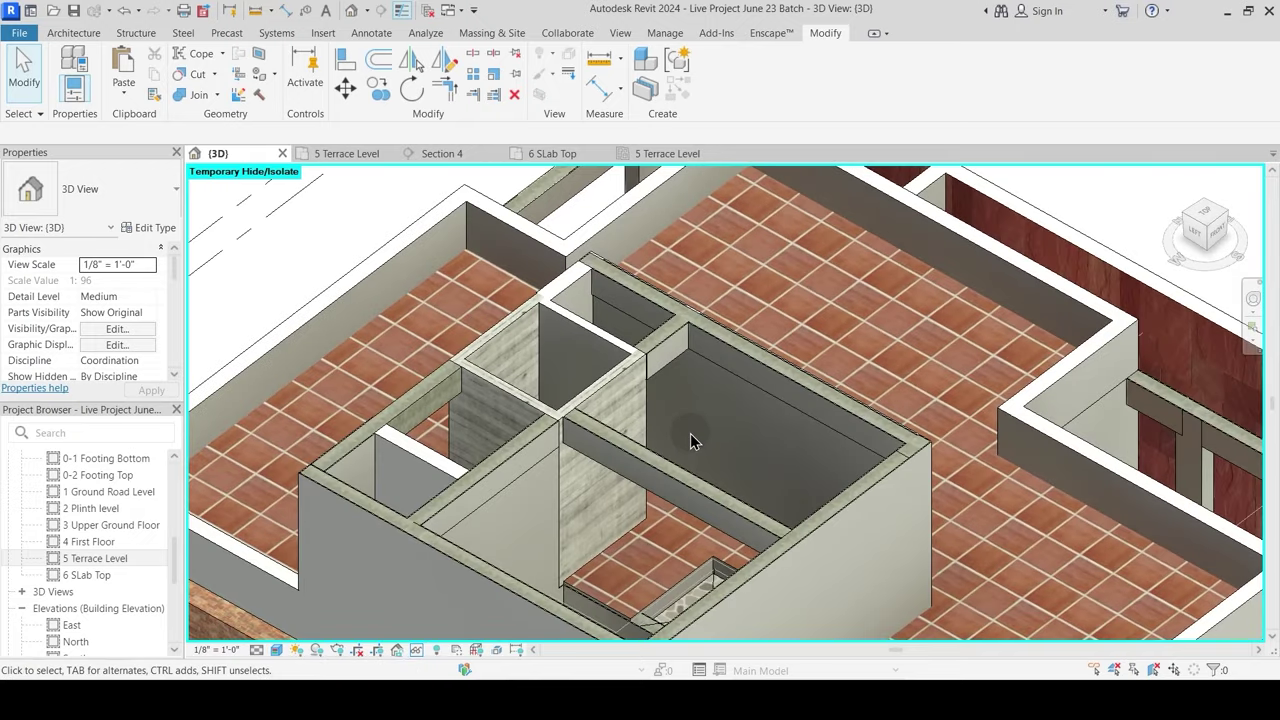
Step: Reset Temporary Hide/Isolate (HR) to show the Terrace Slab and orbit to the roof
key("h")
key("r")
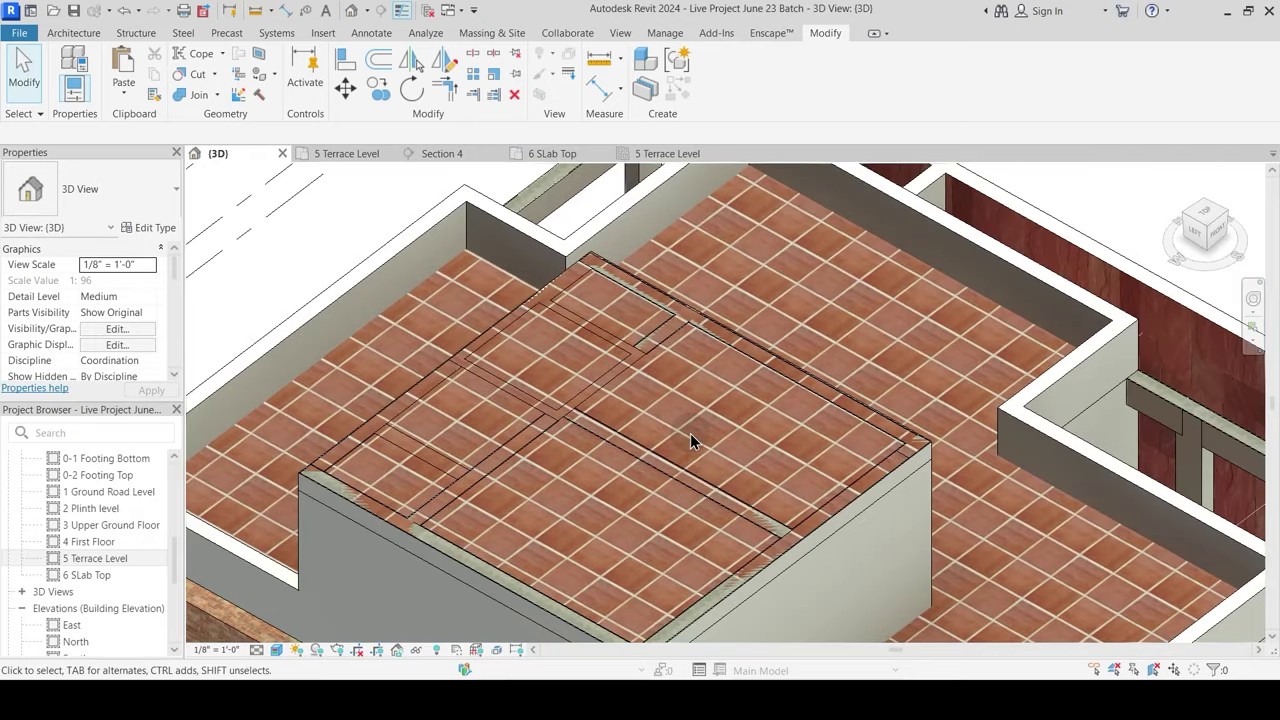
scroll(690, 436, "down", 4)
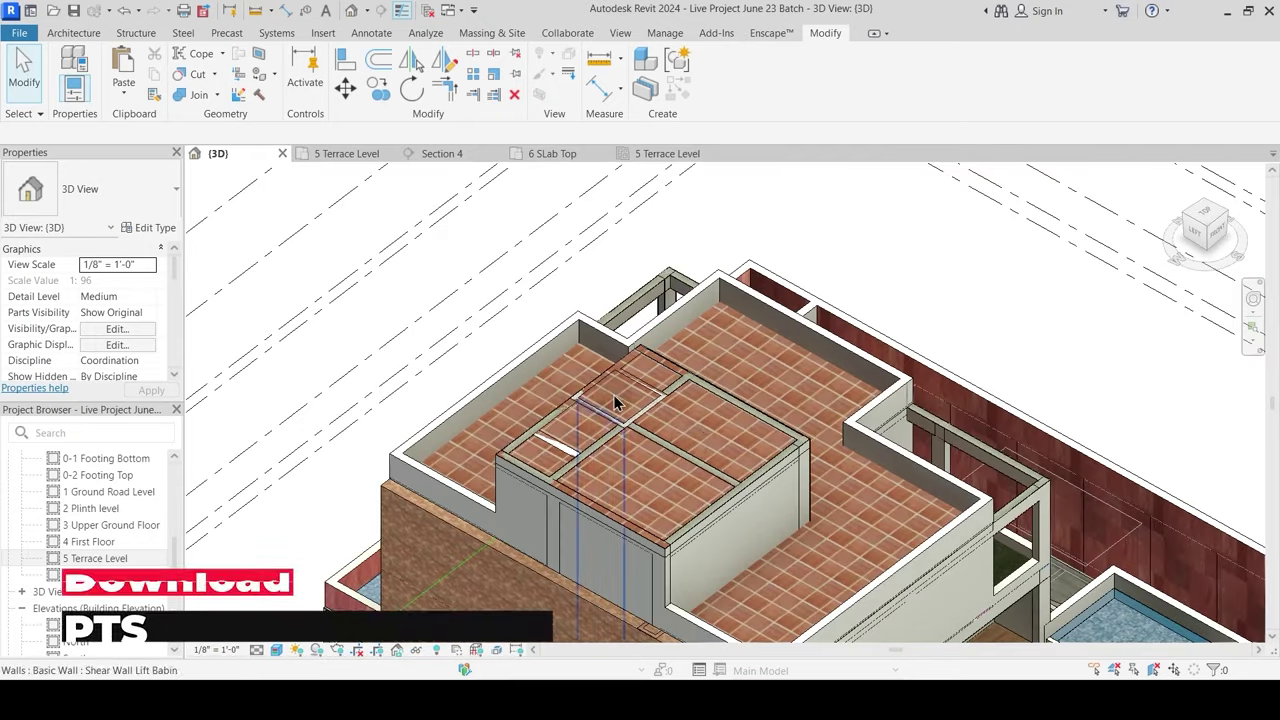
middle_click_drag(671, 454, 652, 384, "shift")
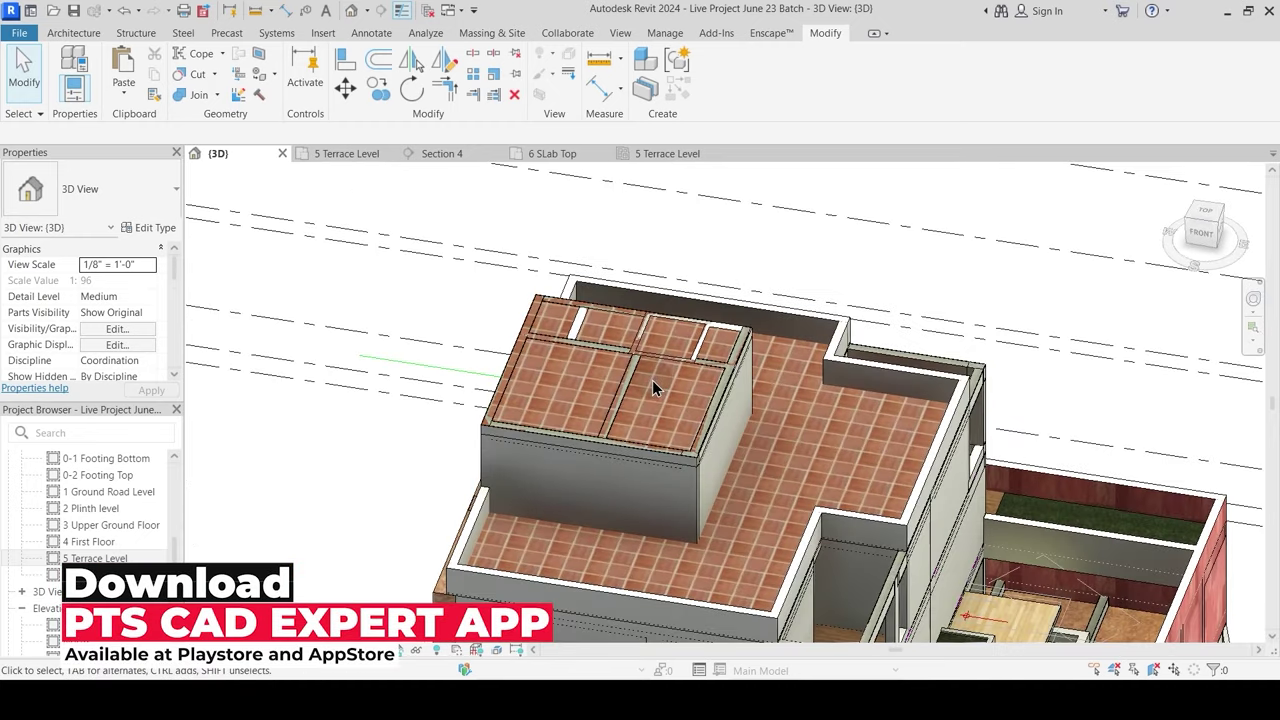
scroll(556, 336, "up", 5)
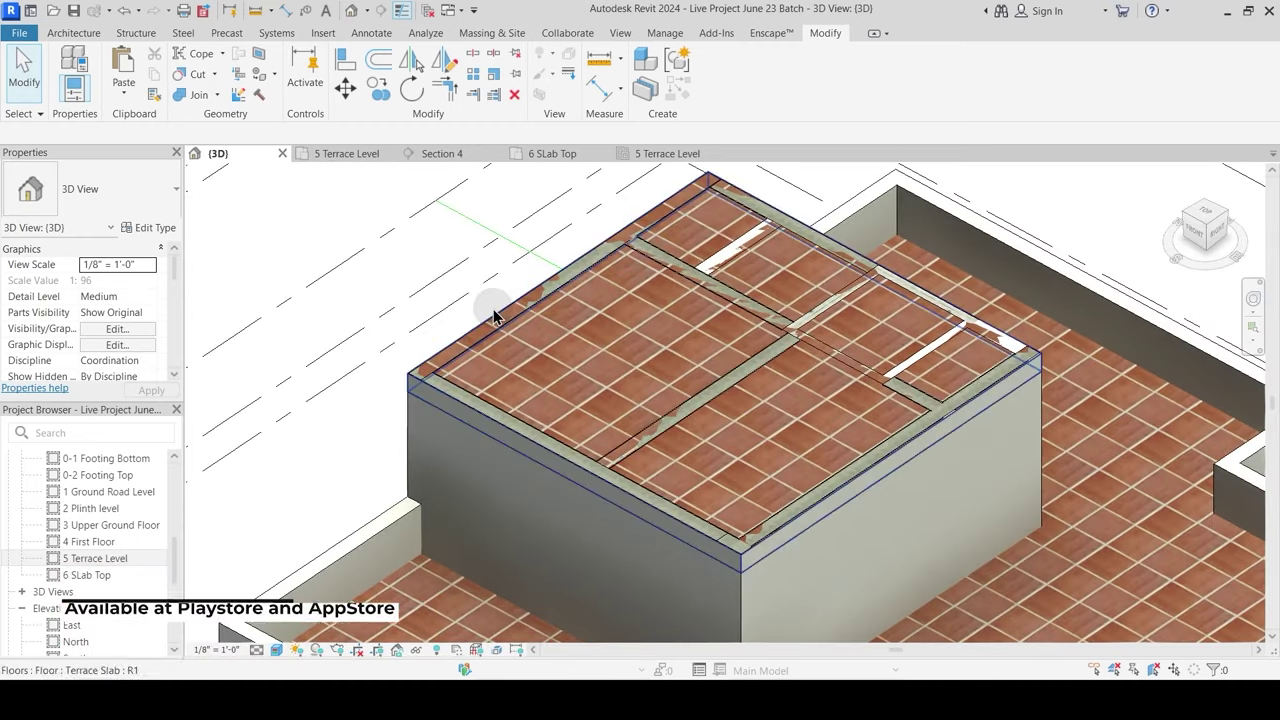
Step: Join the roof slab with a core wall and dismiss the join warning
left_click(198, 98)
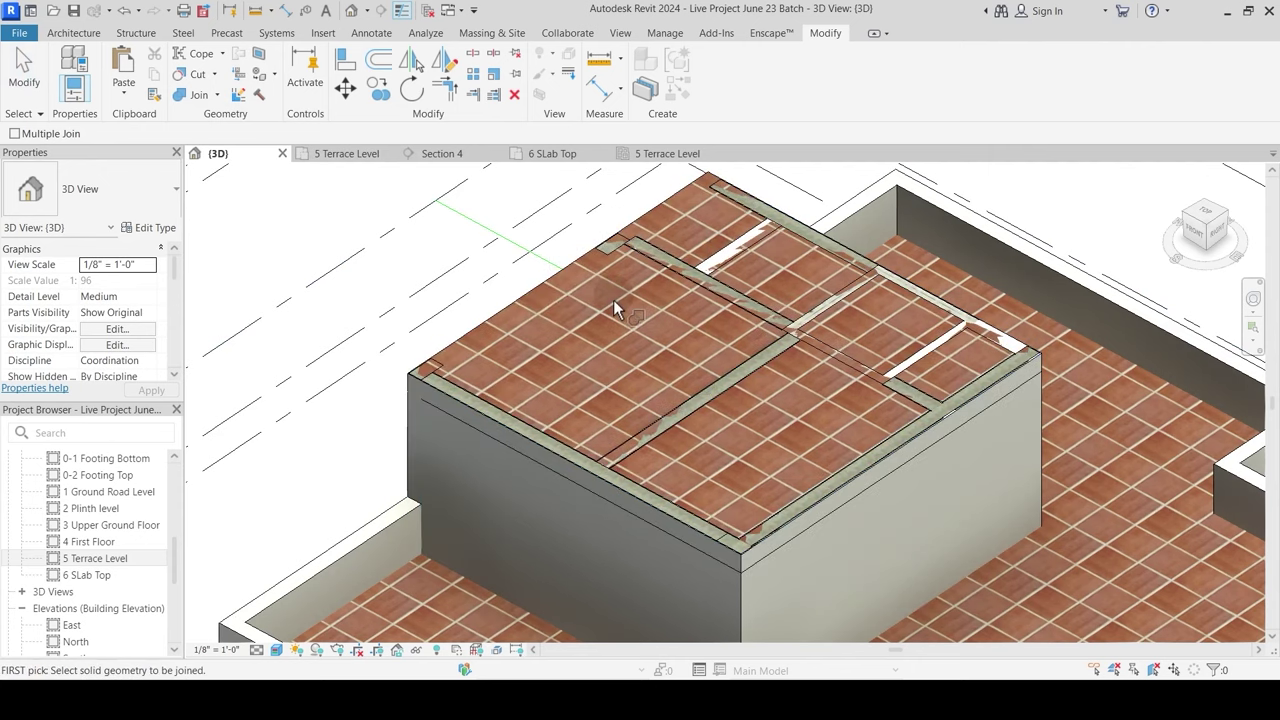
middle_click_drag(613, 299, 582, 322)
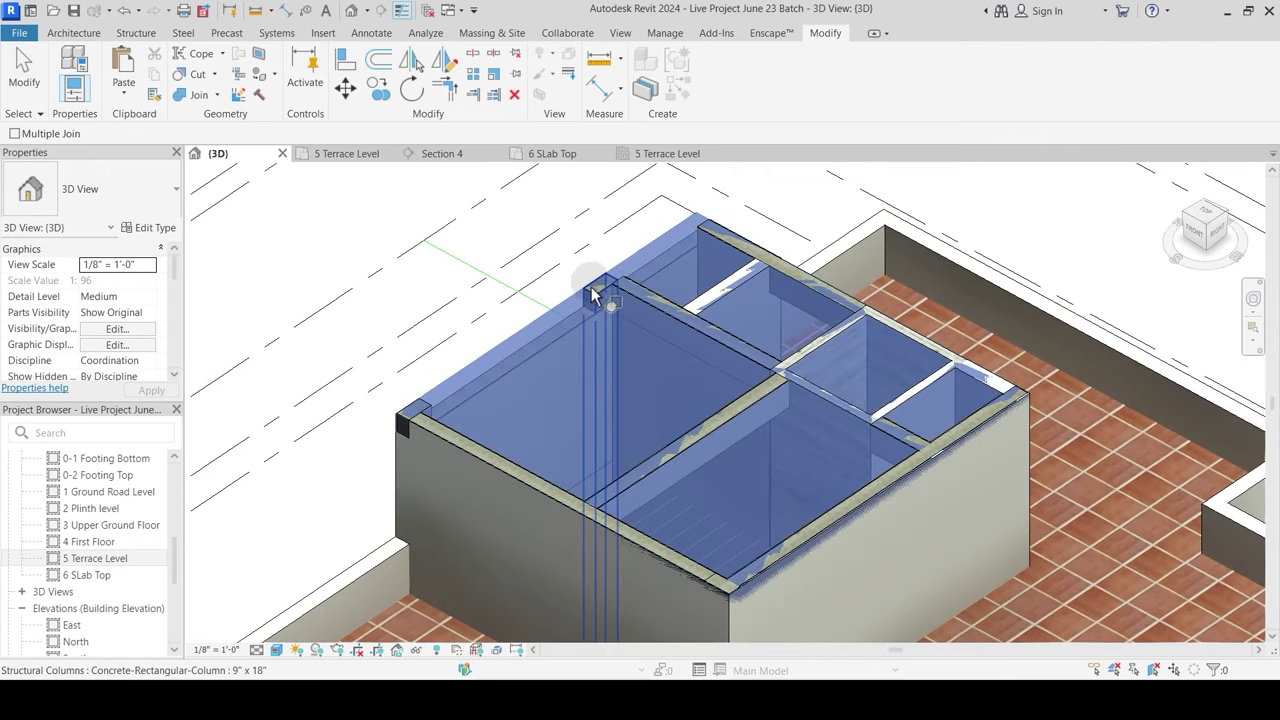
left_click(655, 230)
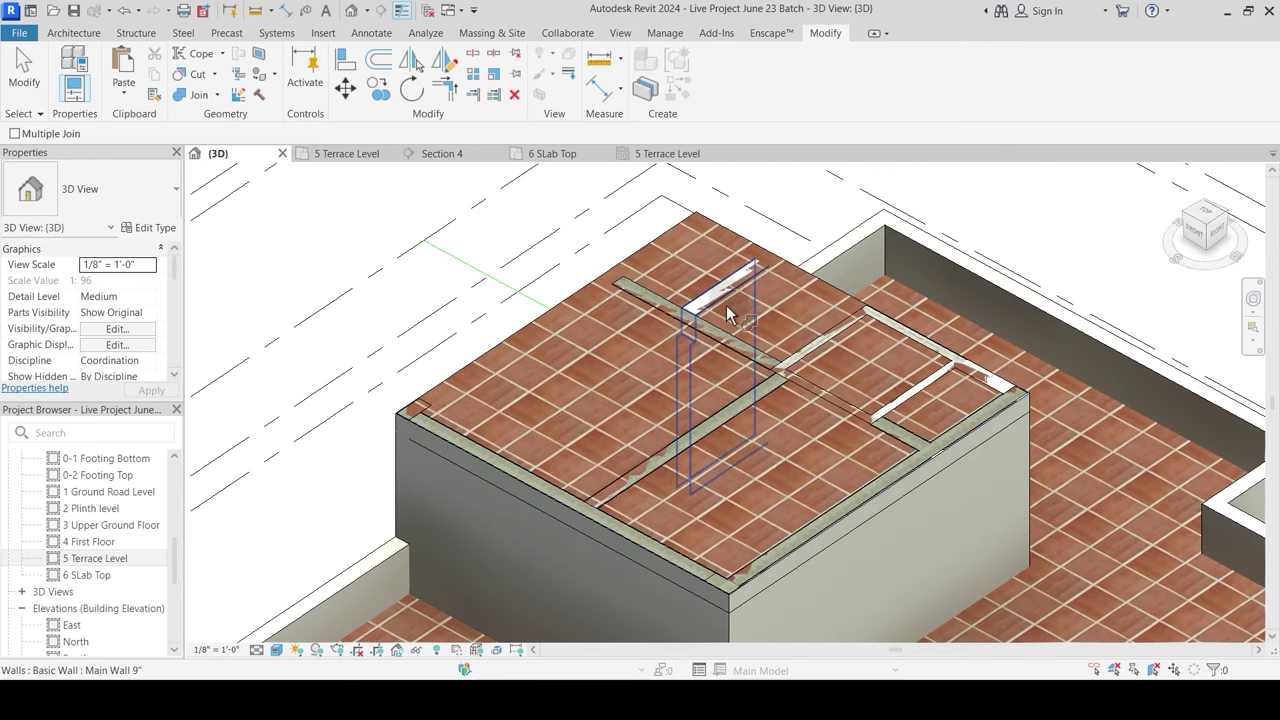
left_click(737, 291)
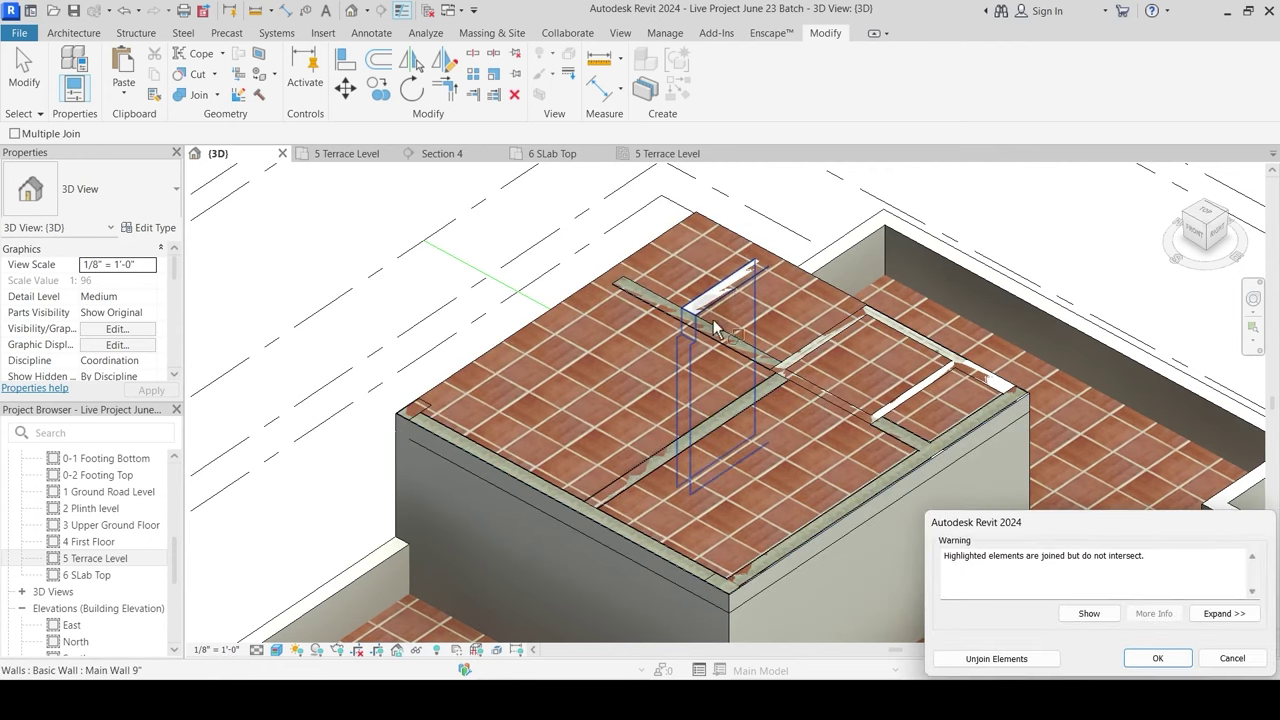
key("Escape")
scroll(739, 287, "up", 3)
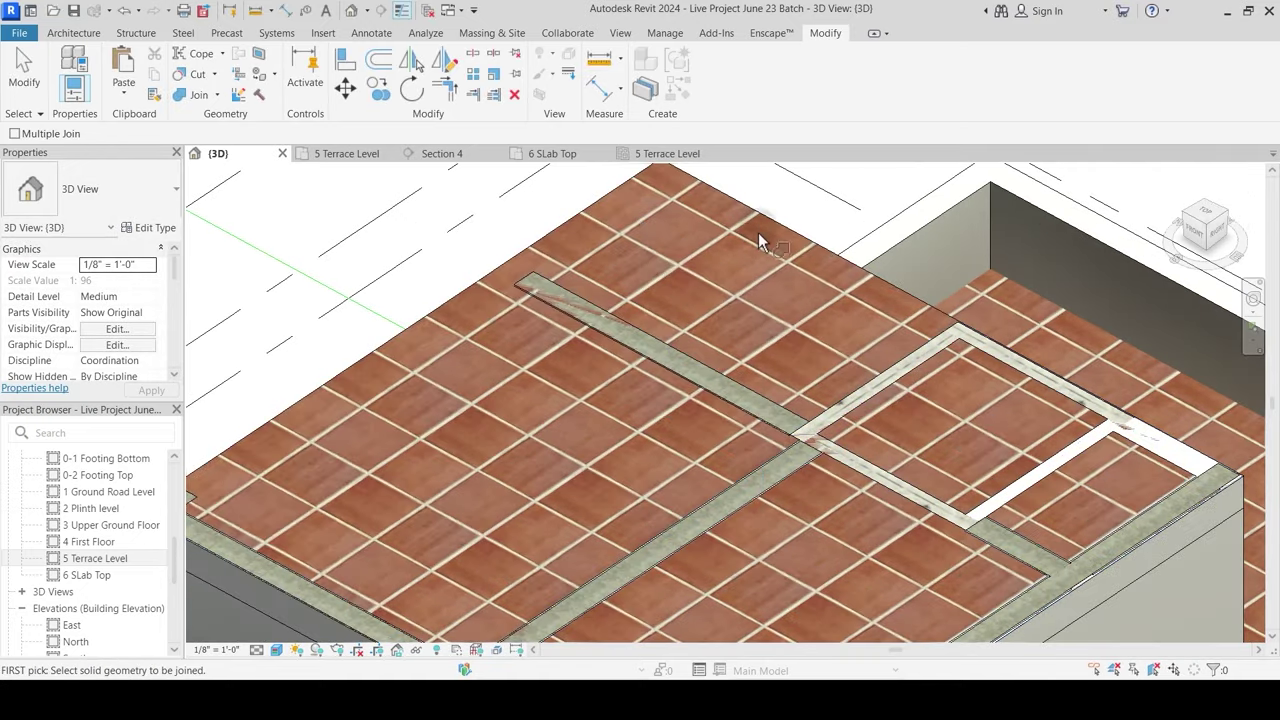
Step: Join the Terrace Slab to two adjacent core walls
left_click(771, 218)
key("Escape")
key("Escape")
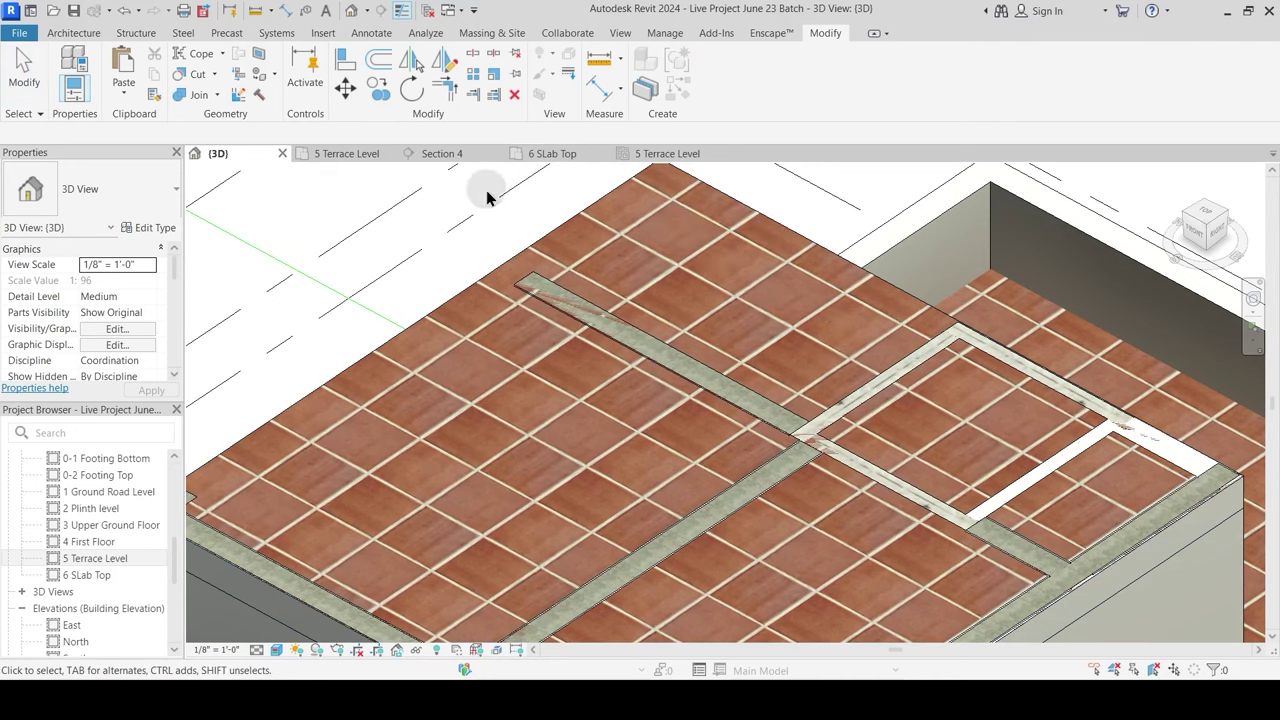
left_click(199, 96)
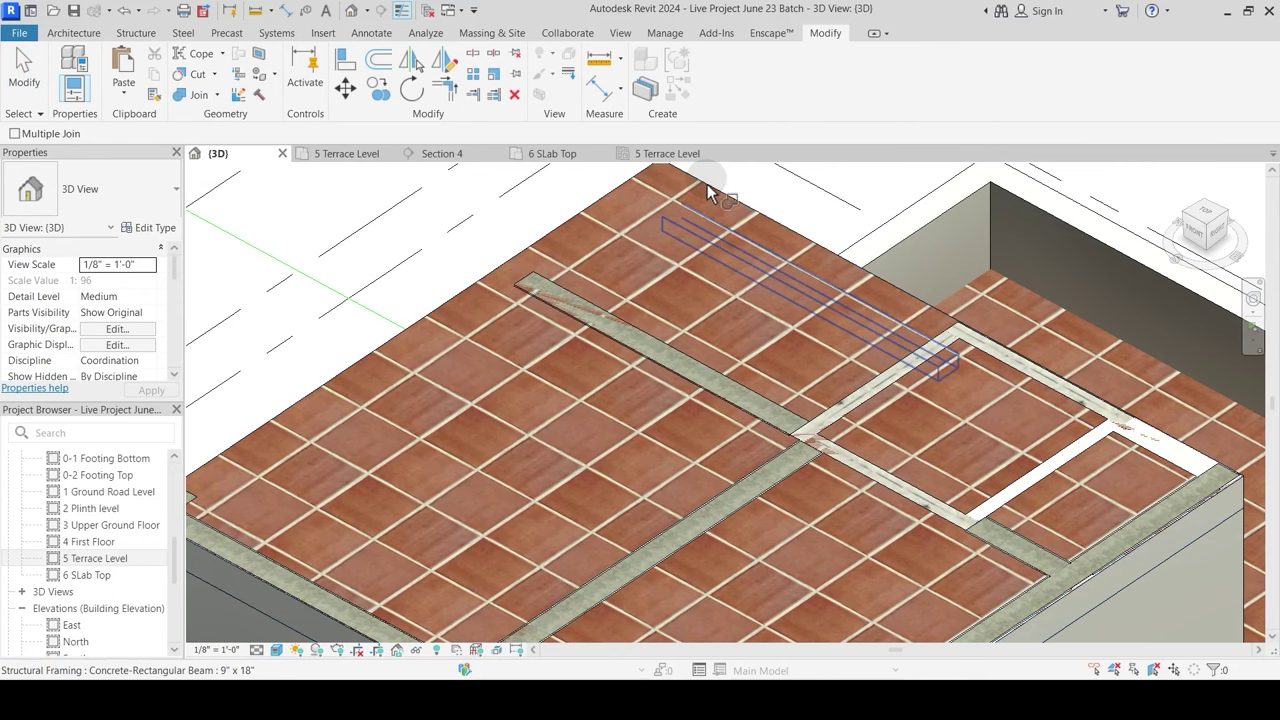
left_click(580, 214)
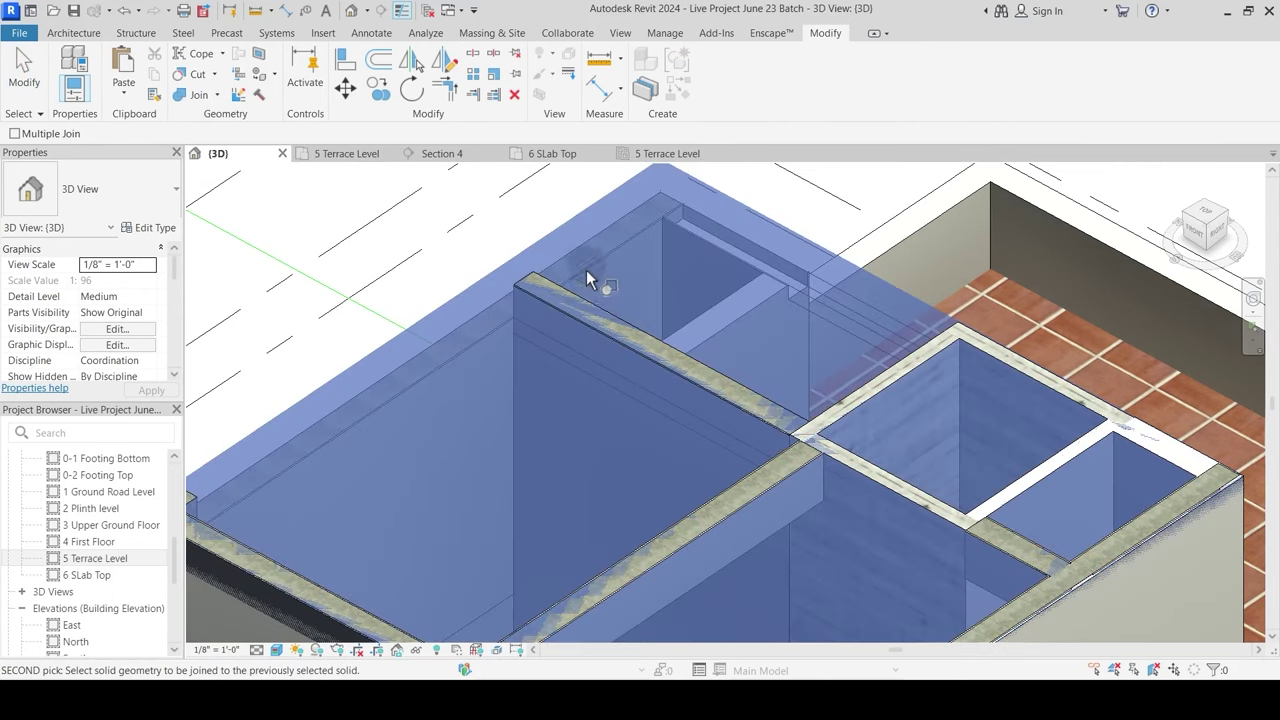
left_click(585, 311)
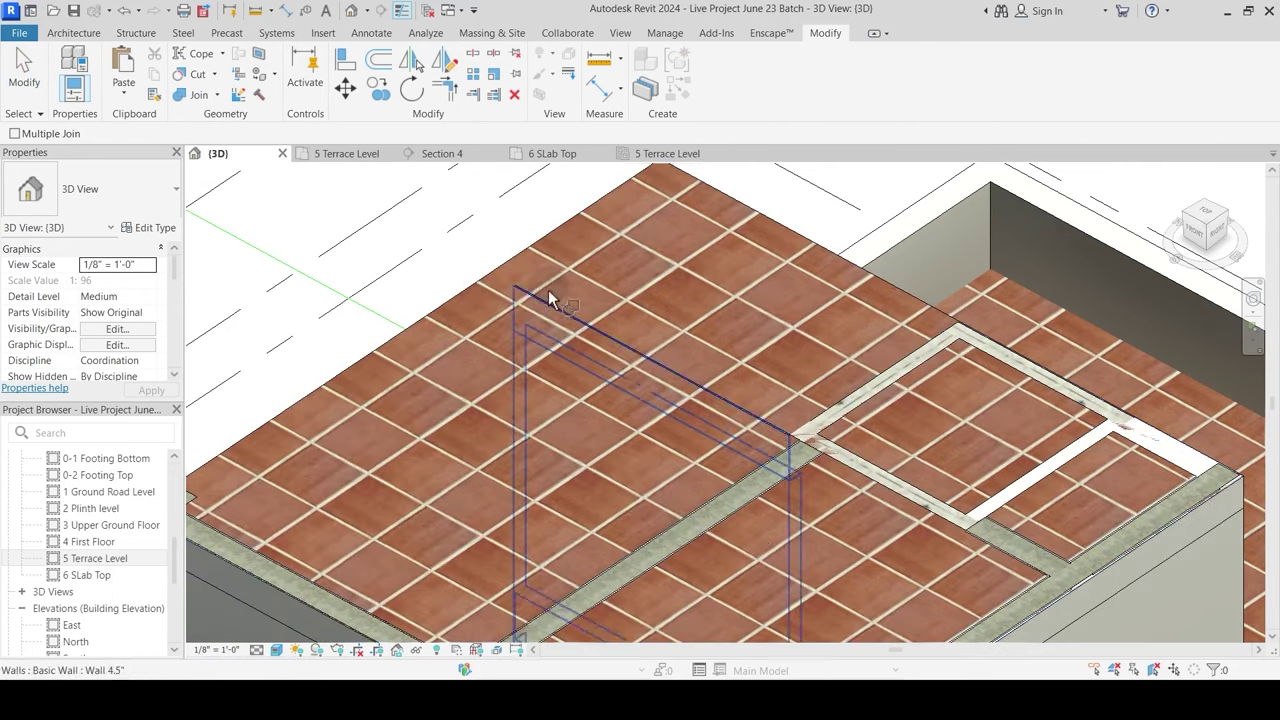
left_click(521, 253)
left_click(600, 318)
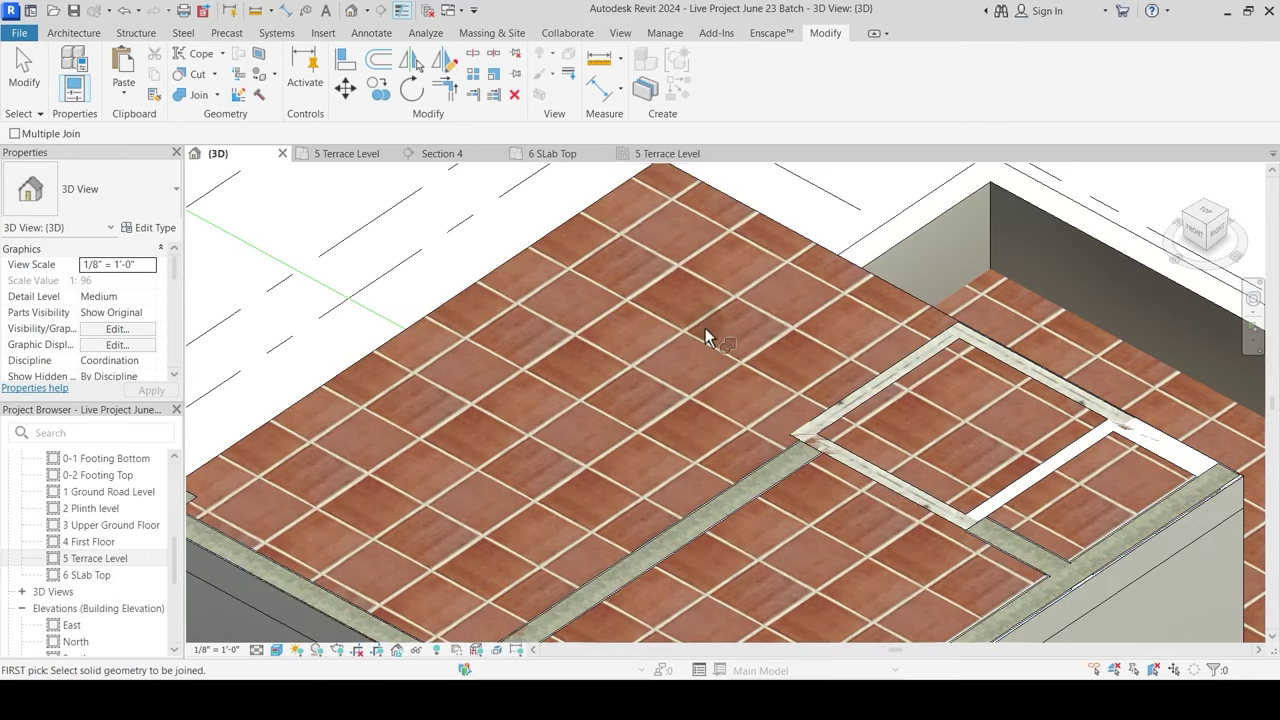
Step: Join the Terrace Slab to the lift shear wall
scroll(705, 328, "up", 4)
left_click(394, 197)
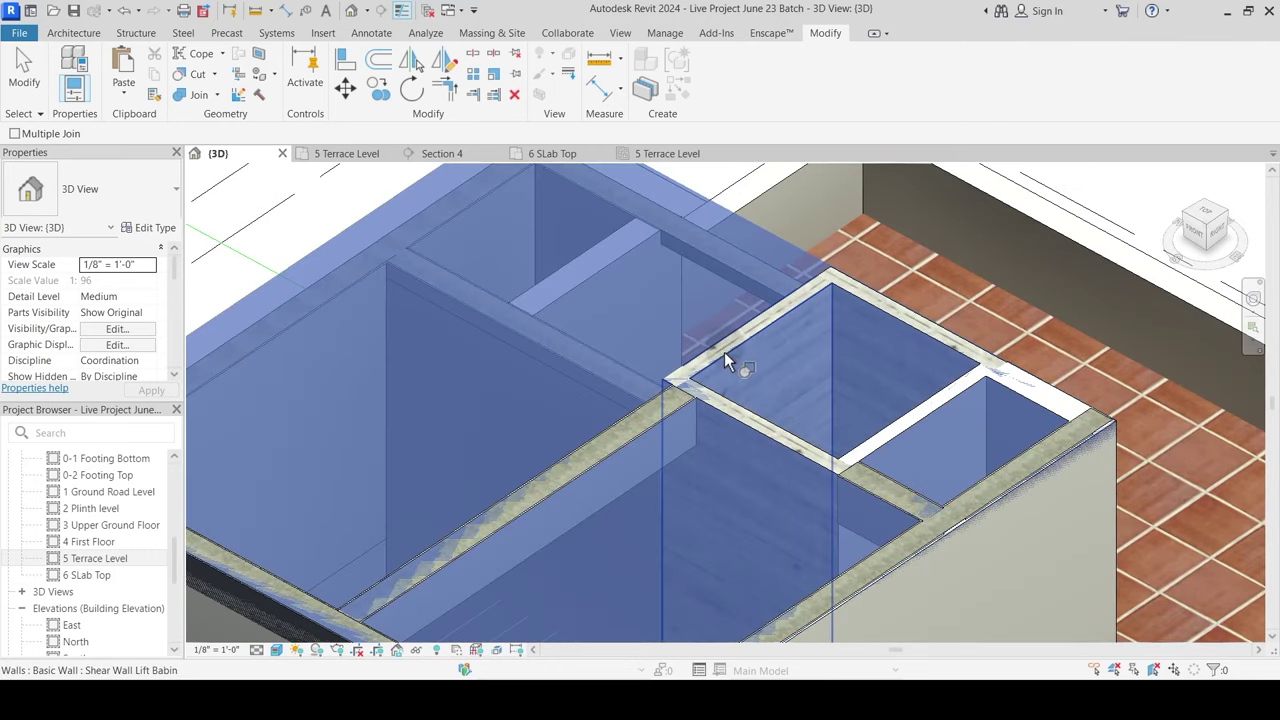
left_click(725, 350)
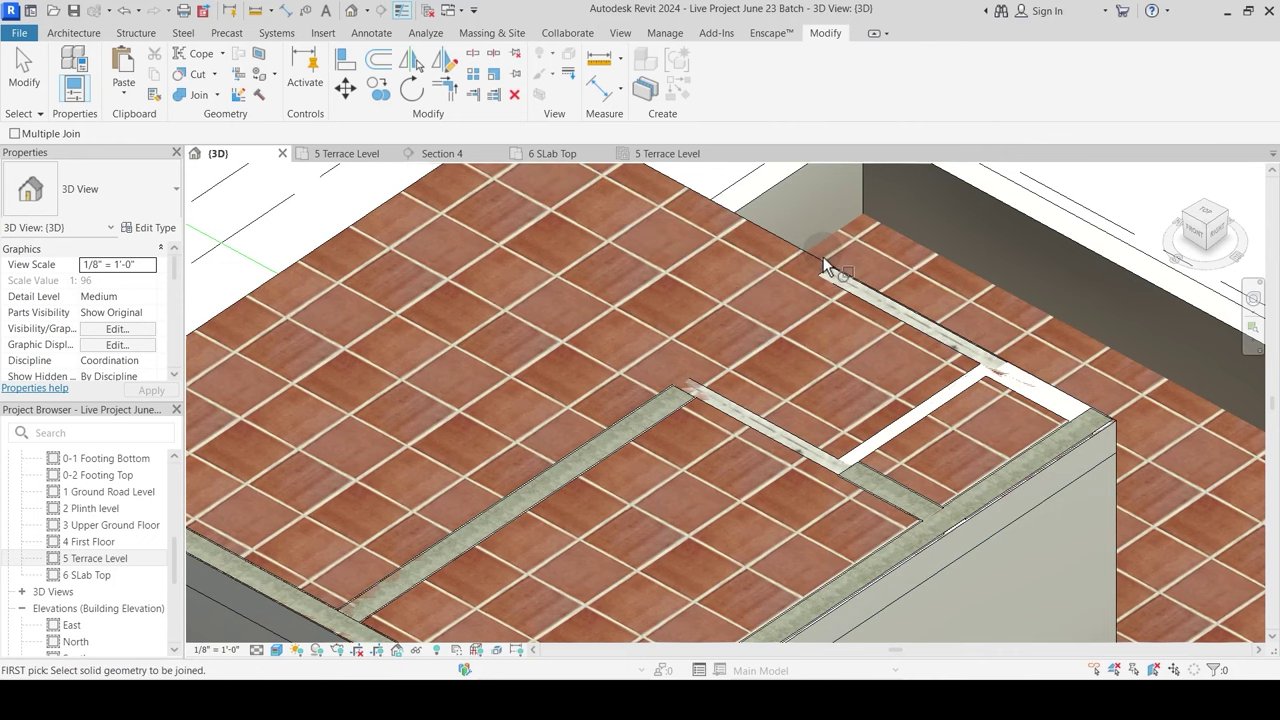
scroll(734, 256, "up", 1)
middle_click_drag(734, 256, 660, 395)
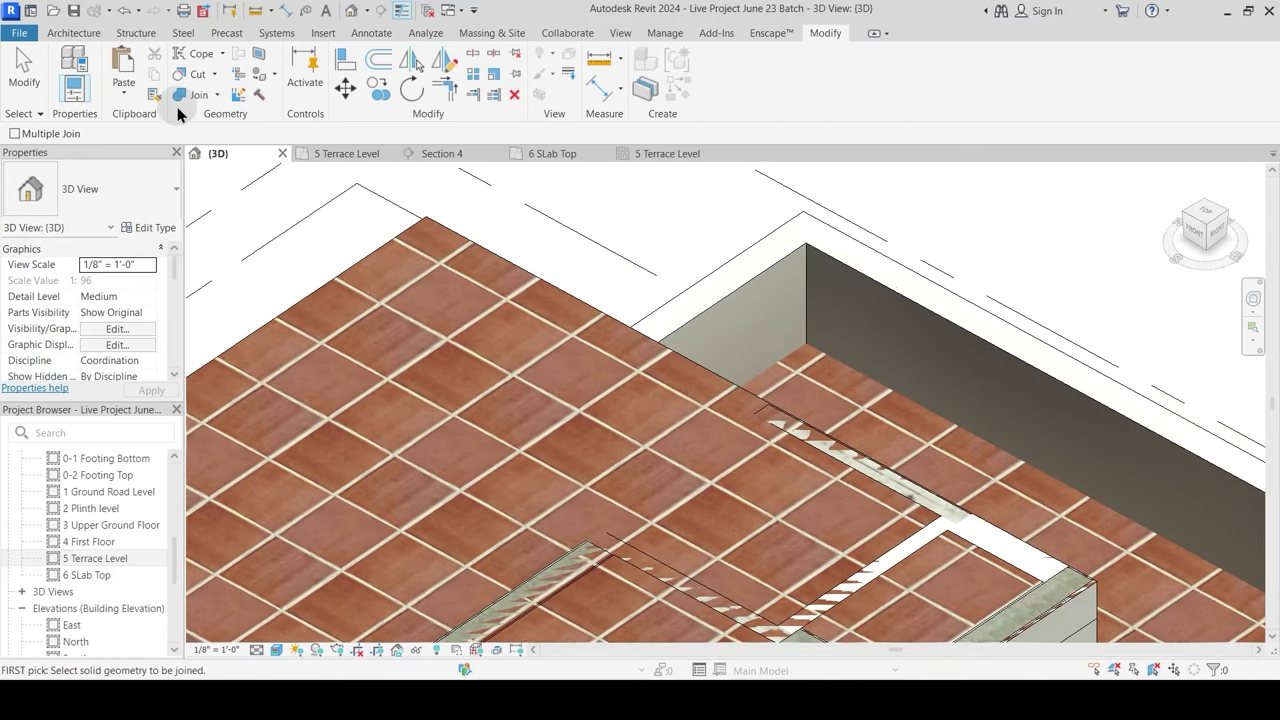
Step: Join the tiled floor to the wall beneath its edge
left_click(199, 95)
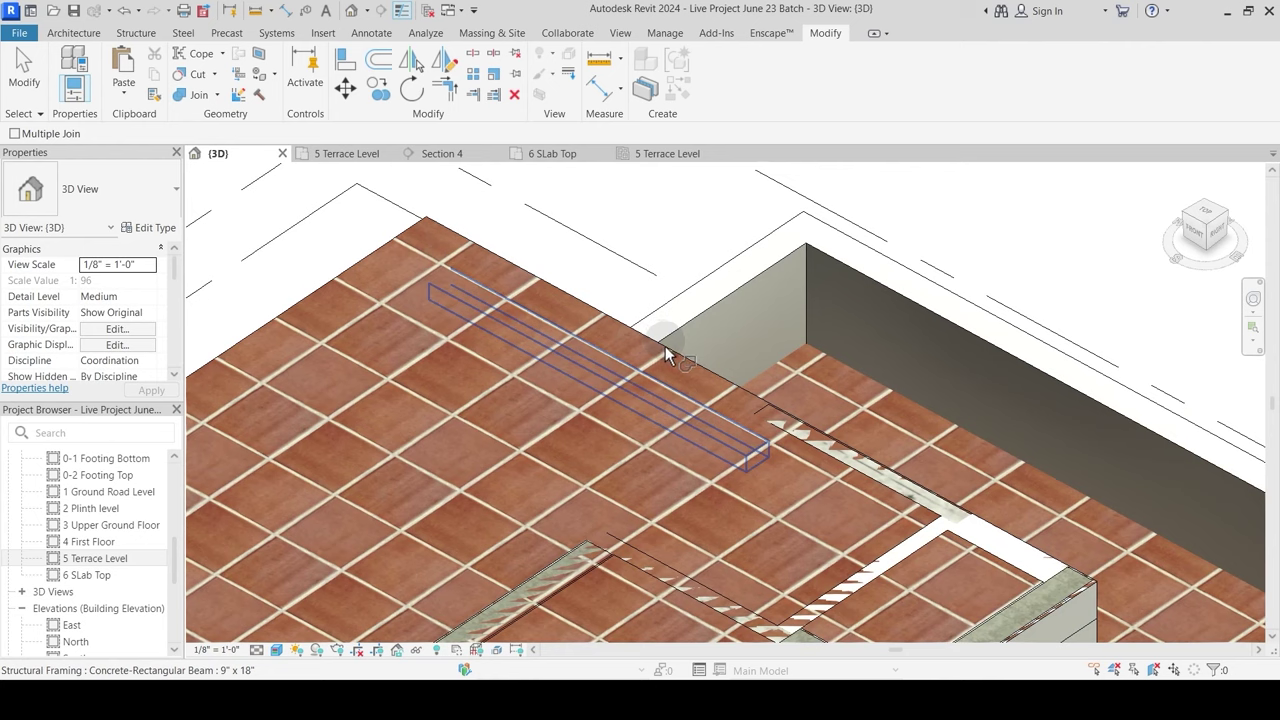
key("Escape")
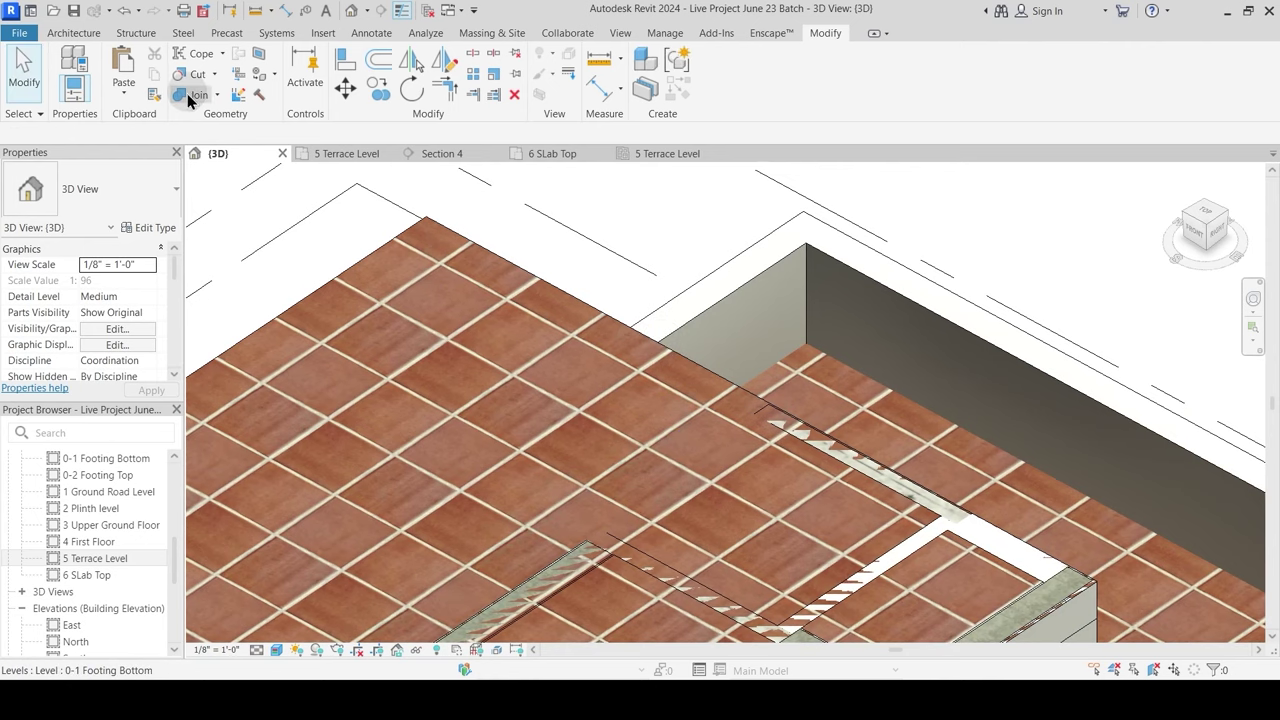
left_click(193, 95)
left_click(457, 235)
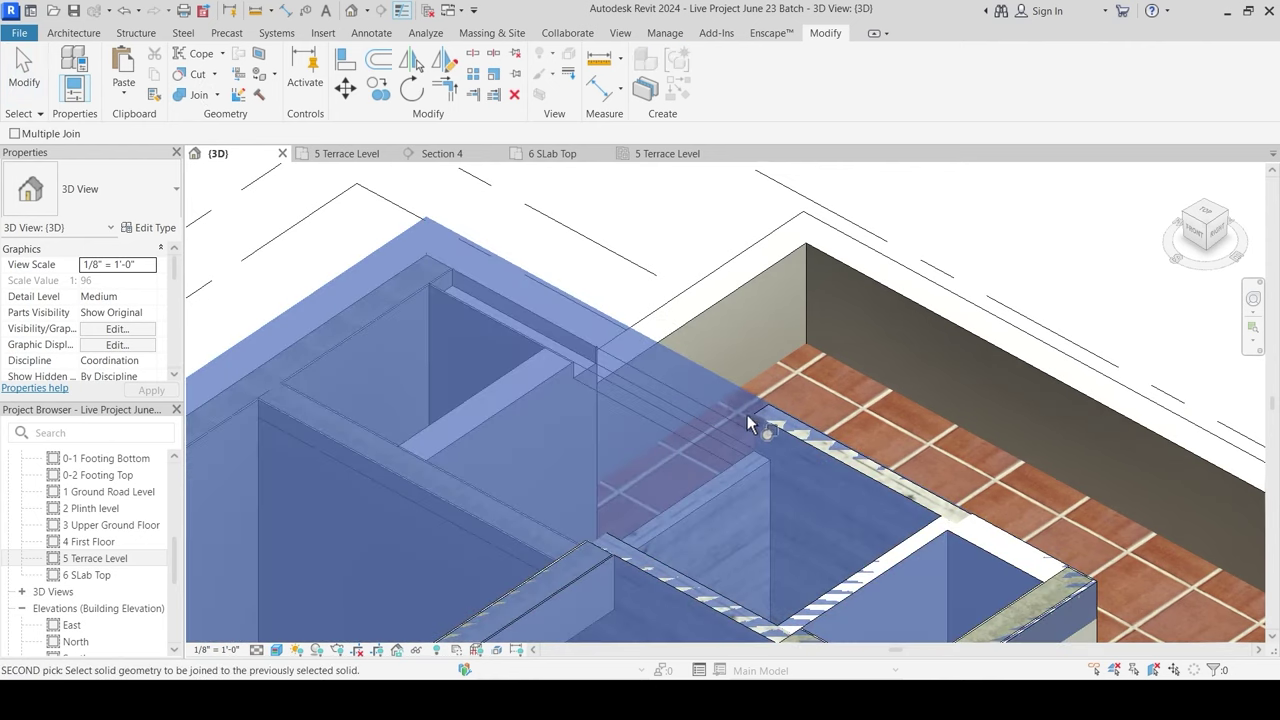
left_click(770, 421)
Step: Join the tiled floor to the next wall further right
middle_click_drag(813, 485, 842, 407)
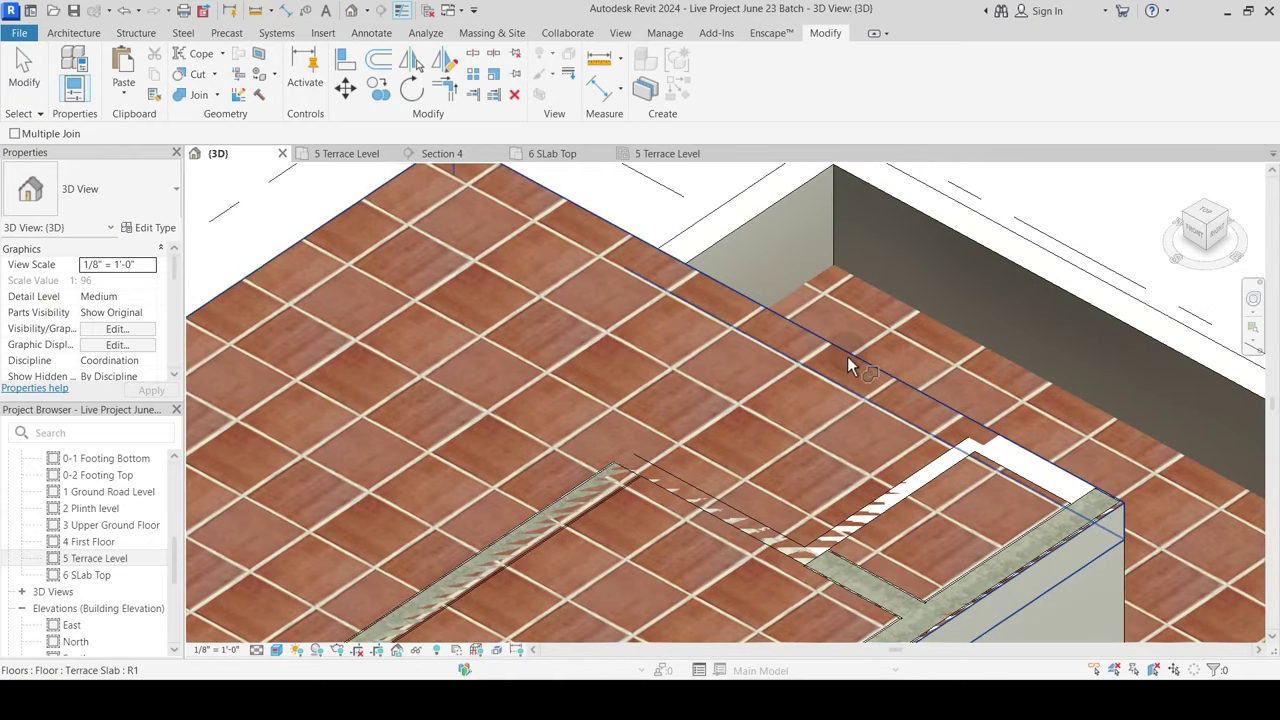
left_click(847, 356)
left_click(976, 441)
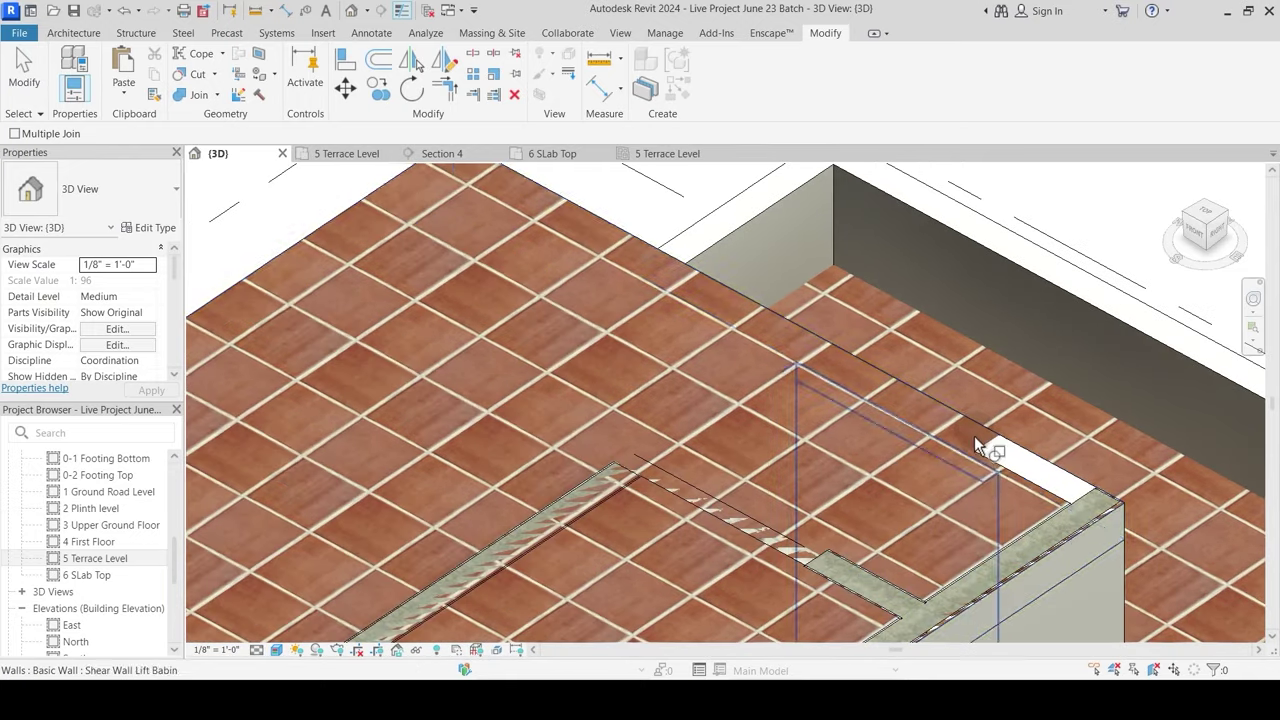
left_click(974, 428)
Step: Join the stair-core roof slab to the shear wall, a wall top and two beams at the first corners
left_click(990, 471)
middle_click_drag(978, 498, 943, 376)
left_click(944, 386)
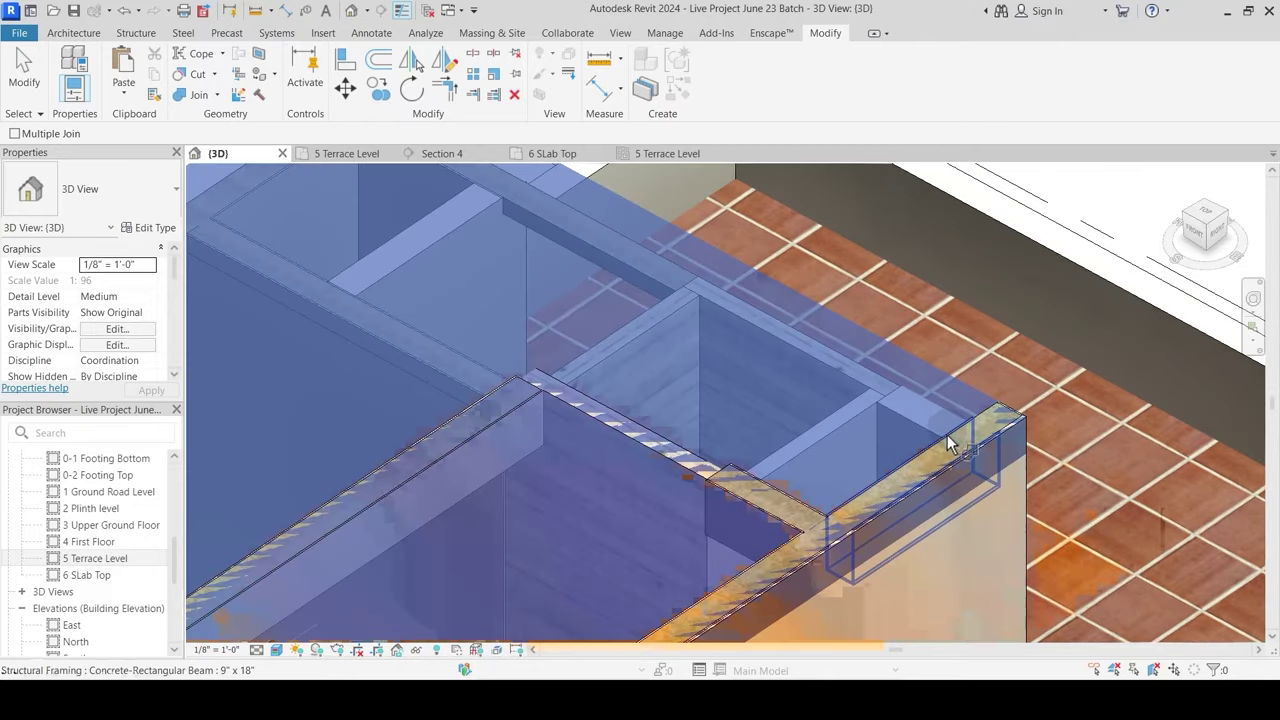
left_click(947, 433)
left_click(982, 396)
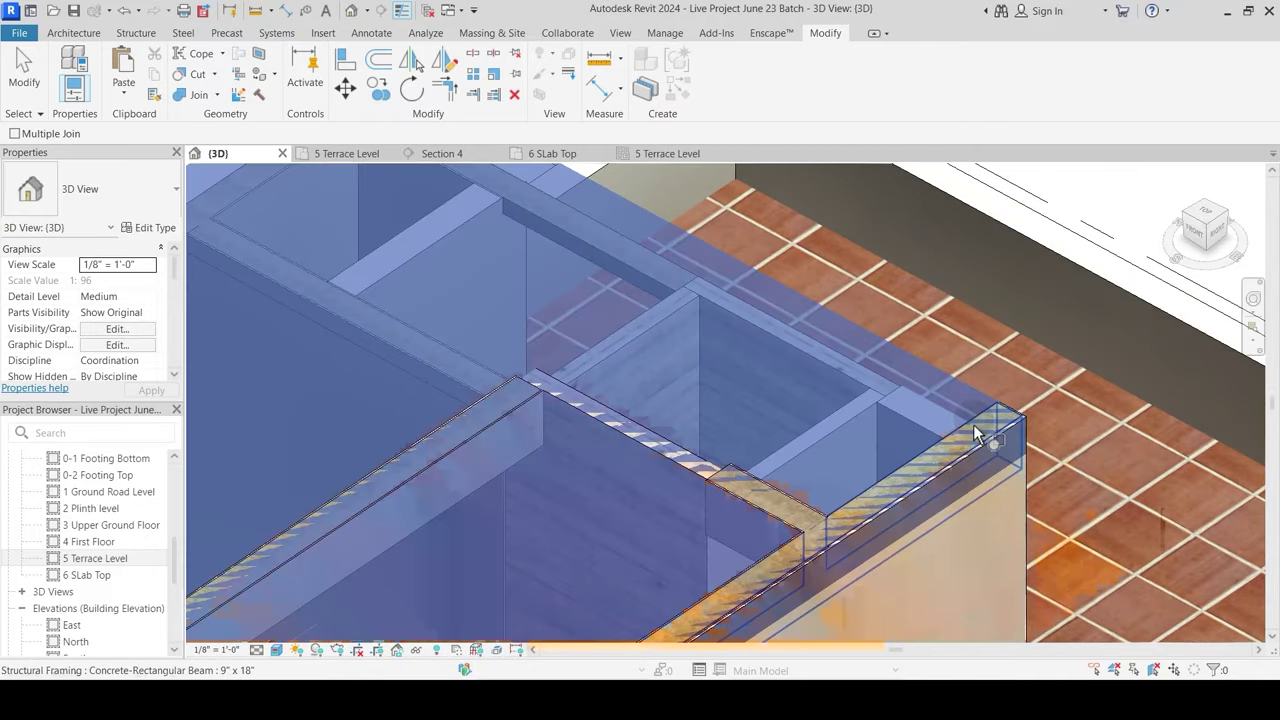
left_click(886, 494)
middle_click_drag(852, 515, 892, 461)
left_click(995, 331)
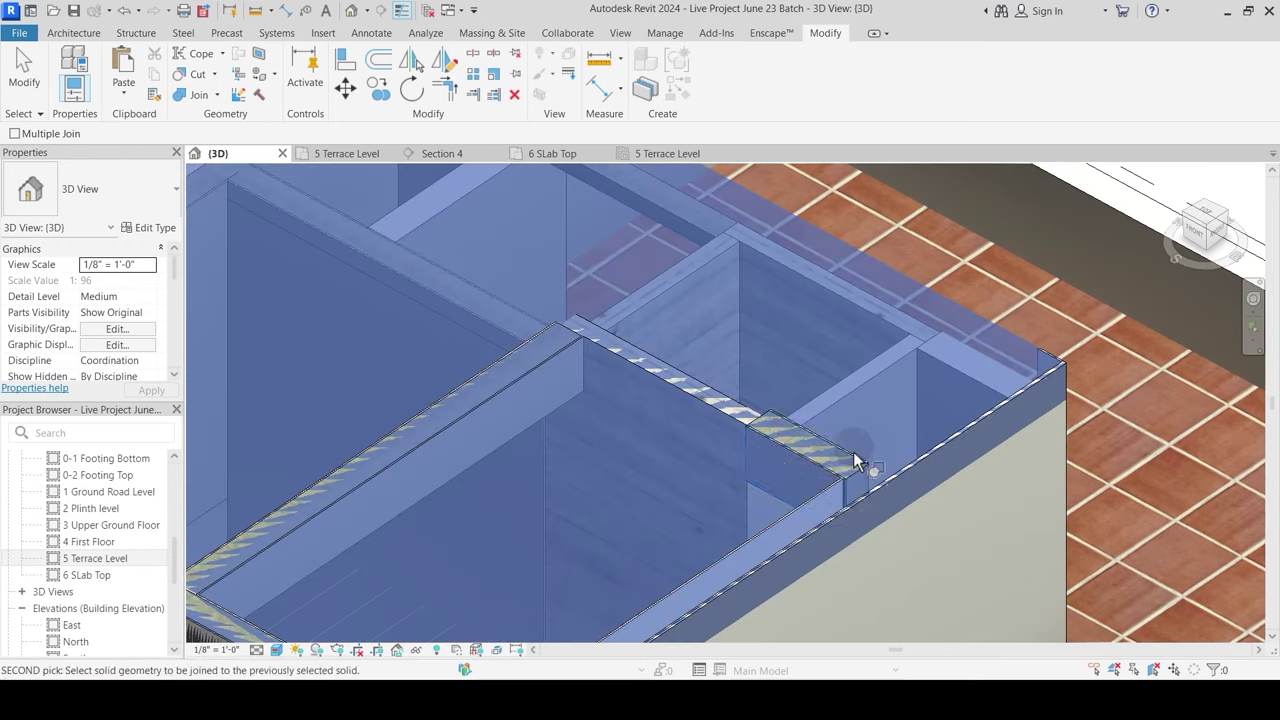
left_click(907, 445)
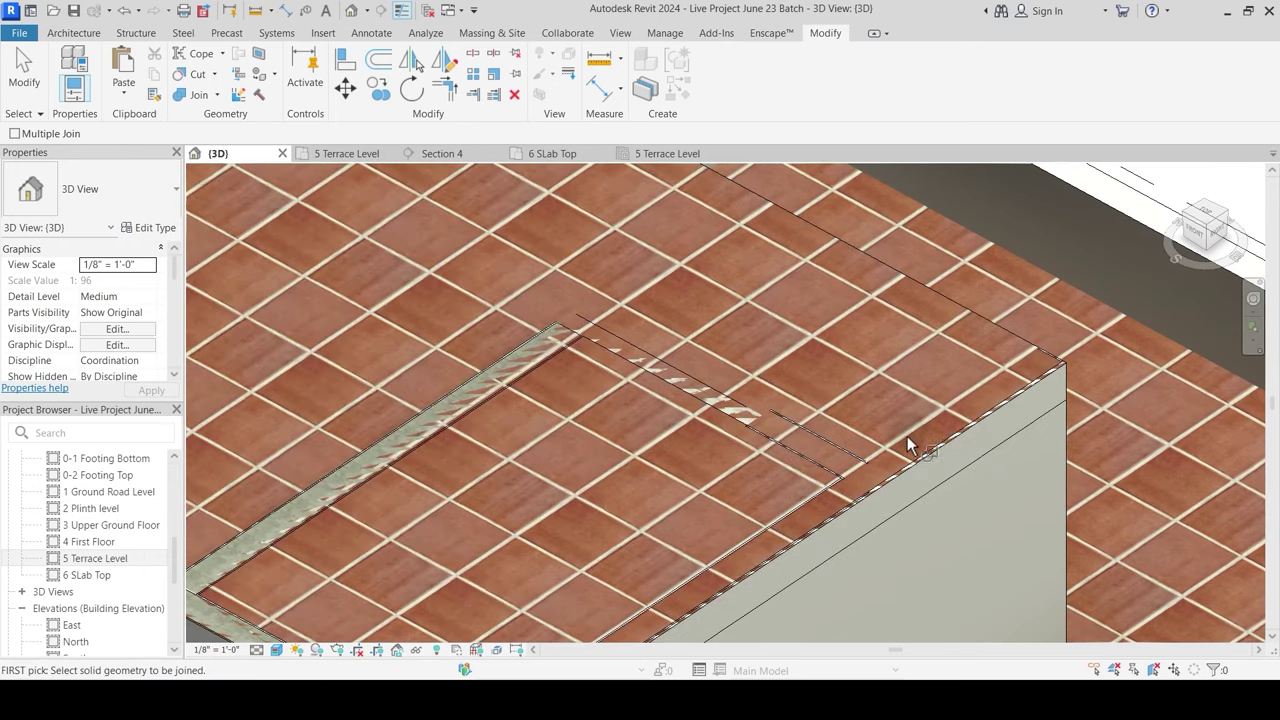
Step: Join the slab with the next wall top, the shear wall, a beam and the main wall
left_click(1004, 330)
left_click(838, 455)
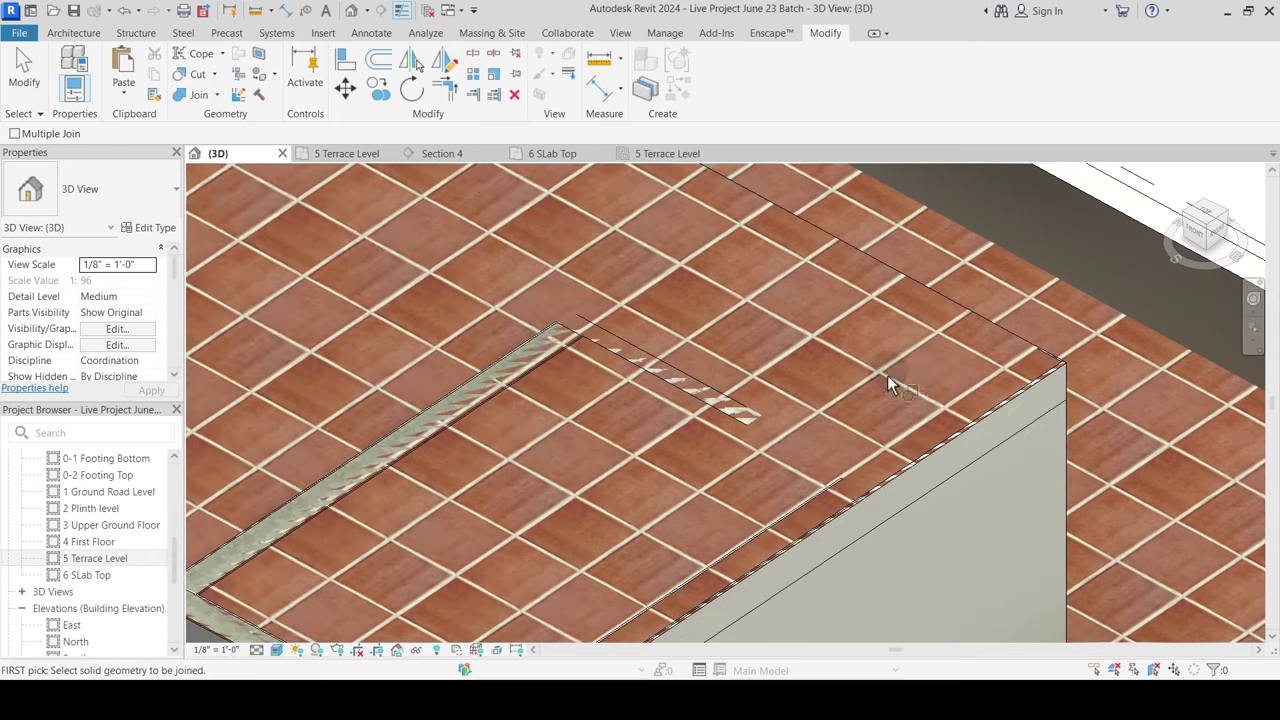
left_click(933, 293)
left_click(797, 392)
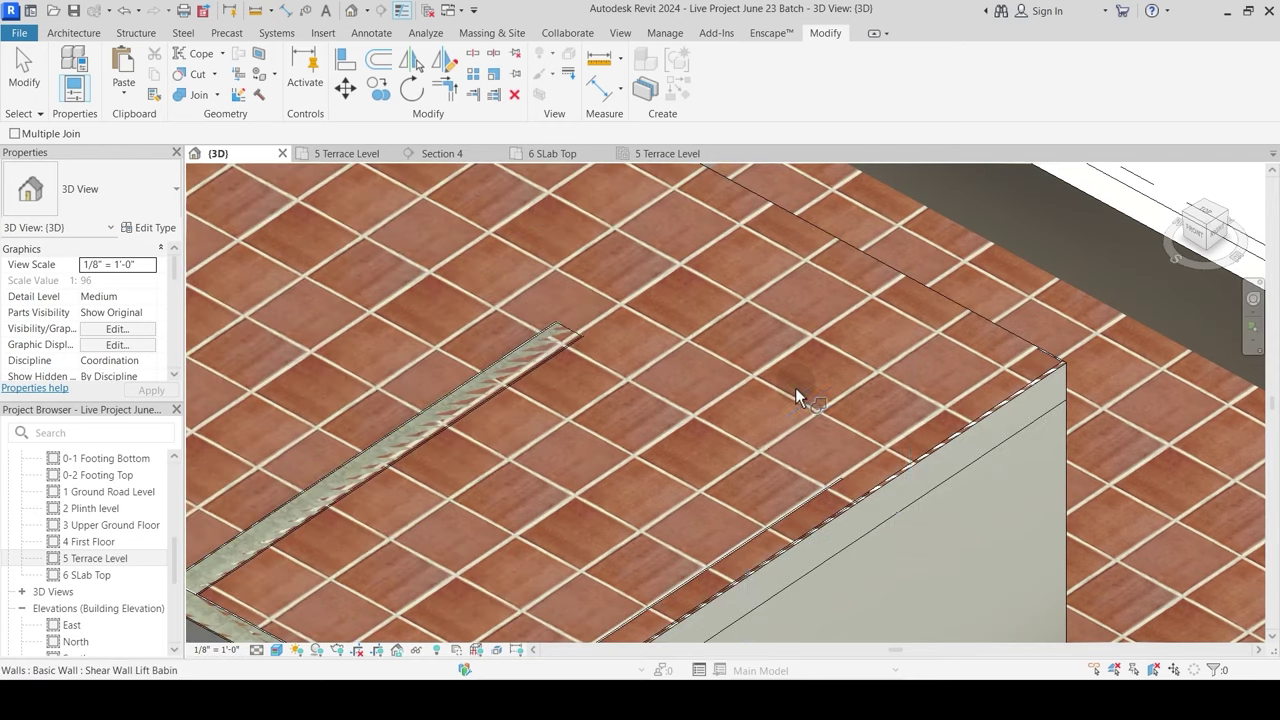
left_click(890, 277)
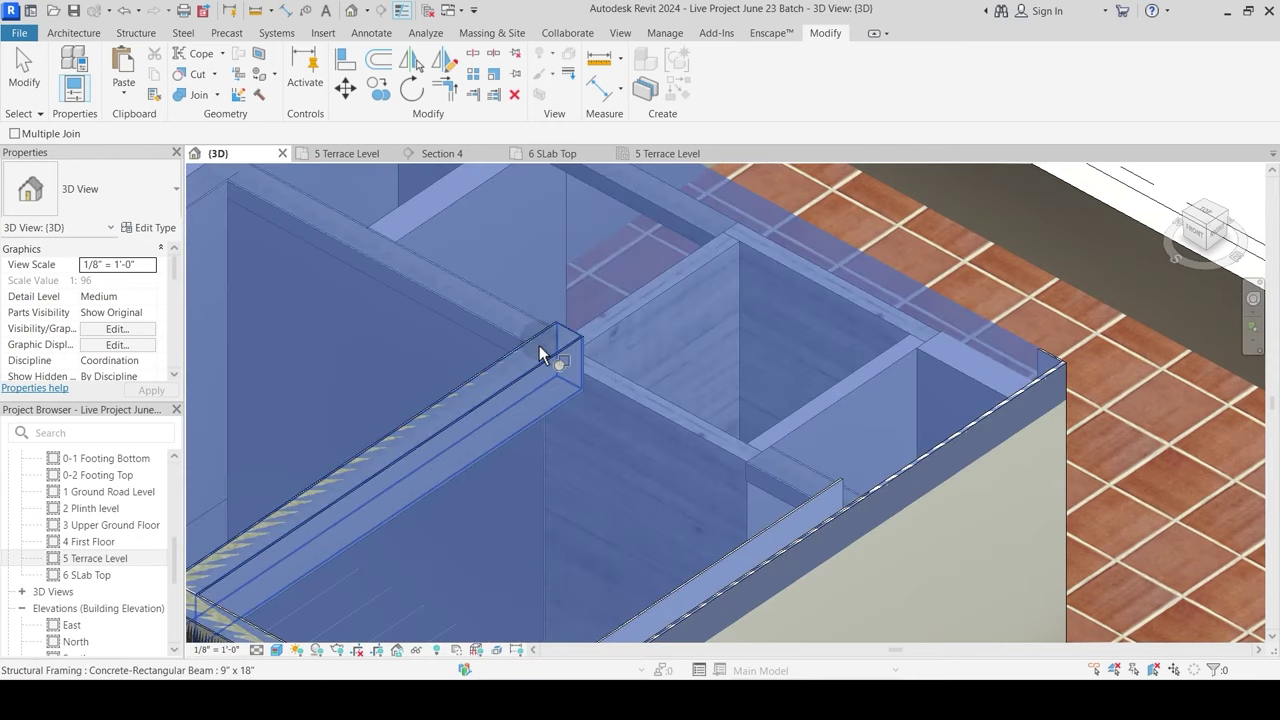
left_click(589, 369)
left_click(827, 237)
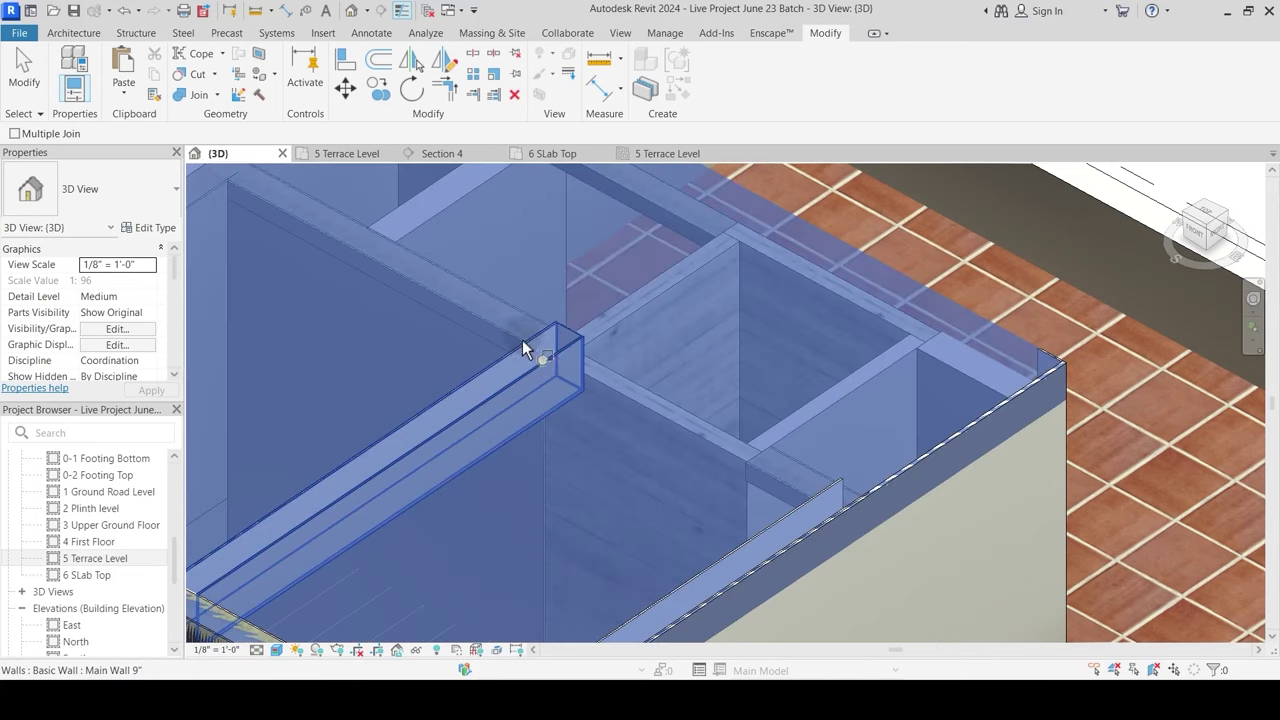
left_click(535, 357)
Step: Join the terrace slab with the corner column, the beams, the adjacent wall and the edge beam
scroll(693, 334, "down", 1)
middle_click_drag(410, 466, 521, 404)
middle_click_drag(443, 416, 447, 415)
scroll(307, 289, "down", 3)
left_click(295, 289)
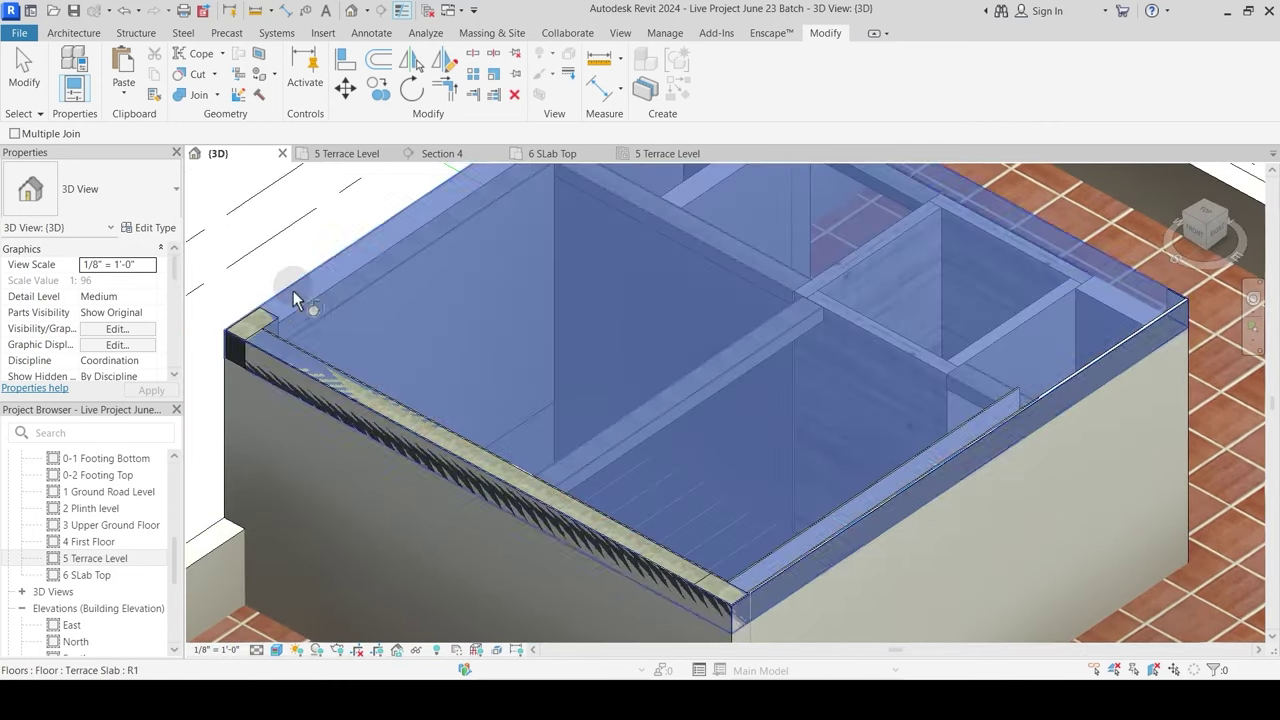
left_click(280, 300)
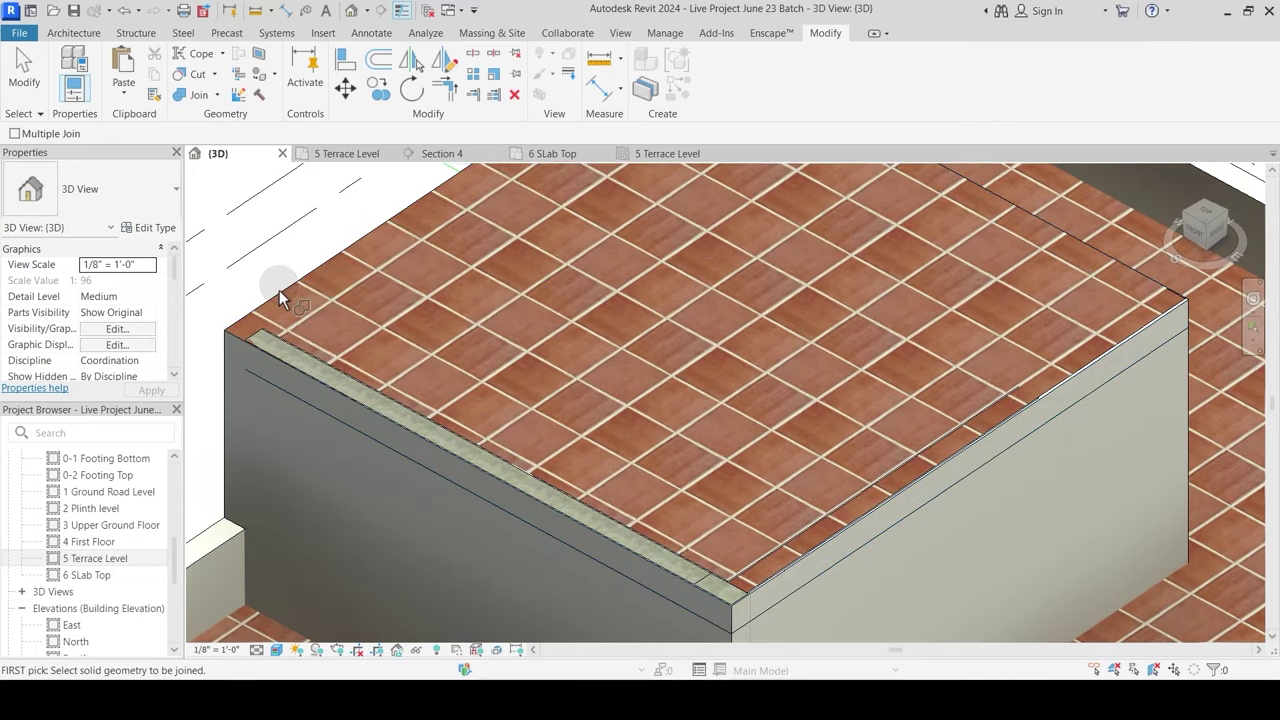
left_click(279, 300)
left_click(275, 342)
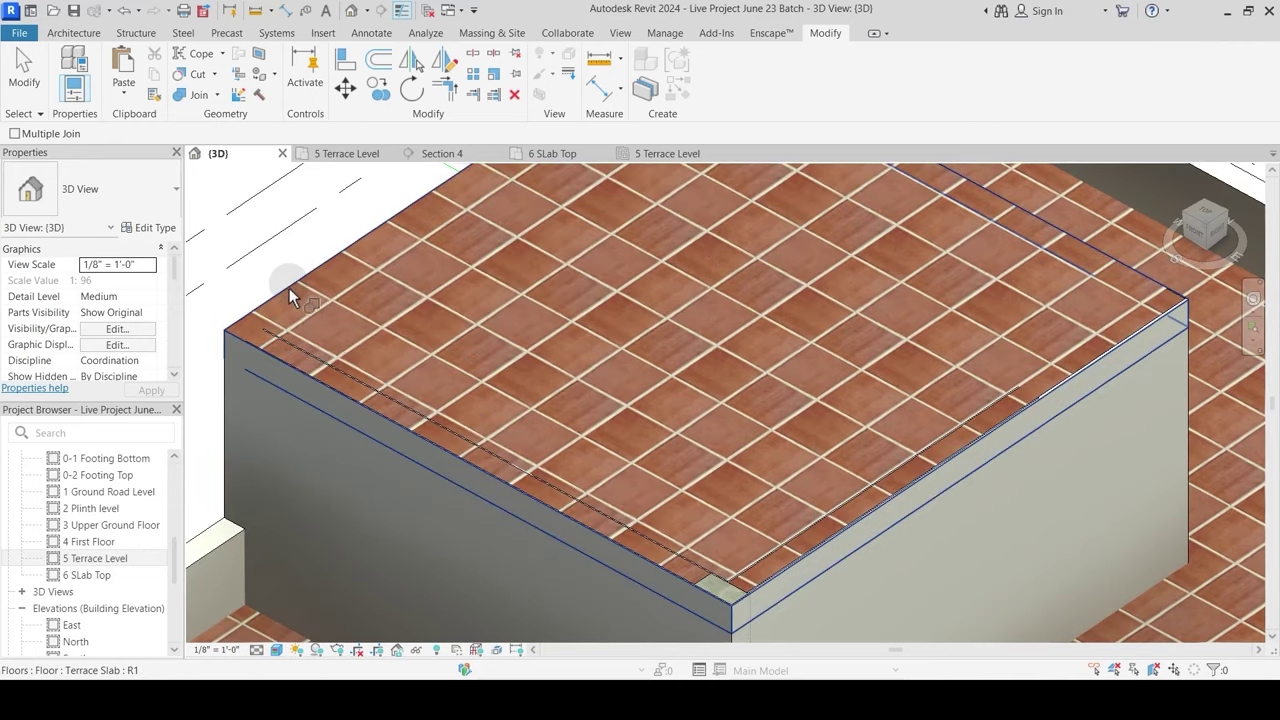
left_click(287, 289)
left_click(312, 356)
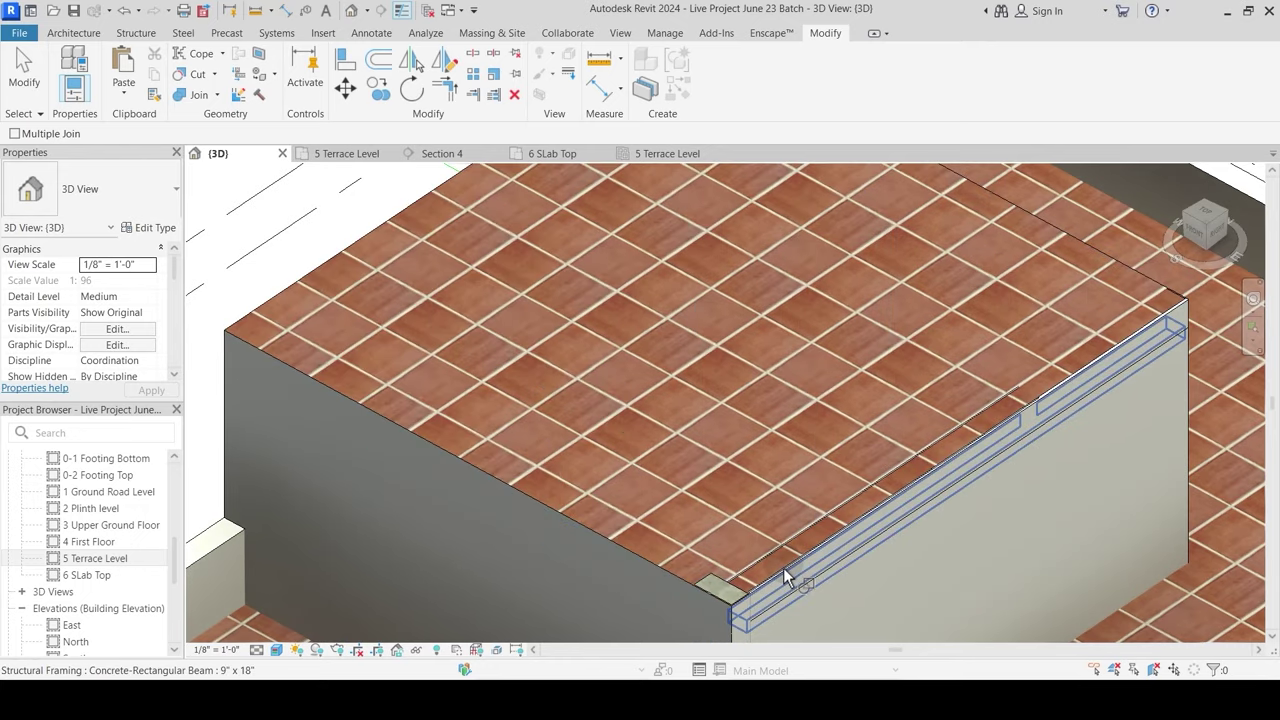
left_click(301, 280)
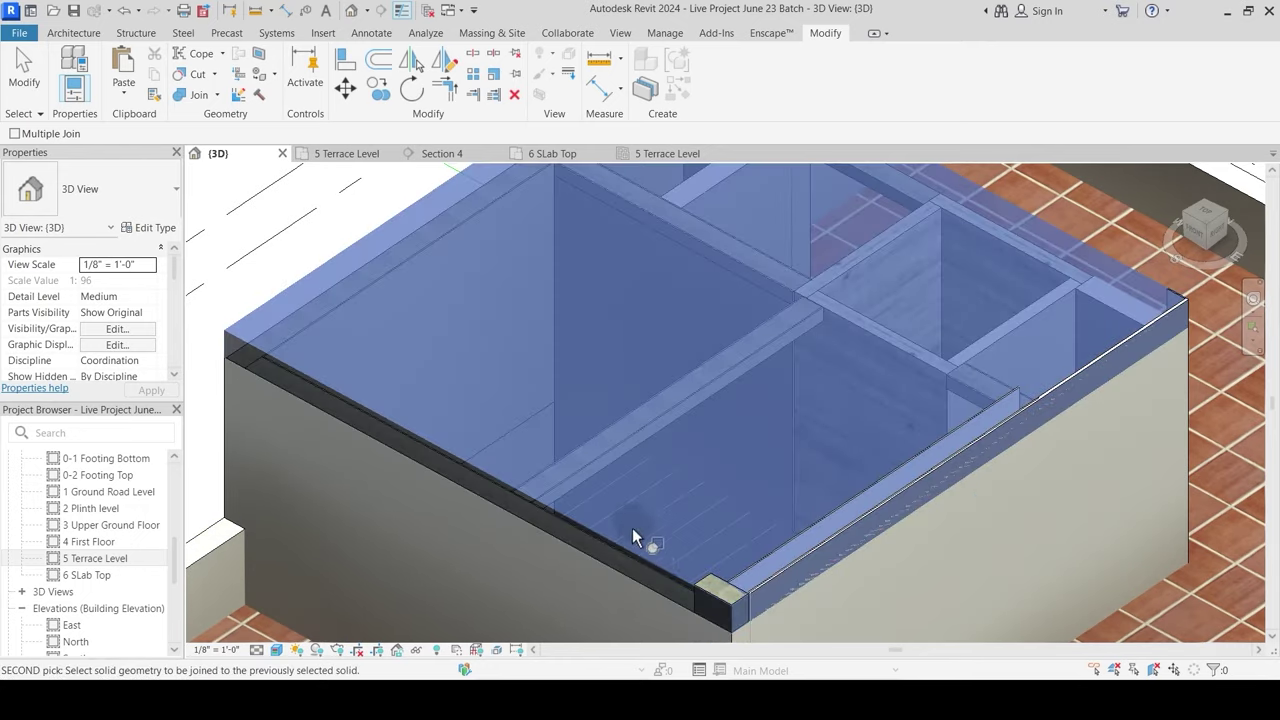
left_click(718, 583)
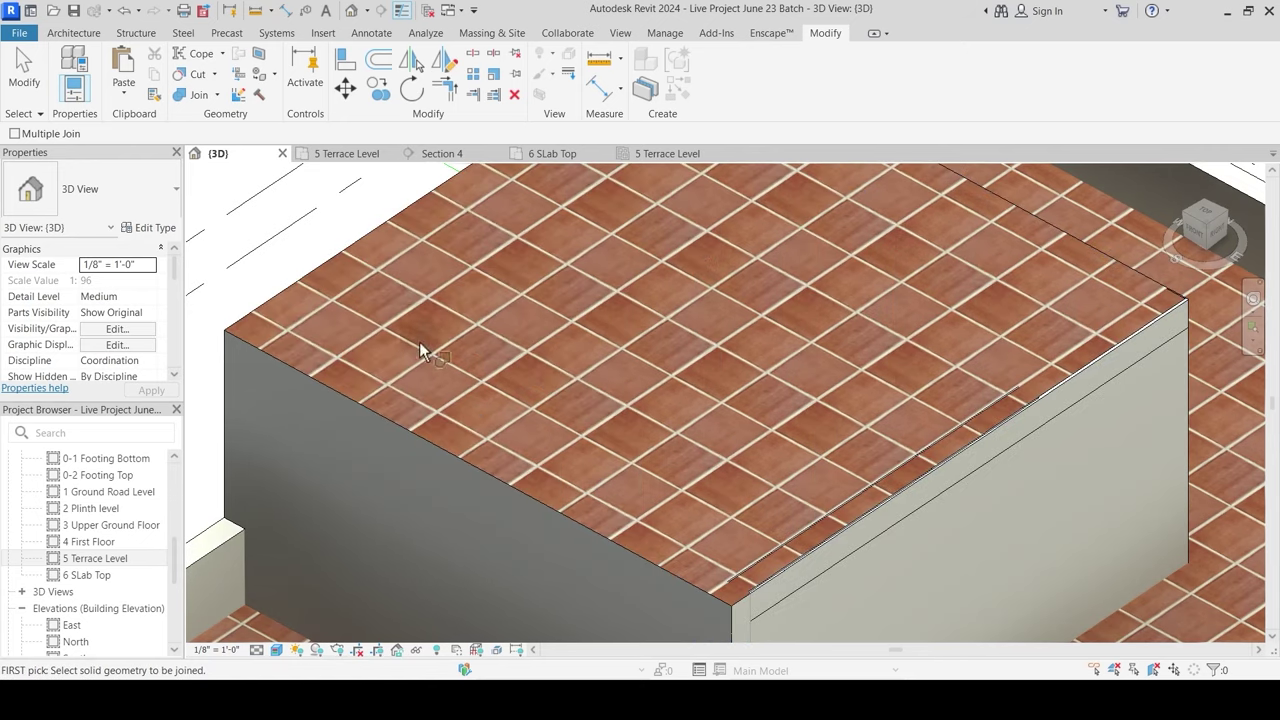
left_click(357, 249)
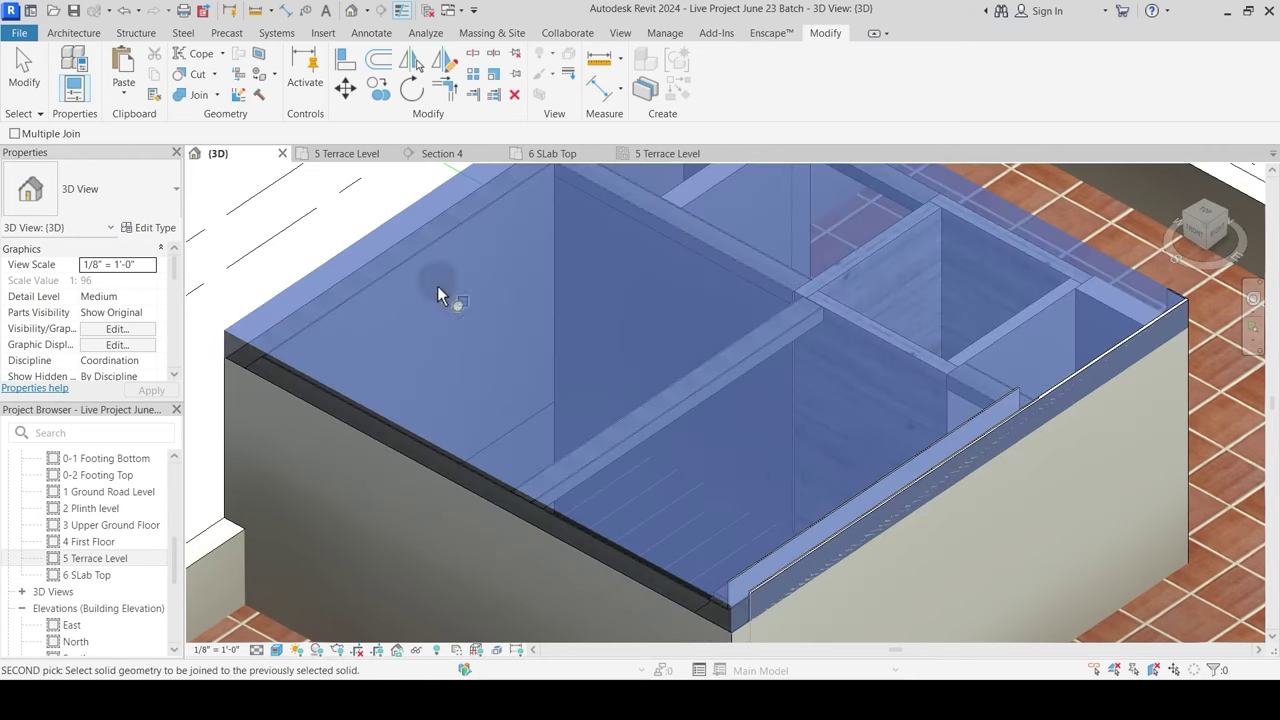
left_click(801, 524)
Step: Rerun Join Geometry to join the terrace slab with one remaining wall
key("Escape")
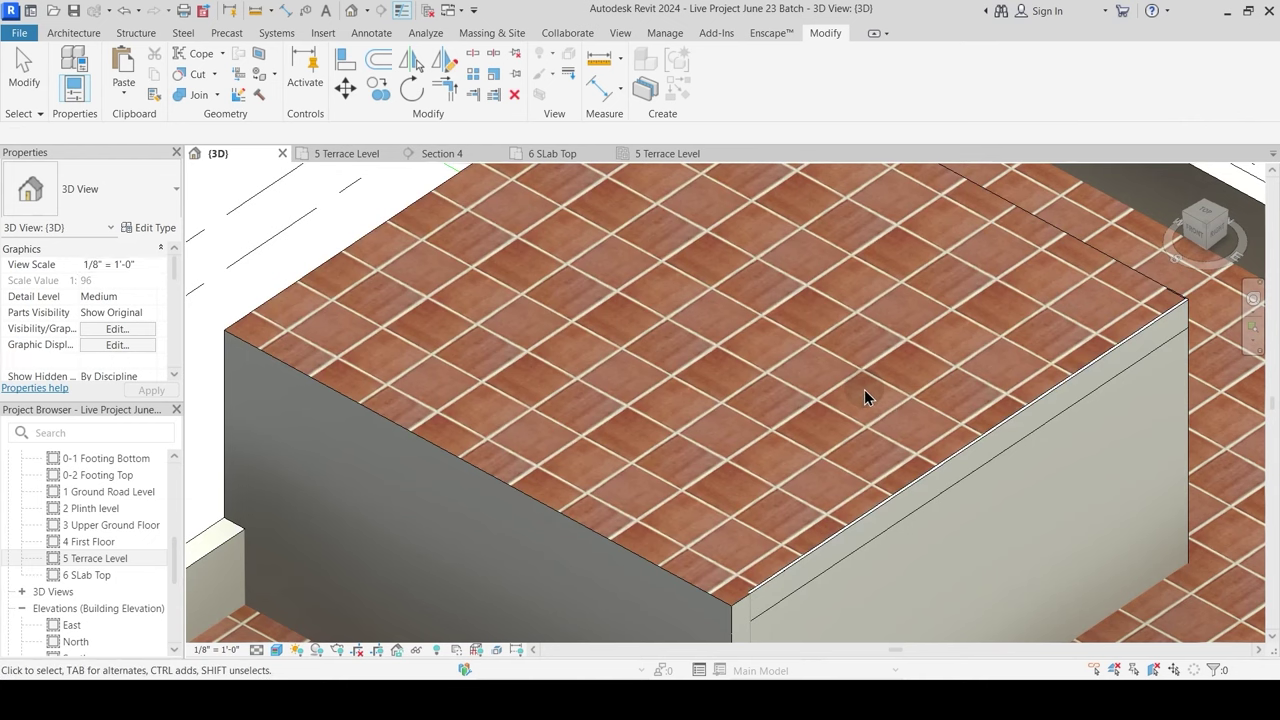
scroll(786, 580, "up", 3)
scroll(763, 620, "down", 5)
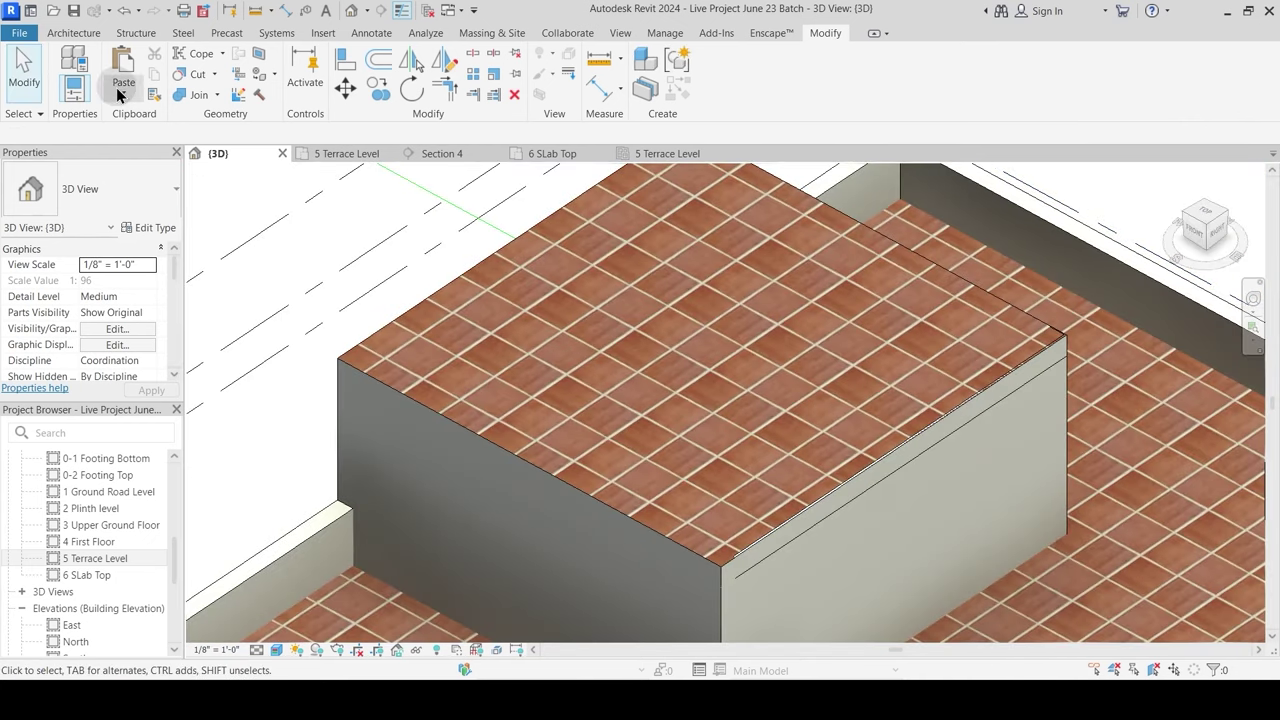
left_click(197, 97)
left_click(470, 270)
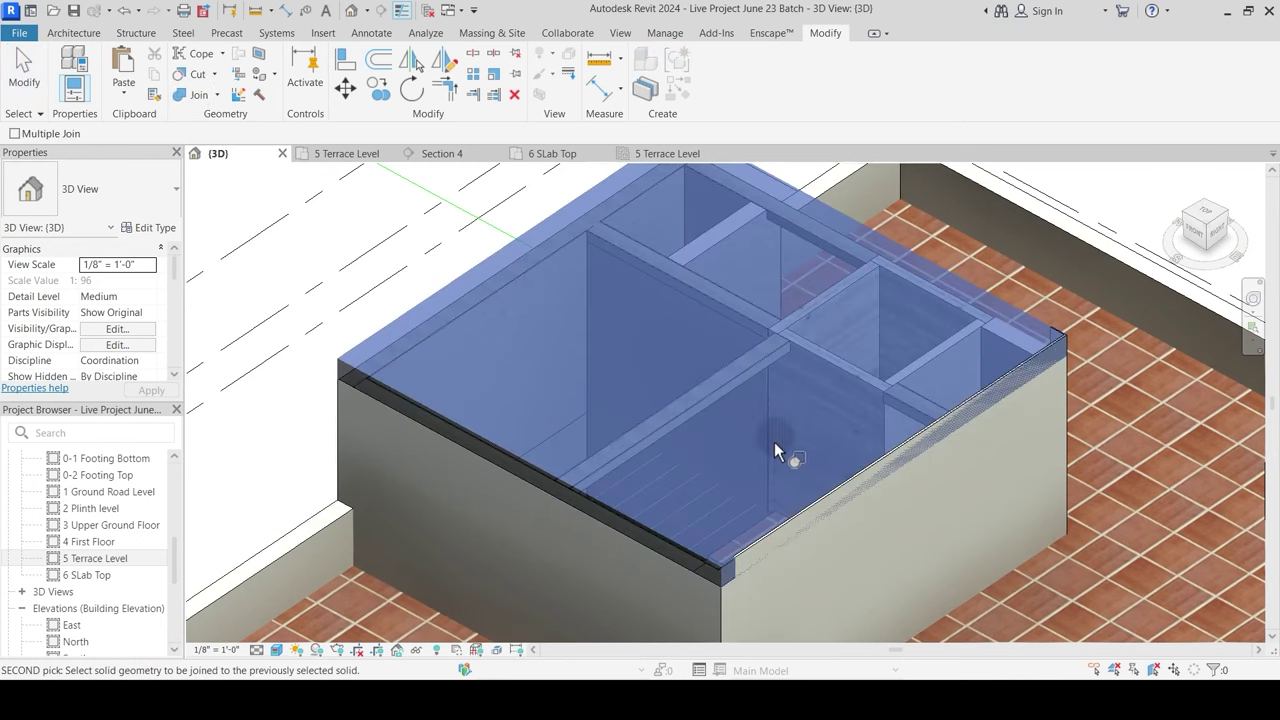
left_click(940, 383)
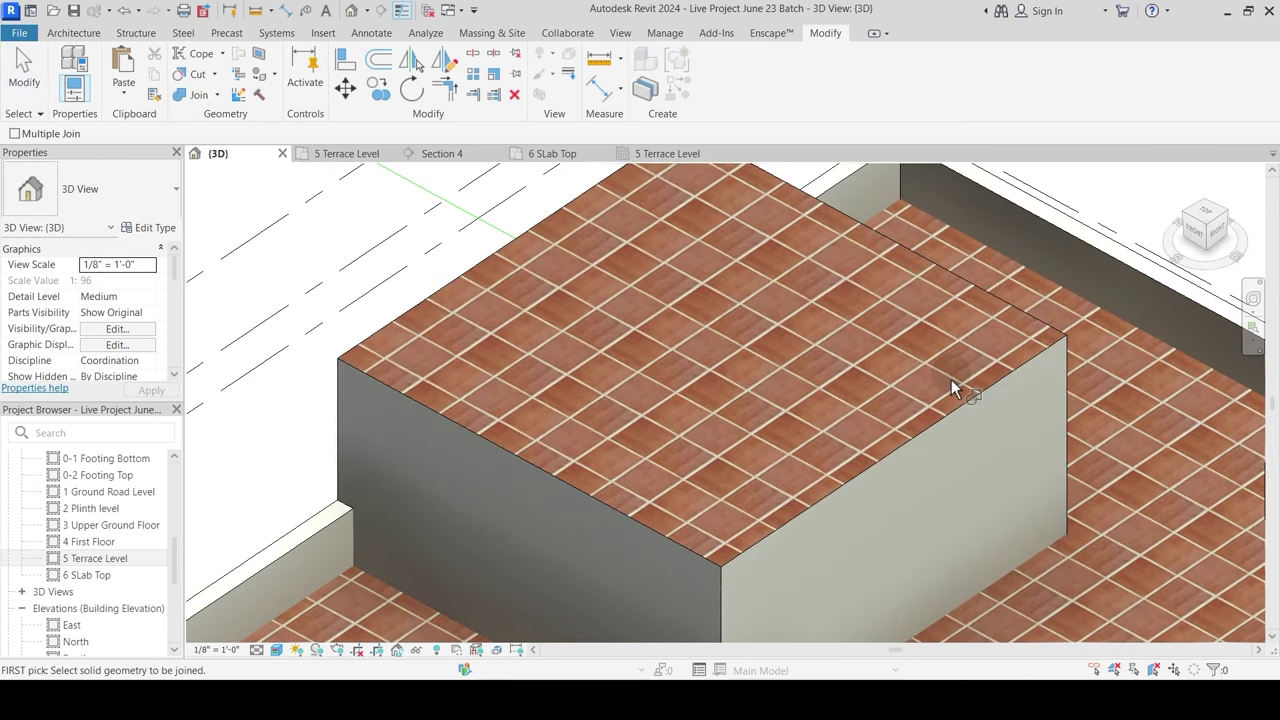
key("Escape")
Step: Orbit the 3D view around the block to check the joined tiled edges
scroll(829, 430, "down", 2)
middle_click_drag(825, 429, 842, 364, "shift")
middle_click_drag(921, 581, 801, 507, "shift")
scroll(801, 507, "down", 3)
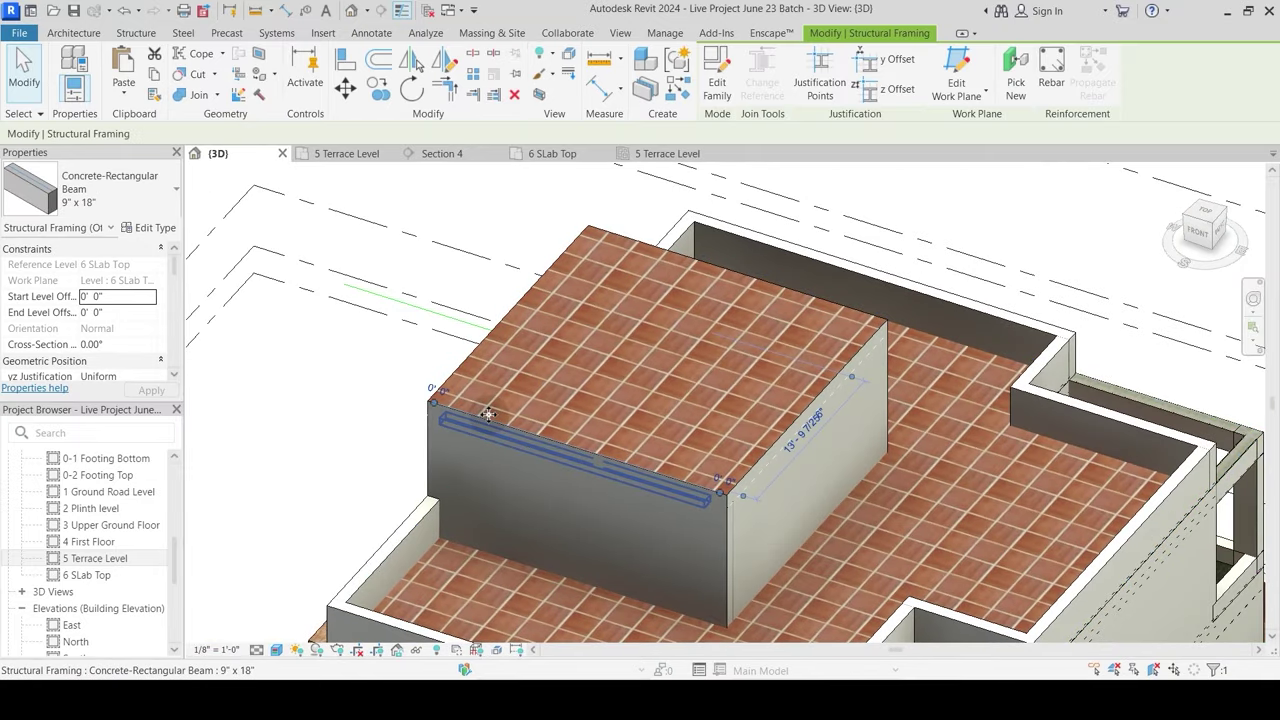
key("Escape")
middle_click_drag(606, 326, 613, 340, "shift")
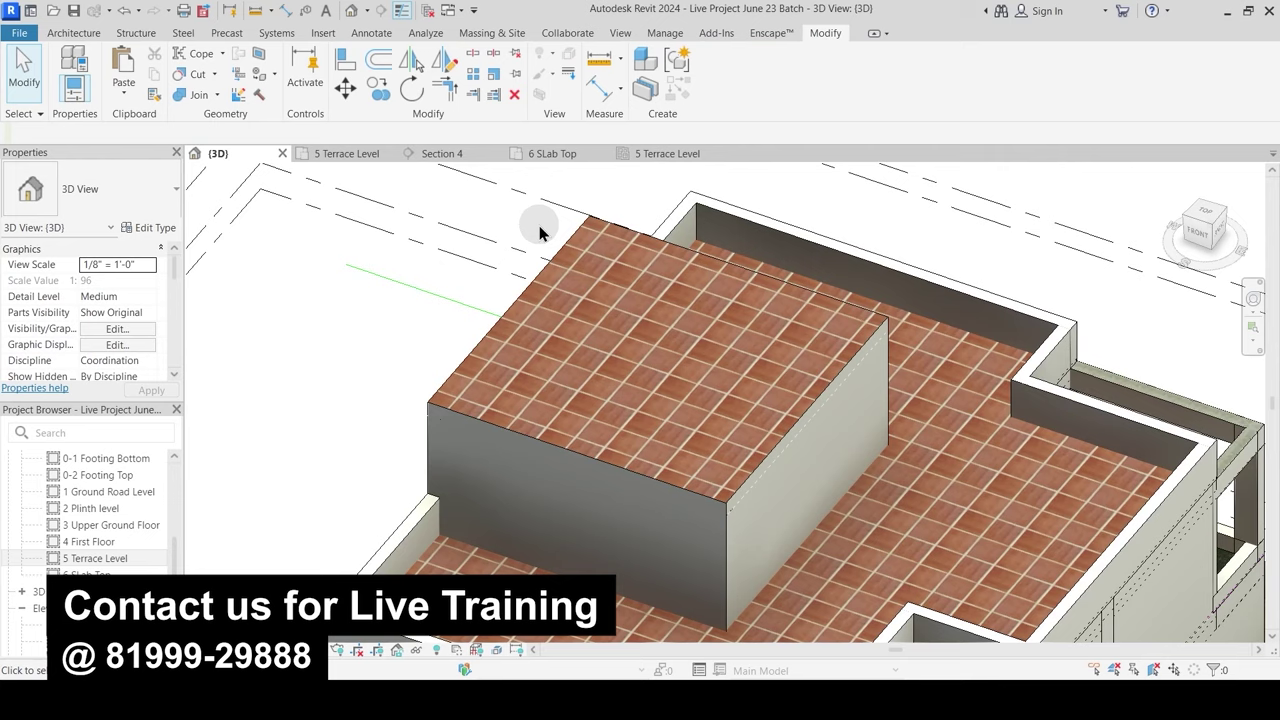
Step: On the 6 SLab Top plan, start a Main Wall 9" wall with 1' 3" unconnected height
left_click(540, 153)
scroll(606, 372, "down", 4)
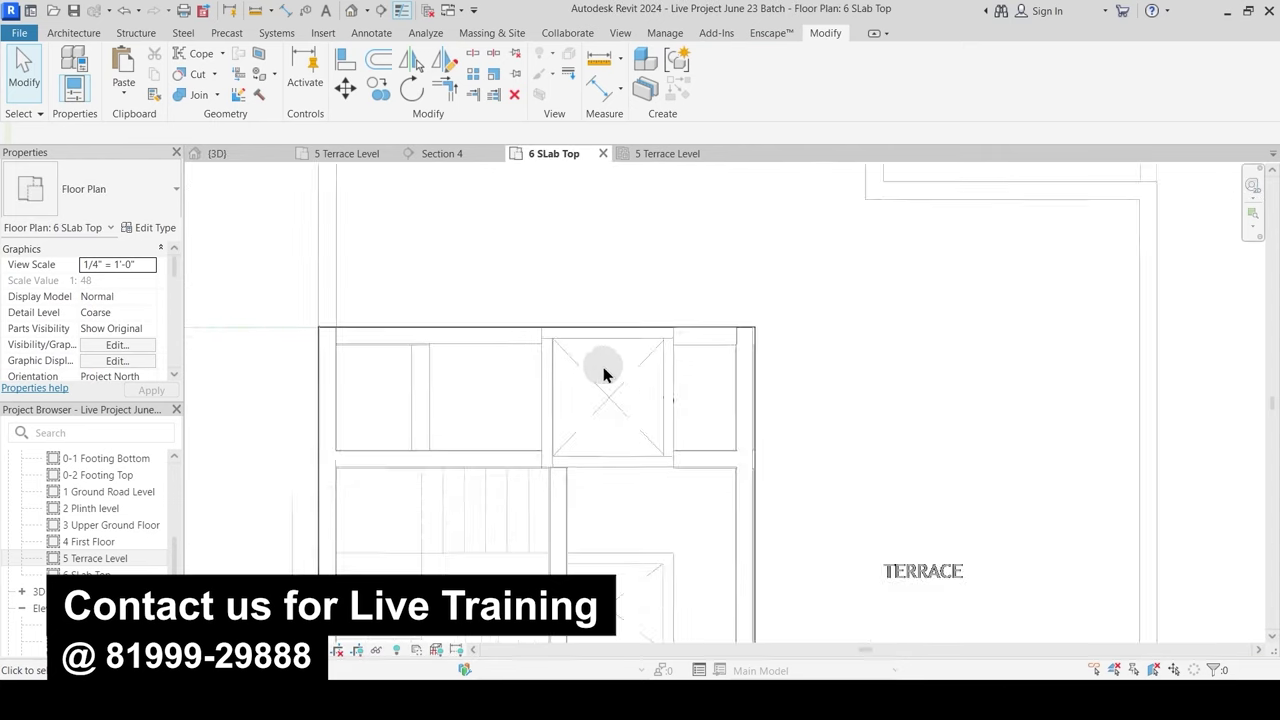
scroll(525, 415, "up", 3)
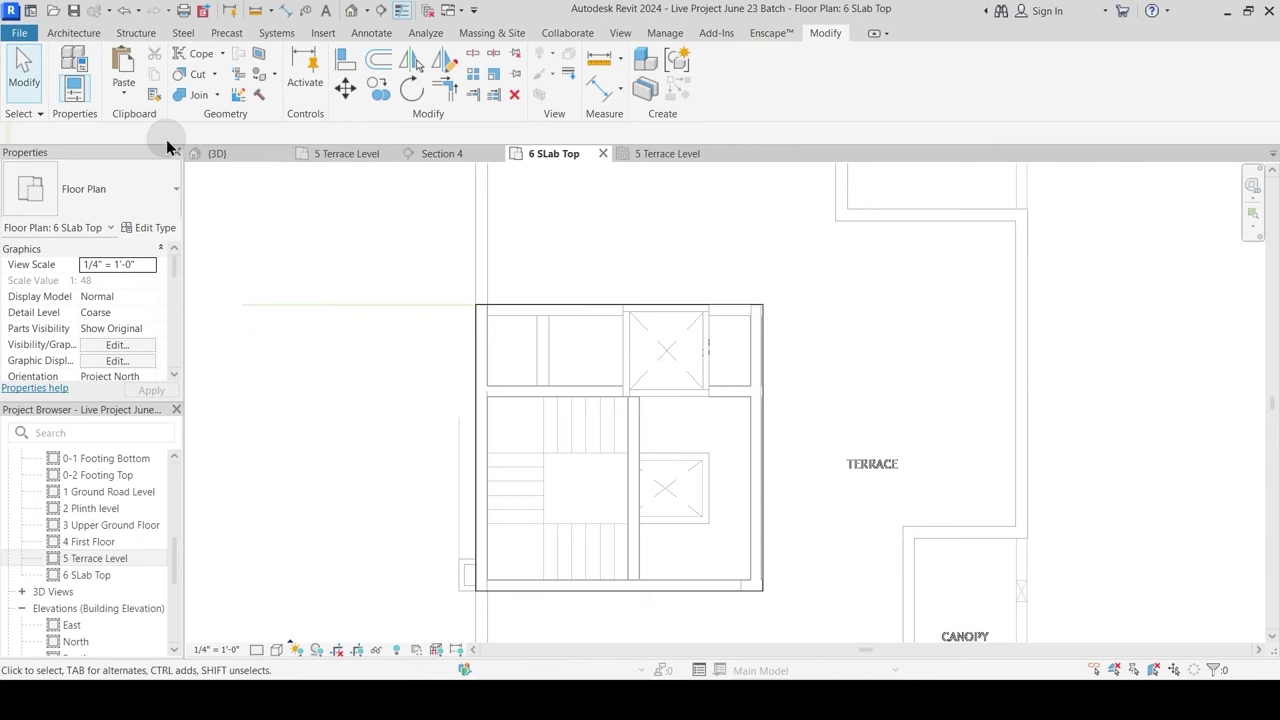
left_click(75, 33)
left_click(69, 68)
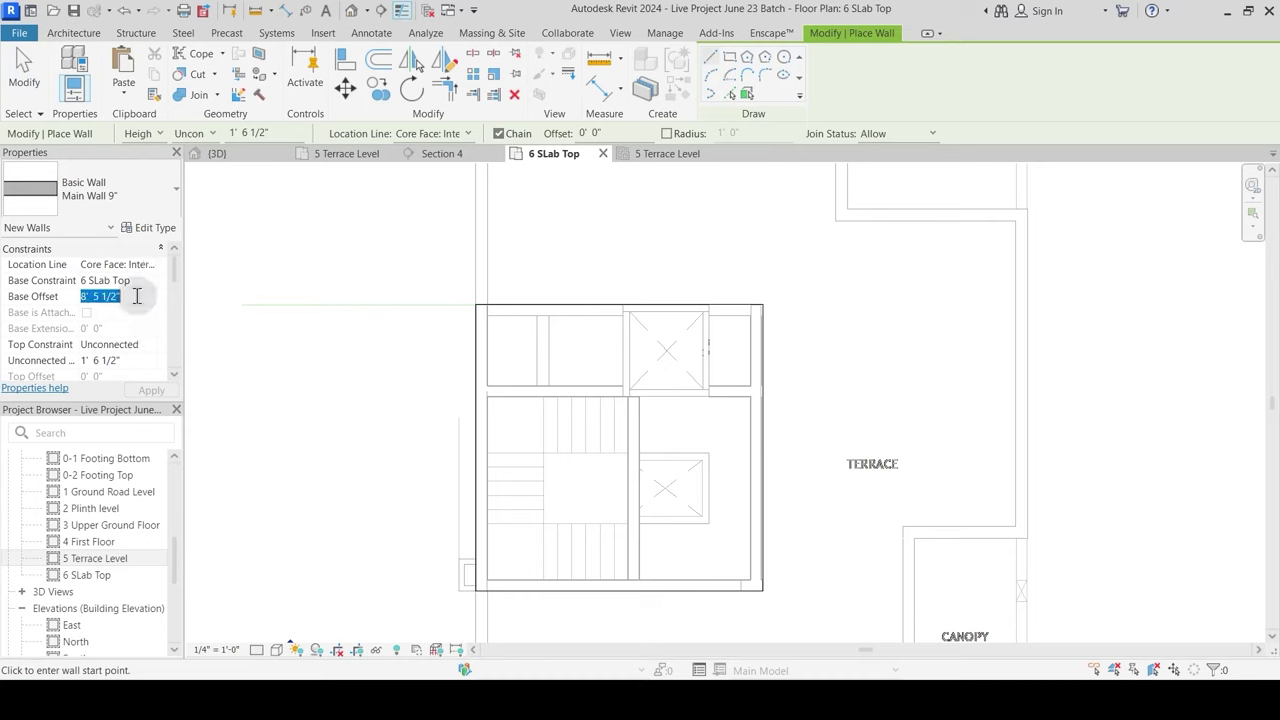
type("0")
left_click(137, 360)
type("1' 3")
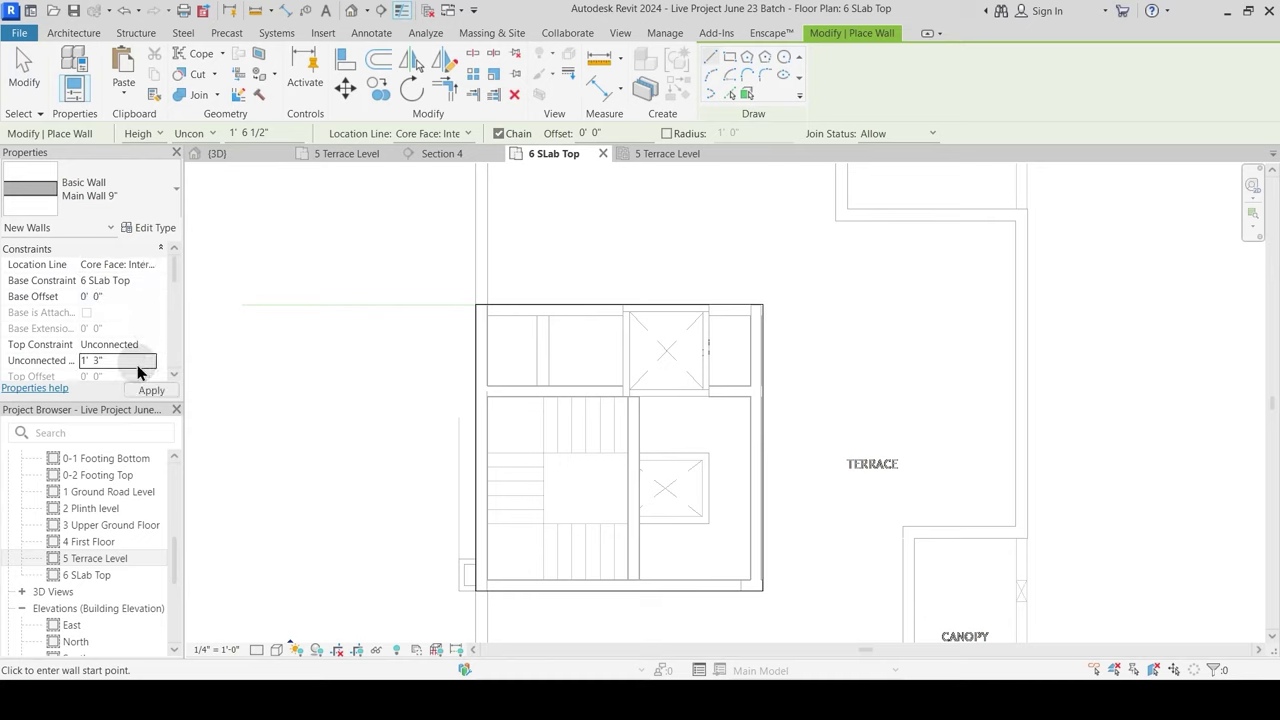
Step: Draw a rectangle of walls around the stair box, flipped to the inside face
left_click(477, 303)
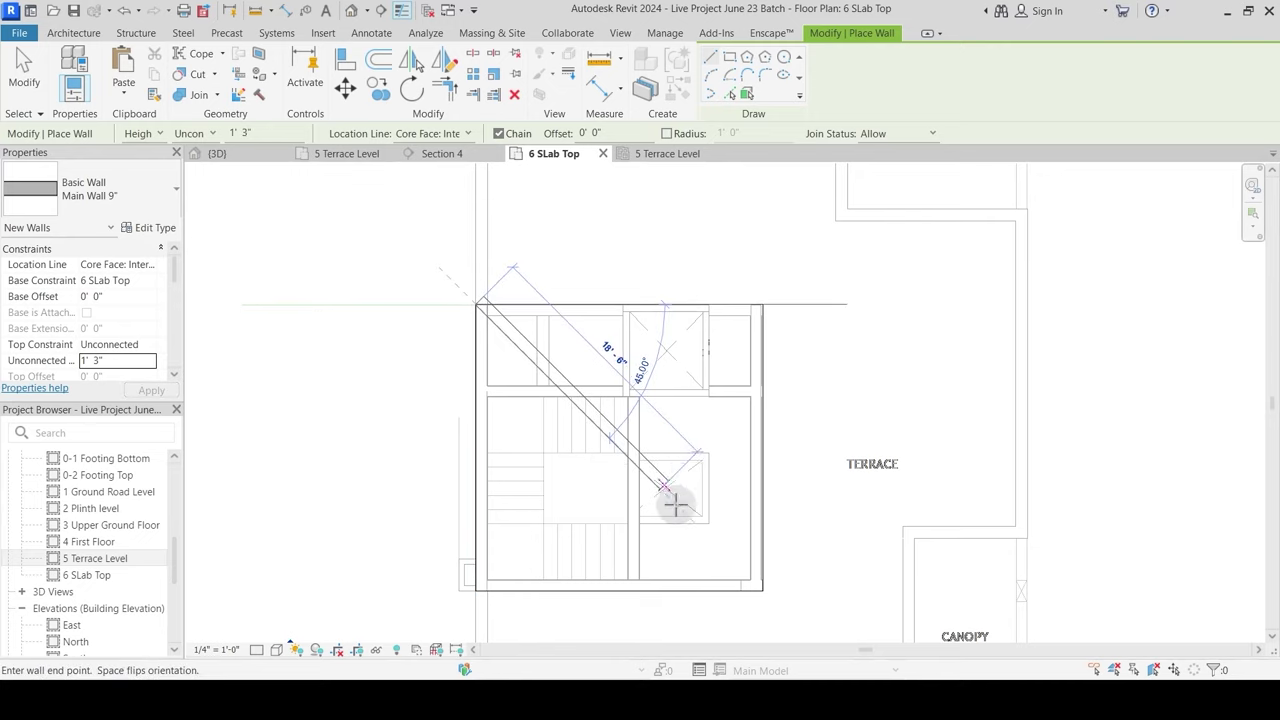
left_click(728, 60)
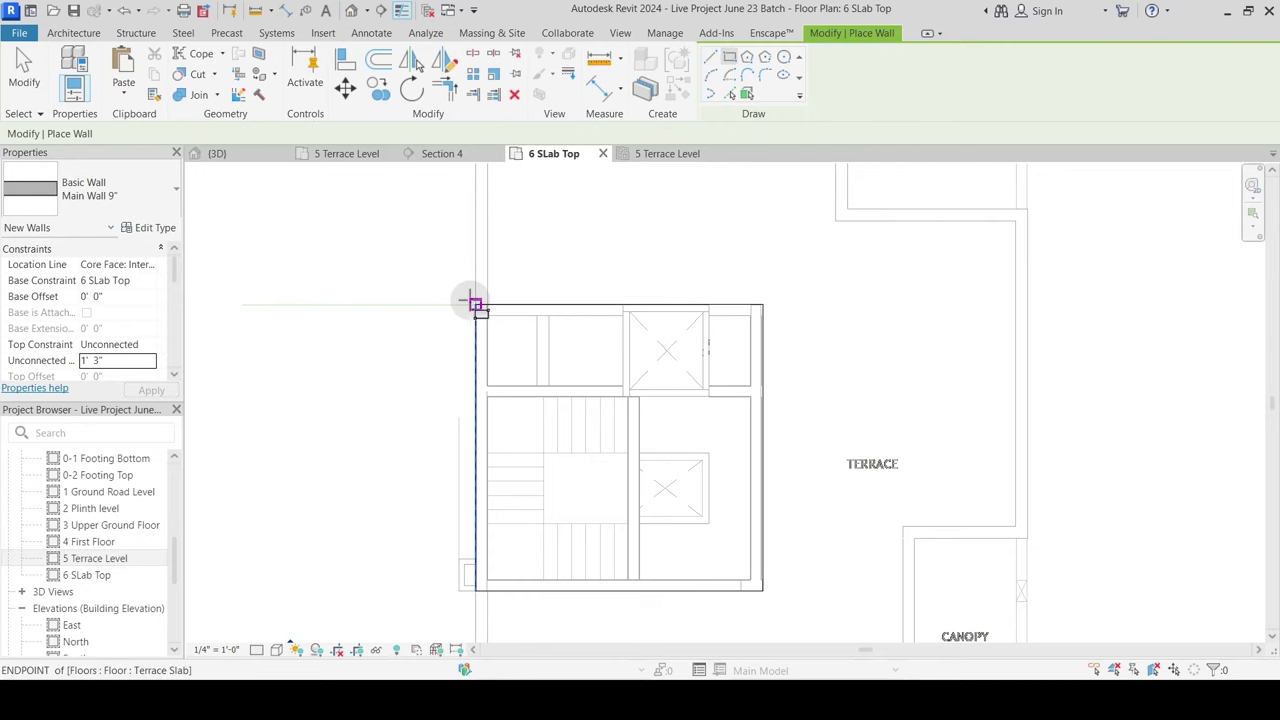
scroll(474, 303, "up", 4)
left_click(512, 292)
scroll(514, 295, "down", 4)
scroll(663, 396, "down", 4)
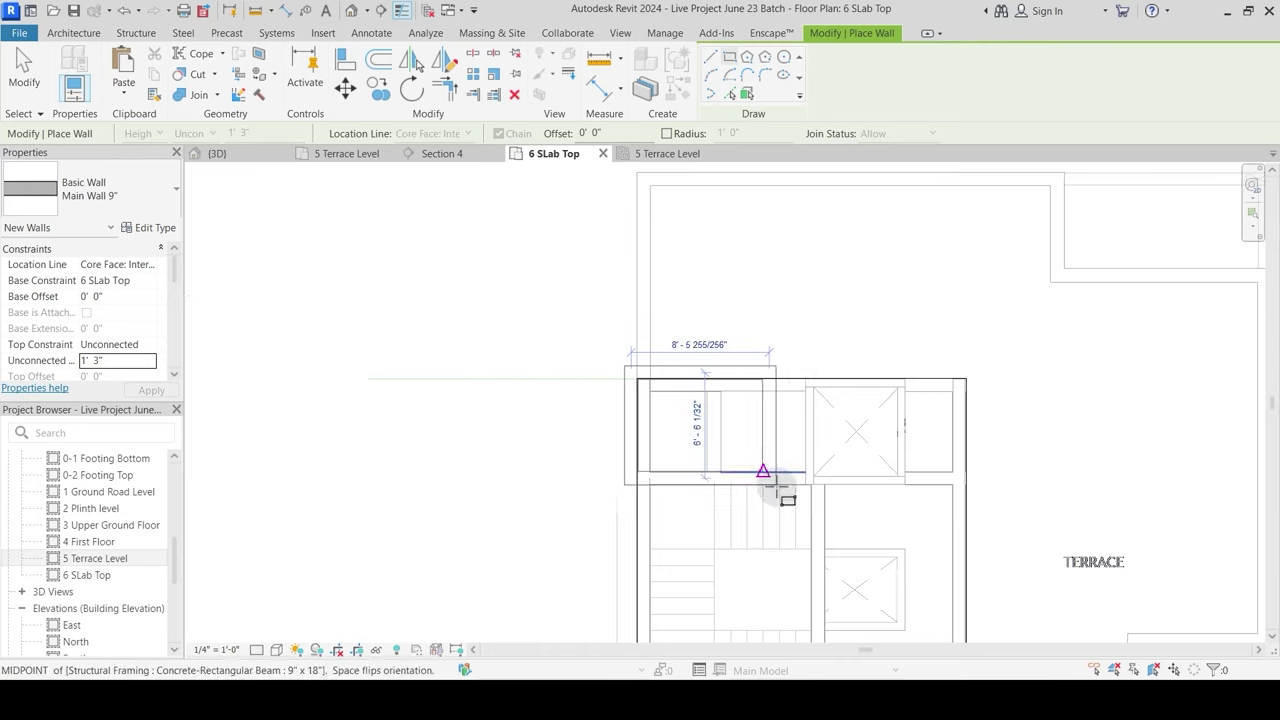
middle_click_drag(800, 515, 748, 414)
key("space")
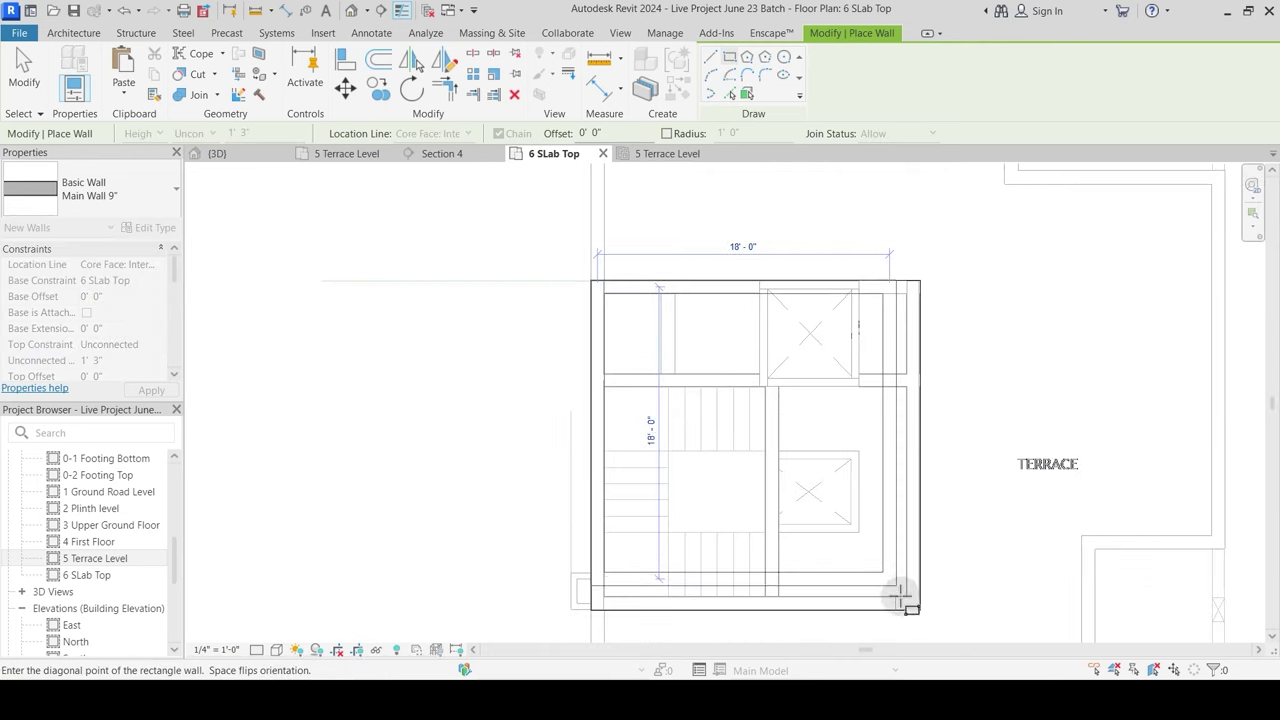
scroll(918, 615, "up", 5)
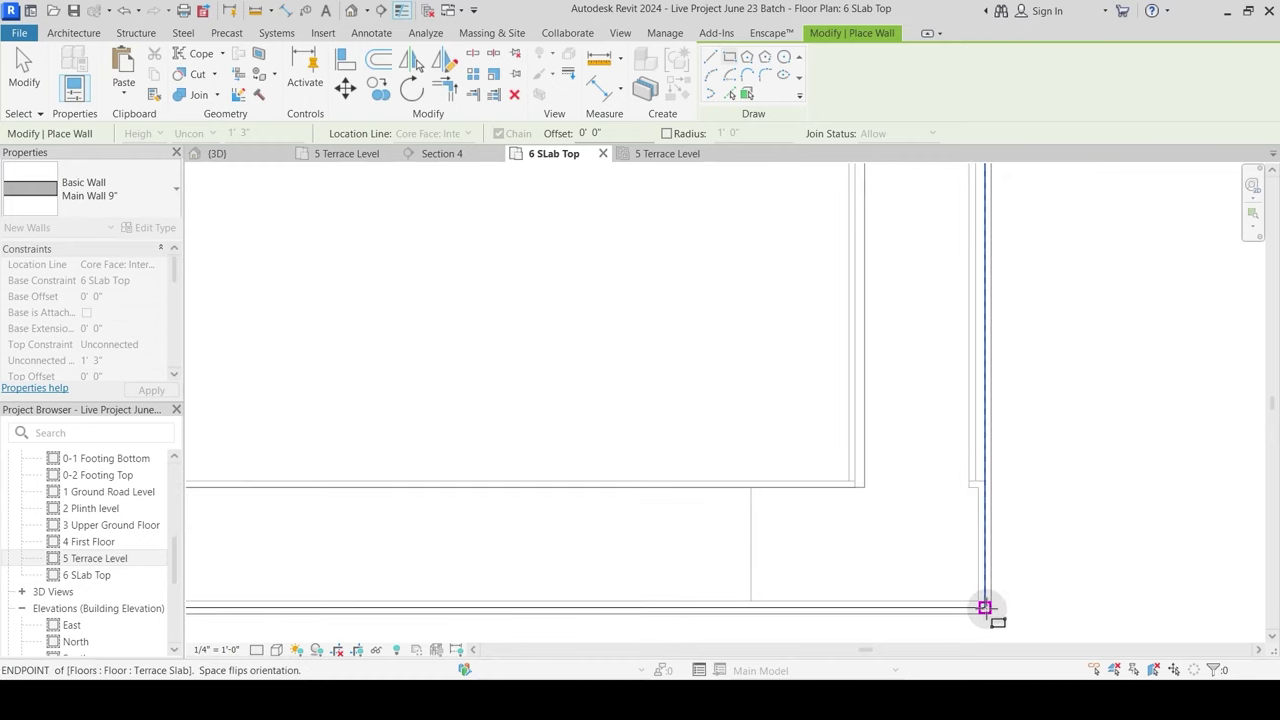
left_click(980, 605)
scroll(704, 365, "down", 3)
scroll(700, 364, "down", 3)
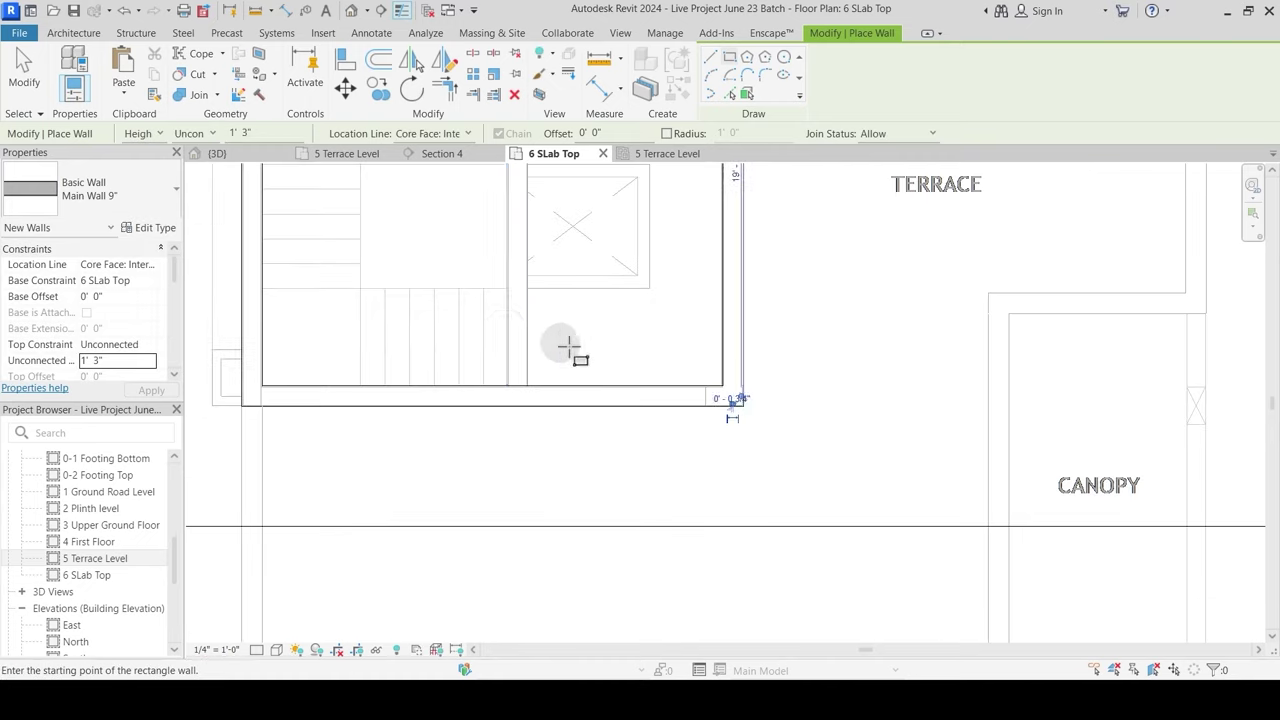
key("Escape")
key("Escape")
scroll(530, 348, "down", 2)
middle_click_drag(536, 356, 520, 476)
scroll(588, 230, "down", 3)
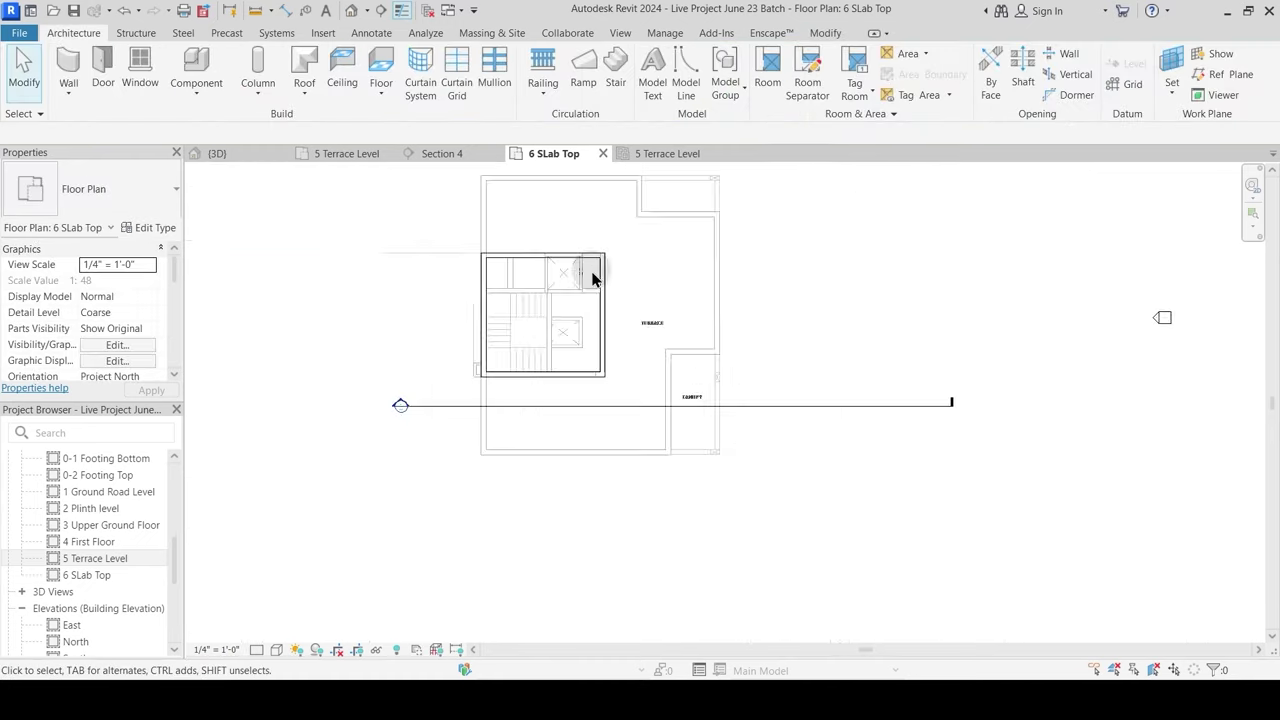
Step: In the 3D view, join the first concrete beam with the terrace slab
left_click(237, 153)
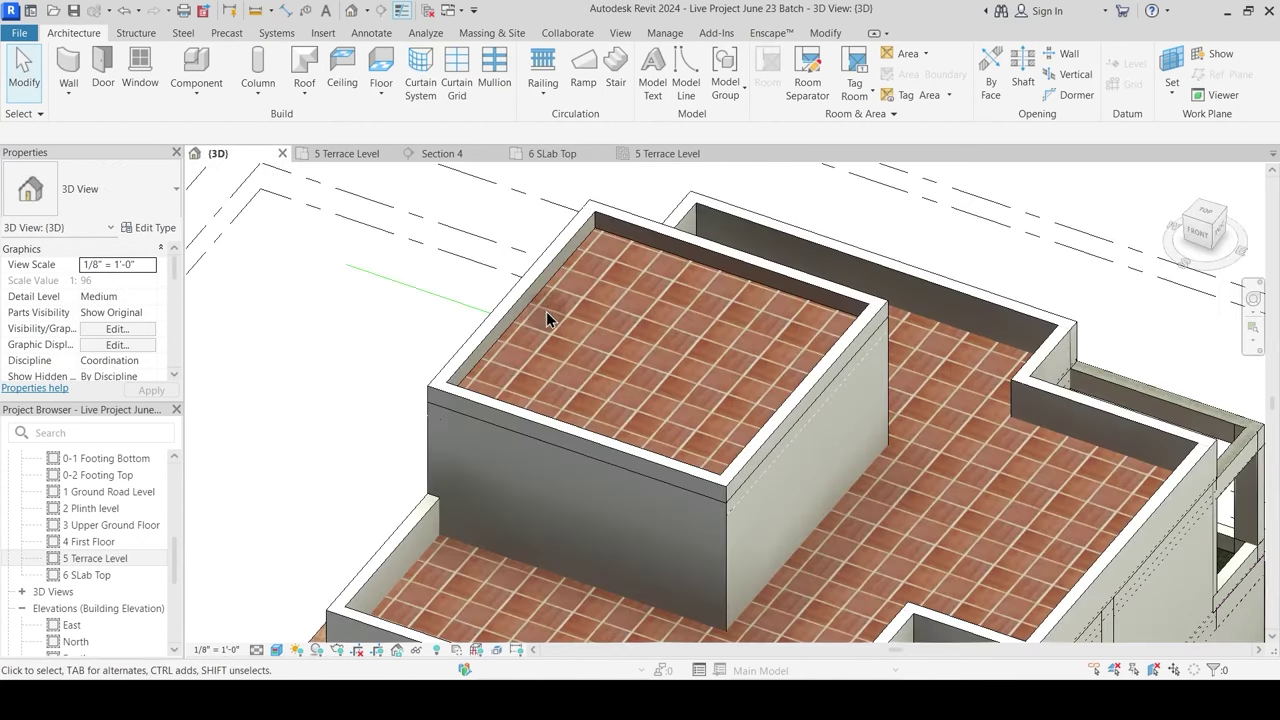
scroll(597, 445, "up", 3)
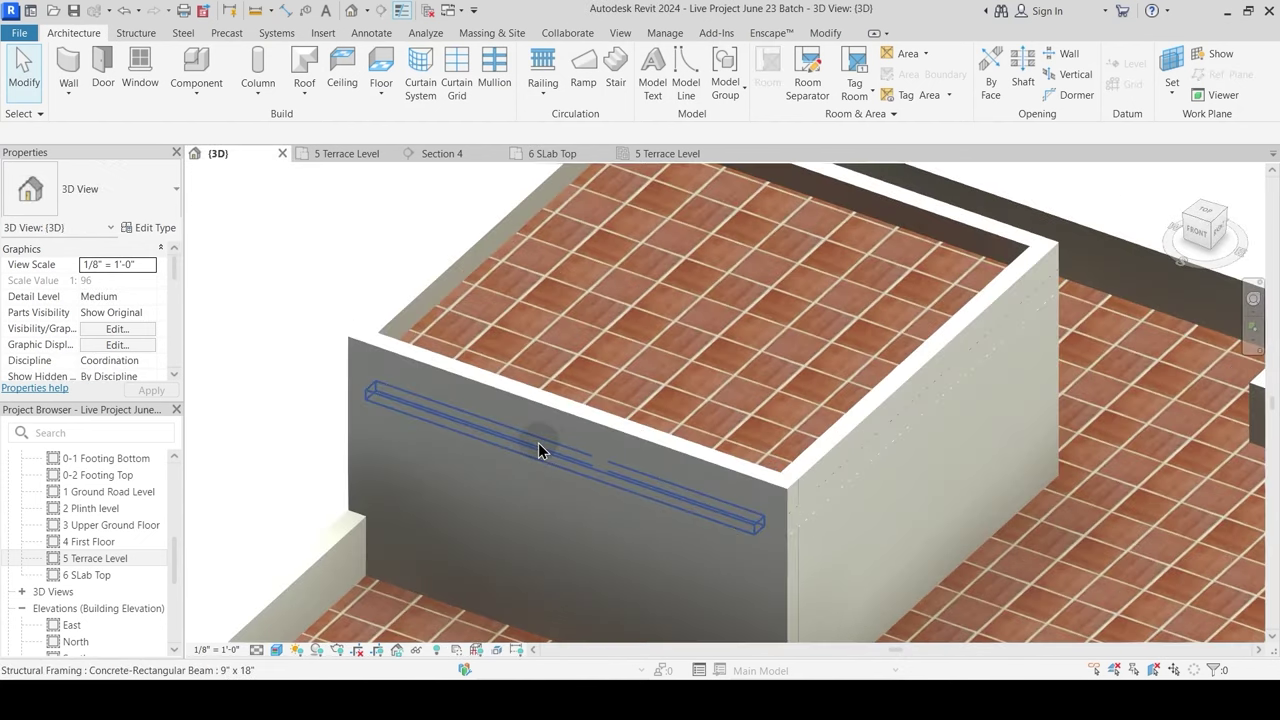
left_click(825, 33)
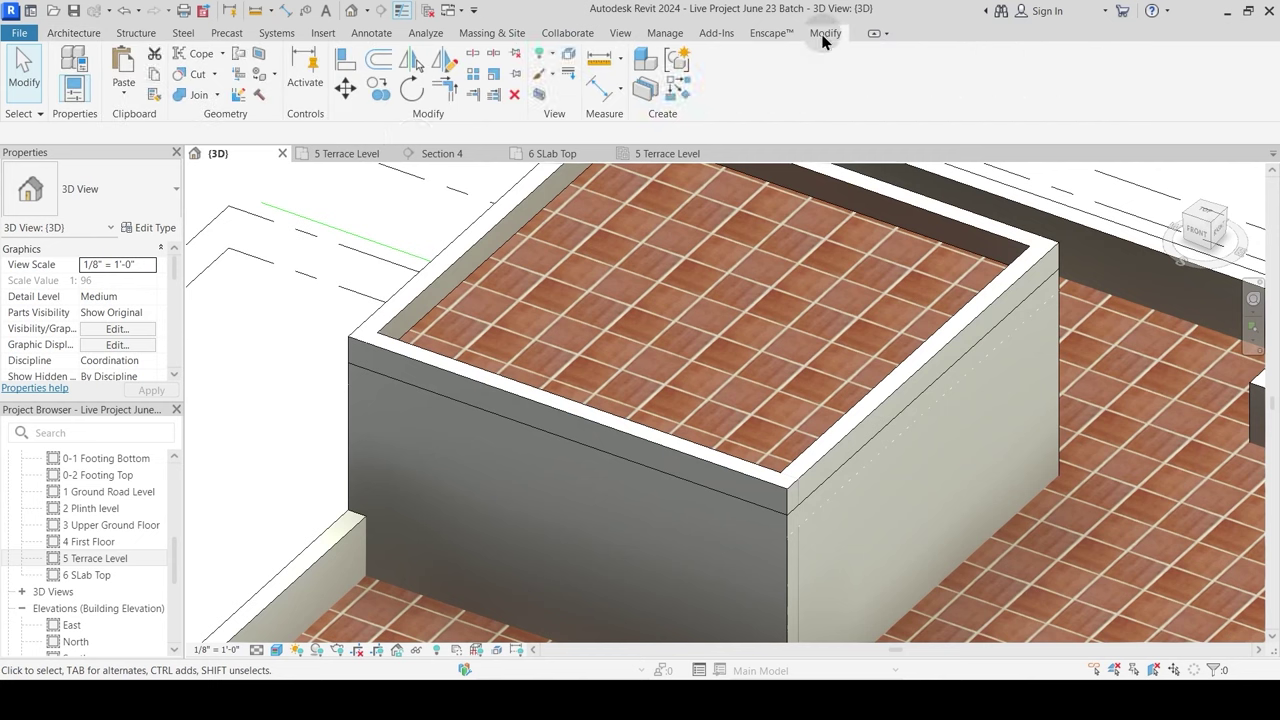
left_click(190, 95)
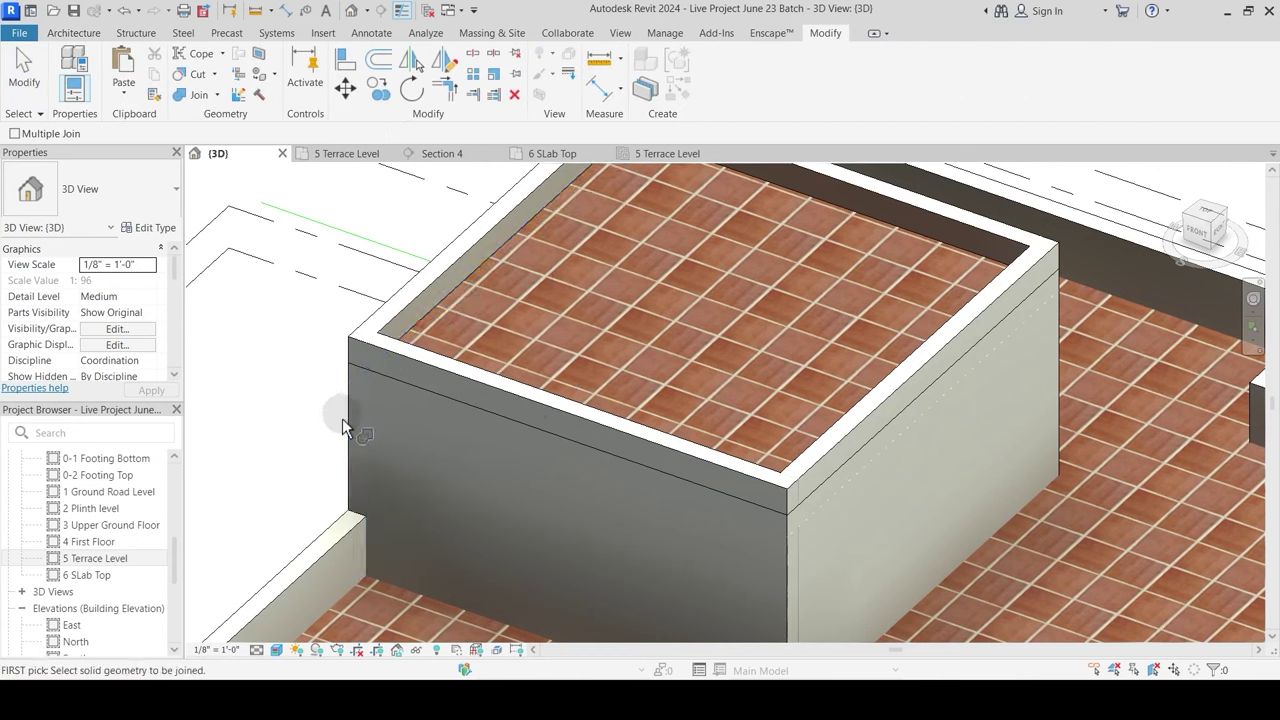
left_click(438, 406)
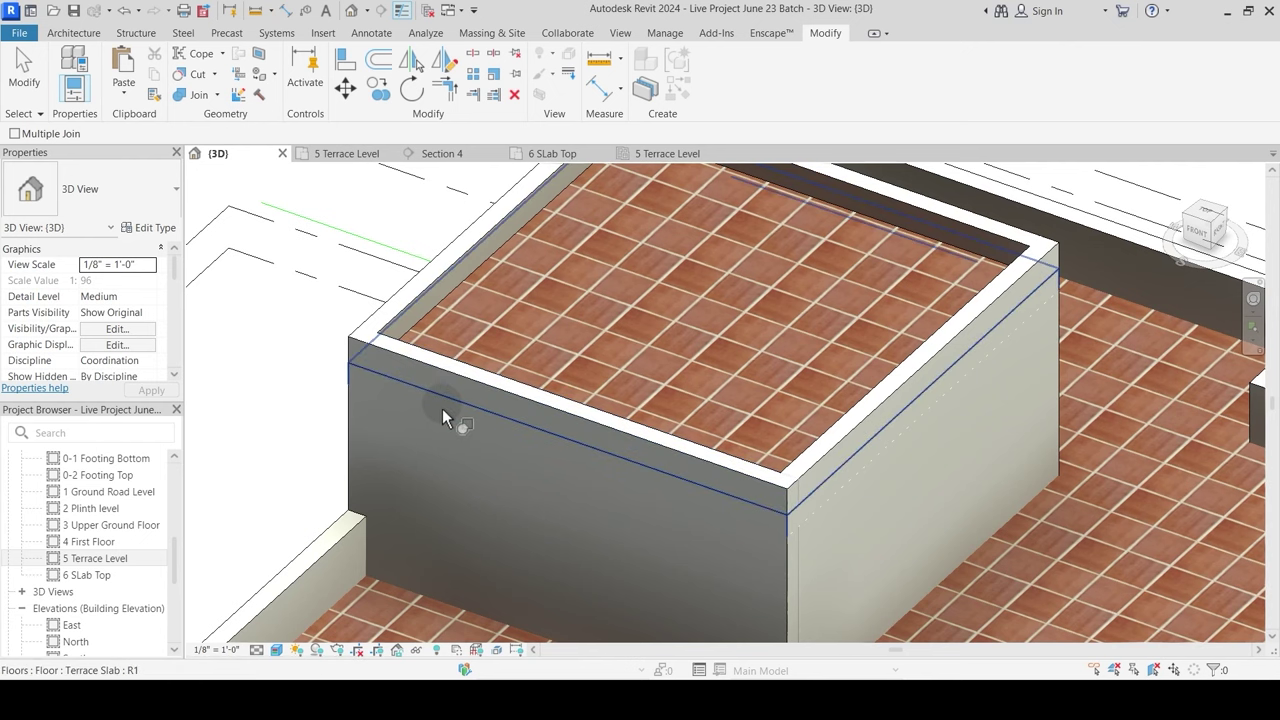
left_click(442, 408)
key("Escape")
Step: Join the next beams into the adjoining walls and slab edge
scroll(425, 366, "up", 3)
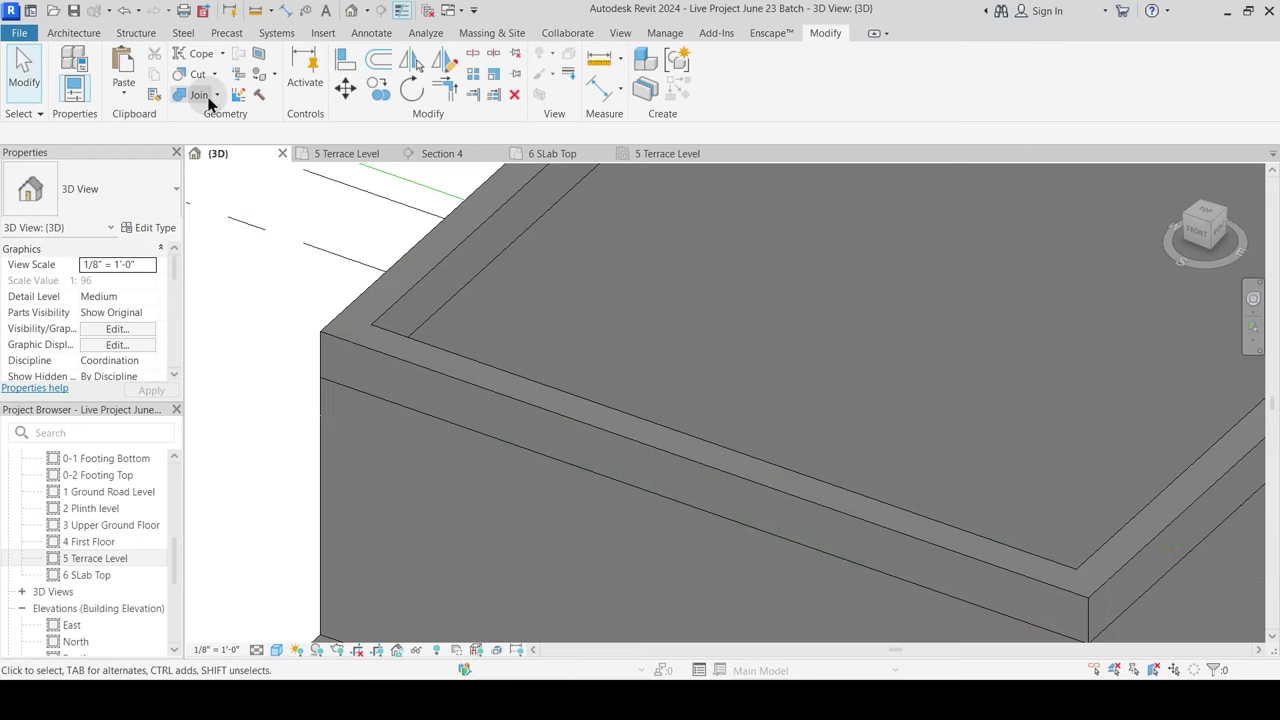
left_click(199, 95)
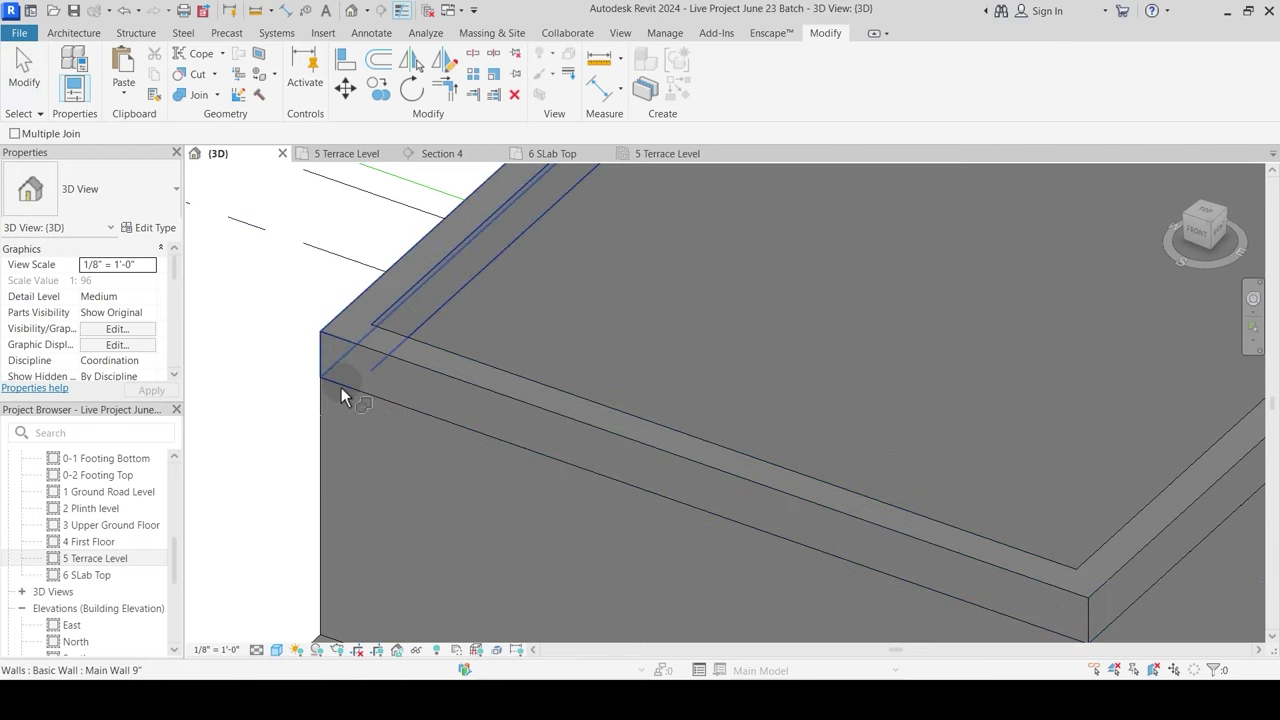
left_click(342, 389)
left_click(371, 403)
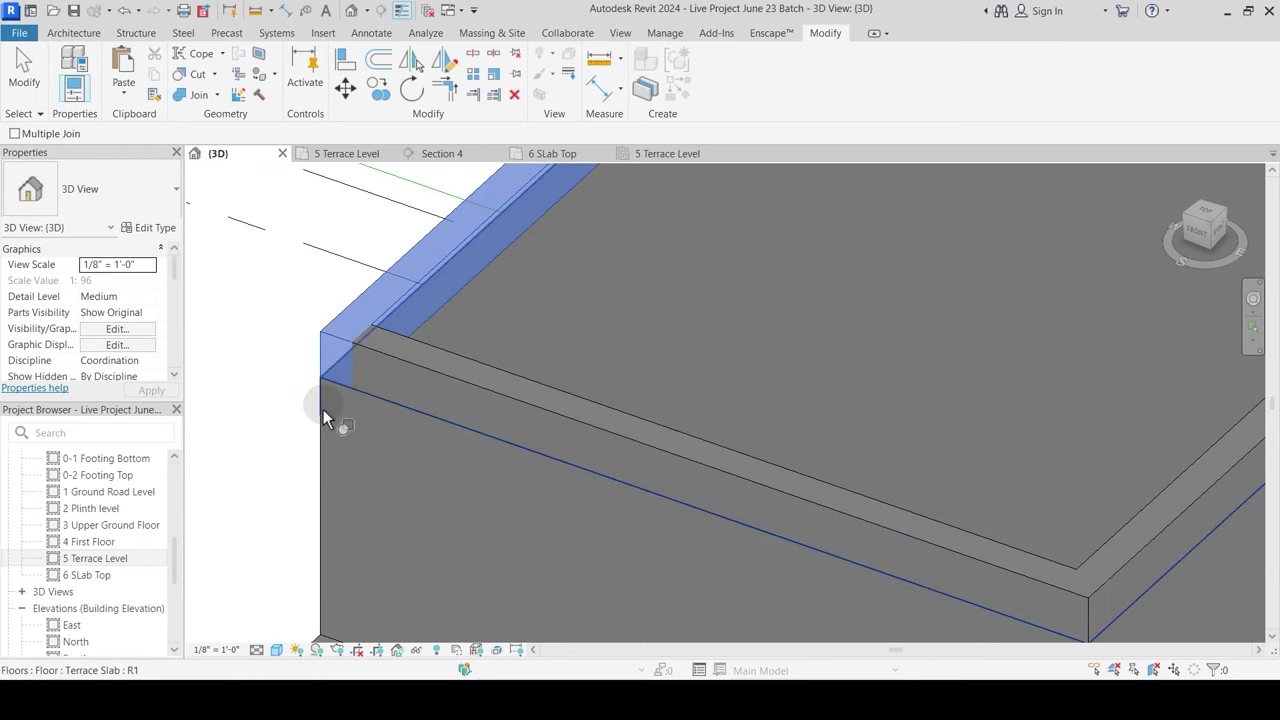
left_click(389, 362)
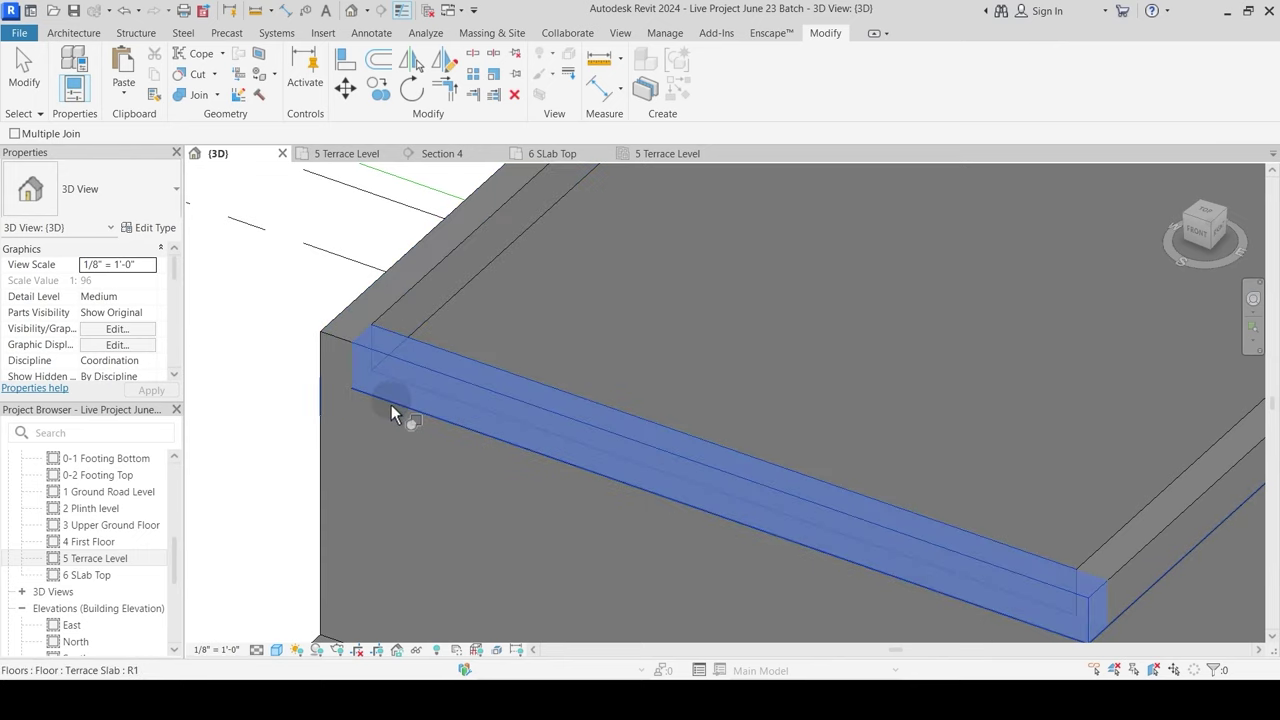
left_click(391, 407)
scroll(440, 430, "up", 3)
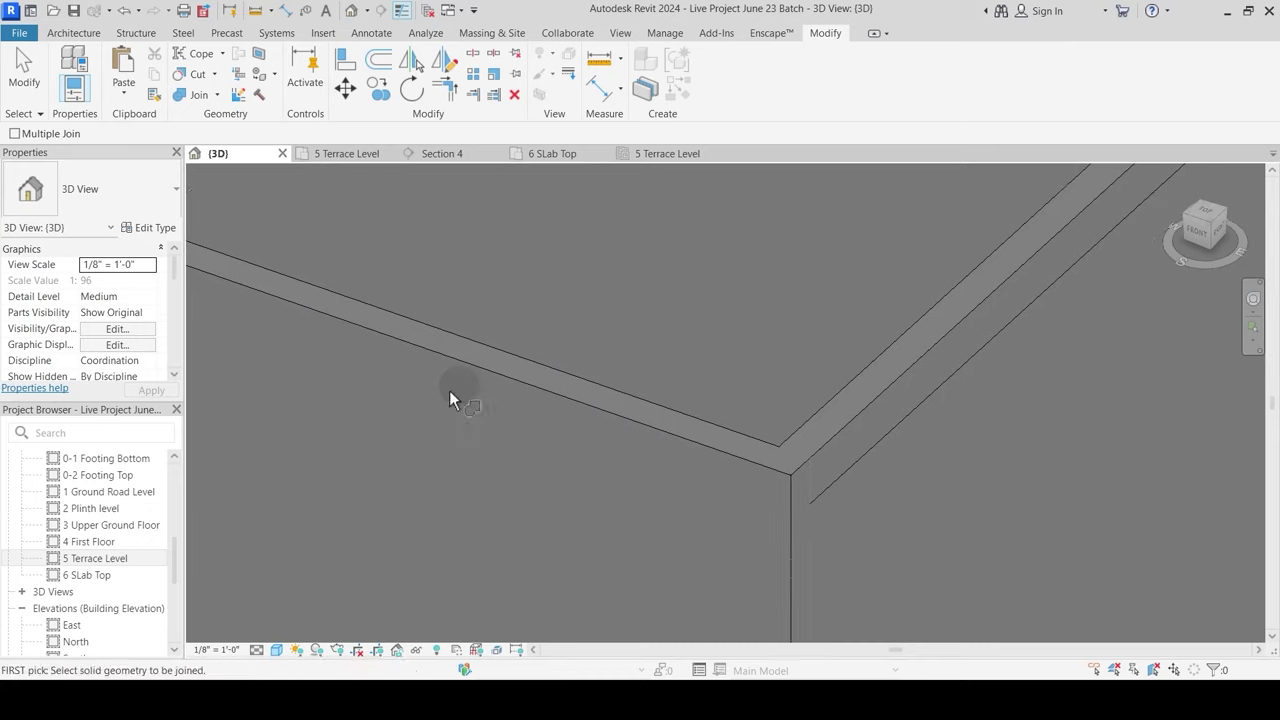
left_click(828, 450)
left_click(835, 490)
Step: Join two more beams along the walls with the slab
scroll(879, 496, "down", 2)
middle_click_drag(899, 508, 717, 406)
left_click(715, 396)
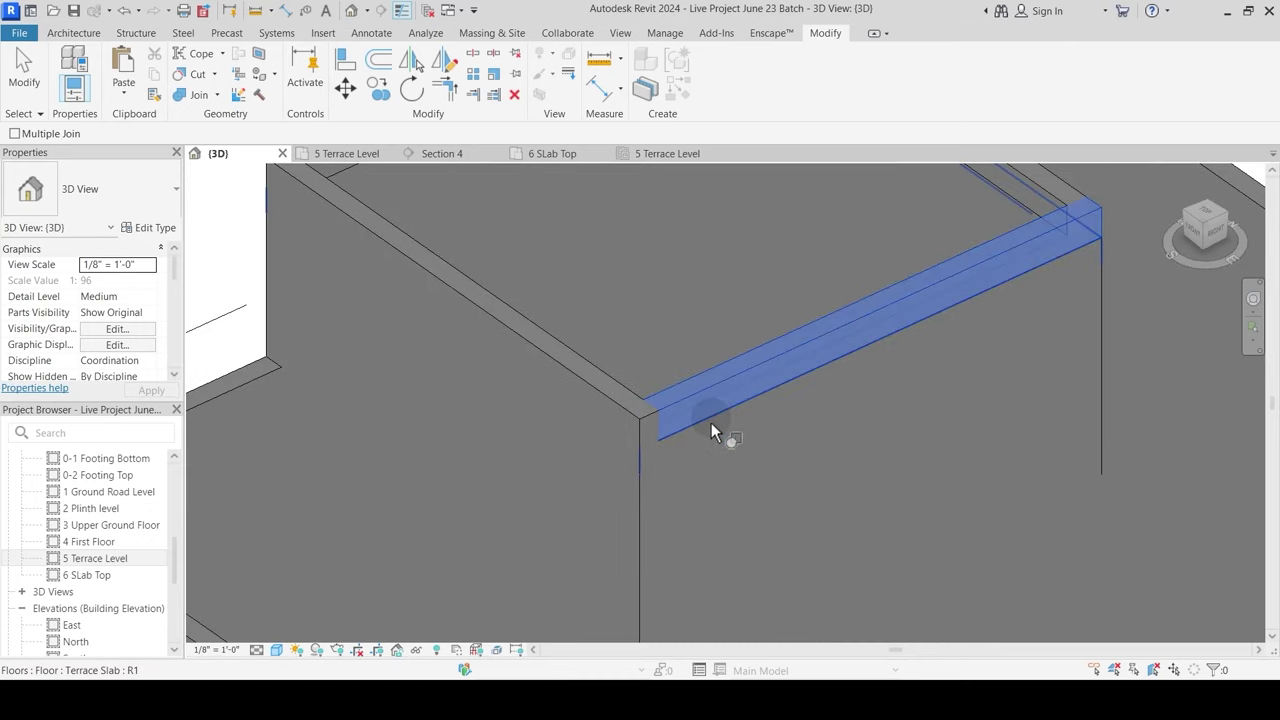
left_click(711, 422)
middle_click_drag(900, 460, 683, 420, "shift")
middle_click_drag(964, 439, 799, 401)
left_click(797, 432)
left_click(900, 447)
Step: Join the beam above the door with the wall over it
middle_click_drag(900, 447, 541, 410)
left_click(703, 320)
middle_click_drag(720, 378, 737, 330, "shift")
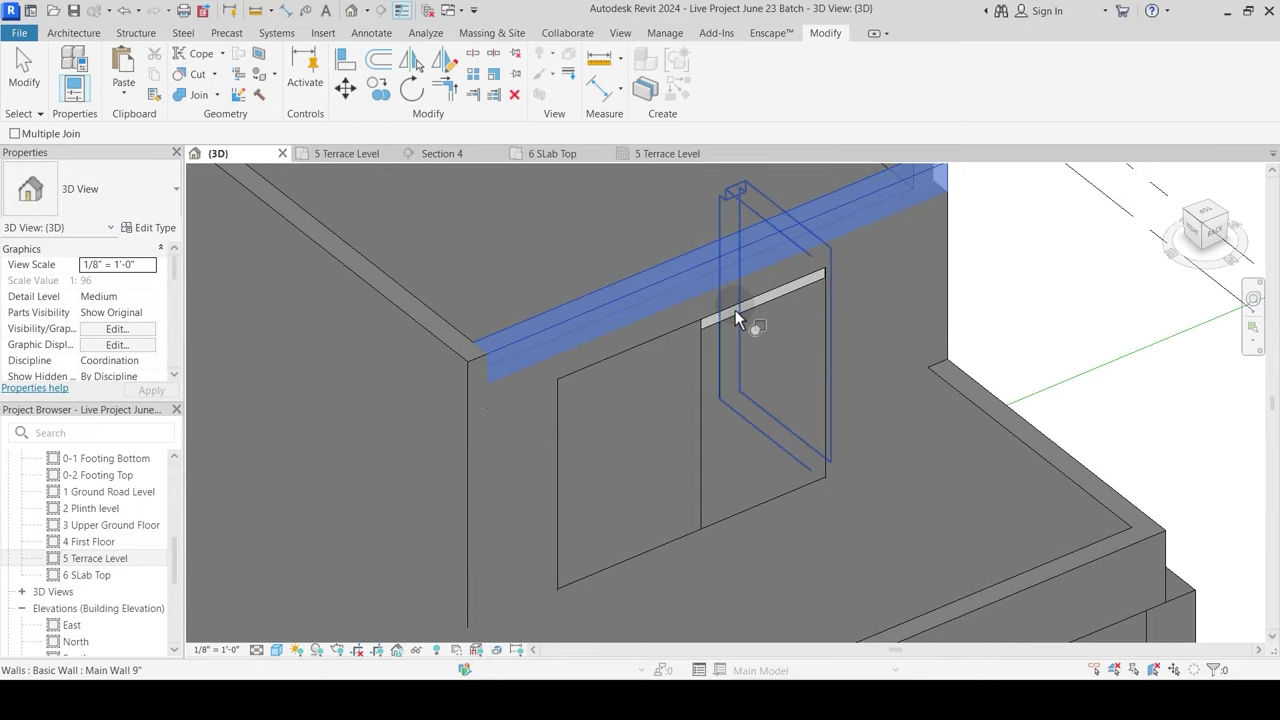
left_click(750, 350)
key("Escape")
middle_click_drag(757, 380, 708, 480)
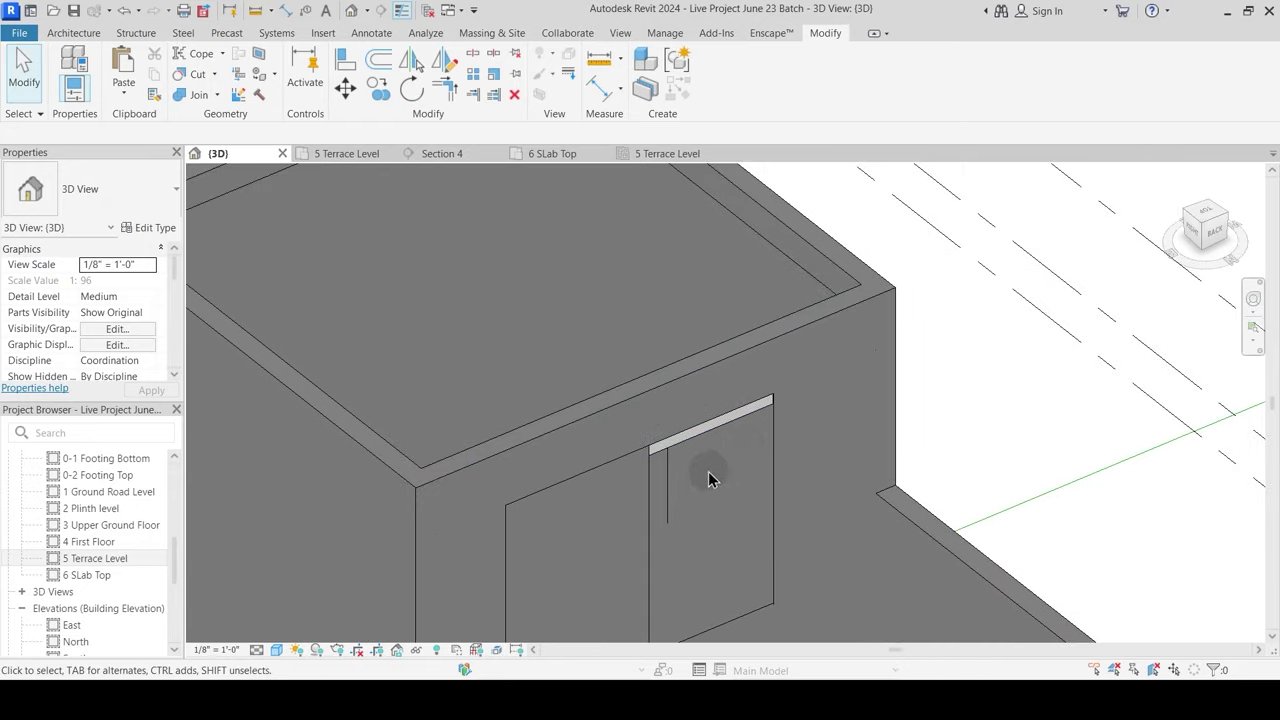
Step: Orbit around the doorway beam to inspect it and the tiled roof
left_click(706, 441)
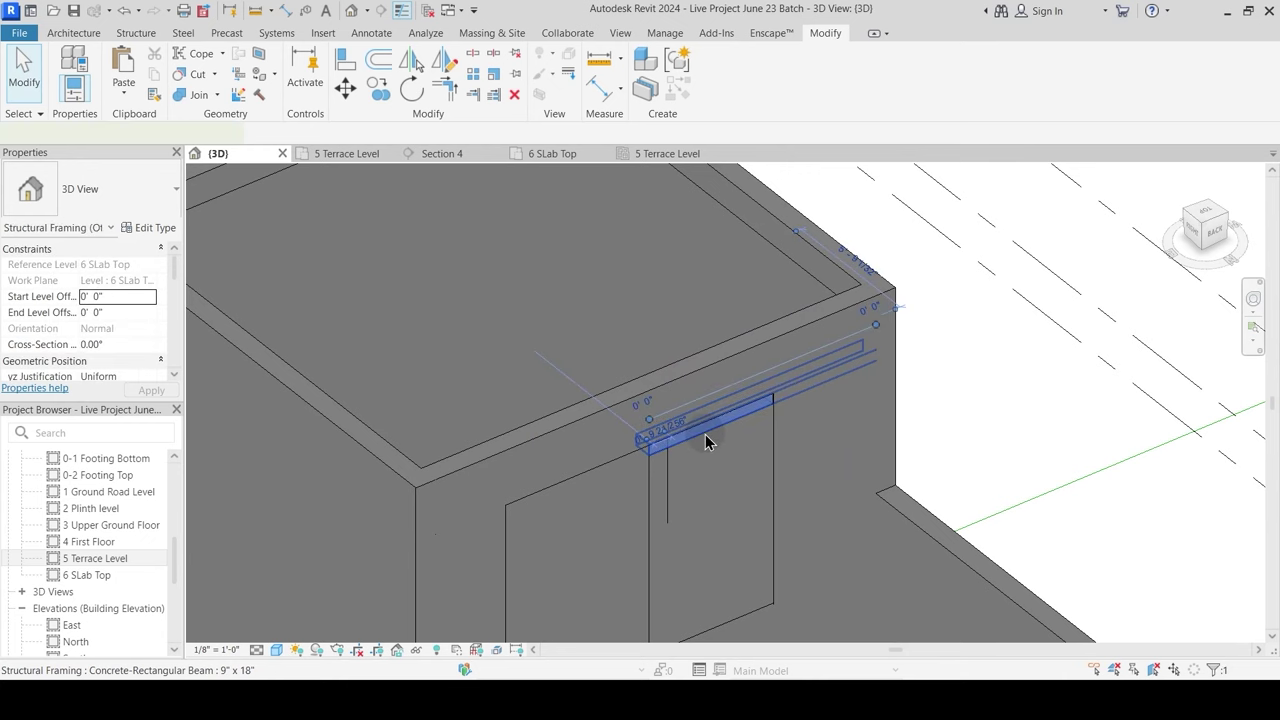
key("Escape")
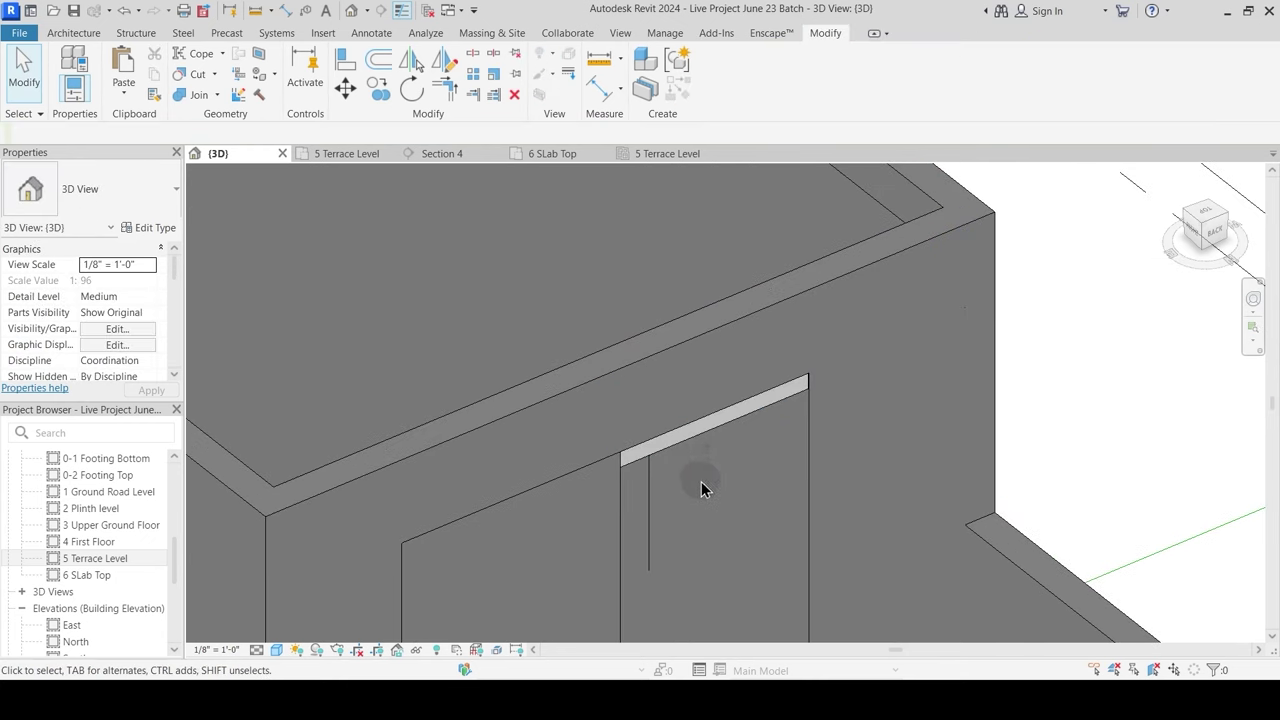
middle_click_drag(703, 486, 670, 370, "shift")
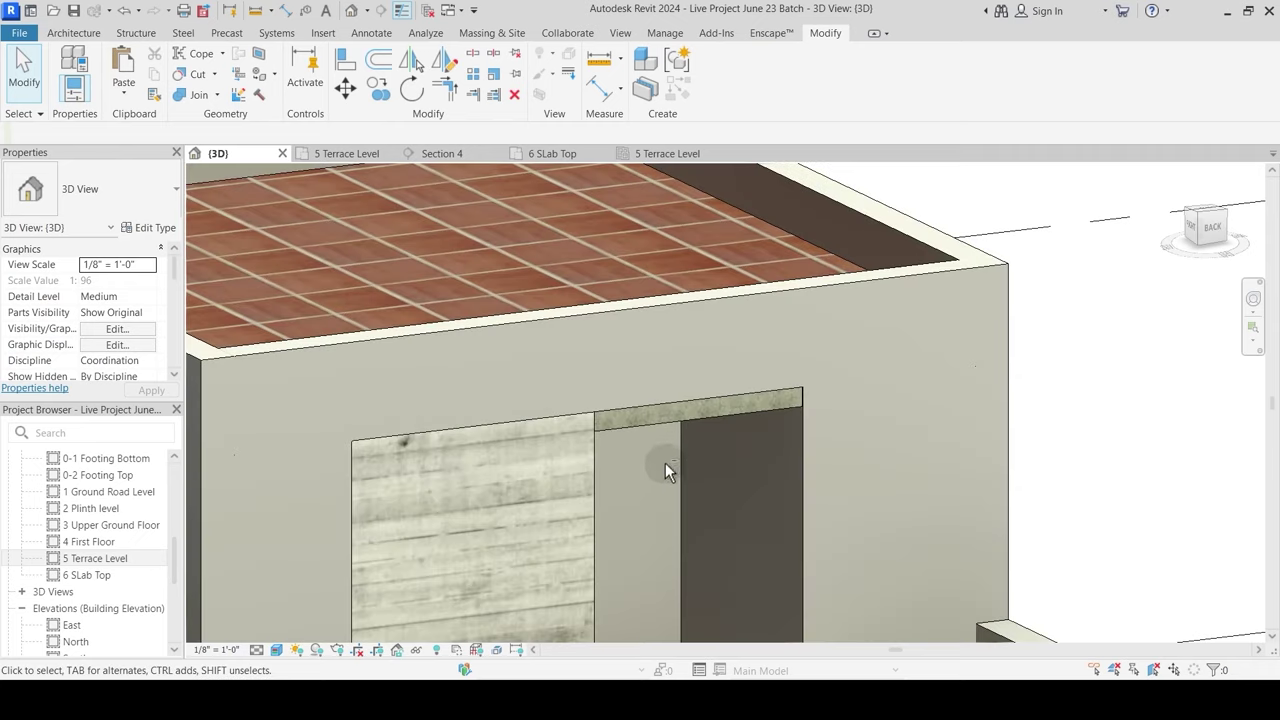
middle_click_drag(665, 463, 694, 589, "shift")
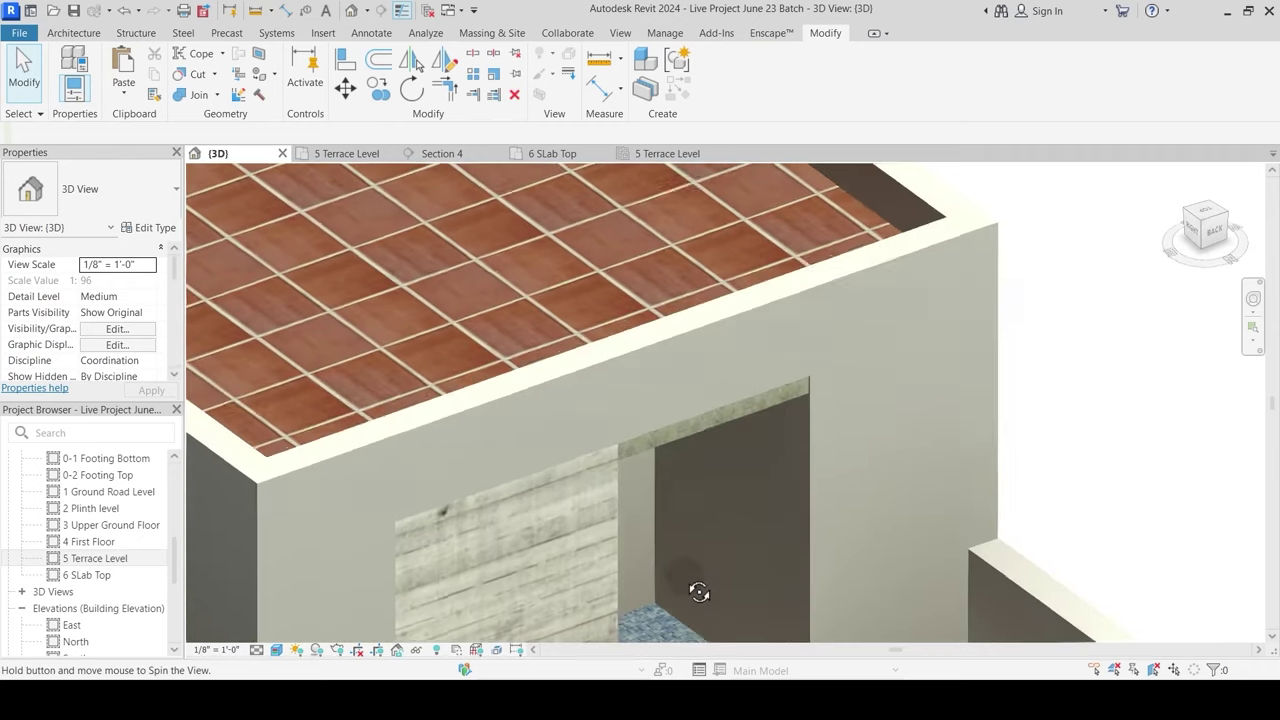
left_click(684, 433)
key("Escape")
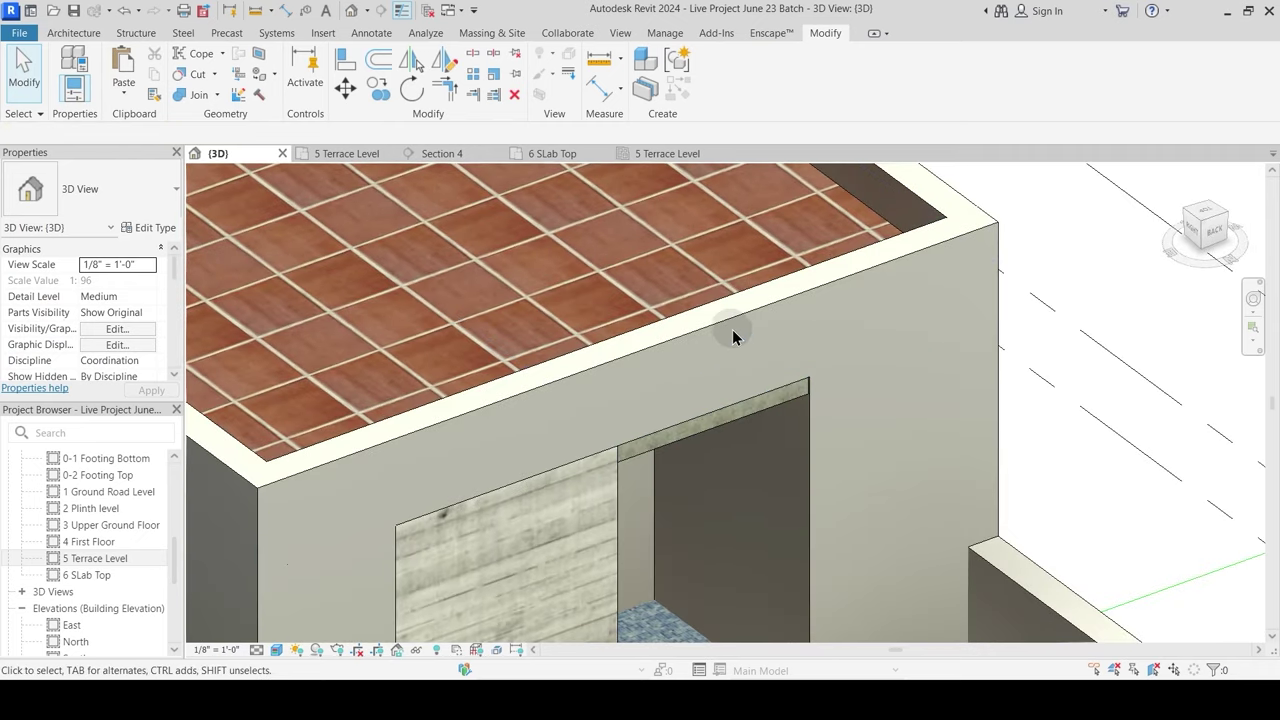
middle_click_drag(708, 494, 651, 330, "shift")
middle_click_drag(662, 420, 722, 512, "shift")
Step: Create Similar from the wall beside the doorway, with an 8' 5 1/2" base offset
left_click(814, 416)
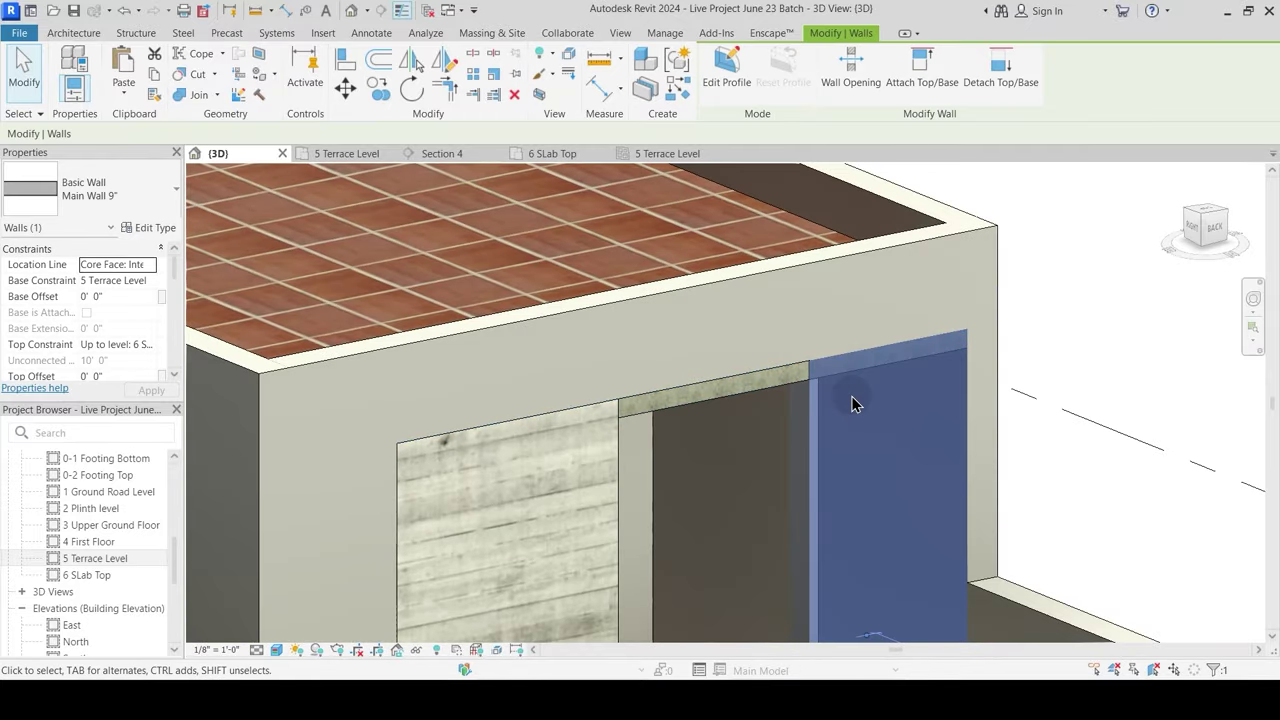
key("c")
key("s")
left_click(113, 295)
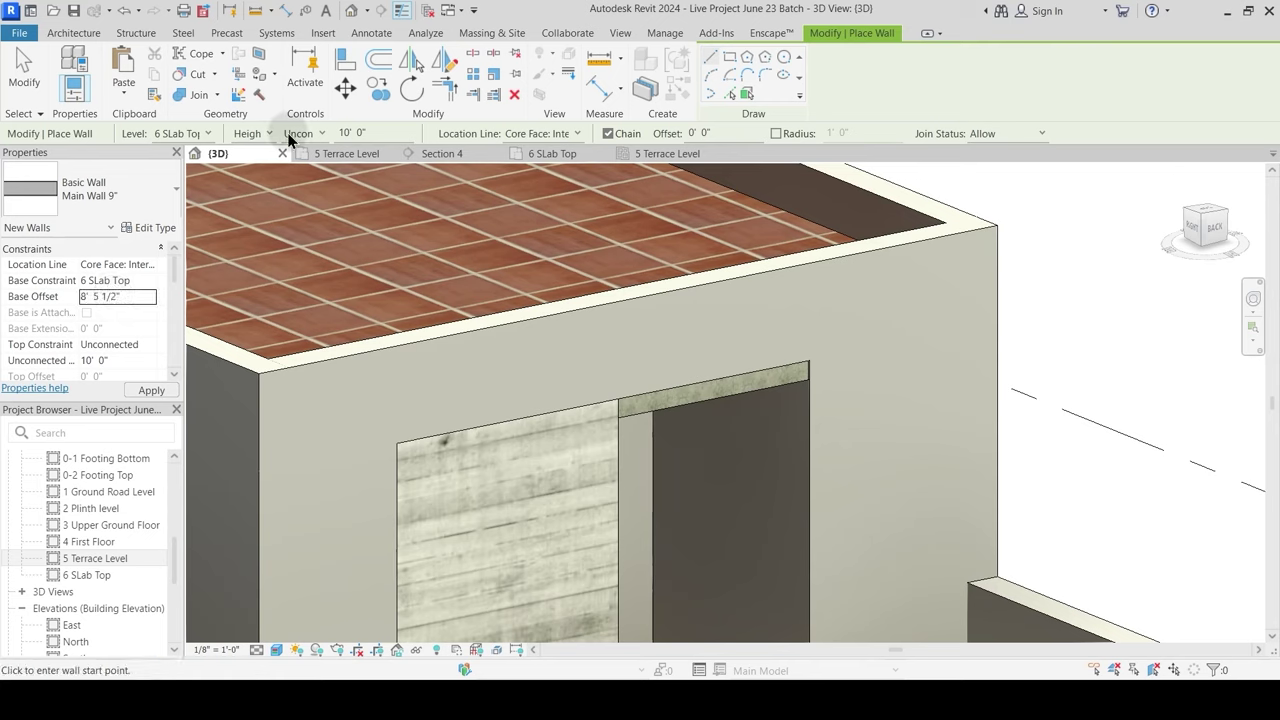
Step: Set the new wall's top constraint to 6 SLab Top and its base to 5 Terrace Level
left_click(149, 350)
left_click(150, 346)
scroll(155, 415, "down", 1)
scroll(155, 432, "down", 1)
left_click(152, 432)
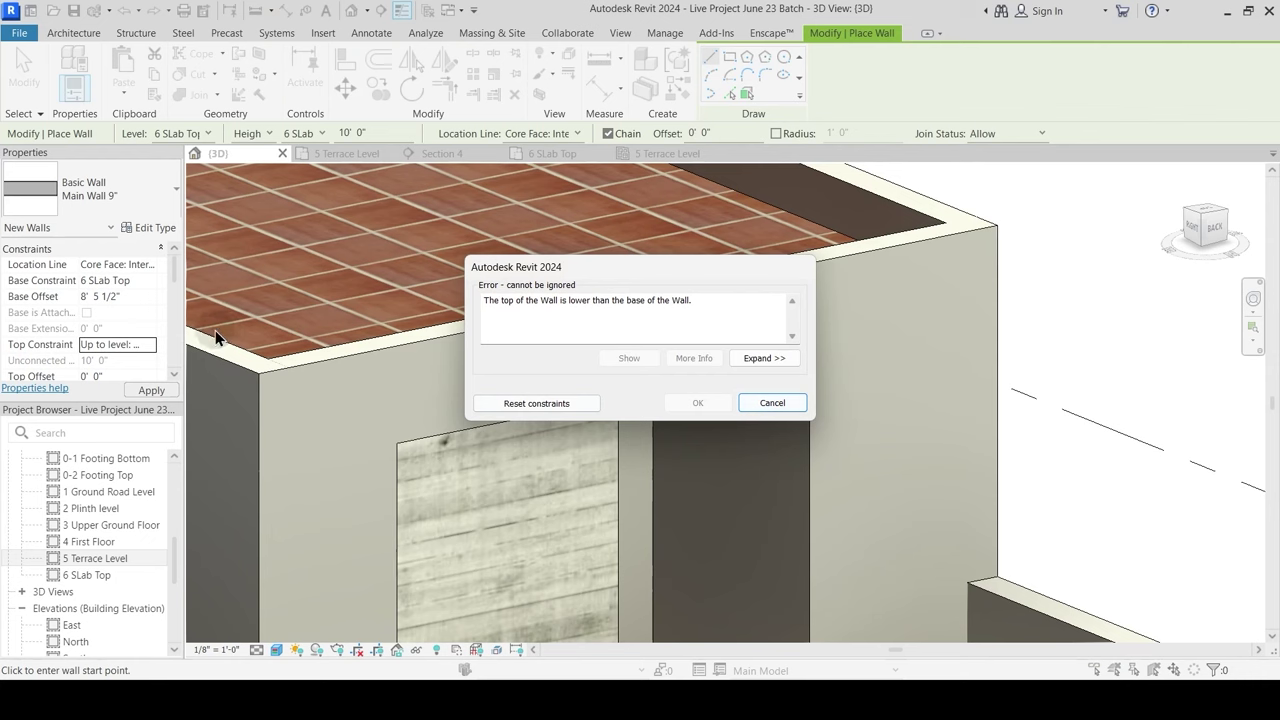
key("Escape")
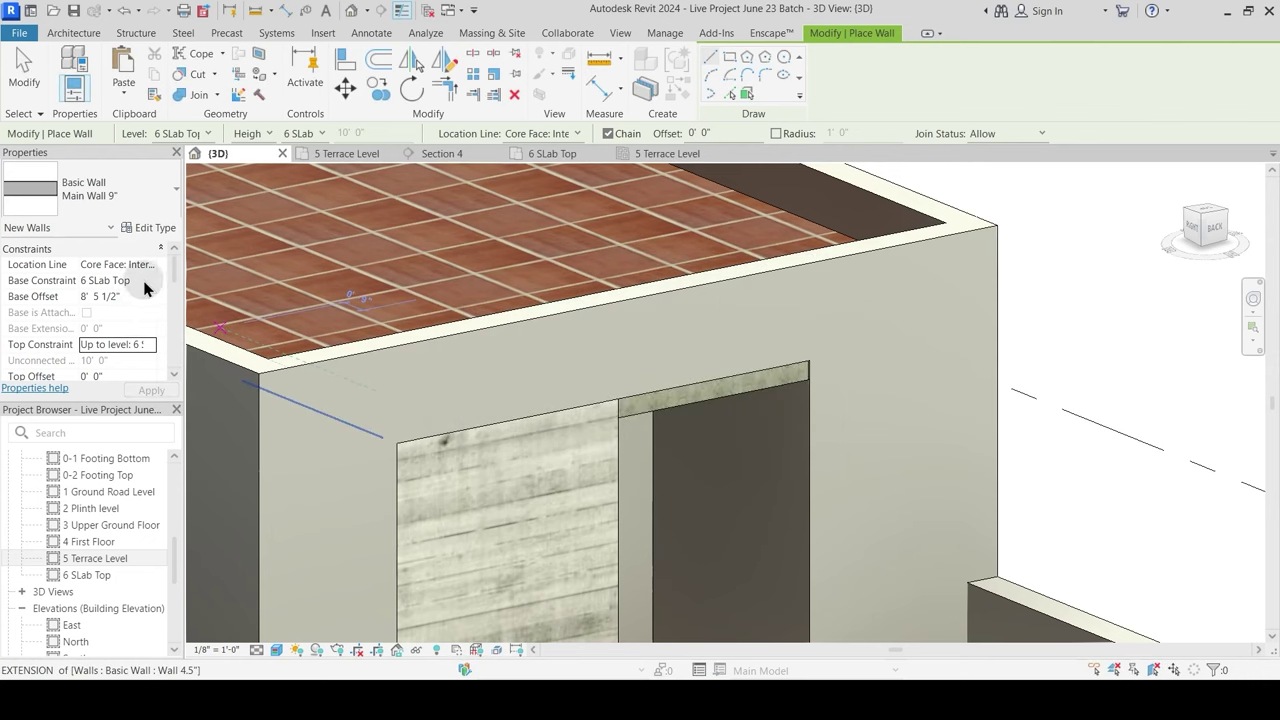
left_click(148, 283)
left_click(128, 350)
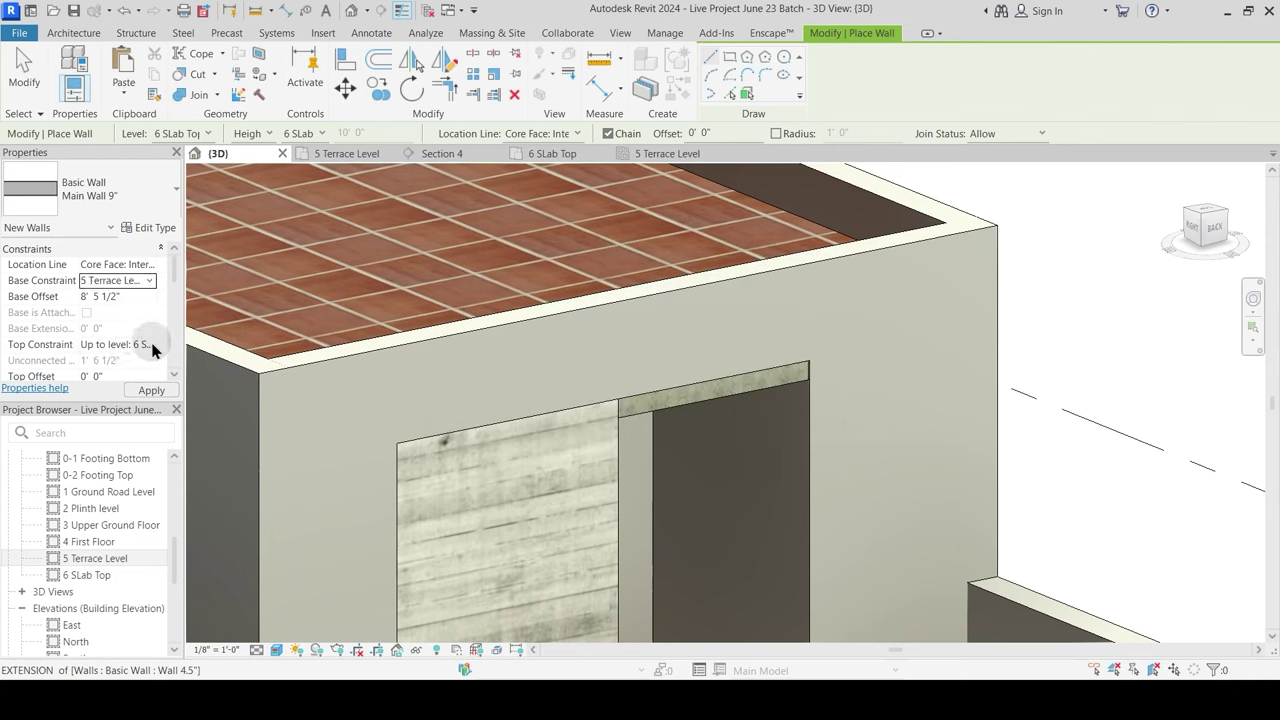
left_click(152, 345)
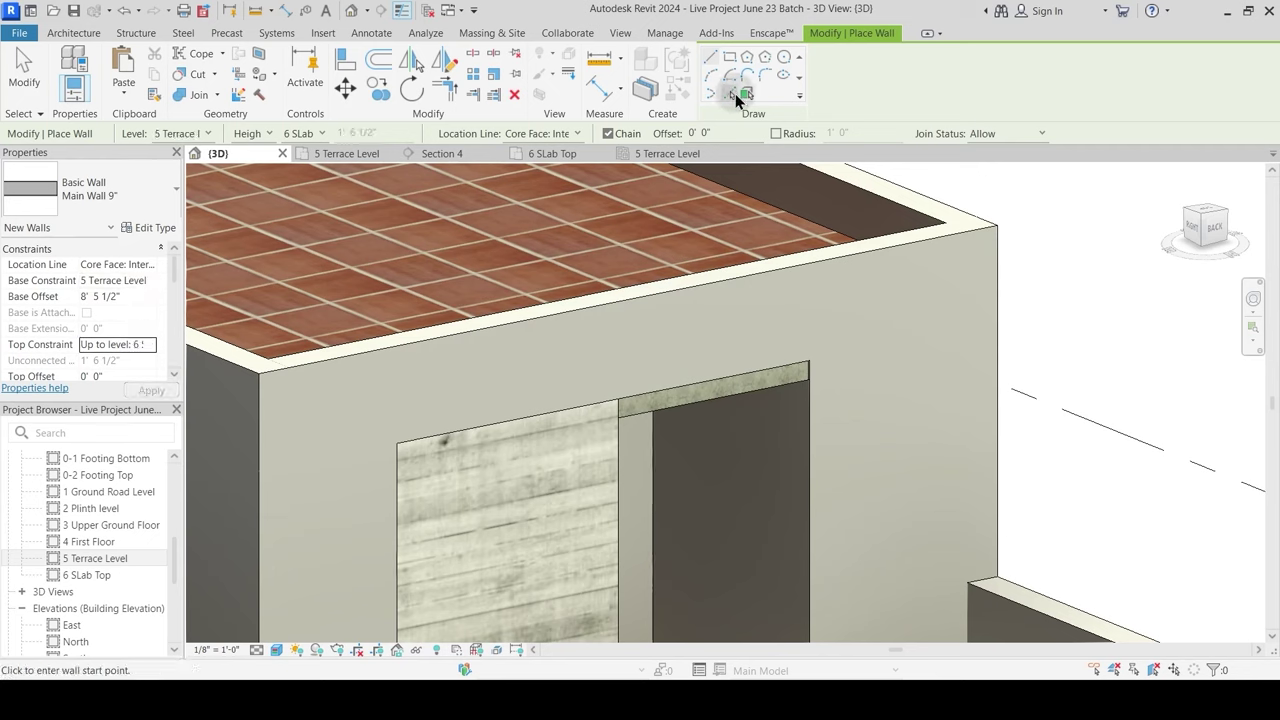
Step: Place the wall on the beam edge with Pick Lines and join it with the beam
left_click(732, 93)
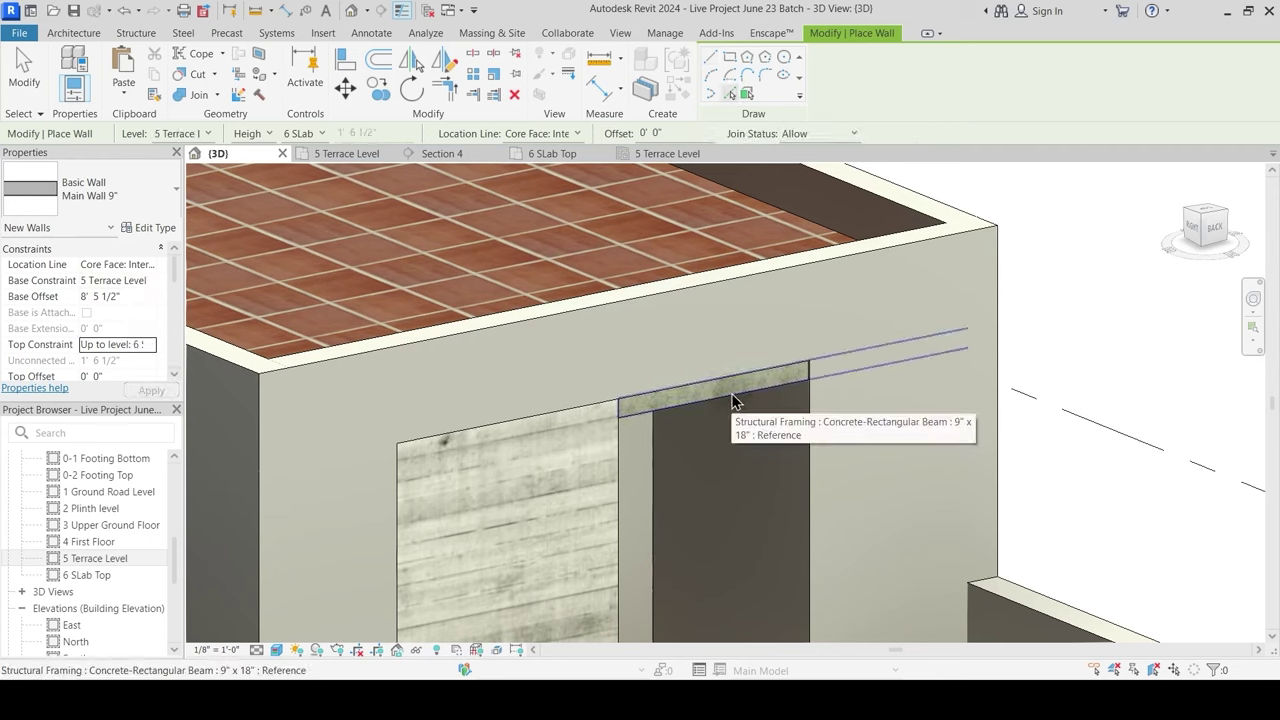
left_click(732, 400)
key("Escape")
key("Escape")
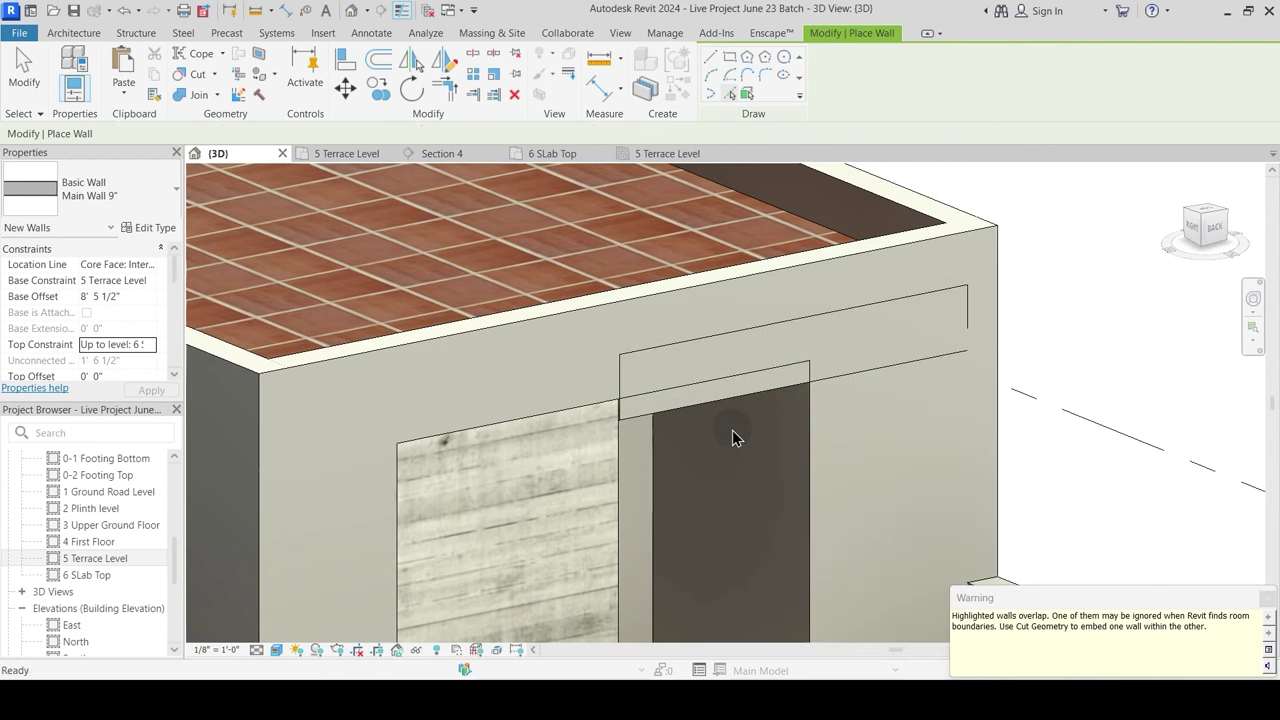
middle_click_drag(714, 440, 716, 461, "shift")
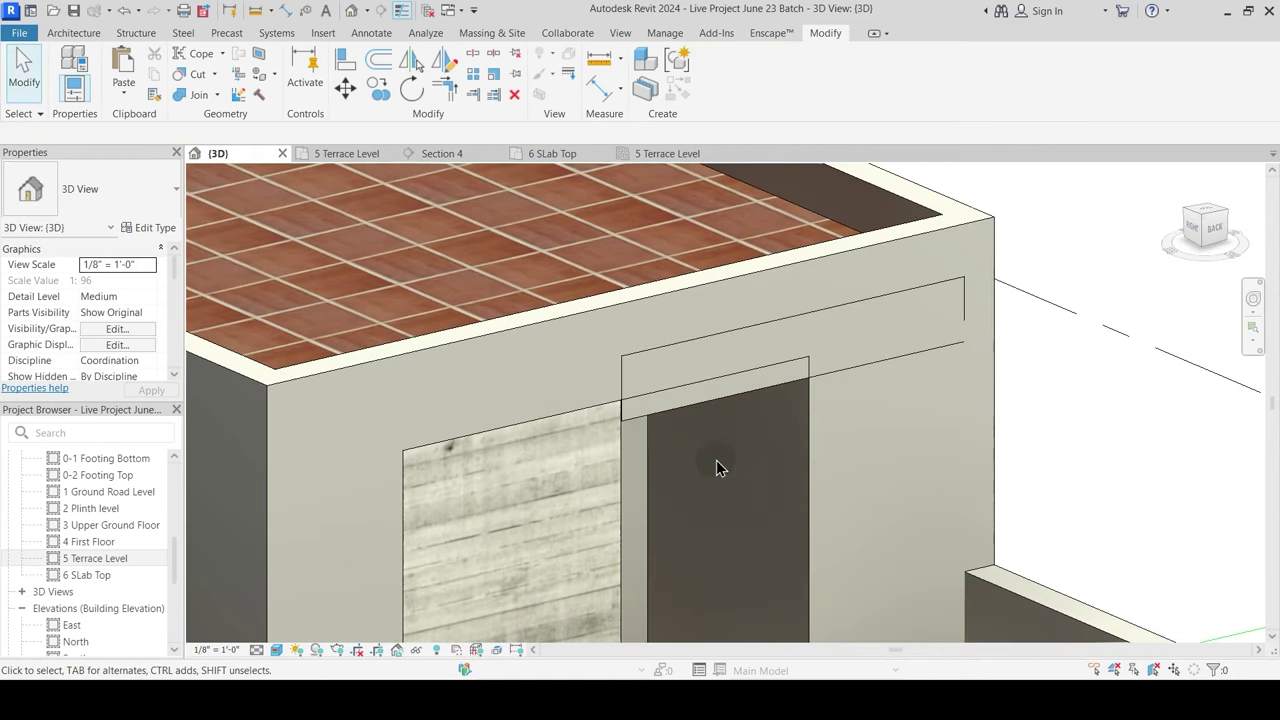
left_click(185, 95)
left_click(651, 305)
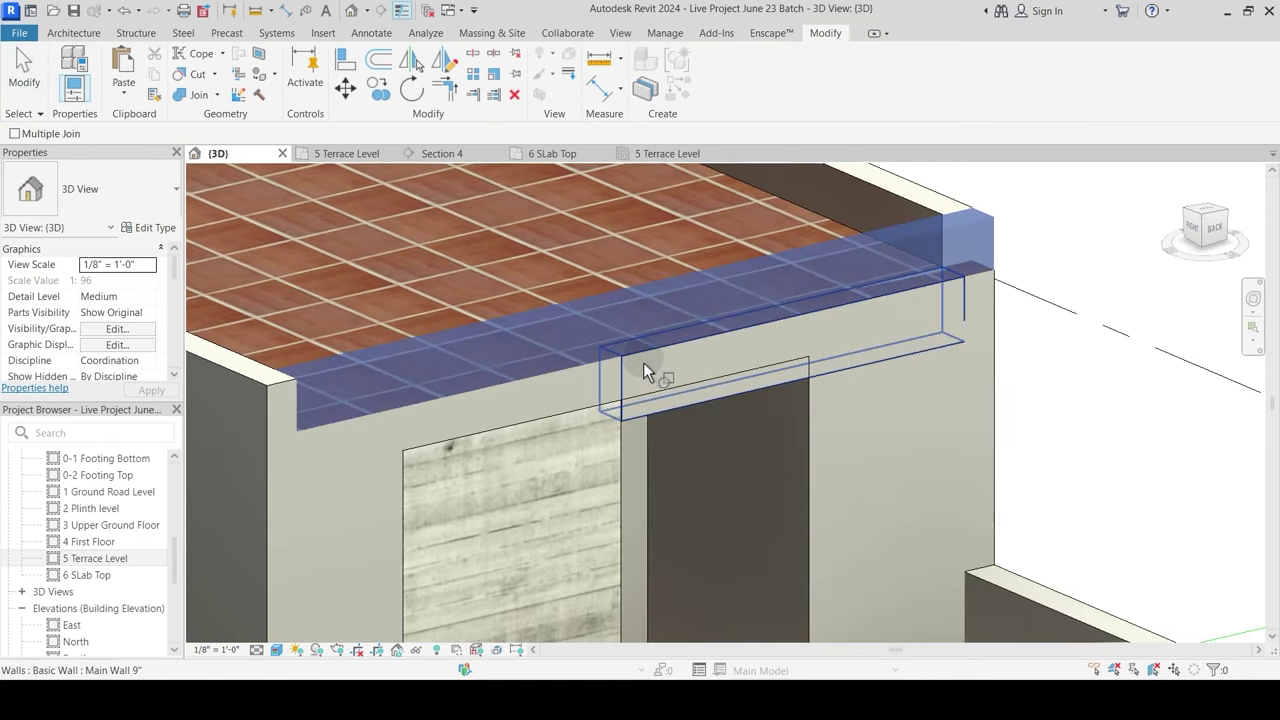
left_click(642, 362)
Step: Join the slab with the new wall above the opening and orbit to view the whole block
left_click(563, 326)
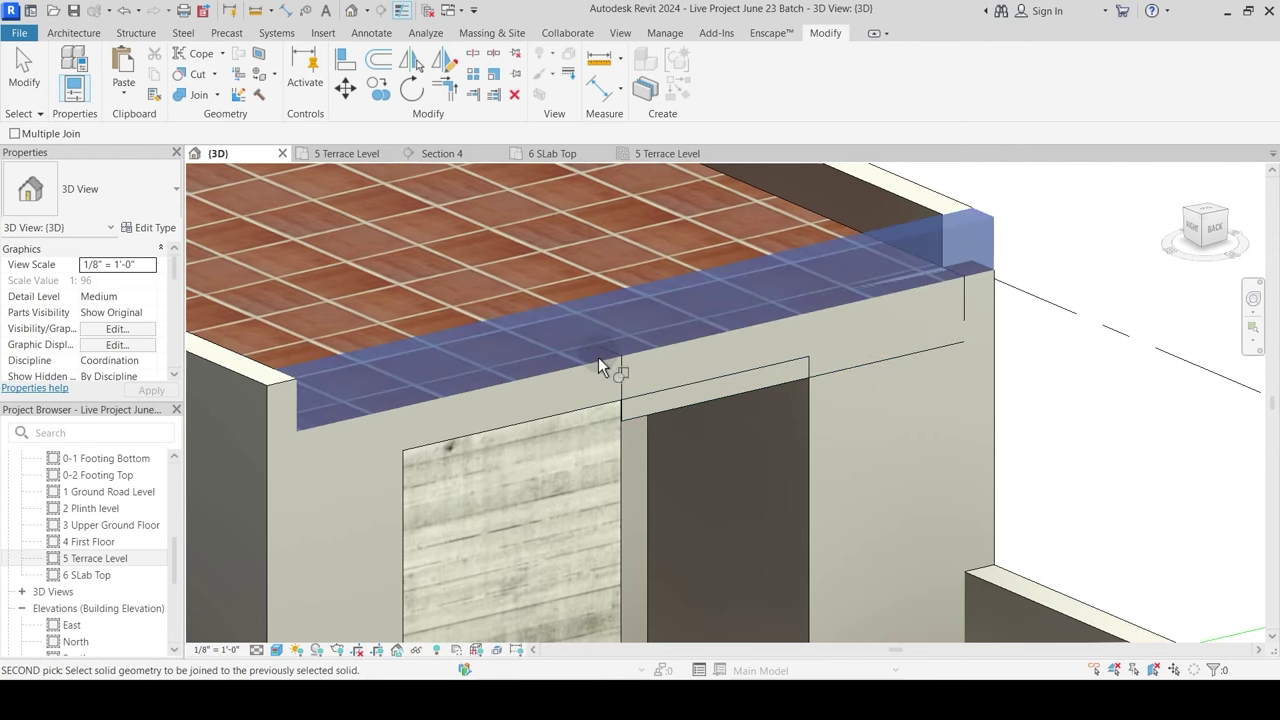
key("Escape")
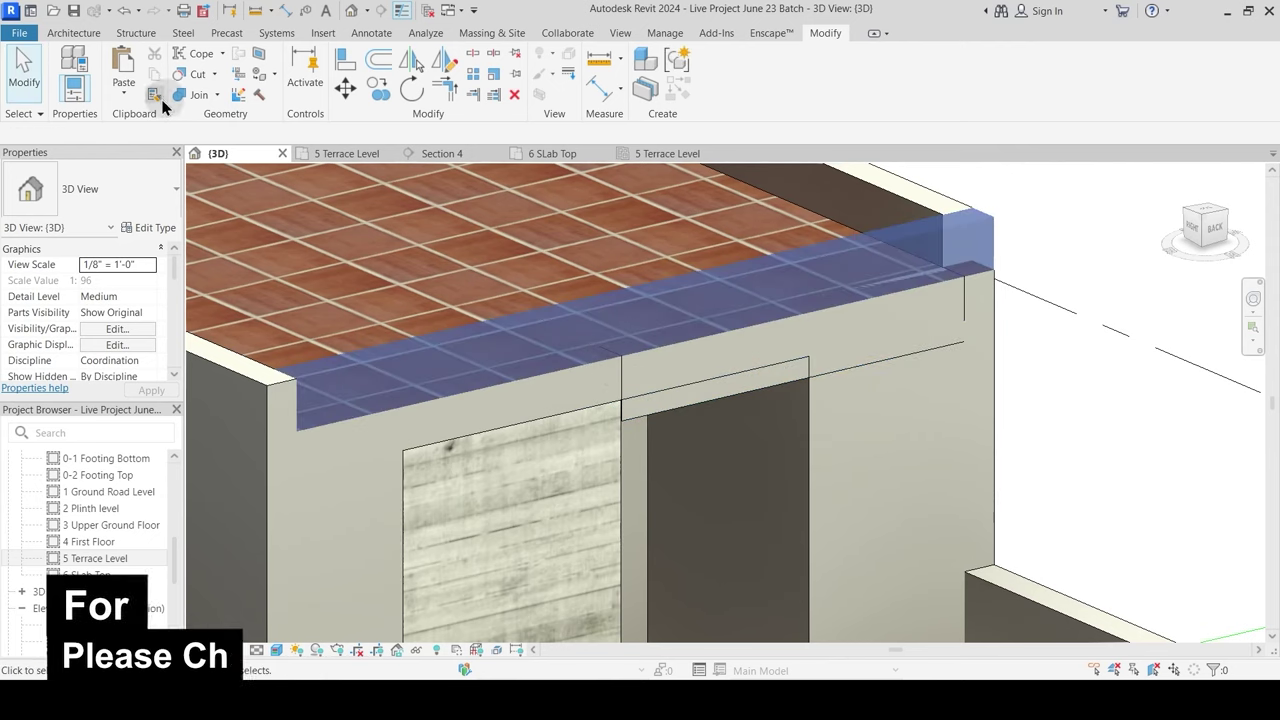
left_click(197, 93)
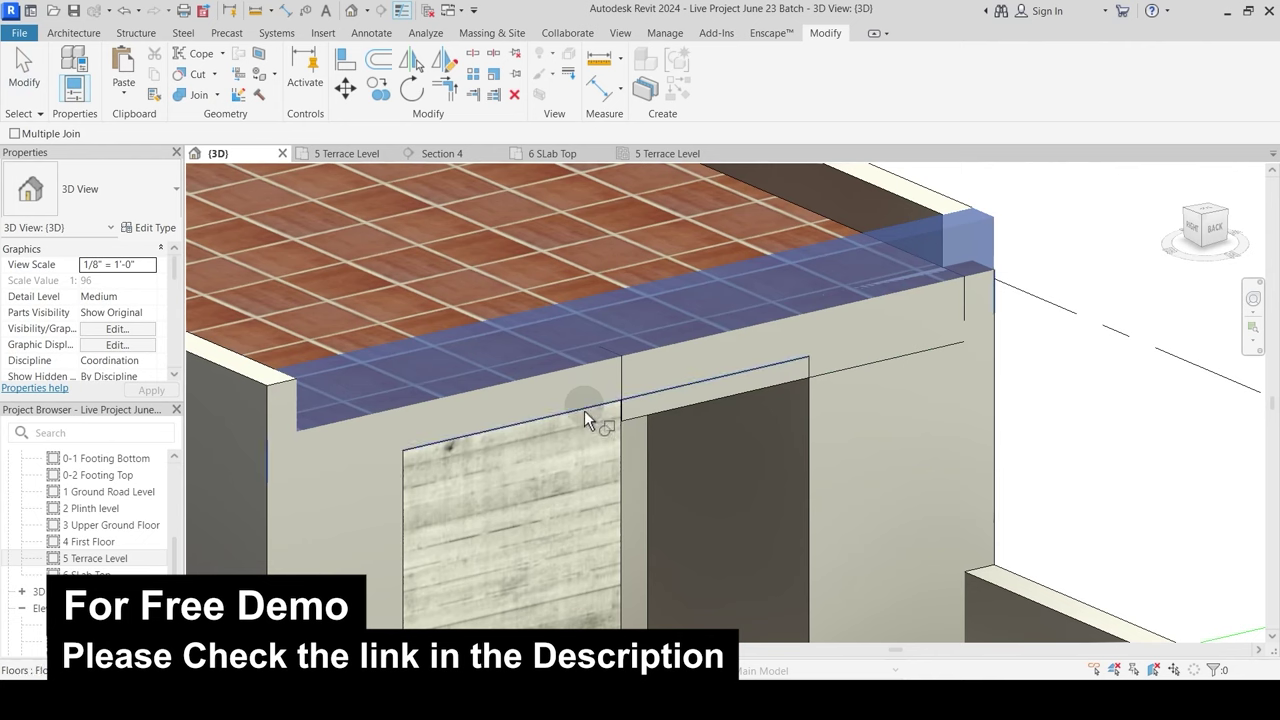
left_click(584, 409)
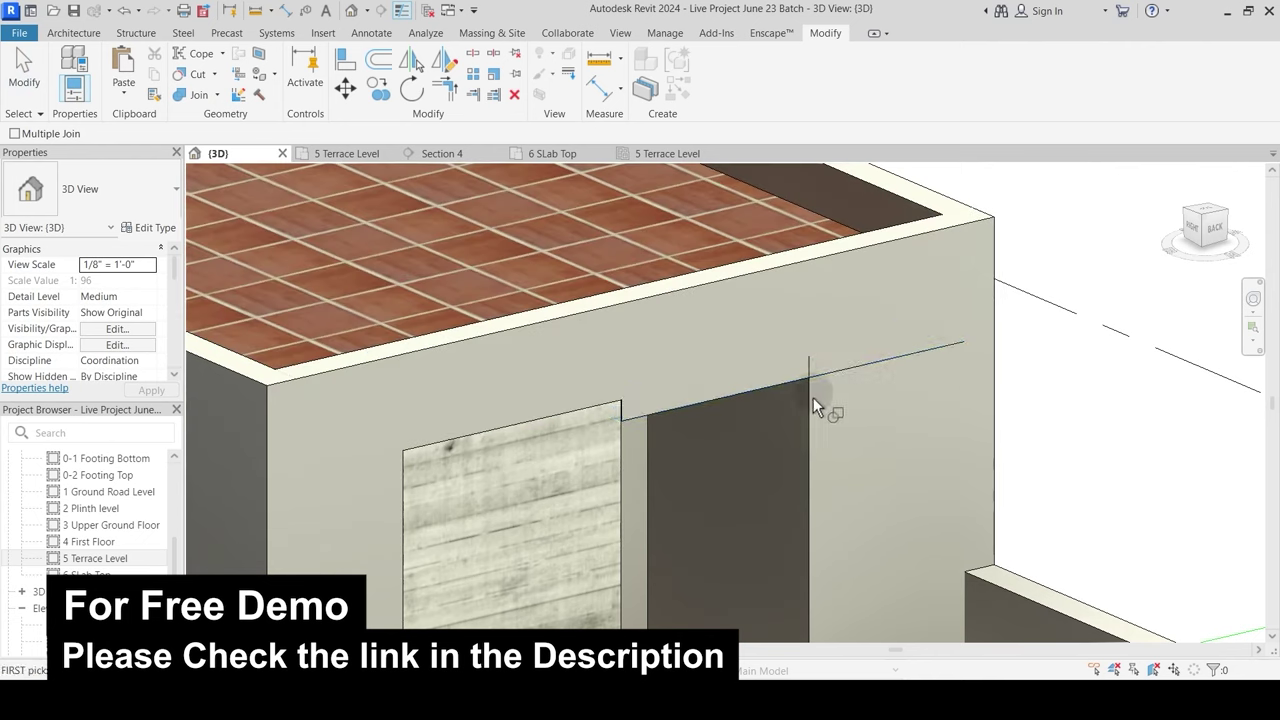
left_click(866, 412)
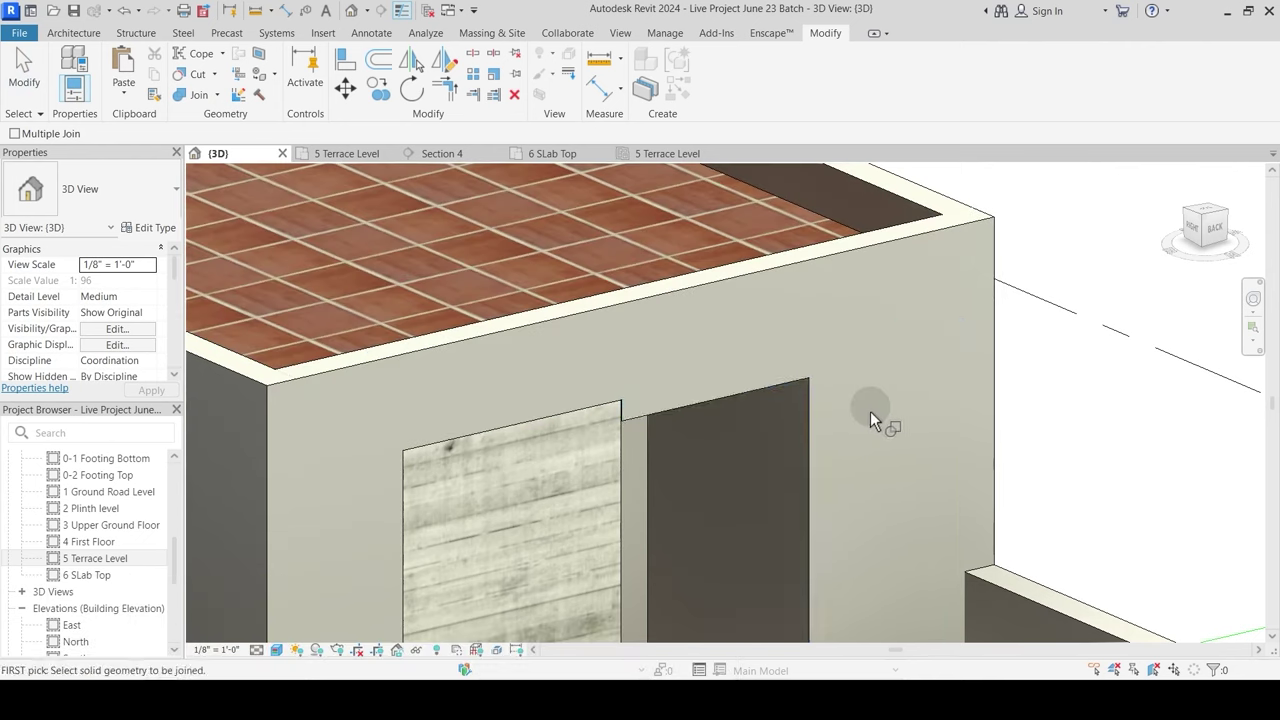
scroll(829, 435, "down", 2)
middle_click_drag(802, 554, 511, 406, "shift")
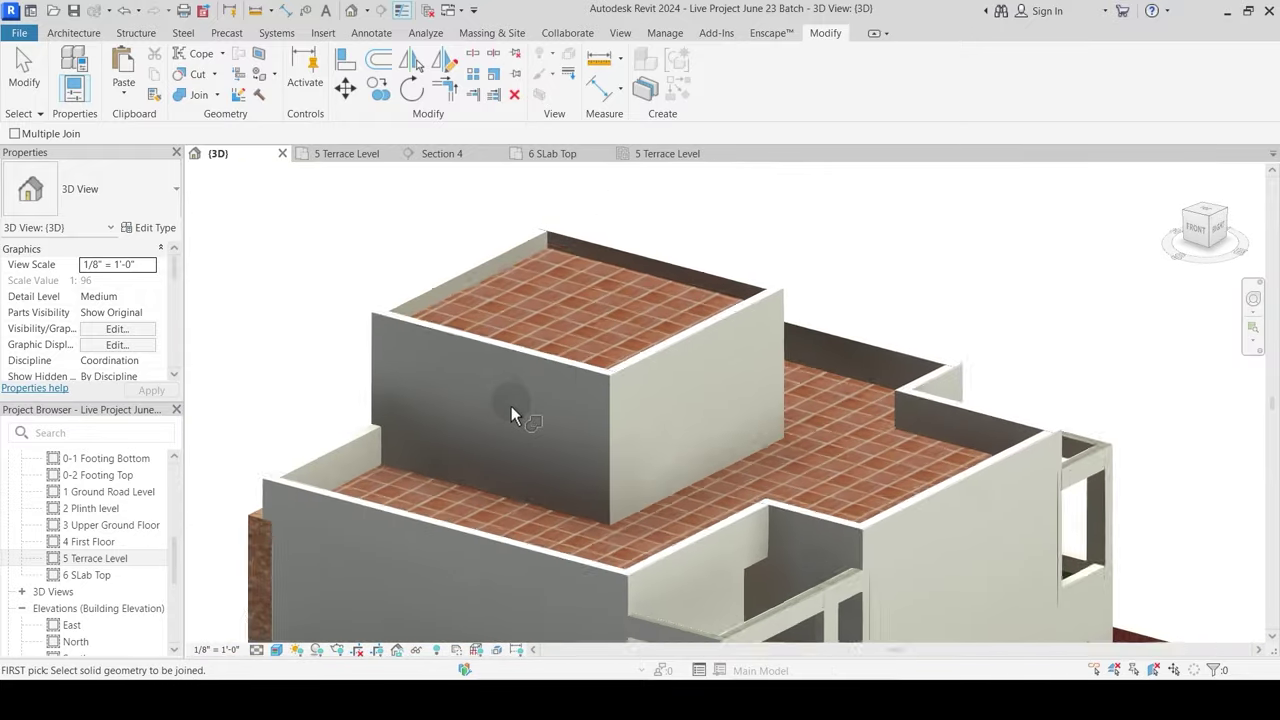
Step: Exit Join Geometry and open the 5 Terrace Level plan showing the 6'0" X 6'0" lift shaft
scroll(511, 406, "down", 2)
scroll(663, 429, "down", 1)
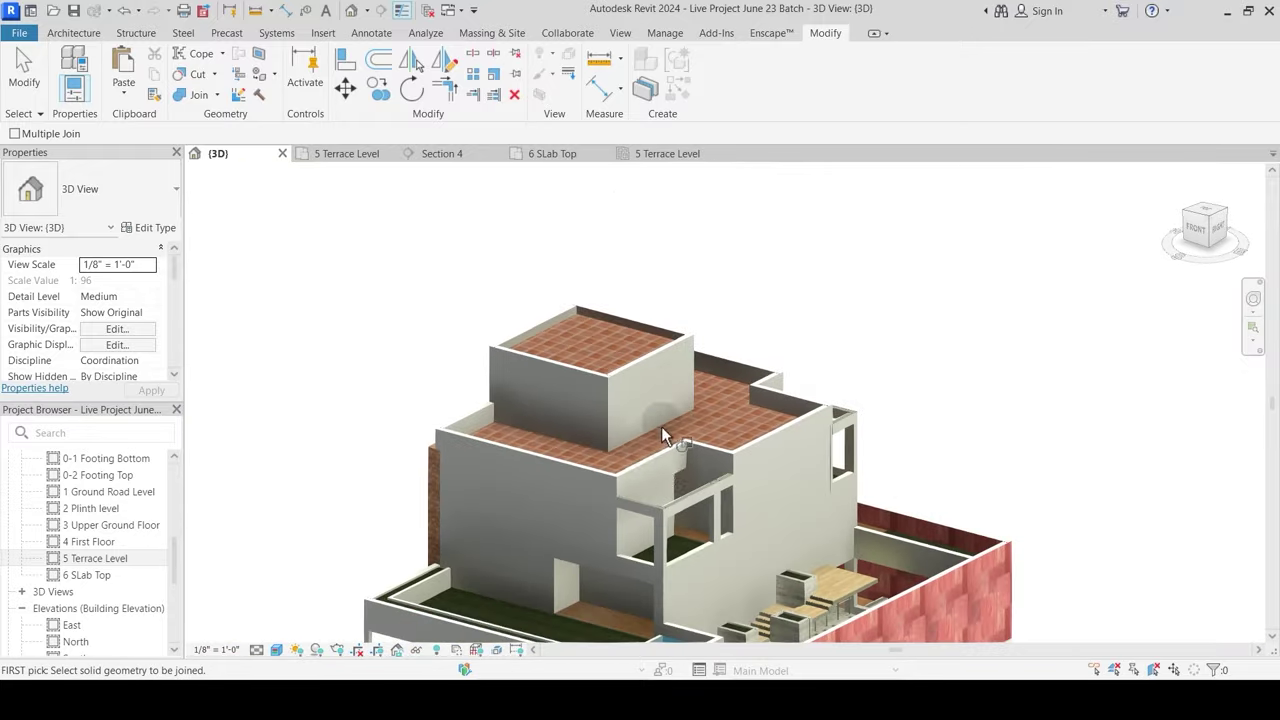
middle_click_drag(648, 452, 648, 403)
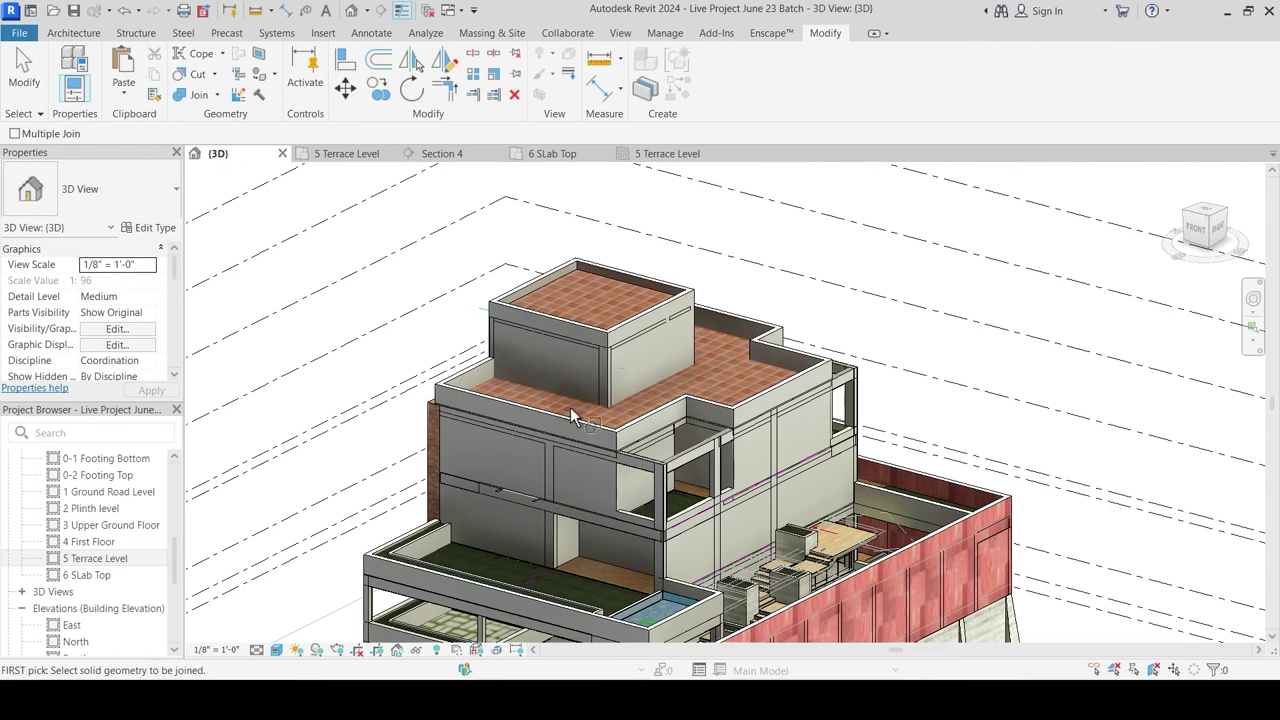
key("Escape")
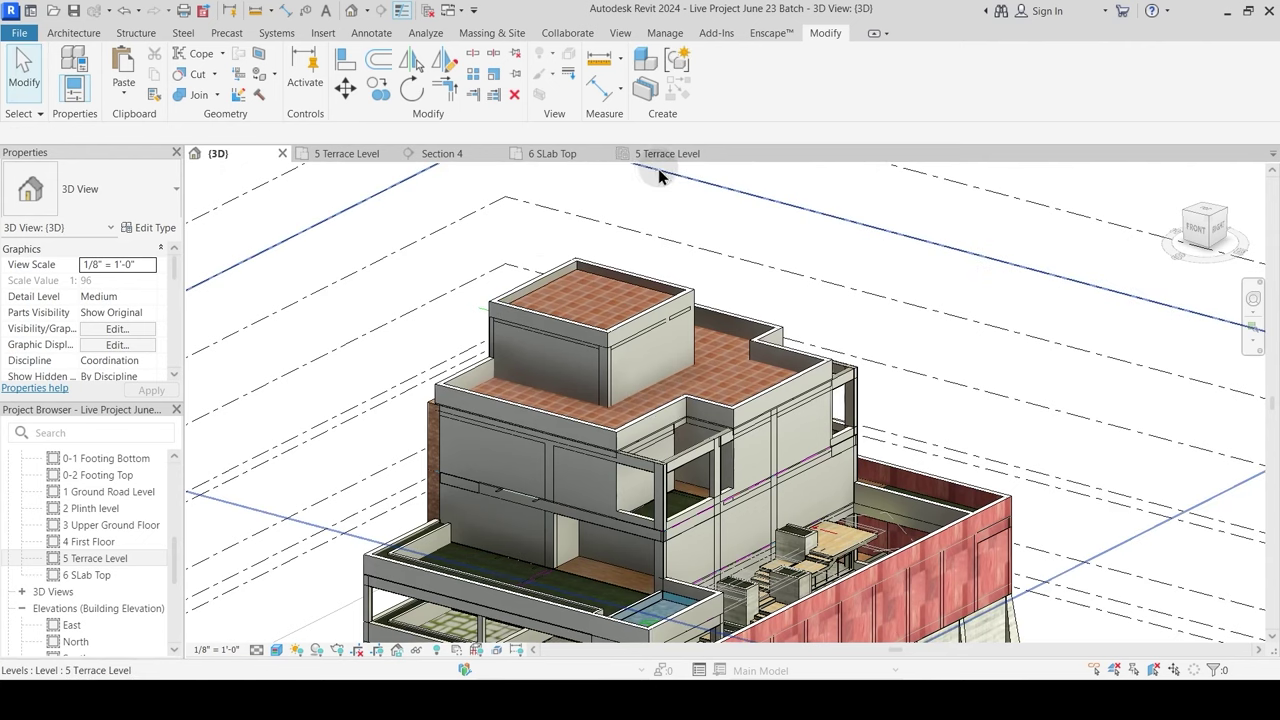
left_click(345, 155)
Step: Temporarily hide the imported terrace DWG in the 5 Terrace Level plan
scroll(481, 315, "down", 5)
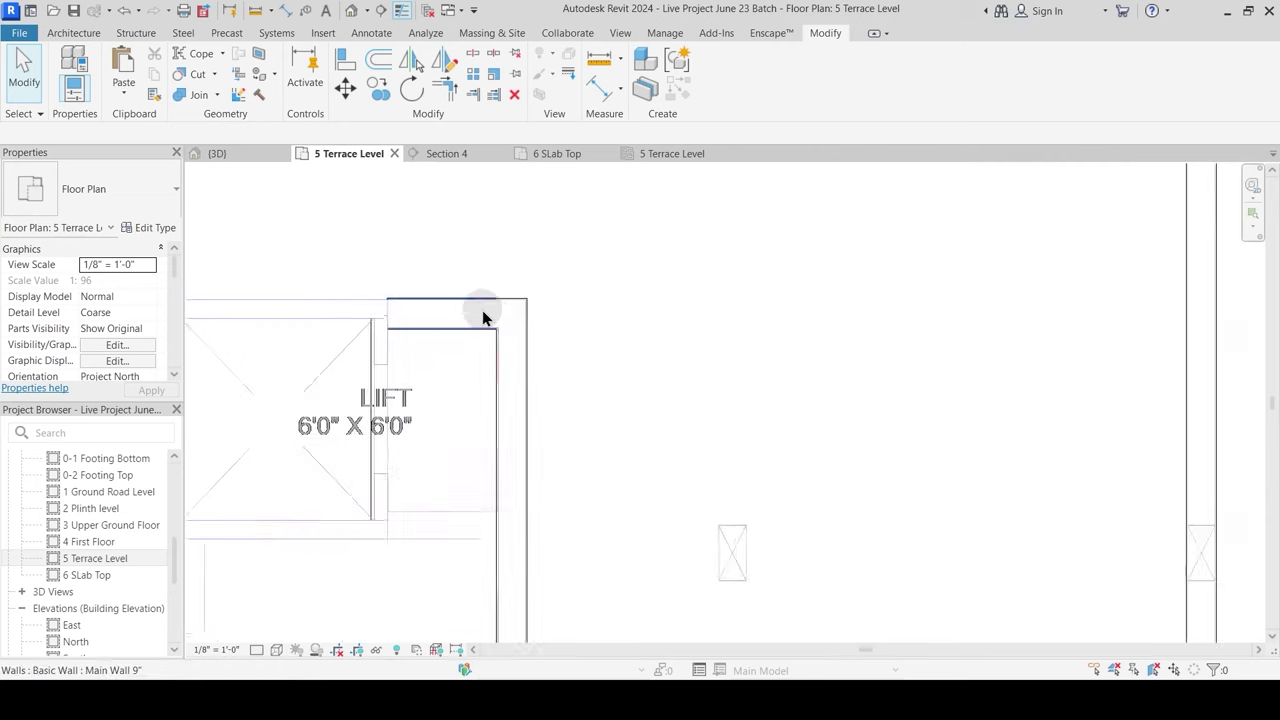
scroll(536, 389, "up", 2)
left_click(460, 405)
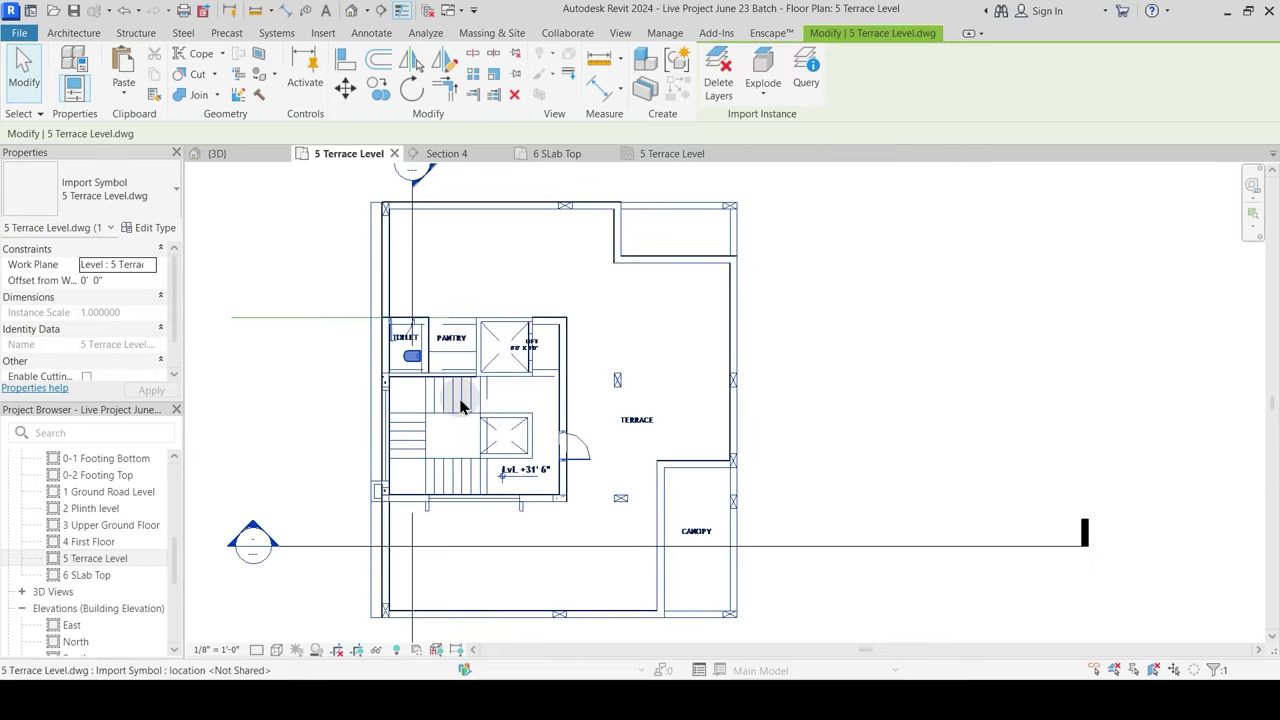
key("h")
key("h")
Step: Set the plan's detail level to Fine and check the hatched stair-core walls
scroll(440, 412, "up", 3)
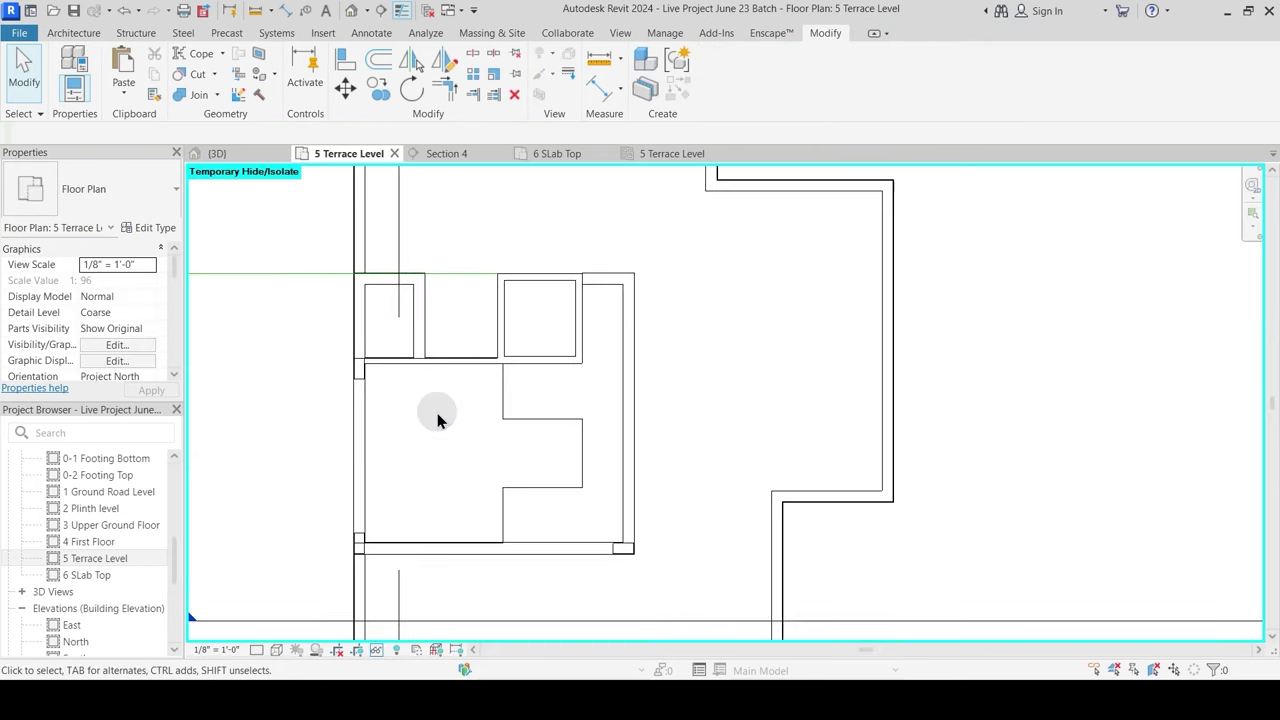
scroll(358, 397, "up", 3)
scroll(455, 357, "down", 2)
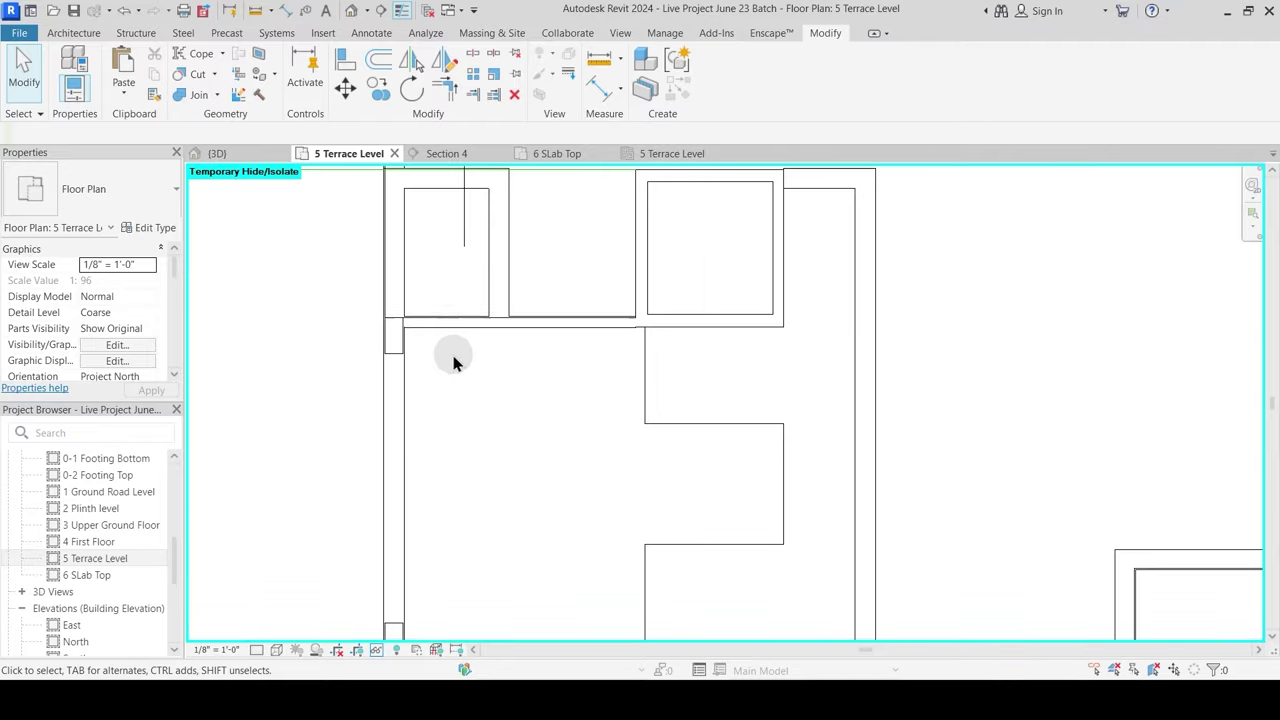
left_click(257, 651)
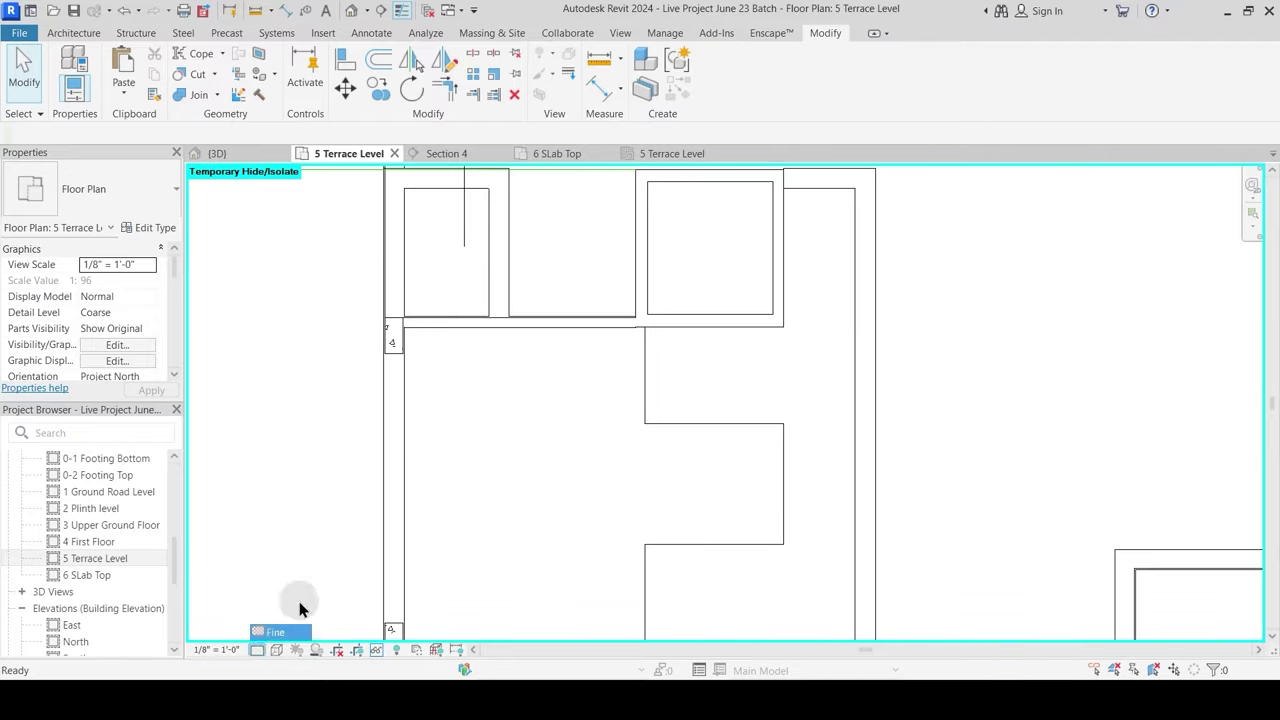
left_click(275, 632)
middle_click_drag(437, 411, 514, 440)
scroll(500, 380, "up", 2)
scroll(426, 485, "up", 4)
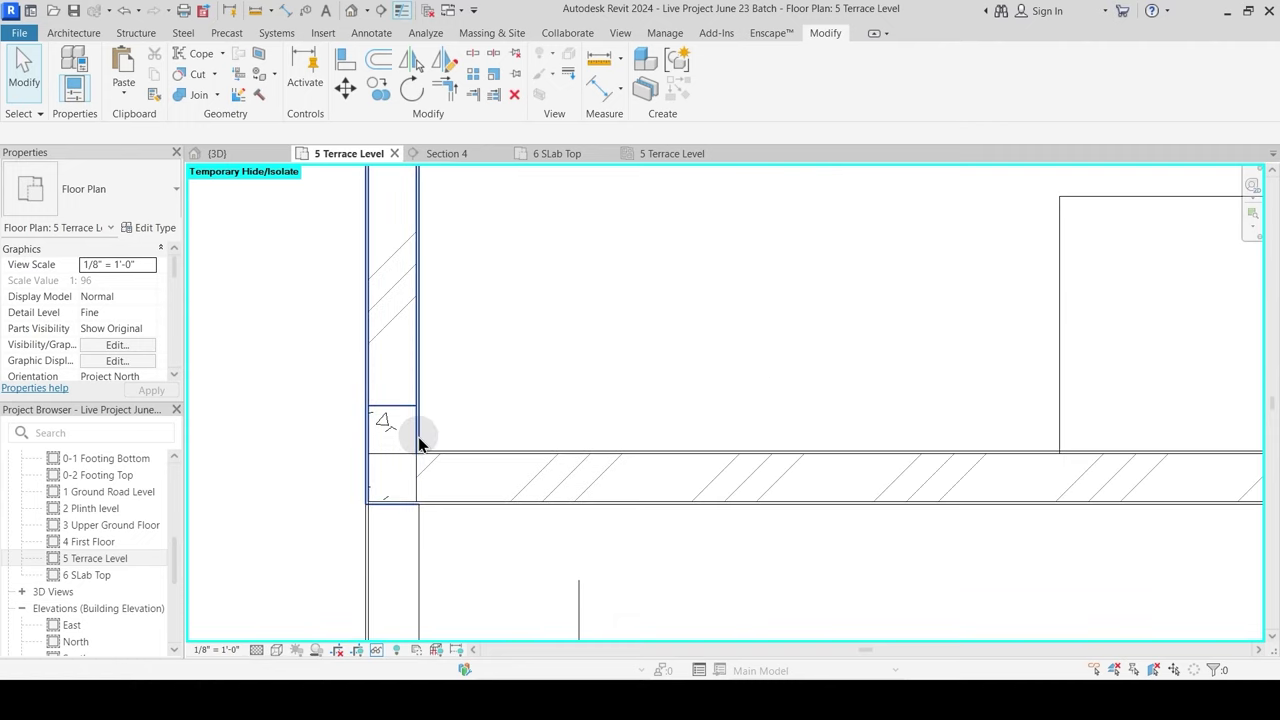
scroll(482, 371, "down", 2)
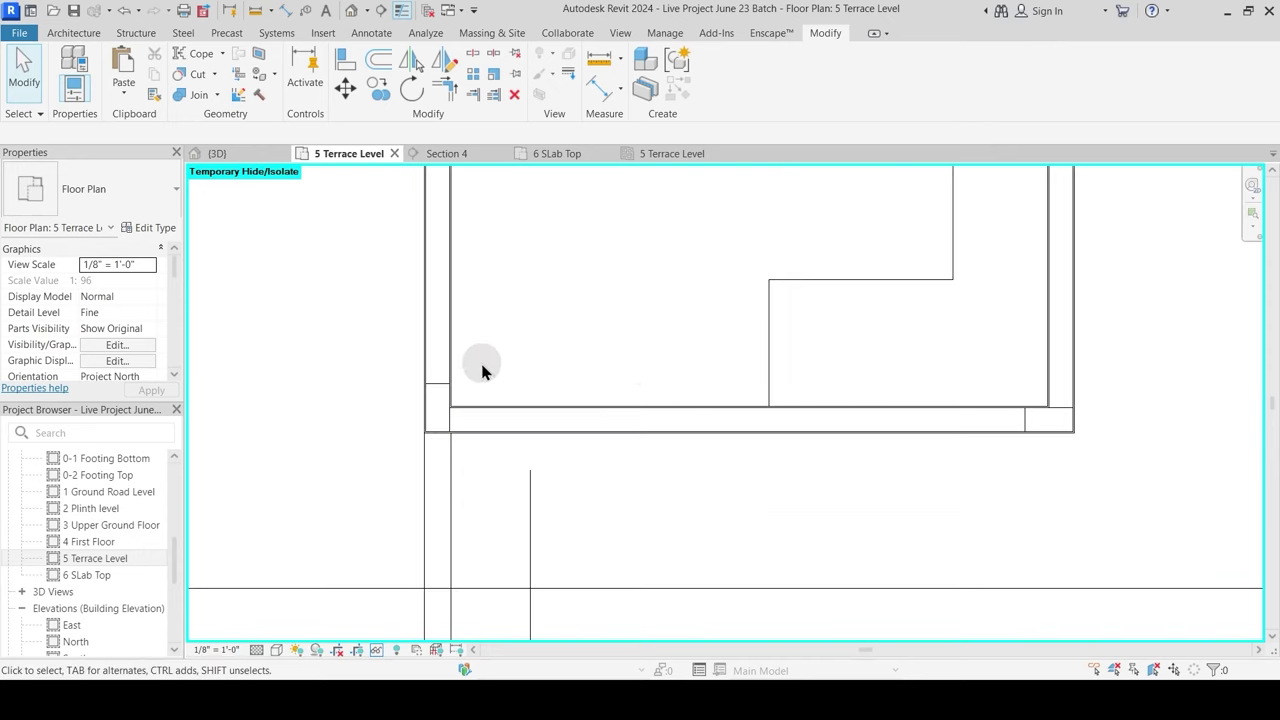
middle_click_drag(792, 374, 746, 411)
middle_click_drag(970, 458, 799, 616)
scroll(828, 449, "down", 1)
scroll(829, 449, "down", 1)
middle_click_drag(786, 222, 745, 425)
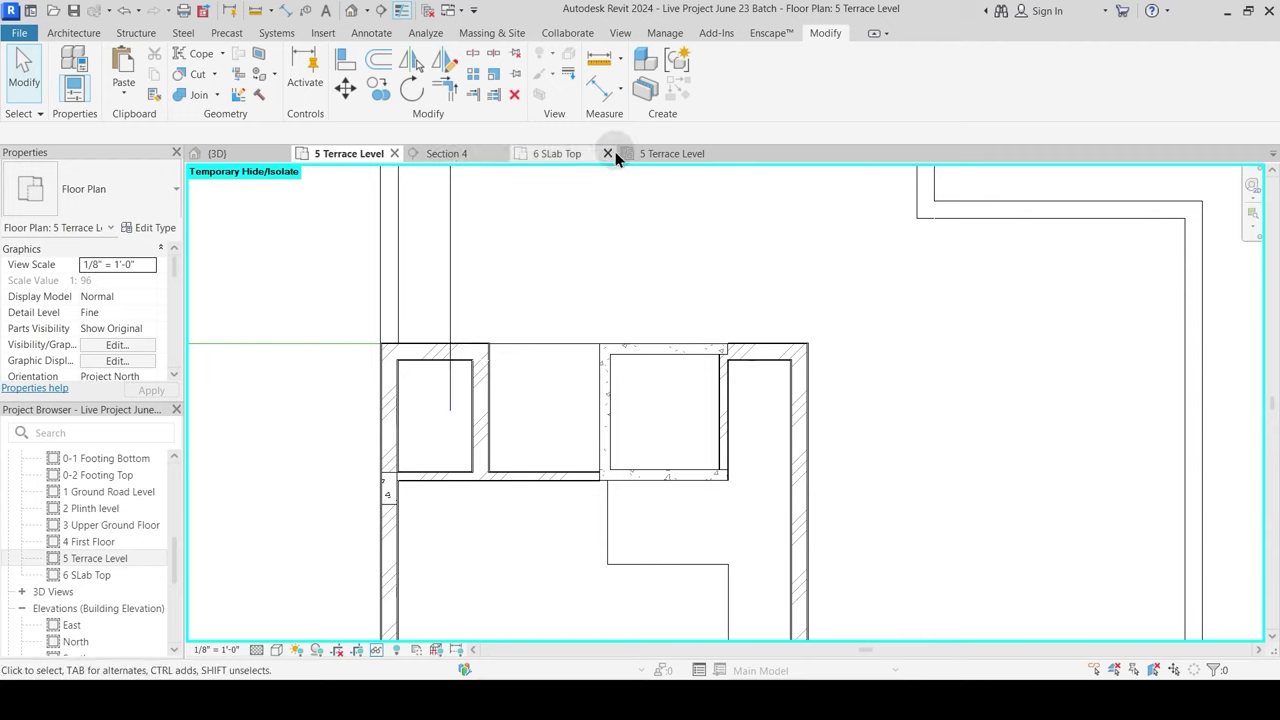
Step: Close the duplicate 5 Terrace Level, 6 SLab Top and Section 4 view tabs
left_click(715, 154)
left_click(565, 157)
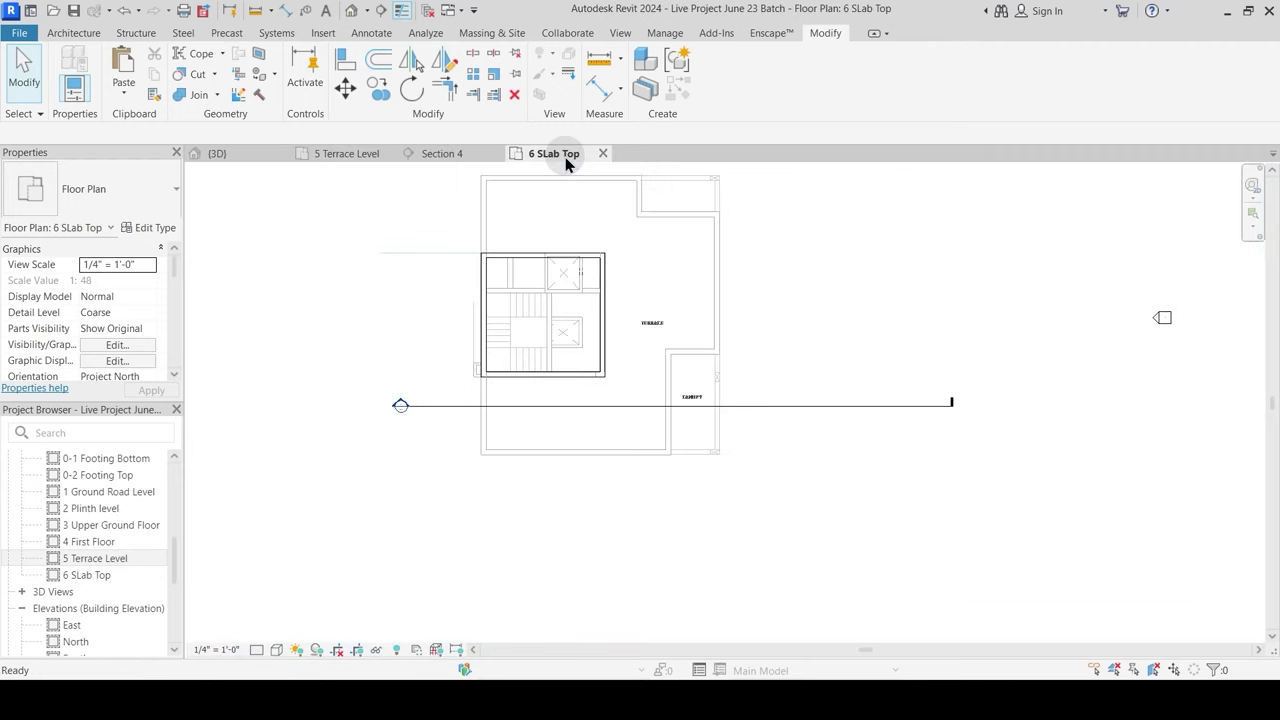
scroll(517, 264, "up", 2)
left_click(603, 154)
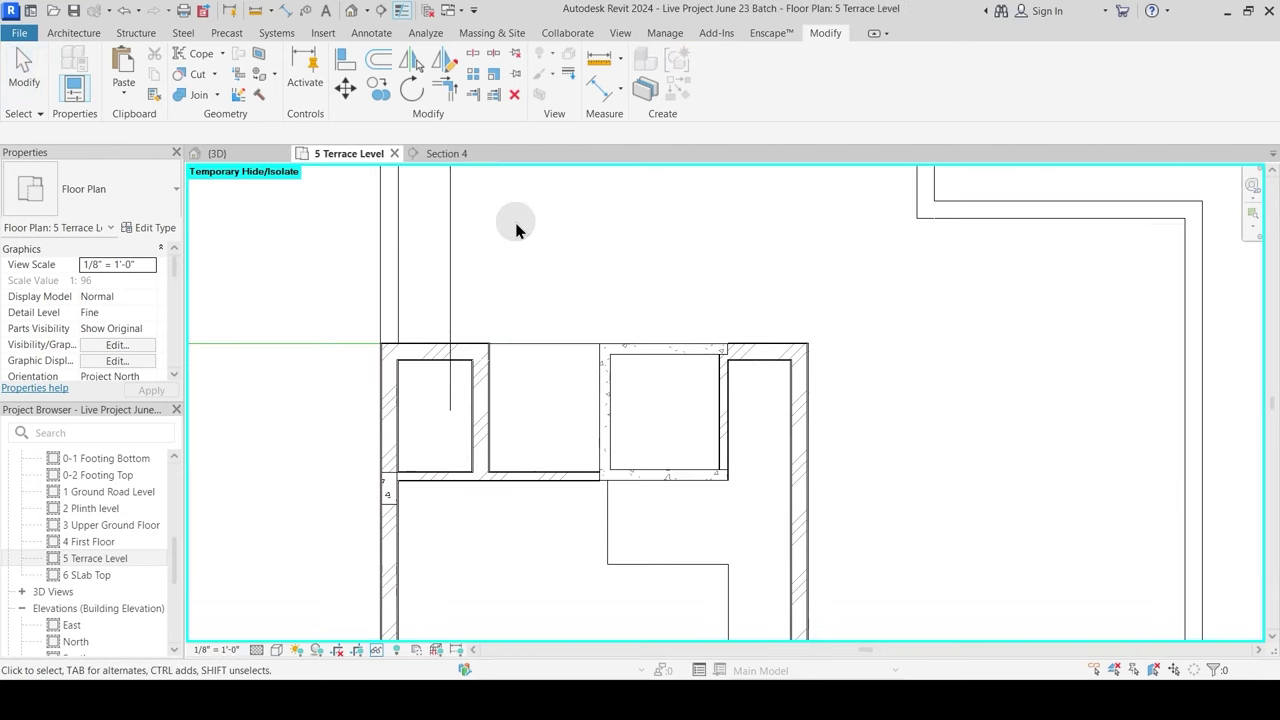
scroll(530, 376, "down", 1)
middle_click_drag(591, 308, 582, 379)
left_click(501, 154)
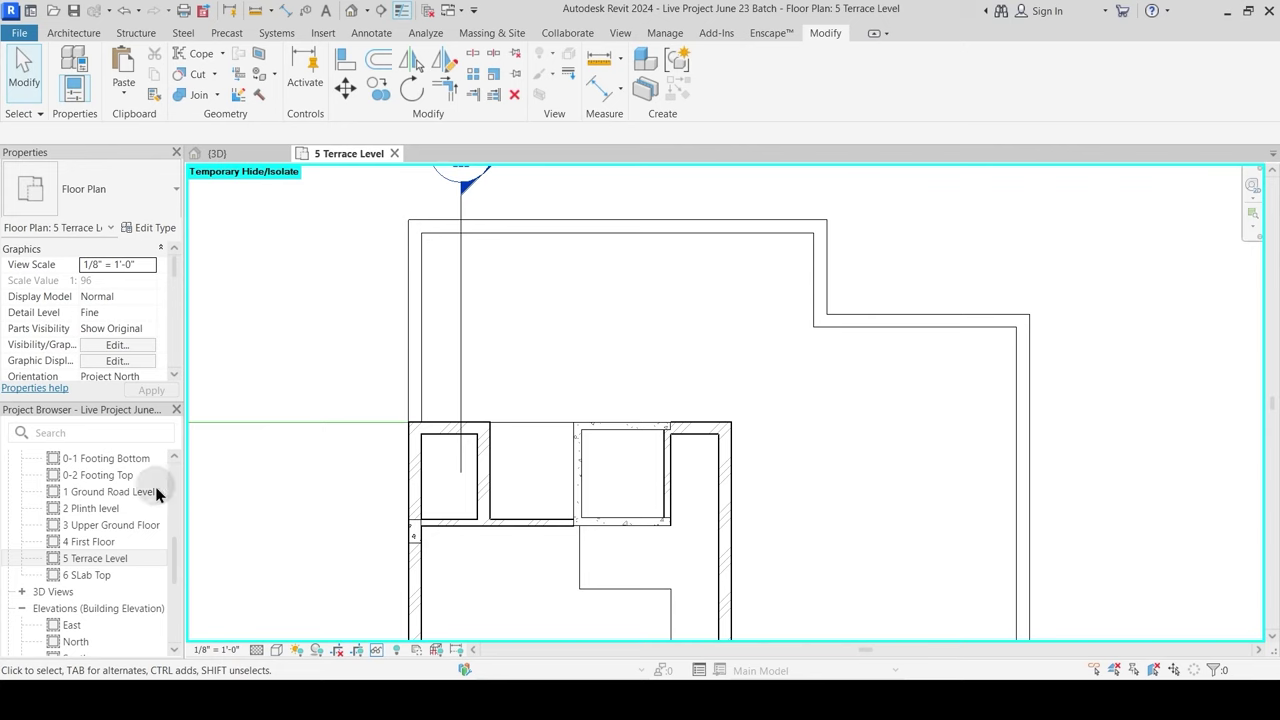
double_click(90, 541)
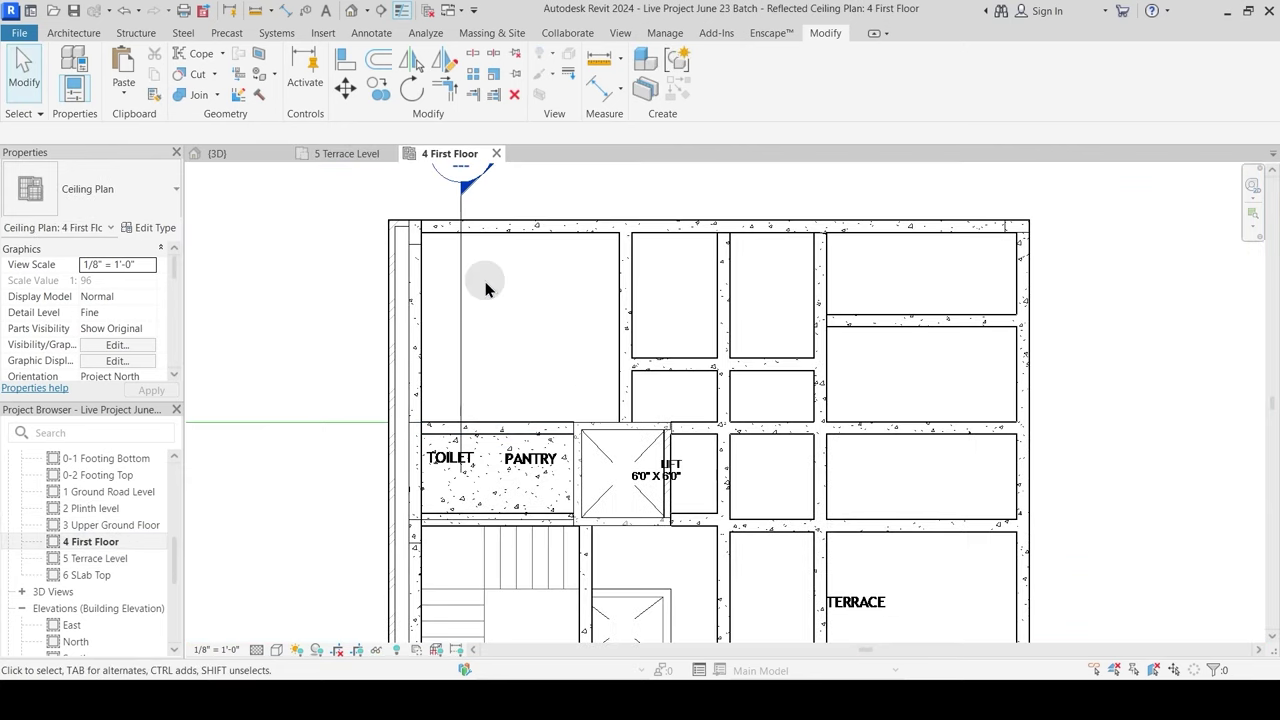
middle_click_drag(674, 517, 654, 414)
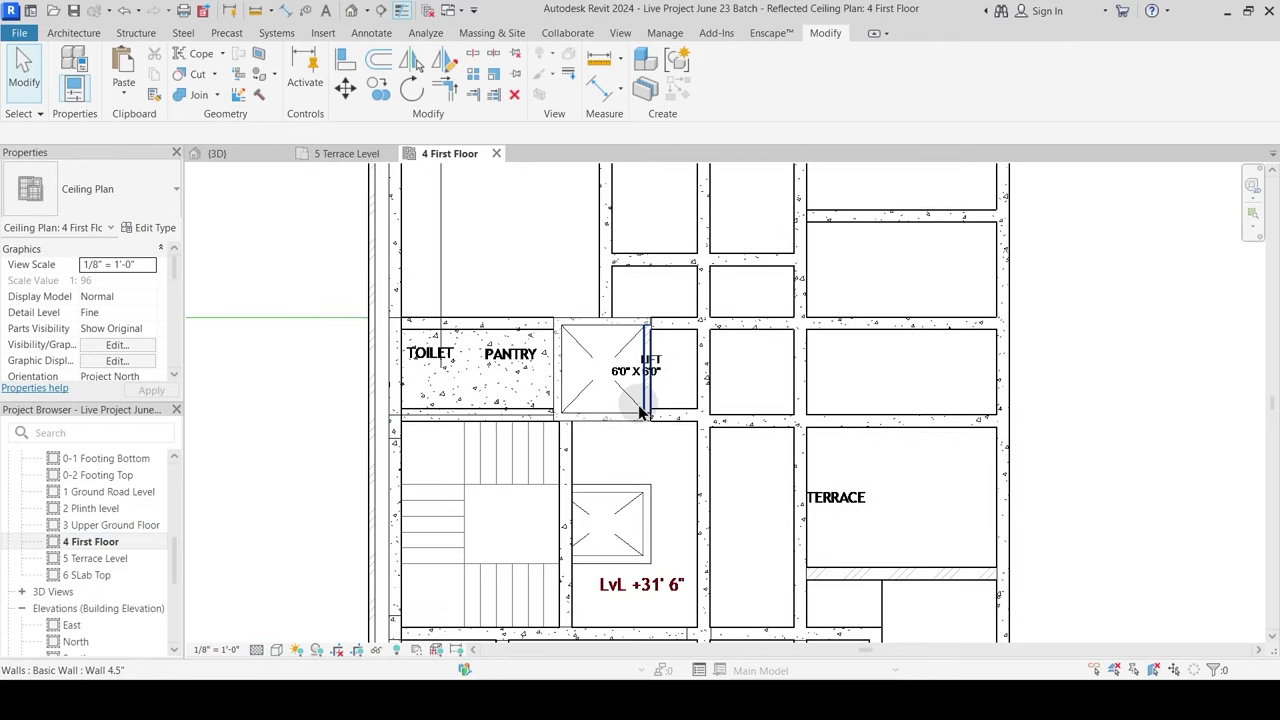
left_click(497, 153)
scroll(32, 526, "up", 2)
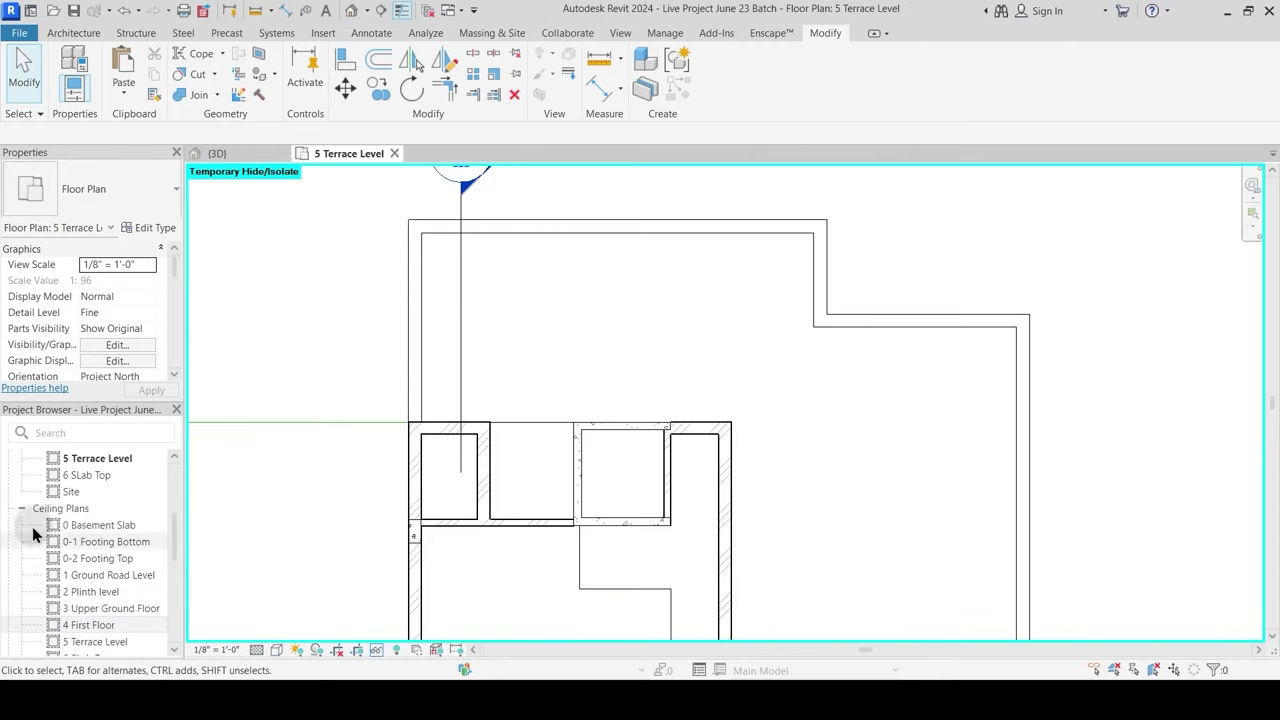
left_click(23, 509)
scroll(68, 502, "up", 2)
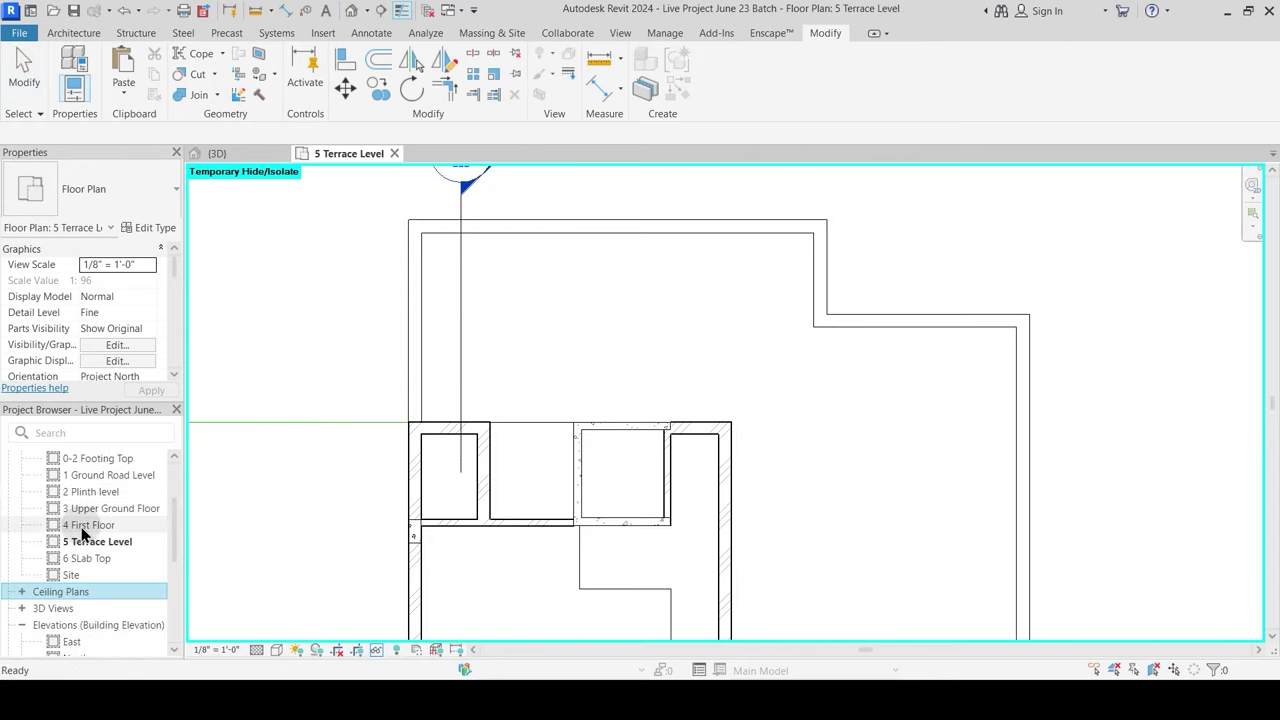
double_click(83, 527)
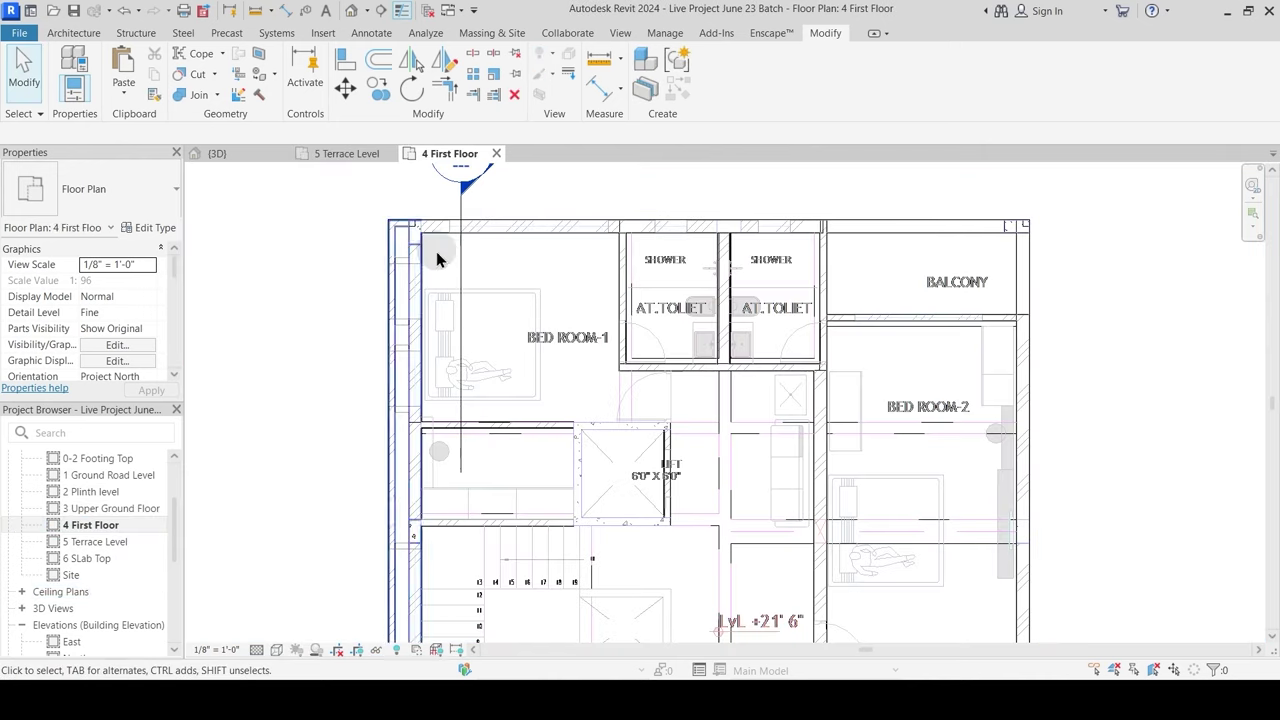
scroll(425, 250, "up", 2)
left_click(557, 321)
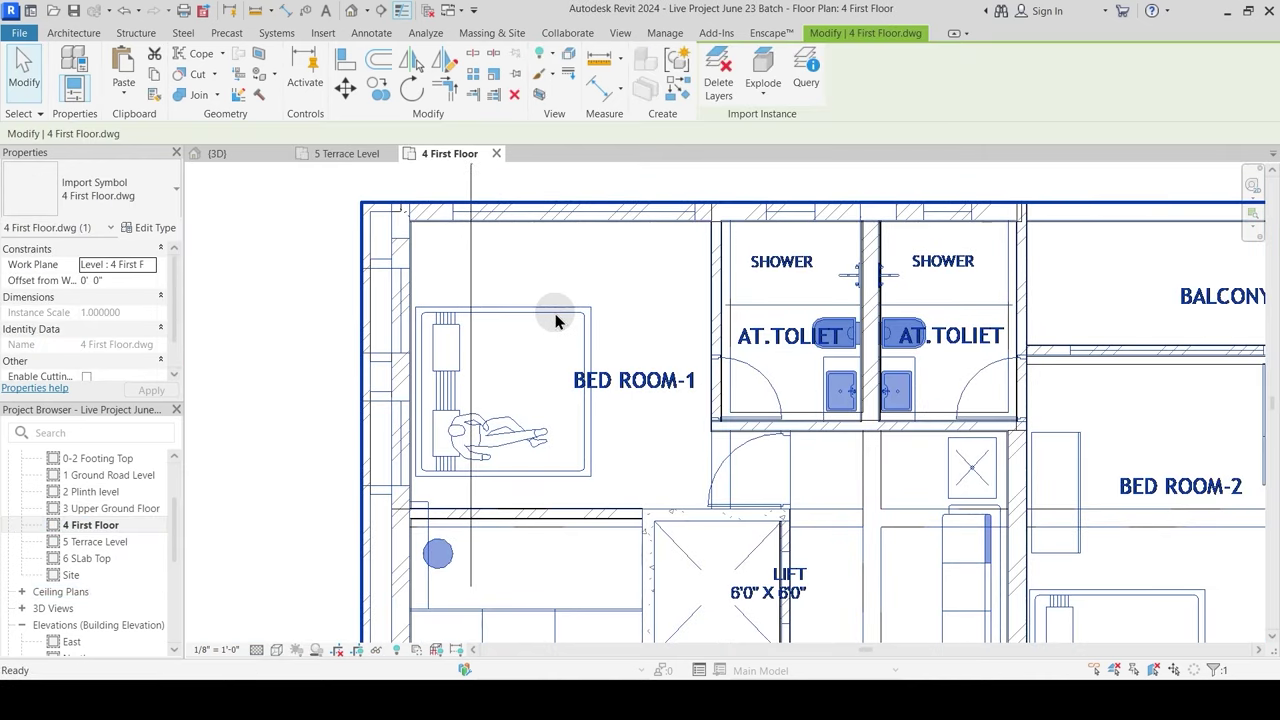
key("h")
key("h")
scroll(385, 223, "up", 2)
scroll(630, 267, "down", 3)
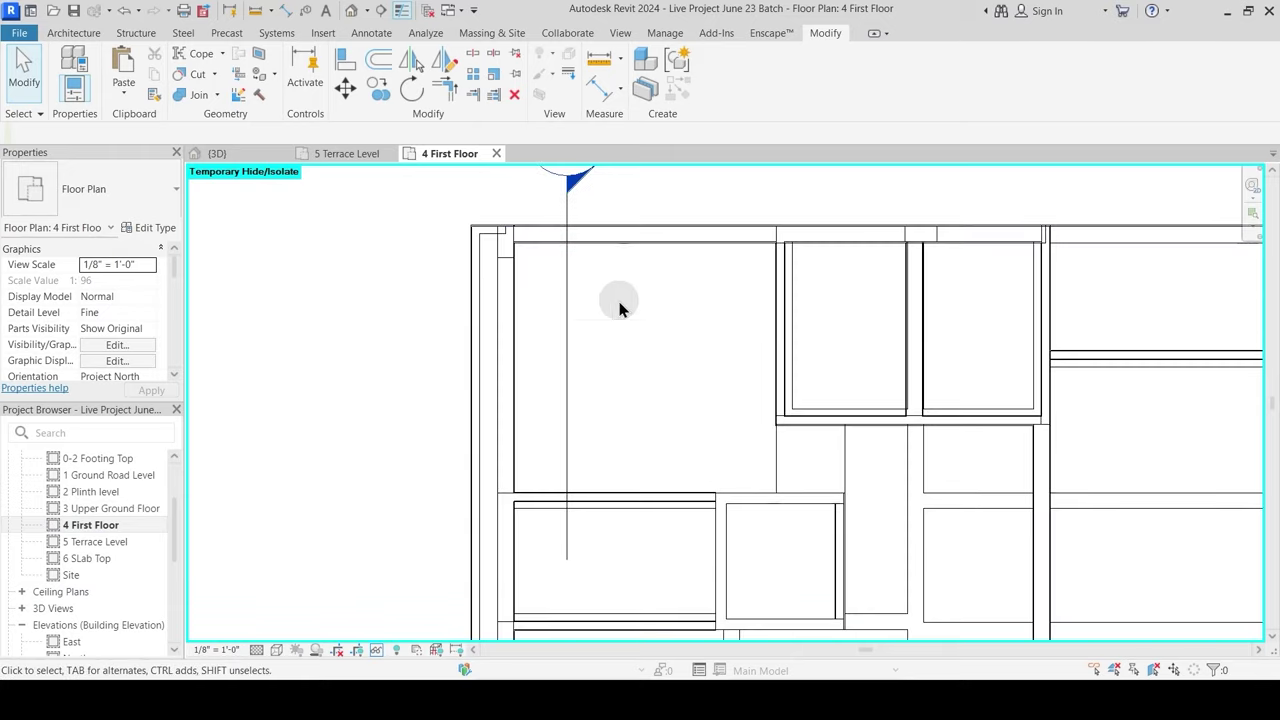
middle_click_drag(617, 551, 563, 251)
scroll(556, 400, "down", 1)
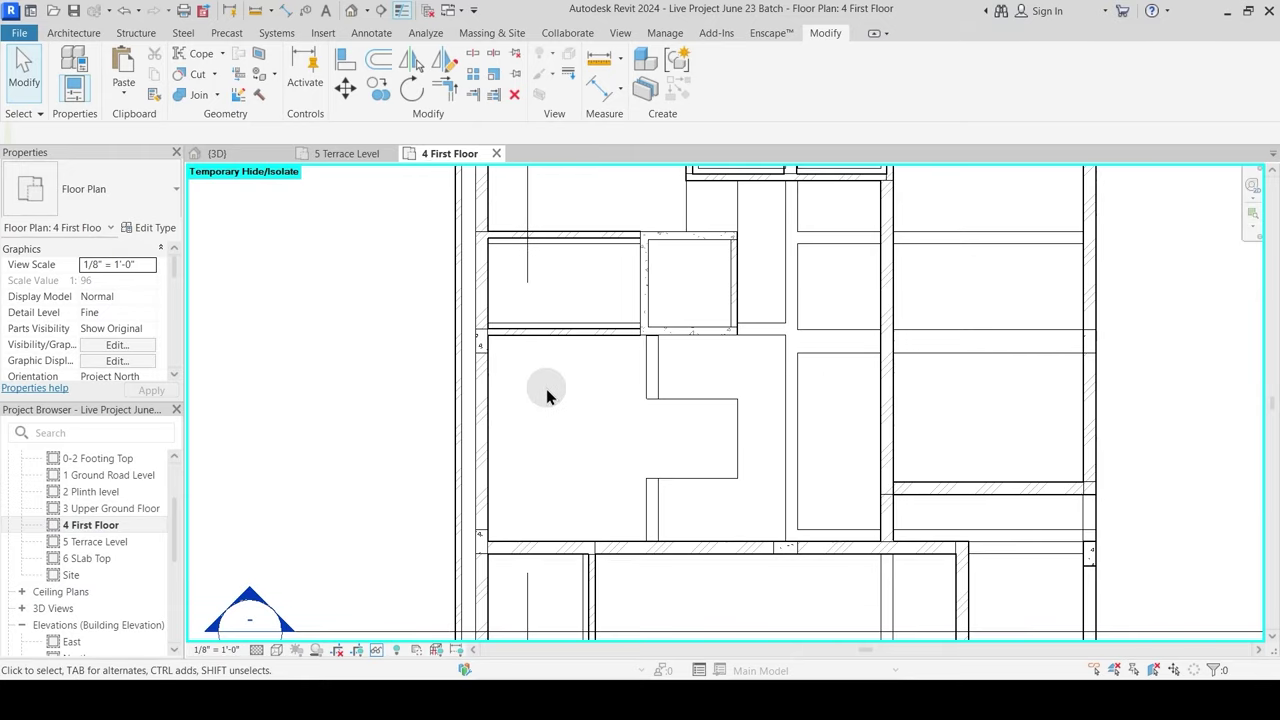
middle_click_drag(547, 397, 569, 583)
scroll(480, 194, "up", 5)
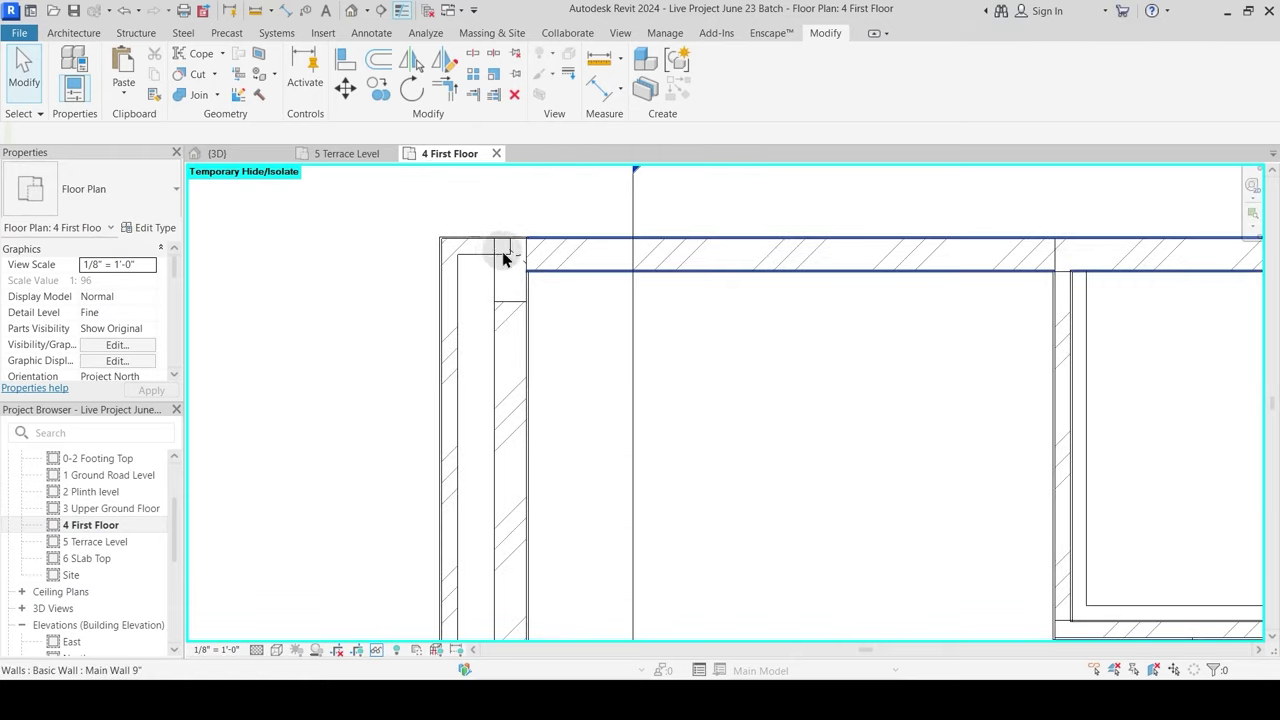
scroll(503, 258, "up", 2)
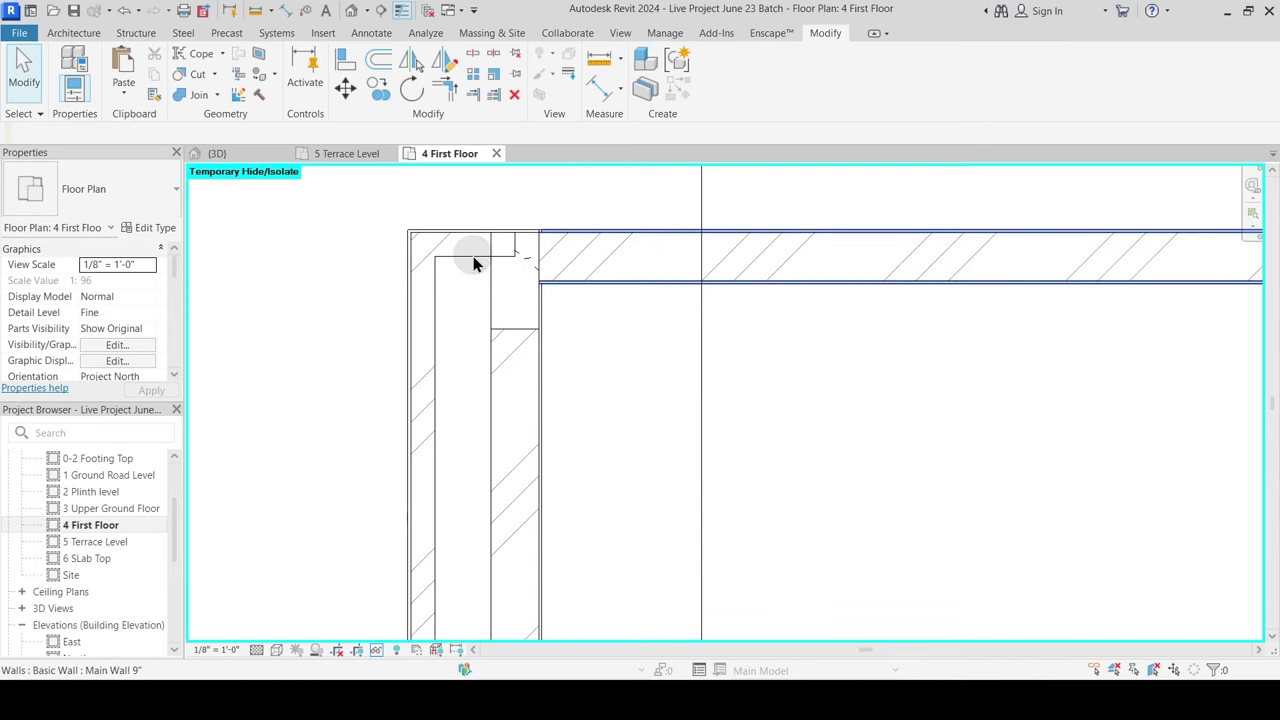
scroll(468, 278, "down", 4)
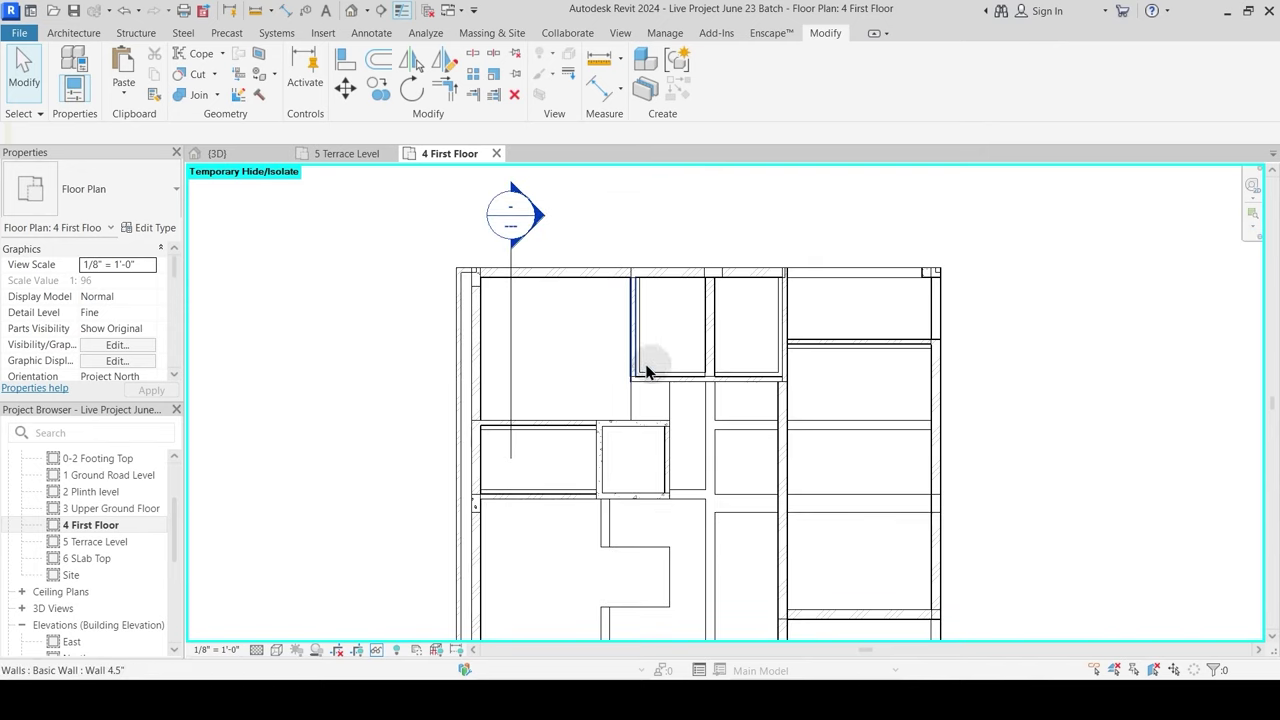
scroll(929, 271, "up", 3)
middle_click_drag(966, 266, 818, 328)
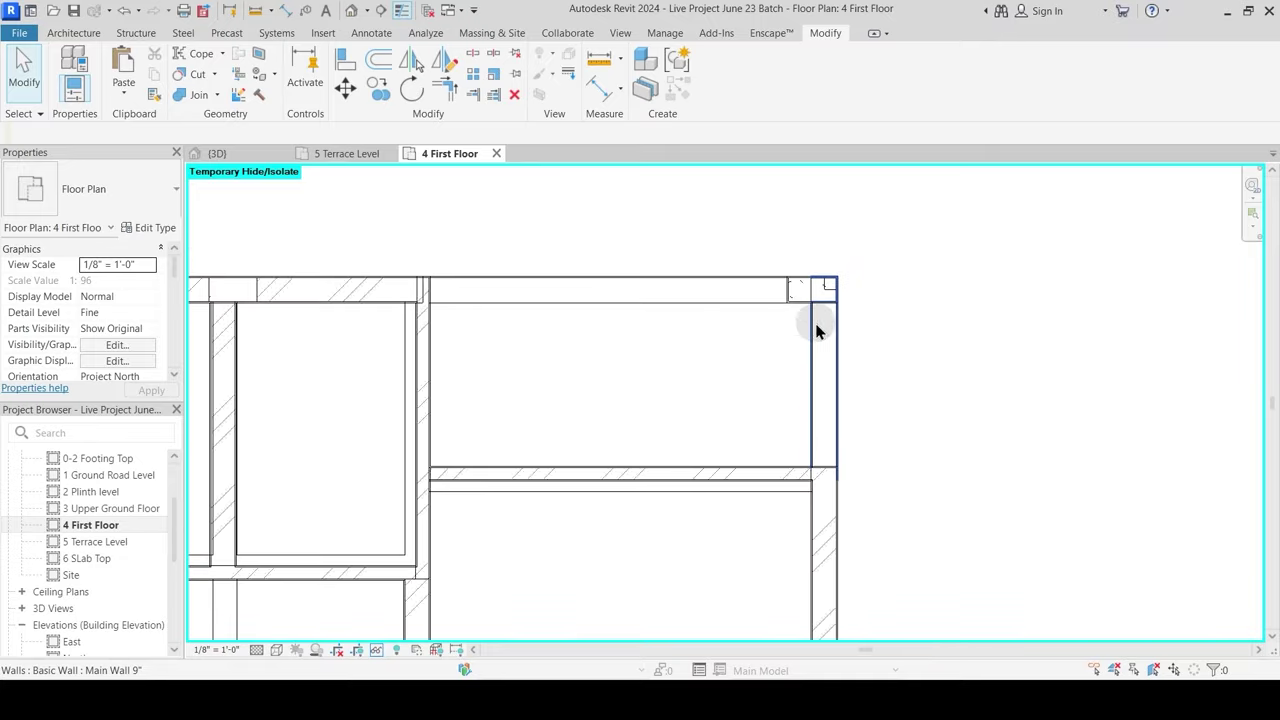
scroll(818, 328, "up", 2)
scroll(816, 330, "down", 4)
mouse_move(666, 366)
middle_mouse_down()
mouse_move(521, 384)
mouse_move(563, 400)
middle_mouse_up()
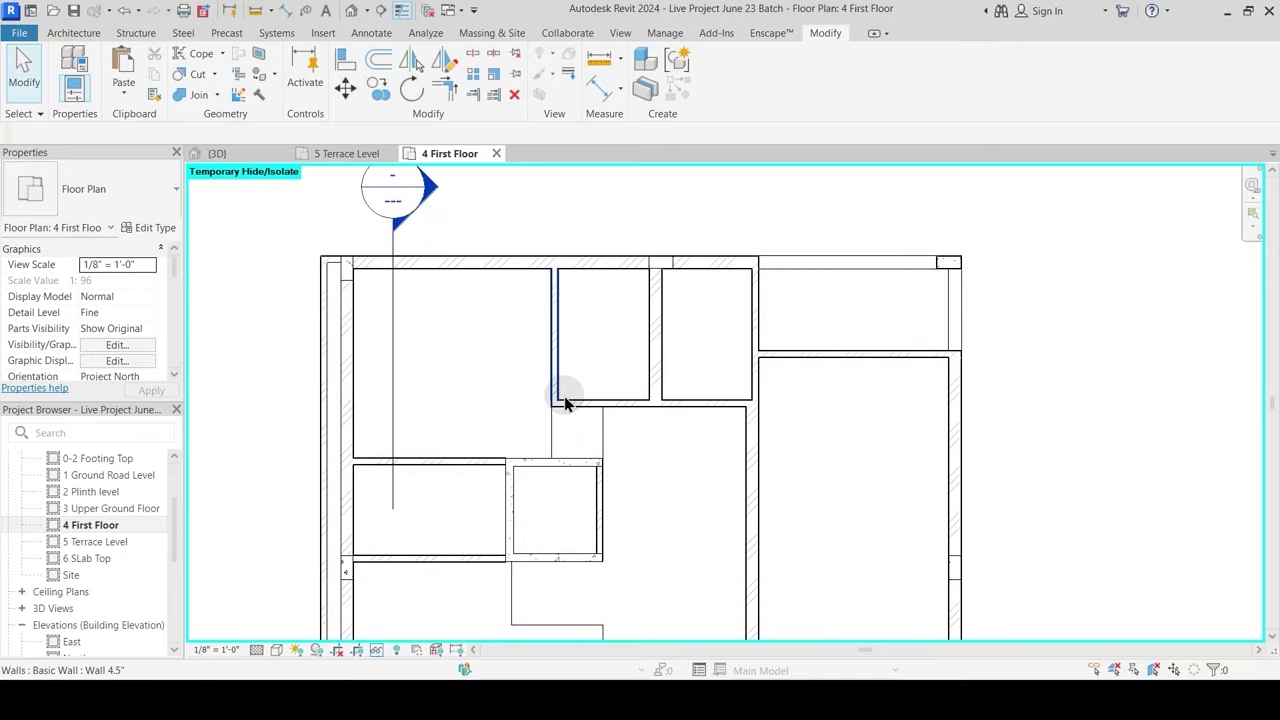
middle_click_drag(668, 486, 626, 341)
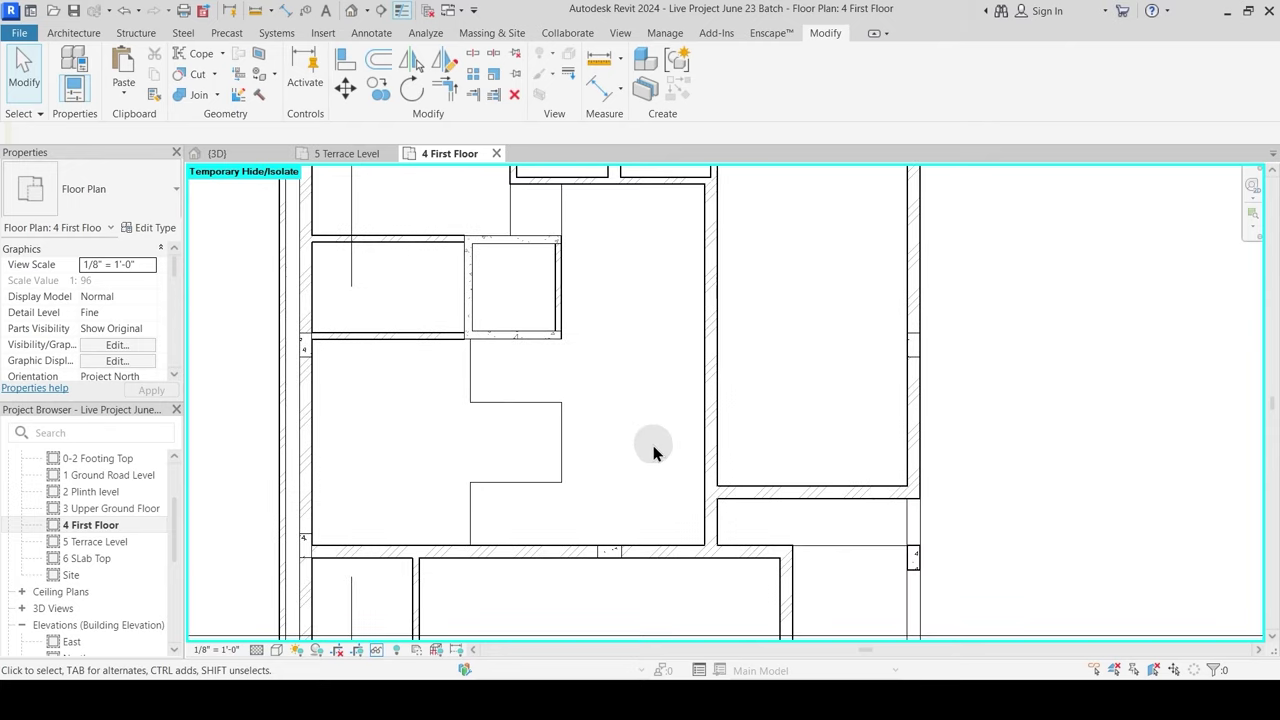
middle_click_drag(652, 444, 656, 309)
scroll(571, 423, "down", 3)
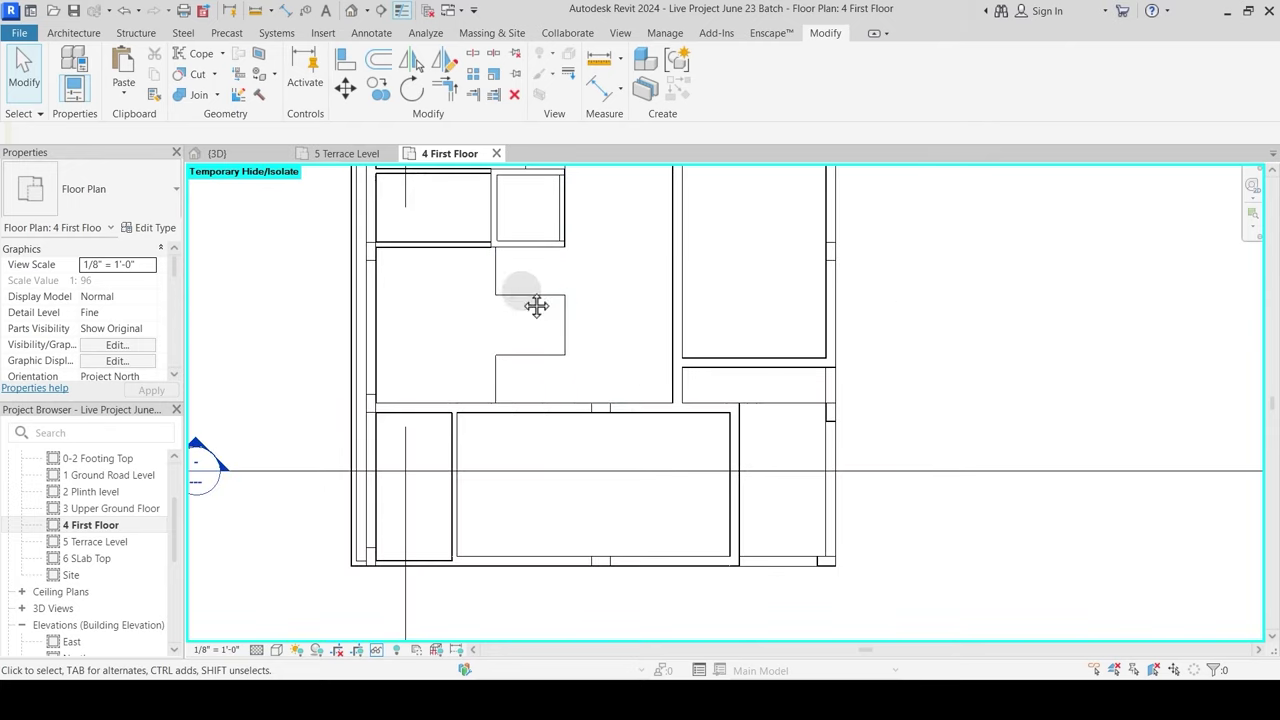
scroll(490, 290, "up", 2)
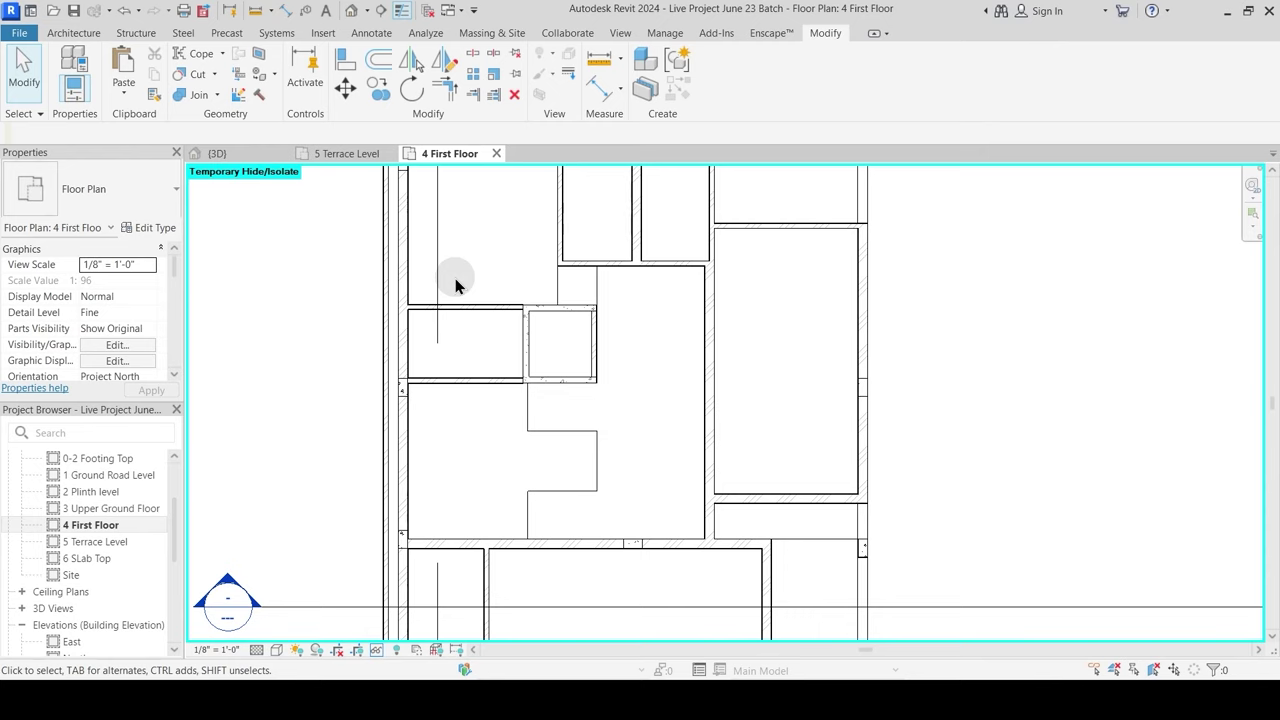
left_click(496, 153)
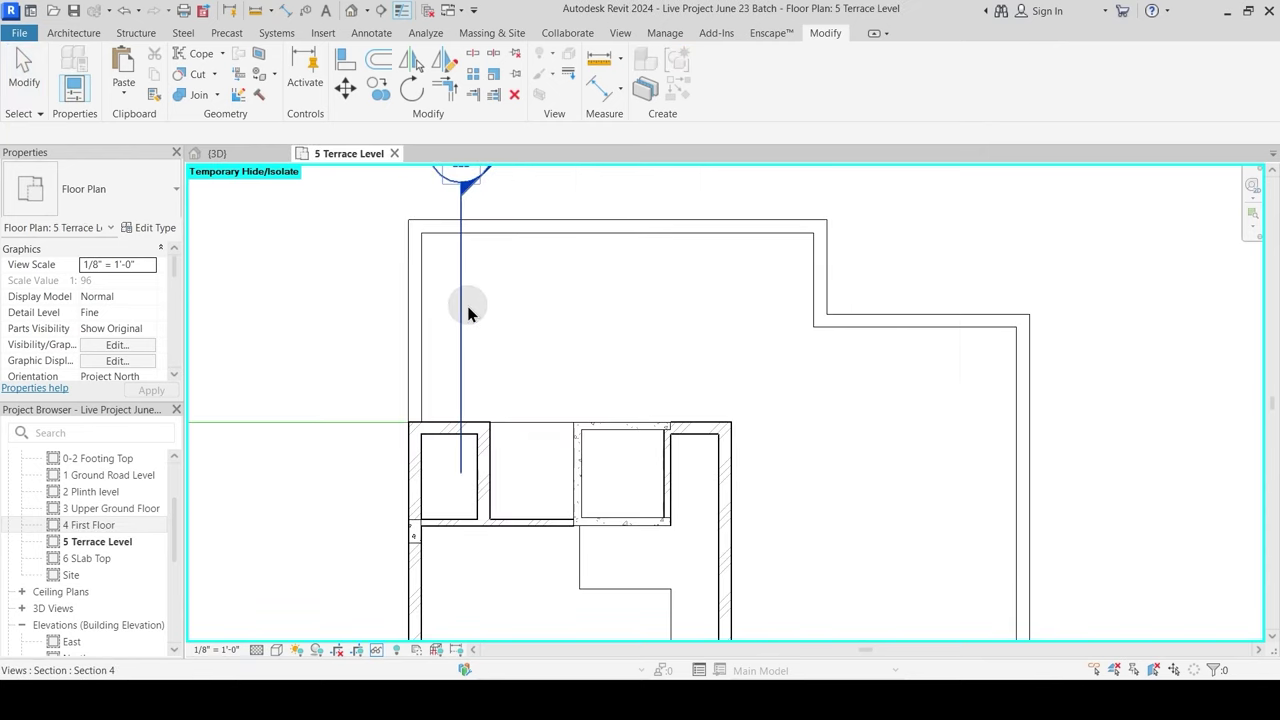
Step: Check the section line on the terrace plan, then close 5 Terrace Level
scroll(535, 341, "down", 2)
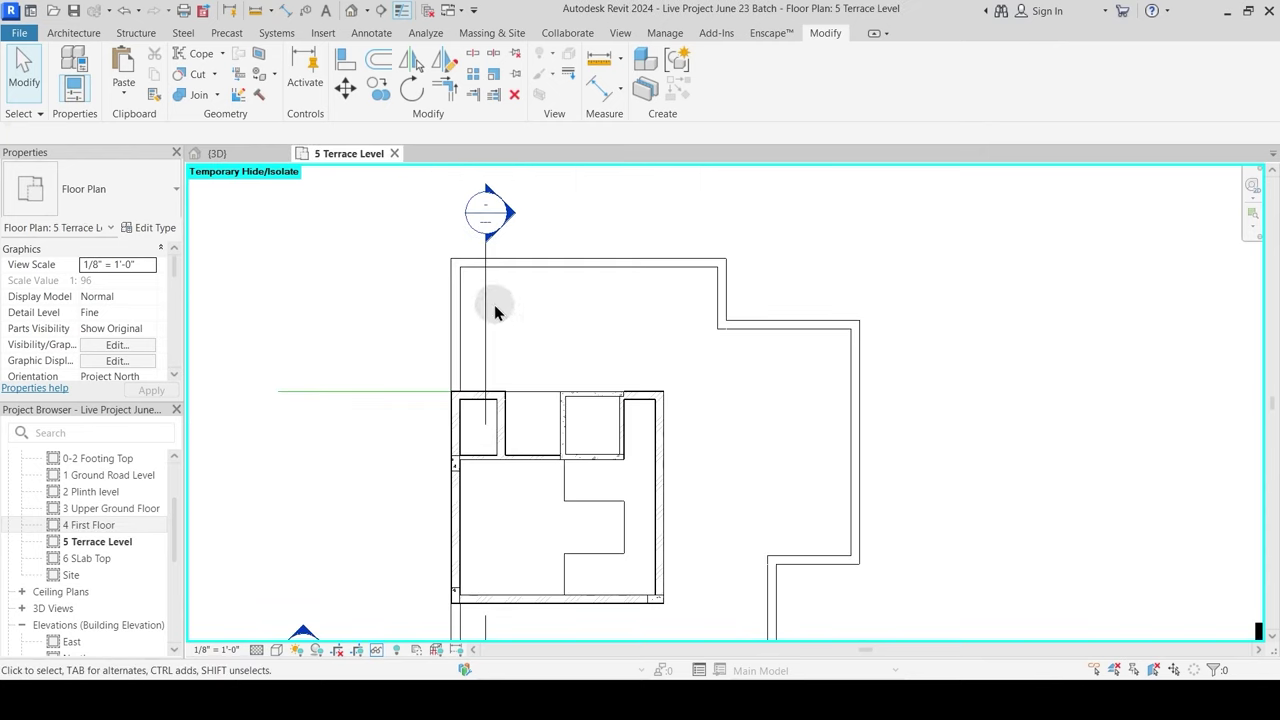
middle_click_drag(494, 304, 534, 277)
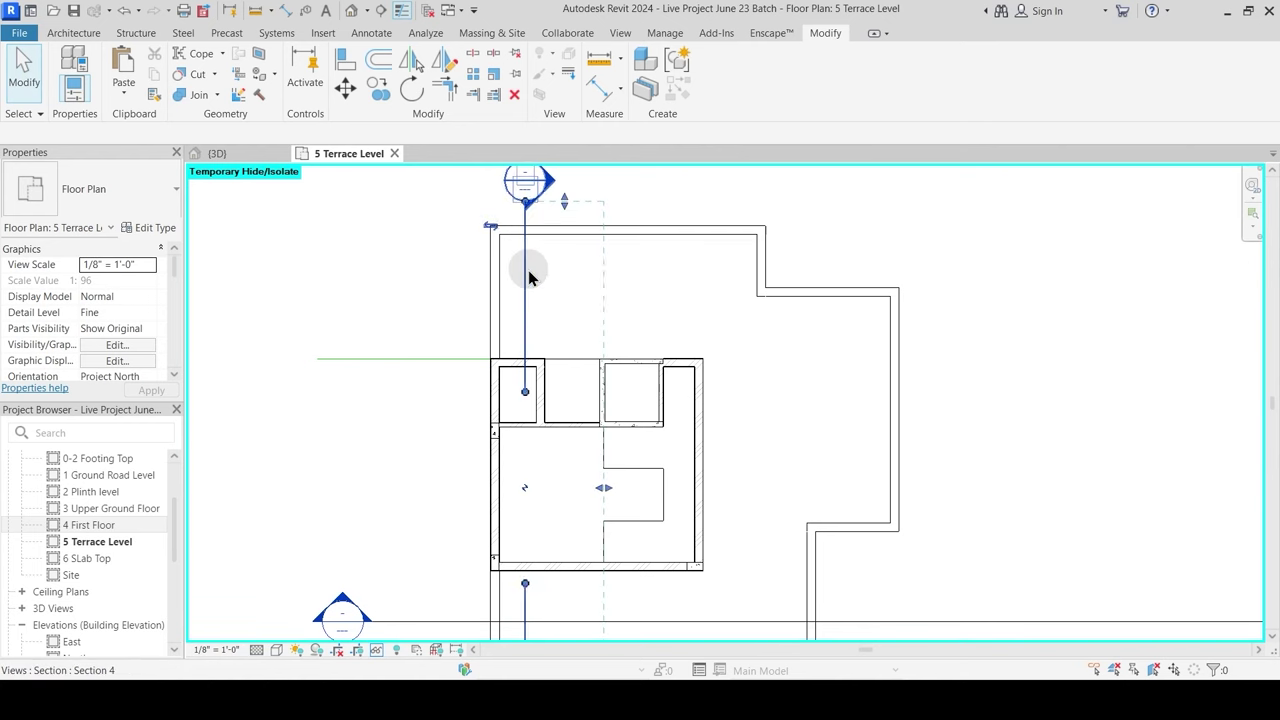
left_click(529, 277)
scroll(586, 300, "down", 2)
left_click(431, 246)
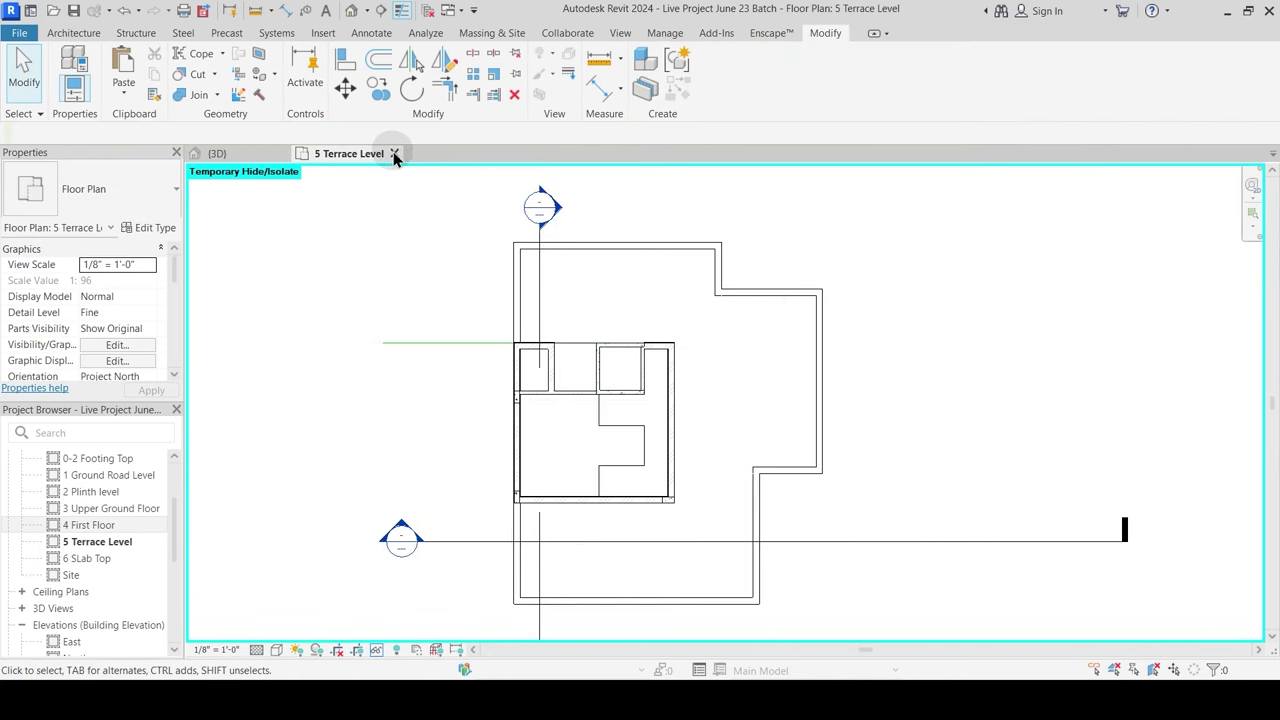
left_click(394, 154)
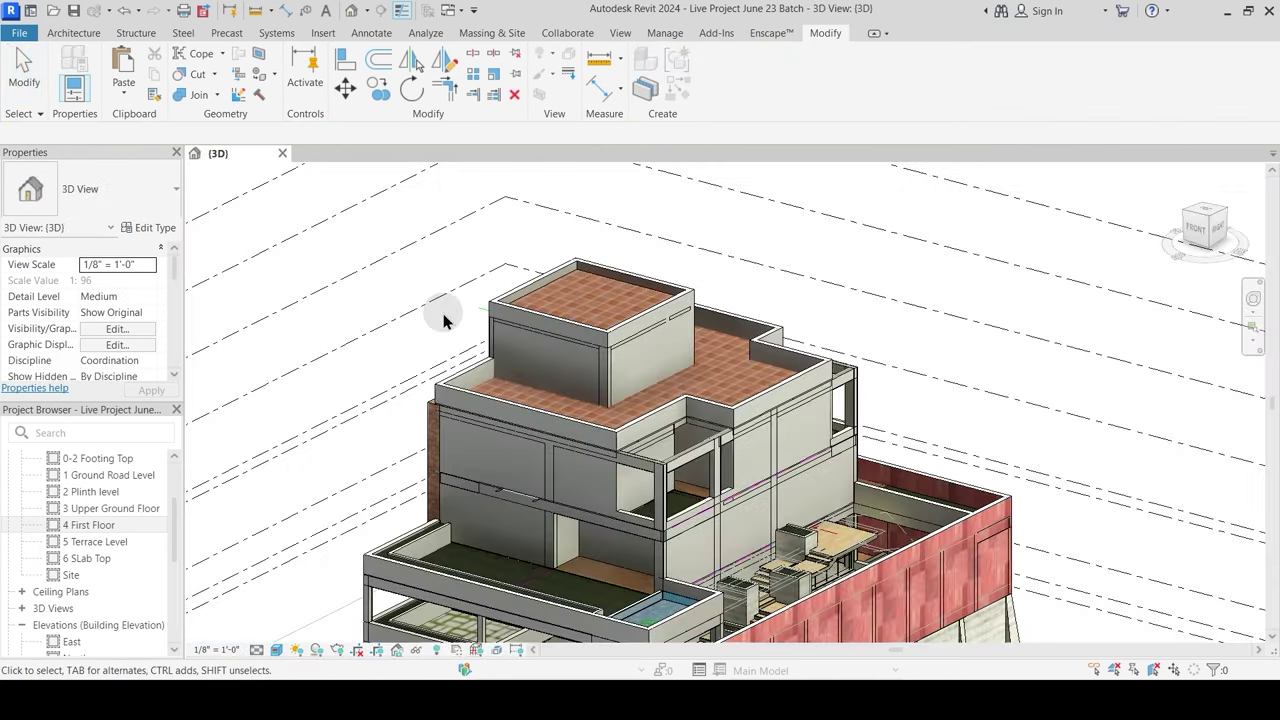
Step: Reopen 4 First Floor, shift the section line up across the core, and open Section 3
double_click(85, 526)
scroll(690, 393, "up", 1)
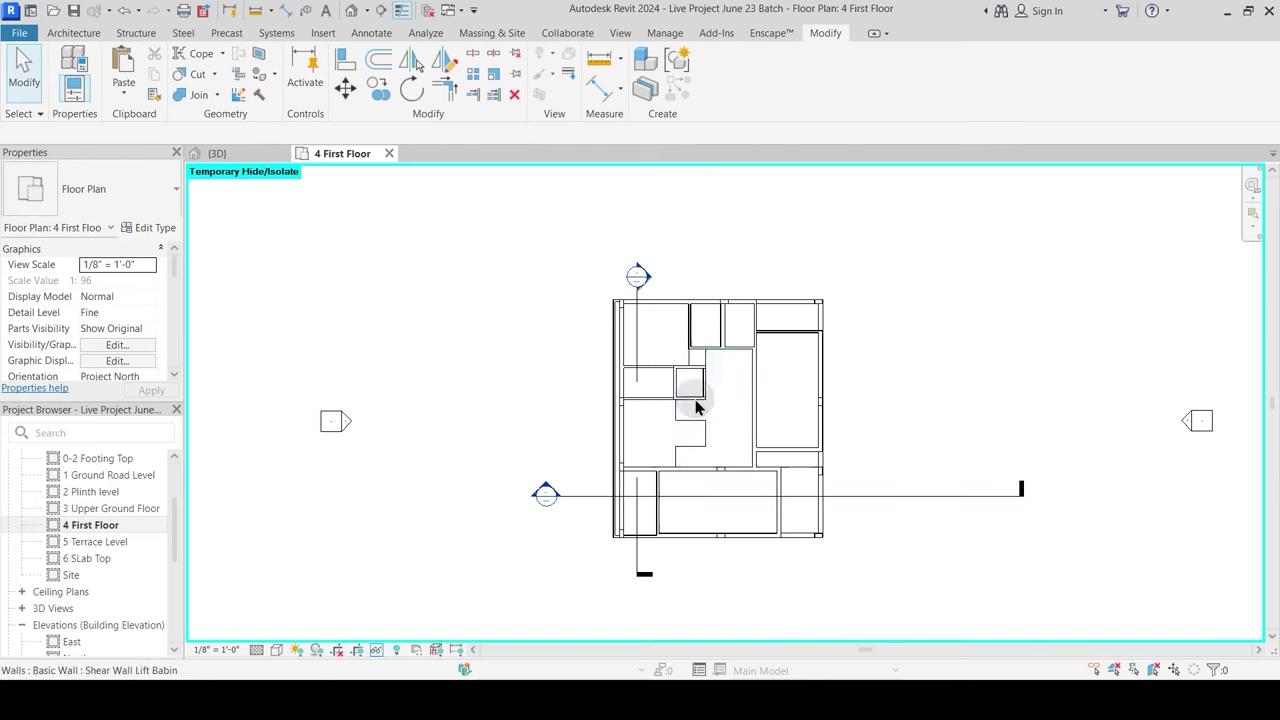
left_click_drag(874, 491, 855, 324, "ctrl")
key("Escape")
double_click(522, 316)
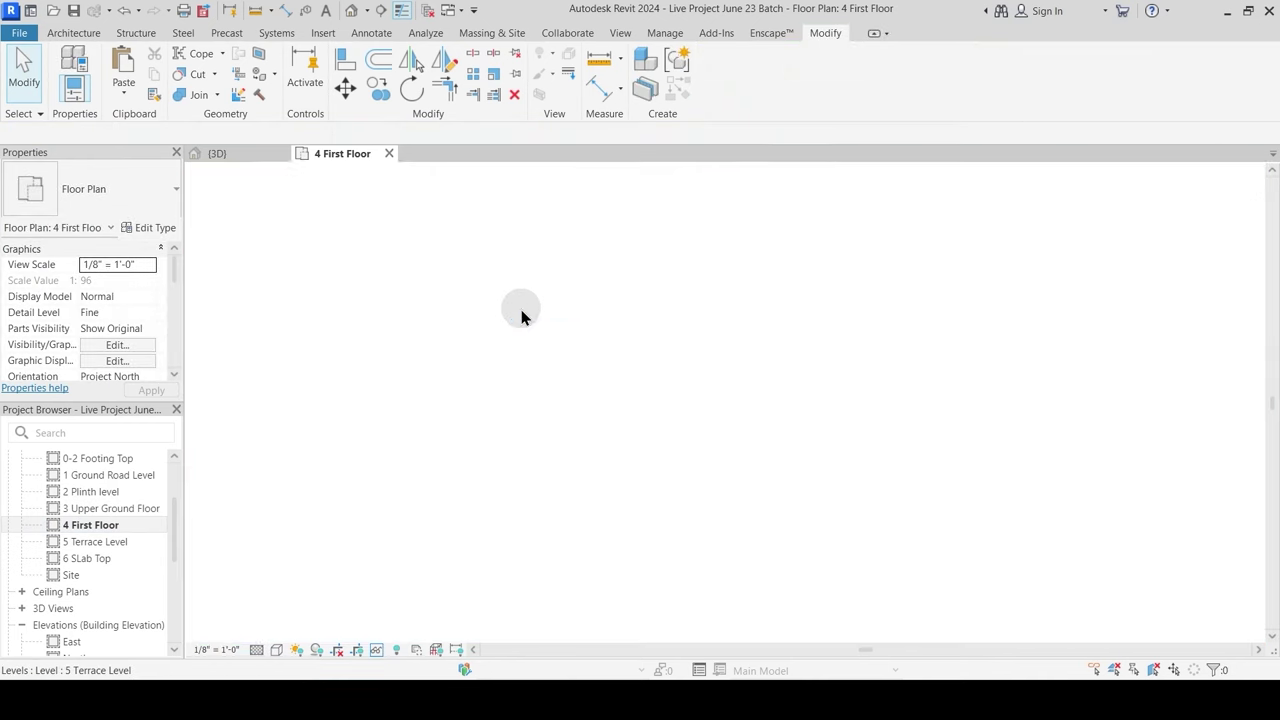
scroll(560, 408, "up", 3)
scroll(549, 404, "up", 5)
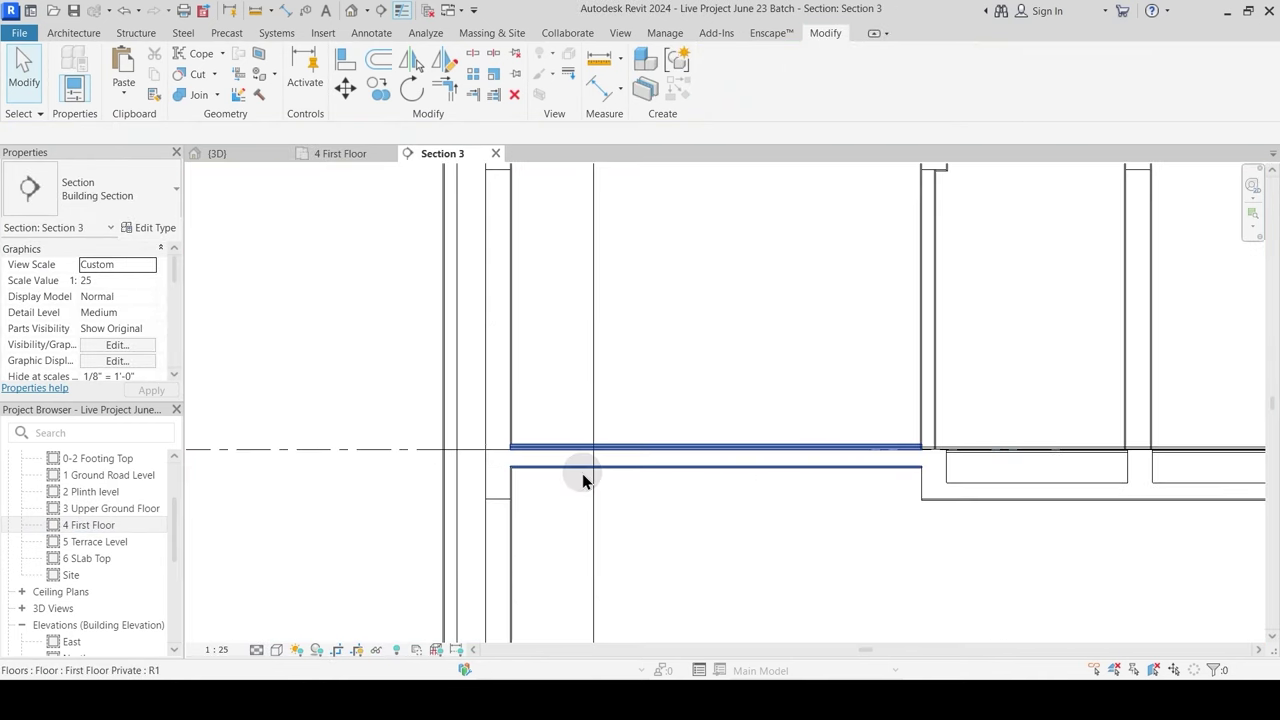
middle_click_drag(751, 351, 634, 440)
middle_click_drag(517, 386, 548, 462)
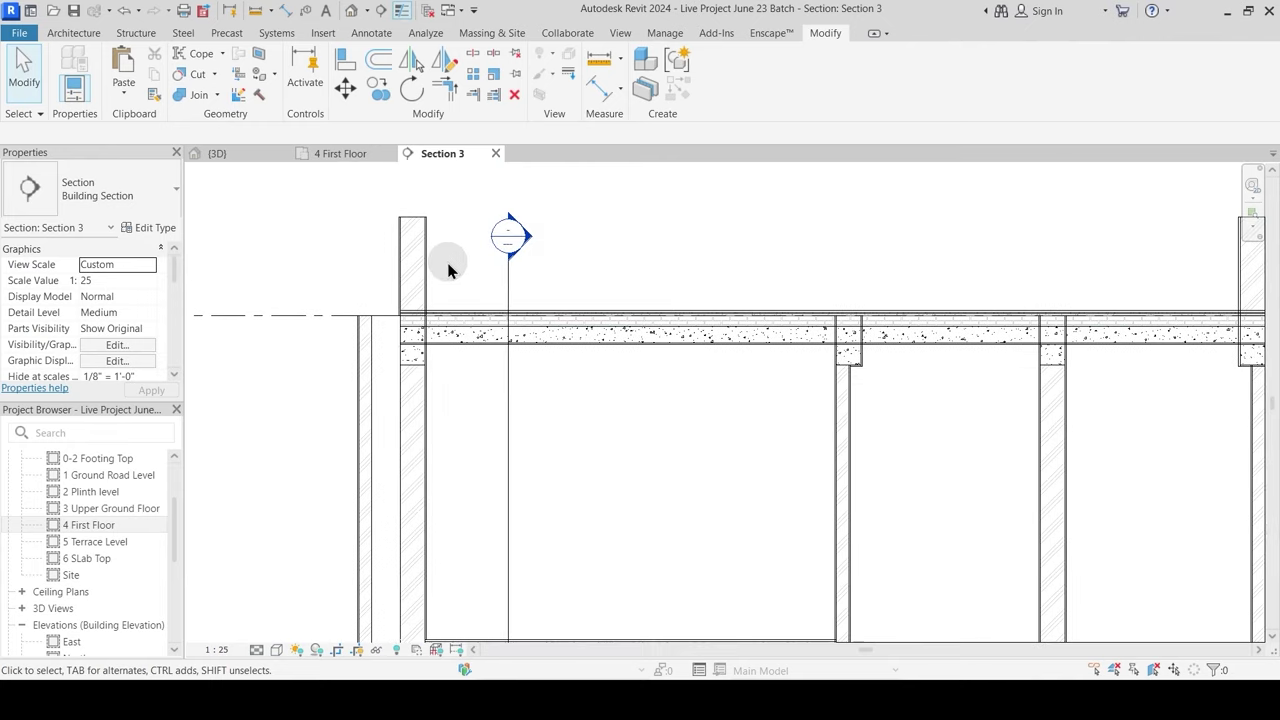
Step: Select the Terrace Slab and the wall beside it to inspect them
left_click(448, 322)
left_click(471, 406)
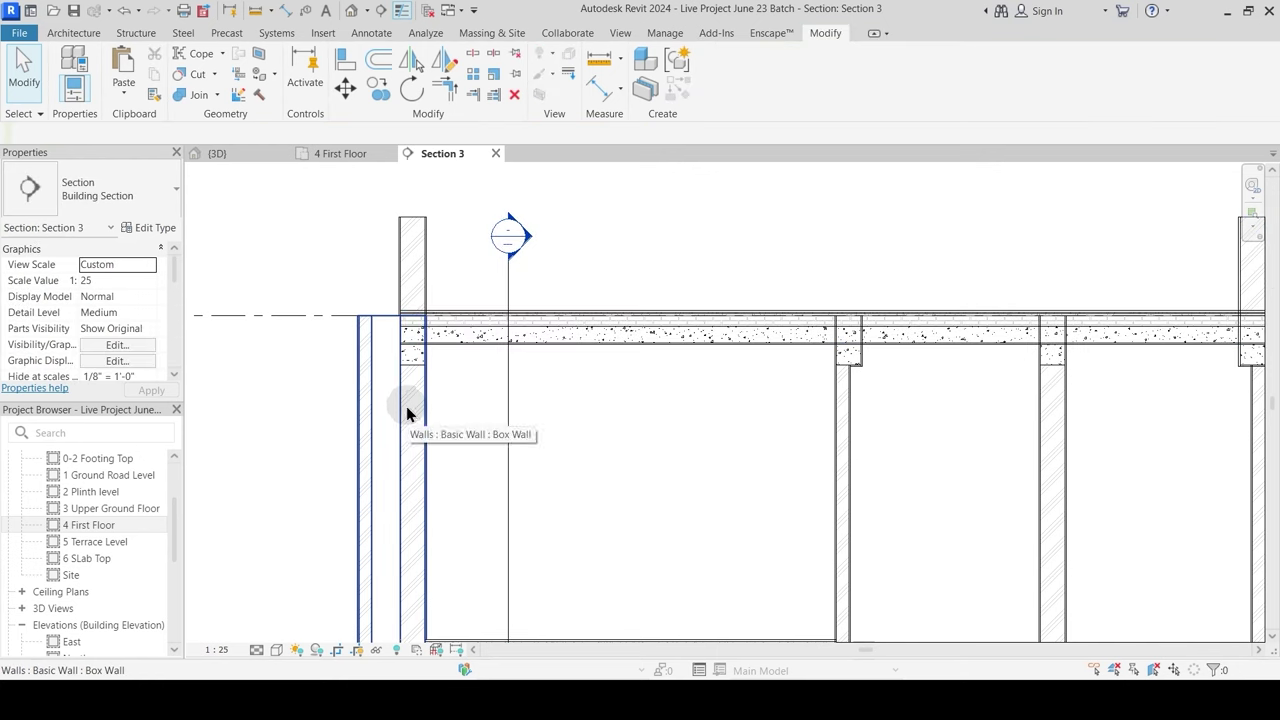
scroll(407, 413, "up", 2)
left_click(410, 396)
key("Escape")
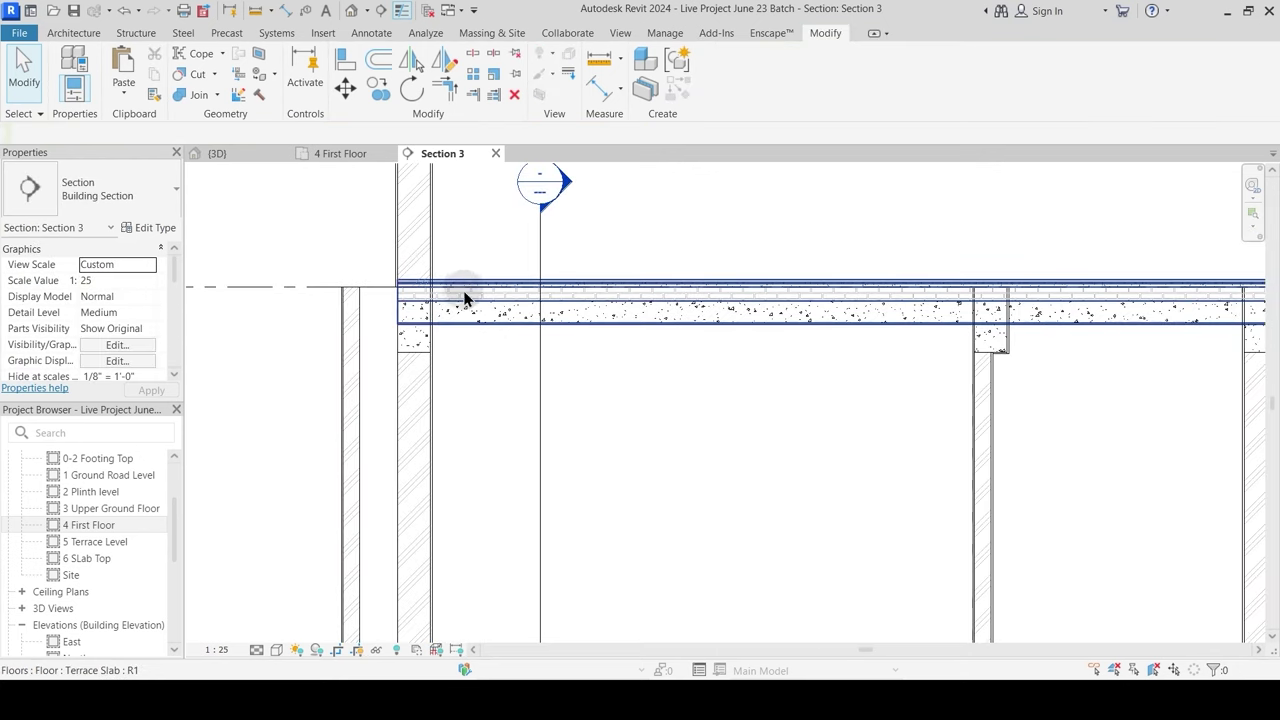
Step: Temporarily hide the Terrace Slab, then restore it
left_click(462, 292)
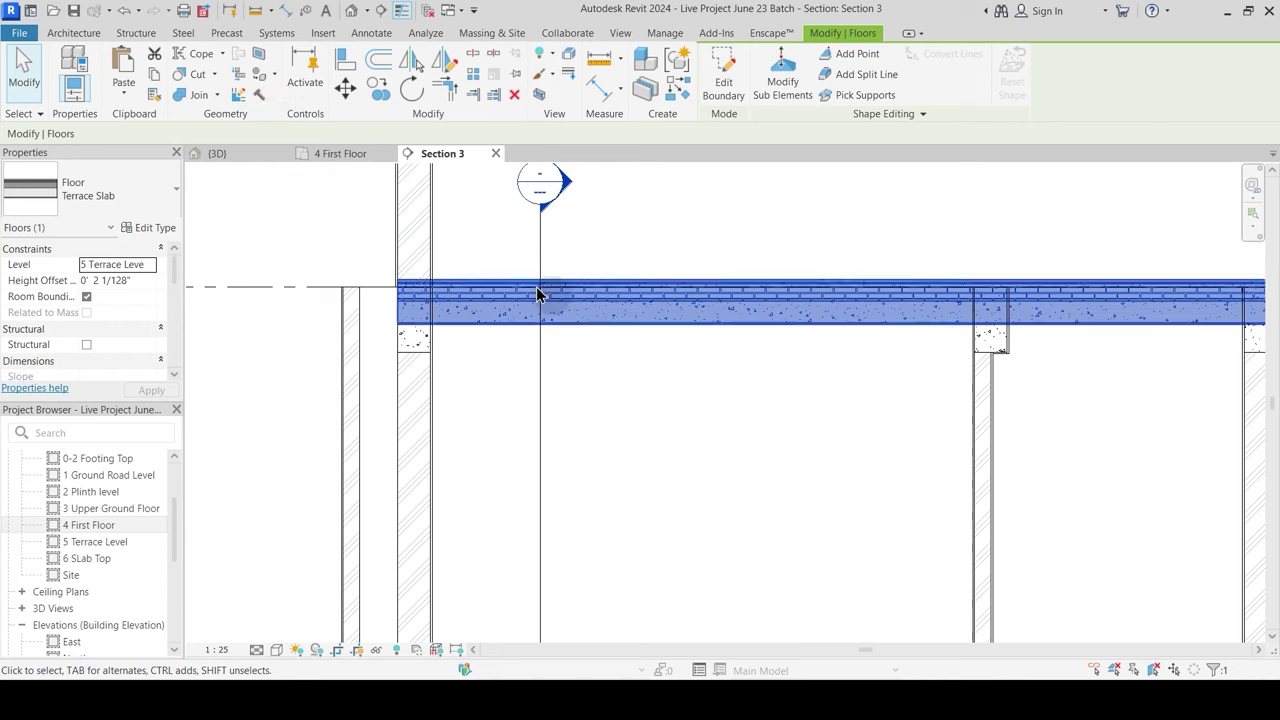
key("h")
key("h")
scroll(600, 320, "down", 3)
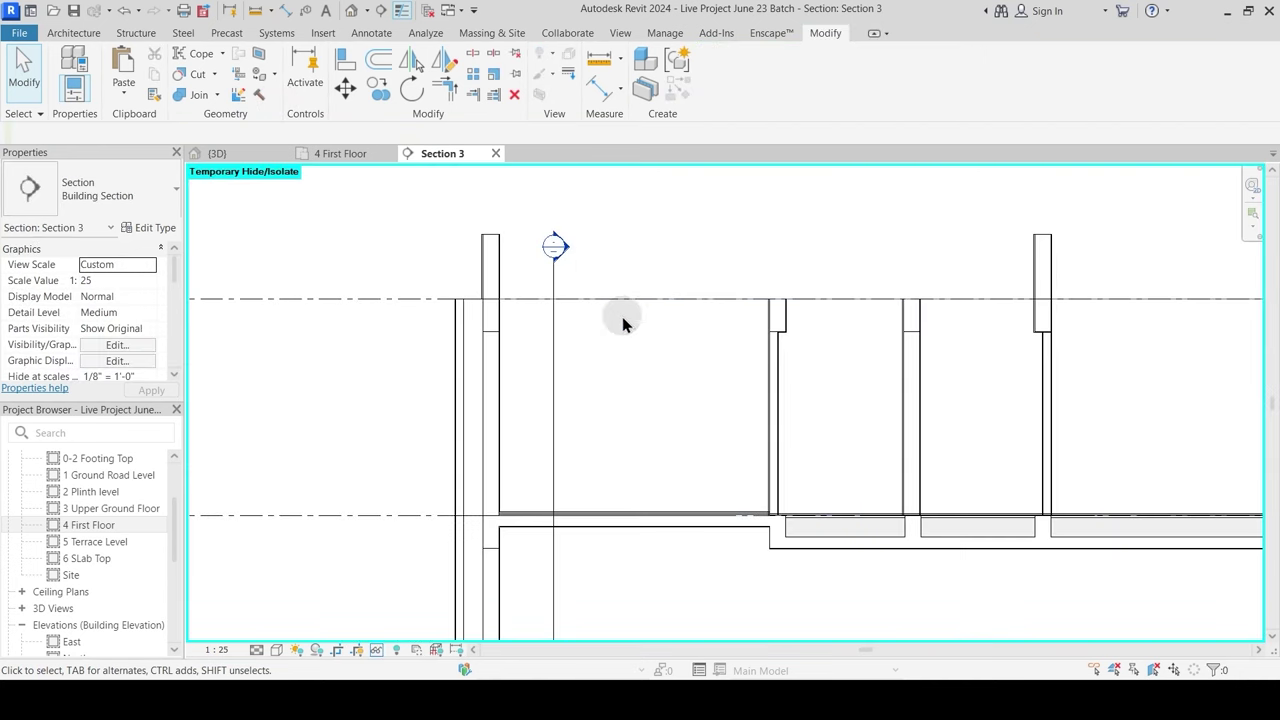
scroll(780, 350, "up", 1)
key("h")
key("r")
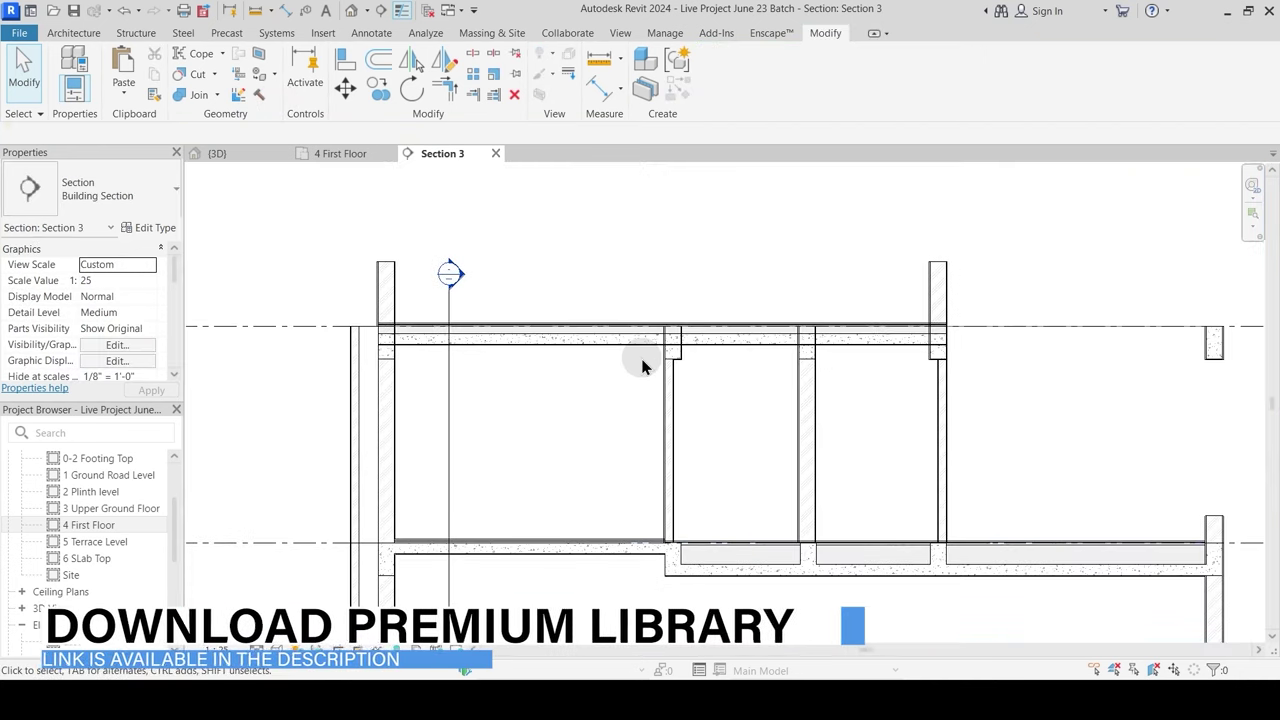
Step: Join the Terrace Slab with the edge beam and with the wall
left_click(195, 95)
scroll(420, 345, "up", 4)
left_click(377, 307)
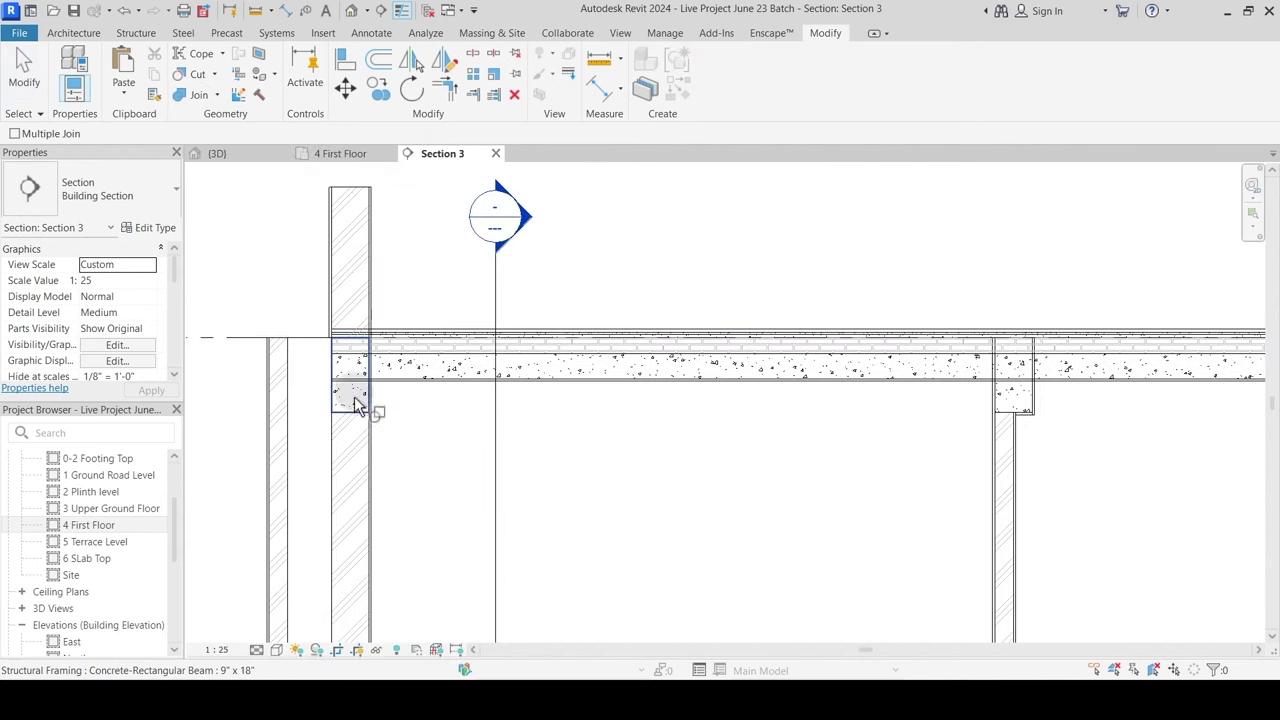
left_click(352, 422)
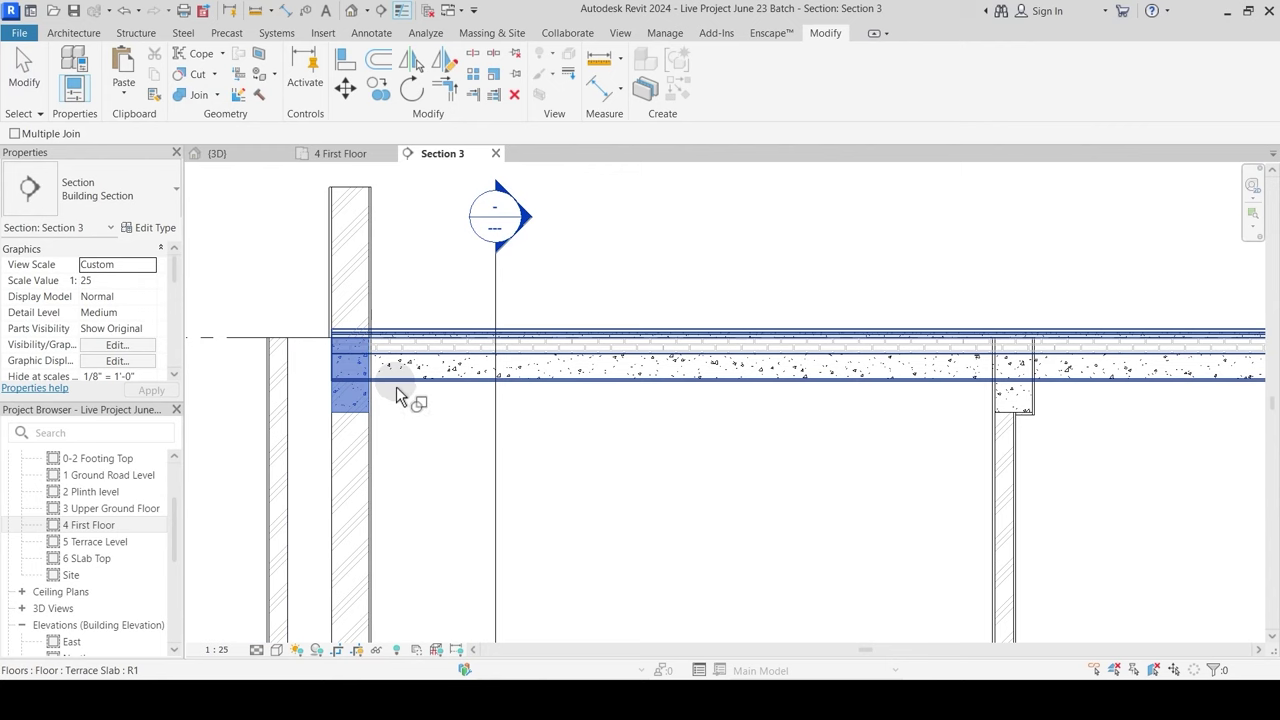
left_click(396, 386)
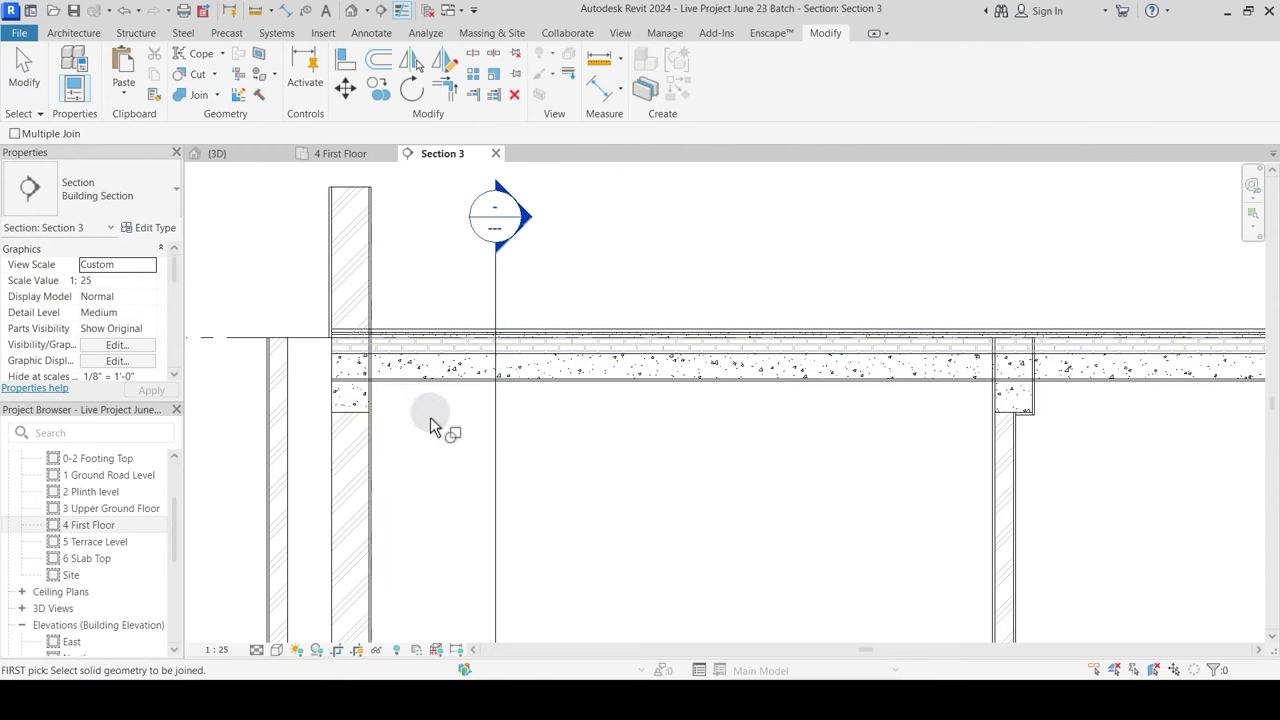
left_click(217, 95)
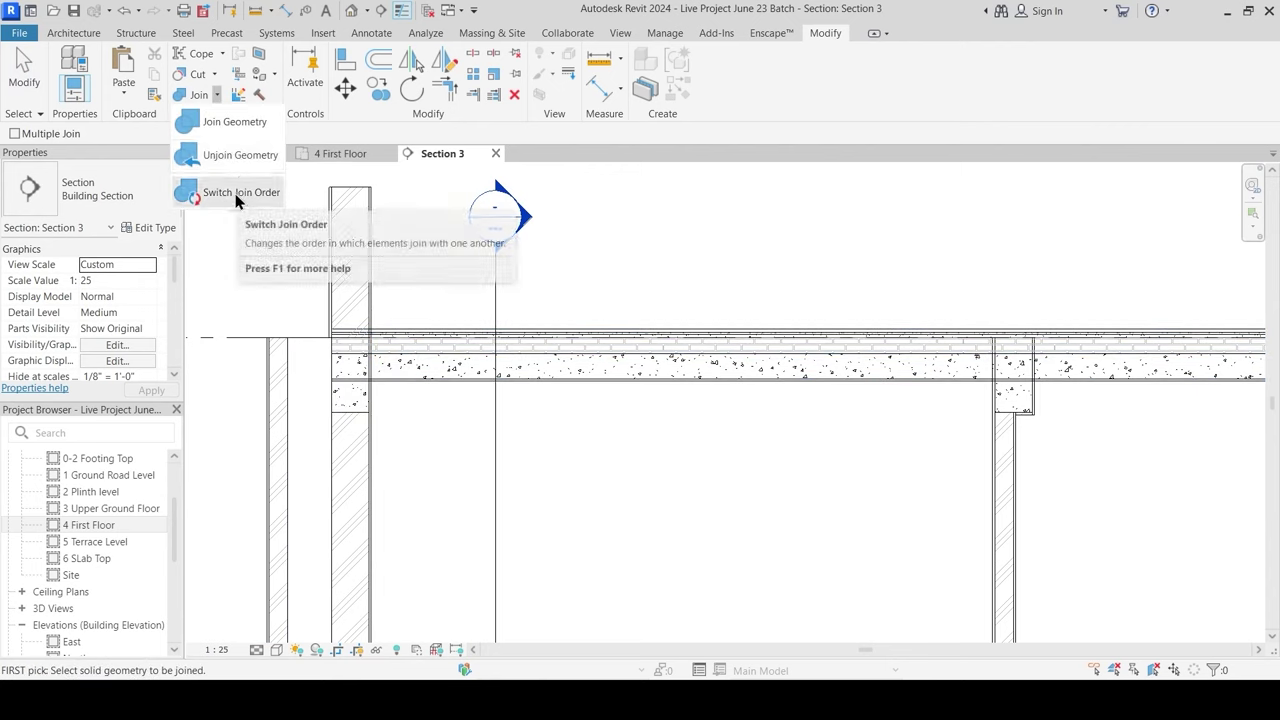
left_click(232, 130)
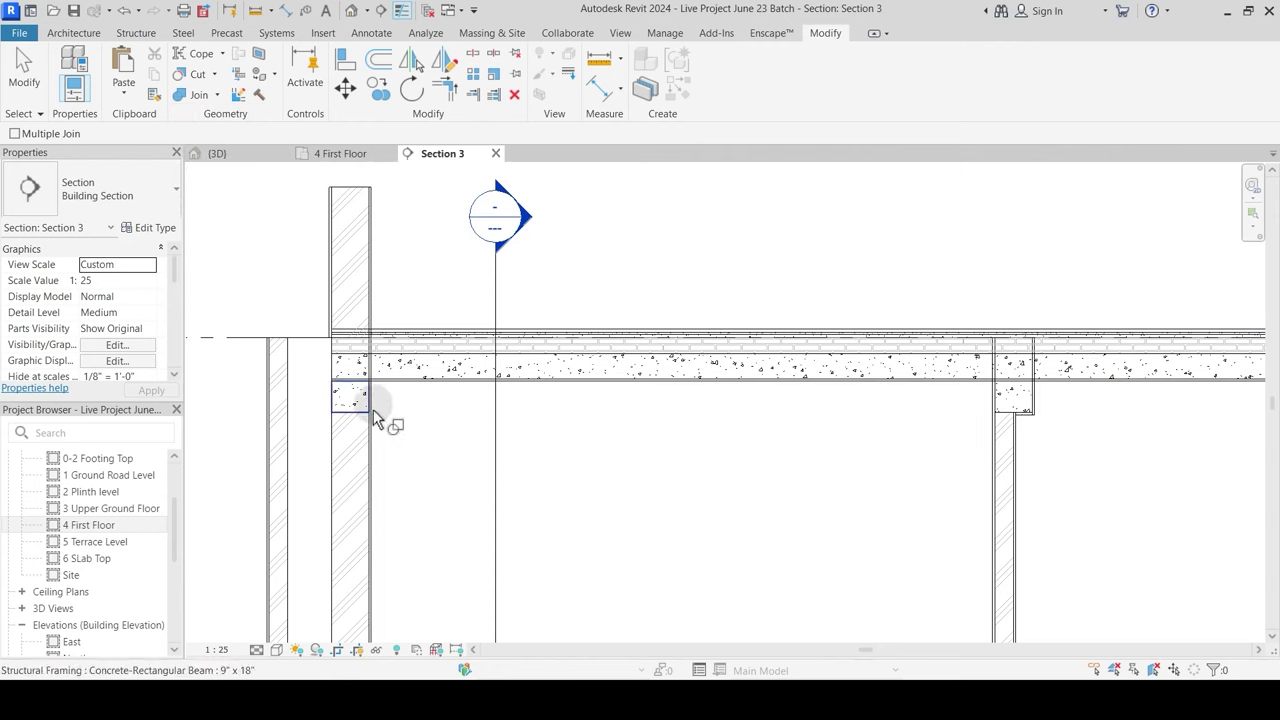
left_click(375, 428)
left_click(408, 400)
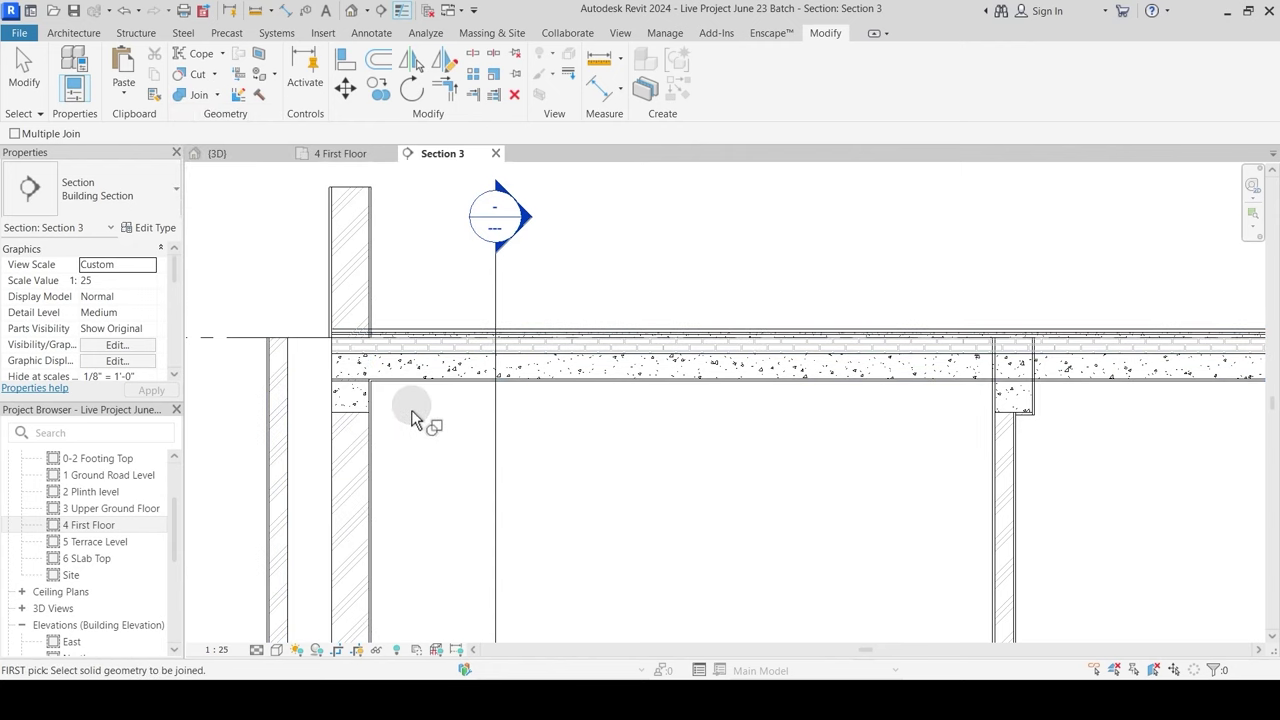
Step: Switch the join order between the slab and the beam, and between the slab and the wall
left_click(217, 96)
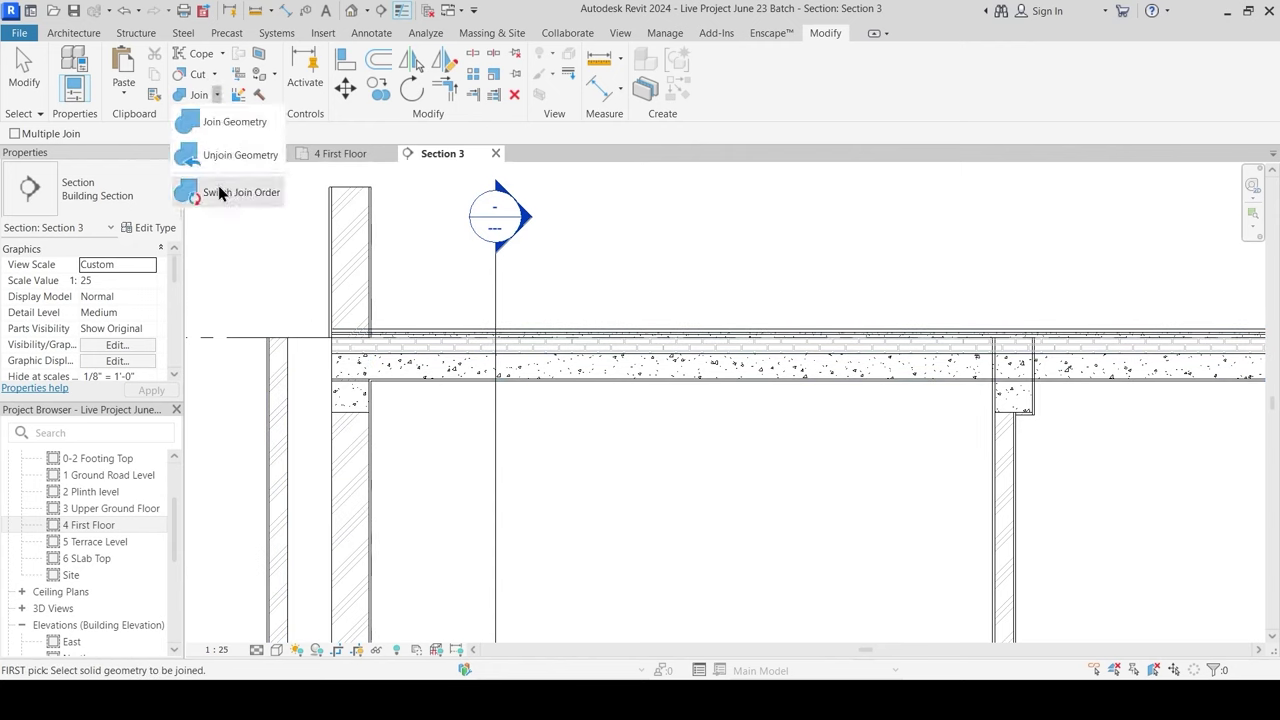
left_click(190, 194)
left_click(360, 395)
left_click(360, 365)
scroll(457, 466, "up", 2)
left_click(442, 378)
left_click(402, 336)
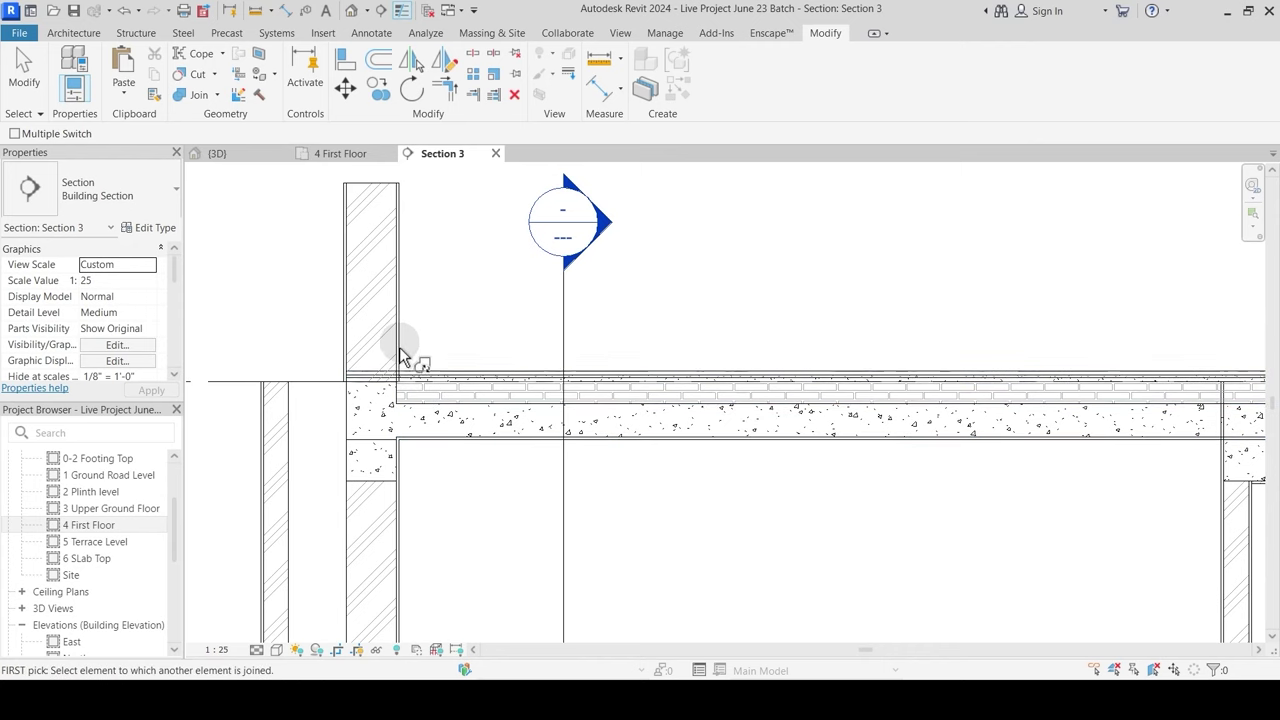
left_click(404, 372)
key("Escape")
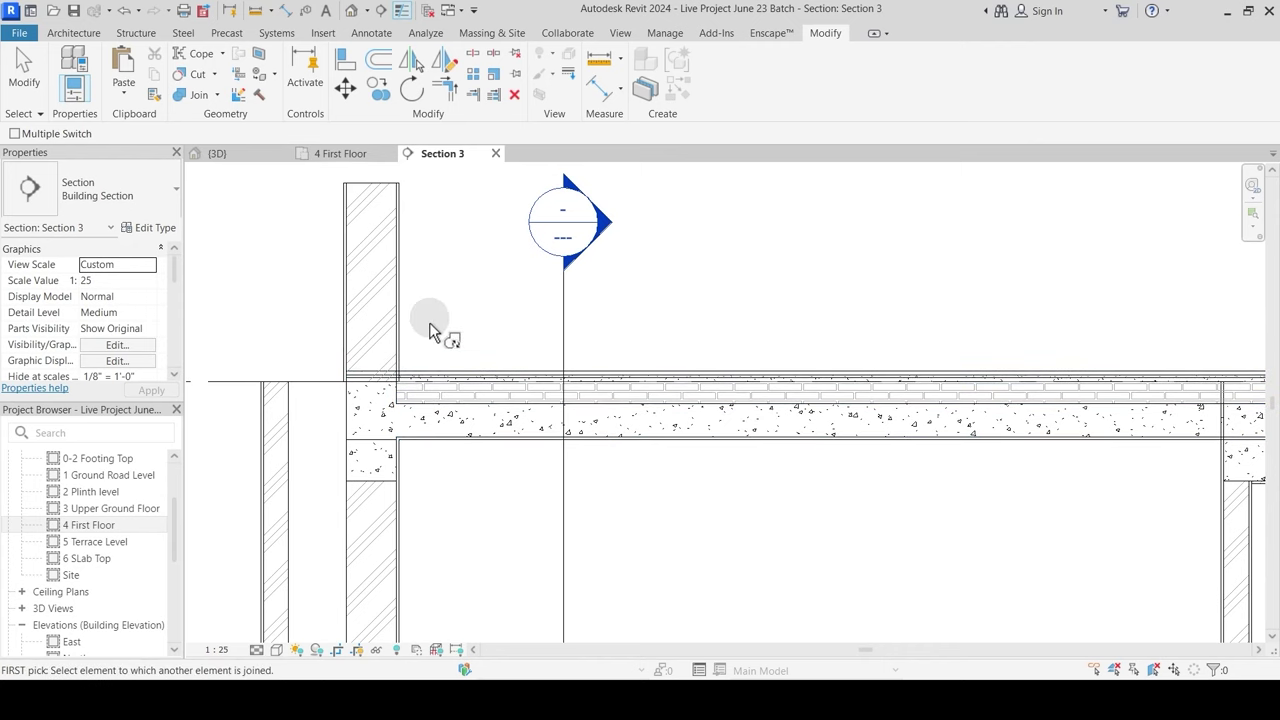
key("Escape")
Step: Join the wall and Terrace Slab again so the slab stops at the wall face
left_click(198, 94)
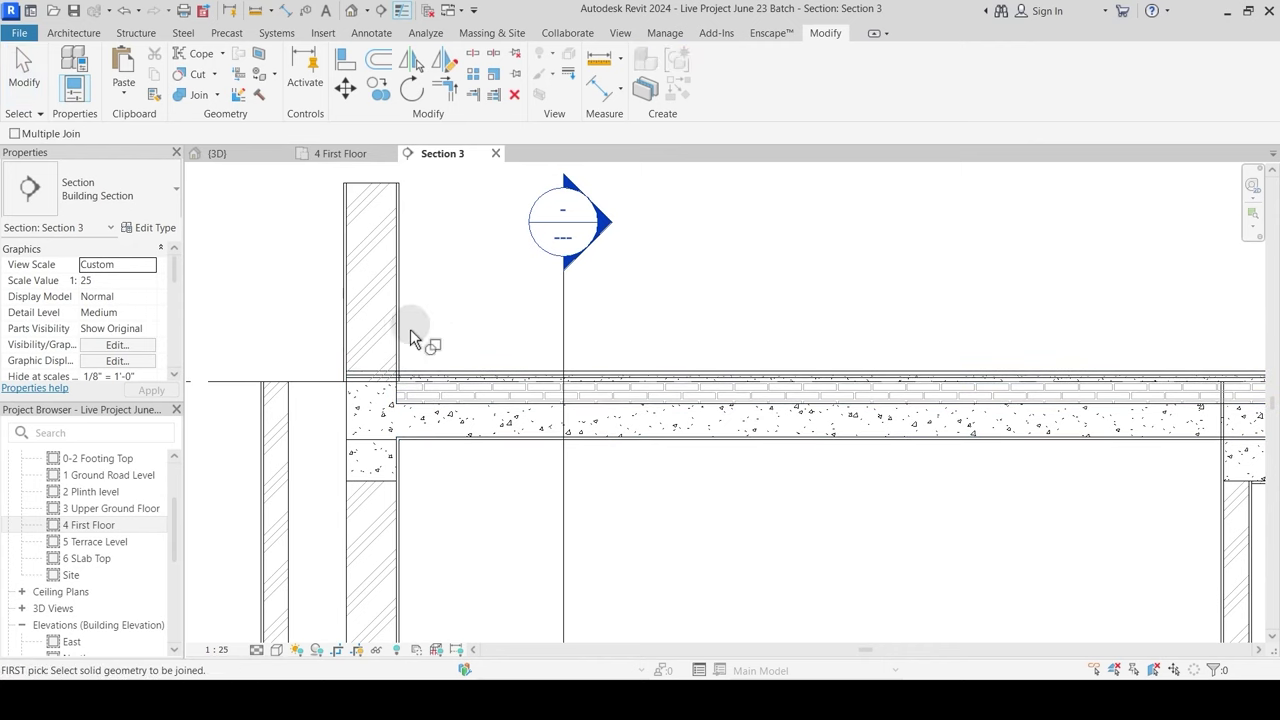
left_click(403, 335)
left_click(410, 378)
key("Escape")
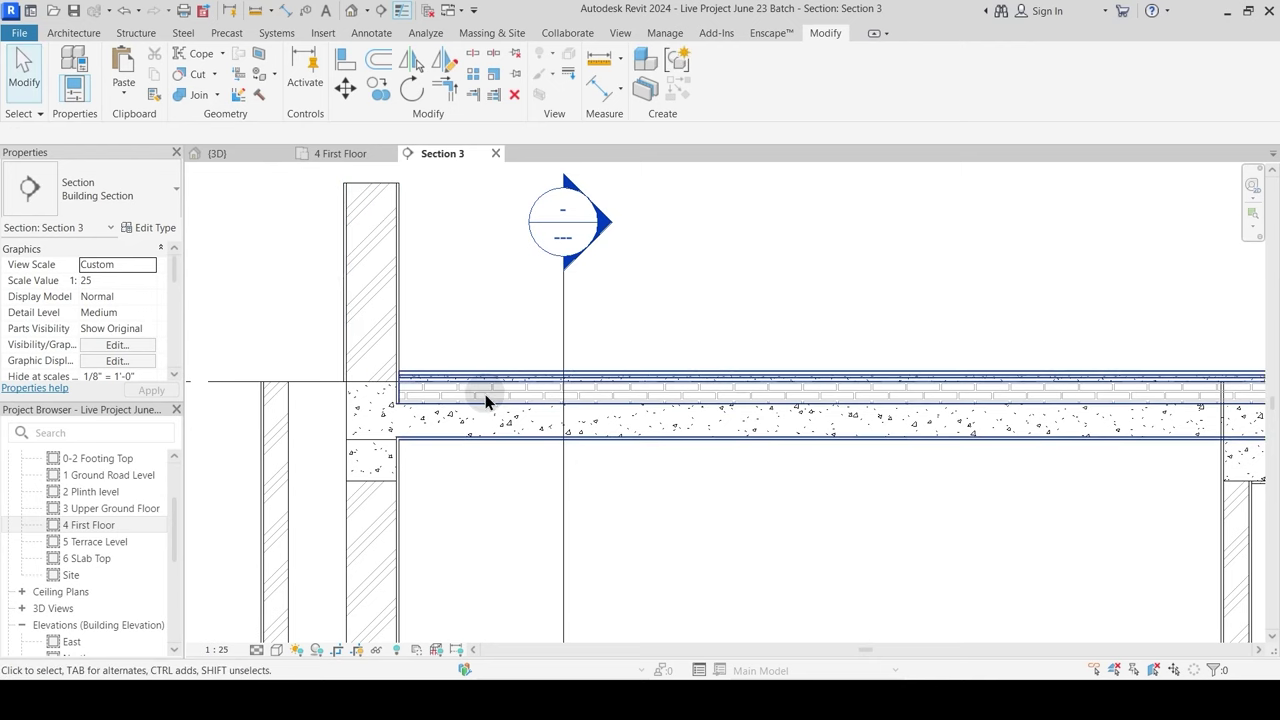
scroll(400, 385, "up", 2)
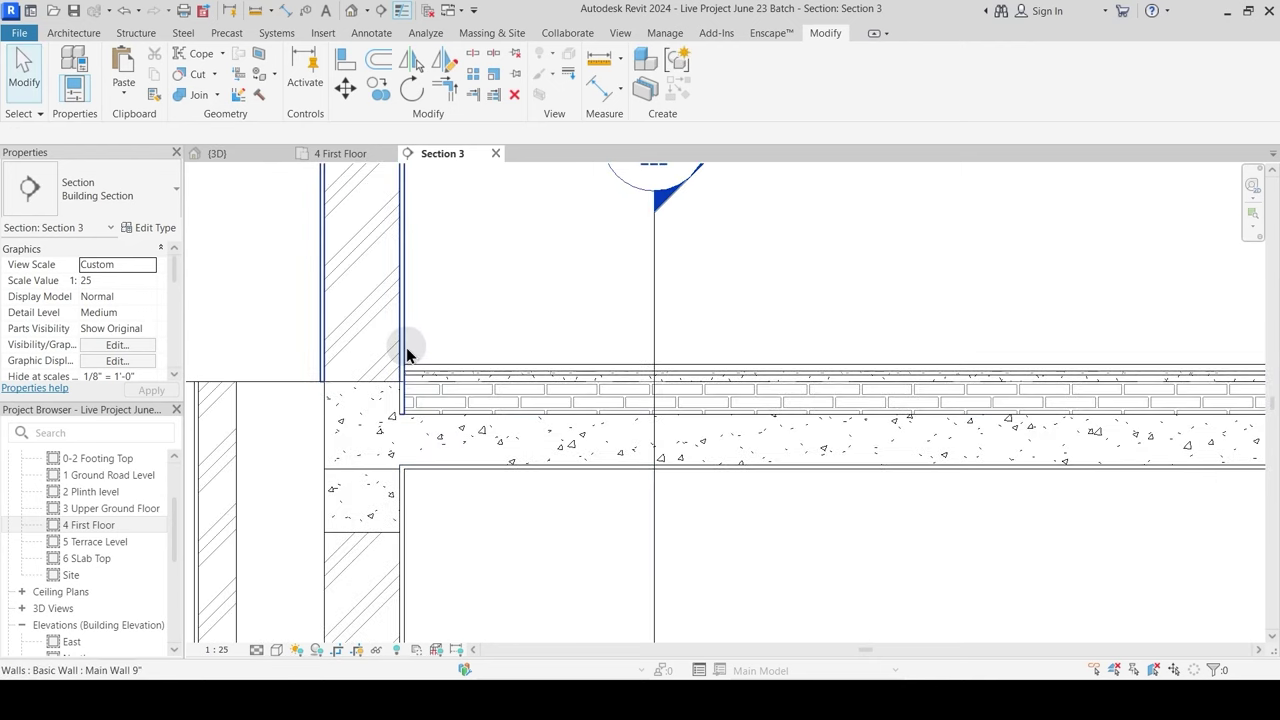
scroll(455, 378, "down", 3)
scroll(620, 430, "up", 4)
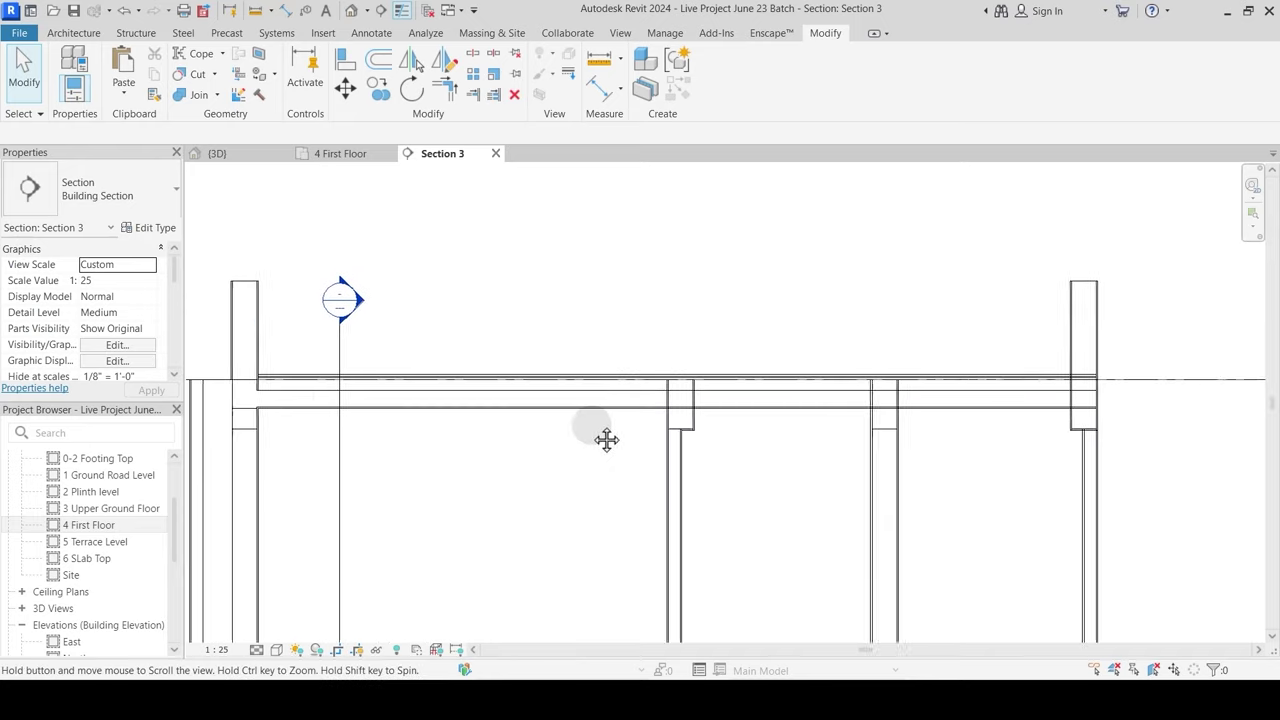
Step: Select the Terrace Slab to check the joins, then clear the selection
left_click(208, 96)
scroll(605, 360, "down", 3)
key("Escape")
left_click(527, 365)
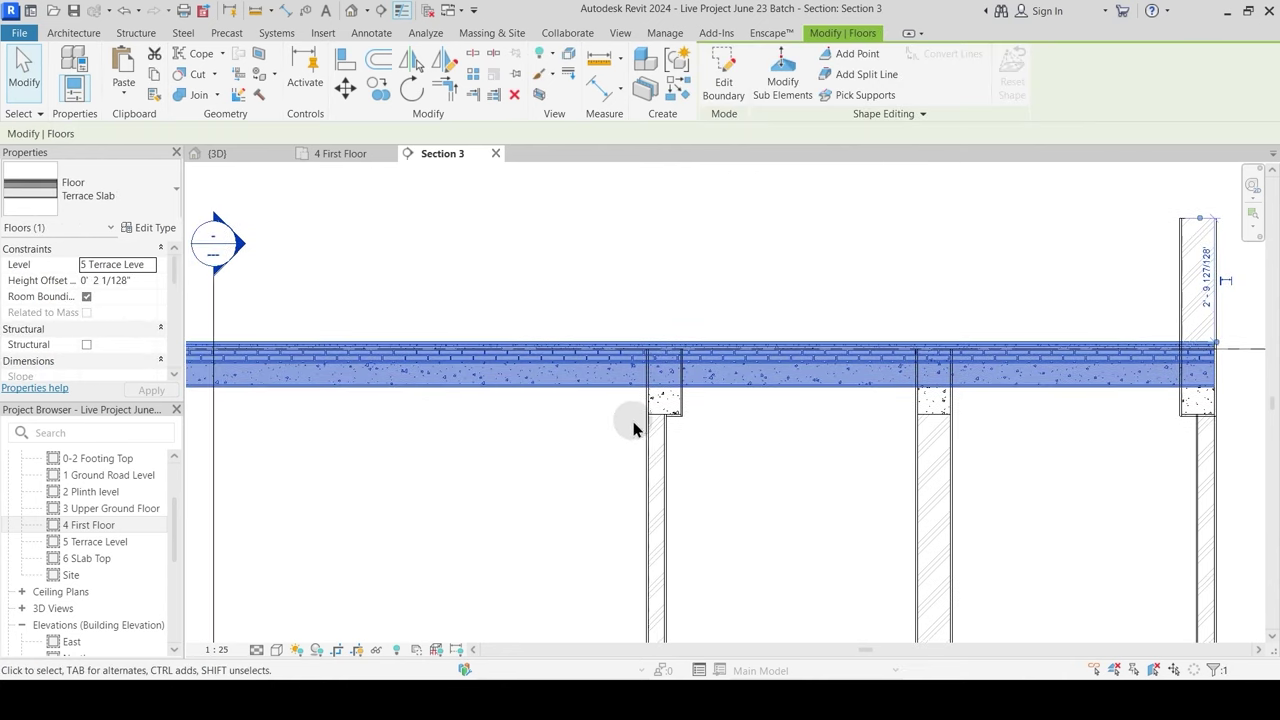
scroll(617, 412, "up", 2)
key("Escape")
scroll(666, 345, "down", 3)
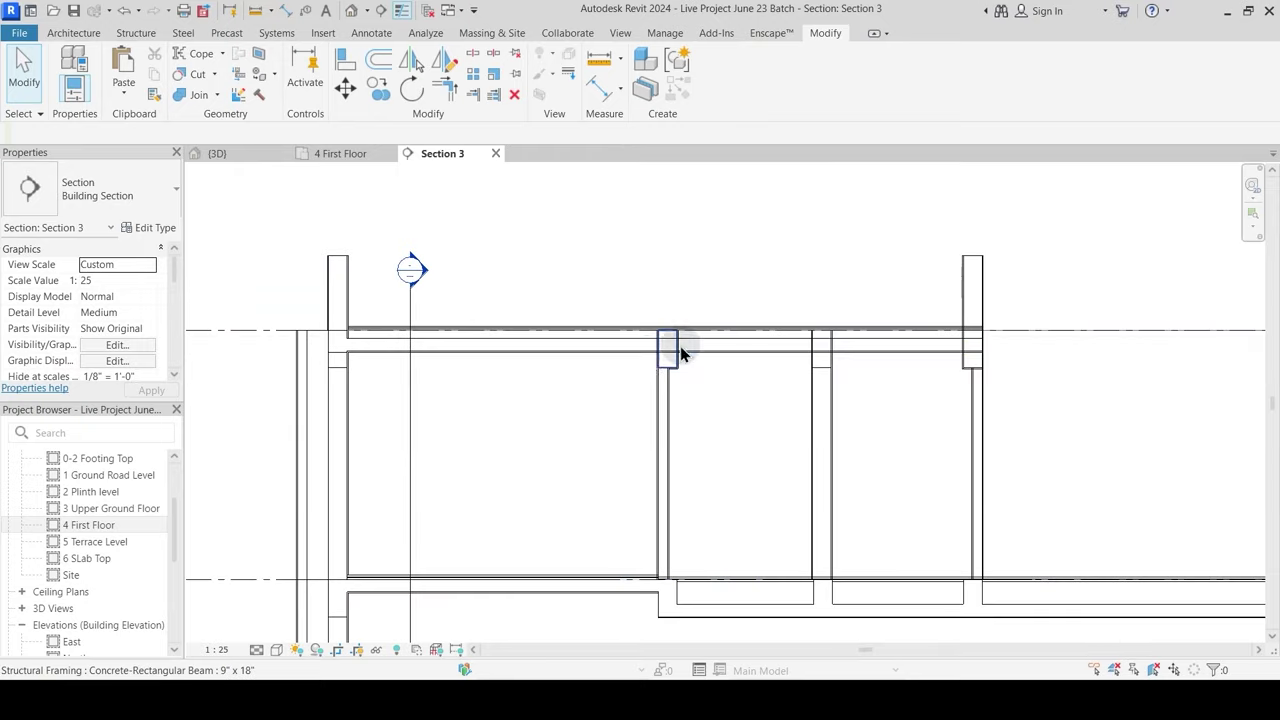
scroll(651, 346, "up", 3)
scroll(676, 343, "down", 3)
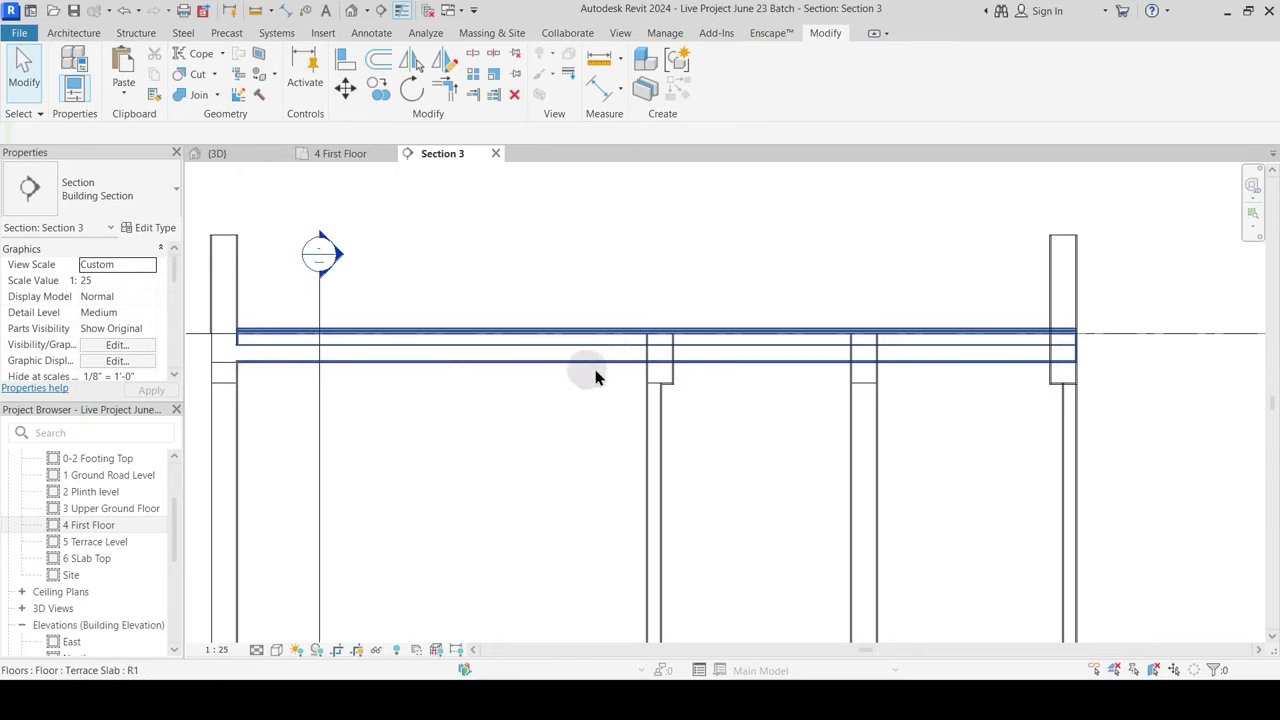
scroll(580, 340, "up", 2)
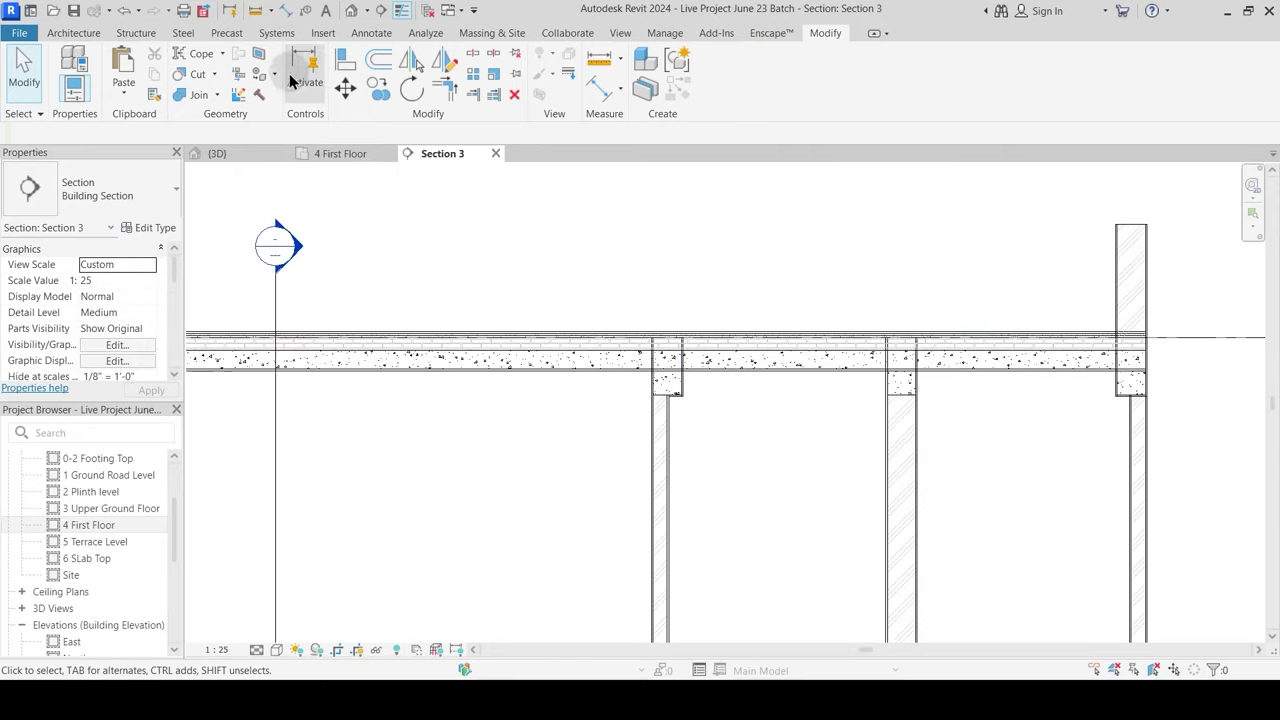
Step: Join the Terrace Slab with the beams beneath it
left_click(344, 62)
scroll(709, 397, "up", 4)
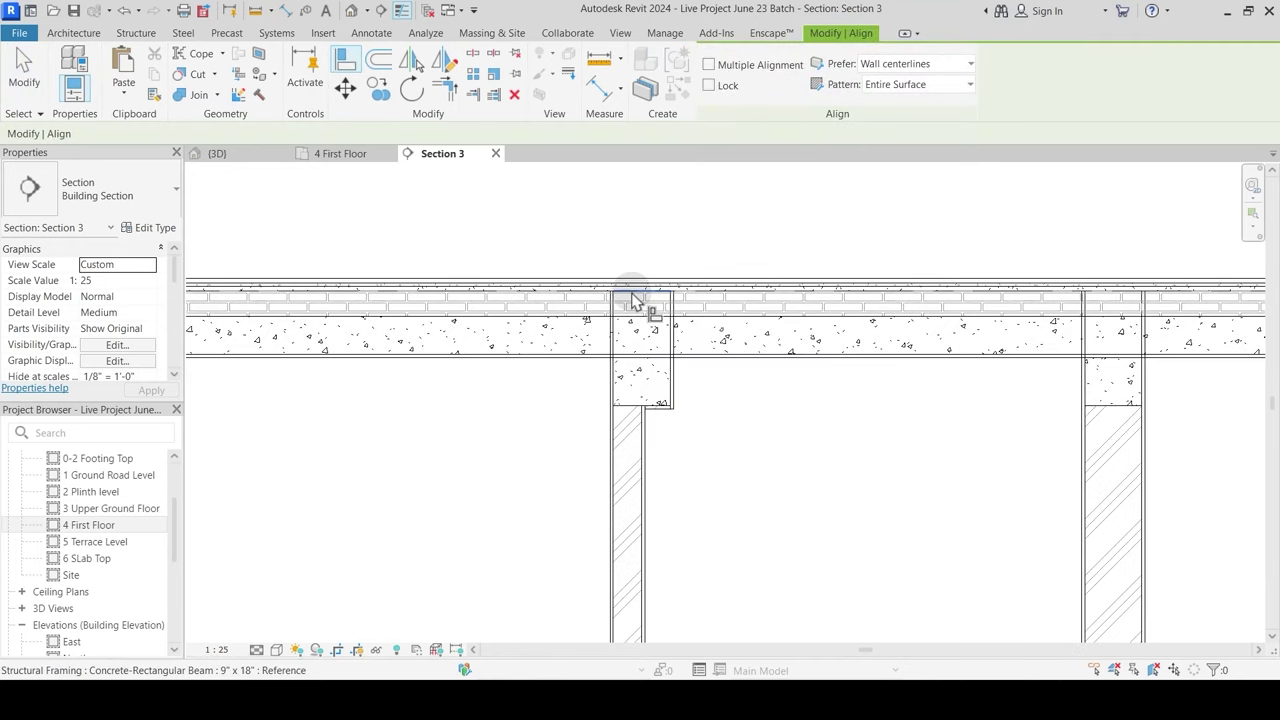
key("Escape")
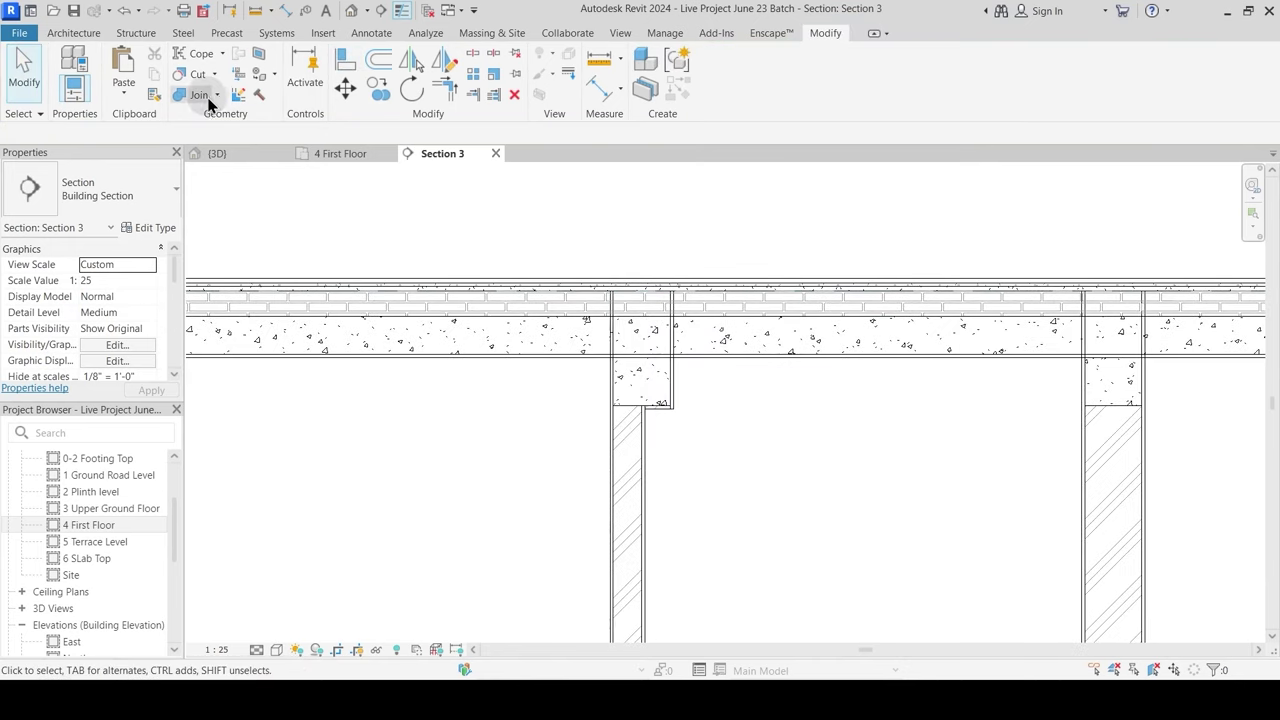
left_click(180, 95)
left_click(638, 298)
left_click(699, 361)
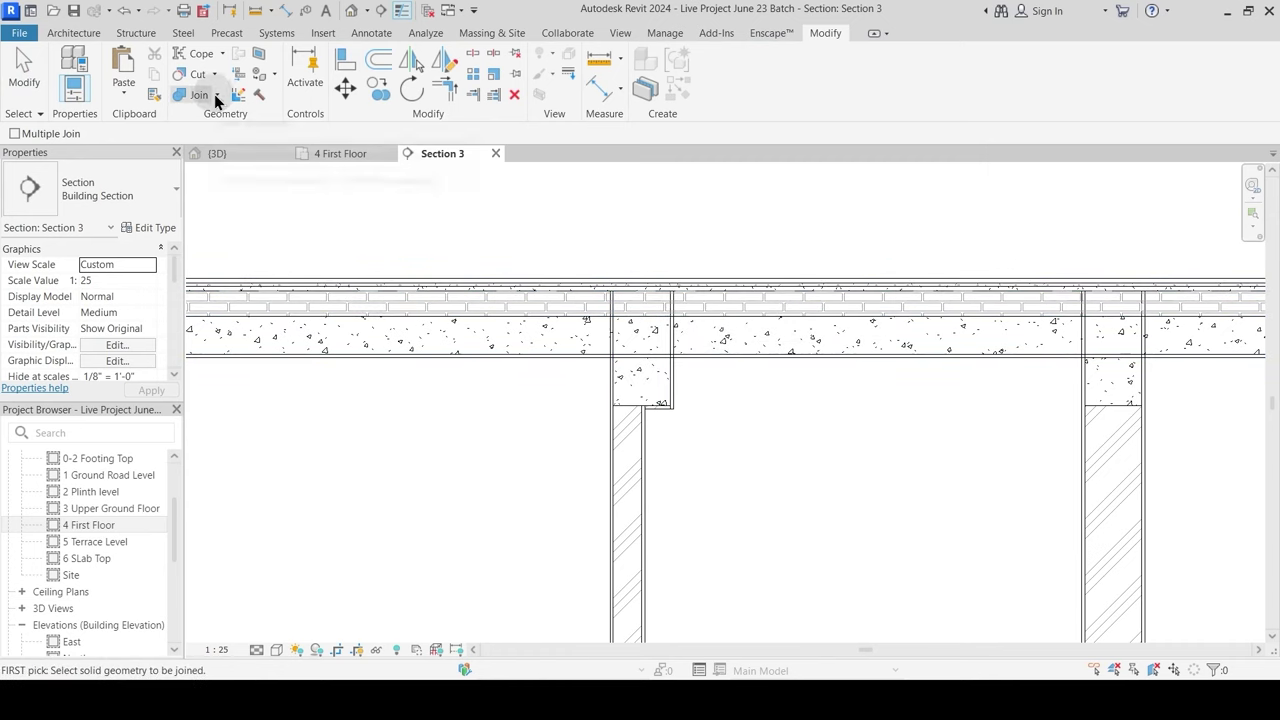
left_click(560, 360)
left_click(619, 390)
left_click(687, 364)
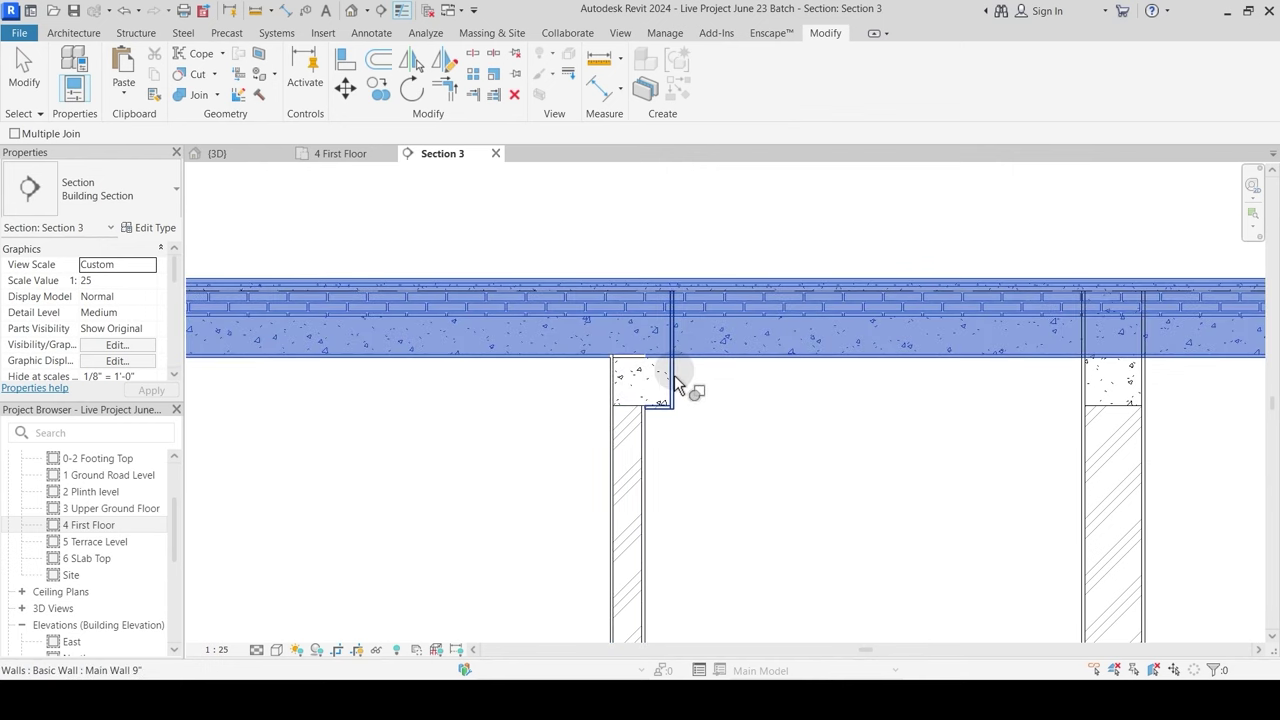
left_click(722, 388)
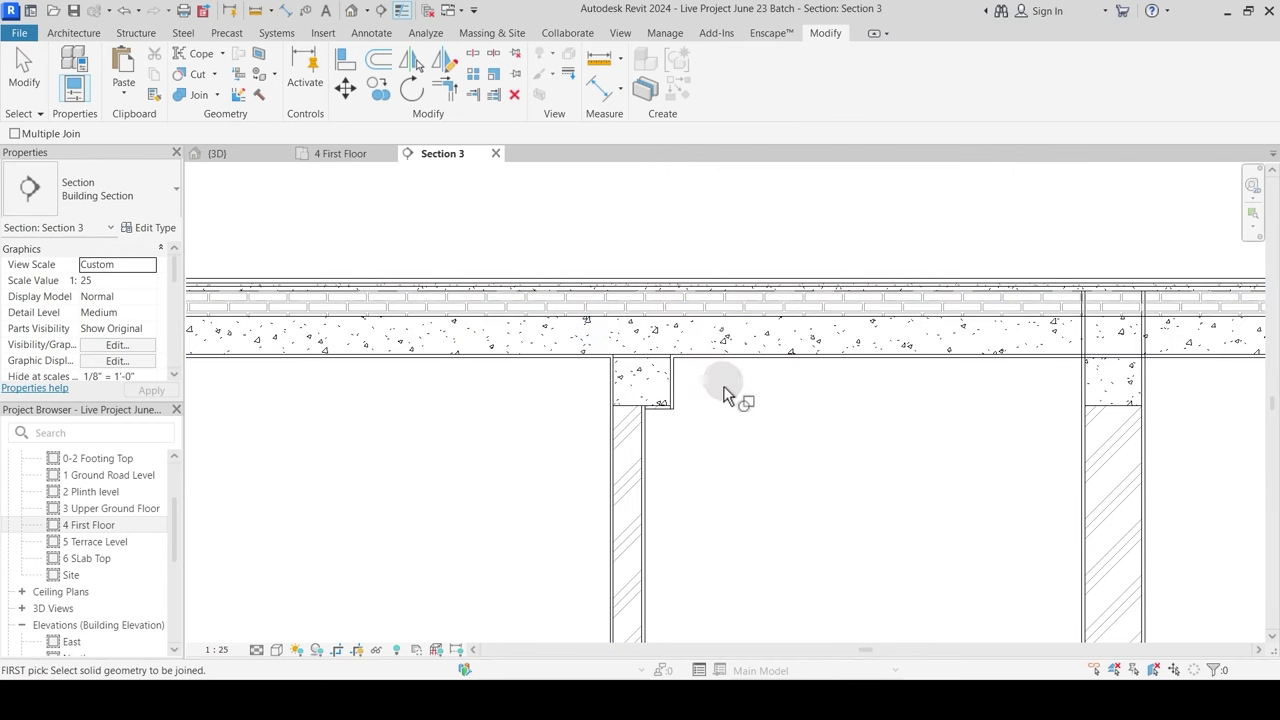
Step: Switch the join order between the first beam and the Terrace Slab
left_click(217, 95)
left_click(234, 194)
left_click(651, 372)
left_click(640, 285)
key("Escape")
scroll(739, 372, "down", 4)
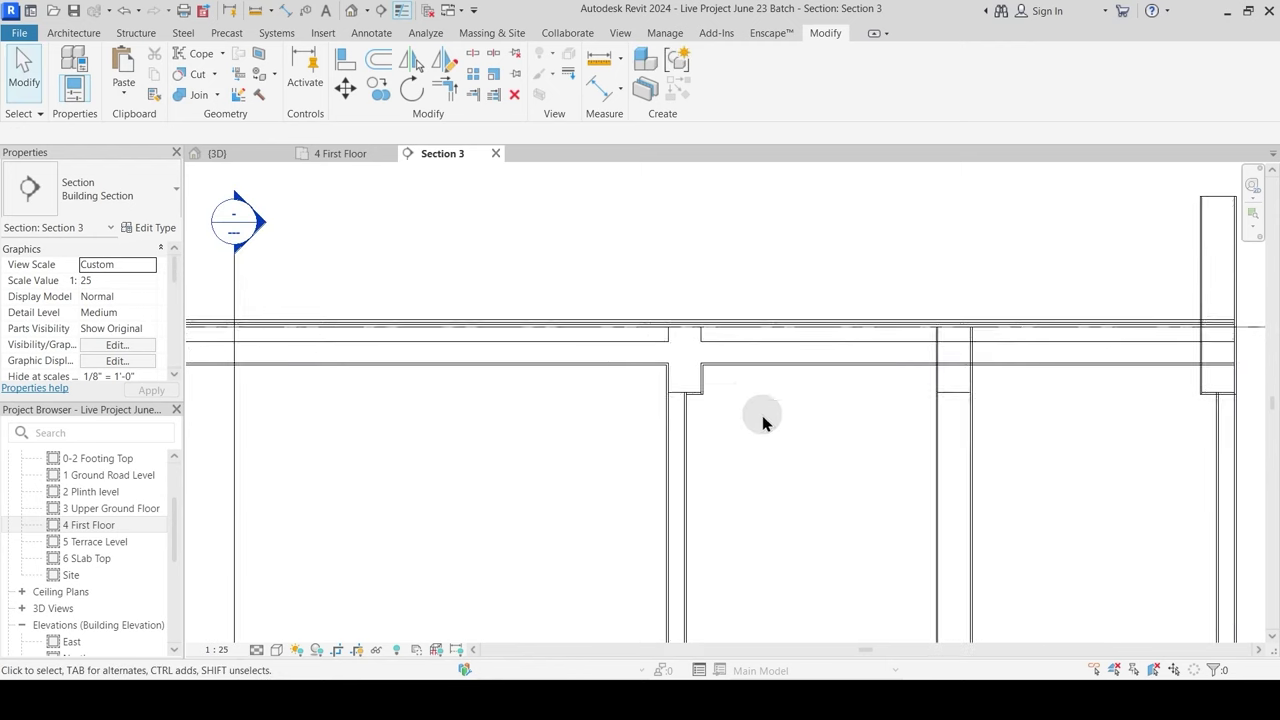
scroll(691, 443, "up", 2)
scroll(651, 376, "up", 2)
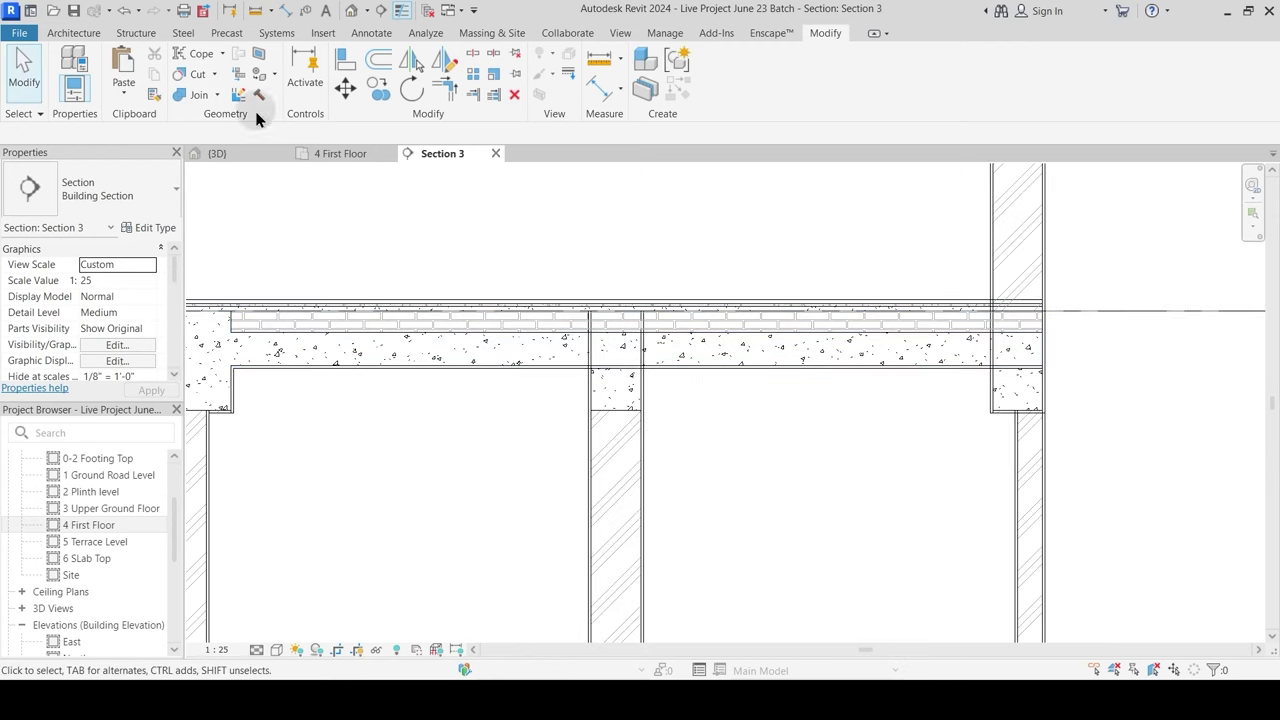
Step: Join the next beam to the terrace slab and the slab to the column below
left_click(192, 95)
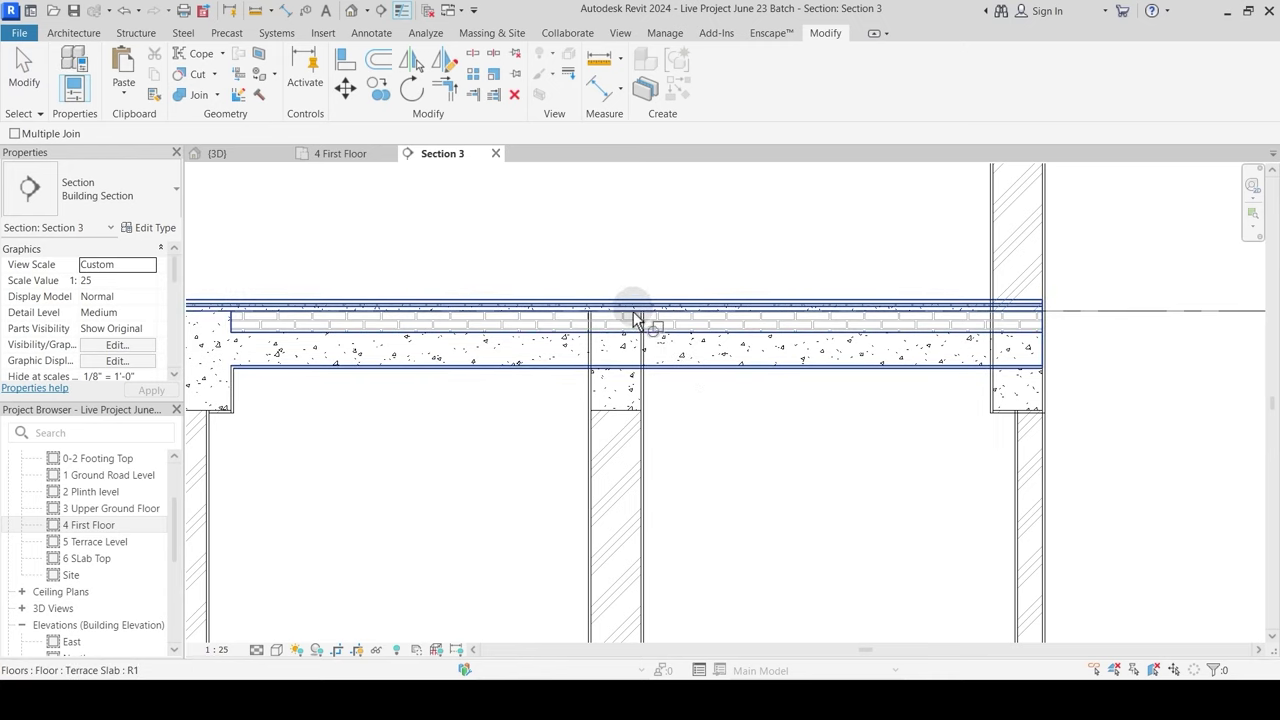
left_click(628, 405)
left_click(674, 376)
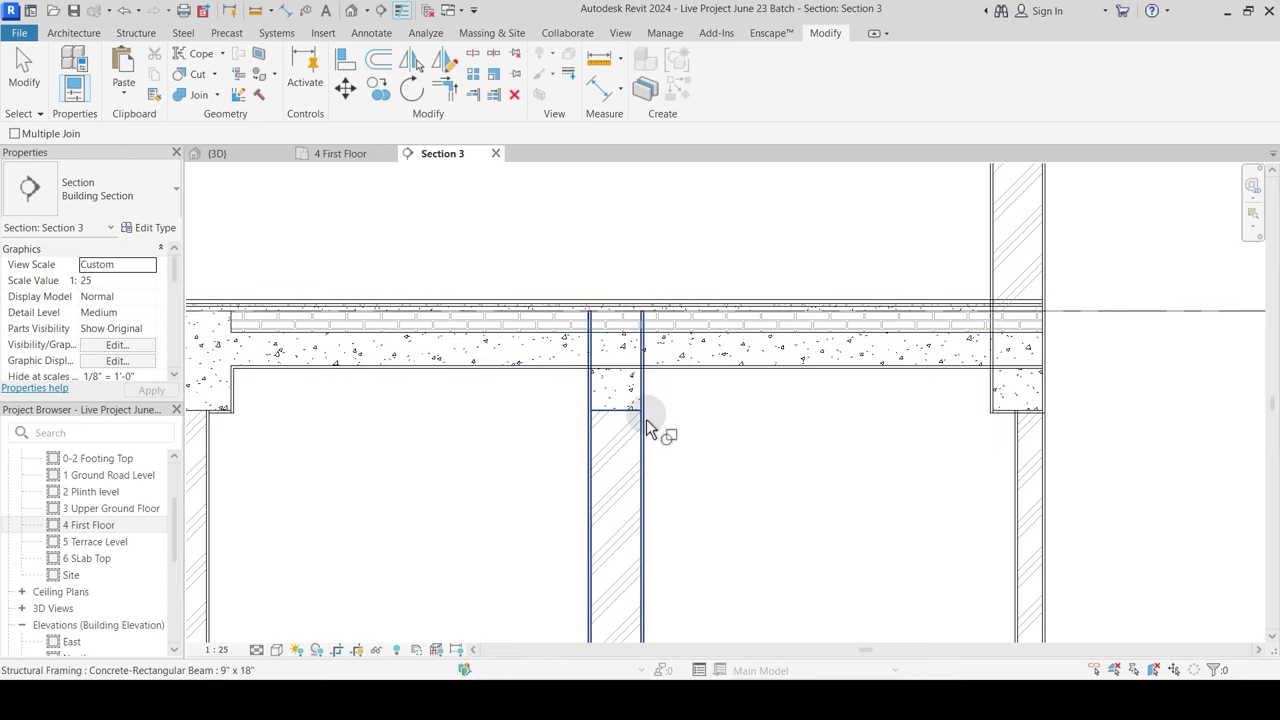
left_click(563, 377)
left_click(592, 443)
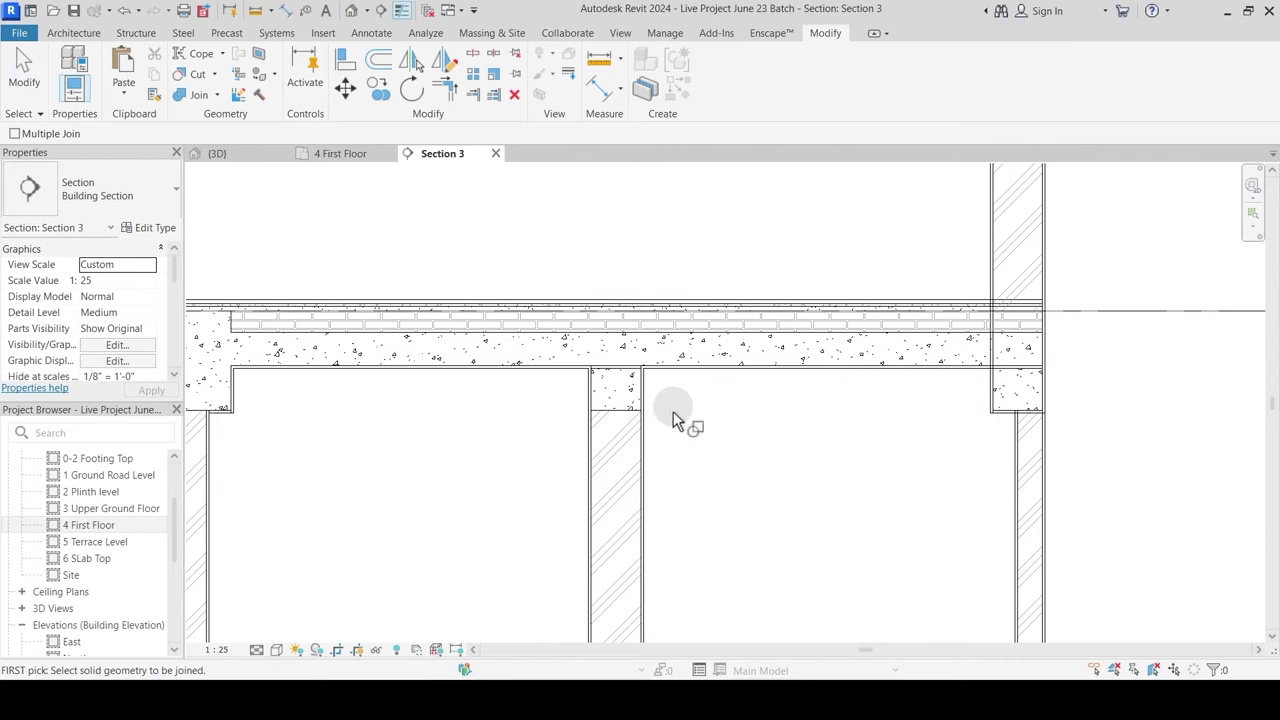
Step: Switch the beam-slab join order so the slab wins
left_click(217, 95)
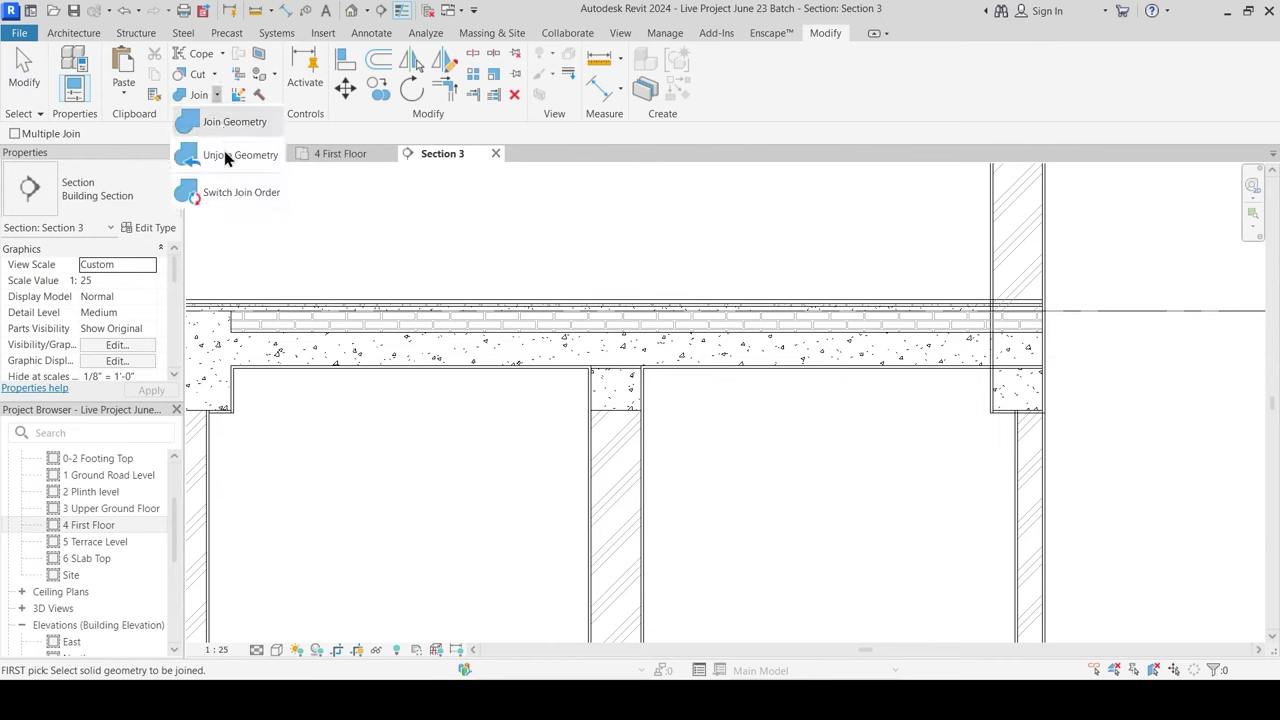
left_click(230, 194)
left_click(617, 378)
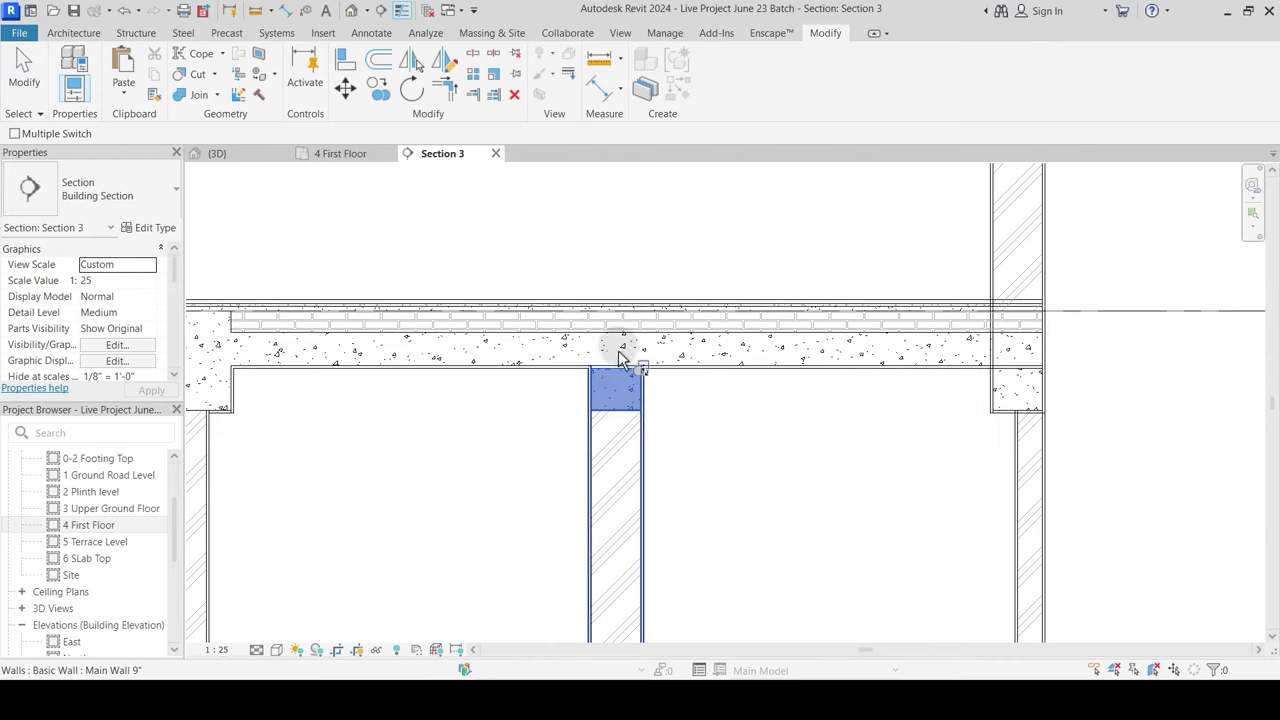
left_click(617, 337)
middle_click_drag(794, 403, 569, 423)
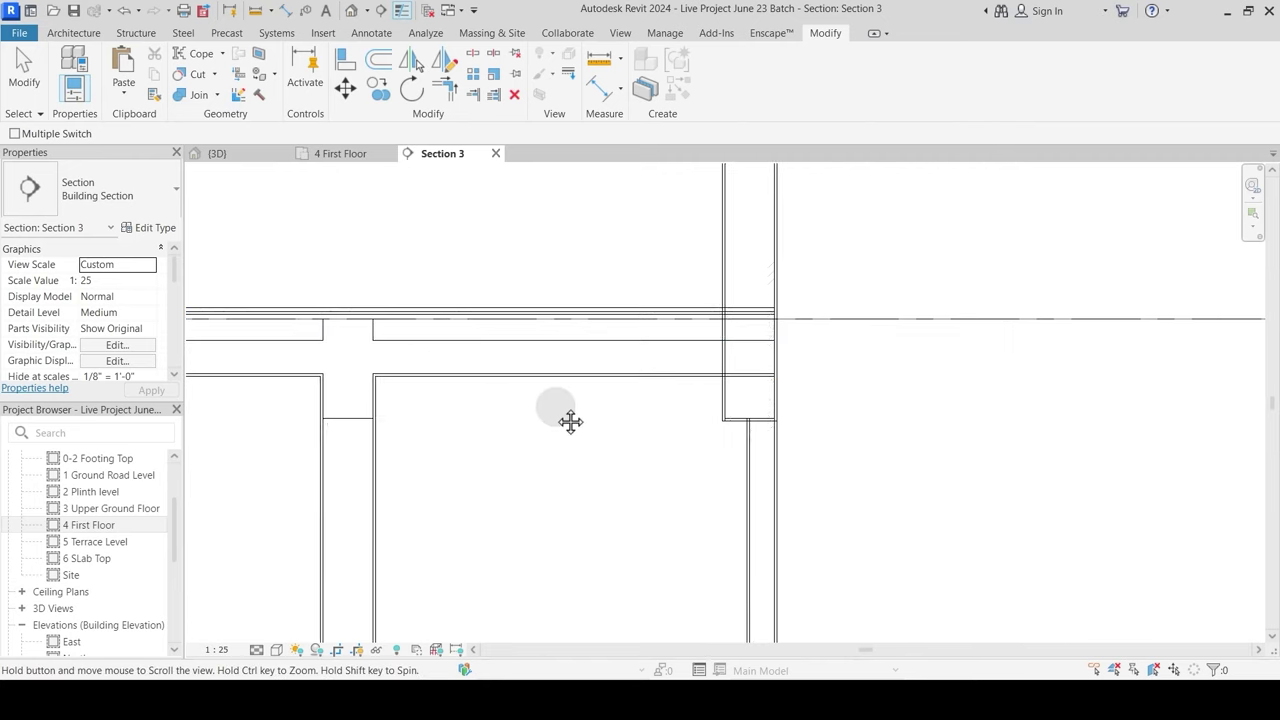
Step: Join the beam and slab at the right-hand wall junction
left_click(205, 97)
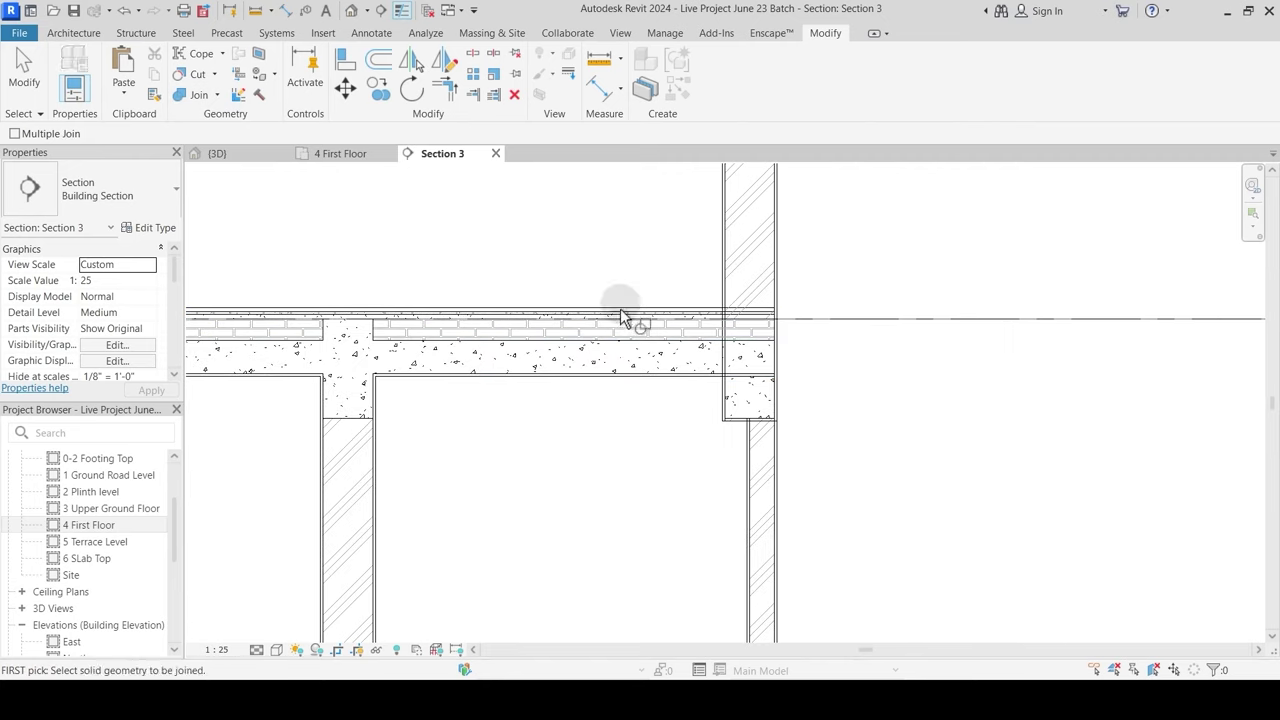
left_click(735, 420)
left_click(690, 374)
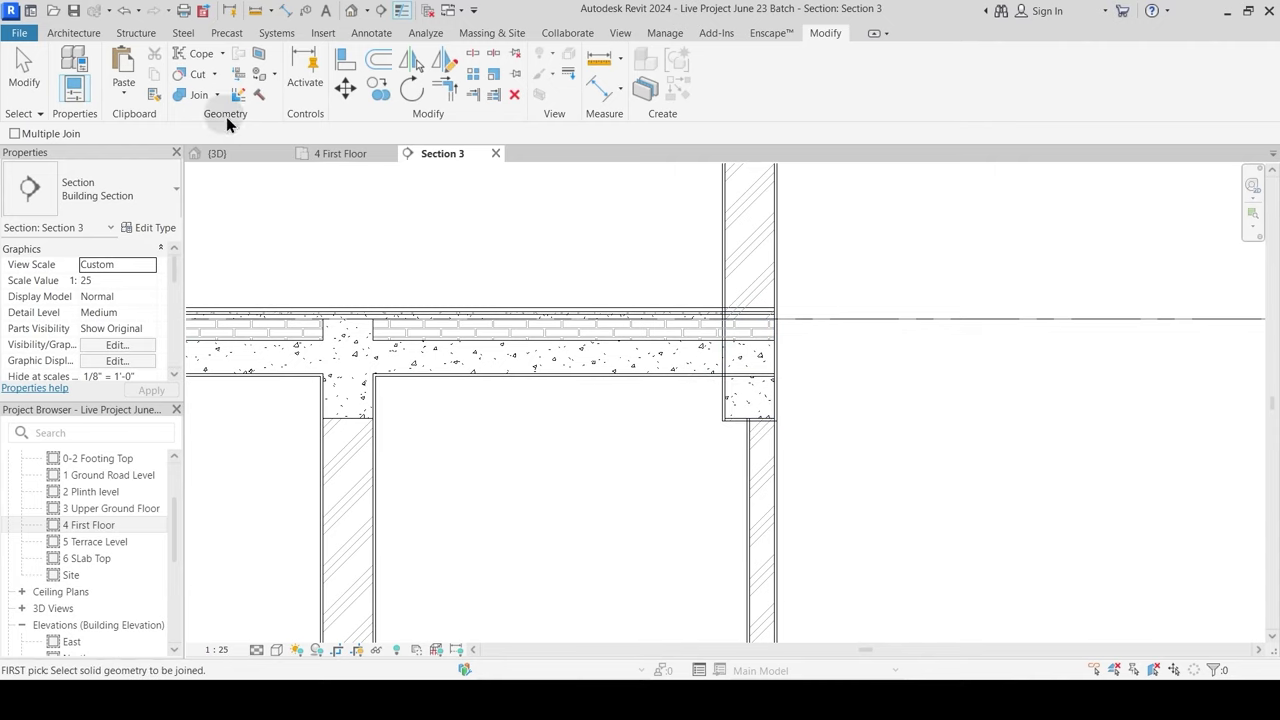
left_click(677, 386)
left_click(752, 402)
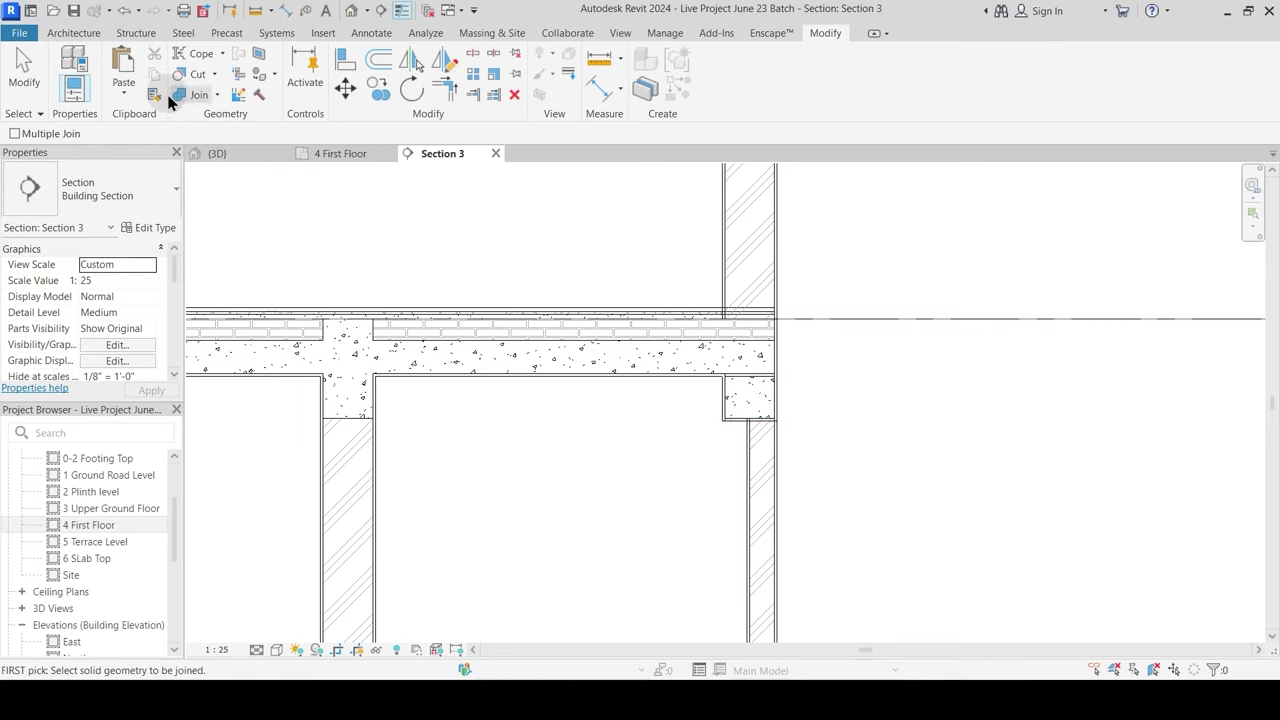
Step: Switch the join order so the slab runs over the right-hand beam
left_click(218, 96)
left_click(215, 190)
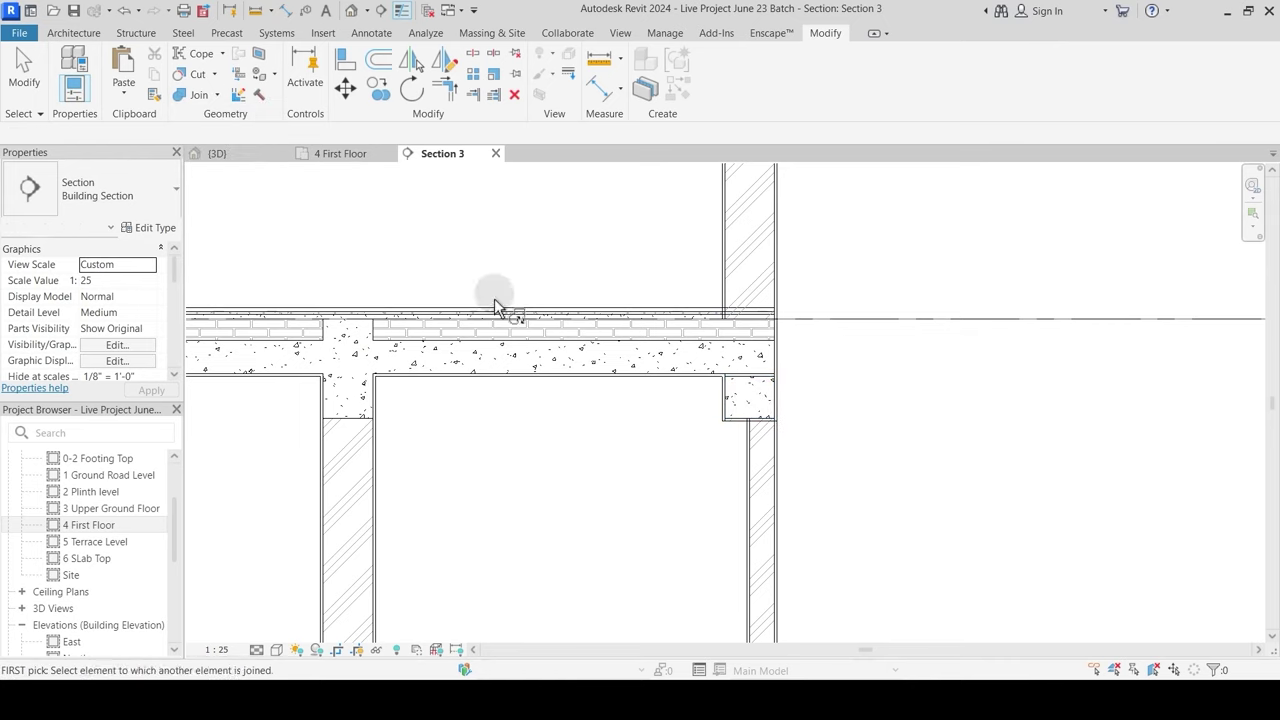
left_click(752, 388)
left_click(752, 330)
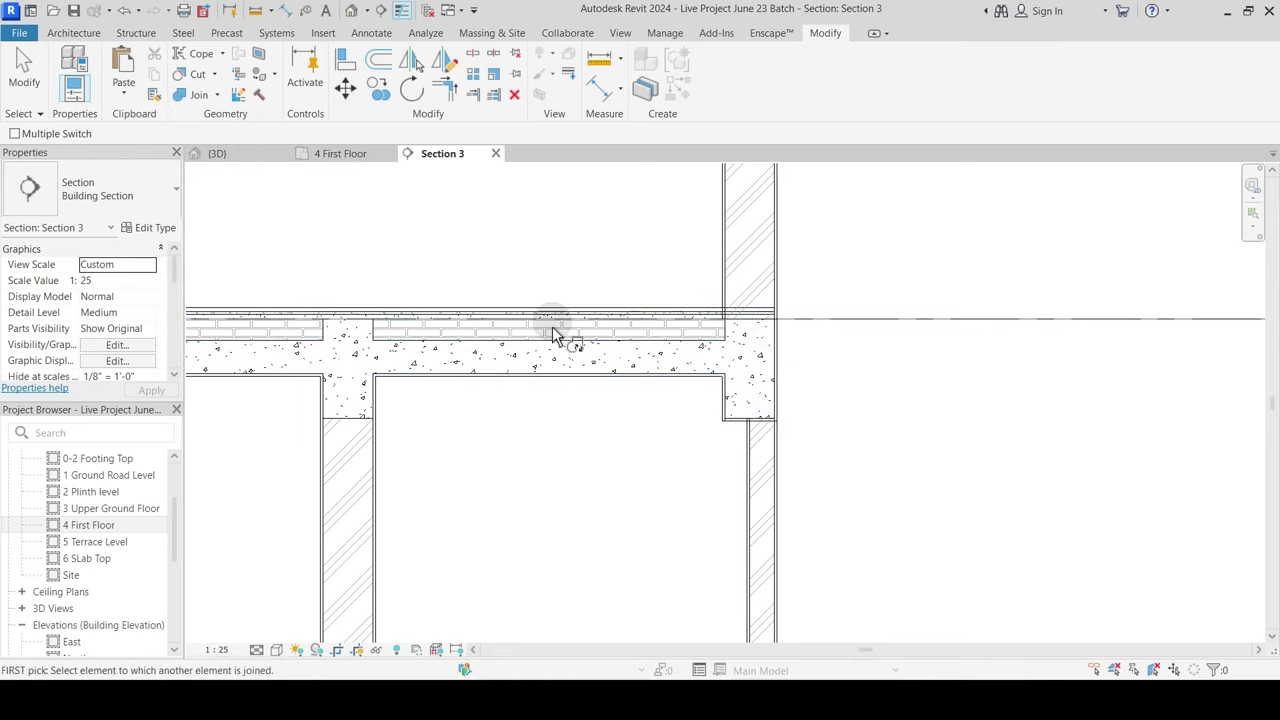
Step: Join the terrace slab to the right-hand wall
left_click(201, 95)
left_click(660, 328)
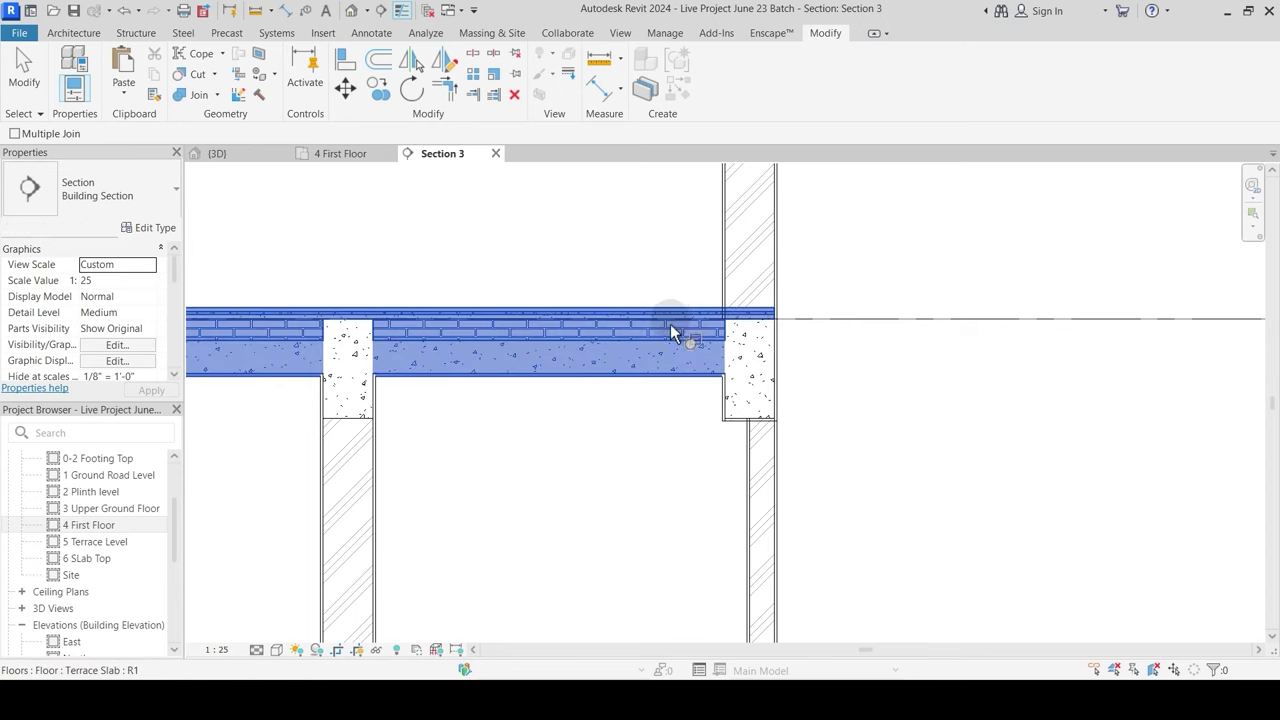
left_click(733, 292)
scroll(886, 337, "down", 6)
key("Escape")
middle_click_drag(674, 451, 648, 430)
scroll(623, 537, "up", 2)
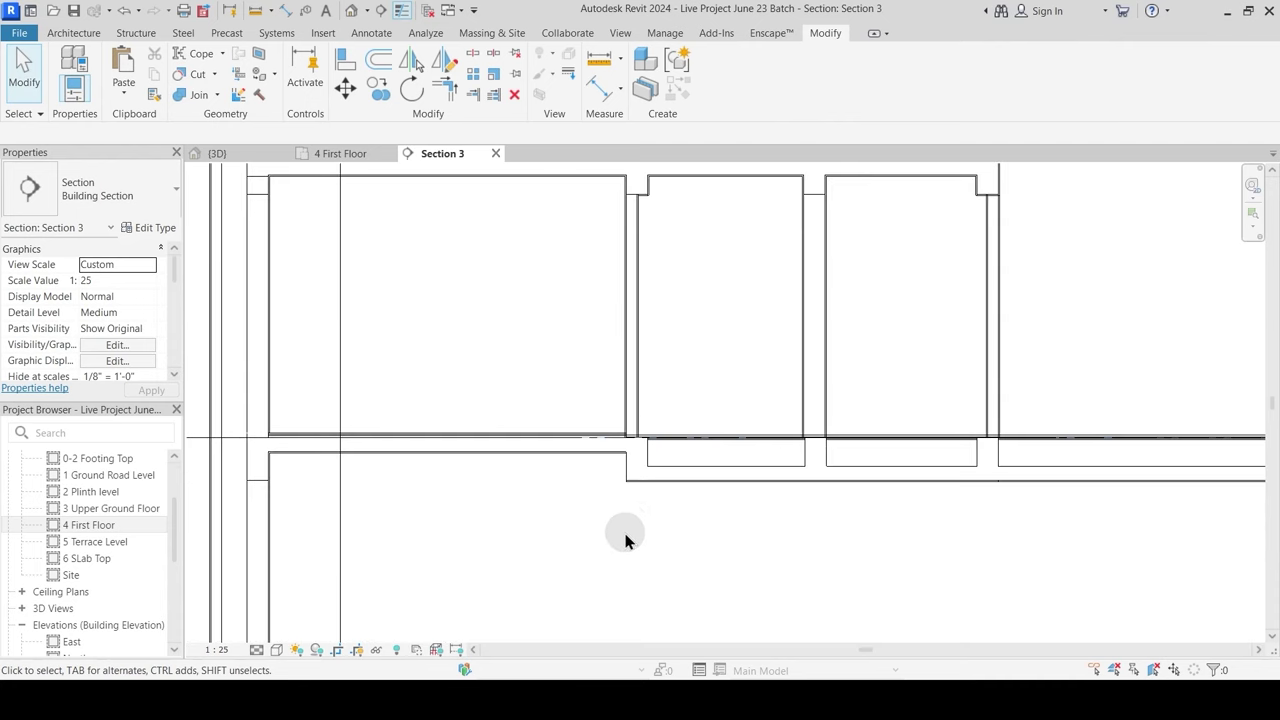
scroll(611, 346, "down", 2)
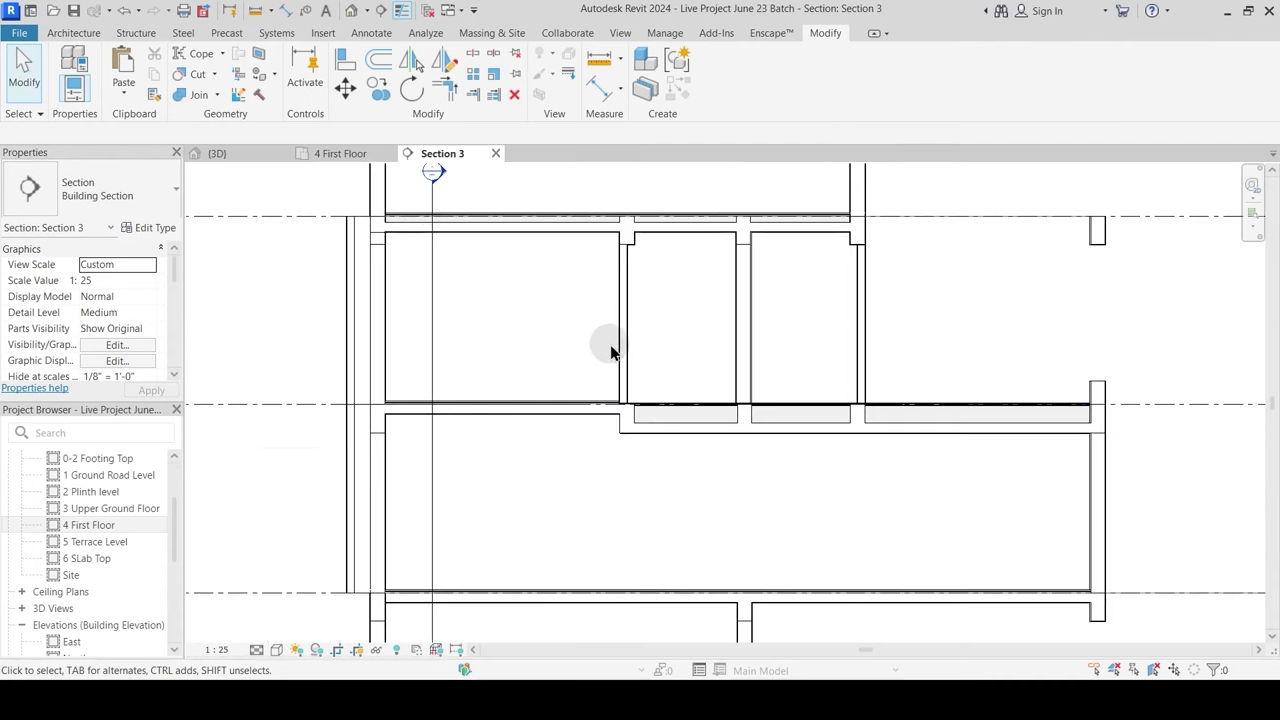
Step: Inspect the left wall and beam under the terrace slab, cancelling a join attempt
middle_click_drag(438, 300, 449, 391)
scroll(408, 361, "up", 1)
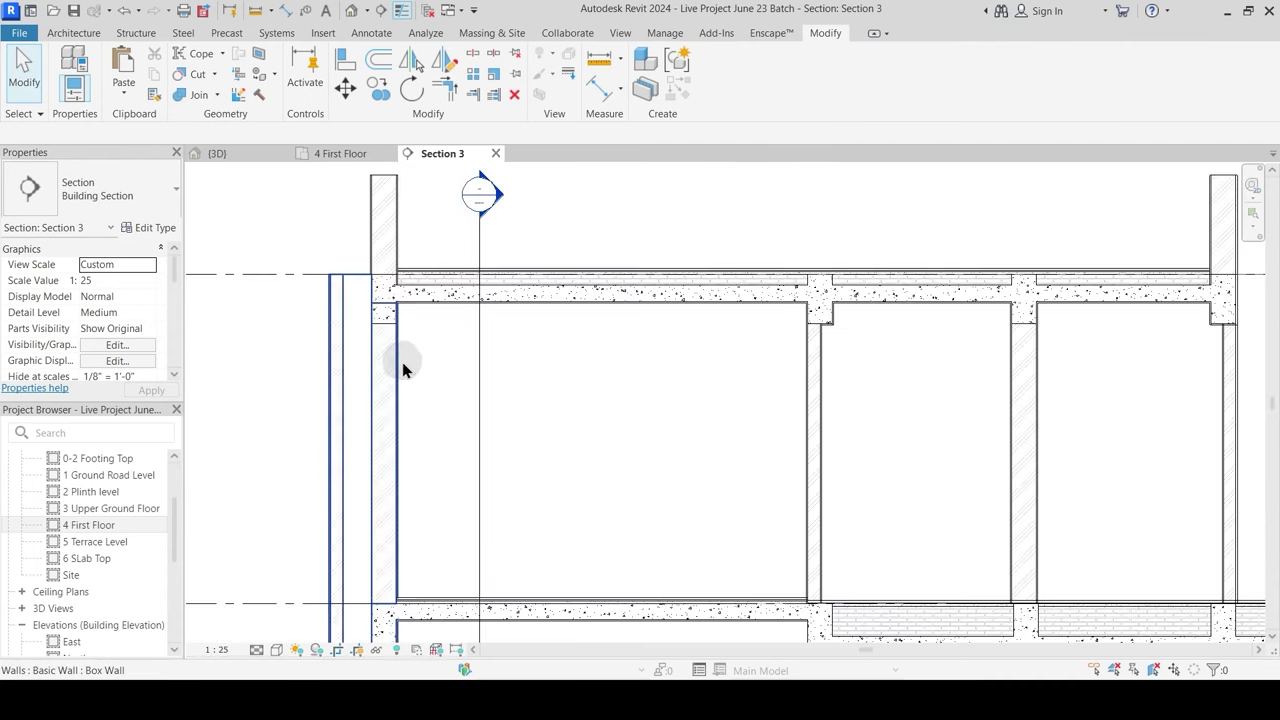
scroll(494, 369, "up", 1)
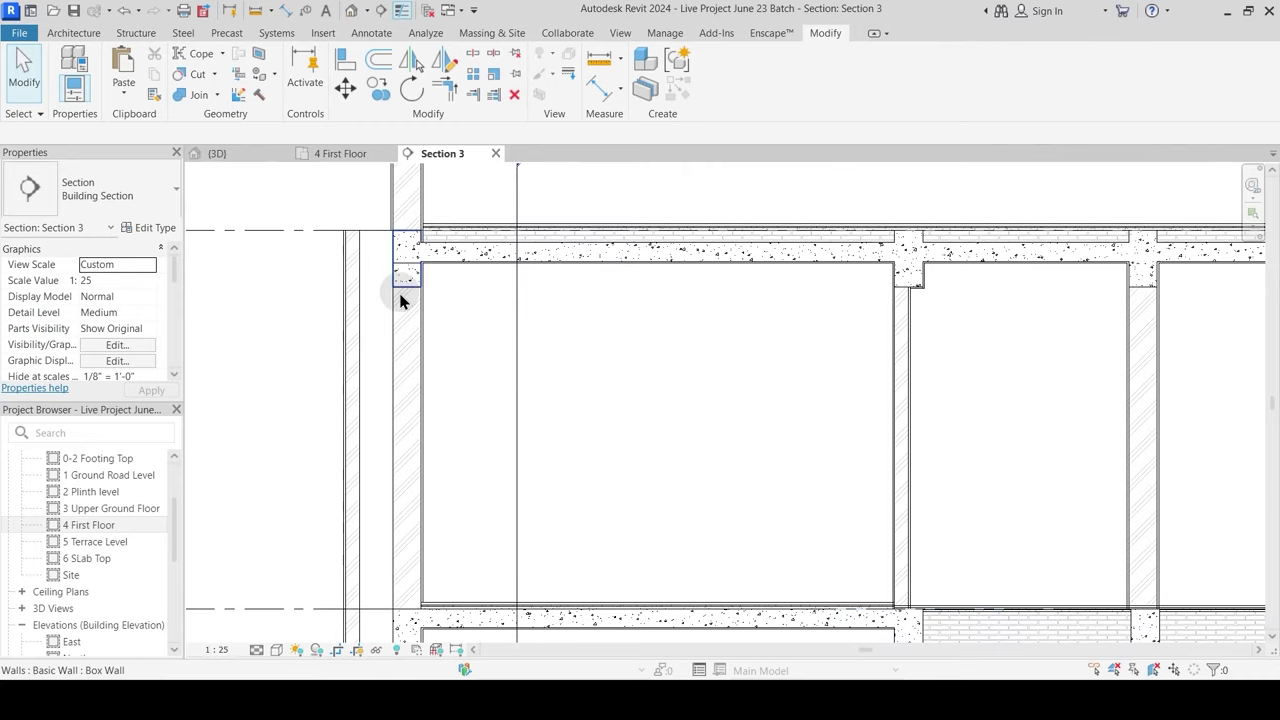
scroll(400, 294, "up", 2)
middle_click_drag(426, 243, 430, 330)
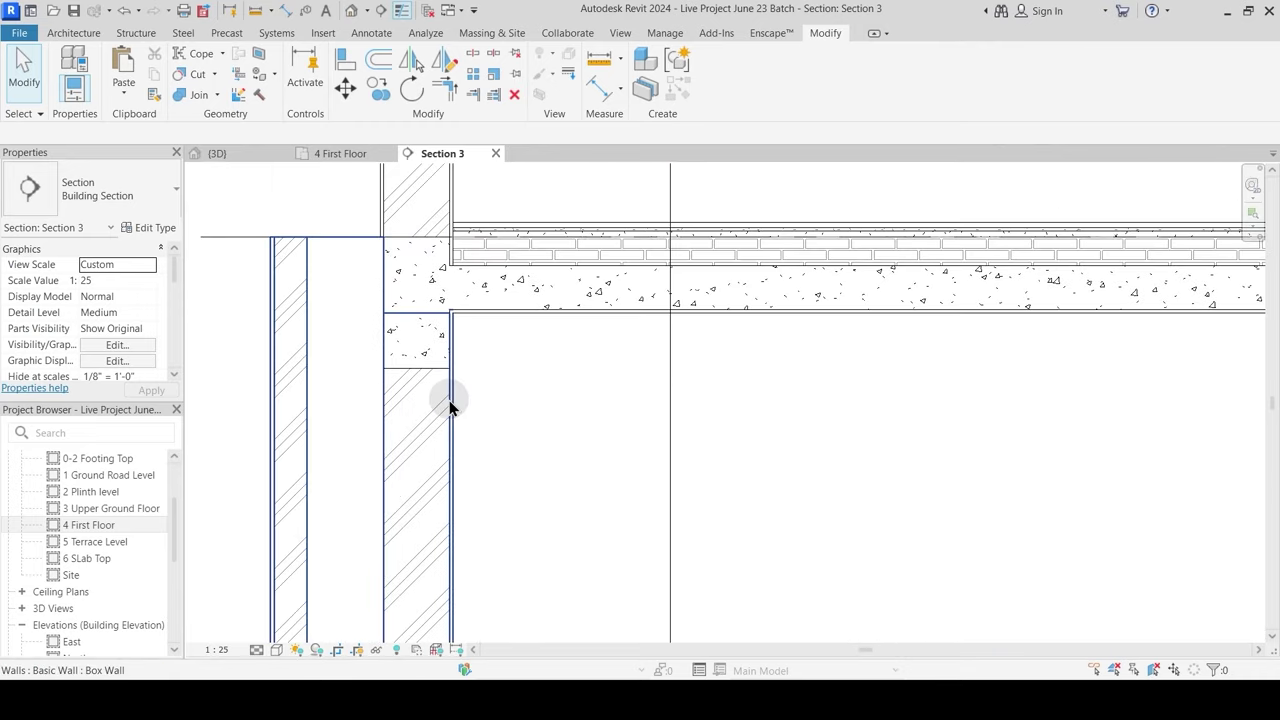
left_click(450, 397)
left_click(497, 381)
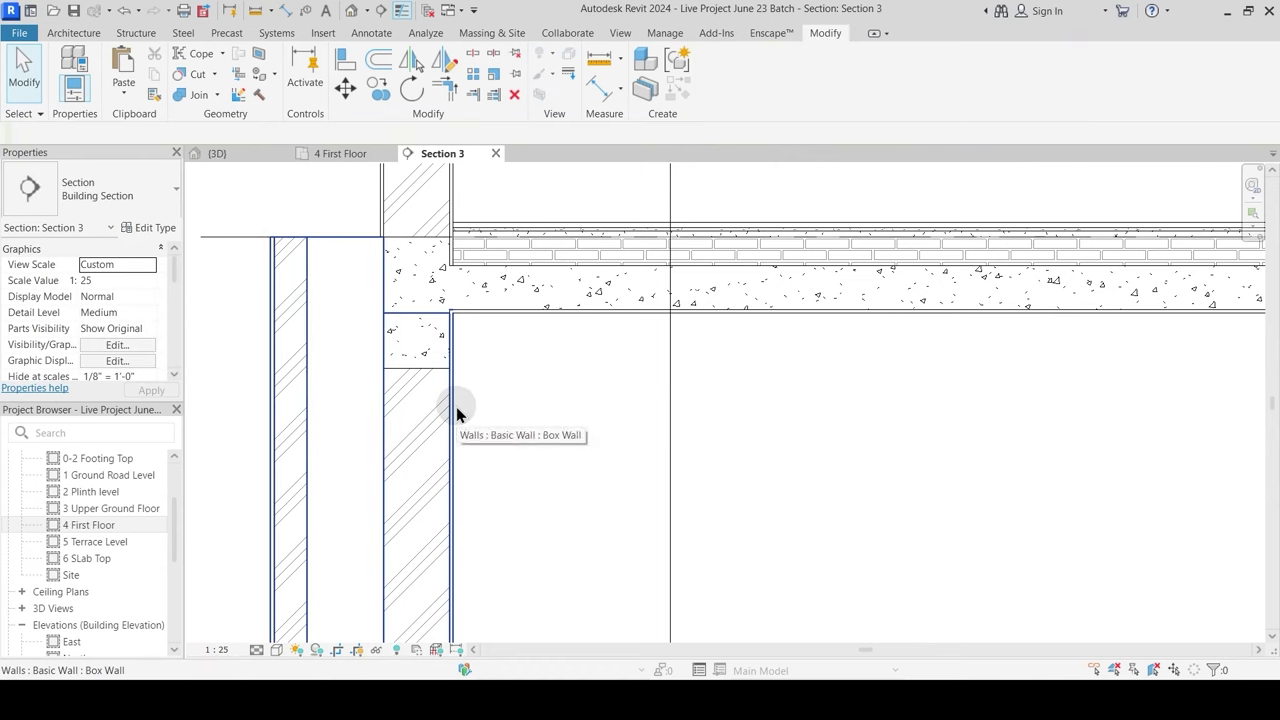
left_click(197, 97)
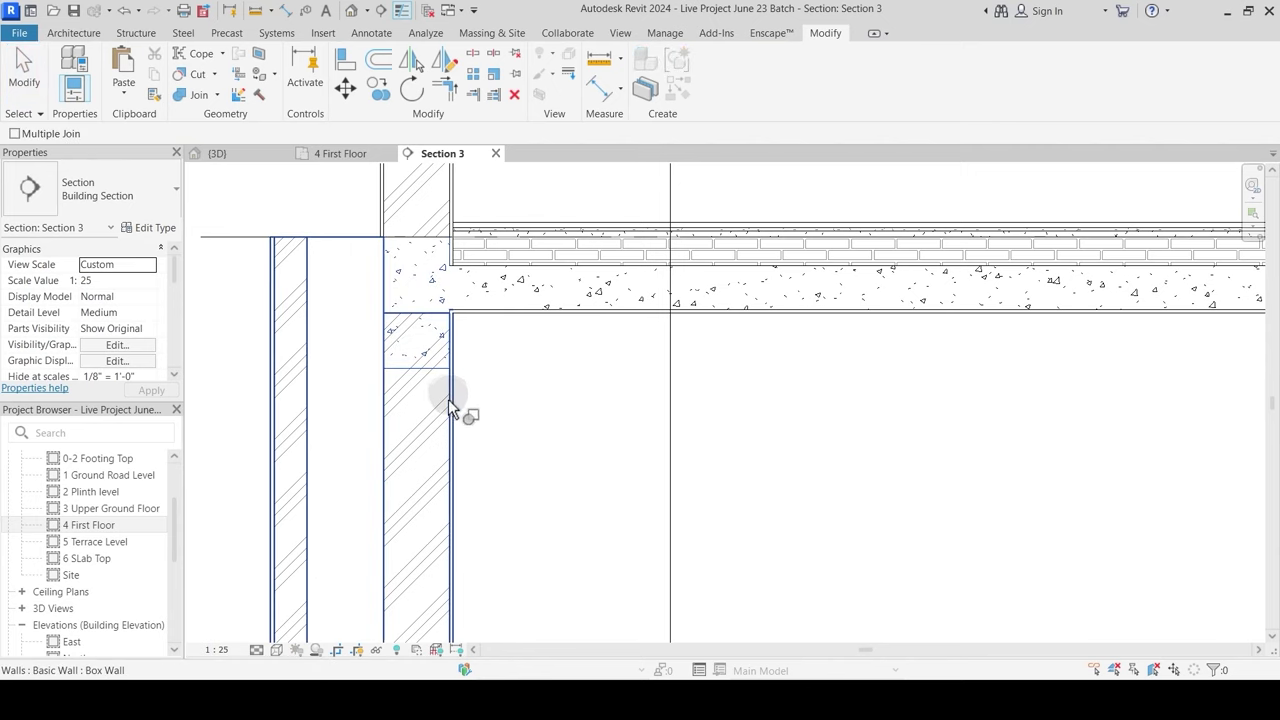
key("Escape")
scroll(531, 394, "down", 4)
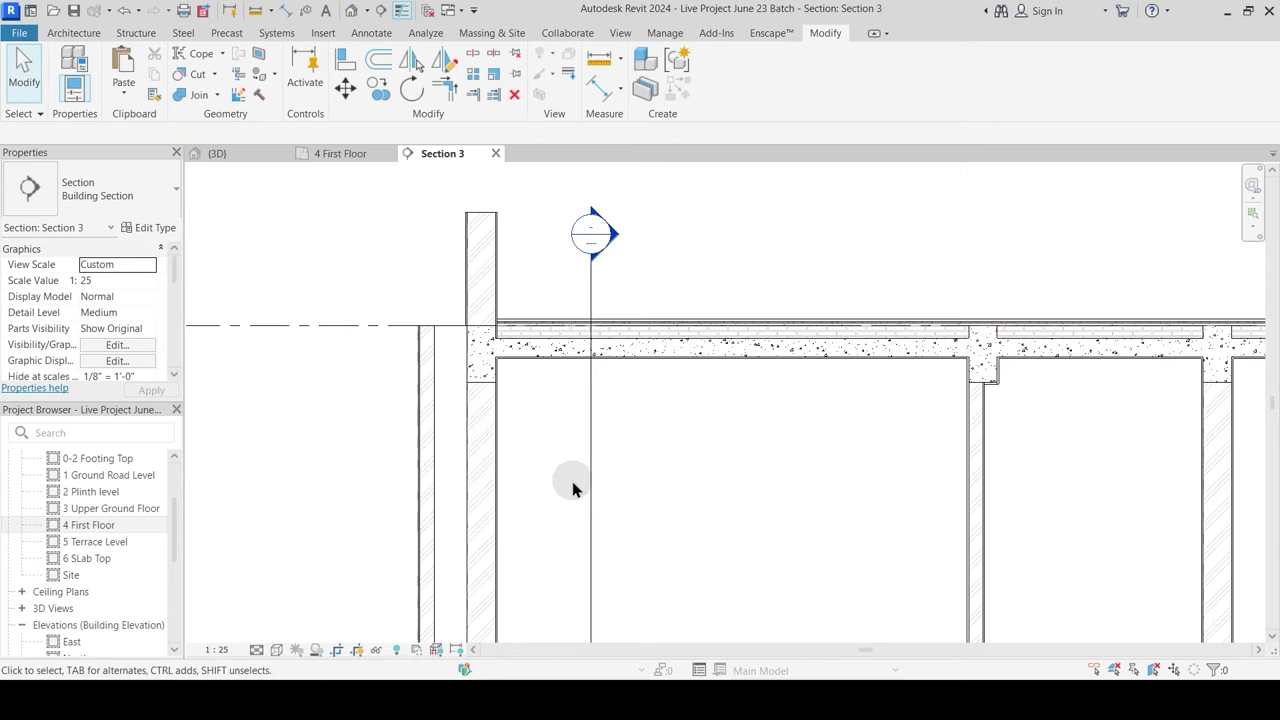
Step: Turn Thin Lines off and frame both floors in Section 3
left_click(405, 15)
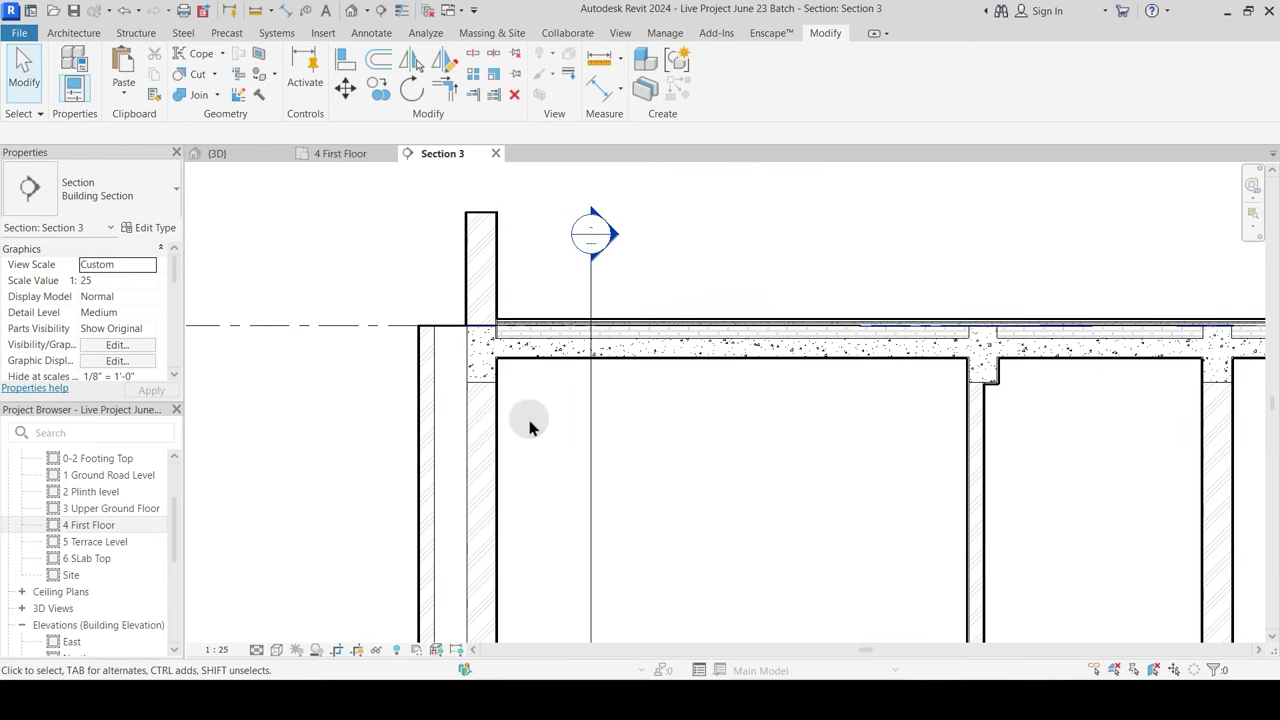
middle_click_drag(551, 508, 511, 251)
scroll(527, 372, "down", 1)
middle_click_drag(582, 534, 543, 374)
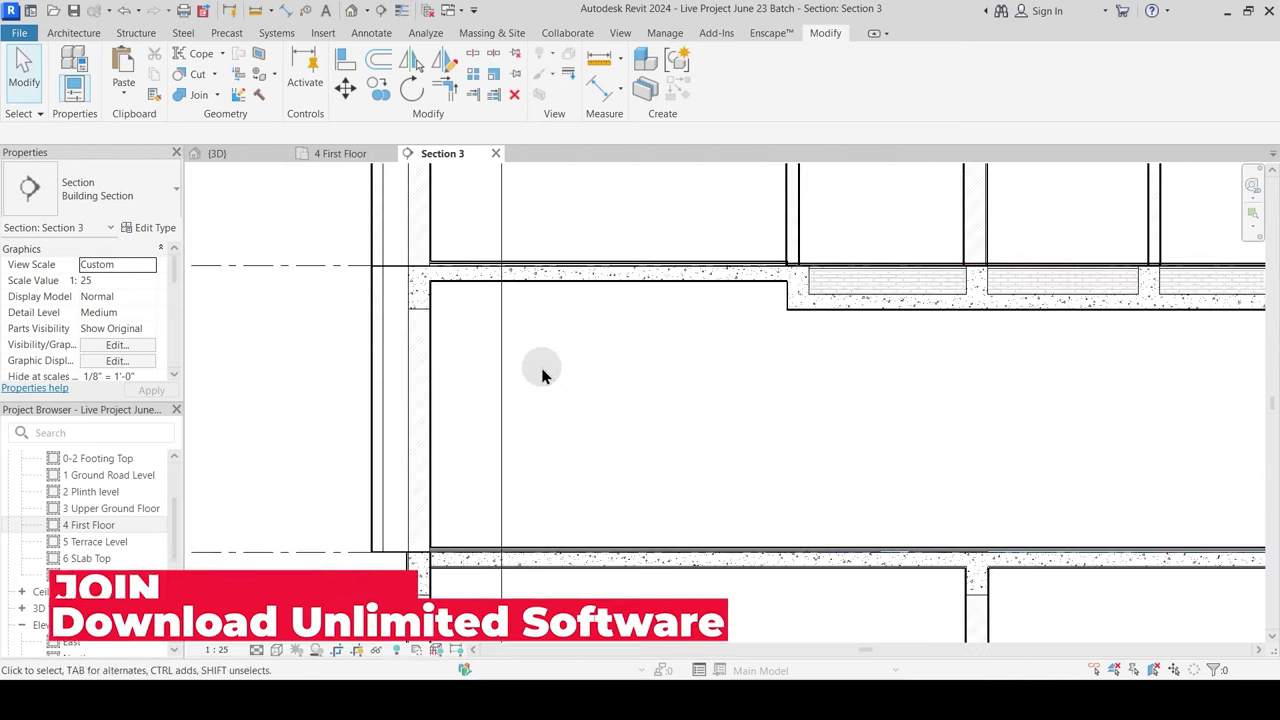
scroll(543, 374, "down", 1)
middle_click_drag(688, 417, 562, 525)
scroll(575, 508, "down", 2)
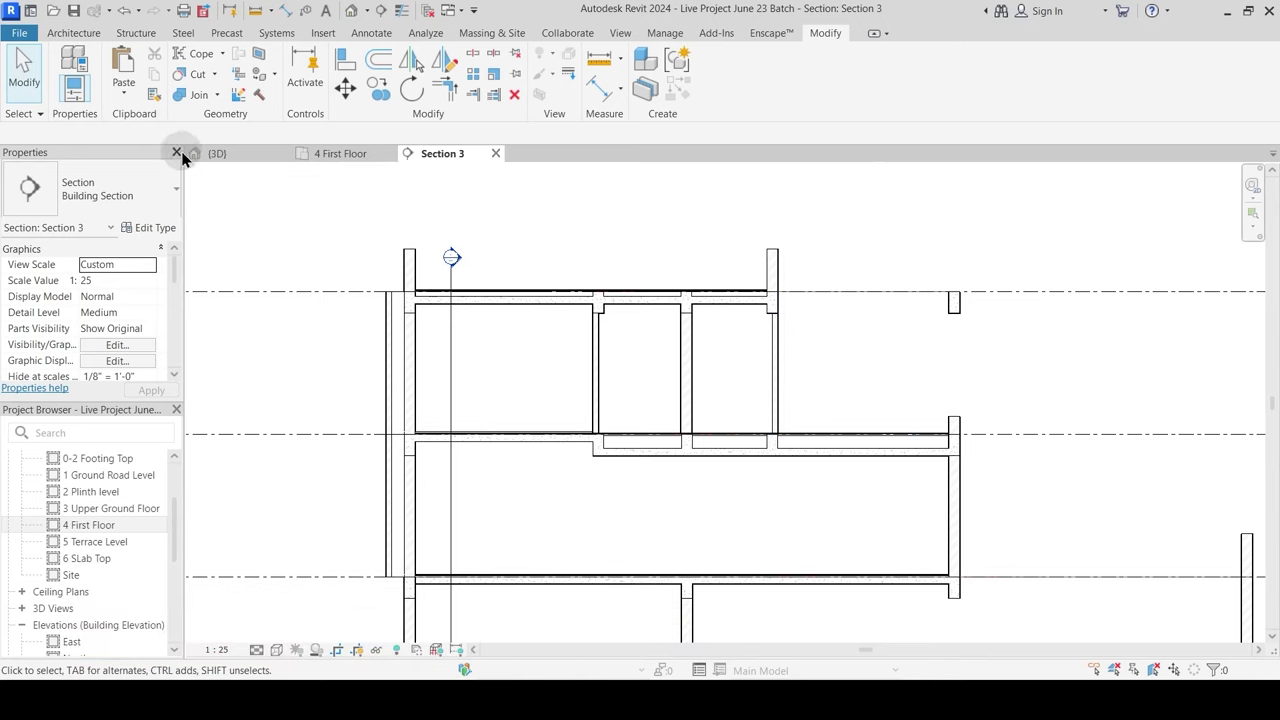
Step: Shift the Section 3 line further down on the 4 First Floor plan and reopen Section 3
left_click(345, 156)
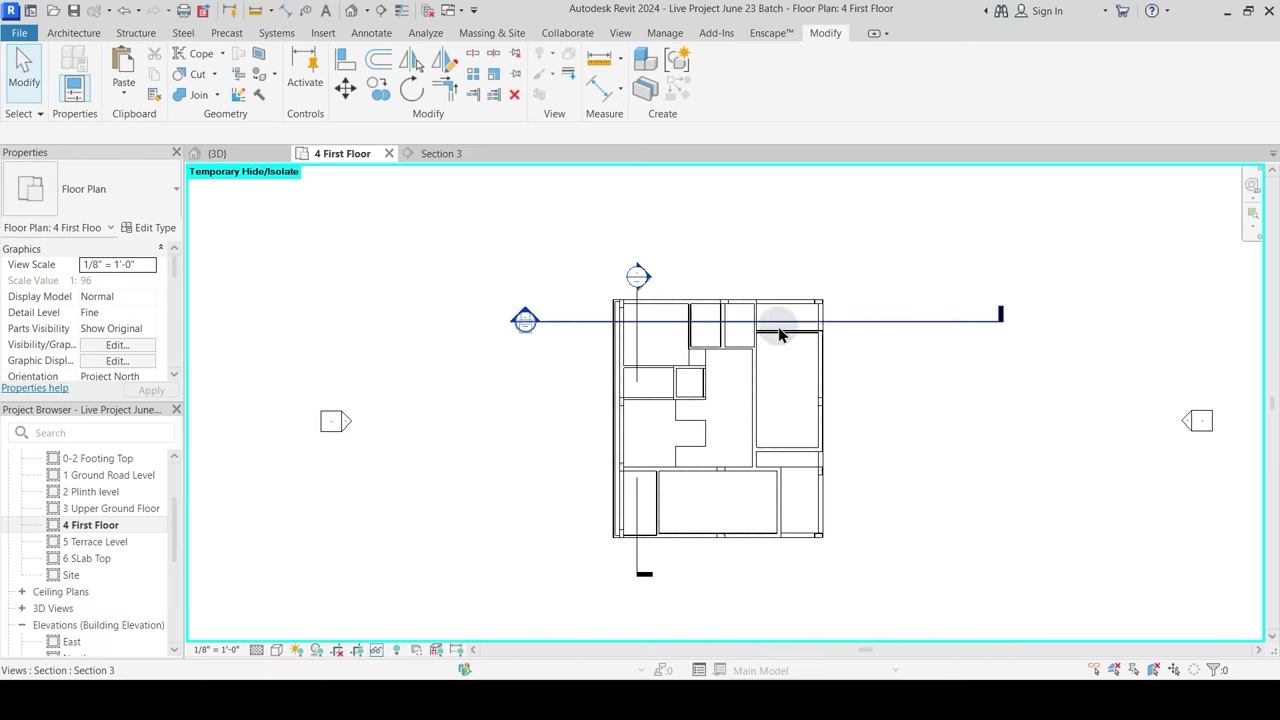
scroll(843, 332, "up", 2)
left_click_drag(861, 328, 857, 380)
key("Escape")
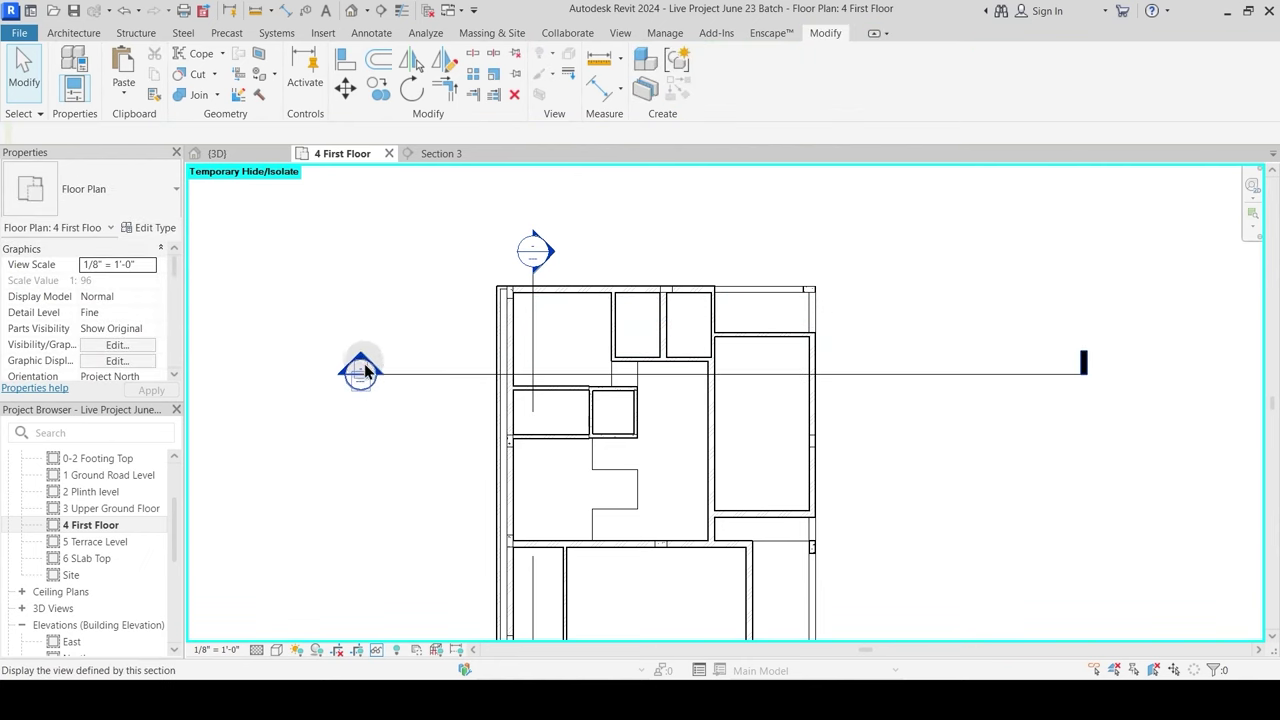
double_click(362, 362)
scroll(420, 320, "up", 4)
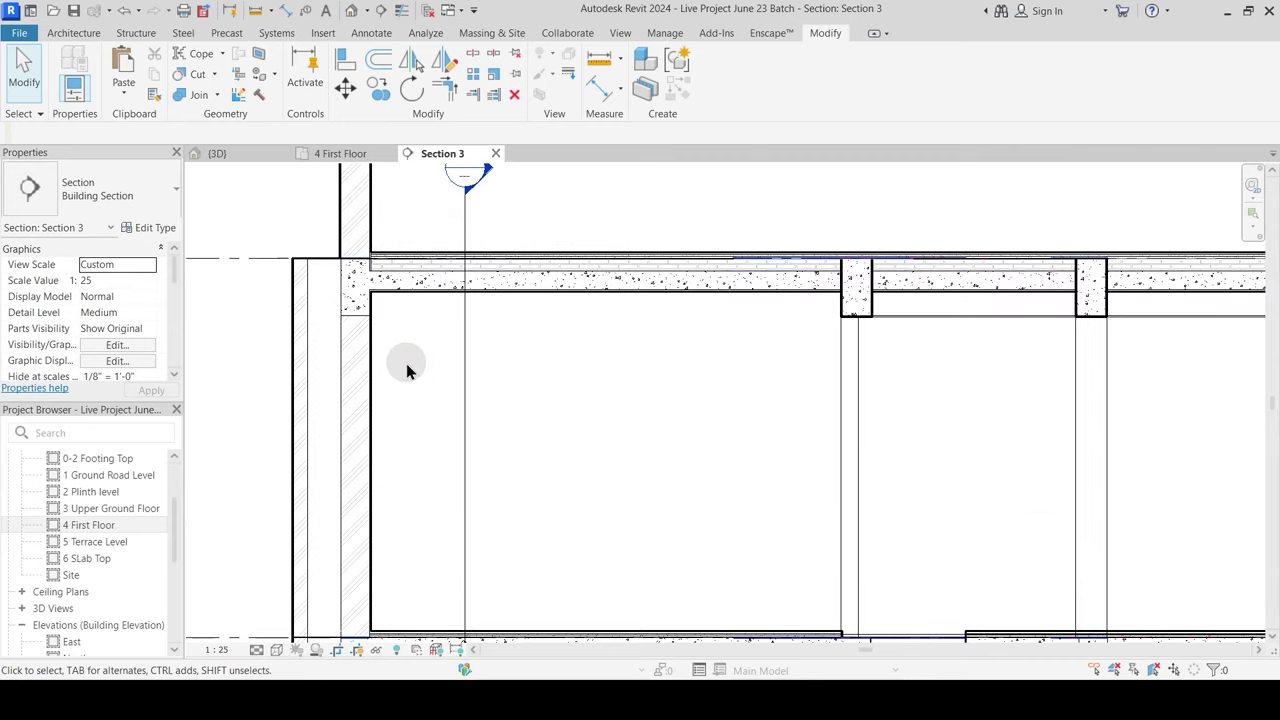
middle_click_drag(1014, 371, 680, 430)
scroll(646, 414, "down", 3)
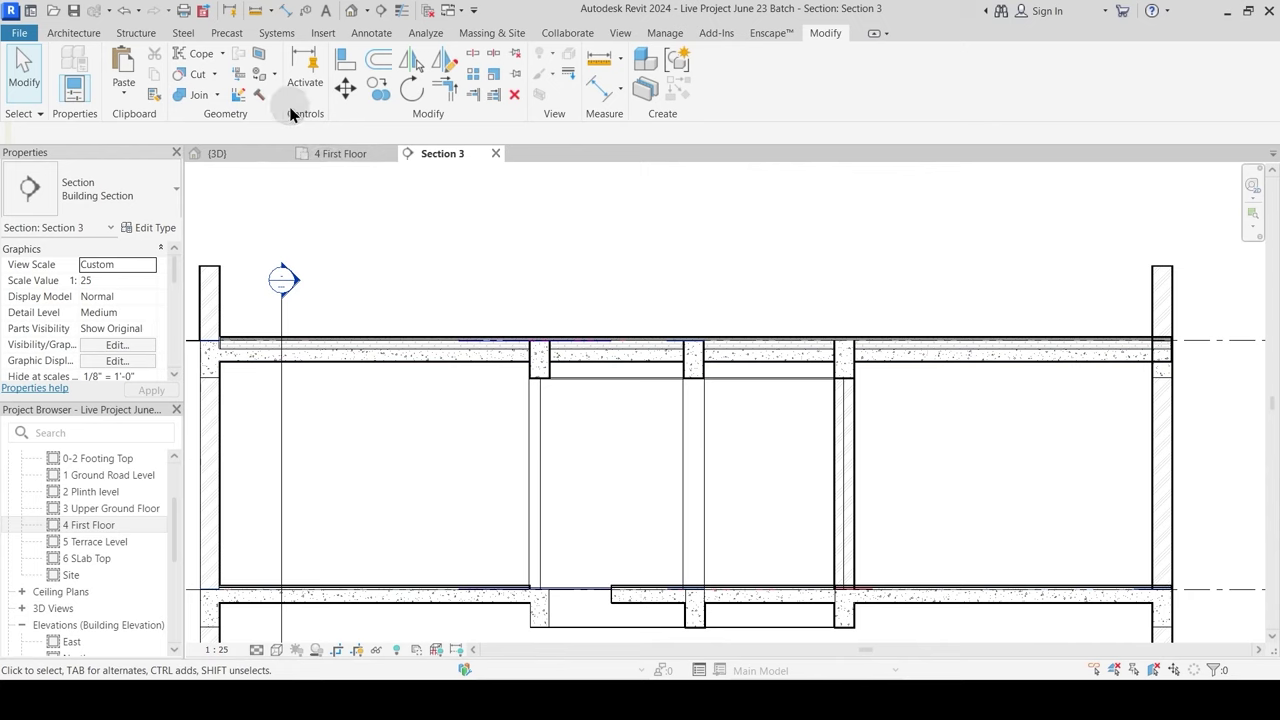
Step: Join the terrace slab to the right wall and the lower slab to its wall
left_click(186, 96)
left_click(1095, 347)
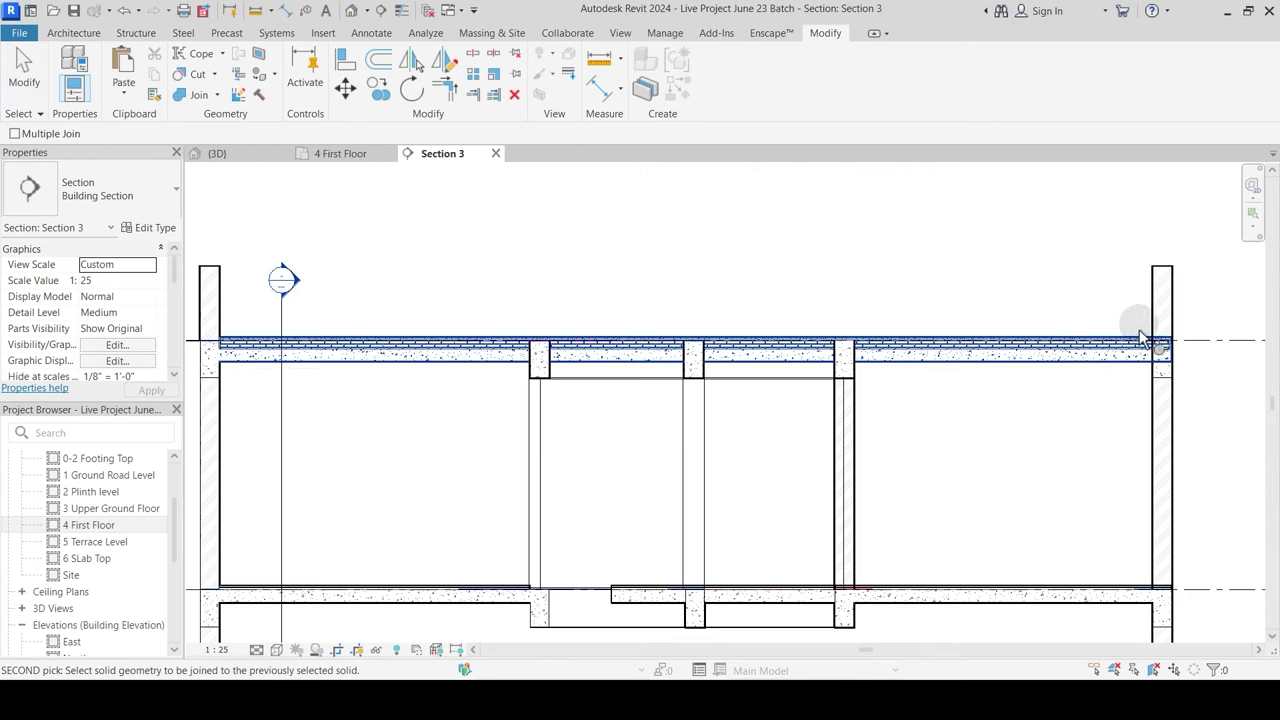
left_click(1160, 326)
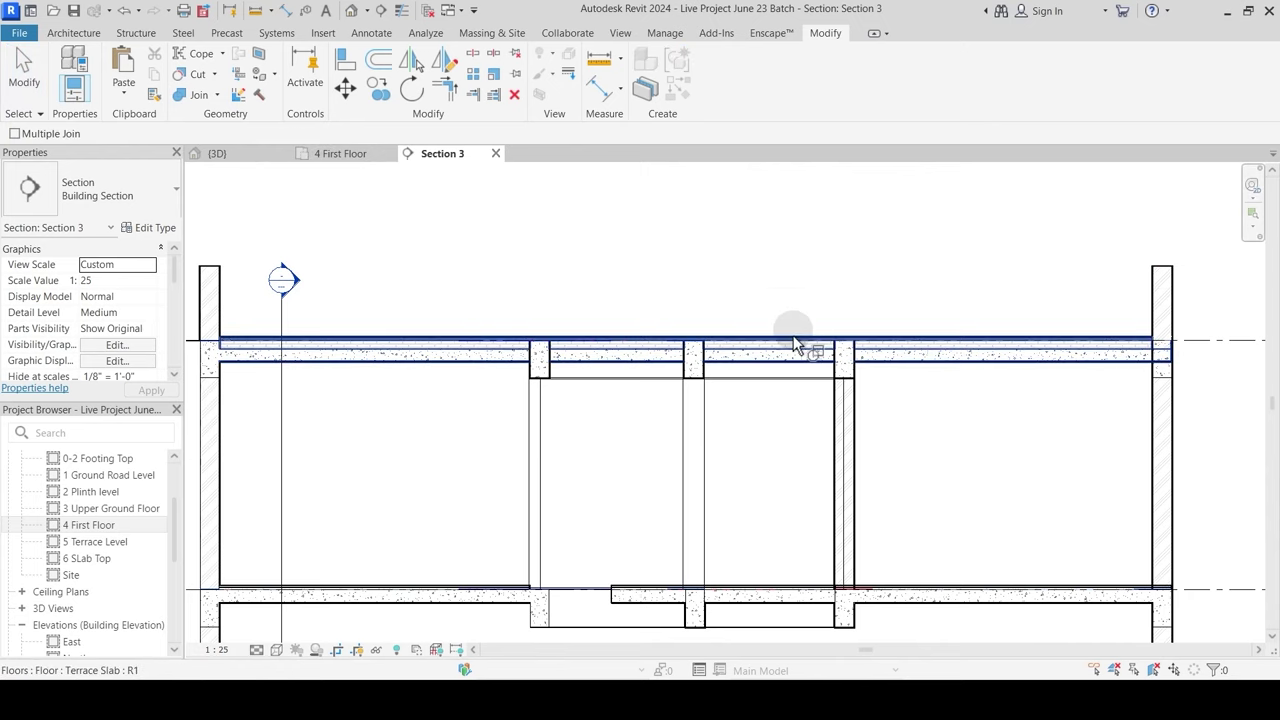
scroll(886, 591, "up", 3)
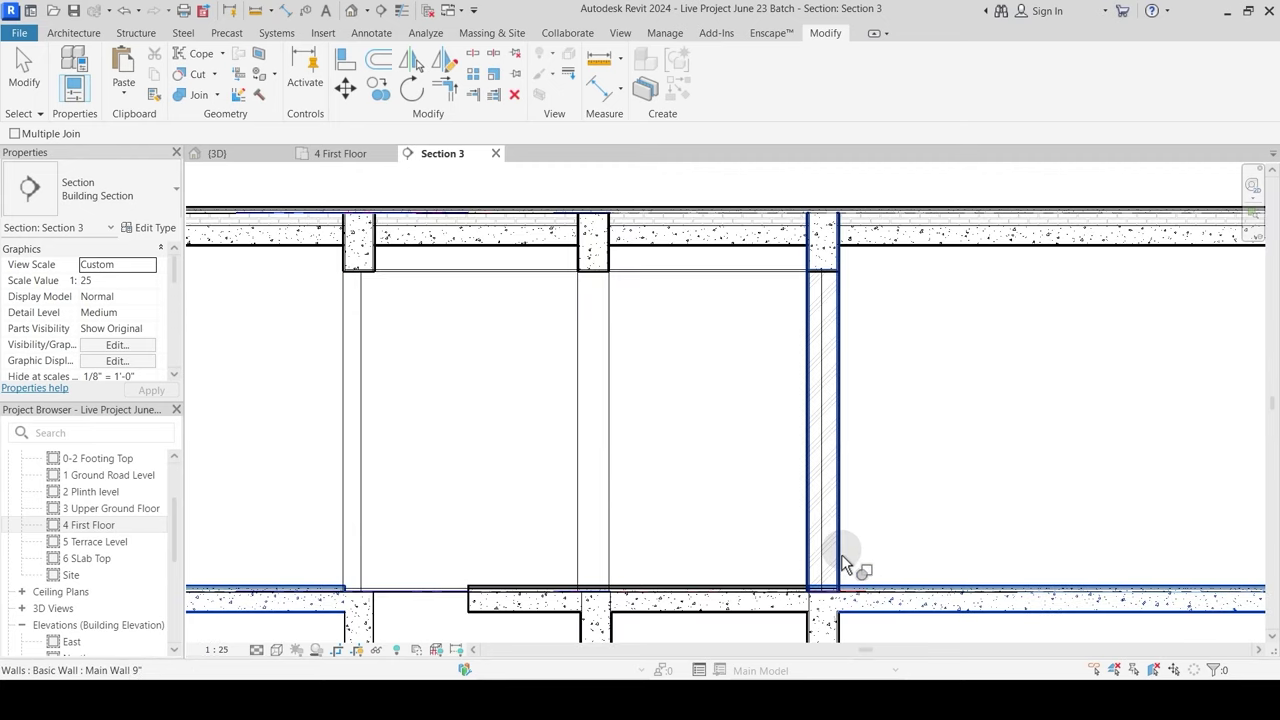
middle_click_drag(945, 522, 926, 428)
left_click(635, 498)
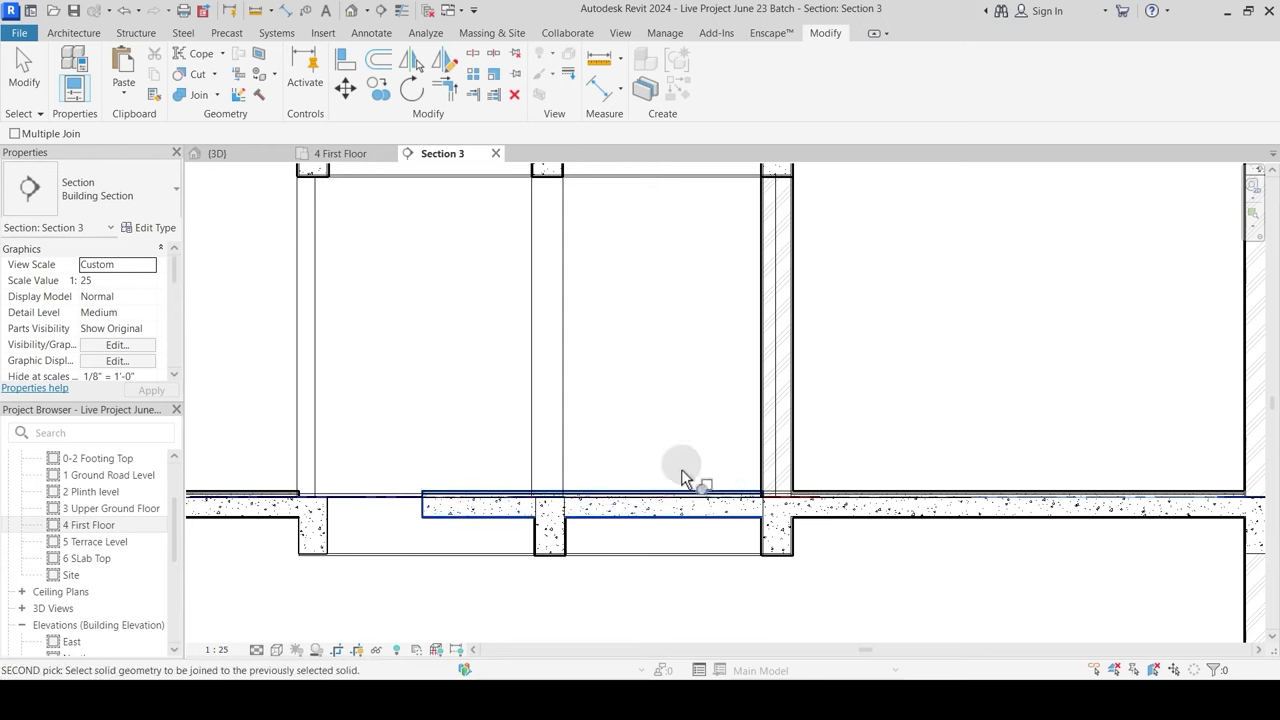
left_click(767, 439)
Step: Inspect the first-floor slab and beam, then return to the 4 First Floor plan
middle_click_drag(622, 448, 947, 409)
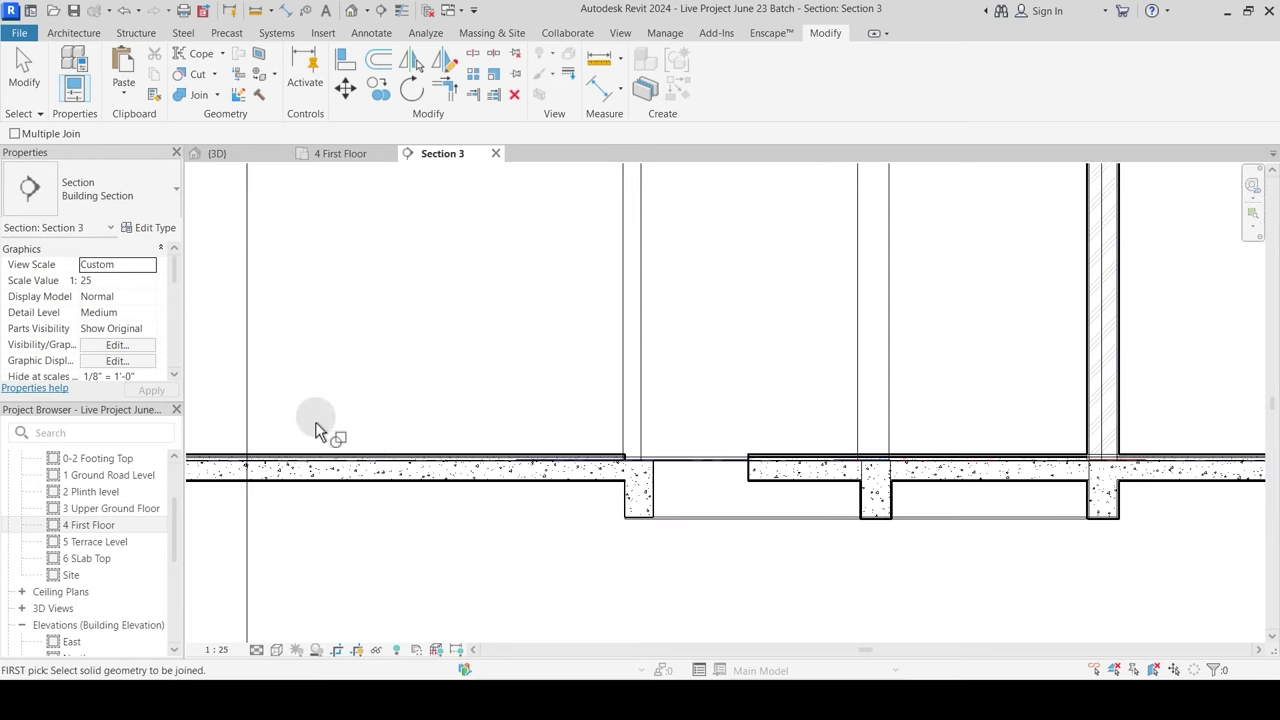
middle_click_drag(290, 432, 597, 429)
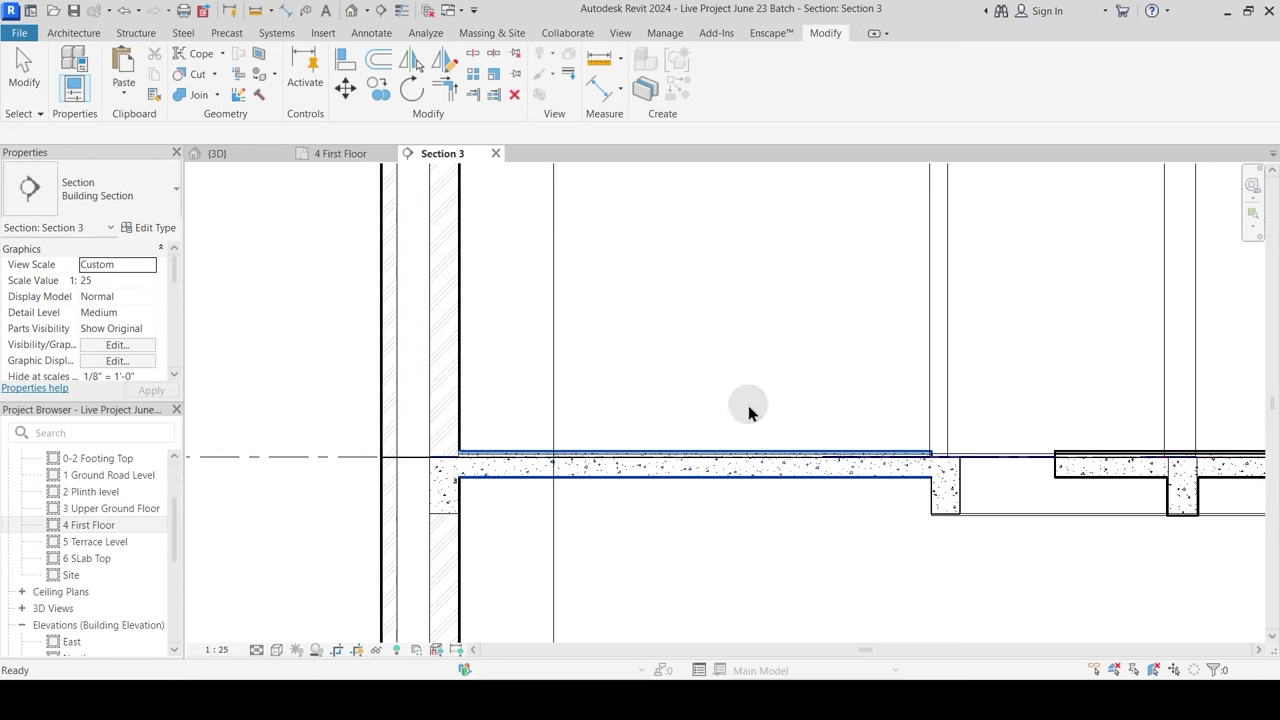
scroll(820, 415, "down", 2)
middle_click_drag(894, 357, 744, 453)
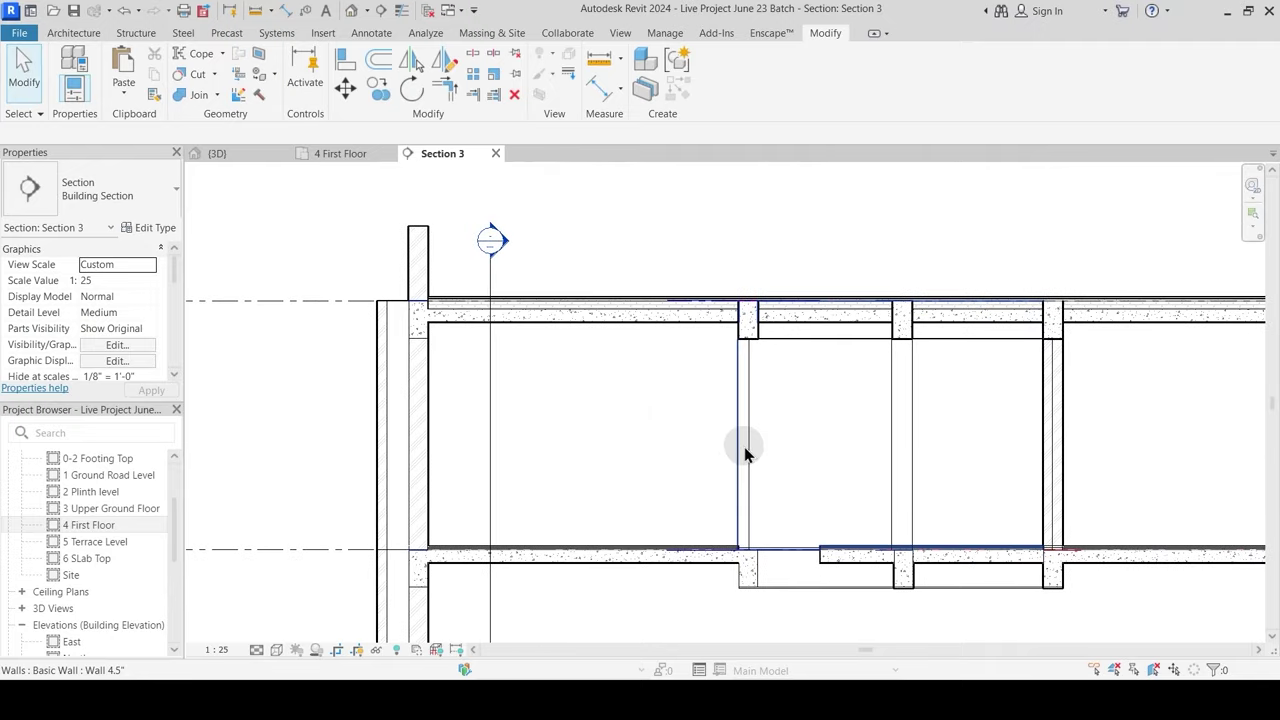
scroll(783, 561, "up", 2)
left_click(880, 566)
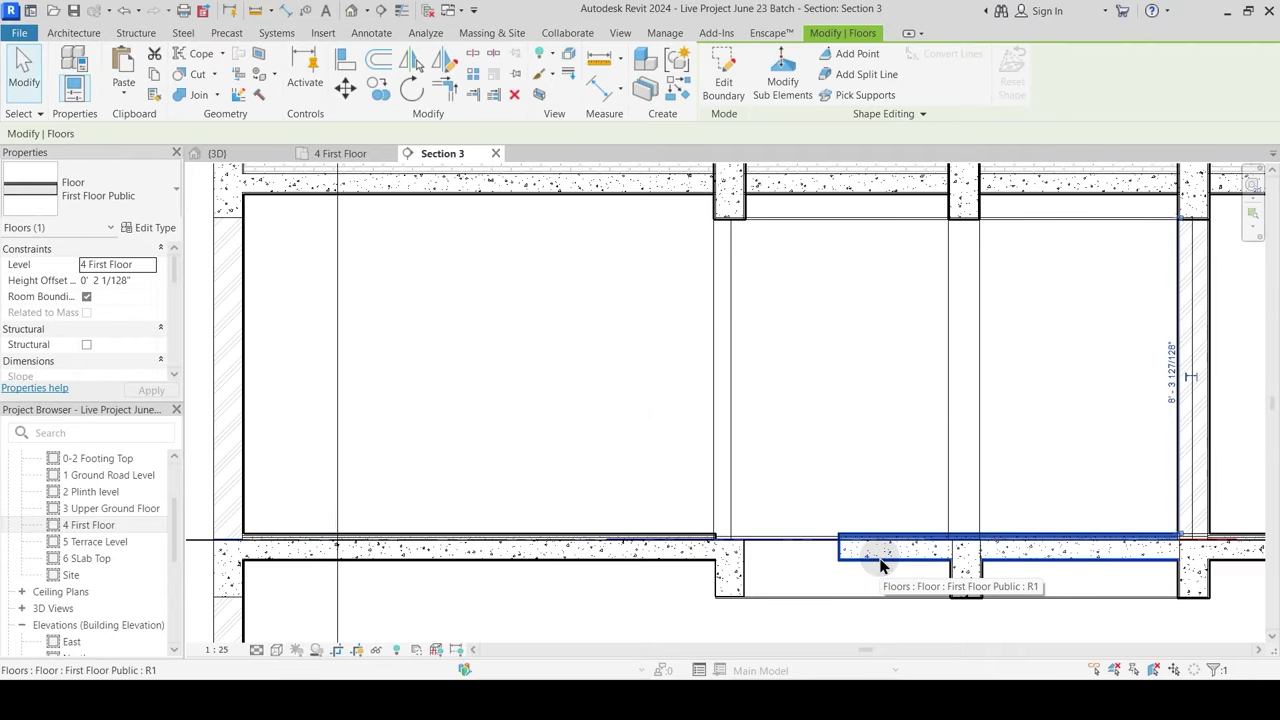
left_click(752, 565)
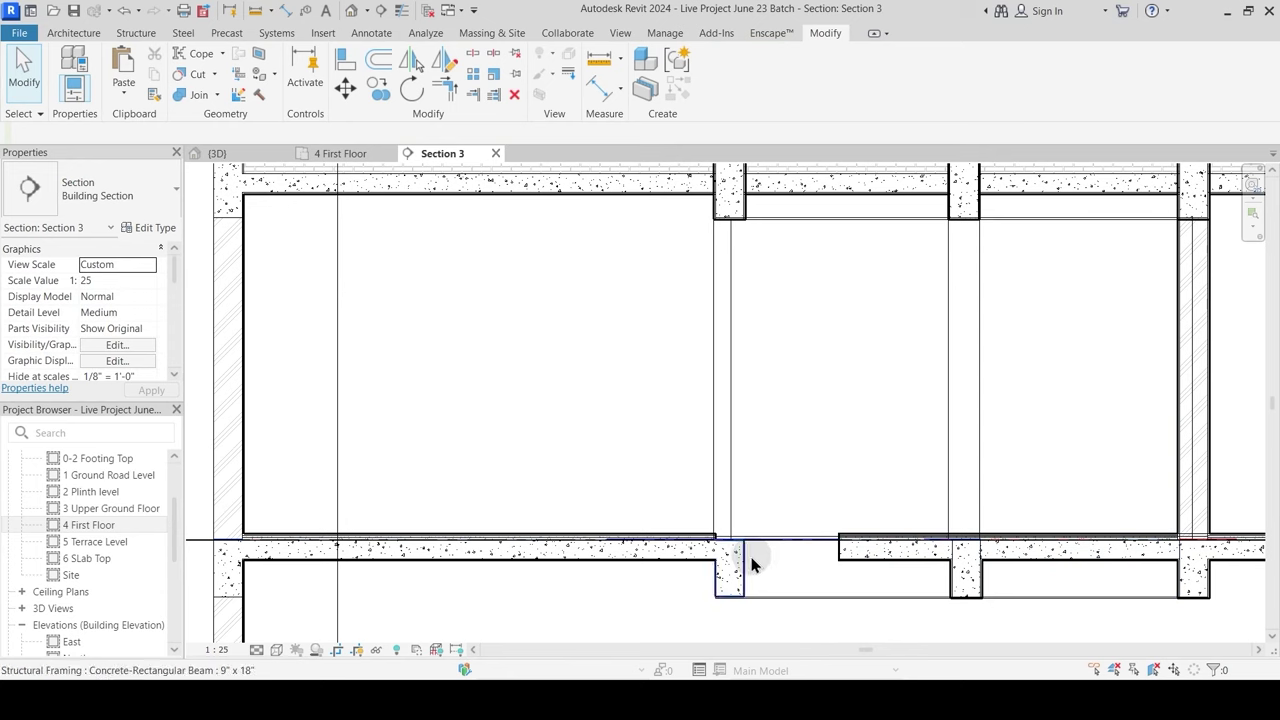
scroll(793, 557, "down", 3)
middle_click_drag(786, 557, 746, 523)
left_click(757, 425)
left_click(763, 455)
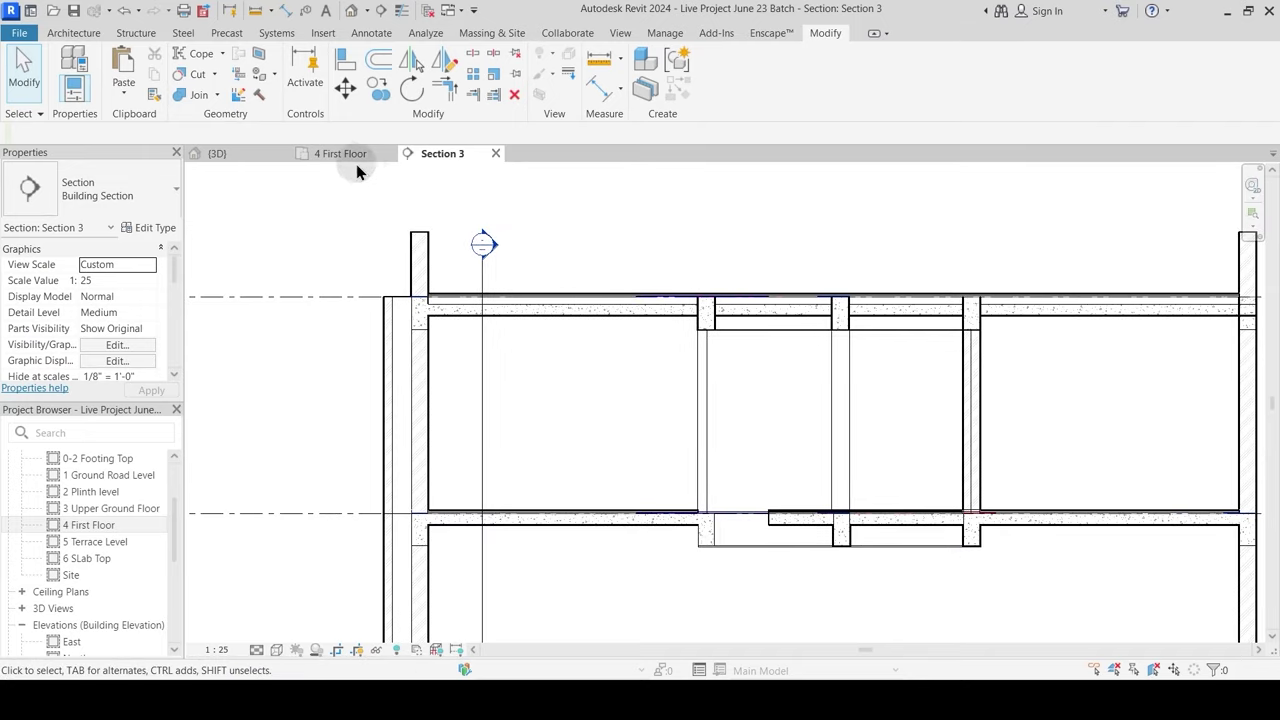
left_click(310, 154)
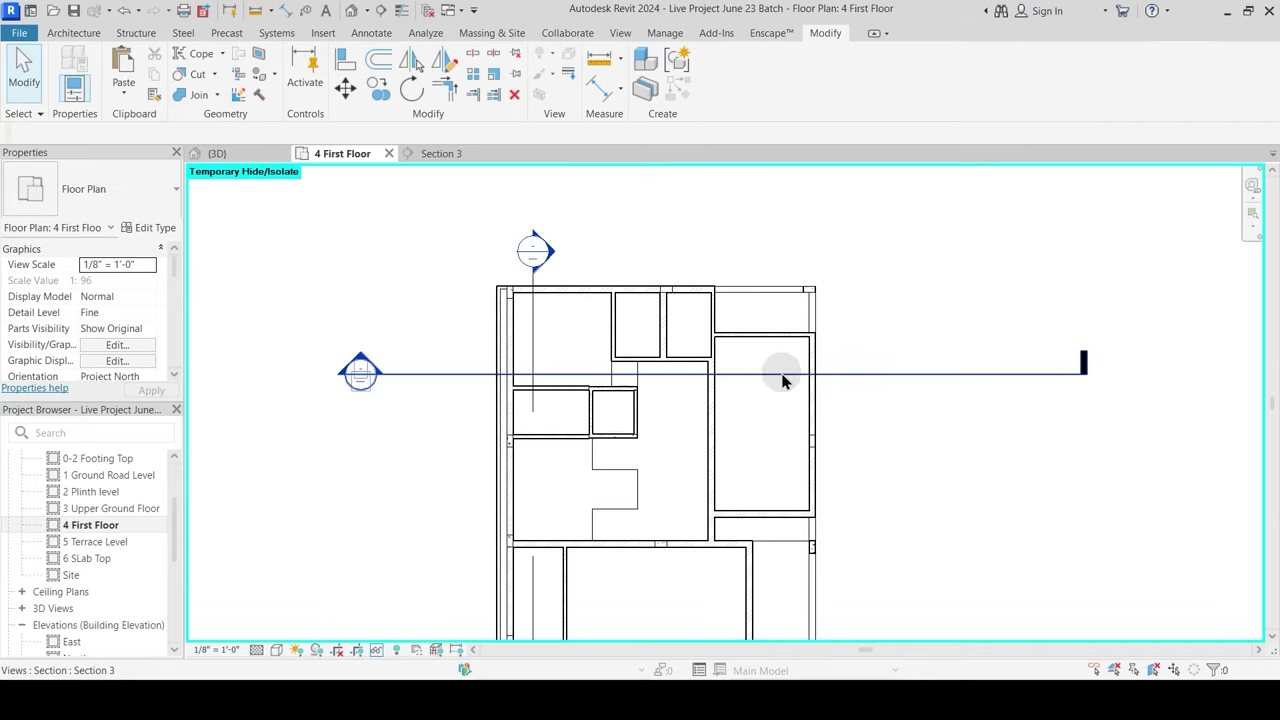
Step: Move the Section 3 line higher on the plan, open Section 3 and turn on Thin Lines
left_click_drag(892, 388, 886, 311)
left_click(420, 337)
double_click(367, 296)
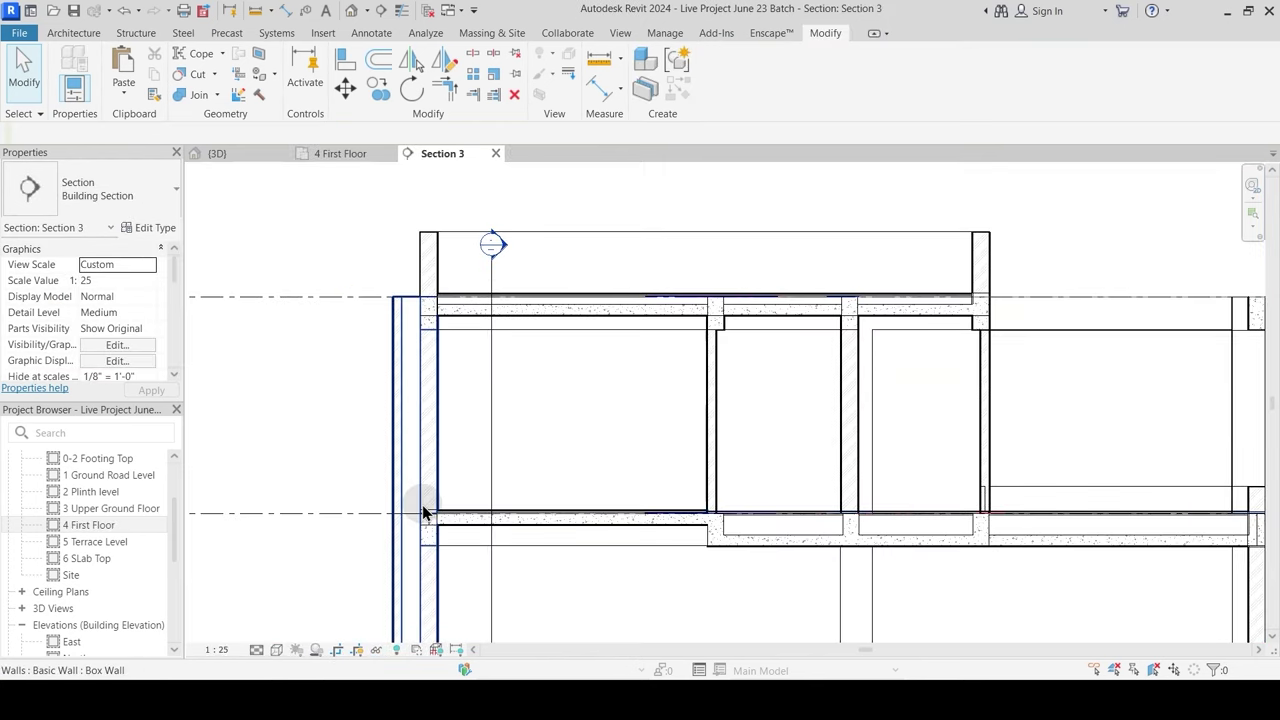
scroll(441, 527, "up", 2)
scroll(439, 535, "up", 1)
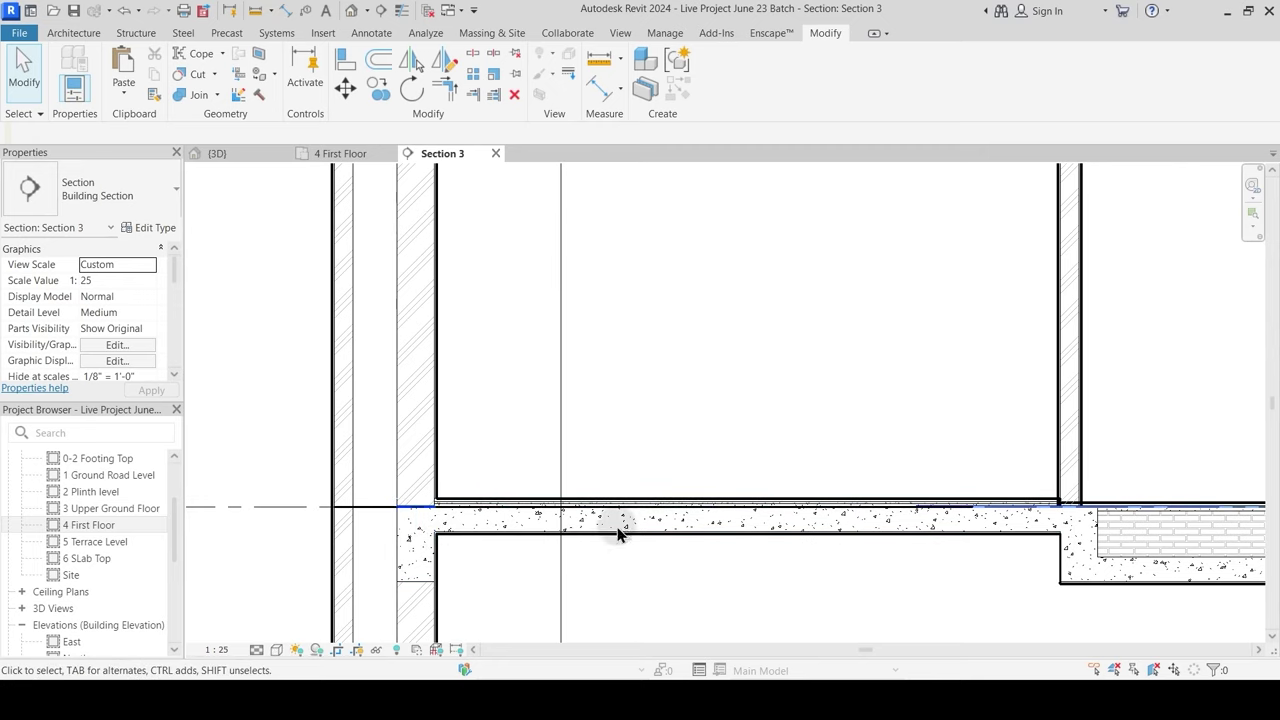
left_click(403, 11)
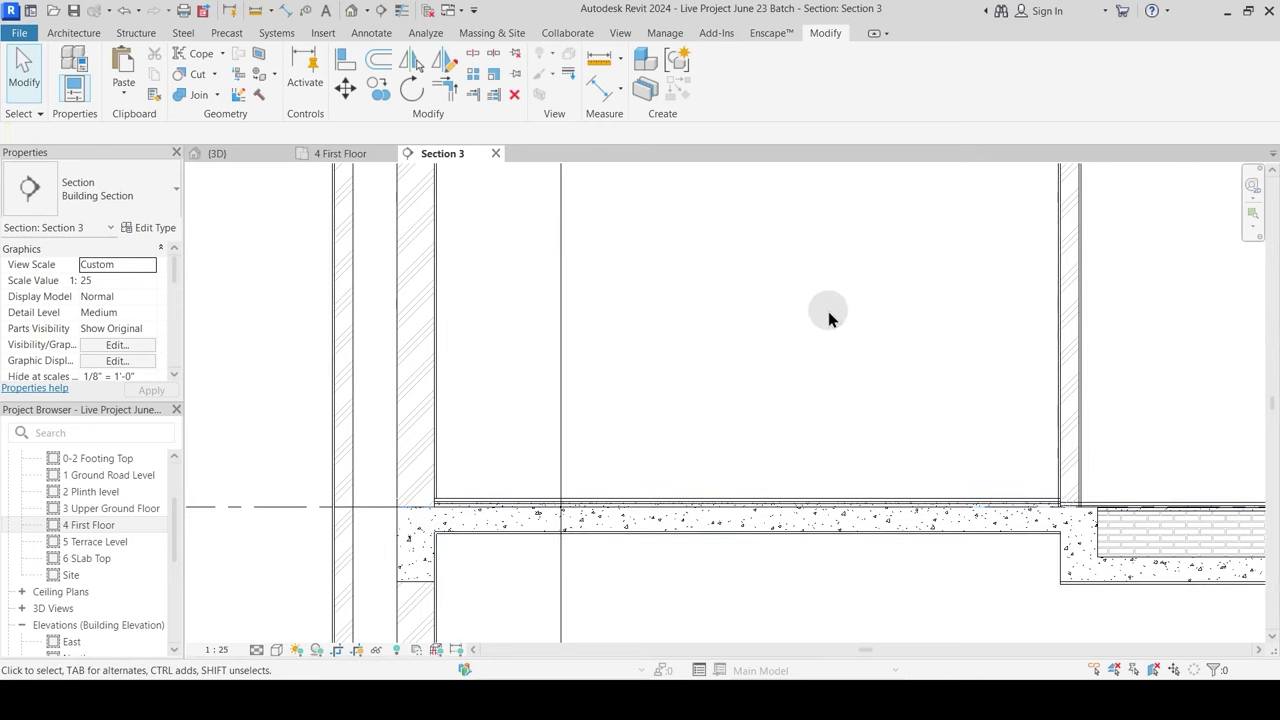
Step: Join Geometry between each floor slab and its adjoining wall in Section 3
middle_click_drag(921, 379, 766, 372)
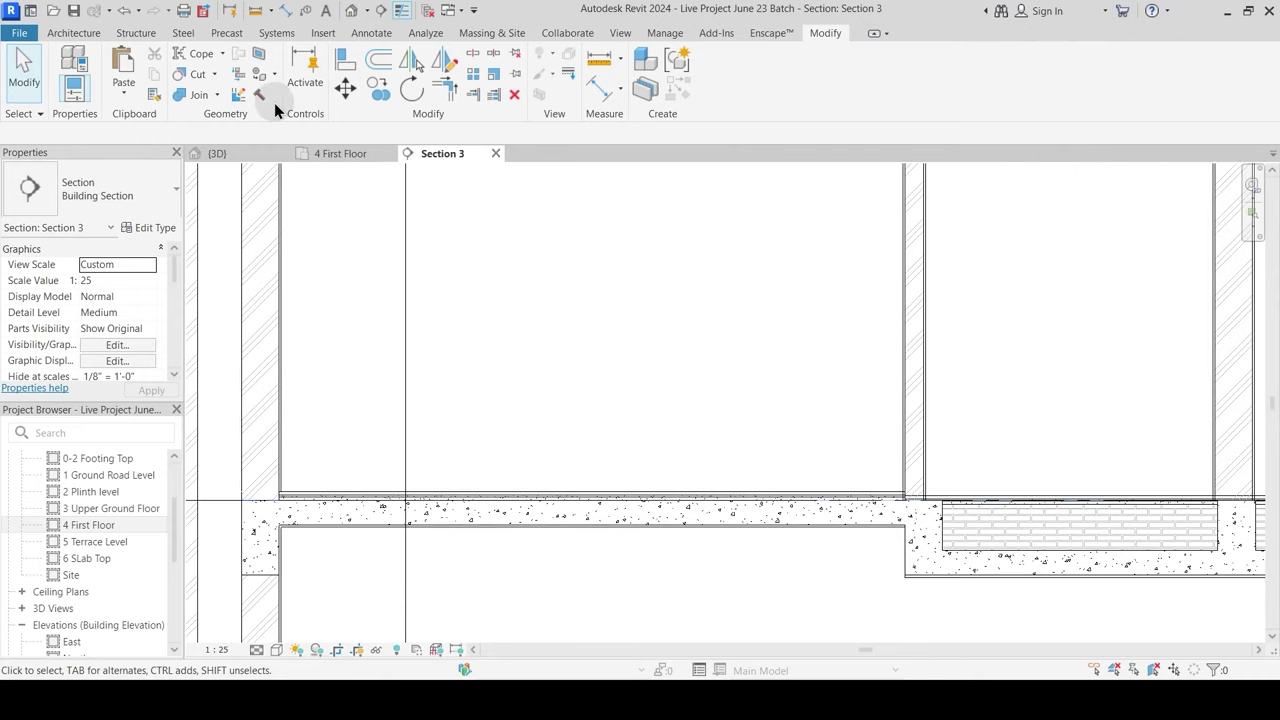
left_click(190, 95)
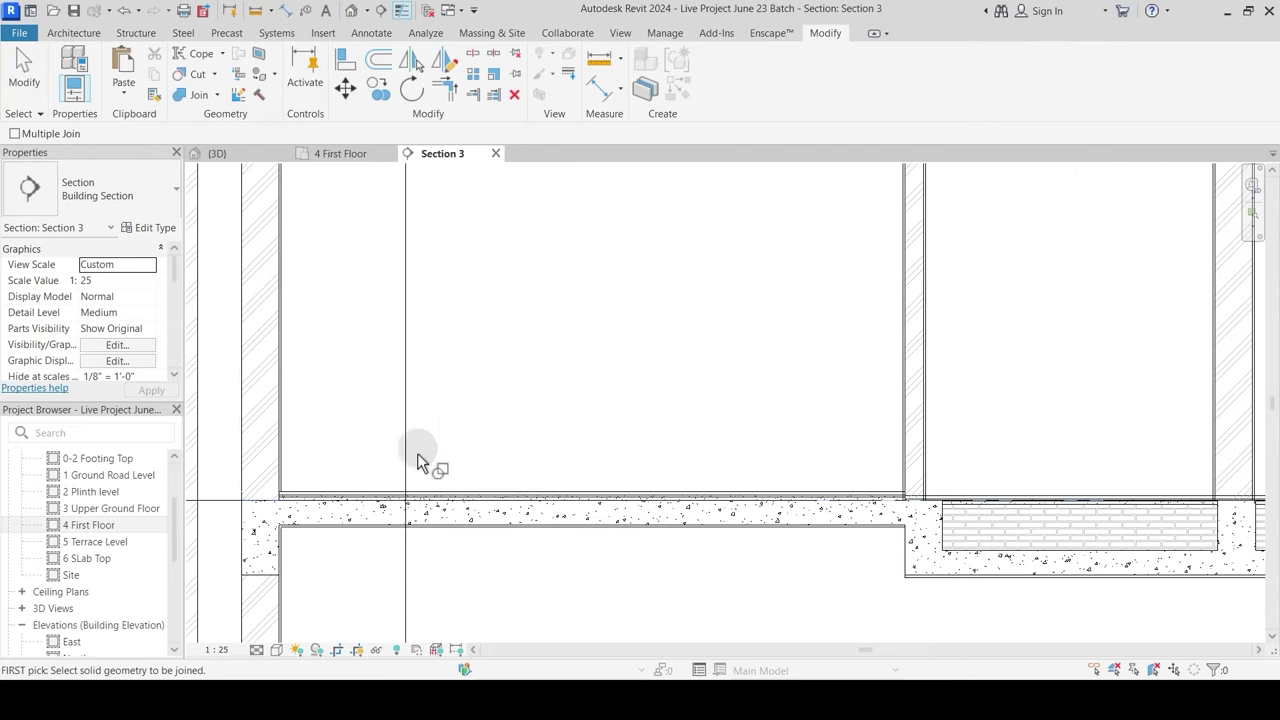
left_click(855, 500)
left_click(912, 468)
middle_click_drag(1028, 434, 627, 463)
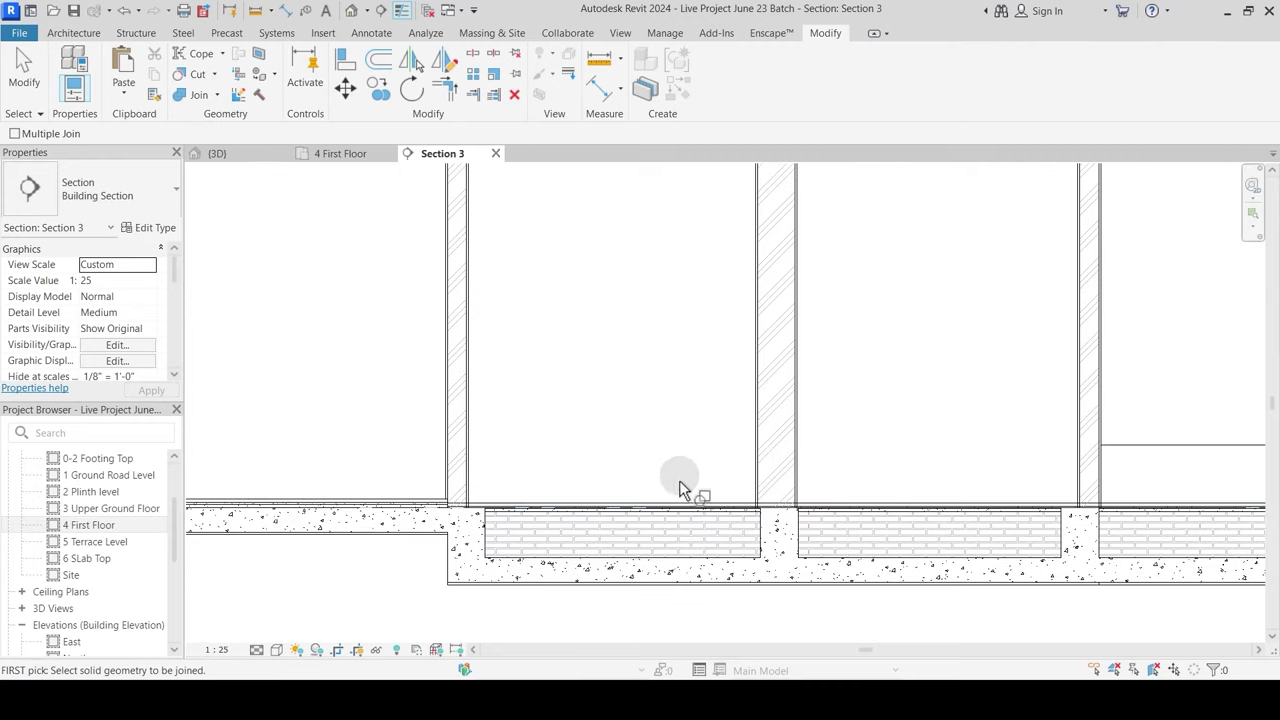
left_click(728, 518)
left_click(765, 472)
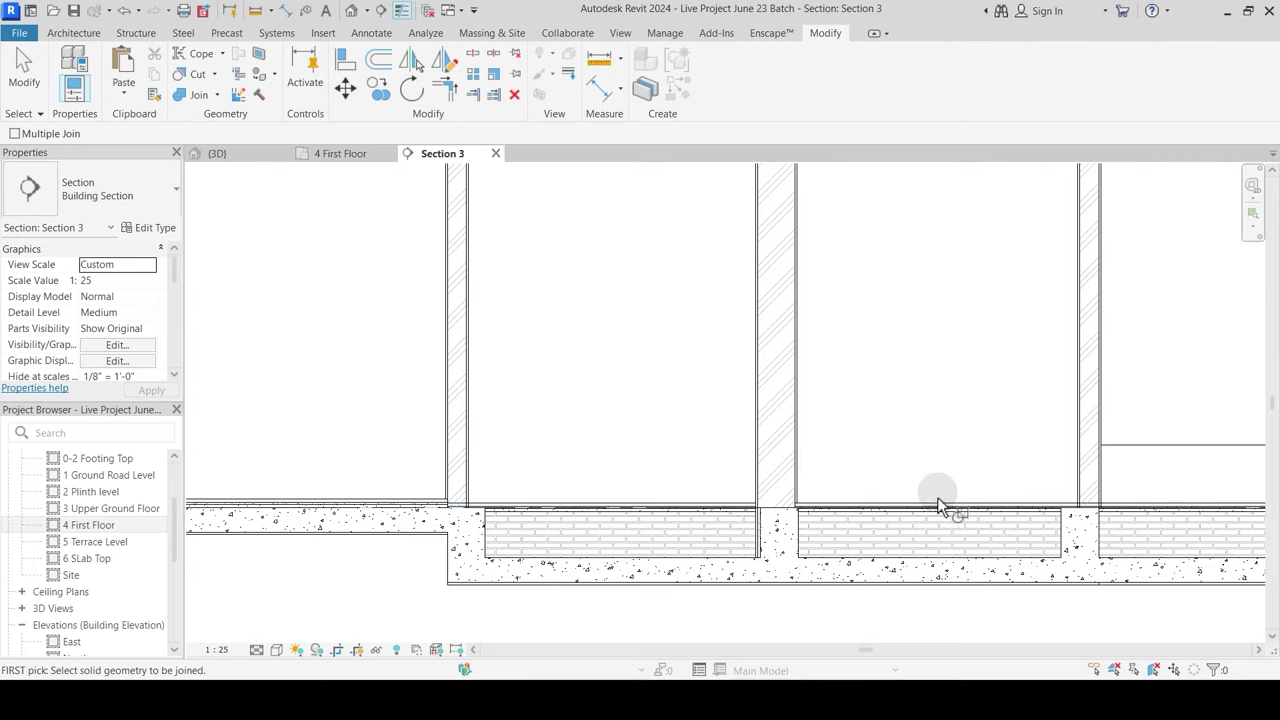
left_click(978, 512)
left_click(1089, 470)
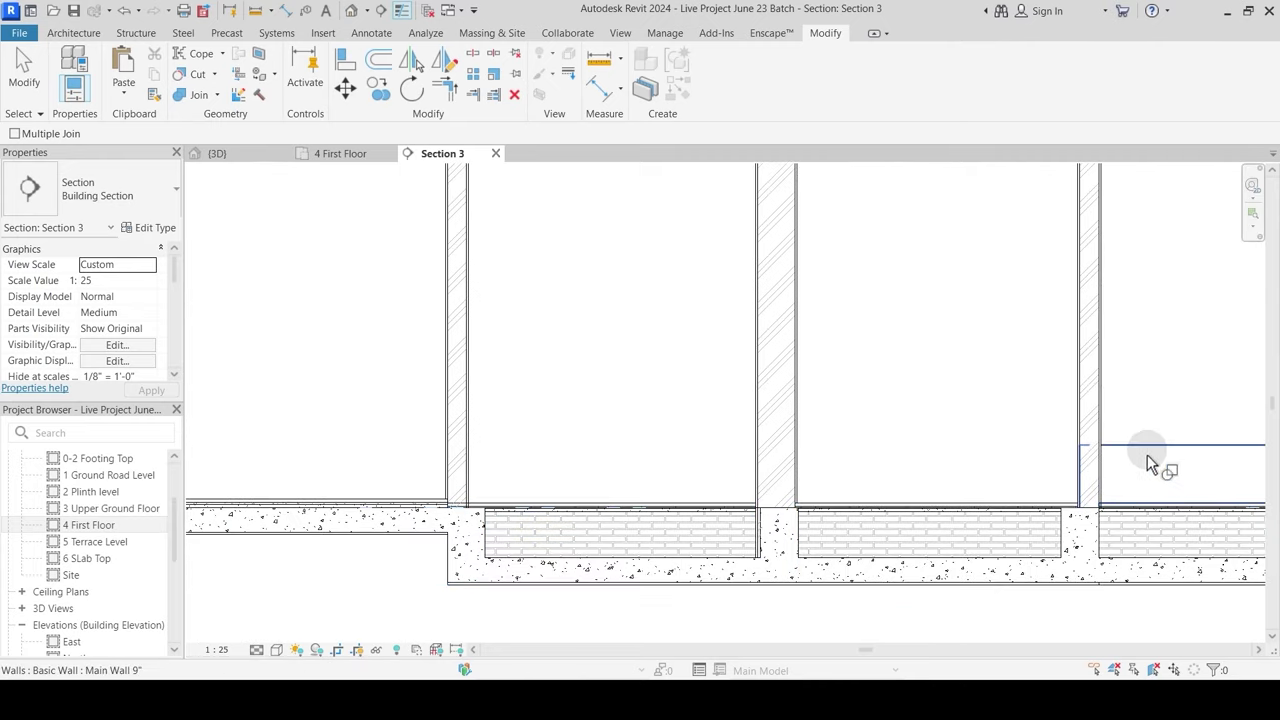
Step: Join the next bay's floor slab with the rectangular column, then view the whole frame
middle_click_drag(1150, 465, 620, 471)
left_click(1080, 510)
left_click(1128, 495)
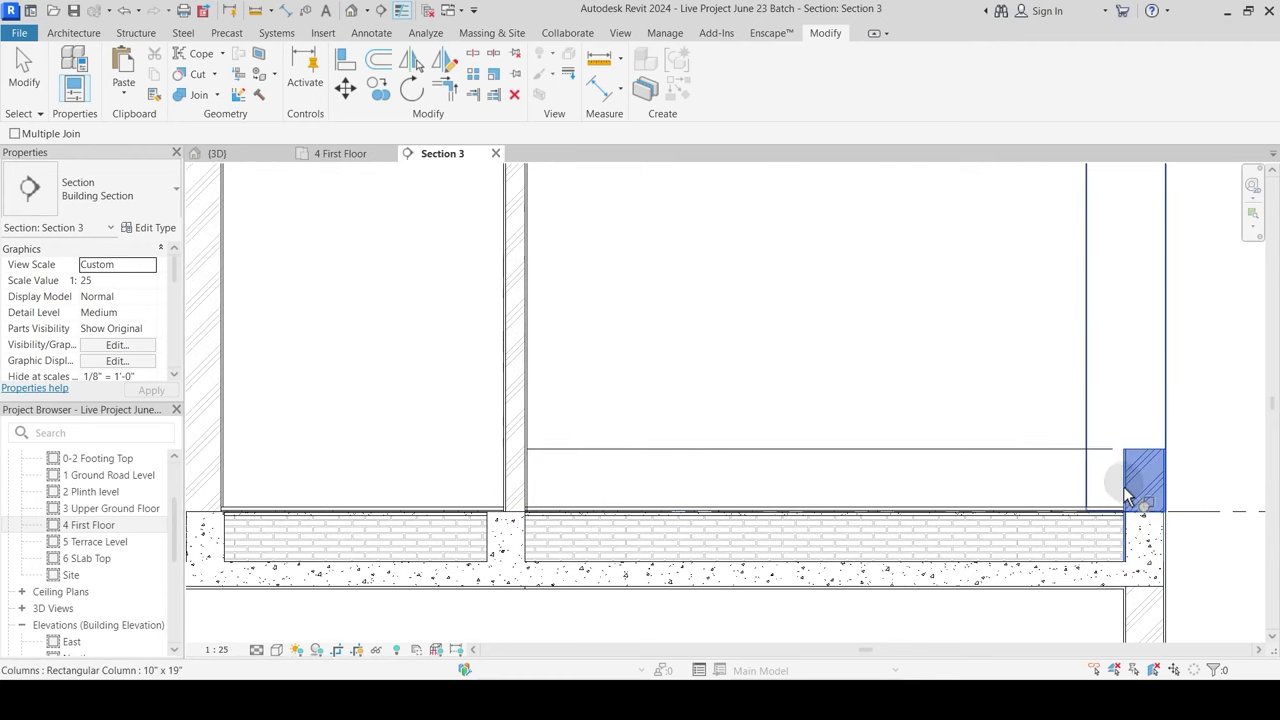
scroll(856, 444, "down", 6)
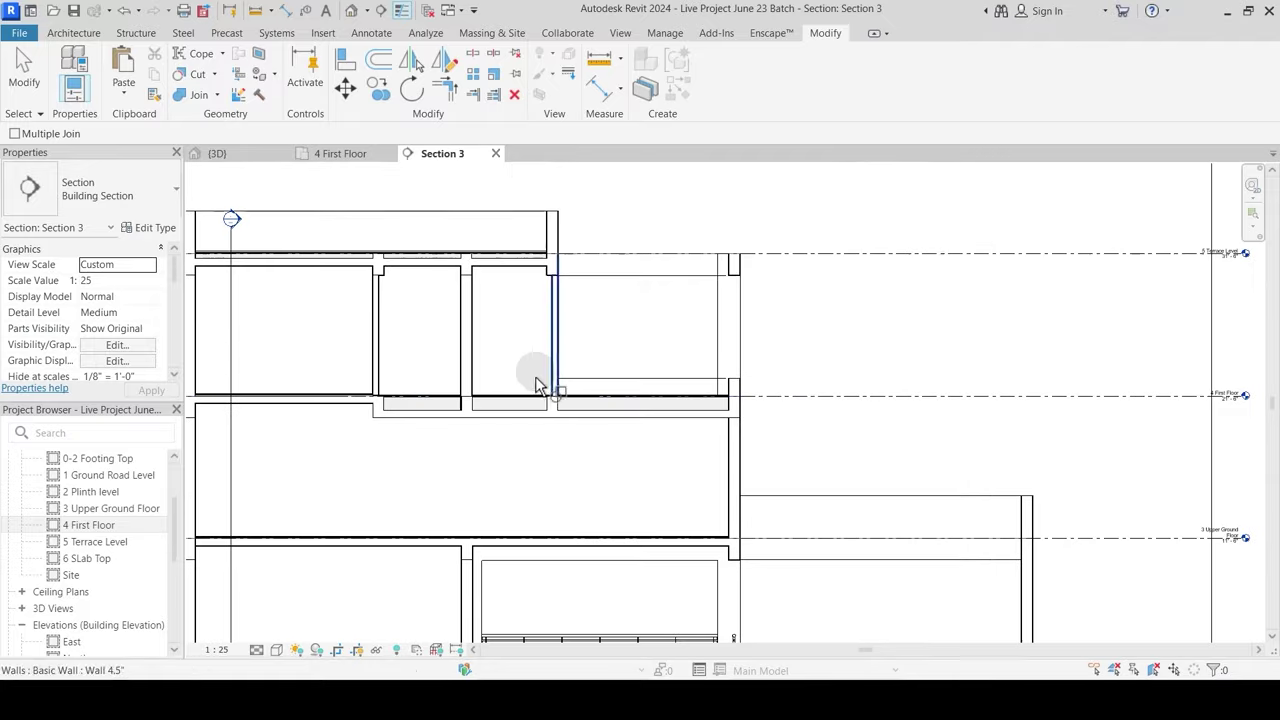
middle_click_drag(537, 374, 829, 428)
key("Escape")
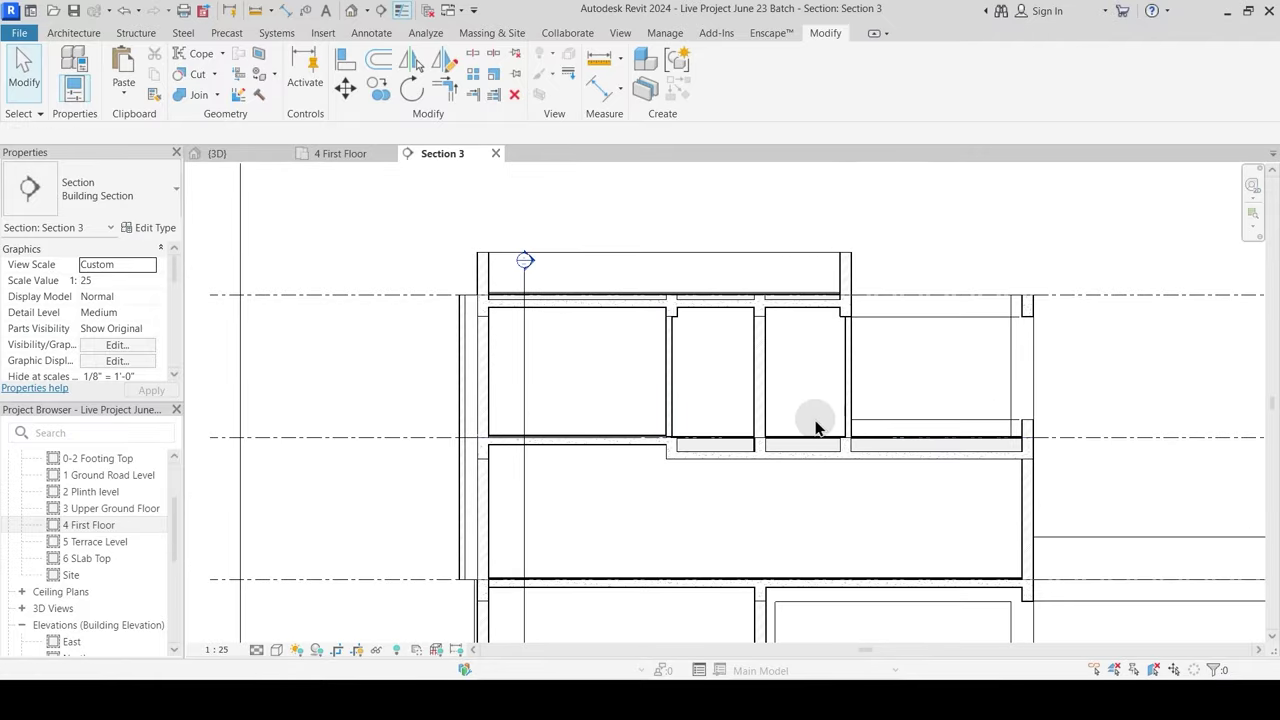
Step: Move the Section 3 line lower on the 4 First Floor plan and reopen Section 3
left_click(330, 155)
left_click_drag(909, 307, 901, 408)
left_click(430, 428)
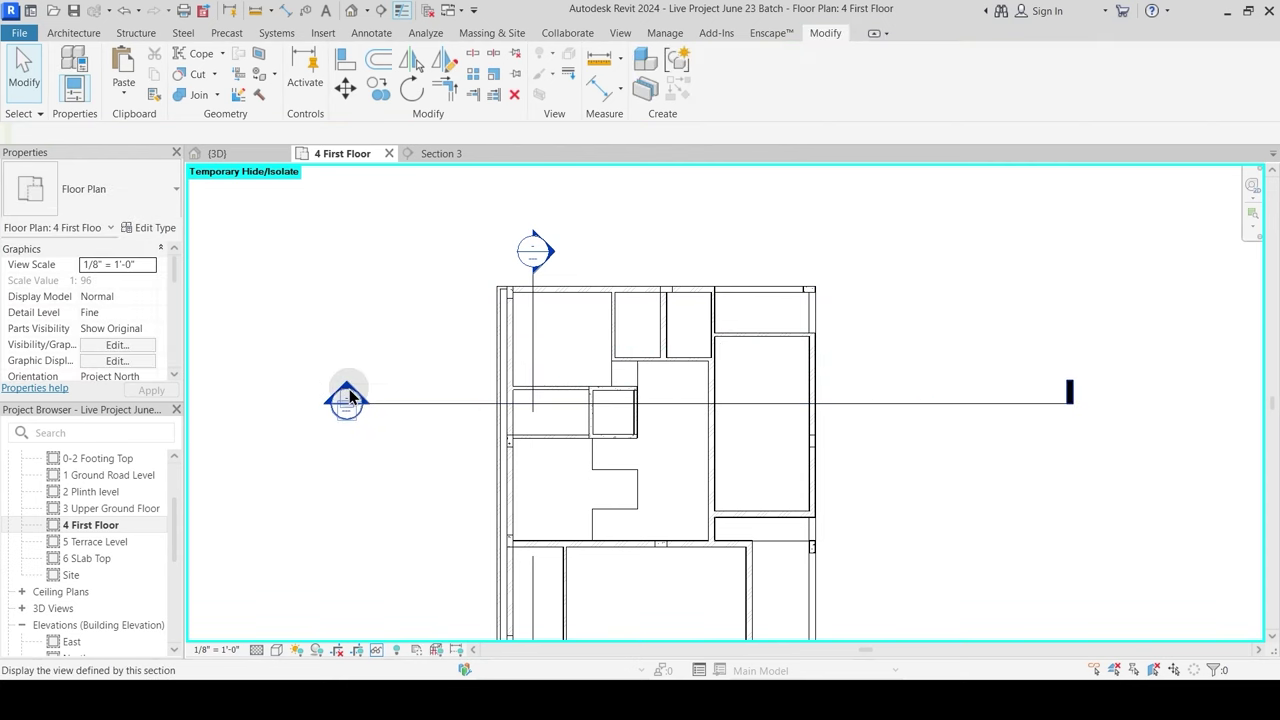
double_click(346, 397)
scroll(502, 330, "up", 5)
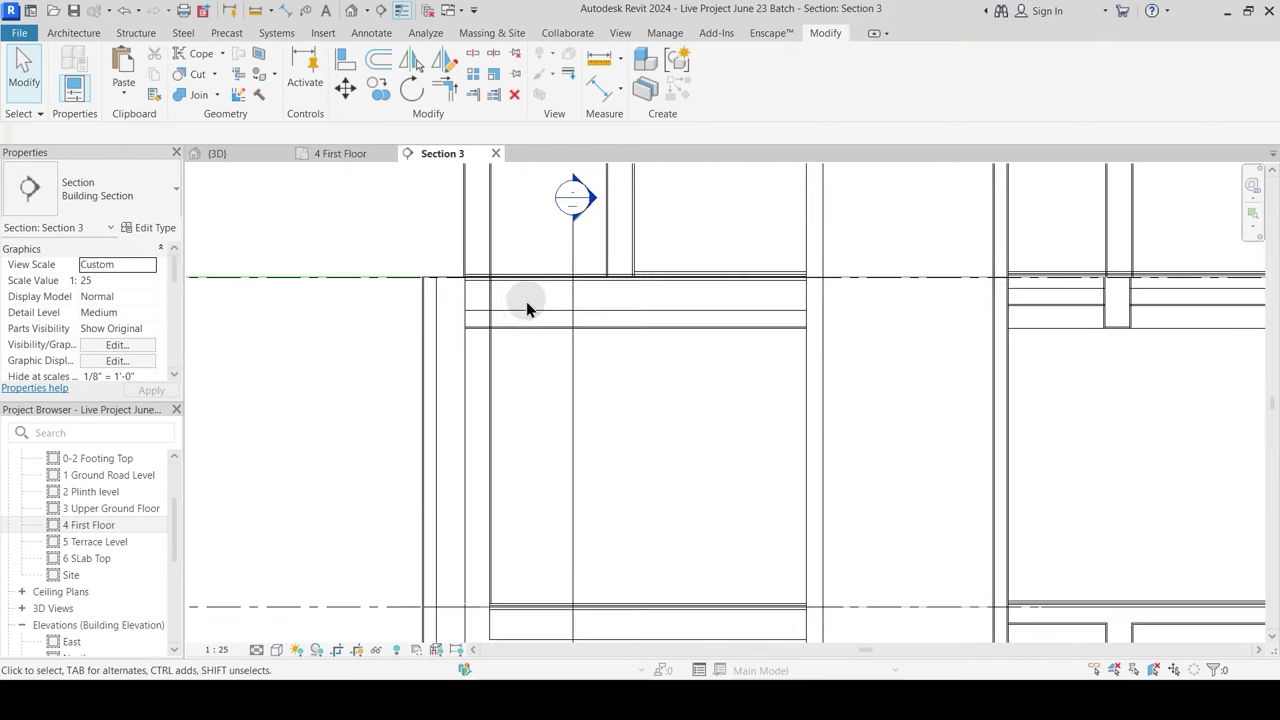
scroll(505, 385, "up", 2)
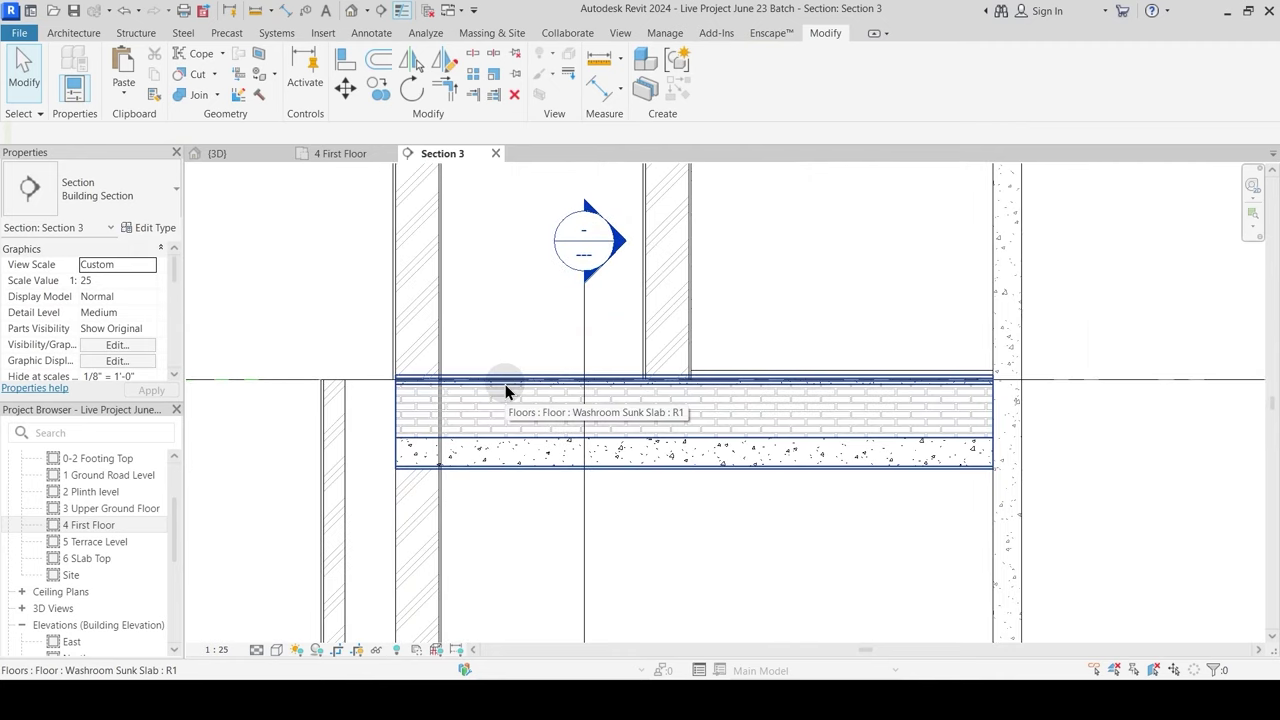
Step: Check the Washroom Sunk Slab's type properties and close them without changes
left_click(505, 385)
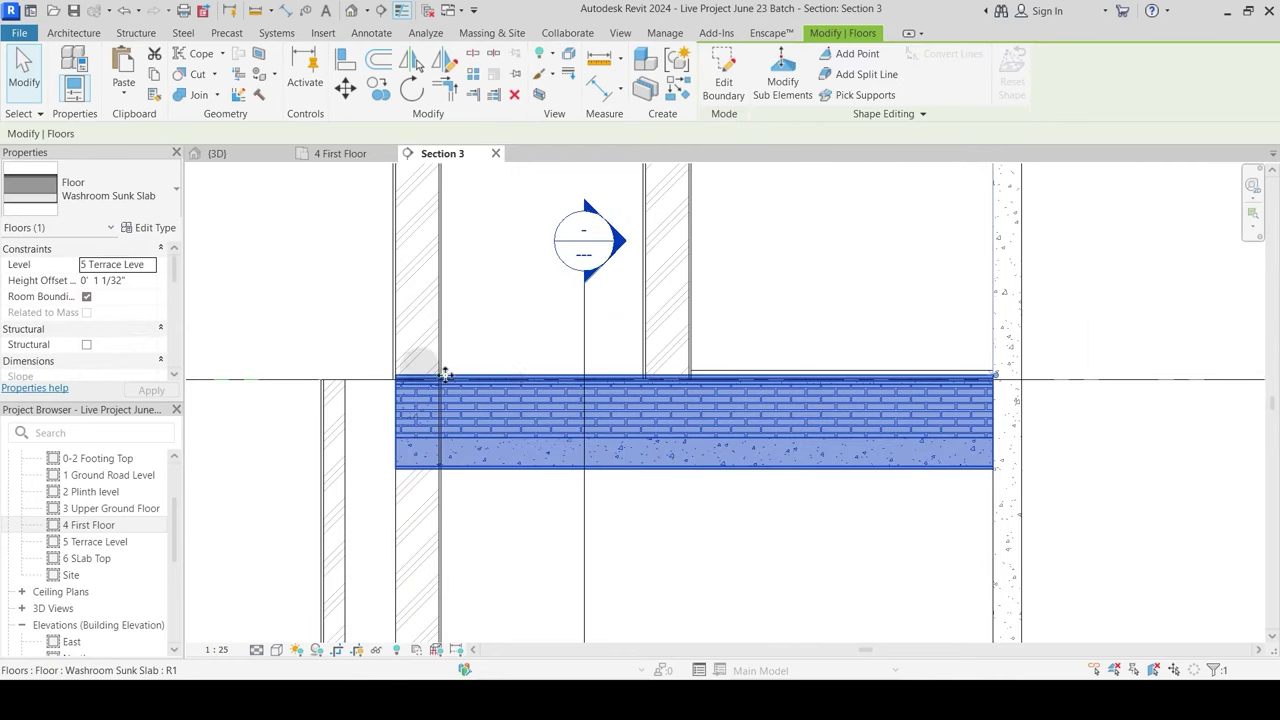
scroll(461, 343, "down", 2)
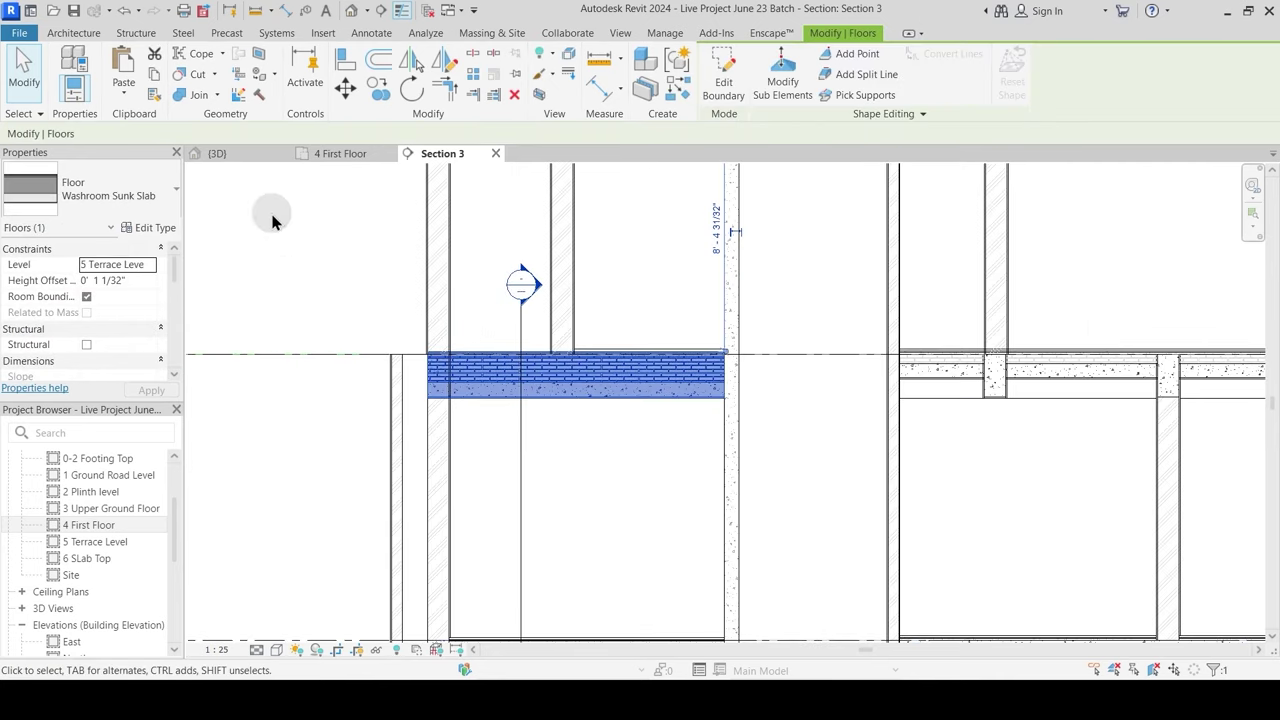
left_click(166, 227)
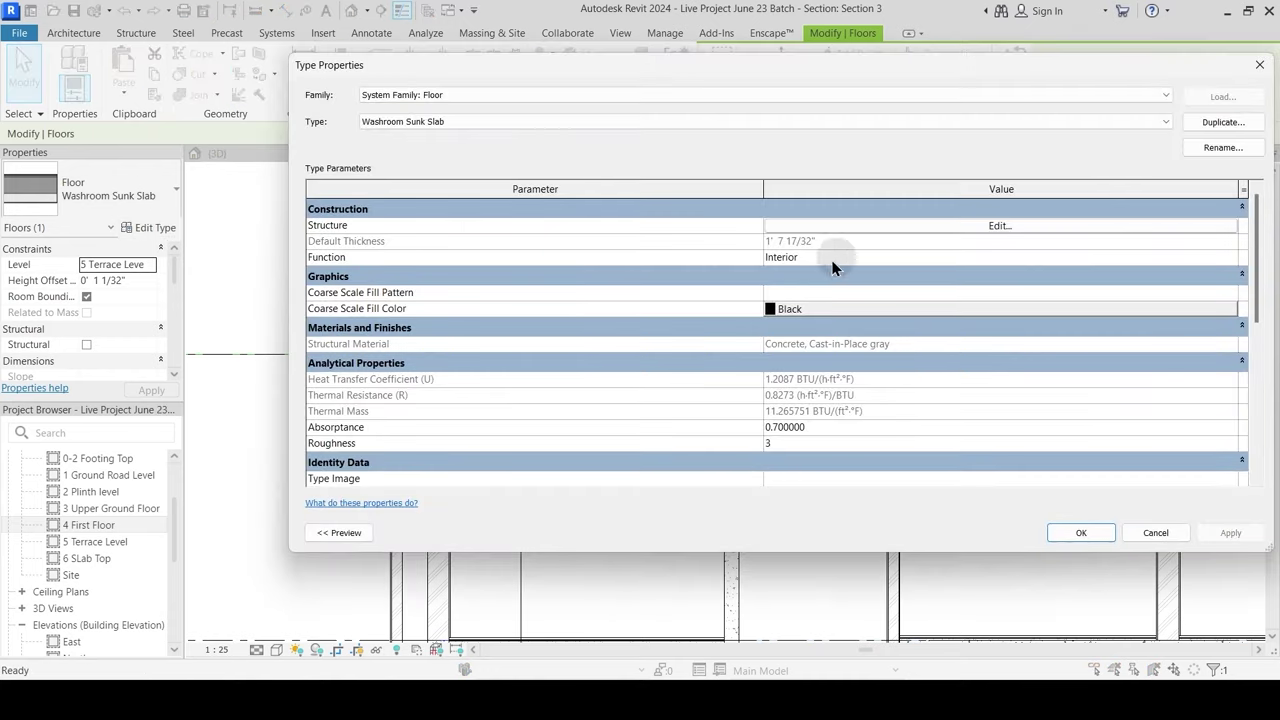
key("Escape")
key("Escape")
Step: Start Switch Join Order at the roof slab's left end and pick the beam beneath it
scroll(630, 385, "down", 1)
middle_click_drag(609, 325, 543, 522)
scroll(446, 336, "up", 2)
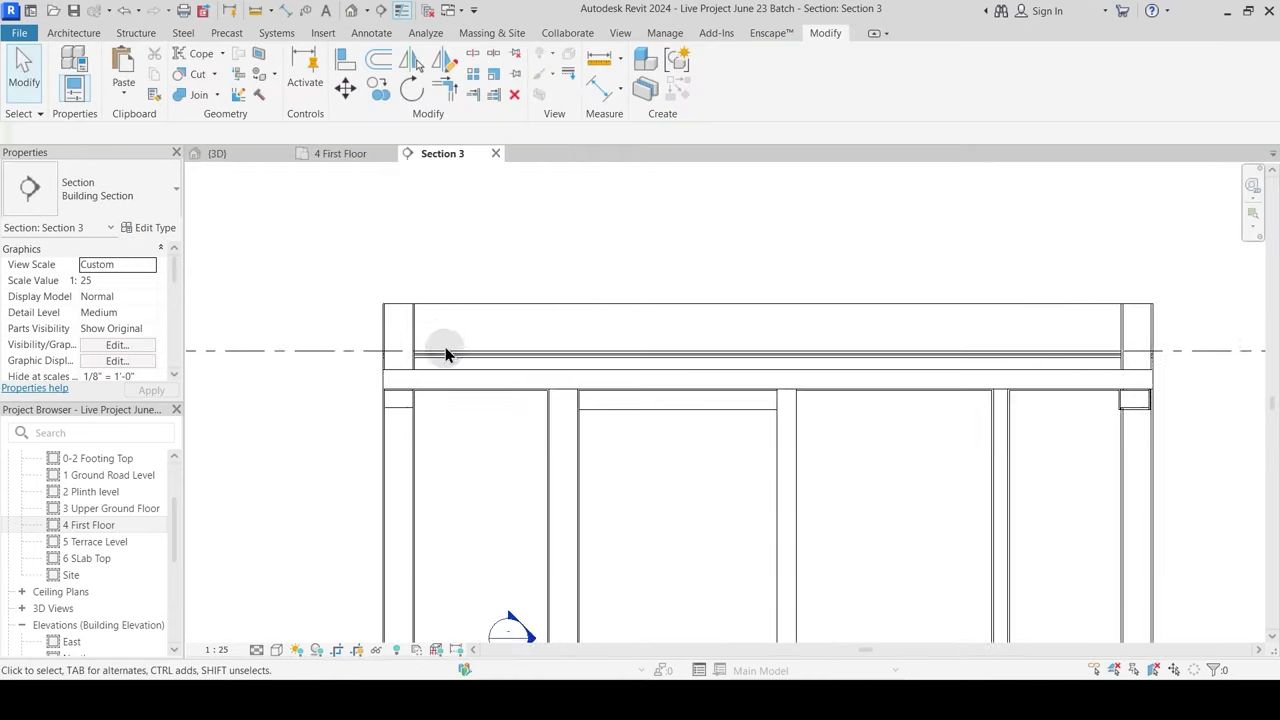
scroll(447, 355, "up", 2)
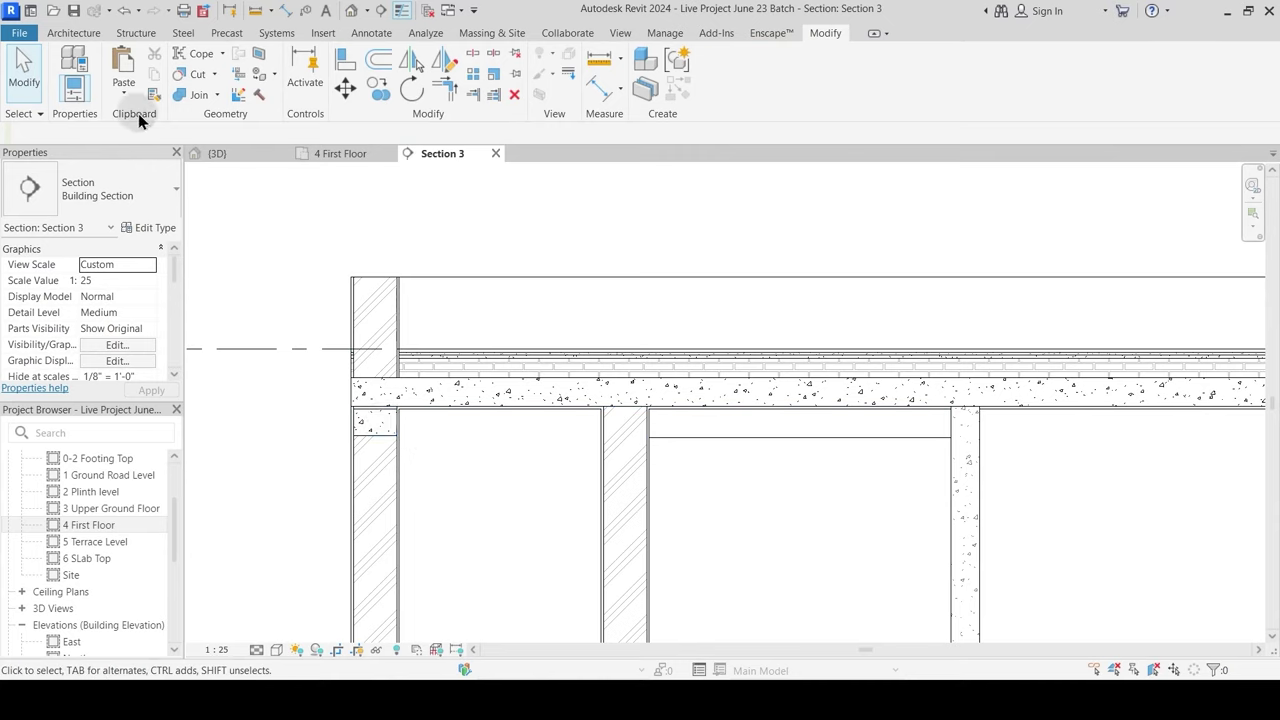
left_click(214, 95)
left_click(205, 193)
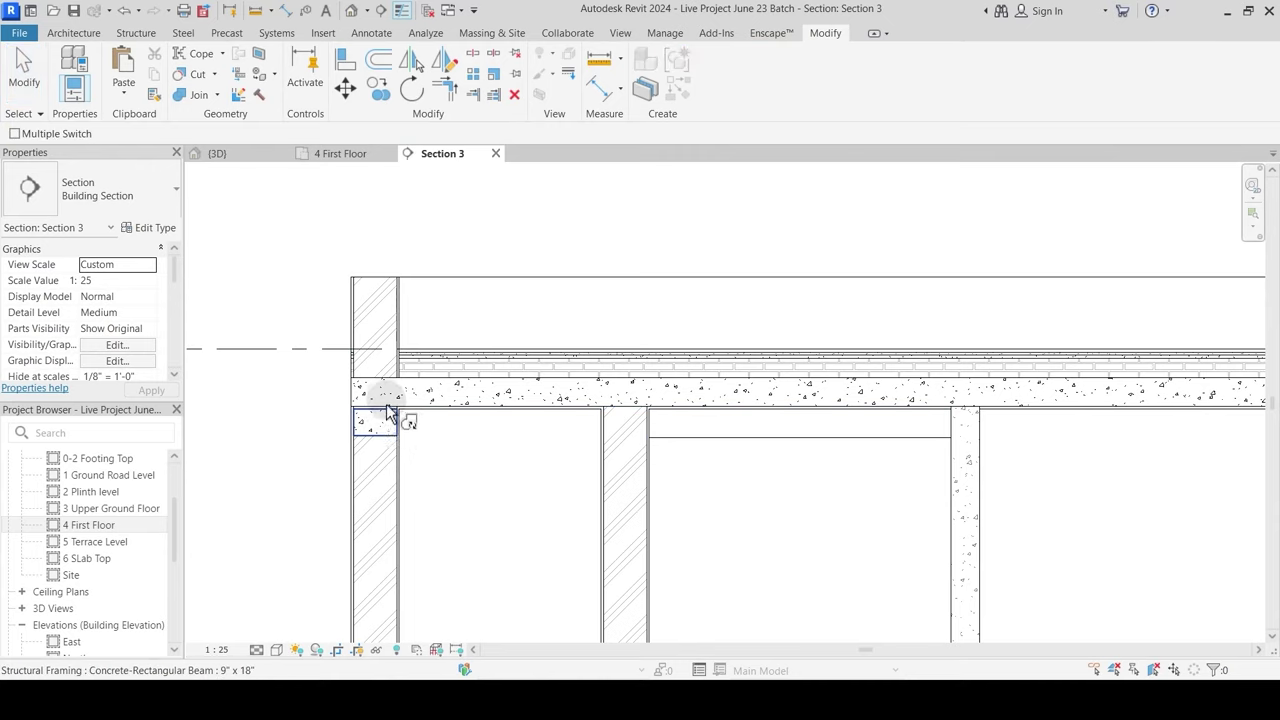
left_click(383, 422)
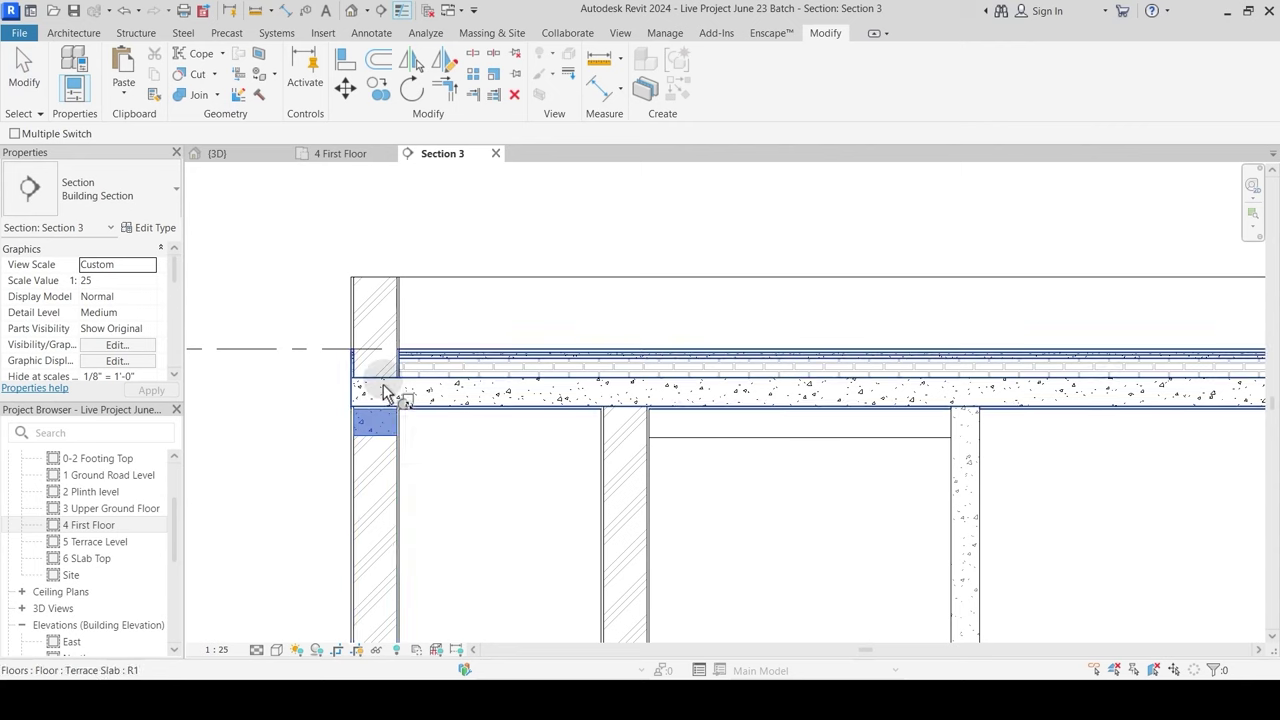
Step: Swap the join order so the left-end beam and Terrace Slab merge cleanly
left_click(485, 385)
scroll(361, 368, "up", 3)
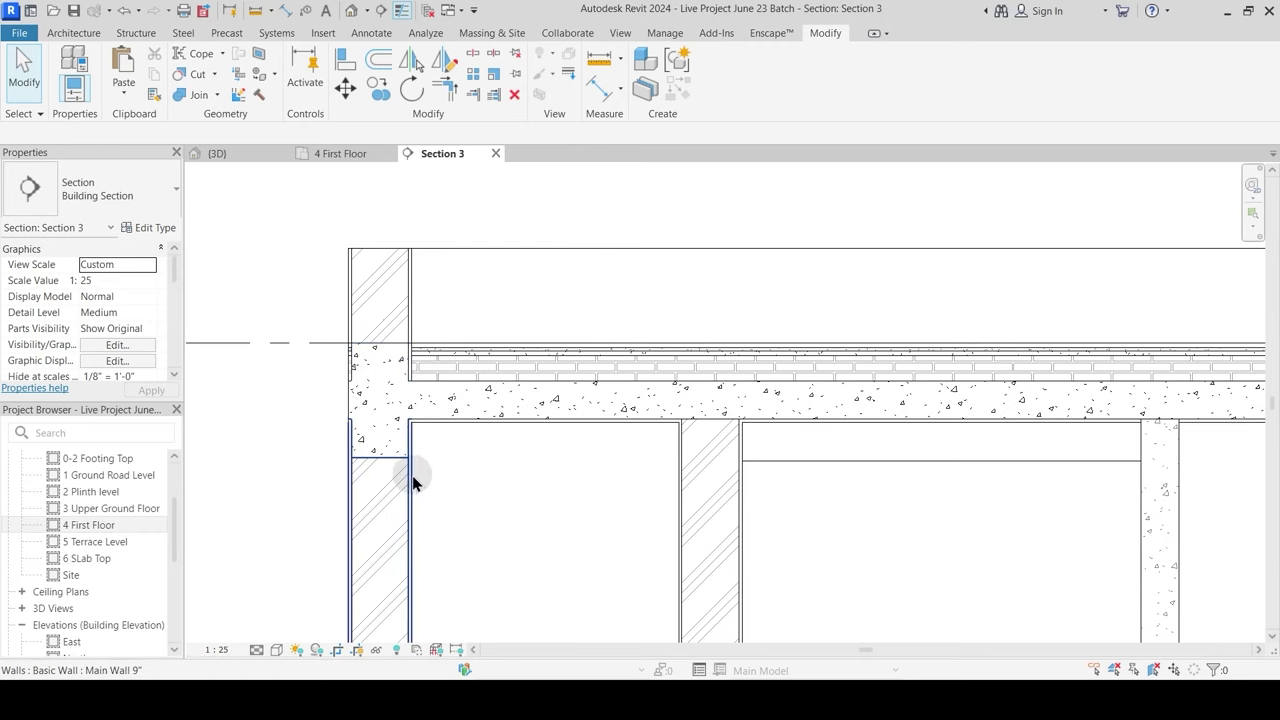
middle_click_drag(448, 495, 454, 400)
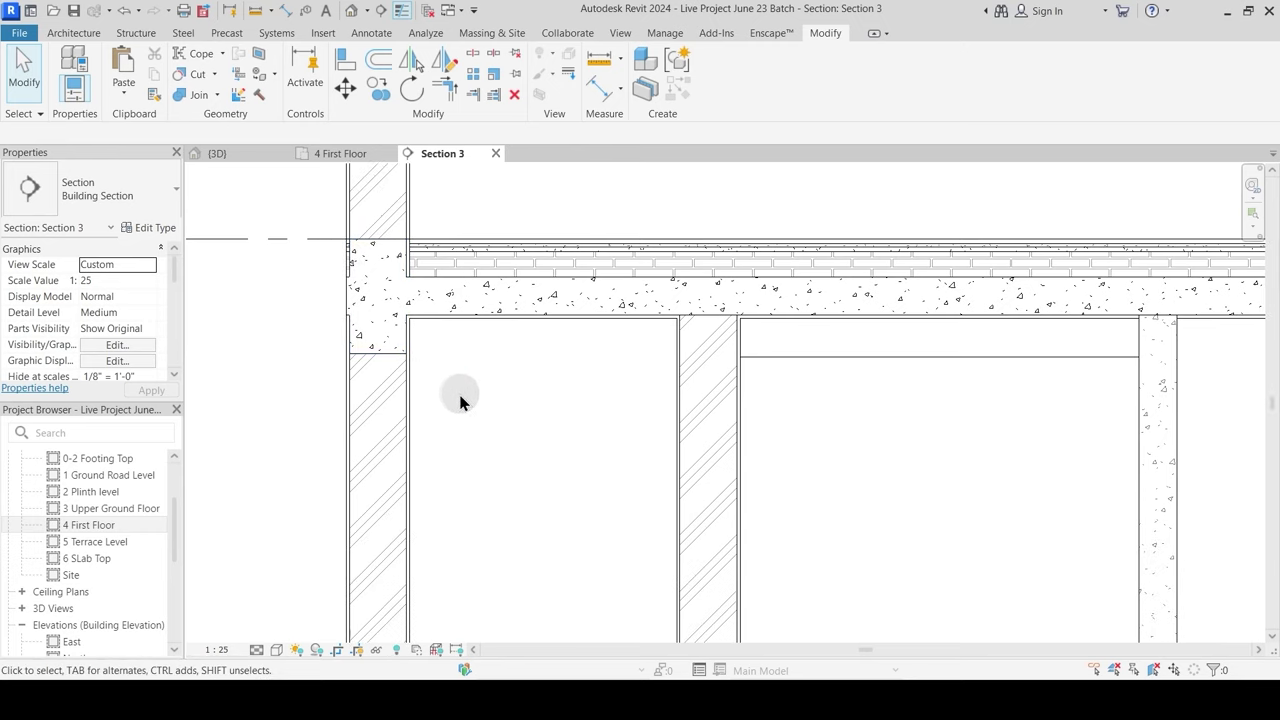
scroll(460, 402, "down", 1)
Step: Switch the join order of the beam and Terrace Slab at the right-hand end wall
middle_click_drag(948, 446, 331, 460)
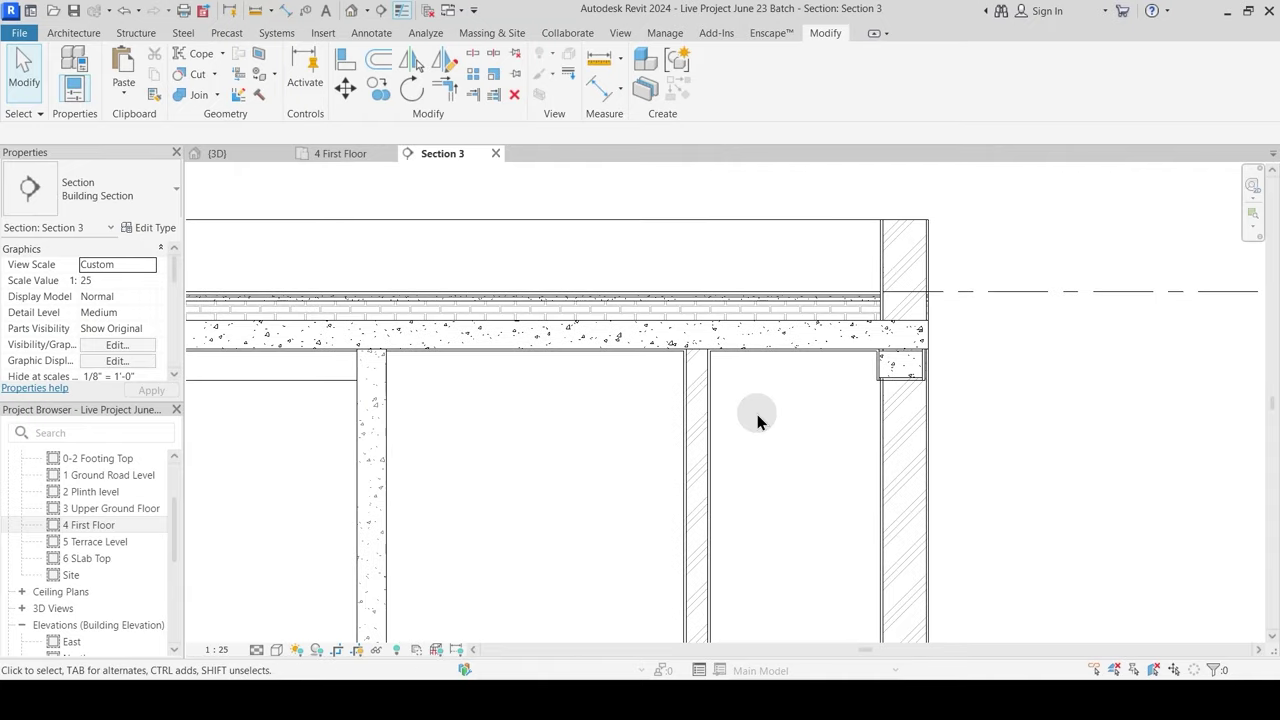
scroll(859, 365, "up", 1)
left_click(216, 95)
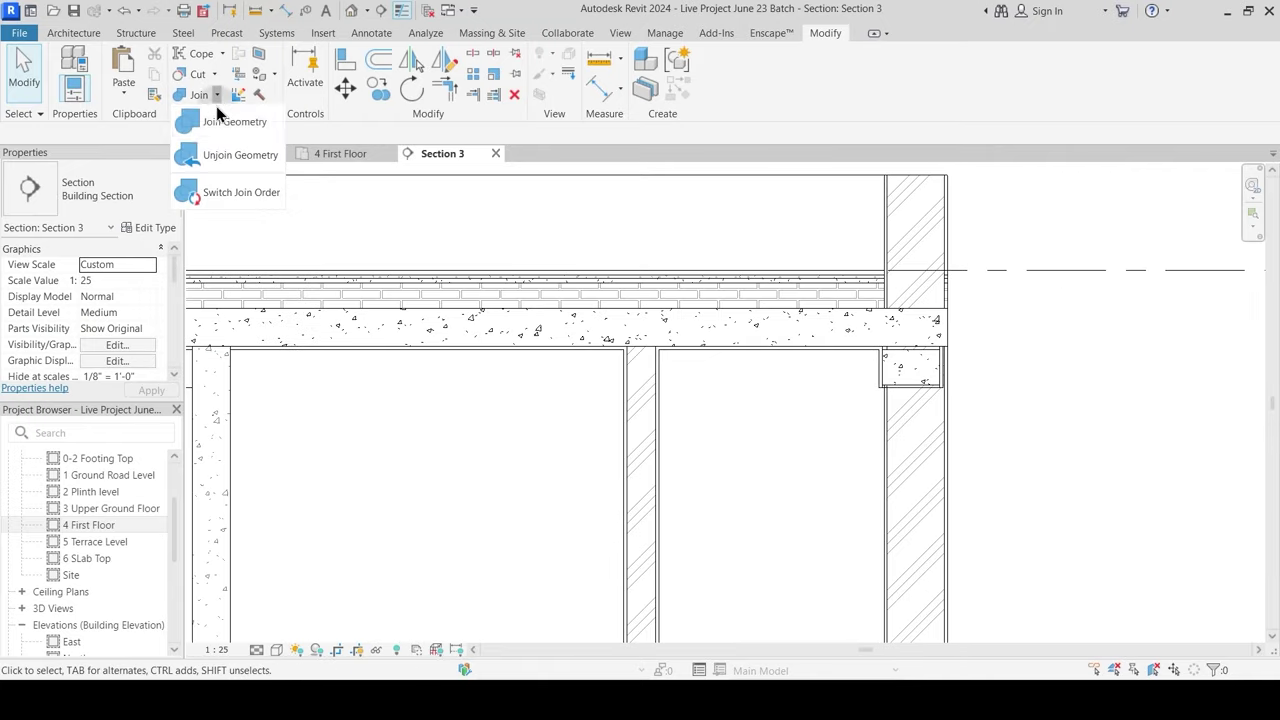
left_click(227, 193)
left_click(915, 367)
left_click(920, 318)
key("Escape")
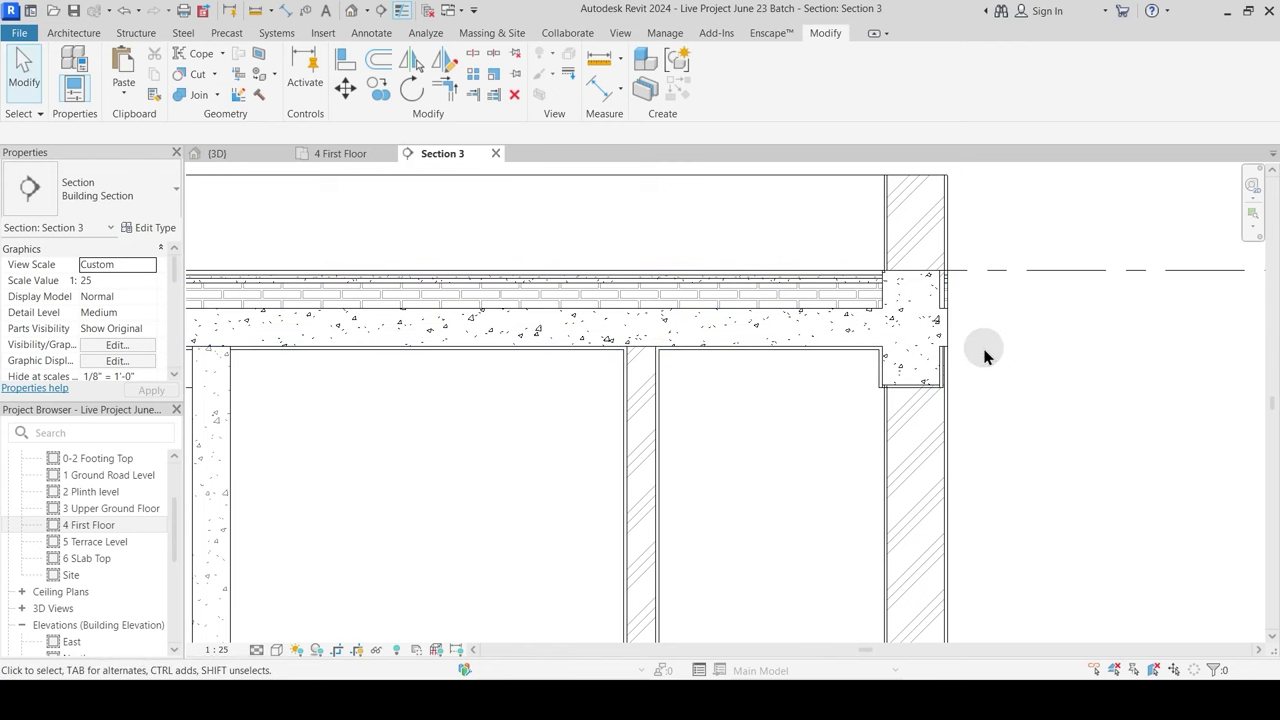
scroll(867, 400, "down", 4)
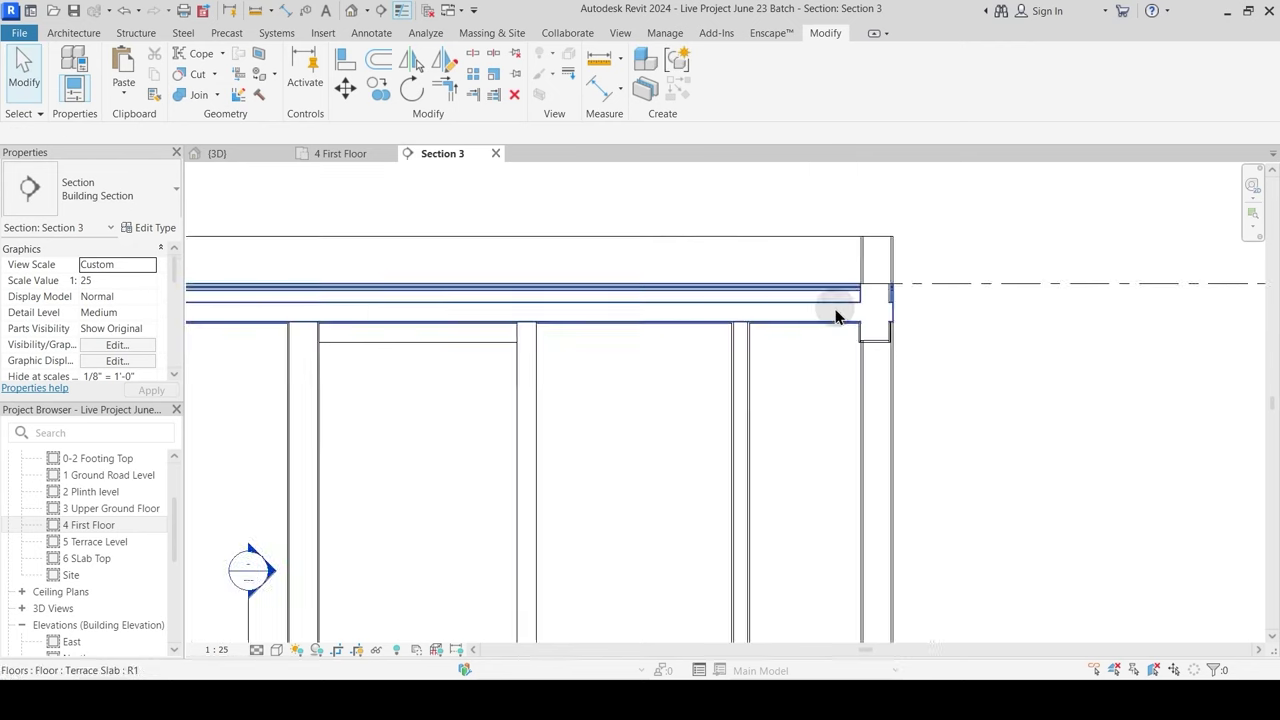
Step: Move the wall under the terrace edge onto the beam edge with MV
scroll(884, 415, "up", 3)
left_click(862, 450)
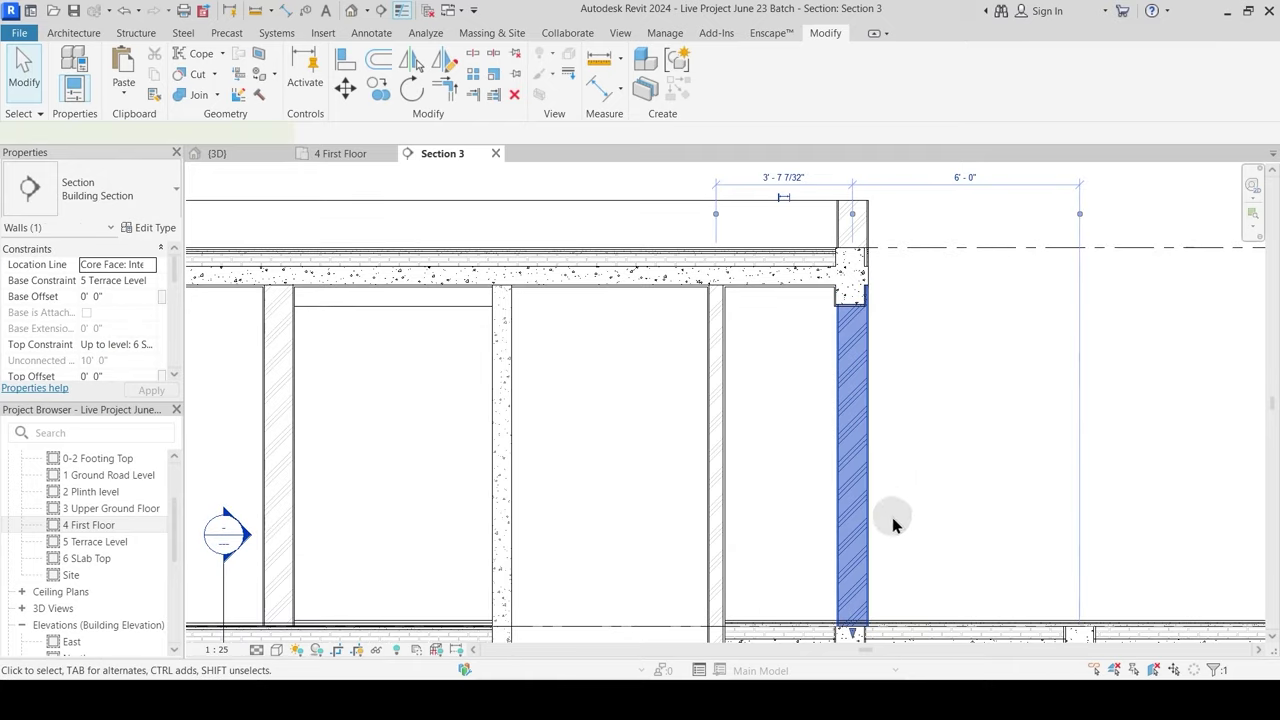
middle_click_drag(855, 580, 757, 406)
scroll(771, 433, "up", 8)
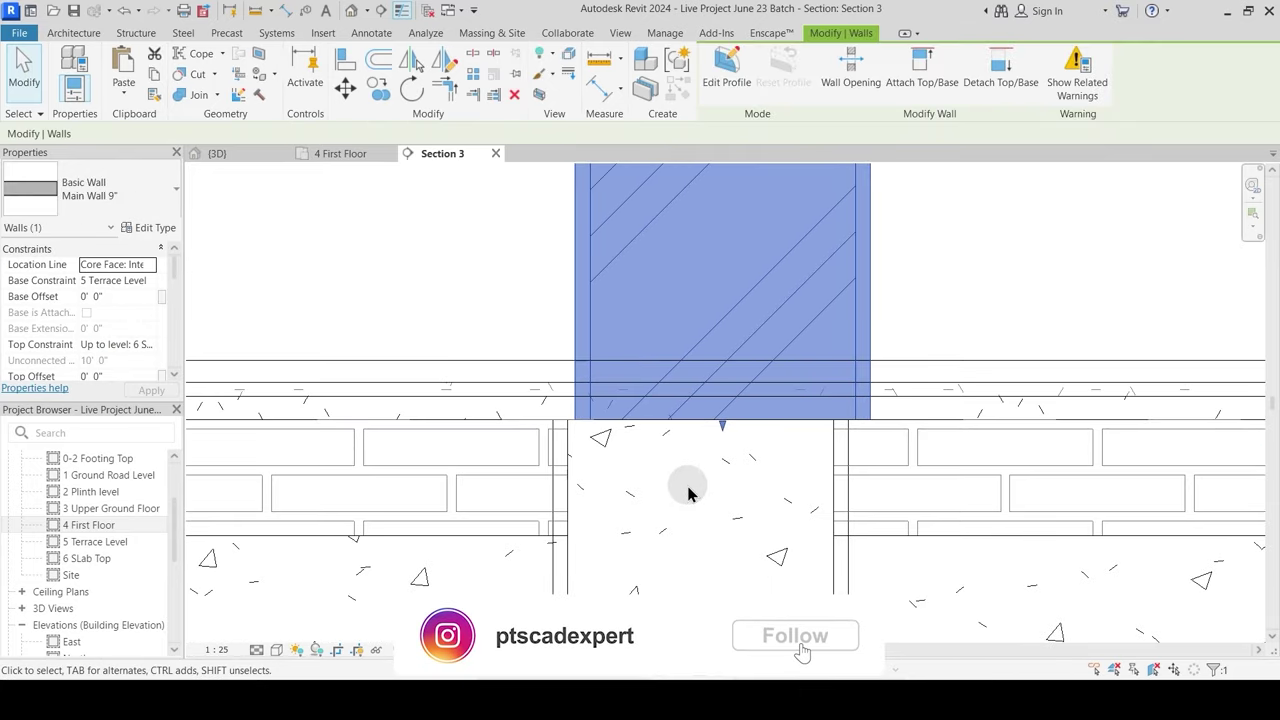
key("m")
key("v")
left_click(871, 423)
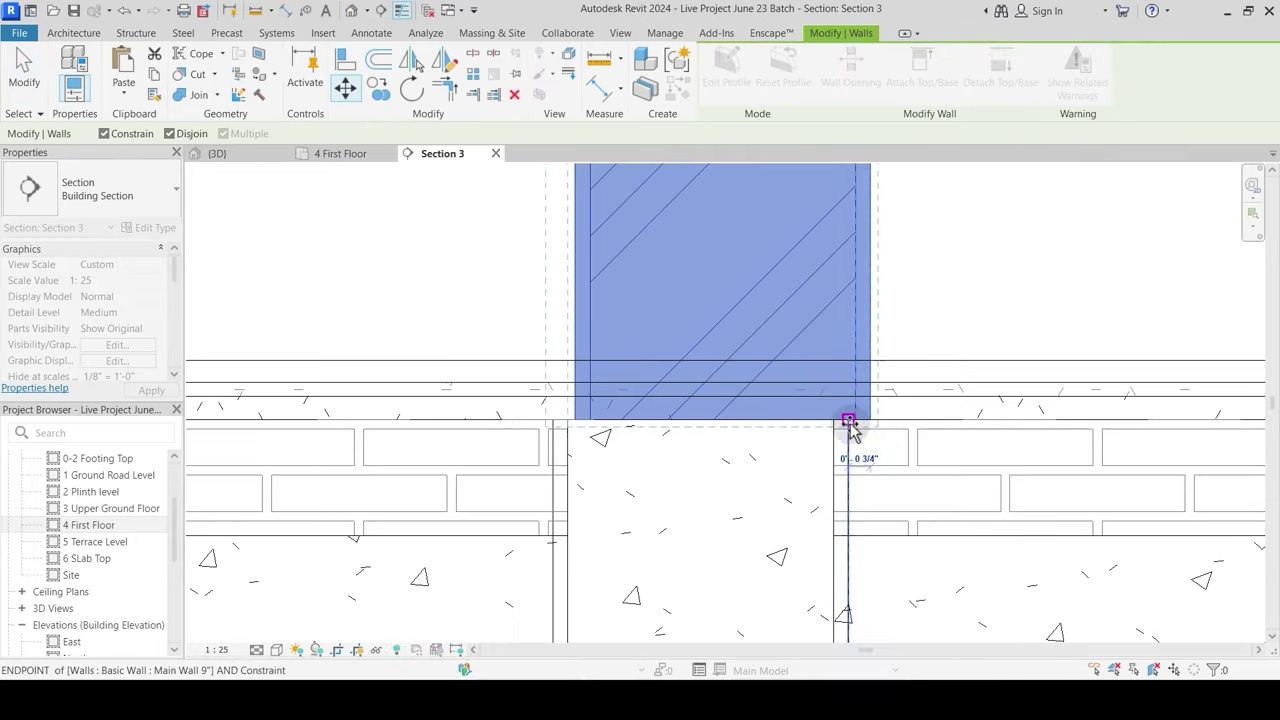
left_click(848, 422)
key("Escape")
Step: Inspect the upper parapet wall, lower wall and Terrace Slab at the terrace edge
scroll(703, 517, "up", 5)
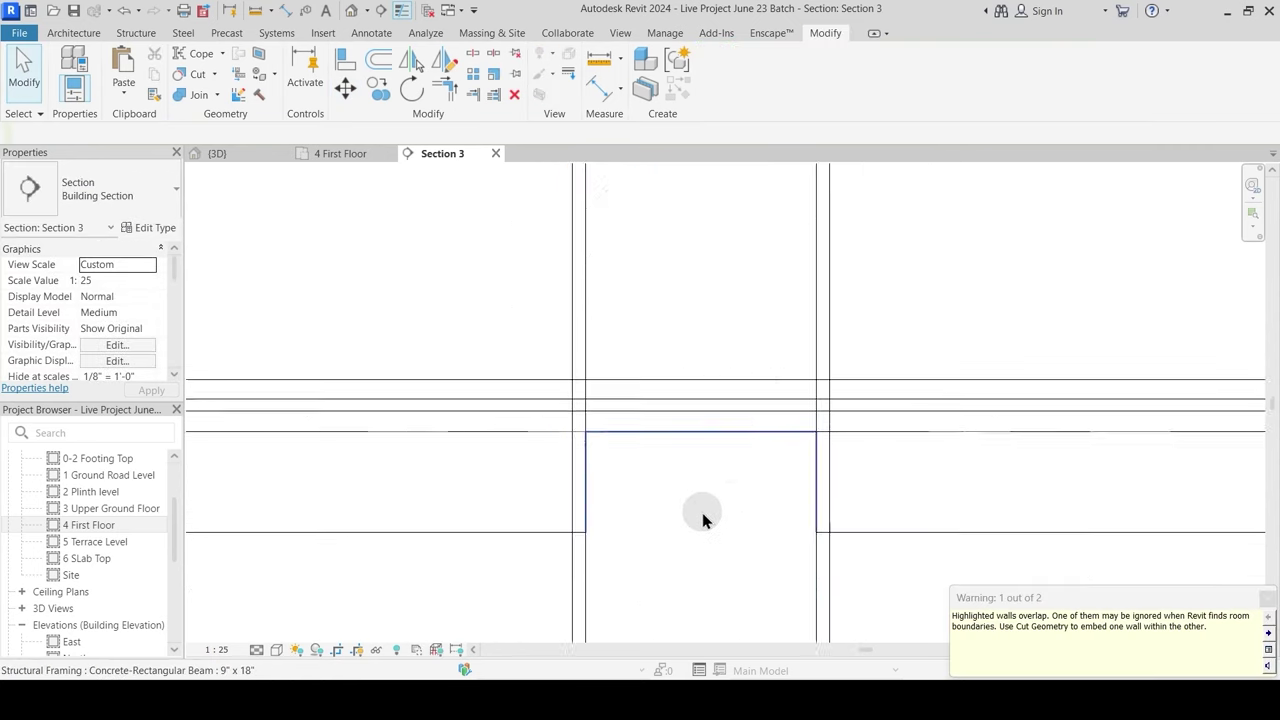
scroll(702, 516, "down", 2)
middle_click_drag(731, 215, 738, 600)
middle_click_drag(750, 310, 751, 410)
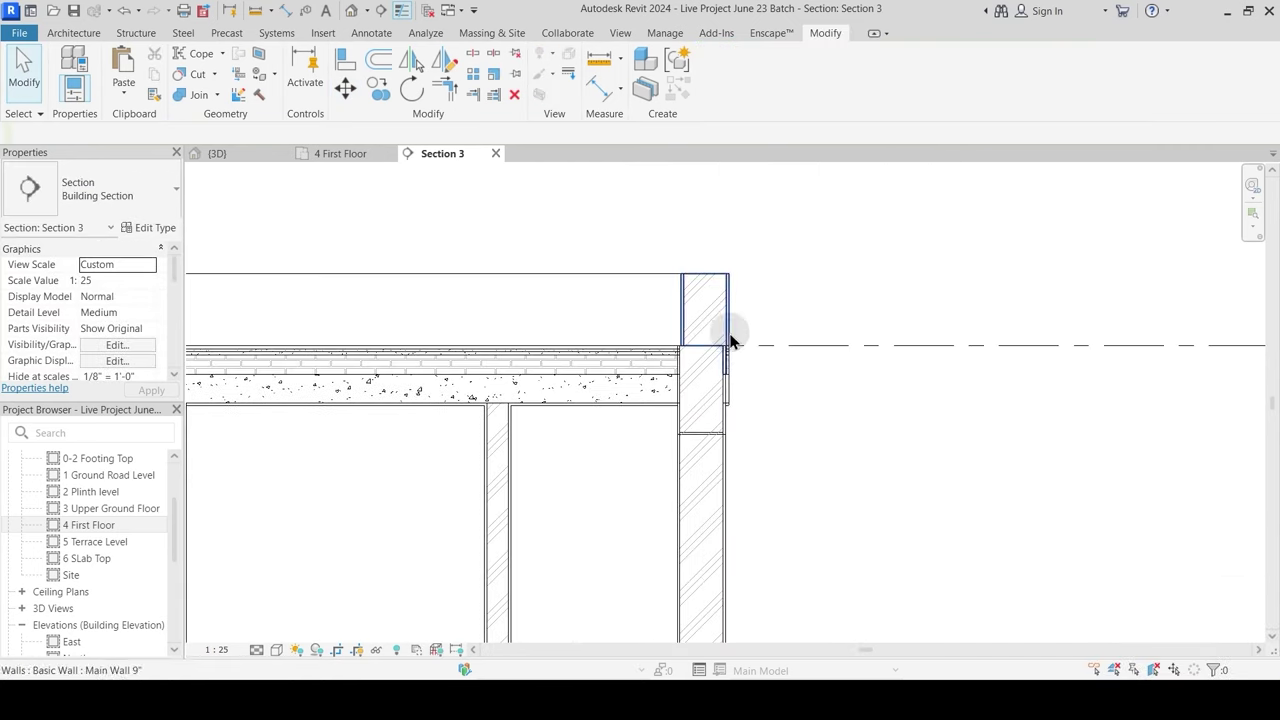
scroll(732, 329, "up", 2)
left_click(728, 331)
left_click(737, 443)
scroll(737, 443, "up", 2)
left_click(728, 455)
key("Escape")
left_click(732, 468)
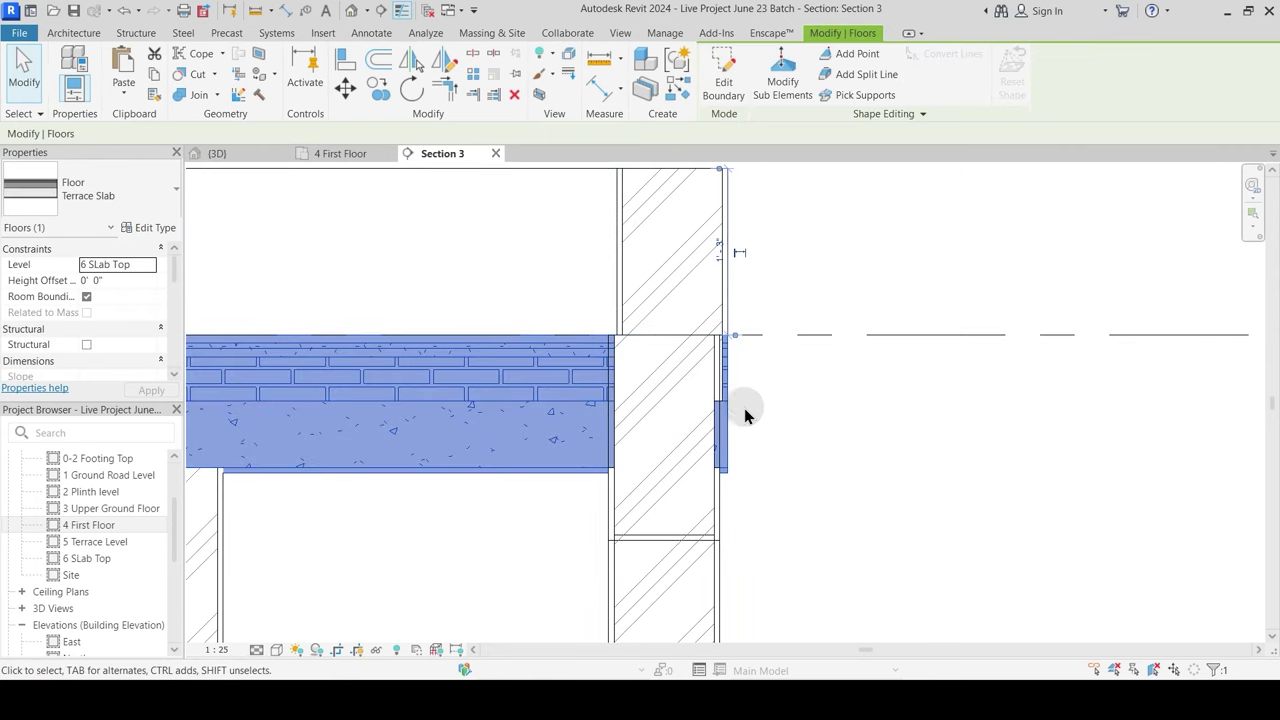
scroll(729, 351, "up", 3)
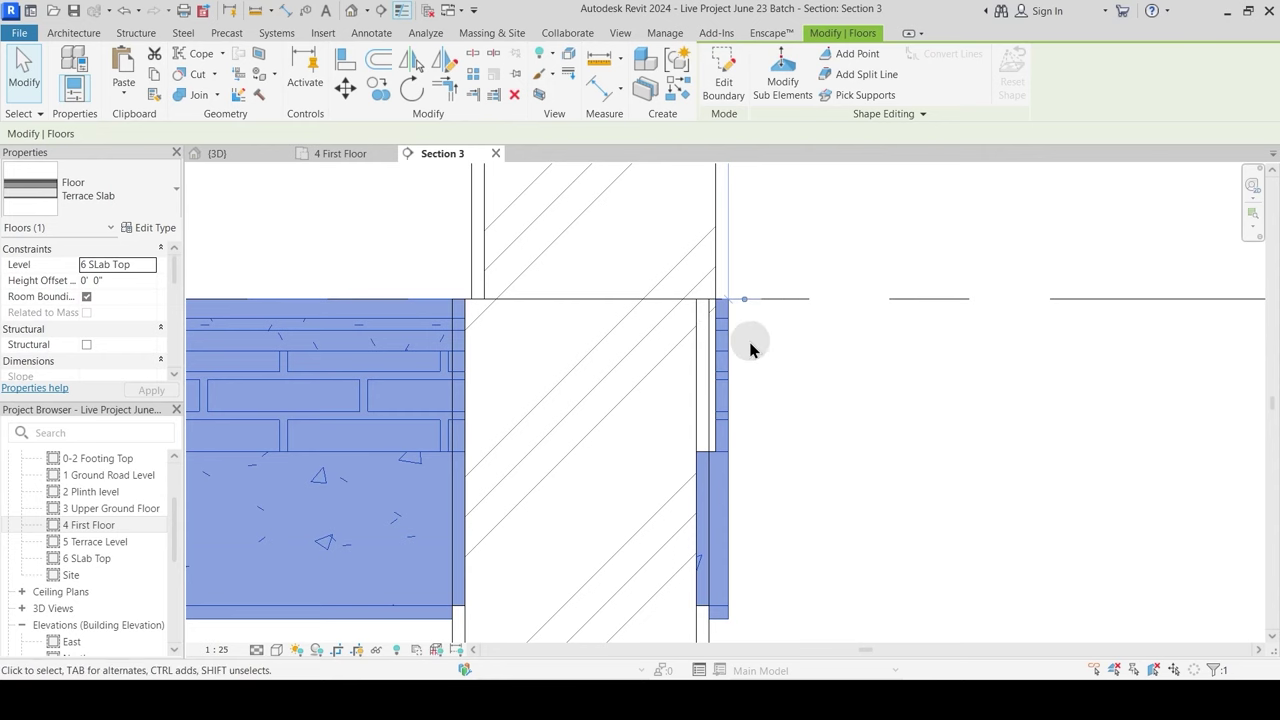
key("Escape")
scroll(750, 350, "down", 3)
Step: Move the upper parapet wall with MV so it sits flush on the lower wall's face
left_click(744, 289)
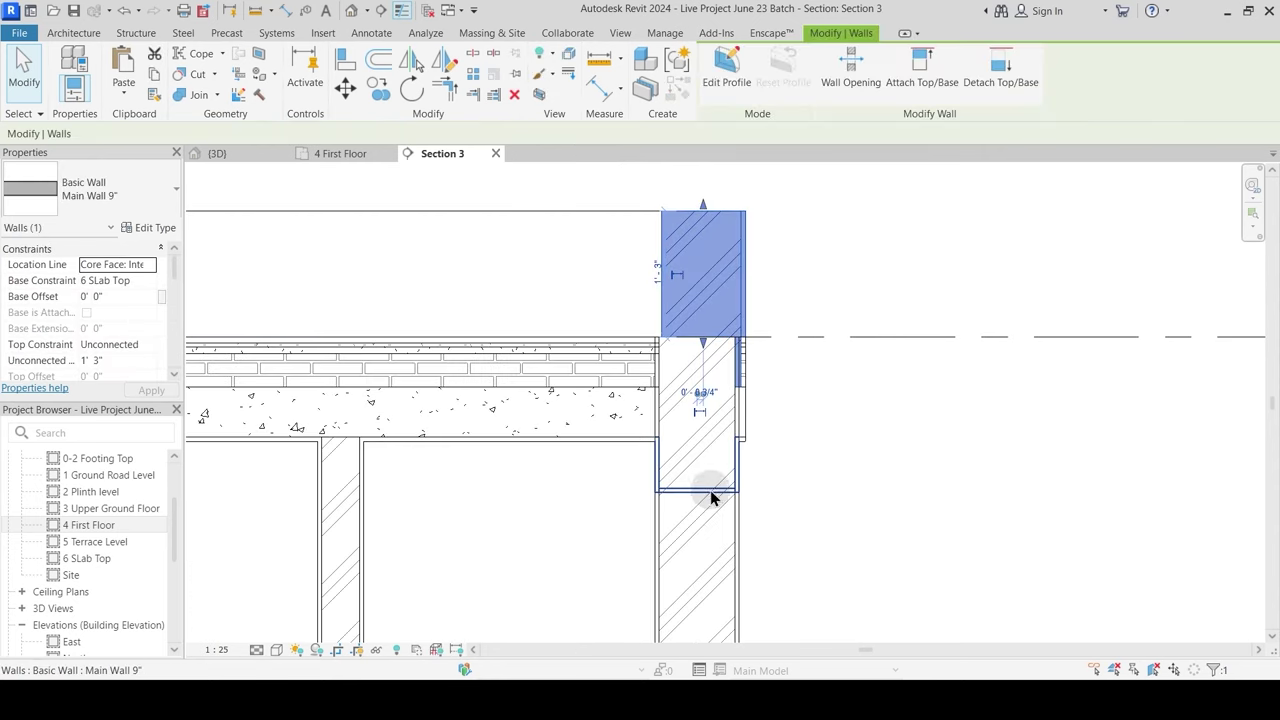
scroll(749, 334, "up", 5)
key("m")
key("v")
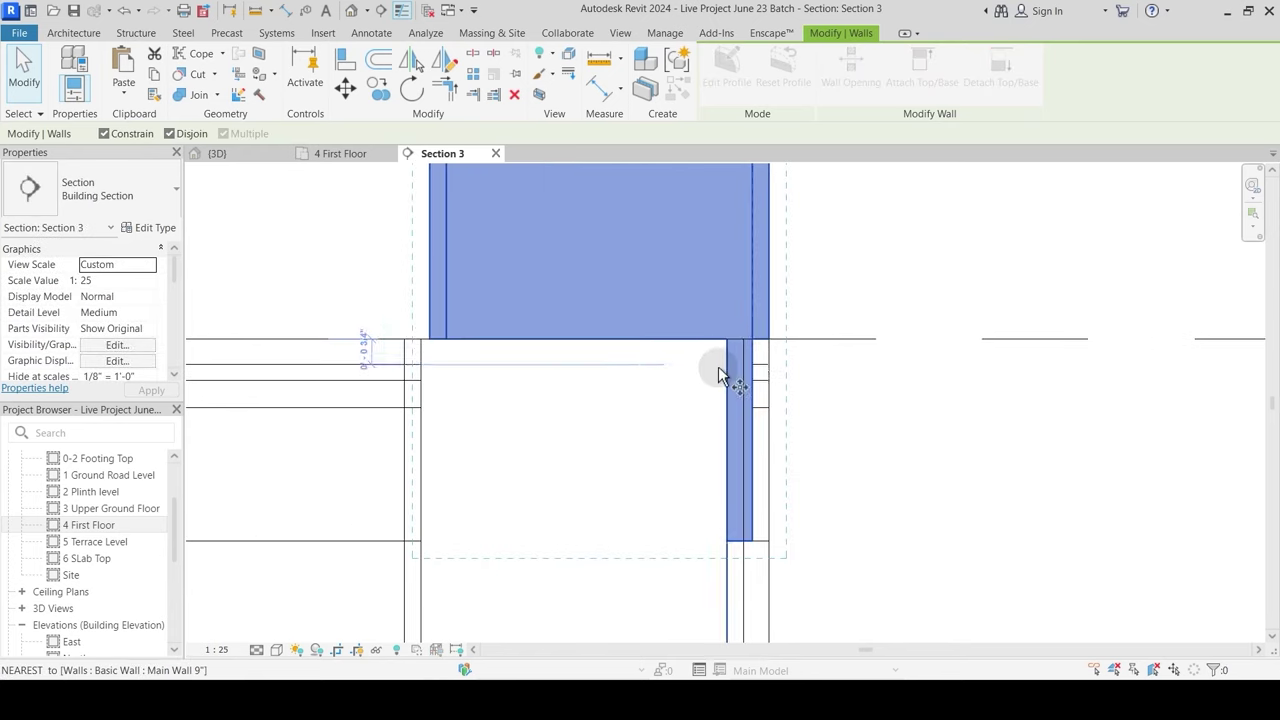
left_click(768, 340)
left_click(742, 341)
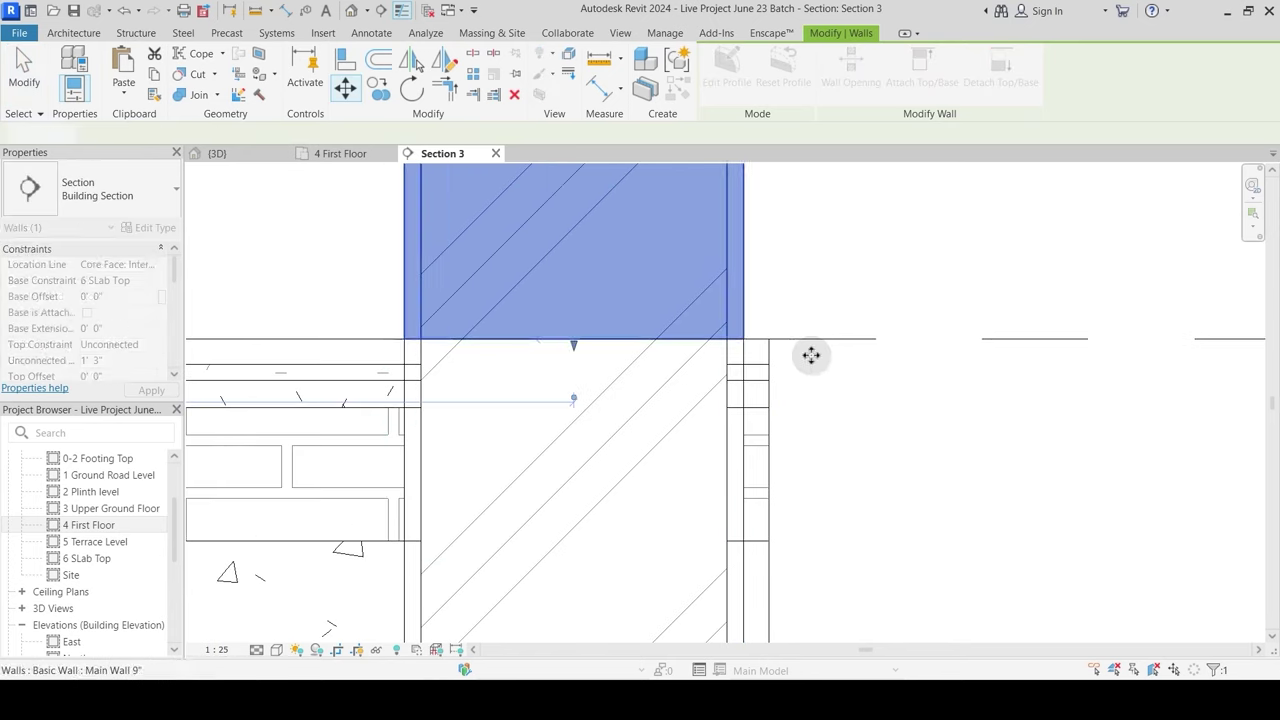
scroll(812, 365, "down", 5)
Step: Check the wall's alignment, then select the Terrace Slab
left_click(784, 418)
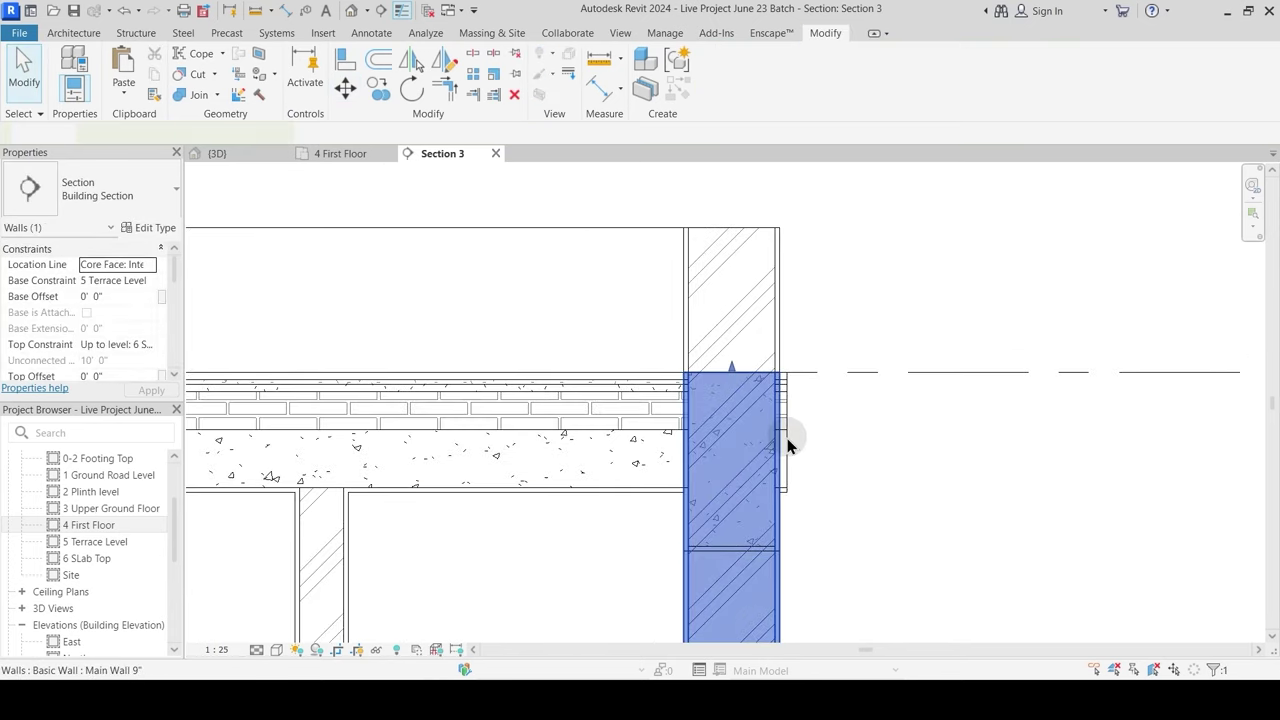
scroll(612, 390, "down", 2)
key("Escape")
left_click(598, 450)
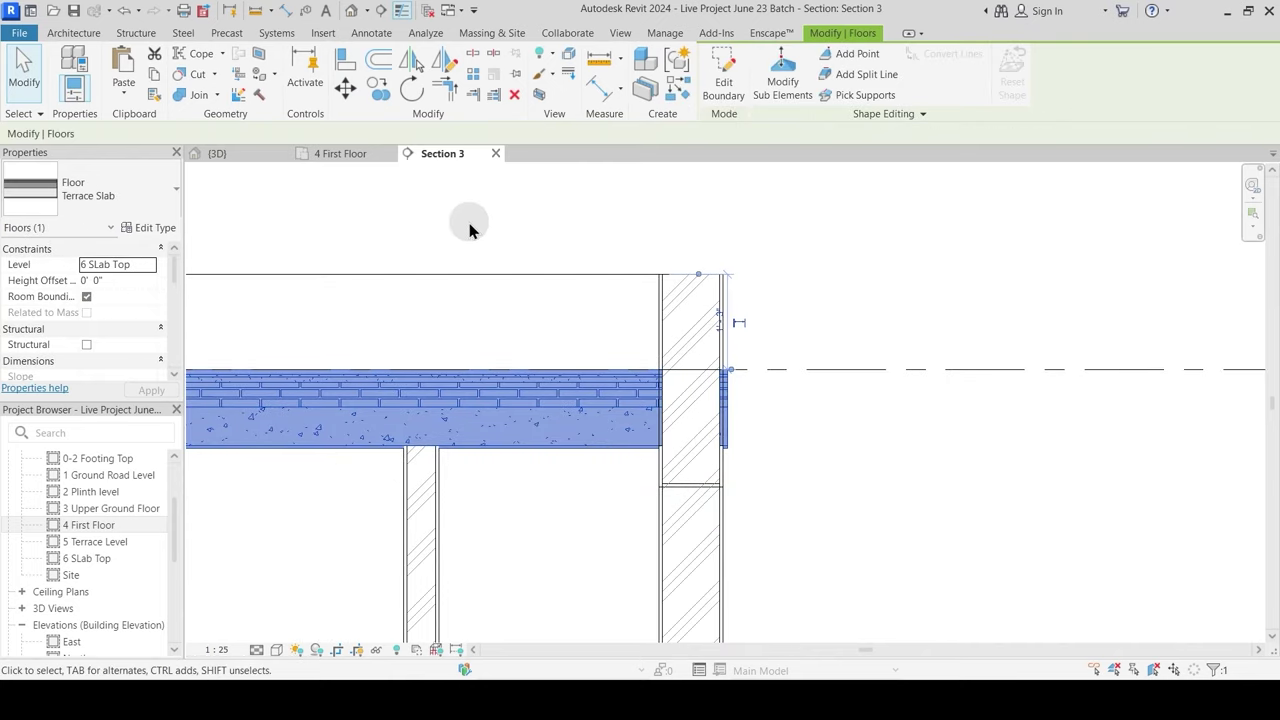
Step: Edit the Terrace Slab boundary in the 6 SLab Top plan, shifting its right edge
left_click(723, 86)
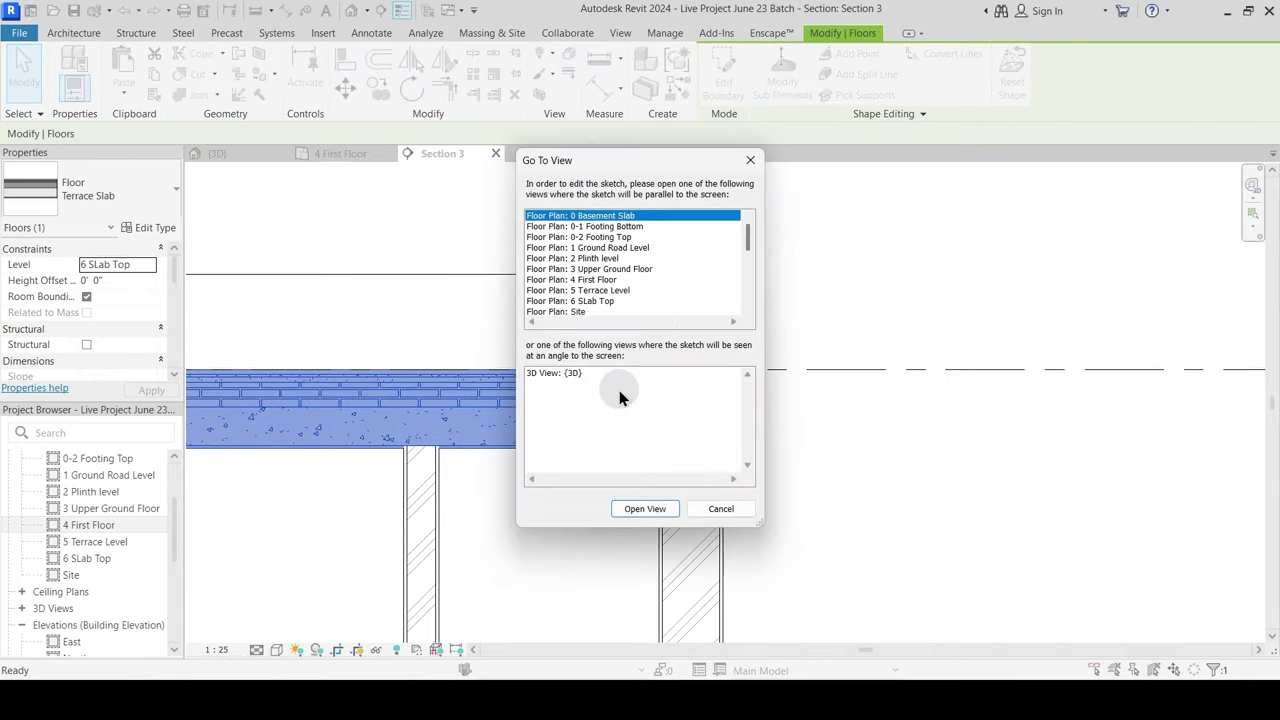
left_click(600, 302)
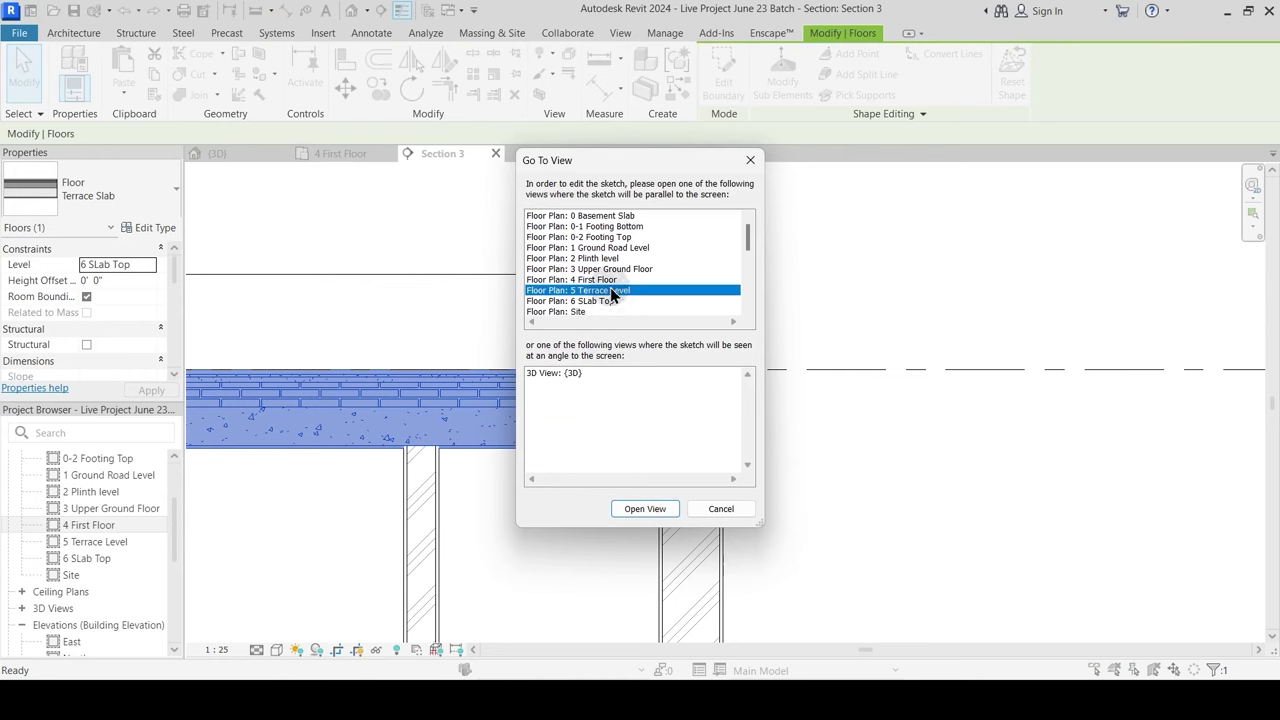
key("Return")
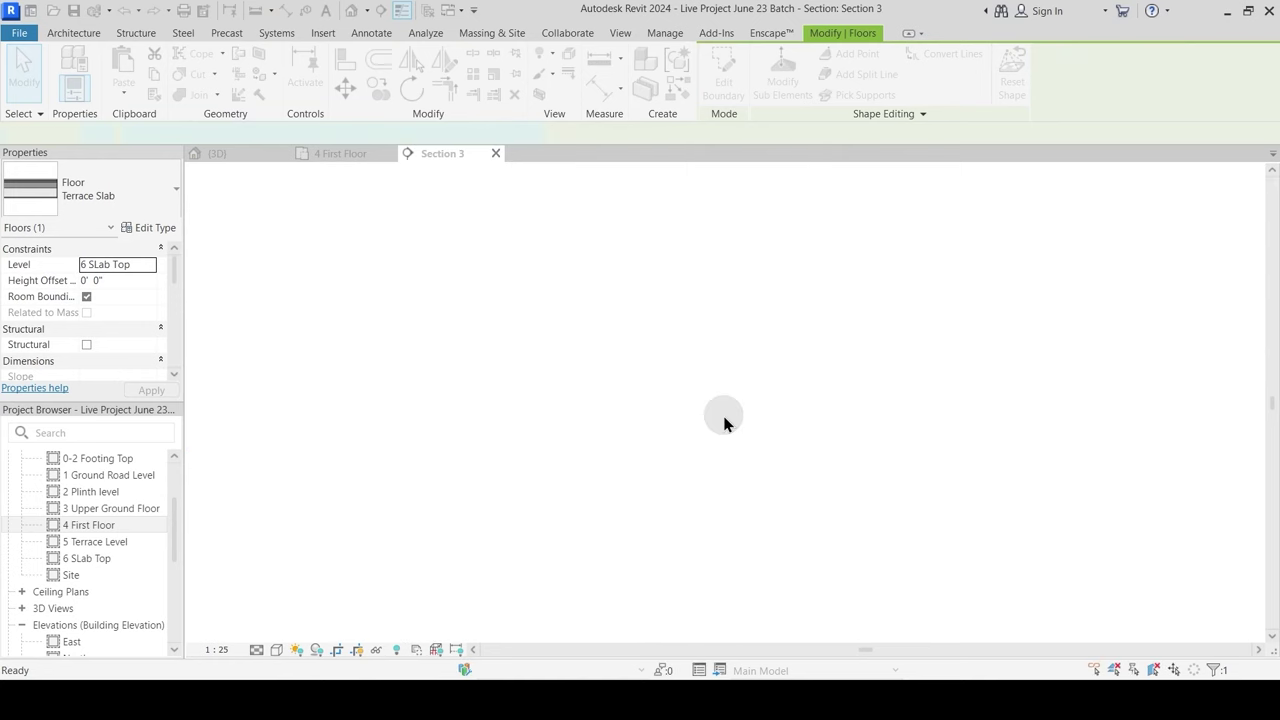
scroll(700, 362, "up", 5)
scroll(686, 357, "up", 5)
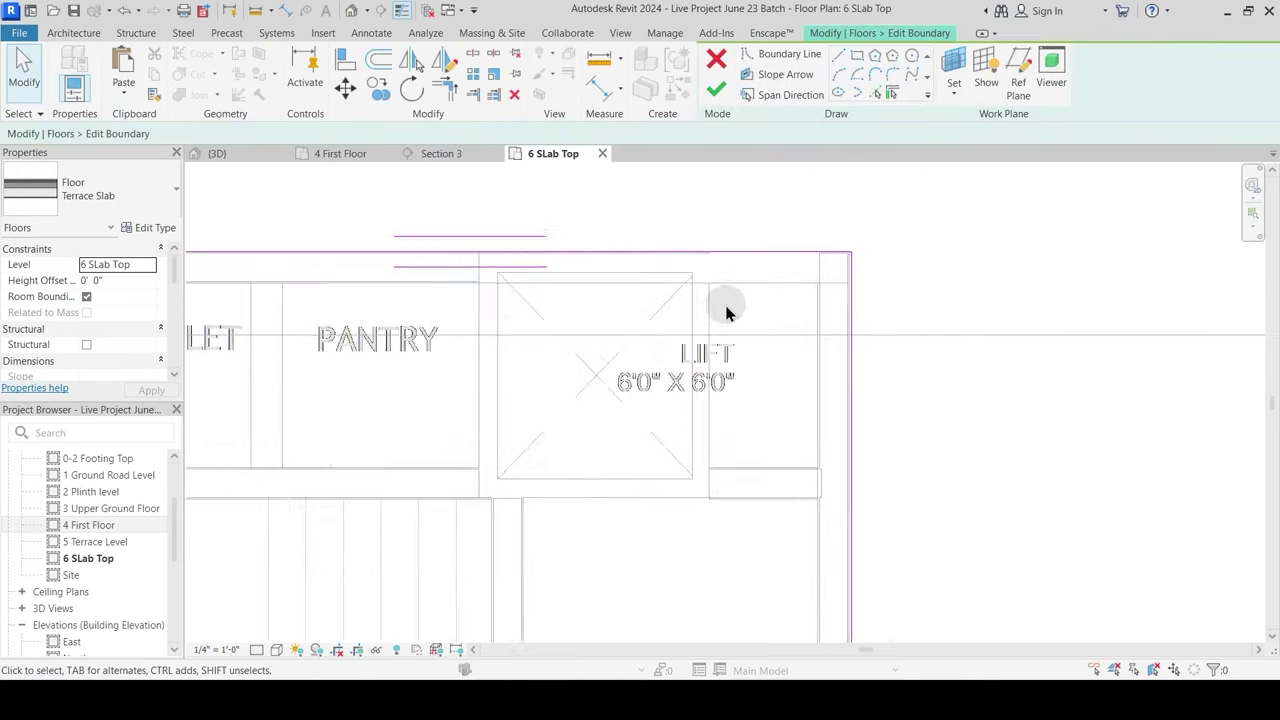
scroll(806, 245, "down", 3)
scroll(863, 404, "up", 2)
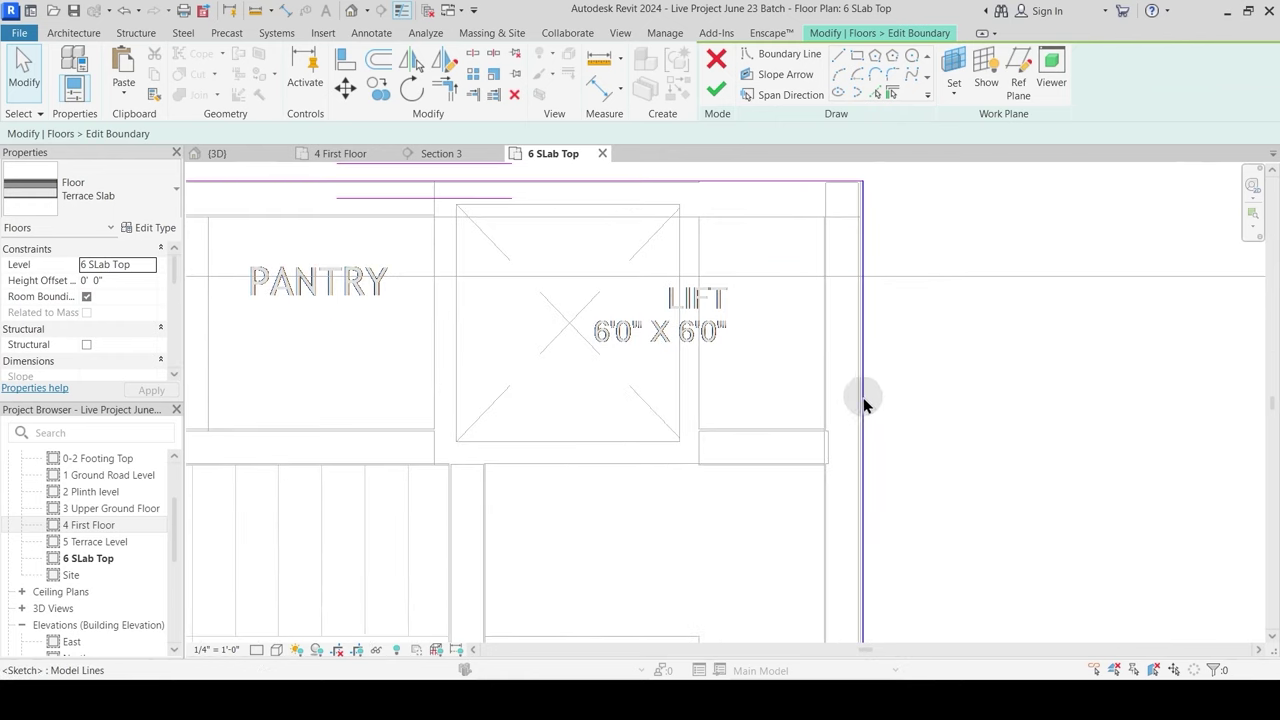
mouse_move(867, 390)
left_mouse_down()
mouse_move(759, 388)
mouse_move(862, 387)
left_mouse_up()
scroll(862, 216, "up", 4)
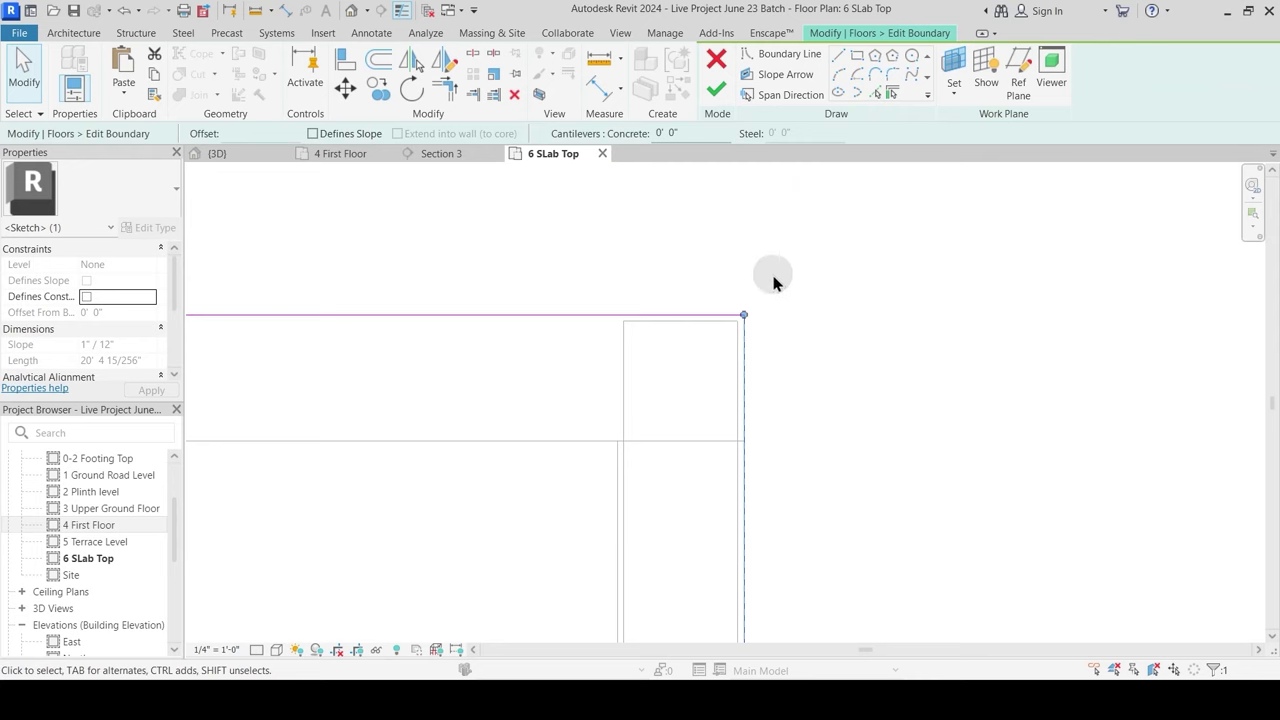
Step: Finish the boundary edit without attaching walls, and return to Section 3
left_click(716, 88)
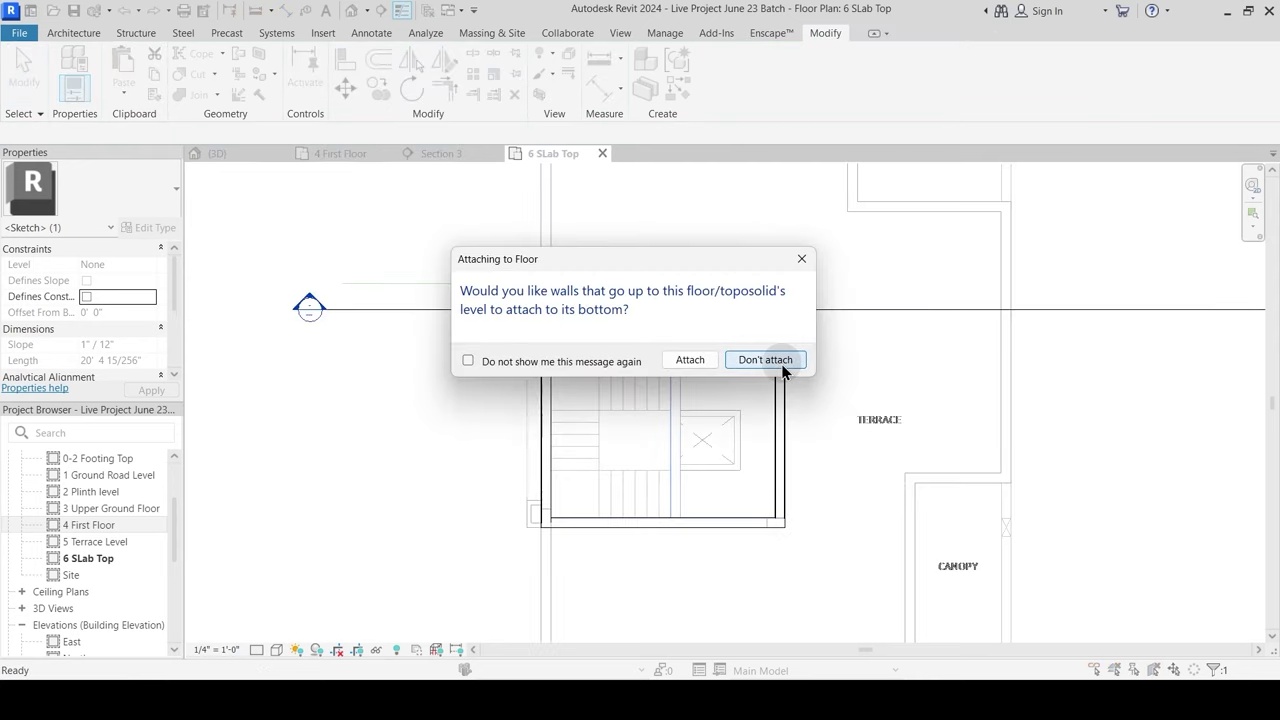
left_click(763, 358)
left_click(798, 388)
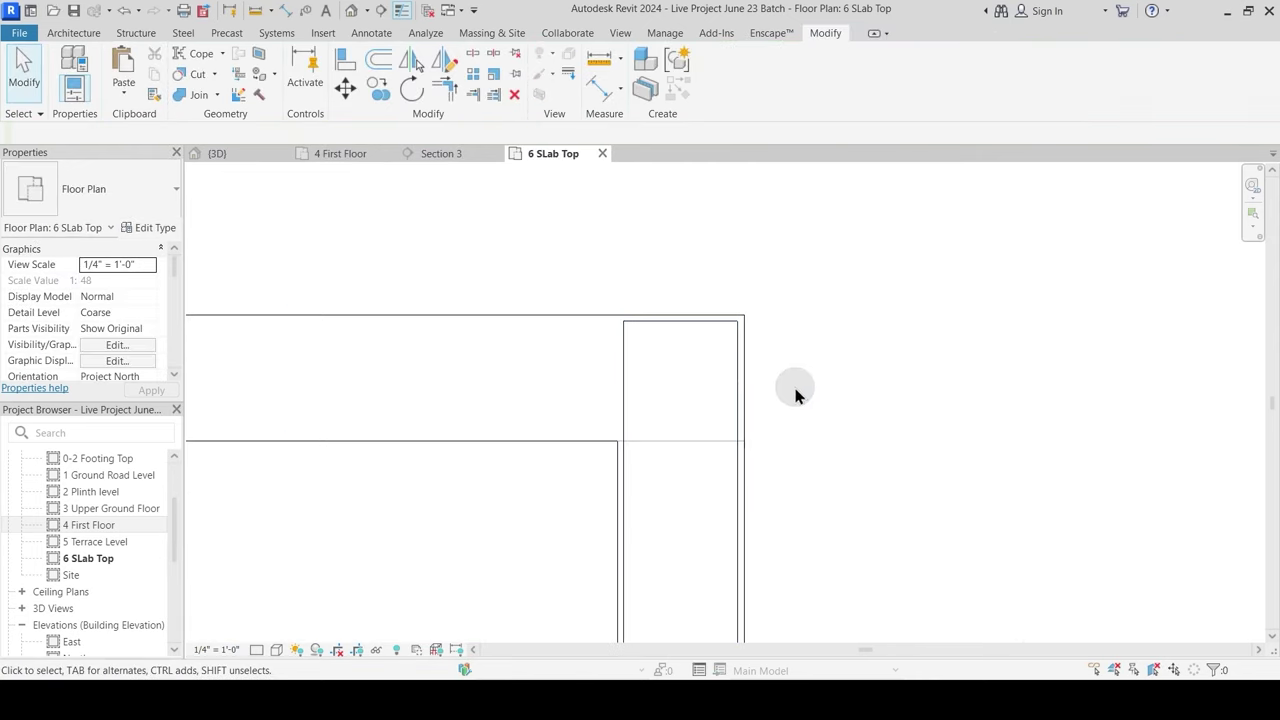
left_click(462, 156)
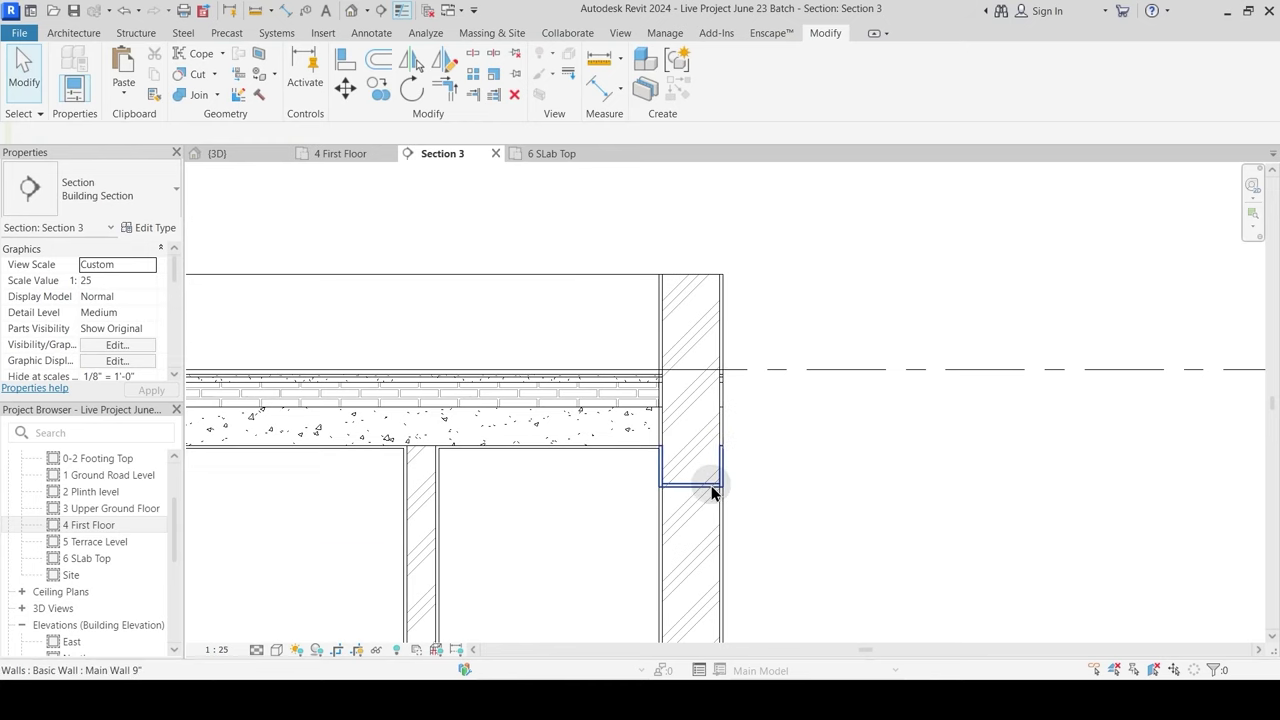
Step: Join the Terrace Slab with the wall at the slab junction
middle_click_drag(711, 486, 732, 413)
left_click(193, 89)
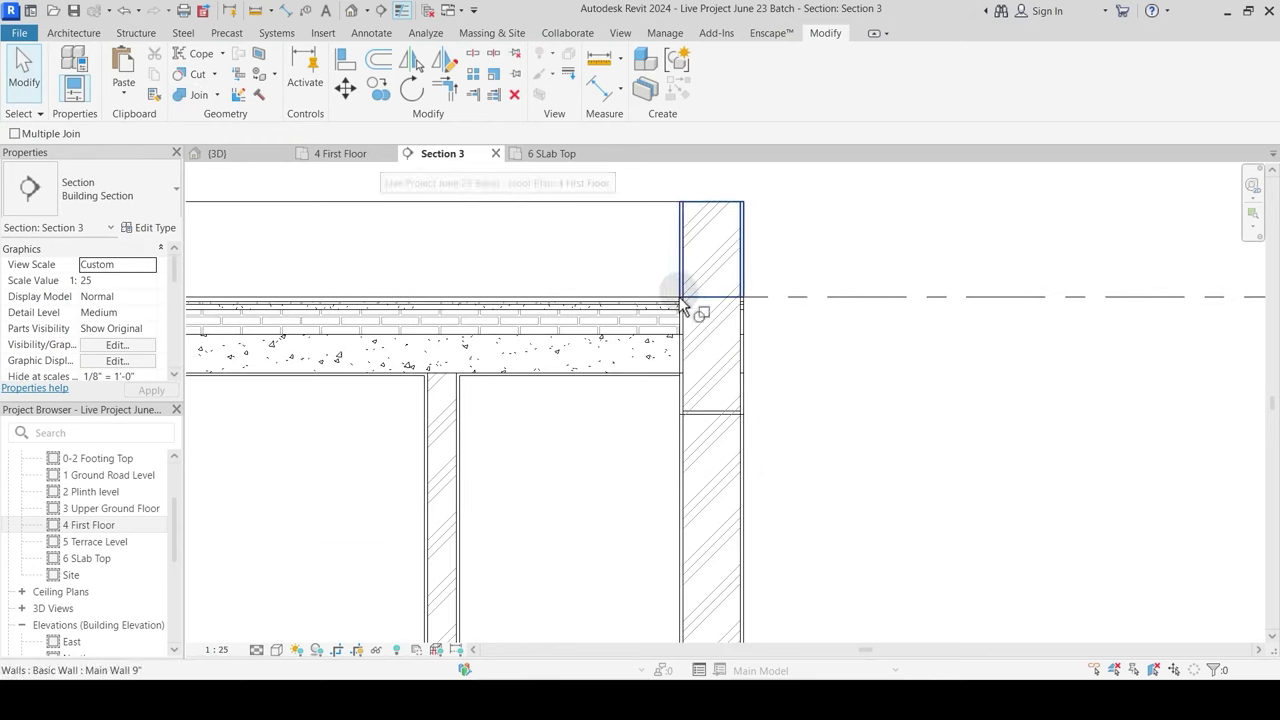
left_click(657, 372)
left_click(687, 443)
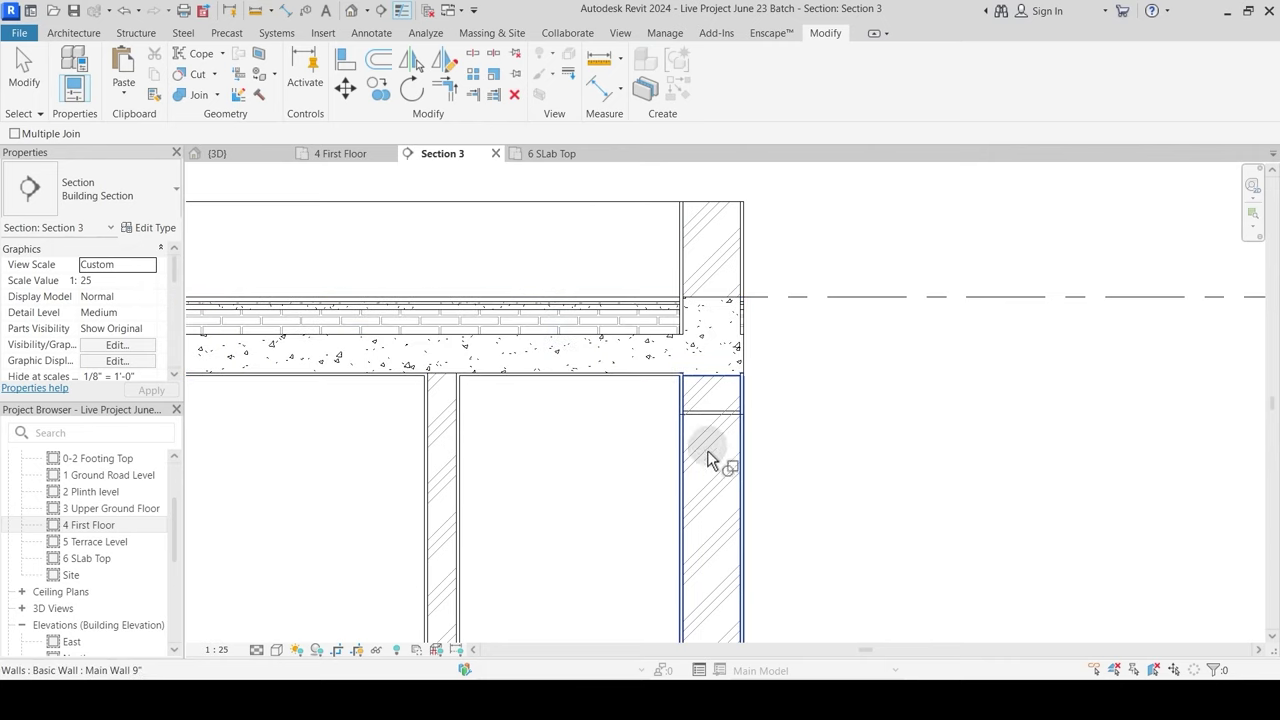
Step: Switch the join order between the beam, wall and Terrace Slab at the junction
left_click(218, 95)
left_click(200, 187)
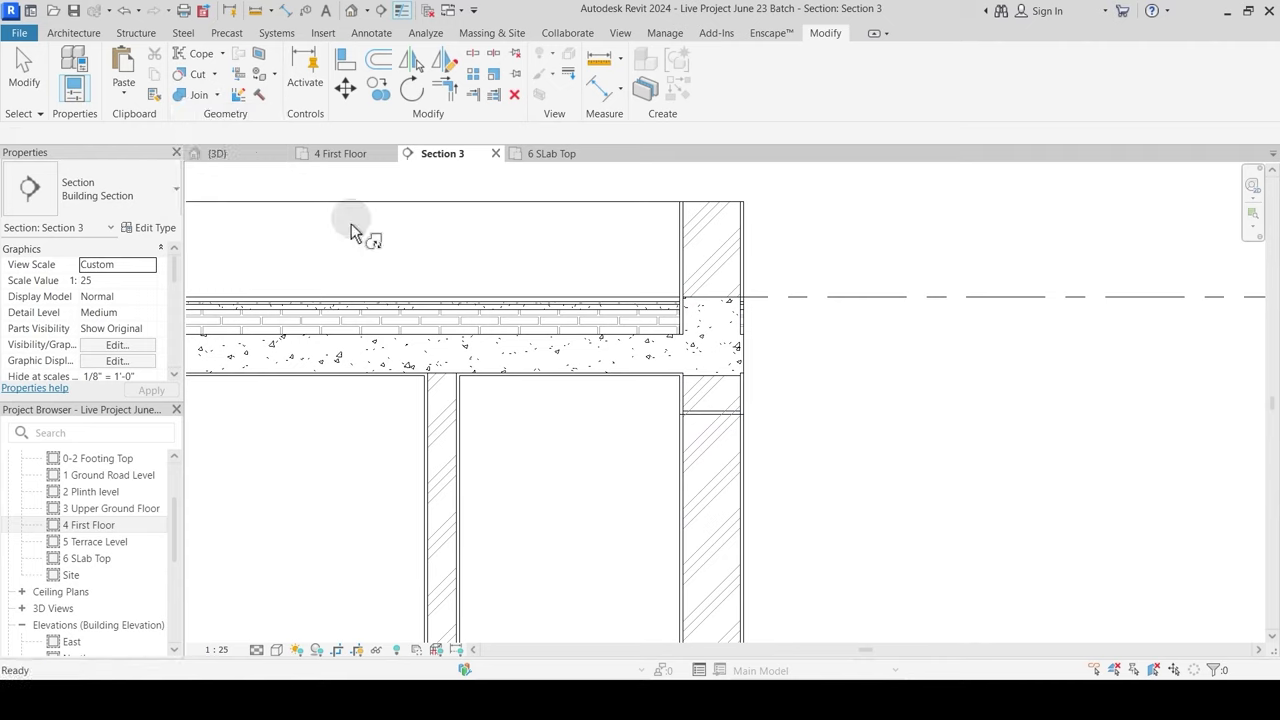
left_click(705, 382)
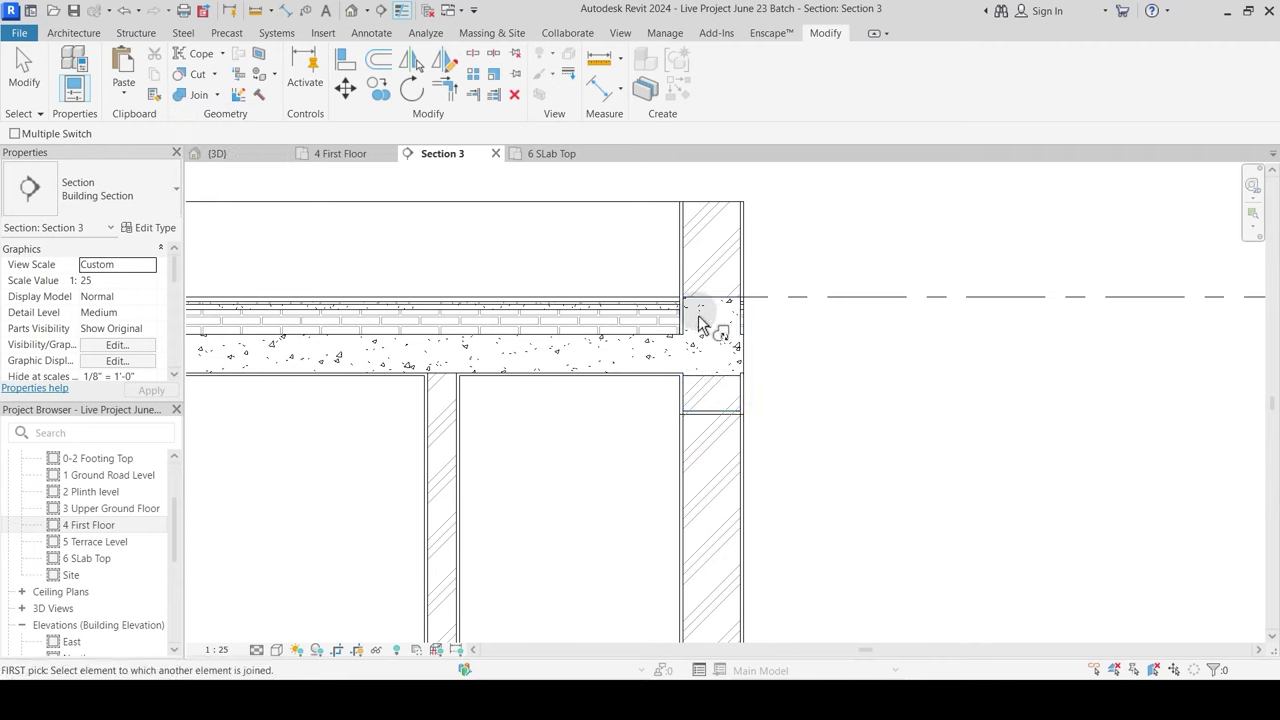
left_click(697, 380)
left_click(691, 410)
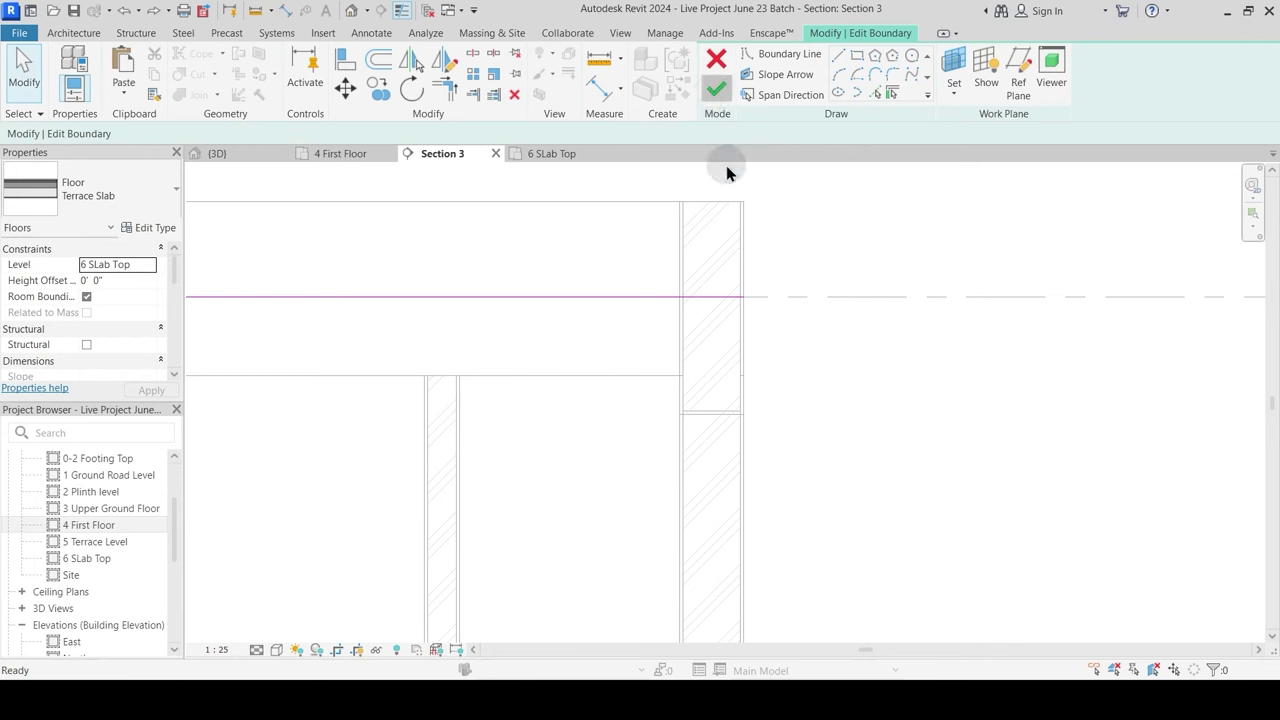
Step: Finish the Terrace Slab boundary edit, choosing Don't Attach for the walls
left_click(716, 90)
left_click(778, 355)
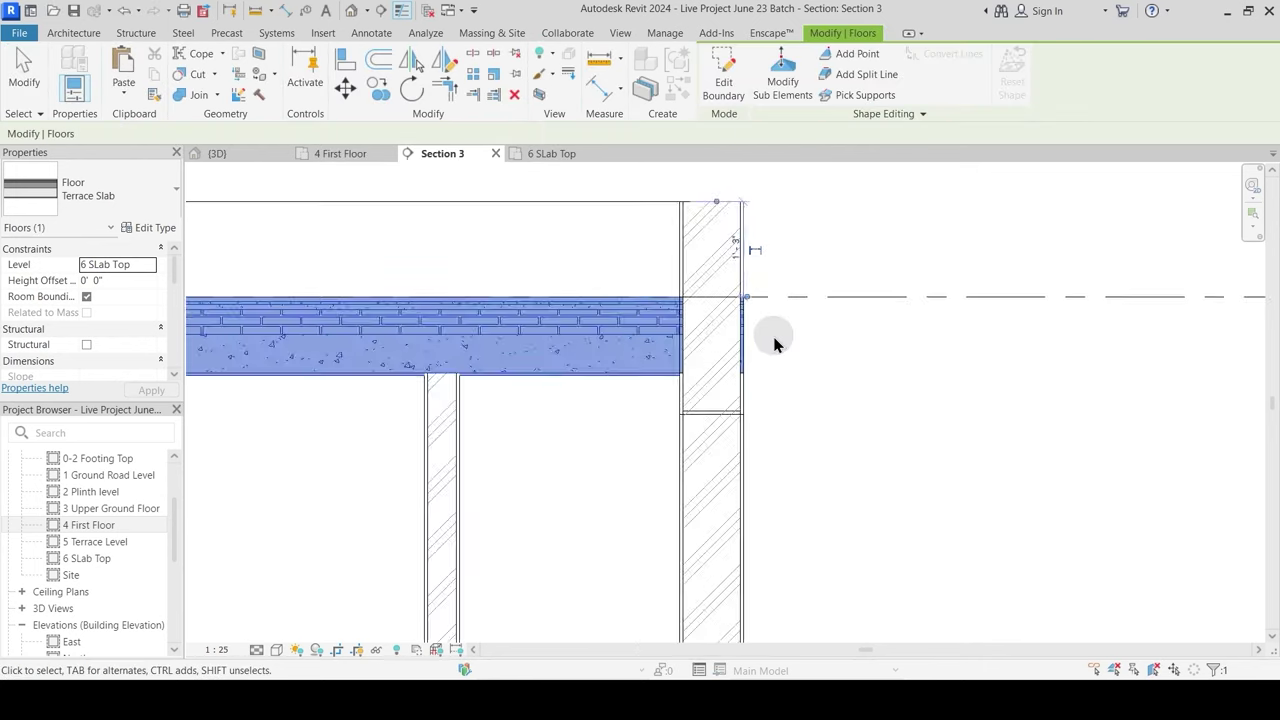
scroll(743, 321, "up", 3)
key("Escape")
scroll(676, 292, "down", 3)
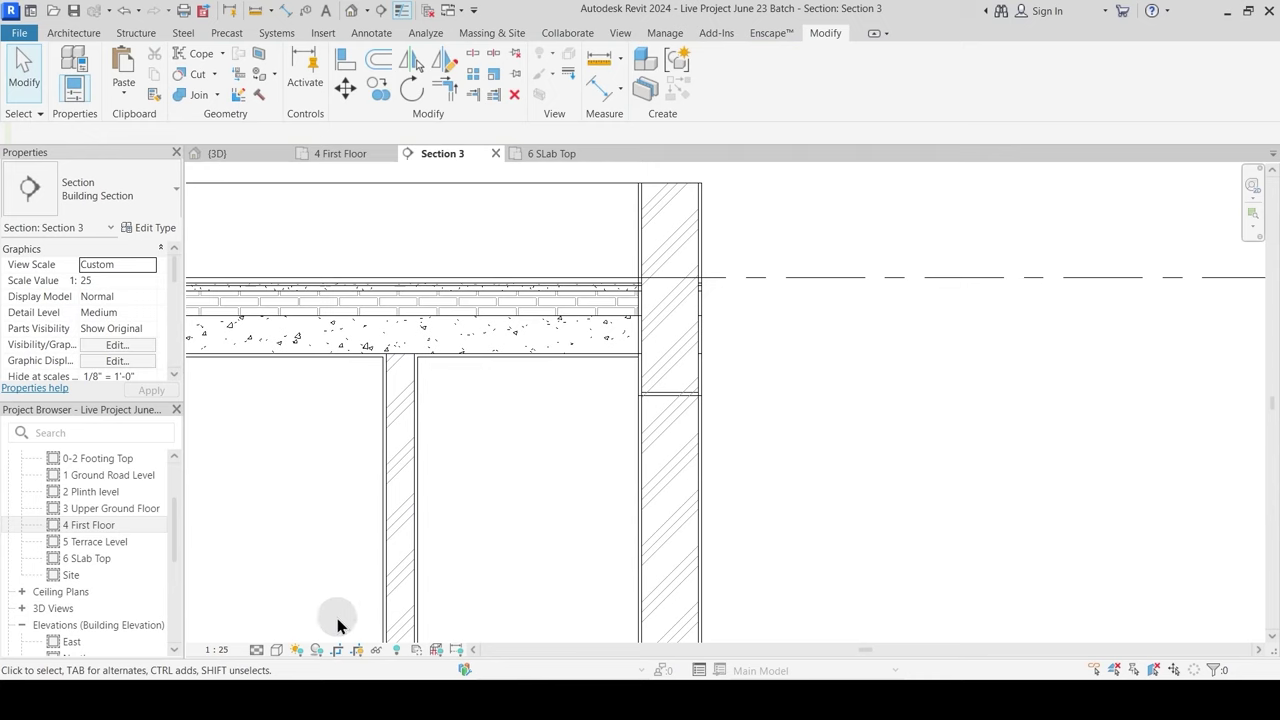
scroll(634, 391, "down", 3)
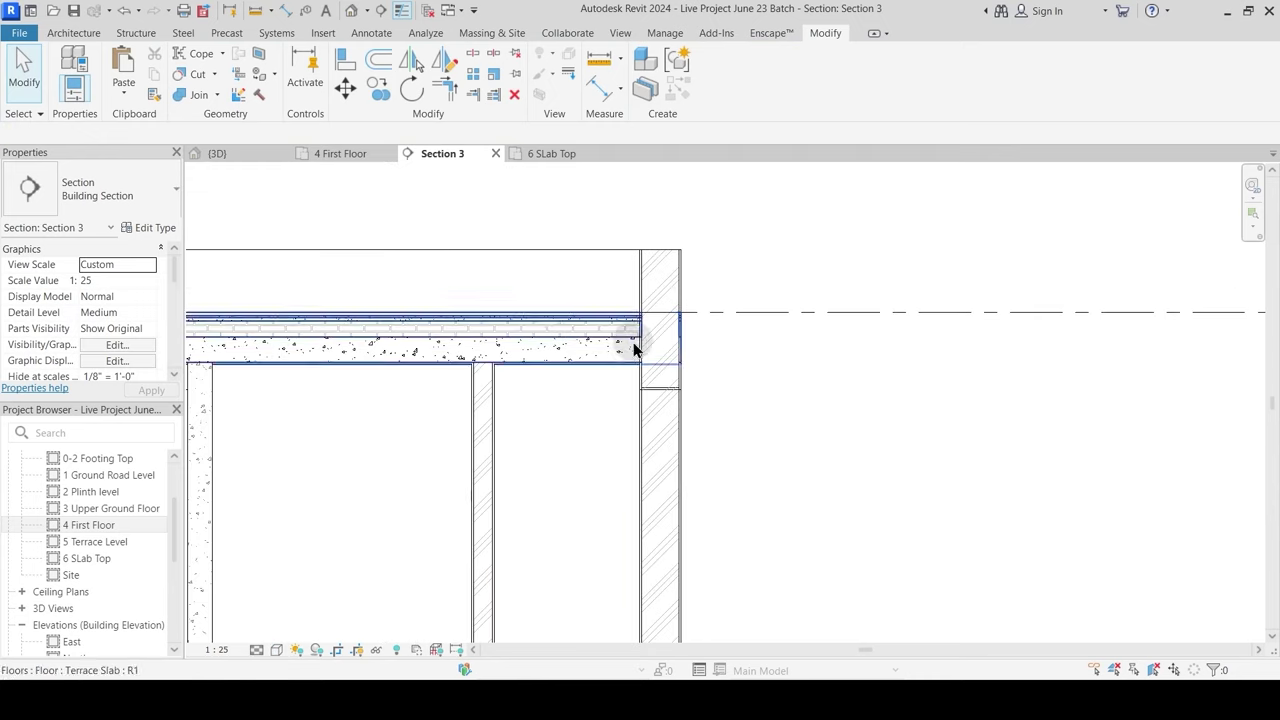
Step: Temporarily hide the Terrace Slab floor
left_click(676, 382)
left_click(689, 370)
left_click(606, 372)
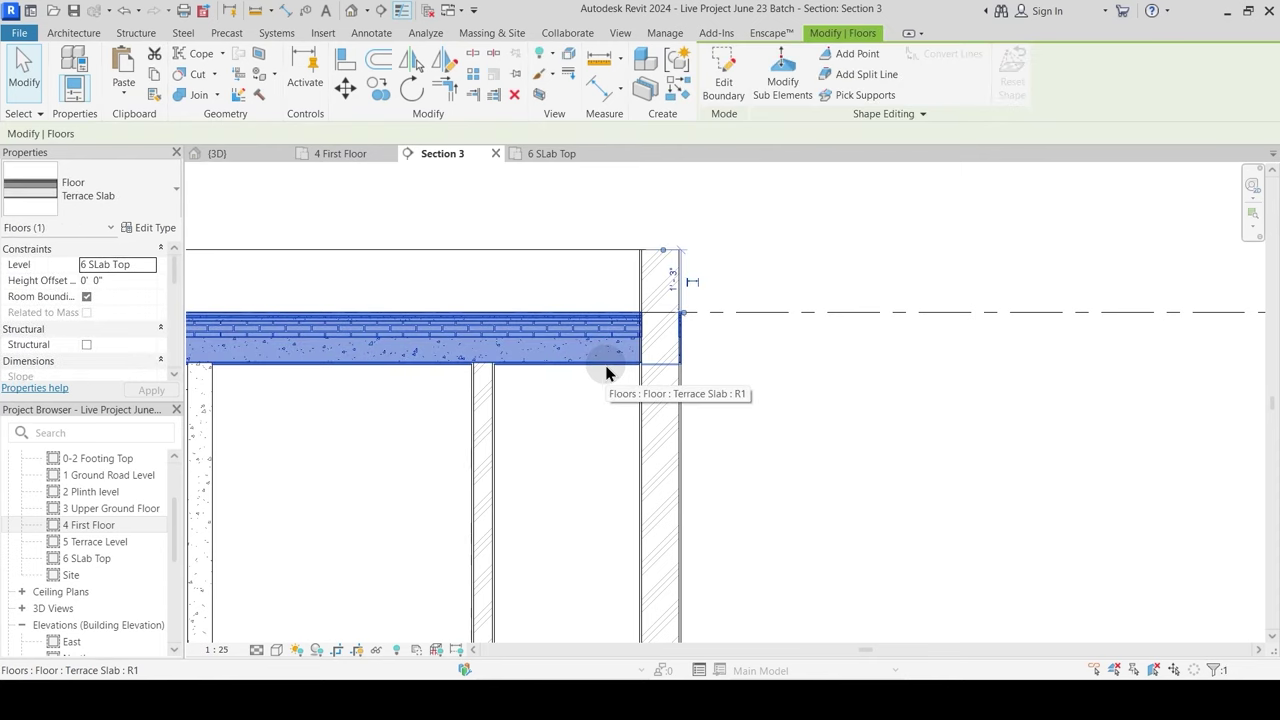
key("h")
key("h")
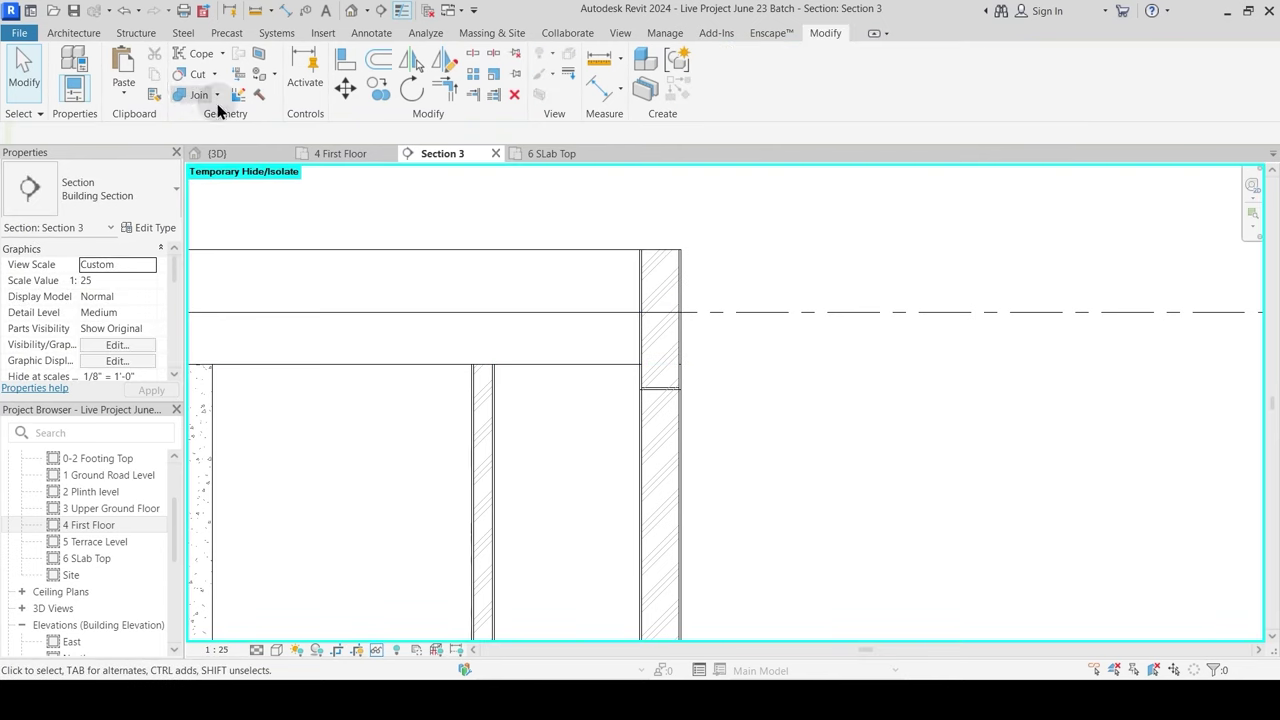
Step: Join the upper and lower walls with the beam
left_click(212, 98)
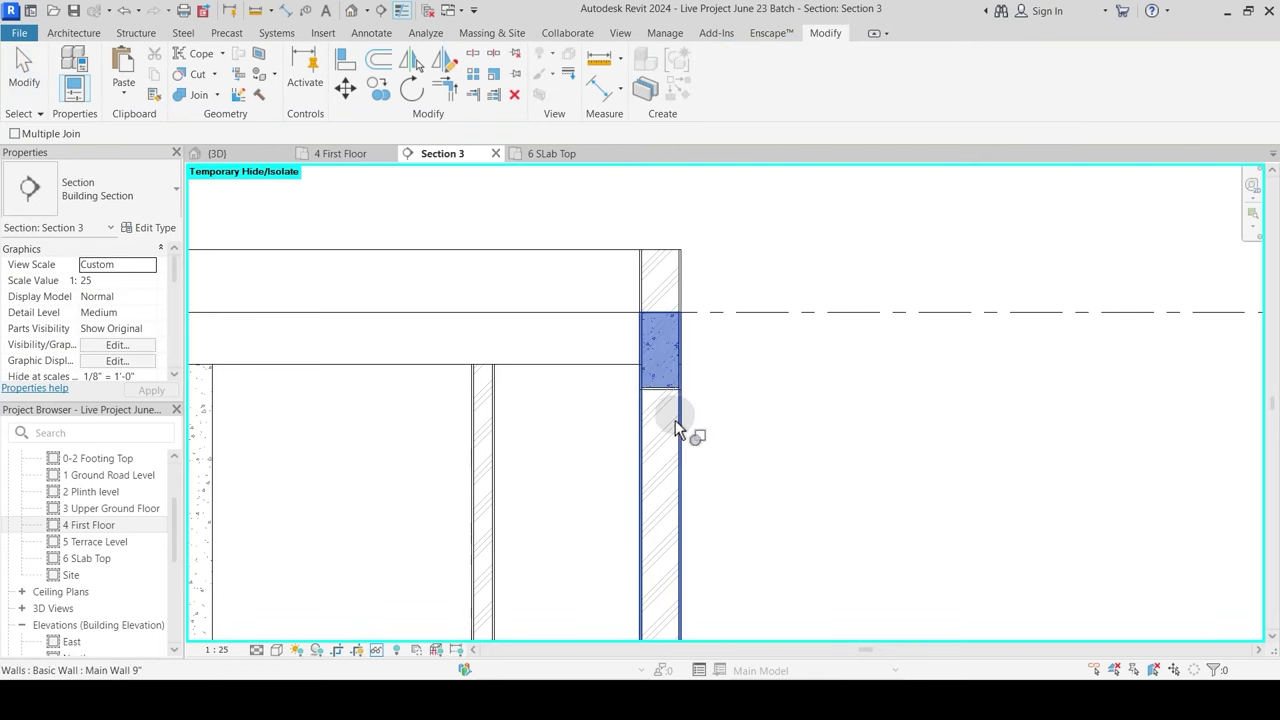
left_click(676, 420)
scroll(676, 410, "up", 1)
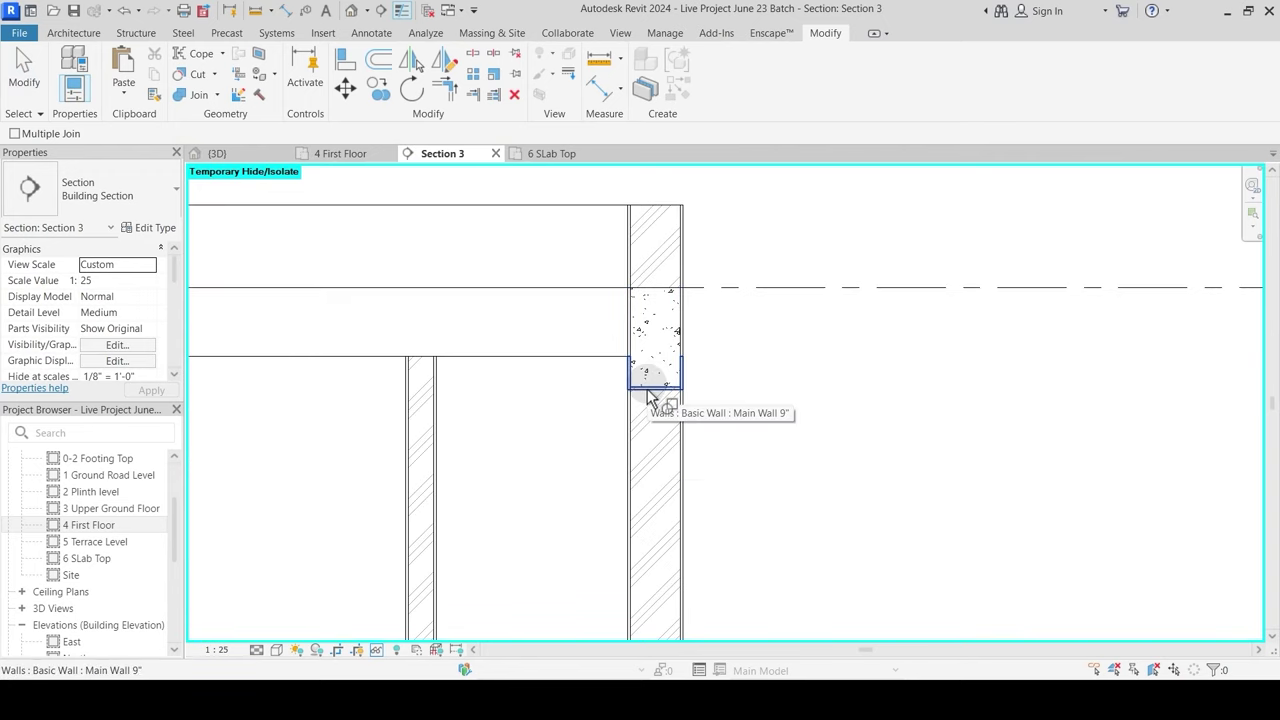
scroll(649, 398, "up", 1)
left_click(627, 426)
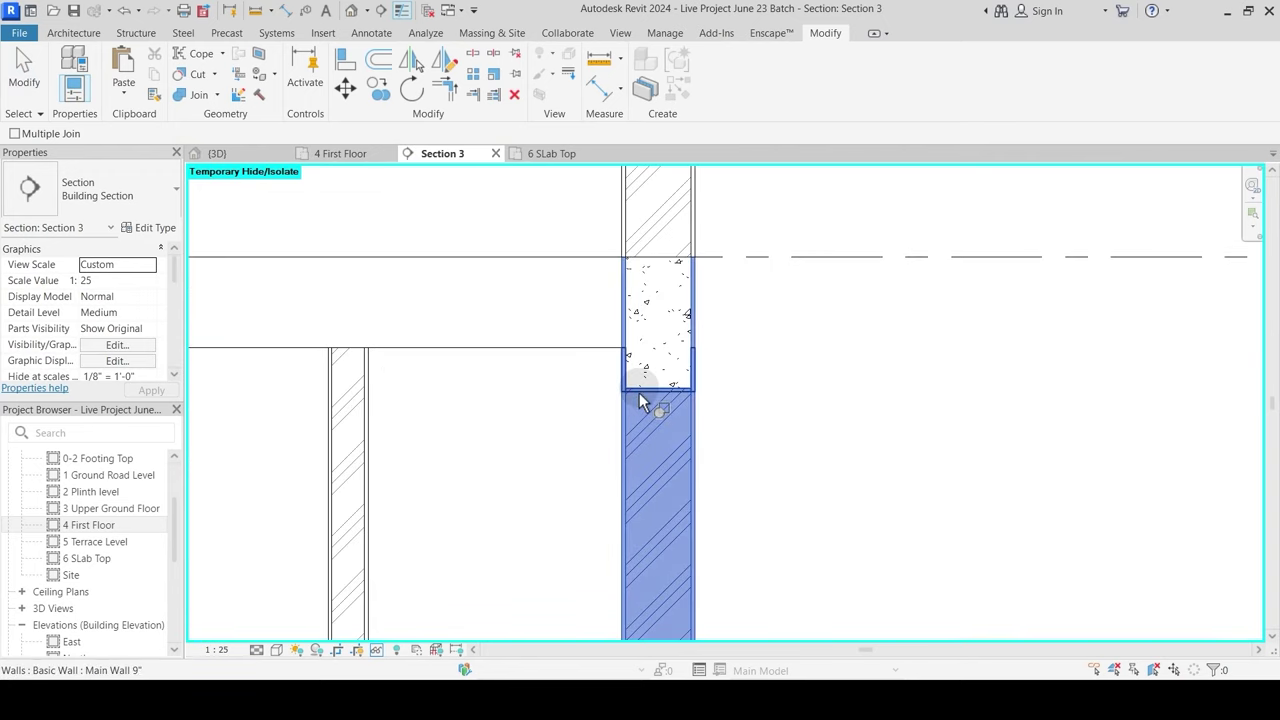
key("Escape")
Step: Restore the hidden Terrace Slab and join it with the left end wall
middle_click_drag(697, 406, 719, 339)
scroll(737, 277, "down", 1)
key("h")
key("r")
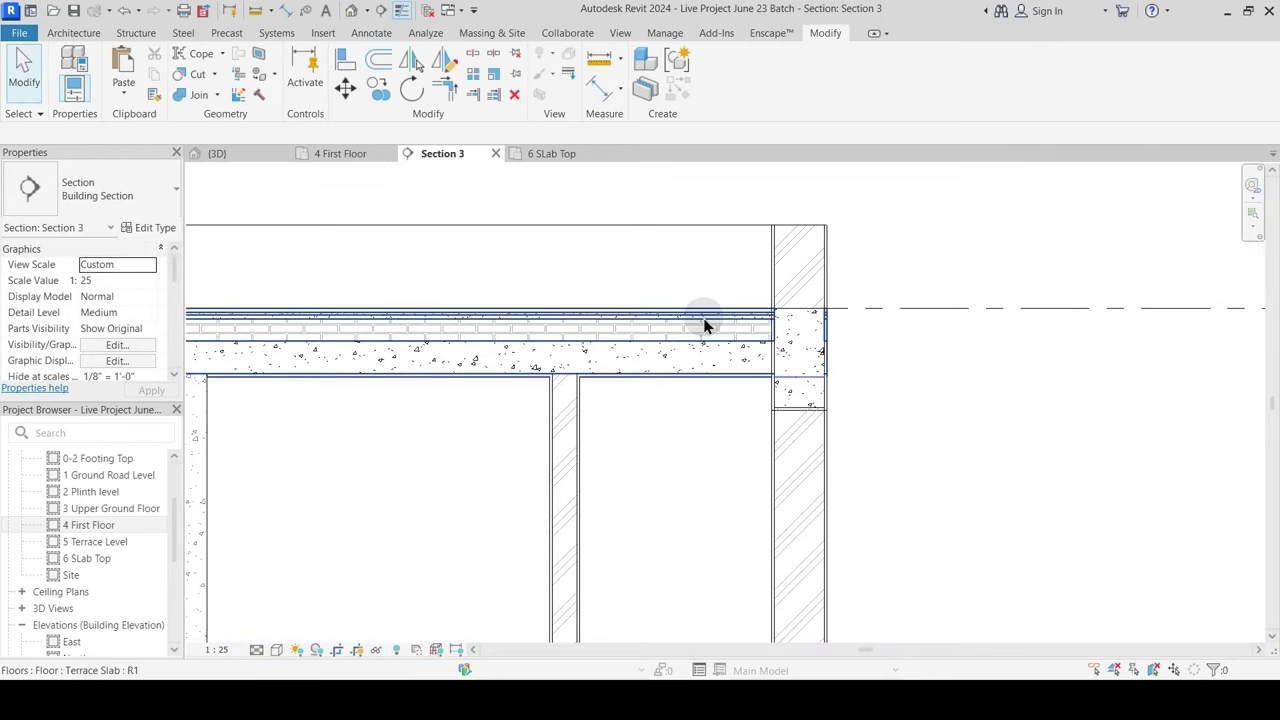
left_click(203, 97)
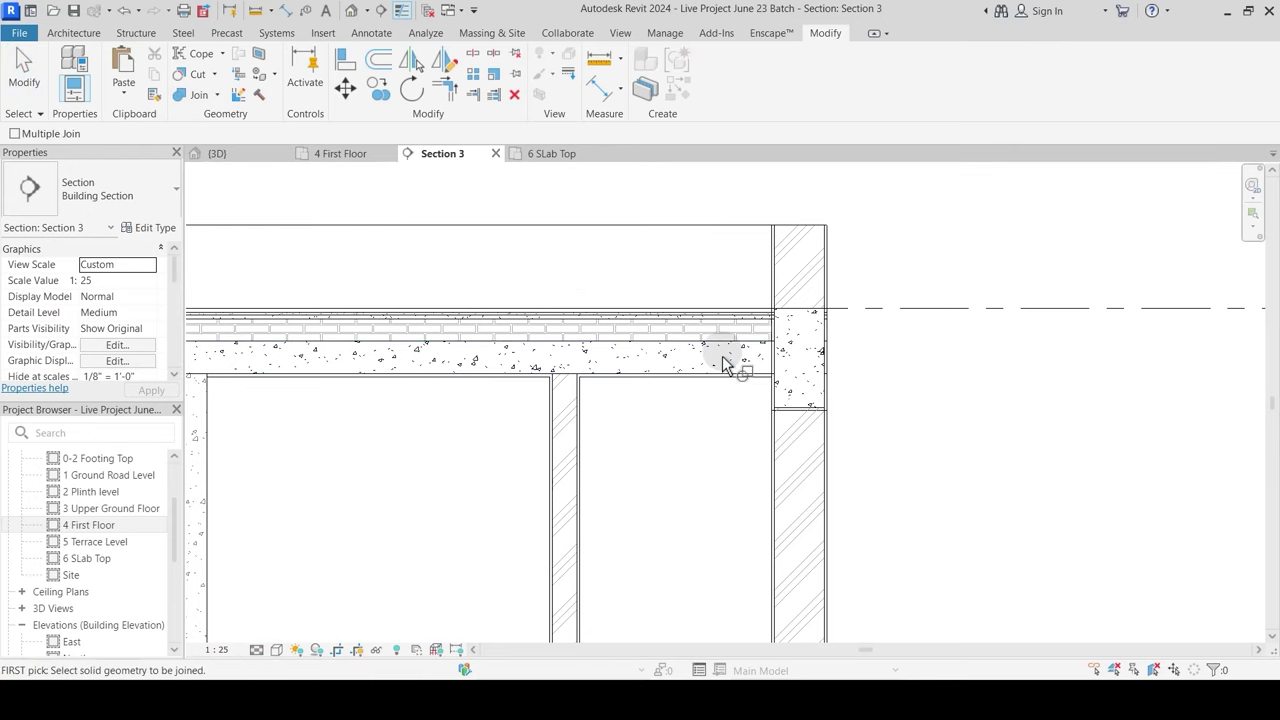
left_click(733, 362)
left_click(771, 293)
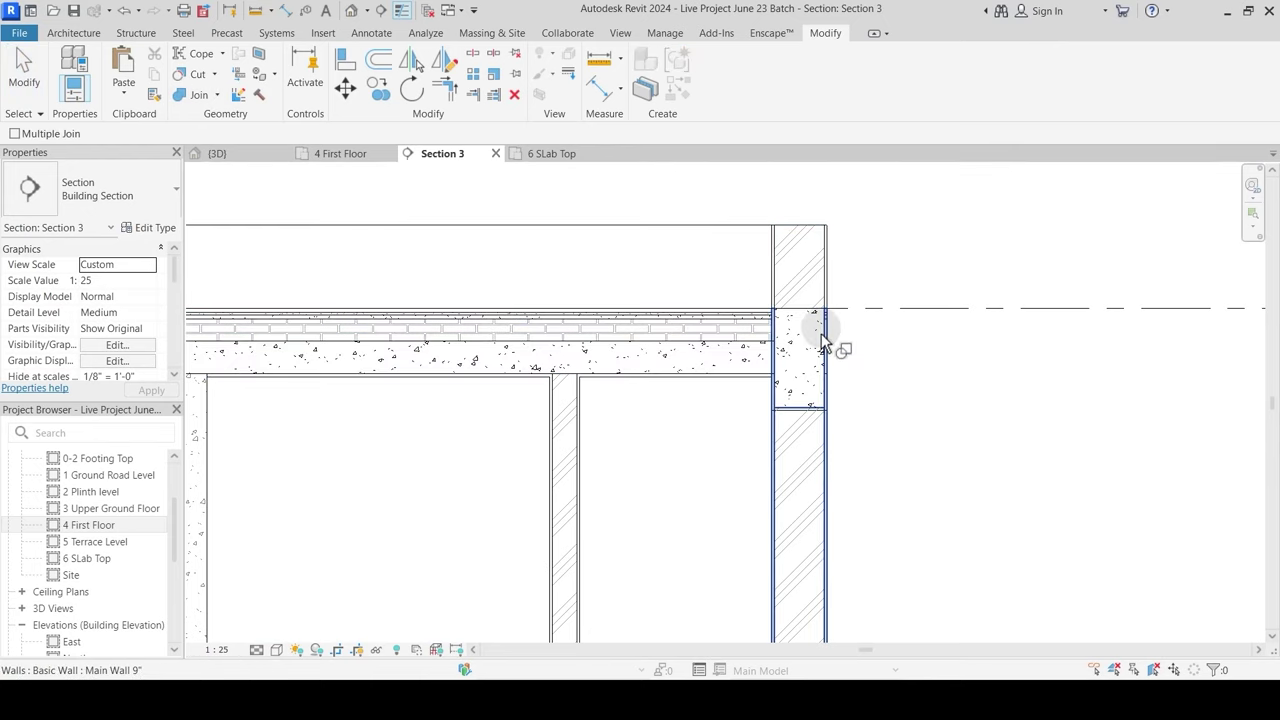
Step: Join the Terrace Slab with the right end wall and review the full section
scroll(871, 446, "down", 1)
middle_click_drag(871, 446, 1090, 345)
mouse_move(586, 331)
middle_mouse_down()
mouse_move(600, 346)
mouse_move(419, 450)
middle_mouse_up()
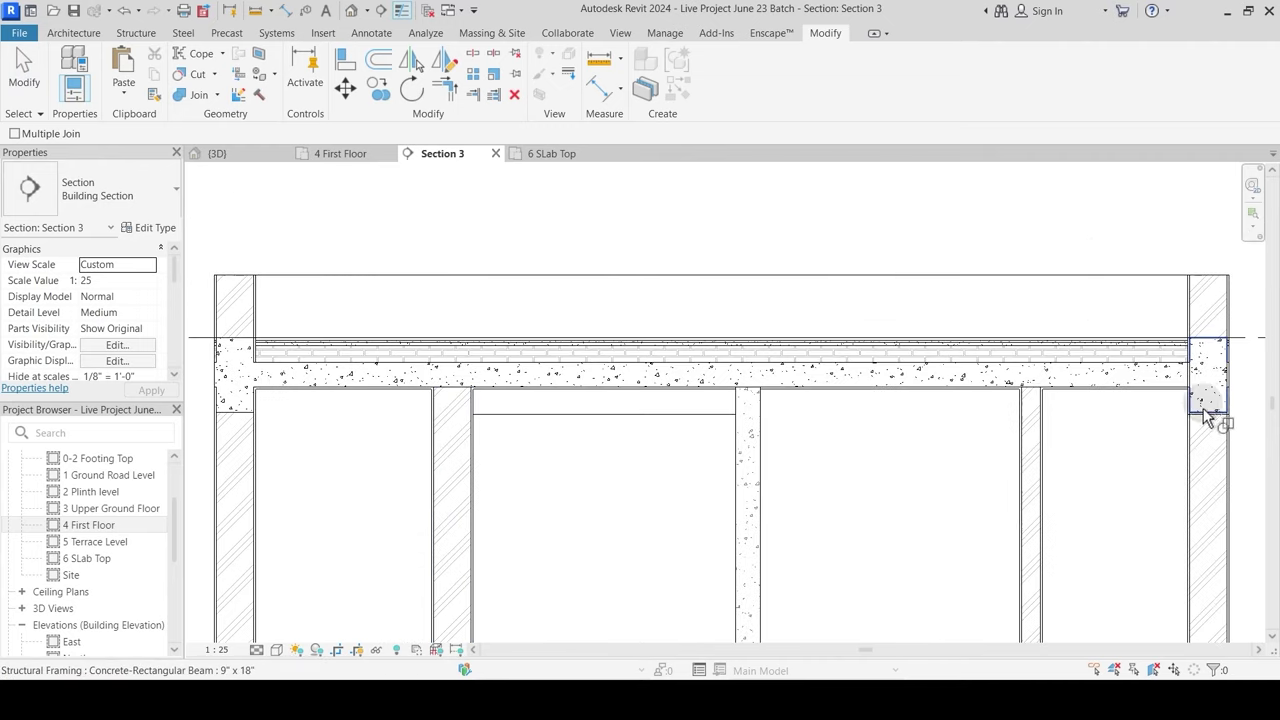
middle_click_drag(1206, 414, 882, 420)
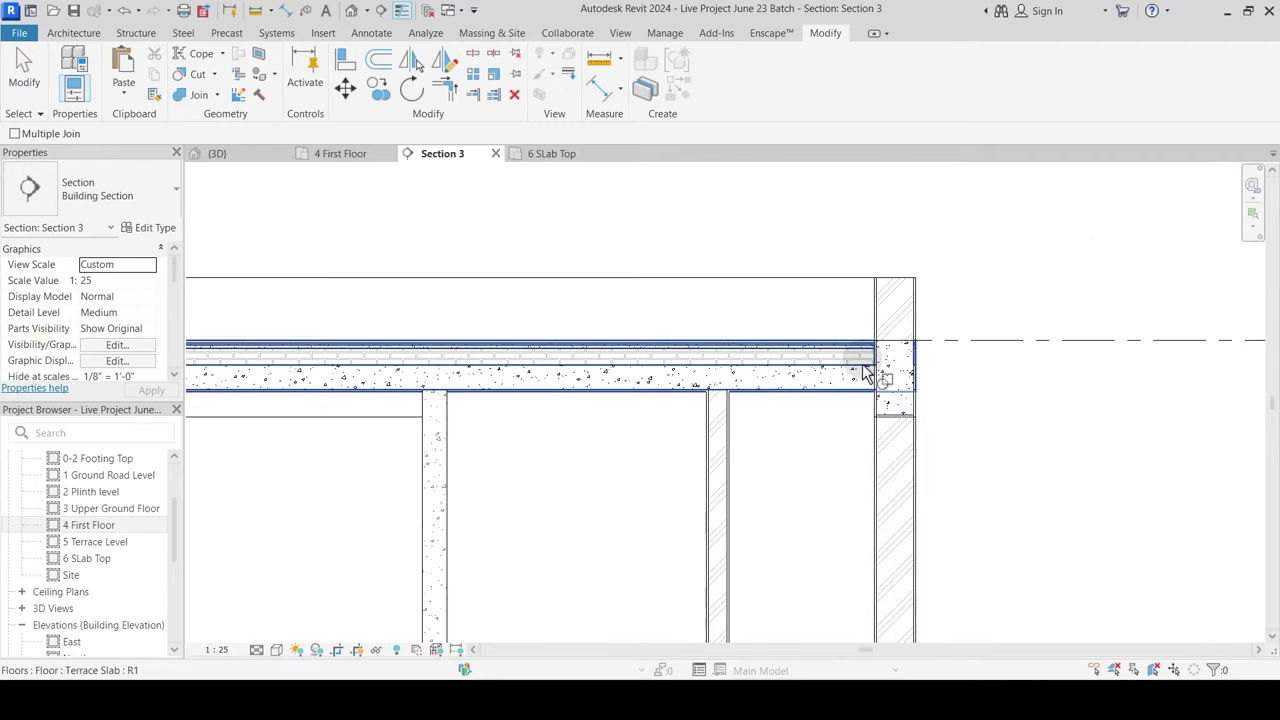
left_click(865, 372)
left_click(882, 378)
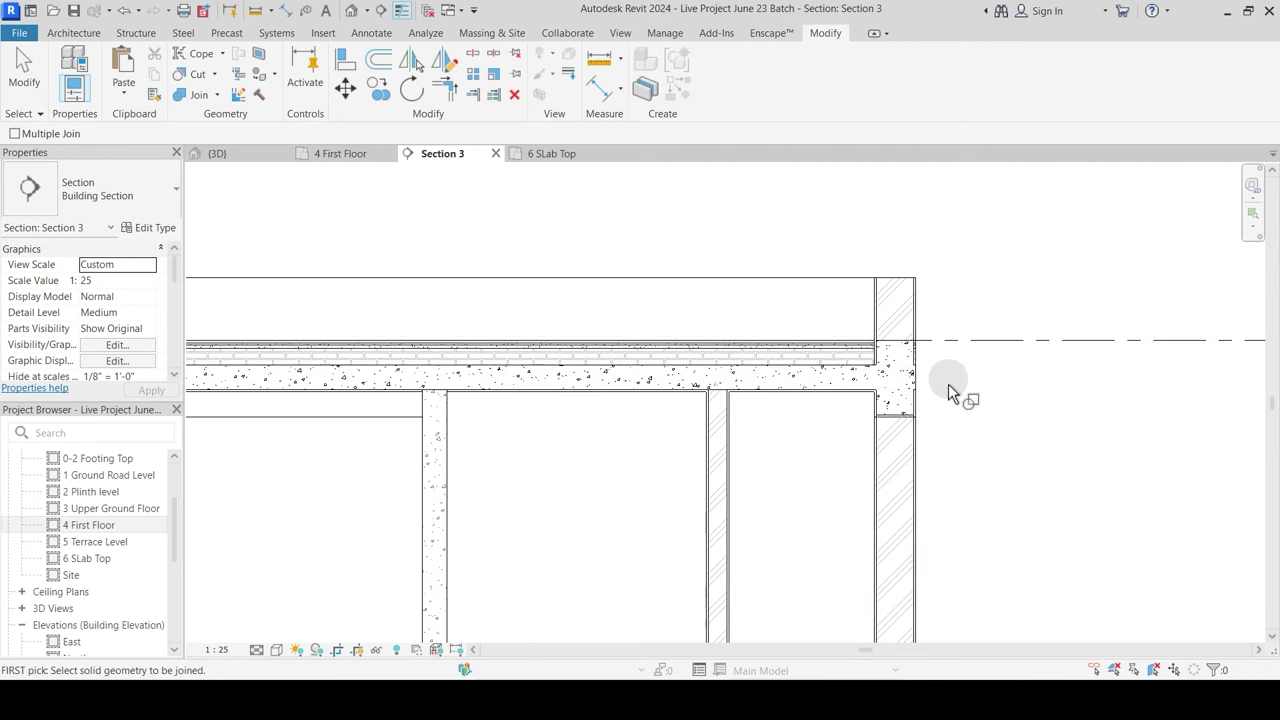
key("Escape")
scroll(948, 382, "down", 1)
middle_click_drag(686, 473, 878, 394)
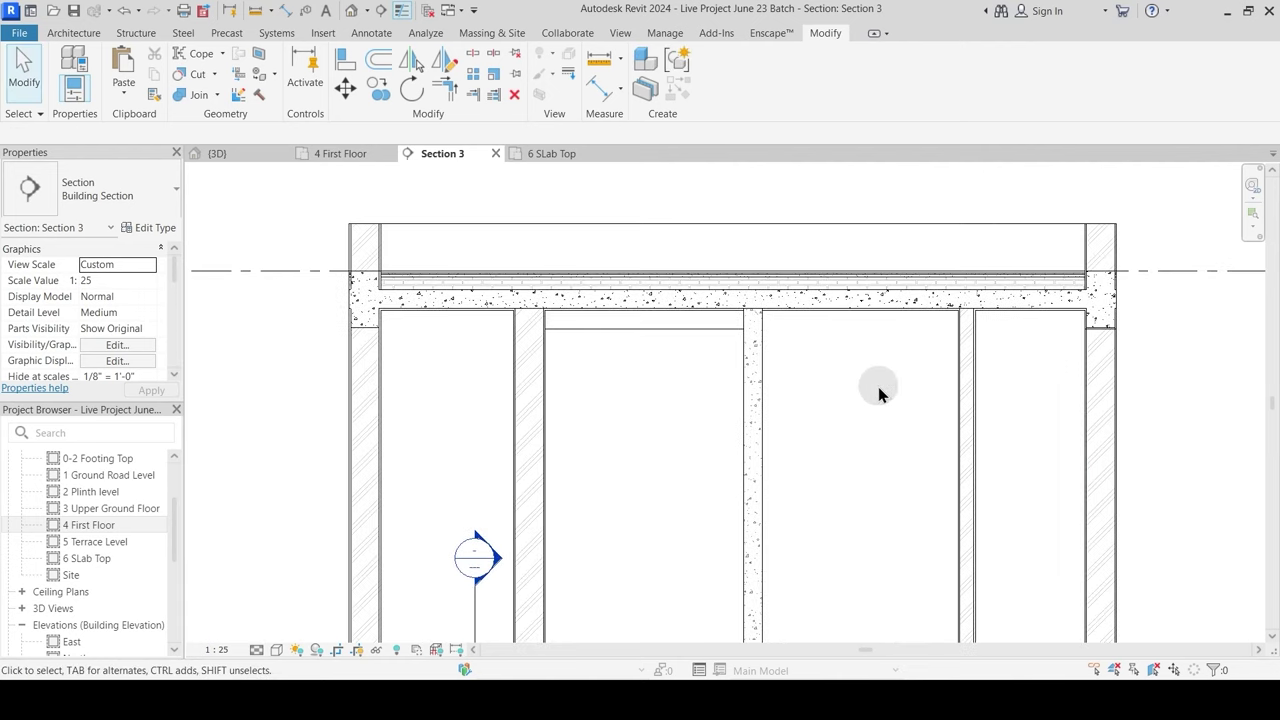
scroll(714, 391, "down", 1)
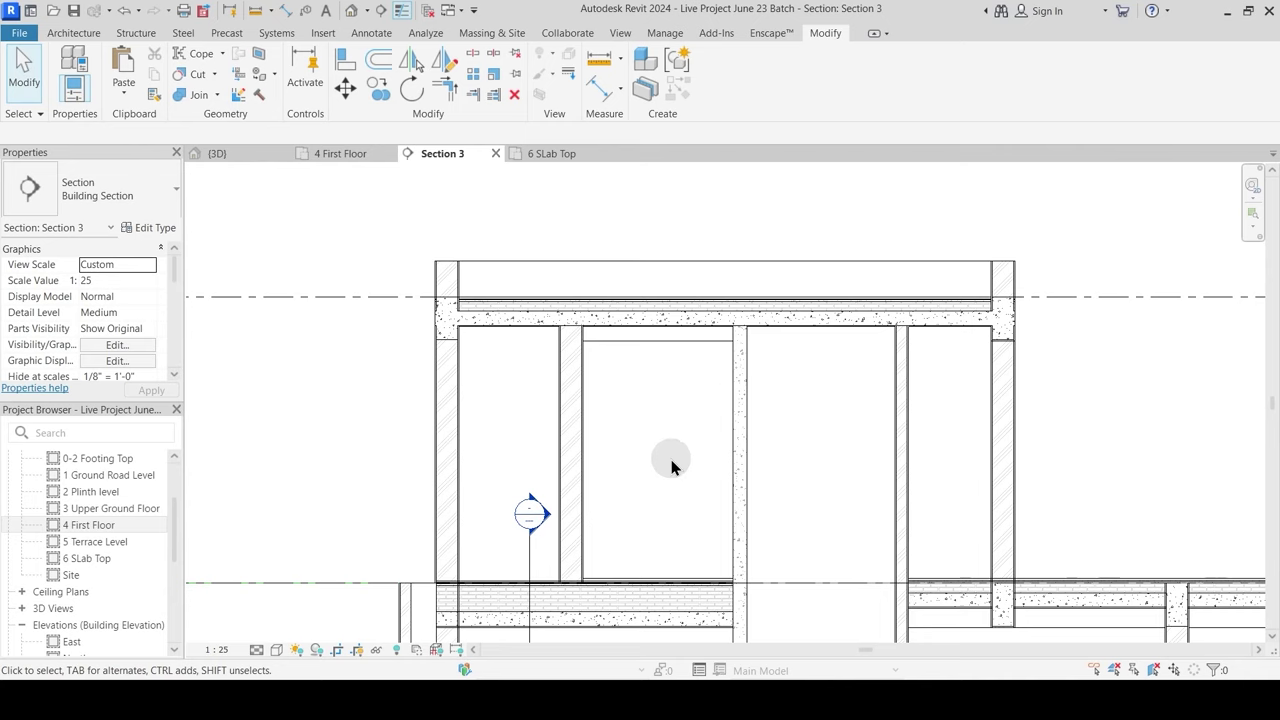
middle_click_drag(640, 480, 646, 402)
scroll(443, 508, "up", 2)
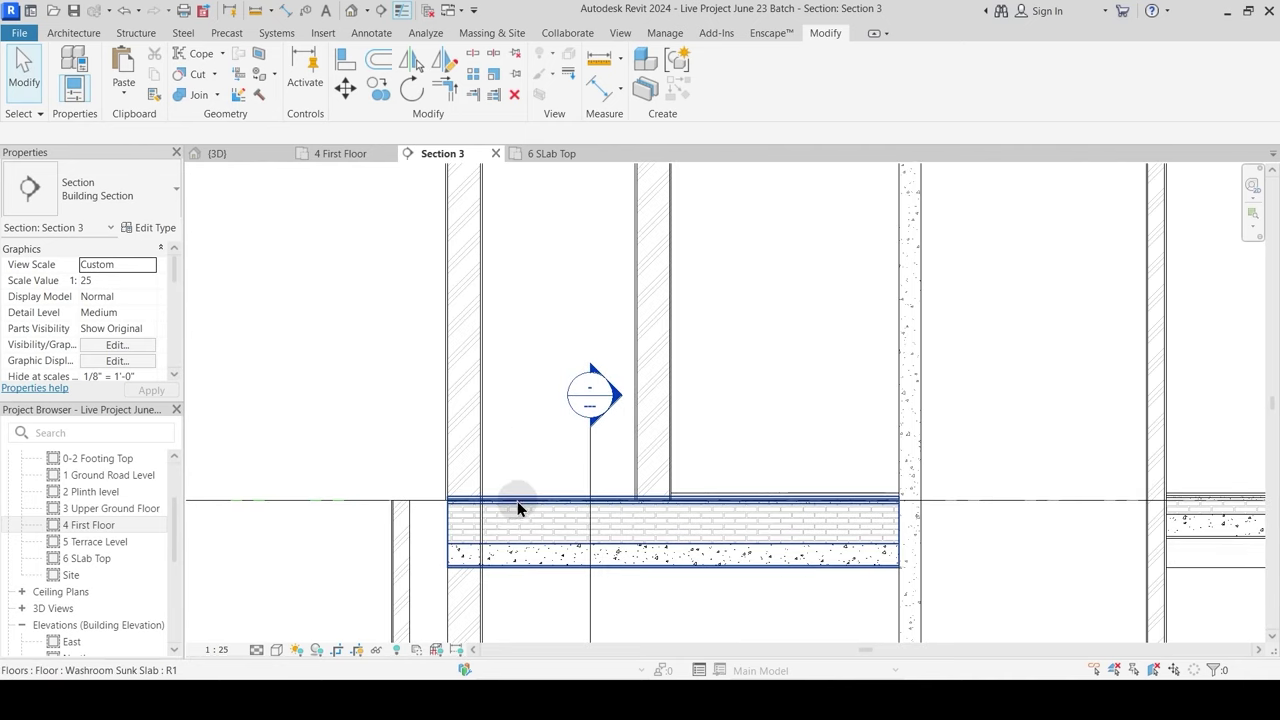
Step: Bring the Washroom Sunk Slab into view, briefly hide it, then restore it
middle_click_drag(517, 501, 508, 471)
scroll(535, 334, "down", 1)
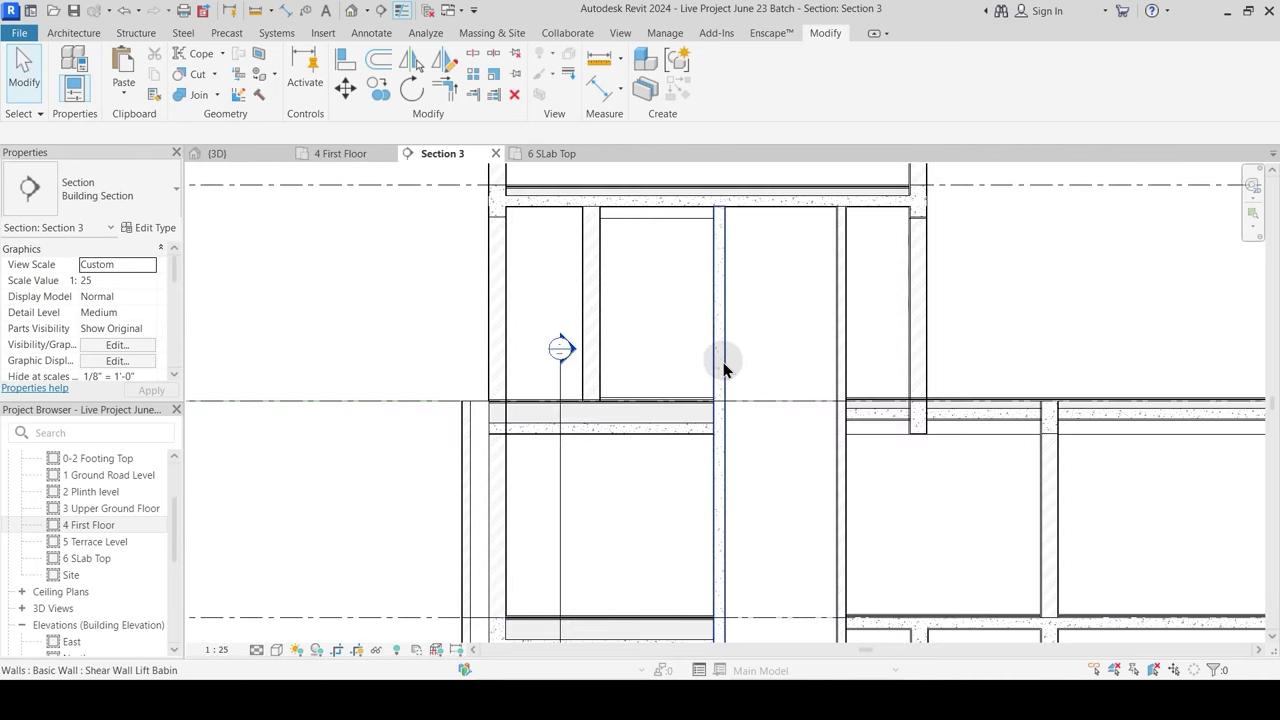
middle_click_drag(676, 411, 640, 467)
scroll(530, 460, "up", 5)
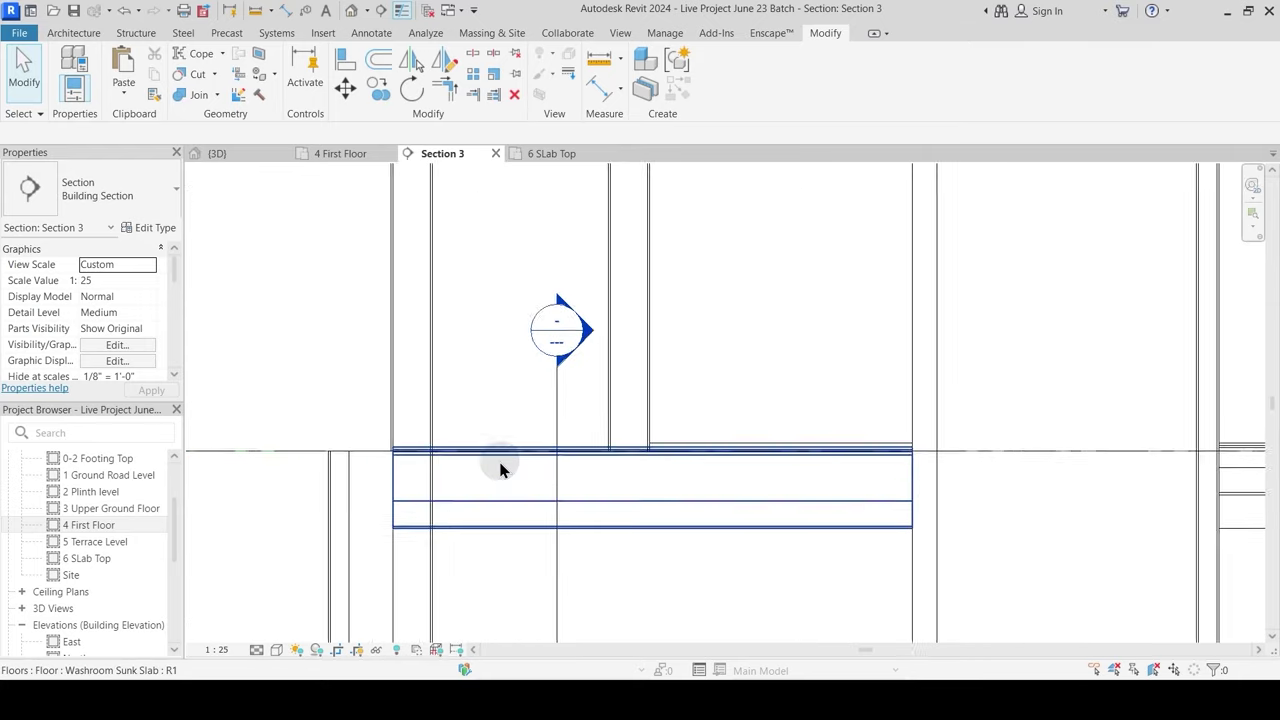
left_click(493, 455)
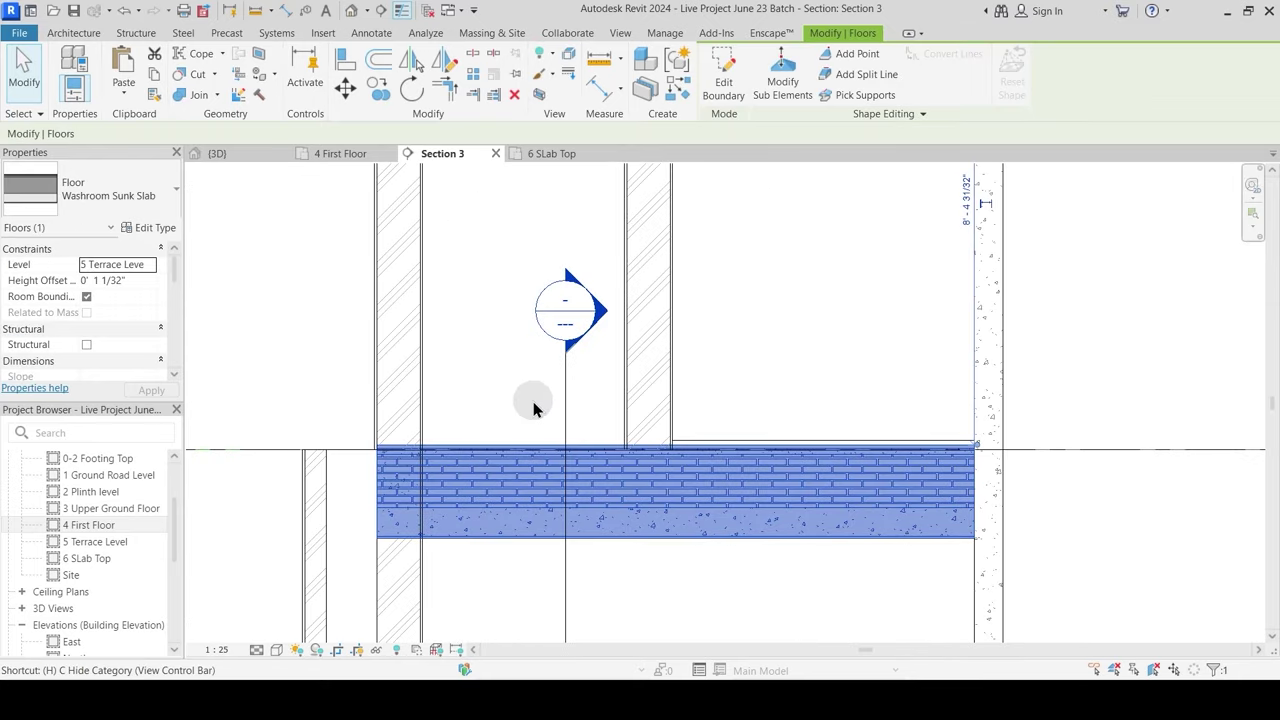
key("h")
key("h")
left_click(186, 95)
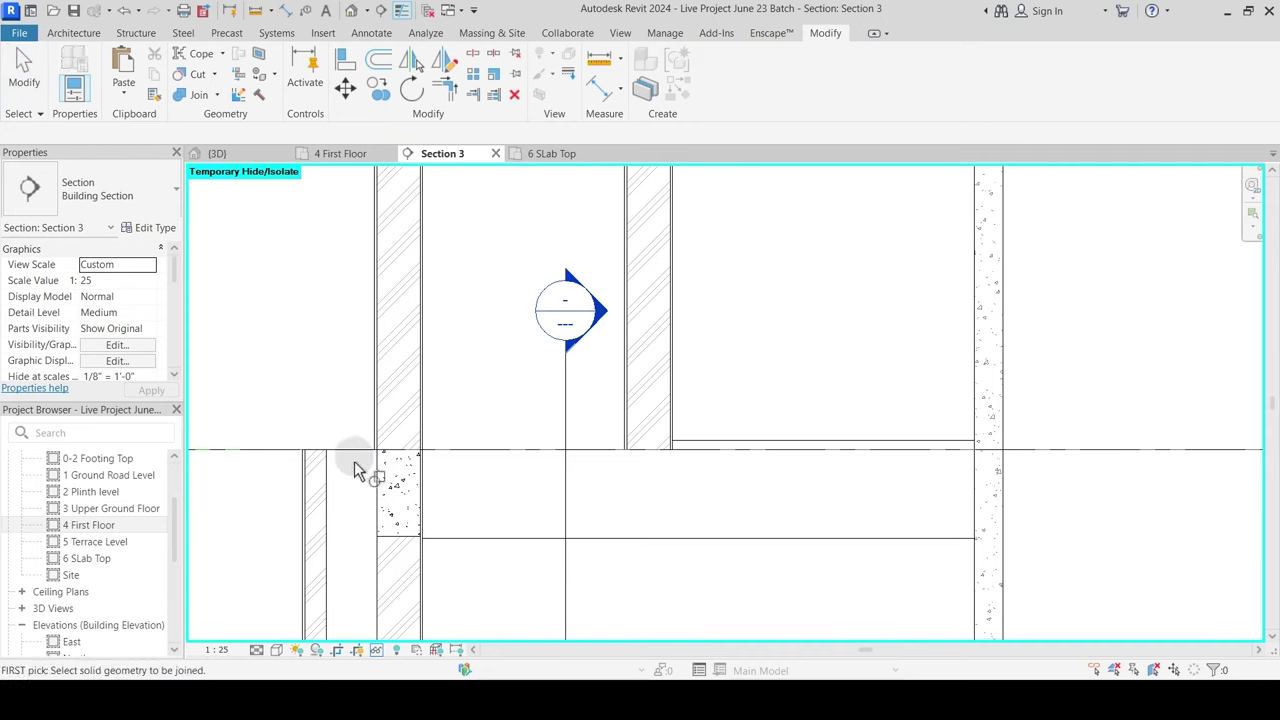
key("Escape")
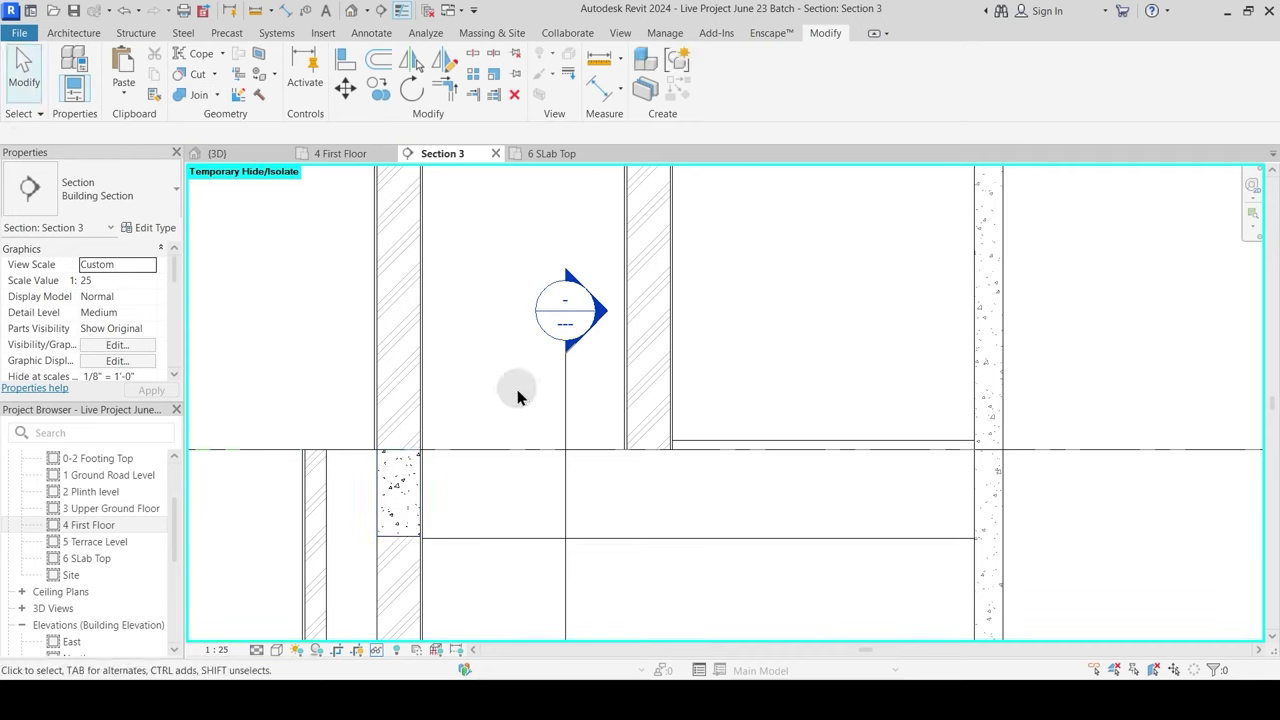
key("h")
key("r")
Step: Set the Washroom Sunk Slab's Brick Bets layer to 100mm and close both type dialogs
left_click(514, 452)
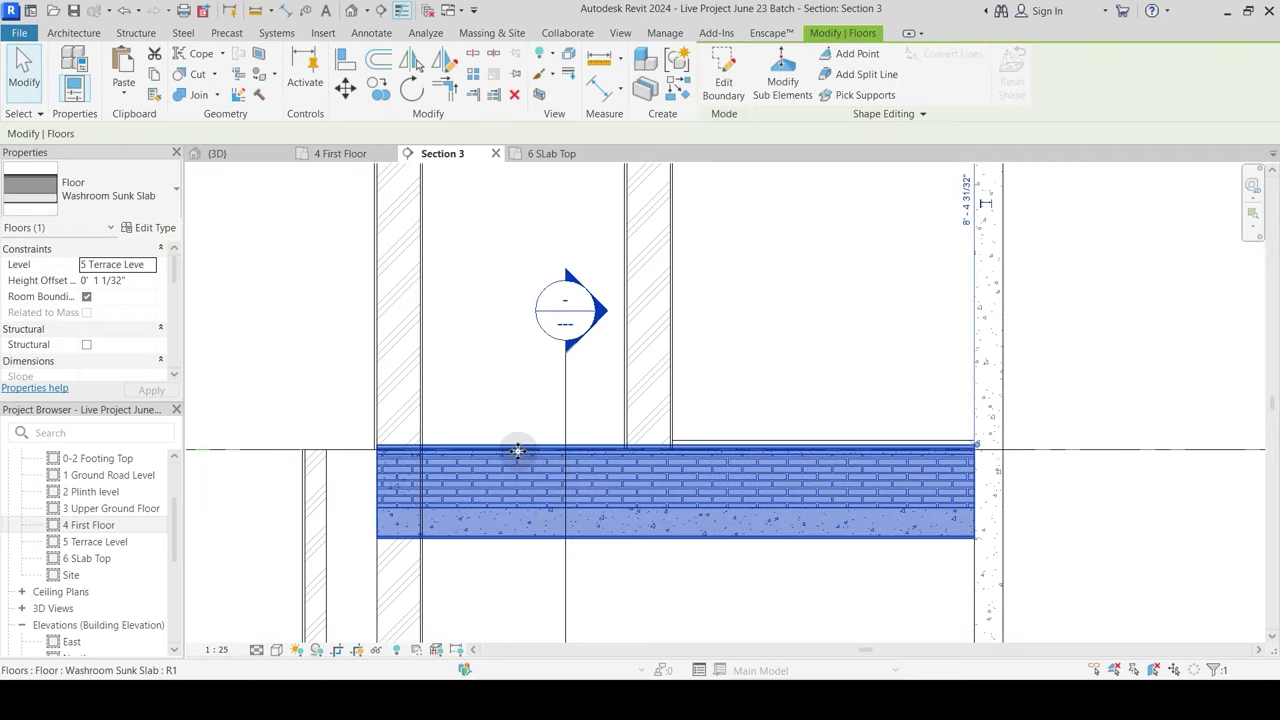
middle_click_drag(460, 404, 502, 290)
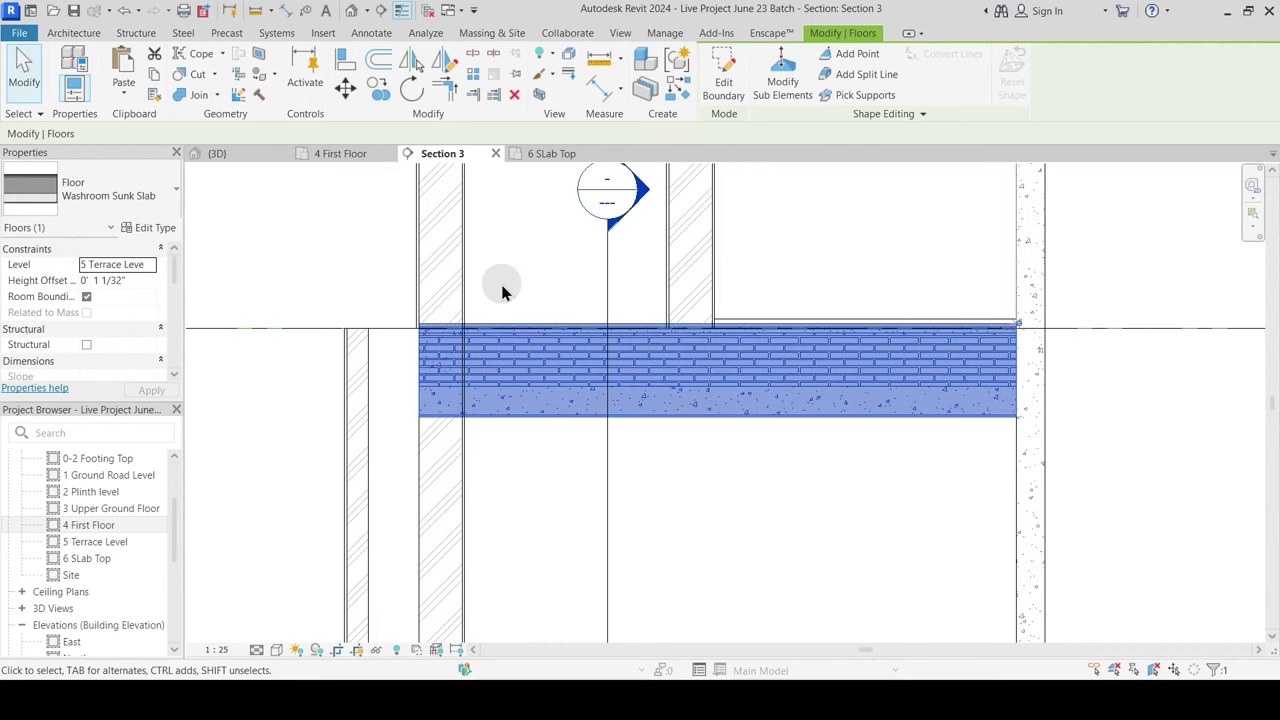
left_click(356, 192)
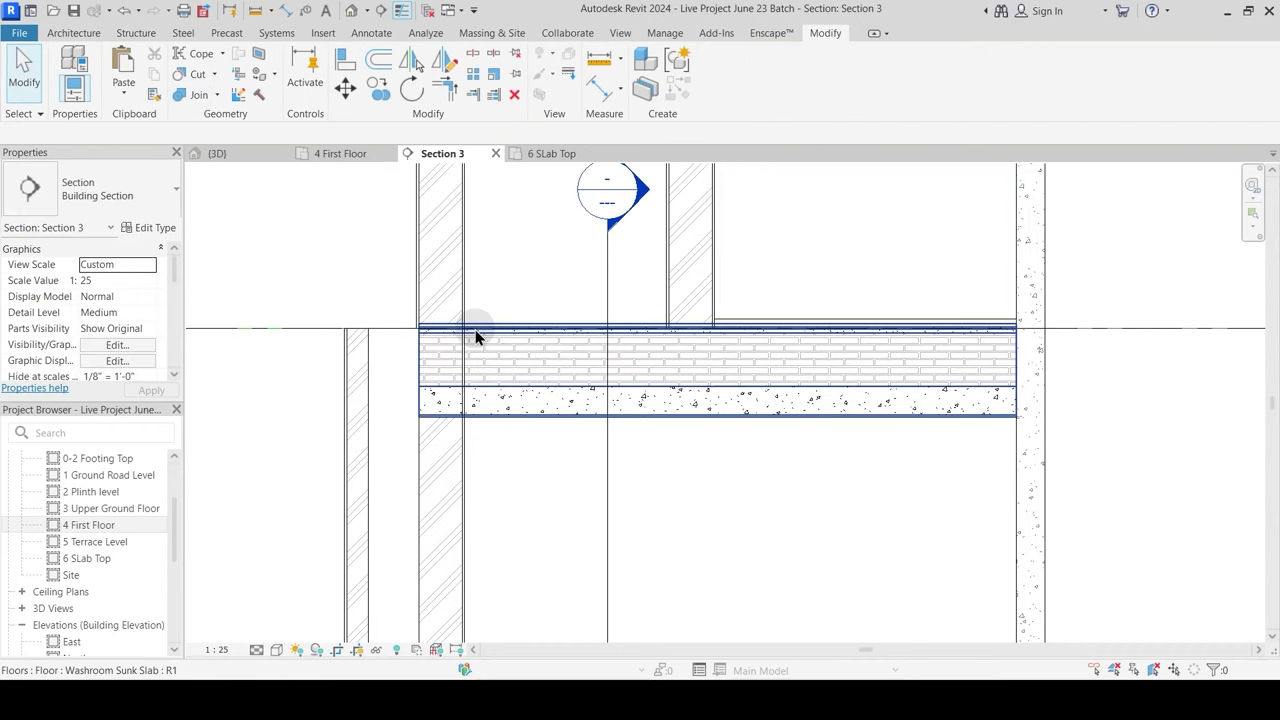
left_click(485, 355)
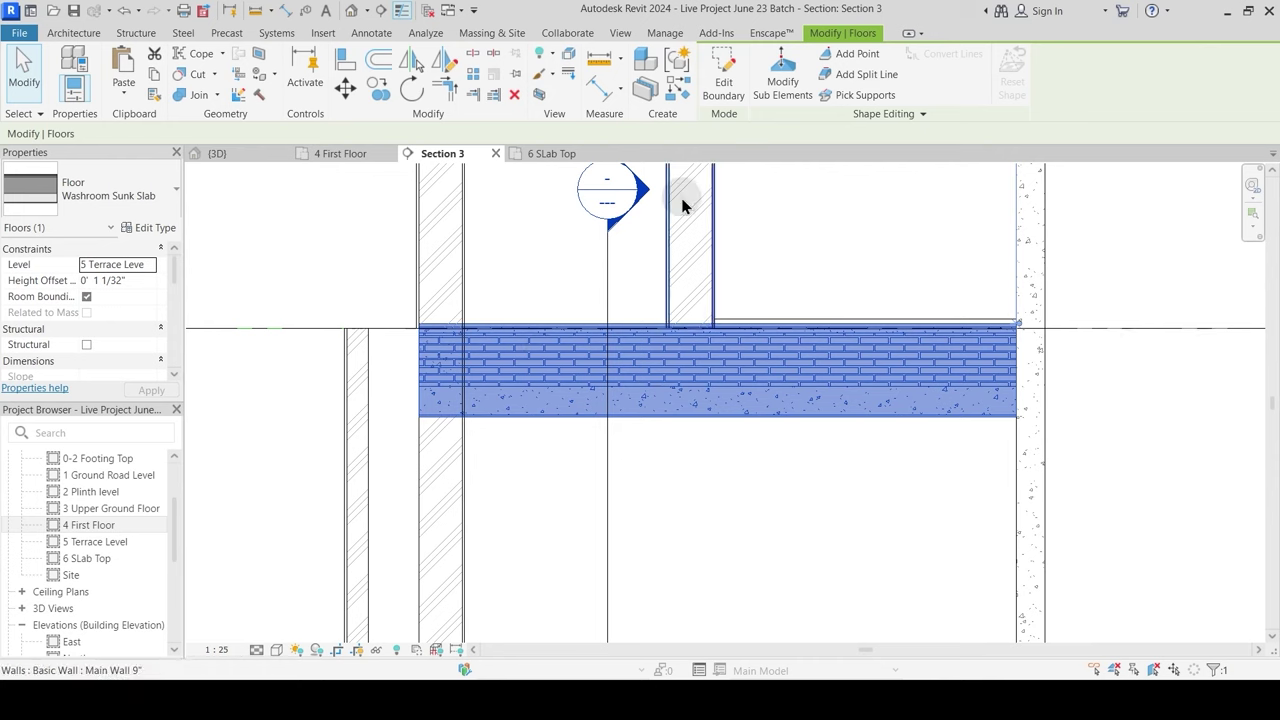
left_click(150, 227)
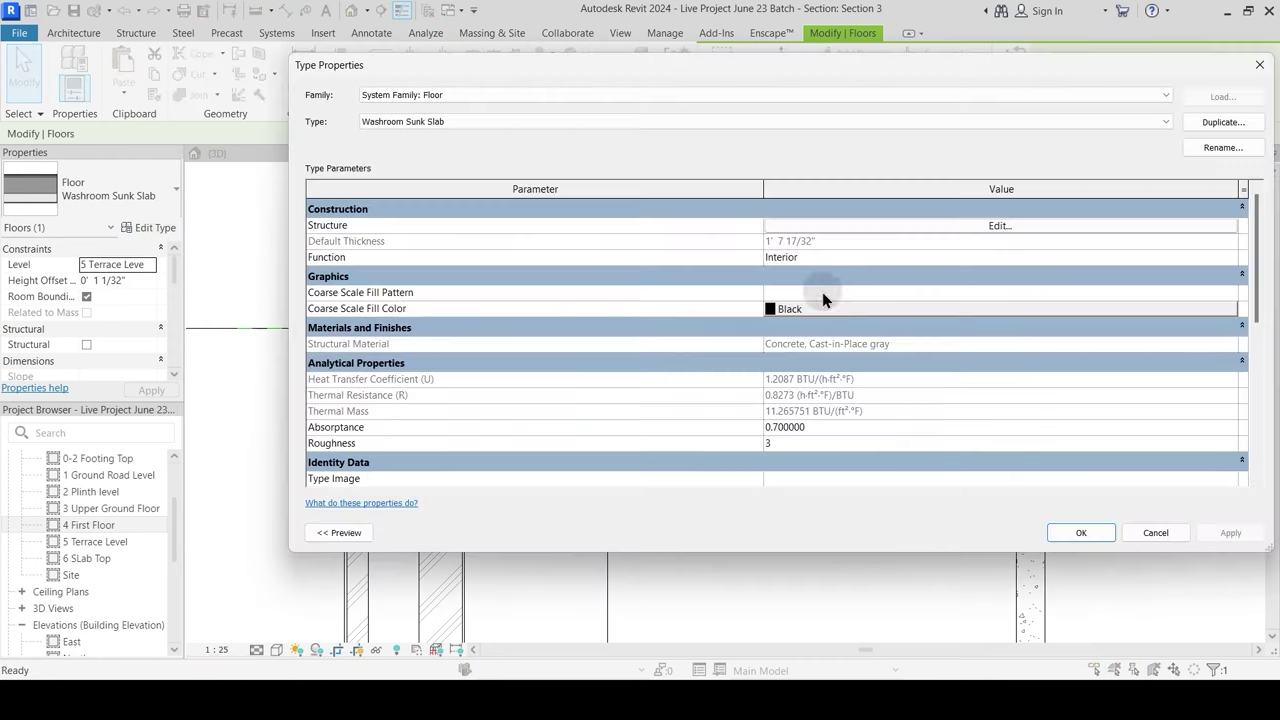
left_click(916, 229)
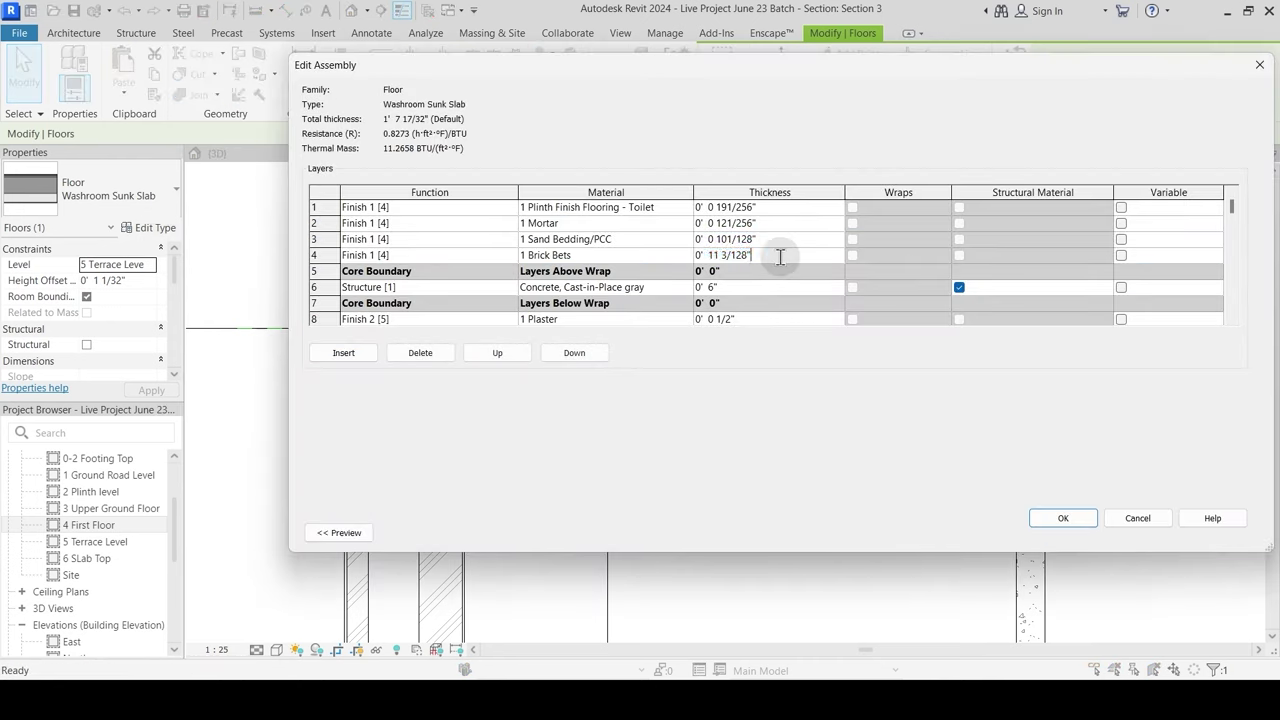
type("100mm")
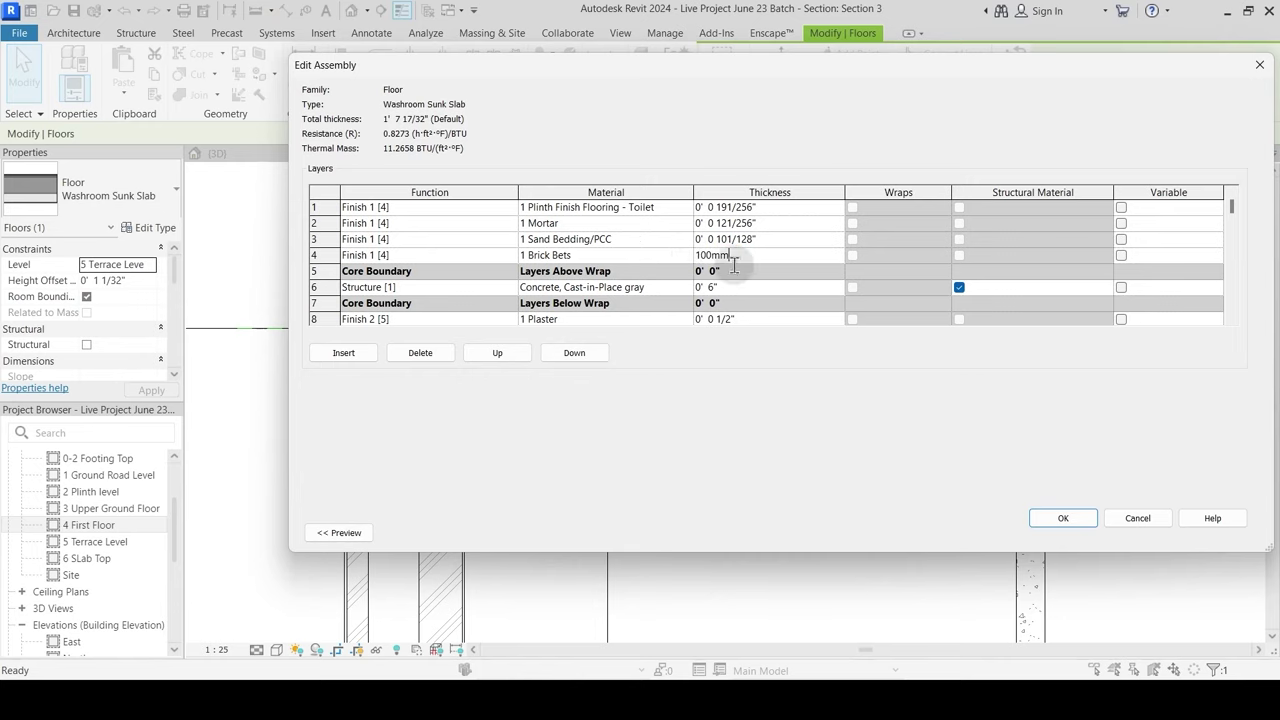
left_click(1068, 518)
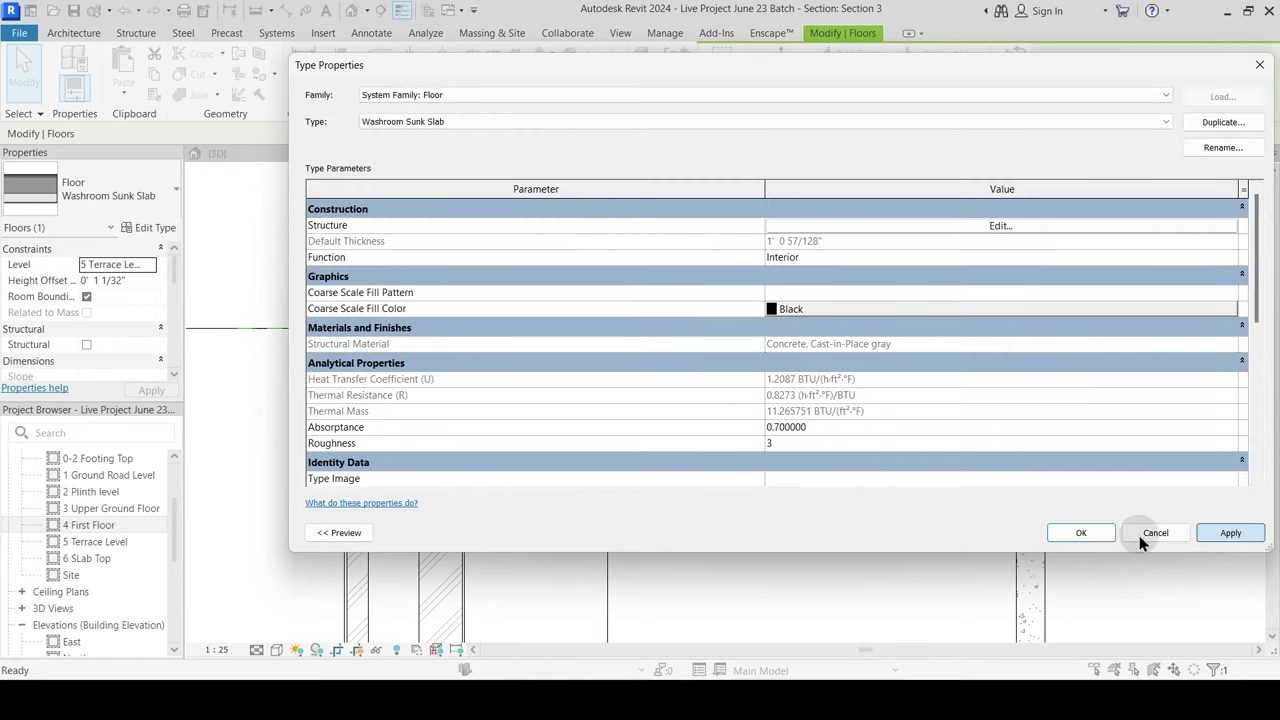
left_click(1081, 534)
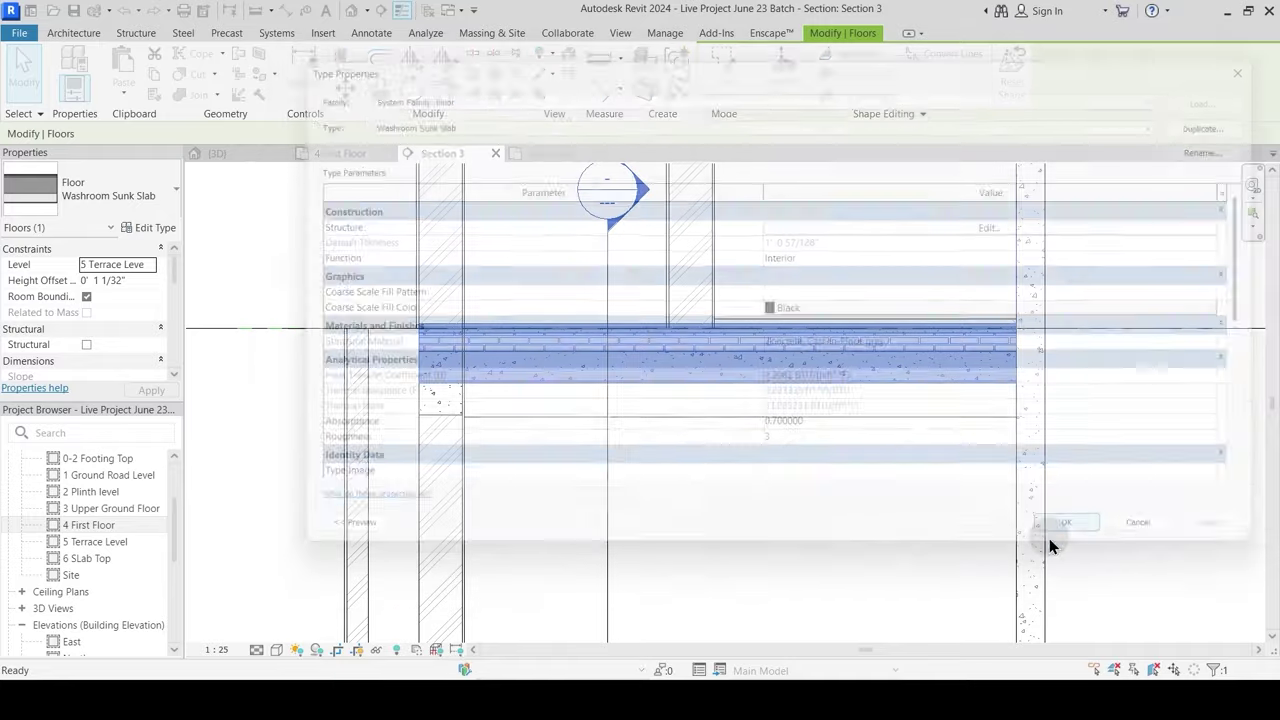
left_click(560, 238)
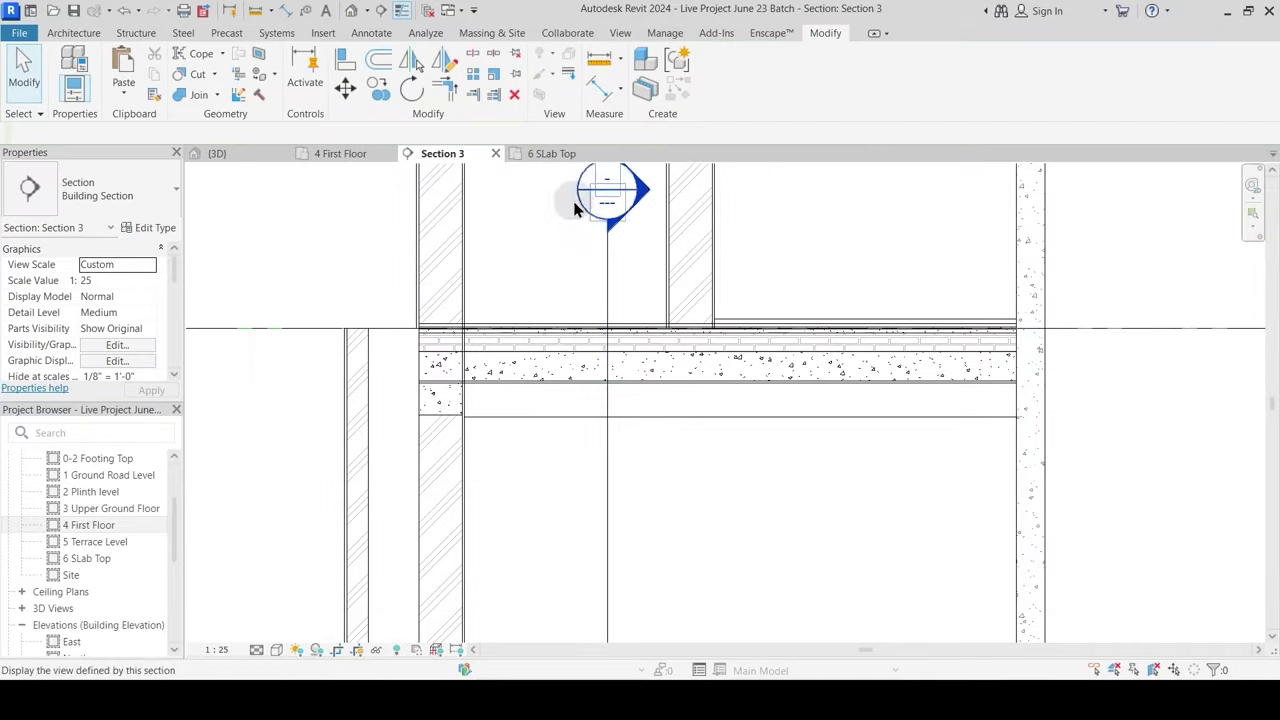
Step: Join the concrete beam with the Washroom Sunk Slab
left_click(347, 61)
left_click(452, 416)
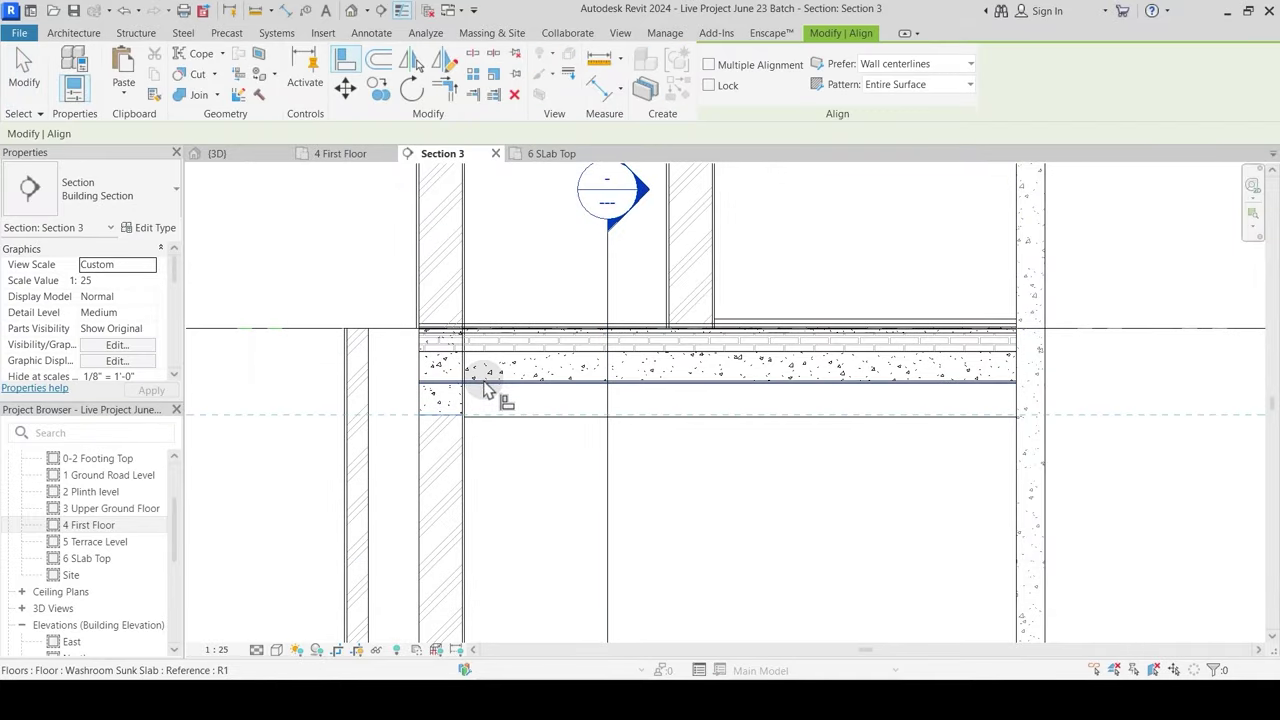
scroll(486, 386, "up", 4)
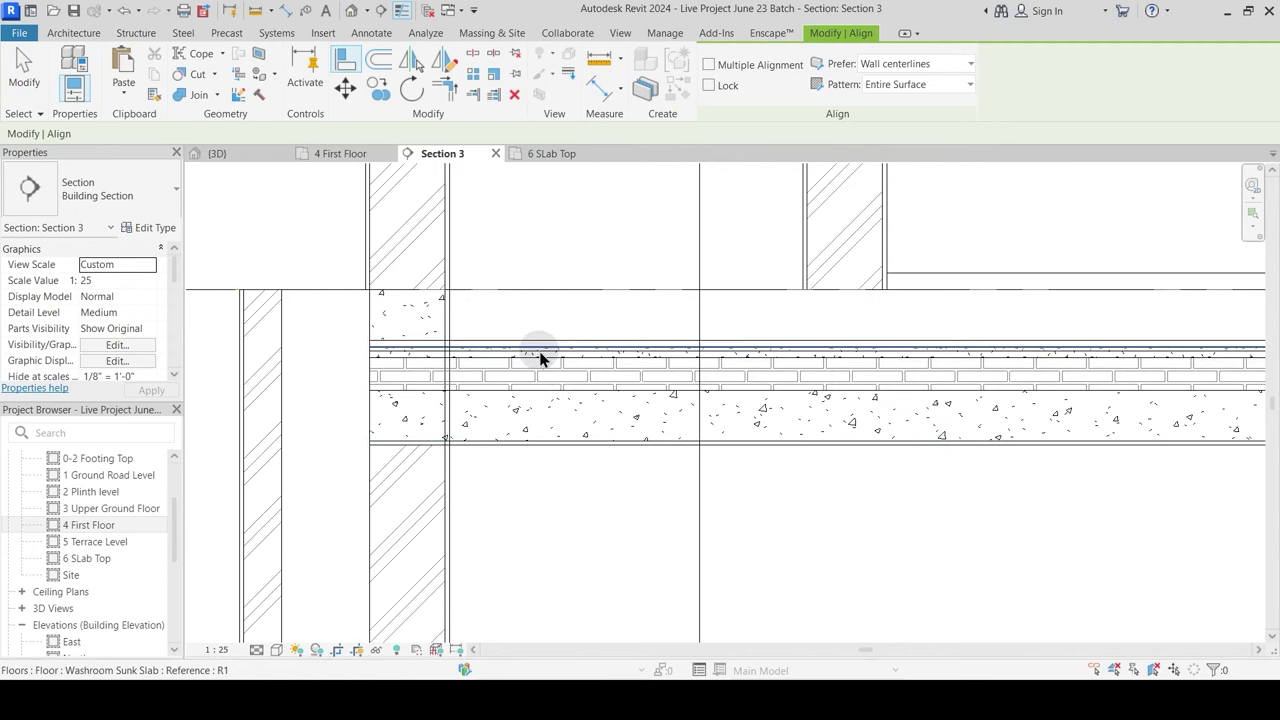
key("Escape")
key("Escape")
left_click(194, 94)
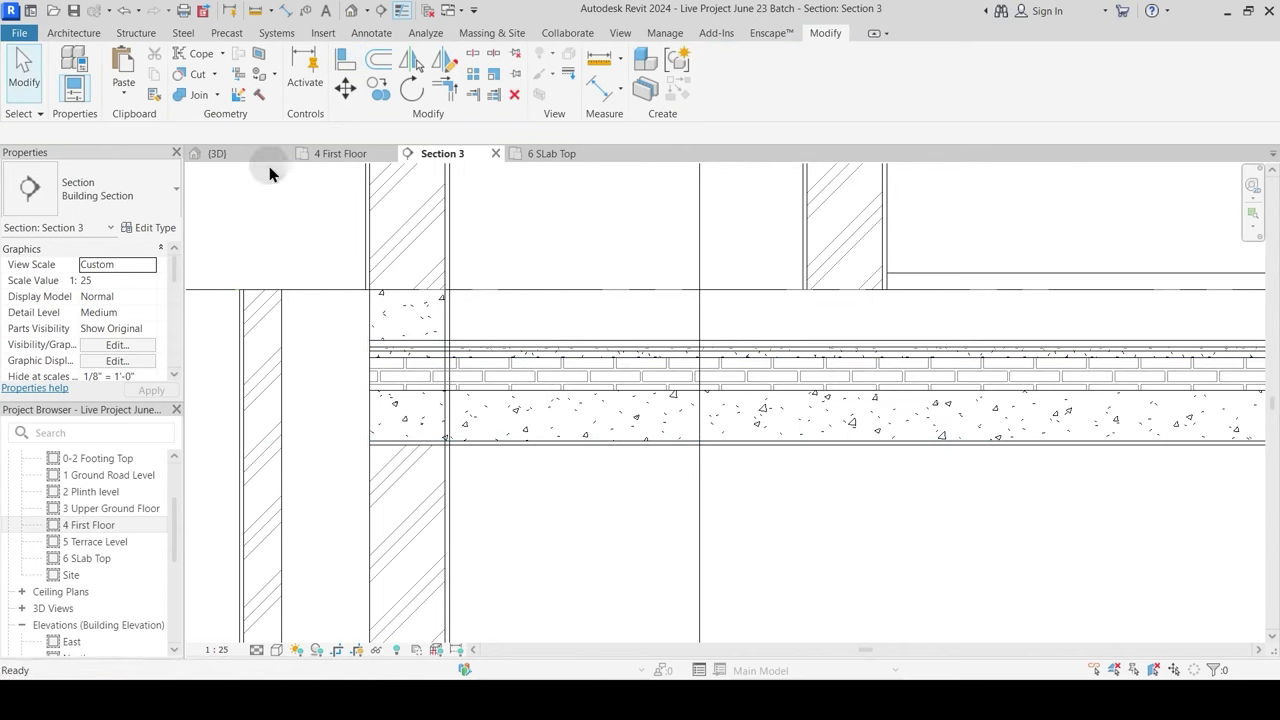
left_click(410, 304)
left_click(514, 400)
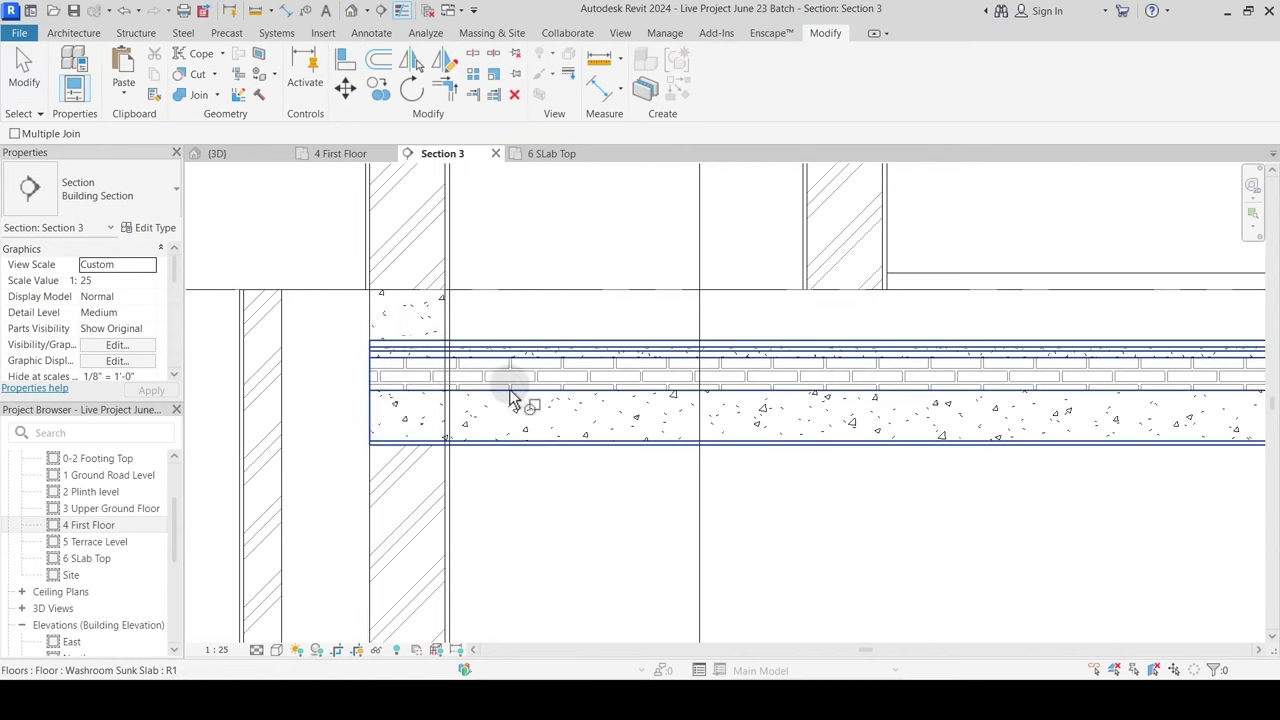
Step: Switch the join order of the beam and the Washroom Sunk Slab
left_click(216, 95)
left_click(225, 190)
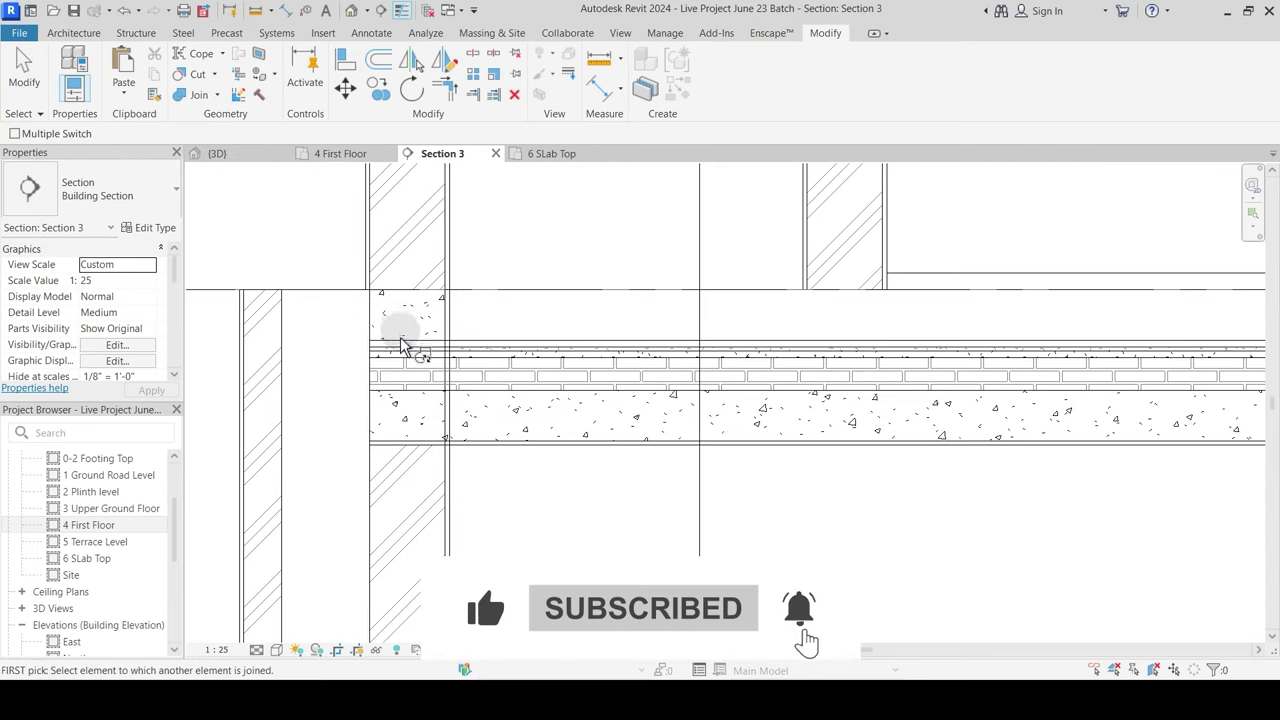
left_click(400, 340)
left_click(473, 357)
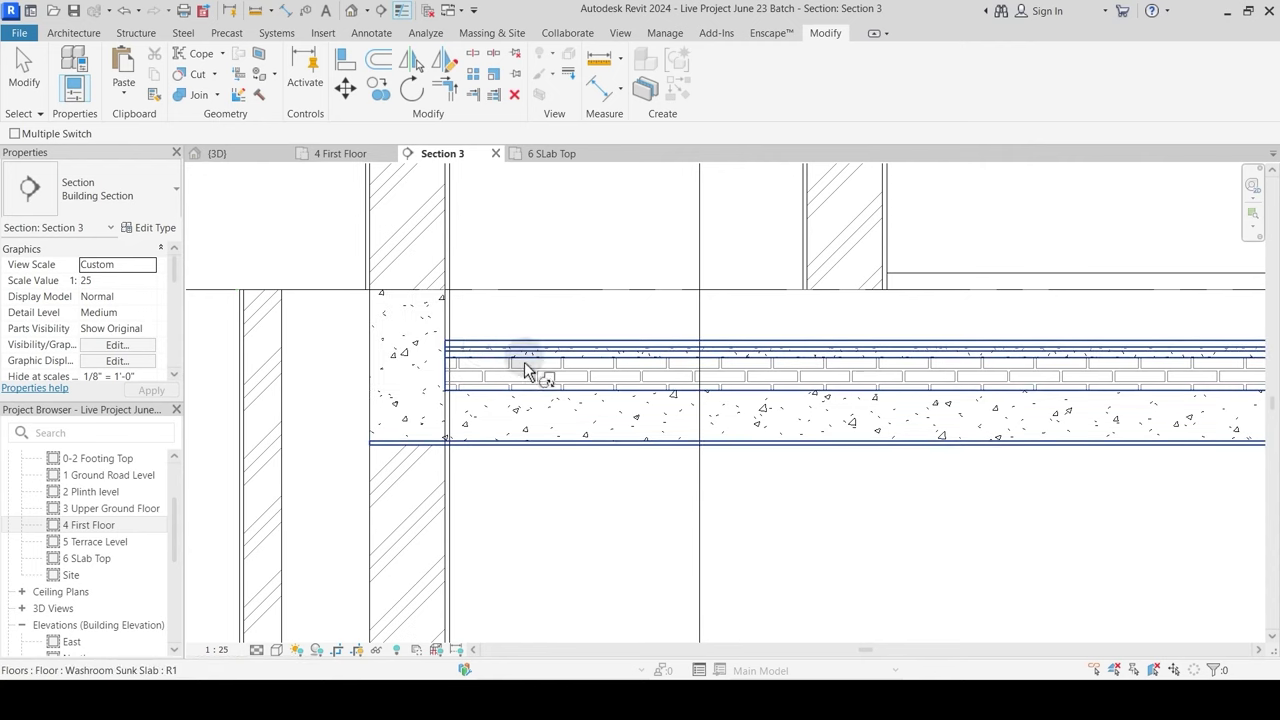
key("Escape")
Step: Join the left wall with the Washroom Sunk Slab
left_click(196, 99)
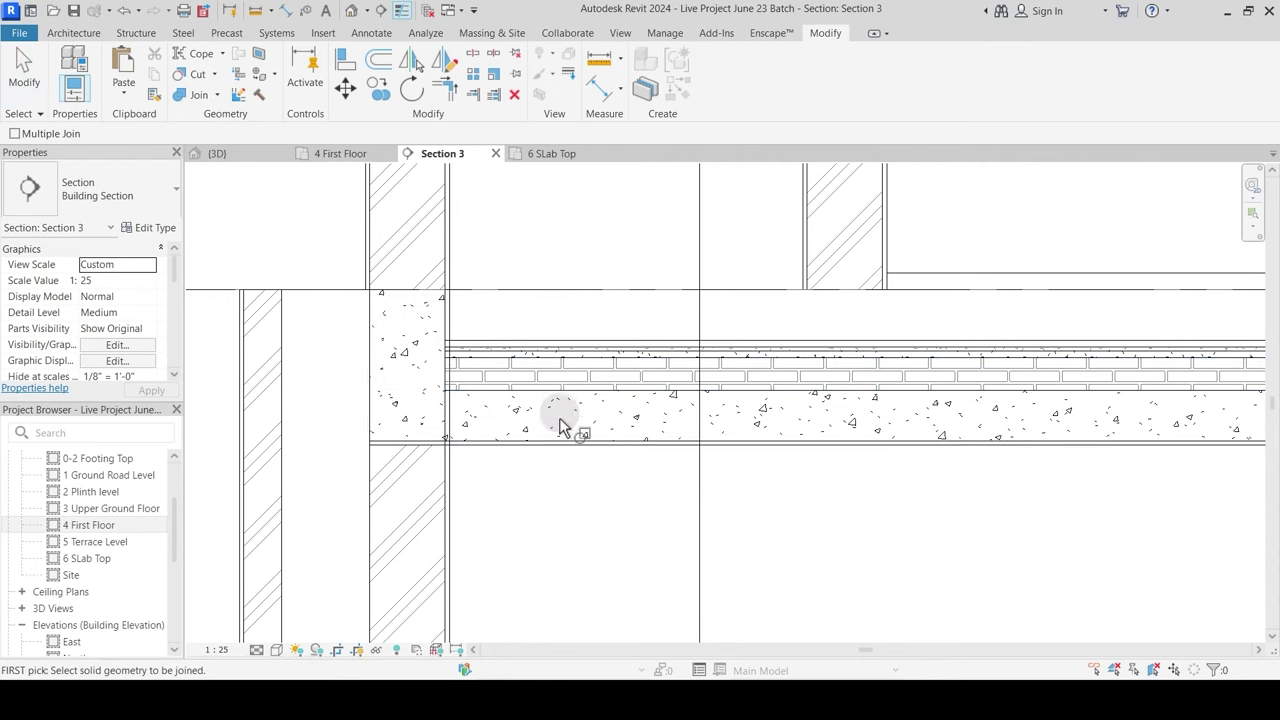
left_click(459, 322)
left_click(486, 355)
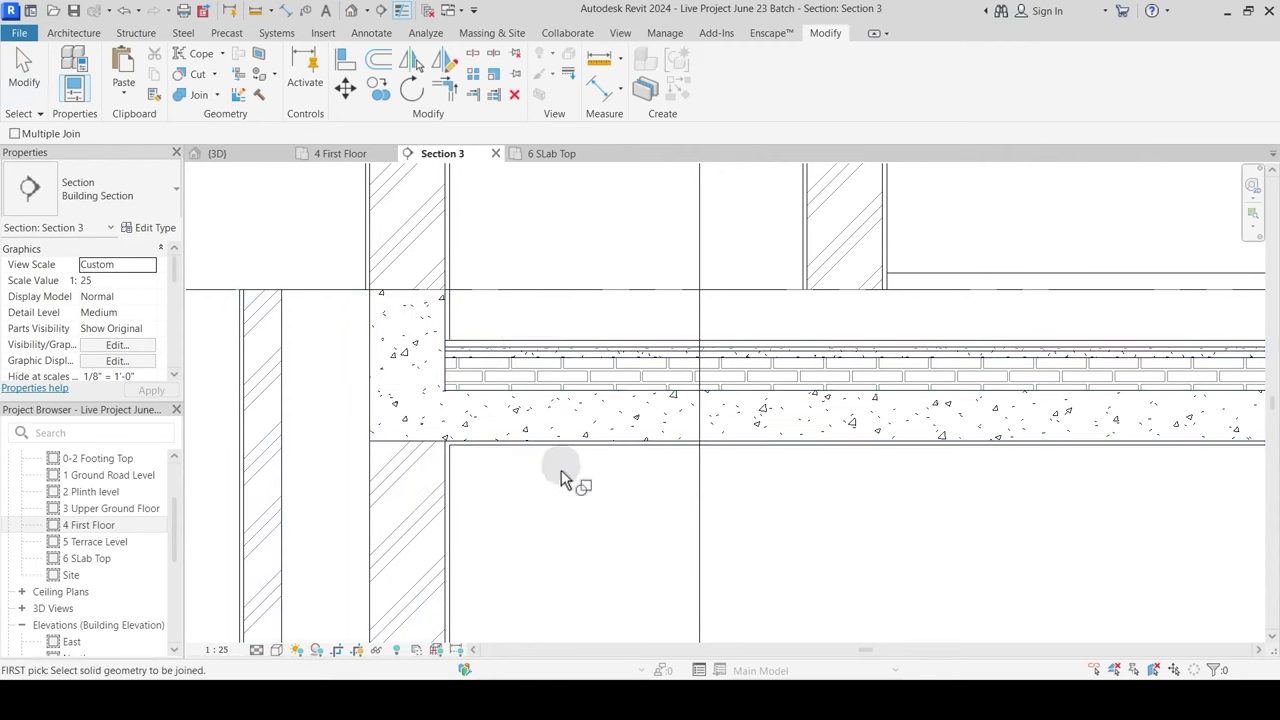
key("Escape")
scroll(573, 470, "down", 1)
middle_click_drag(938, 530, 934, 529)
scroll(594, 477, "up", 3)
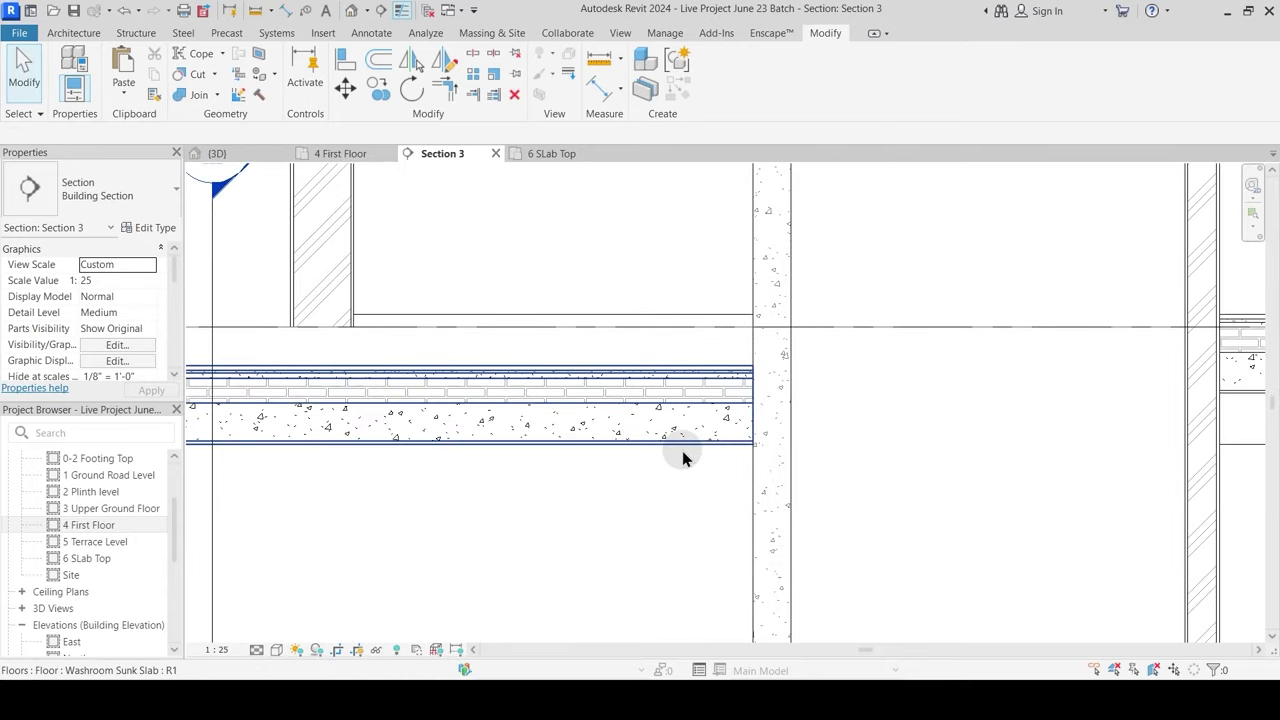
scroll(754, 418, "down", 3)
scroll(854, 421, "down", 2)
middle_click_drag(976, 455, 482, 460)
scroll(565, 383, "up", 3)
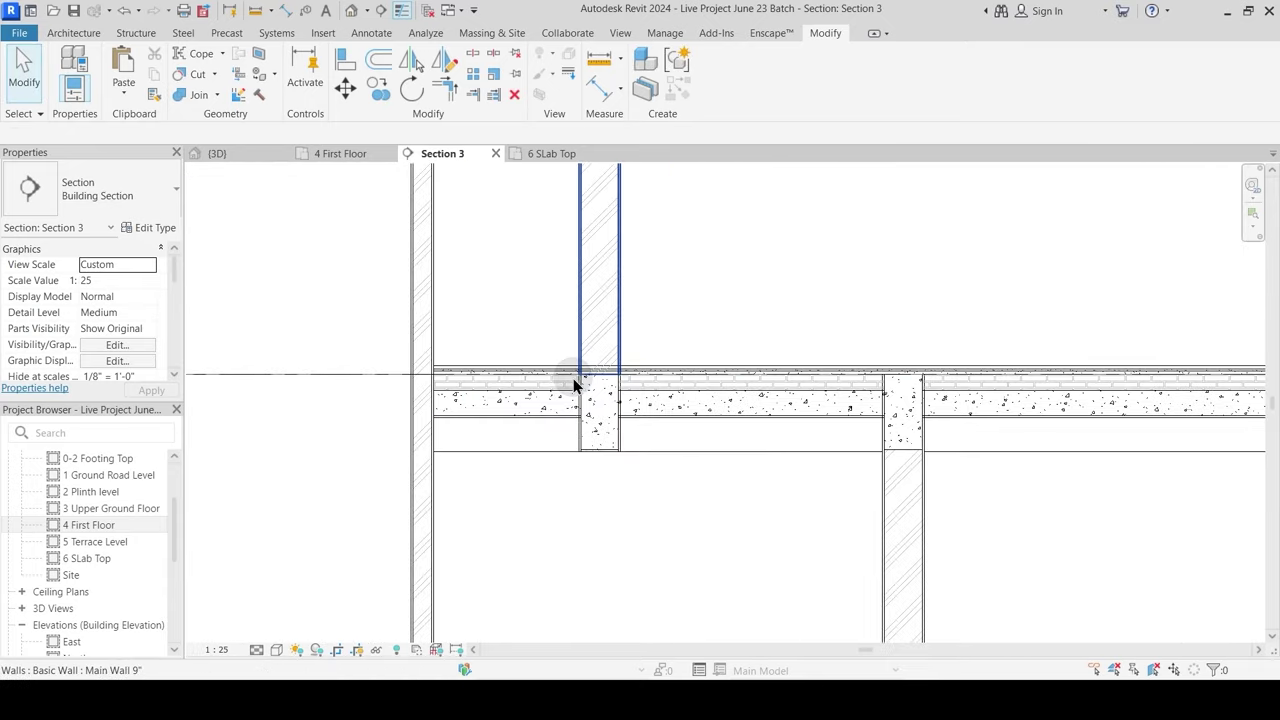
left_click(659, 377)
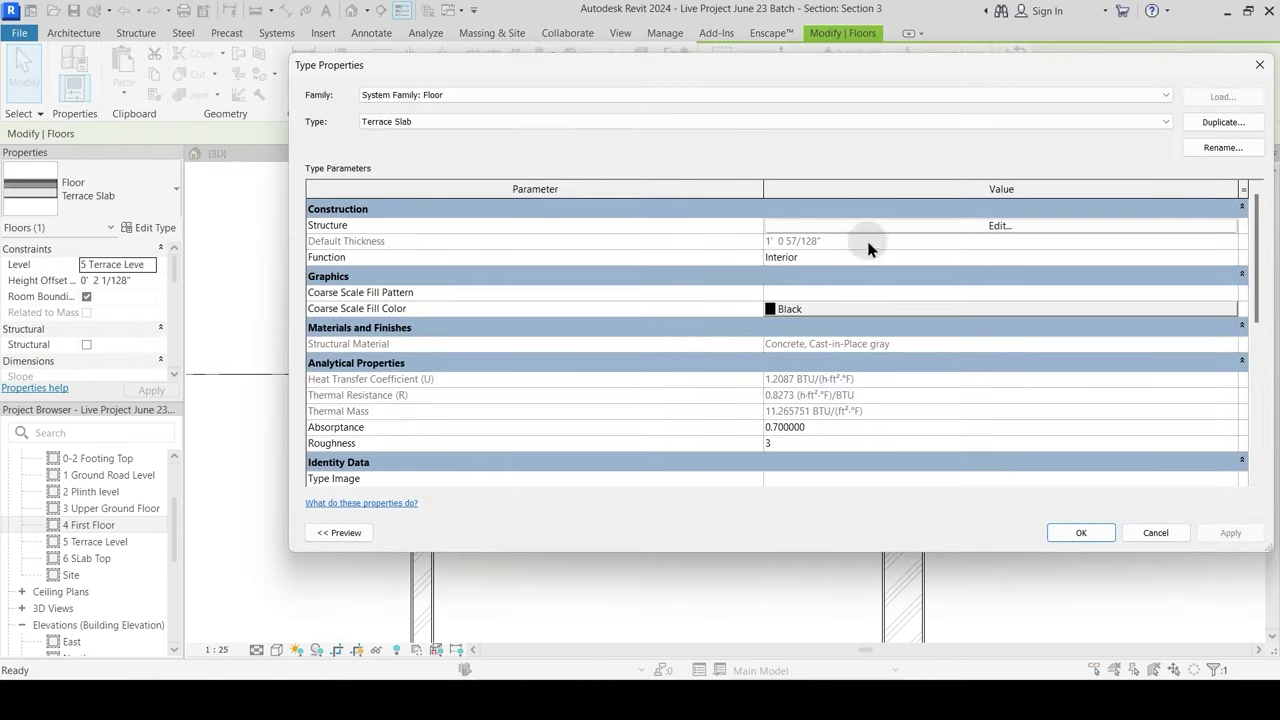
left_click(868, 225)
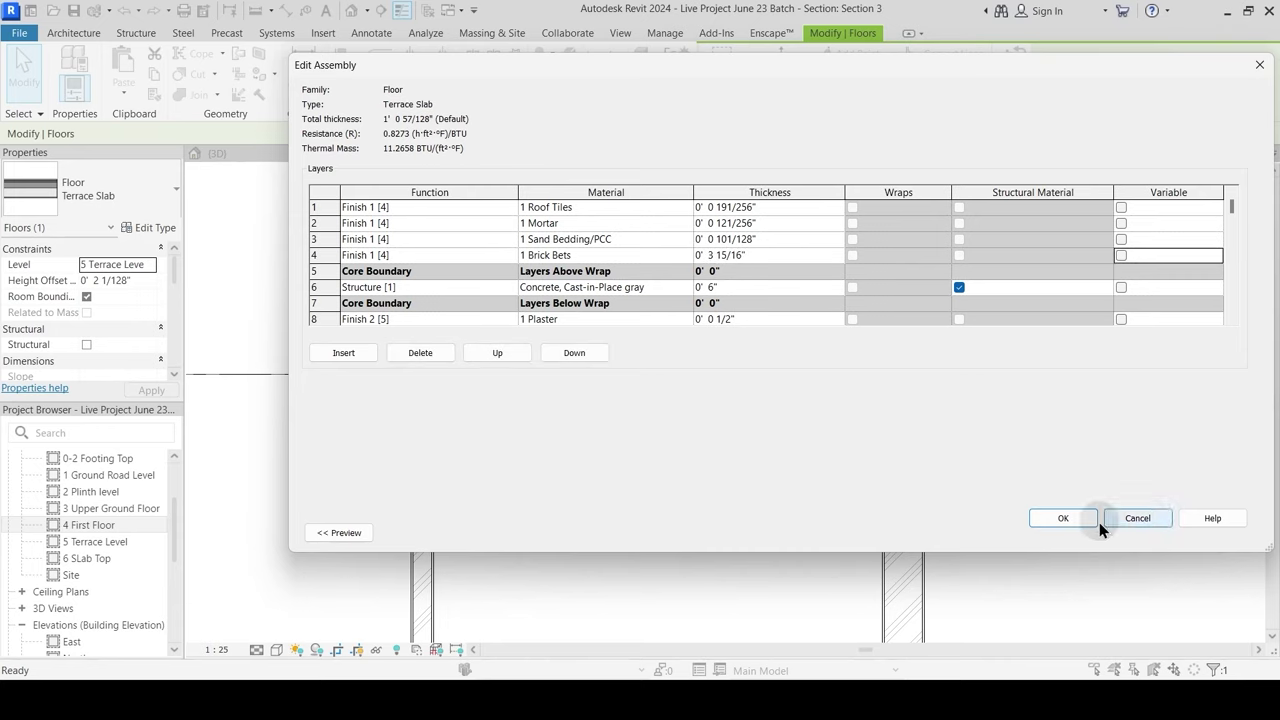
left_click(1050, 517)
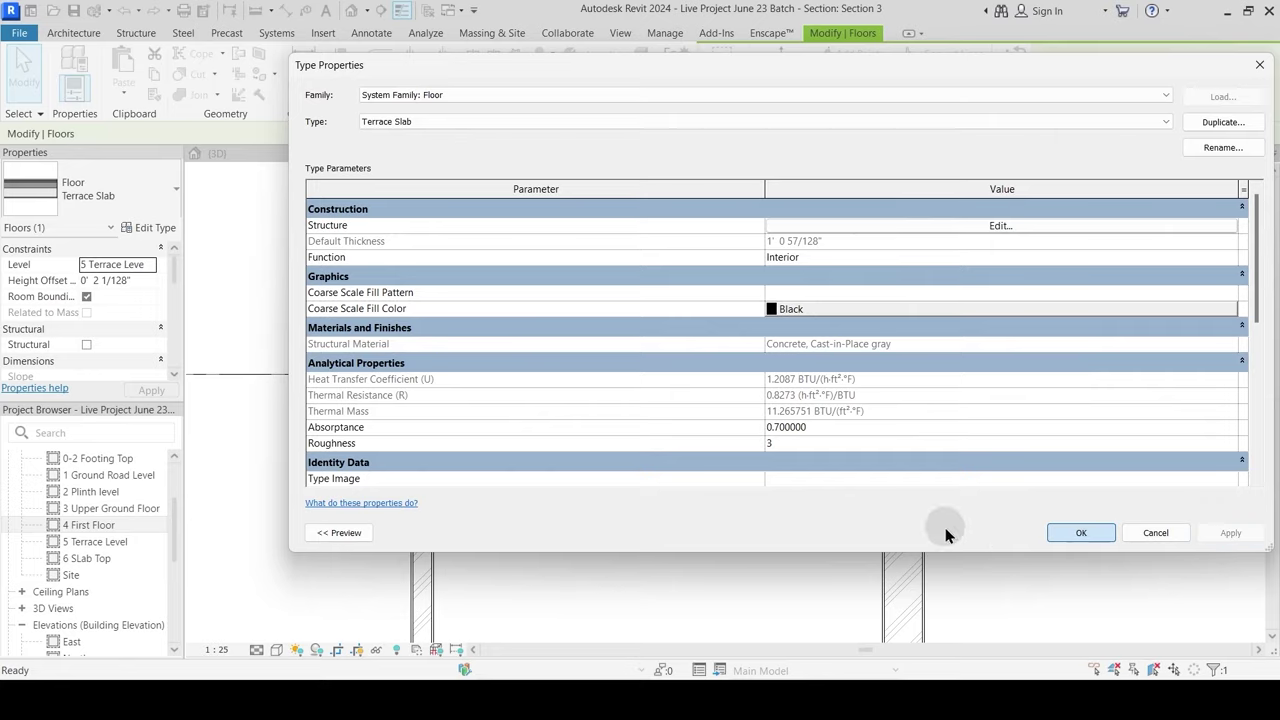
left_click(1081, 532)
left_click(857, 486)
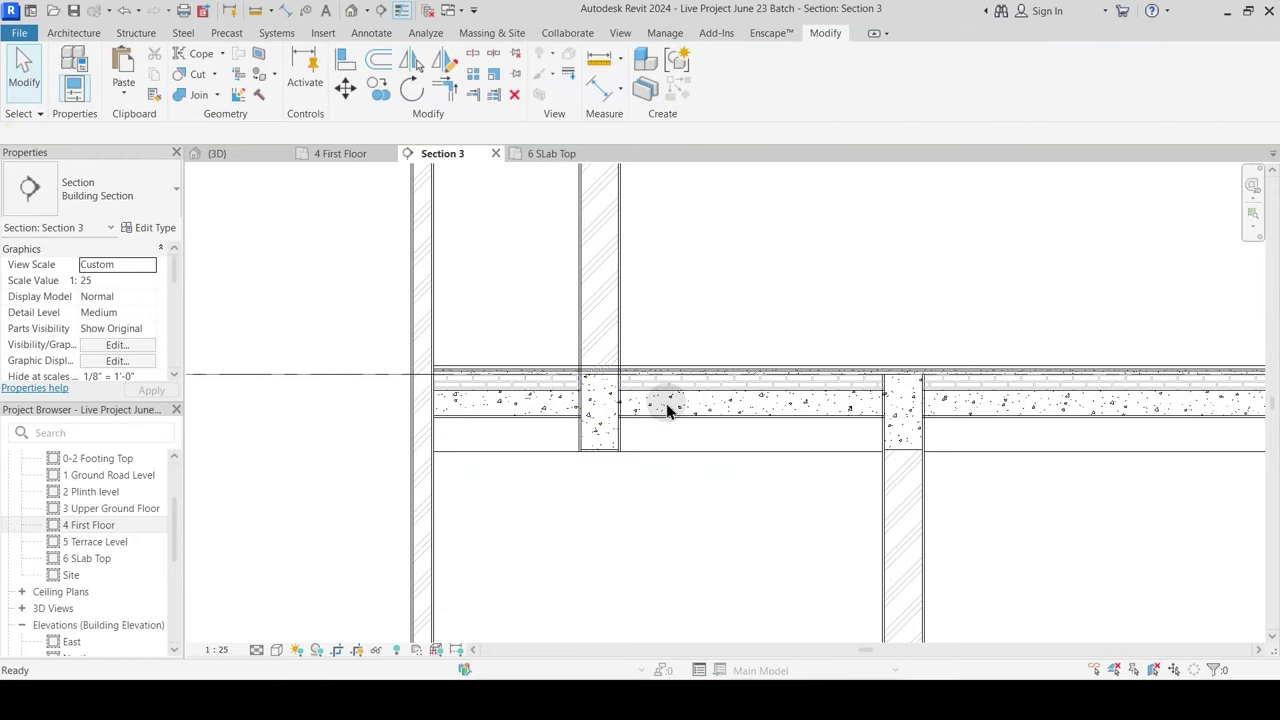
scroll(666, 403, "up", 3)
scroll(625, 402, "down", 2)
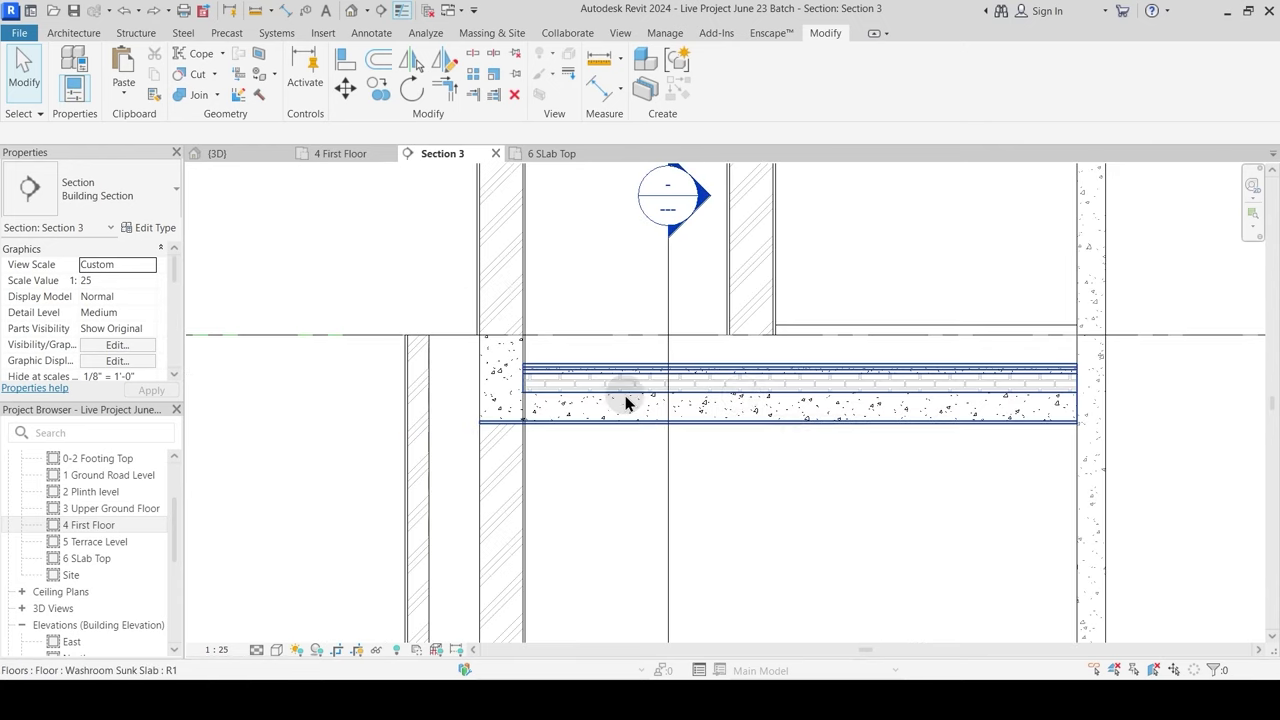
Step: Enter 280 as the Washroom Sunk Slab's Brick Bets thickness and apply it
scroll(700, 405, "down", 2)
middle_click_drag(766, 414, 623, 437)
left_click(618, 413)
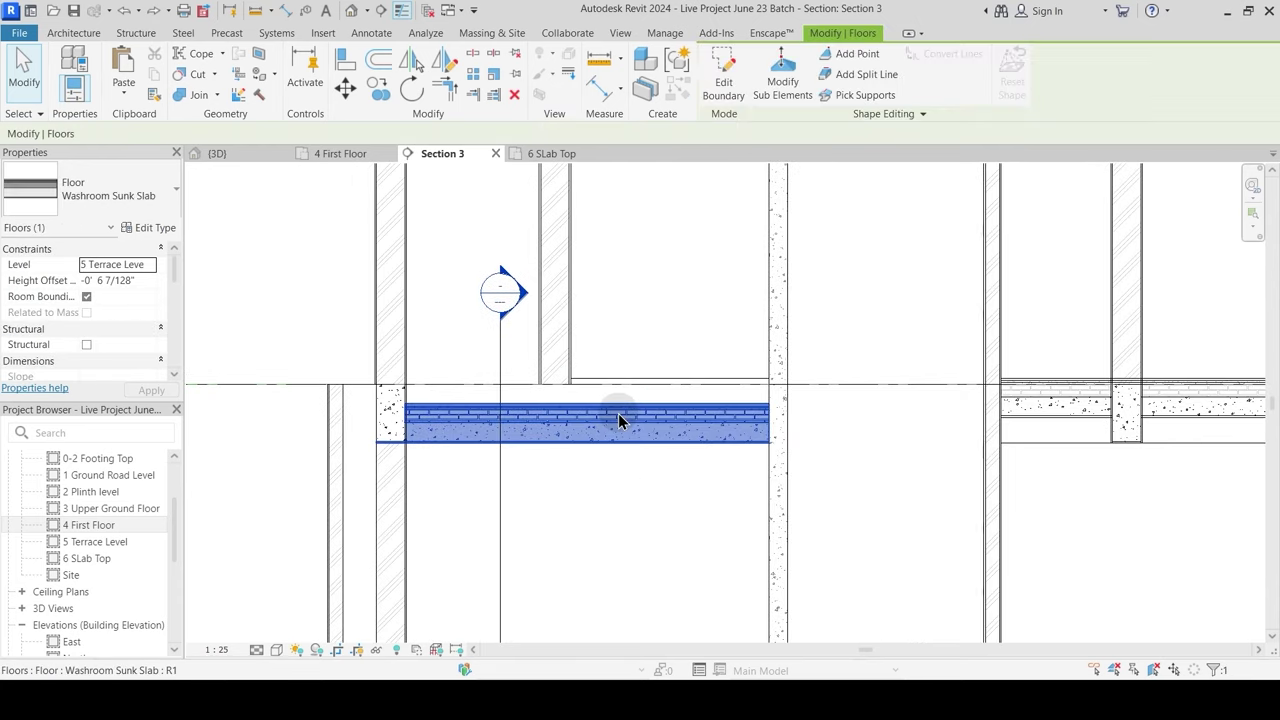
left_click(155, 228)
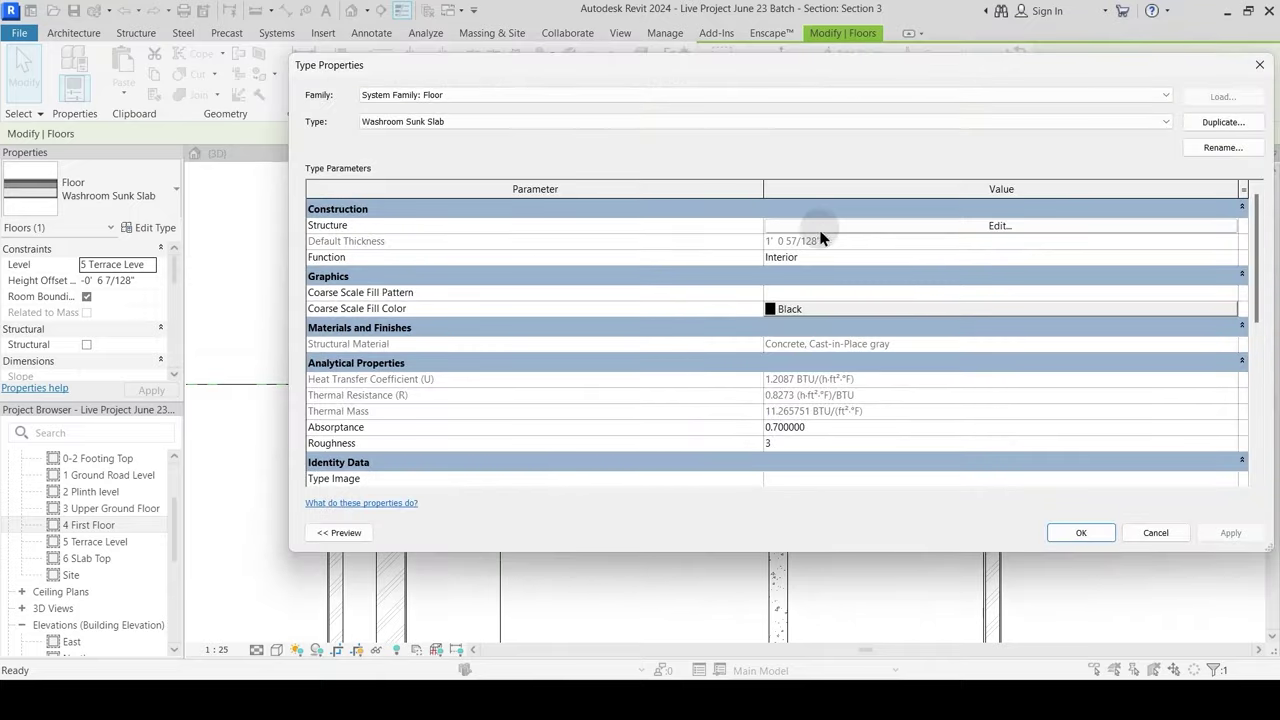
left_click(997, 223)
left_click(747, 259)
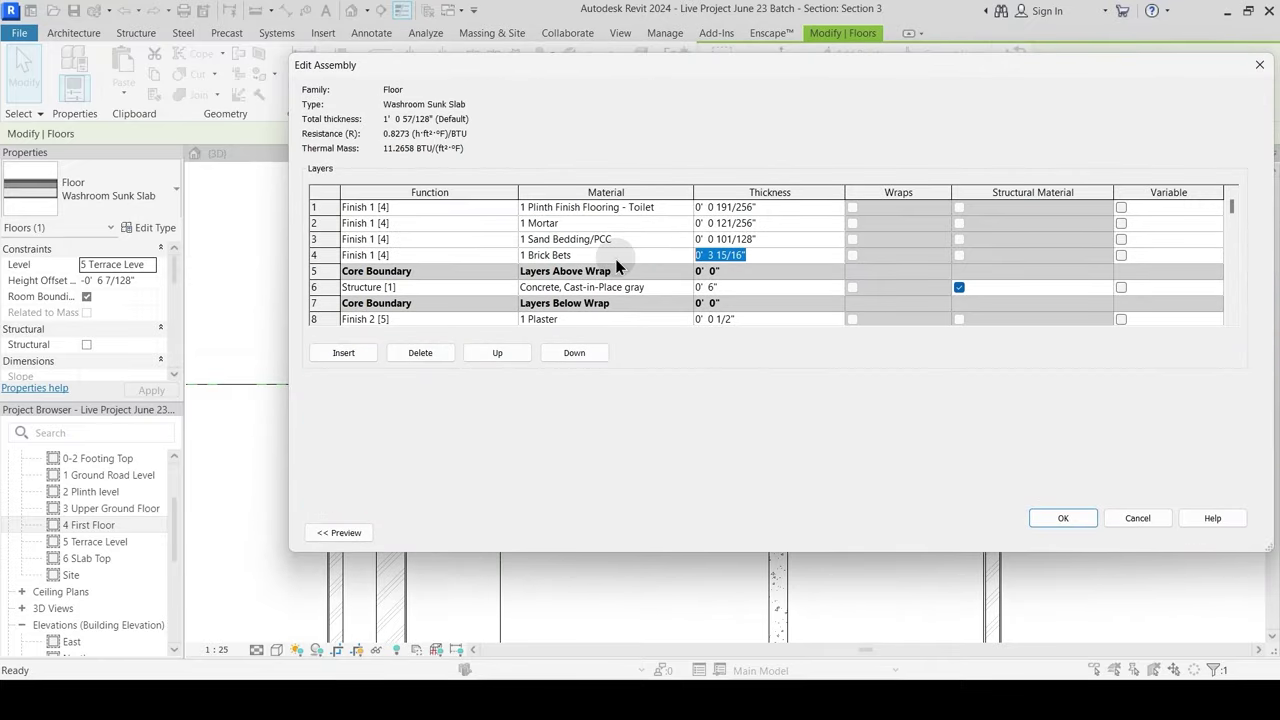
type("280")
key("Tab")
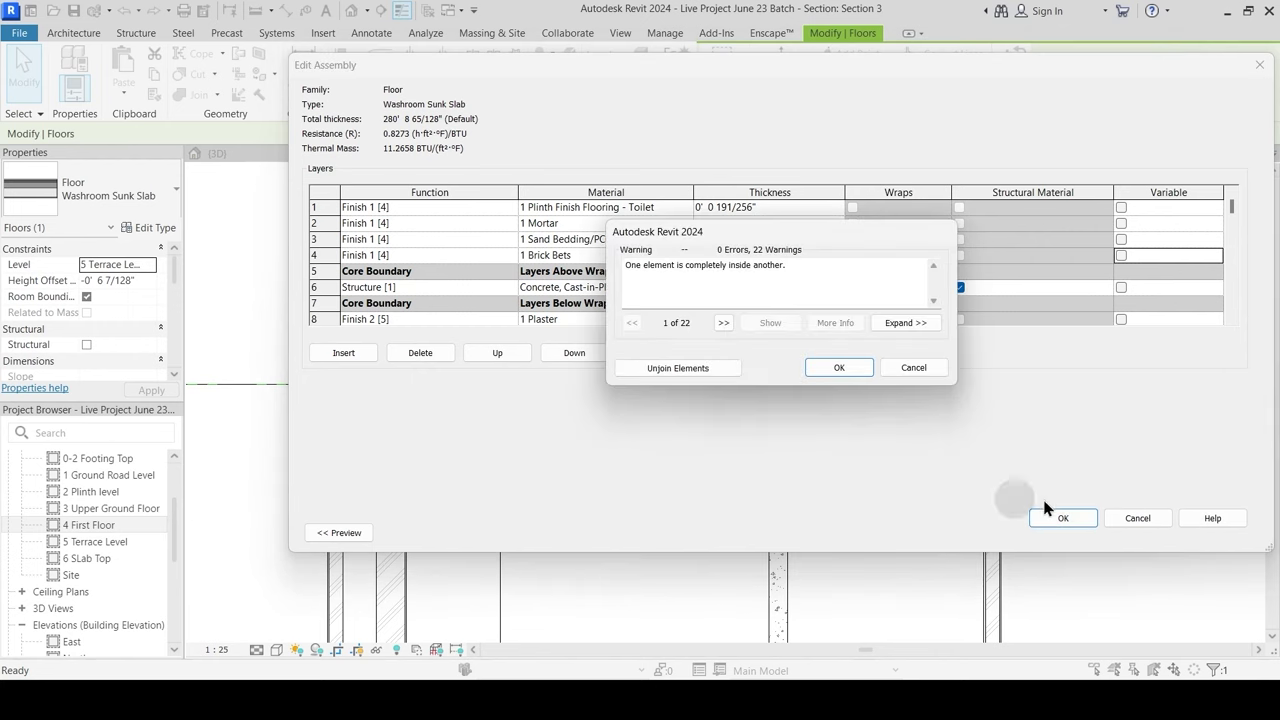
left_click(855, 369)
left_click(1228, 533)
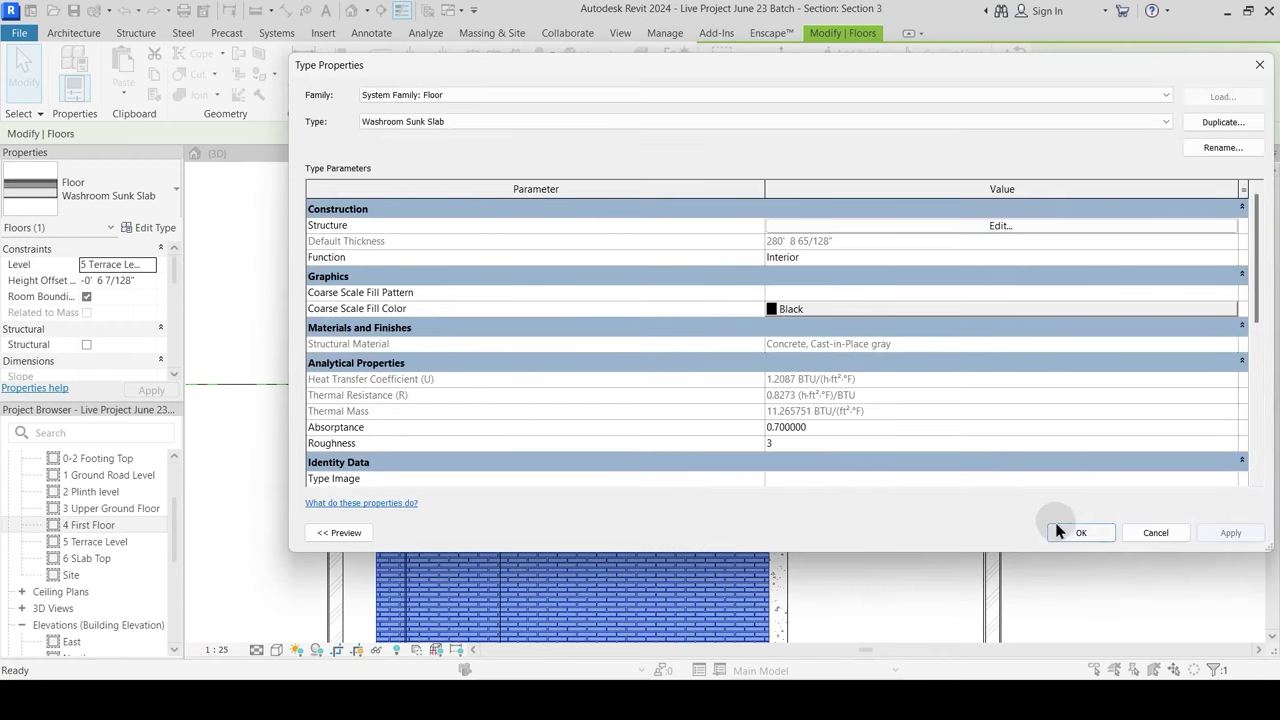
left_click(1078, 532)
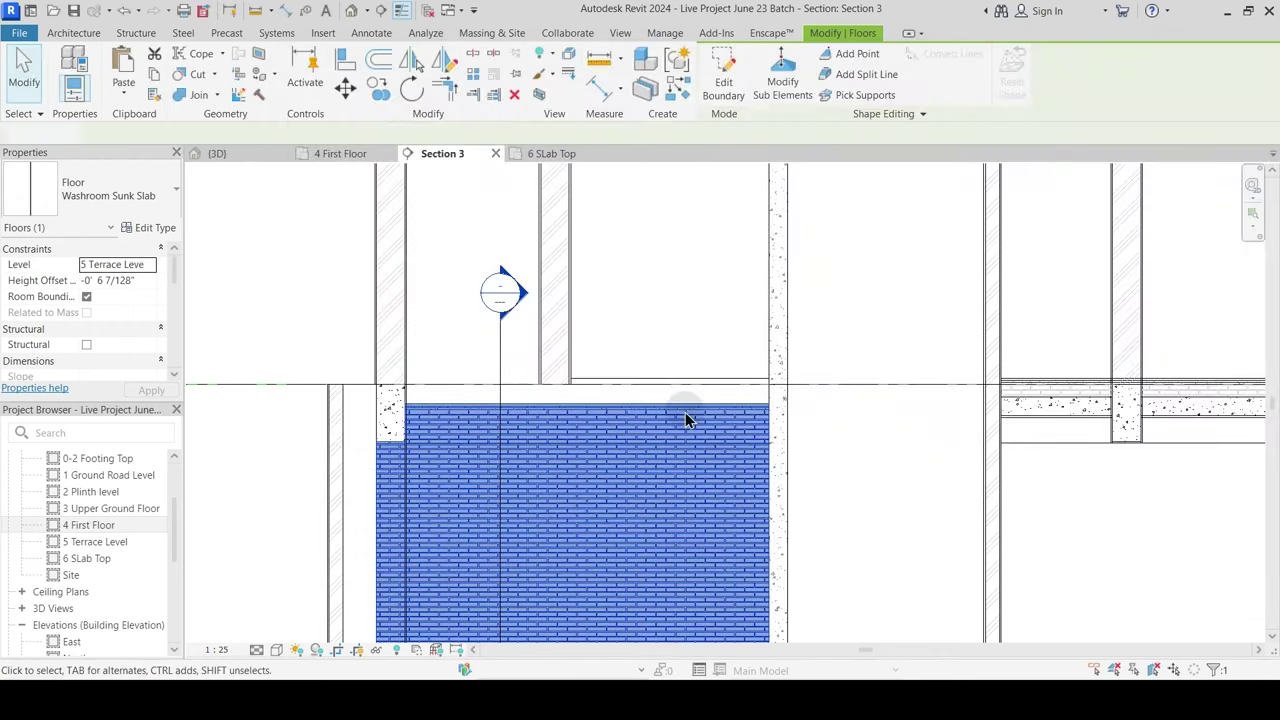
Step: Correct the oversized Brick Bets thickness to 280 mm and apply it to the floor
left_click(155, 236)
left_click(885, 228)
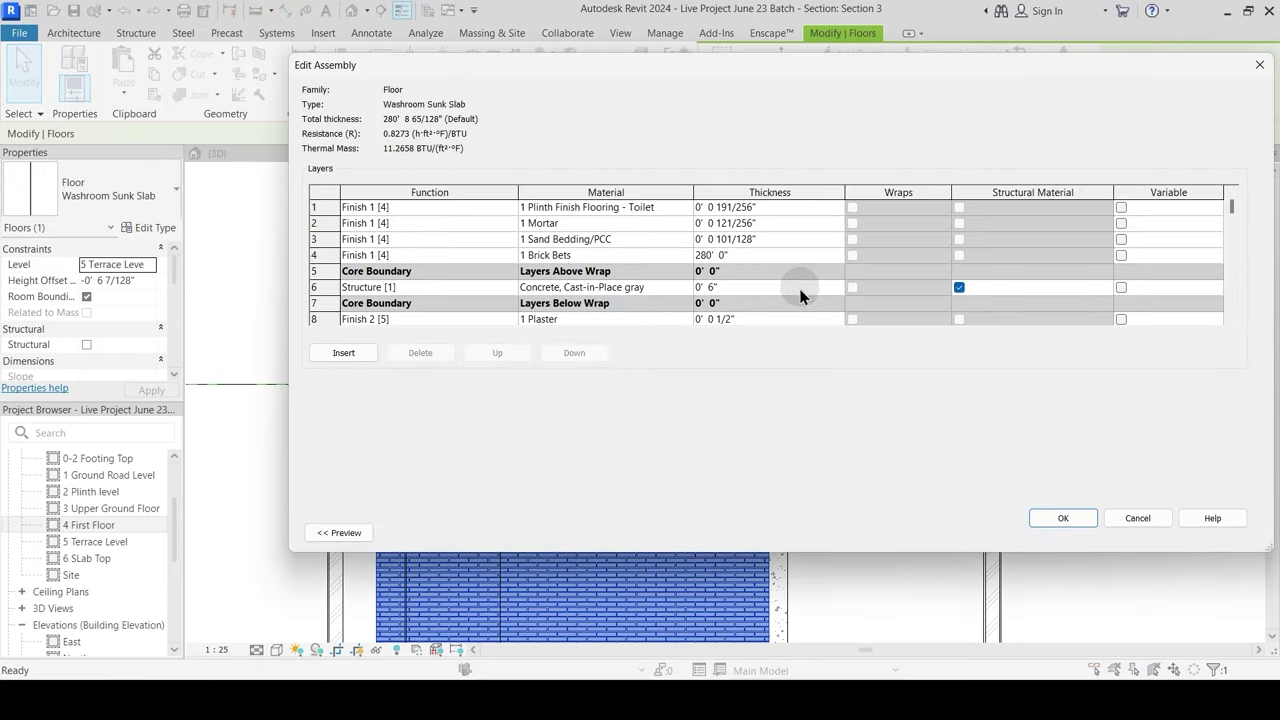
left_click(731, 255)
type("280m")
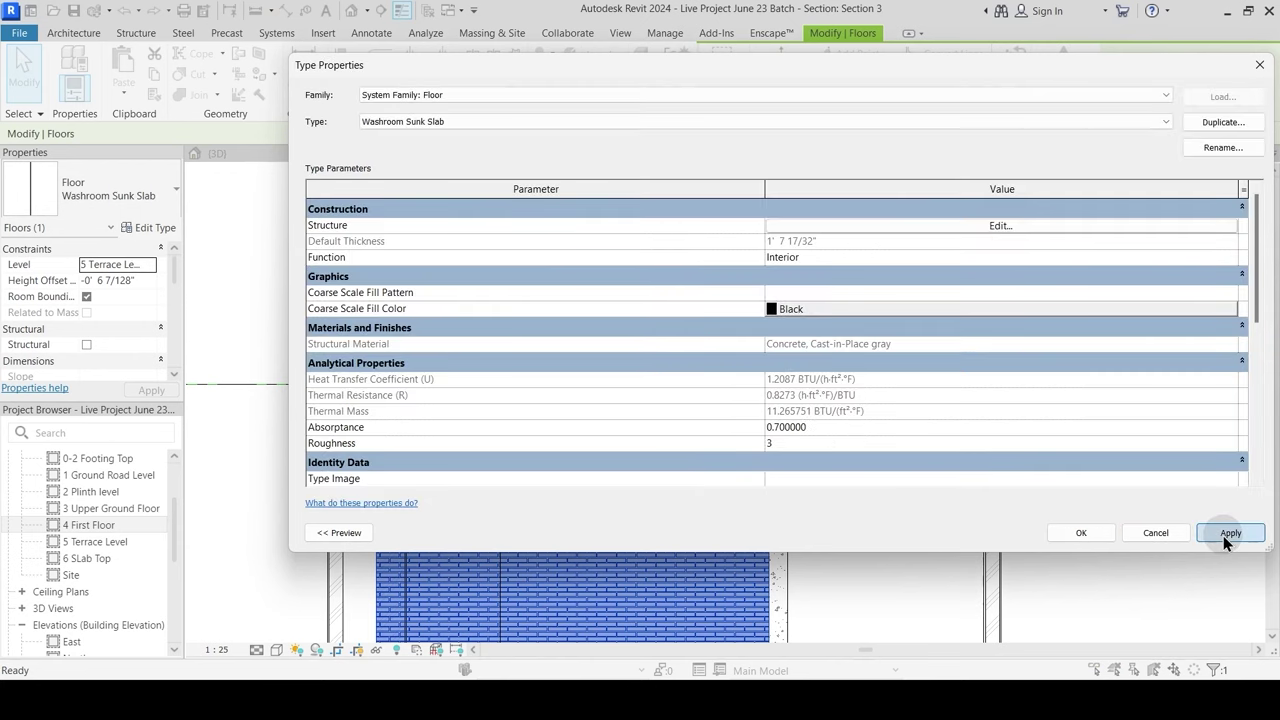
left_click(1229, 532)
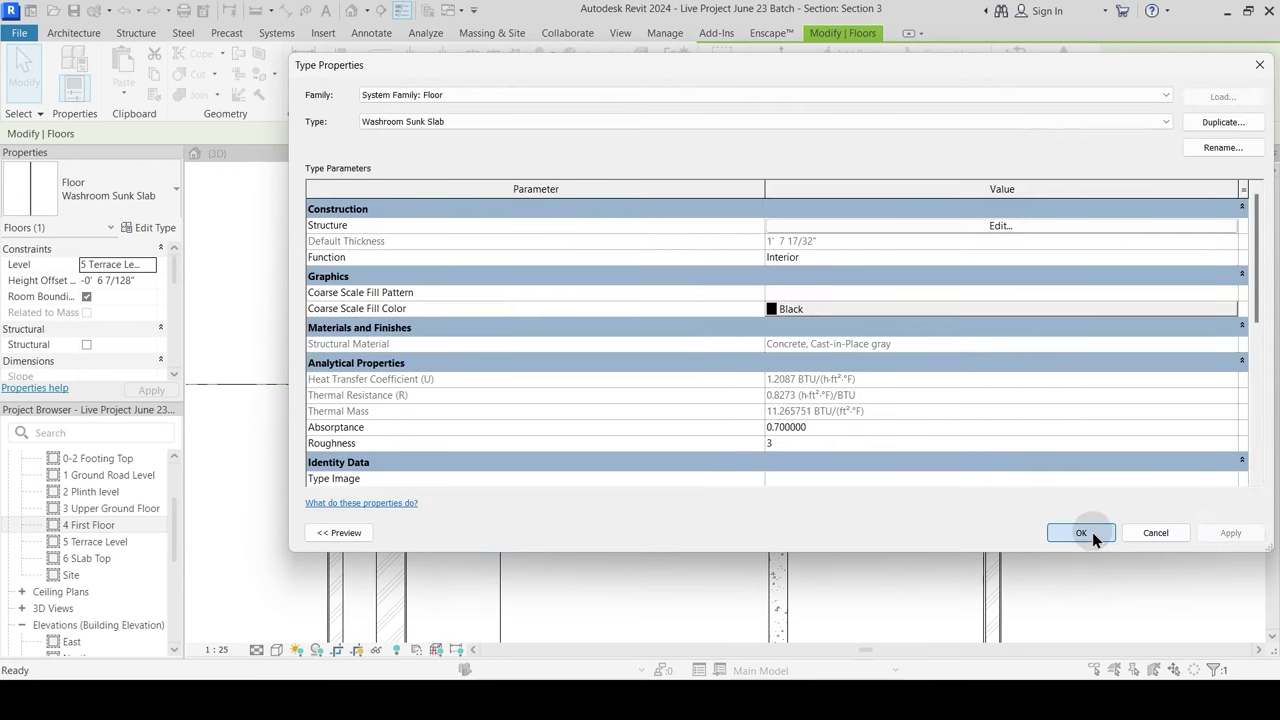
left_click(1081, 532)
key("Escape")
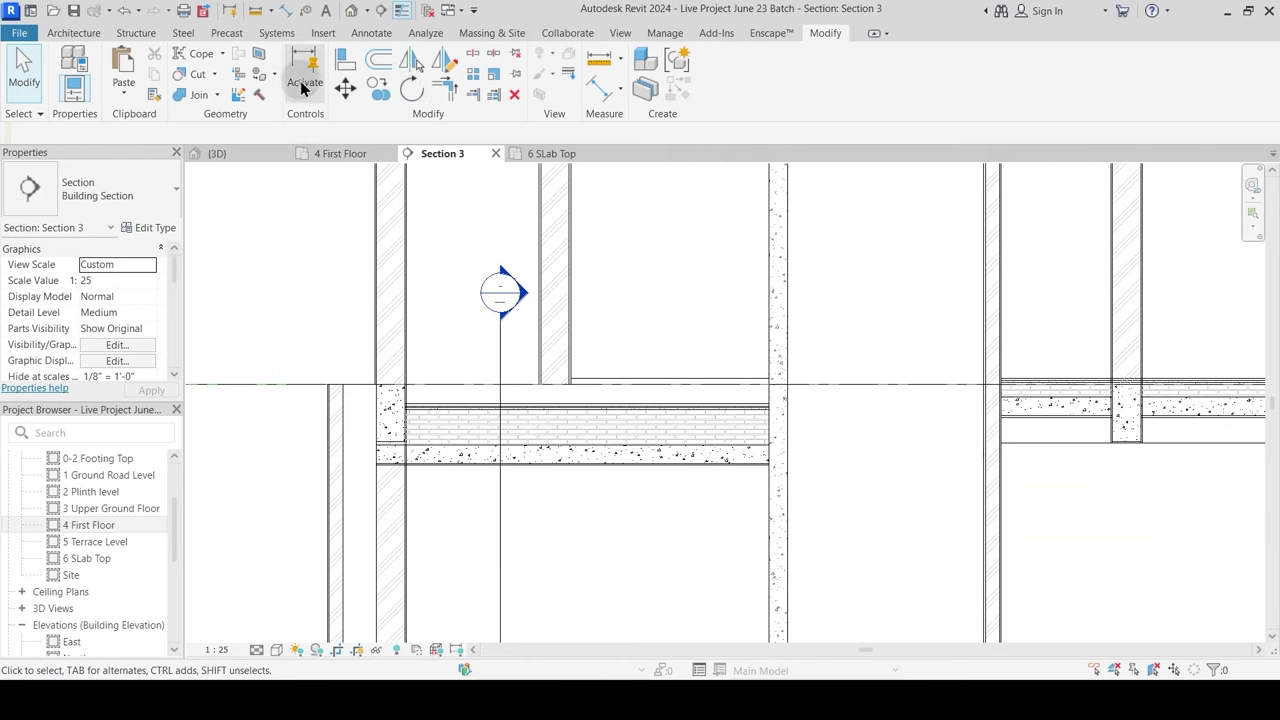
Step: Align the Washroom Sunk Slab's bottom edge to the reference line
left_click(345, 60)
scroll(414, 449, "up", 3)
left_click(388, 455)
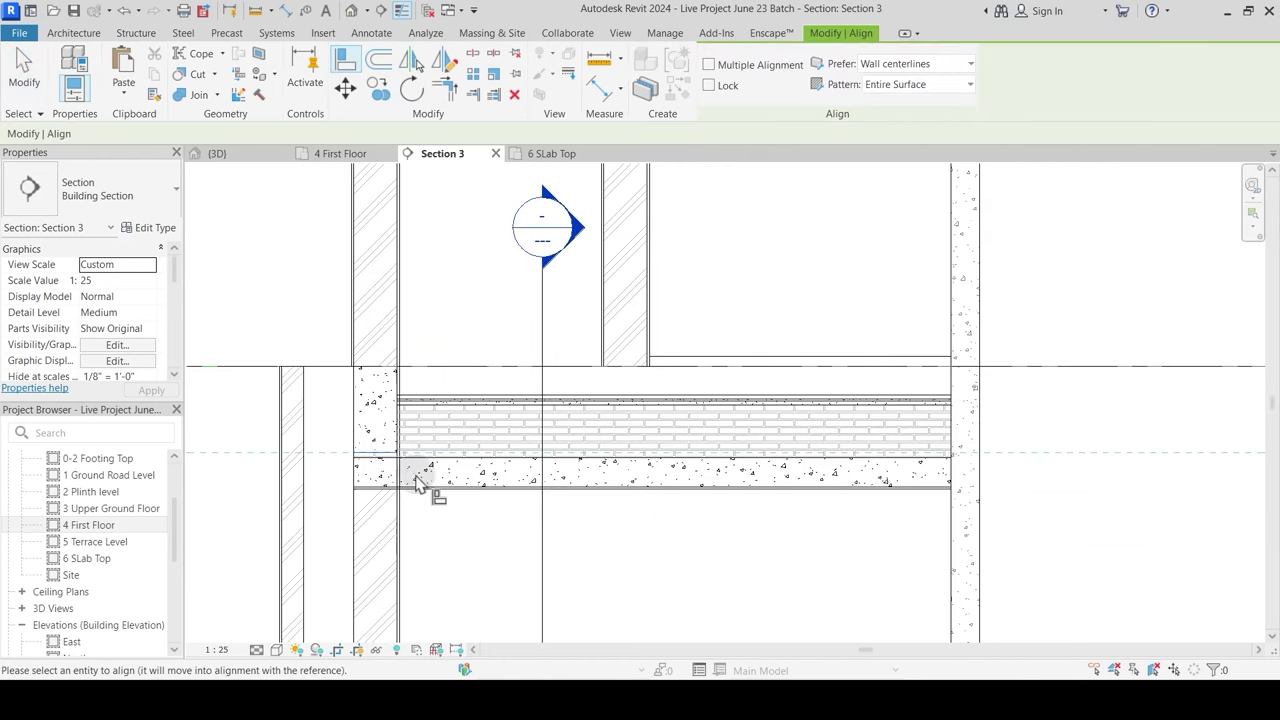
left_click(422, 489)
key("ctrl+z")
scroll(383, 492, "up", 2)
left_click(401, 446)
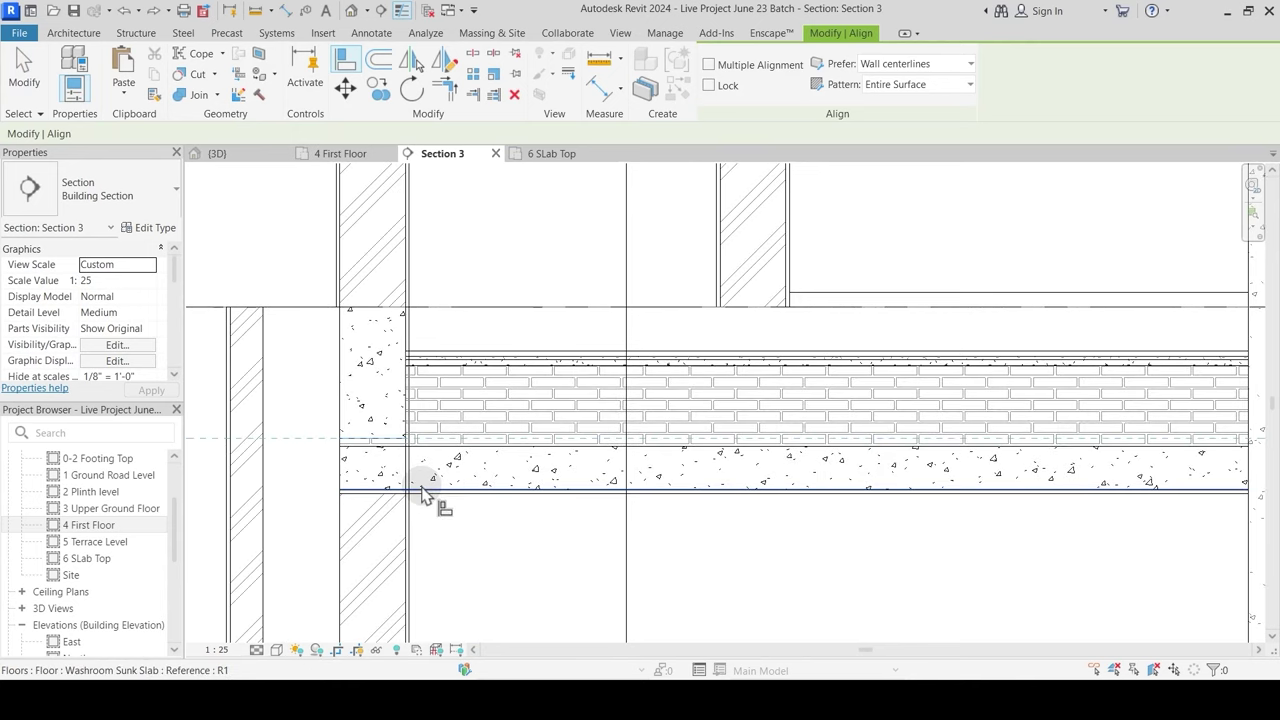
left_click(423, 488)
scroll(527, 495, "down", 2)
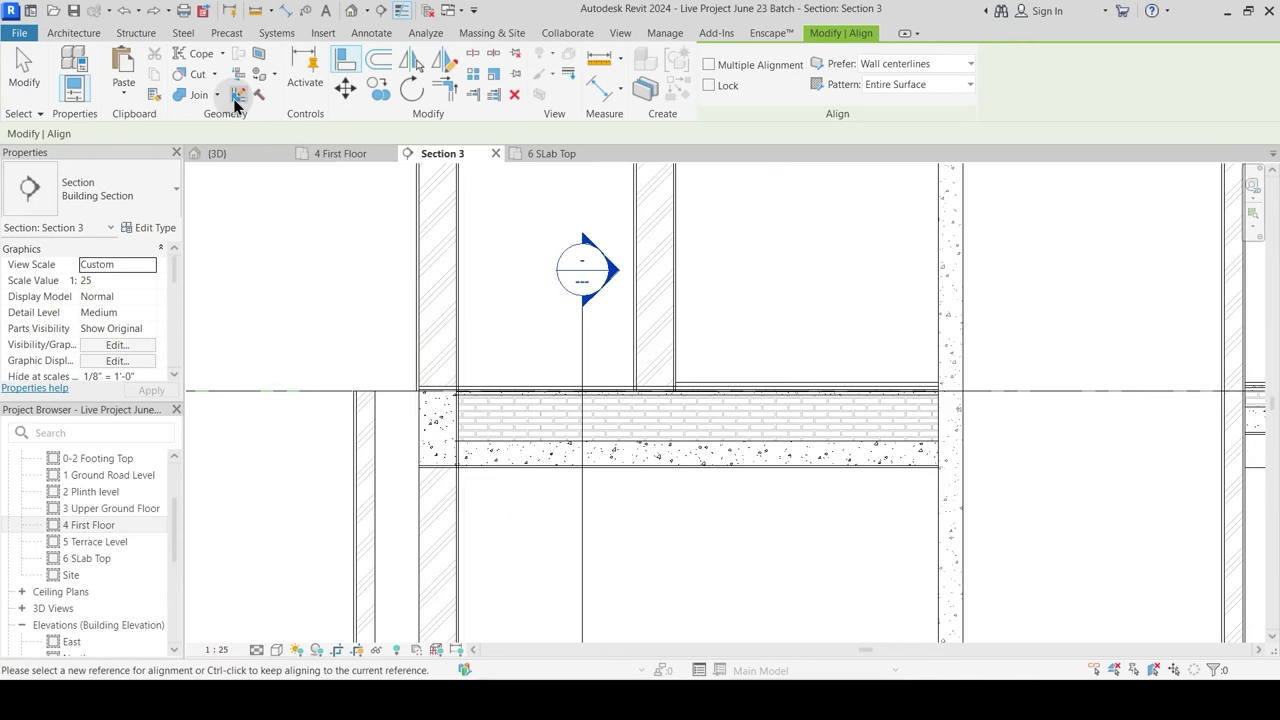
Step: Join the left wall, middle wall and lift shear wall to the Washroom Sunk Slab
left_click(197, 96)
left_click(455, 366)
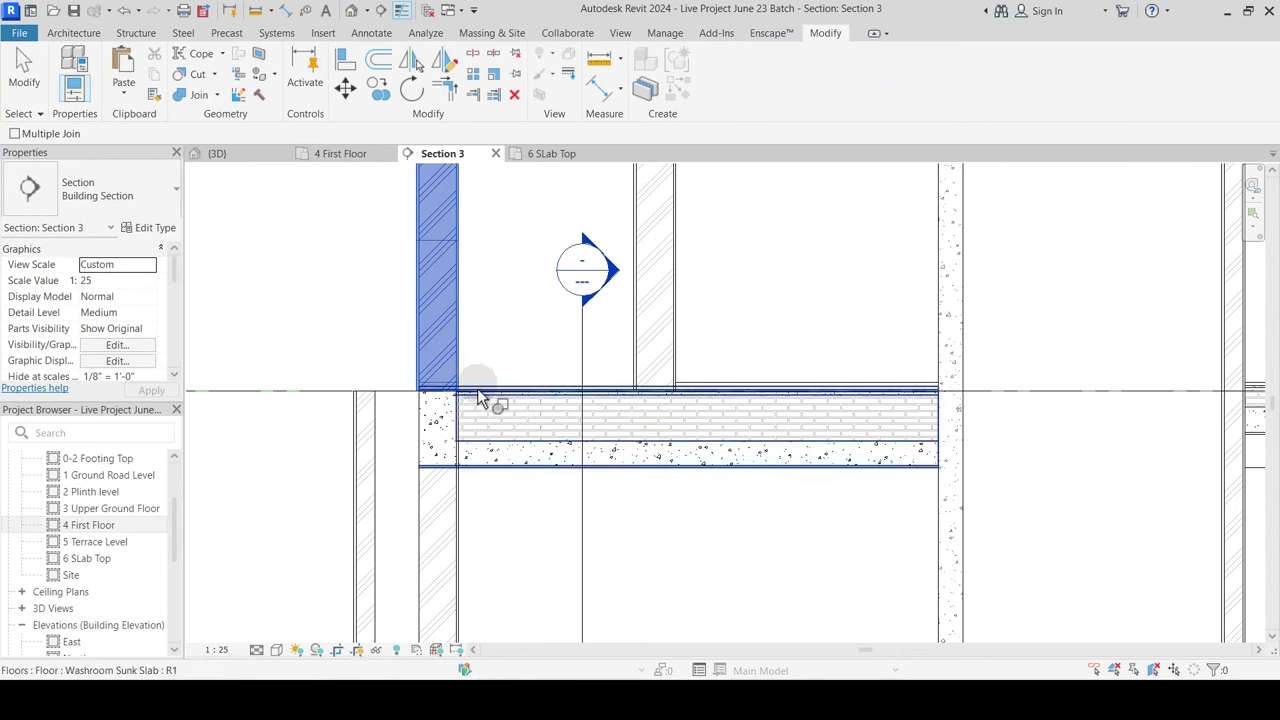
left_click(531, 466)
key("Escape")
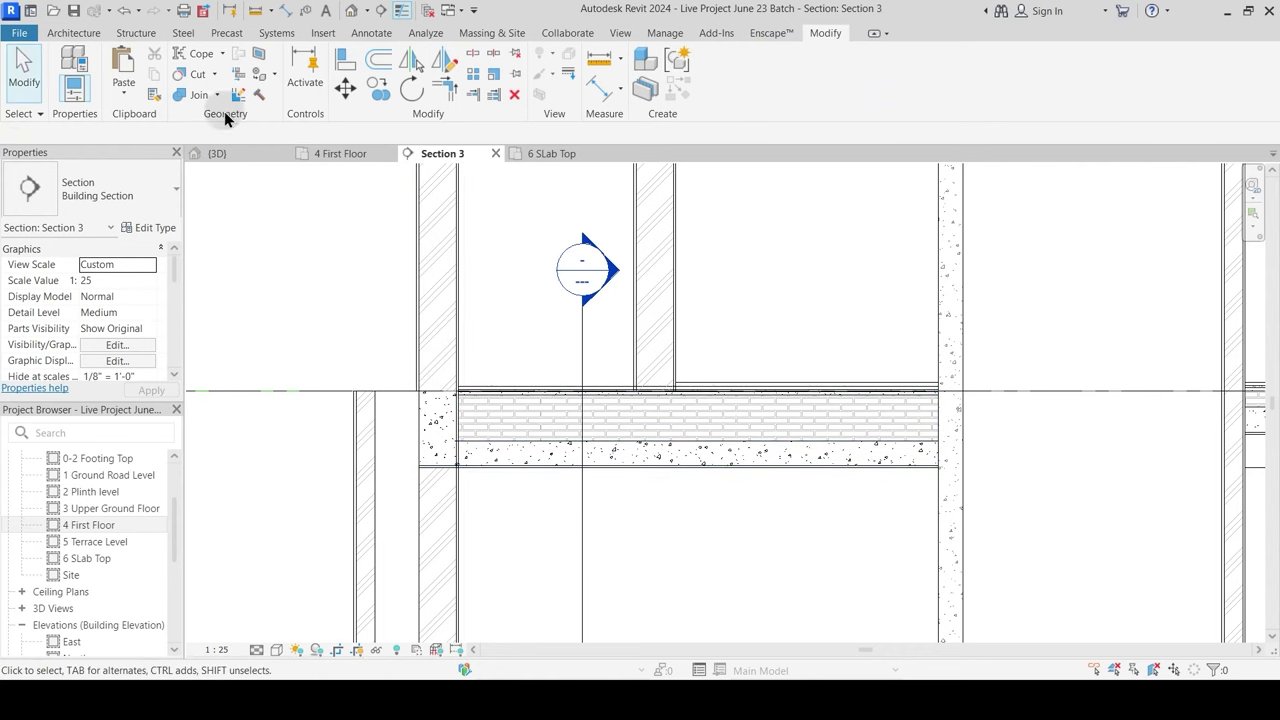
left_click(200, 96)
left_click(676, 350)
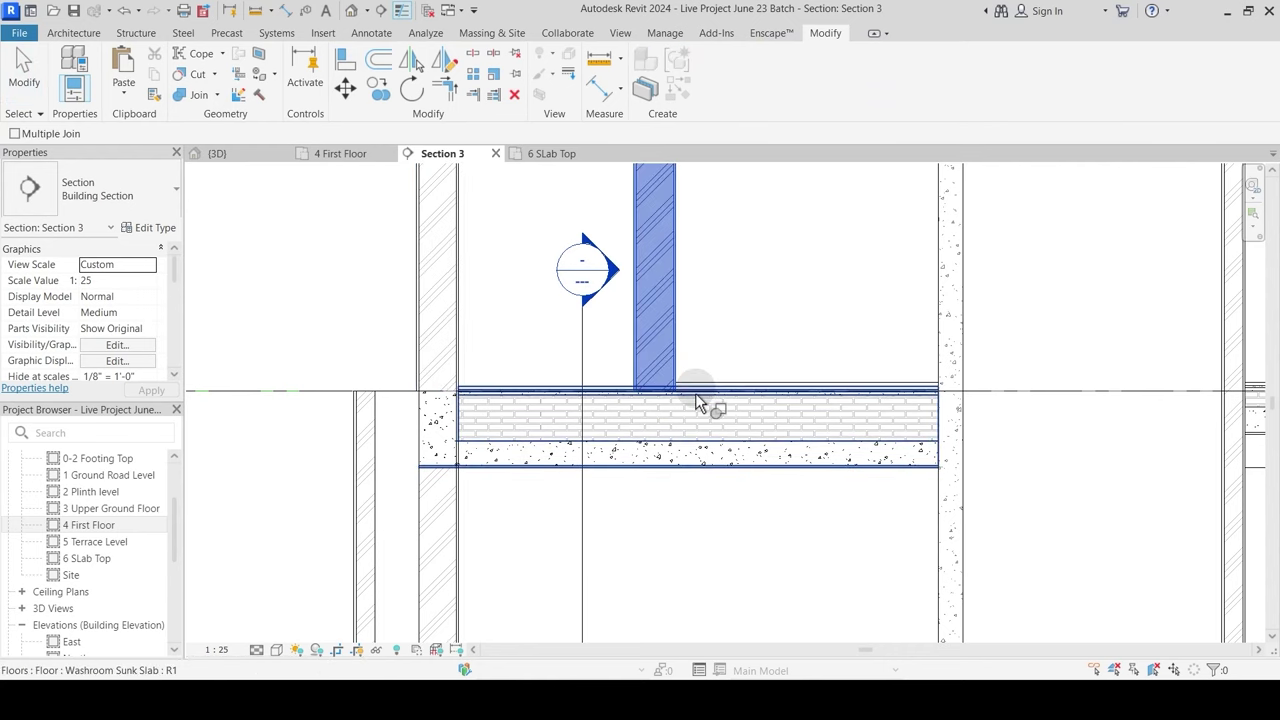
left_click(780, 456)
key("Escape")
left_click(891, 446)
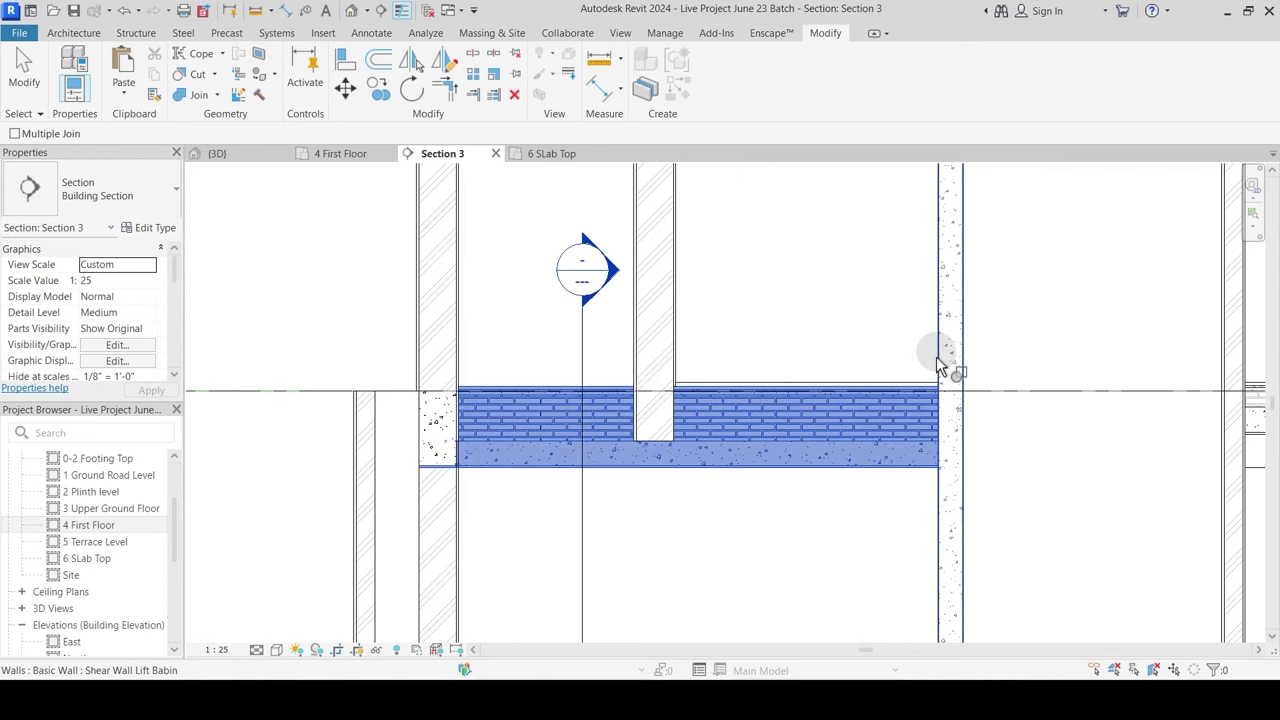
scroll(760, 465, "down", 2)
left_click(843, 530)
middle_click_drag(843, 530, 514, 508)
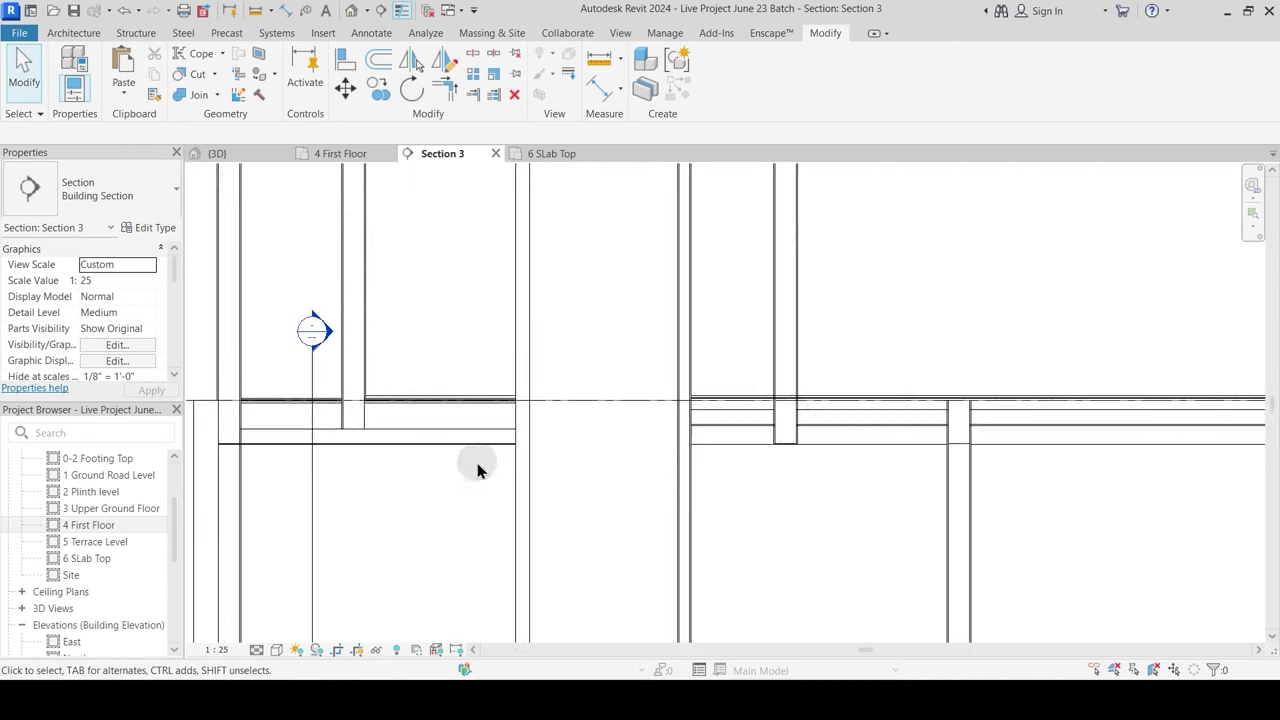
scroll(422, 382, "up", 4)
left_click(416, 424)
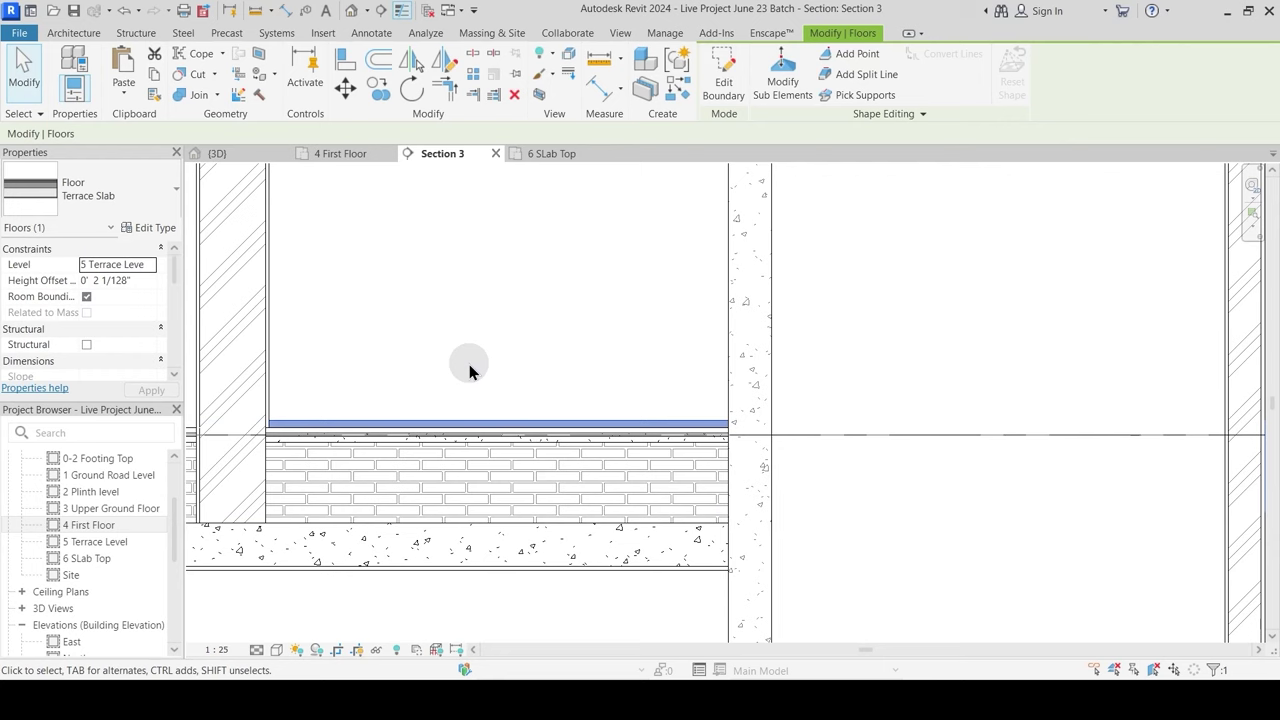
scroll(560, 351, "down", 3)
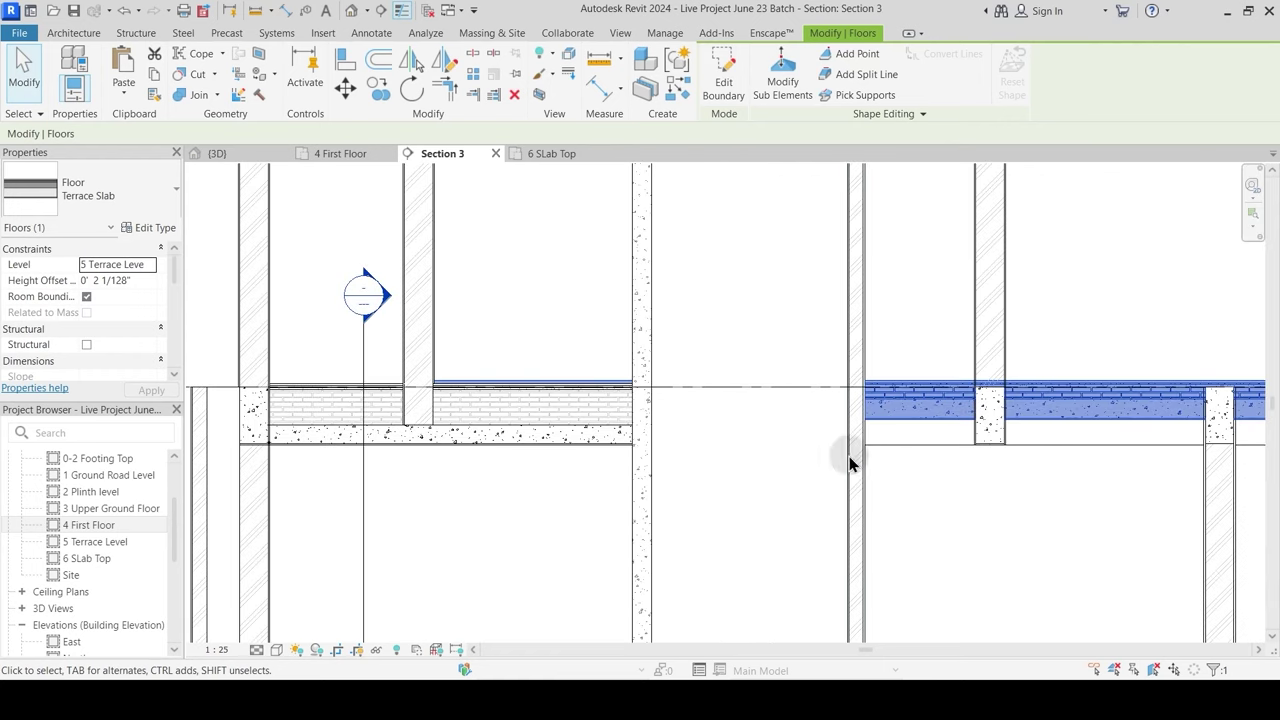
middle_click_drag(885, 475, 662, 492)
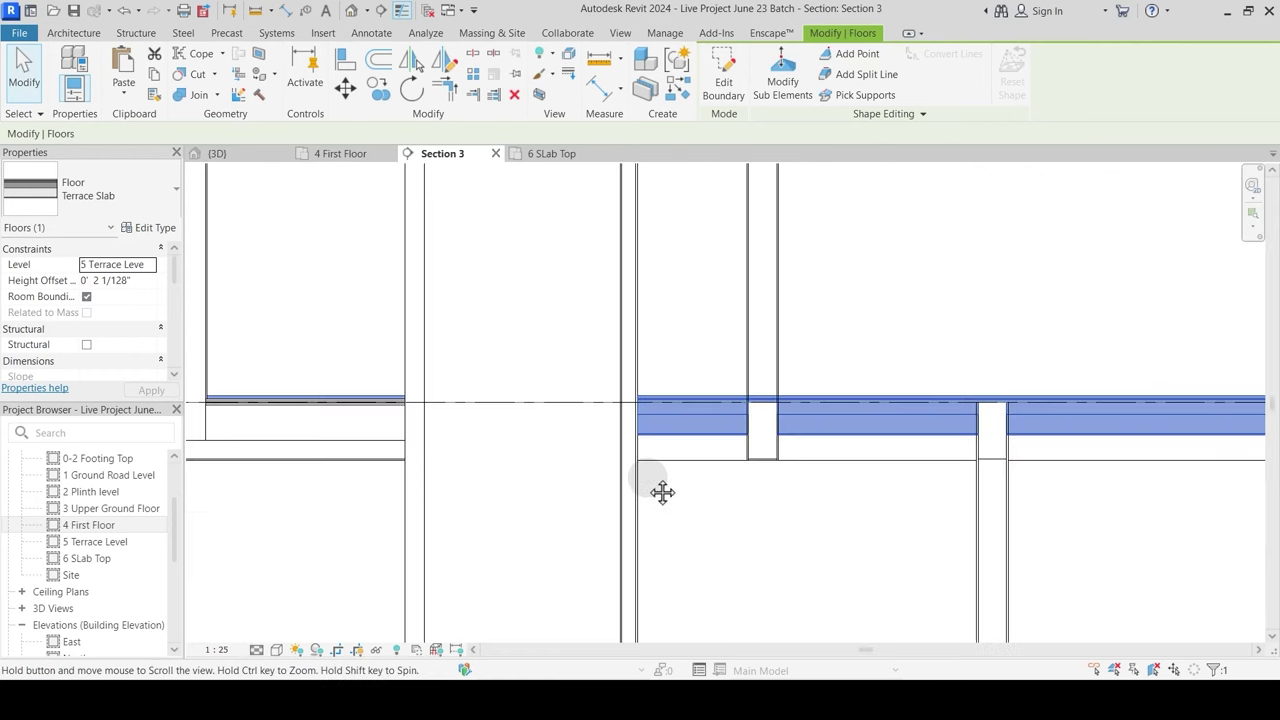
left_click(804, 508)
scroll(805, 510, "up", 2)
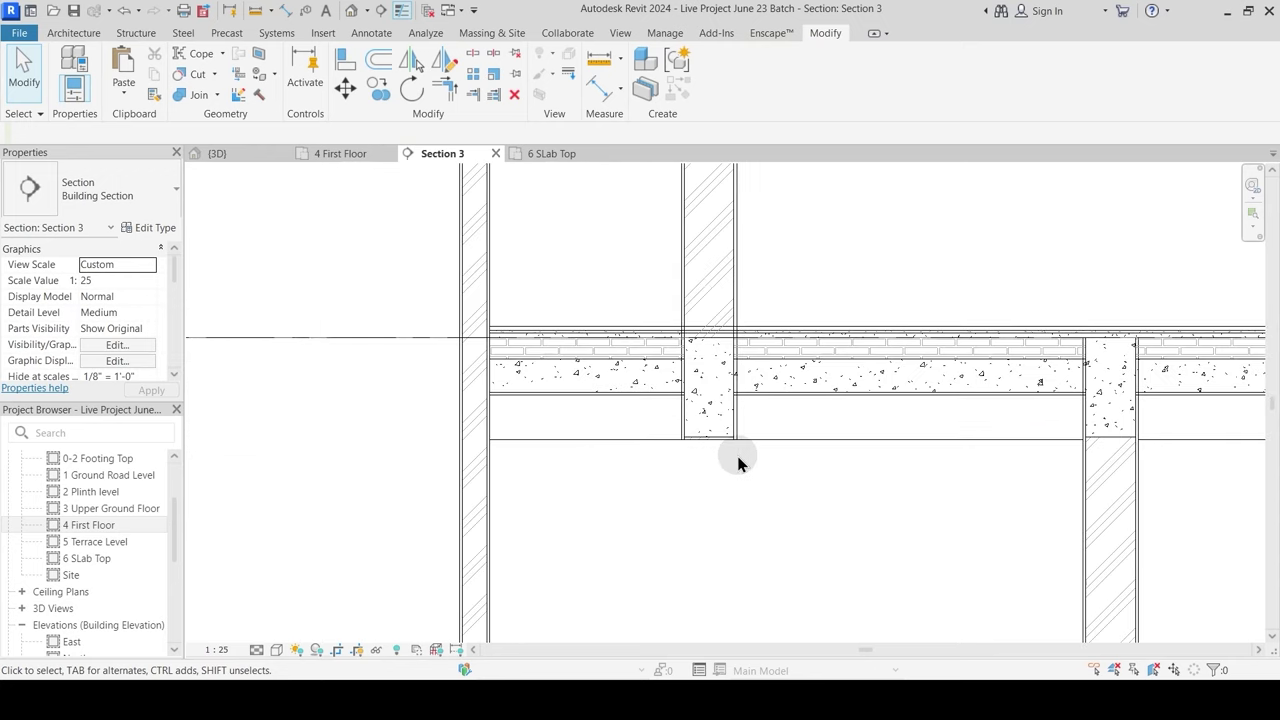
scroll(775, 411, "down", 3)
middle_click_drag(478, 468, 681, 446)
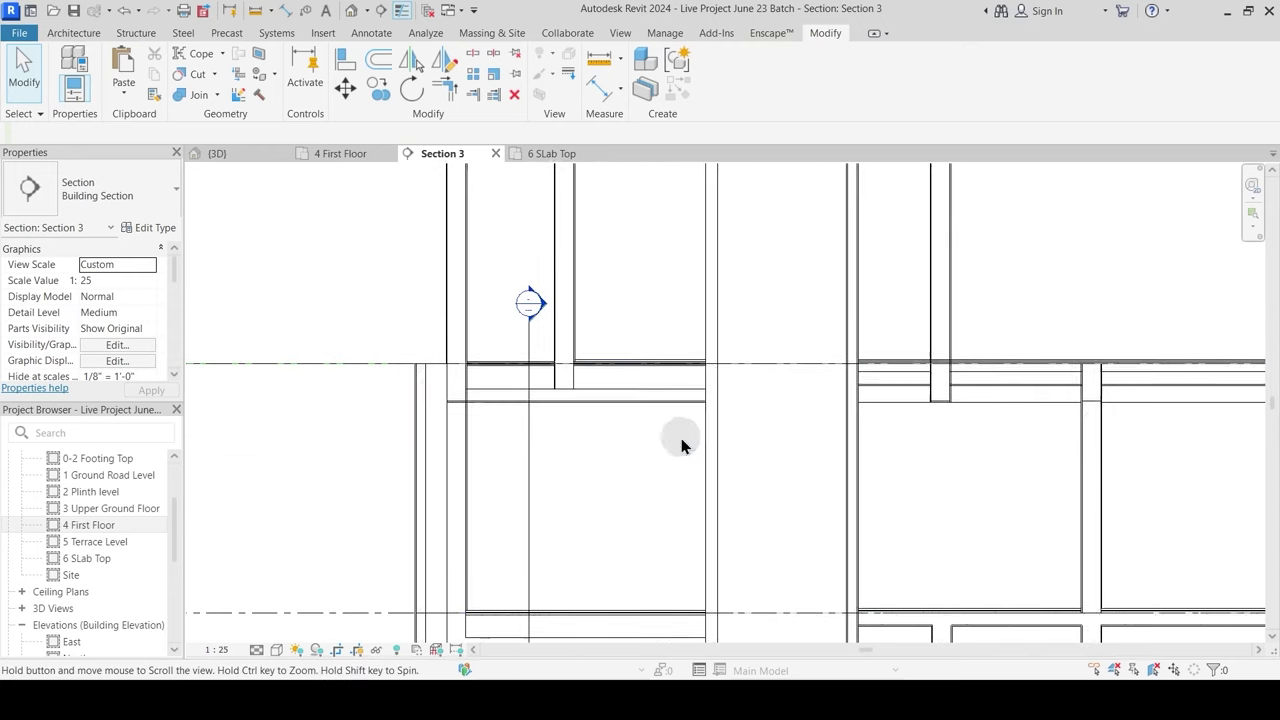
scroll(592, 381, "up", 2)
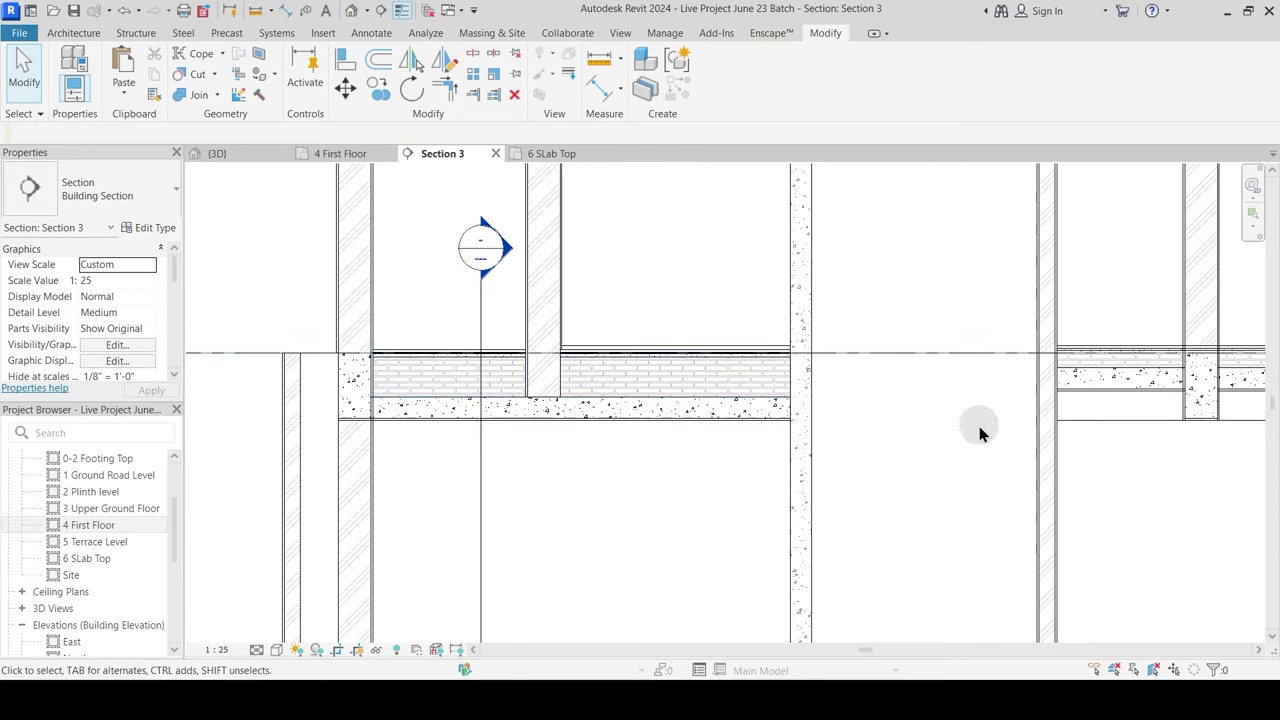
middle_click_drag(980, 428, 466, 448)
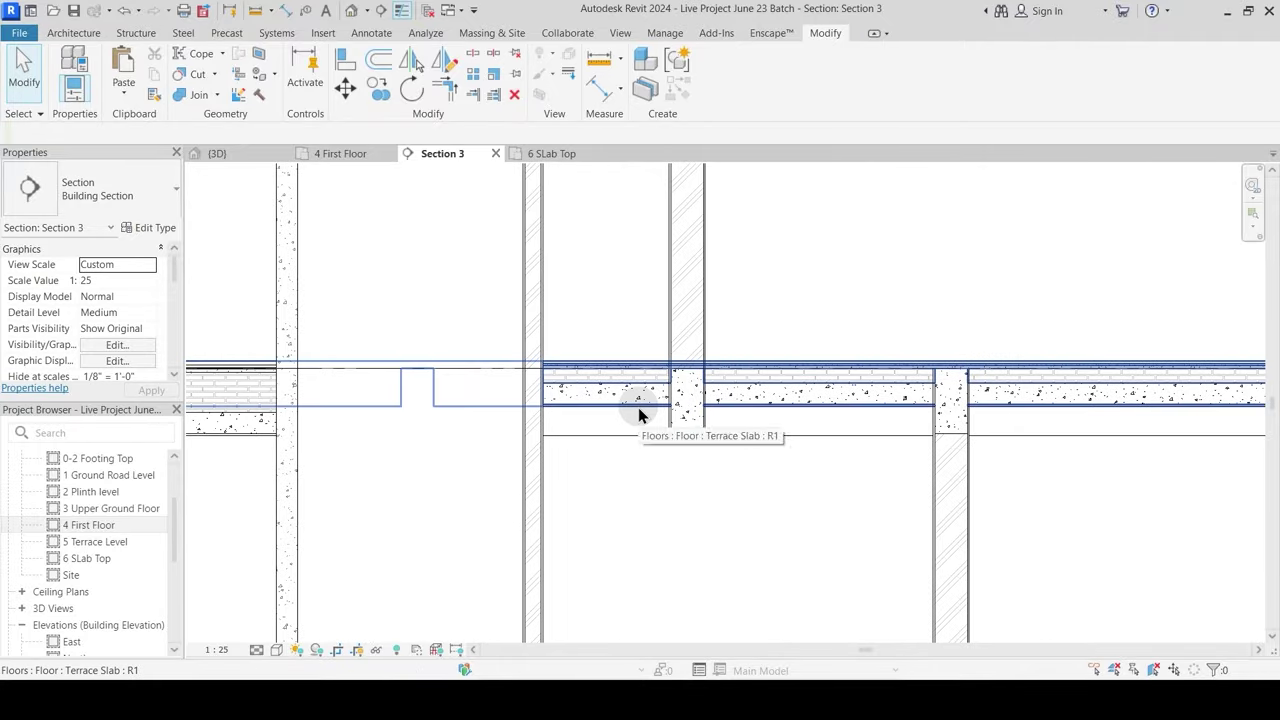
left_click(638, 409)
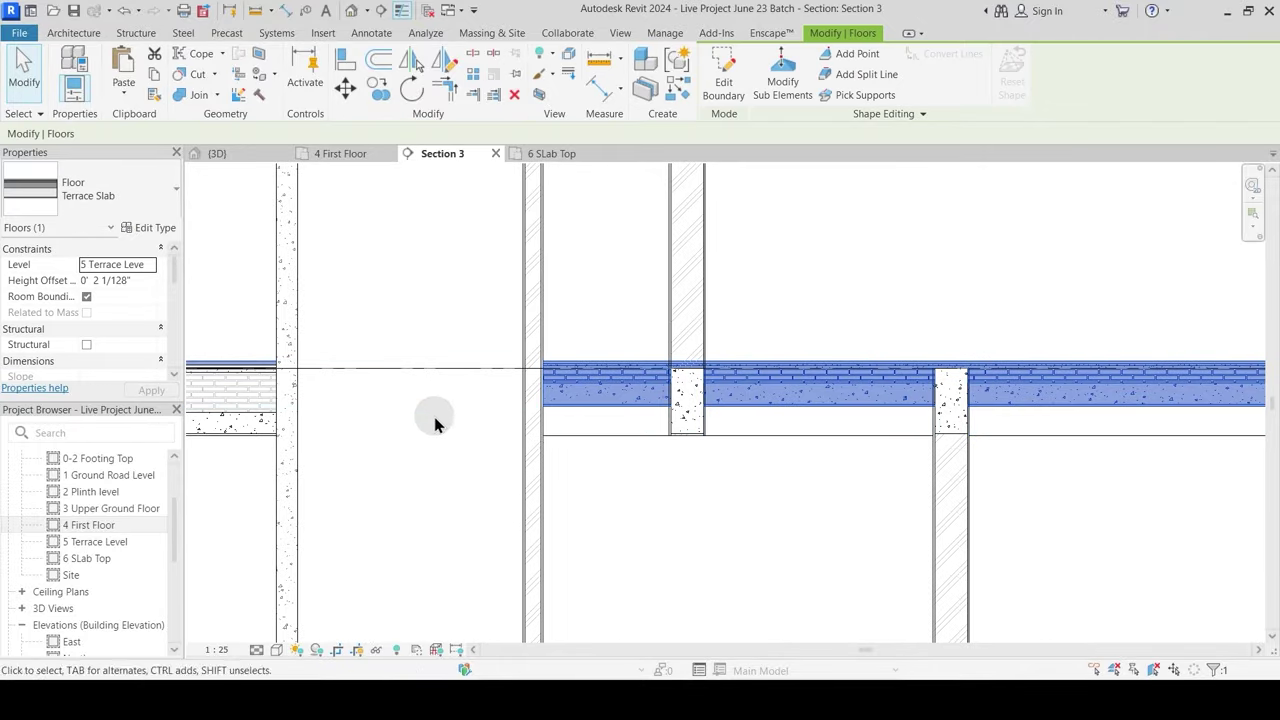
middle_click_drag(435, 424, 746, 420)
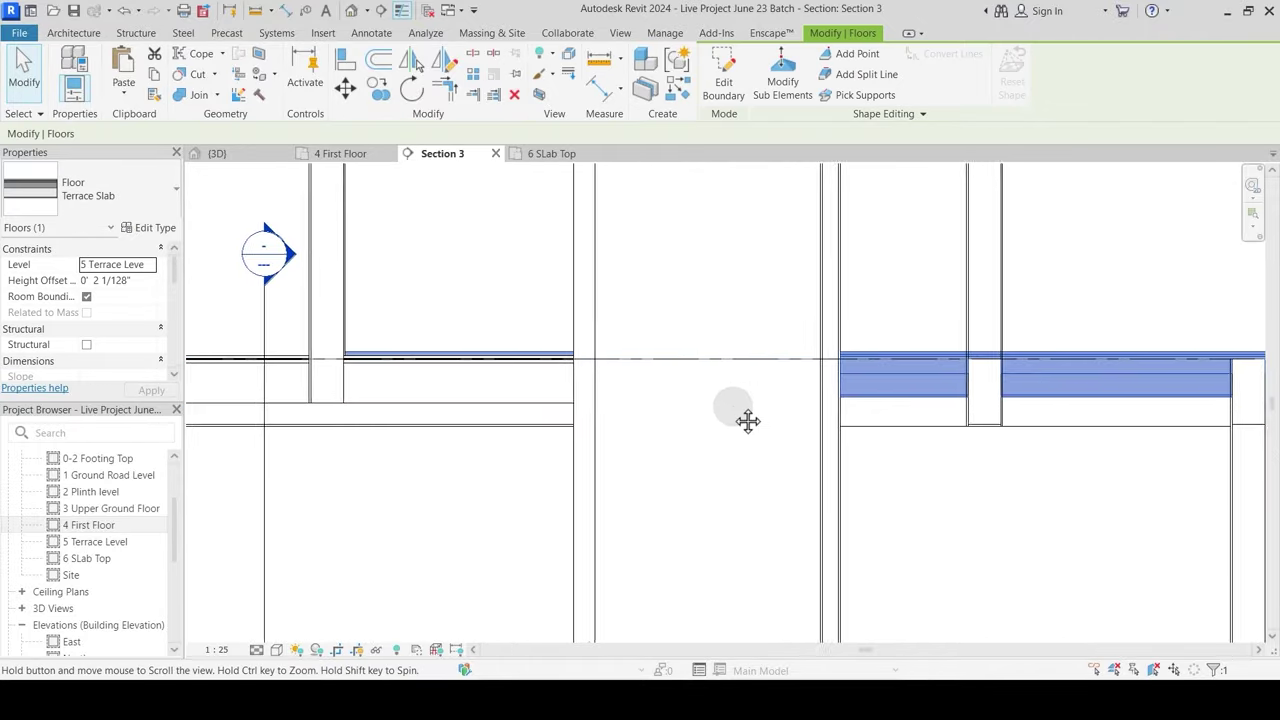
left_click(971, 446)
middle_click_drag(971, 451, 700, 457)
scroll(794, 429, "up", 2)
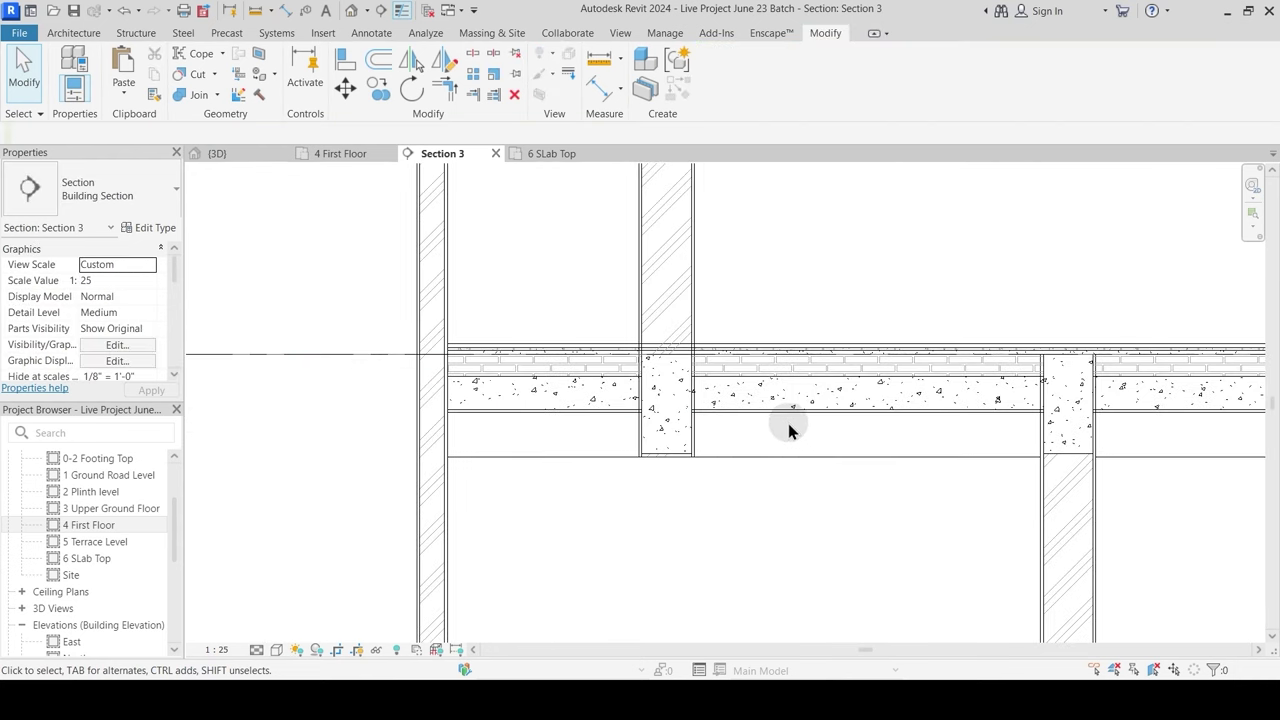
Step: Join the first beam to the slab in Section 3 with Join Geometry
left_click(196, 95)
left_click(664, 450)
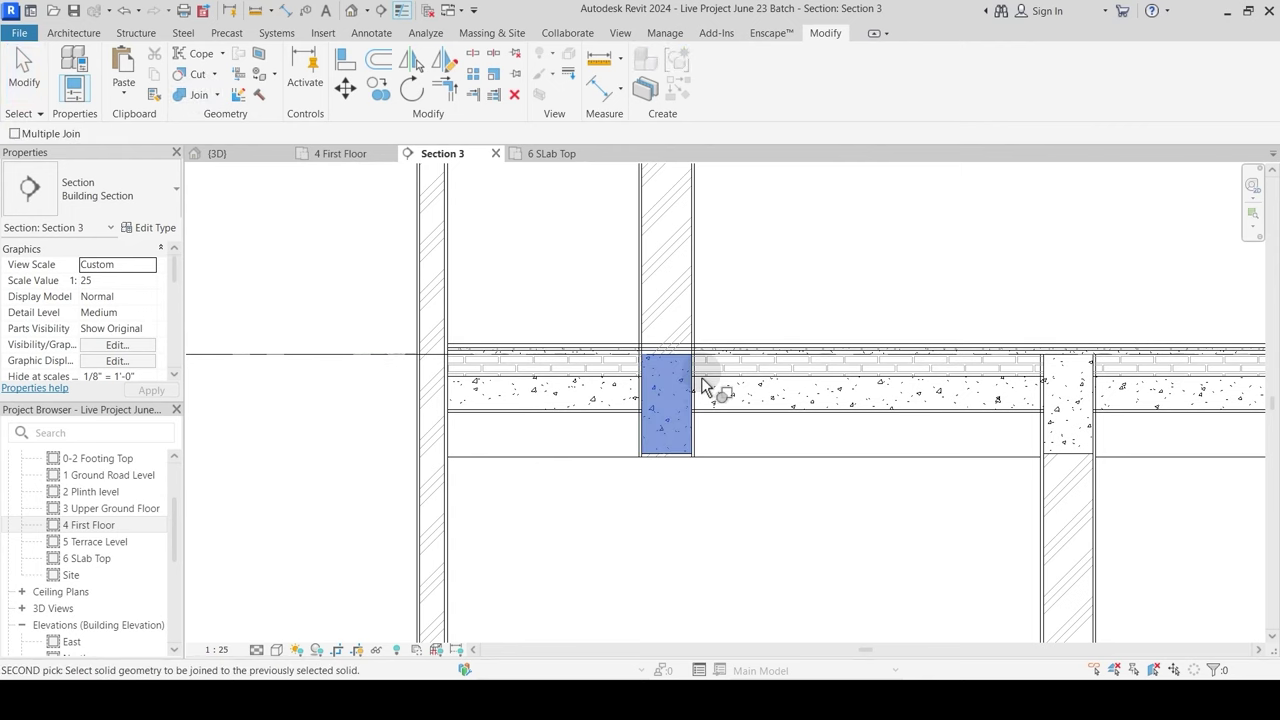
left_click(712, 369)
key("Escape")
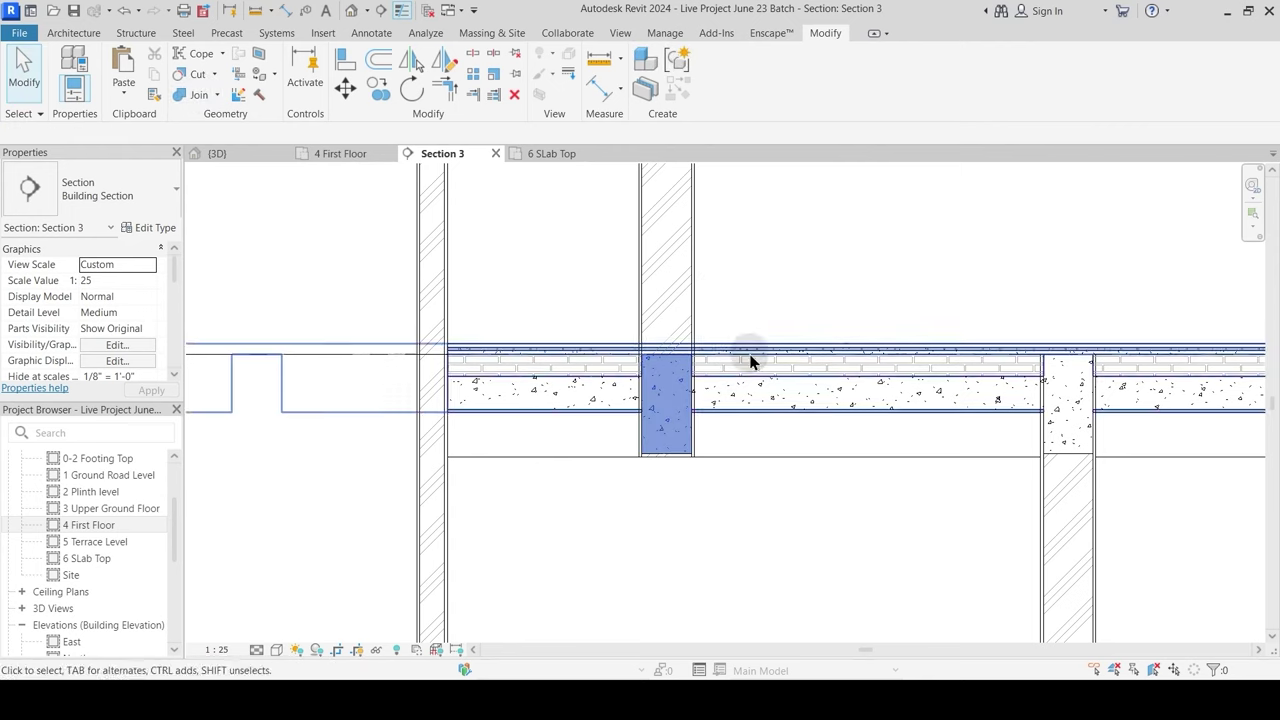
left_click(196, 100)
left_click(681, 465)
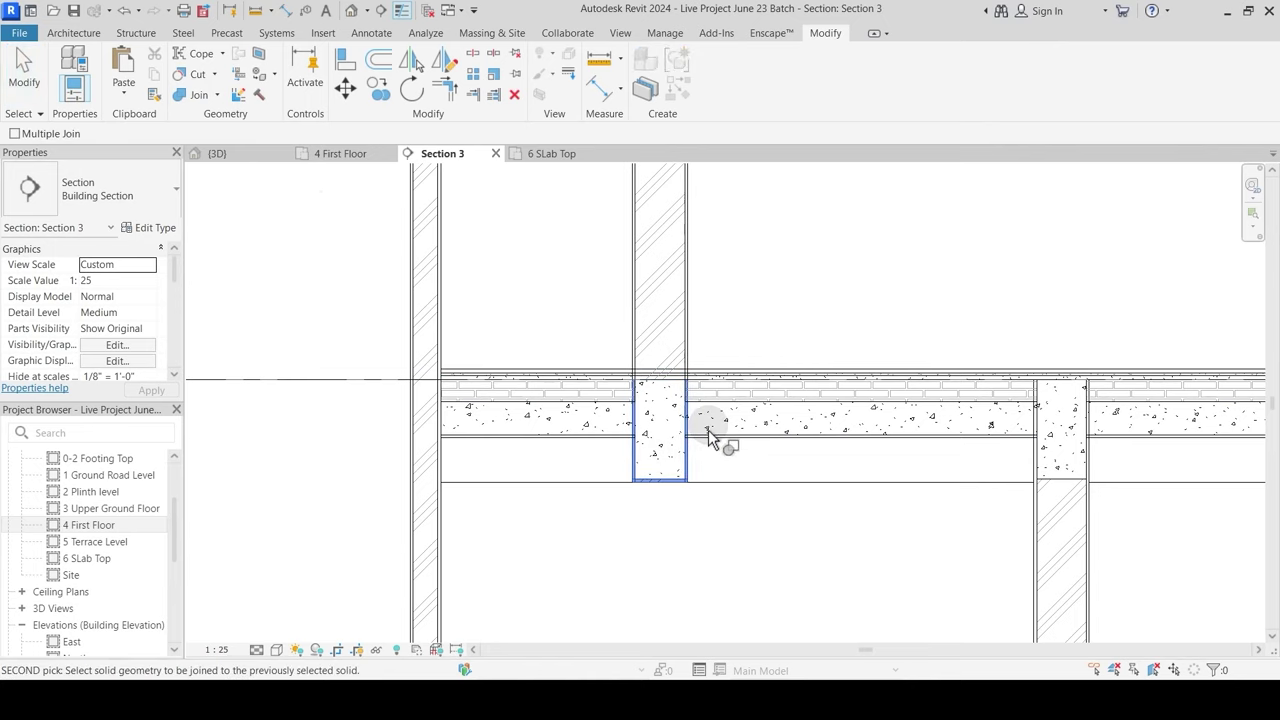
key("Escape")
left_click(196, 95)
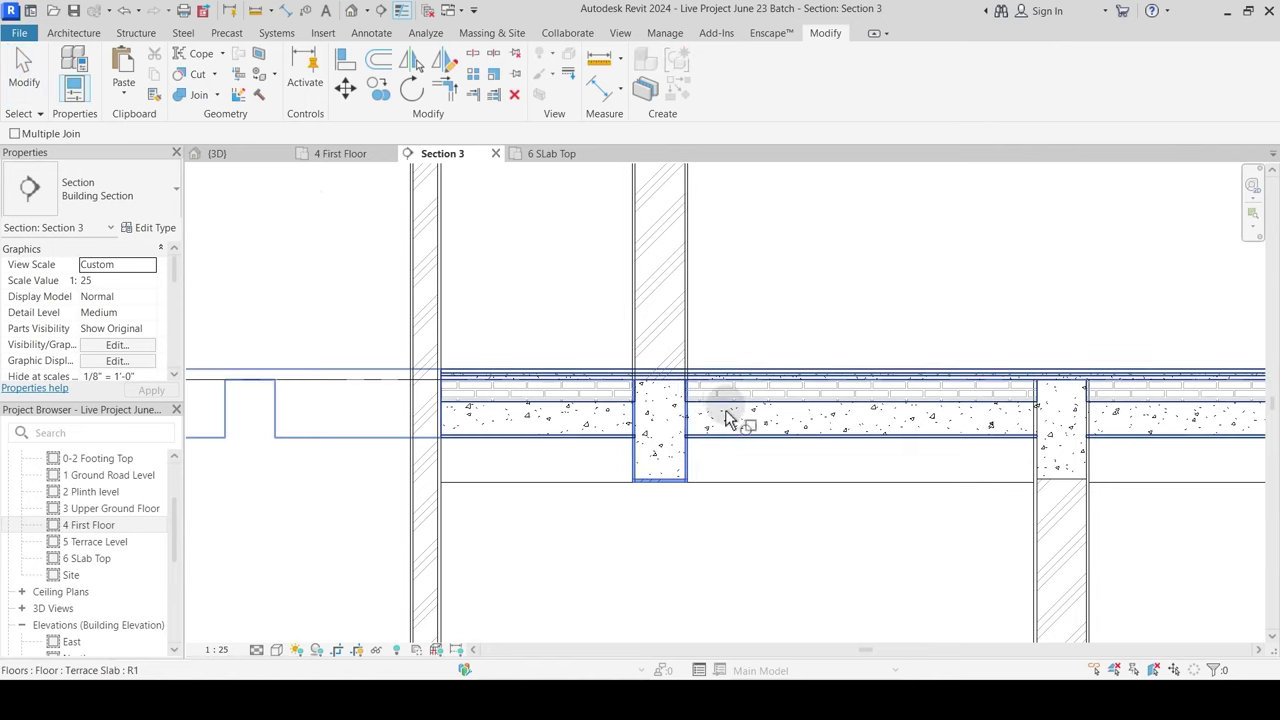
left_click(666, 395)
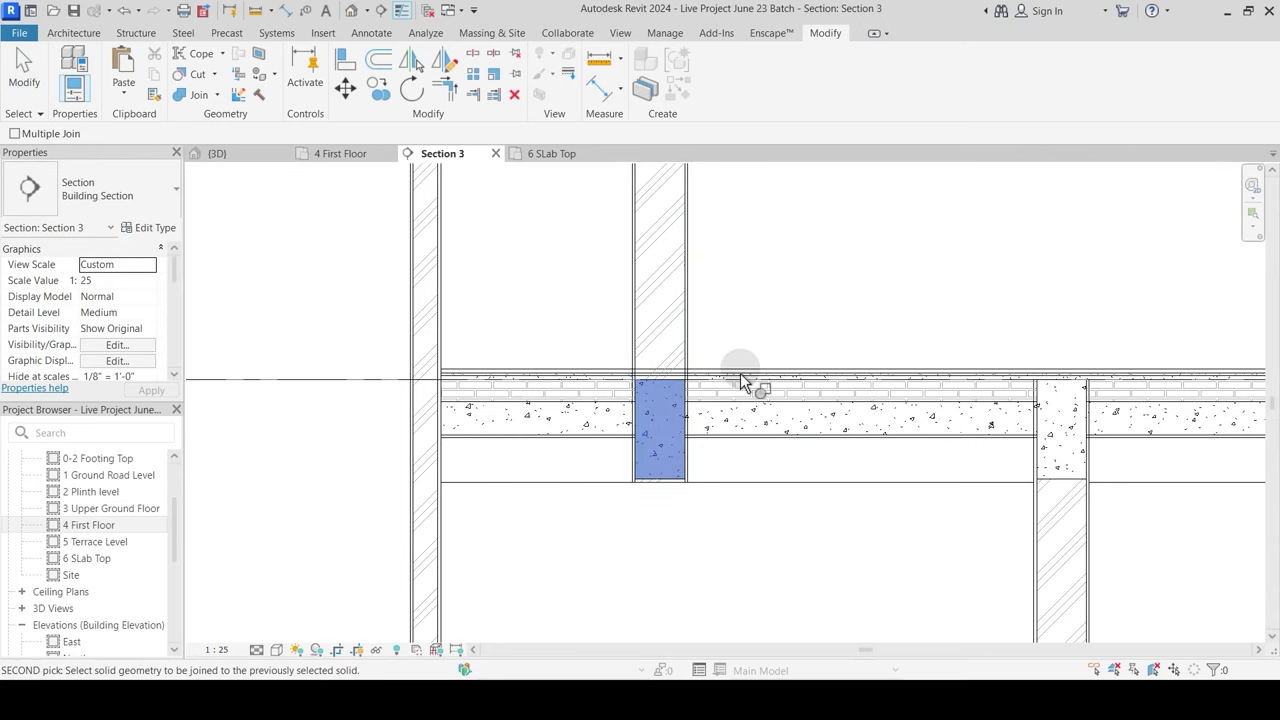
key("Escape")
scroll(714, 423, "down", 6)
scroll(630, 480, "up", 5)
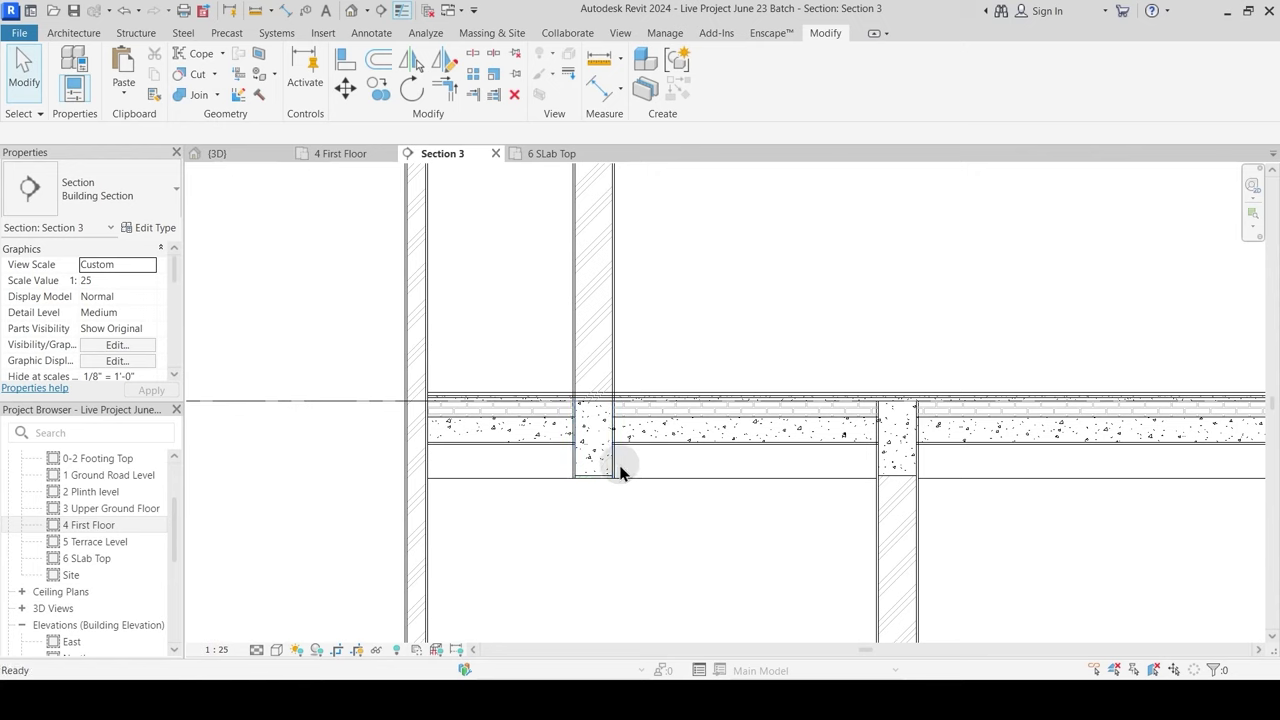
Step: Join the Terrace Slab with its beam, the next wall and the end wall
left_click(195, 97)
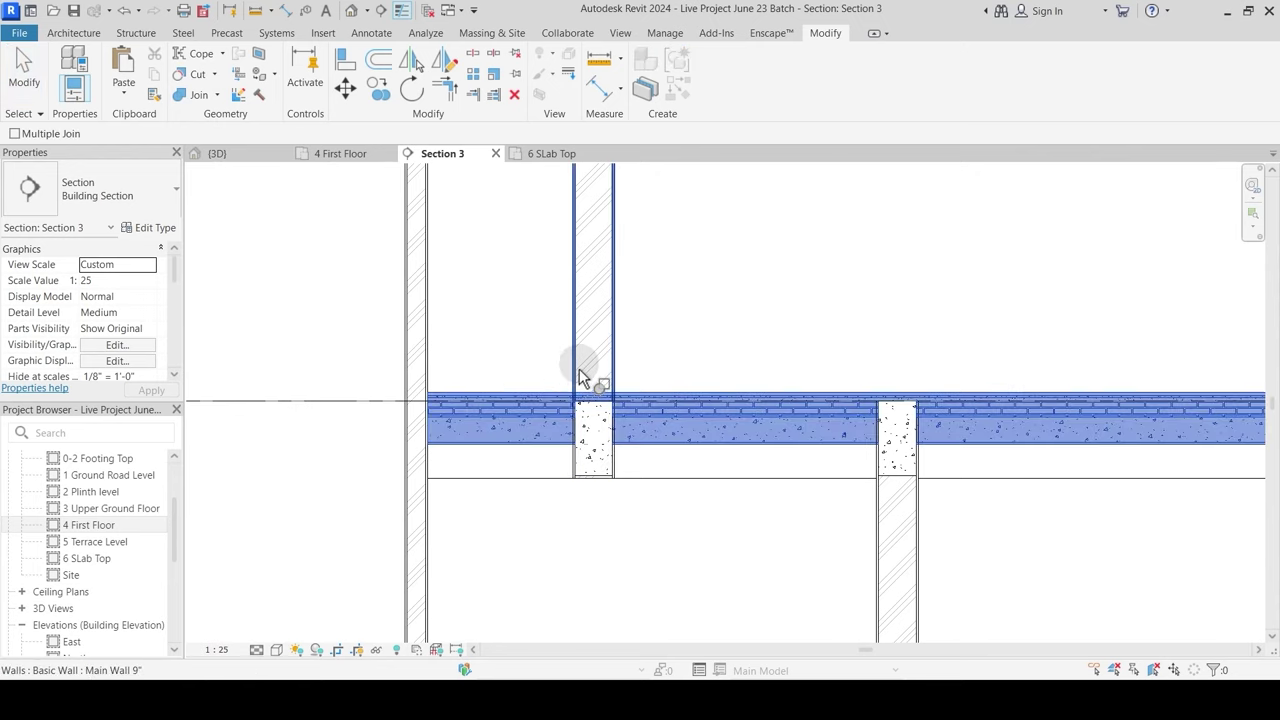
left_click(580, 456)
left_click(588, 458)
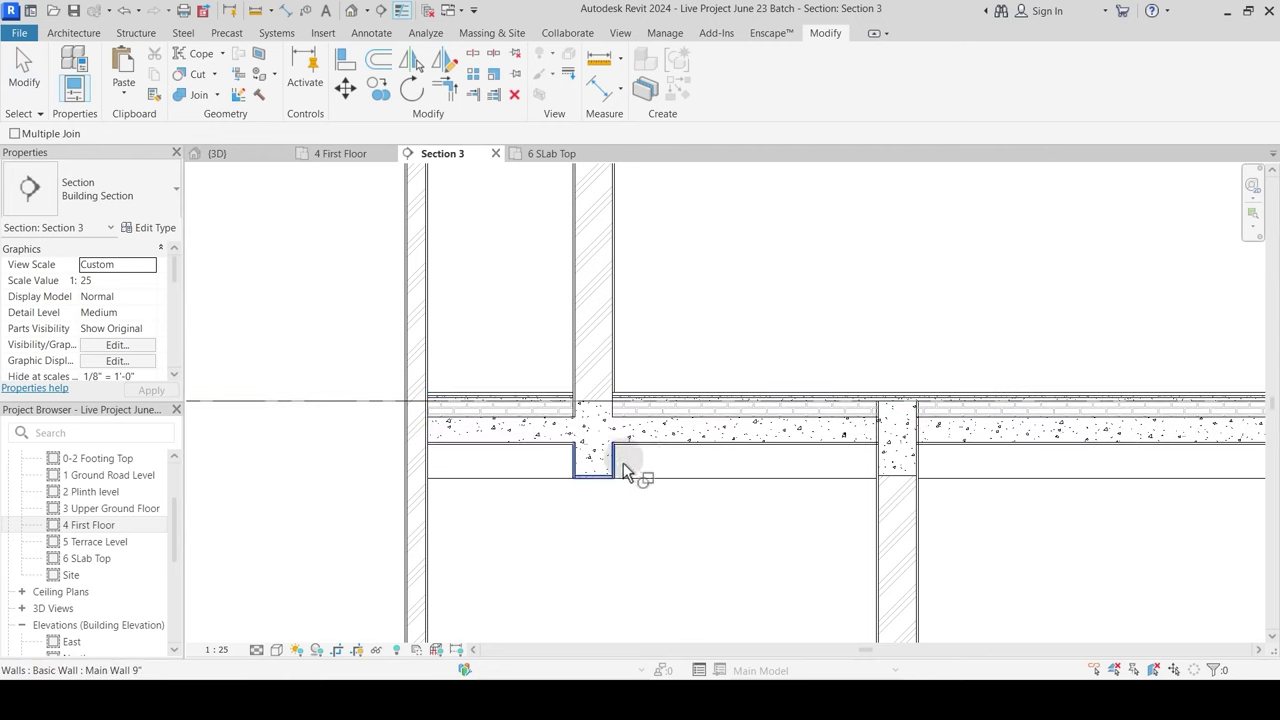
middle_click_drag(829, 509, 700, 468)
left_click(698, 454)
left_click(712, 465)
middle_click_drag(906, 502, 429, 482)
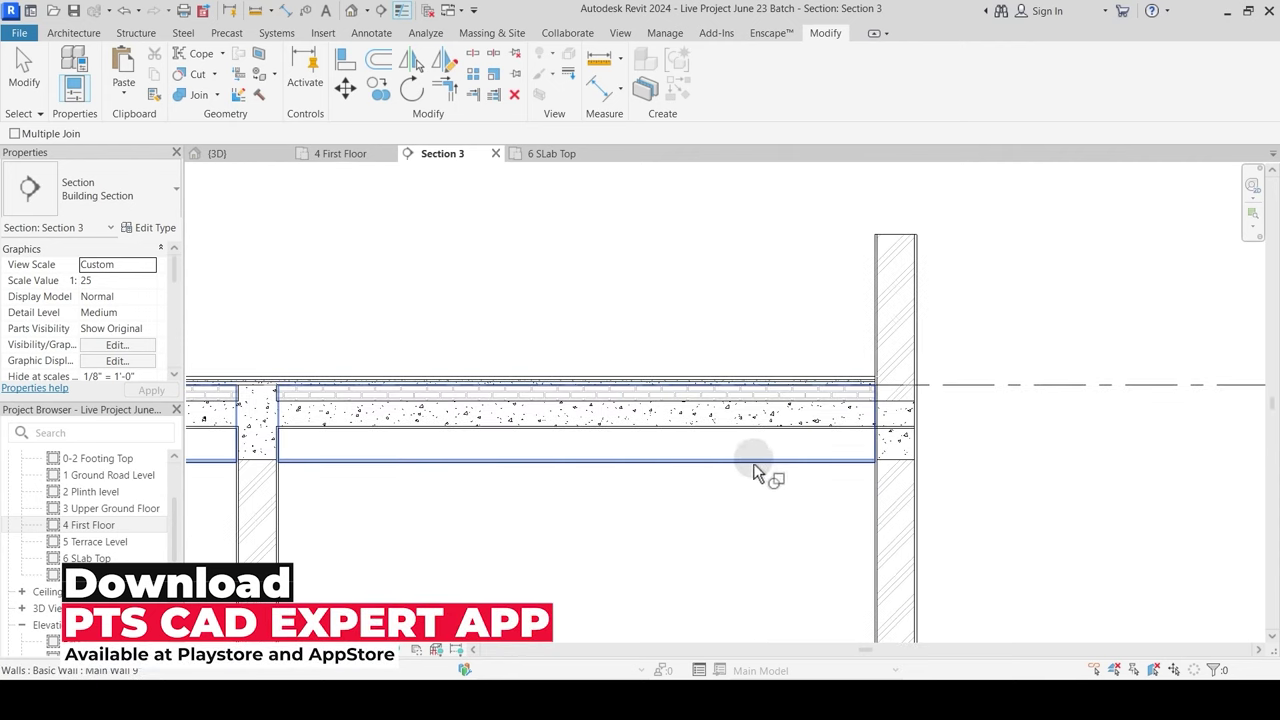
left_click(851, 388)
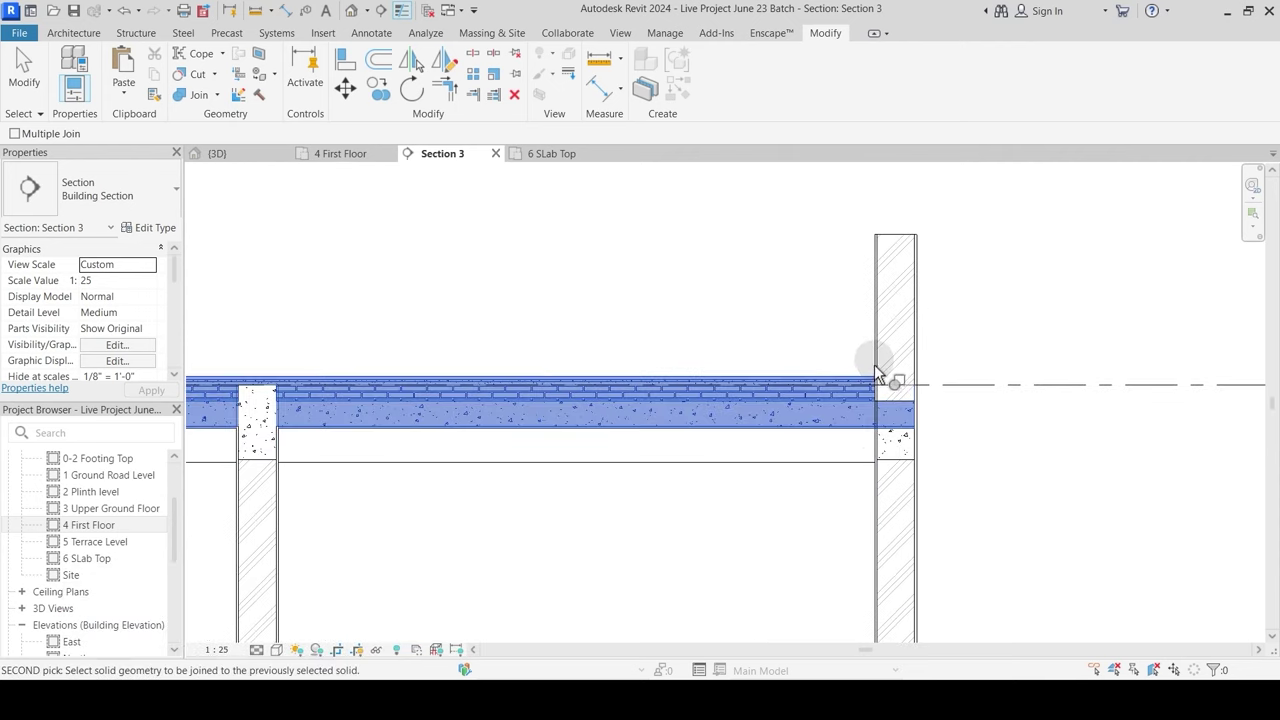
left_click(880, 412)
key("Escape")
scroll(874, 449, "up", 2)
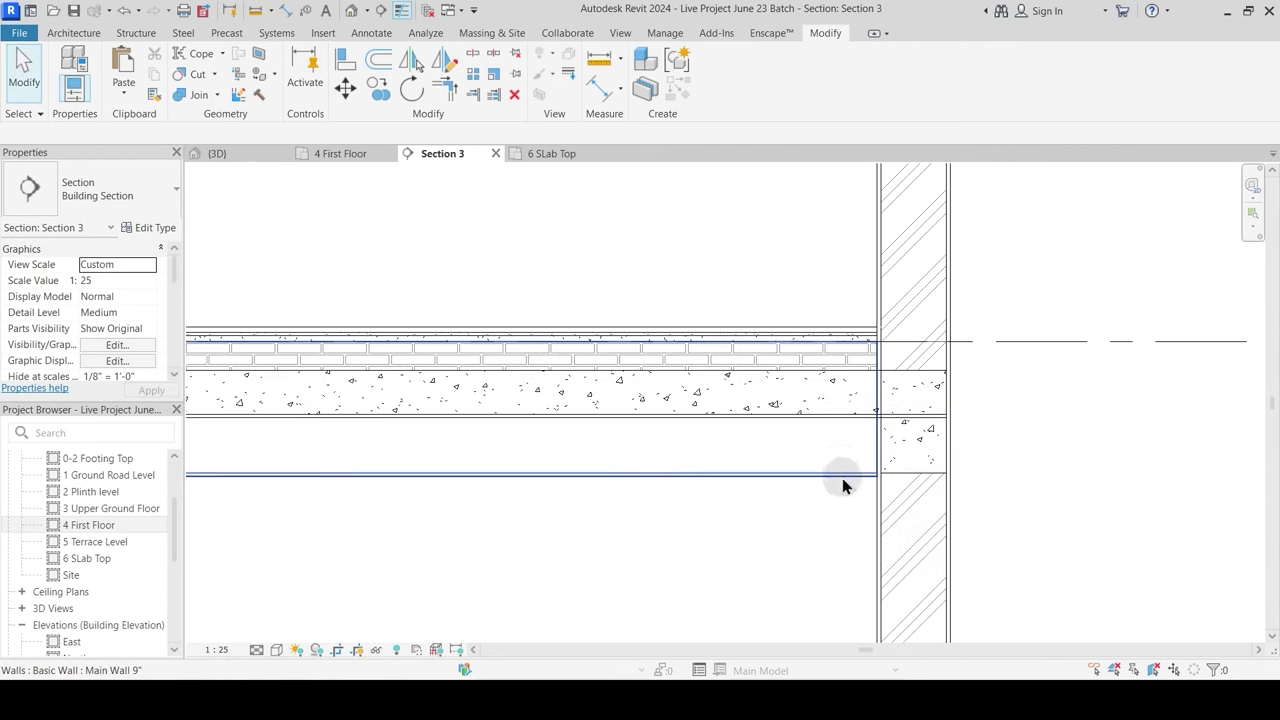
Step: Join the slab with the end beam and switch their join order
left_click(199, 95)
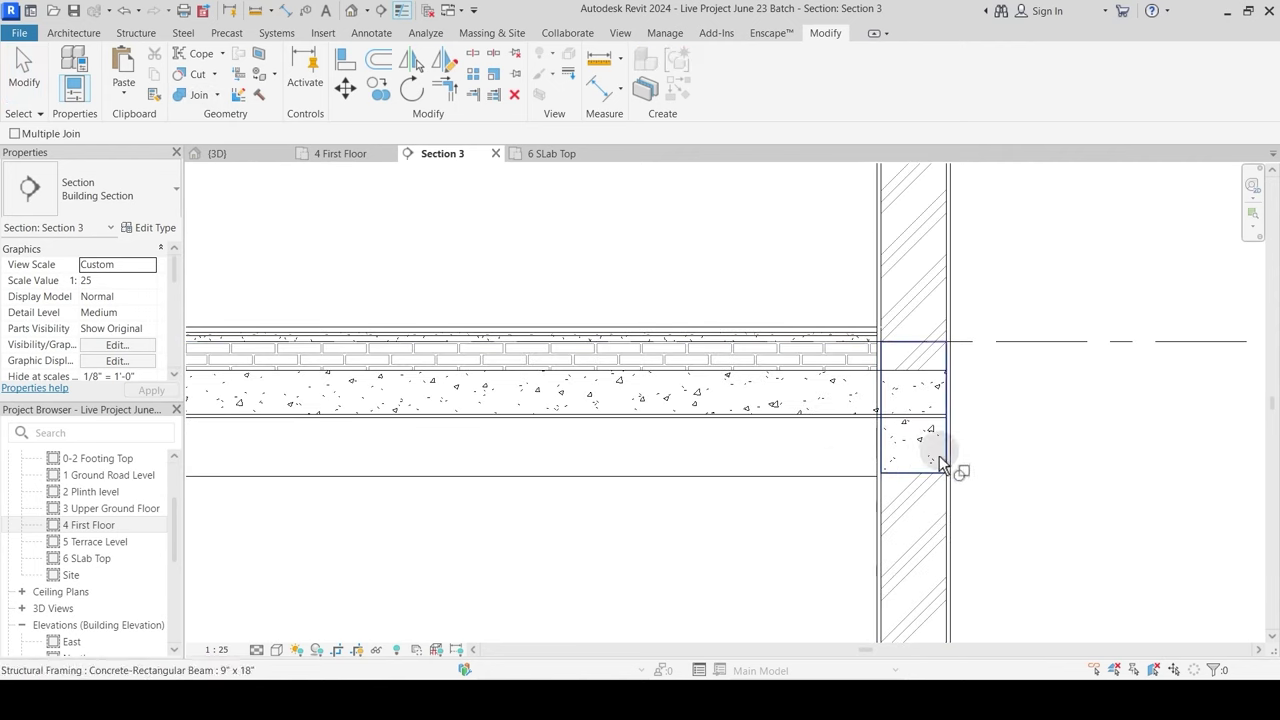
left_click(926, 430)
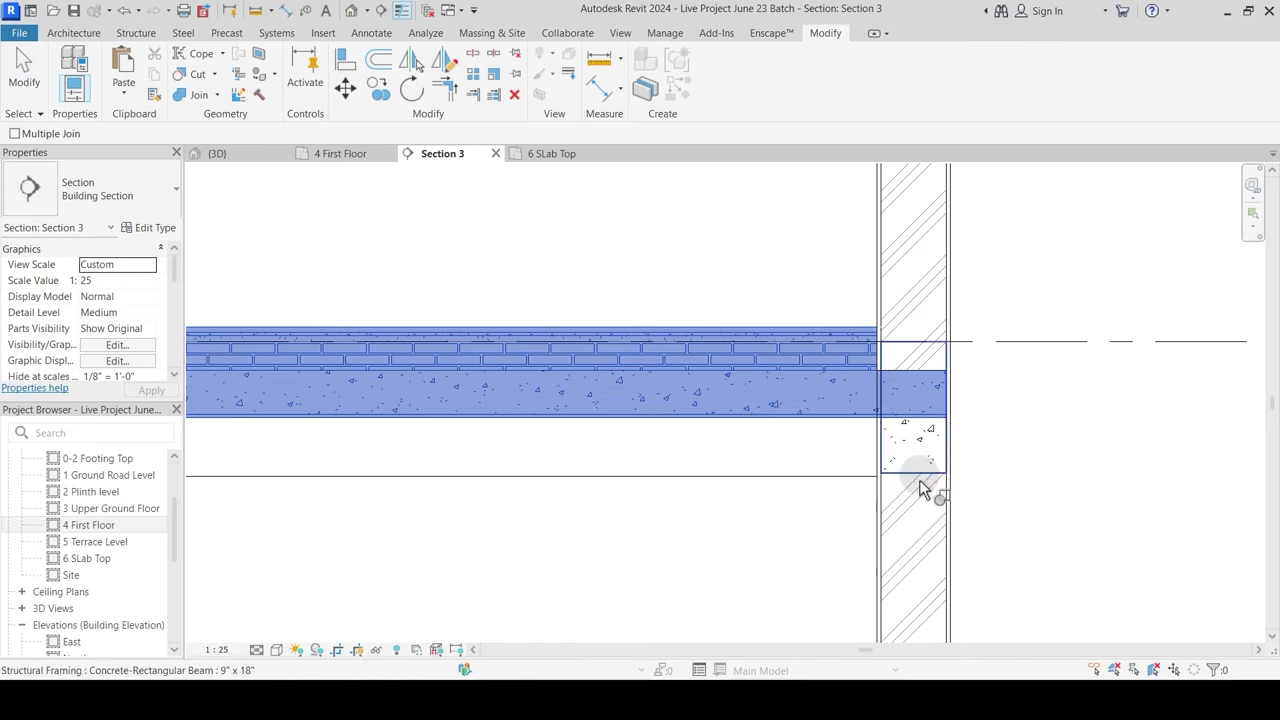
left_click(921, 476)
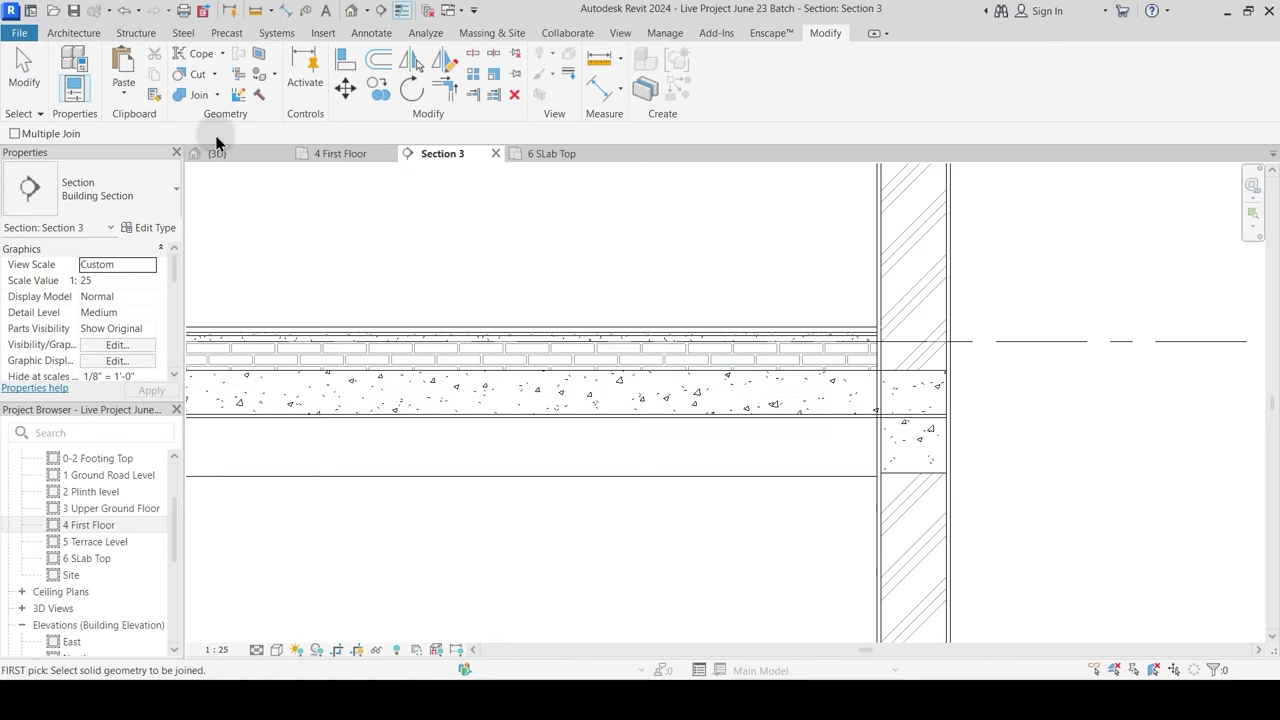
left_click(216, 95)
left_click(232, 192)
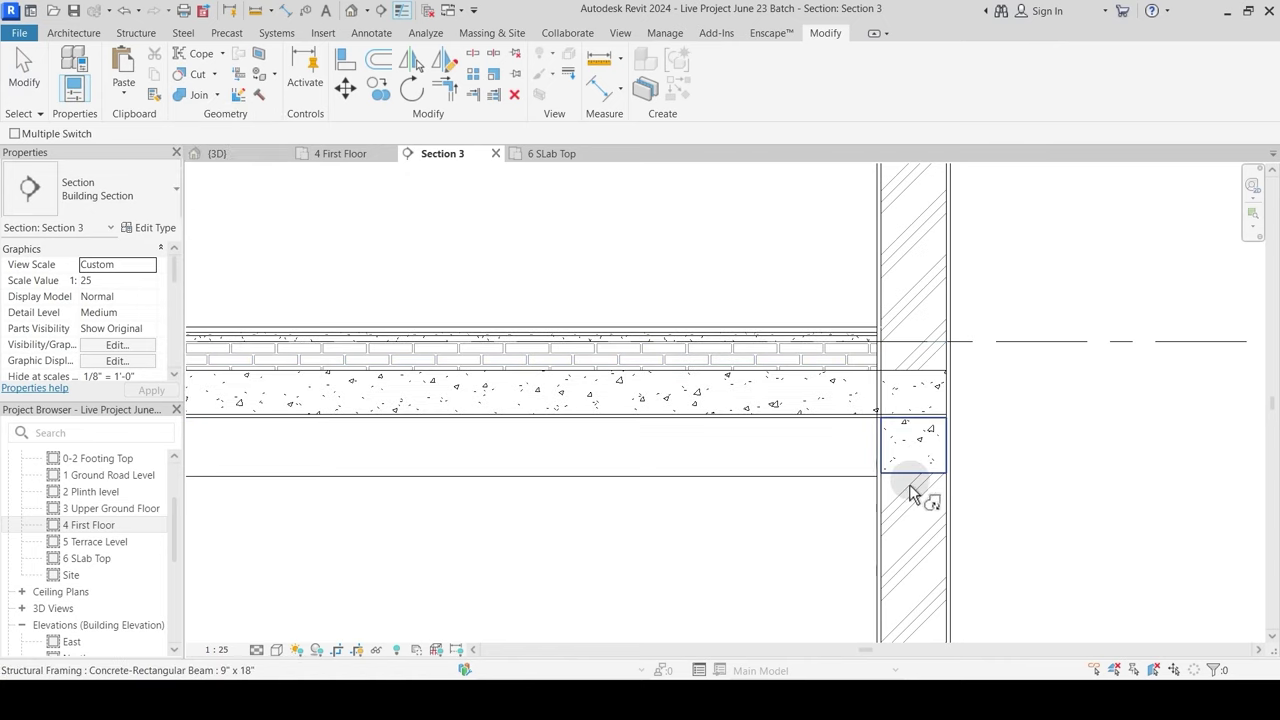
left_click(920, 380)
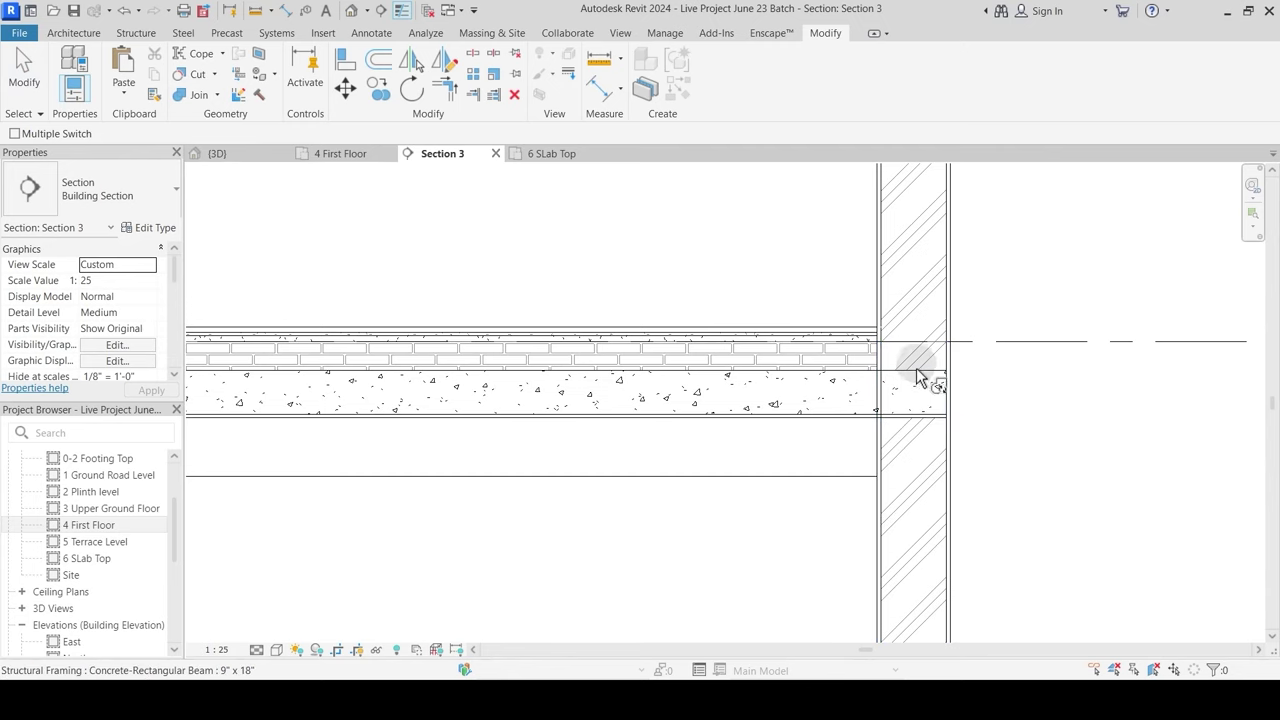
key("Escape")
scroll(966, 454, "down", 2)
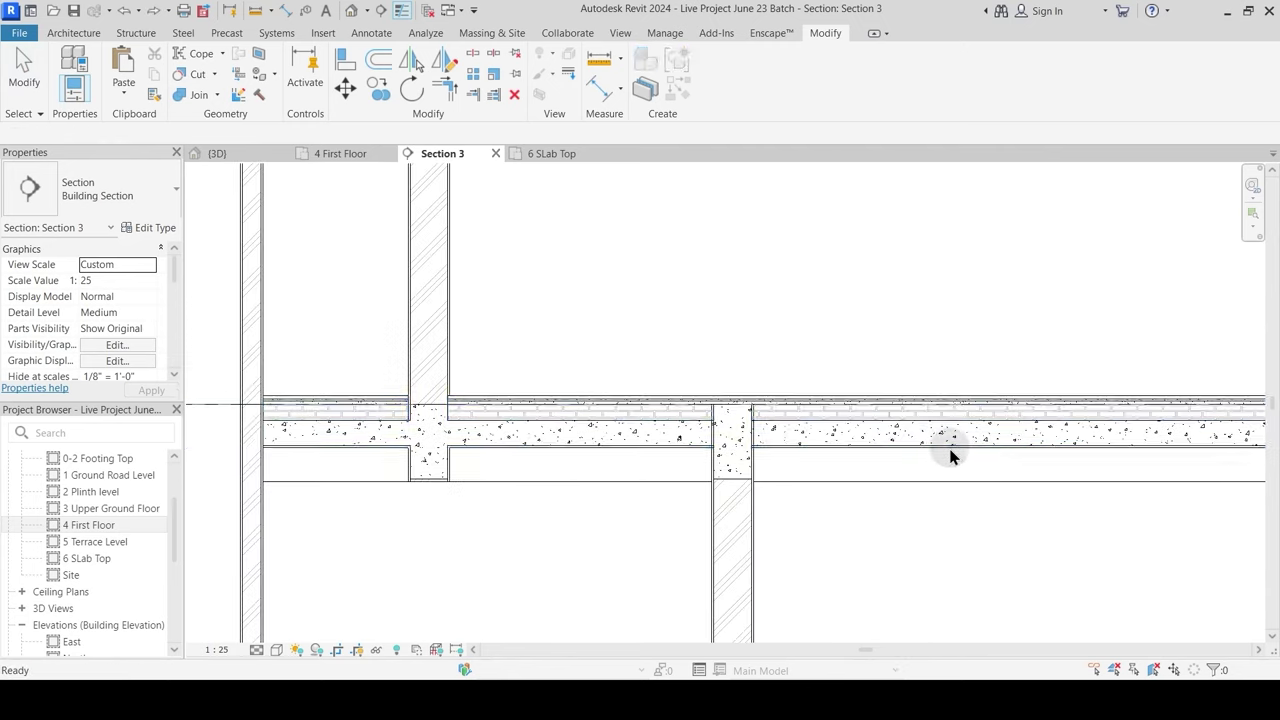
middle_click_drag(920, 449, 692, 458)
scroll(421, 452, "up", 2)
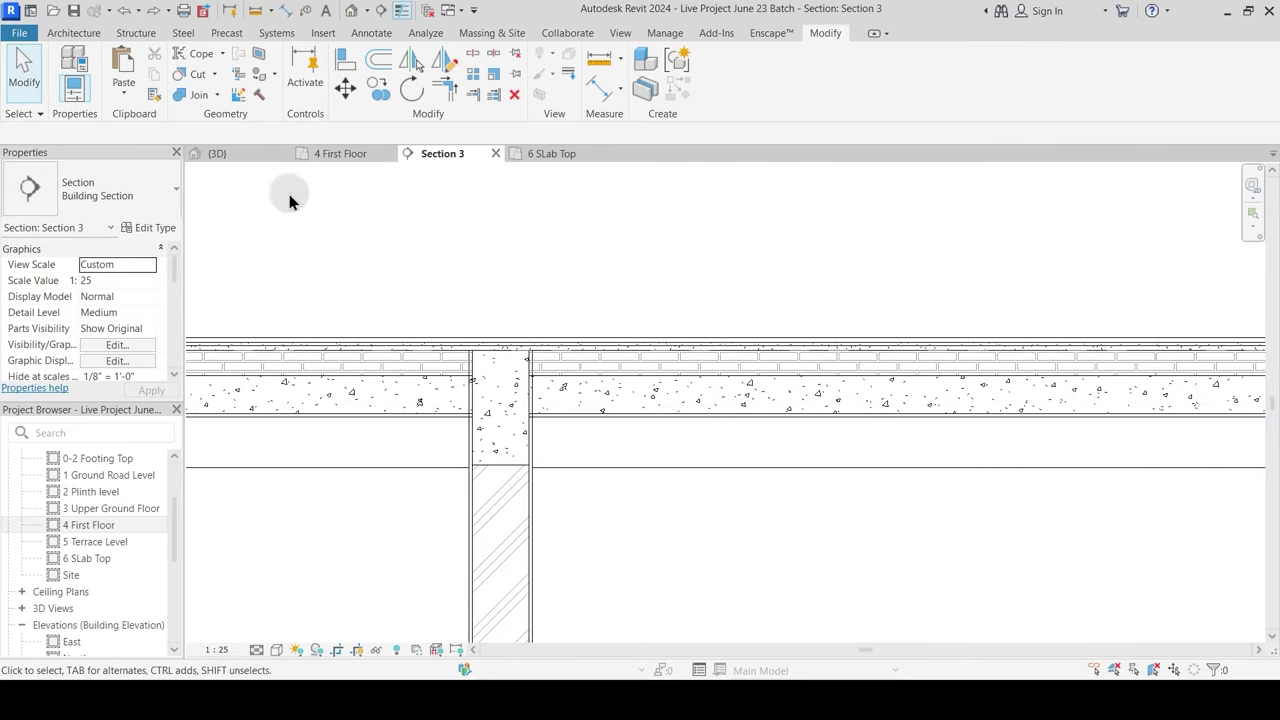
Step: Join the slab with the column, and the Terrace Slab with the beam below
left_click(195, 99)
left_click(446, 424)
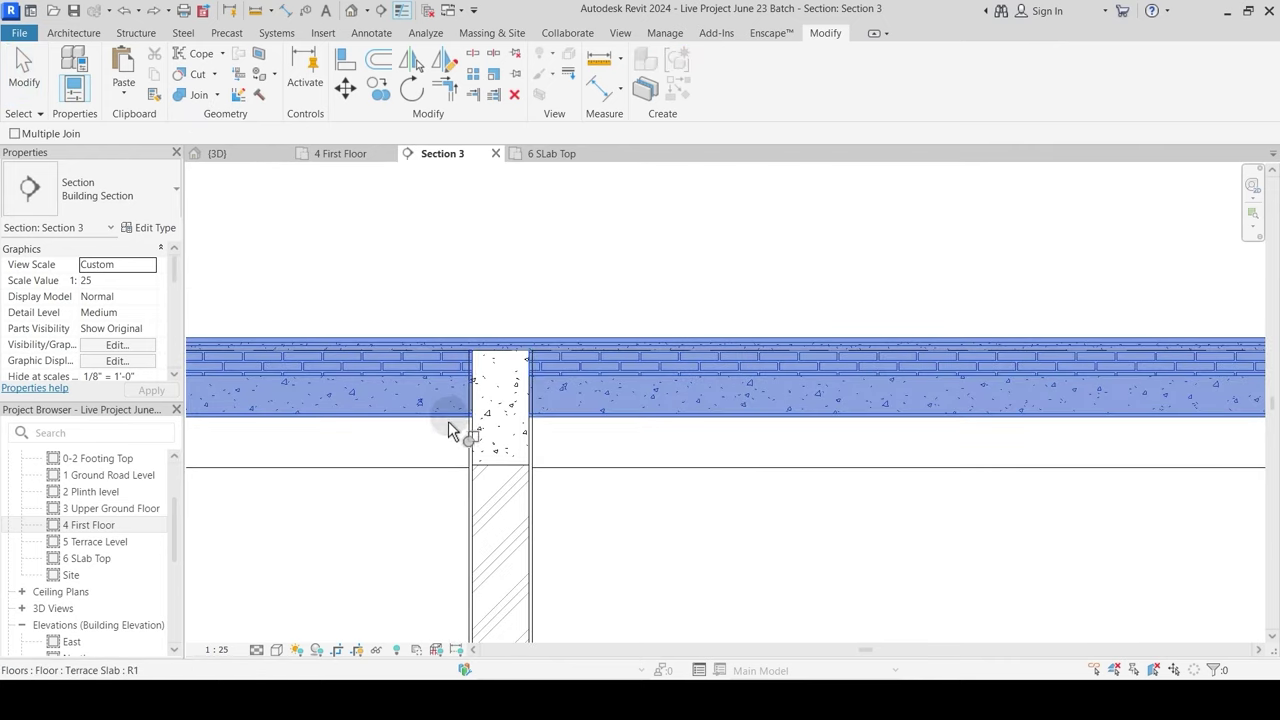
left_click(493, 469)
middle_click_drag(998, 512, 505, 494)
scroll(775, 416, "up", 2)
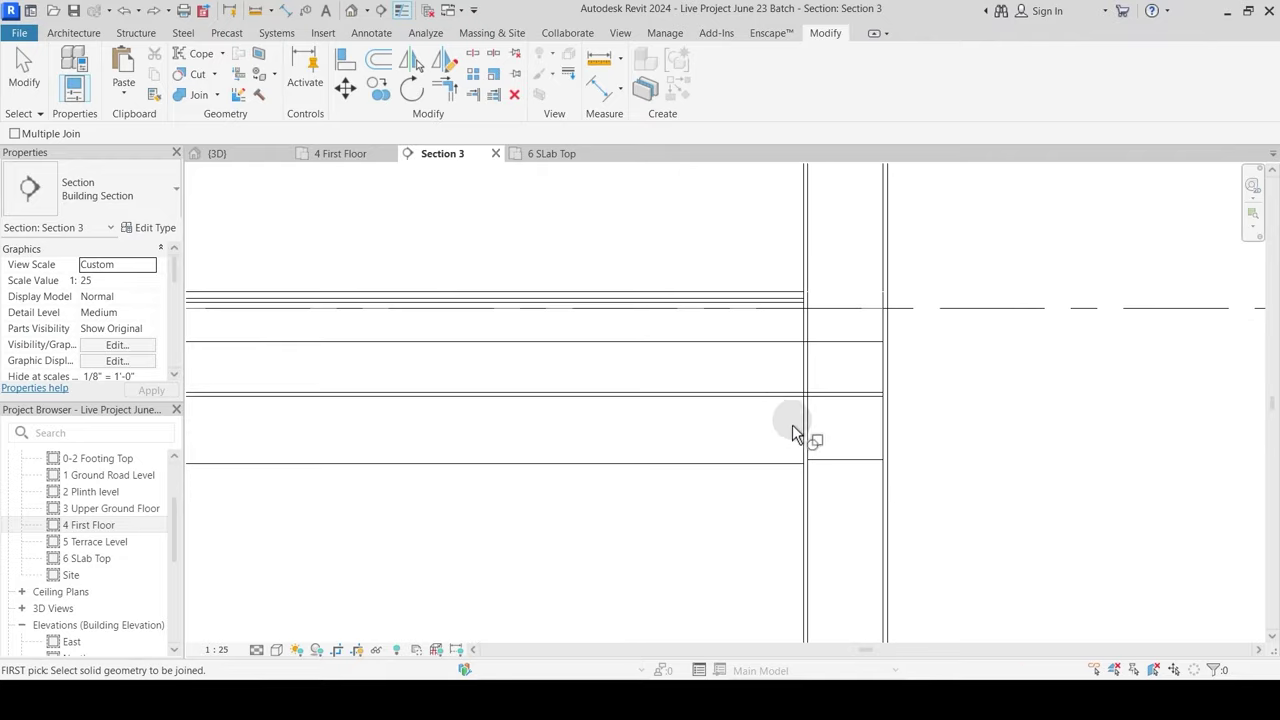
left_click(791, 404)
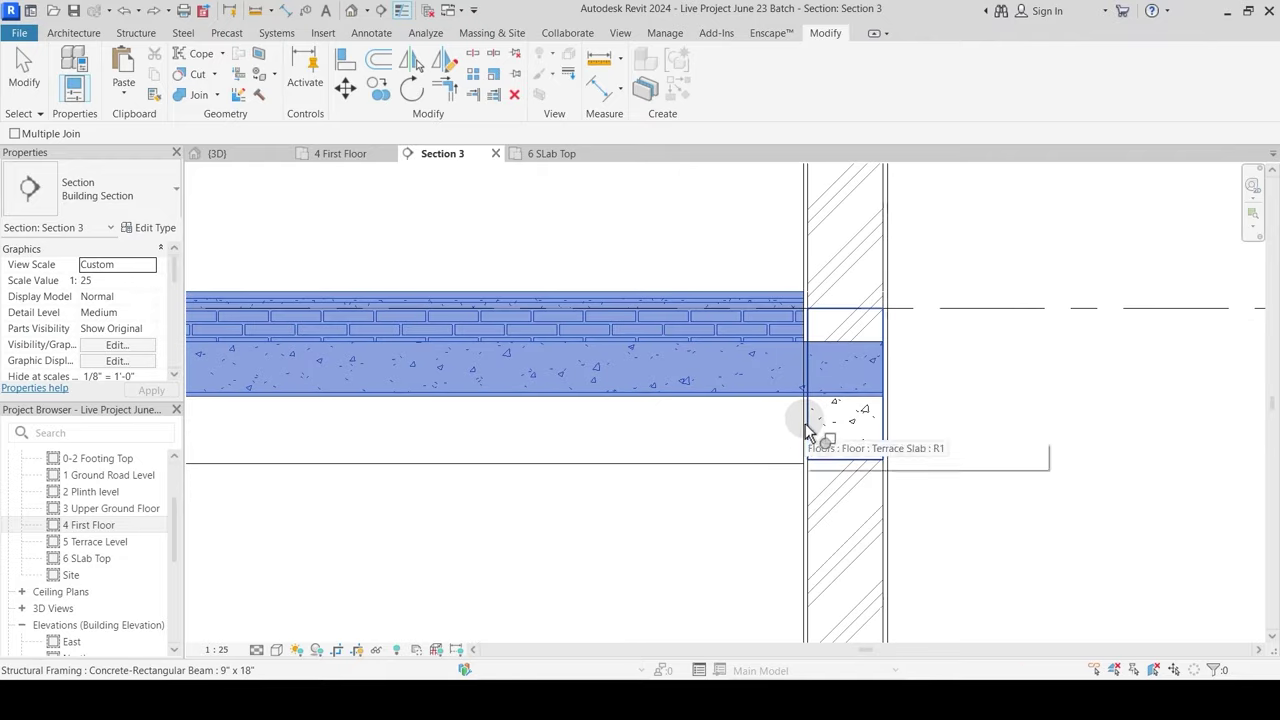
key("Escape")
left_click(199, 95)
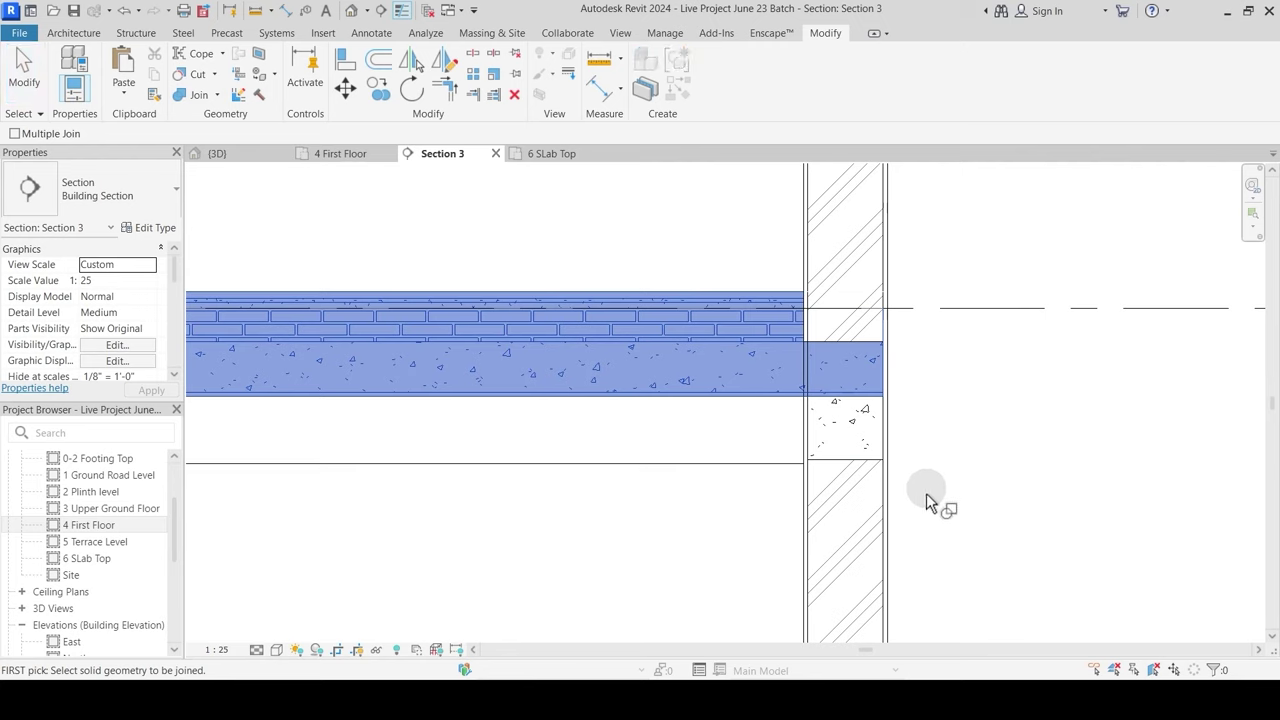
left_click(852, 462)
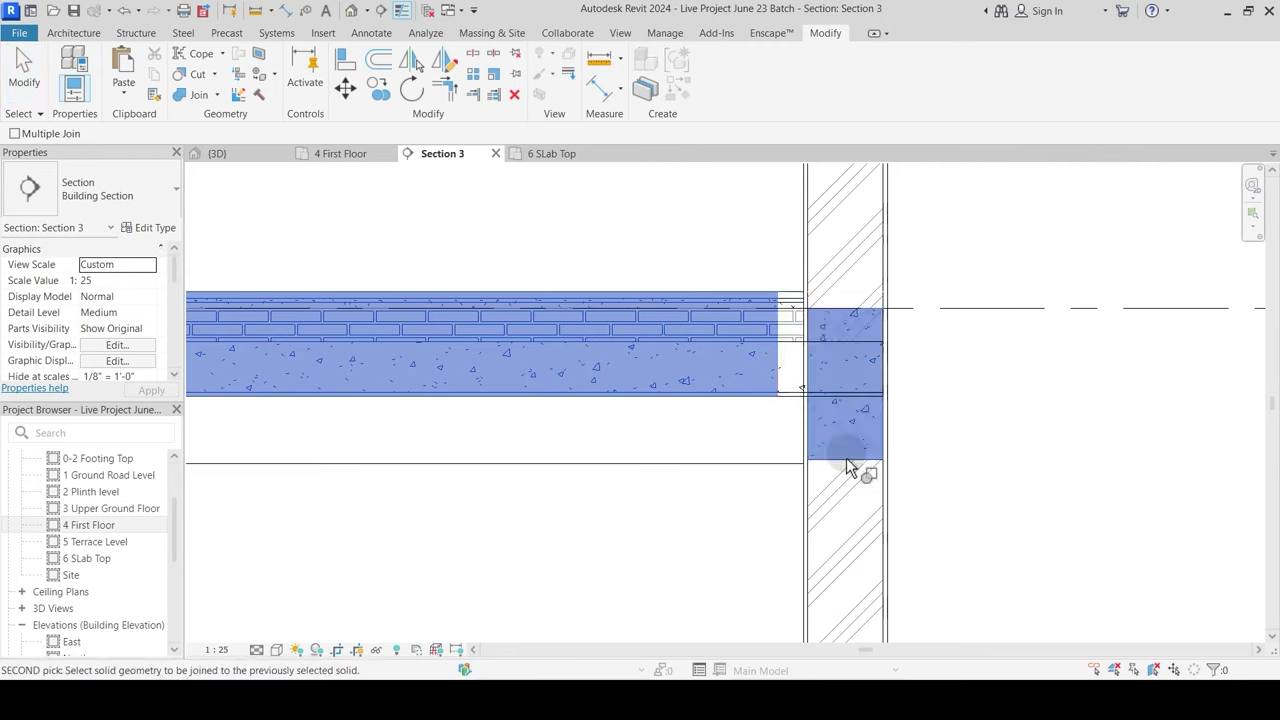
left_click(697, 307)
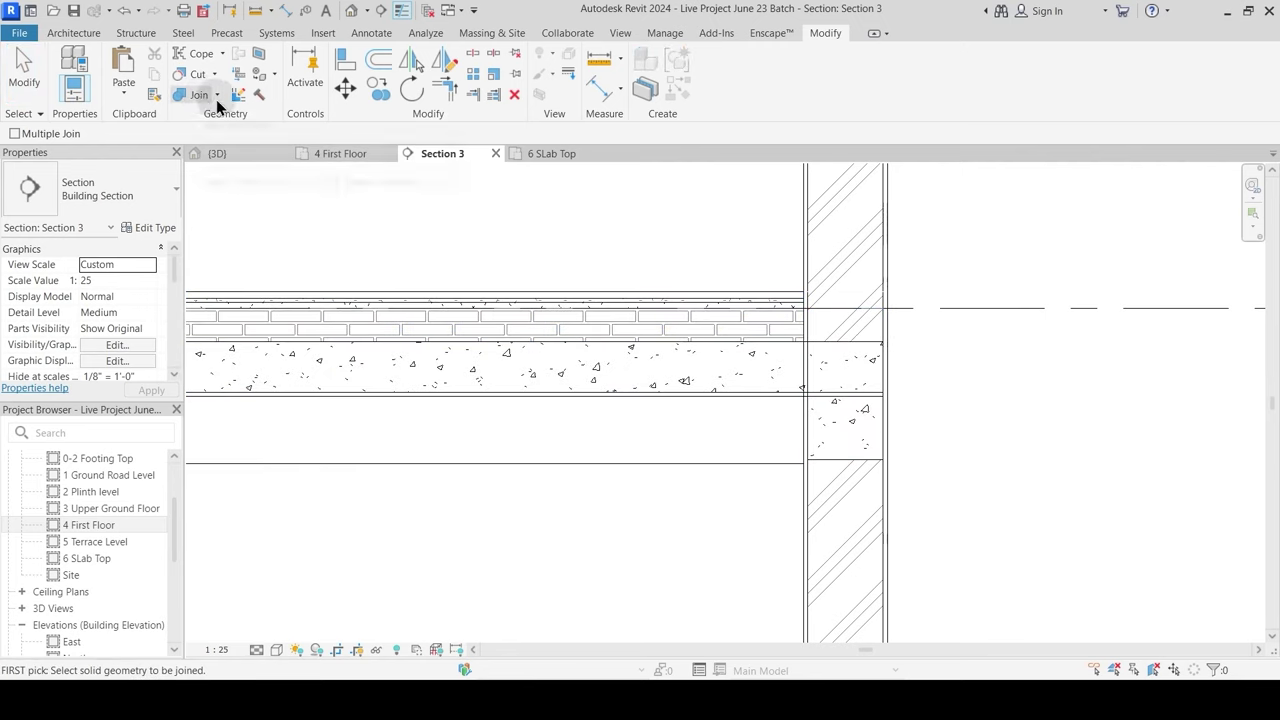
left_click(763, 398)
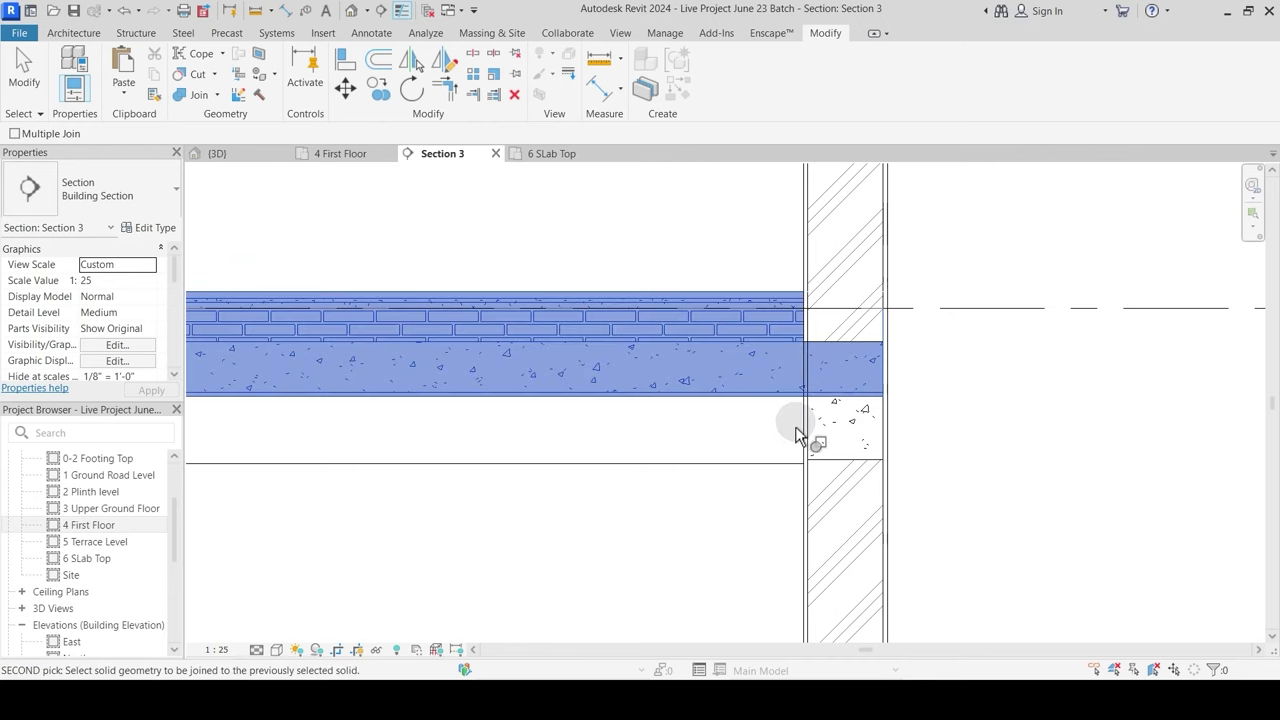
left_click(824, 443)
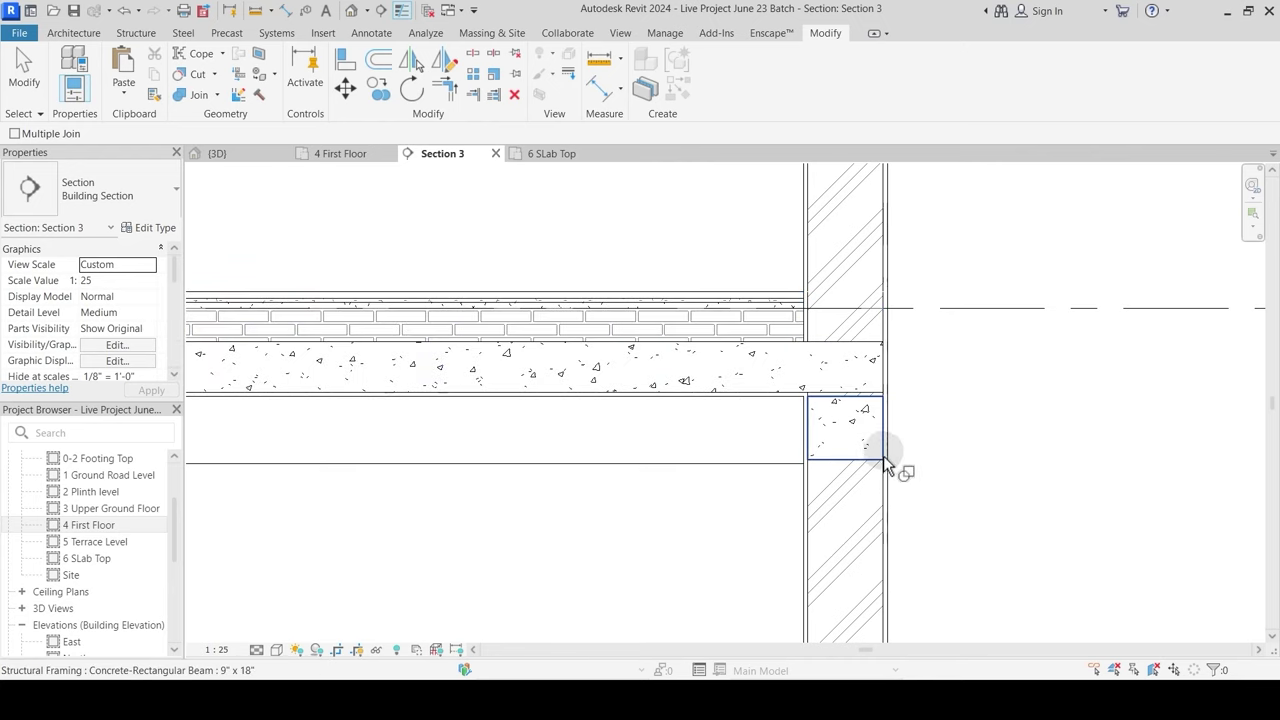
Step: Try switching the beam–slab join order, then undo that switch
left_click(215, 95)
left_click(225, 188)
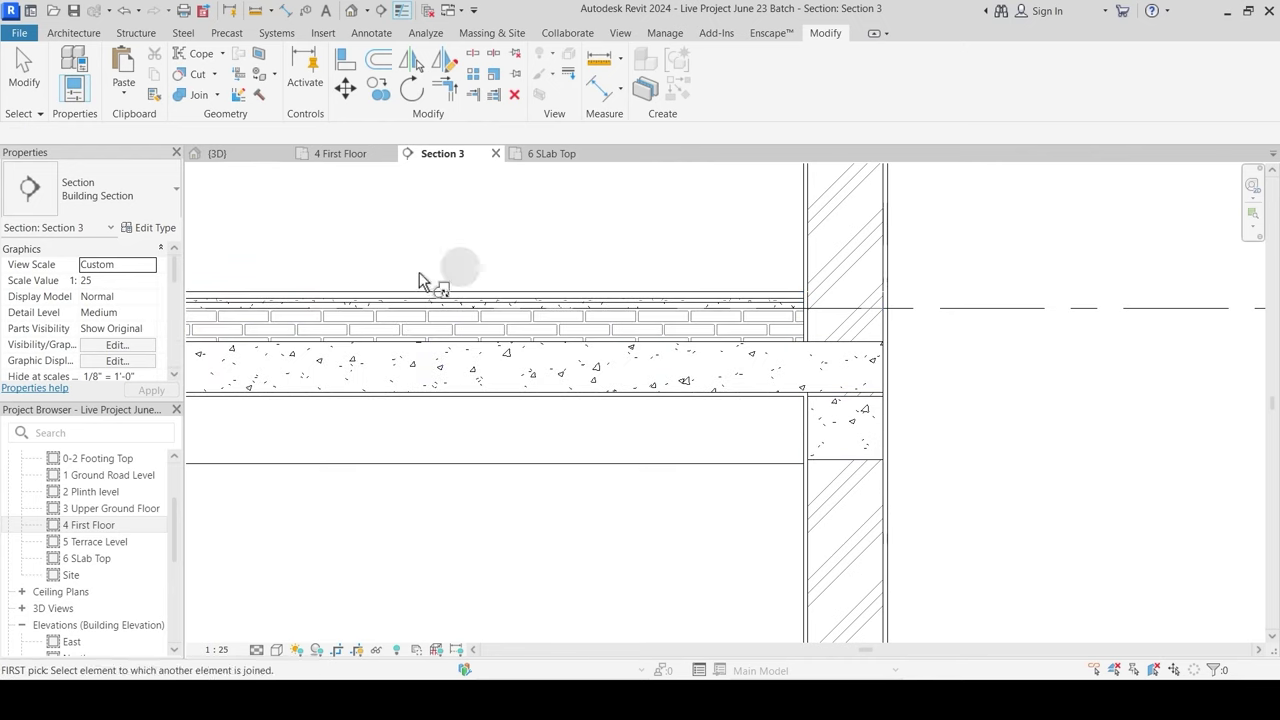
left_click(845, 413)
left_click(857, 358)
key("ctrl+z")
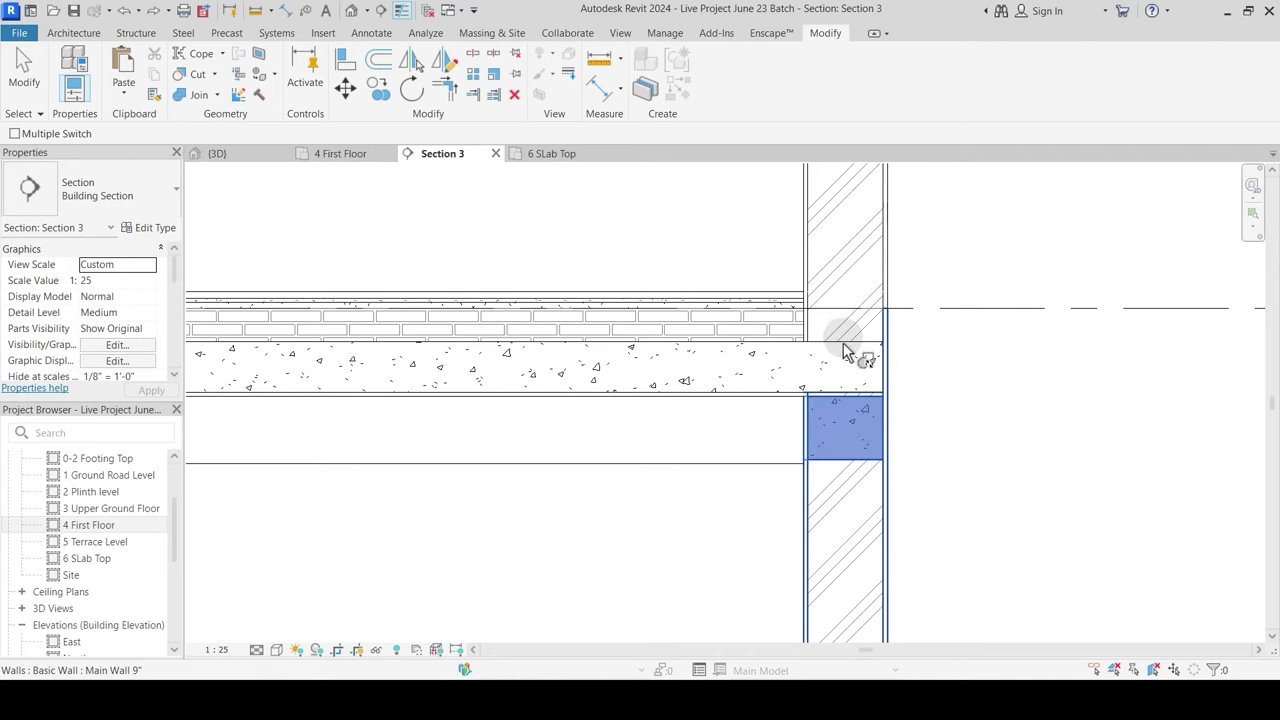
key("Escape")
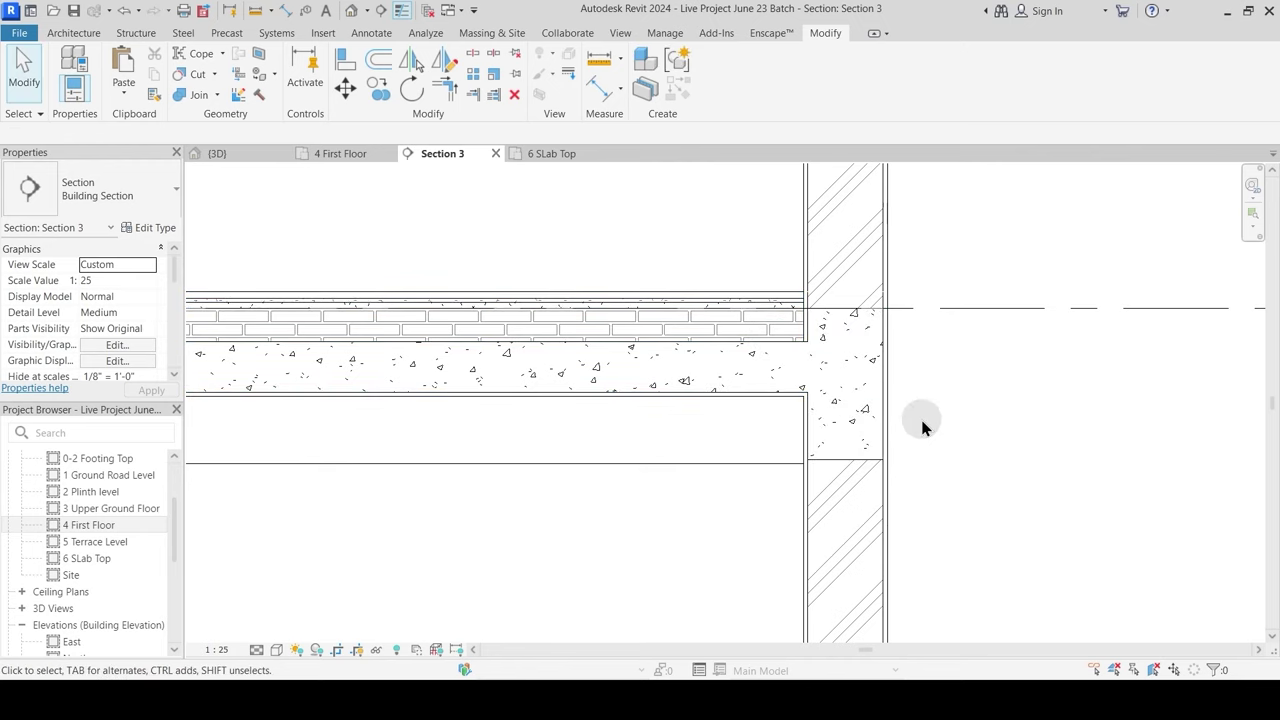
Step: Zoom out over Section 3 to check the joins, then go to the 4 First Floor plan
scroll(930, 430, "down", 2)
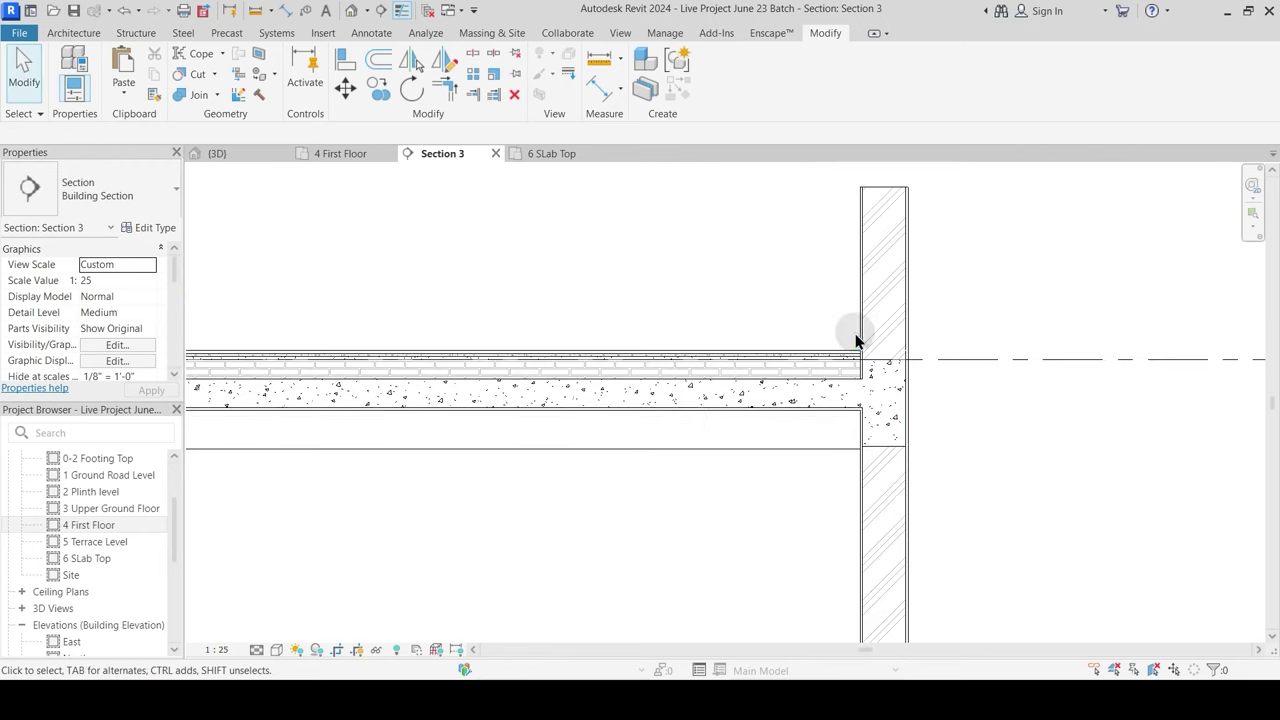
scroll(846, 352, "up", 2)
scroll(640, 334, "down", 4)
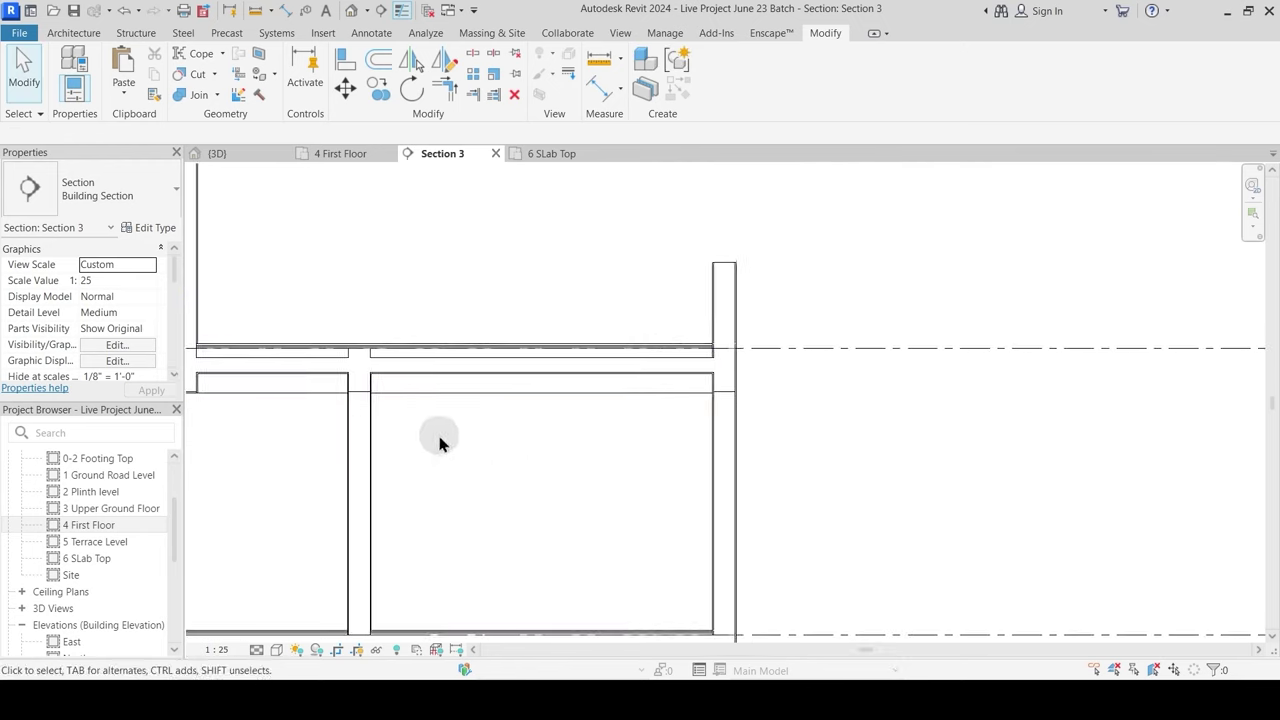
scroll(742, 442, "down", 1)
middle_click_drag(897, 372, 1216, 242)
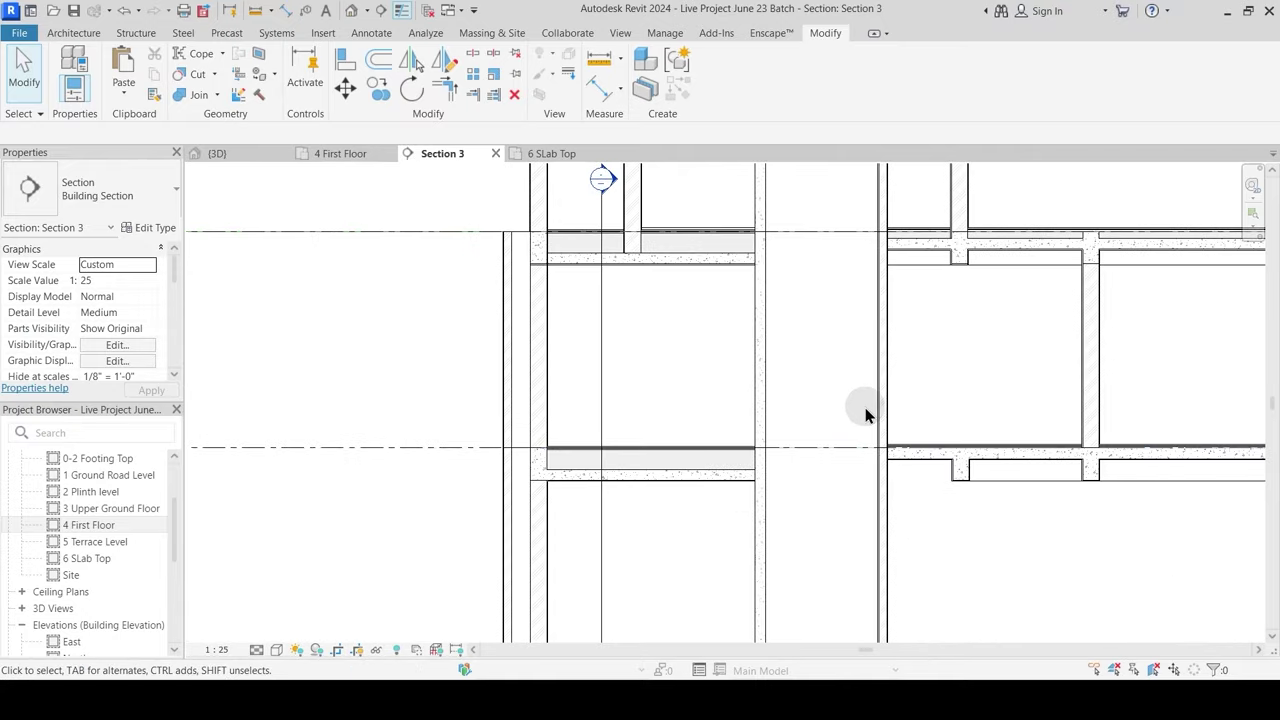
middle_click_drag(866, 434, 743, 509)
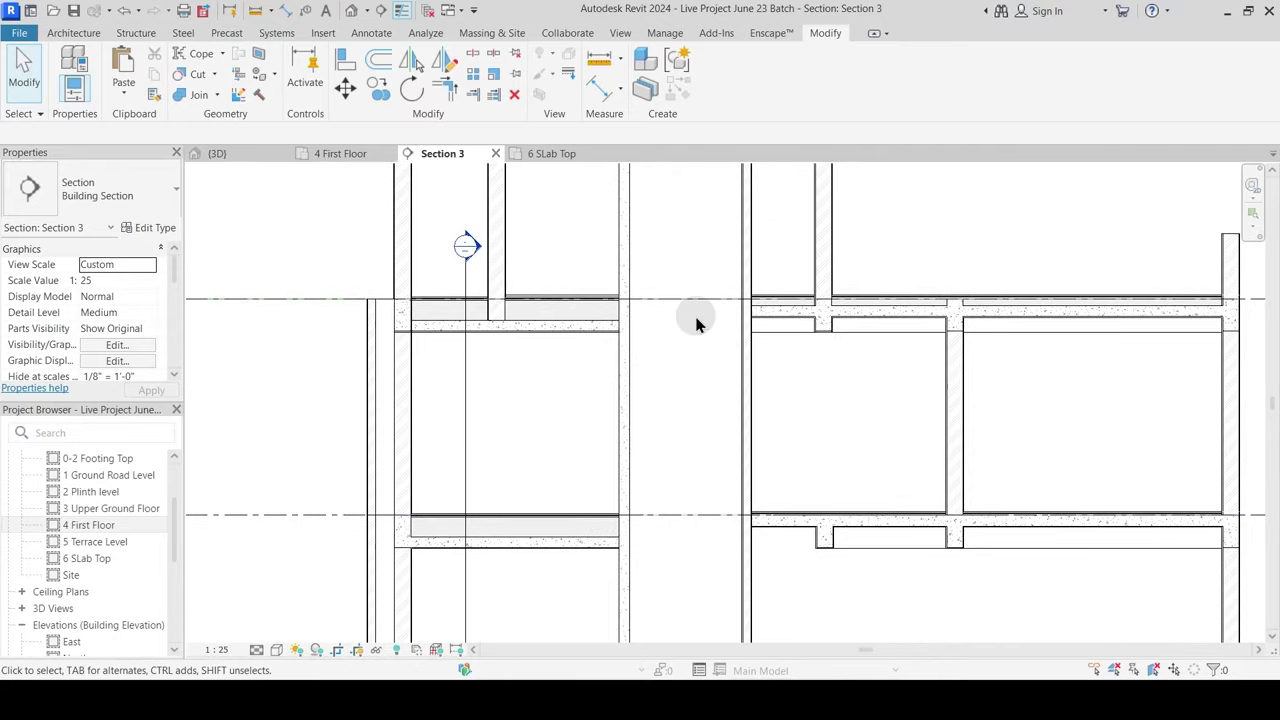
scroll(700, 320, "down", 2)
middle_click_drag(655, 340, 646, 390)
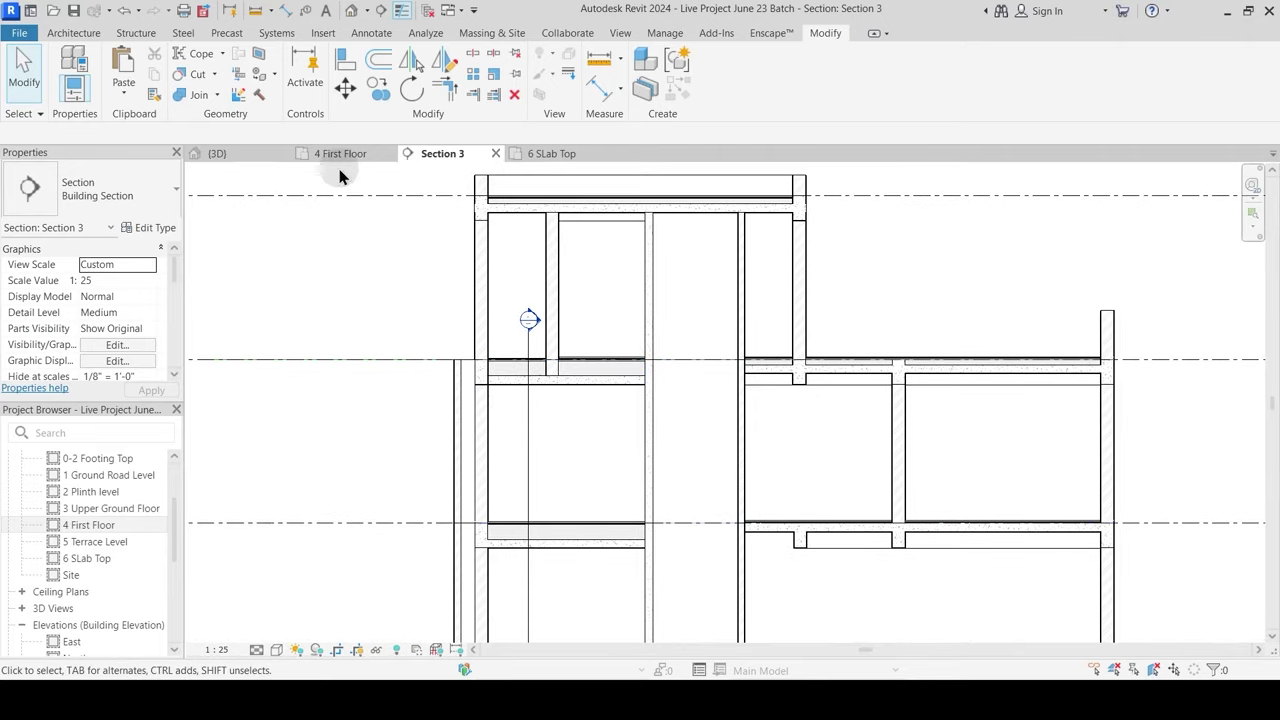
left_click(334, 155)
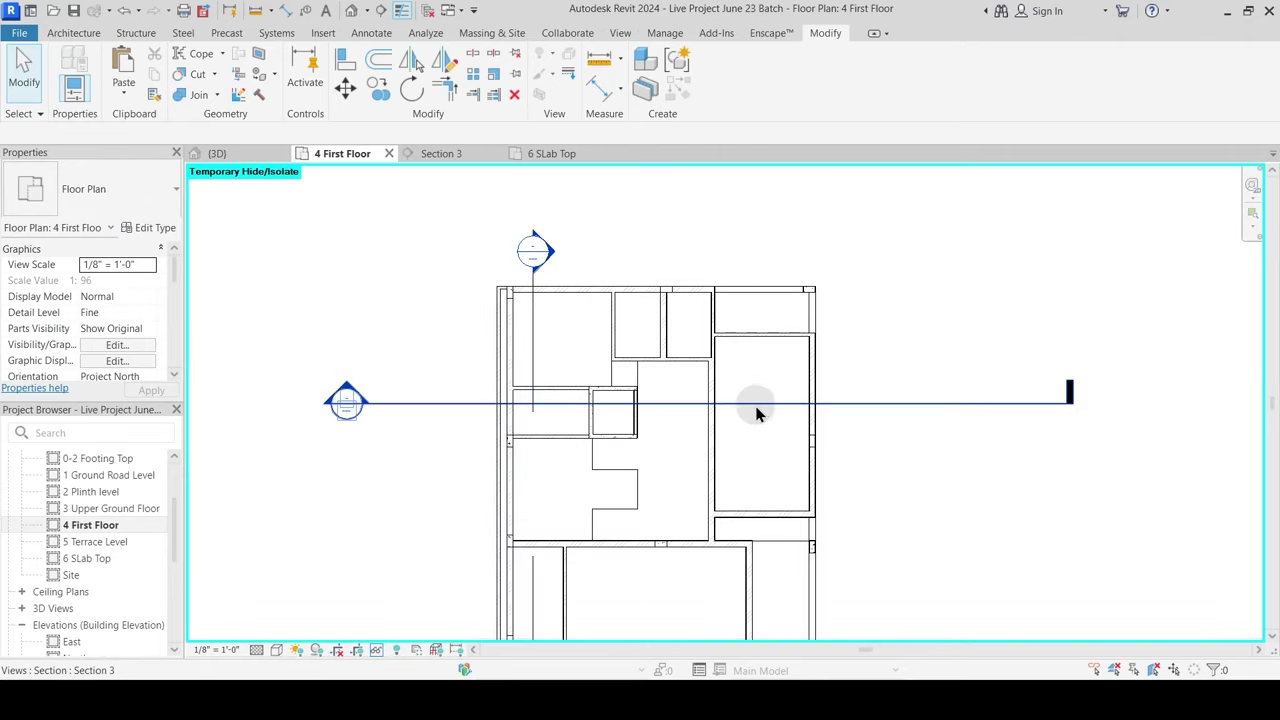
Step: Move the Section 3 line further down the plan and reopen Section 3 at the wall-slab junction
left_click_drag(756, 405, 749, 477)
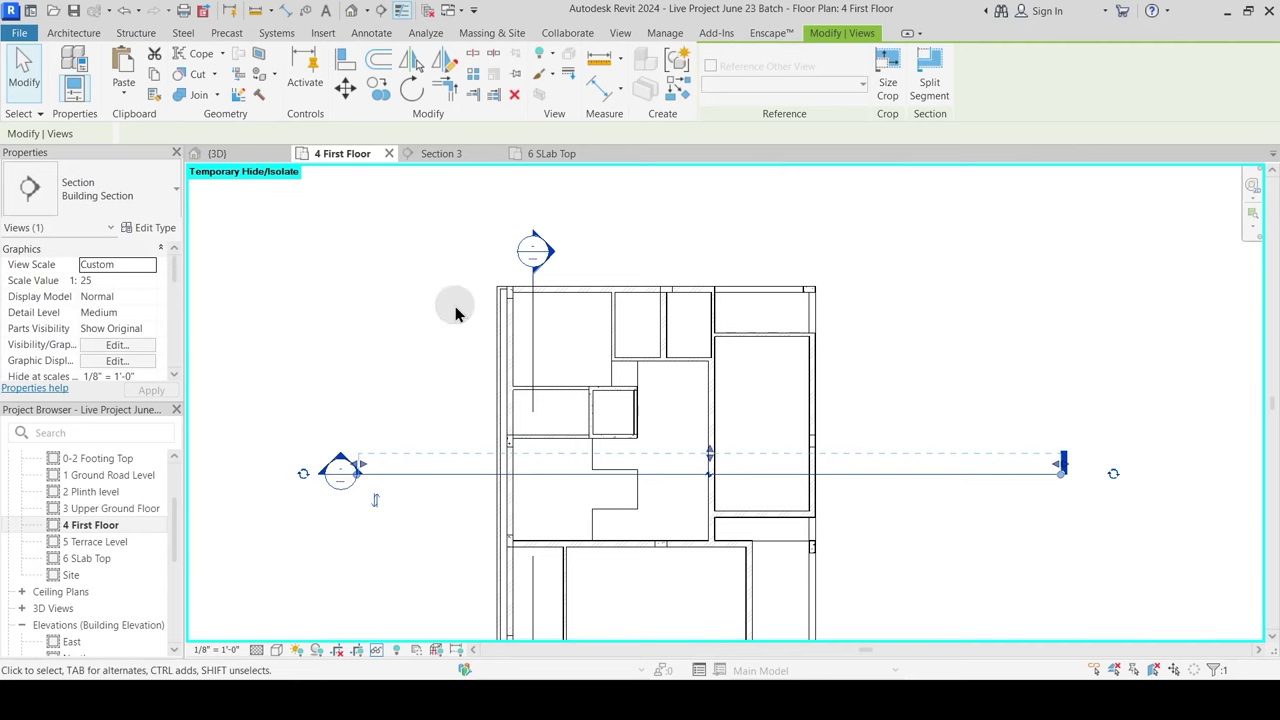
left_click(352, 428)
double_click(437, 412)
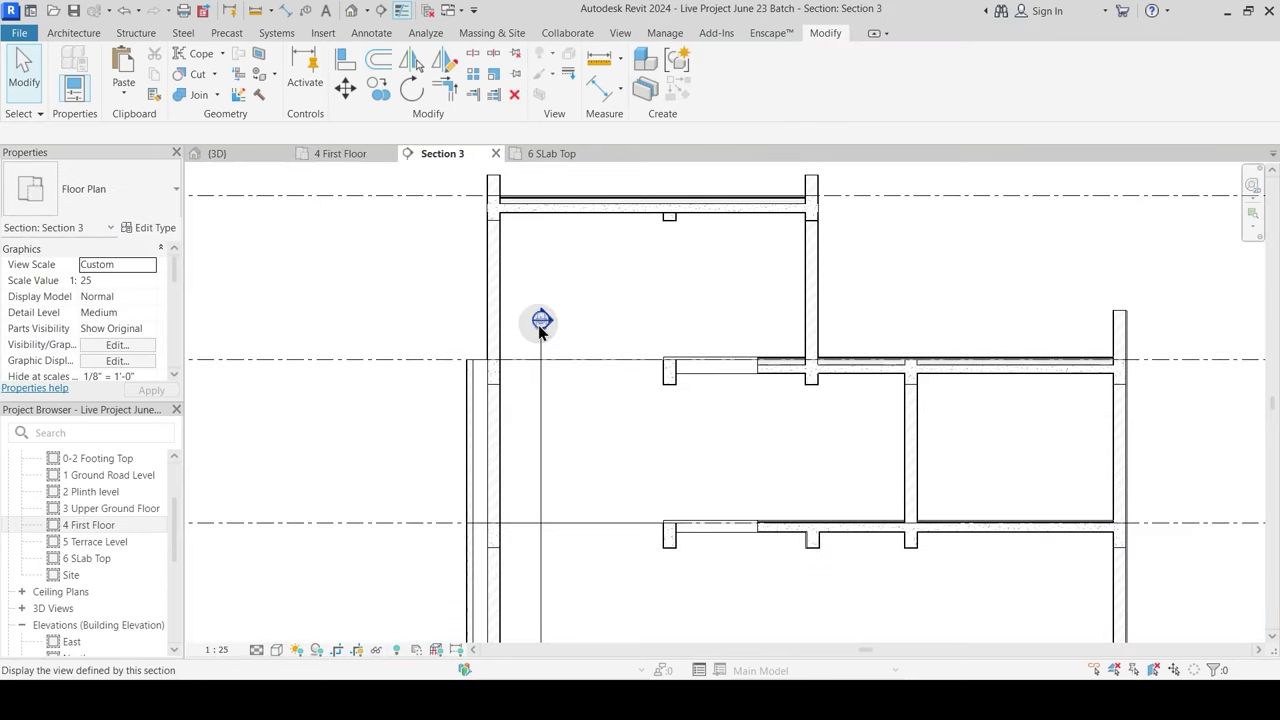
scroll(505, 200, "up", 4)
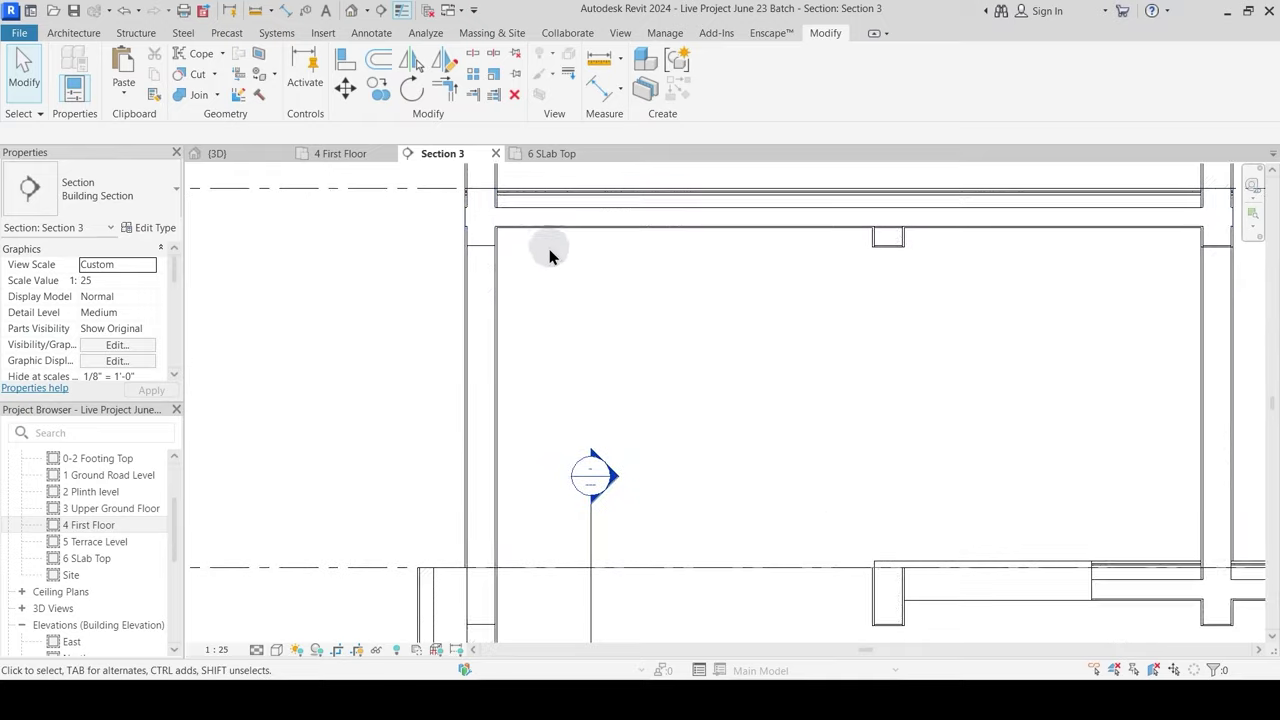
middle_click_drag(694, 320, 705, 439)
scroll(400, 244, "up", 5)
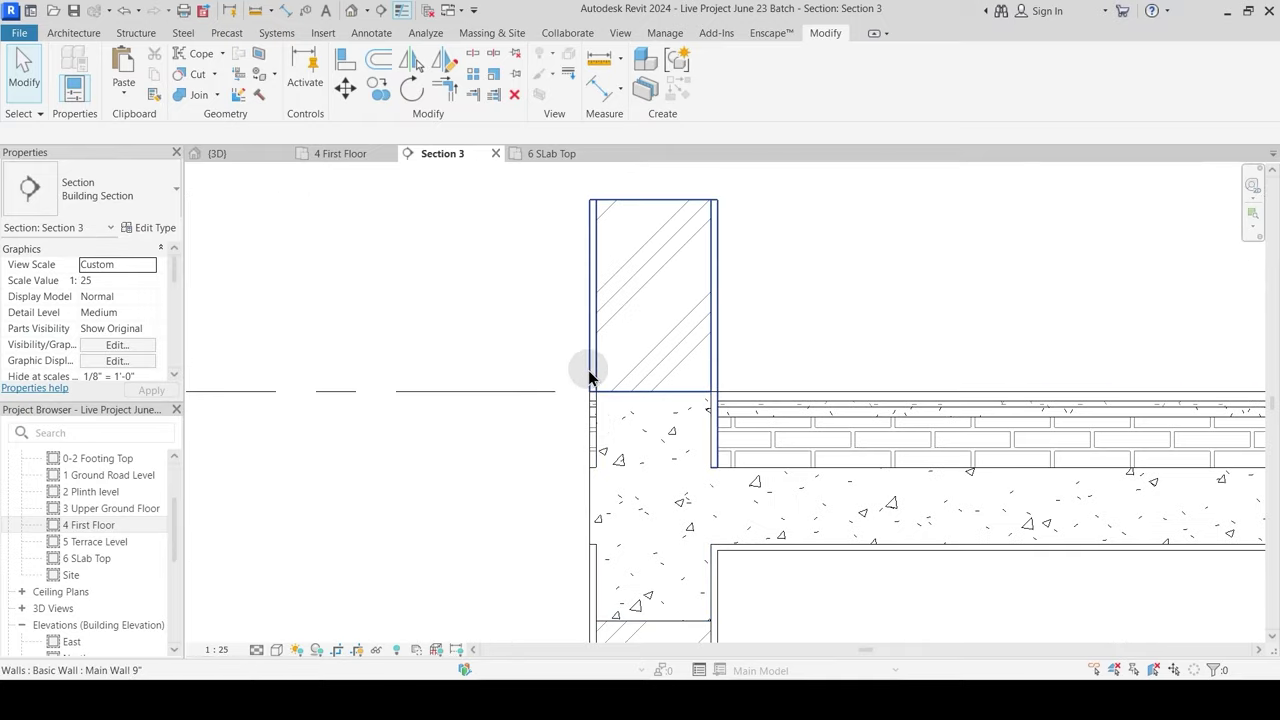
left_click(590, 378)
left_click(575, 440)
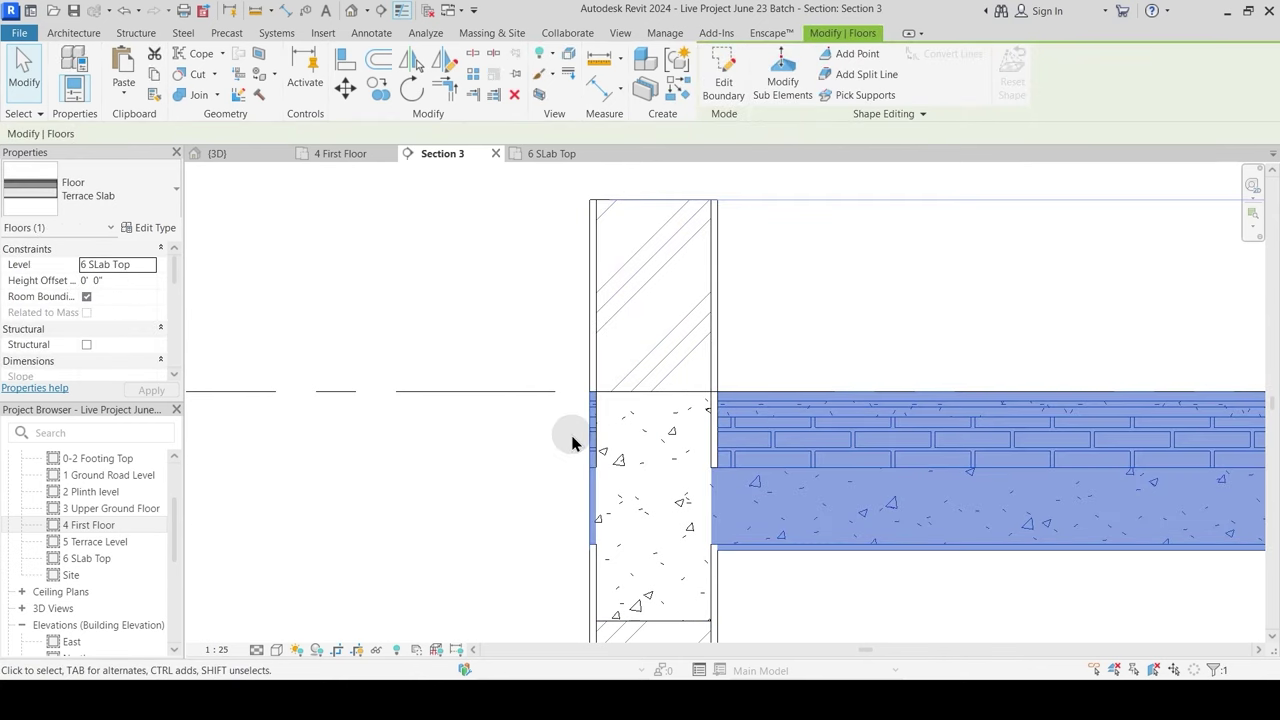
middle_click_drag(727, 463, 654, 323)
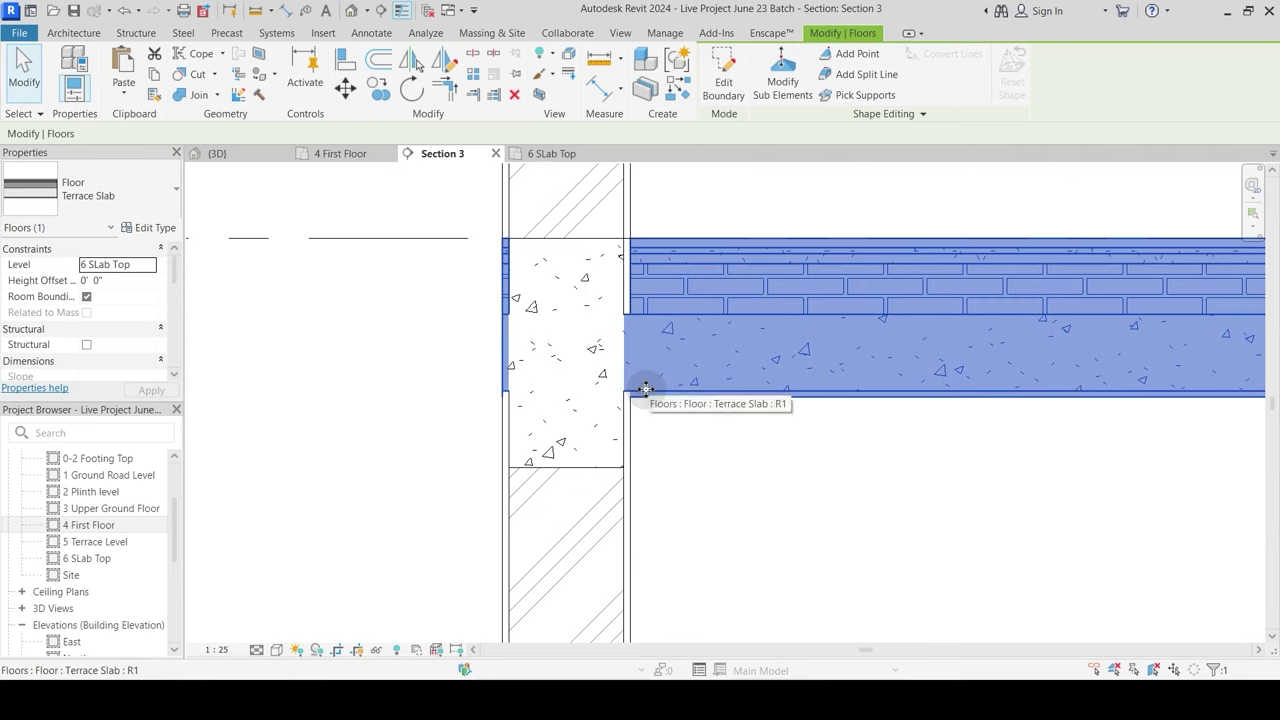
left_click(664, 422)
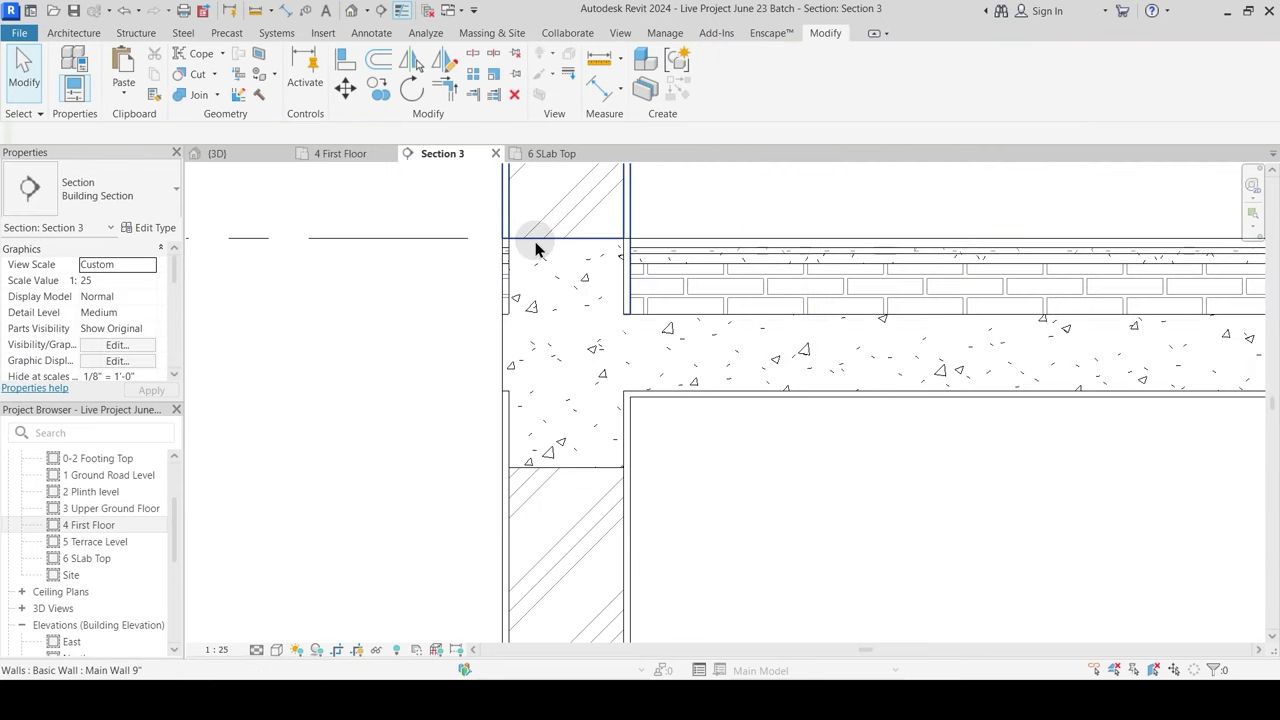
Step: Select the Terrace Slab and start Edit Boundary on it
left_click(195, 98)
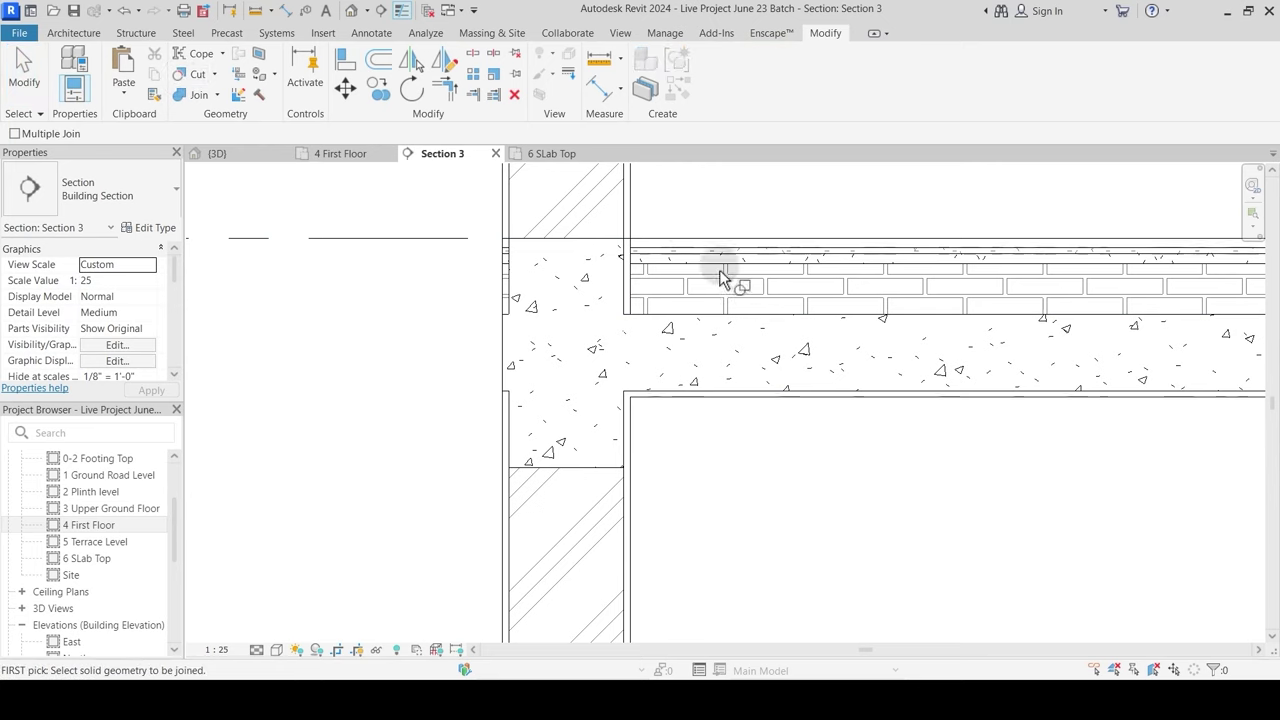
left_click(665, 258)
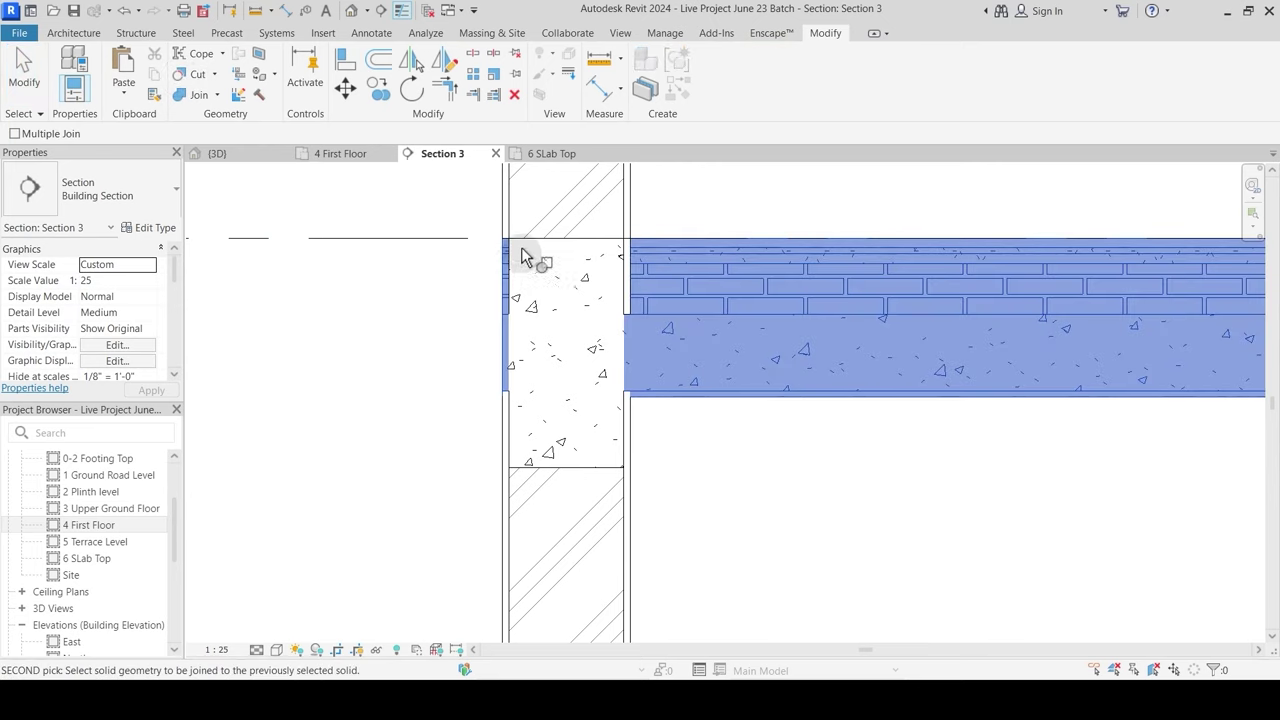
key("Escape")
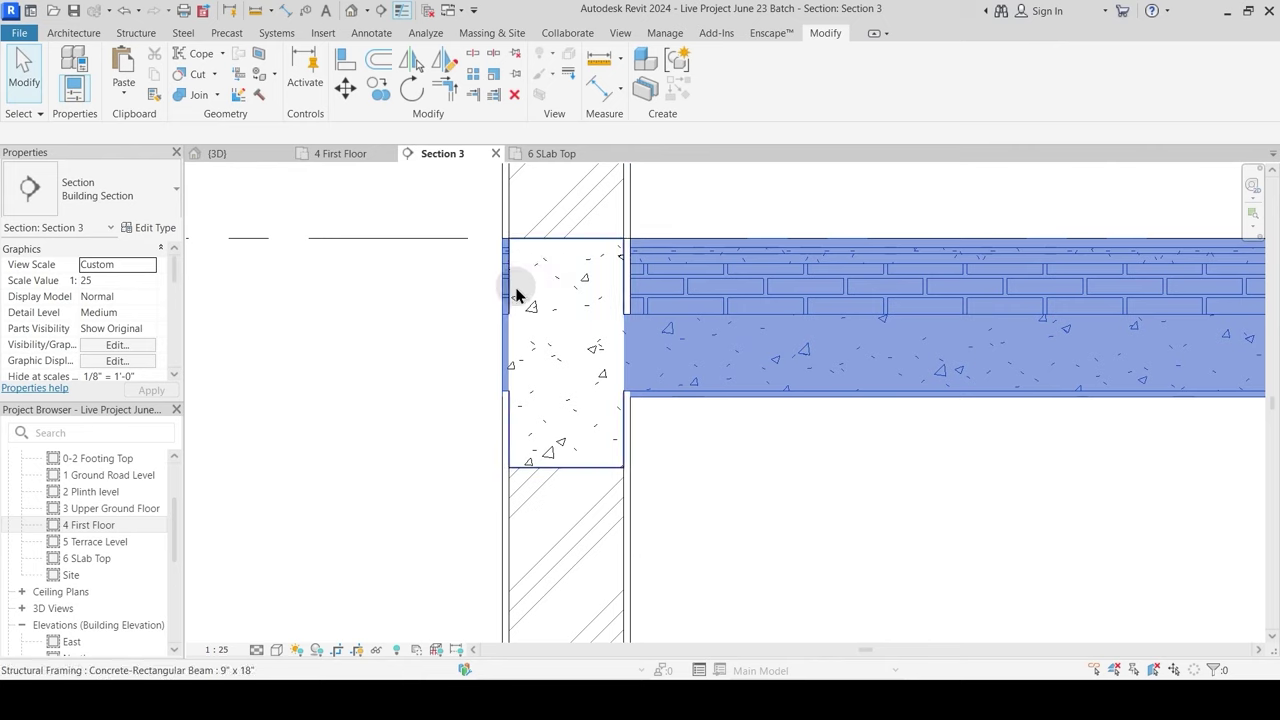
scroll(520, 305, "down", 6)
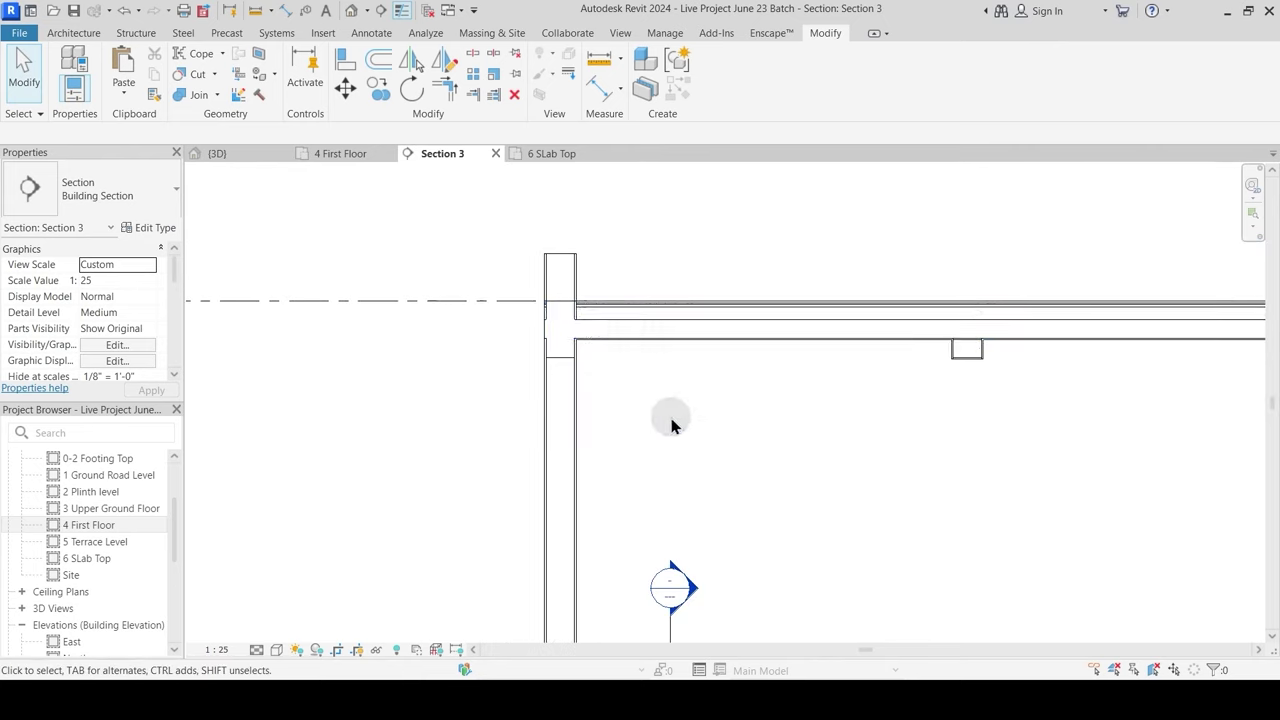
middle_click_drag(786, 522, 577, 520)
scroll(771, 357, "up", 5)
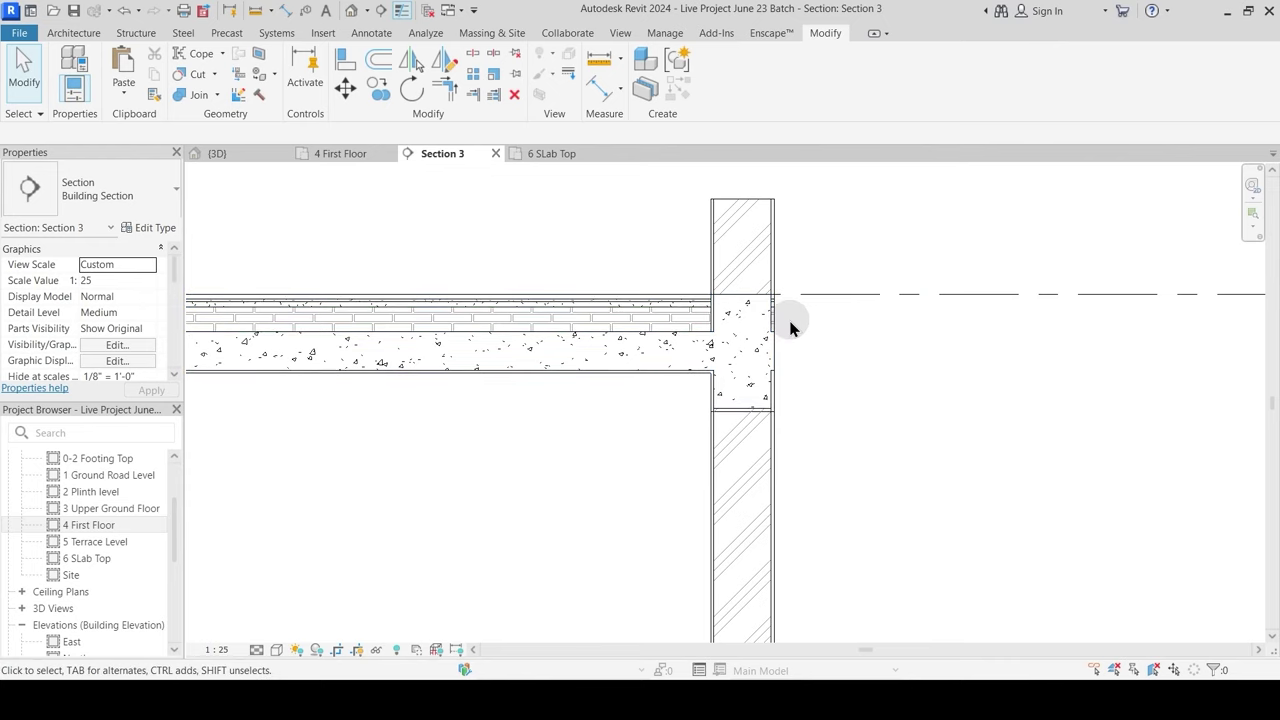
left_click(698, 310)
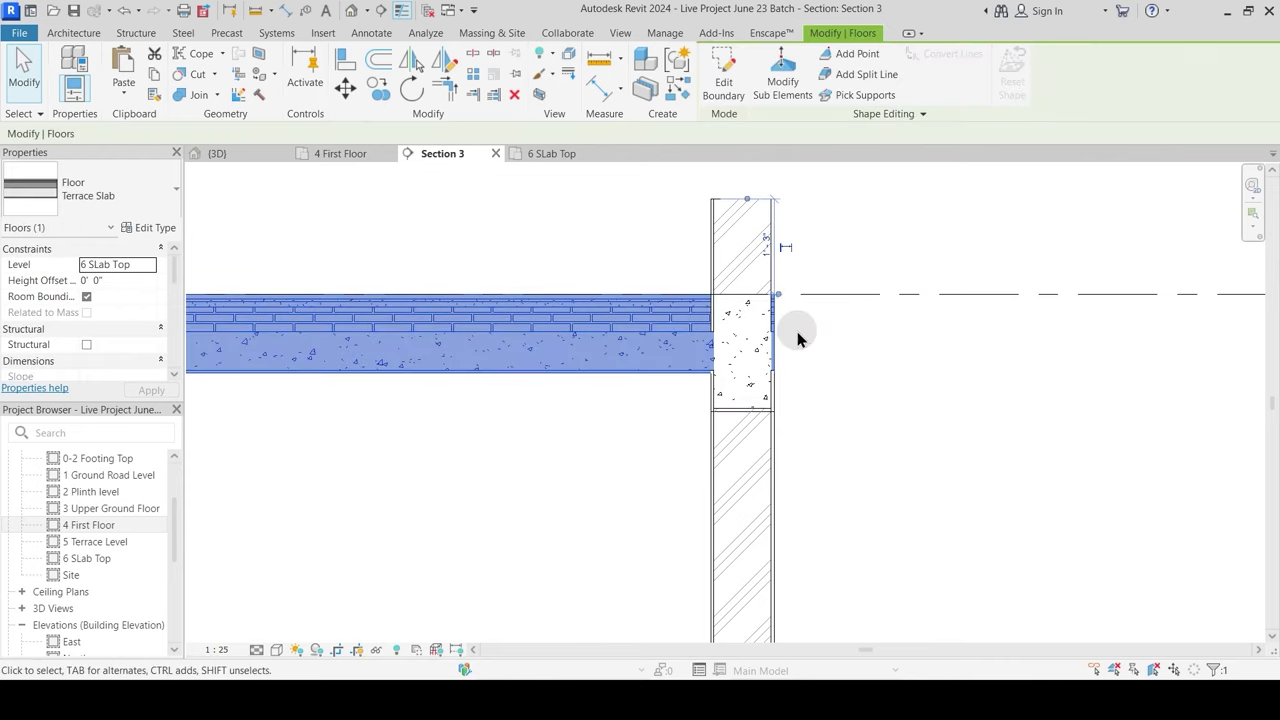
left_click(723, 75)
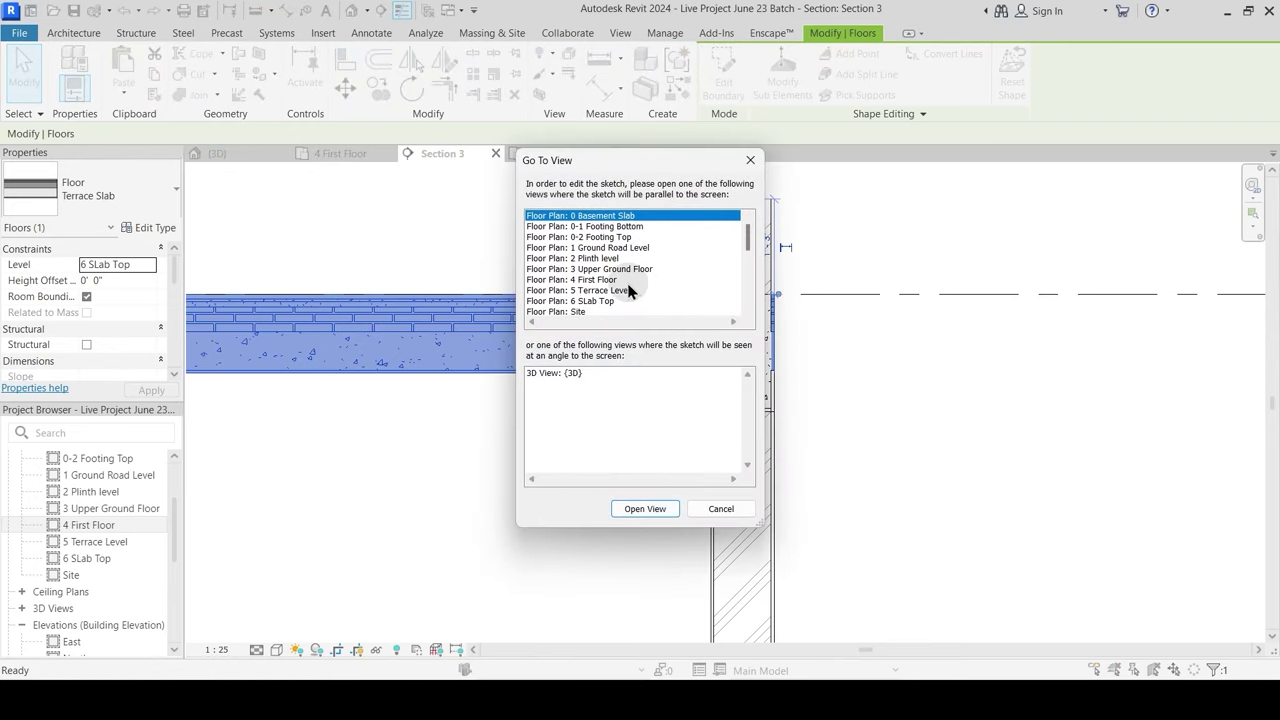
Step: Open 5 Terrace Level and move the right and top boundary lines onto the wall faces
left_click(605, 290)
key("Return")
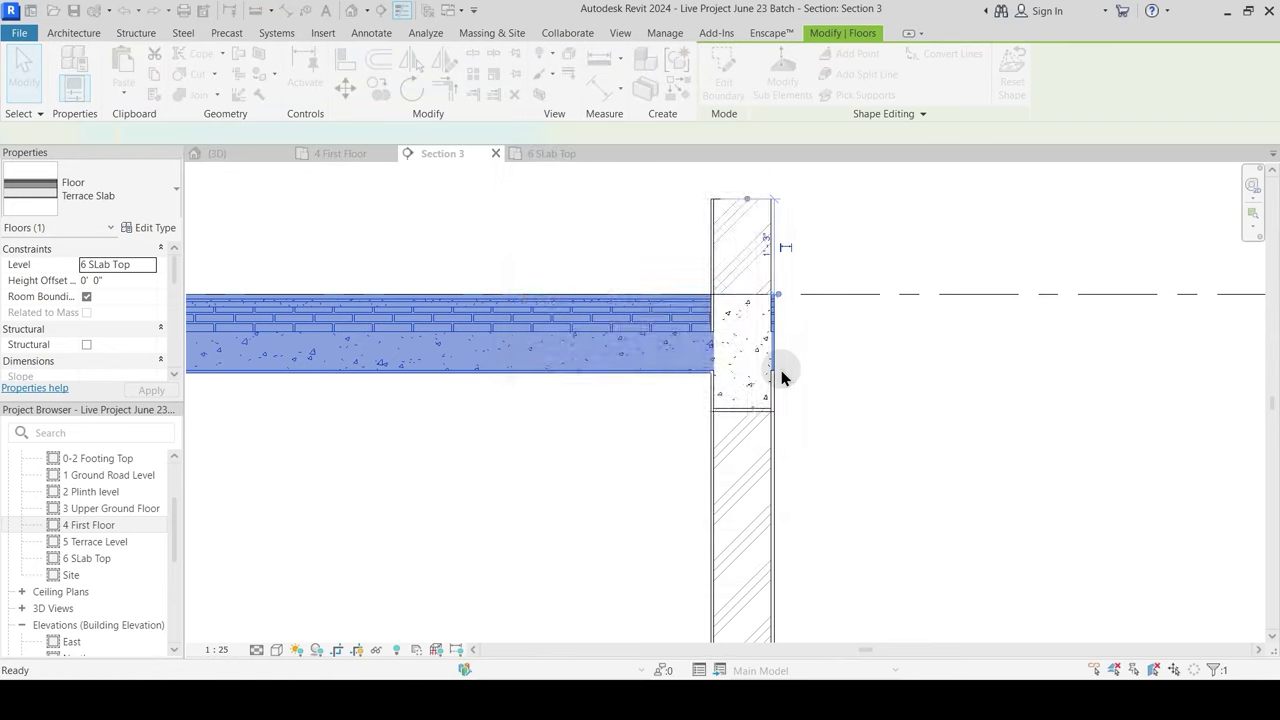
scroll(731, 320, "up", 10)
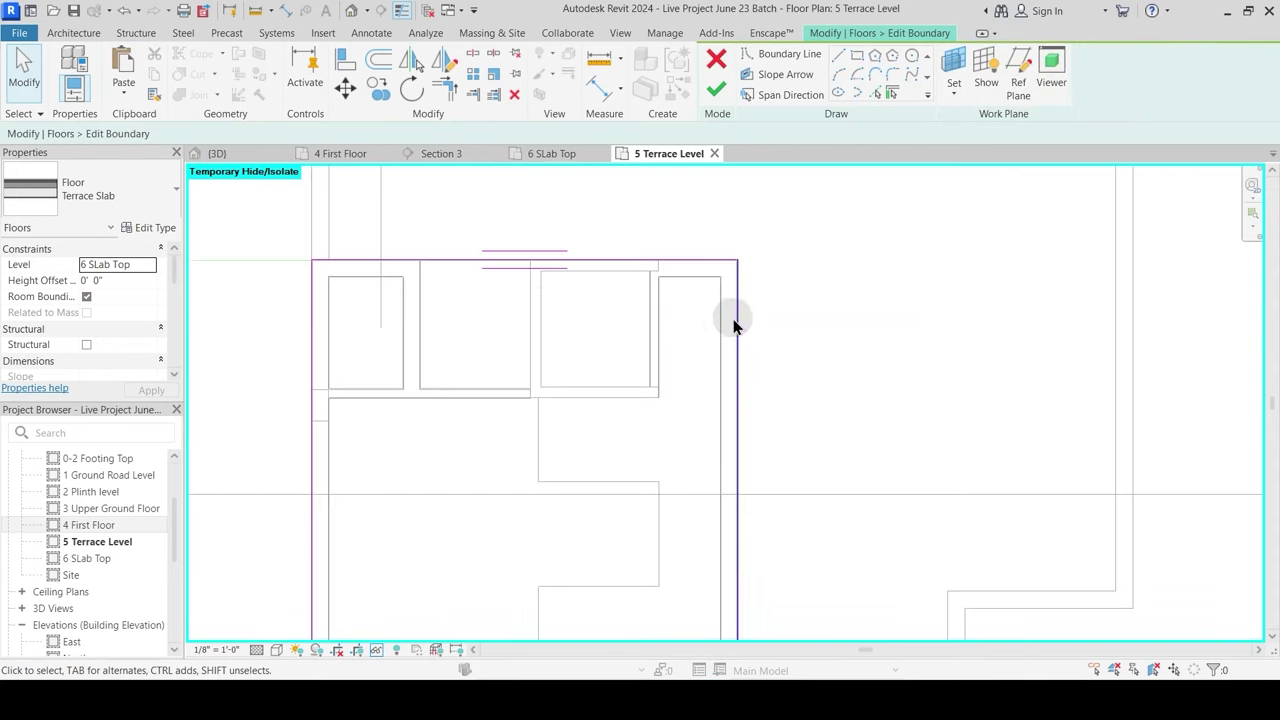
left_click(683, 275)
left_click_drag(685, 277, 730, 286)
middle_click_drag(686, 183, 718, 437)
scroll(706, 405, "up", 5)
mouse_move(729, 417)
left_mouse_down()
mouse_move(733, 452)
mouse_move(738, 423)
left_mouse_up()
Step: Move the left and bottom boundary lines onto the walls and finish the sketch without attaching walls
scroll(849, 311, "down", 6)
scroll(905, 348, "down", 1)
middle_click_drag(486, 458, 678, 399)
scroll(409, 309, "up", 4)
left_click(478, 302)
left_click_drag(433, 298, 486, 306)
scroll(636, 241, "down", 4)
scroll(645, 242, "down", 3)
middle_click_drag(731, 453, 709, 356)
scroll(797, 446, "up", 10)
mouse_move(920, 550)
left_mouse_down()
mouse_move(912, 508)
mouse_move(916, 545)
left_mouse_up()
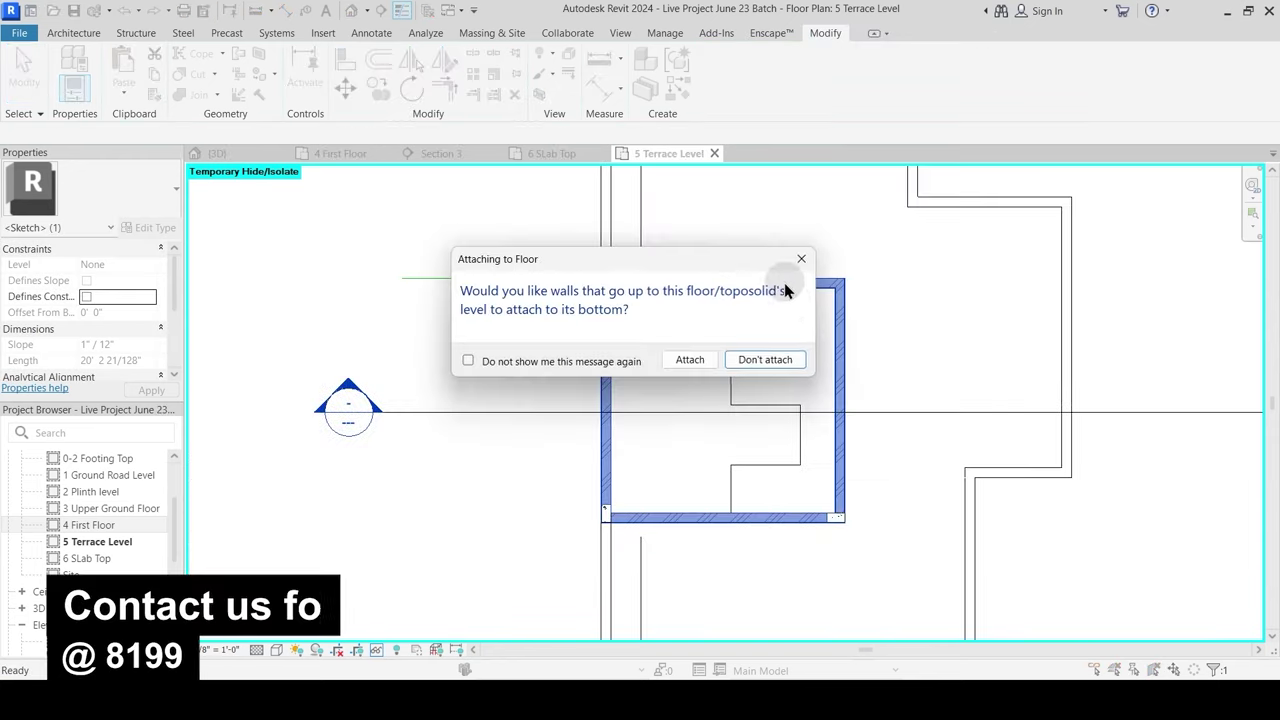
left_click(766, 357)
left_click(512, 215)
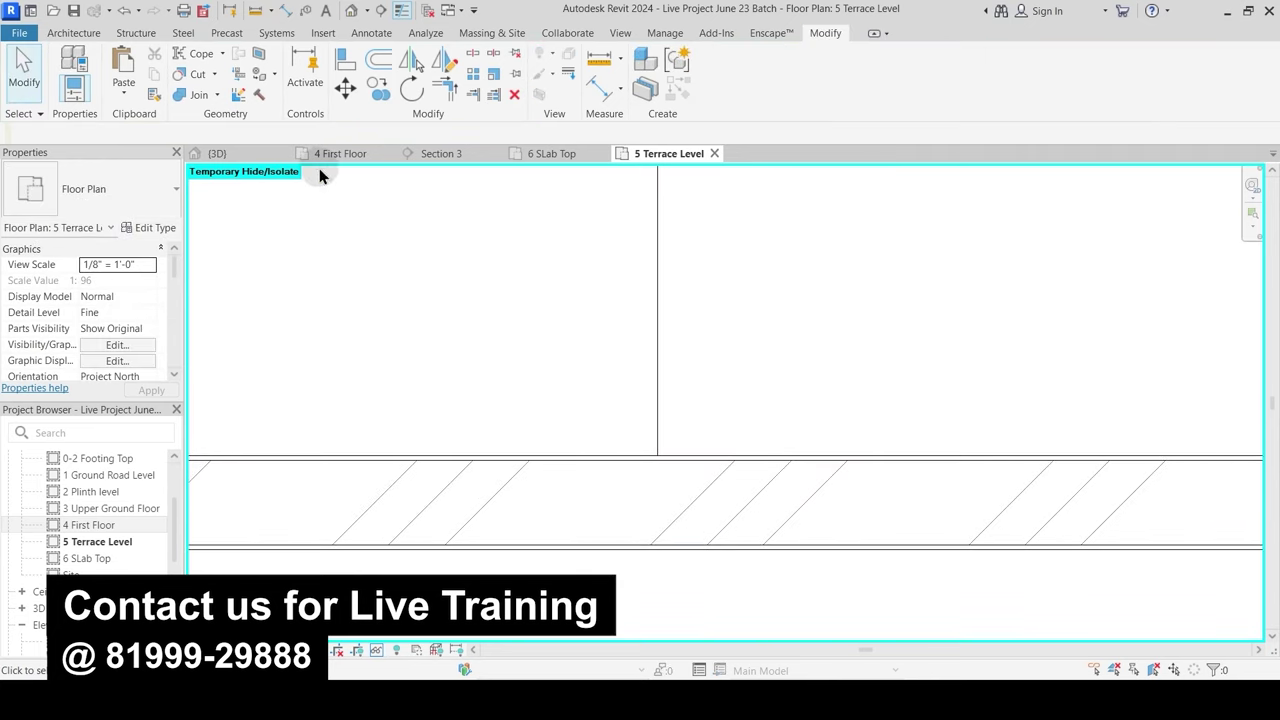
Step: Inspect the bays, beams and columns in the Section 3 view
left_click(440, 154)
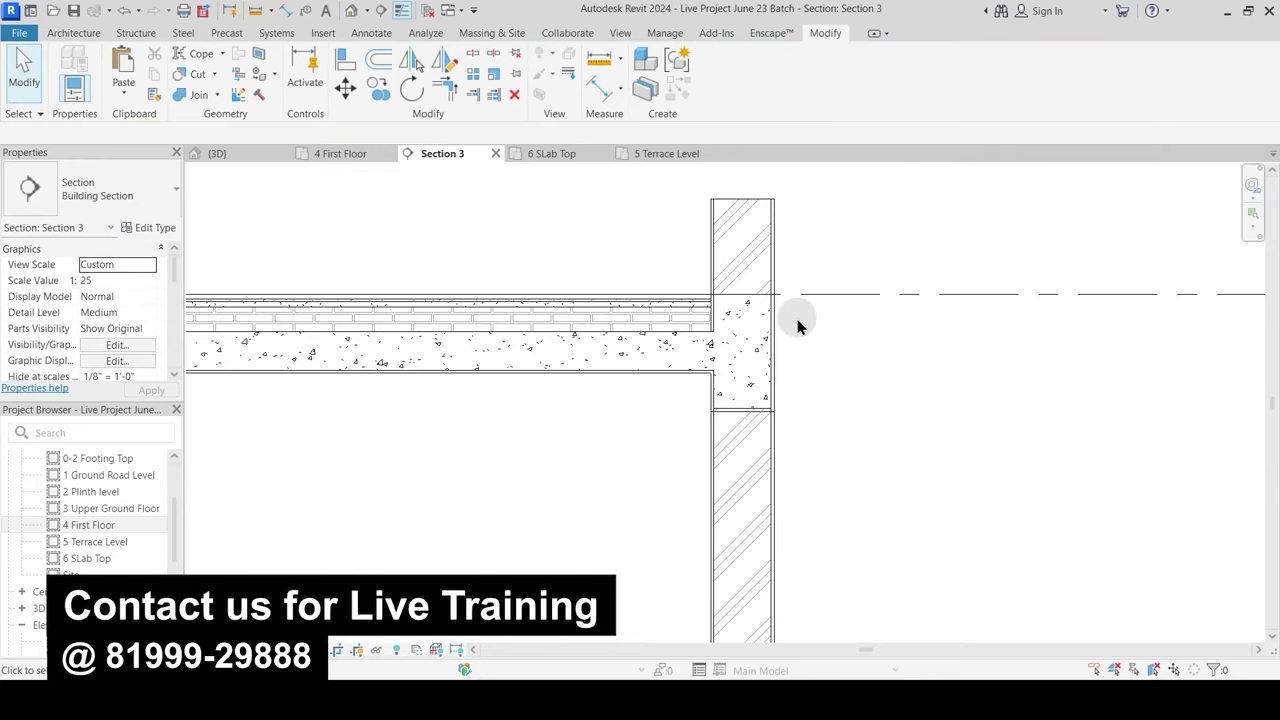
scroll(869, 325, "down", 2)
middle_click_drag(537, 393, 850, 329)
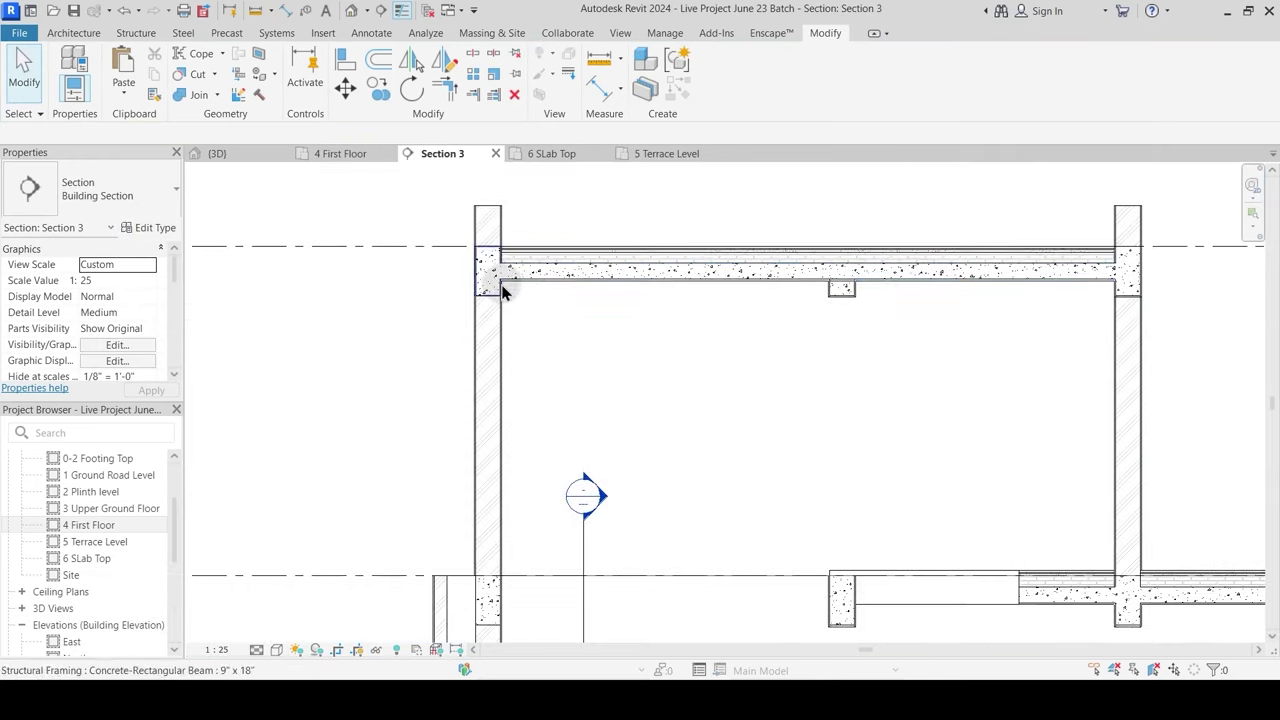
scroll(634, 380, "down", 2)
middle_click_drag(677, 380, 446, 158)
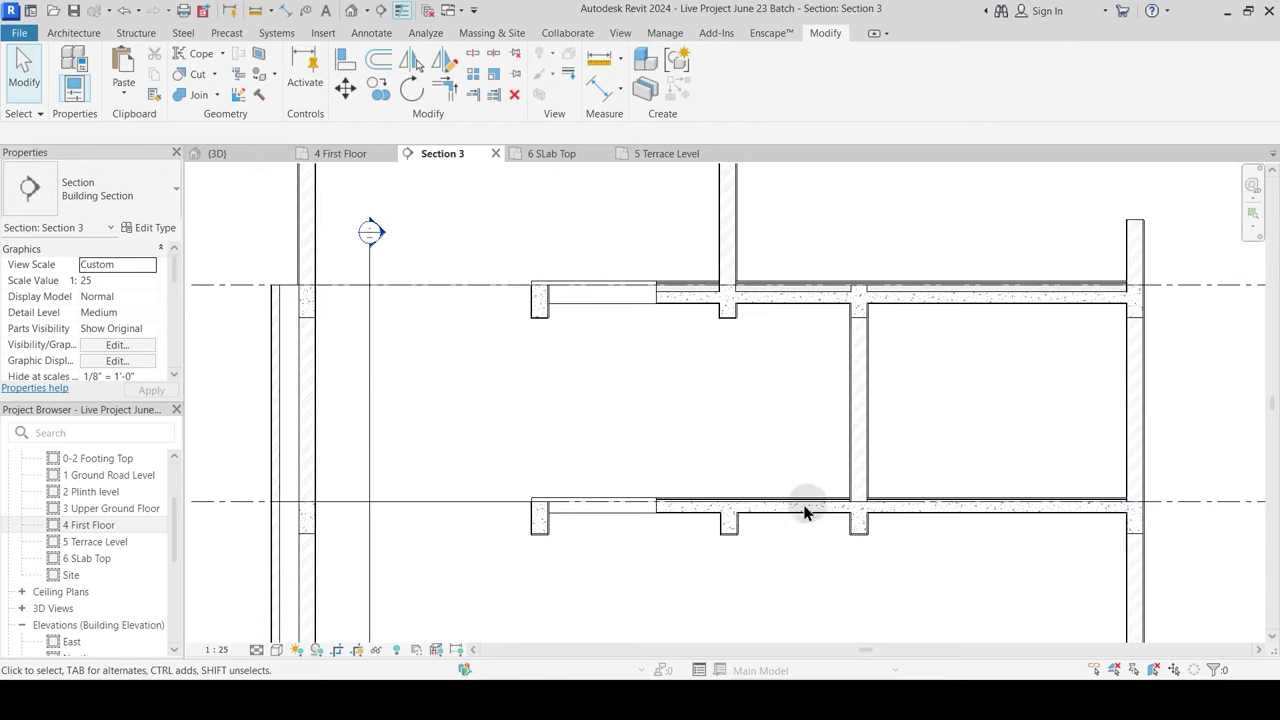
middle_click_drag(1034, 543, 814, 515)
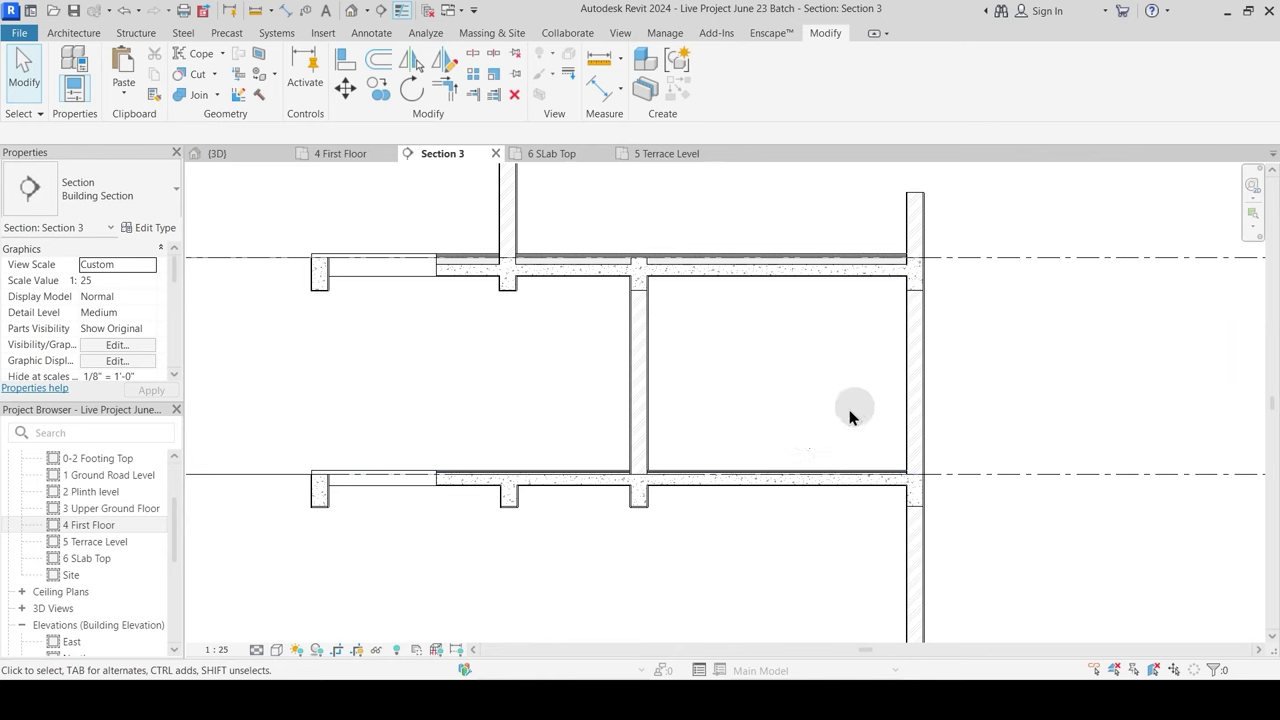
scroll(856, 405, "down", 2)
middle_click_drag(515, 400, 558, 352)
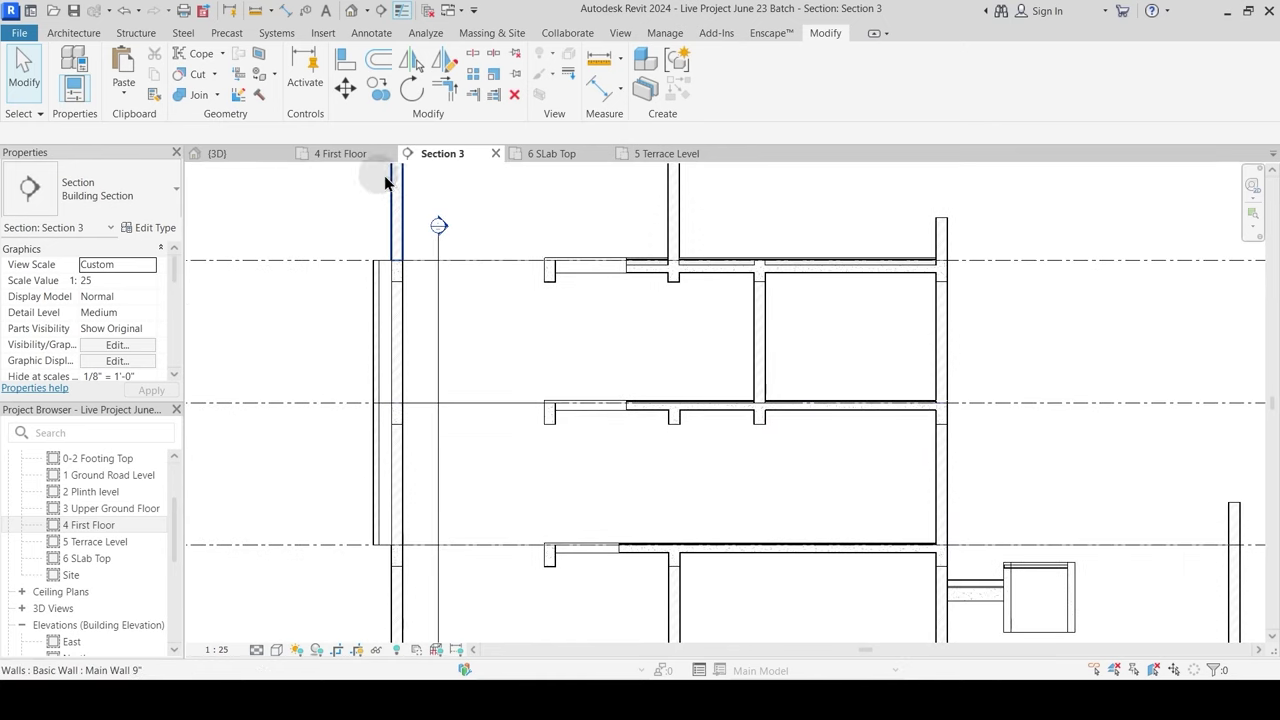
Step: Shift the Section 3 line slightly up on 4 First Floor and recheck the section around the stair
left_click(349, 156)
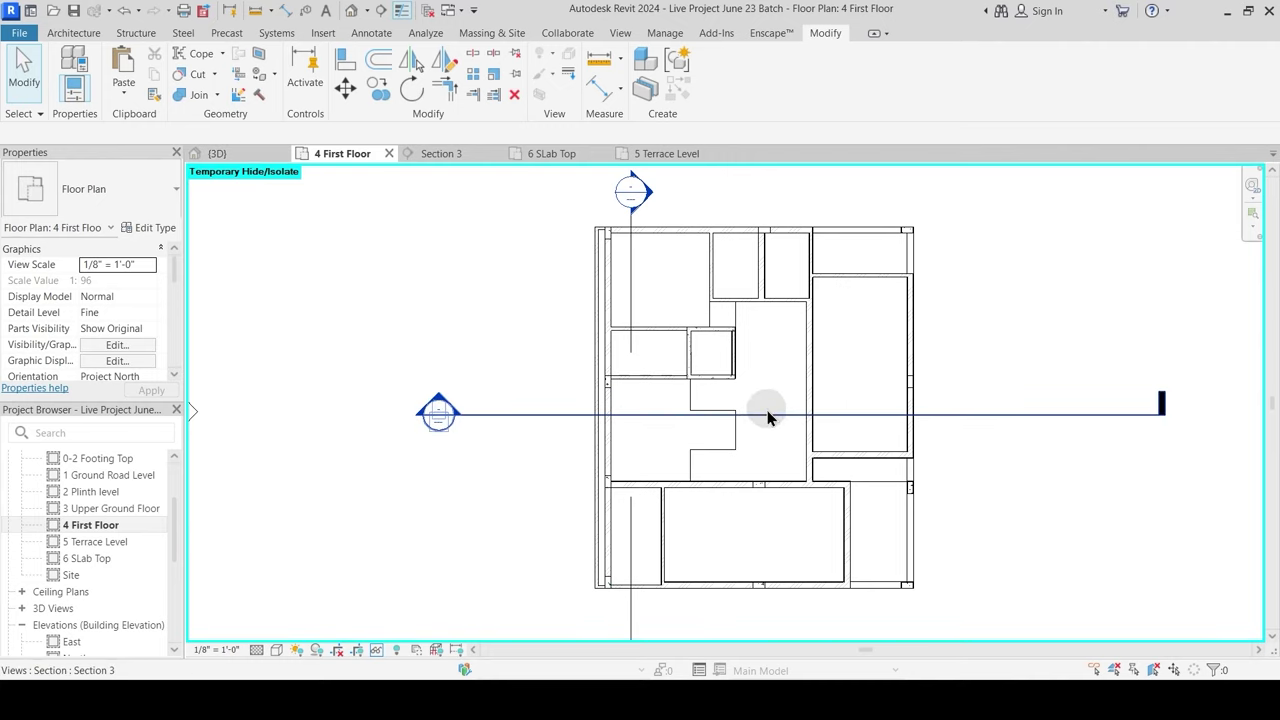
left_click_drag(970, 412, 1040, 462)
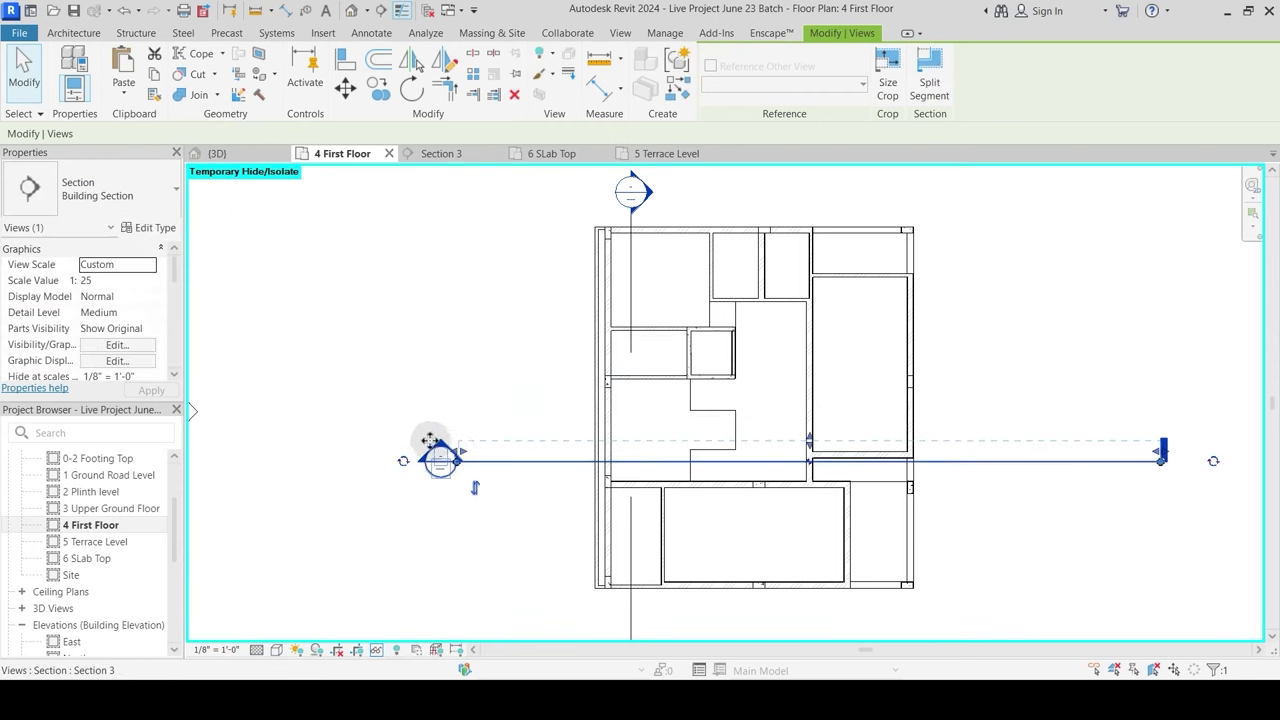
left_click(506, 384)
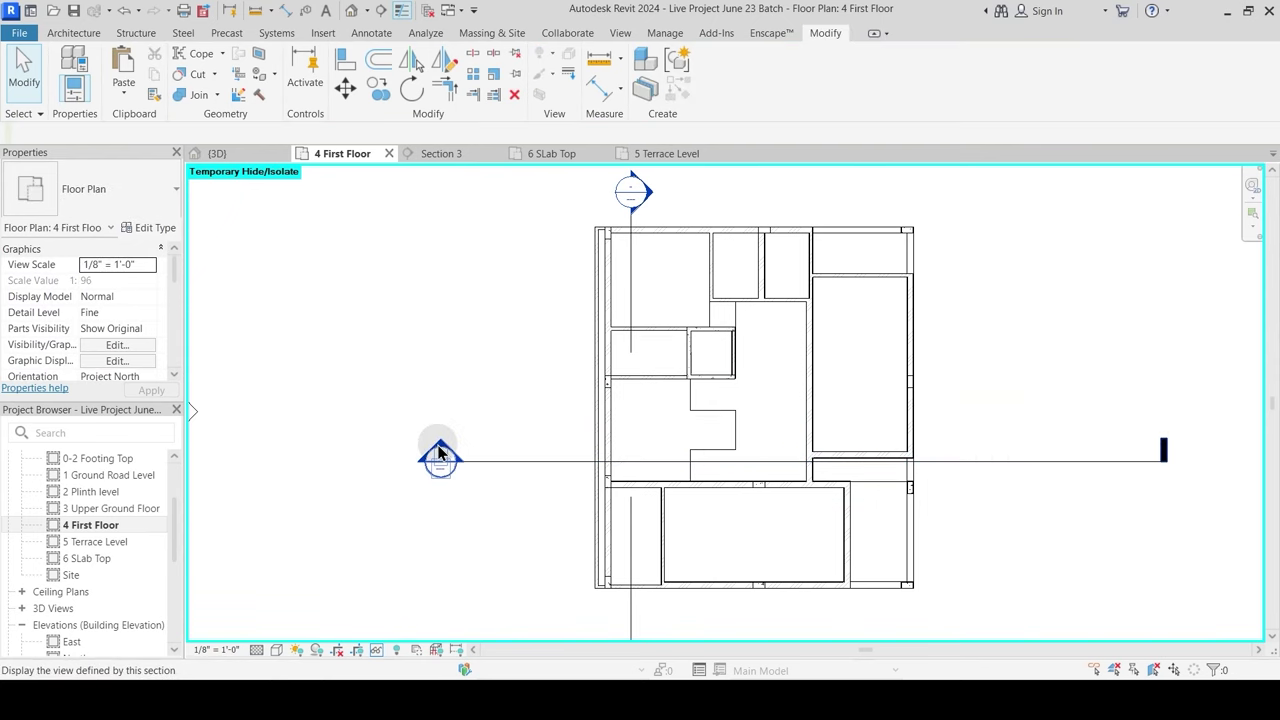
double_click(440, 458)
scroll(543, 398, "down", 2)
scroll(543, 398, "down", 2)
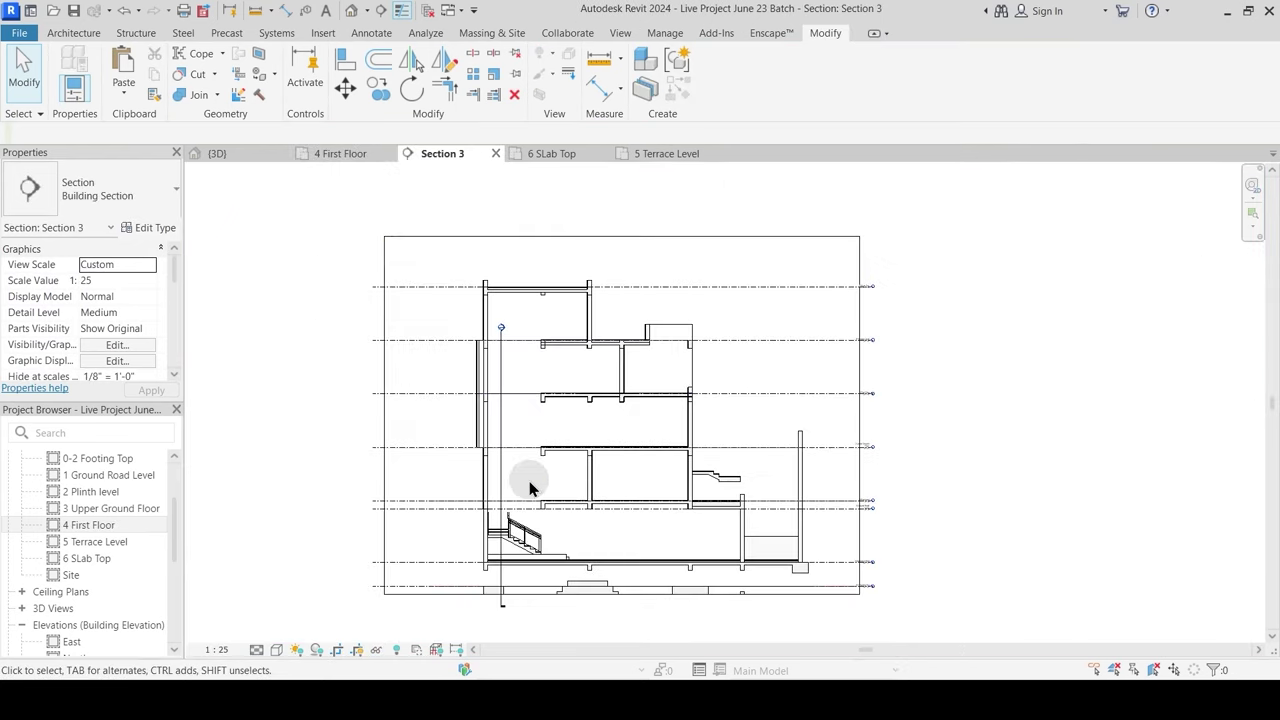
scroll(529, 476, "up", 2)
middle_click_drag(510, 582, 567, 528)
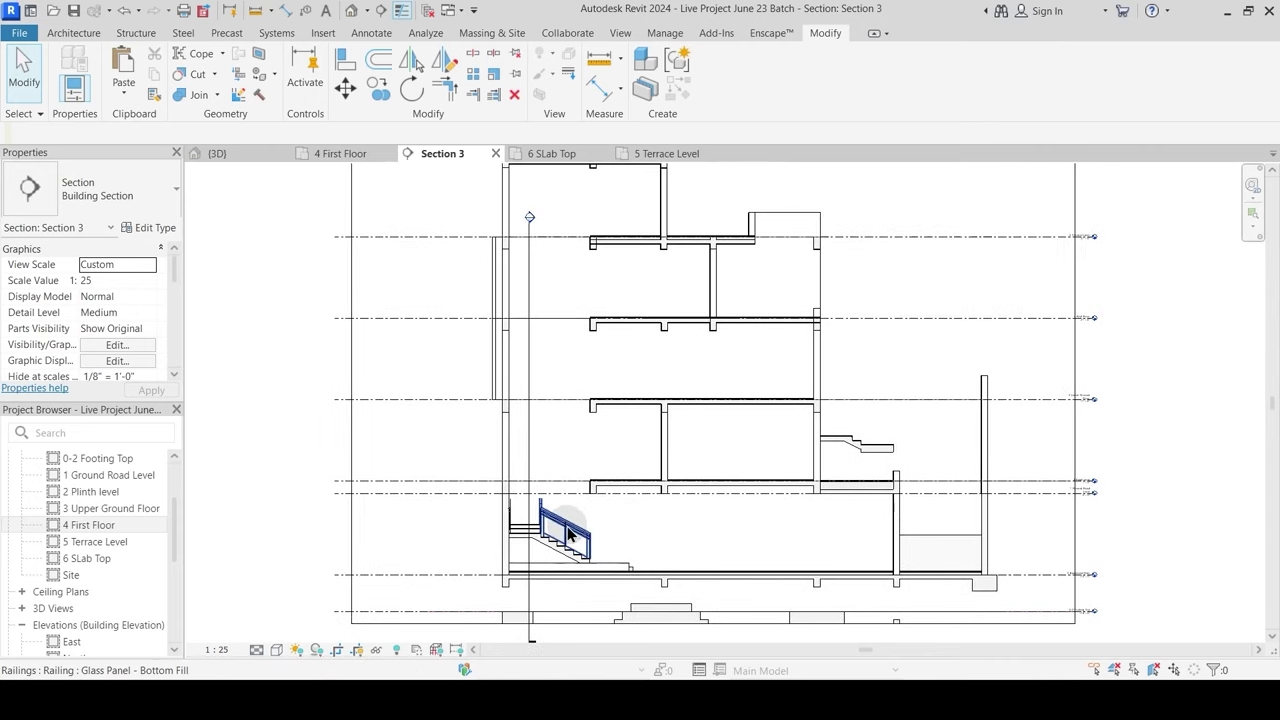
Step: Extend the Section 3 far clip depth upward on the 4 First Floor plan
left_click(338, 153)
left_click(561, 464)
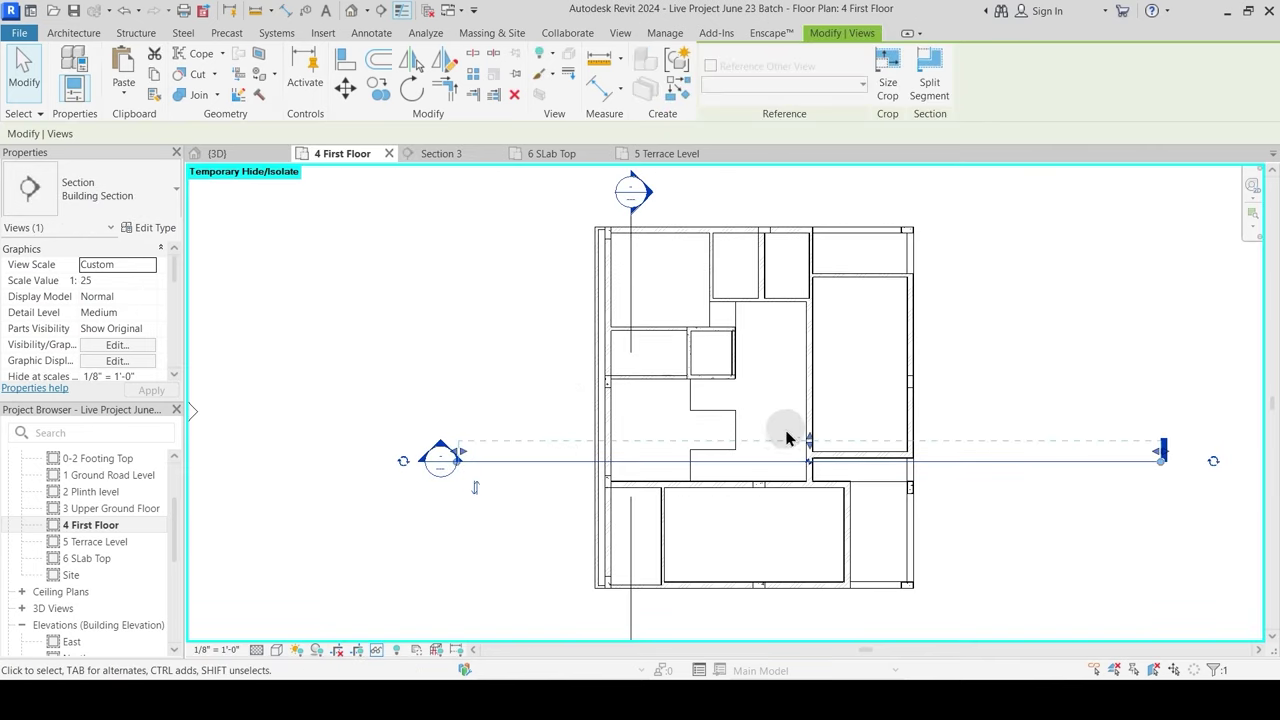
left_click_drag(810, 440, 806, 362)
left_click(457, 434)
Step: In Section 3, select the cast-in-place stair with both railings and use Paste Aligned to Selected Levels
double_click(440, 458)
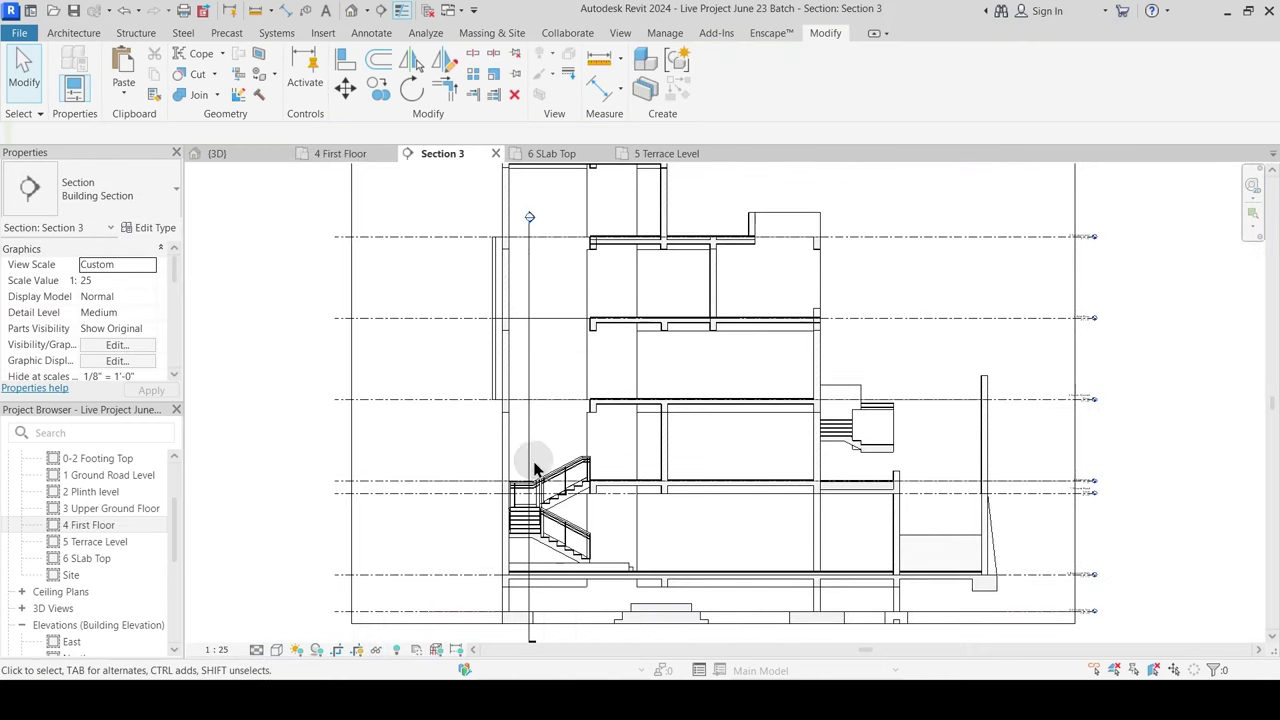
left_click(580, 486)
scroll(550, 535, "up", 2)
key("Escape")
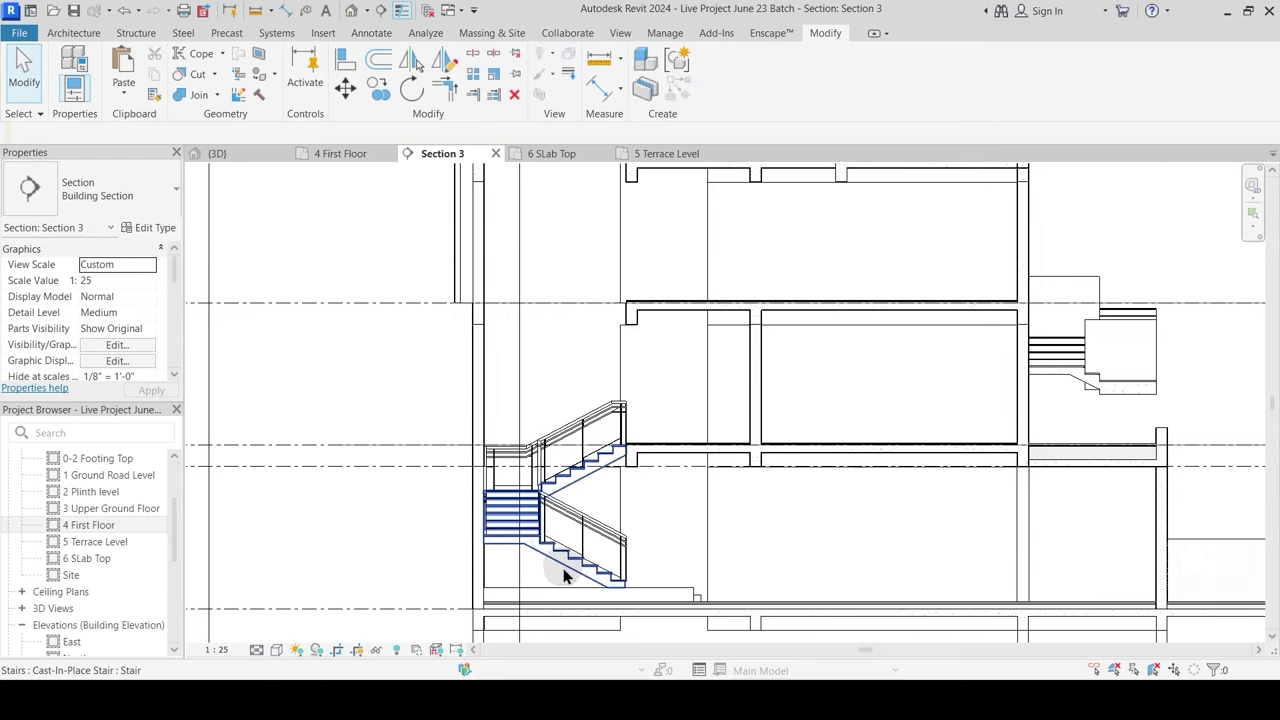
left_click(571, 486)
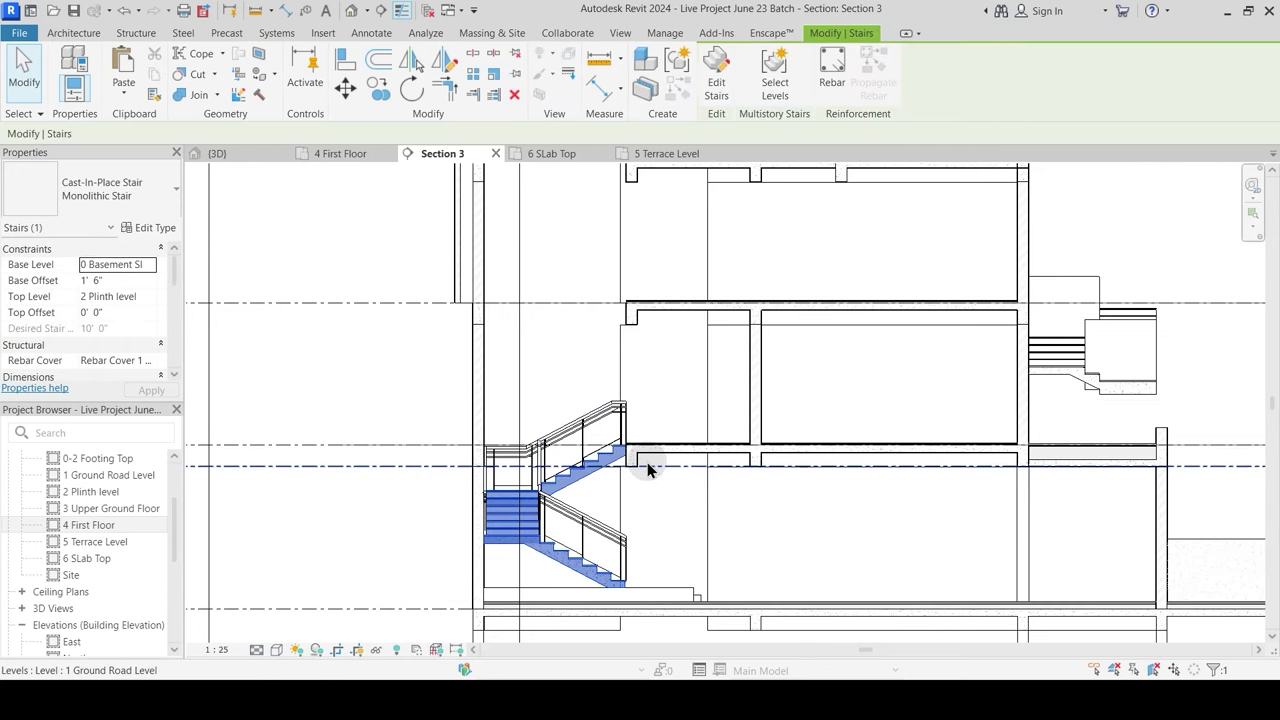
left_click(603, 504, "ctrl")
left_click(515, 458, "ctrl")
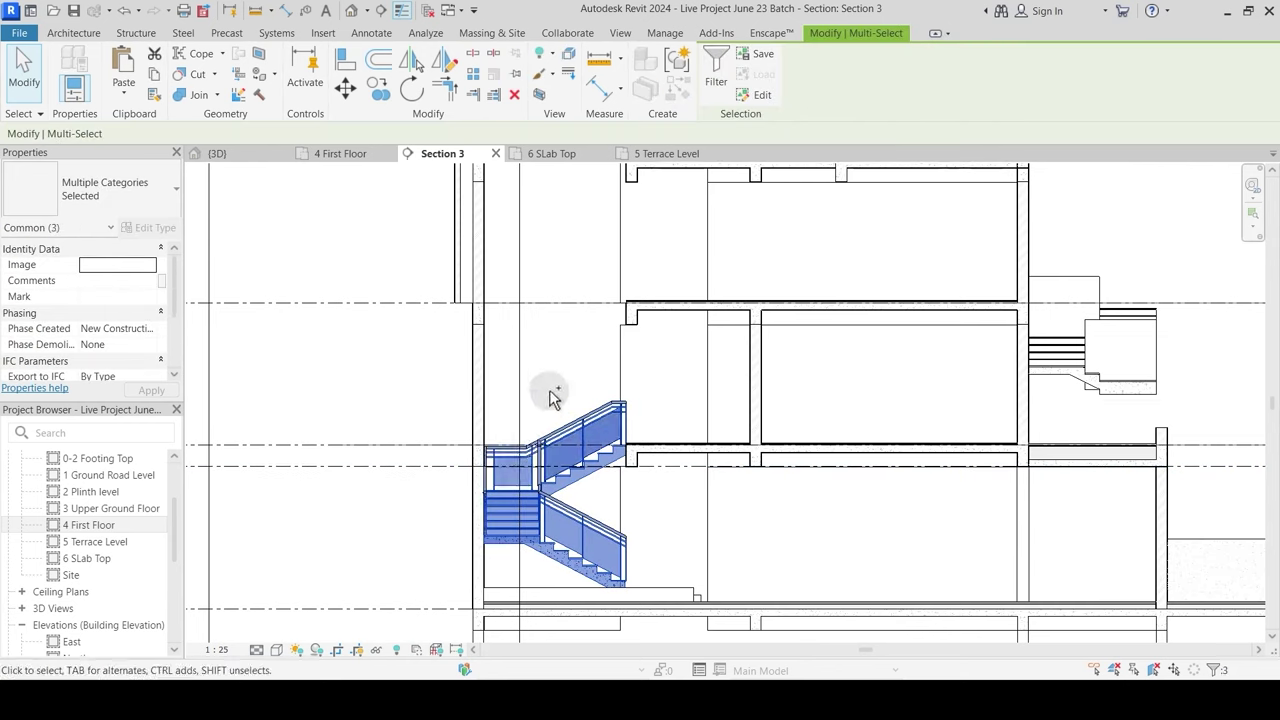
left_click(124, 93)
left_click(183, 155)
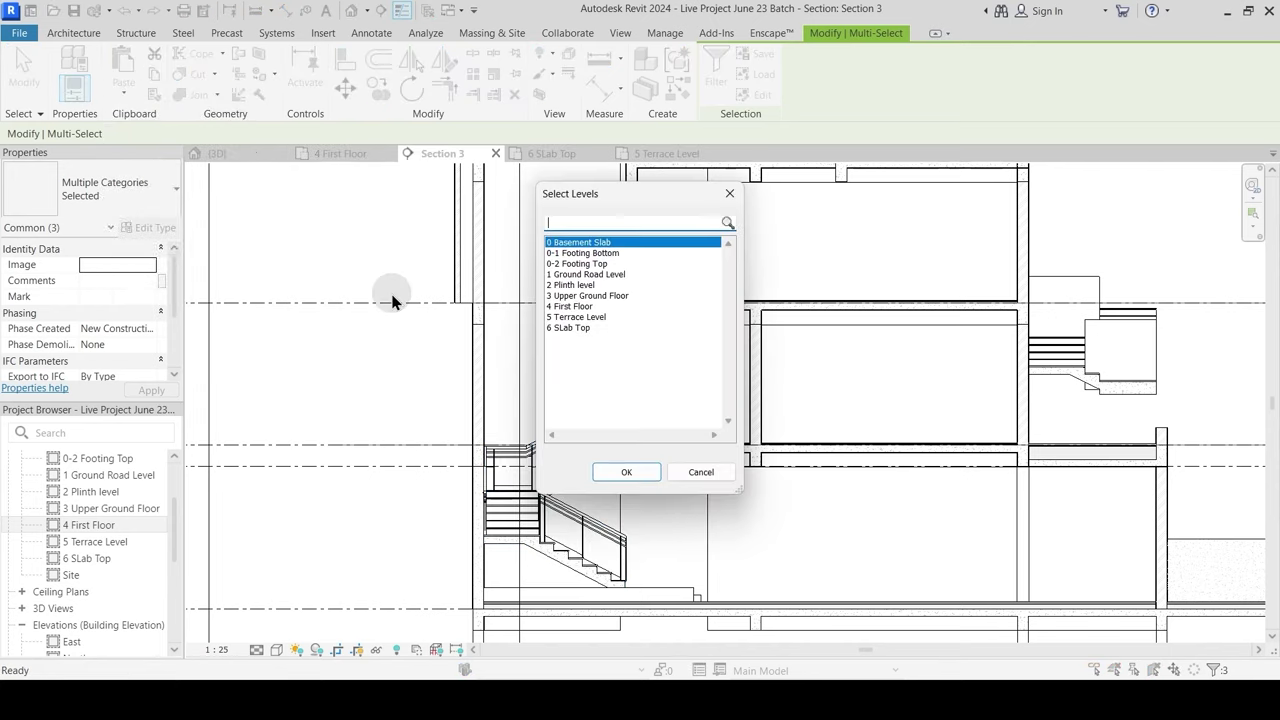
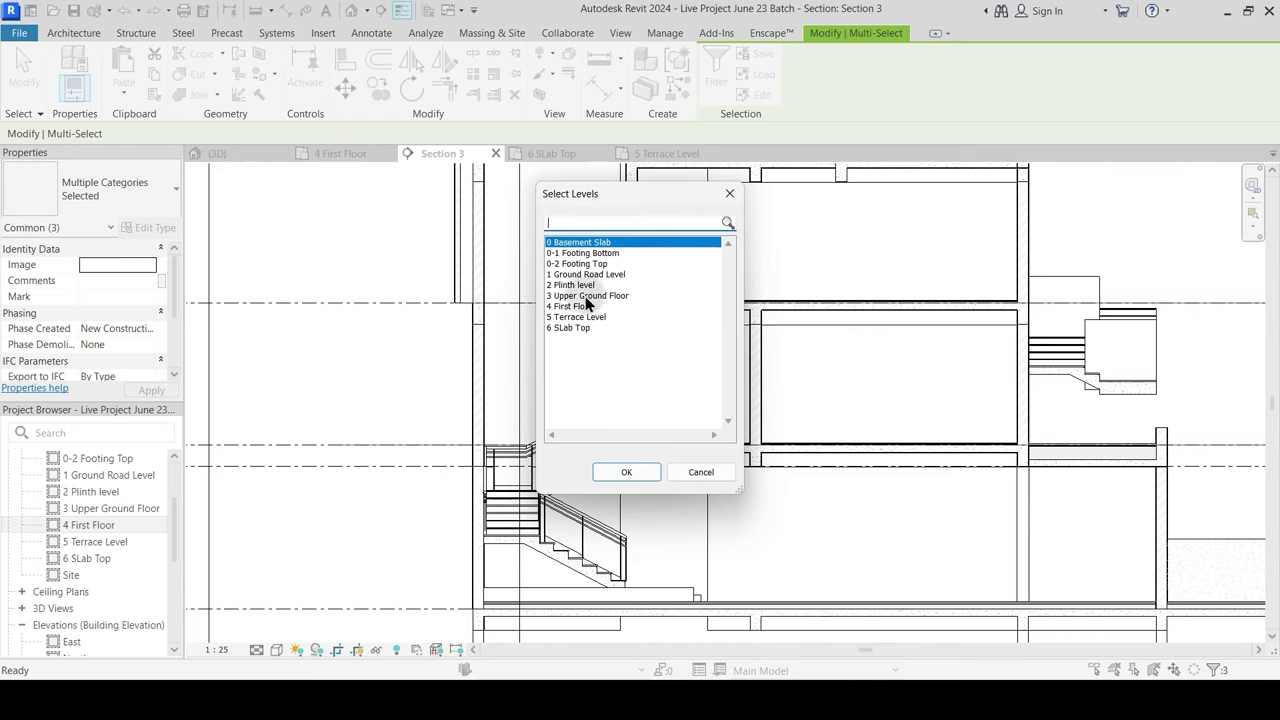
Step: Paste the stair onto 3 Upper Ground and 4 First Floor, review the copies, then undo
left_click_drag(585, 297, 580, 310)
left_click(626, 474)
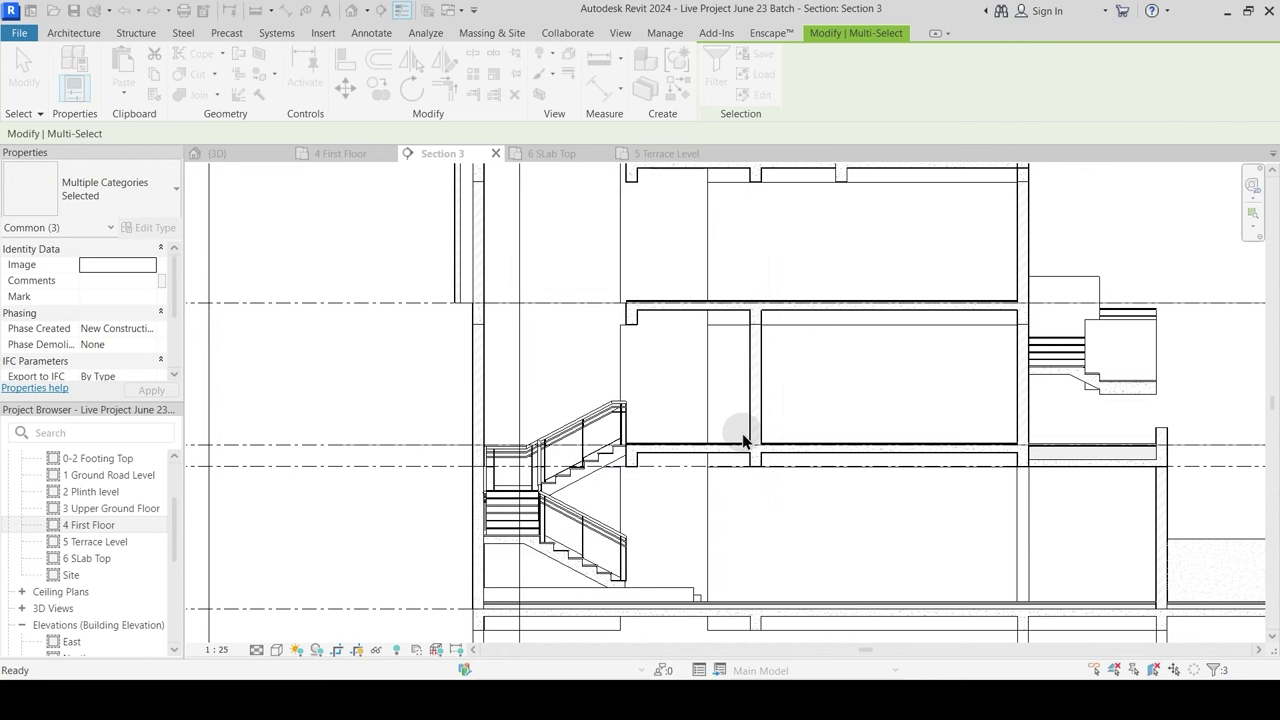
scroll(743, 435, "down", 2)
middle_click_drag(734, 396, 705, 481)
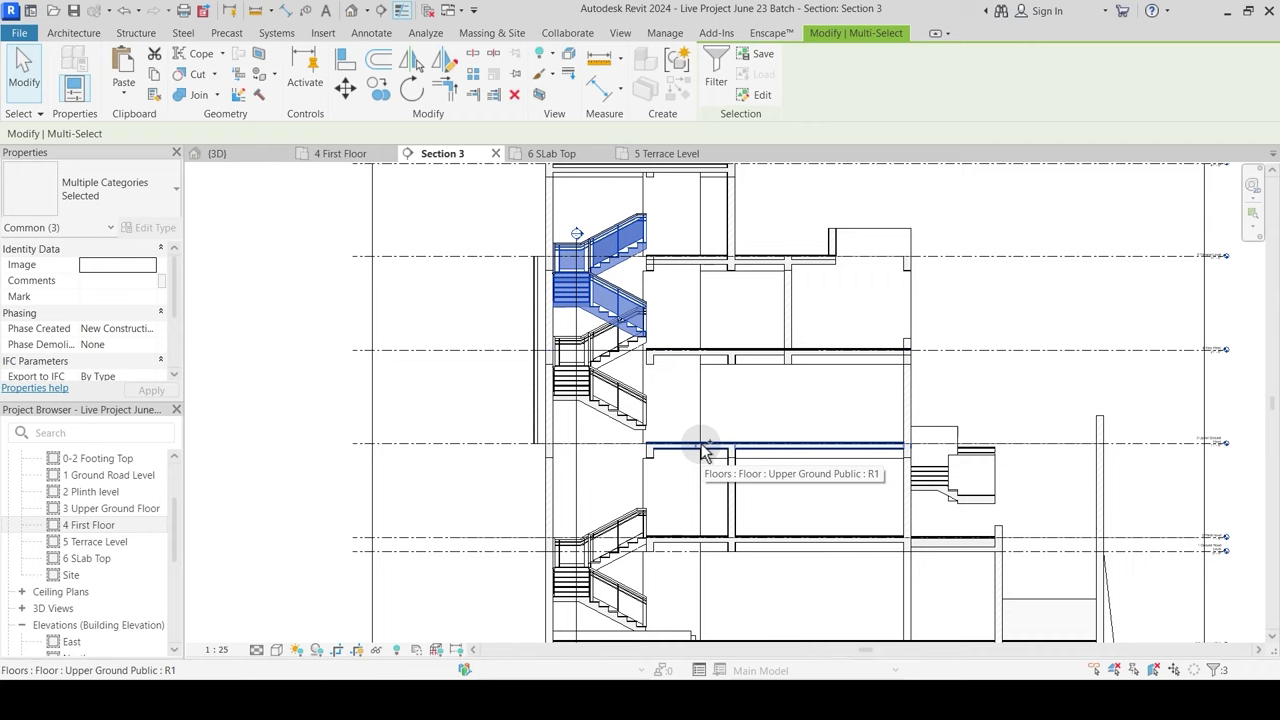
key("ctrl+z")
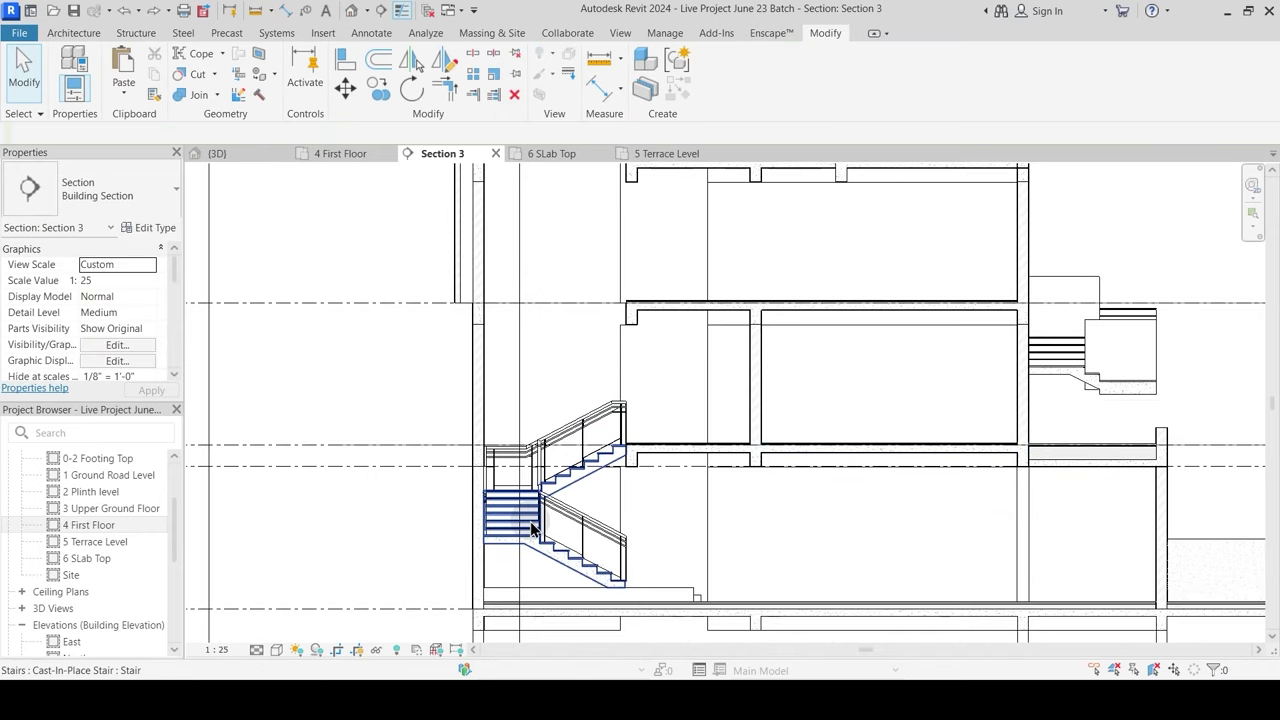
Step: Reselect the stair and landing railing, start Paste Aligned to Selected Levels, then cancel it
left_click(524, 455)
left_click(522, 458, "ctrl")
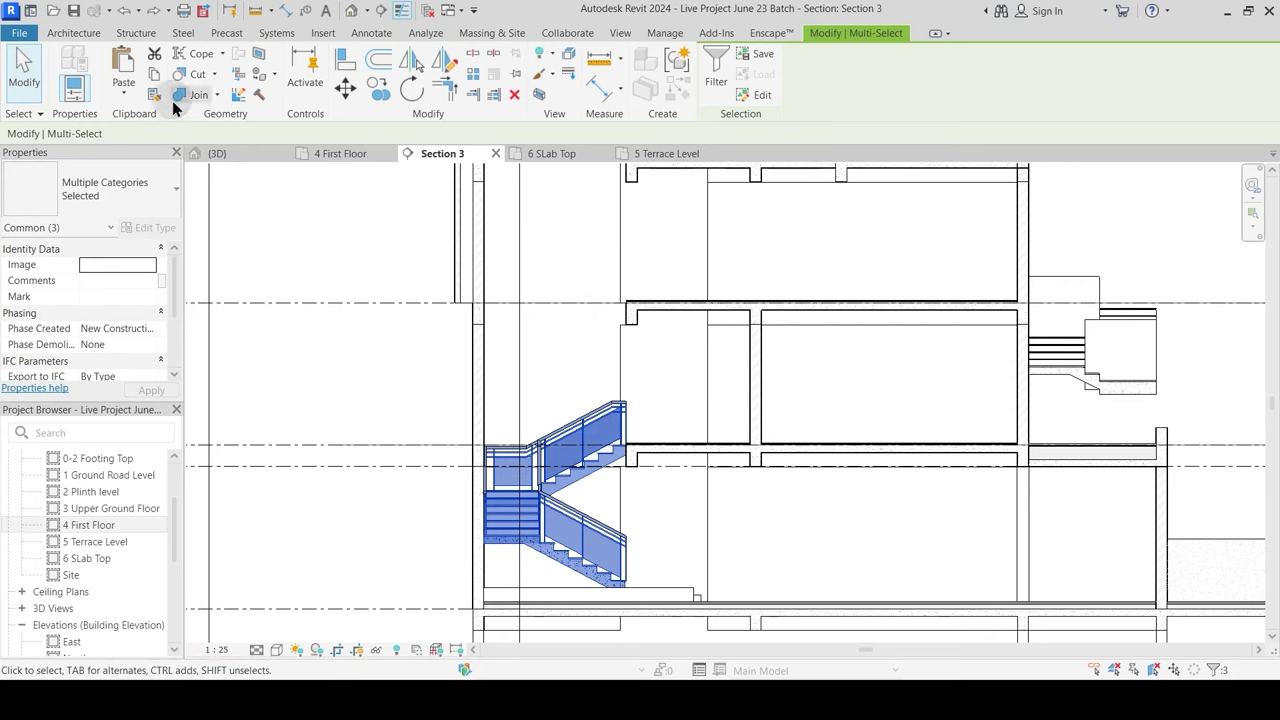
left_click(124, 98)
left_click(150, 155)
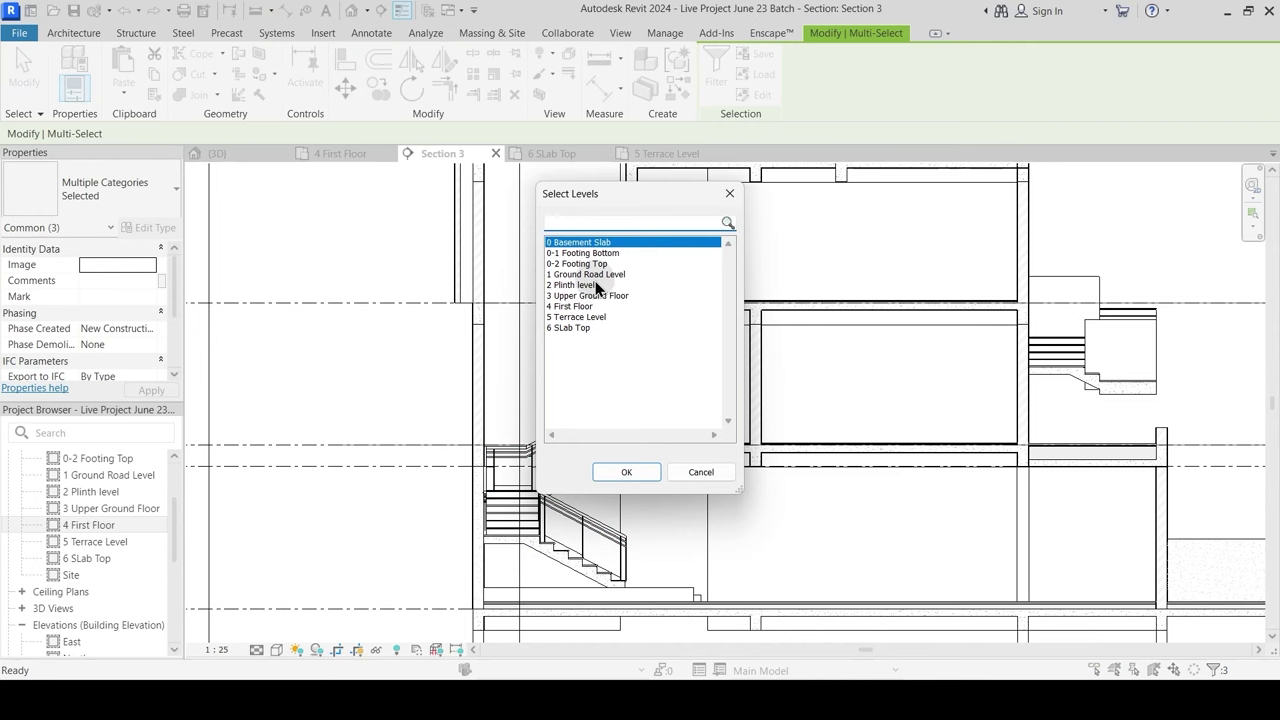
key("Escape")
key("Escape")
scroll(643, 507, "down", 1)
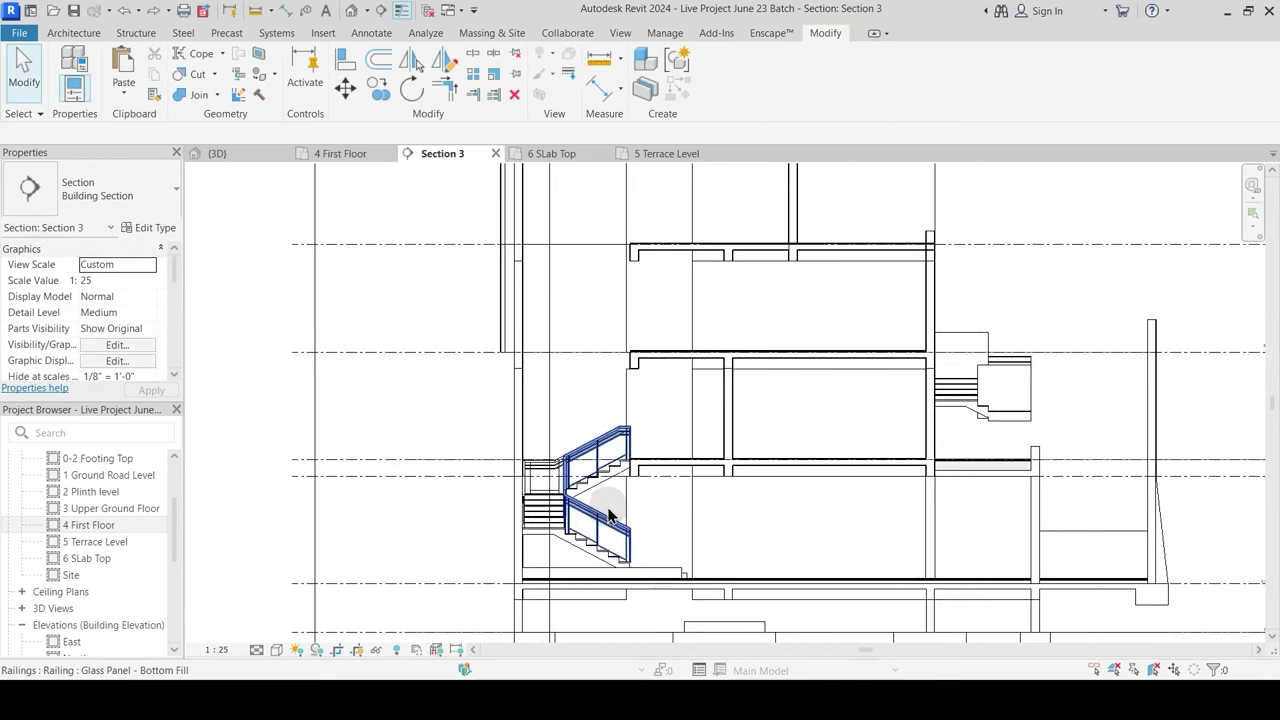
middle_click_drag(609, 516, 623, 466)
left_click(252, 154)
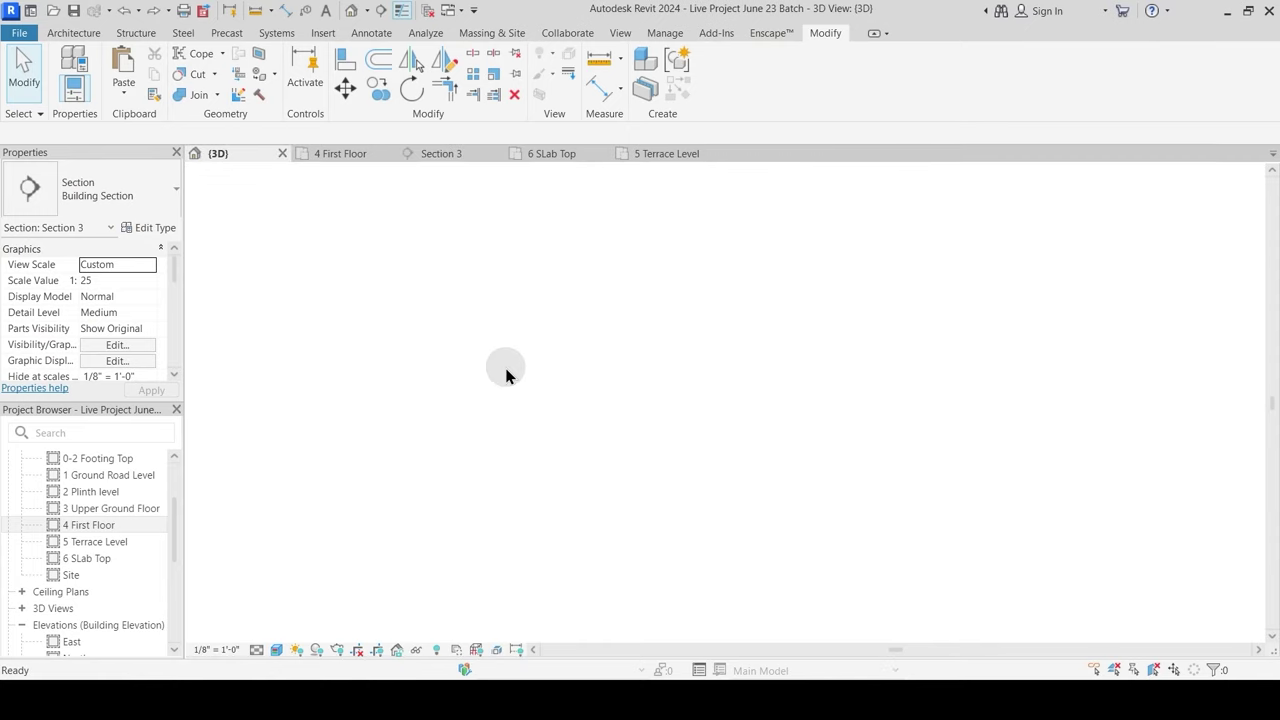
middle_click_drag(603, 440, 369, 515, "shift")
middle_click_drag(575, 527, 265, 446, "shift")
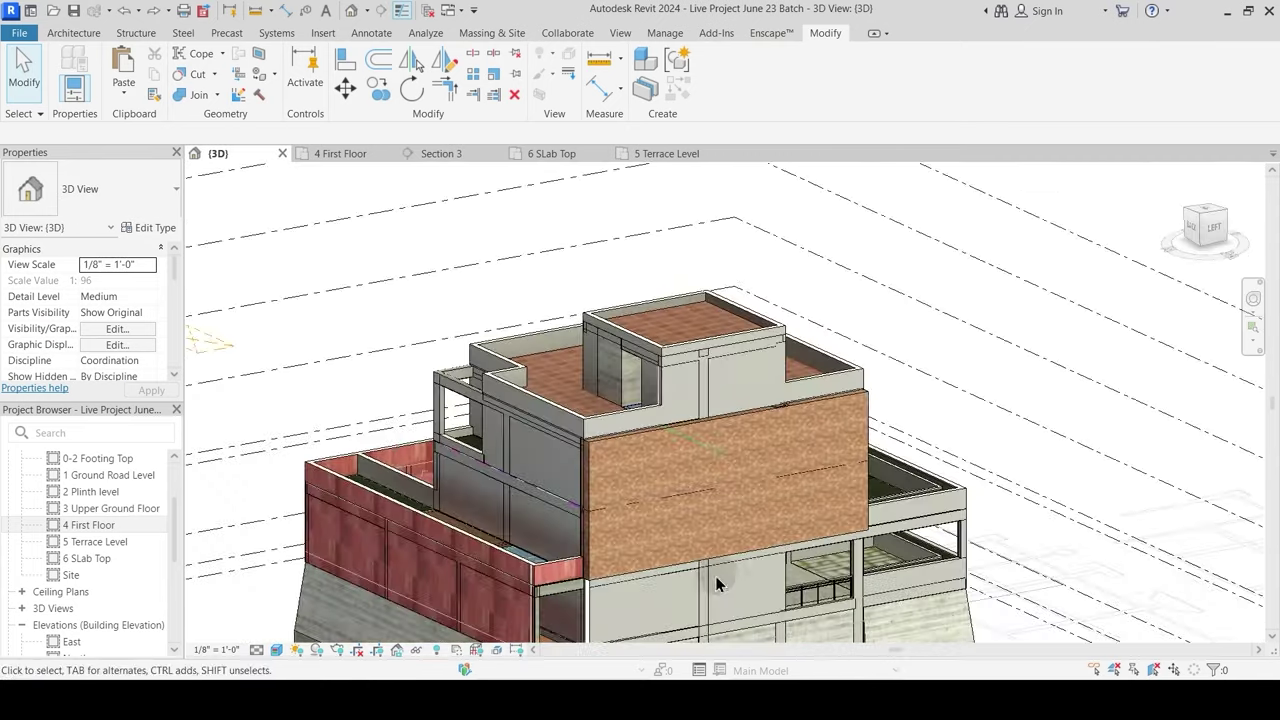
left_click(739, 560)
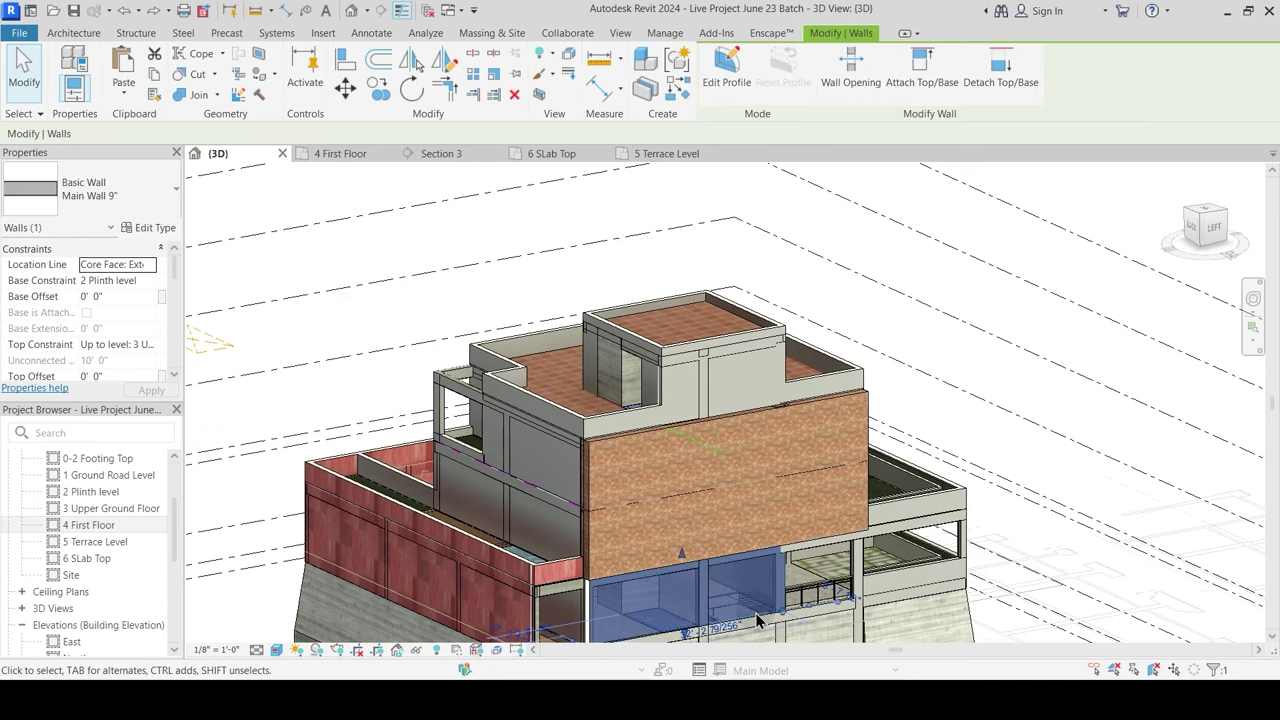
middle_click_drag(750, 612, 752, 670, "shift")
middle_click_drag(754, 582, 750, 385)
scroll(716, 434, "up", 2)
middle_click_drag(716, 434, 766, 328, "shift")
left_click(785, 318)
scroll(774, 343, "down", 2)
middle_click_drag(832, 364, 796, 481)
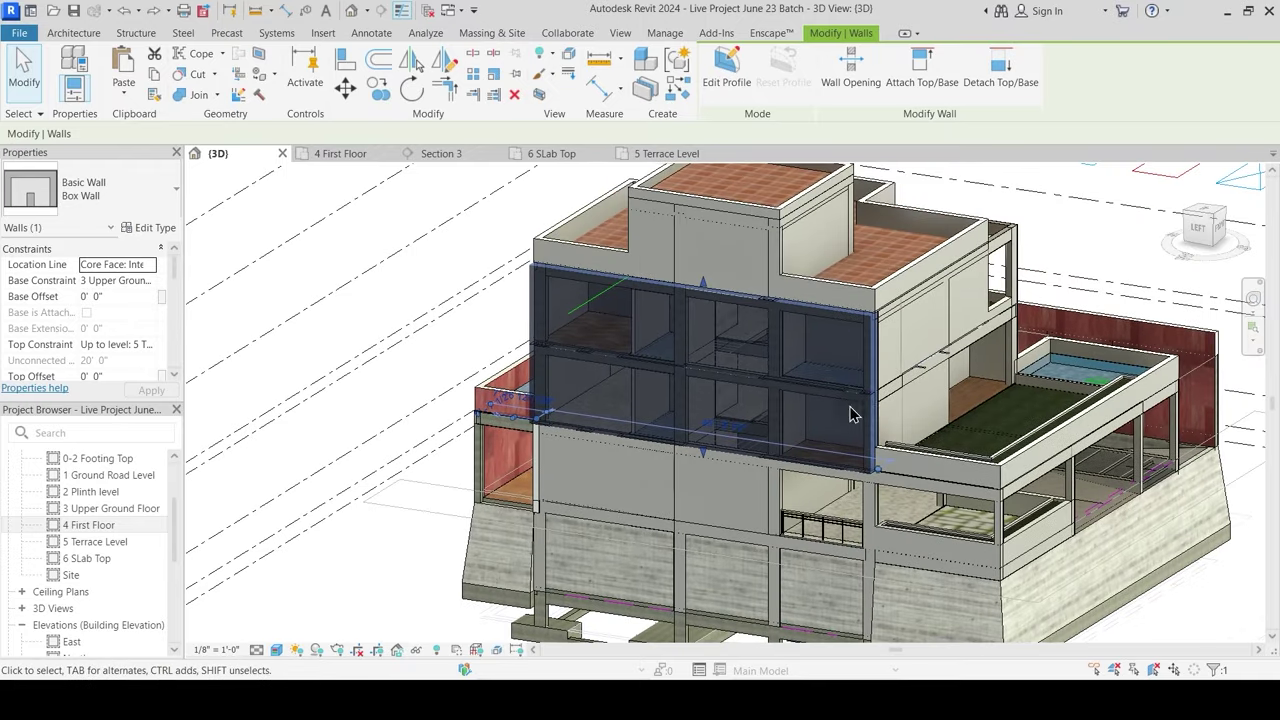
middle_click_drag(675, 272, 670, 445, "shift")
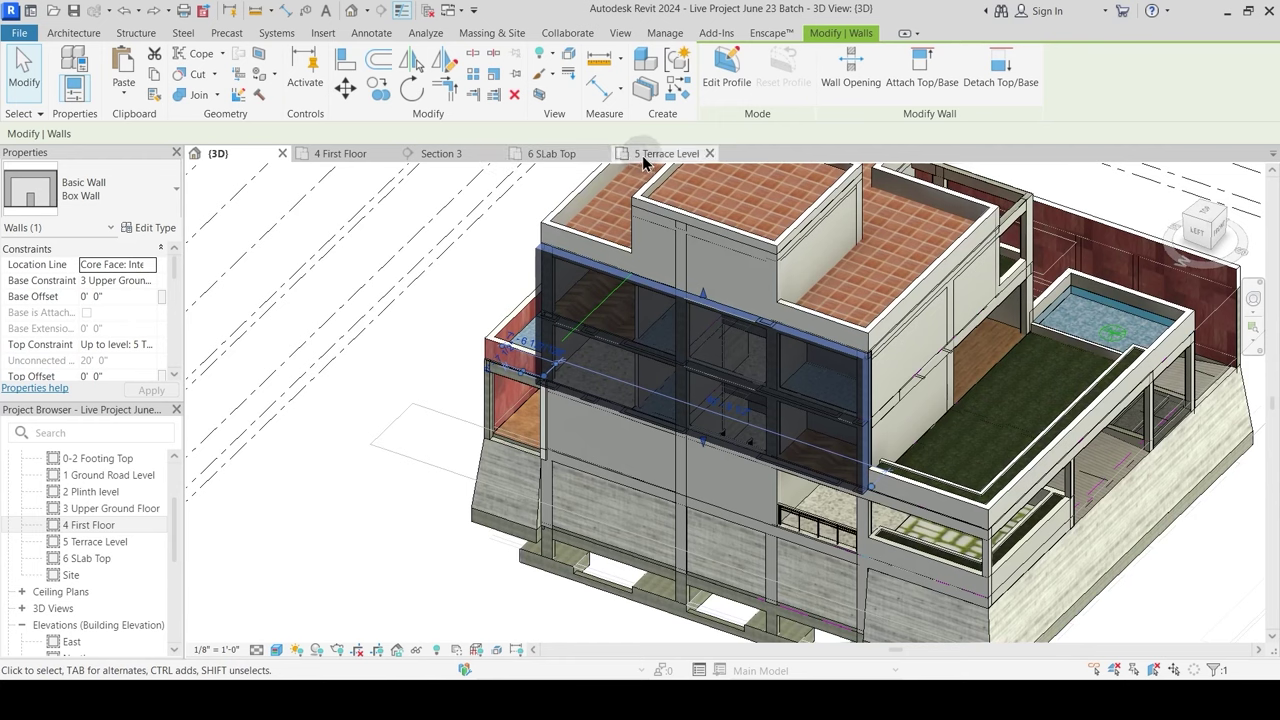
left_click(429, 153)
left_click(620, 475)
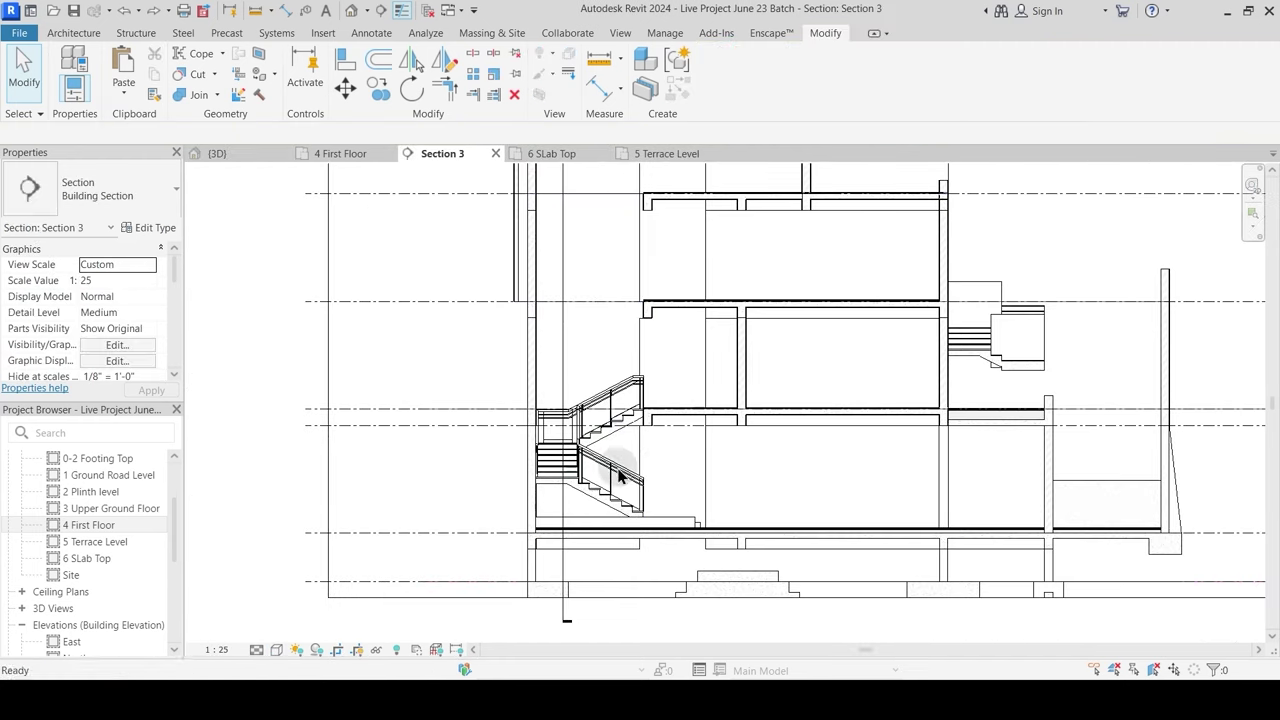
left_click(605, 495)
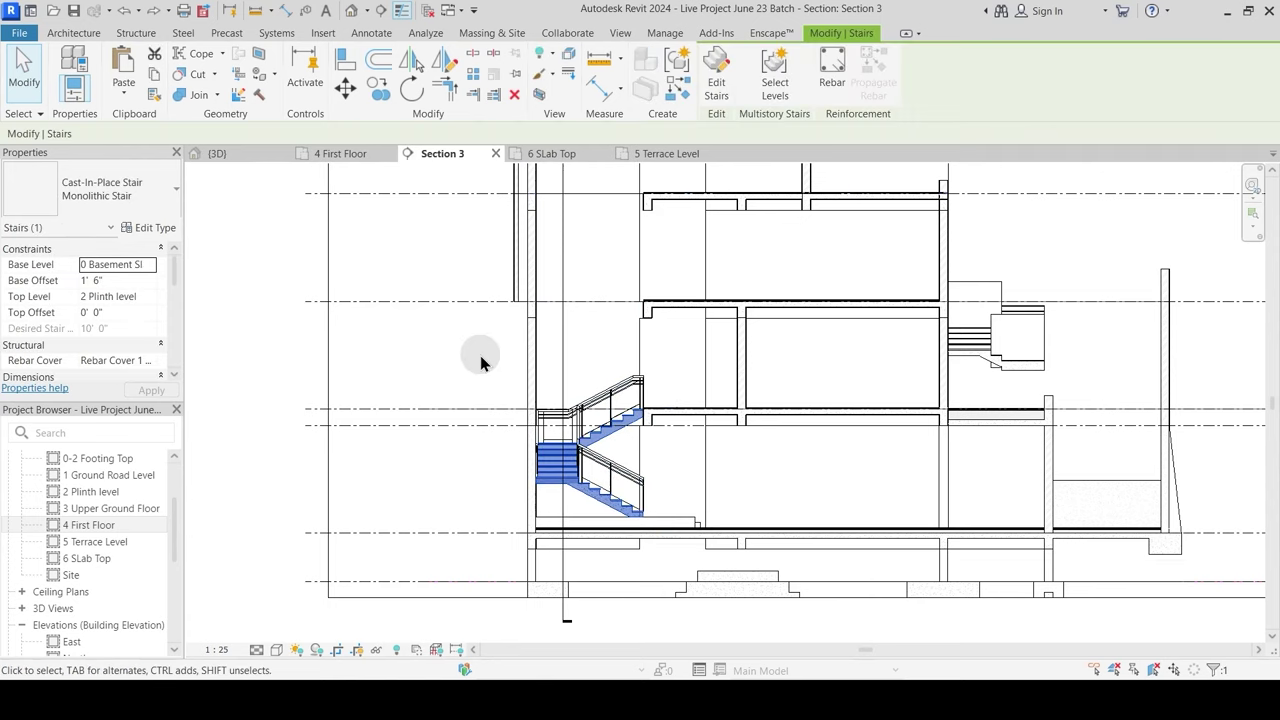
left_click(606, 338)
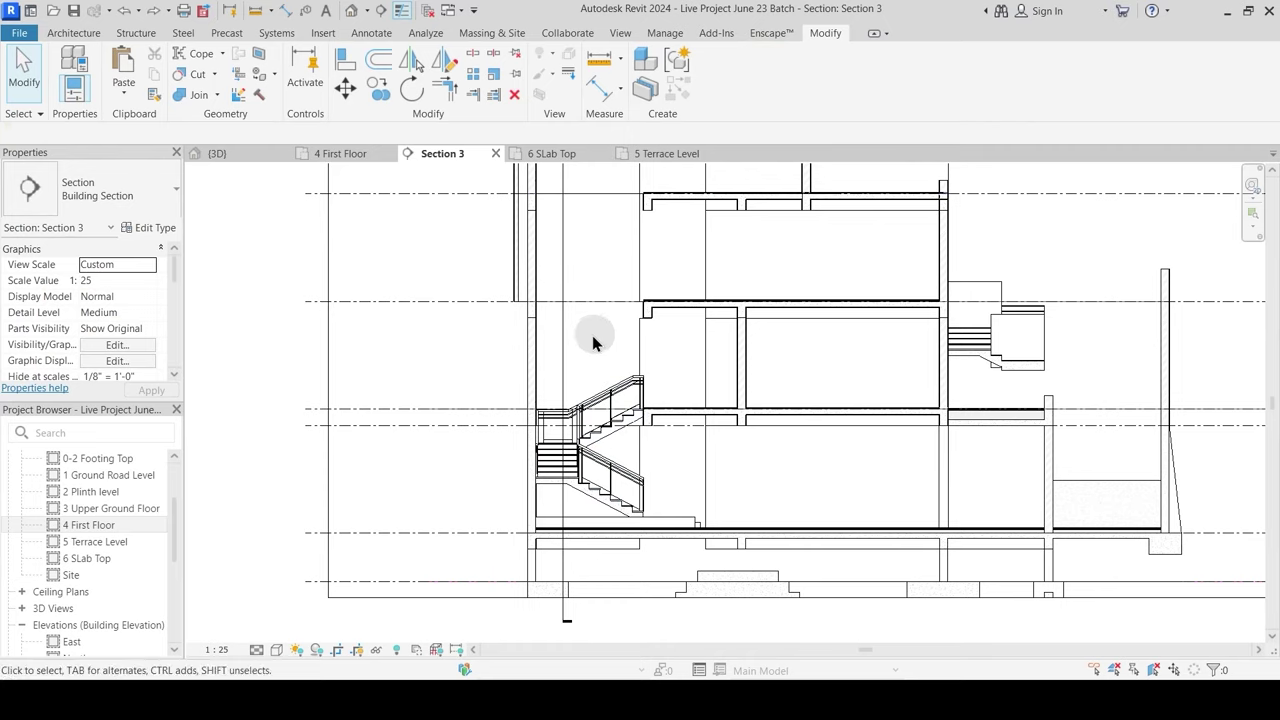
middle_click_drag(593, 342, 650, 441)
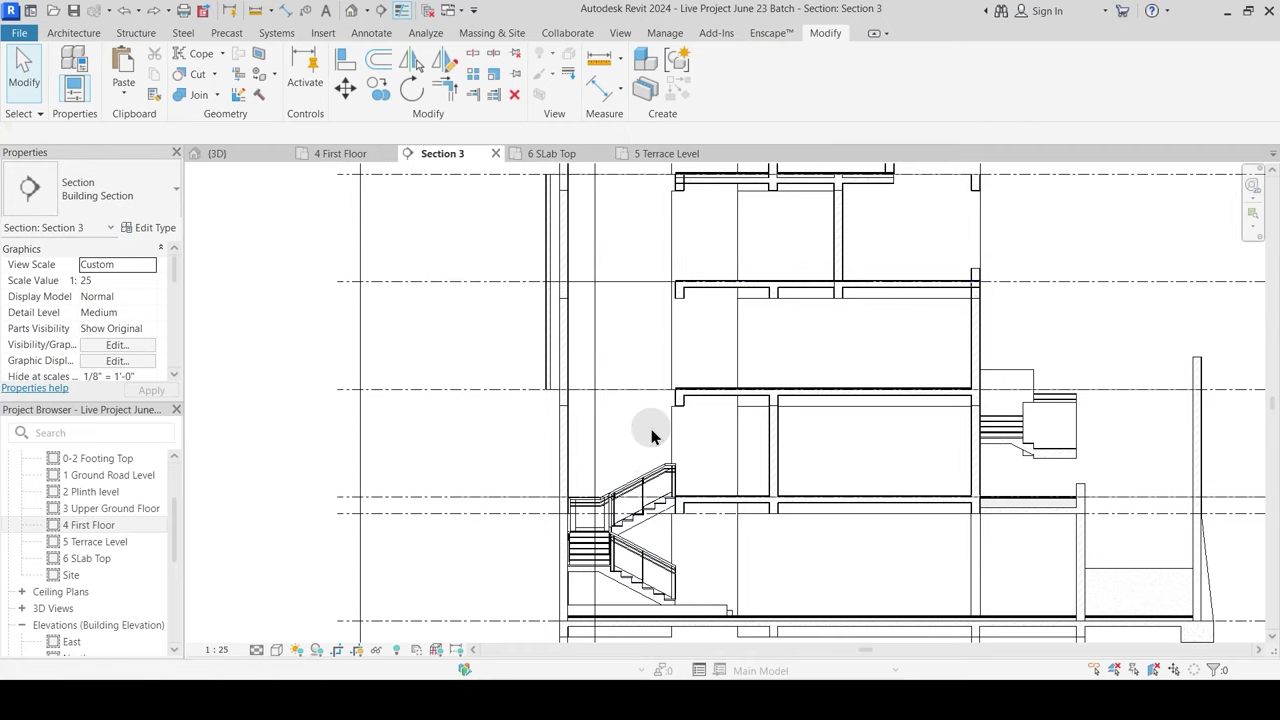
left_click(395, 649)
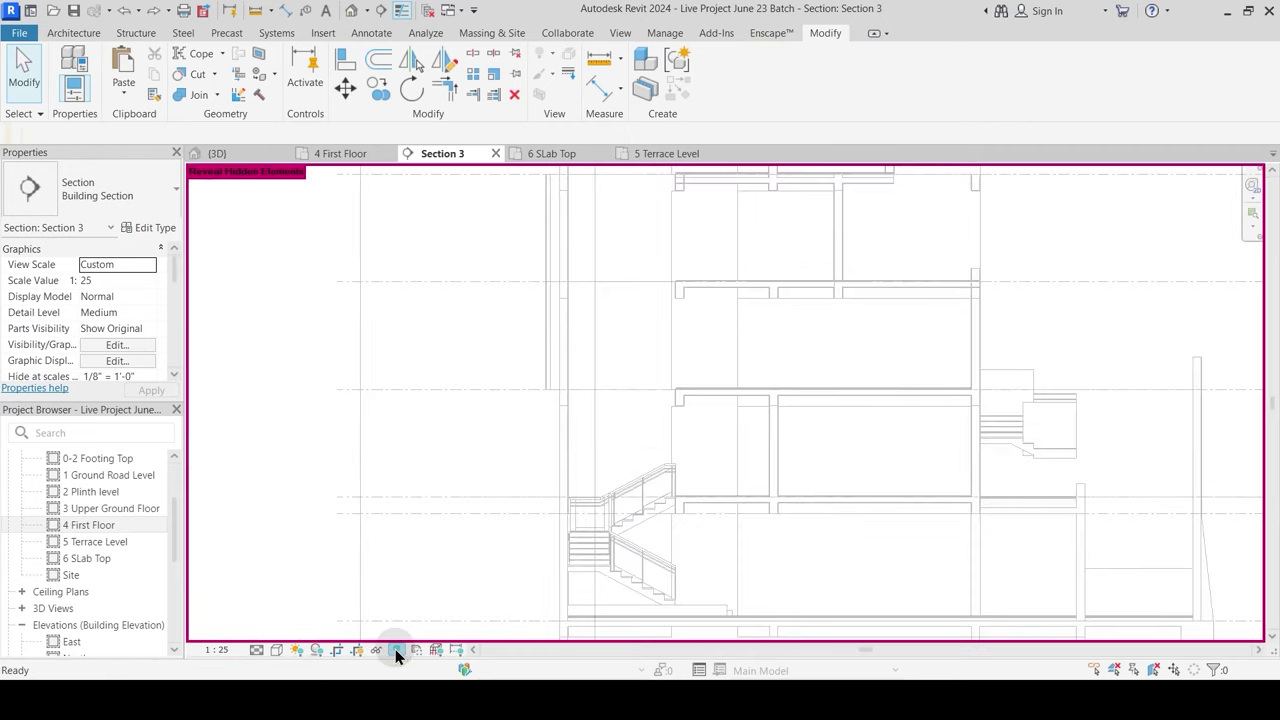
left_click(395, 649)
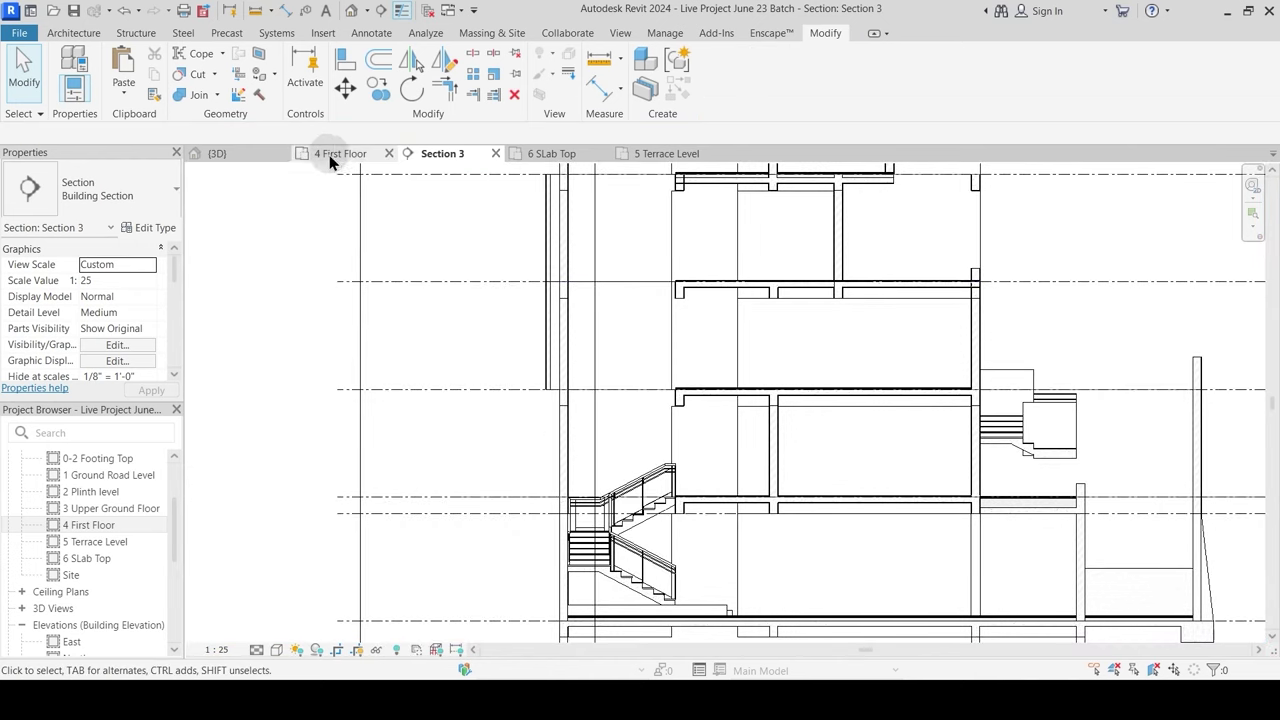
left_click(240, 154)
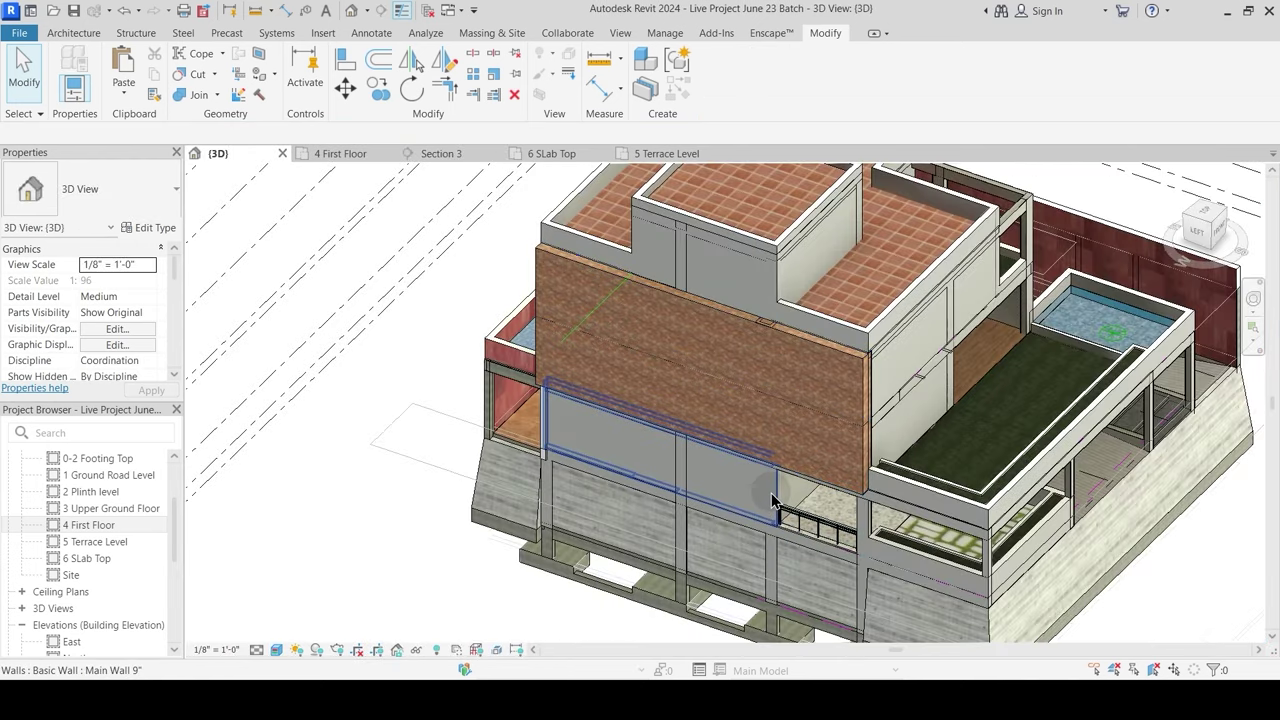
left_click(773, 523)
middle_click_drag(773, 523, 781, 433, "shift")
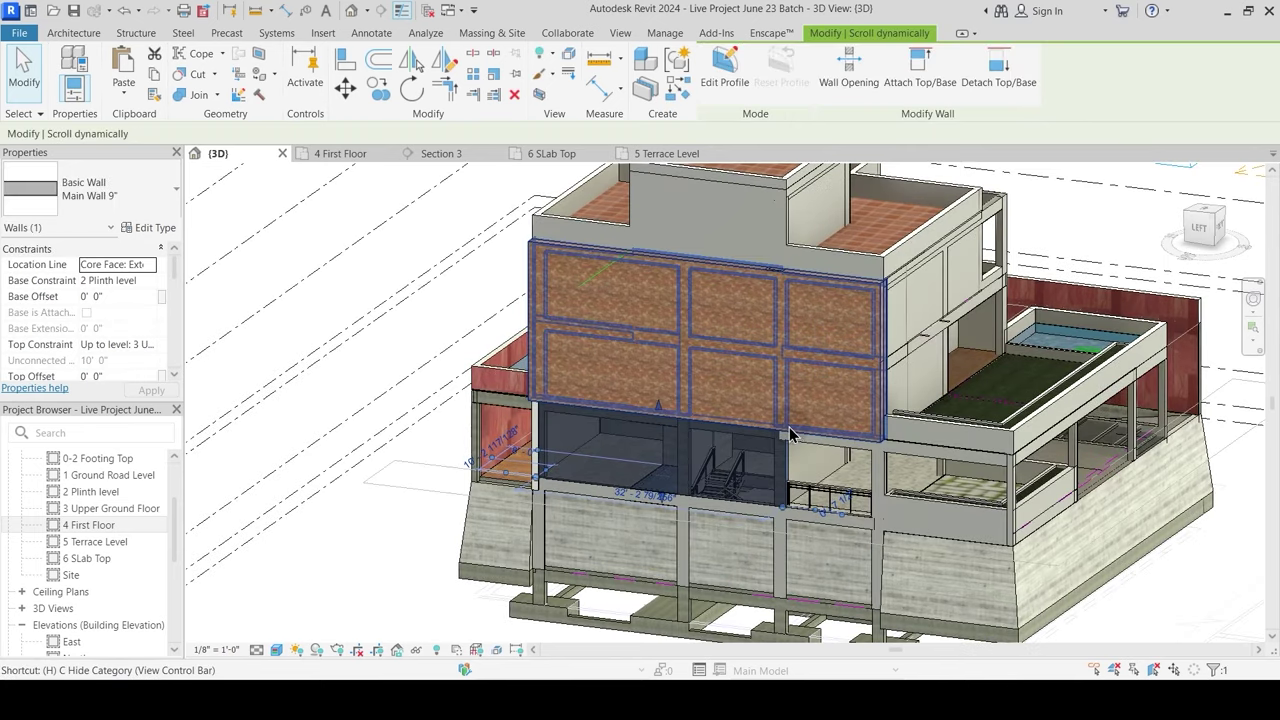
key("h")
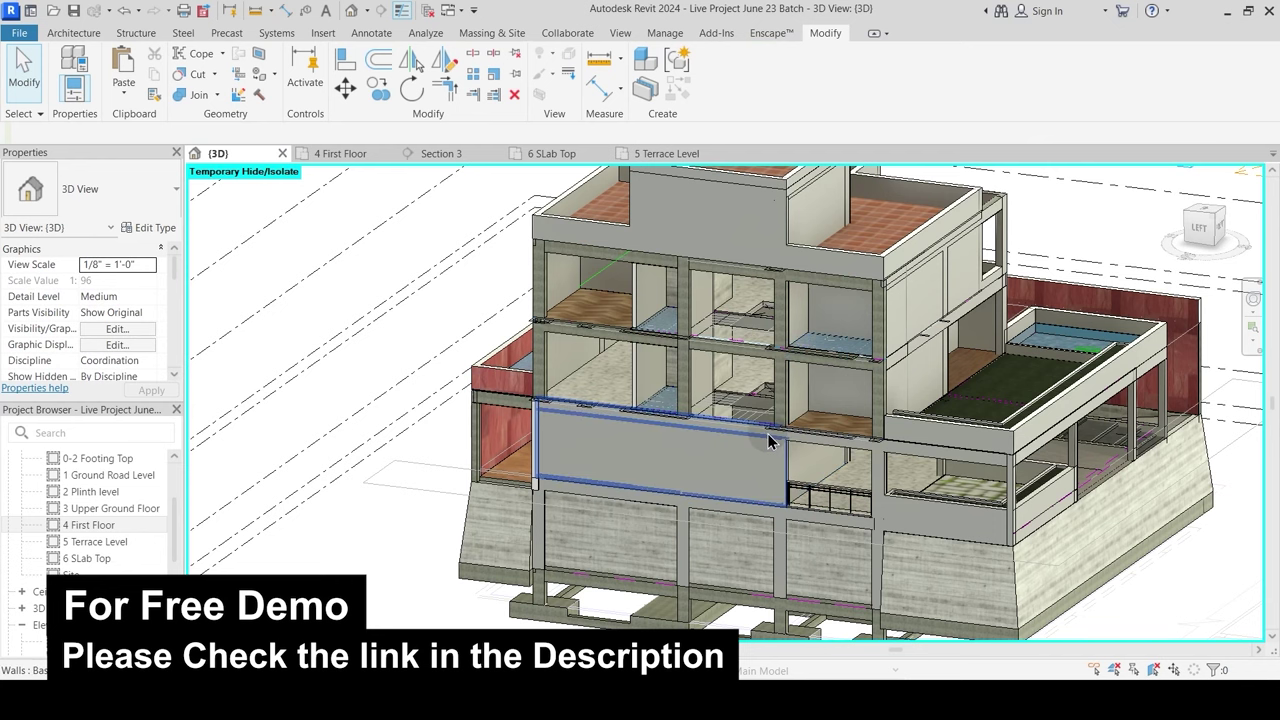
left_click(769, 441)
key("Escape")
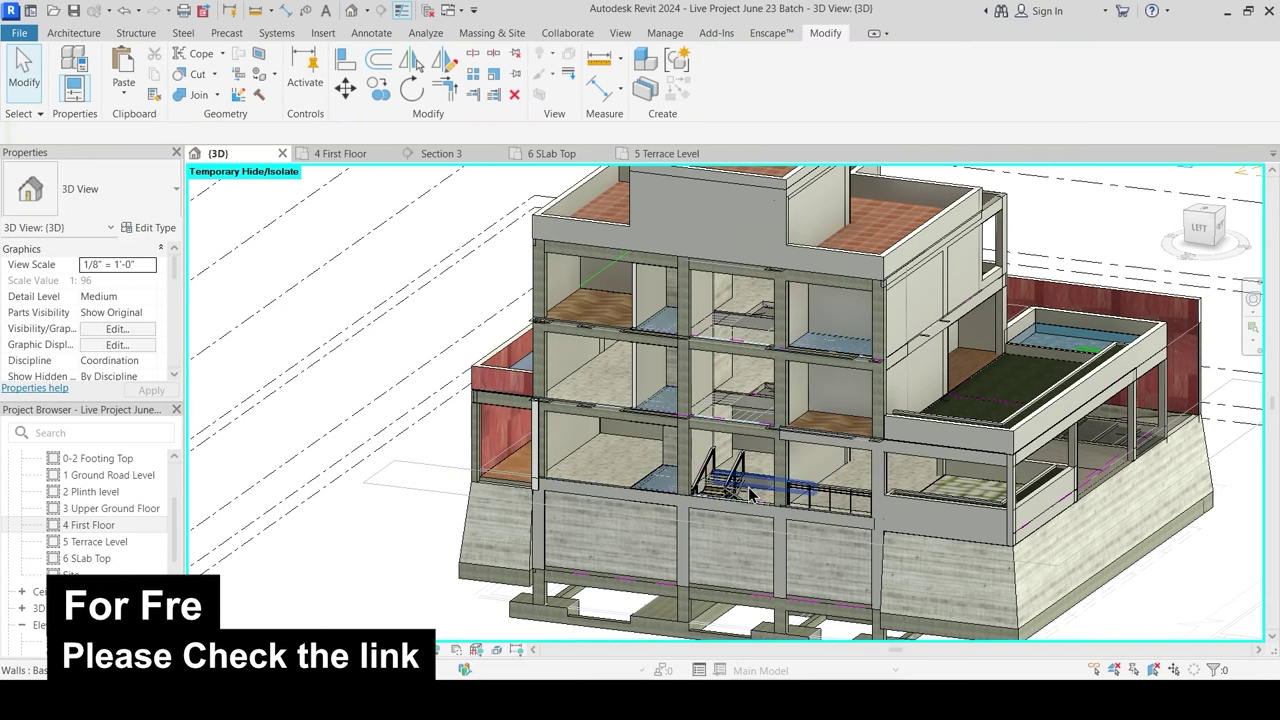
scroll(749, 491, "up", 5)
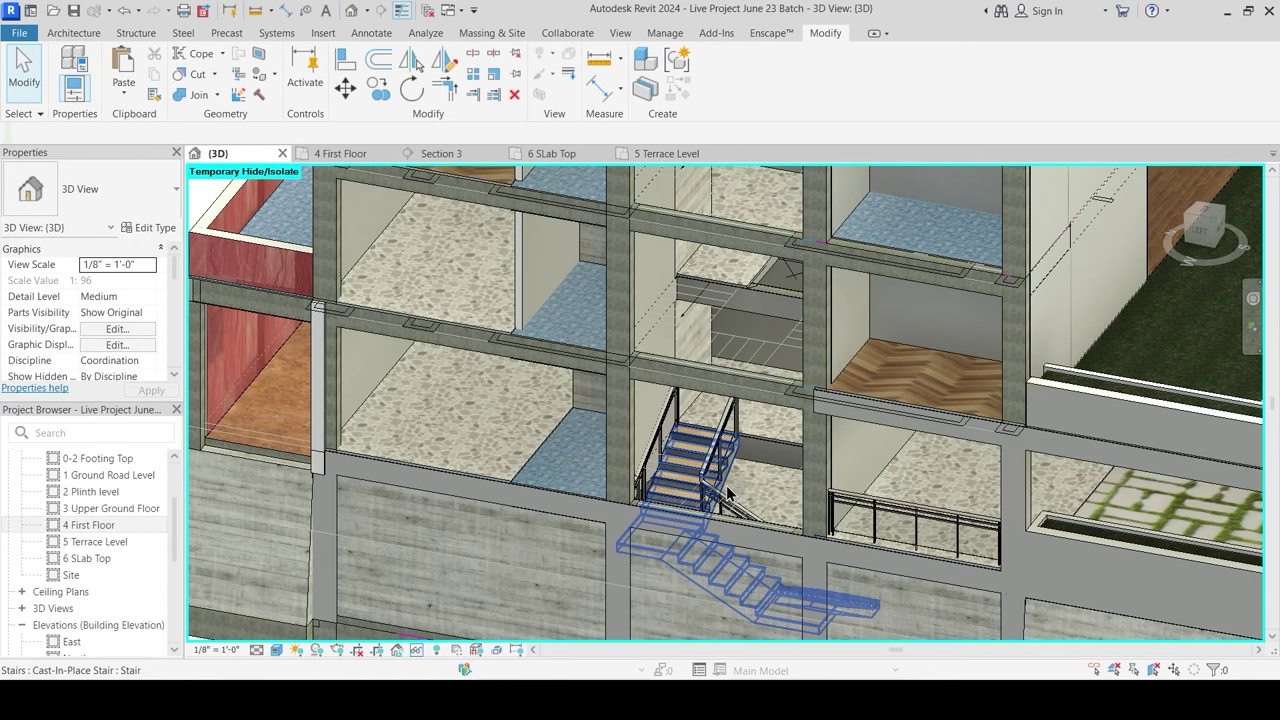
left_click(729, 493)
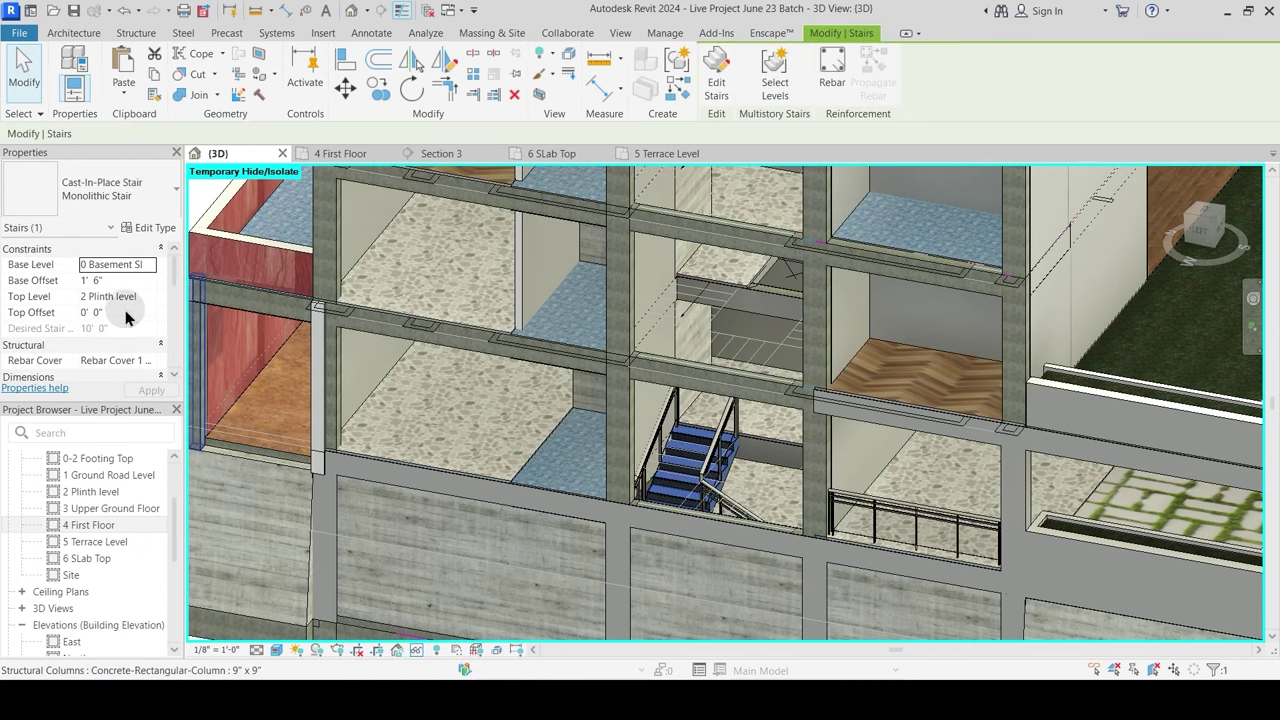
key("Escape")
scroll(715, 503, "down", 4)
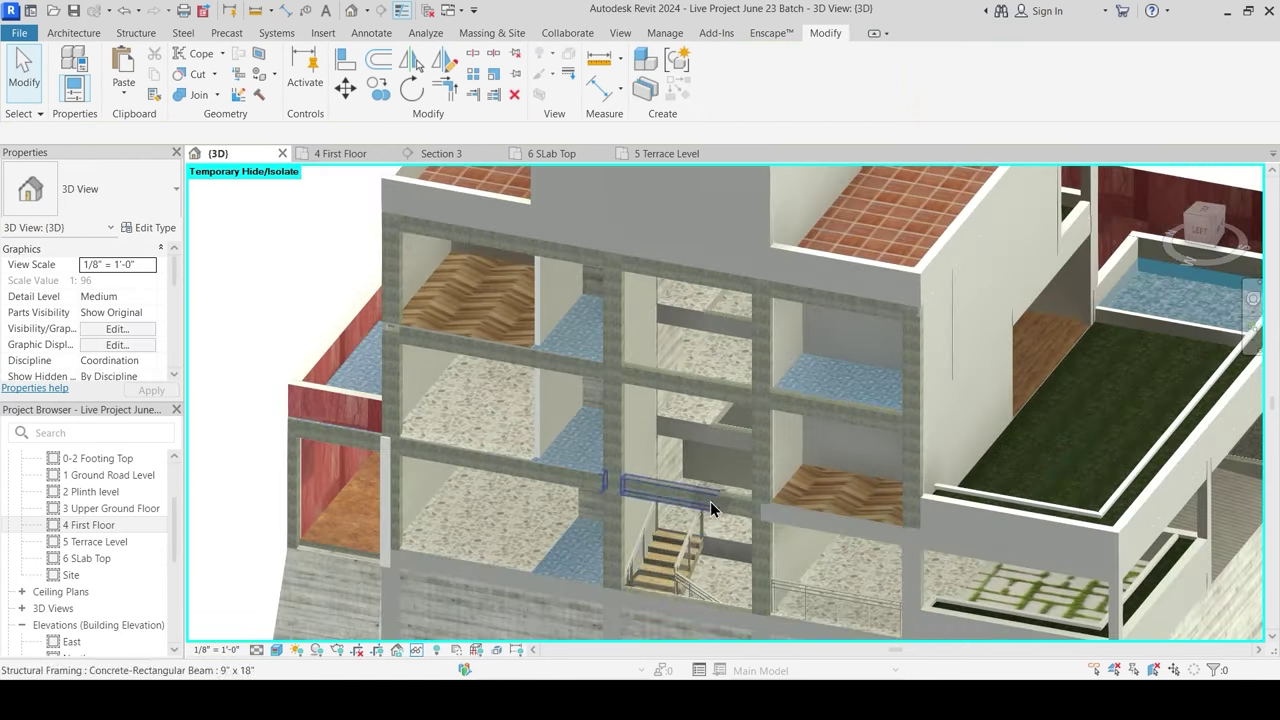
mouse_move(710, 501)
middle_mouse_down("shift")
mouse_move(720, 466)
mouse_move(786, 494)
mouse_move(767, 455)
mouse_move(723, 557)
mouse_move(727, 489)
middle_mouse_up("shift")
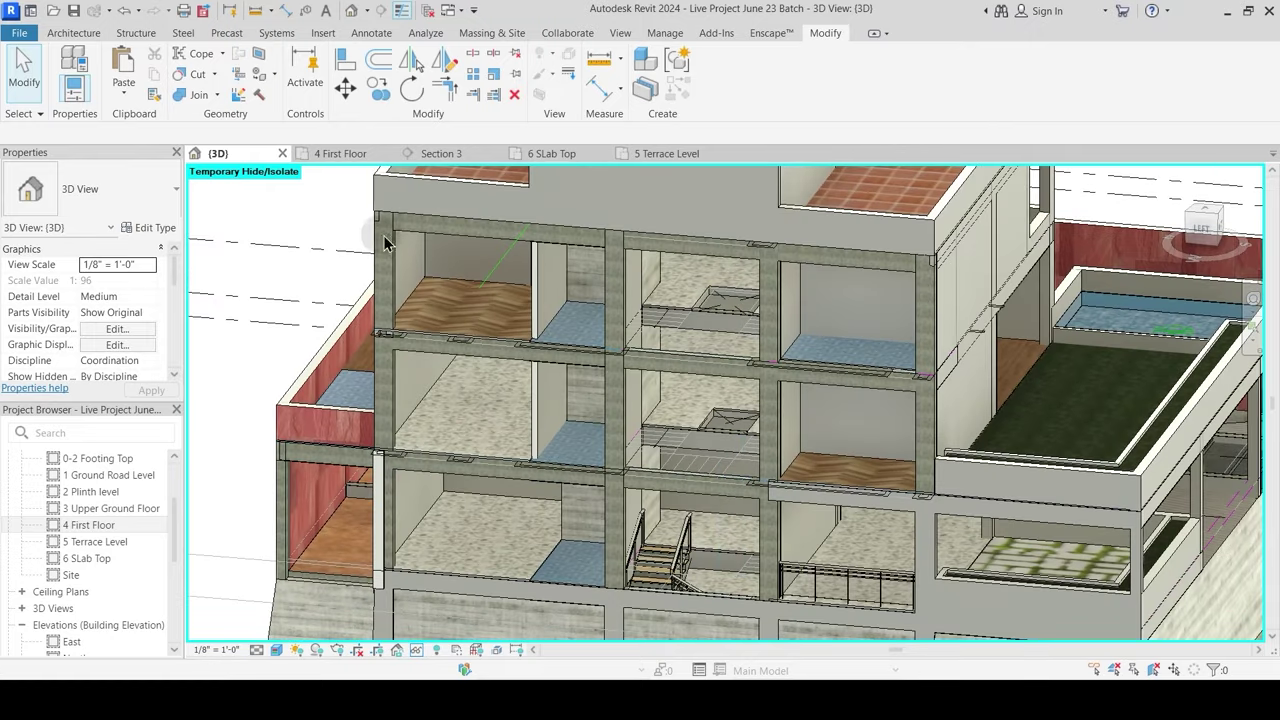
key("h")
key("r")
left_click(440, 154)
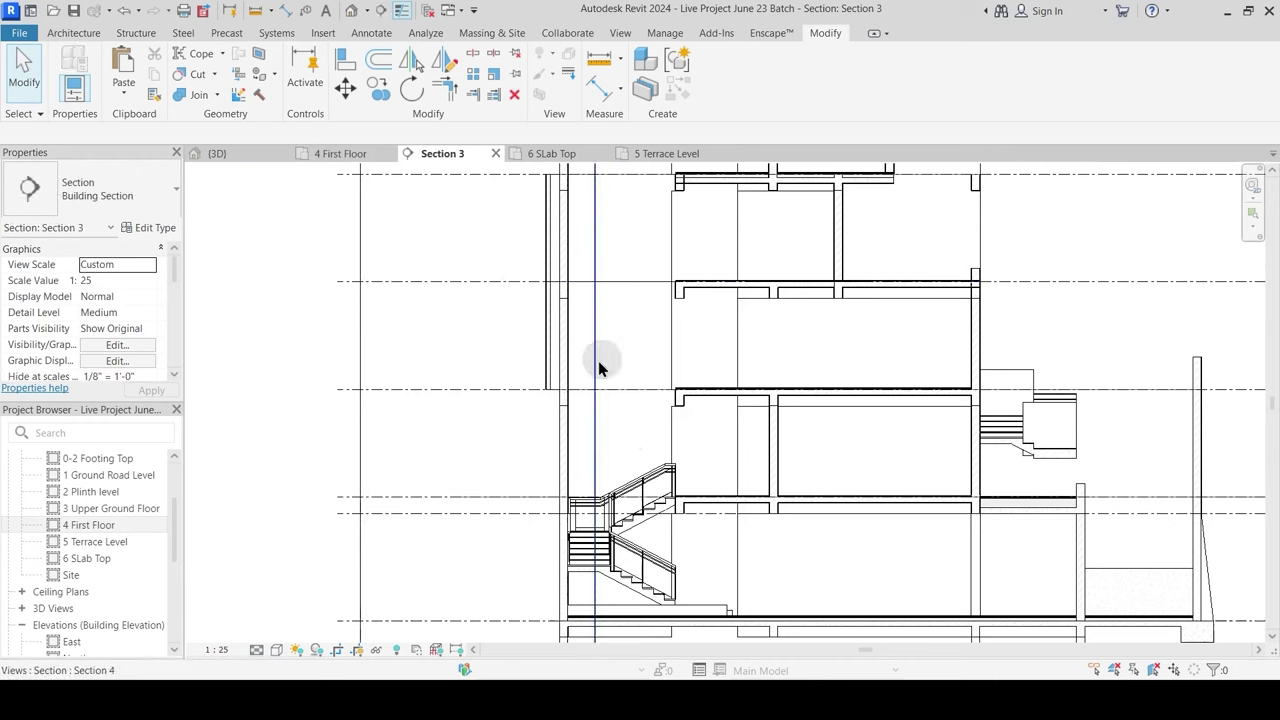
Step: Paste the stair and both railings aligned to 2 Plinth through 4 First Floor, then check the upper floors
left_click(617, 580)
left_click(586, 507, "ctrl")
left_click(586, 507, "ctrl")
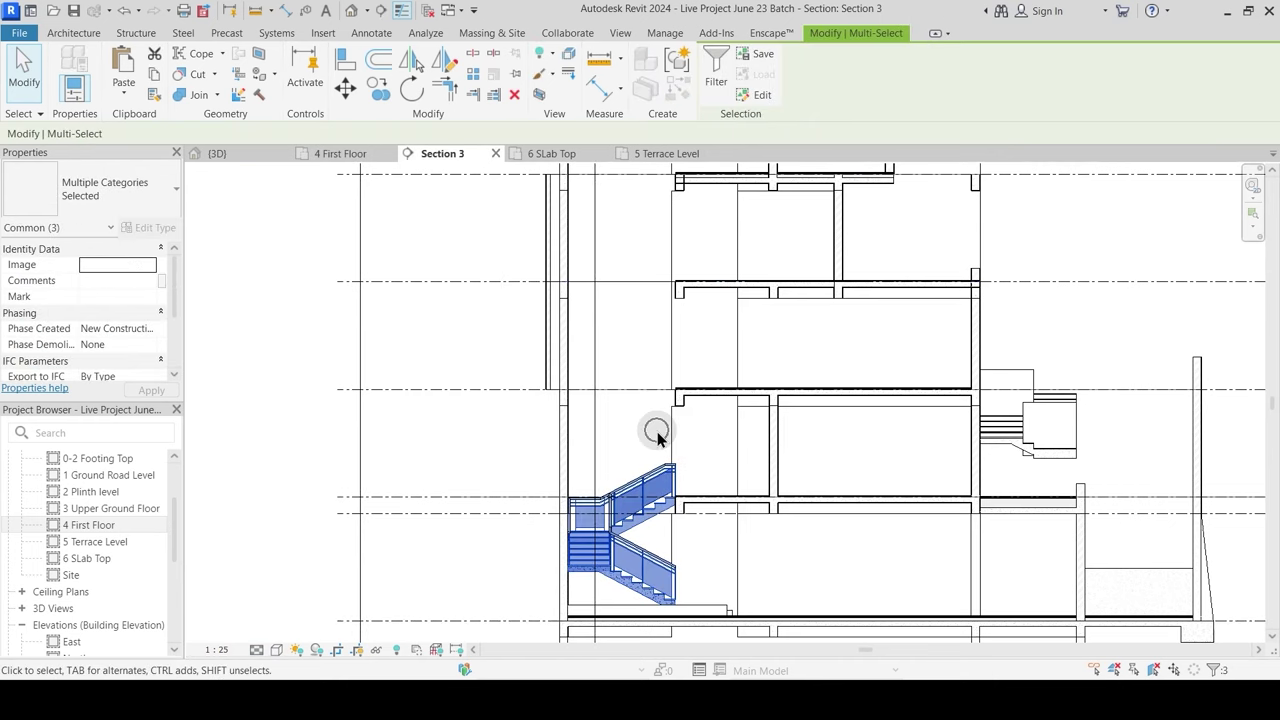
left_click(125, 93)
left_click(186, 148)
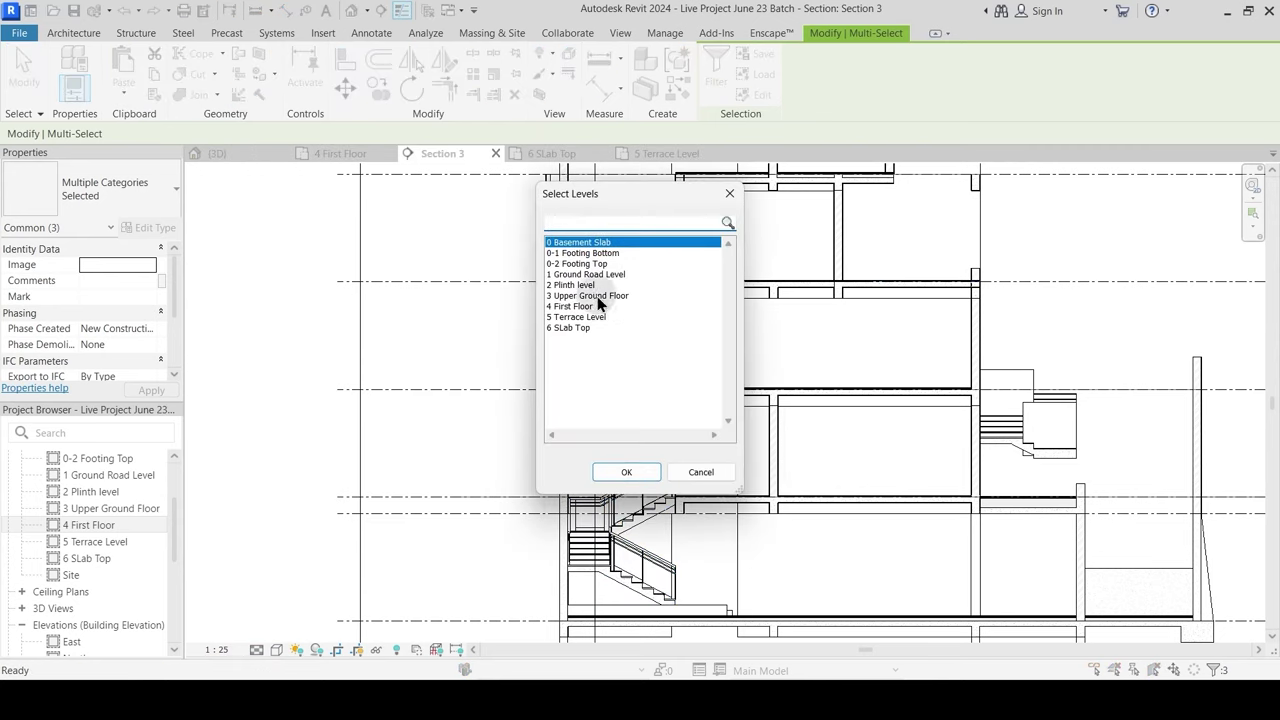
left_click(591, 286)
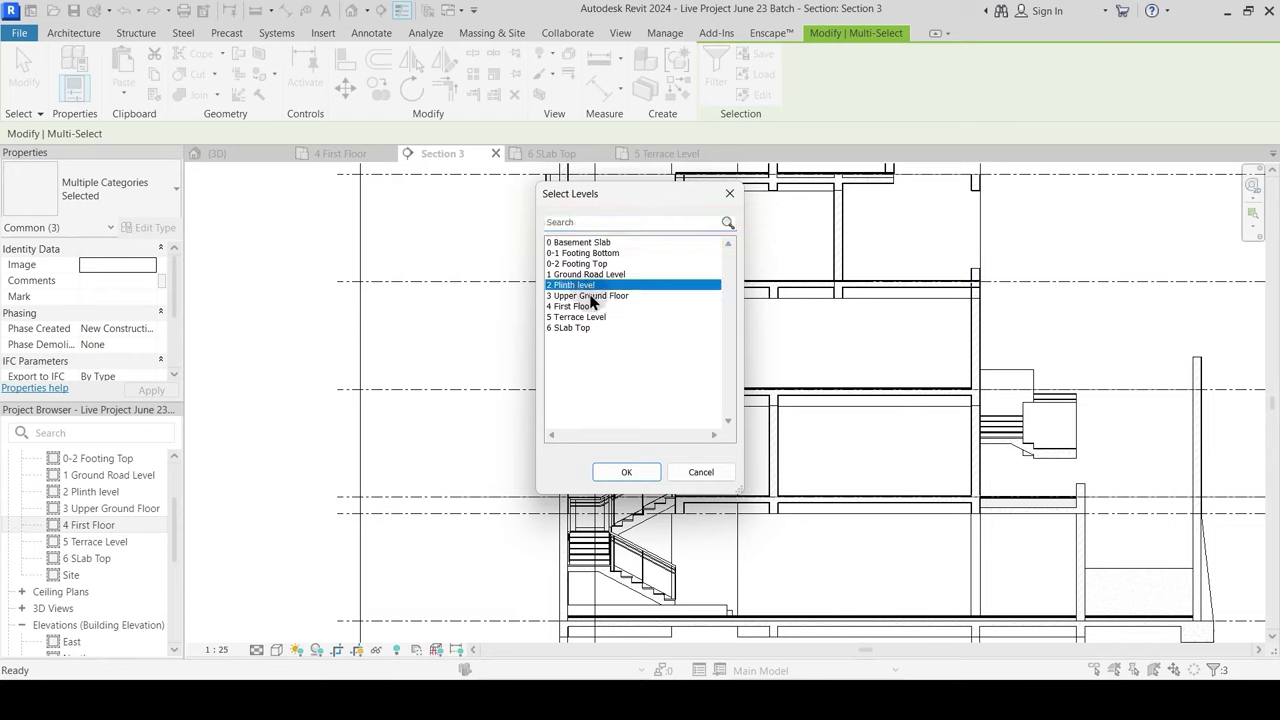
left_click(585, 307, "ctrl")
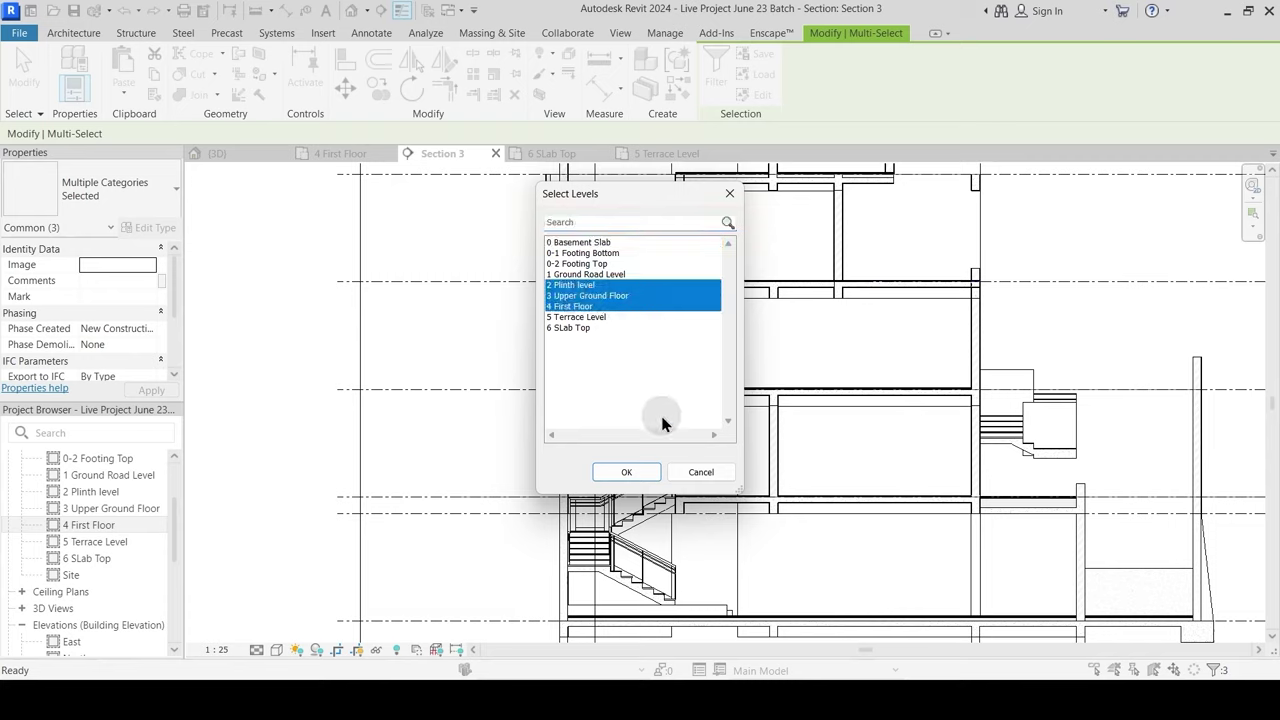
left_click(622, 472)
middle_click_drag(759, 373, 745, 529)
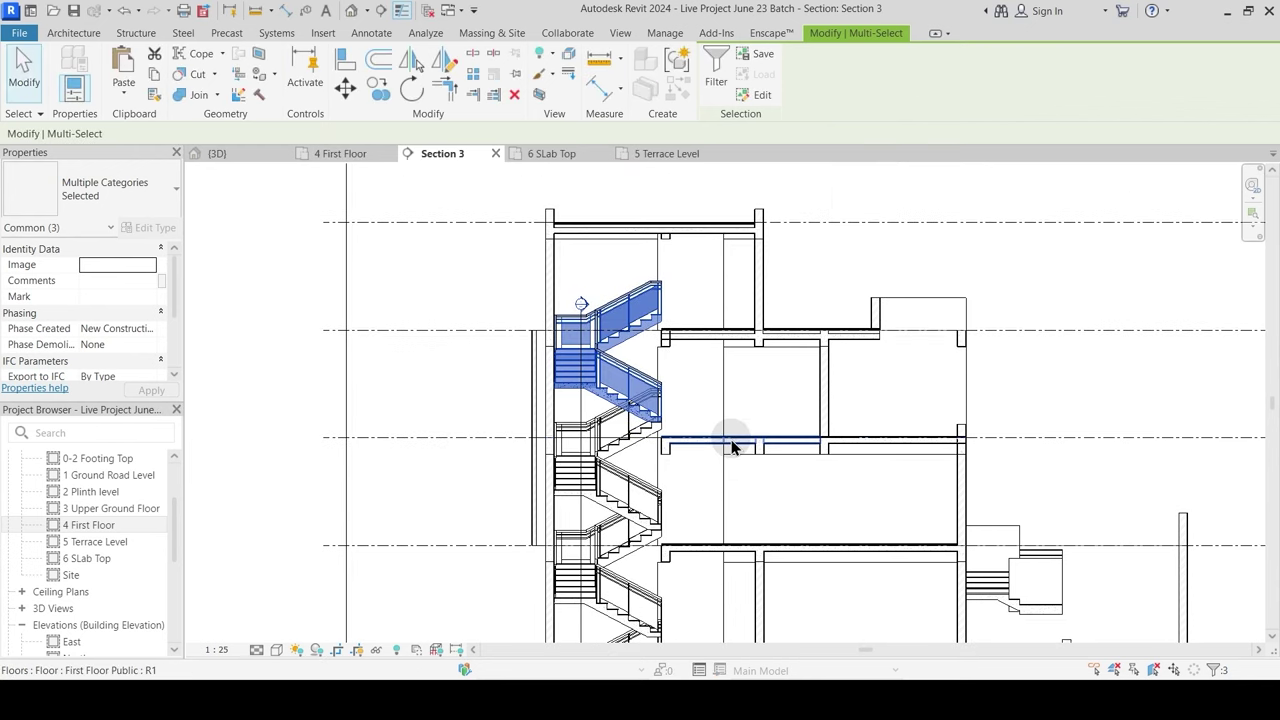
middle_click_drag(731, 446, 714, 316)
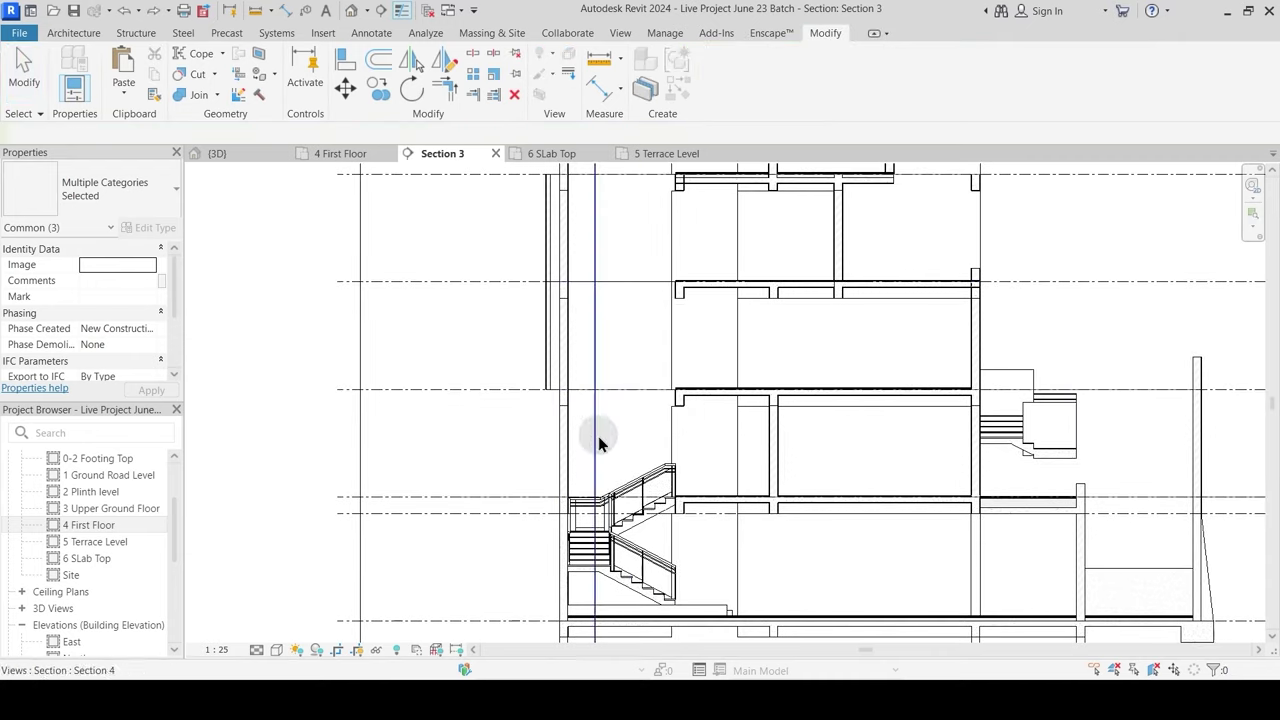
Step: Paste the lower stair flight and its two glass railings again onto the three levels, including 2 Plinth
left_click(638, 520)
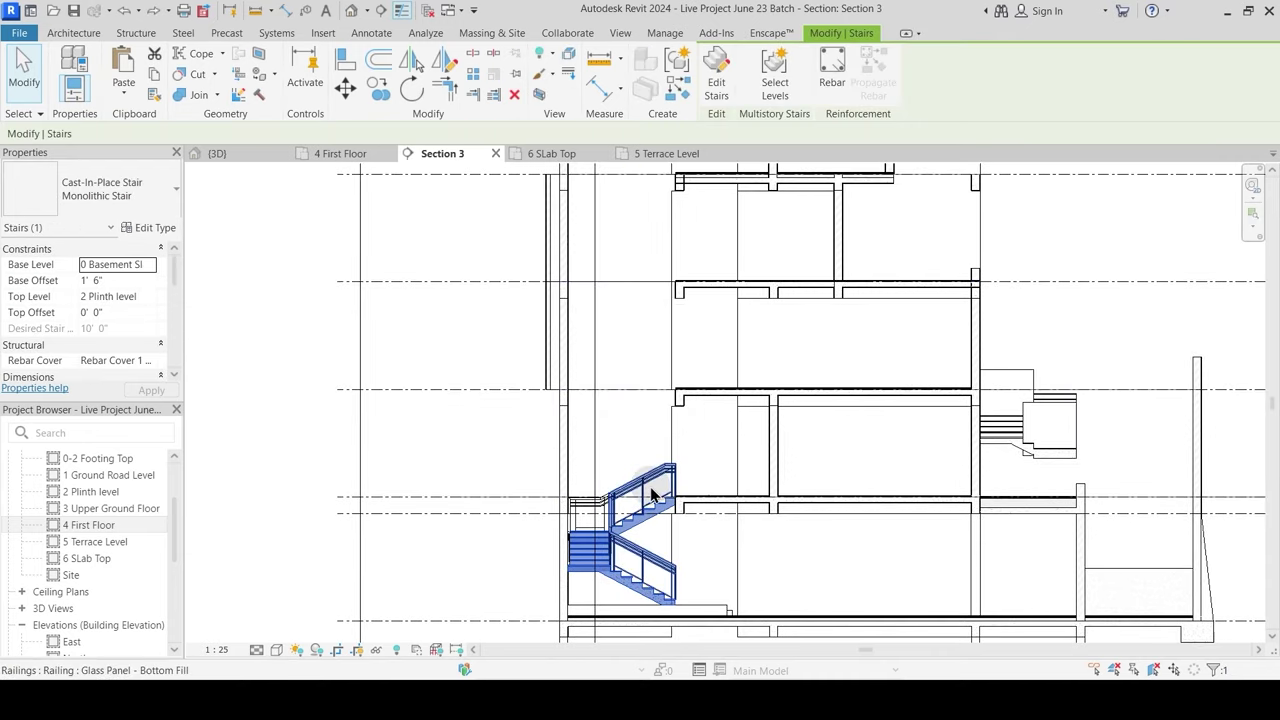
left_click(598, 507, "ctrl")
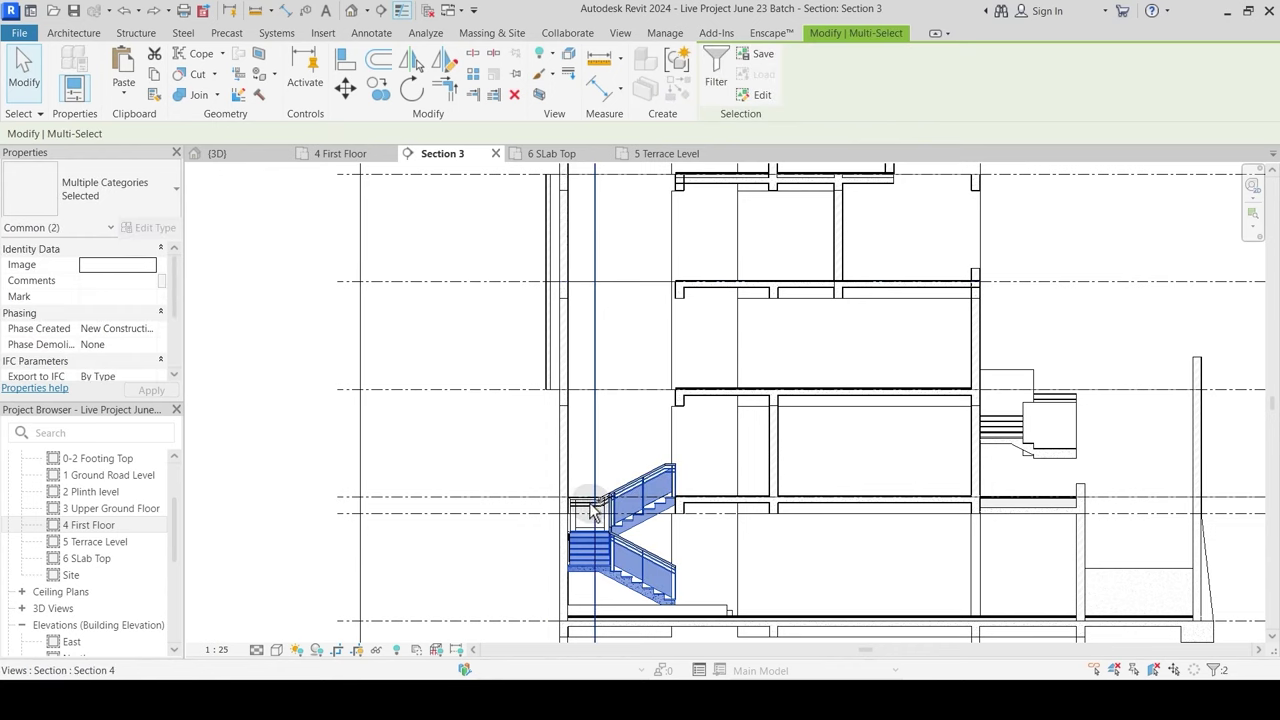
left_click(592, 510, "ctrl")
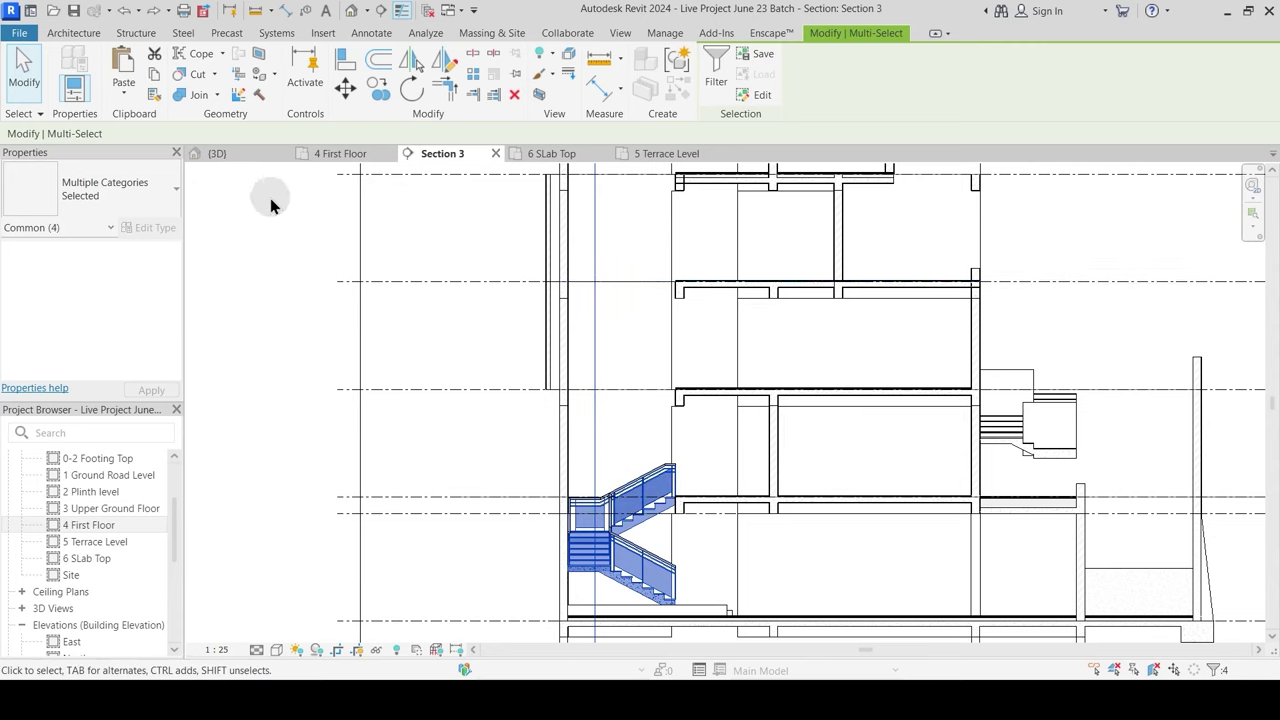
left_click(120, 97)
left_click(180, 157)
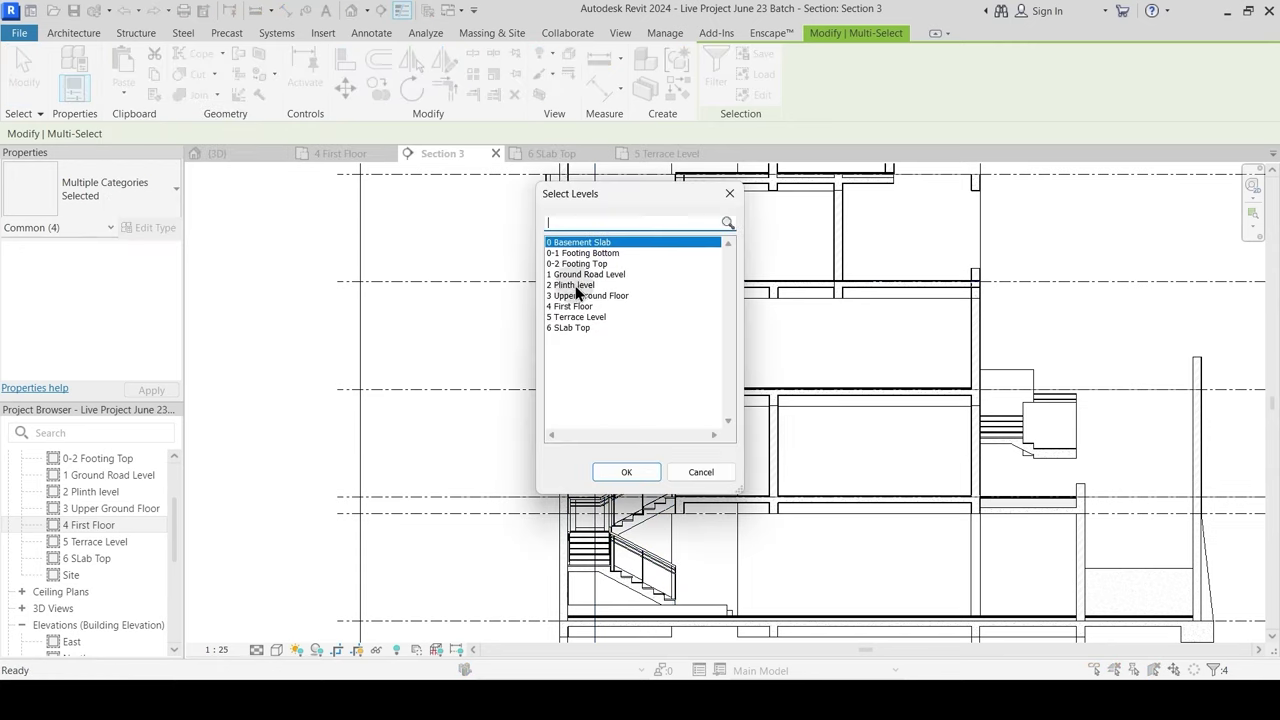
left_click(576, 286)
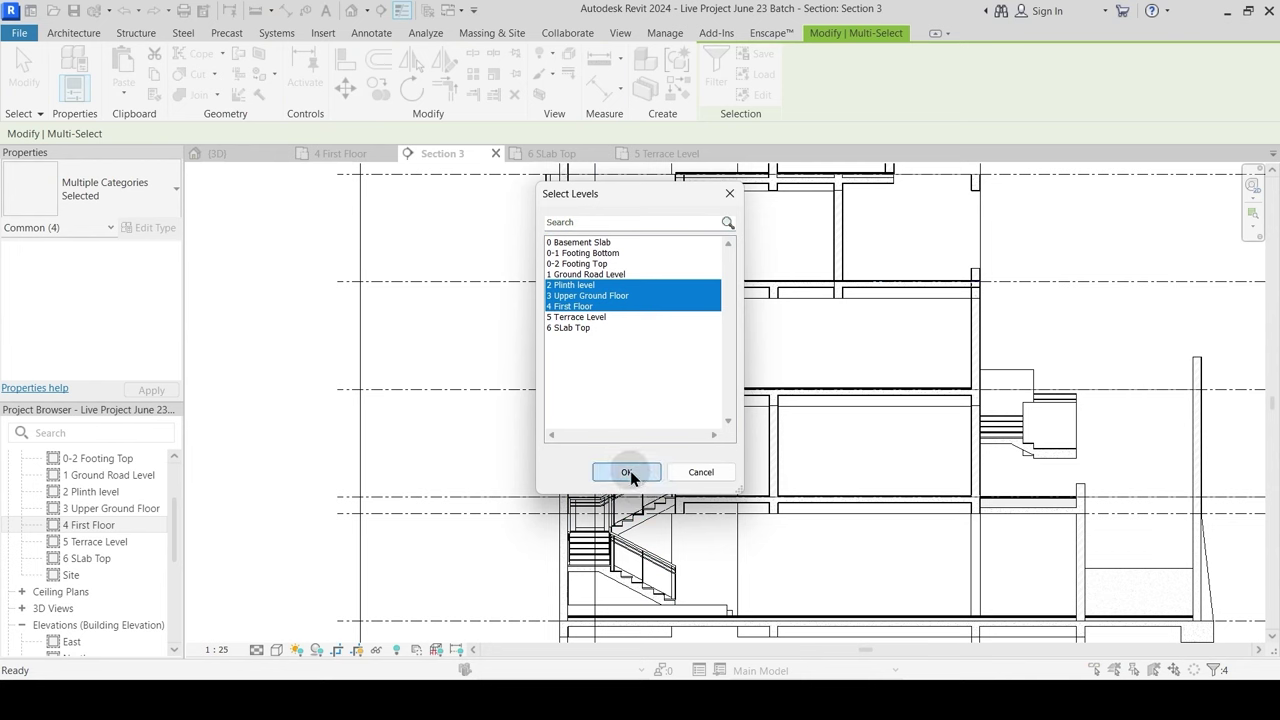
left_click(628, 471)
middle_click_drag(747, 426, 751, 464)
left_click(721, 464)
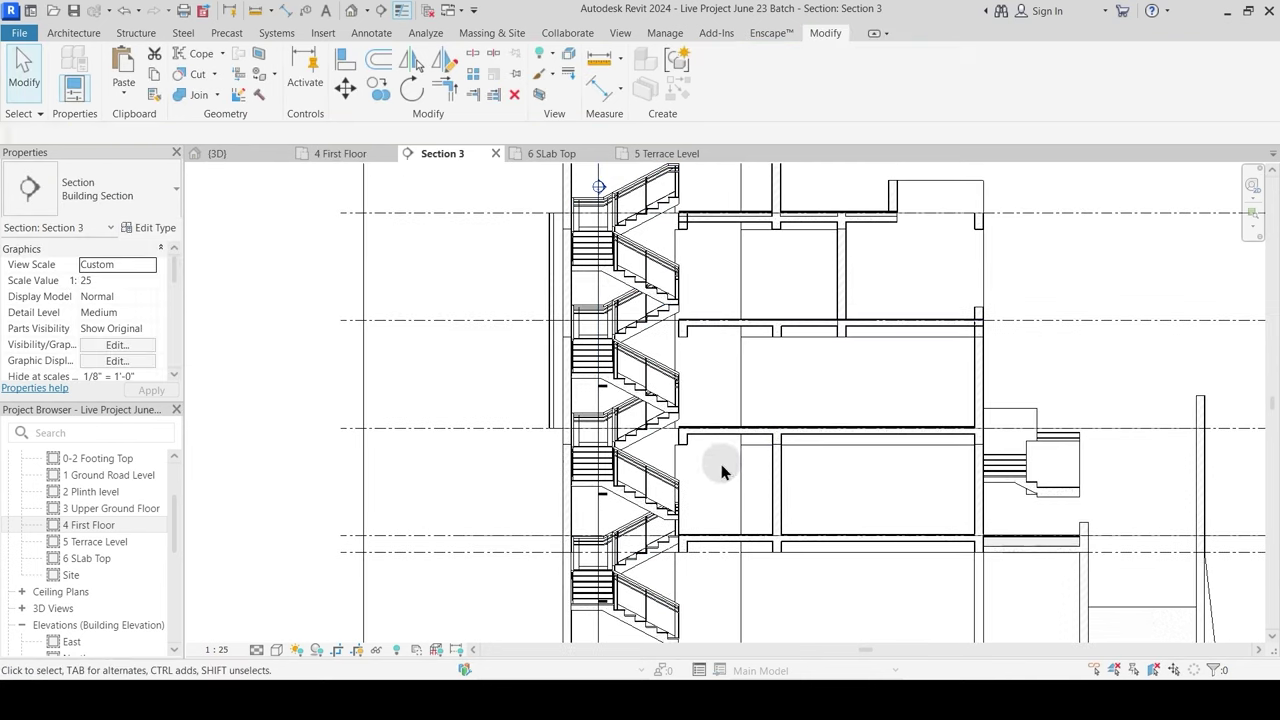
Step: Select a pasted stair and its railing to inspect their properties
left_click(622, 491)
left_click(618, 412, "ctrl")
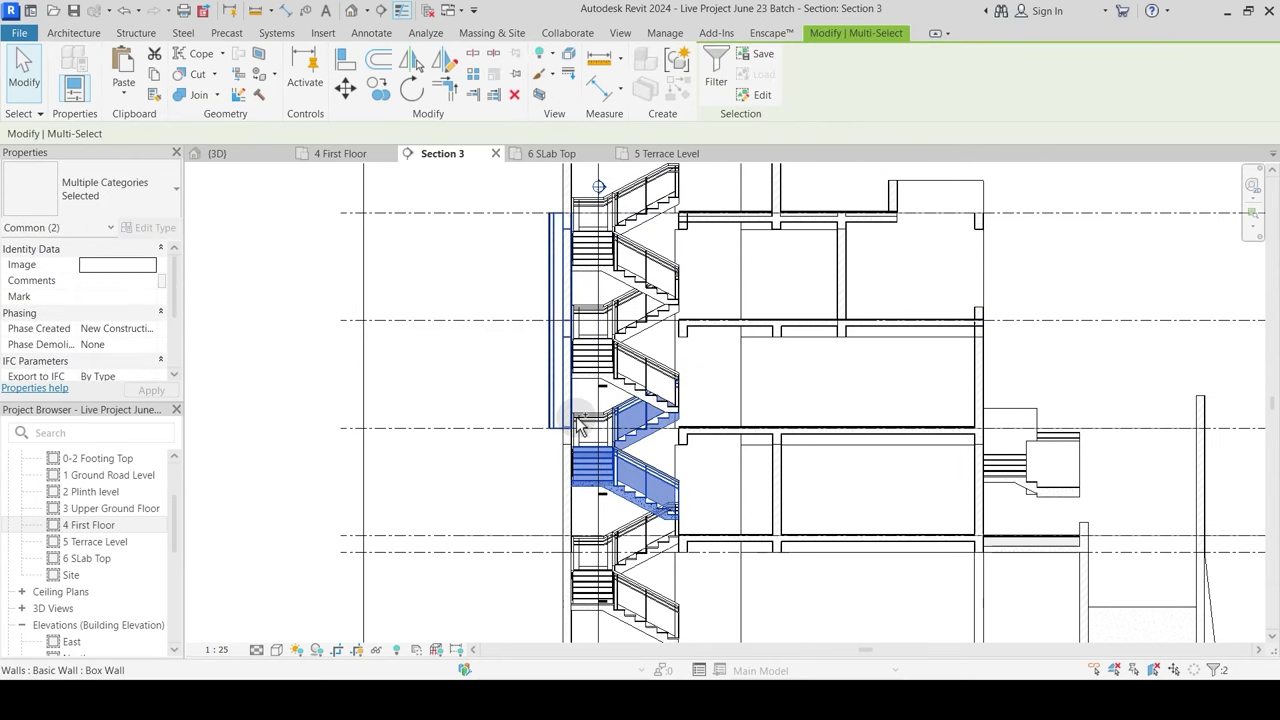
left_click(578, 427, "ctrl")
key("Escape")
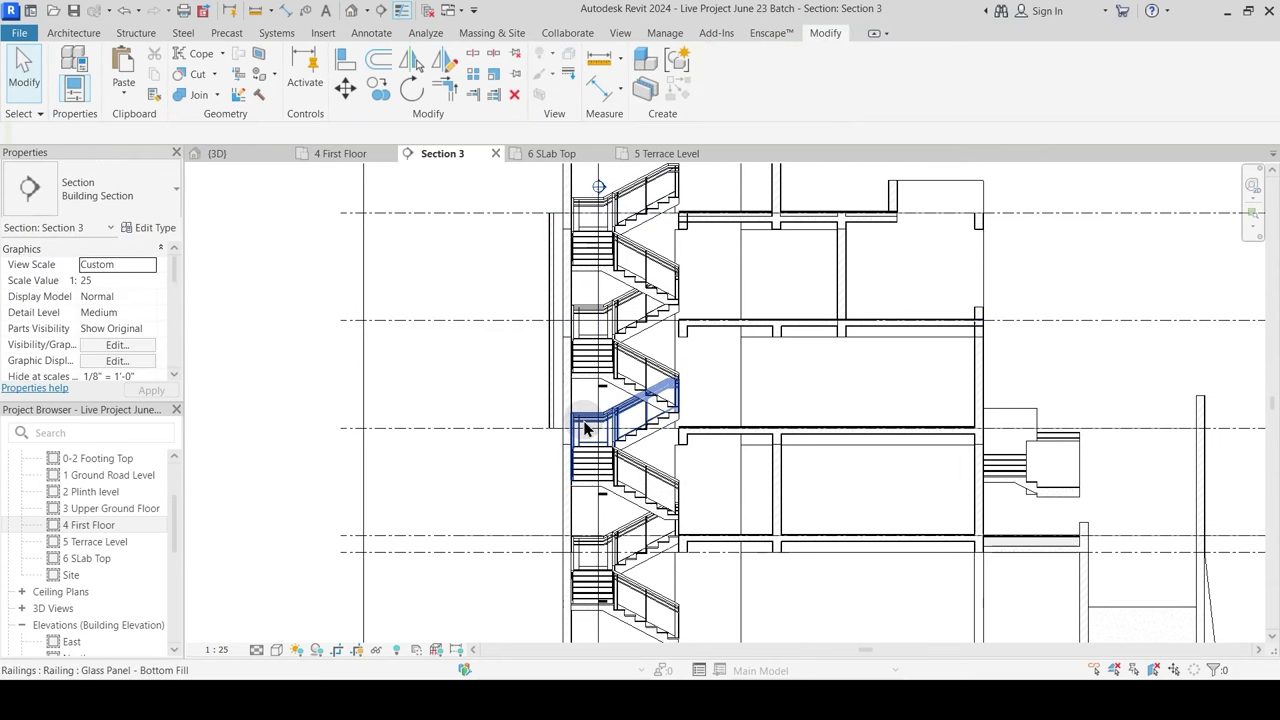
left_click(595, 500)
key("Escape")
left_click(637, 503)
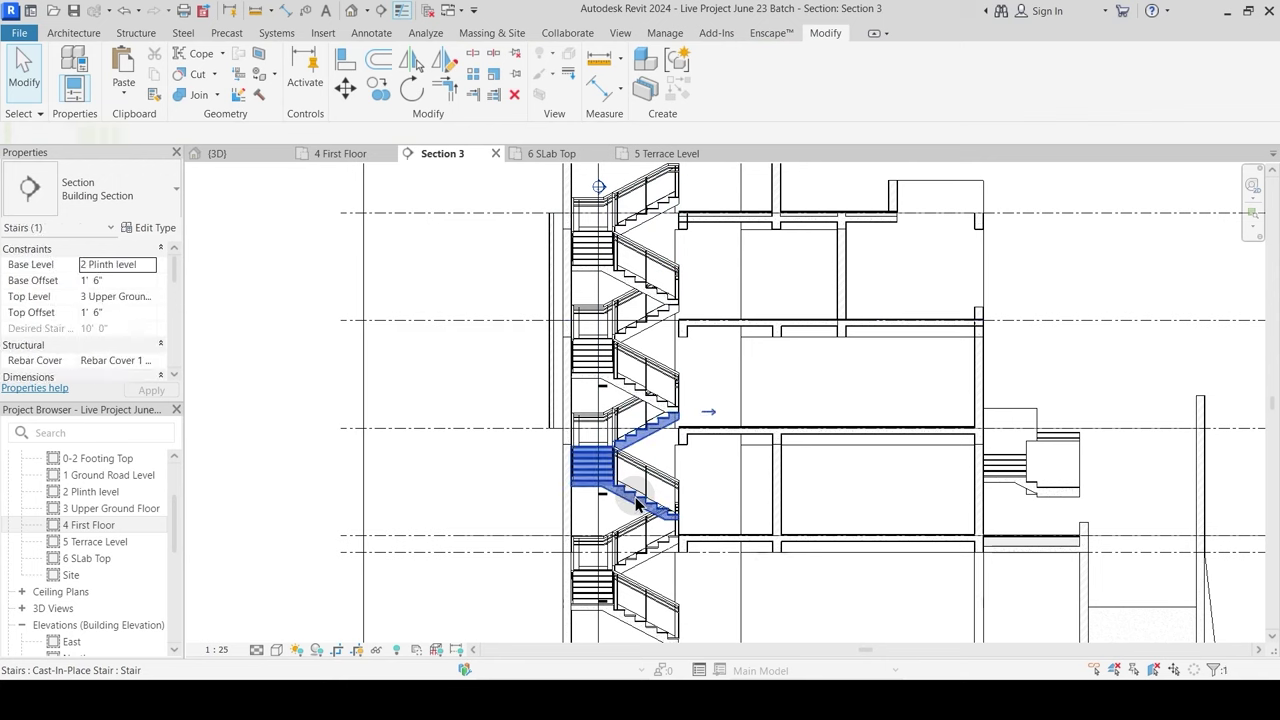
left_click(590, 420, "ctrl")
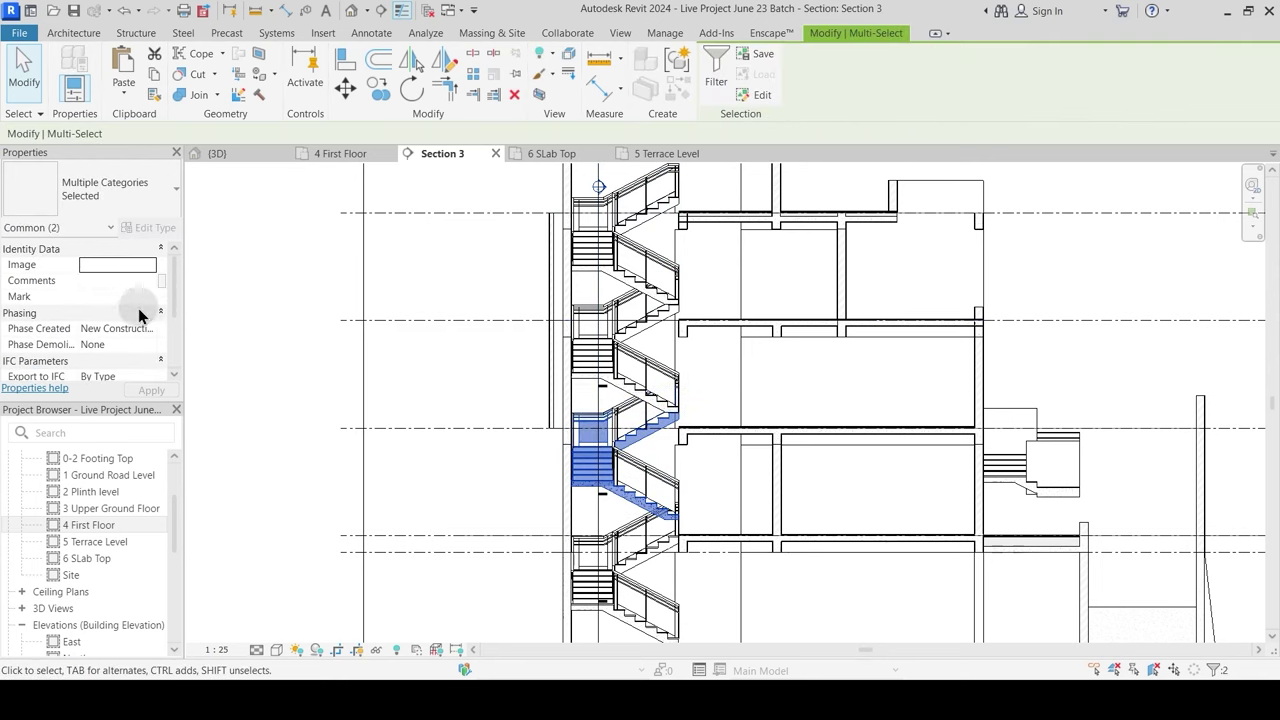
mouse_move(173, 291)
left_mouse_down()
mouse_move(174, 317)
mouse_move(174, 276)
left_mouse_up()
left_click(304, 334)
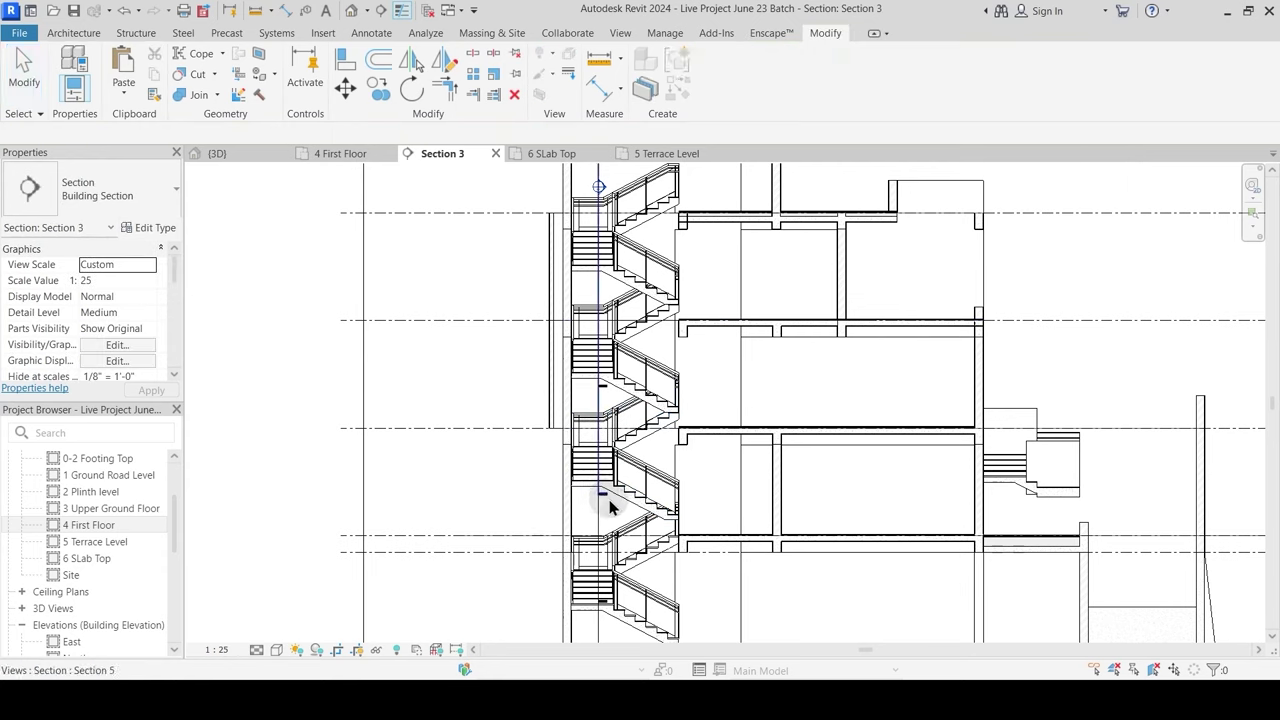
Step: Set Base and Top Offset to 0' 0" on the stairs starting at 2 Plinth, Upper Ground and First Floor
left_click(619, 498)
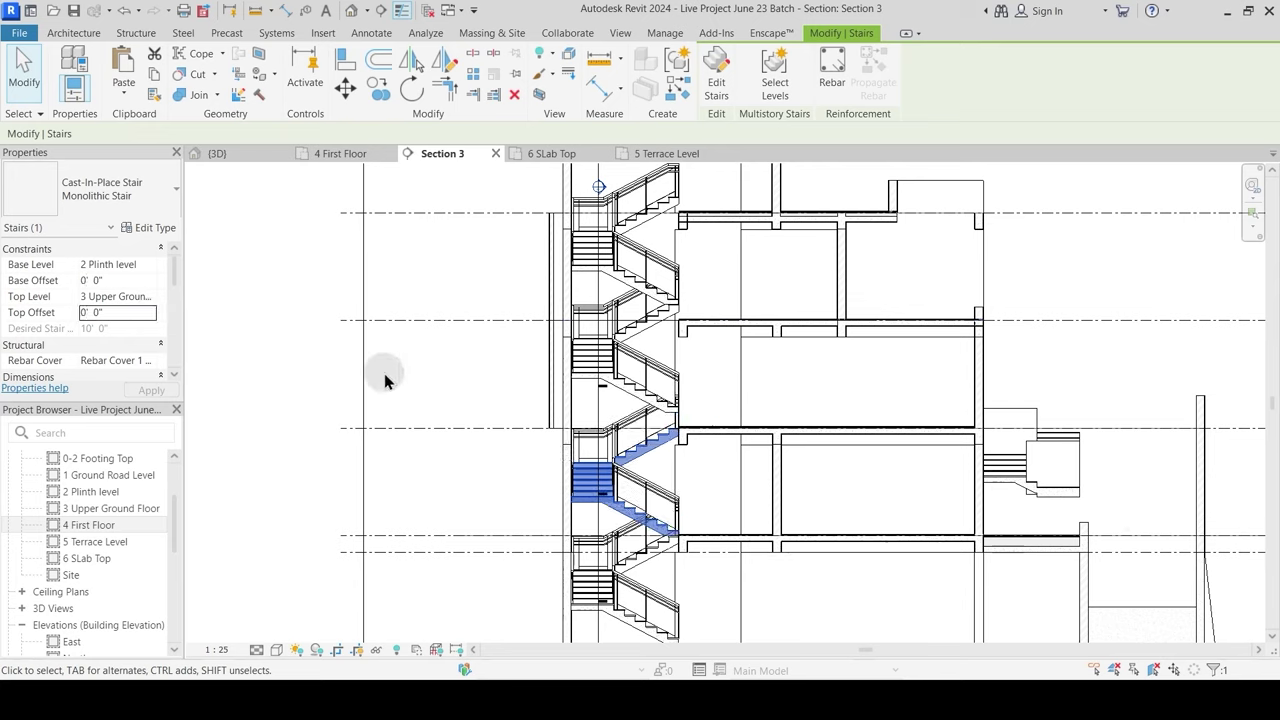
left_click(624, 385)
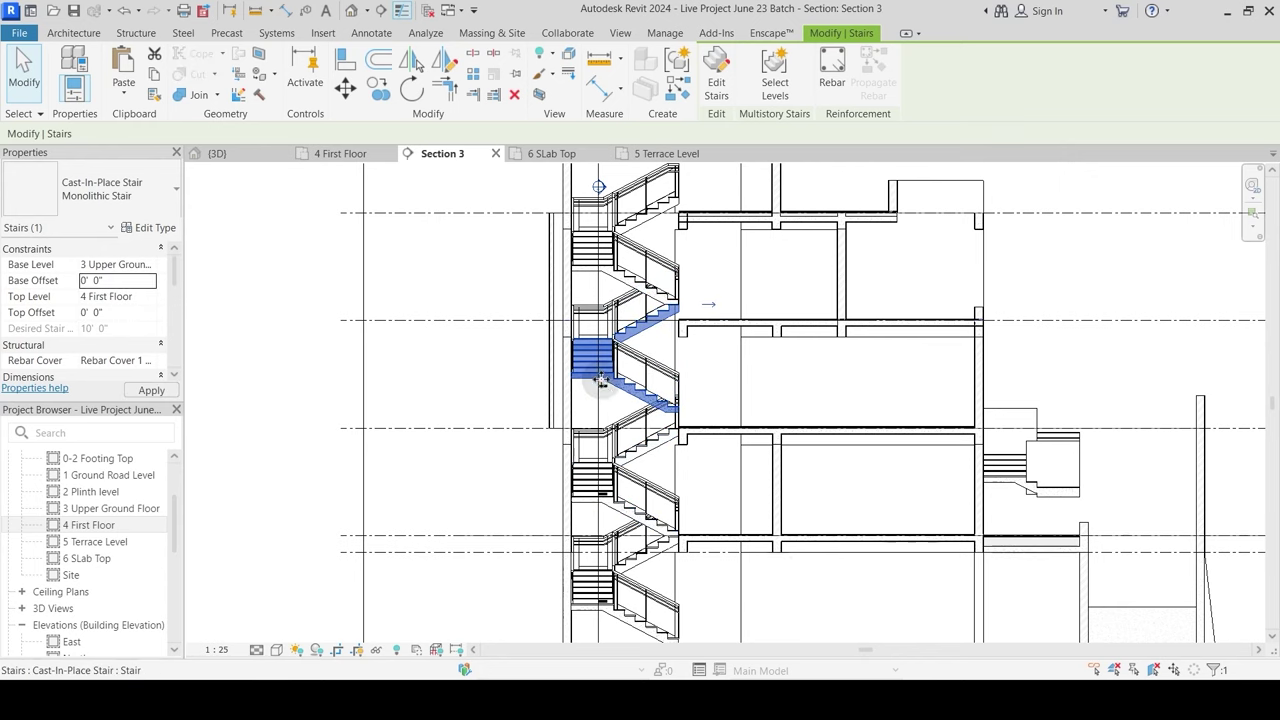
left_click(638, 301)
middle_click_drag(638, 352, 610, 392)
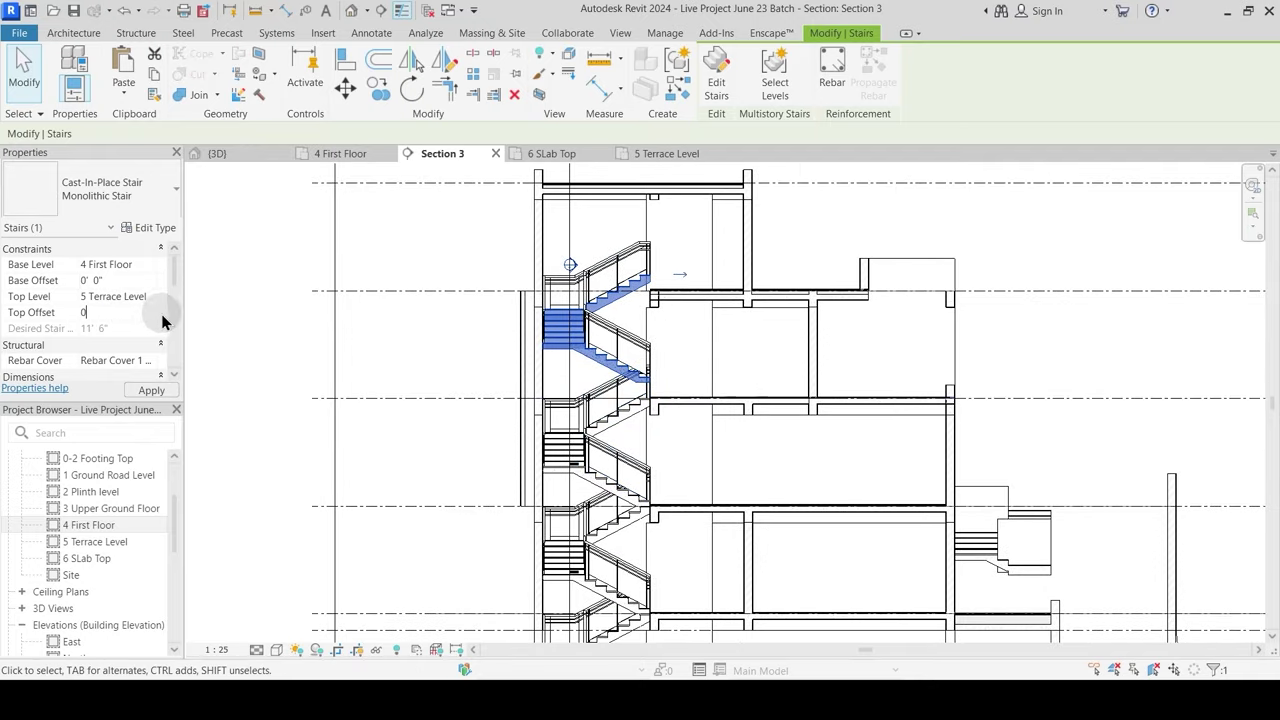
left_click(427, 393)
scroll(677, 400, "down", 3)
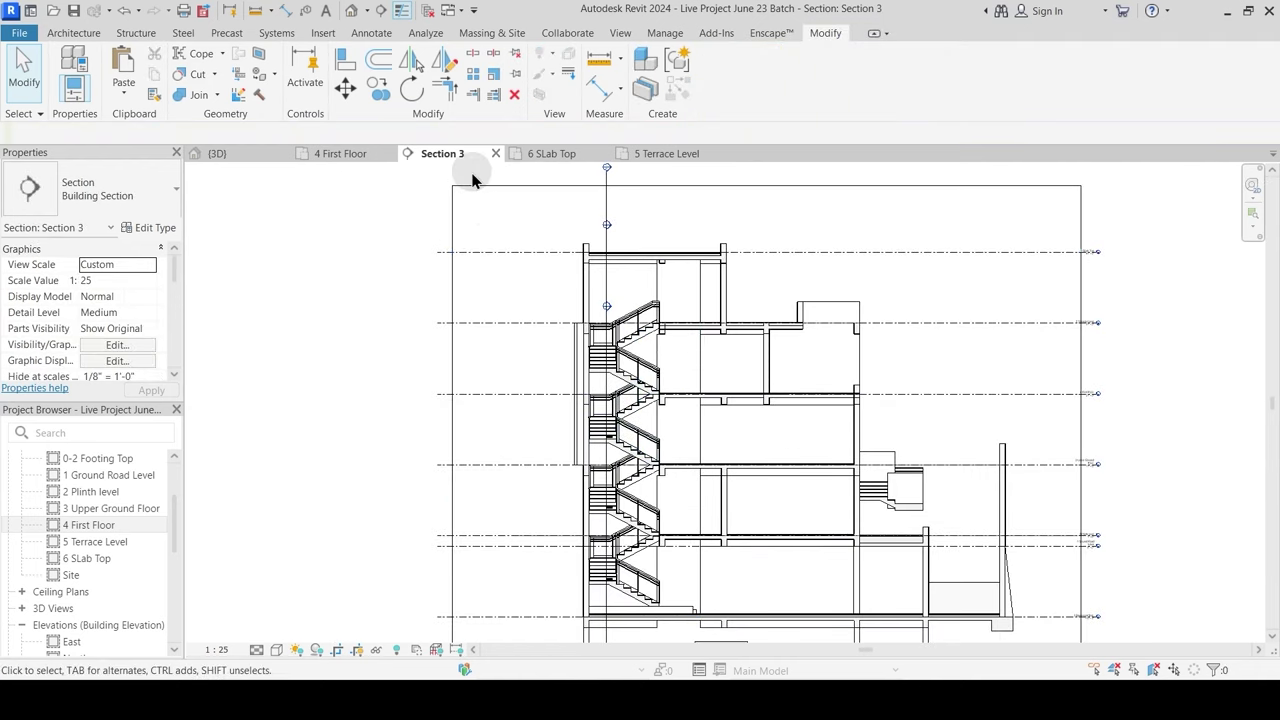
Step: Reopen Section 3 from the 4 First Floor plan and temporarily hide the stair and railing categories
left_click(336, 155)
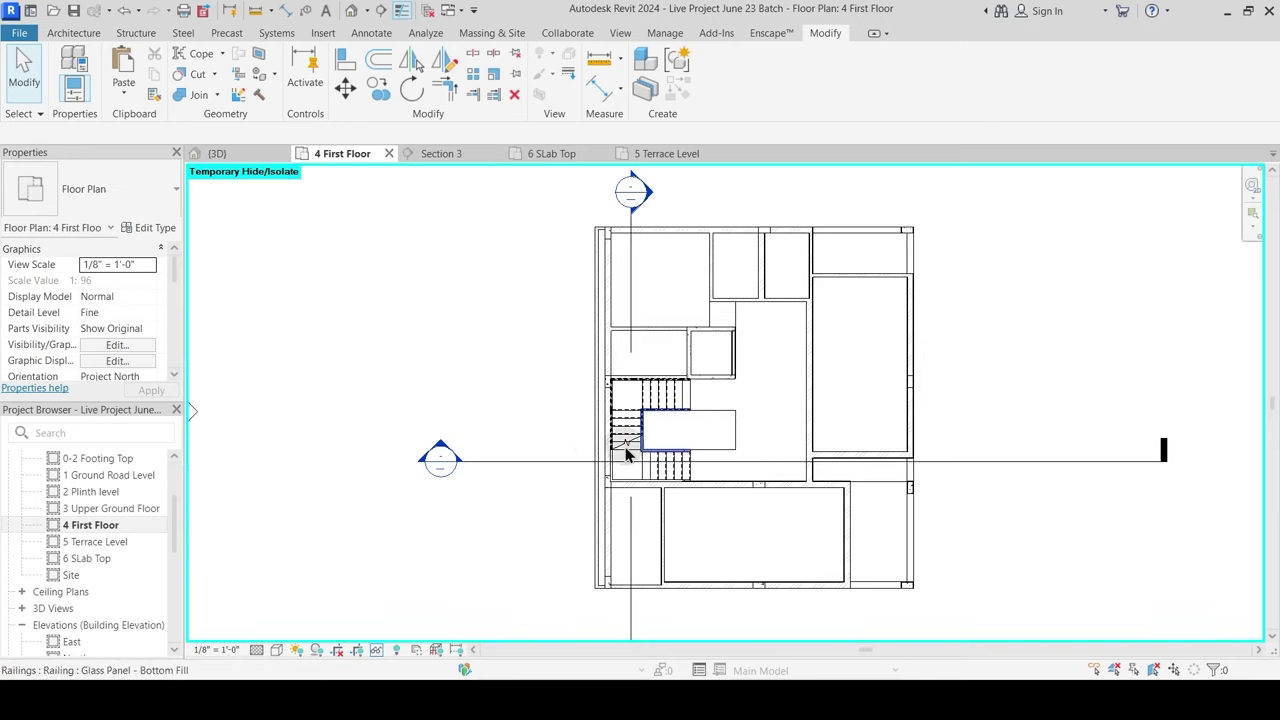
double_click(441, 459)
scroll(679, 413, "up", 3)
scroll(679, 413, "up", 1)
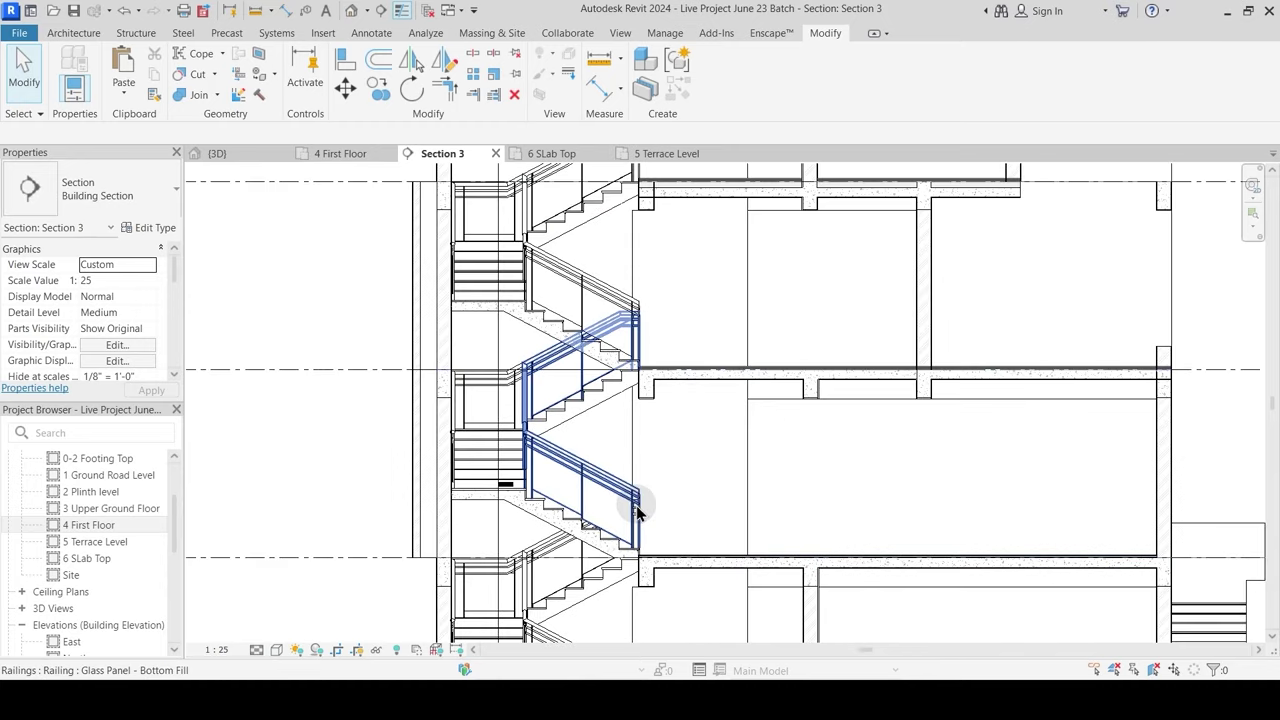
left_click(585, 470)
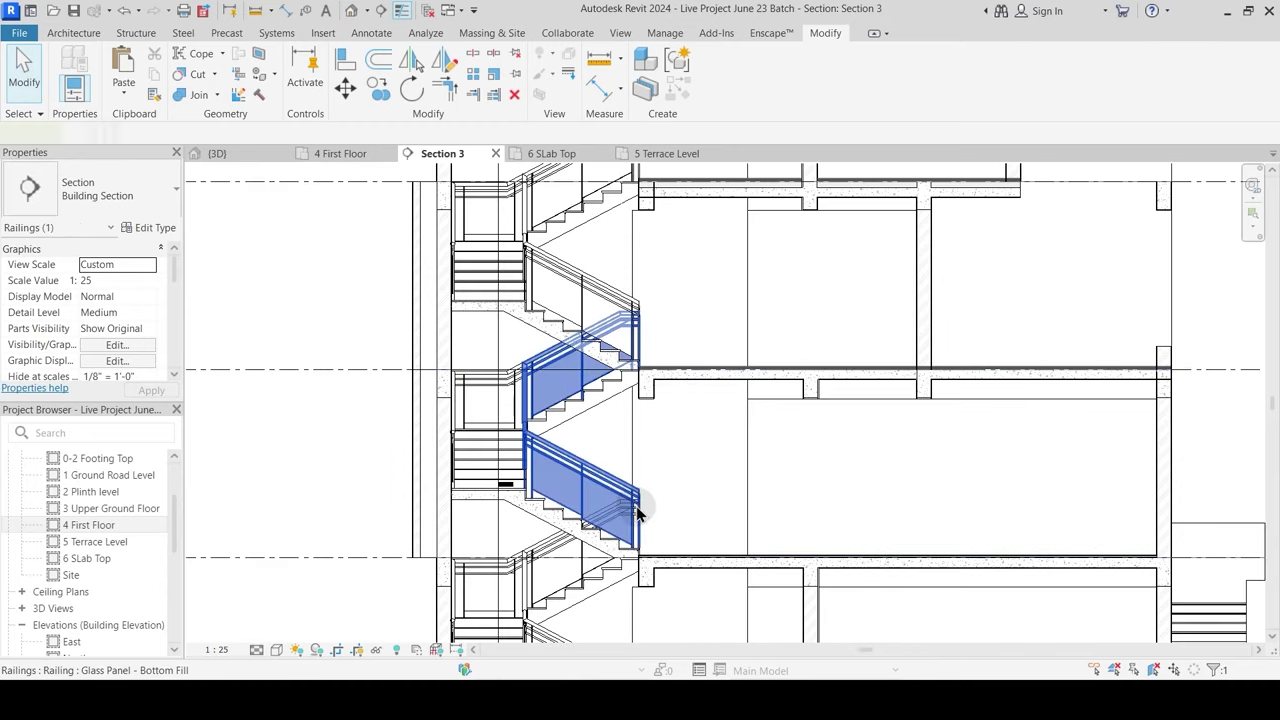
left_click(520, 518, "ctrl")
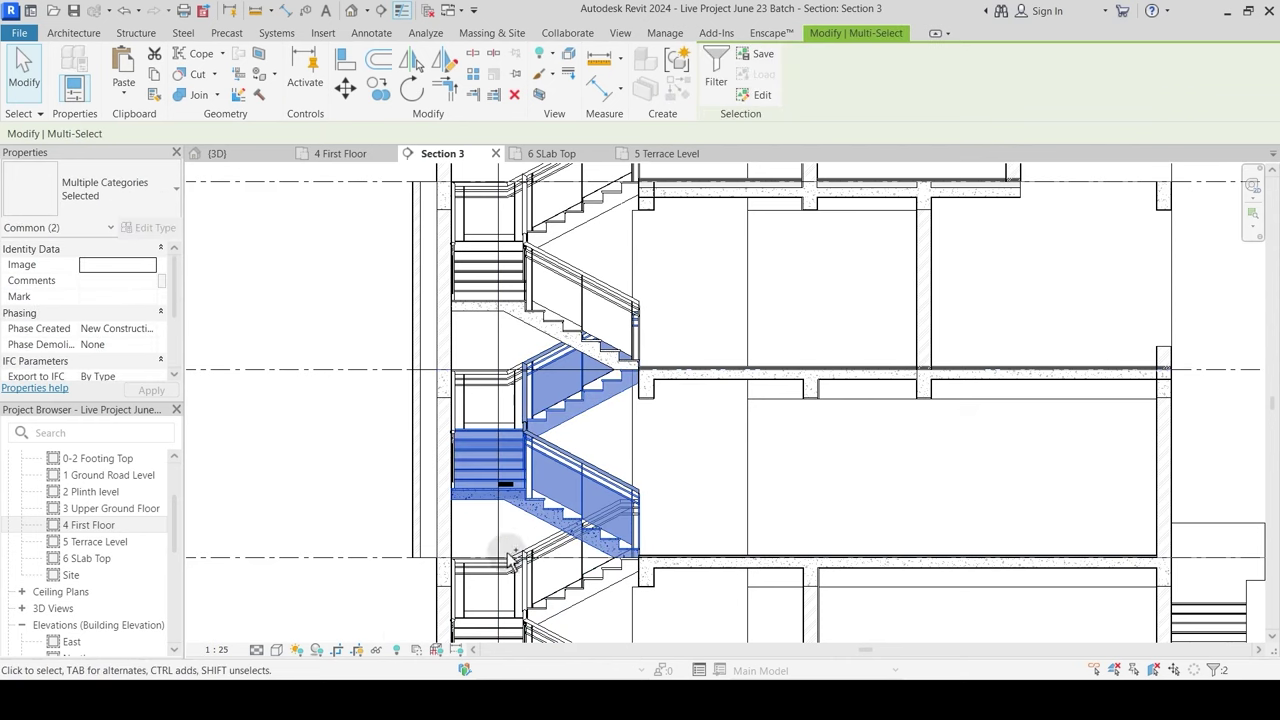
left_click(376, 652)
left_click(417, 578)
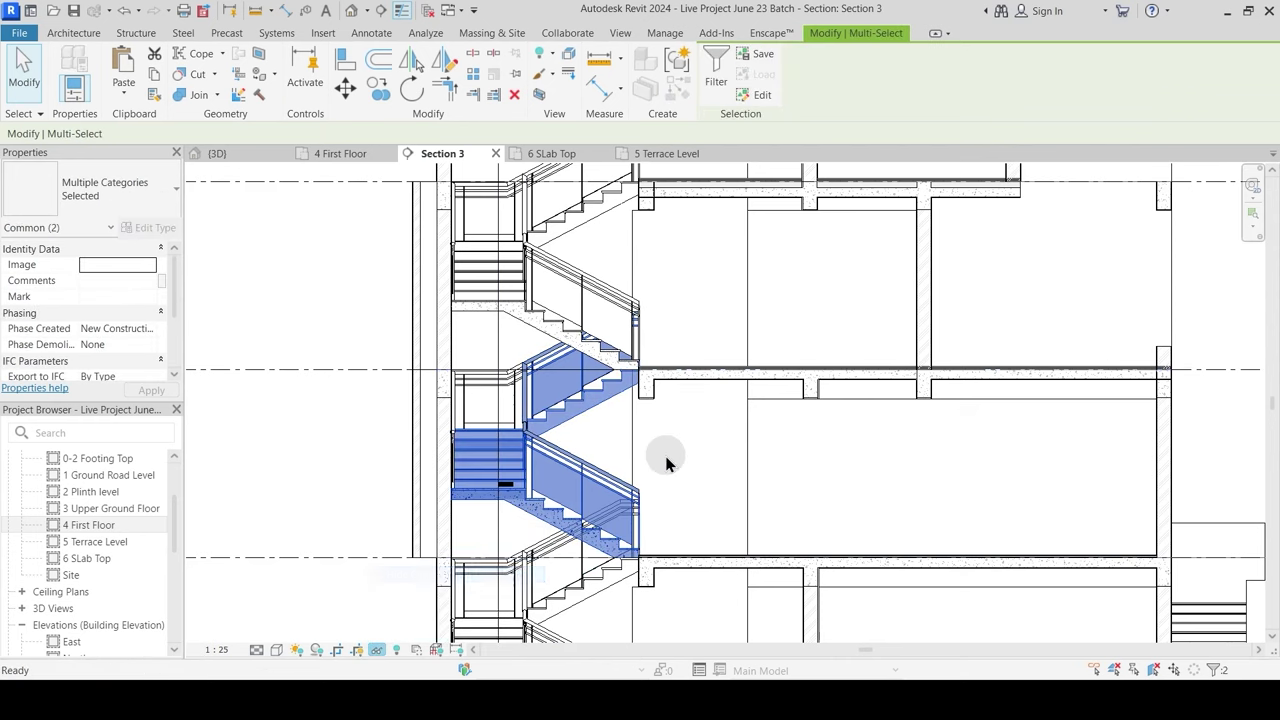
middle_click_drag(886, 434, 543, 420)
Step: Switch the join order between the small beam and the slab, briefly toggling thin-line display
scroll(540, 280, "up", 8)
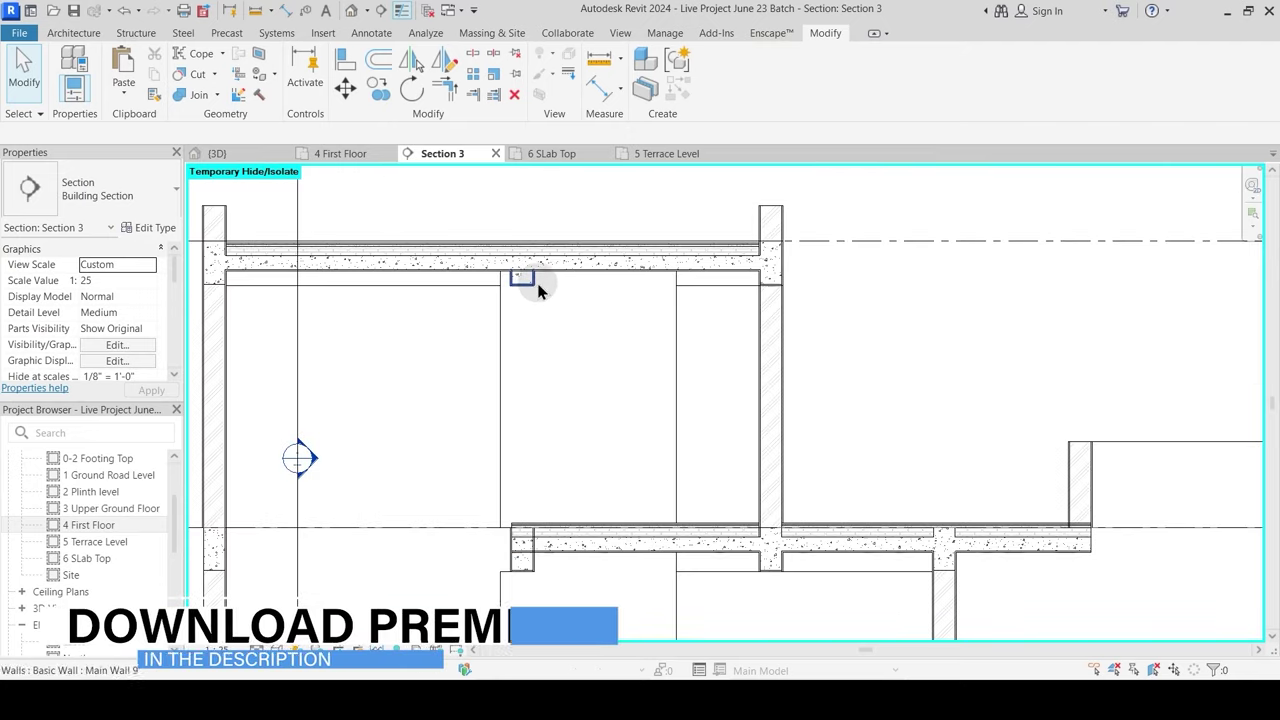
left_click(216, 95)
left_click(227, 193)
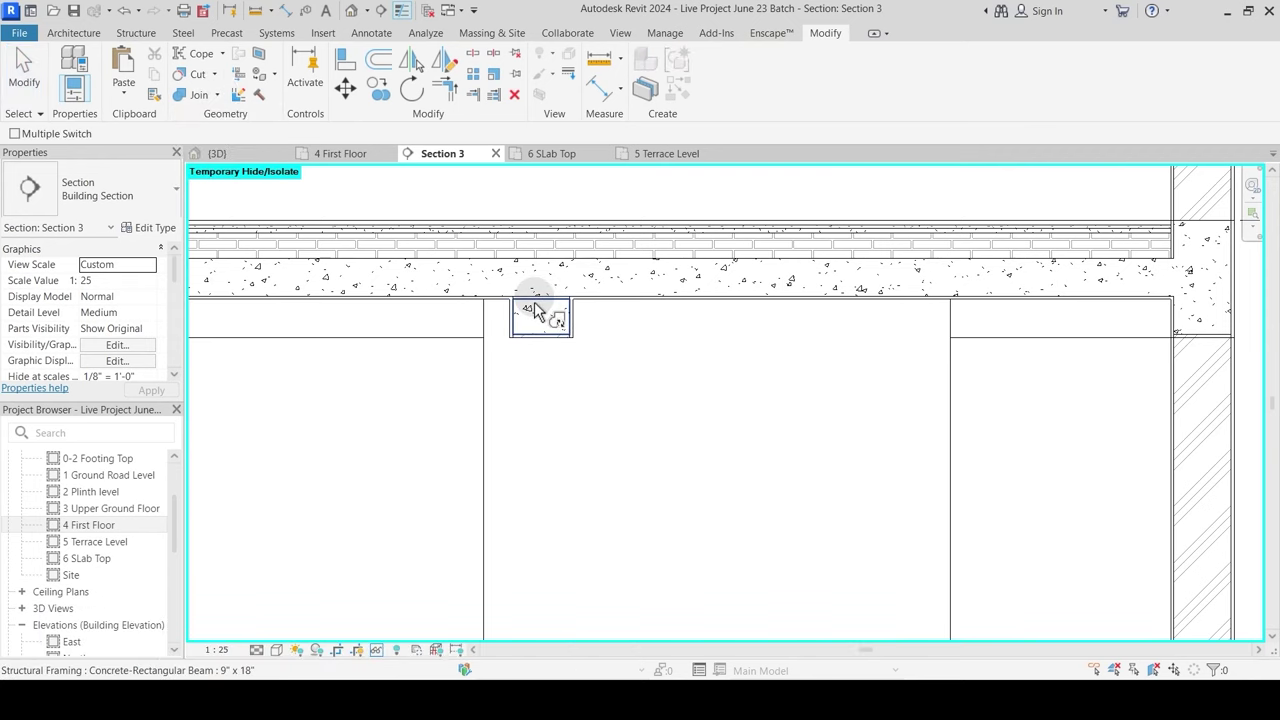
left_click(533, 308)
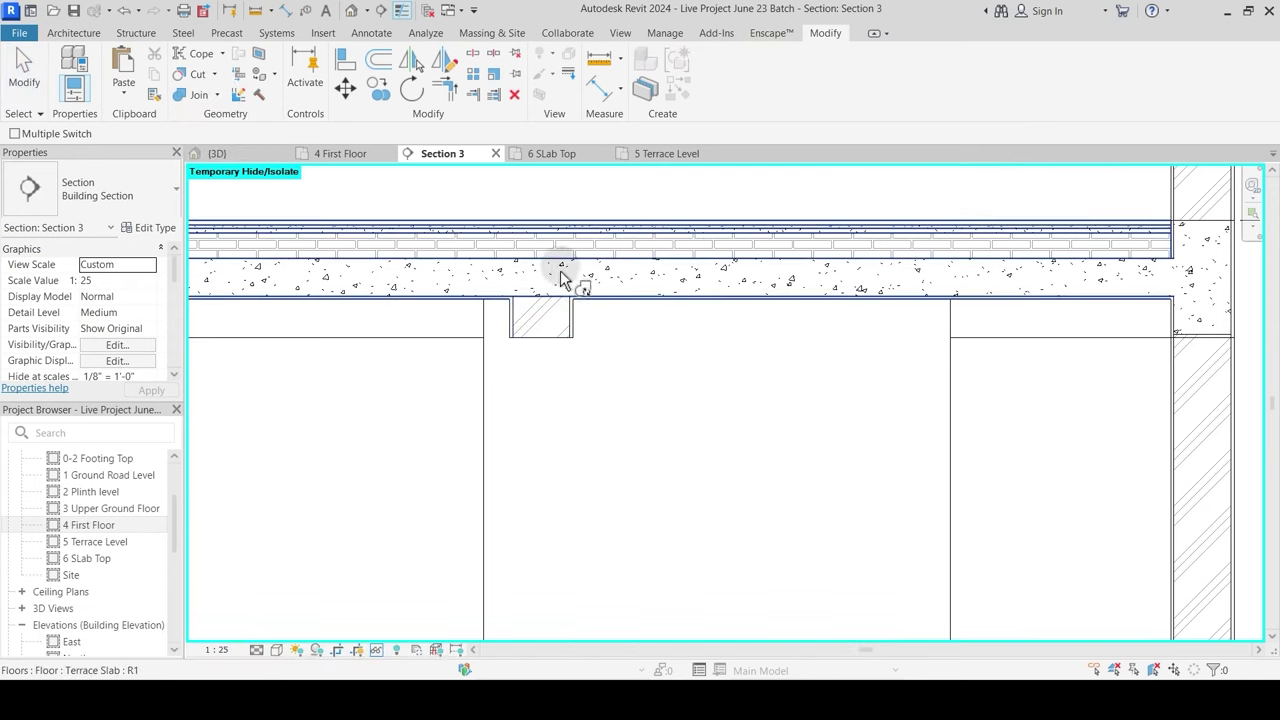
left_click(586, 298)
scroll(560, 330, "up", 2)
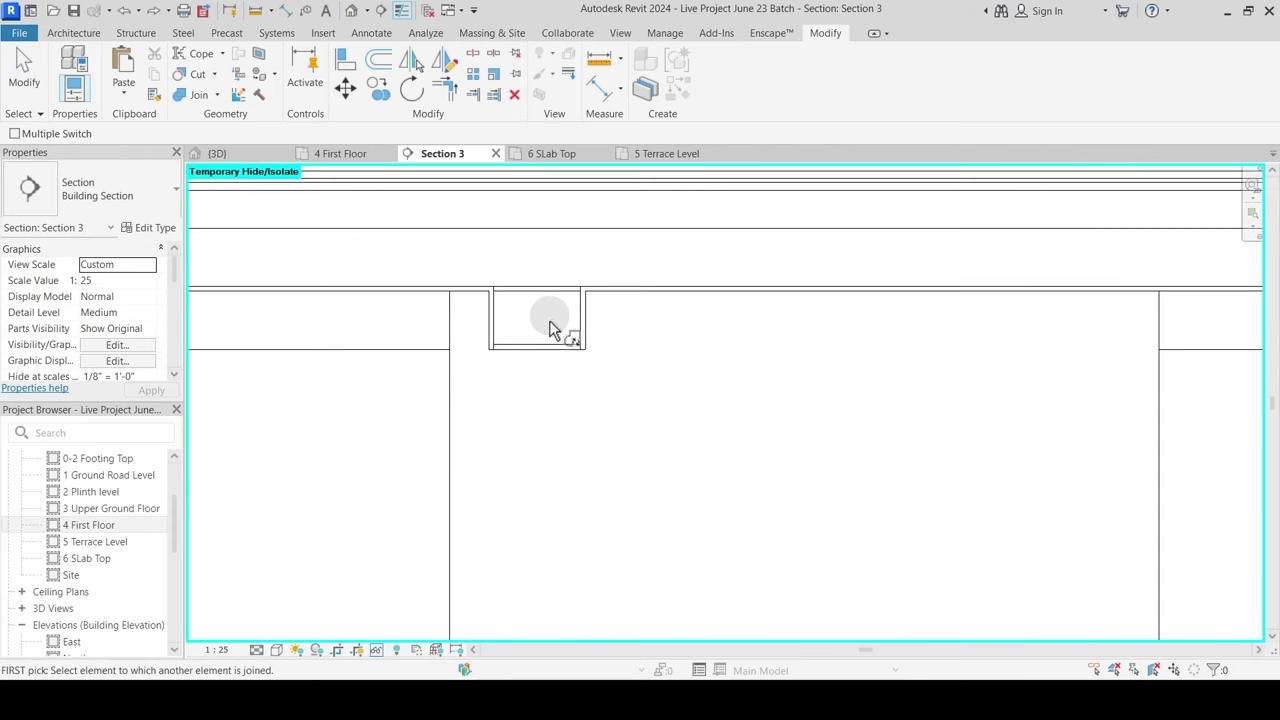
key("Escape")
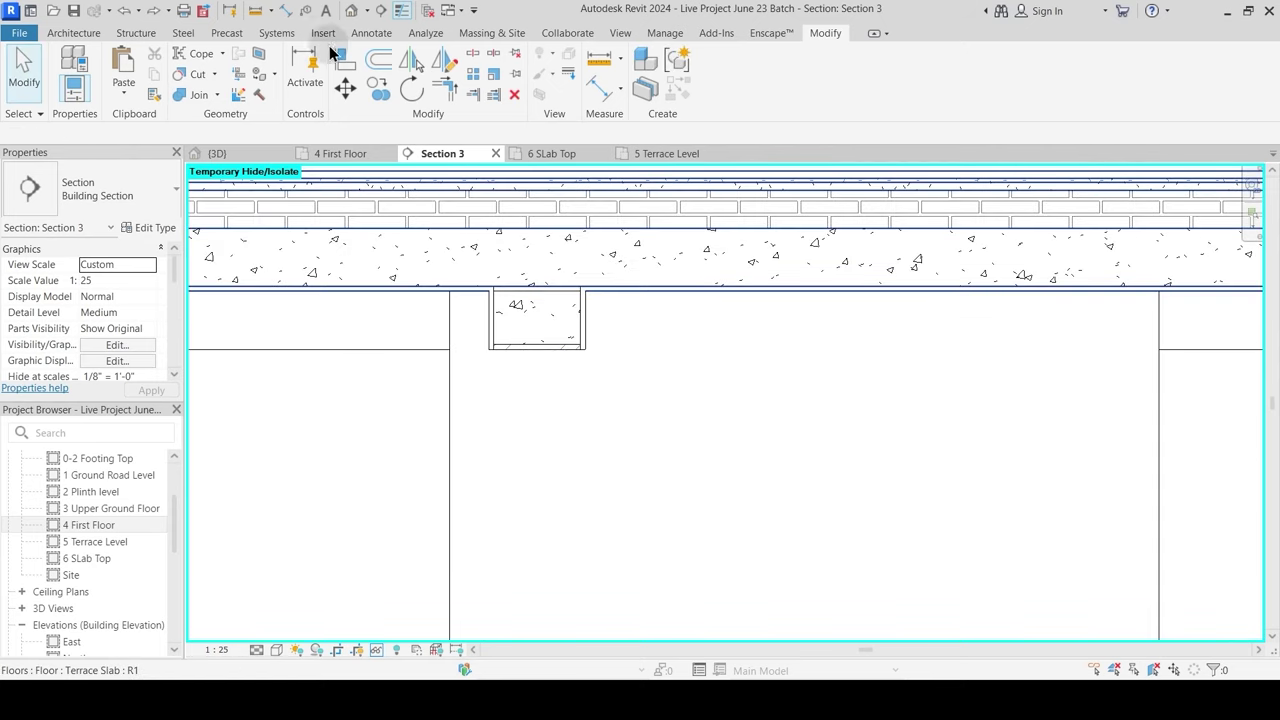
left_click(408, 12)
left_click(408, 12)
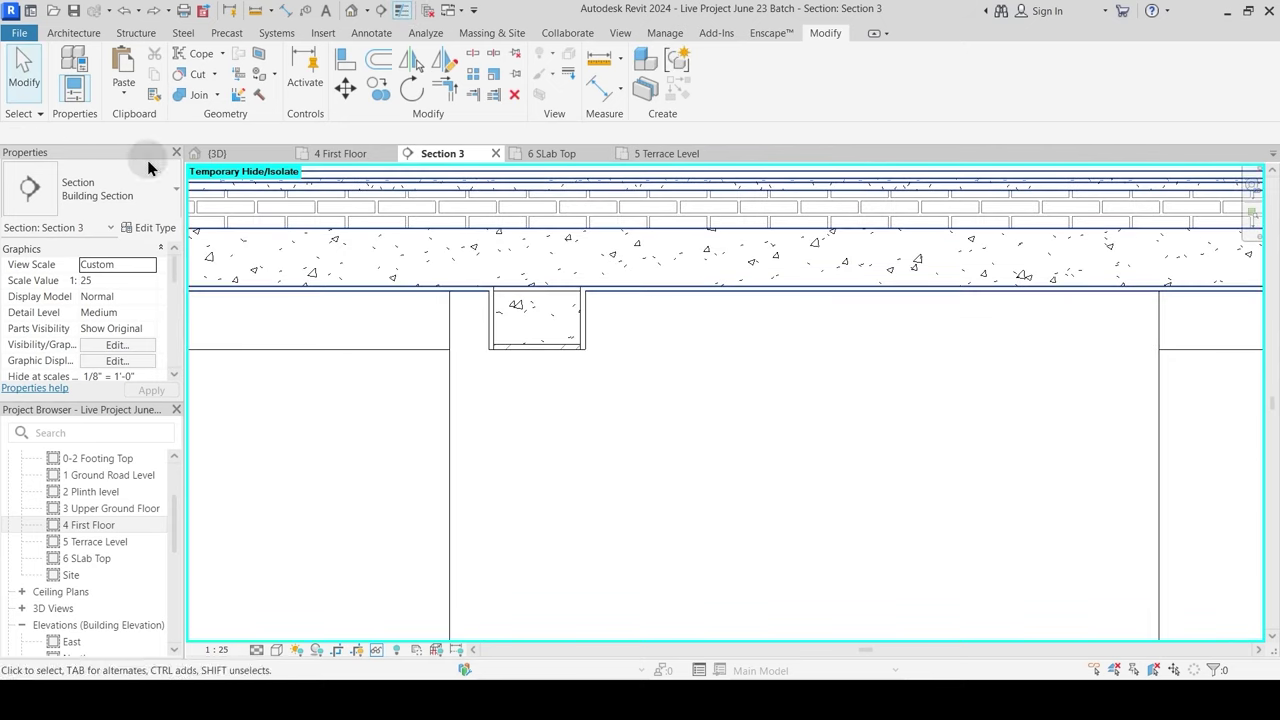
Step: Switch the Terrace Slab–beam join order again at that junction
left_click(218, 97)
left_click(232, 189)
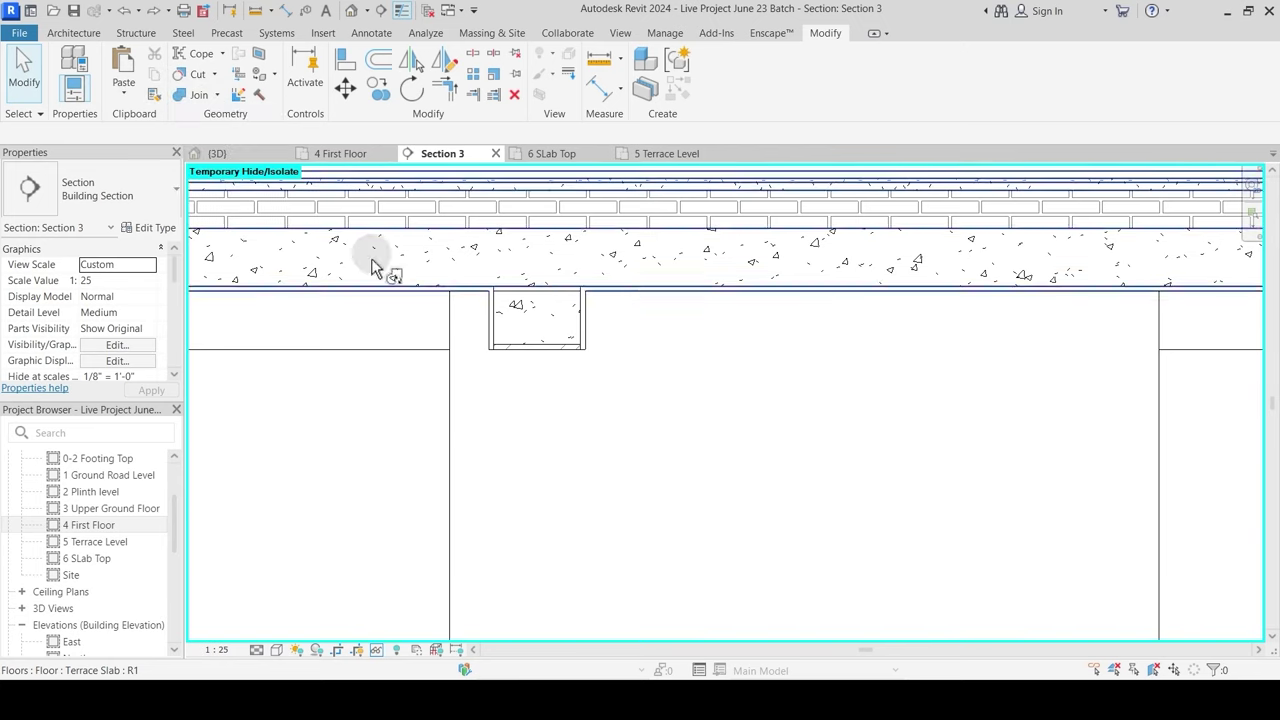
left_click(519, 240)
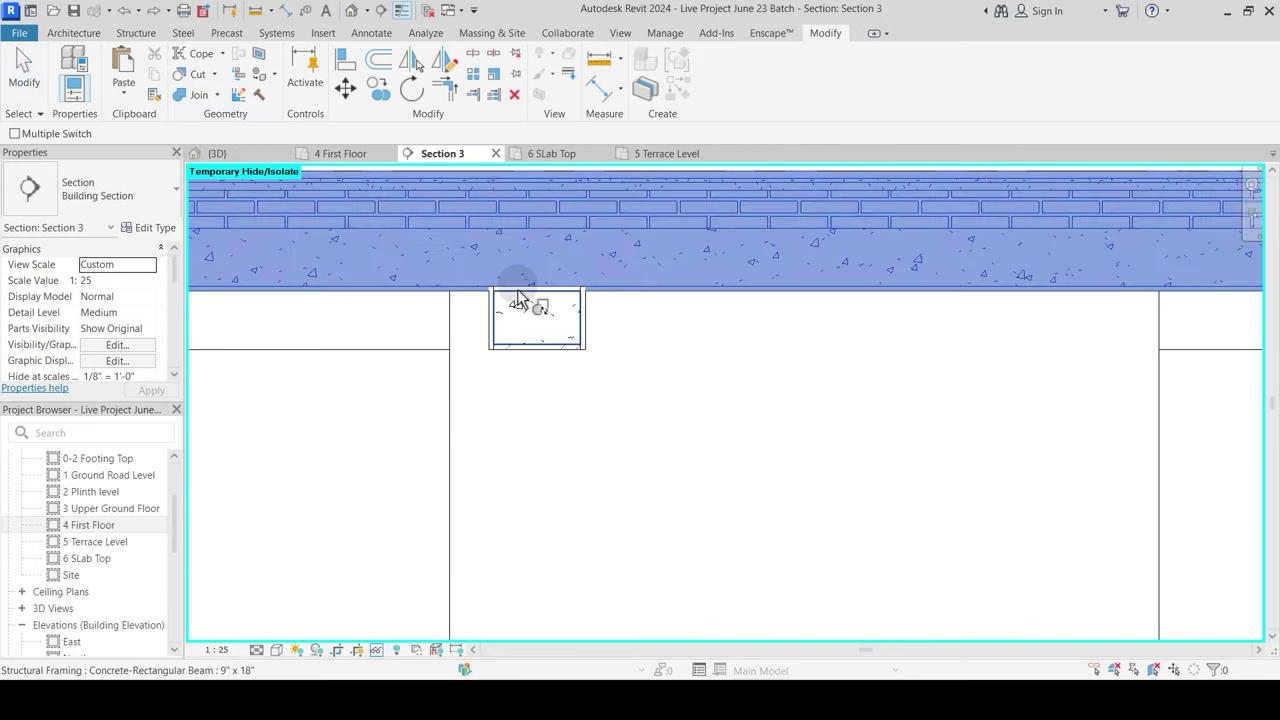
left_click(518, 300)
key("Escape")
scroll(688, 429, "up", 3)
mouse_move(688, 429)
middle_mouse_down()
mouse_move(726, 460)
mouse_move(774, 329)
mouse_move(749, 291)
mouse_move(700, 420)
middle_mouse_up()
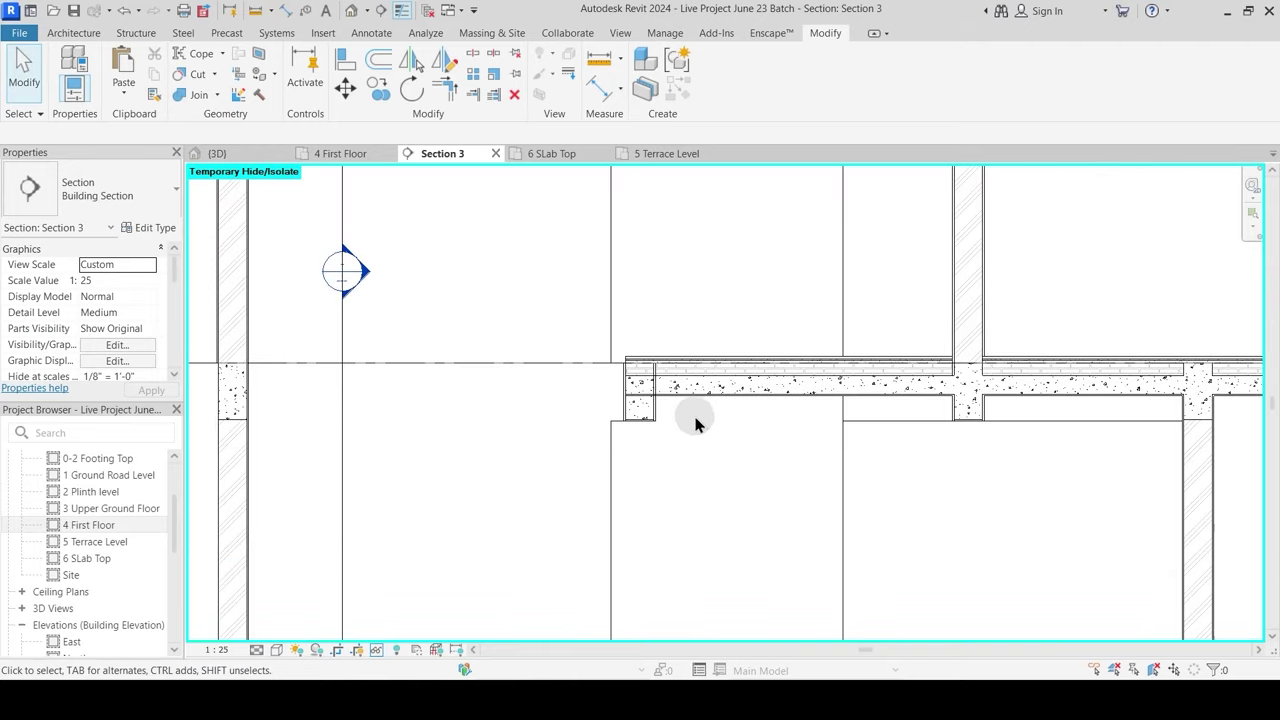
scroll(700, 420, "up", 3)
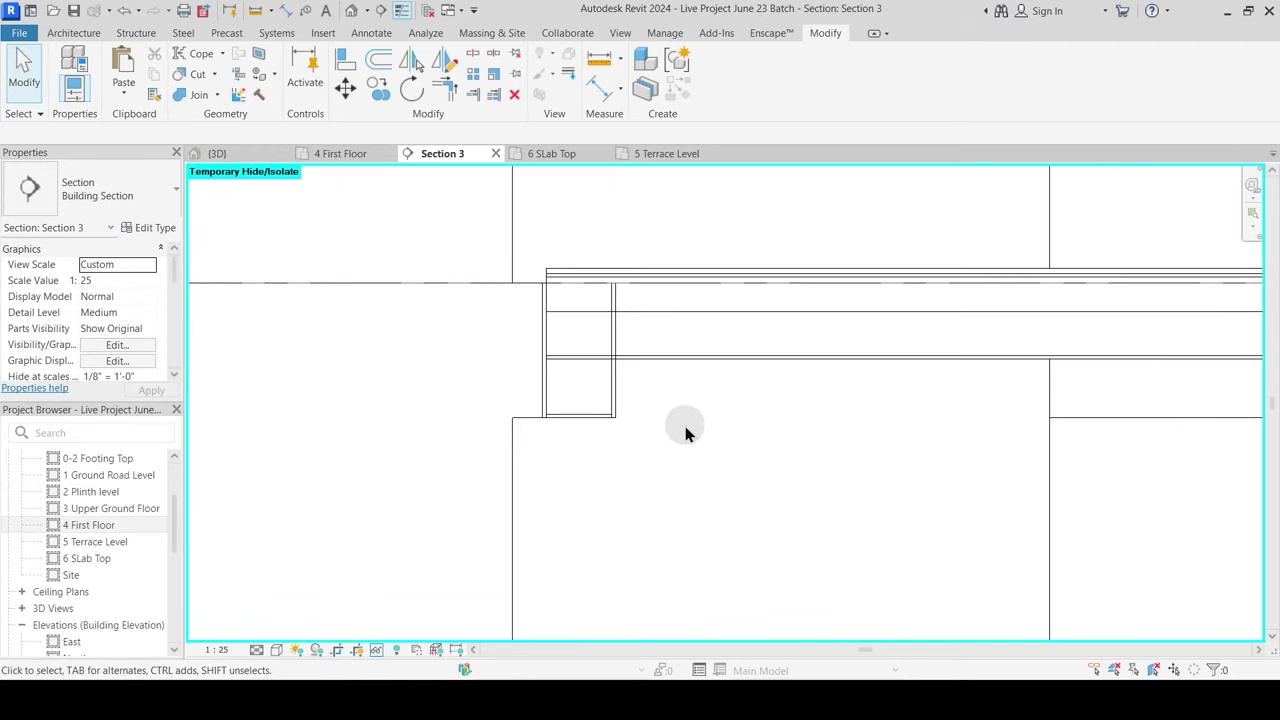
Step: Reverse the terrace slab–beam join order at the next two junctions
left_click(587, 289)
left_click(567, 410)
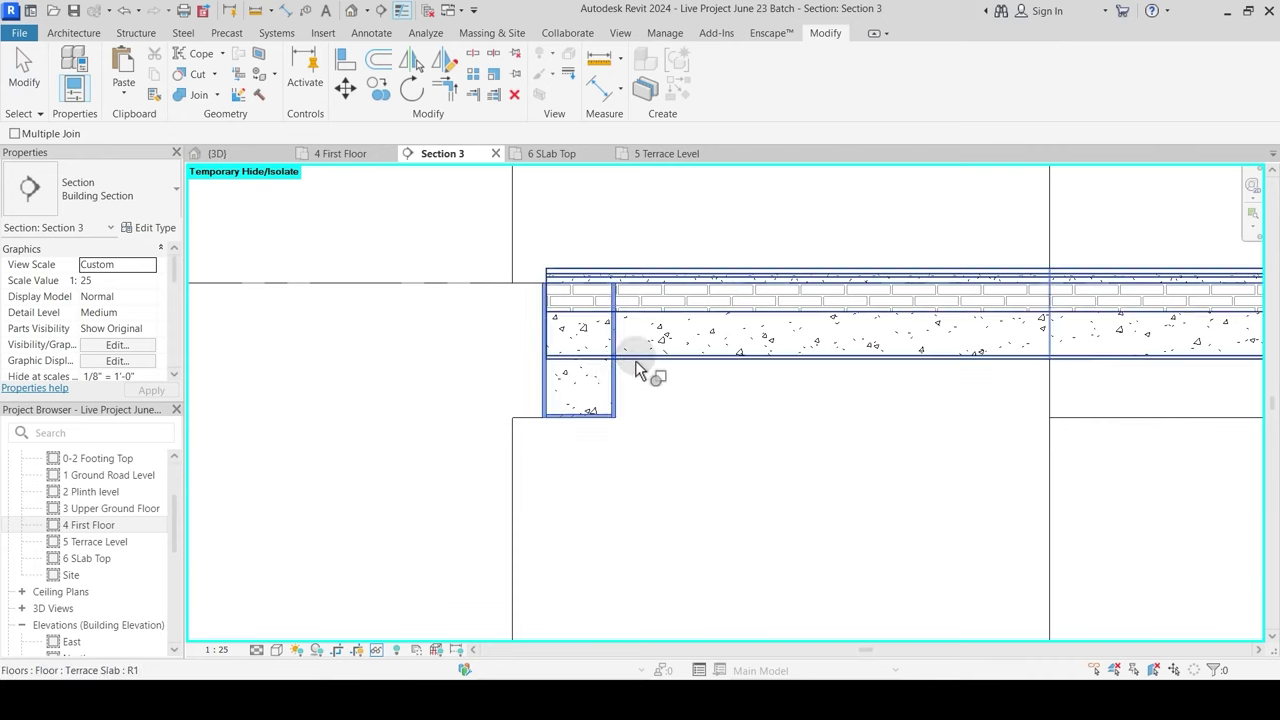
left_click(219, 95)
left_click(224, 197)
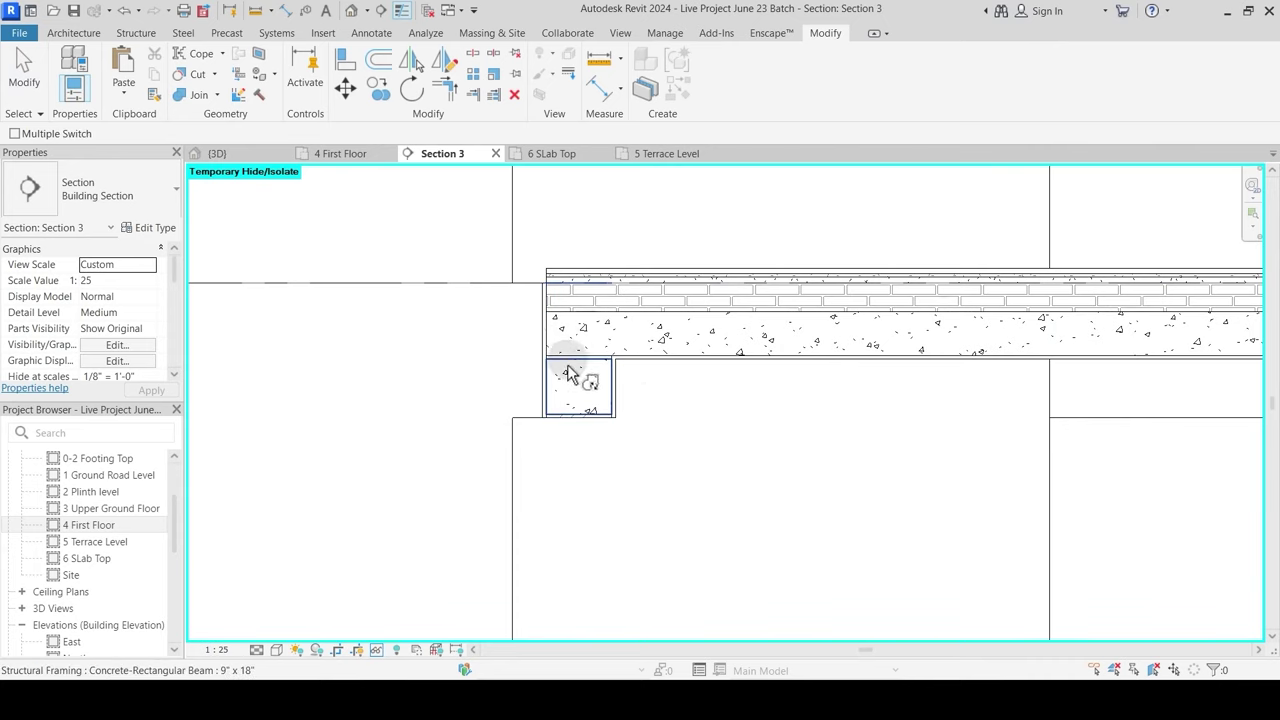
left_click(569, 372)
left_click(583, 318)
mouse_move(646, 414)
middle_mouse_down()
mouse_move(680, 440)
mouse_move(954, 463)
mouse_move(470, 445)
middle_mouse_up()
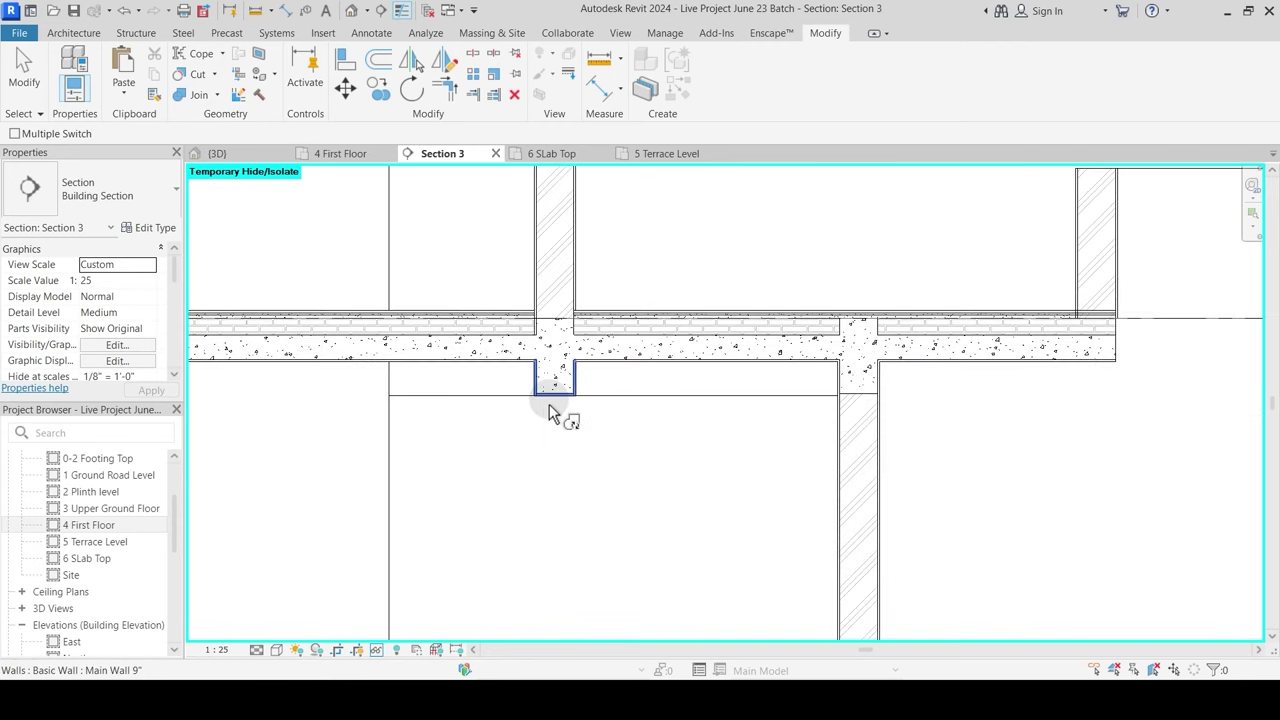
left_click(803, 311)
middle_click_drag(1056, 340, 504, 424)
scroll(463, 378, "up", 1)
left_click(521, 406)
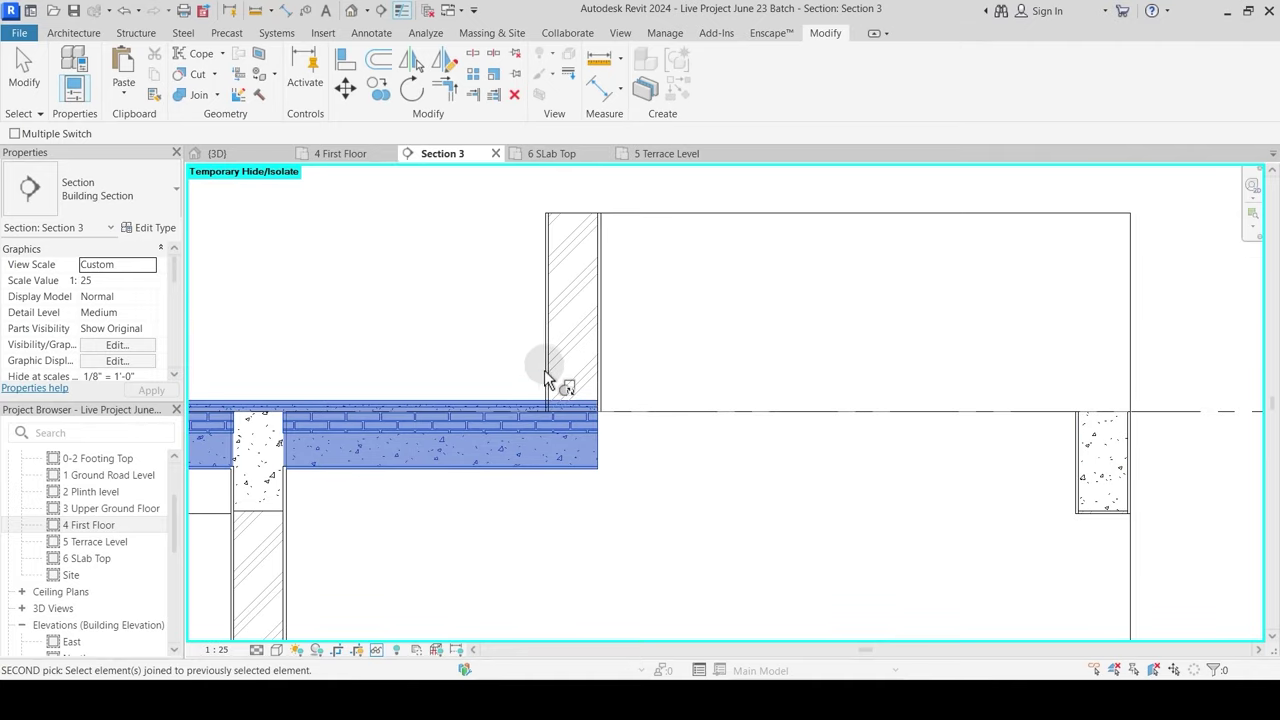
Step: Join the Terrace Slab and the left and right floor slabs with their walls
left_click(204, 97)
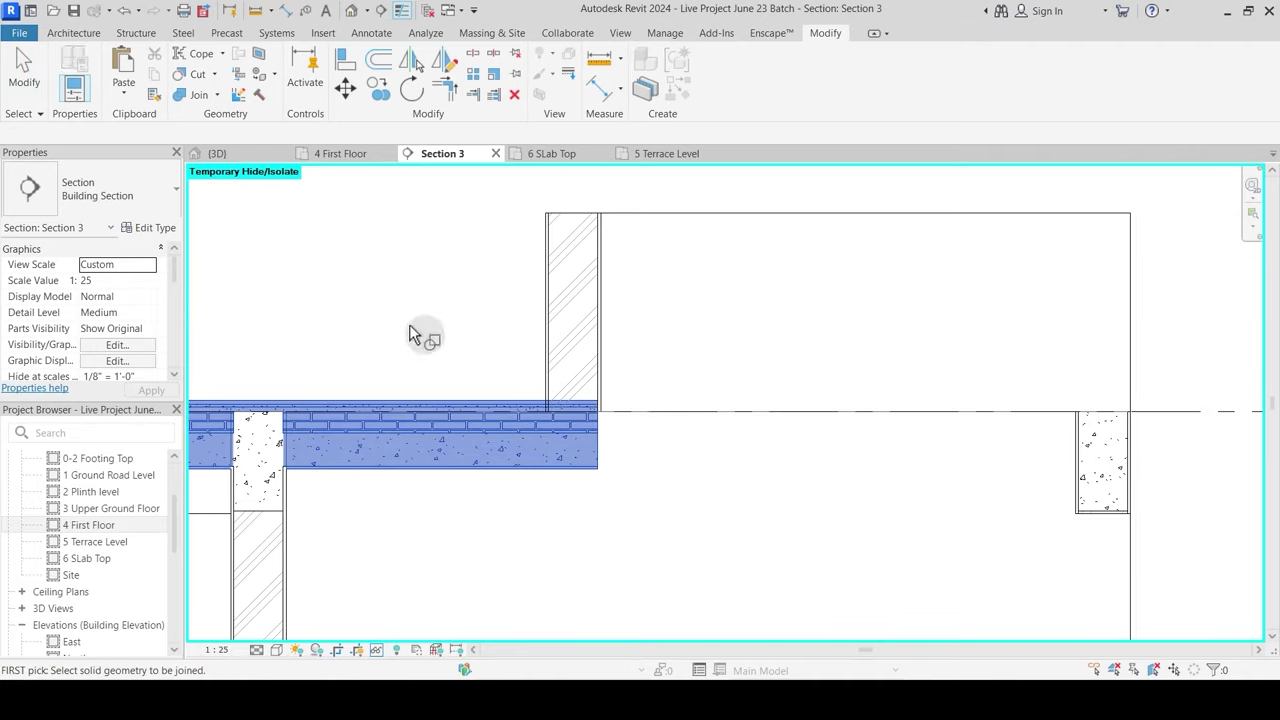
left_click(519, 413)
left_click(556, 378)
scroll(700, 340, "down", 3)
middle_click_drag(643, 462, 880, 355)
scroll(750, 348, "down", 3)
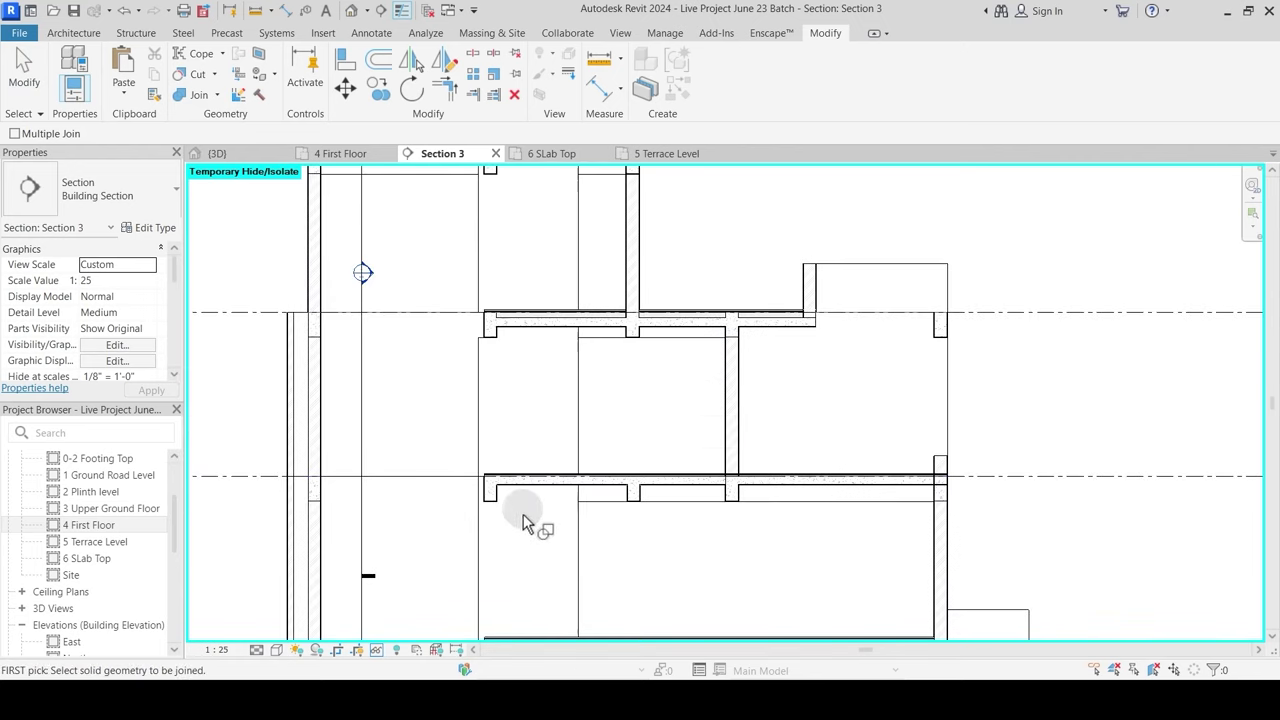
scroll(600, 525, "up", 2)
scroll(876, 463, "up", 3)
left_click(868, 452)
left_click(889, 429)
left_click(934, 440)
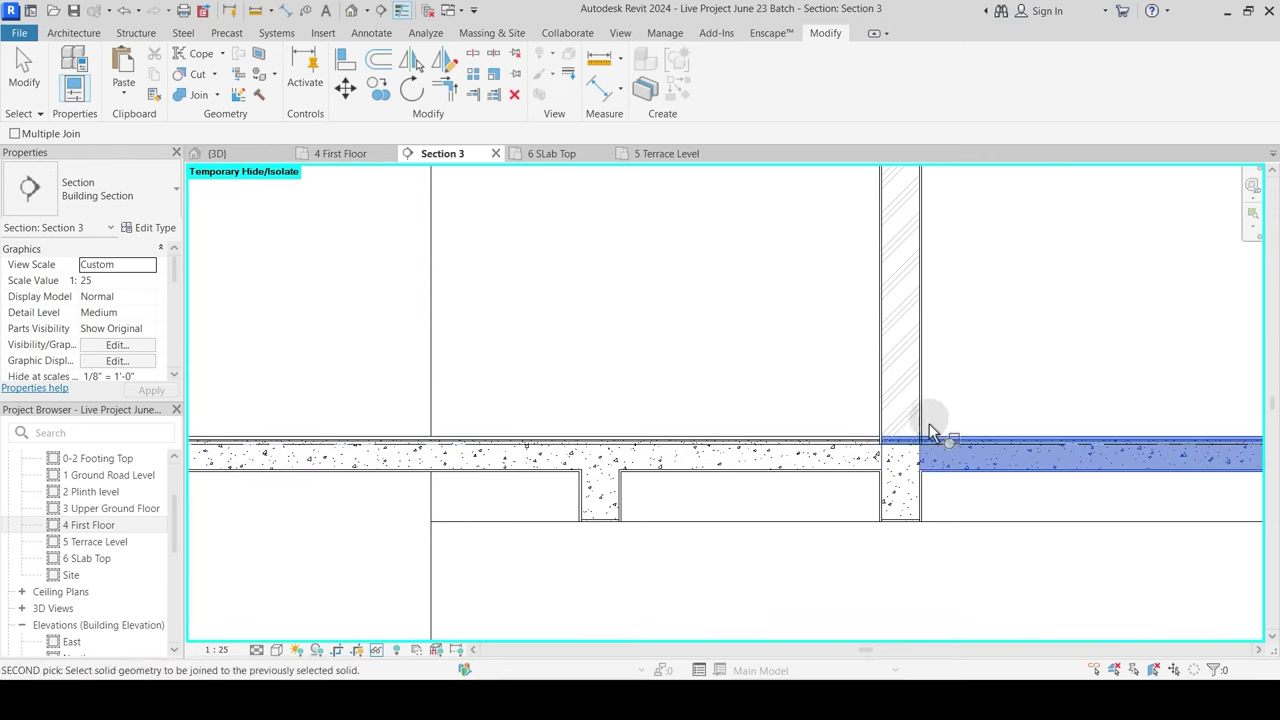
left_click(923, 414)
Step: Join the remaining floor slab to the right-hand wall and finish joining
scroll(935, 381, "down", 2)
middle_click_drag(1019, 411, 672, 457)
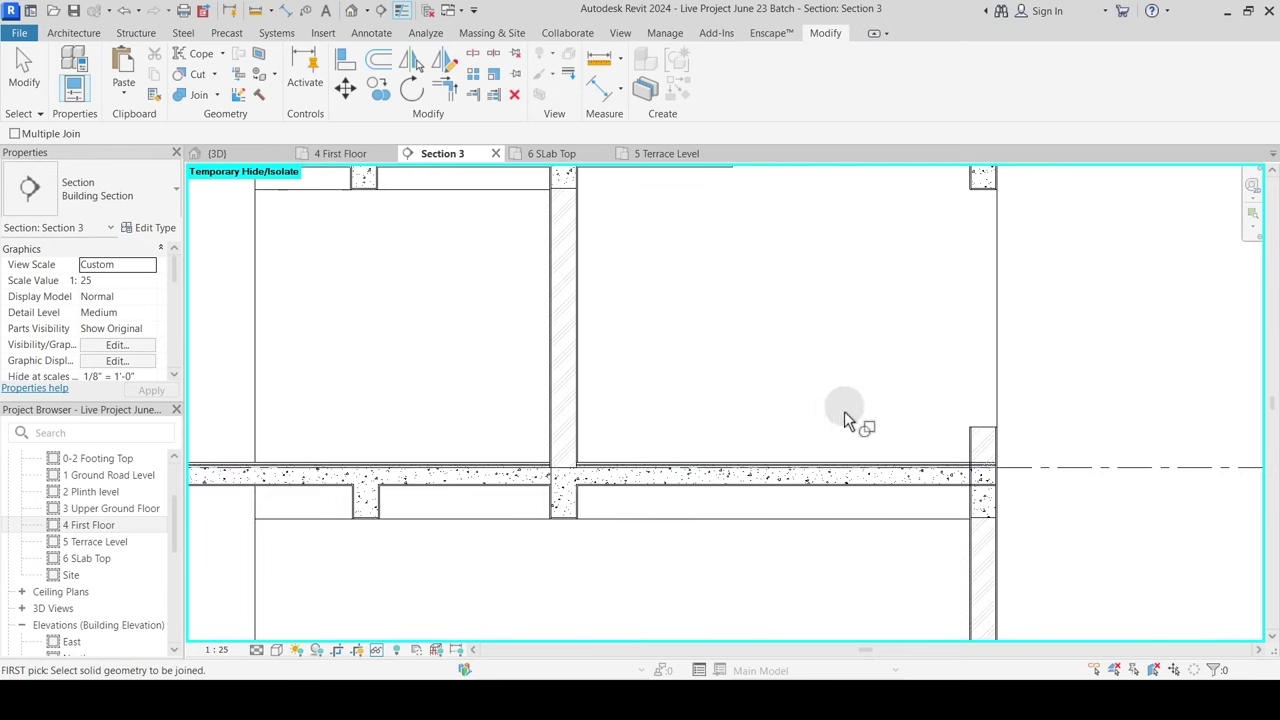
left_click(960, 472)
left_click(980, 443)
scroll(886, 332, "down", 1)
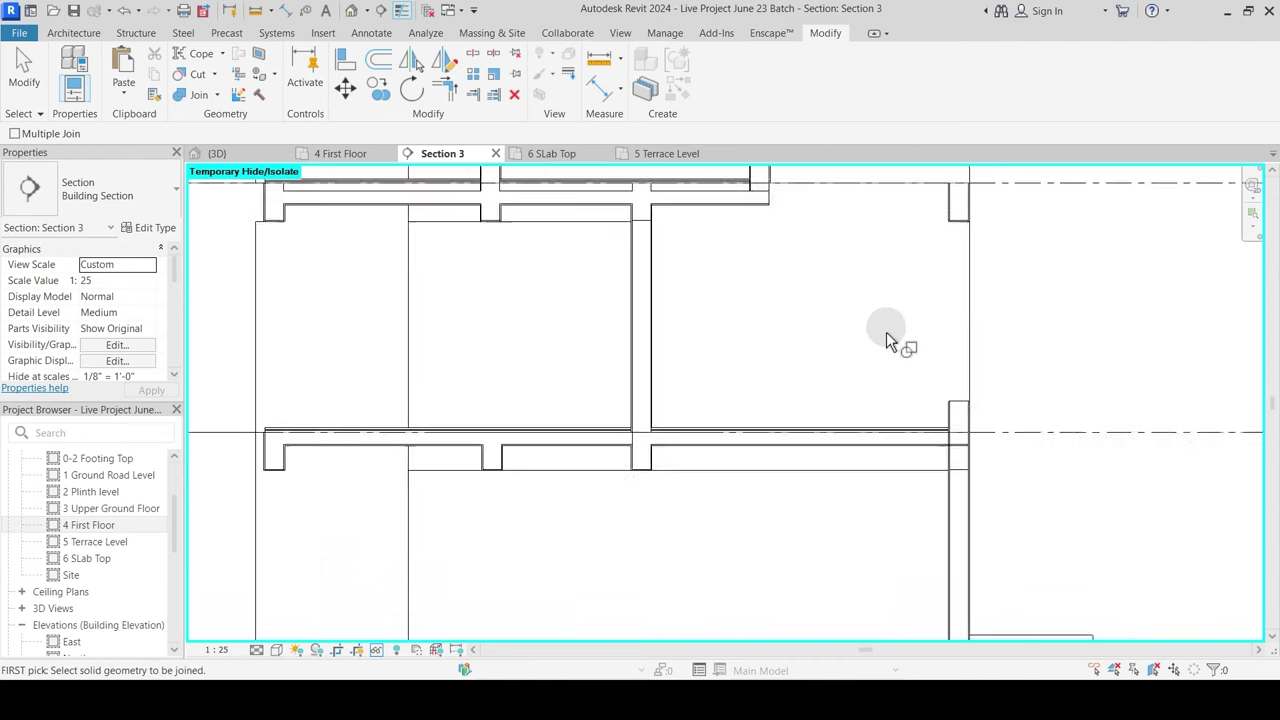
scroll(886, 332, "down", 2)
key("Escape")
middle_click_drag(603, 383, 692, 398)
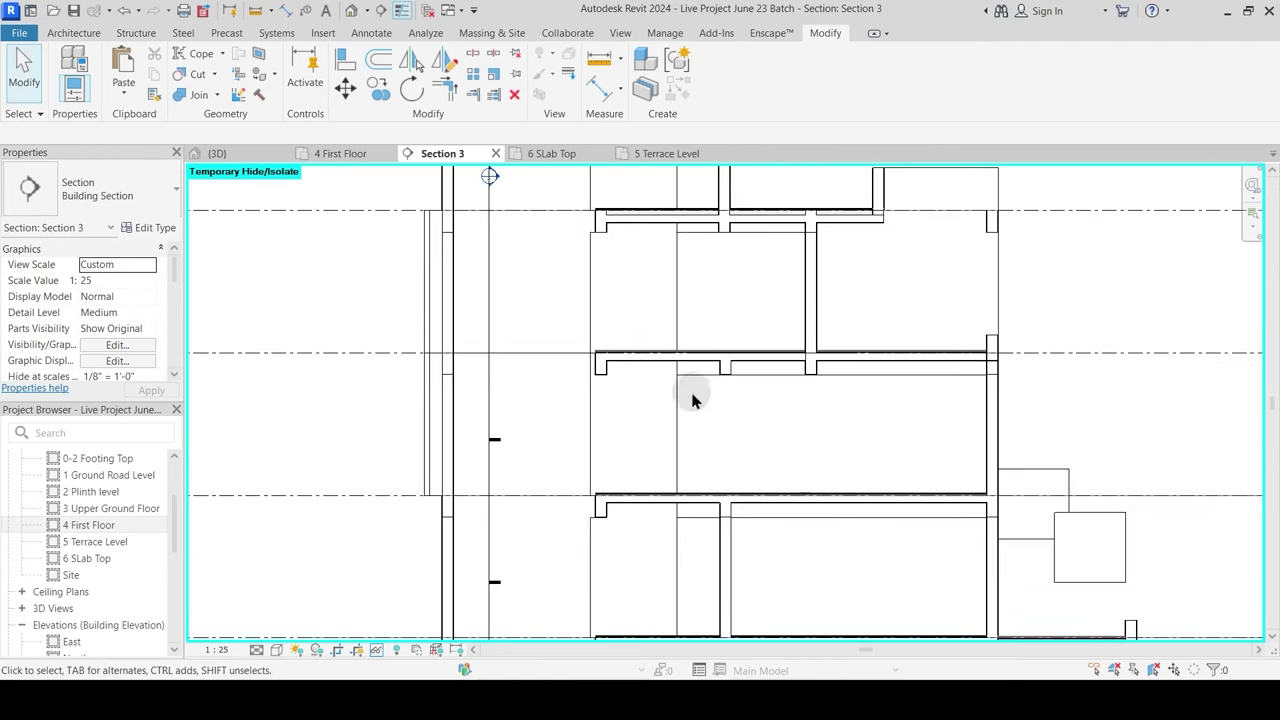
middle_click_drag(635, 330, 650, 408)
Step: Nudge the Section 3 line up on the 4 First Floor plan and review the resulting section
left_click(345, 155)
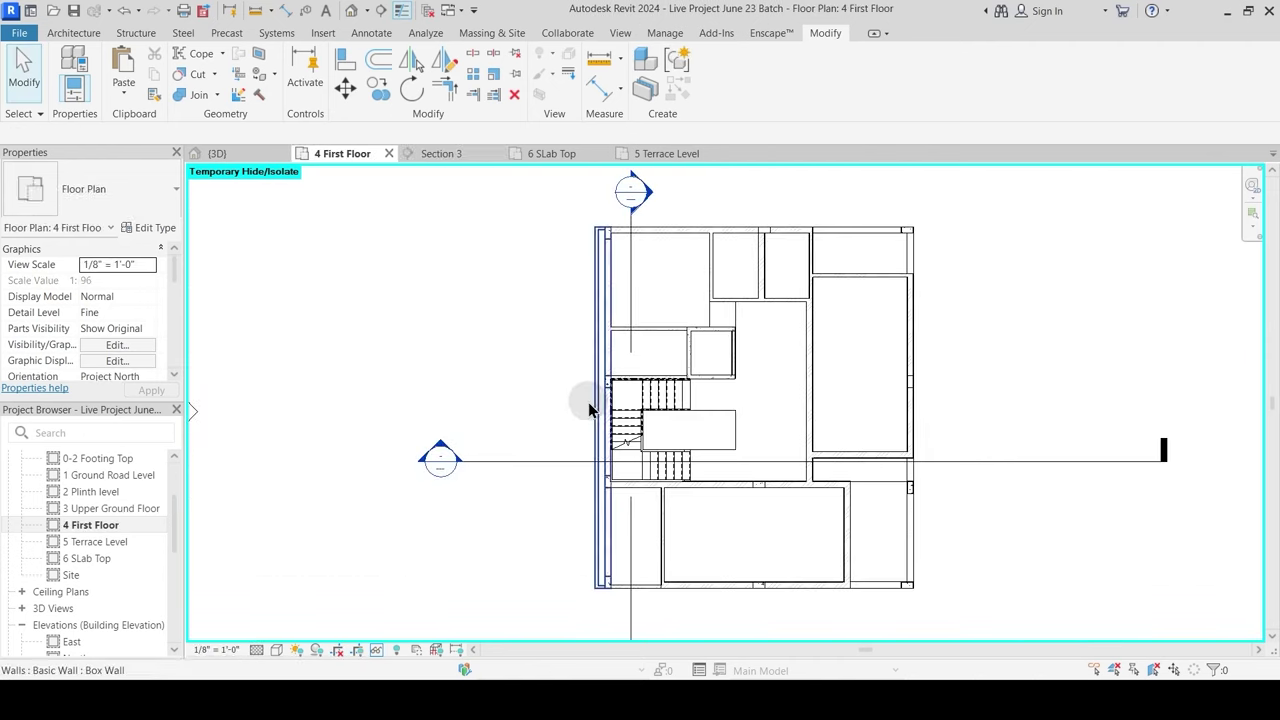
left_click_drag(960, 463, 961, 429)
key("Escape")
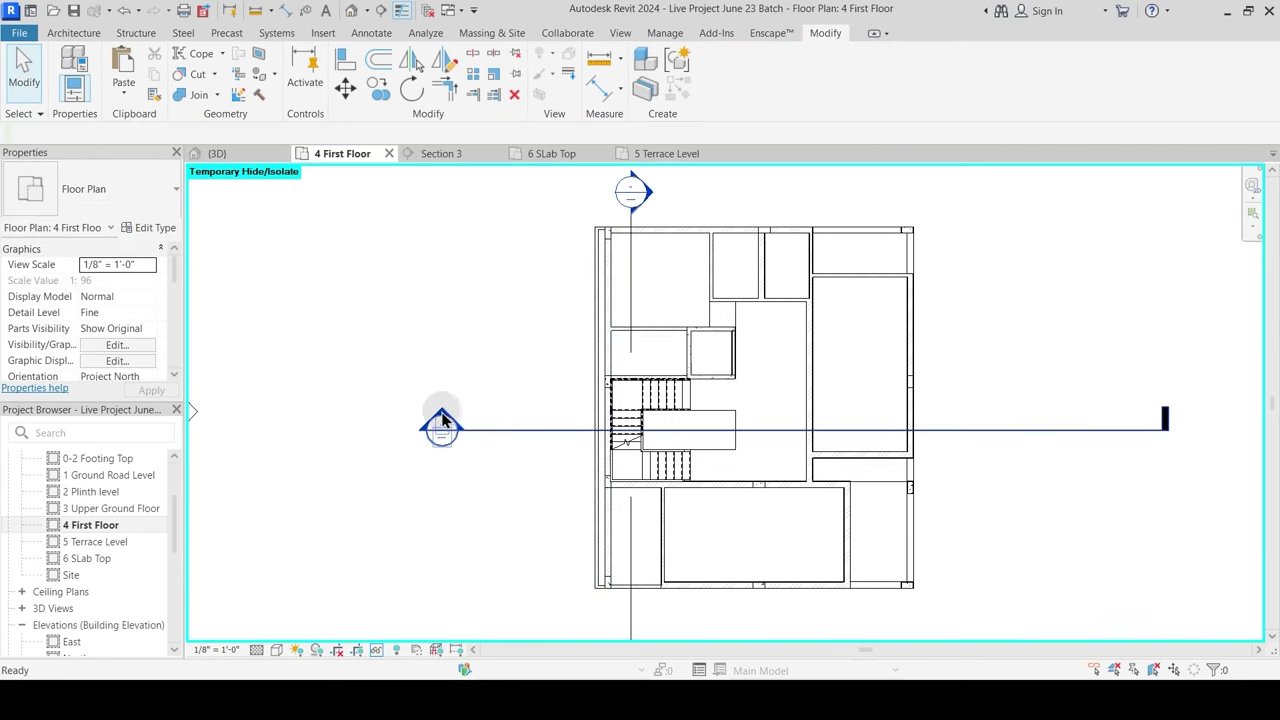
double_click(440, 420)
middle_click_drag(823, 400, 632, 414)
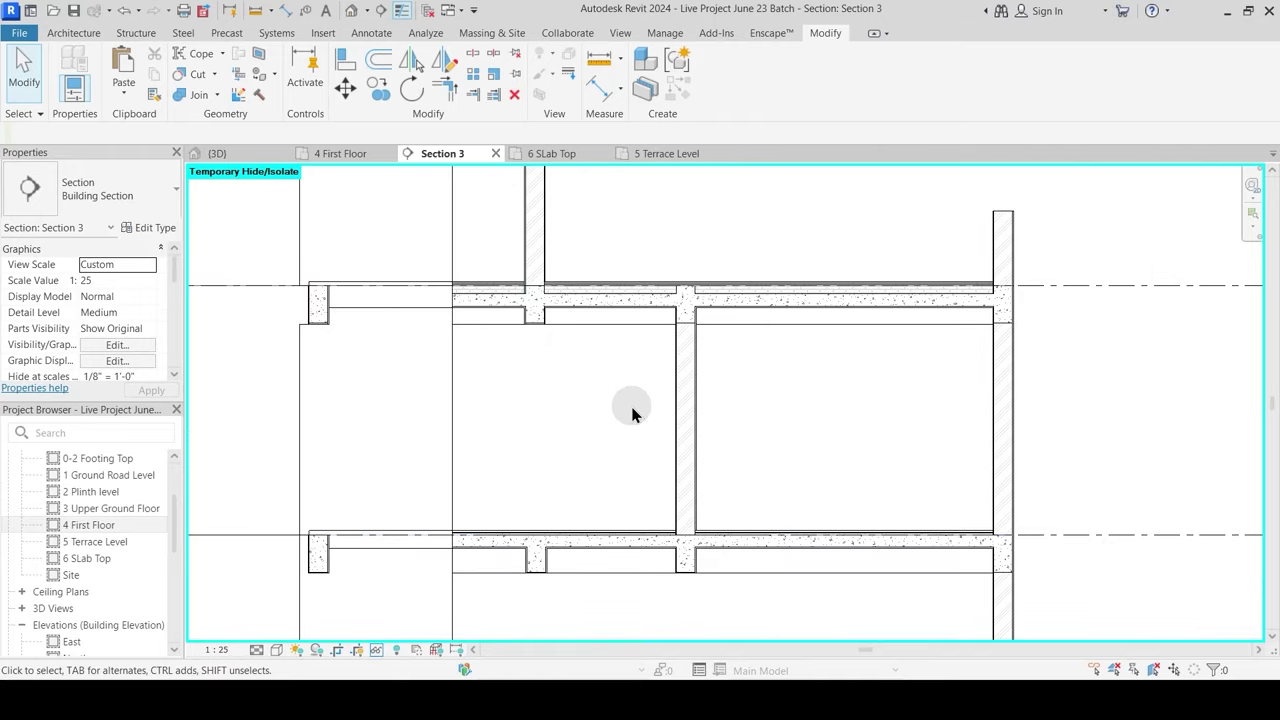
scroll(589, 375, "down", 1)
middle_click_drag(443, 477, 615, 409)
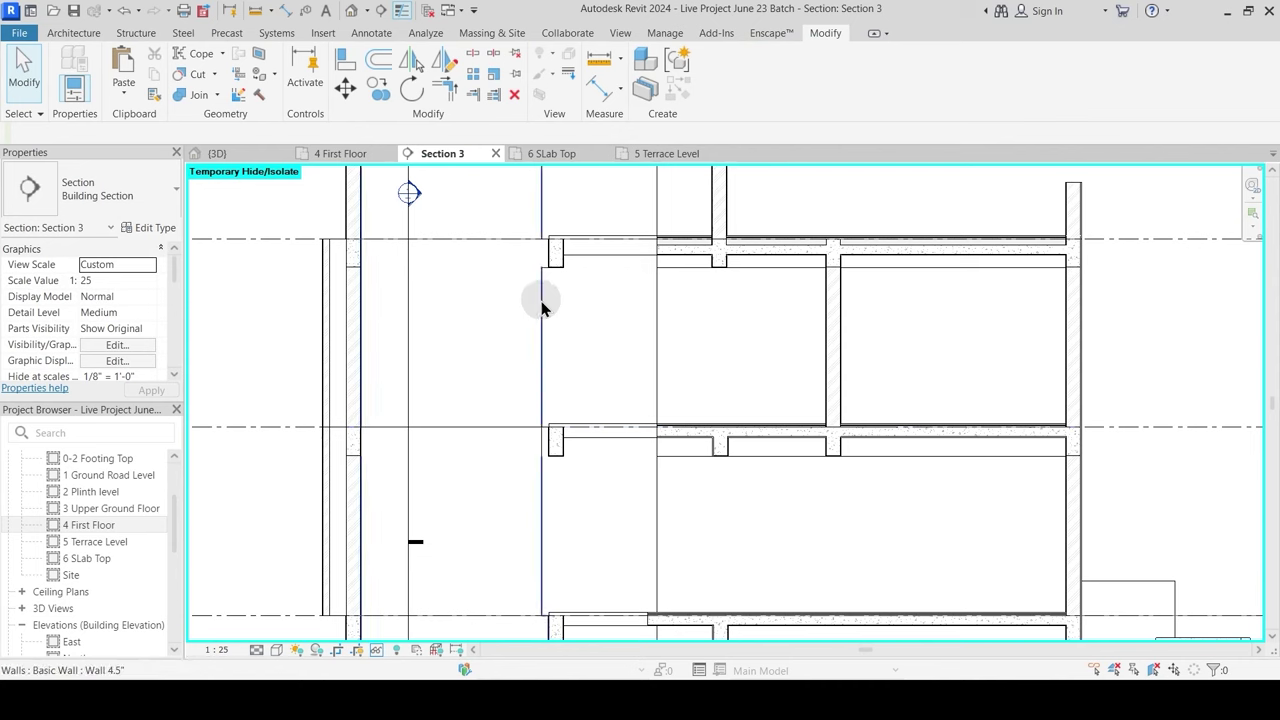
Step: Move the Section 3 line further down the plan and reopen Section 3 at the new cut
left_click(350, 153)
left_click(765, 430)
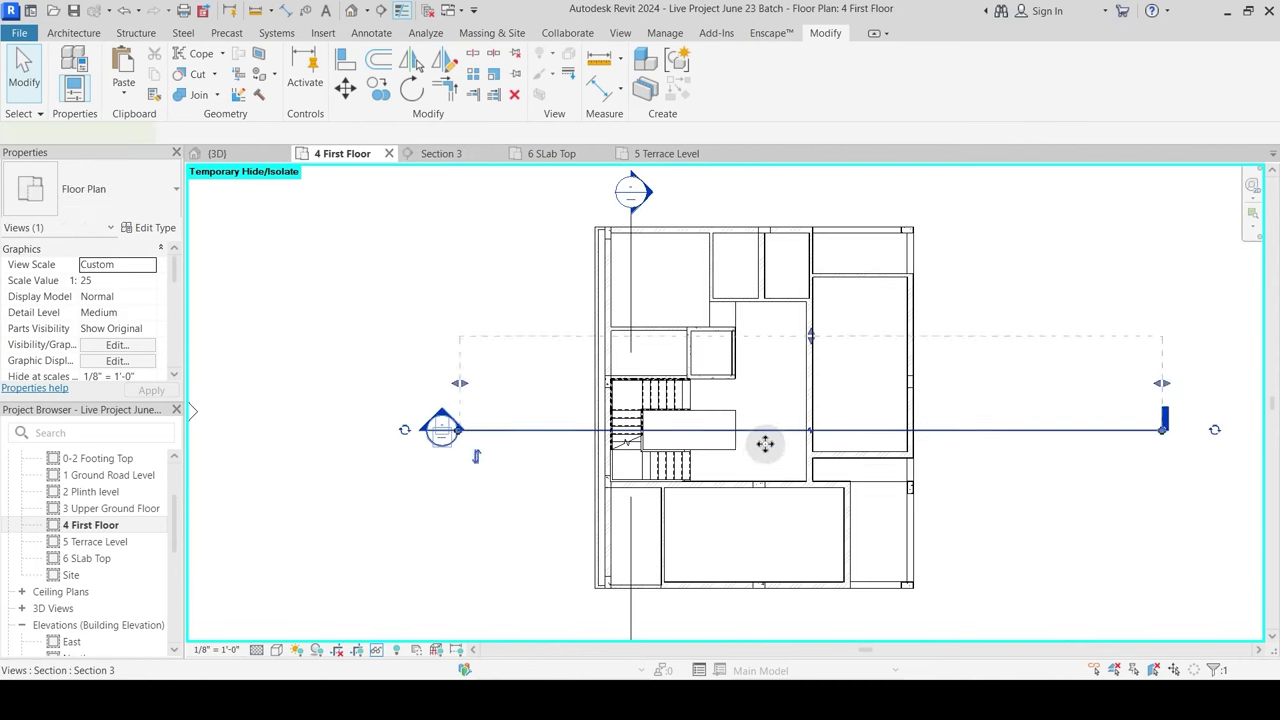
left_click_drag(766, 443, 760, 505)
left_click(756, 515)
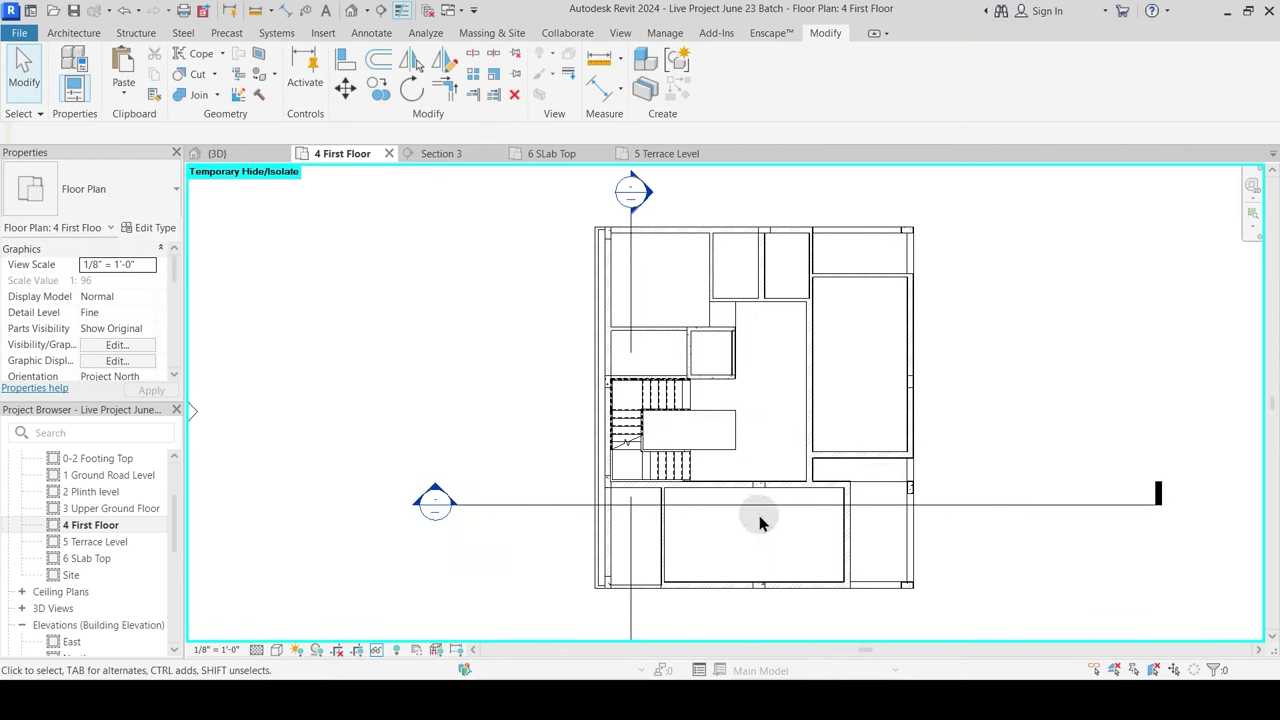
double_click(437, 500)
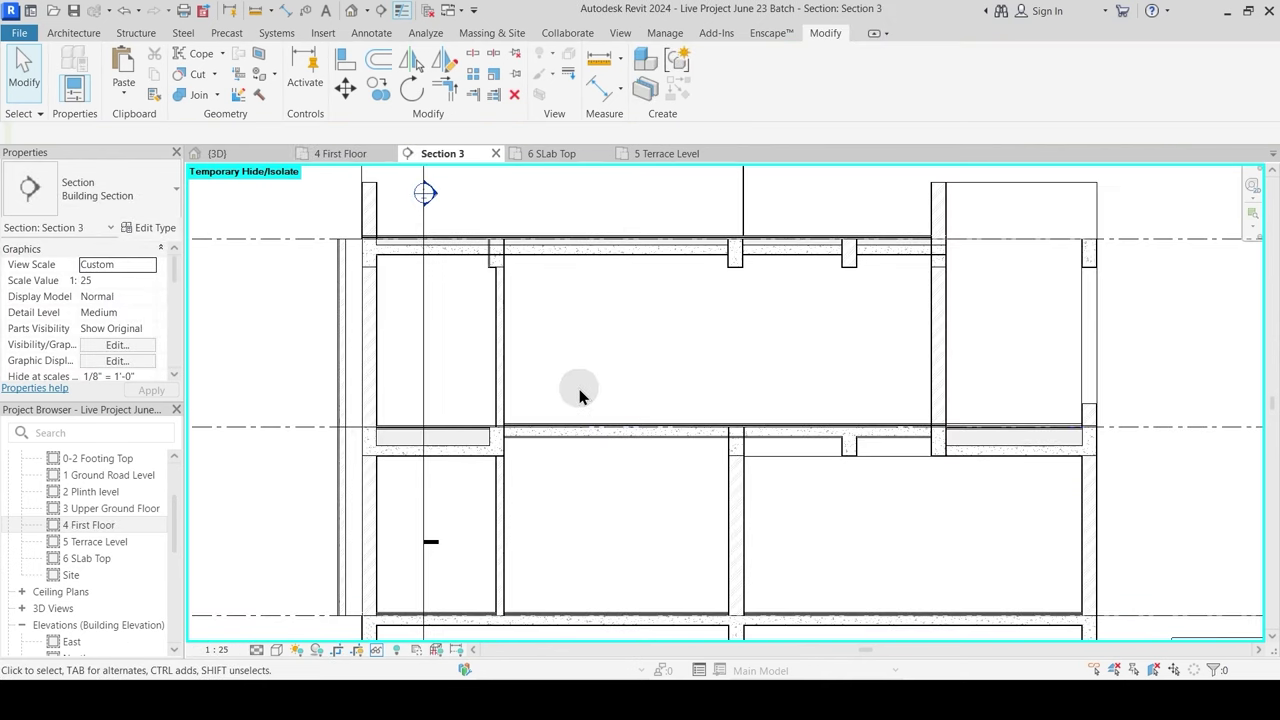
Step: Join the wall and the two beams into the floor slab in the section
scroll(504, 310, "up", 3)
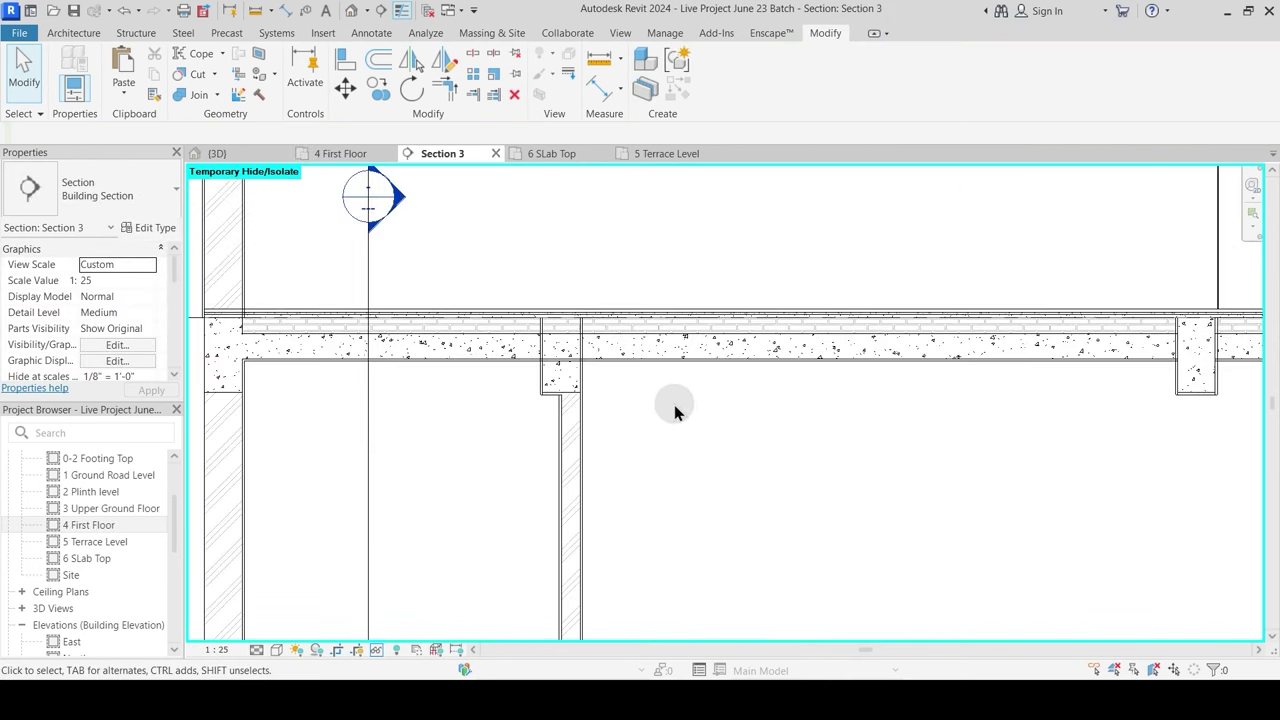
left_click(195, 95)
left_click(296, 300)
left_click(320, 335)
left_click(600, 362)
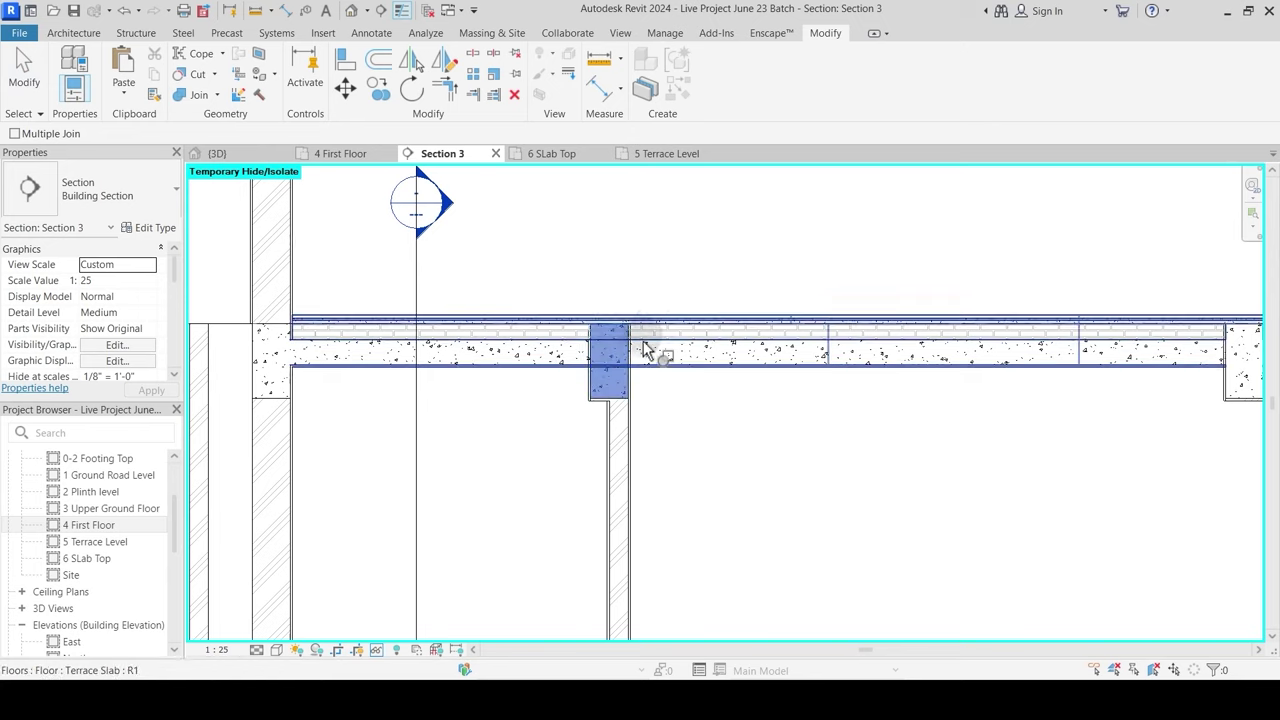
left_click(649, 341)
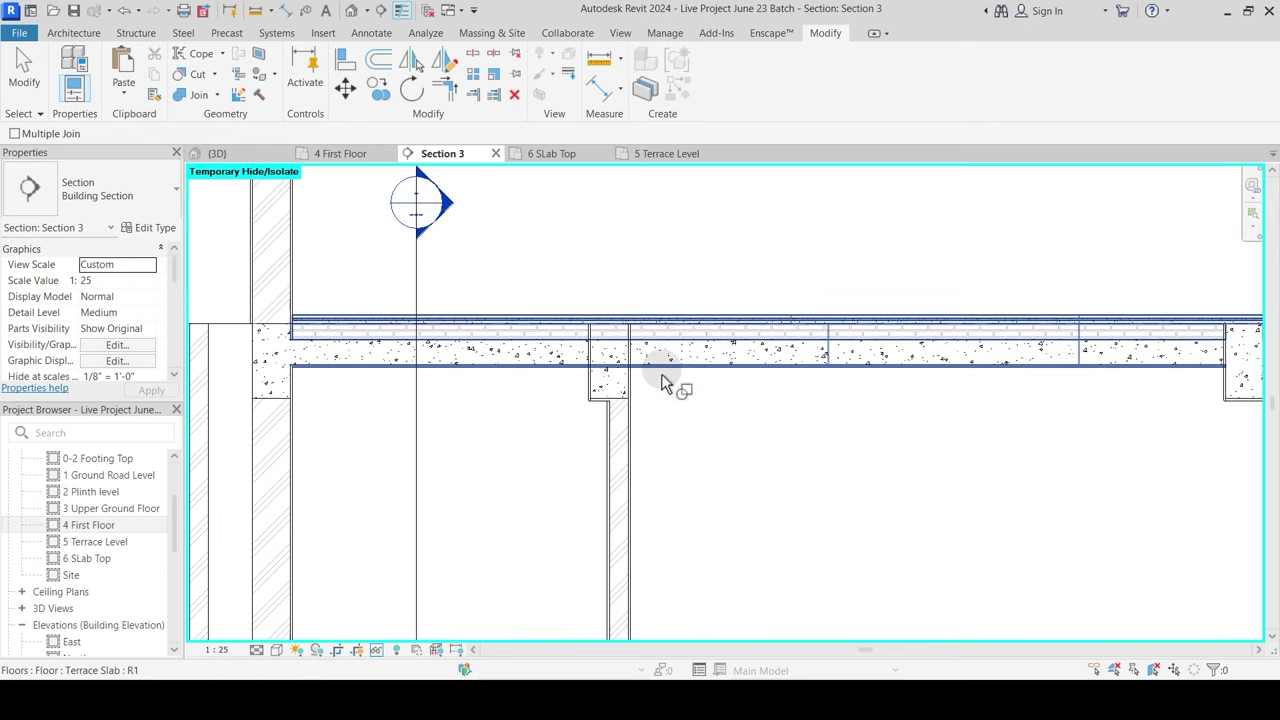
left_click(645, 386)
left_click(653, 397)
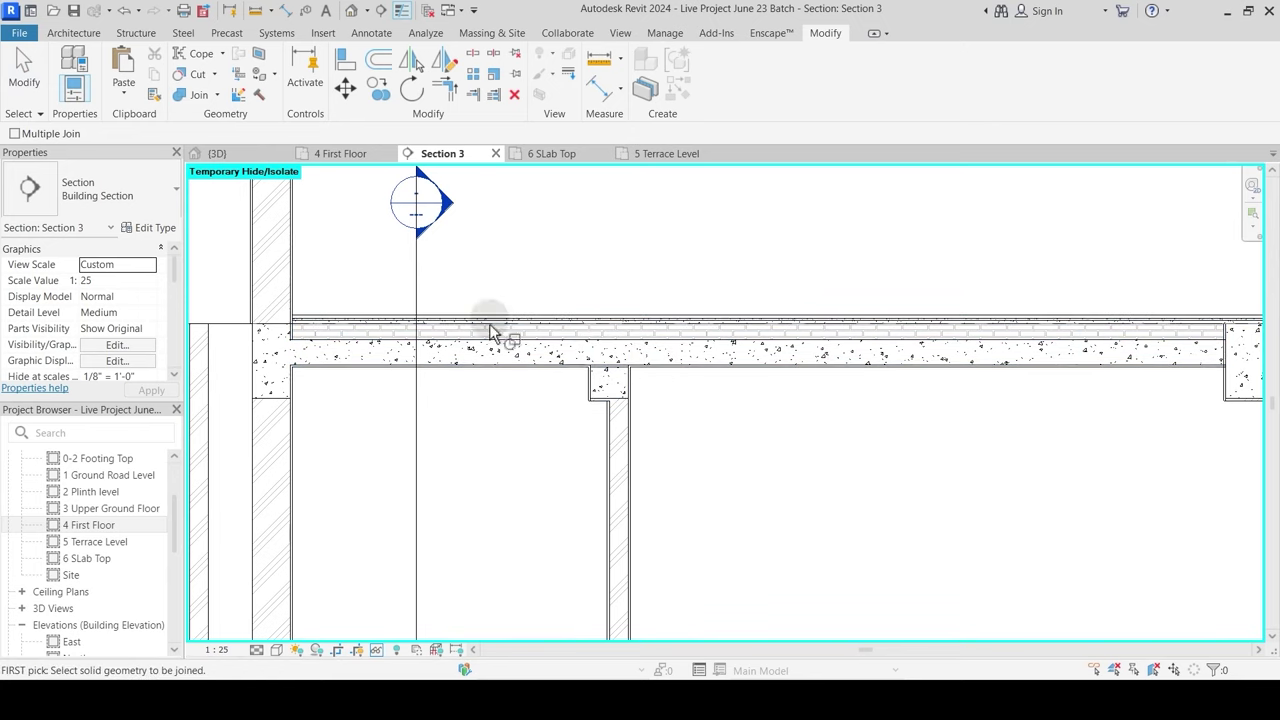
Step: Switch the beam/slab join order so the slab runs through the beam
left_click(213, 96)
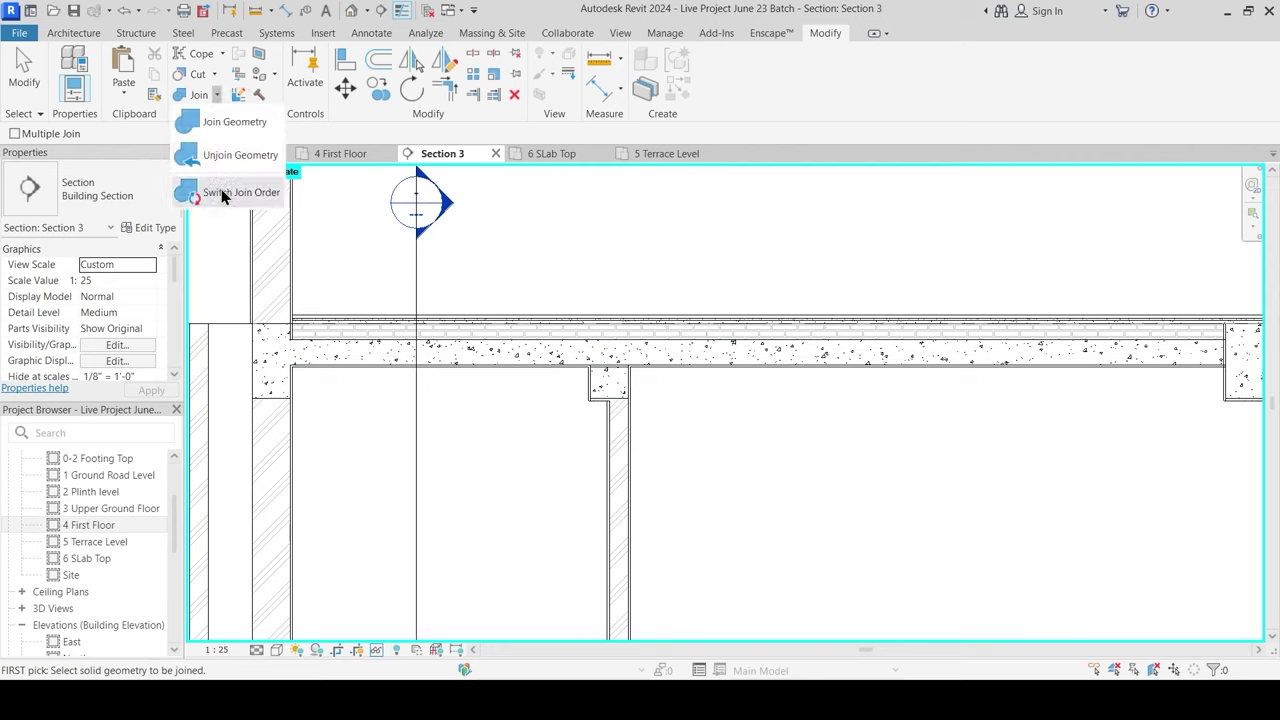
left_click(209, 191)
left_click(618, 378)
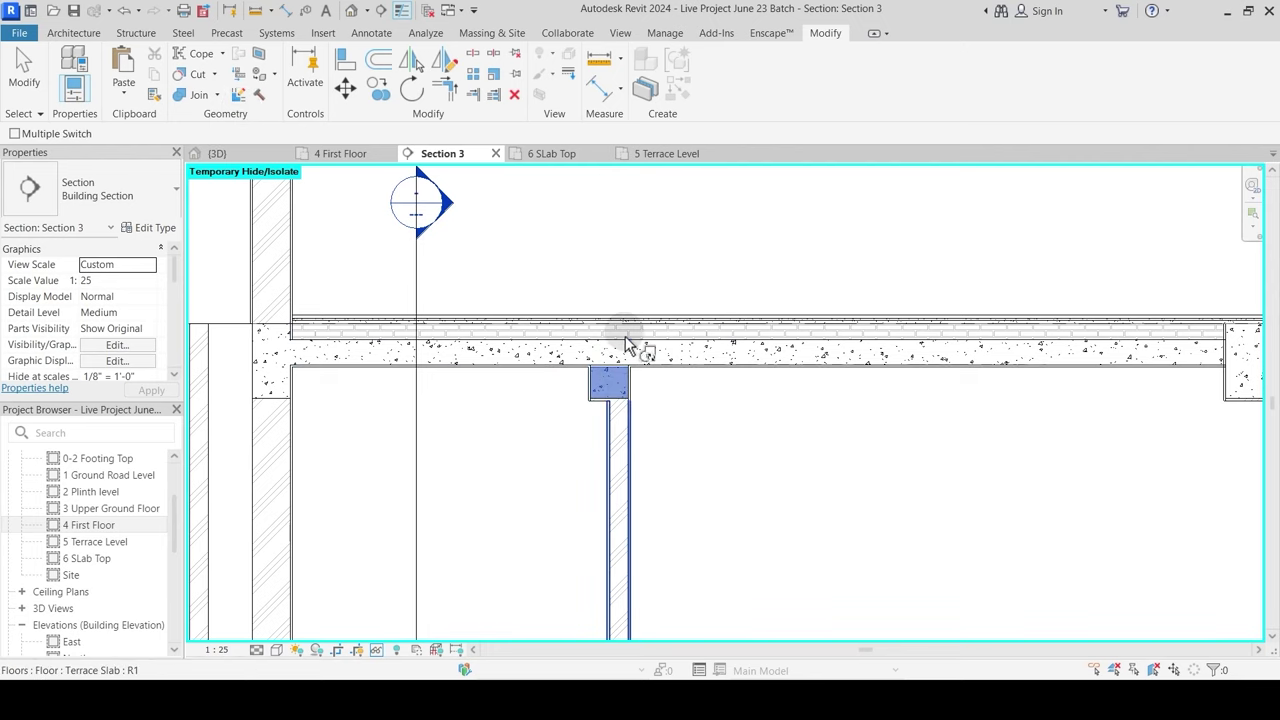
left_click(639, 354)
left_click(614, 371)
left_click(621, 328)
Step: At the next junction, flip the beam's join order with the Terrace Slab
middle_click_drag(1037, 451, 631, 406)
scroll(718, 333, "up", 2)
left_click(724, 340)
key("Escape")
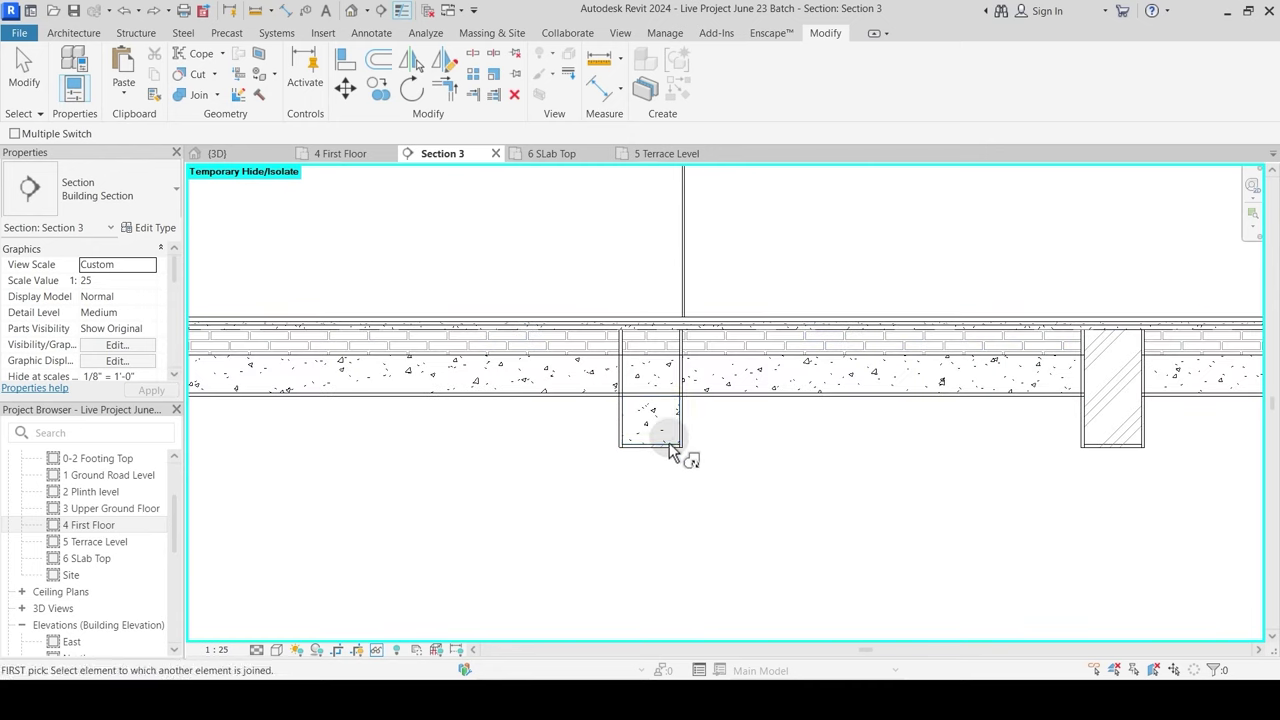
left_click(686, 437)
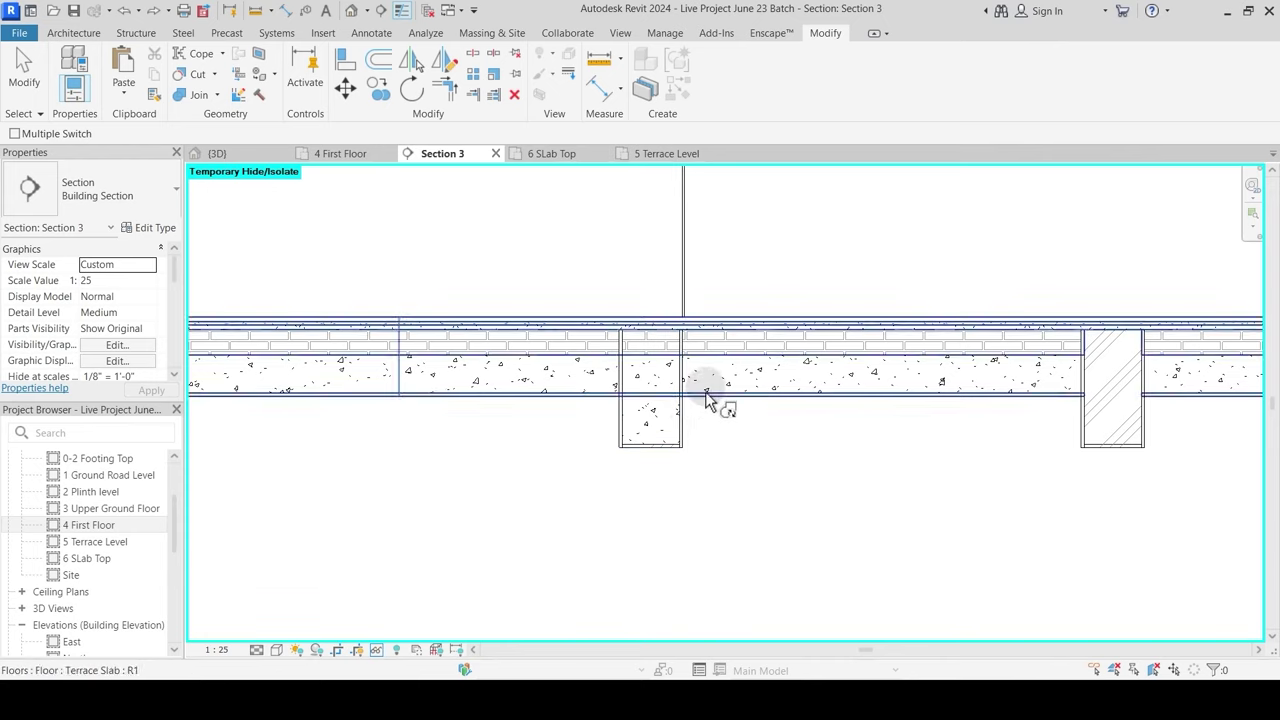
left_click(707, 398)
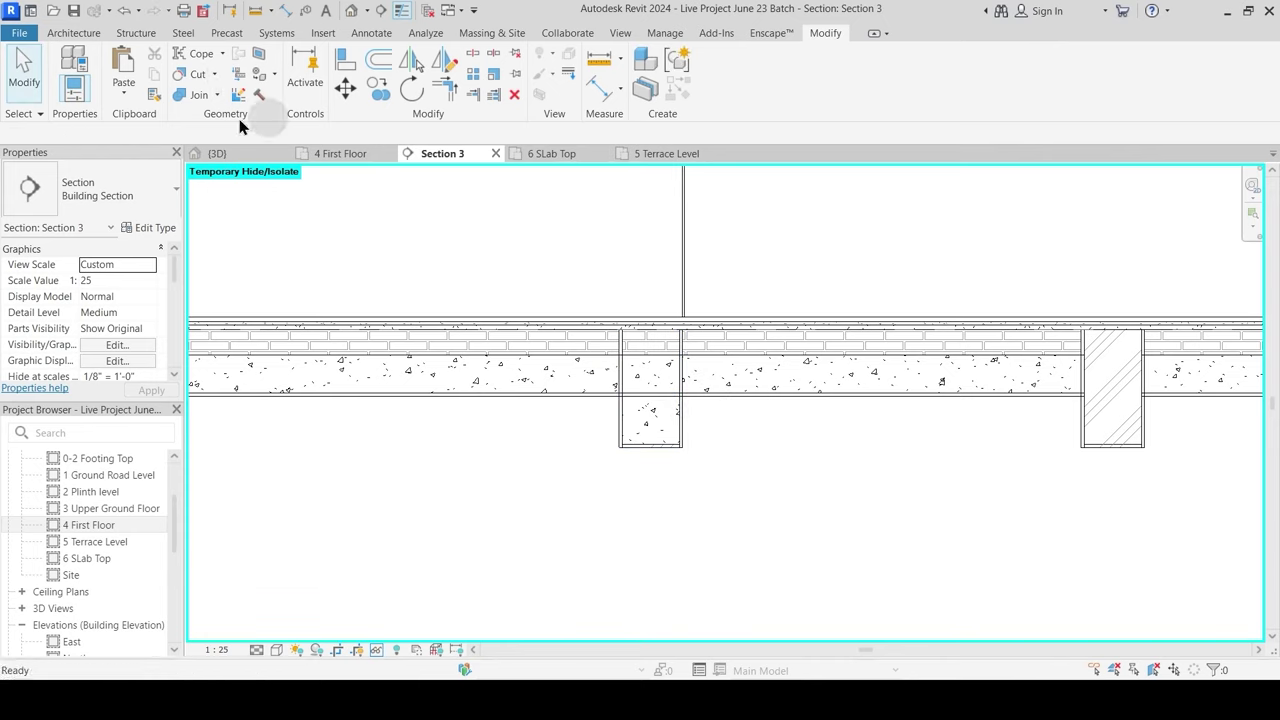
Step: Flip one more beam's join order so the slab runs continuously through it
left_click(200, 96)
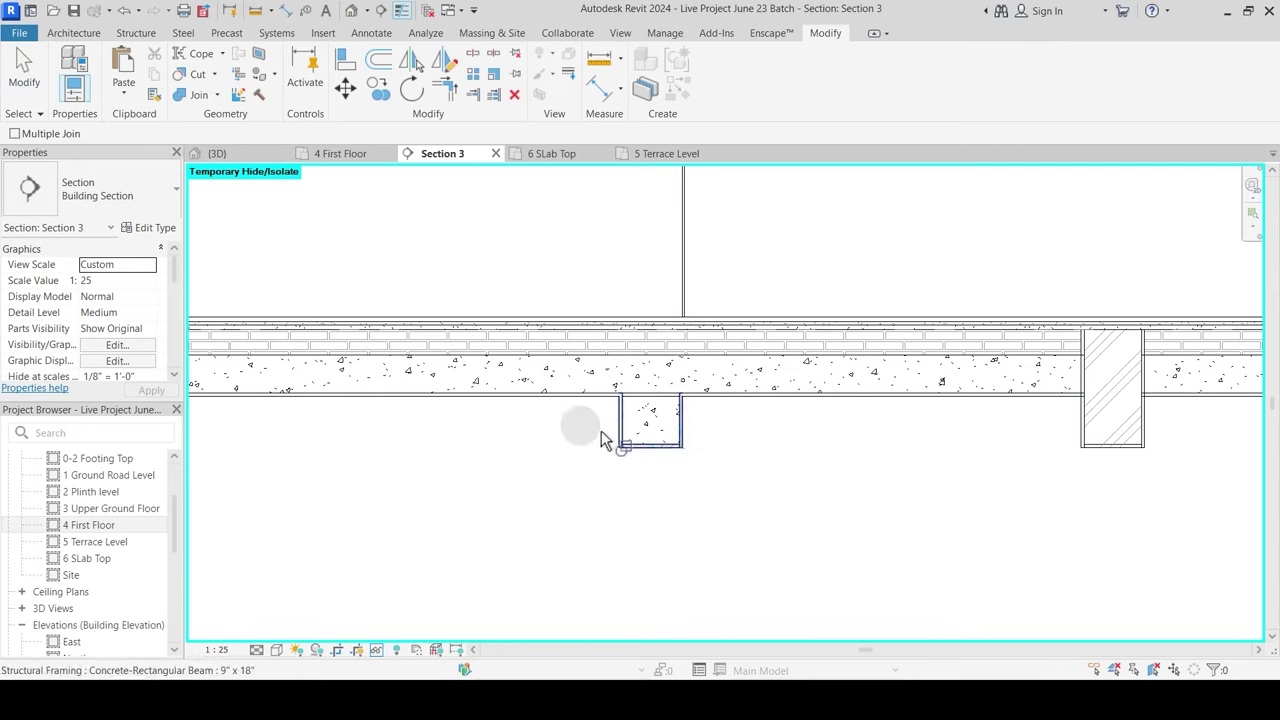
left_click(218, 96)
left_click(224, 190)
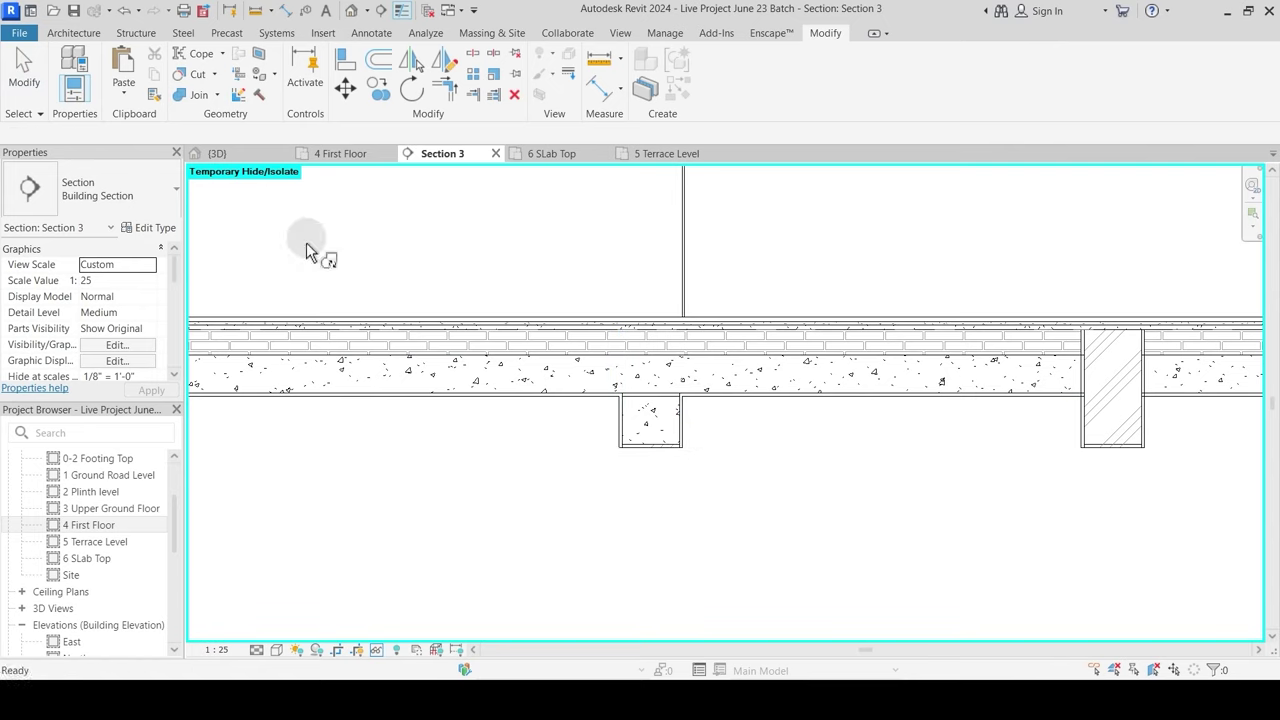
left_click(650, 403)
left_click(665, 345)
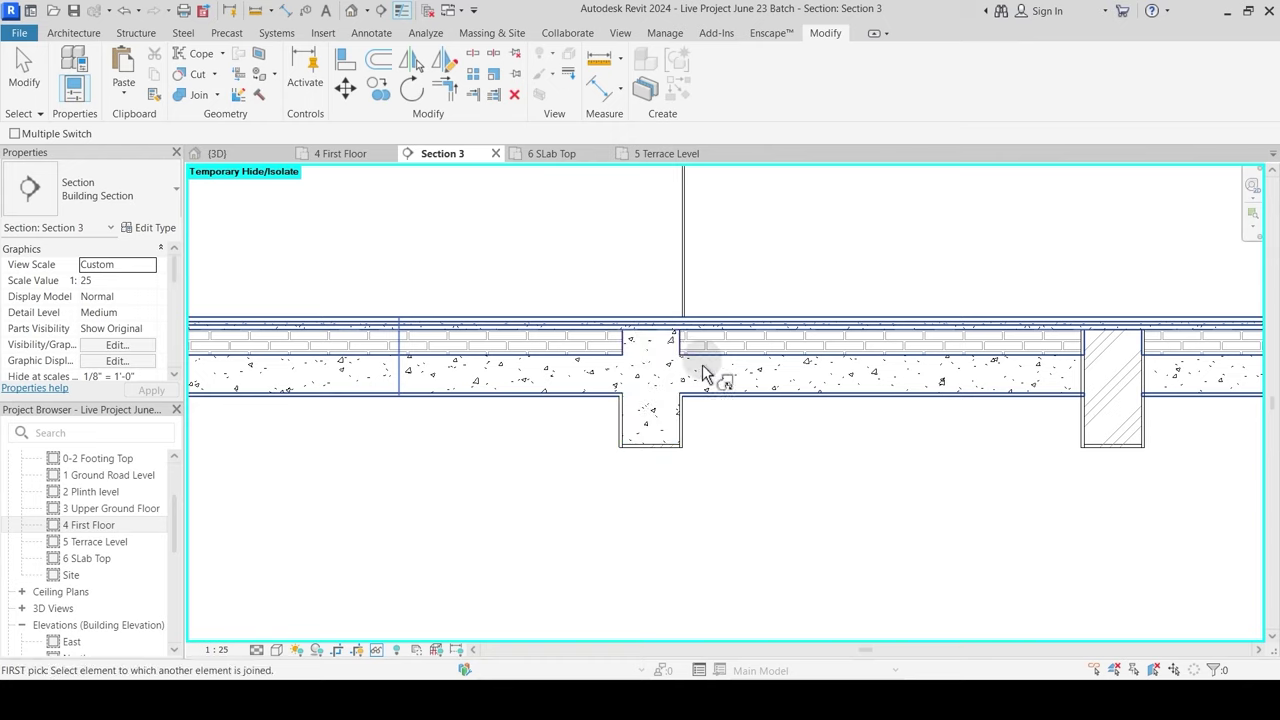
middle_click_drag(934, 418, 613, 417)
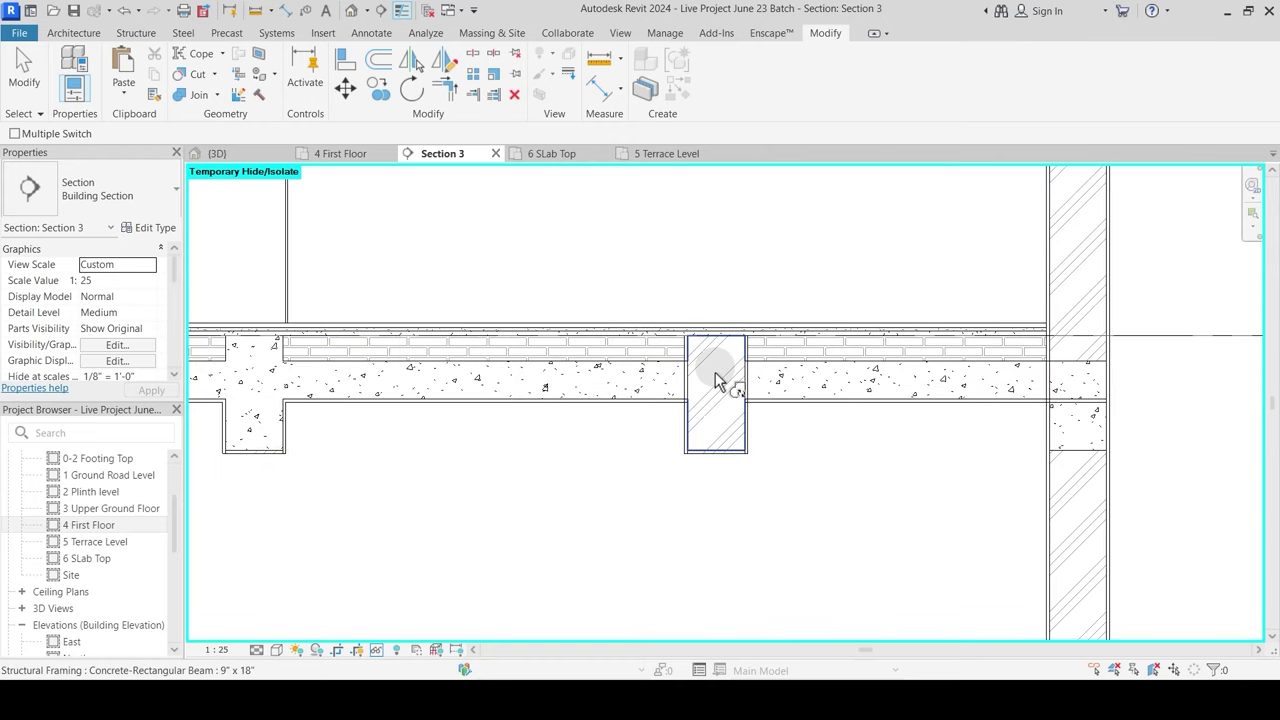
key("Escape")
key("Escape")
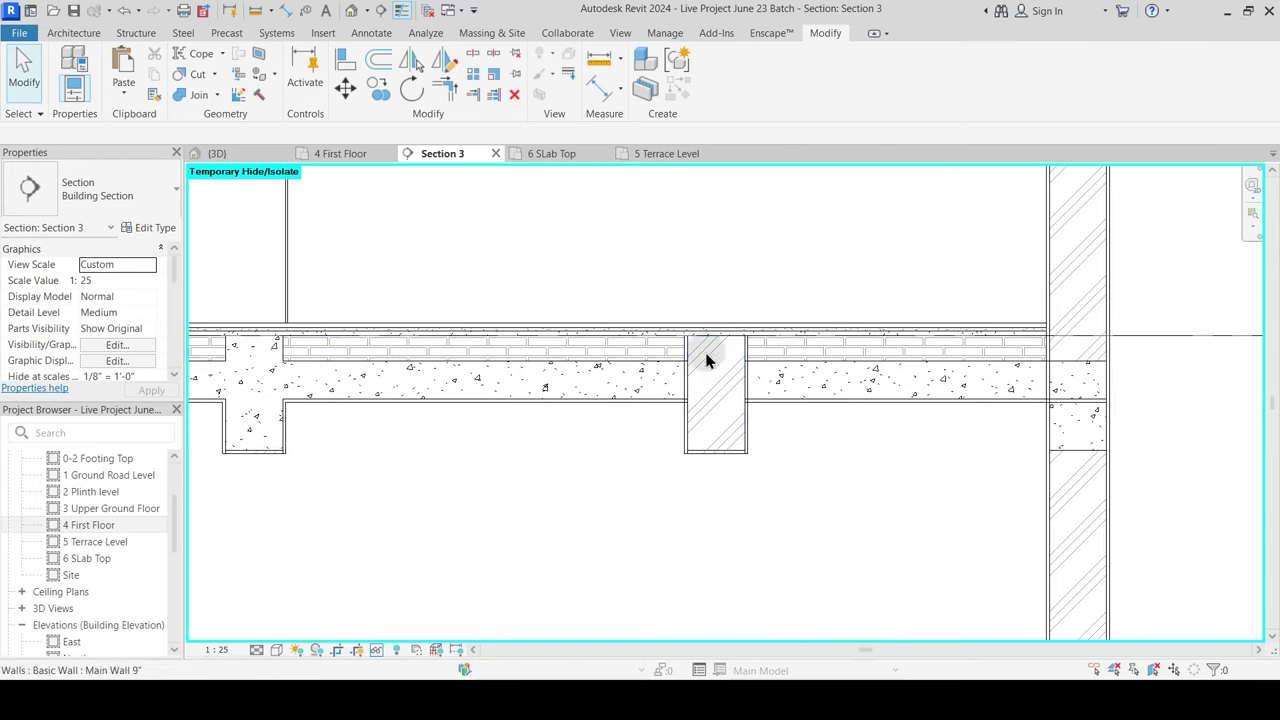
Step: Pan the section to show both floor slabs, then switch to the 4 First Floor plan
scroll(713, 405, "down", 5)
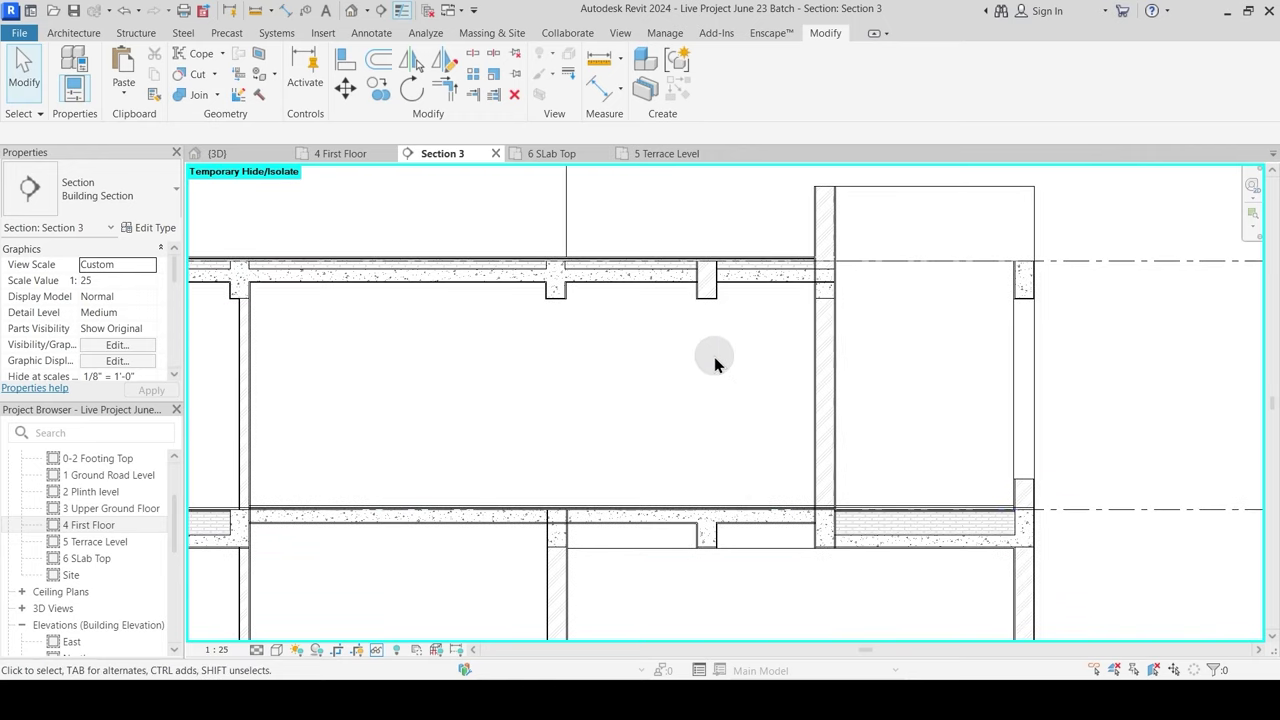
middle_click_drag(711, 329, 705, 393)
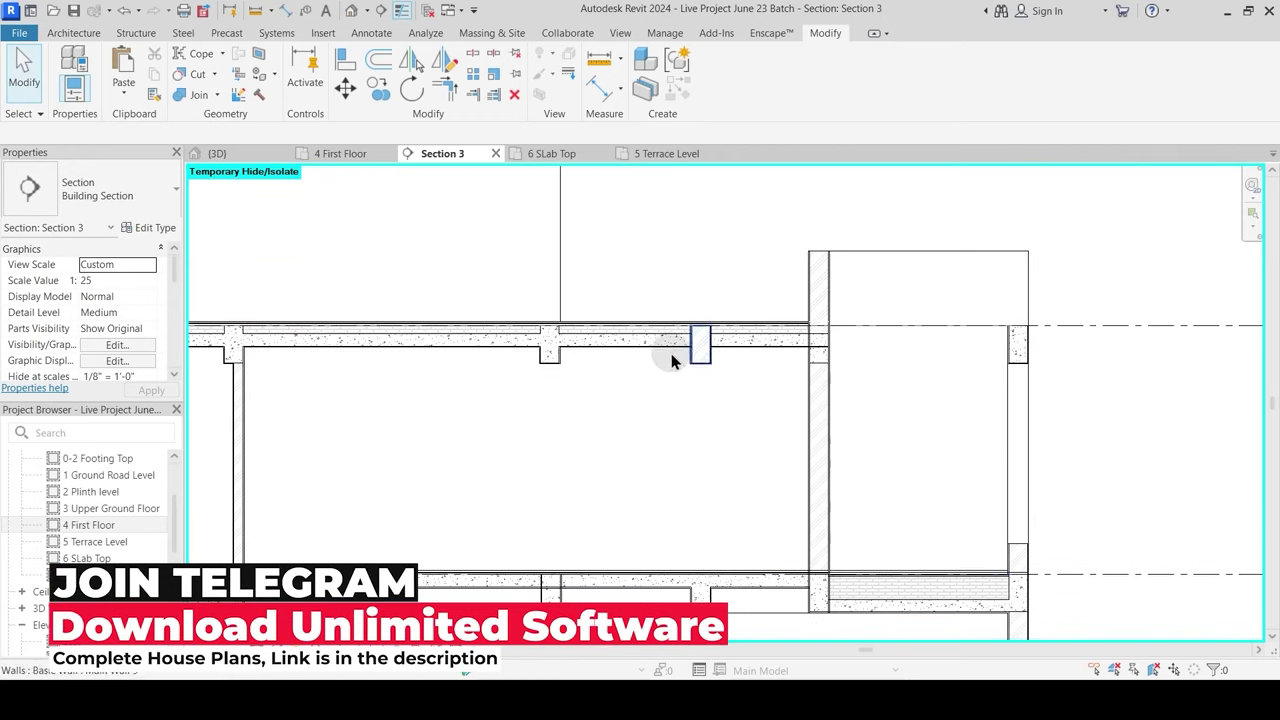
left_click(307, 151)
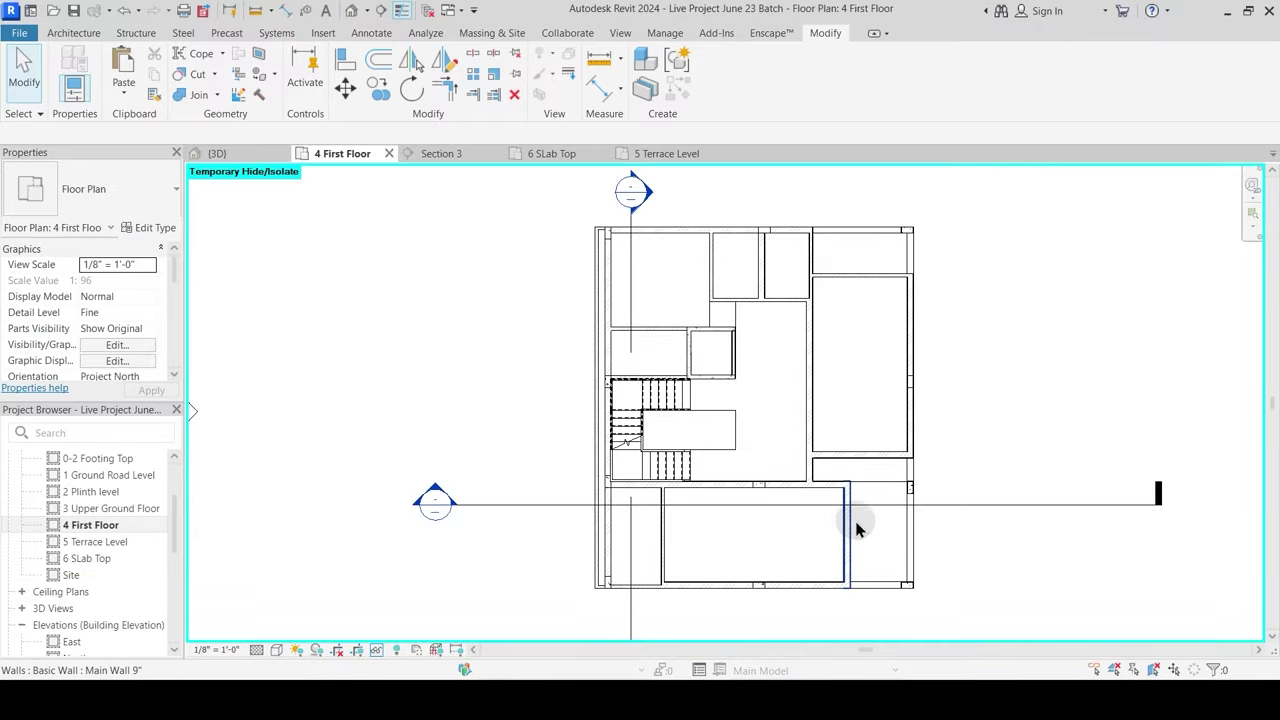
Step: Reset Temporary Hide/Isolate (HR) in the plan and check the wall on the section line
middle_click_drag(768, 485, 663, 463)
key("h")
key("r")
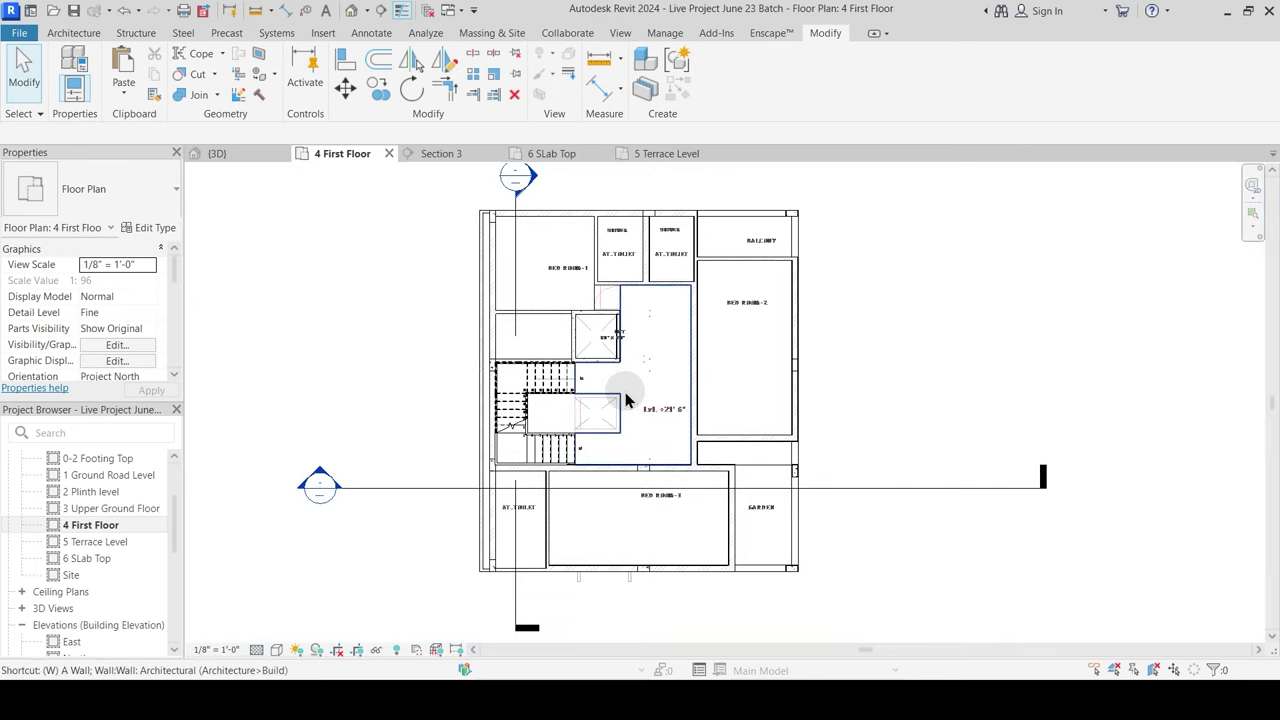
scroll(708, 496, "up", 2)
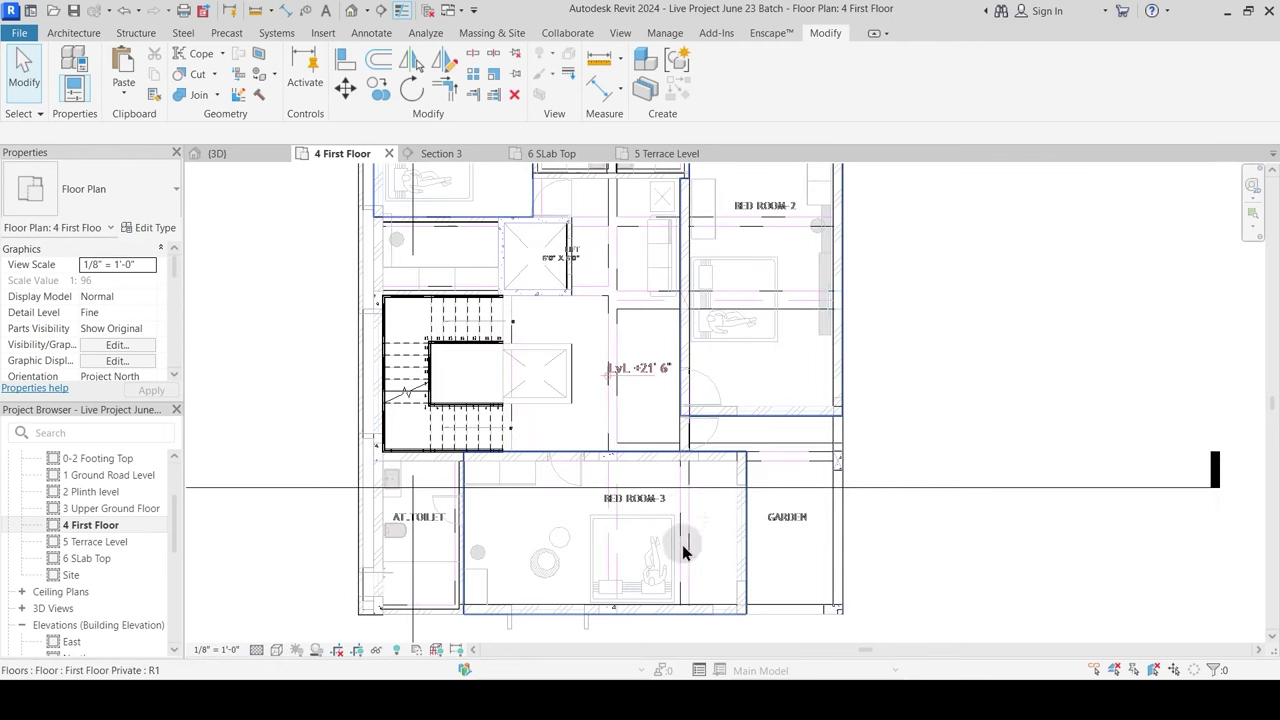
left_click(745, 508)
key("Escape")
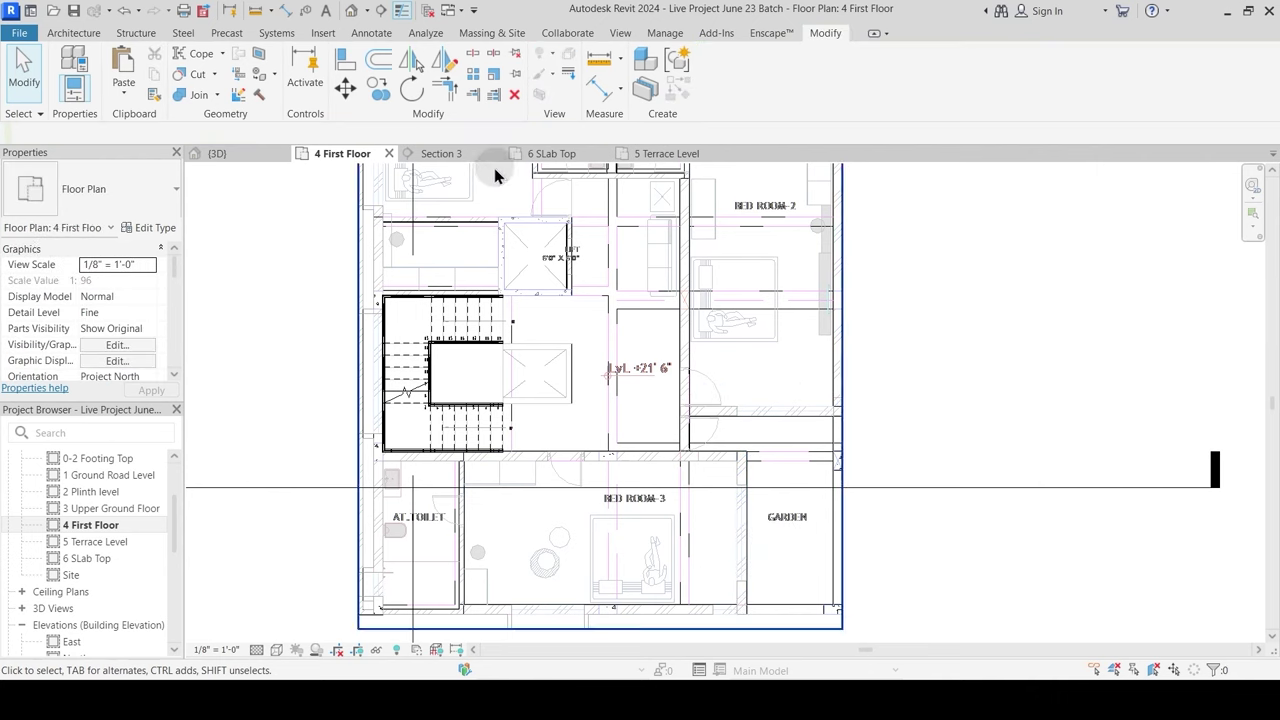
Step: Back in Section 3, join the terrace slab to the beam and to the wall below
left_click(441, 154)
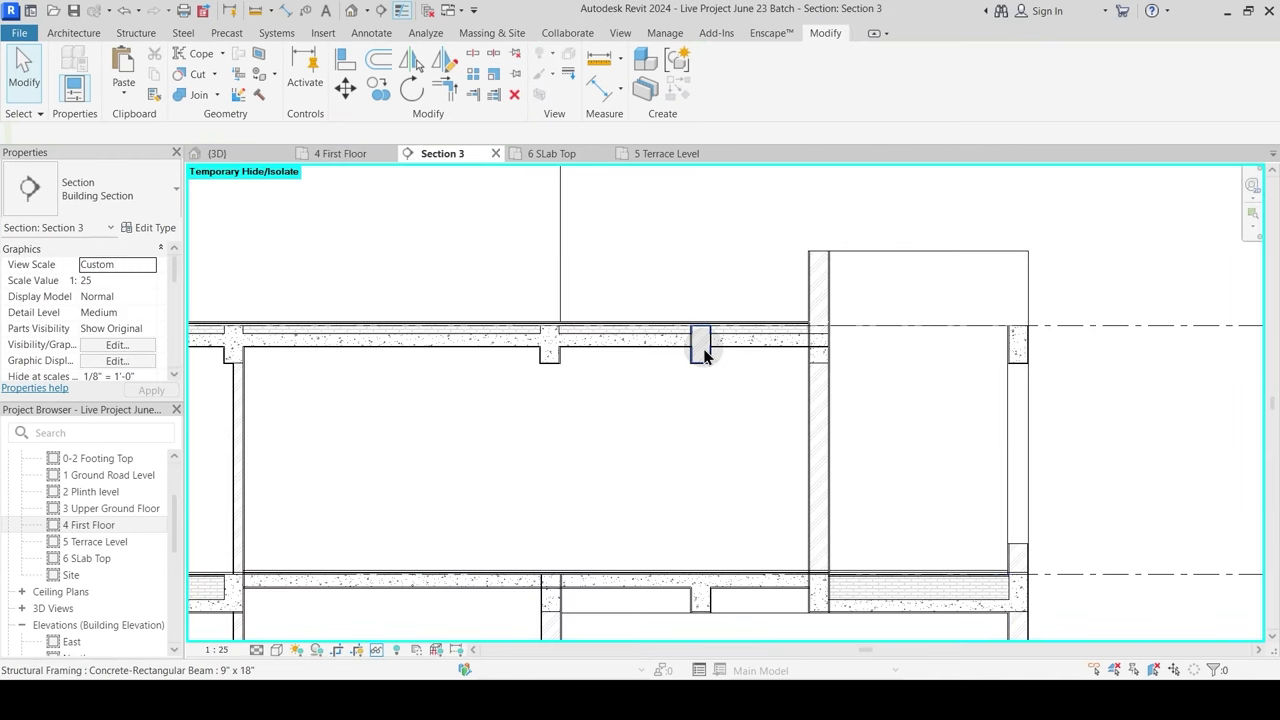
scroll(822, 370, "up", 3)
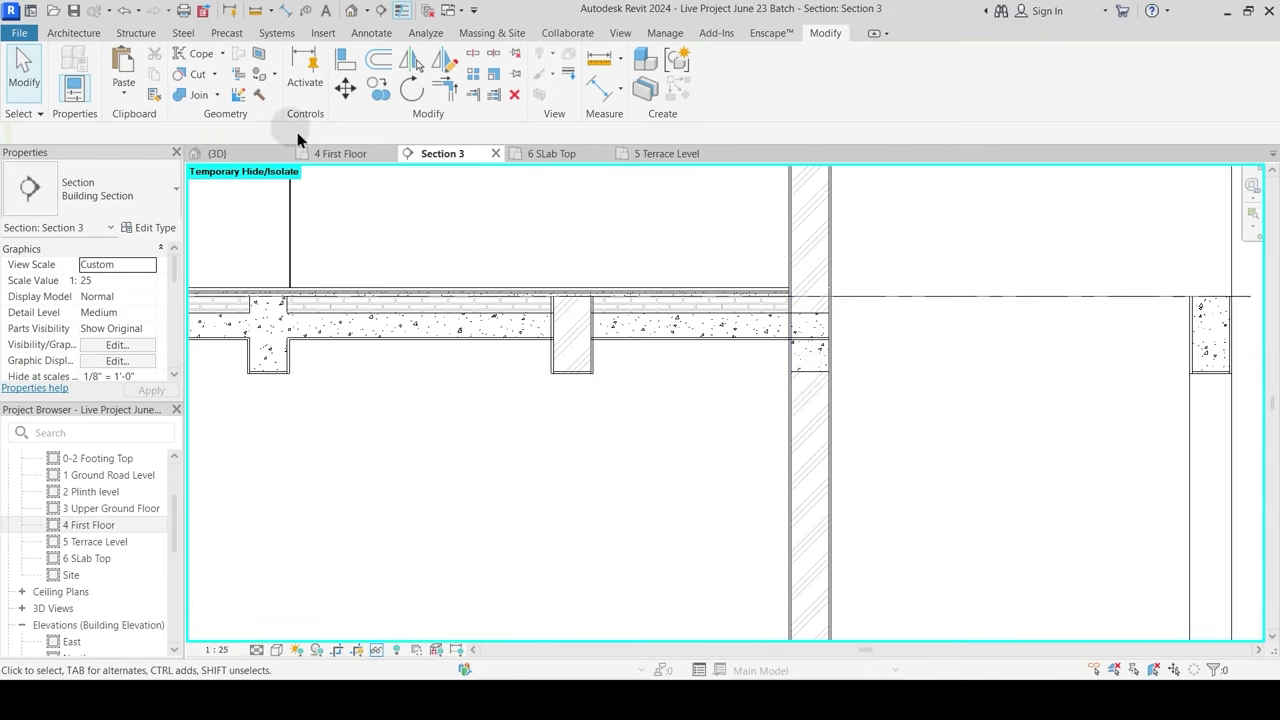
left_click(193, 100)
left_click(813, 362)
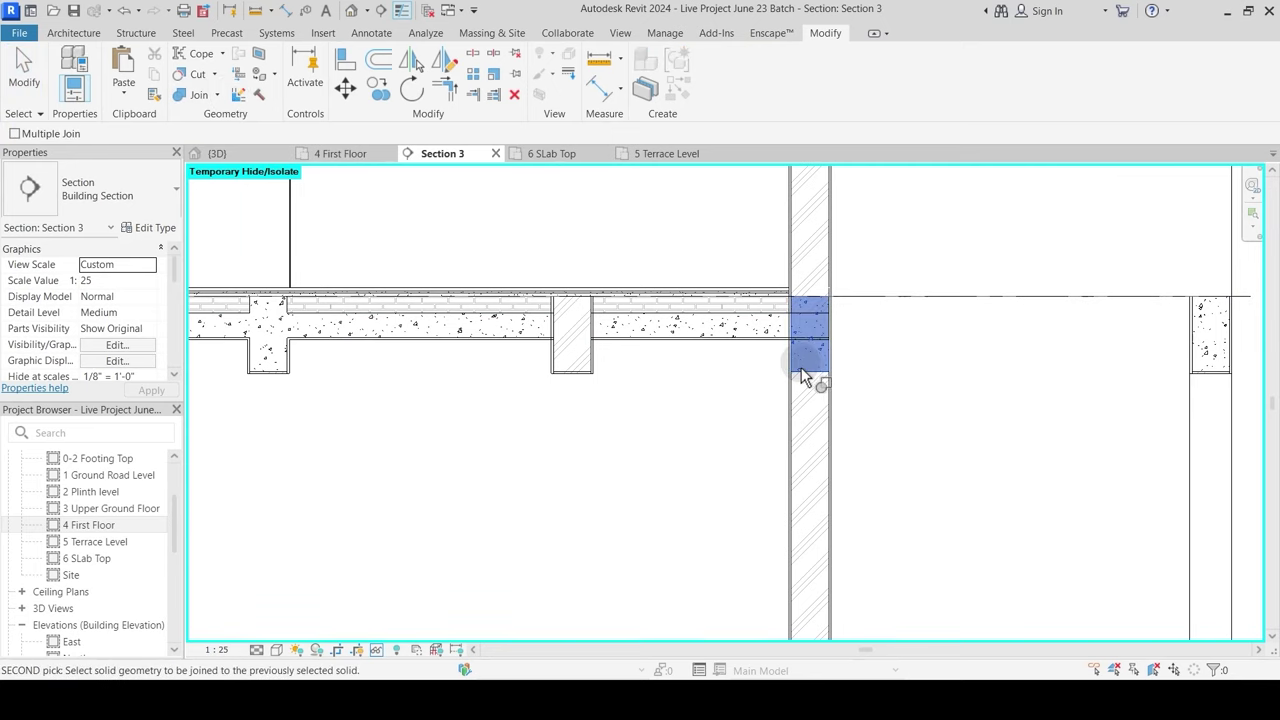
left_click(775, 345)
middle_click_drag(815, 387, 777, 429)
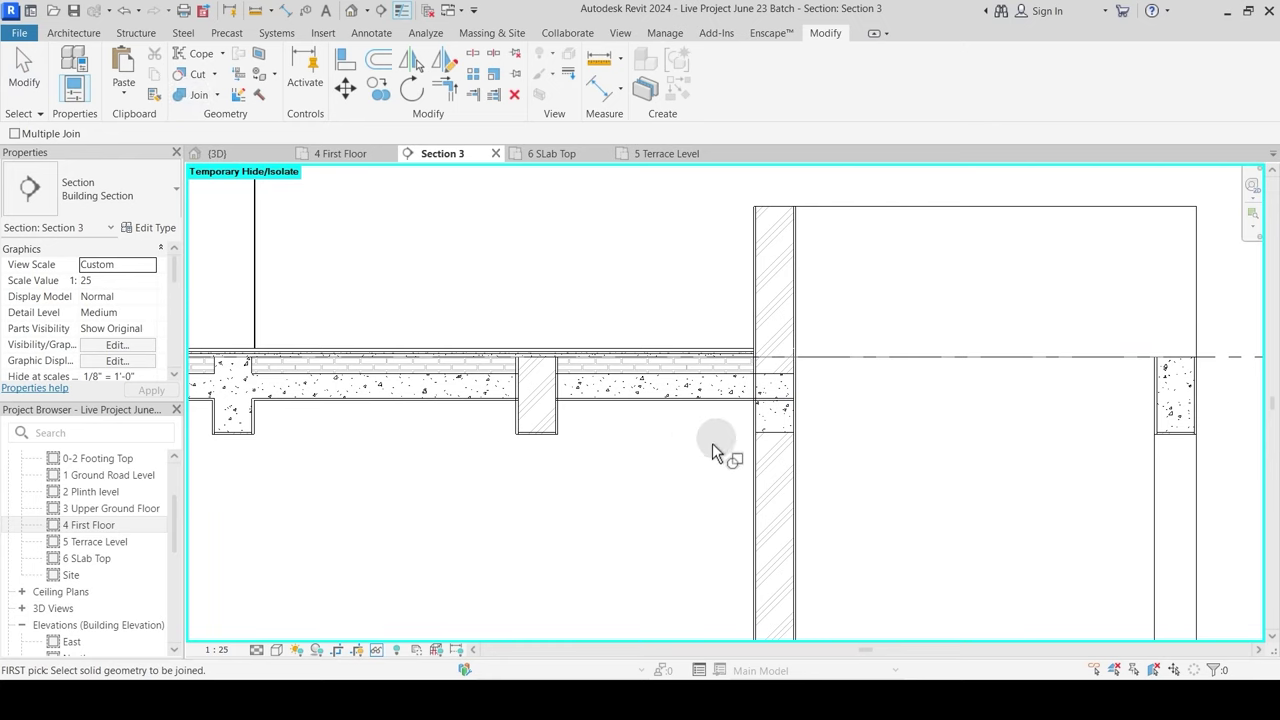
left_click(746, 403)
left_click(756, 450)
Step: Swap the join order of the concrete beam in the wall and the slab
scroll(793, 378, "up", 2)
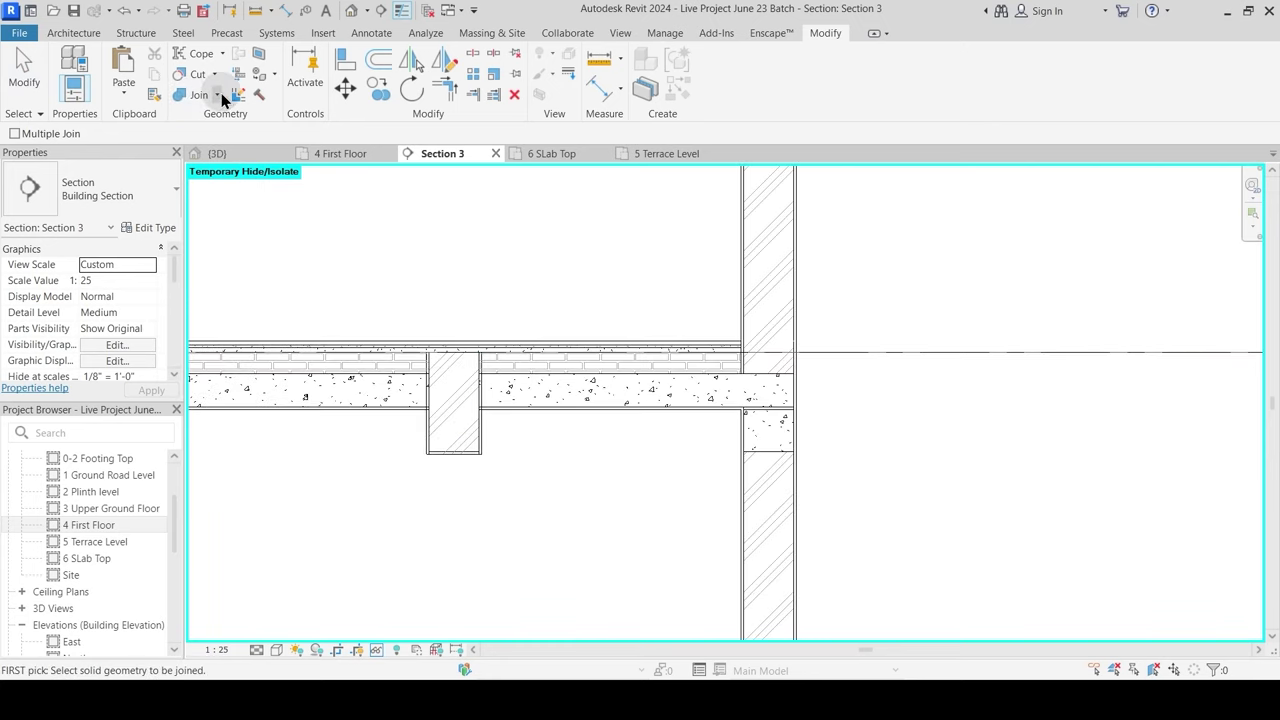
left_click(217, 95)
left_click(222, 195)
left_click(768, 435)
left_click(752, 390)
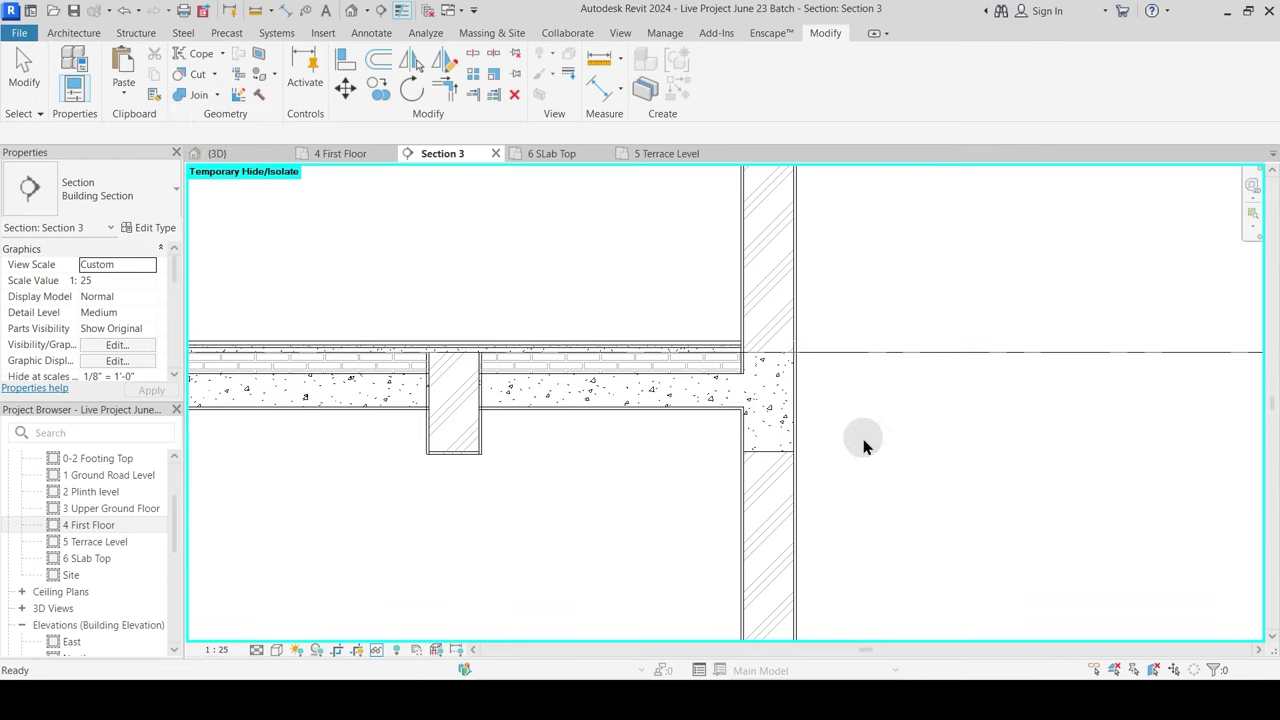
scroll(484, 390, "down", 3)
middle_click_drag(408, 486, 631, 400)
scroll(687, 367, "down", 2)
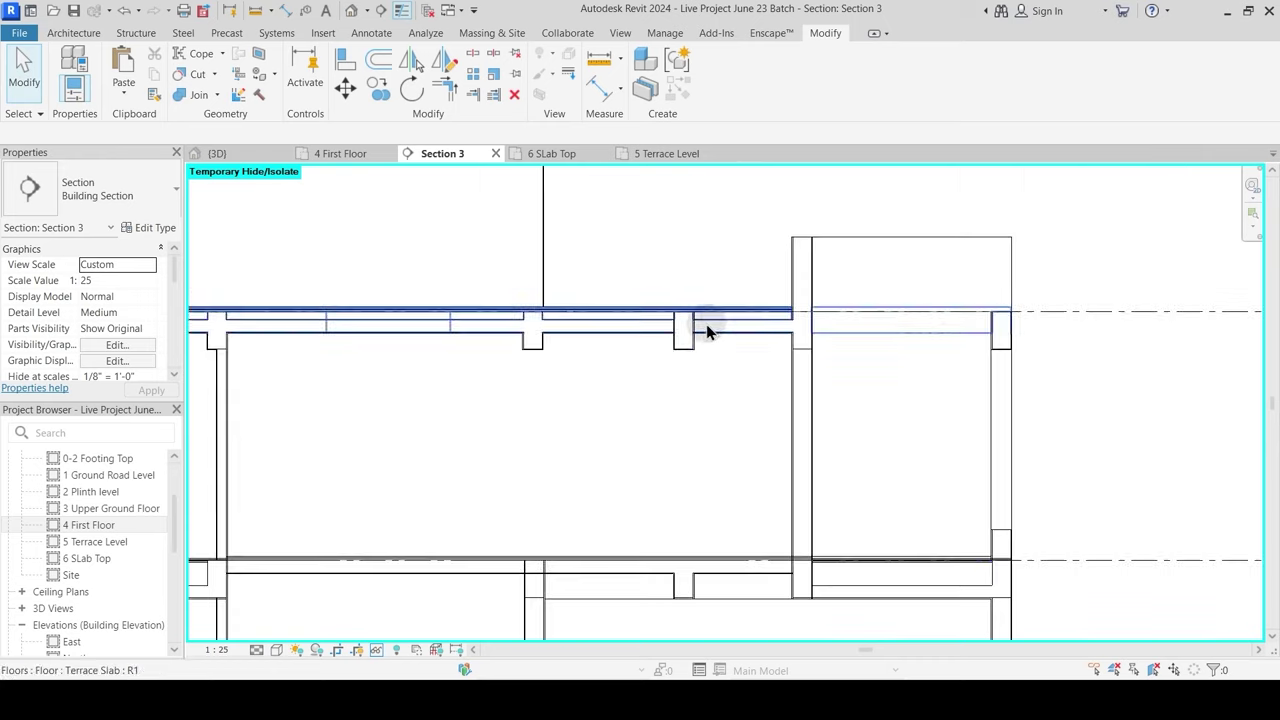
scroll(706, 330, "up", 5)
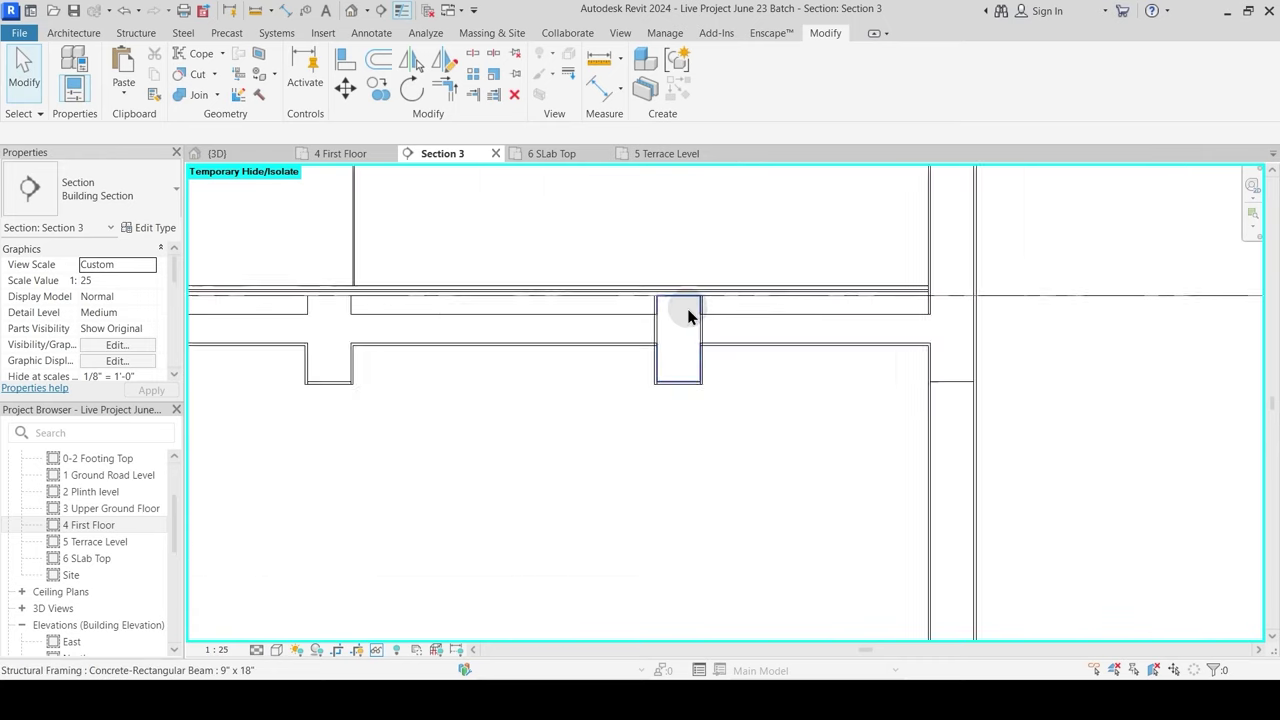
Step: Switch join orders so the slab runs over the beam and the column cuts the slab
left_click(217, 96)
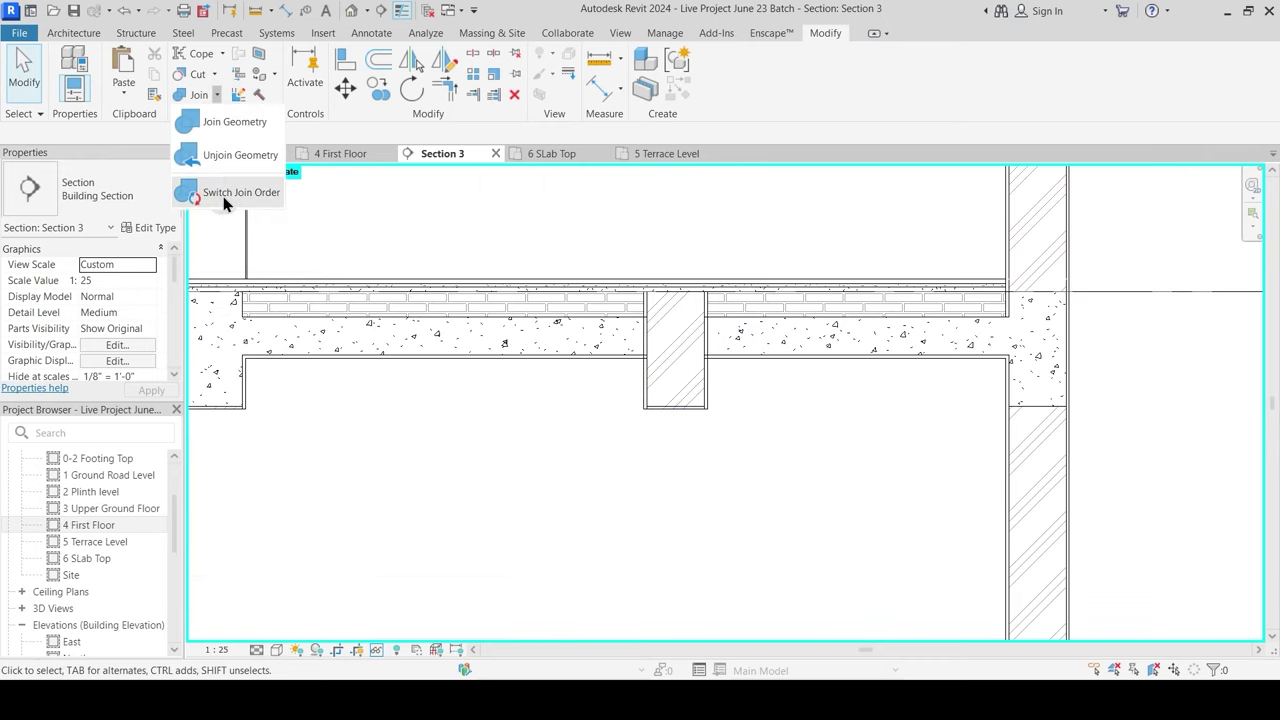
left_click(218, 192)
left_click(692, 417)
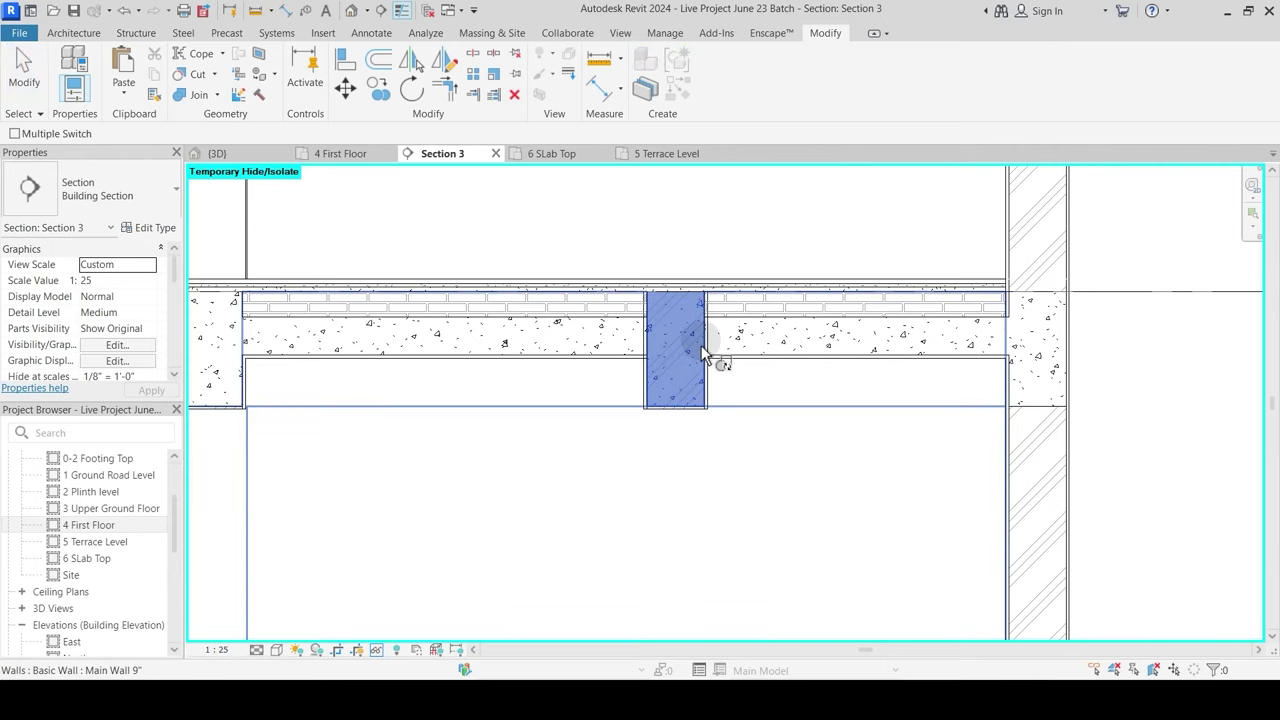
left_click(701, 345)
left_click(708, 392)
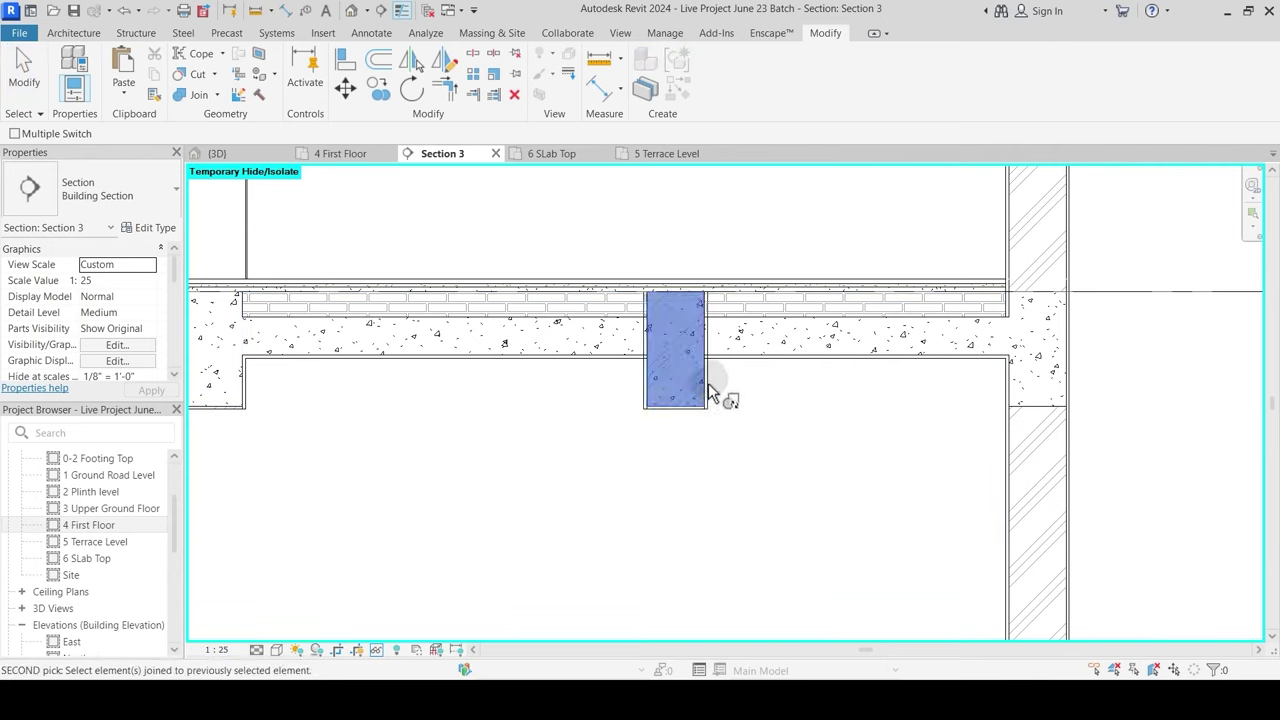
left_click(704, 338)
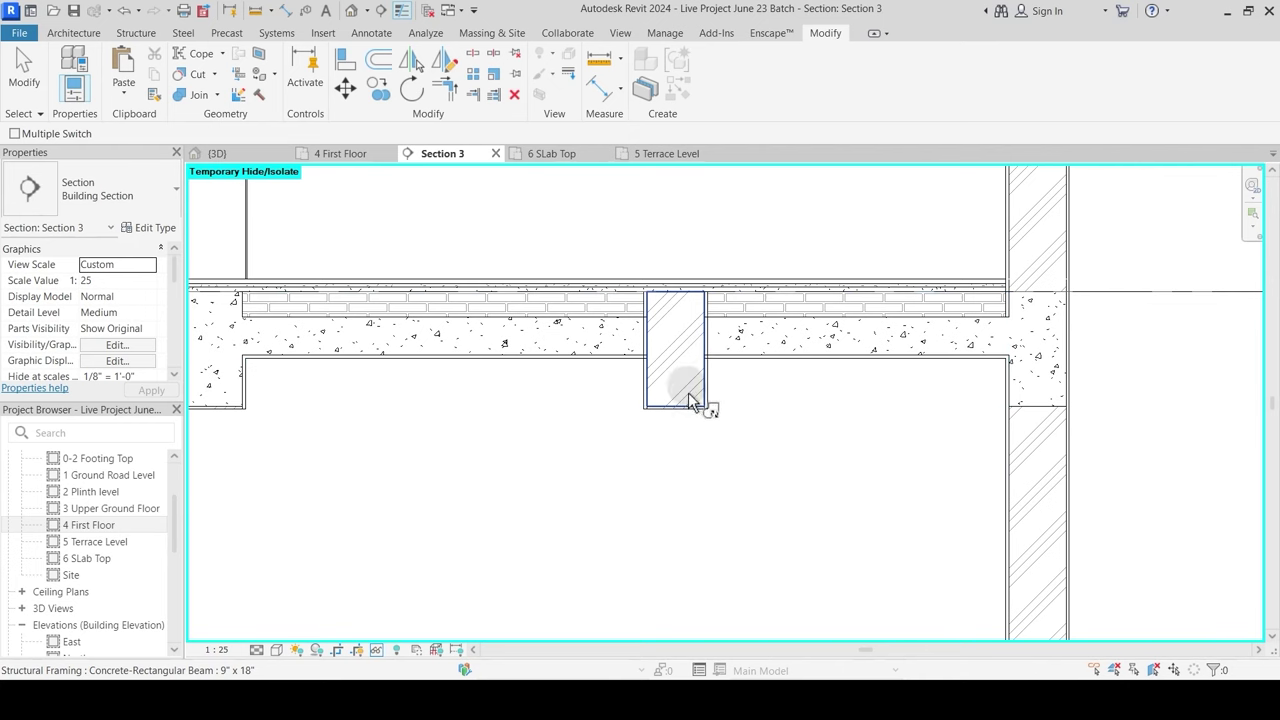
scroll(657, 300, "up", 2)
key("Escape")
Step: Temporarily hide the Terrace Slab to inspect the beam beneath
left_click(770, 396)
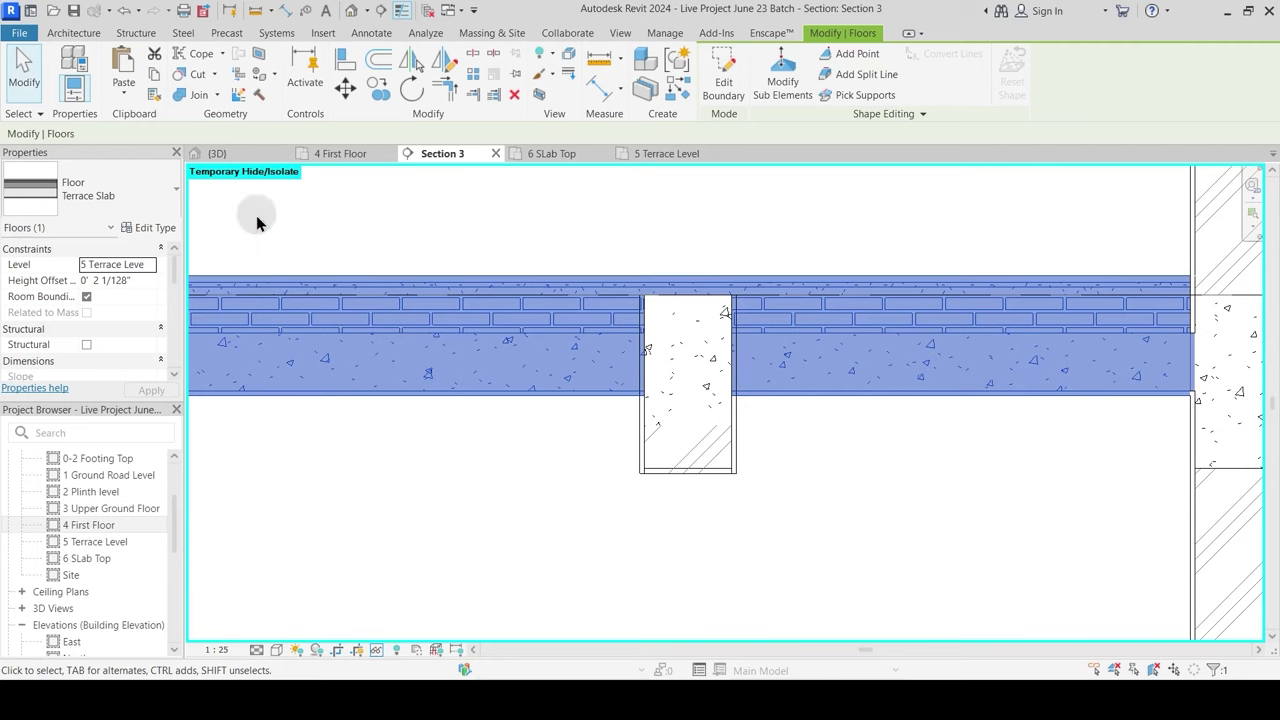
key("Delete")
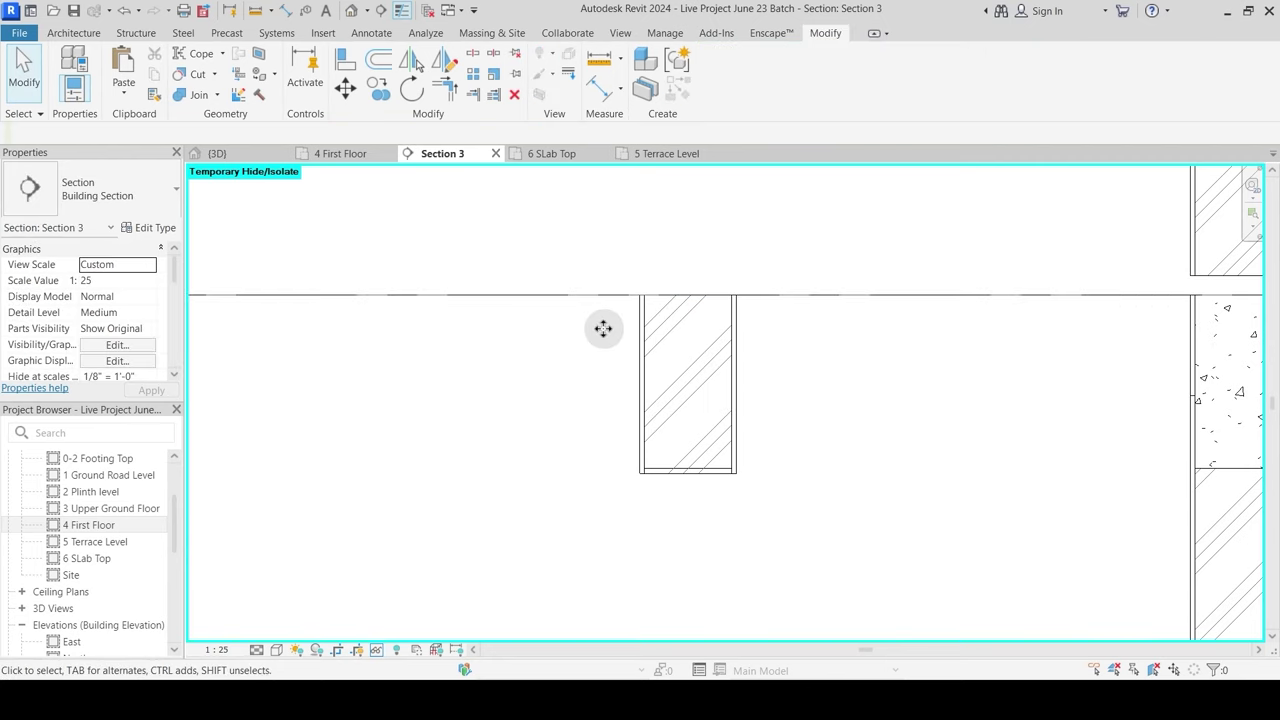
left_click(694, 310)
key("Escape")
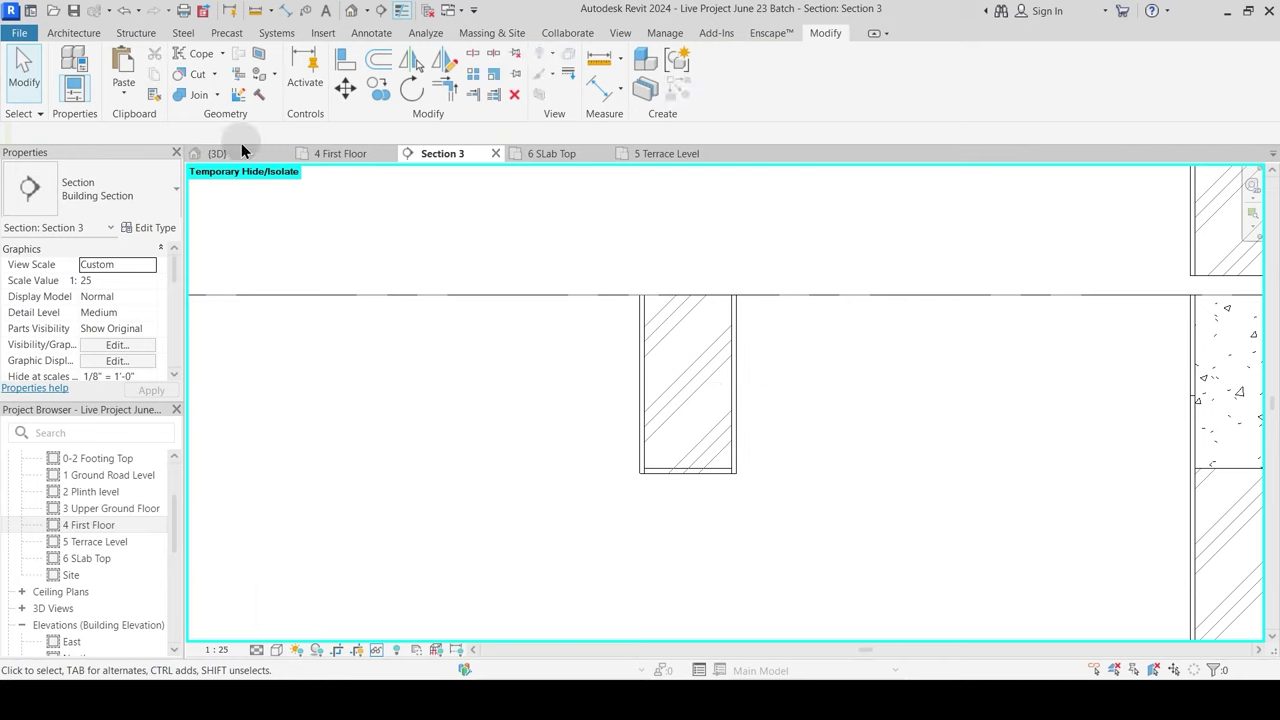
Step: Switch the join order of the beam/slab and beam/wall pairs
left_click(216, 95)
left_click(232, 193)
left_click(685, 400)
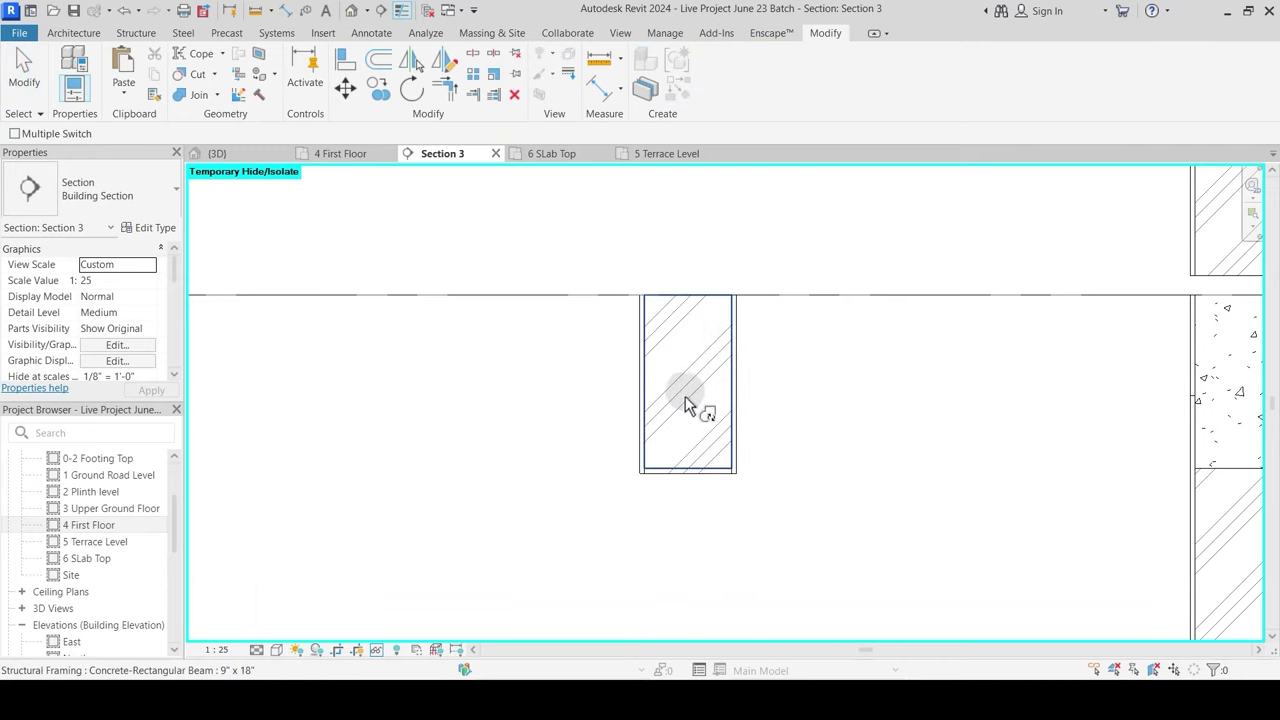
left_click(671, 350)
left_click(691, 297)
left_click(737, 389)
left_click(727, 389)
key("Escape")
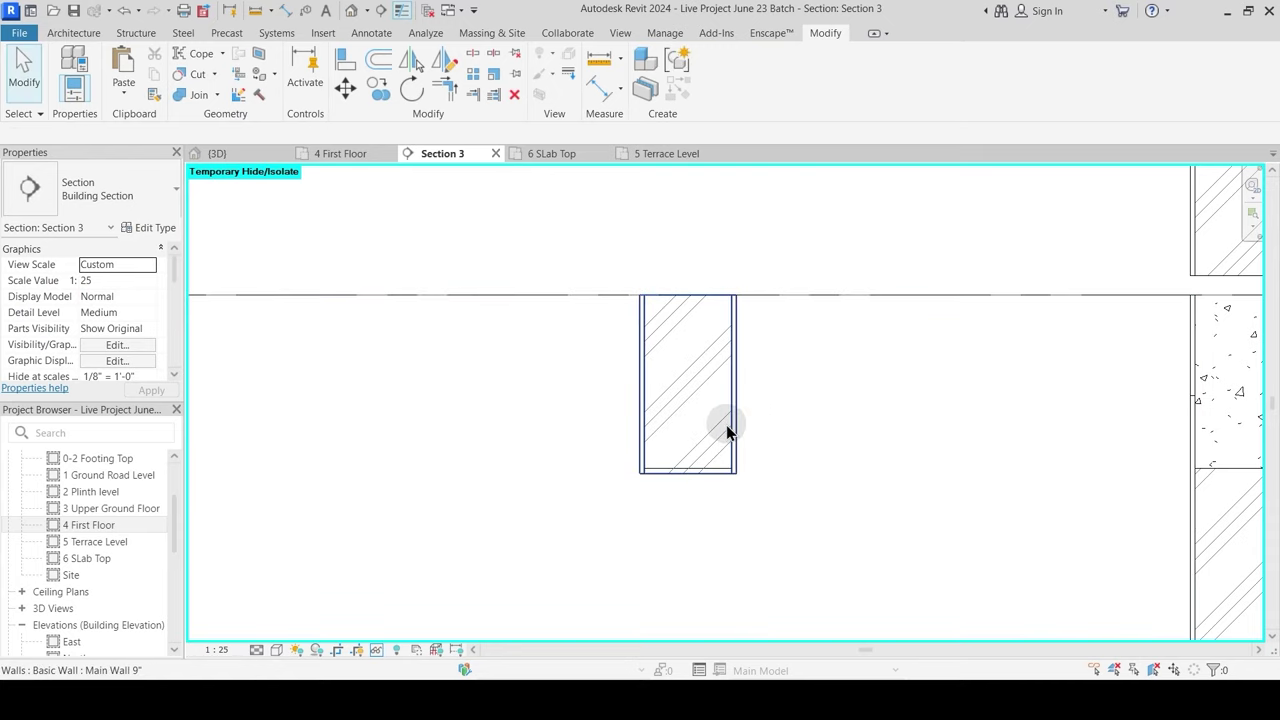
Step: Reset Temporary Hide/Isolate and switch the 9" x 18" beam join so the terrace slab runs over it
scroll(642, 305, "down", 3)
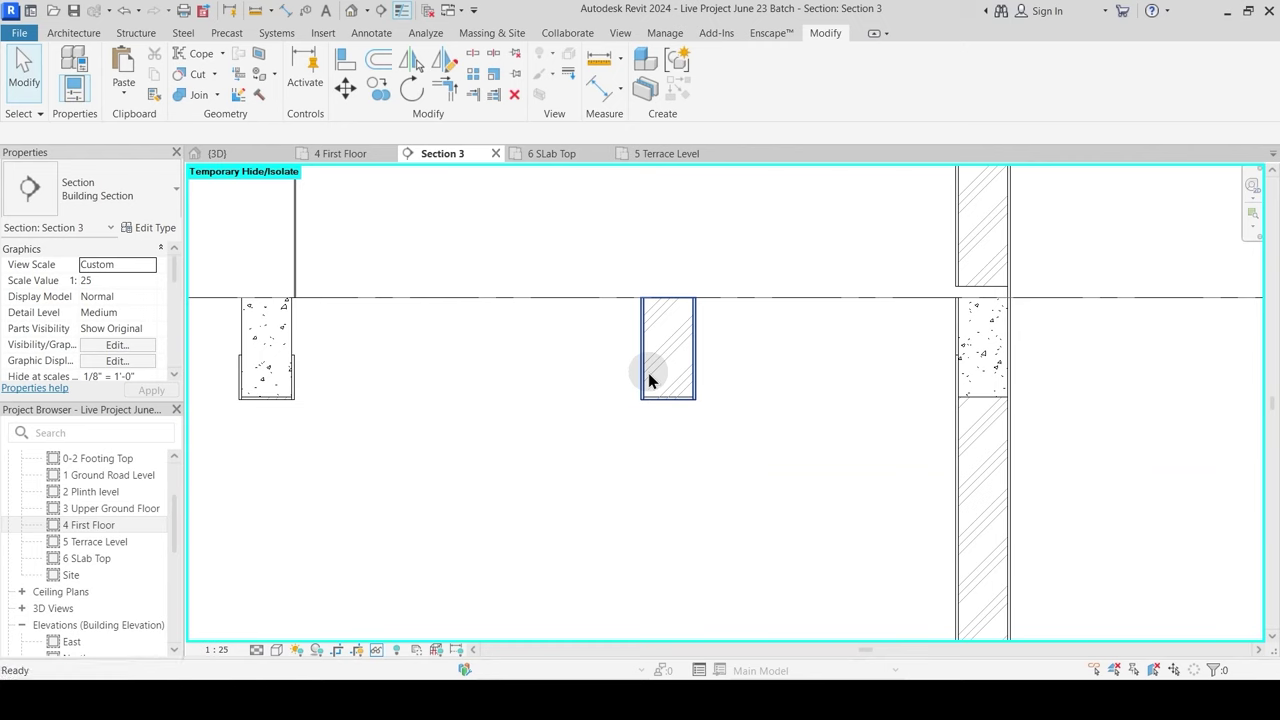
key("h")
key("r")
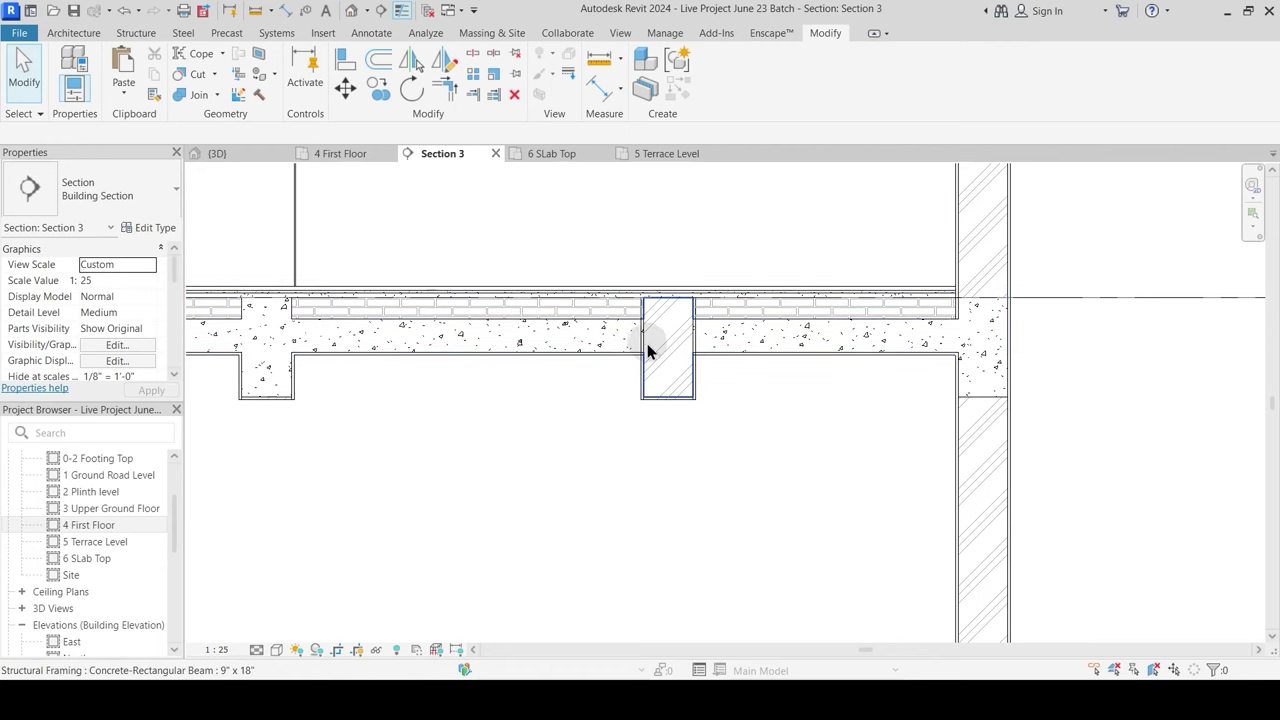
scroll(649, 350, "up", 2)
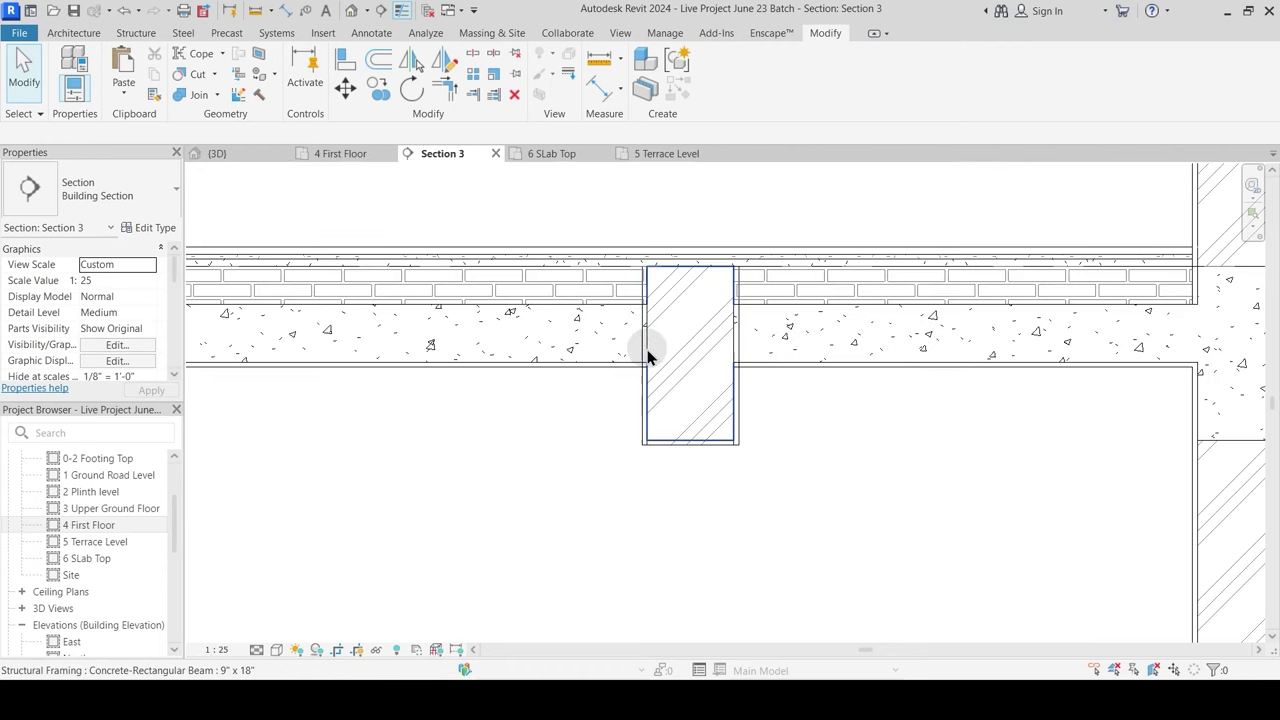
left_click(217, 95)
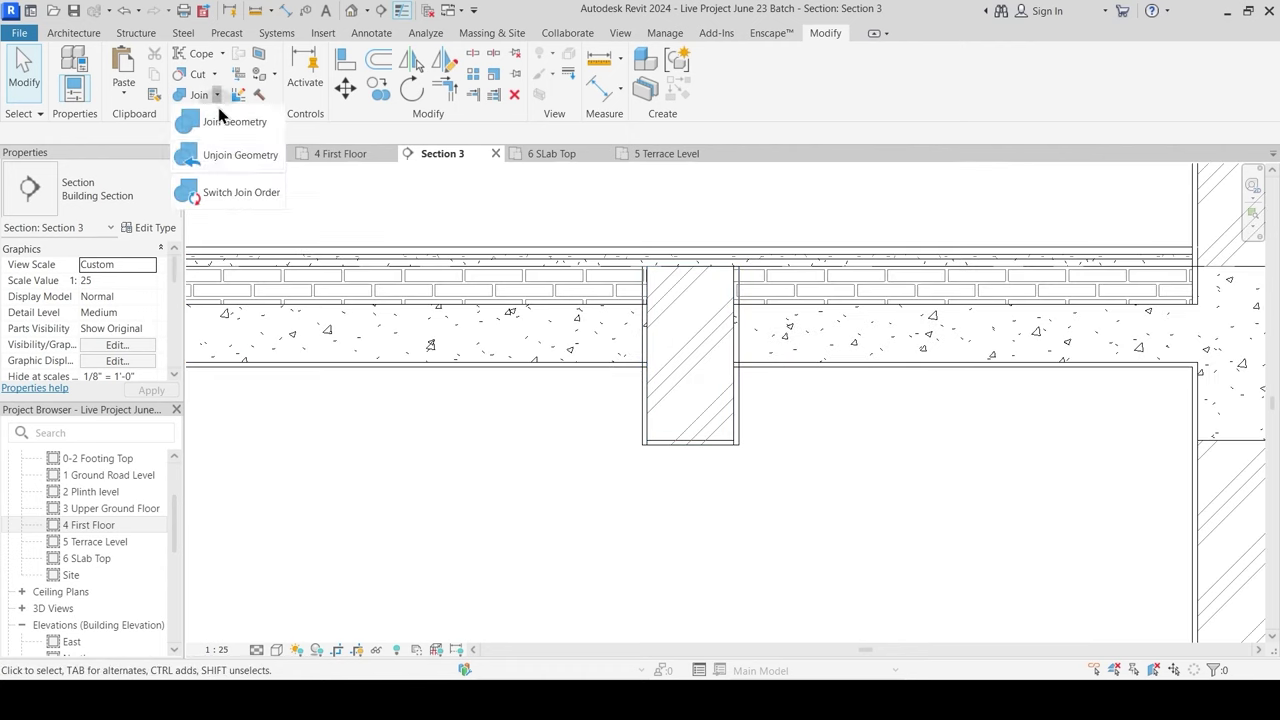
left_click(229, 191)
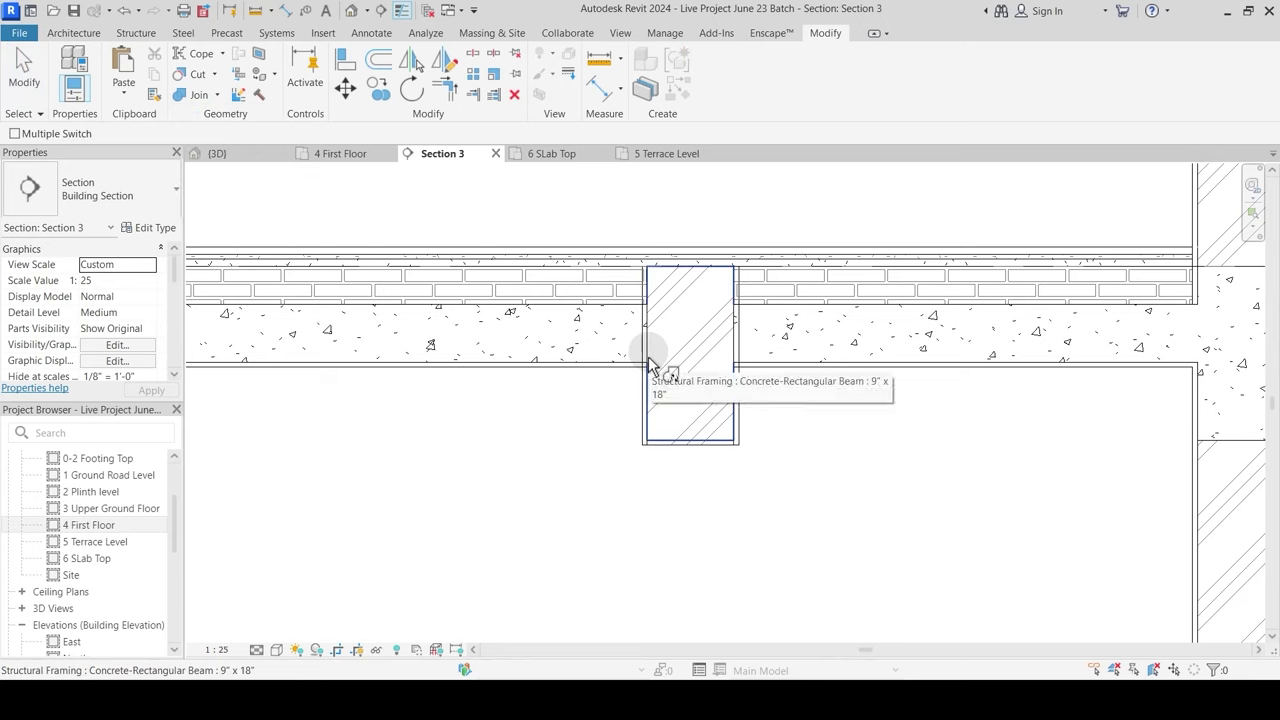
left_click(648, 364)
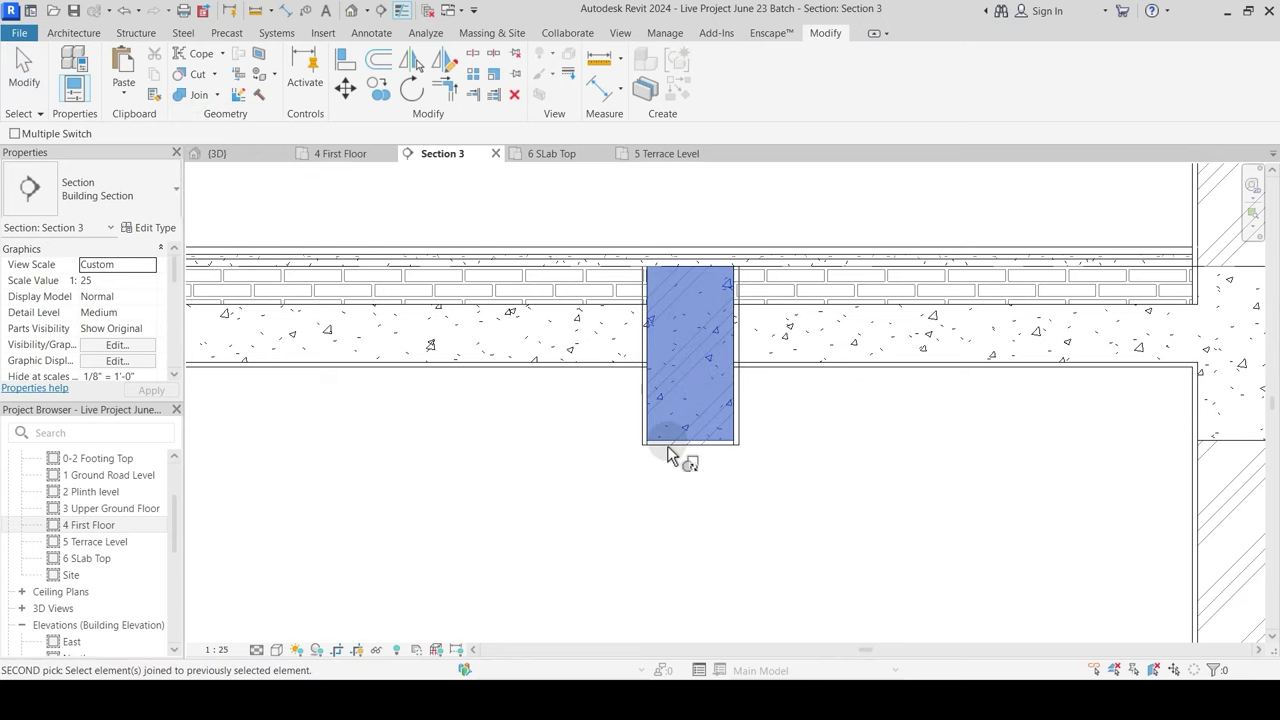
left_click(649, 324)
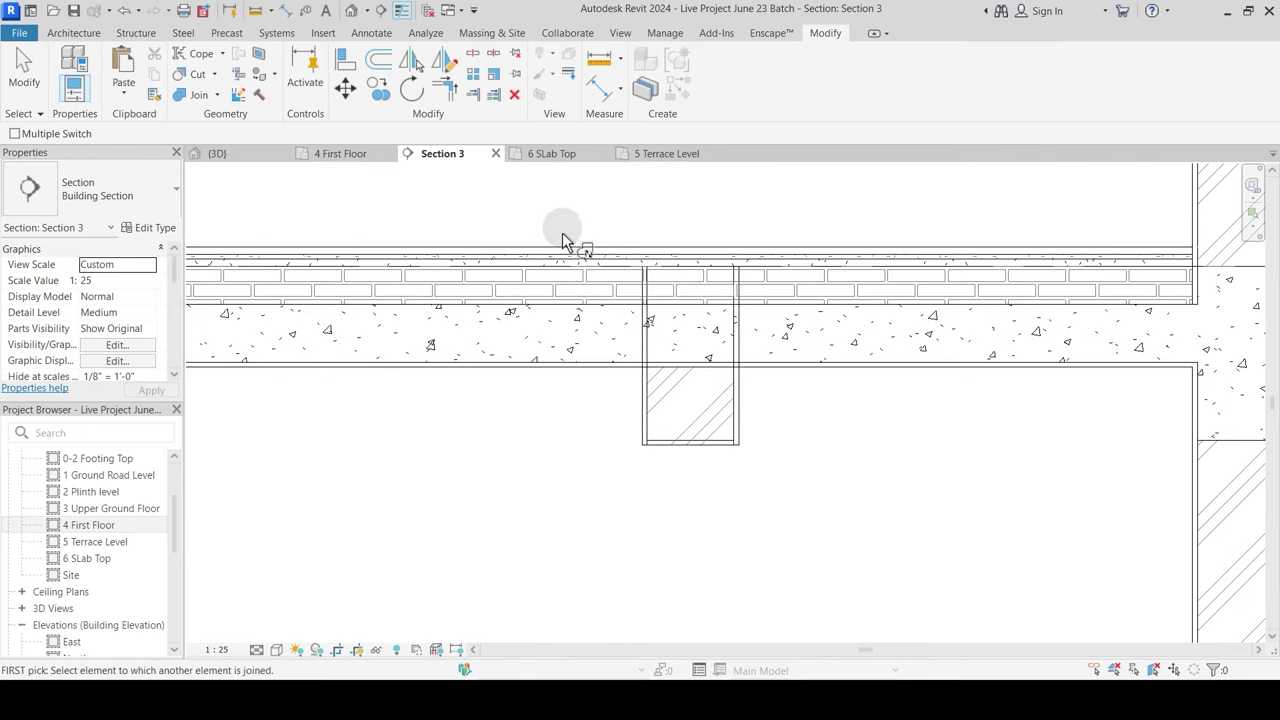
left_click(180, 107)
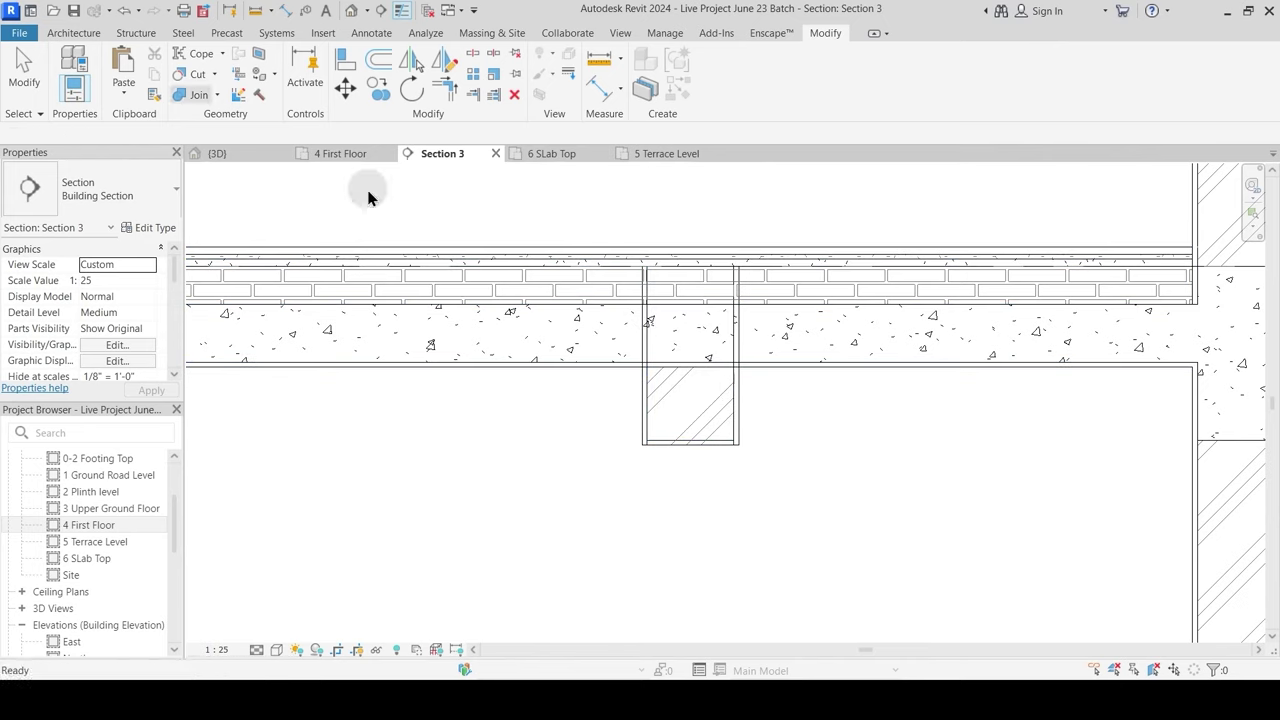
Step: Join the floor slab with the wall and the beam beneath it
left_click(625, 381)
left_click(648, 430)
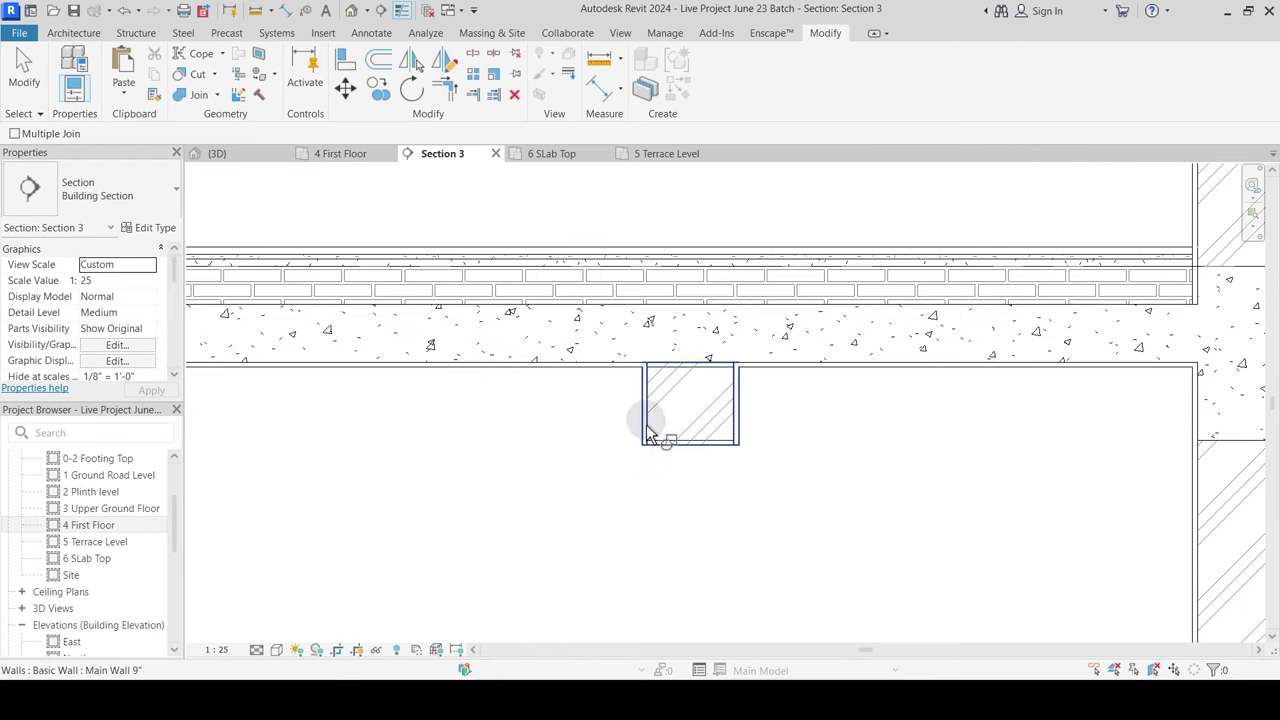
left_click(709, 323)
left_click(695, 438)
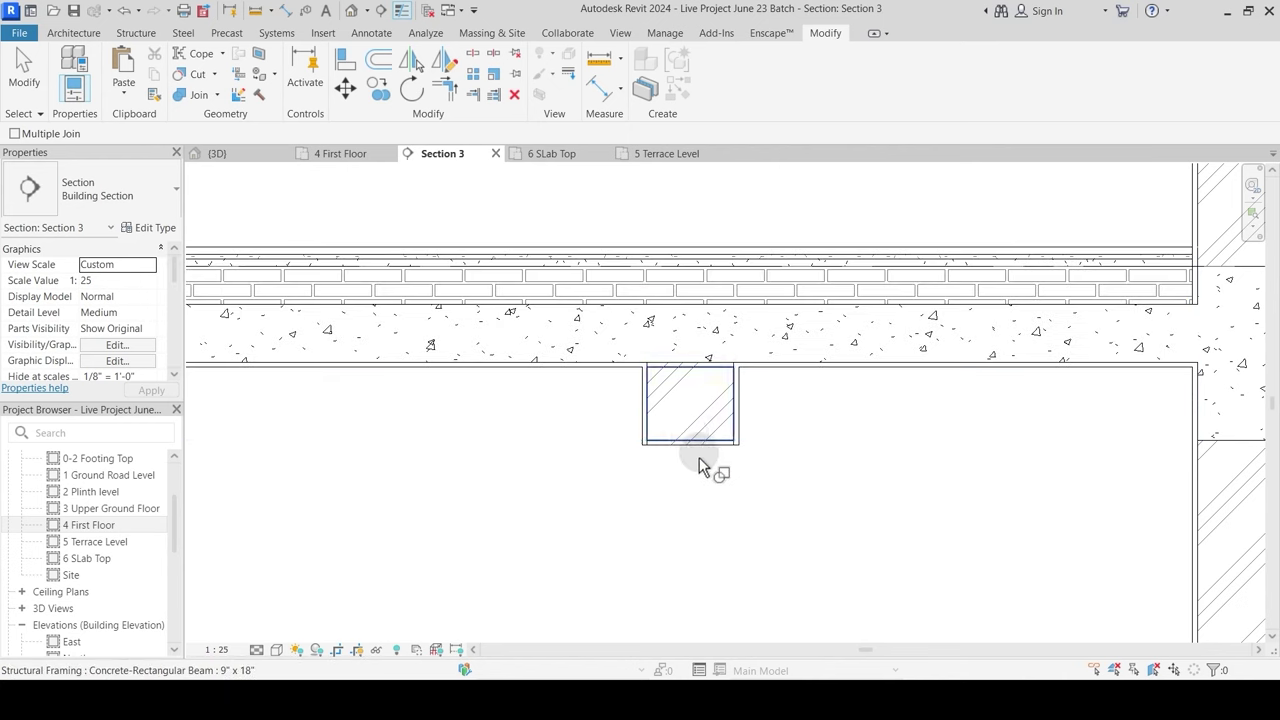
Step: Switch the slab/beam join order so the beam cuts through the terrace slab
left_click(218, 96)
left_click(228, 192)
left_click(667, 312)
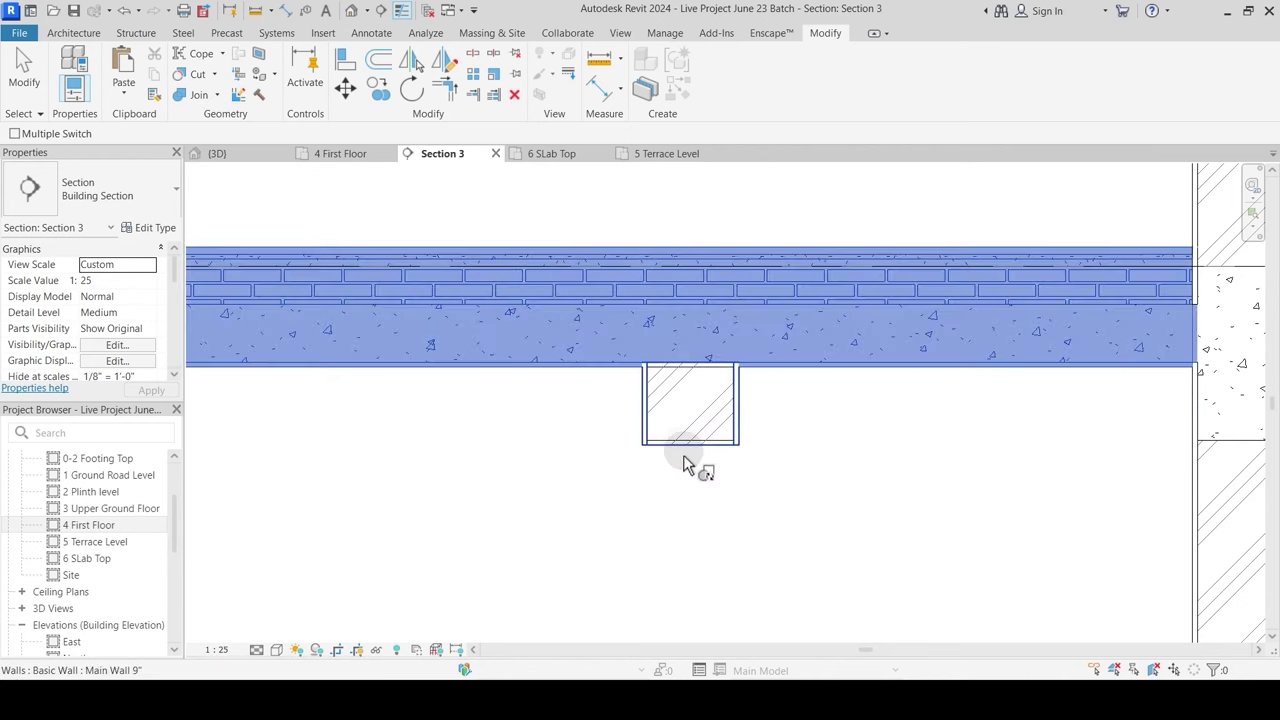
left_click(686, 447)
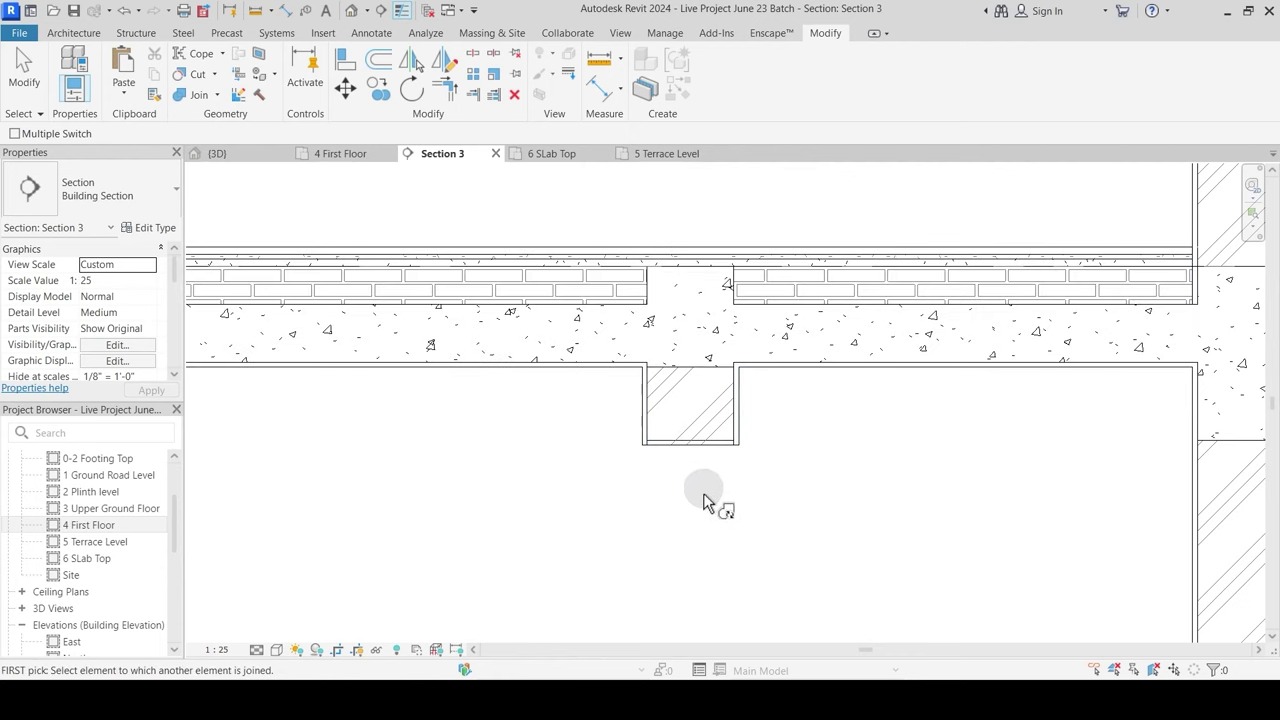
left_click(217, 95)
left_click(215, 197)
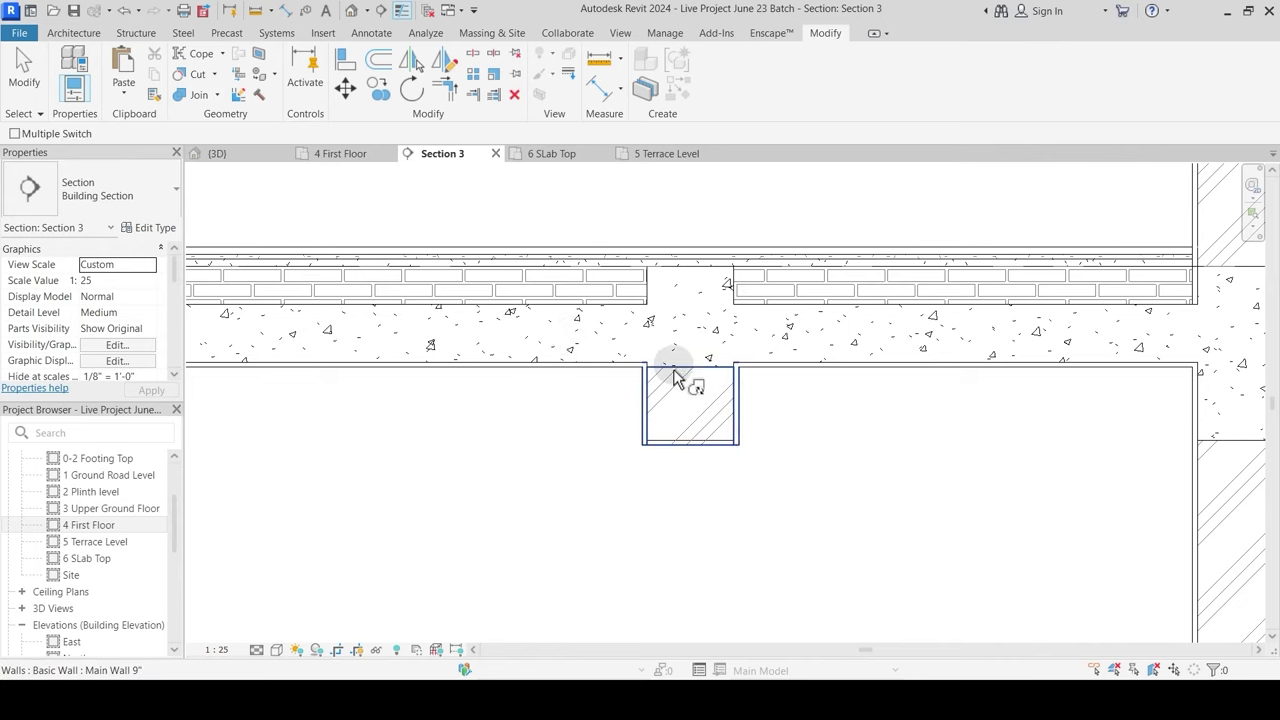
left_click(670, 370)
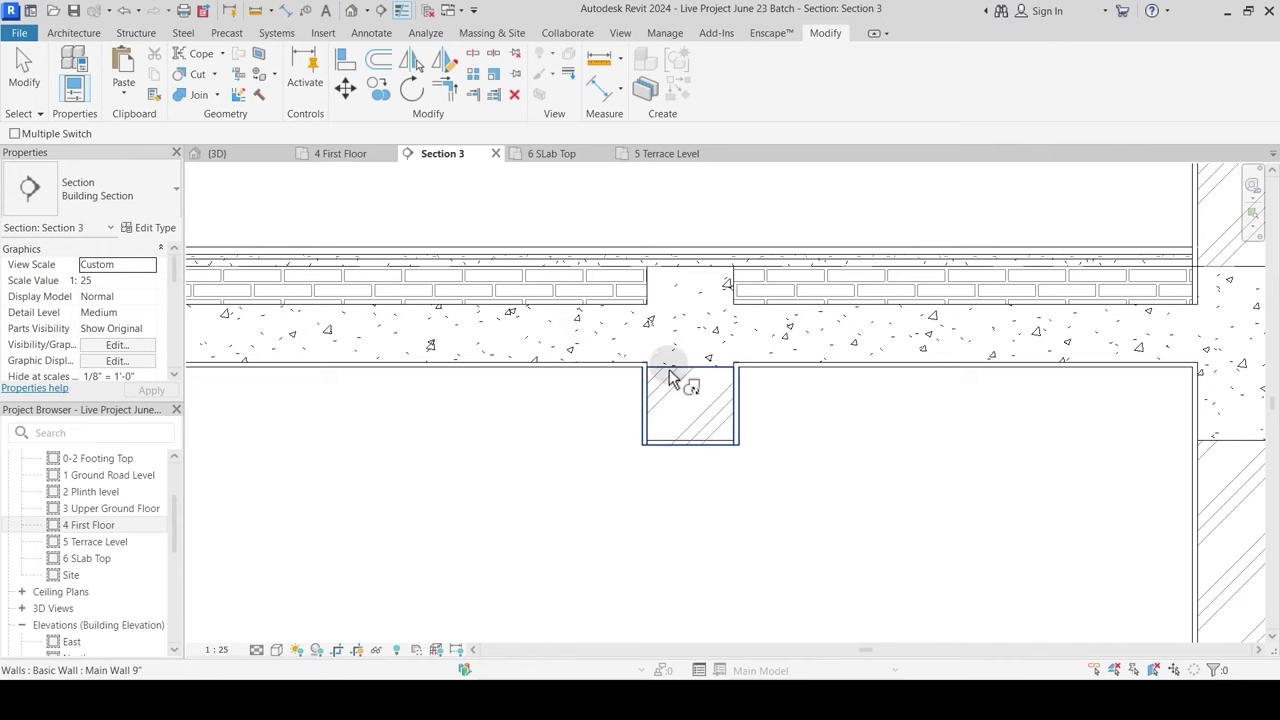
left_click(706, 368)
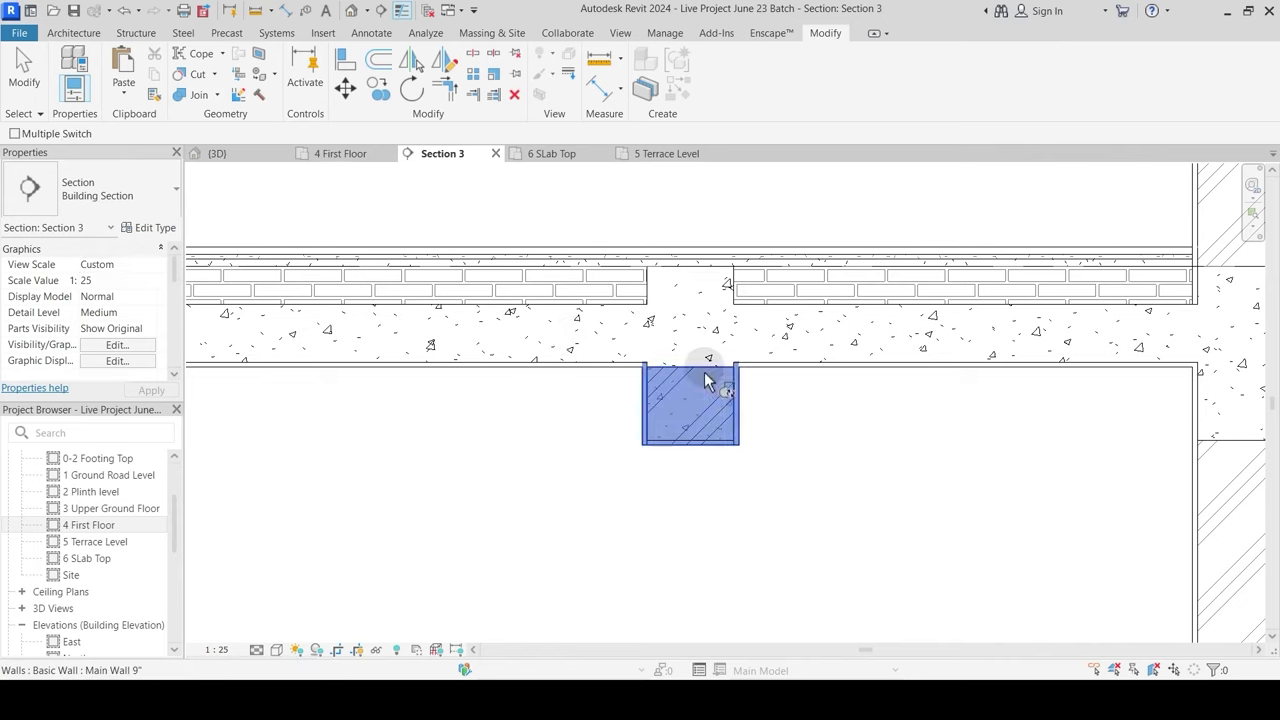
left_click(735, 300)
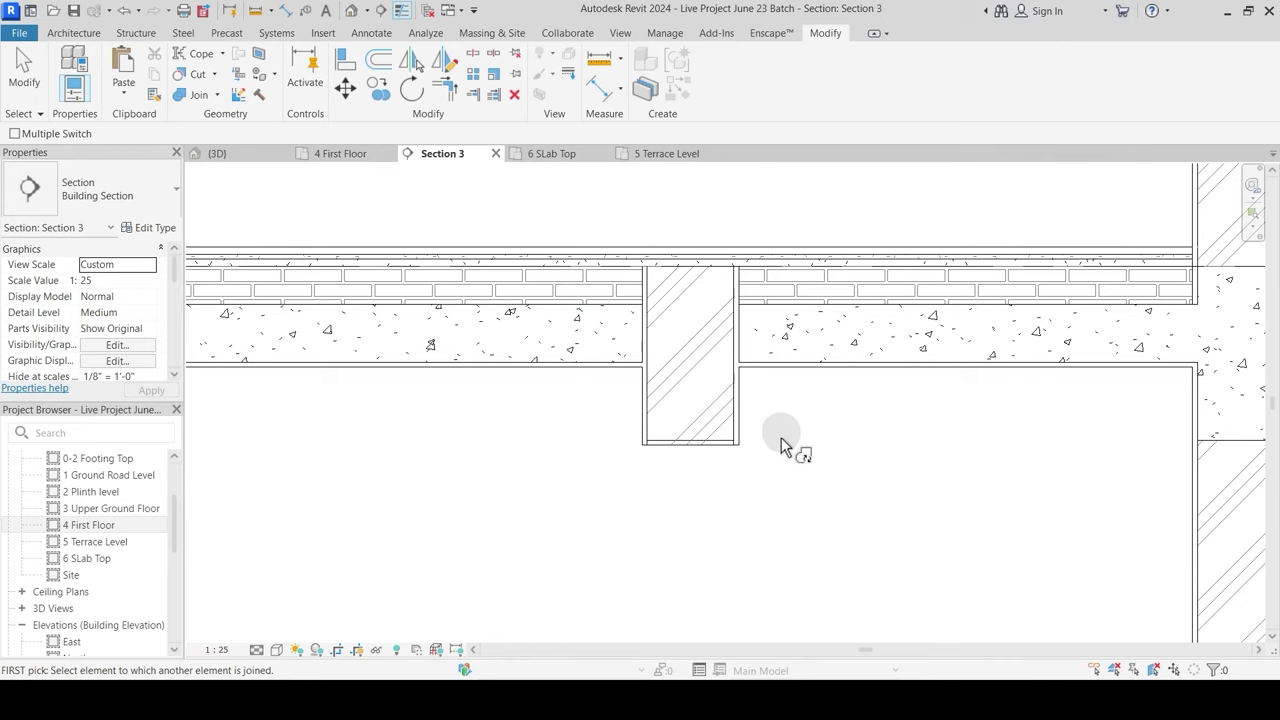
key("Escape")
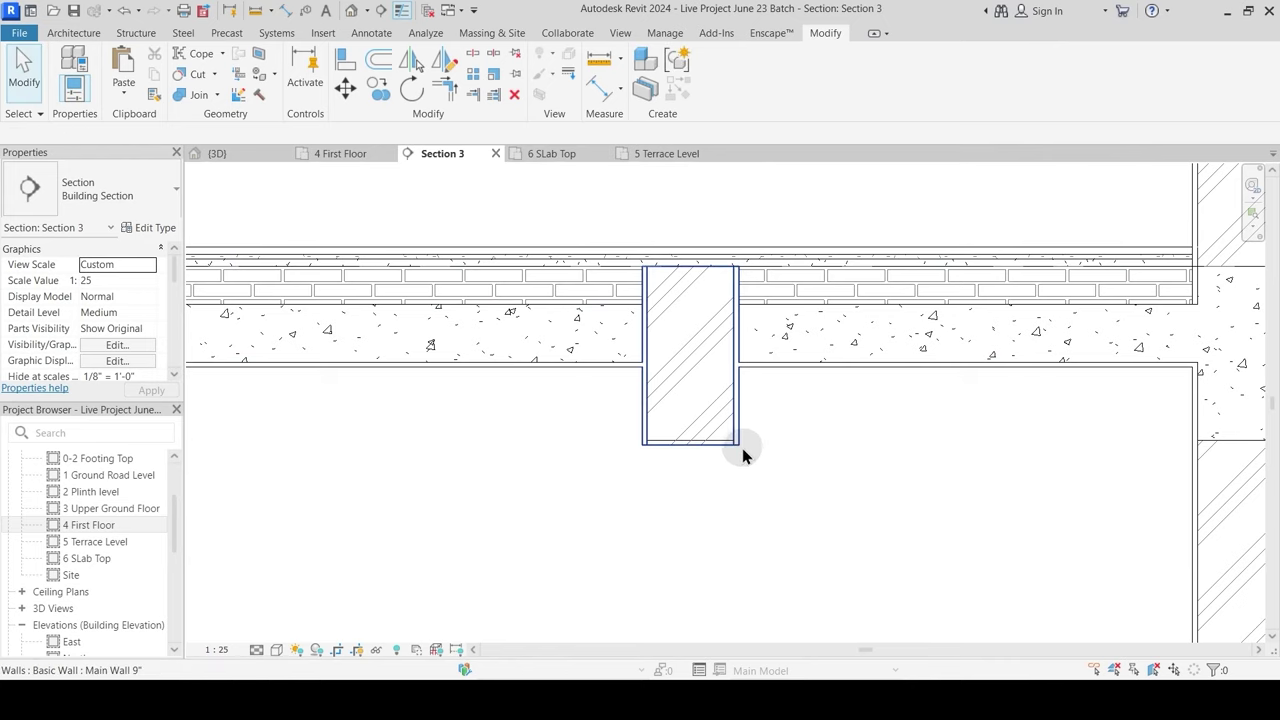
Step: Select the wall and beams at the slab junction
left_click(741, 446)
left_click(759, 466)
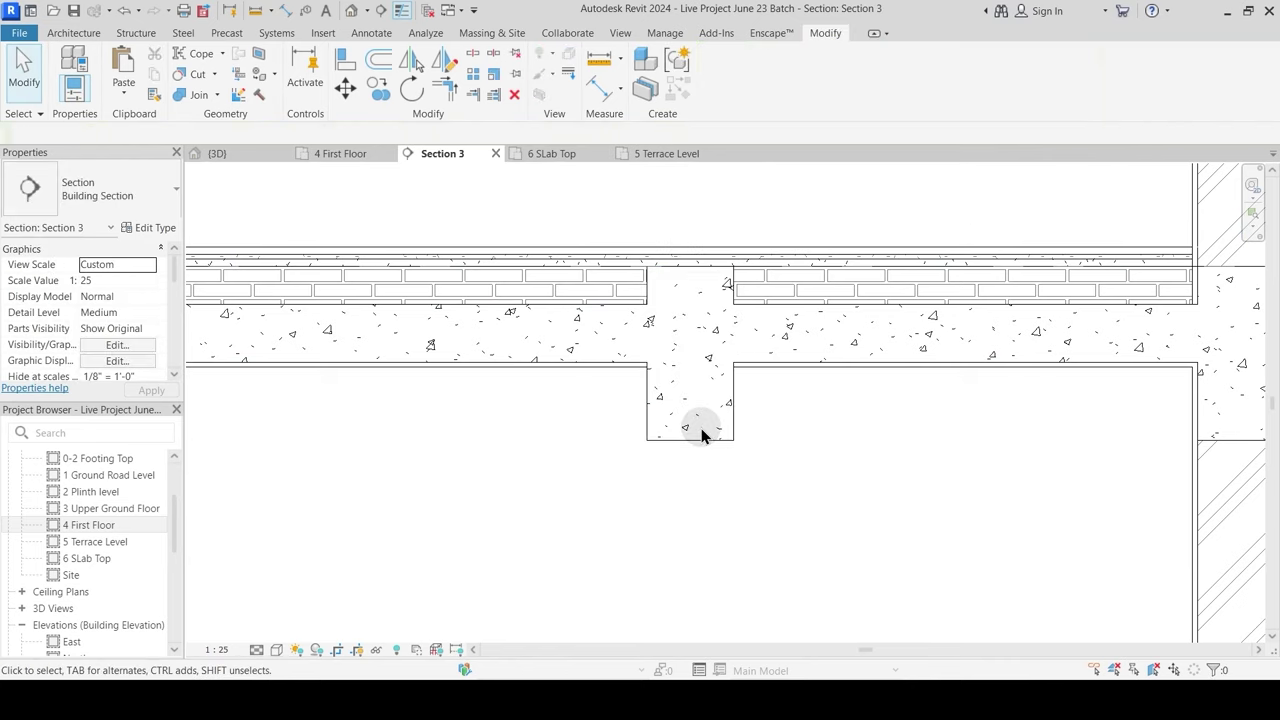
key("ctrl+z")
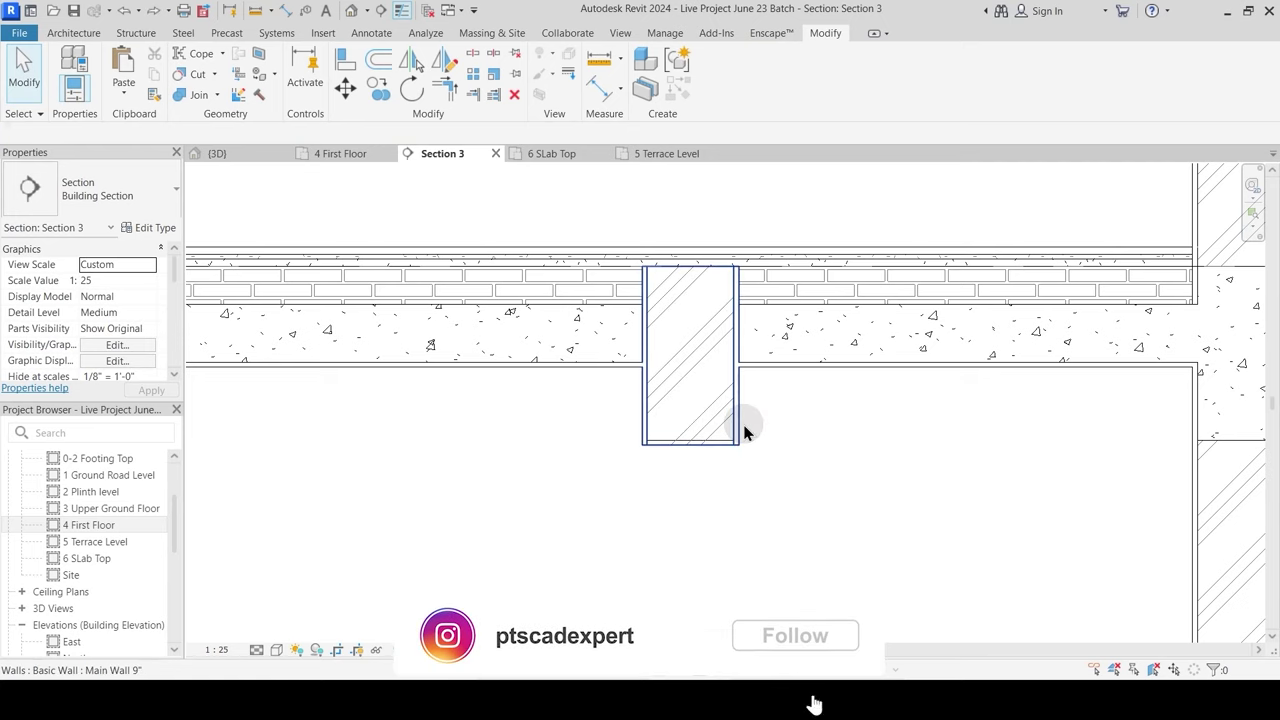
left_click_drag(749, 473, 606, 403)
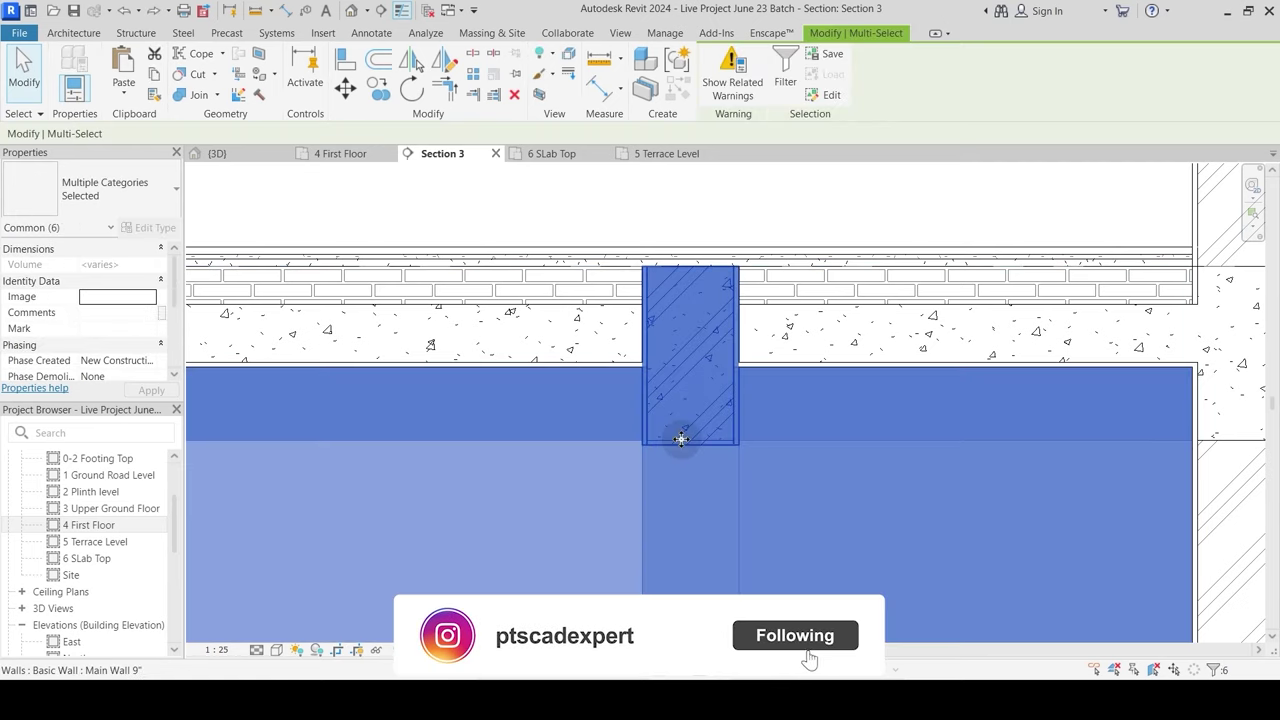
key("Escape")
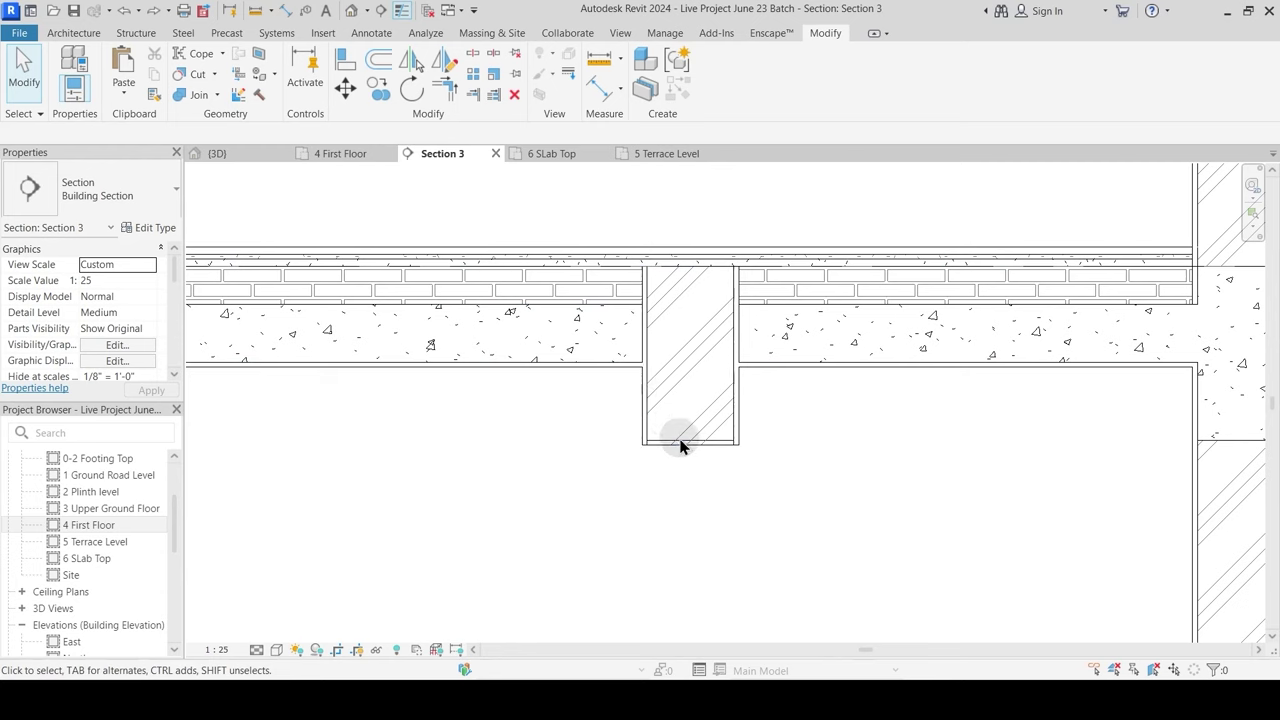
left_click(688, 280)
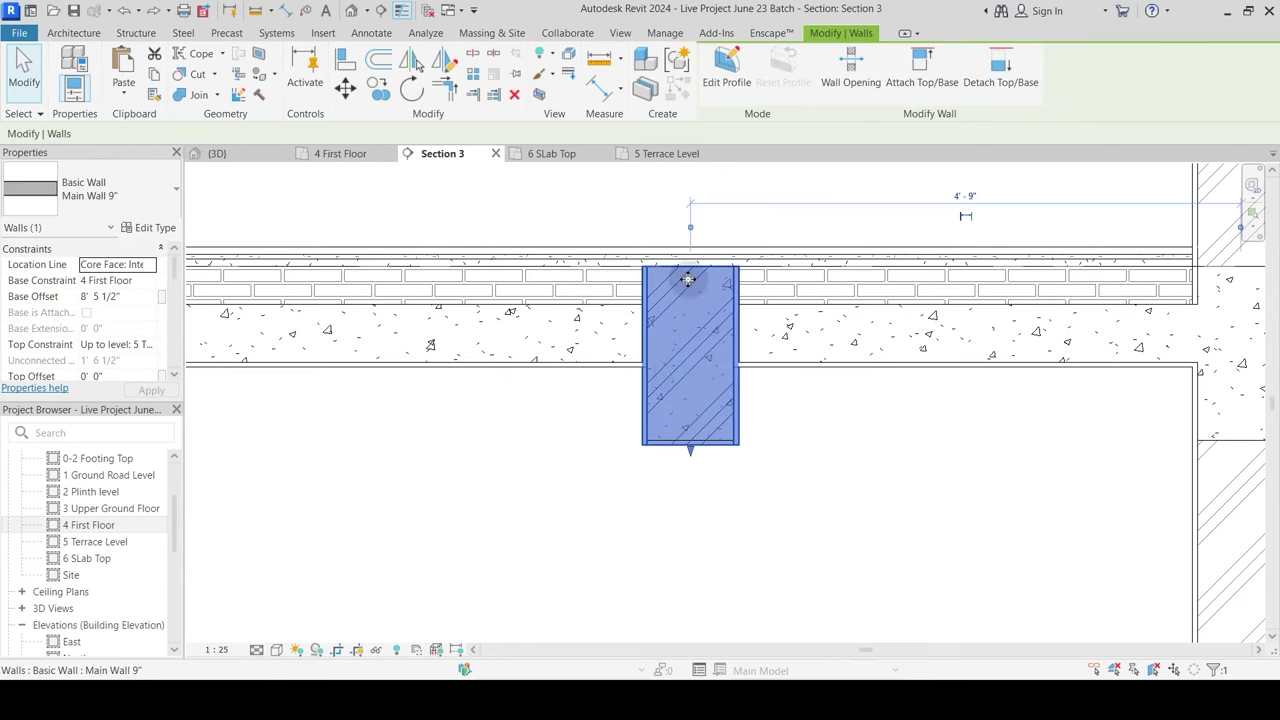
key("Escape")
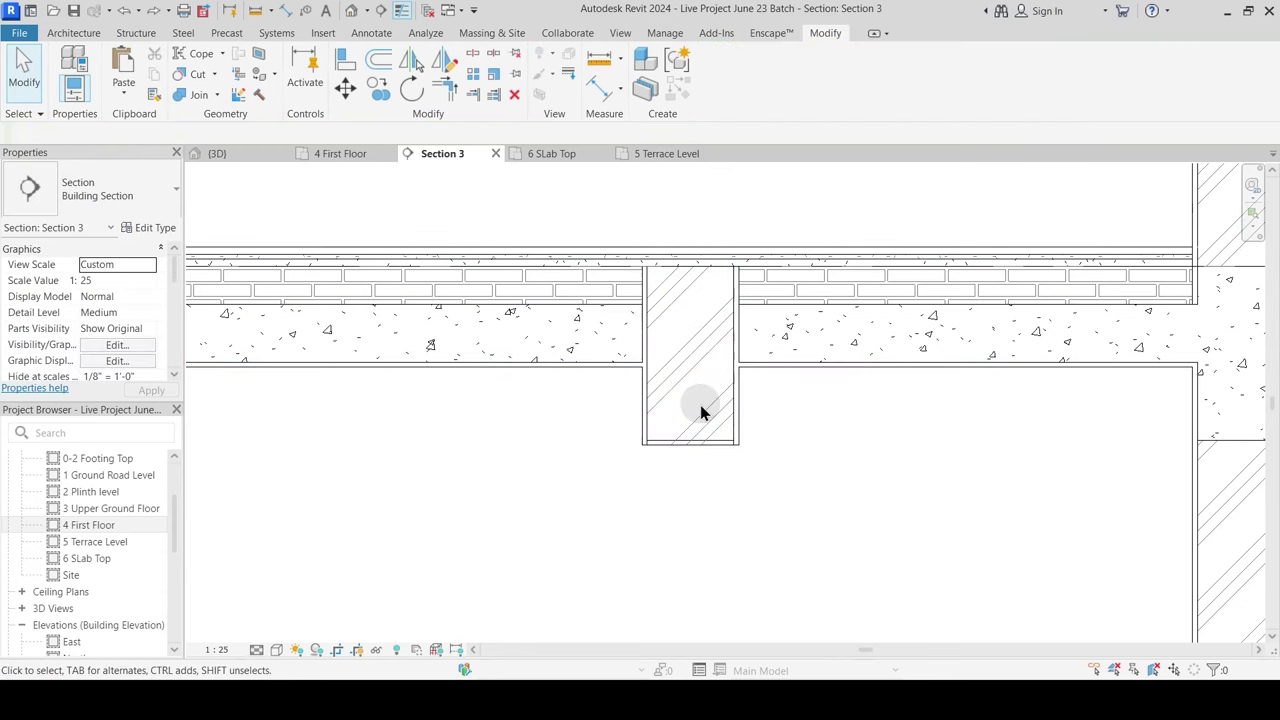
scroll(690, 405, "up", 3)
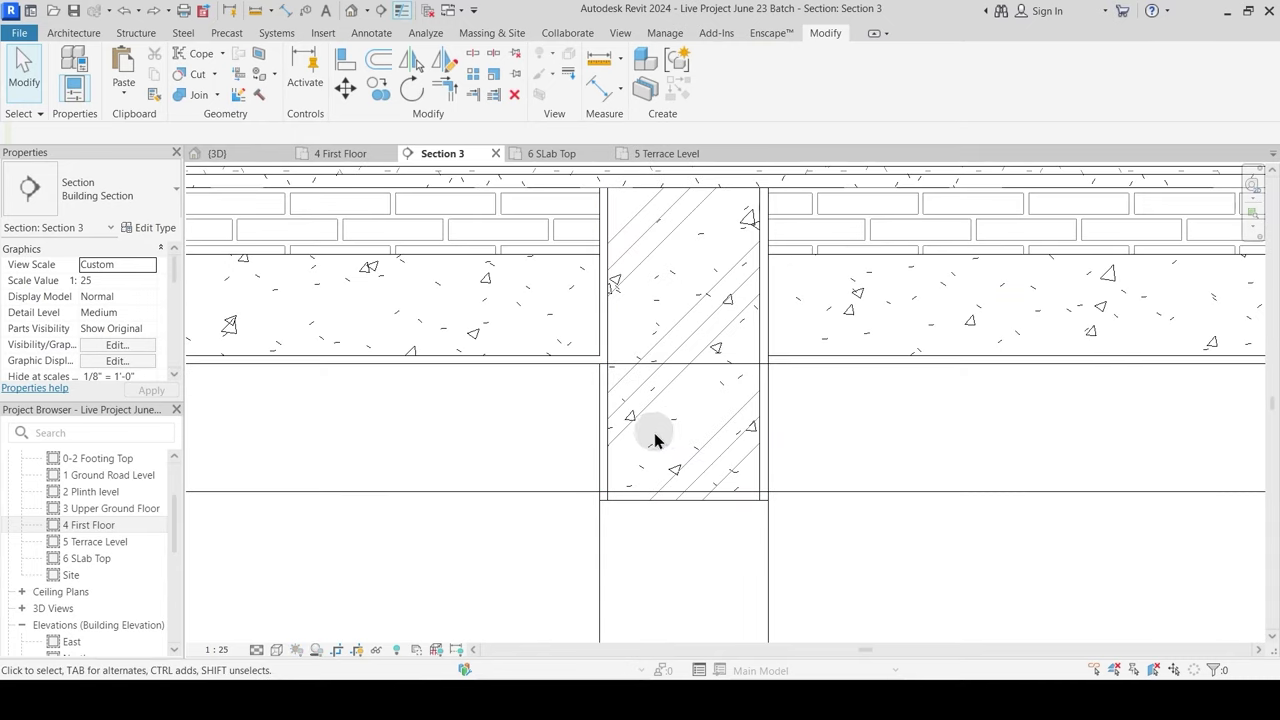
left_click(617, 394)
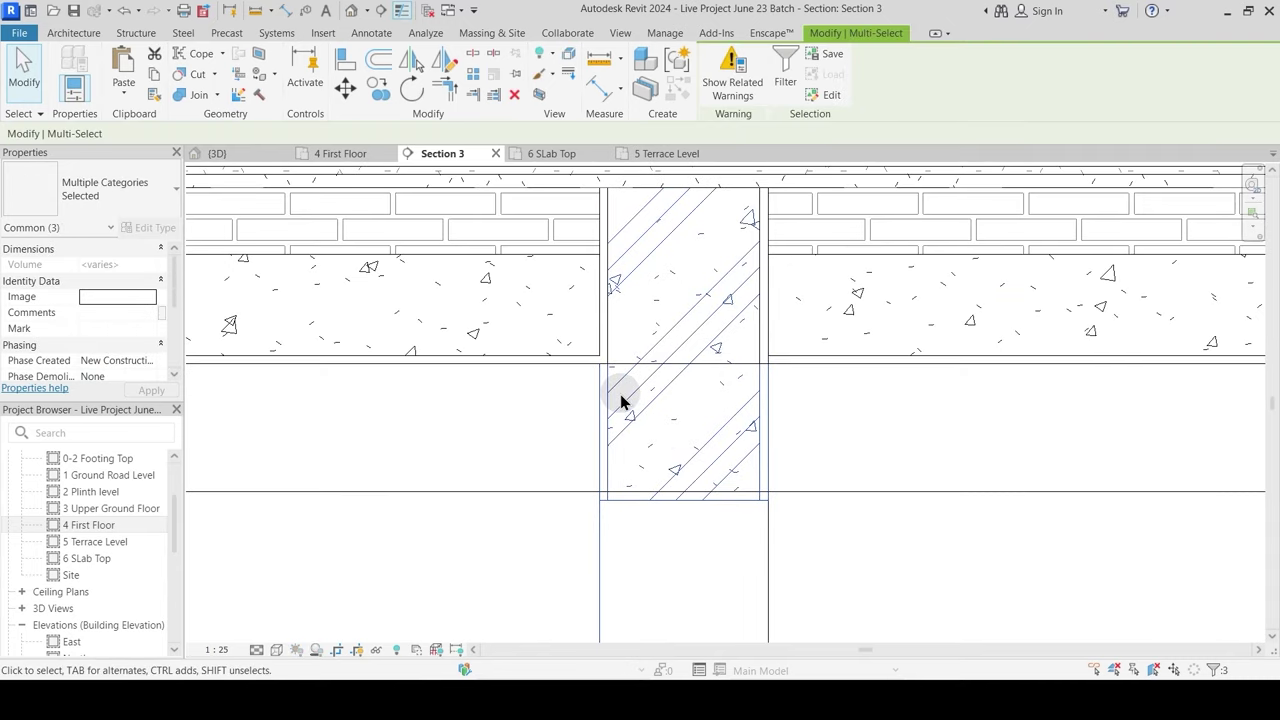
Step: Isolate the selected wall and beams in the {3D} view
left_click(266, 150)
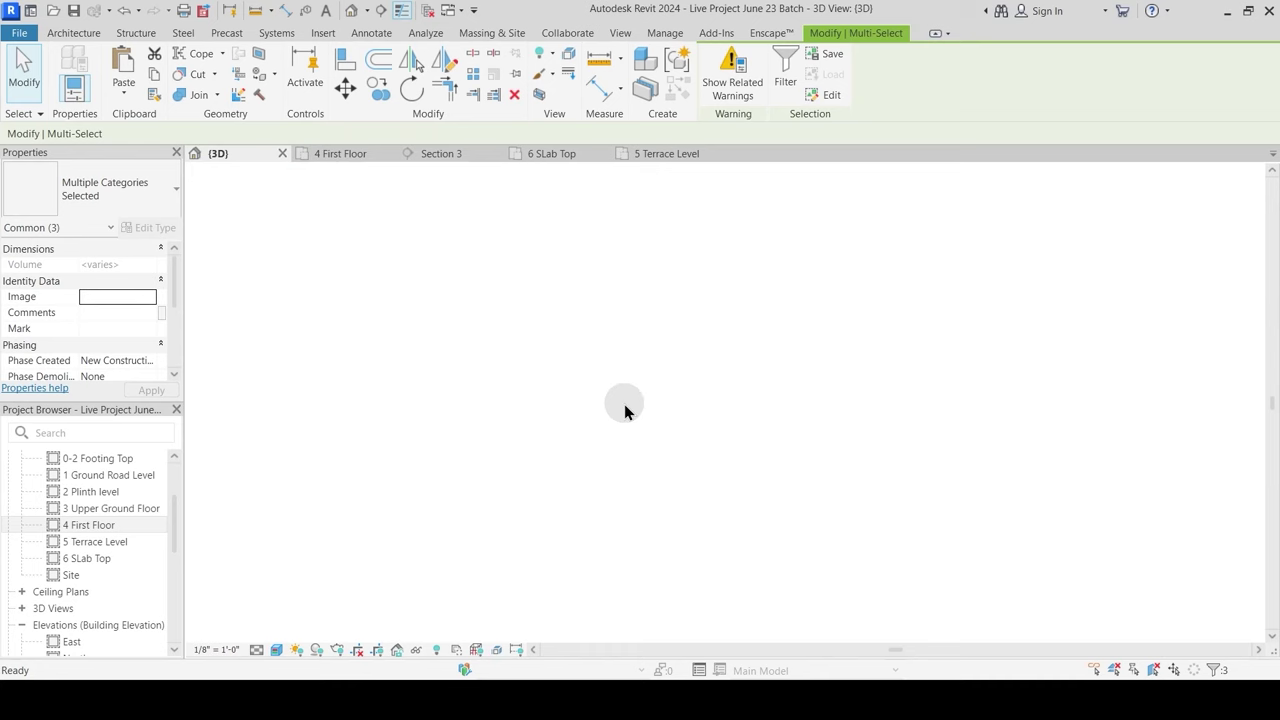
key("i")
middle_click_drag(649, 394, 690, 410, "shift")
left_click(614, 364)
middle_click_drag(620, 368, 630, 300, "shift")
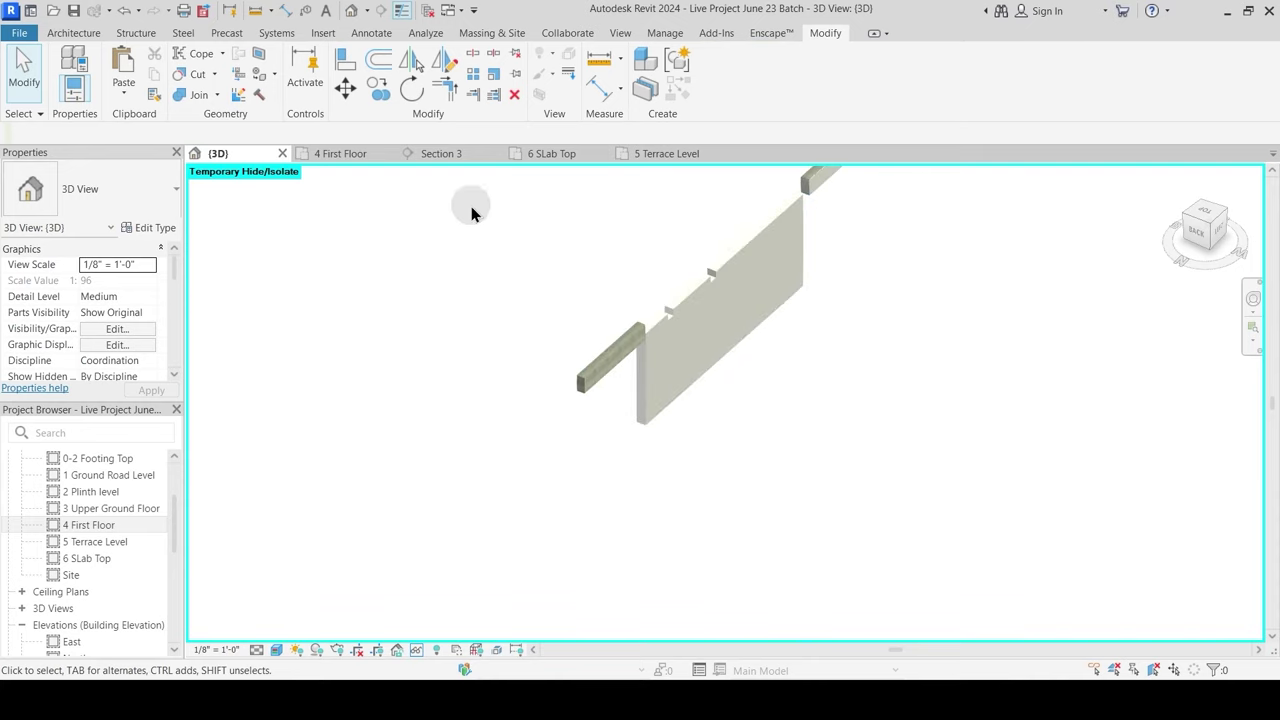
Step: Flip the wall/beam join so the beam runs over the wall, then return to Section 3
left_click(216, 95)
left_click(241, 192)
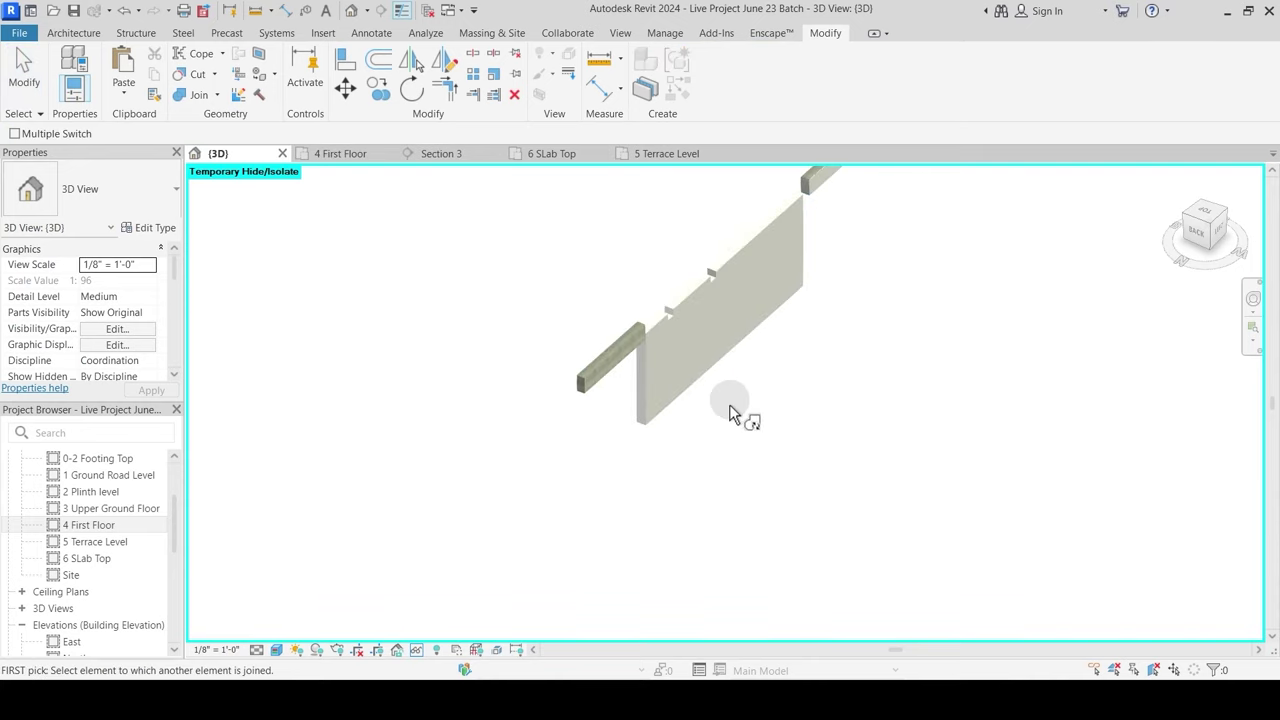
left_click(652, 383)
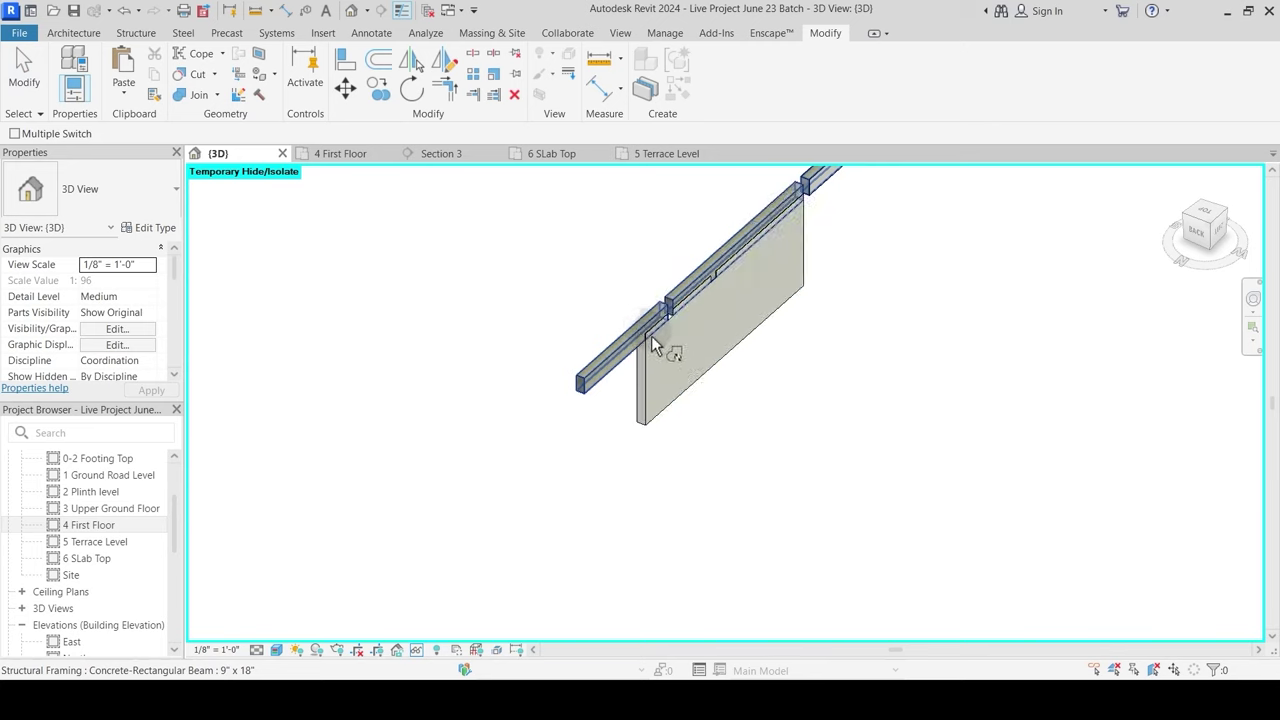
left_click(651, 335)
key("Escape")
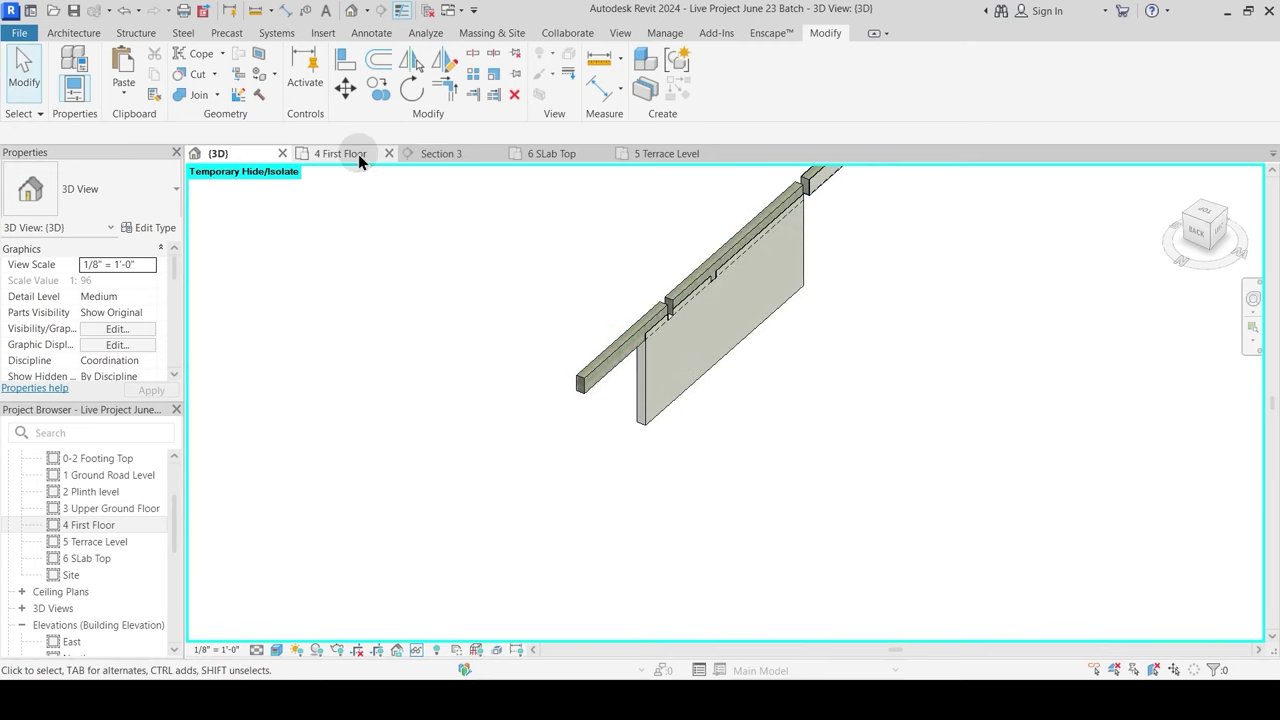
middle_click_drag(518, 267, 497, 319)
left_click(434, 158)
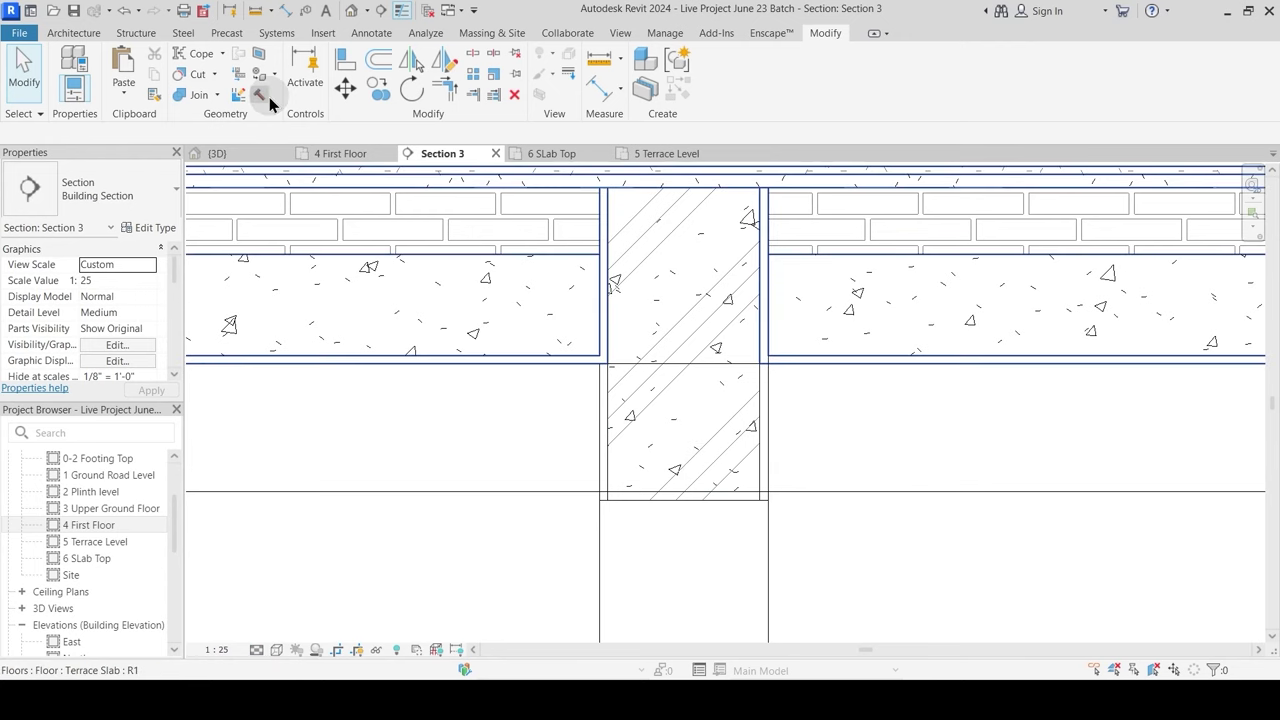
Step: Join the terrace slab with the beam and the wall at the slab–beam junction
left_click(192, 95)
left_click(579, 373)
left_click(608, 403)
key("Escape")
scroll(646, 385, "down", 3)
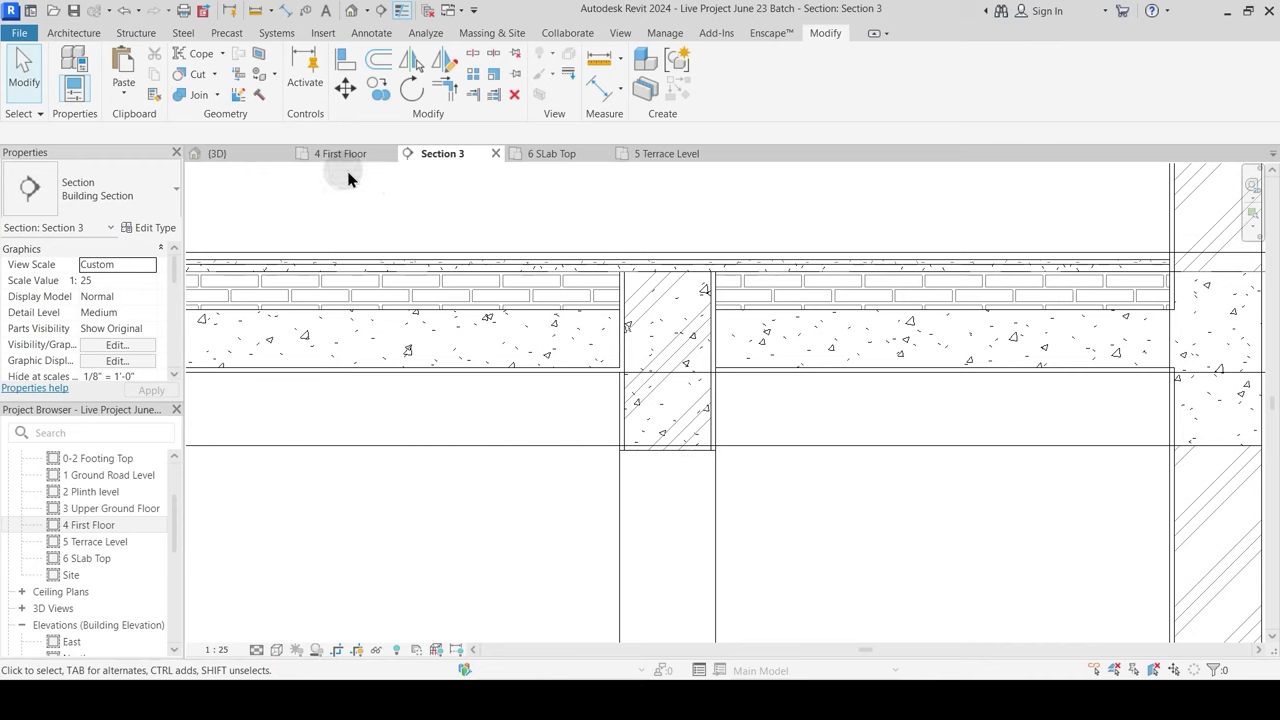
left_click(192, 95)
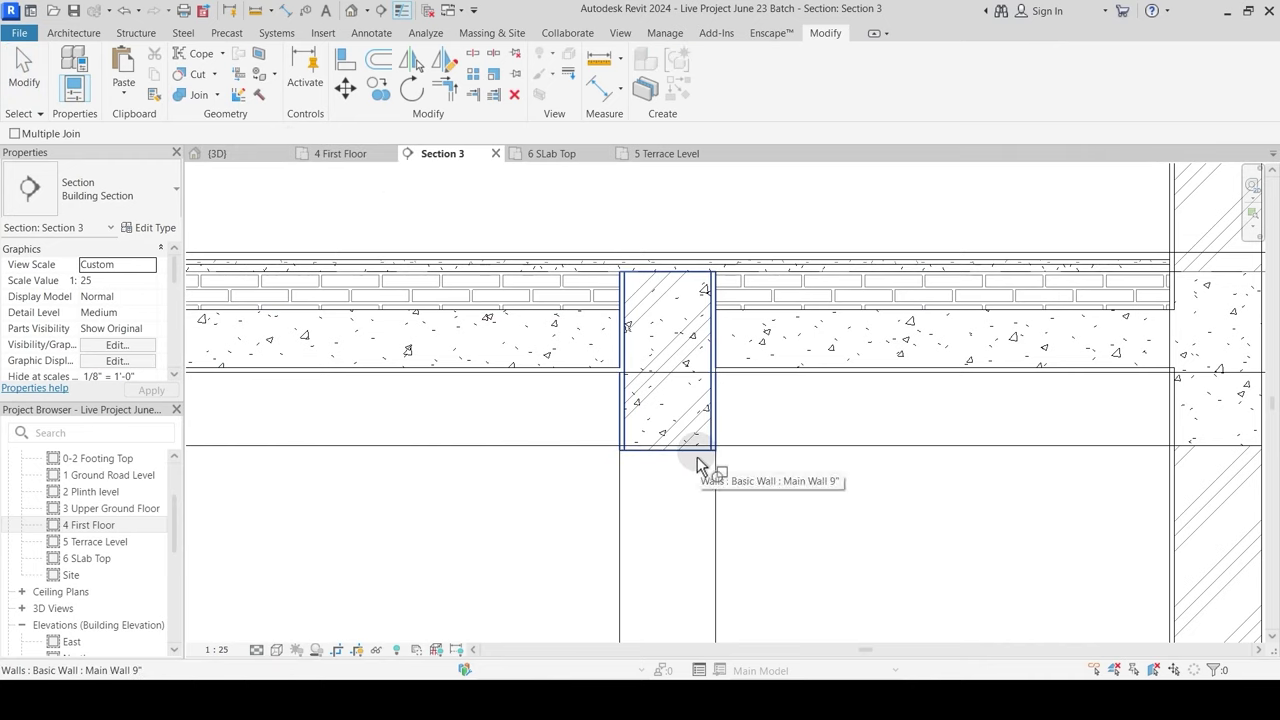
left_click(677, 277)
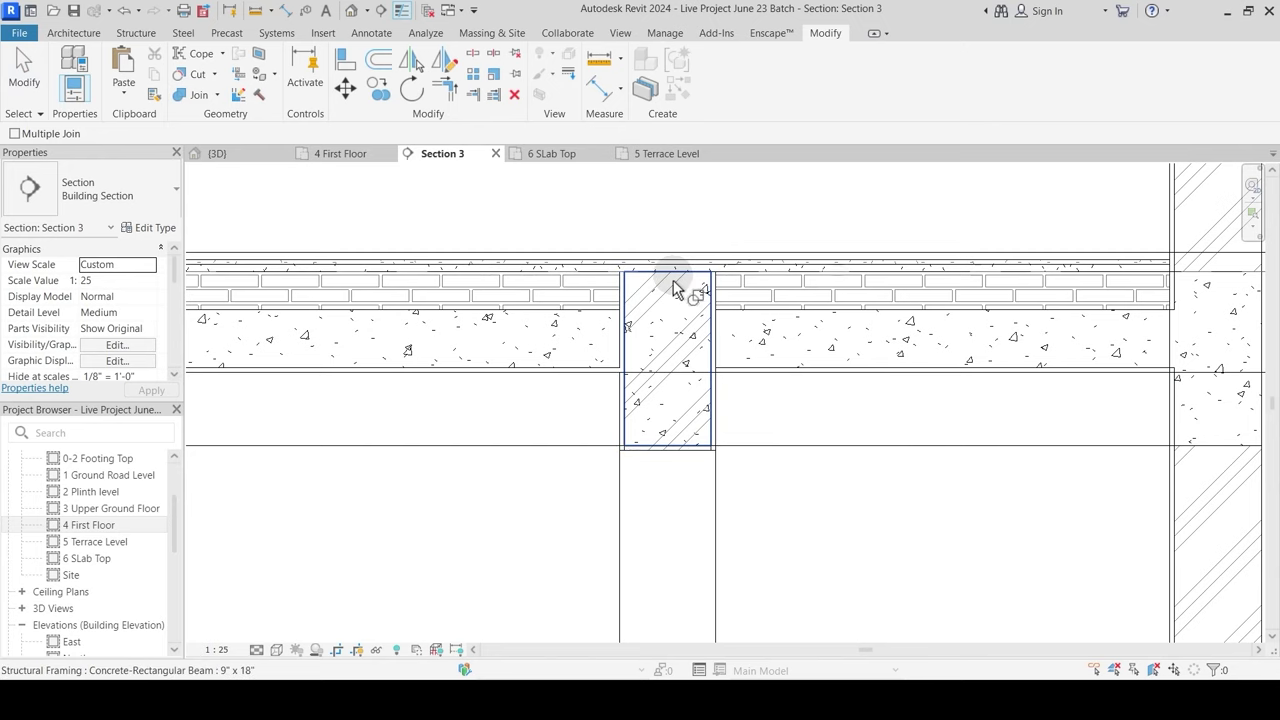
left_click(715, 417)
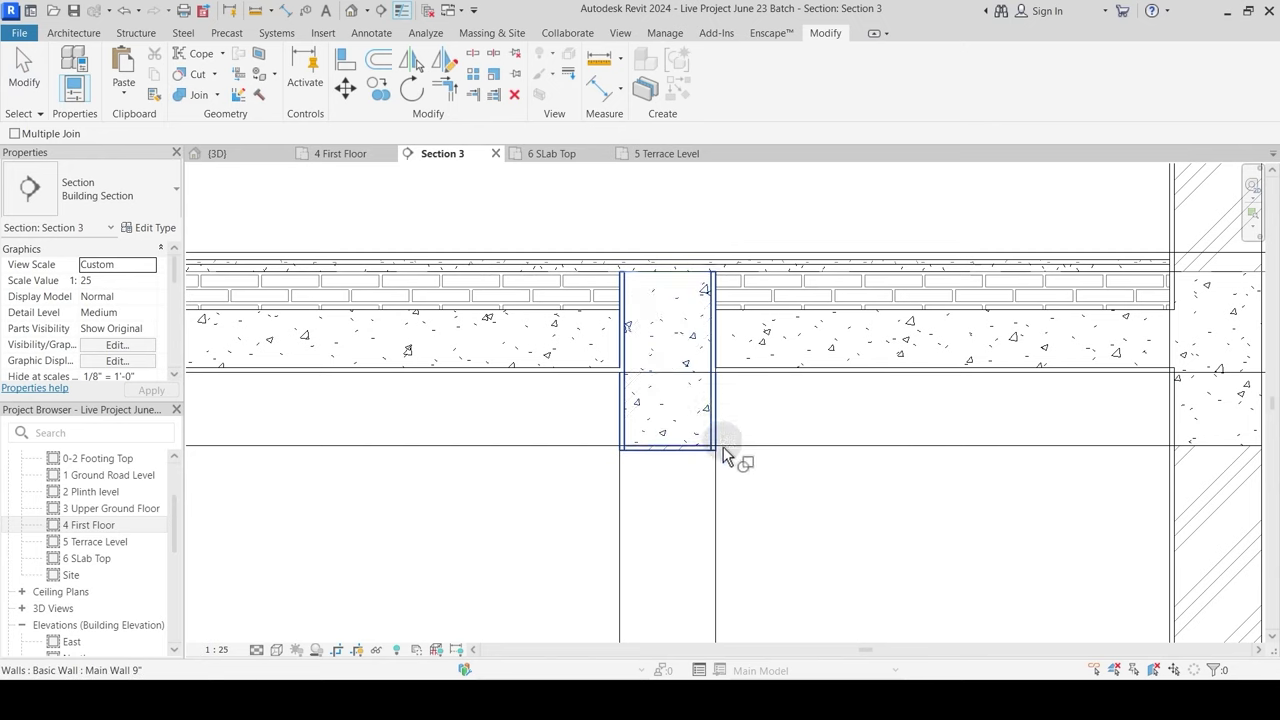
left_click(596, 373)
key("Escape")
key("Escape")
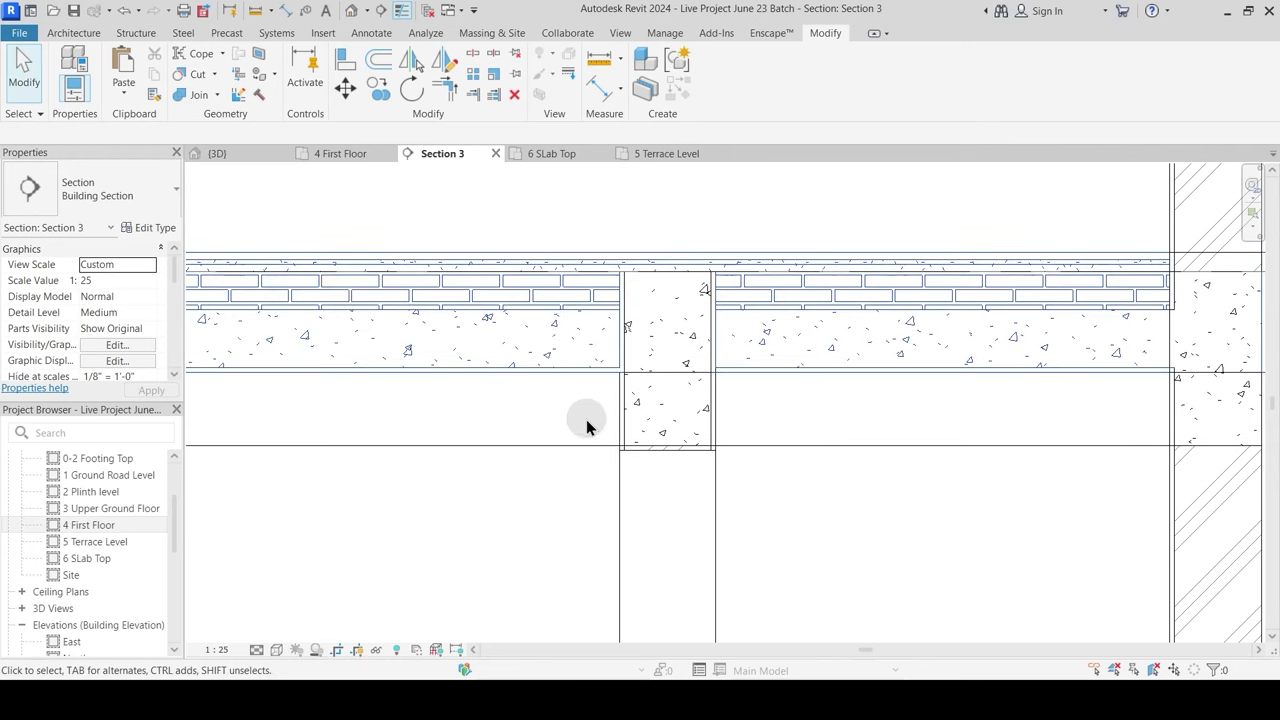
Step: Toggle Thin Lines to check the section line thickness at the junction
middle_click_drag(594, 424, 610, 397)
left_click(198, 96)
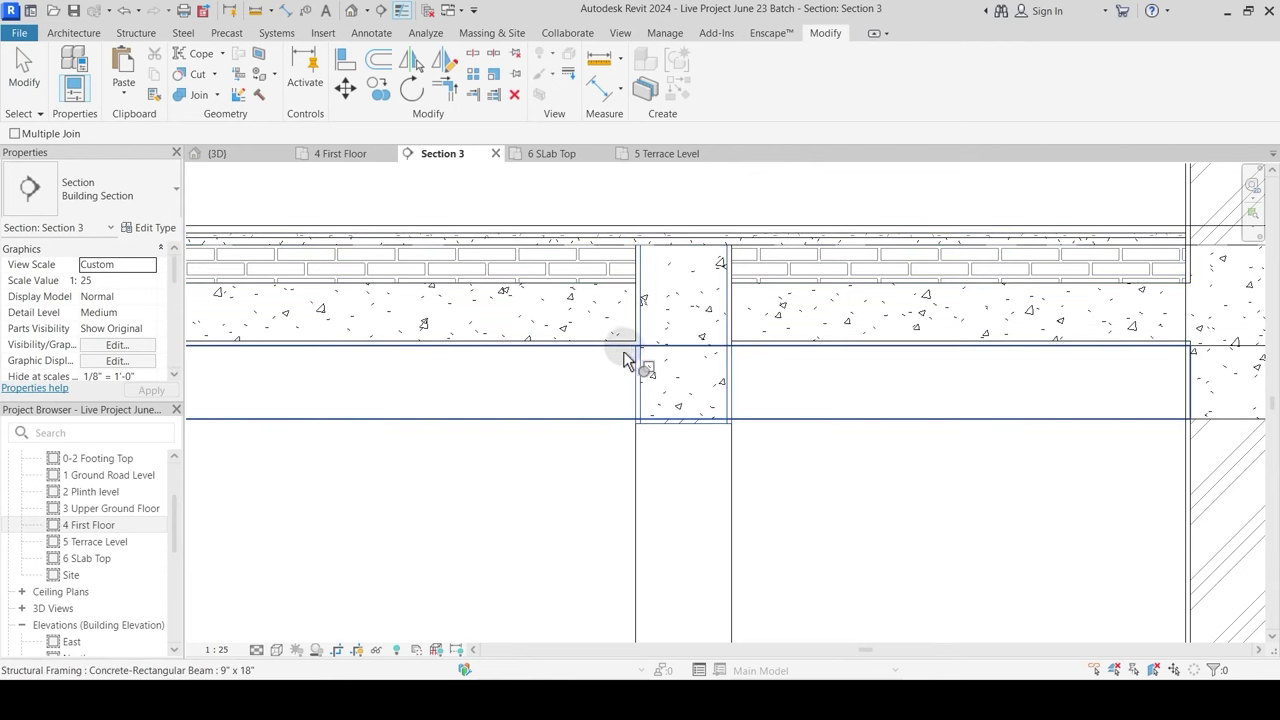
key("Escape")
scroll(652, 400, "up", 3)
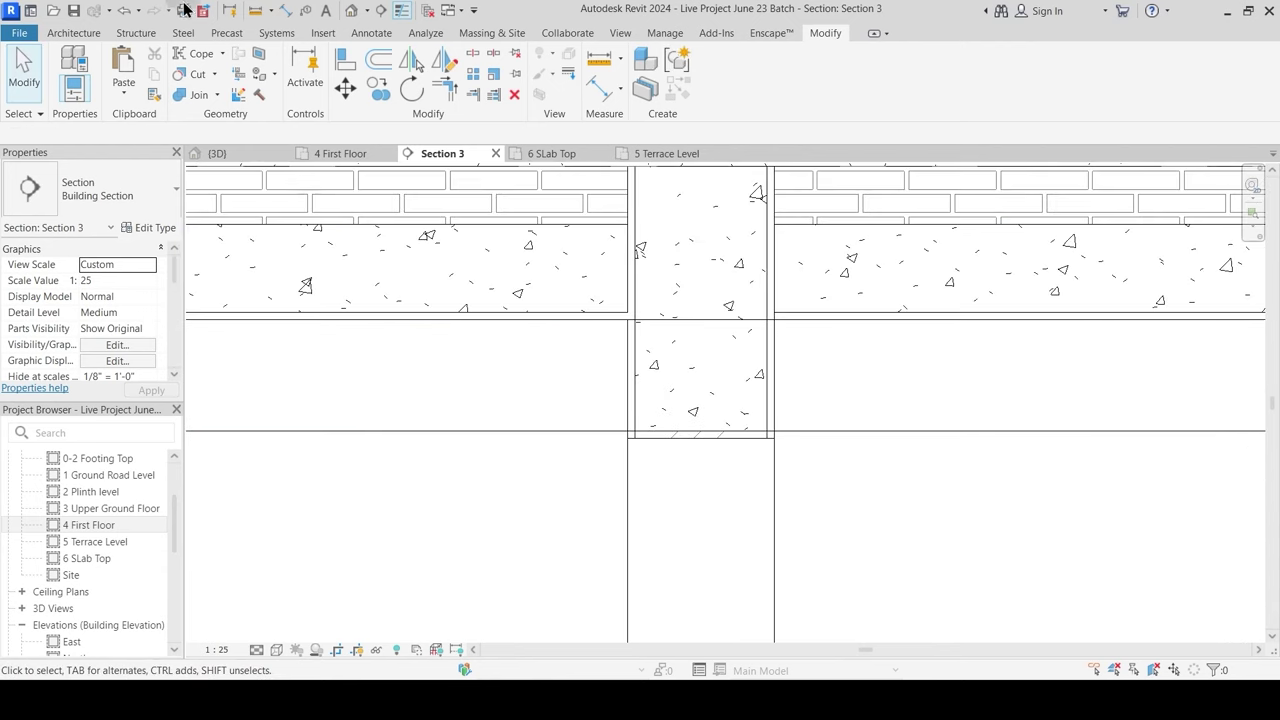
left_click(401, 10)
left_click(539, 388)
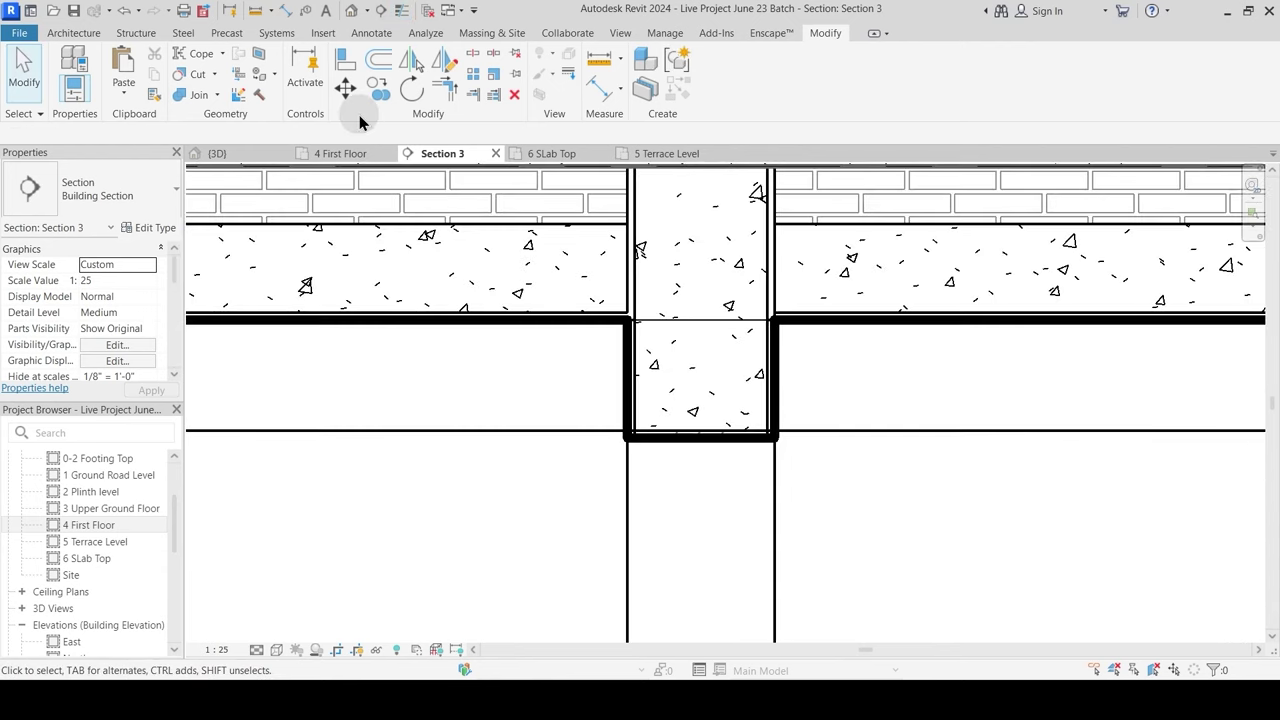
left_click(401, 10)
Step: Join the wall below with the beam and dismiss the join warning
middle_click_drag(586, 314, 557, 414)
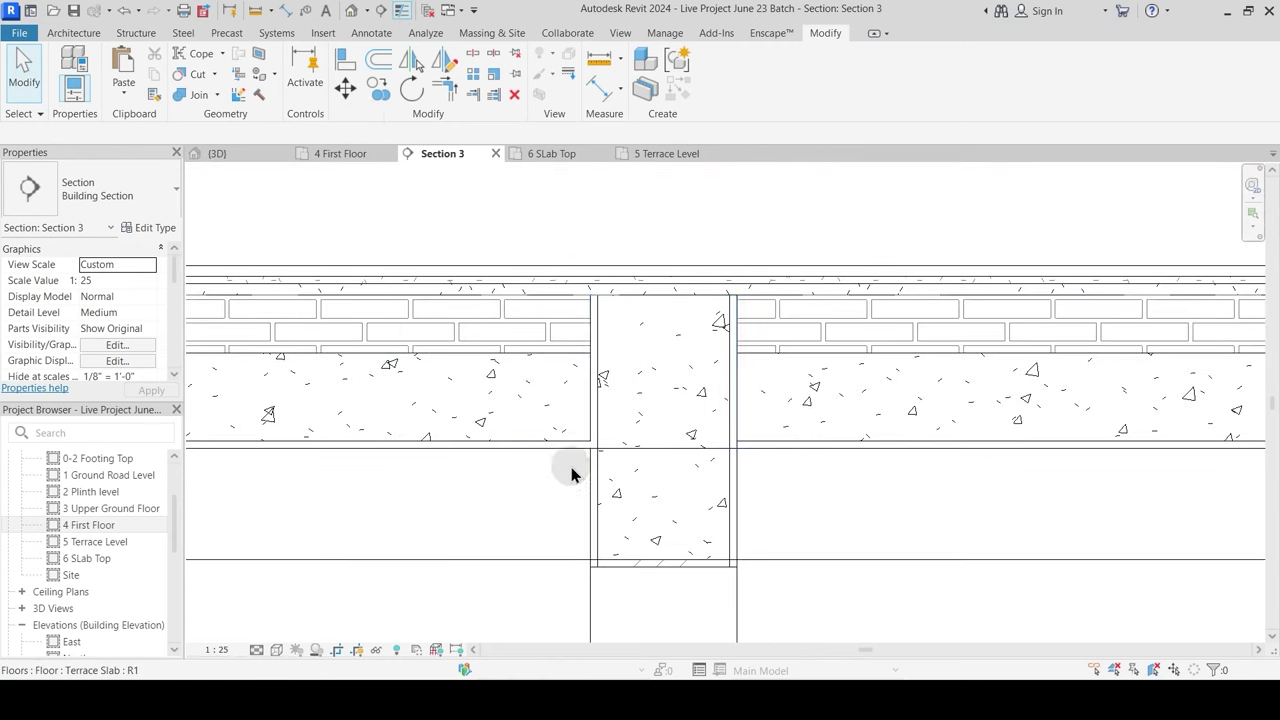
left_click(195, 97)
left_click(595, 512)
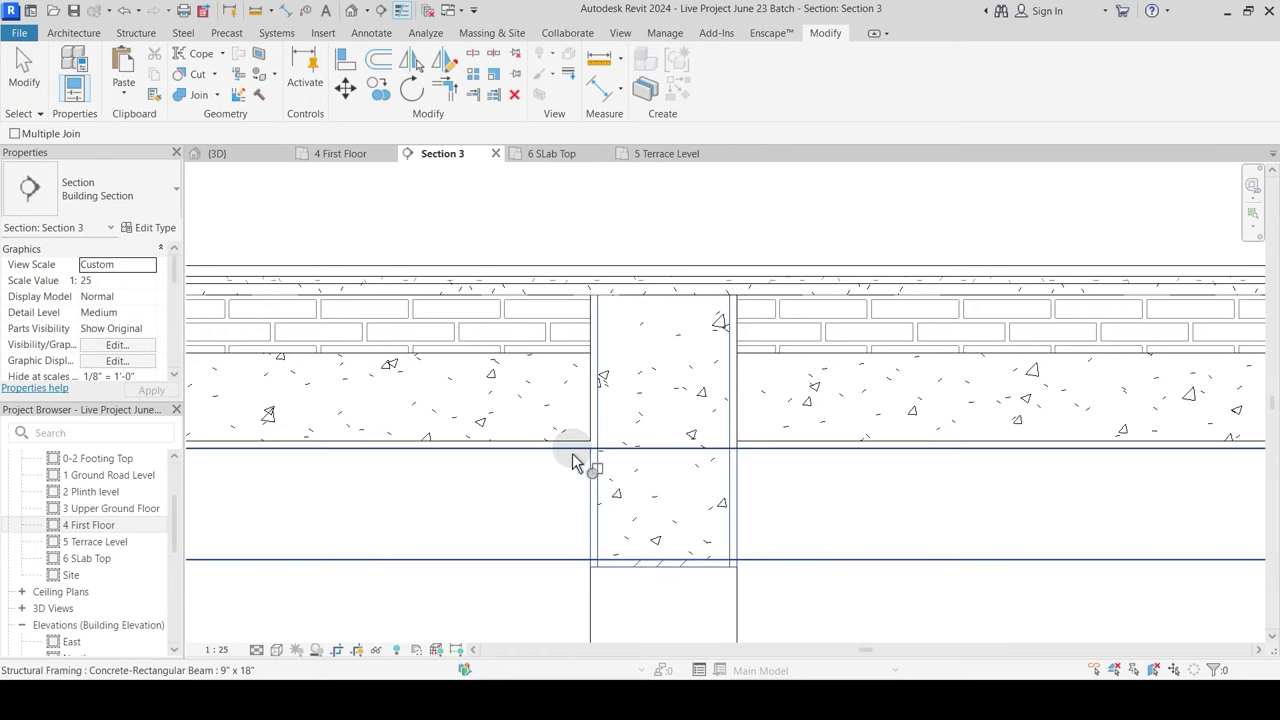
left_click(594, 465)
key("Escape")
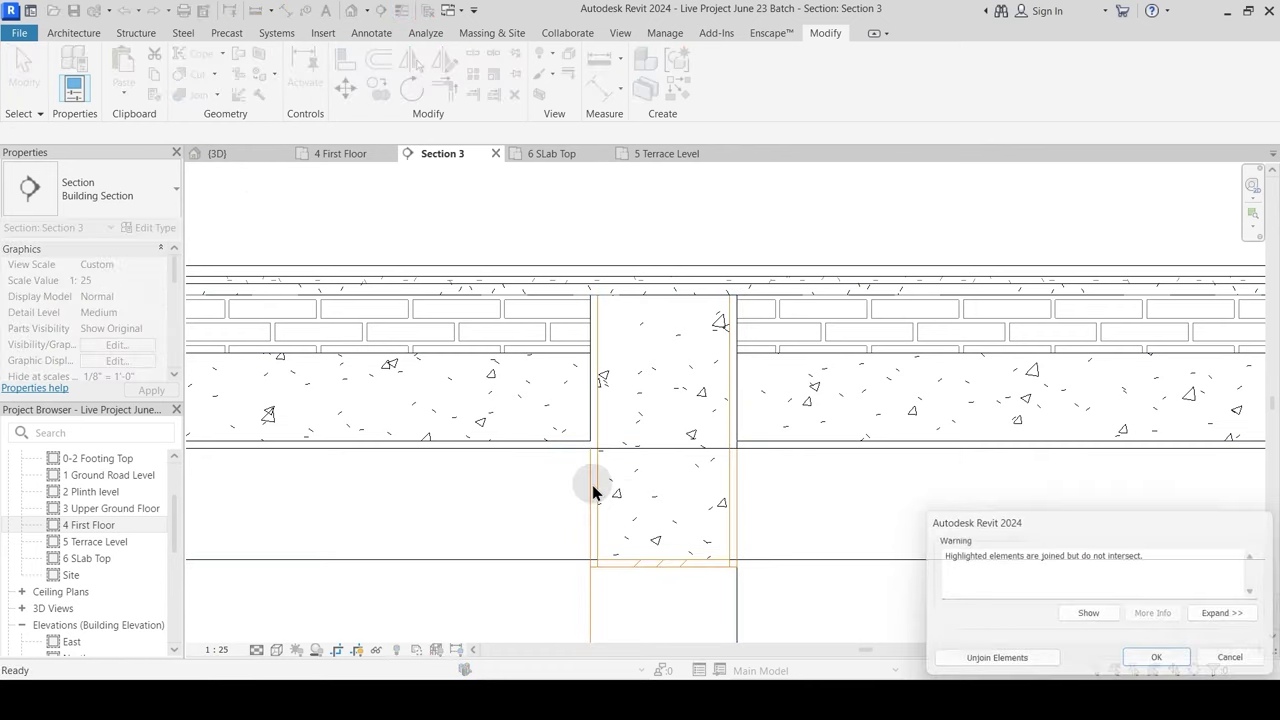
Step: Temporarily hide the 9" x 18" beam and the Main Wall 9" under the terrace slab
middle_click_drag(628, 500, 636, 451)
scroll(699, 332, "down", 5)
scroll(727, 377, "up", 2)
scroll(725, 385, "up", 2)
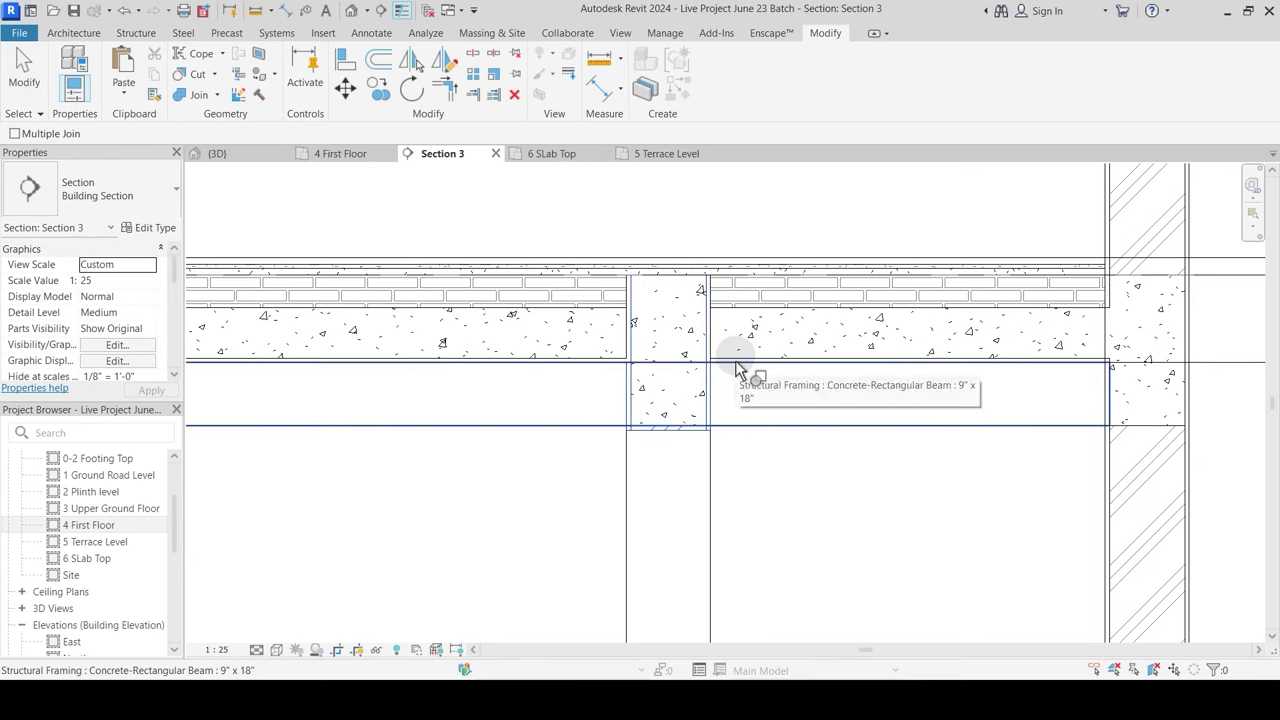
left_click(750, 440)
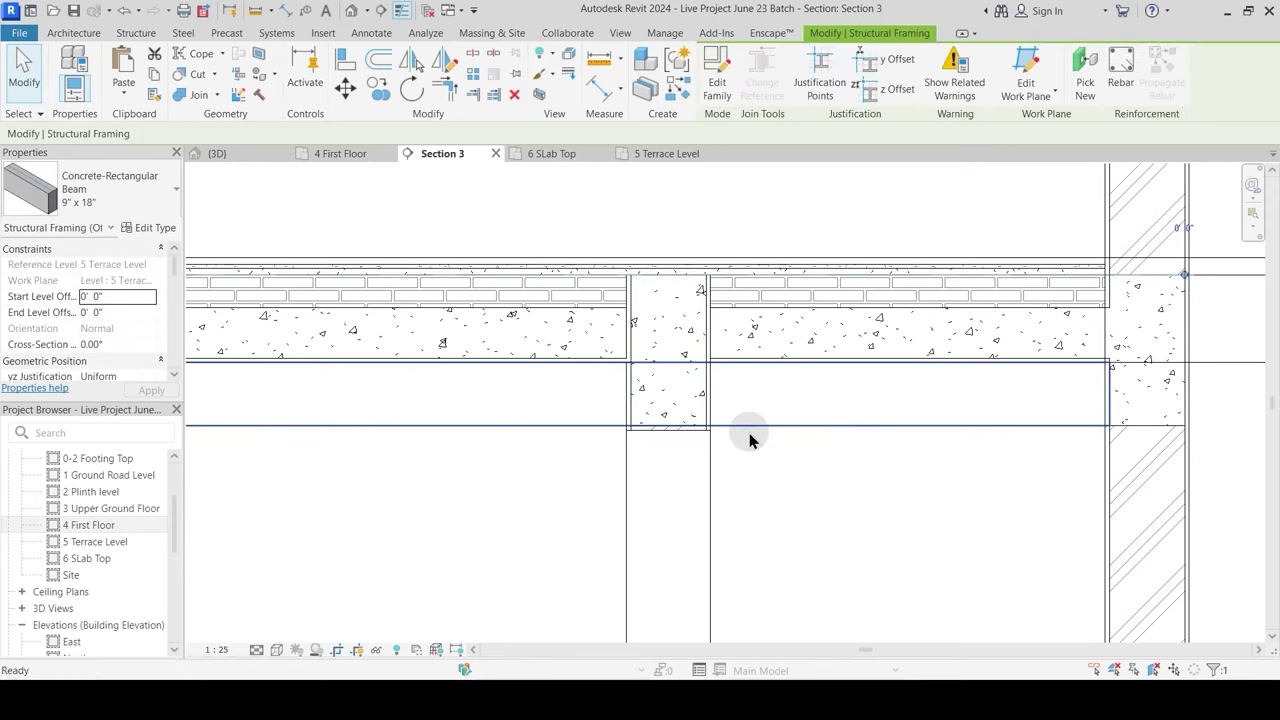
key("h")
key("h")
left_click(733, 437)
key("h")
key("h")
left_click(199, 95)
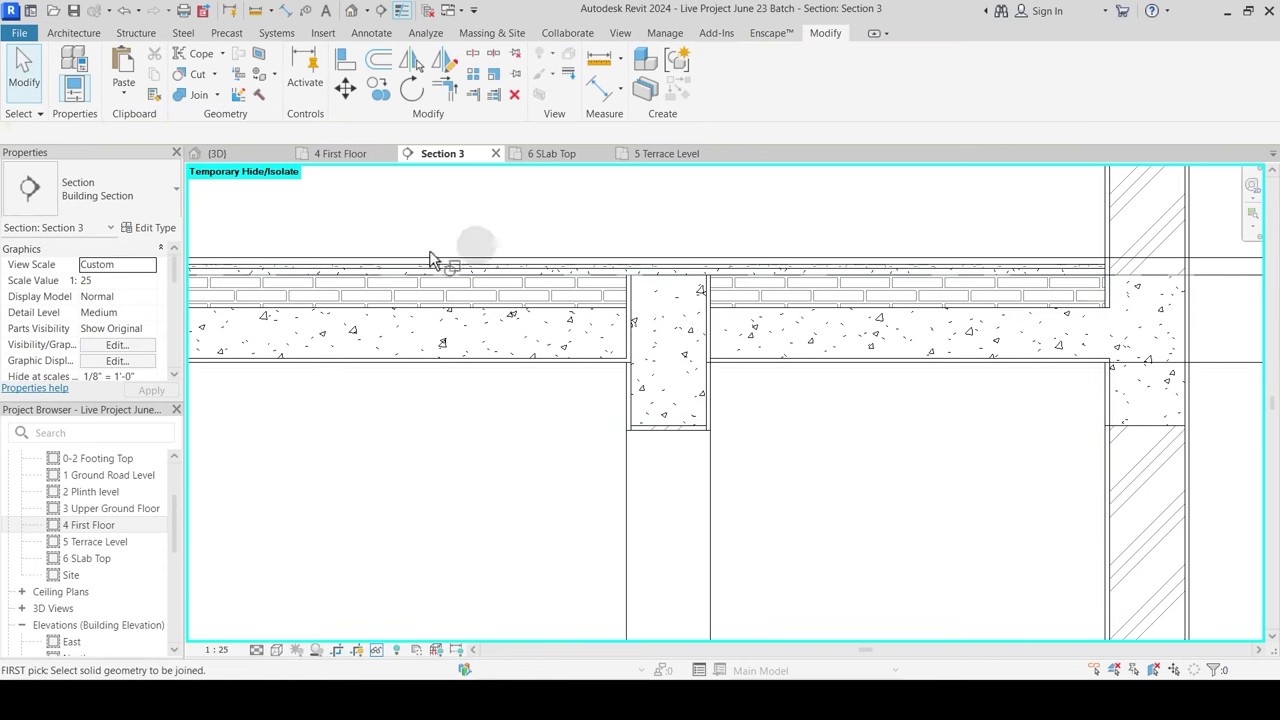
Step: Join the Terrace Slab with the column and switch their join order
left_click(717, 401)
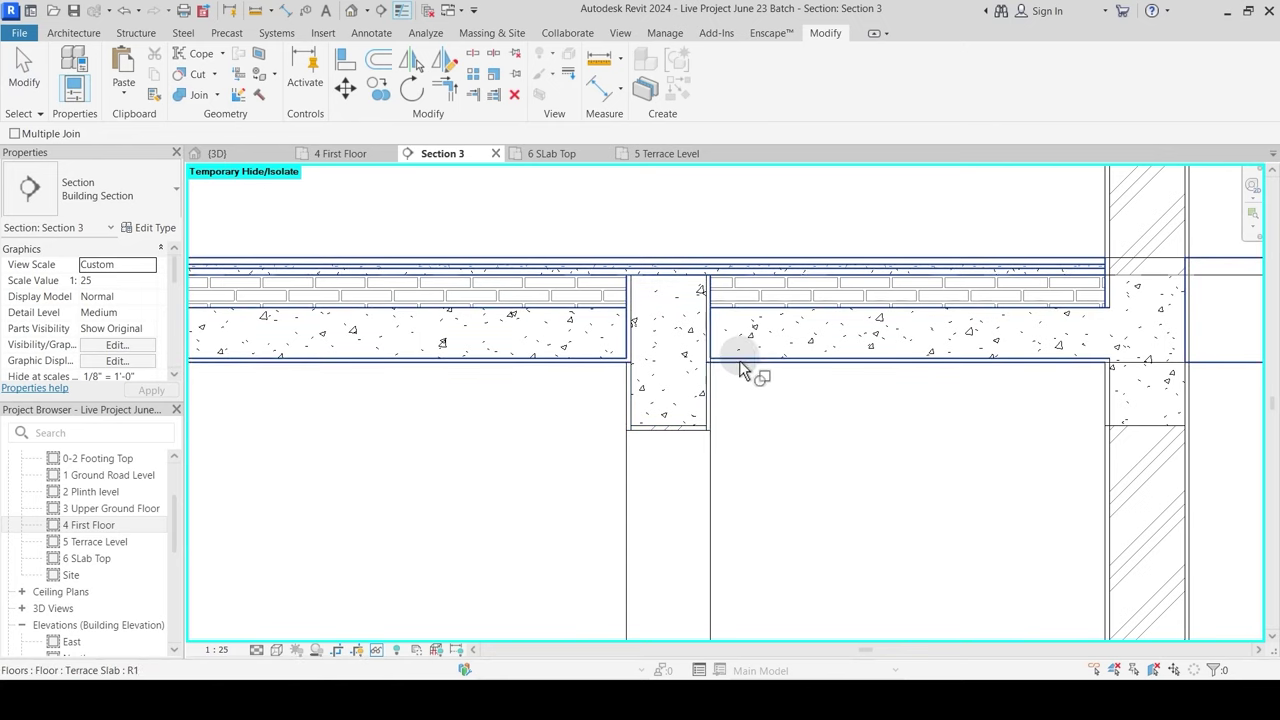
left_click(733, 370)
key("Escape")
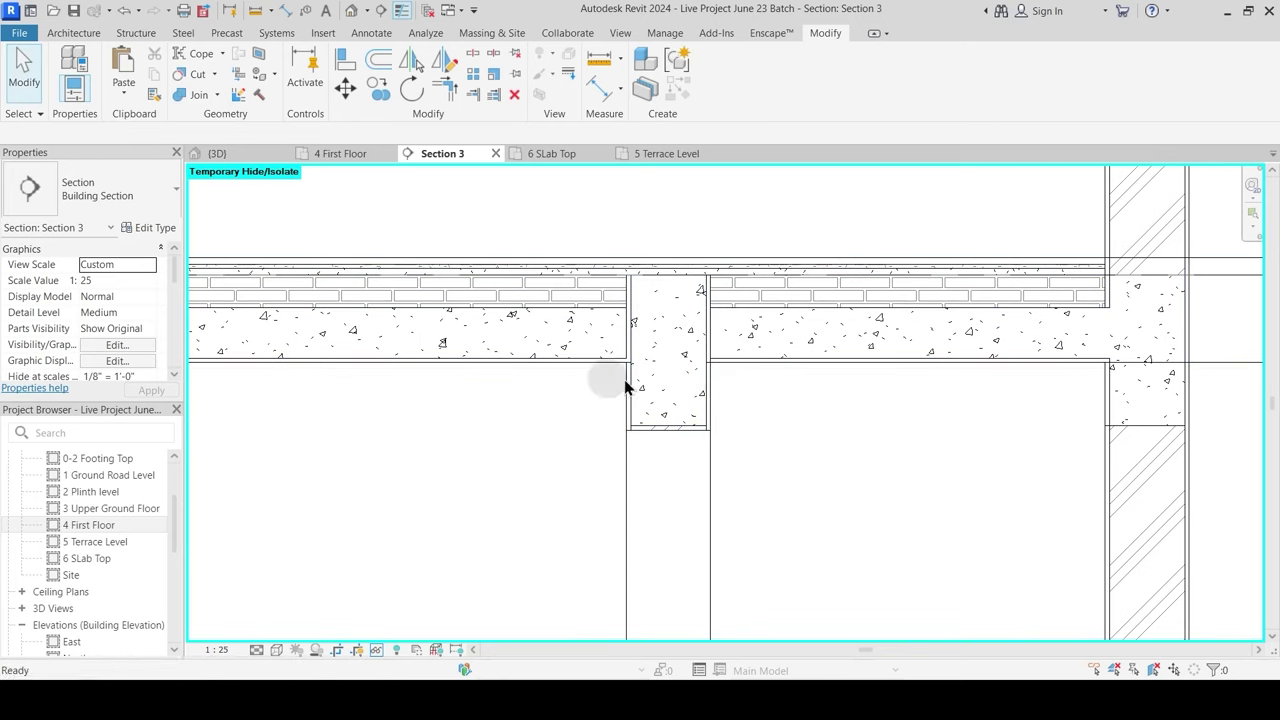
left_click(217, 97)
left_click(229, 194)
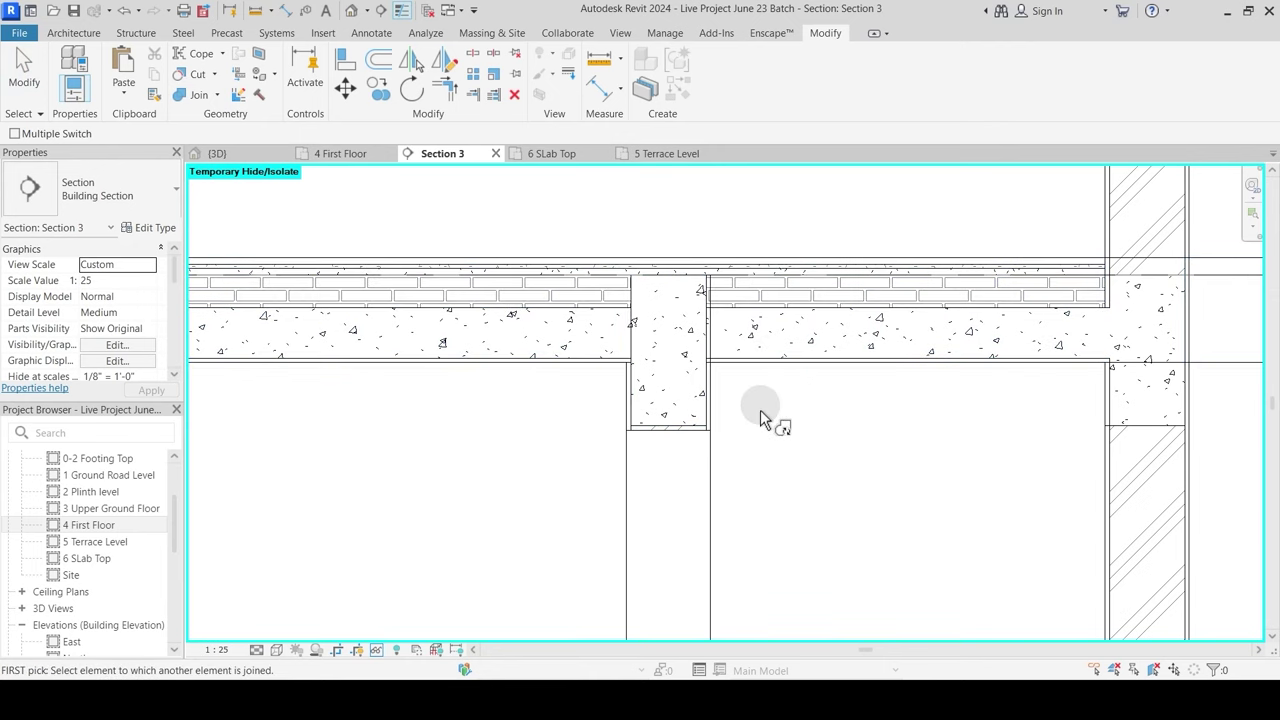
left_click(217, 96)
left_click(229, 192)
left_click(726, 366)
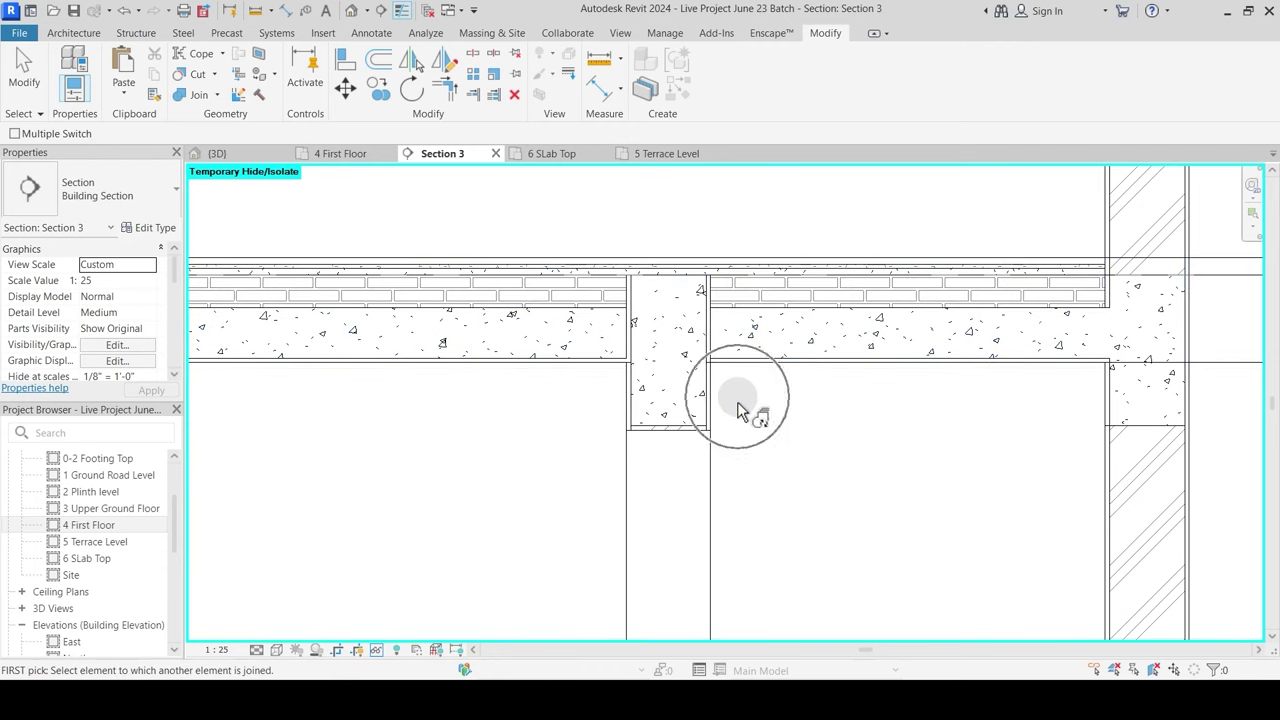
Step: Switch the join order between the Terrace Slab and the wall
left_click(217, 96)
left_click(231, 194)
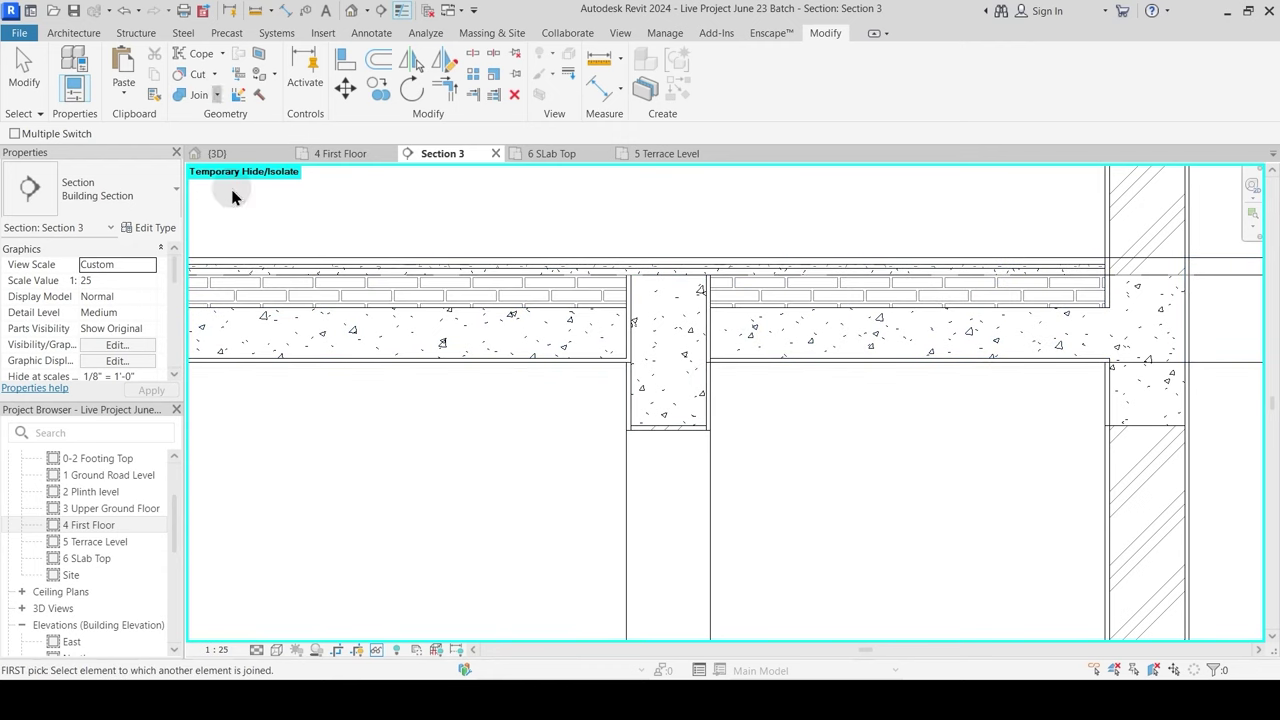
left_click(746, 372)
left_click(710, 389)
key("Escape")
Step: Join the wall to the Terrace Slab, then pan over to the stair area
left_click(604, 244)
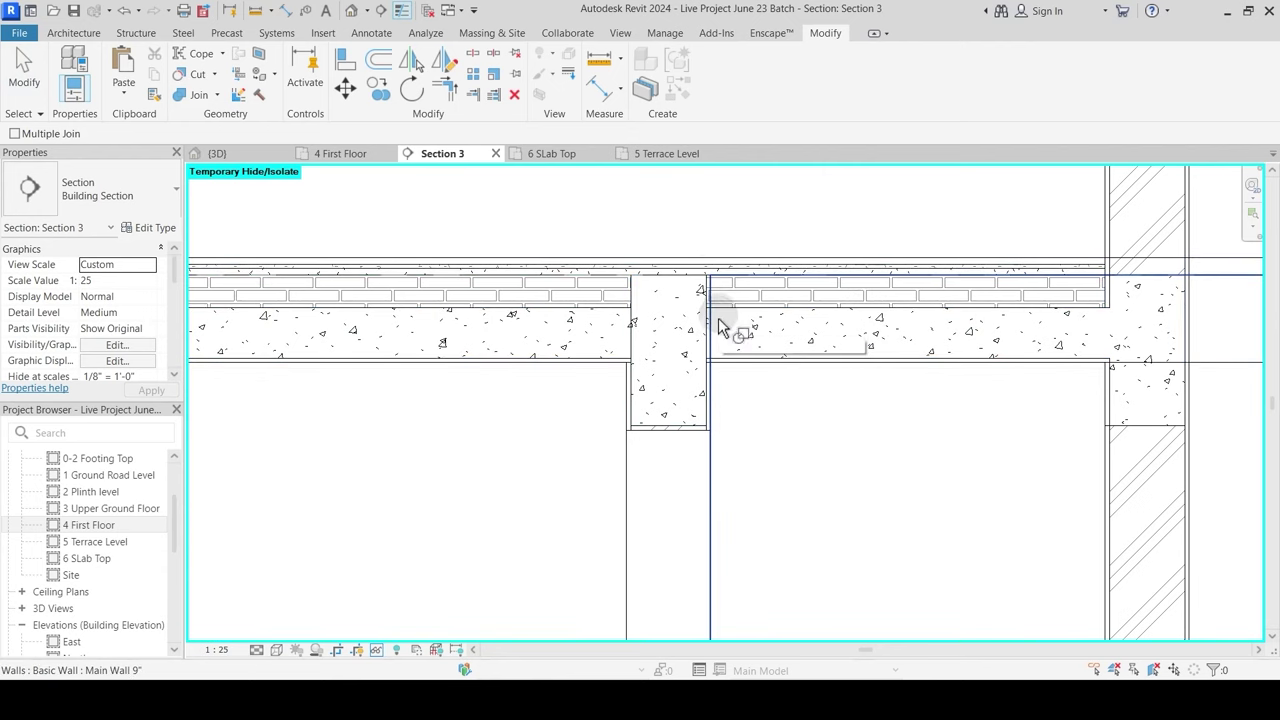
scroll(706, 279, "up", 2)
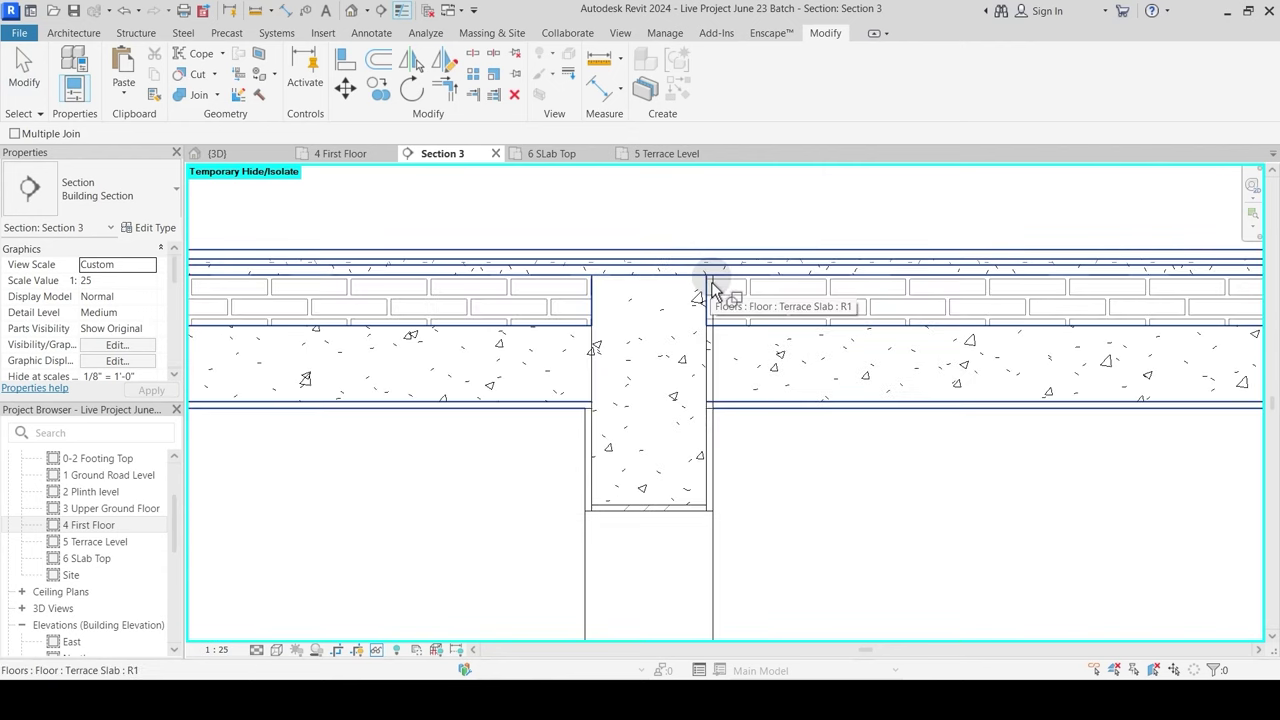
left_click(711, 287)
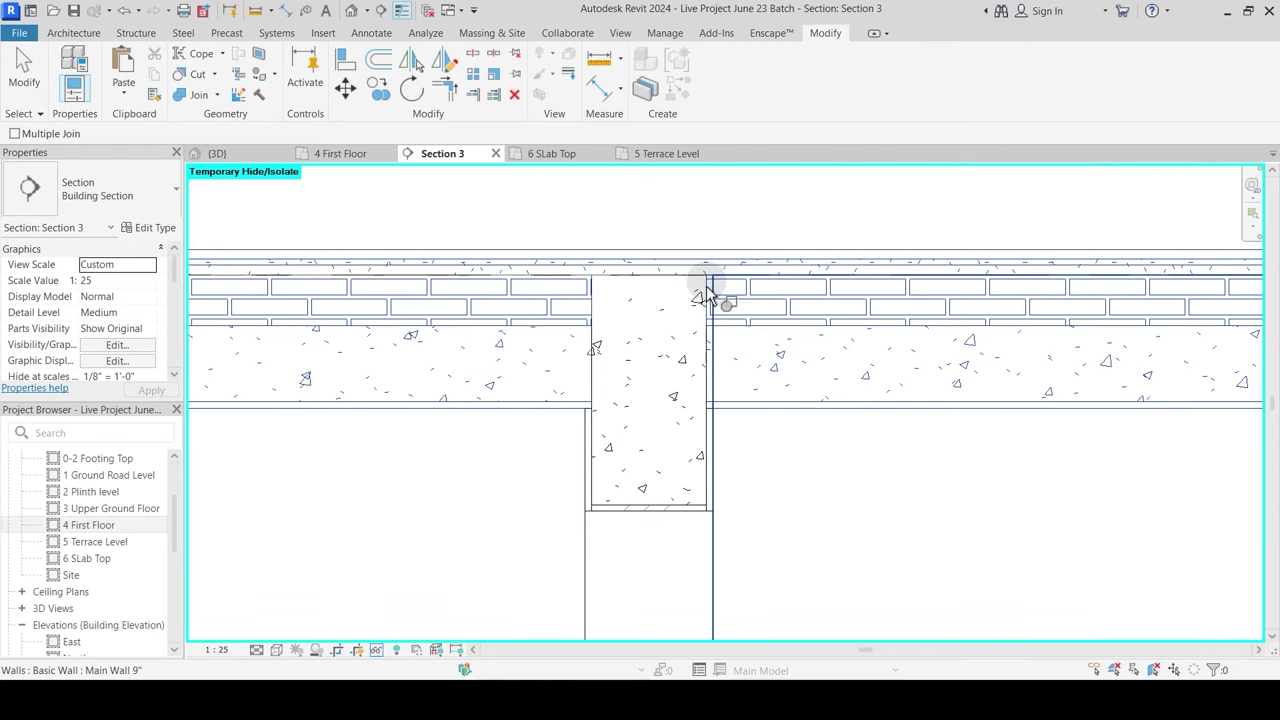
left_click(710, 288)
key("Escape")
scroll(808, 394, "down", 2)
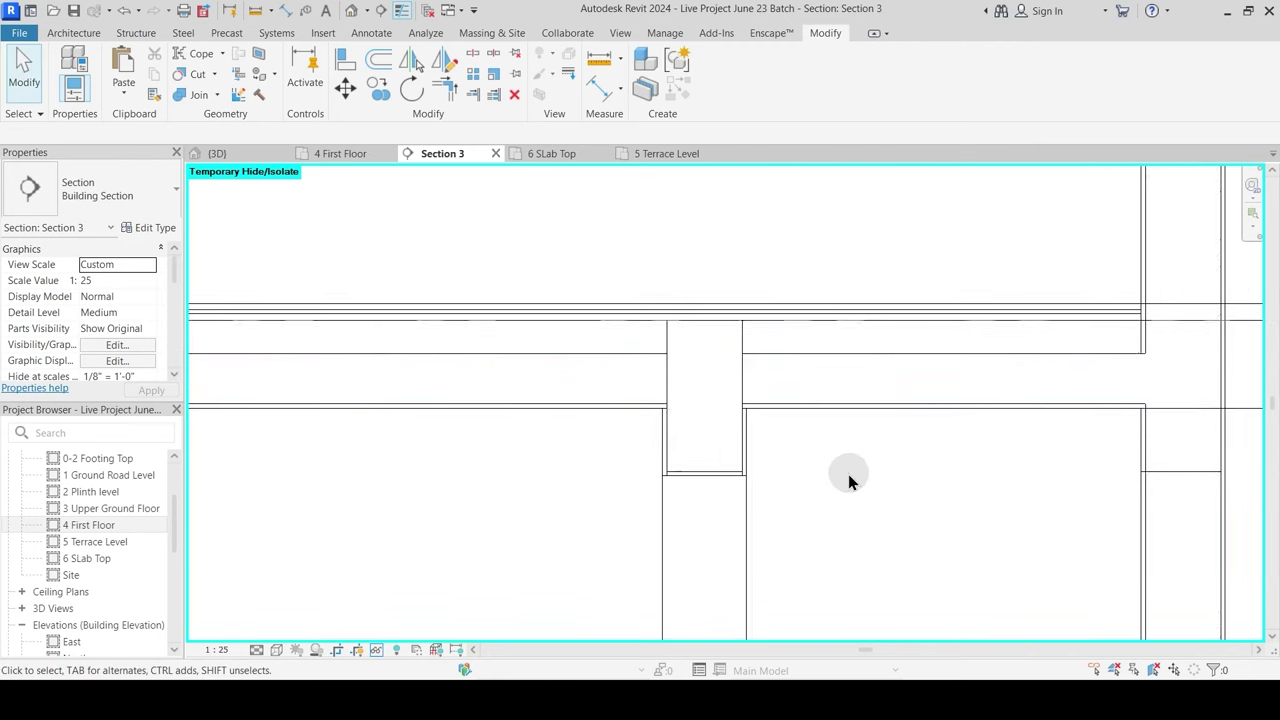
scroll(859, 463, "down", 2)
middle_click_drag(769, 508, 716, 334)
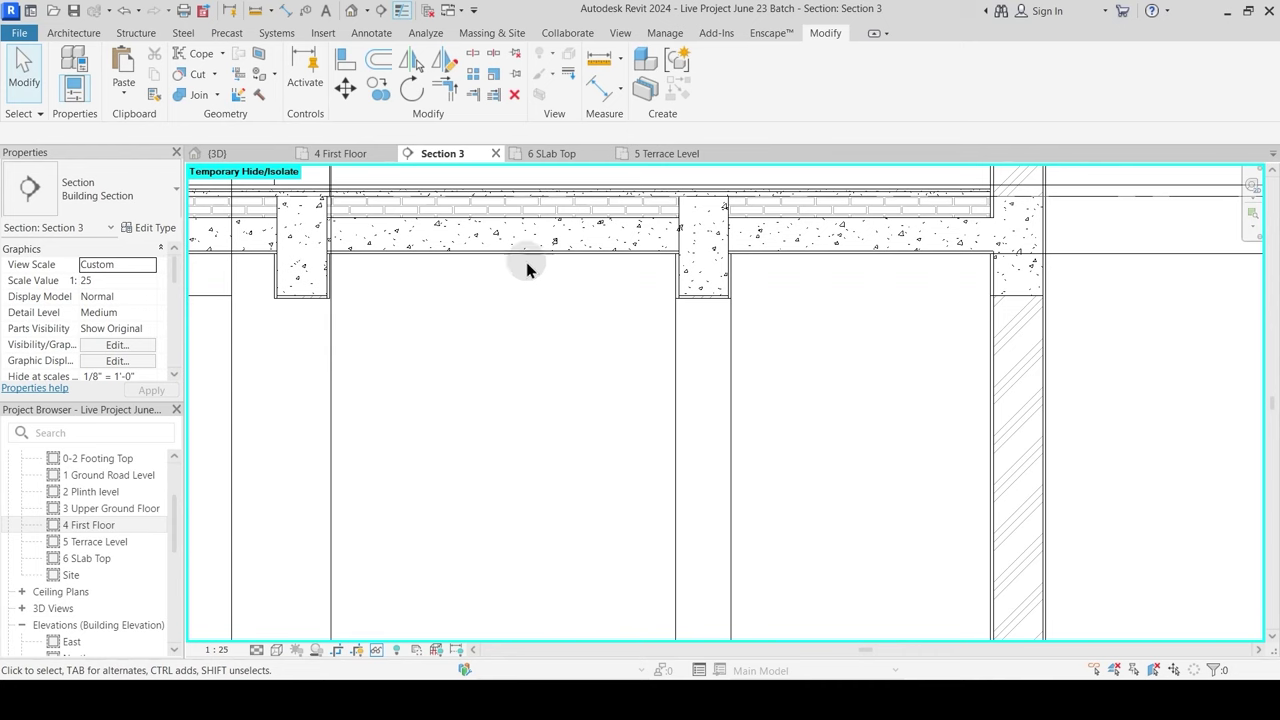
scroll(634, 371, "down", 4)
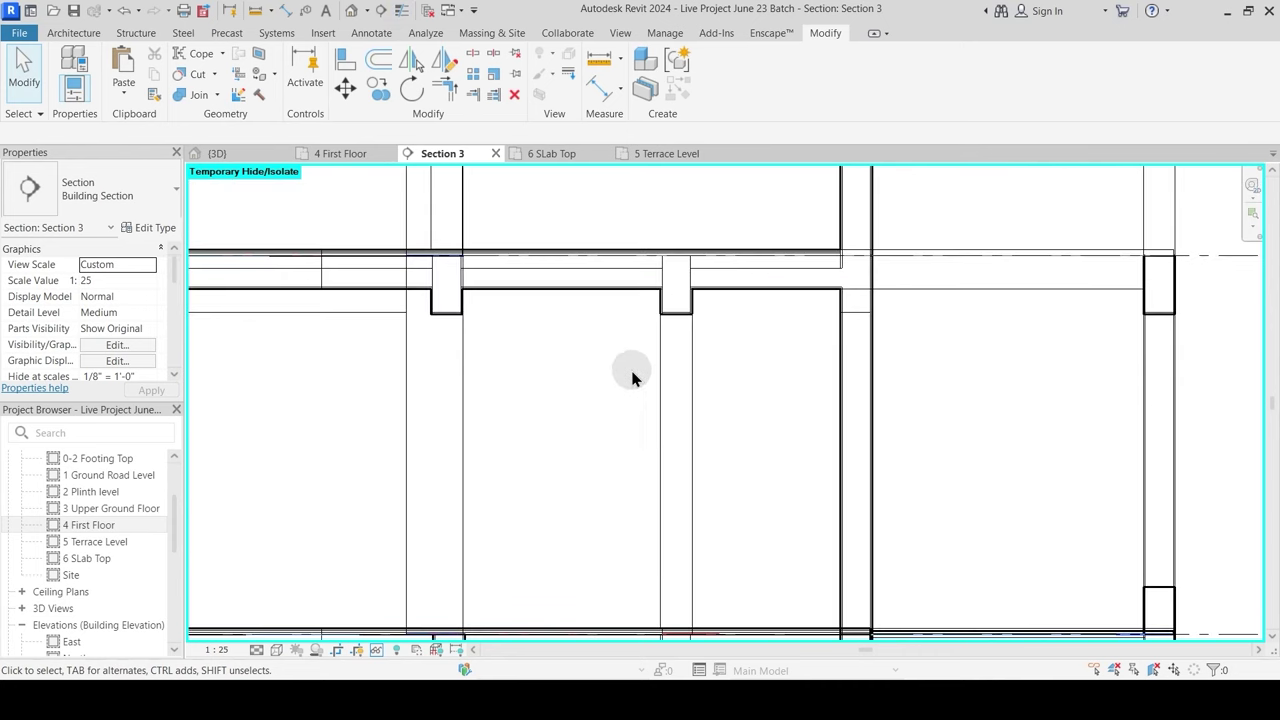
scroll(783, 366, "down", 2)
middle_click_drag(592, 389, 650, 375)
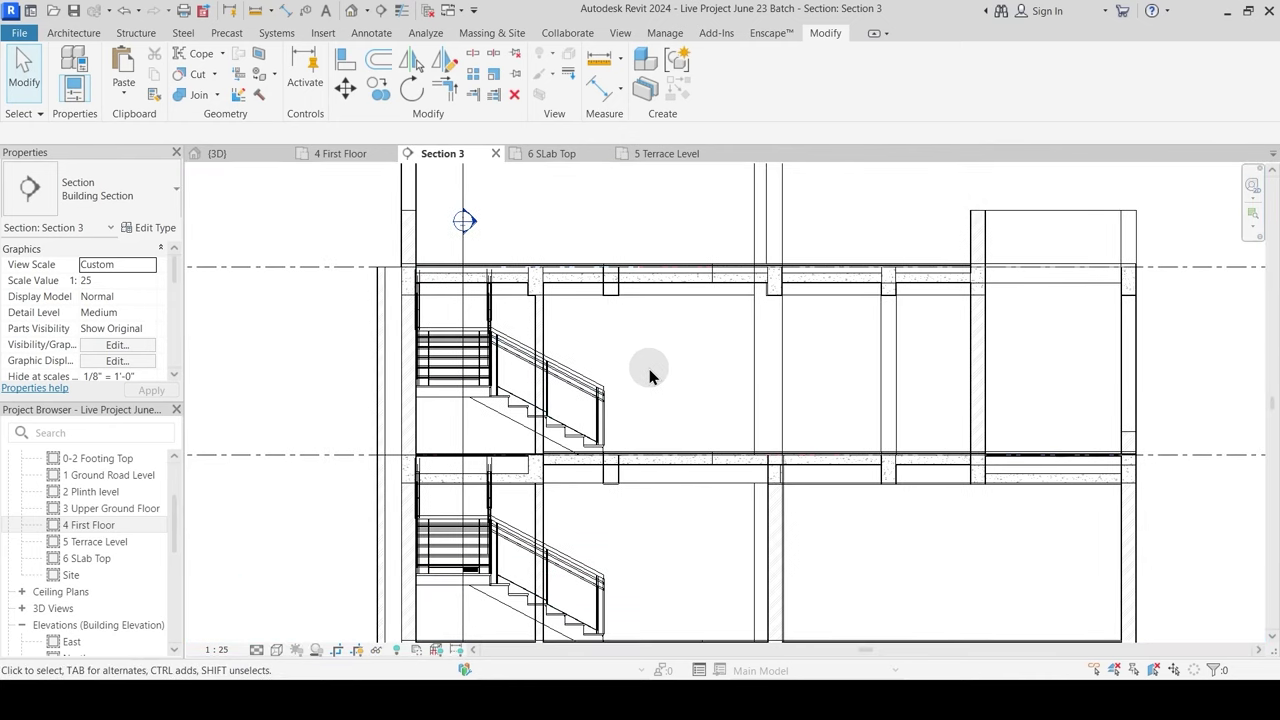
Step: Select the stair and its glass railings and hide their categories in Section 3
left_click(603, 414)
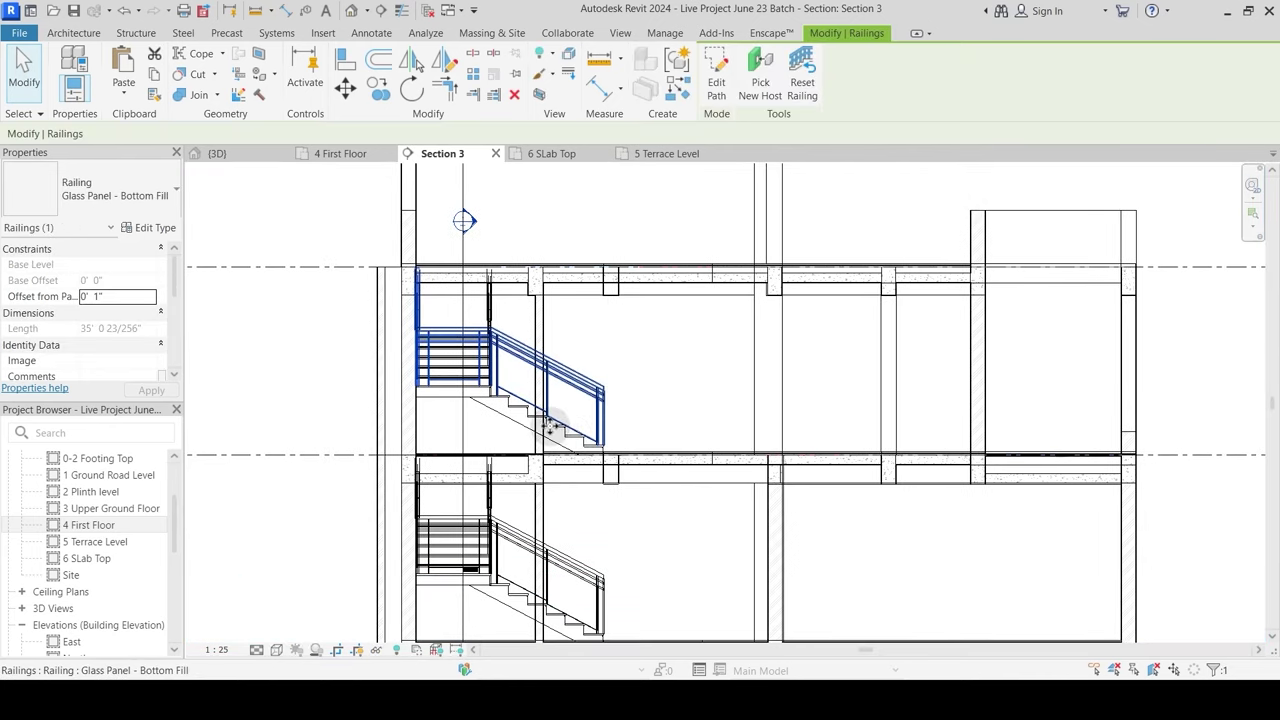
left_click(492, 312, "ctrl")
right_click(492, 312)
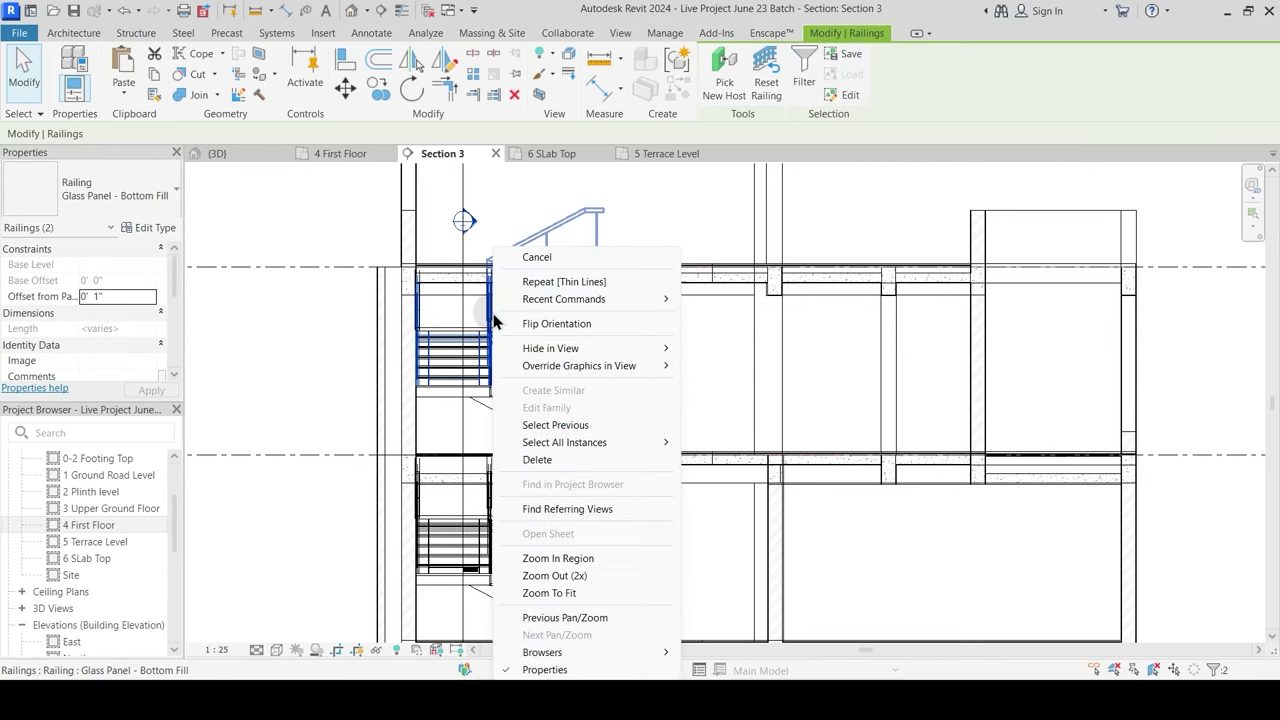
left_click(516, 437)
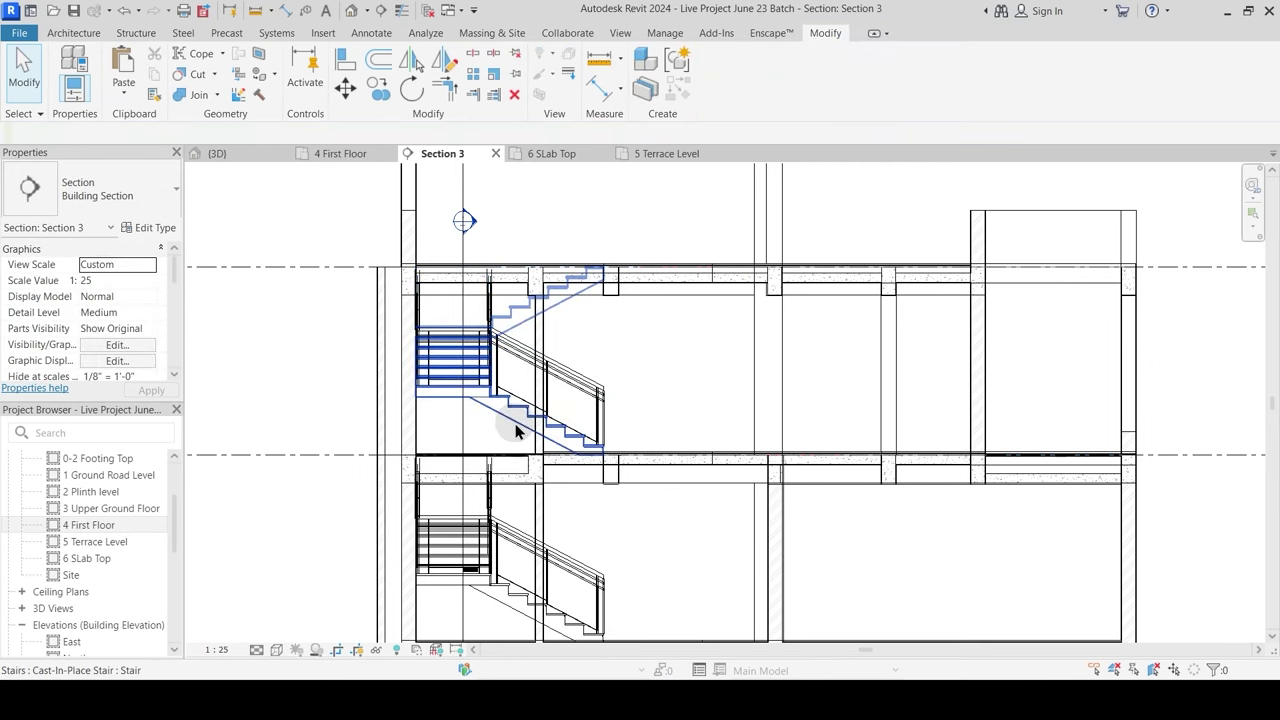
left_click(516, 431)
left_click(508, 350, "ctrl")
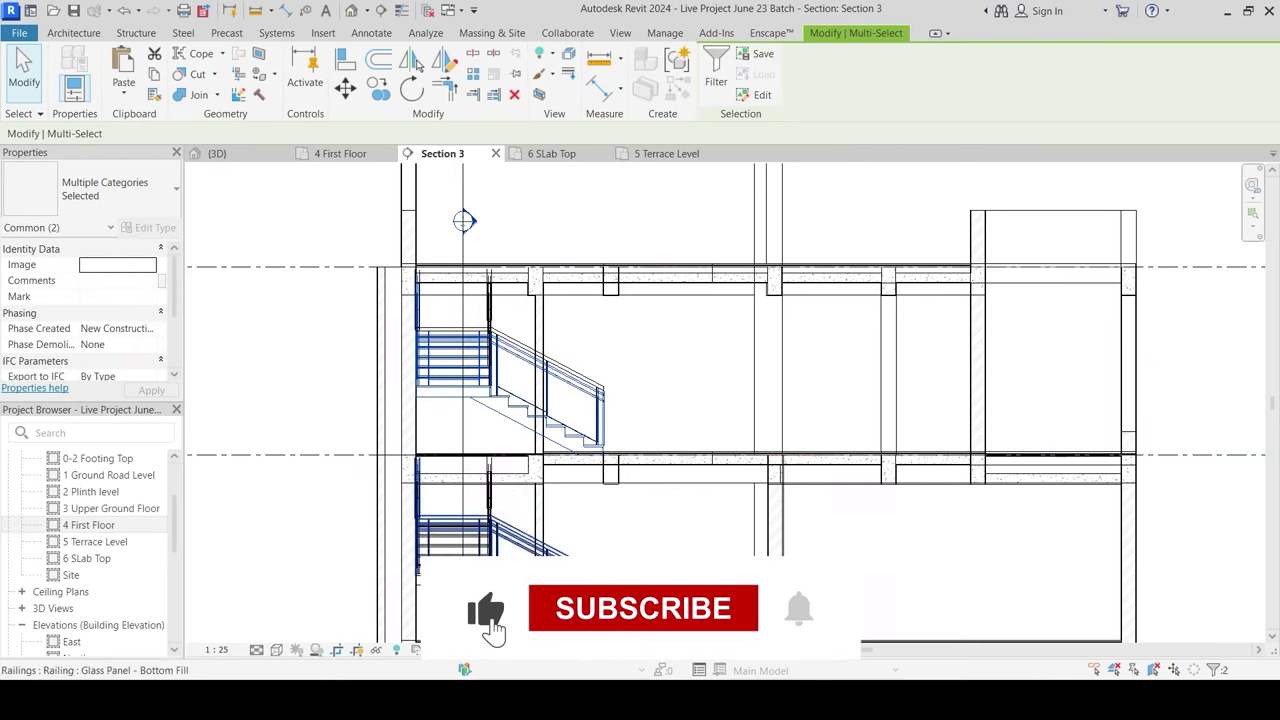
left_click(386, 651)
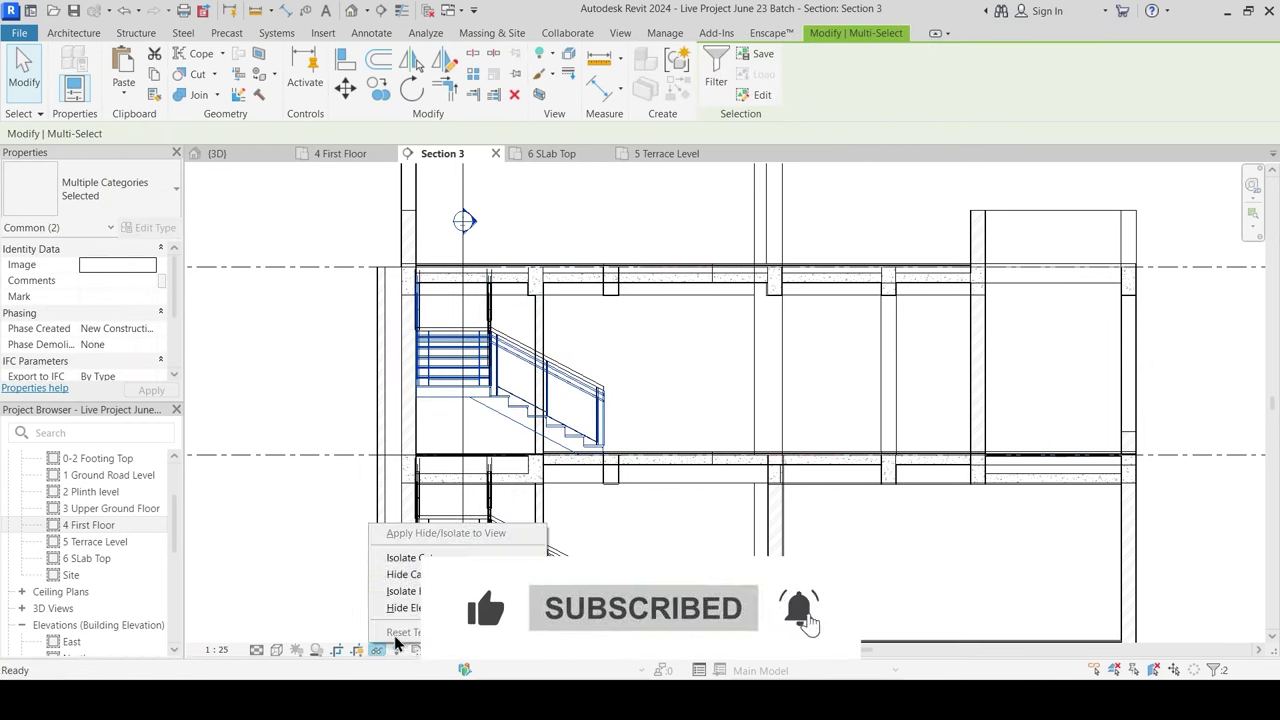
left_click(440, 575)
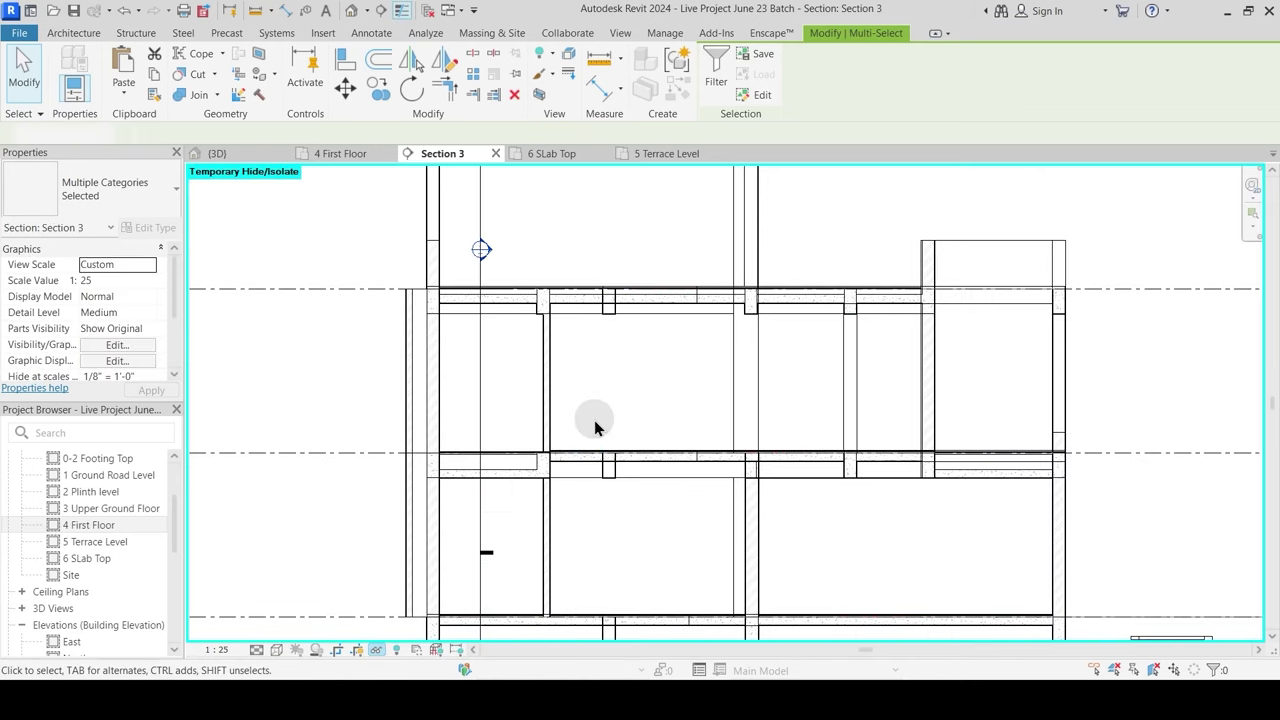
left_click(594, 420)
middle_click_drag(665, 428, 632, 397)
Step: Switch to hidden line view with HL and join the beam with the floor slab
key("h")
key("l")
middle_click_drag(752, 338, 657, 480)
scroll(780, 466, "up", 3)
scroll(518, 390, "up", 2)
middle_click_drag(806, 378, 651, 410)
middle_click_drag(352, 275, 679, 306)
left_click(198, 95)
left_click(627, 386)
left_click(606, 366)
Step: Join the slab with the wall, then the next beam, slab and wall junction
left_click(183, 93)
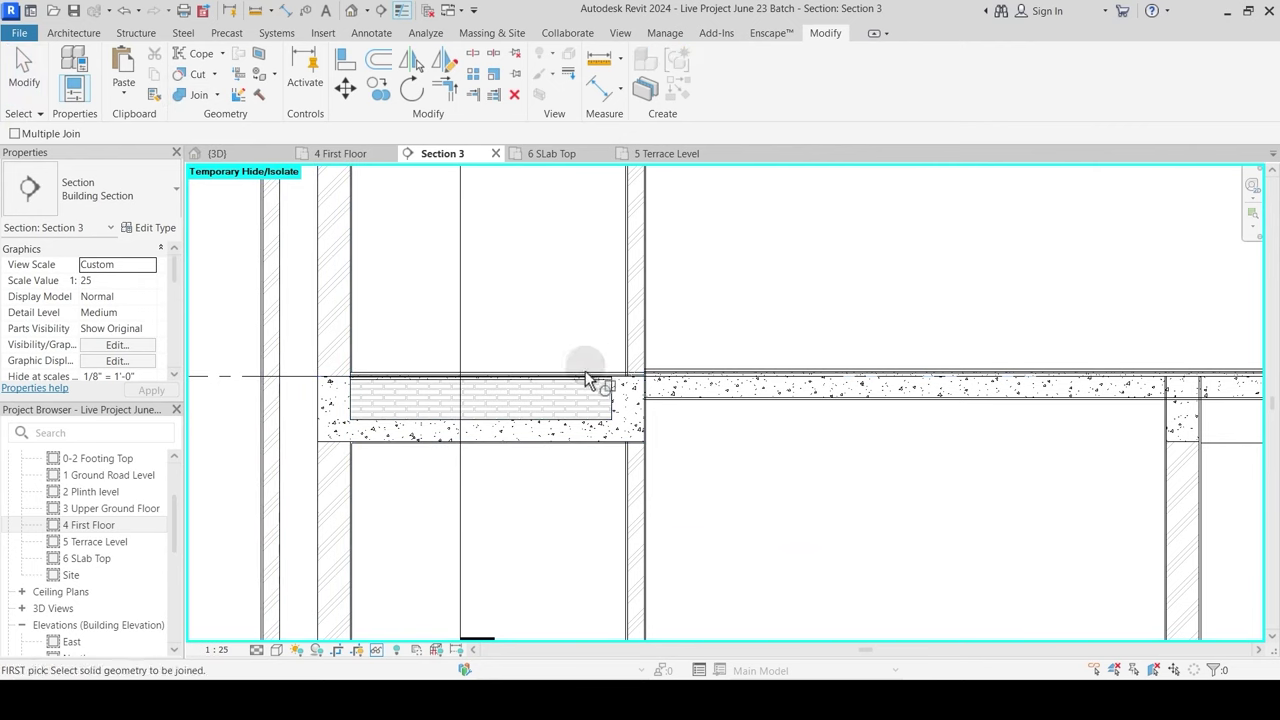
left_click(588, 378)
left_click(634, 350)
middle_click_drag(747, 341, 397, 371)
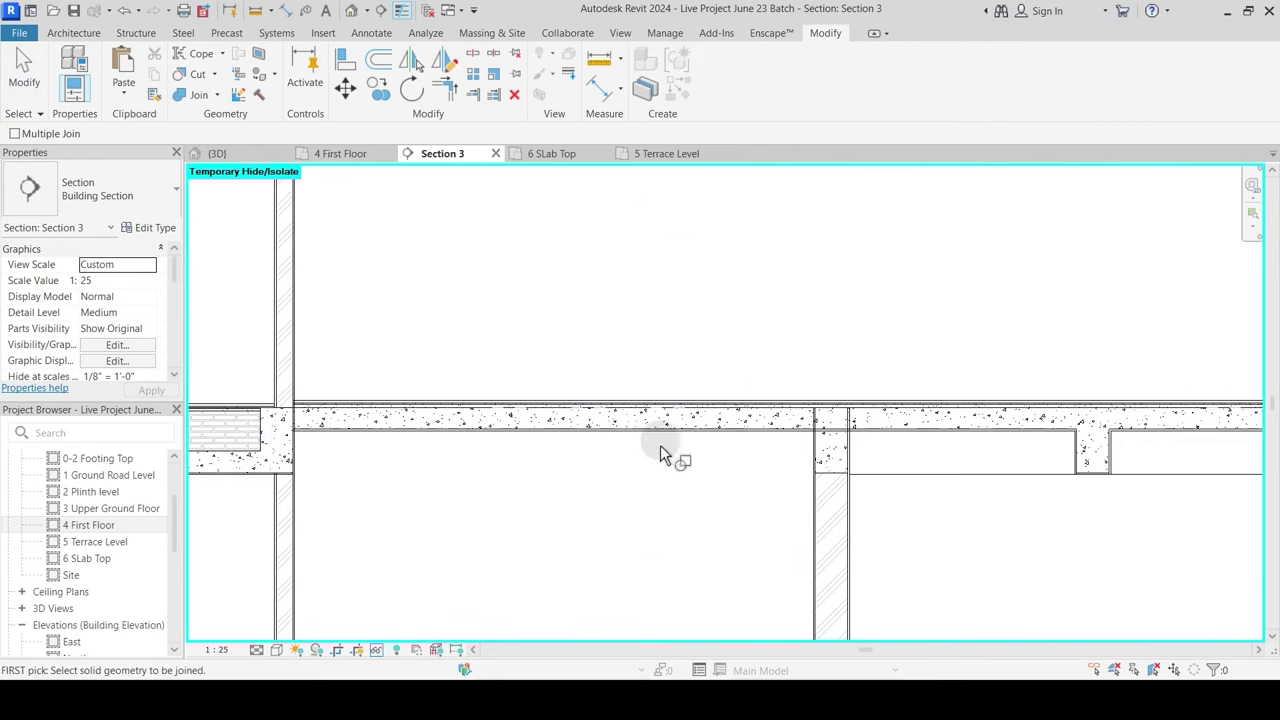
left_click(829, 479)
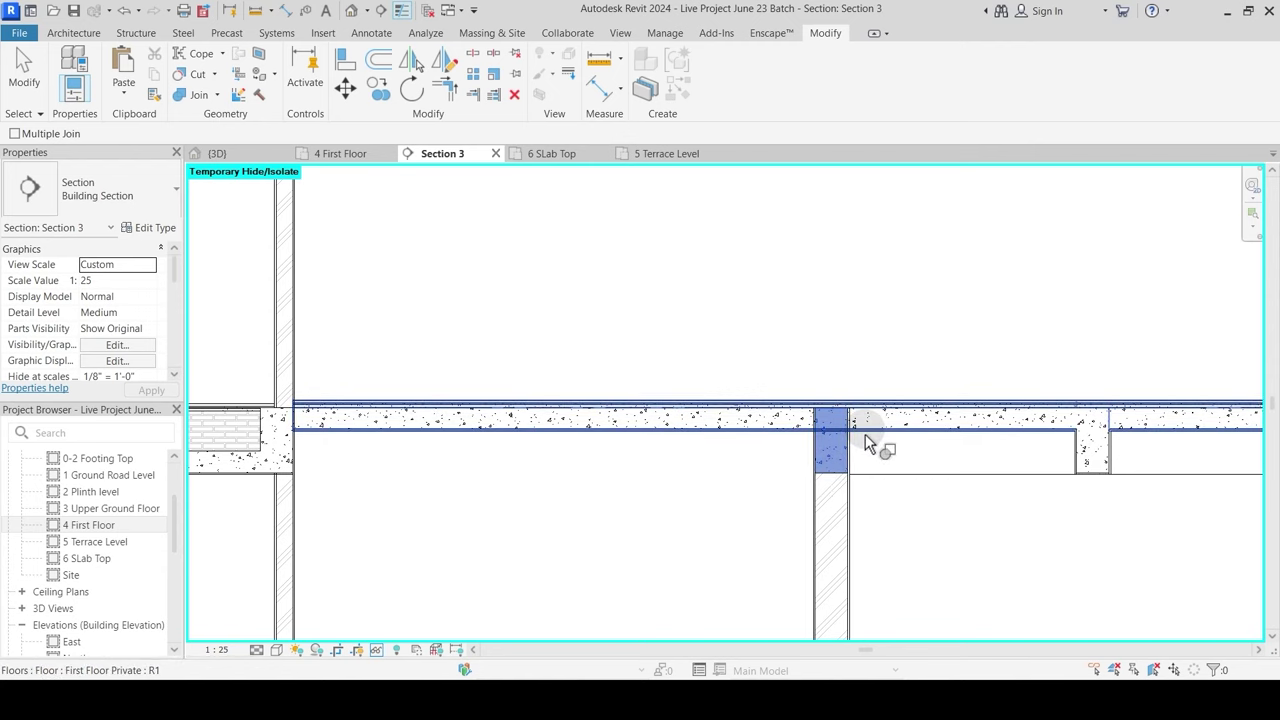
left_click(865, 433)
middle_click_drag(869, 436, 889, 471)
left_click(735, 420)
left_click(765, 445)
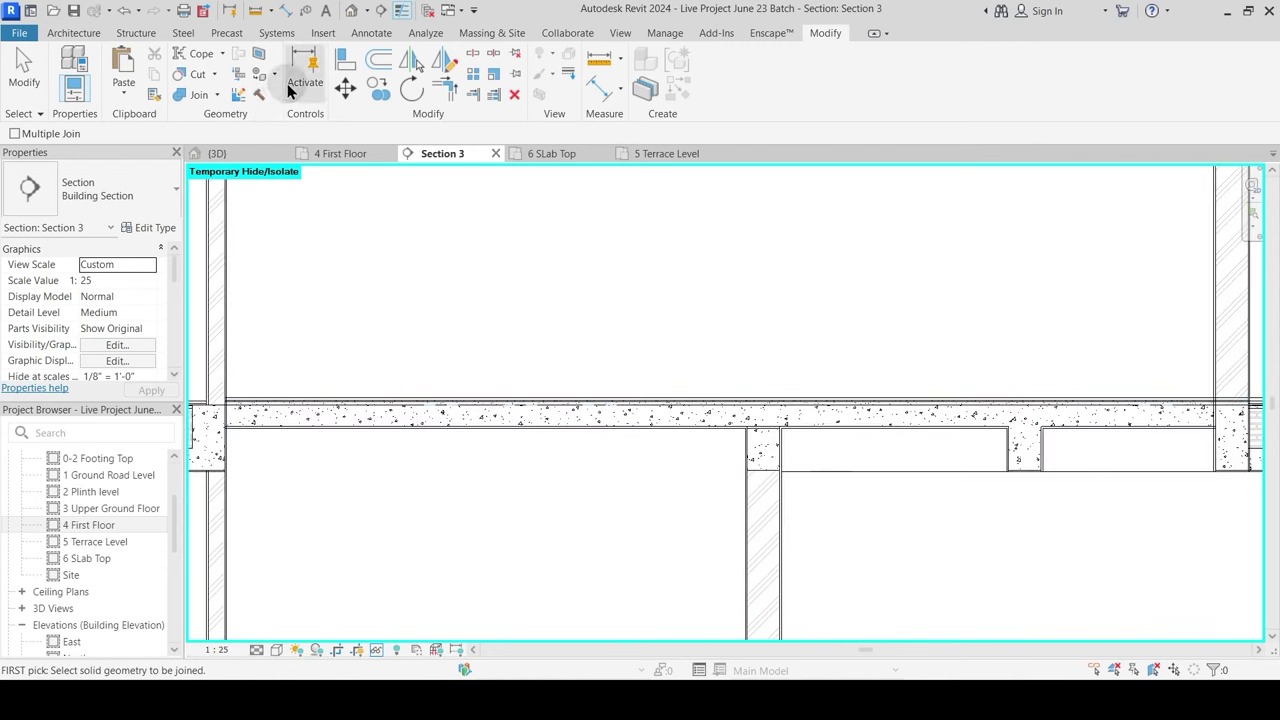
Step: Switch the join order between the beams and the floor slab
left_click(218, 96)
left_click(225, 191)
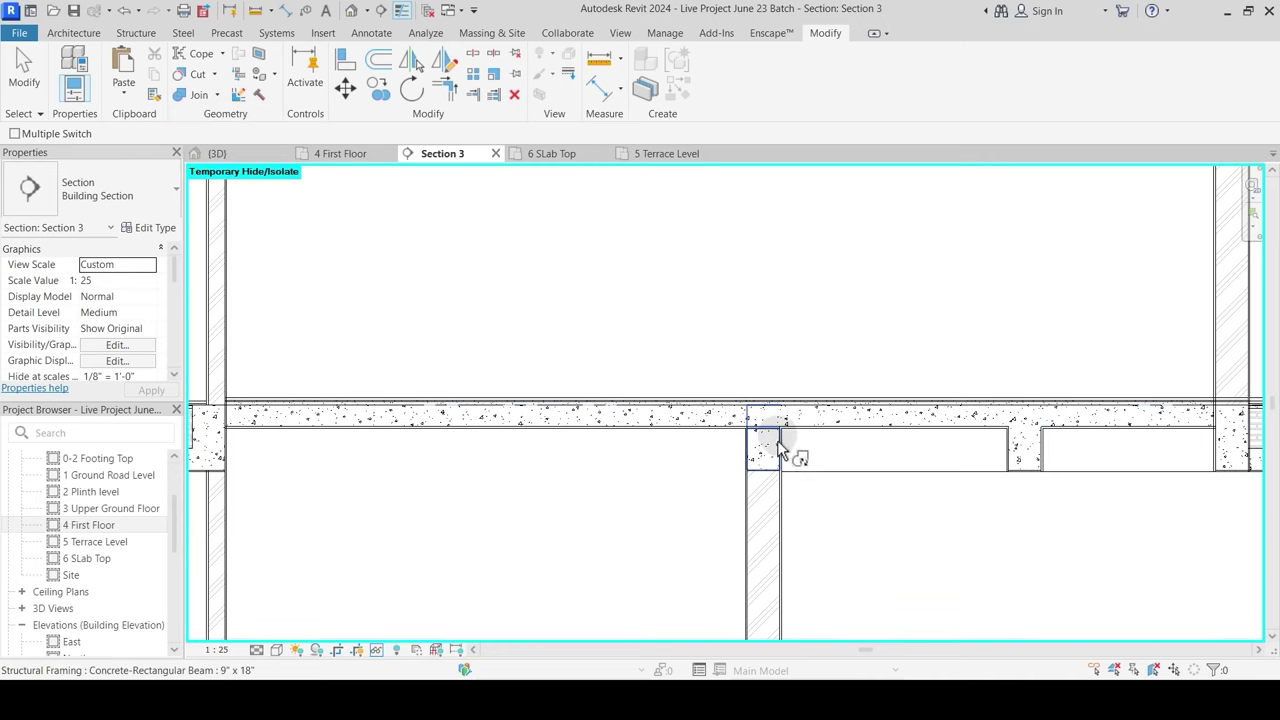
left_click(772, 440)
left_click(920, 435)
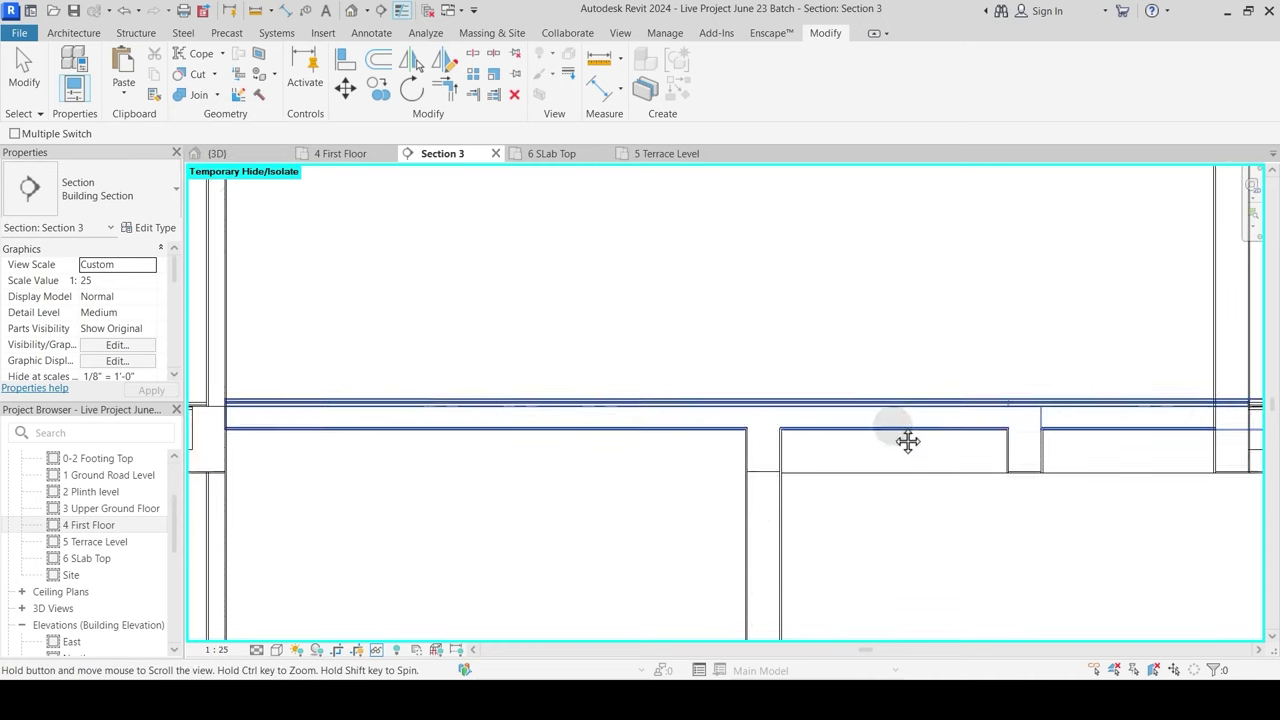
middle_click_drag(926, 437, 587, 440)
middle_click_drag(835, 497, 645, 450)
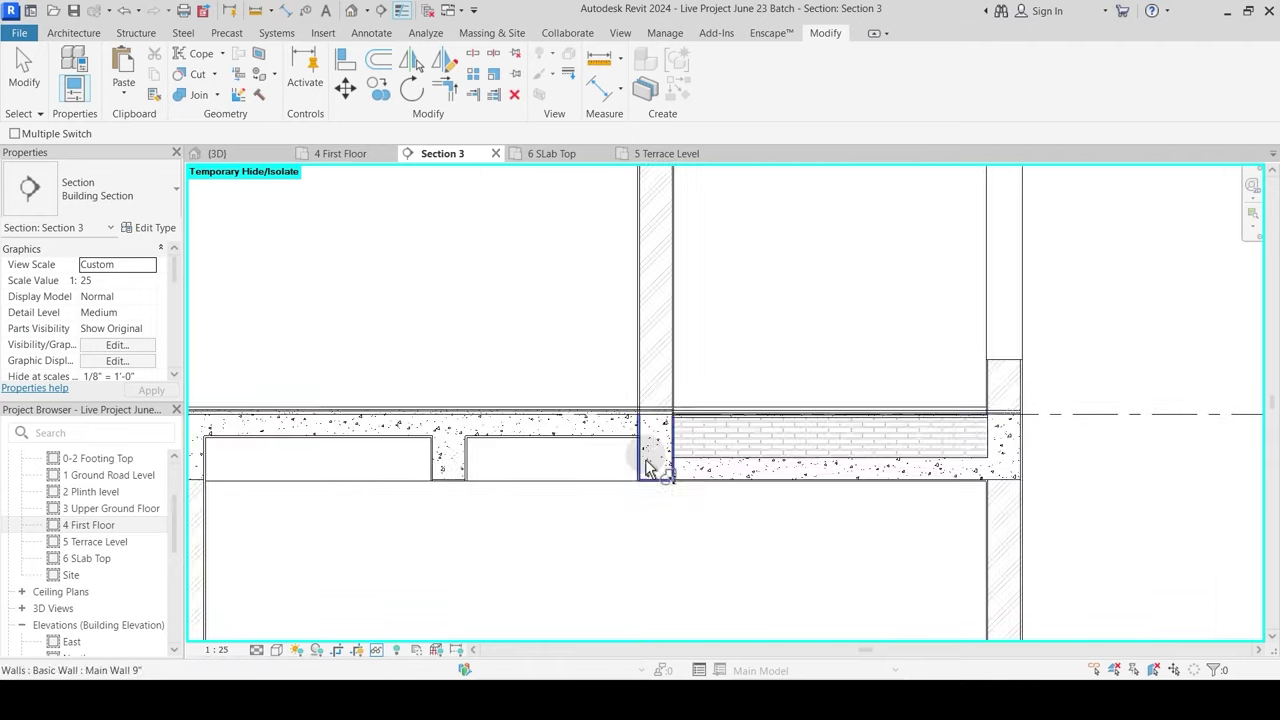
scroll(649, 437, "up", 2)
left_click(628, 427)
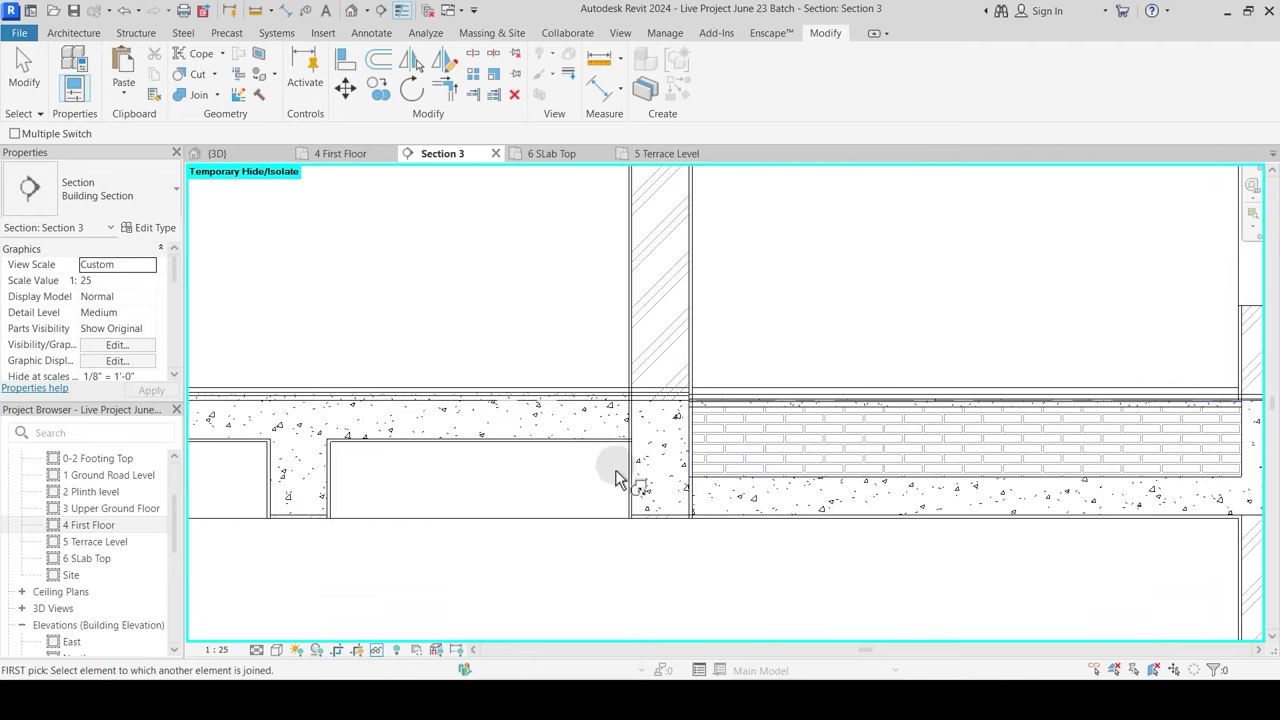
left_click(632, 458)
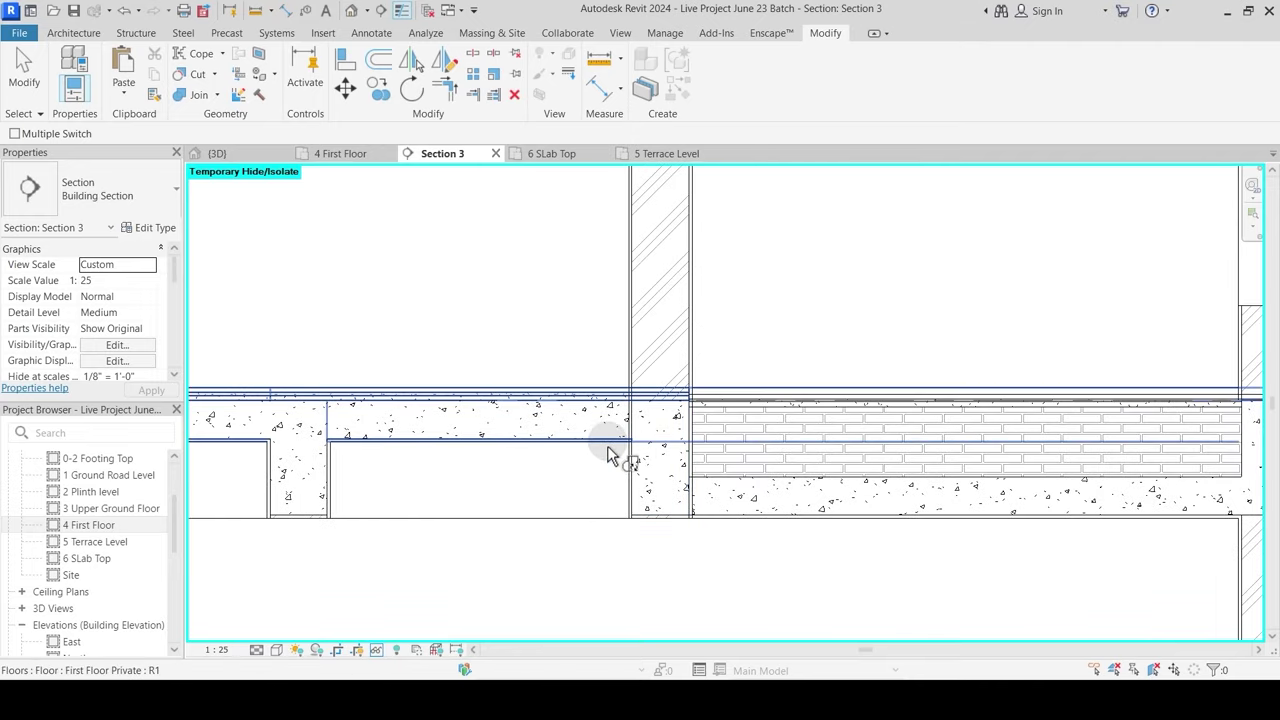
left_click(607, 446)
key("Escape")
Step: Join the slab with the beam so the concrete reads continuous
scroll(620, 470, "up", 2)
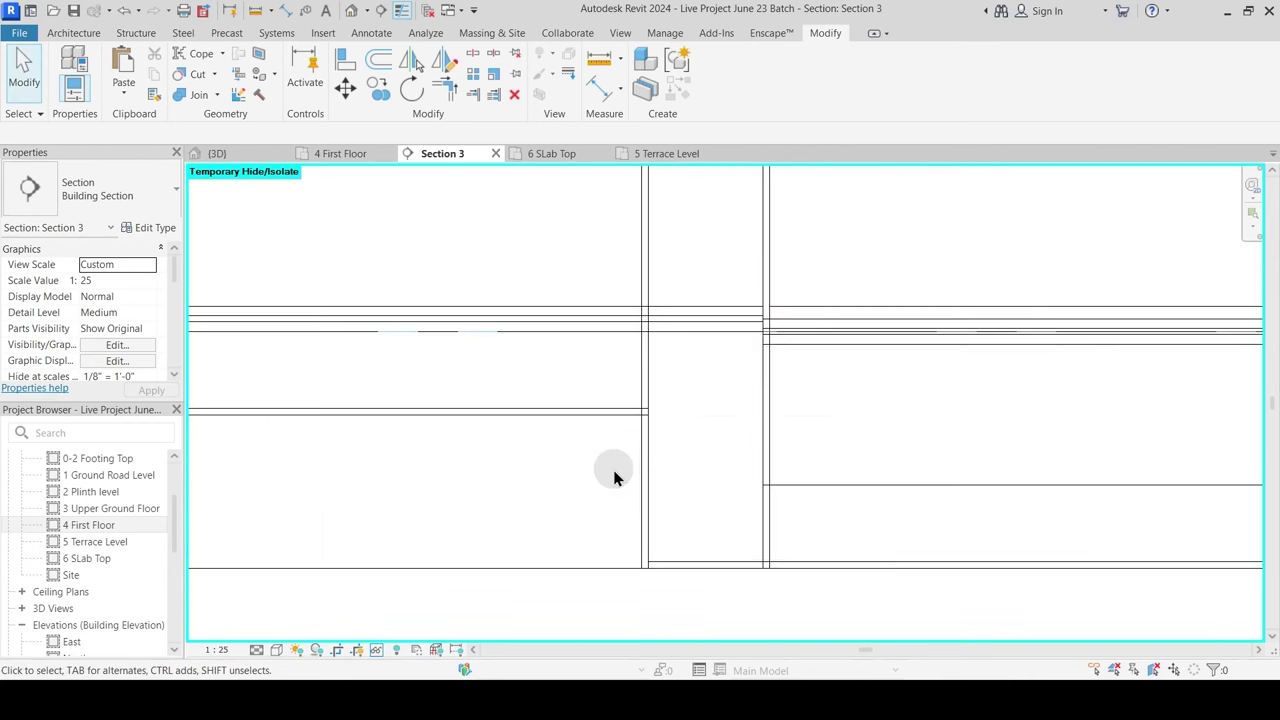
left_click(197, 96)
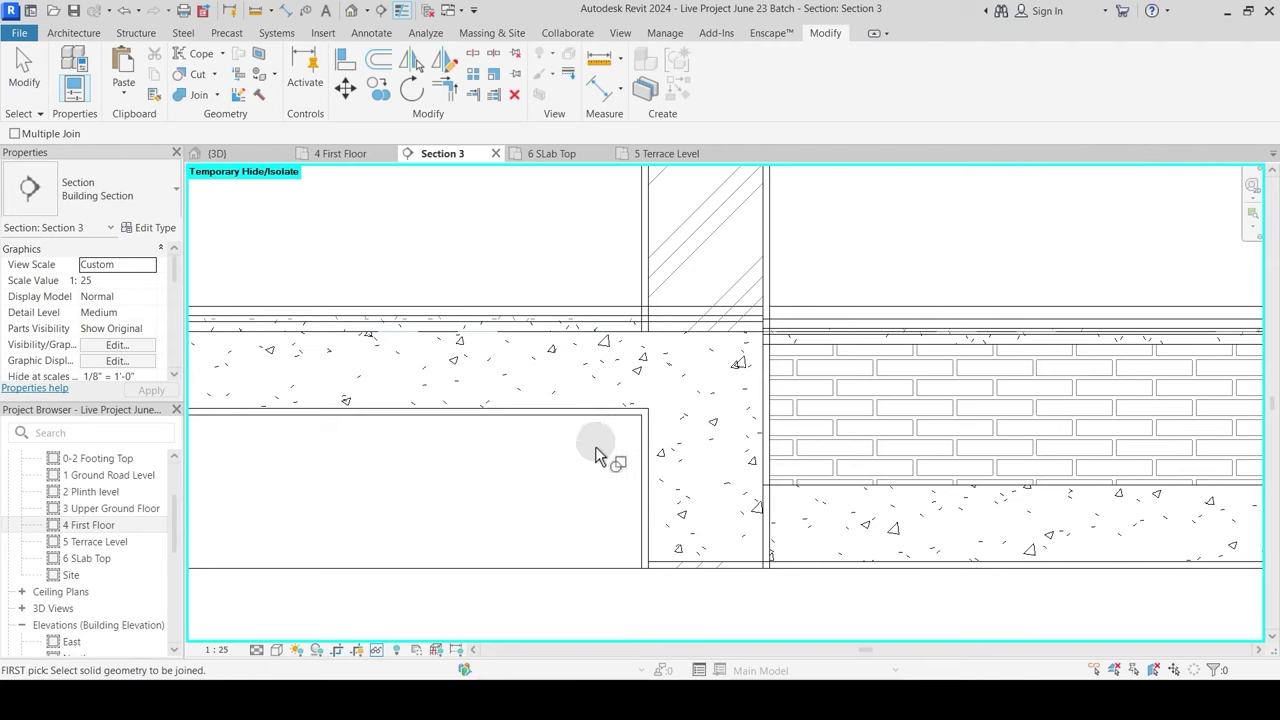
left_click(599, 449)
scroll(667, 443, "down", 1)
key("Escape")
Step: Select the Grass floor in the section and open its type properties
left_click(190, 95)
middle_click_drag(859, 309, 489, 316)
key("Escape")
scroll(647, 382, "down", 5)
left_click(647, 380)
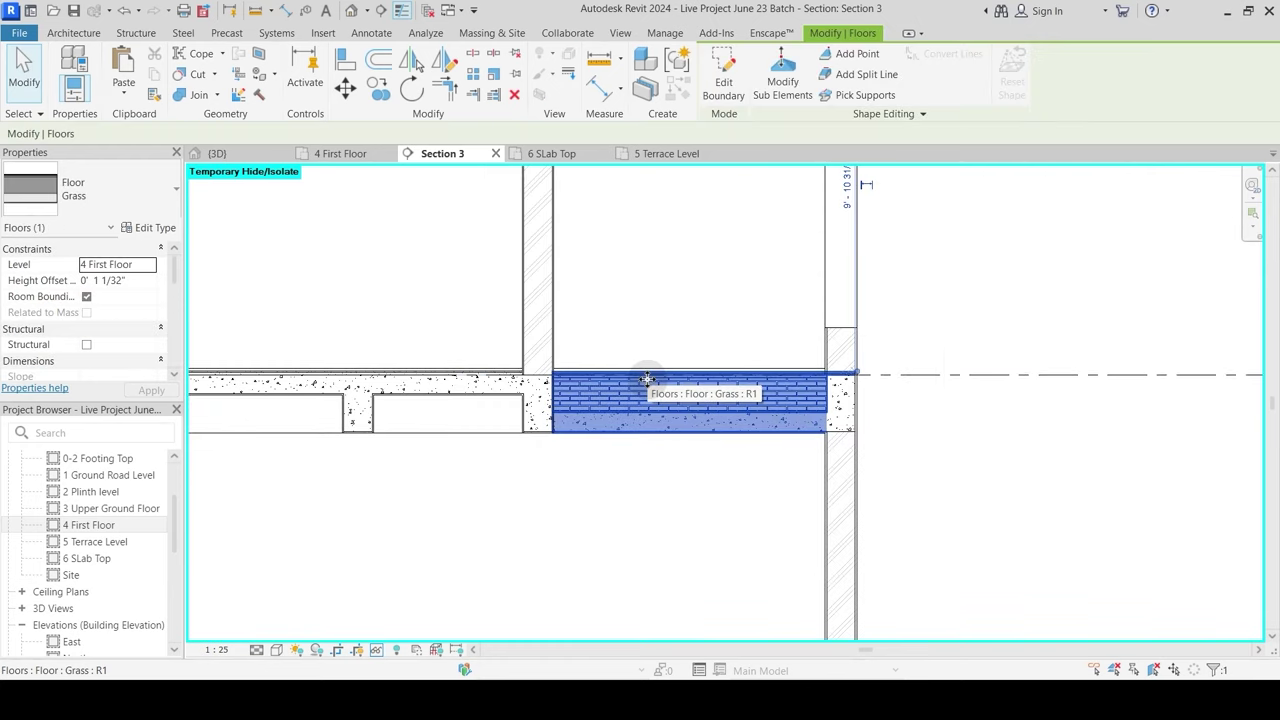
scroll(586, 396, "up", 4)
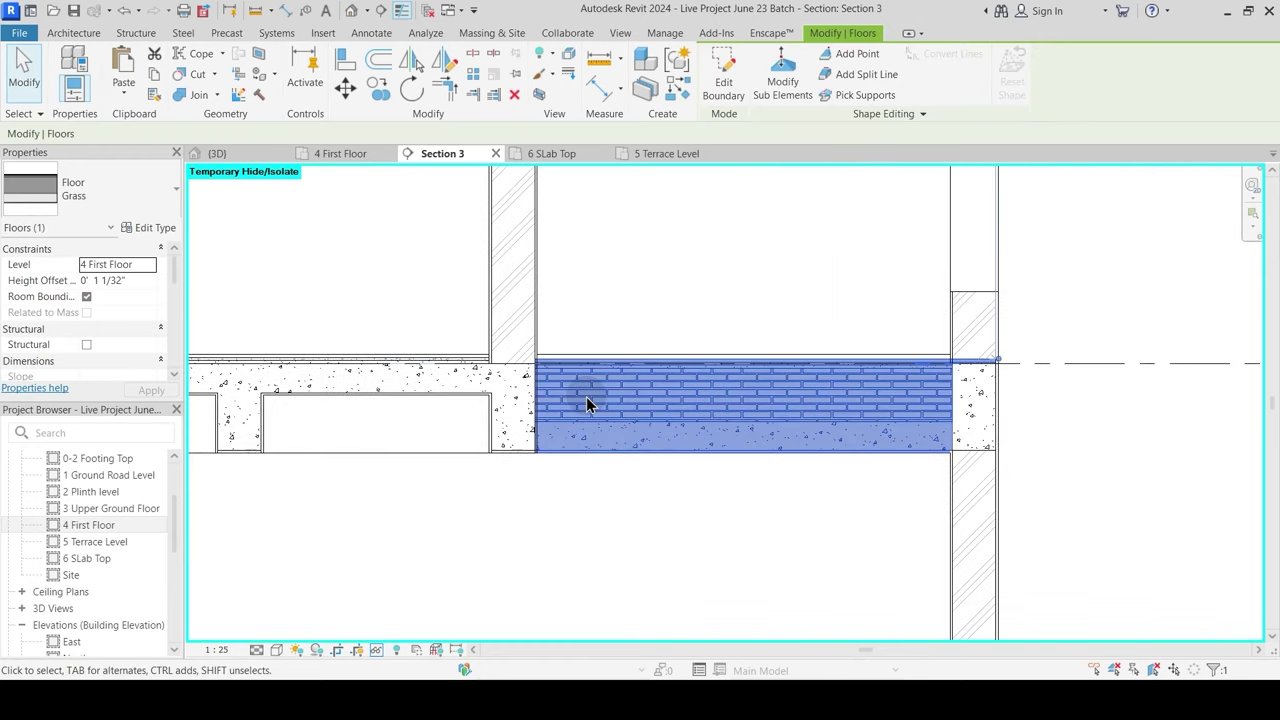
left_click(140, 227)
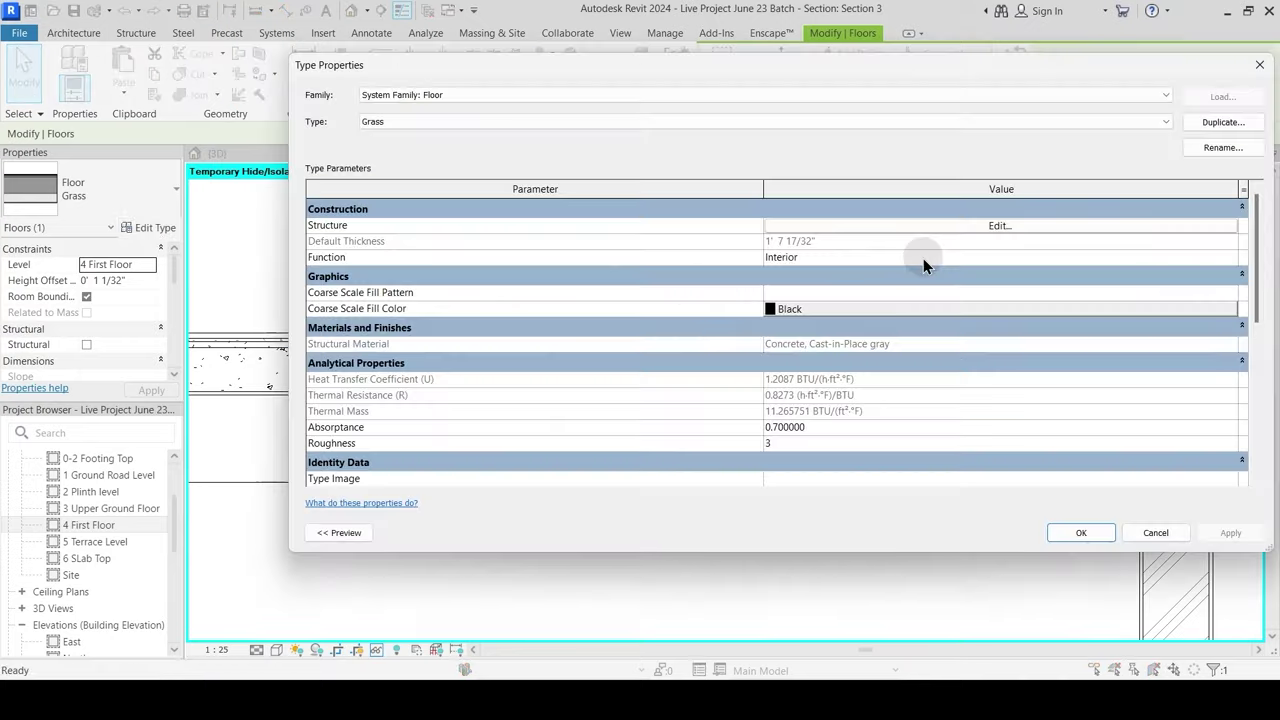
Step: Set the Grass floor's Brick Bets layer thickness to 100mm and apply the type change
left_click(957, 233)
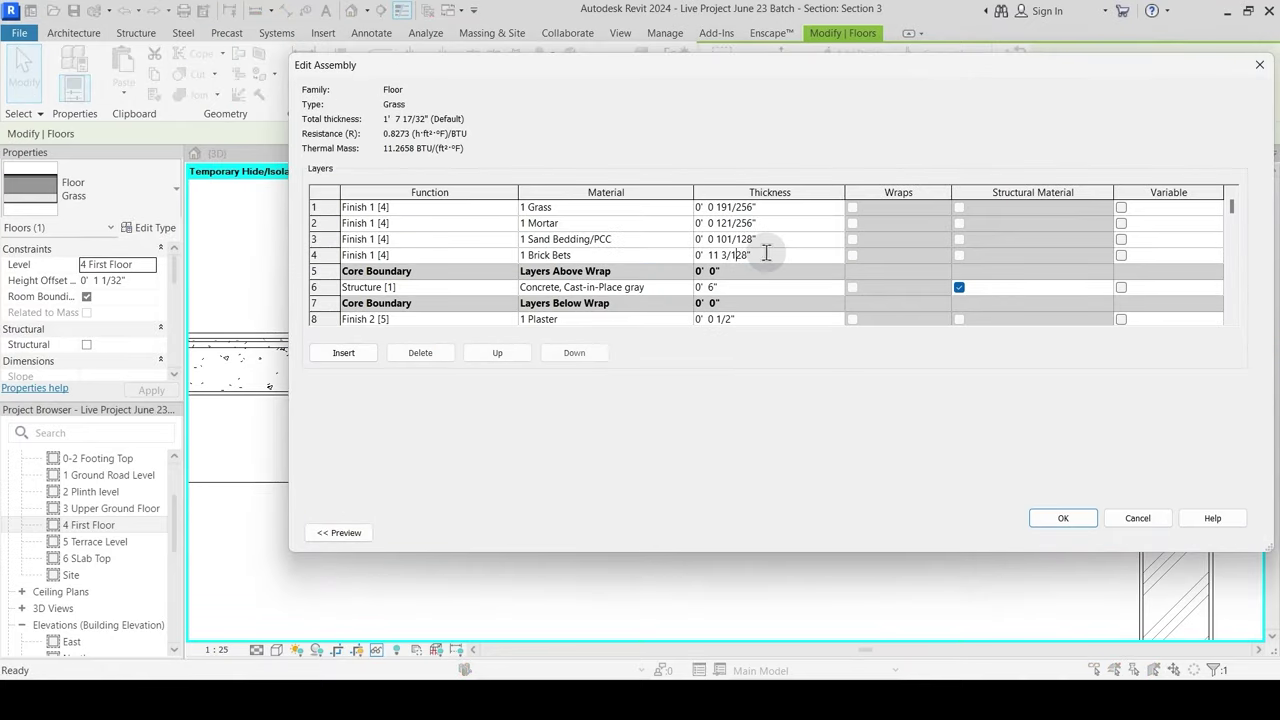
left_click_drag(766, 253, 672, 253)
type("100mm")
left_click(1060, 518)
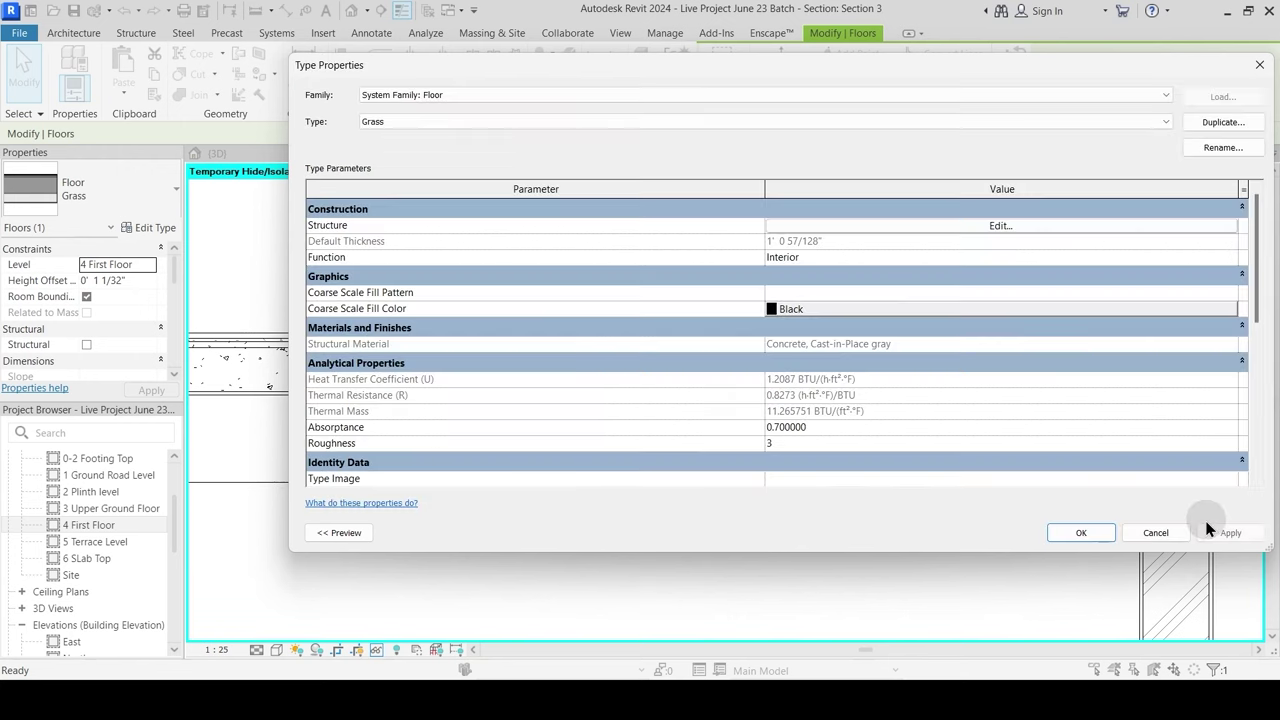
left_click(1081, 532)
left_click(835, 518)
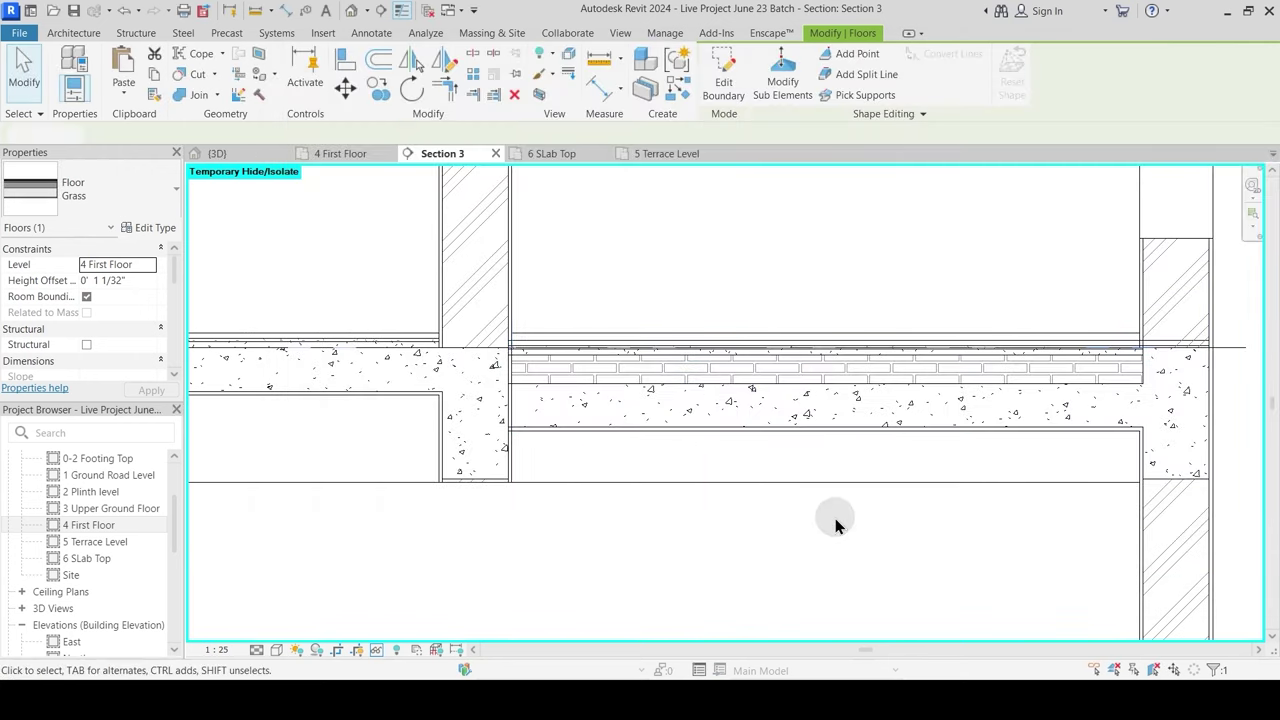
left_click(455, 150)
left_click(342, 72)
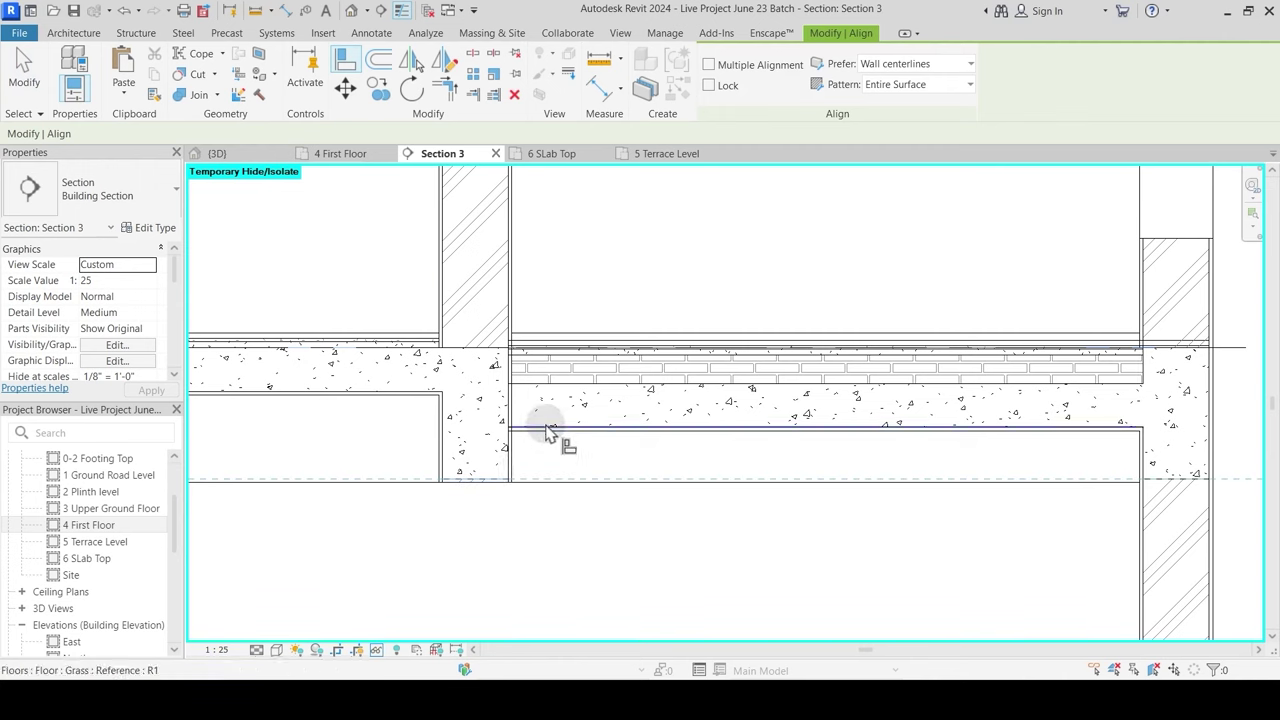
Step: Align the Grass floor's underside to the beam bottom and dismiss the warning
left_click(586, 406)
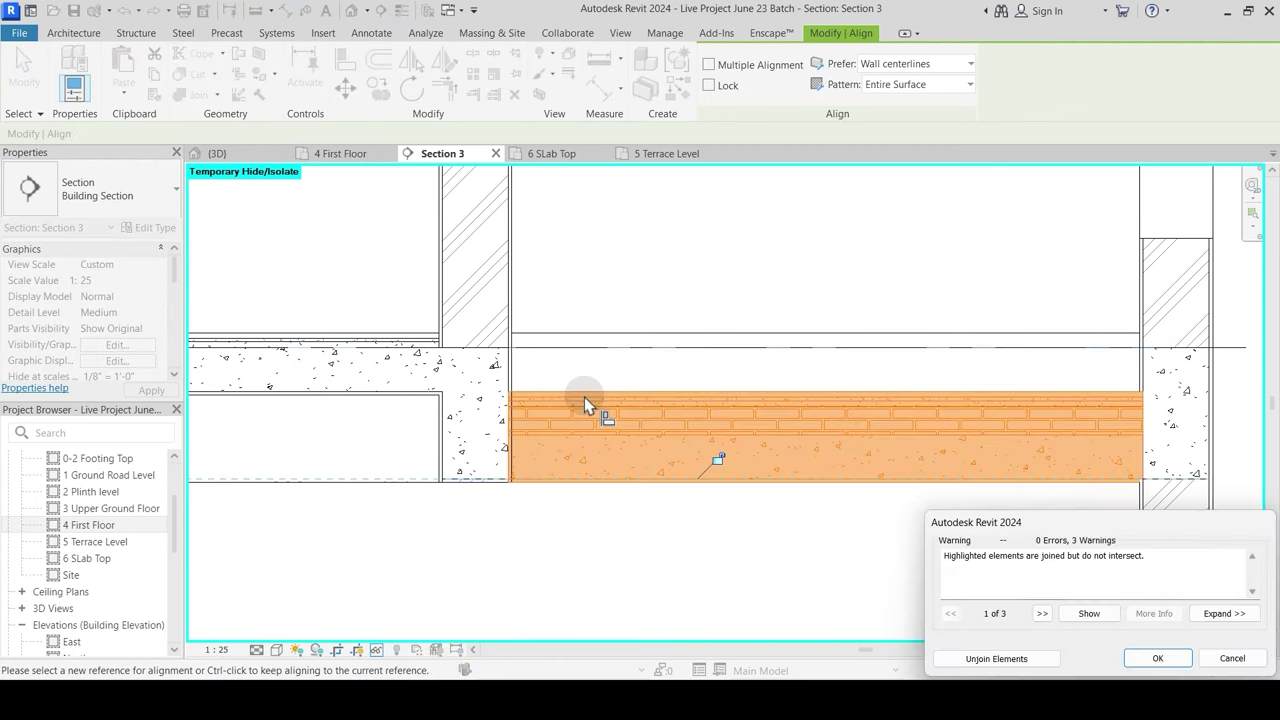
left_click(1150, 658)
key("Escape")
key("Escape")
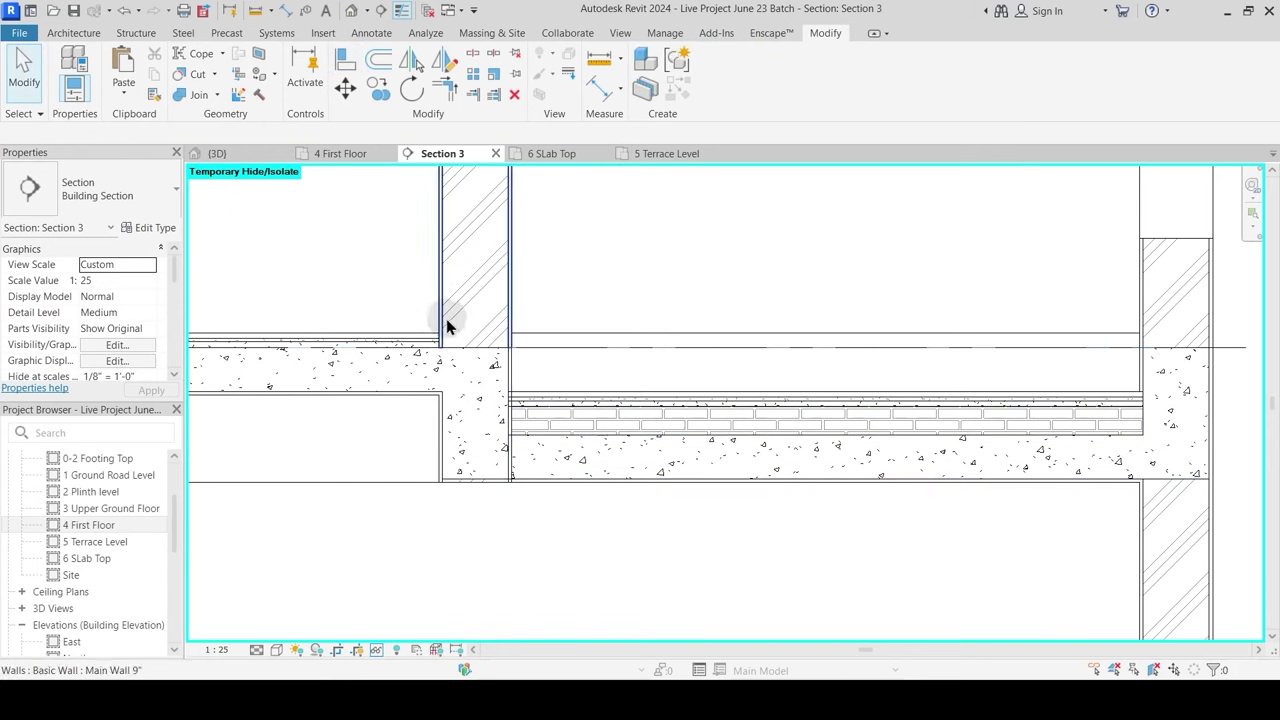
Step: Join the left and right walls with the Grass floor, then open its type properties
left_click(180, 95)
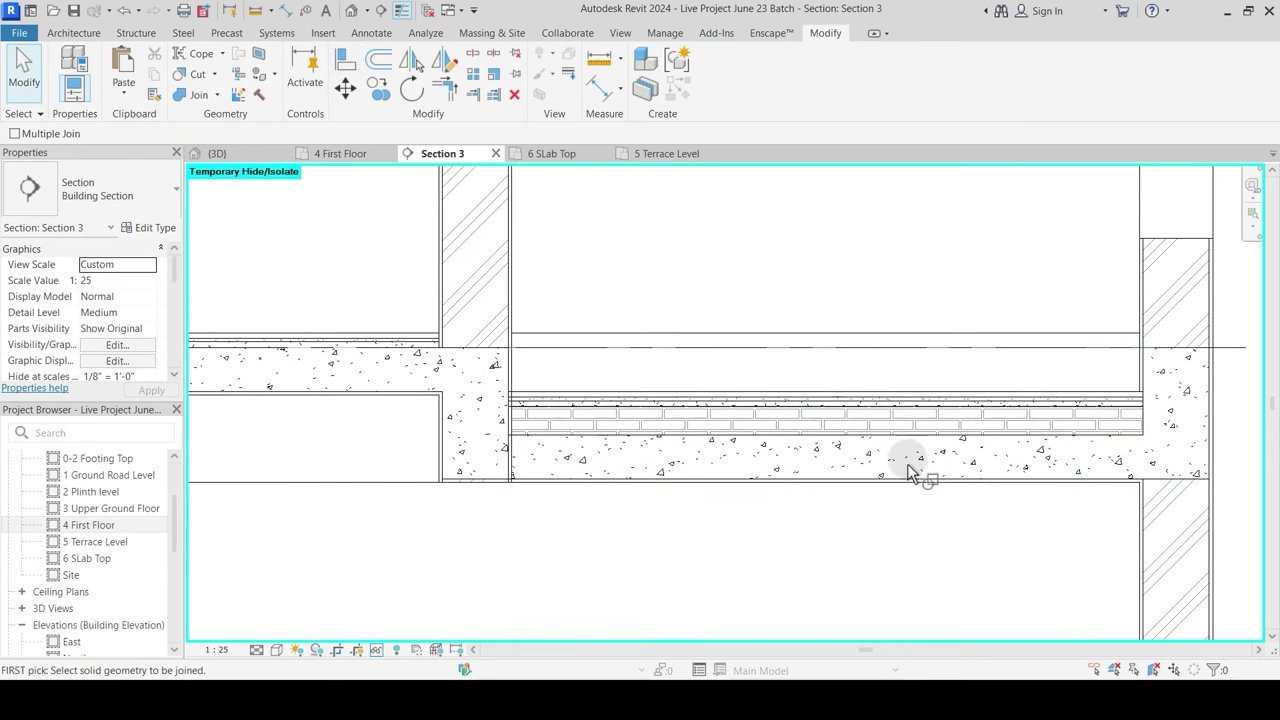
left_click(1158, 366)
left_click(1180, 478)
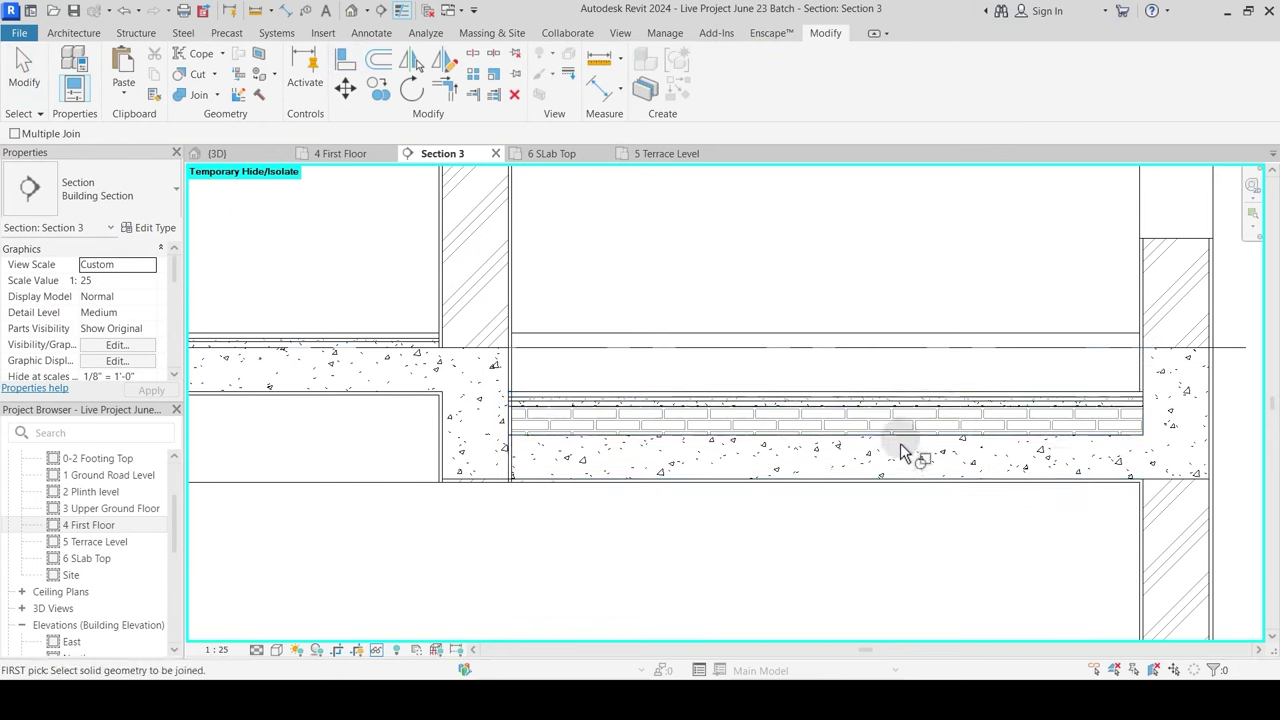
left_click(520, 396)
left_click(531, 370)
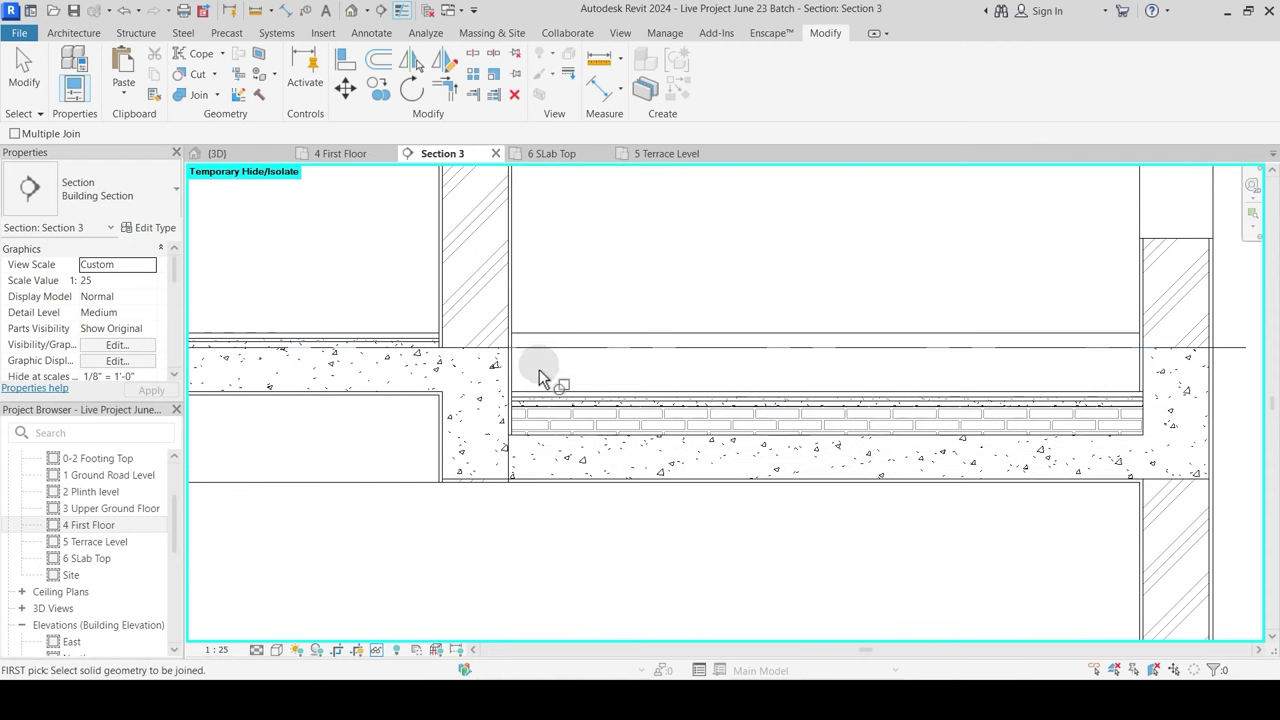
key("Escape")
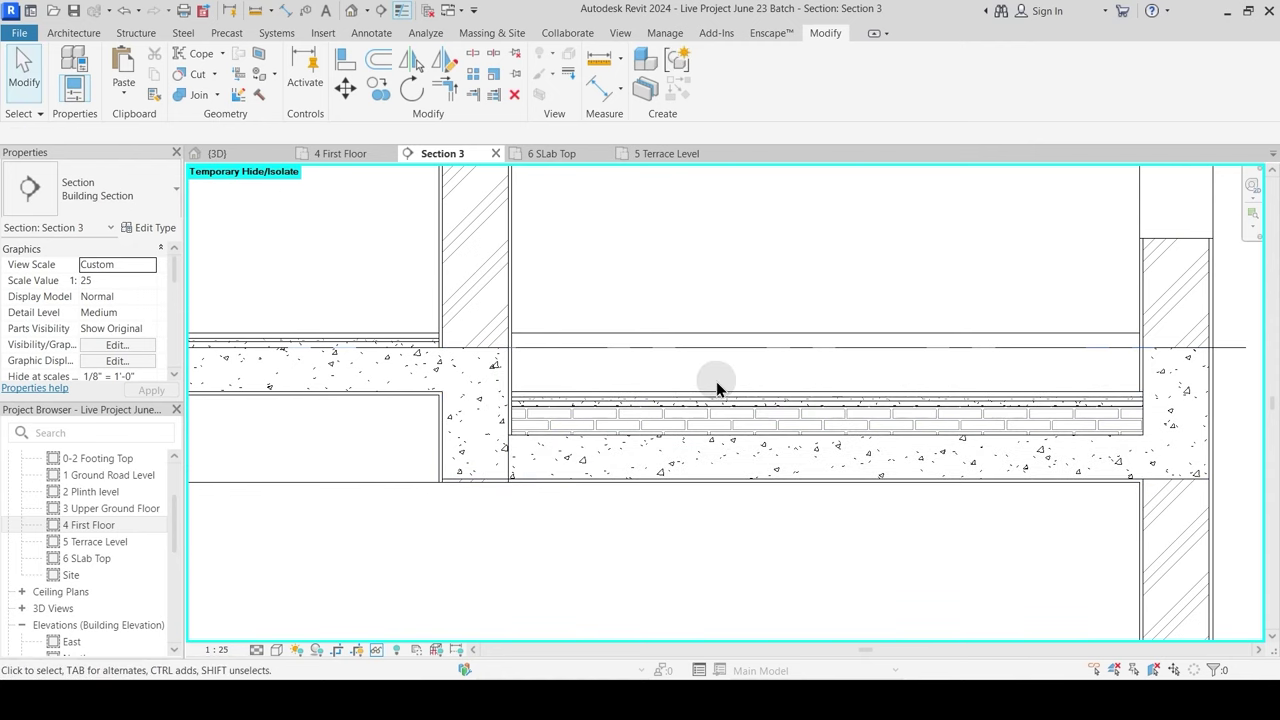
left_click(633, 408)
left_click(157, 230)
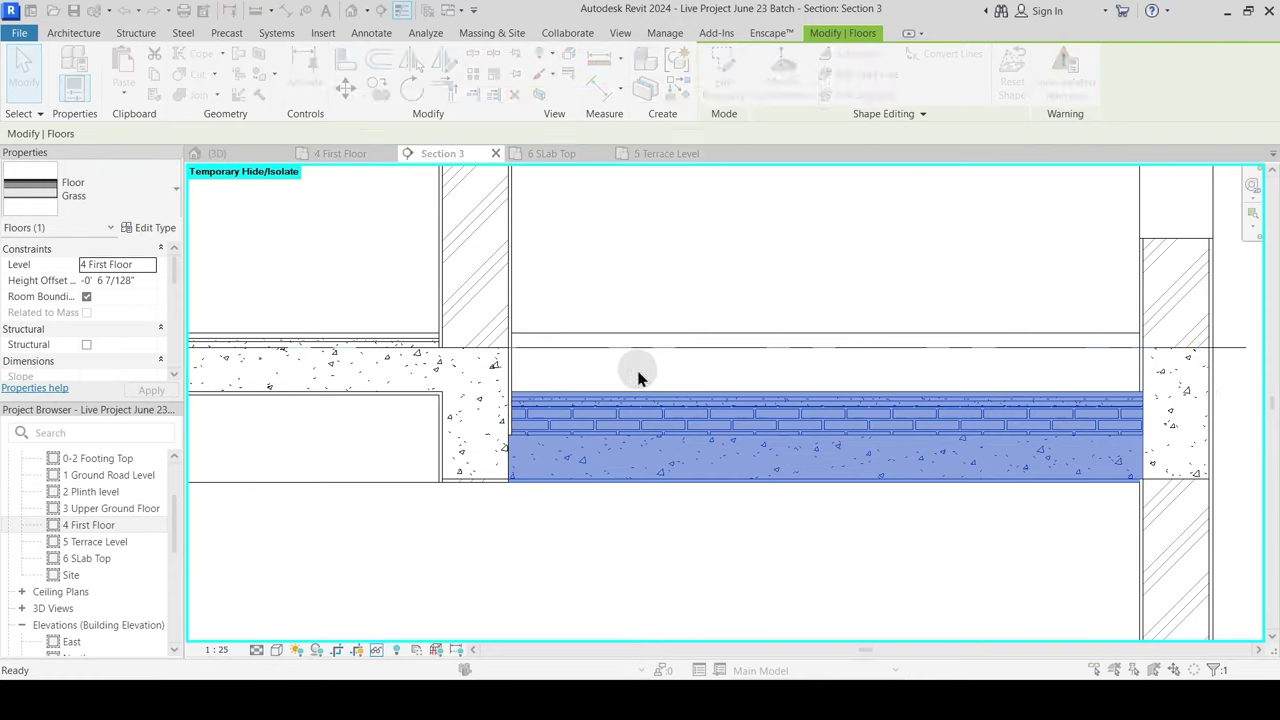
Step: Change the Grass floor's Brick Bets layer thickness to 2 in its structure
left_click(998, 226)
left_click(761, 255)
type("2")
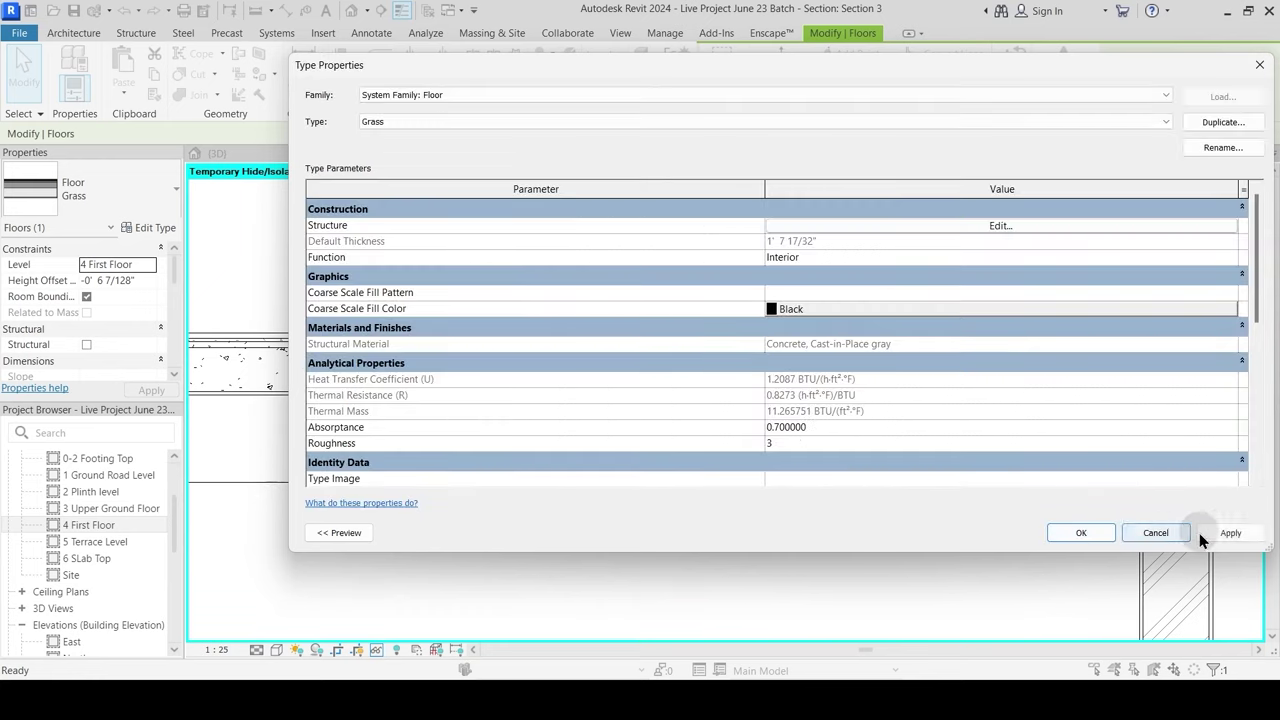
key("Return")
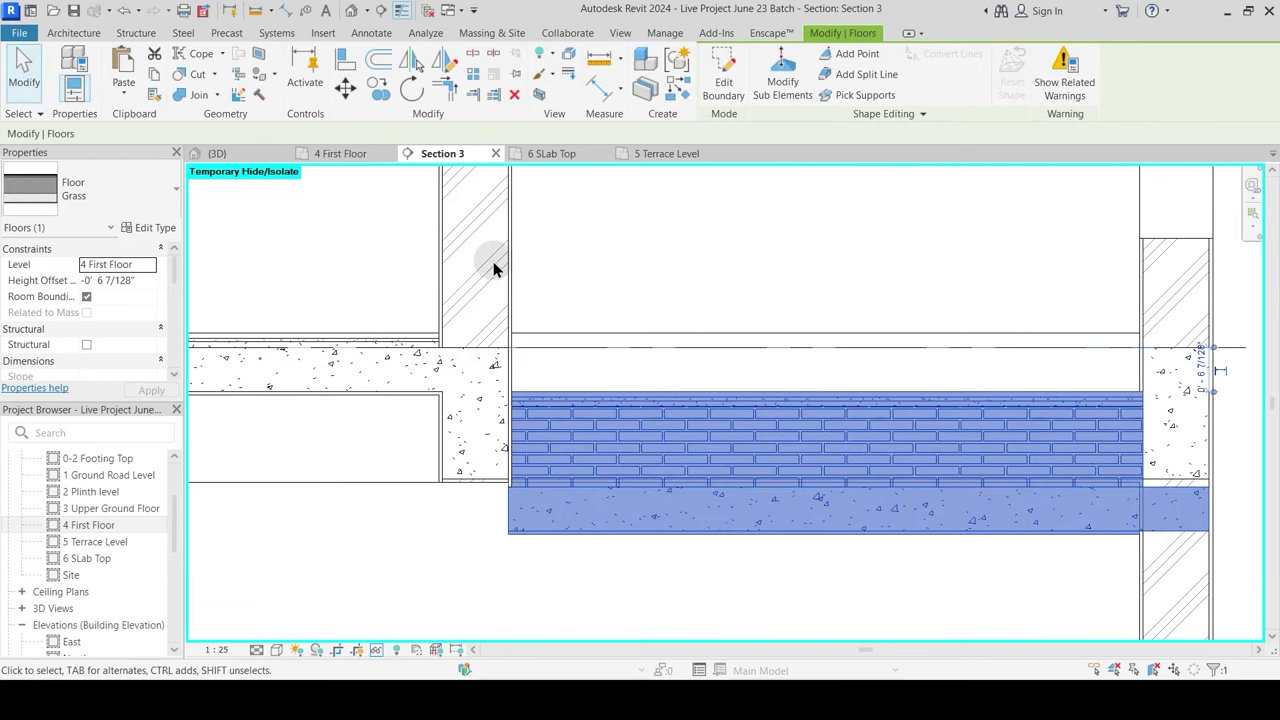
Step: Align the Grass floor's underside to the beam bottom
left_click(346, 63)
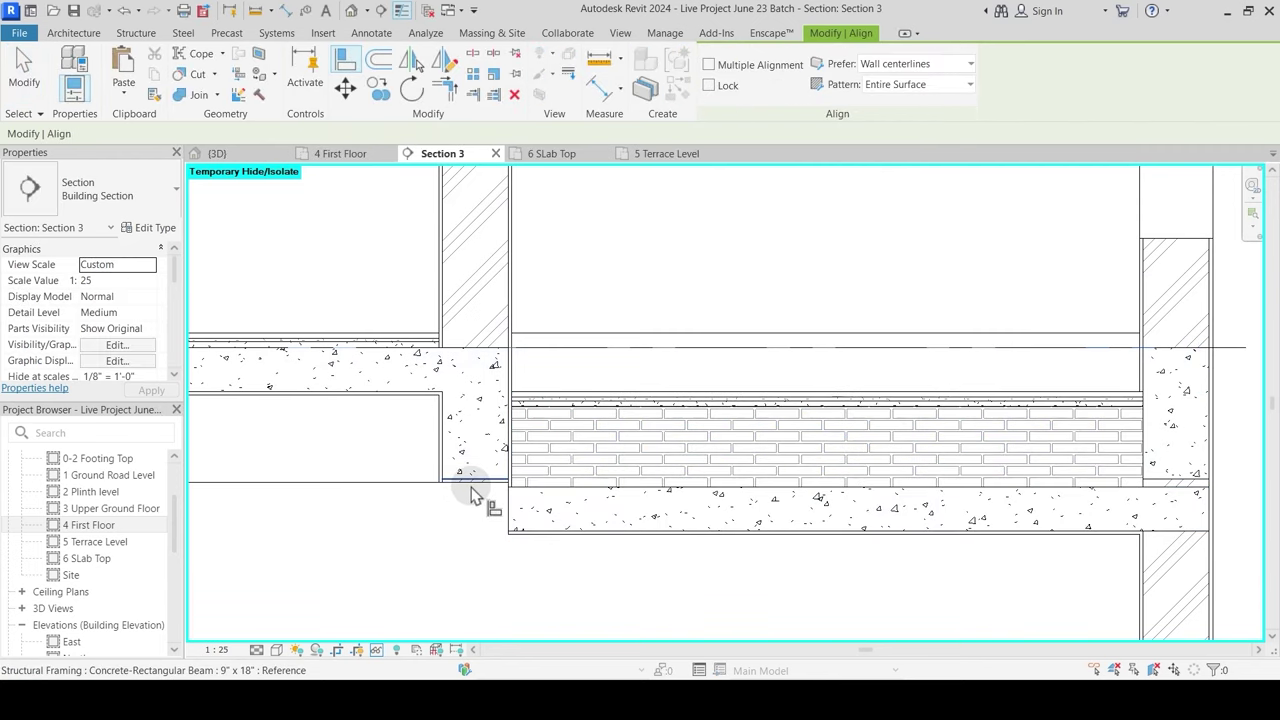
left_click(471, 489)
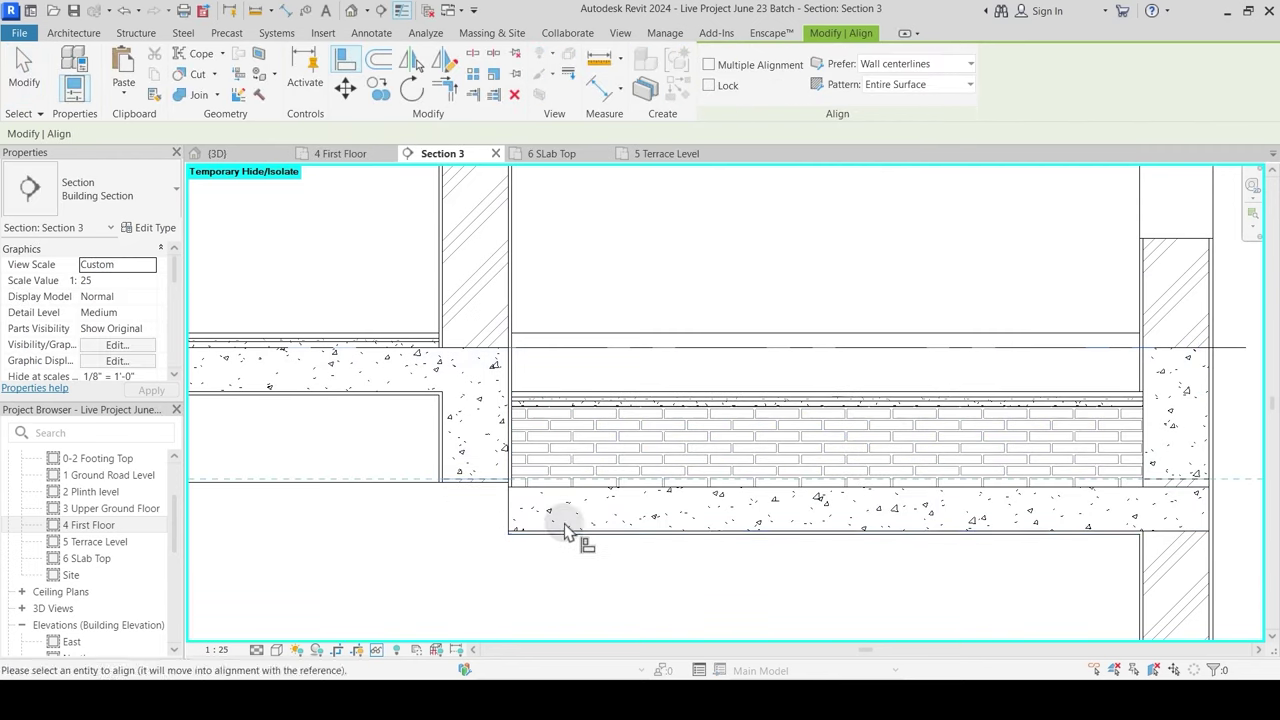
left_click(592, 519)
key("Escape")
key("Escape")
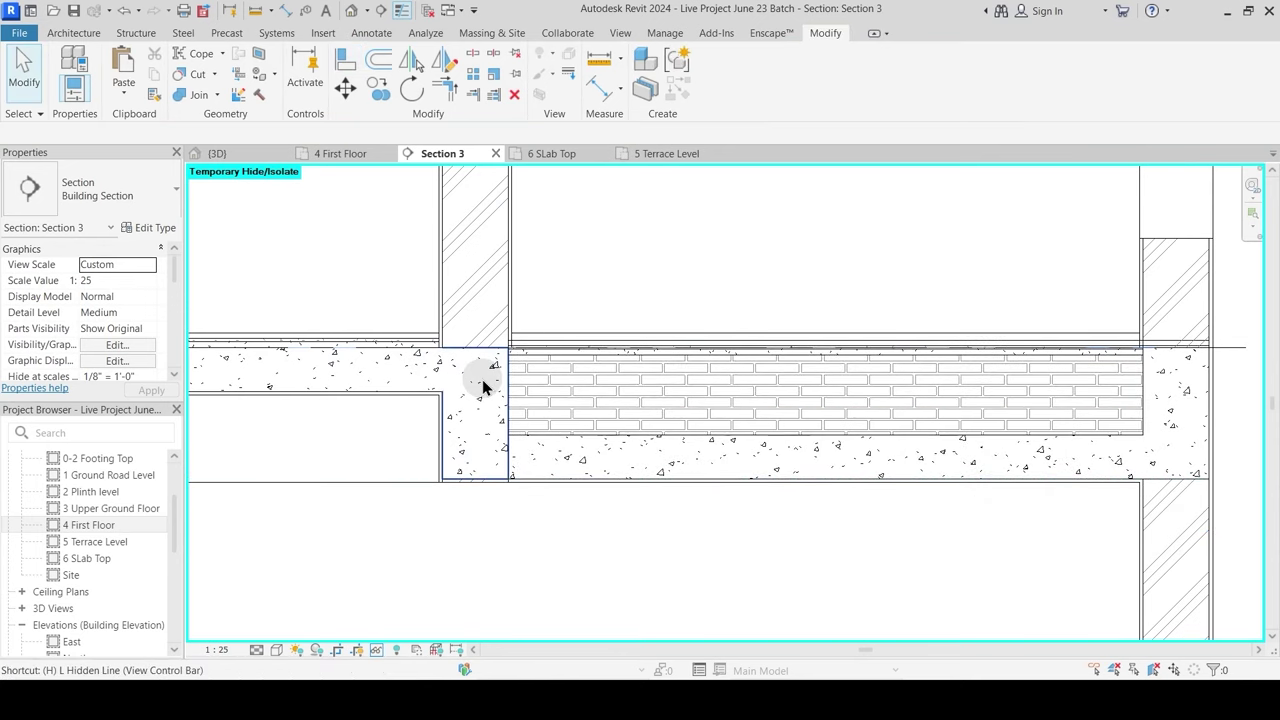
Step: Join the adjoining wall with the Grass floor slab
left_click(195, 100)
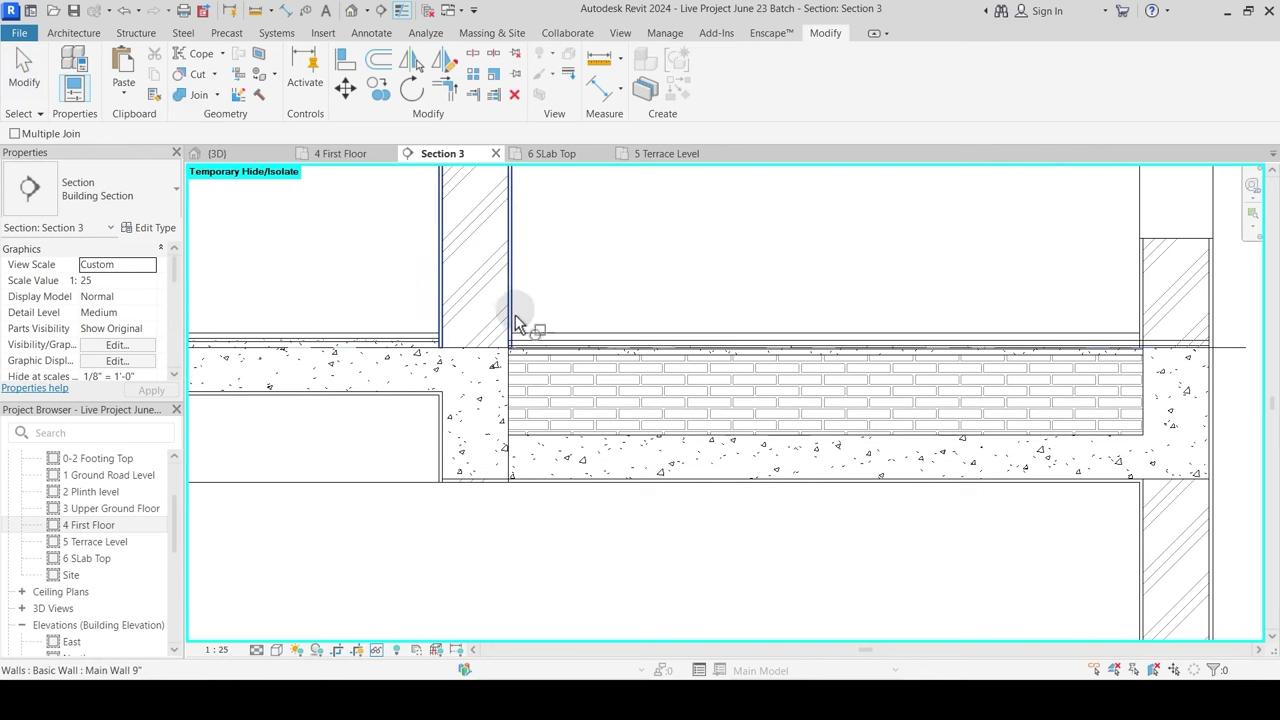
left_click(514, 315)
left_click(538, 345)
middle_click_drag(986, 421, 812, 463)
left_click(937, 405)
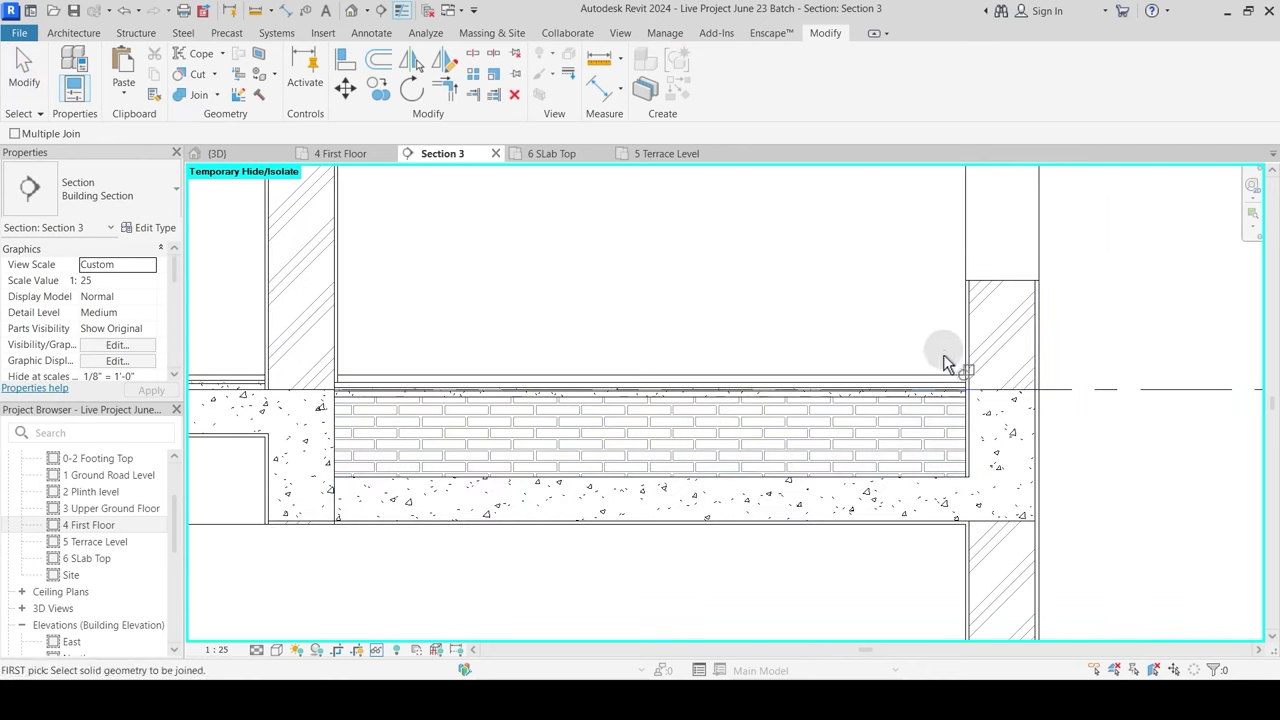
key("Escape")
Step: Check the thin Wooden Deck floor, then zoom out over the section
left_click(851, 379)
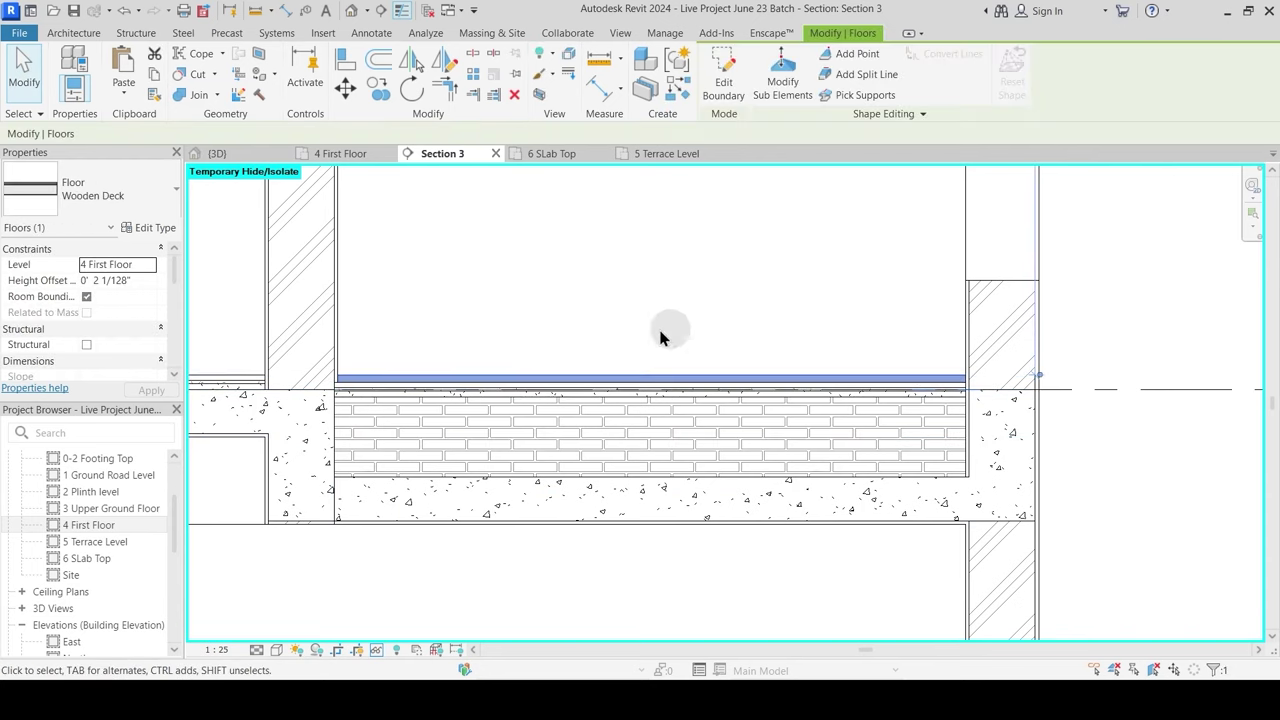
left_click(600, 309)
scroll(769, 409, "down", 3)
middle_click_drag(590, 509, 862, 470)
scroll(830, 470, "down", 2)
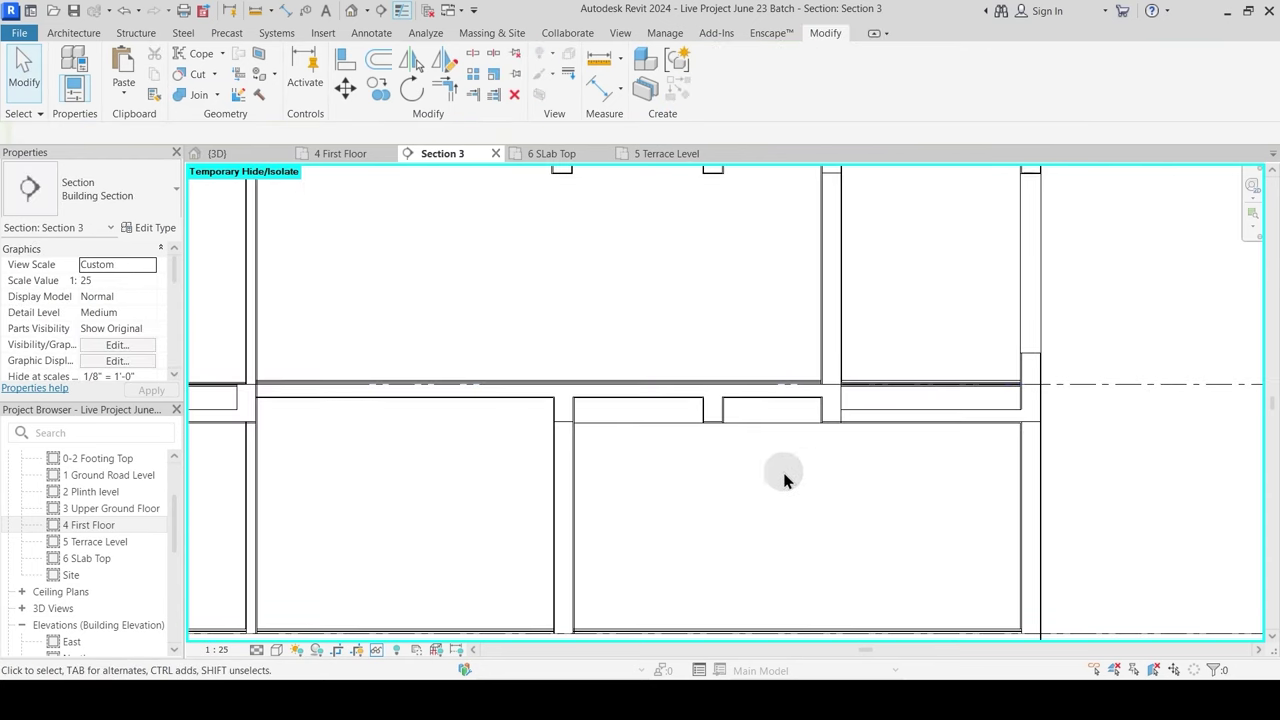
scroll(680, 488, "down", 3)
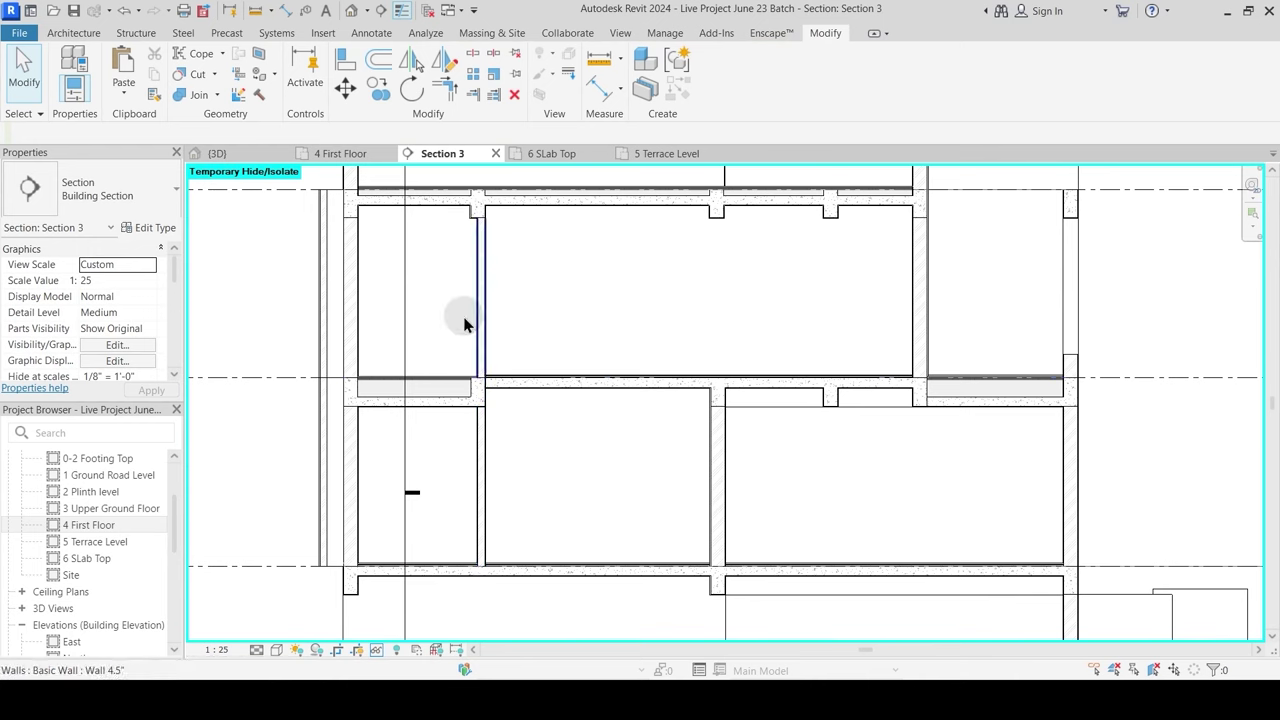
Step: On the 4 First Floor plan, shift the Section 3 cut line down and open Section 3
left_click(327, 156)
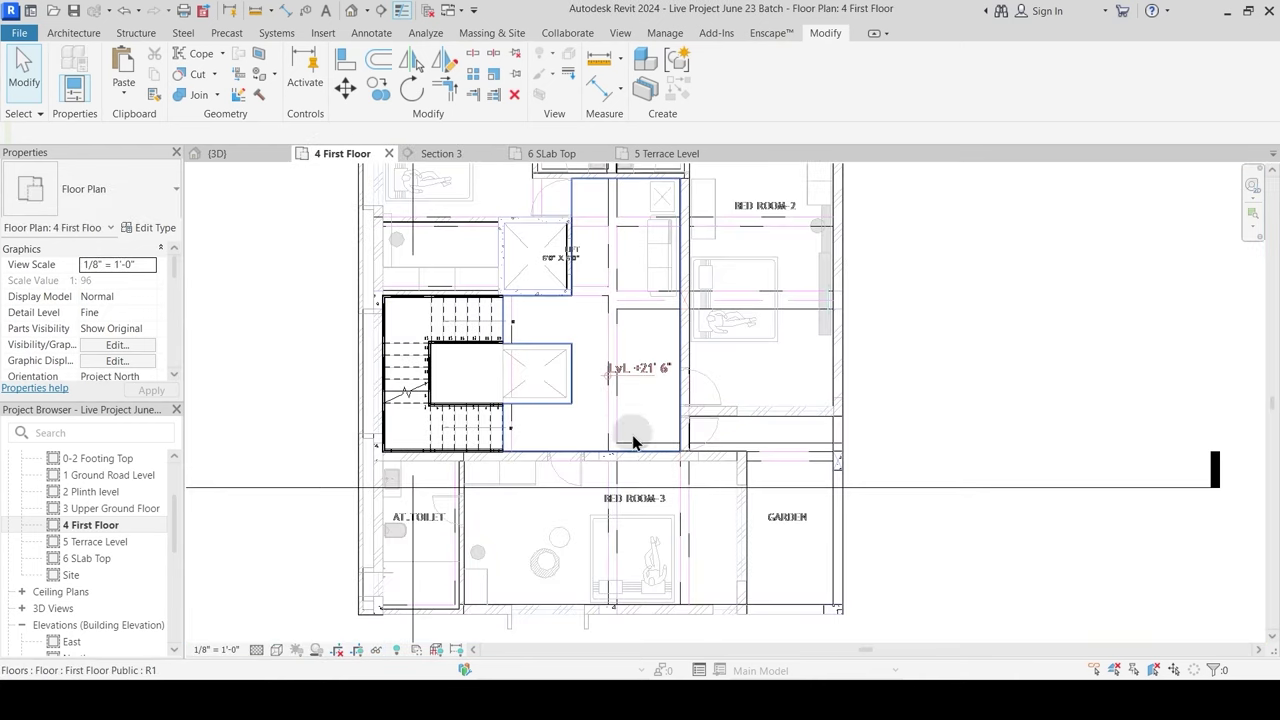
left_click_drag(900, 487, 898, 553)
middle_click_drag(657, 486, 899, 430)
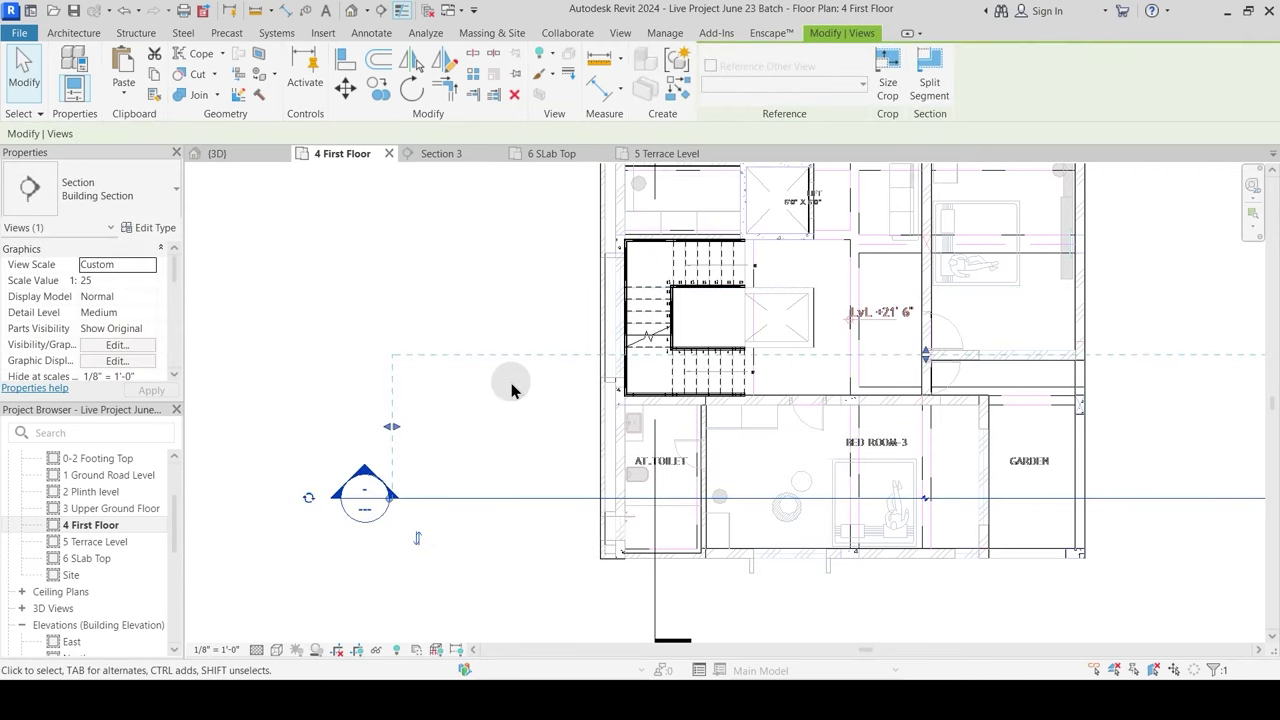
key("Escape")
double_click(366, 476)
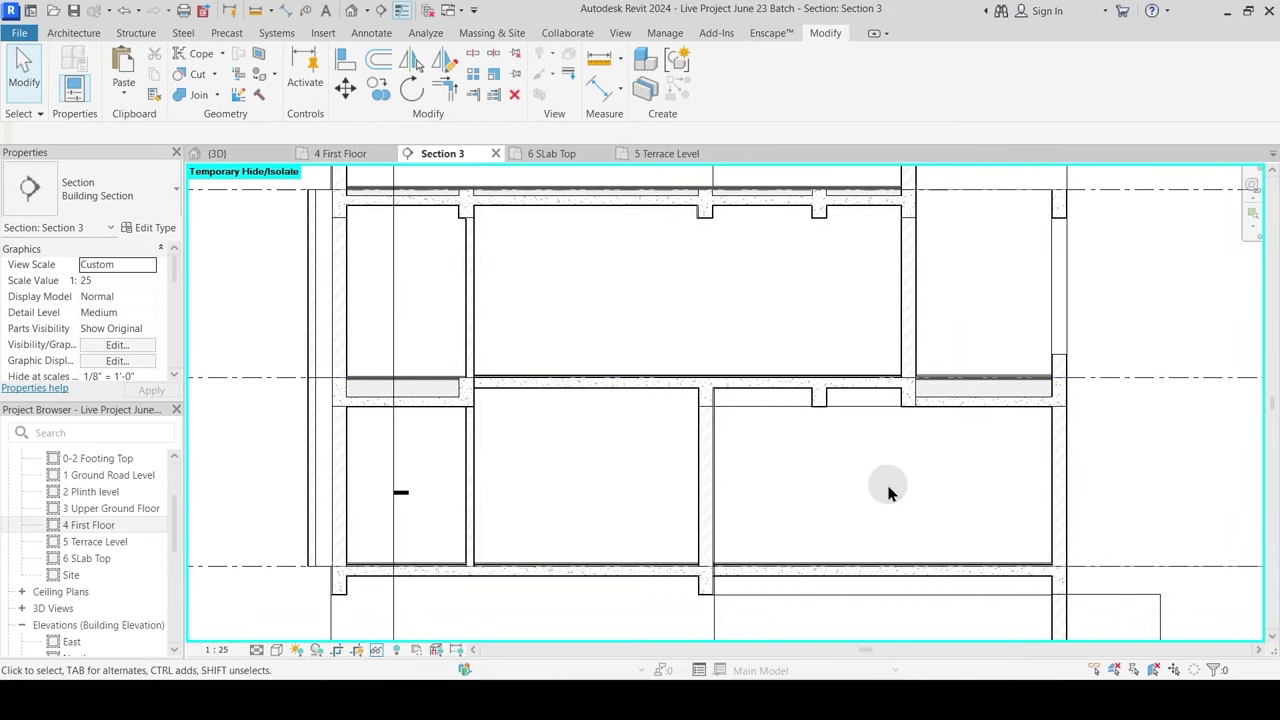
middle_click_drag(776, 356, 746, 439)
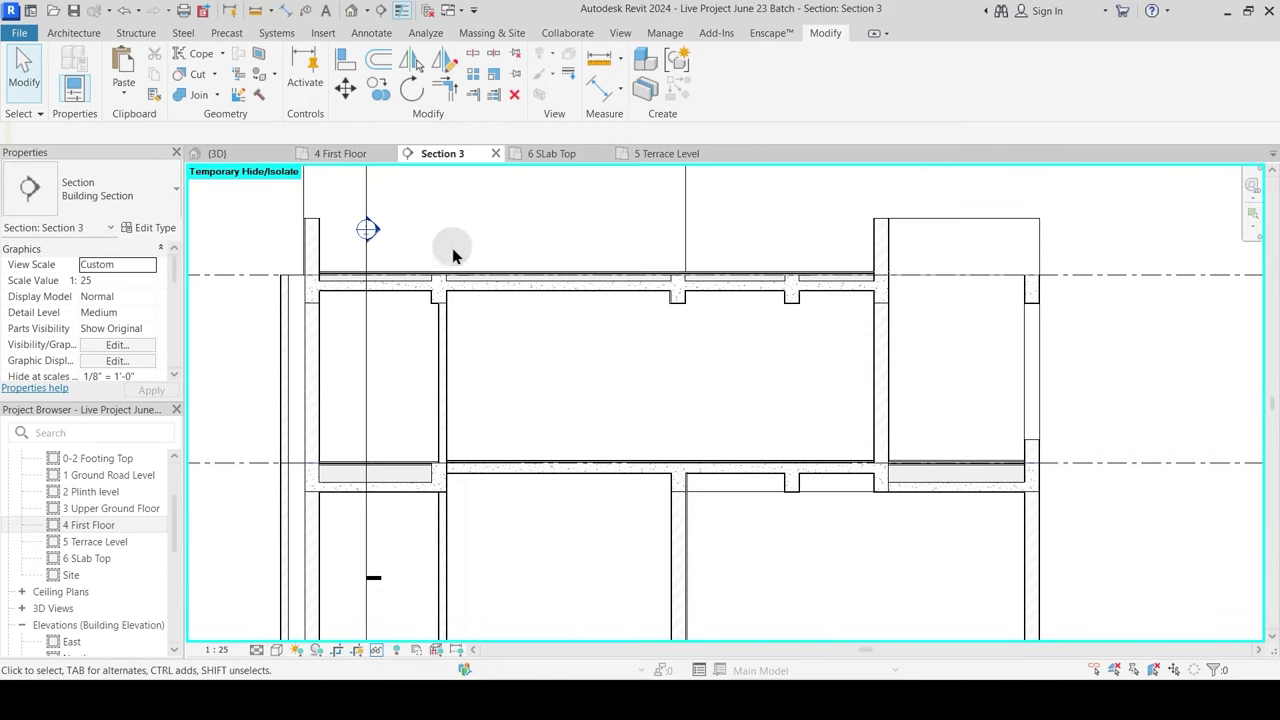
Step: Return to the 4 First Floor plan and open Section 6 from its marker
left_click(366, 155)
scroll(760, 420, "down", 4)
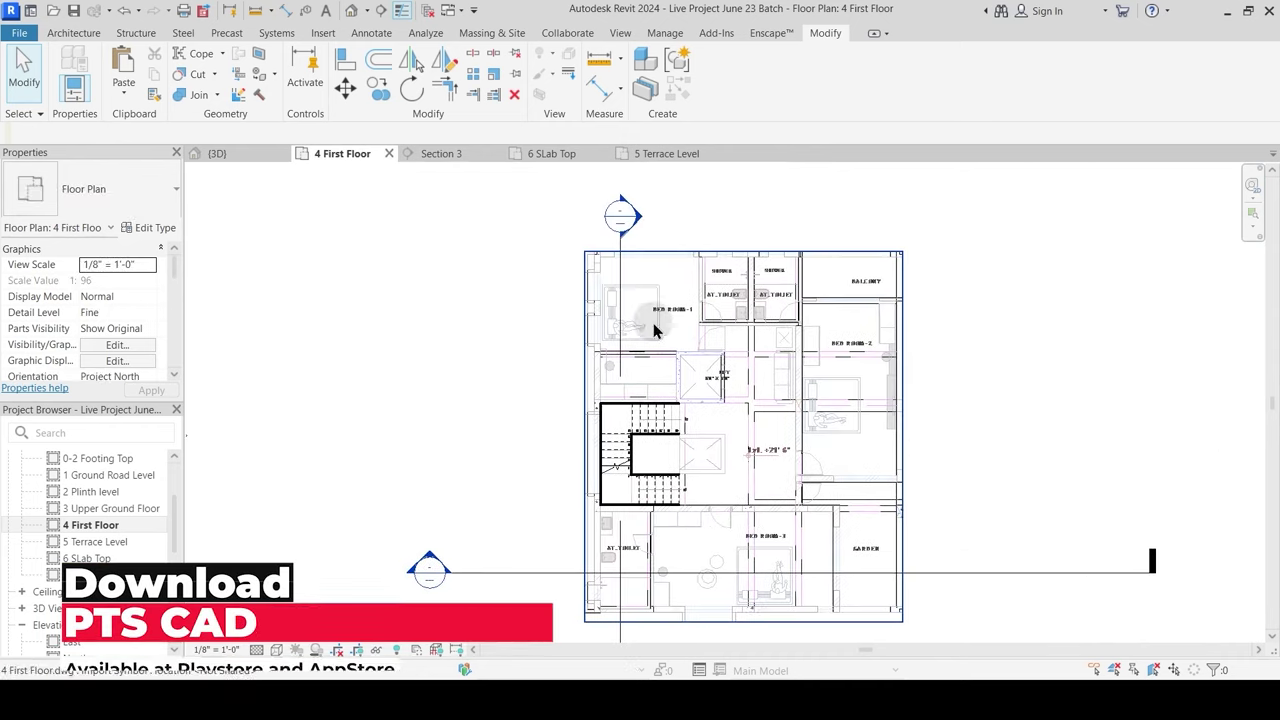
double_click(632, 224)
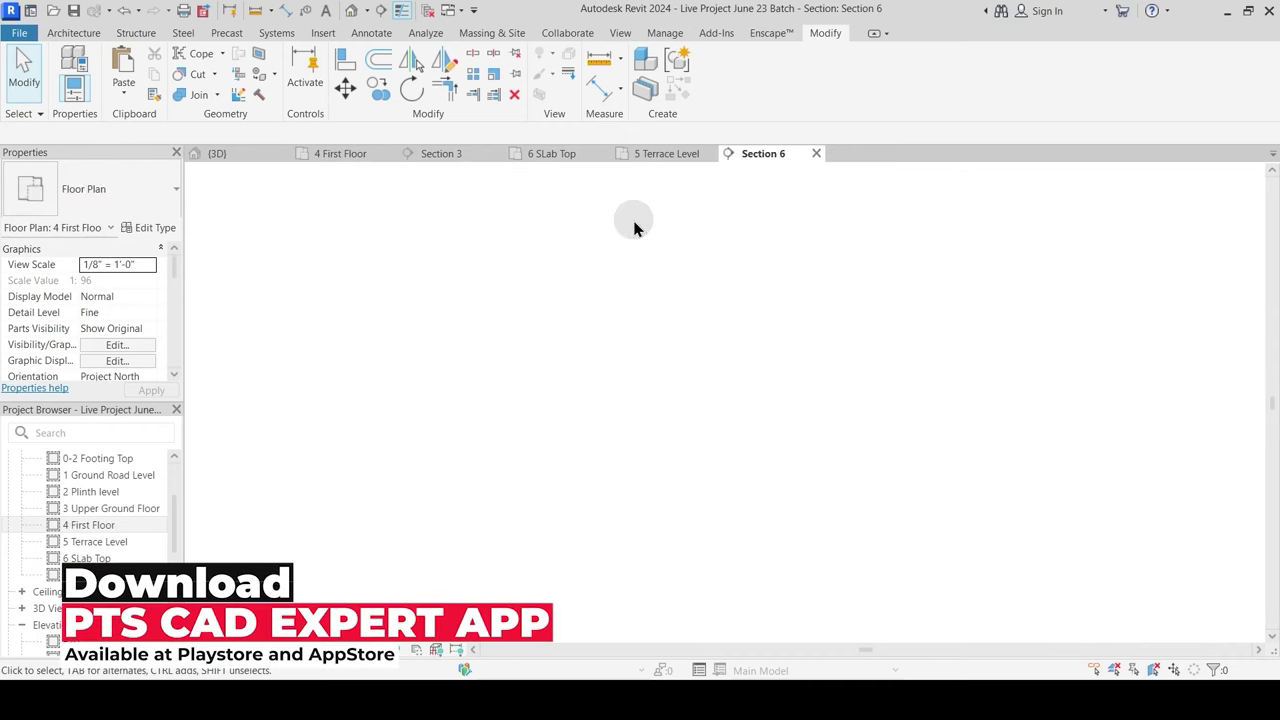
Step: Stretch Section 6's crop region bottom down to include the lower floors
middle_click_drag(825, 525, 774, 333)
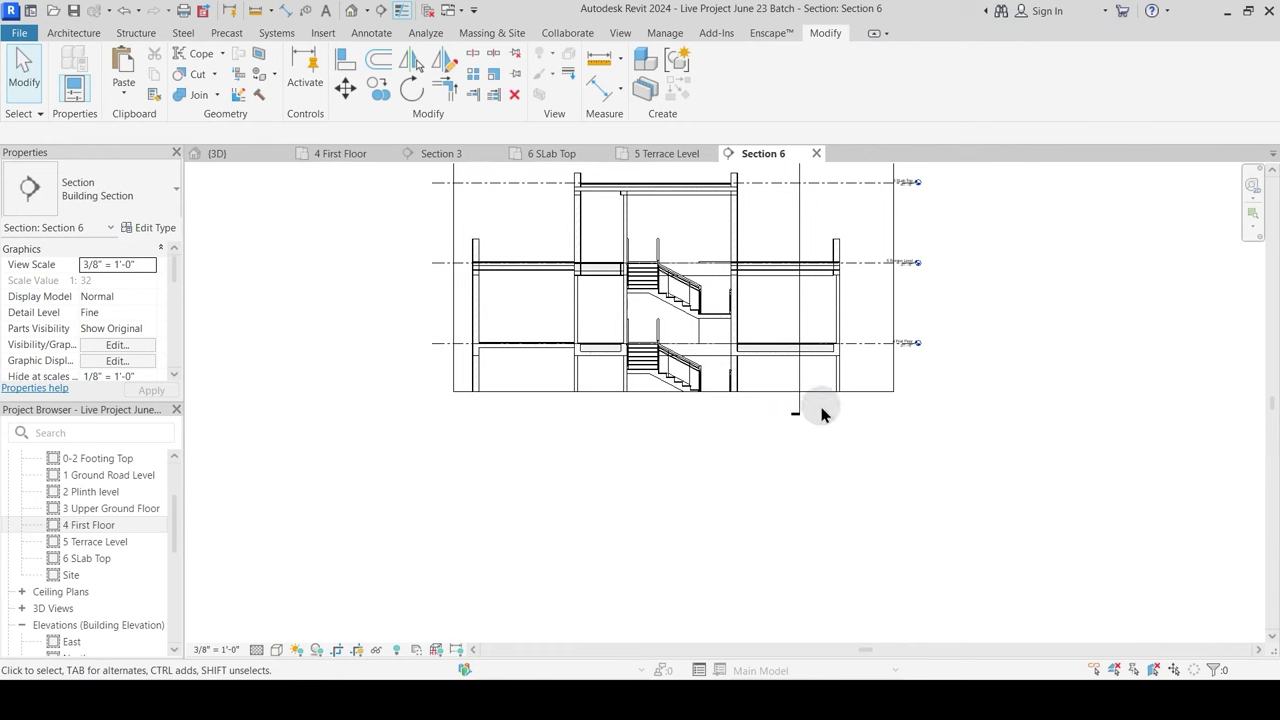
left_click(871, 401)
left_click_drag(698, 397, 705, 605)
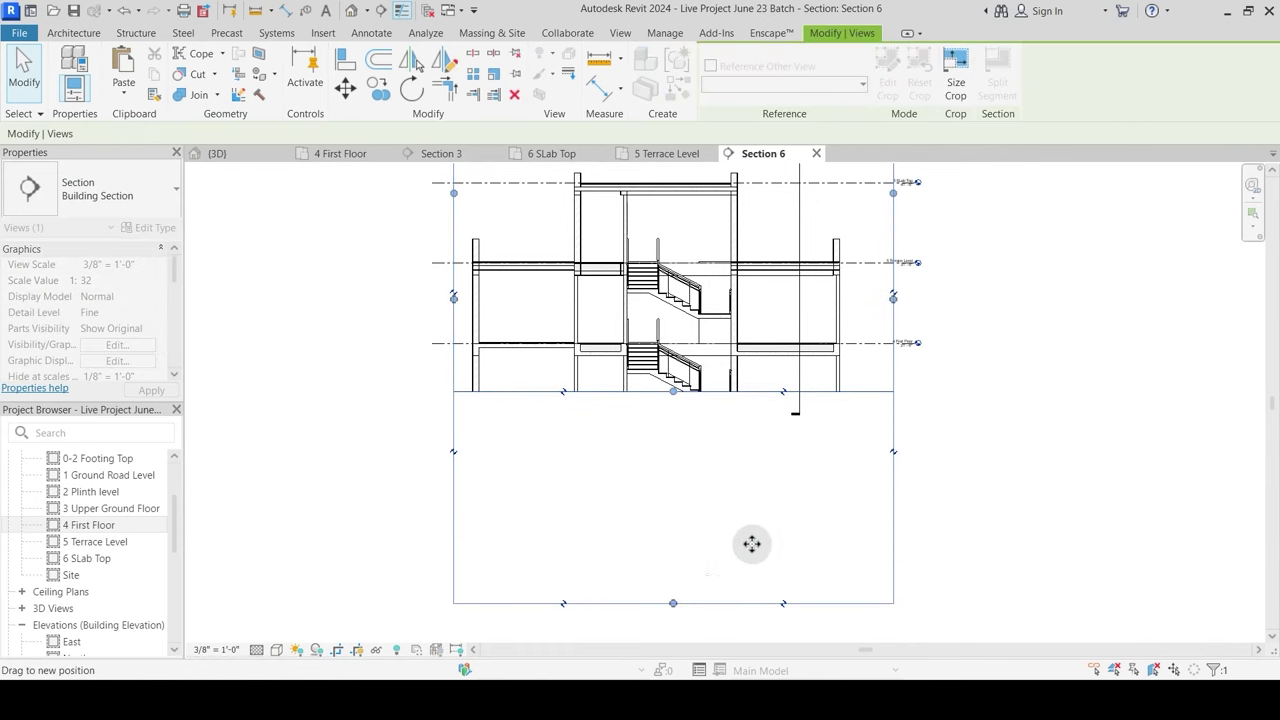
middle_click_drag(785, 519, 807, 438)
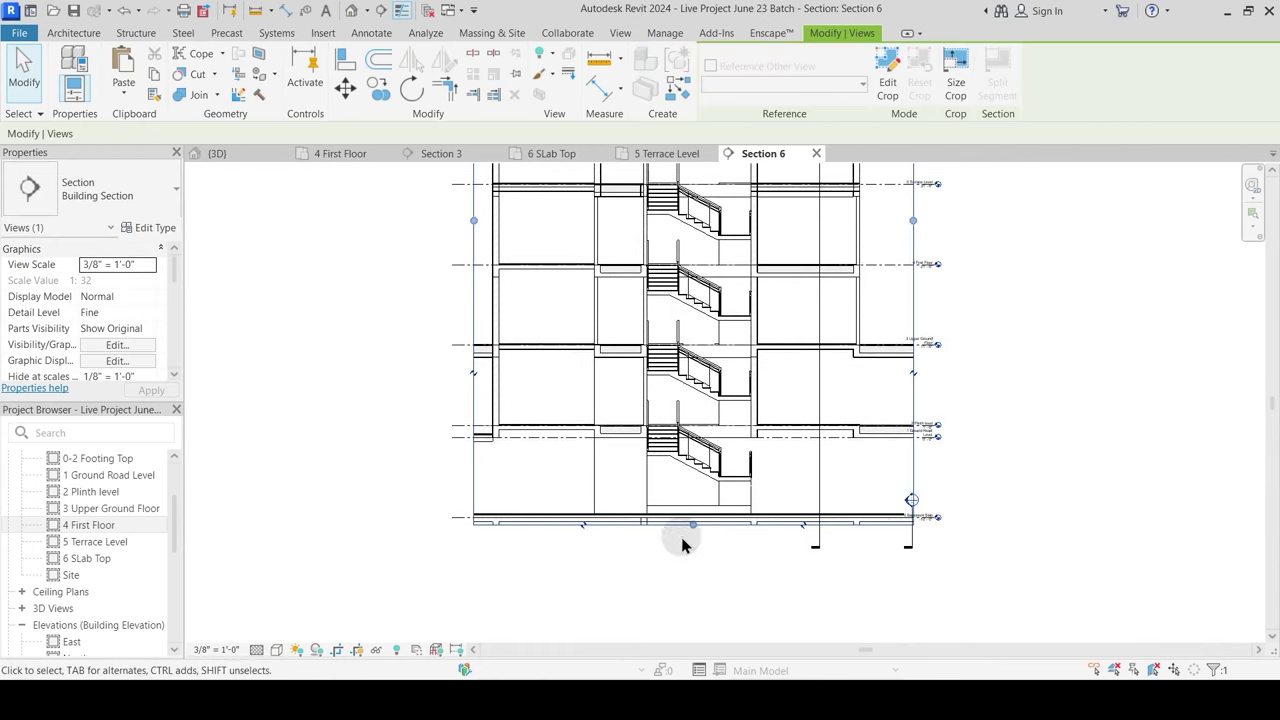
left_click_drag(691, 530, 704, 620)
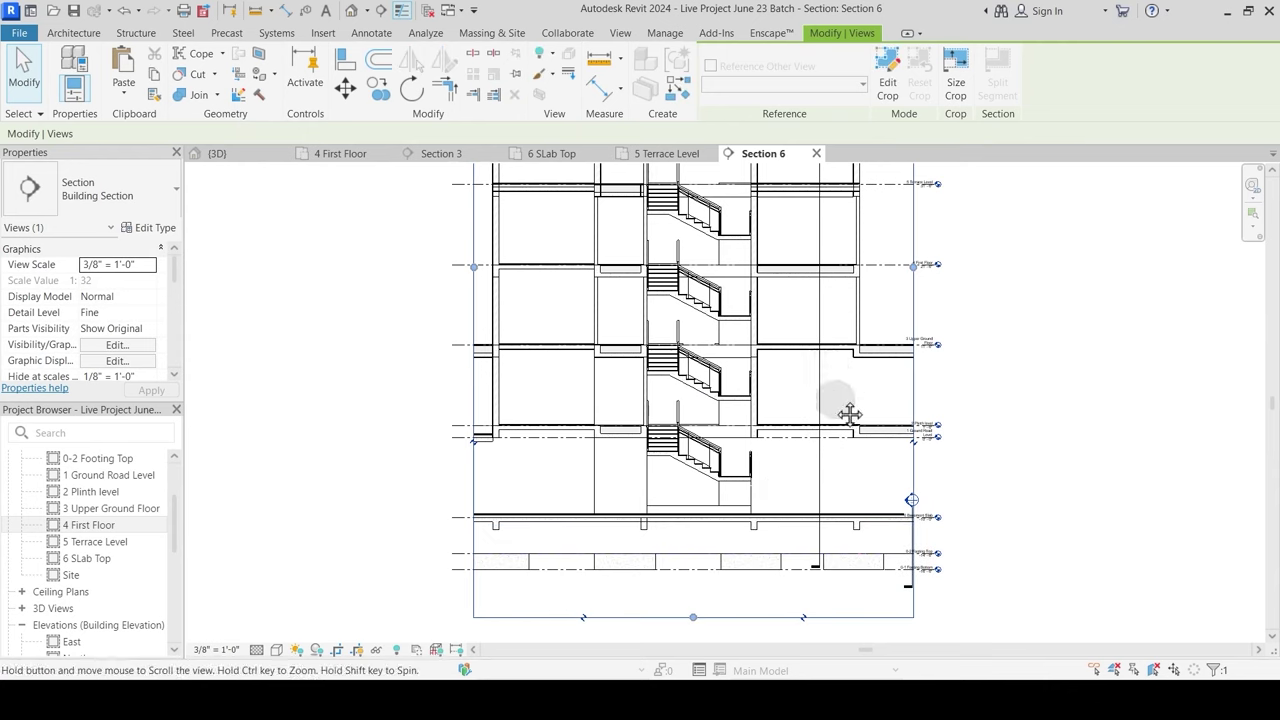
Step: Zoom into the left parapet at 5 Terrace Level
scroll(849, 360, "up", 5)
scroll(848, 285, "up", 2)
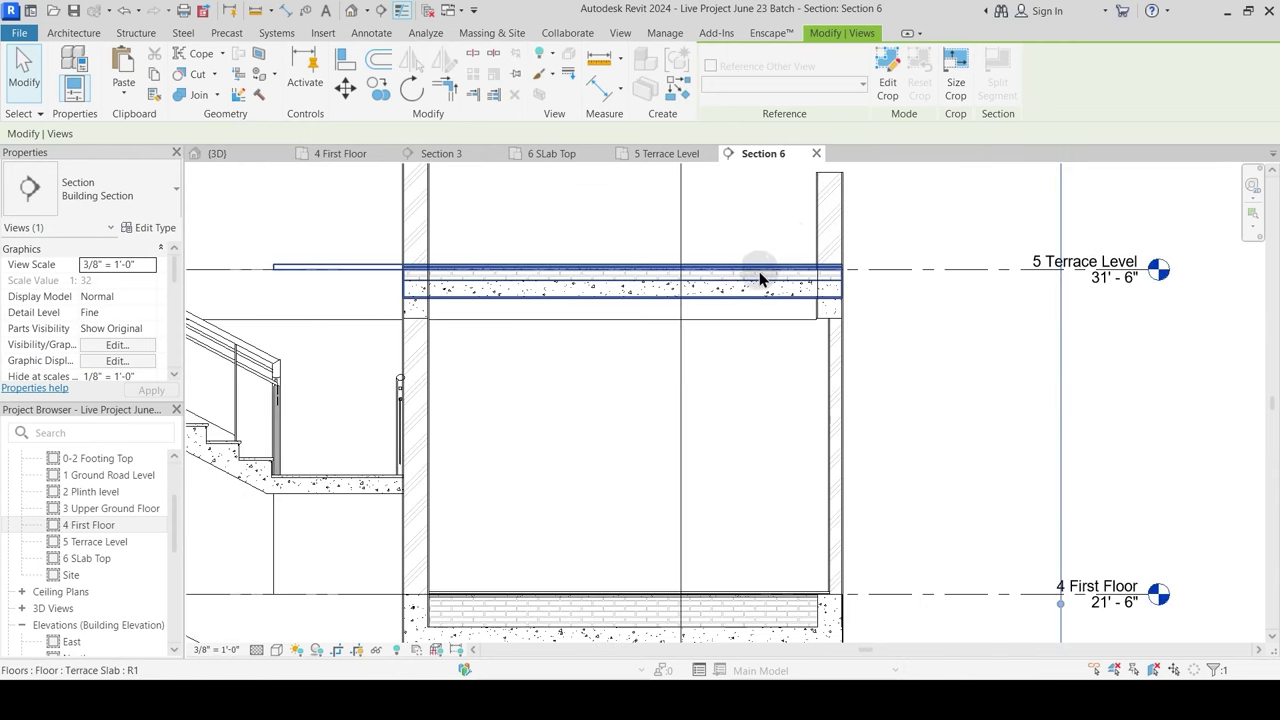
scroll(759, 271, "up", 3)
scroll(754, 383, "down", 2)
middle_click_drag(484, 392, 1137, 391)
key("Escape")
scroll(381, 360, "up", 3)
scroll(380, 361, "up", 2)
scroll(259, 250, "up", 1)
Step: Join the Terrace Slab with the left parapet wall and with the beam
left_click(199, 95)
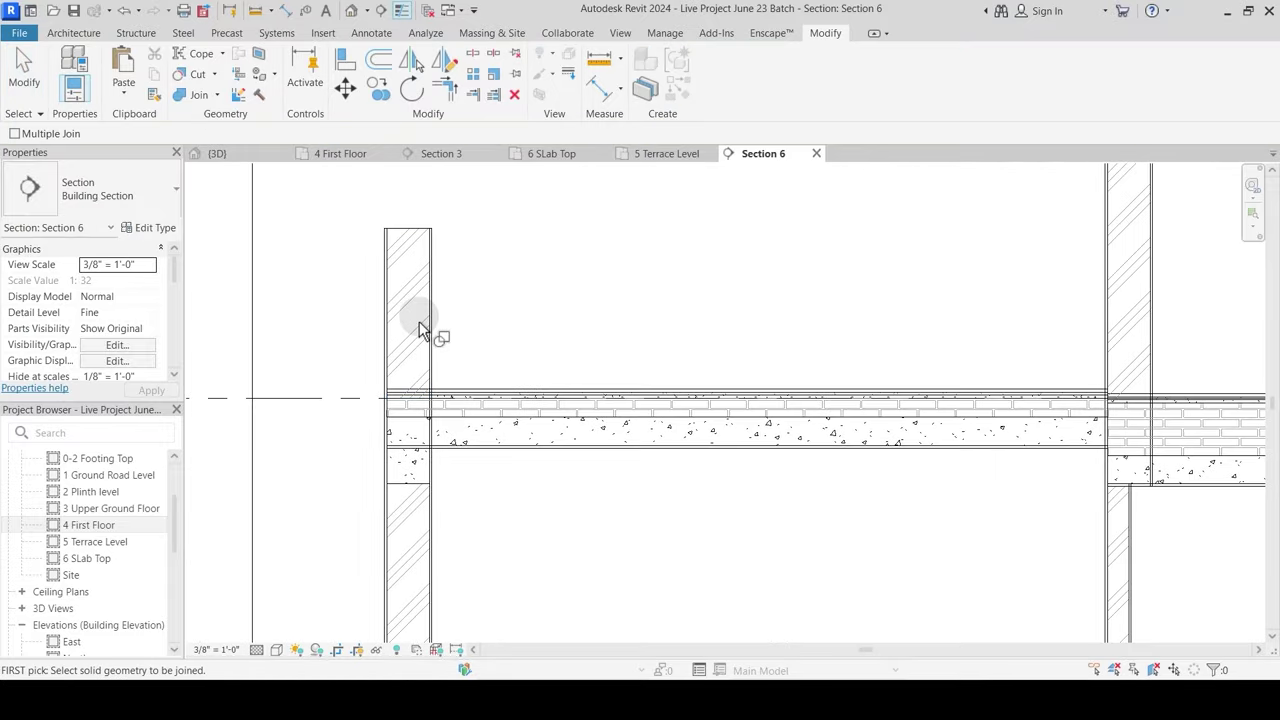
left_click(428, 345)
left_click(462, 415)
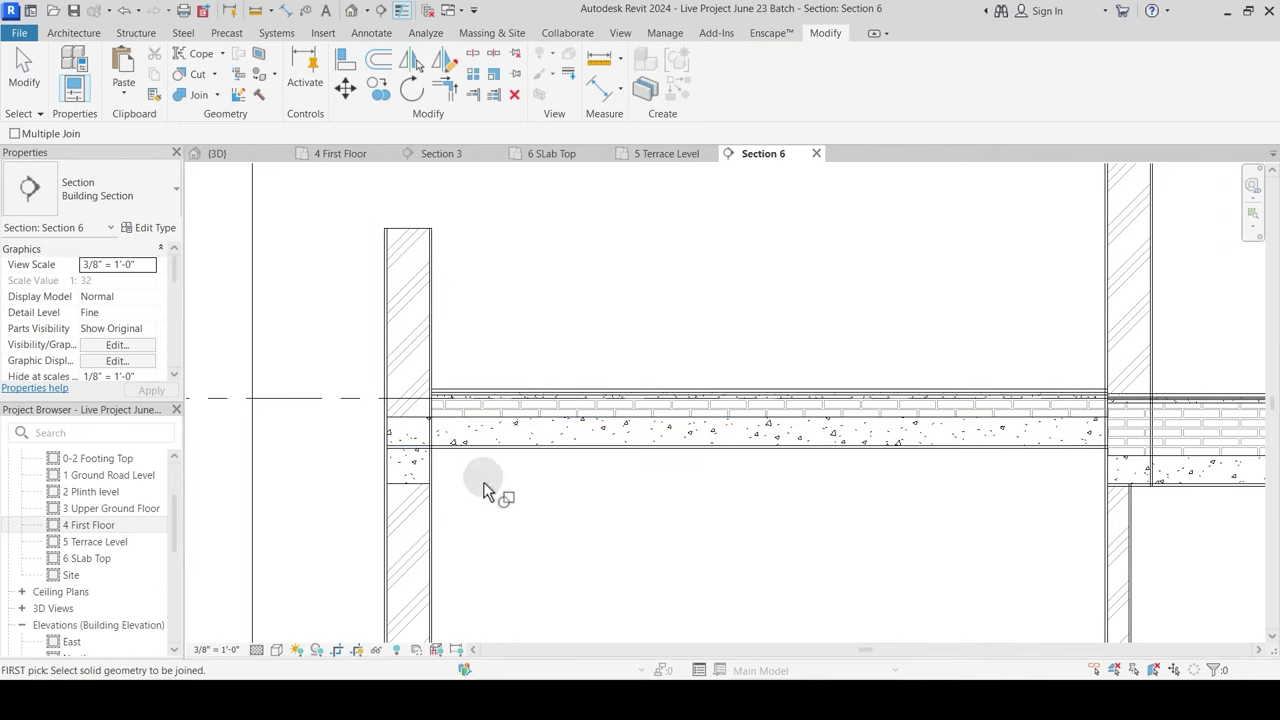
left_click(415, 490)
left_click(447, 454)
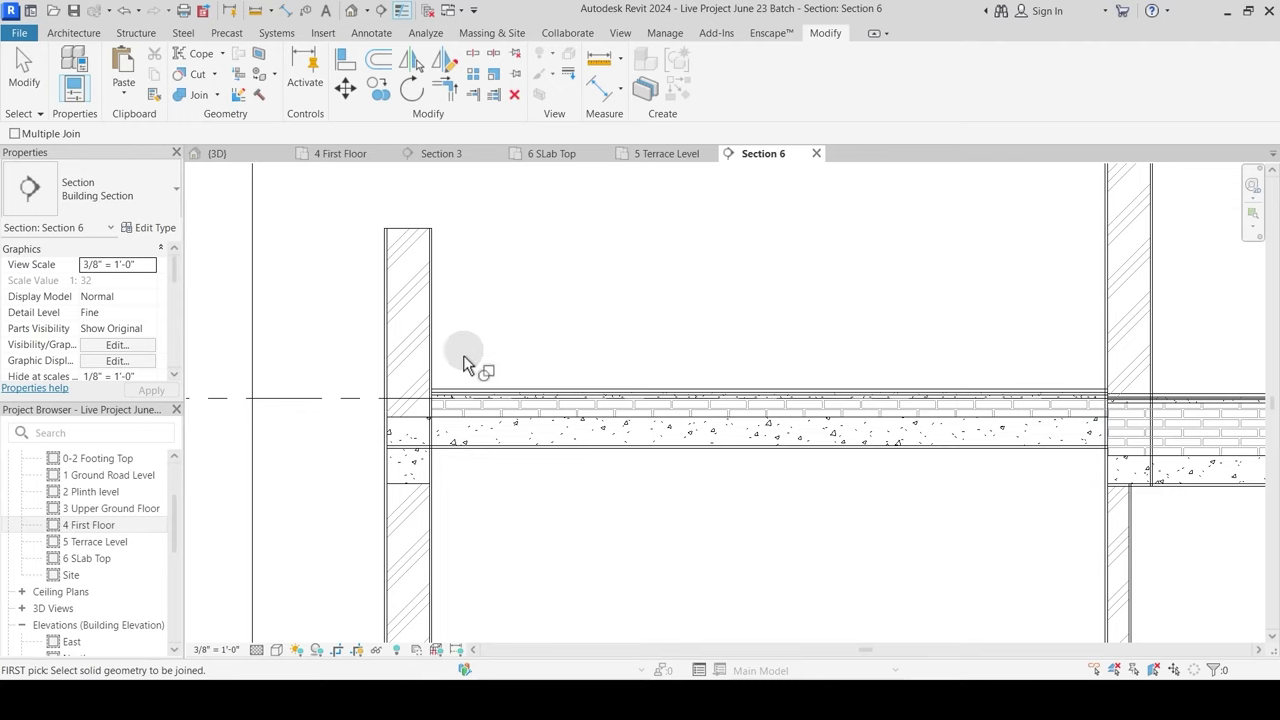
key("Escape")
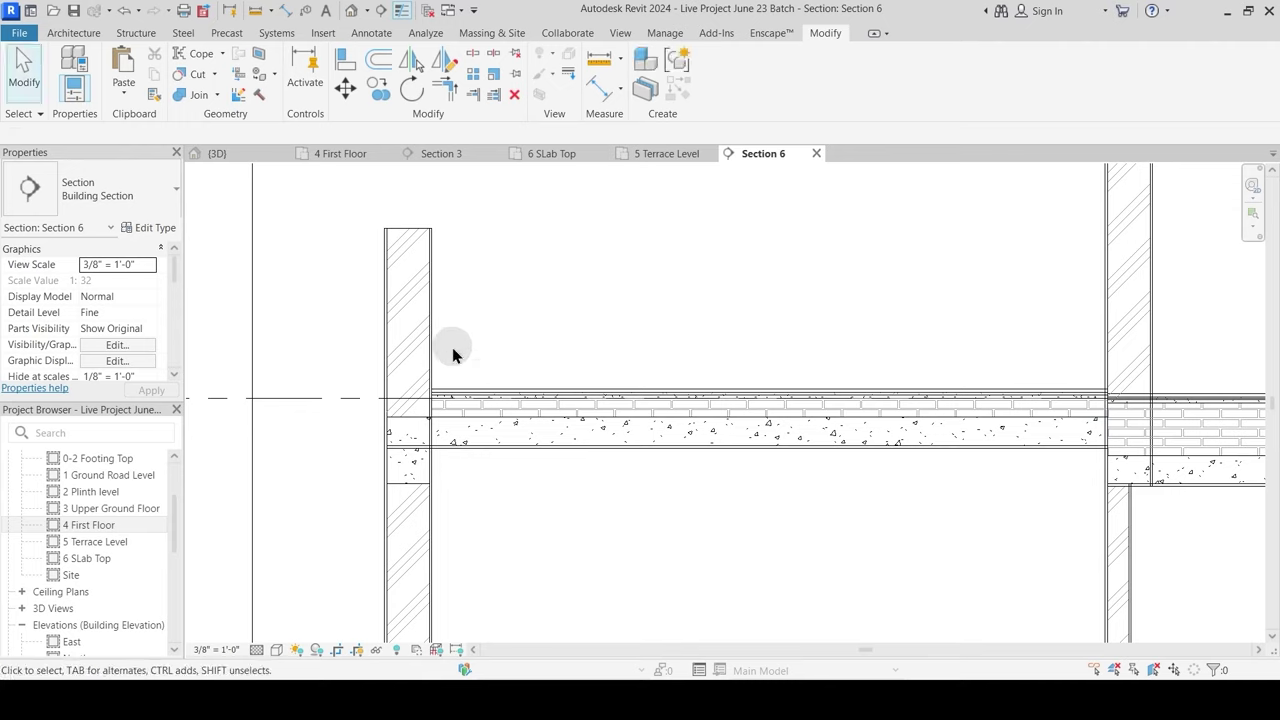
Step: Inspect the parapet wall, temporarily hide the Terrace Slab, then restore it
left_click(431, 349)
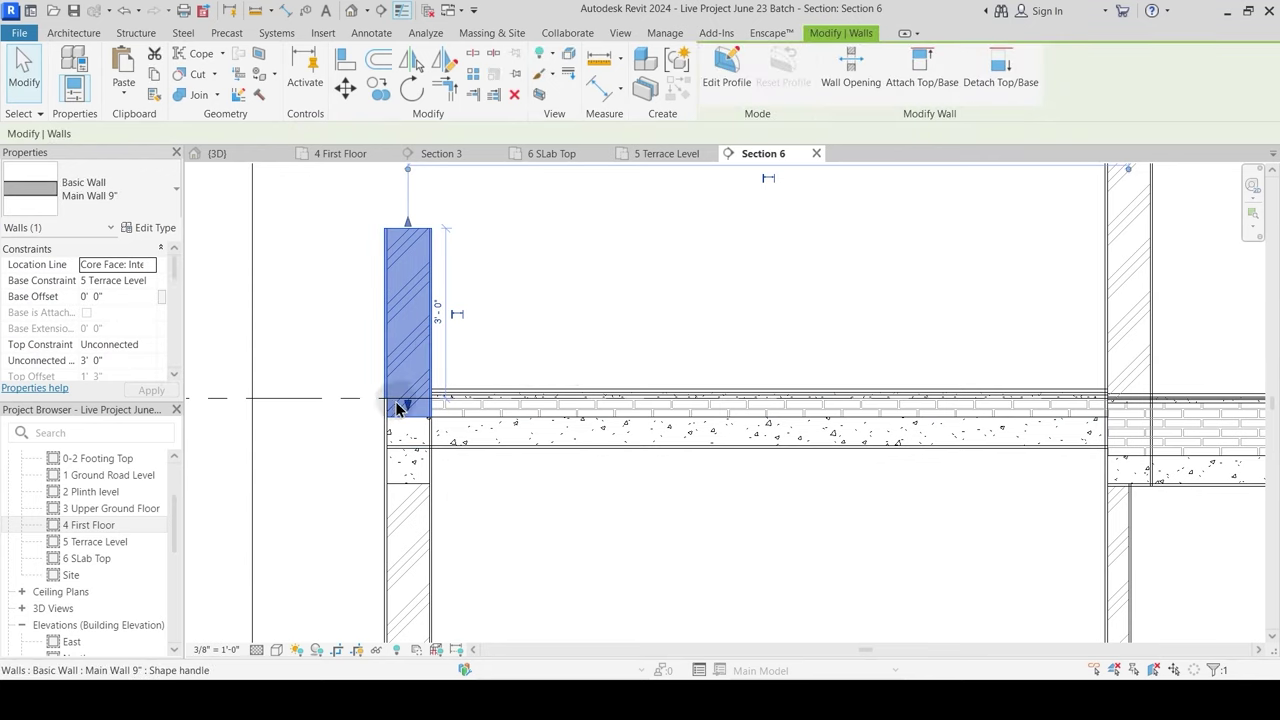
left_click(497, 311)
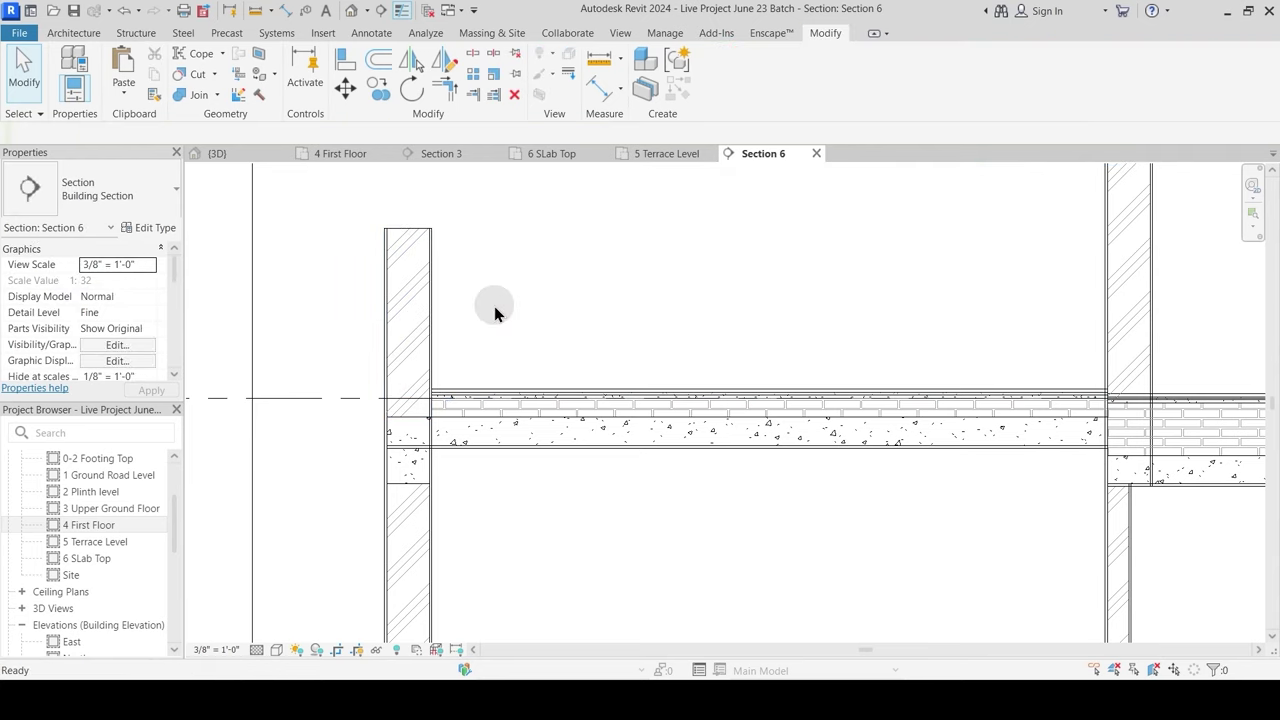
left_click(406, 386)
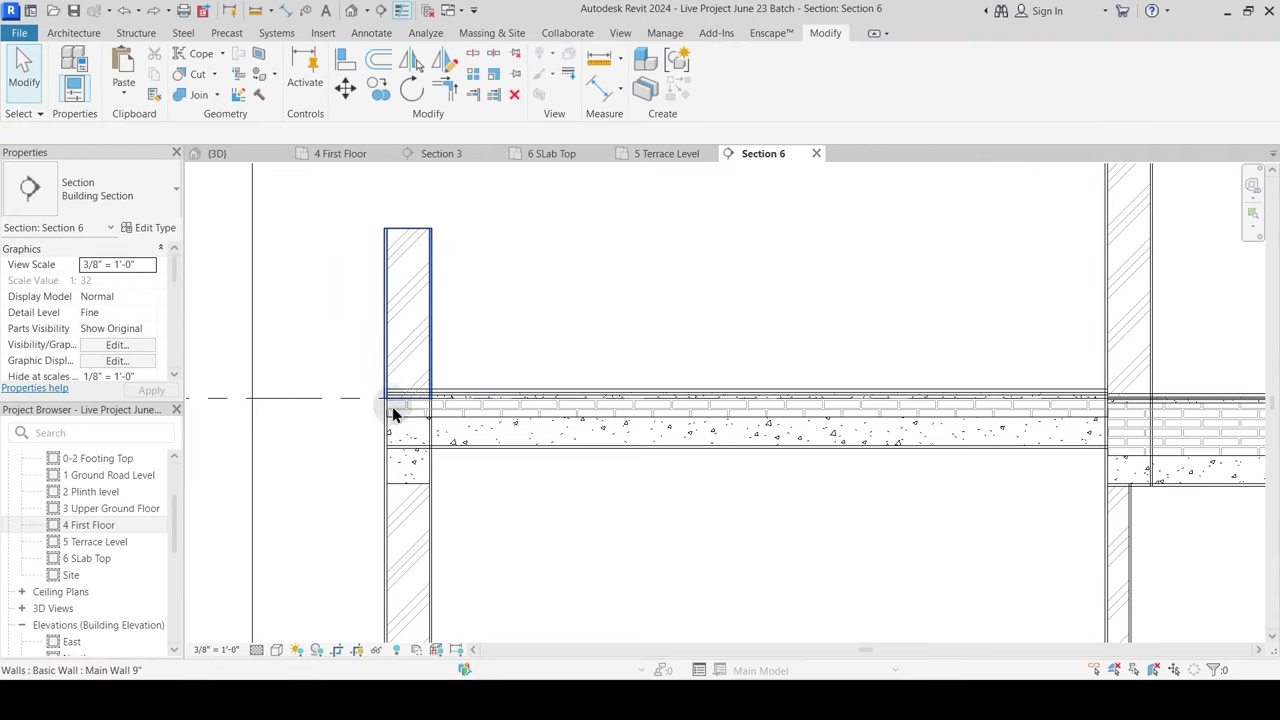
left_click(480, 382)
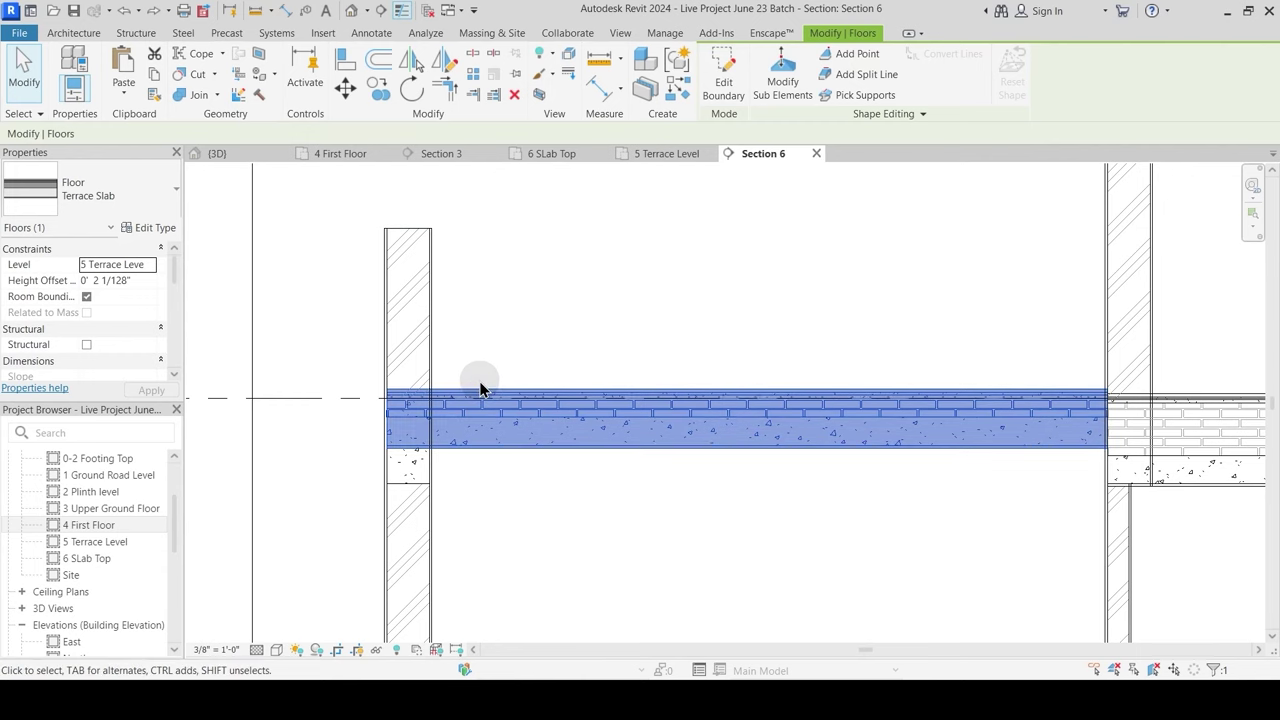
key("h")
key("h")
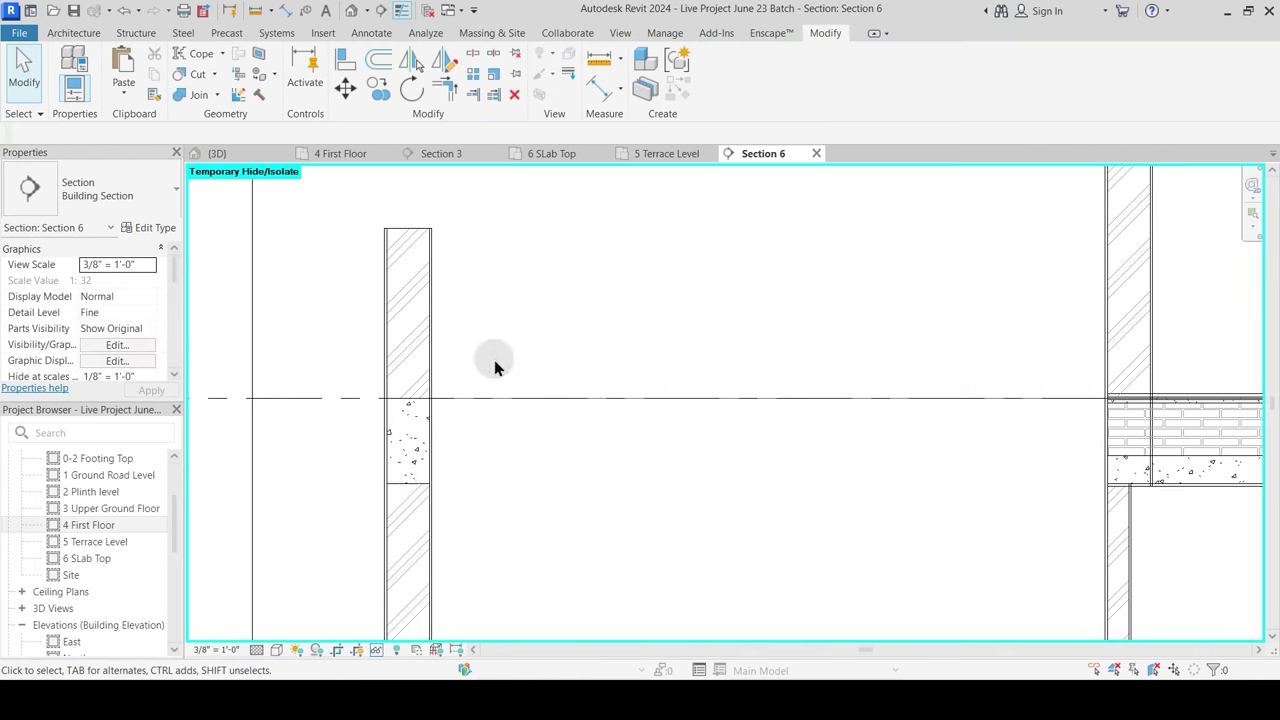
key("h")
key("r")
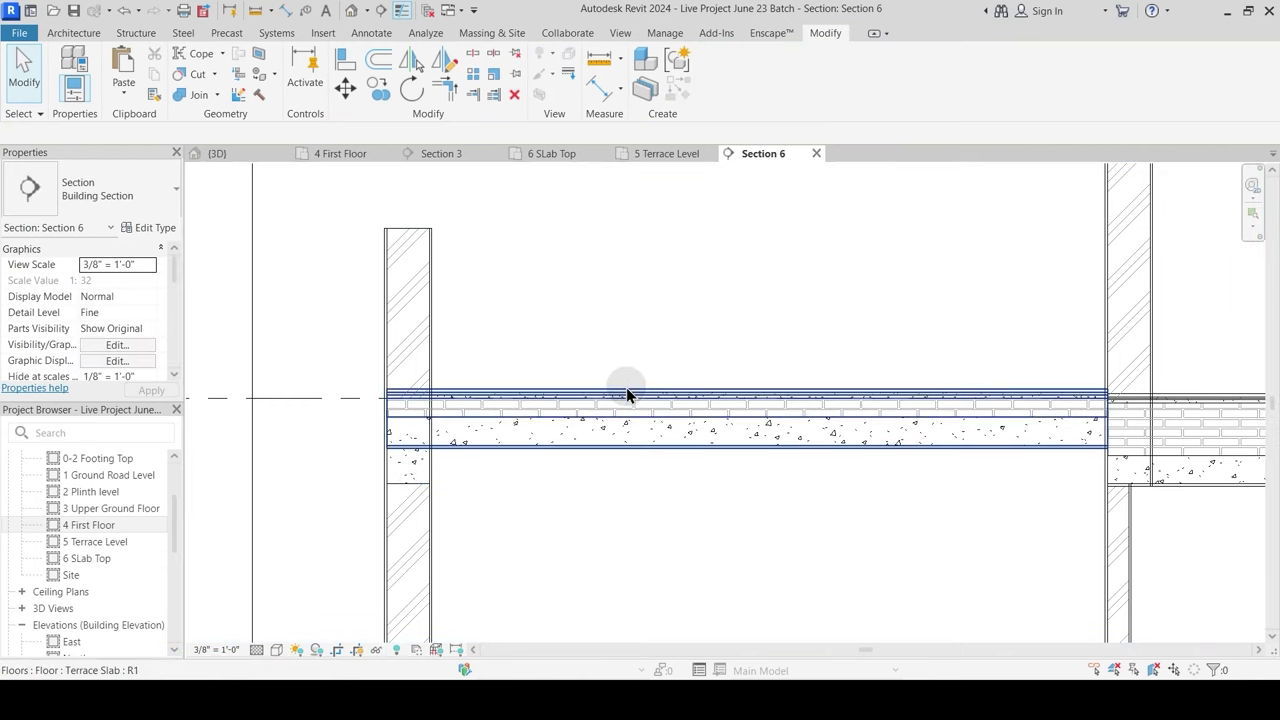
Step: Rejoin the Terrace Slab to the parapet wall and the beam inside it
left_click(188, 100)
left_click(424, 352)
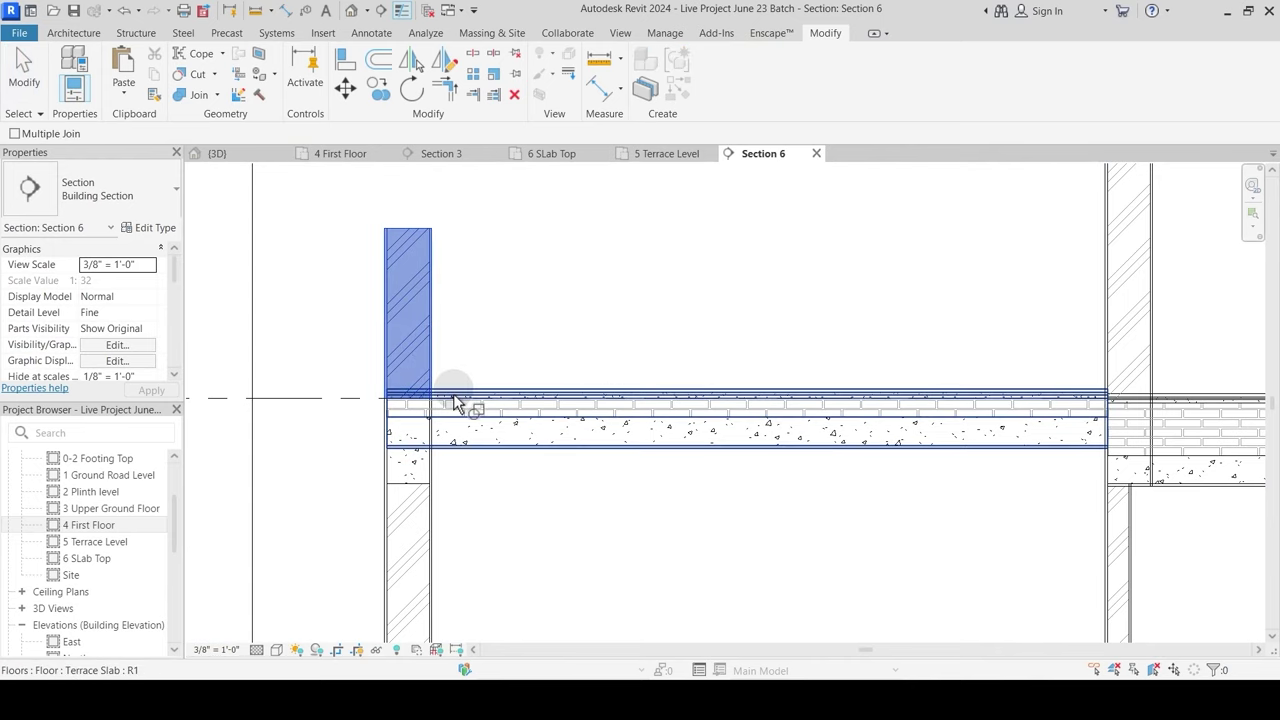
left_click(456, 402)
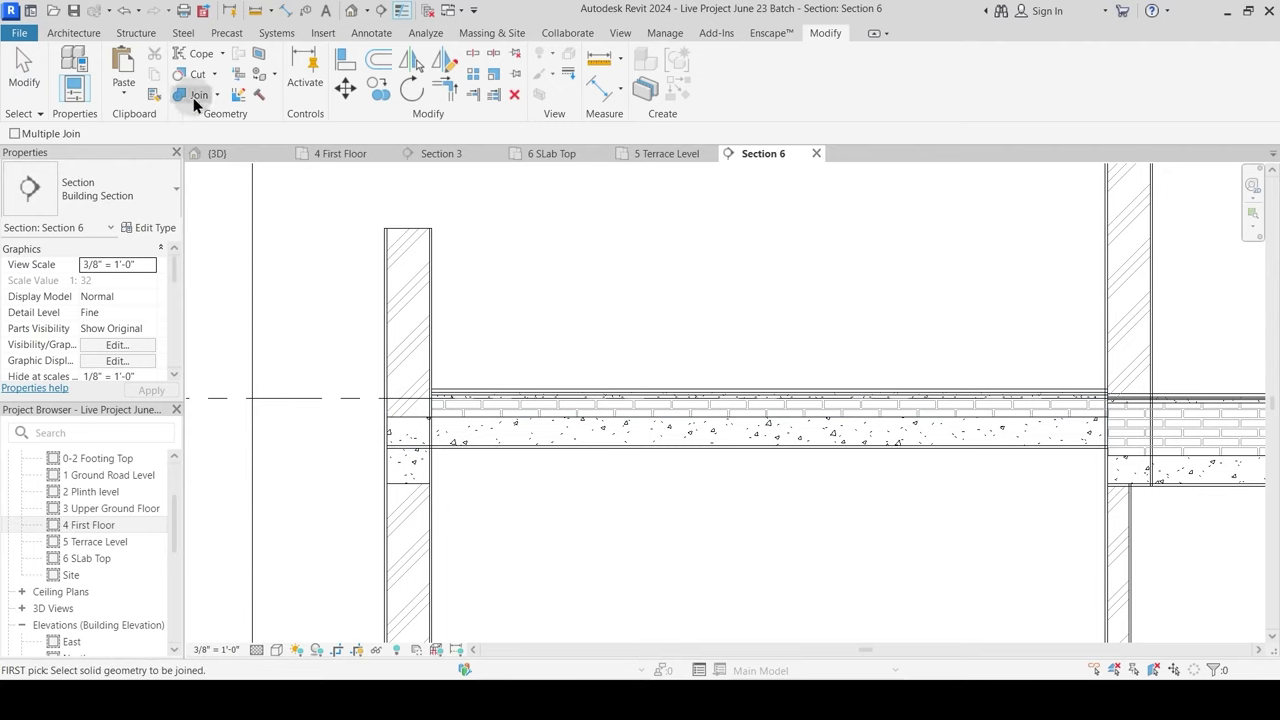
left_click(420, 475)
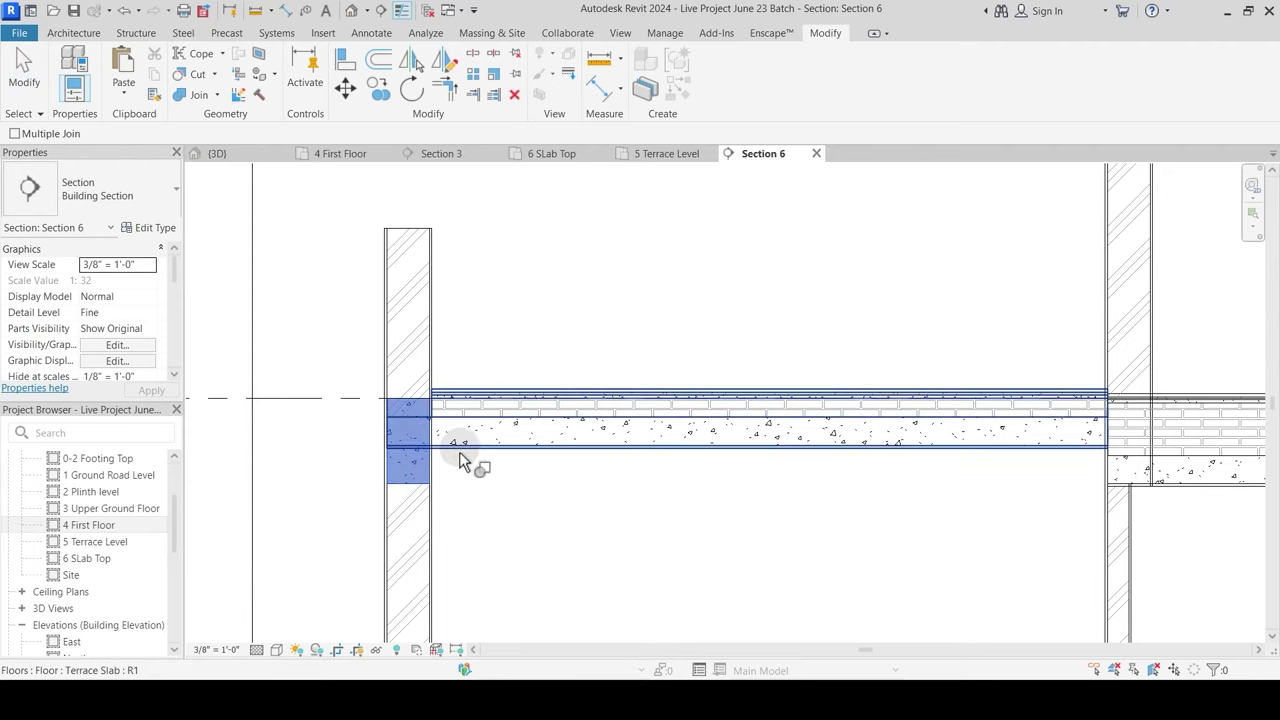
left_click(458, 462)
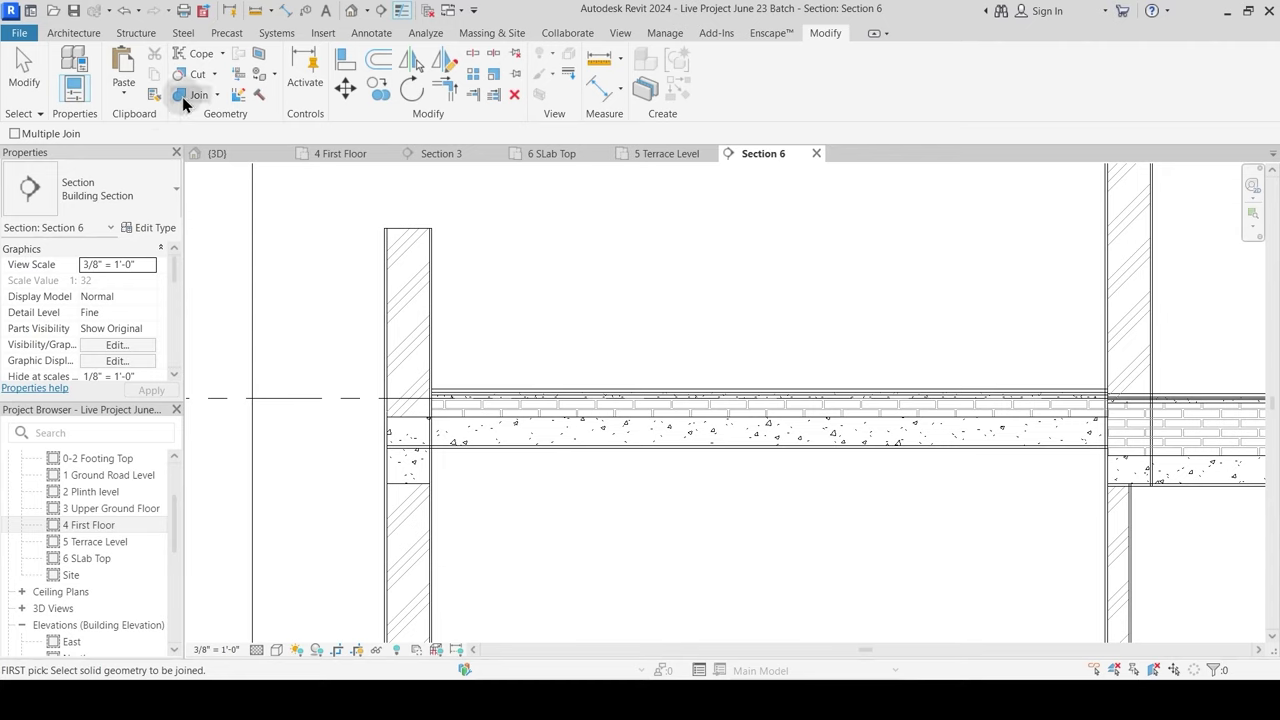
Step: Switch the beam/slab join order so the Terrace Slab cuts the beam
left_click(217, 96)
left_click(230, 191)
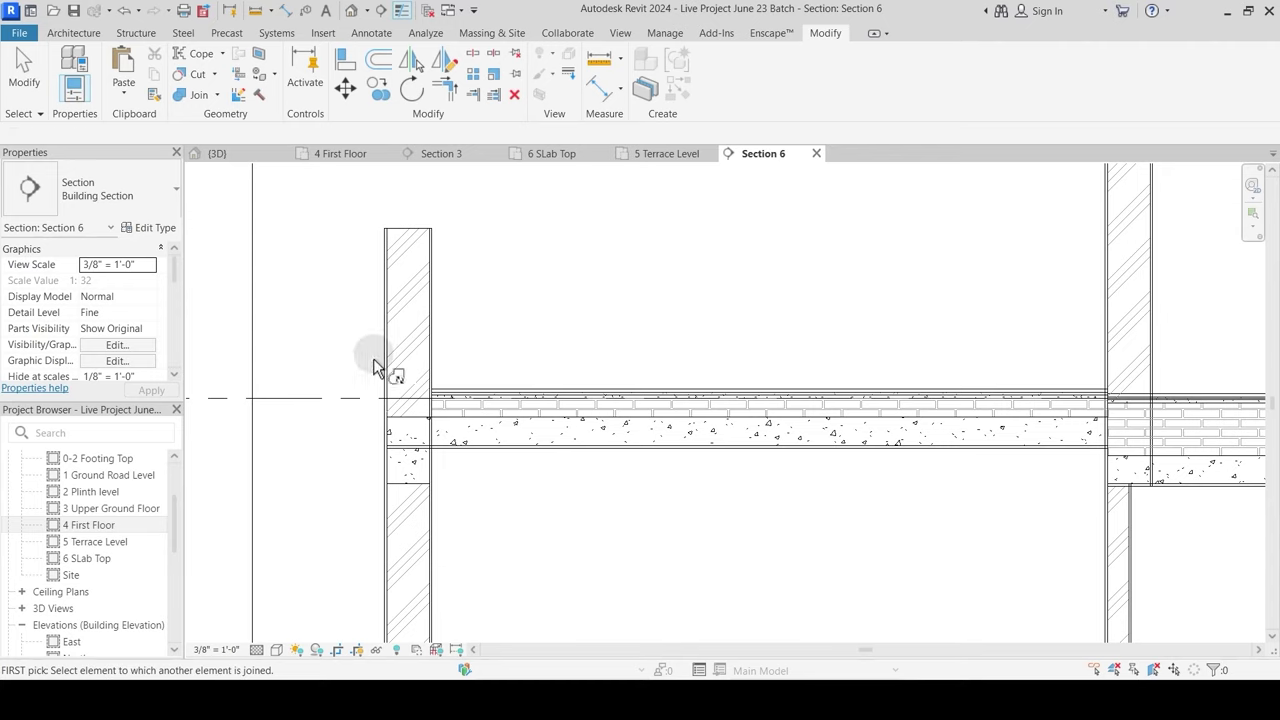
left_click(419, 488)
left_click(450, 420)
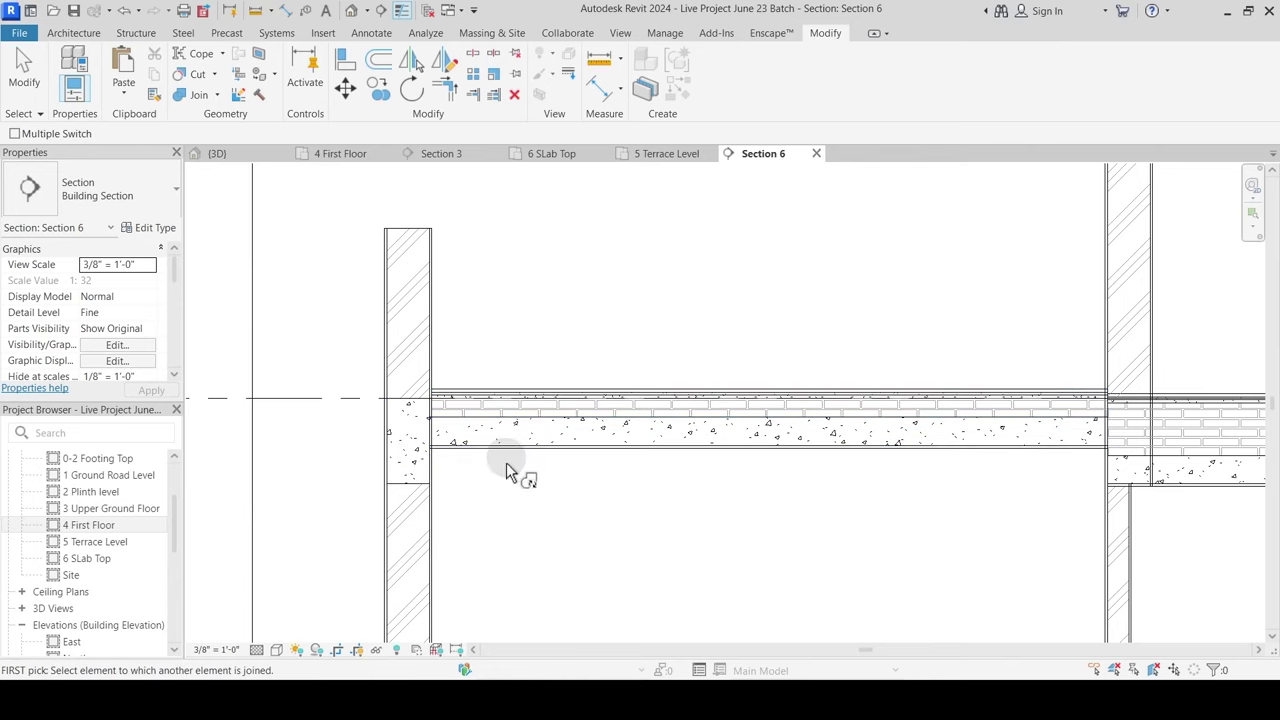
key("Escape")
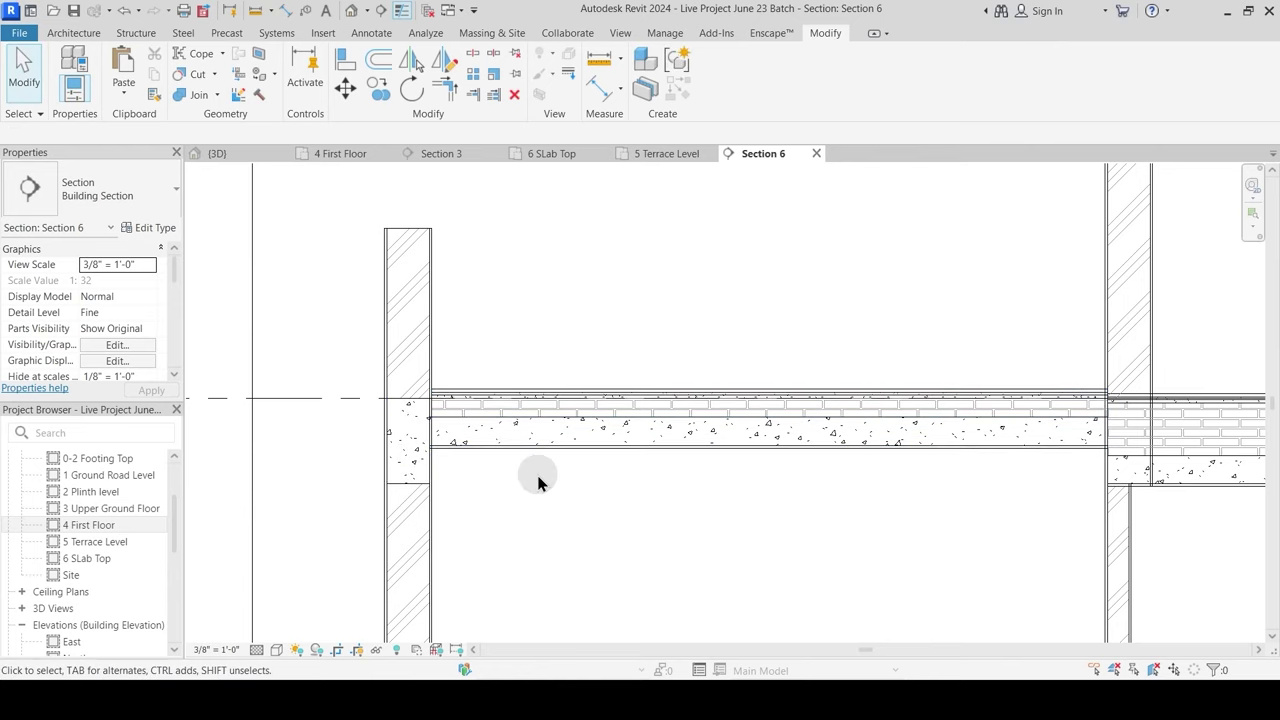
Step: Join the Terrace Slab to the parapet wall once more
left_click(200, 93)
left_click(435, 479)
key("Escape")
key("Escape")
scroll(445, 480, "up", 4)
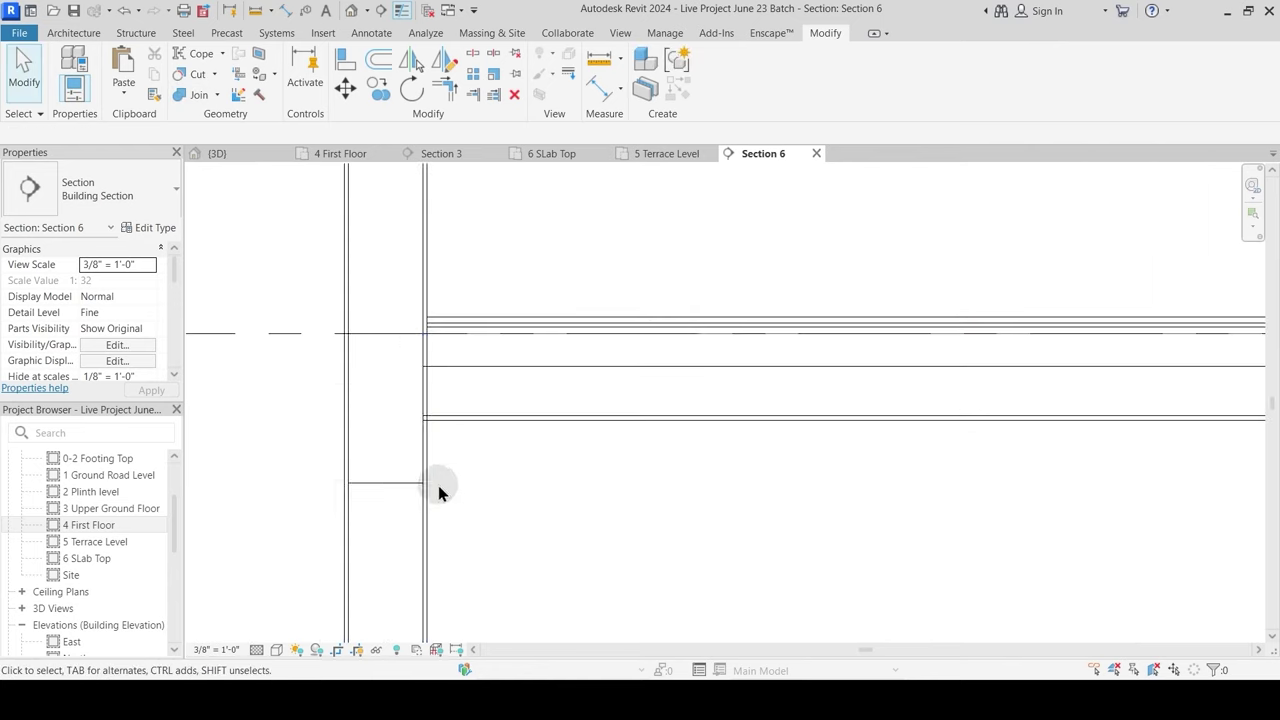
left_click(192, 98)
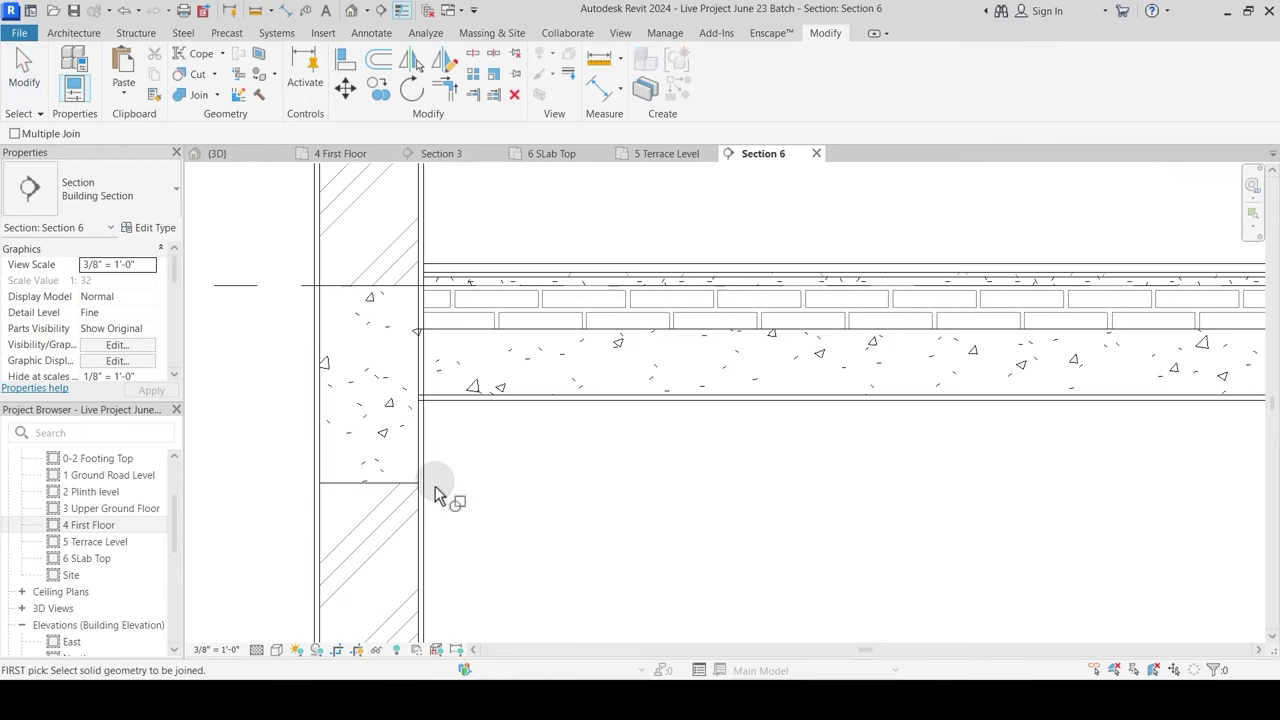
left_click(430, 482)
left_click(465, 408)
scroll(505, 450, "down", 2)
left_click(484, 344)
key("Escape")
key("Escape")
Step: Move over to the stair area and select the Washroom Sunk Slab
scroll(528, 434, "down", 5)
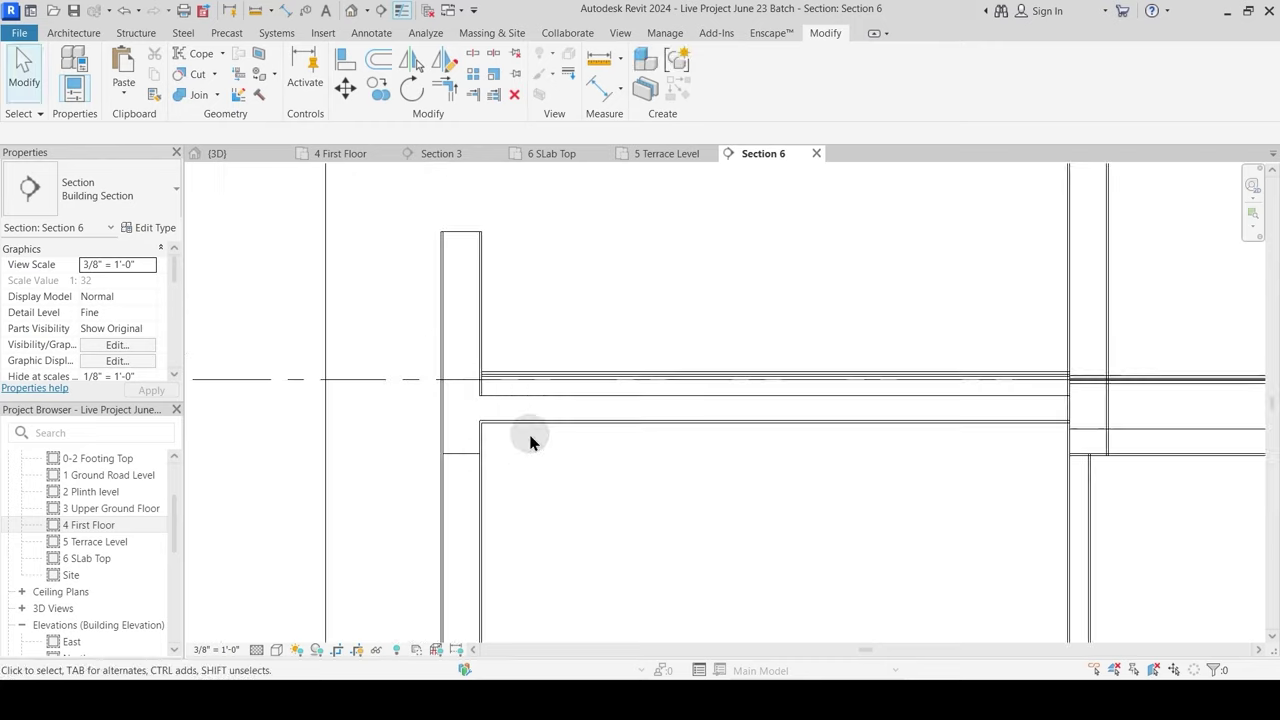
middle_click_drag(826, 497, 668, 496)
scroll(662, 457, "up", 2)
scroll(700, 476, "up", 2)
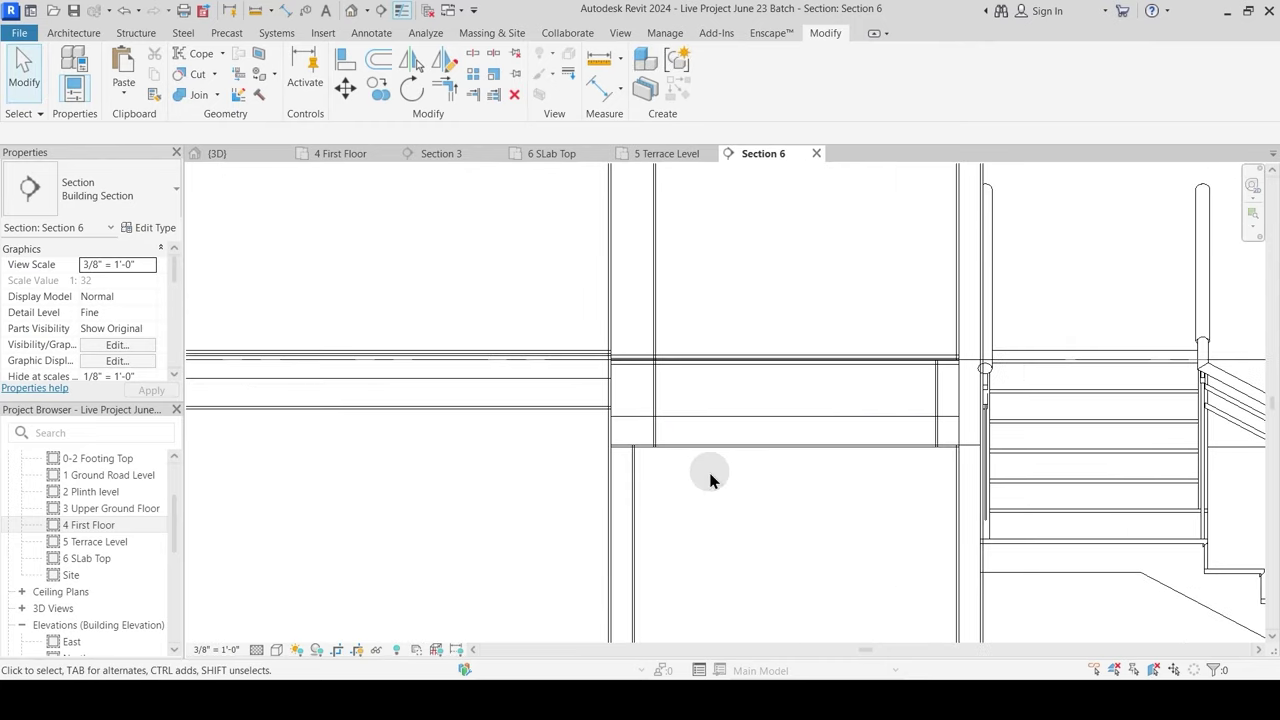
left_click(786, 449)
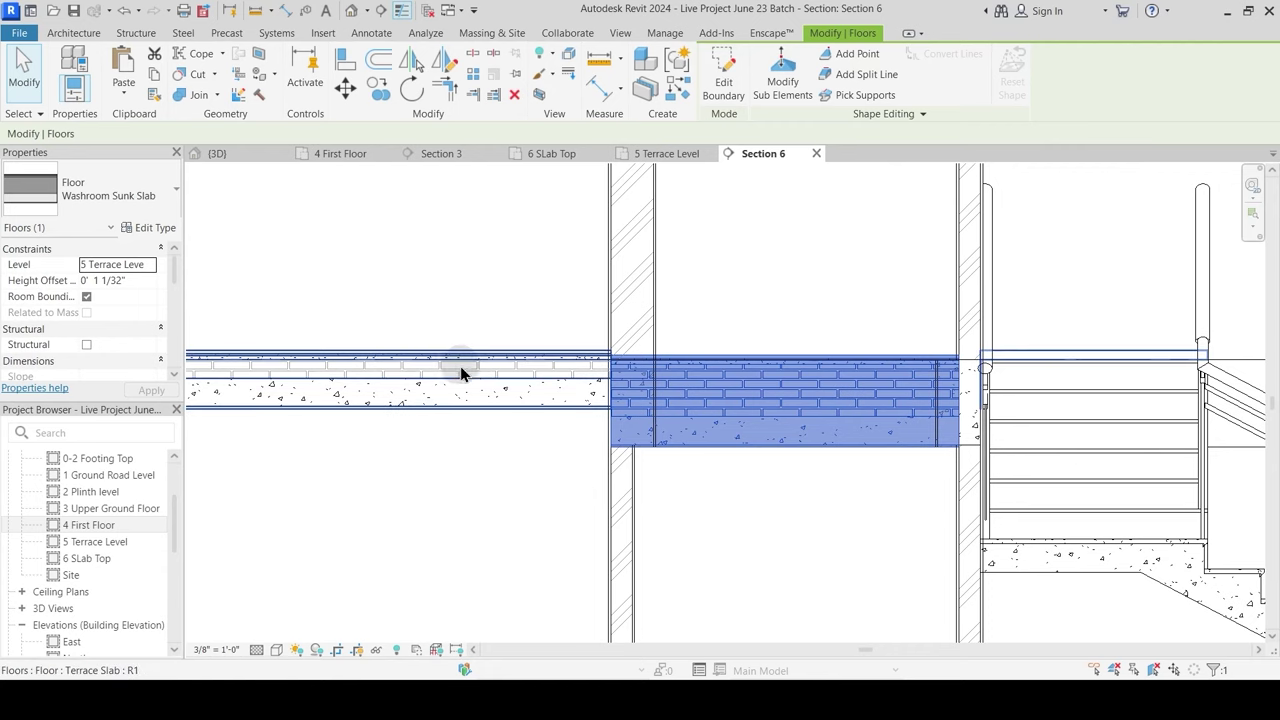
Step: Reset temporary hiding, then hide the stairs and railing categories in Section 6
key("h")
key("h")
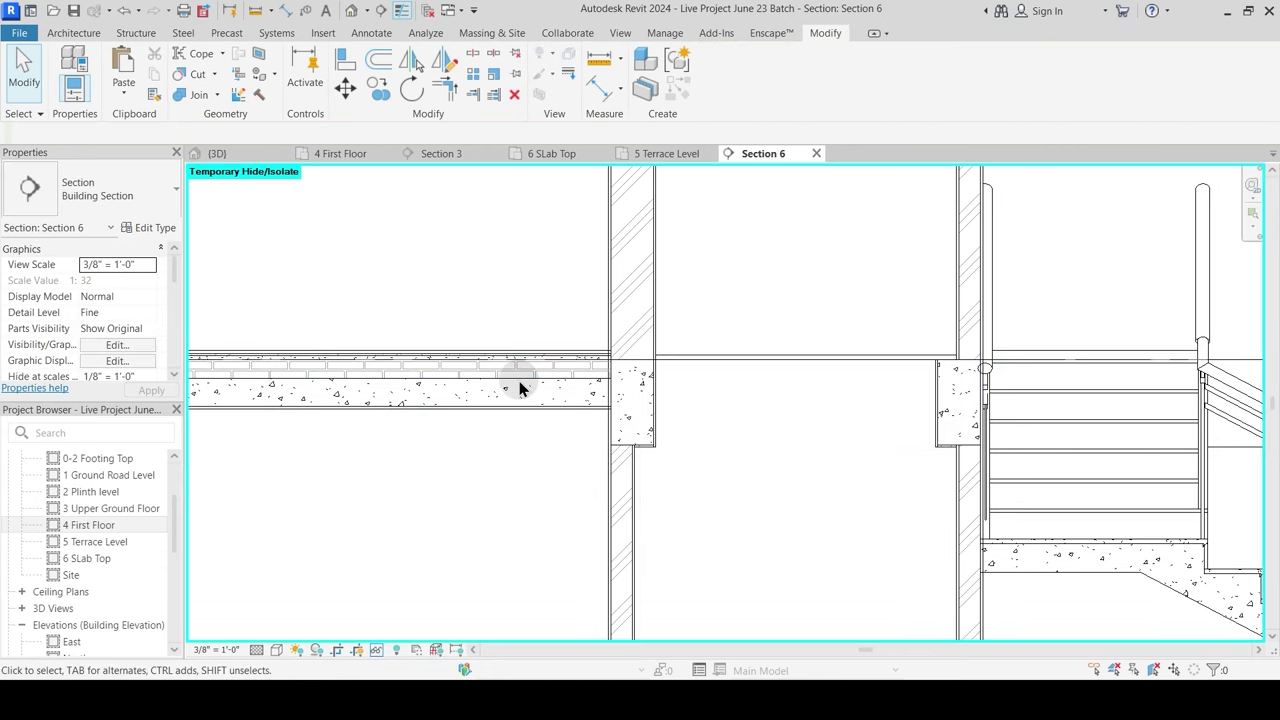
key("h")
key("r")
left_click(991, 323)
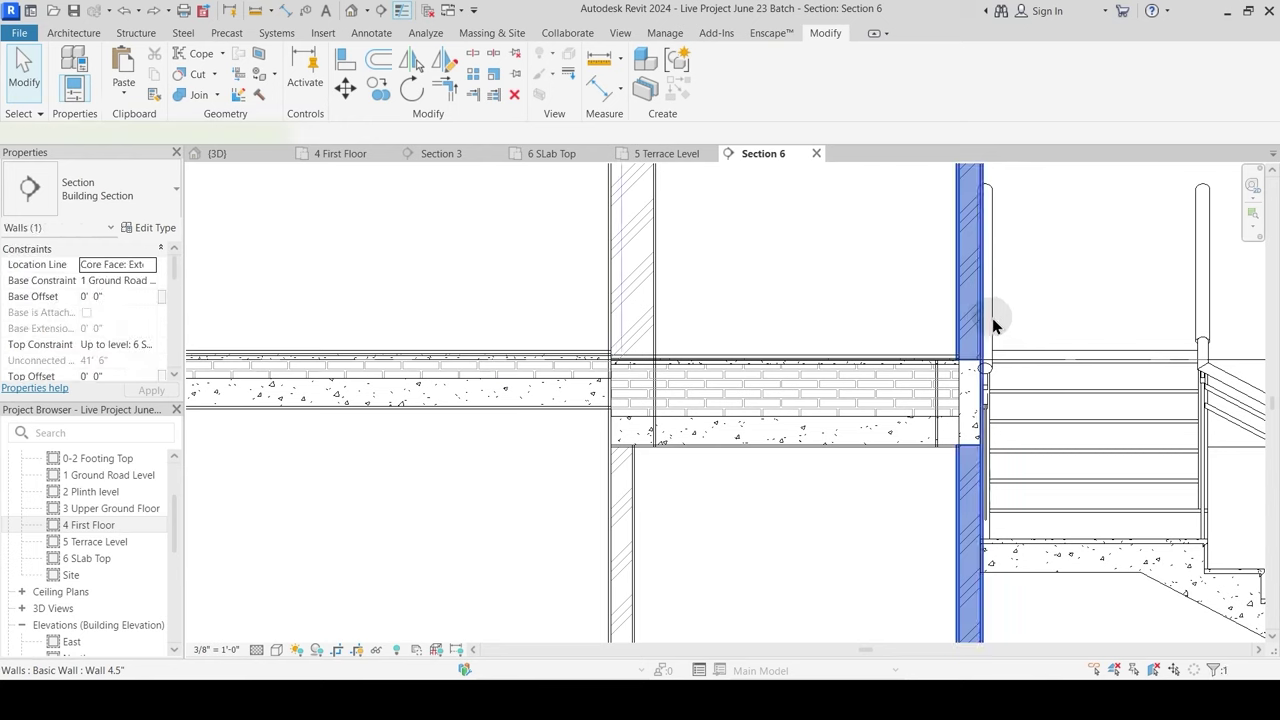
left_click(995, 330)
left_click(1023, 394, "ctrl")
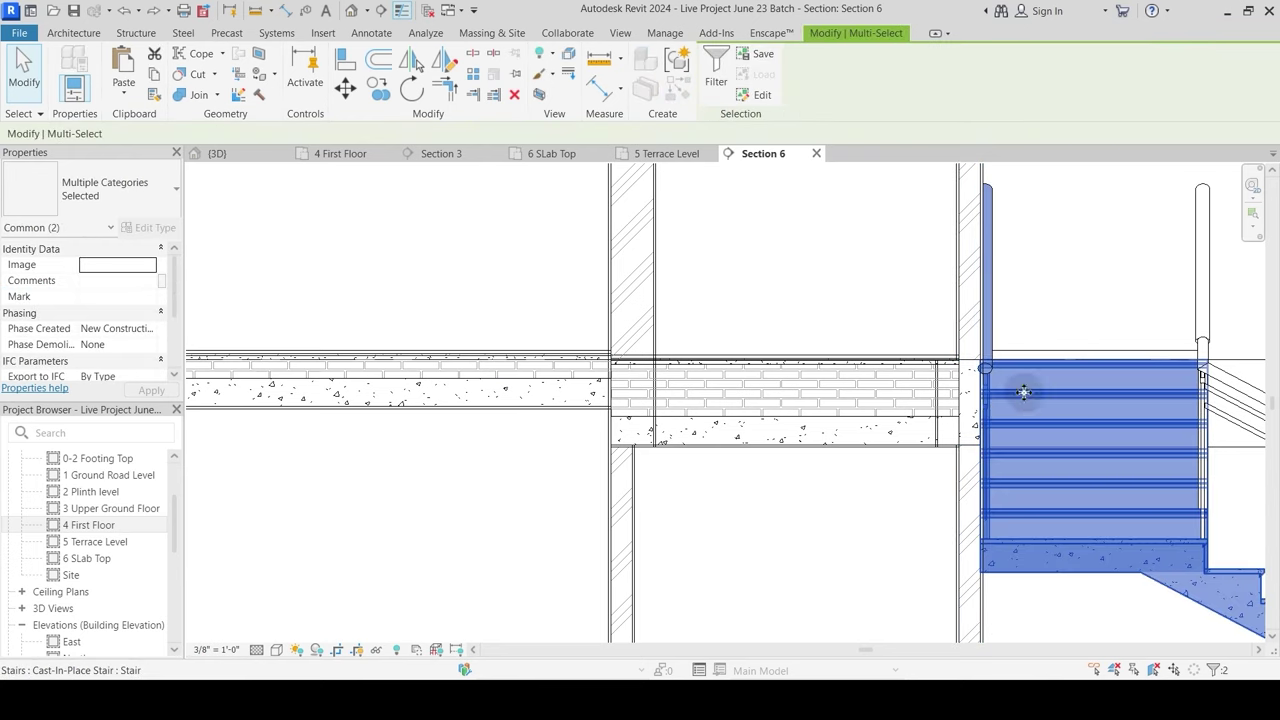
left_click(376, 651)
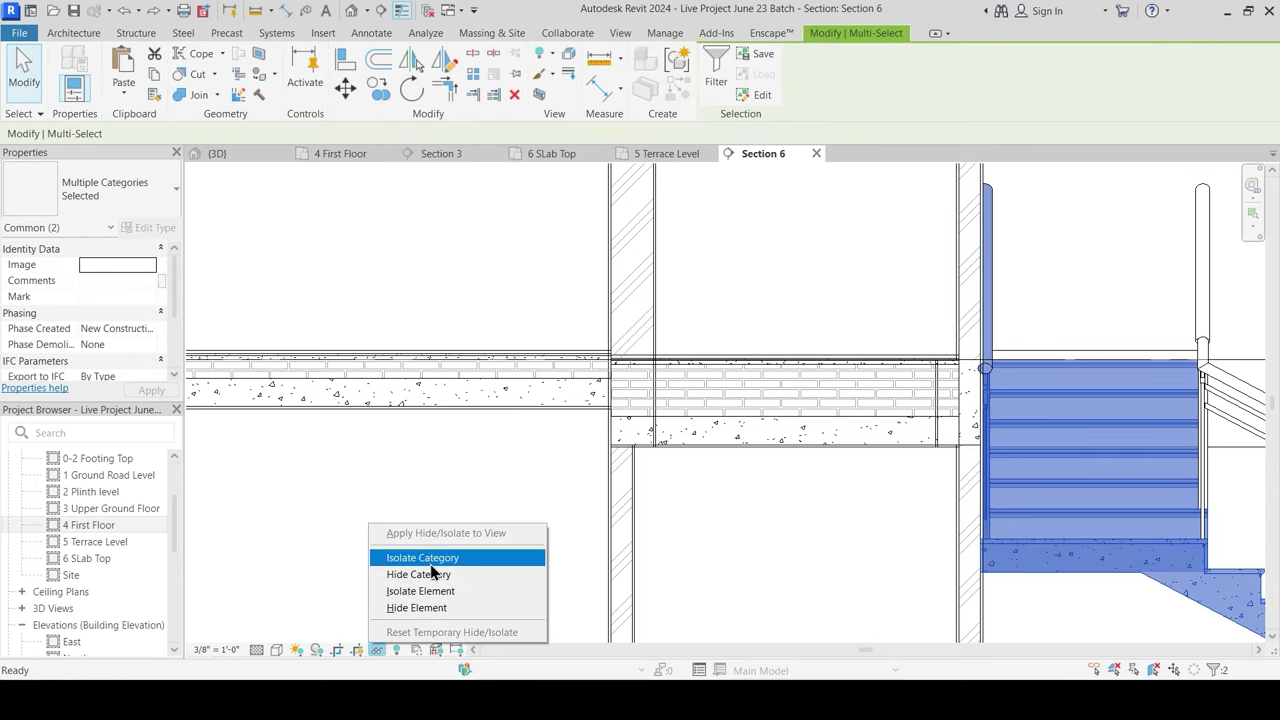
left_click(430, 574)
Step: Set the Washroom Sunk Slab's Brick Bets layer thickness to 100 mm
middle_click_drag(728, 451, 651, 480)
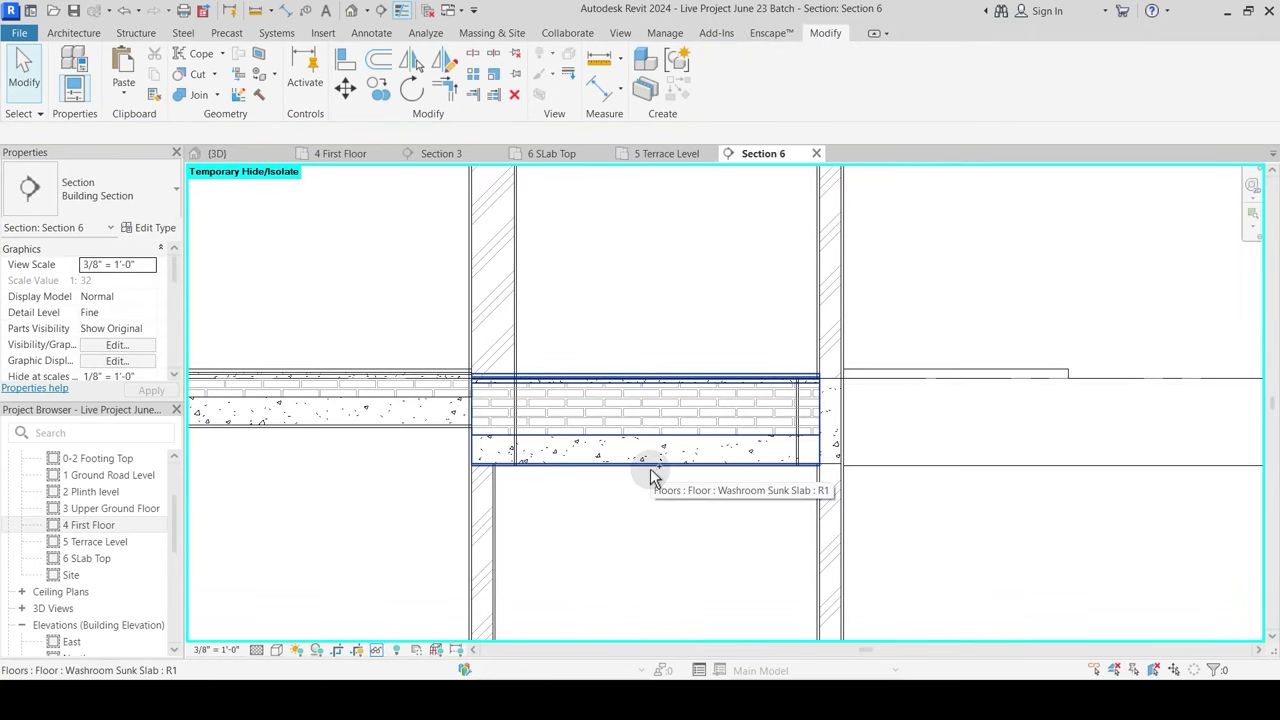
left_click(649, 472)
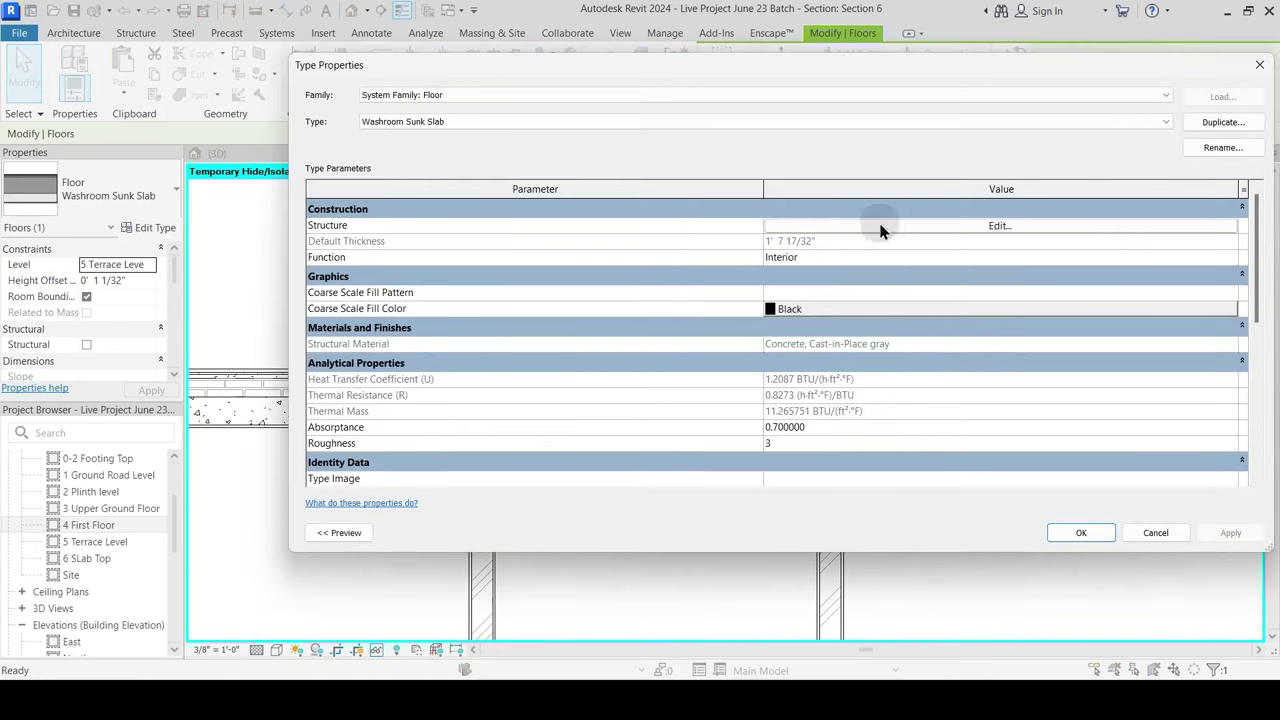
left_click(881, 228)
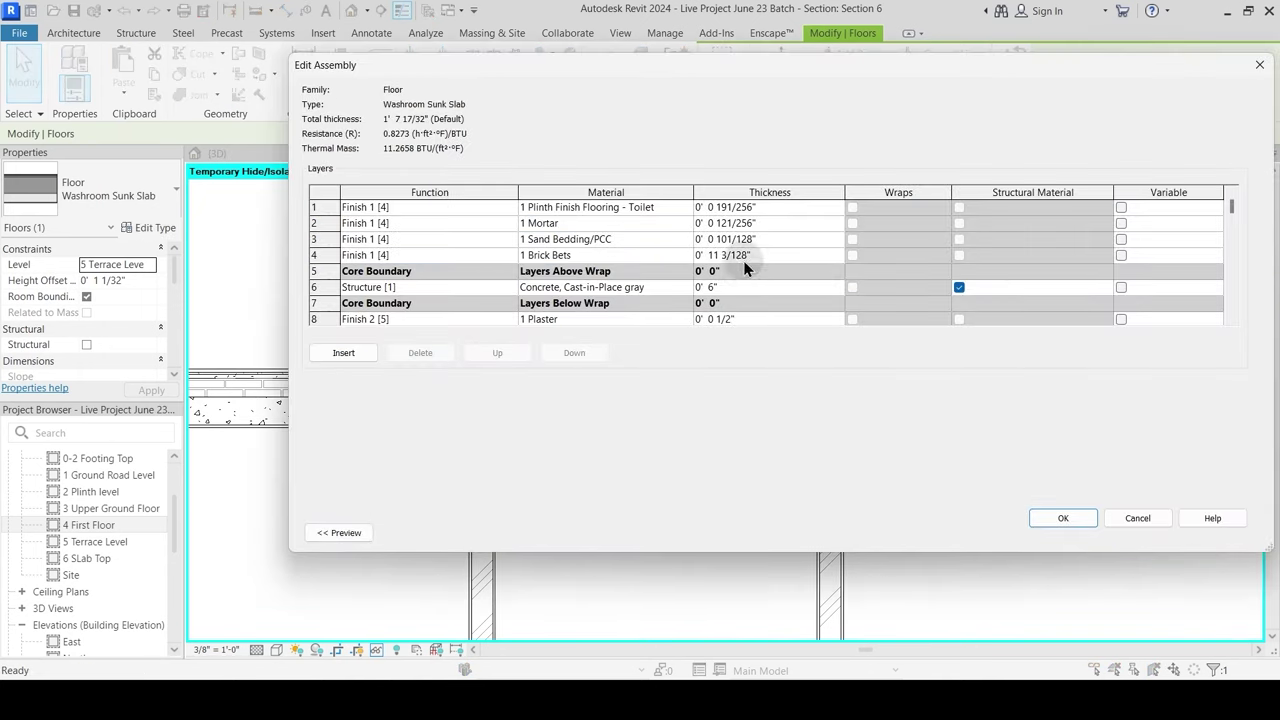
left_click_drag(736, 254, 656, 267)
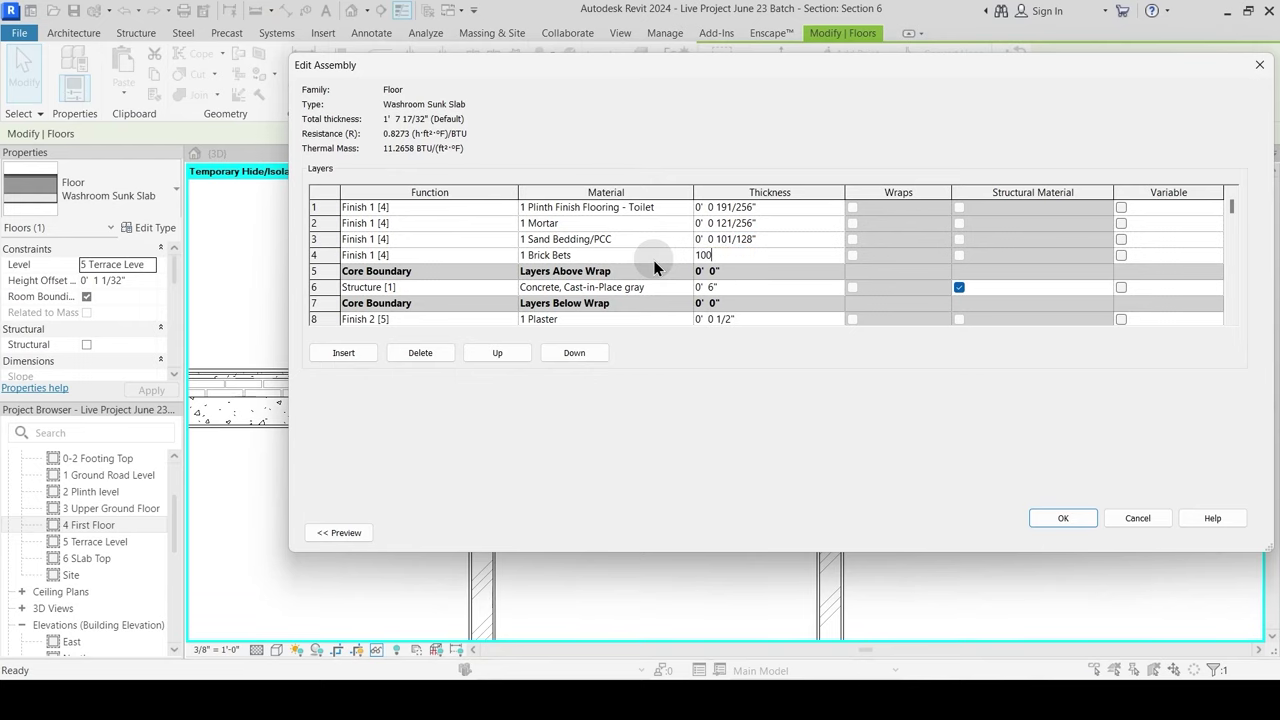
key("Tab")
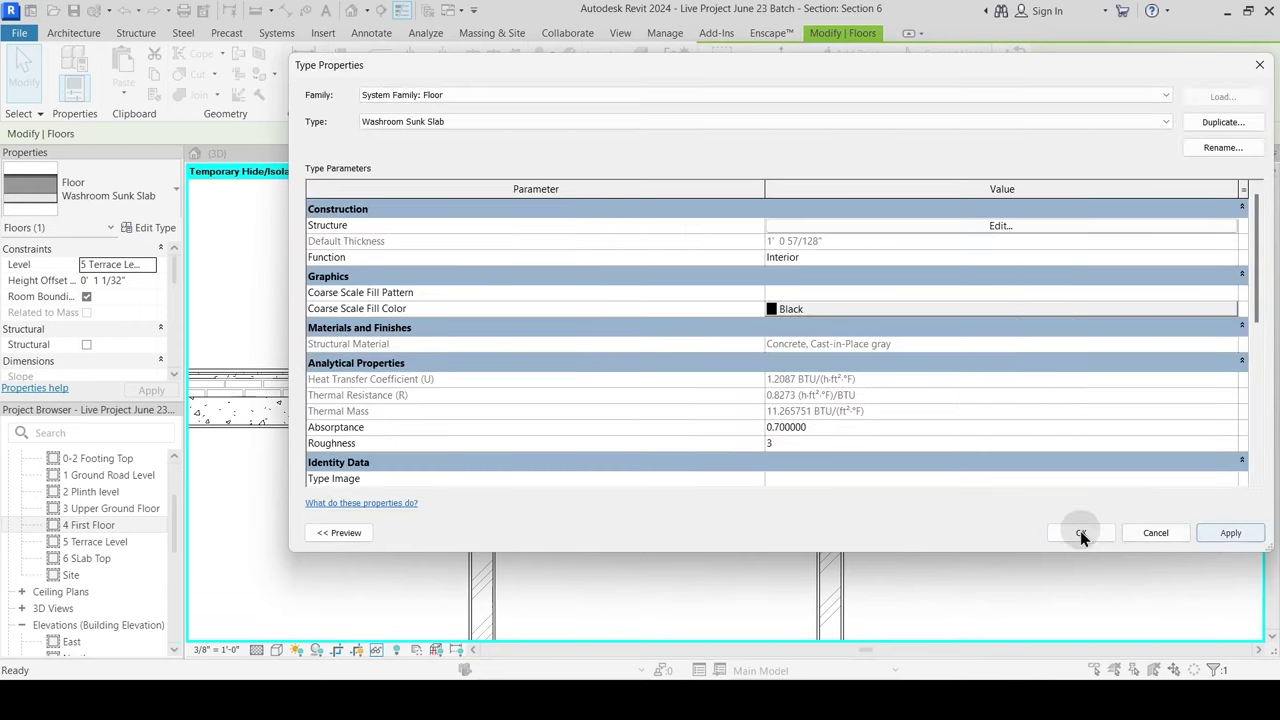
left_click(1081, 533)
key("Escape")
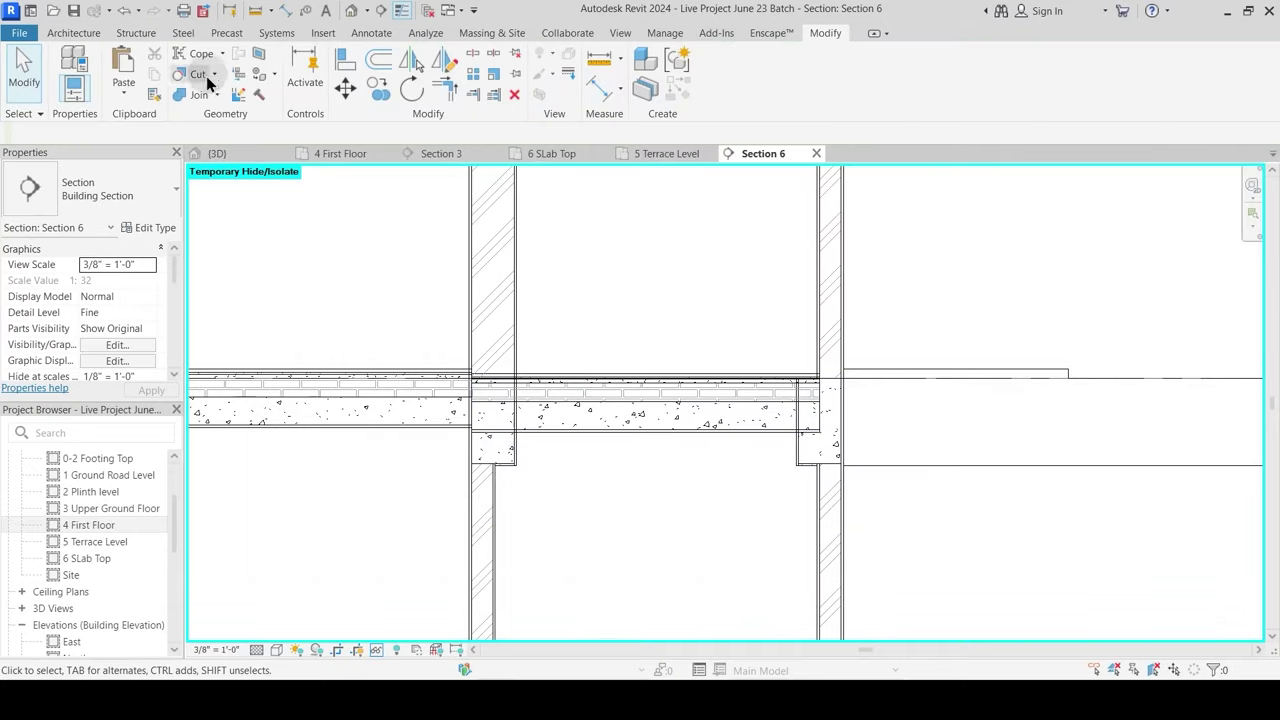
Step: Align the Washroom Sunk Slab down to the wall's bottom edge, dismissing the join warning
left_click(345, 60)
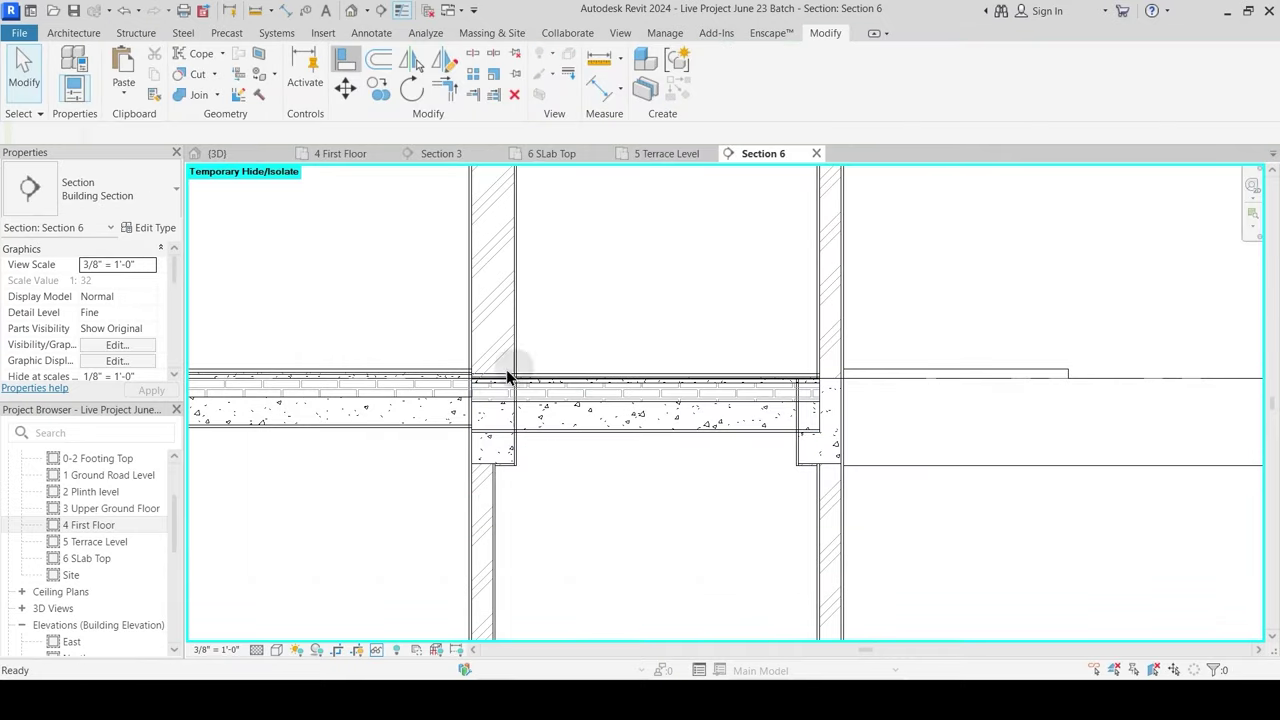
scroll(512, 478, "up", 2)
left_click(506, 464)
left_click(560, 402)
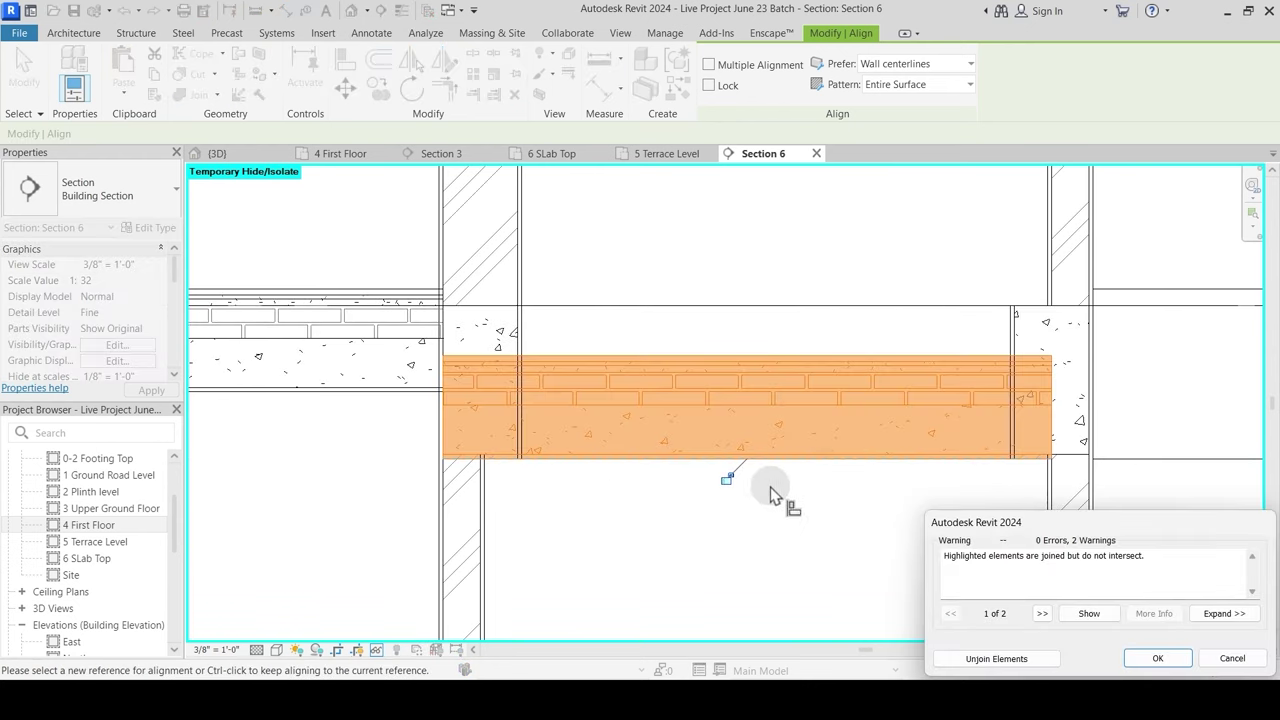
left_click(1157, 657)
key("Escape")
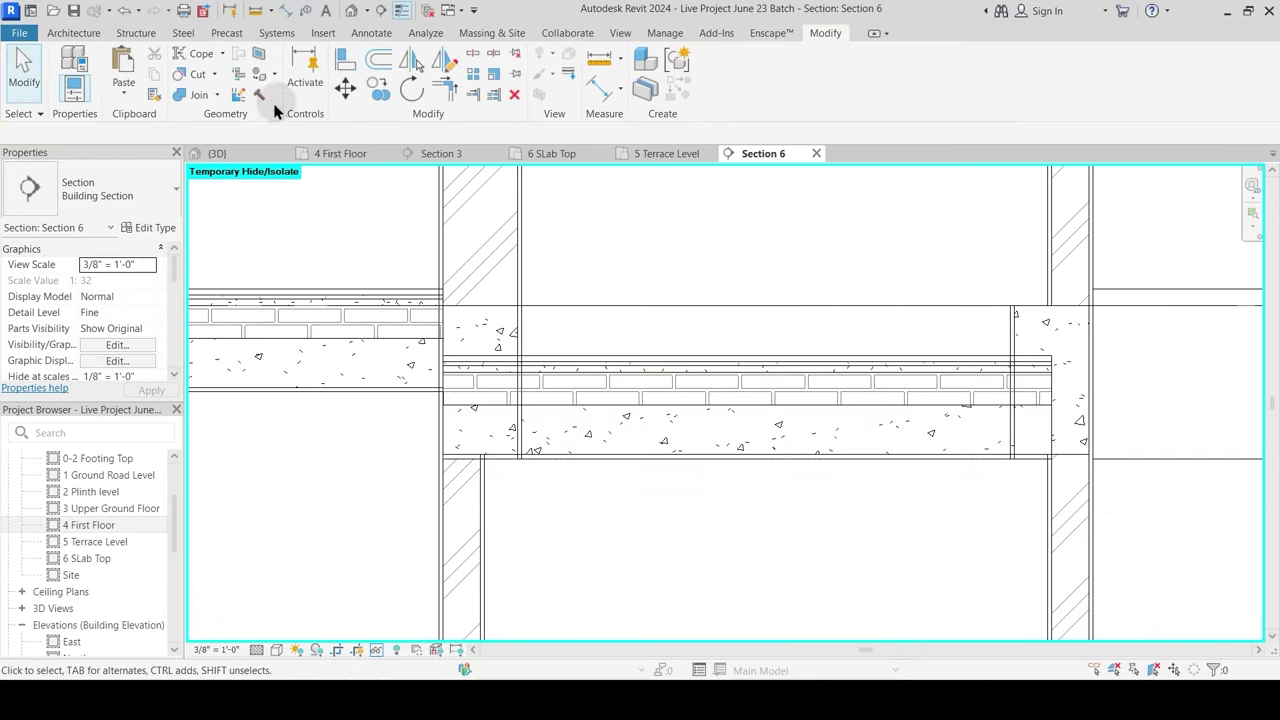
Step: Join the slab with the left beam and switch the order so the beam cuts it
left_click(199, 95)
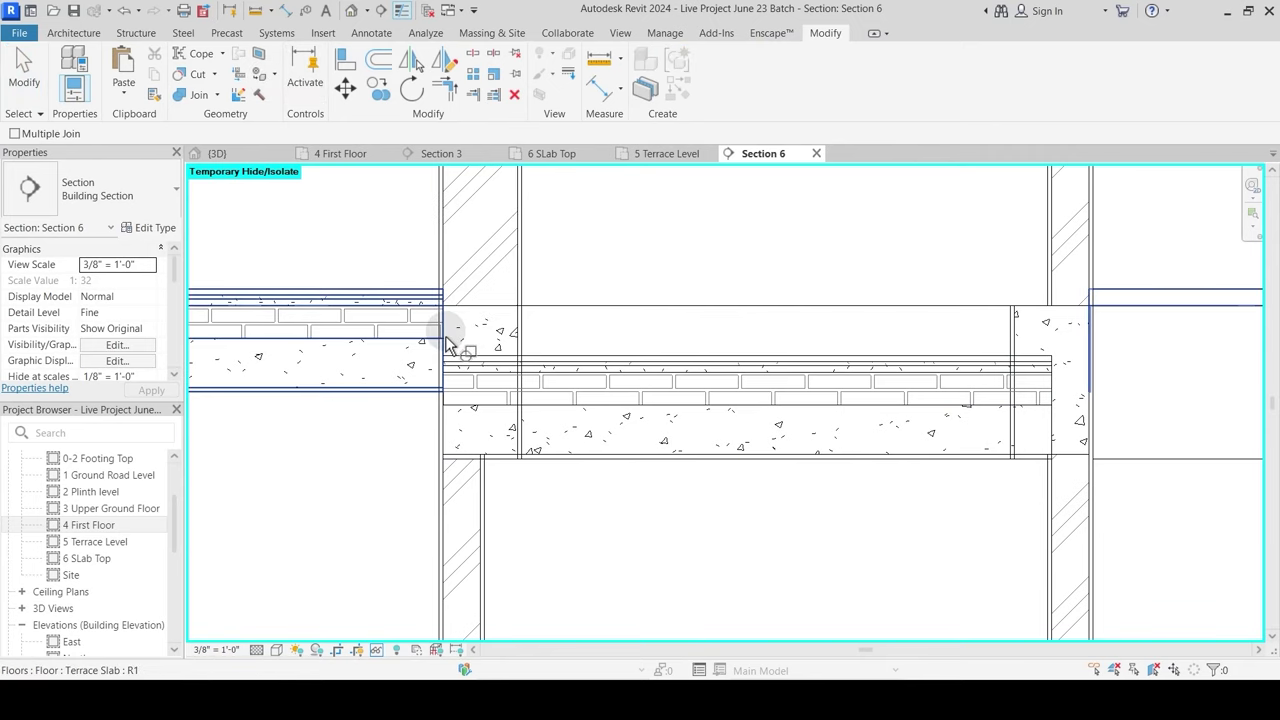
left_click(481, 448)
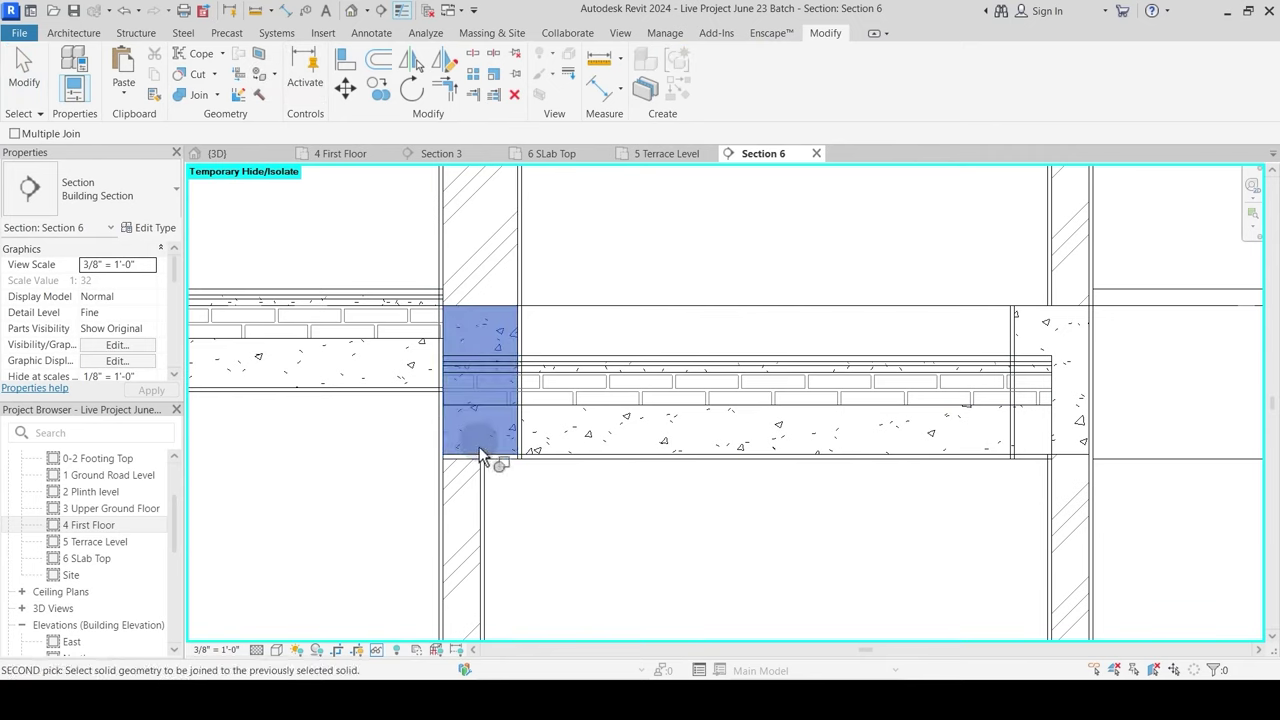
left_click(567, 381)
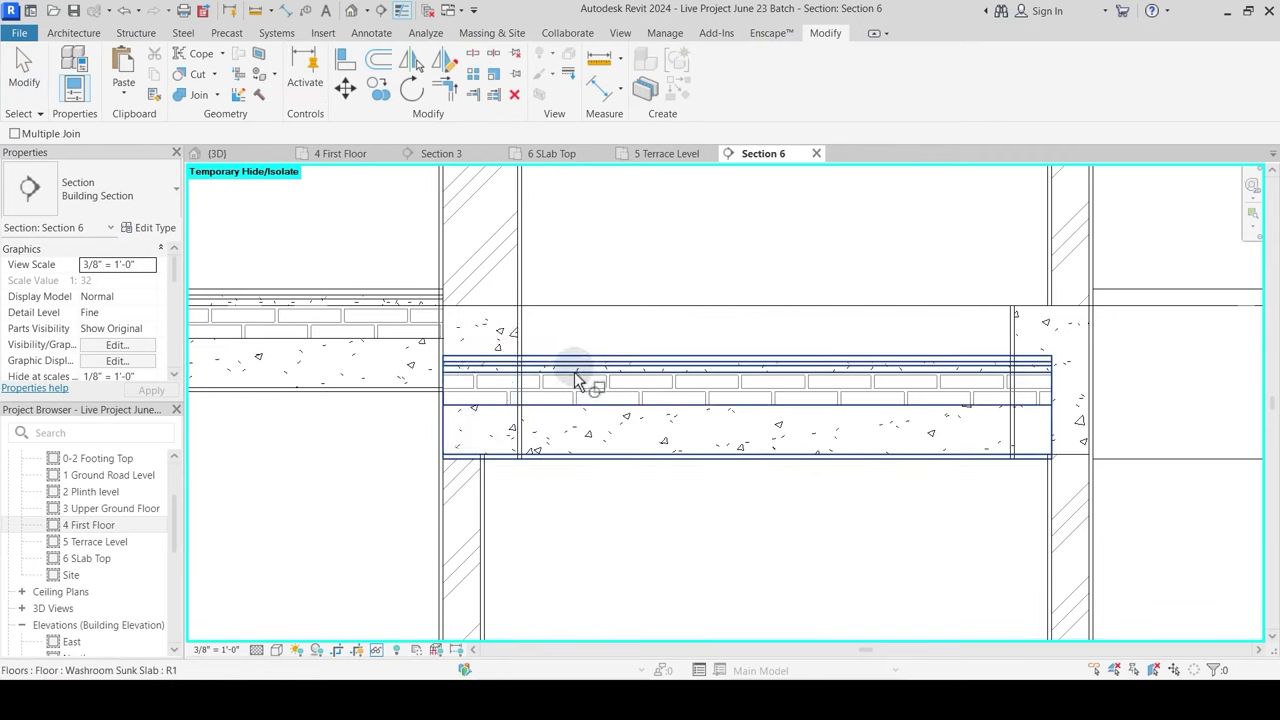
left_click(215, 97)
left_click(235, 194)
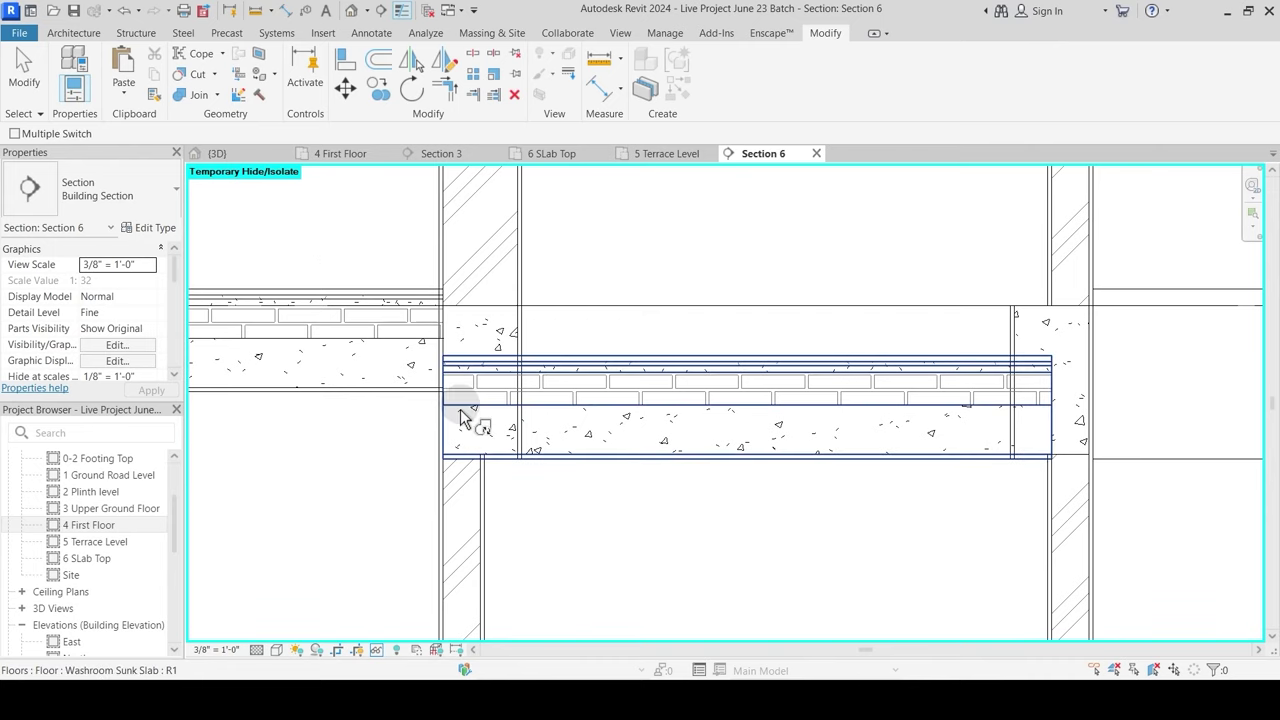
left_click(477, 323)
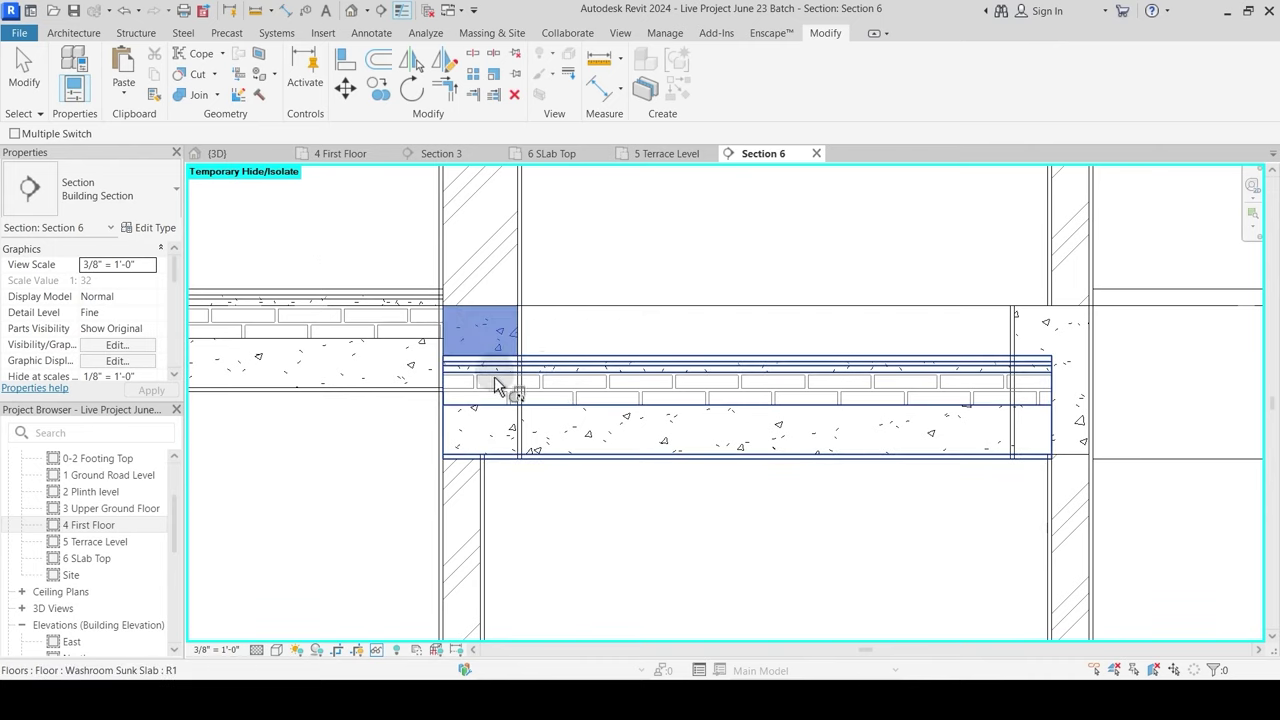
left_click(551, 378)
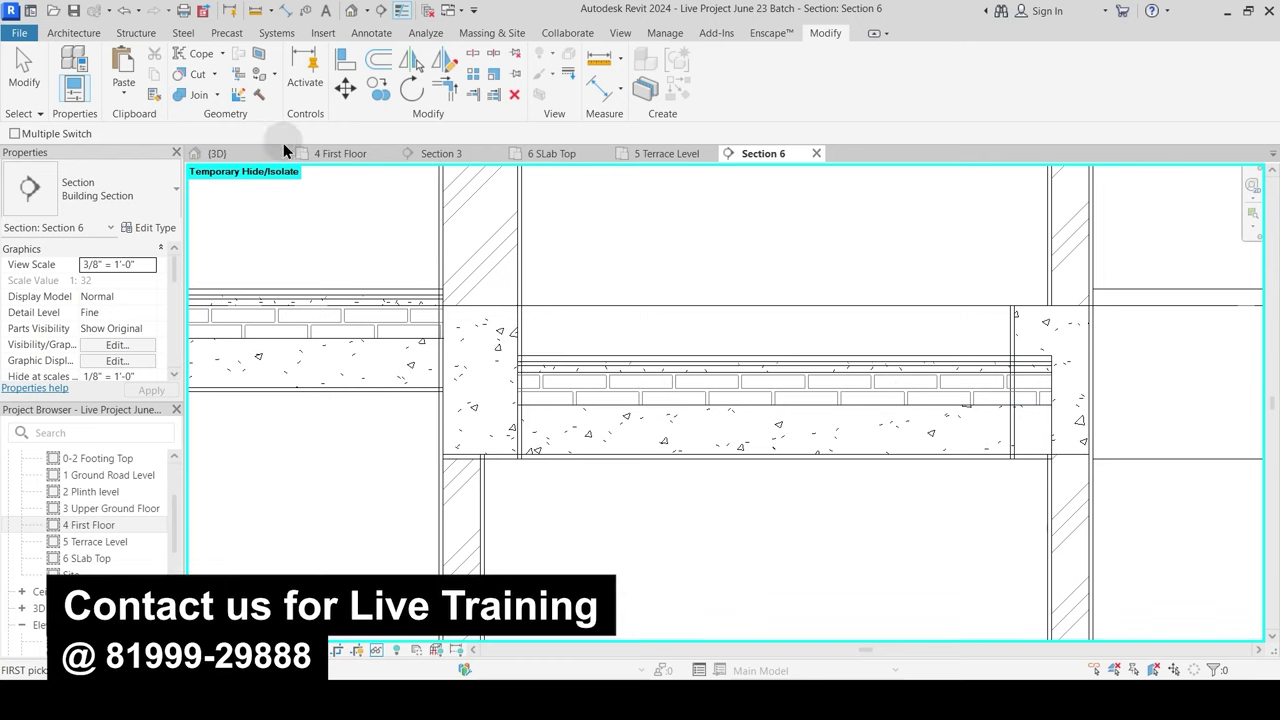
left_click(526, 336)
left_click(543, 367)
middle_click_drag(1000, 430, 801, 435)
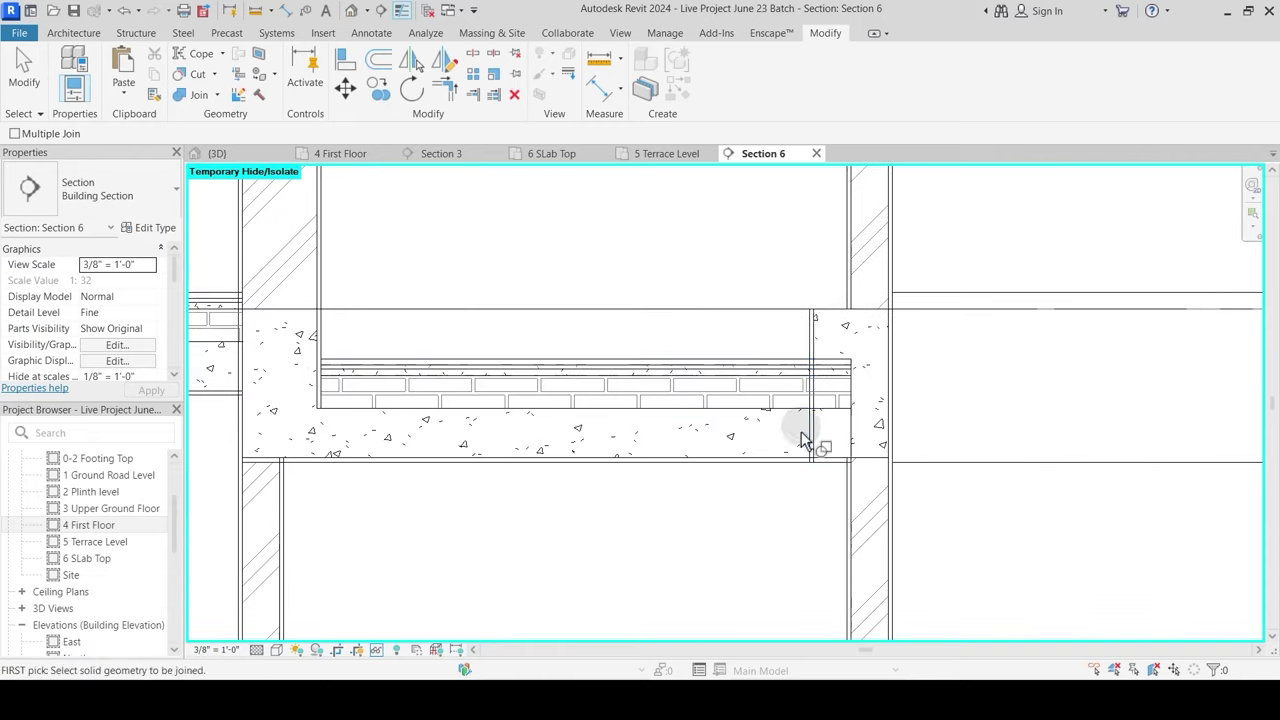
key("Escape")
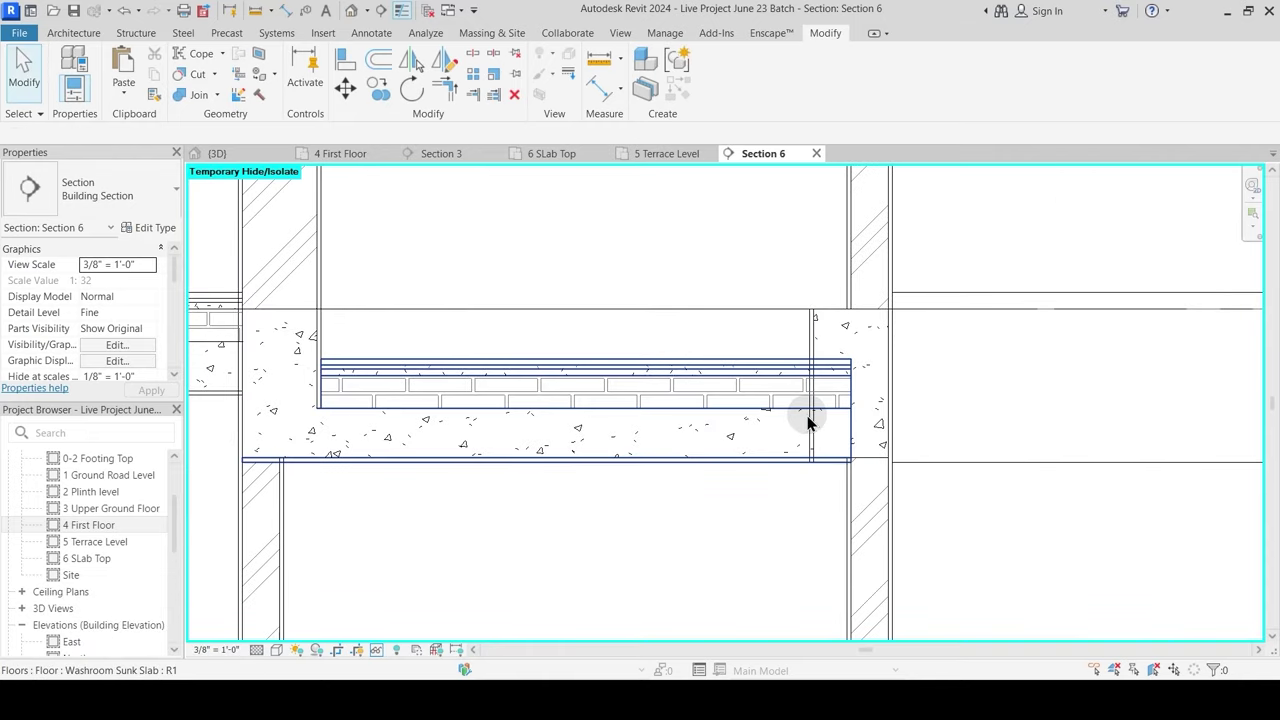
Step: Join the slab with the right beam, making the right beam cut the slab
left_click(201, 95)
left_click(838, 326)
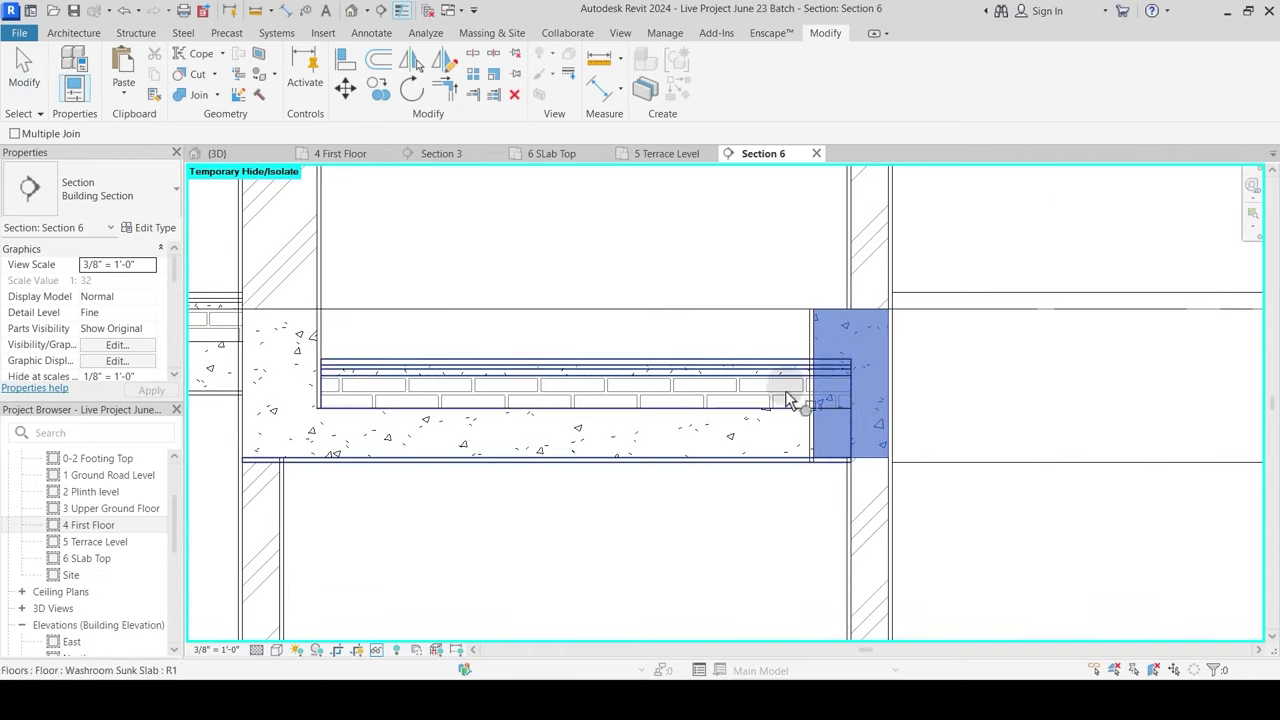
left_click(766, 423)
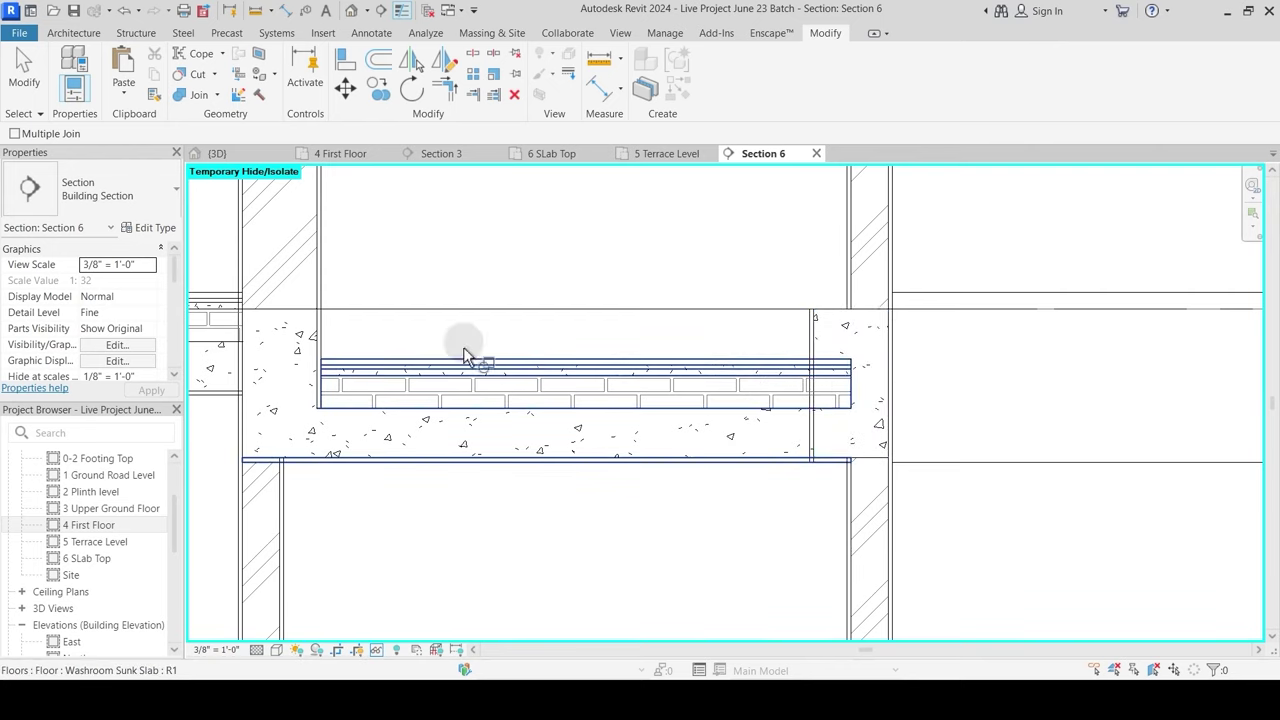
left_click(216, 95)
left_click(235, 193)
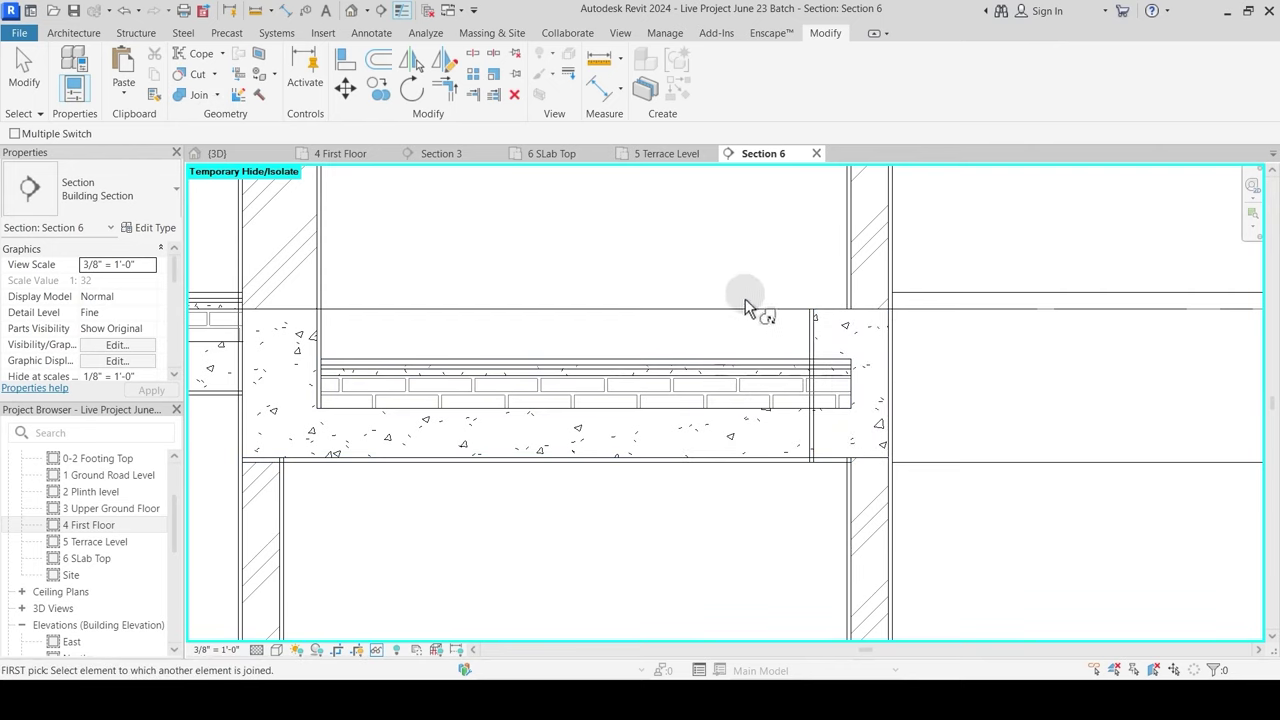
left_click(866, 331)
left_click(778, 392)
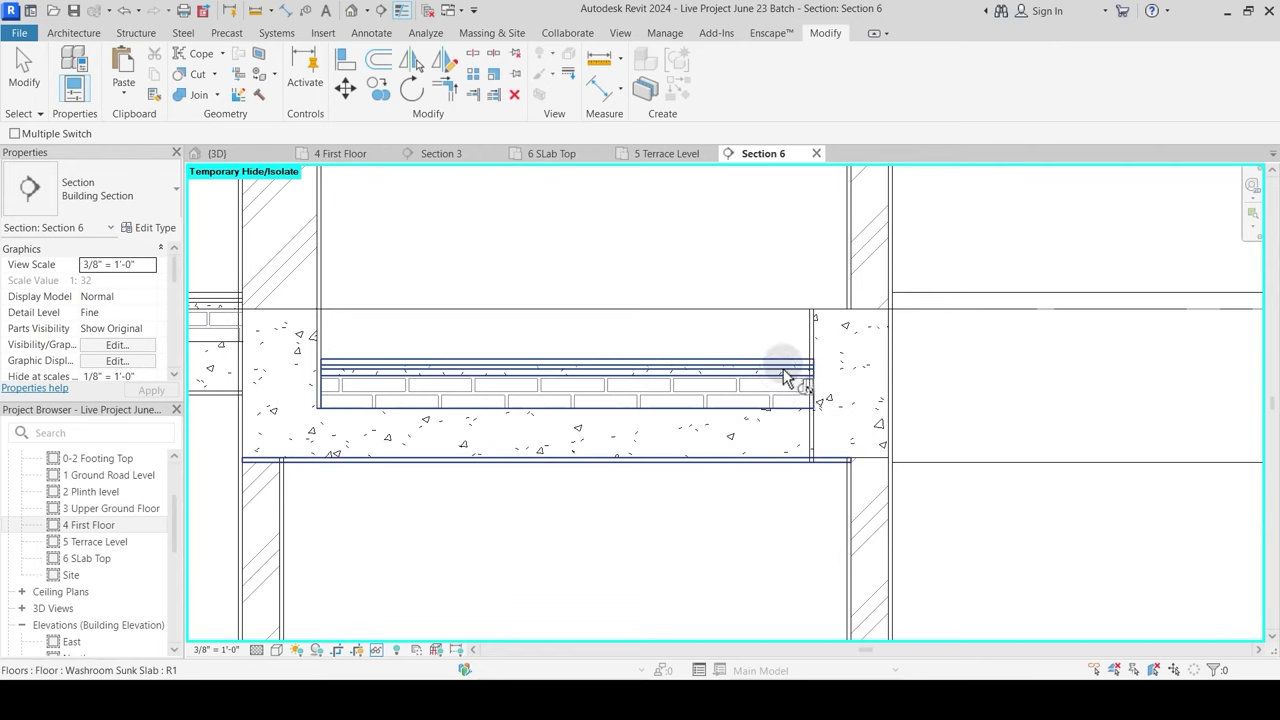
Step: Reopen the Washroom Sunk Slab's layer assembly through its type properties
left_click(197, 96)
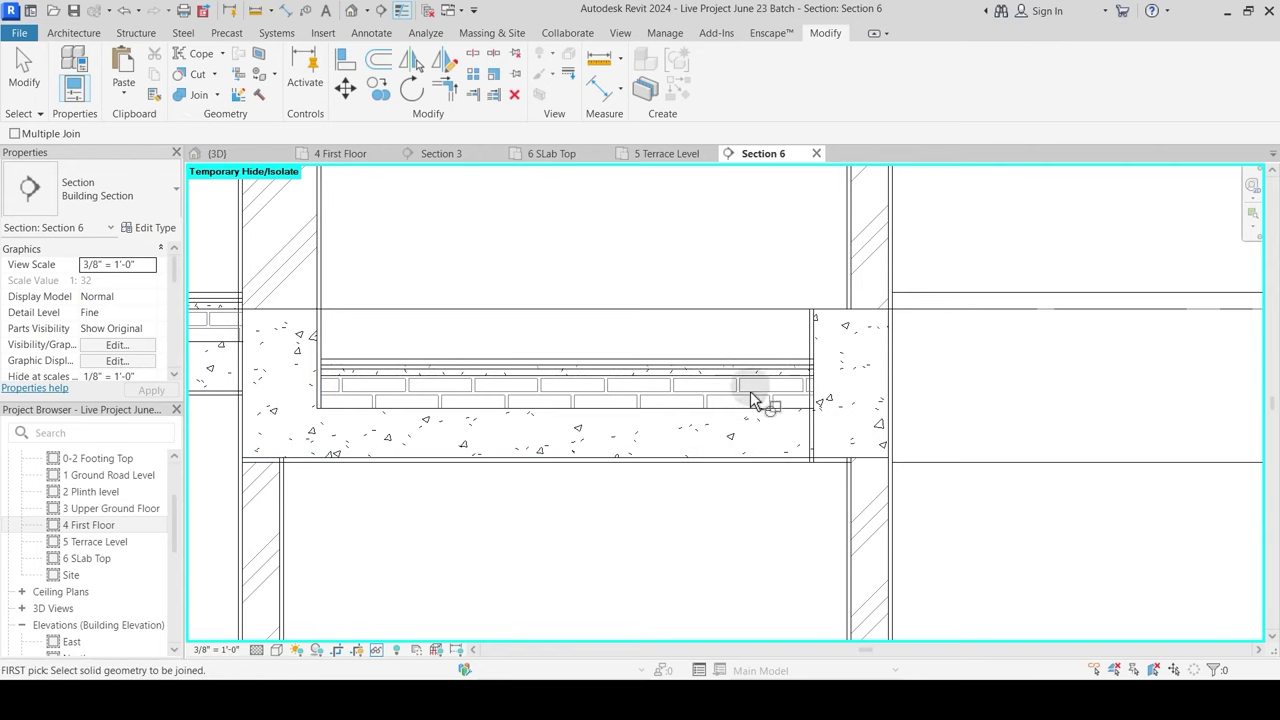
key("Escape")
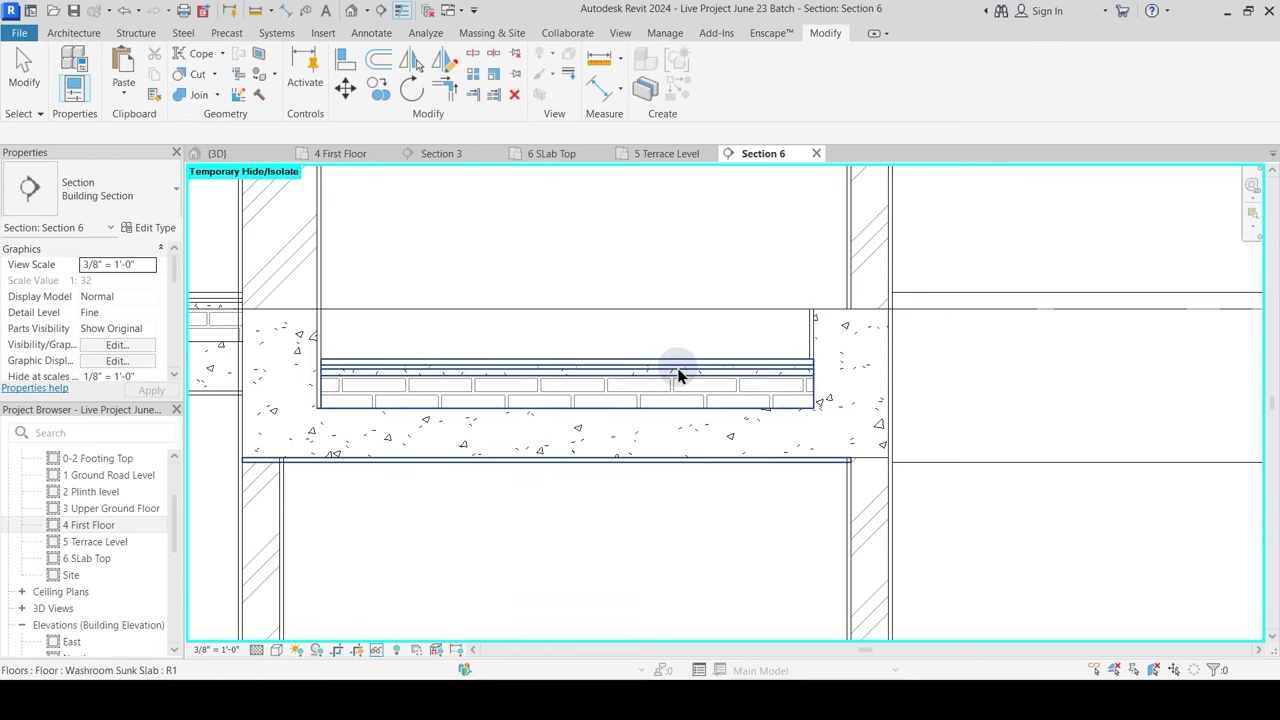
left_click(509, 370)
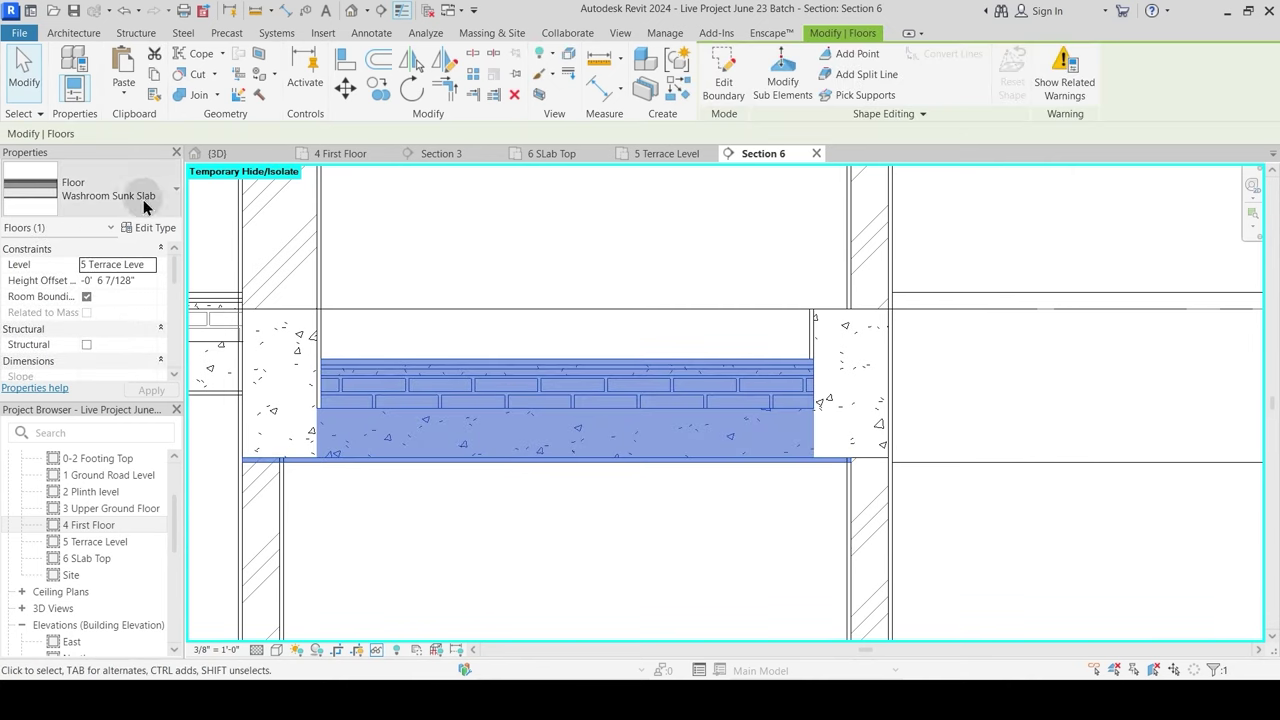
left_click(168, 227)
left_click(866, 234)
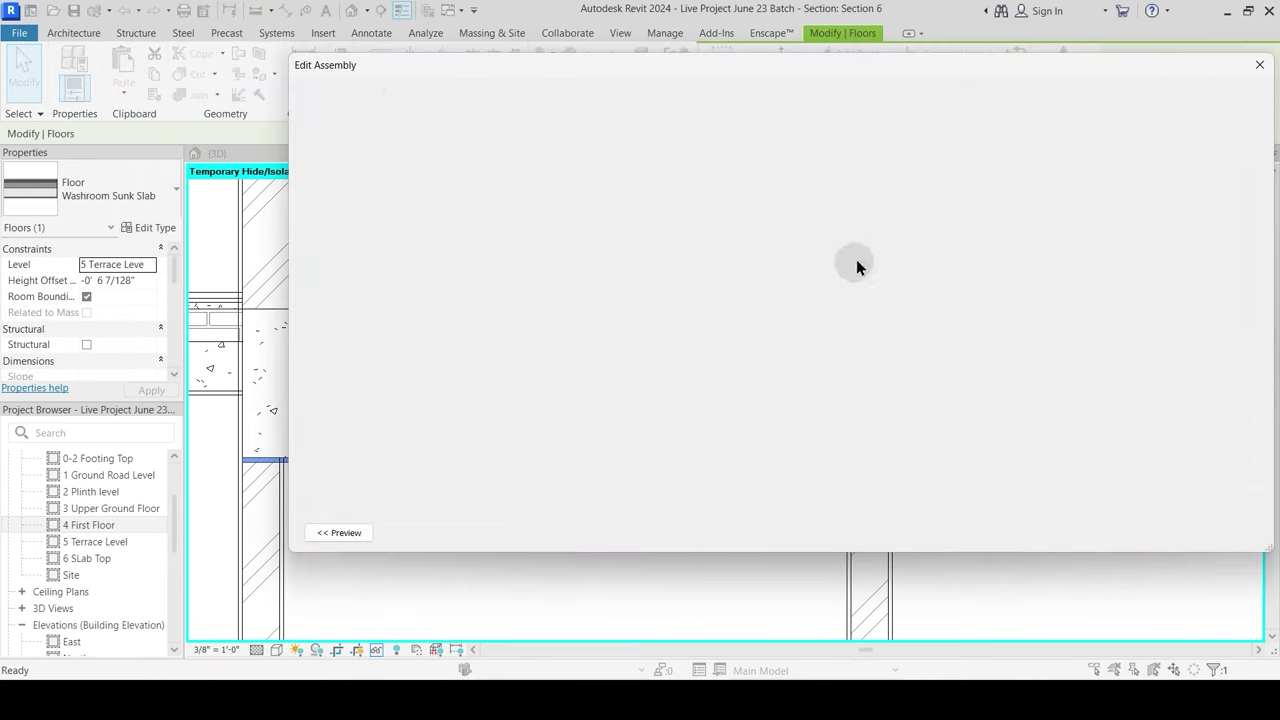
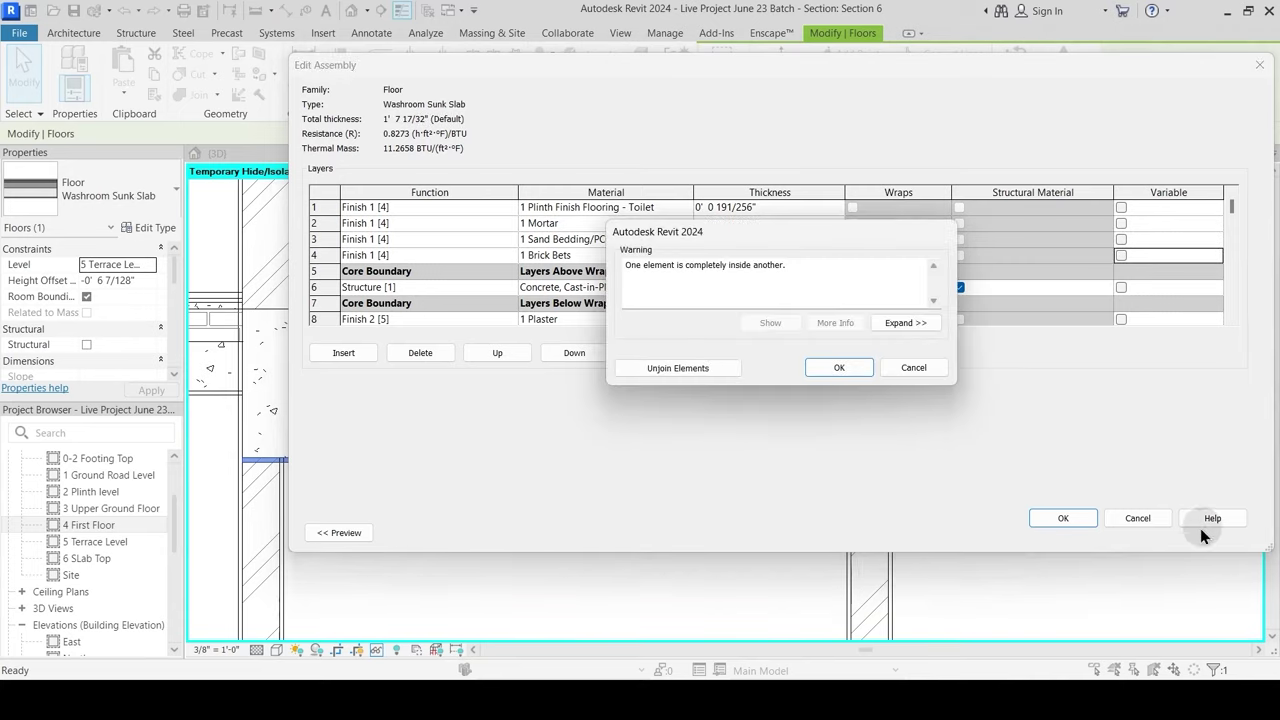
Step: Dismiss the overlap warning and apply the edited Washroom Sunk Slab layers and type properties
left_click(839, 367)
left_click(1224, 533)
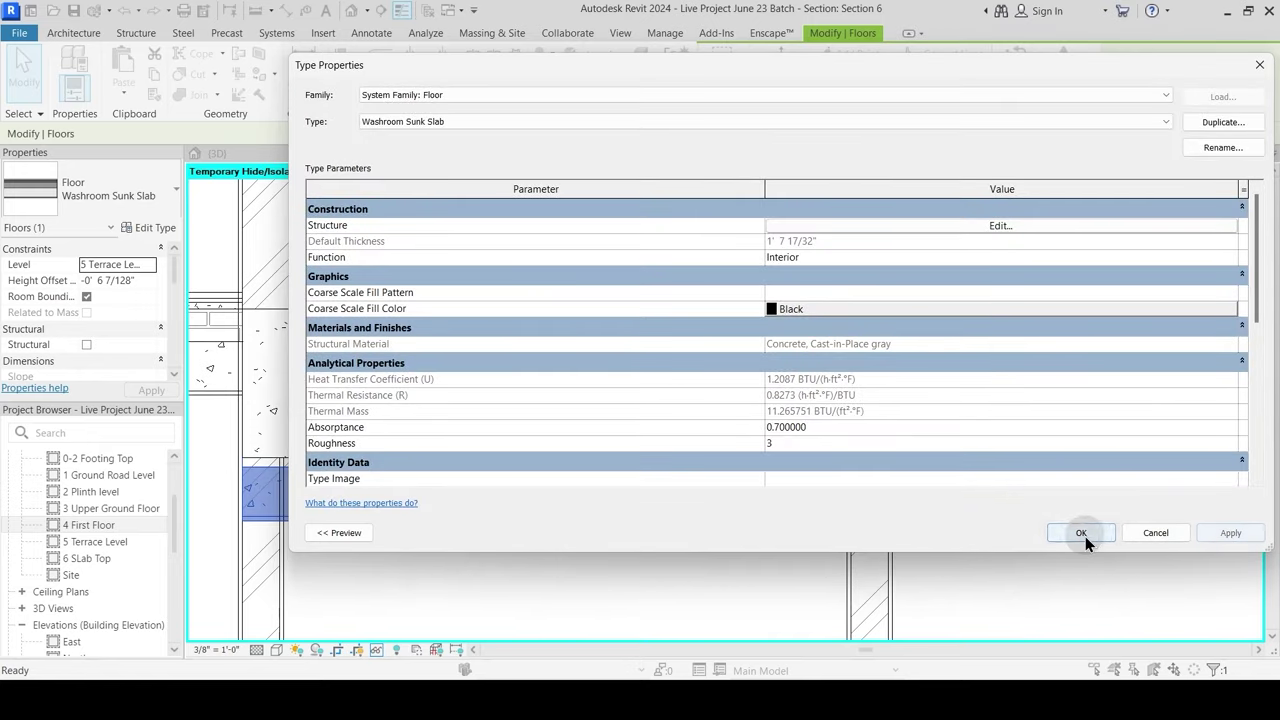
left_click(1085, 536)
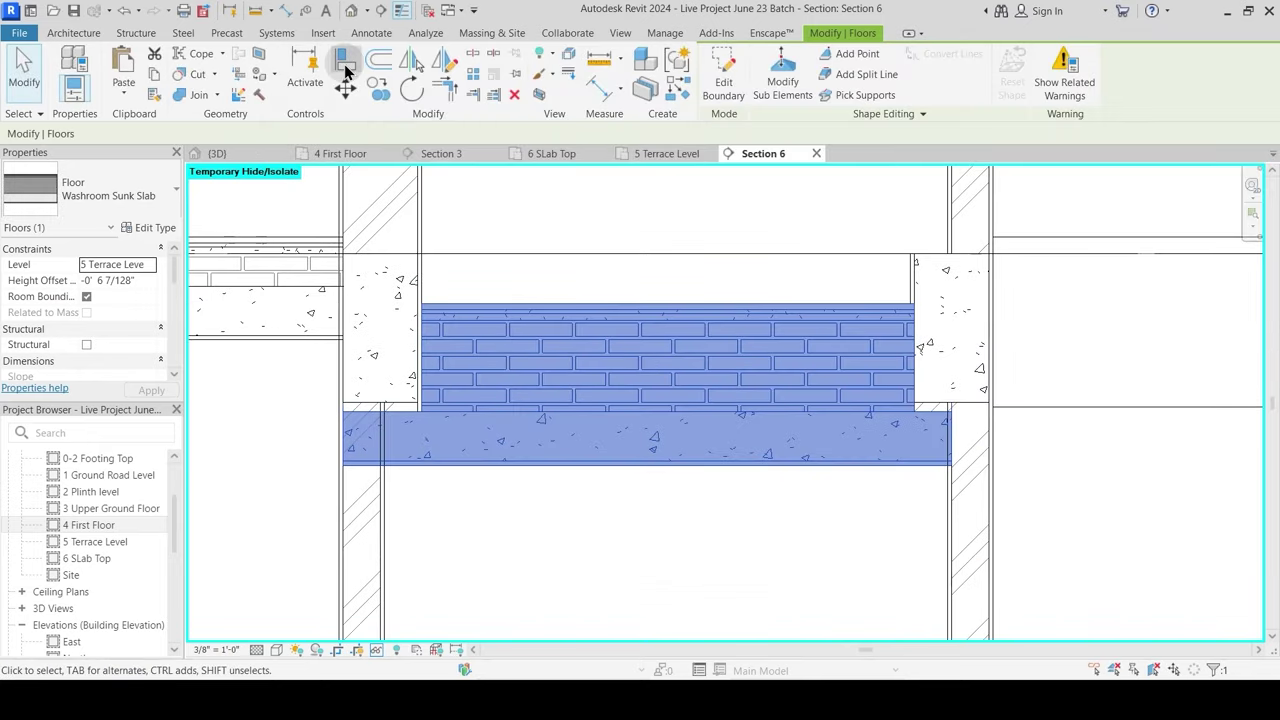
Step: Align (AL) the Washroom Sunk Slab's bottom edge up to the adjoining floor slab's underside
key("a")
key("l")
left_click(414, 425)
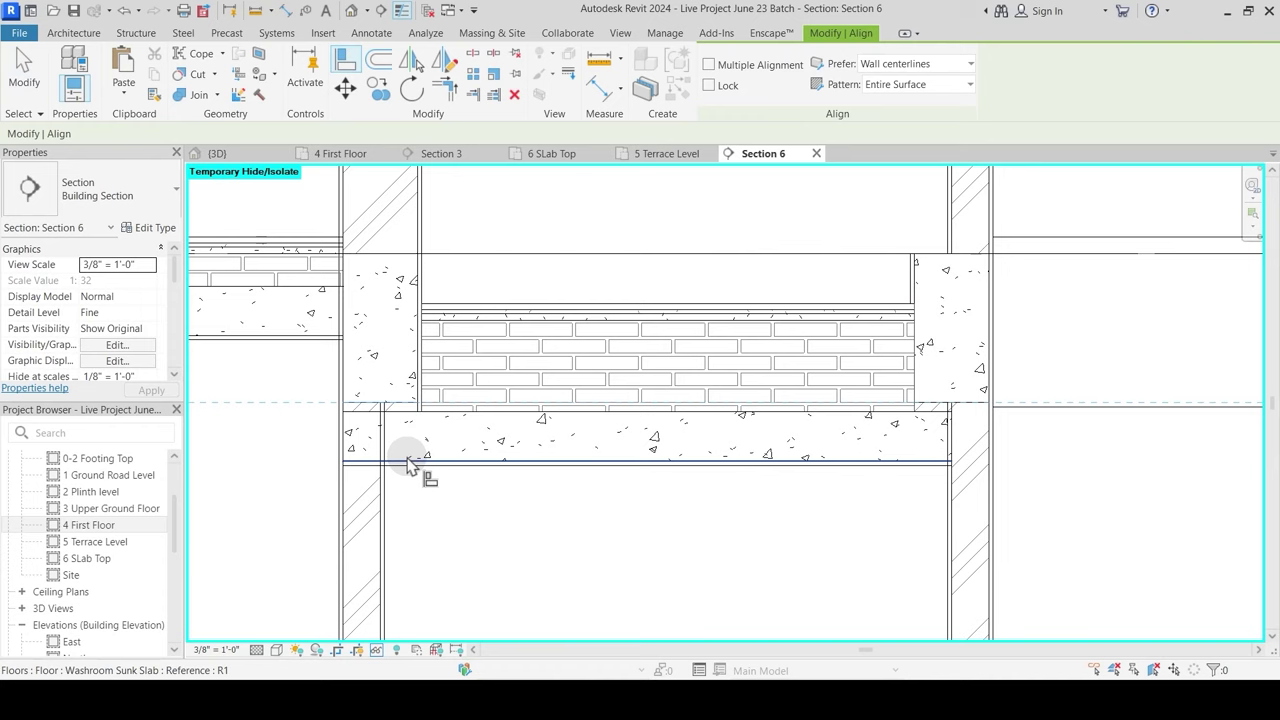
left_click(420, 468)
left_click(1157, 658)
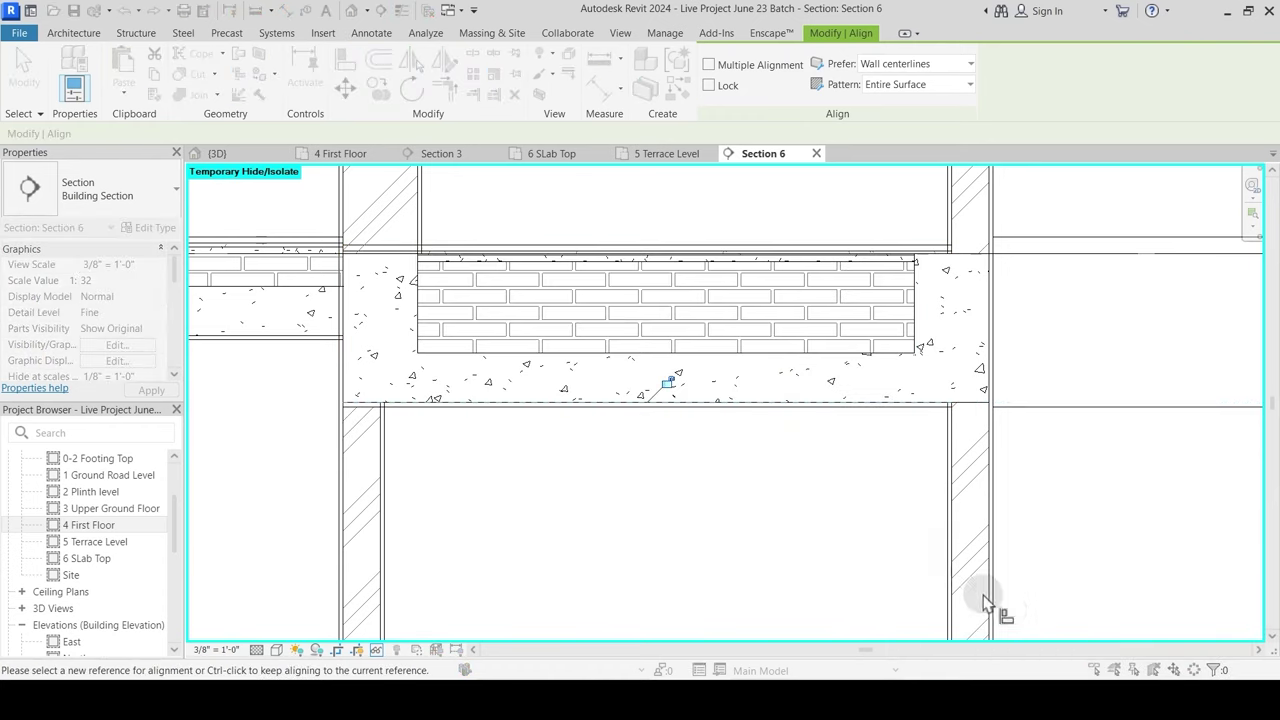
key("Escape")
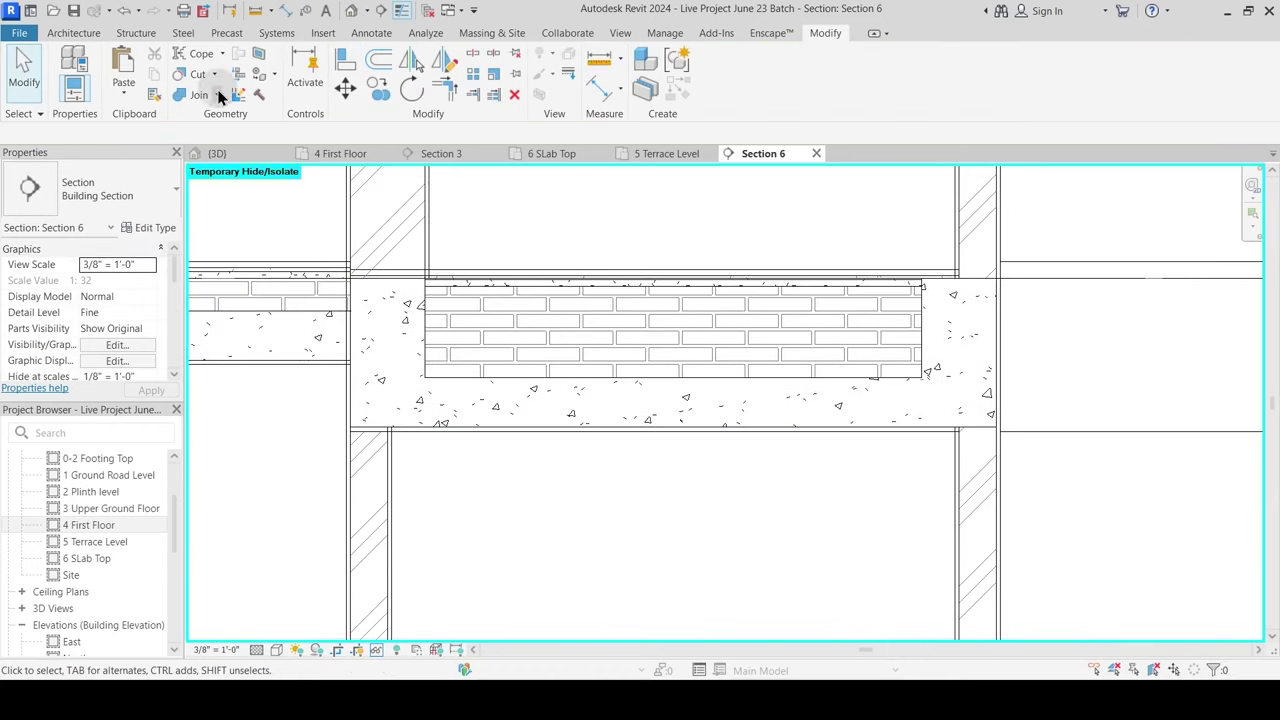
Step: Join the Washroom Sunk Slab's geometry with the left and right walls
left_click(182, 94)
left_click(427, 240)
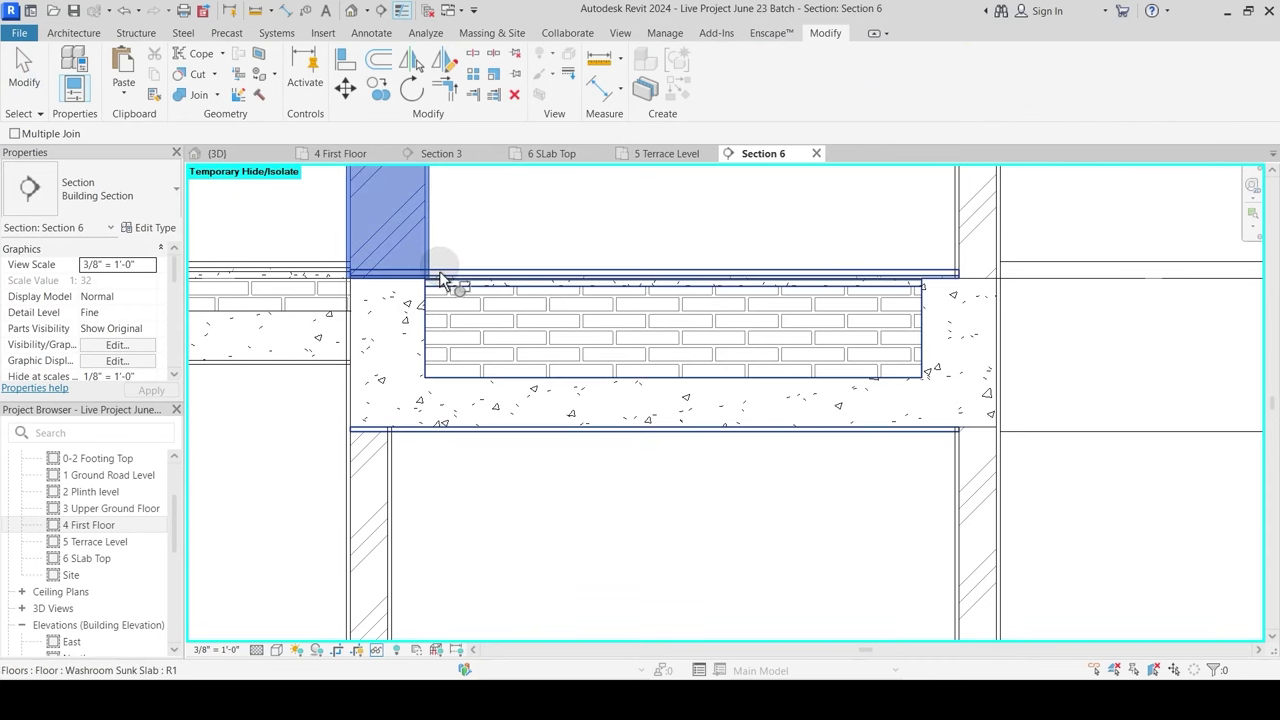
left_click(443, 277)
middle_click_drag(766, 289, 749, 380)
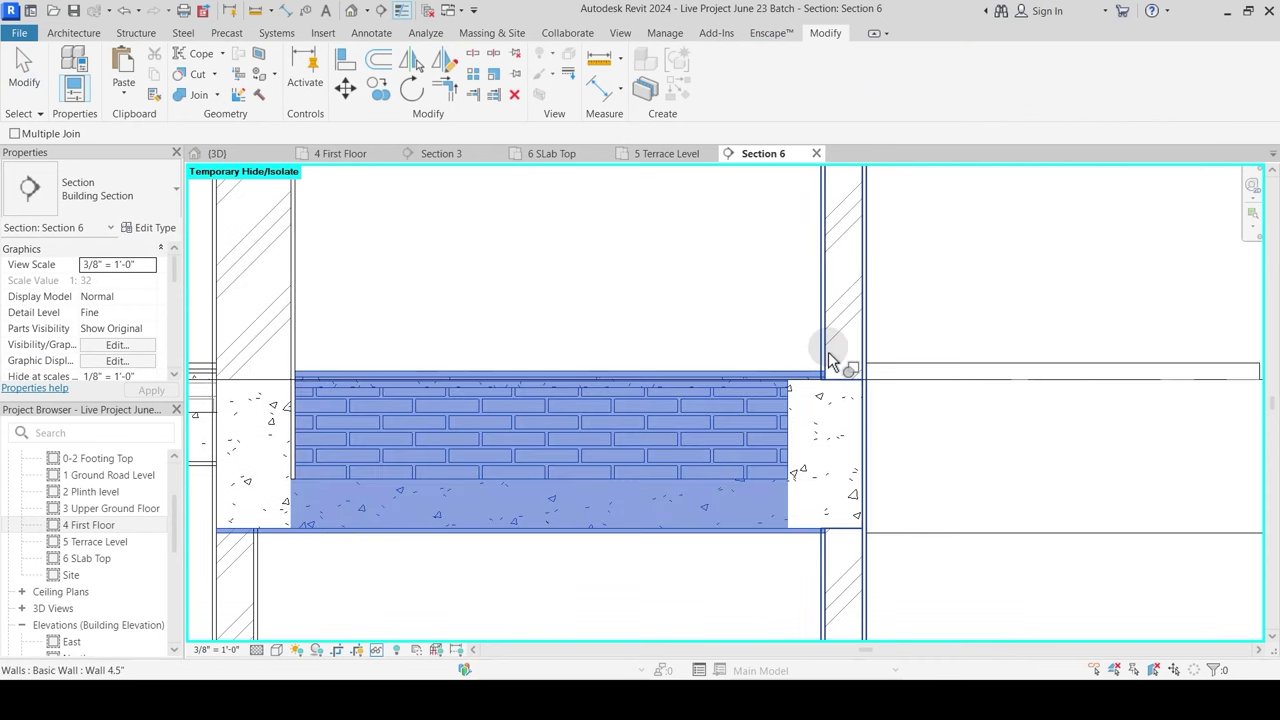
left_click(818, 355)
scroll(618, 362, "down", 5)
key("Escape")
scroll(563, 391, "up", 5)
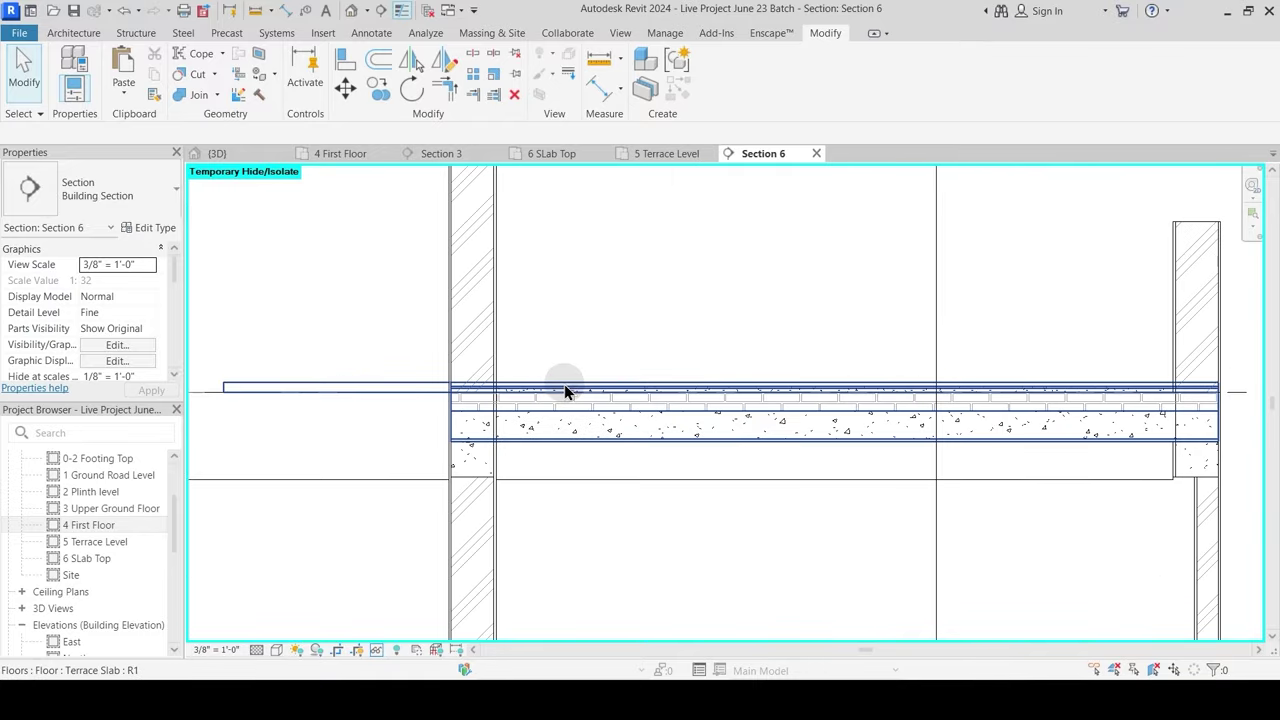
Step: Join the Terrace Slab's geometry with the left wall
left_click(594, 392)
key("Escape")
left_click(594, 392)
left_click(594, 392)
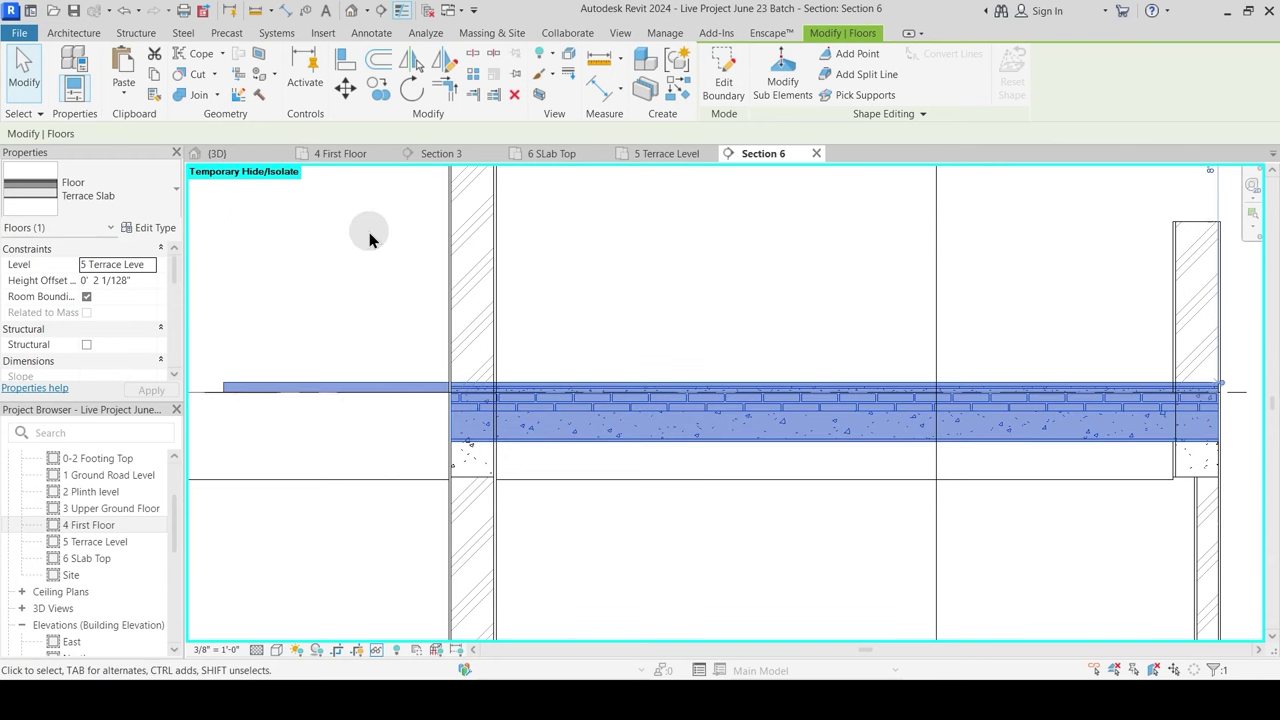
key("Escape")
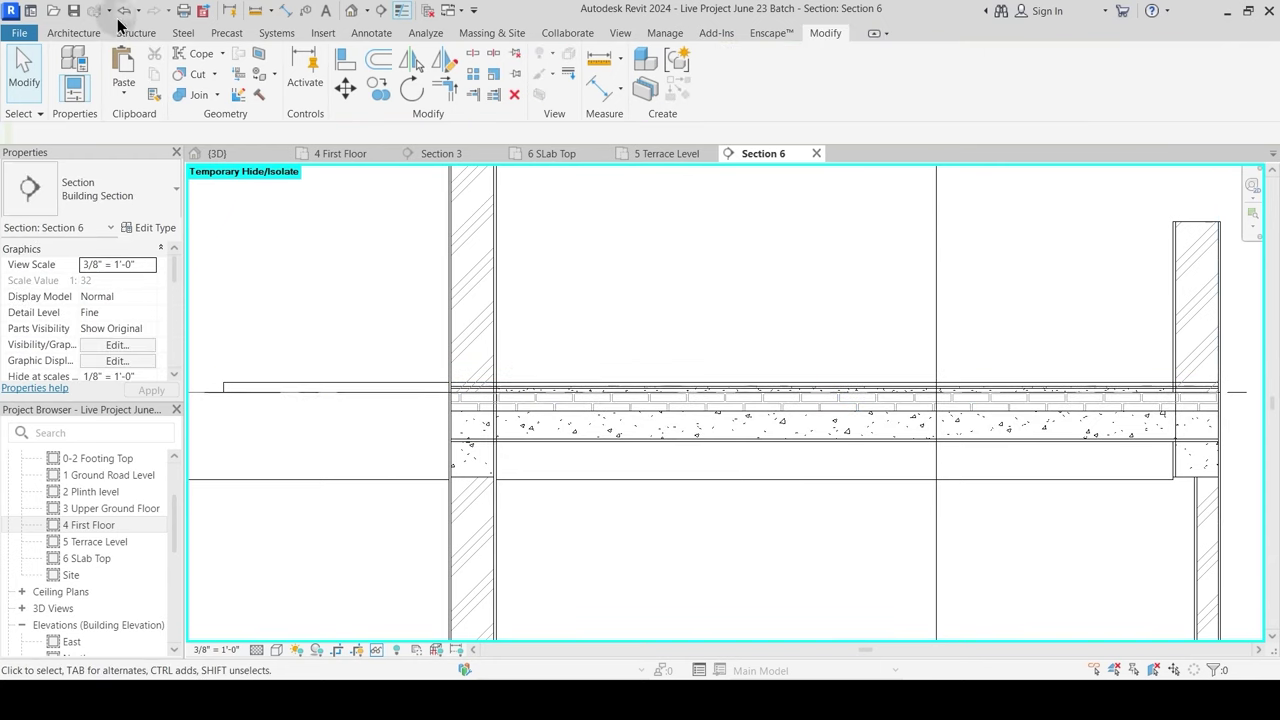
left_click(190, 94)
left_click(498, 360)
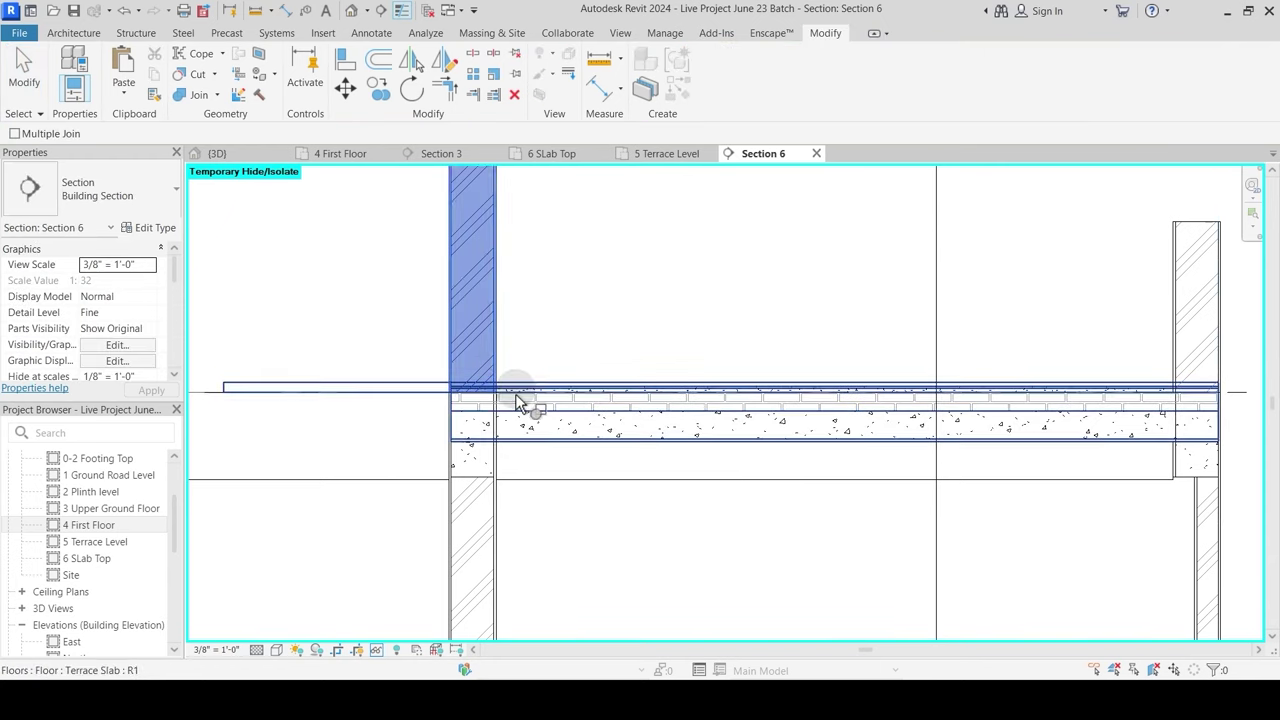
left_click(516, 392)
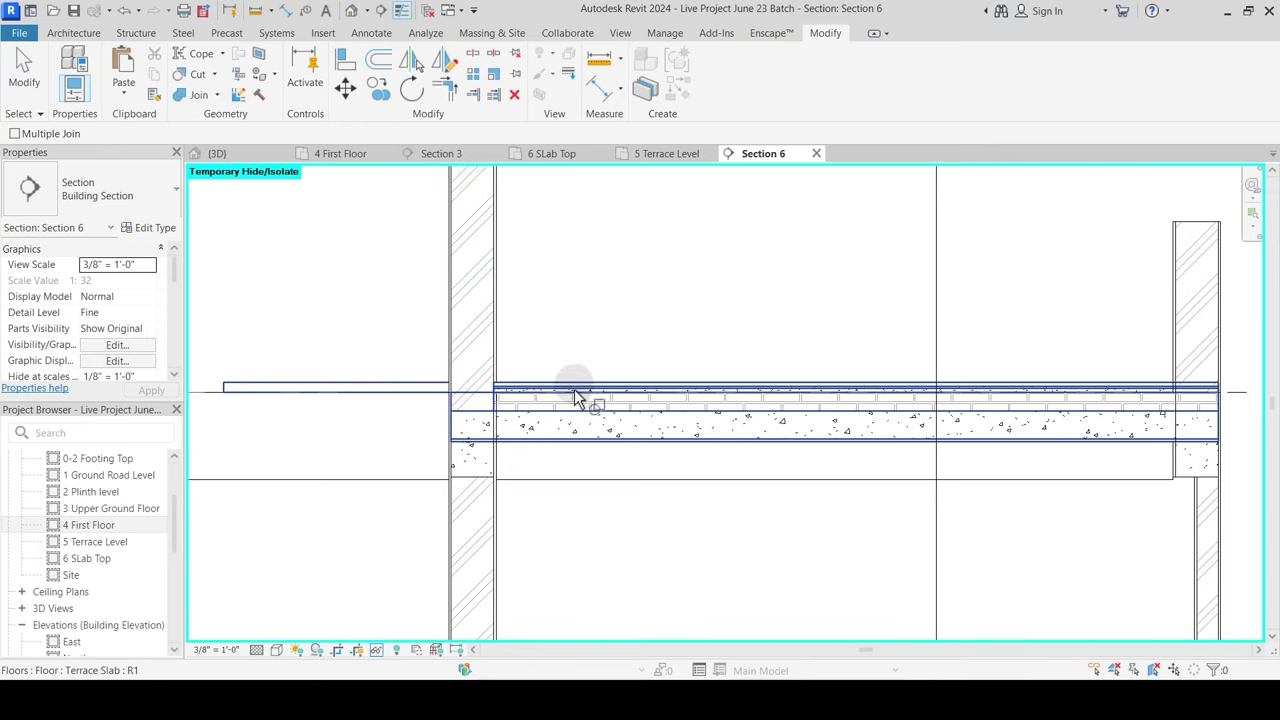
Step: Join the Terrace Slab with the beam below, and that beam with the wall
left_click(480, 472)
left_click(516, 448)
scroll(466, 450, "up", 2)
left_click(513, 462)
left_click(352, 303)
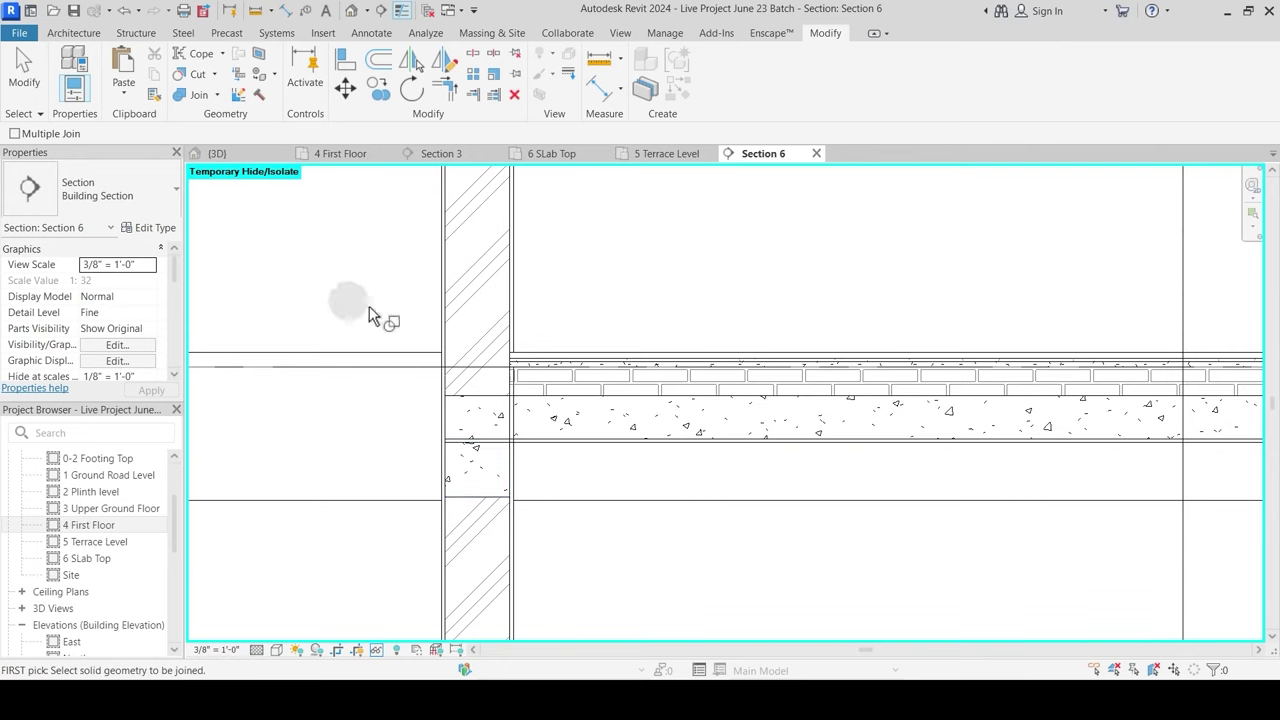
Step: Switch the join order between the beam inside the wall and the Terrace Slab
left_click(212, 95)
left_click(238, 193)
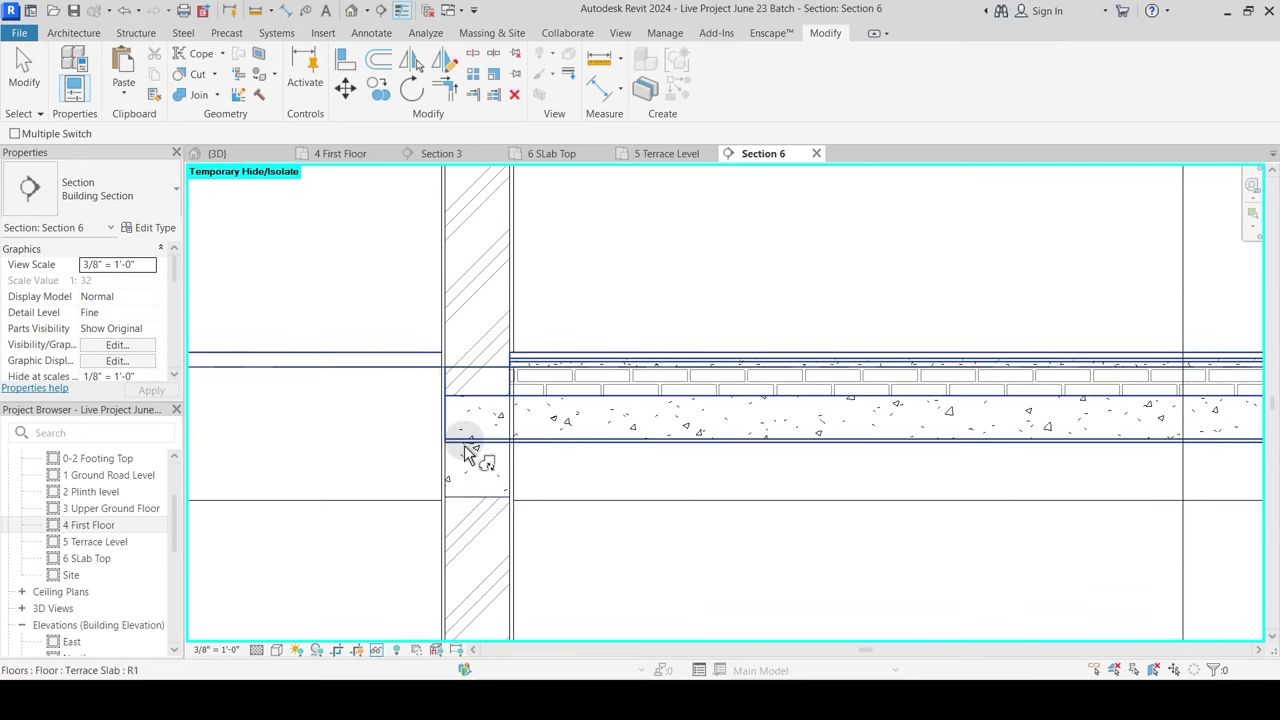
left_click(468, 458)
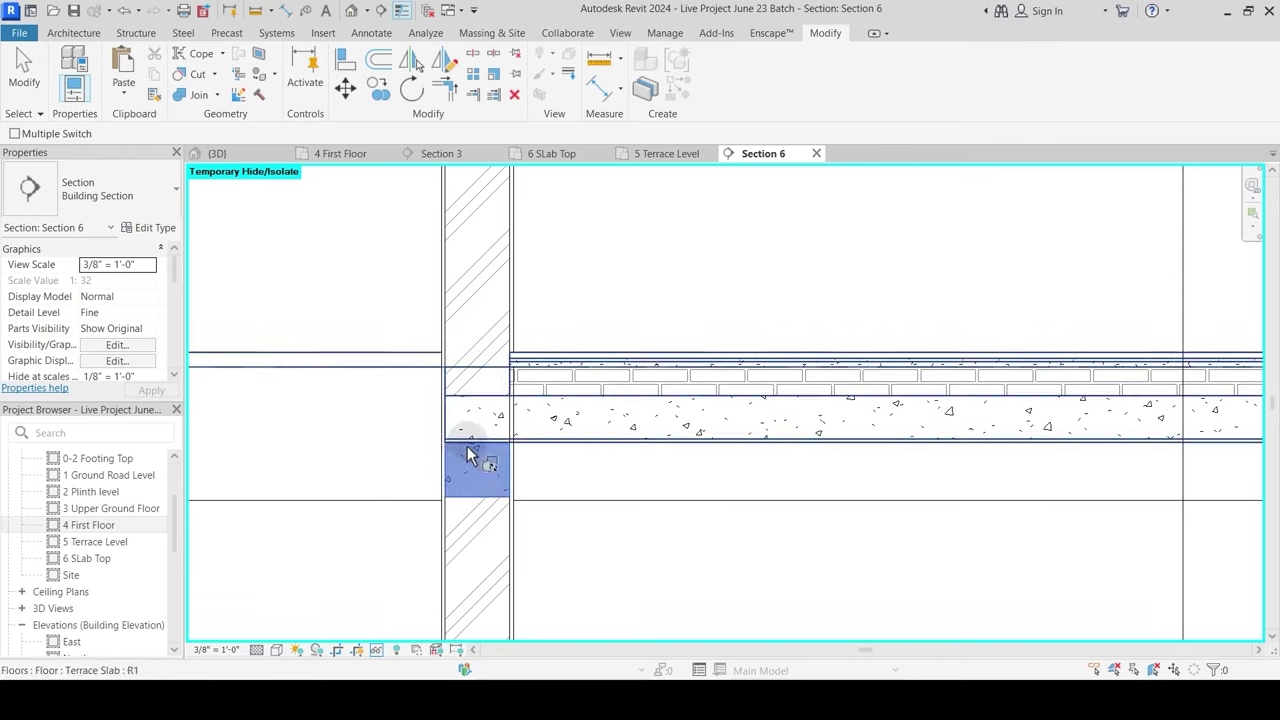
left_click(530, 380)
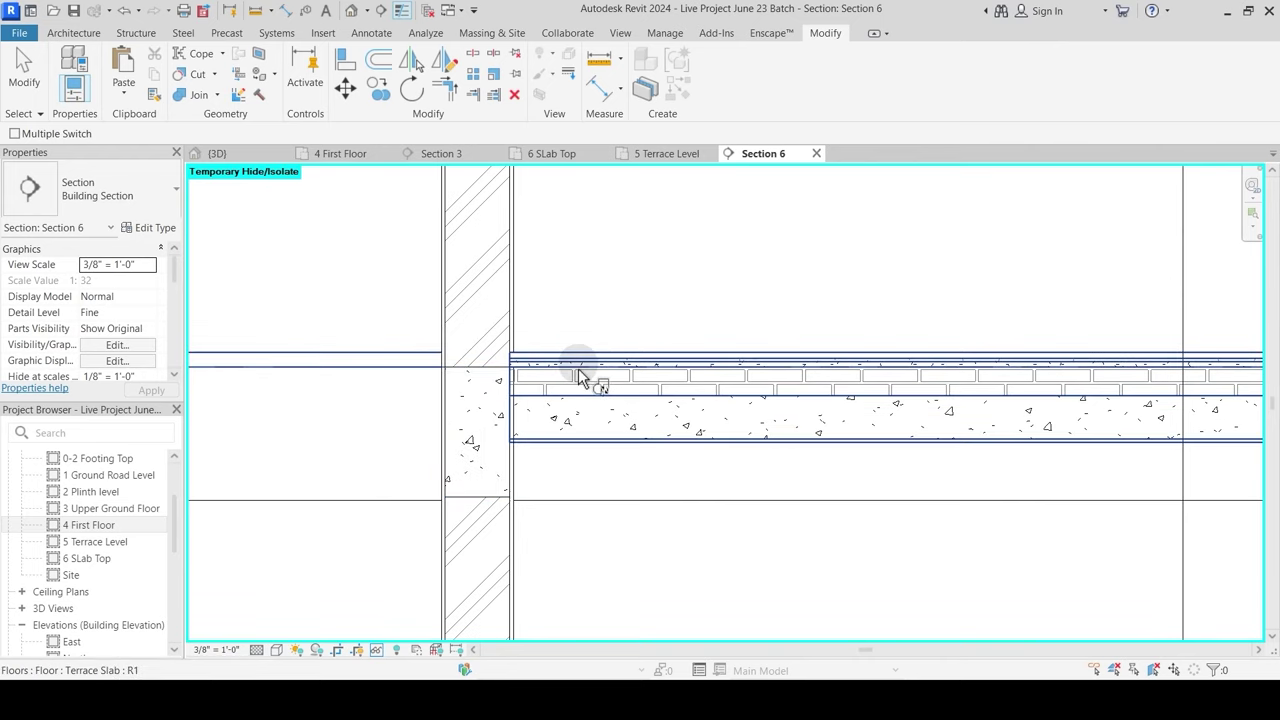
left_click(517, 476)
key("Escape")
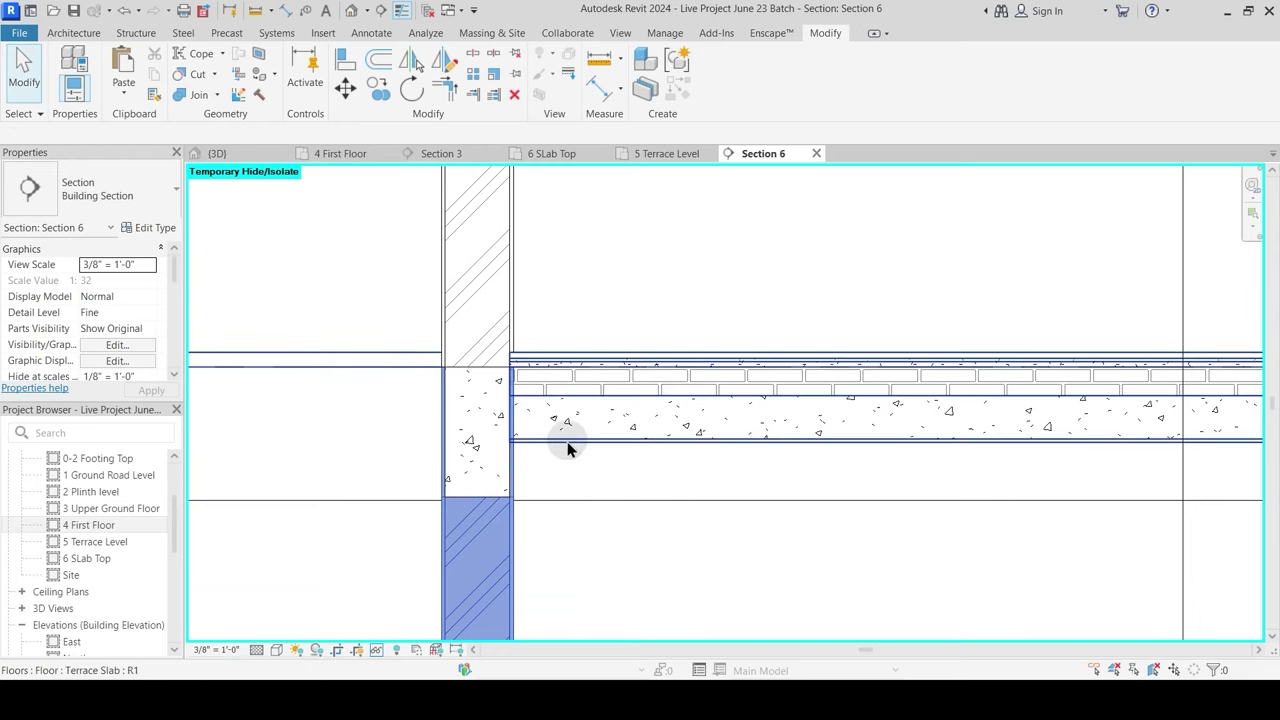
scroll(544, 400, "up", 4)
Step: Join the Terrace Slab with the left wall and with the right wall at its far end
left_click(200, 96)
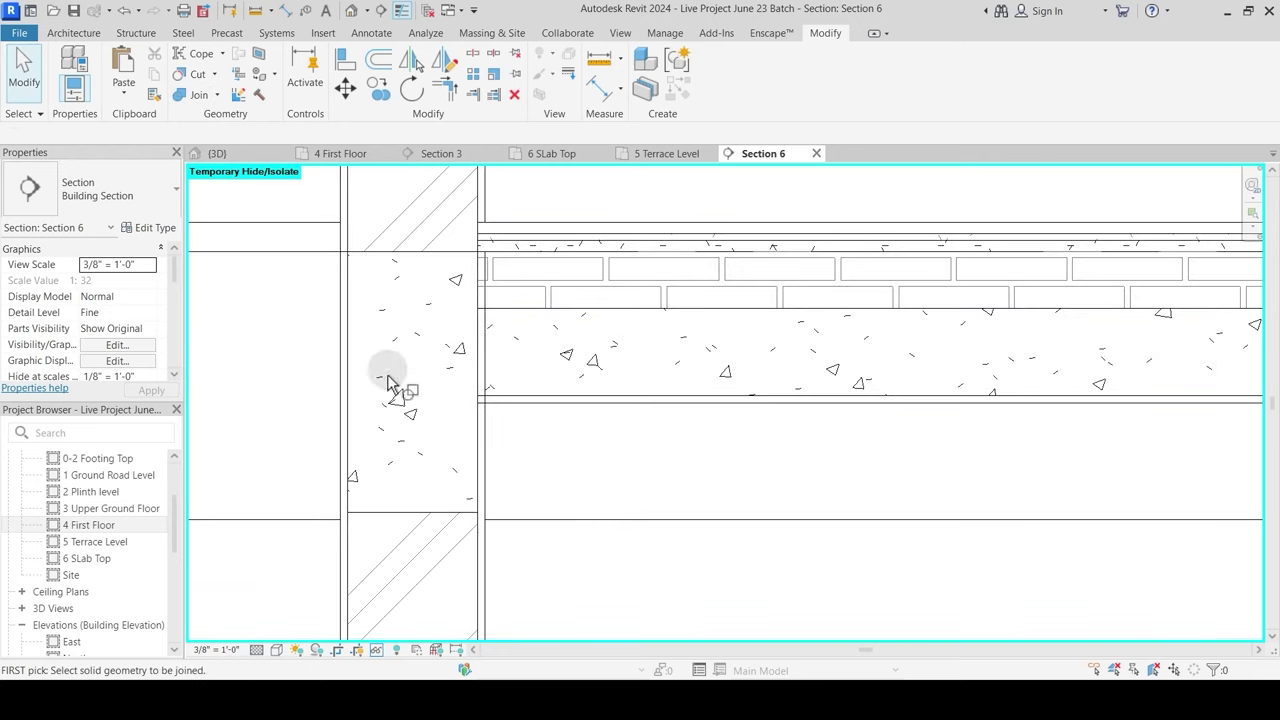
left_click(488, 448)
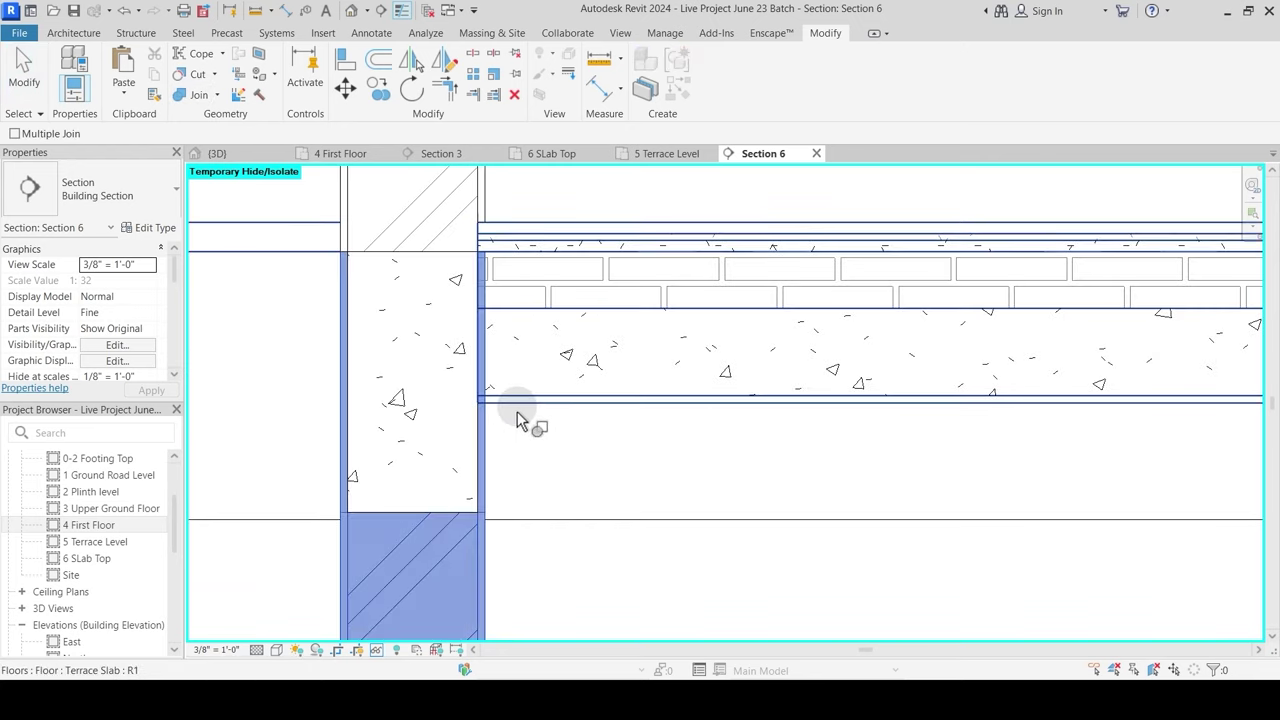
left_click(528, 425)
middle_click_drag(699, 439, 448, 489)
scroll(495, 441, "down", 3)
middle_click_drag(1005, 416, 625, 429)
scroll(645, 428, "up", 3)
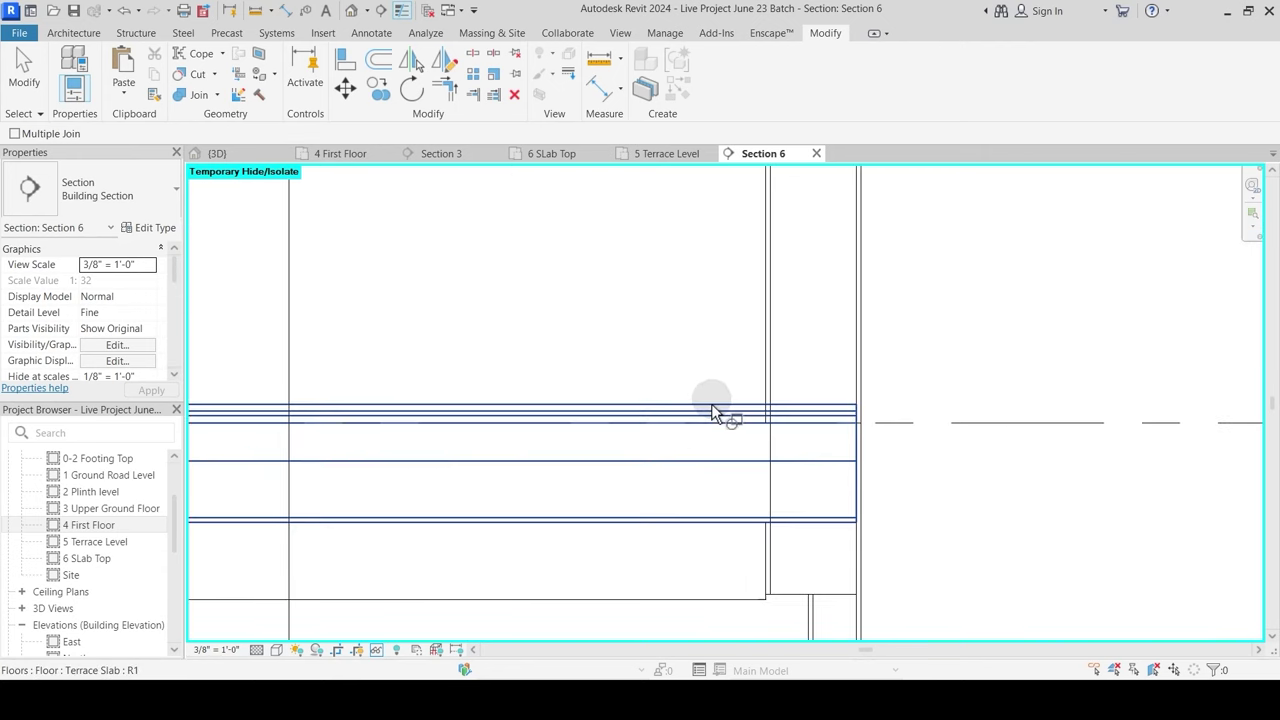
left_click(734, 434)
left_click(770, 392)
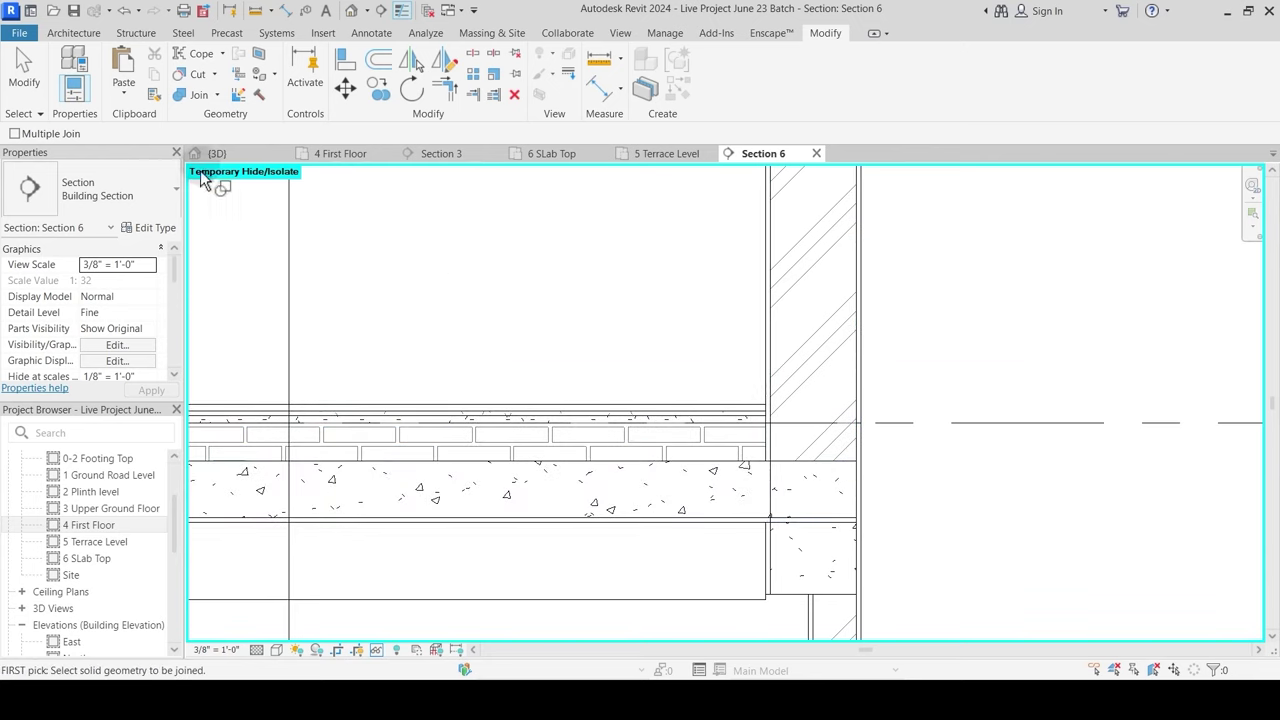
Step: Join the beam at the right end with the wall above it
left_click(806, 543)
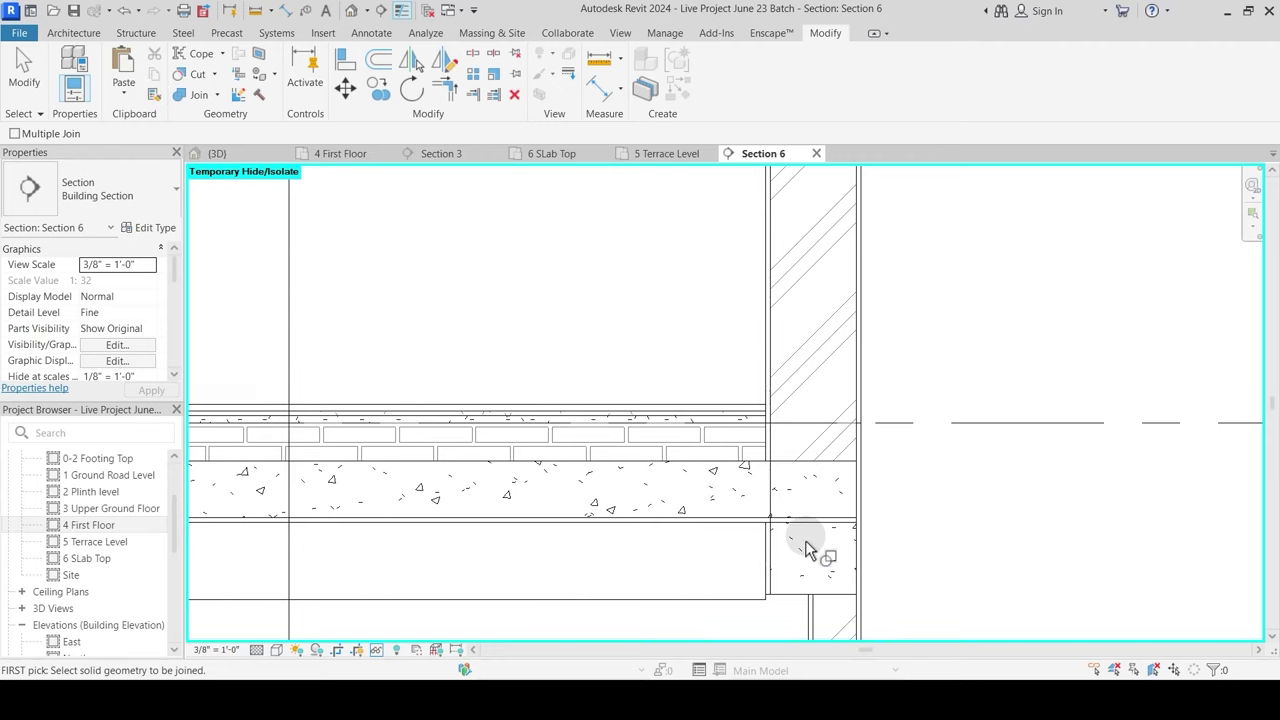
left_click(799, 597)
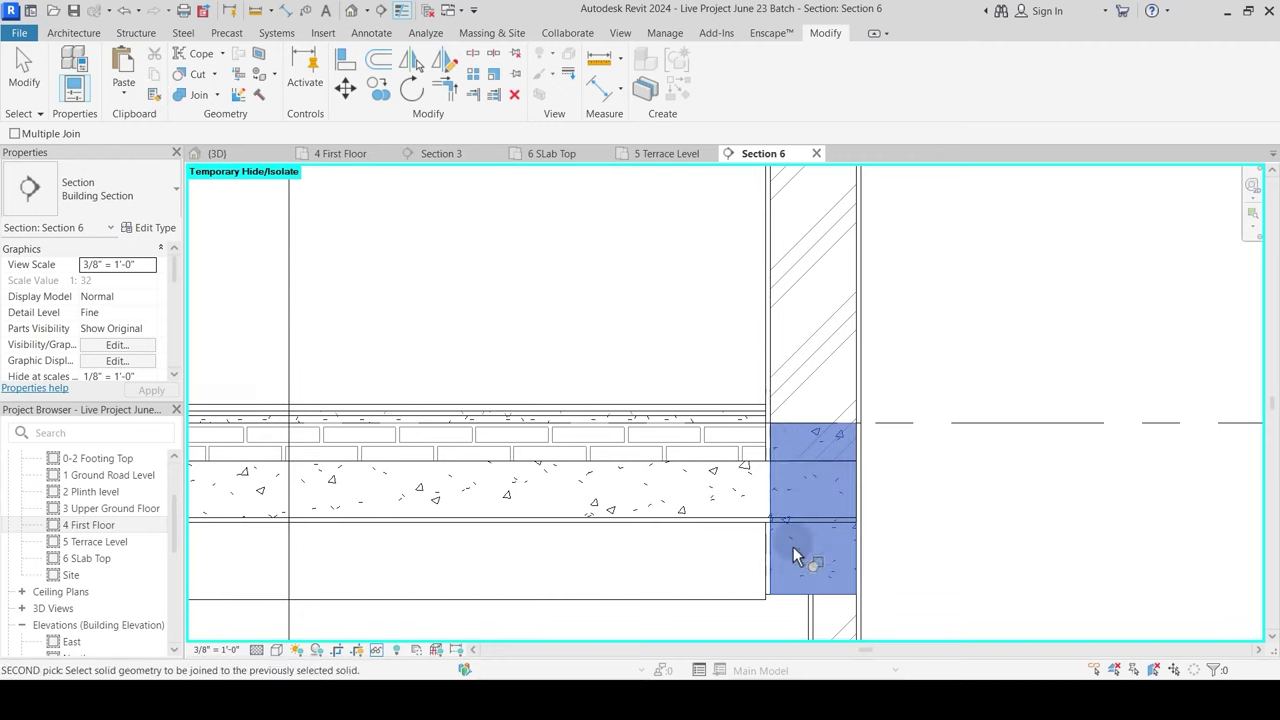
left_click(774, 413)
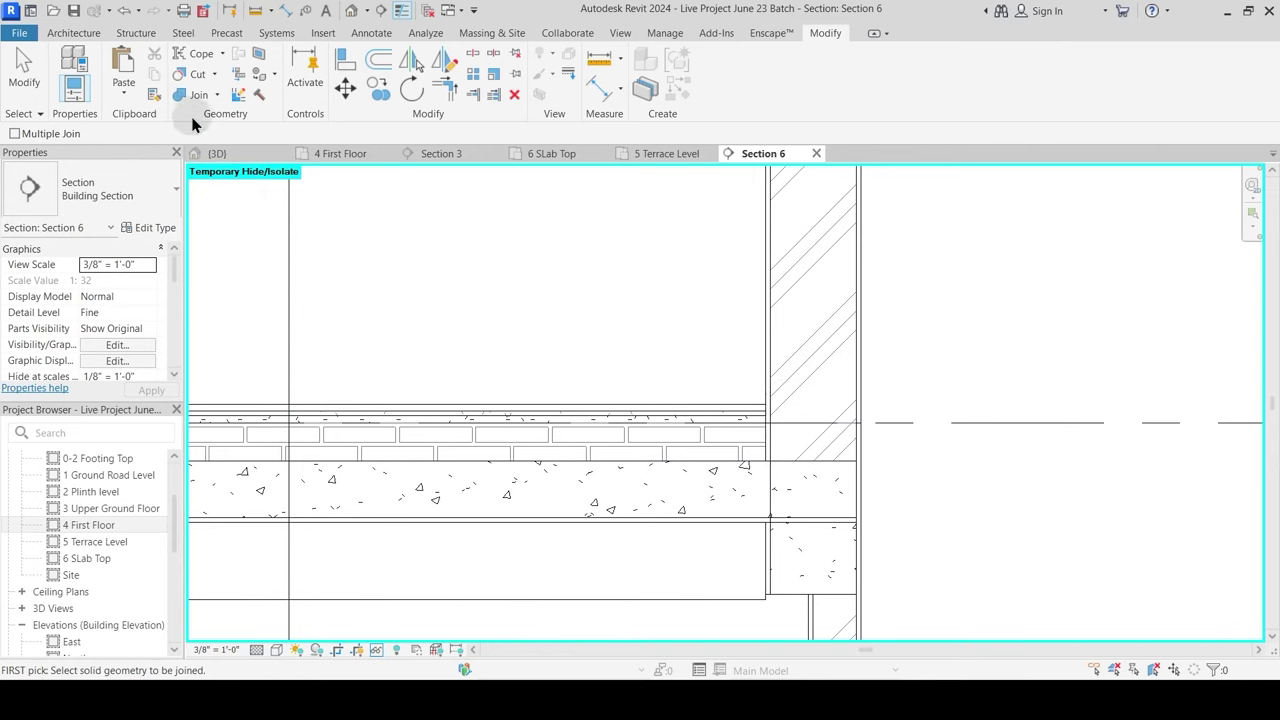
Step: Switch join order between the column and Terrace Slab, then undo and reselect the slab
left_click(217, 95)
left_click(235, 196)
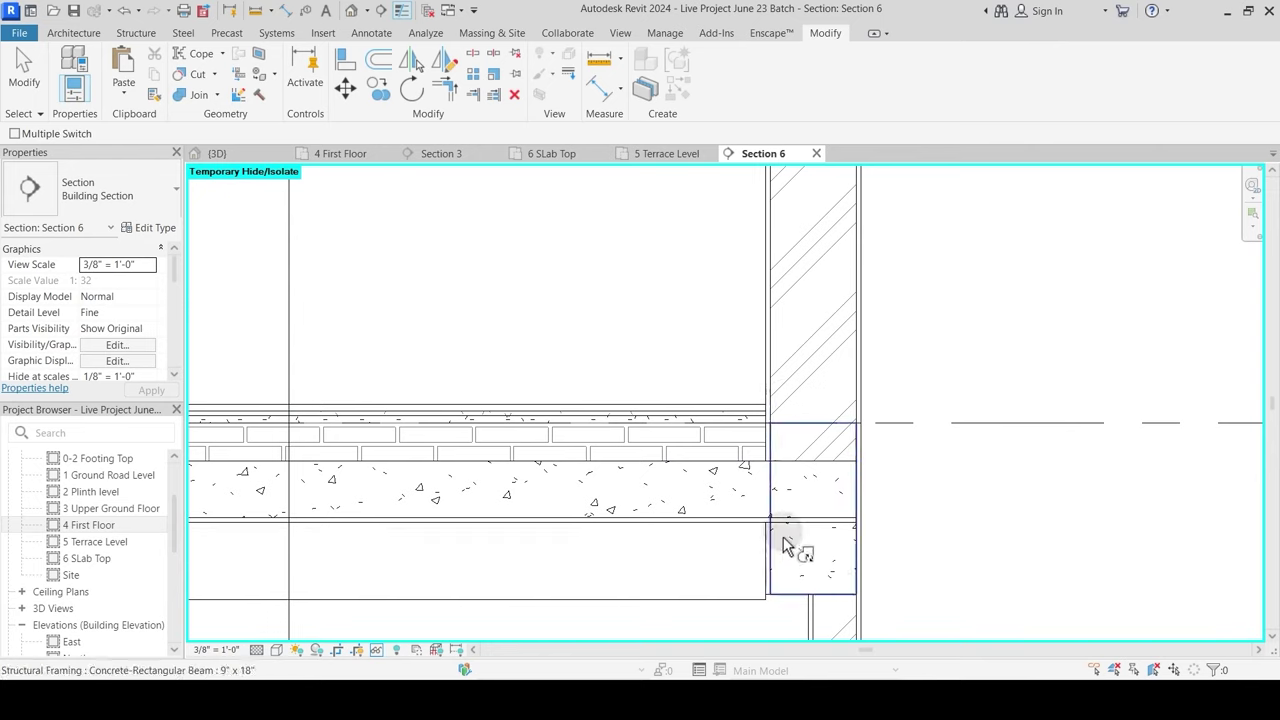
left_click(788, 588)
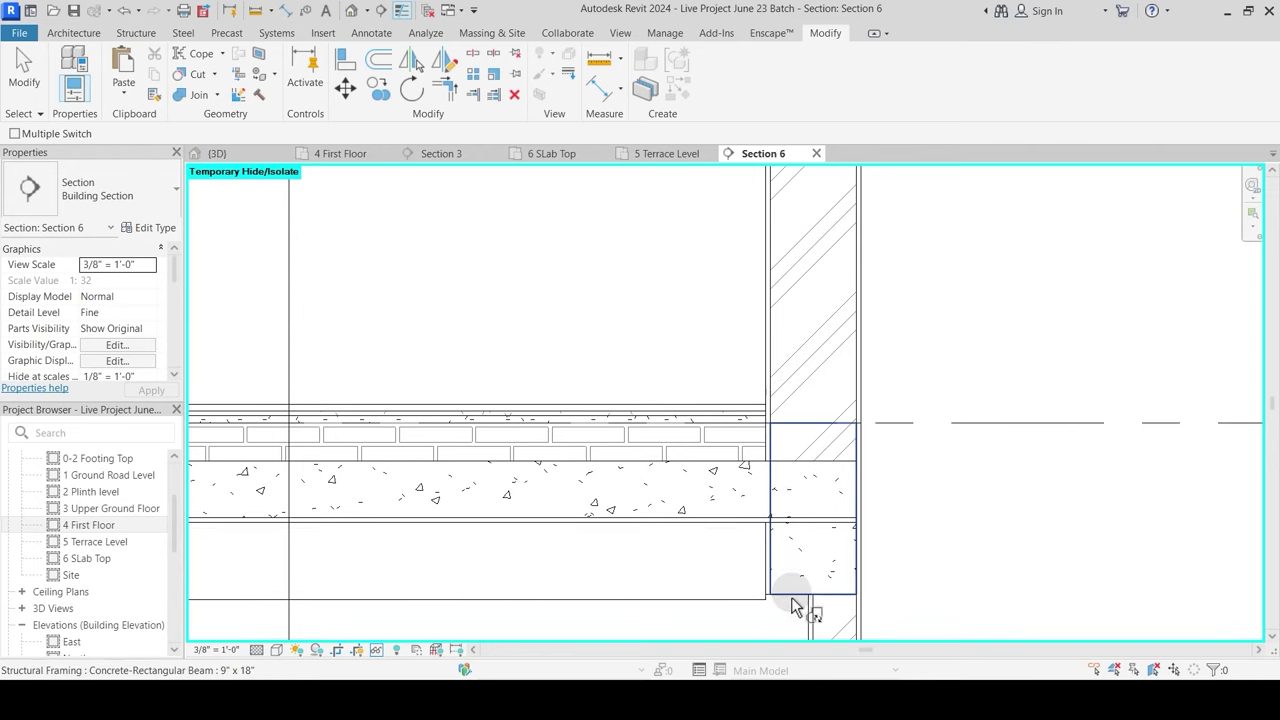
left_click(708, 435)
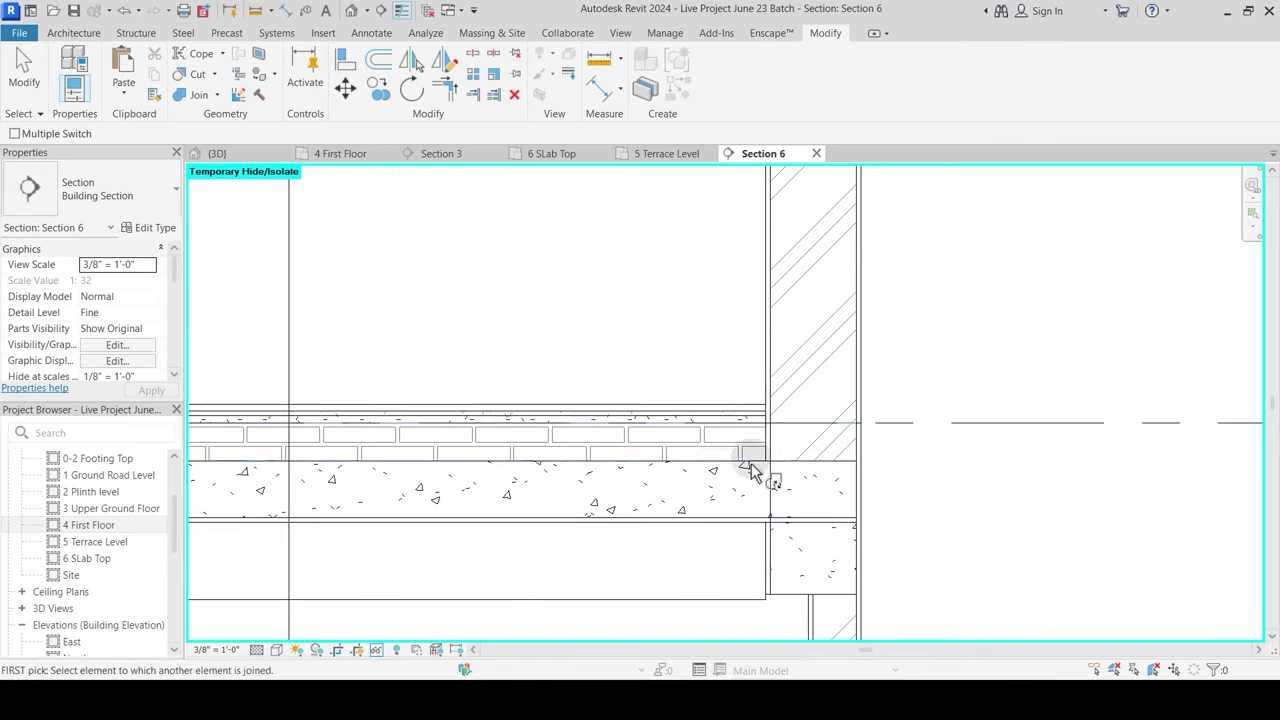
key("Escape")
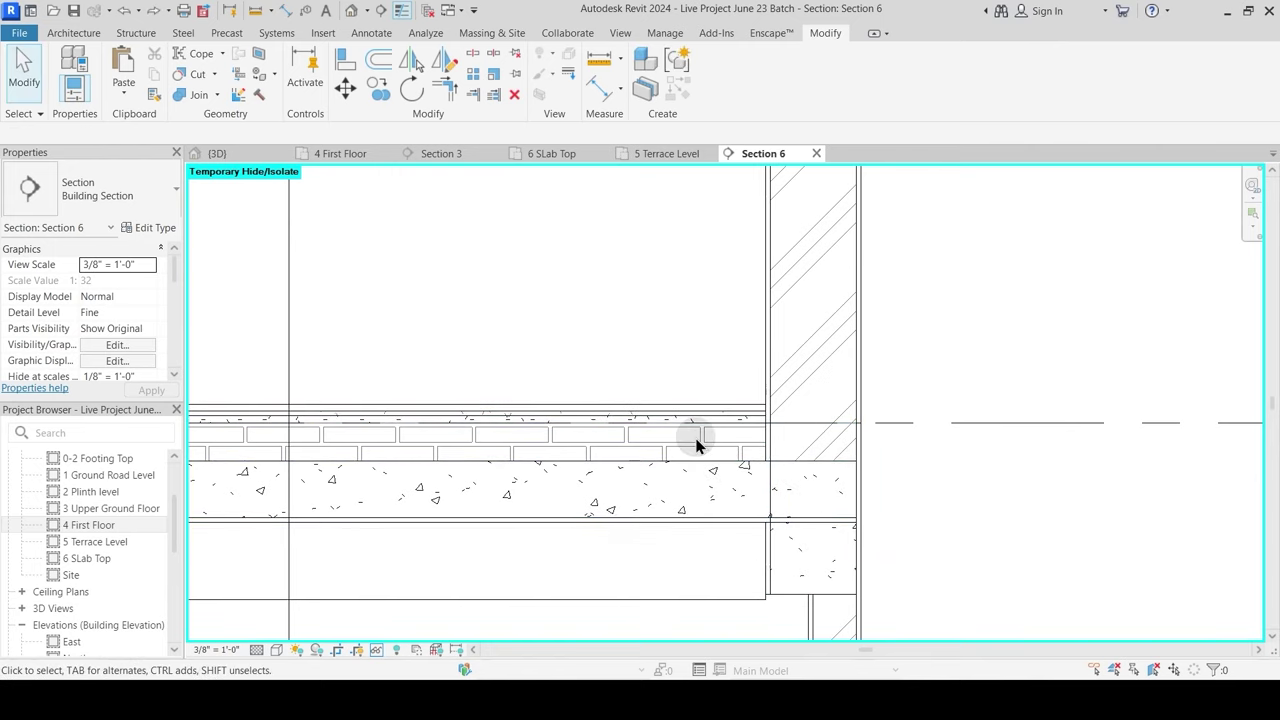
key("ctrl+z")
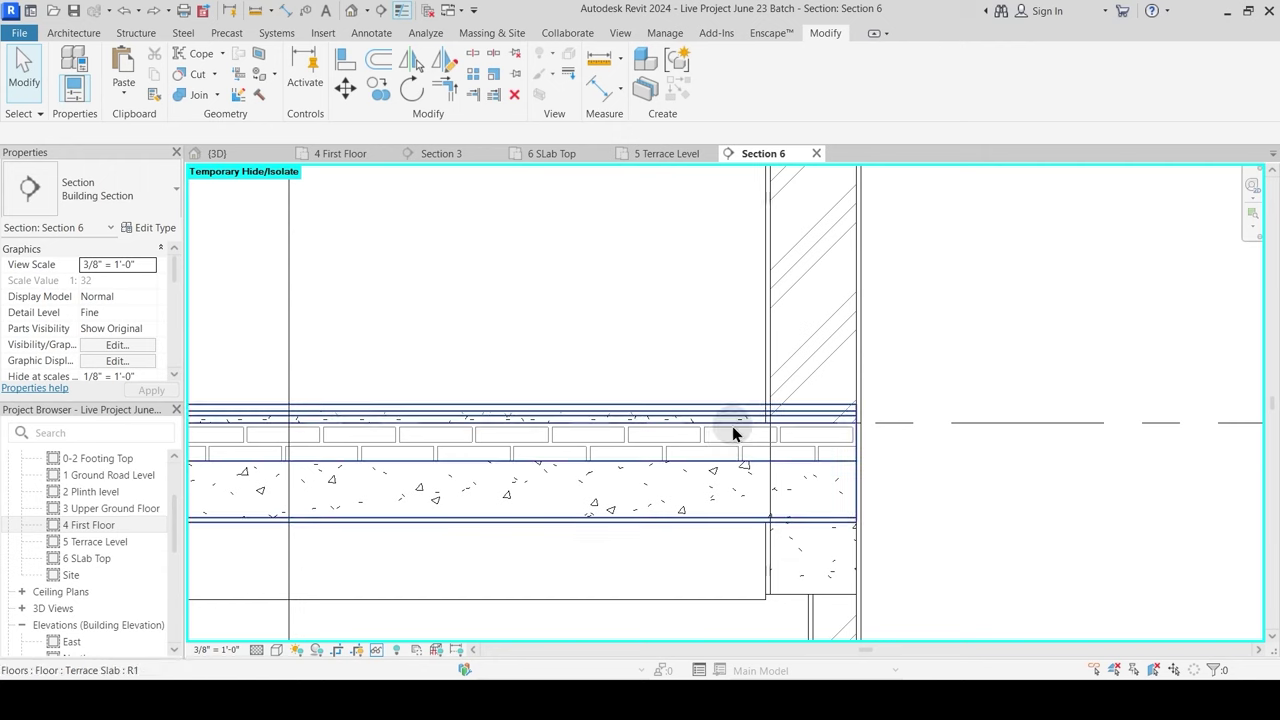
left_click(732, 426)
Step: Reset the temporary hide so the Terrace Slab shows again
key("Escape")
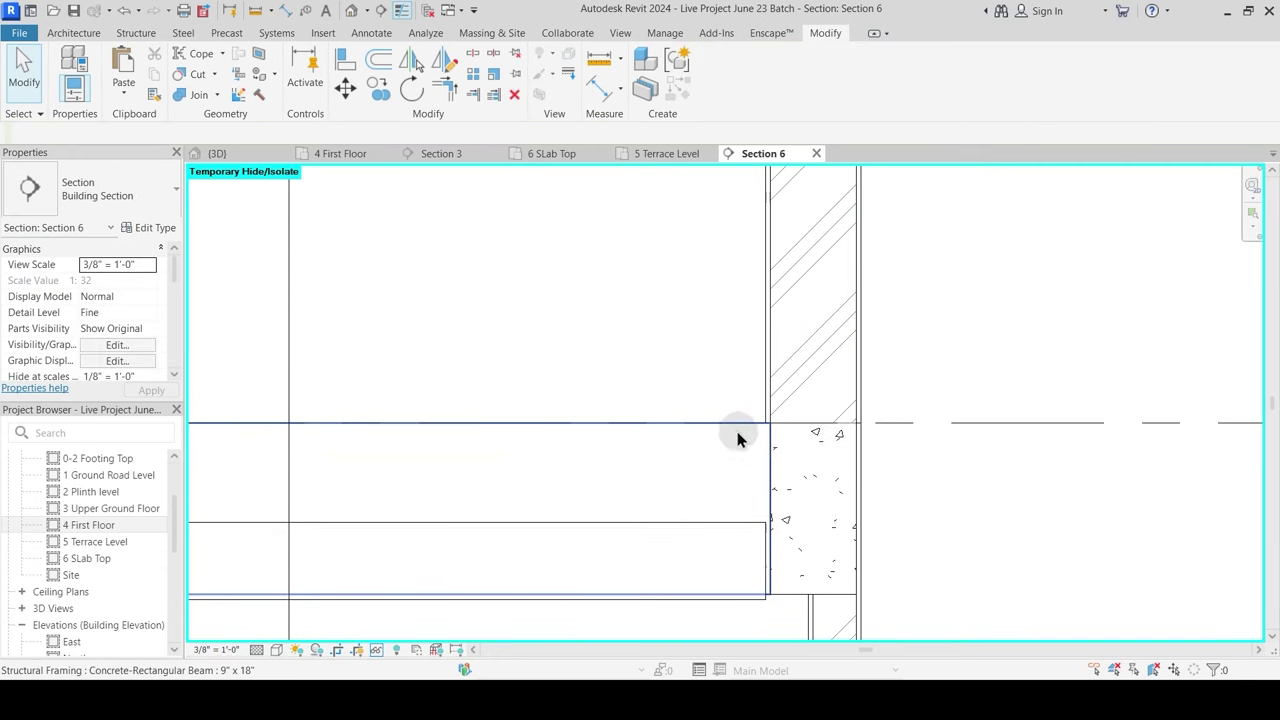
scroll(716, 432, "down", 2)
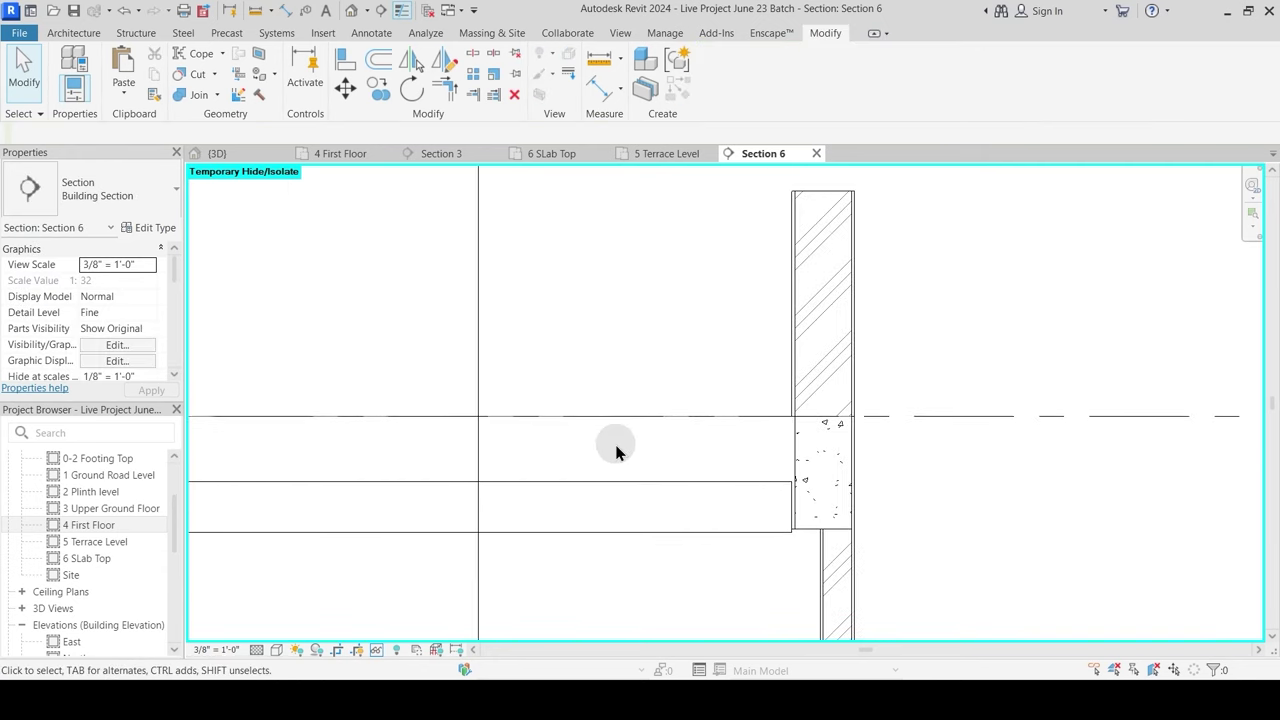
key("r")
scroll(760, 445, "up", 2)
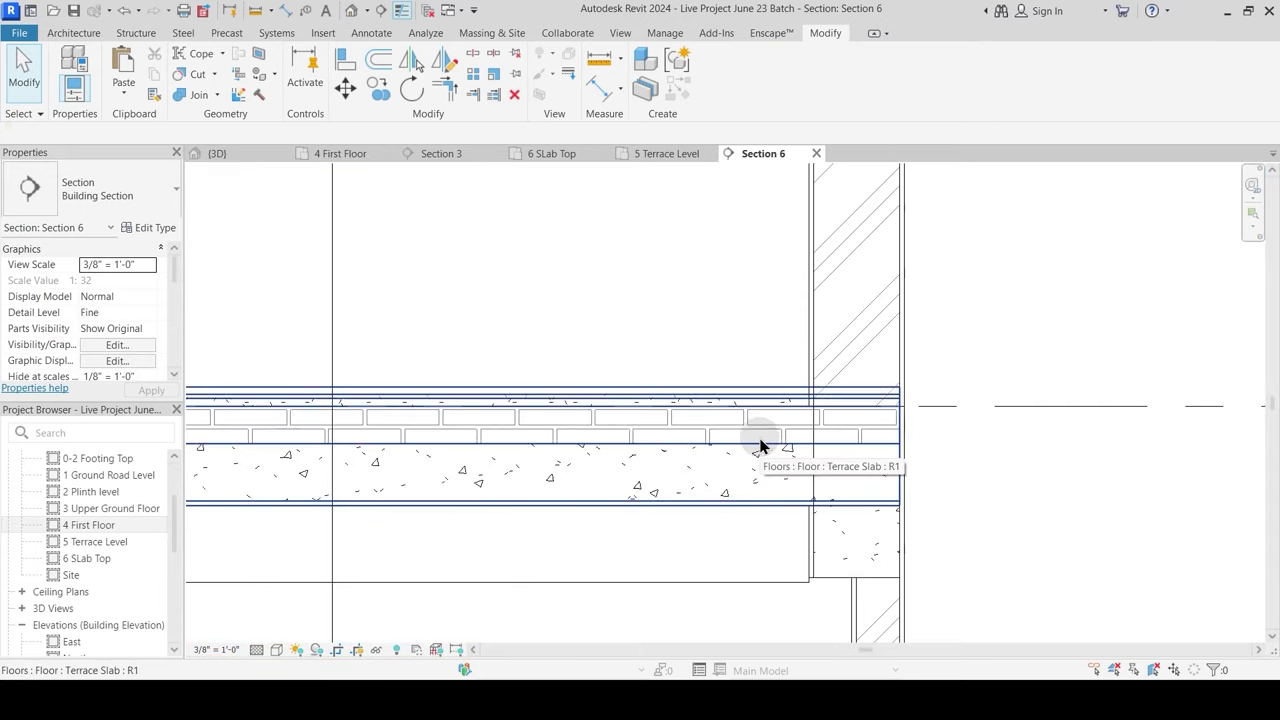
Step: Join the Terrace Slab's geometry with the beam at its right end
left_click(194, 96)
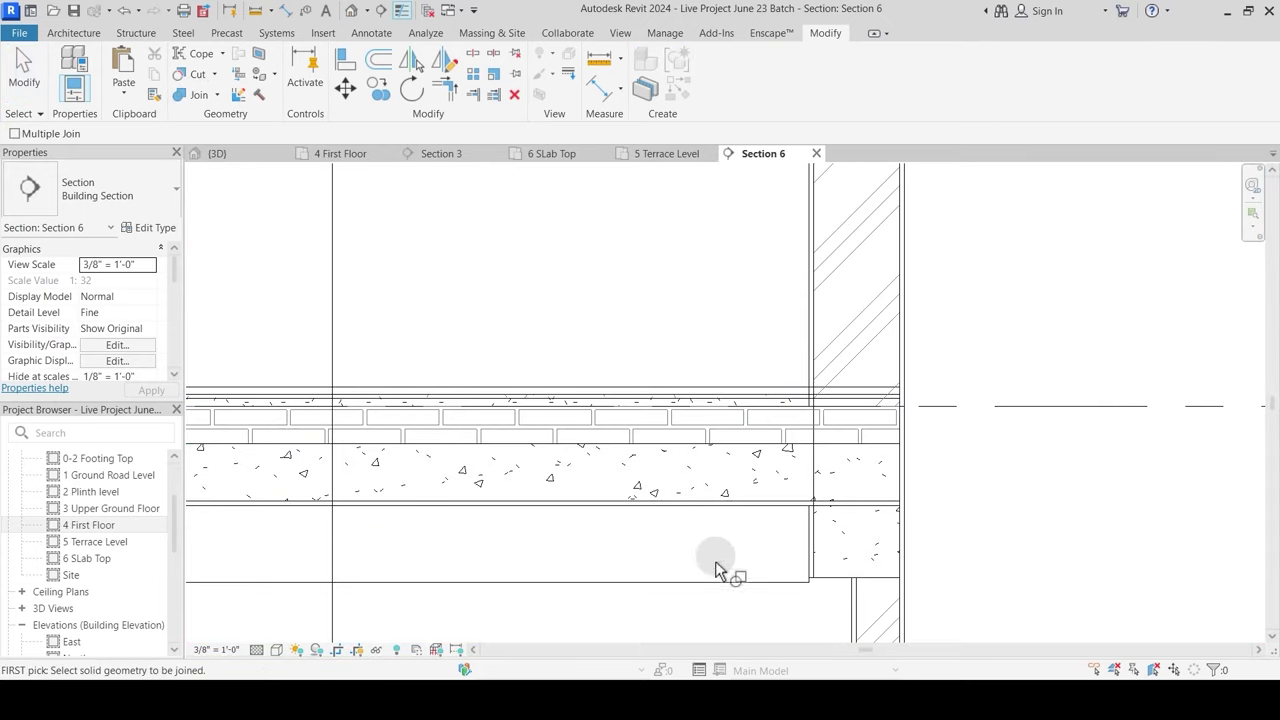
left_click(840, 582)
left_click(726, 462)
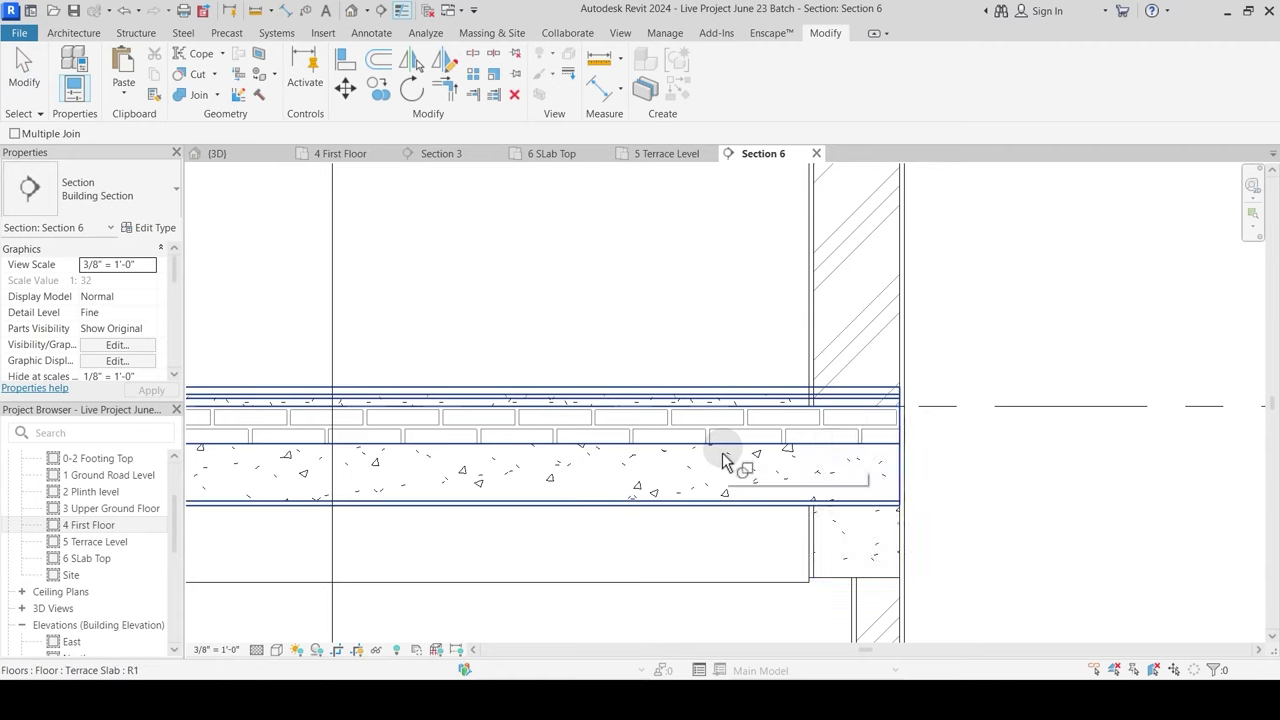
Step: Switch join orders so the beam and the wall both cut through the Terrace Slab
left_click(216, 95)
left_click(250, 191)
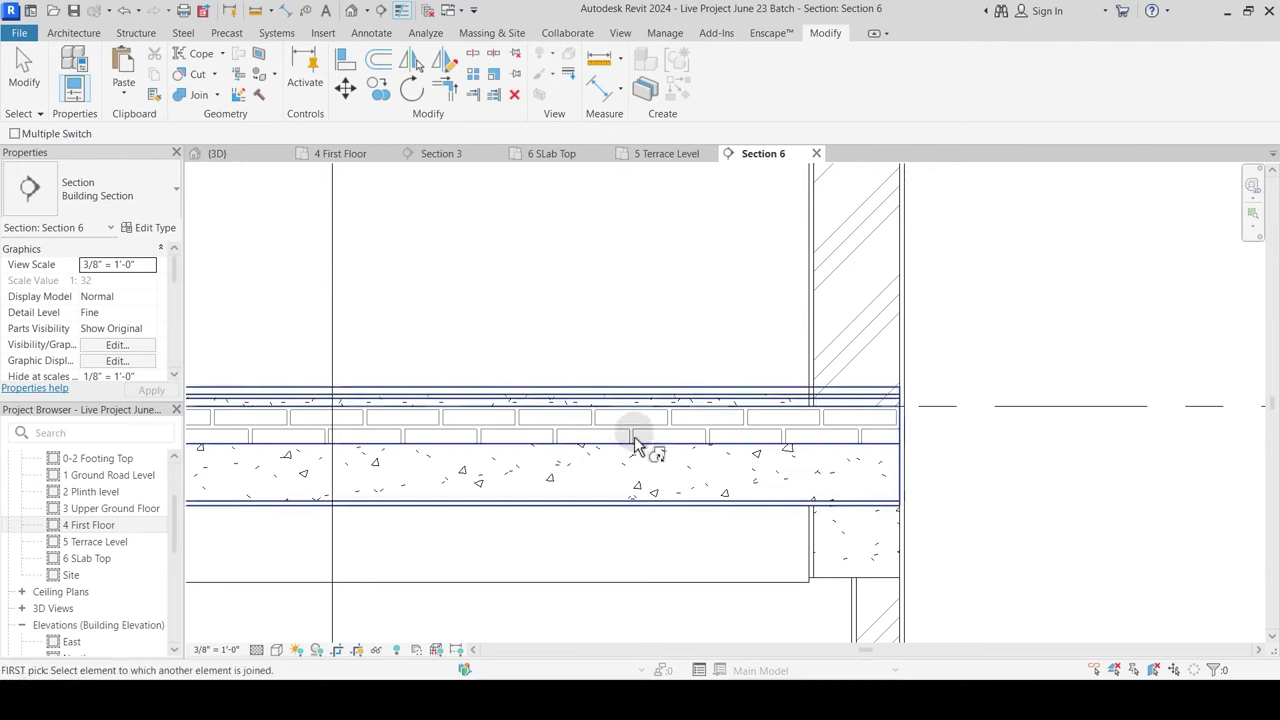
left_click(836, 519)
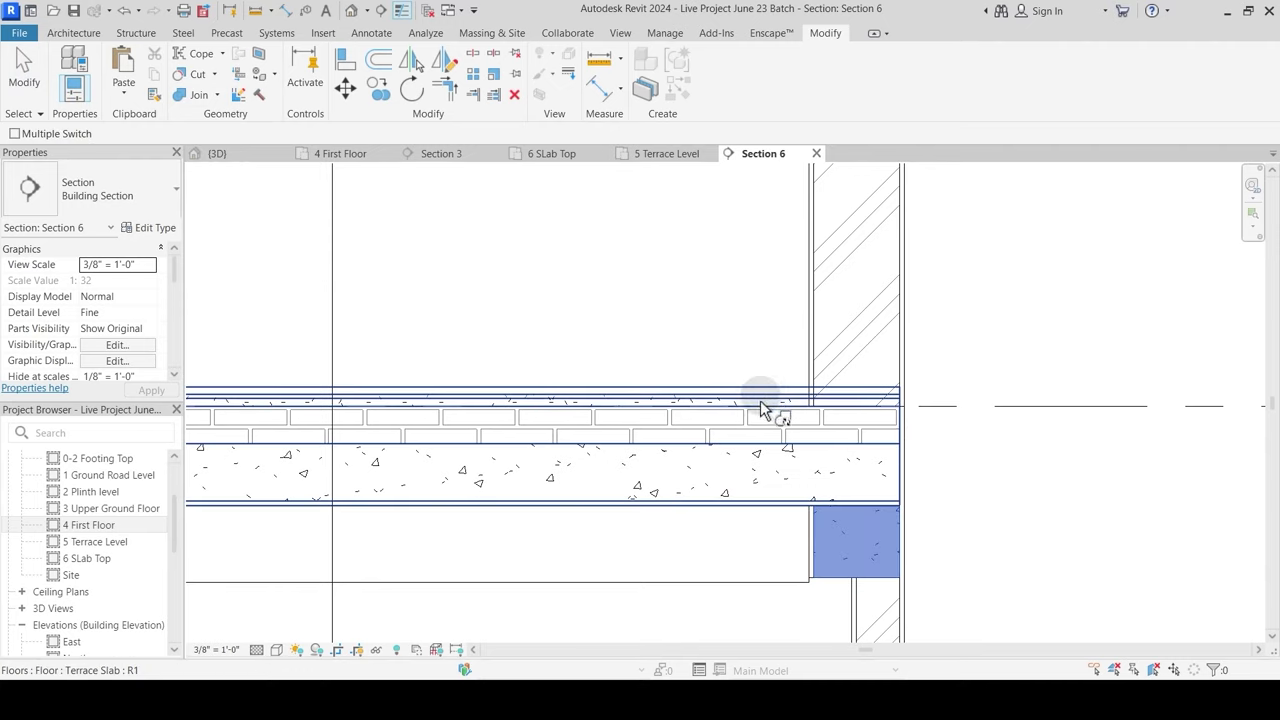
left_click(763, 404)
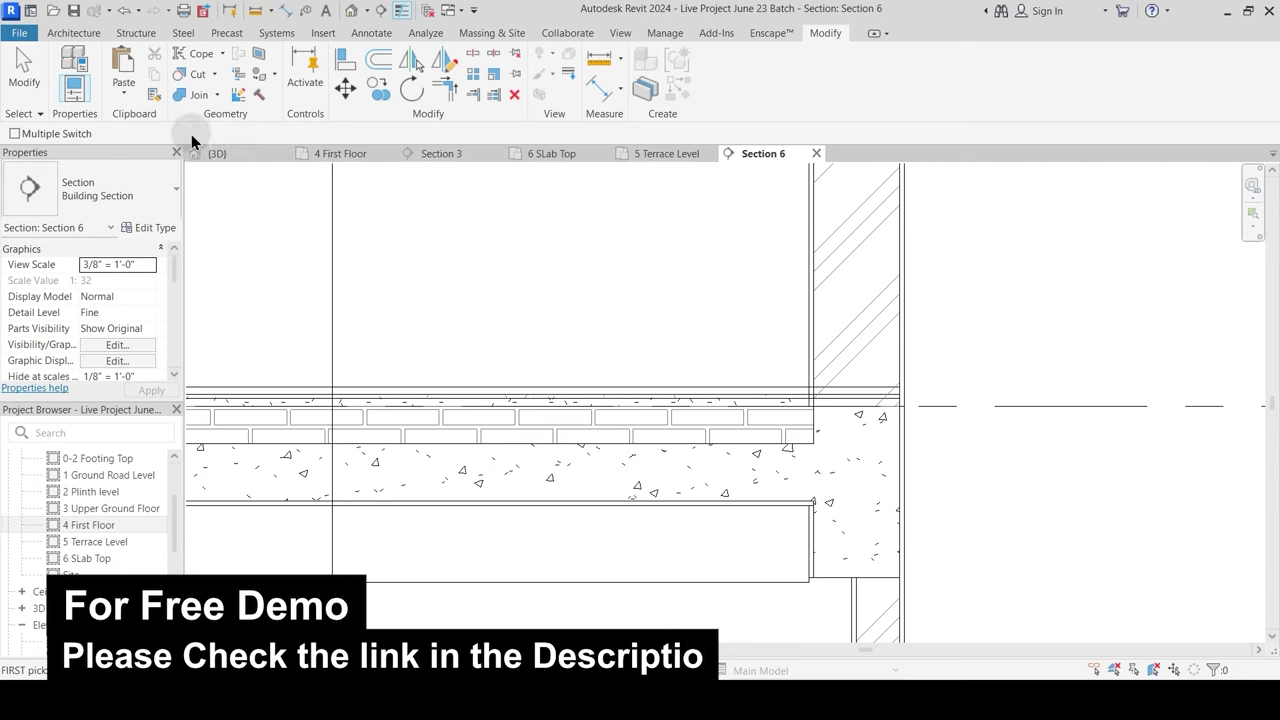
left_click(790, 415)
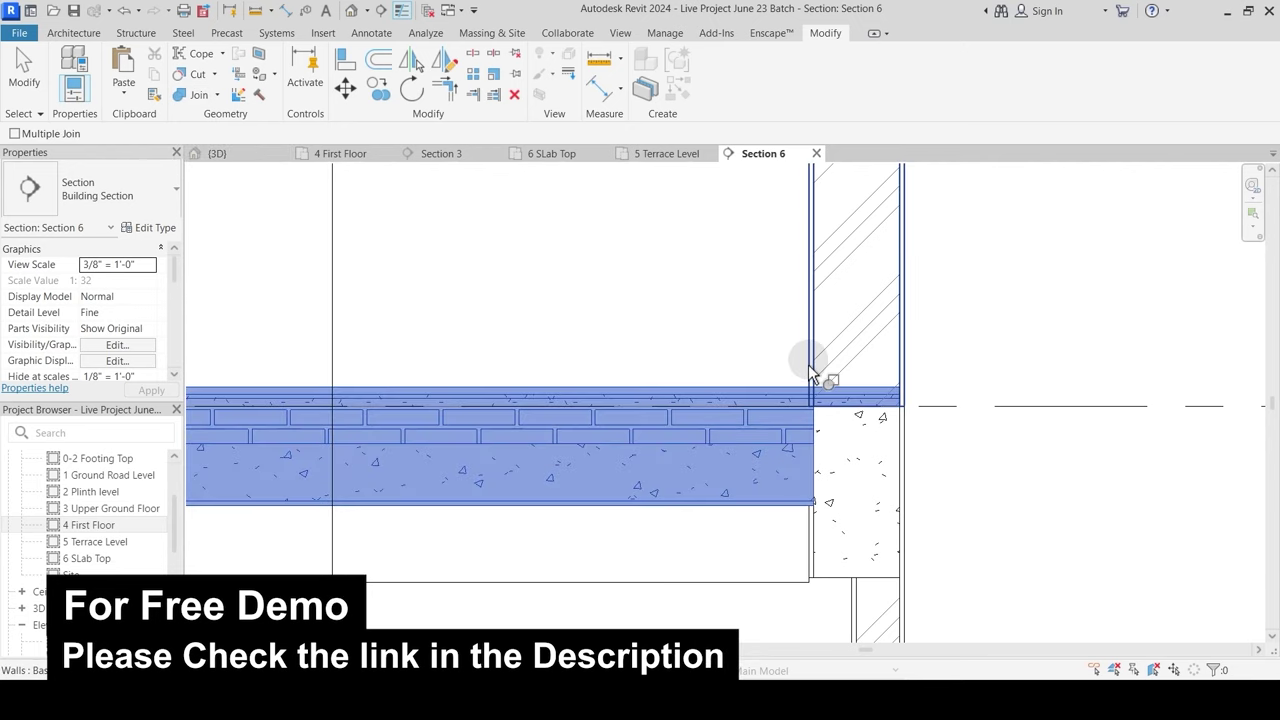
left_click(818, 370)
scroll(836, 446, "down", 4)
key("Escape")
Step: Pan the section to bring the stair core into the centre of the view
middle_click_drag(499, 549, 661, 408)
scroll(660, 420, "down", 4)
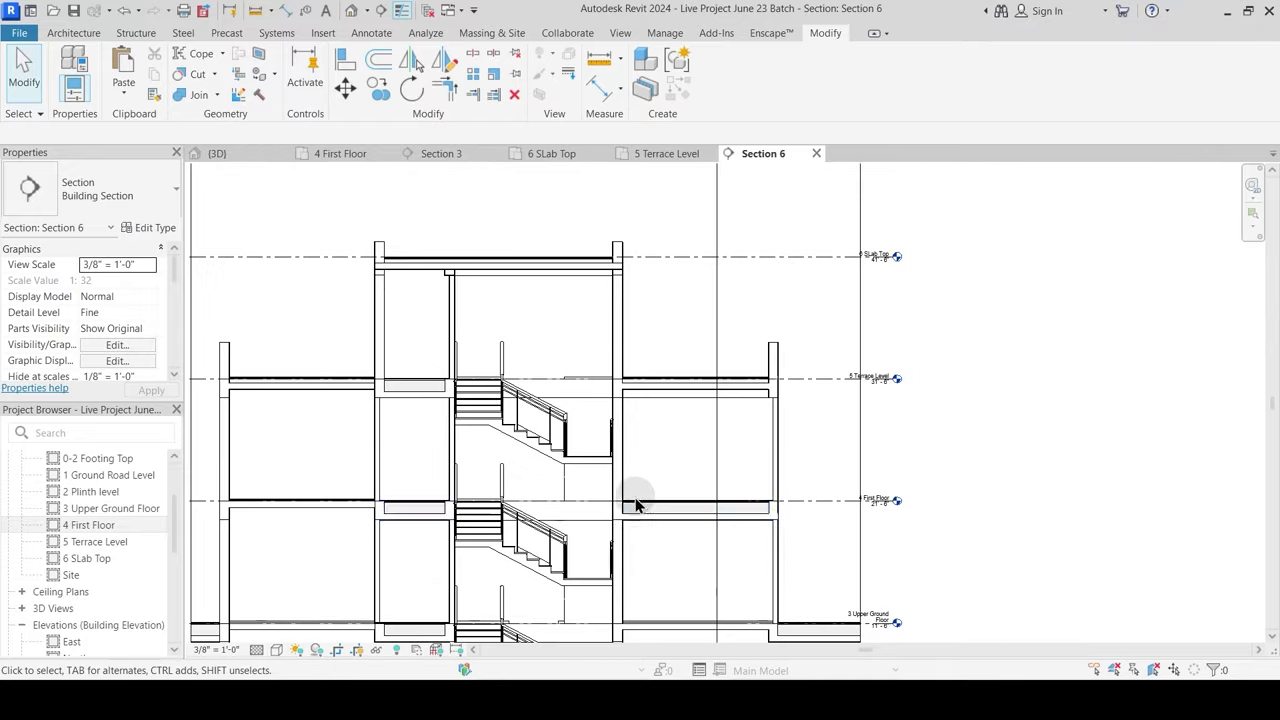
scroll(660, 540, "up", 2)
middle_click_drag(583, 457, 830, 483)
middle_click_drag(450, 390, 735, 400)
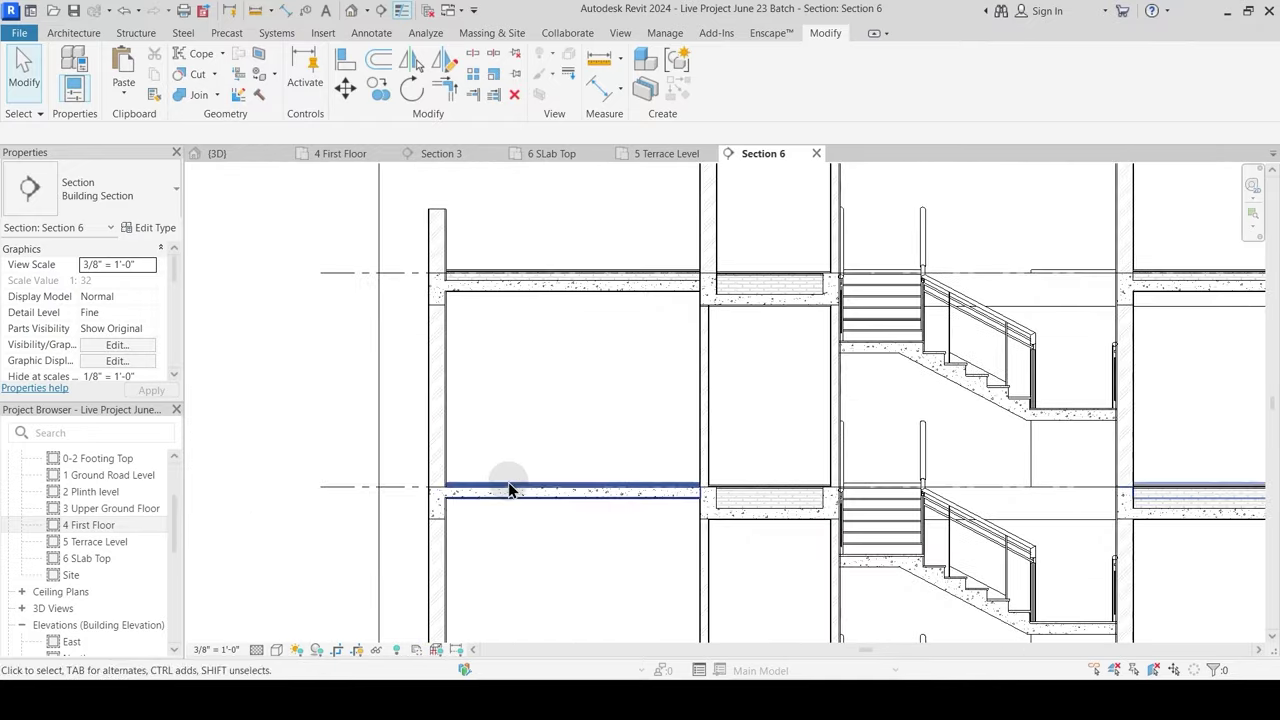
middle_click_drag(733, 453, 500, 535)
Step: On the 4 First Floor plan, drag the Section 6 line right and open Section 6
scroll(466, 400, "down", 2)
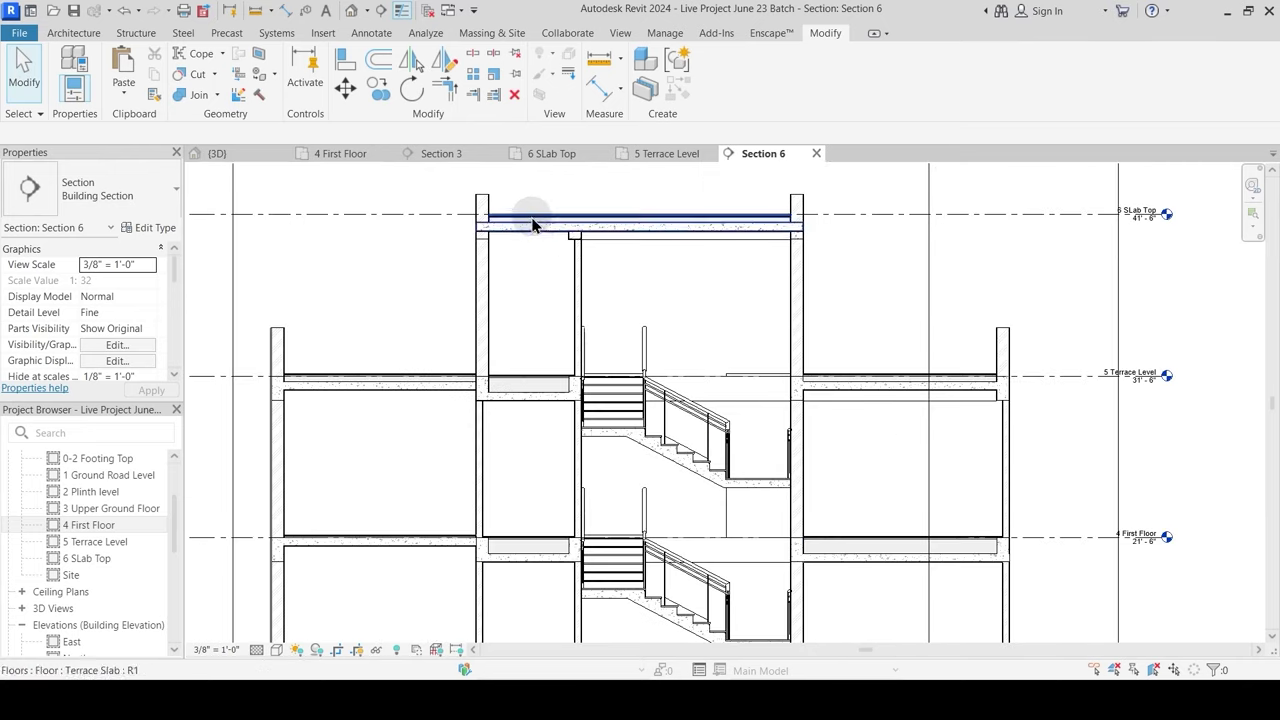
scroll(523, 234, "up", 3)
scroll(744, 285, "down", 1)
scroll(744, 285, "down", 3)
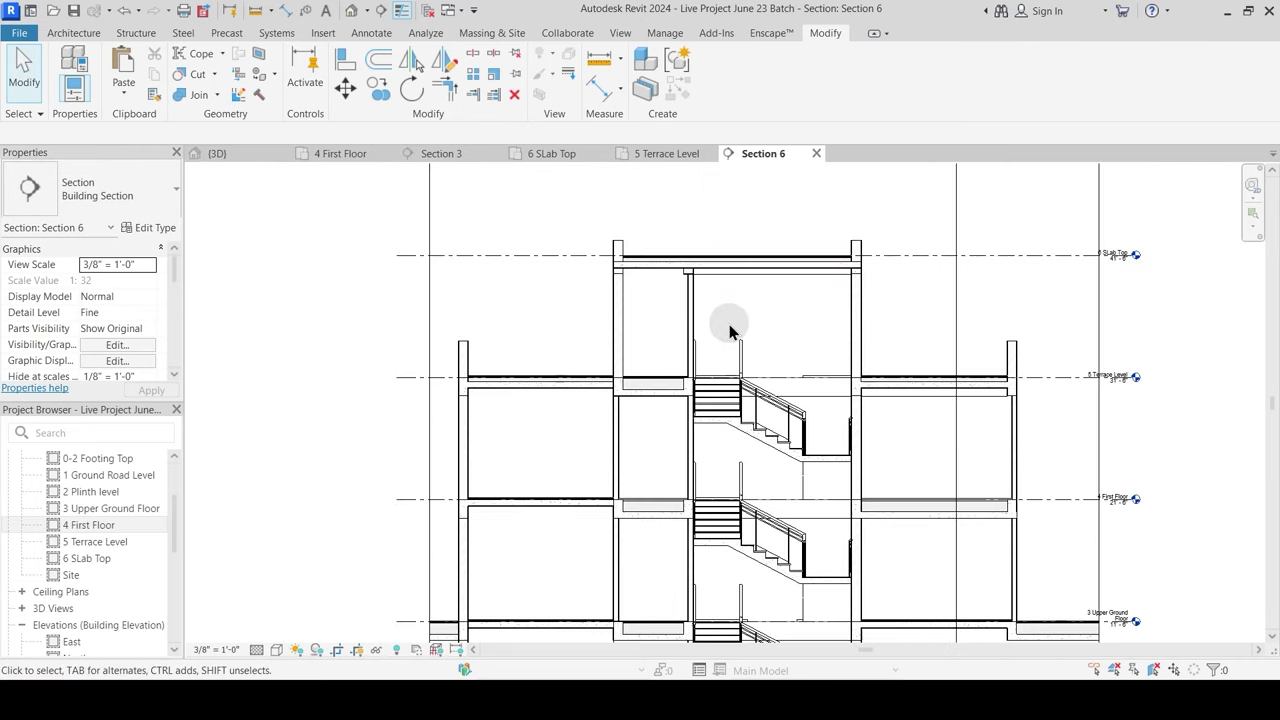
left_click(330, 153)
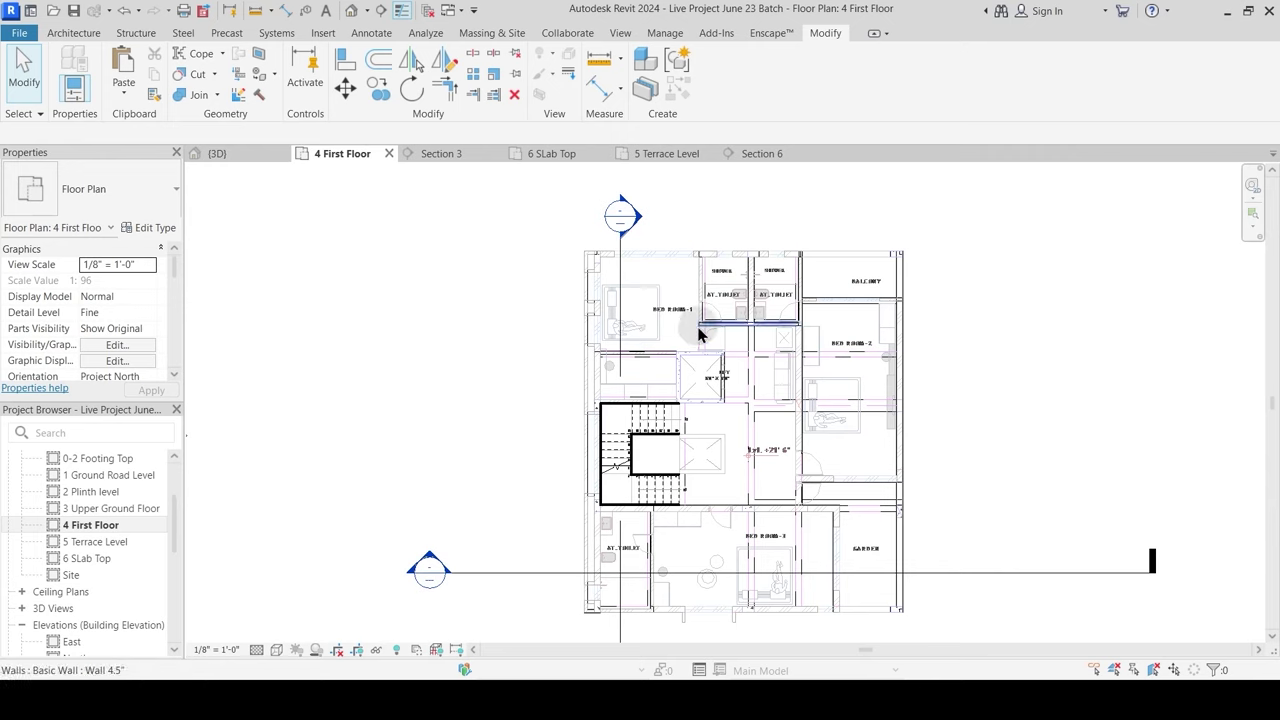
left_click_drag(620, 274, 690, 275)
double_click(709, 220)
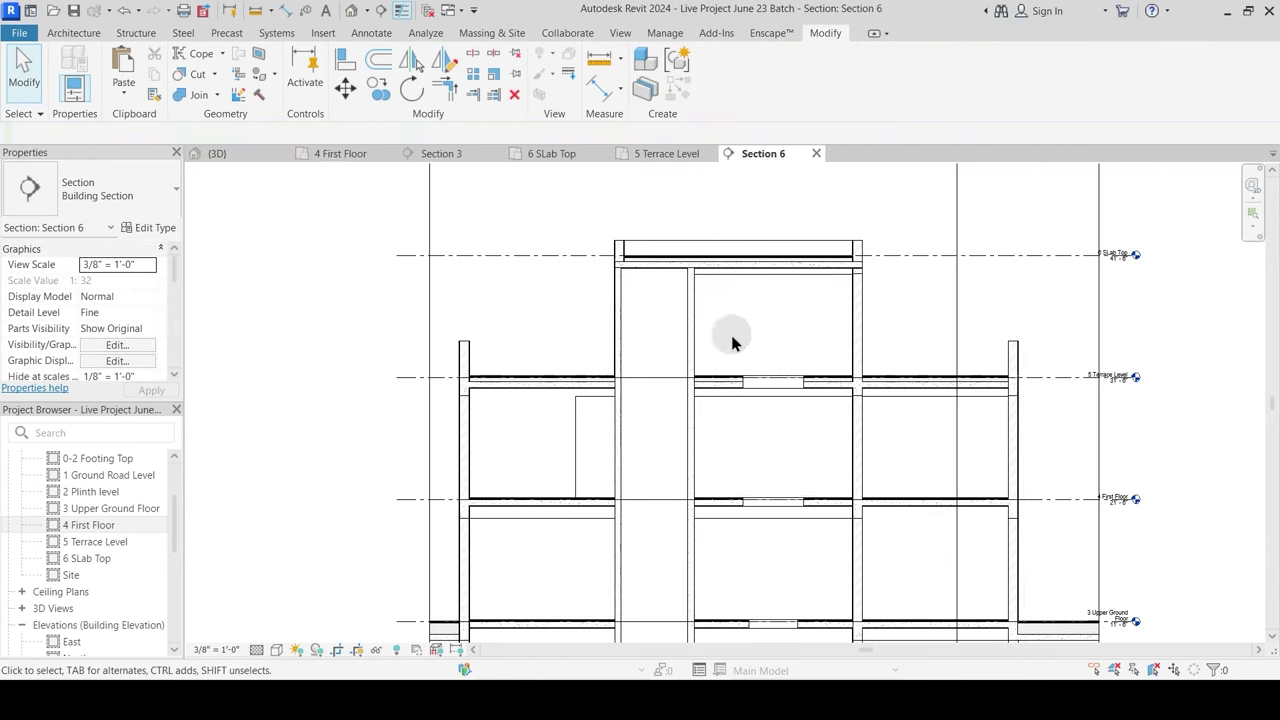
scroll(625, 275, "up", 3)
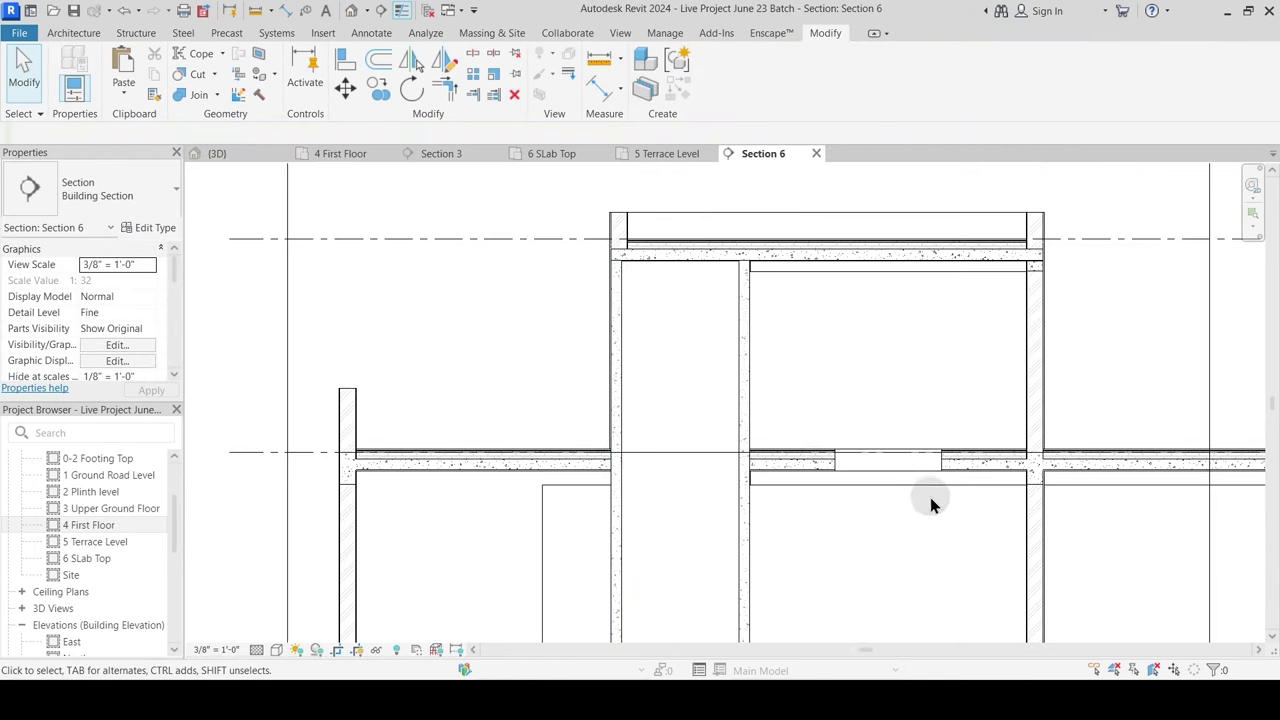
middle_click_drag(930, 500, 569, 446)
middle_click_drag(738, 456, 833, 298)
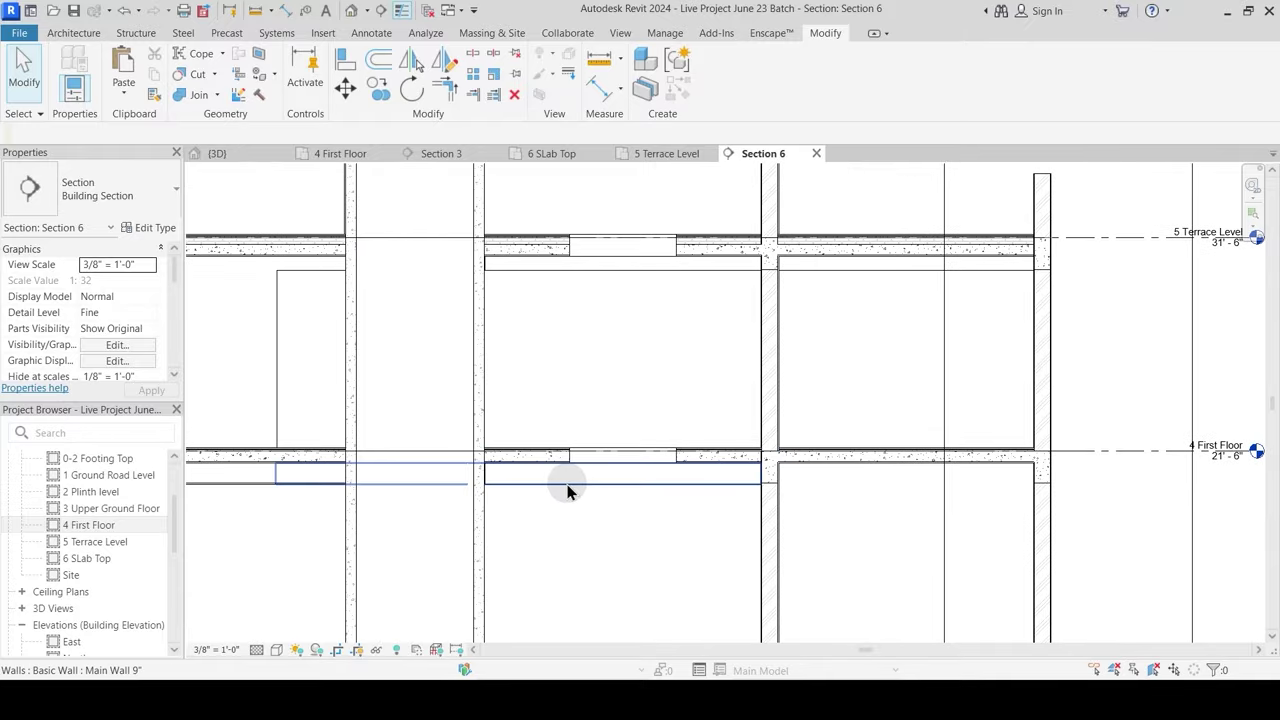
scroll(857, 480, "down", 2)
Step: Shift the Section 6 line further right and reopen Section 6 at the beam under the slab
left_click(368, 156)
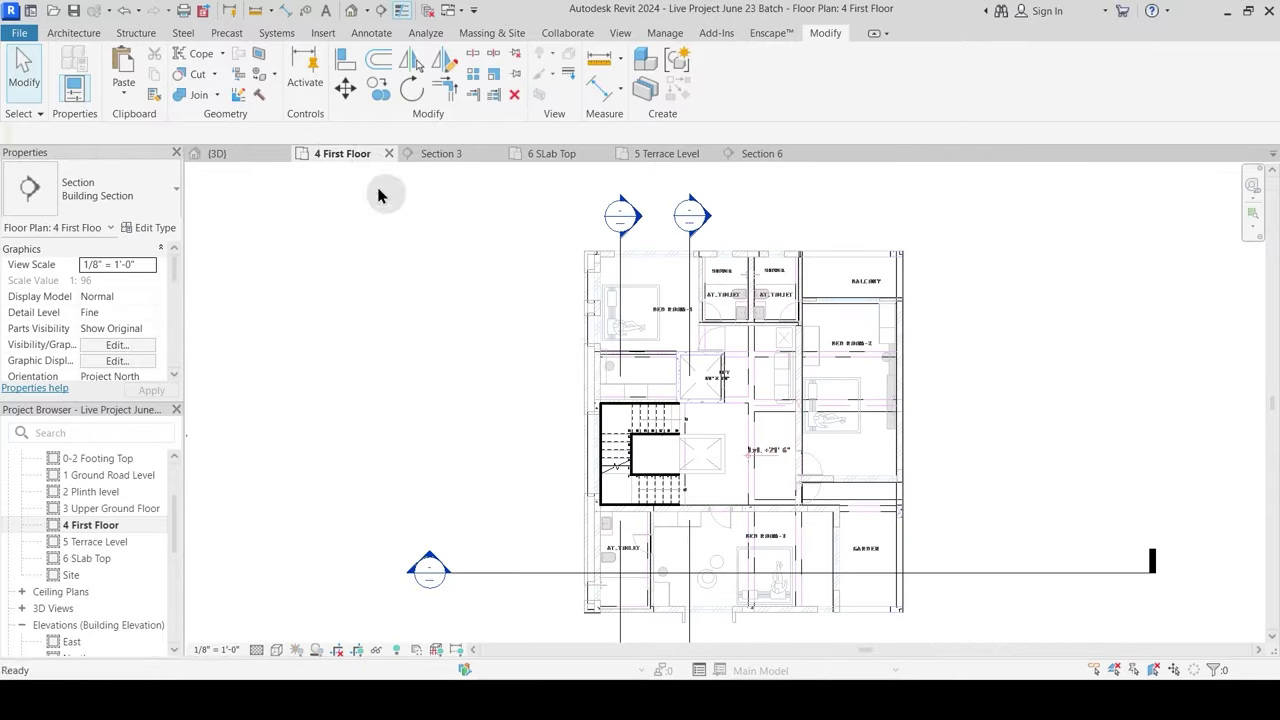
left_click_drag(689, 298, 734, 292)
key("Escape")
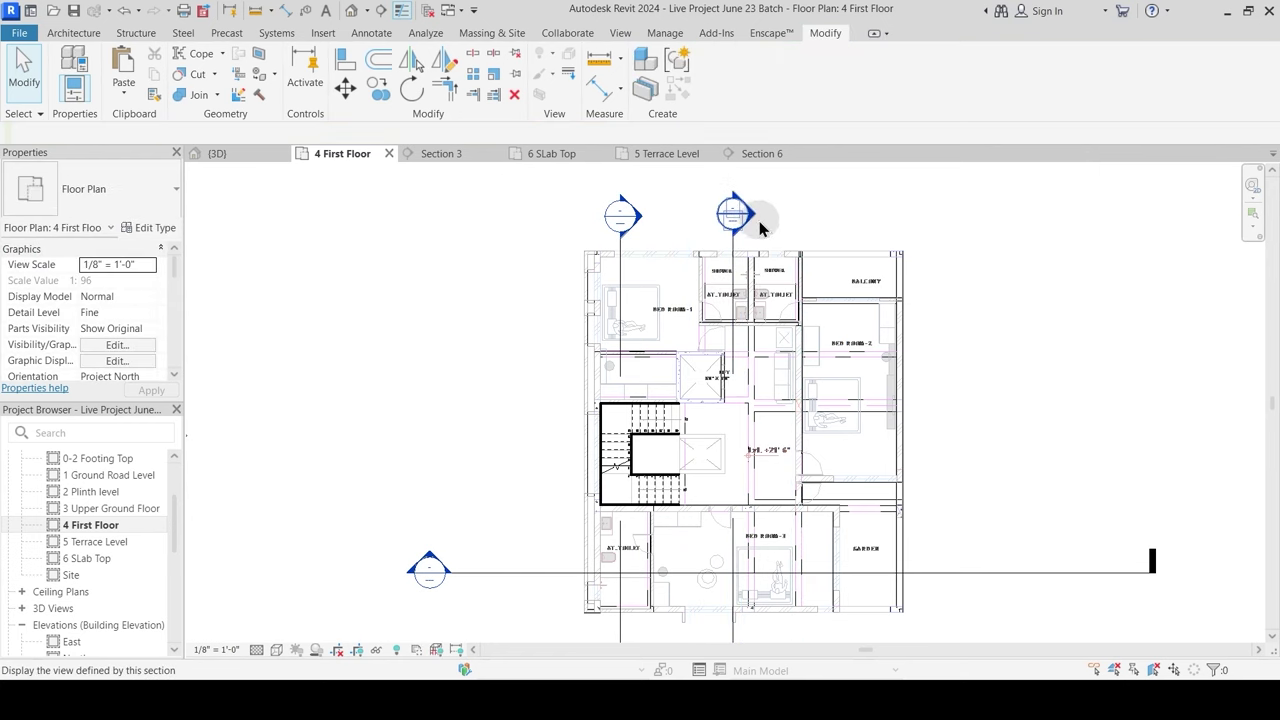
double_click(752, 222)
scroll(570, 425, "up", 4)
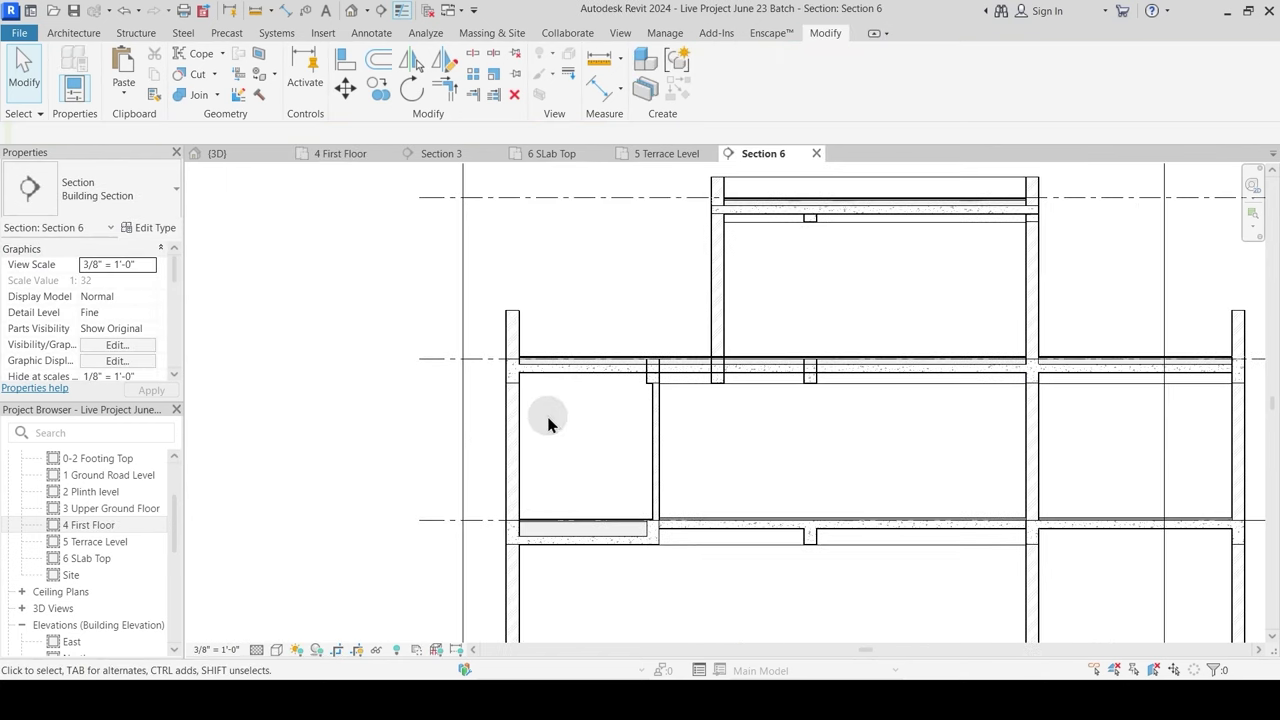
middle_click_drag(771, 457, 574, 508)
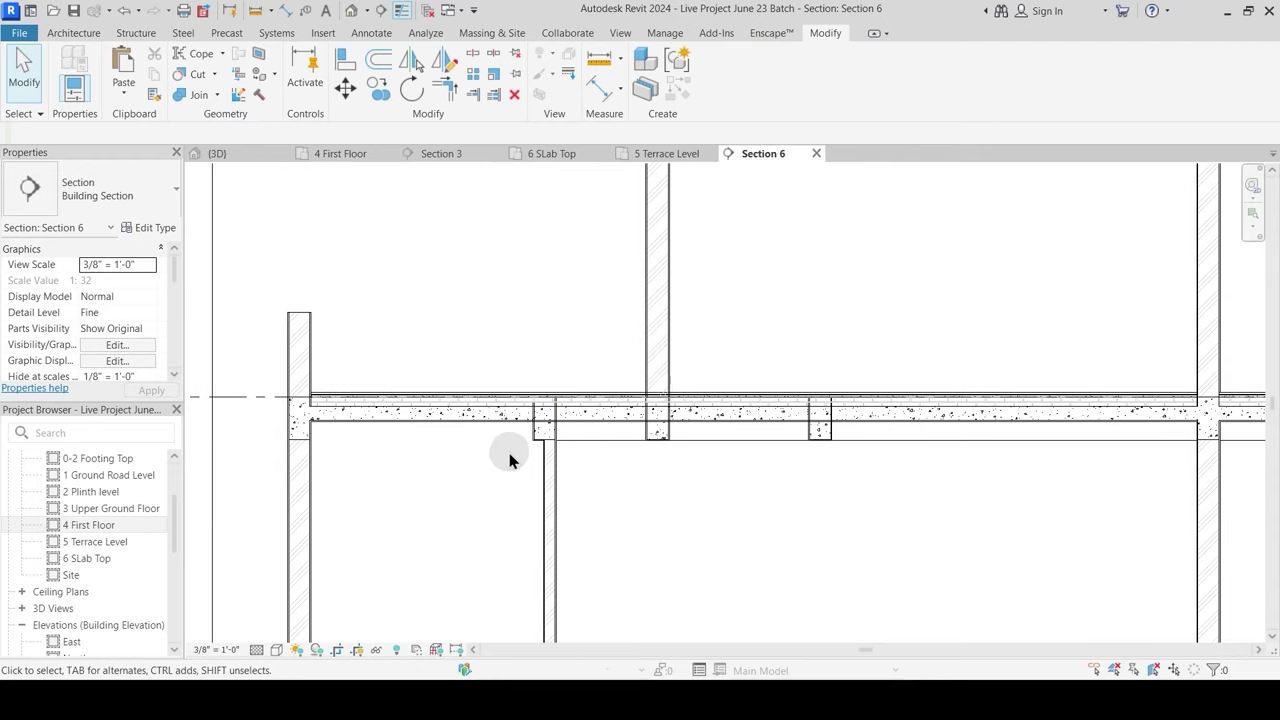
scroll(512, 446, "up", 3)
middle_click_drag(518, 442, 598, 447)
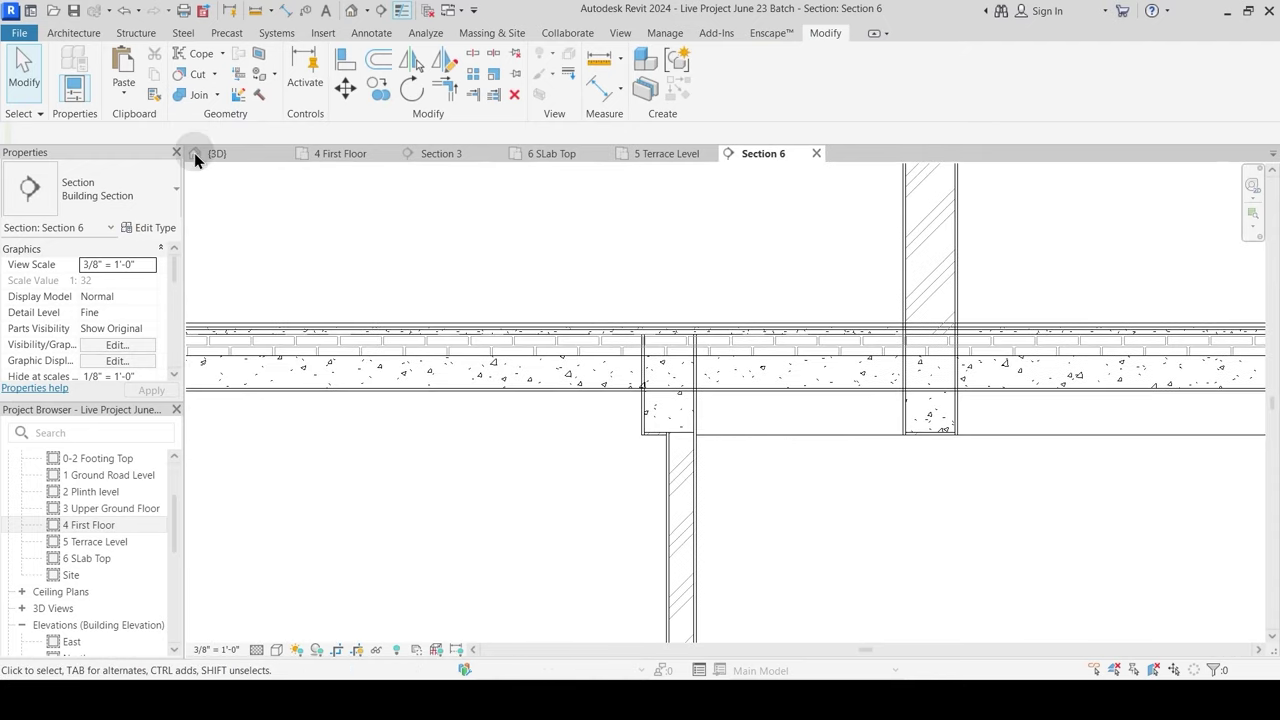
Step: Join the Terrace Slab with the beam below it and the wall above it
left_click(199, 96)
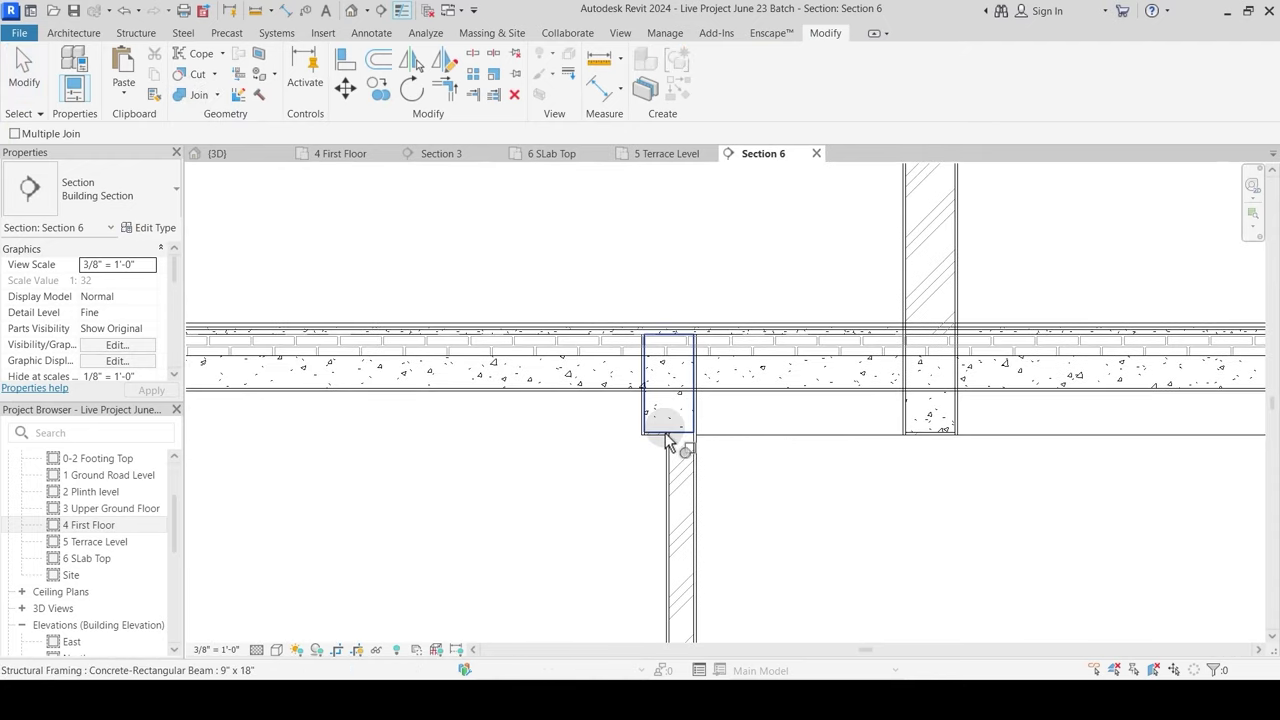
left_click(666, 432)
left_click(614, 366)
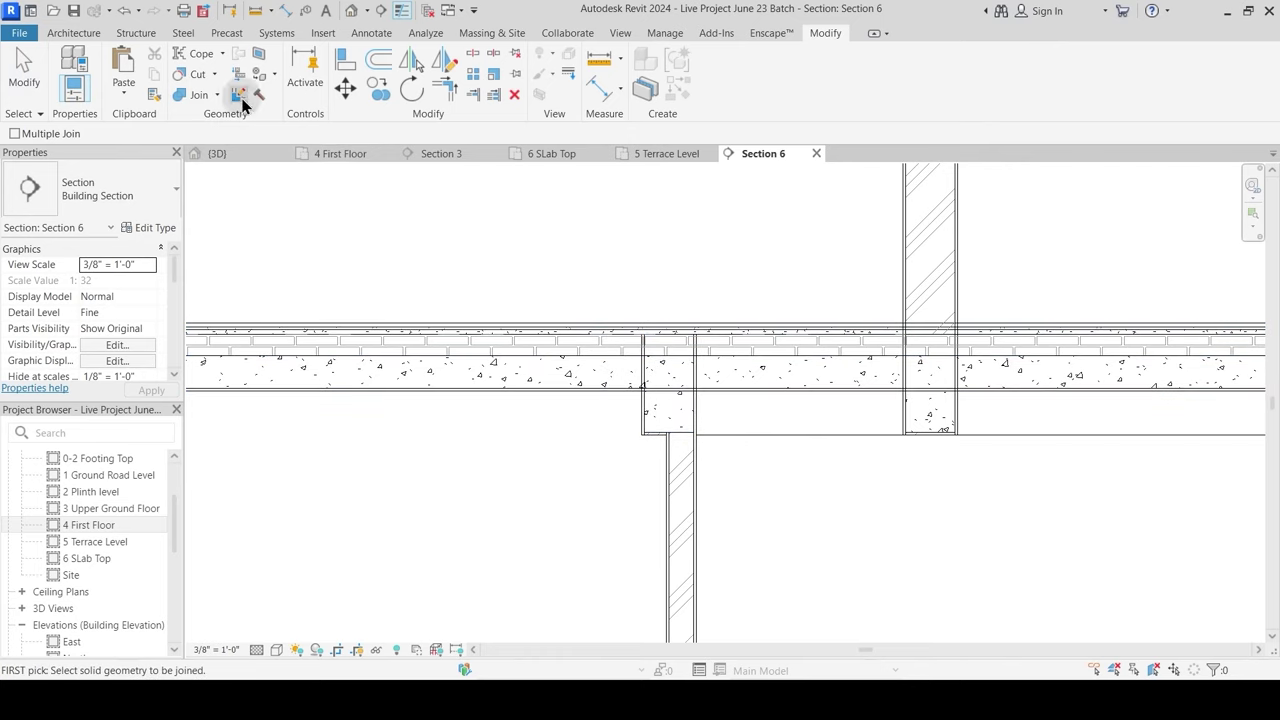
left_click(601, 398)
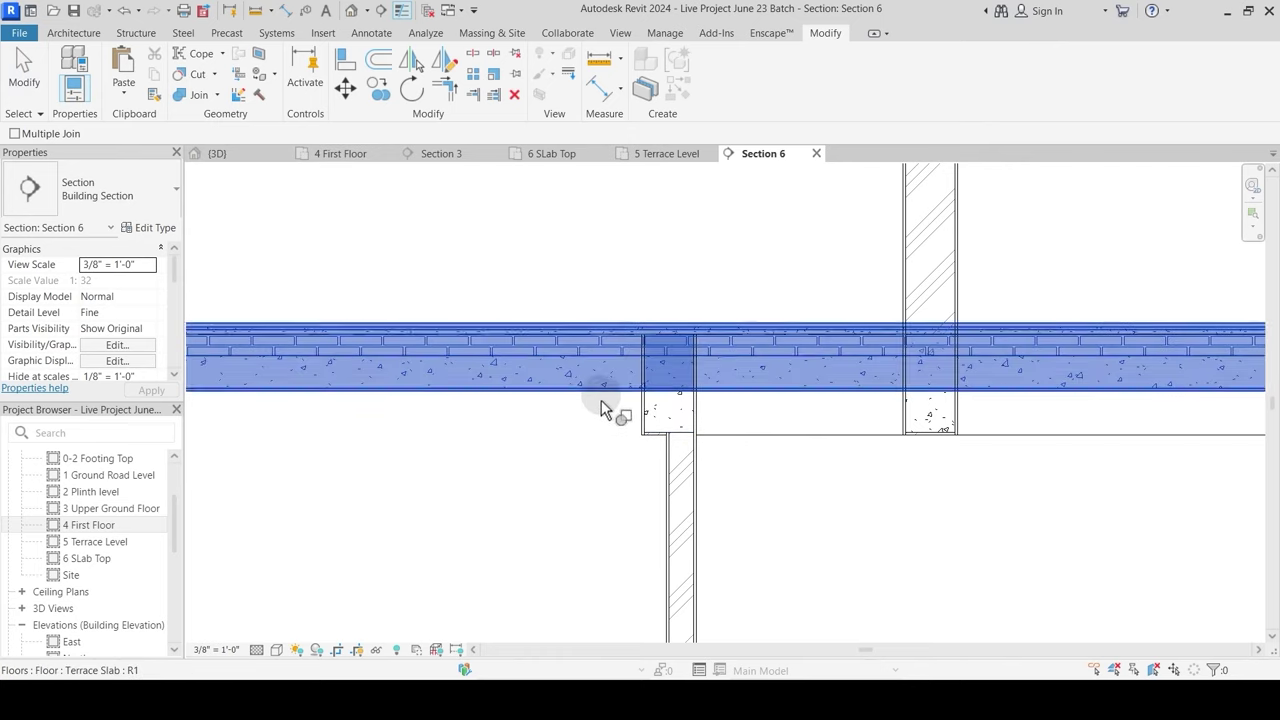
left_click(650, 432)
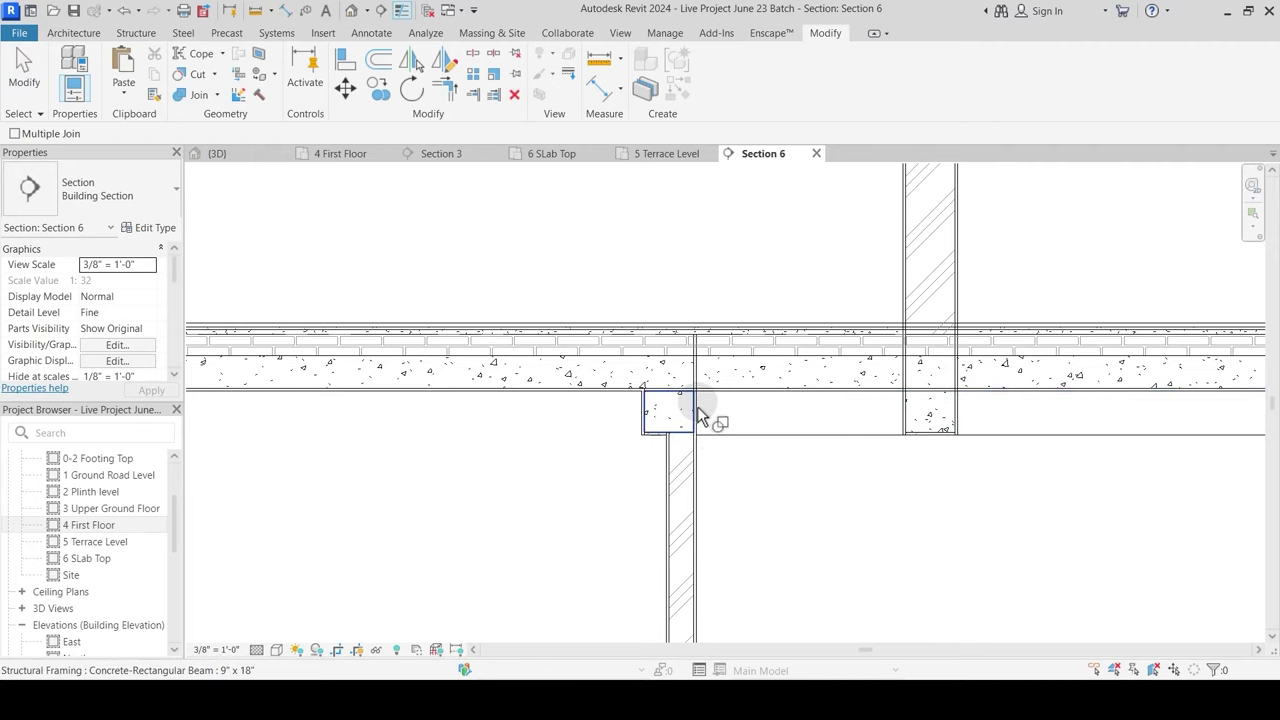
left_click(702, 463)
left_click(740, 394)
Step: Switch the beam and slab join order so the beam cuts the Terrace Slab
left_click(217, 95)
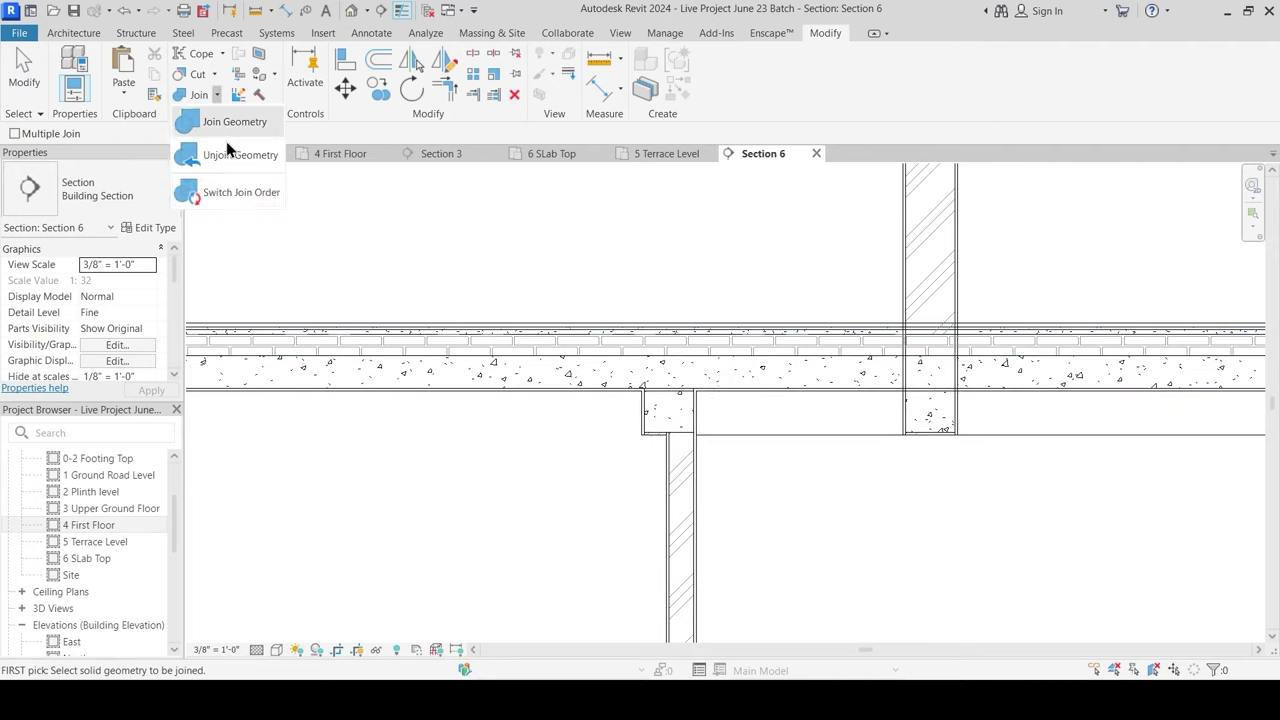
left_click(240, 193)
left_click(688, 414)
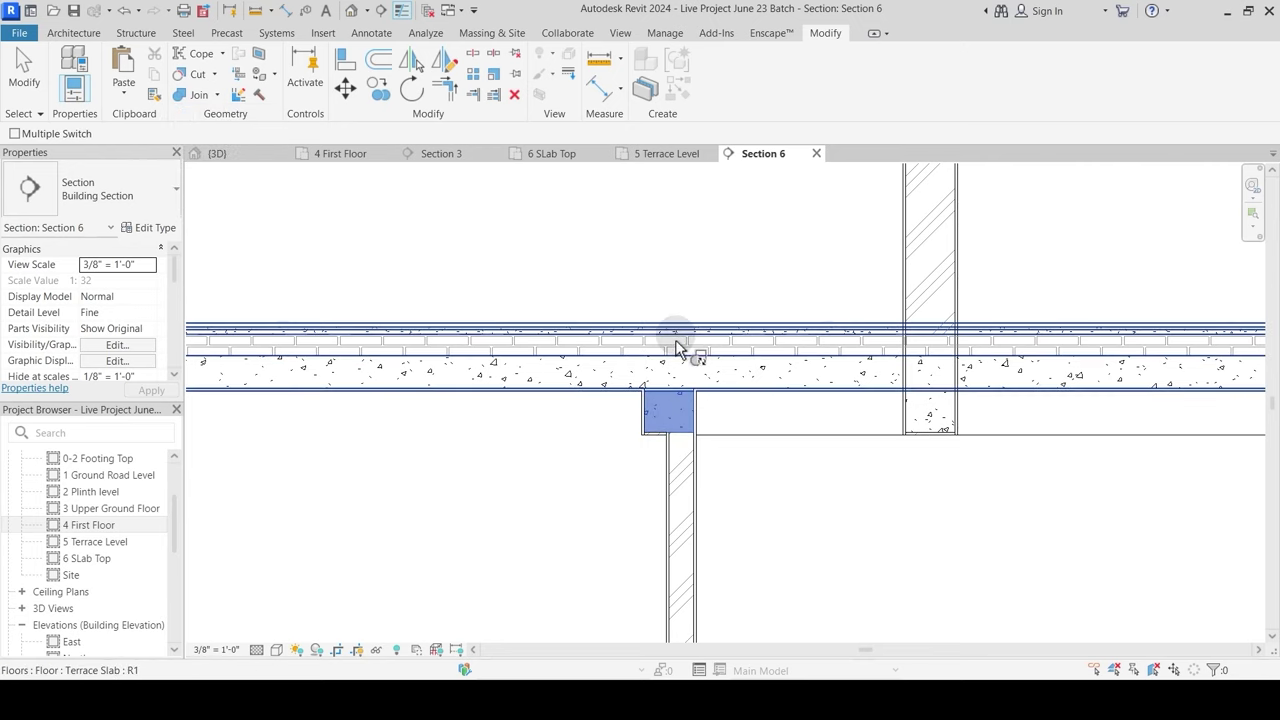
left_click(676, 359)
key("Escape")
middle_click_drag(941, 535, 712, 551)
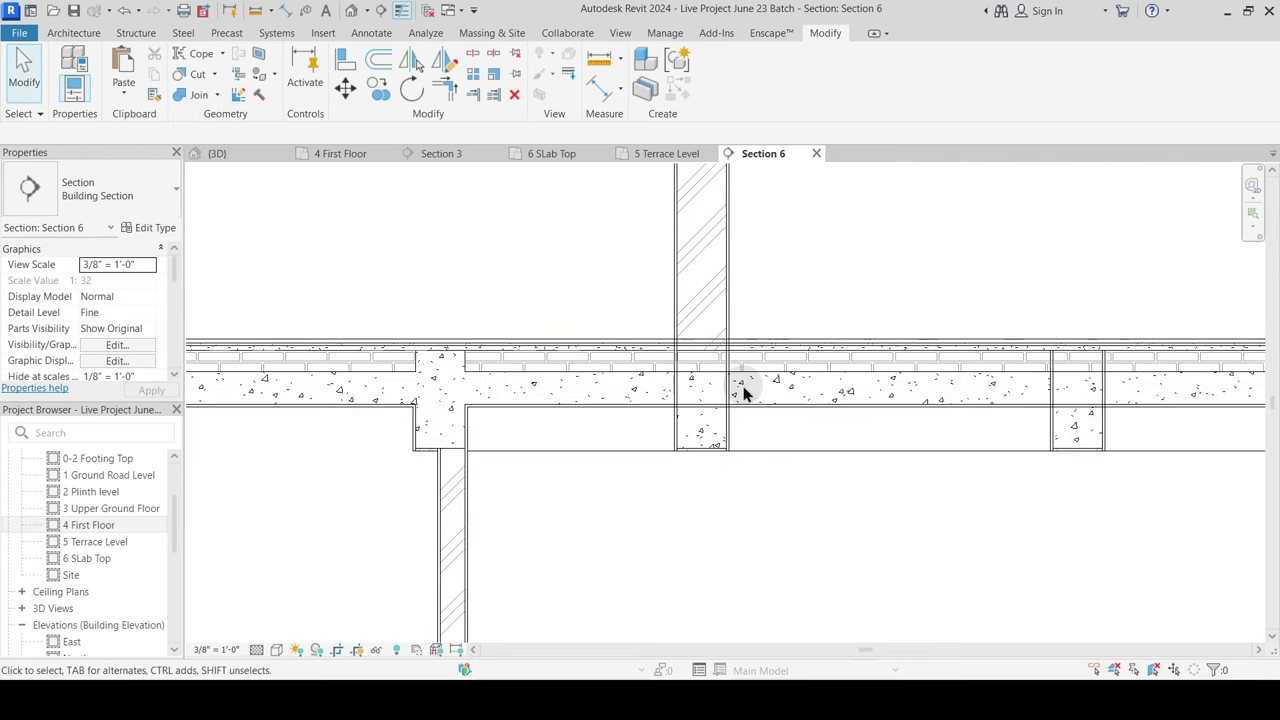
Step: Join the next beam and walls to the Terrace Slab, undoing the unwanted slab-wall join
left_click(216, 95)
left_click(237, 132)
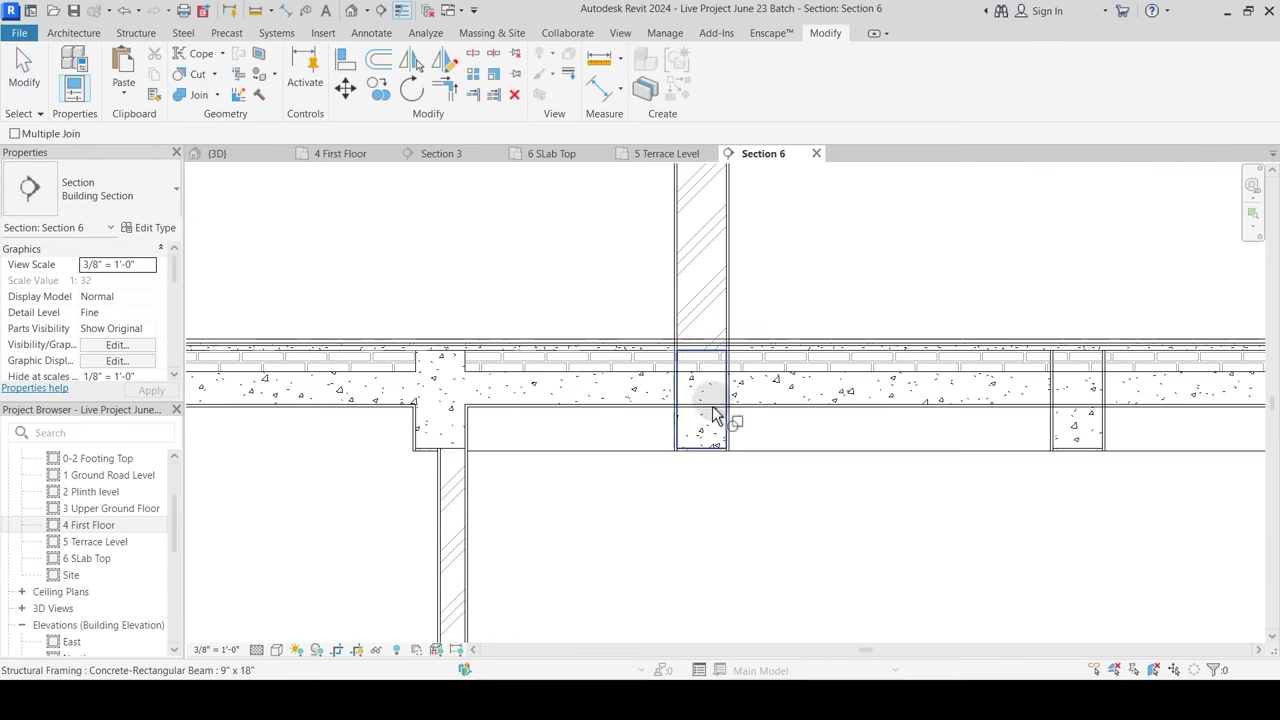
left_click(710, 364)
left_click(757, 362)
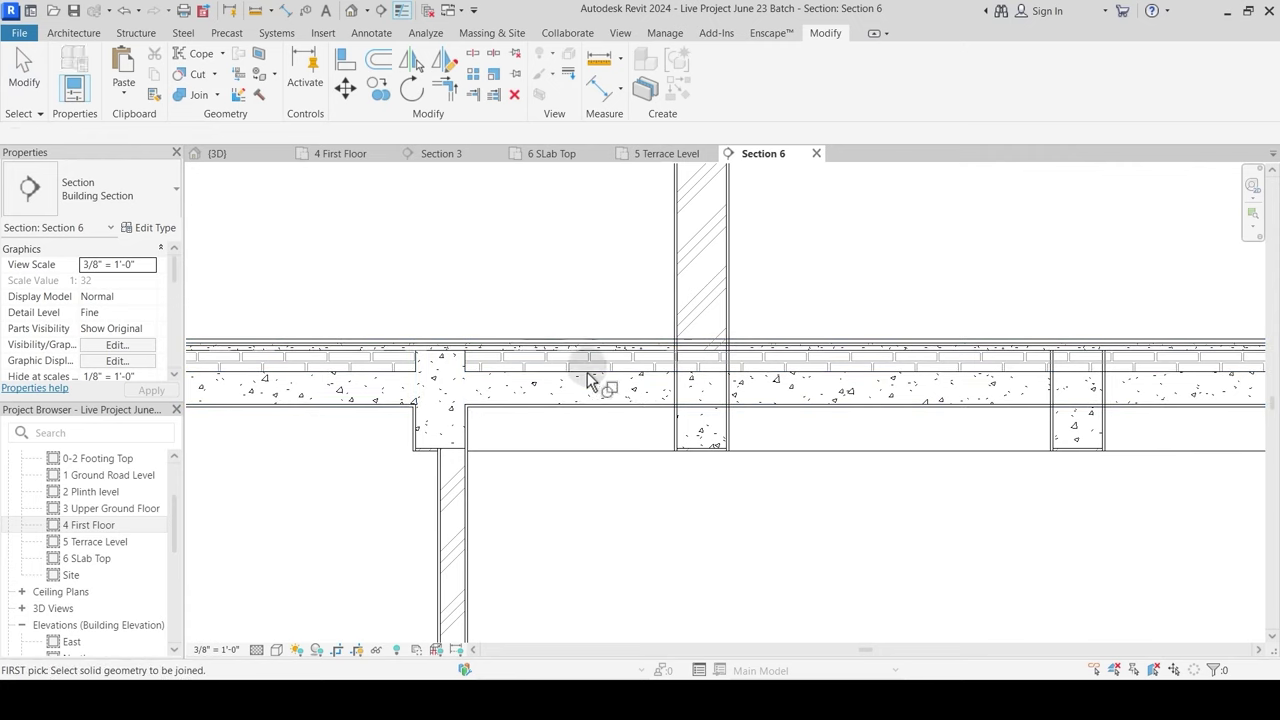
left_click(655, 402)
left_click(688, 432)
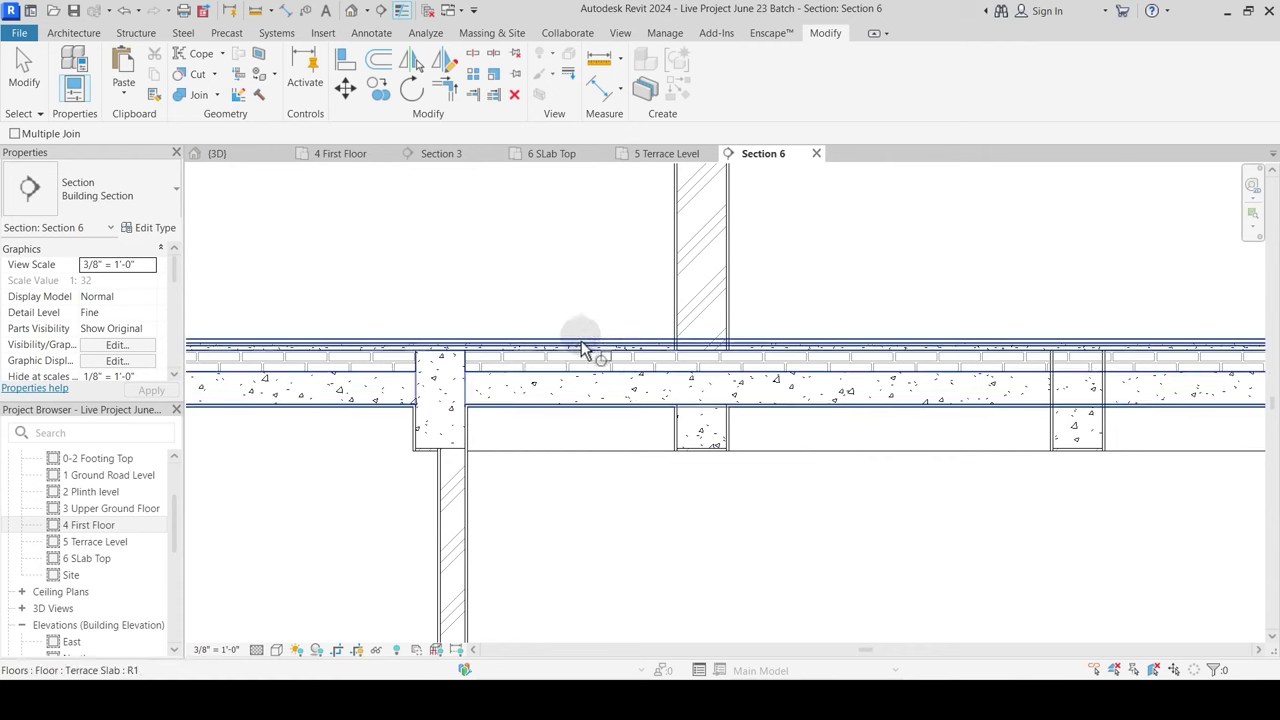
left_click(660, 345)
left_click(685, 325)
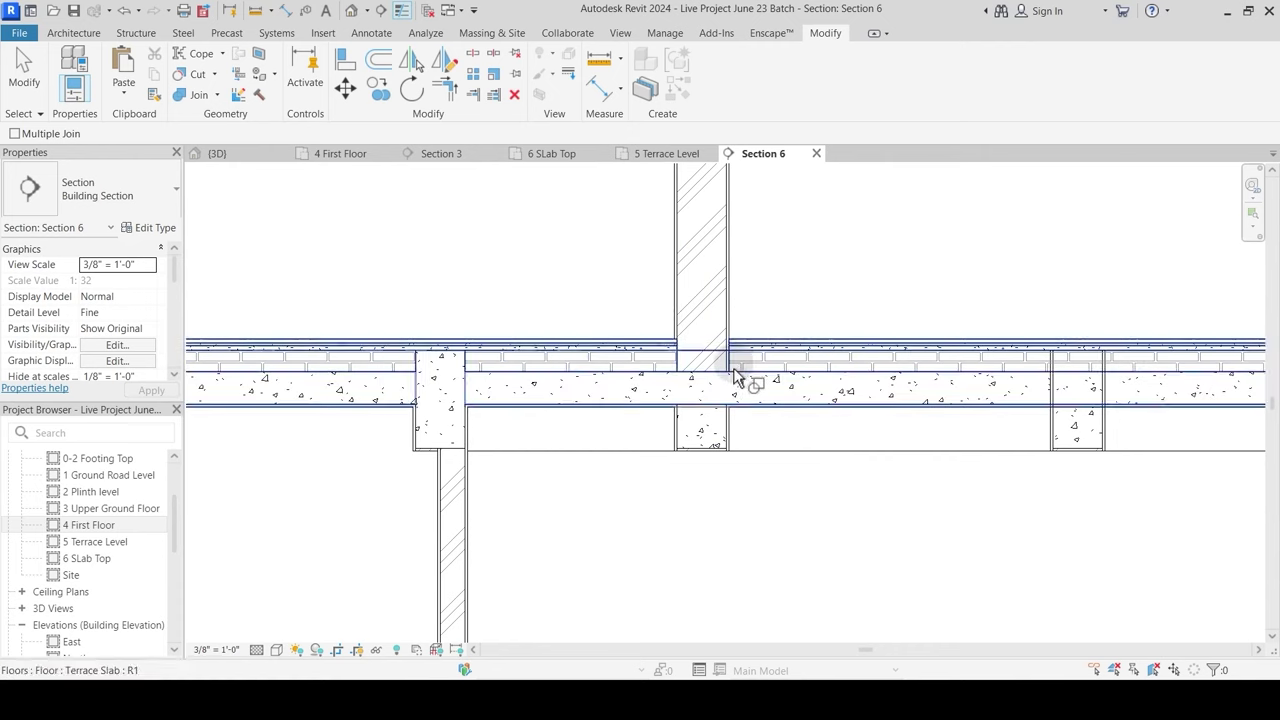
key("ctrl+z")
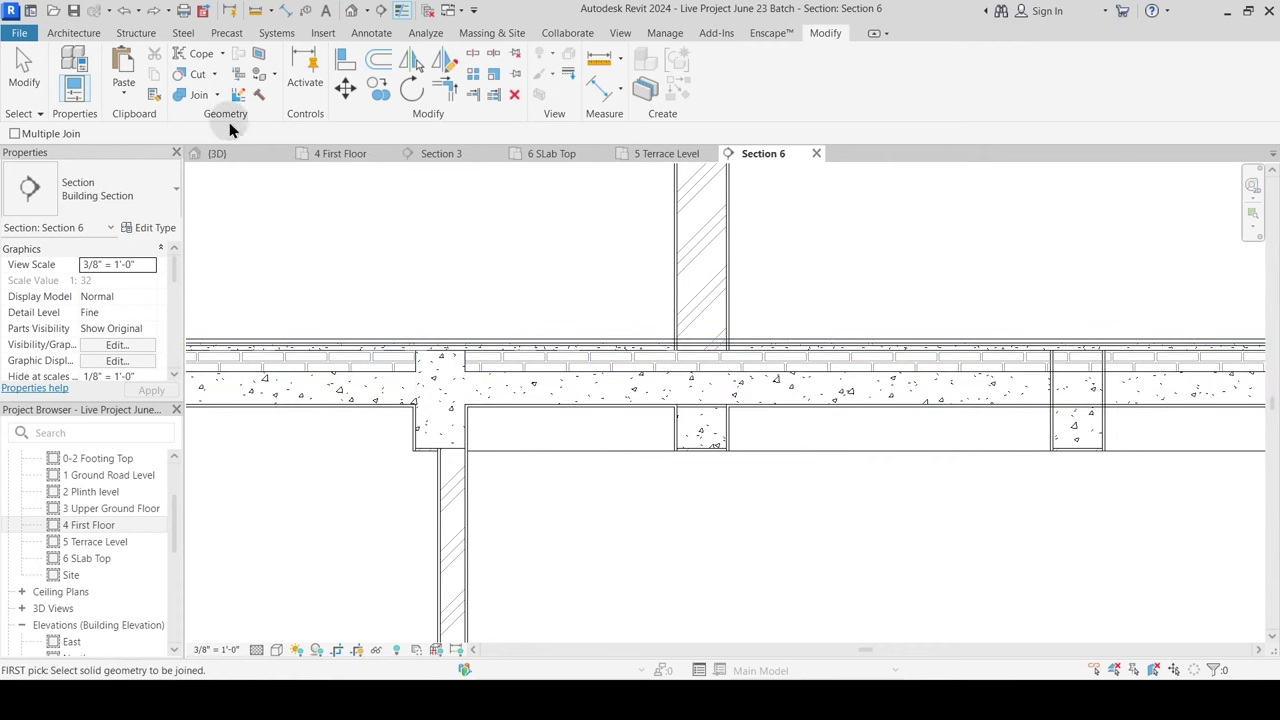
Step: Reverse the join order so this beam cuts through the Terrace Slab
left_click(217, 95)
left_click(240, 191)
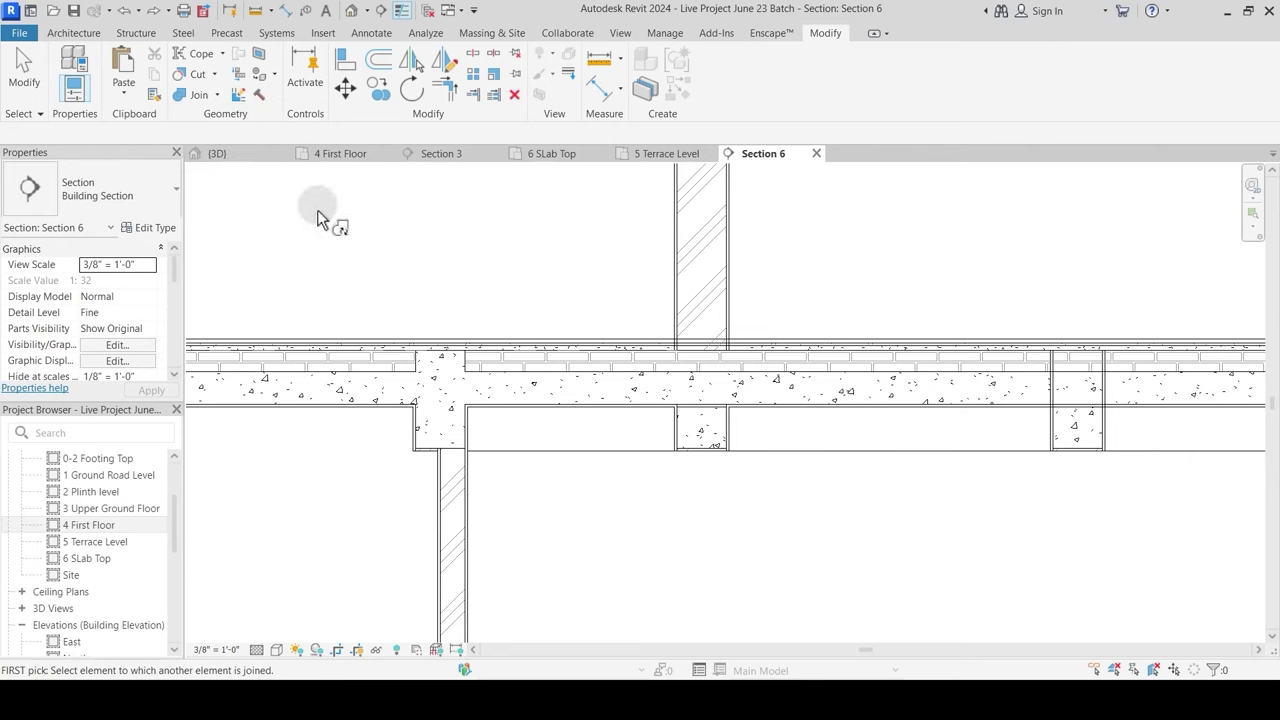
left_click(712, 425)
left_click(632, 378)
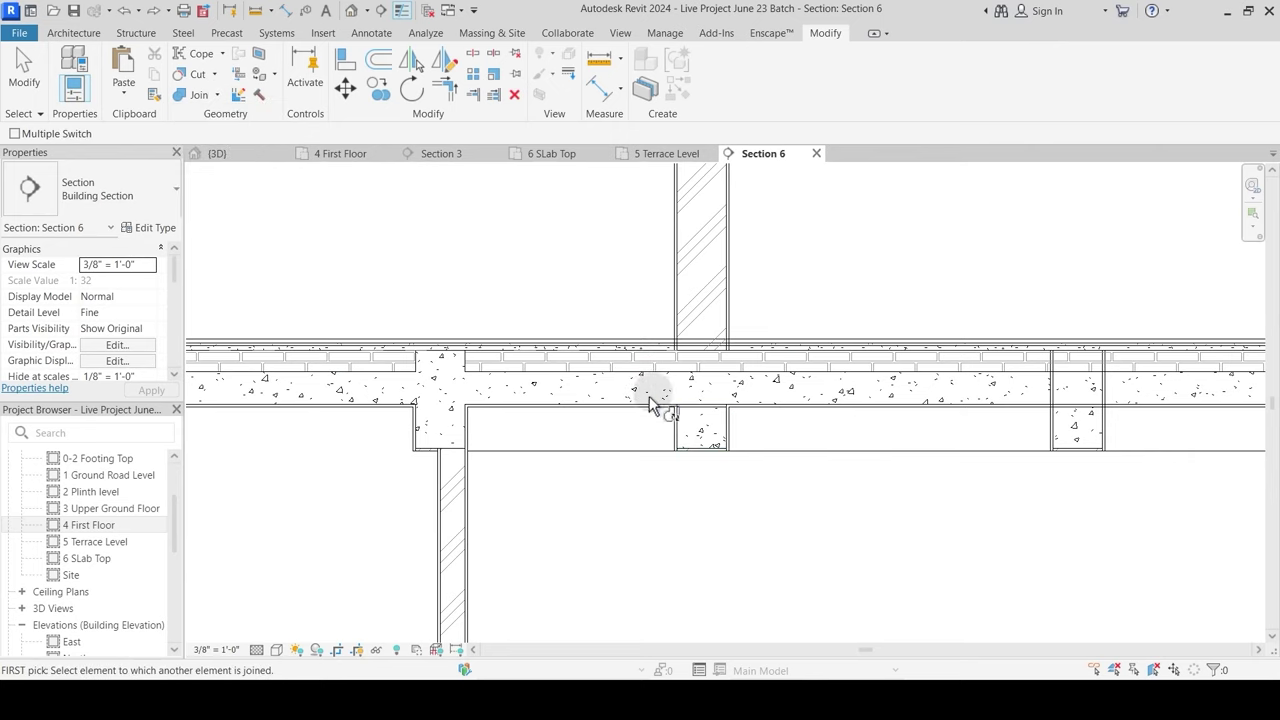
left_click(712, 425)
left_click(675, 385)
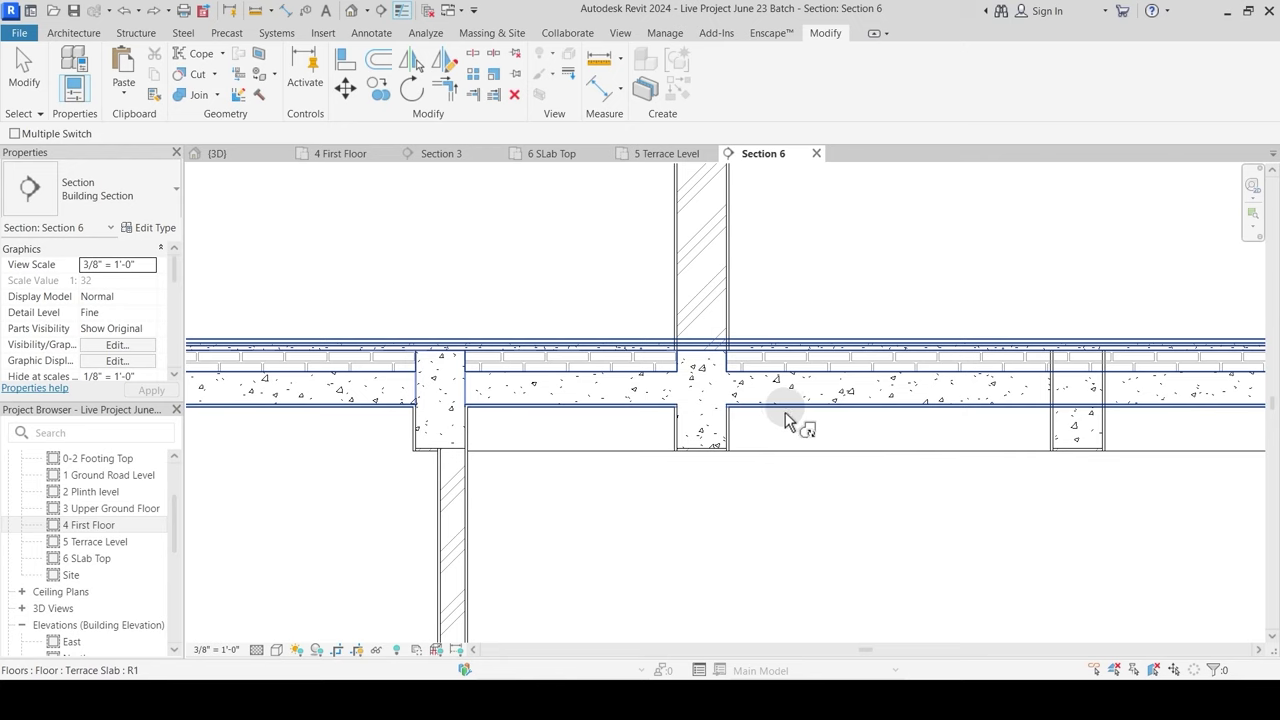
key("Escape")
Step: Join the Terrace Slab to the wall above it
left_click(190, 97)
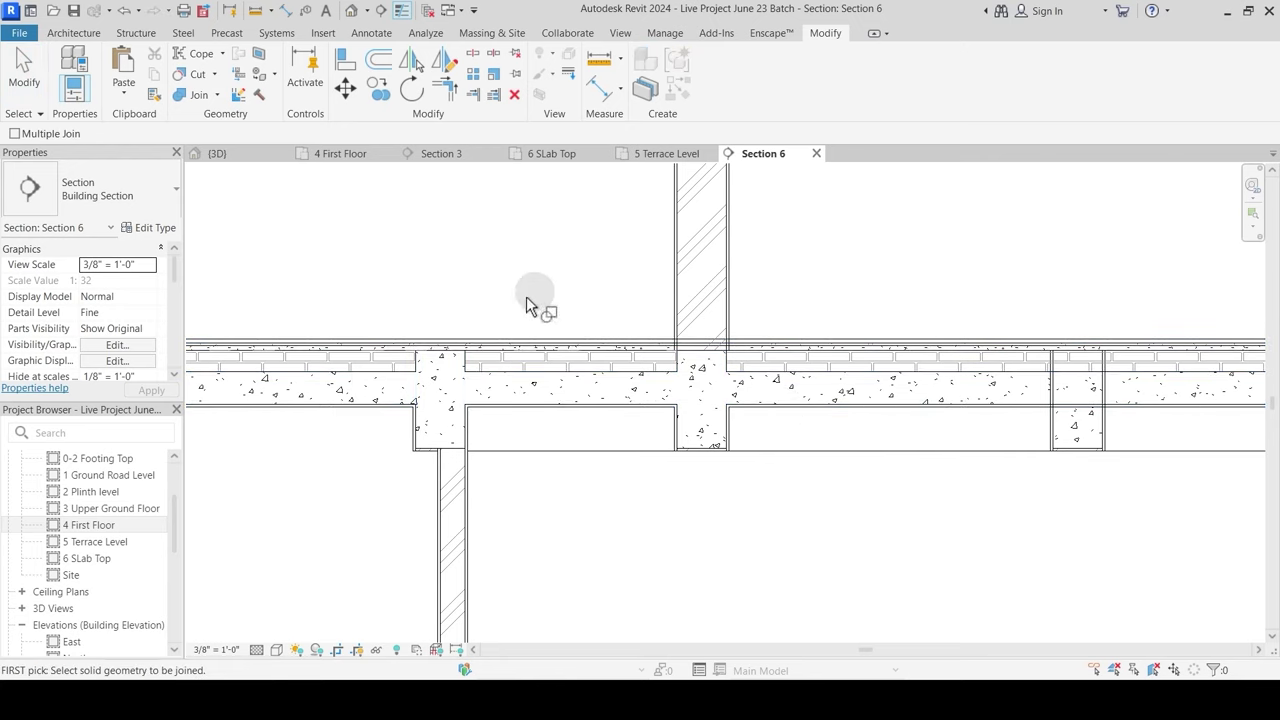
left_click(652, 362)
left_click(675, 326)
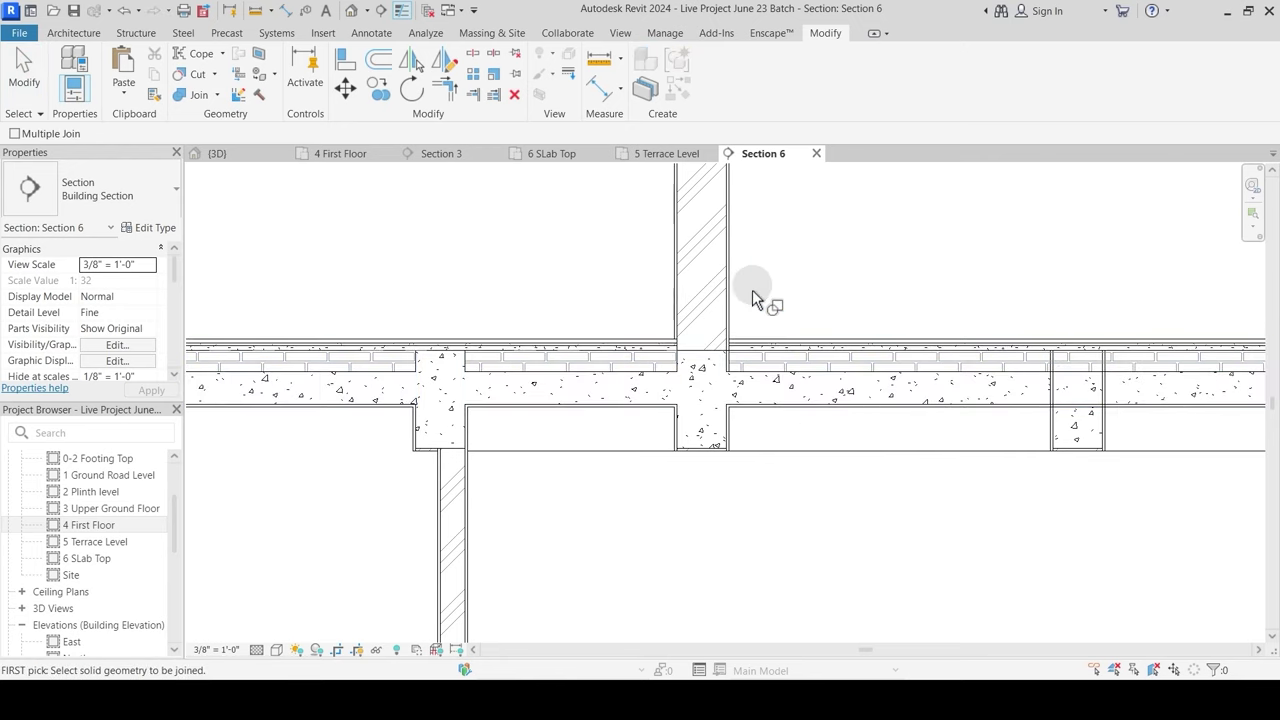
key("Escape")
scroll(813, 450, "down", 2)
middle_click_drag(1086, 523, 682, 534)
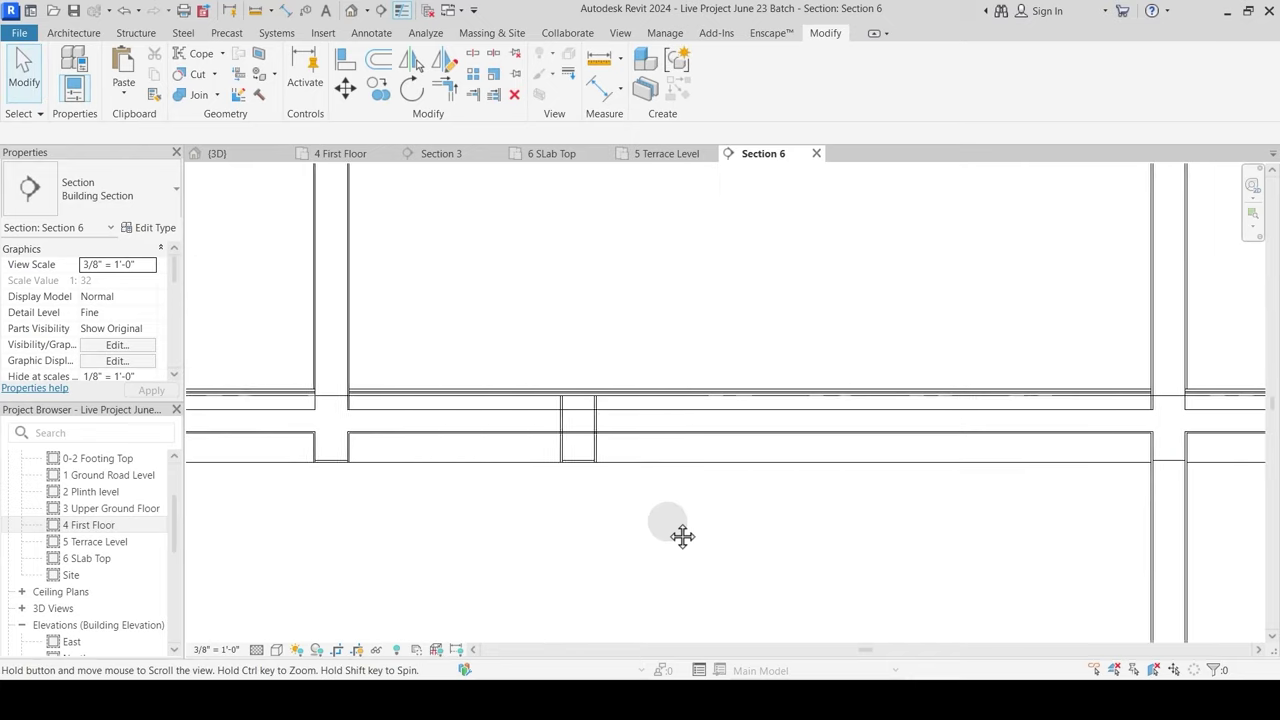
scroll(617, 462, "up", 2)
Step: Join the next beam and its wall to the Terrace Slab
left_click(196, 97)
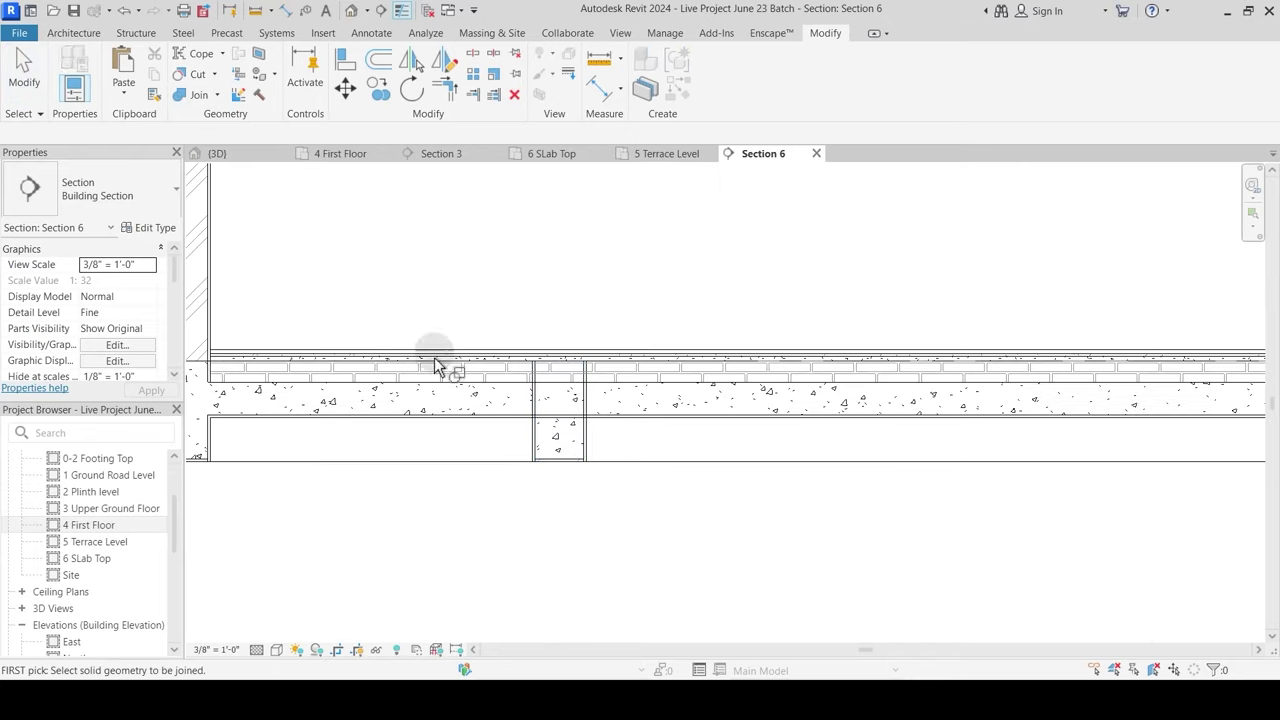
left_click(555, 466)
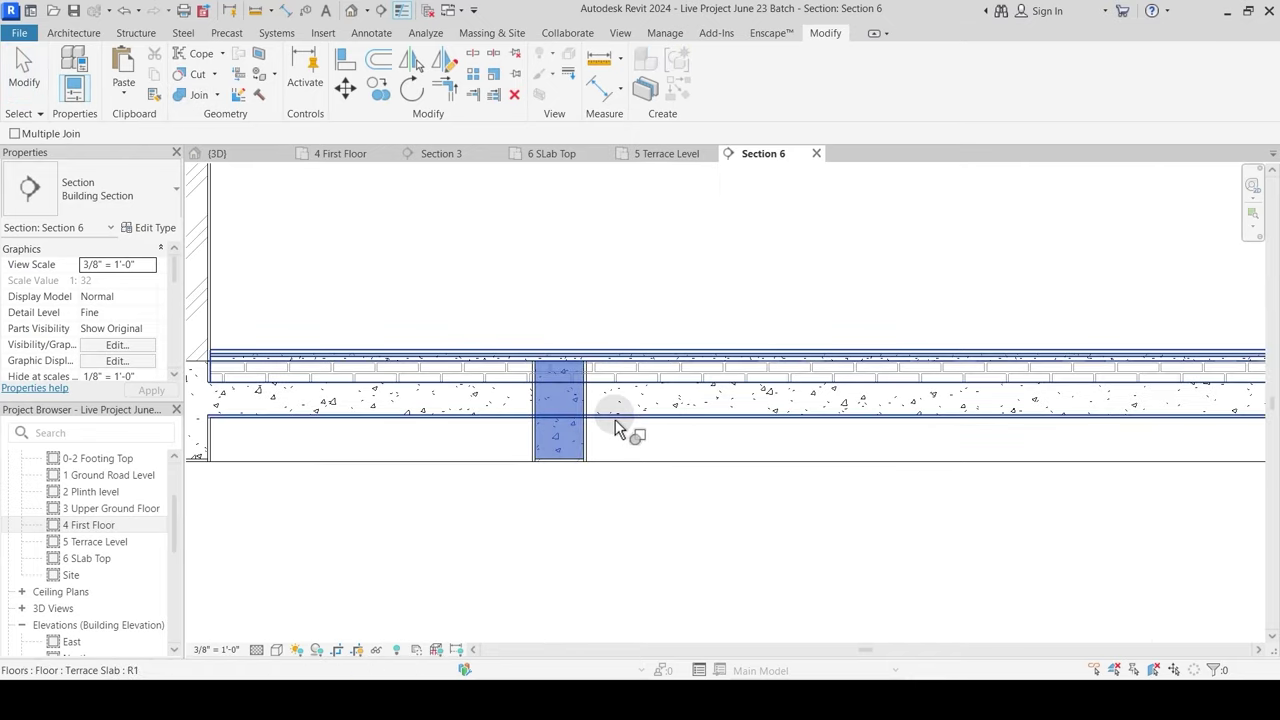
left_click(615, 420)
left_click(512, 435)
left_click(540, 452)
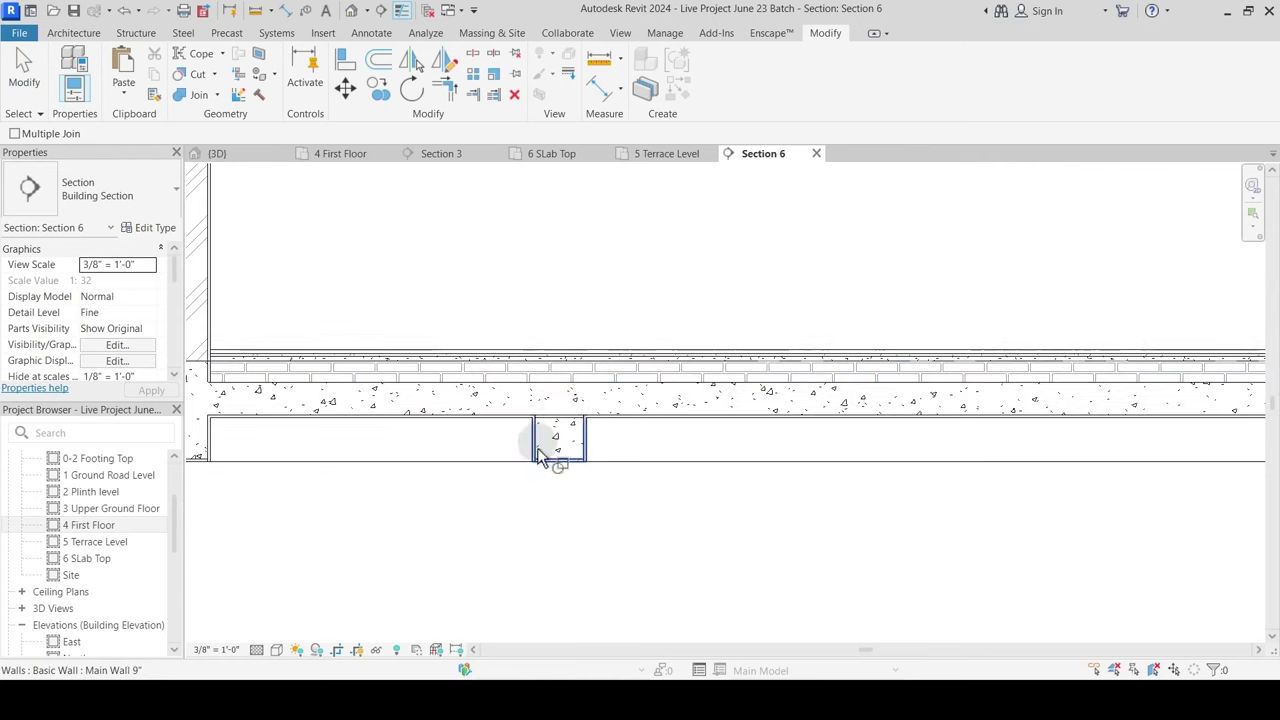
Step: Switch the join order so that beam cuts through the slab
left_click(217, 95)
left_click(234, 191)
left_click(560, 436)
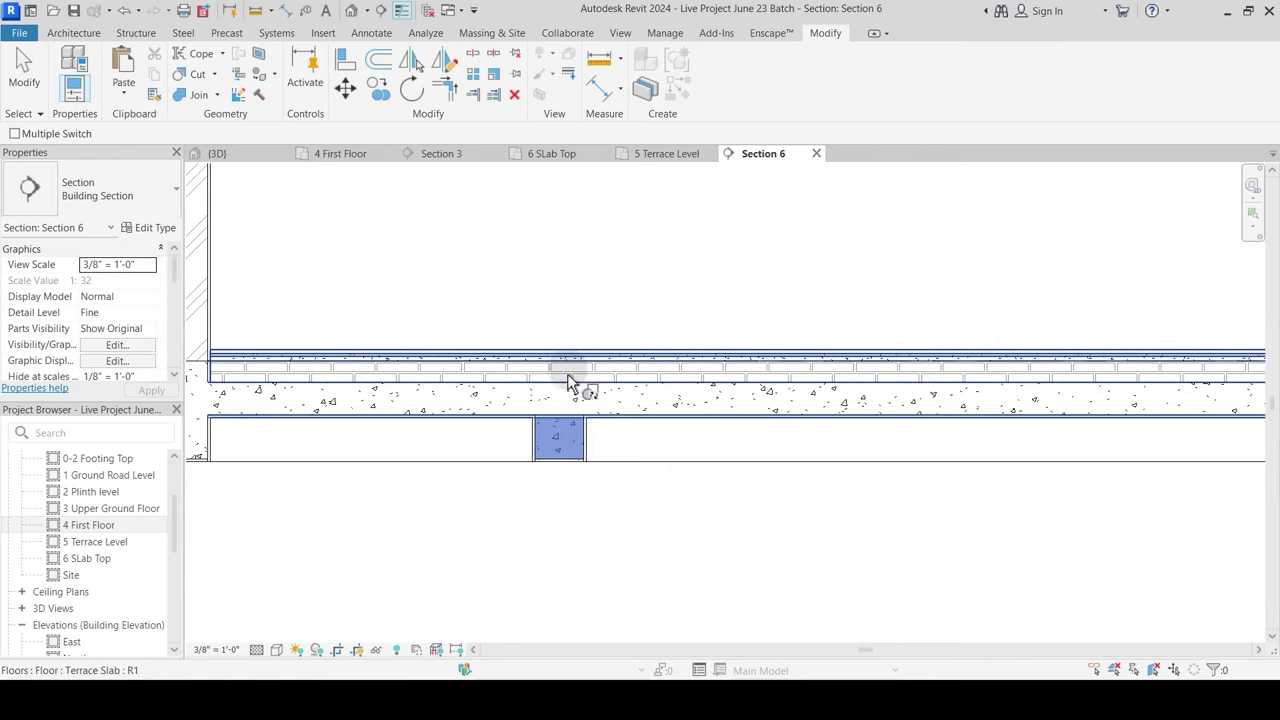
left_click(570, 380)
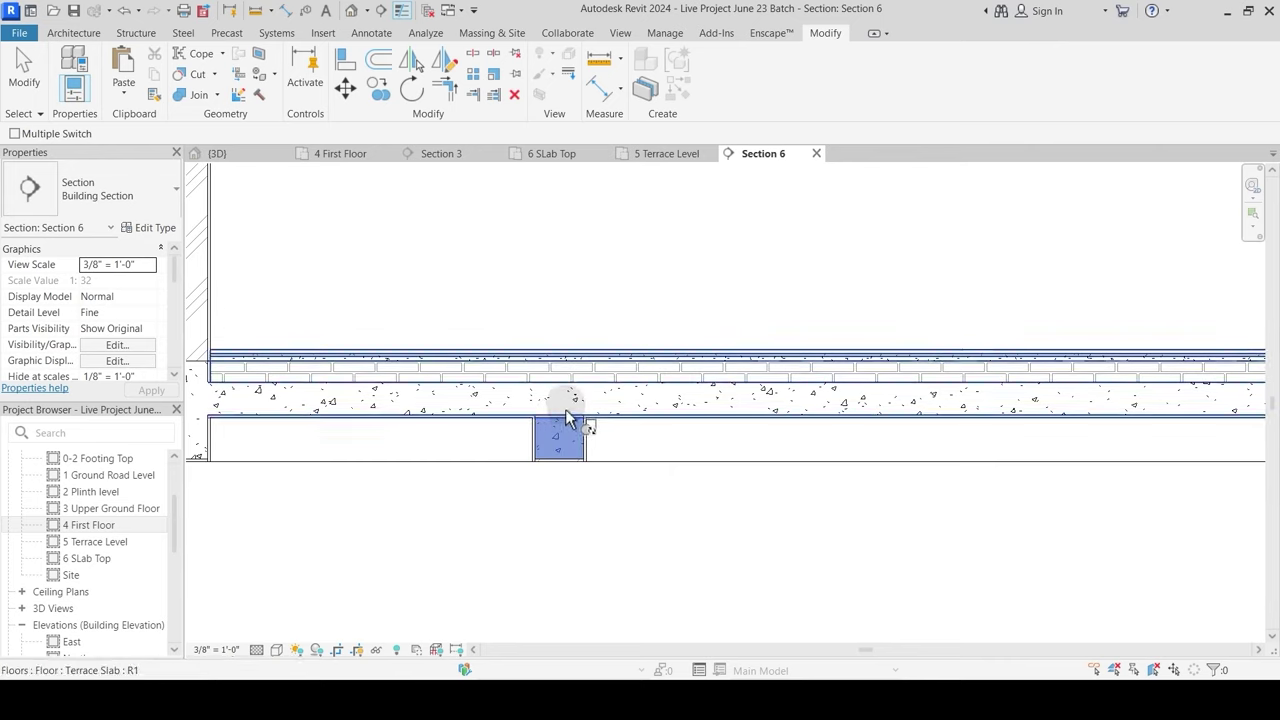
left_click(568, 375)
Step: Pan and zoom across Section 6 to find the remaining unjoined floor slabs
key("Escape")
scroll(650, 440, "down", 2)
middle_click_drag(969, 475, 496, 507)
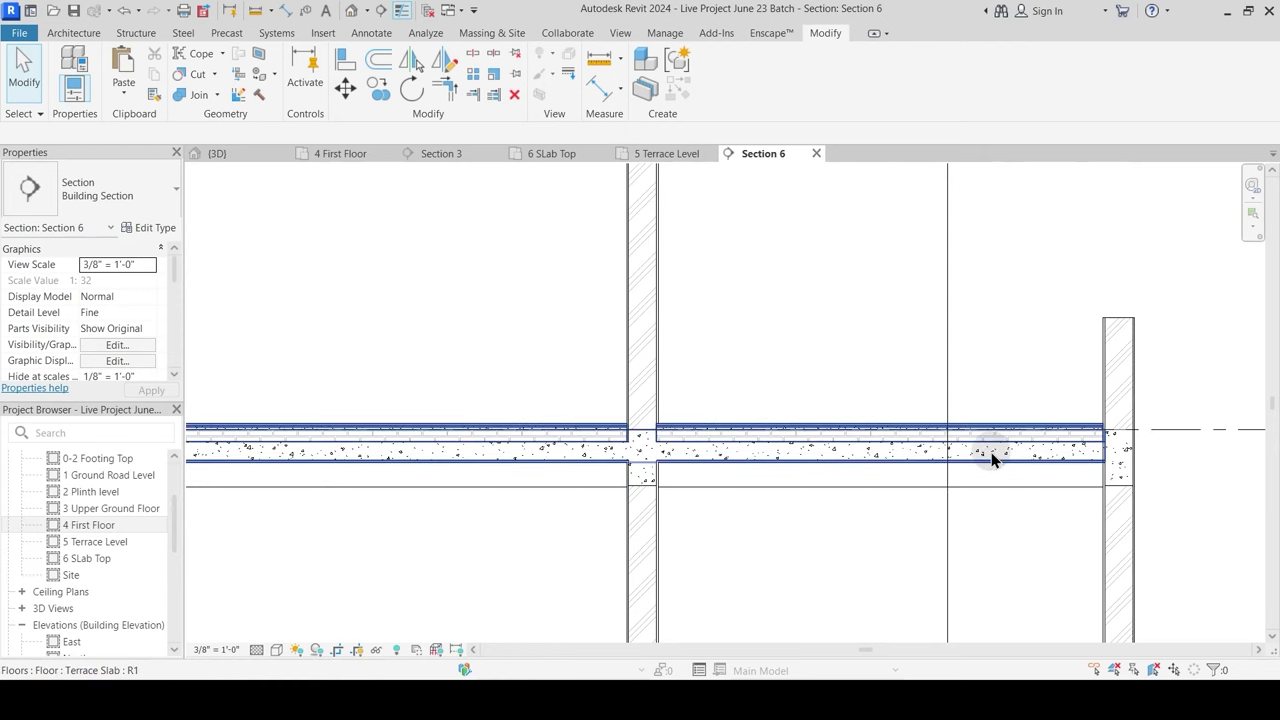
scroll(1104, 440, "up", 2)
scroll(1102, 436, "up", 1)
scroll(1040, 403, "down", 6)
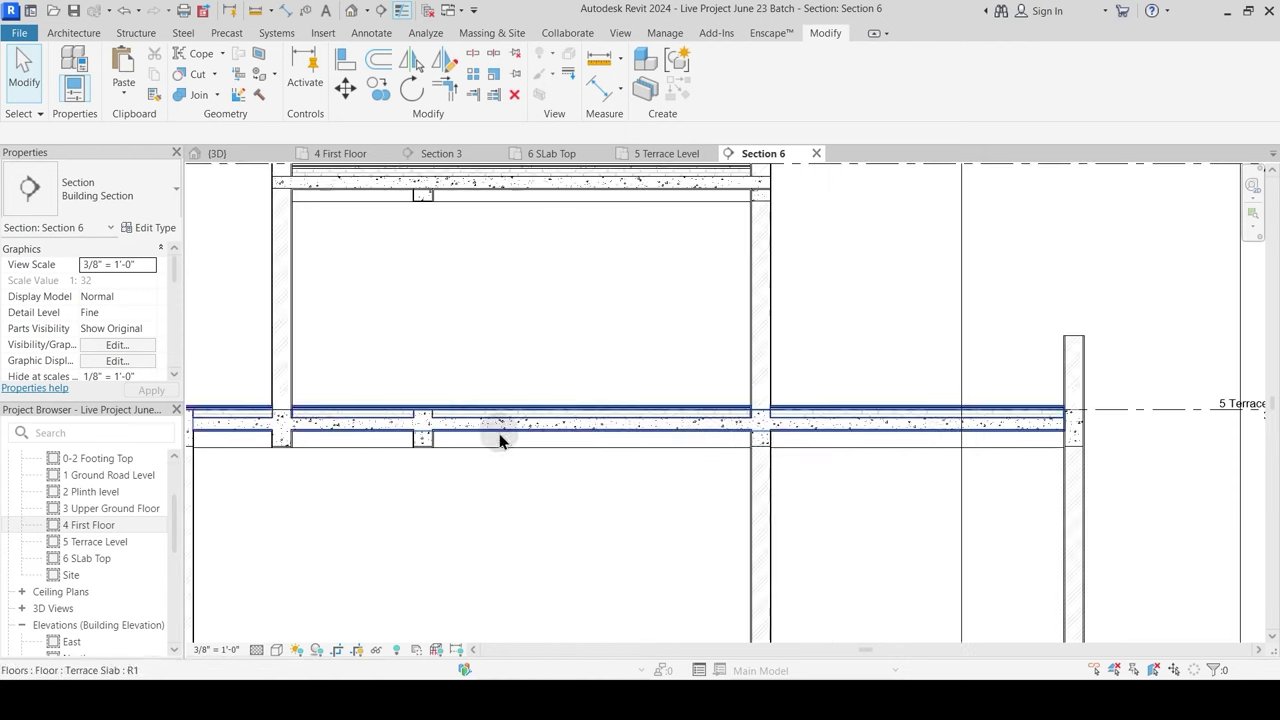
middle_click_drag(418, 420, 684, 503)
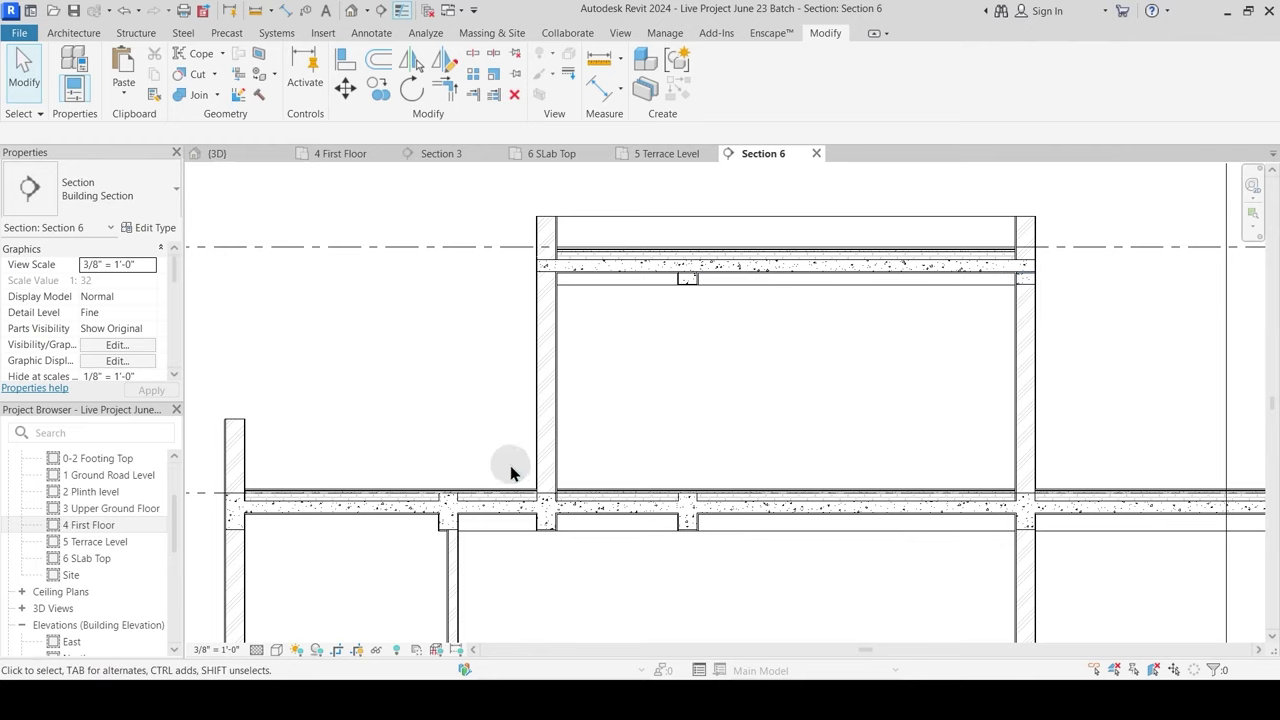
middle_click_drag(426, 572, 586, 410)
middle_click_drag(557, 508, 517, 437)
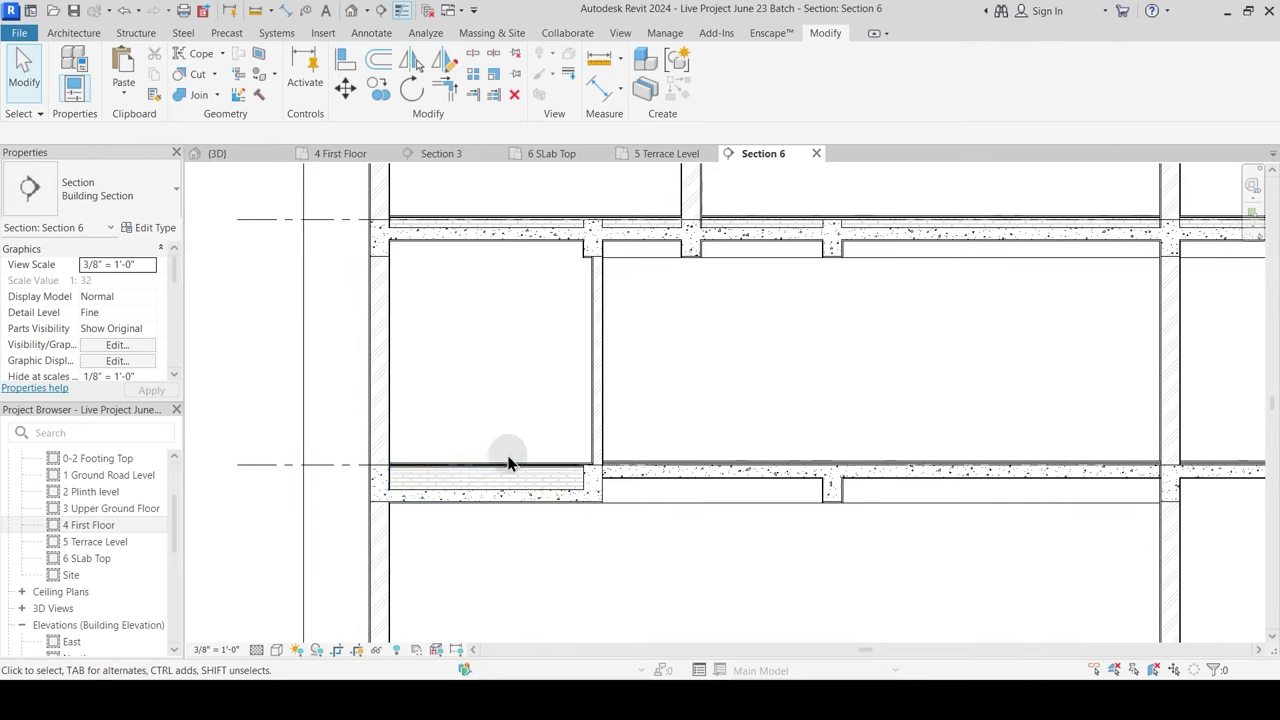
middle_click_drag(880, 526, 667, 489)
scroll(667, 489, "down", 2)
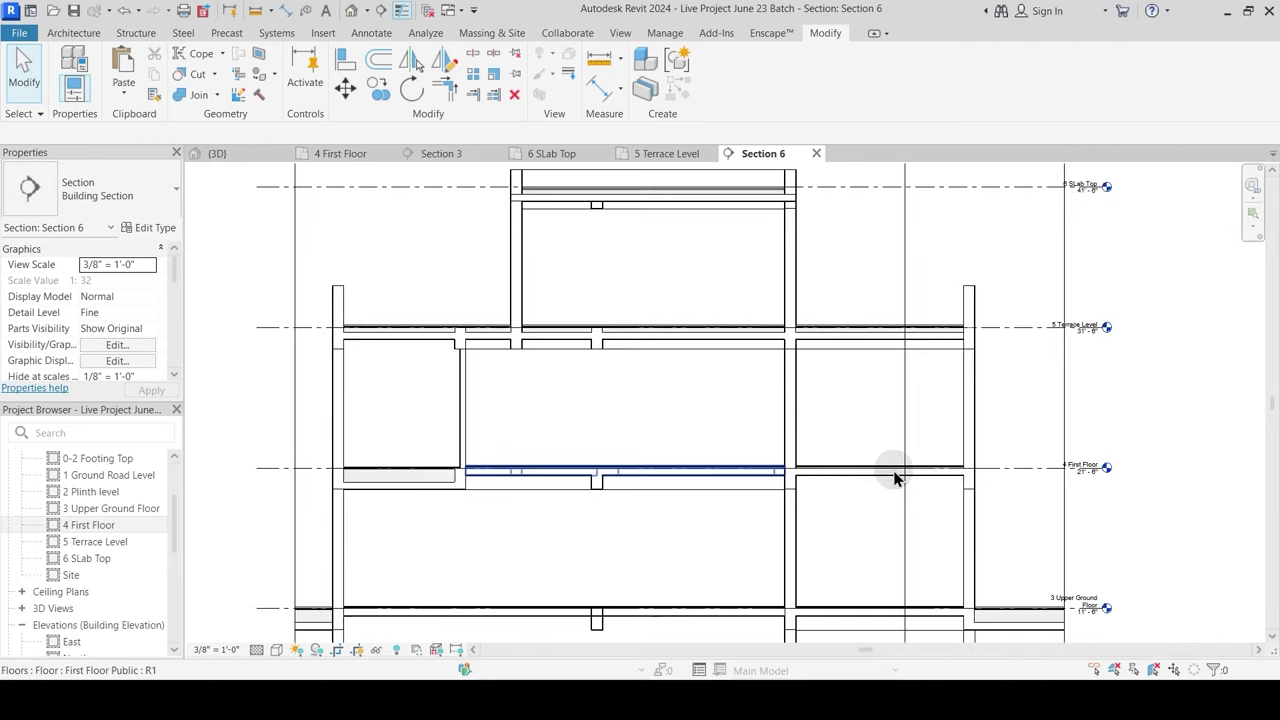
scroll(632, 501, "up", 4)
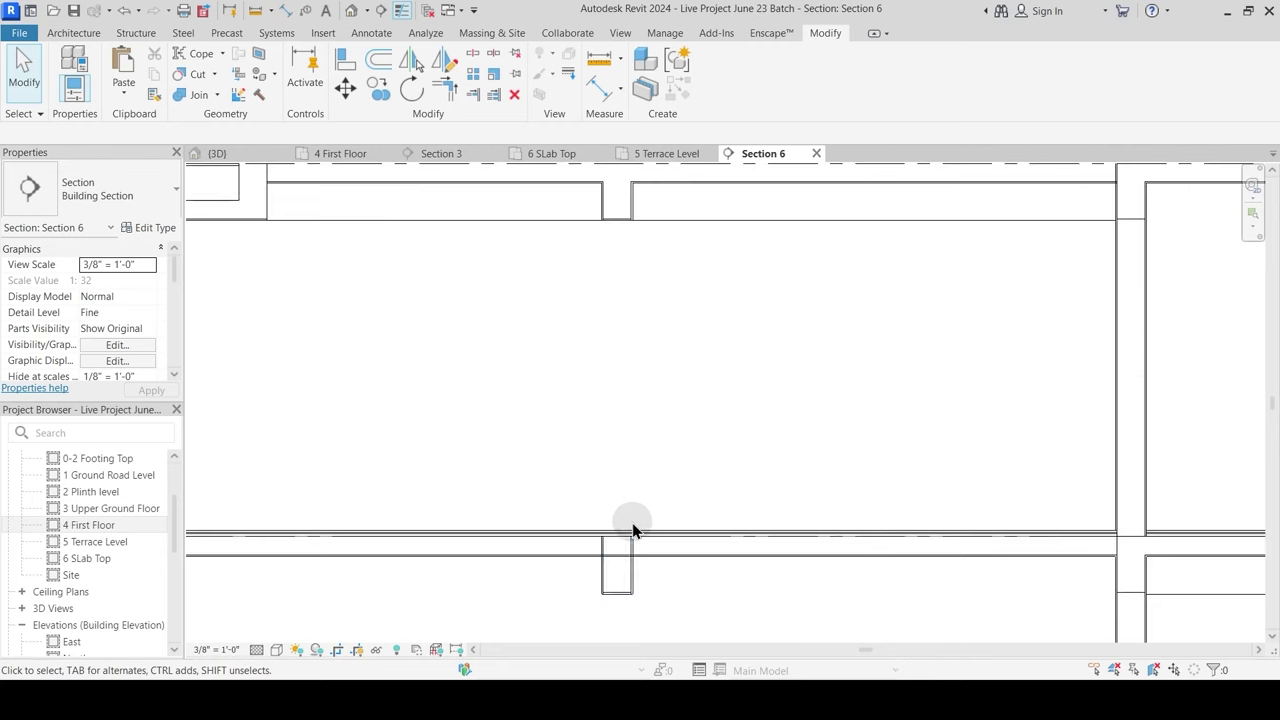
Step: Try joining the floor slab and beam with JG, then undo and reframe them
key("j")
key("g")
scroll(594, 584, "up", 2)
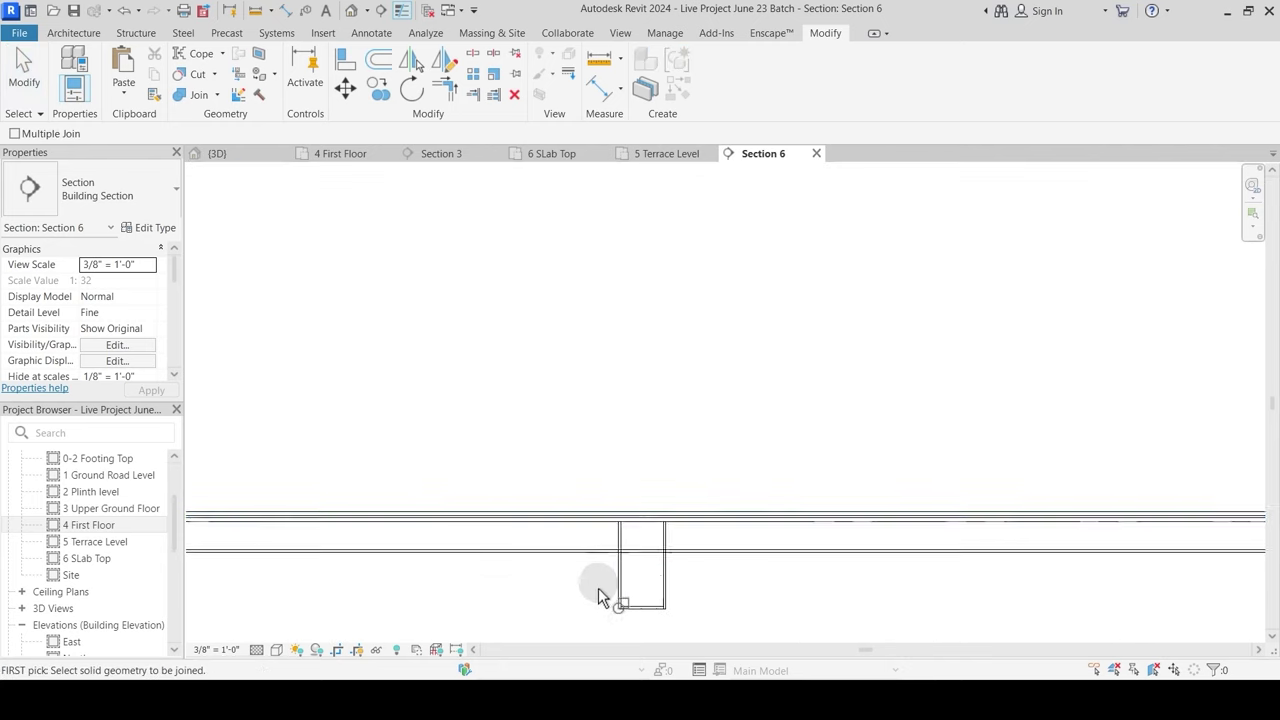
left_click(624, 547)
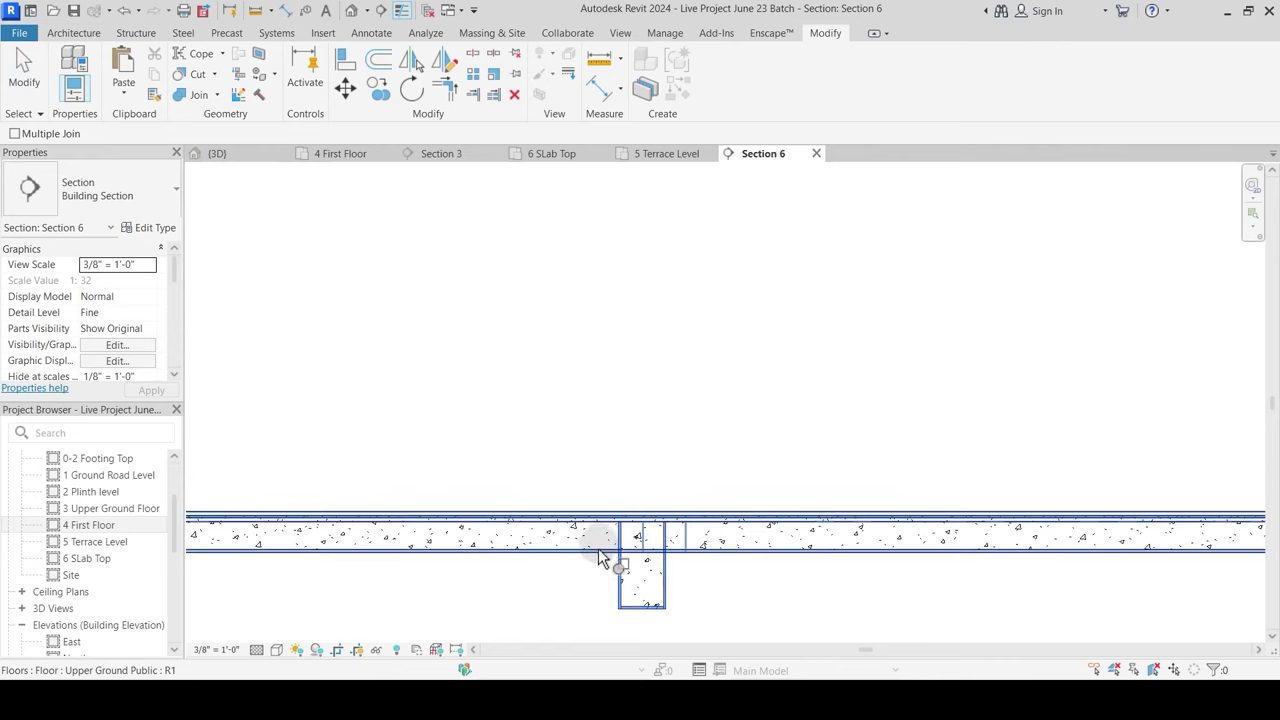
left_click(687, 559)
scroll(621, 576, "up", 2)
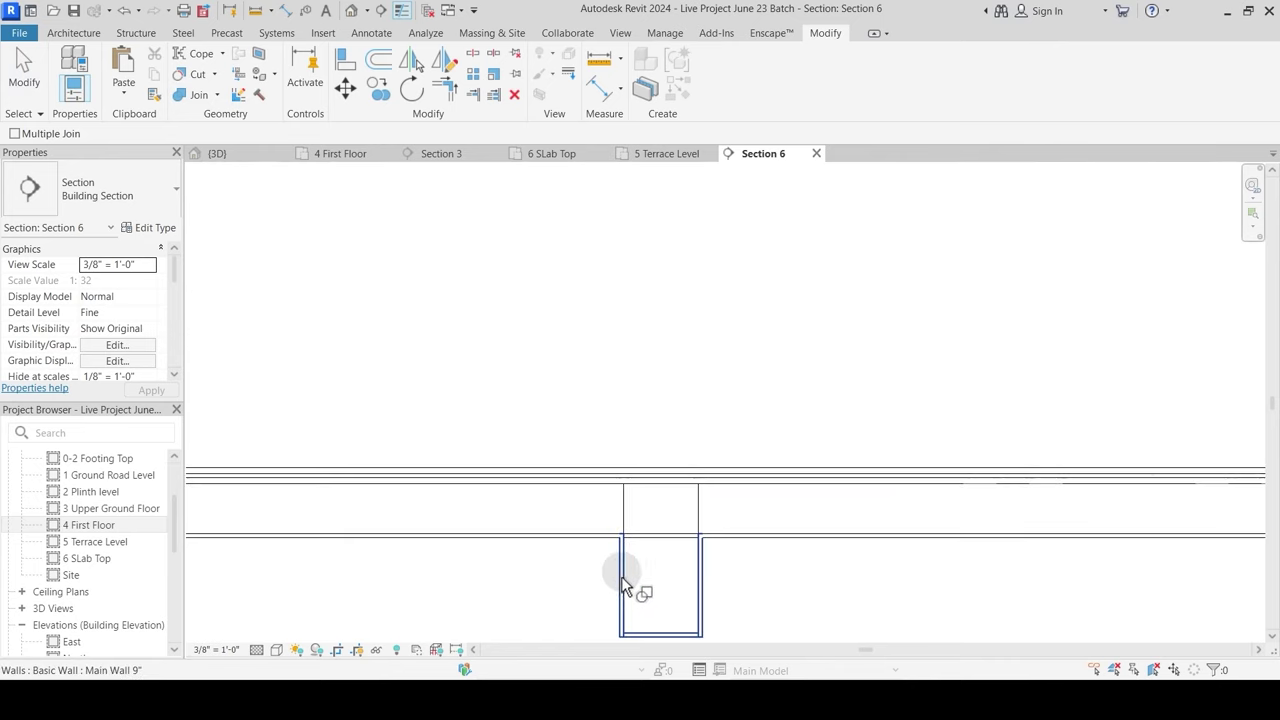
scroll(668, 553, "down", 2)
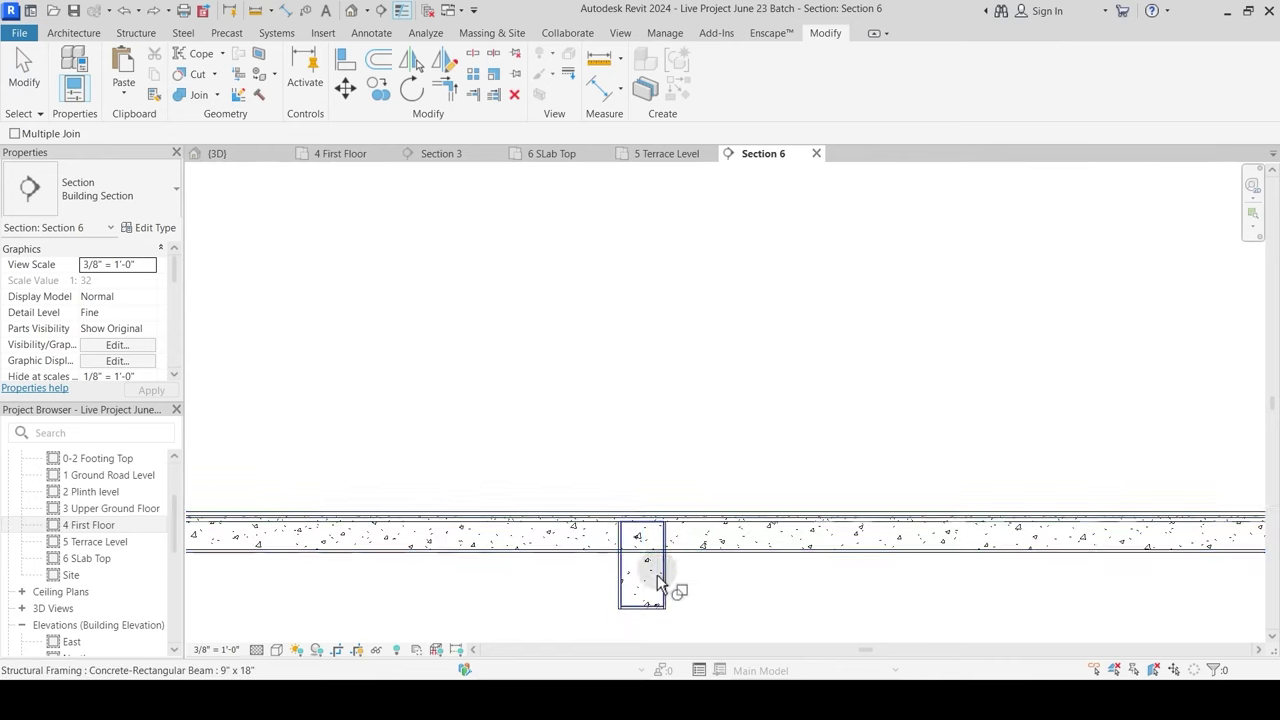
scroll(655, 569, "up", 2)
key("ctrl+z")
middle_click_drag(688, 582, 688, 514)
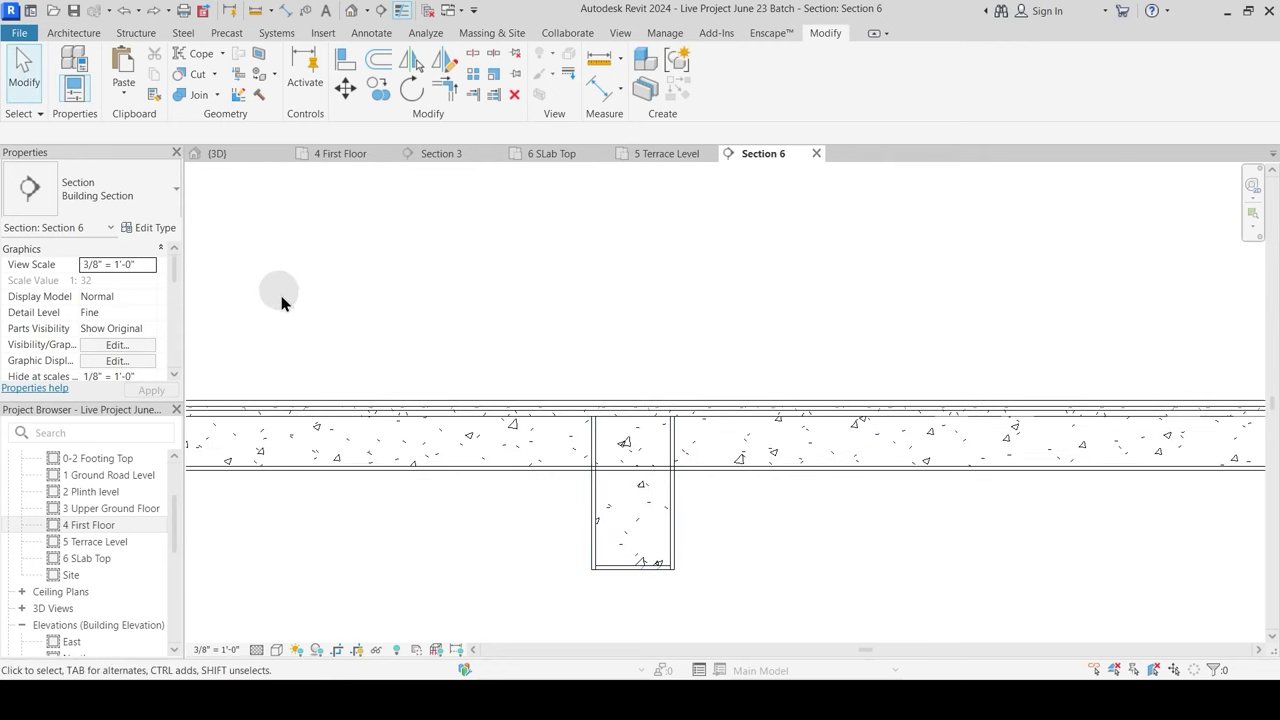
Step: Join the Upper Ground Public floor slab with the beam beneath it
left_click(187, 99)
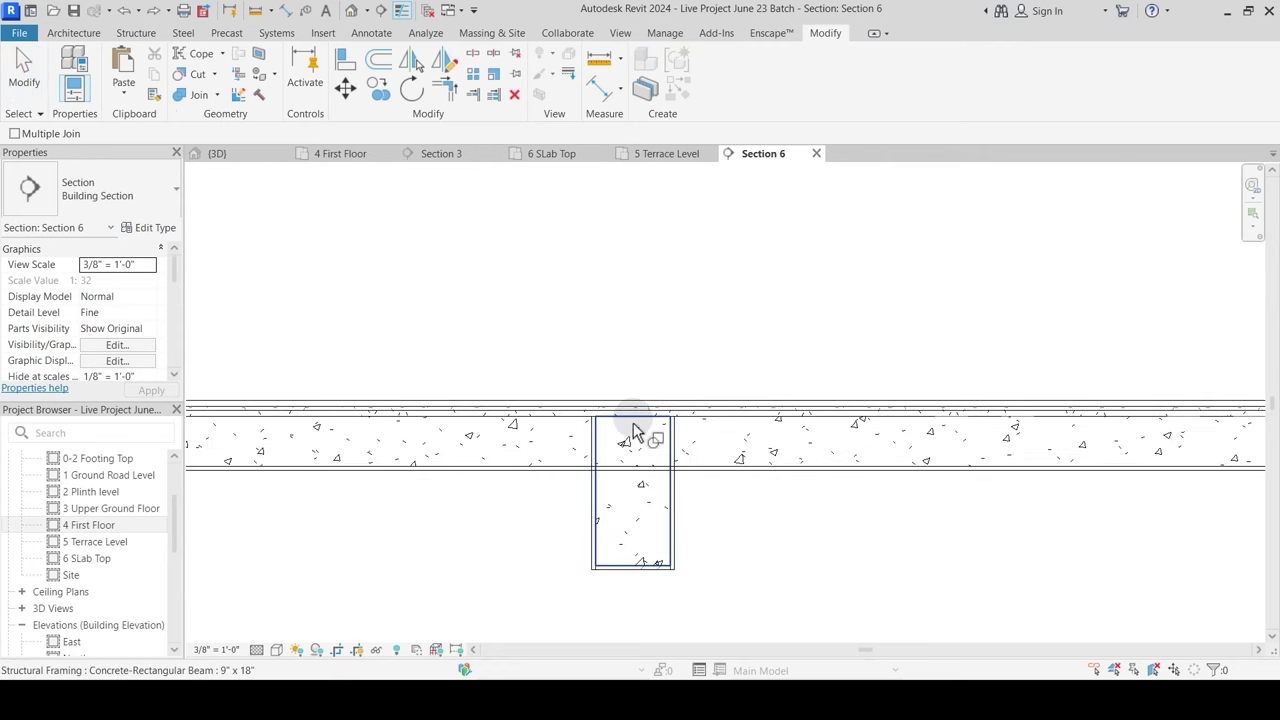
left_click(644, 436)
left_click(708, 432)
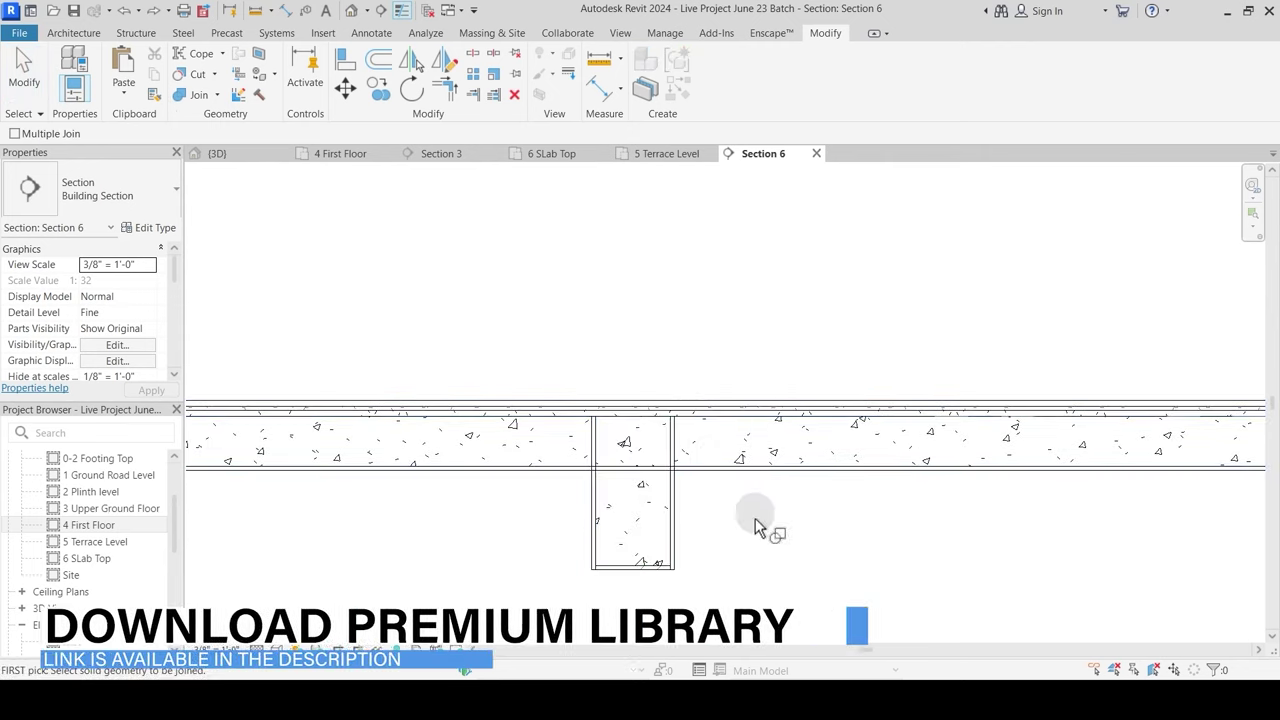
left_click(580, 476)
left_click(671, 521)
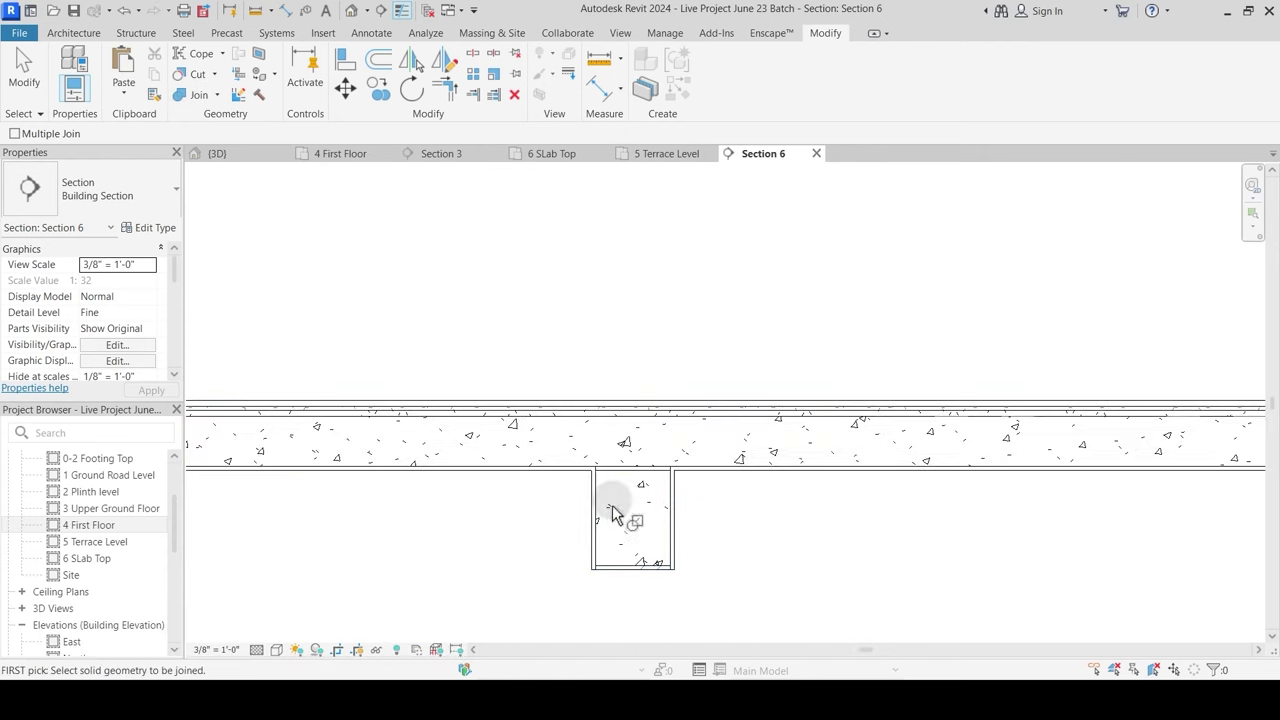
Step: Switch the join order so the beam cuts up through the Upper Ground Public slab
left_click(218, 95)
left_click(229, 195)
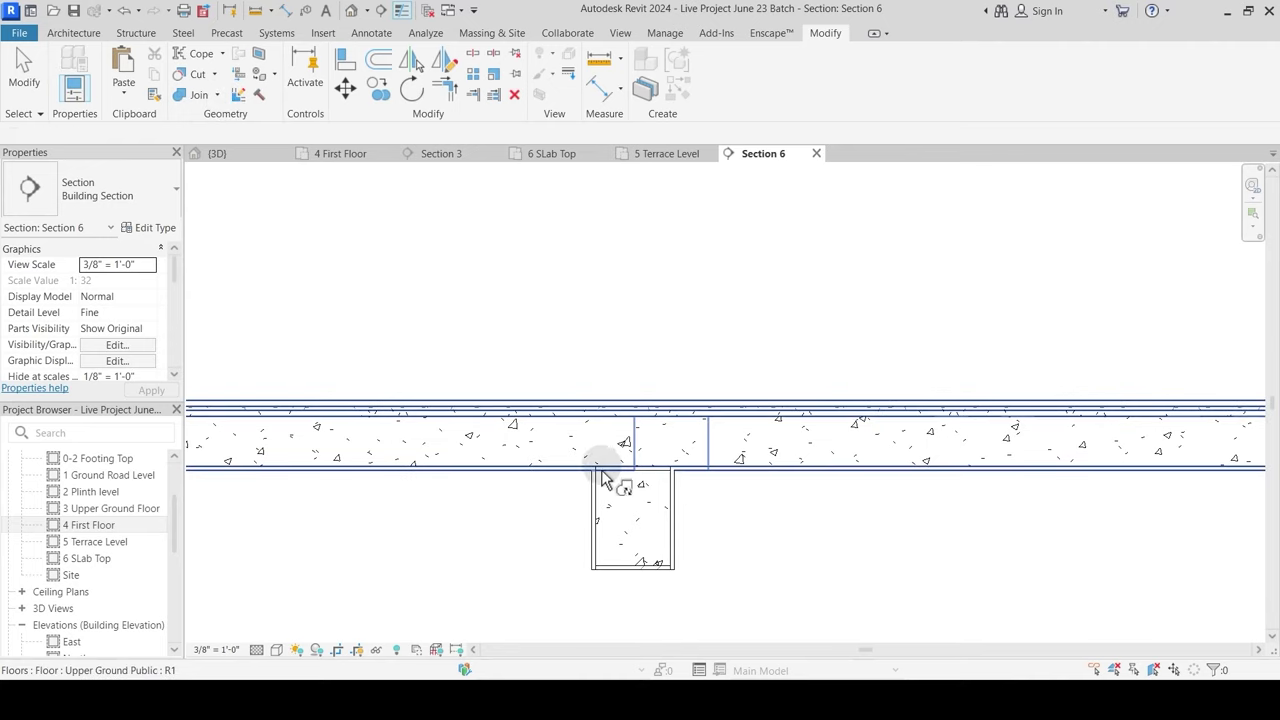
left_click(630, 488)
left_click(669, 422)
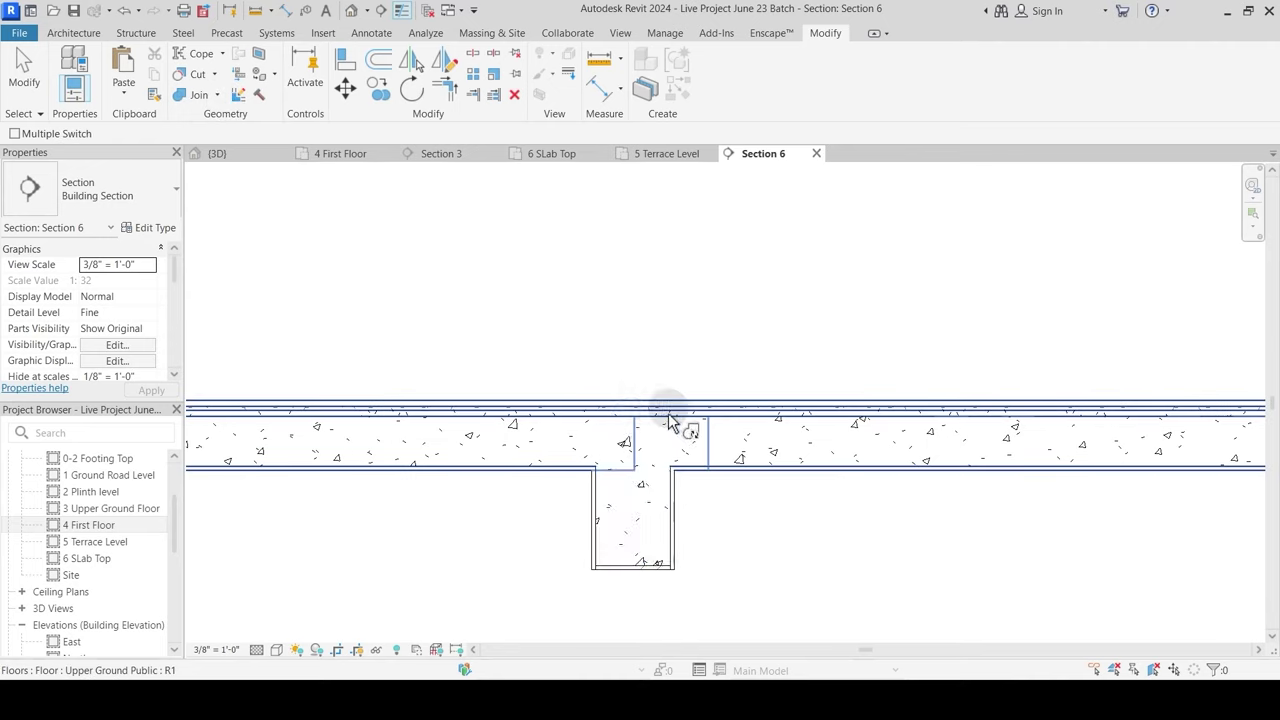
scroll(680, 448, "down", 8)
key("Escape")
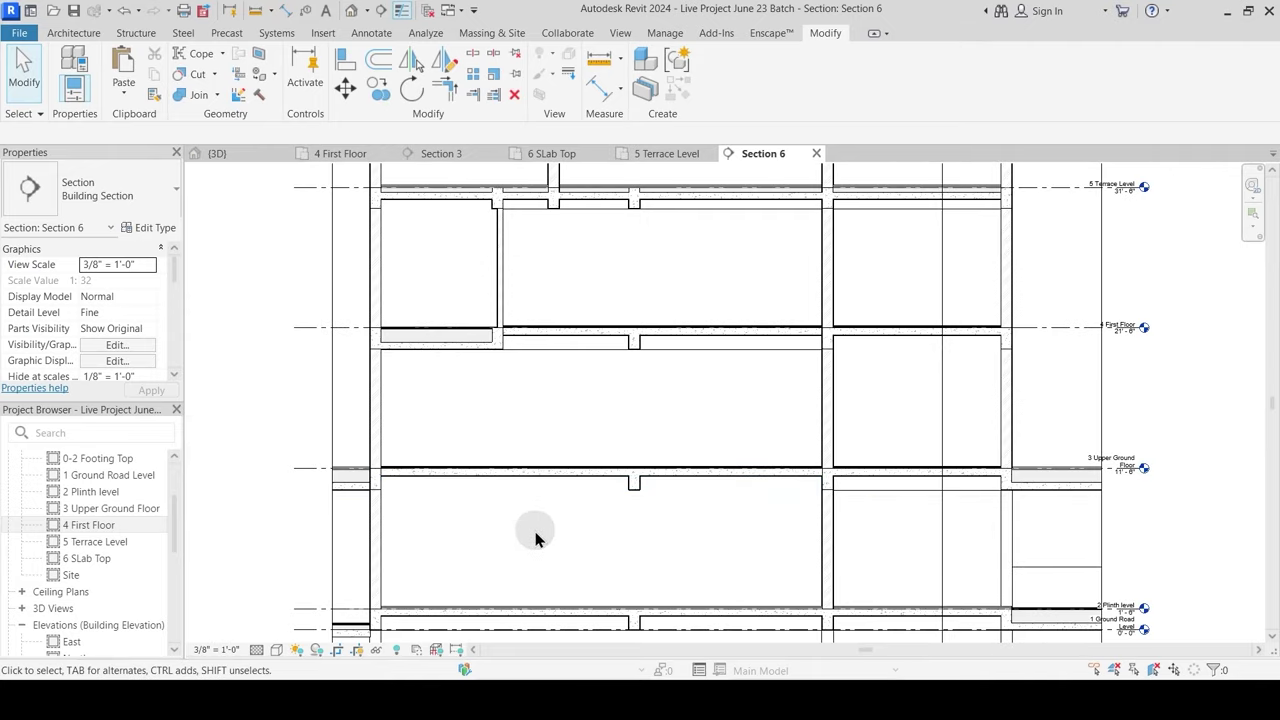
Step: Widen the Section 6 crop boundary to the right
scroll(670, 440, "down", 3)
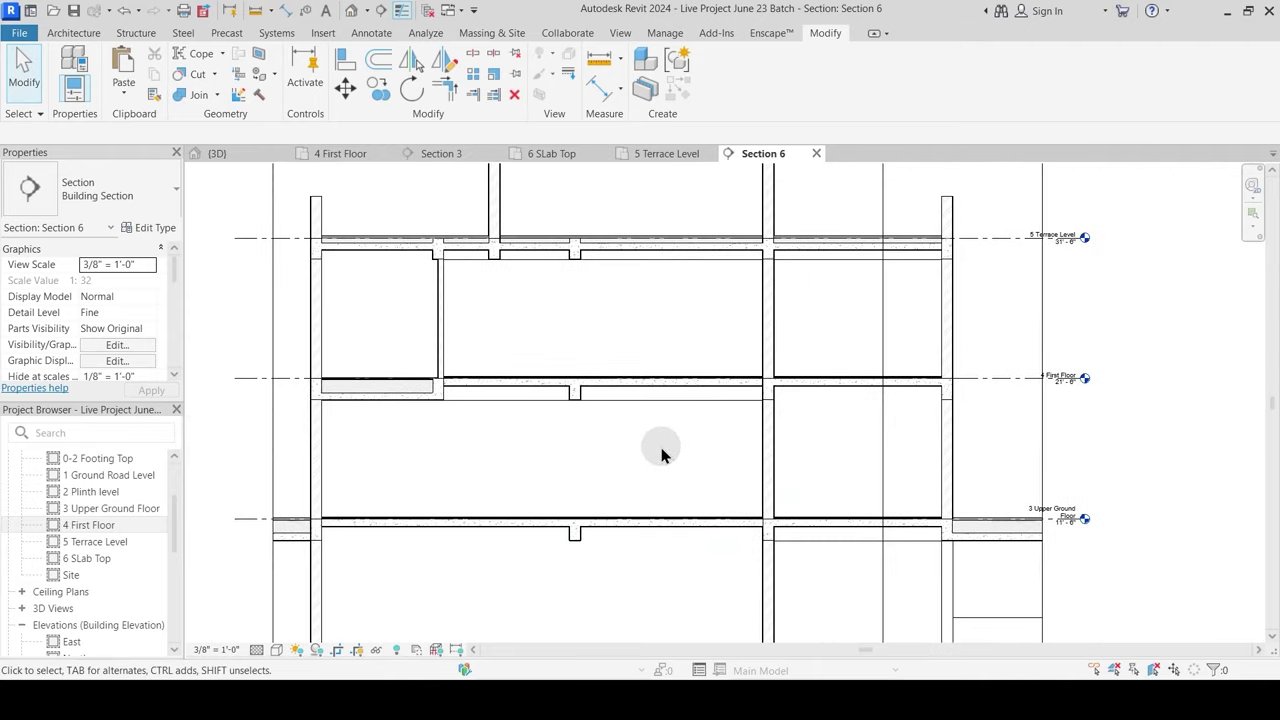
left_click(910, 440)
left_click_drag(910, 405, 1094, 406)
key("Escape")
key("Escape")
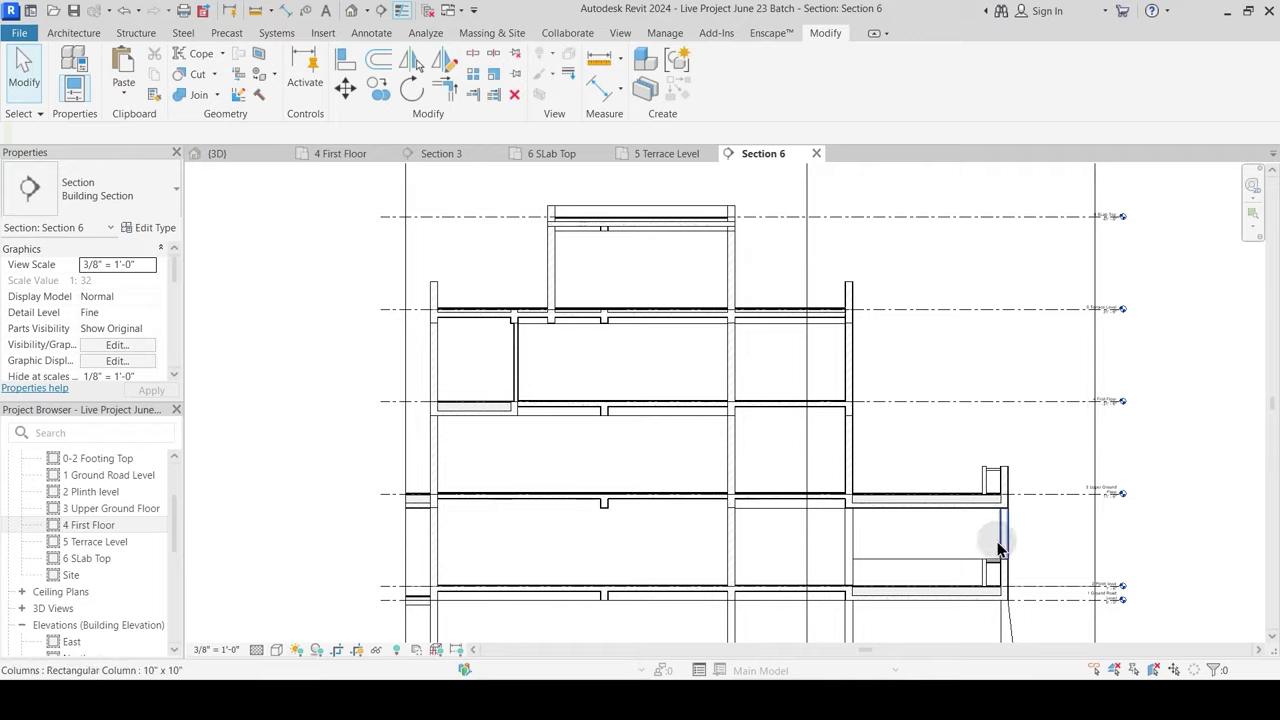
scroll(996, 540, "up", 5)
scroll(903, 380, "down", 4)
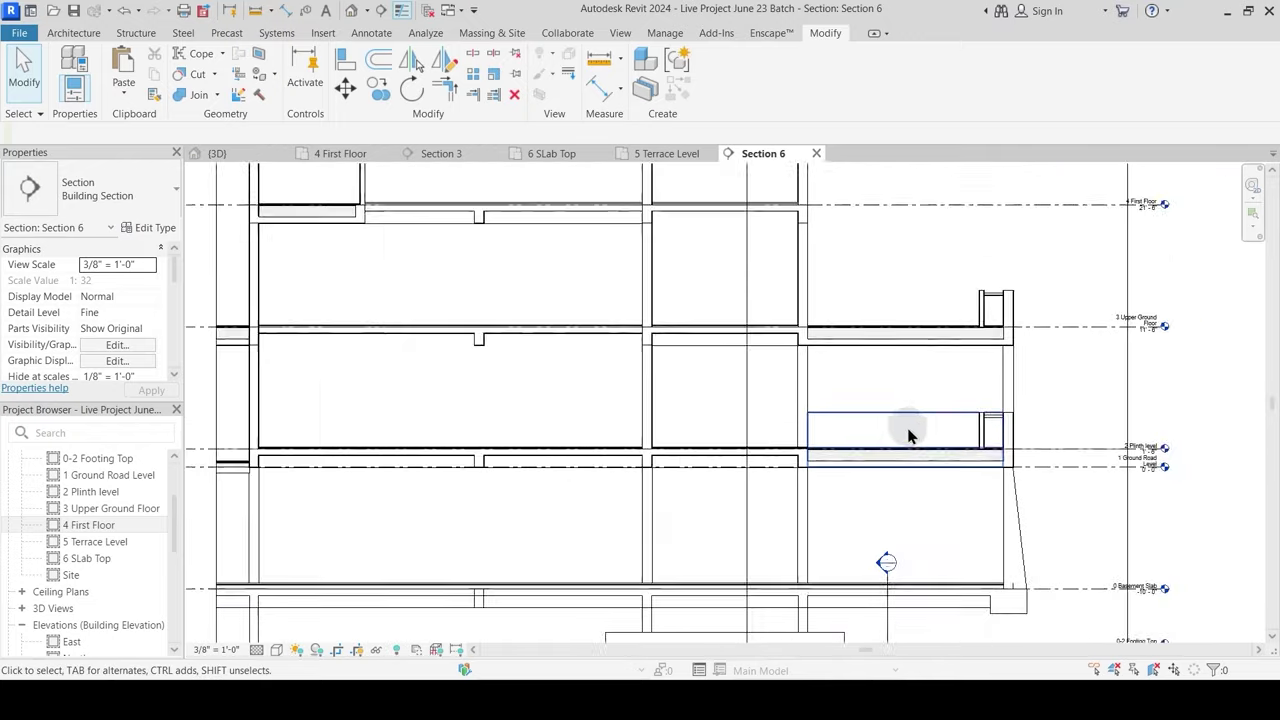
scroll(580, 490, "down", 3)
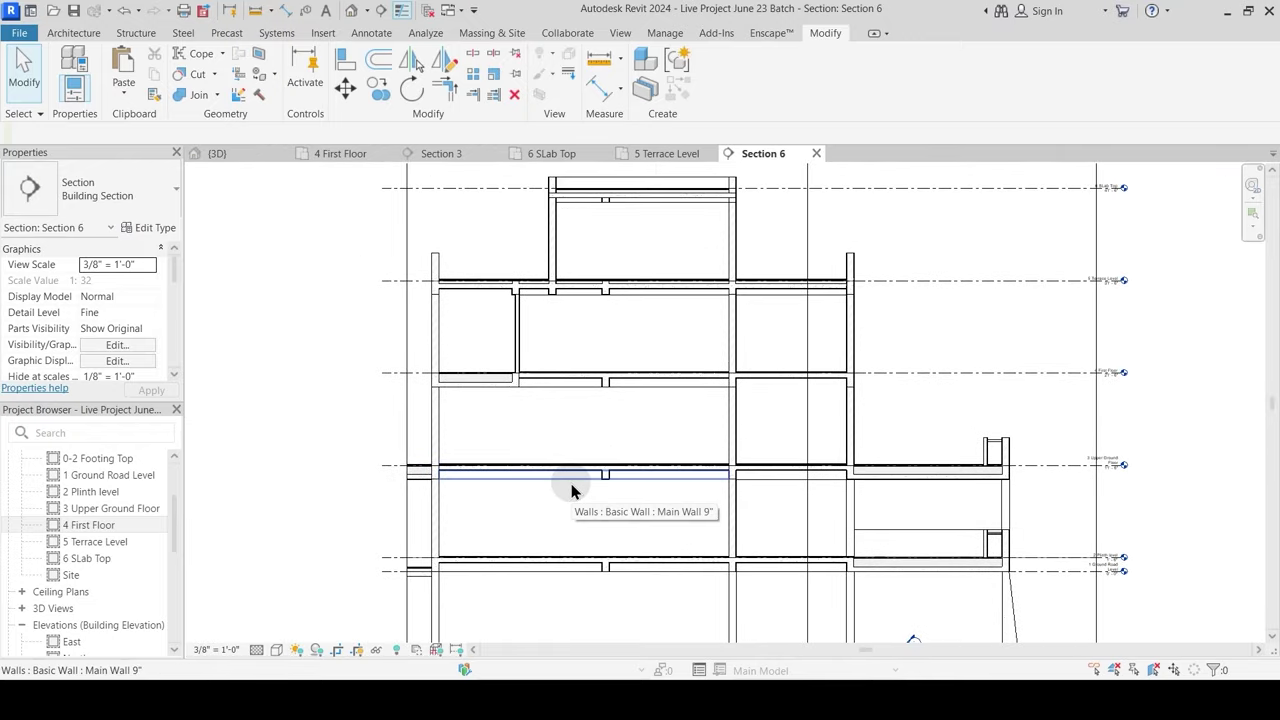
middle_click_drag(580, 480, 574, 436)
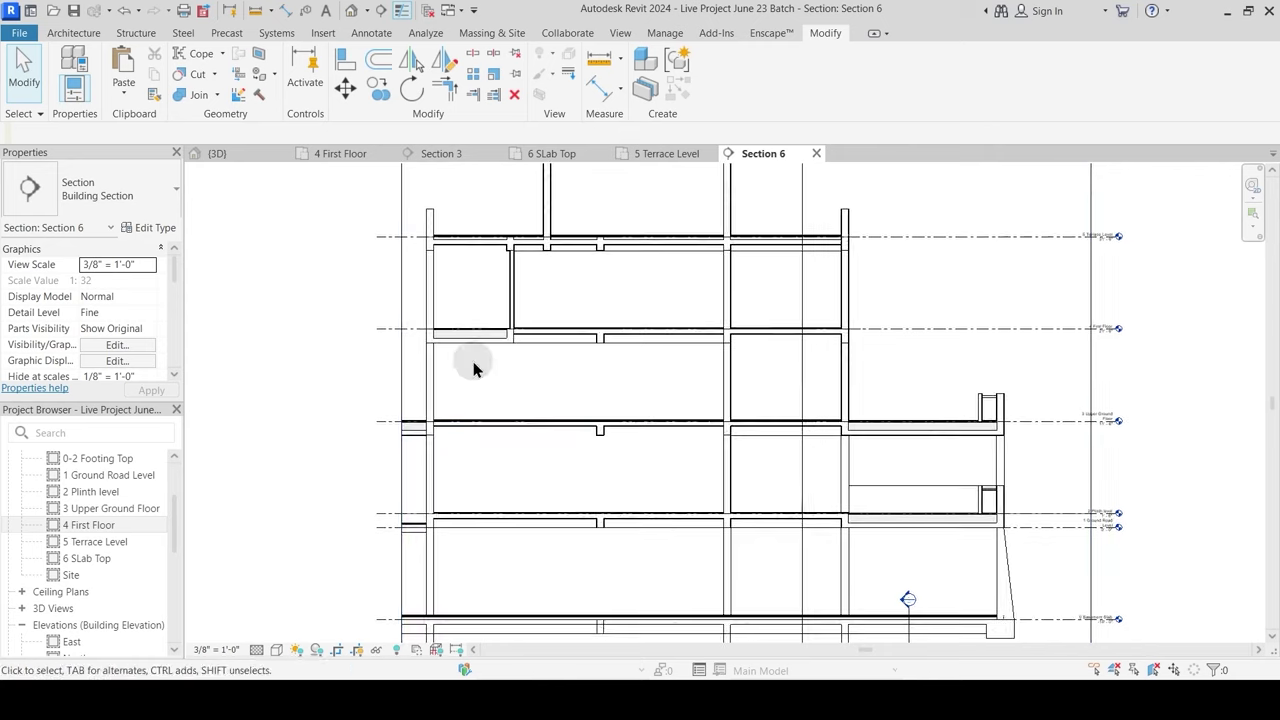
Step: On the 4 First Floor plan, move the Section 6 line right and reopen the section
left_click(344, 156)
middle_click_drag(662, 441, 653, 356)
left_click(726, 570)
middle_click_drag(790, 368, 775, 555)
left_click_drag(712, 378, 752, 372)
double_click(760, 325)
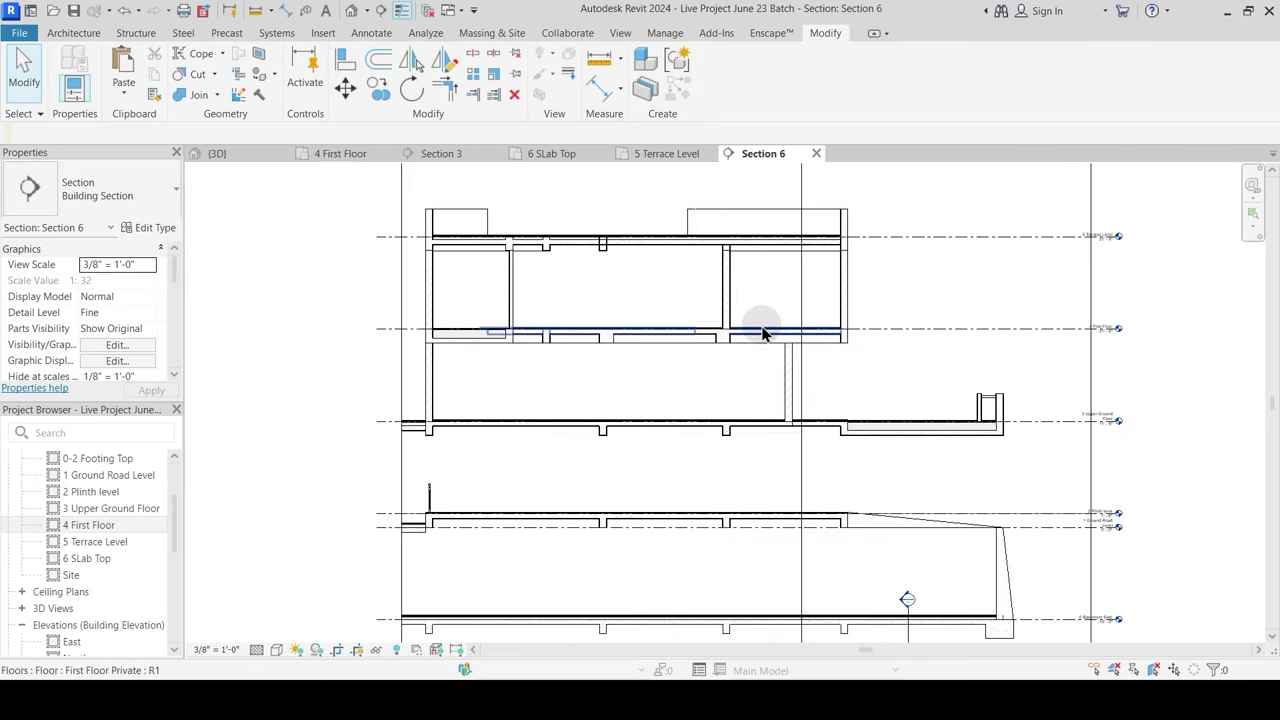
scroll(444, 223, "up", 5)
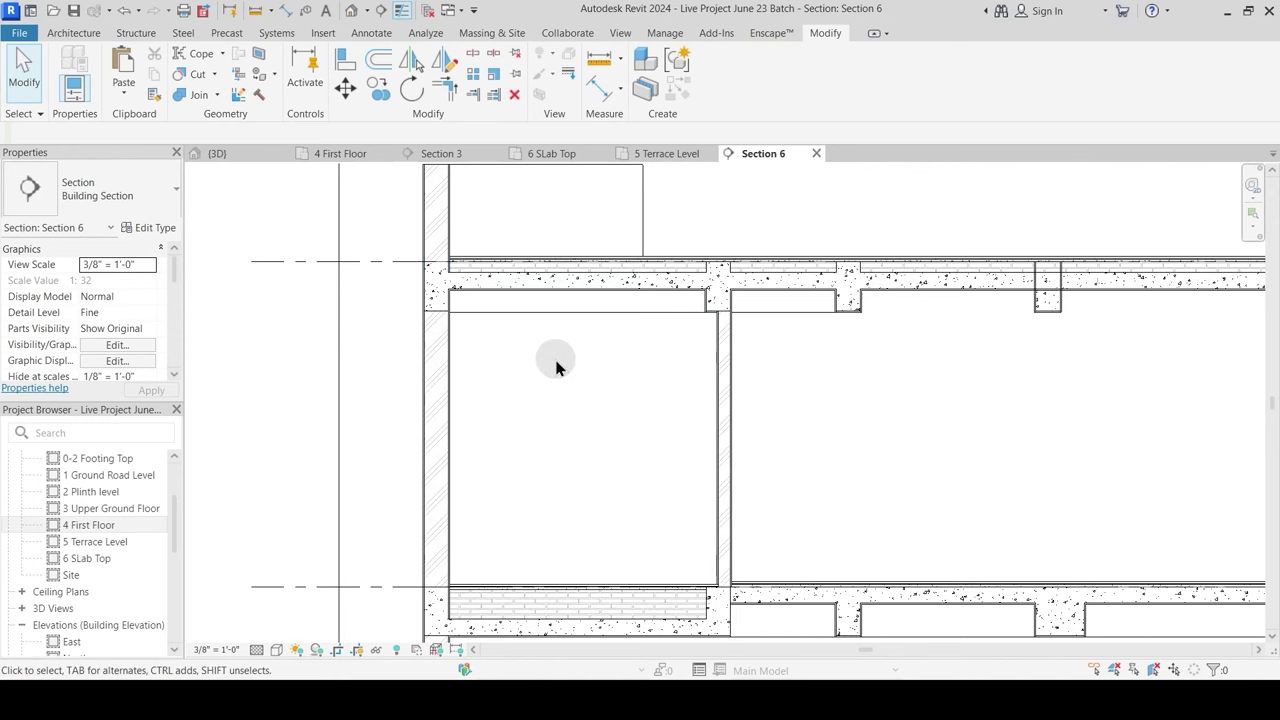
middle_click_drag(867, 502, 551, 437)
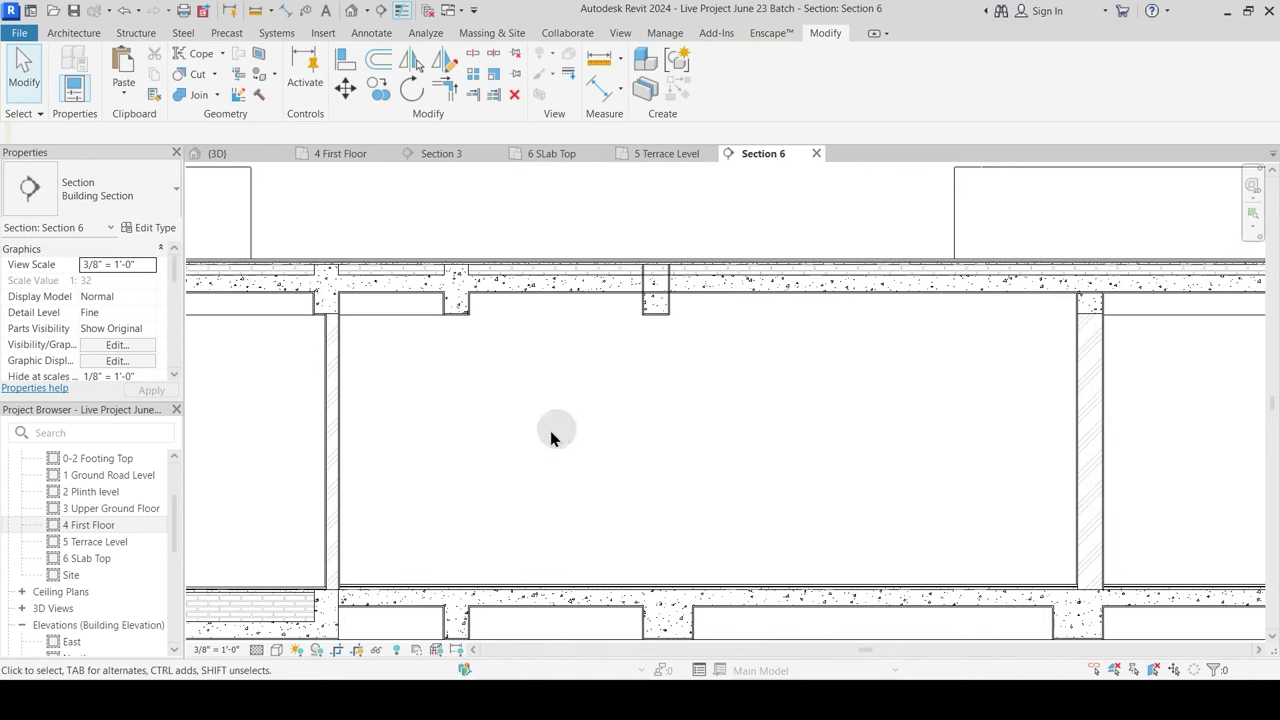
scroll(700, 300, "up", 4)
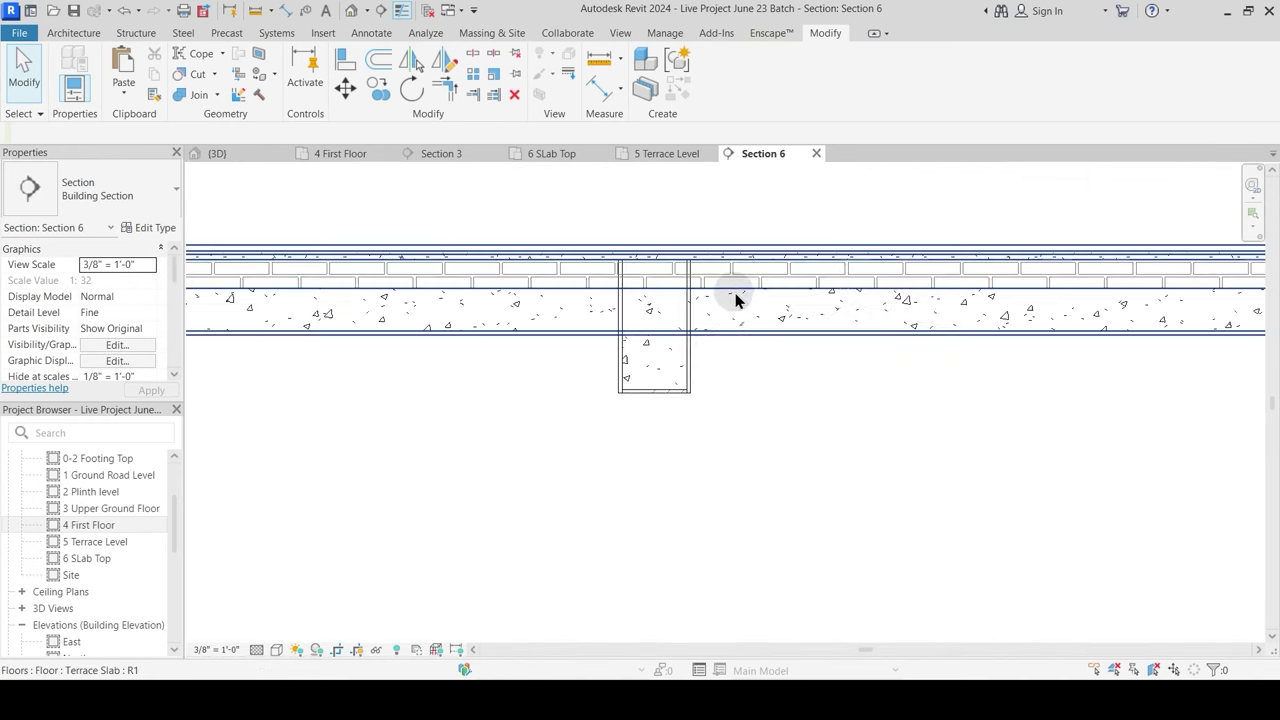
Step: Join a beam to the Terrace Slab and switch their order so the beam cuts it
left_click(199, 96)
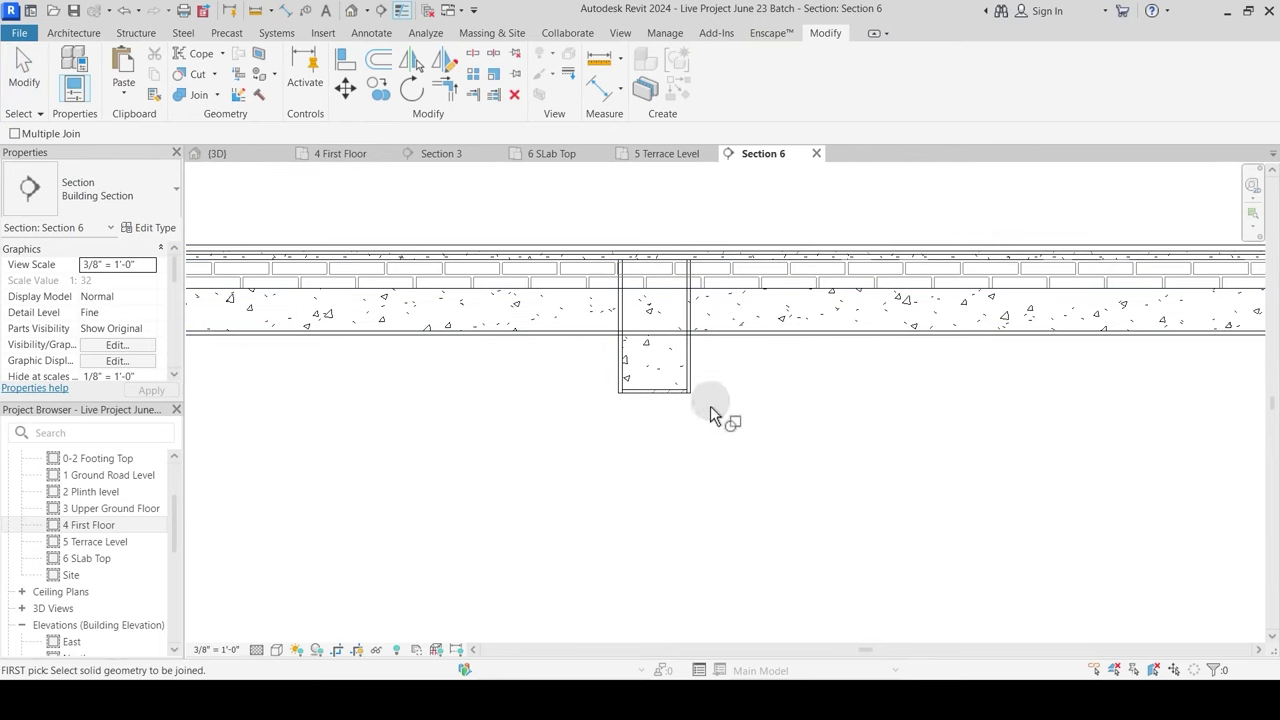
left_click(565, 338)
left_click(636, 385)
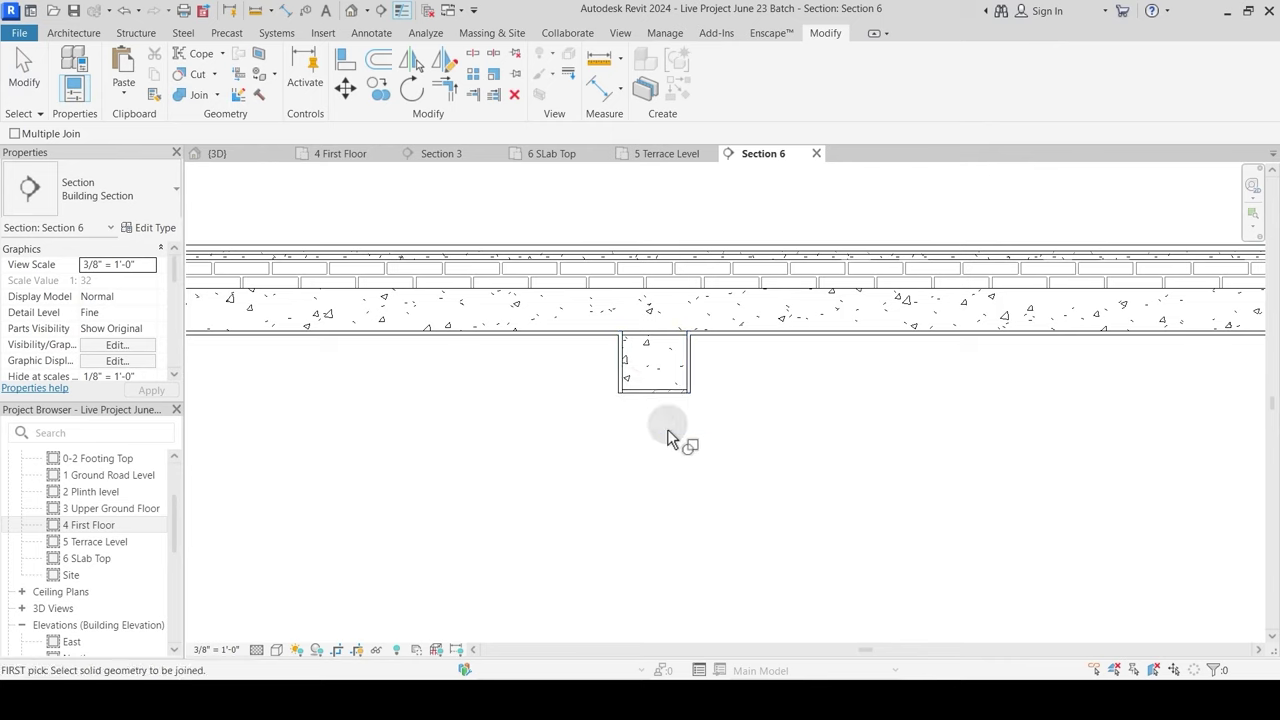
left_click(216, 96)
left_click(190, 189)
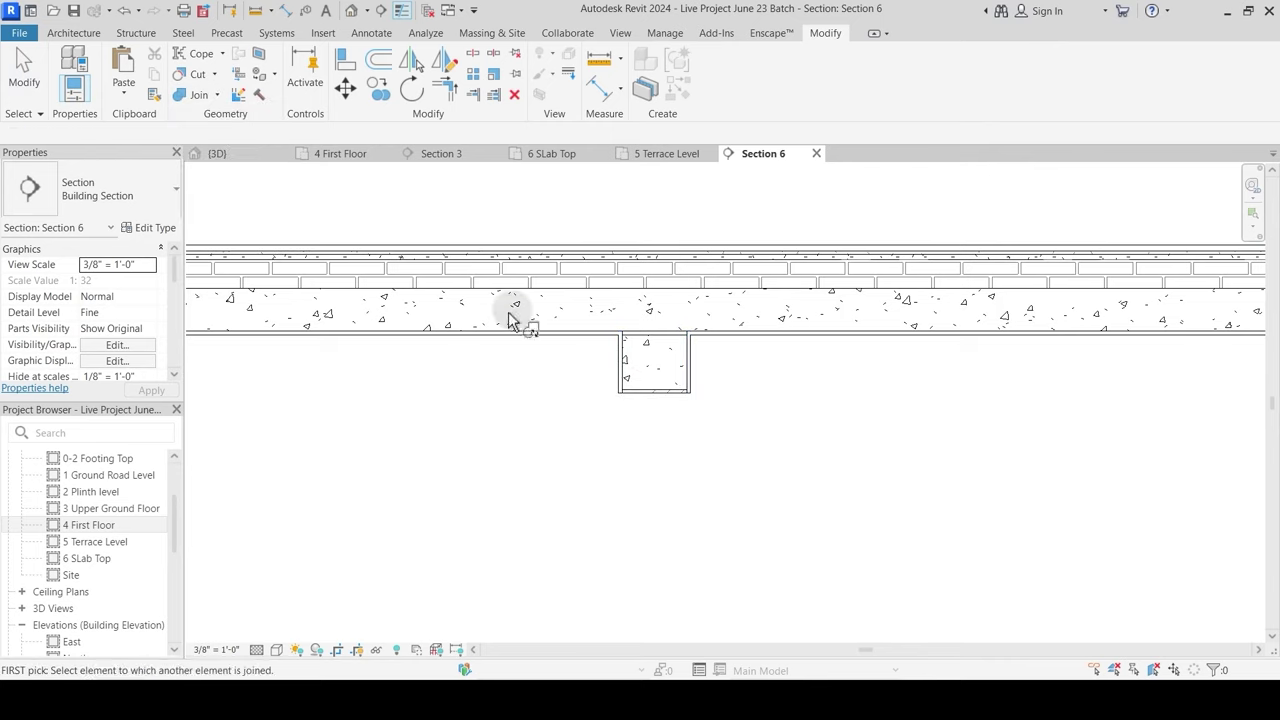
left_click(652, 345)
left_click(674, 297)
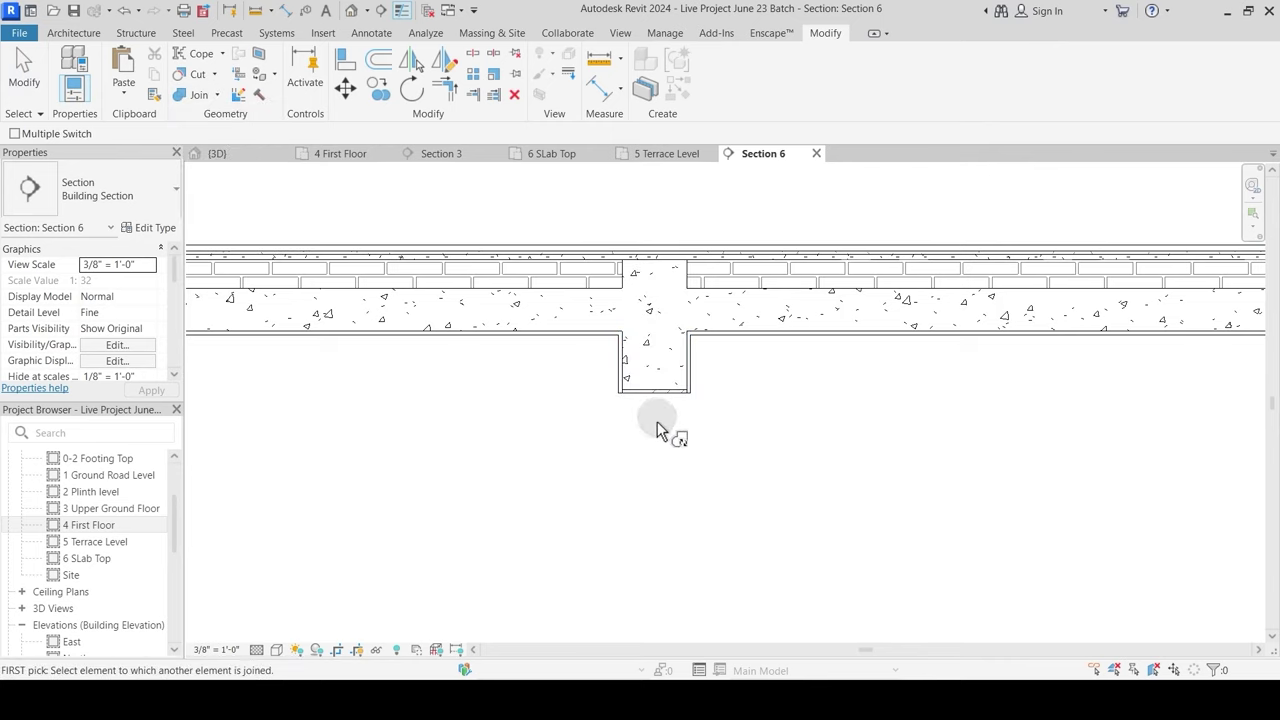
scroll(657, 434, "down", 2)
key("Escape")
Step: Make the beam at the slab's right-end wall corner cut through the Terrace Slab
middle_click_drag(1048, 421, 336, 431)
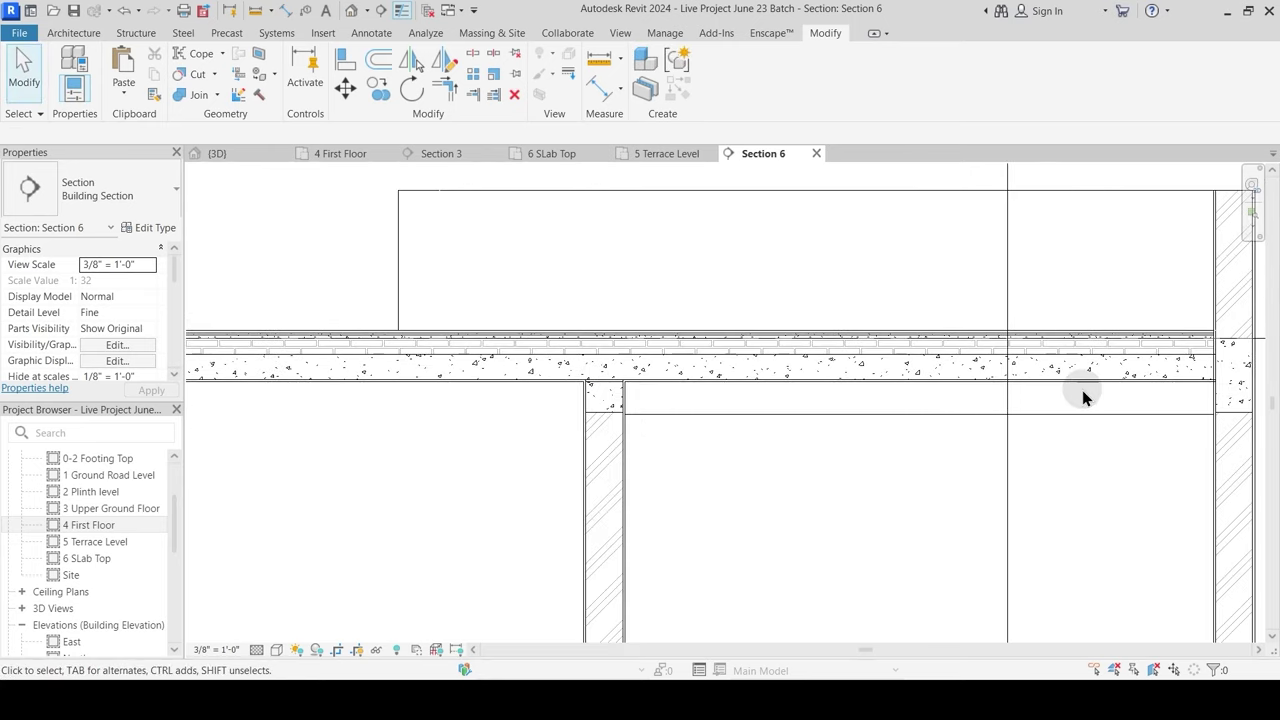
middle_click_drag(1103, 393, 757, 395)
scroll(802, 440, "down", 3)
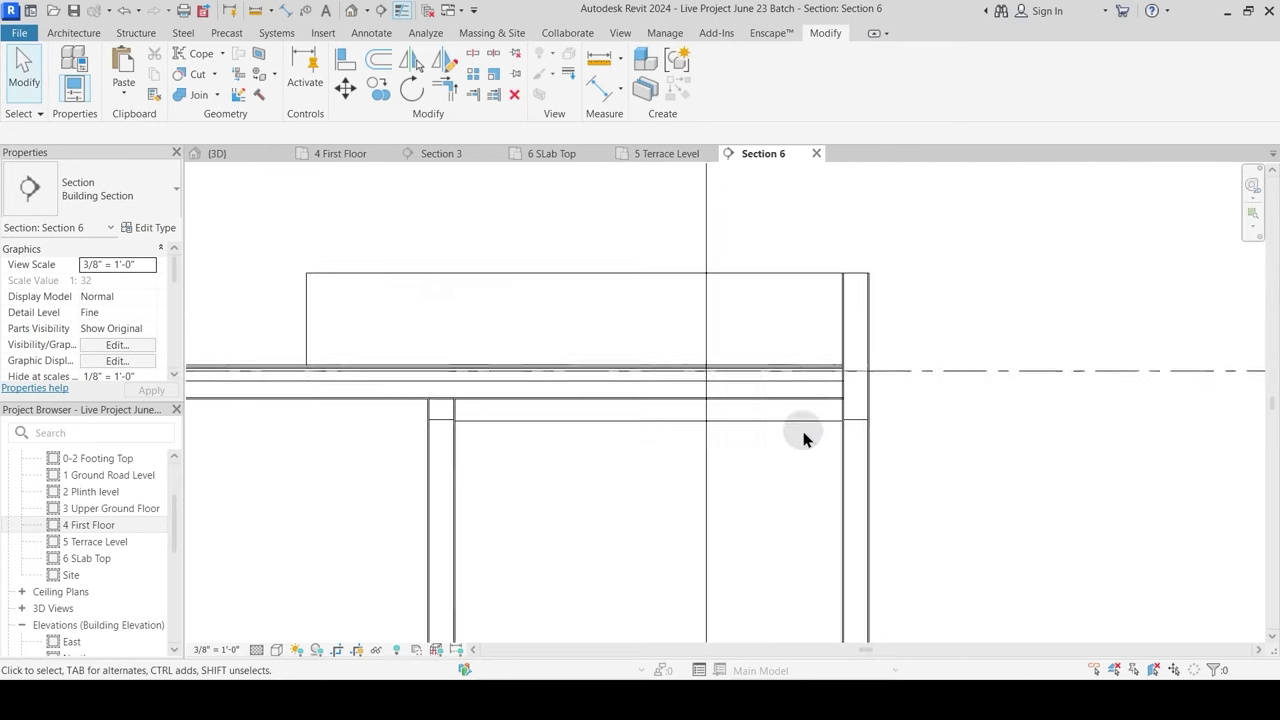
middle_click_drag(538, 453, 538, 453)
scroll(526, 414, "up", 5)
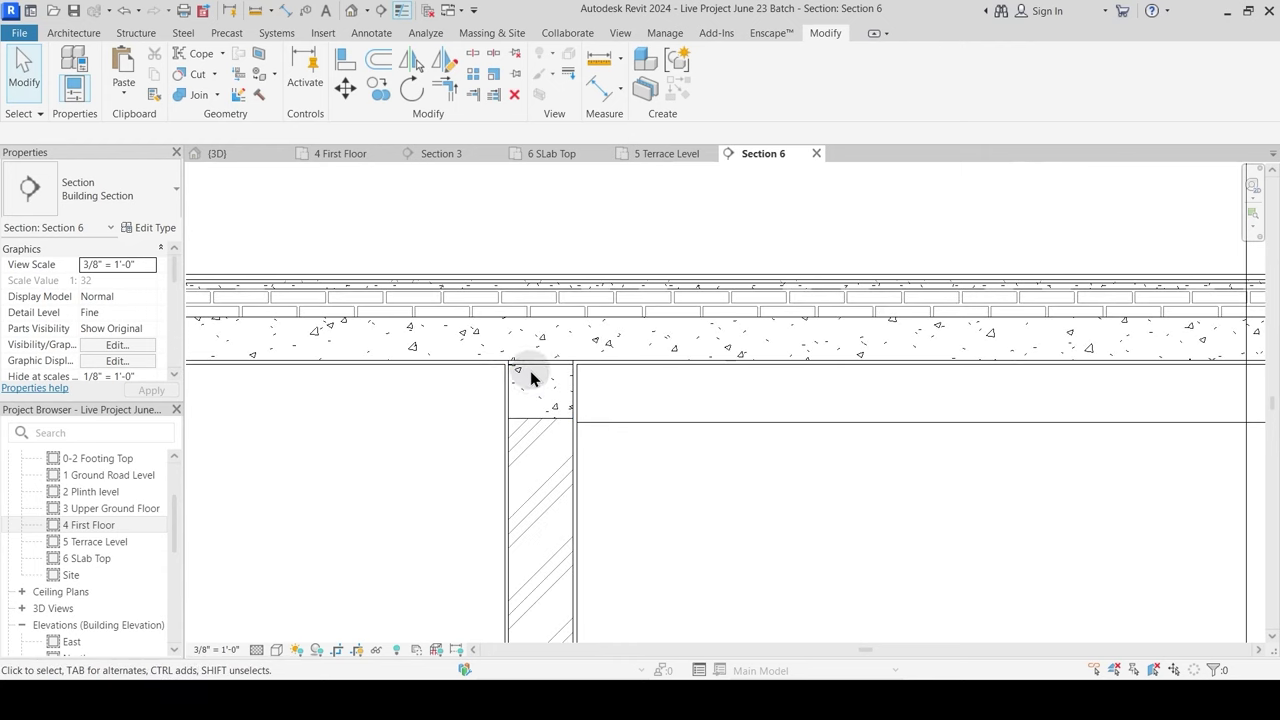
left_click(217, 95)
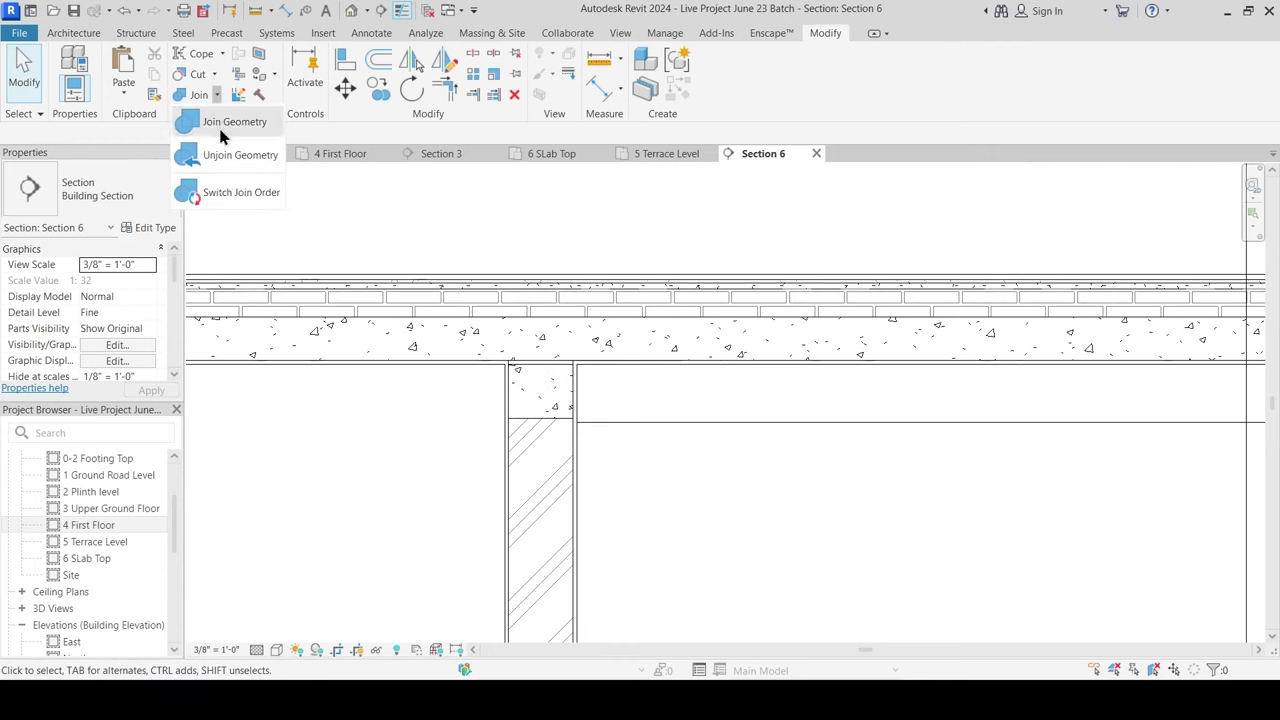
left_click(225, 190)
left_click(541, 385)
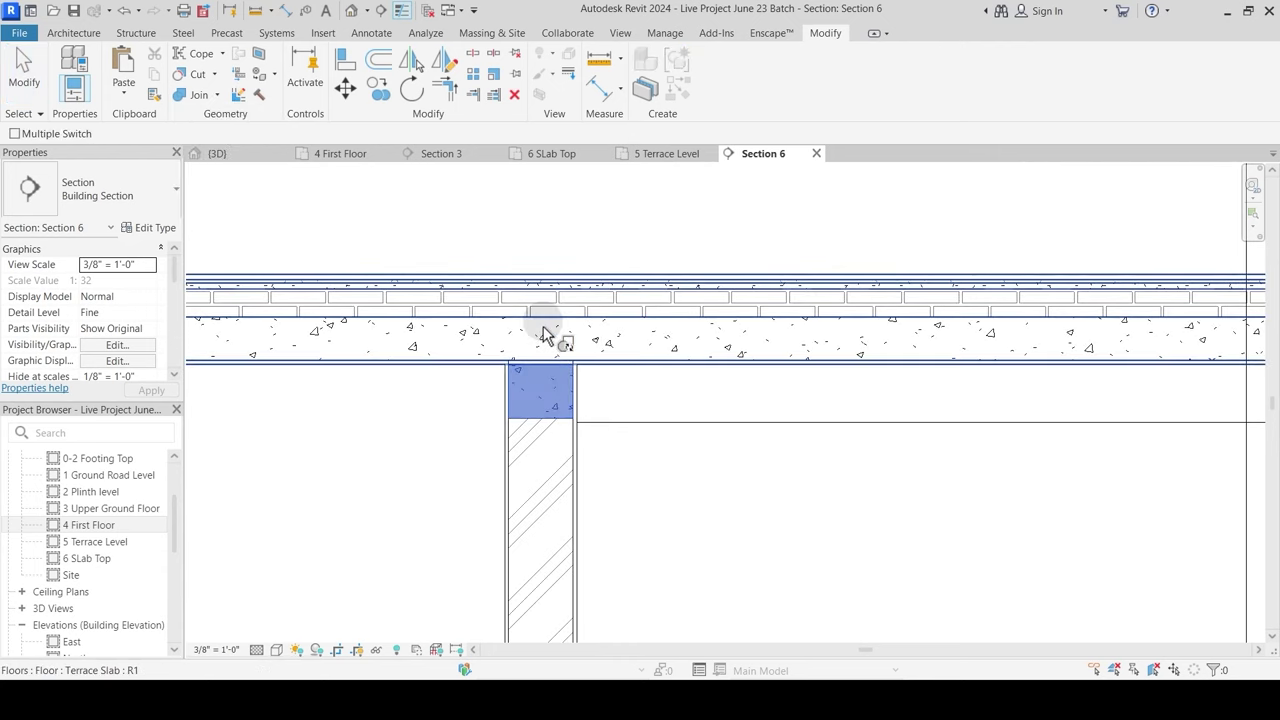
left_click(548, 330)
key("Escape")
scroll(717, 403, "down", 6)
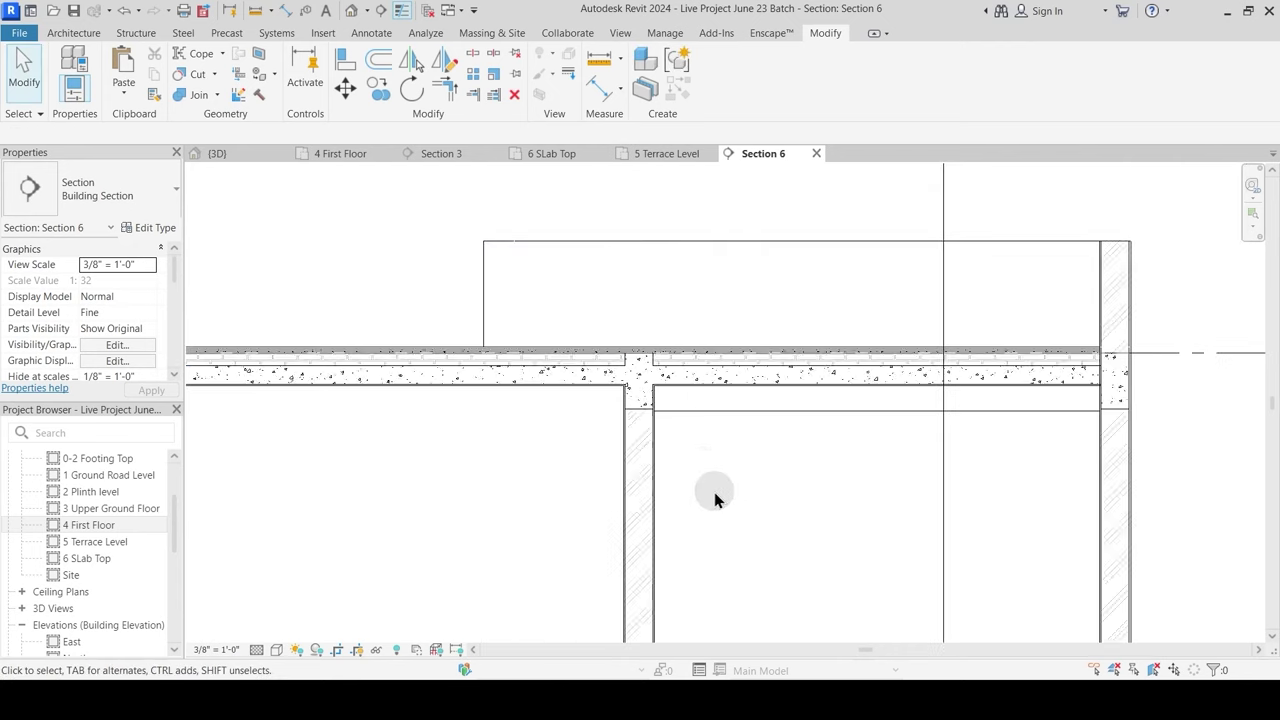
middle_click_drag(484, 515, 760, 388)
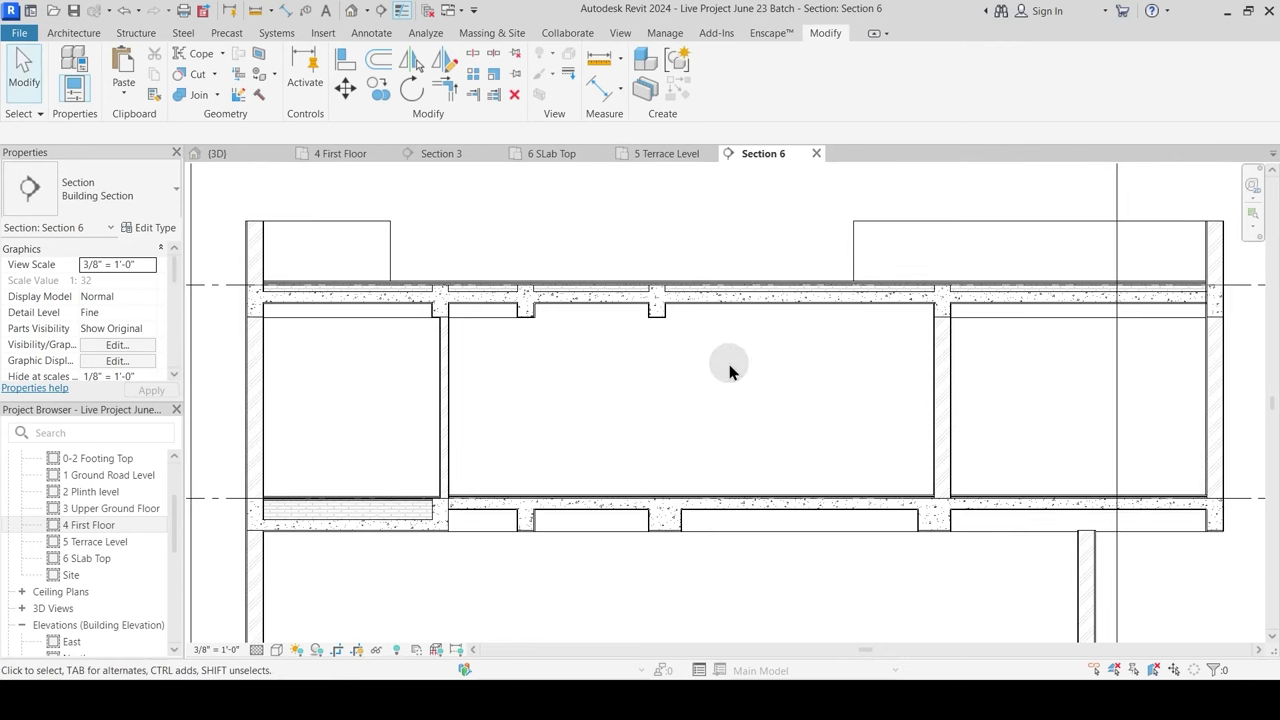
left_click(368, 155)
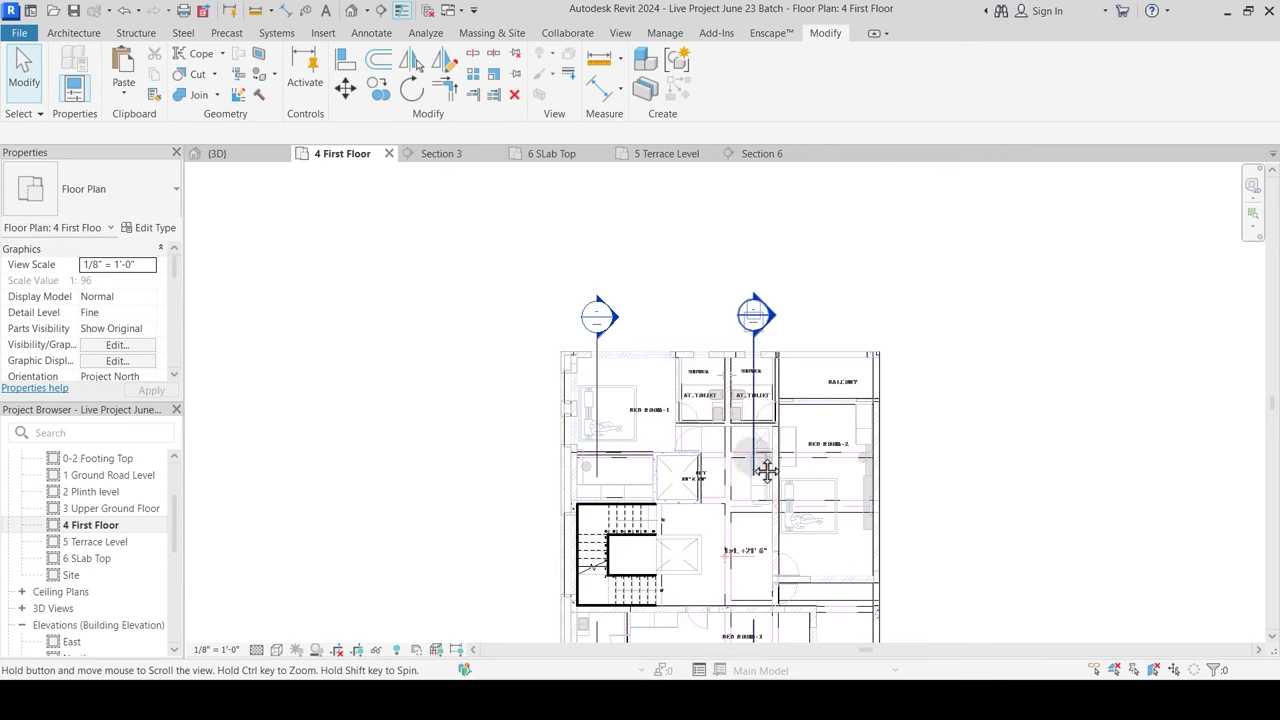
middle_click_drag(766, 466, 696, 353)
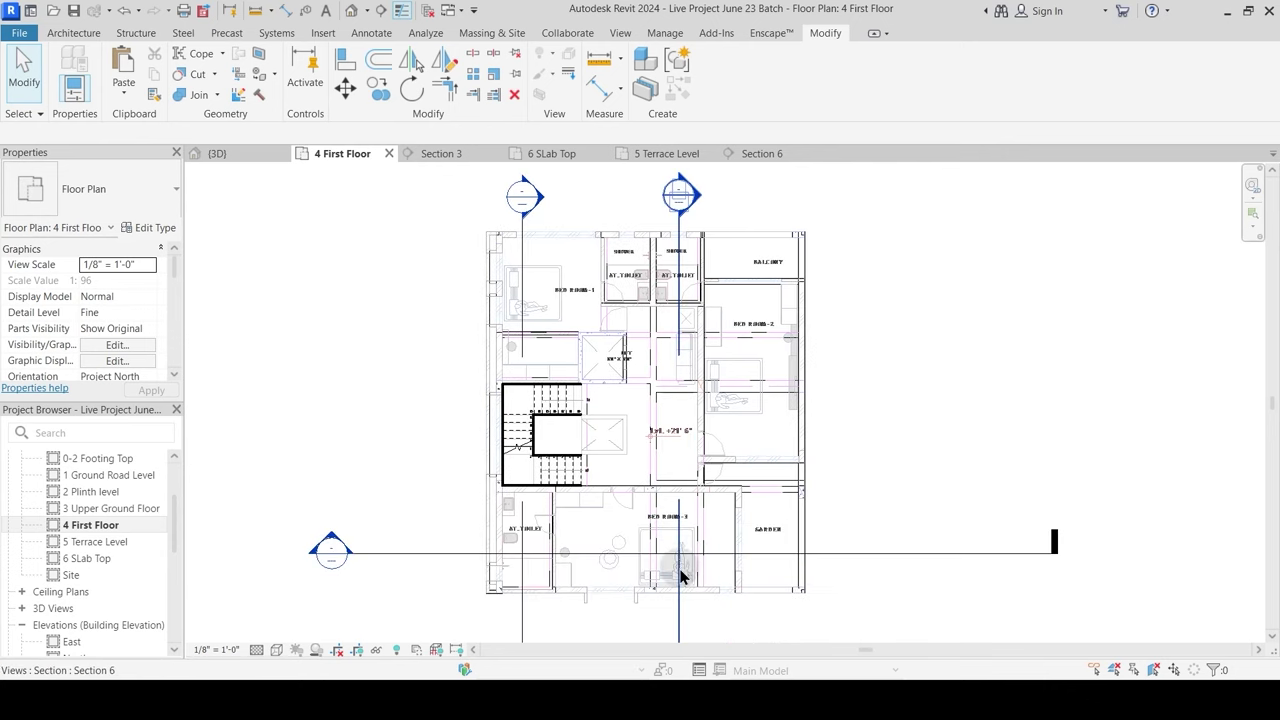
left_click_drag(677, 625, 727, 620)
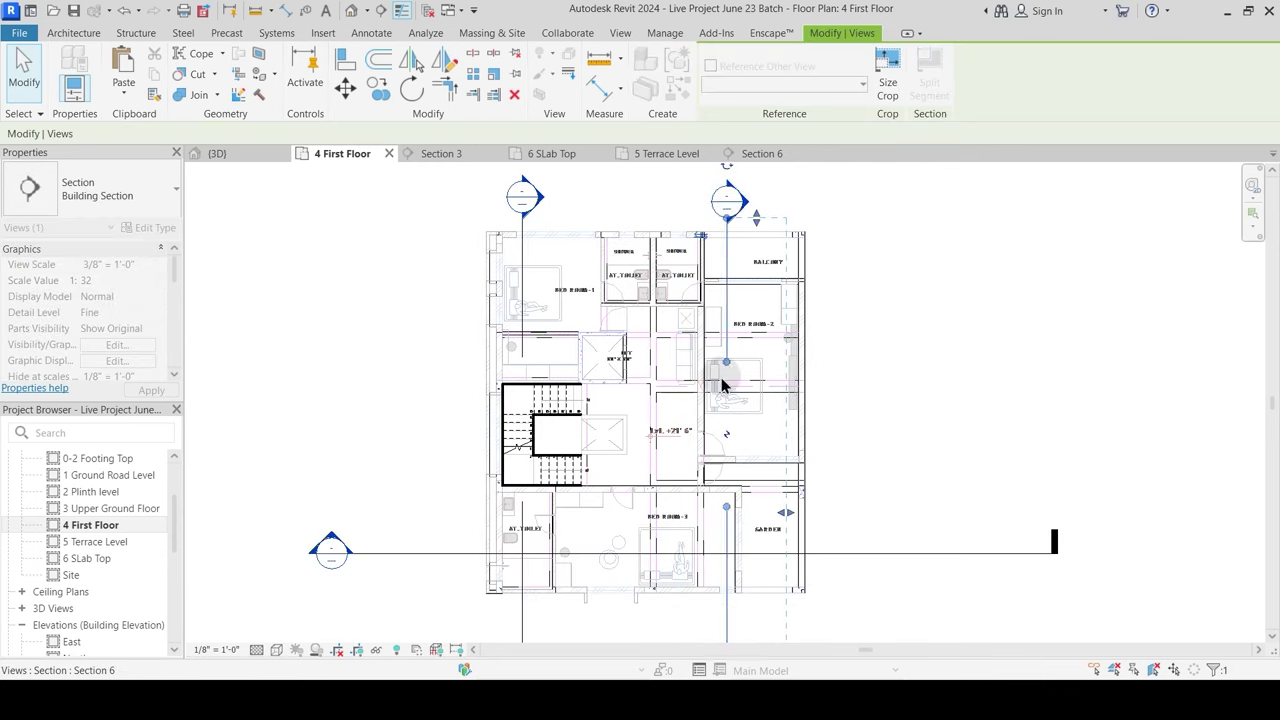
key("Escape")
double_click(736, 212)
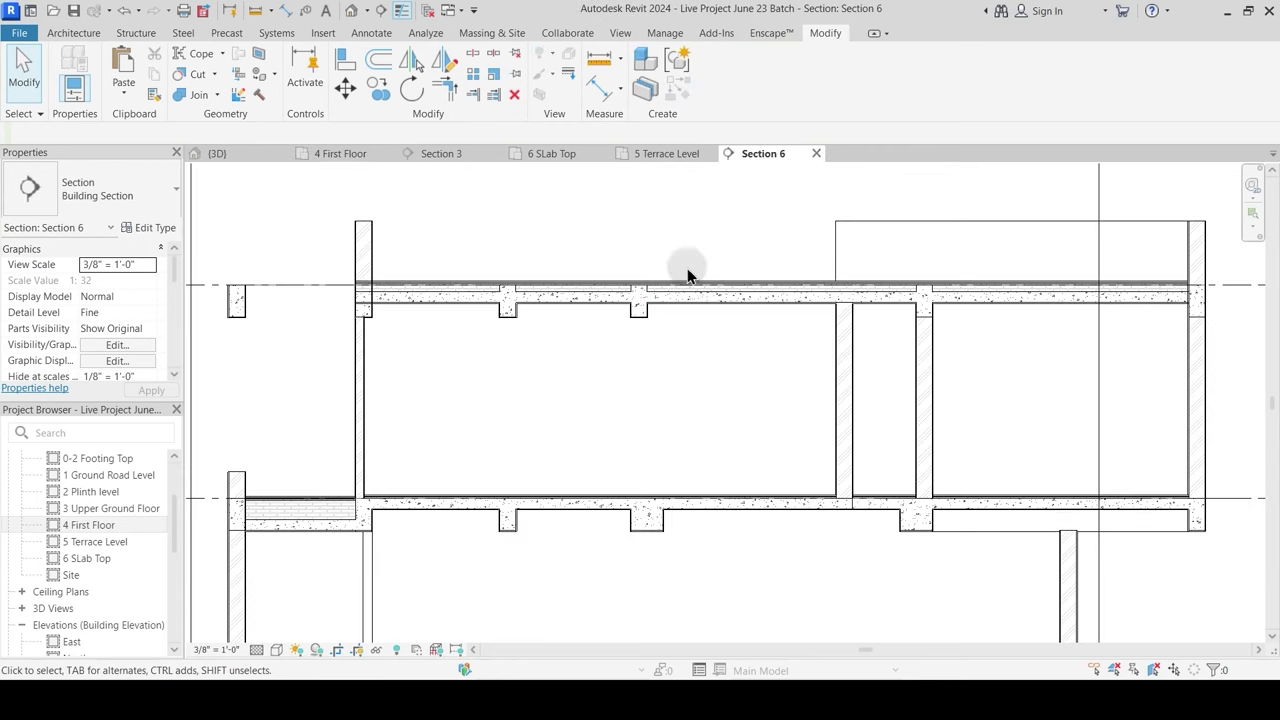
scroll(580, 449, "up", 5)
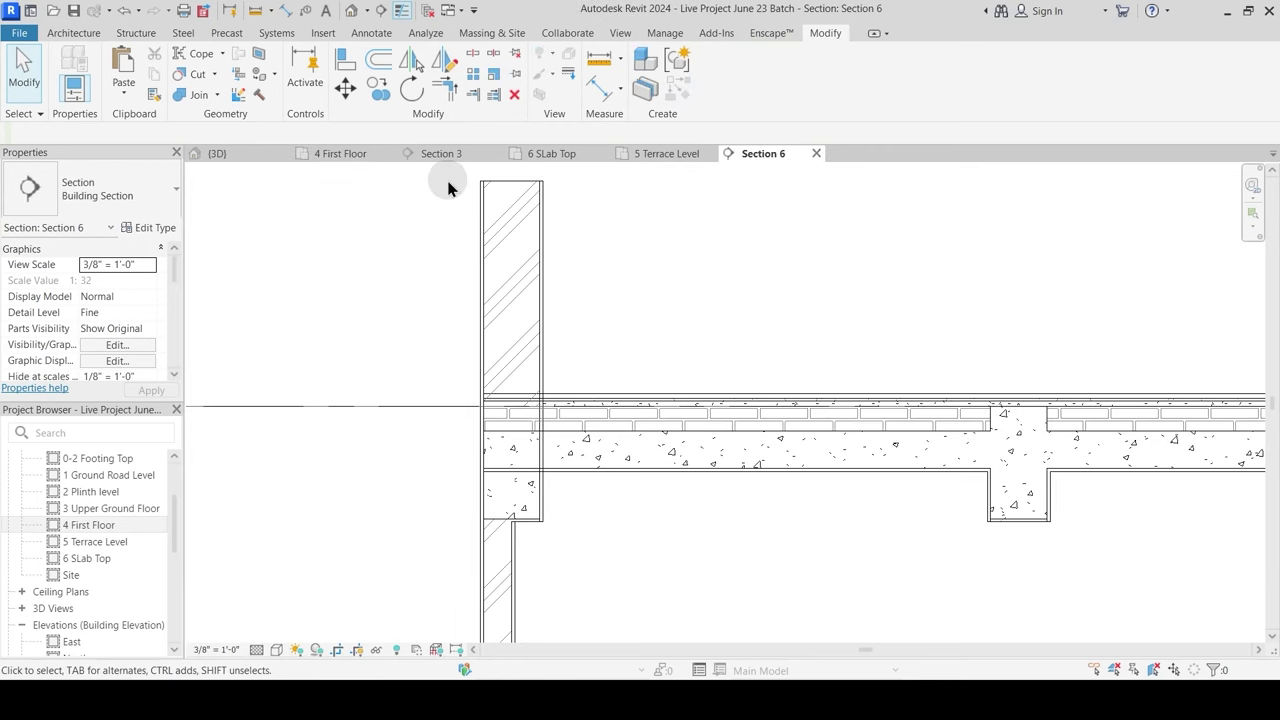
left_click(208, 102)
left_click(537, 365)
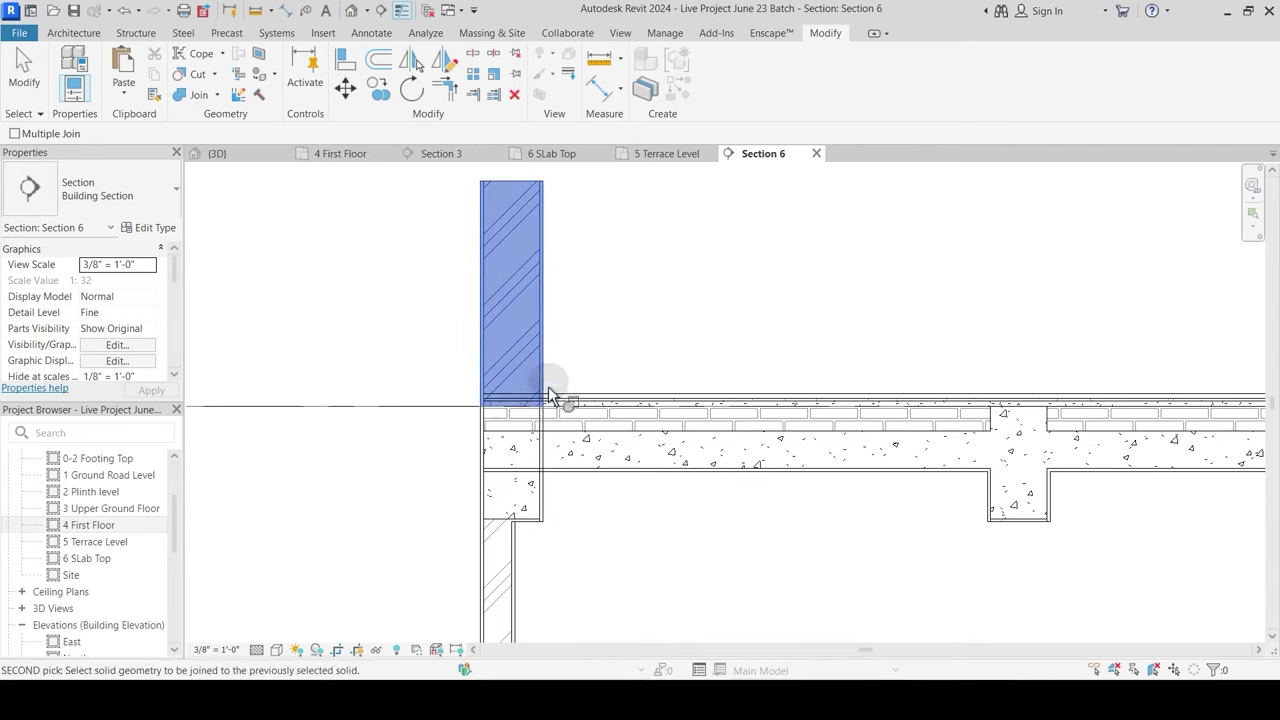
left_click(570, 408)
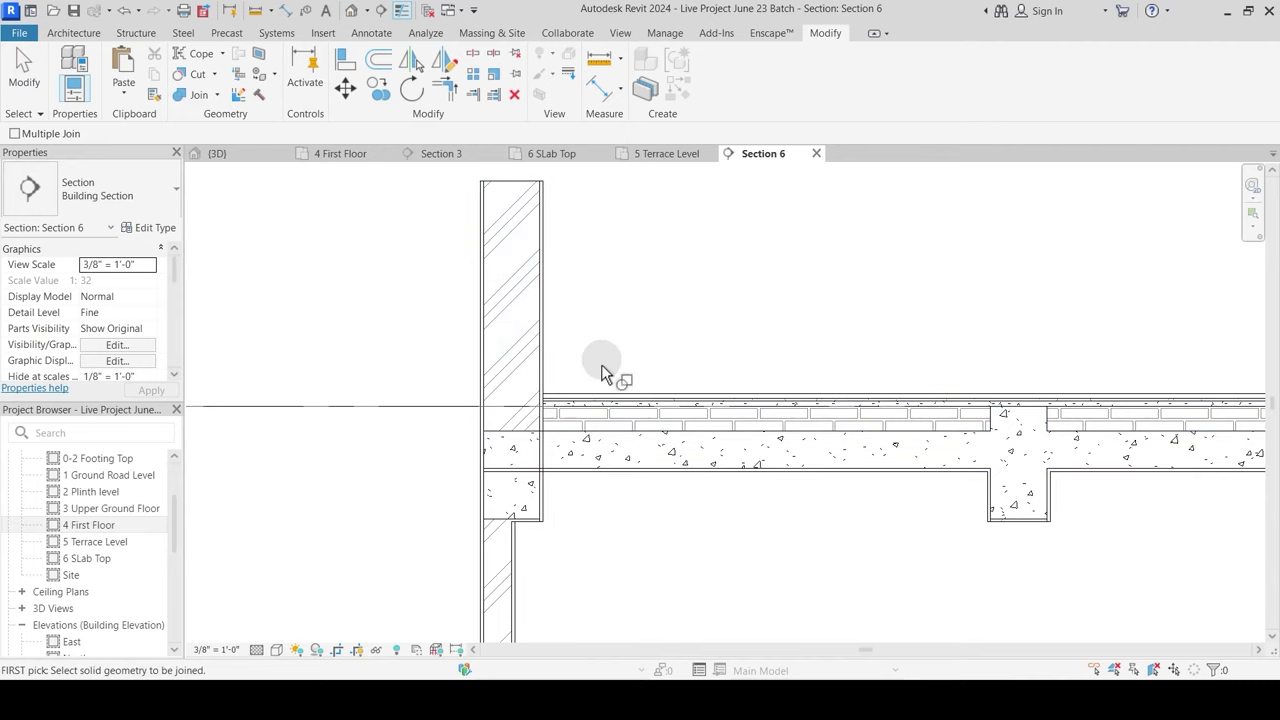
left_click(537, 497)
left_click(560, 469)
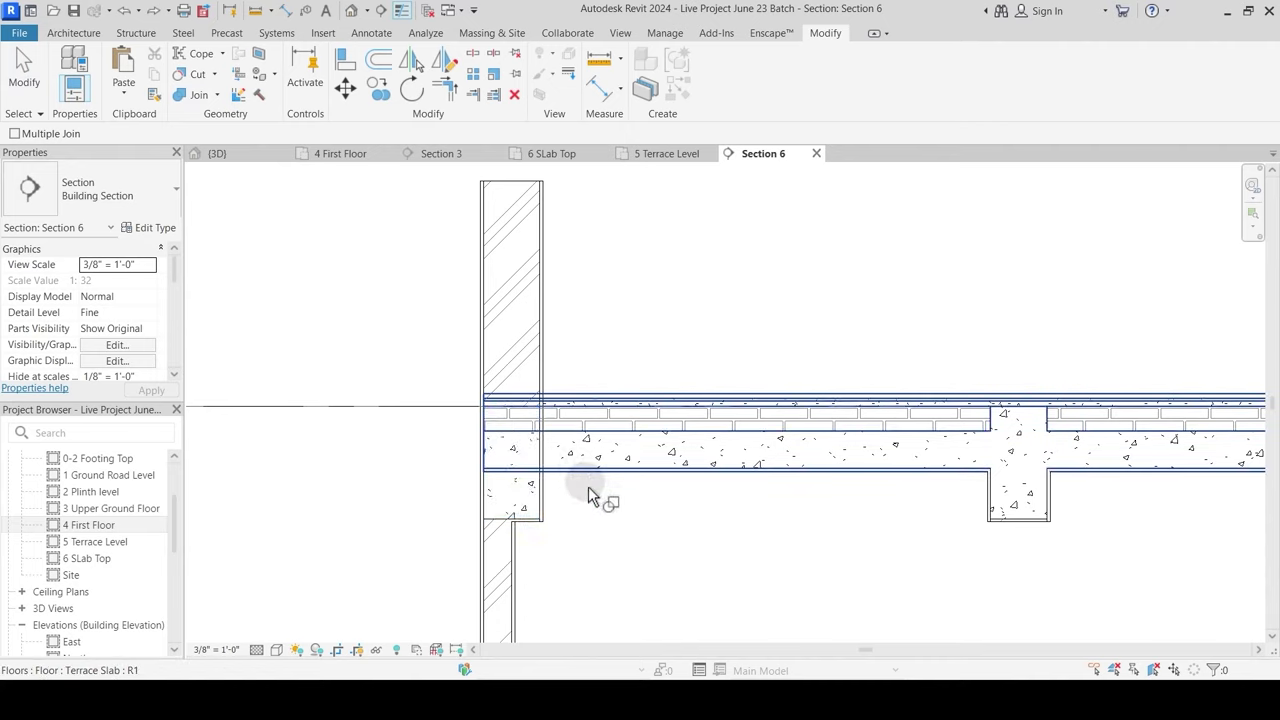
left_click(550, 495)
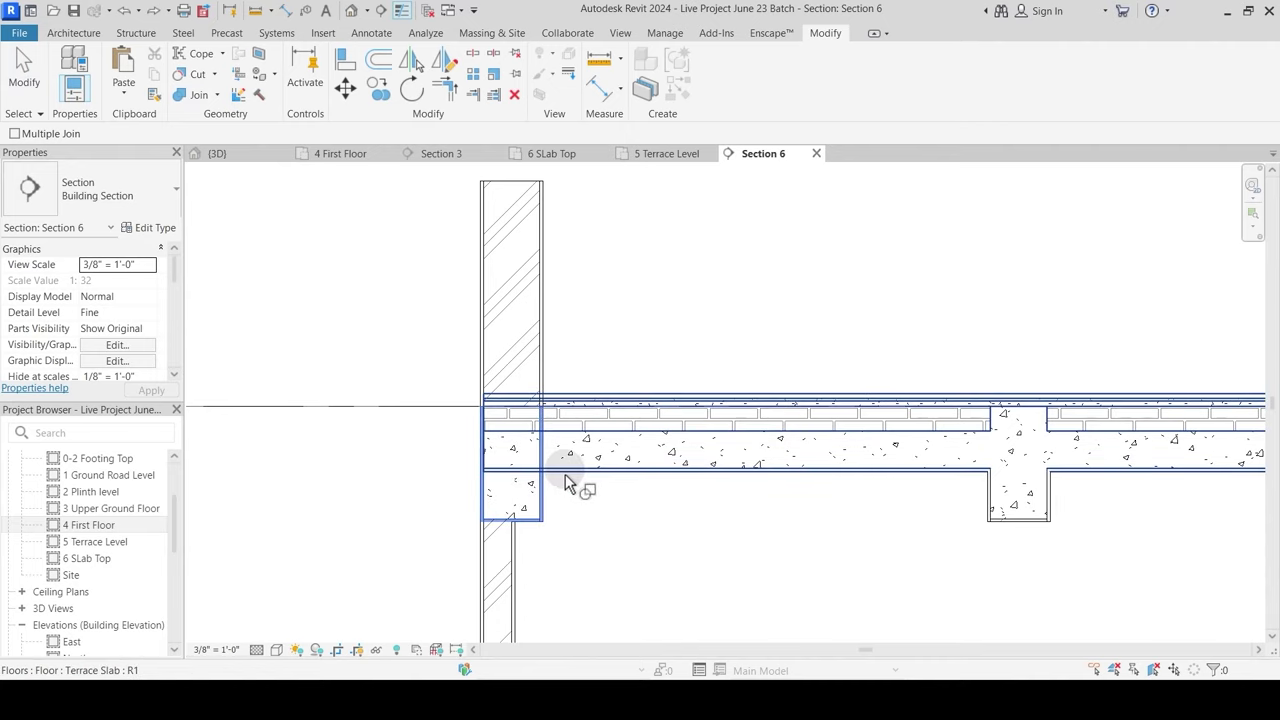
left_click(566, 455)
left_click(217, 95)
left_click(232, 191)
left_click(510, 488)
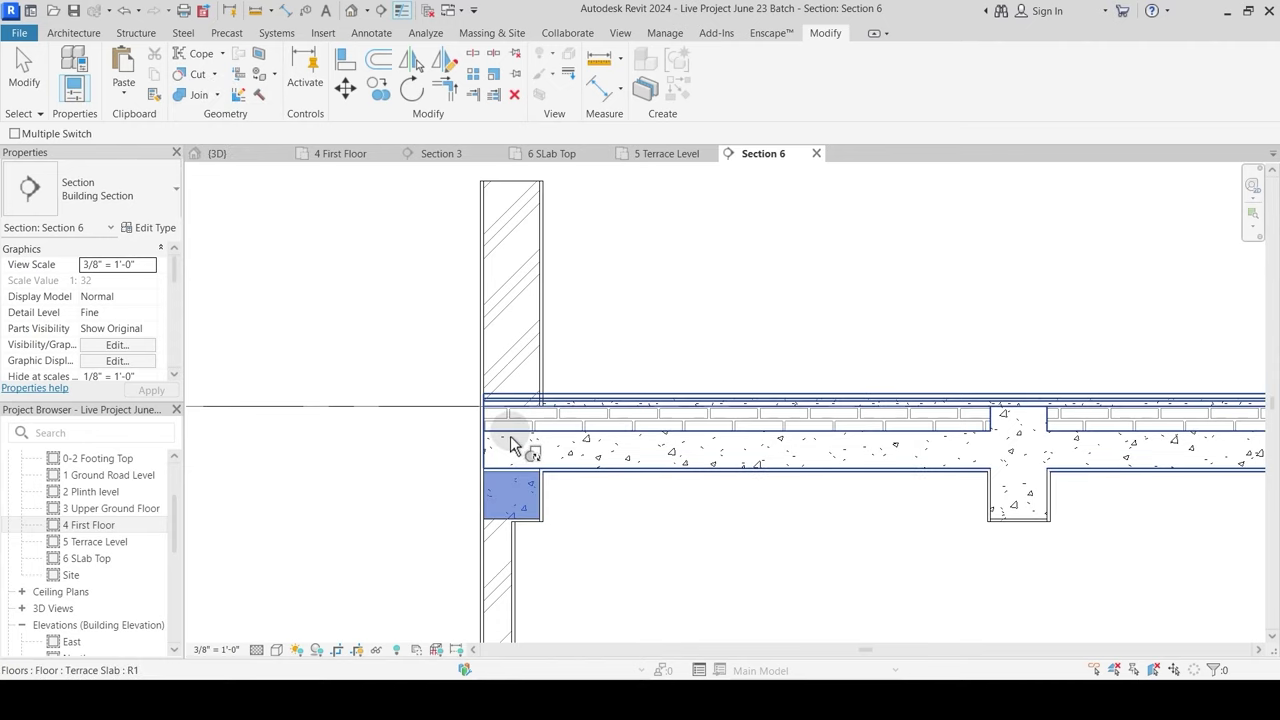
left_click(598, 436)
left_click(199, 95)
left_click(546, 360)
left_click(571, 415)
middle_click_drag(723, 363, 380, 300)
scroll(633, 388, "down", 2)
middle_click_drag(808, 441, 266, 465)
middle_click_drag(922, 481, 278, 443)
scroll(877, 388, "down", 3)
key("Escape")
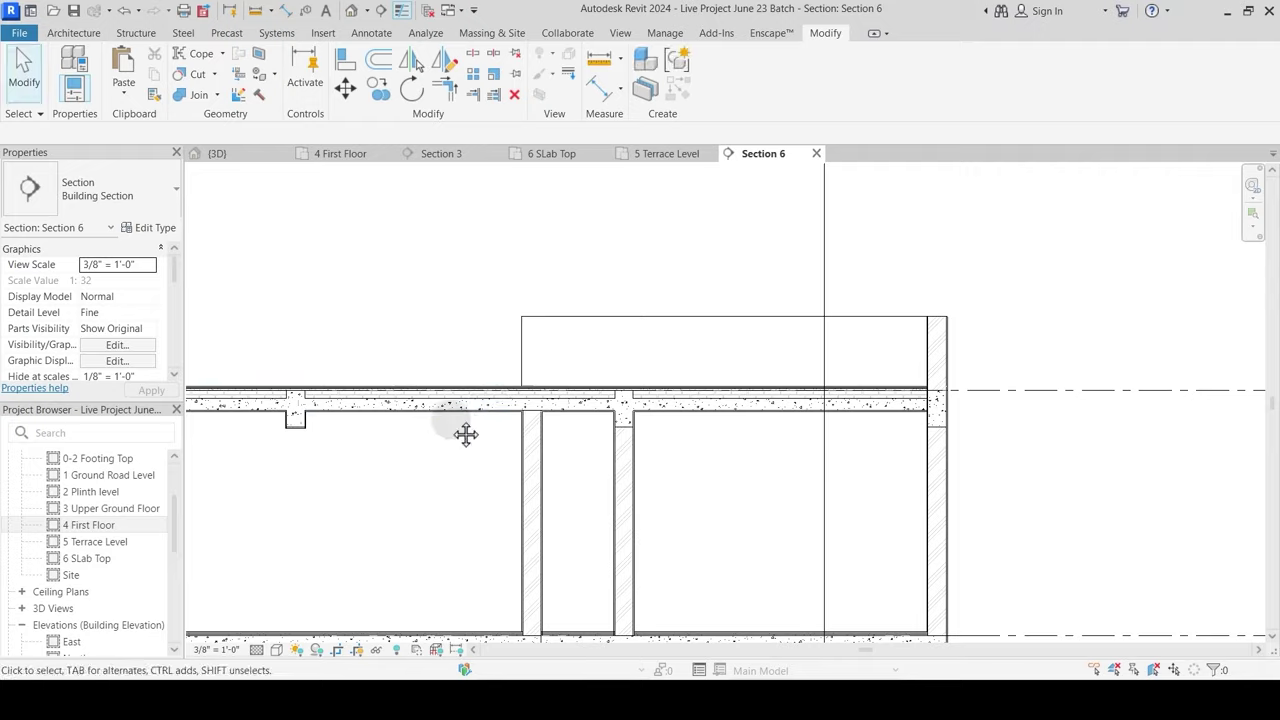
middle_click_drag(463, 434, 570, 369)
scroll(577, 449, "down", 2)
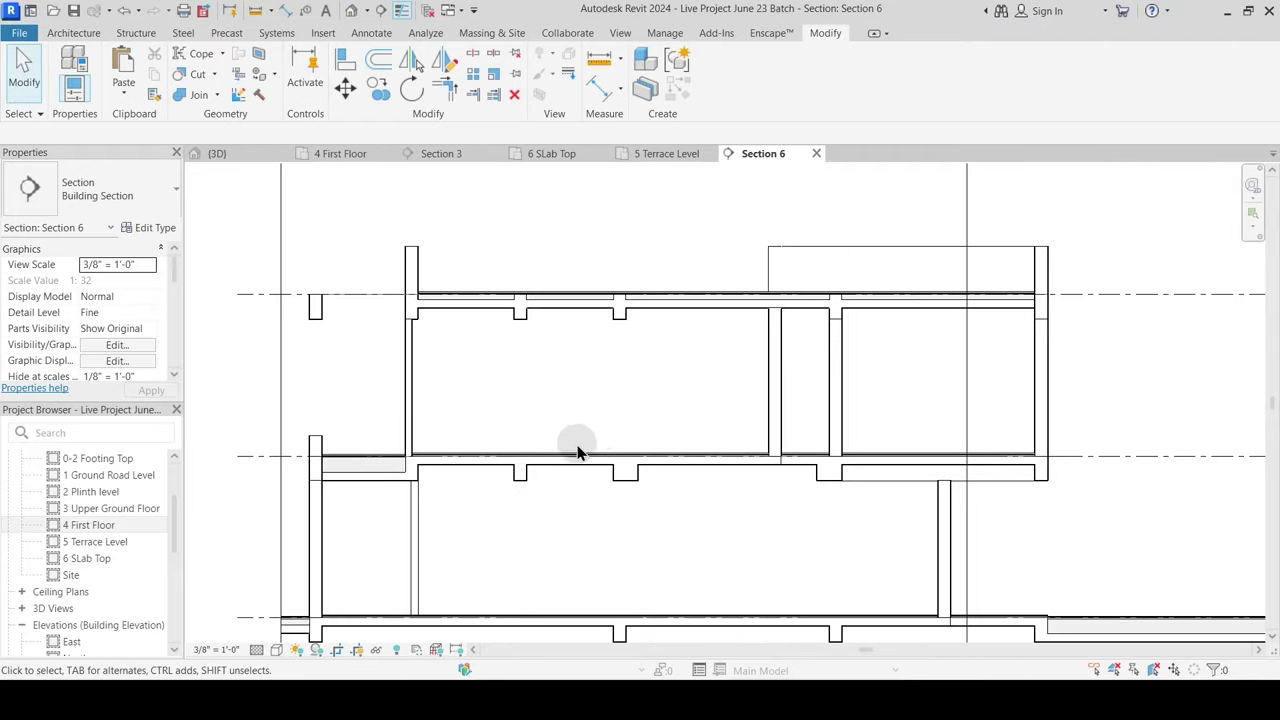
scroll(477, 509, "up", 2)
middle_click_drag(1164, 460, 774, 460)
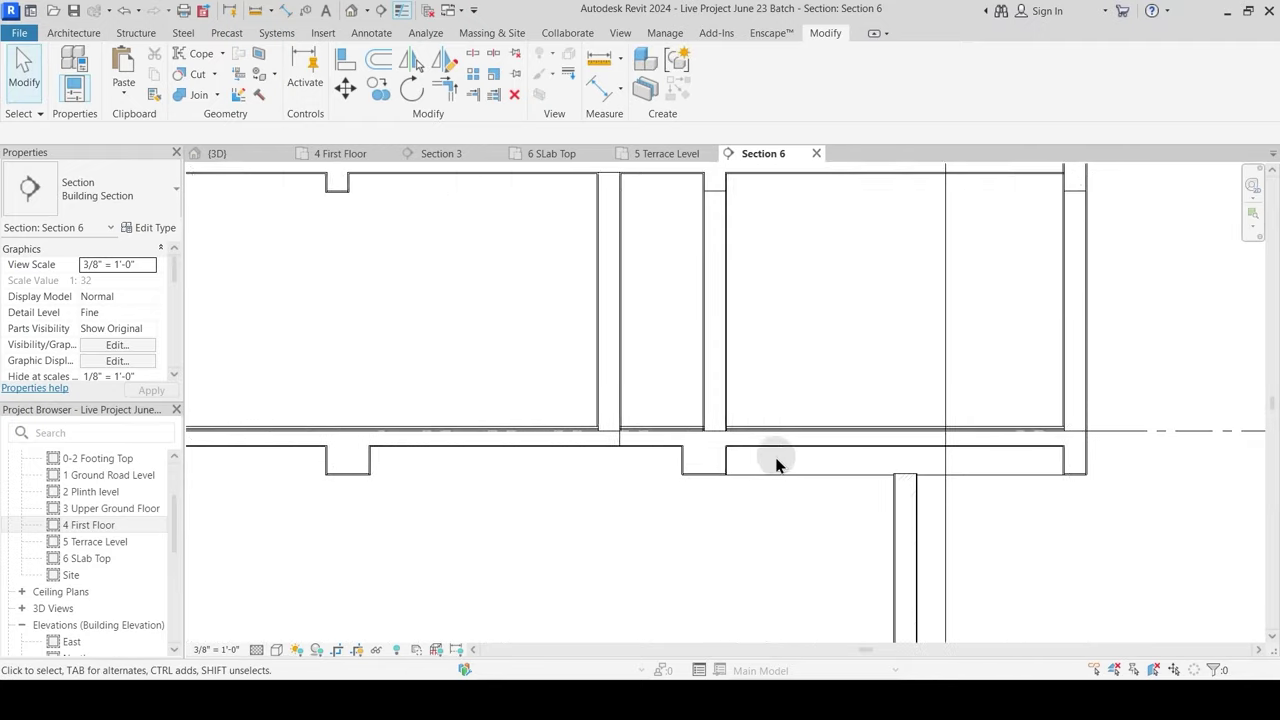
scroll(811, 457, "down", 3)
middle_click_drag(603, 385, 654, 354)
scroll(643, 346, "down", 3)
scroll(450, 280, "up", 2)
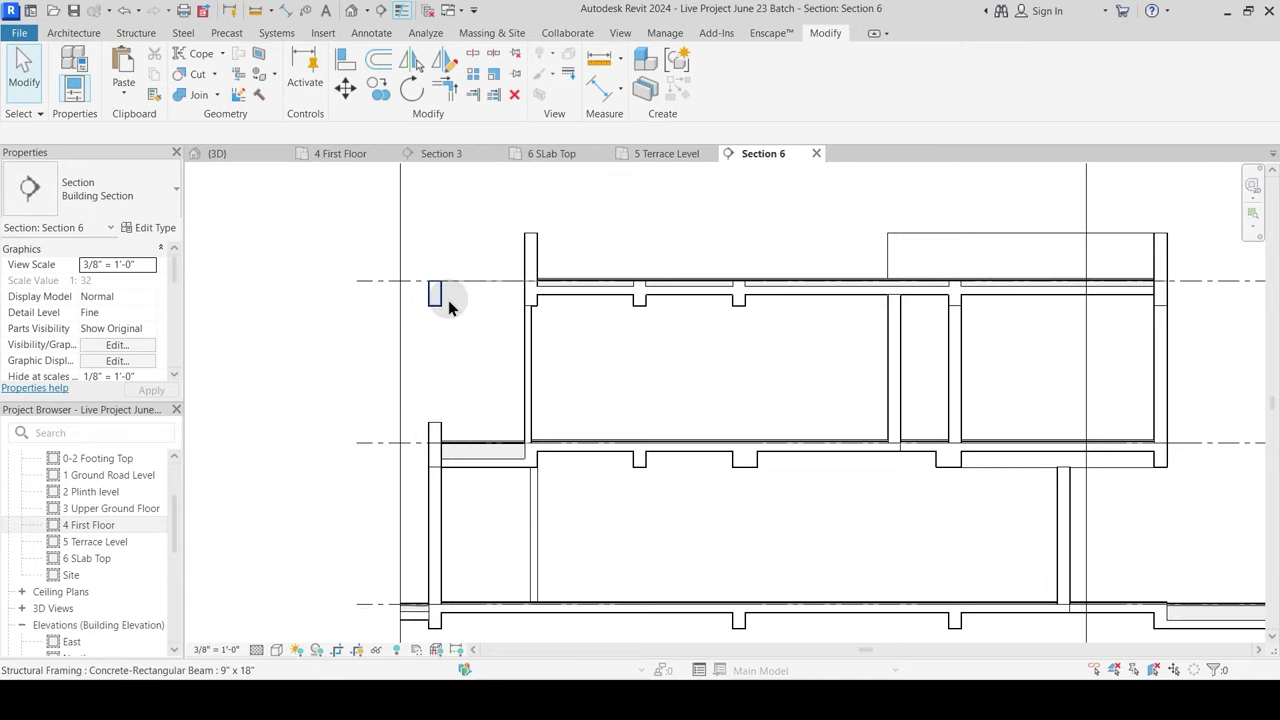
middle_click_drag(470, 323, 454, 371)
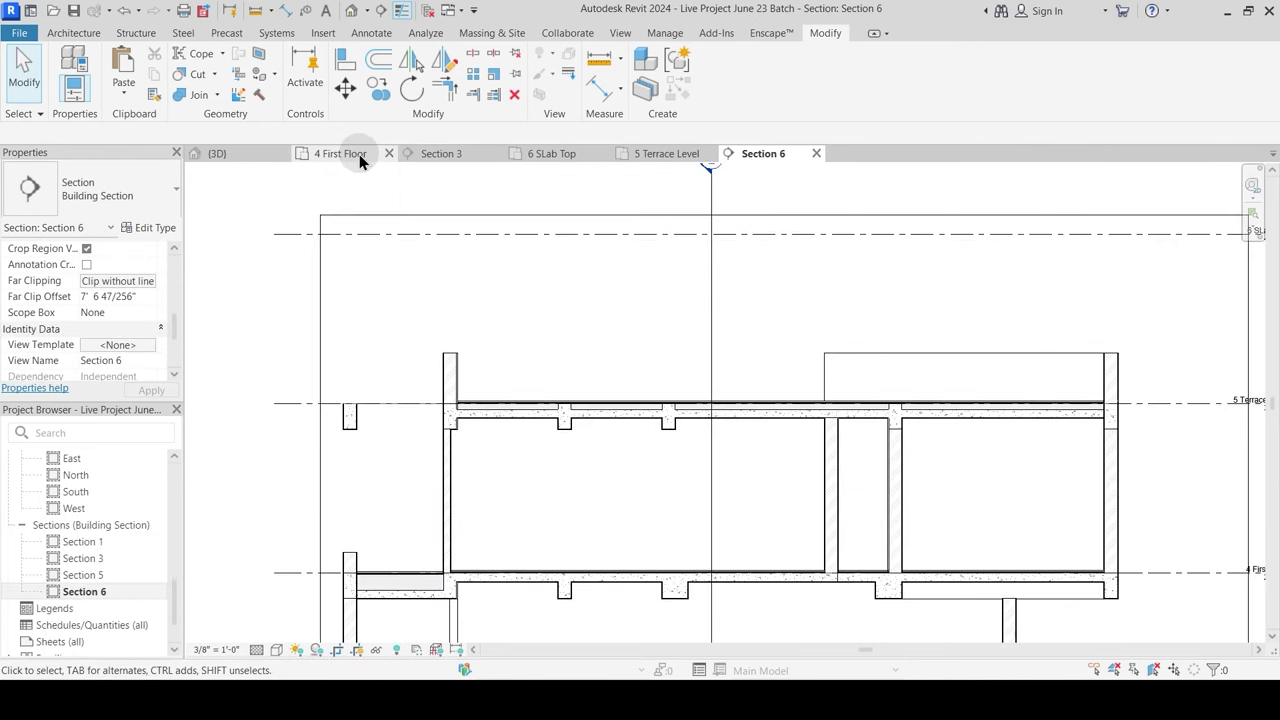
Step: Close the First Floor, Section 3, SLab Top, Terrace and Section 6 views
left_click(388, 153)
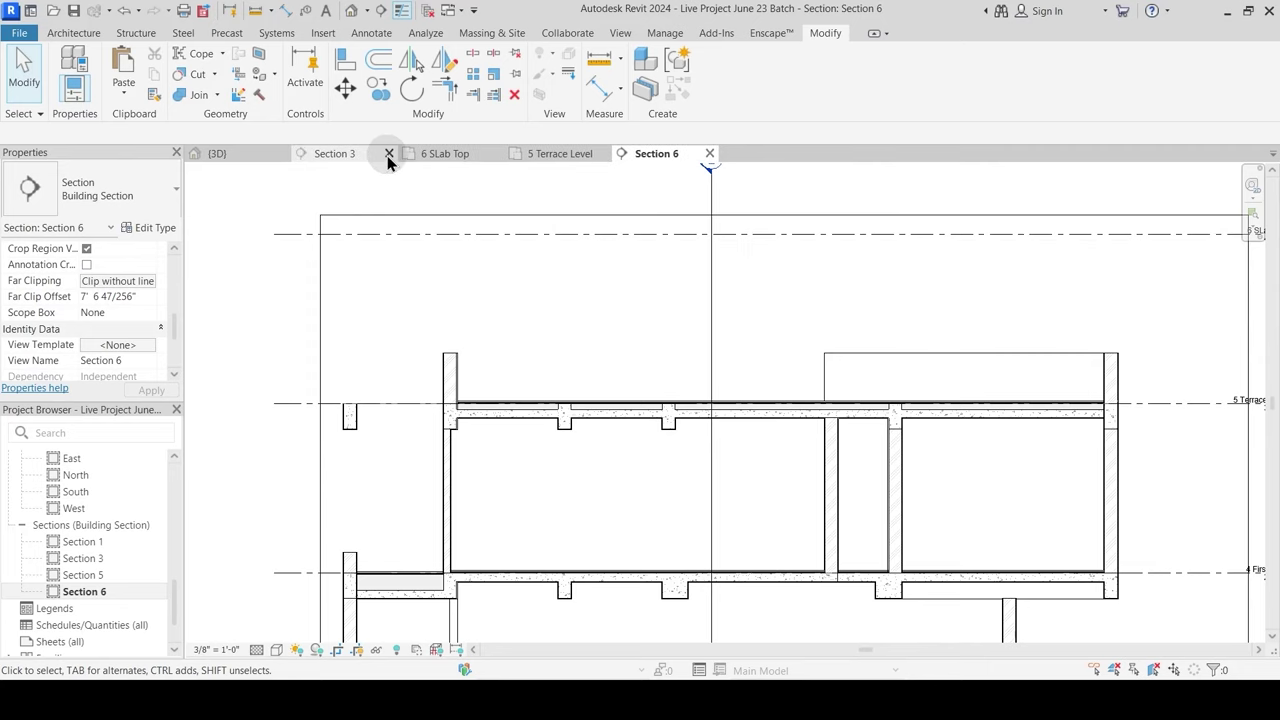
left_click(387, 155)
left_click(389, 154)
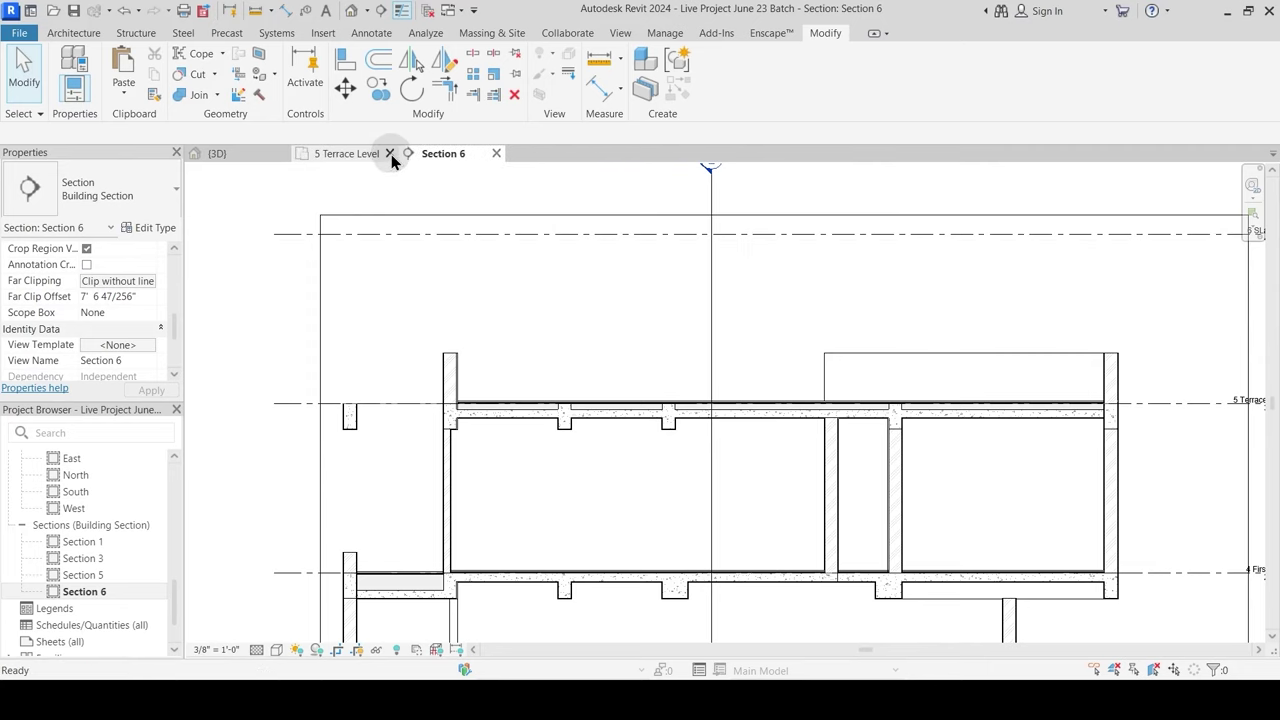
left_click(389, 154)
Step: Look over the whole building in 3D, then open the 2 Plinth level floor plan
scroll(120, 502, "up", 10)
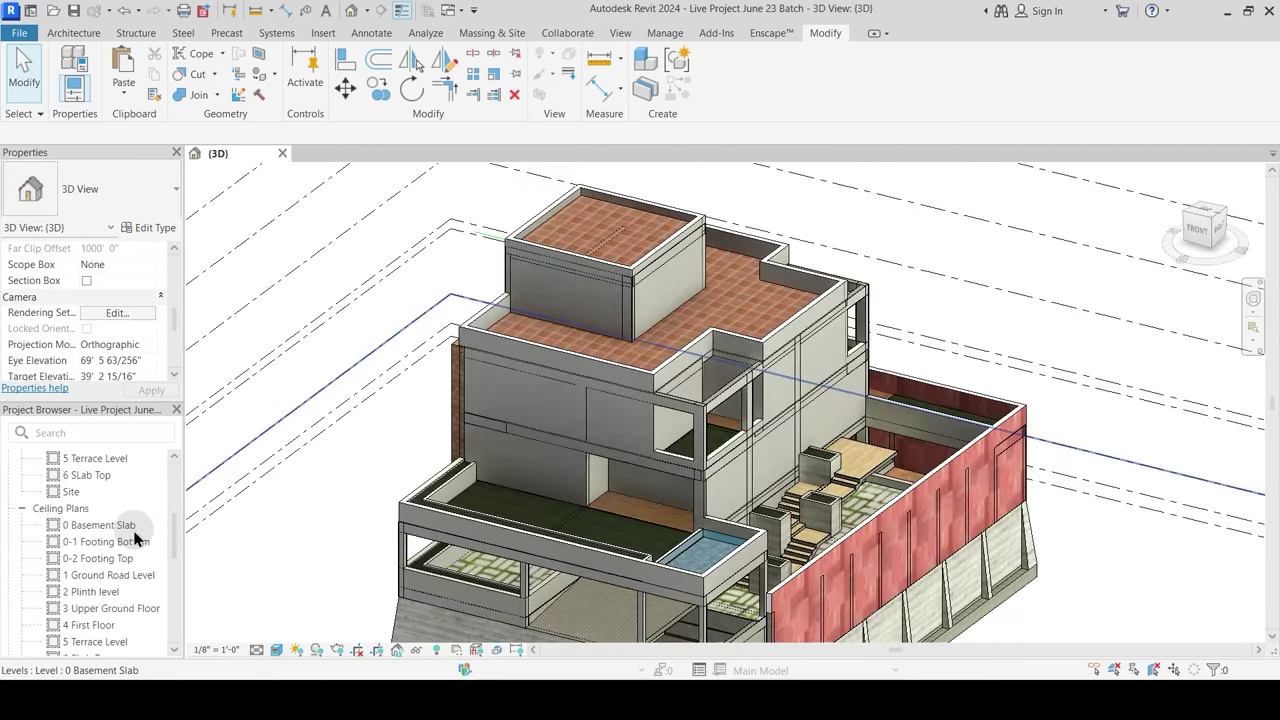
middle_click_drag(228, 494, 1091, 411, "shift")
middle_click_drag(759, 467, 777, 470, "shift")
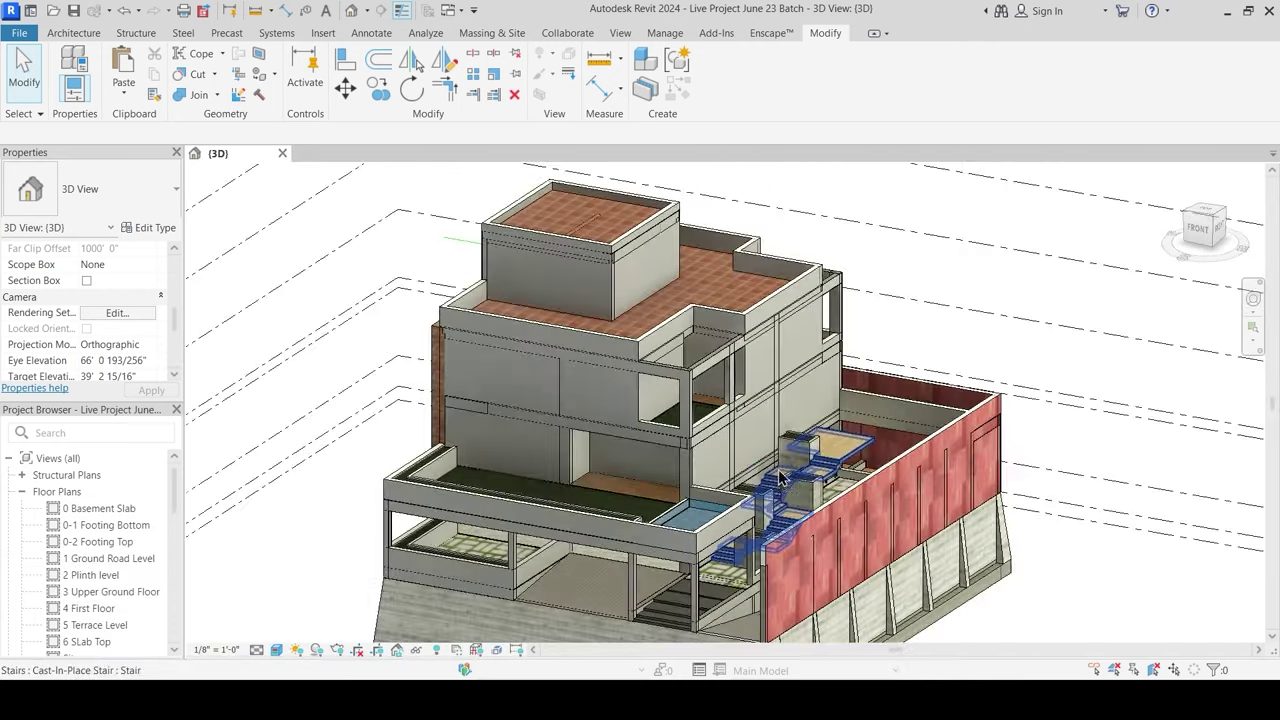
middle_click_drag(656, 492, 623, 500)
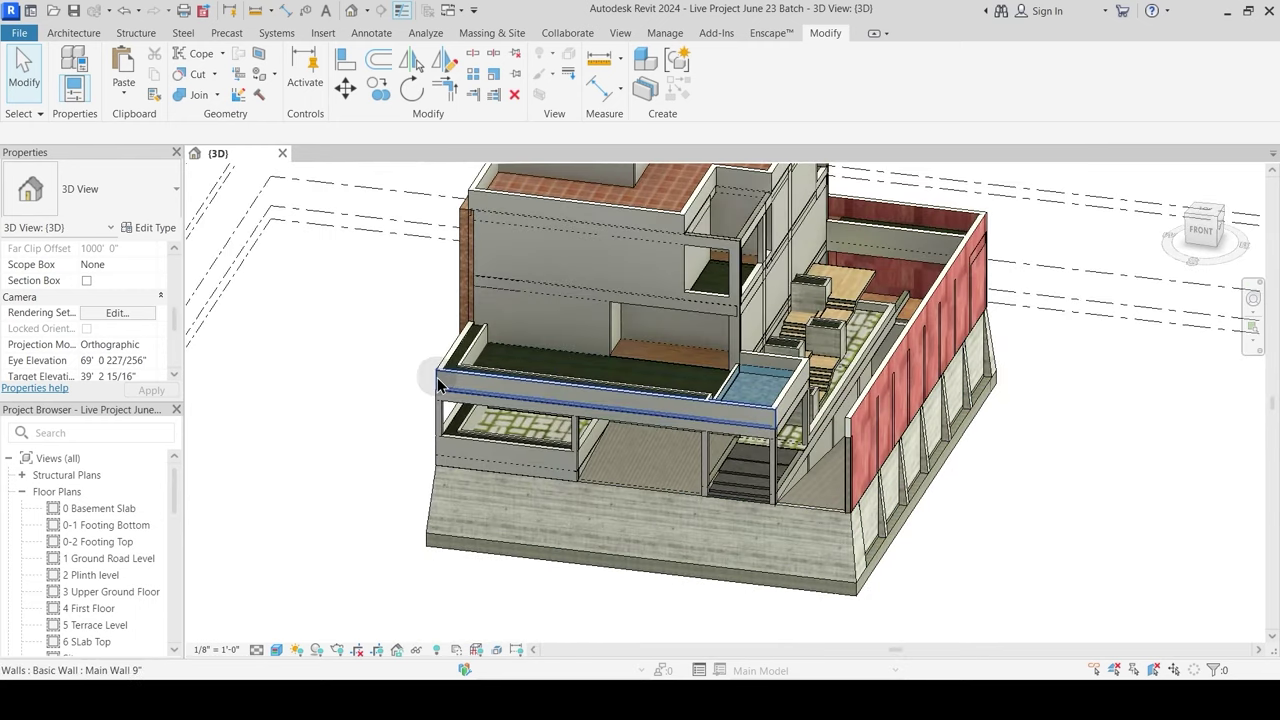
middle_click_drag(418, 438, 417, 380, "shift")
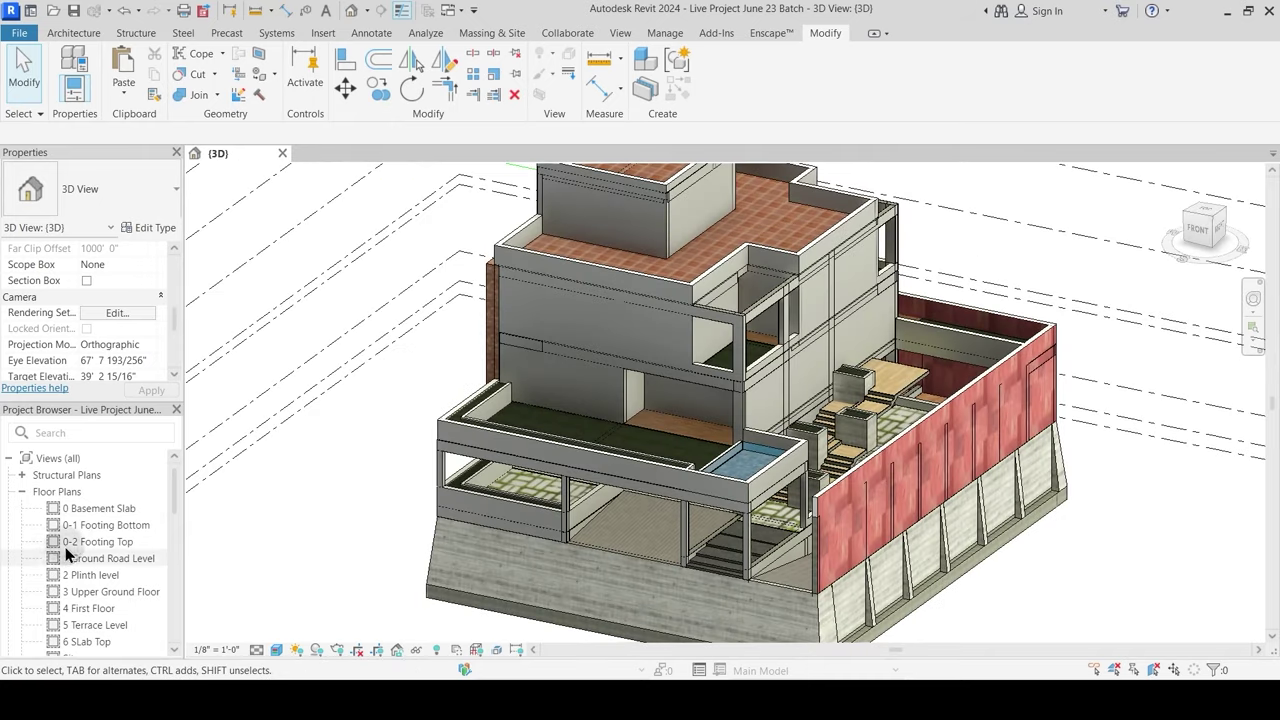
double_click(90, 575)
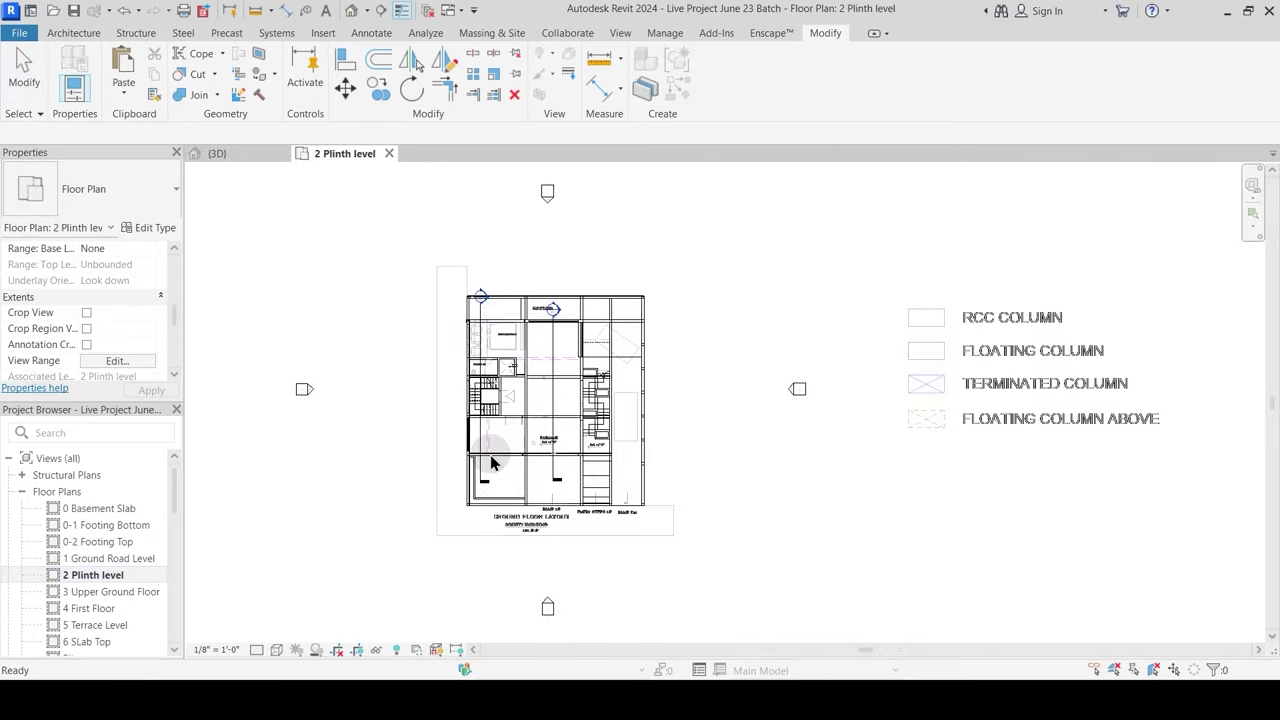
Step: Temporarily hide the imported DWG and set the view range offset to 7'64
scroll(488, 375, "up", 3)
left_click(538, 325)
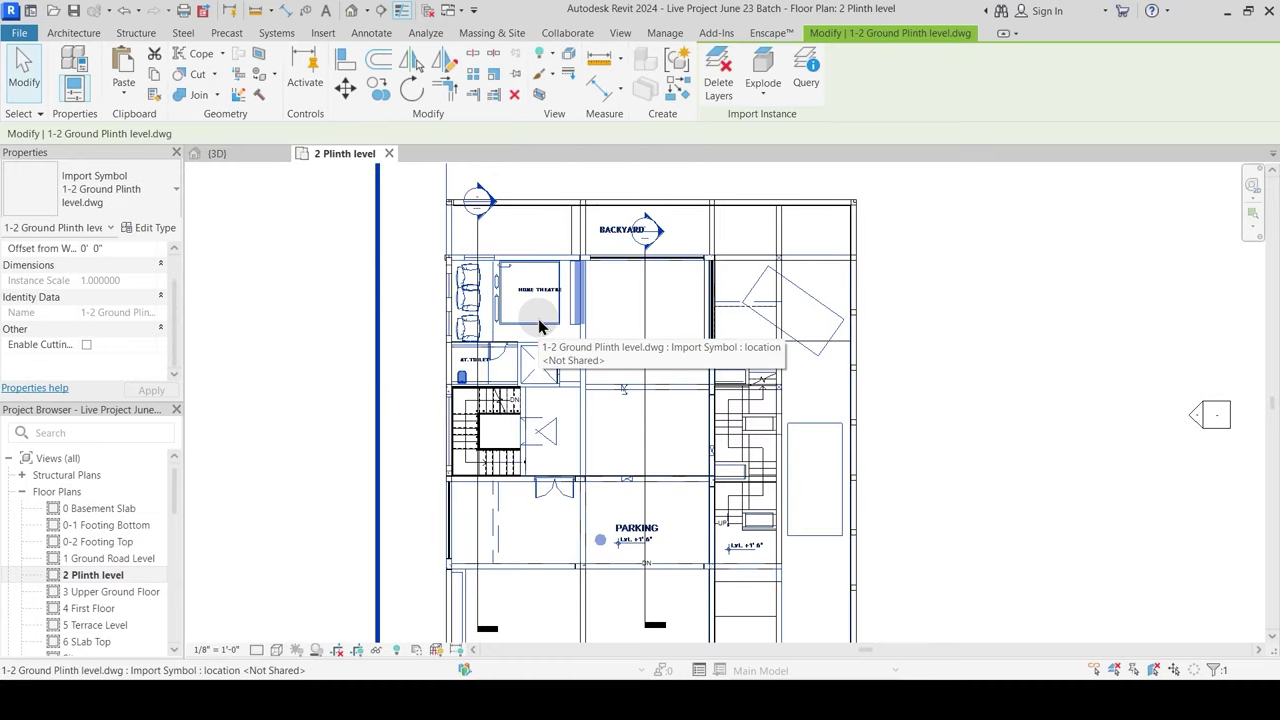
key("h")
key("h")
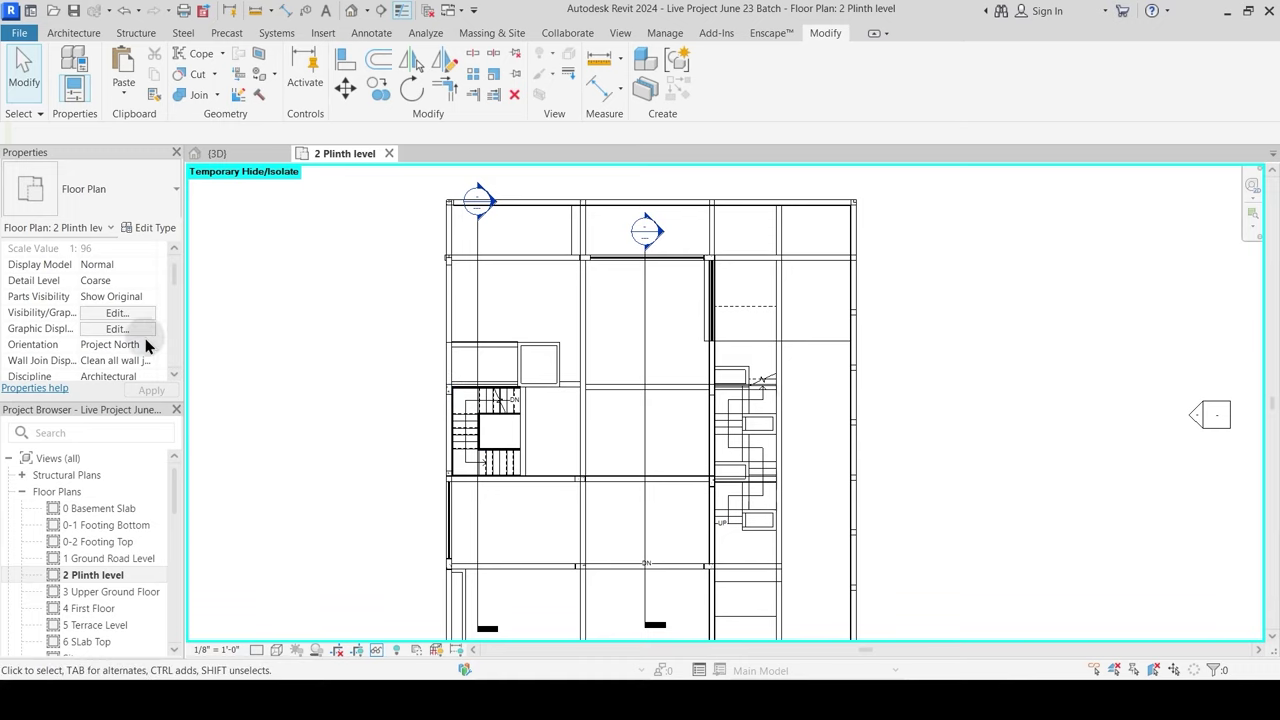
left_click_drag(170, 286, 179, 329)
left_click(117, 313)
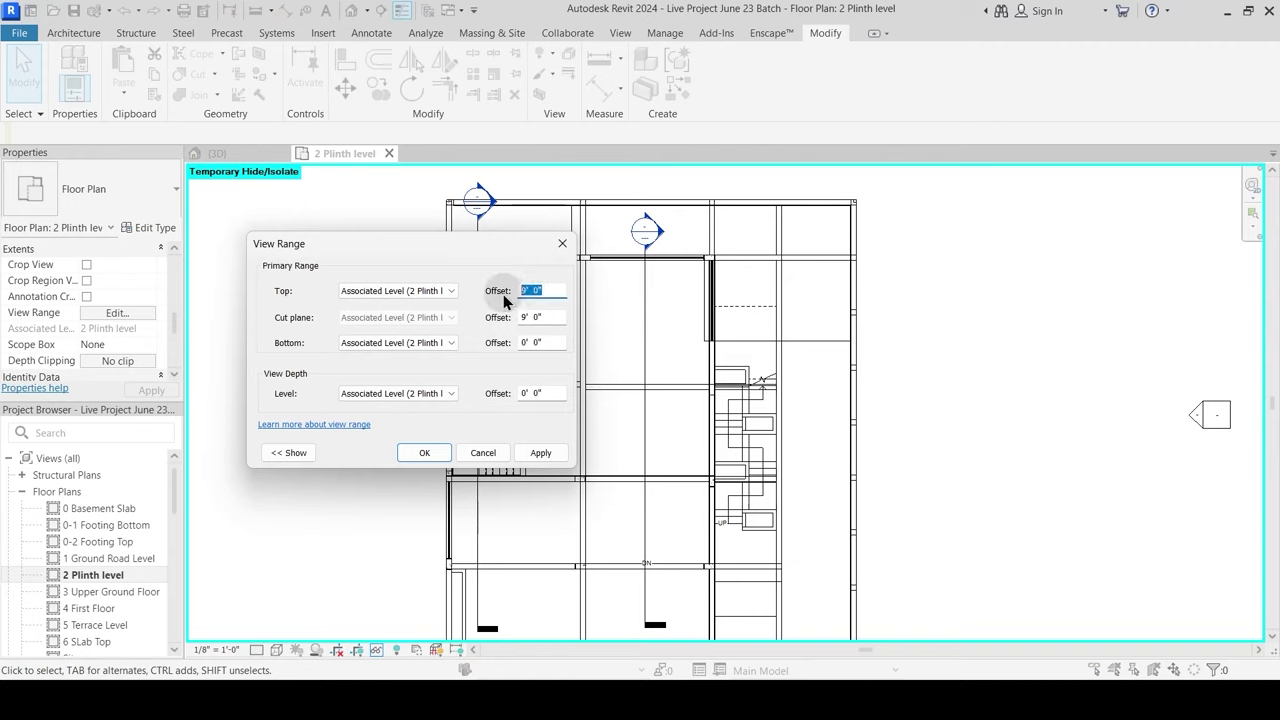
type("7'64")
key("Return")
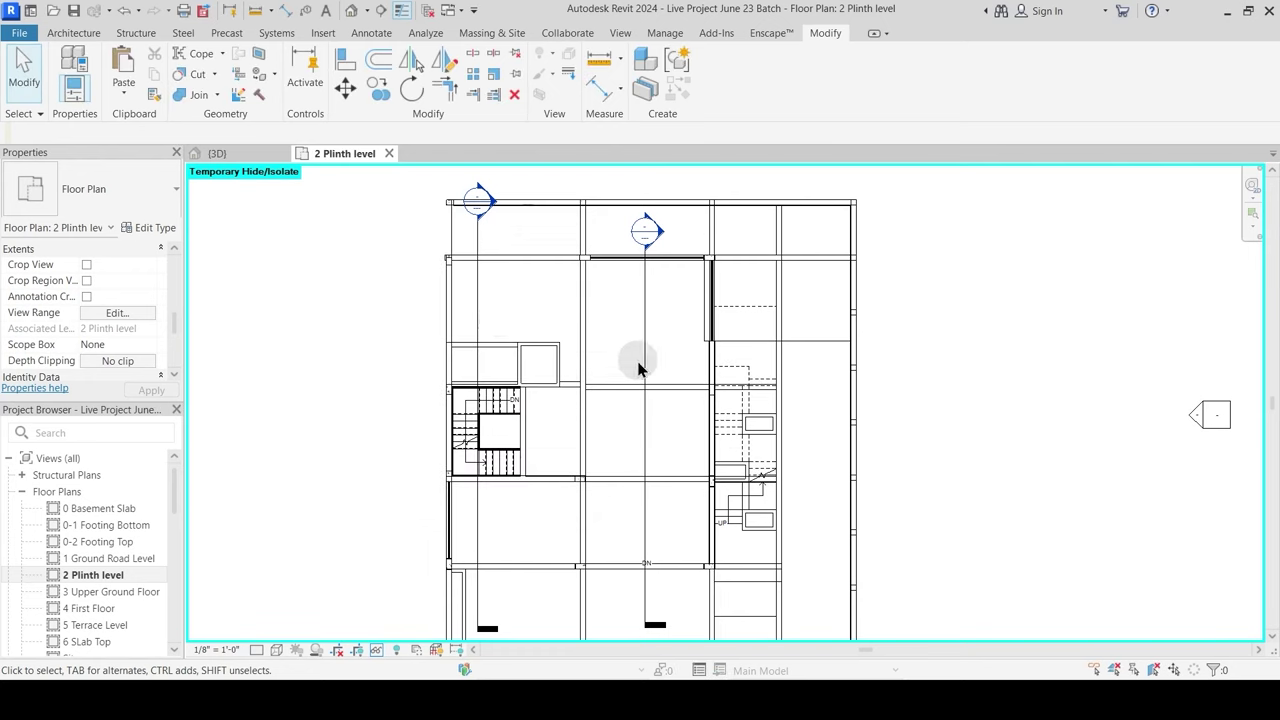
Step: Switch the plan to Hidden Line visual style and restore the hidden CAD underlay
scroll(650, 362, "up", 2)
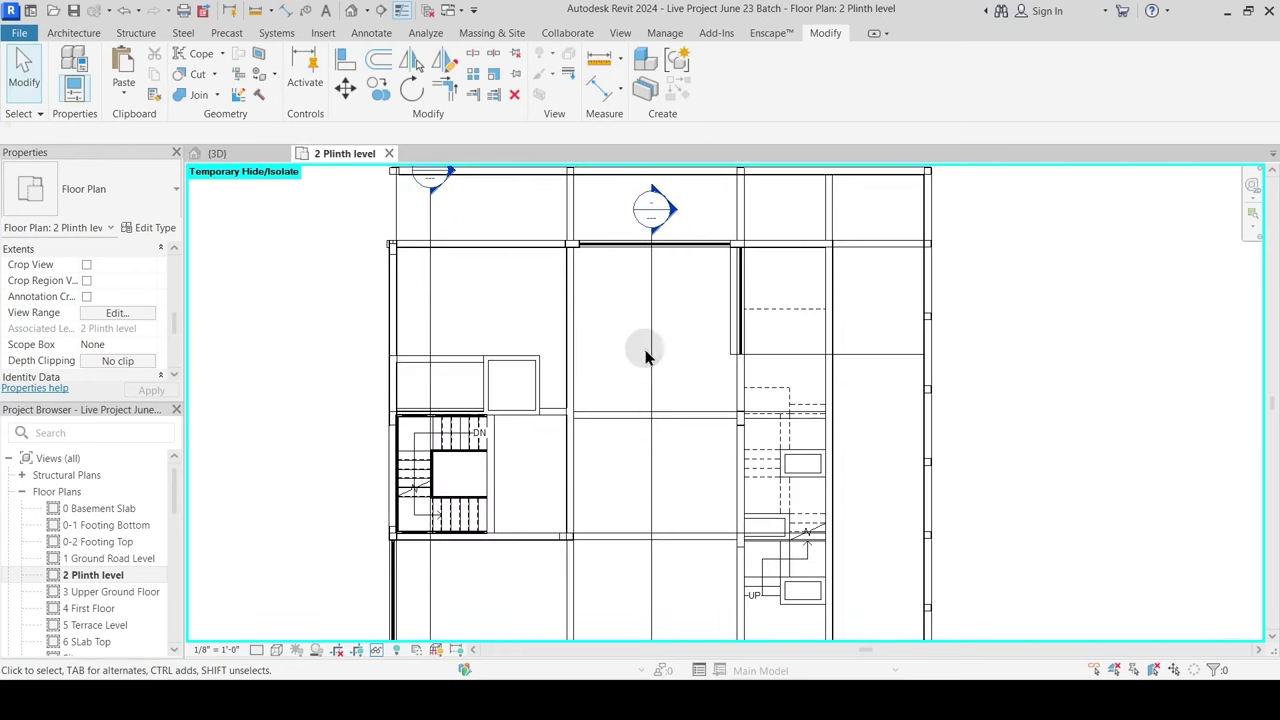
left_click(277, 650)
left_click(306, 566)
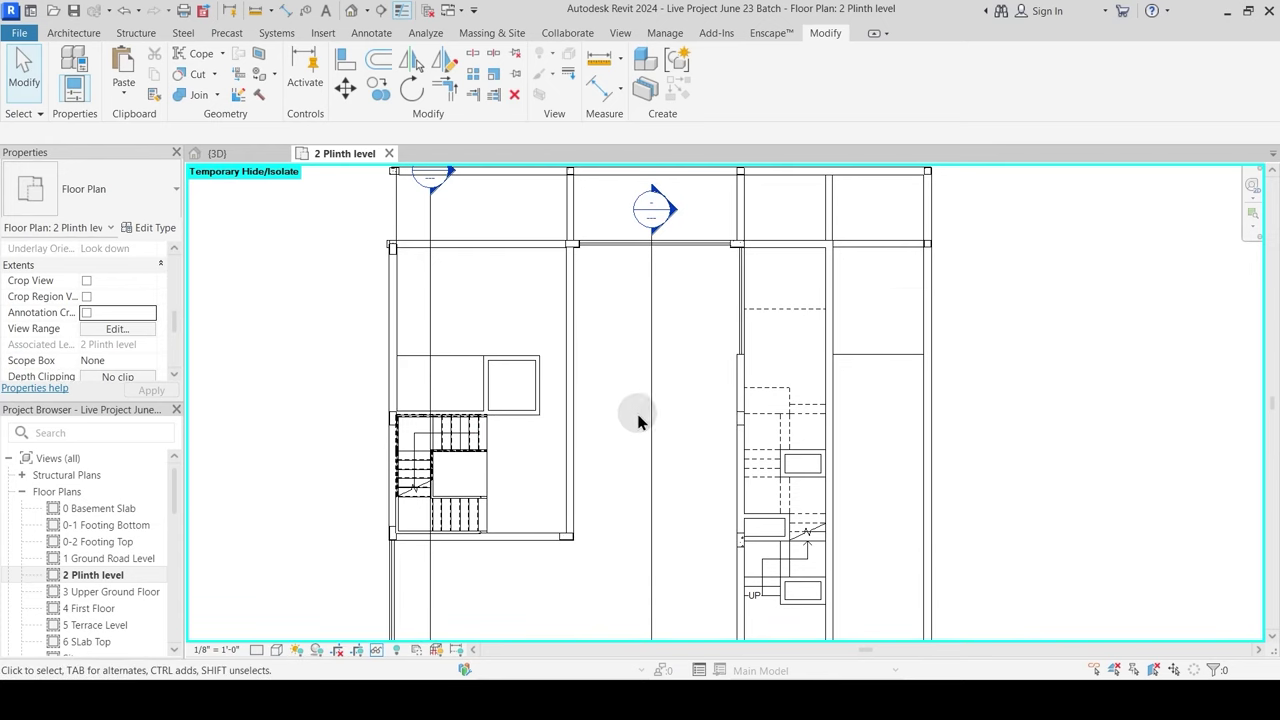
middle_click_drag(638, 420, 654, 378)
key("h")
key("r")
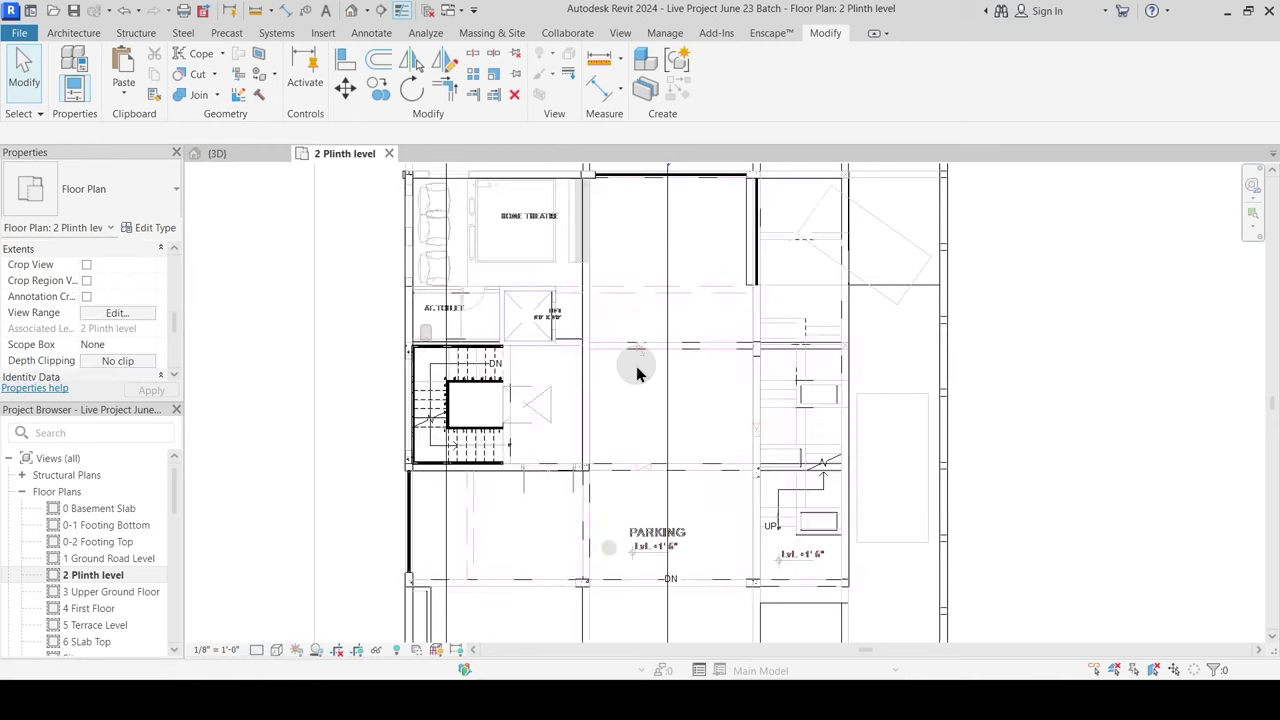
Step: Zoom and pan the plan to frame the lift, toilet and parking area
scroll(570, 320, "up", 3)
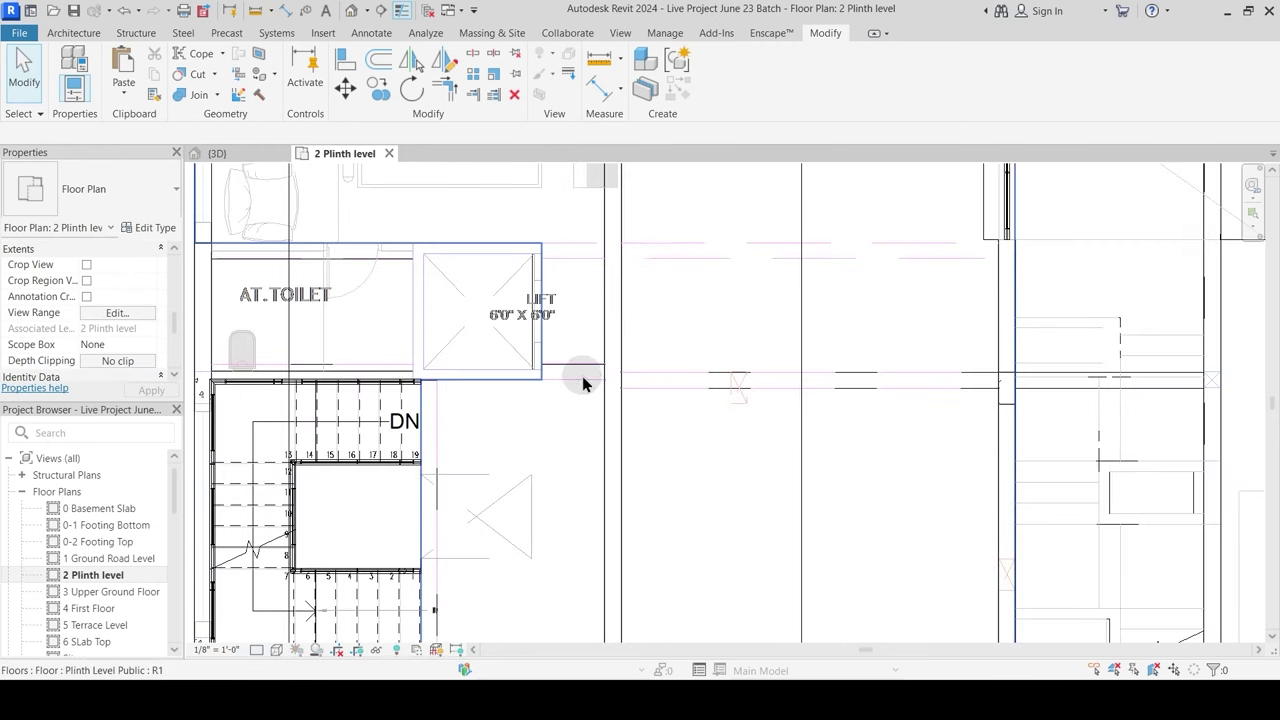
left_click(582, 369)
middle_click_drag(563, 428, 571, 532)
key("Escape")
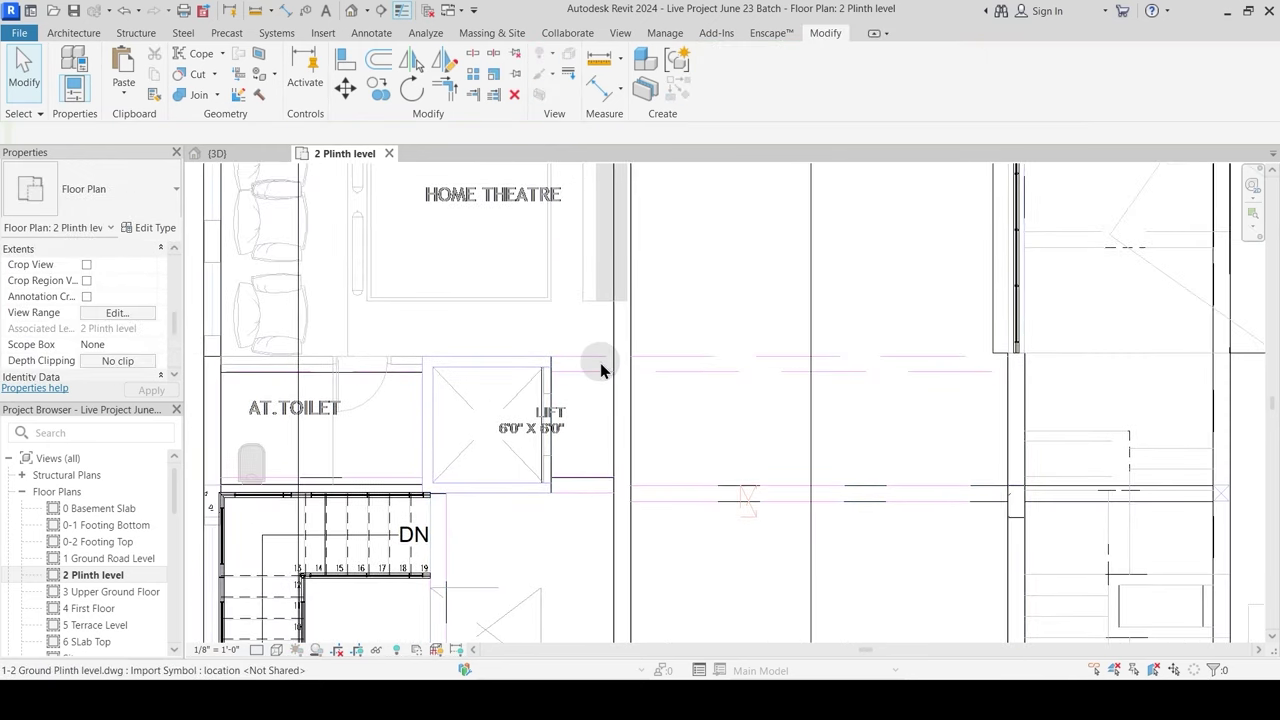
scroll(600, 366, "down", 2)
scroll(578, 355, "up", 2)
scroll(586, 370, "down", 2)
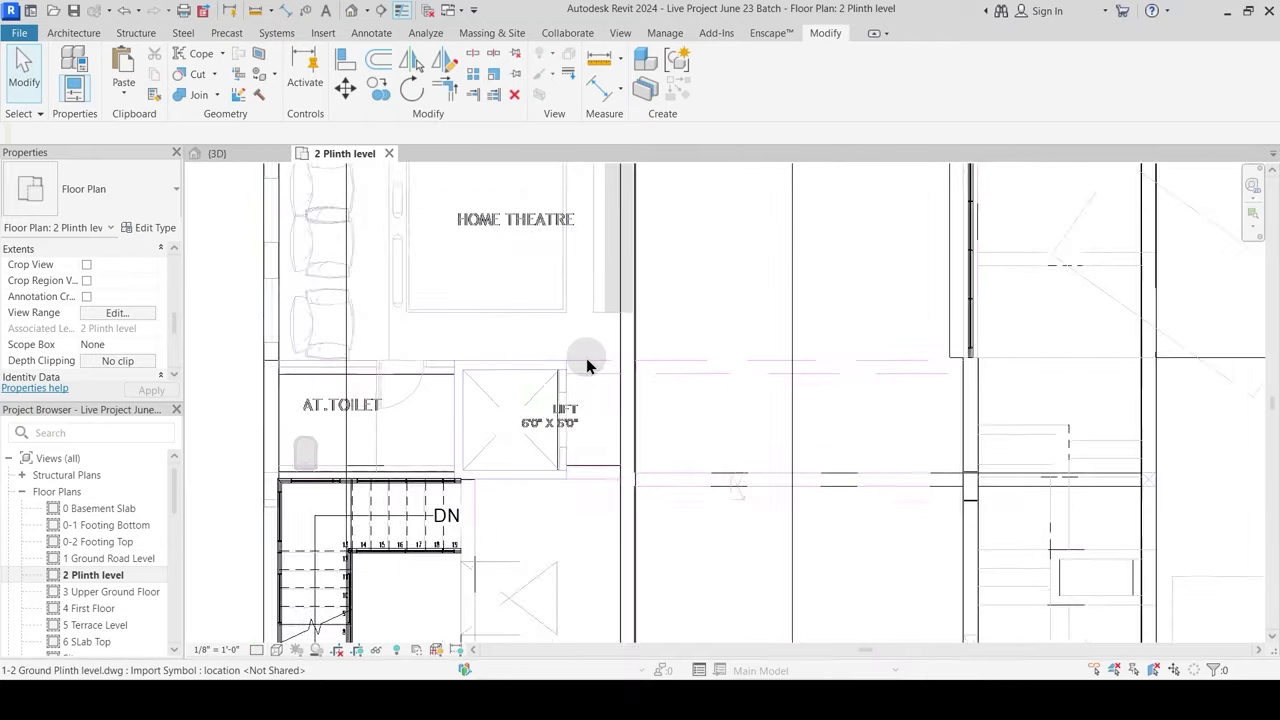
middle_click_drag(412, 540, 497, 414)
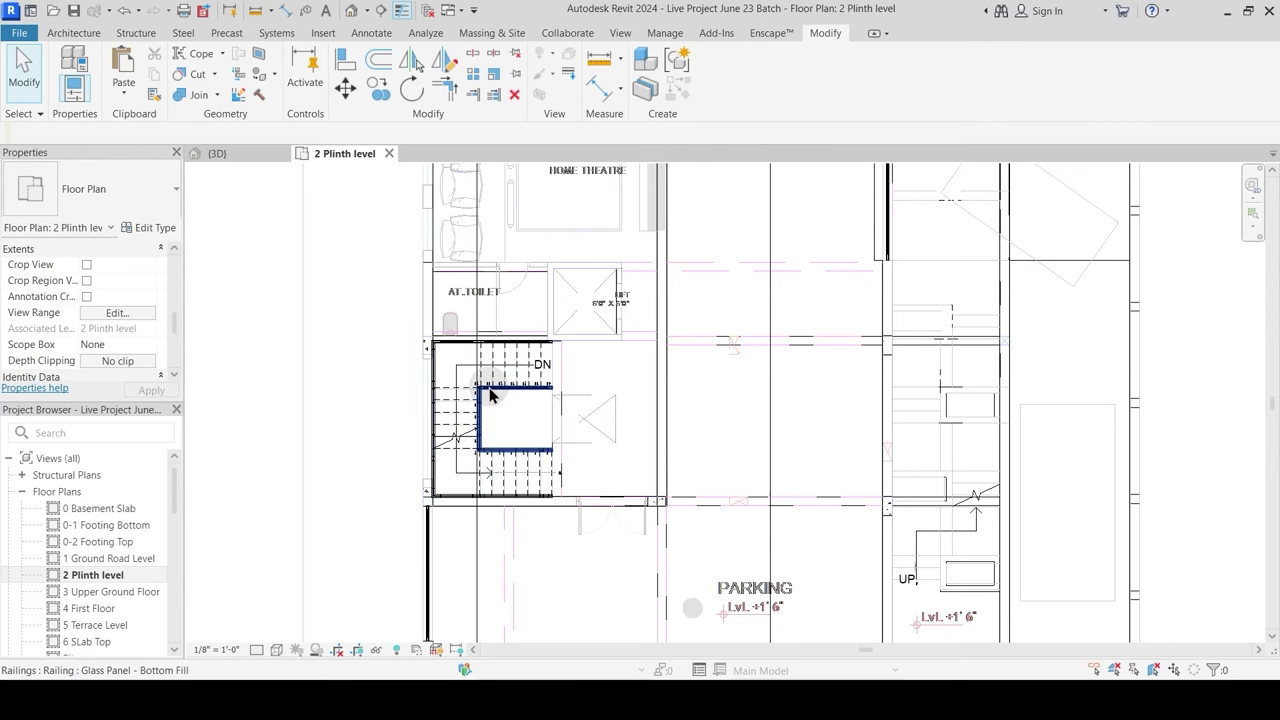
Step: Start the Door tool and browse the Doors library, choosing Door-Curtain-Wall-Double-Storefront
left_click(78, 33)
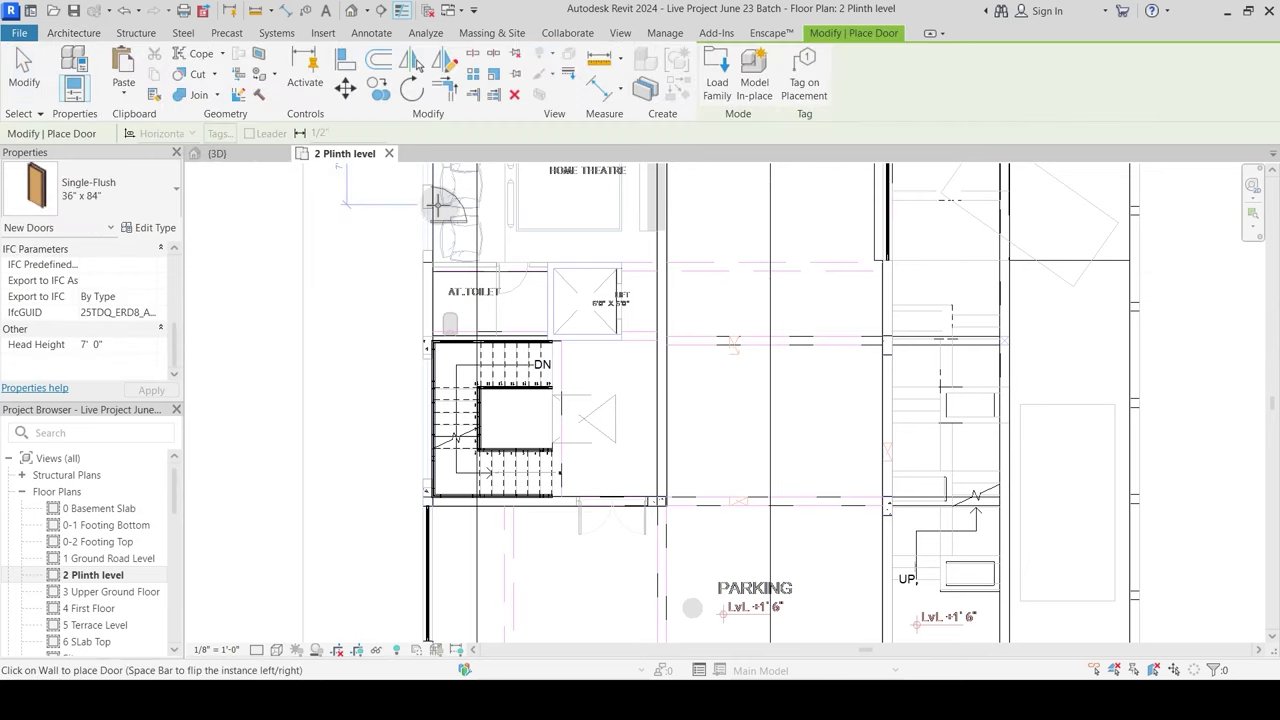
left_click(116, 188)
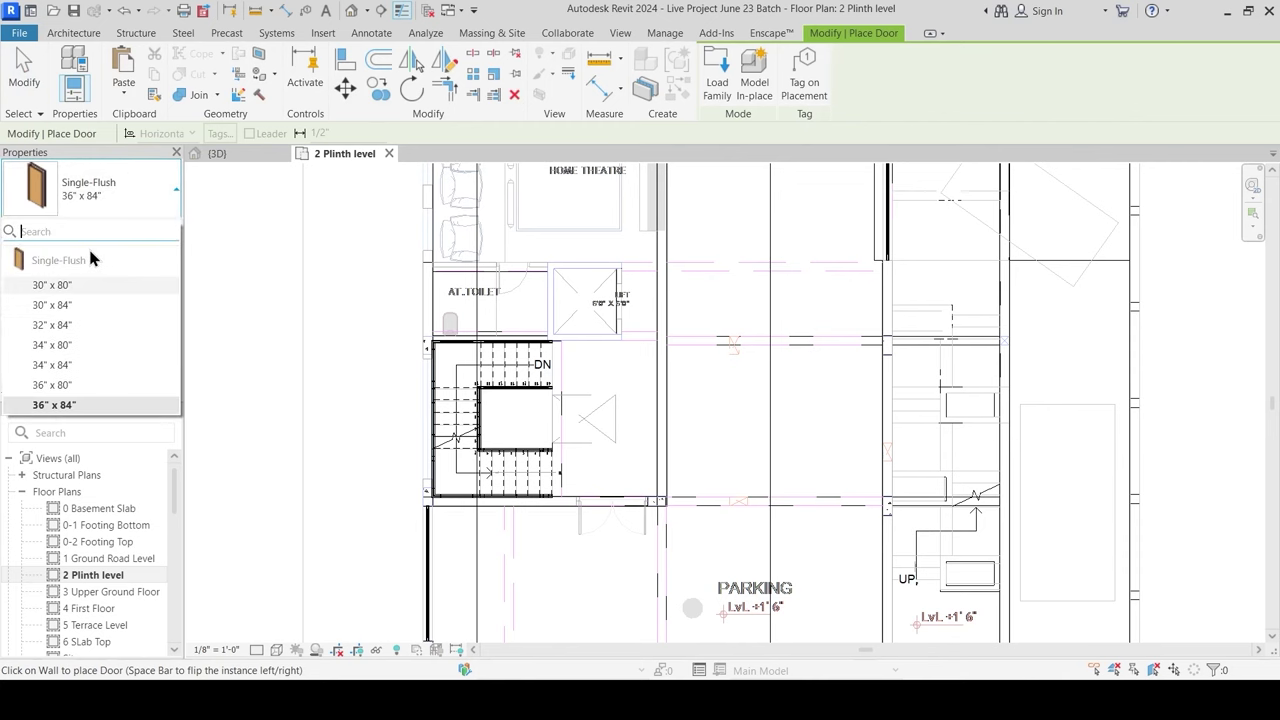
left_click(714, 92)
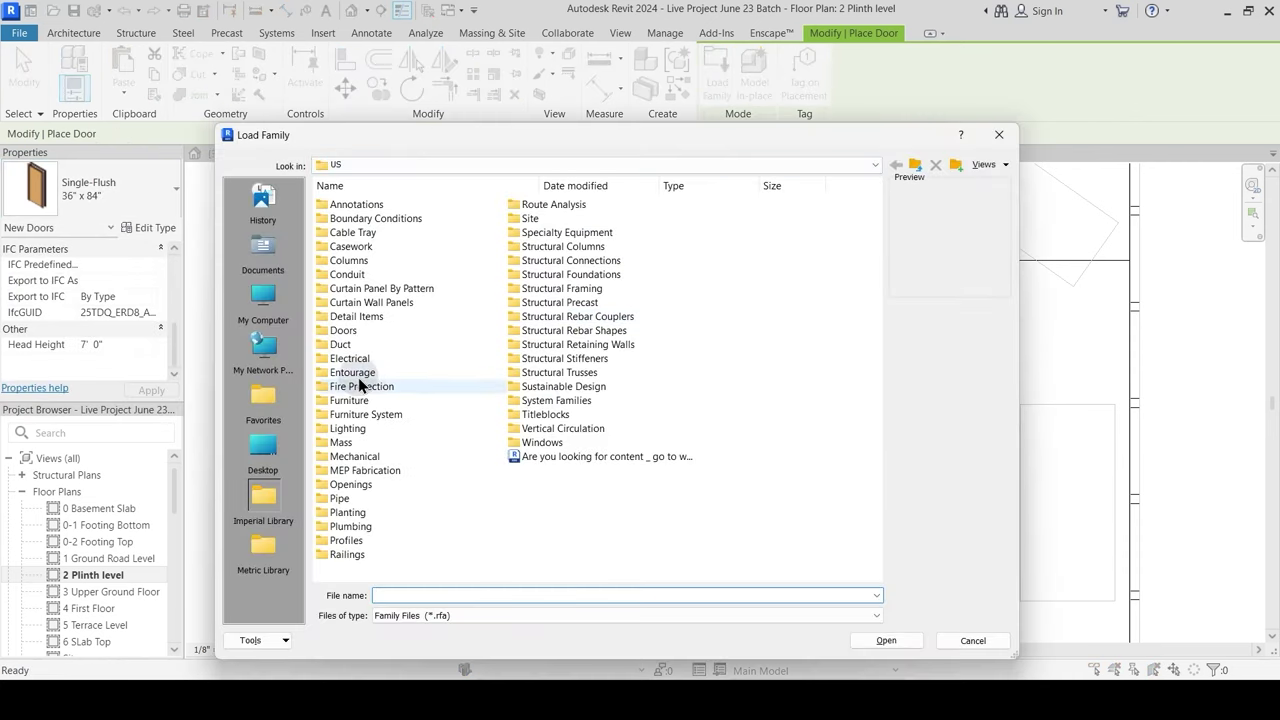
double_click(343, 331)
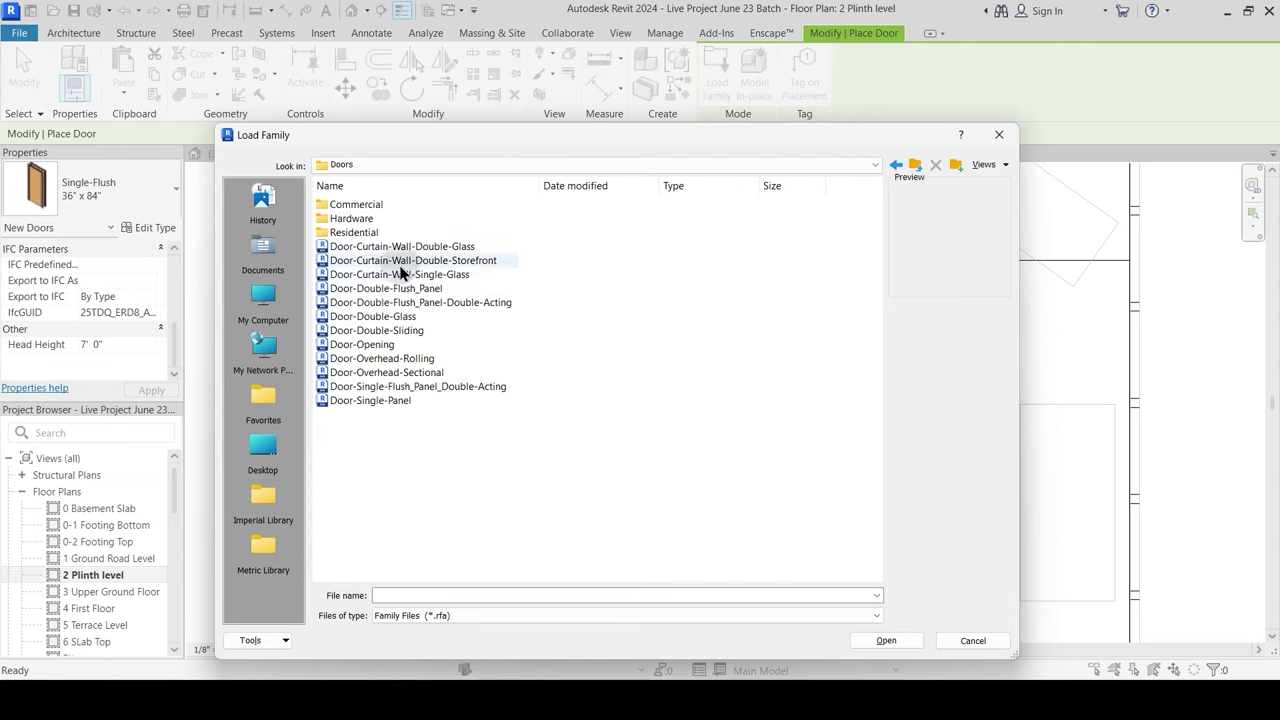
left_click(421, 248)
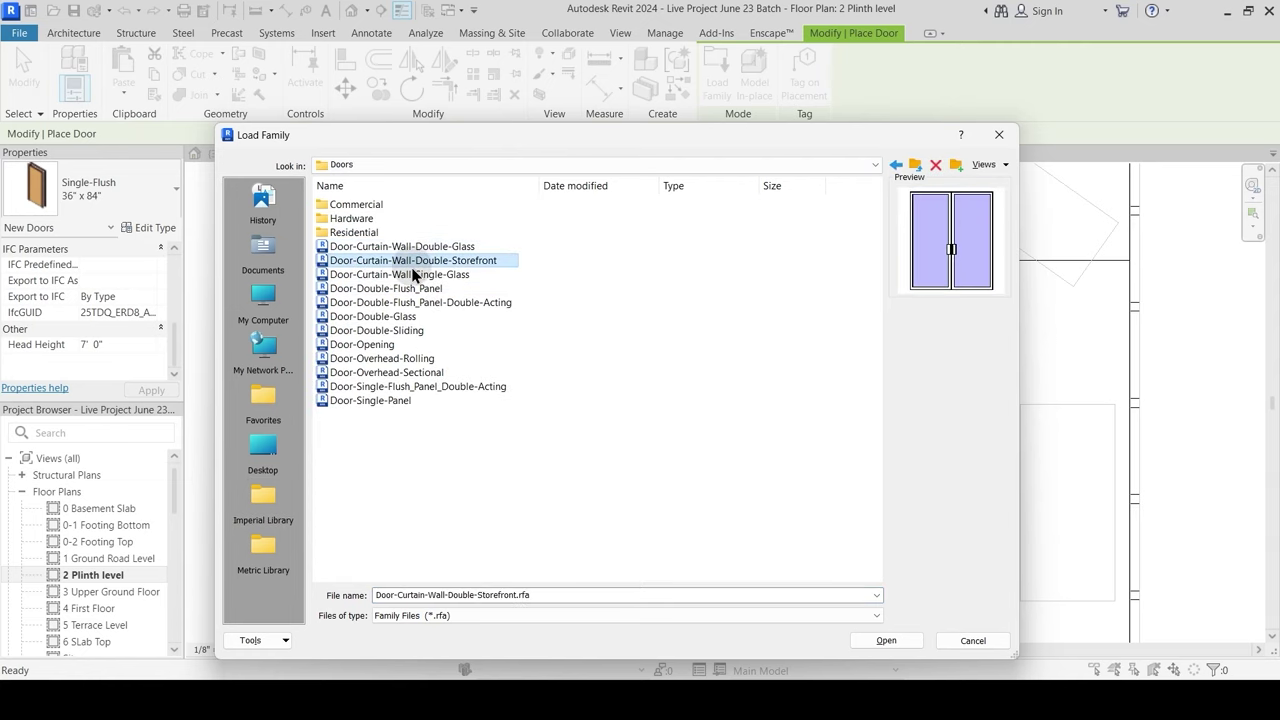
left_click(422, 289)
left_click(432, 275)
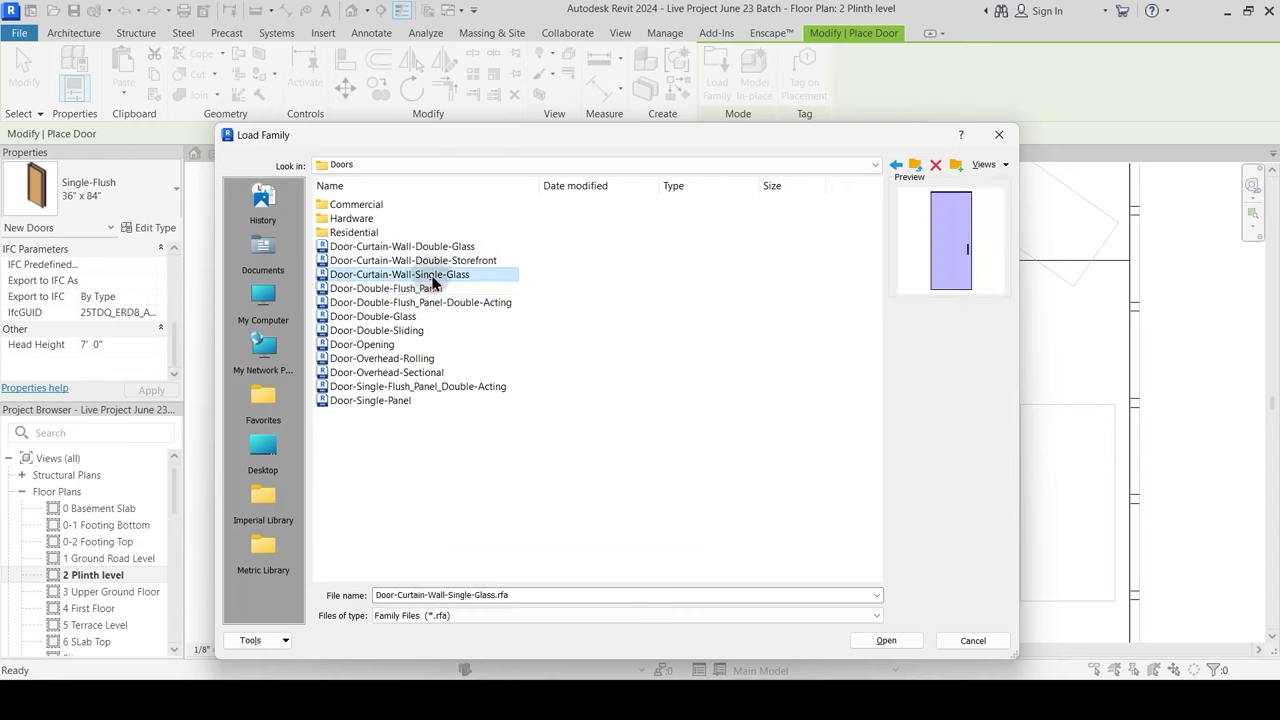
left_click(437, 261)
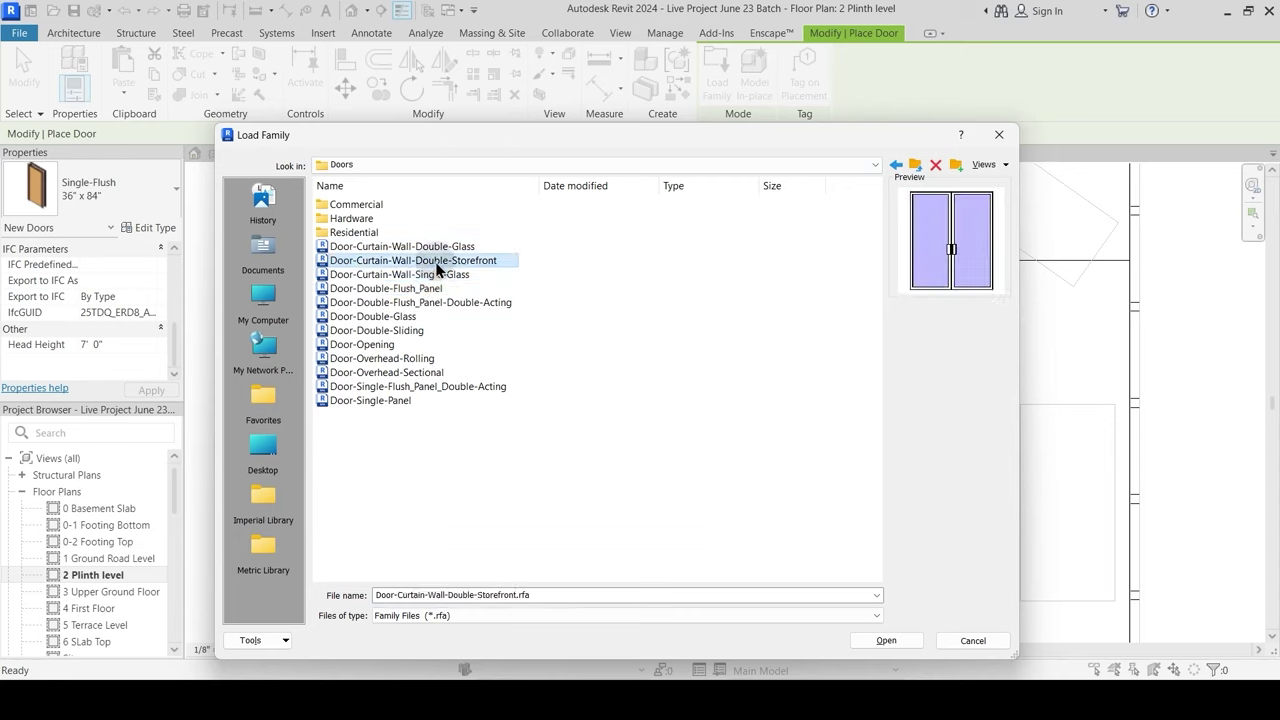
Step: Add Door-Double-Glass and Door-Double-Sliding, attempt the load, and decline the rejected Storefront family
left_click(408, 289, "ctrl")
left_click(408, 289, "ctrl")
left_click(398, 318)
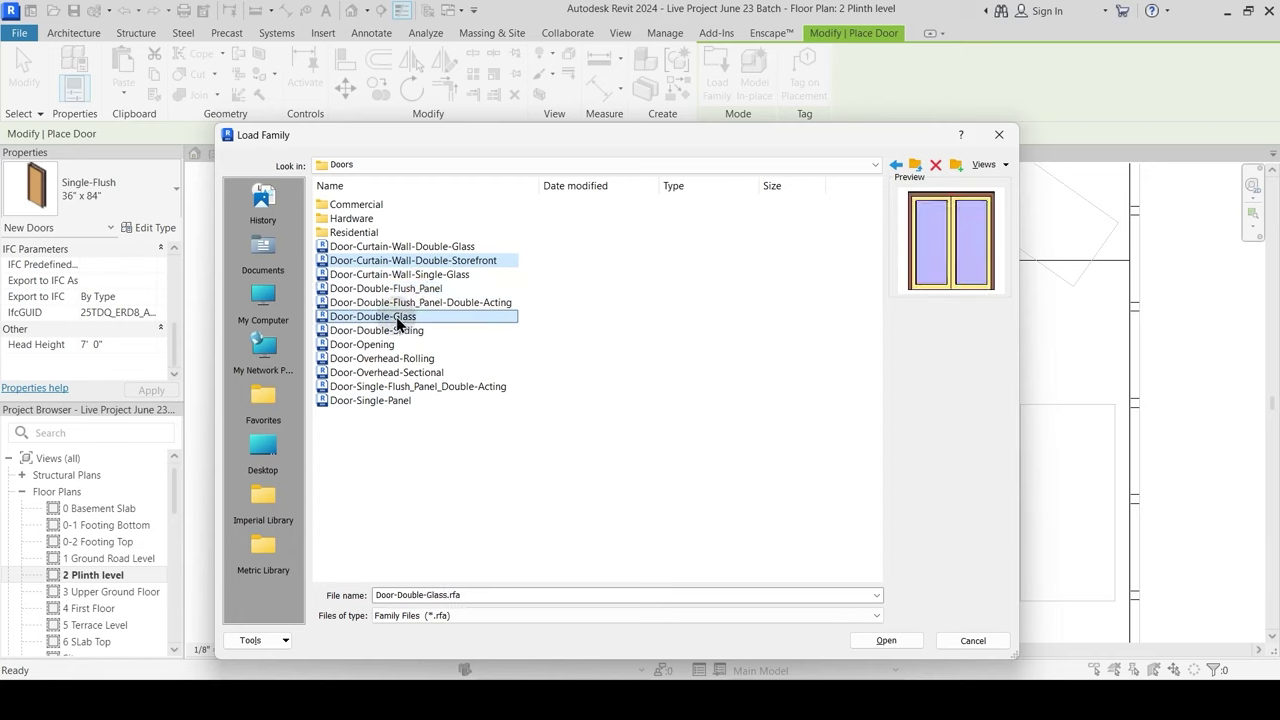
left_click(404, 331)
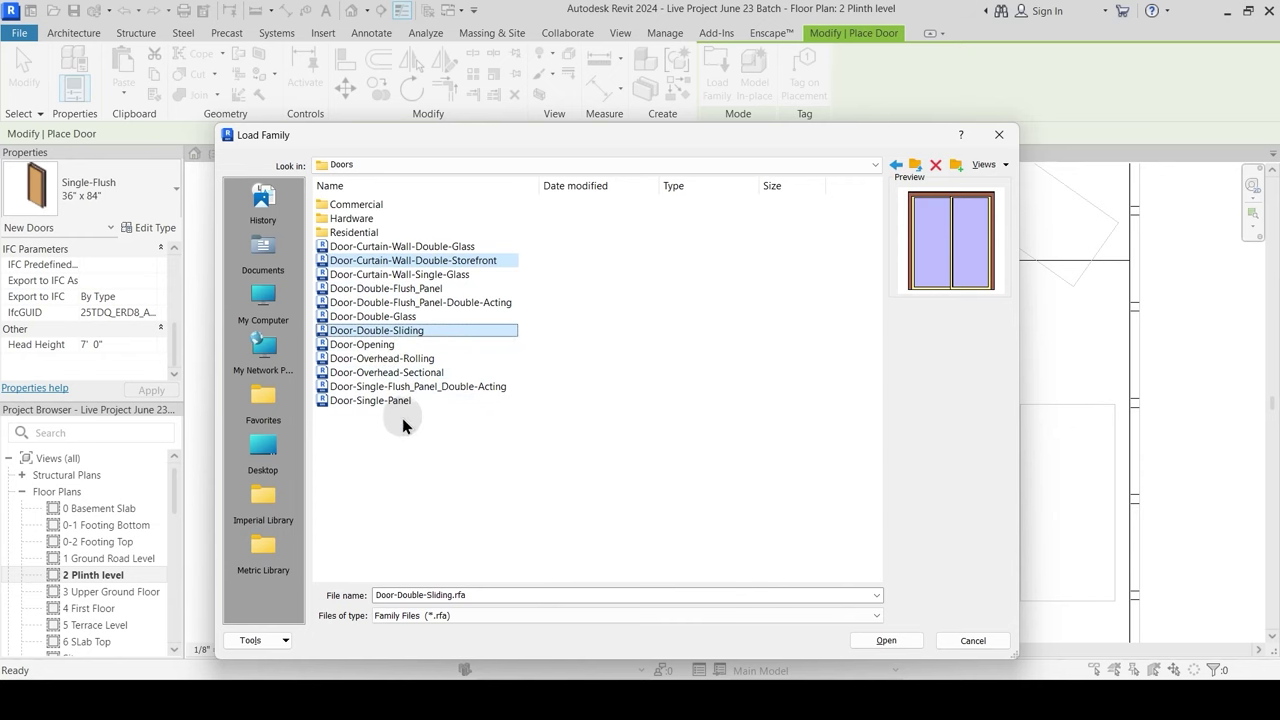
left_click(883, 641)
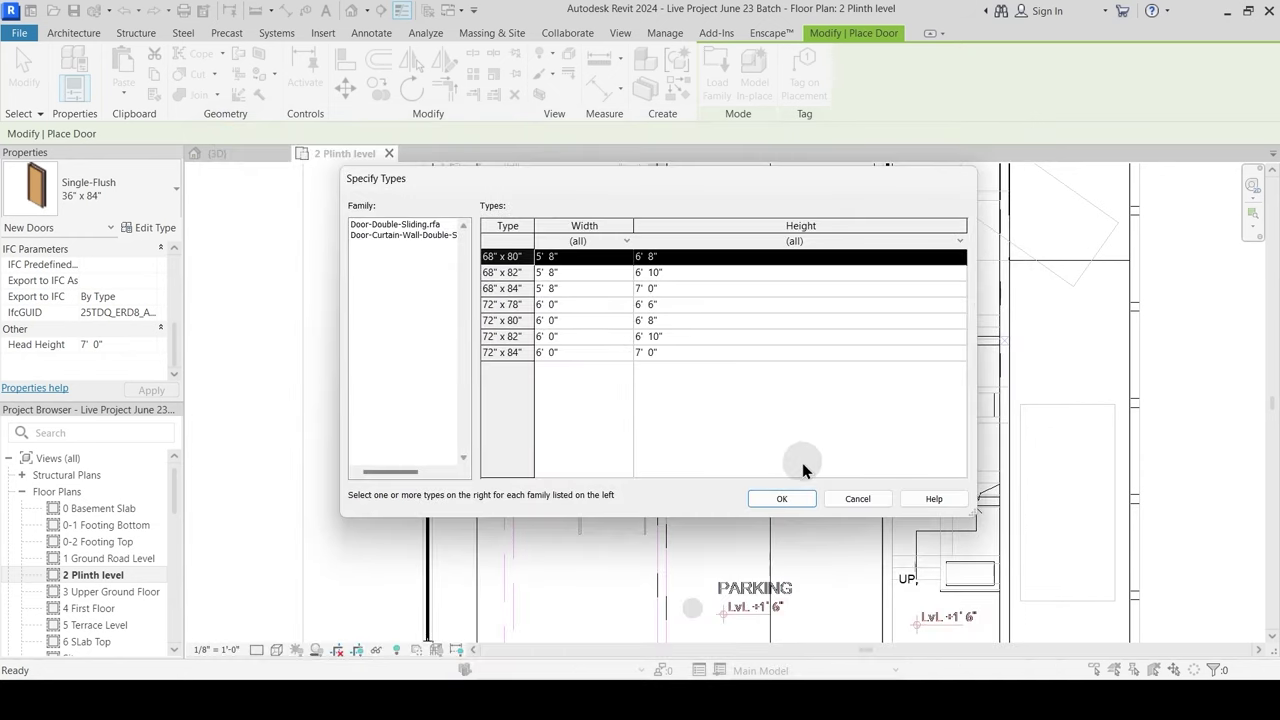
left_click(782, 498)
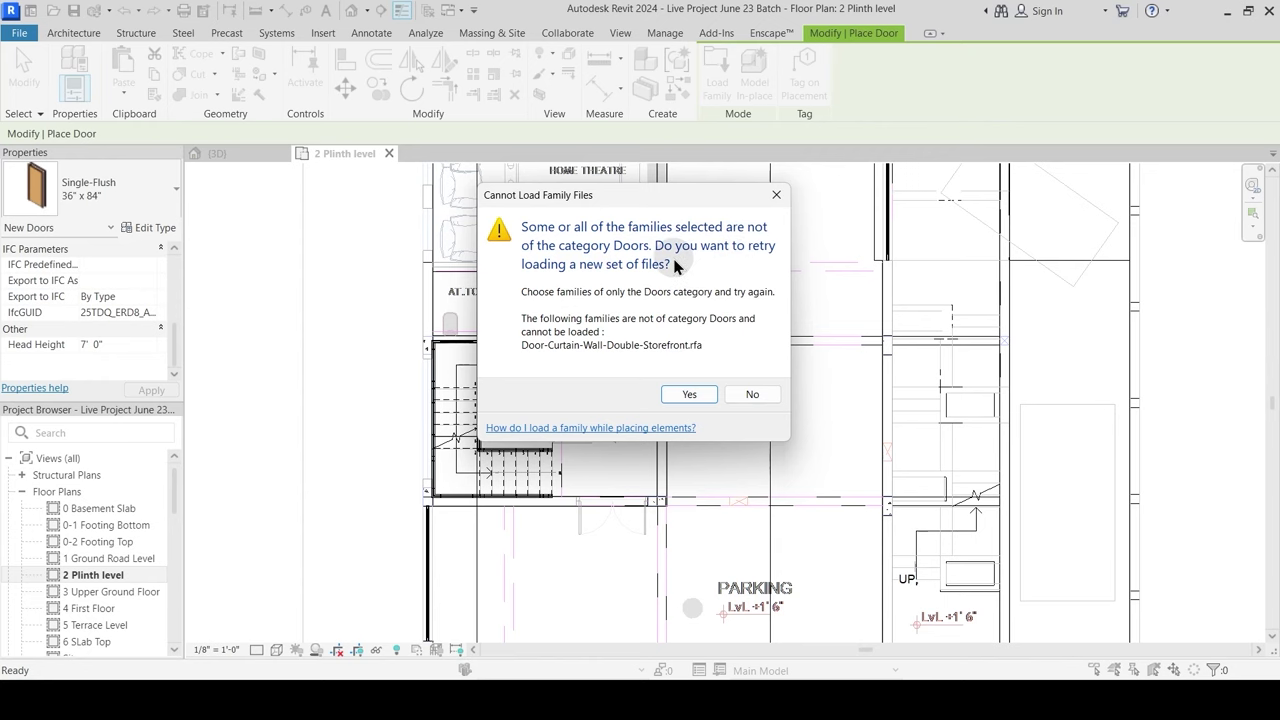
left_click(700, 394)
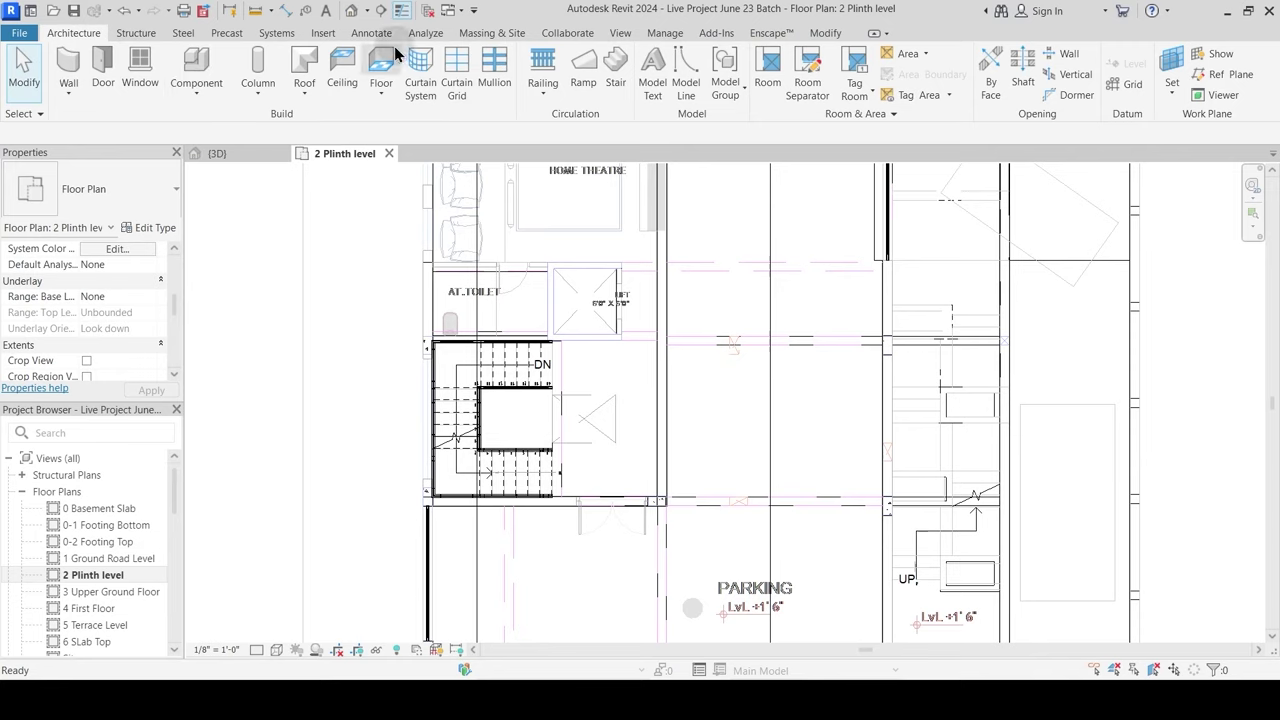
Step: Cancel door placement and load Door-Double-Sliding with its 68" x 80" type from the Insert tab
left_click(102, 62)
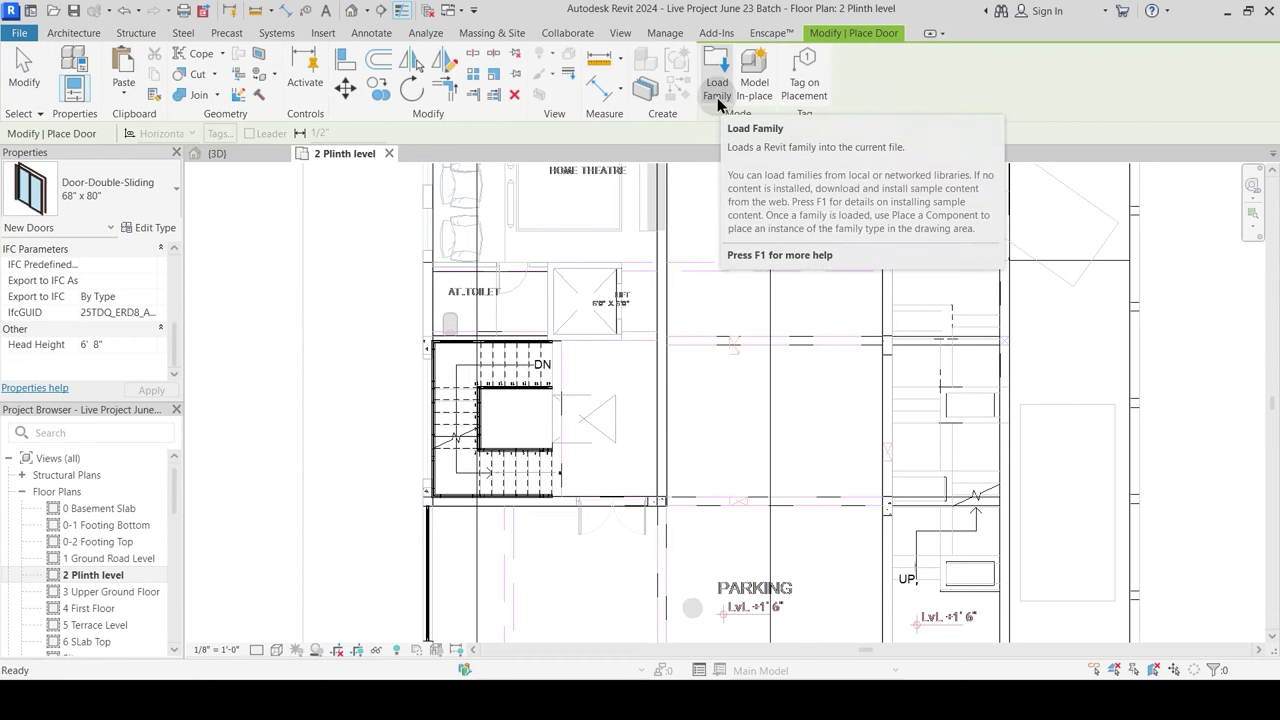
key("Escape")
middle_click_drag(354, 219, 384, 257)
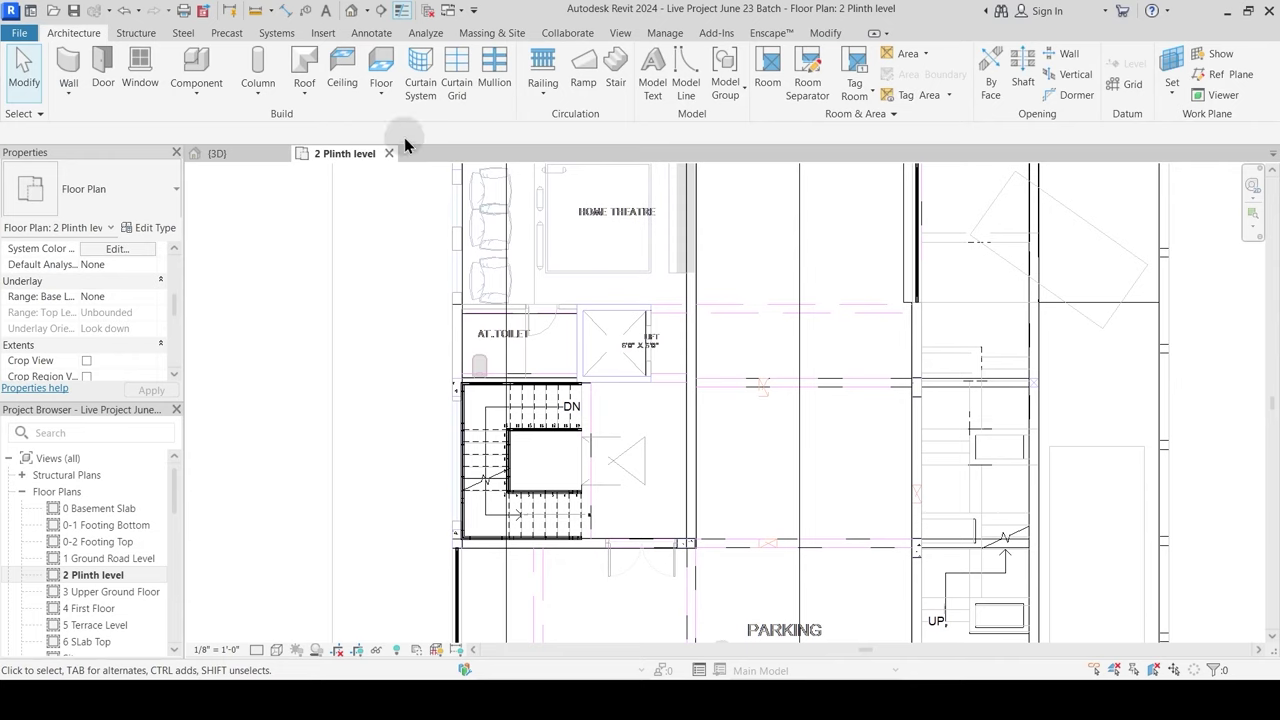
left_click(322, 33)
left_click(663, 89)
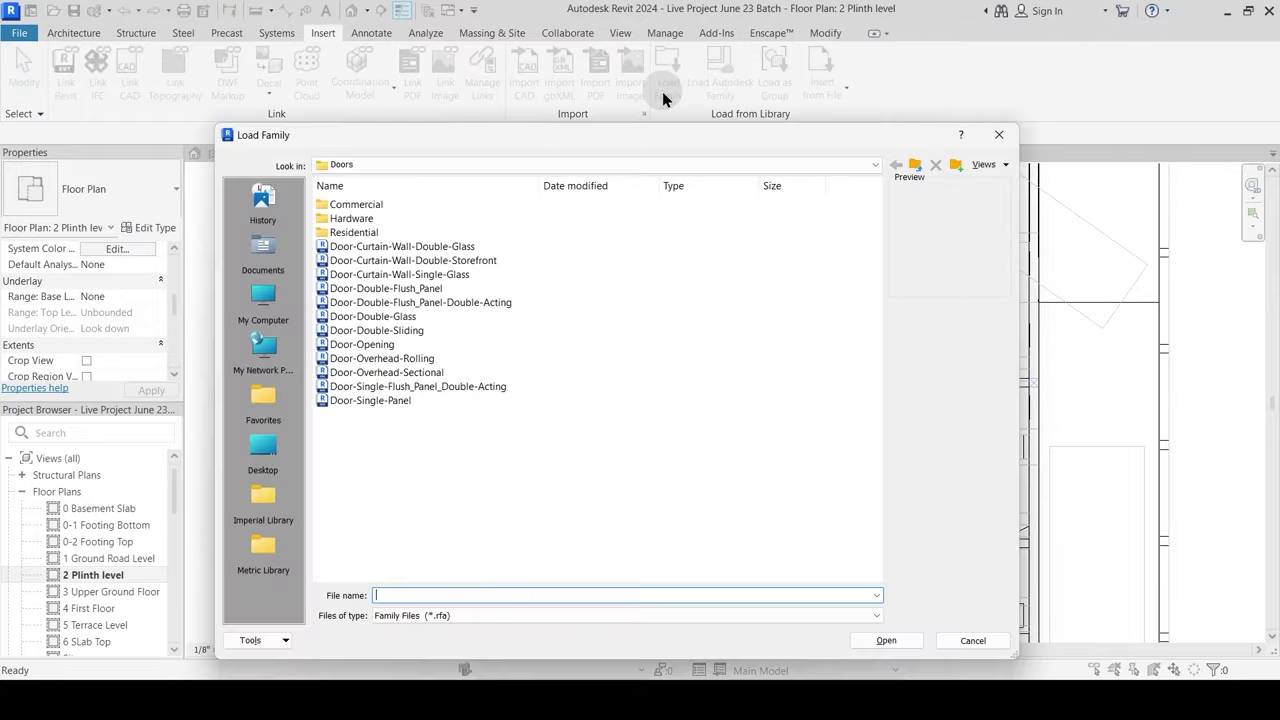
left_click(421, 262)
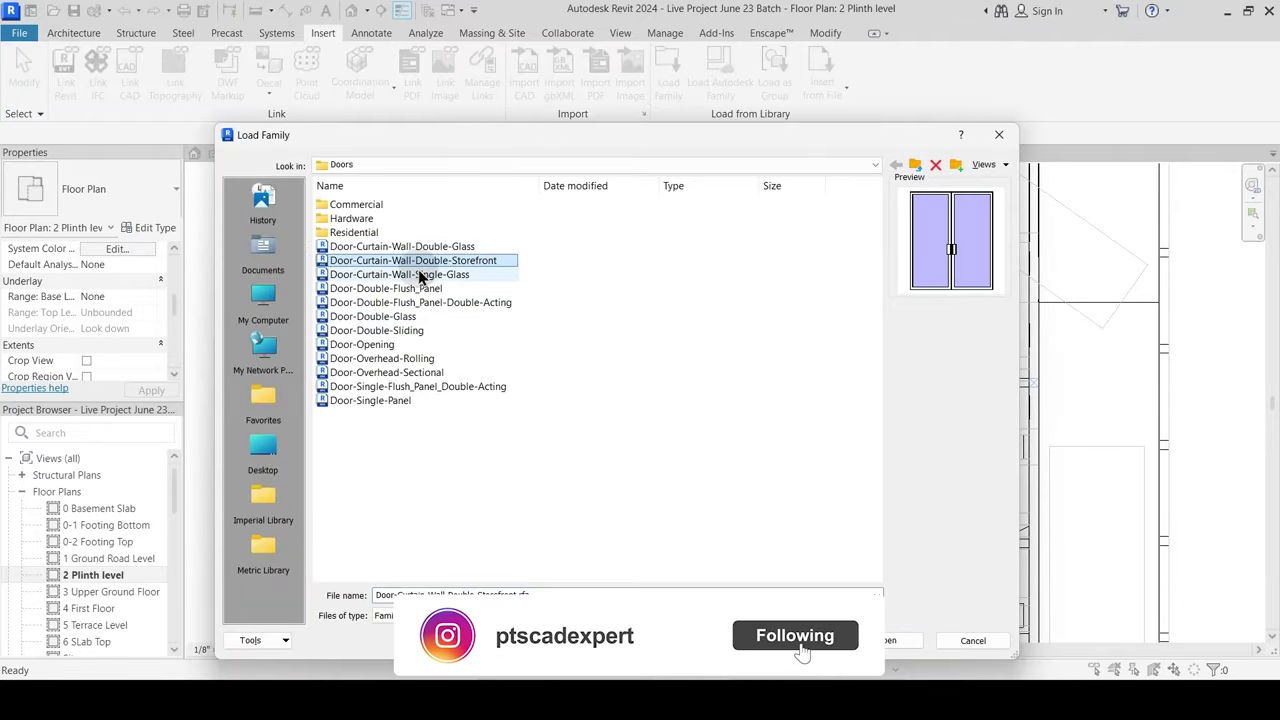
left_click(395, 331)
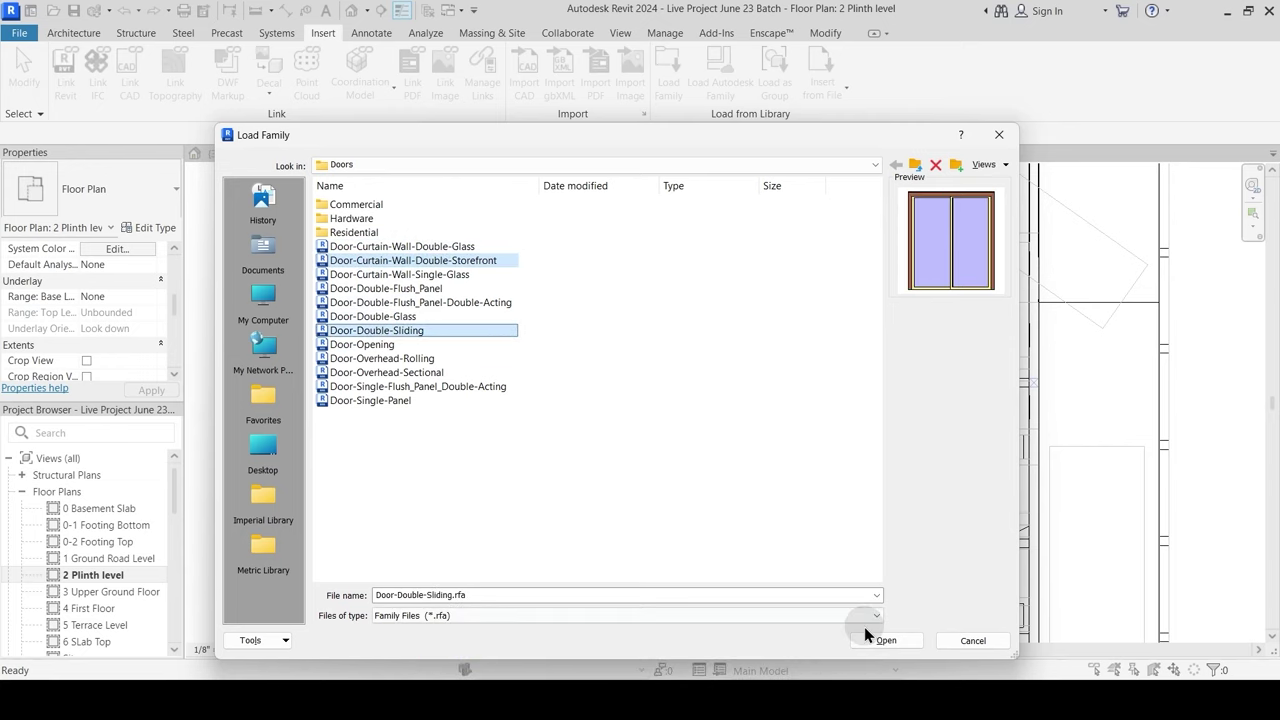
left_click(886, 640)
left_click(503, 257)
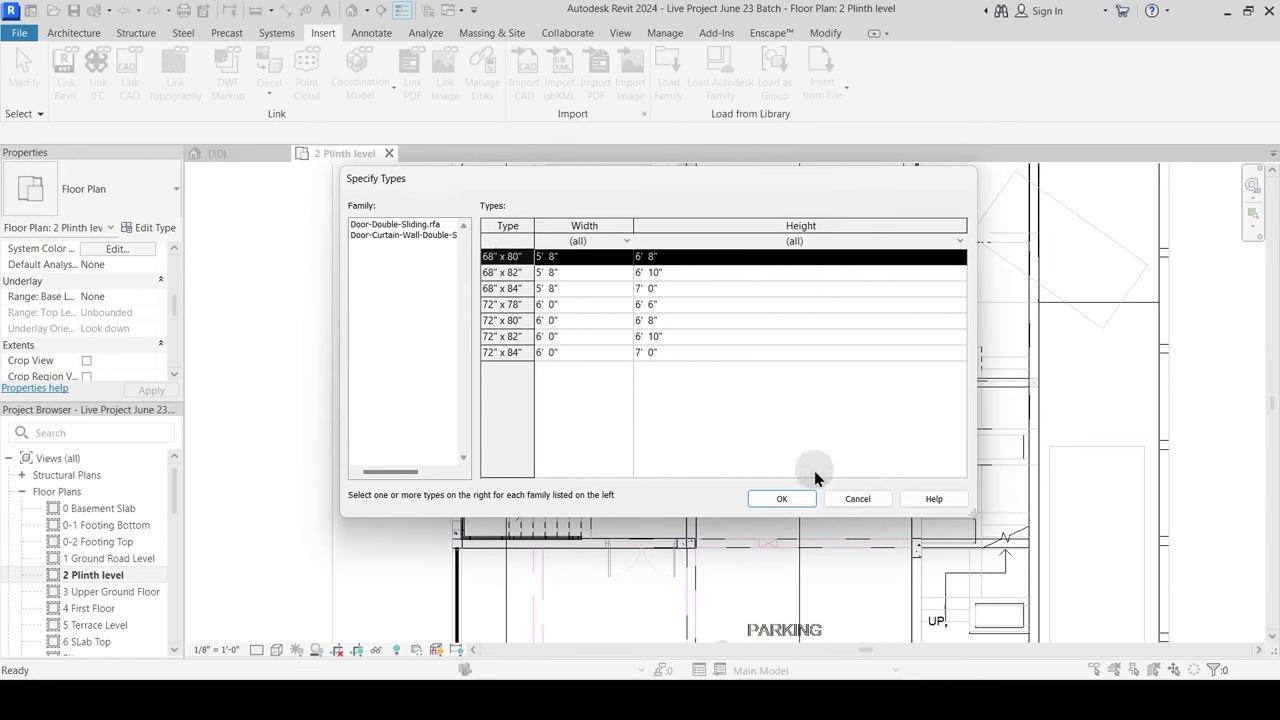
left_click(782, 498)
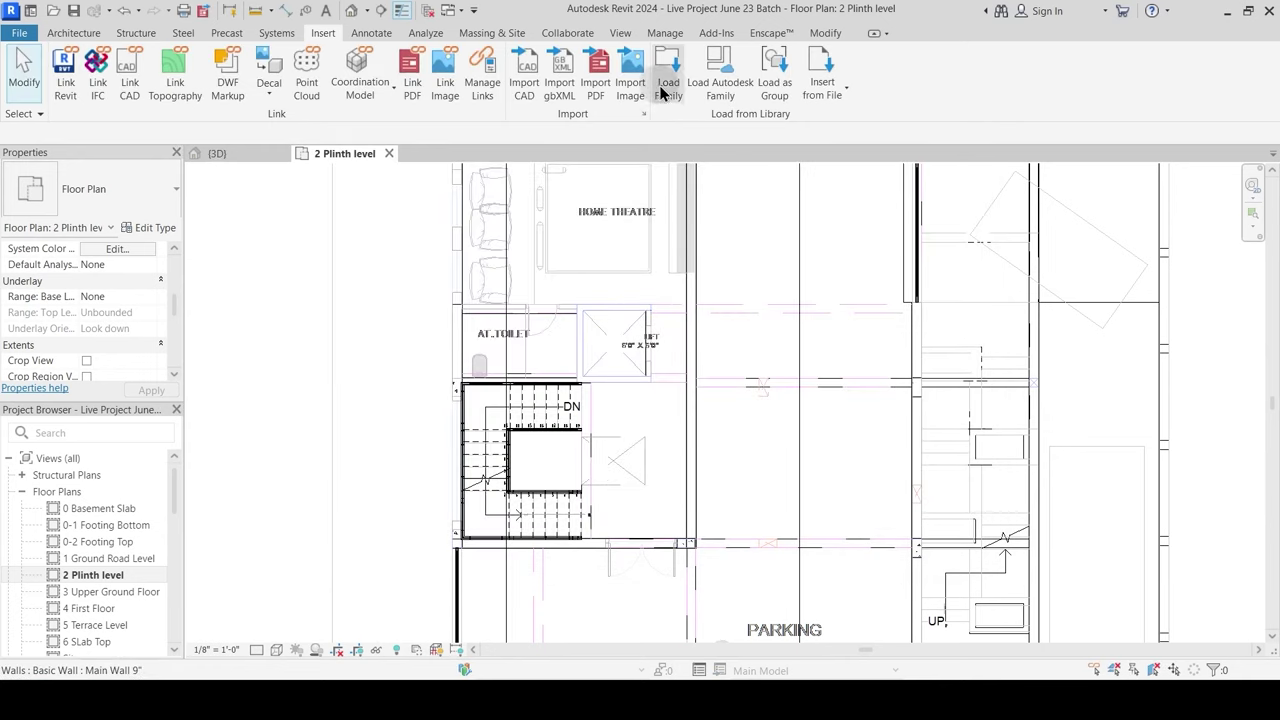
left_click(662, 86)
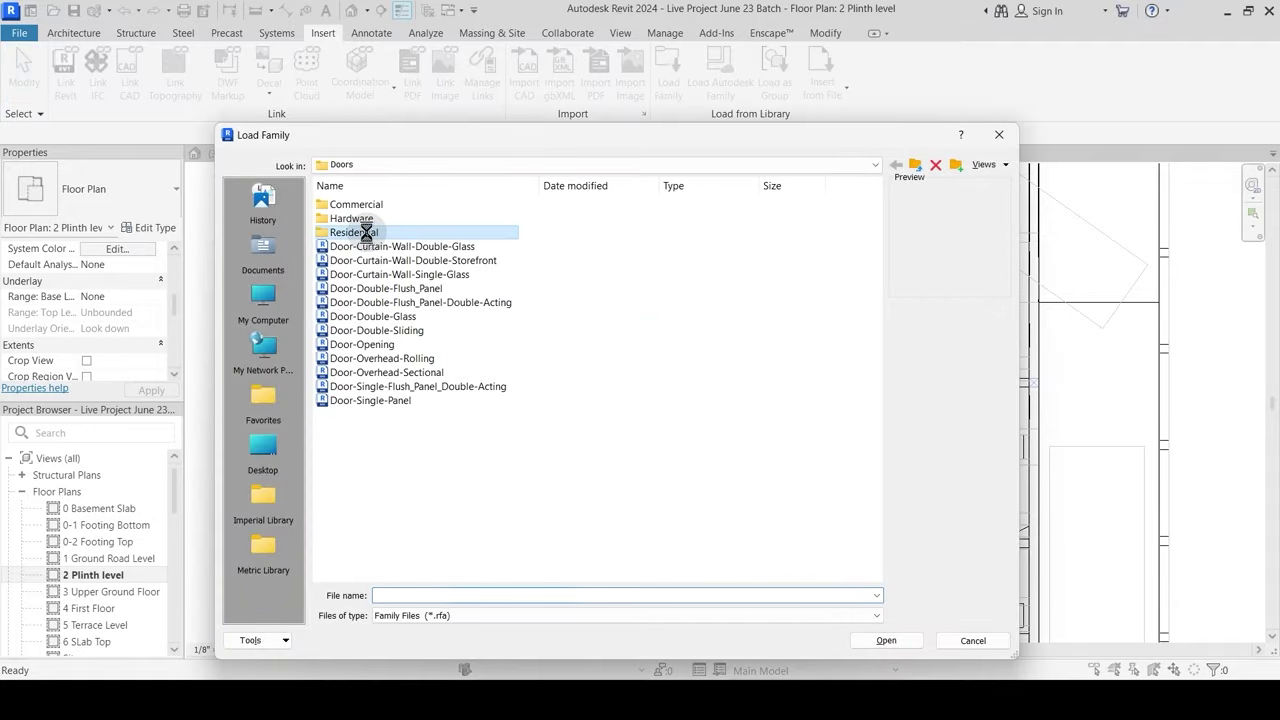
Step: Browse the Residential door families and select Door-Interior-Single-Full Glass-Wood
double_click(367, 233)
left_click(422, 204)
left_click(420, 219)
left_click(423, 205)
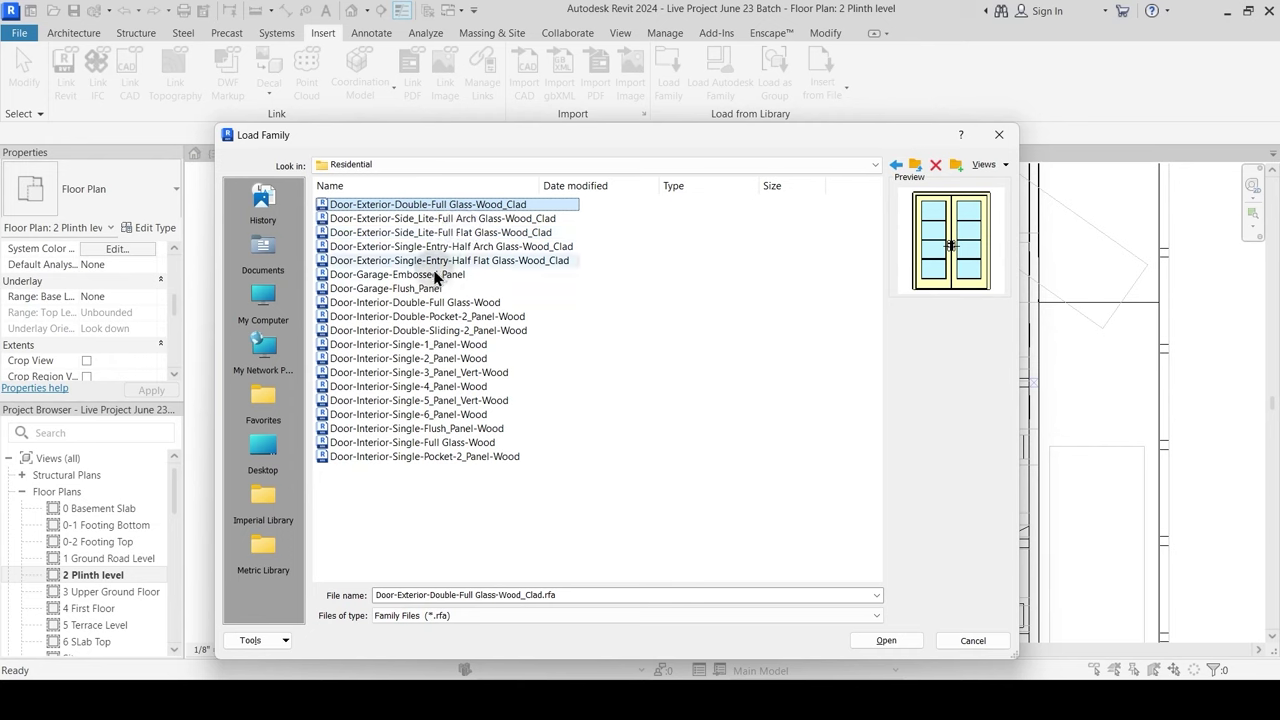
left_click(447, 231)
key("Down")
key("Down")
key("Down")
key("Down")
key("Up")
key("Up")
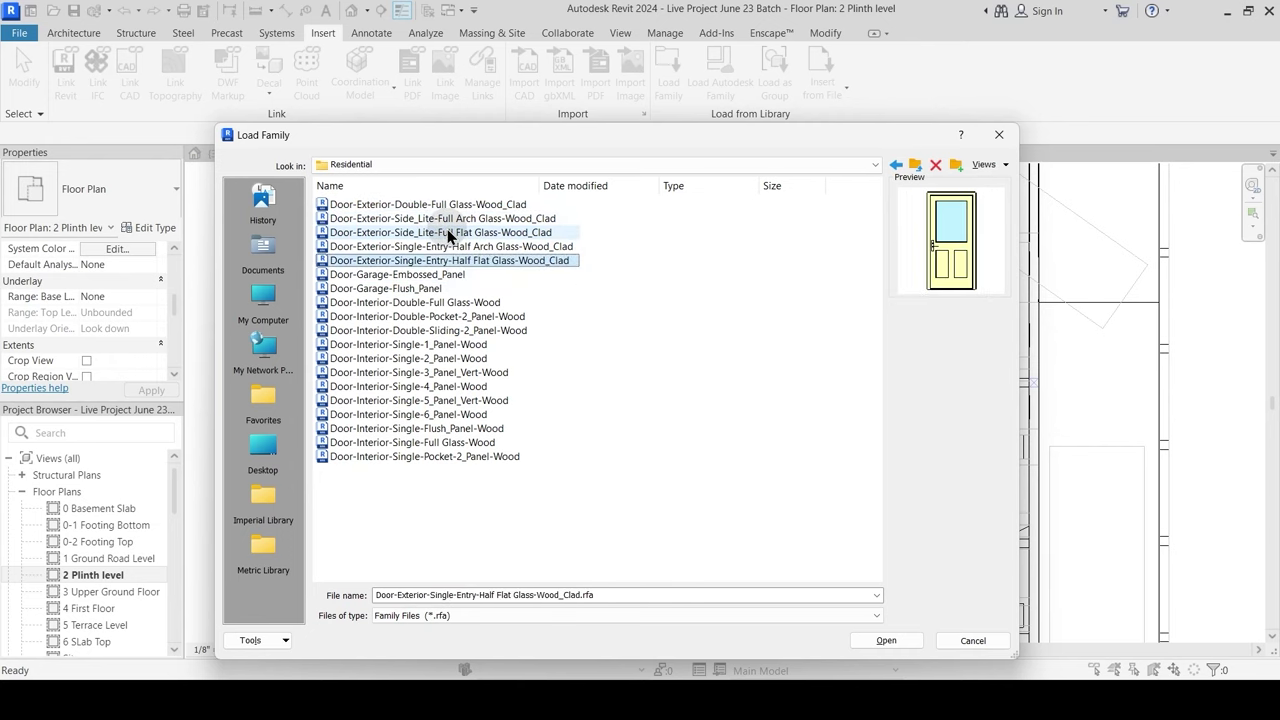
key("Down")
key("Down")
key("Down")
key("Down")
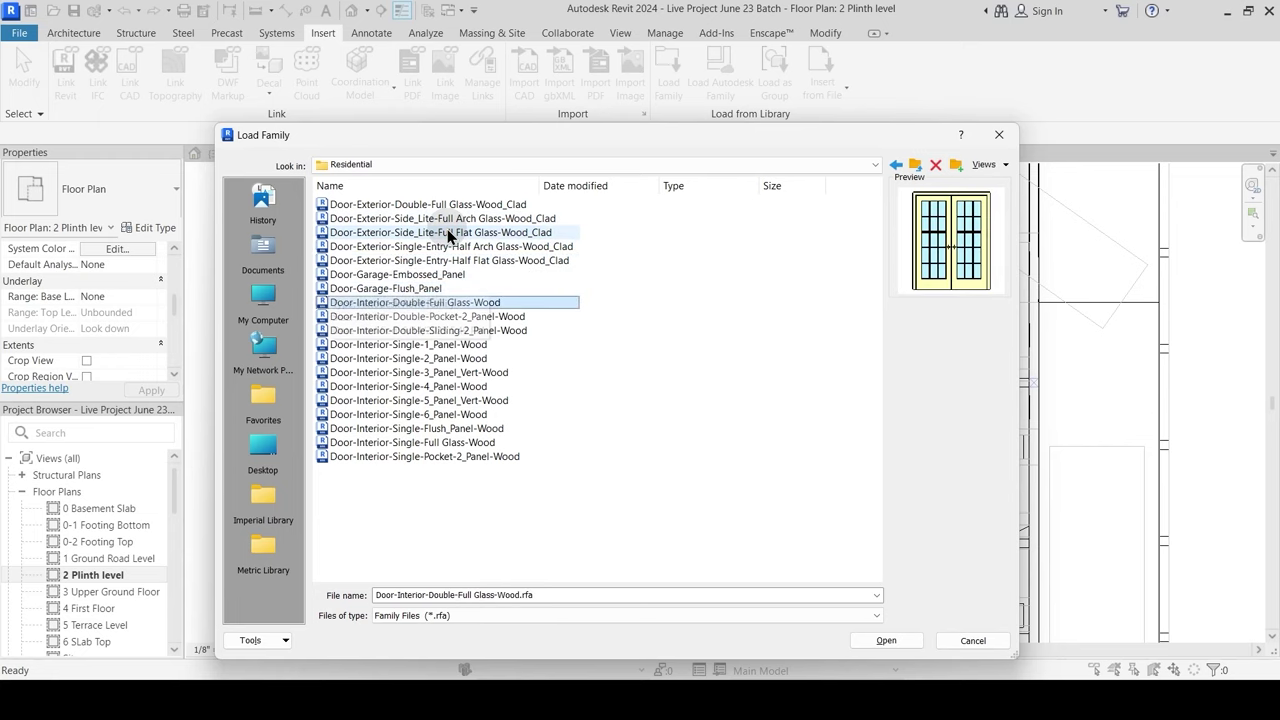
key("Up")
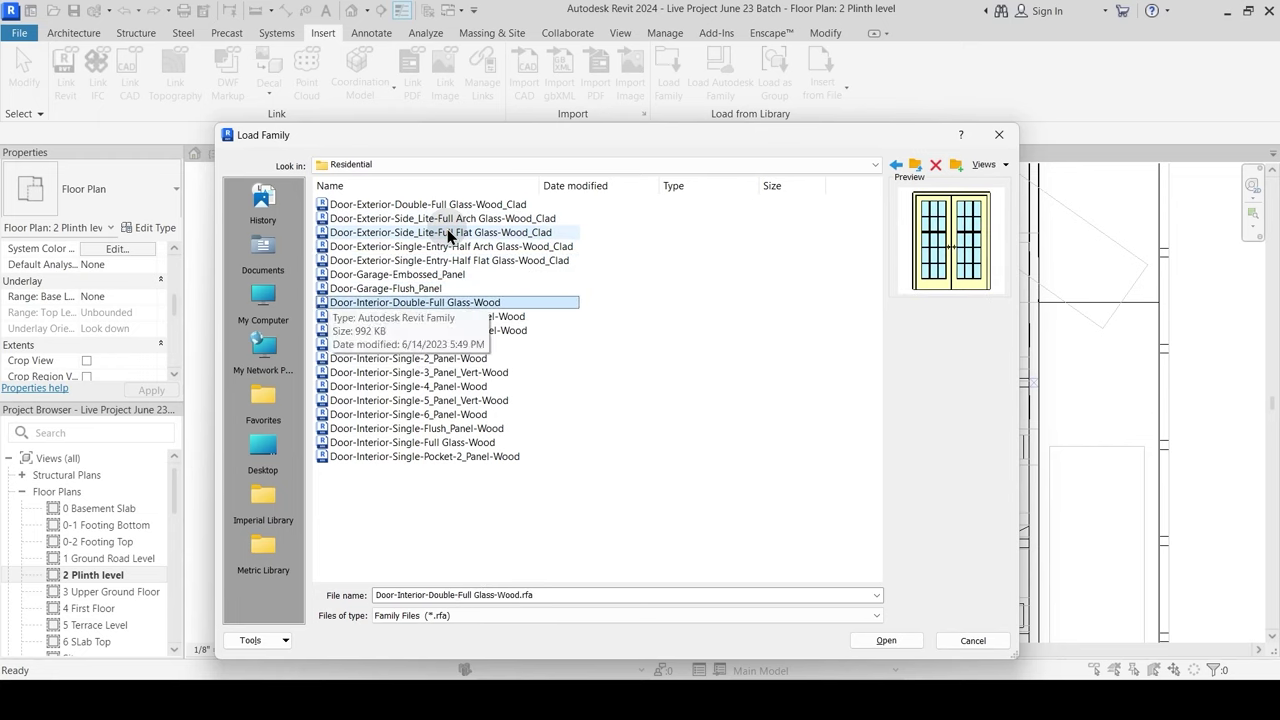
key("Down")
key("Down")
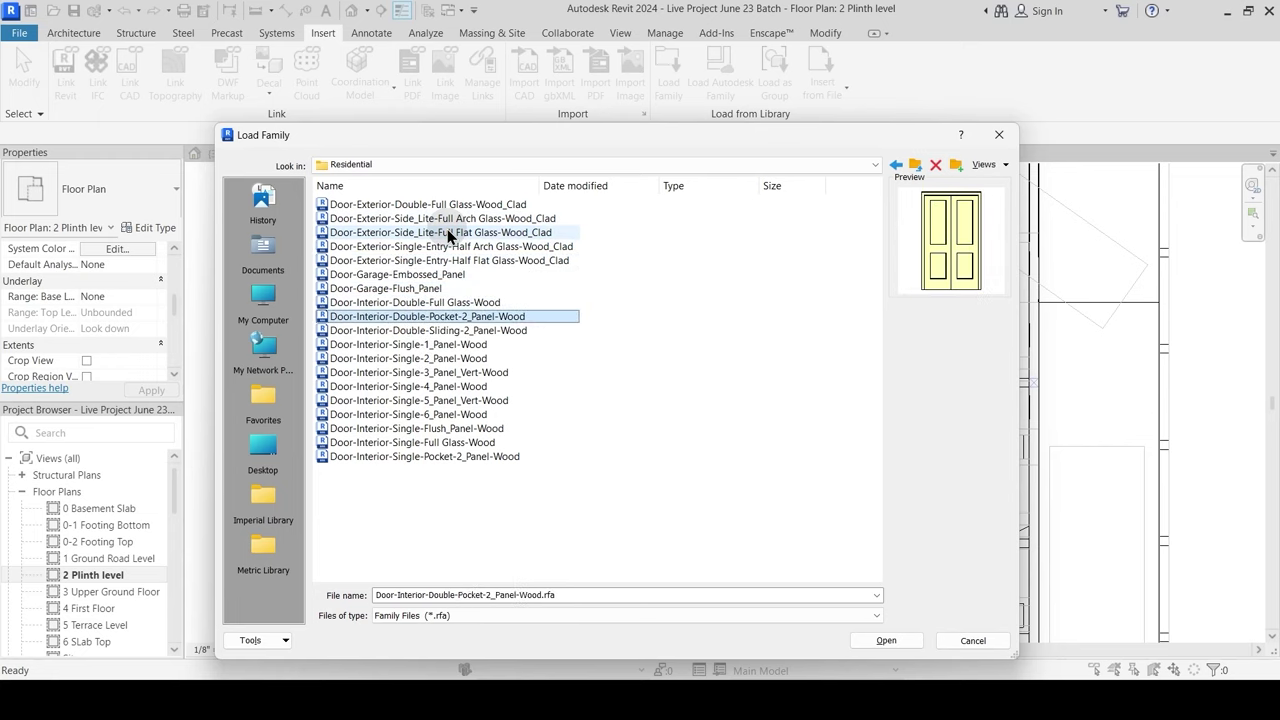
key("Down")
key("Down")
key("Down")
key("Down")
key("Down")
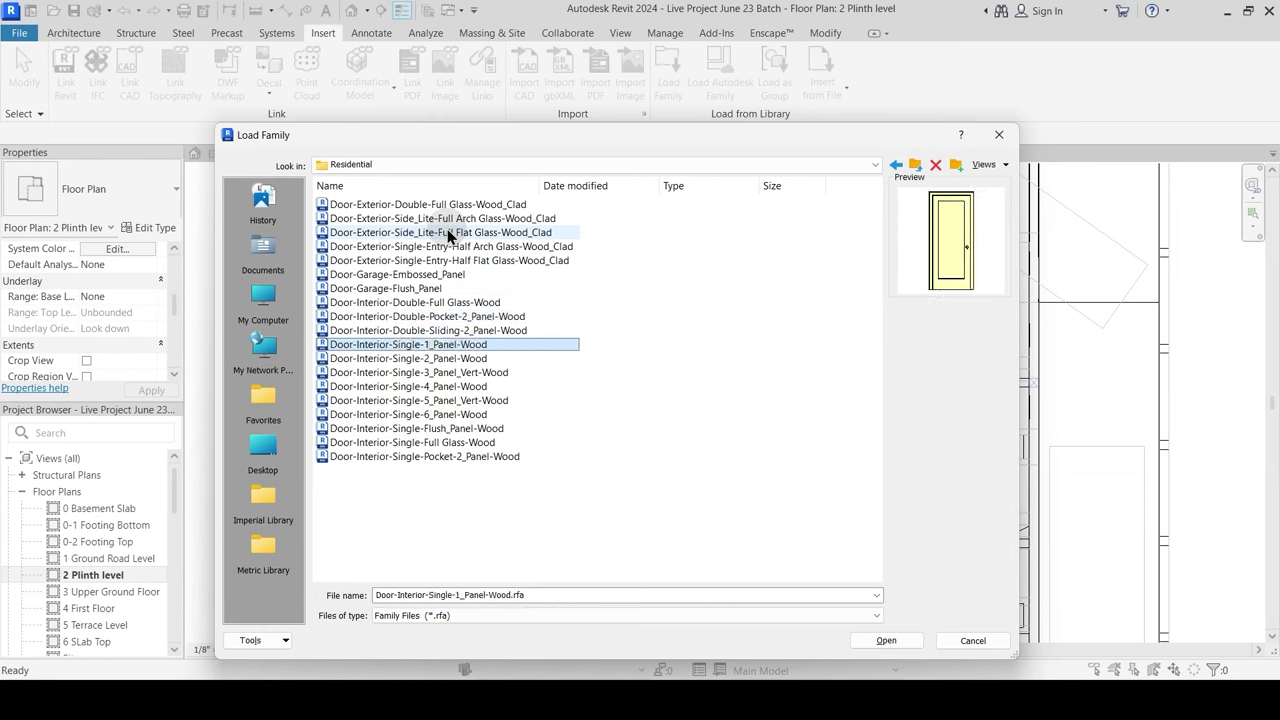
key("Down")
key("Down")
key("Down")
key("Down")
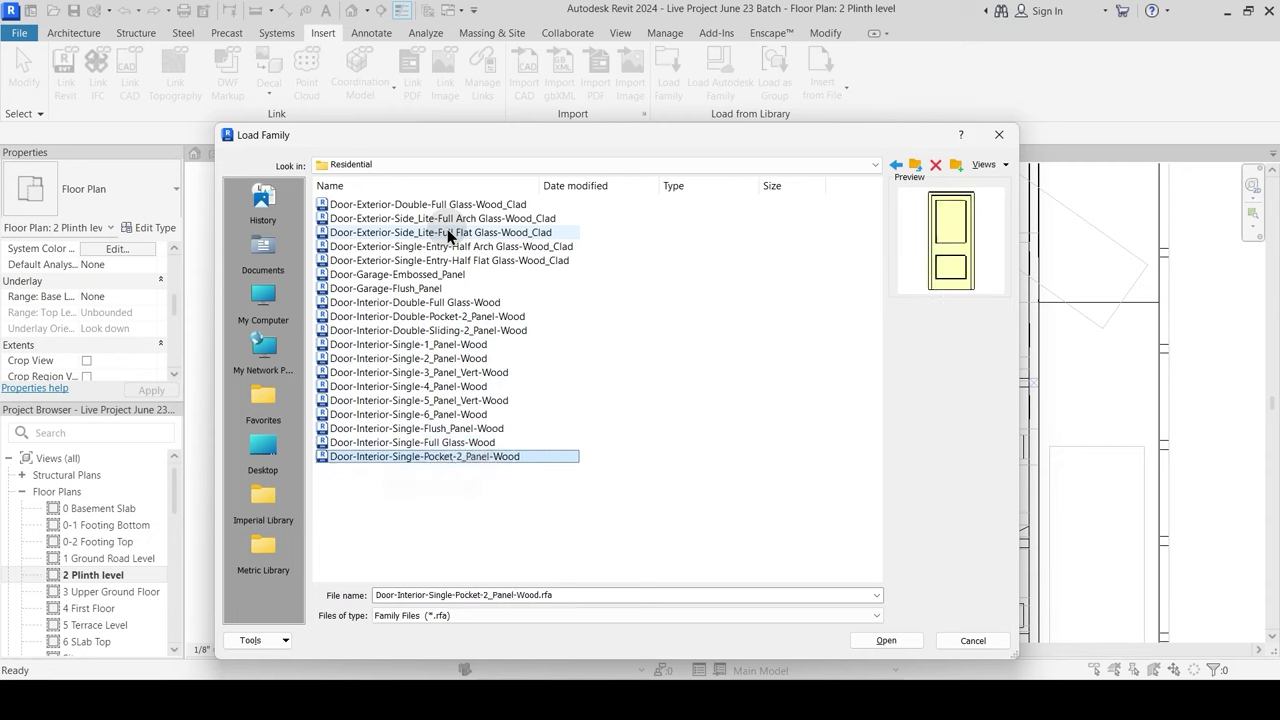
key("Up")
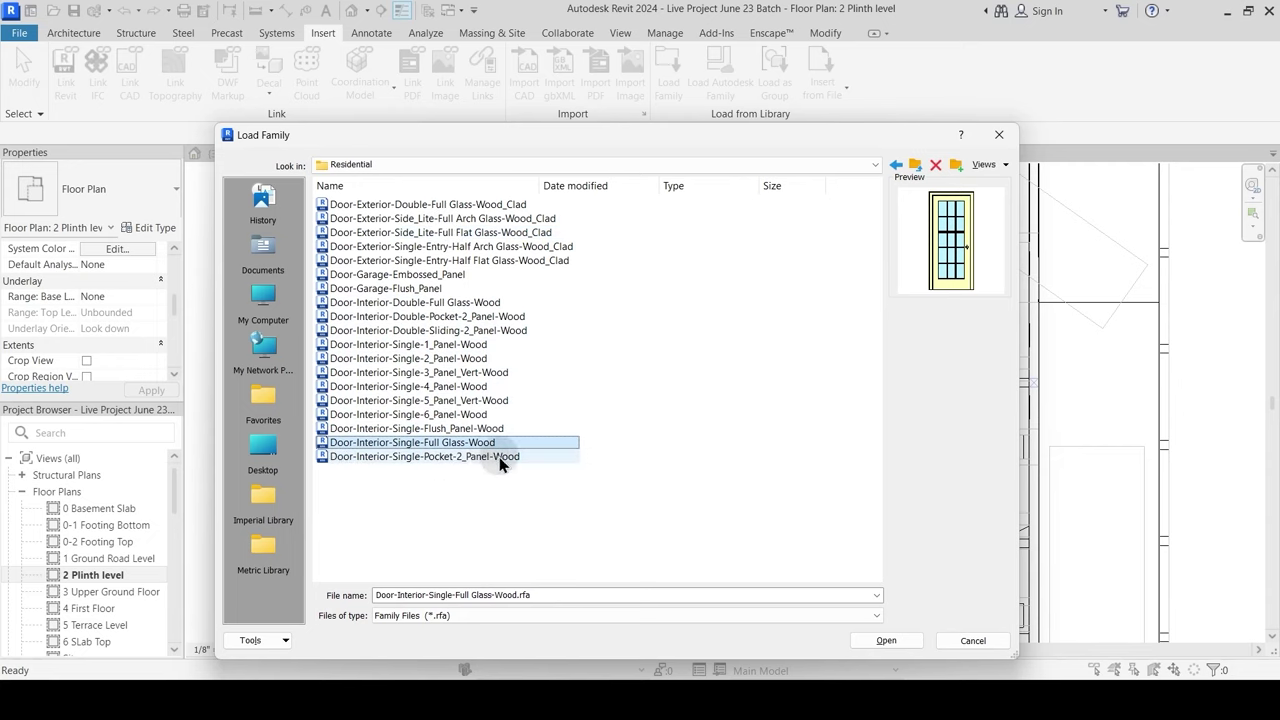
Step: Add Door-Exterior-Double-Full Glass-Wood_Clad and load both, choosing the 60" x 80" type
left_click(488, 205)
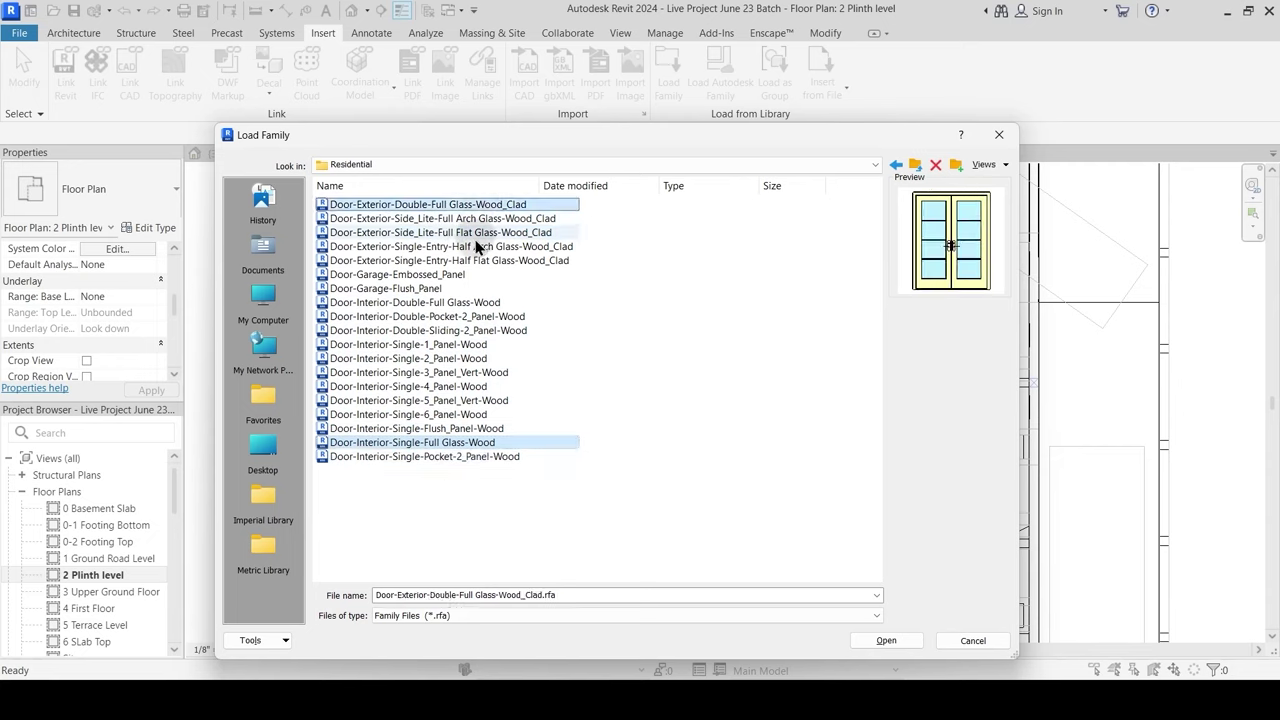
left_click(899, 643)
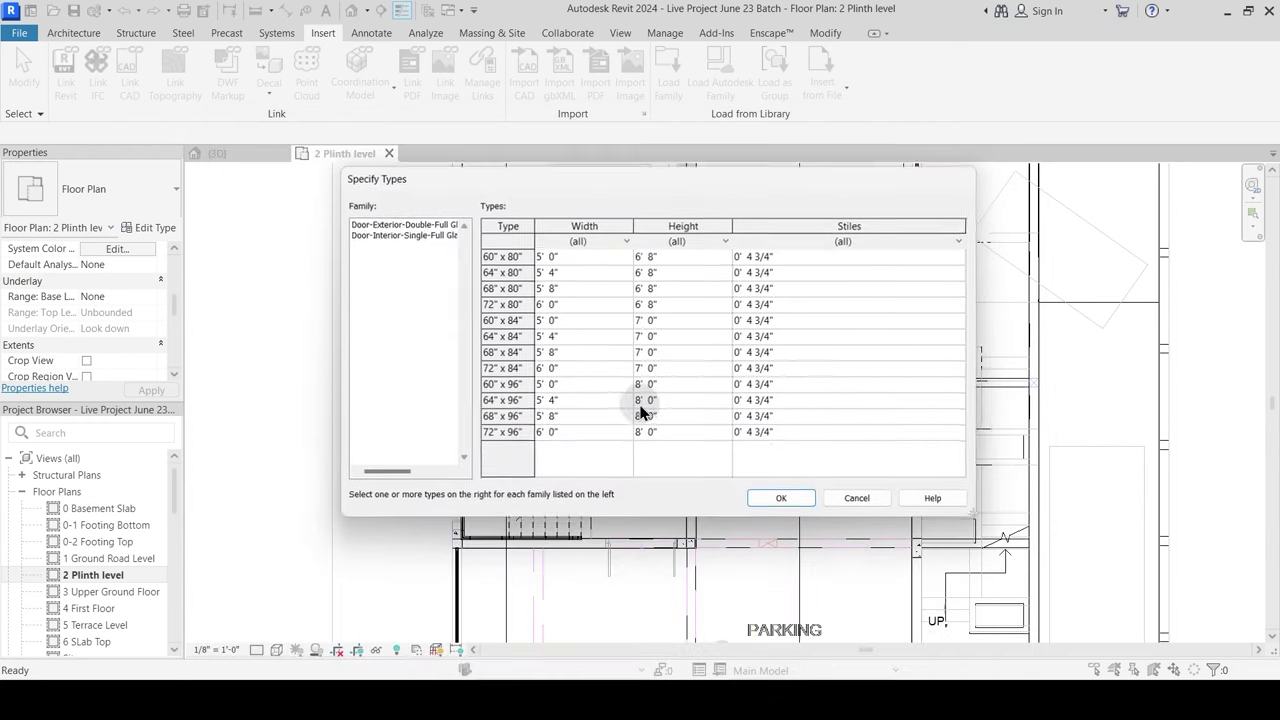
left_click(497, 257)
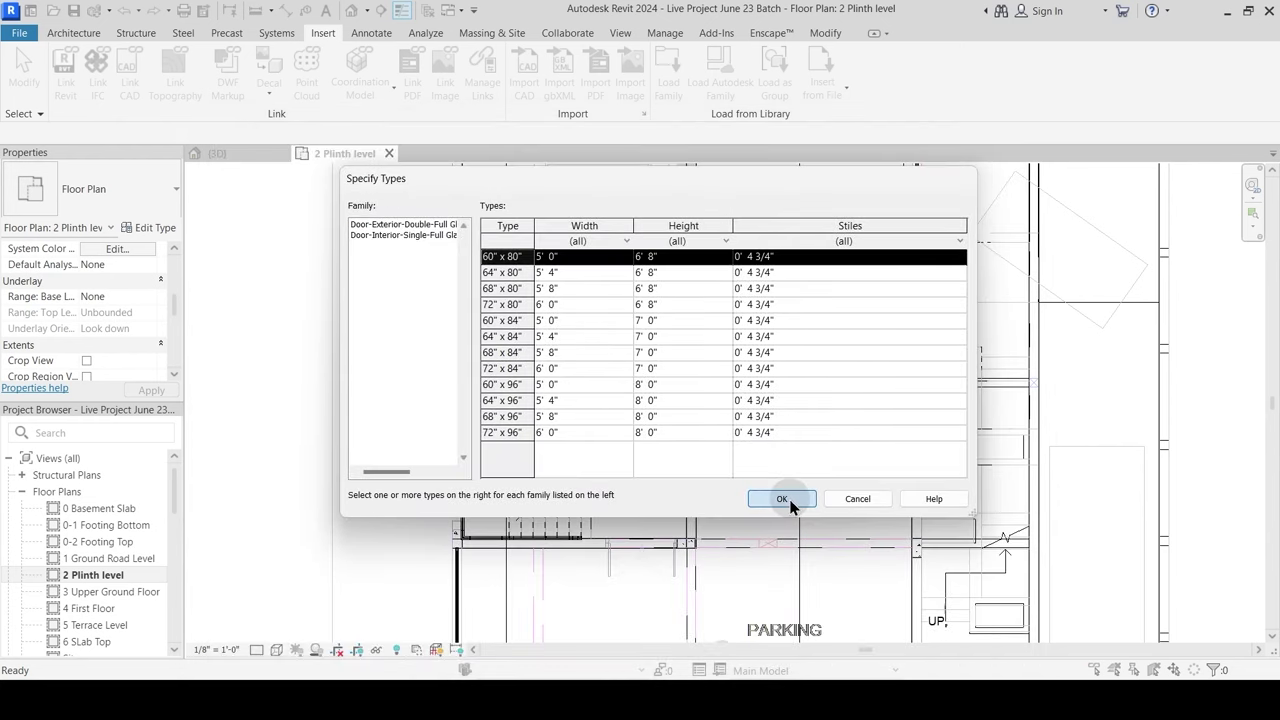
left_click(785, 499)
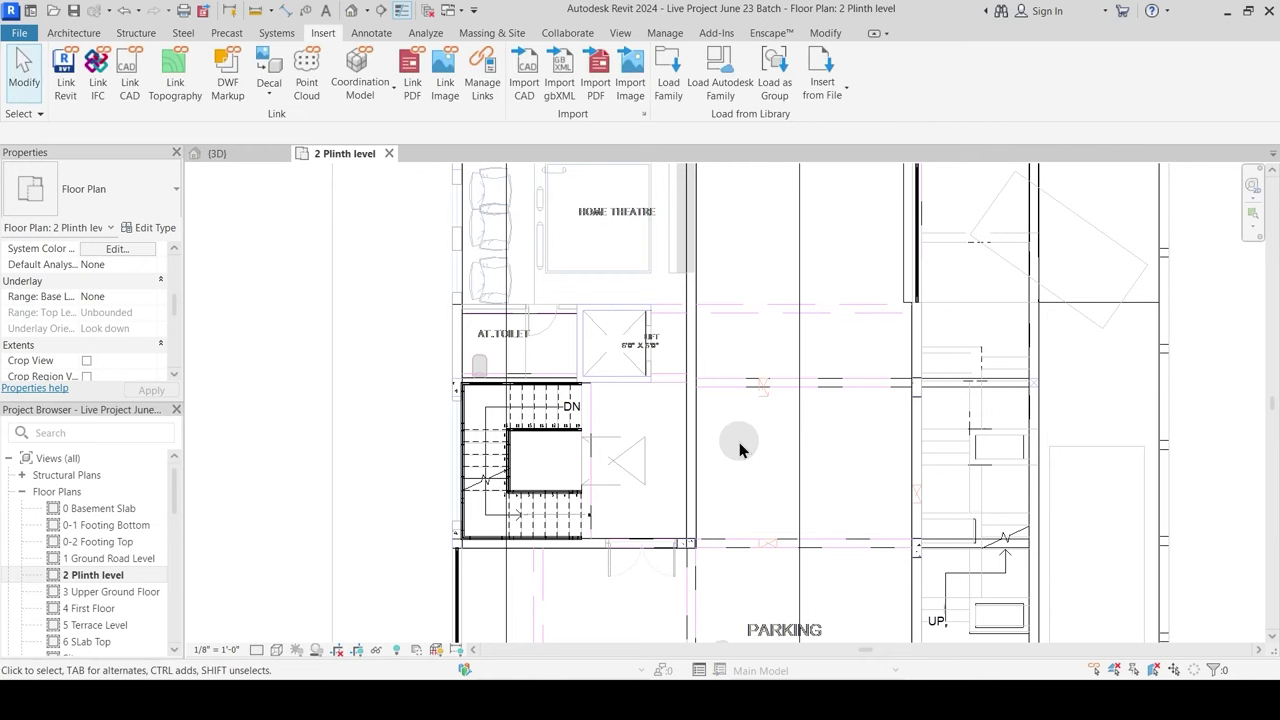
Step: Reopen Load Family and navigate from Doors up to the US library's Windows folder
left_click(668, 70)
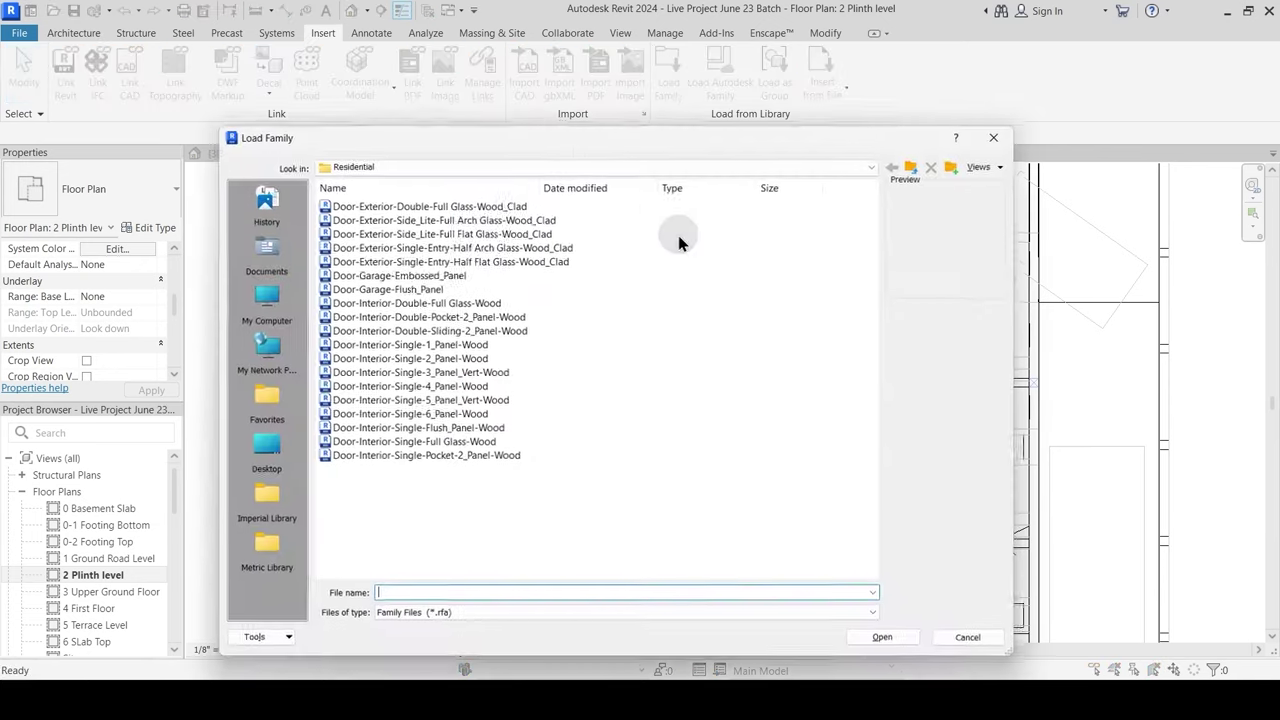
left_click(911, 164)
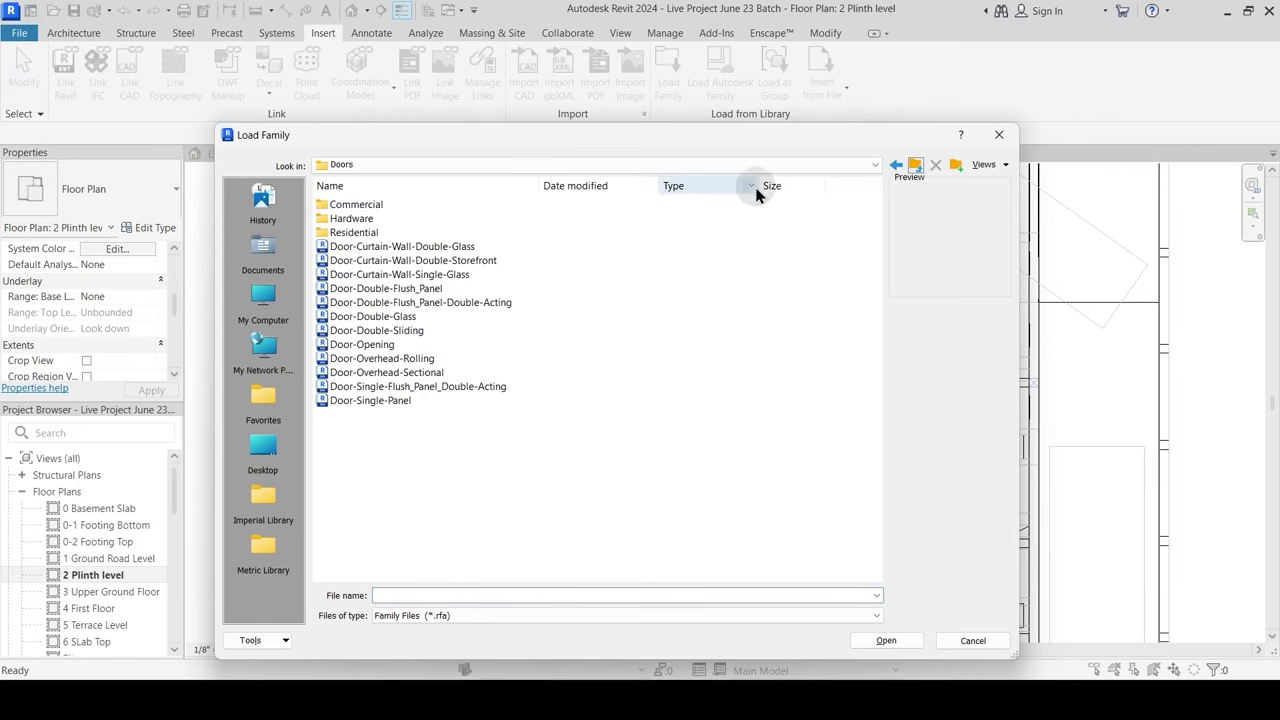
left_click(913, 165)
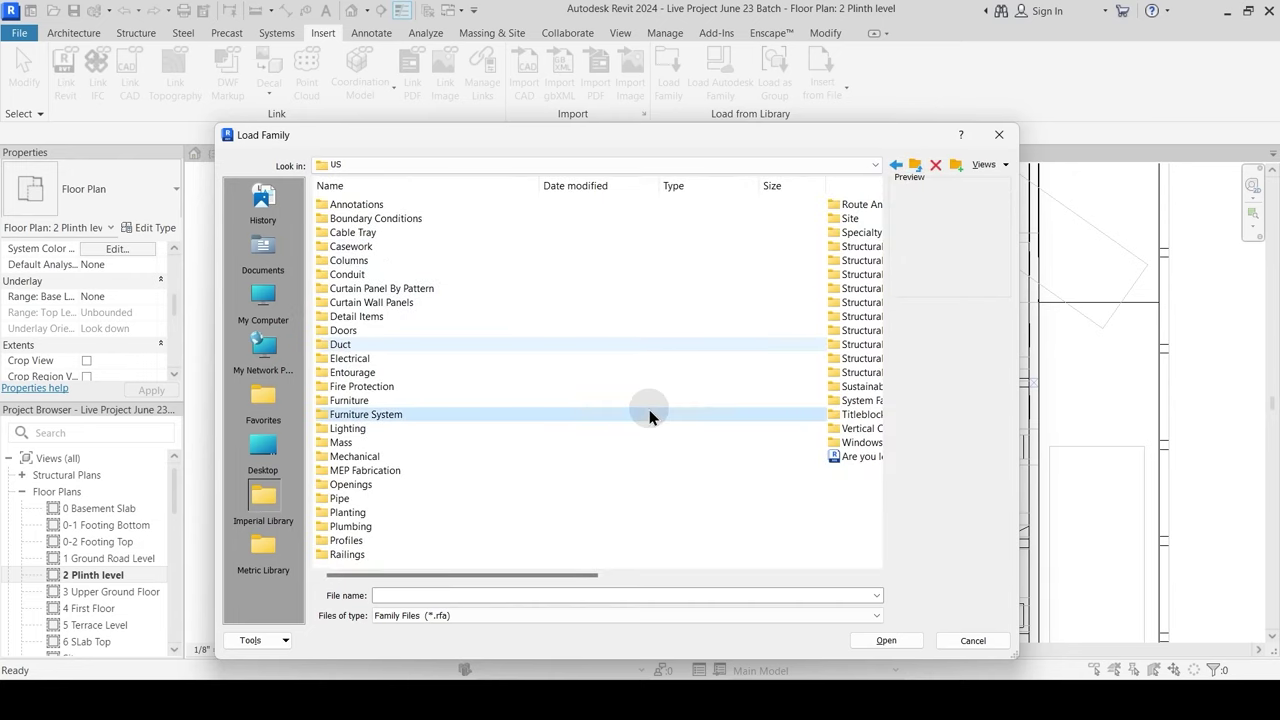
scroll(649, 412, "down", 3)
double_click(360, 442)
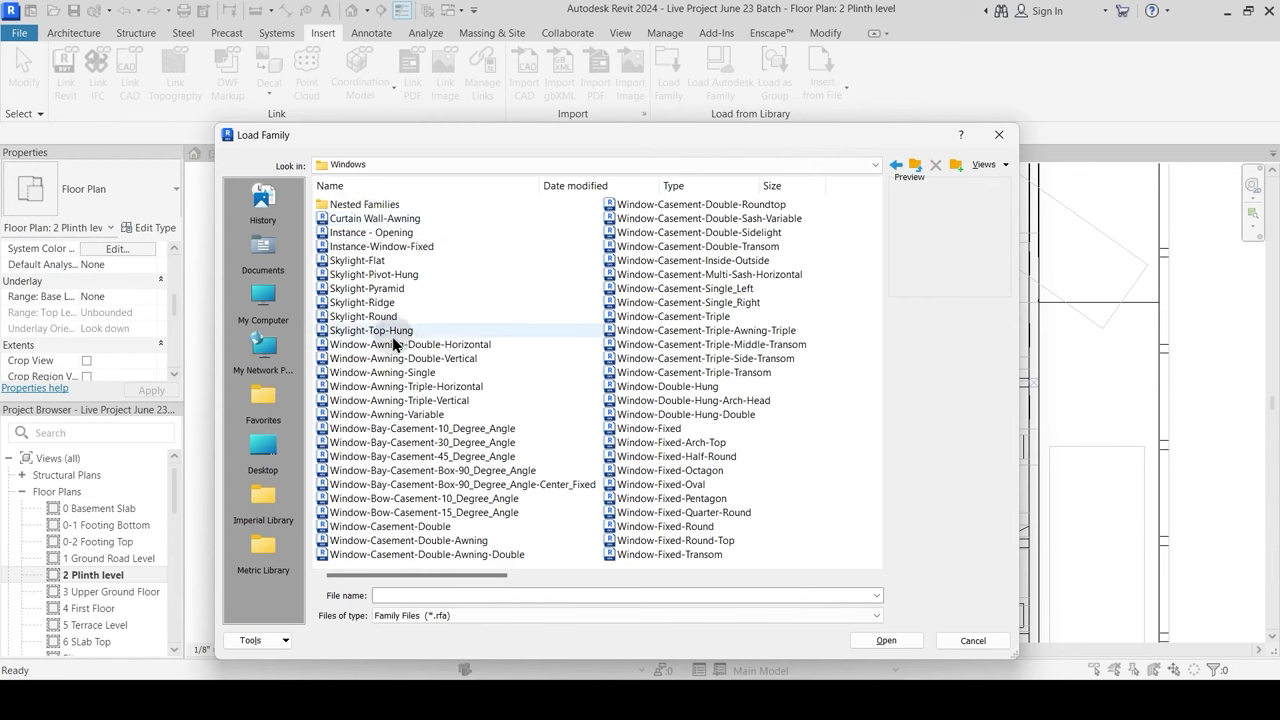
Step: Preview the skylight families and select Skylight-Pyramid and Skylight-Top-Hung
left_click(358, 260)
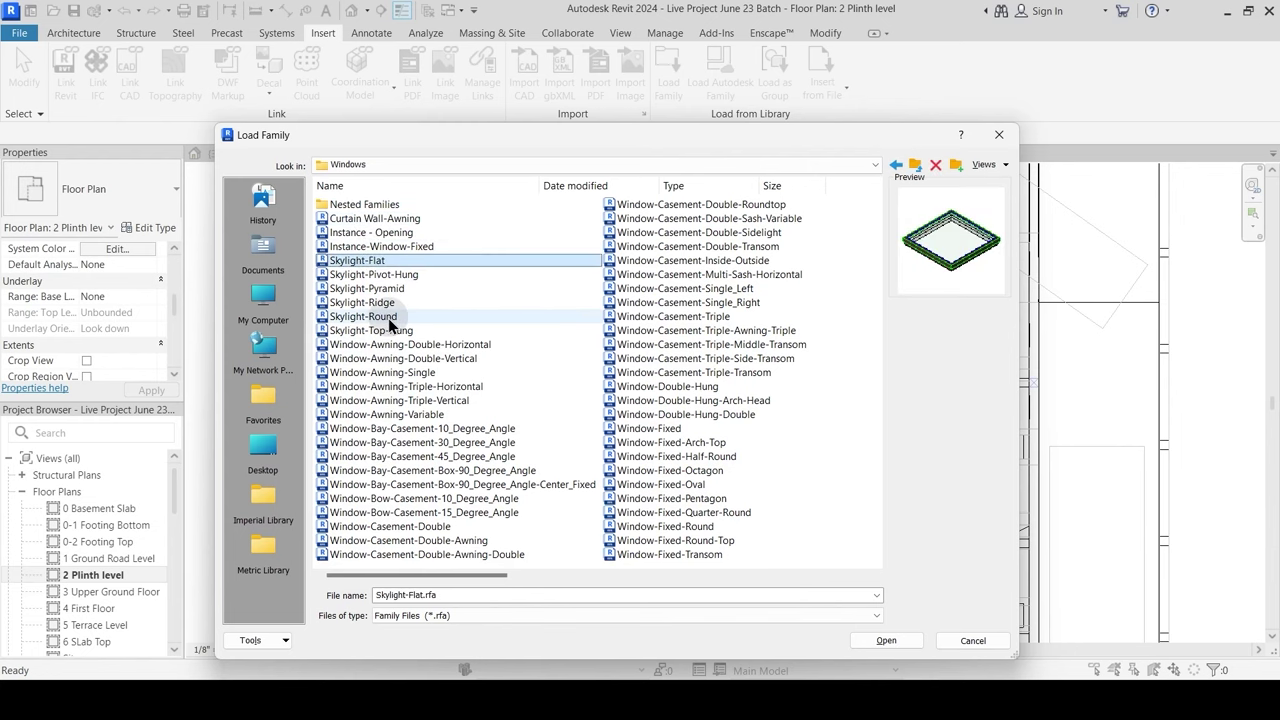
left_click(372, 288)
left_click(373, 302)
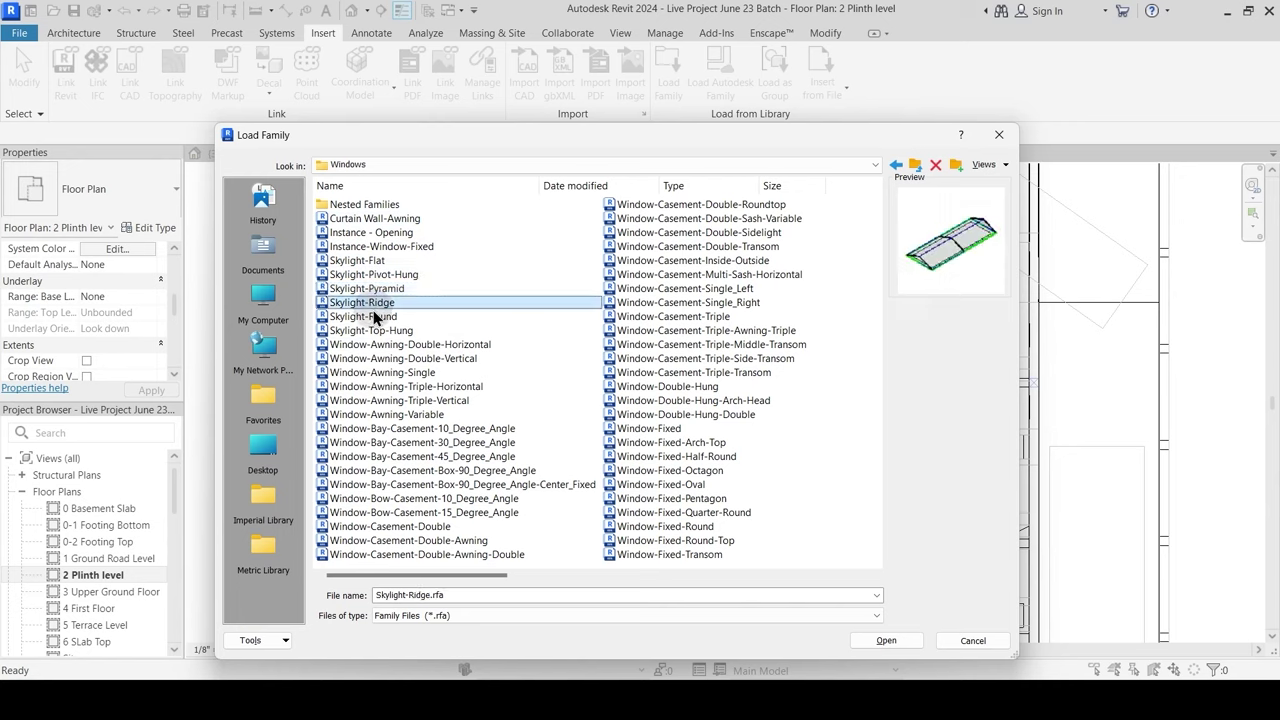
left_click(372, 288)
left_click(377, 302)
left_click(375, 288)
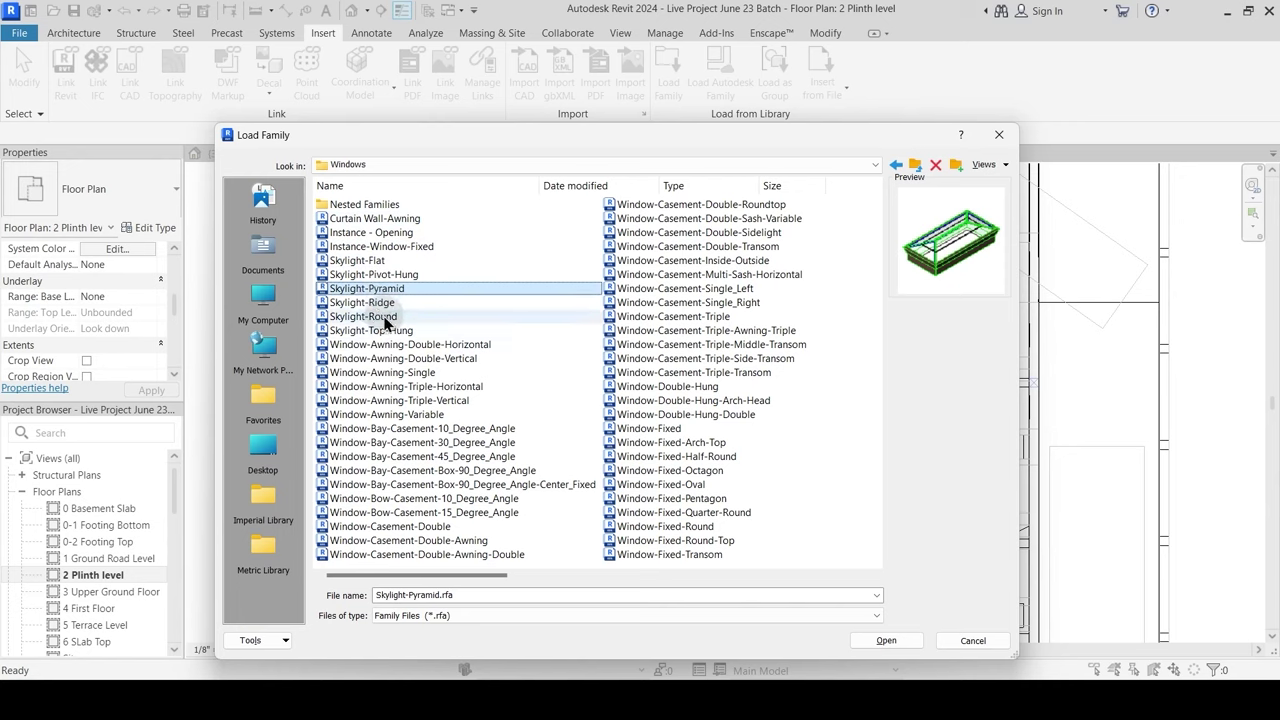
left_click(386, 318)
left_click(392, 331)
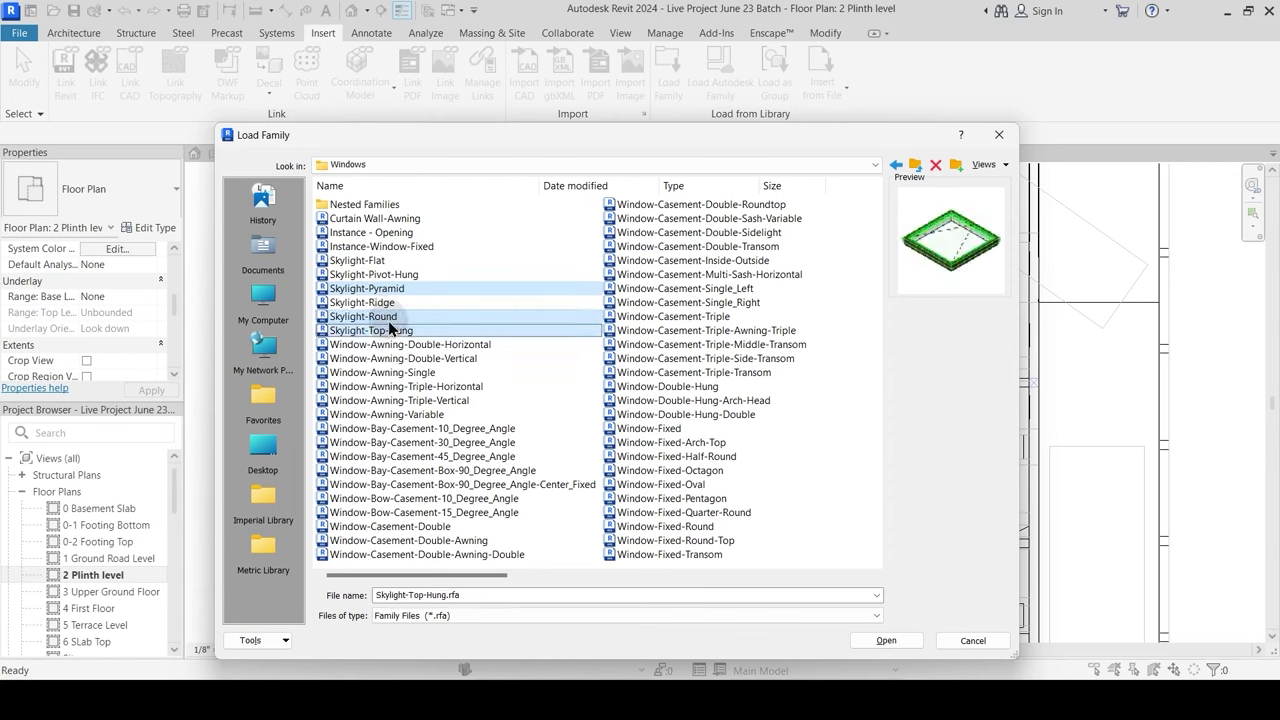
left_click(389, 320, "ctrl")
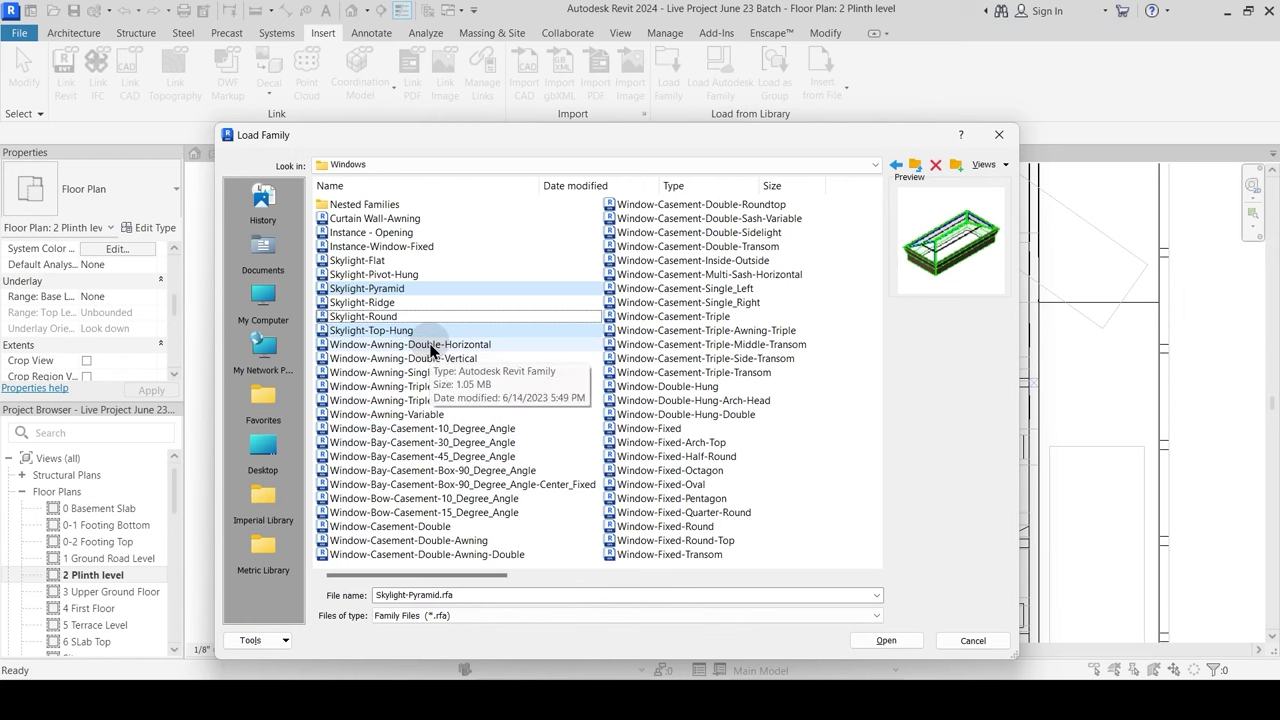
Step: Add Window-Awning-Double-Vertical, Window-Awning-Triple-Horizontal and Window-Casement-Double-Awning to the selection
left_click(427, 346, "ctrl")
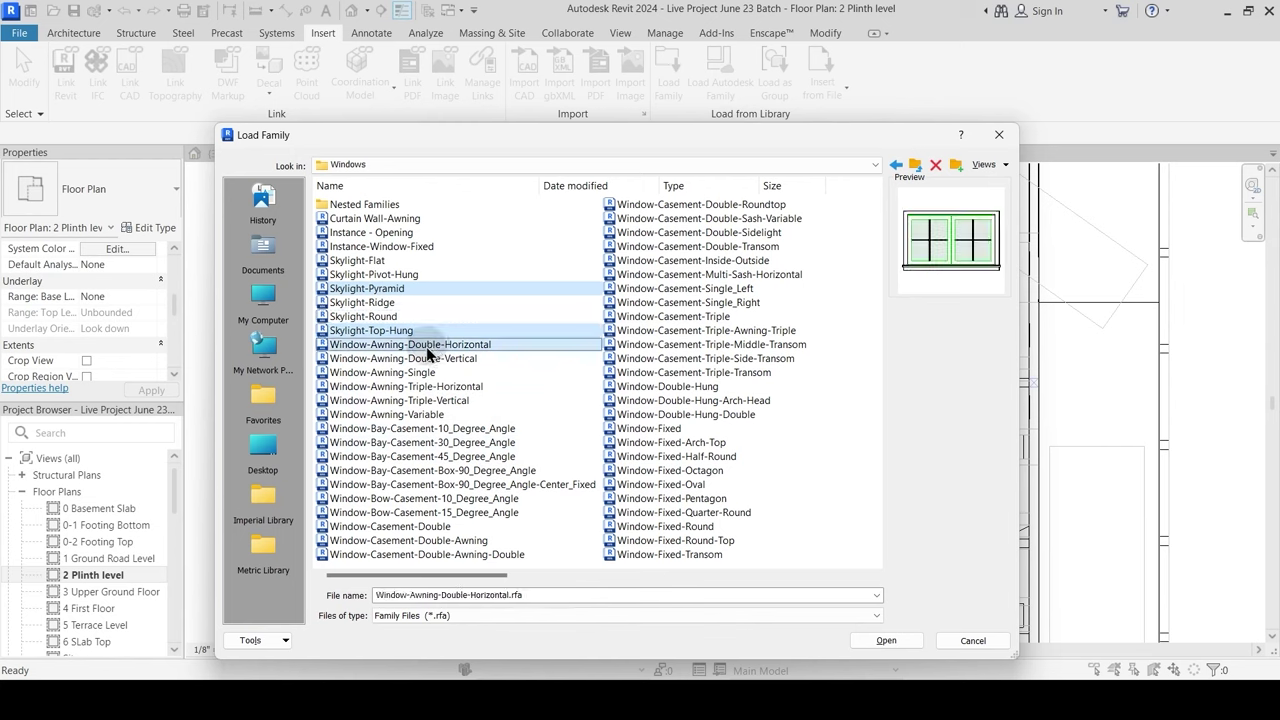
left_click(421, 360, "ctrl")
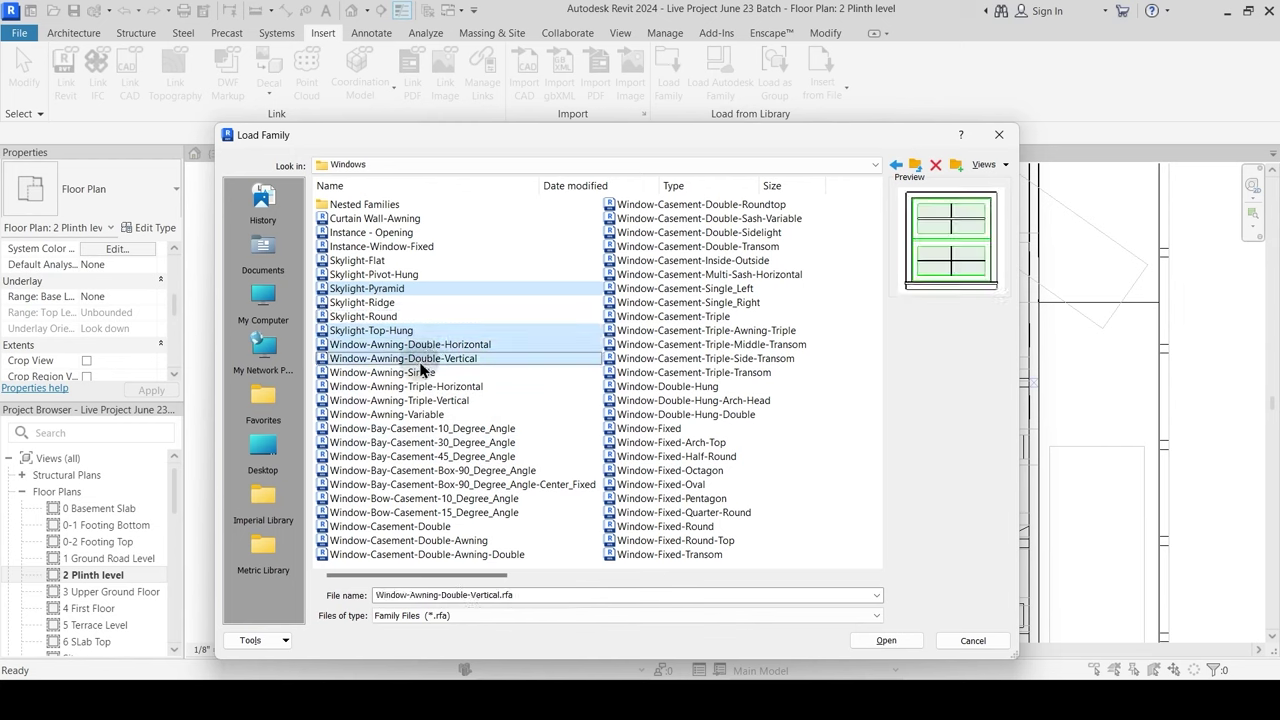
left_click(430, 345, "ctrl")
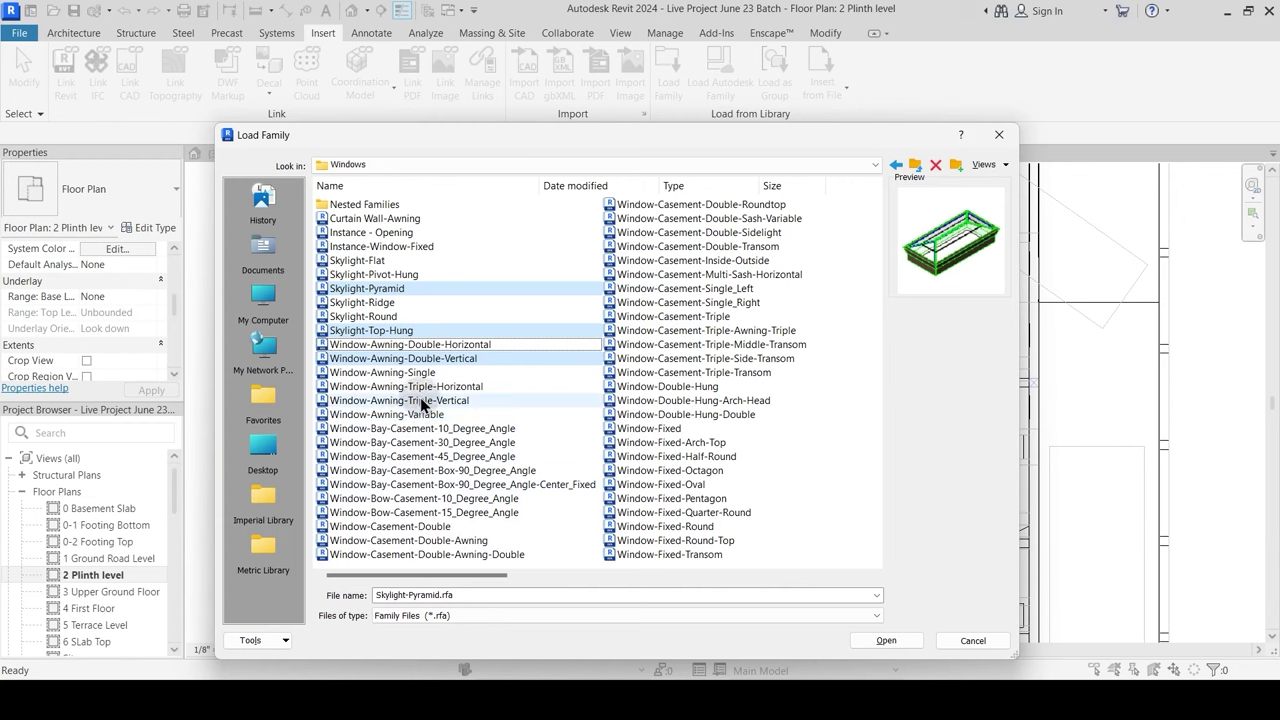
left_click(426, 387)
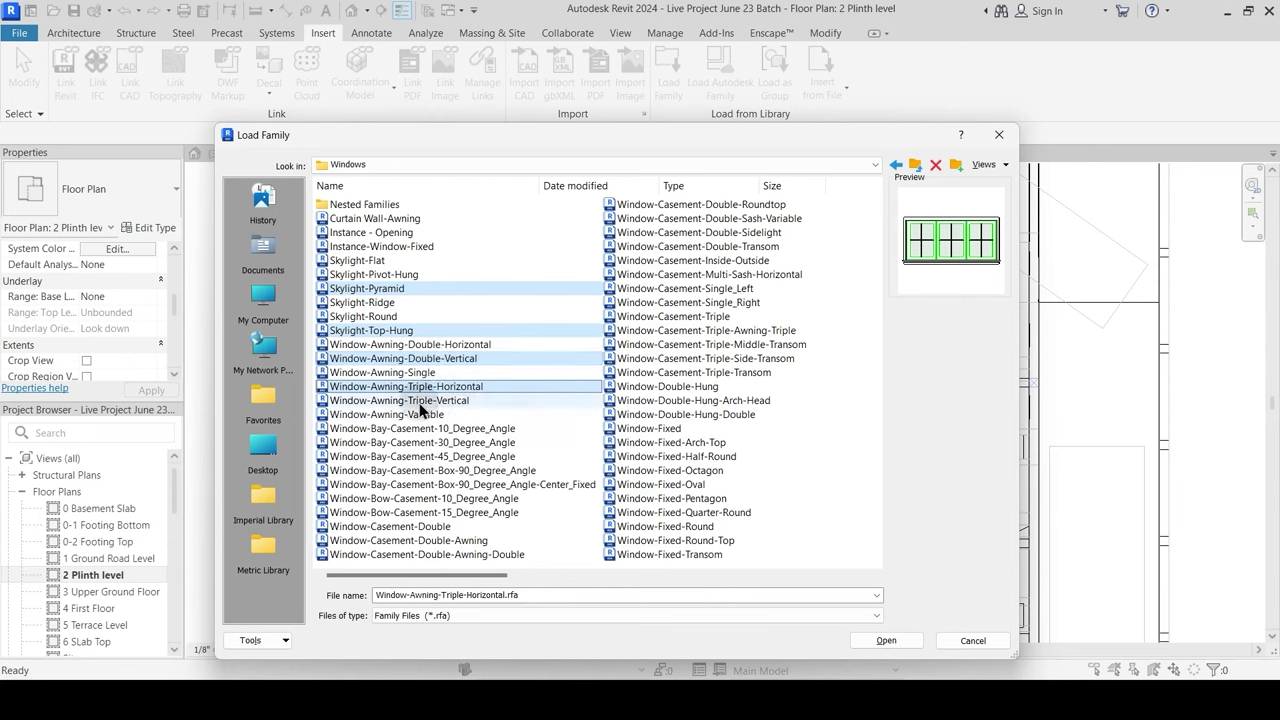
left_click(452, 541)
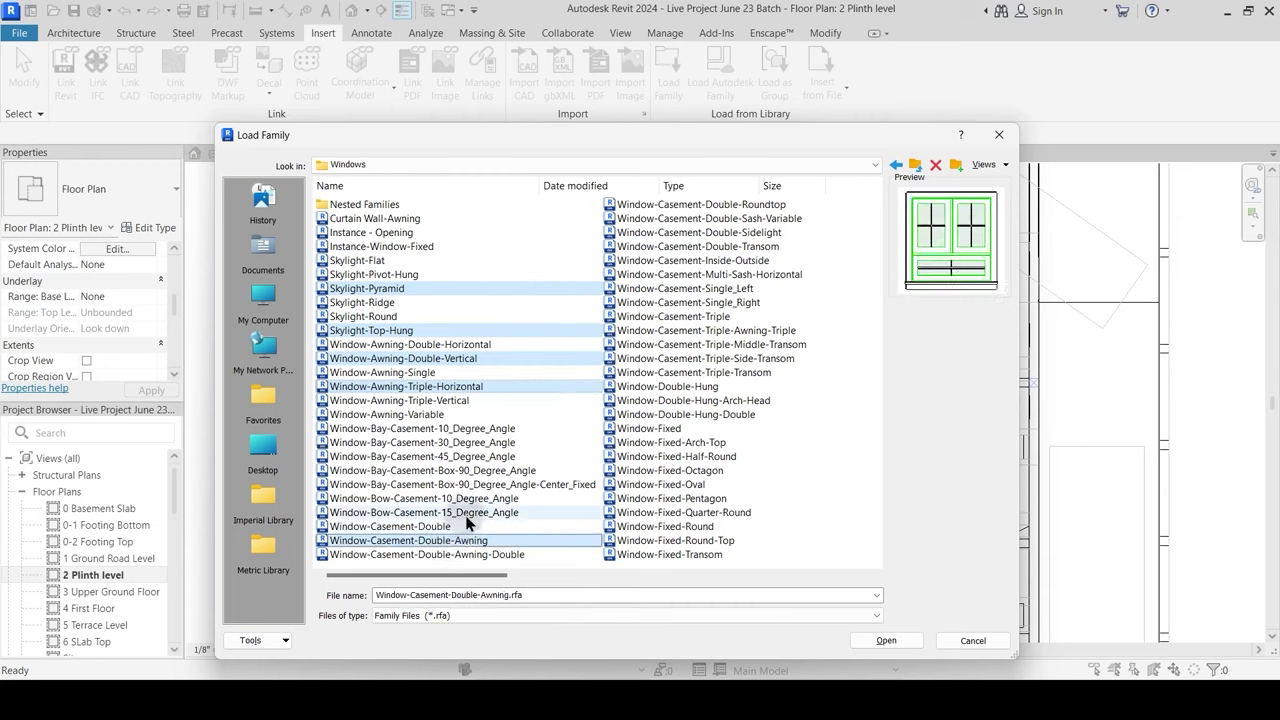
Step: Add both Window-Bay-Casement families and Window-Casement-Triple-Transom to the selection
left_click(463, 456)
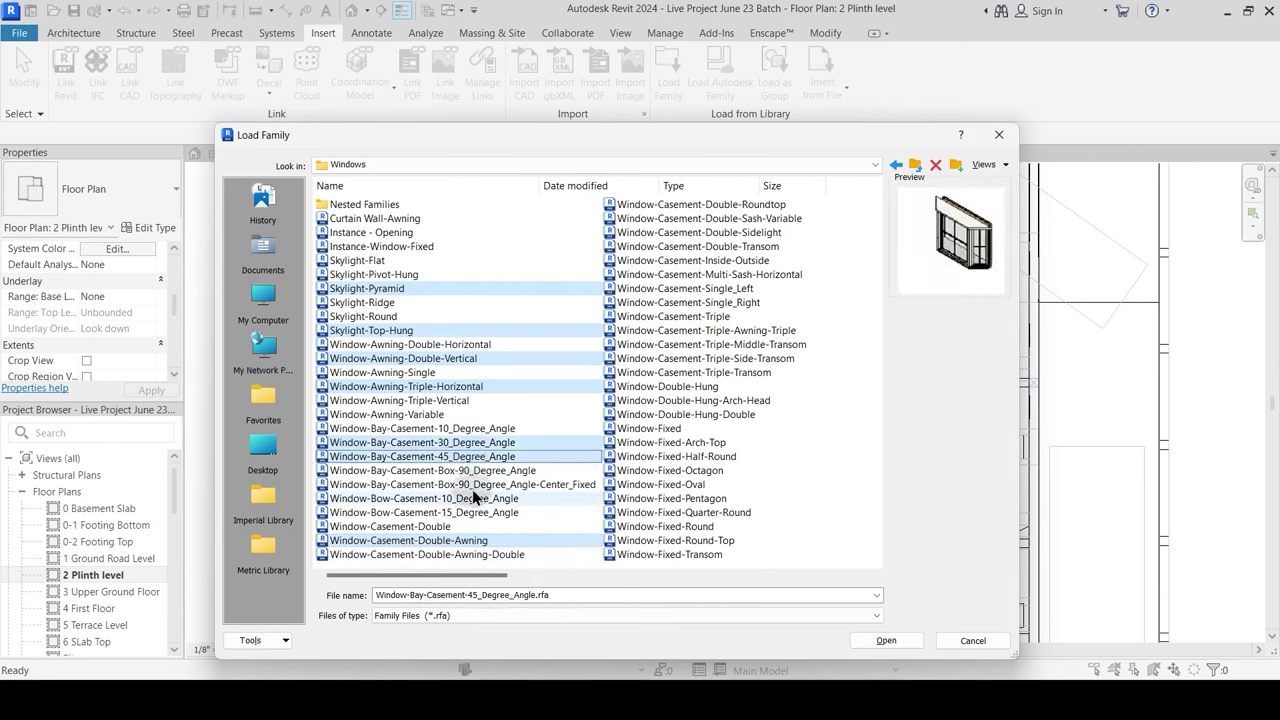
left_click(470, 470)
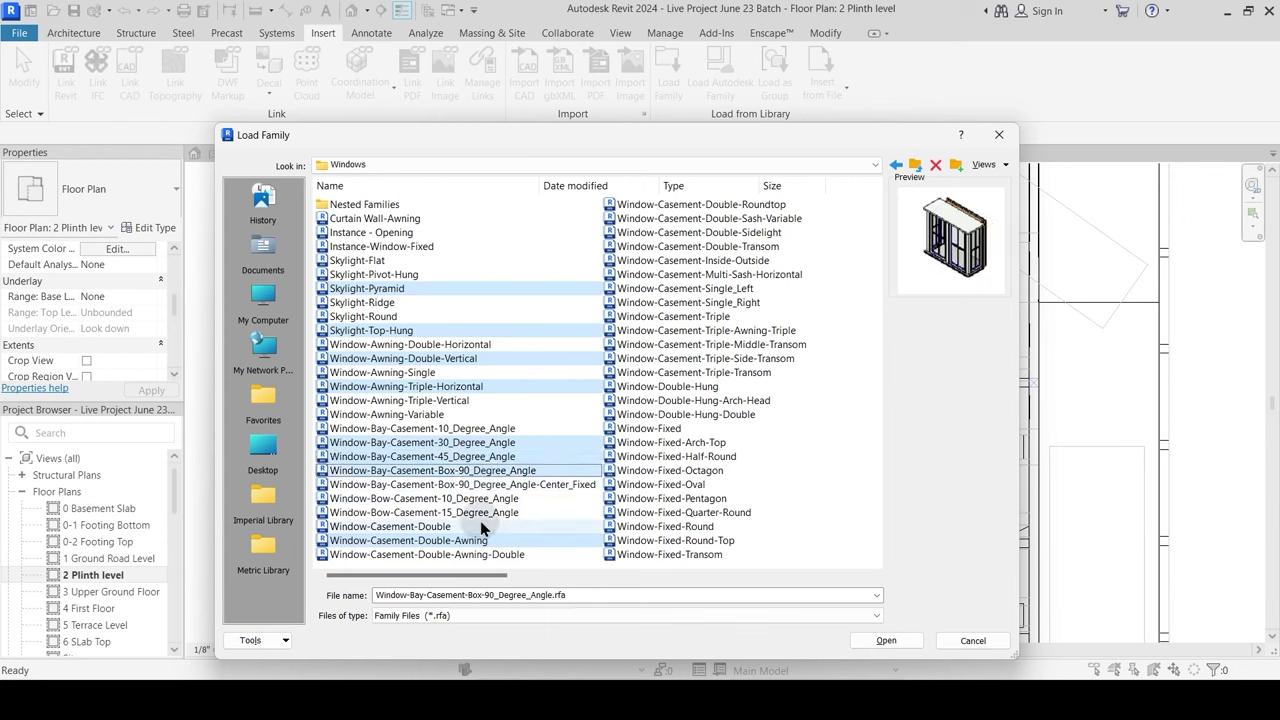
left_click(714, 206)
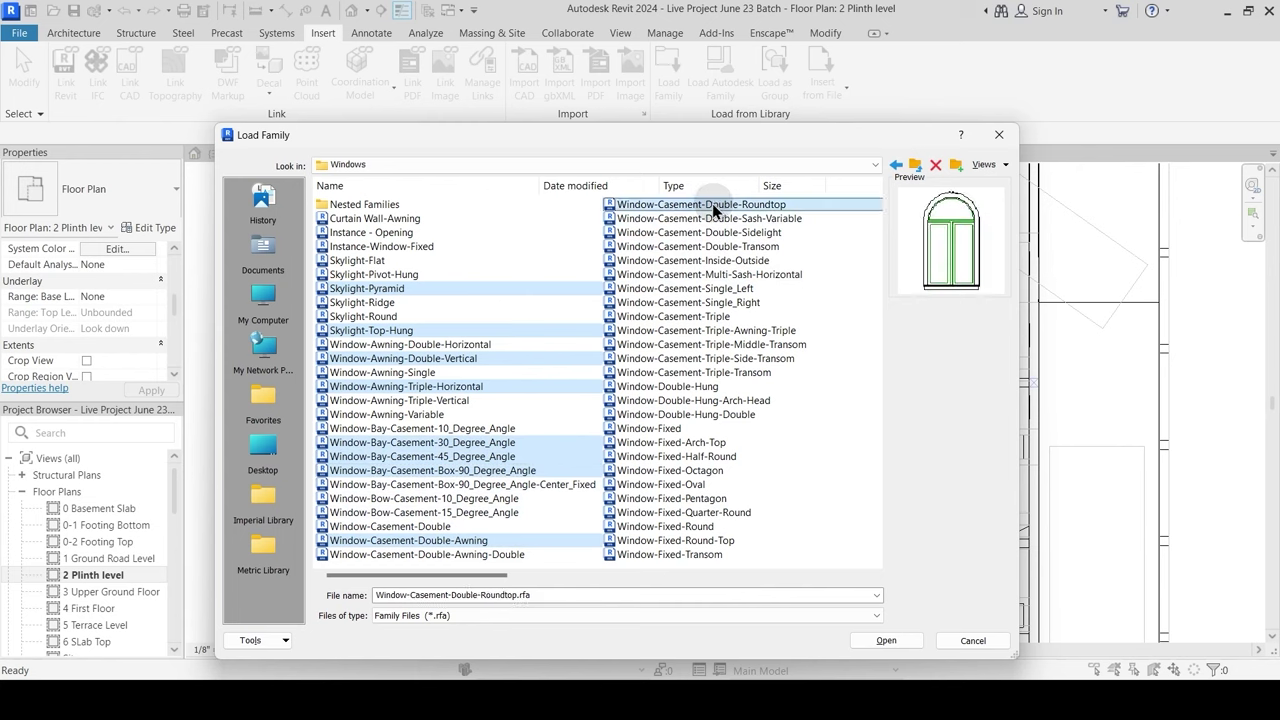
left_click(713, 207, "ctrl")
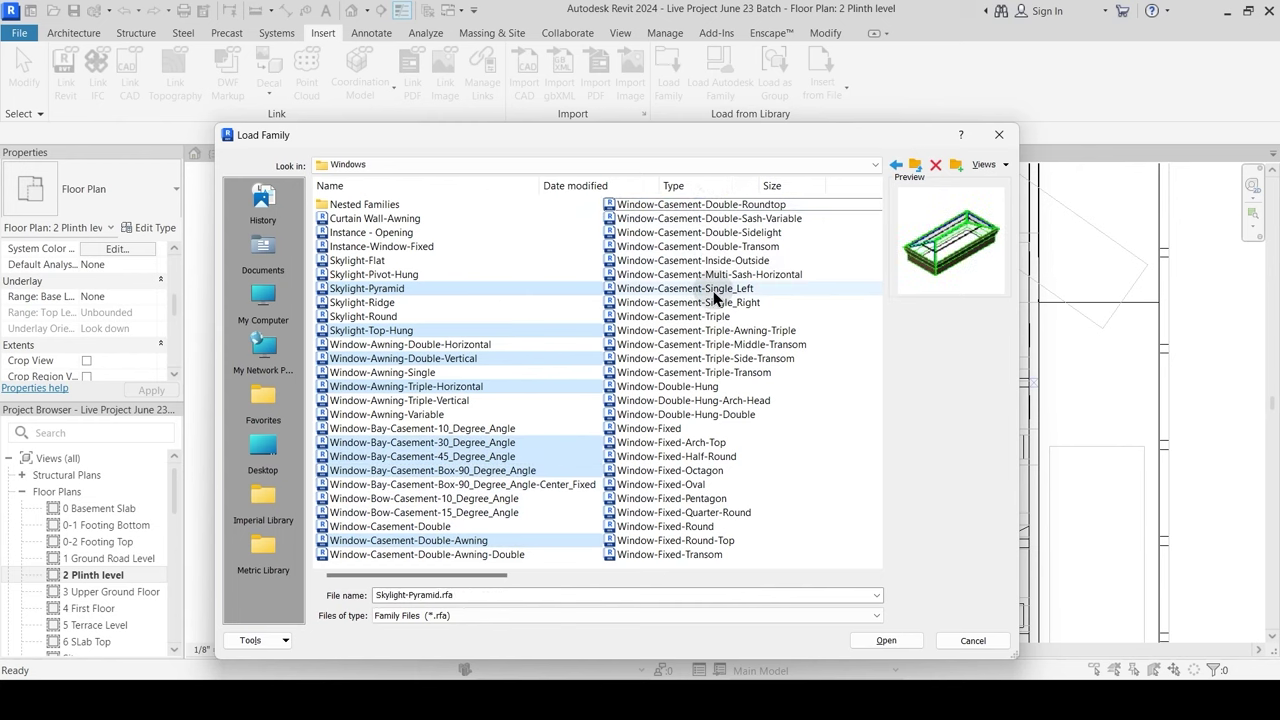
left_click(706, 373)
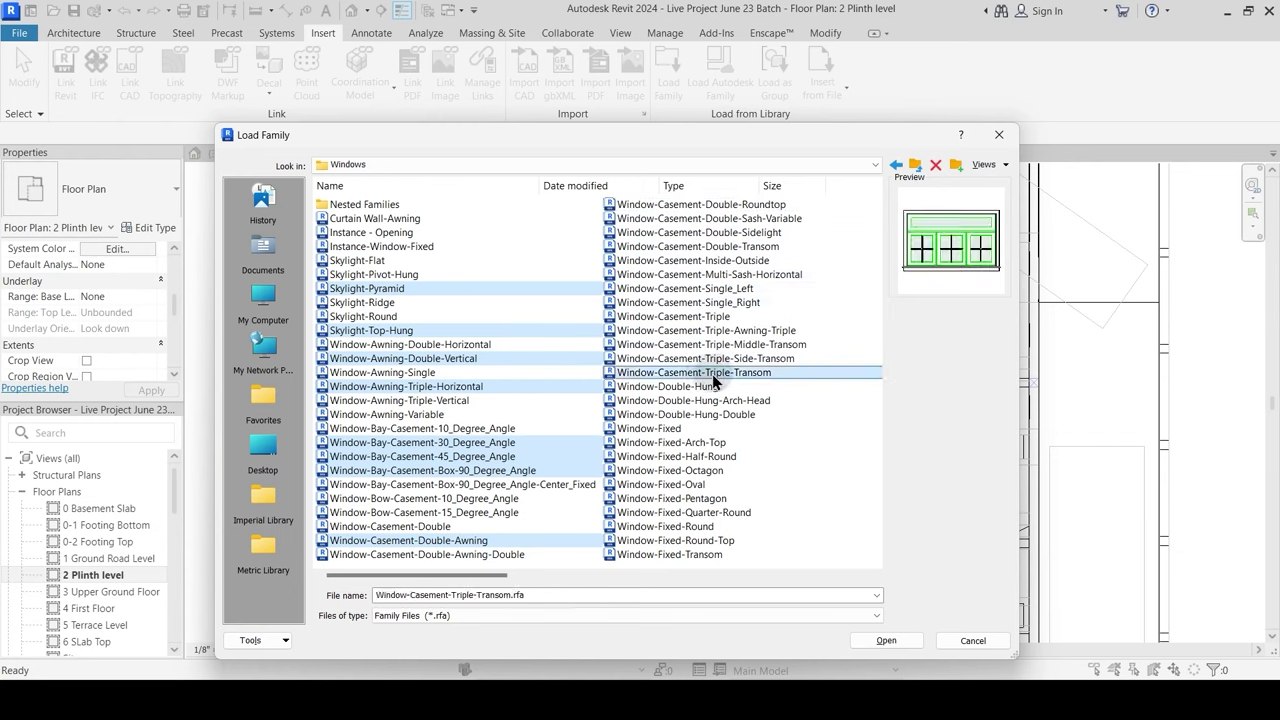
left_click(742, 344)
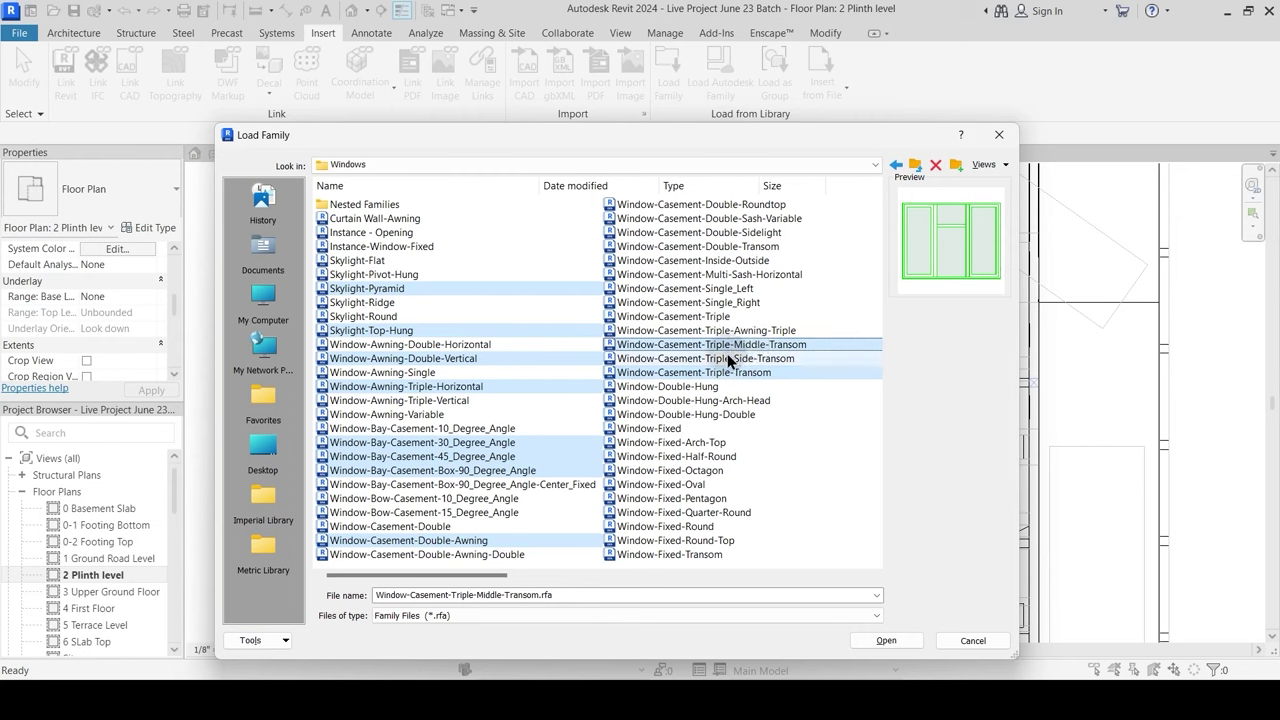
left_click(733, 330, "ctrl")
left_click(714, 330, "ctrl")
left_click(714, 346, "ctrl")
left_click(712, 318, "ctrl")
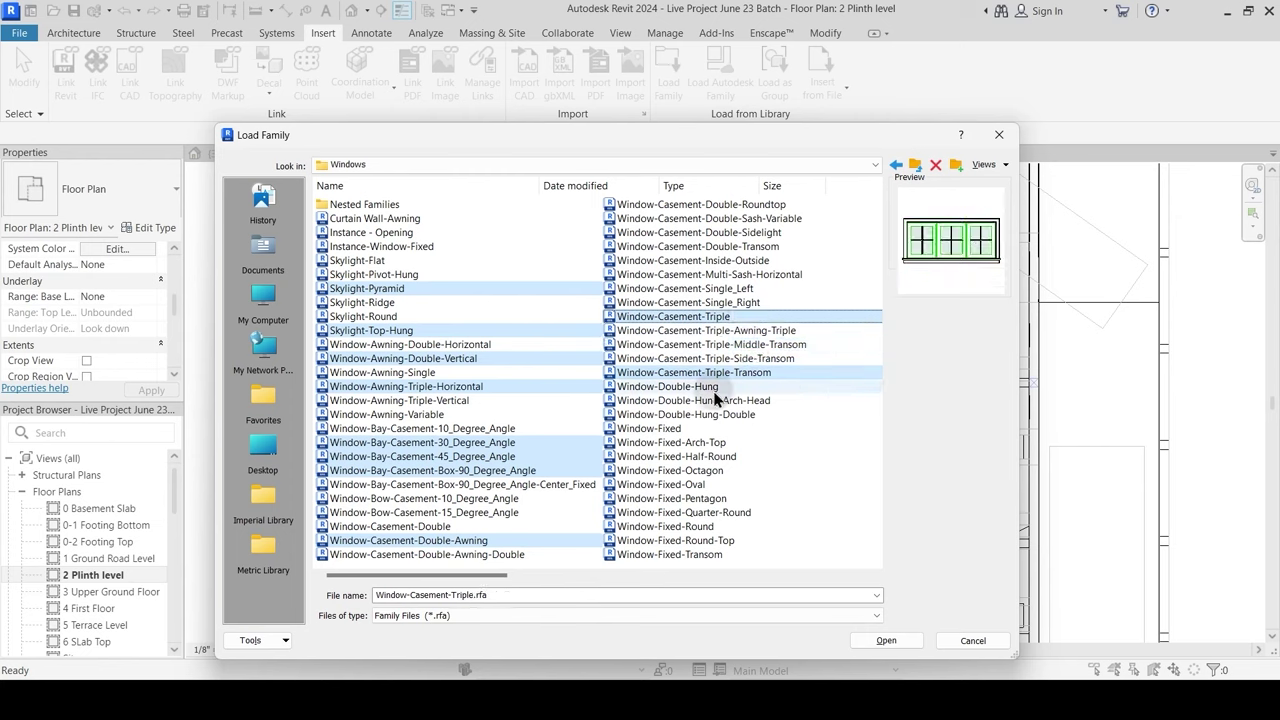
left_click(712, 318, "ctrl")
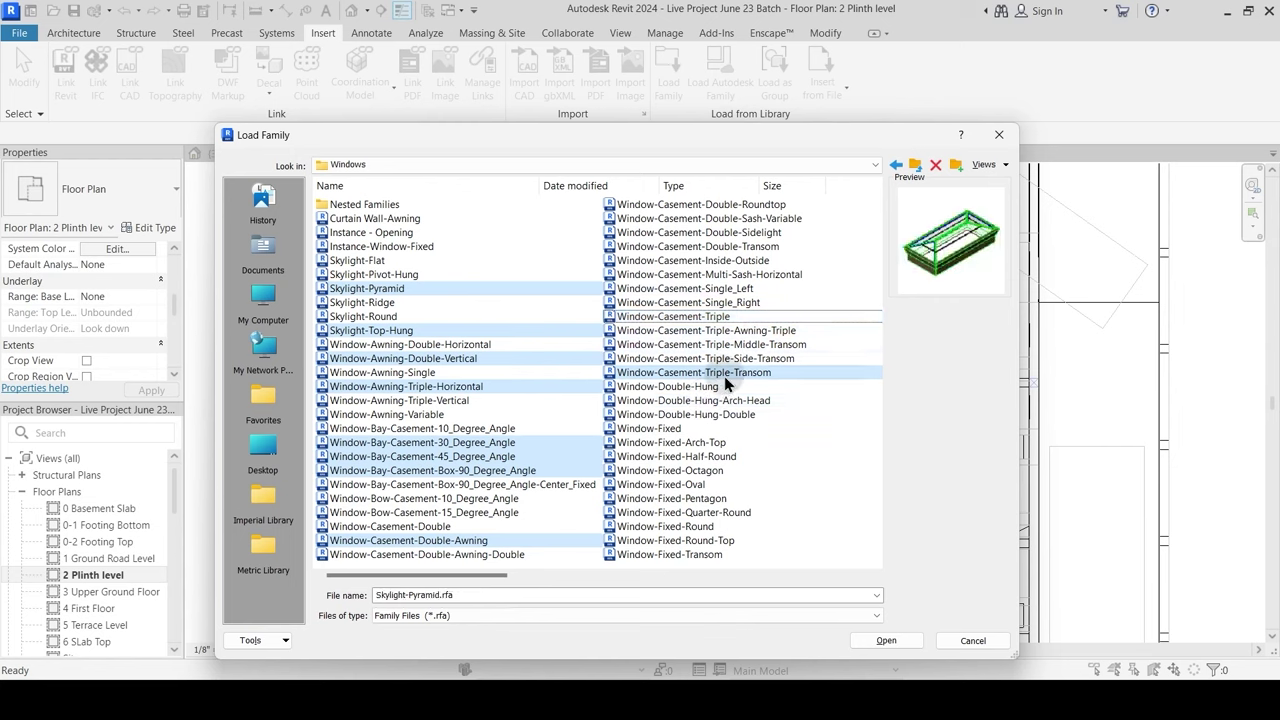
Step: Add Window-Double-Hung, Window-Double-Hung-Double and Window-Fixed, then load all chosen families
left_click(714, 386, "ctrl")
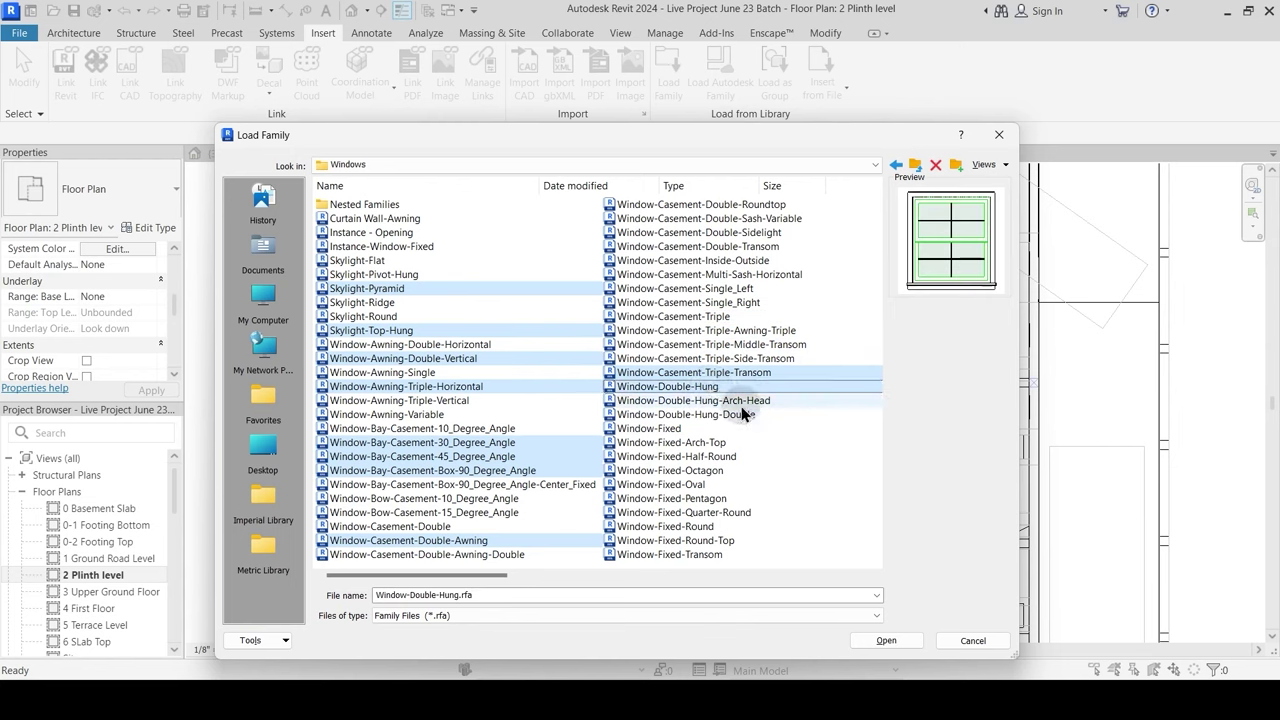
left_click(741, 401, "ctrl")
left_click(713, 401, "ctrl")
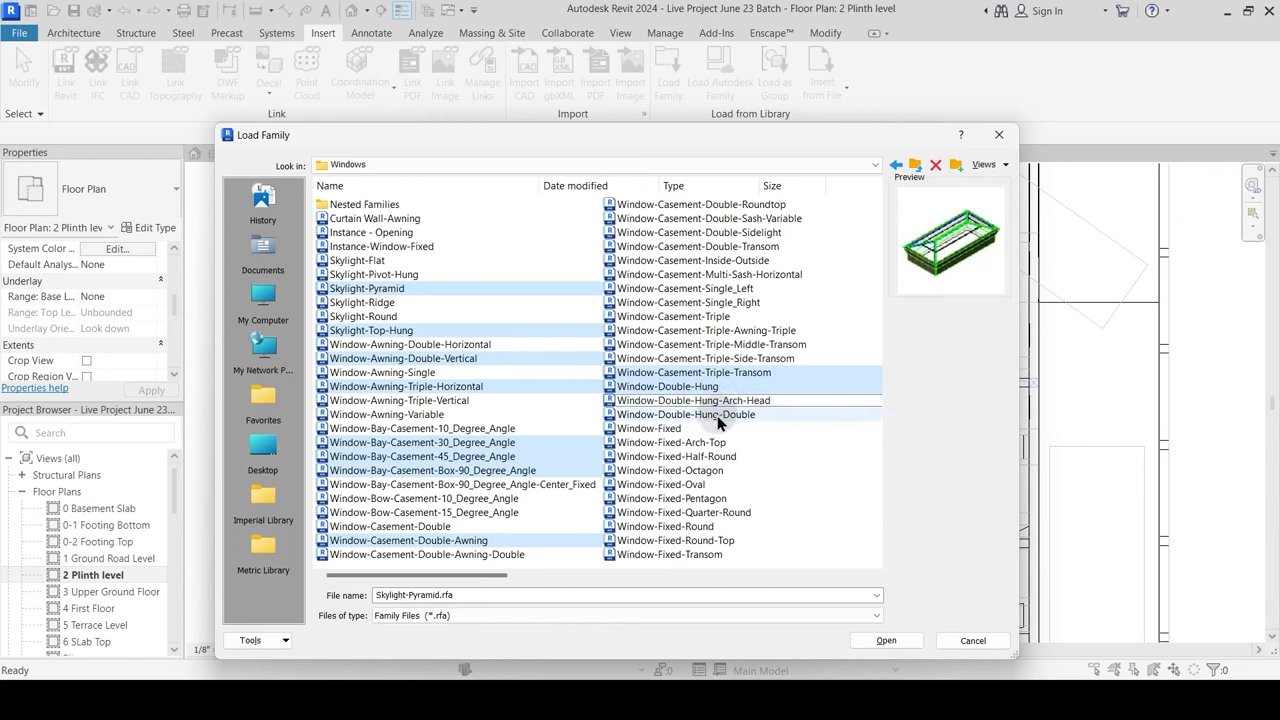
left_click(717, 414, "ctrl")
left_click_drag(717, 418, 705, 390)
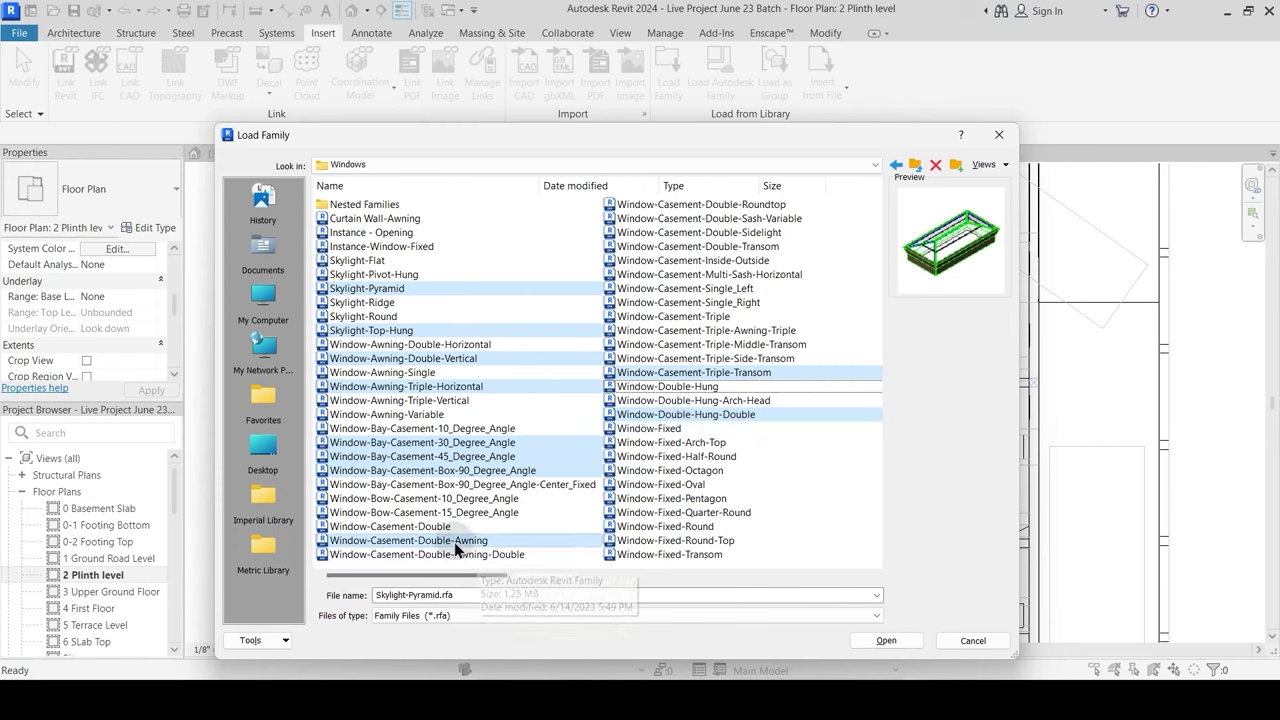
left_click(668, 428, "ctrl")
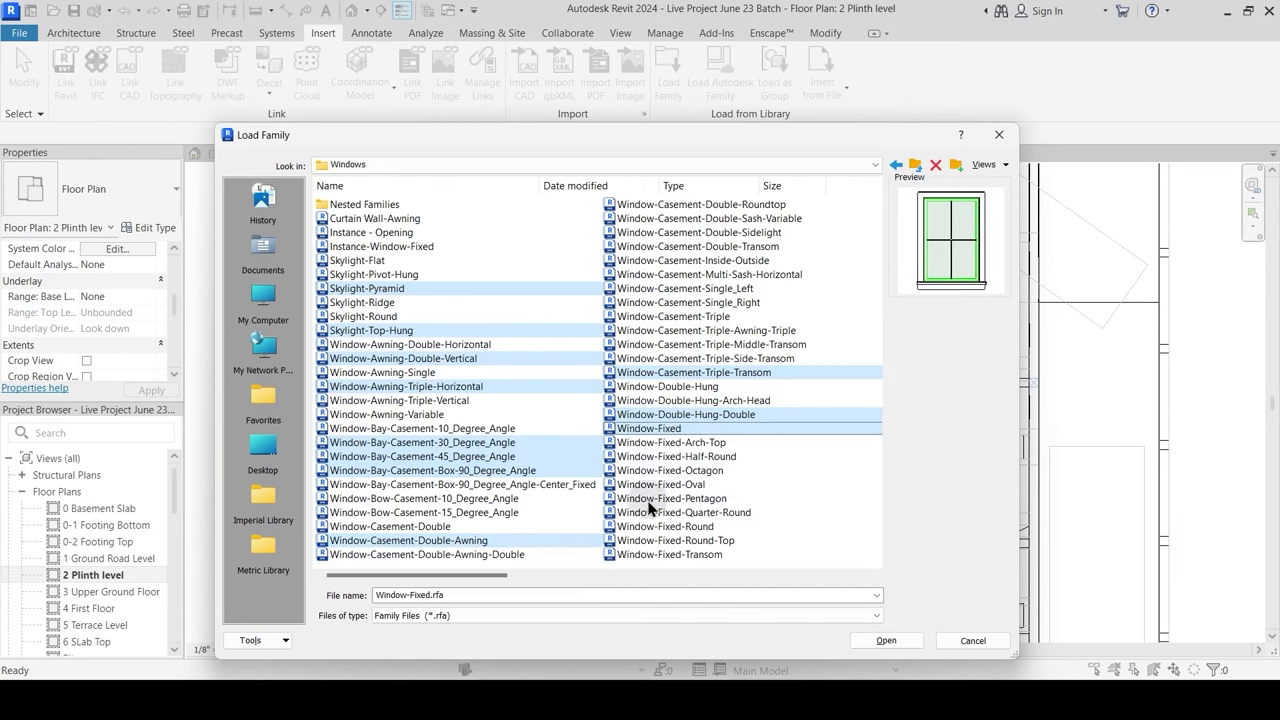
left_click(887, 641)
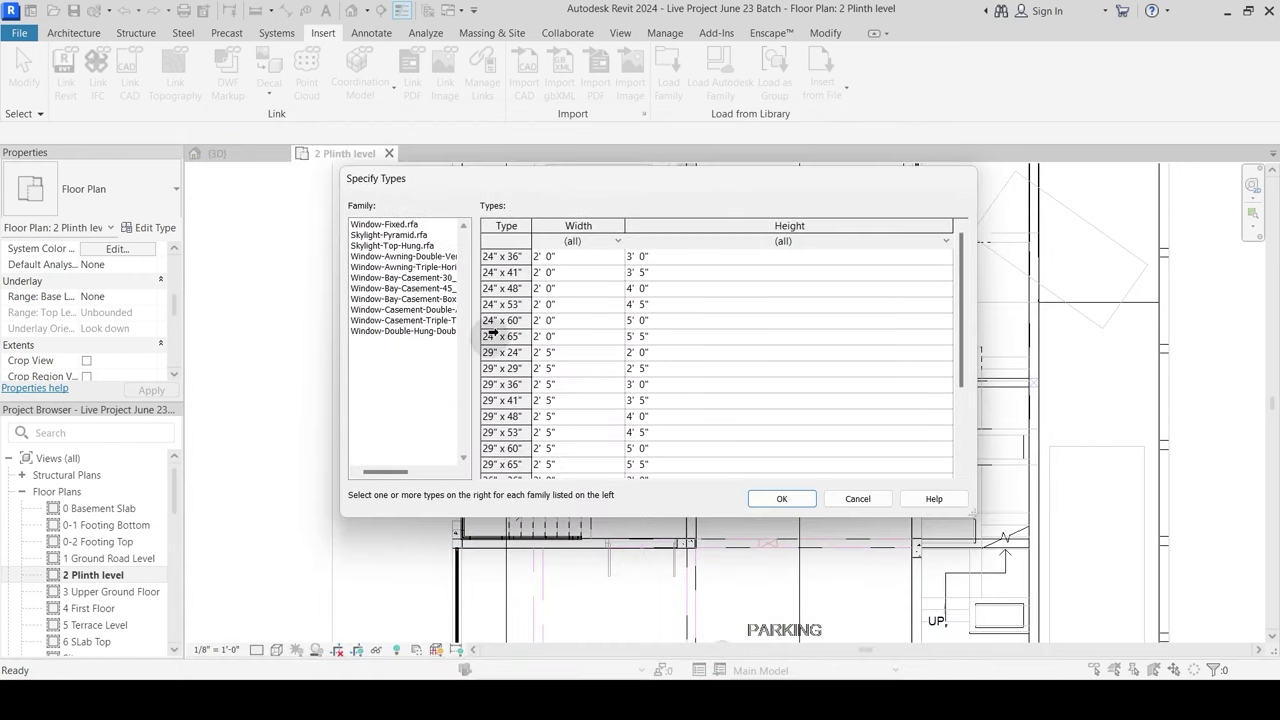
Step: Pick a window size type in Specify Types and confirm to finish loading
left_click(511, 414)
left_click(782, 498)
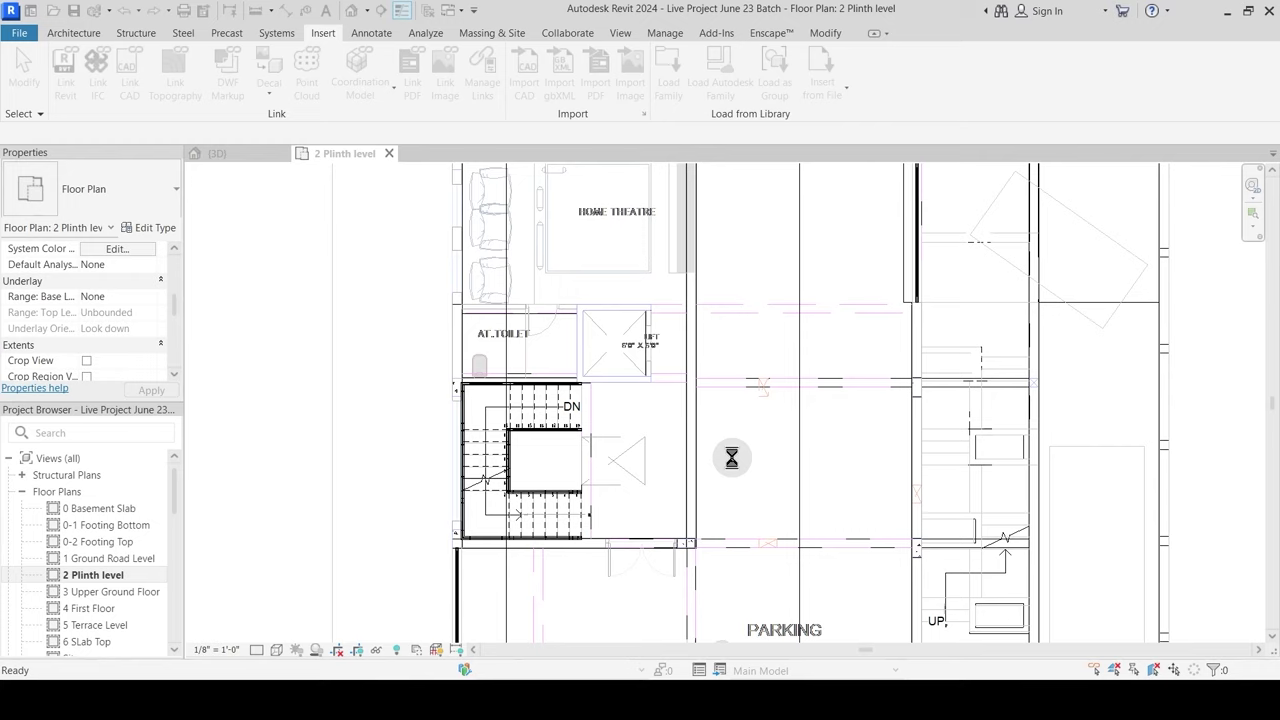
middle_click_drag(749, 460, 727, 422)
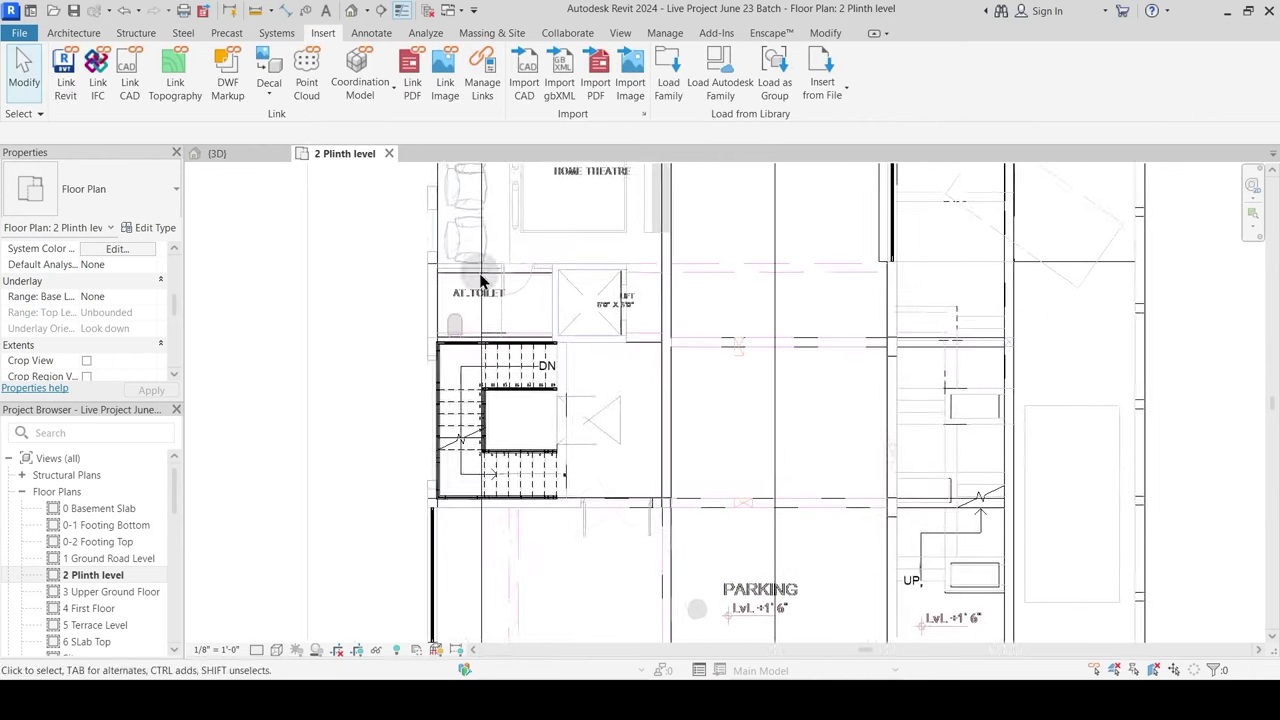
scroll(588, 336, "down", 1)
left_click(74, 33)
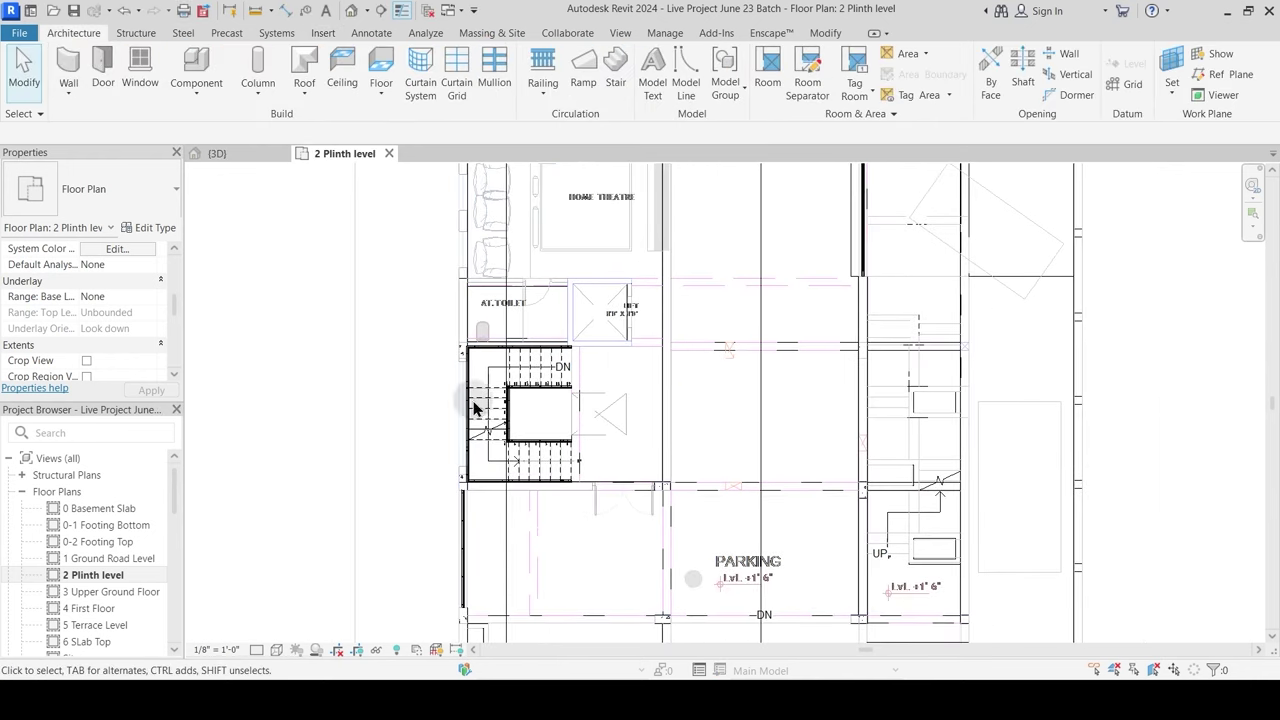
scroll(649, 502, "up", 5)
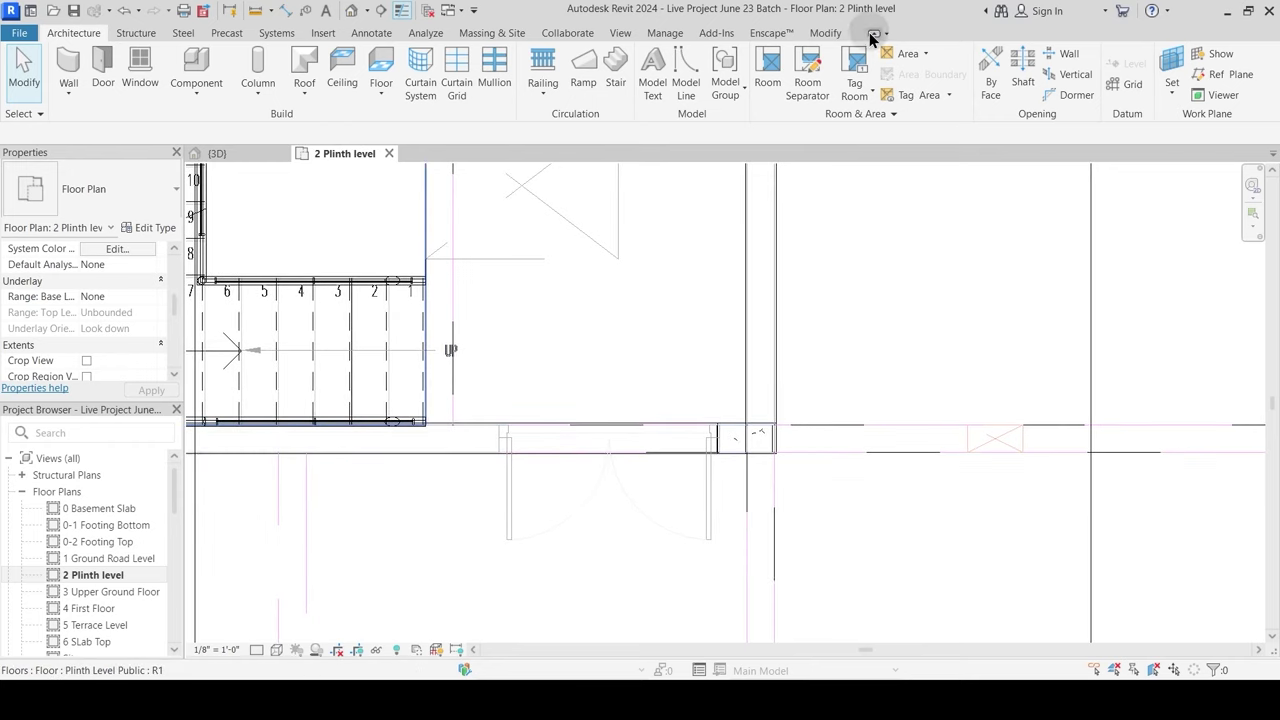
left_click(824, 33)
left_click(600, 90)
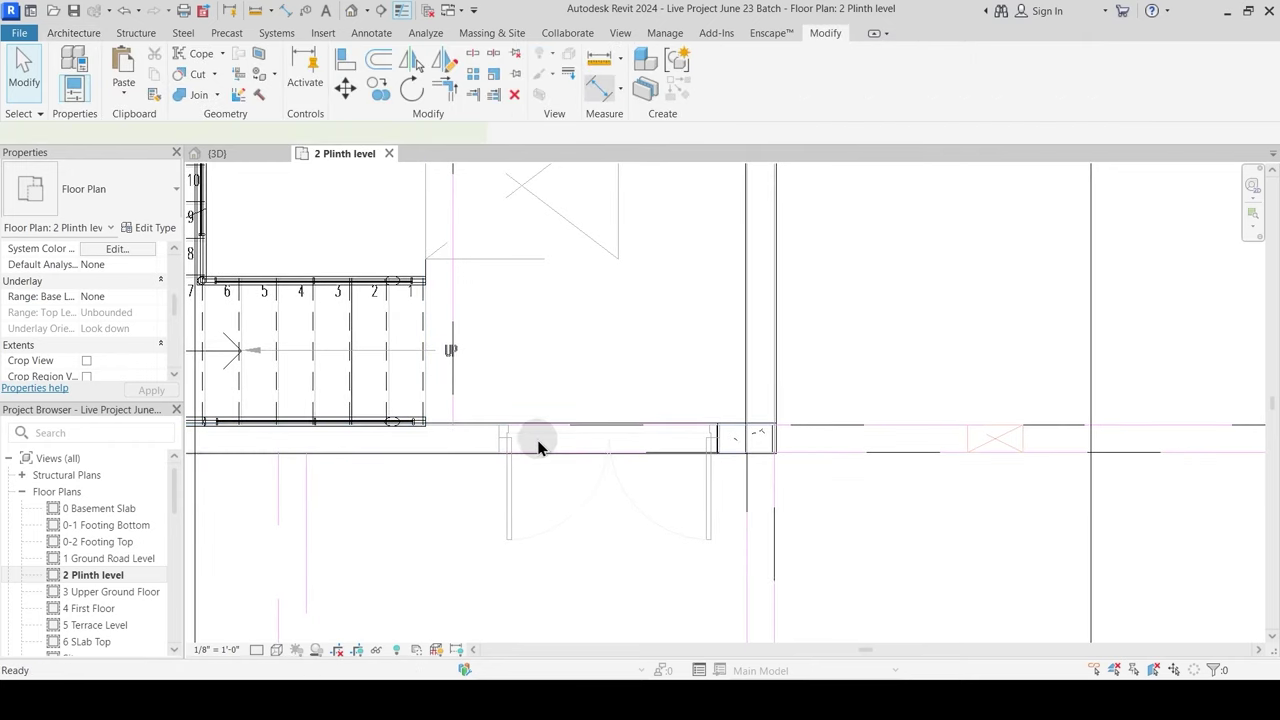
scroll(538, 439, "up", 2)
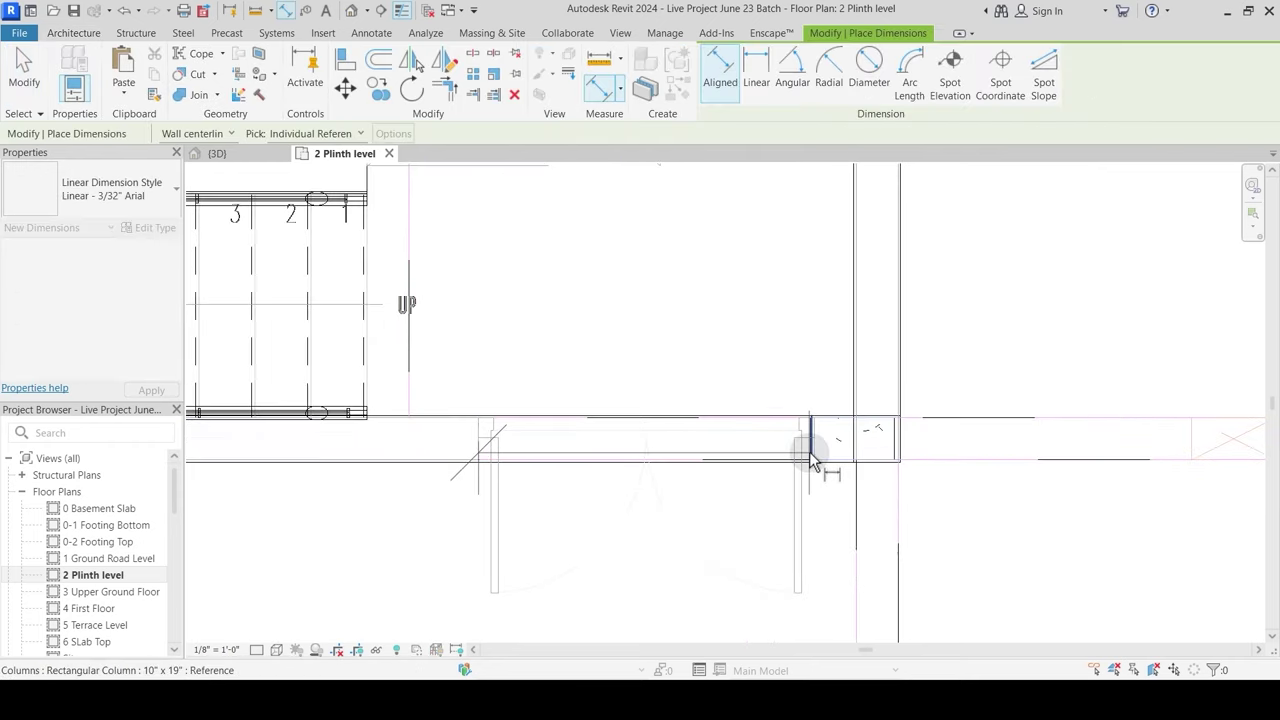
scroll(798, 463, "up", 3)
scroll(820, 472, "up", 2)
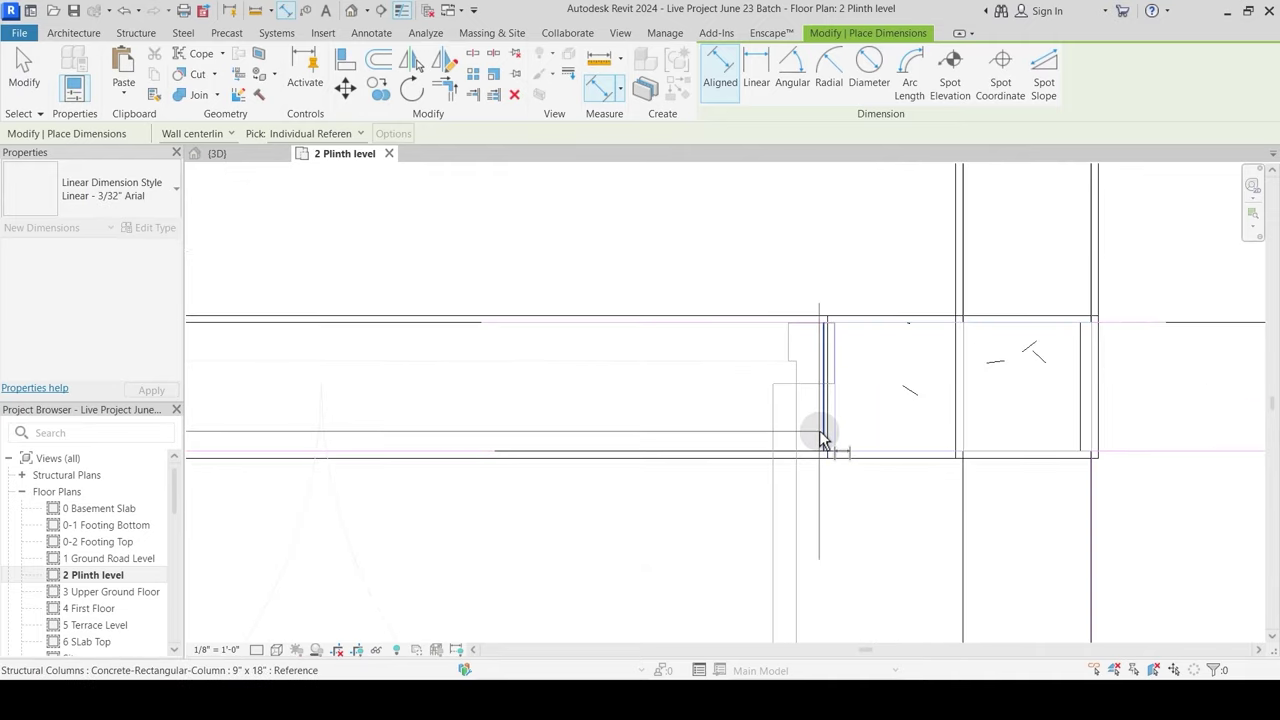
left_click(826, 436)
scroll(790, 420, "down", 2)
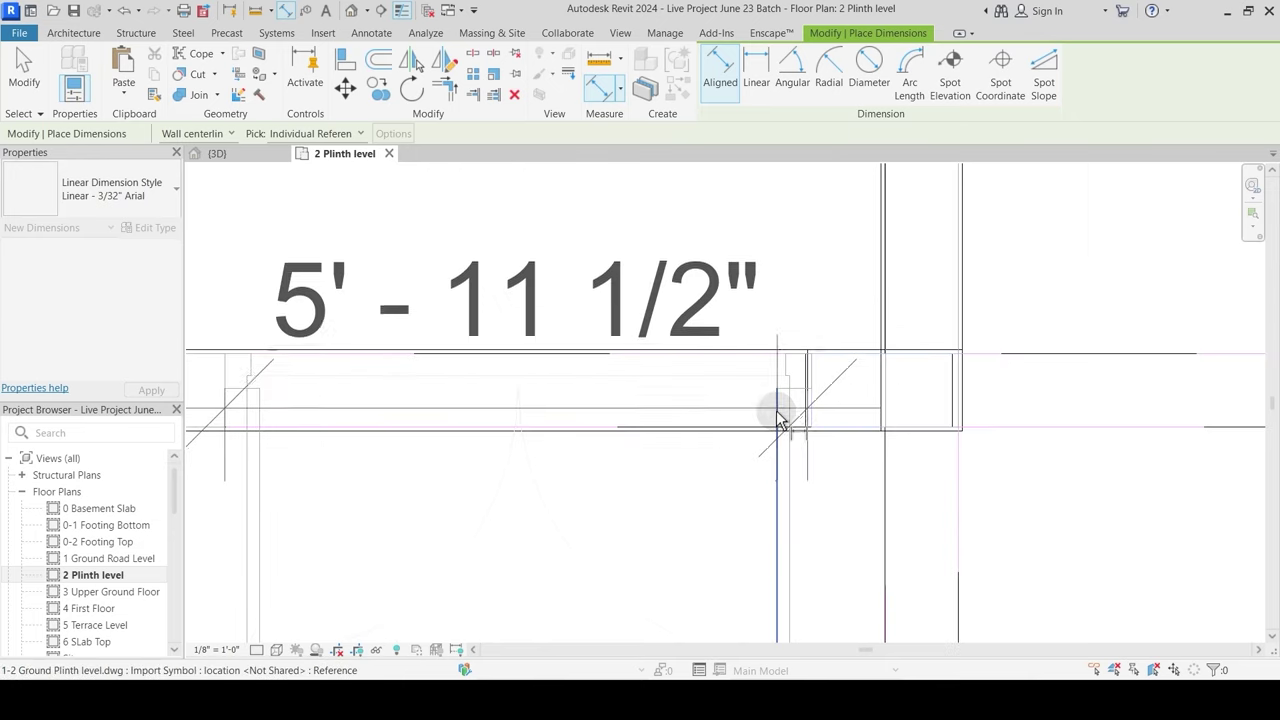
scroll(768, 330, "down", 2)
key("Escape")
key("Escape")
scroll(801, 446, "up", 2)
left_click(828, 482)
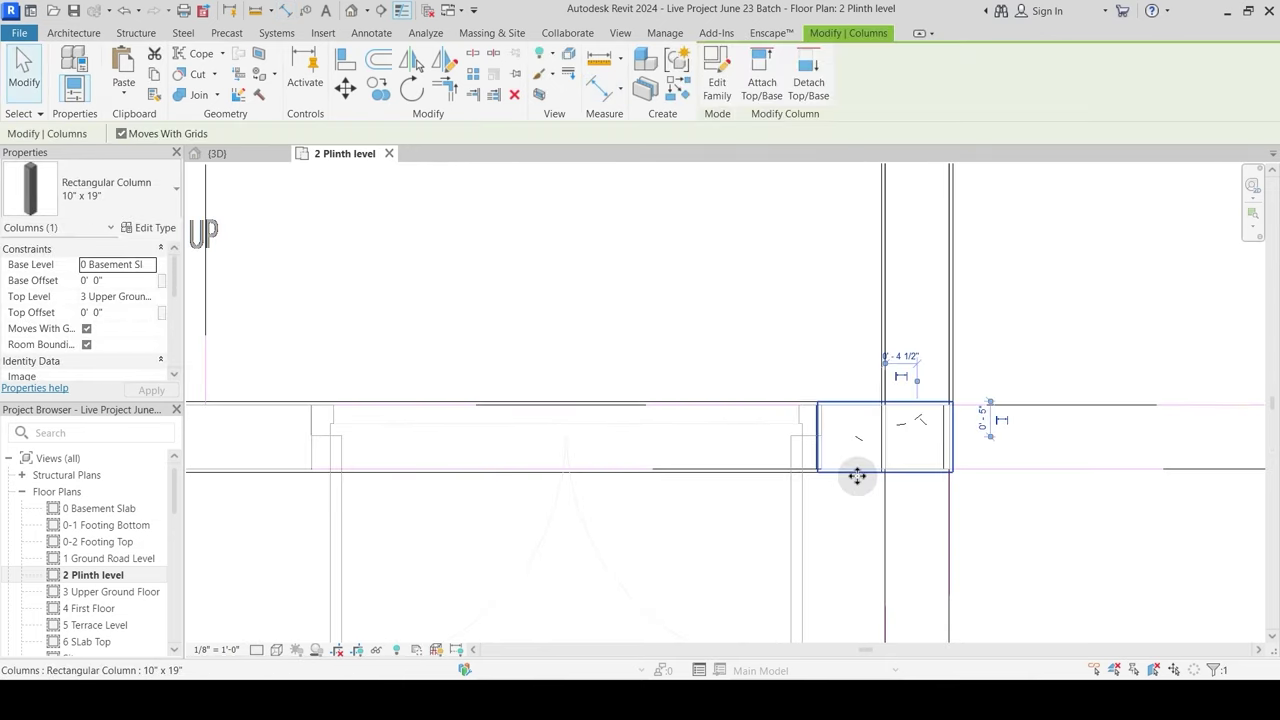
scroll(856, 476, "down", 2)
key("Escape")
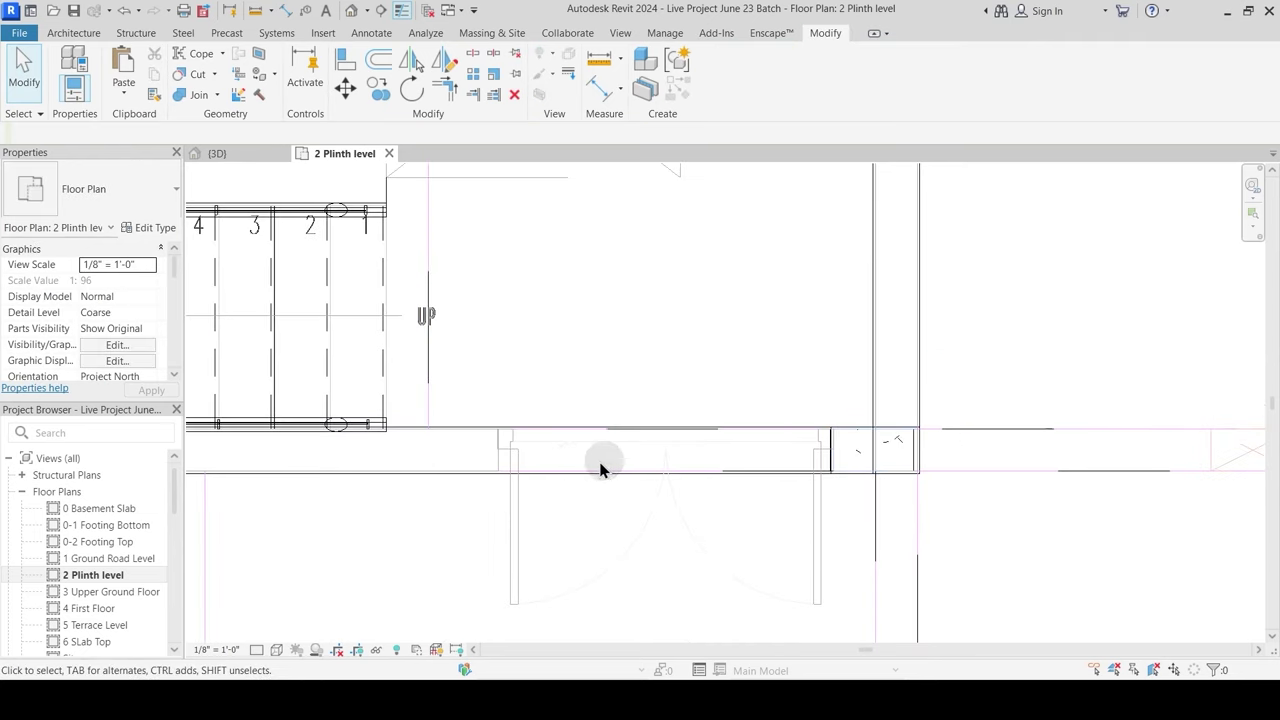
Step: Start a door with the double full-glass exterior door type
left_click(89, 34)
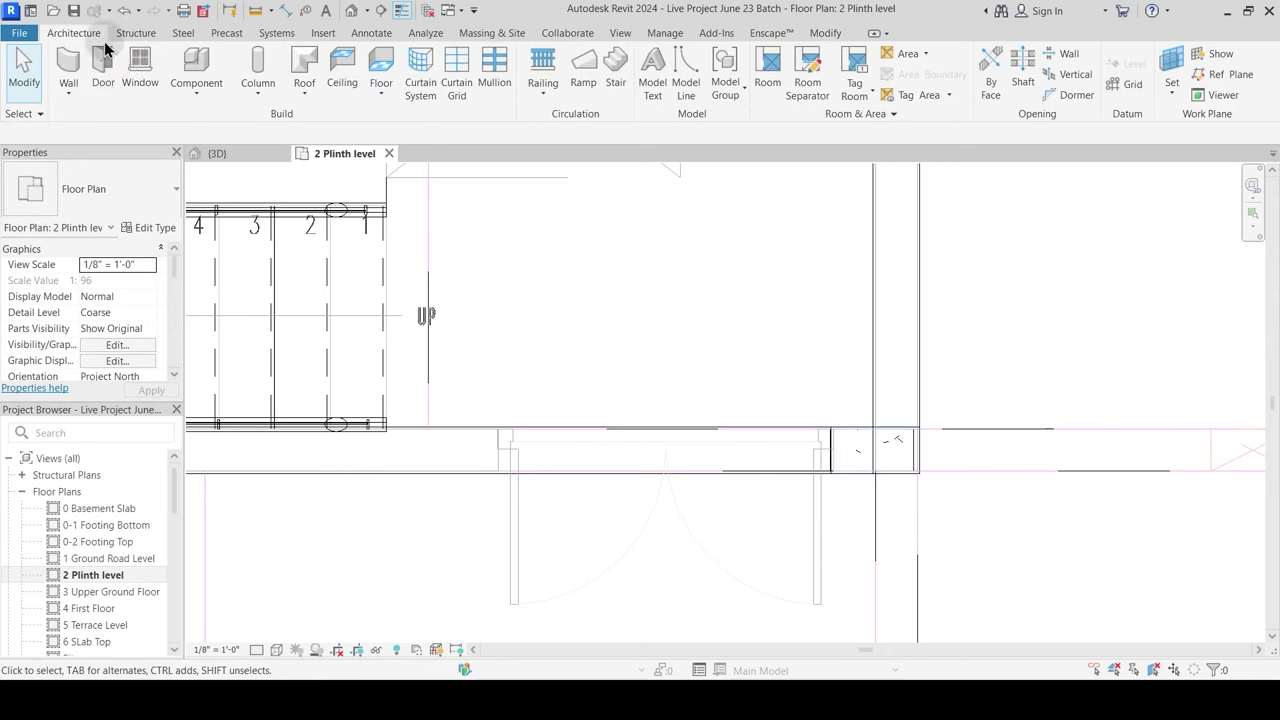
left_click(99, 74)
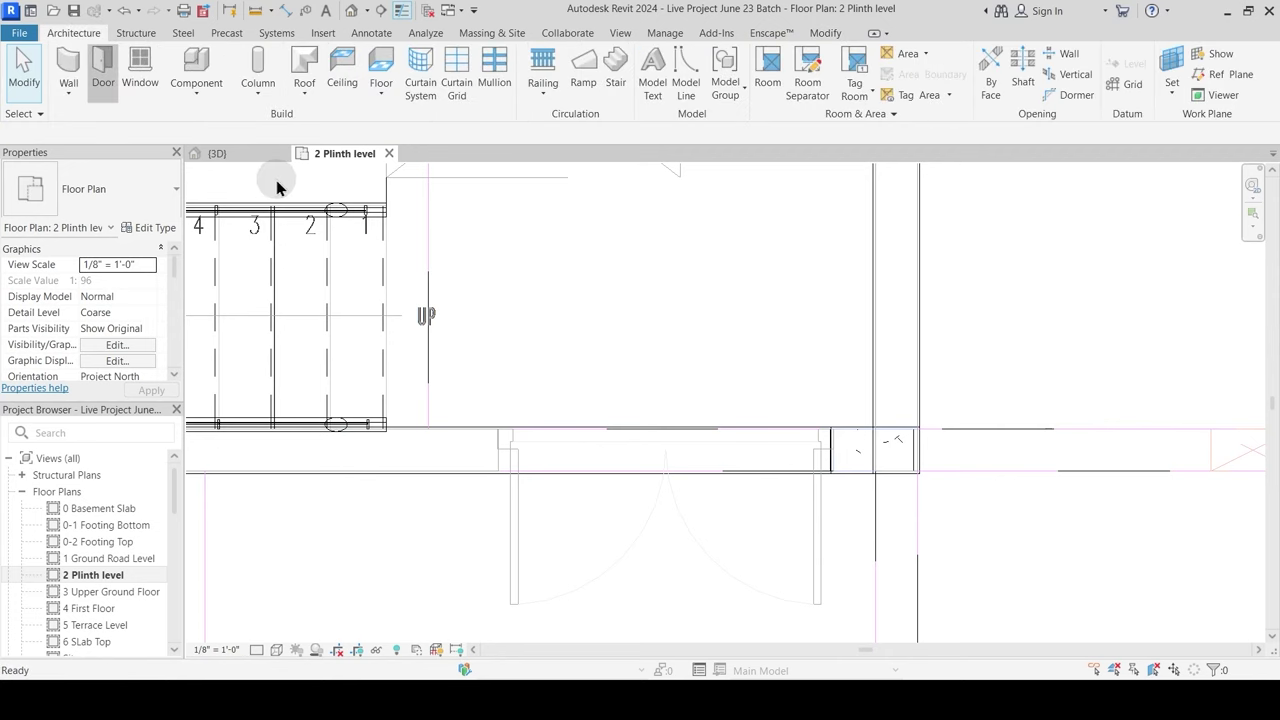
left_click(108, 198)
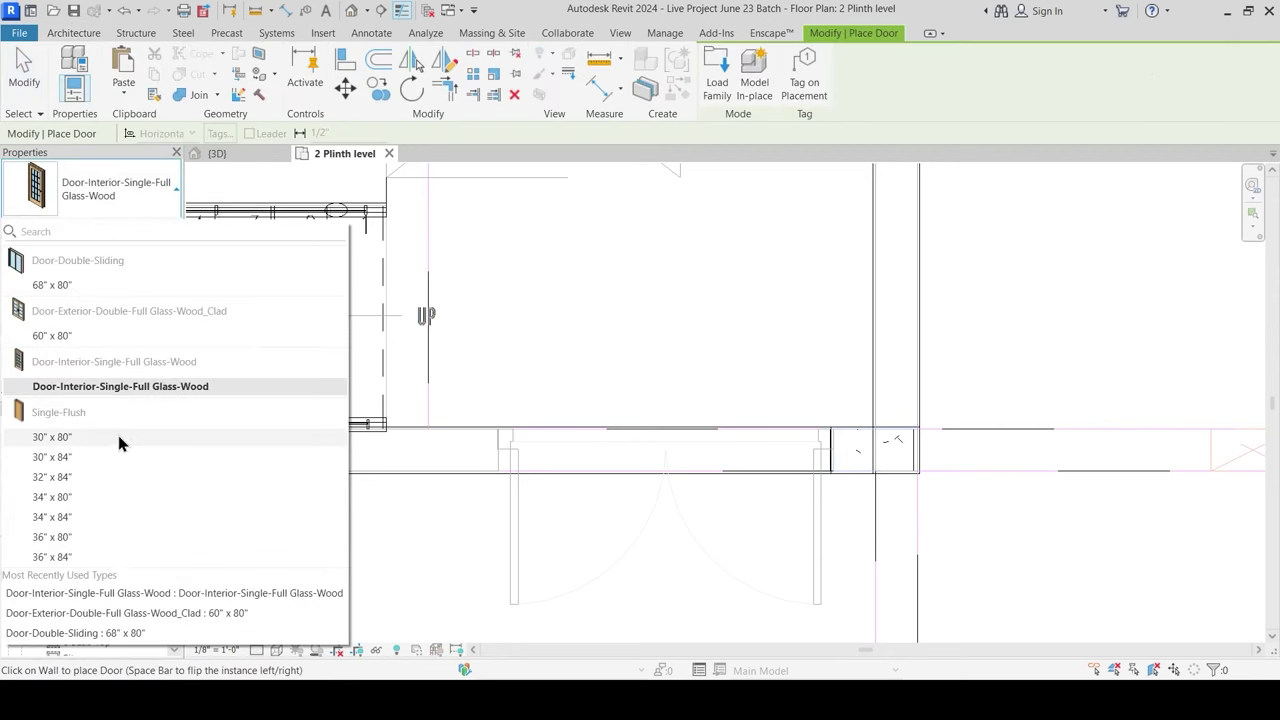
left_click(94, 337)
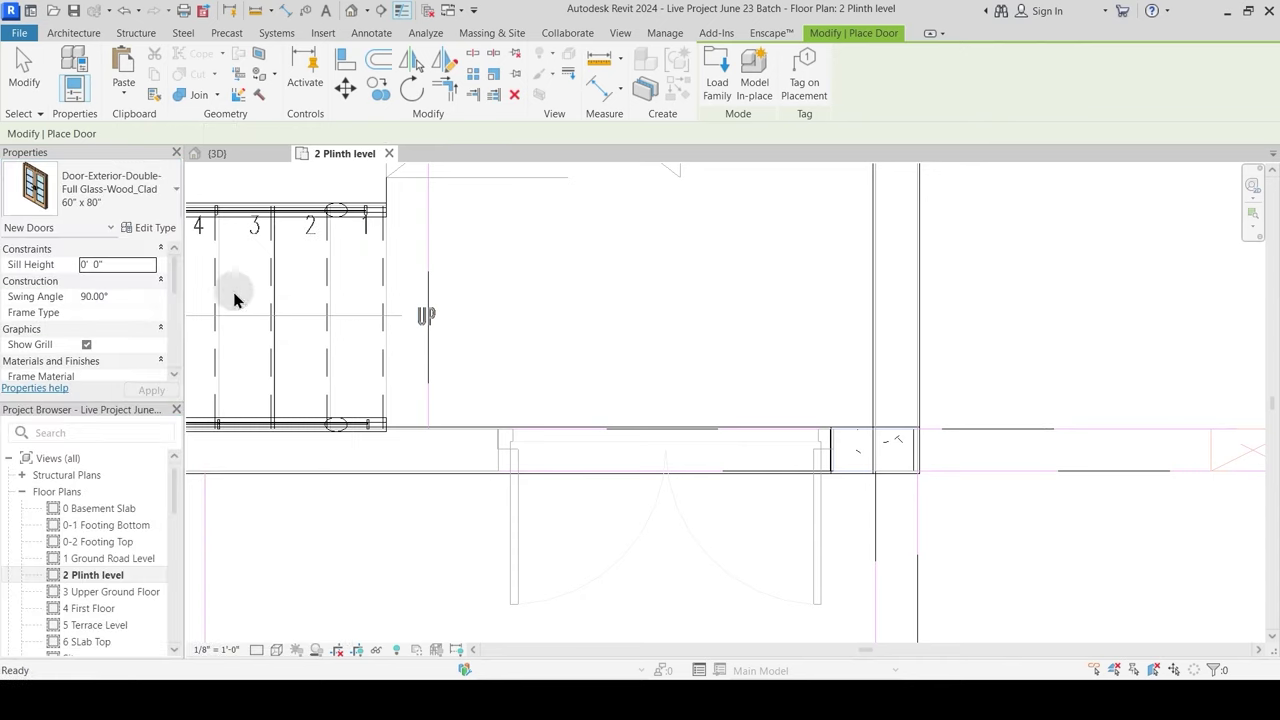
Step: Duplicate it as 6' Wide Entry Door, 6' by 8', and place it in the wall
left_click(149, 227)
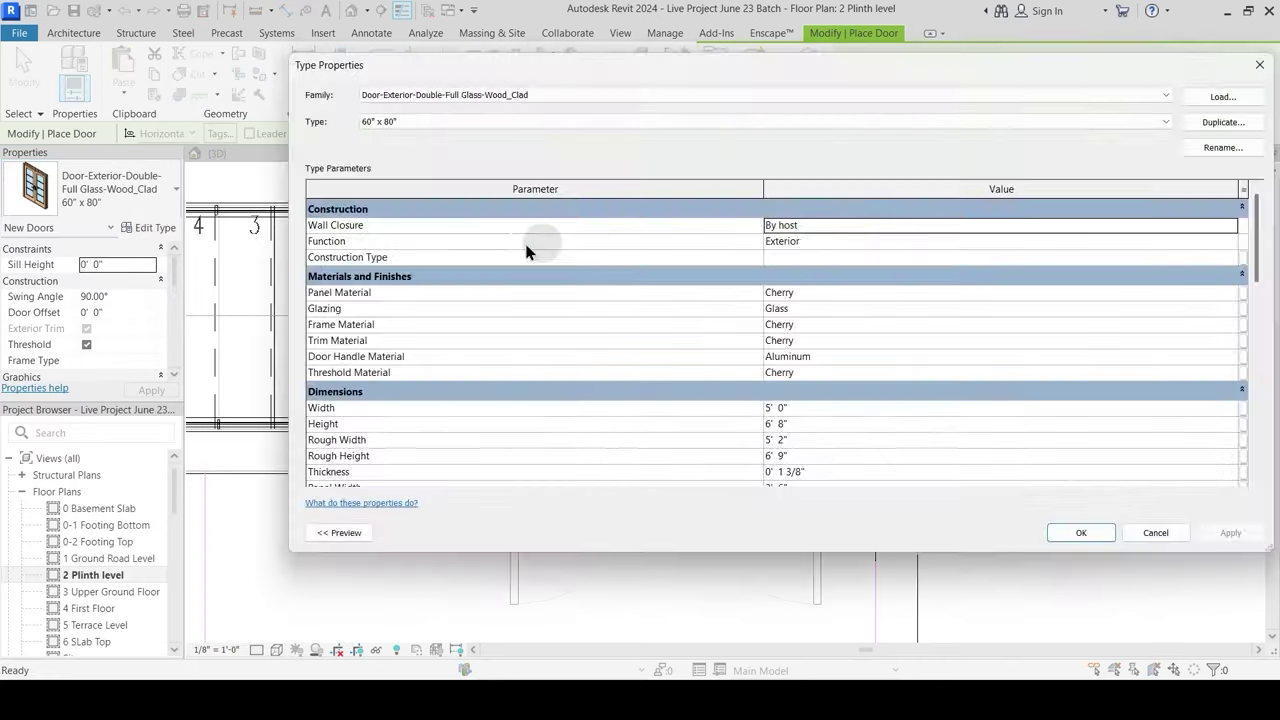
left_click(1223, 122)
type("6' Wide Entry Door")
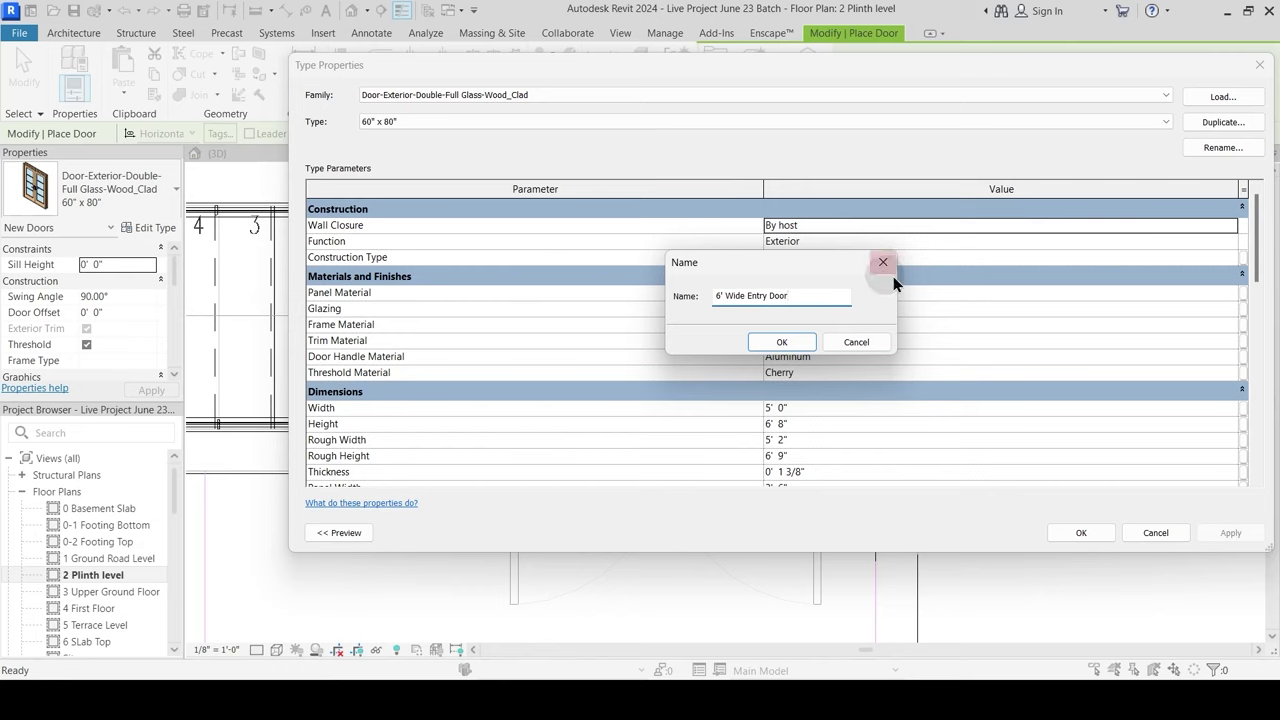
left_click(797, 342)
left_click(797, 412)
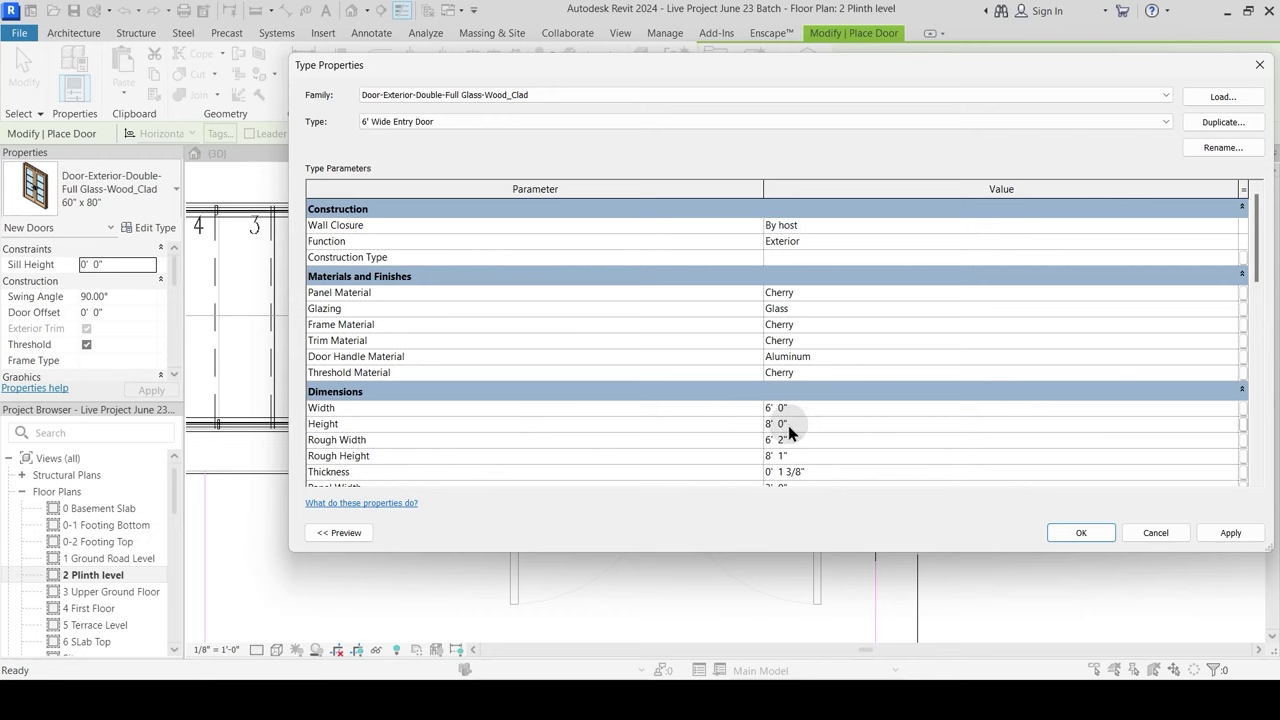
left_click(1105, 535)
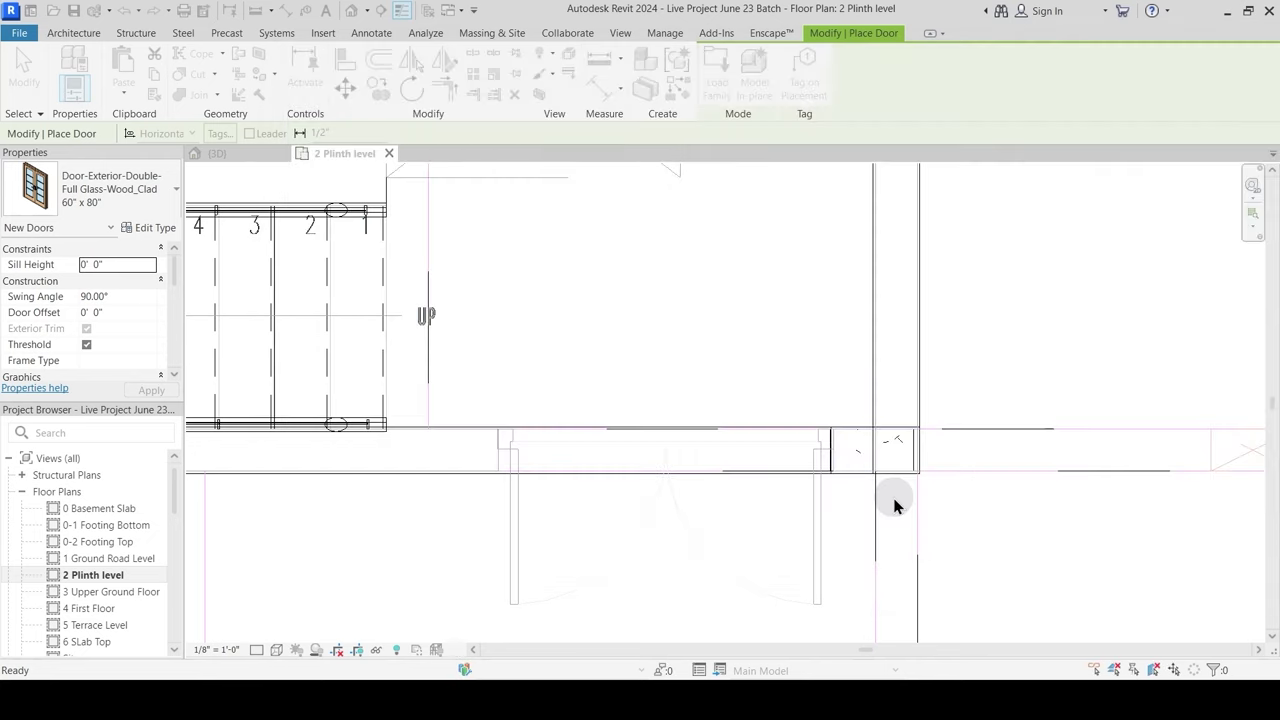
left_click(630, 457)
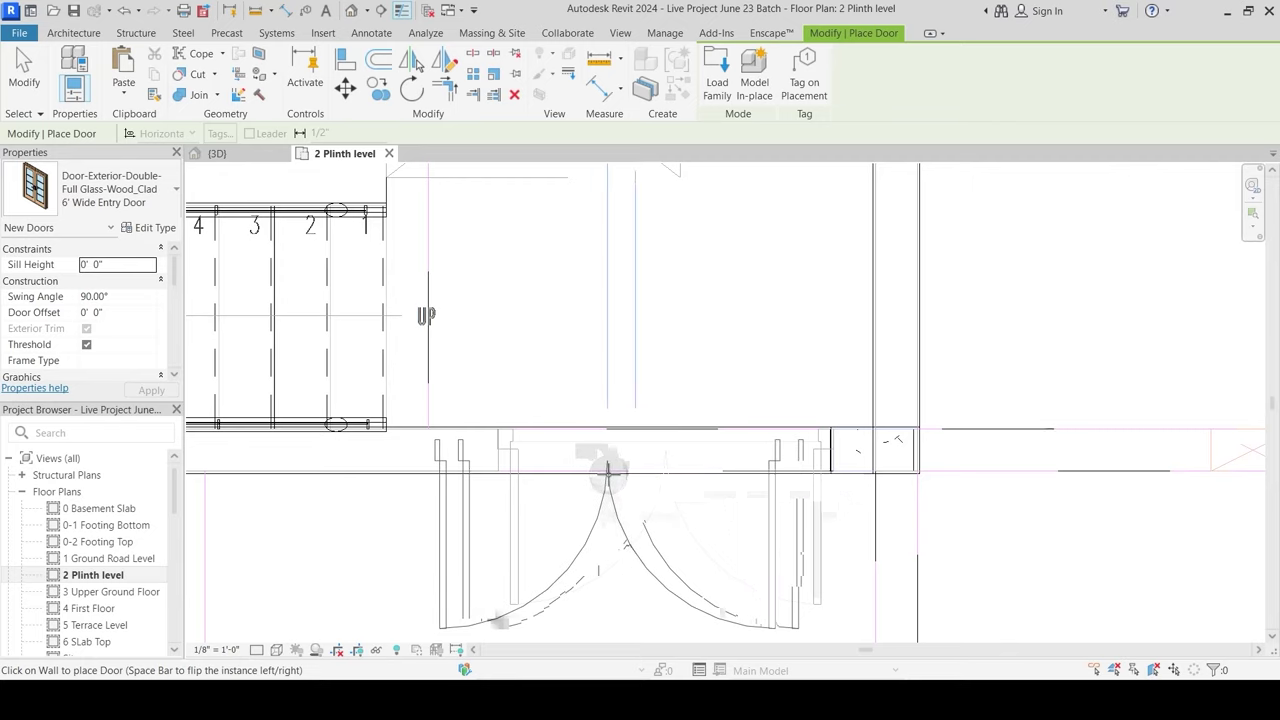
key("Escape")
key("Escape")
Step: Zoom the plan to the lift and stairs and measure the gap beside the lift
scroll(698, 345, "down", 3)
scroll(697, 376, "down", 3)
middle_click_drag(737, 444, 654, 530)
scroll(626, 242, "up", 2)
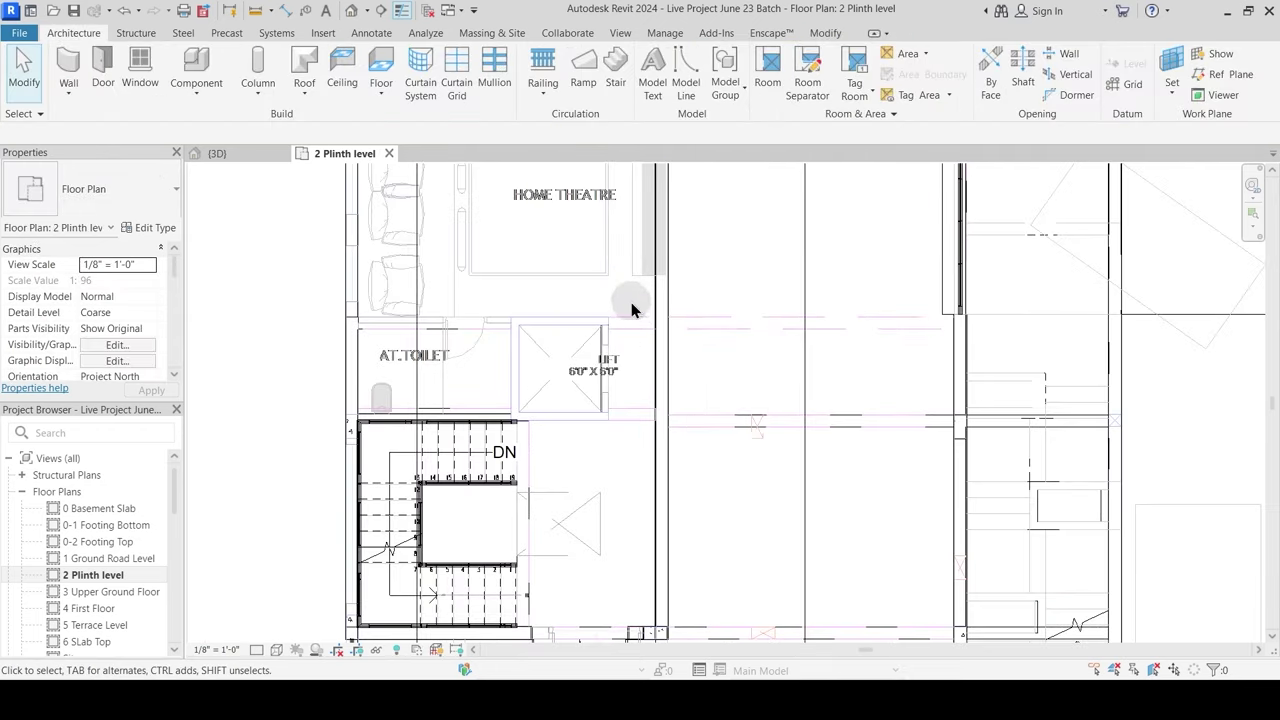
middle_click_drag(632, 305, 635, 351)
scroll(642, 357, "up", 1)
scroll(632, 380, "up", 2)
left_click(826, 33)
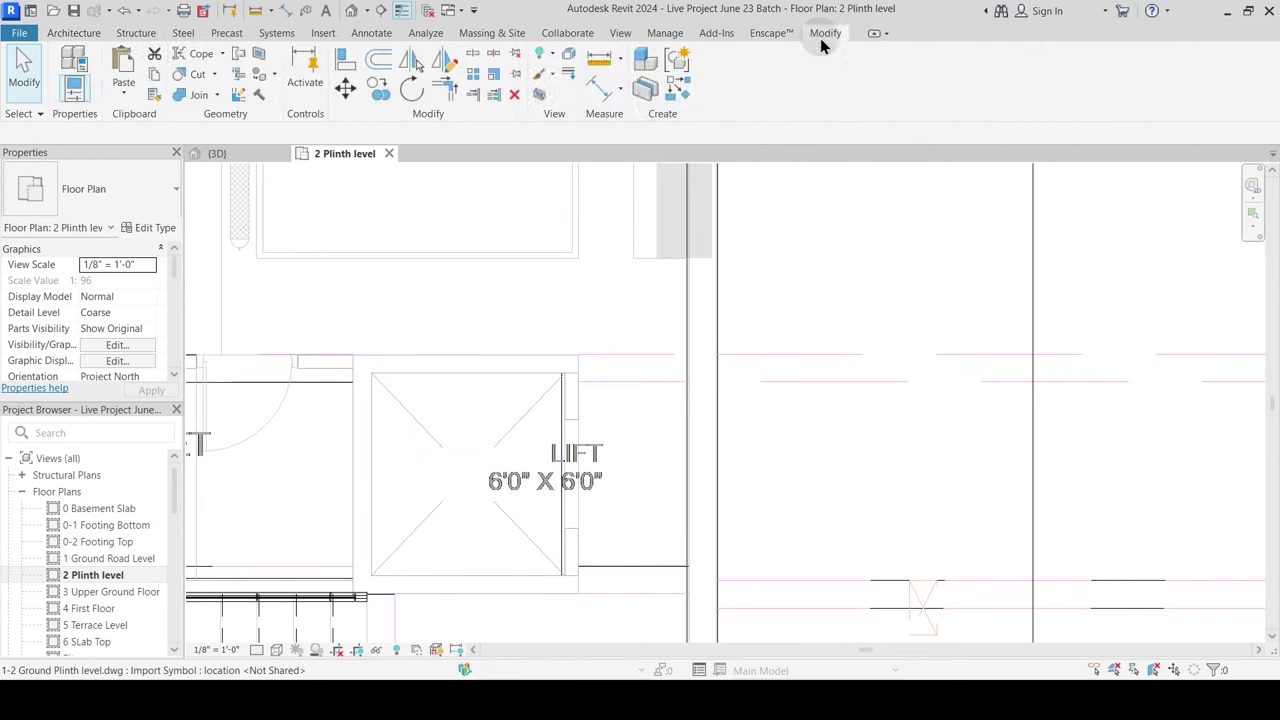
left_click(599, 62)
scroll(591, 371, "up", 1)
left_click(573, 349)
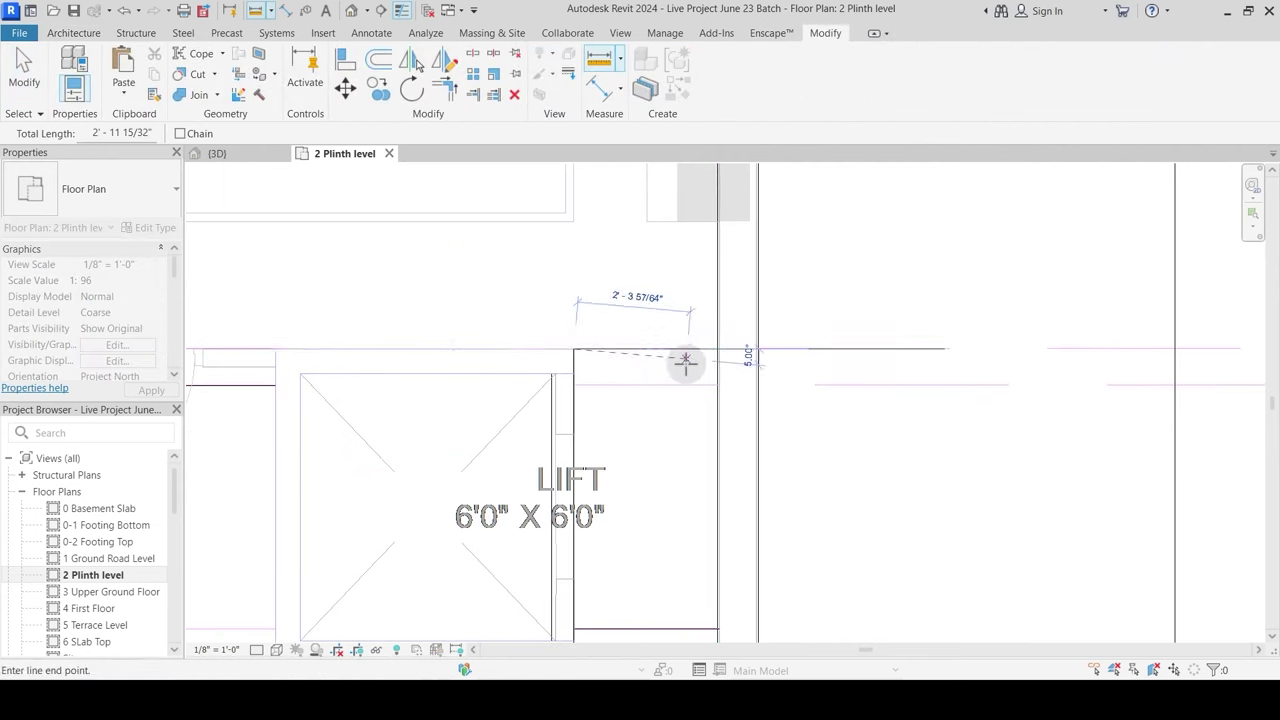
key("Escape")
key("Escape")
scroll(694, 349, "up", 2)
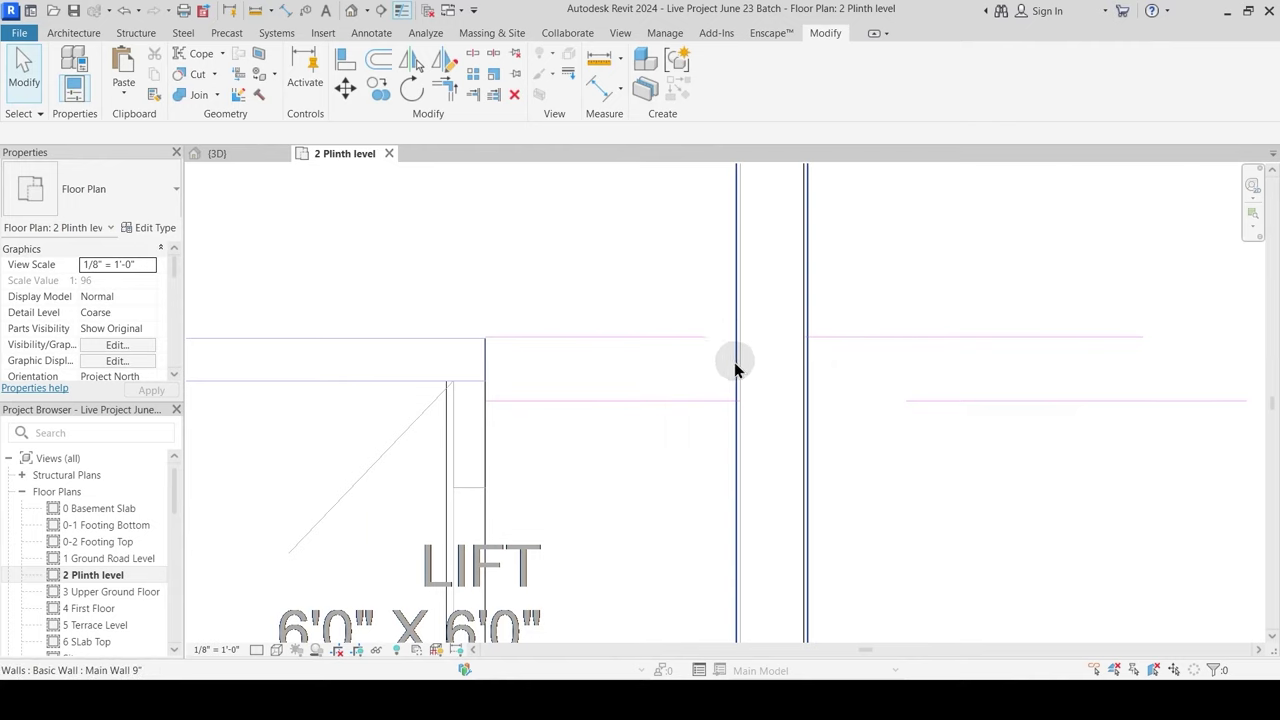
Step: Switch the door type to Door-Interior-Single-Full Glass-Wood and check its type properties
left_click(76, 33)
left_click(104, 62)
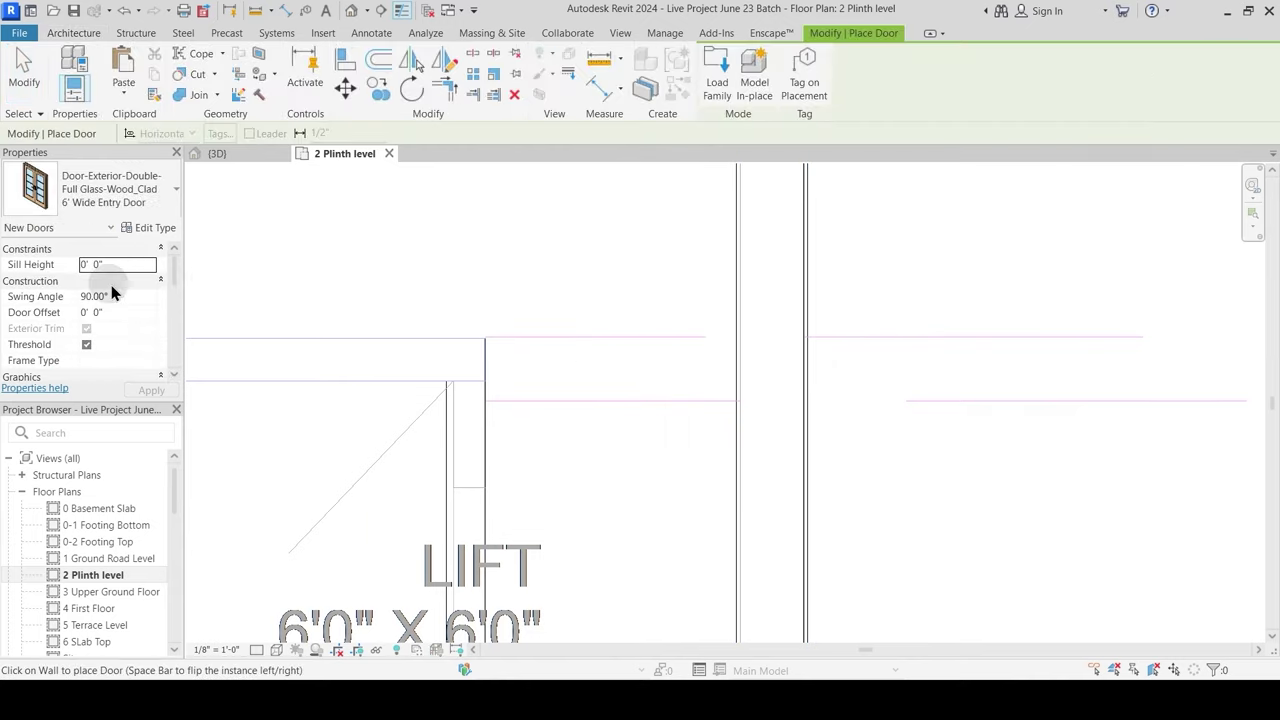
left_click(110, 190)
scroll(130, 442, "up", 1)
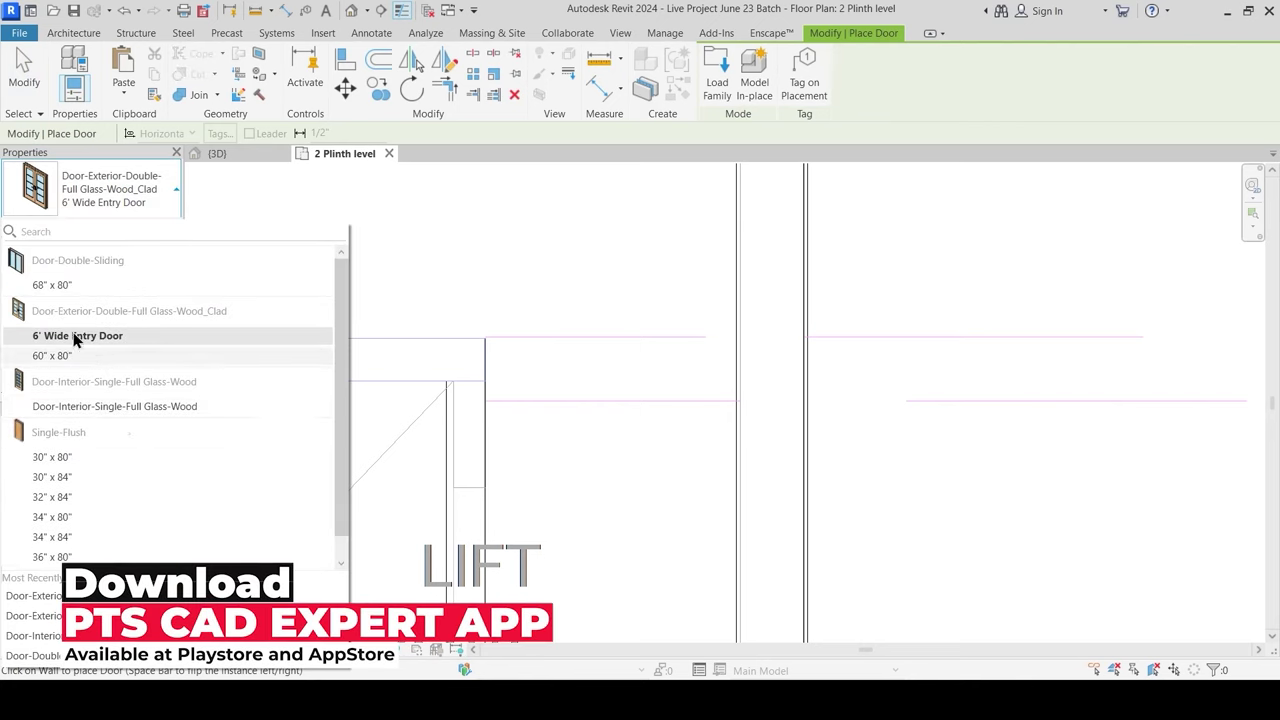
left_click(112, 407)
left_click(155, 228)
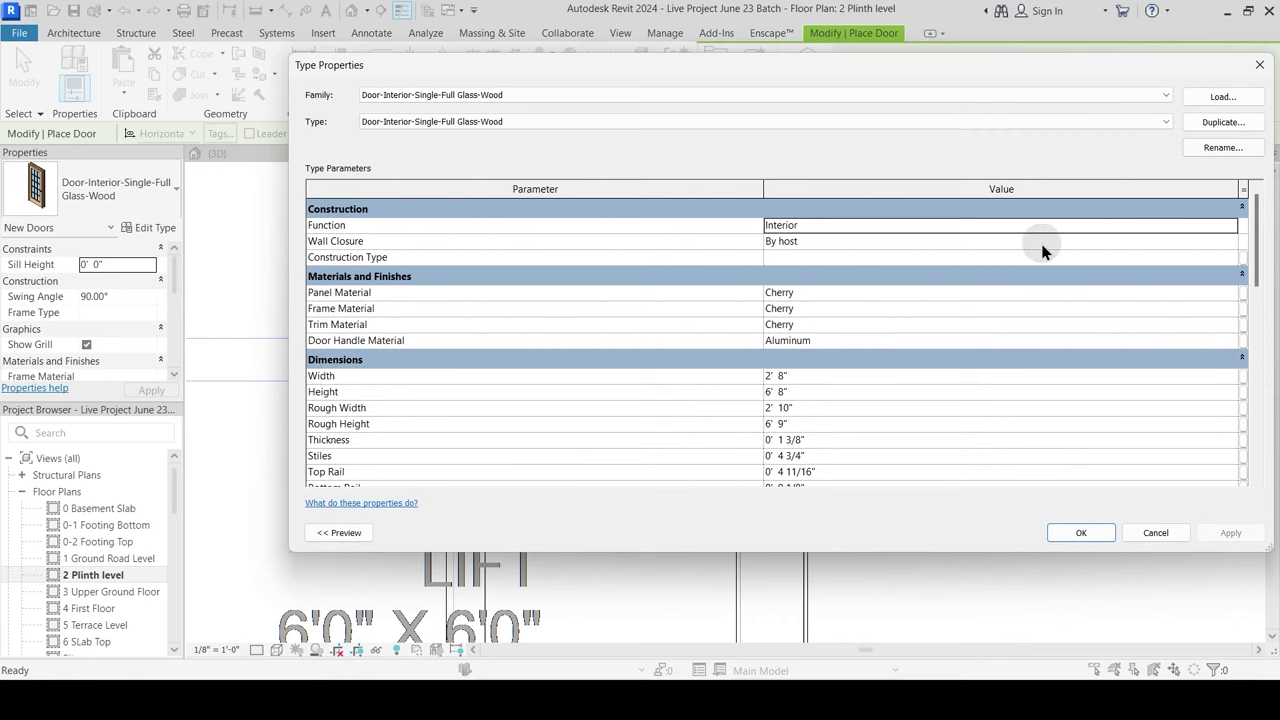
left_click(1081, 532)
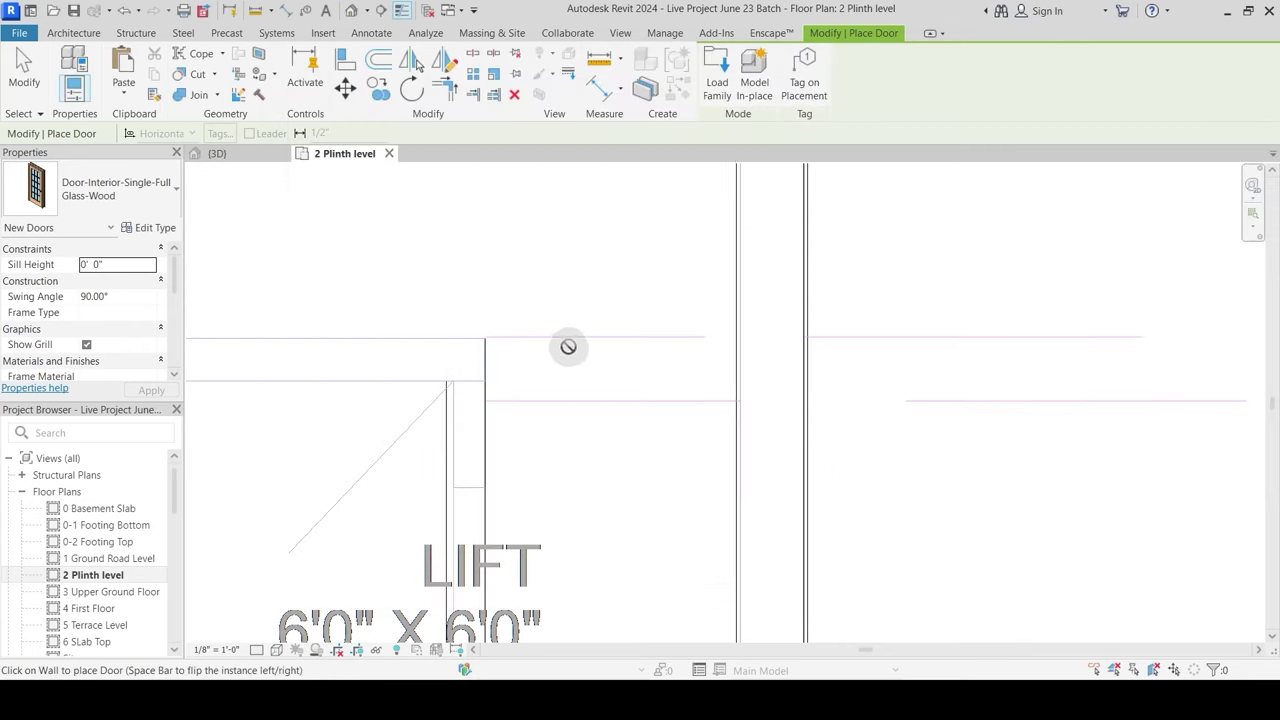
scroll(593, 383, "down", 2)
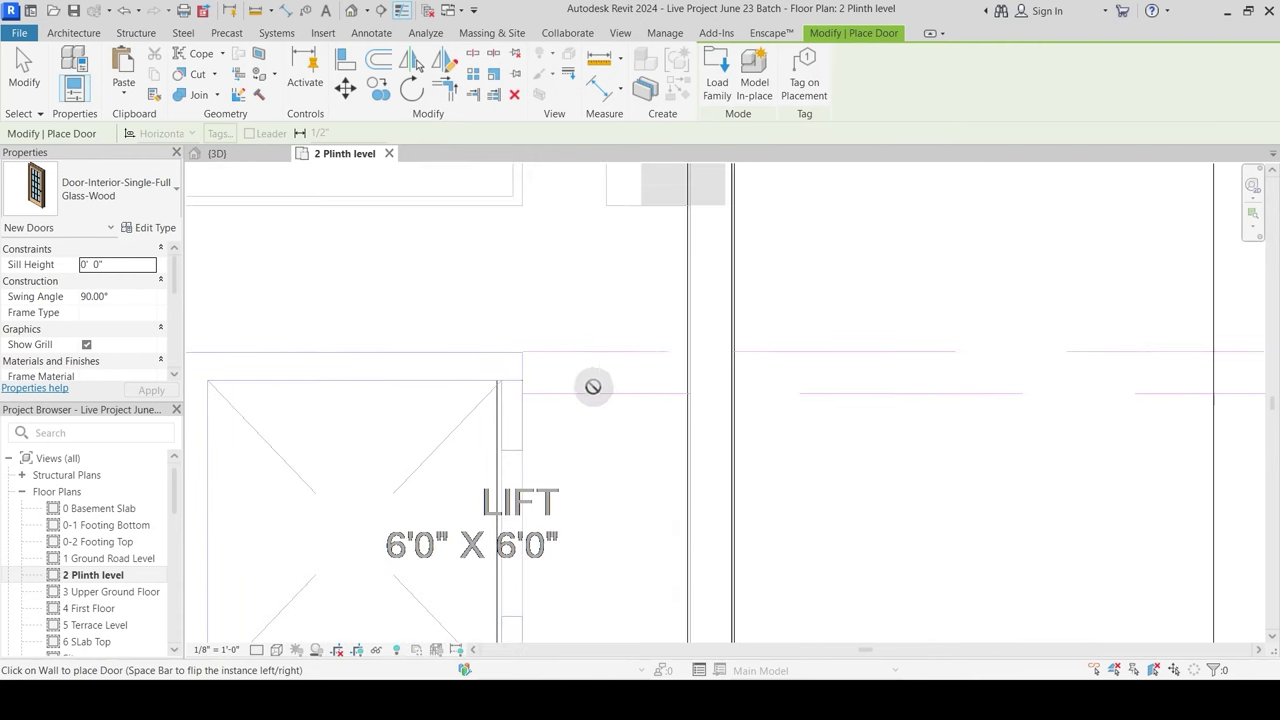
scroll(691, 418, "down", 2)
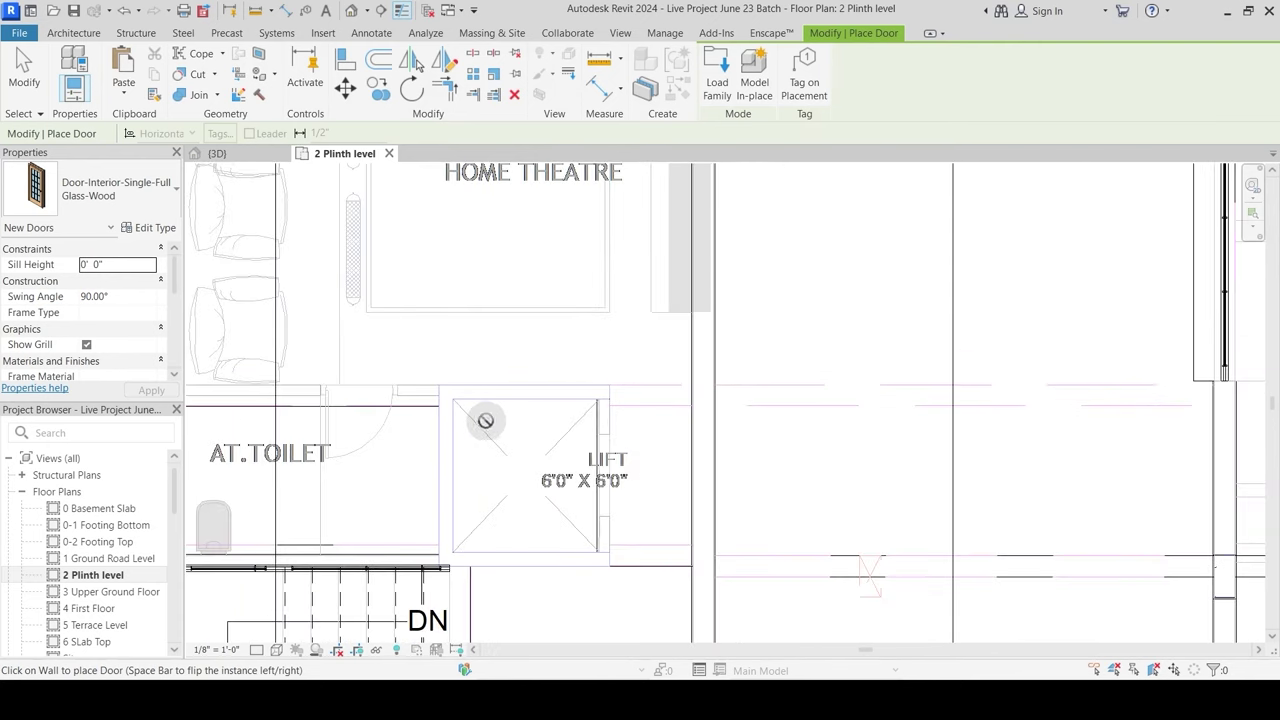
Step: Cancel door placement, clear the floor selection, and re-centre the plan on the lift
key("Escape")
left_click(423, 410)
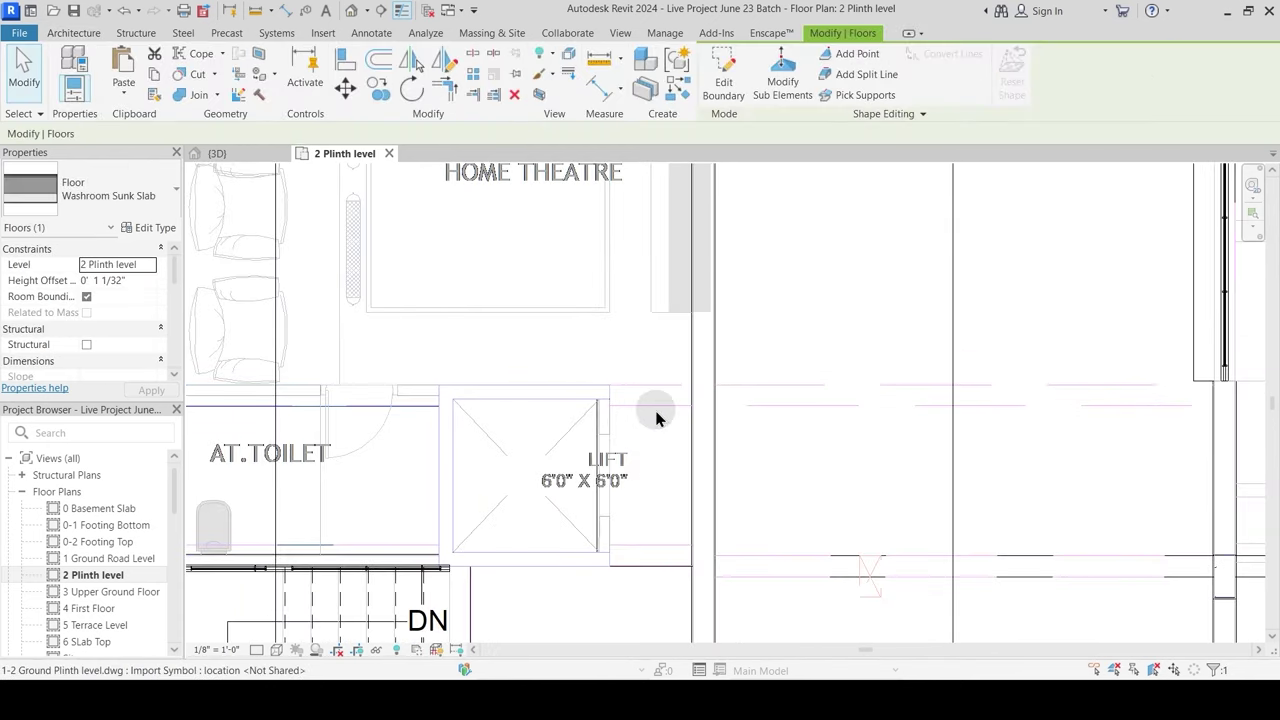
scroll(656, 414, "up", 2)
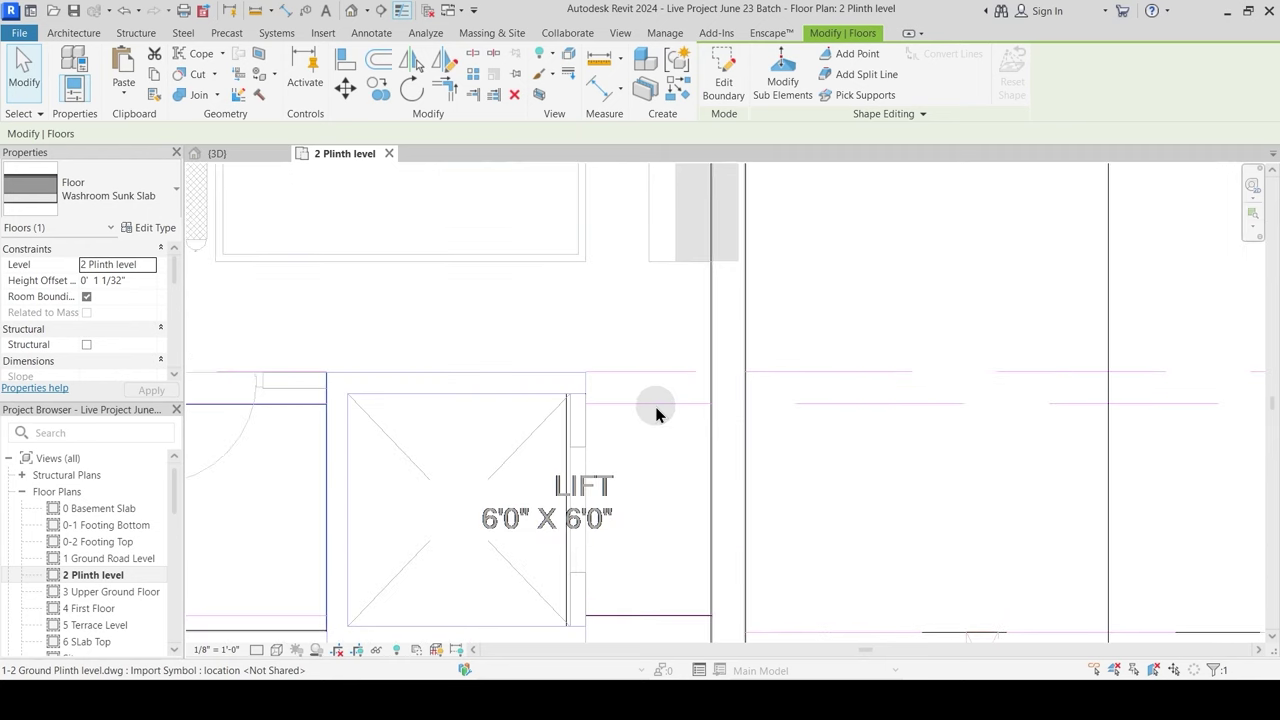
middle_click_drag(656, 518, 618, 348)
left_click(645, 481)
key("Escape")
scroll(600, 500, "down", 2)
scroll(601, 428, "down", 3)
scroll(591, 334, "up", 3)
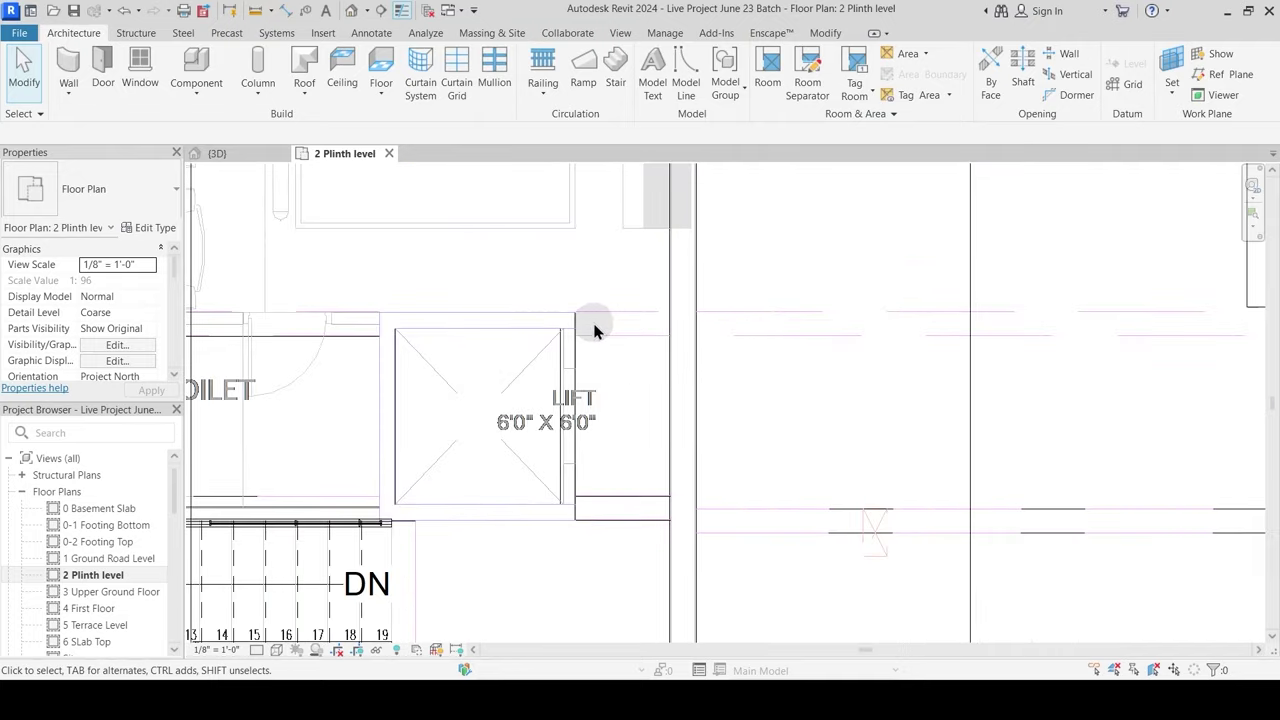
middle_click_drag(593, 285, 576, 341)
middle_click_drag(443, 283, 438, 278)
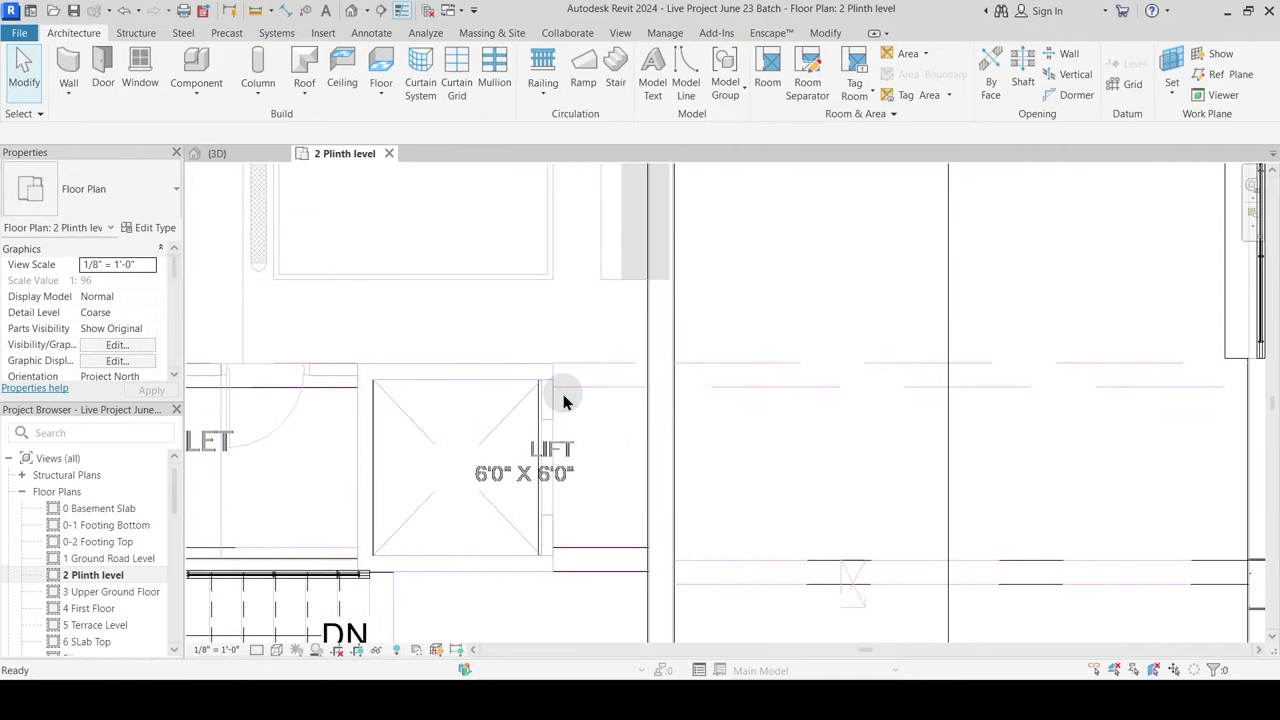
Step: Start a Main Wall 9" wall with base offset 0' and top constraint up to 3 Upper Ground Floor
key("w")
key("a")
left_click(137, 300)
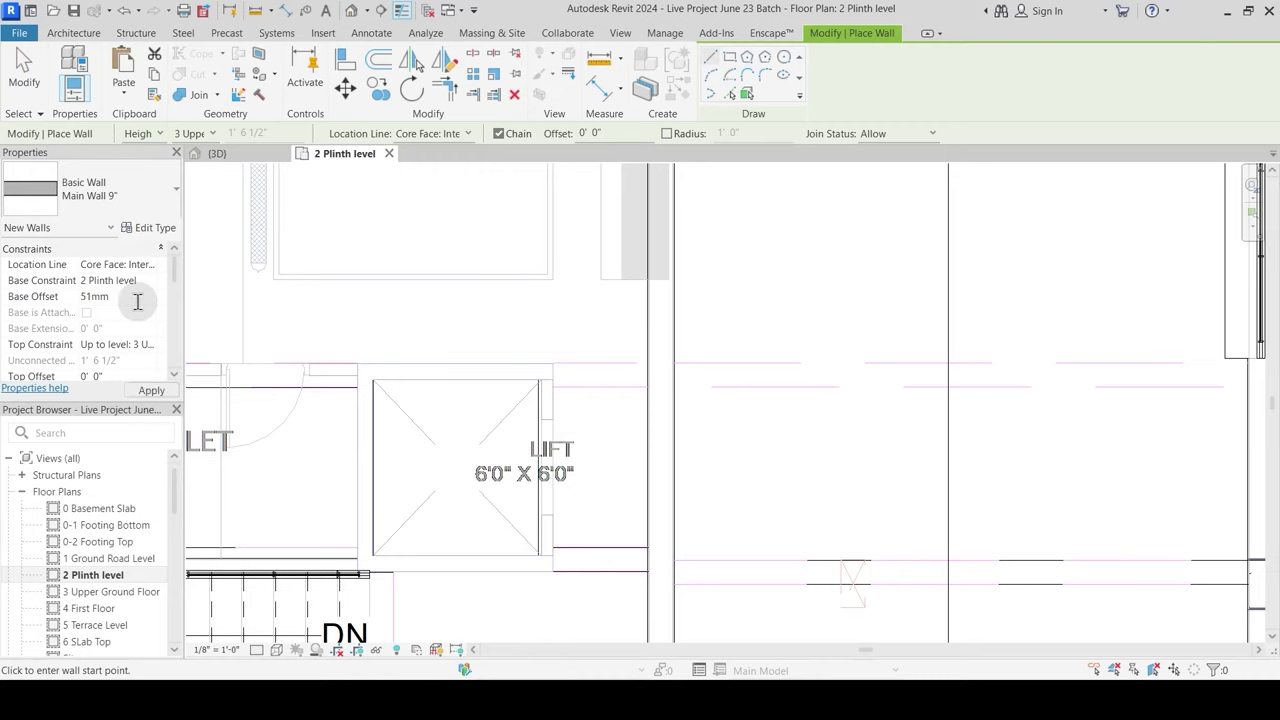
left_click(150, 344)
left_click(157, 388)
left_click(158, 390)
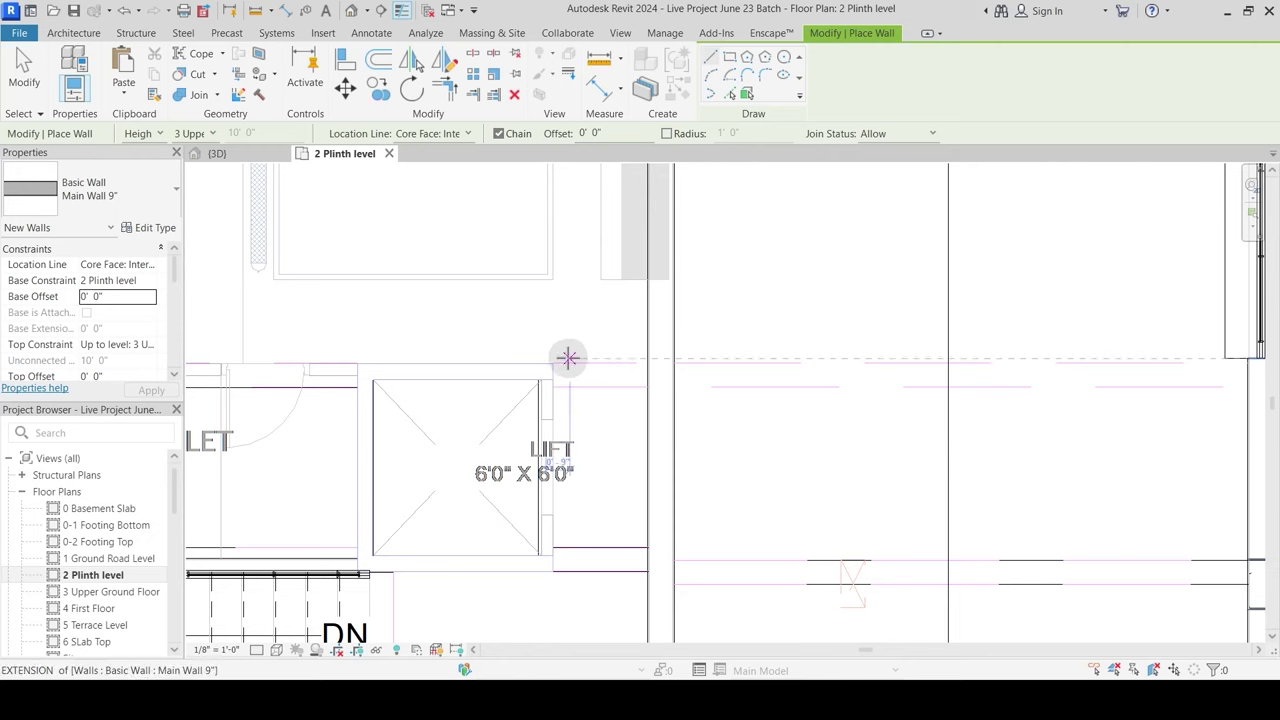
Step: Draw the roughly 2'-11" wall from the lift's top corner to the neighbouring wall
left_click(553, 363)
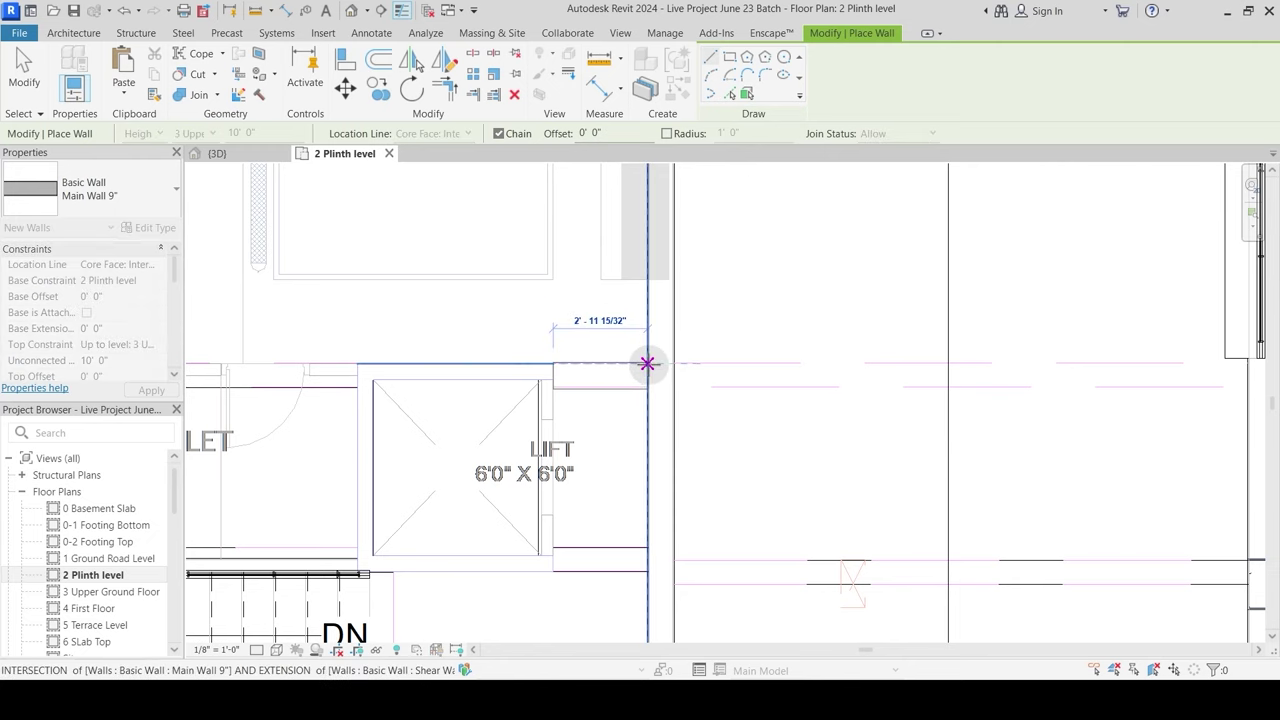
left_click(682, 373)
key("Escape")
key("Escape")
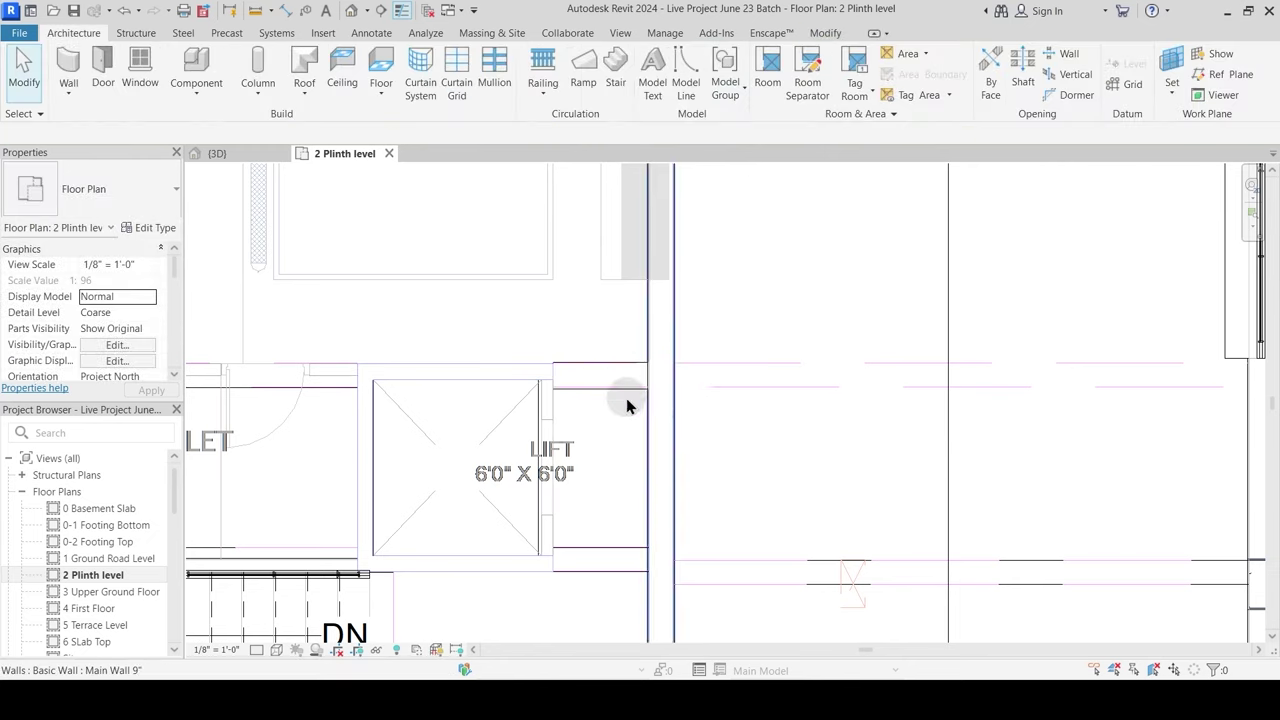
left_click(103, 70)
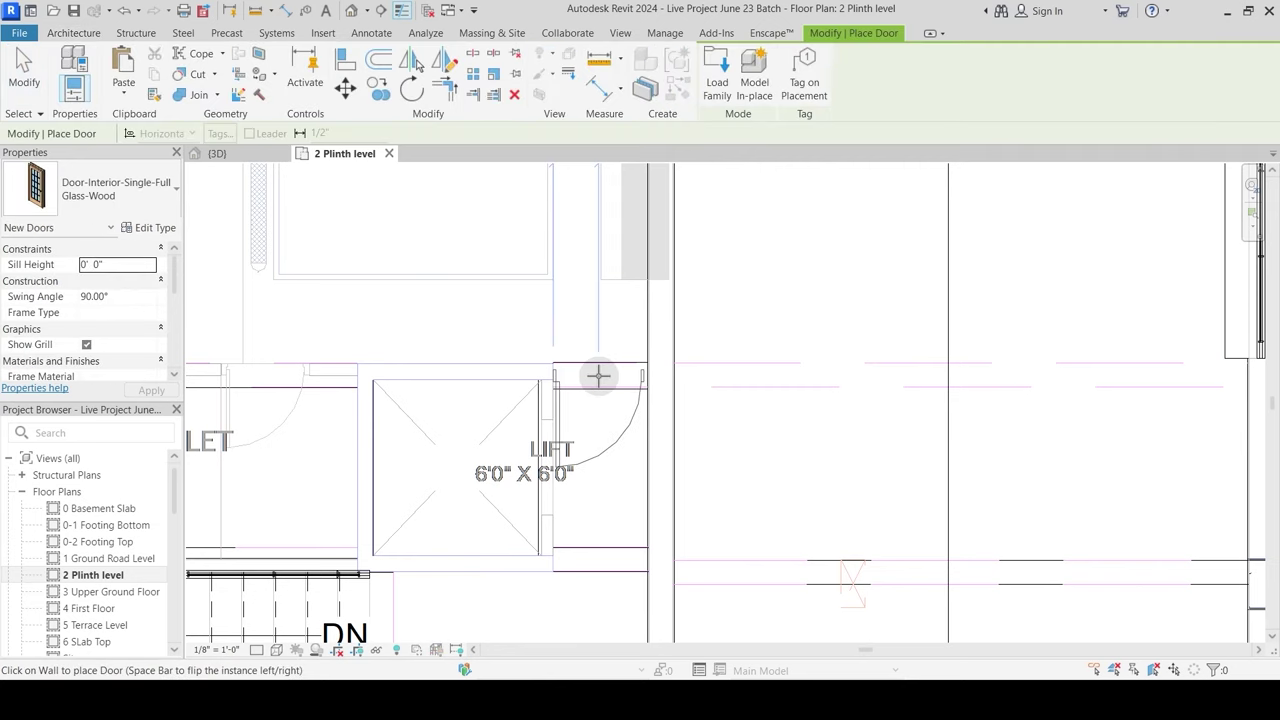
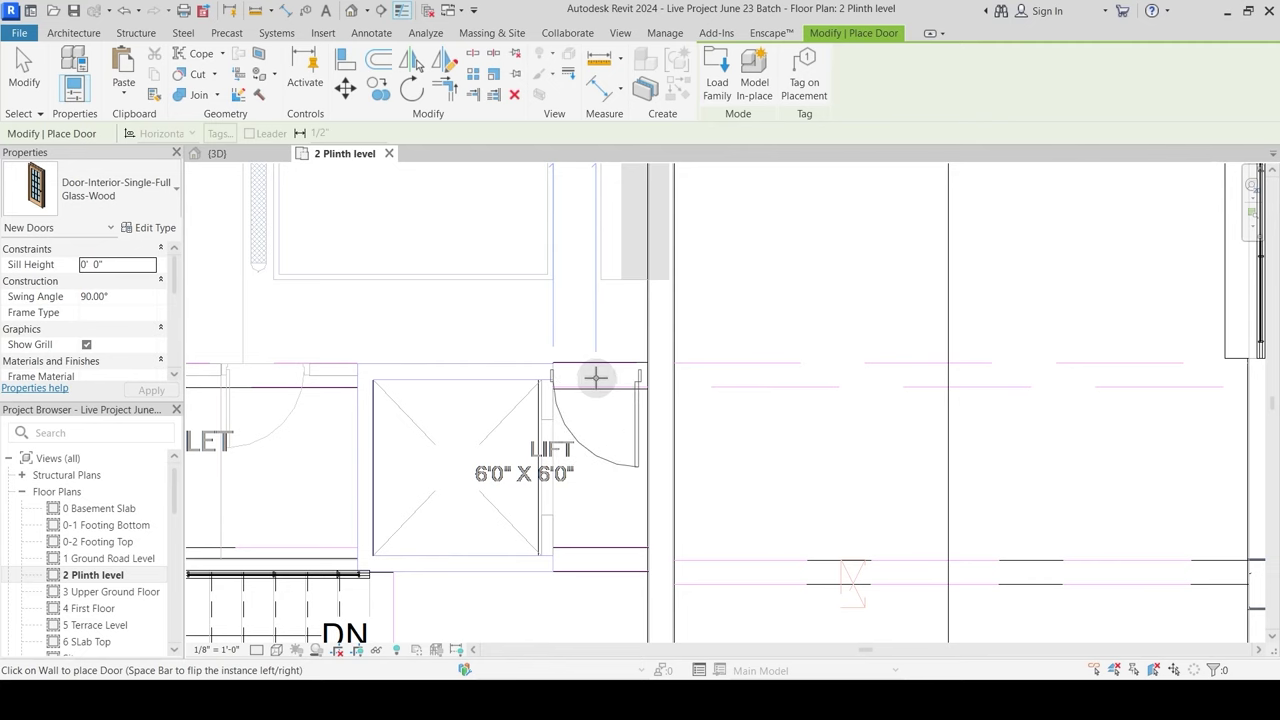
Step: Place the glass-wood interior door in the wall above the lift and flip it to swing upward
left_click(624, 427)
key("Escape")
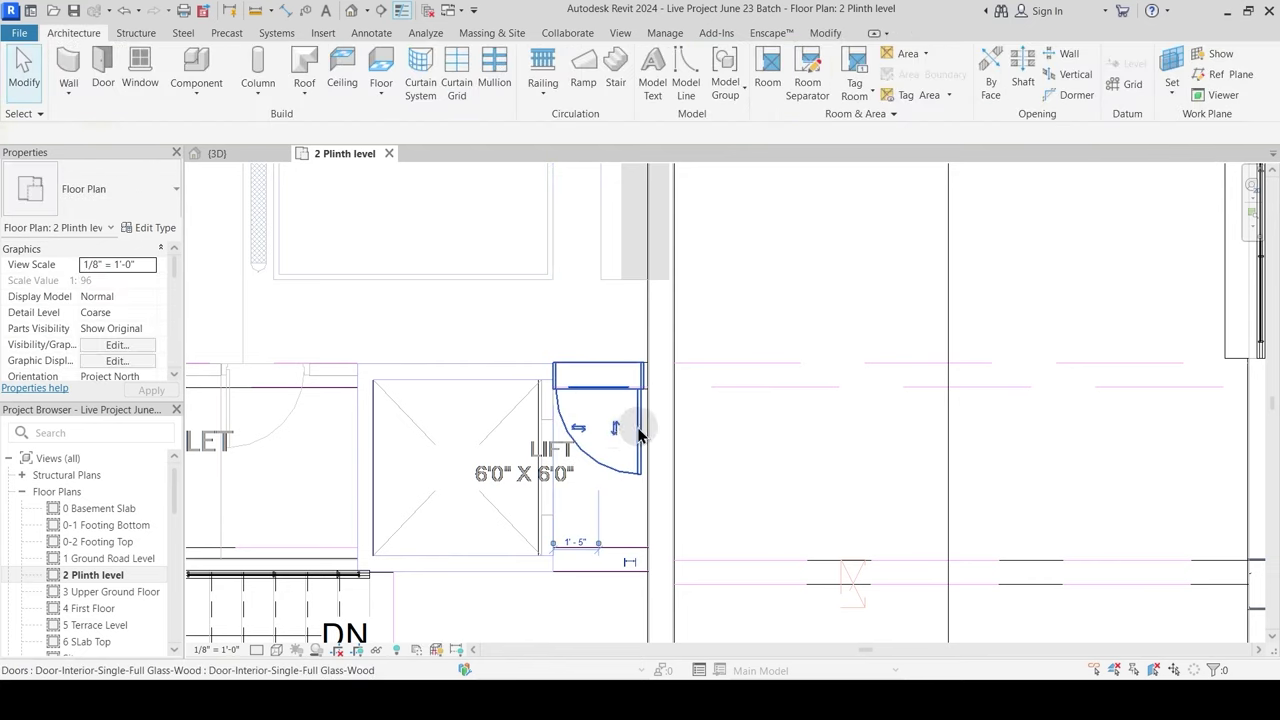
left_click(640, 433)
key("space")
key("Escape")
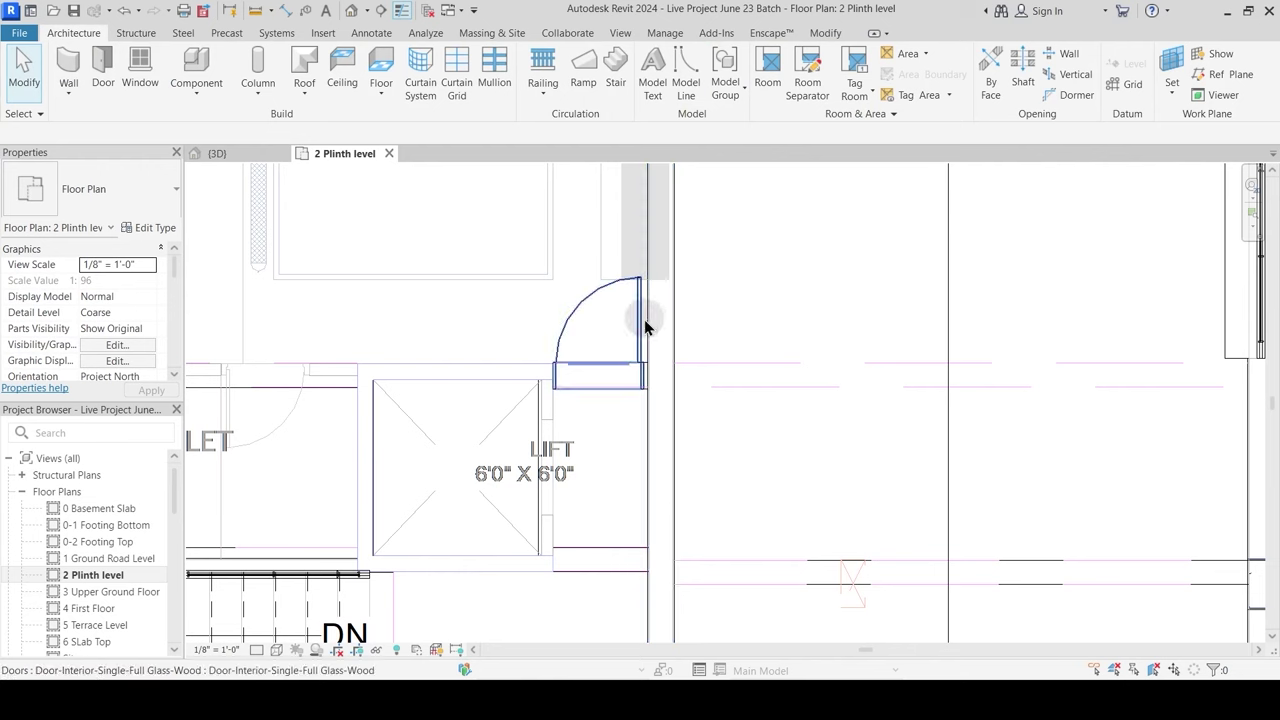
Step: Reselect the new door to check its placement, zooming in and out around it
left_click(637, 321)
scroll(586, 394, "up", 3)
key("Escape")
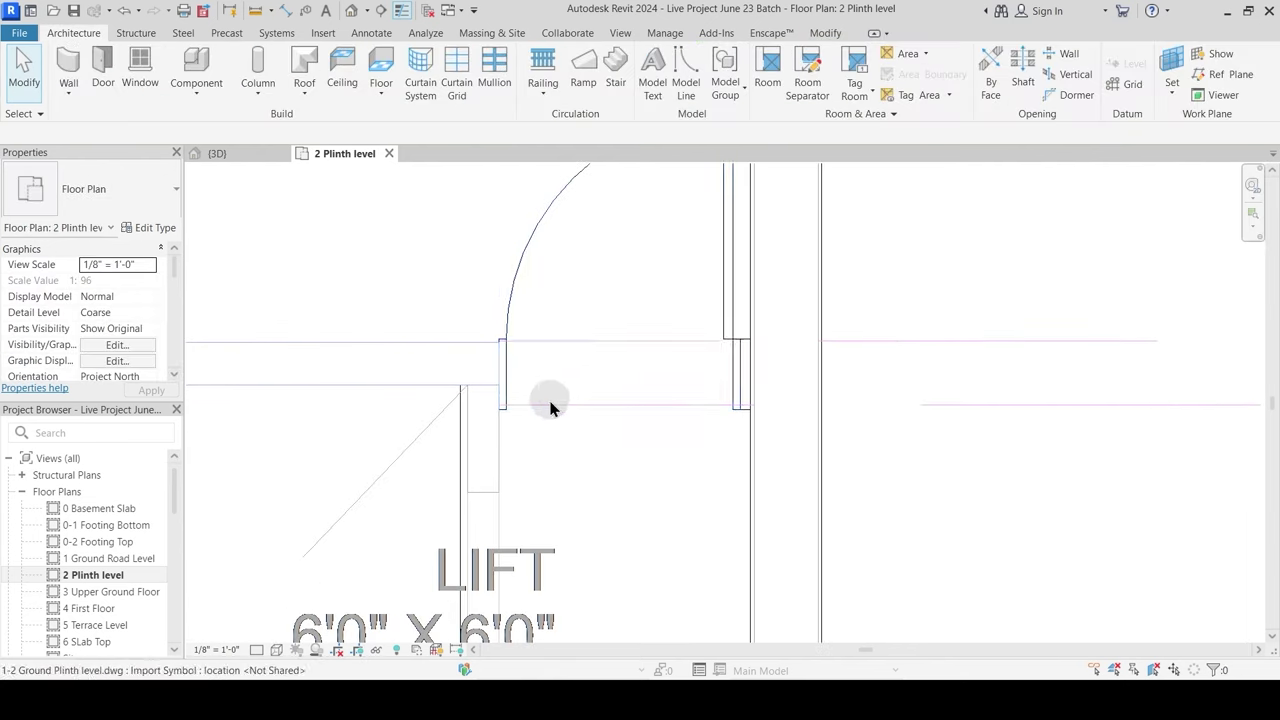
scroll(515, 385, "up", 2)
left_click(563, 371)
scroll(589, 374, "down", 2)
key("Escape")
scroll(624, 383, "down", 4)
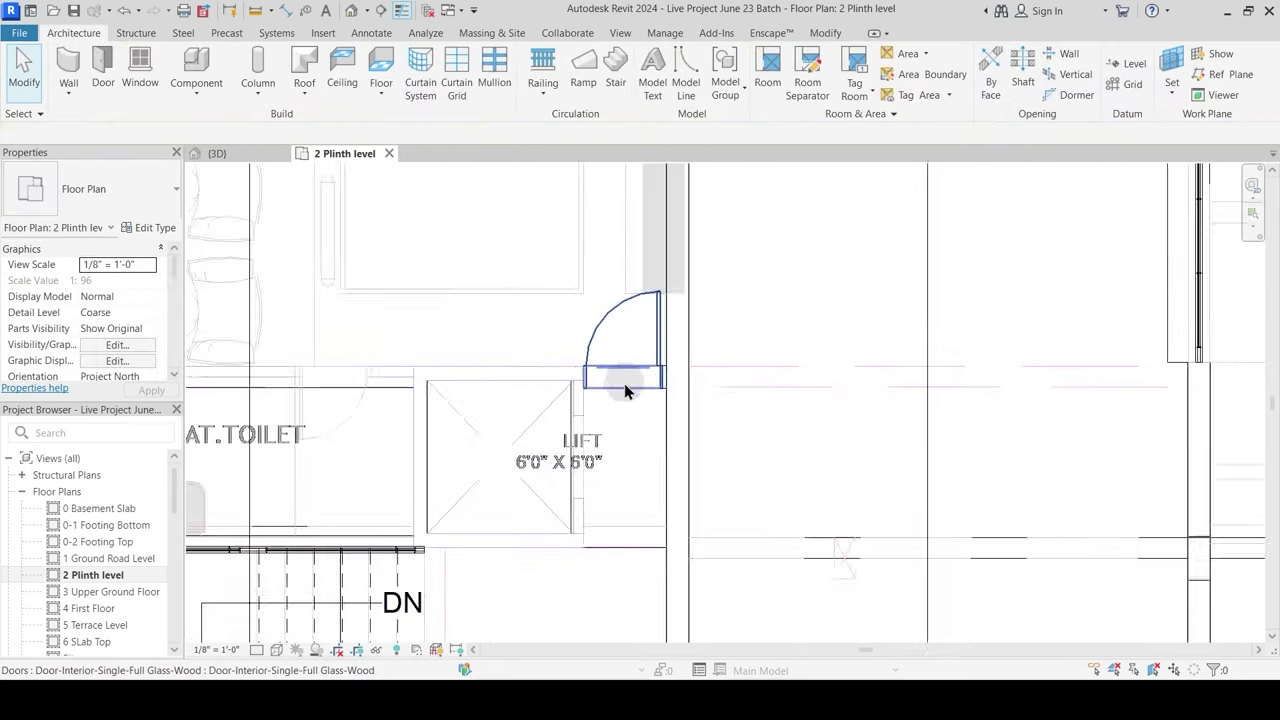
scroll(570, 304, "down", 1)
scroll(540, 301, "up", 4)
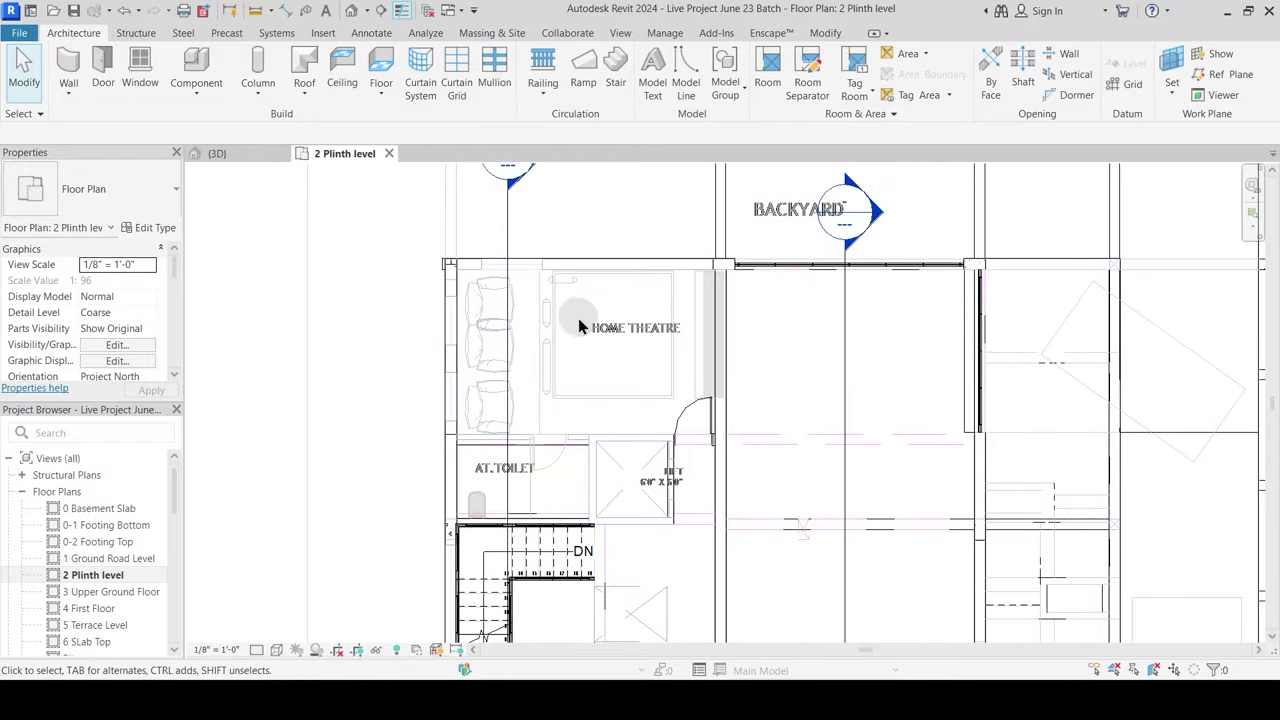
scroll(457, 275, "up", 5)
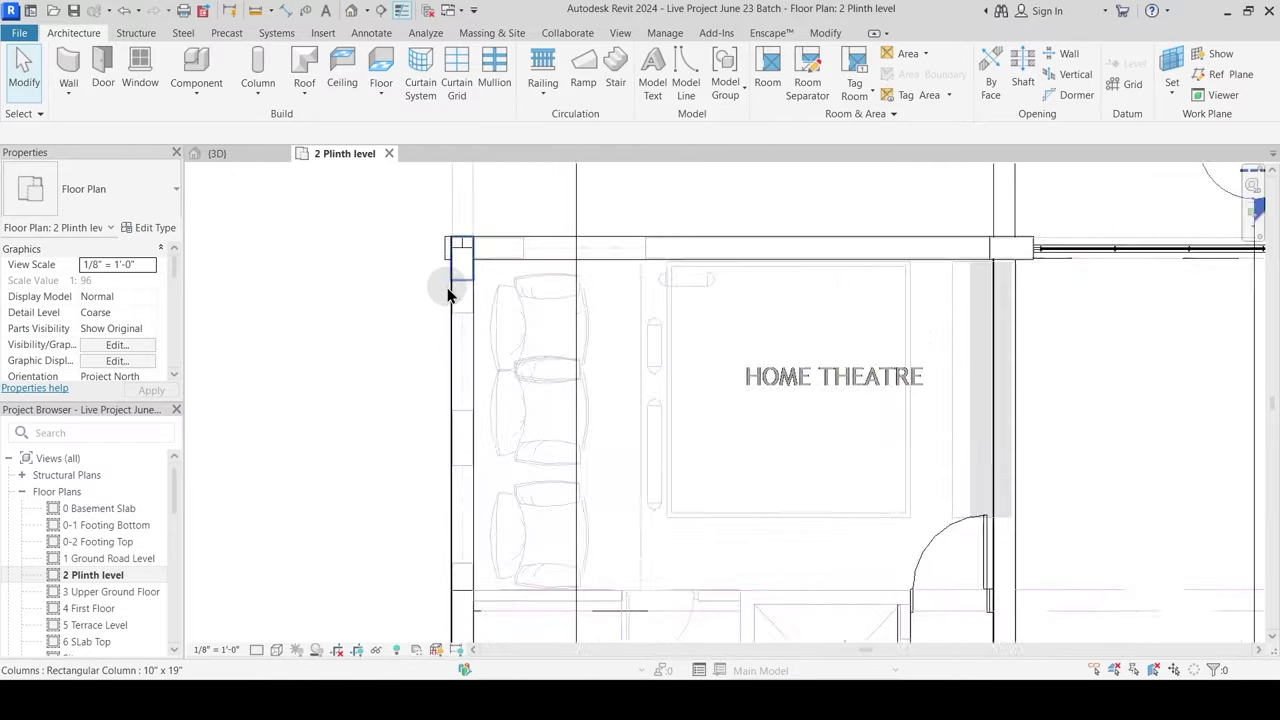
Step: Measure the 3'-6" opening width with a temporary aligned dimension, without placing it
left_click(825, 34)
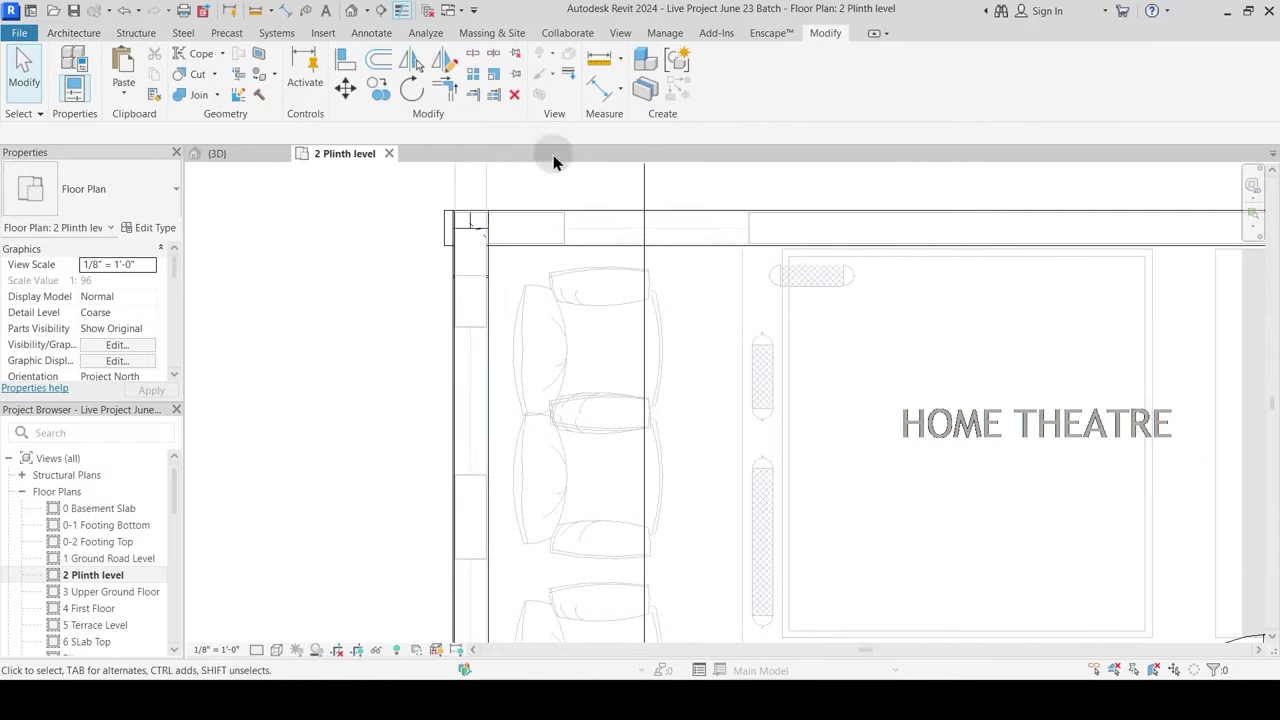
left_click(604, 96)
left_click(565, 229)
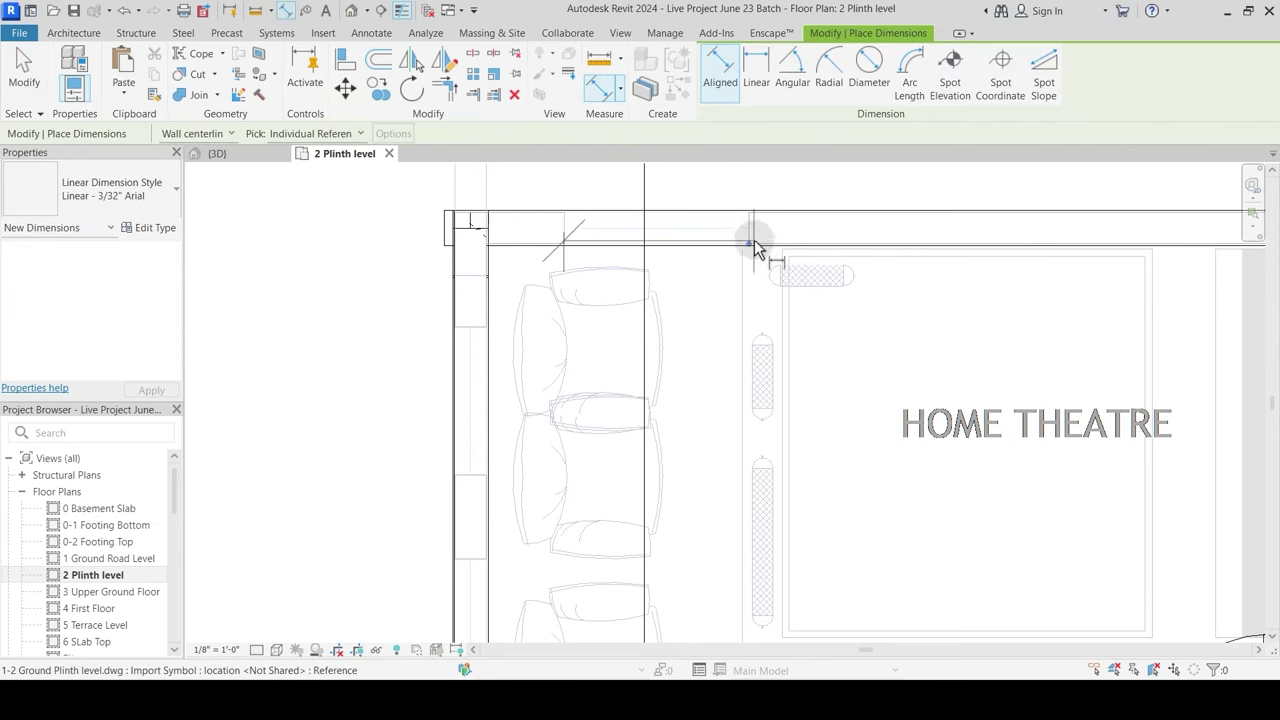
key("Escape")
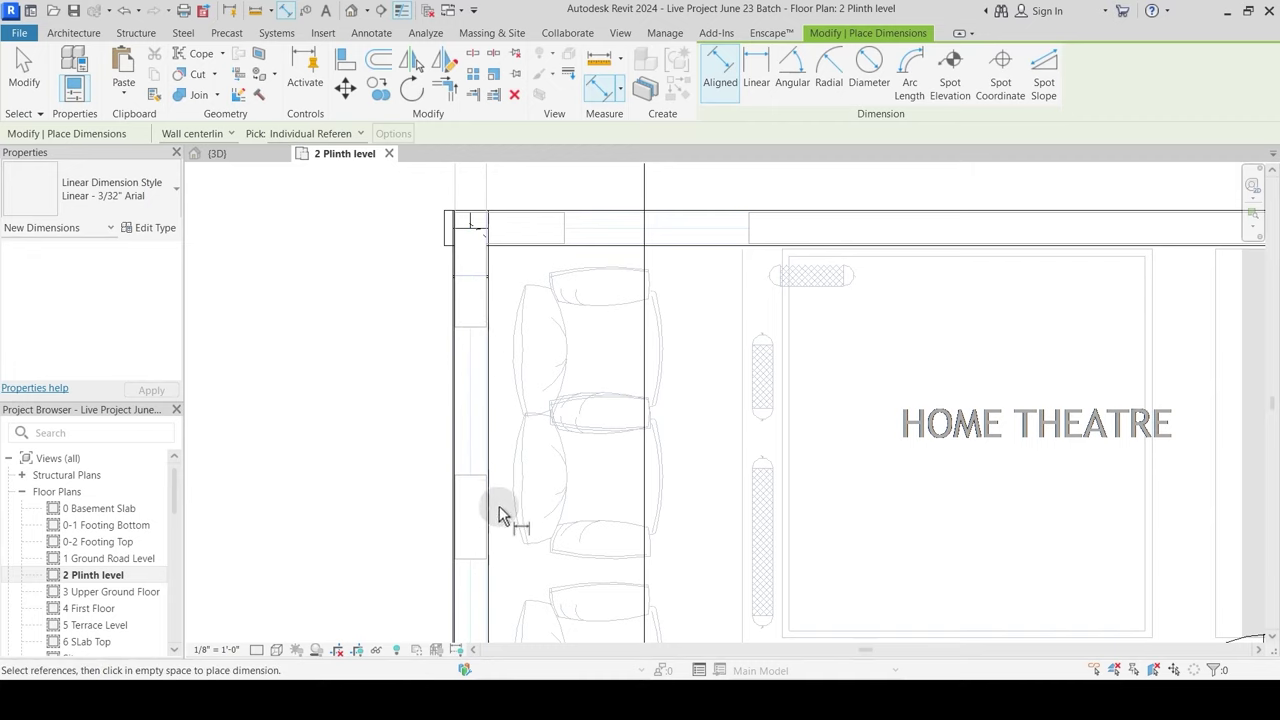
left_click(479, 477)
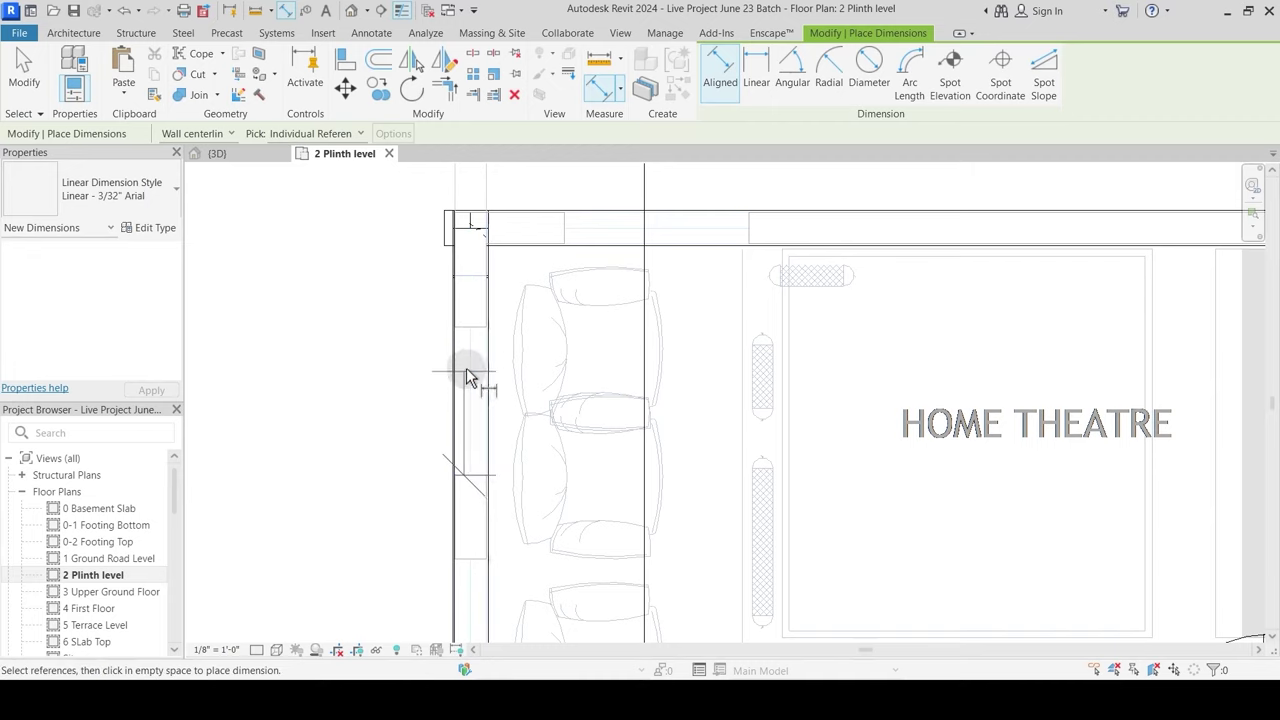
left_click(480, 330)
key("Escape")
scroll(472, 356, "down", 1)
middle_click_drag(470, 483, 507, 312)
key("Escape")
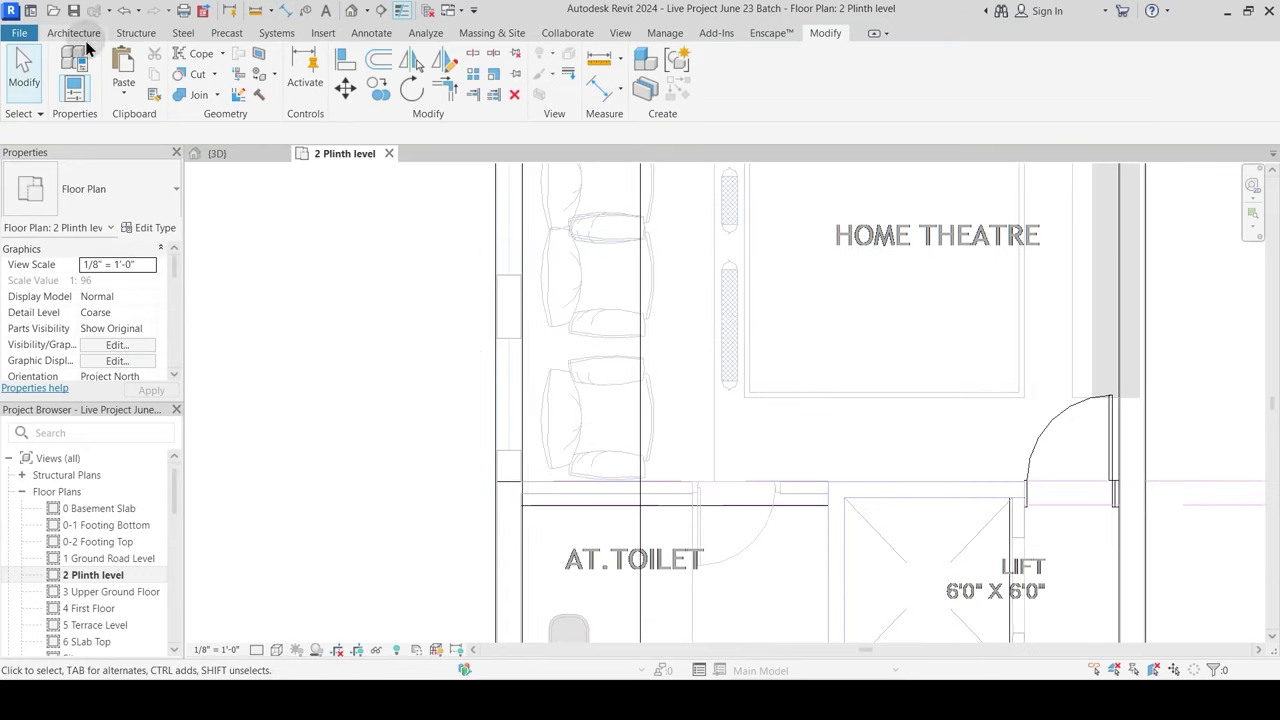
Step: Start window placement with the Window-Fixed 29" x 48" type and edit its type
left_click(86, 37)
left_click(142, 70)
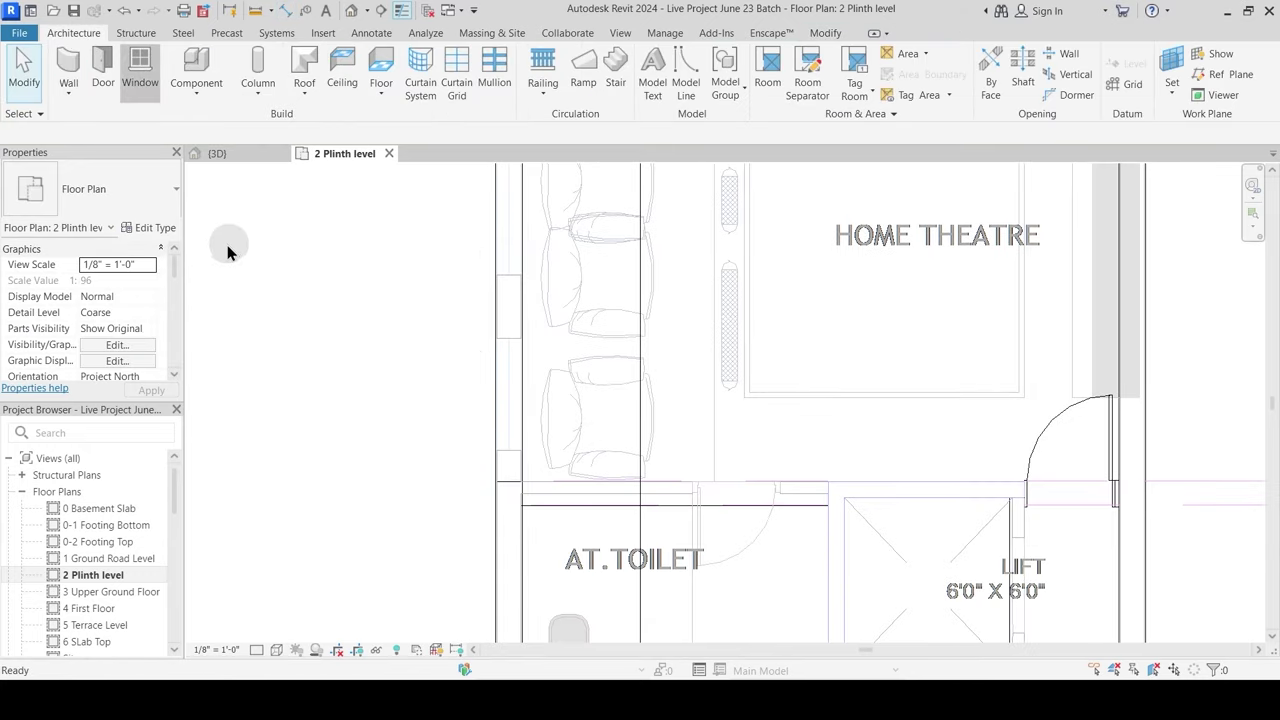
left_click(120, 195)
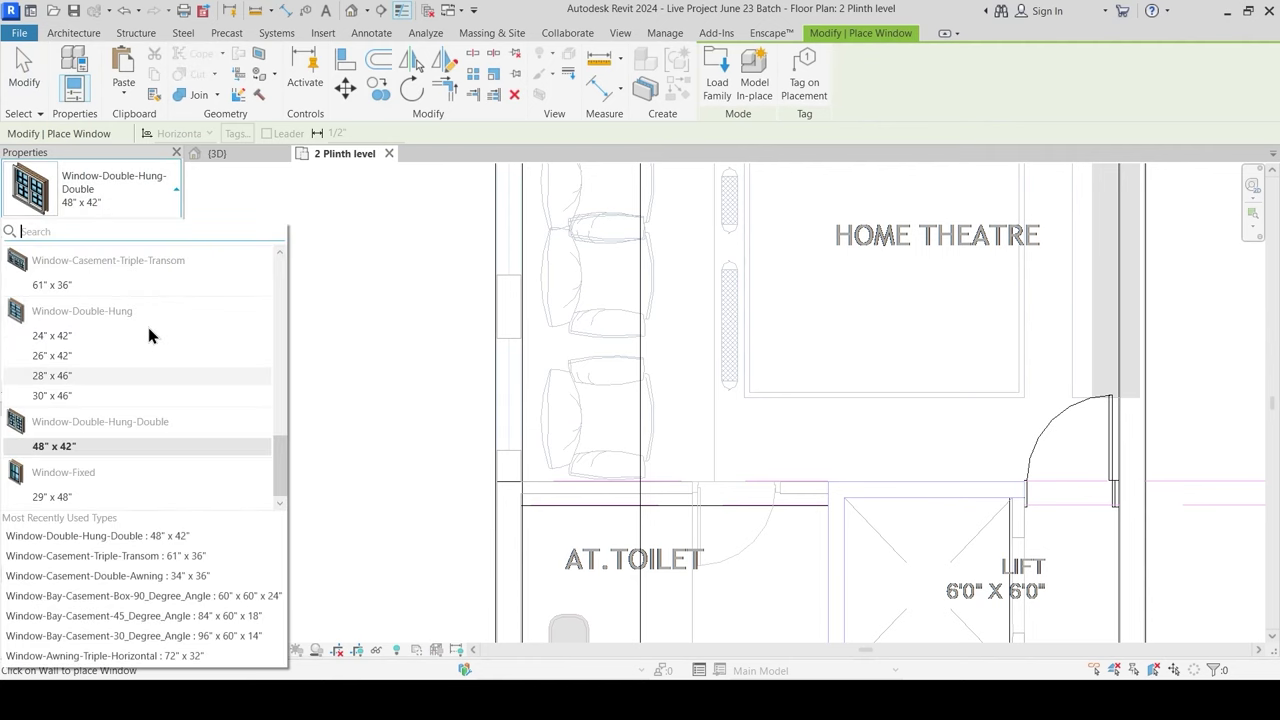
left_click(52, 497)
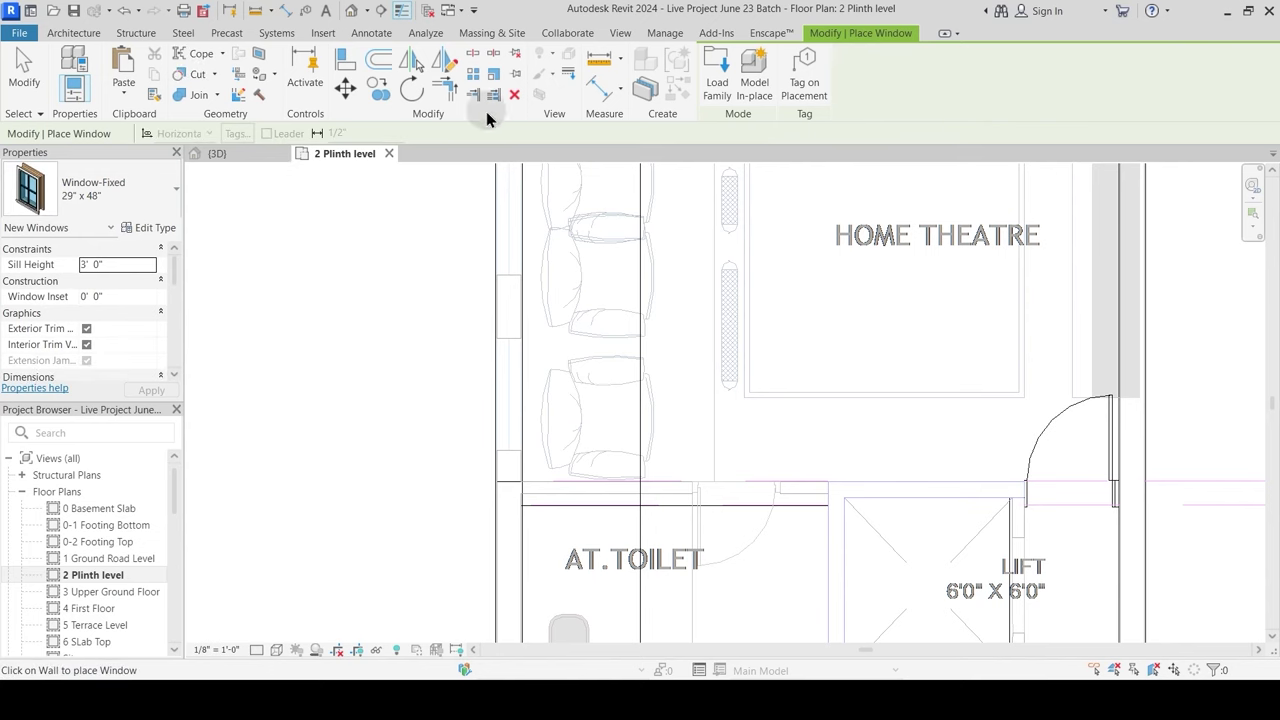
left_click(152, 228)
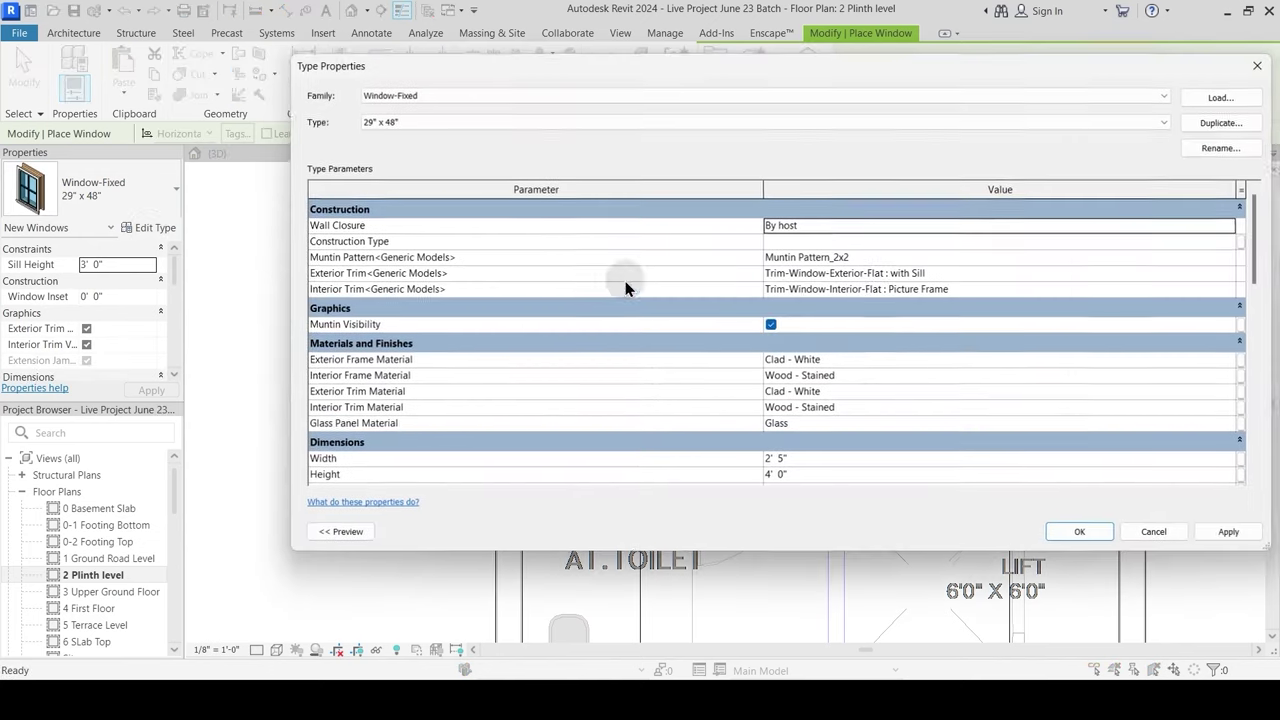
Step: Duplicate the window type as 3'-6", sized 3' 6" wide by 5' 0" high
left_click(1223, 122)
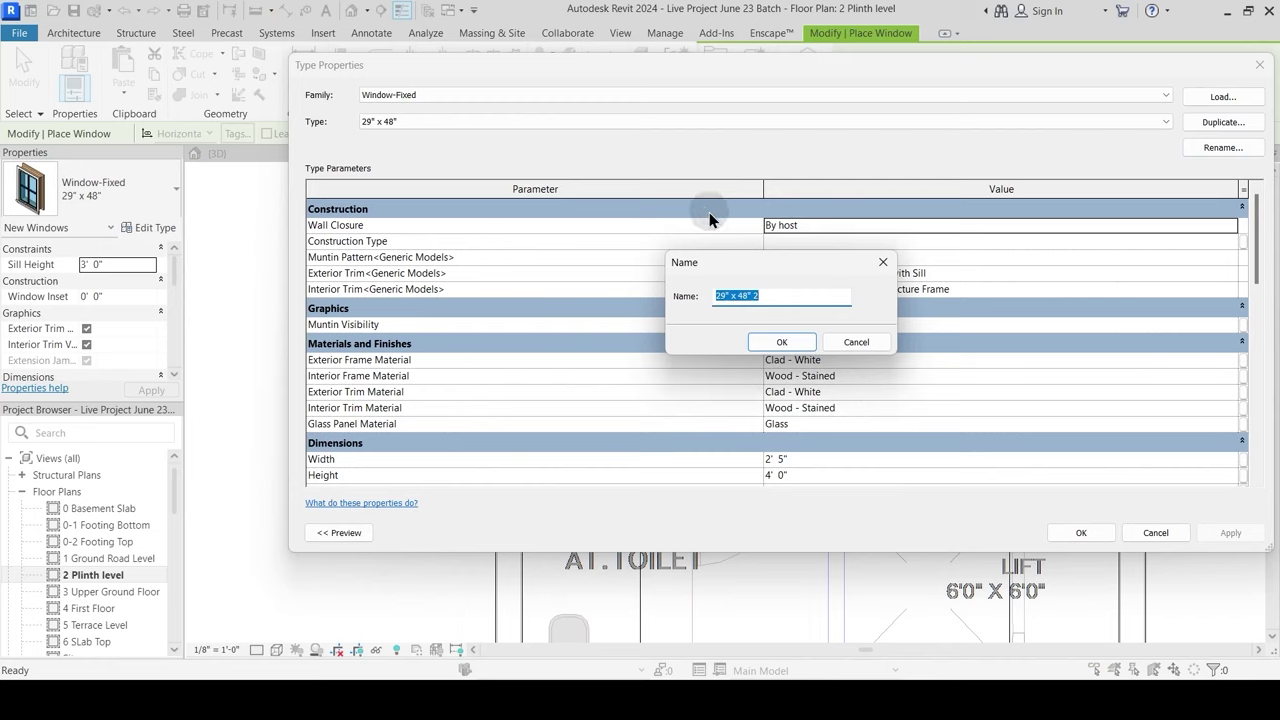
type("3'-6\"")
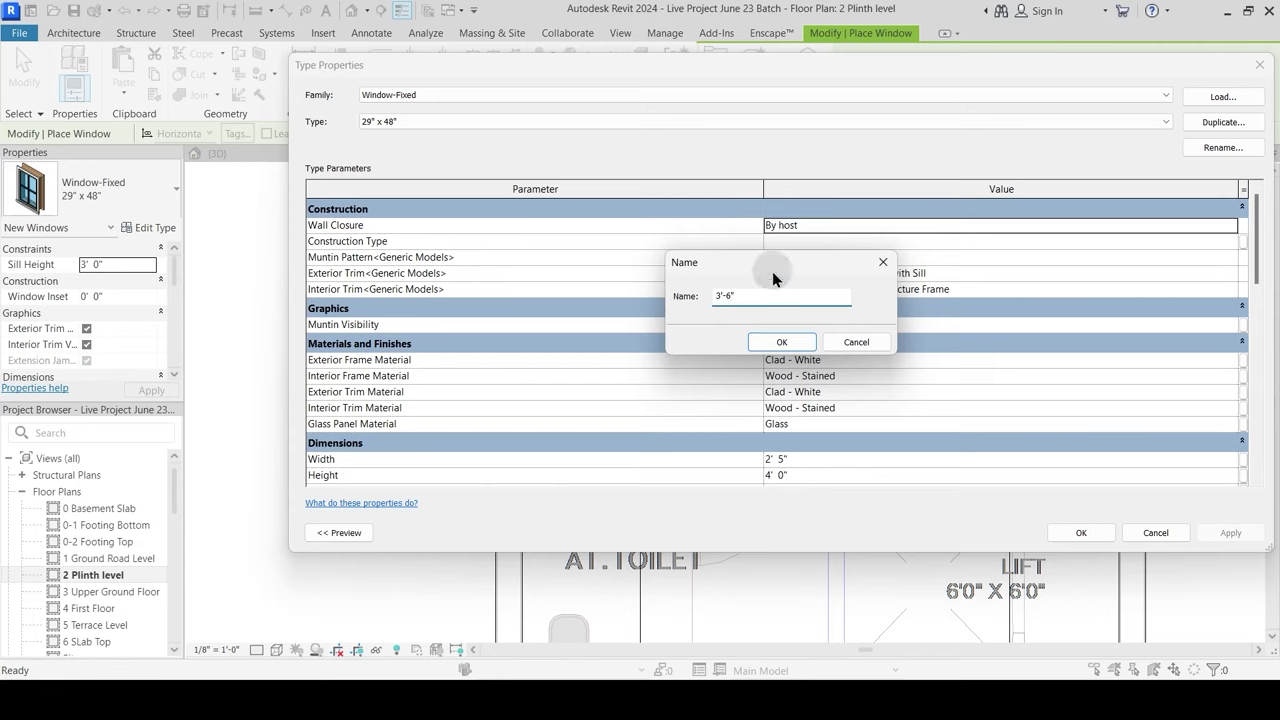
left_click(785, 340)
left_click(812, 459)
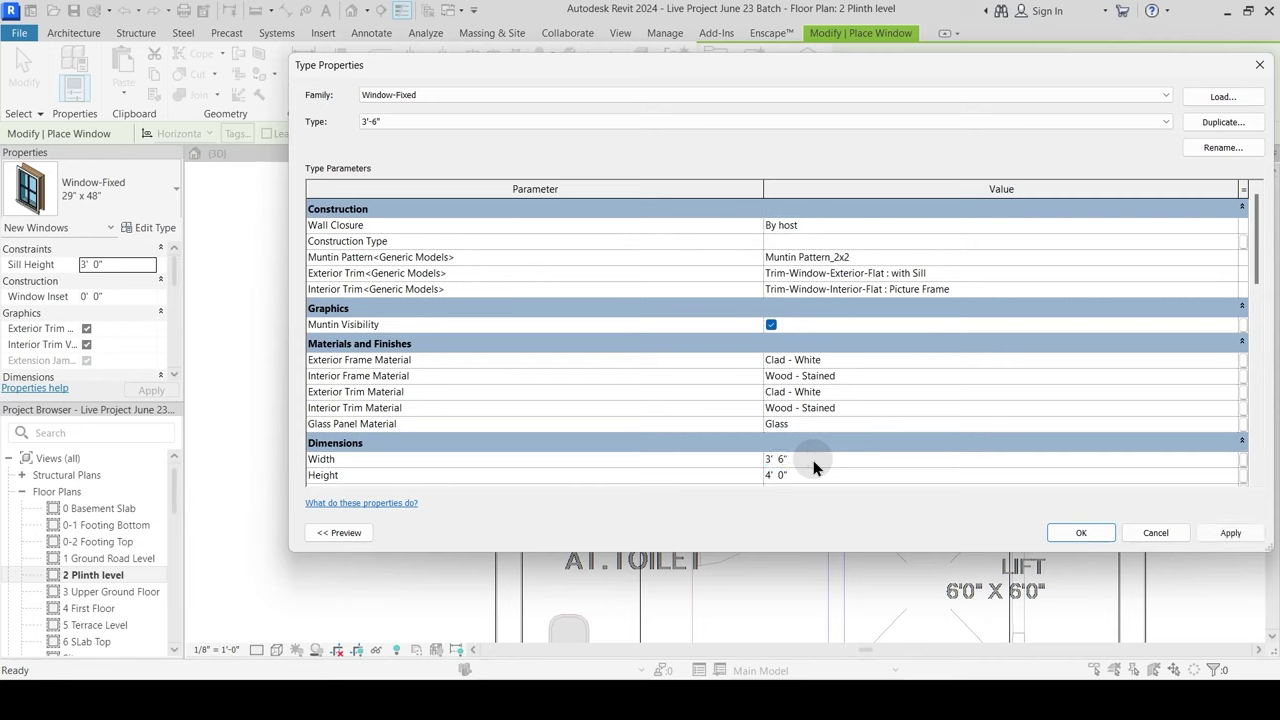
left_click(791, 475)
left_click(1083, 535)
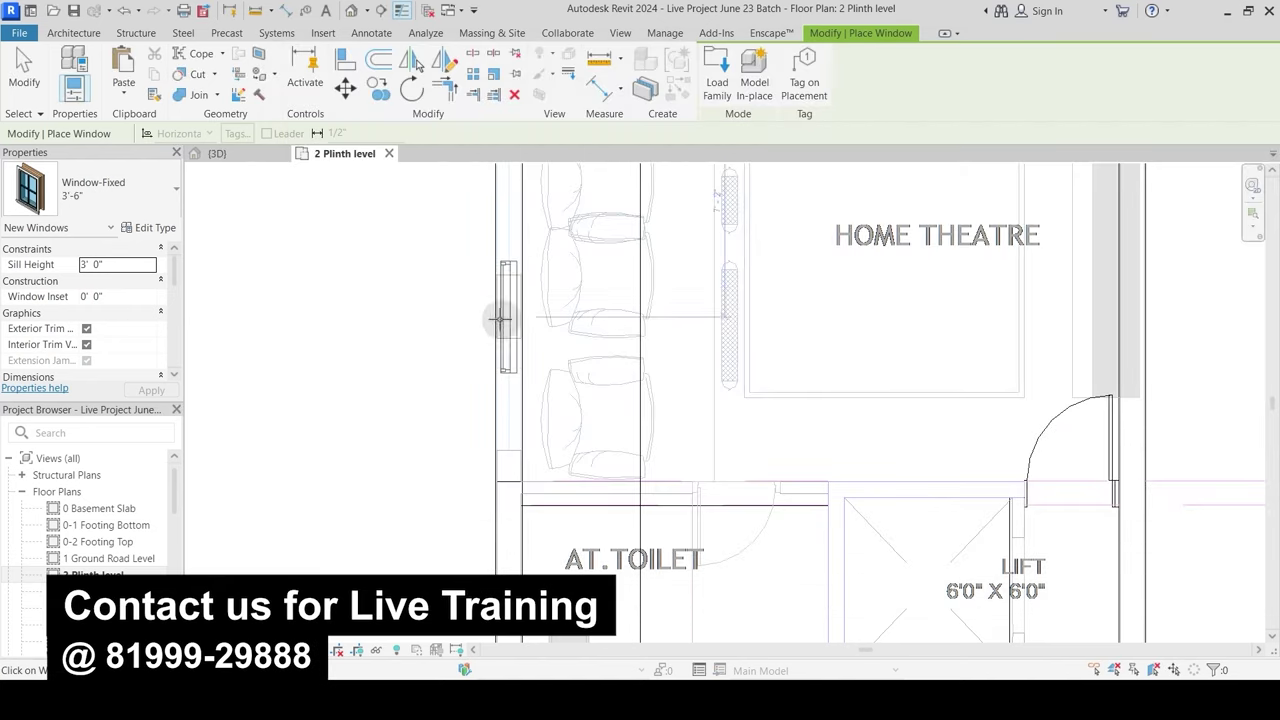
Step: Place the 3'-6" window above the Home Theatre and end window placement
scroll(531, 370, "up", 2)
scroll(522, 348, "up", 3)
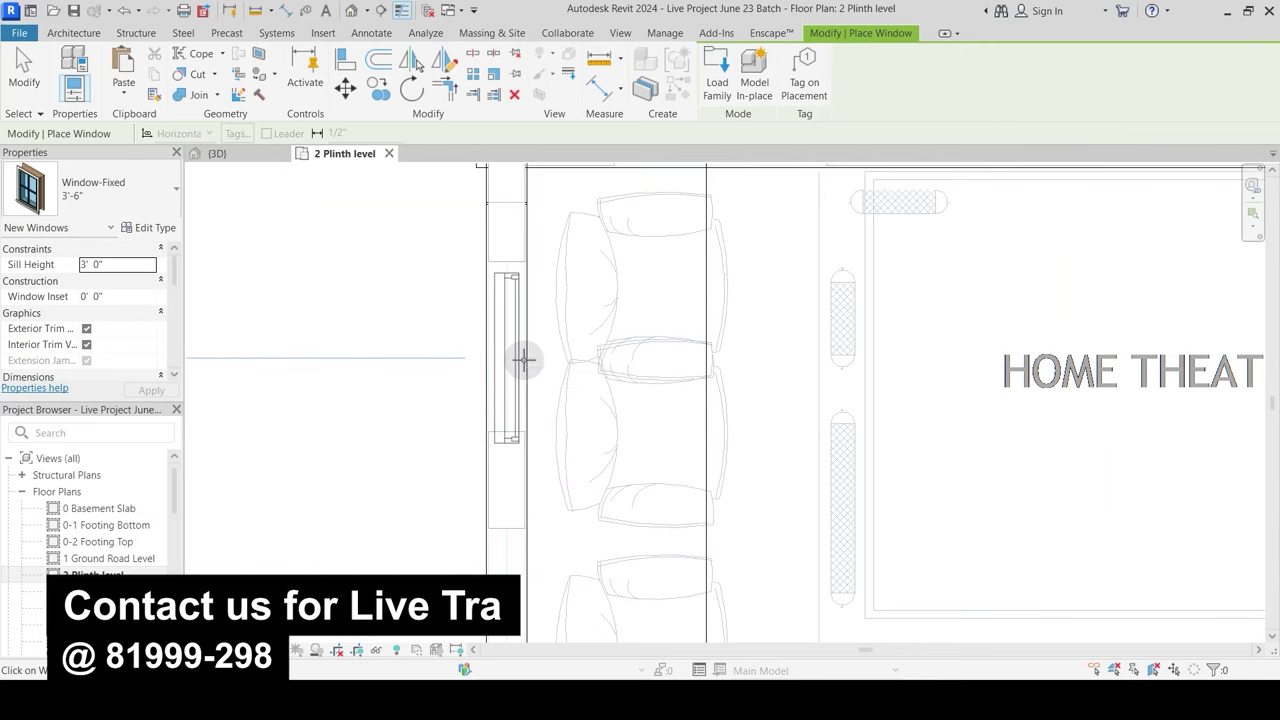
middle_click_drag(574, 417, 599, 192)
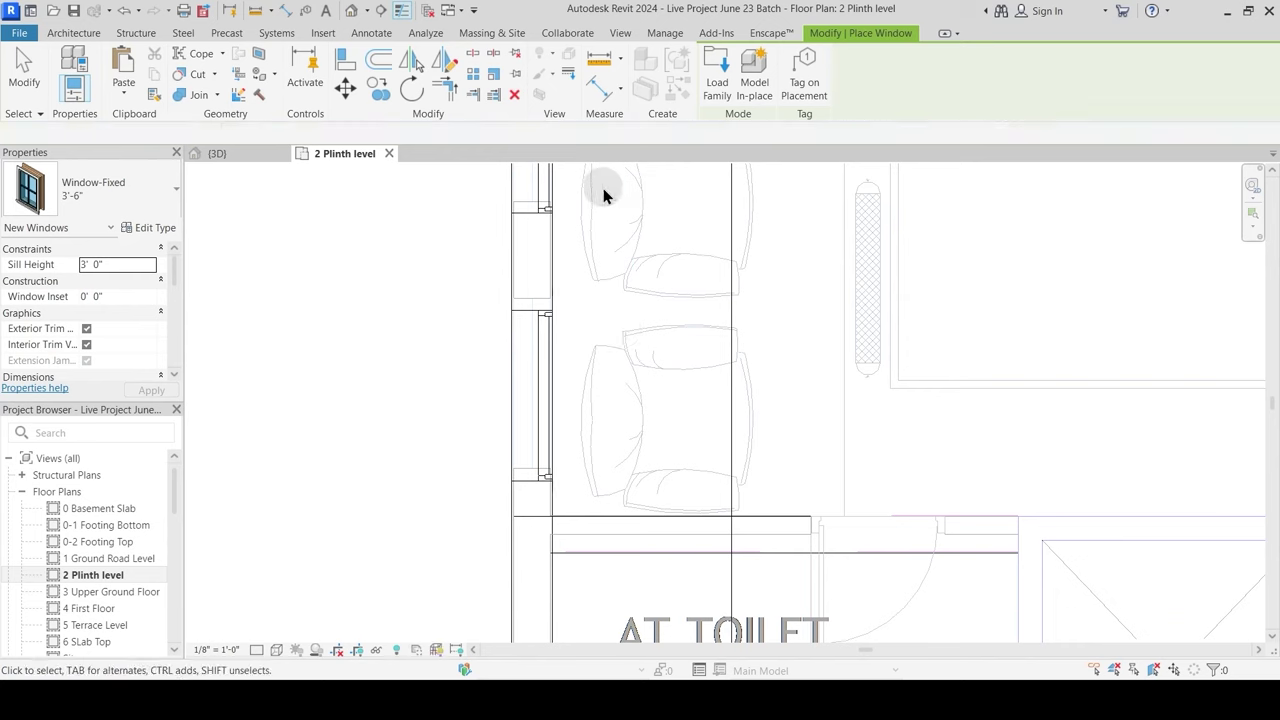
key("Escape")
key("Escape")
Step: Align both edges of the window to the reference lines in the wall
left_click(826, 32)
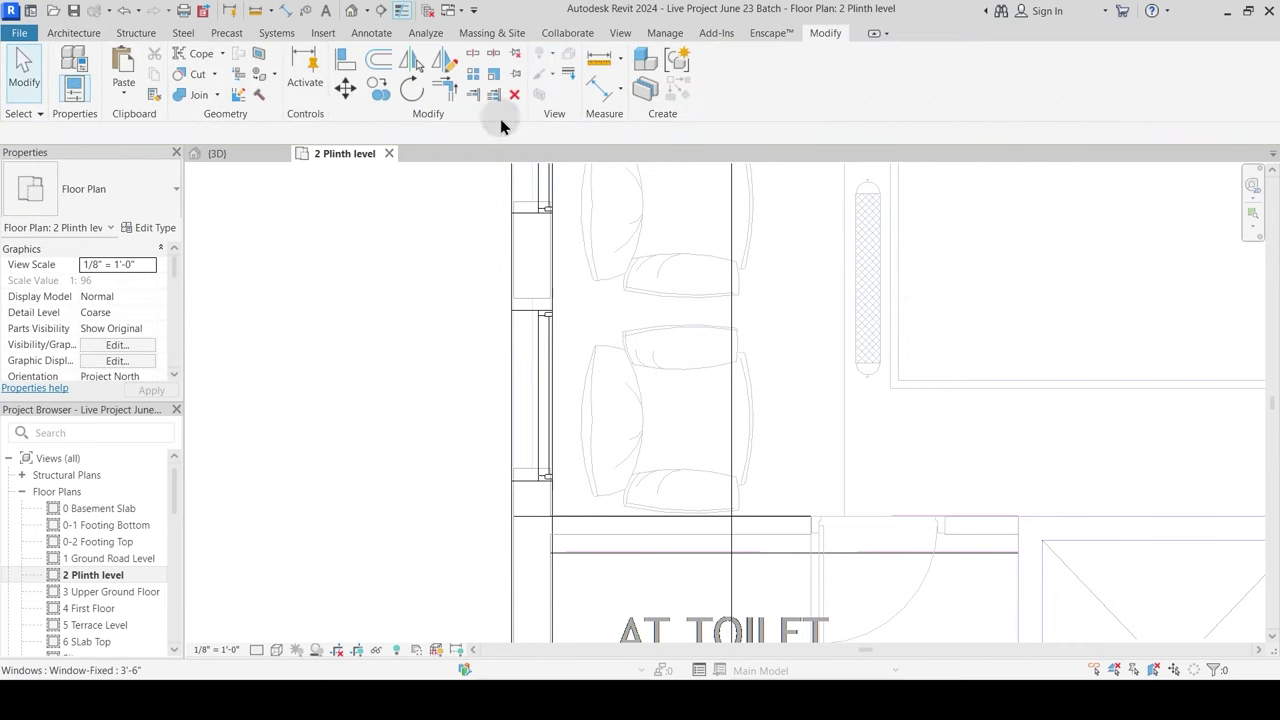
left_click(345, 58)
scroll(530, 300, "up", 2)
left_click(536, 288)
left_click(530, 310)
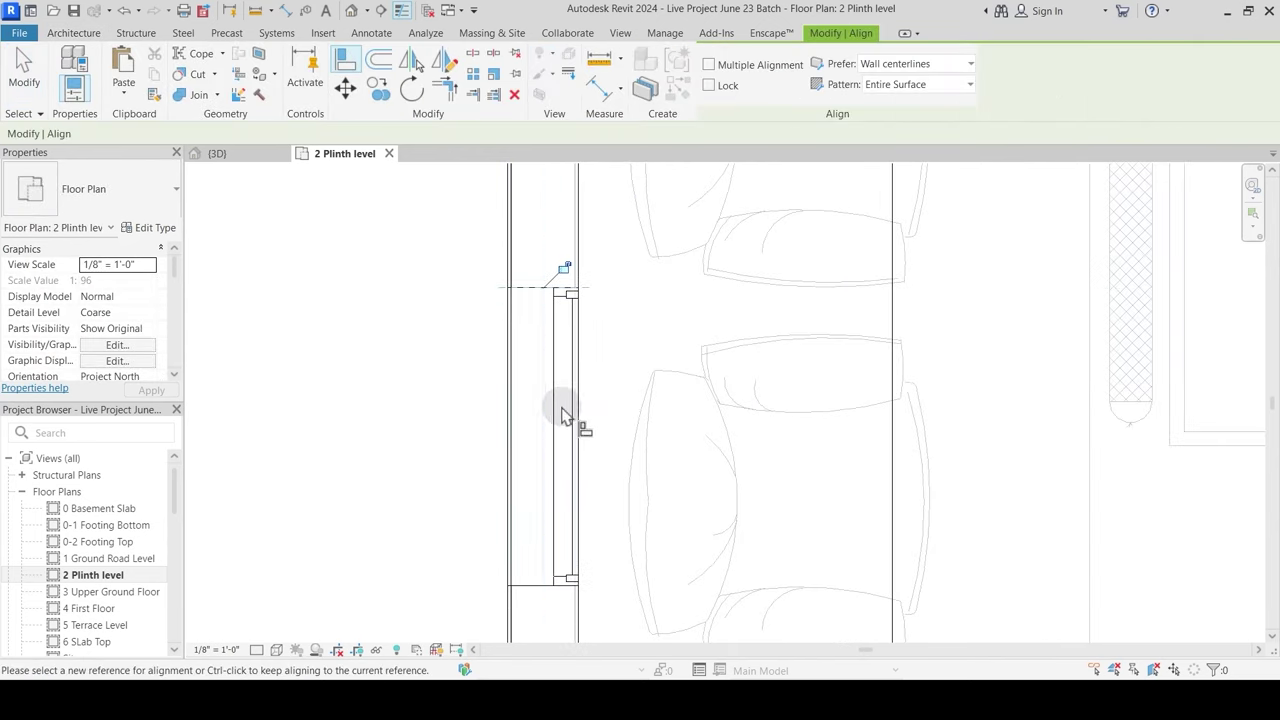
scroll(600, 320, "down", 1)
middle_click_drag(600, 325, 574, 463)
middle_click_drag(539, 368, 543, 530)
key("Escape")
key("Escape")
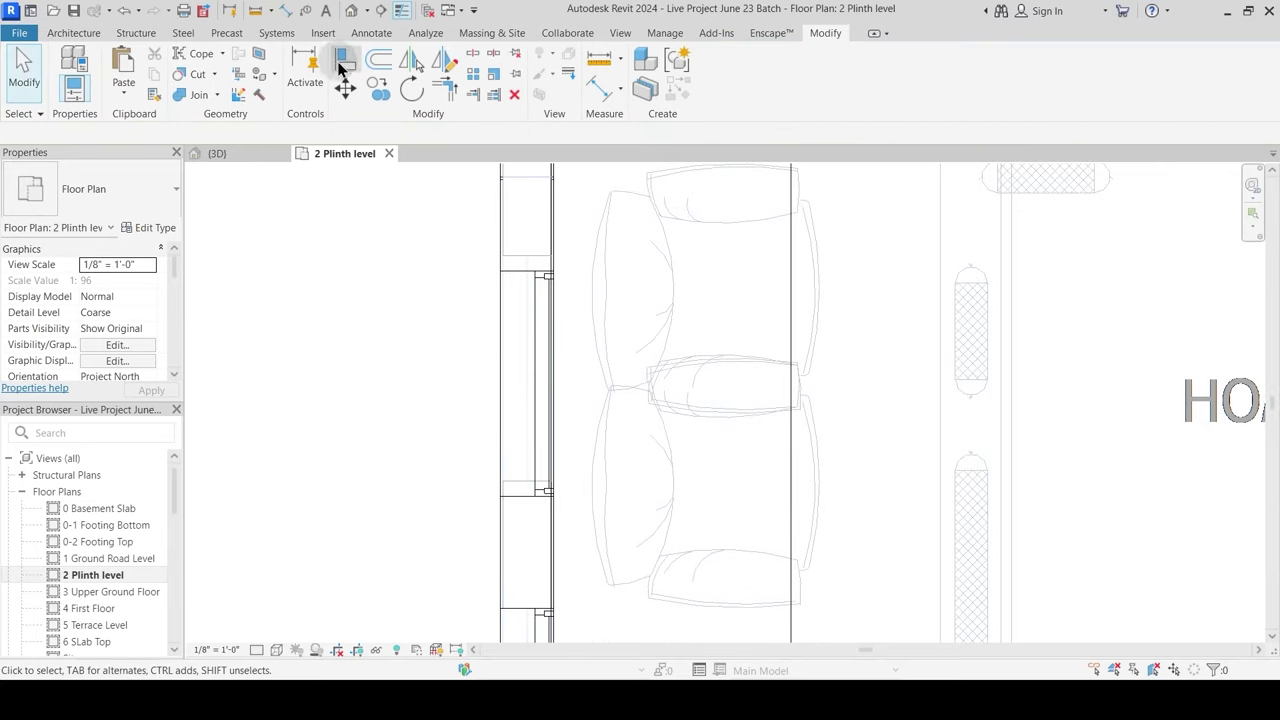
left_click(339, 63)
left_click(519, 255)
left_click(514, 271)
key("Escape")
key("Escape")
Step: Check the 4' - 4 1/2" wall segment beside the Home Theatre with a temporary dimension
scroll(552, 381, "down", 2)
middle_click_drag(615, 314, 520, 370)
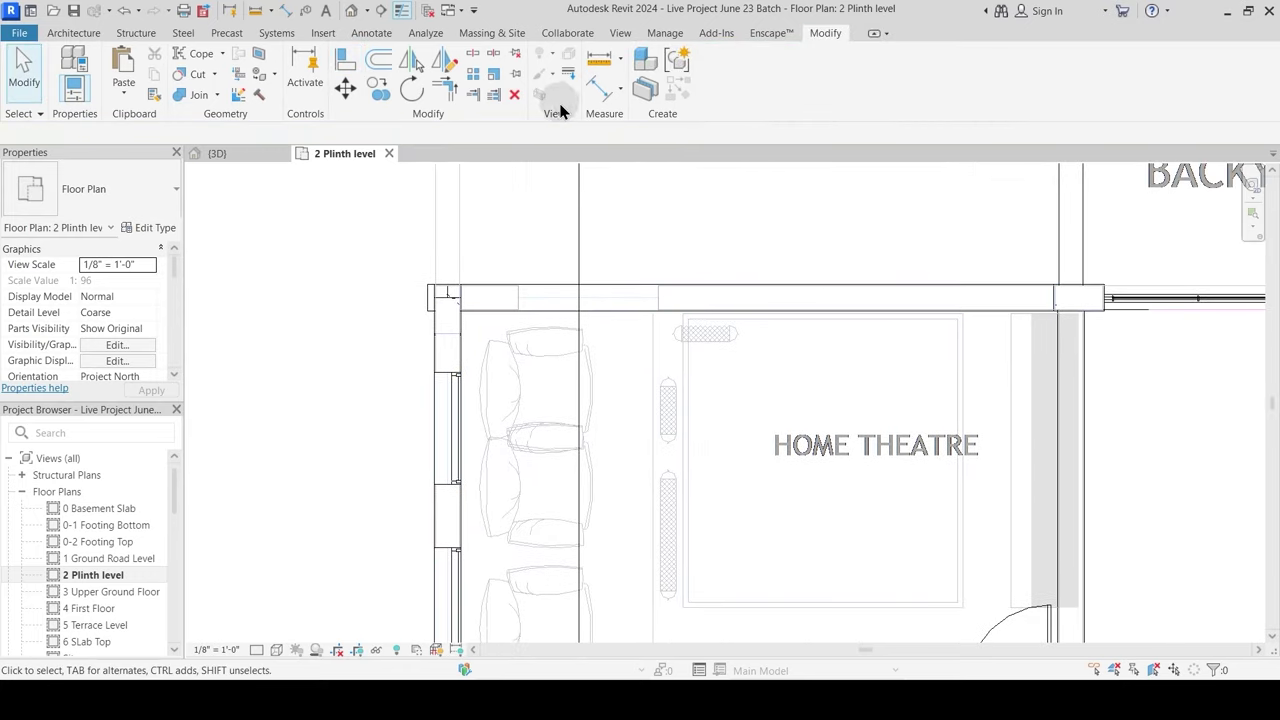
left_click(598, 61)
scroll(520, 305, "up", 2)
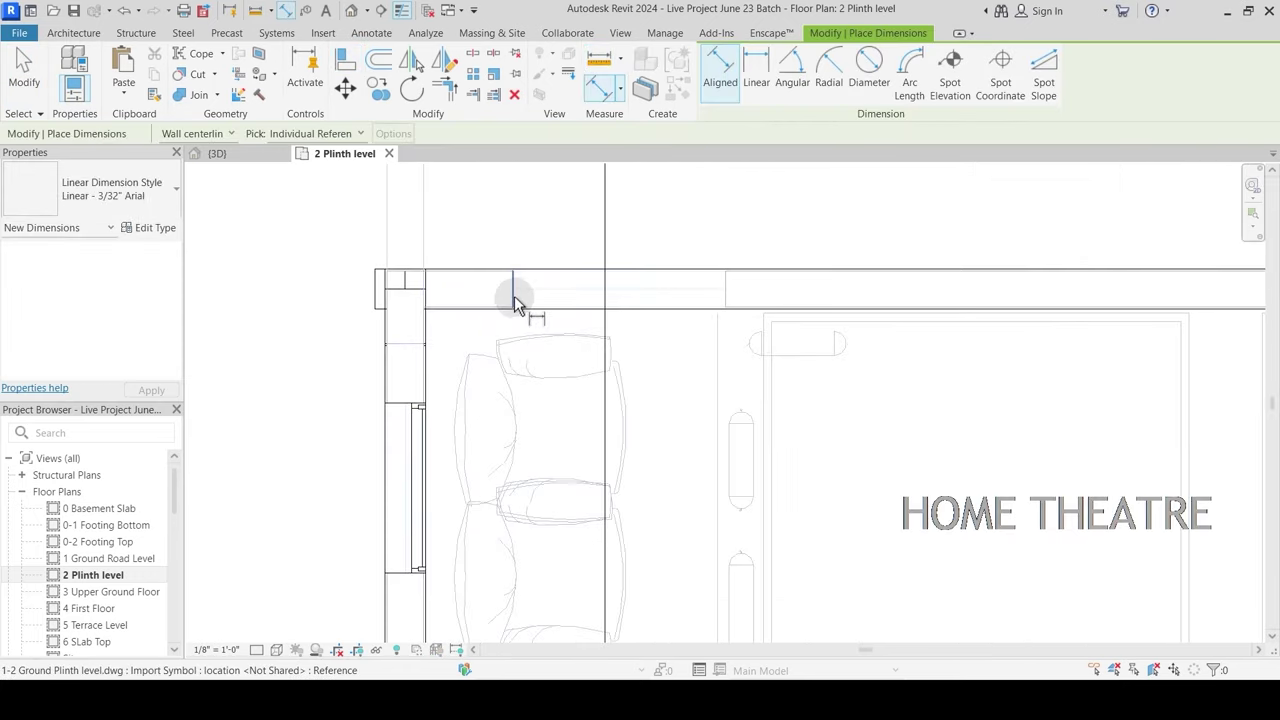
left_click(724, 291)
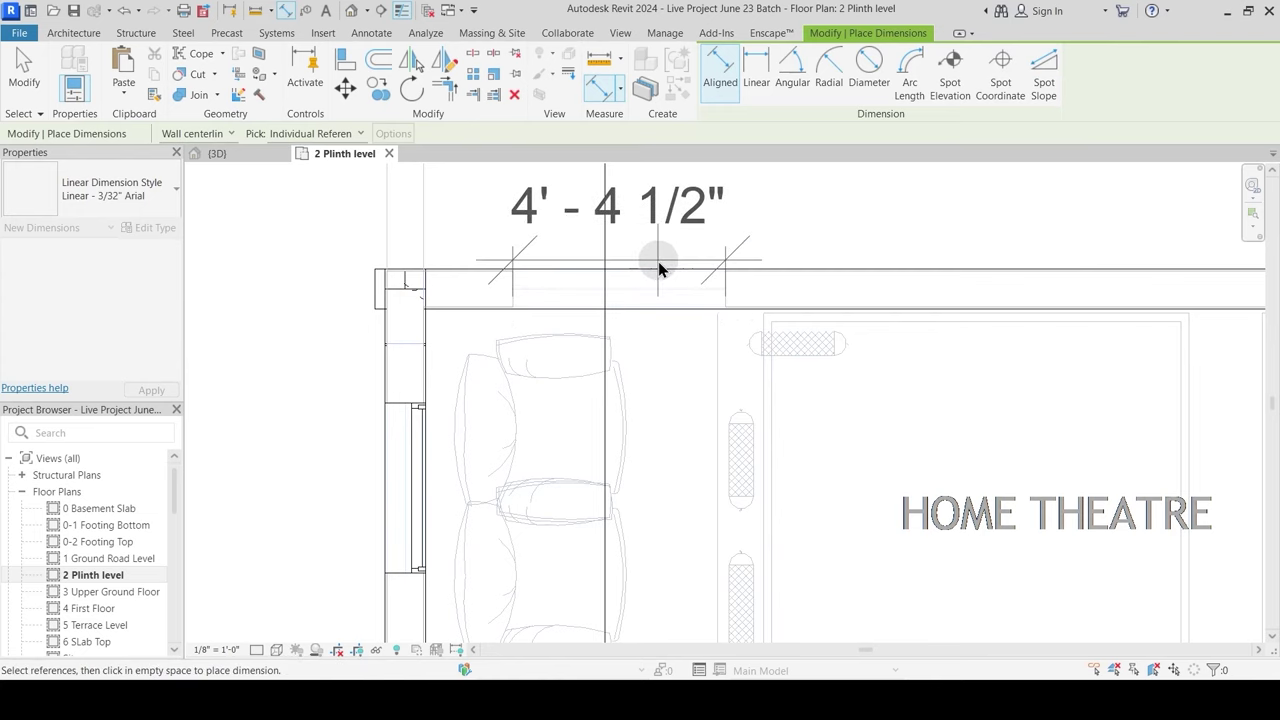
key("Escape")
key("Escape")
Step: Select the window, try Create Similar (CS), then cancel and return to Align
left_click(422, 441)
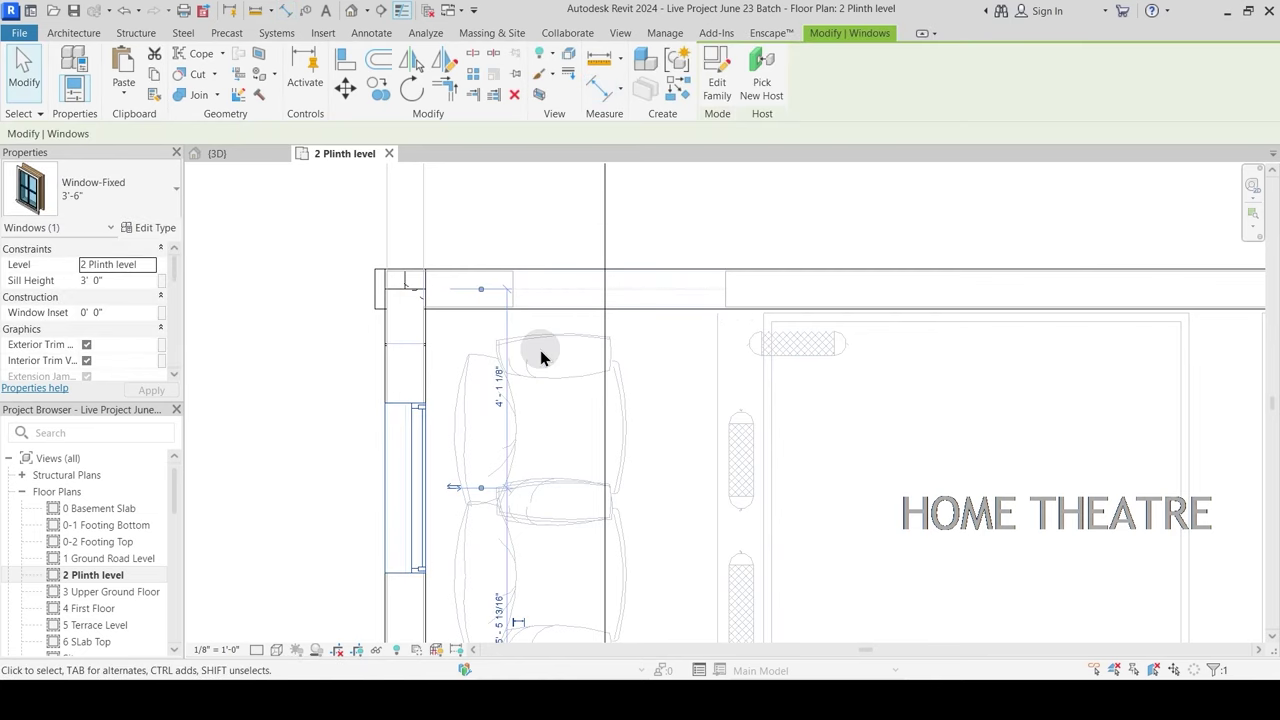
key("c")
key("s")
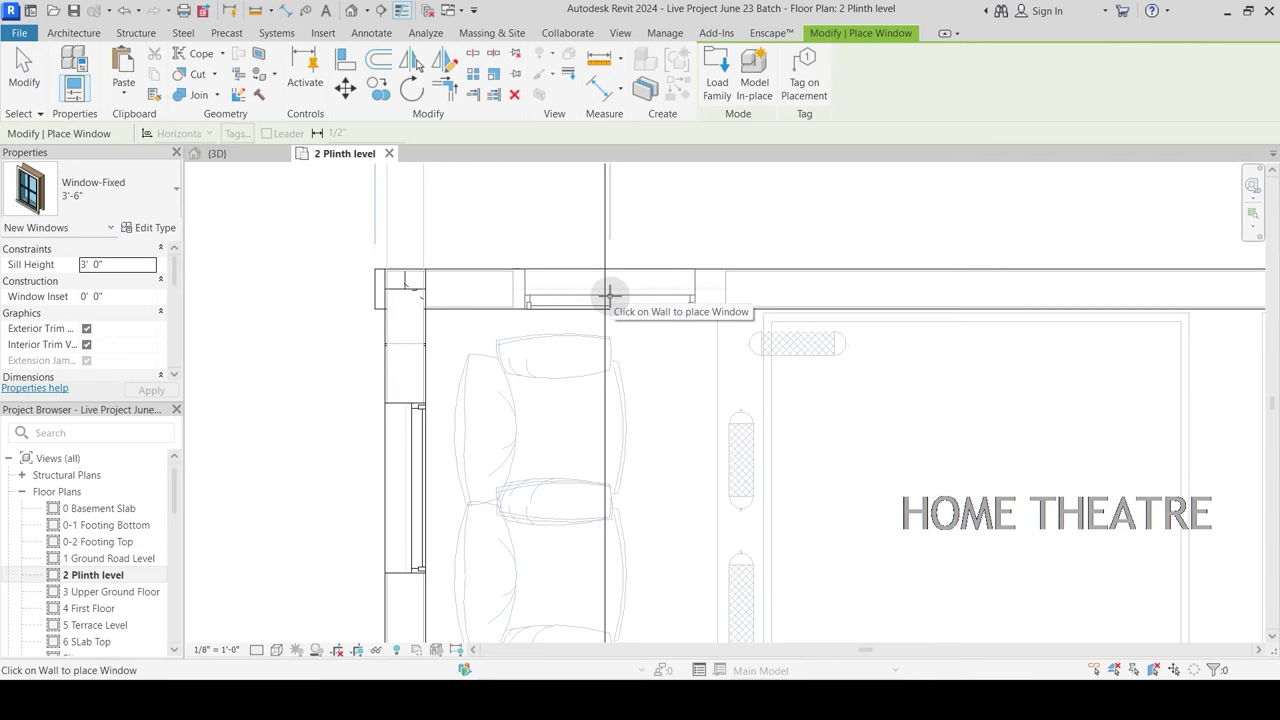
key("Escape")
key("Escape")
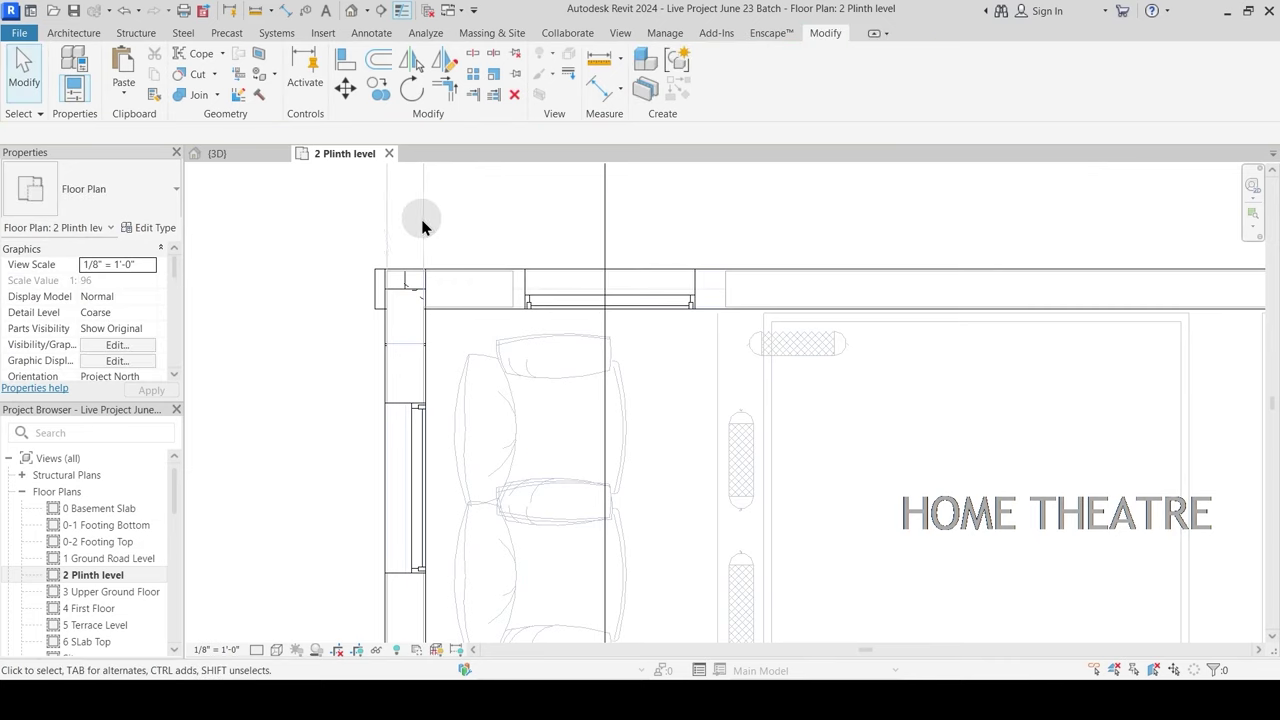
left_click(345, 58)
scroll(456, 293, "up", 2)
Step: Align and lock the window's left edge to the reference line
left_click(558, 277)
left_click(580, 278)
scroll(697, 254, "down", 5)
middle_click_drag(745, 439, 685, 122)
middle_click_drag(668, 372, 616, 300)
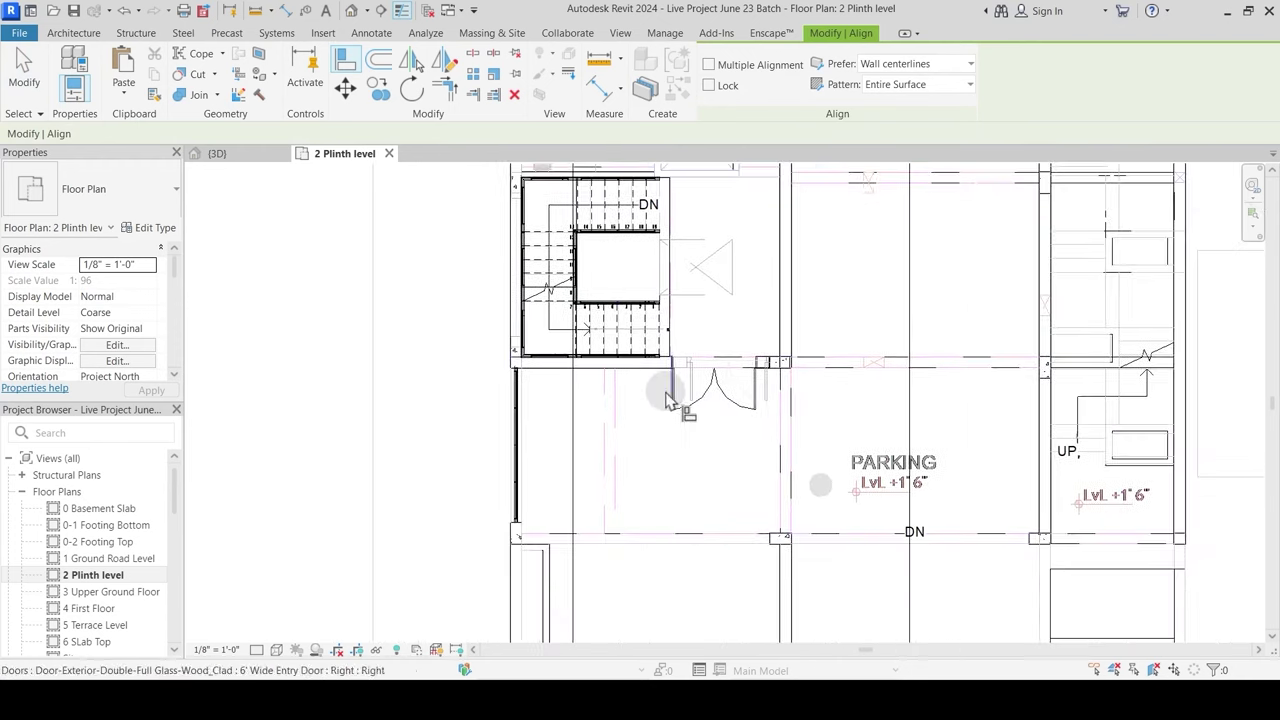
key("Escape")
key("Escape")
Step: Zoom out to review the whole plan, including the stairs, parking and Ground Floor Layout title
scroll(492, 193, "up", 2)
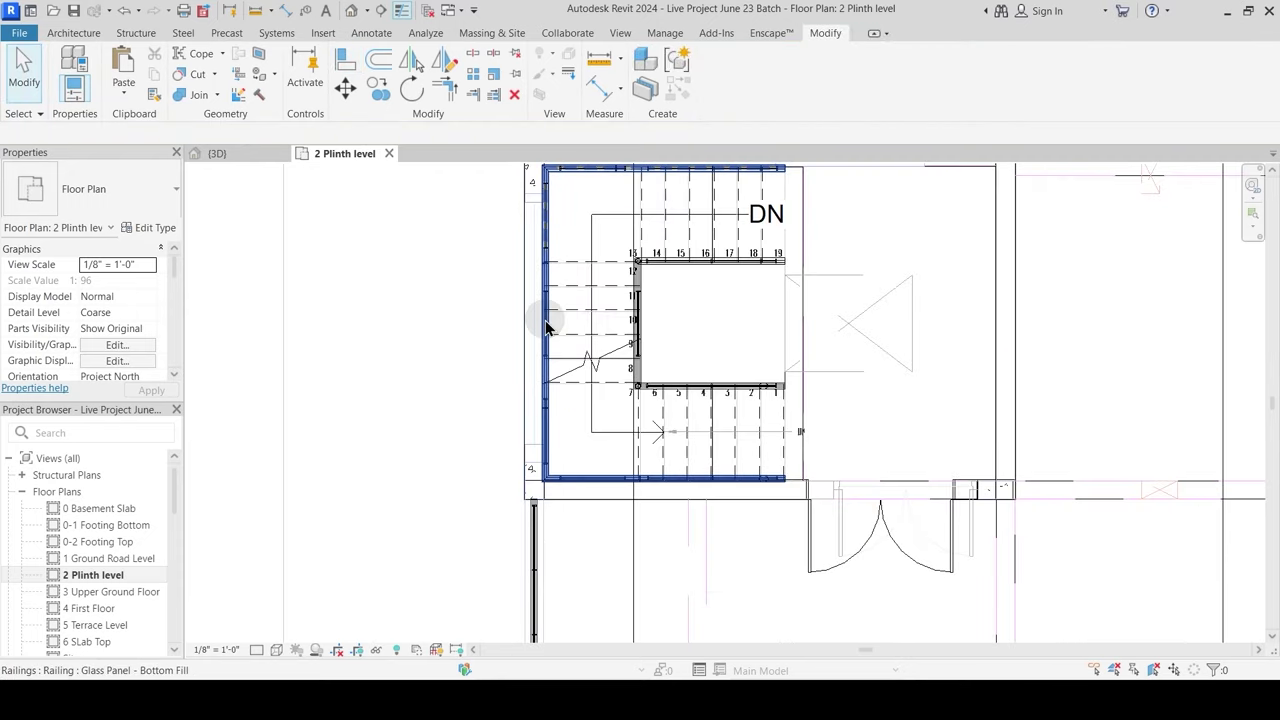
middle_click_drag(548, 318, 556, 333)
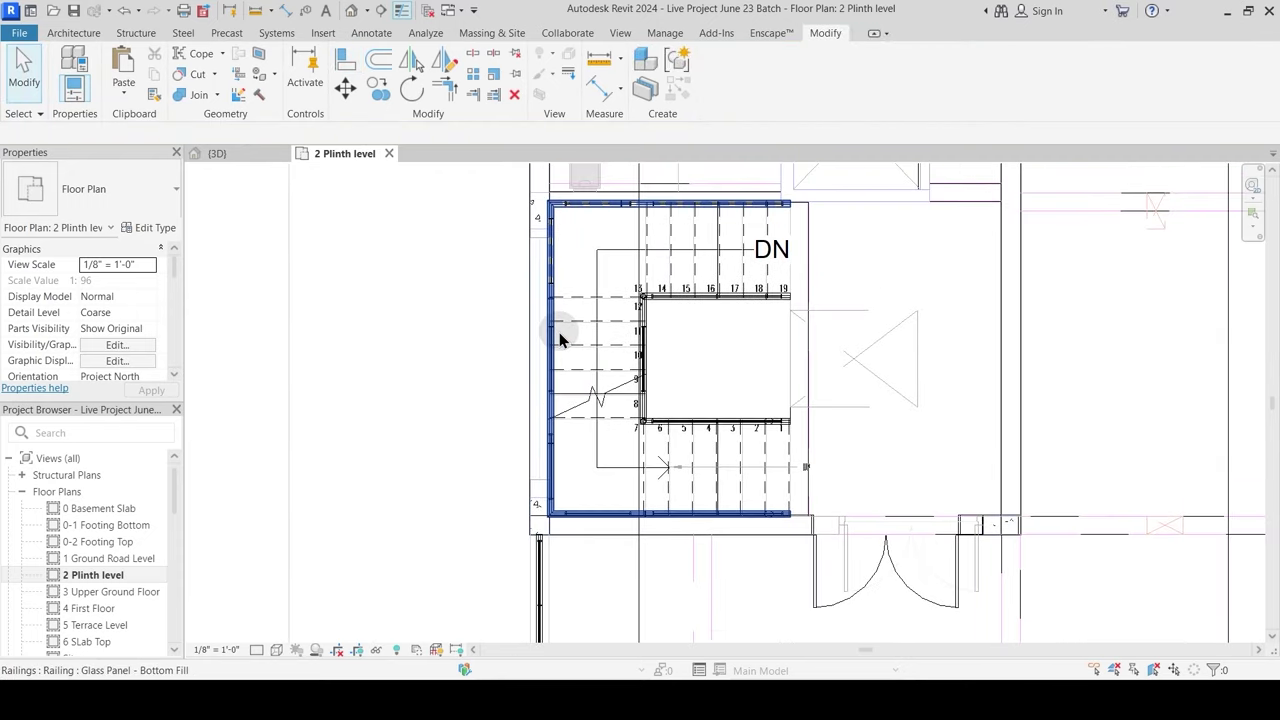
scroll(534, 296, "down", 2)
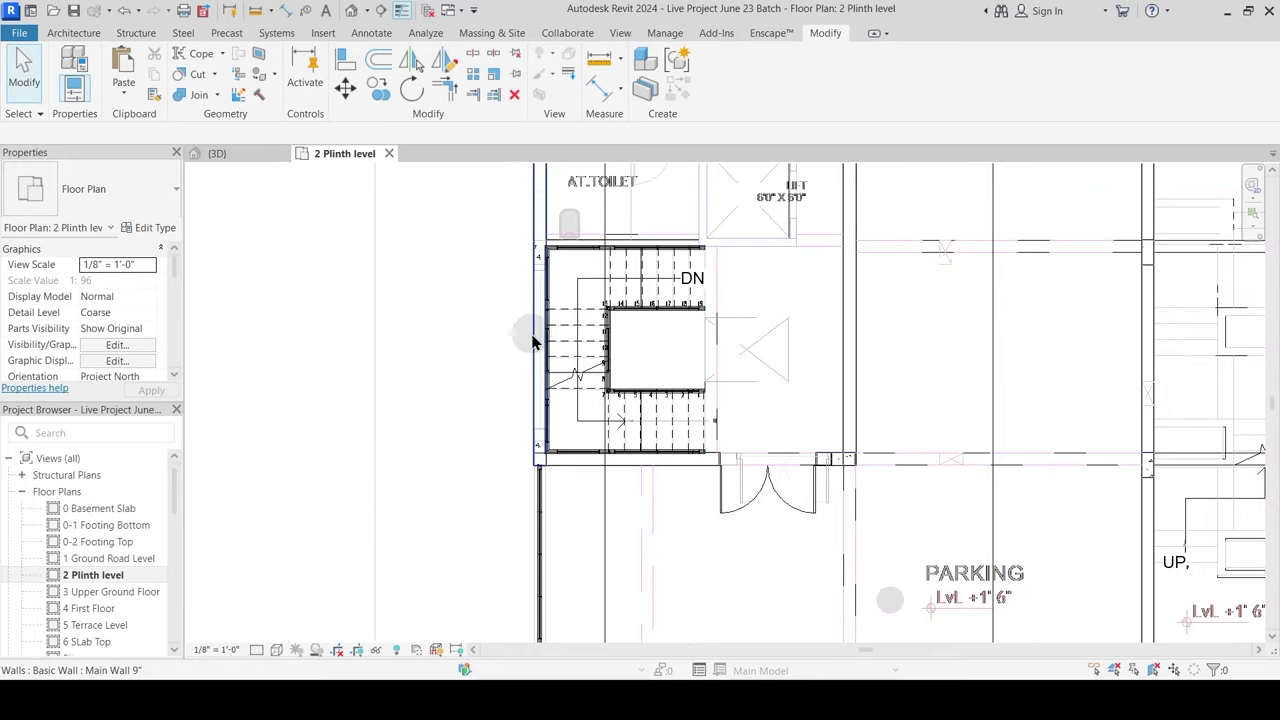
scroll(535, 356, "down", 2)
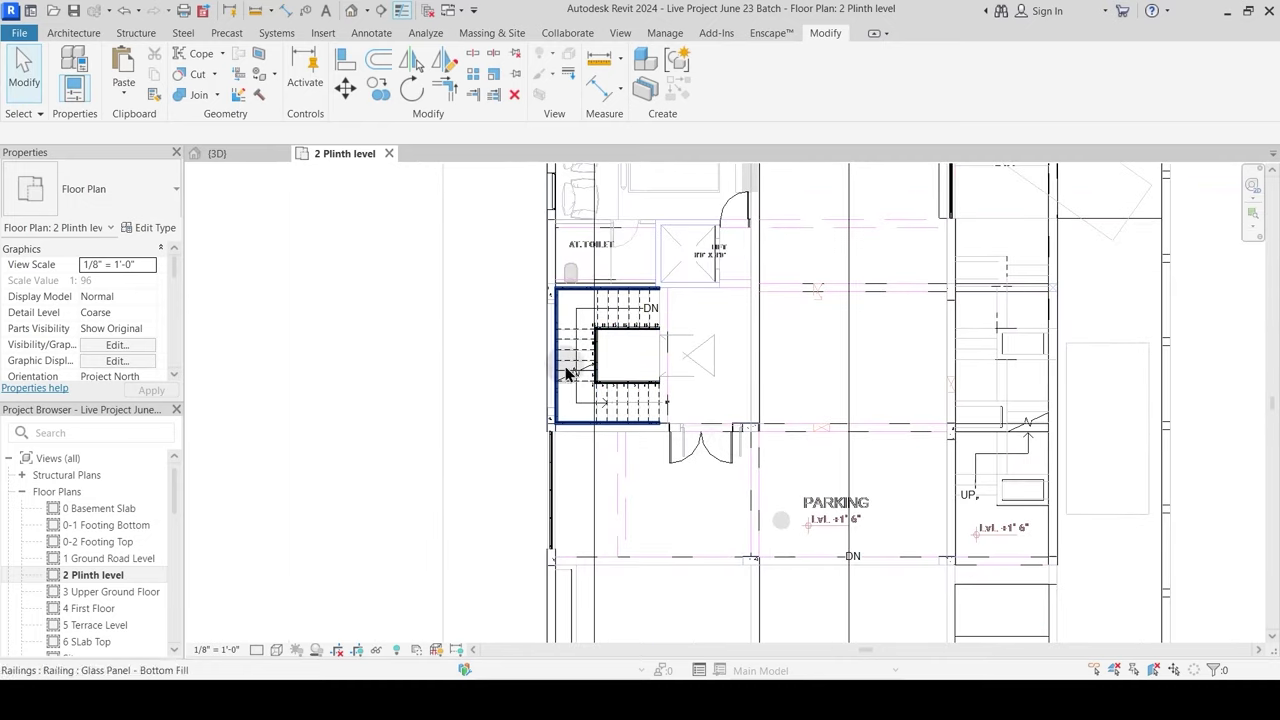
scroll(573, 373, "down", 1)
scroll(631, 500, "down", 1)
middle_click_drag(631, 500, 605, 418)
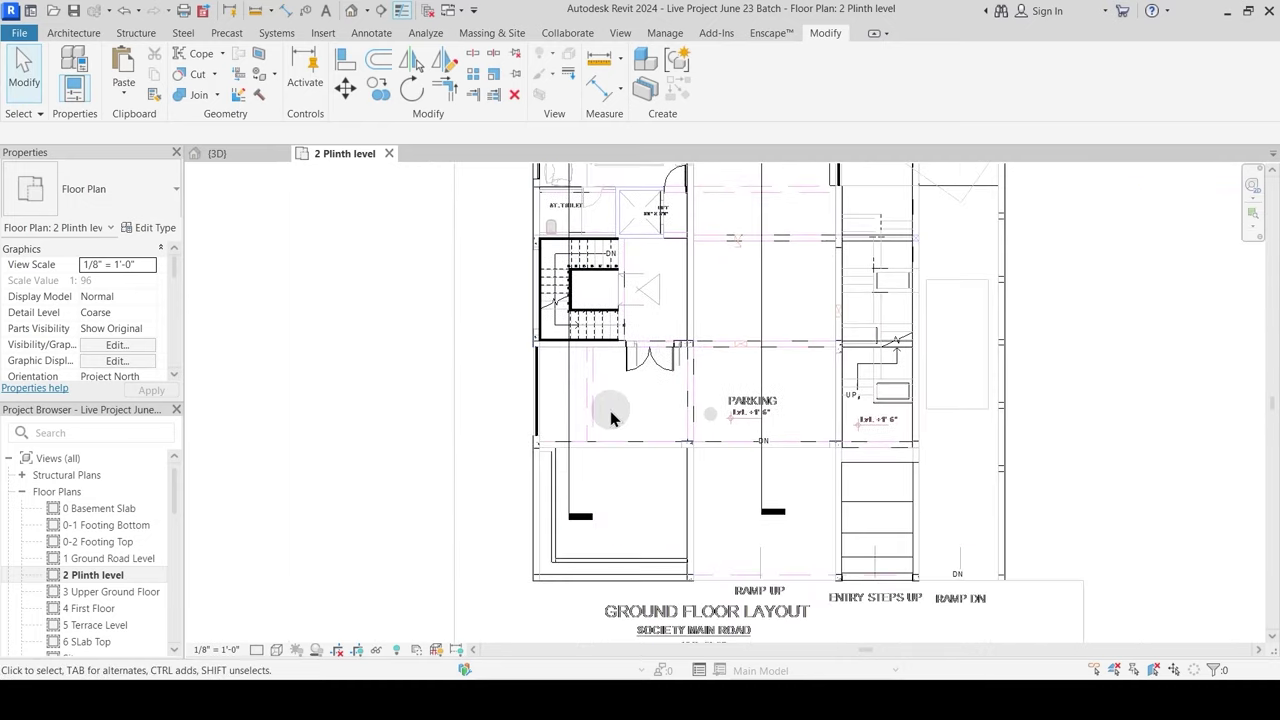
middle_click_drag(762, 391, 649, 499)
scroll(668, 366, "down", 1)
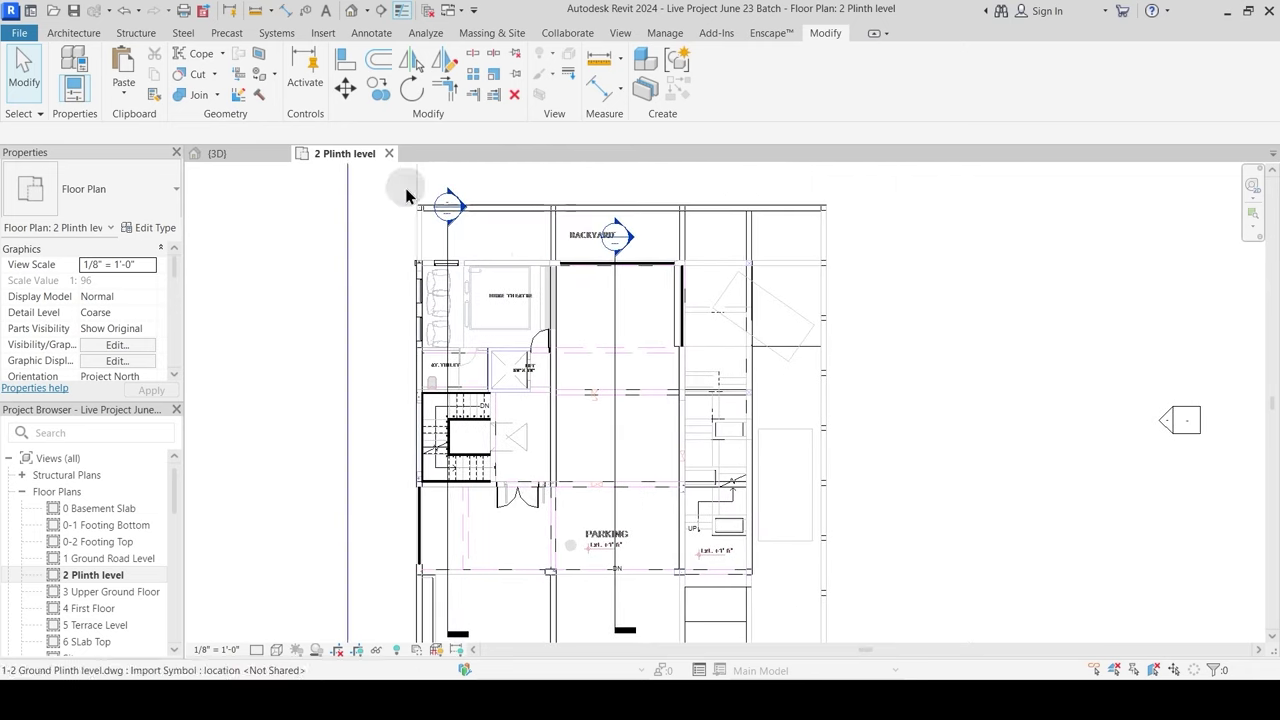
Step: Open the 3 Upper Ground Floor plan, close the 2 Plinth tab, and zoom to the foyer
double_click(105, 592)
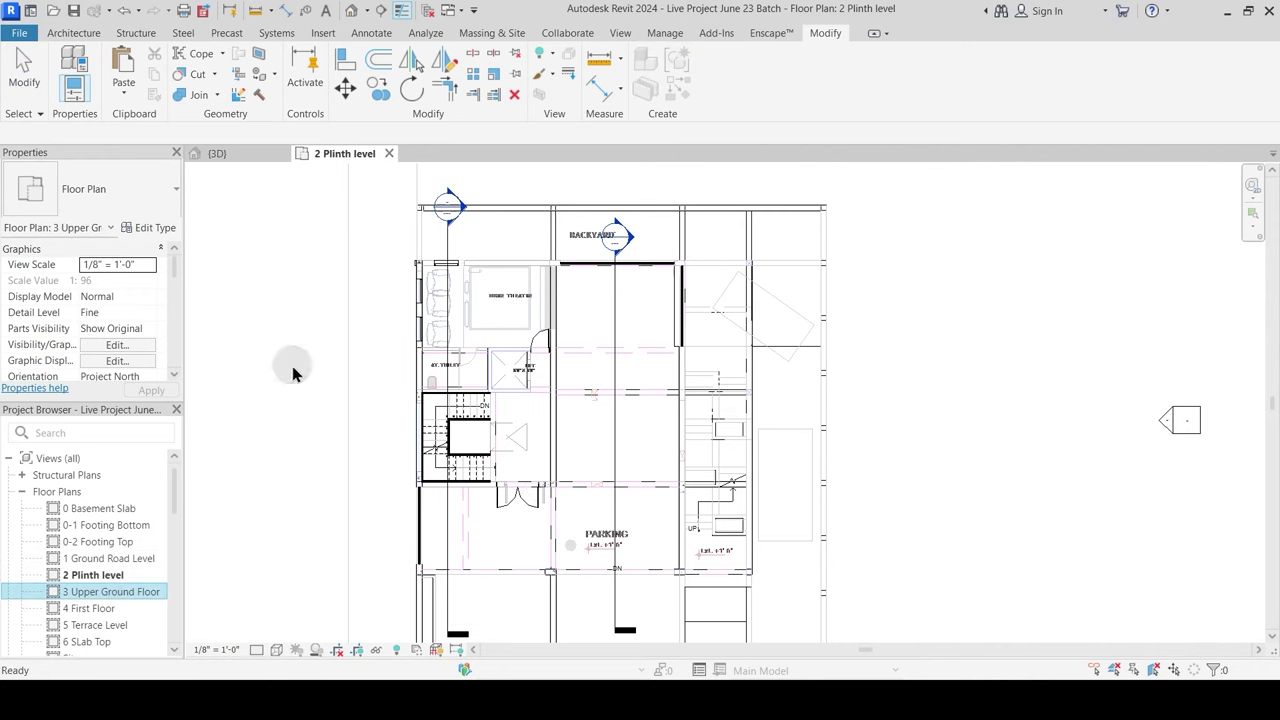
left_click(389, 153)
scroll(717, 365, "up", 5)
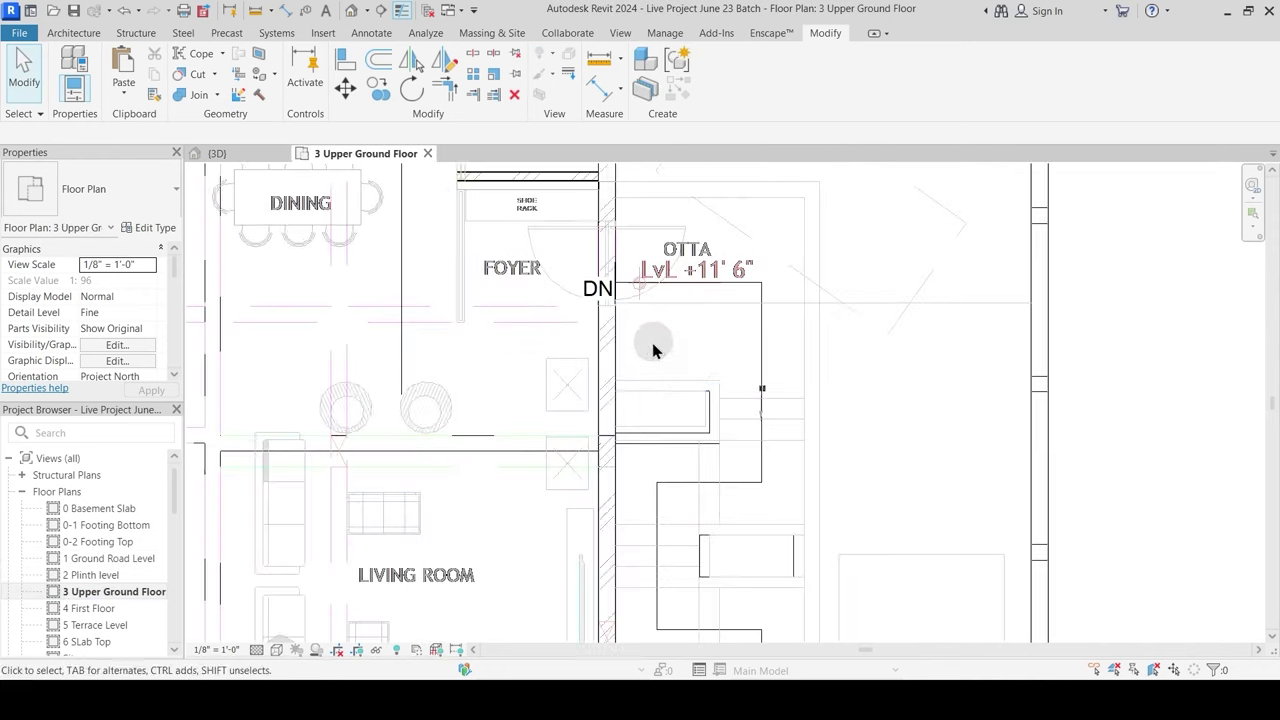
middle_click_drag(653, 344, 672, 441)
scroll(652, 348, "up", 2)
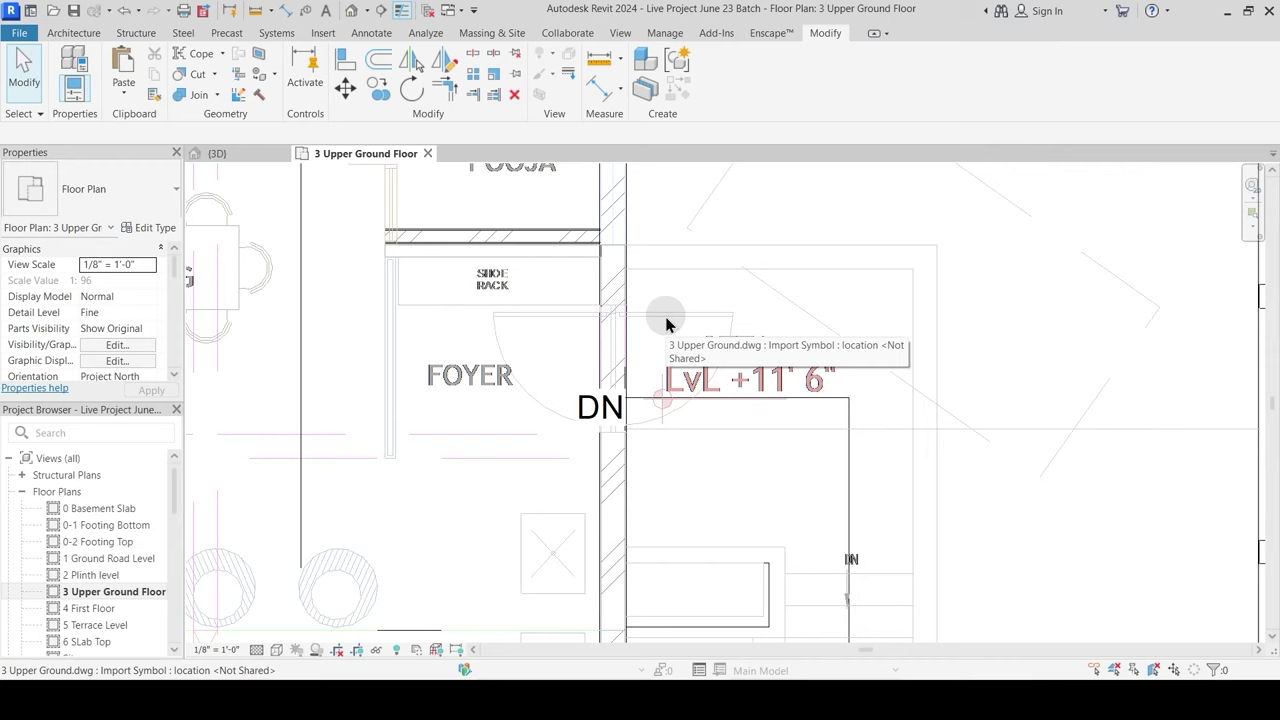
key("h")
key("l")
key("ctrl+z")
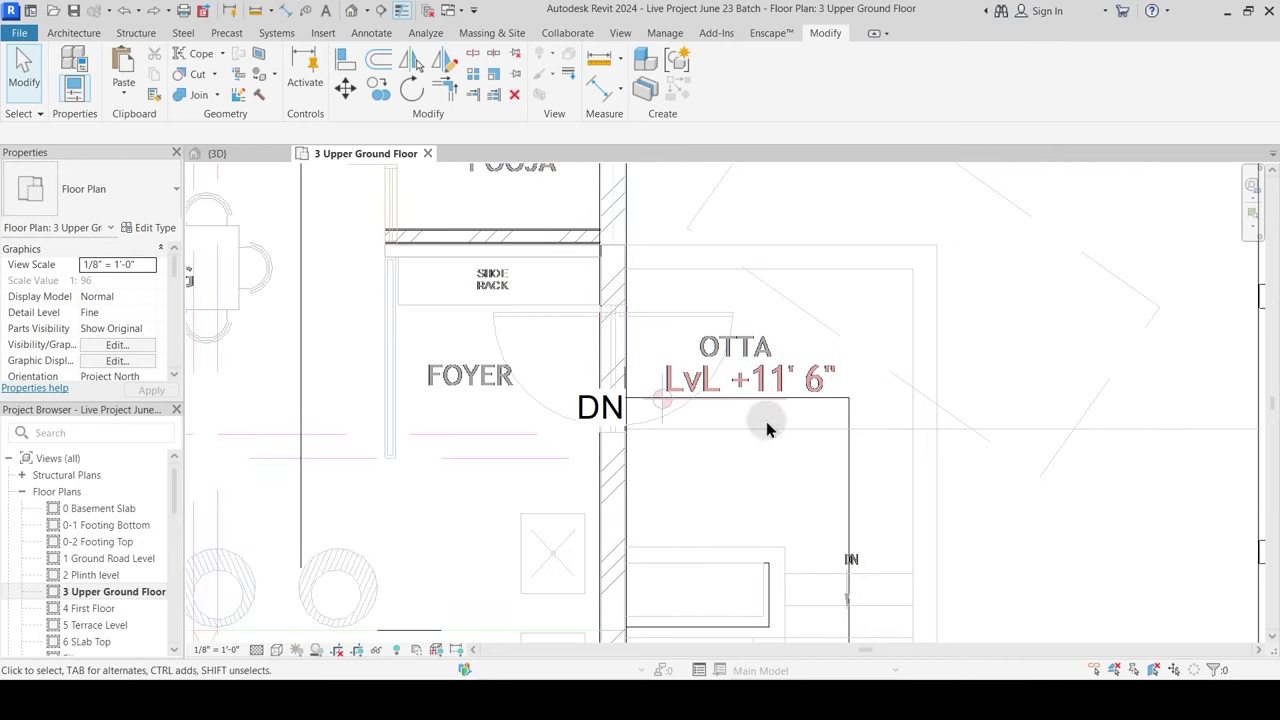
Step: Measure the foyer wall opening width with a temporary aligned dimension
left_click(600, 68)
scroll(657, 335, "up", 2)
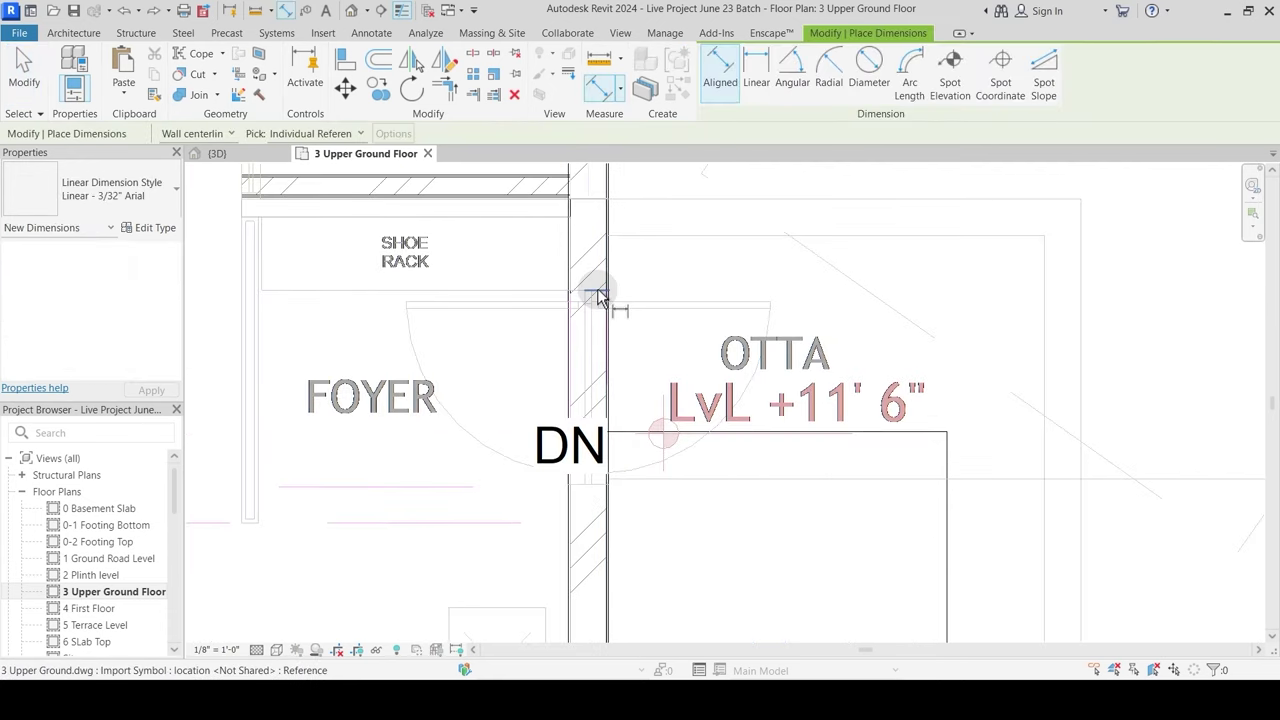
left_click(603, 492)
key("Escape")
key("Escape")
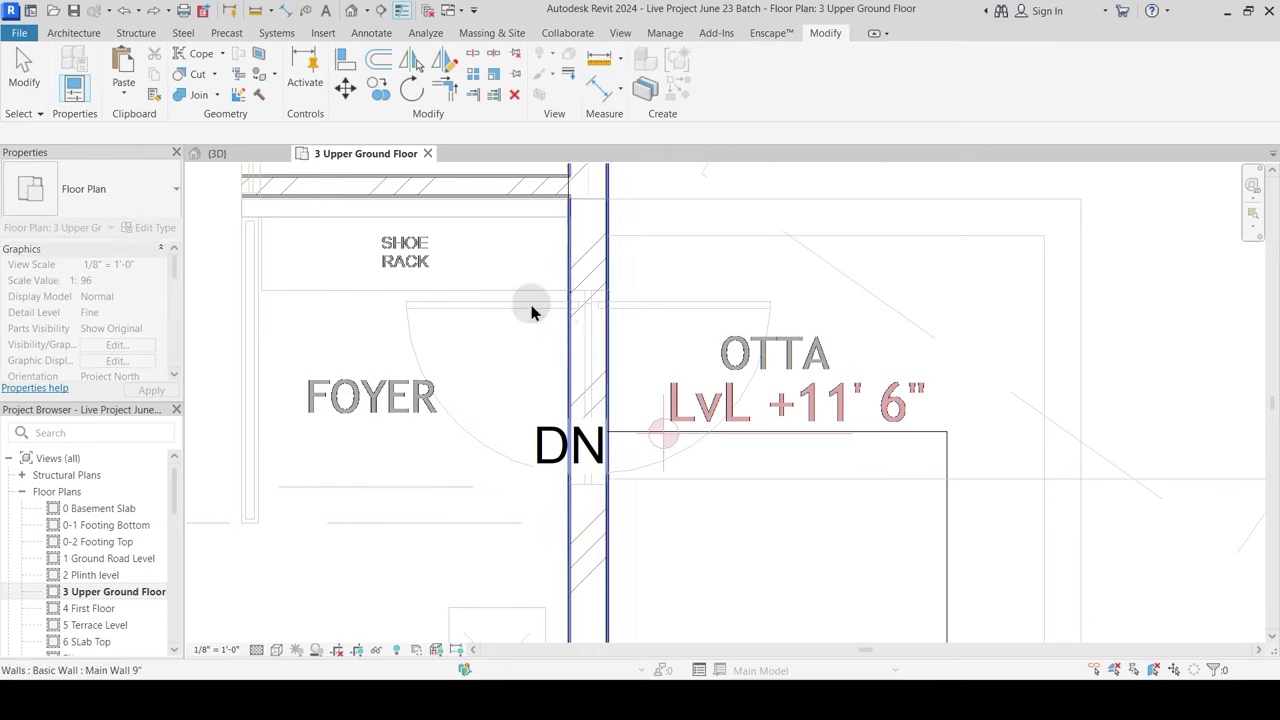
Step: Create a door type named 4' Entry Door with width 4' 0"
left_click(73, 32)
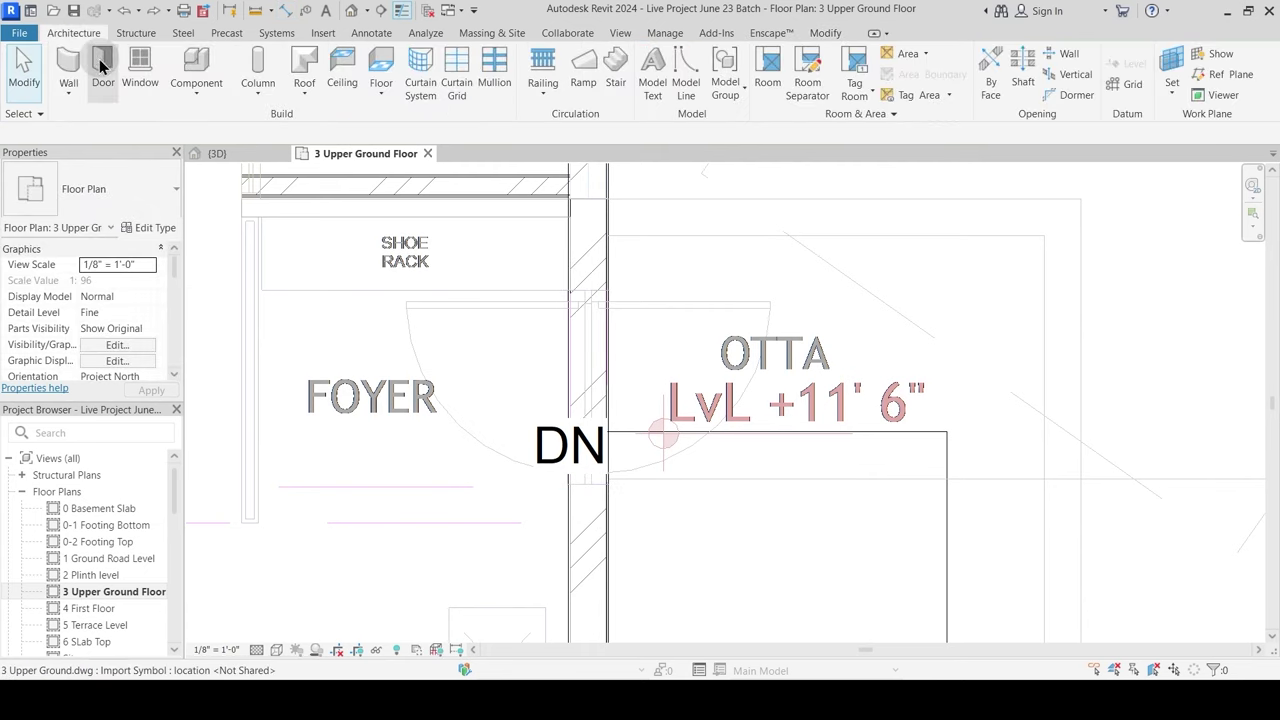
left_click(101, 66)
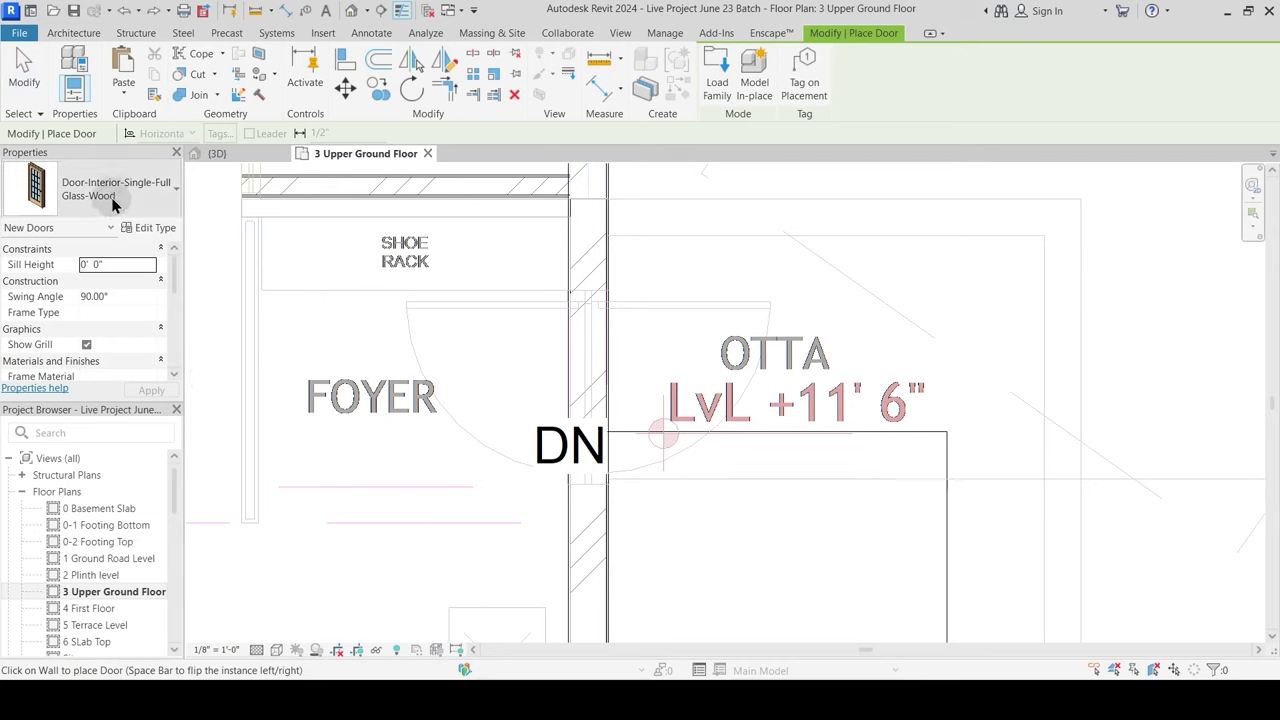
left_click(111, 197)
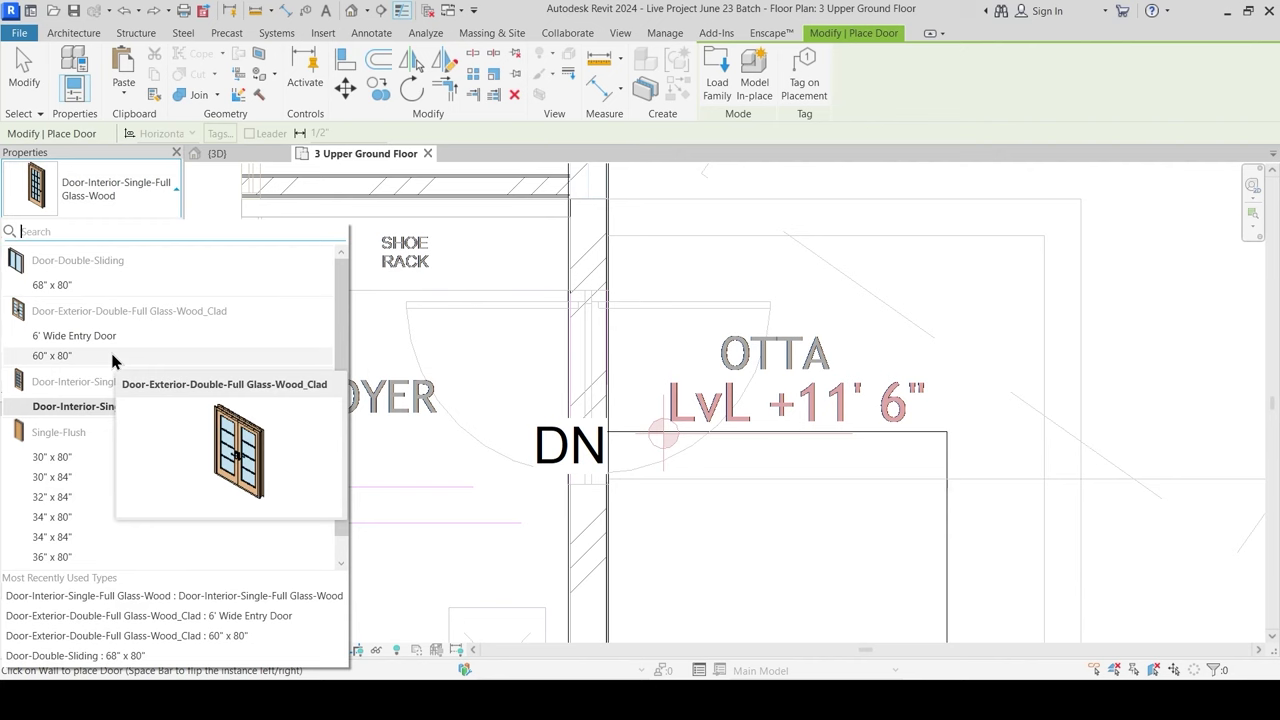
scroll(491, 346, "down", 2)
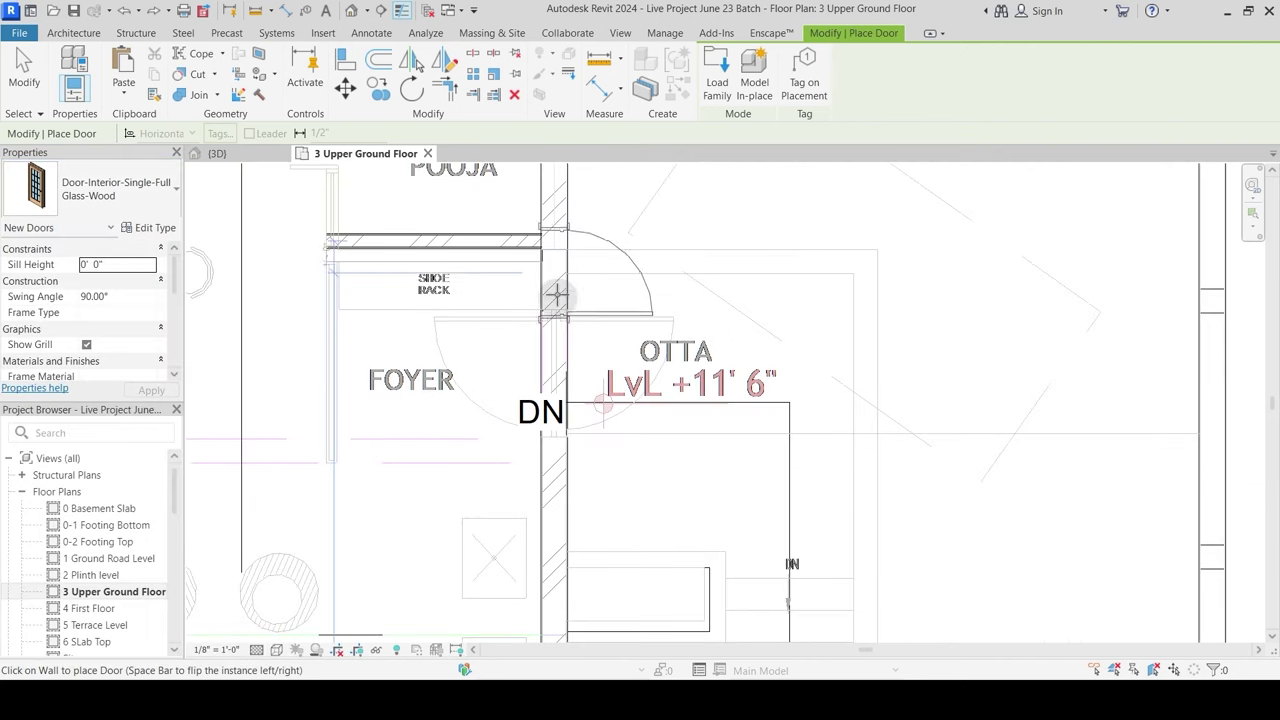
left_click(150, 227)
left_click(1212, 124)
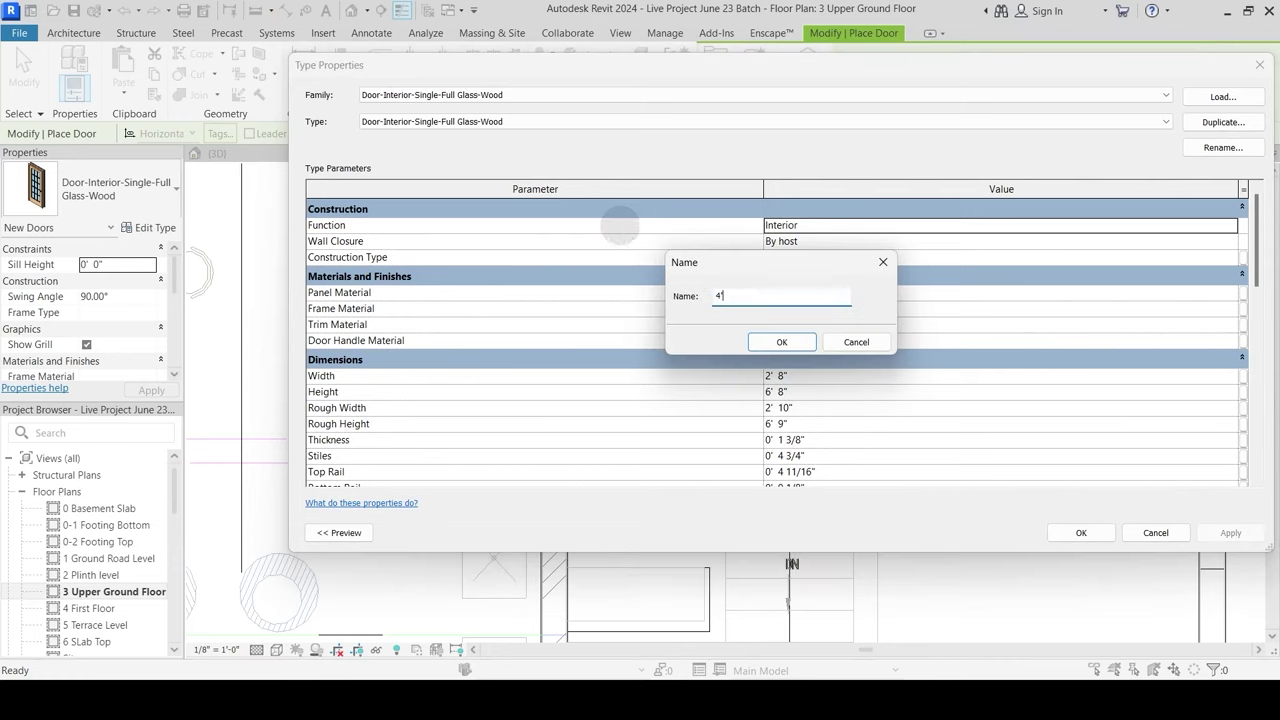
type("4' Entry Door")
key("Return")
left_click(822, 377)
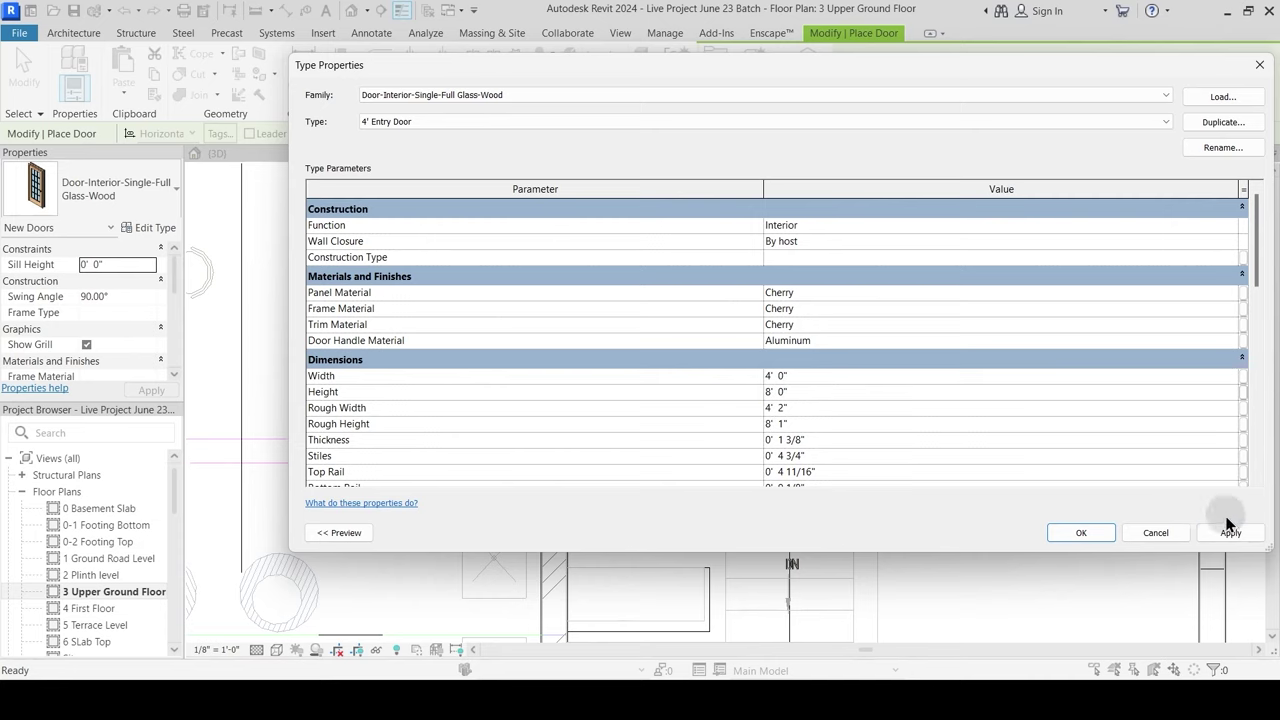
left_click(1077, 538)
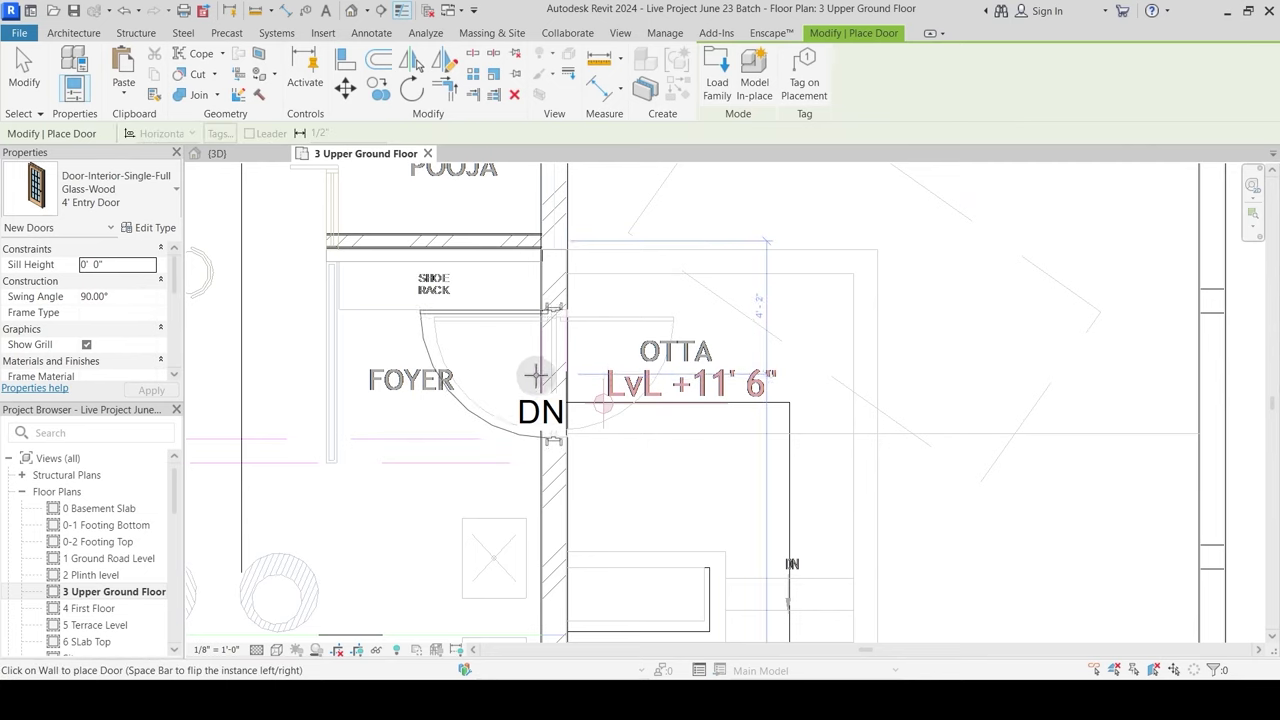
Step: Place the 4' Entry Door in the foyer wall
left_click(631, 320)
key("Escape")
key("Escape")
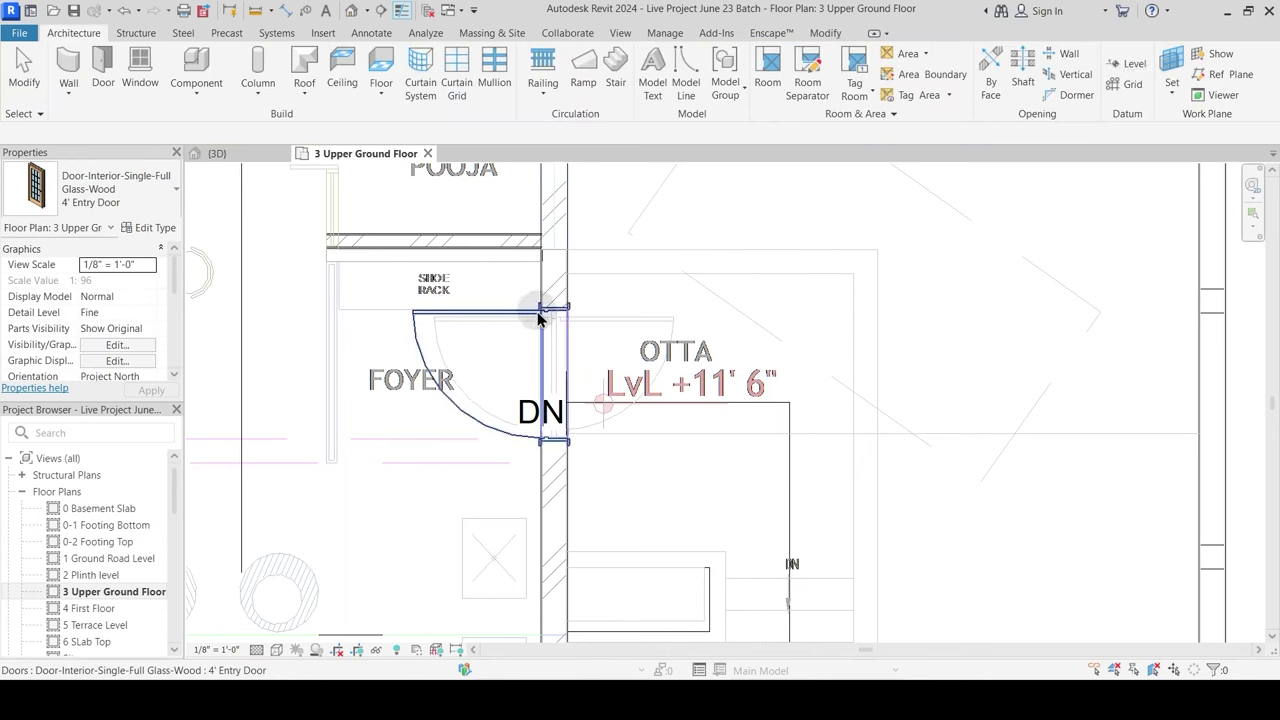
scroll(586, 360, "down", 2)
scroll(580, 405, "down", 2)
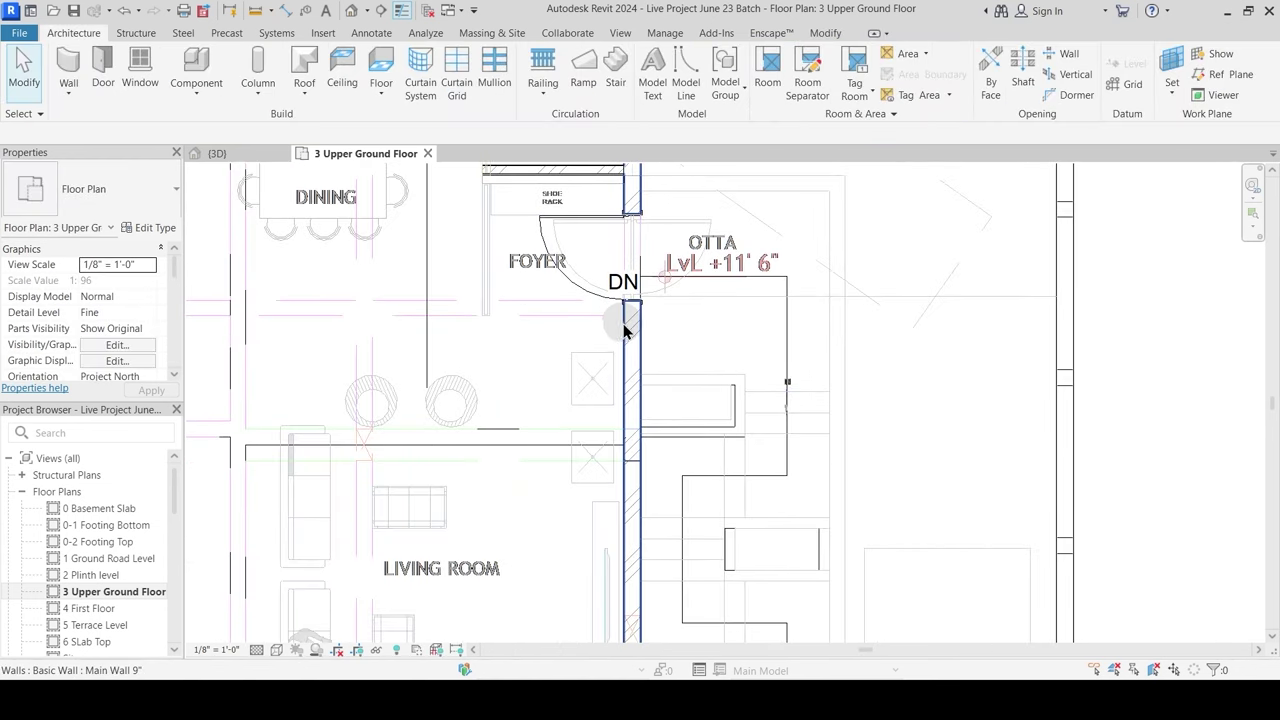
scroll(615, 320, "down", 2)
scroll(644, 336, "up", 1)
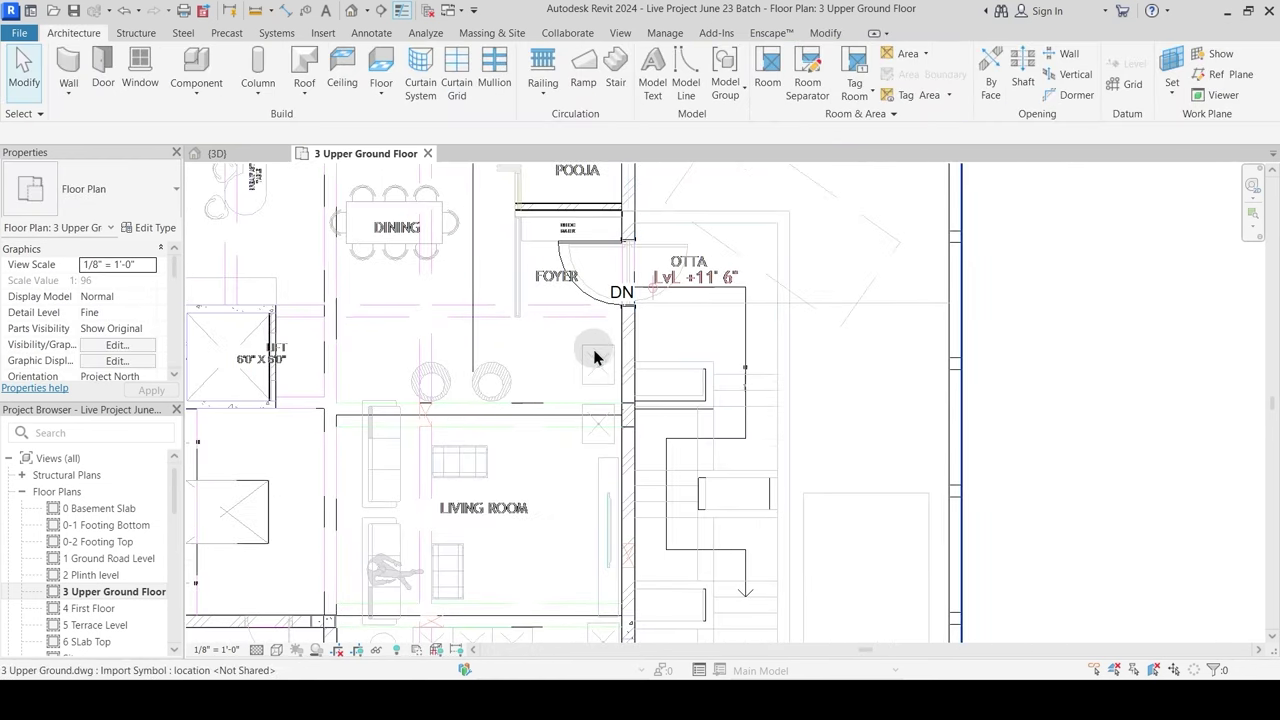
middle_click_drag(608, 345, 584, 428)
scroll(584, 395, "down", 1)
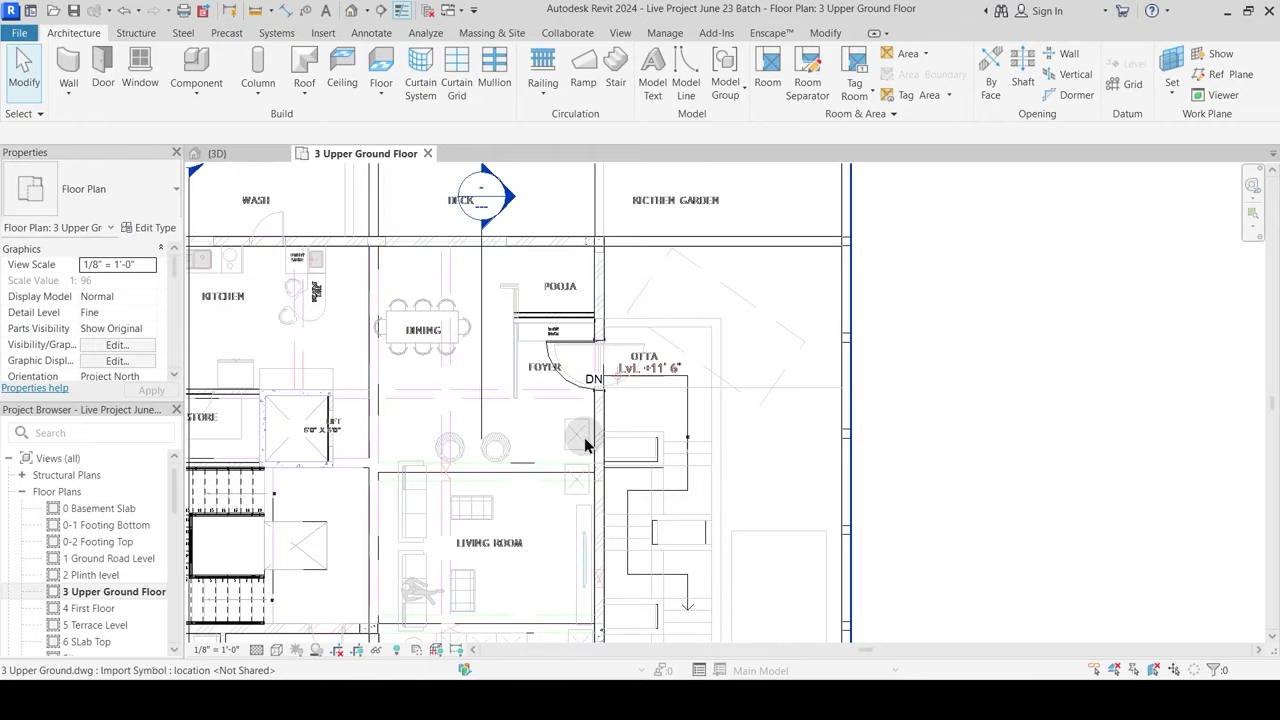
Step: Change the foyer entry door to the 6' Wide Entry Door type
left_click(550, 390)
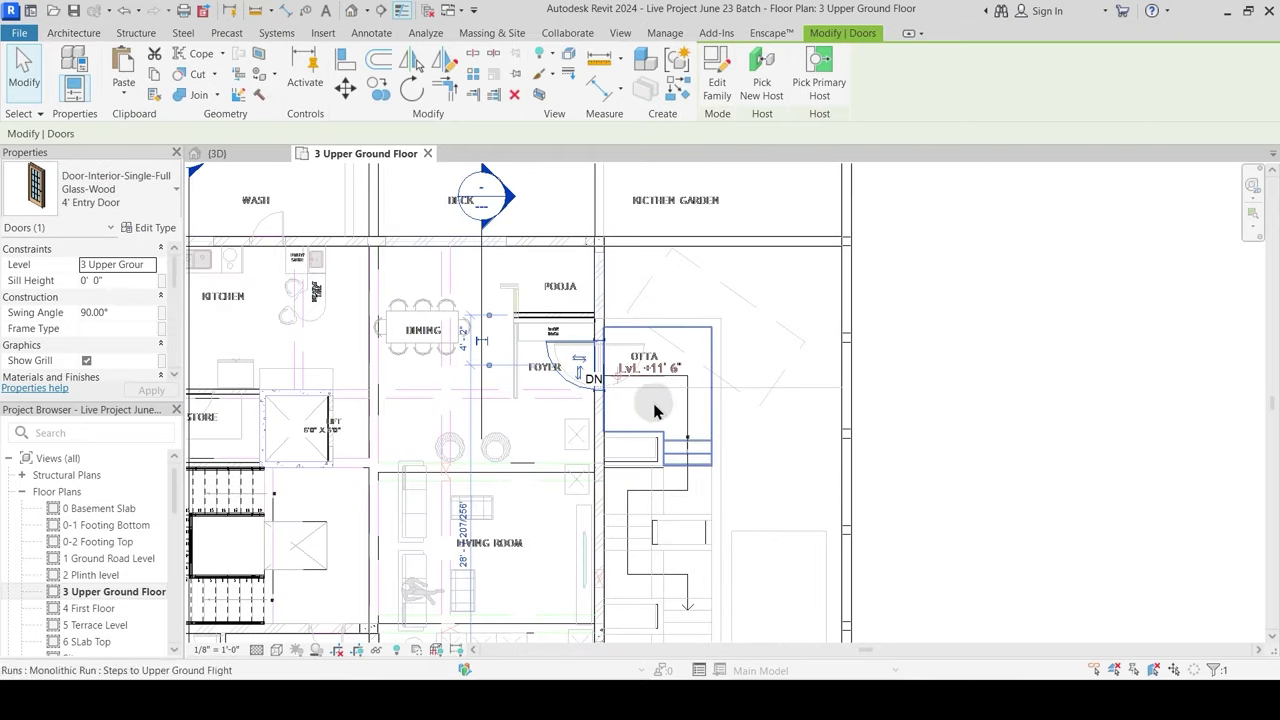
left_click(104, 211)
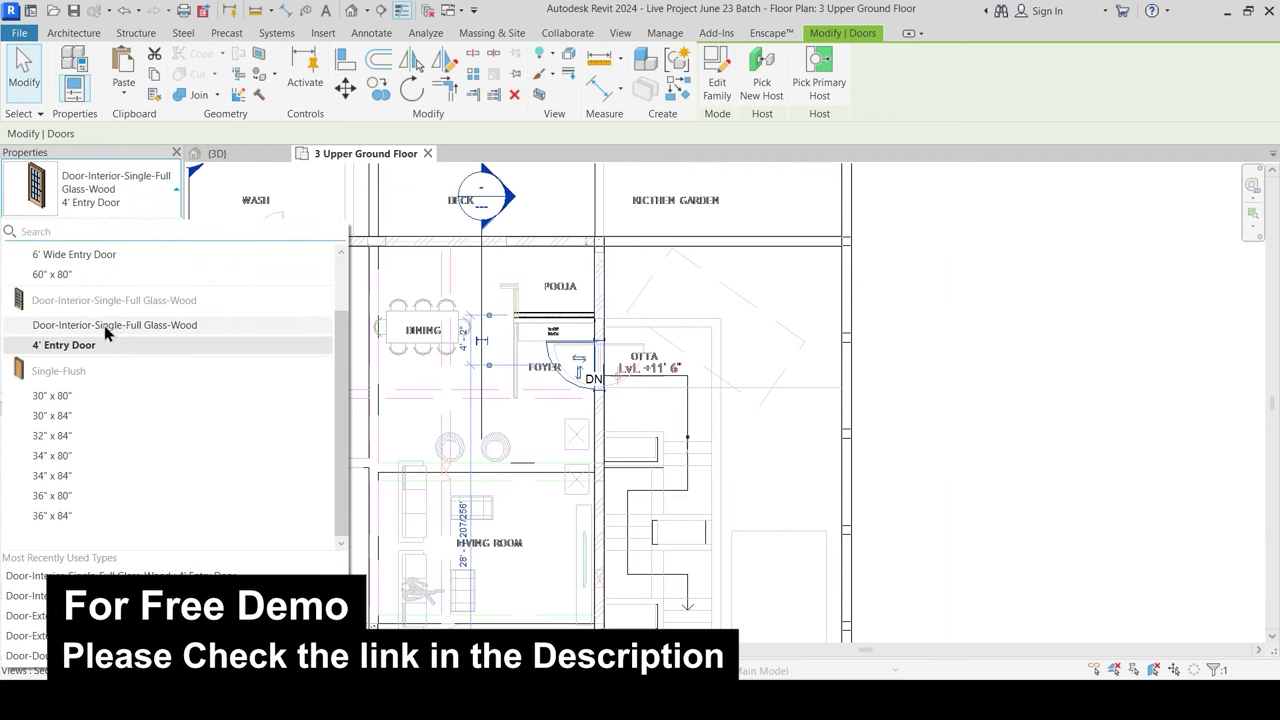
scroll(108, 340, "up", 1)
left_click(109, 336)
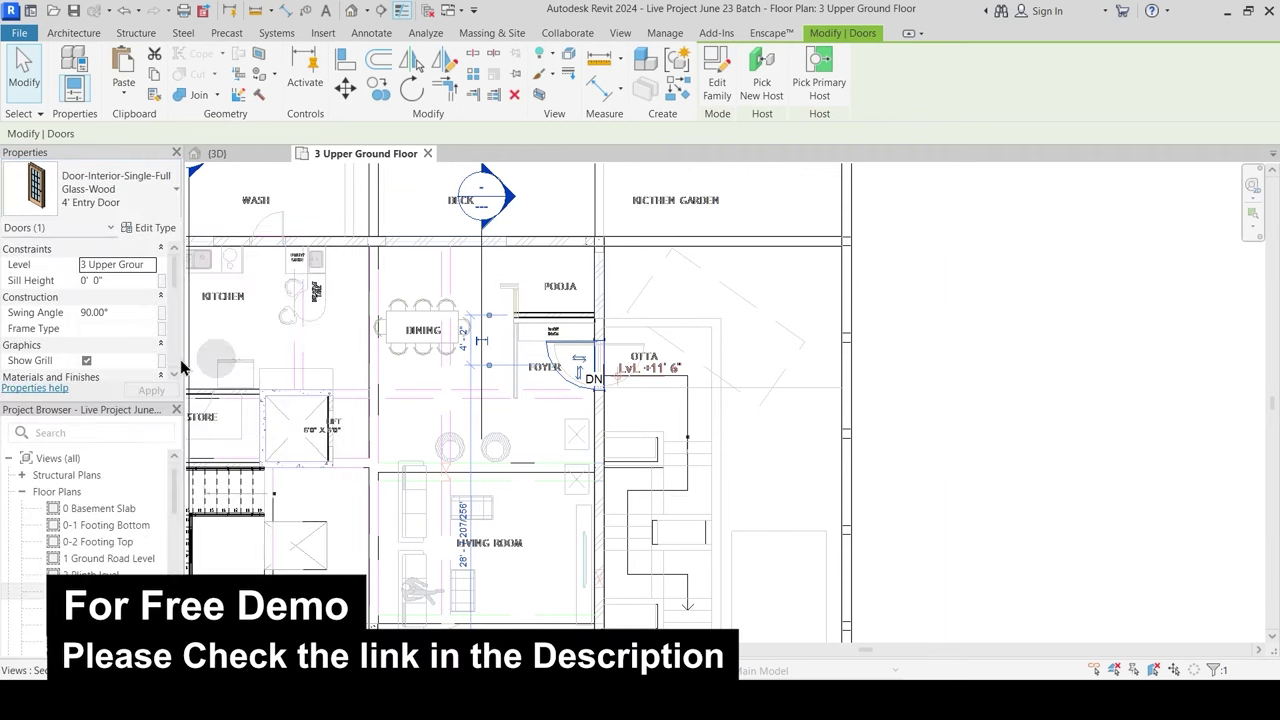
left_click(697, 394)
scroll(568, 372, "up", 3)
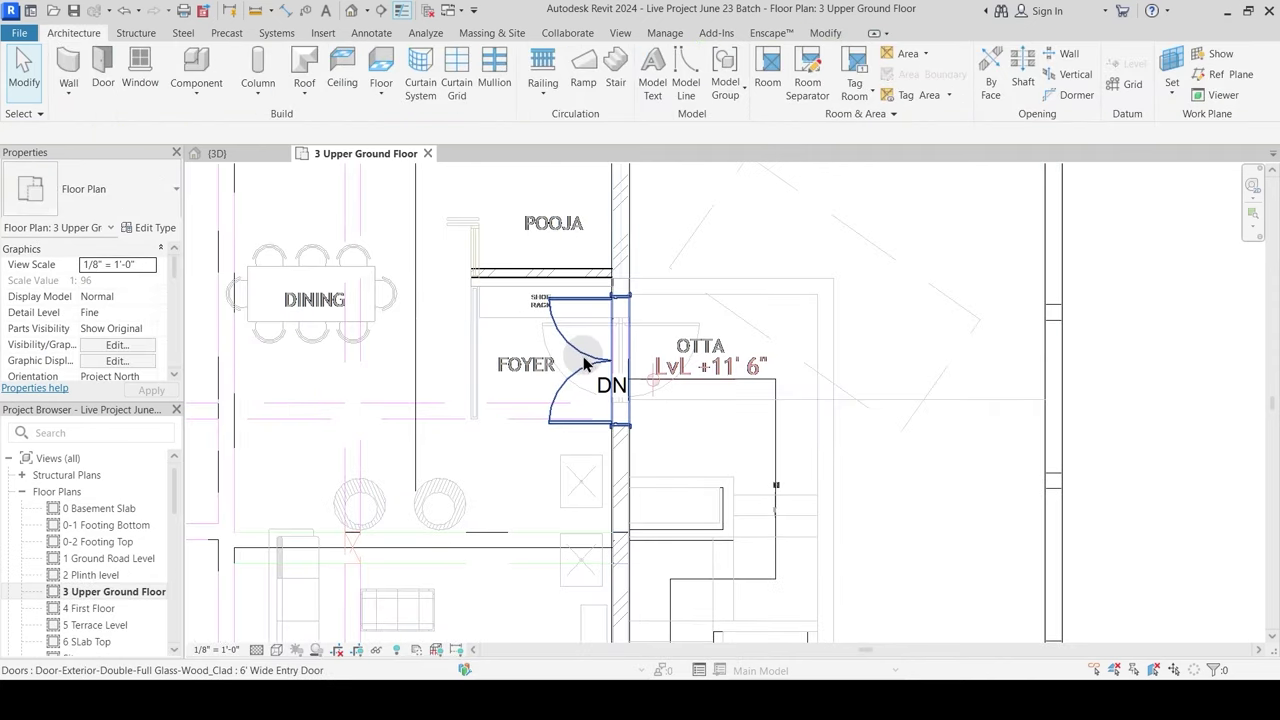
Step: Slide the entry door up the foyer wall to a 4'-6" offset
left_click(586, 374)
mouse_move(586, 383)
left_mouse_down()
mouse_move(588, 398)
mouse_move(589, 374)
left_mouse_up()
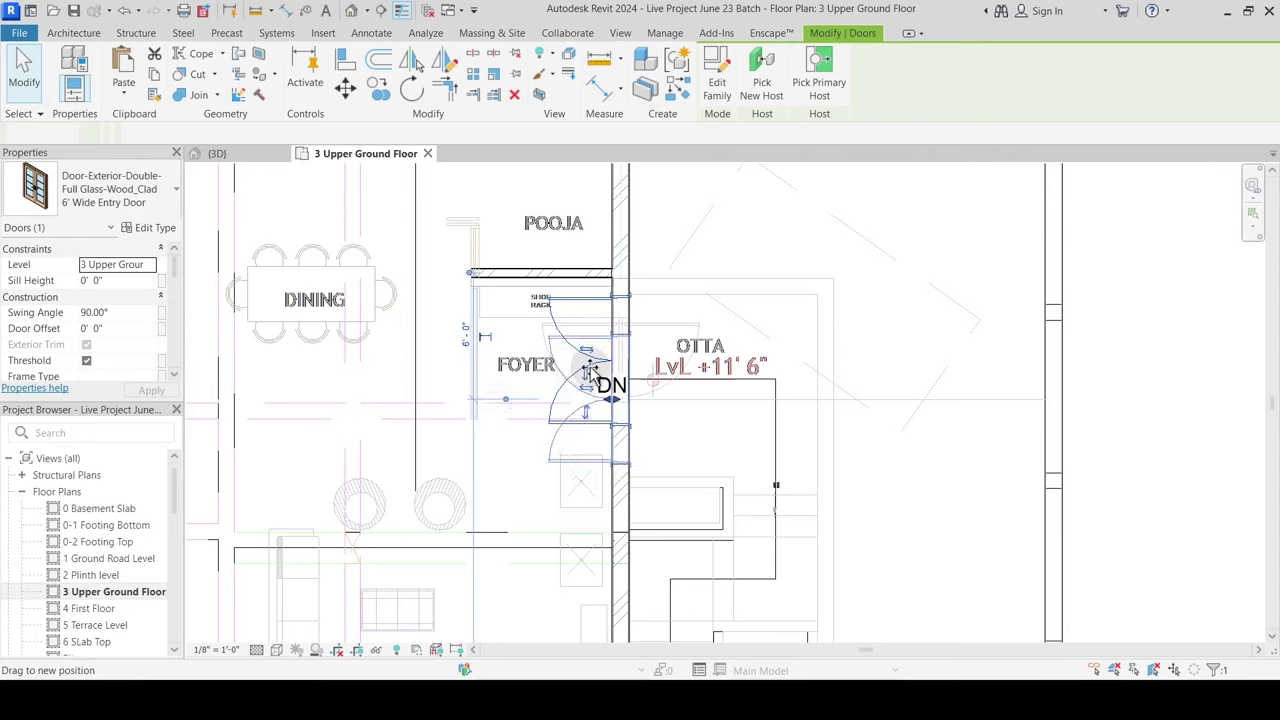
key("Up")
key("Up")
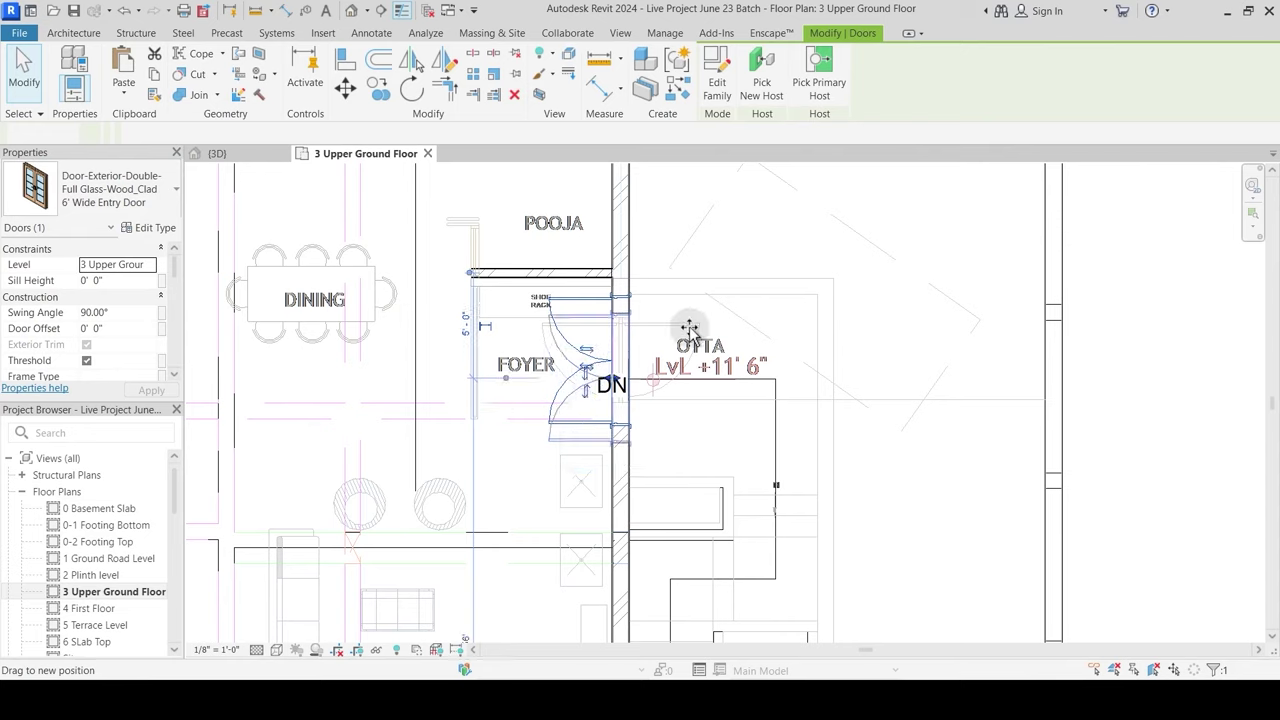
left_click_drag(690, 328, 668, 358)
scroll(668, 358, "up", 3)
key("Escape")
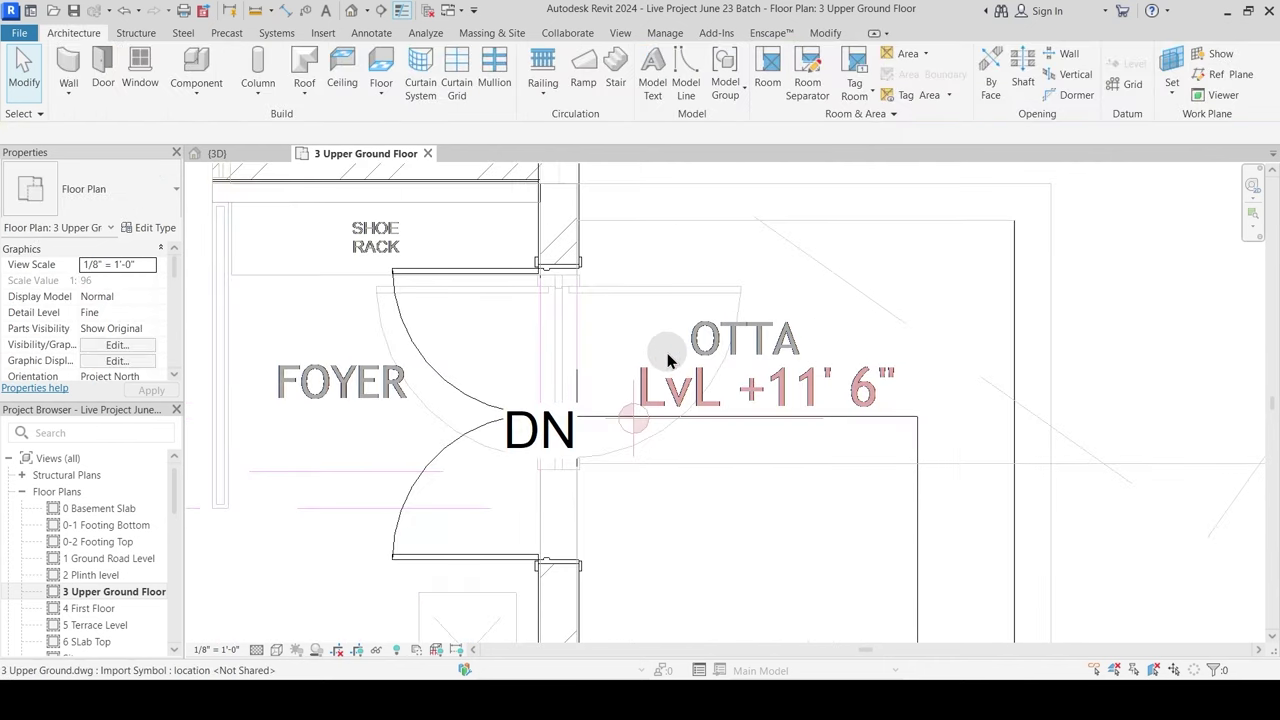
scroll(668, 360, "down", 4)
scroll(590, 380, "up", 3)
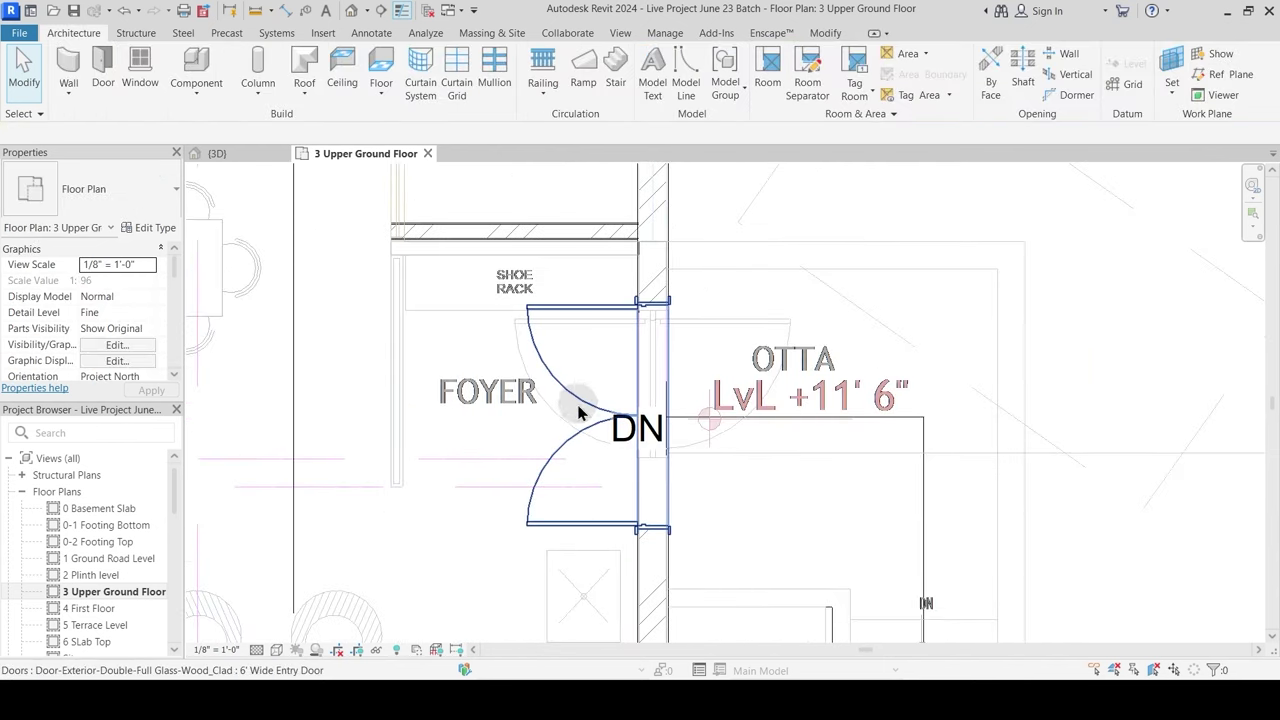
Step: Try aligning the entry door to the wall line, then cancel the alignment
left_click(578, 412)
scroll(650, 305, "up", 3)
key("Escape")
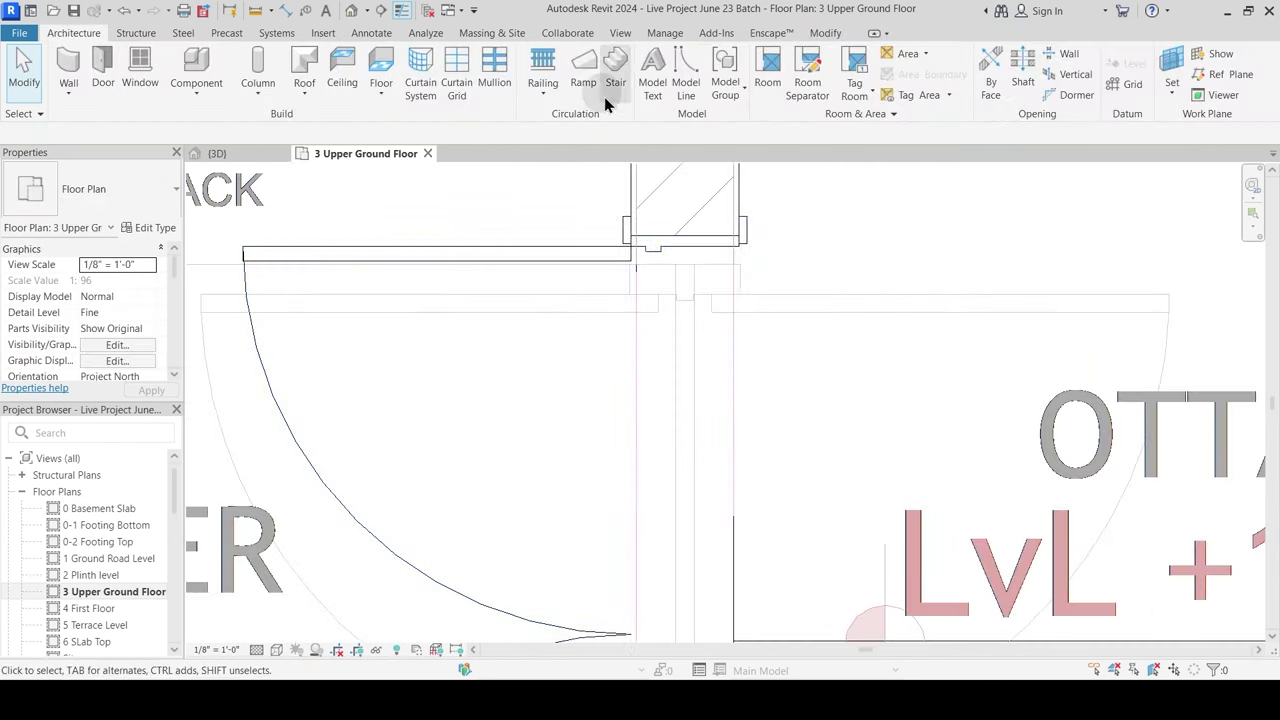
left_click(836, 34)
left_click(347, 62)
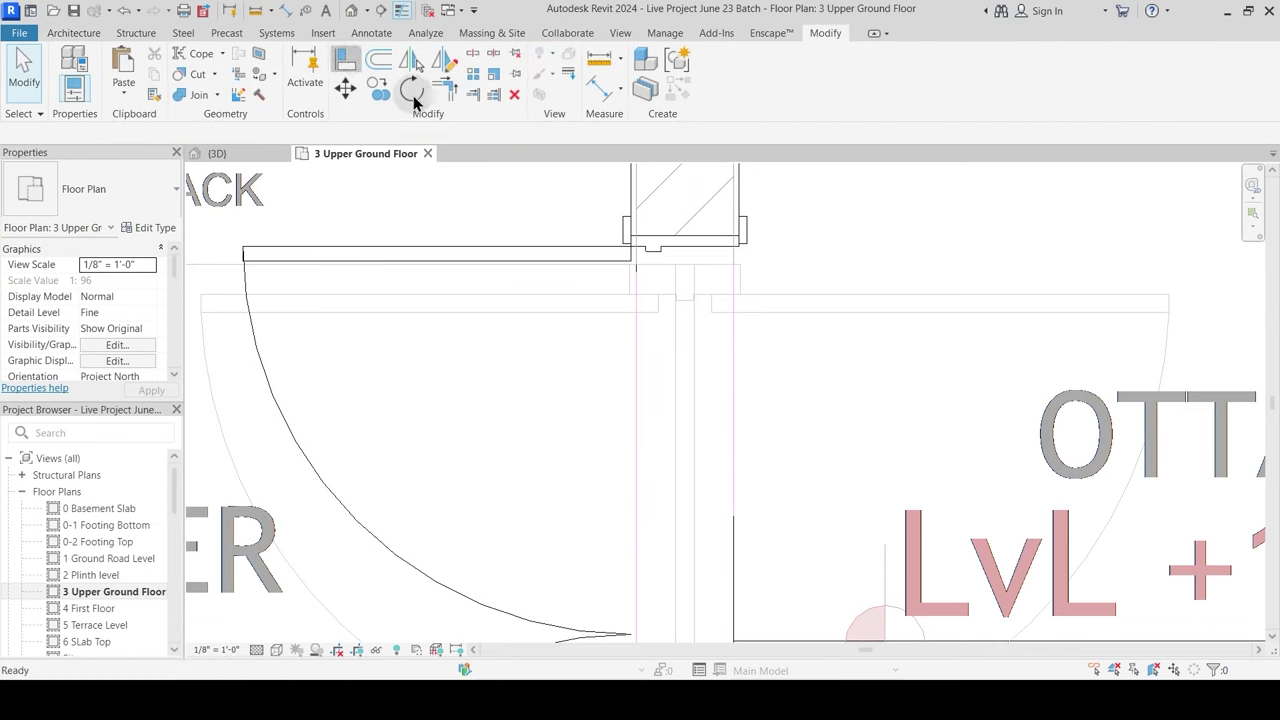
left_click(675, 250)
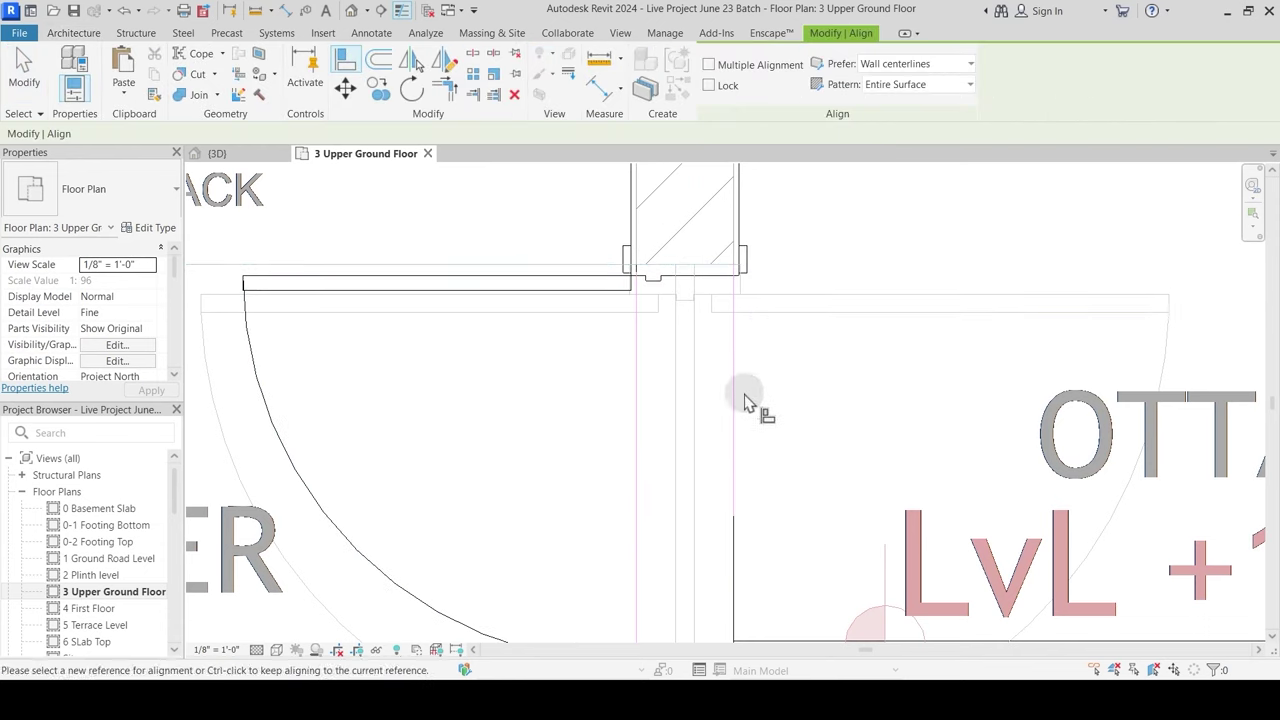
scroll(740, 415, "up", 3)
scroll(713, 437, "down", 6)
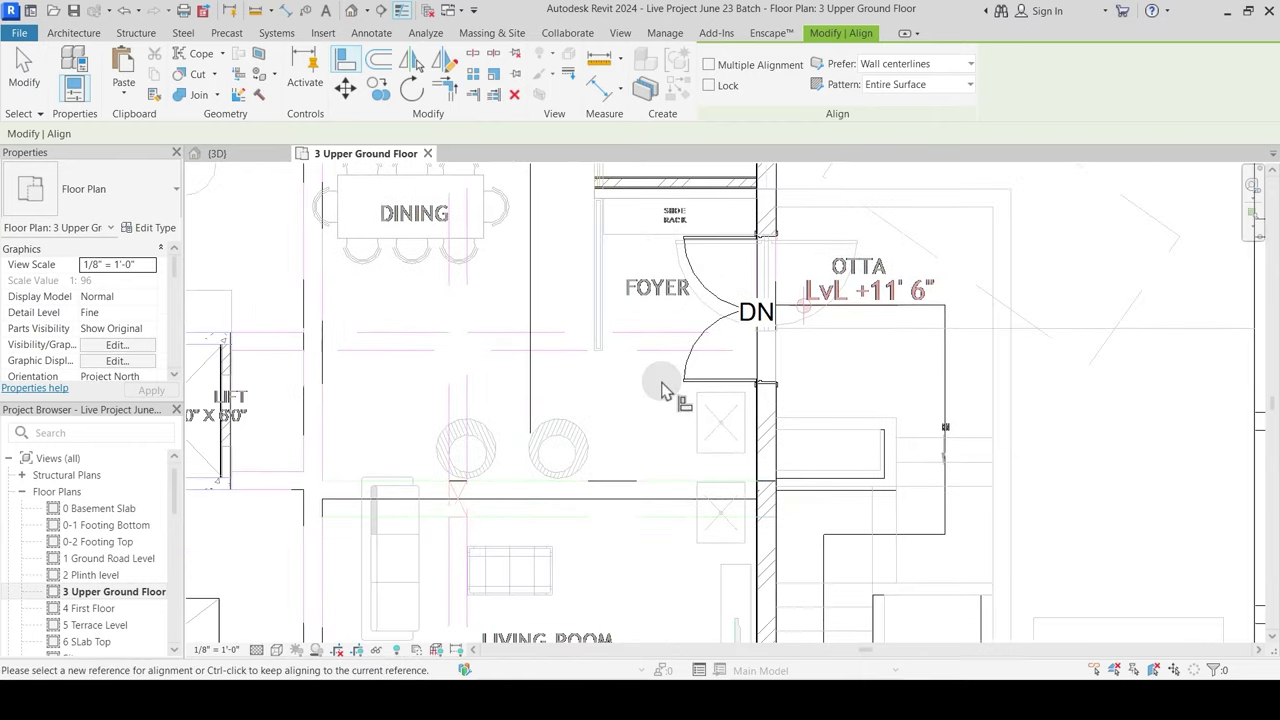
key("Escape")
Step: Pan over to the Deck, Kitchen Garden and Pooja areas
middle_click_drag(582, 451, 668, 580)
middle_click_drag(715, 318, 672, 468)
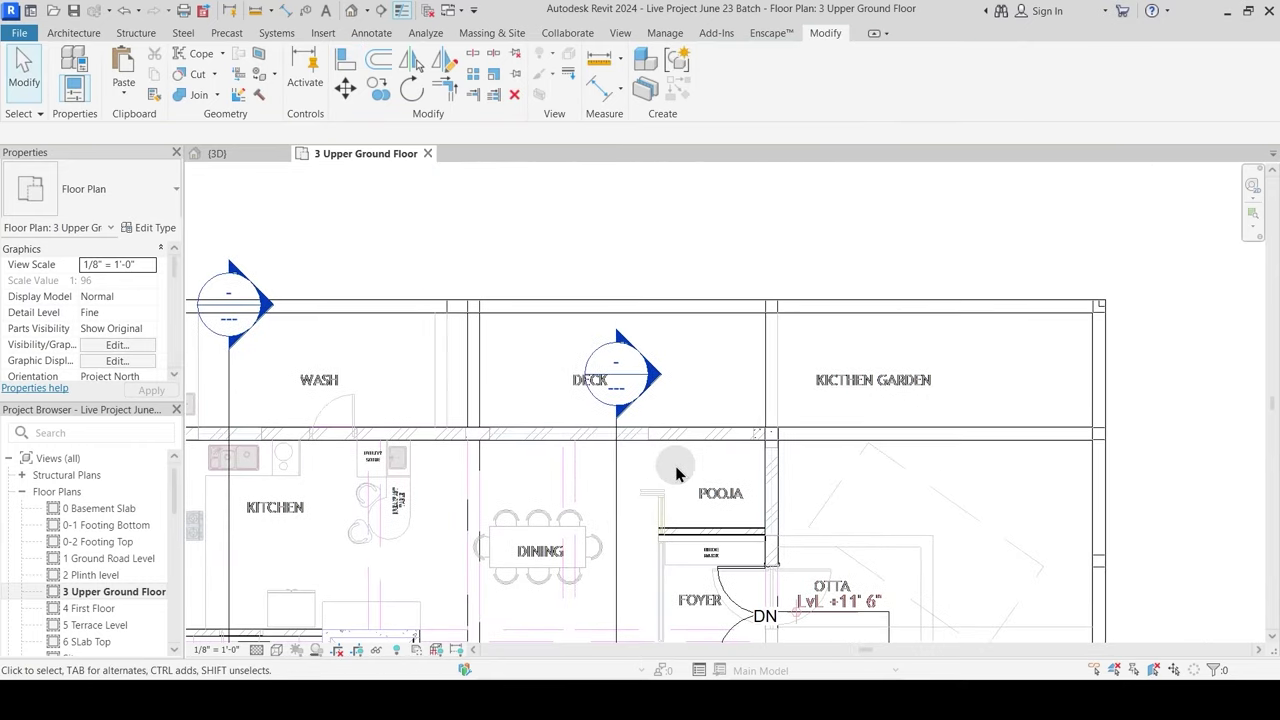
scroll(783, 505, "up", 3)
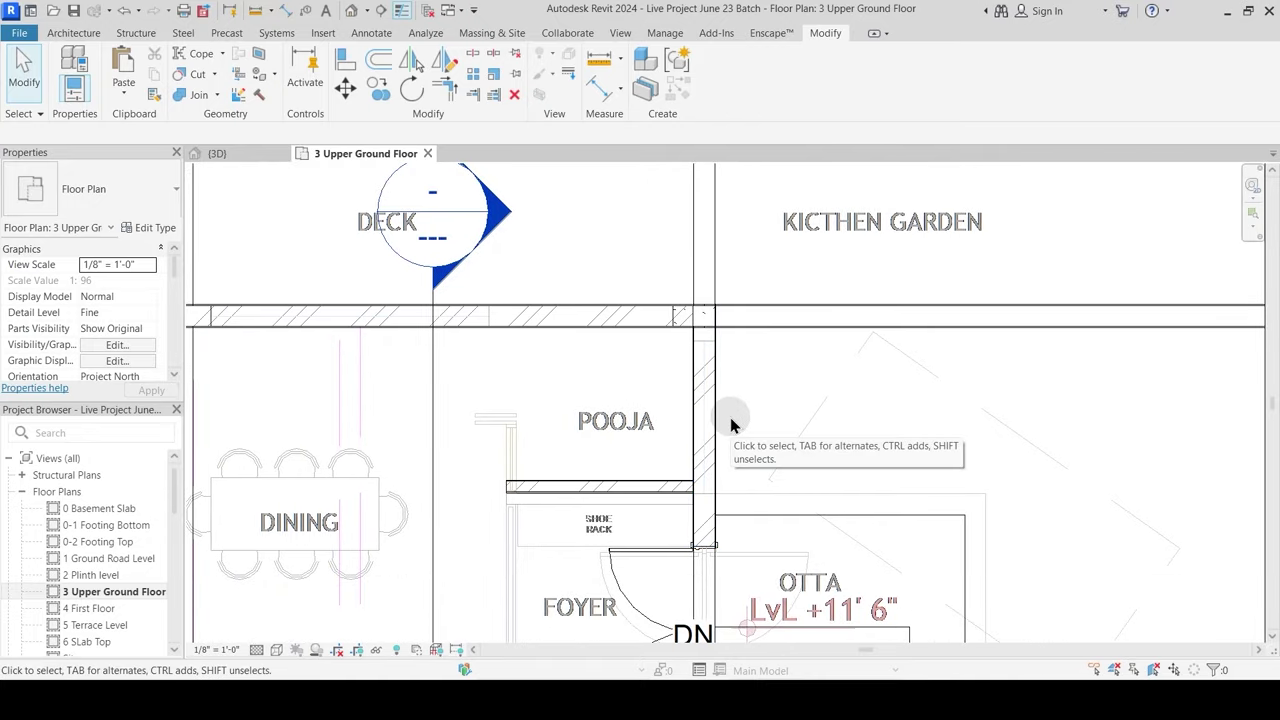
left_click(88, 33)
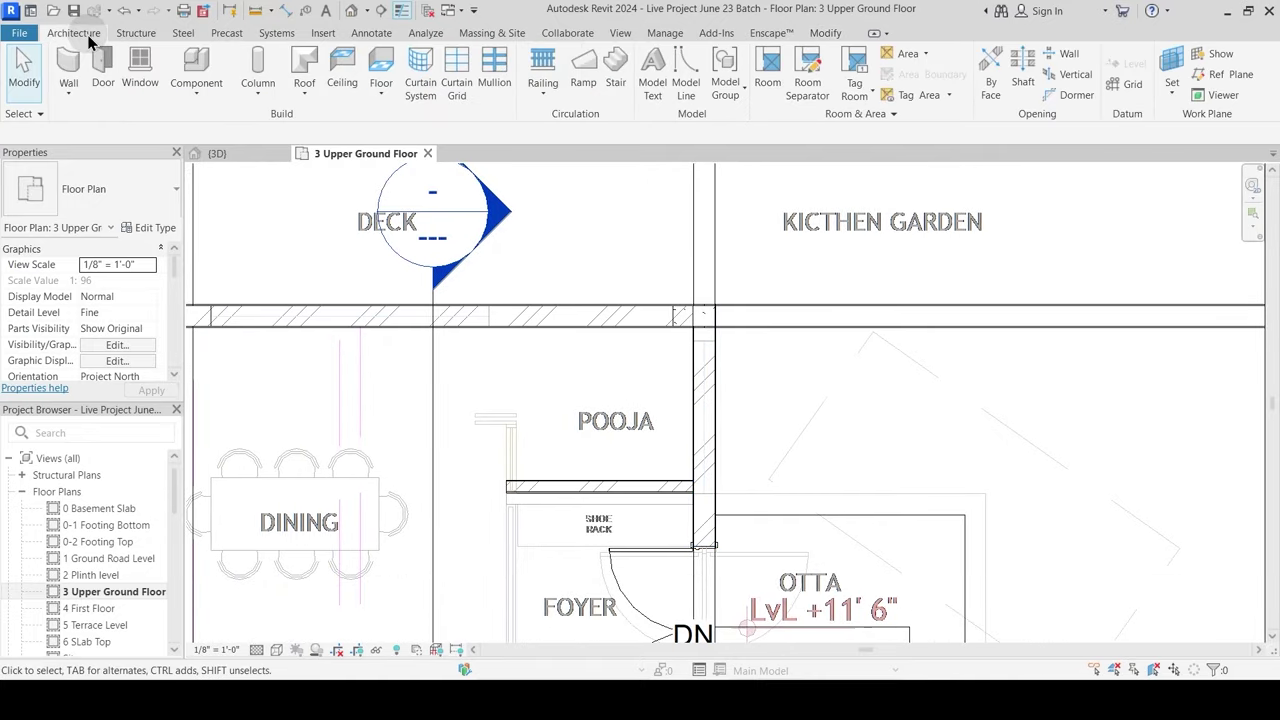
Step: Browse the window type list, then cancel window placement
left_click(140, 70)
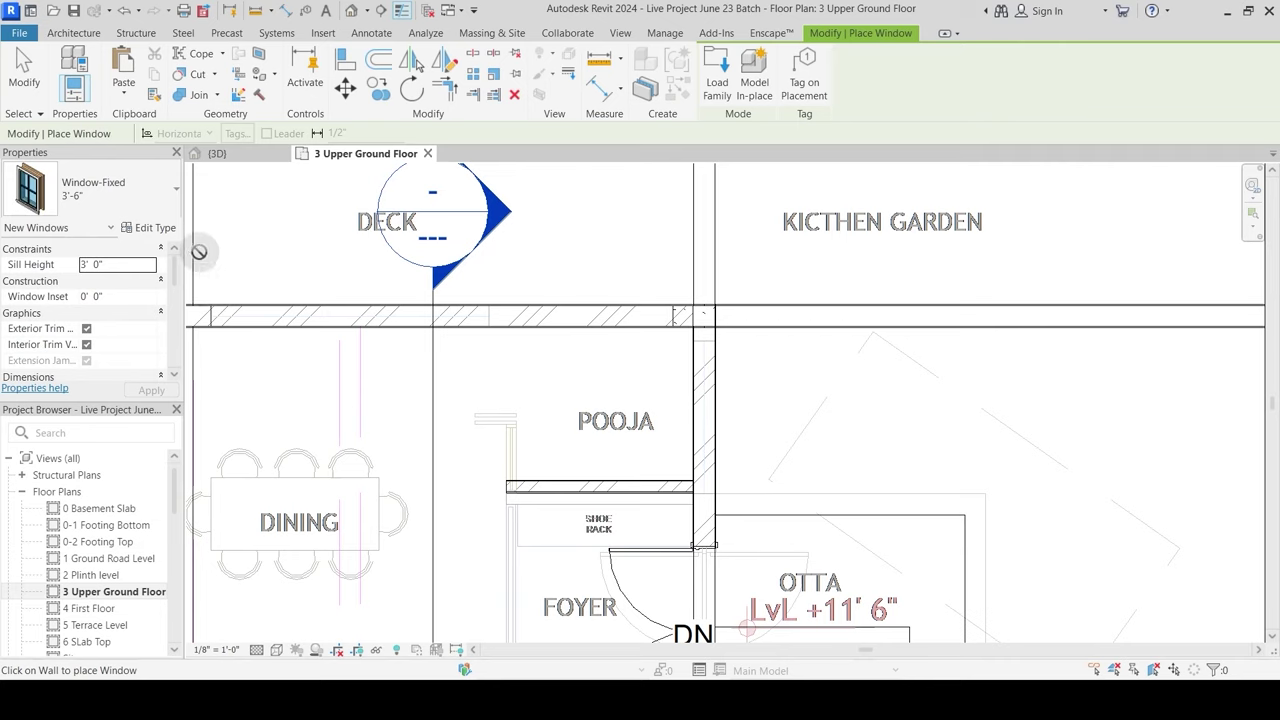
left_click(110, 190)
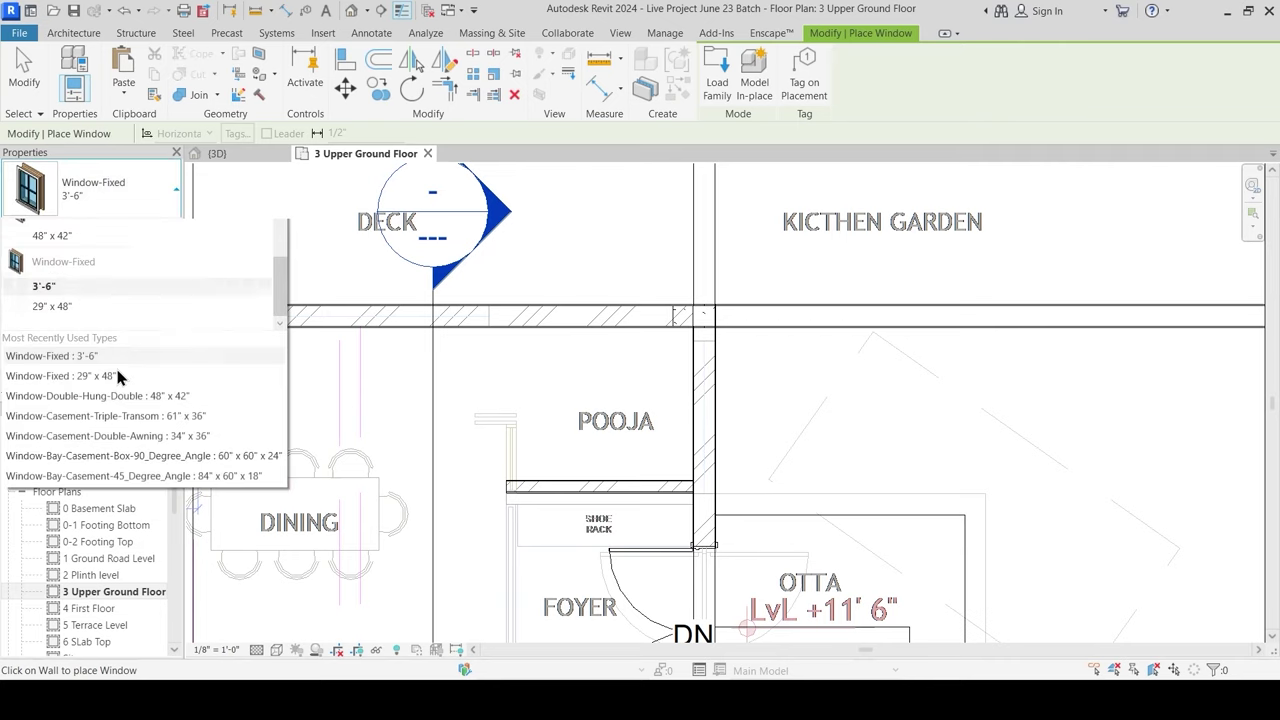
scroll(92, 406, "up", 10)
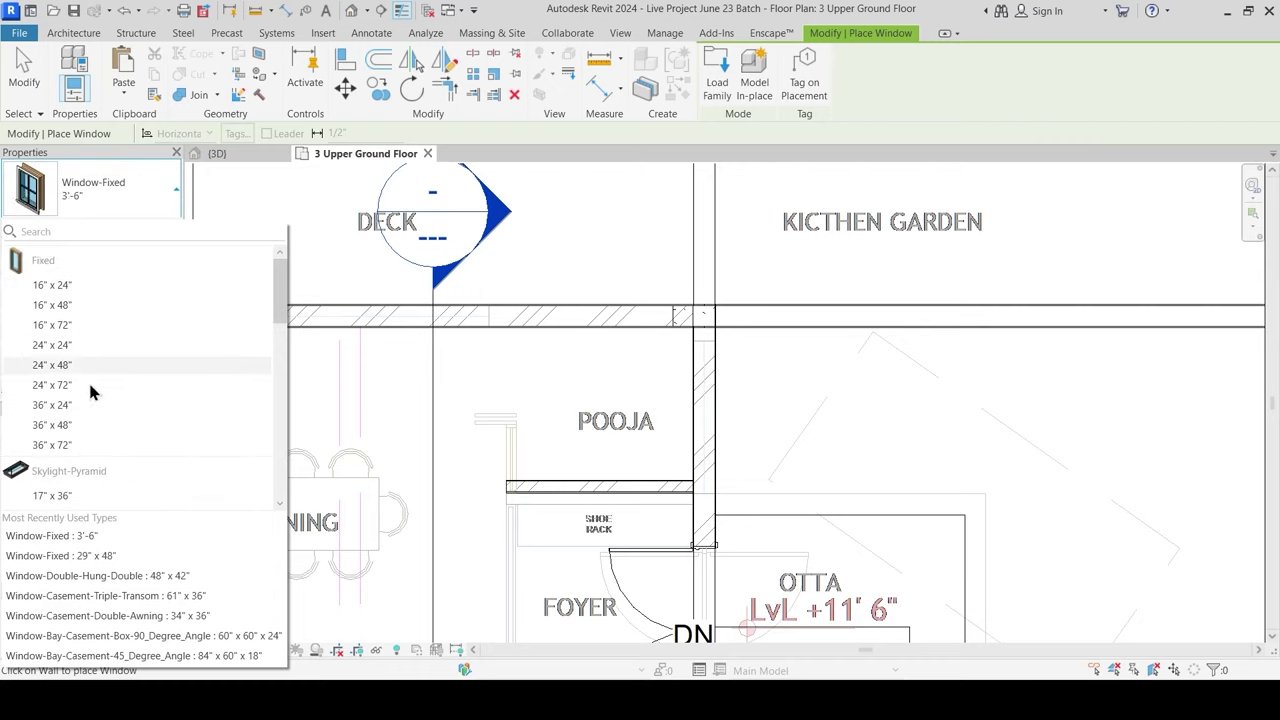
key("Escape")
key("Escape")
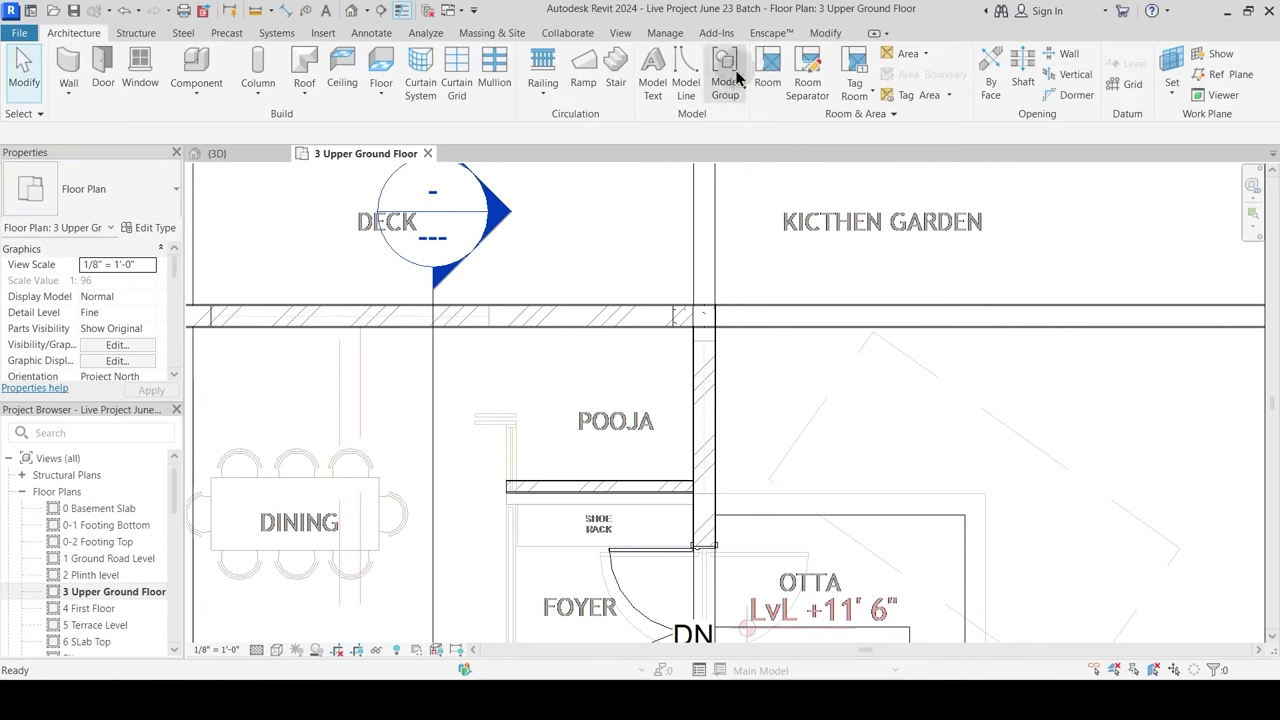
Step: Try an aligned dimension between the Pooja side wall and the wall below, then discard it
left_click(825, 33)
left_click(600, 90)
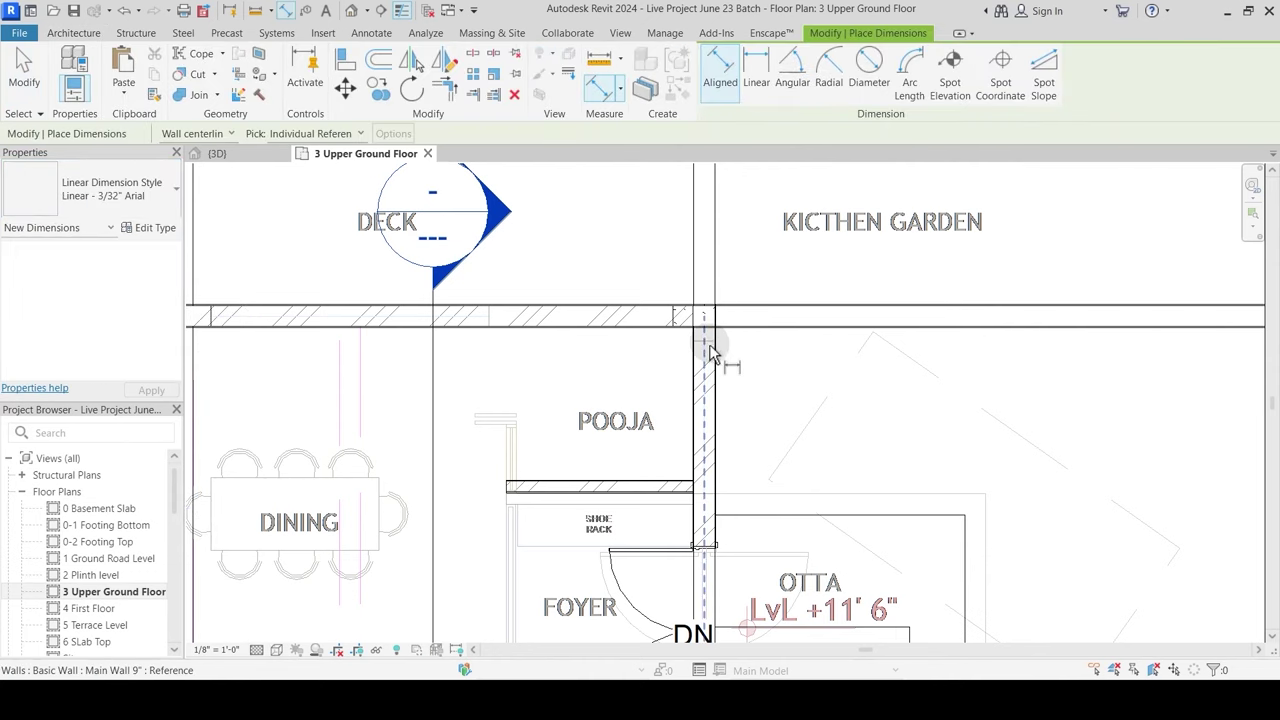
scroll(709, 341, "up", 1)
left_click(707, 350)
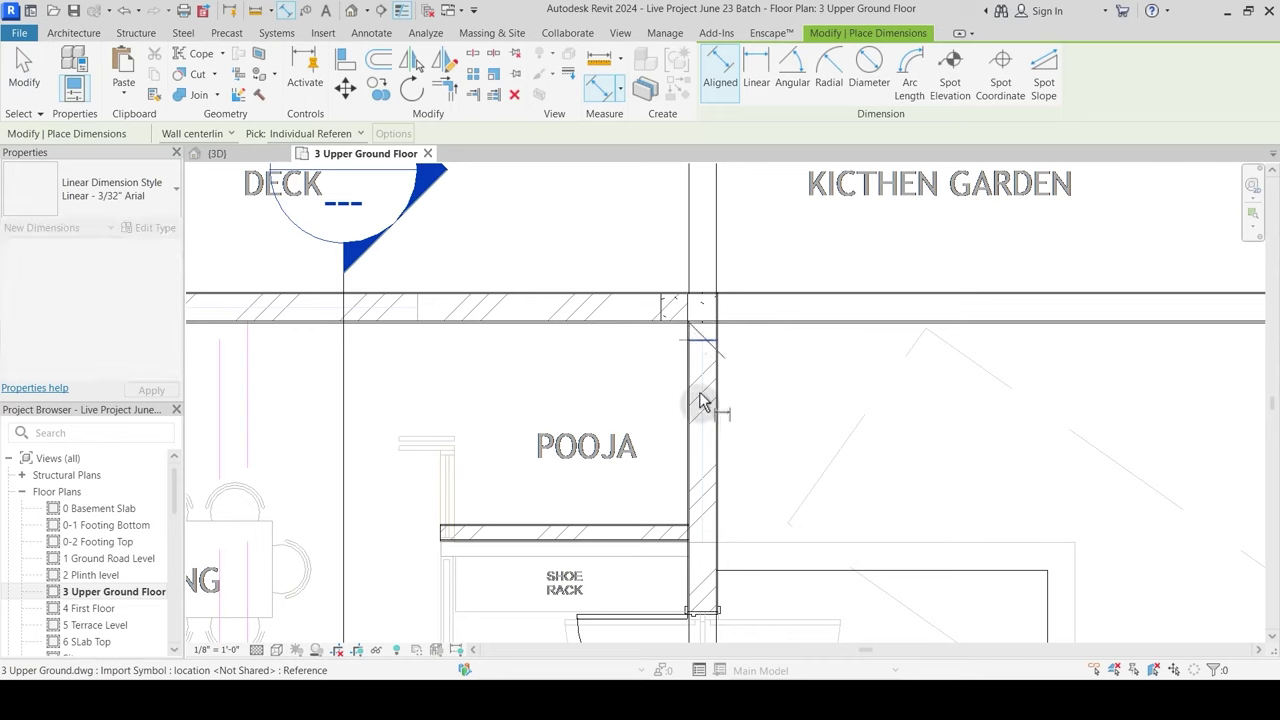
left_click(707, 551)
key("Escape")
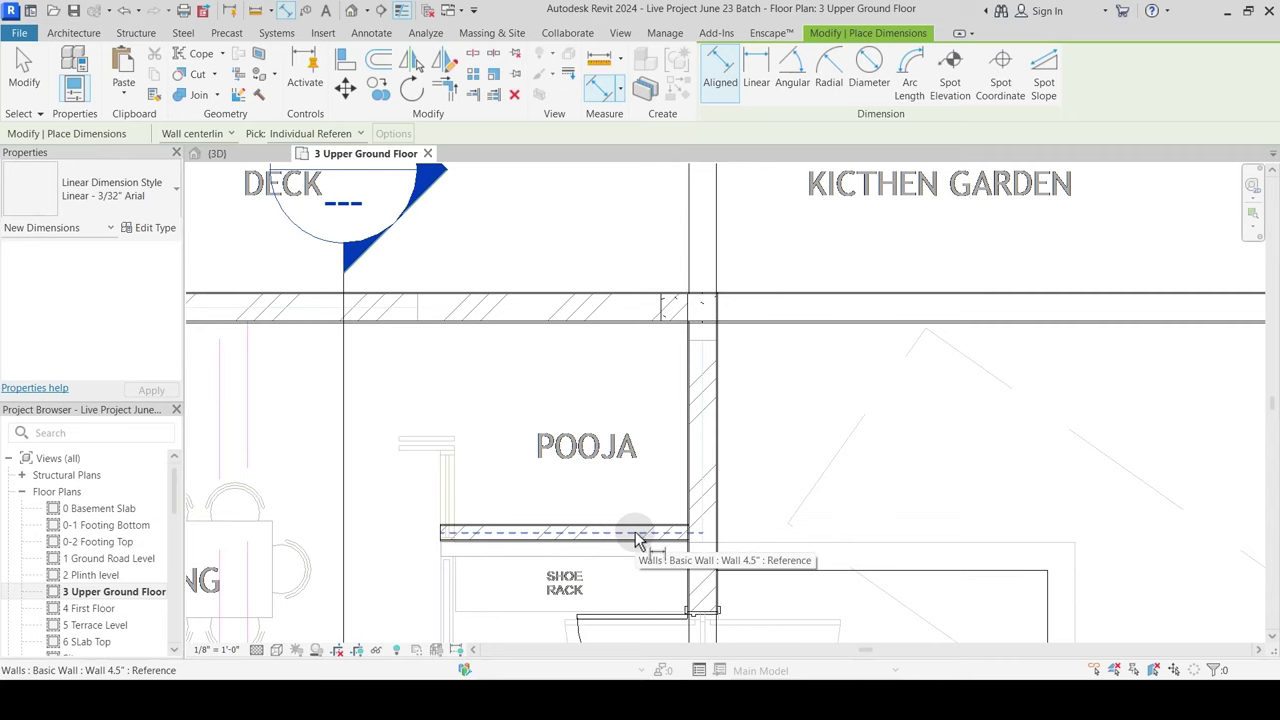
key("Escape")
key("Escape")
scroll(690, 500, "up", 4)
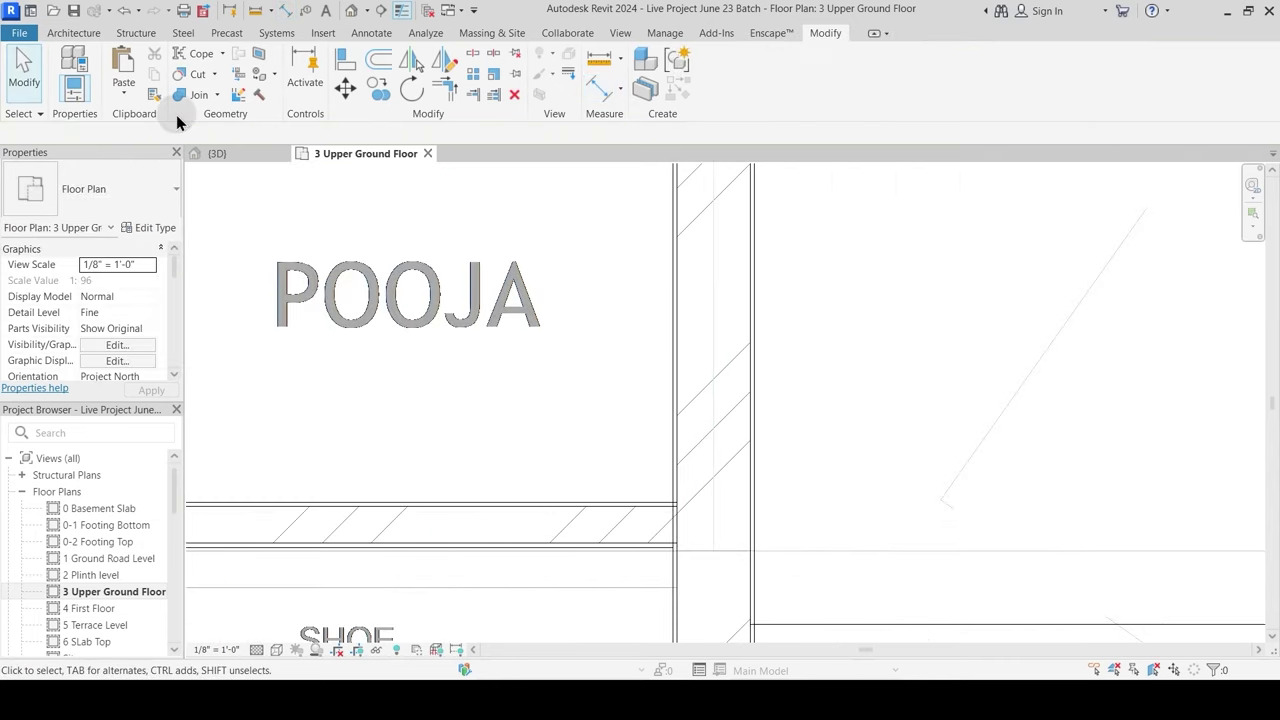
Step: Join the floor and wall geometry twice near the Pooja room
left_click(199, 96)
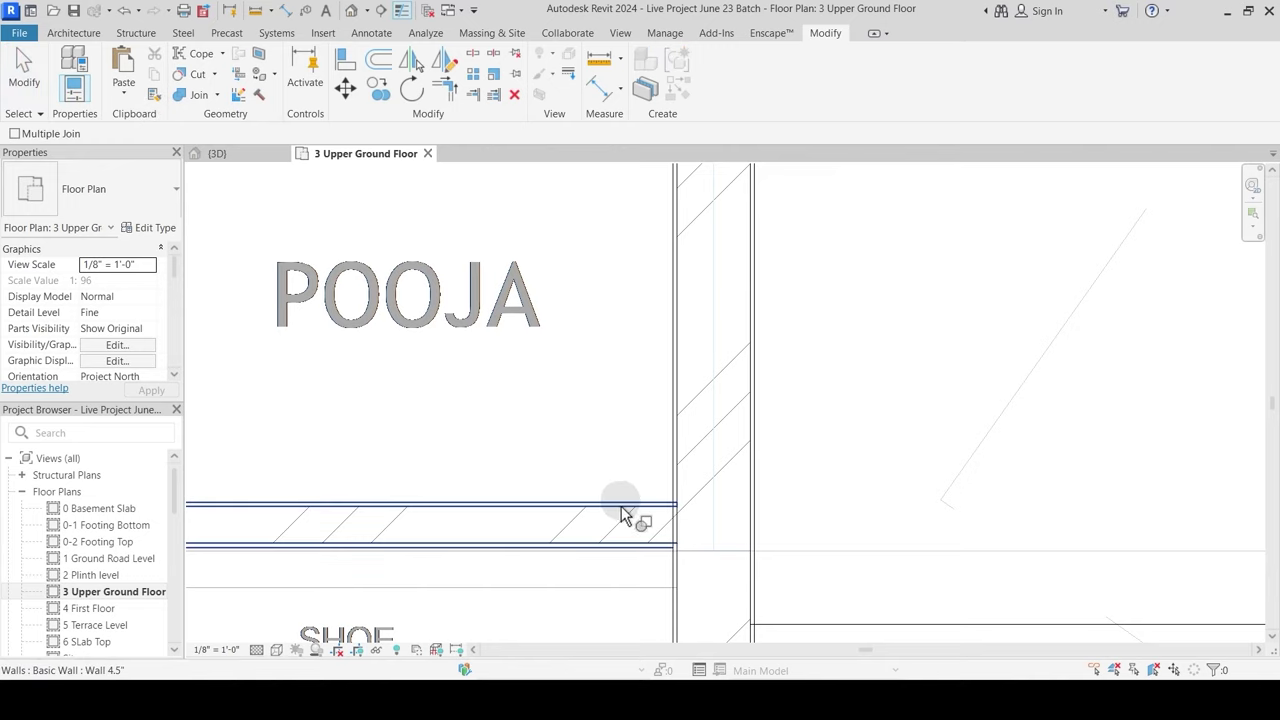
left_click(676, 468)
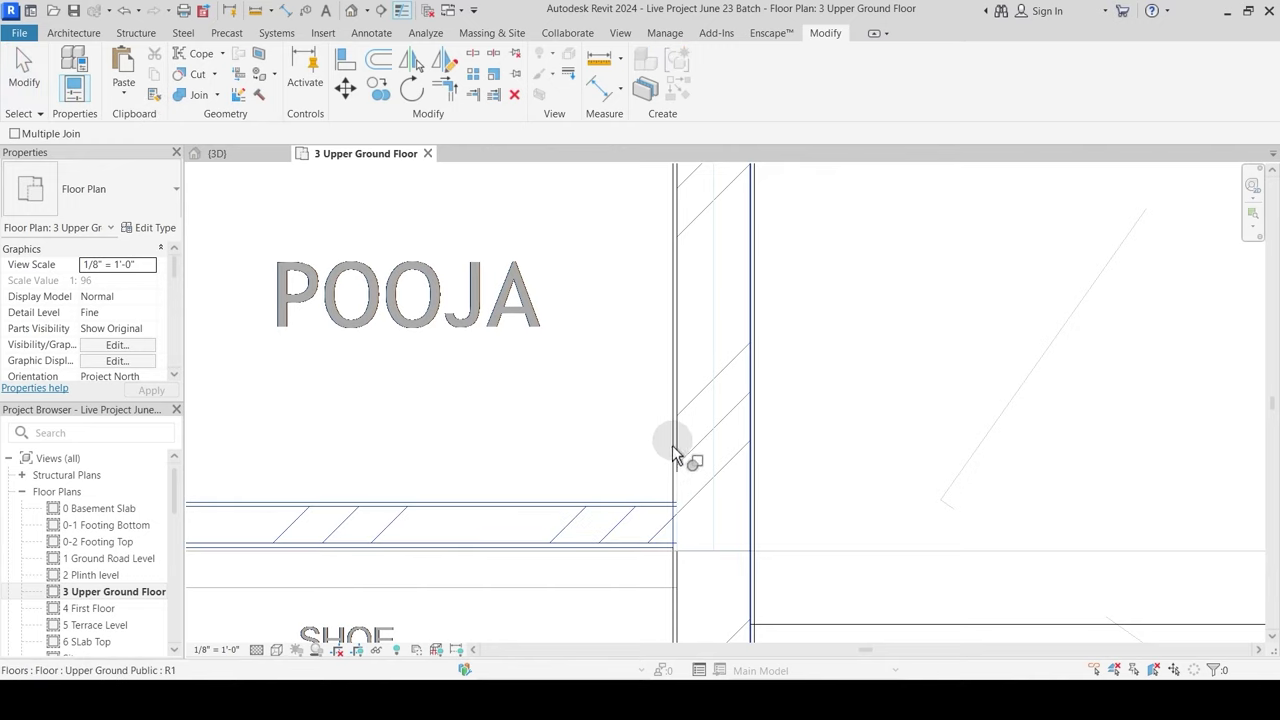
left_click(755, 432)
scroll(657, 450, "up", 3)
key("Escape")
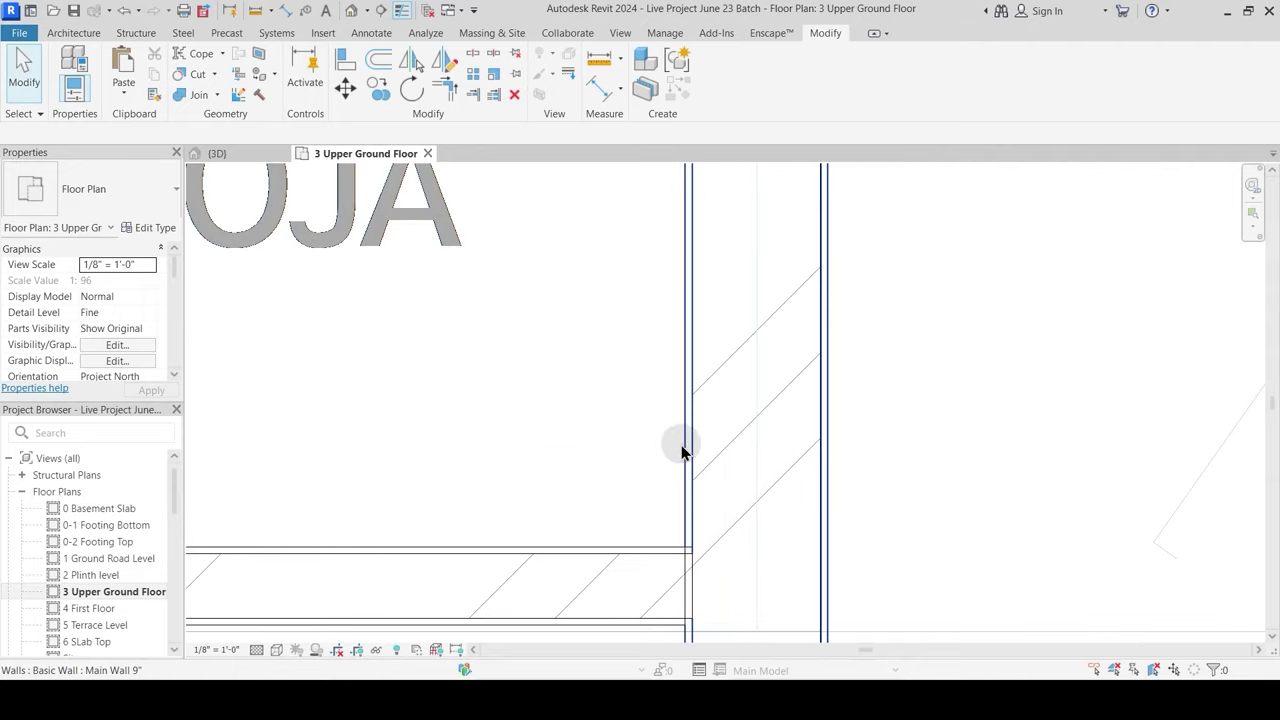
left_click(199, 96)
left_click(691, 463)
left_click(651, 560)
key("Escape")
Step: Duplicate a Window-Fixed type as 5' with 5' 0" width and place it in the Pooja wall
scroll(640, 403, "down", 2)
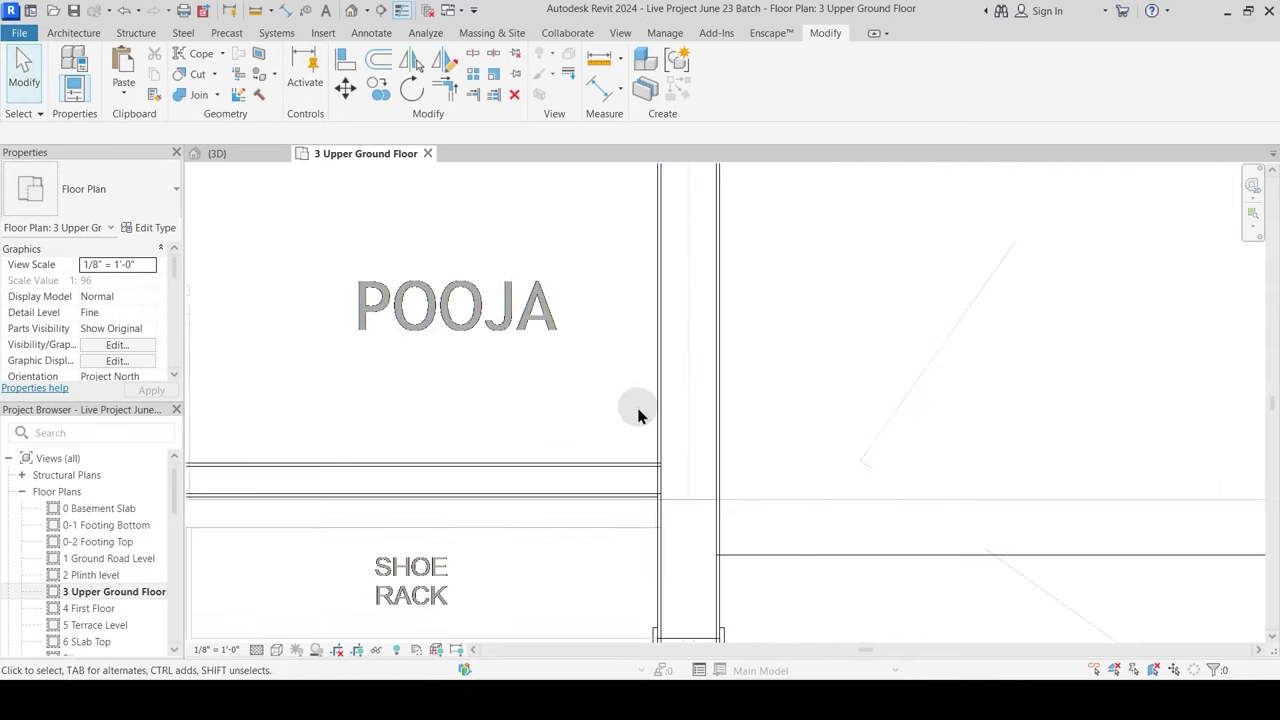
scroll(615, 443, "down", 2)
middle_click_drag(634, 437, 714, 386)
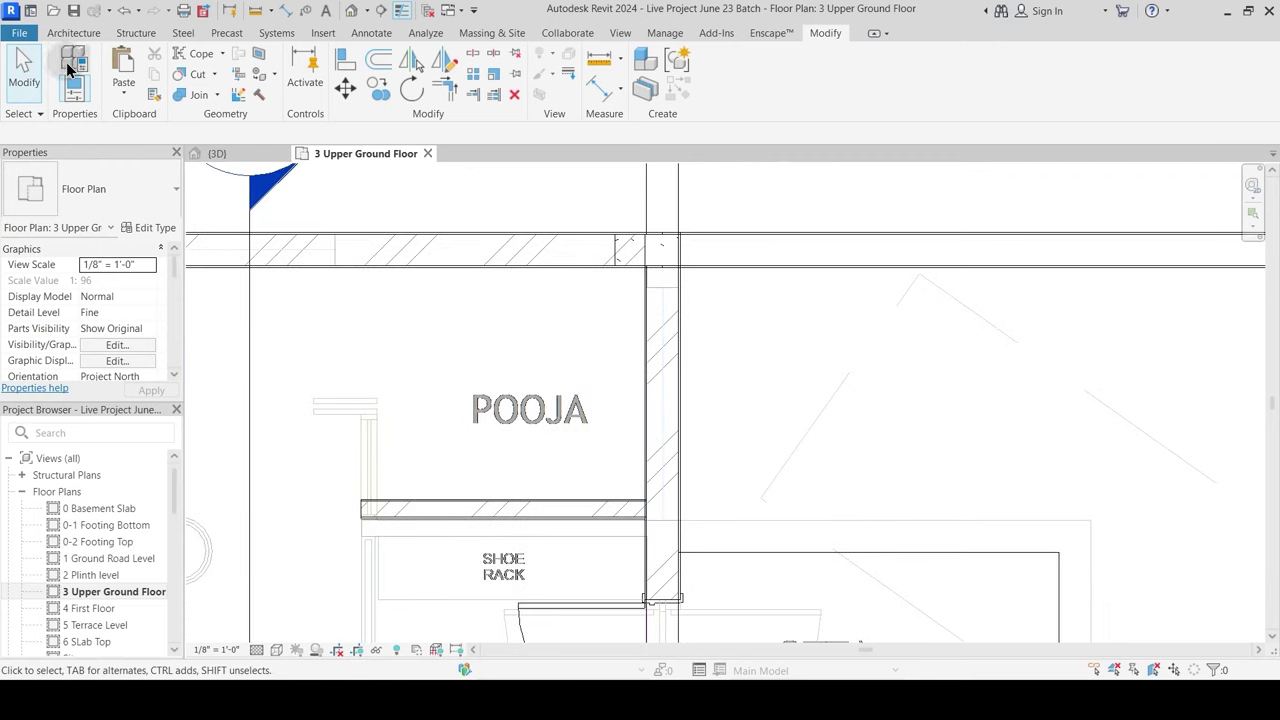
left_click(87, 37)
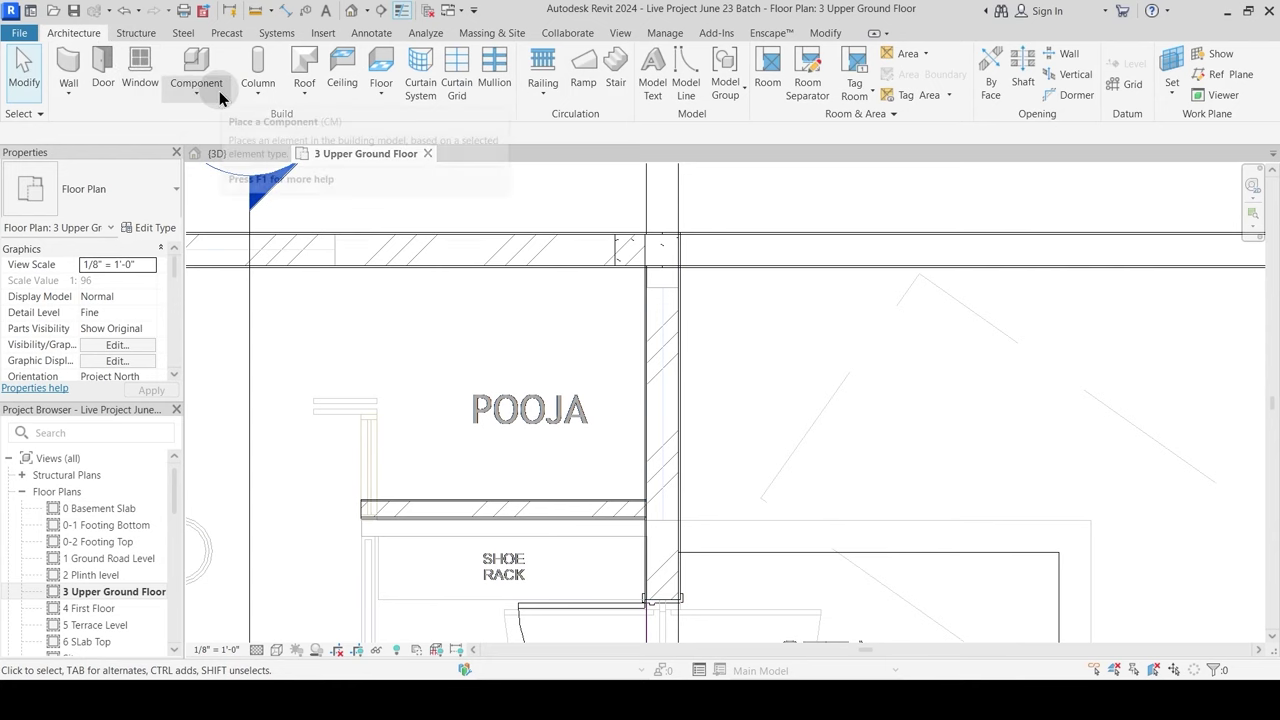
left_click(142, 75)
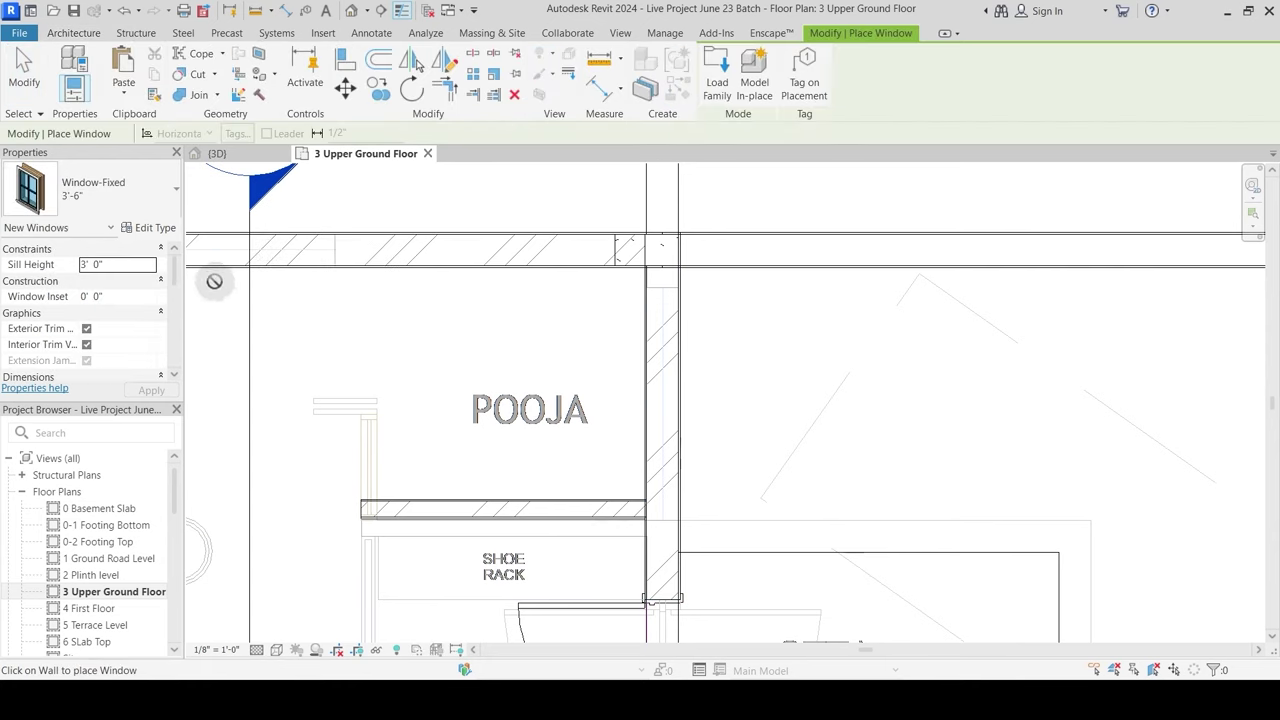
left_click(149, 228)
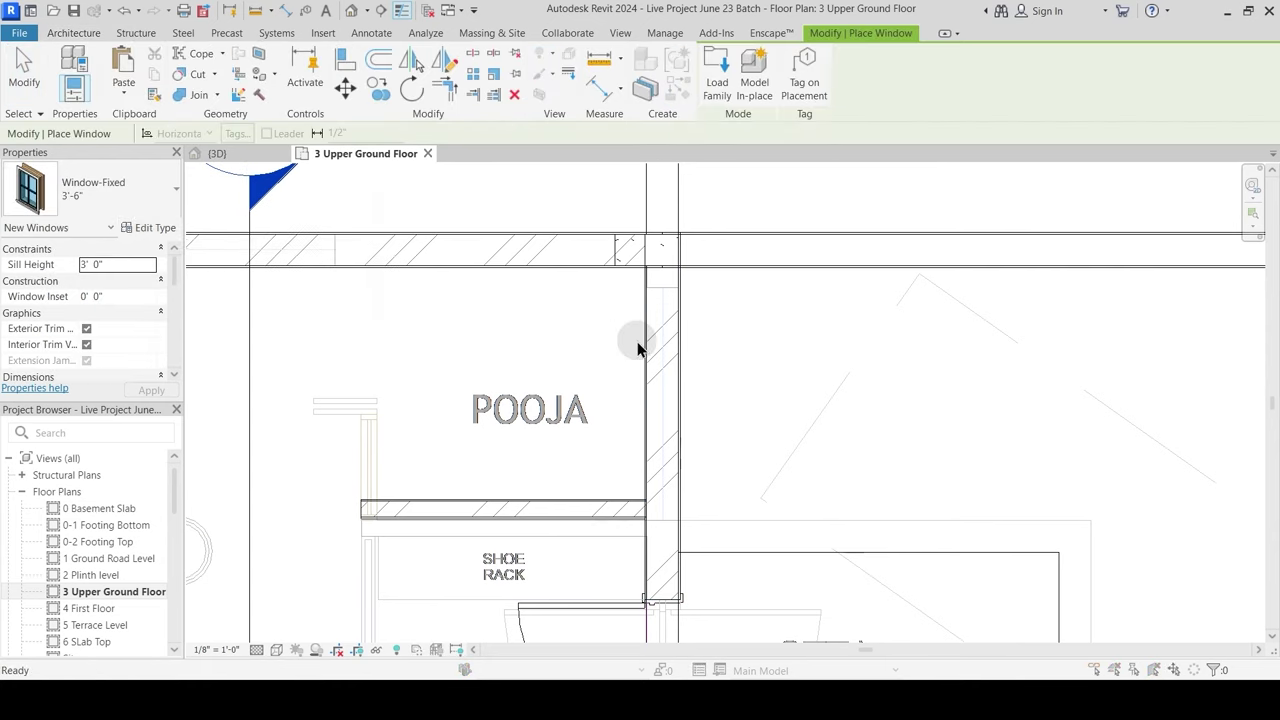
left_click(1204, 122)
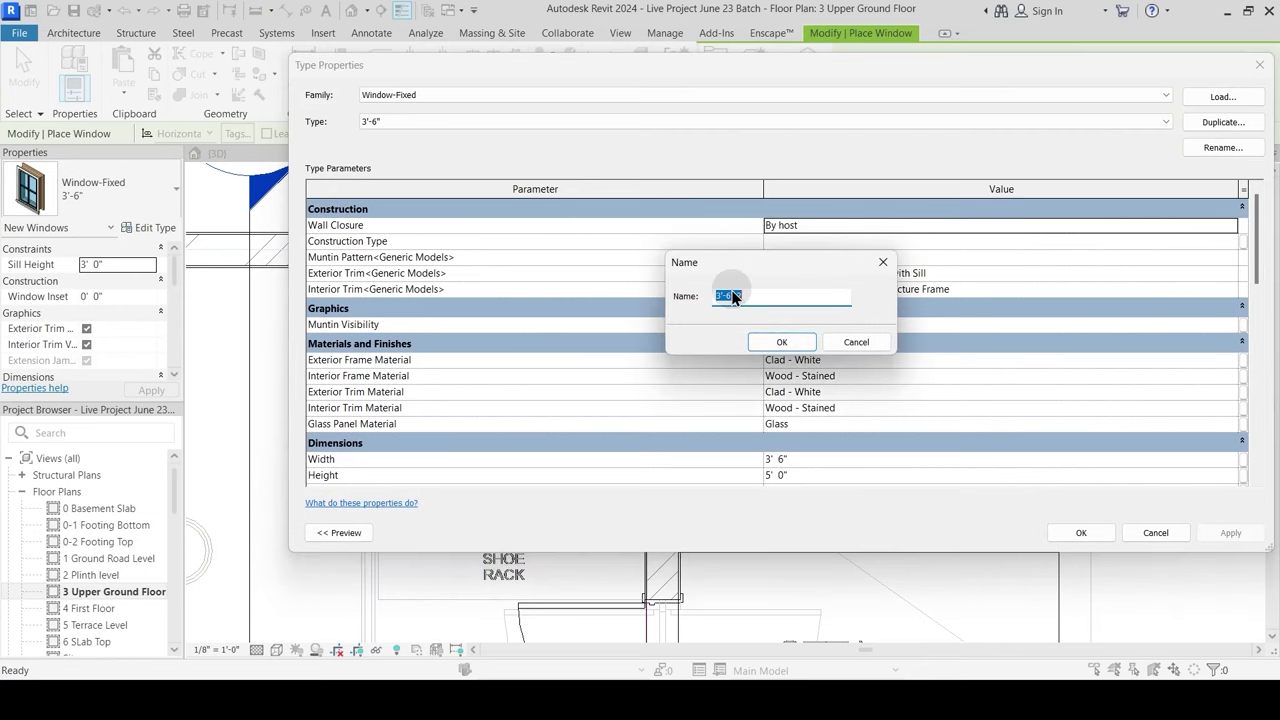
key("Return")
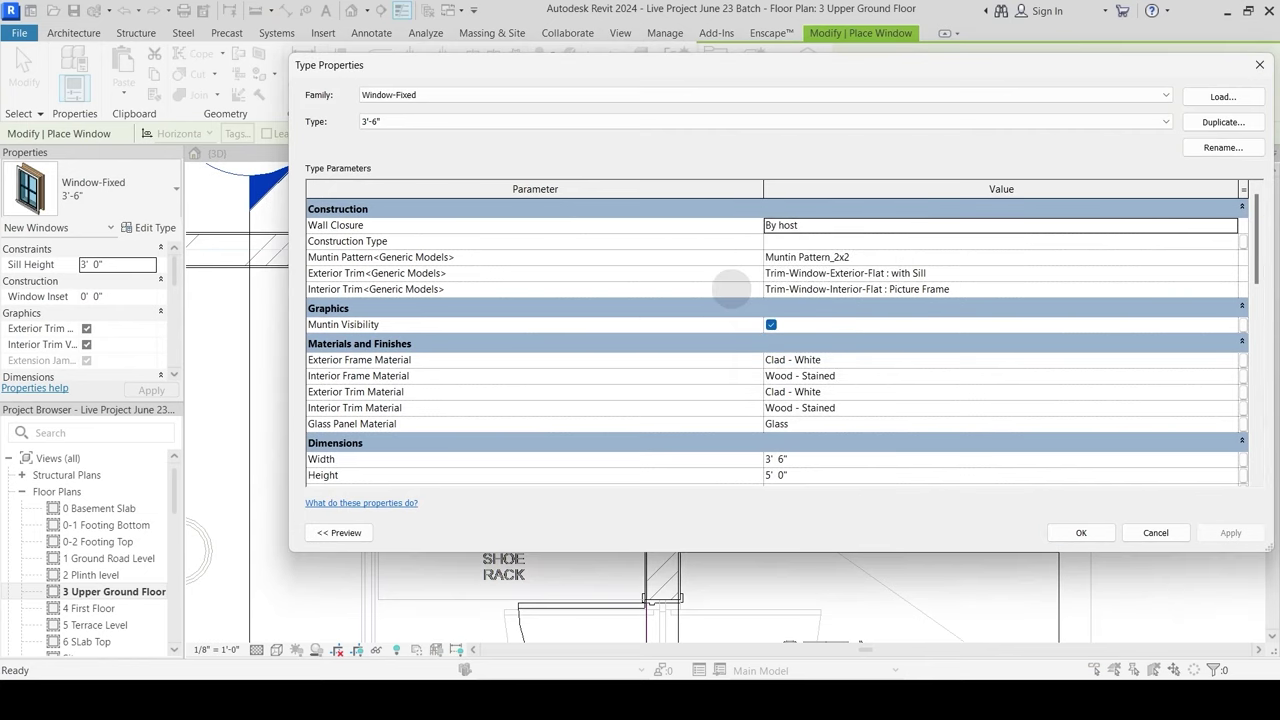
left_click(837, 462)
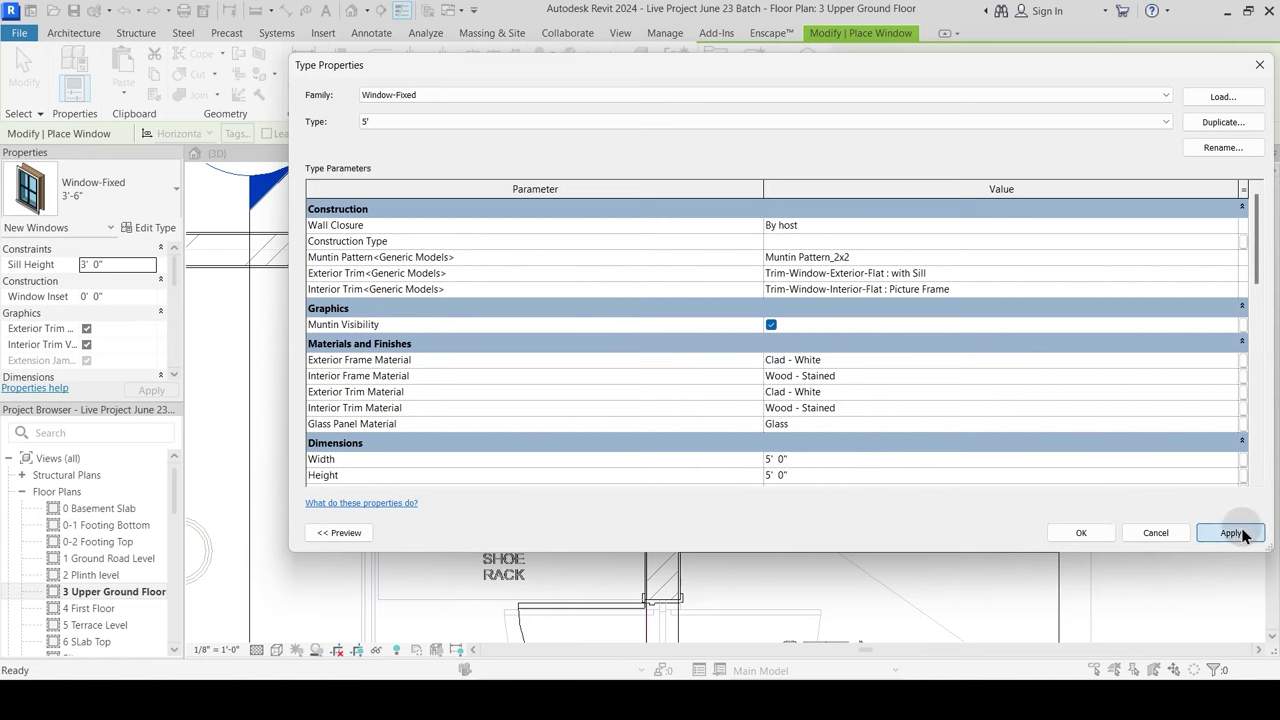
left_click(1106, 536)
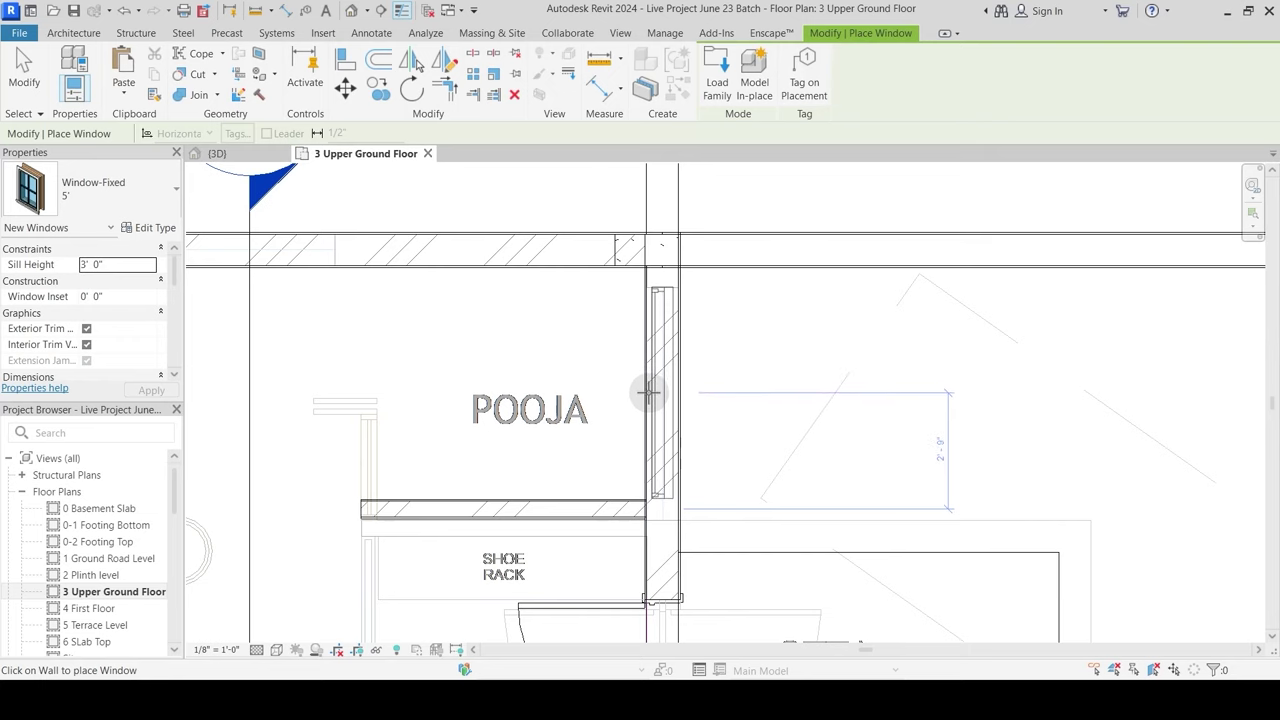
key("Escape")
scroll(766, 357, "down", 4)
Step: Deselect the Pooja window and bring the kitchen and wash area into view
left_click(720, 375)
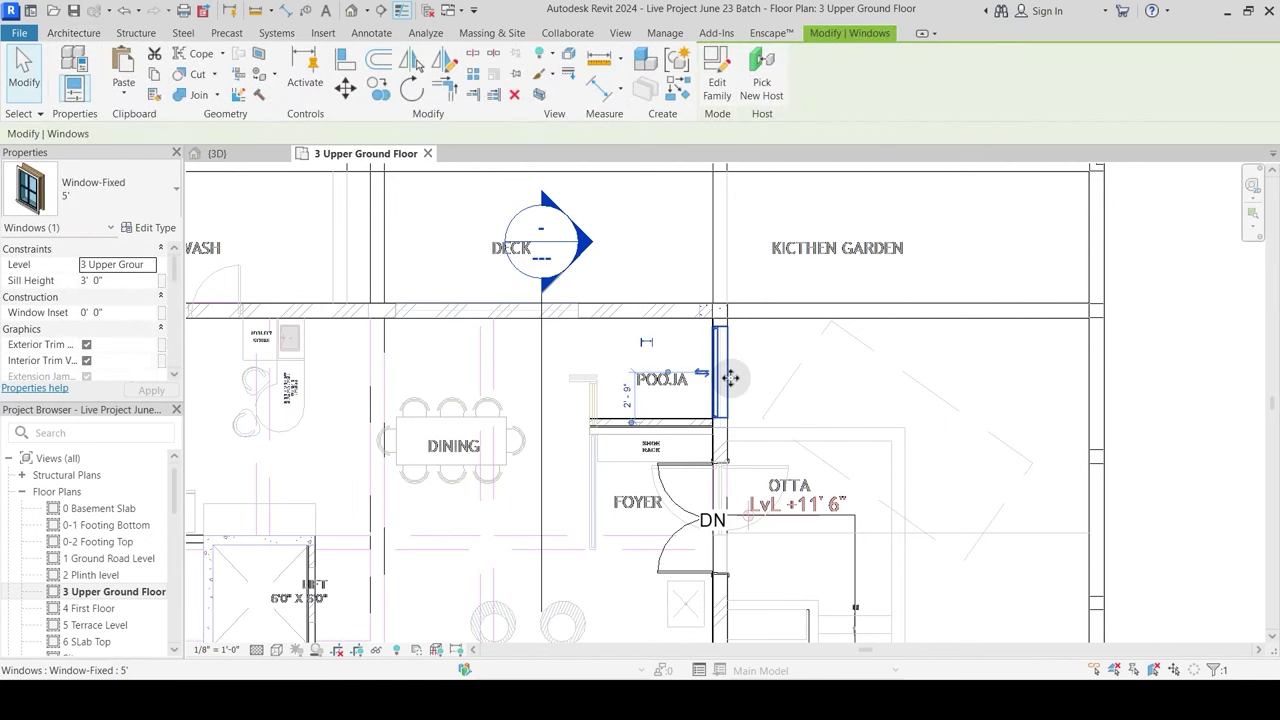
scroll(731, 377, "up", 2)
left_click(766, 380)
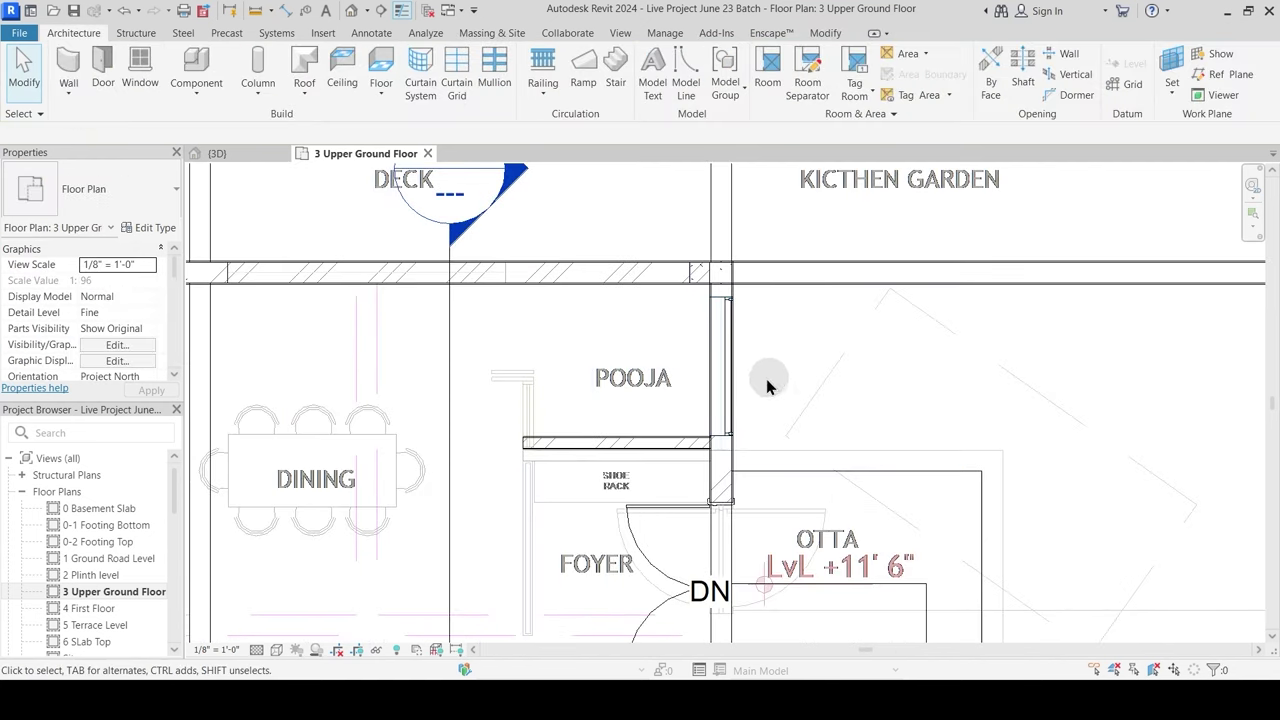
scroll(766, 380, "down", 2)
middle_click_drag(749, 536, 771, 397)
scroll(747, 370, "down", 2)
middle_click_drag(564, 353, 636, 421)
scroll(636, 420, "up", 2)
scroll(663, 437, "up", 2)
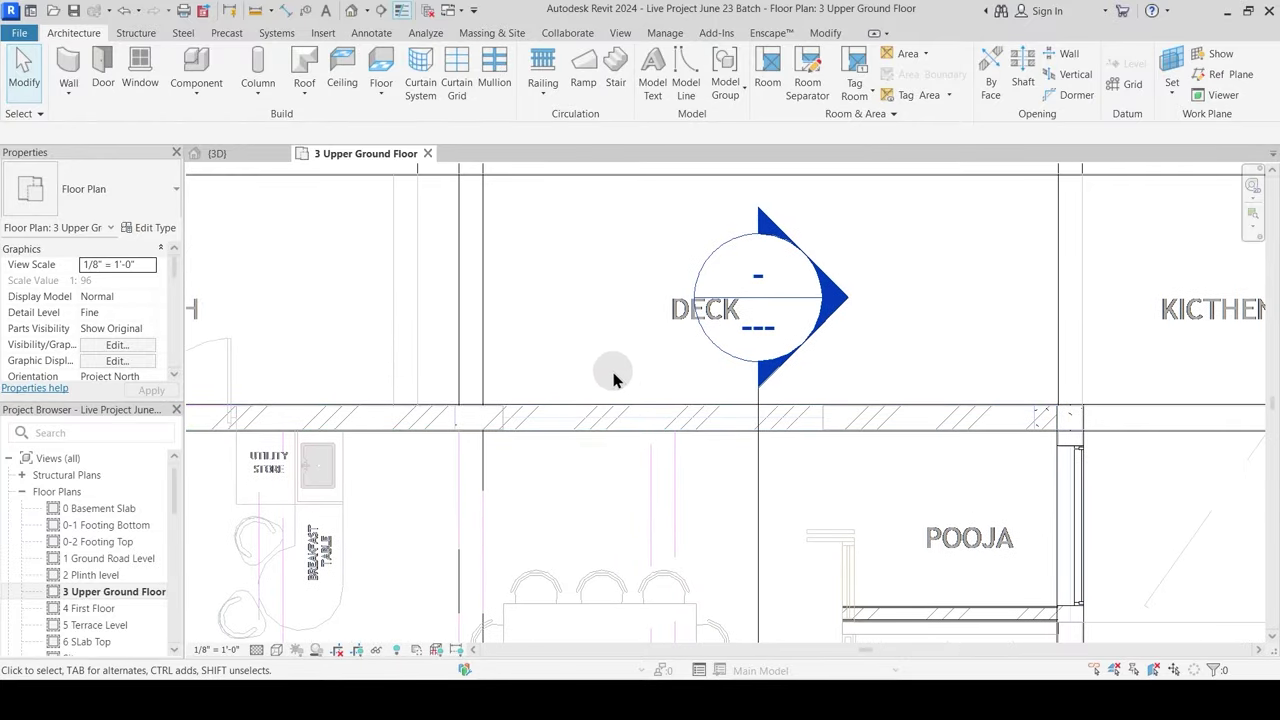
scroll(612, 380, "down", 1)
middle_click_drag(640, 437, 726, 320)
middle_click_drag(597, 337, 828, 303)
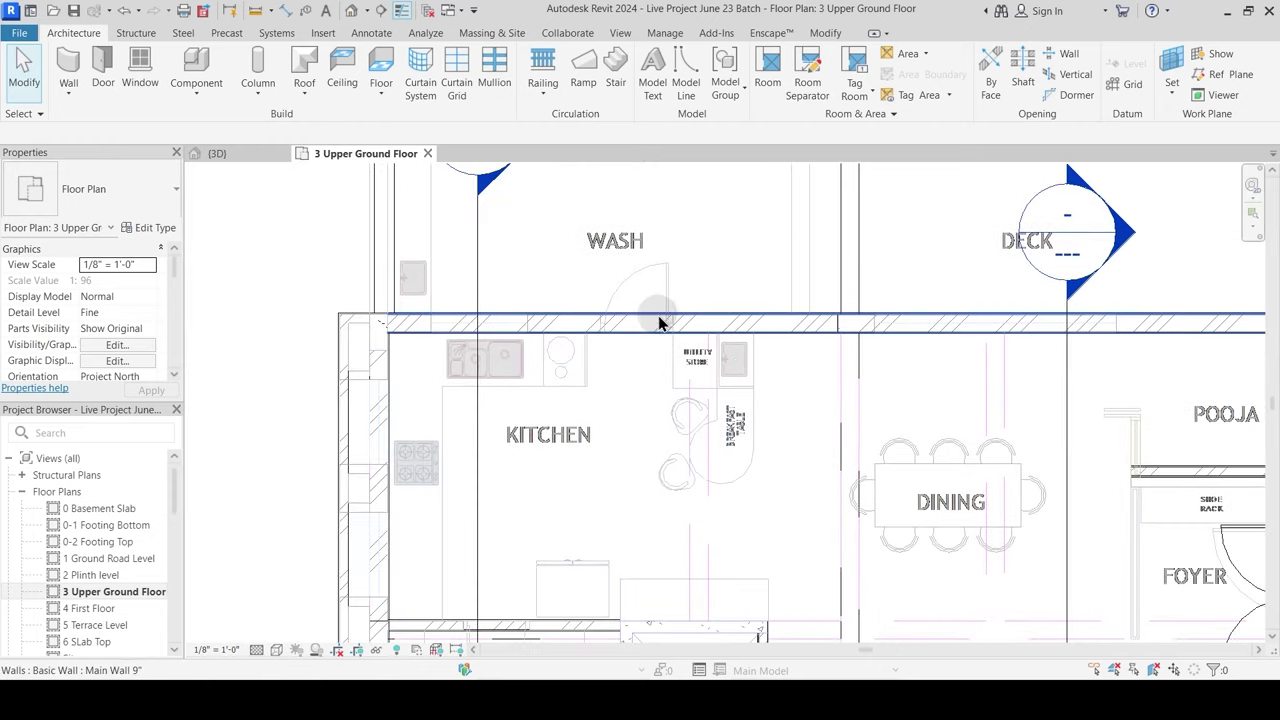
scroll(645, 318, "up", 2)
Step: Measure the kitchen–wash wall opening with an aligned dimension, reading 3' 0"
left_click(827, 35)
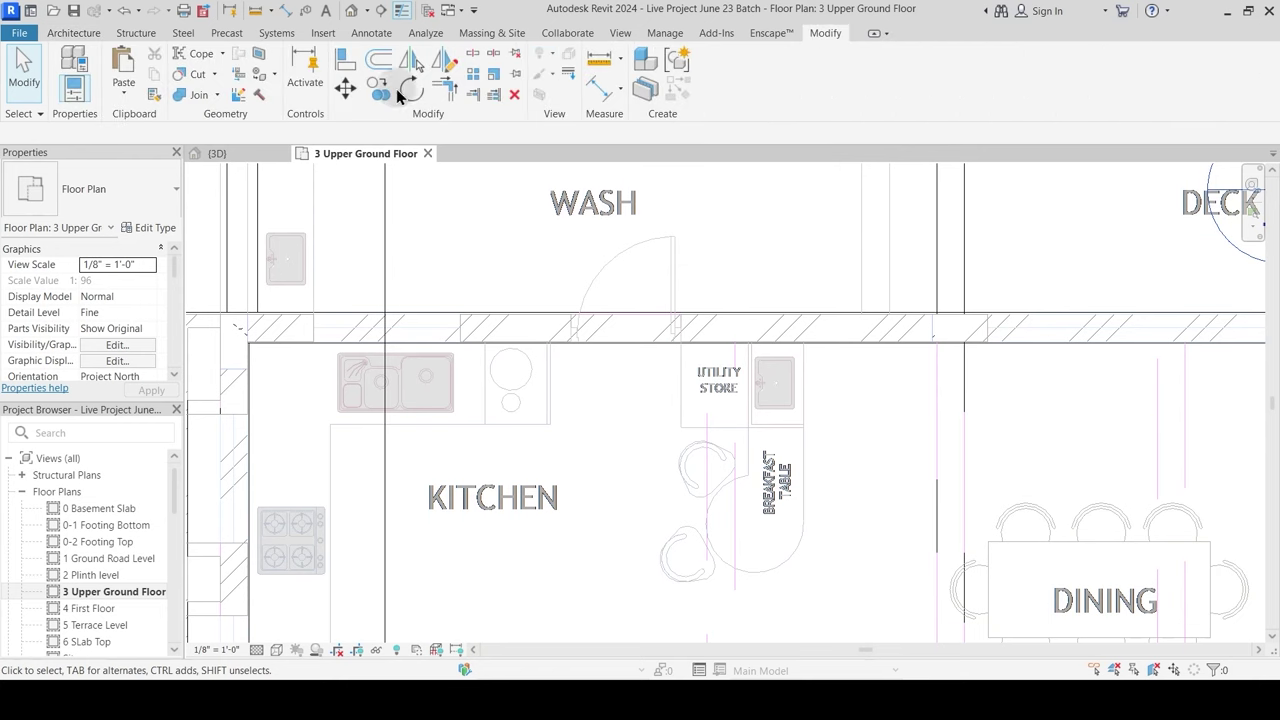
left_click(606, 97)
scroll(570, 352, "up", 2)
left_click(571, 314)
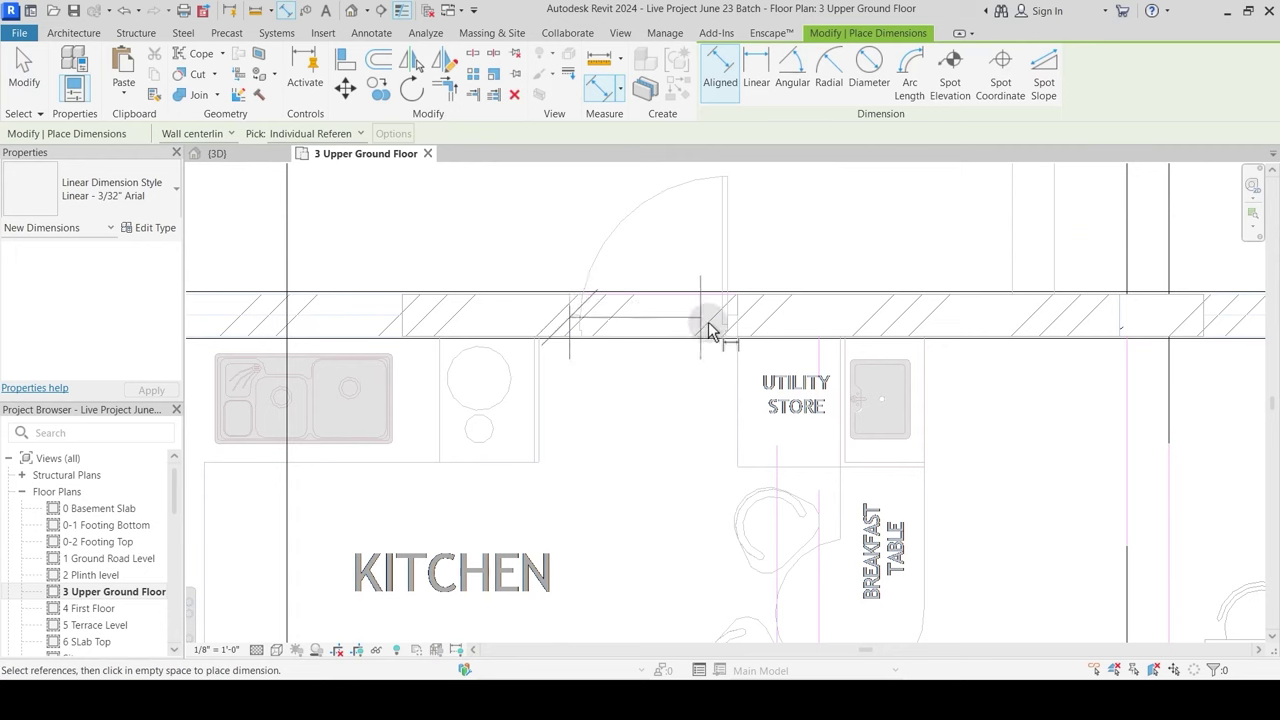
left_click(735, 316)
Step: Start placing a door using the Single-Flush 30" x 80" type
key("Escape")
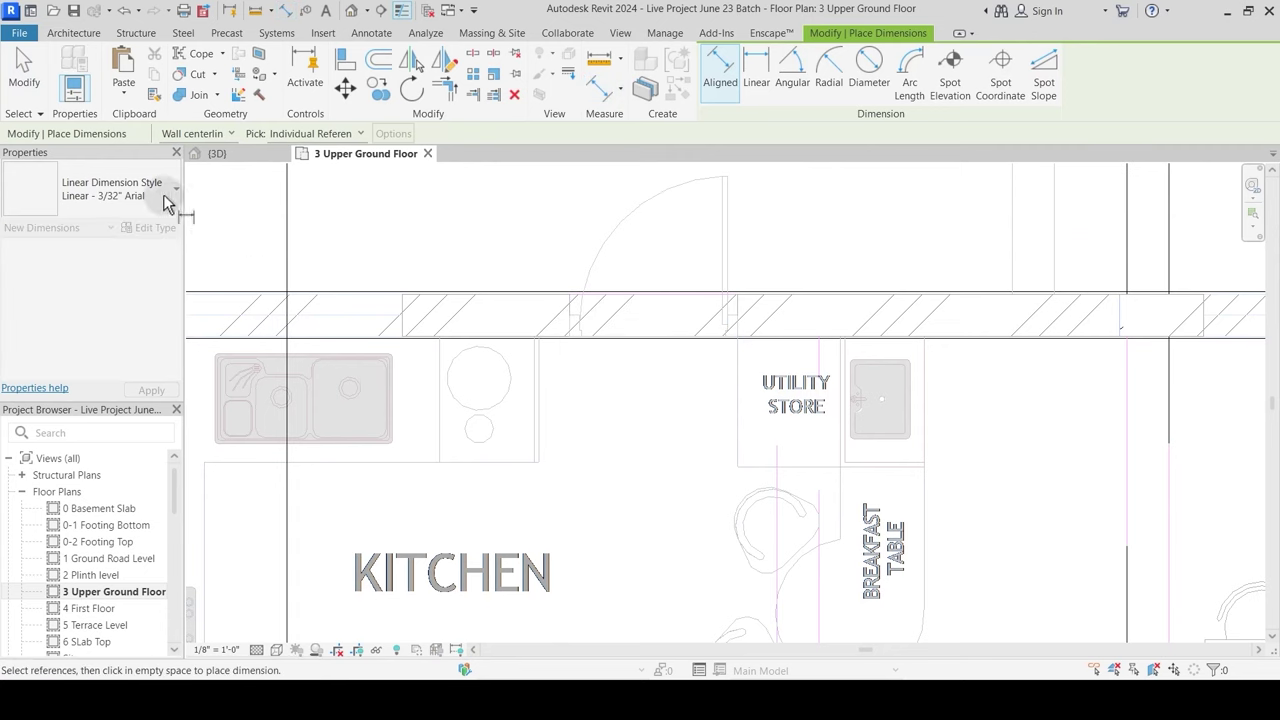
left_click(74, 33)
left_click(100, 55)
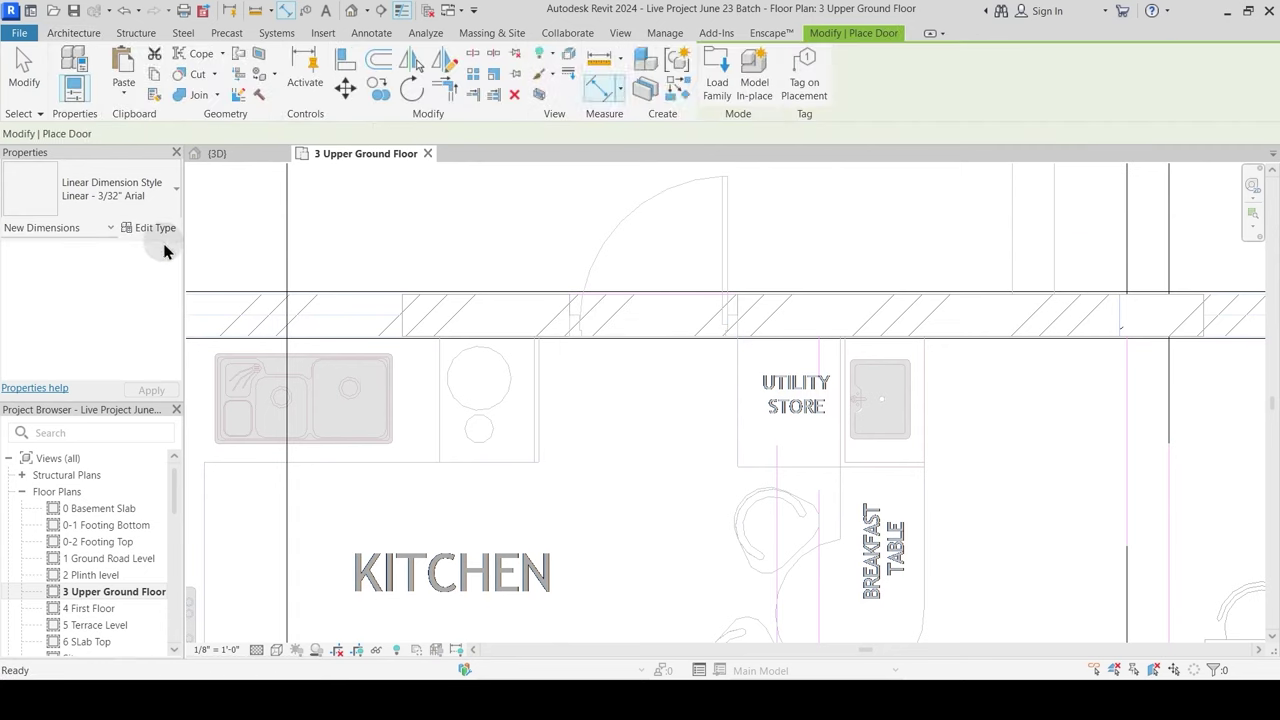
left_click(120, 189)
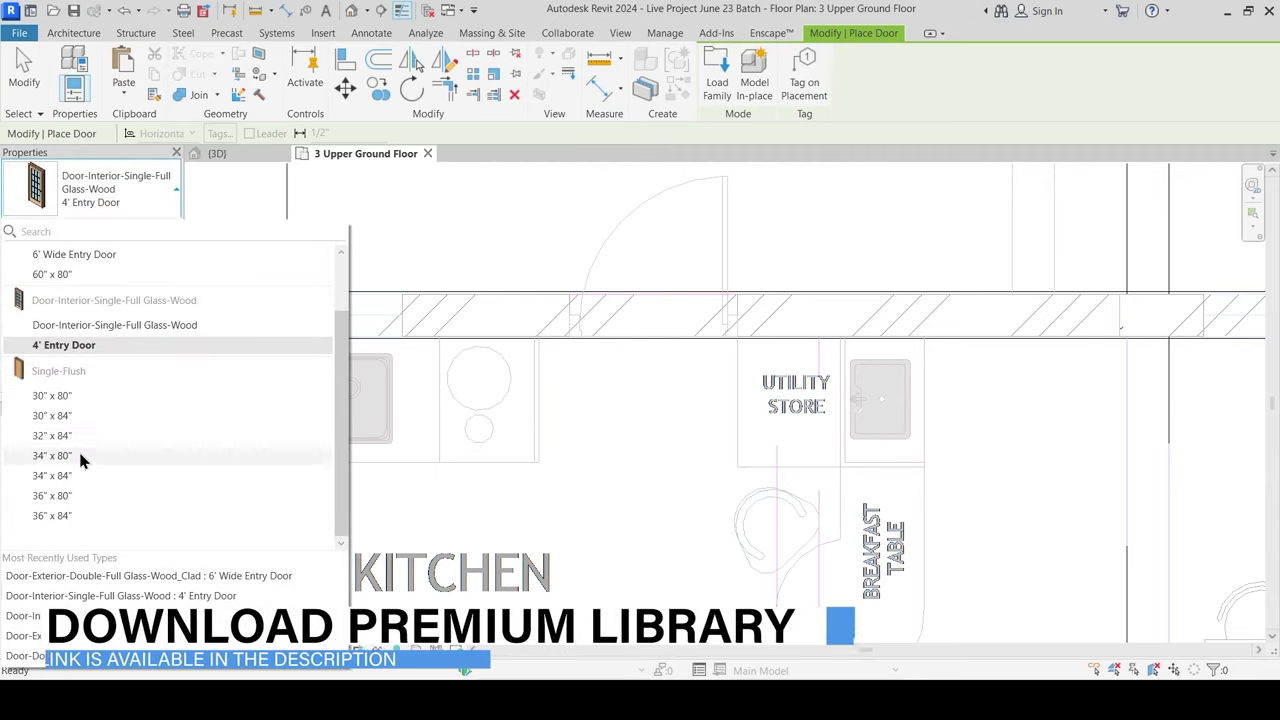
left_click(62, 397)
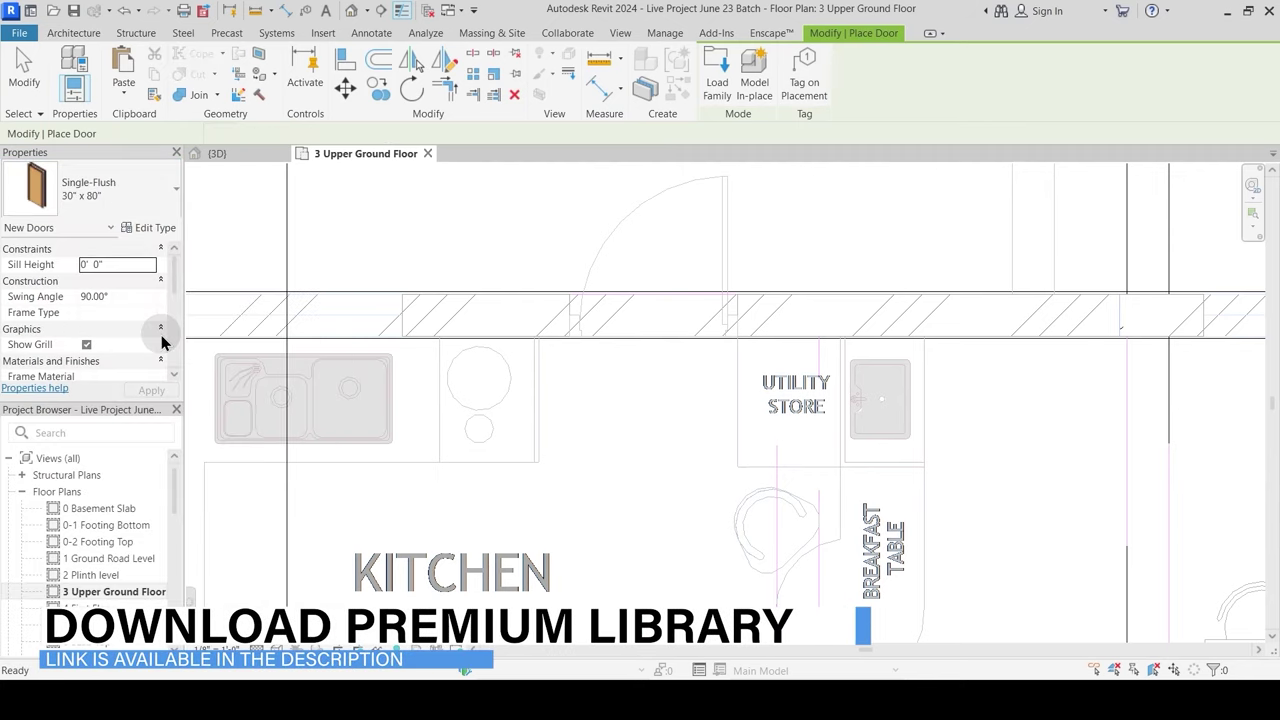
Step: Duplicate it as door type 3' with 8' 0" height and 3' 0" width
left_click(160, 227)
left_click(1222, 122)
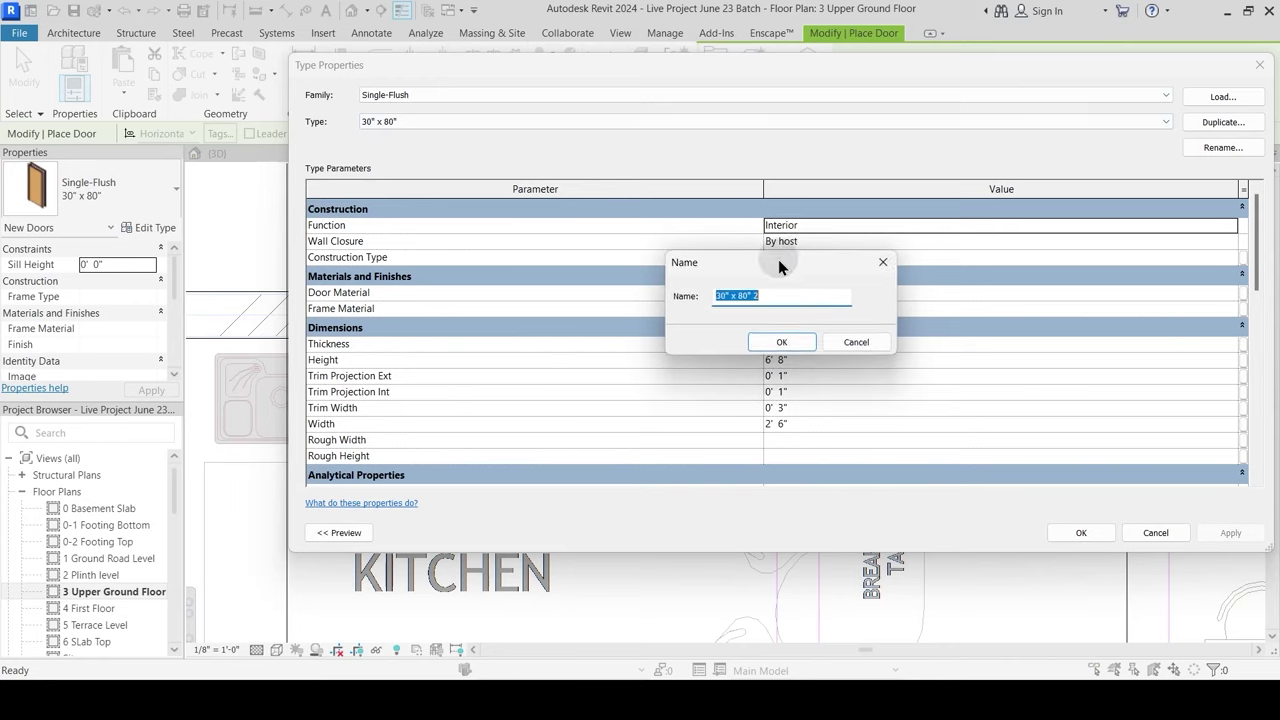
type("3'")
key("Return")
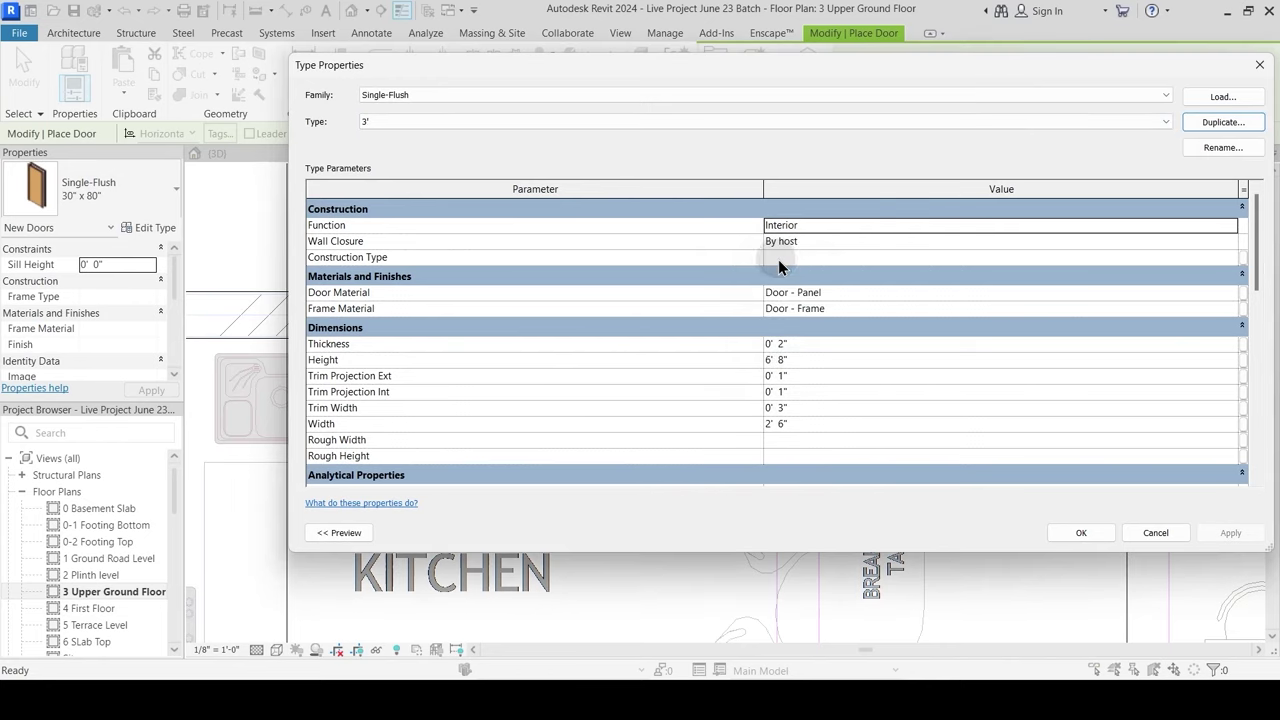
left_click(799, 360)
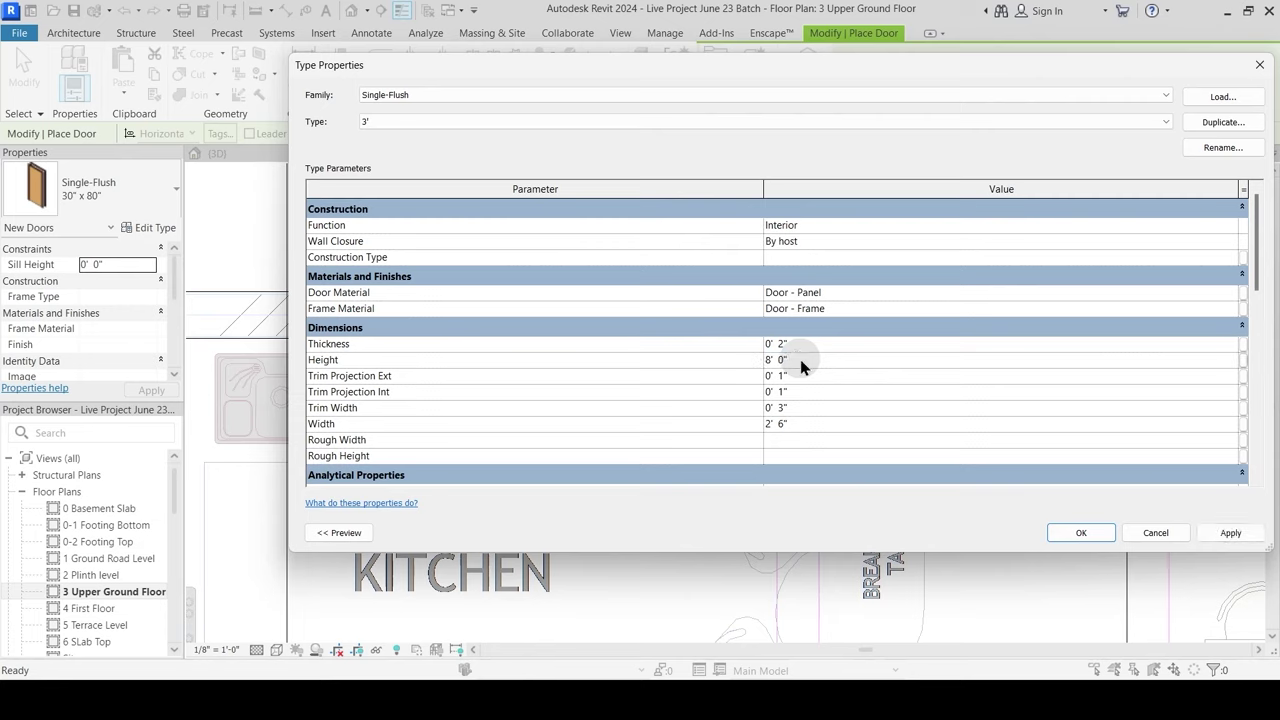
left_click(788, 423)
type("3' 0\"")
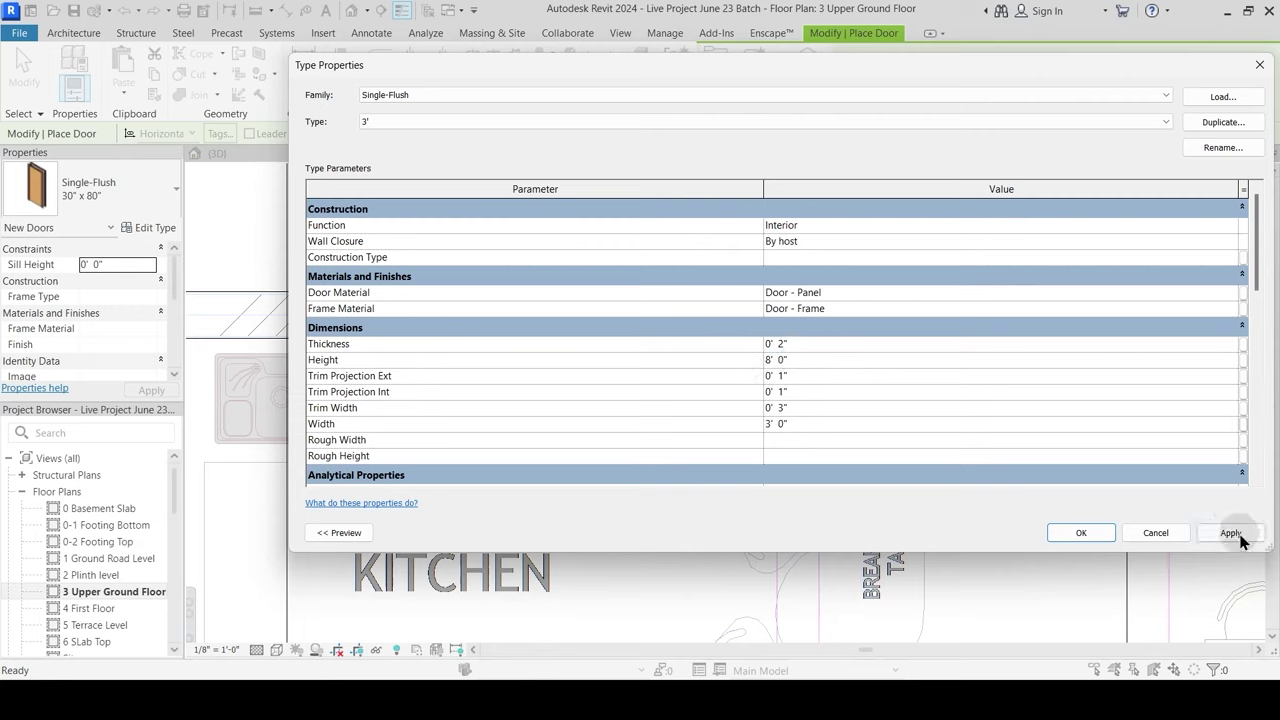
left_click(1113, 534)
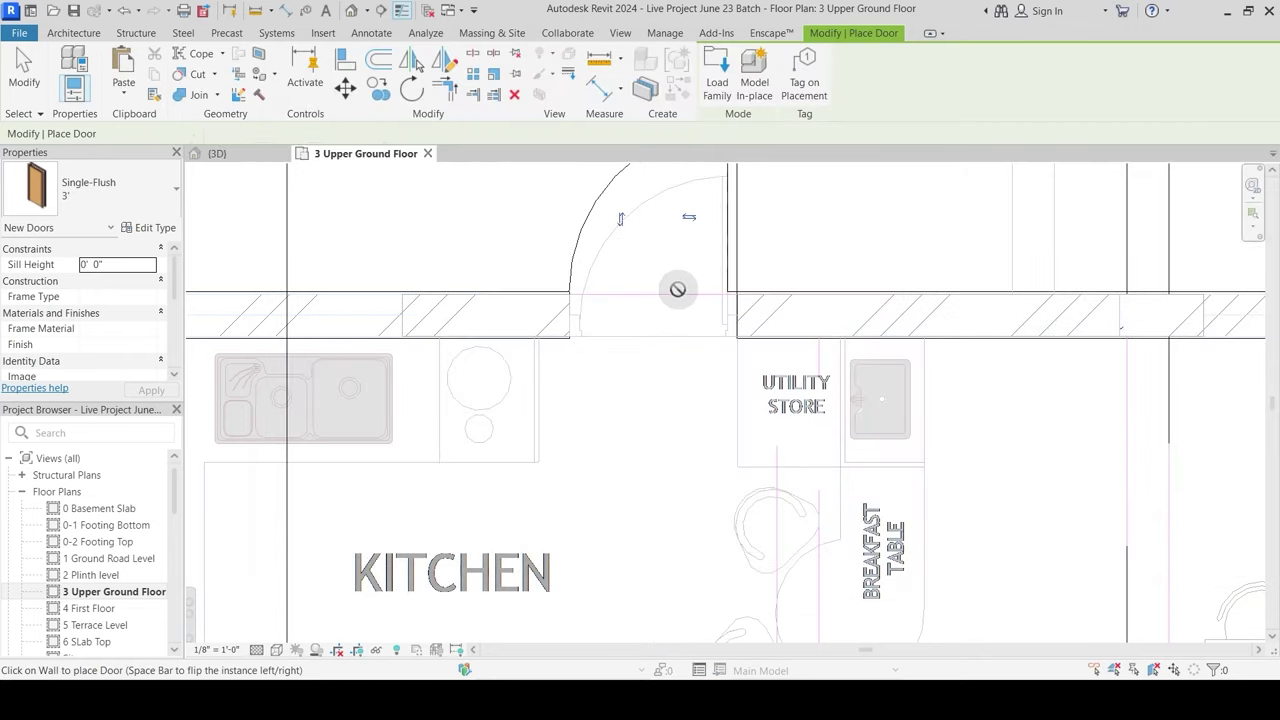
Step: Place the 3' Single-Flush door in the store's kitchen-side wall
scroll(678, 290, "down", 5)
scroll(623, 426, "up", 4)
scroll(581, 403, "up", 2)
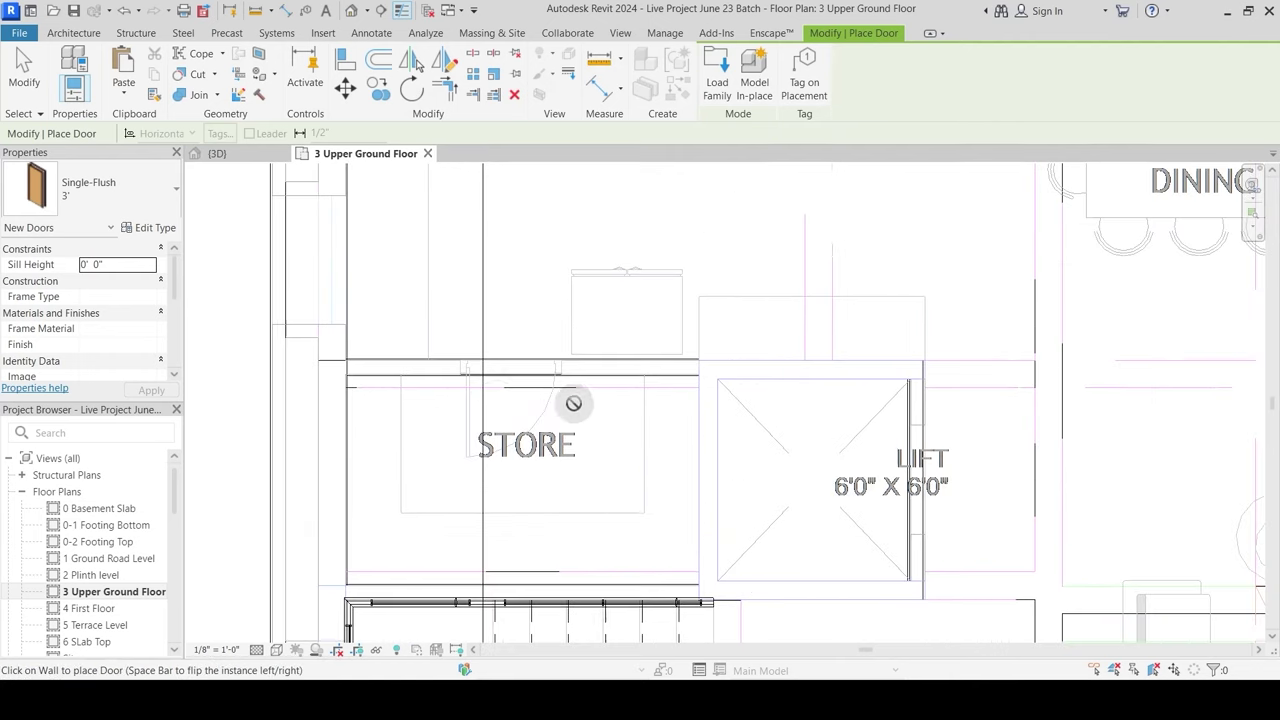
scroll(560, 423, "down", 3)
middle_click_drag(618, 305, 592, 457)
scroll(663, 326, "down", 2)
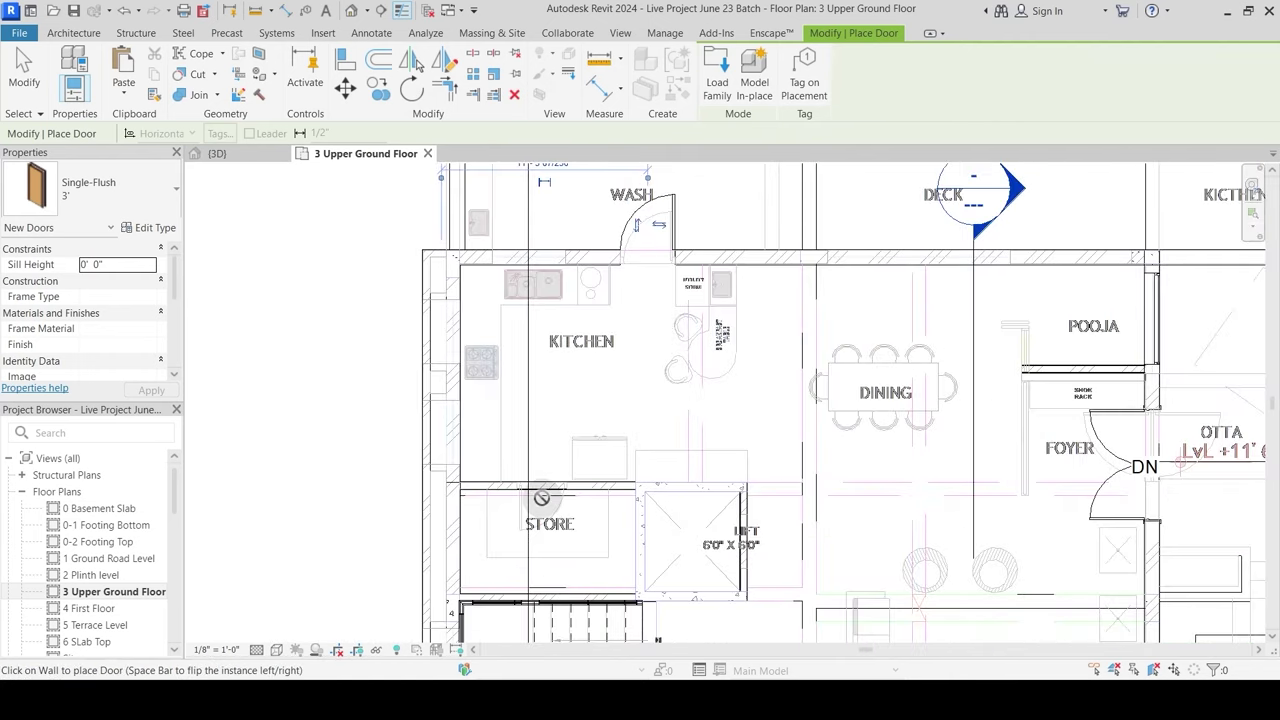
scroll(540, 494, "up", 2)
left_click(580, 480)
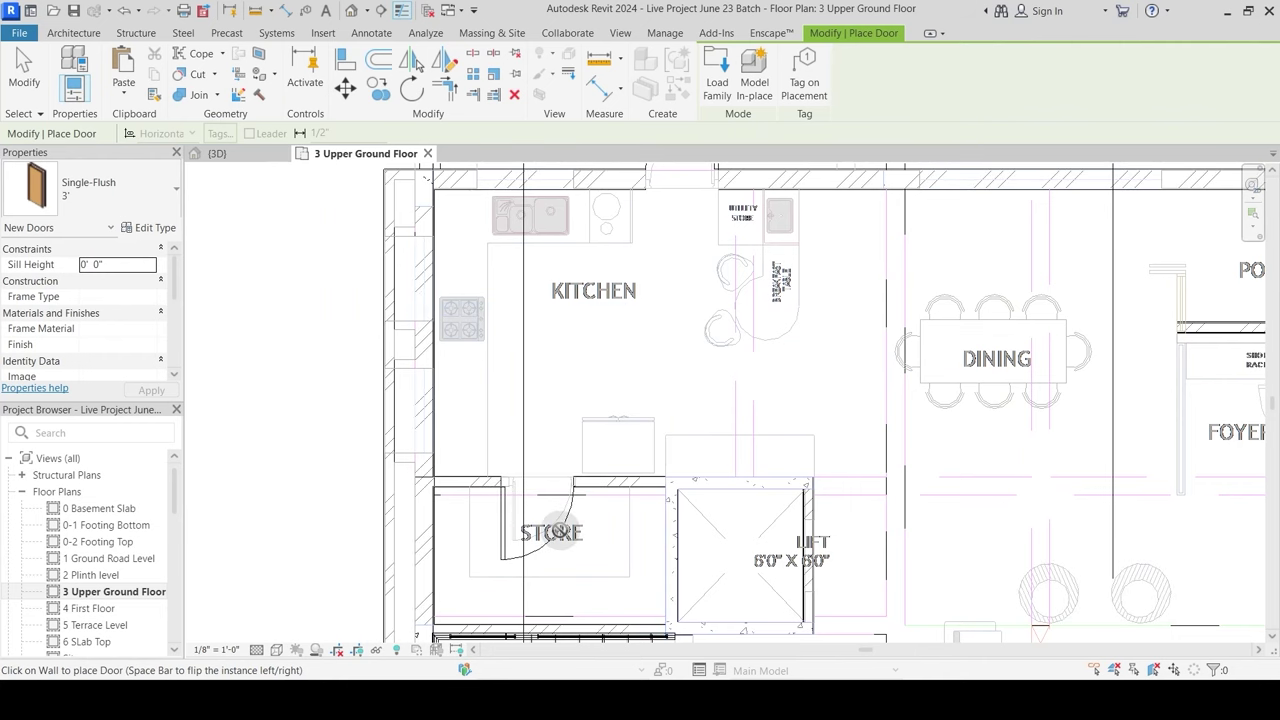
key("Escape")
key("Escape")
Step: Check the door opening with an aligned dimension (DI), showing 2' 9", then select the door
scroll(518, 490, "up", 5)
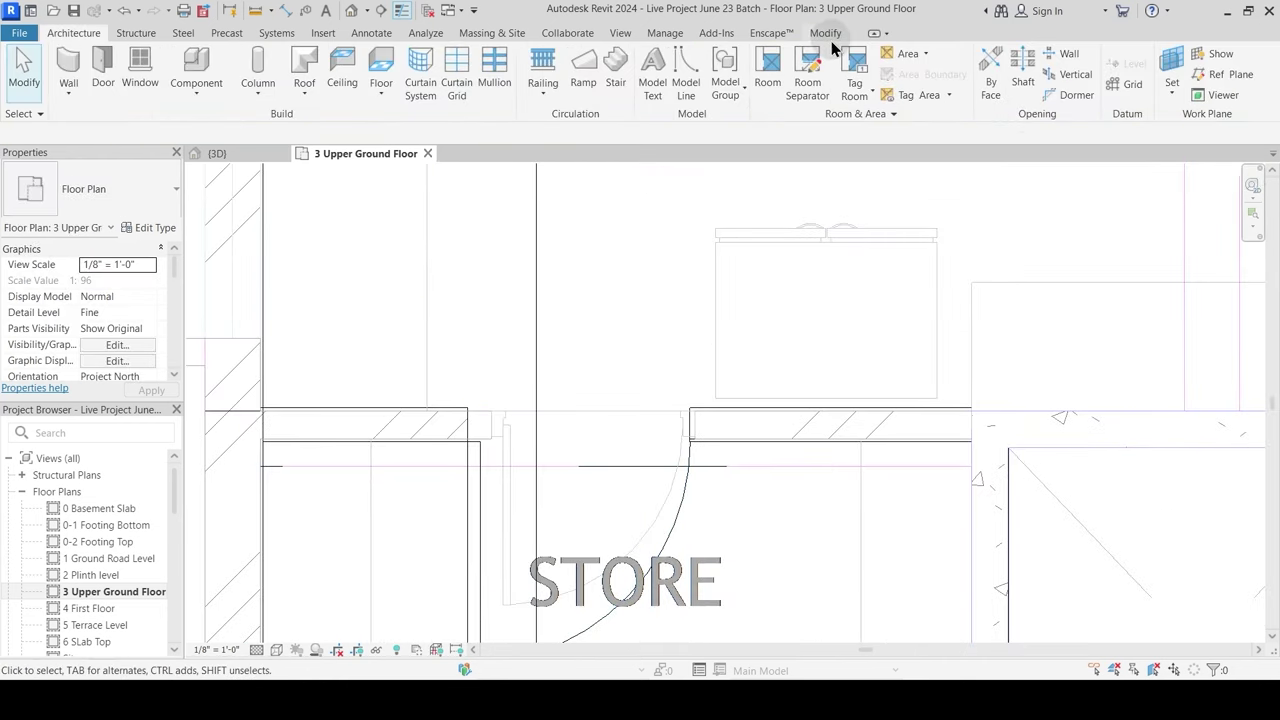
left_click(828, 36)
key("d")
key("i")
scroll(490, 436, "up", 1)
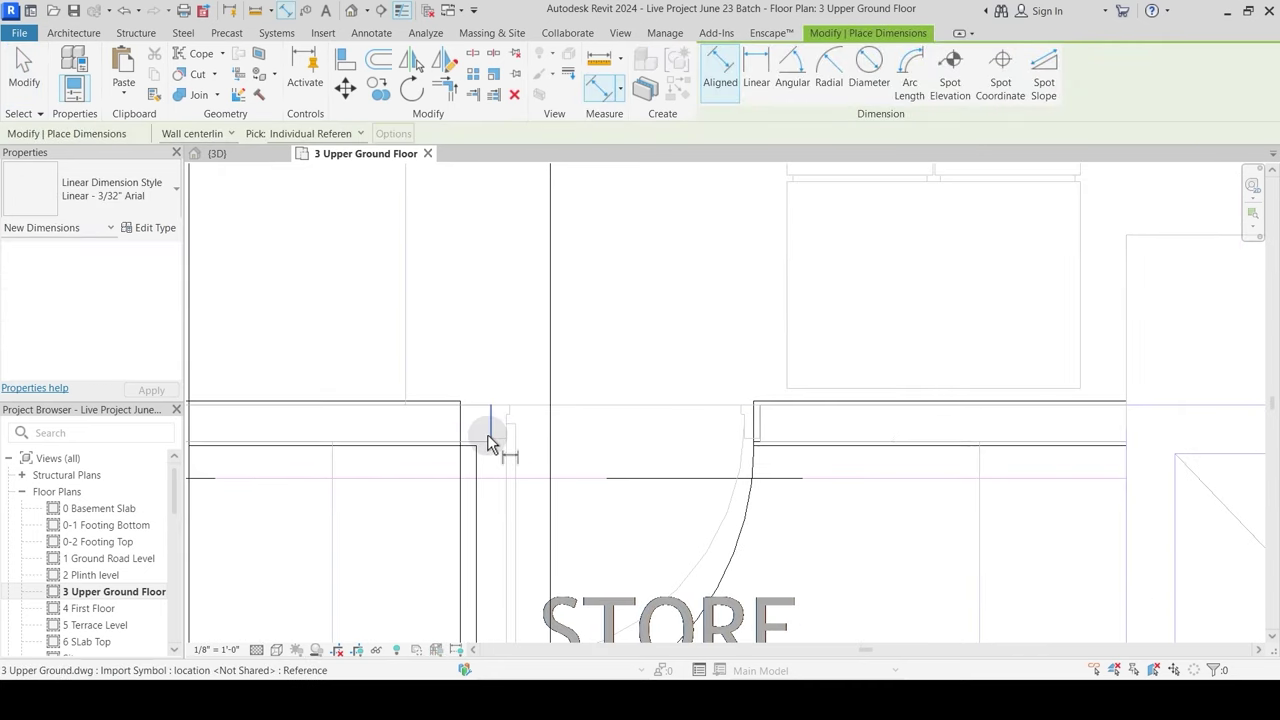
left_click(764, 426)
key("Escape")
key("Escape")
left_click(465, 490)
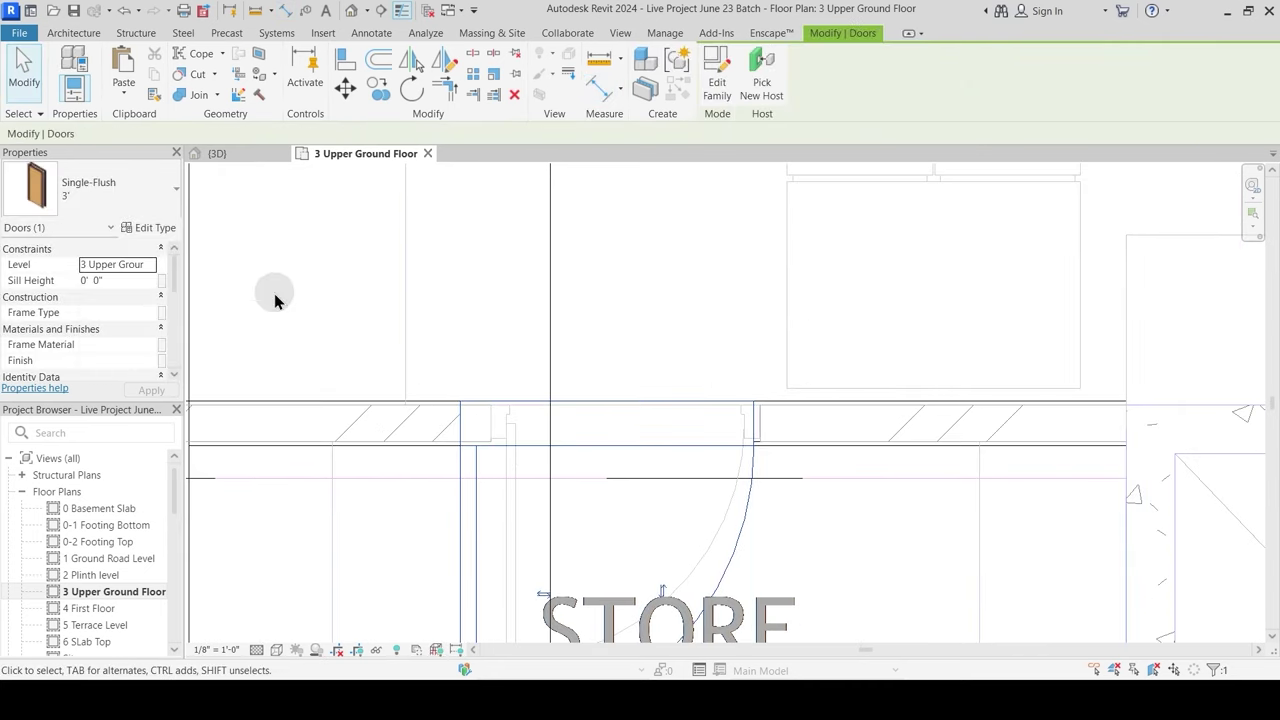
Step: Duplicate the store door's type as 2'9" with a 2' 9" width
left_click(163, 228)
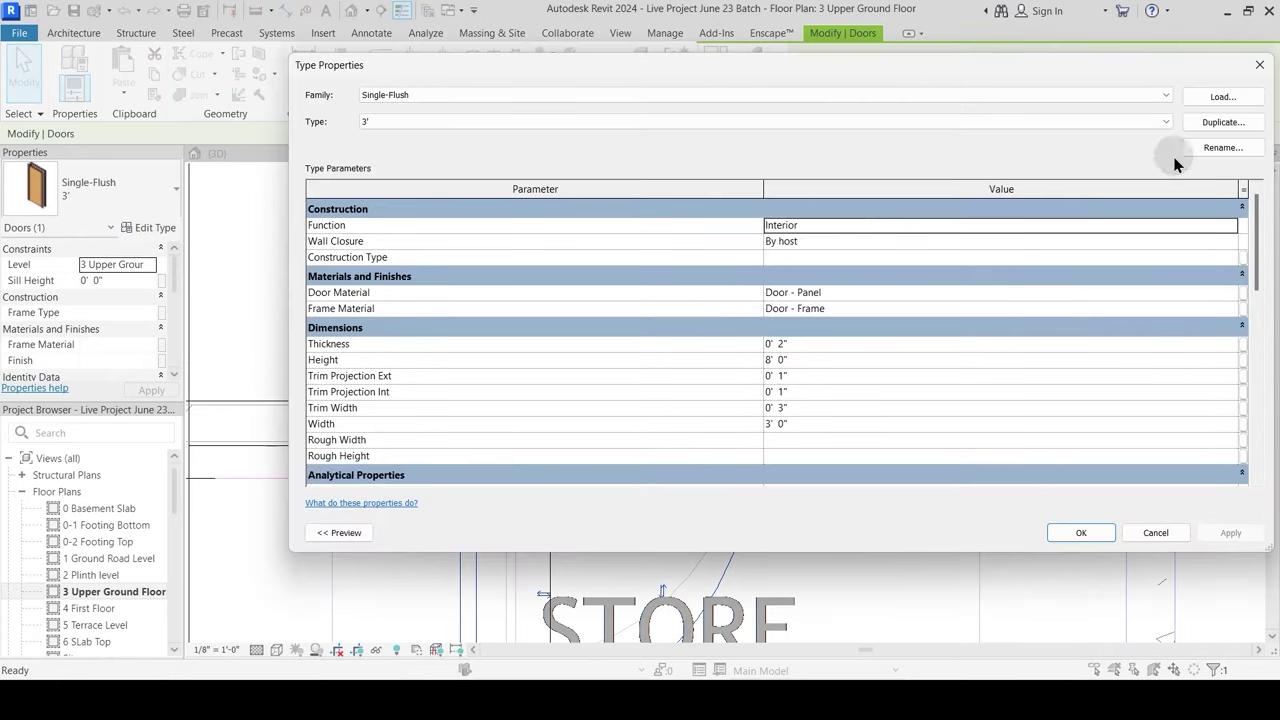
left_click(1222, 122)
type("2'9\"")
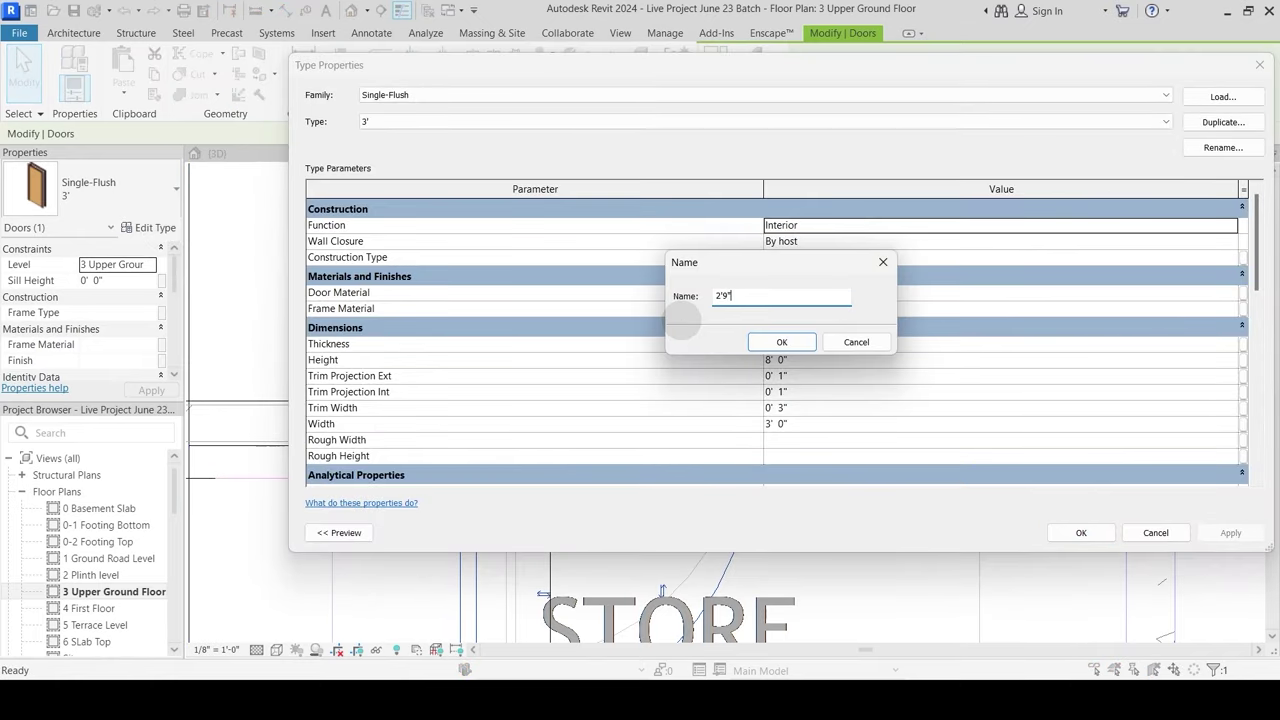
key("Return")
left_click(806, 424)
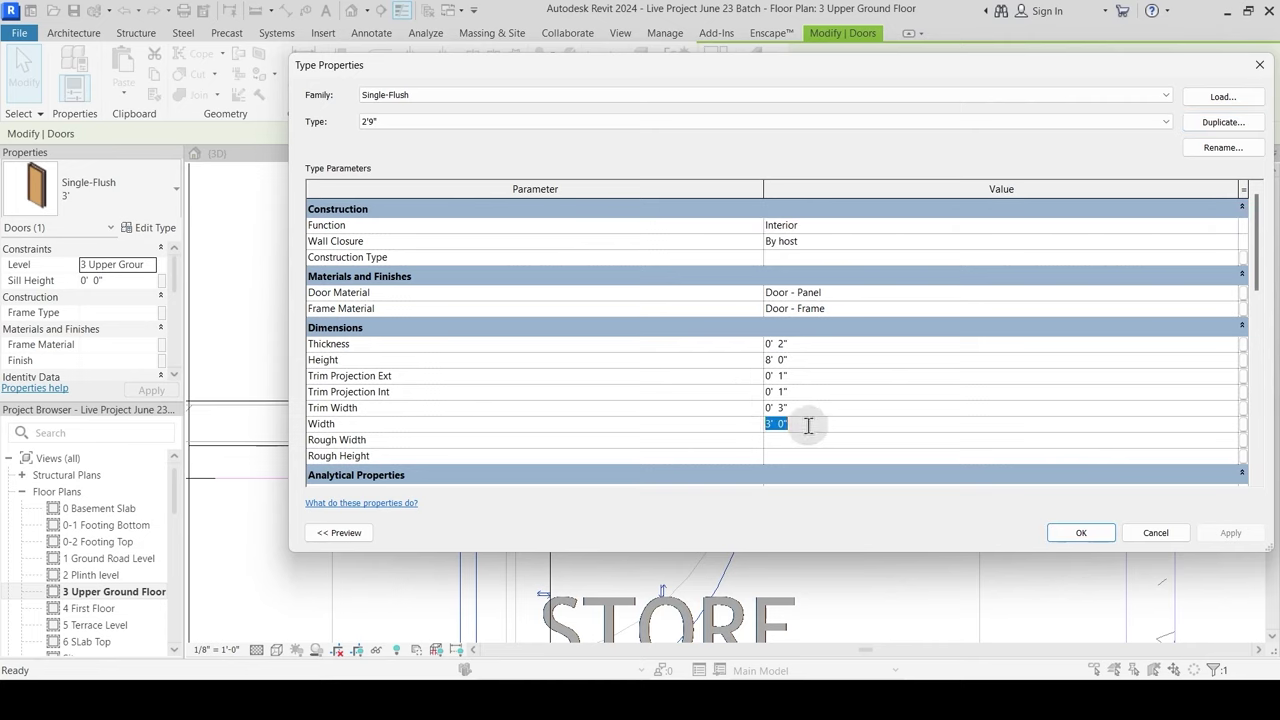
type("2'8")
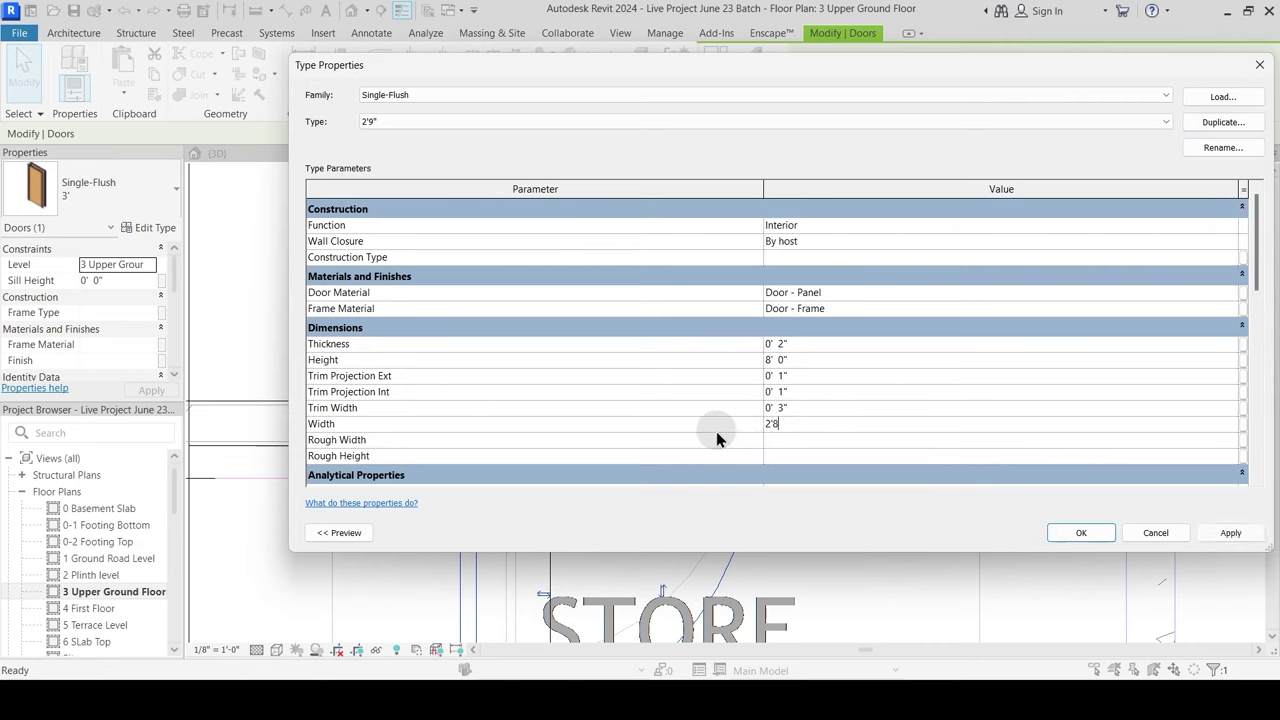
key("BackSpace")
type("9")
key("Return")
left_click(1110, 533)
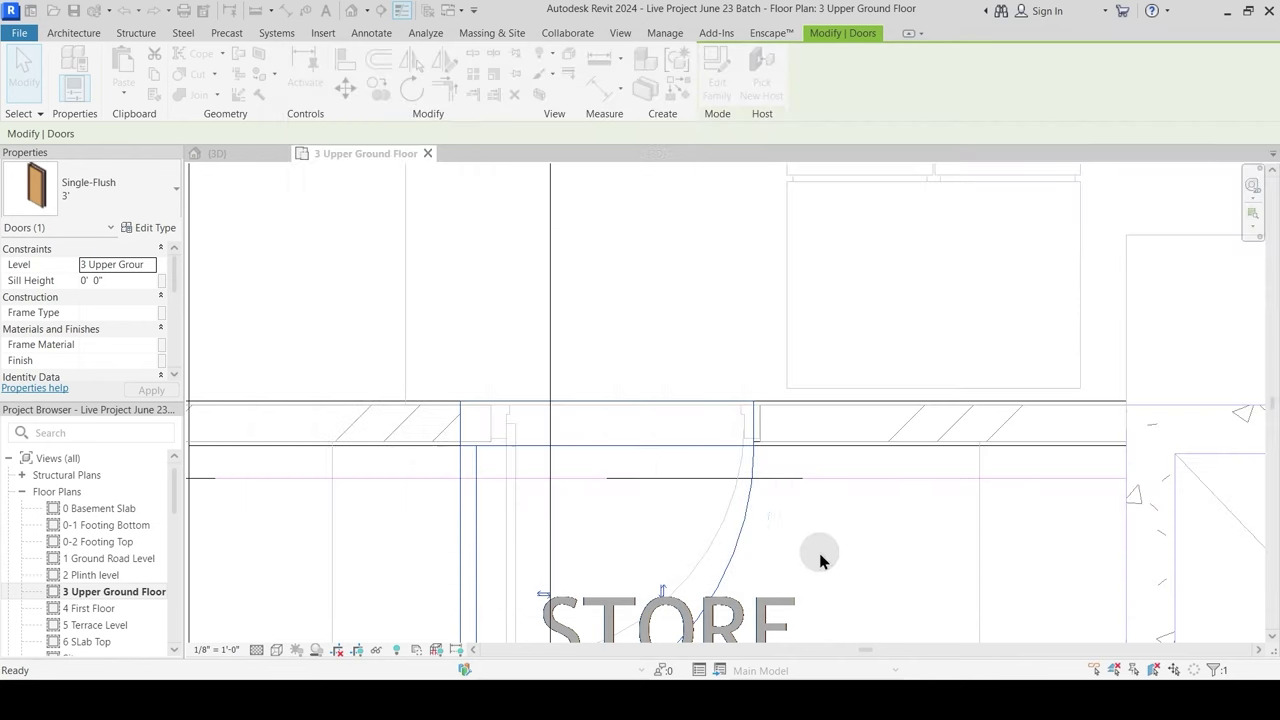
Step: Slide the store door slightly right along its wall and zoom out to the whole floor
left_click(718, 495)
left_click_drag(731, 494, 758, 497)
scroll(668, 428, "down", 5)
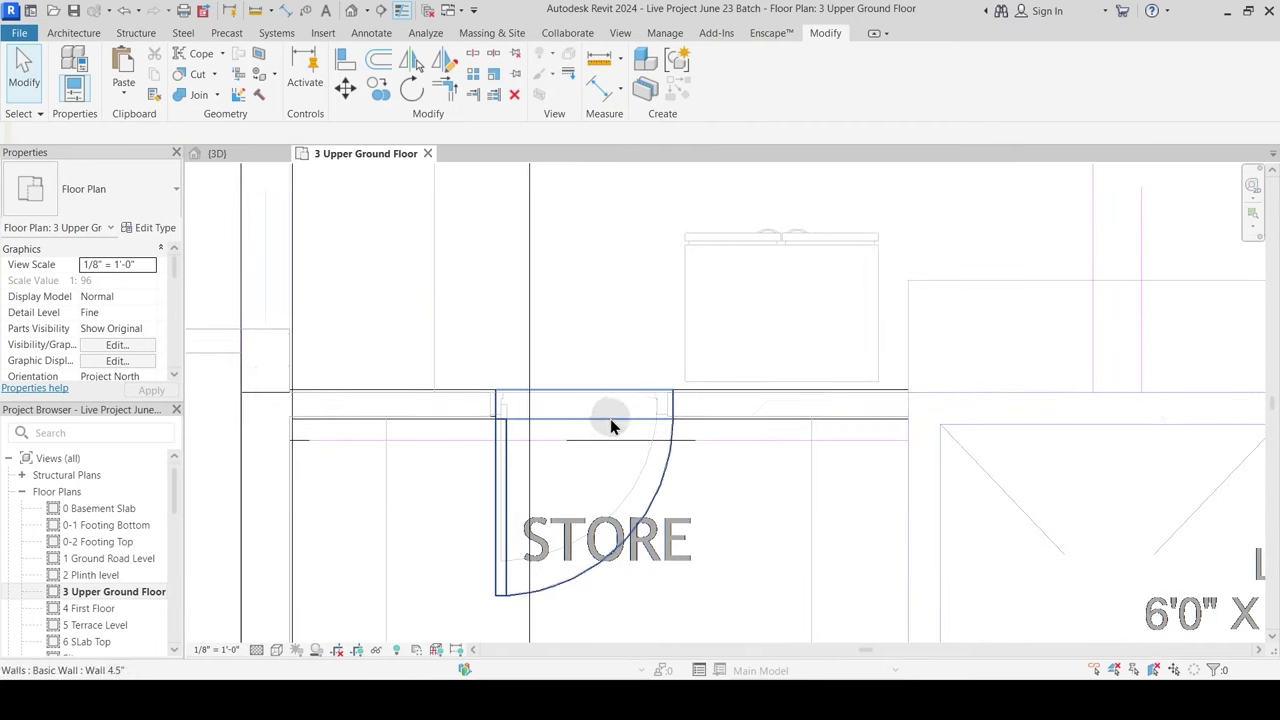
middle_click_drag(667, 487, 654, 264)
scroll(743, 418, "down", 2)
scroll(747, 426, "down", 2)
middle_click_drag(767, 540, 737, 360)
scroll(700, 495, "down", 3)
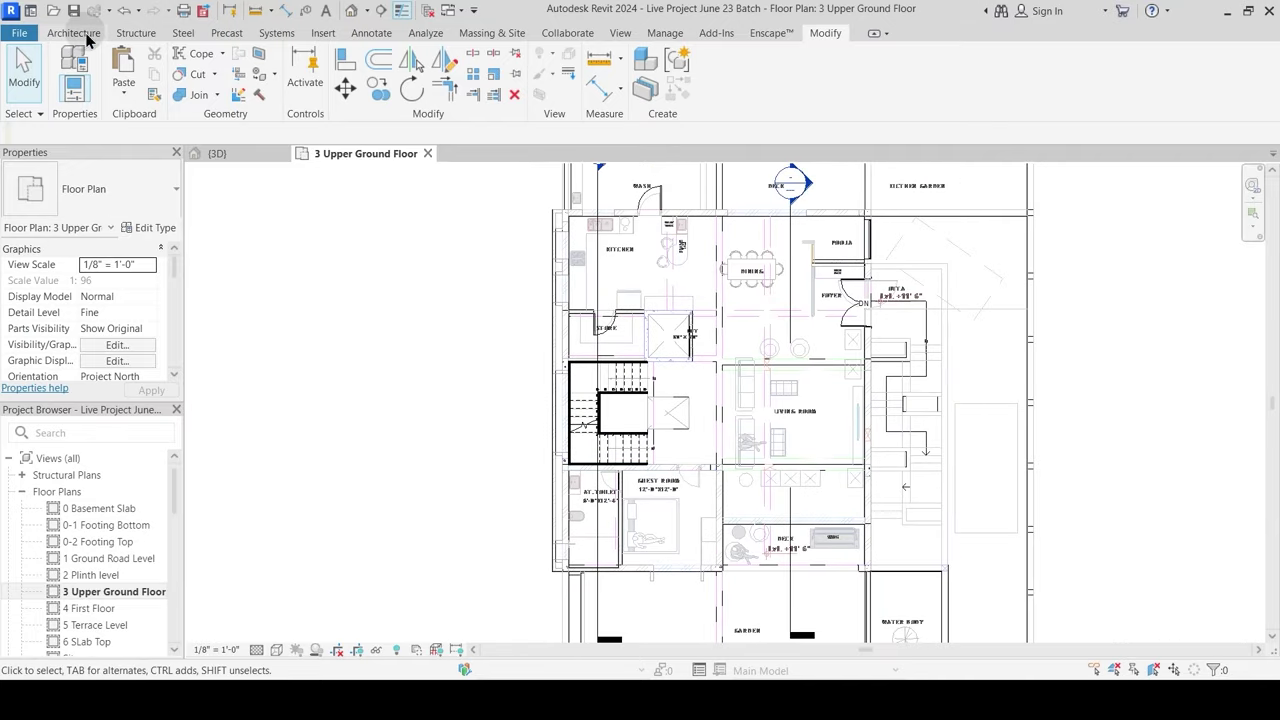
left_click(86, 34)
Step: Start another door using the 4' Entry Door glass door type
left_click(104, 65)
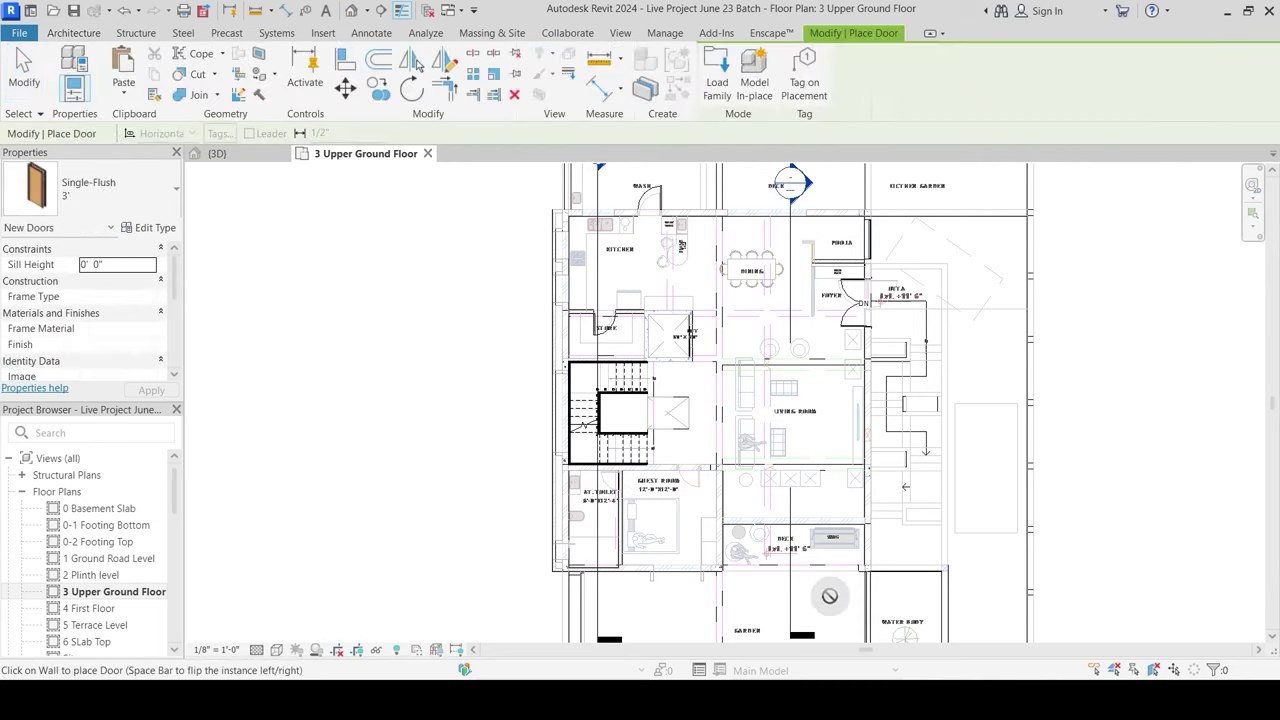
left_click(125, 195)
scroll(140, 388, "up", 5)
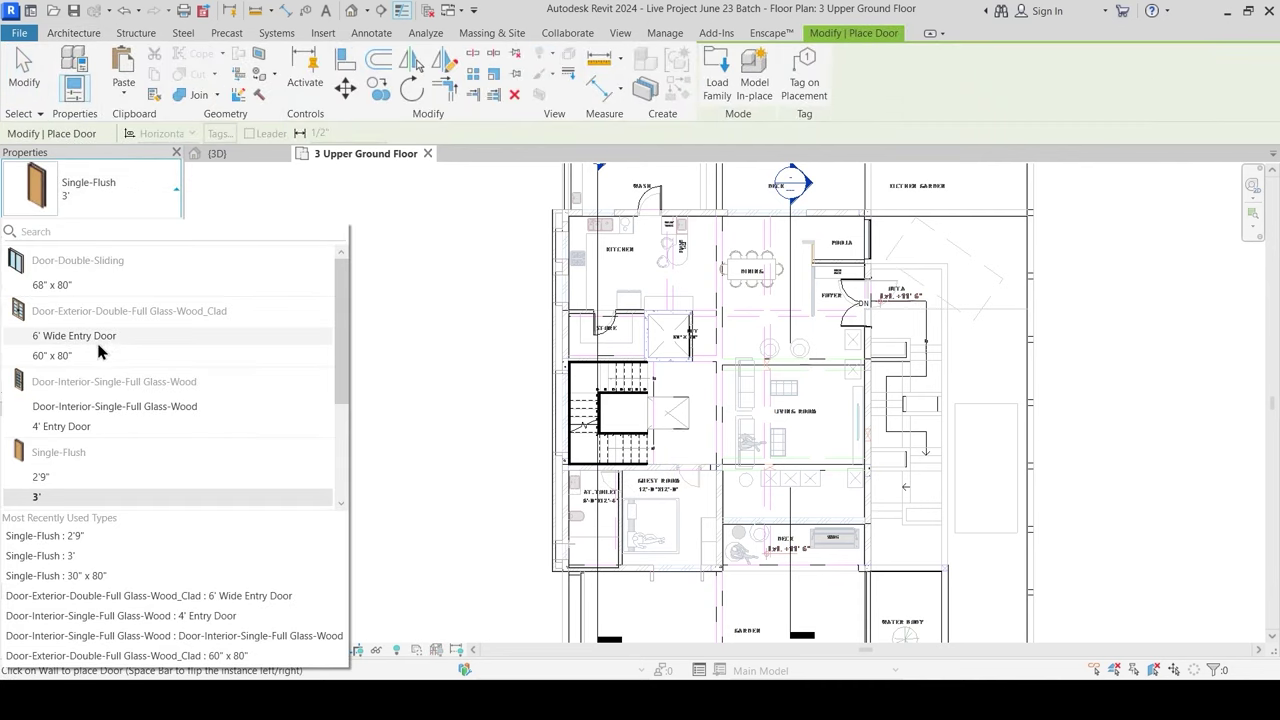
left_click(103, 426)
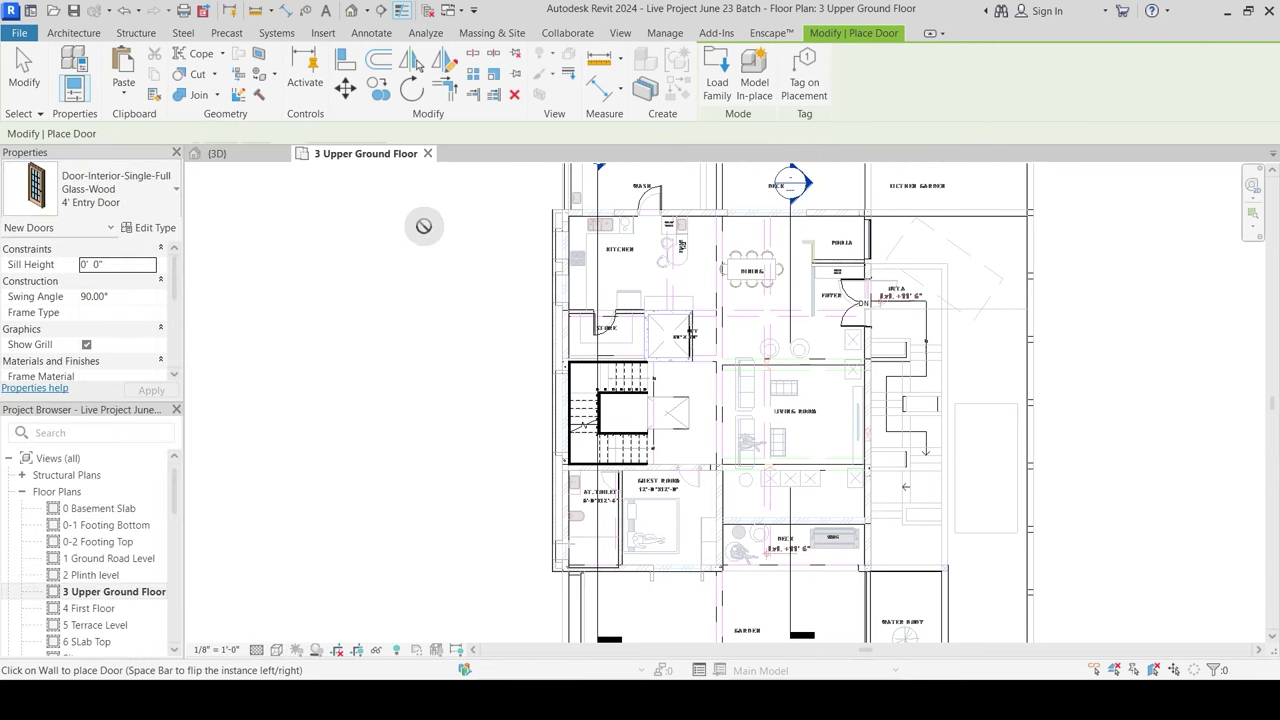
Step: Rename the type to 3' Bedroom Door and set its width to 3' 0"
left_click(148, 228)
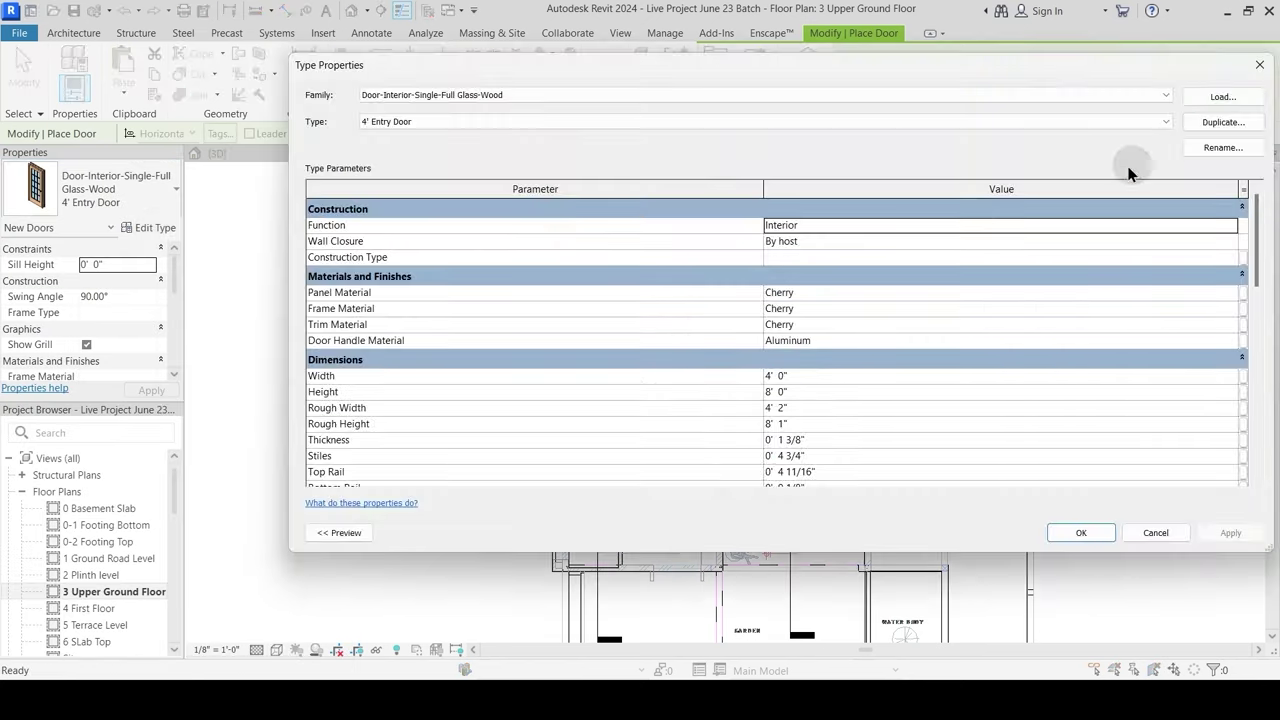
left_click(1212, 148)
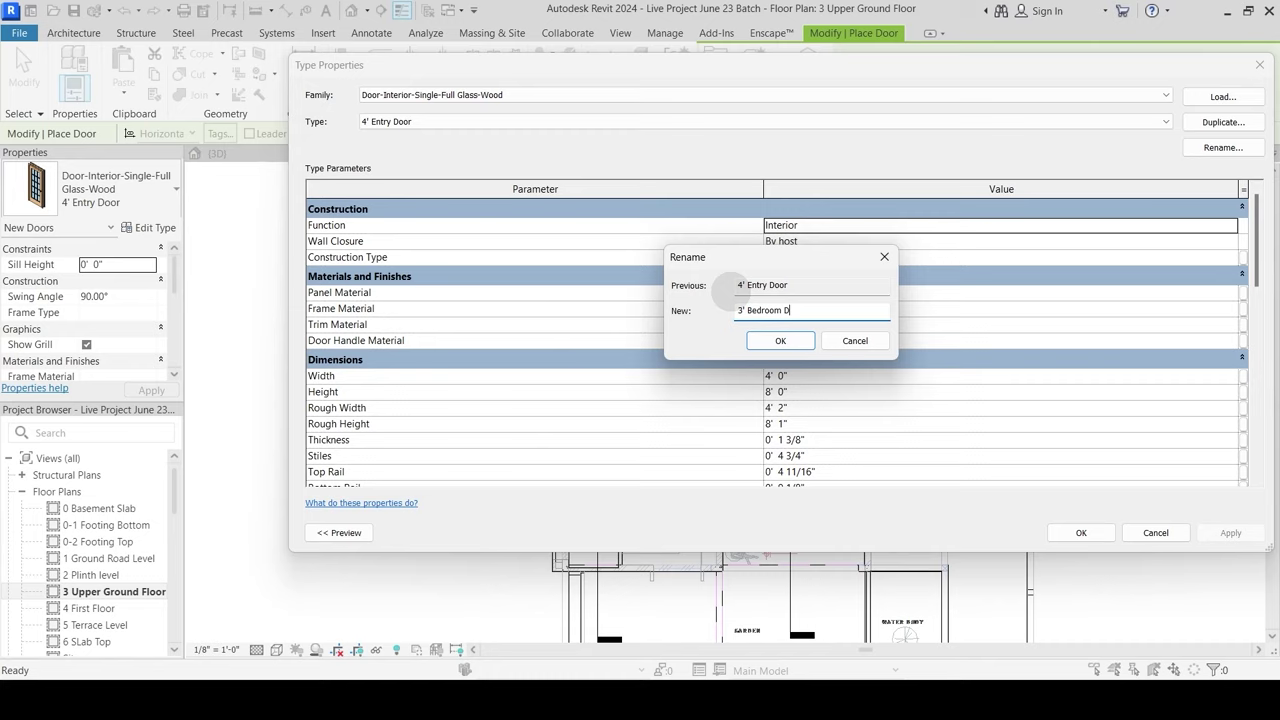
key("Return")
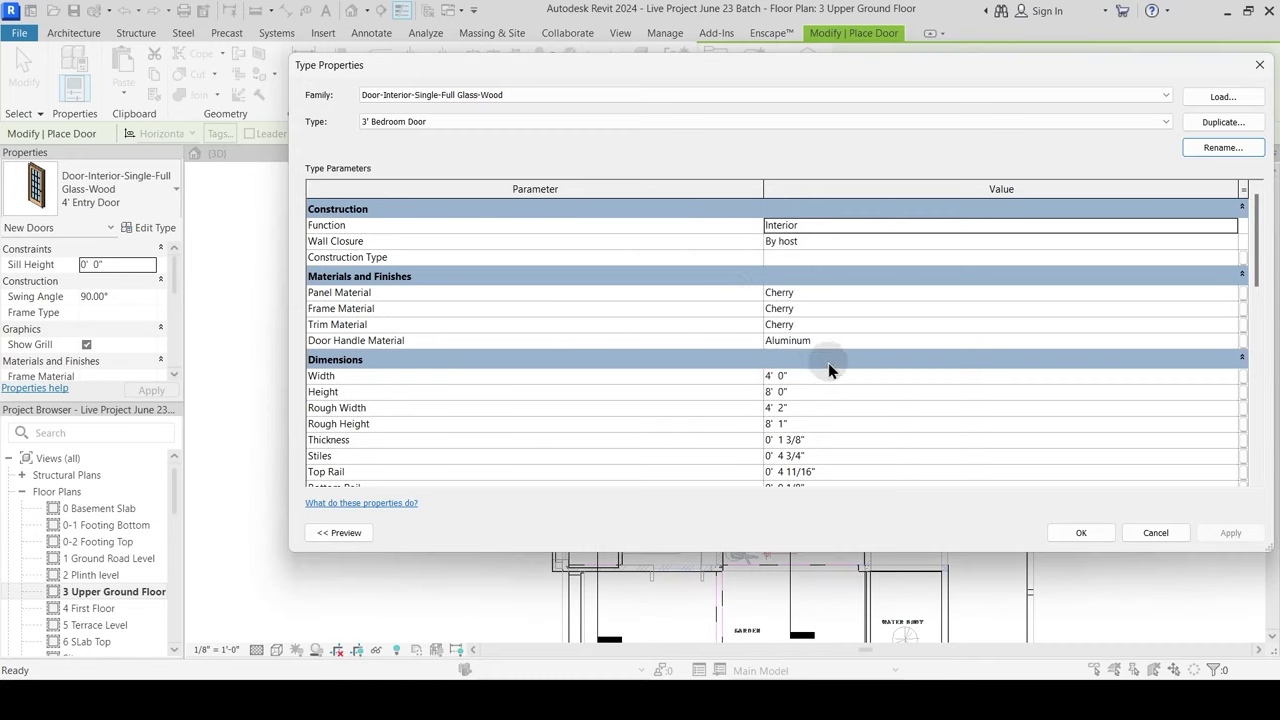
left_click(813, 377)
type("3")
key("Return")
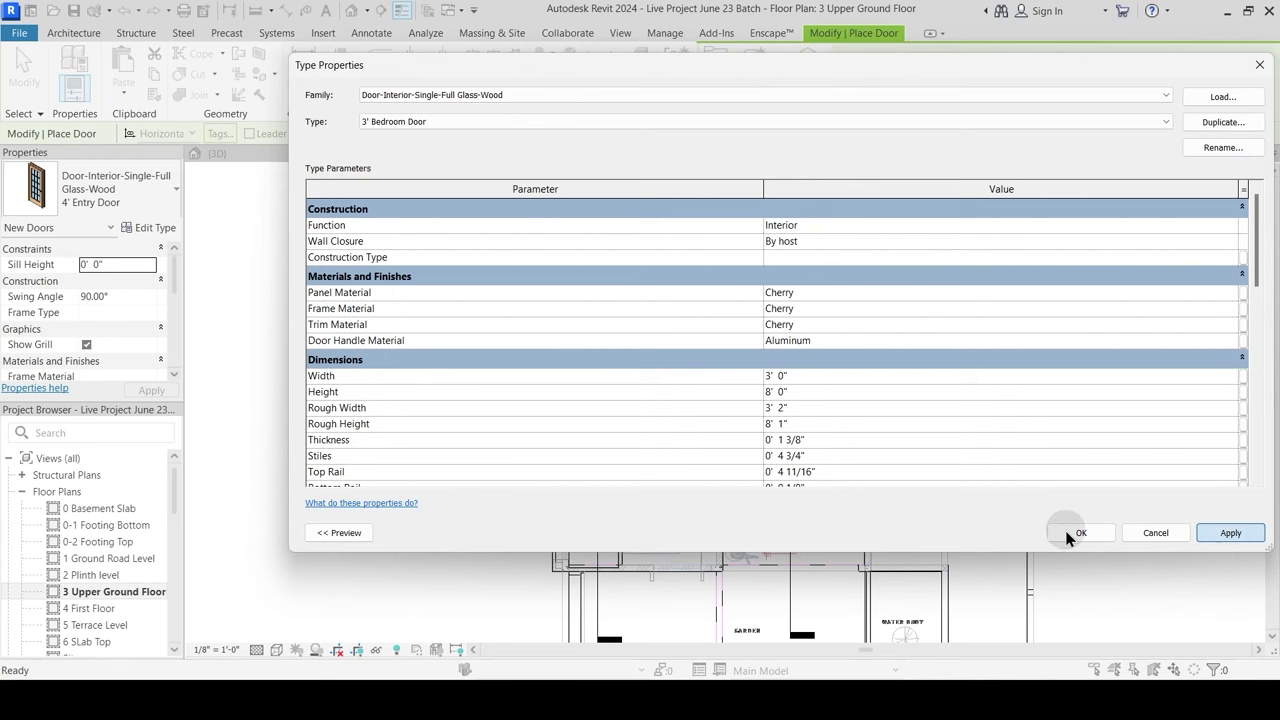
left_click(1076, 533)
Step: Cancel door placement without adding a door, then zoom into the kitchen
scroll(695, 482, "up", 4)
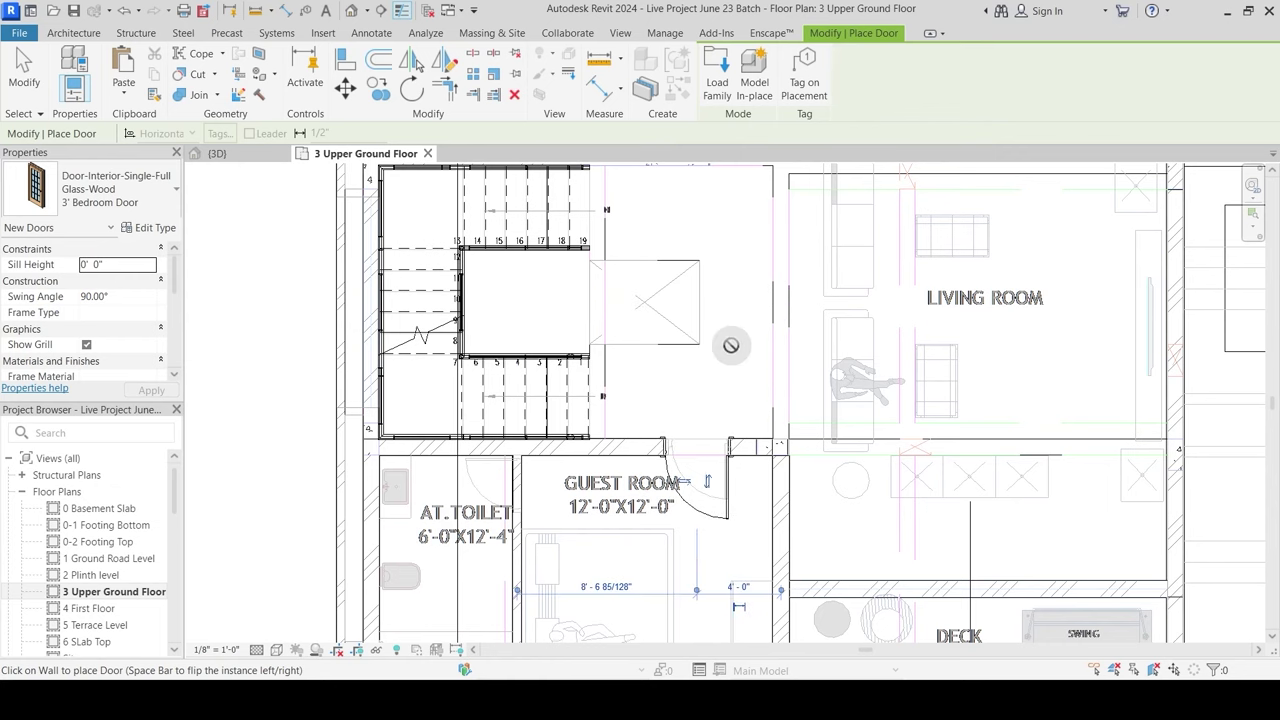
scroll(755, 363, "down", 1)
scroll(755, 363, "down", 3)
scroll(760, 402, "up", 1)
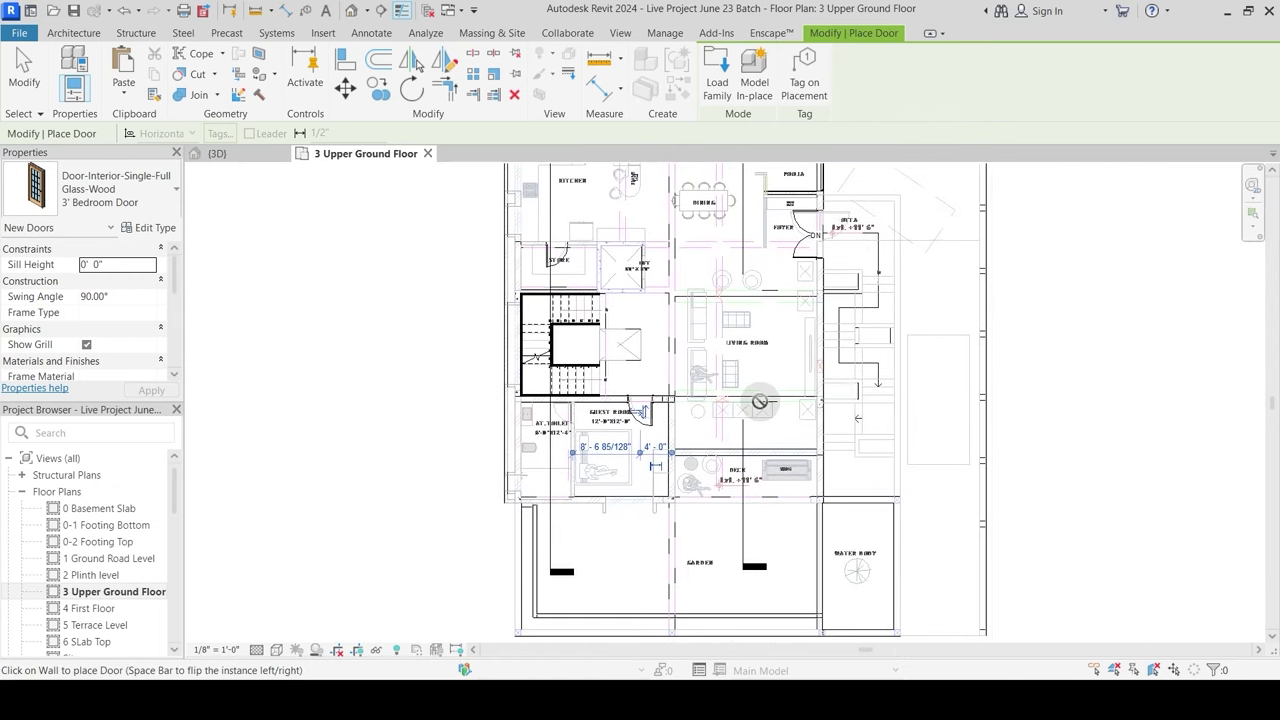
middle_click_drag(760, 402, 752, 432)
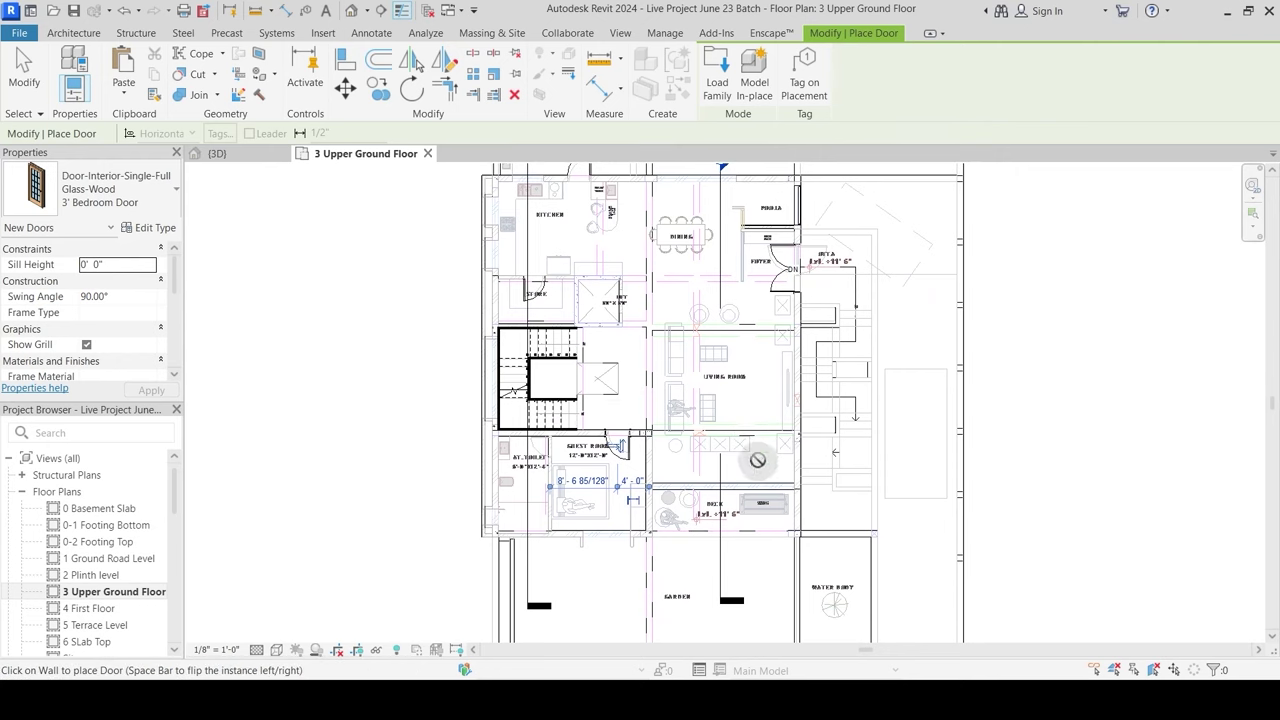
scroll(720, 490, "up", 2)
scroll(736, 497, "down", 3)
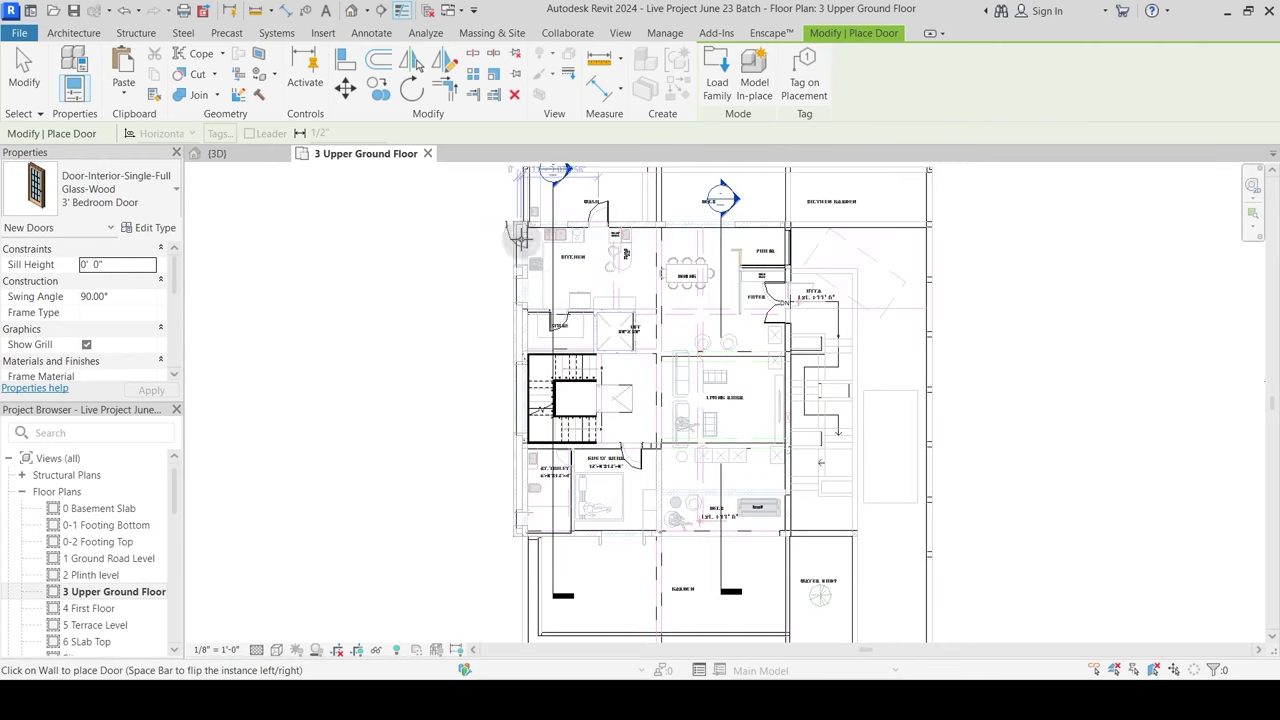
scroll(530, 258, "up", 2)
key("Escape")
scroll(527, 312, "up", 3)
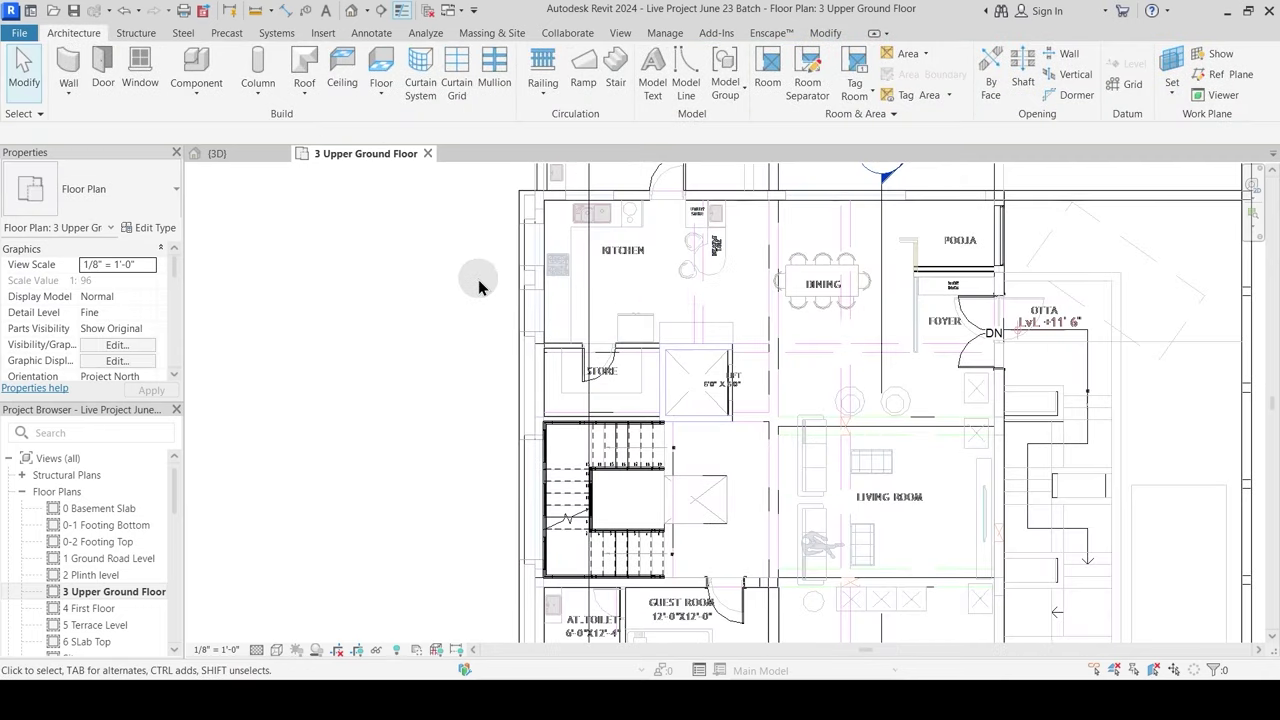
scroll(570, 318, "up", 4)
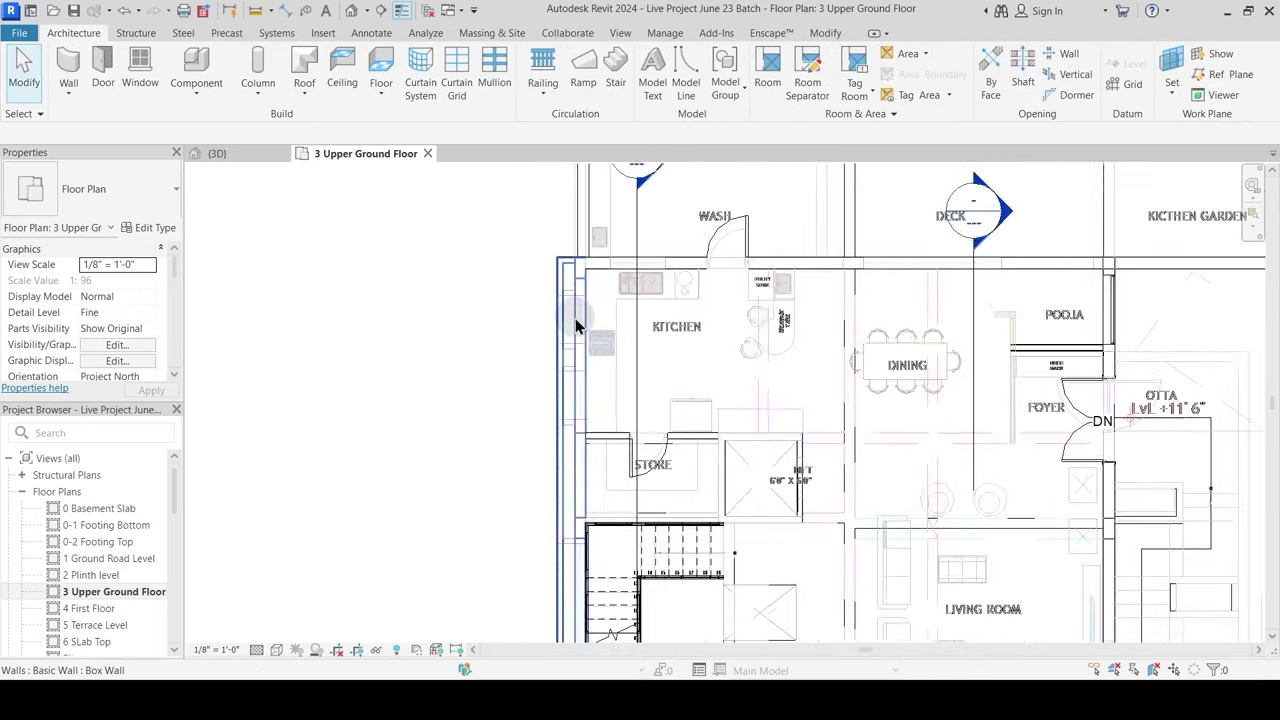
Step: Place two Window-Fixed 3'-6" windows in the kitchen's left exterior wall
left_click(140, 68)
left_click(103, 195)
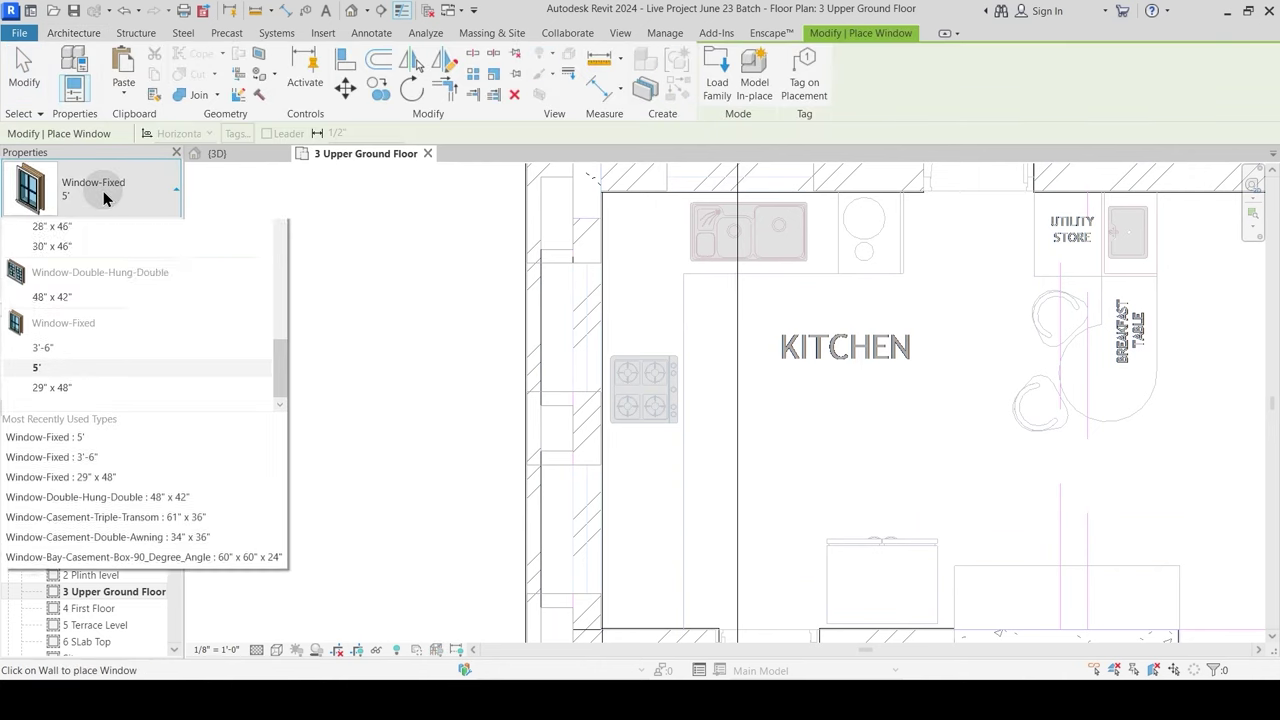
left_click(42, 446)
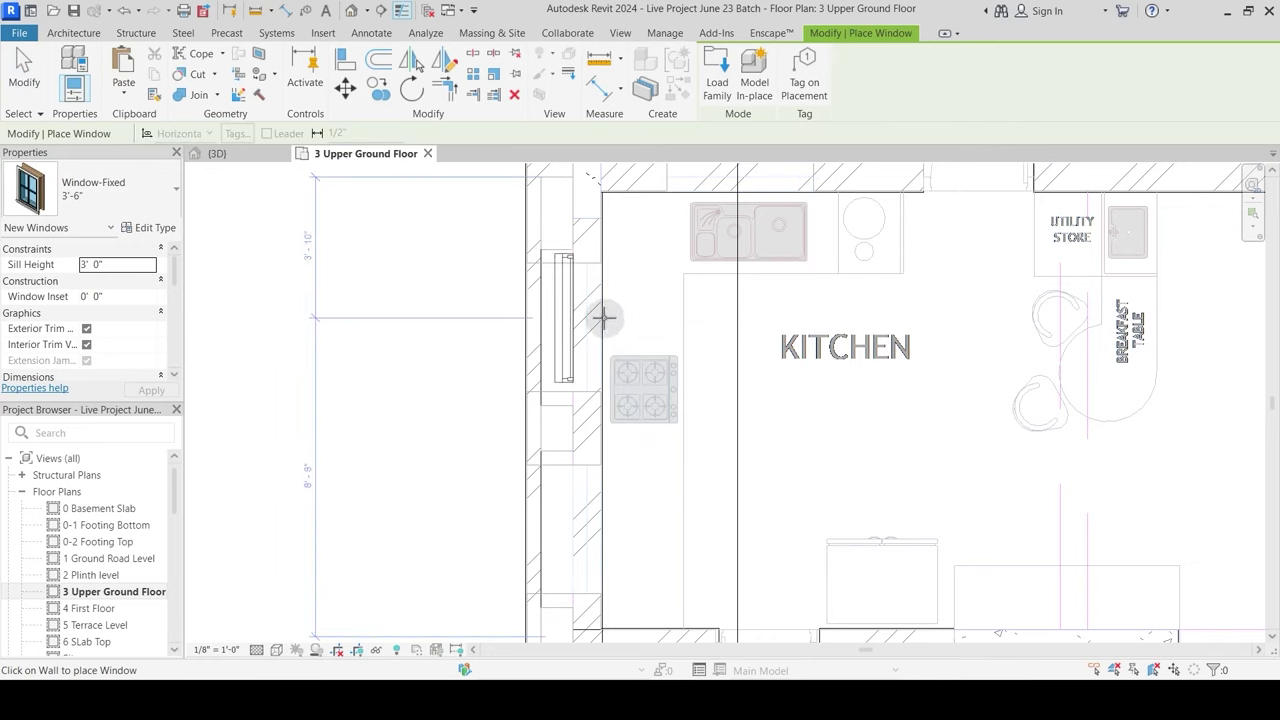
left_click(683, 309)
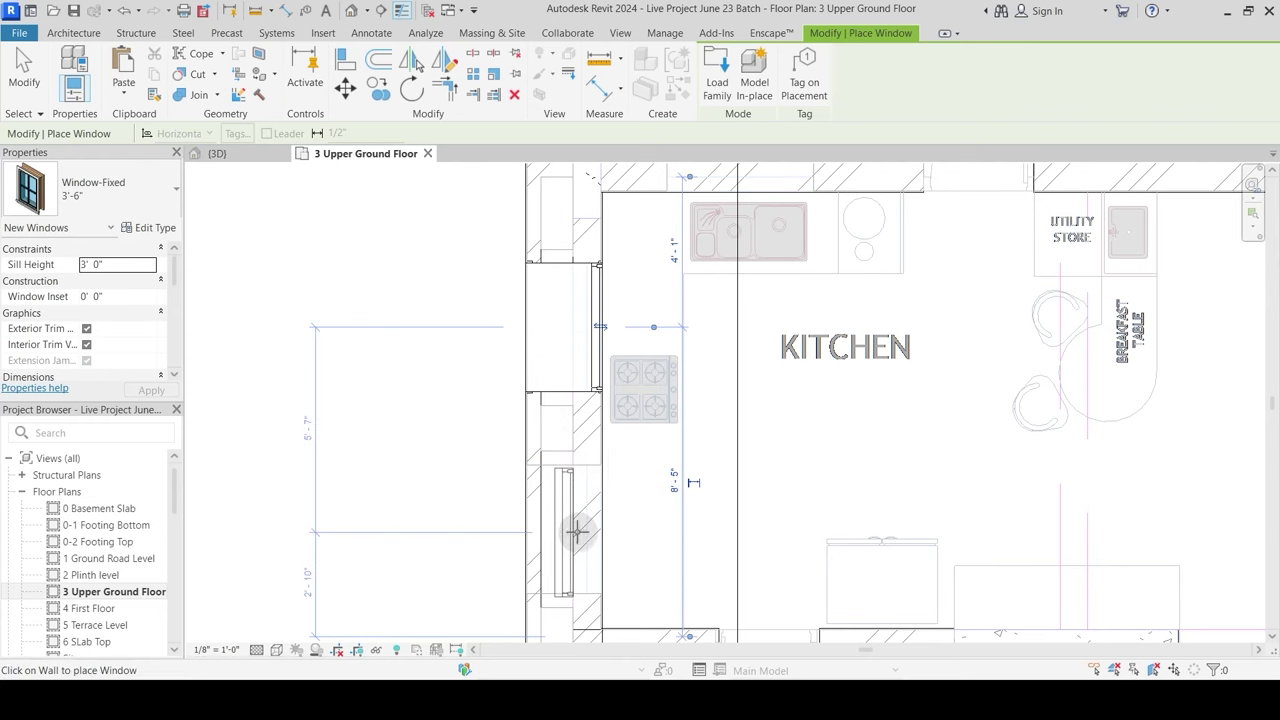
middle_click_drag(577, 533, 580, 497)
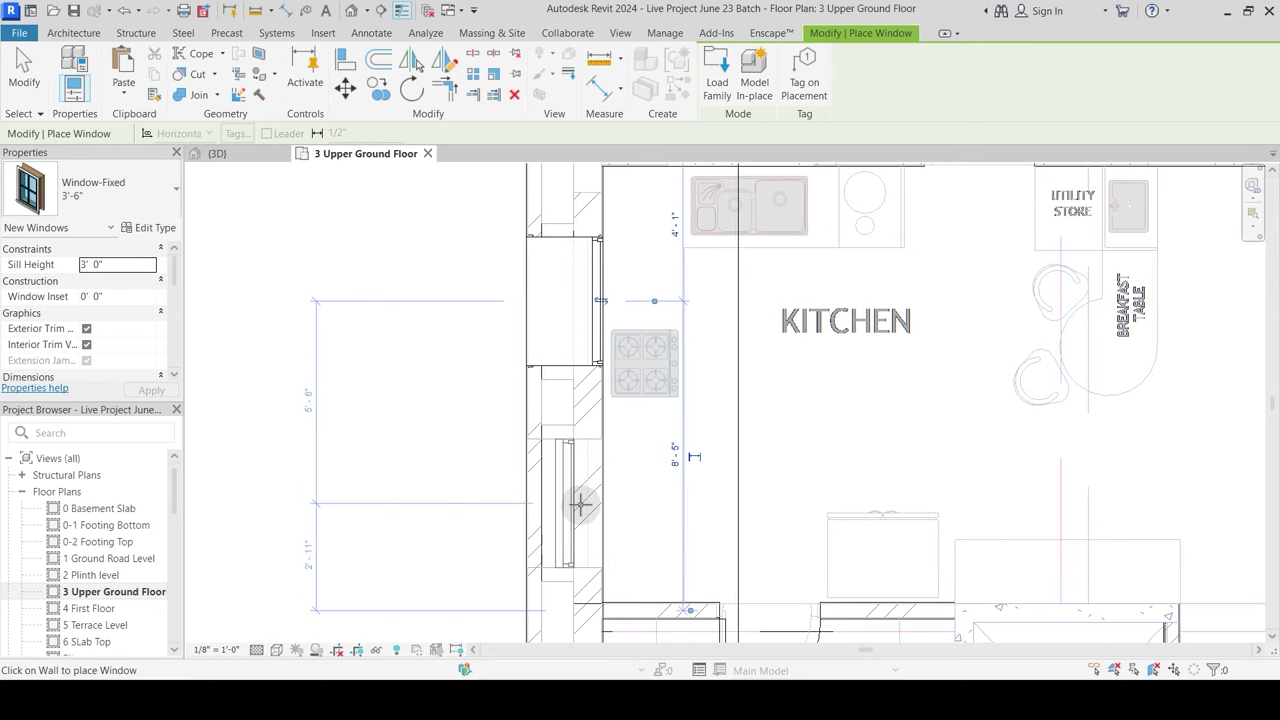
left_click(580, 505)
key("Escape")
key("Escape")
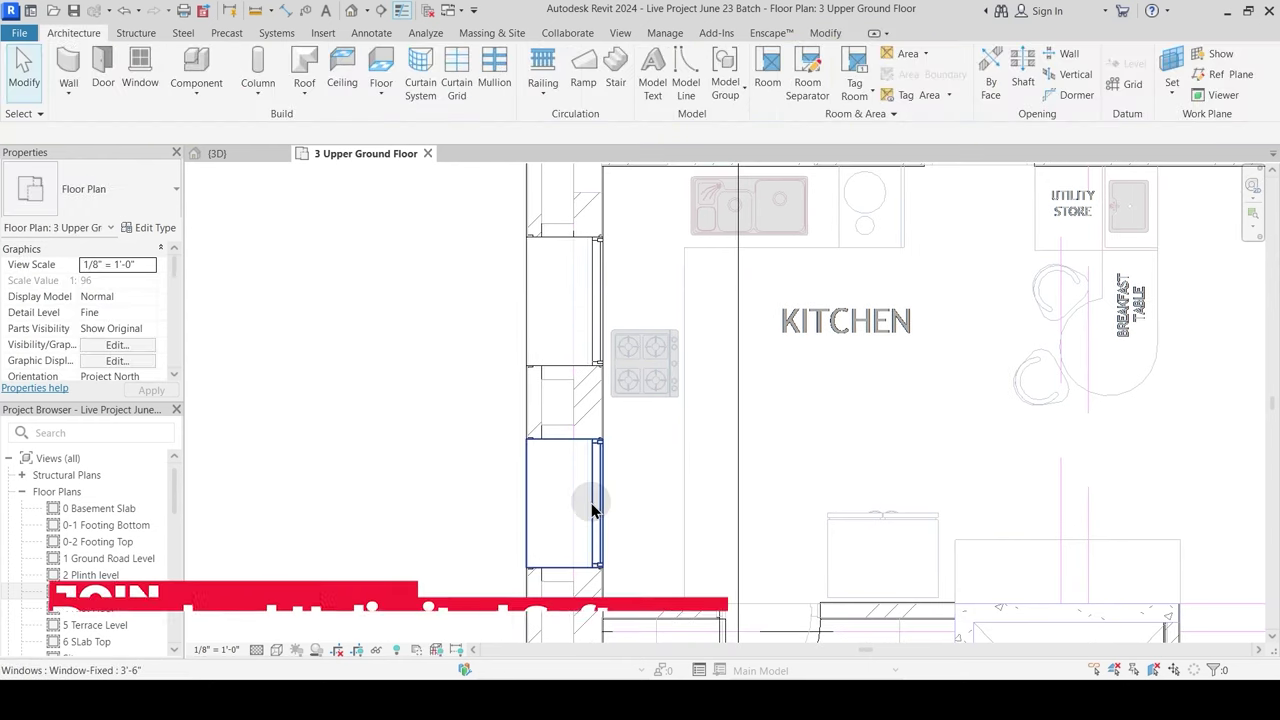
Step: Flip both kitchen windows to face the other way
left_click(592, 510)
left_click(600, 504)
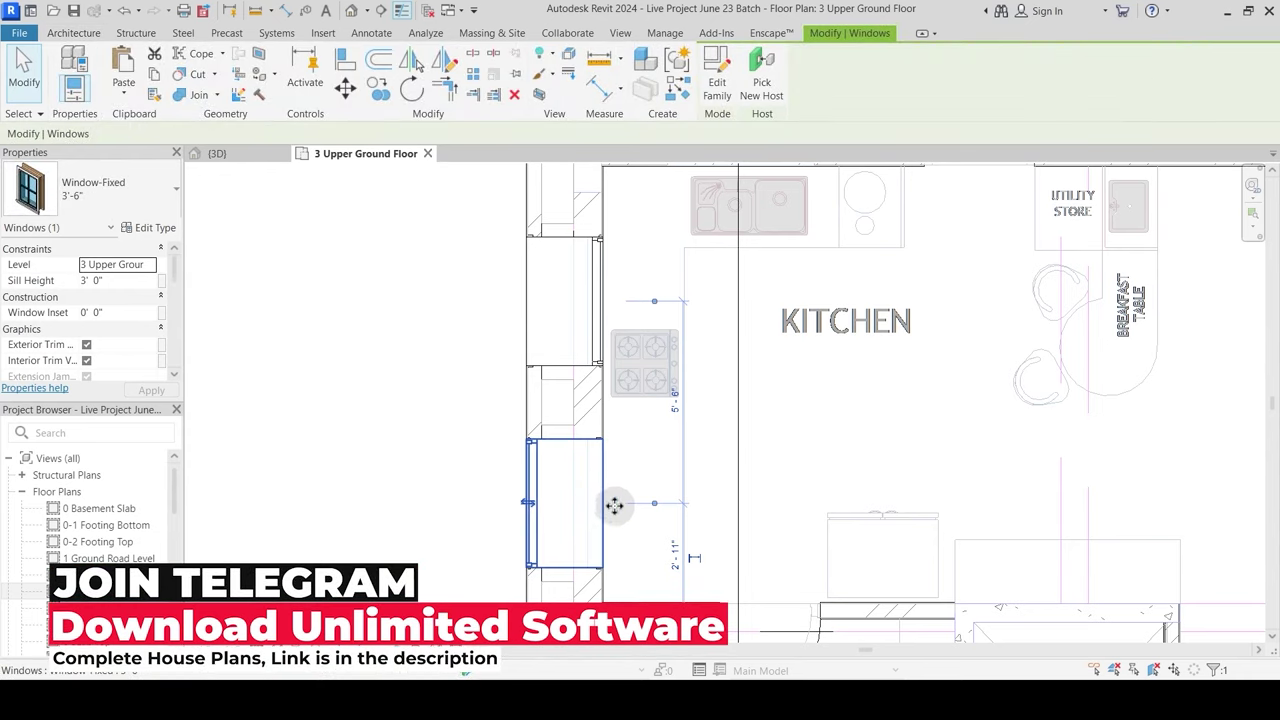
key("Escape")
left_click(608, 272)
left_click(600, 305)
key("Escape")
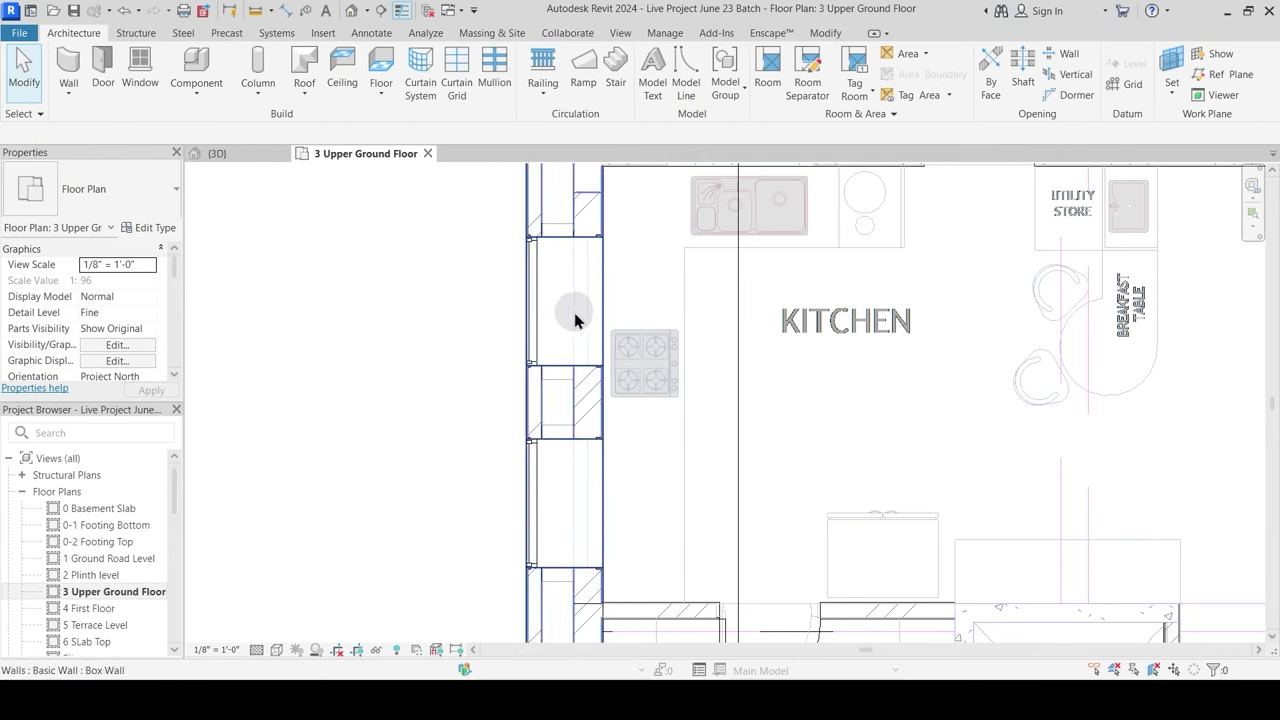
Step: Pan the plan past the stair and guest room to the attached toilet's wall
scroll(575, 310, "down", 3)
middle_click_drag(651, 457, 651, 341)
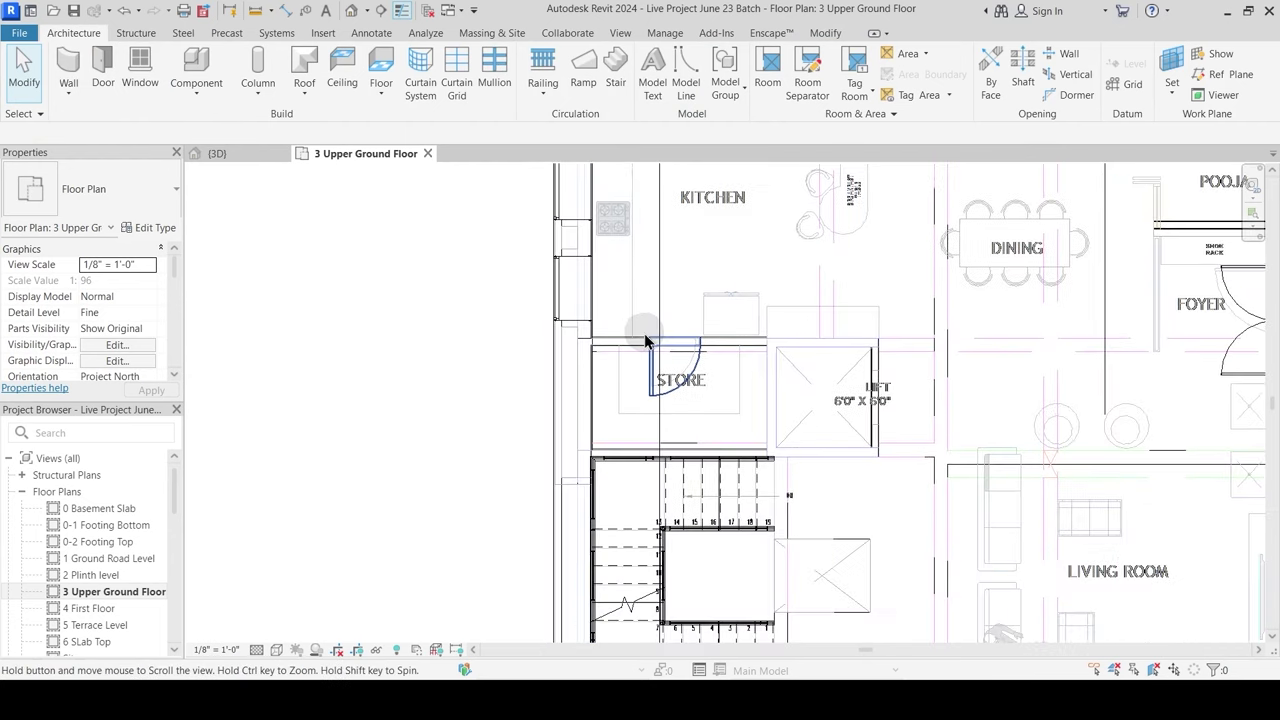
scroll(650, 338, "down", 2)
middle_click_drag(649, 518, 574, 323)
scroll(572, 280, "up", 1)
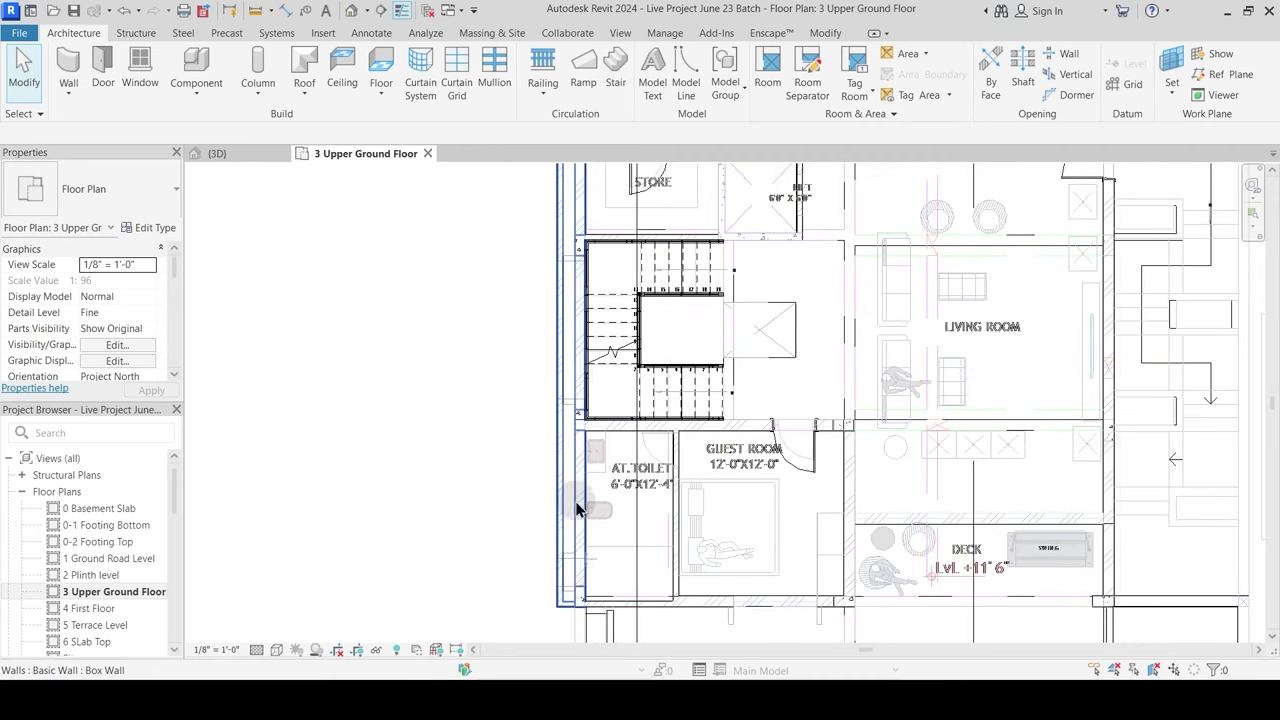
middle_click_drag(576, 509, 603, 420)
scroll(572, 450, "up", 2)
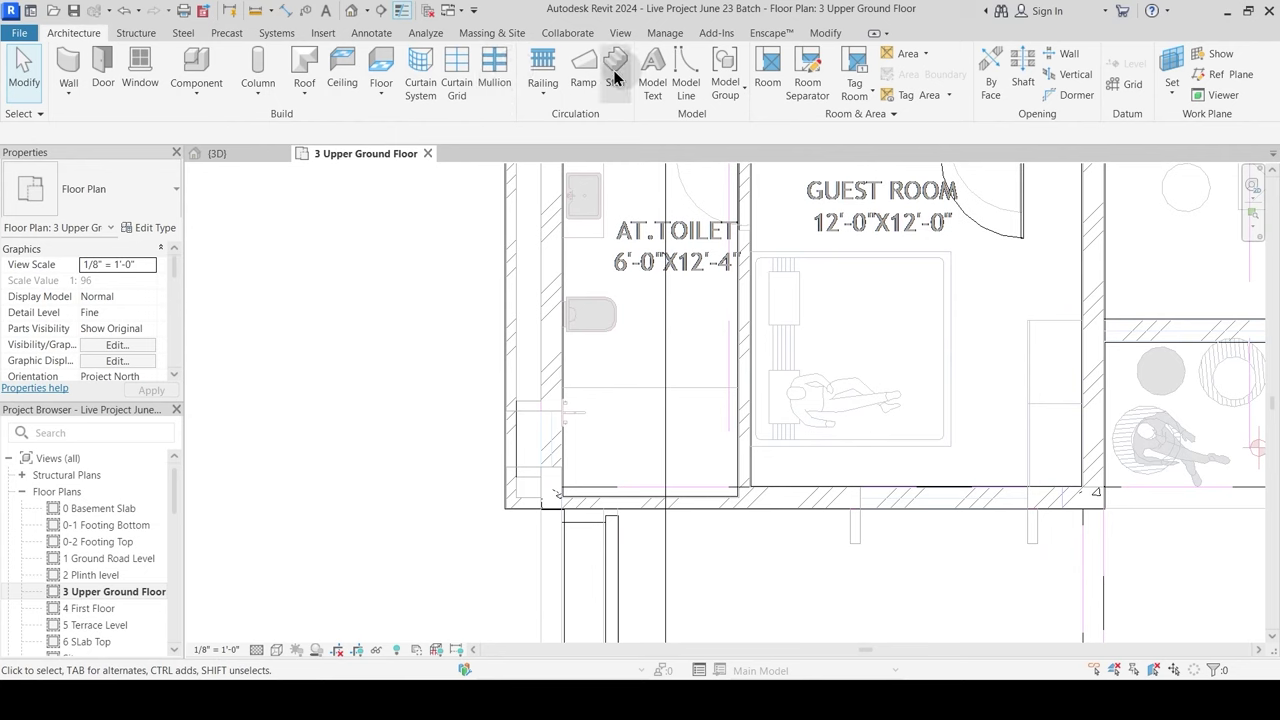
Step: Restart window placement, browse the window types, and open the Windows family library
left_click(137, 72)
left_click(110, 190)
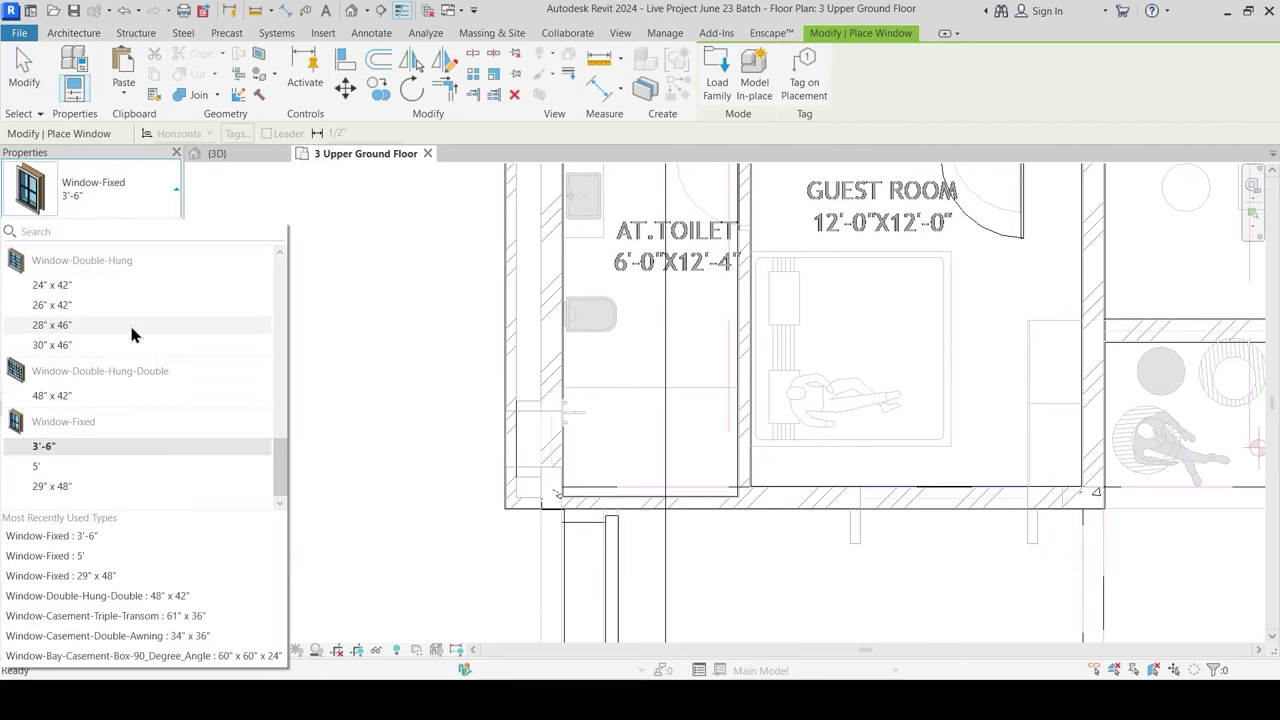
scroll(115, 445, "up", 10)
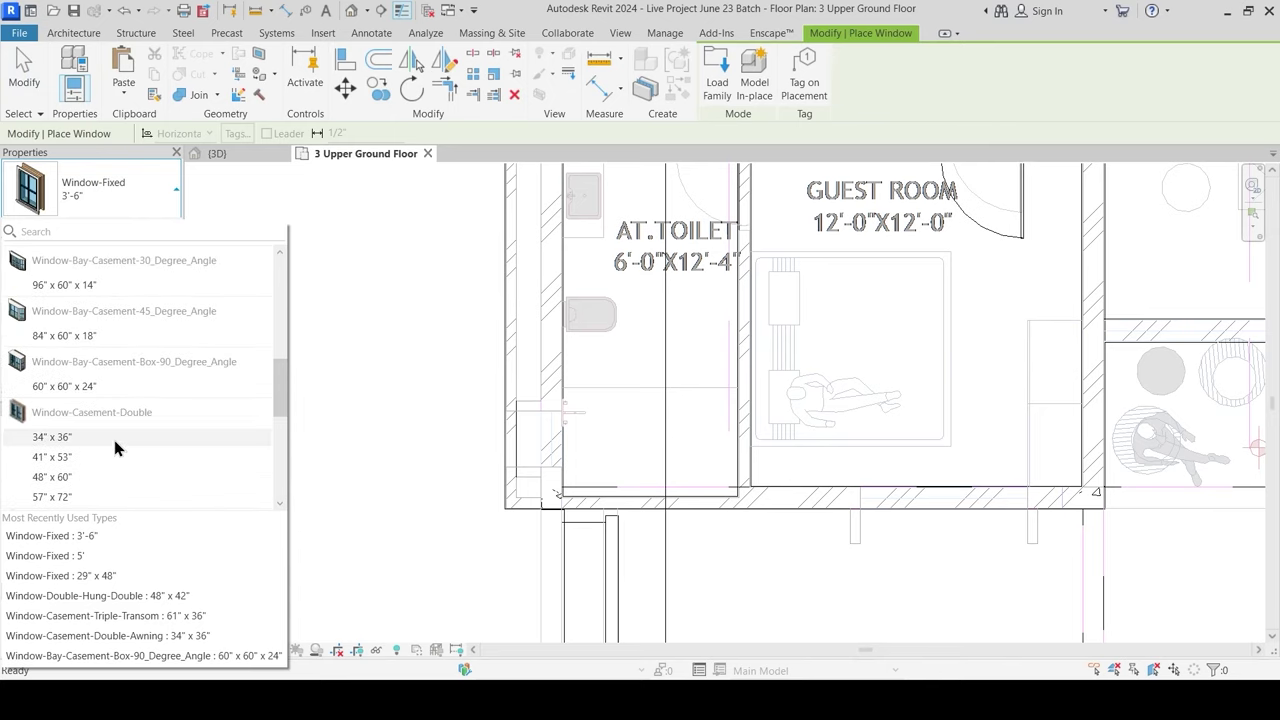
scroll(115, 430, "up", 3)
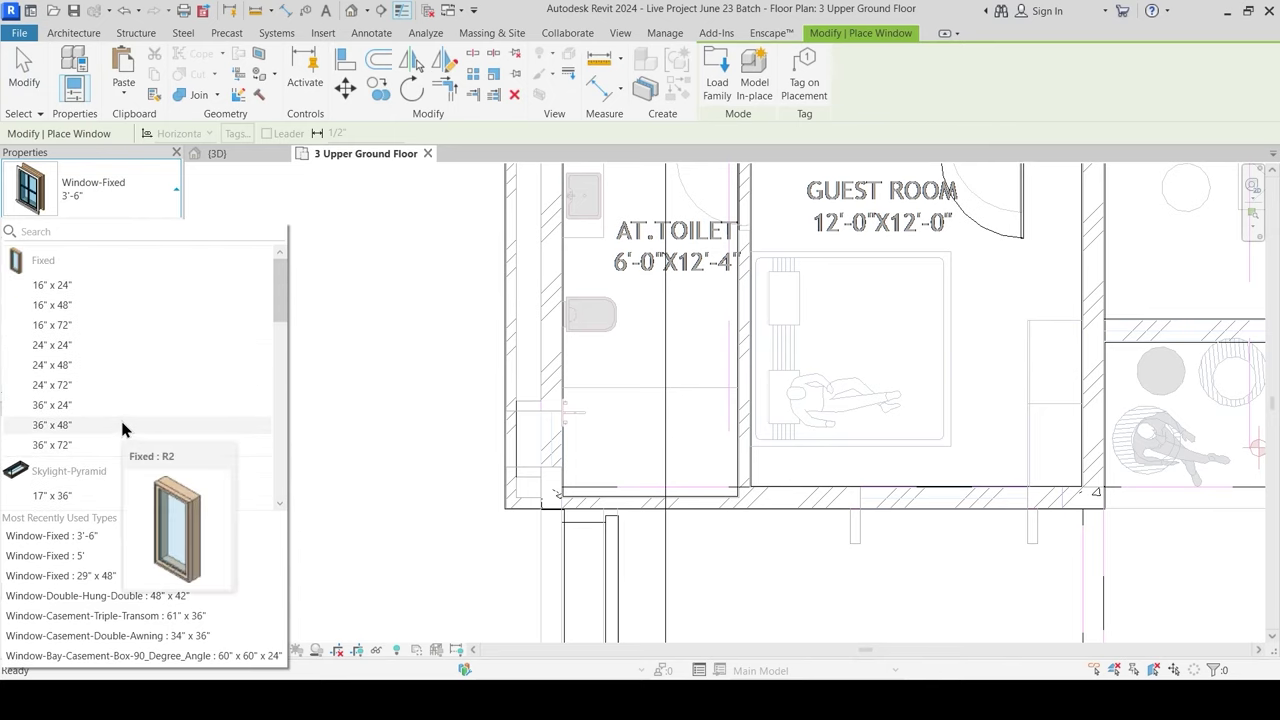
left_click(715, 90)
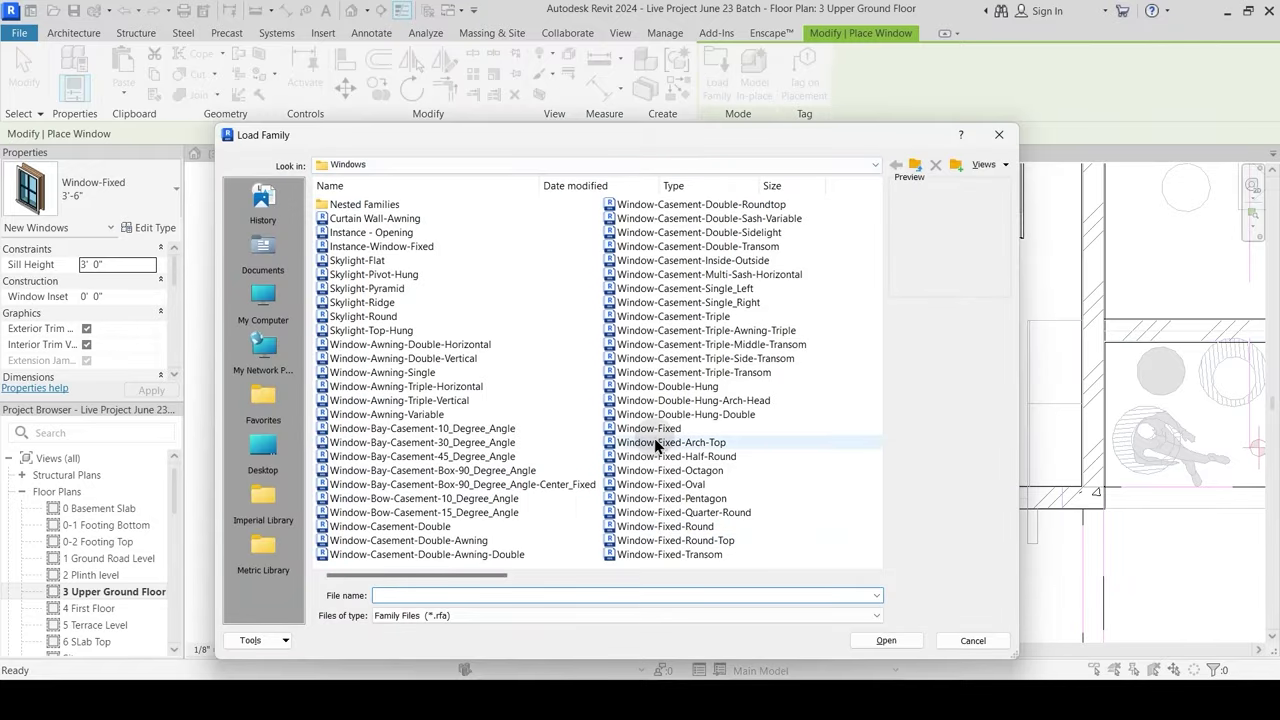
Step: Load the Window-Louvers family from the Windows folder, making its 24" x 24" type active
scroll(655, 436, "right", 1)
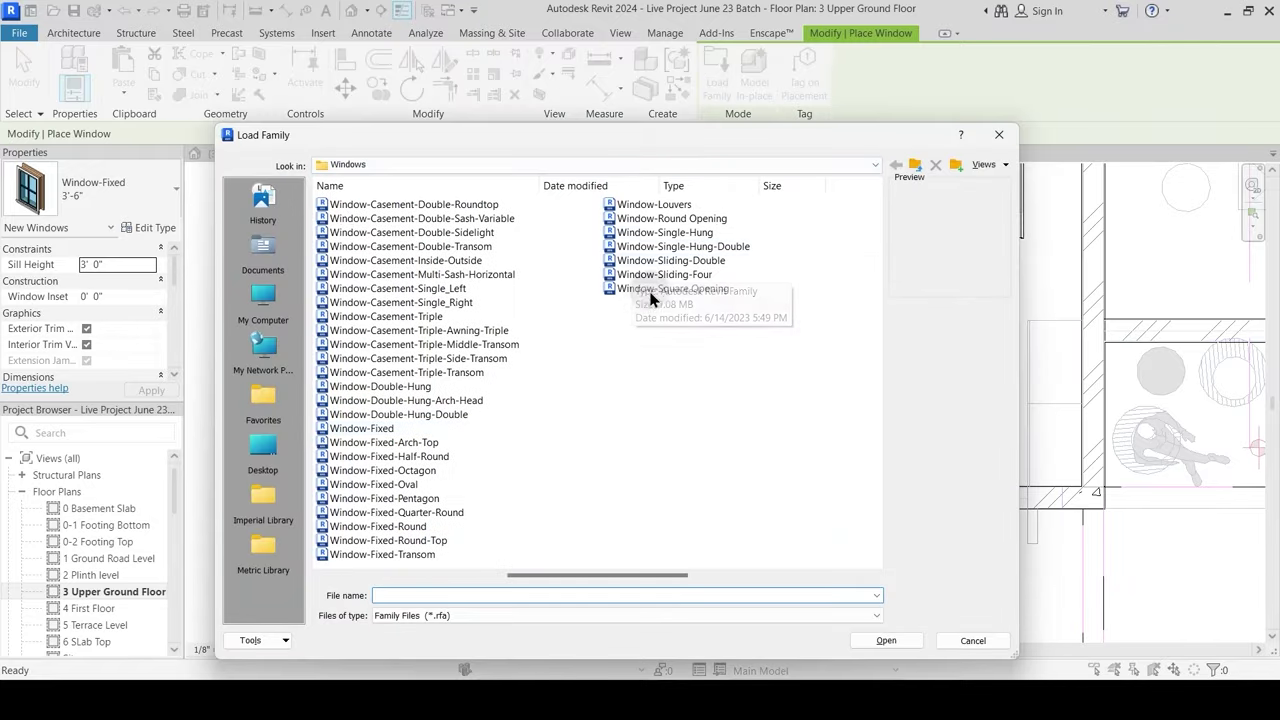
left_click(665, 210)
left_click(886, 640)
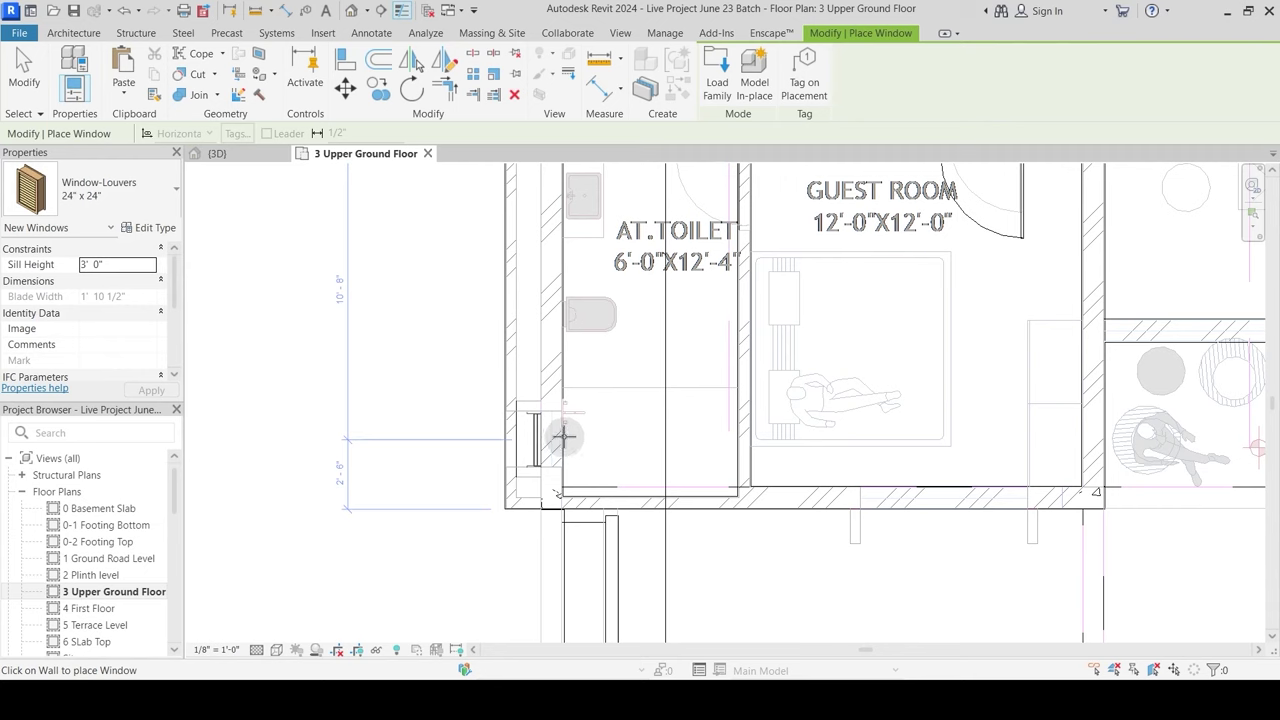
Step: Place a Window-Louvers window in the toilet's left wall and set its sill height to 3' 0"
left_click(612, 440)
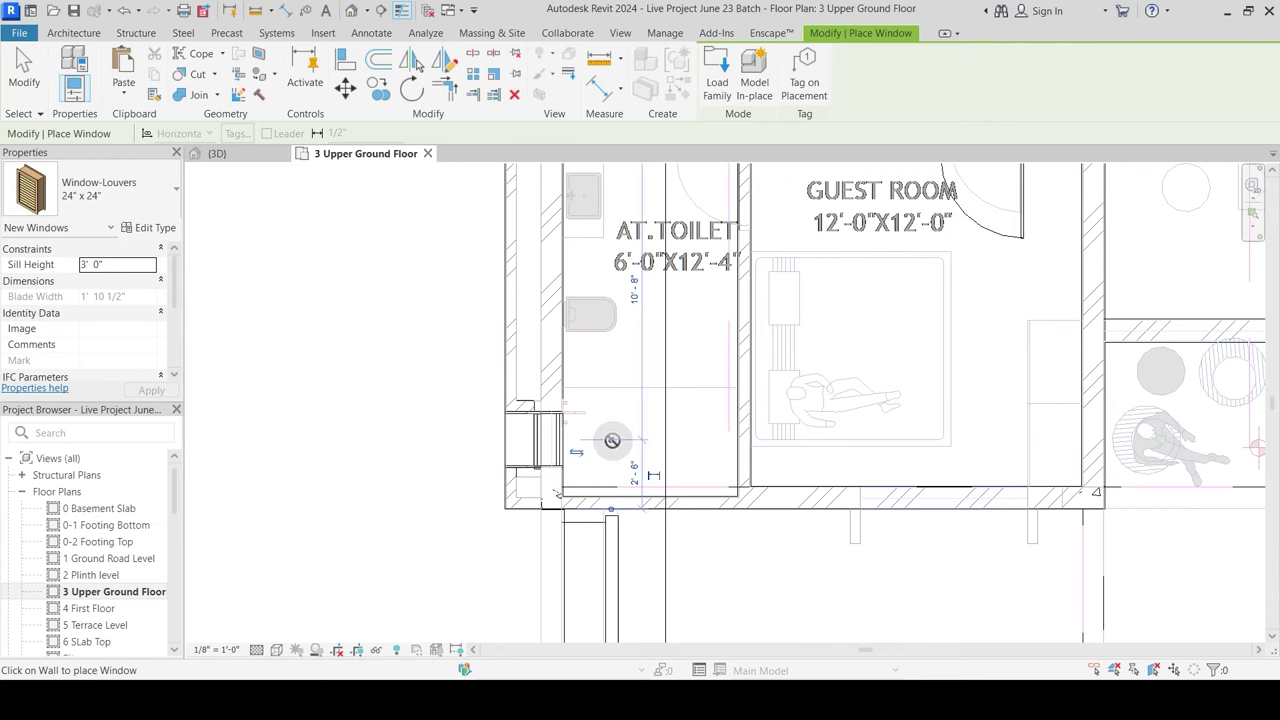
key("Escape")
key("Escape")
left_click(536, 440)
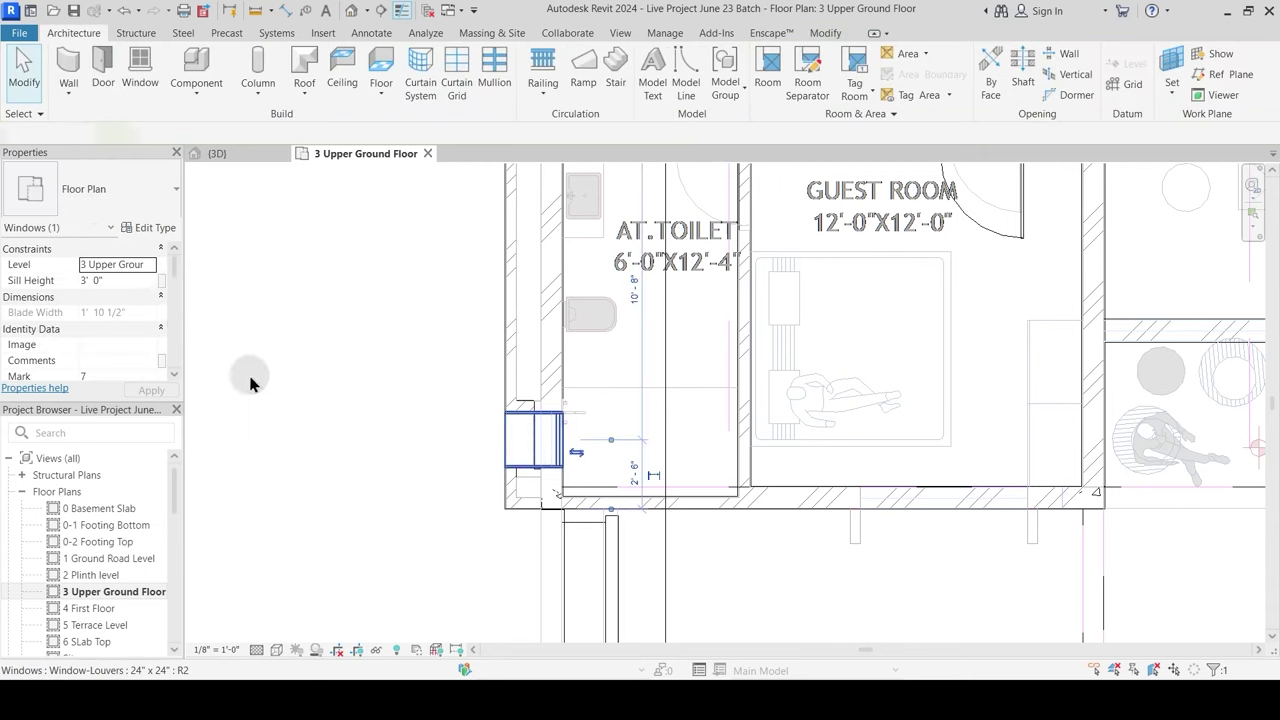
left_click(122, 280)
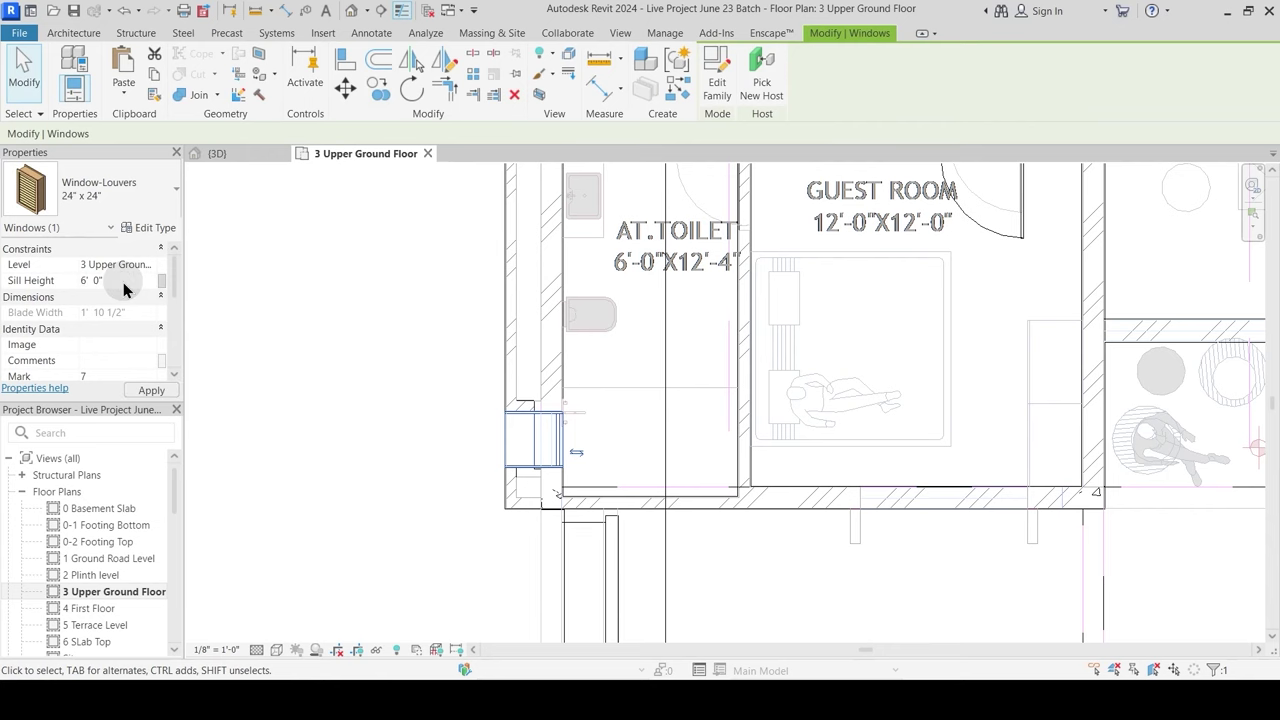
left_click(400, 347)
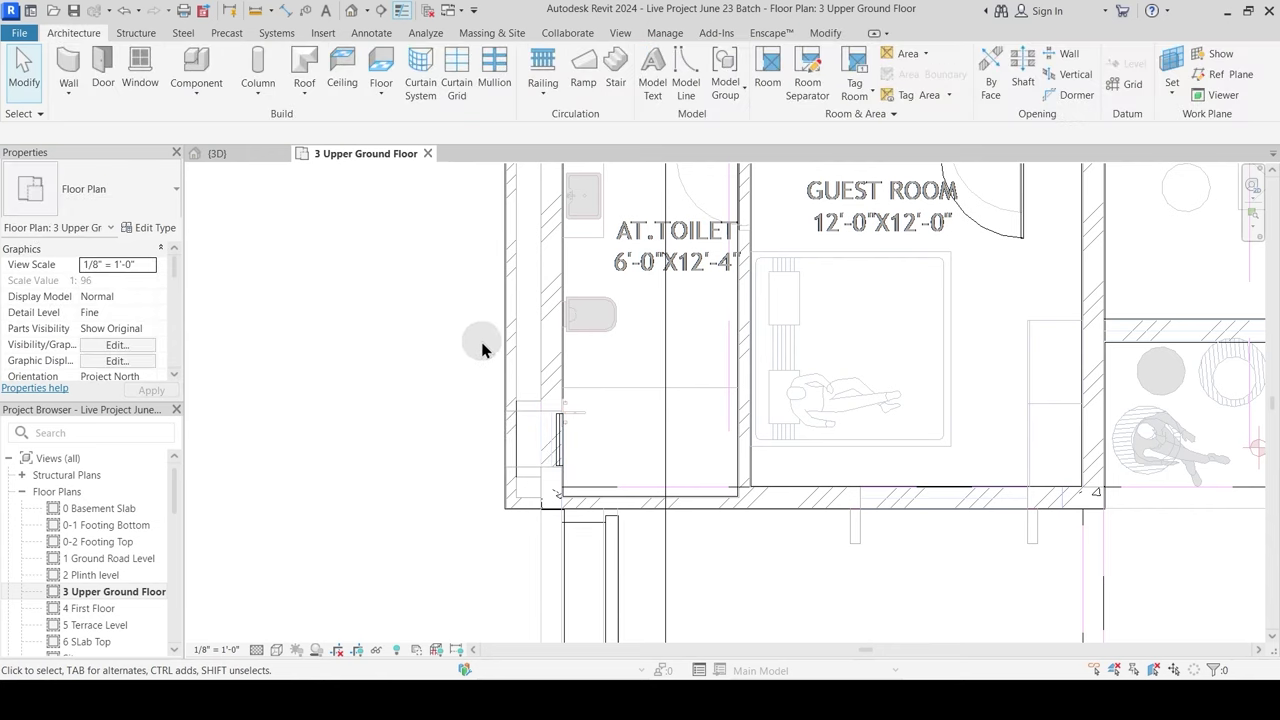
Step: Measure the gap between two walls near the deck with Aligned Dimension, showing 6'-0", without keeping it
scroll(480, 343, "down", 2)
scroll(568, 340, "down", 1)
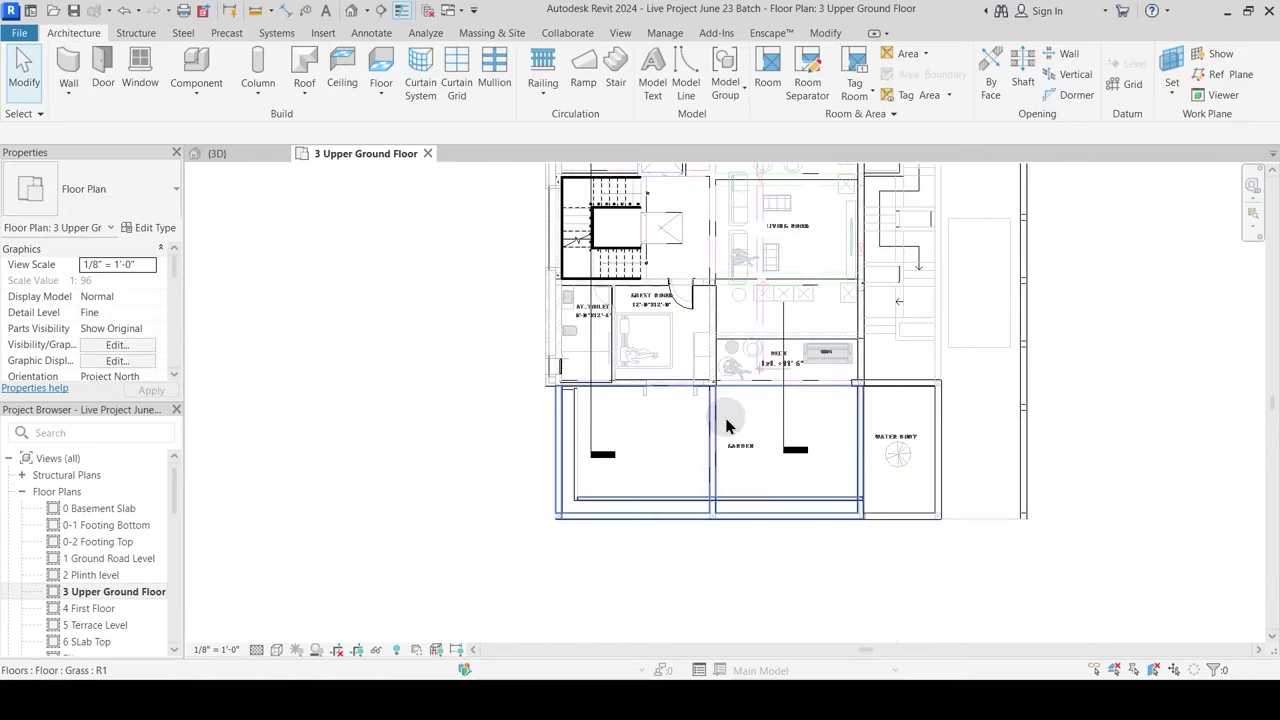
middle_click_drag(711, 450, 603, 490)
scroll(551, 449, "up", 5)
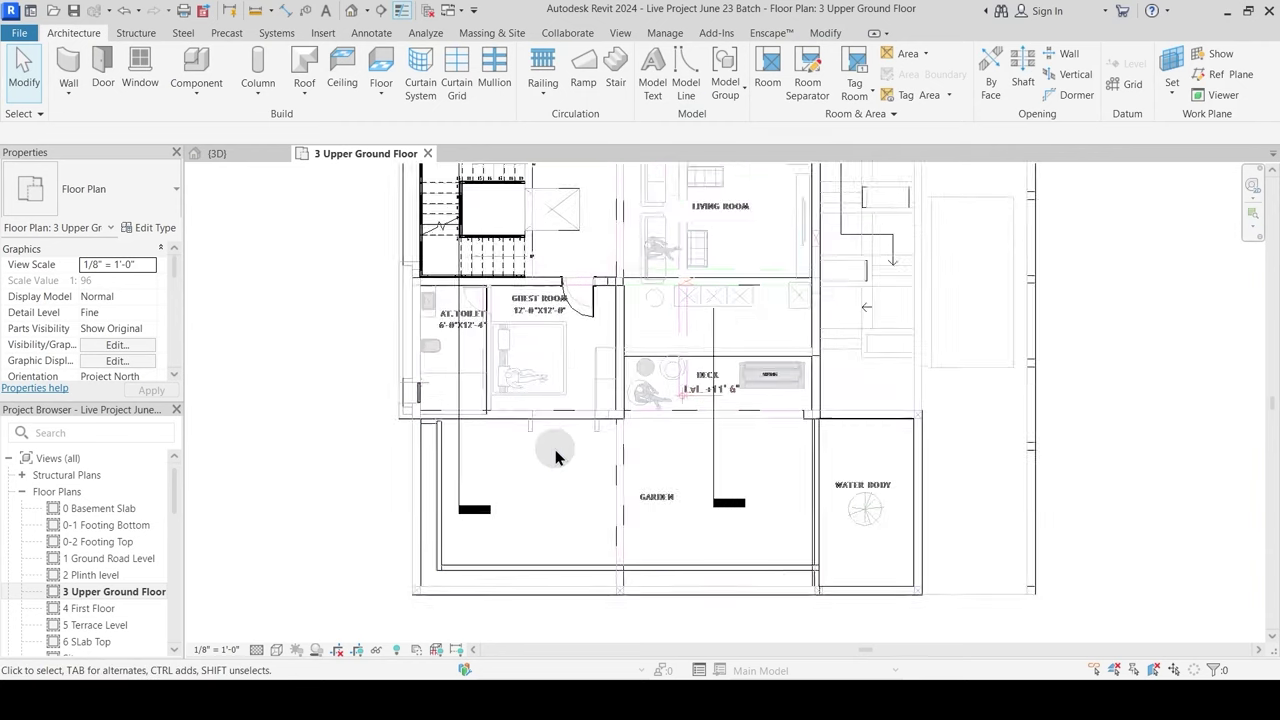
left_click(823, 33)
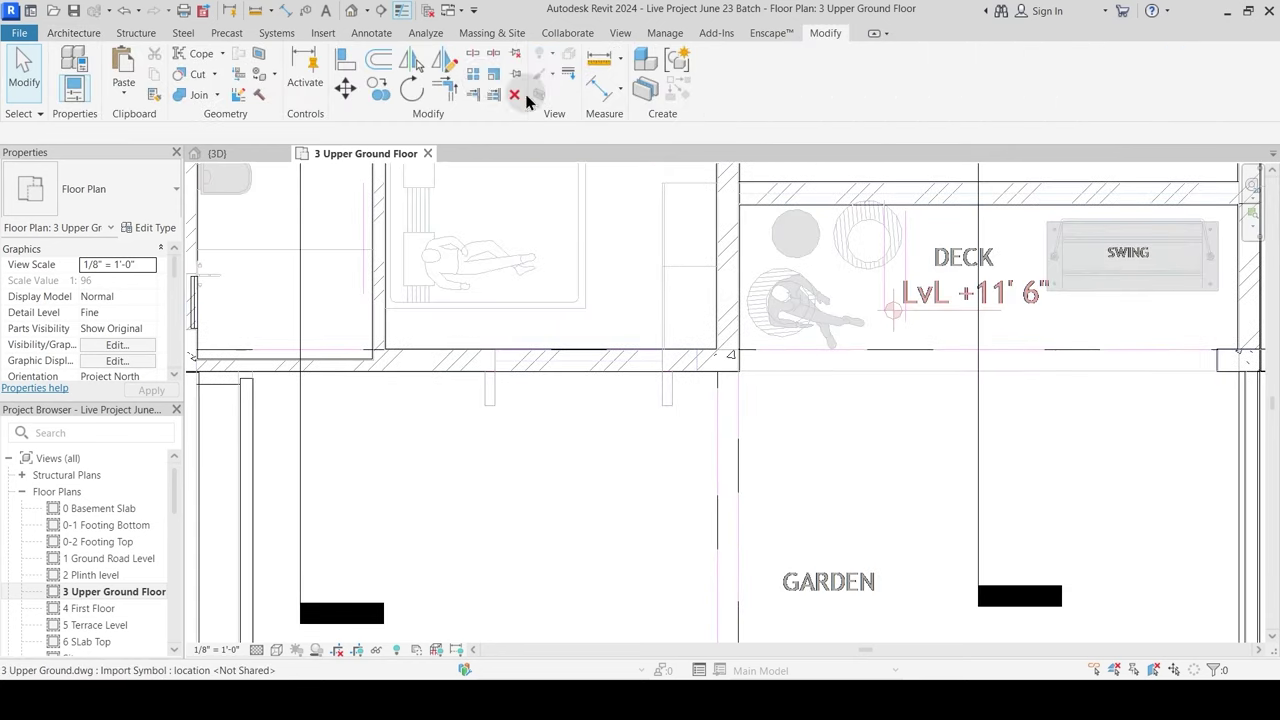
left_click(600, 90)
left_click(499, 391)
left_click(666, 400)
scroll(592, 447, "down", 3)
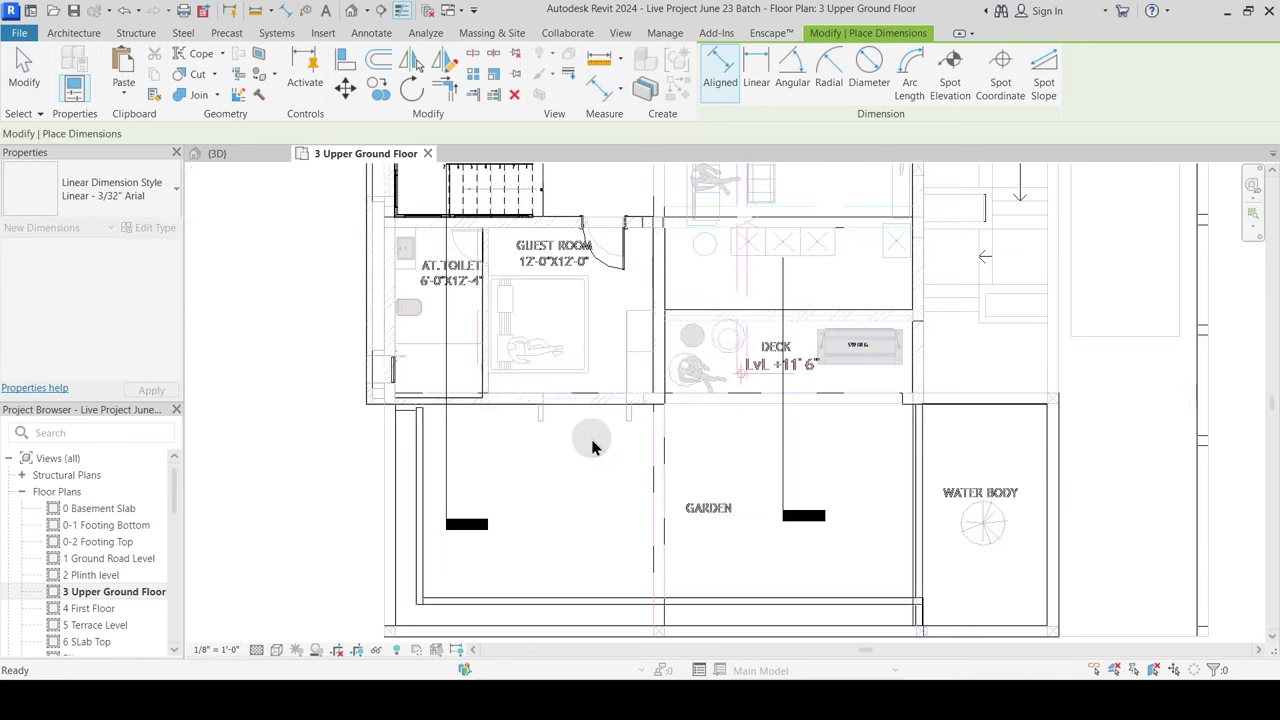
key("Escape")
key("Escape")
middle_click_drag(622, 447, 626, 477)
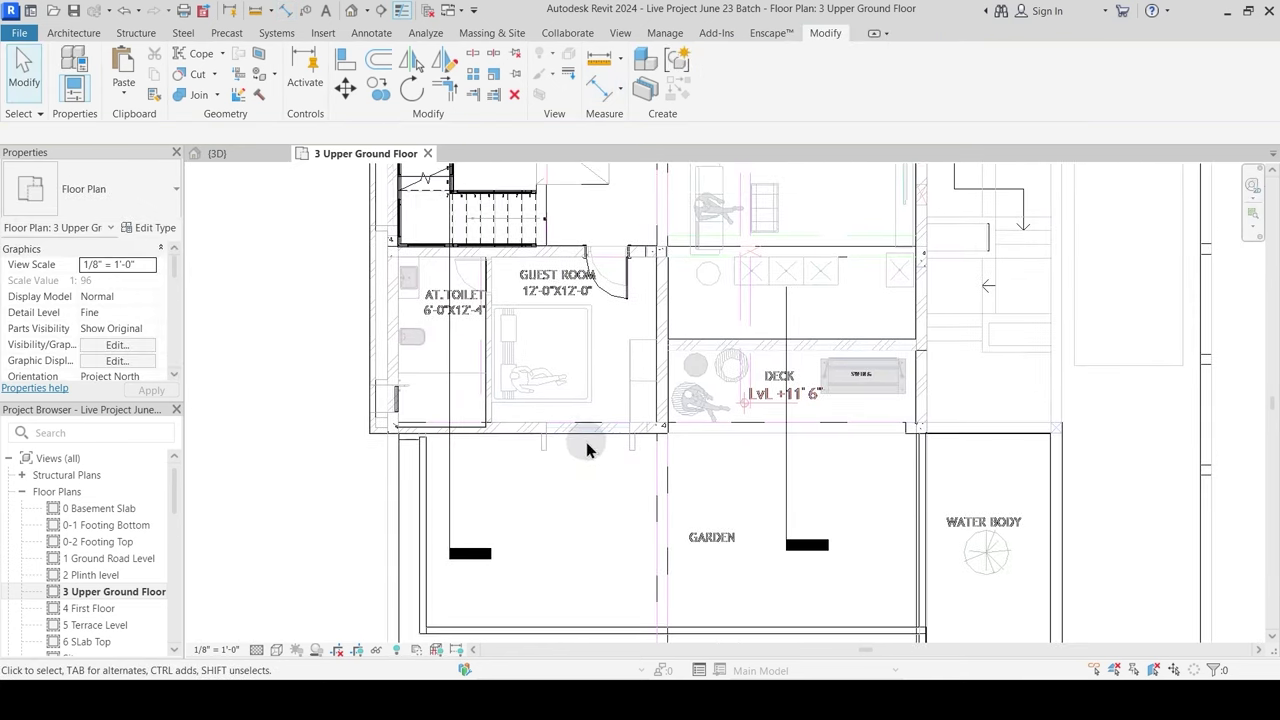
left_click(79, 35)
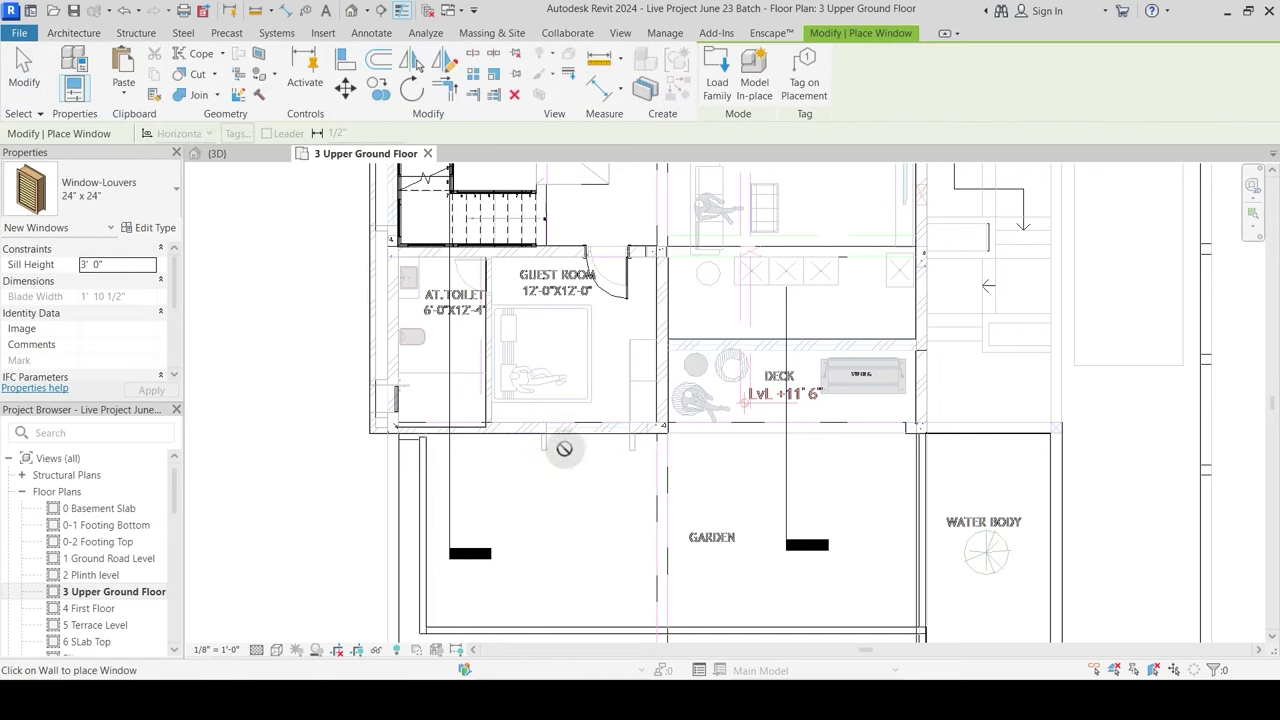
Step: Duplicate Window-Double-Hung-Double 48" x 42" as type 6', sized 6' 0" wide by 5' 0" high
left_click(100, 190)
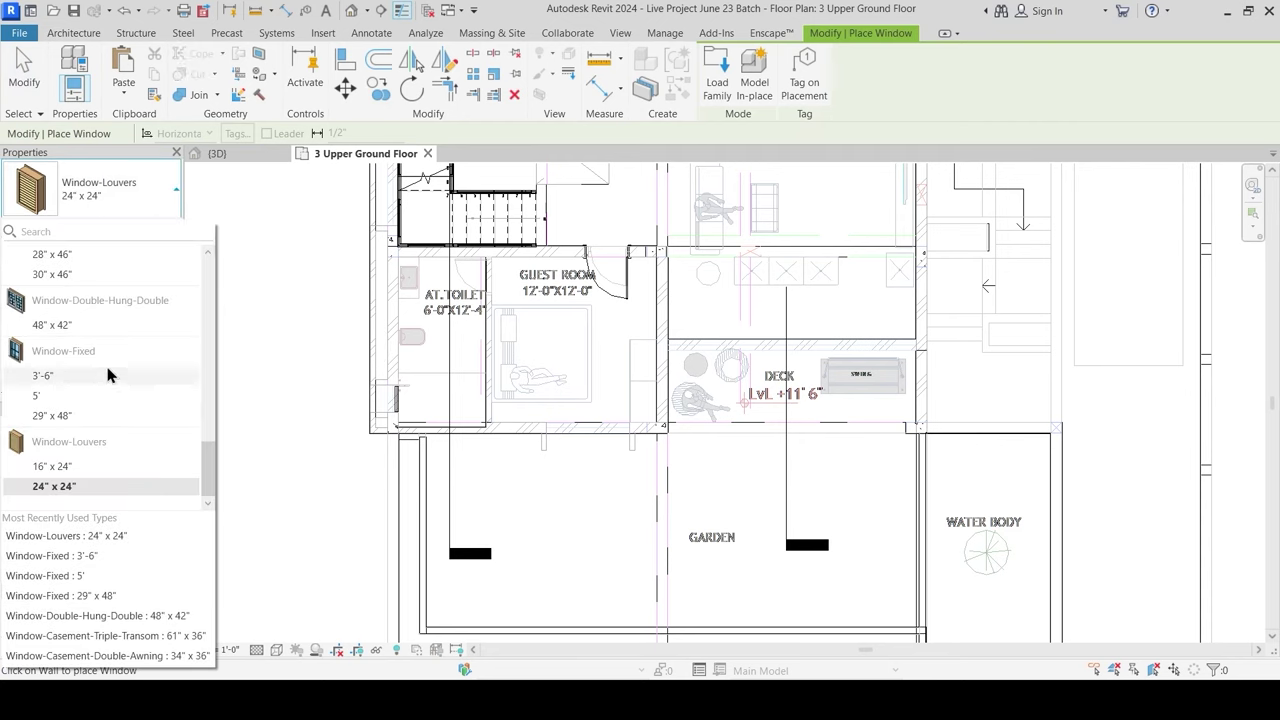
mouse_move(99, 320)
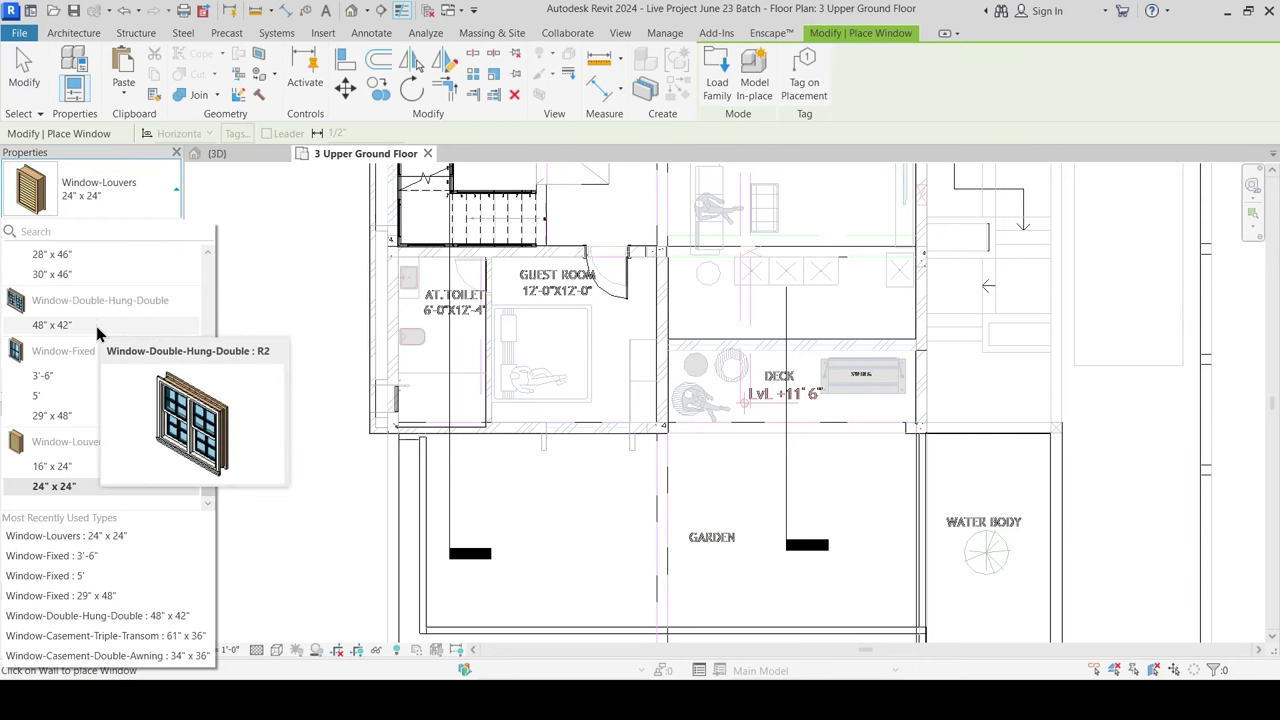
left_click(96, 326)
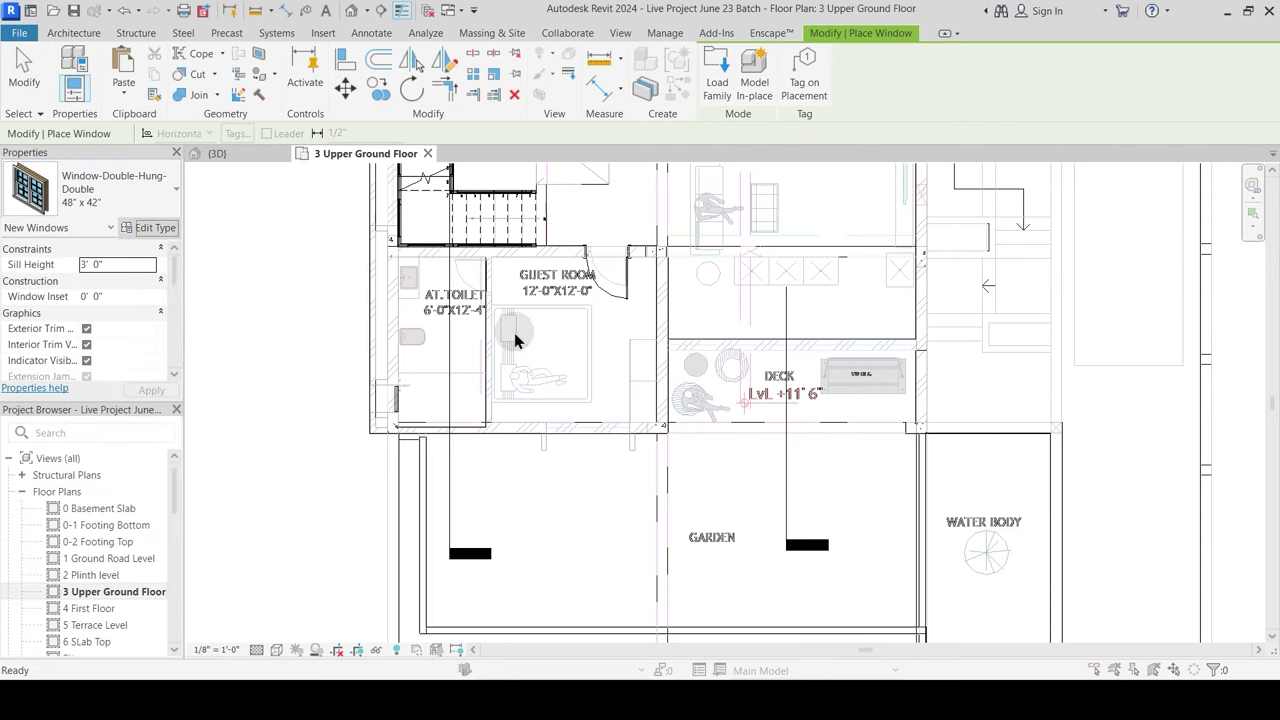
left_click(148, 227)
left_click(1223, 122)
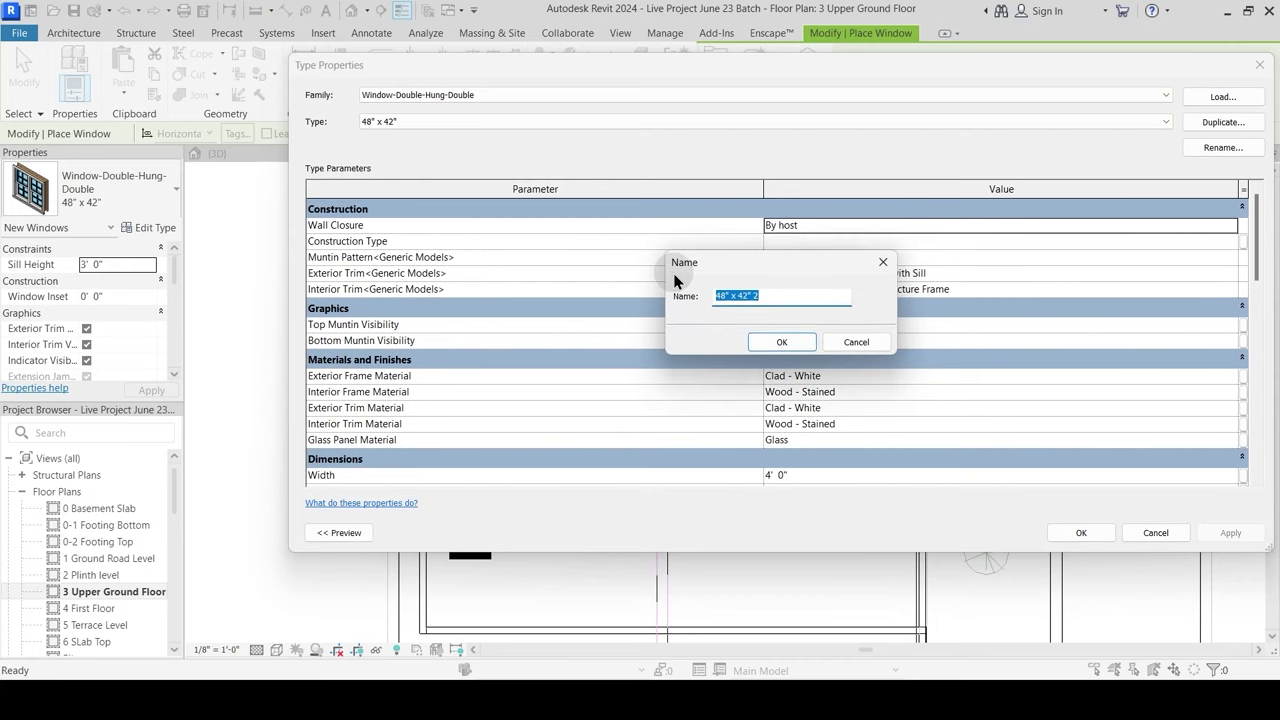
type("R")
key("Return")
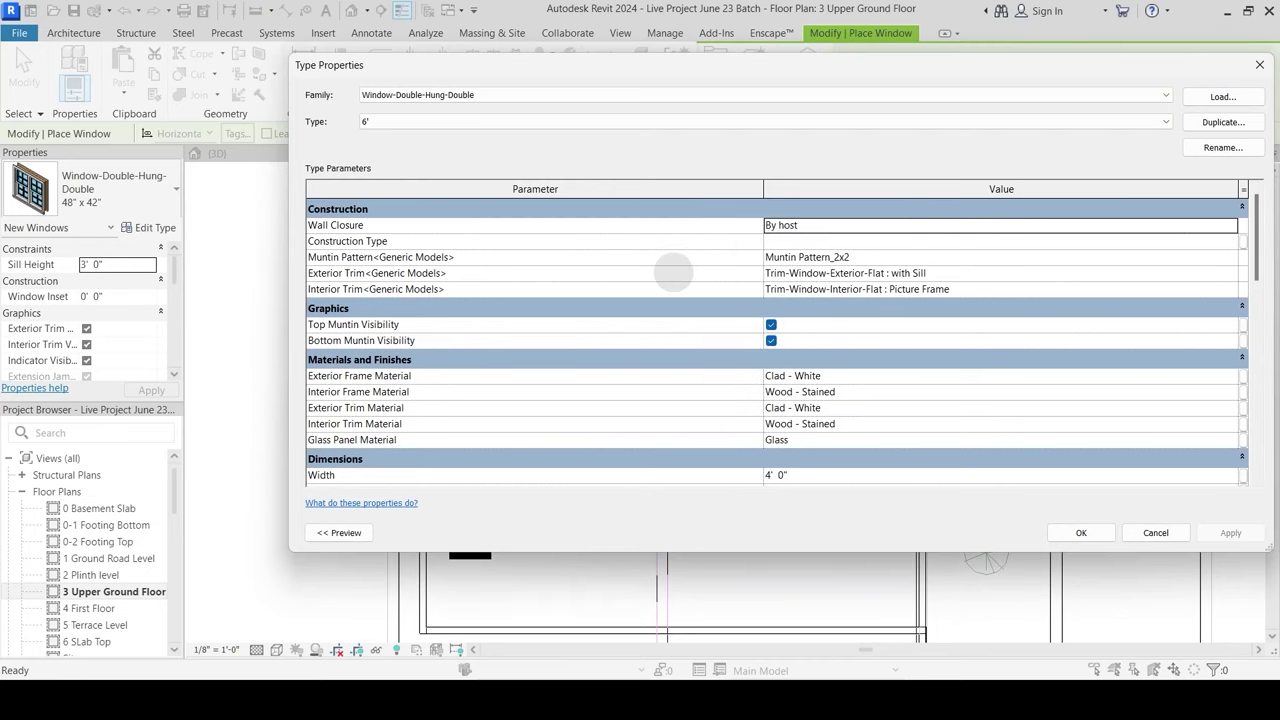
scroll(820, 423, "down", 1)
left_click(822, 442)
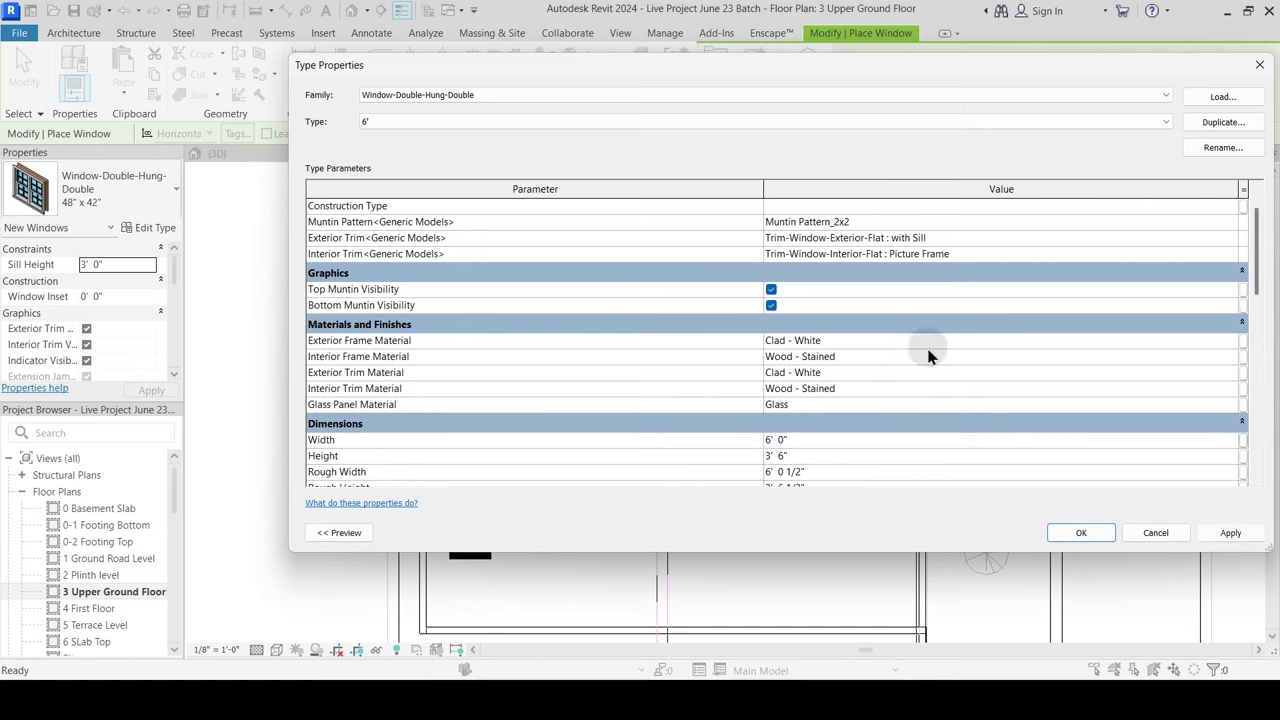
left_click(810, 457)
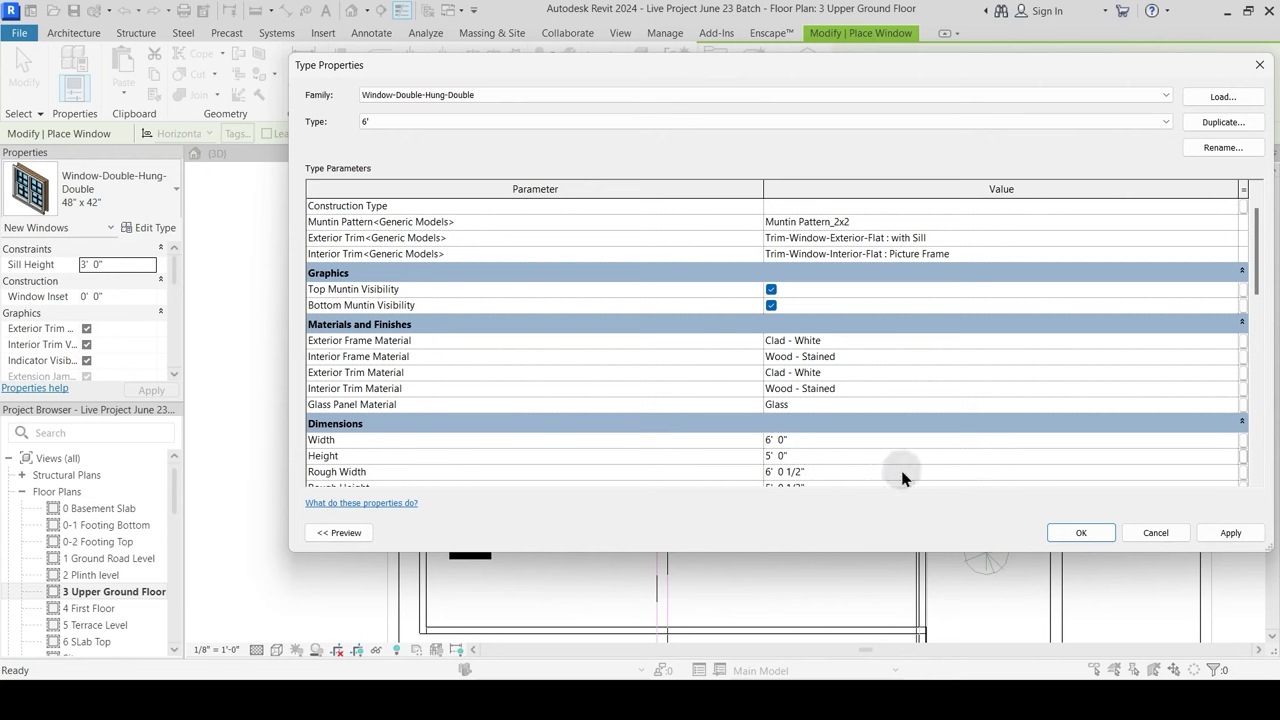
left_click(1078, 535)
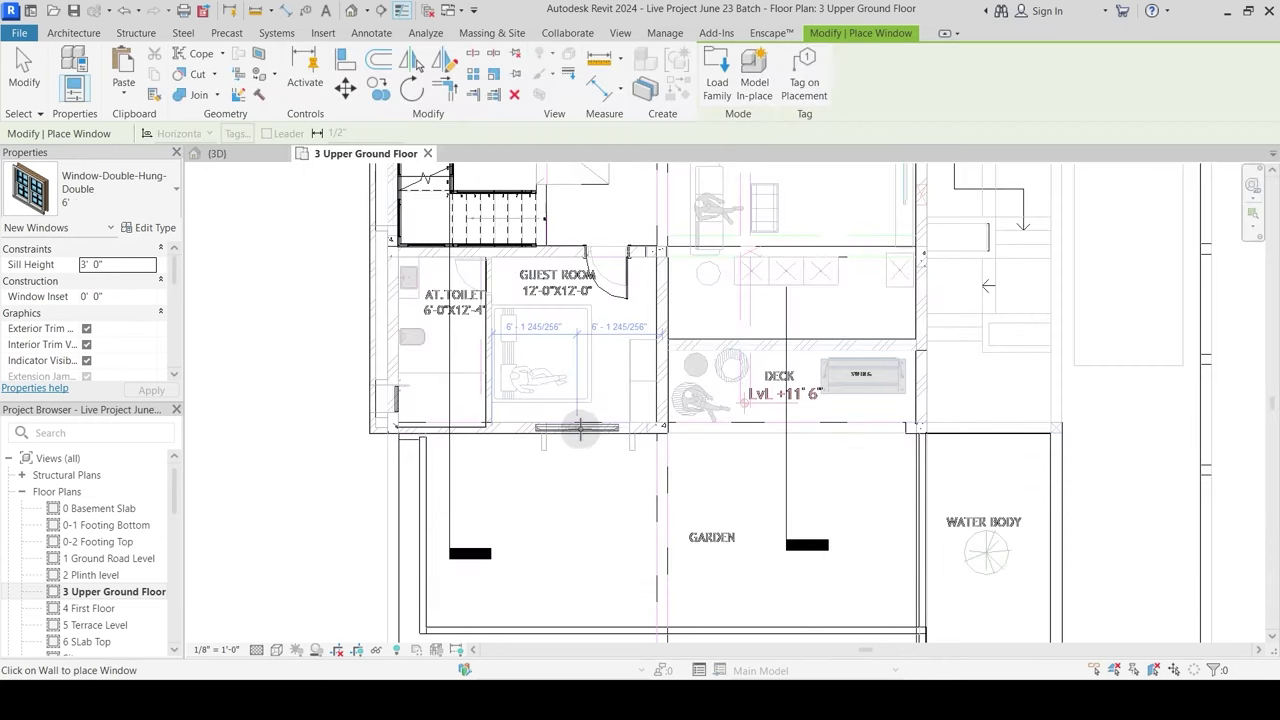
Step: Place a 6' double-hung window in the guest room's garden-side wall
left_click(610, 430)
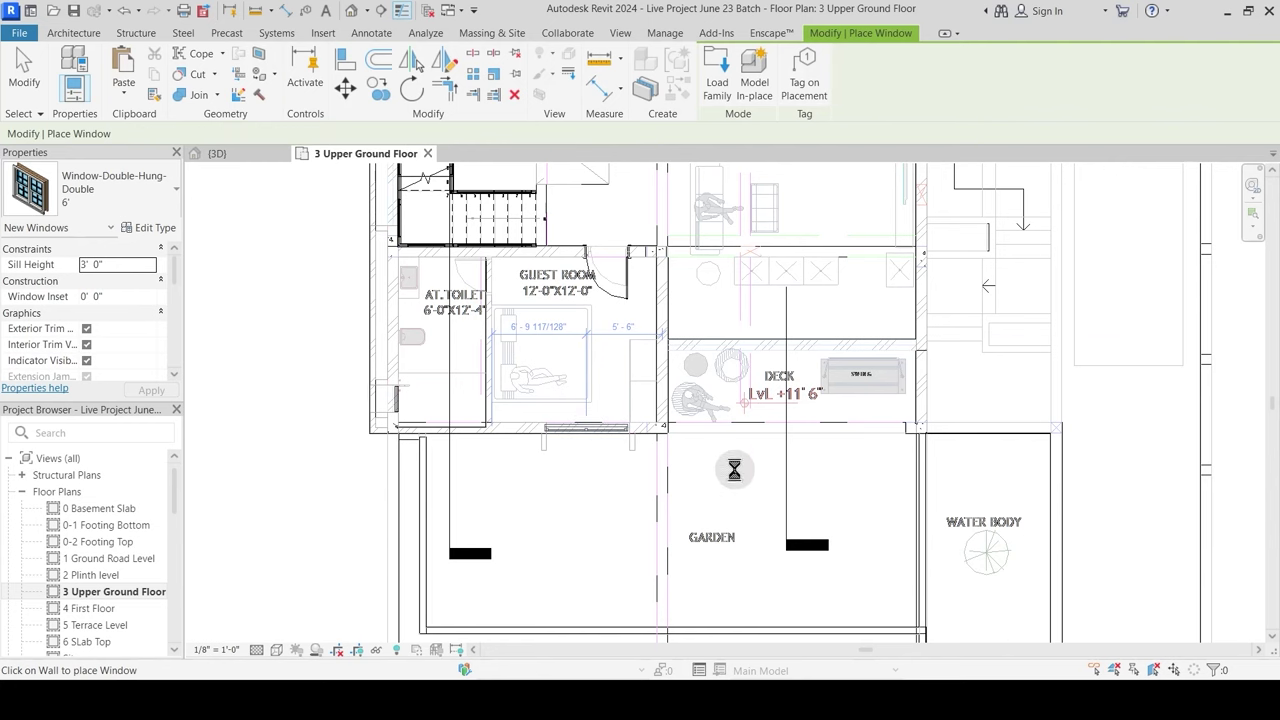
key("Escape")
key("Escape")
scroll(763, 446, "down", 2)
middle_click_drag(786, 470, 712, 470)
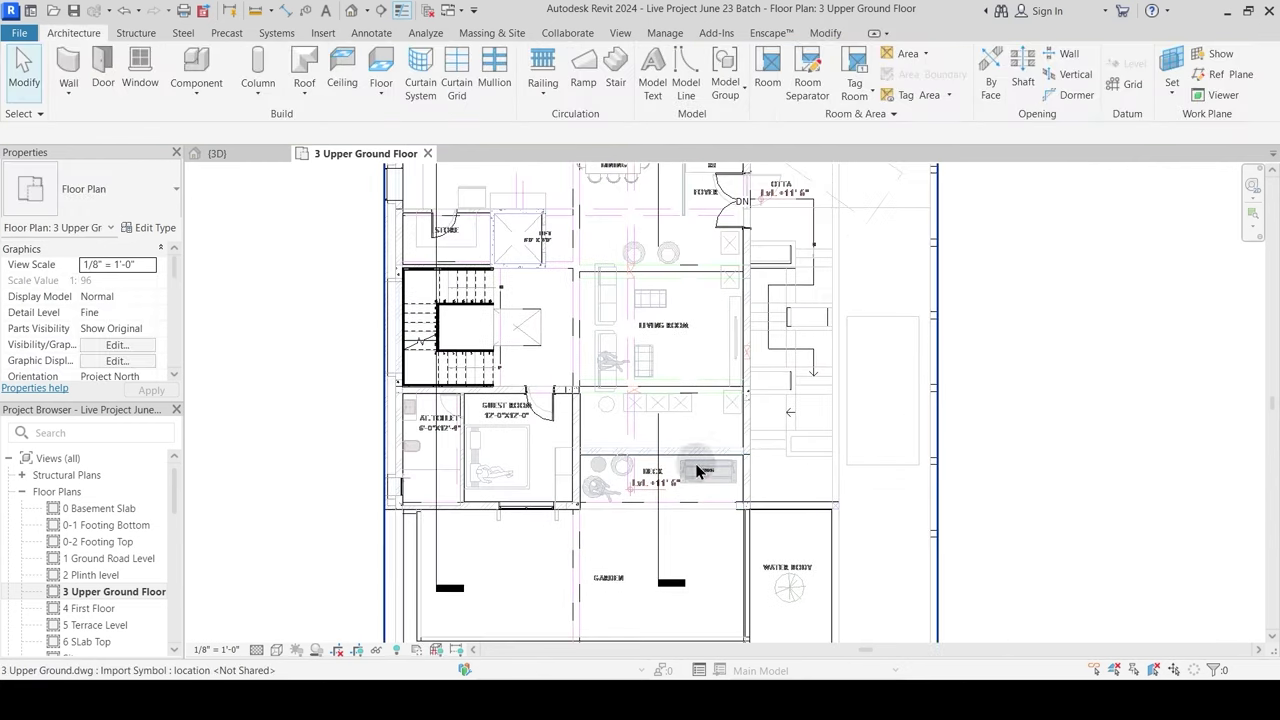
scroll(745, 295, "up", 4)
scroll(759, 380, "down", 2)
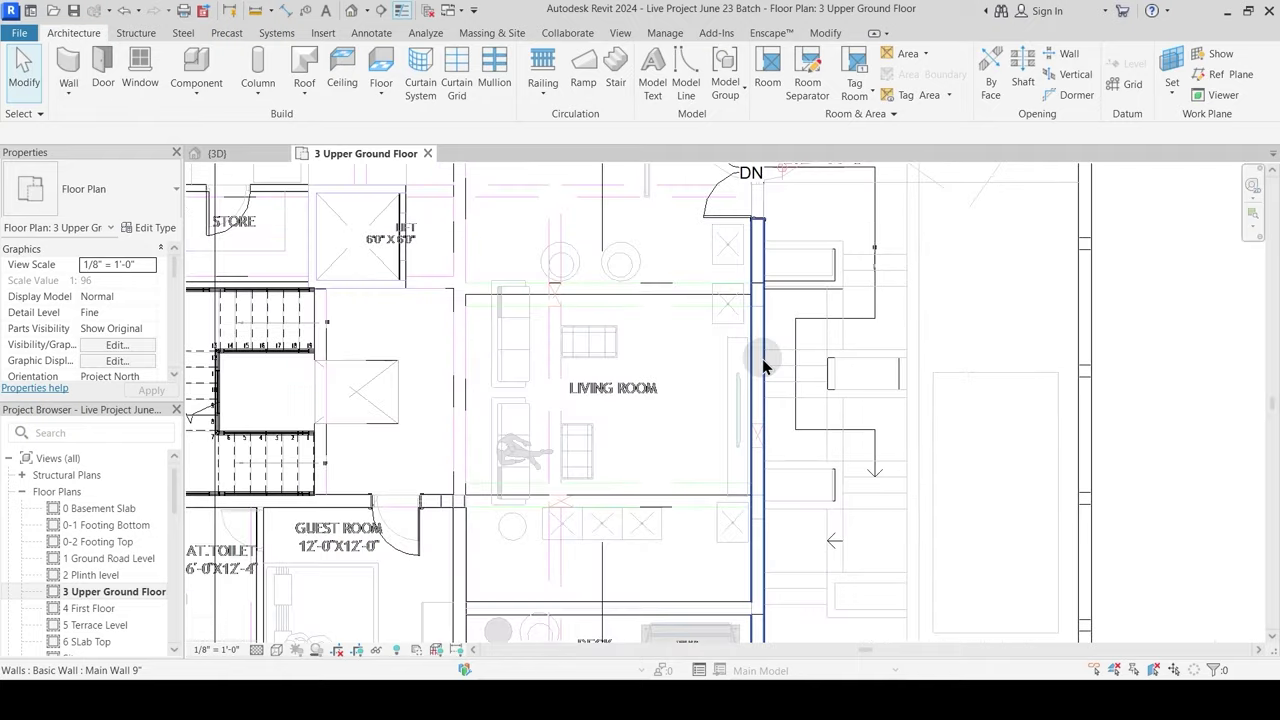
Step: Place another 6' double-hung window in the living room's east wall near the deck
left_click(140, 68)
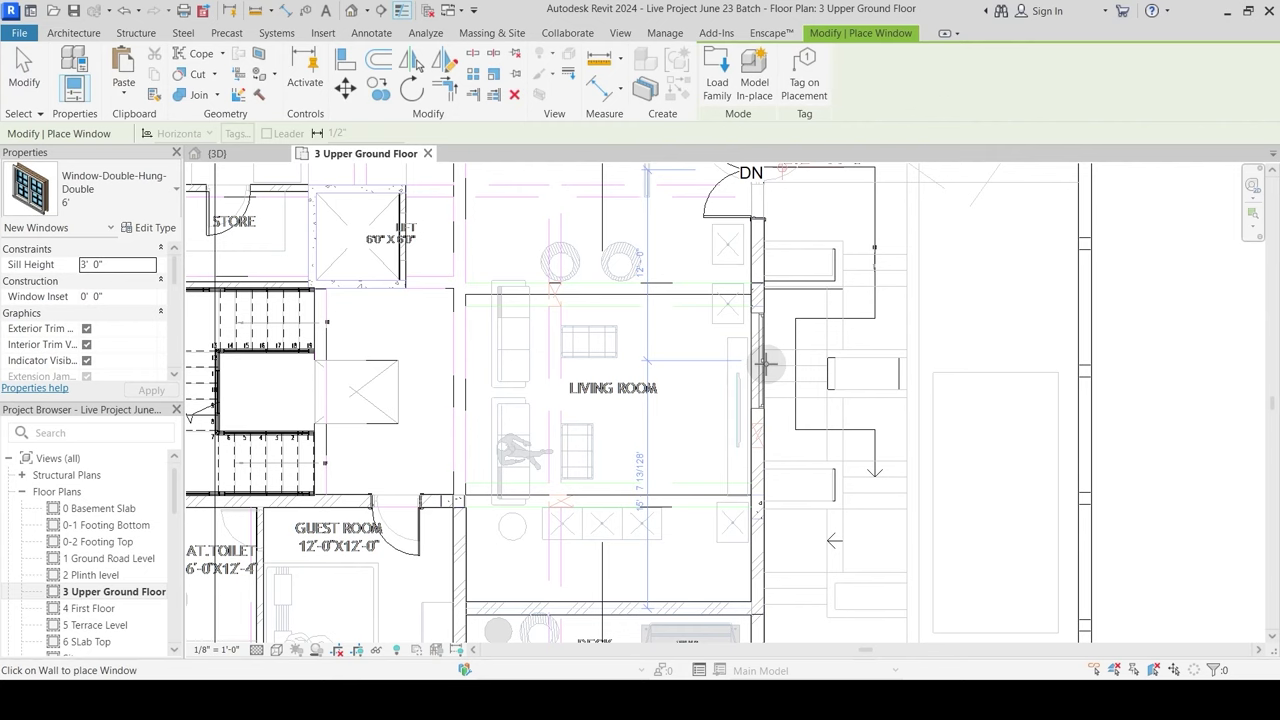
scroll(768, 367, "up", 2)
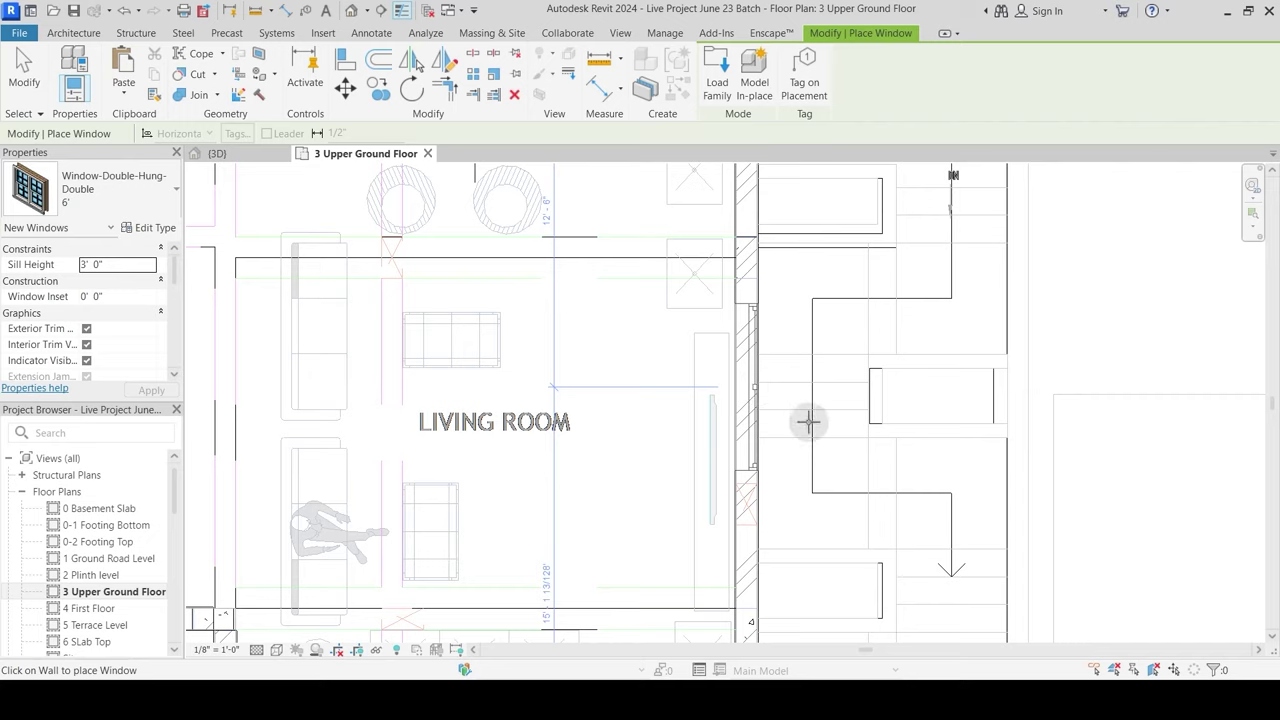
middle_click_drag(826, 517, 789, 283)
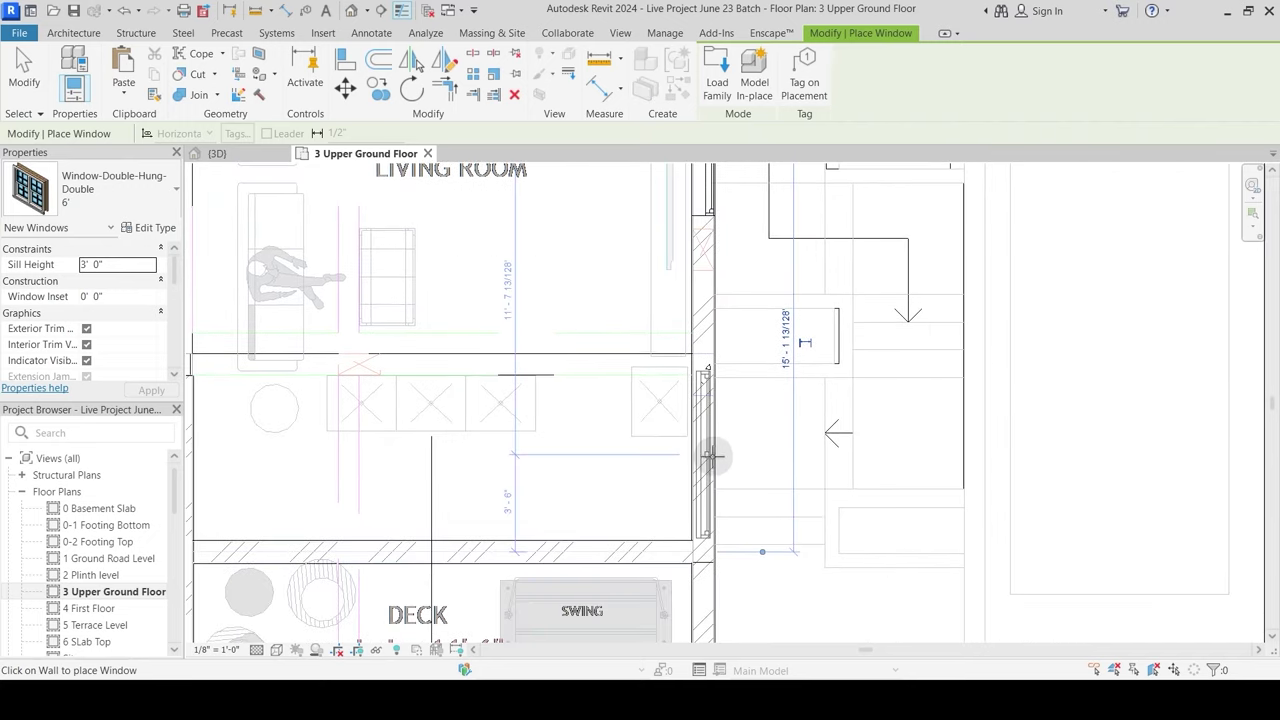
middle_click_drag(712, 475, 751, 463)
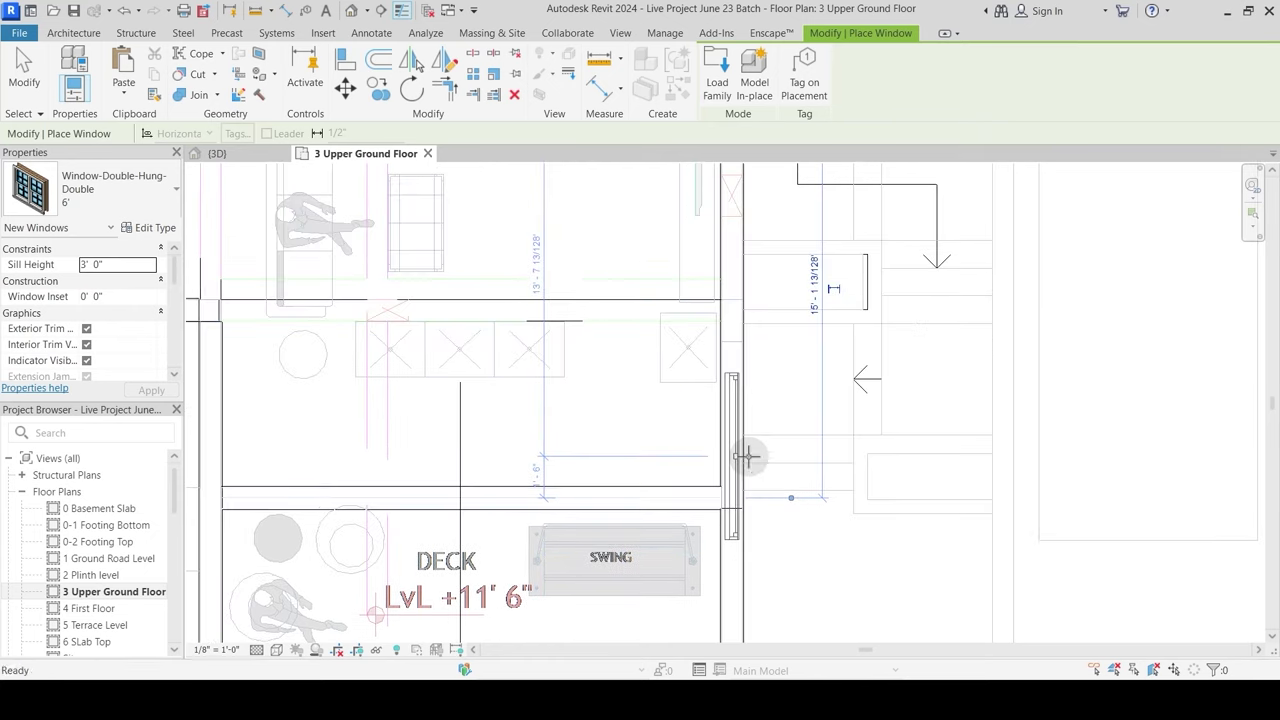
scroll(752, 447, "down", 1)
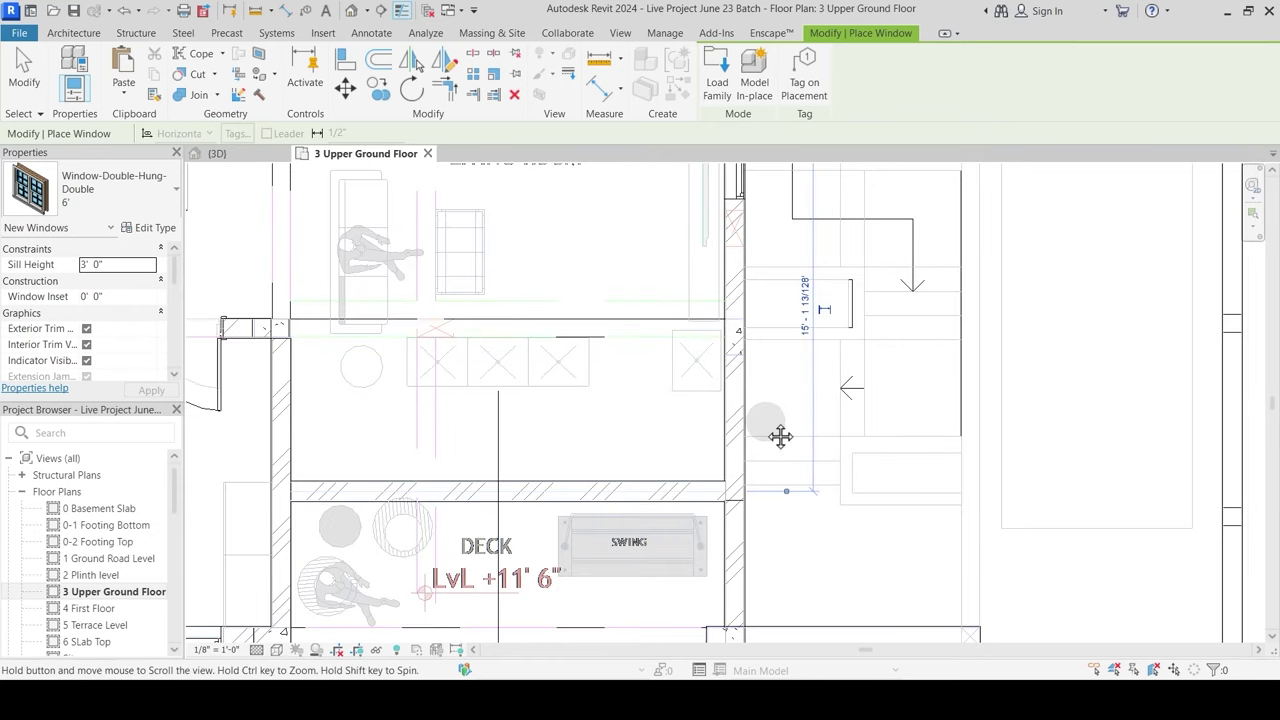
middle_click_drag(763, 409, 760, 520)
scroll(760, 520, "down", 2)
middle_click_drag(786, 414, 754, 323)
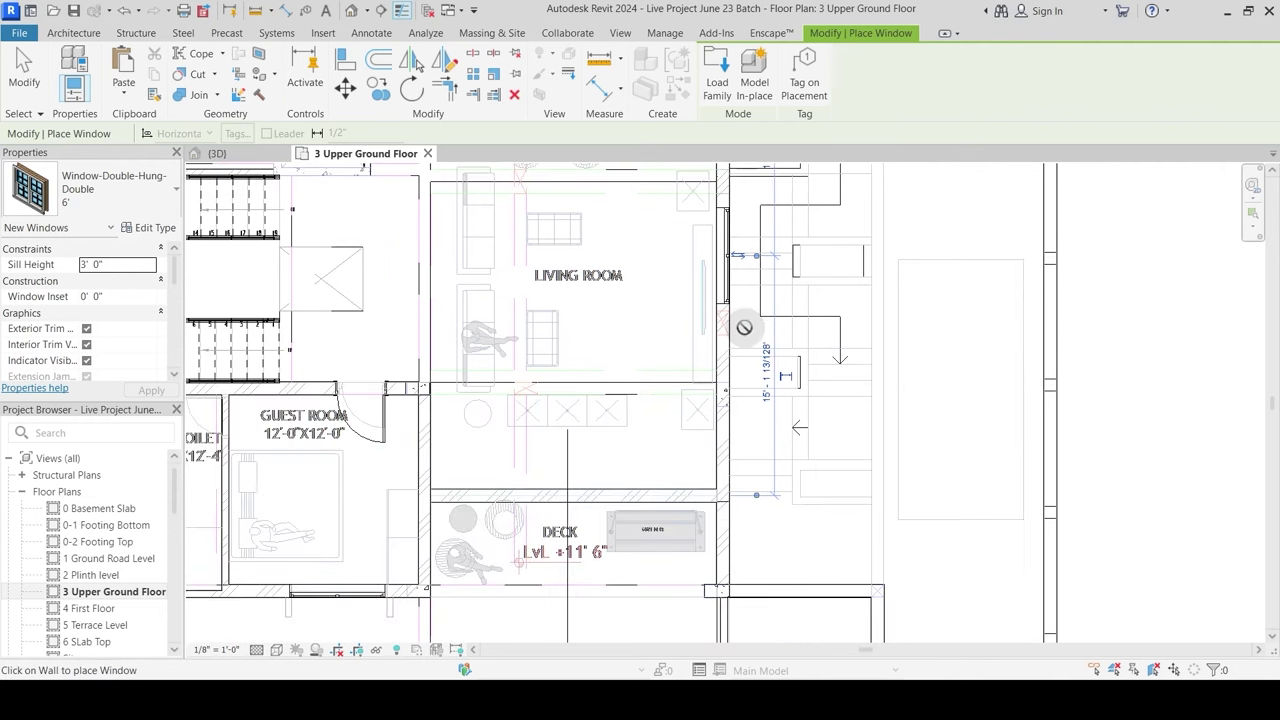
scroll(730, 460, "up", 1)
scroll(720, 414, "up", 1)
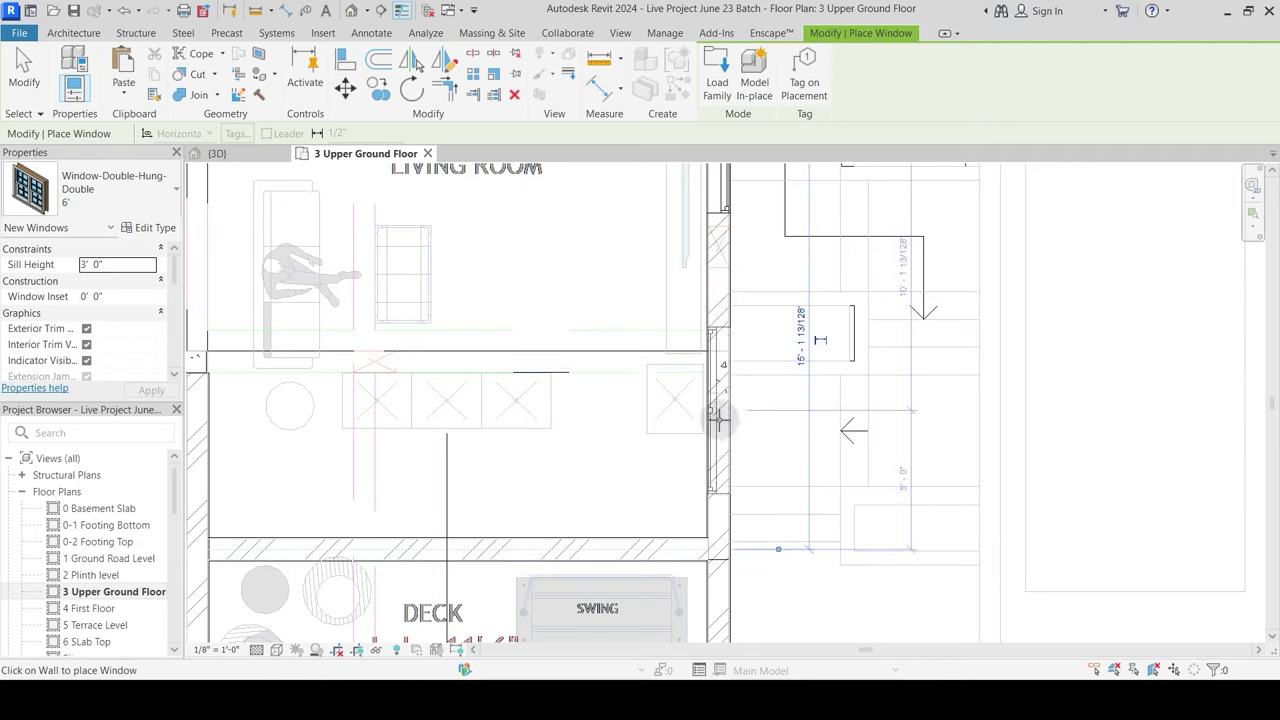
left_click(714, 395)
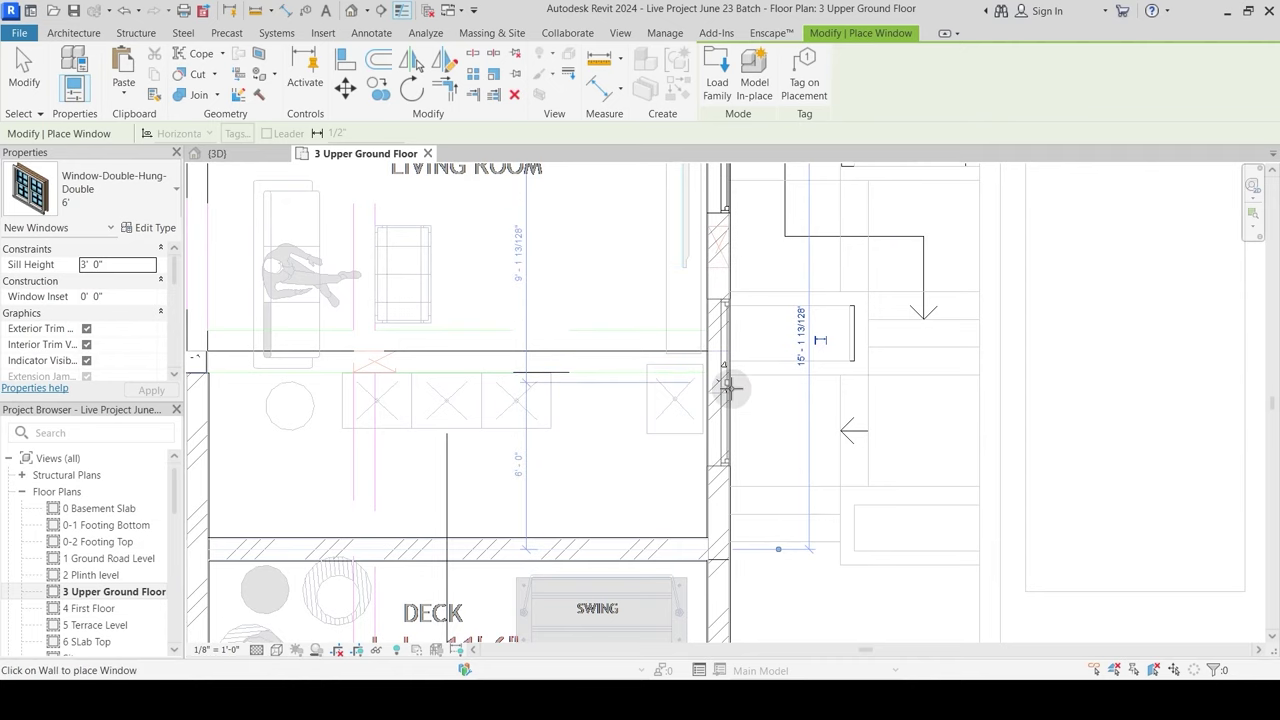
left_click(731, 488)
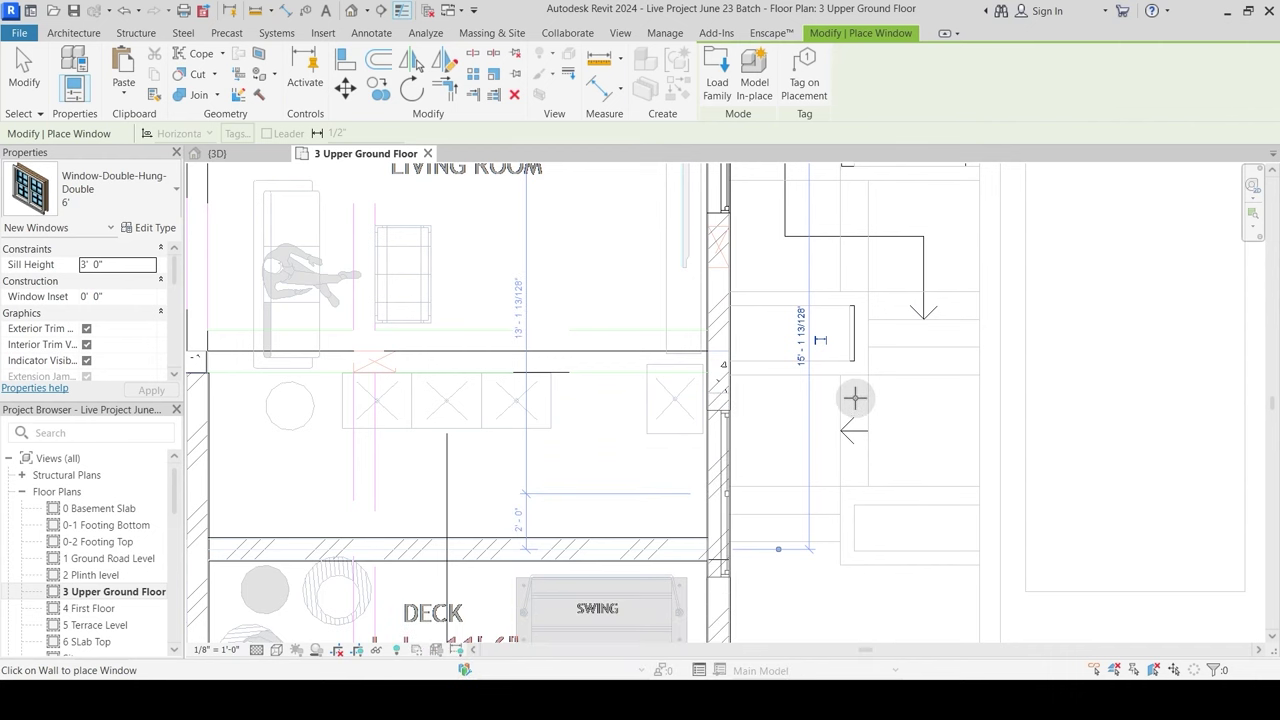
key("Escape")
key("Escape")
scroll(777, 428, "down", 2)
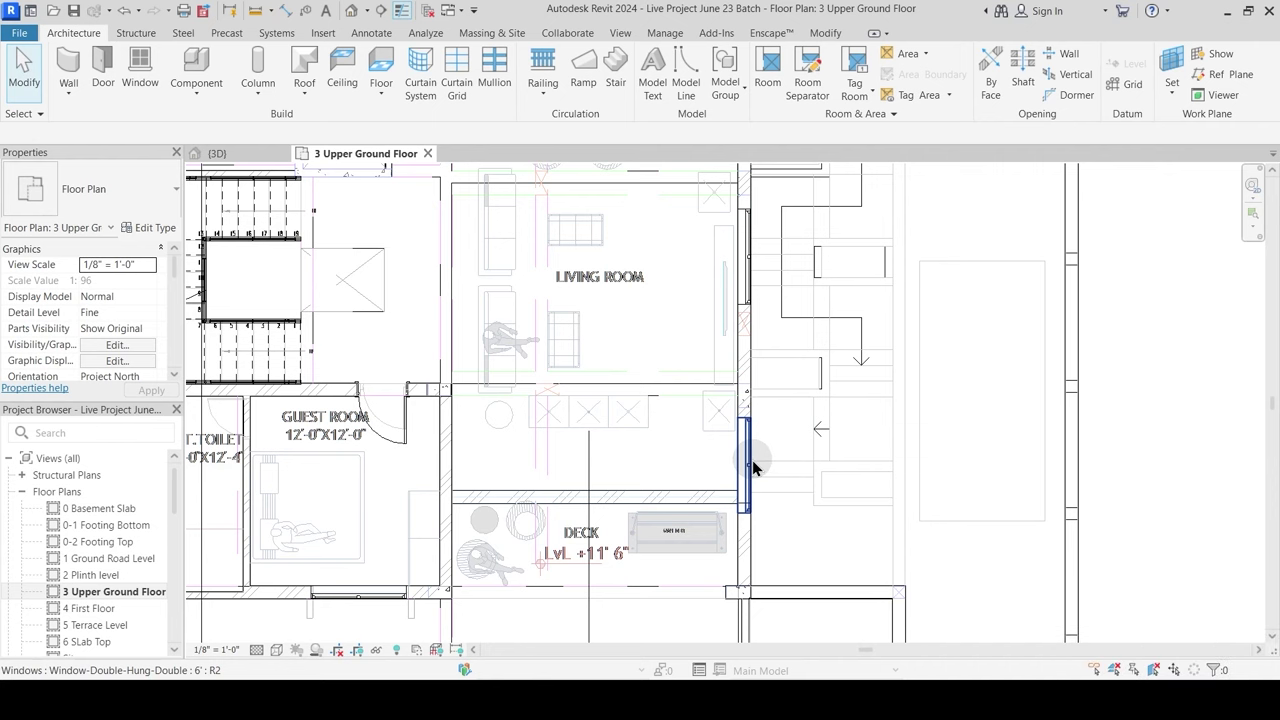
Step: Select and inspect the newly placed east-wall window, then deselect it
left_click(751, 460)
key("Escape")
middle_click_drag(743, 480, 752, 391)
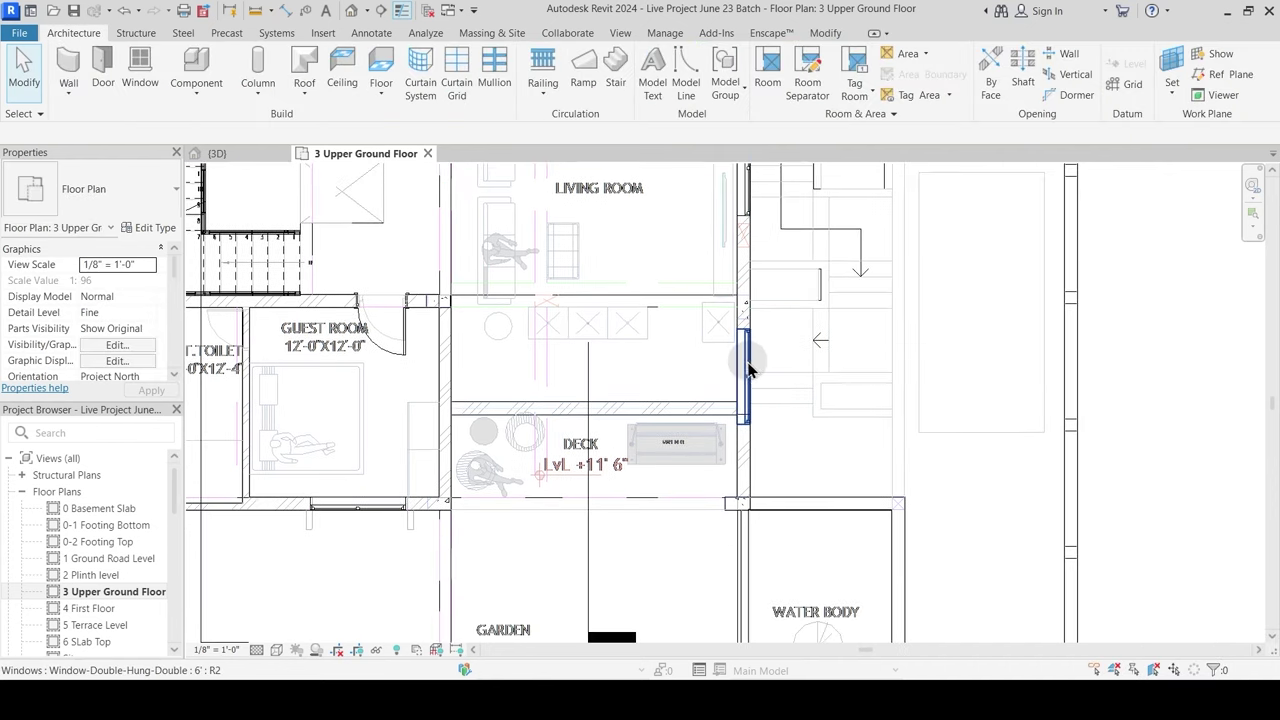
left_click(749, 369)
middle_click_drag(842, 279, 770, 508)
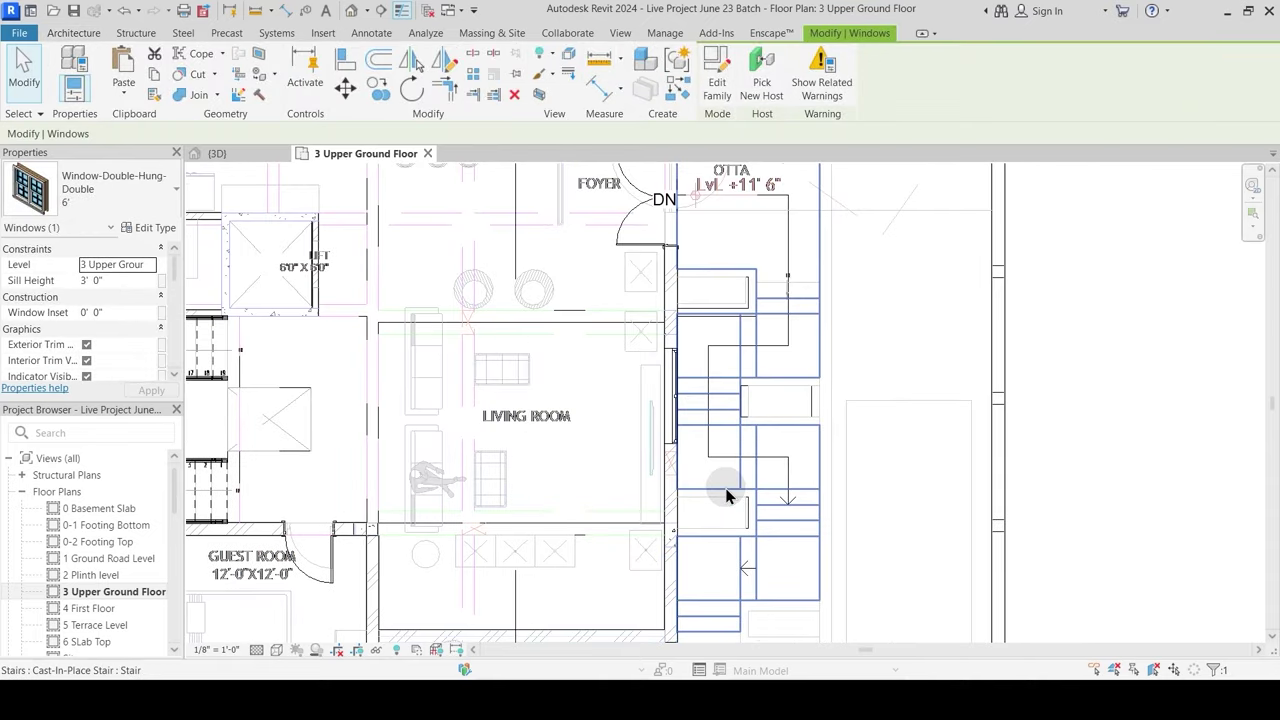
key("Escape")
Step: Frame the wall east of the foyer and restart window placement with the 6' type
middle_click_drag(692, 353, 716, 441)
scroll(677, 357, "up", 1)
scroll(674, 354, "up", 2)
scroll(674, 357, "down", 2)
middle_click_drag(674, 357, 675, 446)
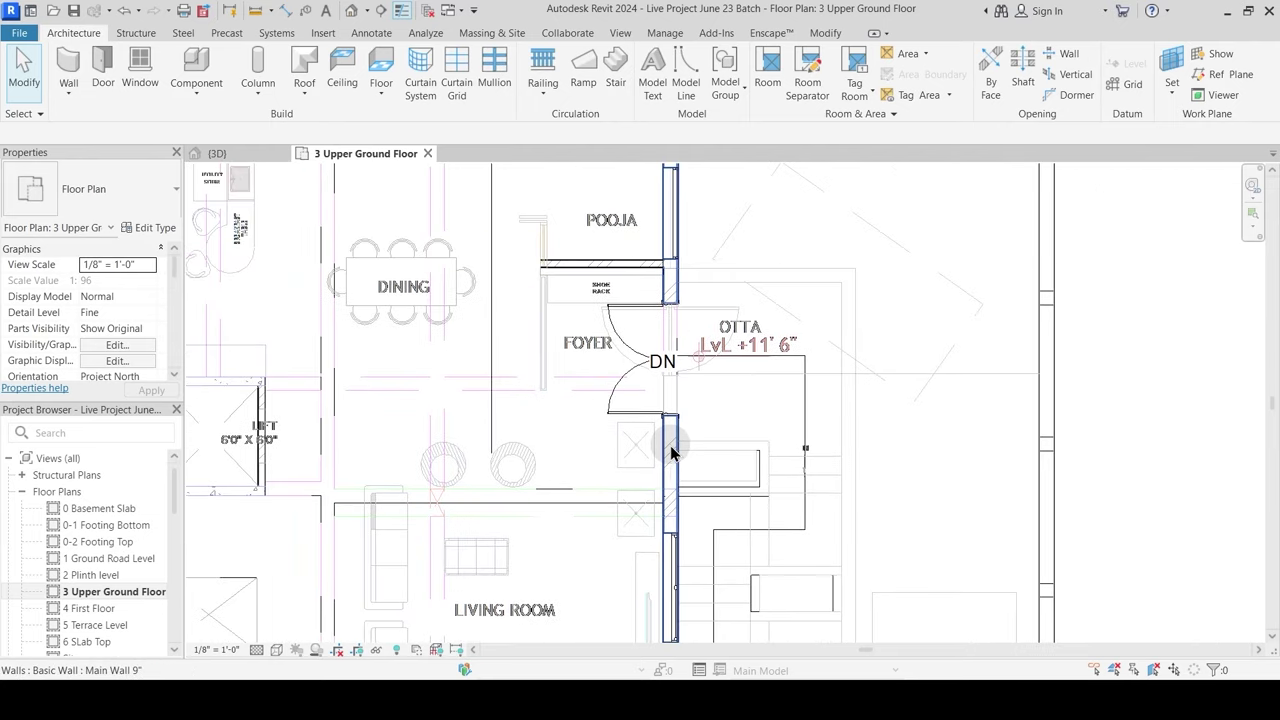
left_click(140, 68)
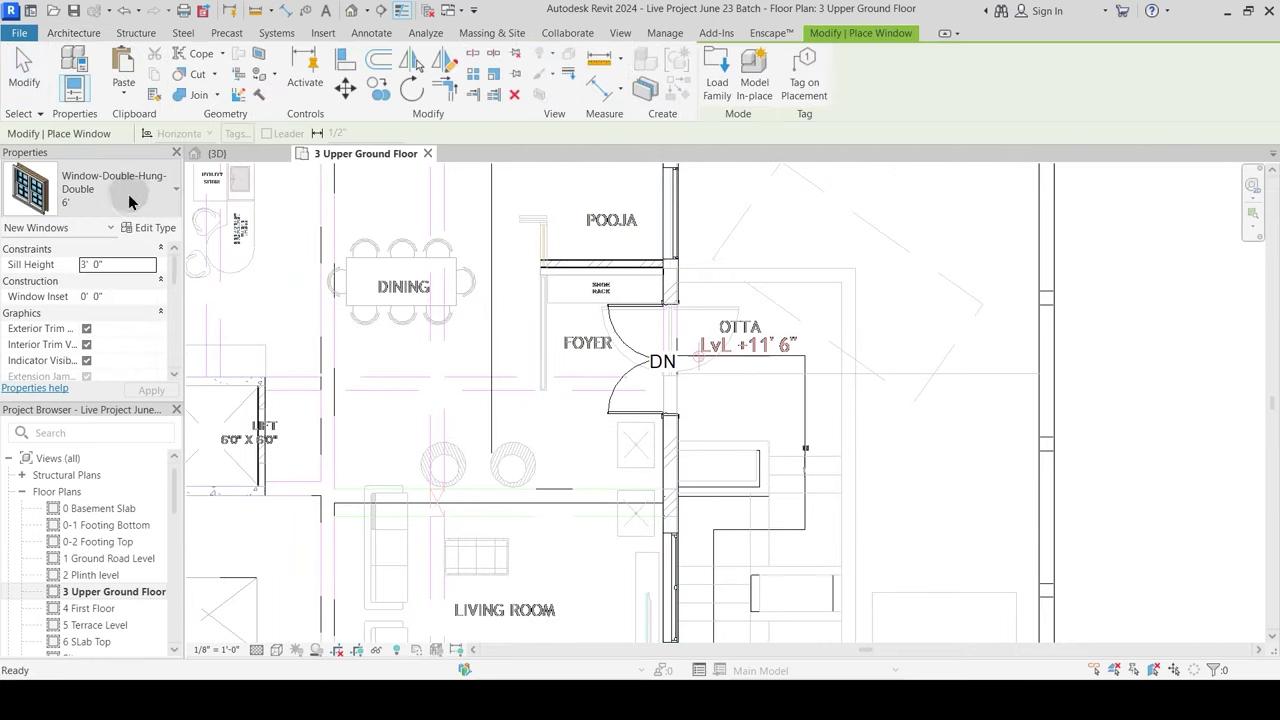
Step: Switch to the Fixed 24" x 24" window type, then cancel placement without adding a window
left_click(129, 198)
scroll(100, 290, "up", 5)
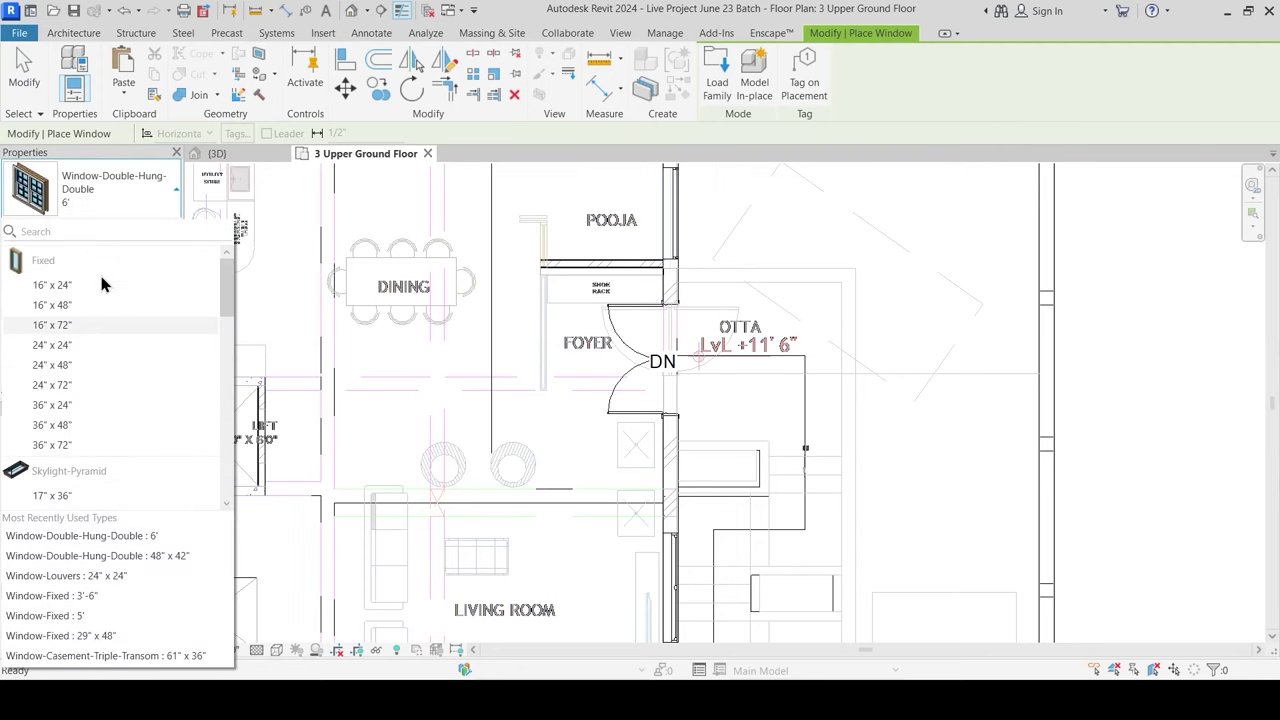
left_click(66, 345)
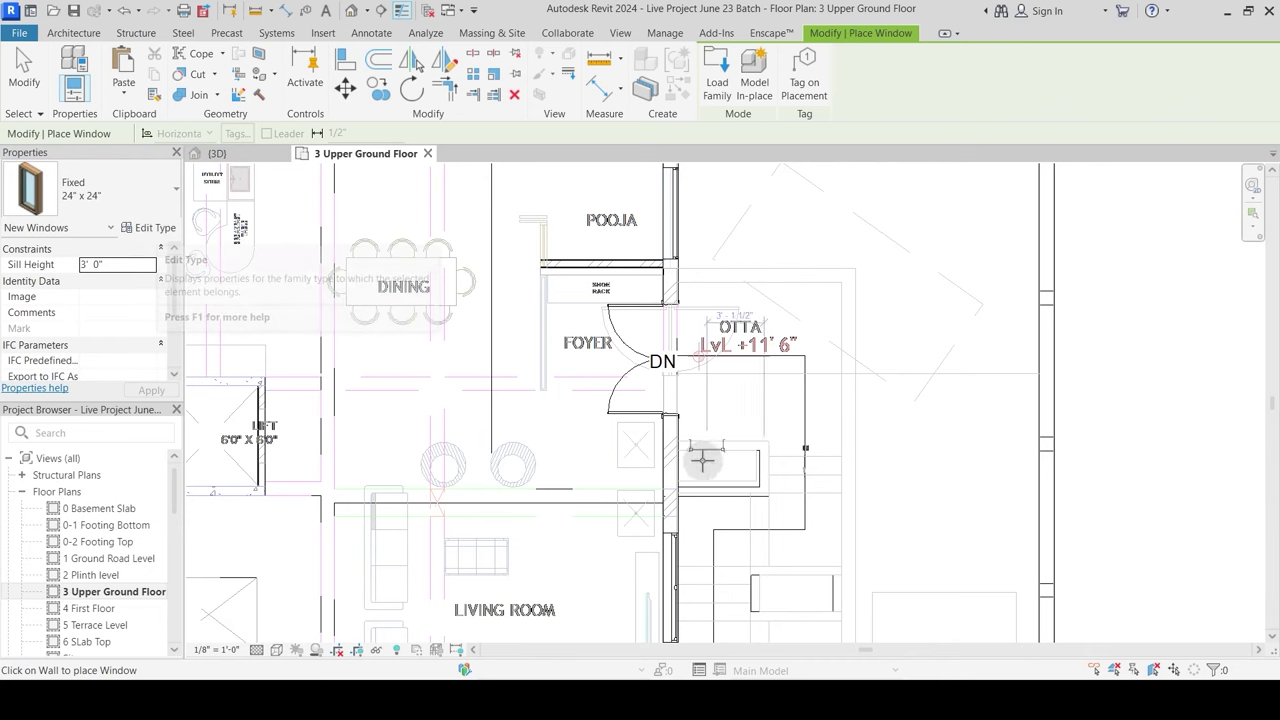
scroll(674, 466, "up", 2)
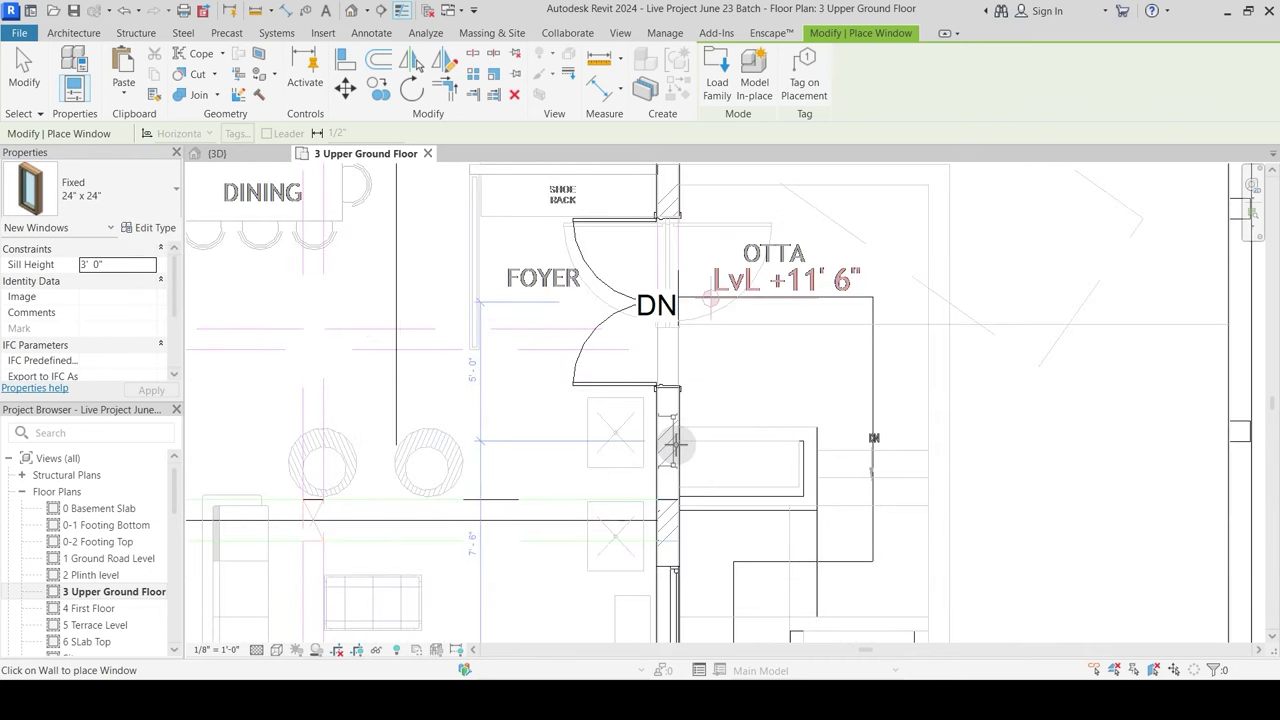
key("Escape")
key("Escape")
scroll(750, 394, "down", 2)
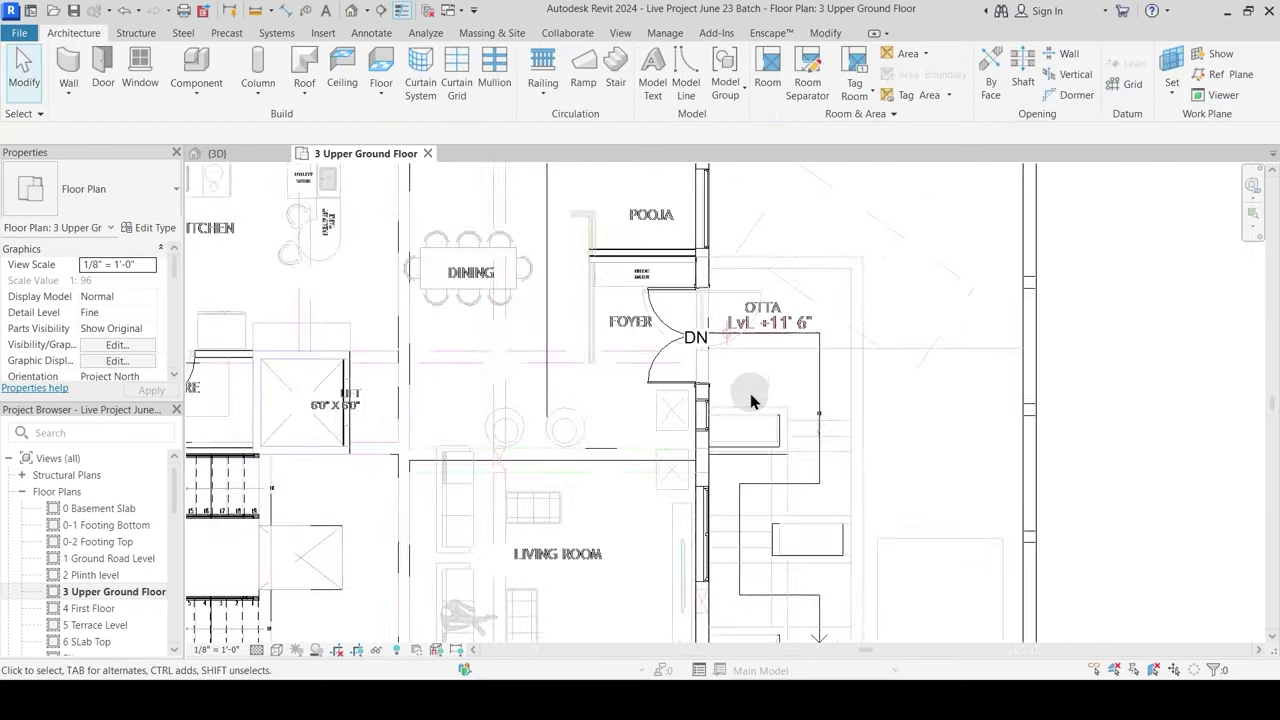
Step: Pan to the kitchen with its wash area, deck and kitchen garden, and start the Wall tool
scroll(750, 393, "down", 2)
scroll(667, 398, "down", 3)
middle_click_drag(666, 398, 642, 559)
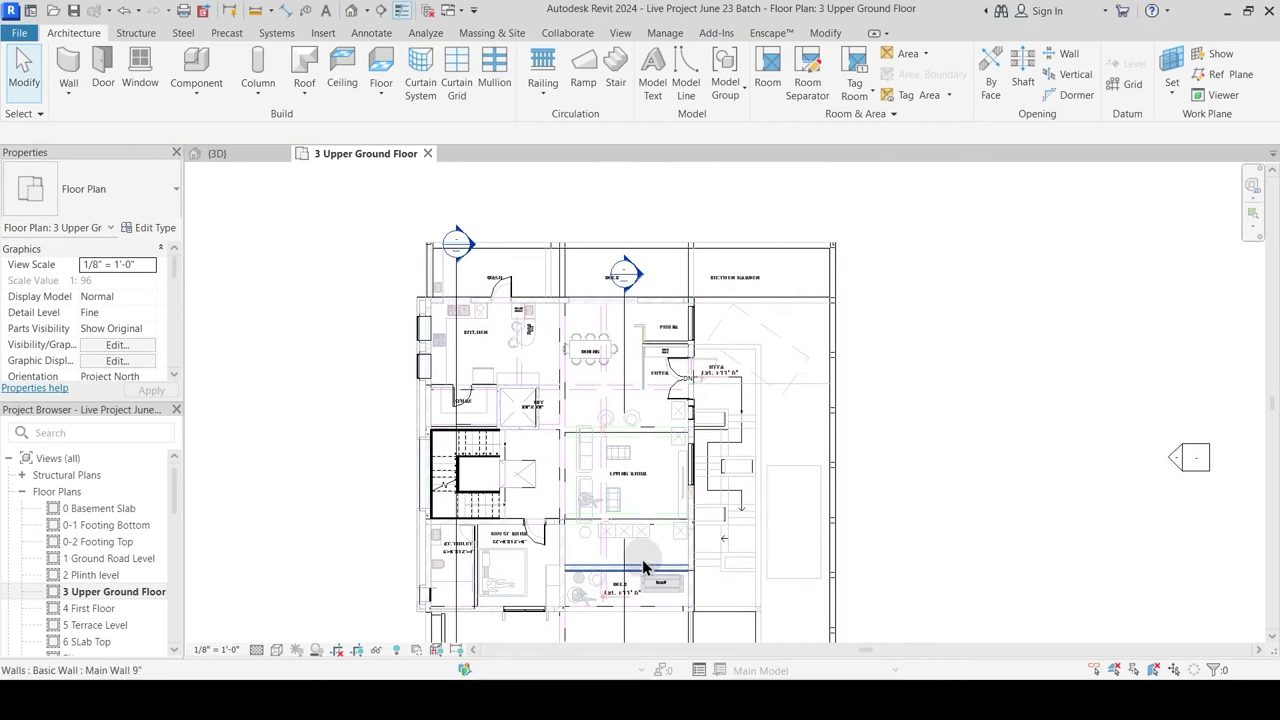
scroll(642, 559, "up", 5)
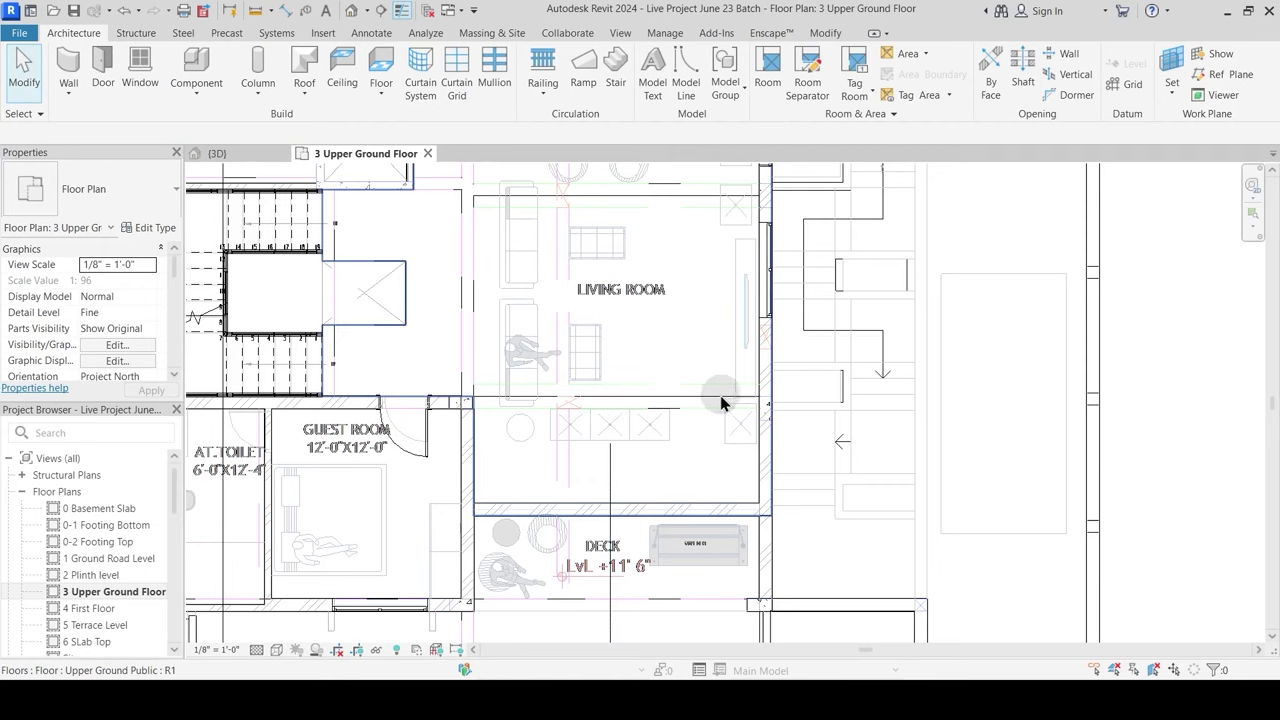
scroll(666, 406, "down", 1)
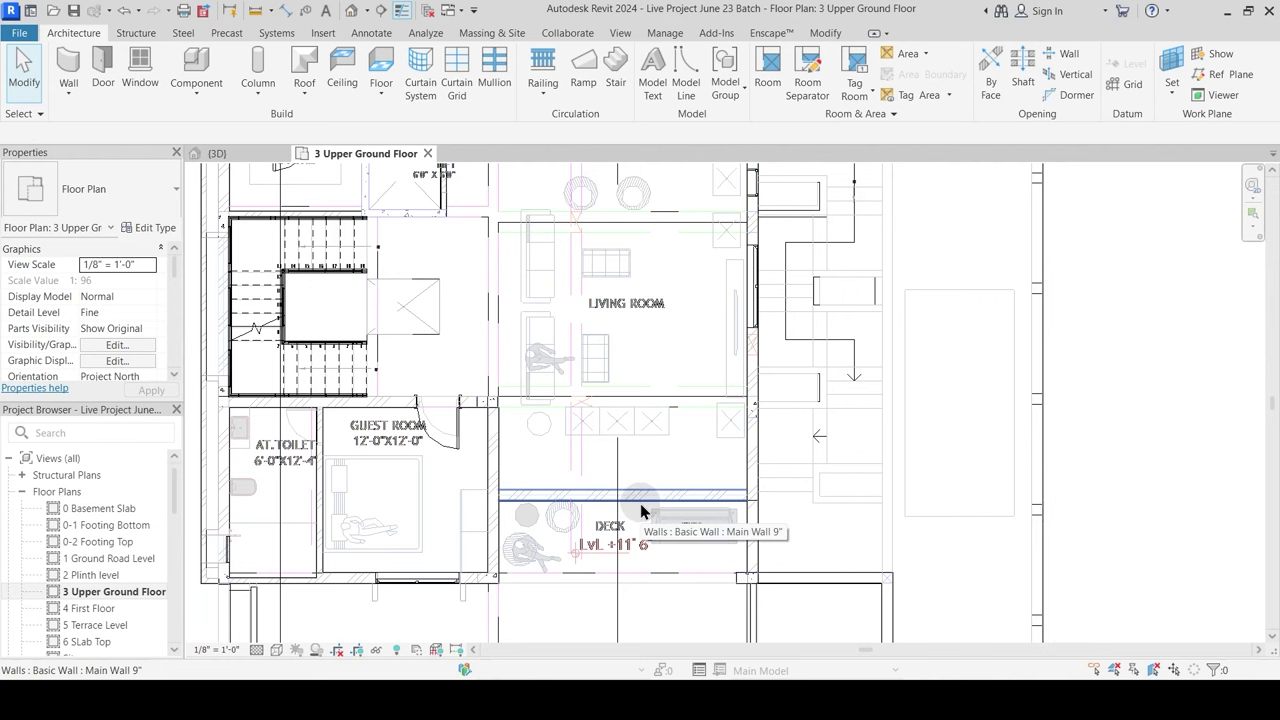
middle_click_drag(607, 284, 609, 514)
scroll(602, 253, "down", 1)
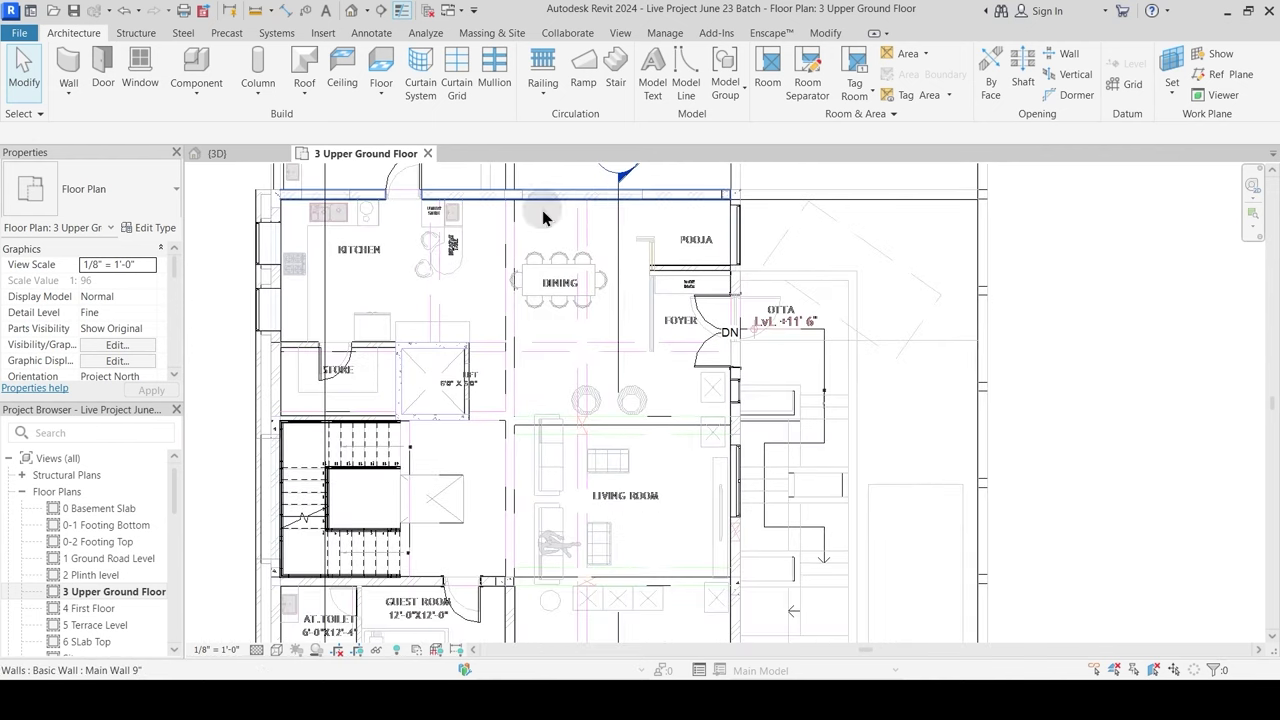
middle_click_drag(595, 322, 607, 439)
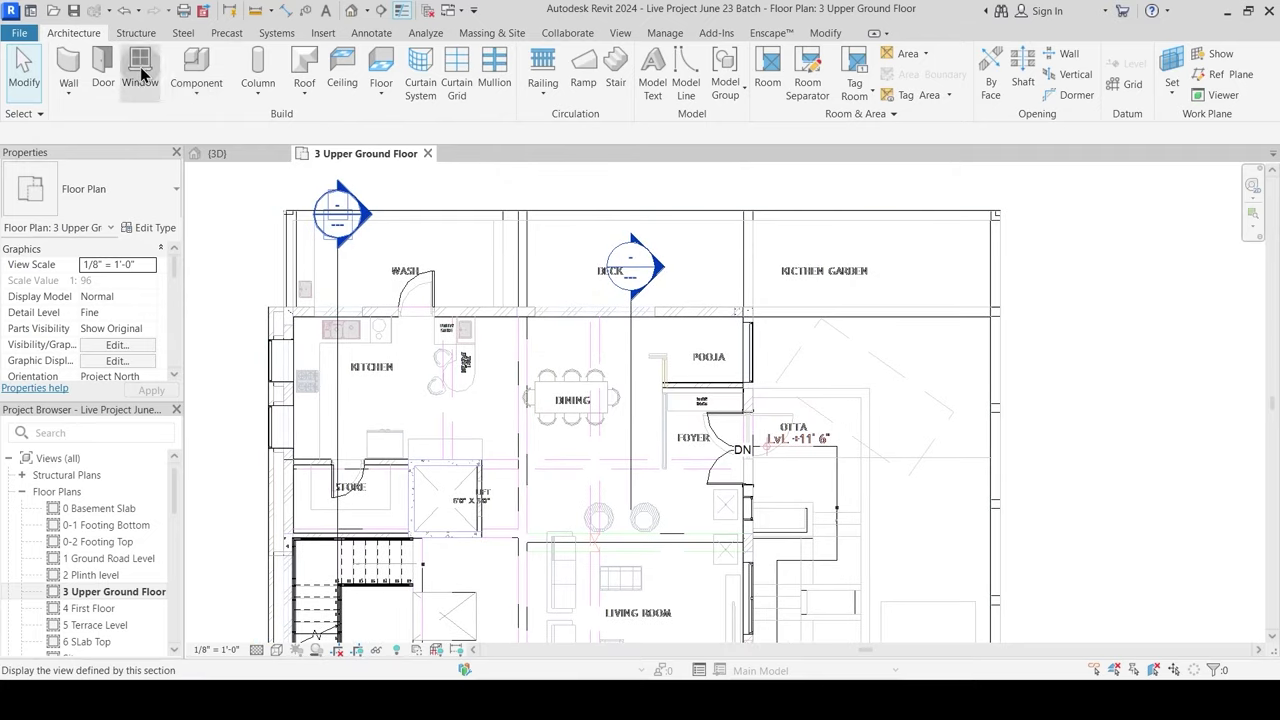
left_click(72, 64)
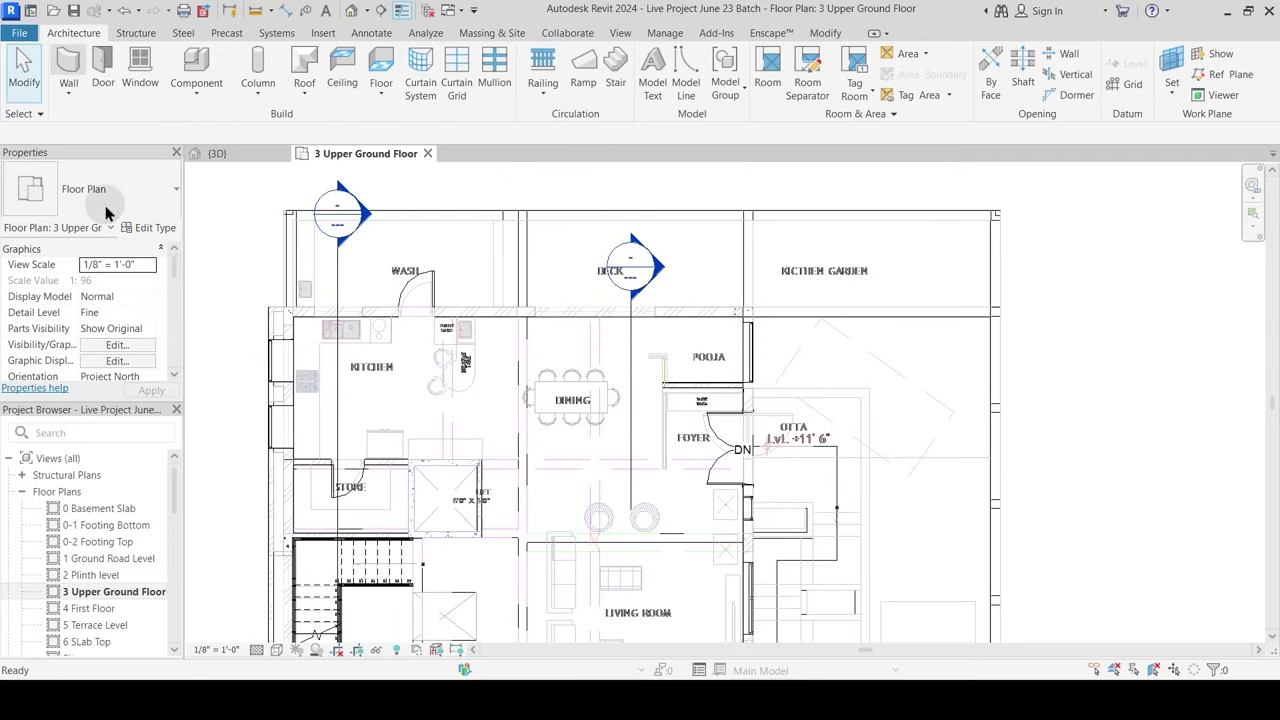
Step: Duplicate the Curtain Wall Storefront type as a new type named Kitchen Curtain Wall
left_click(112, 199)
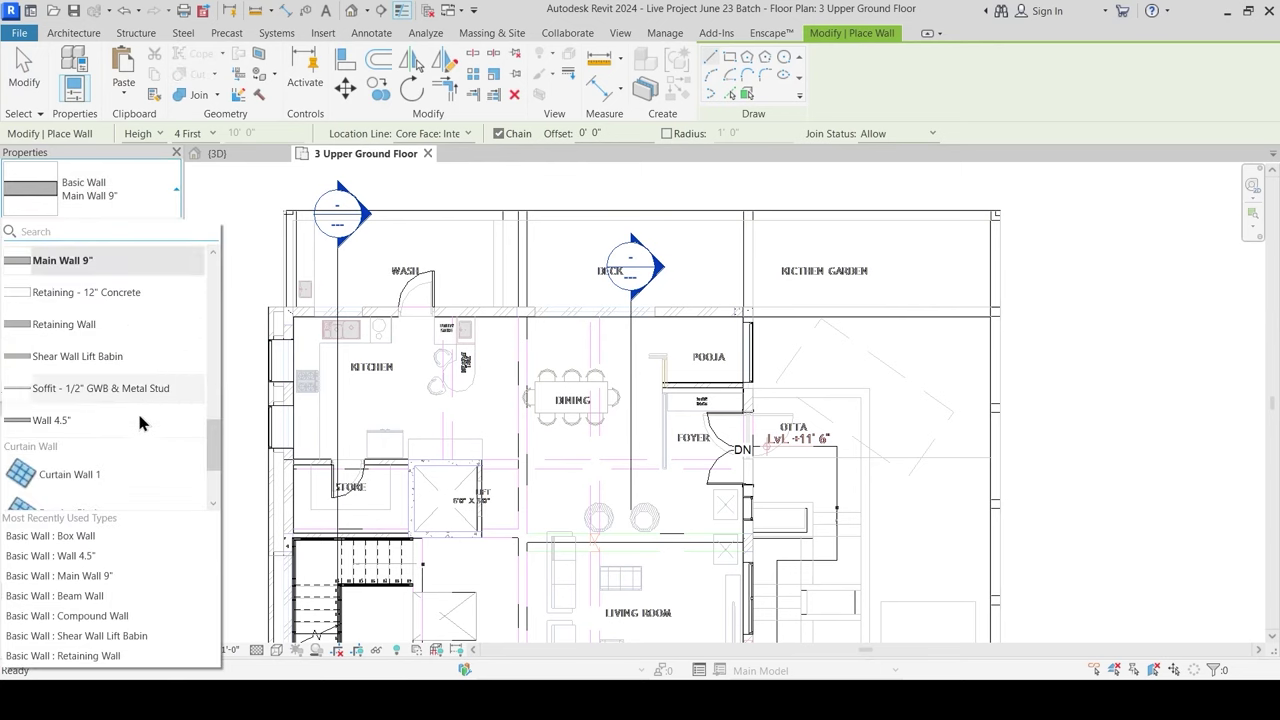
scroll(138, 410, "down", 3)
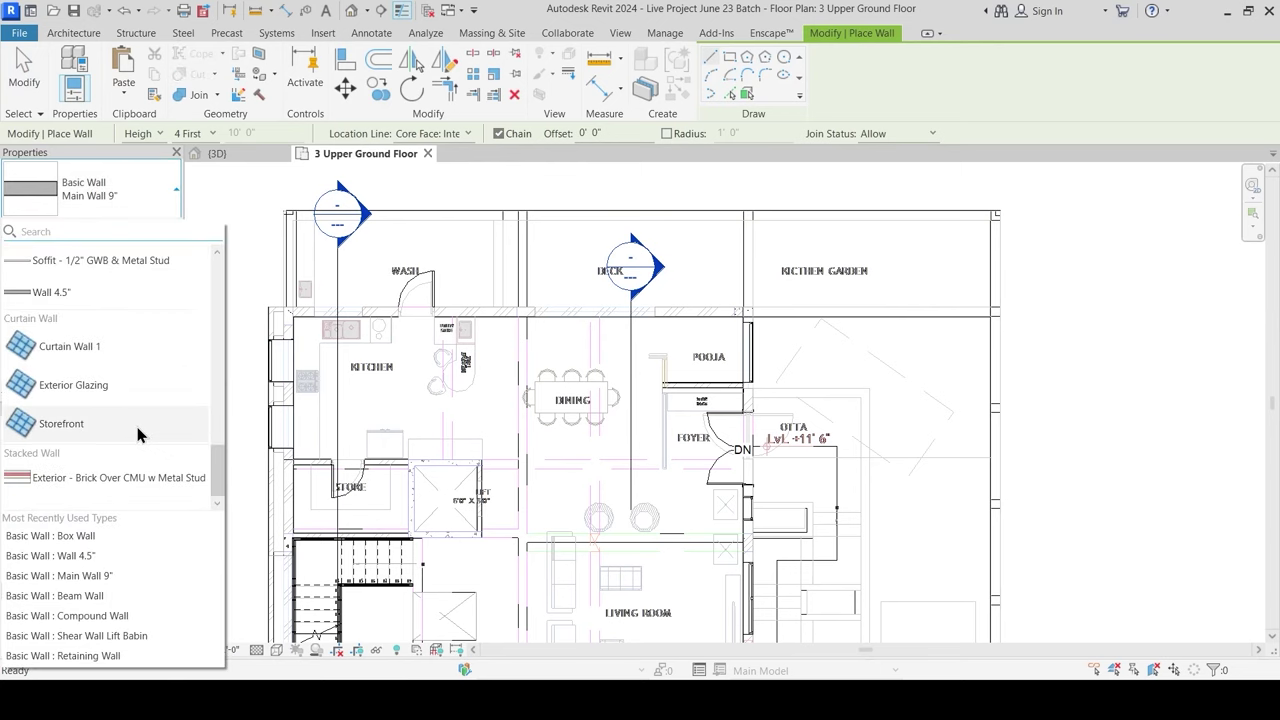
left_click(80, 424)
left_click(155, 228)
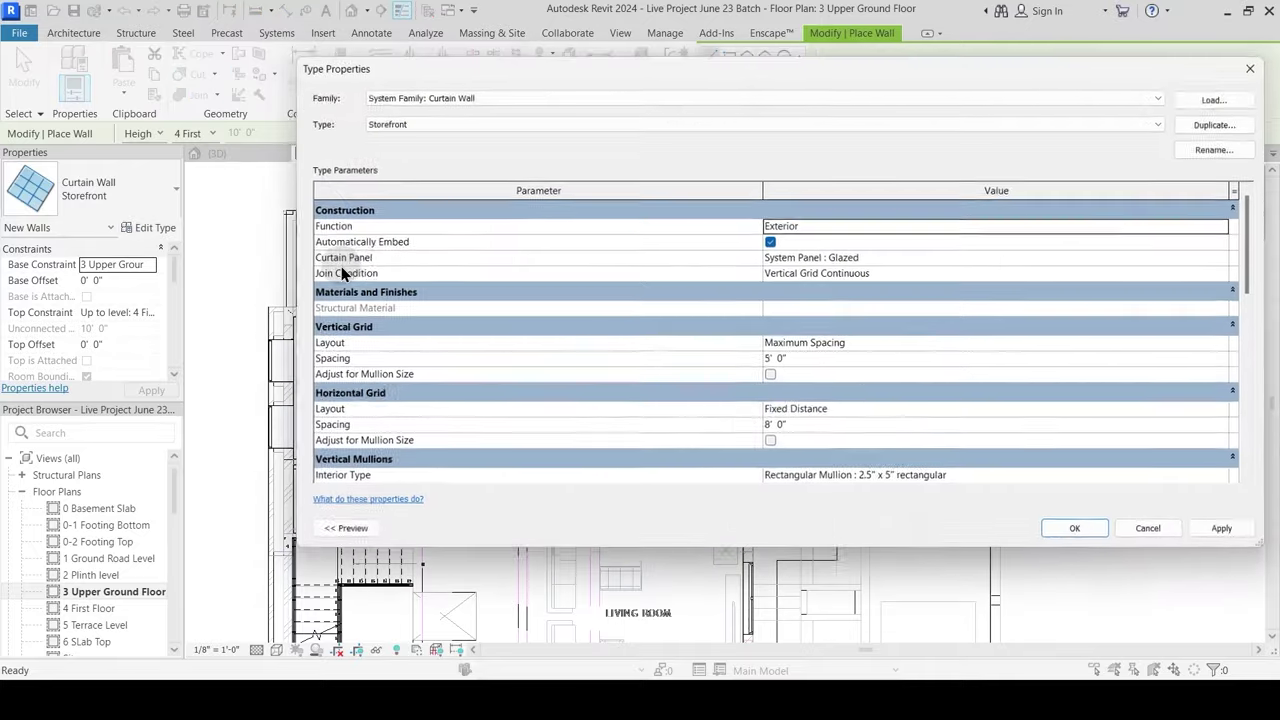
left_click(1222, 122)
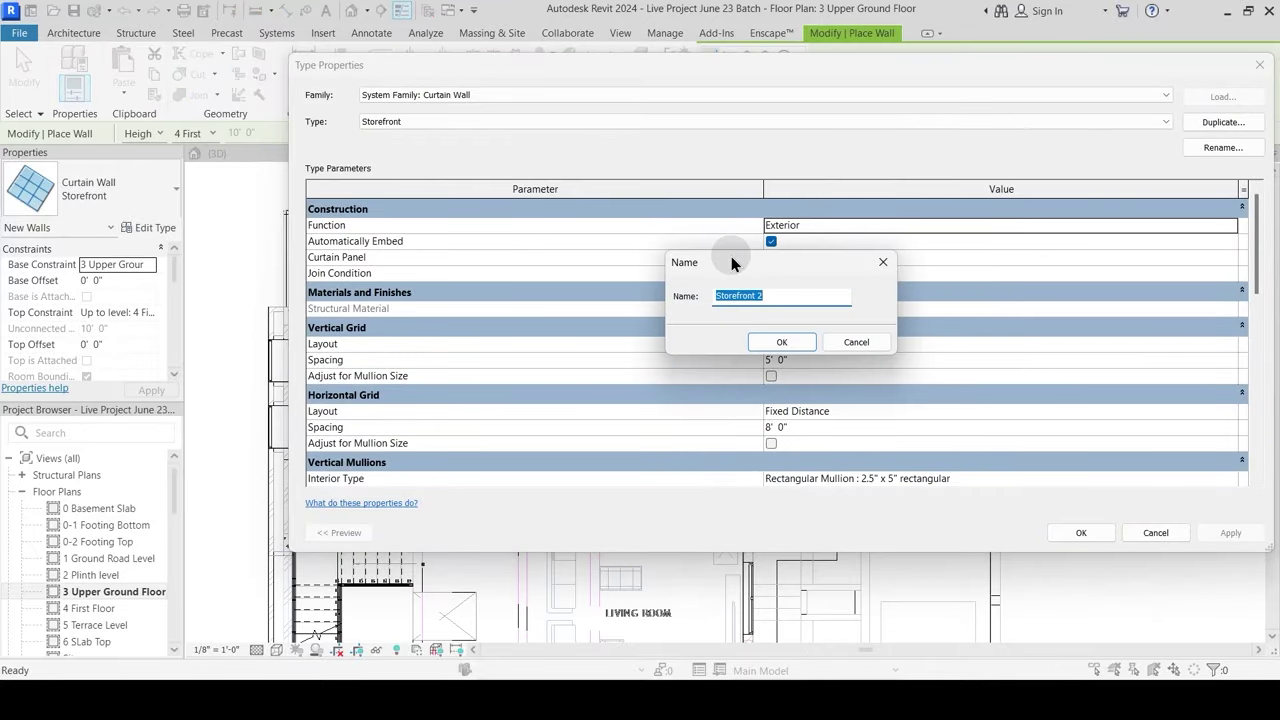
type("Kitche")
key("Return")
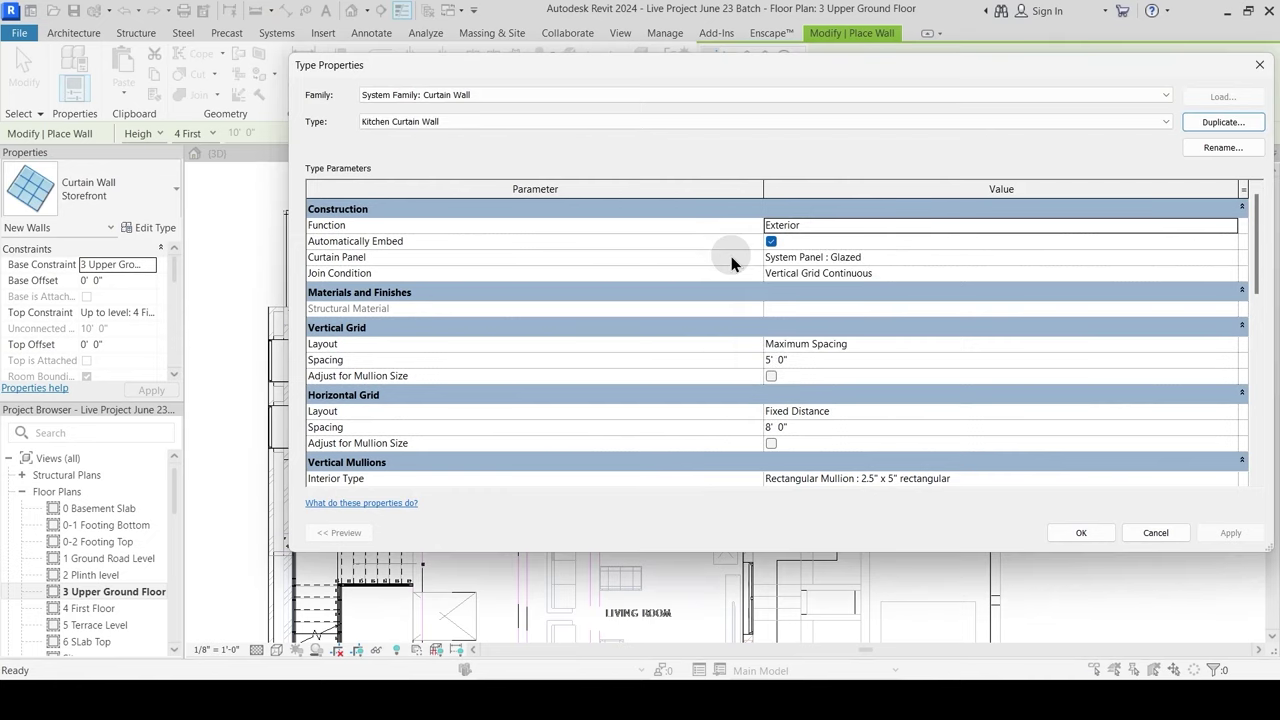
Step: Set the vertical grid to Fixed Distance with vertical and horizontal spacing both 2' 0"
left_click(1232, 345)
left_click(806, 373)
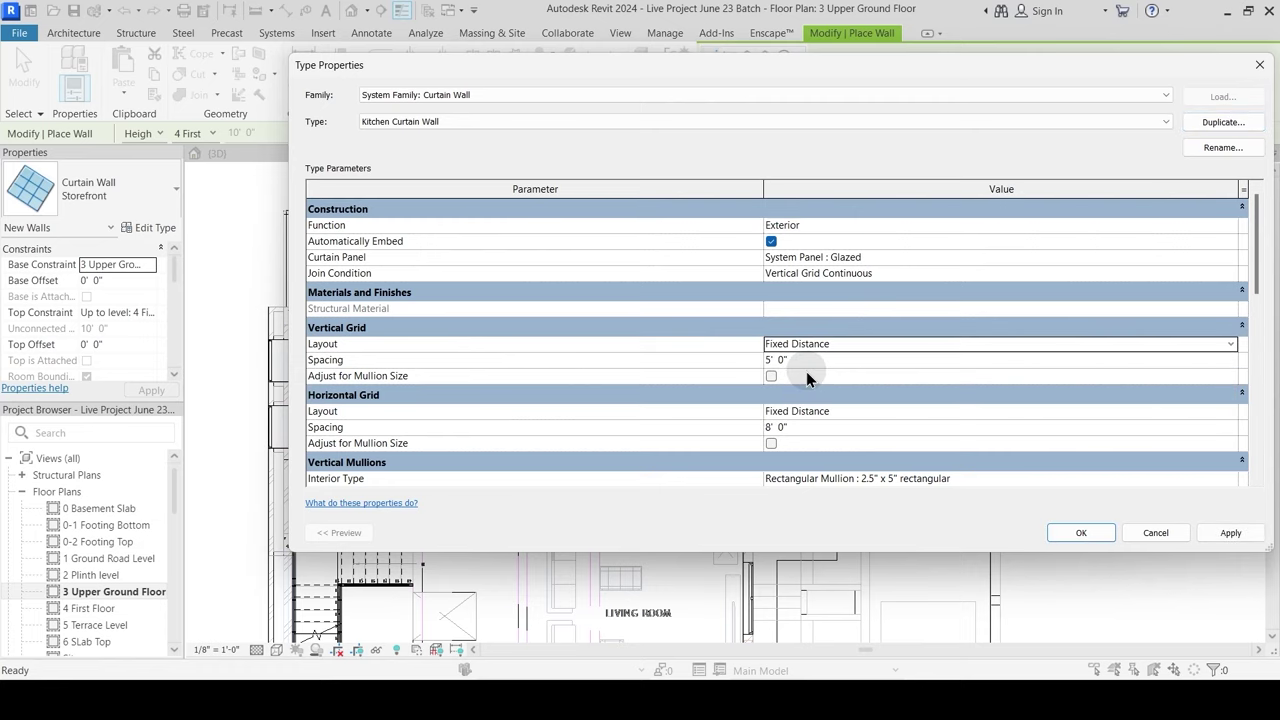
left_click(805, 362)
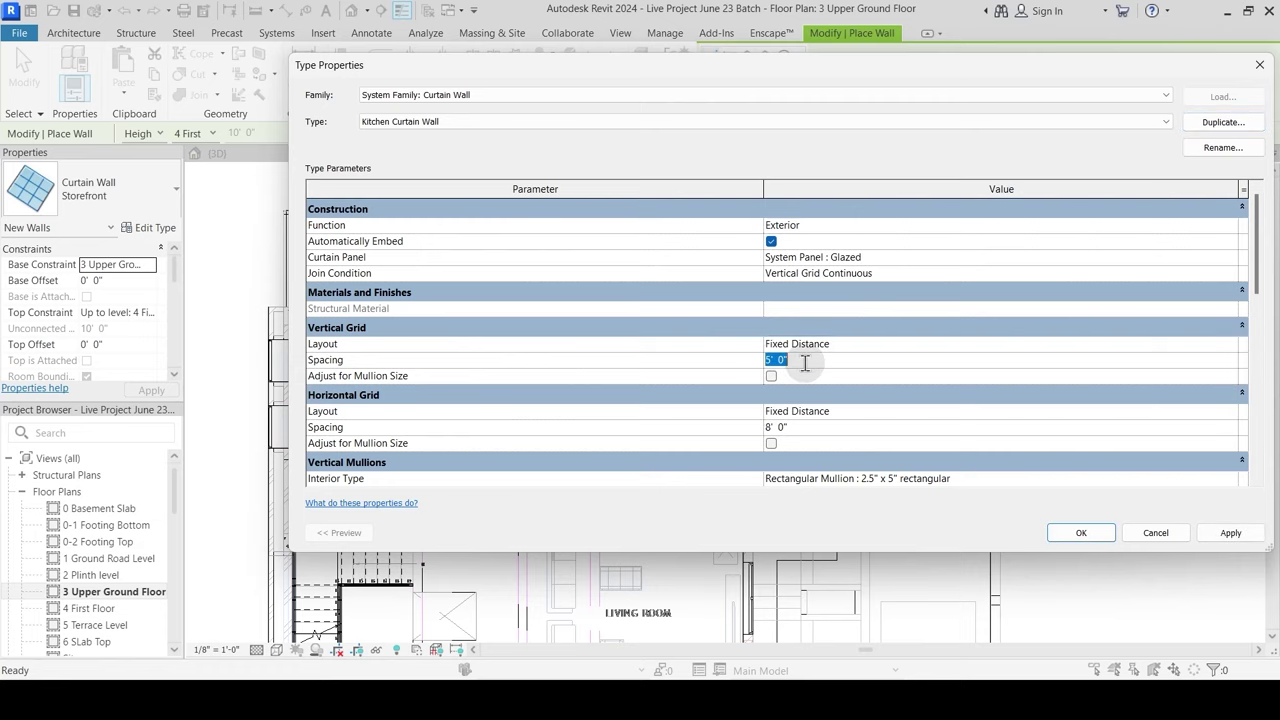
type("2")
key("Return")
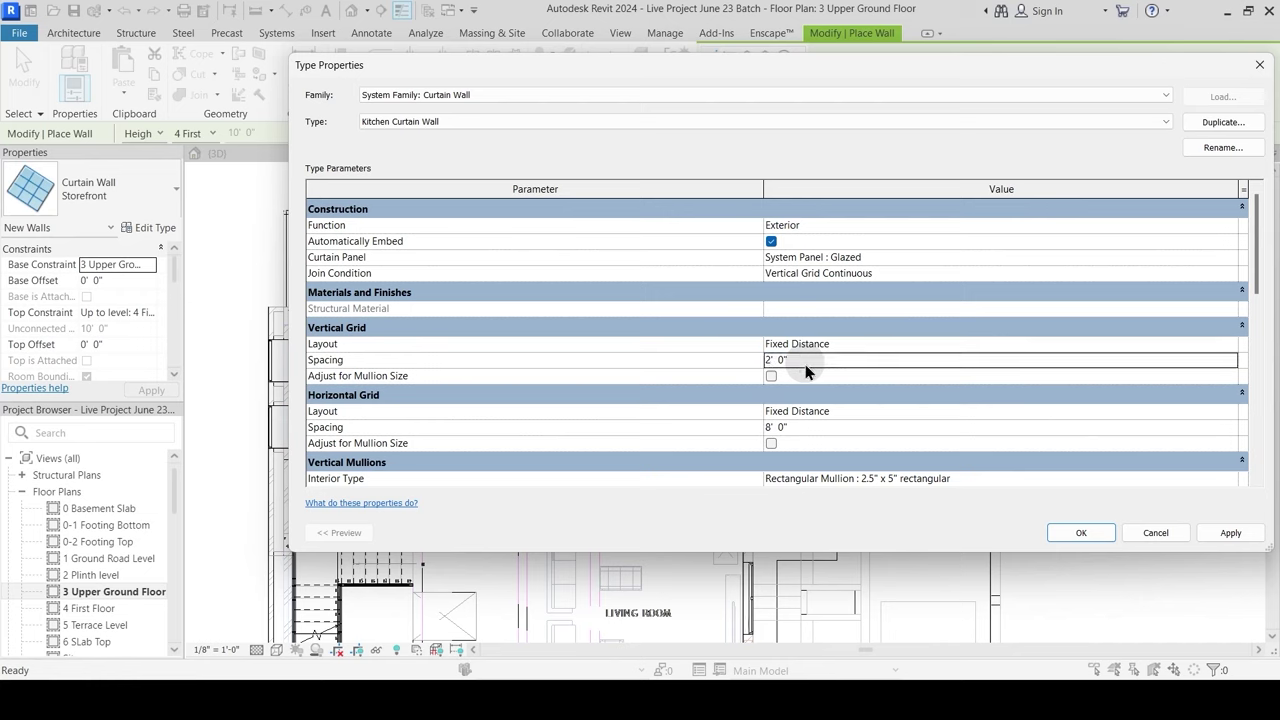
left_click(822, 427)
type("2")
key("Return")
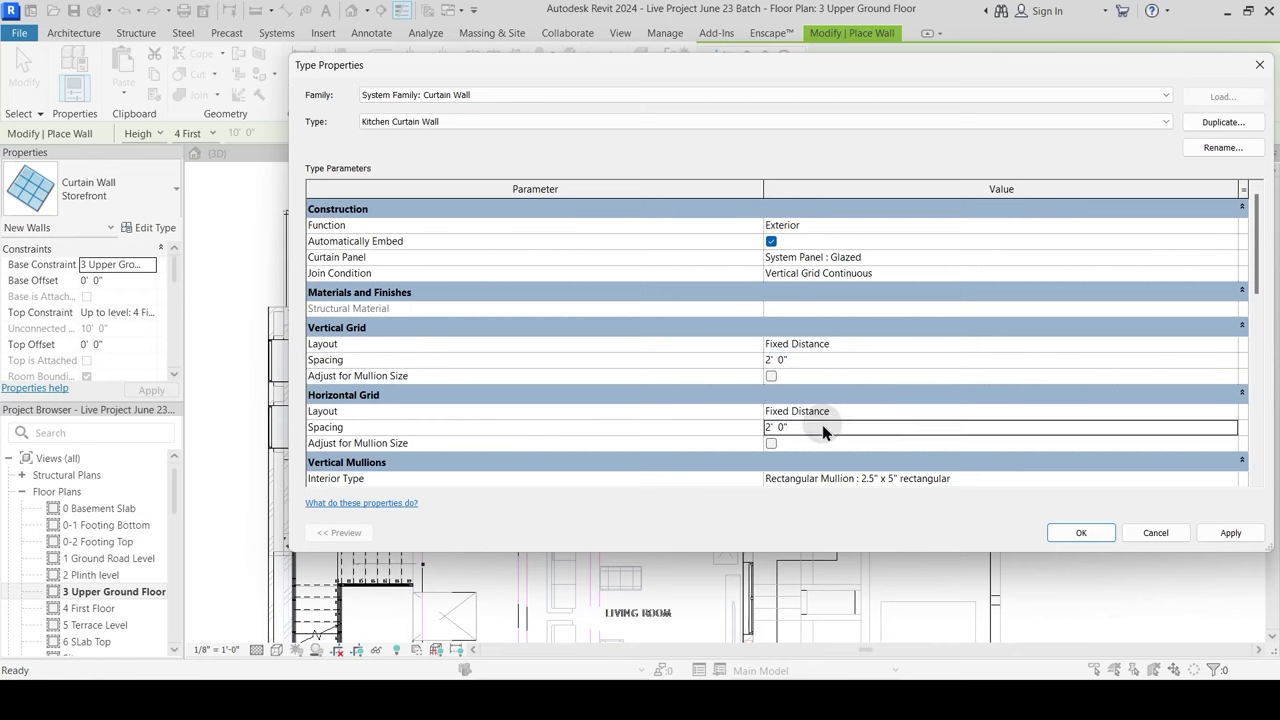
left_click(1079, 533)
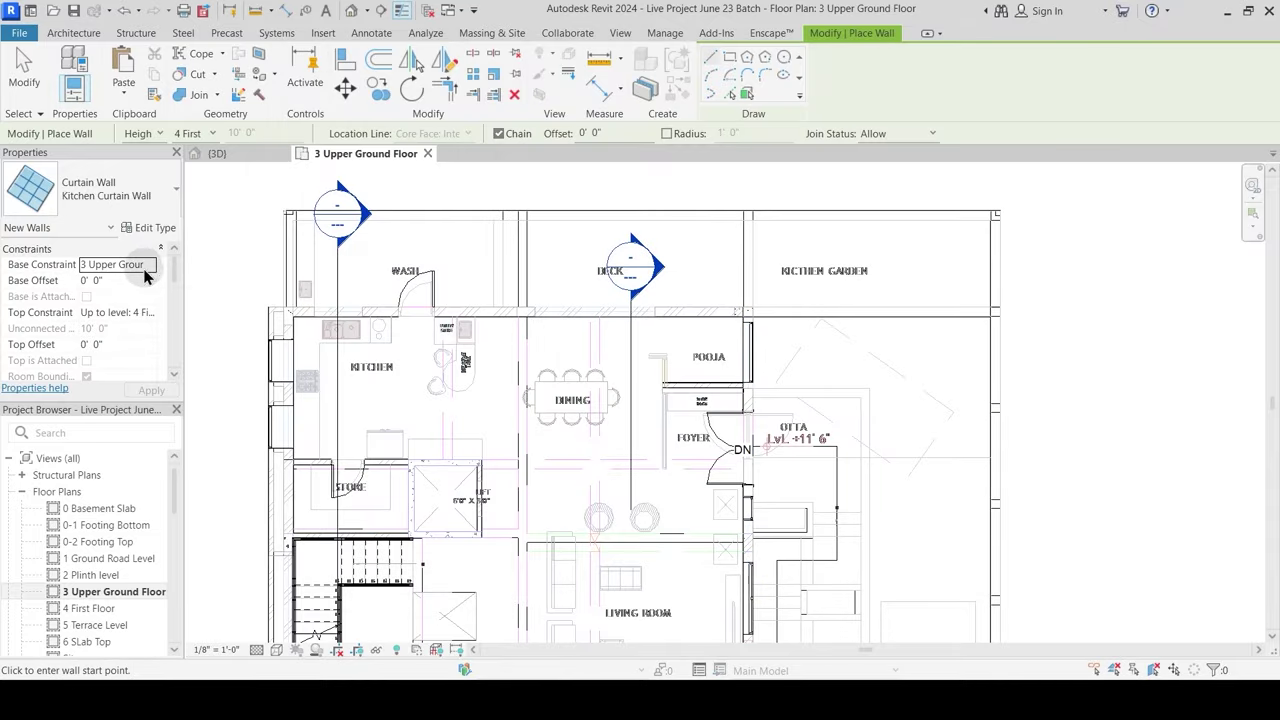
Step: Leave the wall top unconnected and draw a 10' 0" Kitchen Curtain Wall along the kitchen deck
left_click(150, 311)
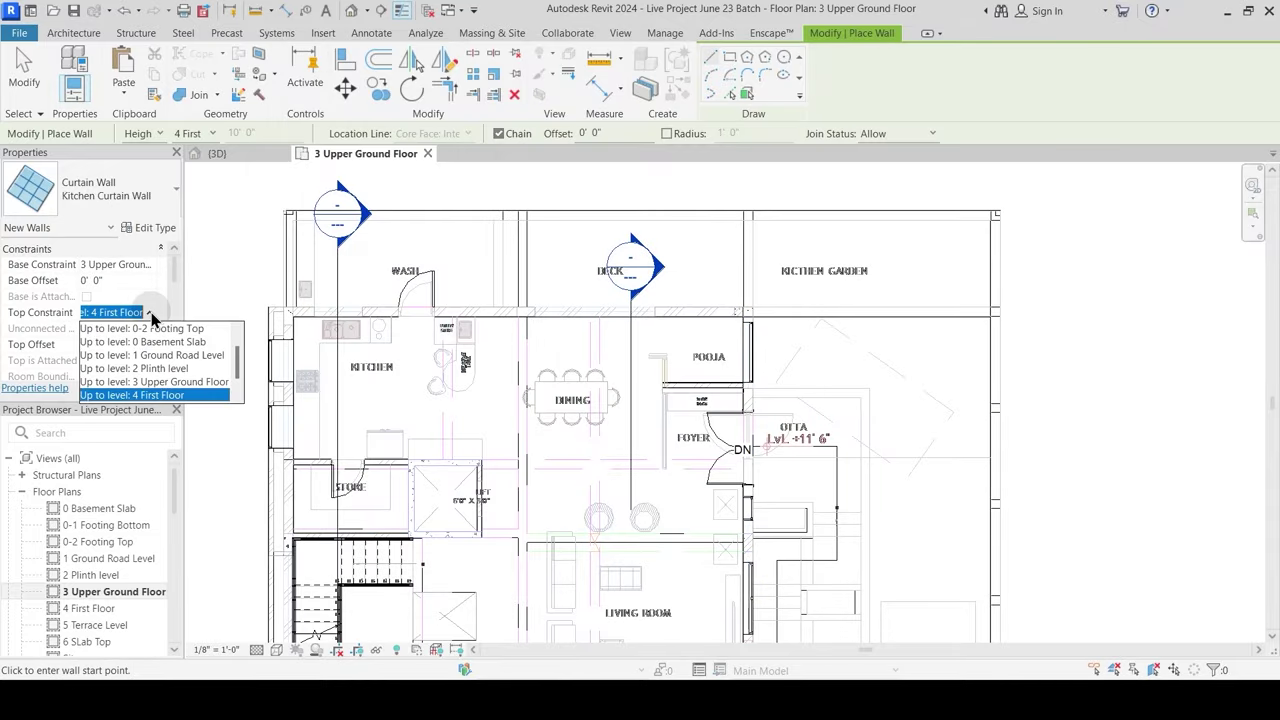
left_click(146, 310)
left_click(148, 312)
scroll(128, 359, "up", 5)
left_click(126, 350)
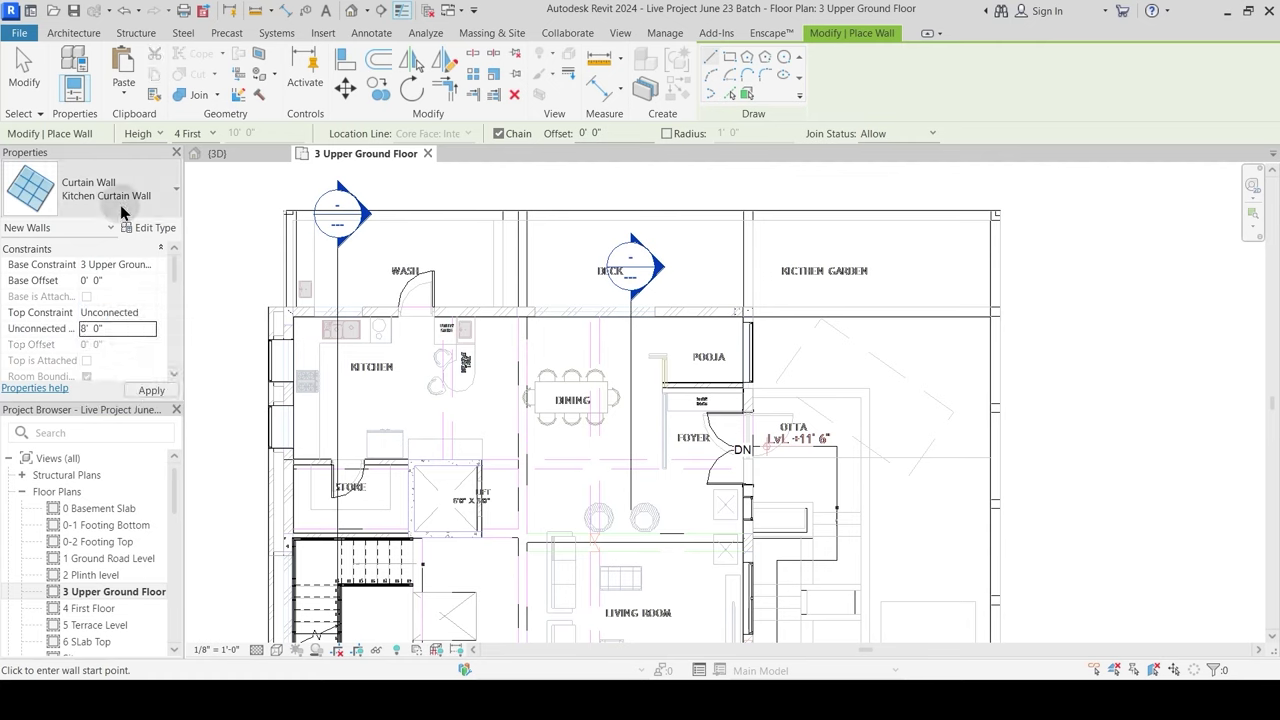
scroll(560, 250, "up", 3)
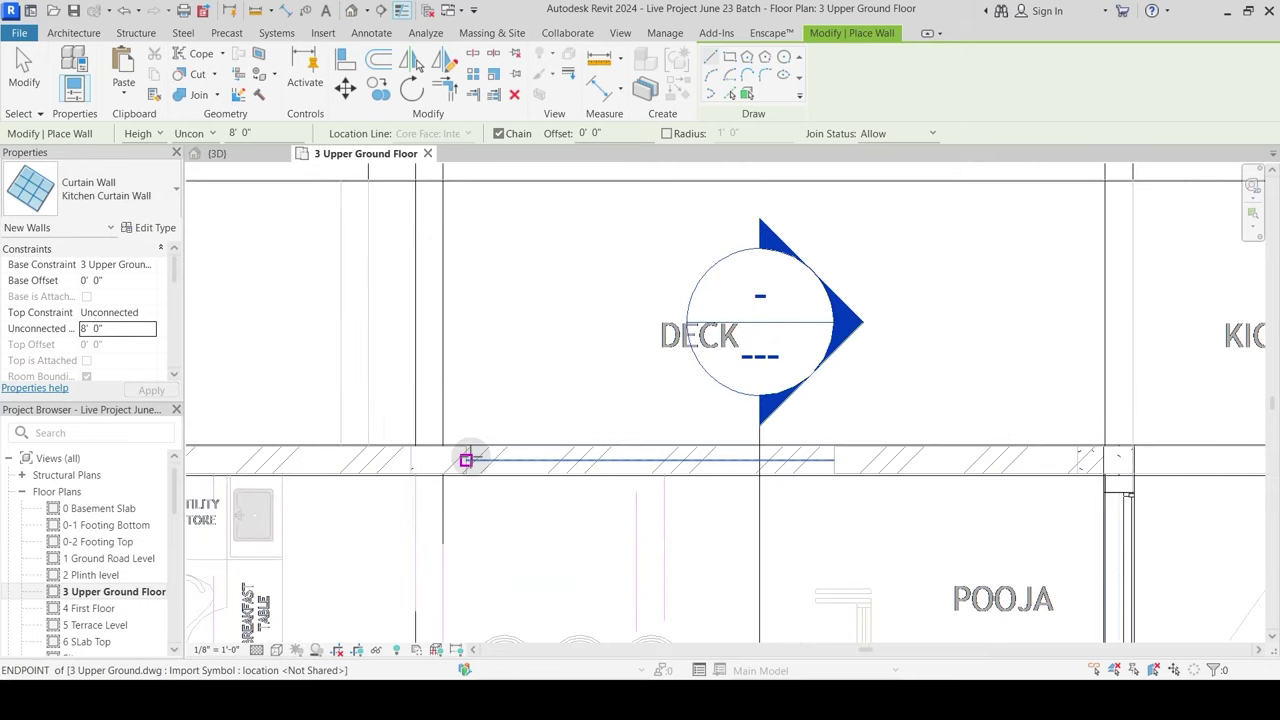
left_click(466, 459)
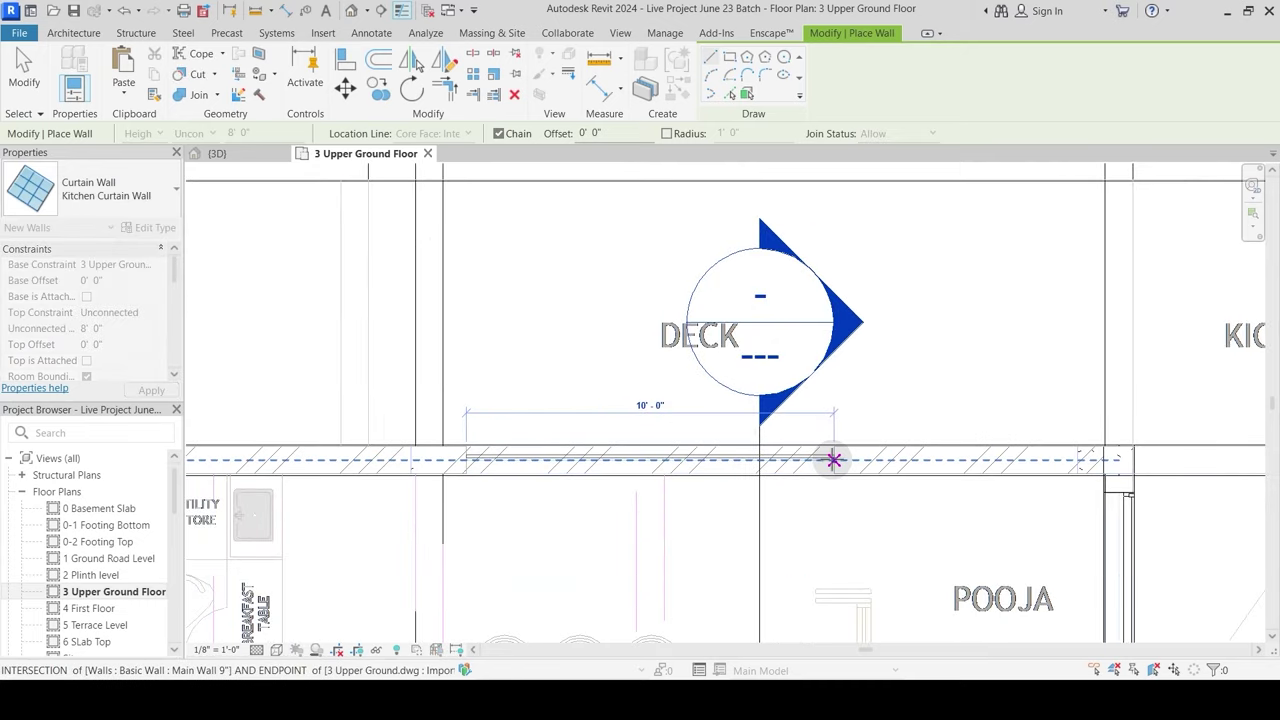
left_click(834, 459)
key("Escape")
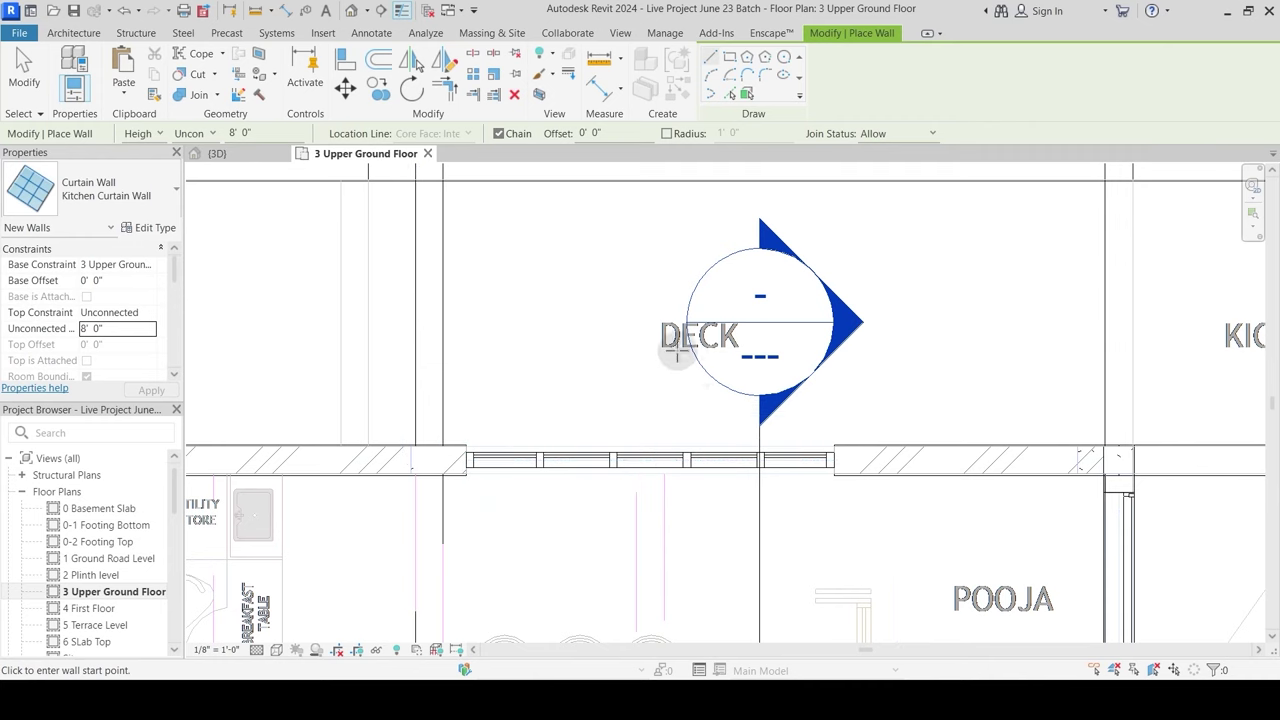
Step: Draw a 17' 0" Kitchen Curtain Wall along the living room deck, dismiss the warning, and select it
scroll(651, 363, "down", 5)
scroll(650, 285, "up", 3)
scroll(649, 289, "down", 2)
middle_click_drag(628, 471, 592, 294)
scroll(661, 371, "up", 5)
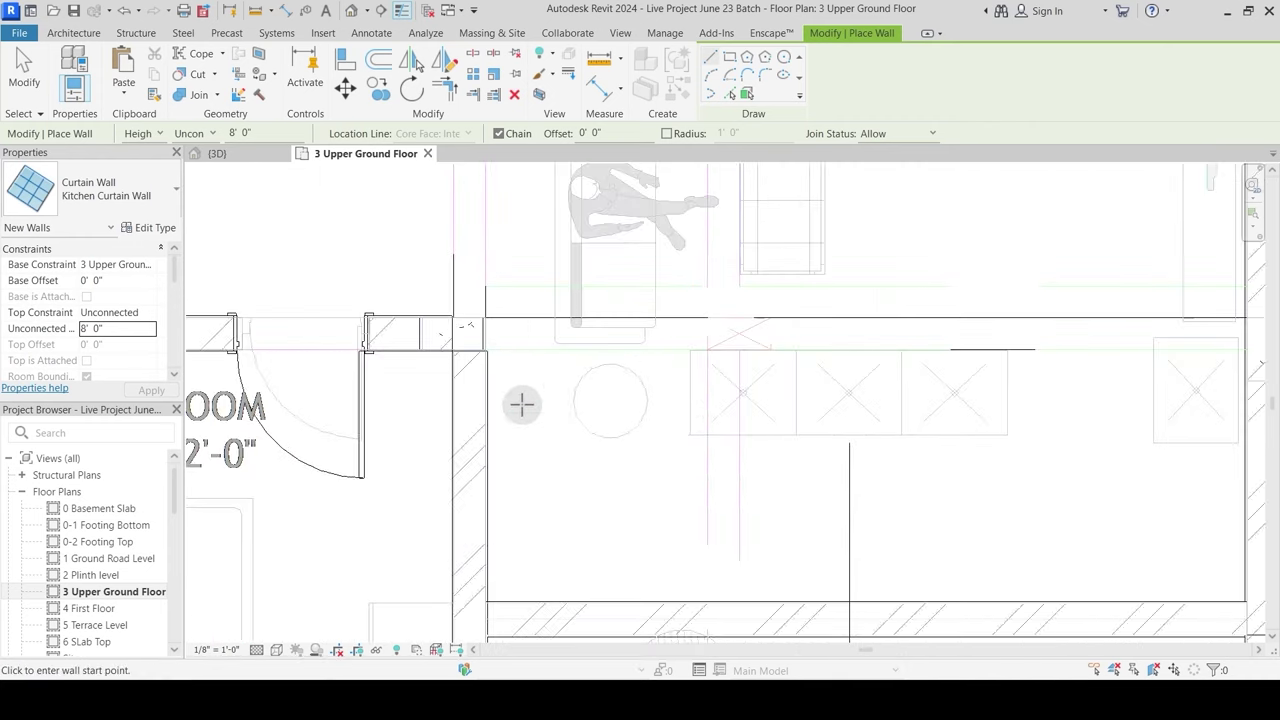
scroll(509, 366, "down", 3)
left_click(514, 536)
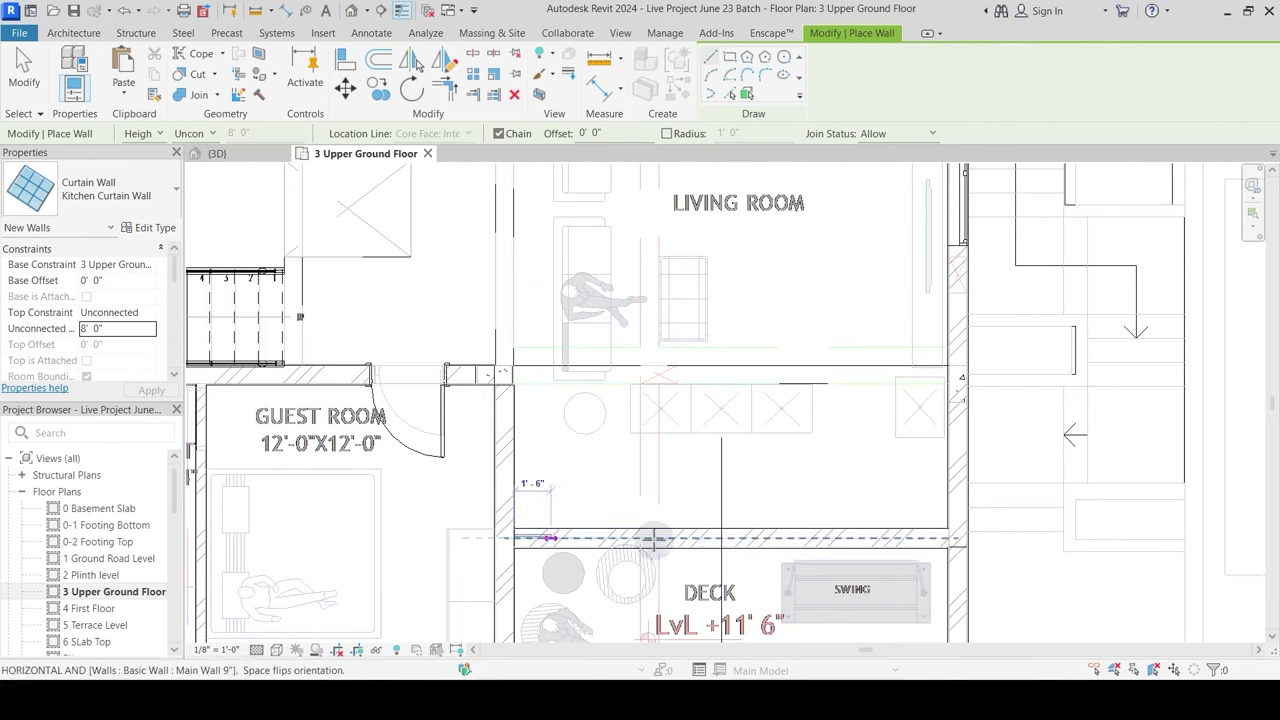
left_click(943, 537)
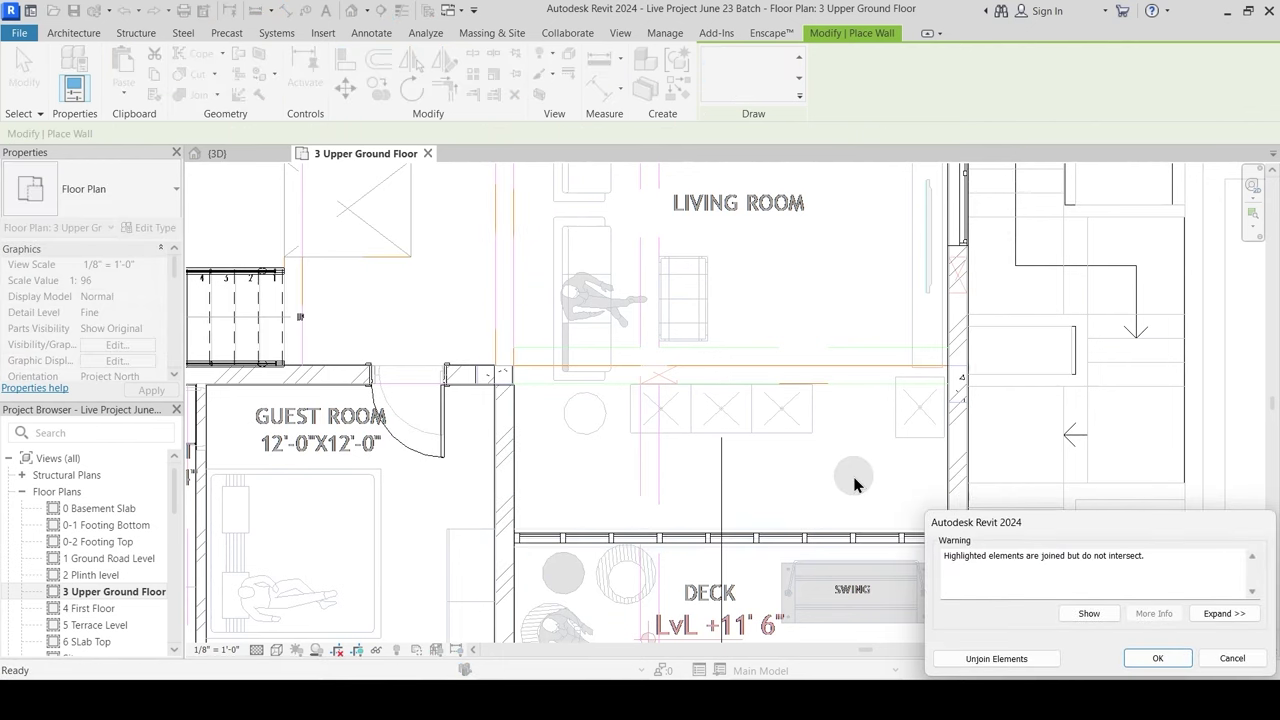
left_click(1157, 657)
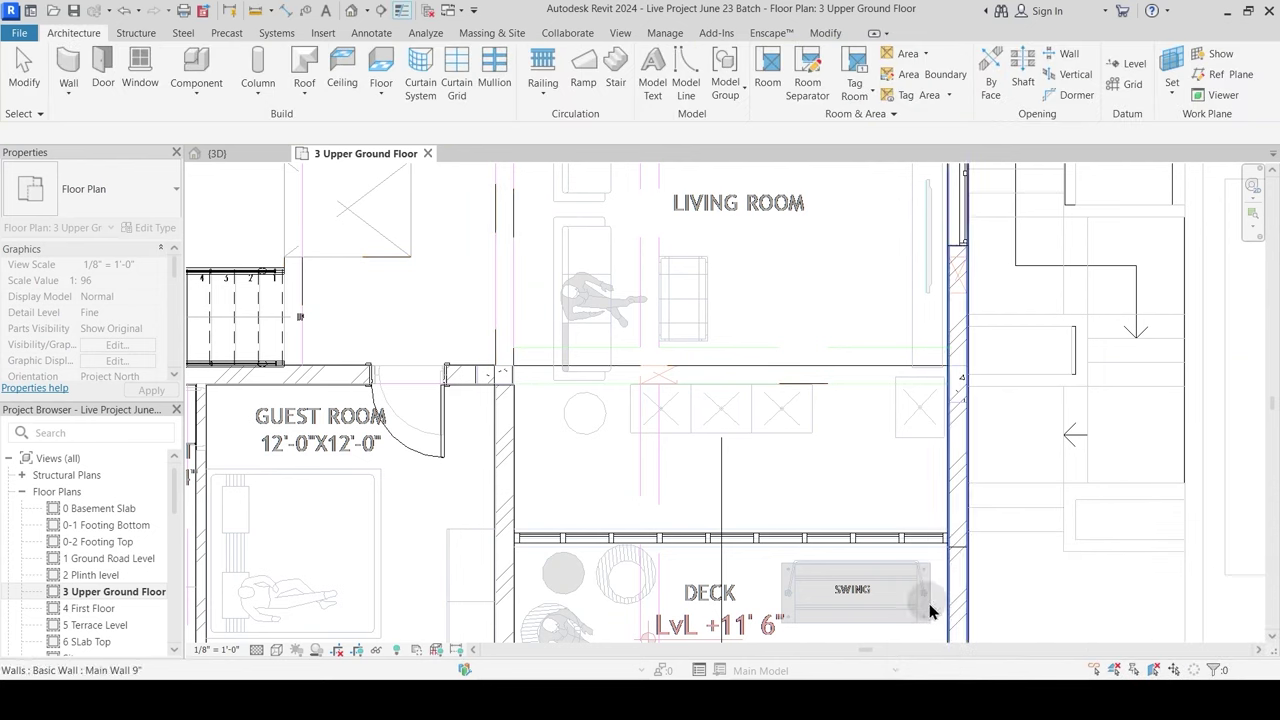
left_click(823, 536)
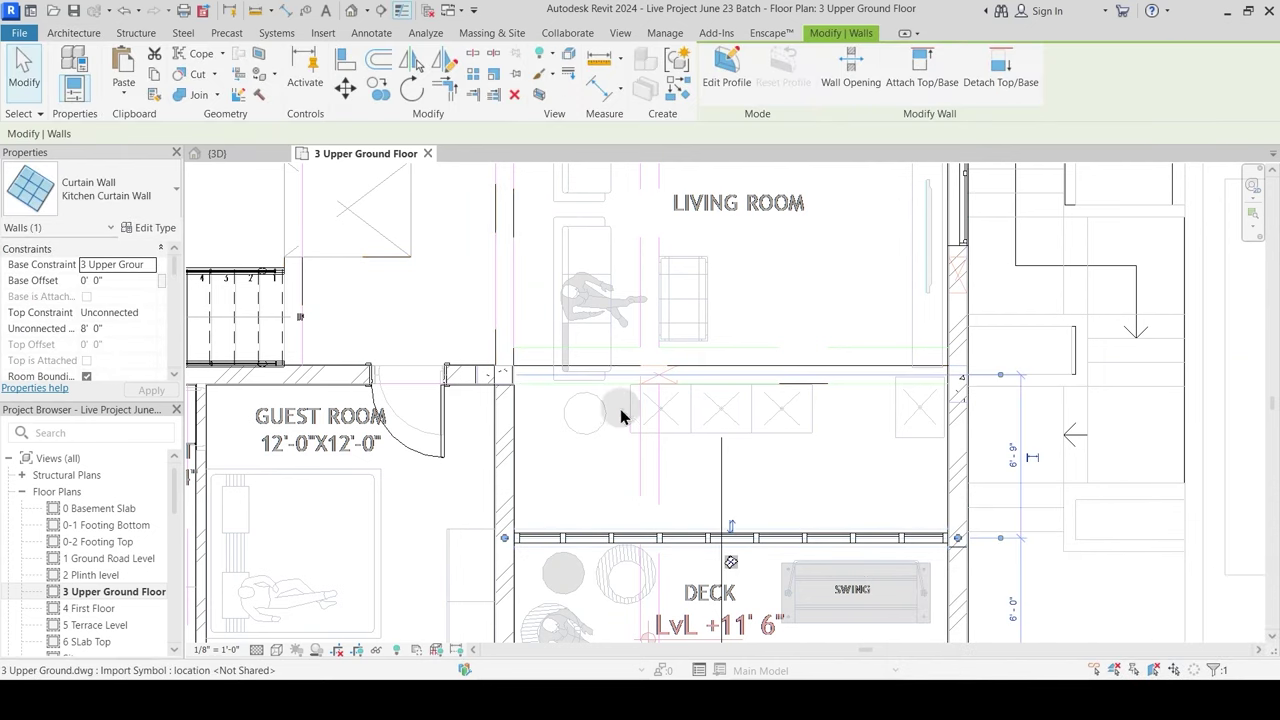
Step: Duplicate the deck curtain wall type as Living Curtain Wall with 3' 0" horizontal grid spacing
left_click(142, 229)
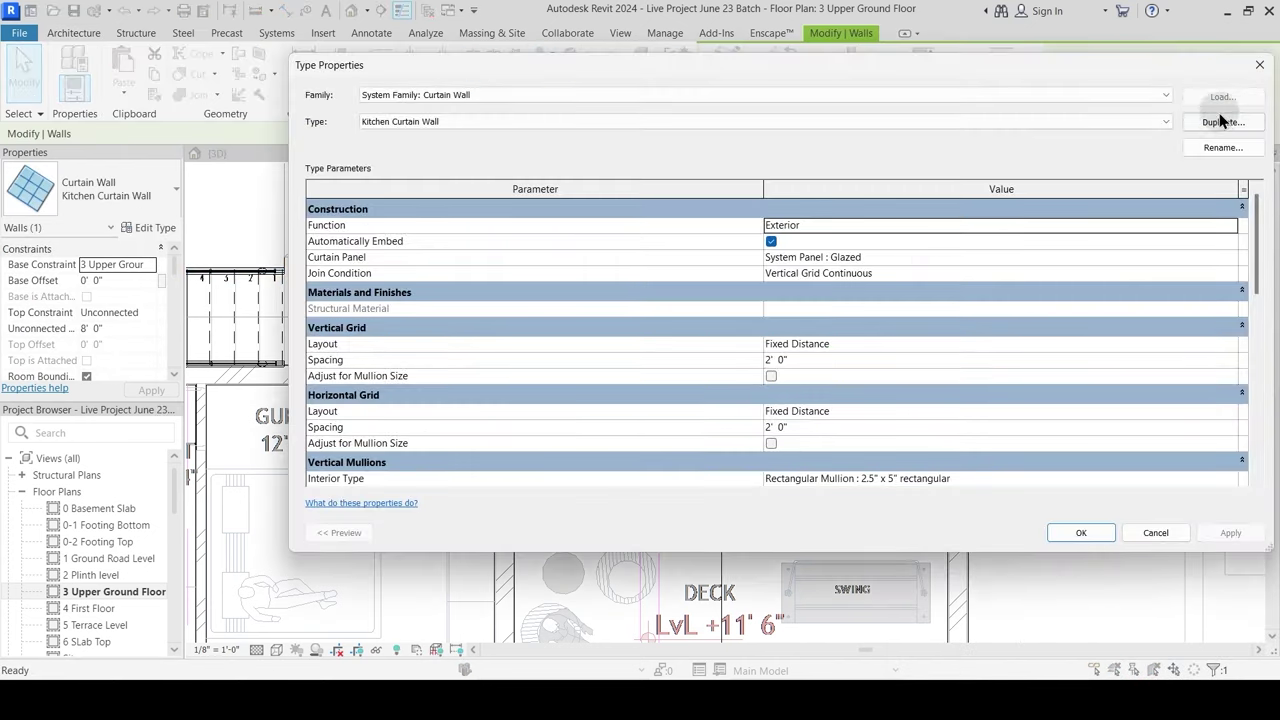
left_click(1217, 121)
type("Living Curtain Wall")
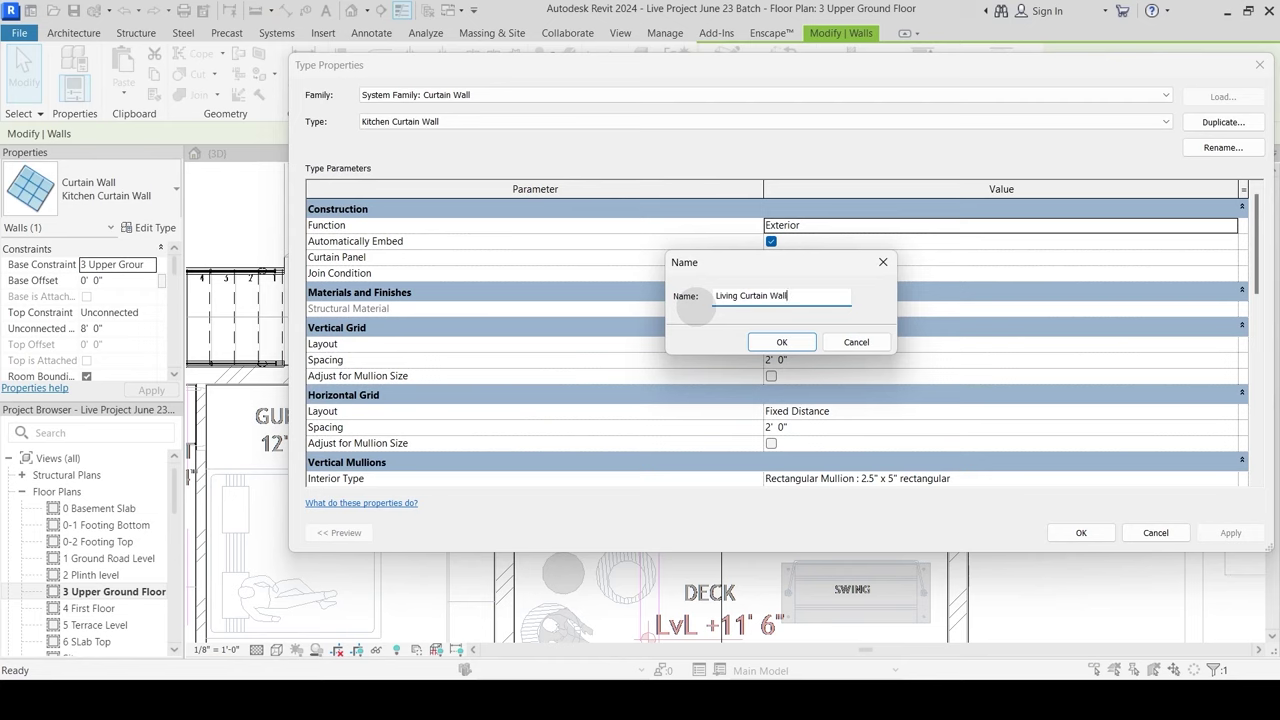
key("Return")
left_click(797, 359)
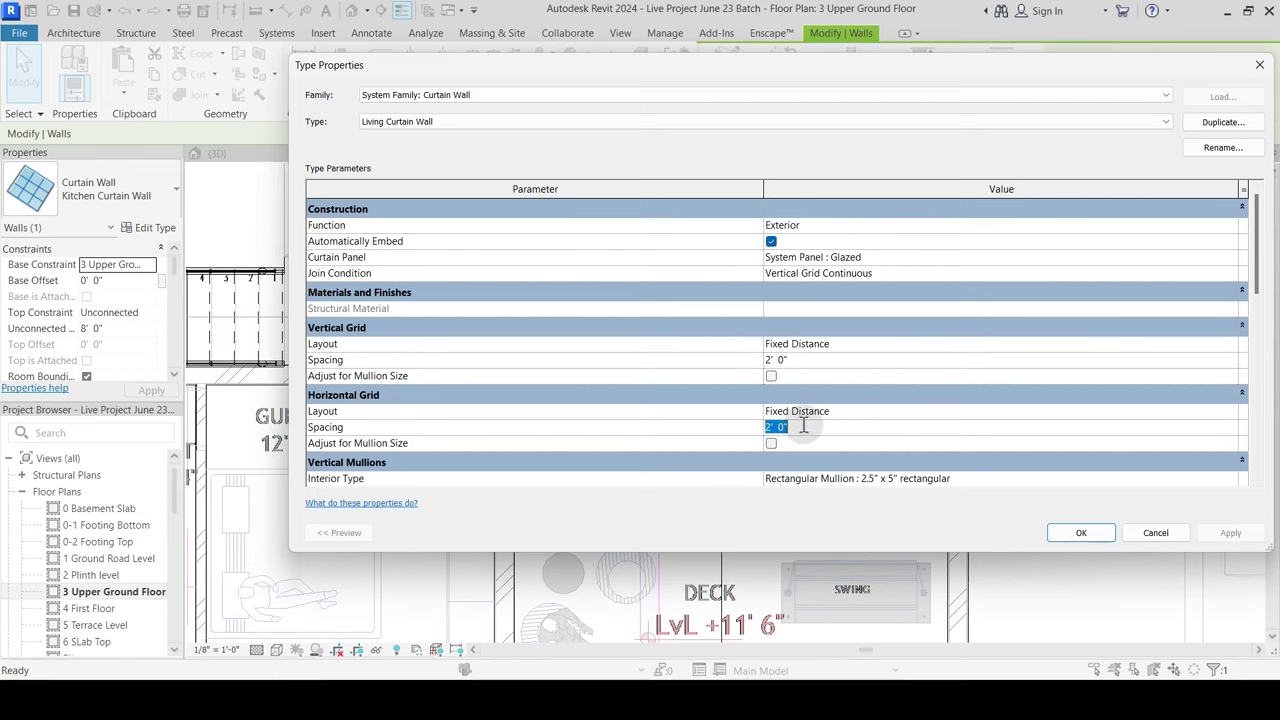
type("3")
key("Return")
left_click(1230, 532)
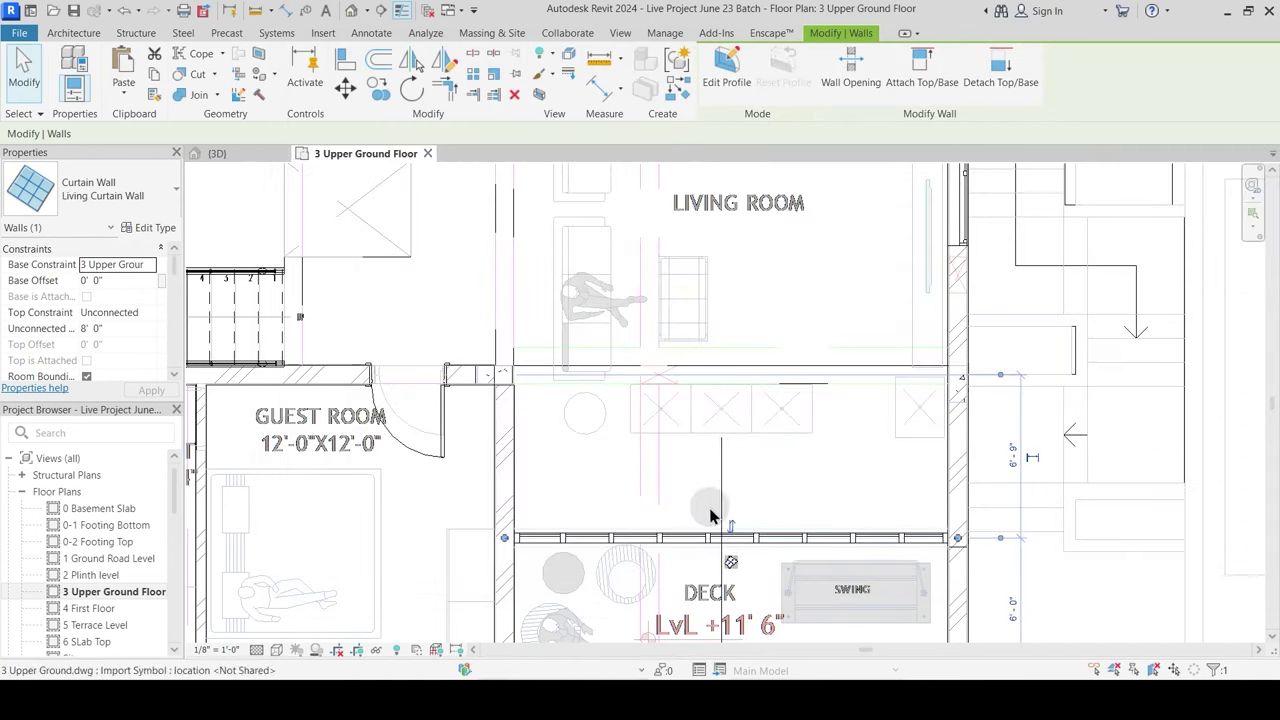
Step: Inspect a glass panel and the end mullion, then reselect the deck curtain wall
key("Escape")
left_click(697, 543)
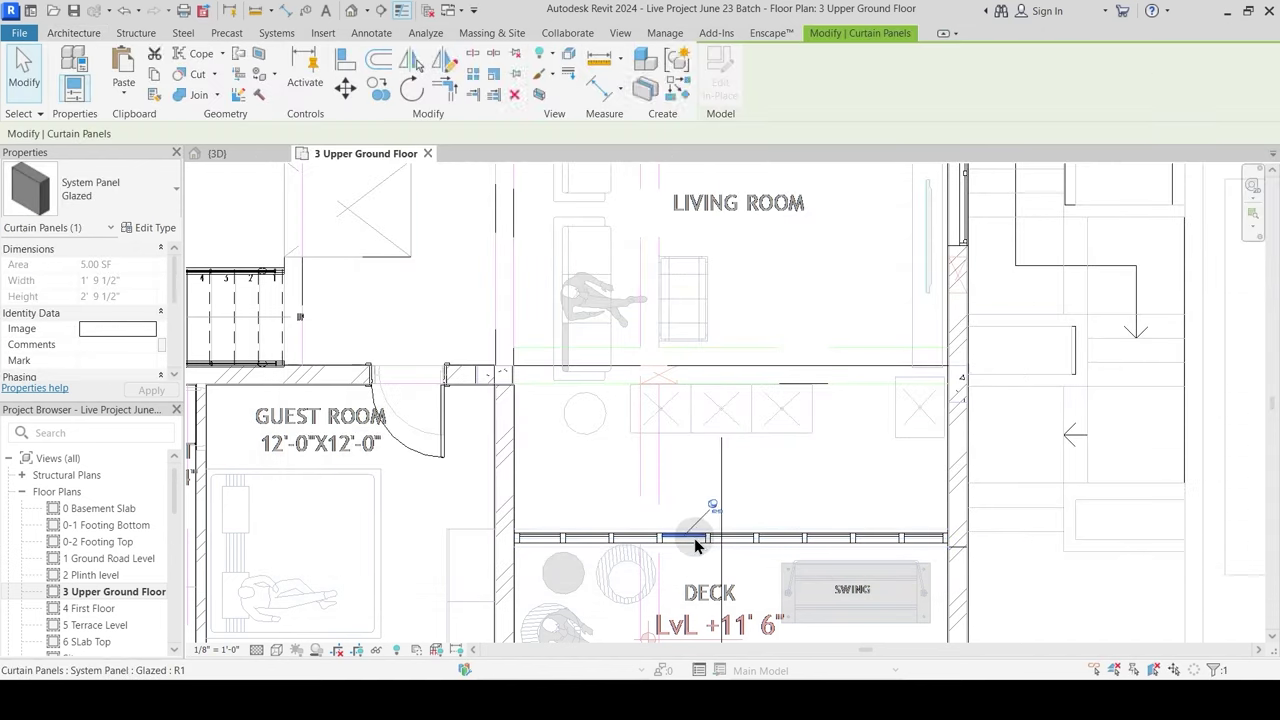
key("Escape")
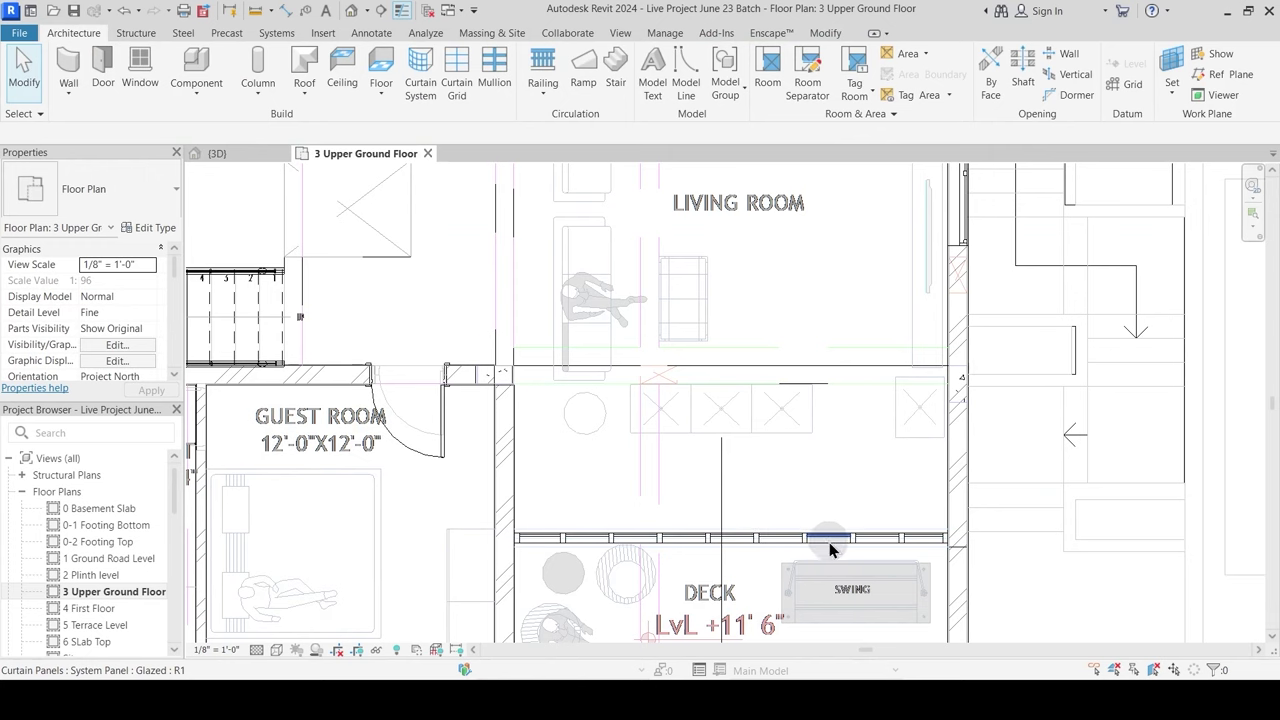
middle_click_drag(829, 542, 779, 461)
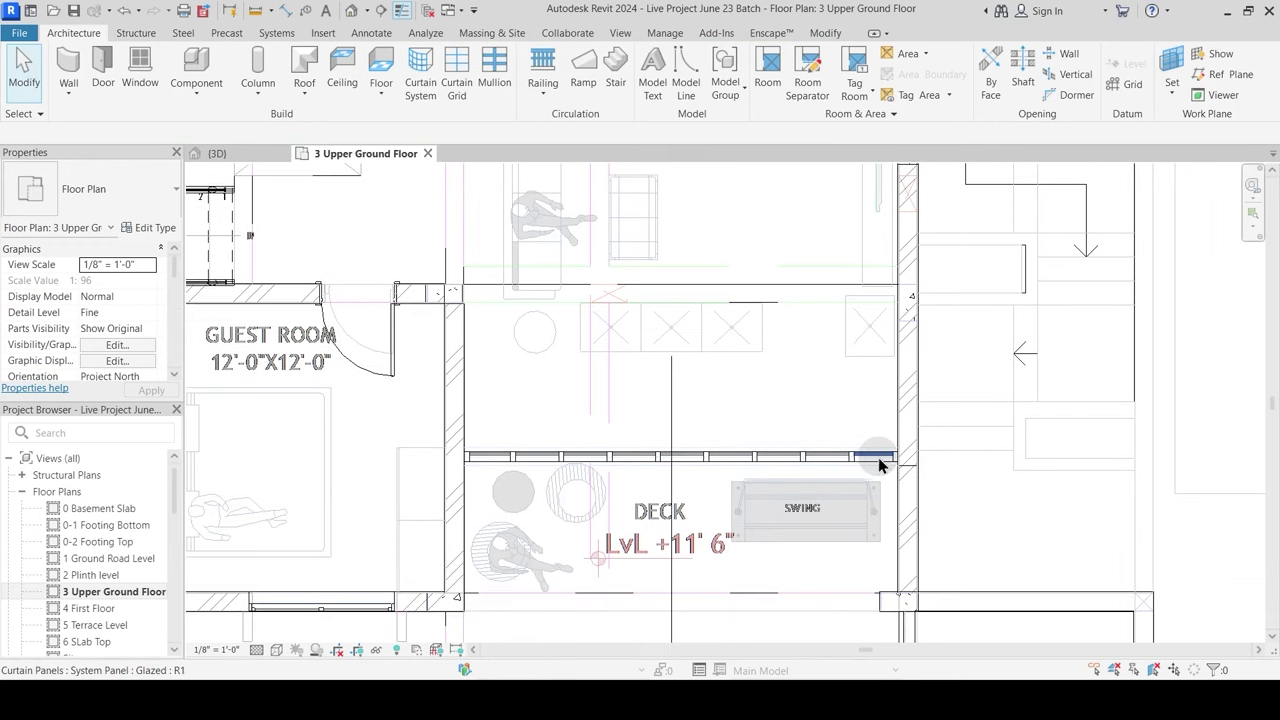
scroll(896, 460, "up", 3)
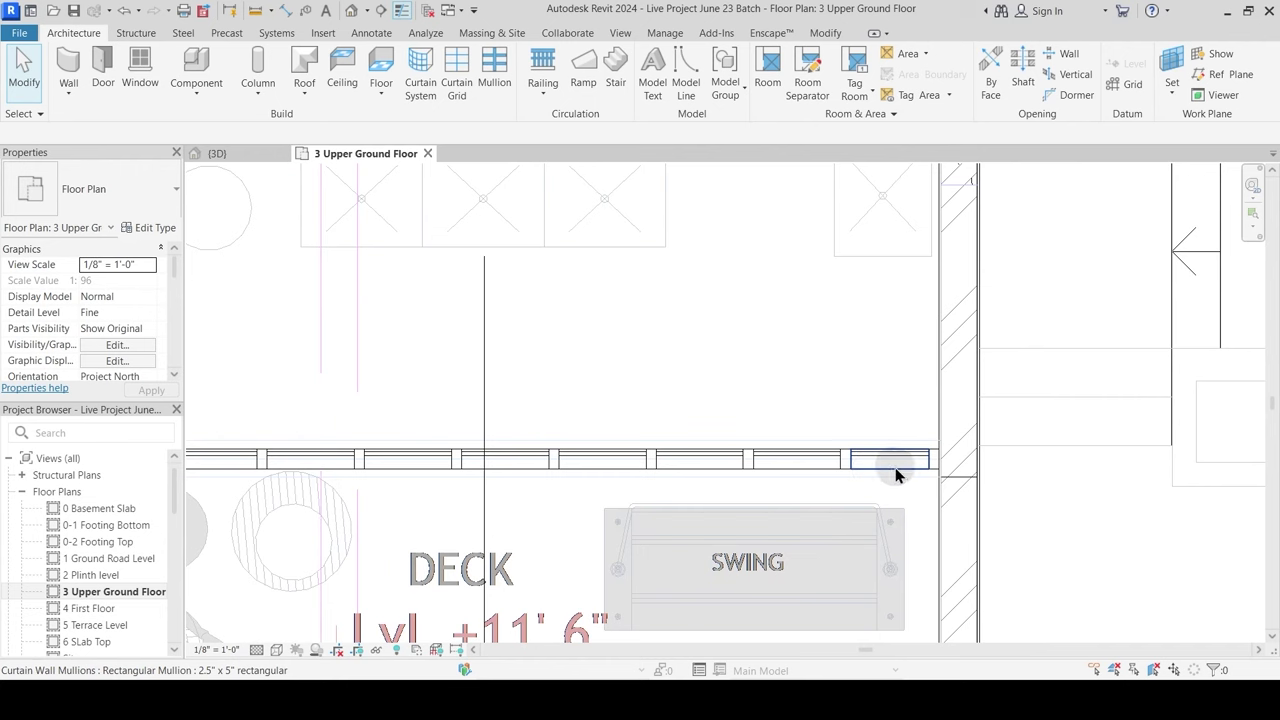
left_click(936, 463)
middle_click_drag(545, 434, 1073, 366)
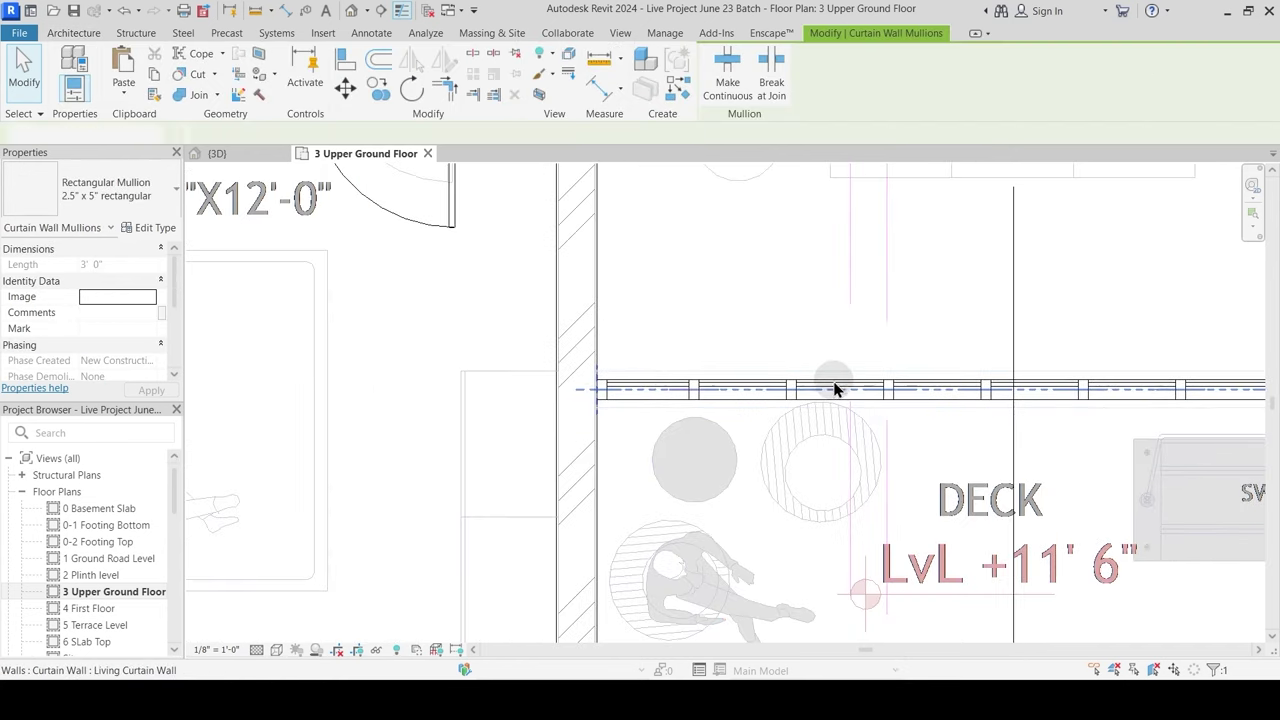
key("Escape")
left_click(629, 390)
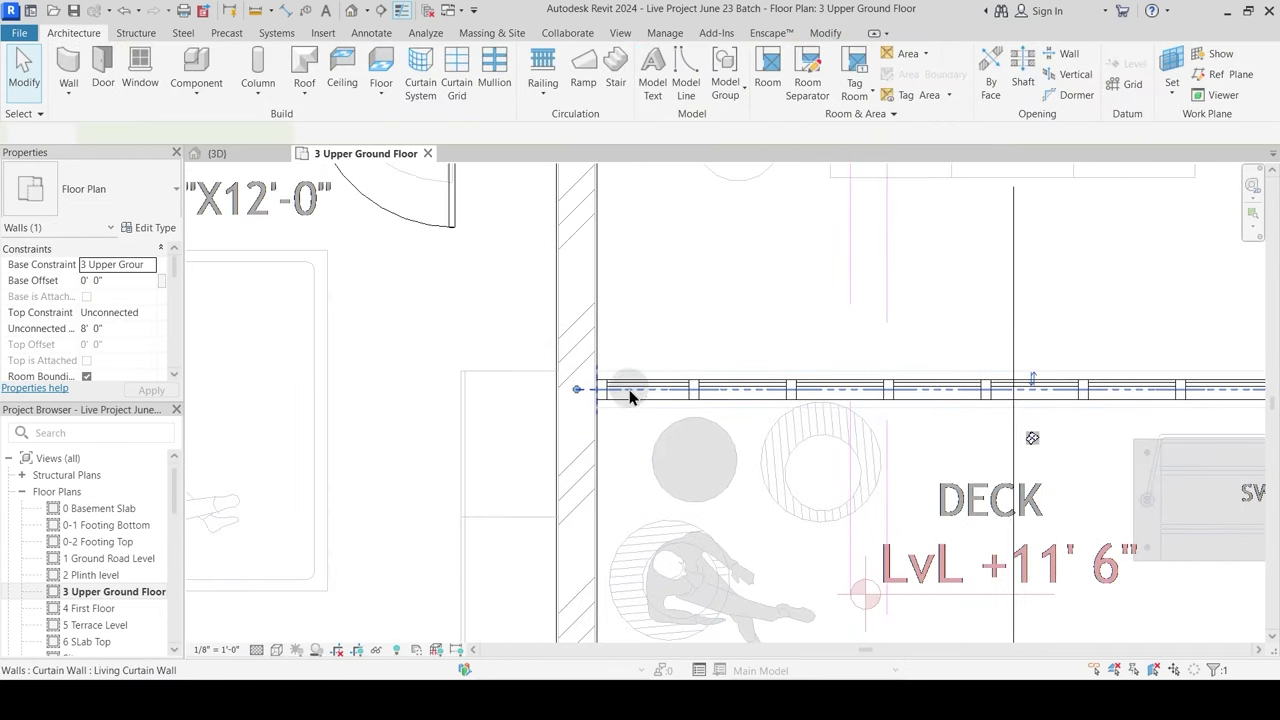
Step: Change the Living Curtain Wall horizontal grid spacing to 4' 0"
left_click(155, 228)
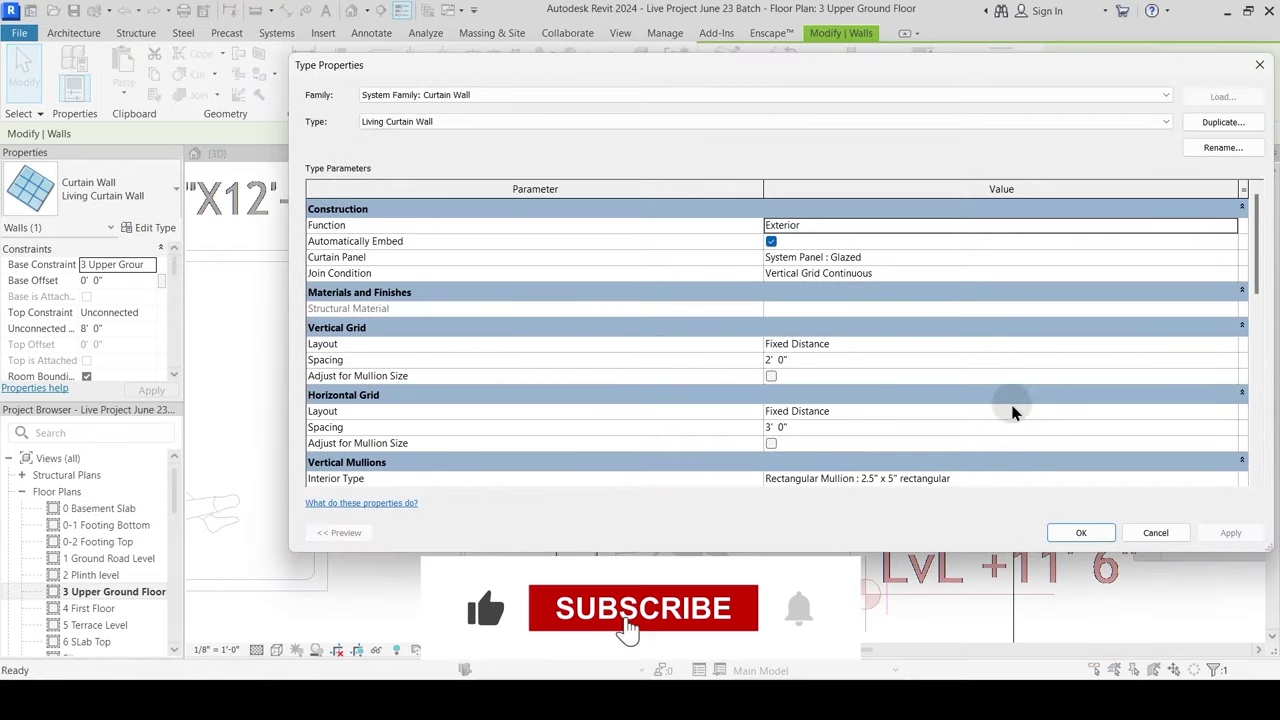
left_click(802, 427)
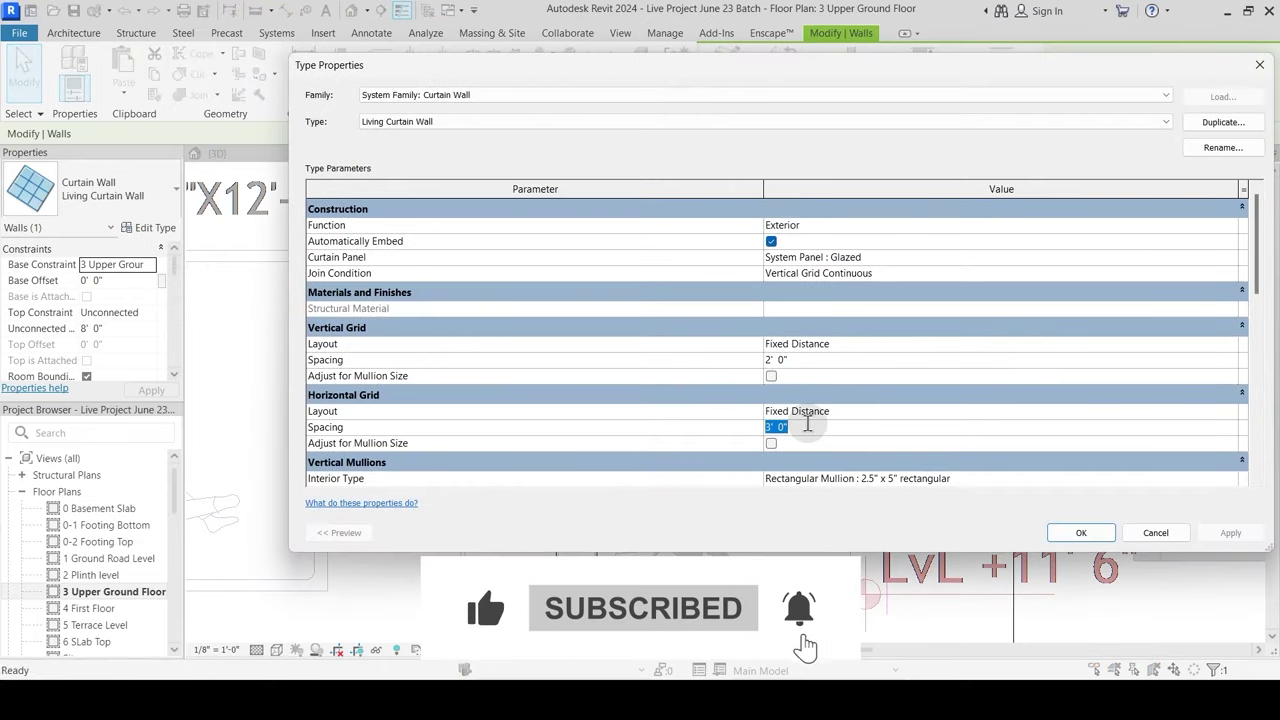
type("4")
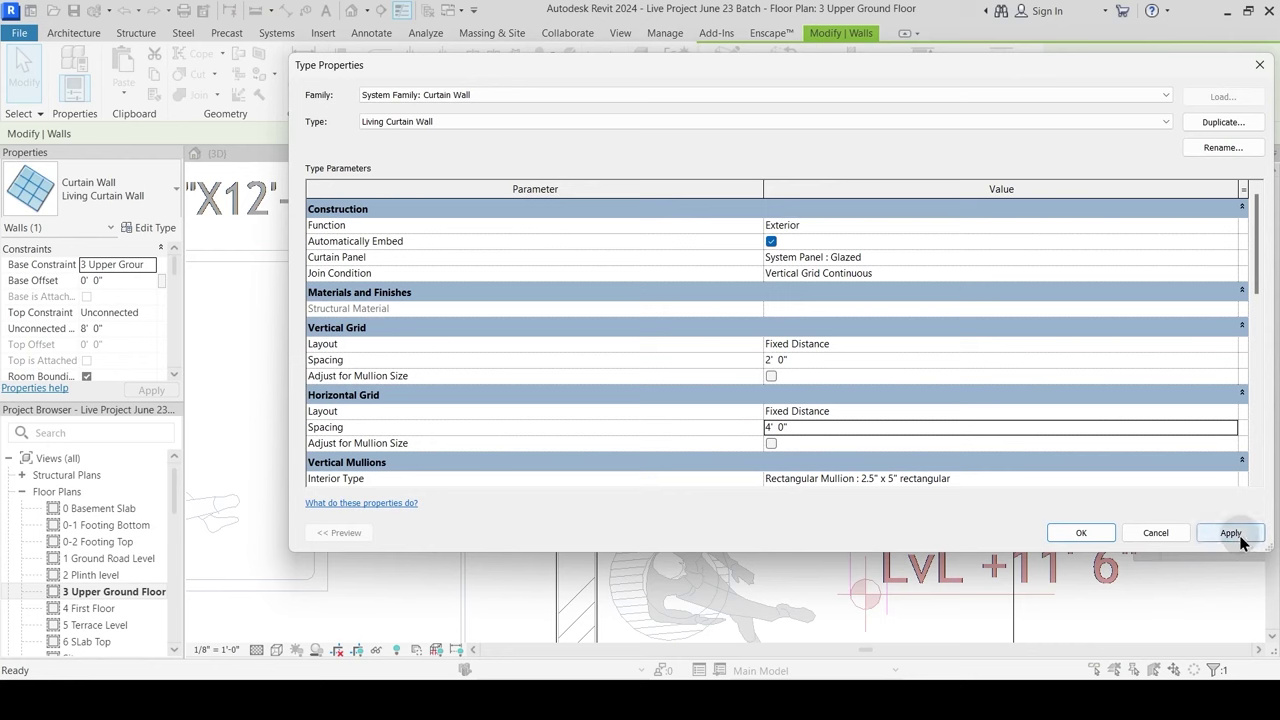
left_click(1075, 532)
scroll(569, 320, "down", 5)
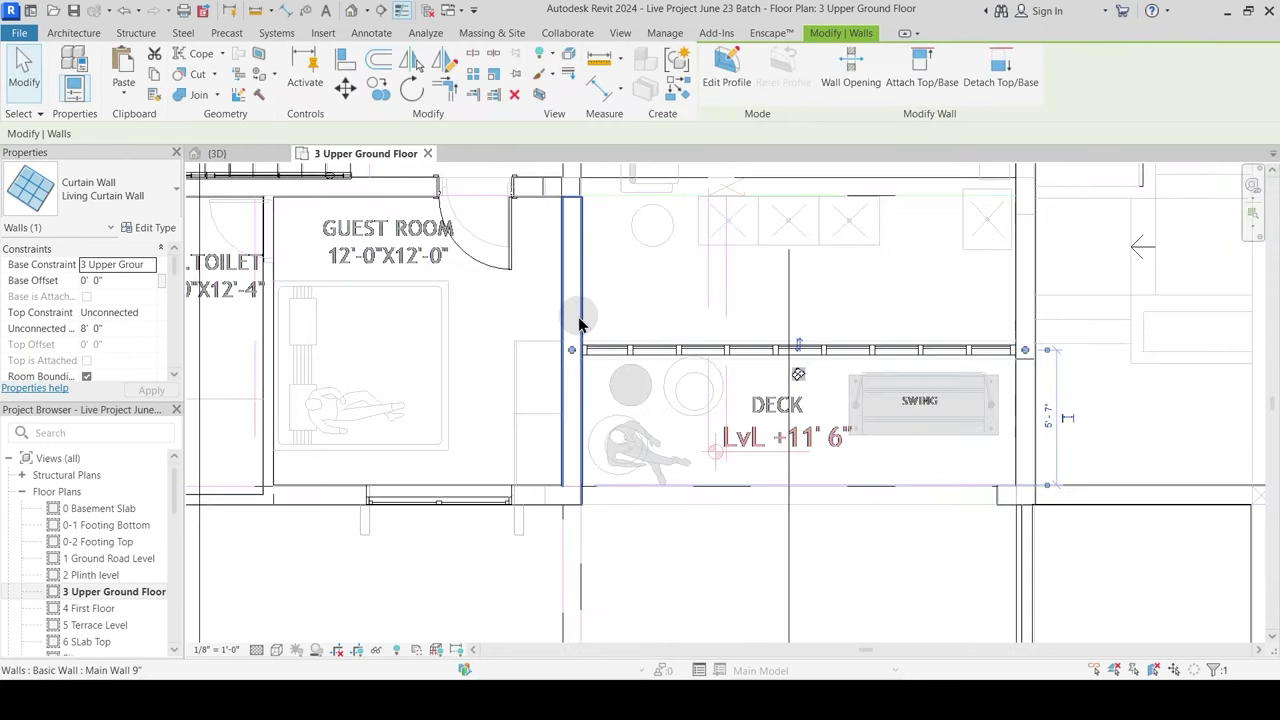
Step: Start a Kitchen Curtain Wall with base offset 1' 6", top at 4 First Floor, offset -1' 6"
key("Escape")
middle_click_drag(635, 420, 640, 510)
scroll(623, 418, "down", 3)
middle_click_drag(556, 432, 558, 434)
scroll(445, 310, "up", 4)
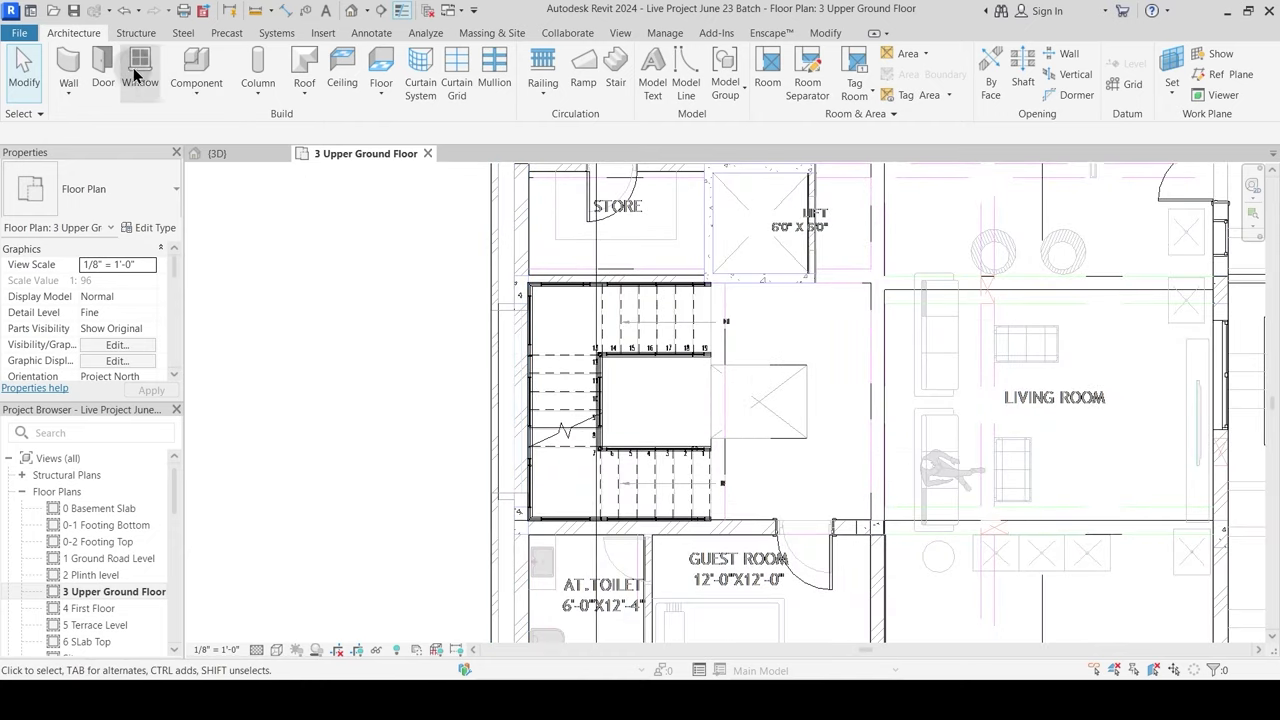
left_click(68, 68)
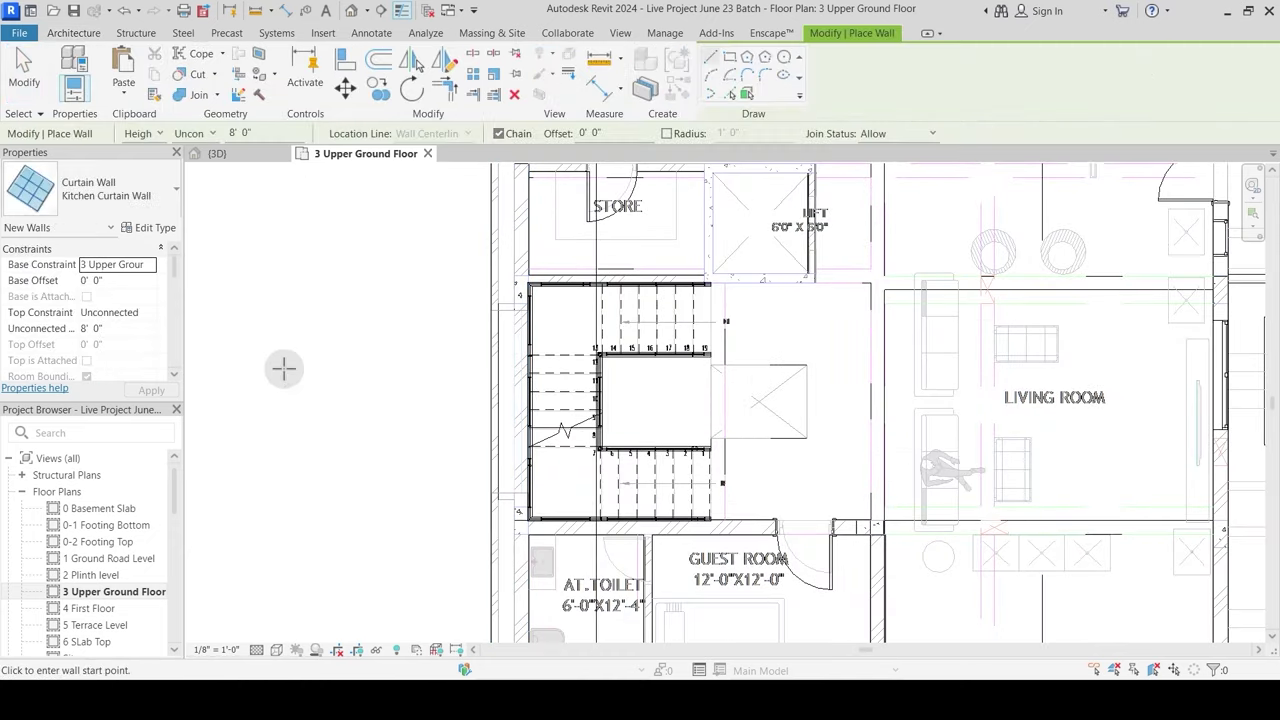
left_click(152, 318)
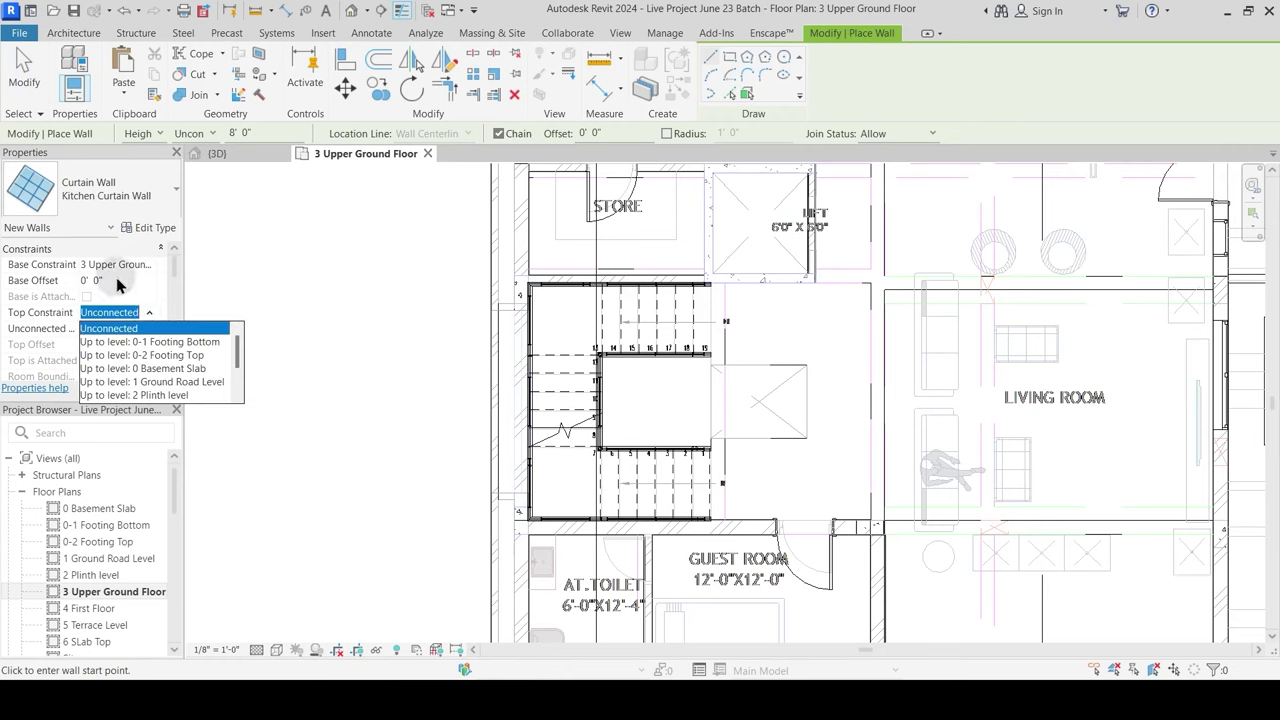
left_click(117, 285)
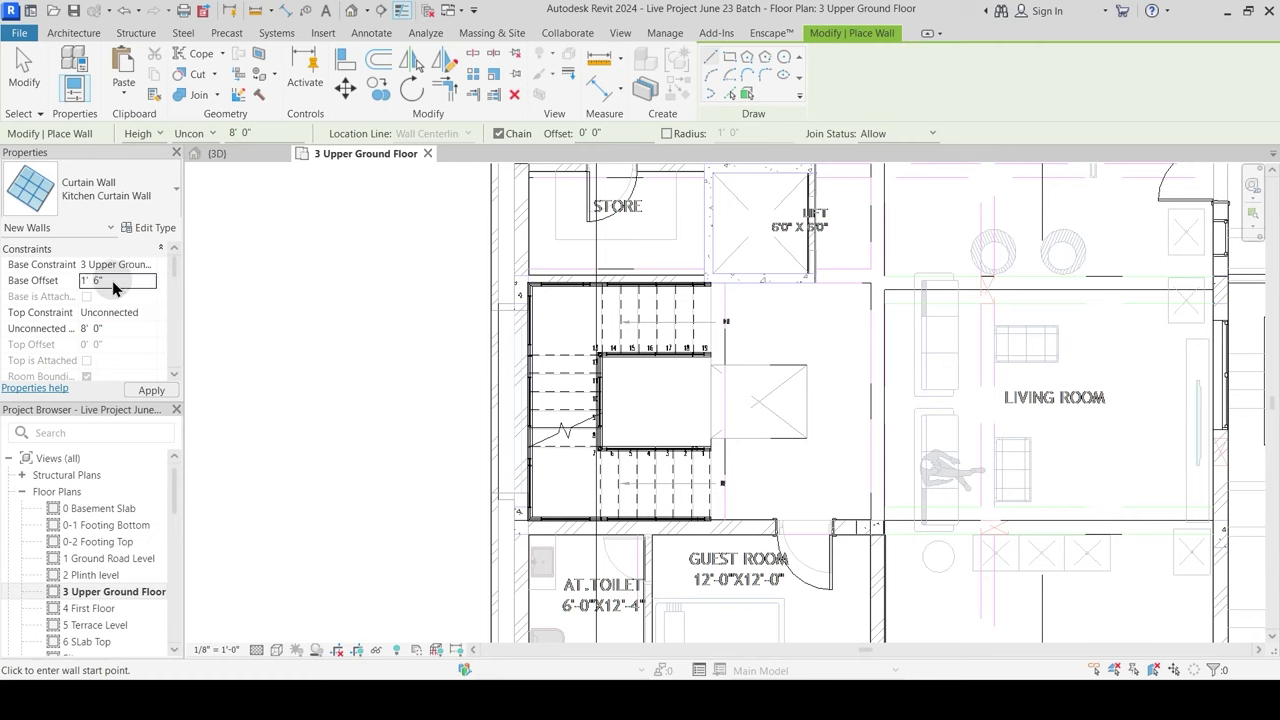
left_click(149, 316)
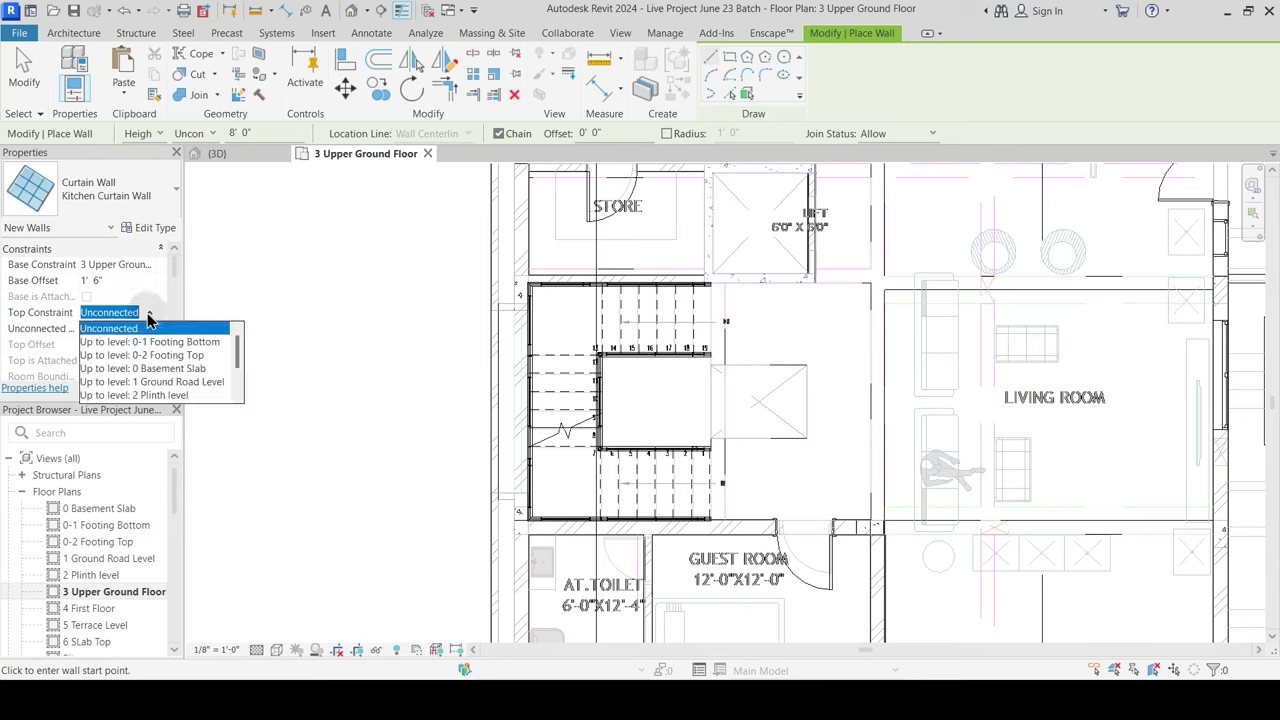
scroll(156, 391, "down", 1)
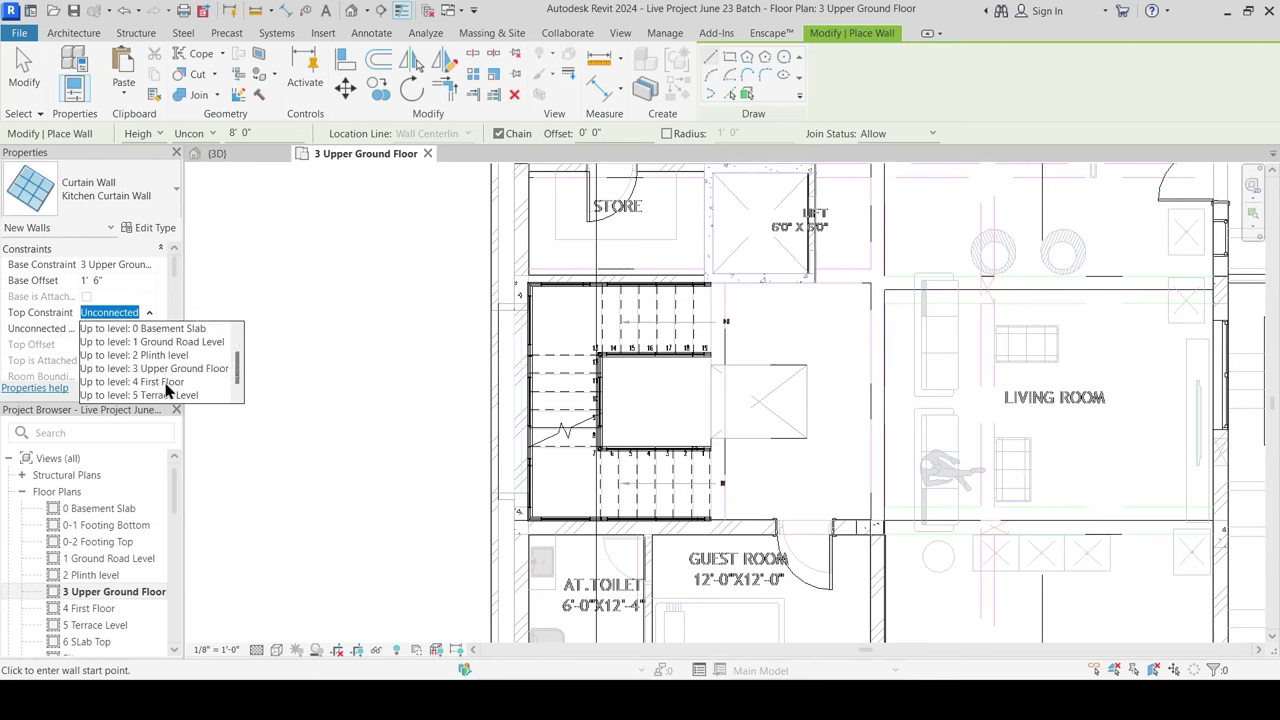
left_click(165, 383)
left_click(131, 347)
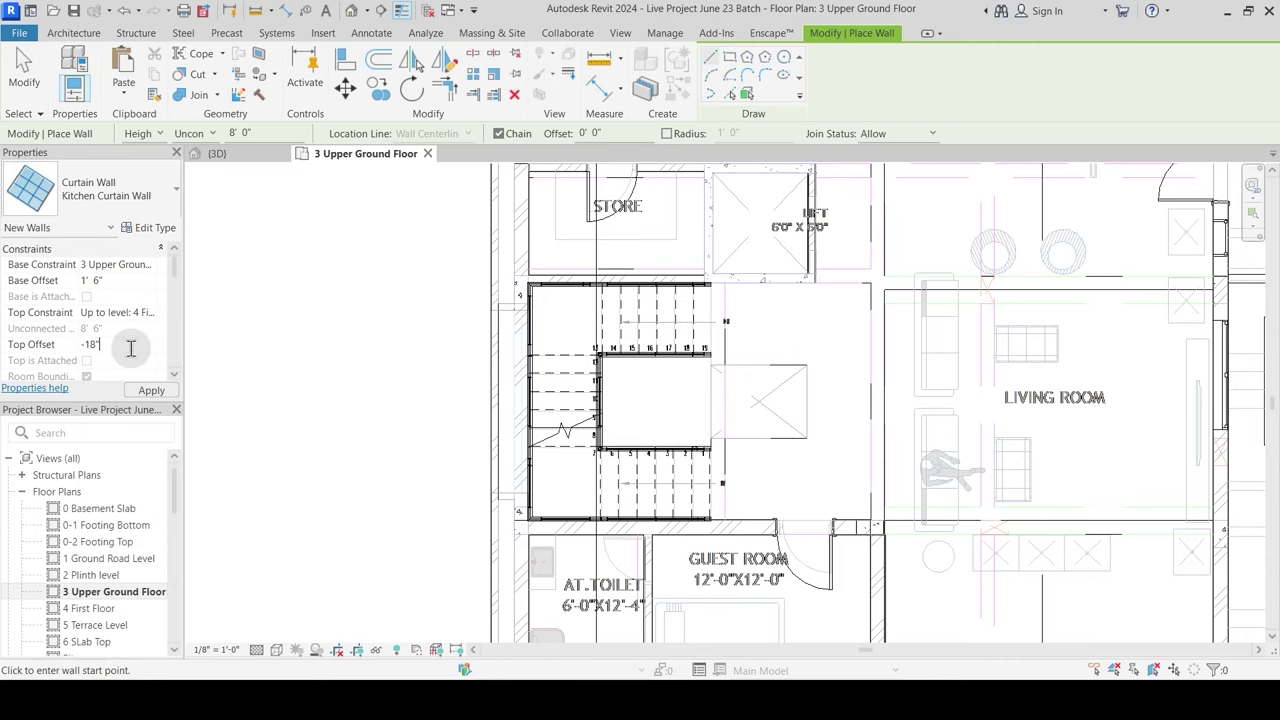
scroll(500, 466, "up", 3)
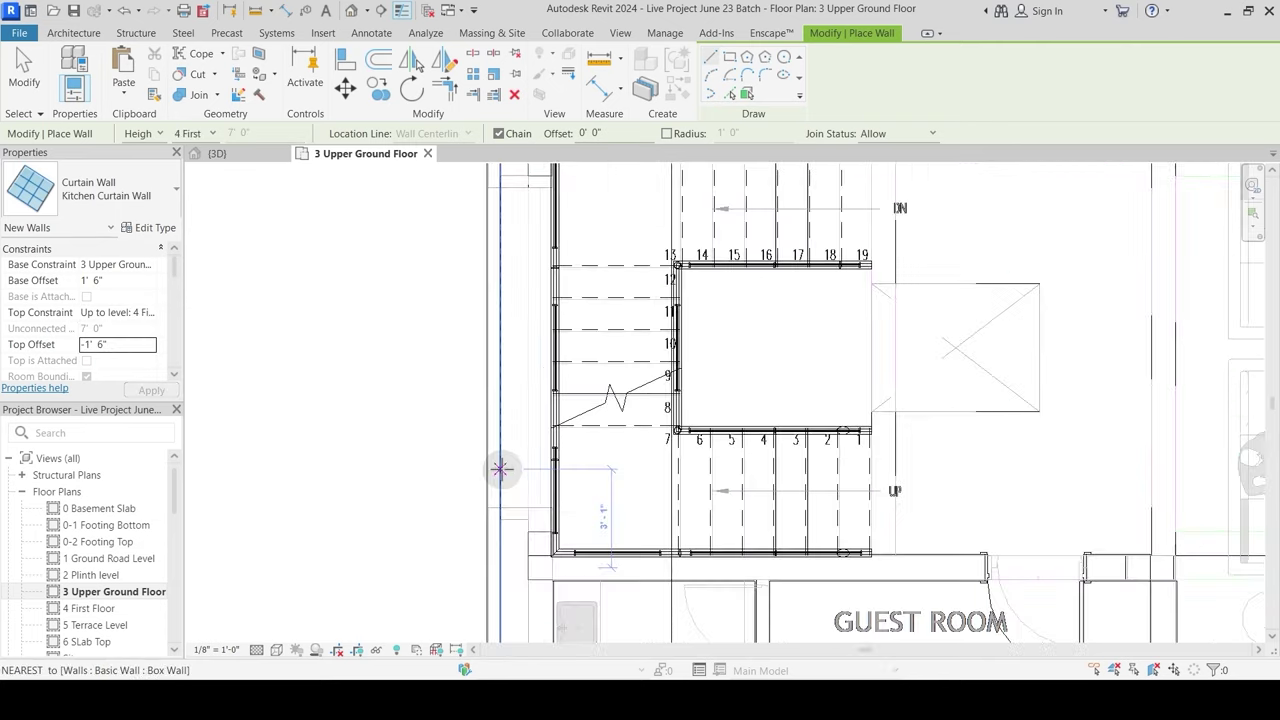
Step: Draw the curtain wall beside the staircase, ending at the column midpoint
left_click(539, 507)
middle_click_drag(540, 240, 546, 388)
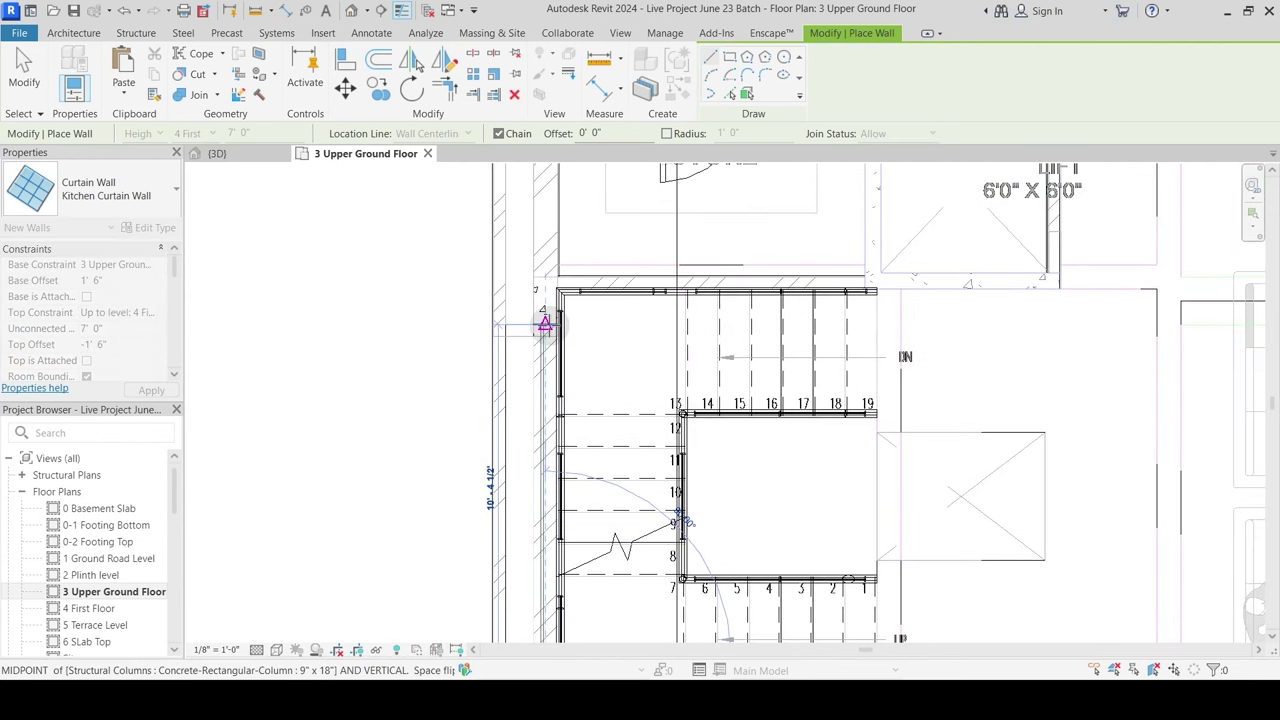
left_click(545, 322)
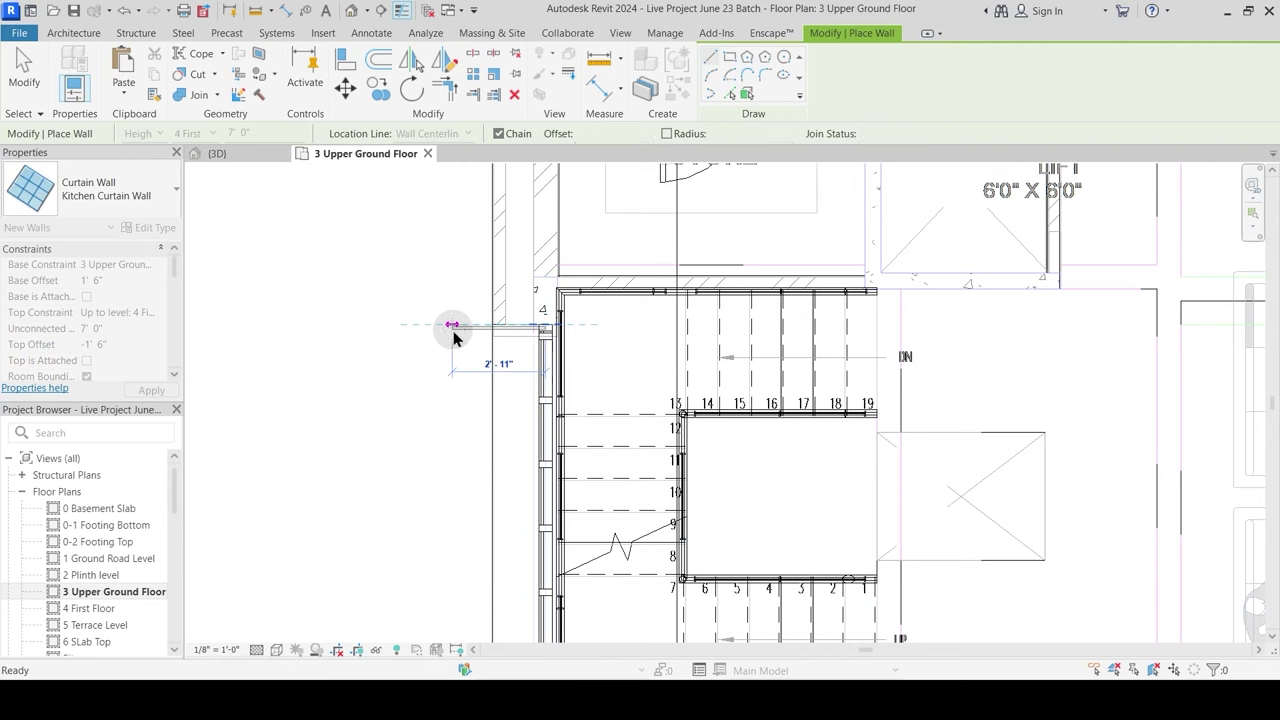
key("Escape")
key("Escape")
scroll(404, 355, "down", 3)
scroll(443, 400, "up", 2)
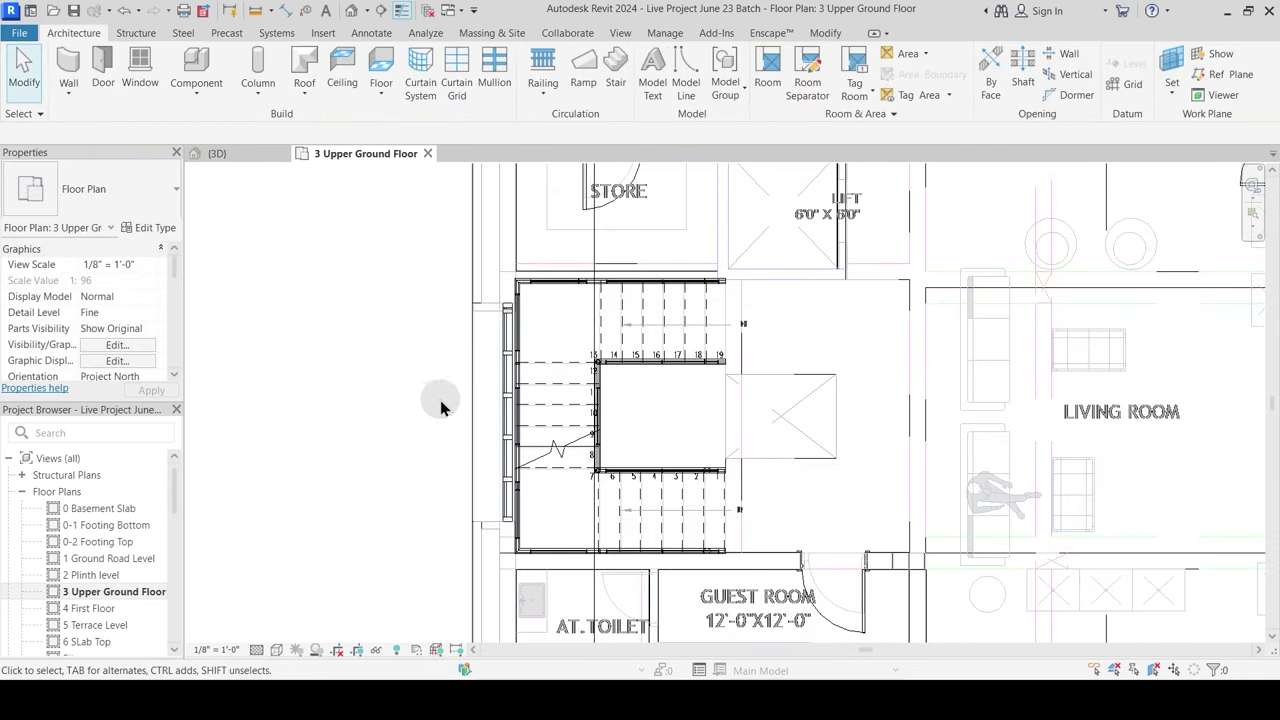
Step: Duplicate the staircase curtain wall's type and name it Stair
left_click(505, 388)
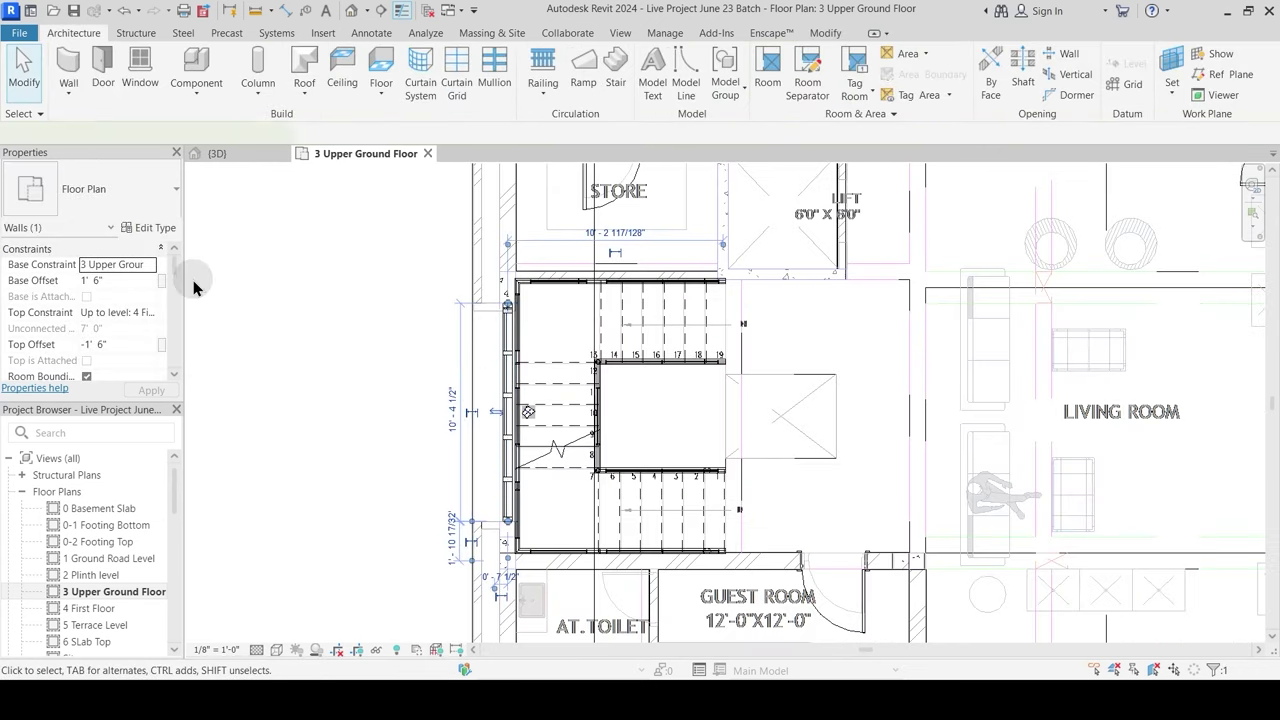
left_click(160, 233)
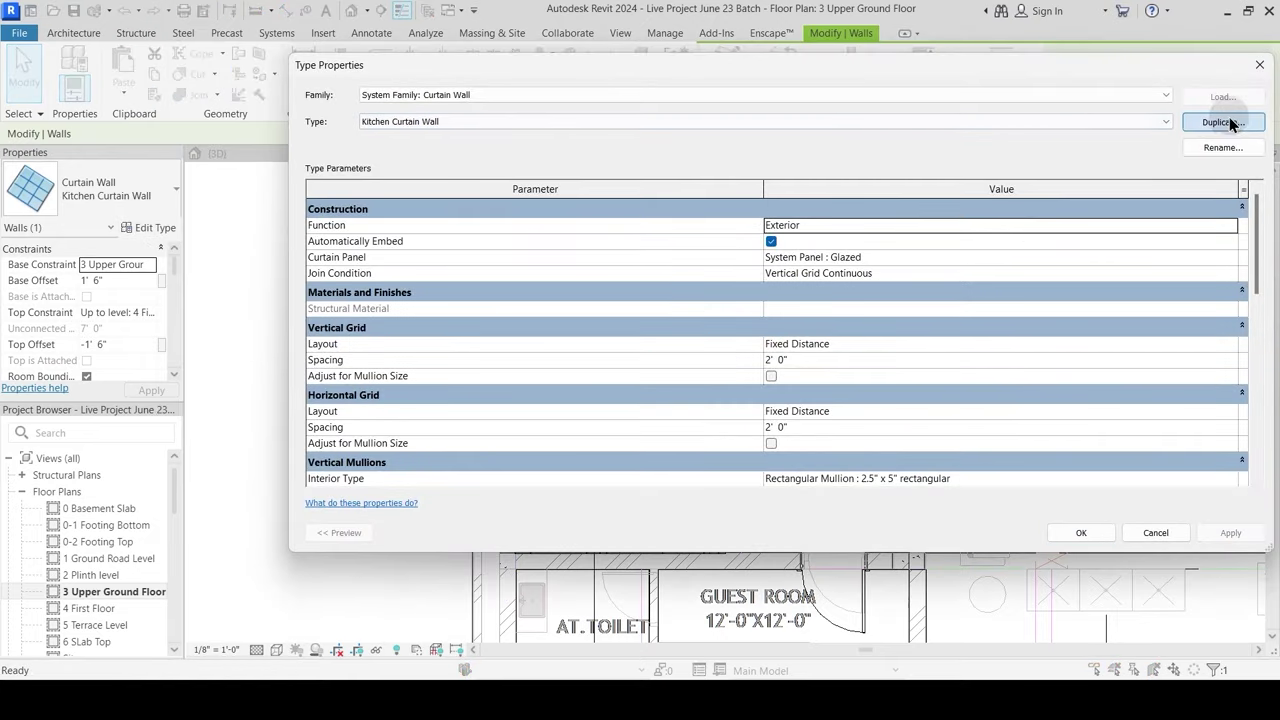
left_click(1223, 121)
type("Stair")
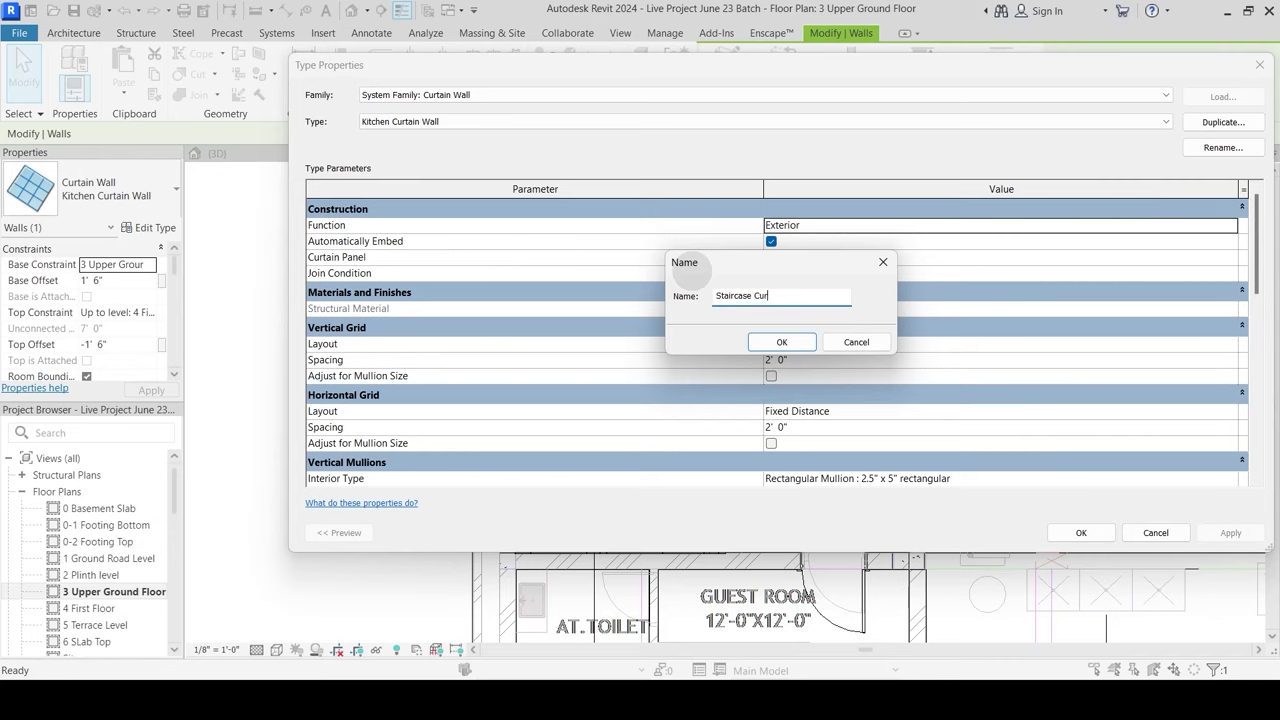
Step: Name the duplicated type 'Staircase Curtain Wall' and give it a Fixed Distance horizontal grid spacing of 4' 0"
type("case Curtain Wall")
key("Return")
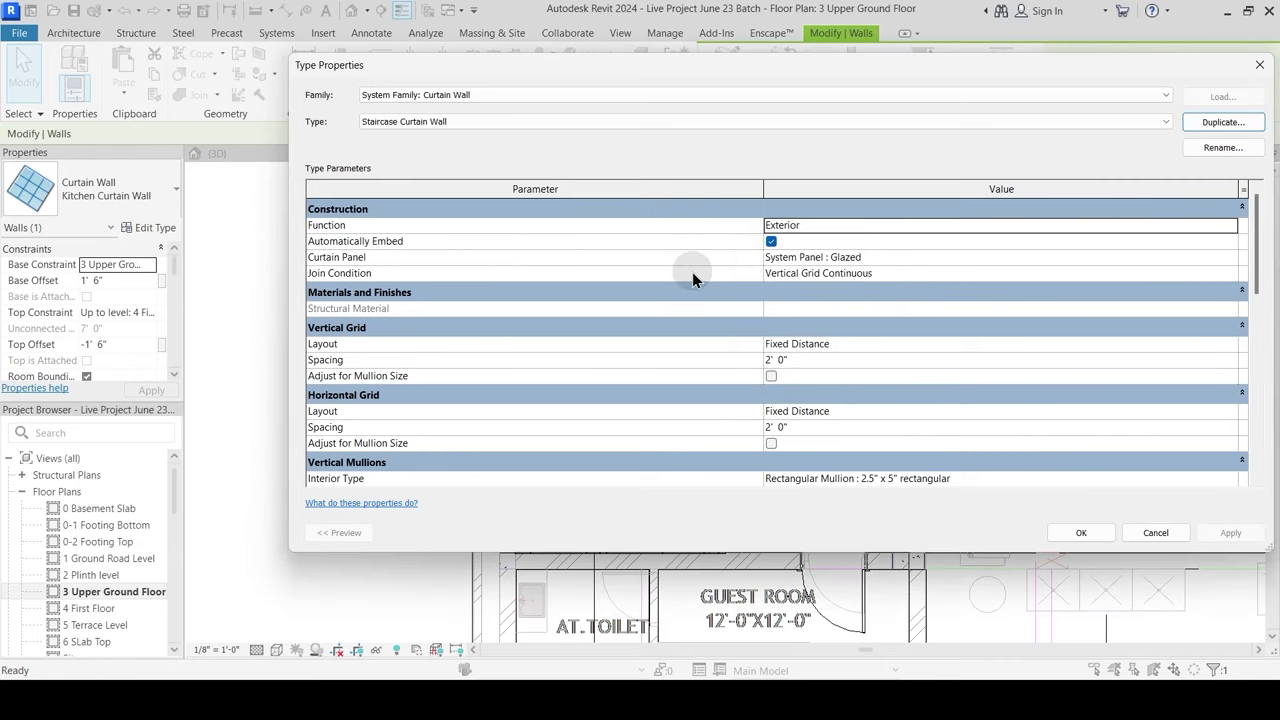
left_click(1230, 411)
left_click(1233, 411)
left_click(815, 441)
left_click(808, 427)
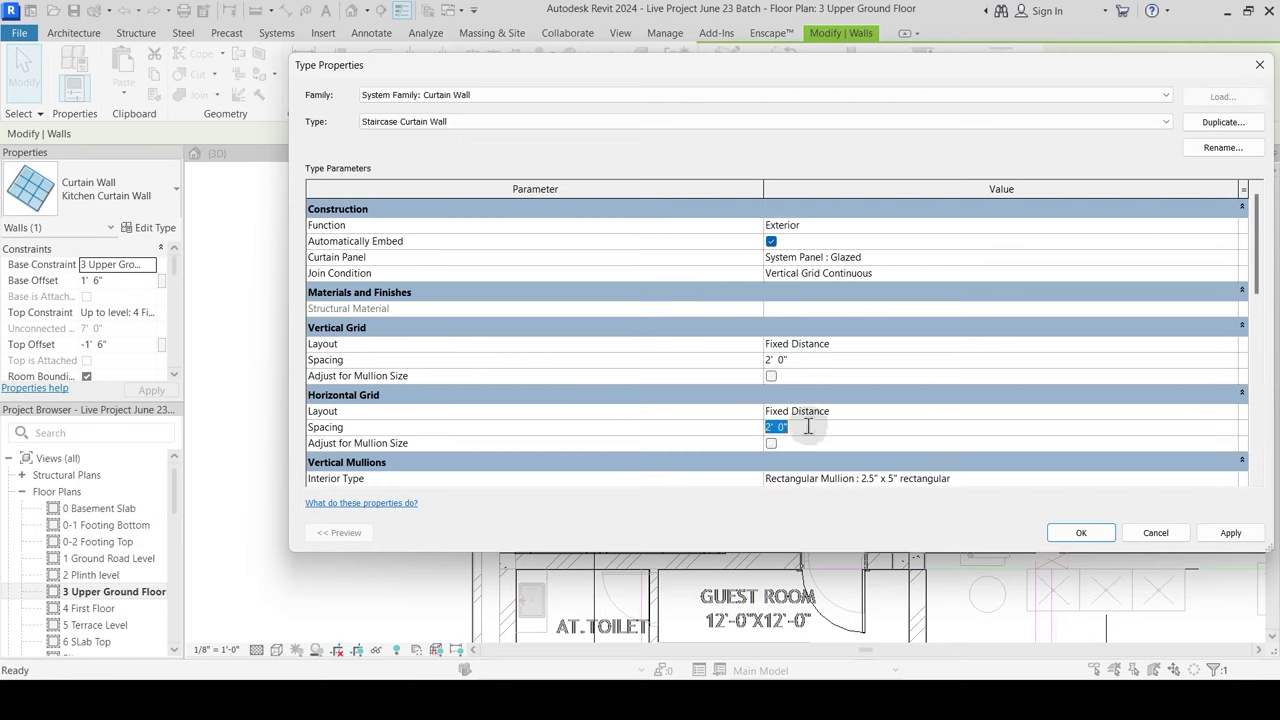
type("4")
key("Return")
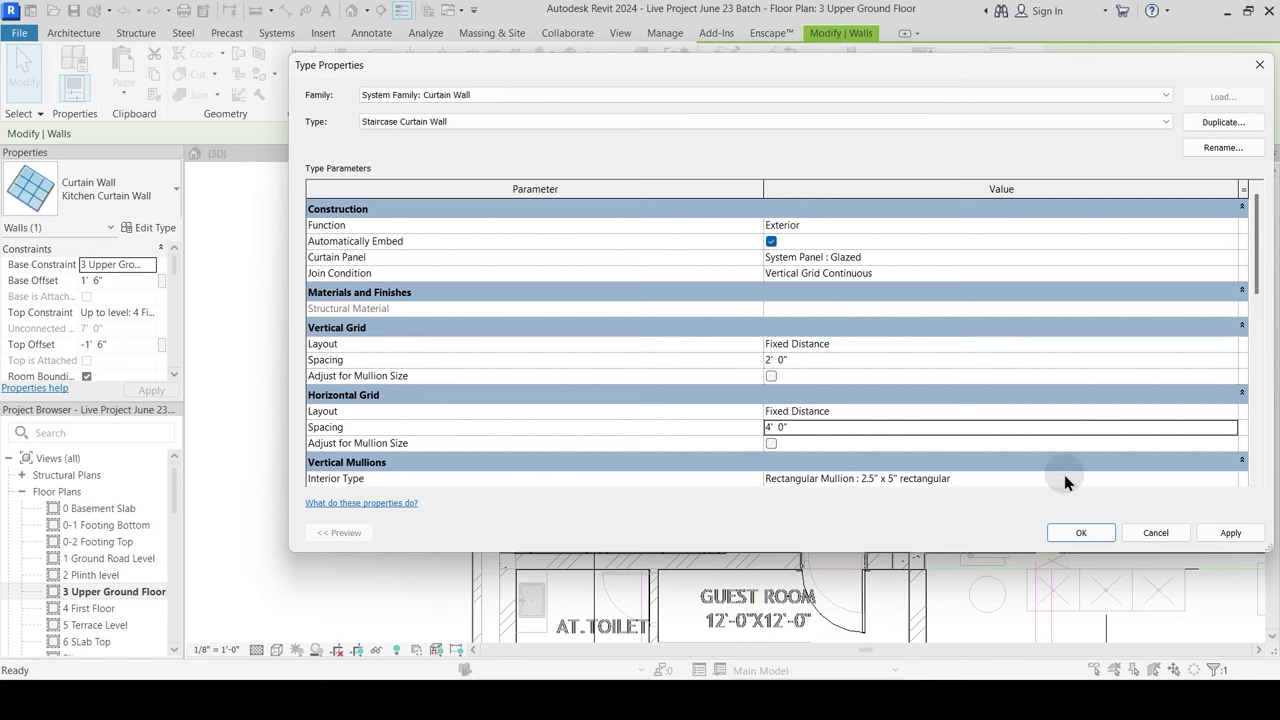
left_click(1084, 532)
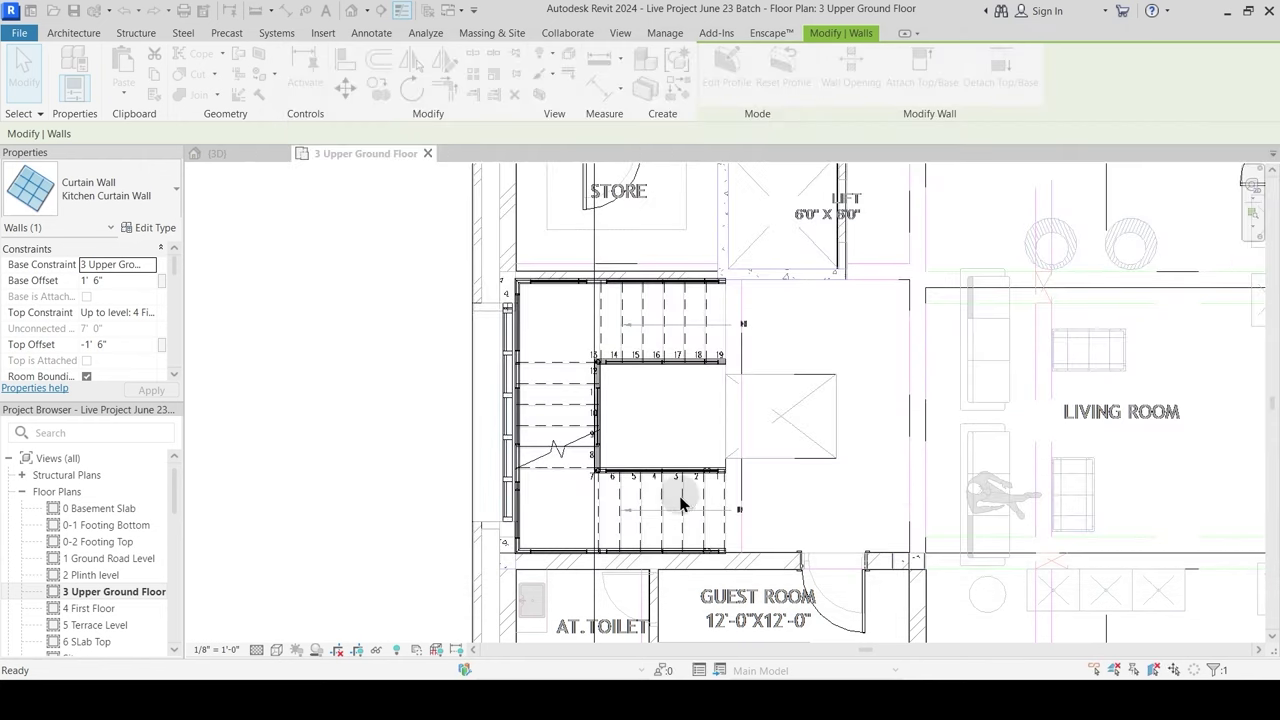
left_click(429, 343)
scroll(433, 354, "down", 2)
scroll(433, 354, "down", 1)
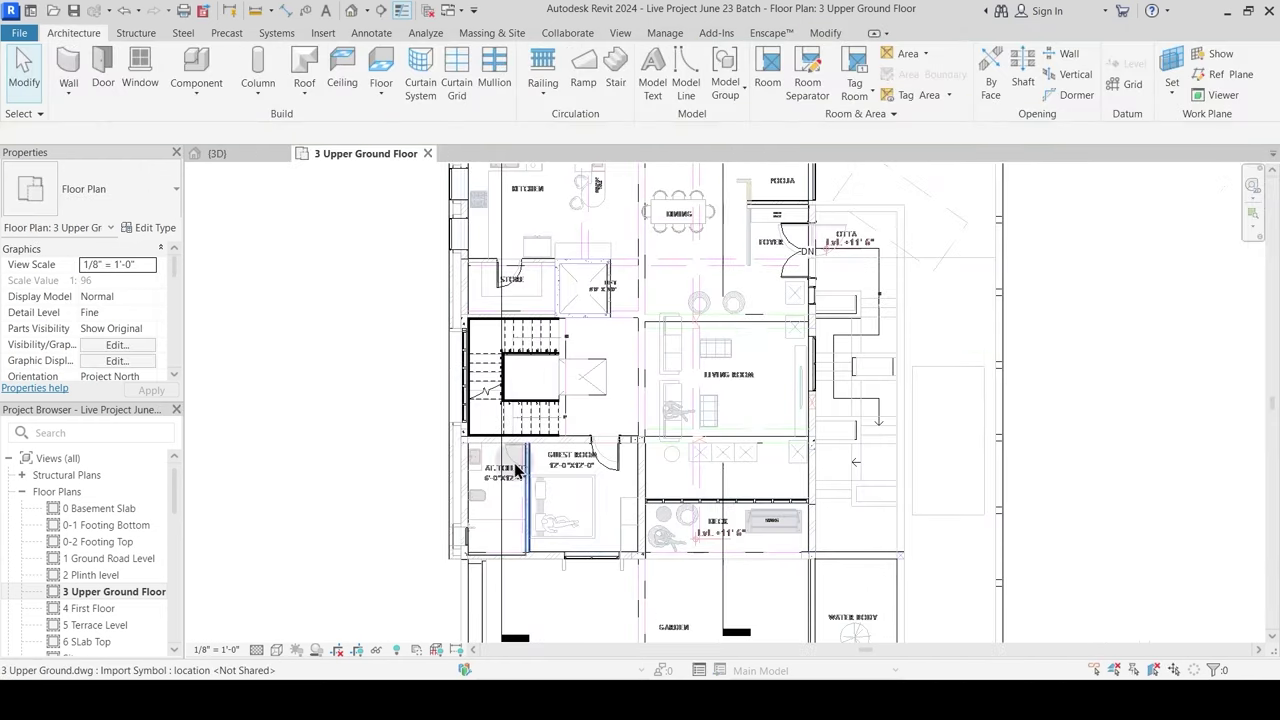
scroll(437, 442, "up", 2)
left_click(477, 456)
scroll(475, 454, "up", 2)
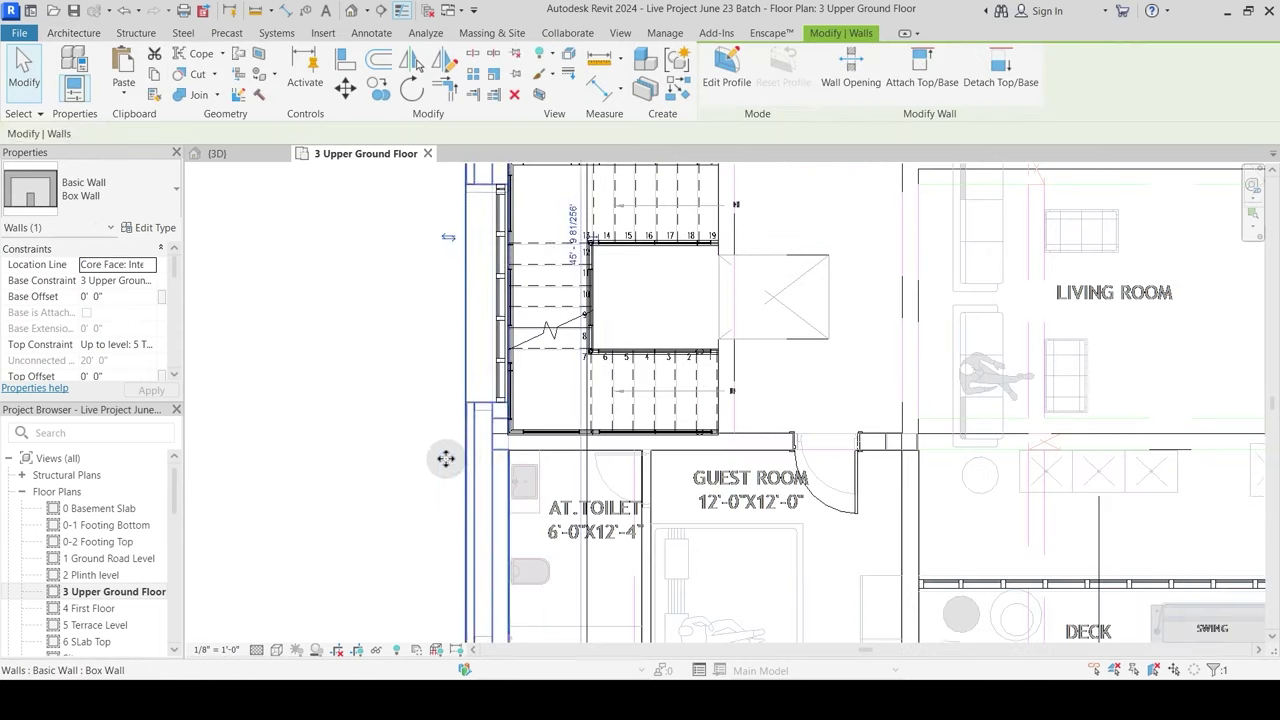
left_click(427, 470)
key("s")
key("d")
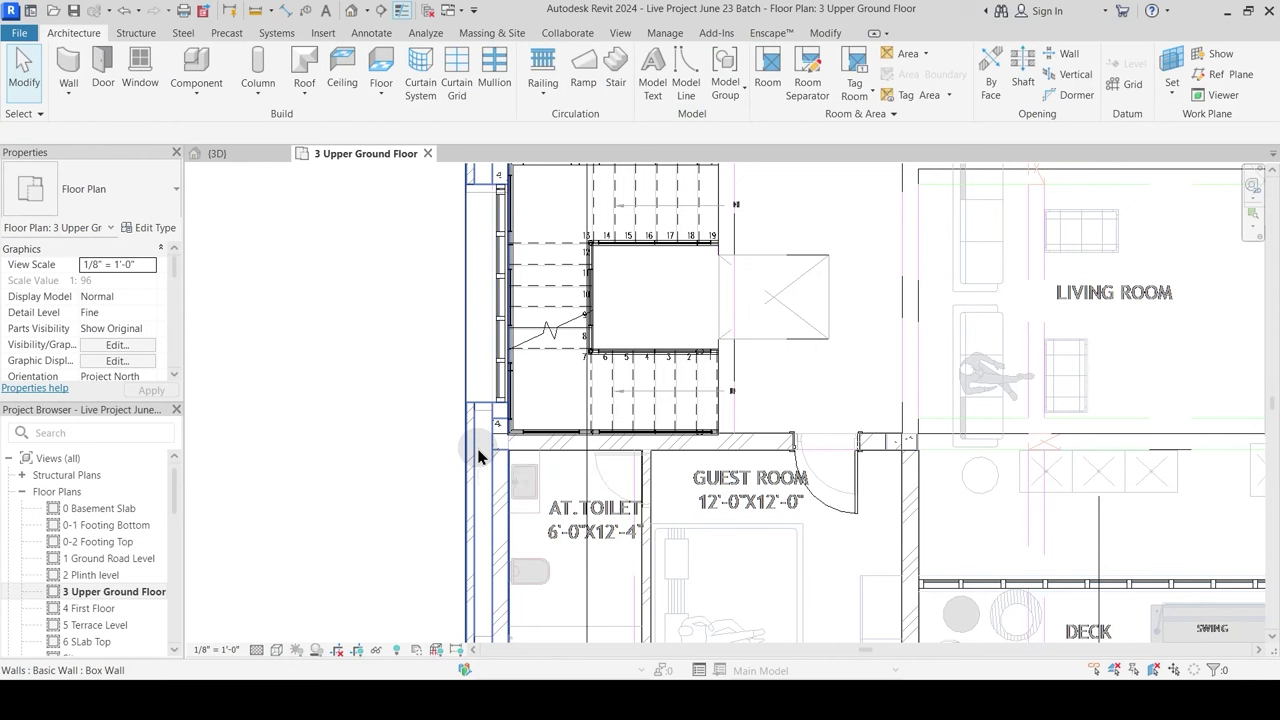
left_click(478, 456)
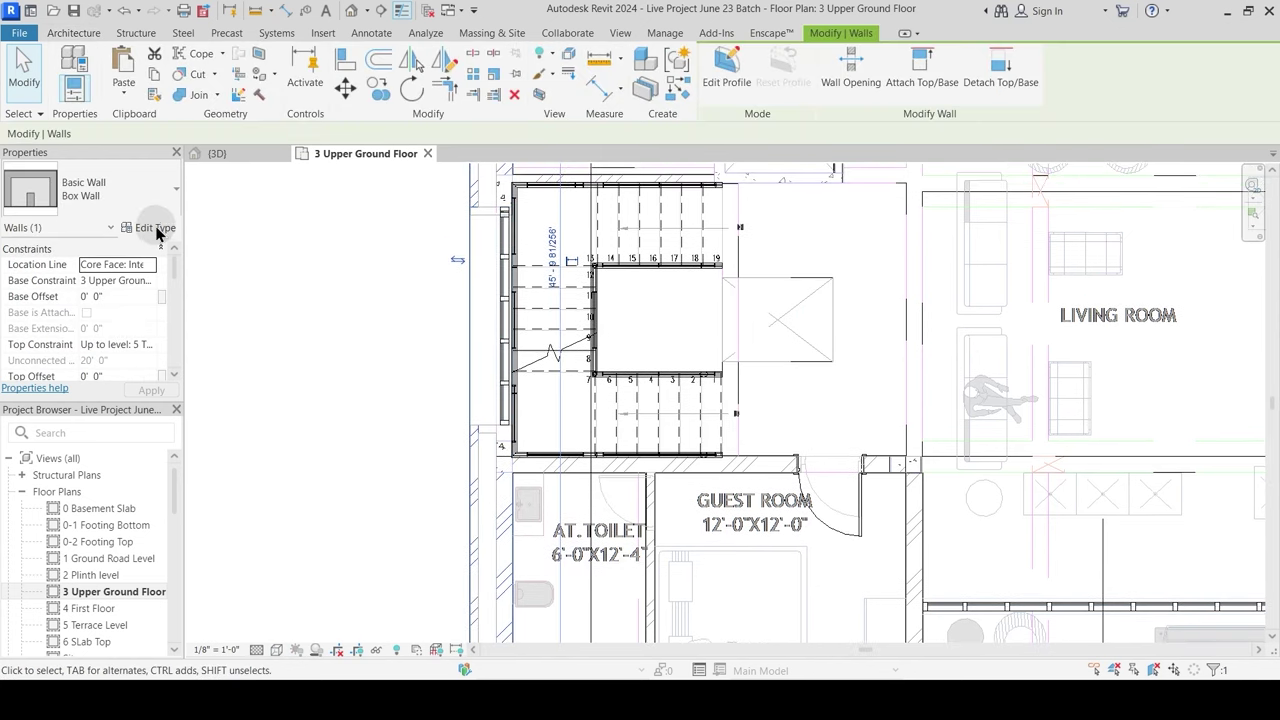
left_click(155, 229)
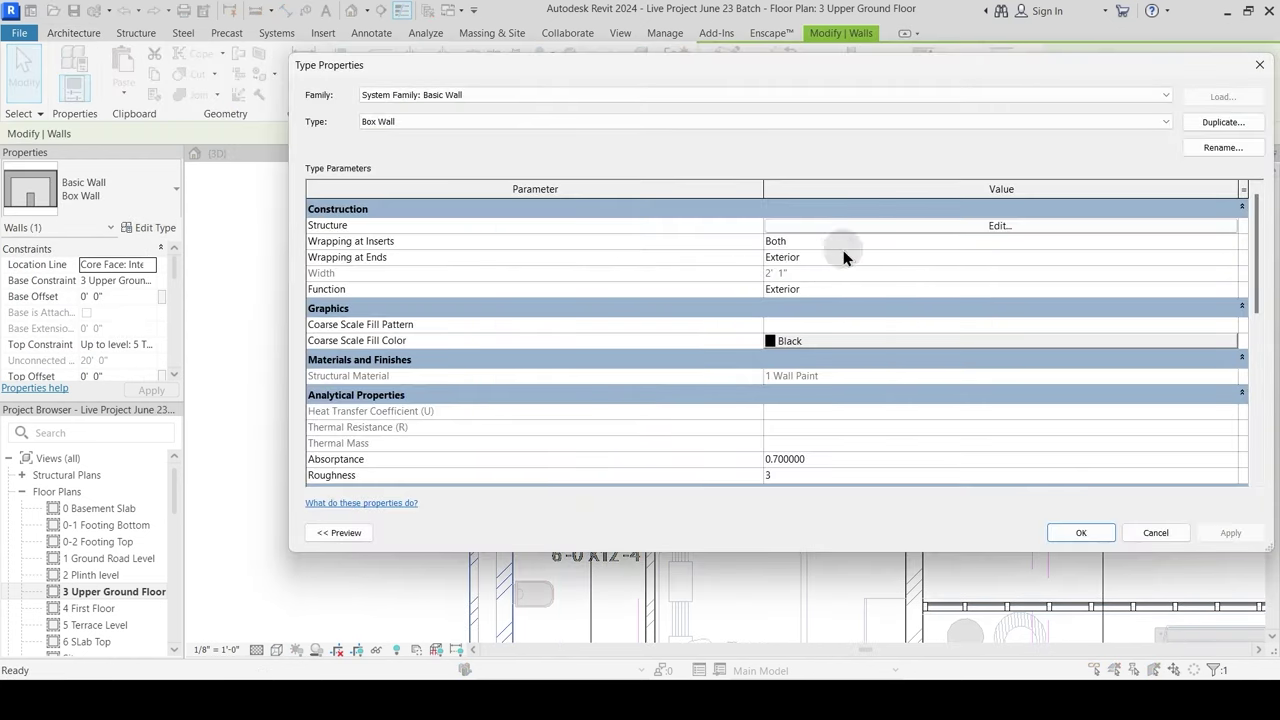
left_click(1000, 225)
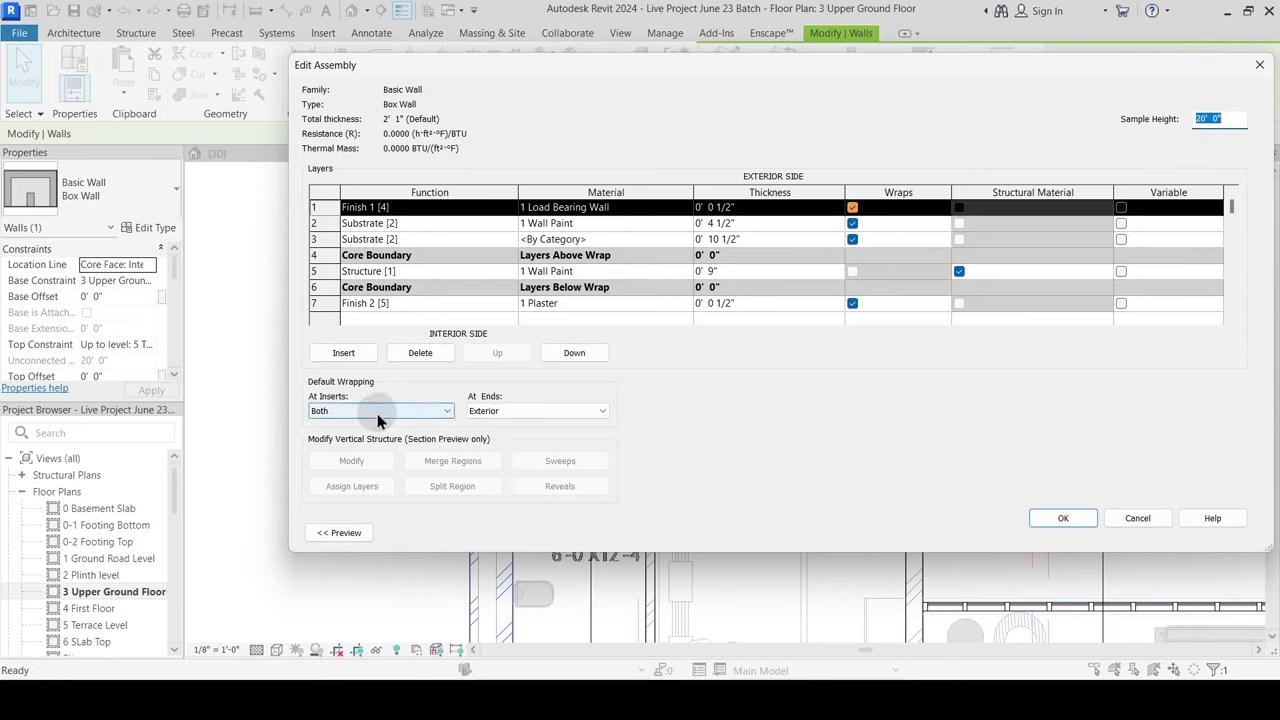
left_click(377, 413)
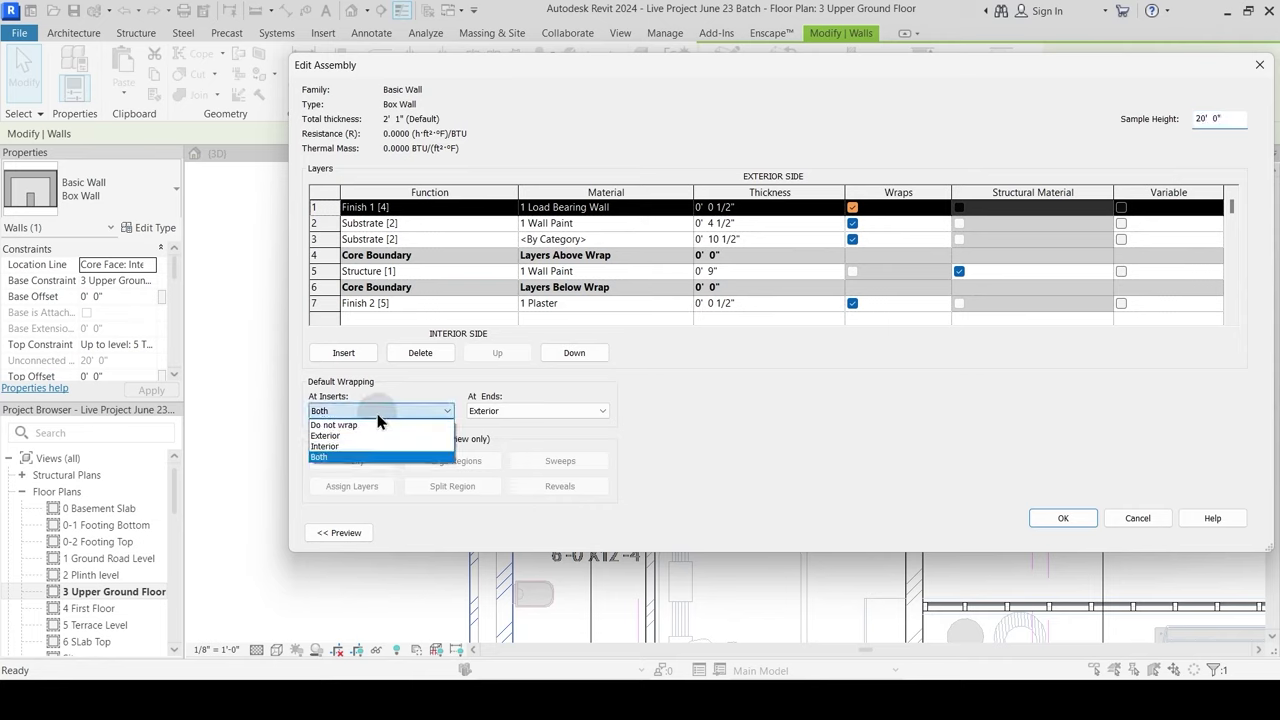
left_click(336, 459)
left_click(1063, 518)
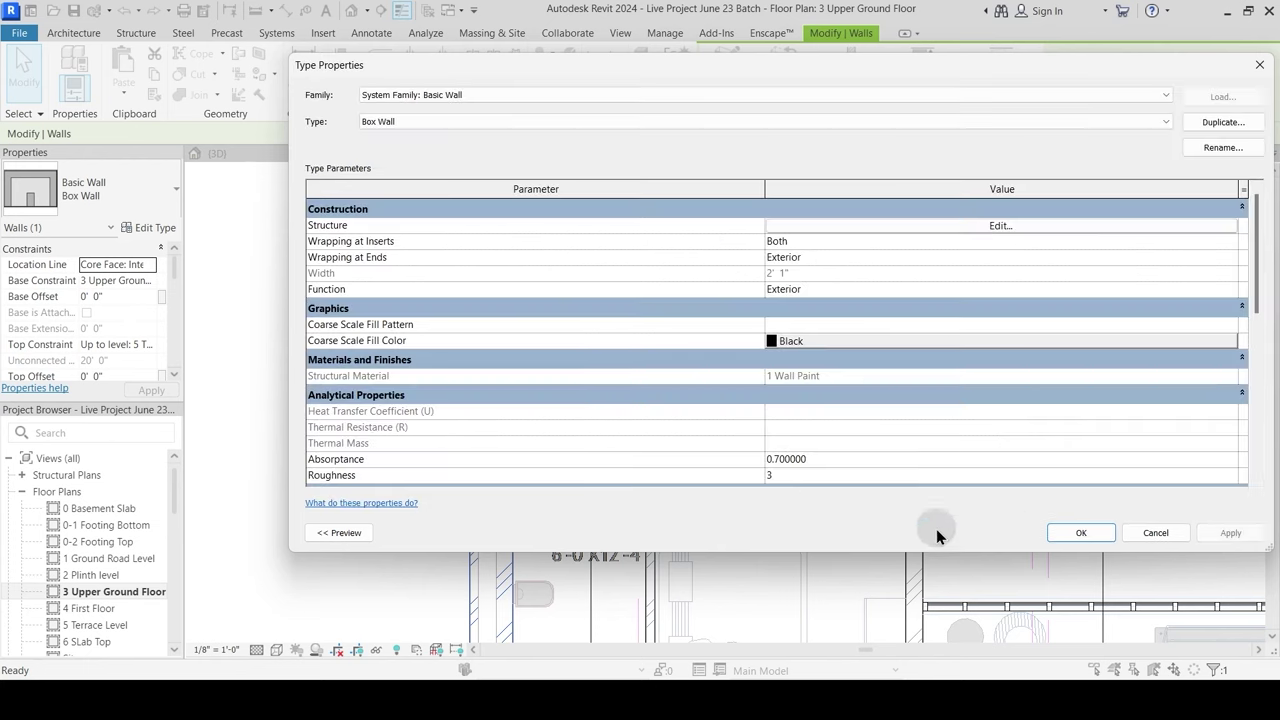
left_click(1096, 533)
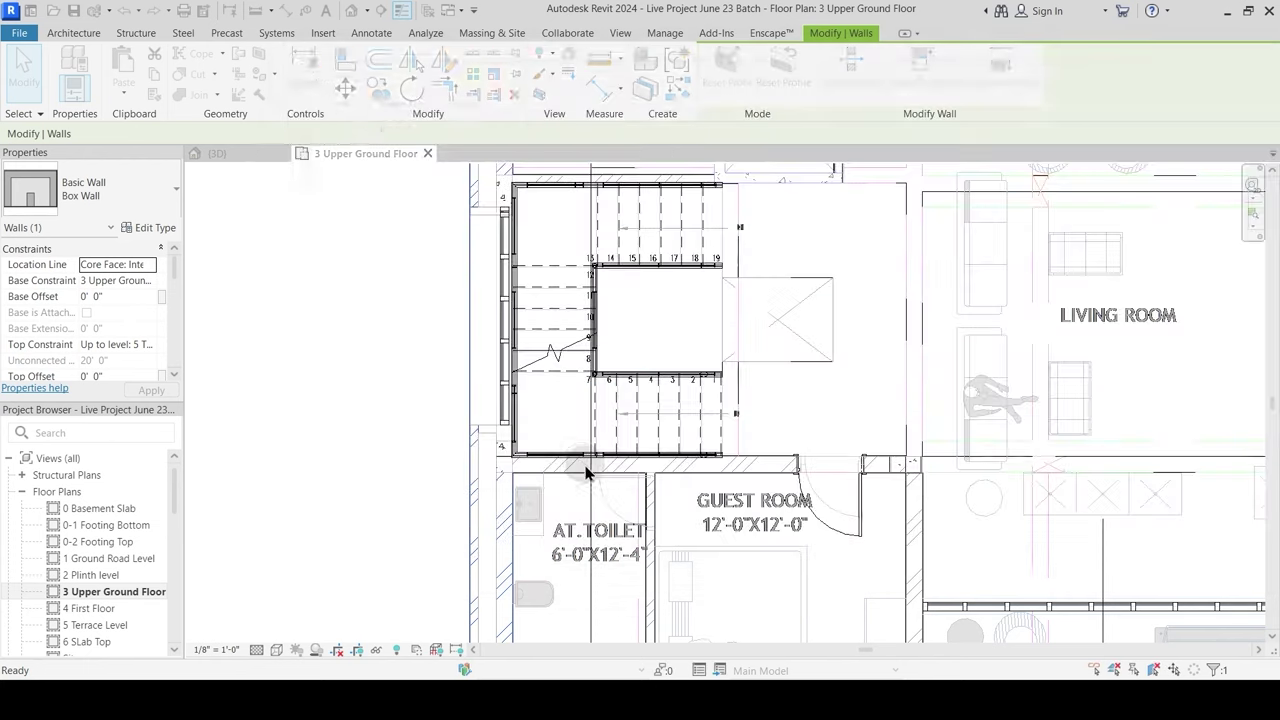
Step: Flip the window on the kitchen's outer wall to face the opposite way
key("Escape")
scroll(489, 500, "up", 3)
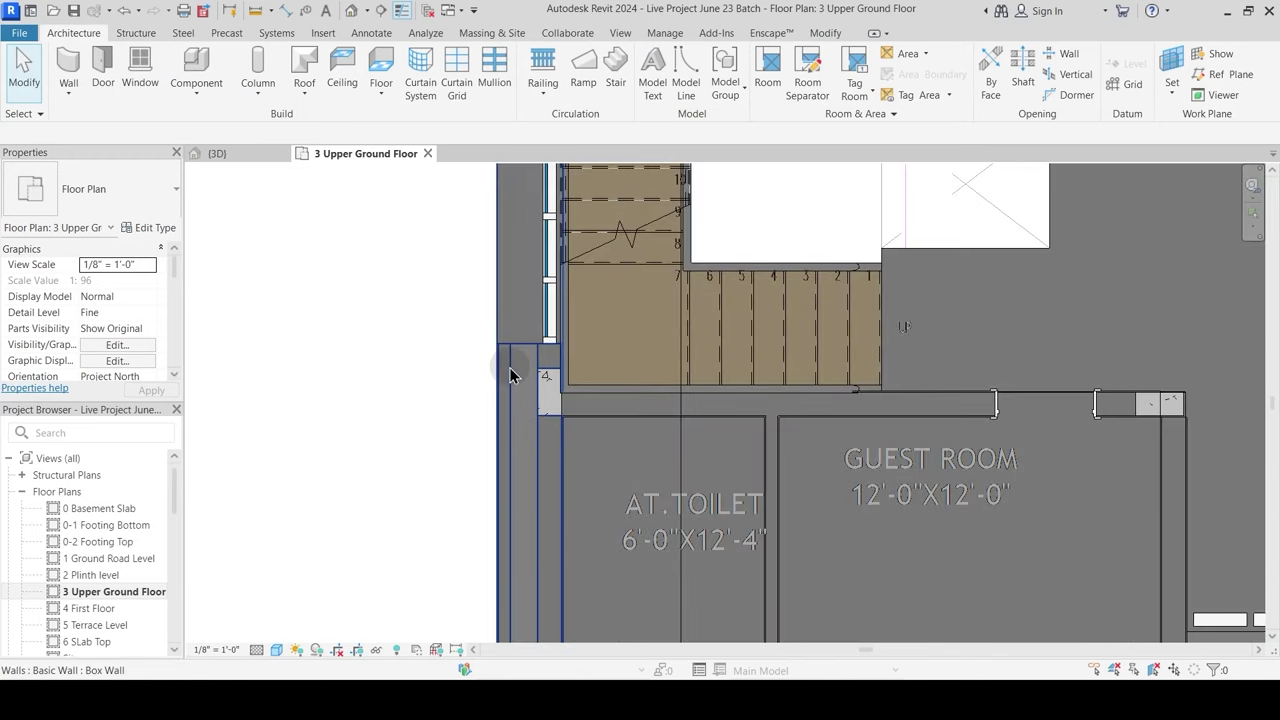
middle_click_drag(512, 365, 500, 503)
scroll(498, 430, "down", 4)
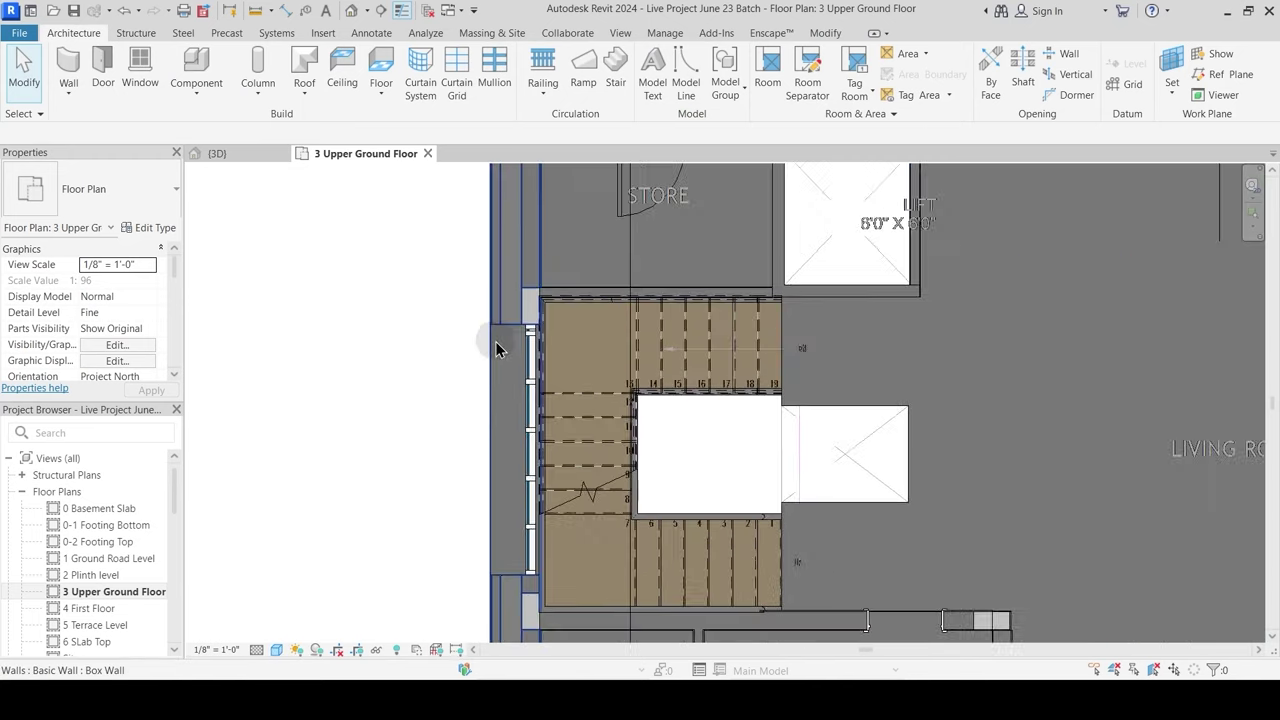
middle_click_drag(491, 428, 505, 584)
scroll(528, 292, "up", 3)
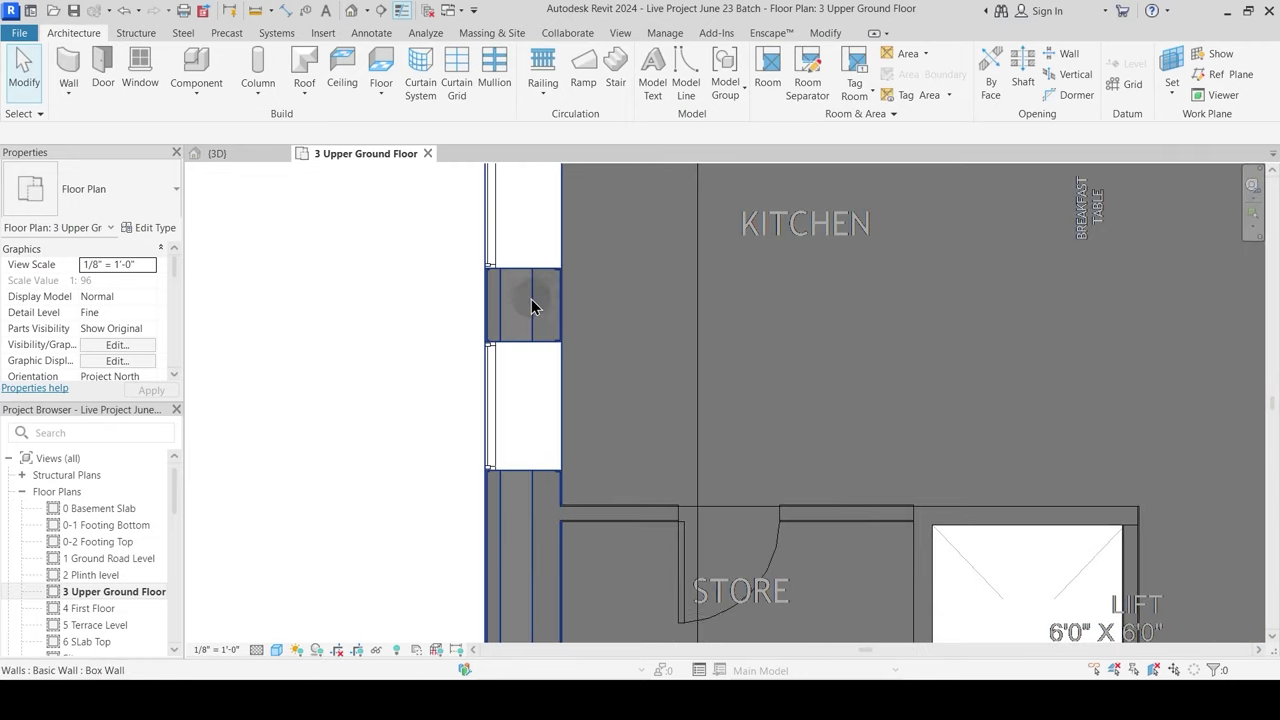
scroll(528, 310, "down", 2)
left_click(527, 395)
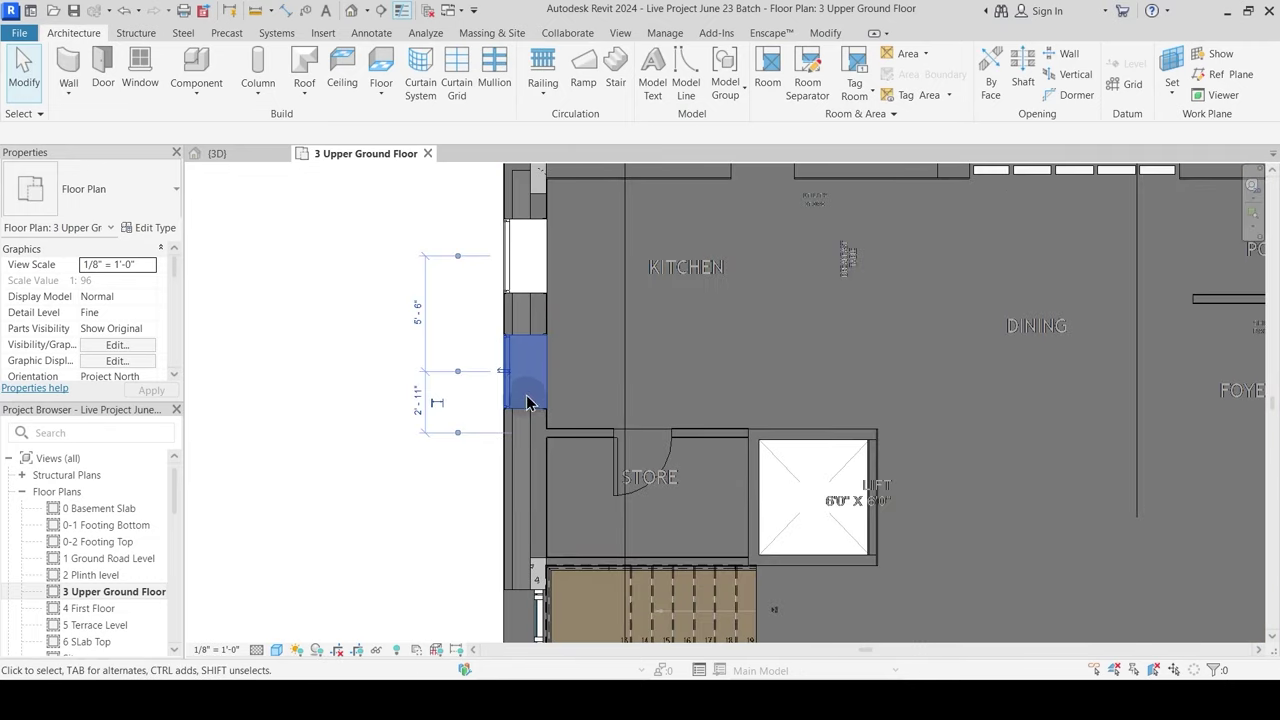
key("space")
key("Escape")
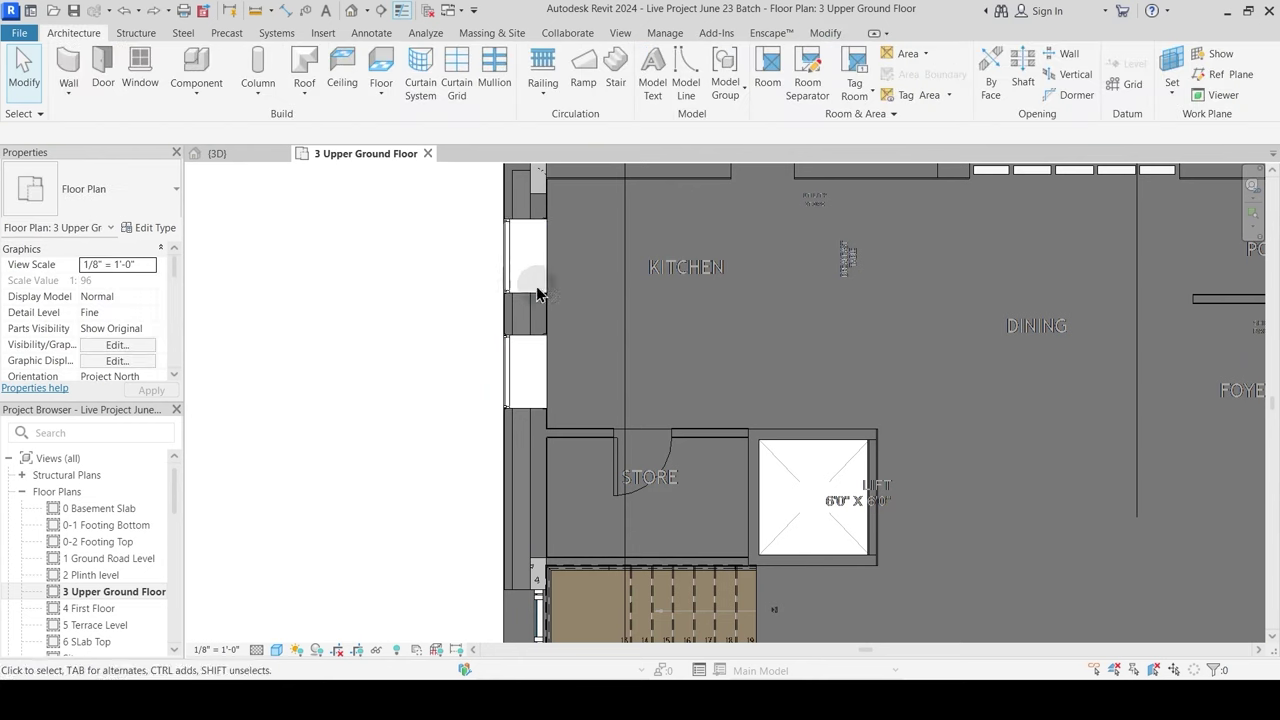
Step: Pan around the plan to review the guest room, deck, kitchen, dining and living areas
scroll(521, 346, "down", 2)
middle_click_drag(539, 515, 542, 313)
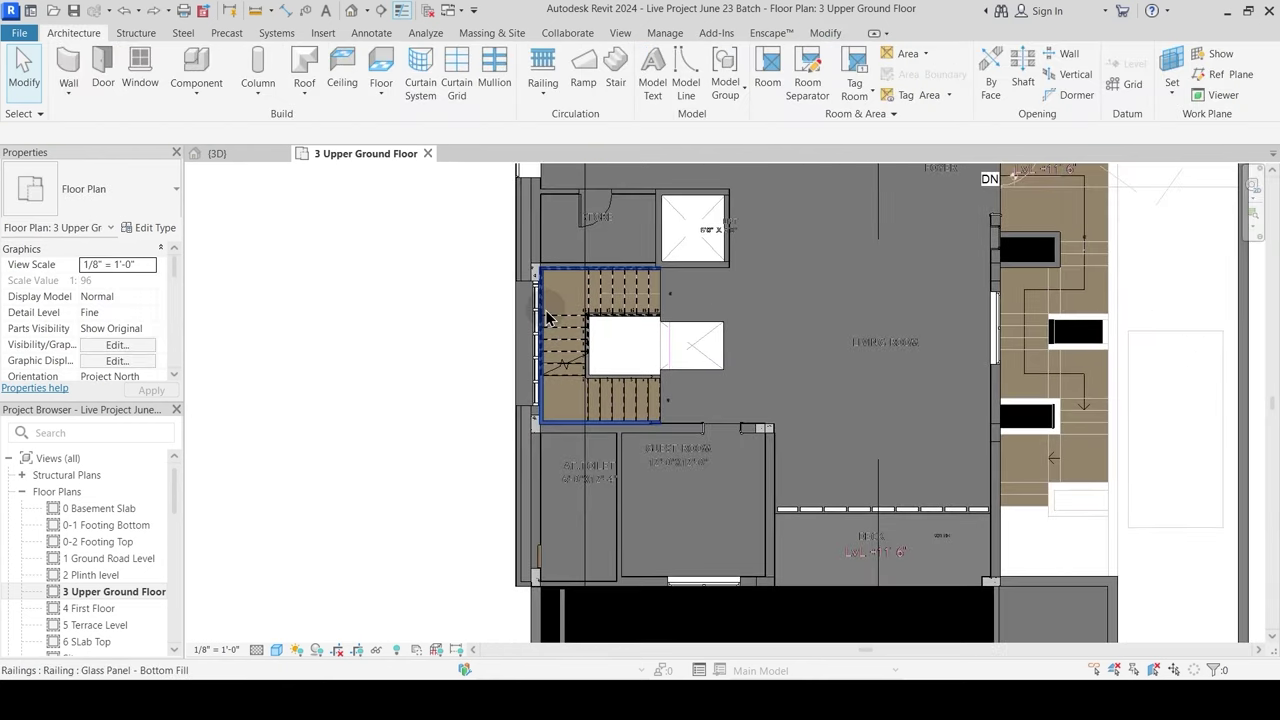
middle_click_drag(786, 517, 626, 462)
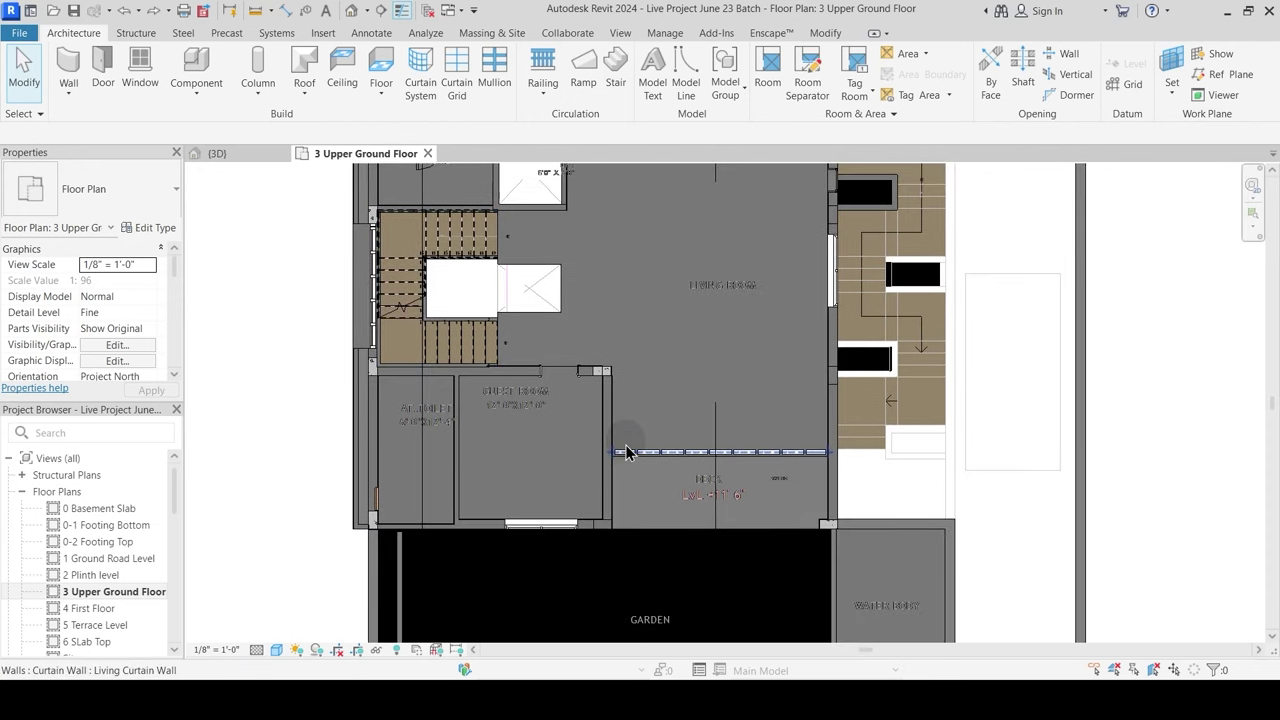
scroll(636, 400, "down", 2)
middle_click_drag(691, 349, 636, 452)
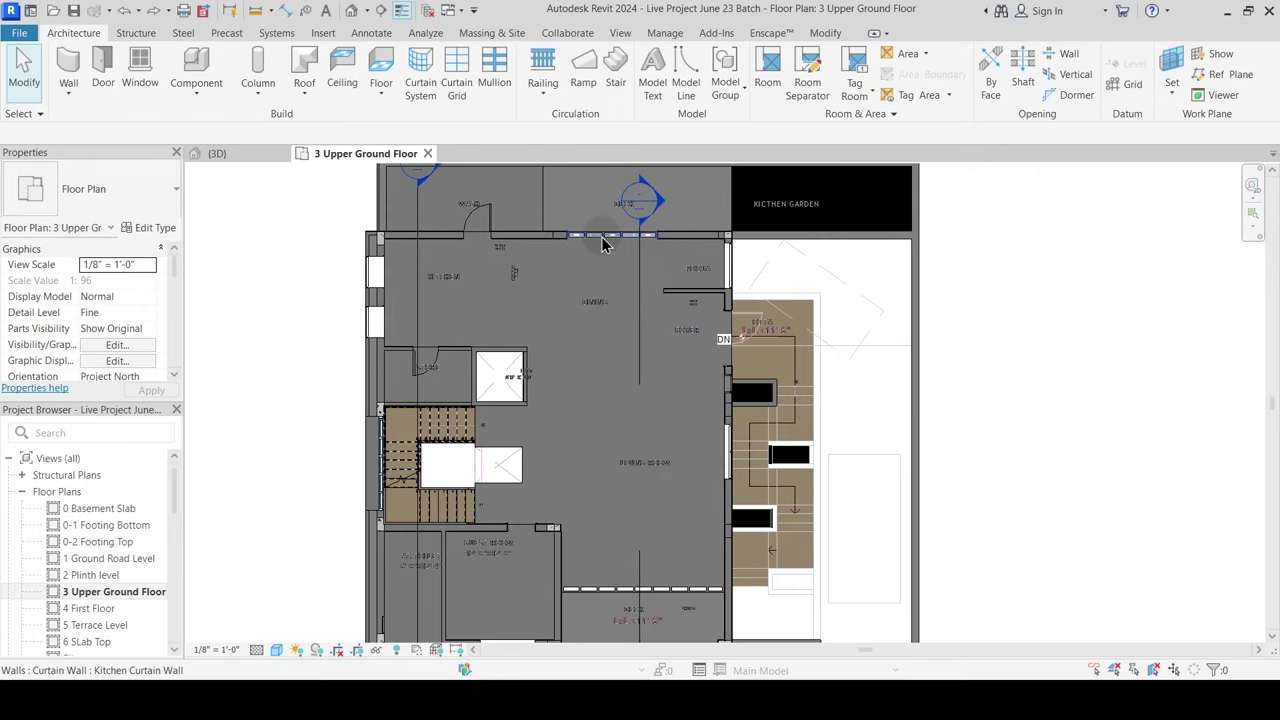
scroll(605, 238, "up", 2)
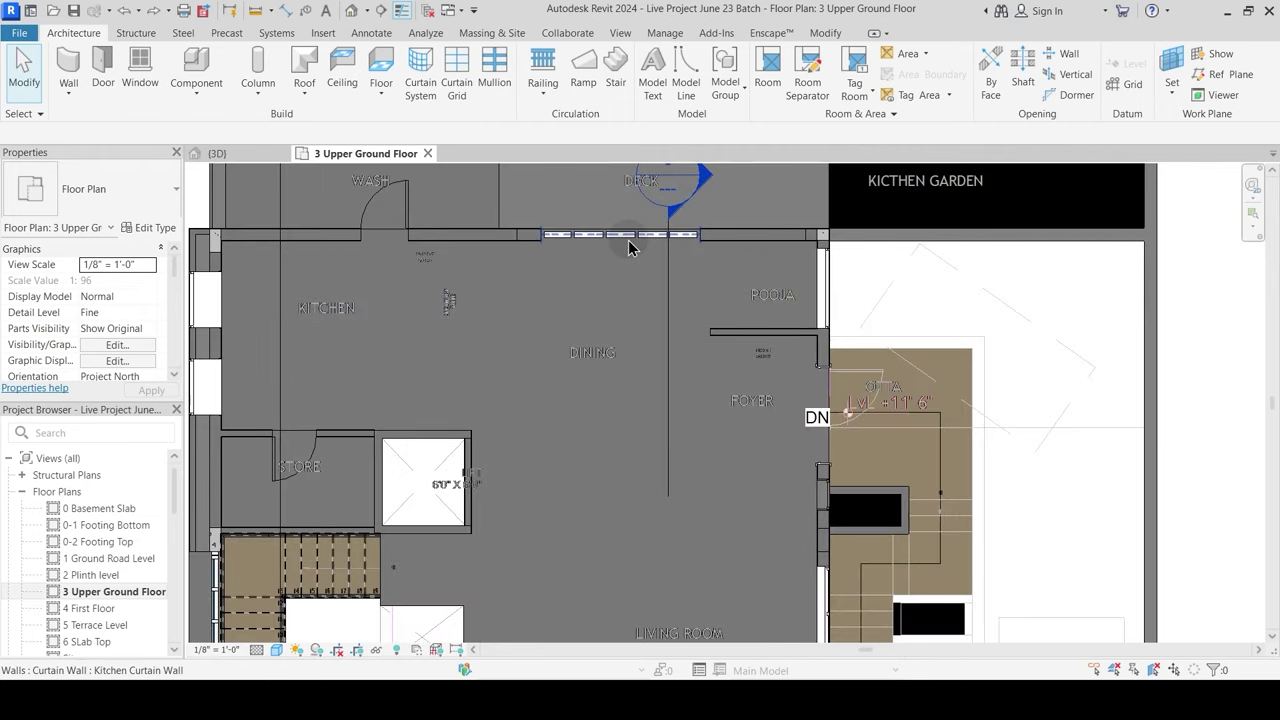
left_click(352, 11)
middle_click_drag(672, 432, 917, 387, "shift")
scroll(590, 460, "up", 2)
middle_click_drag(714, 452, 624, 441, "shift")
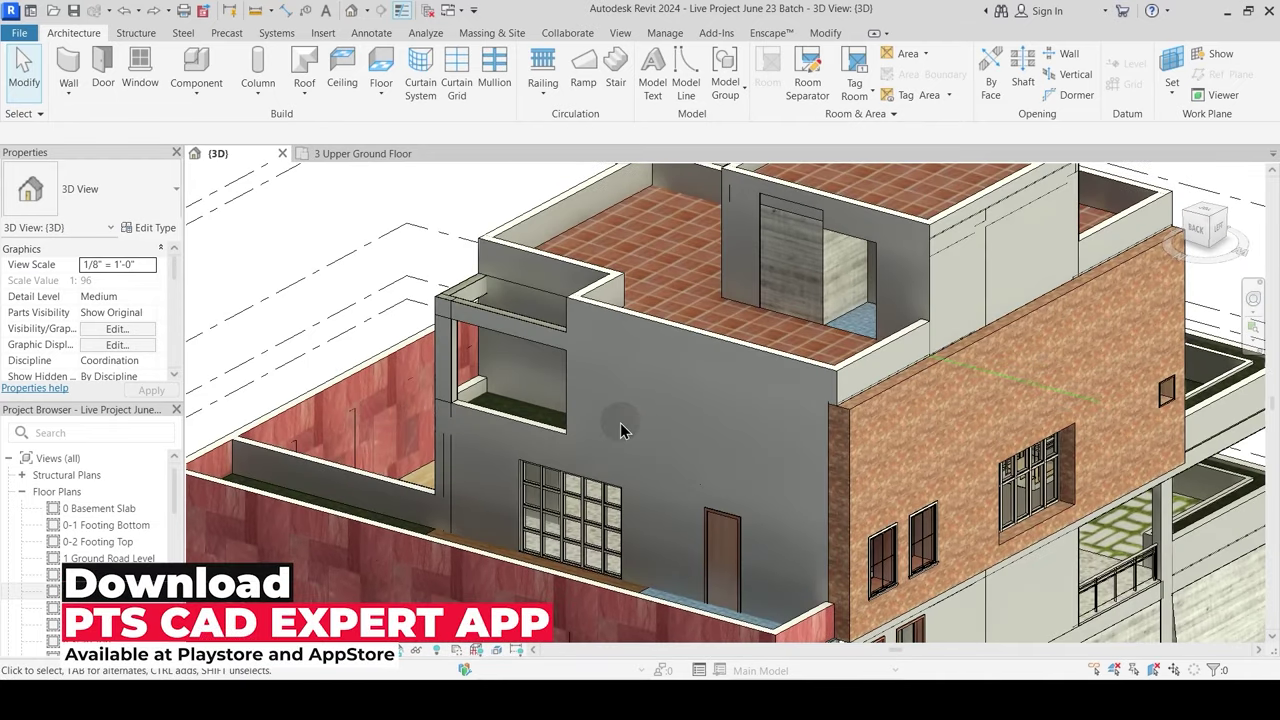
middle_click_drag(621, 430, 1072, 434, "shift")
middle_click_drag(866, 398, 806, 477)
scroll(823, 380, "up", 3)
middle_click_drag(717, 398, 745, 415, "shift")
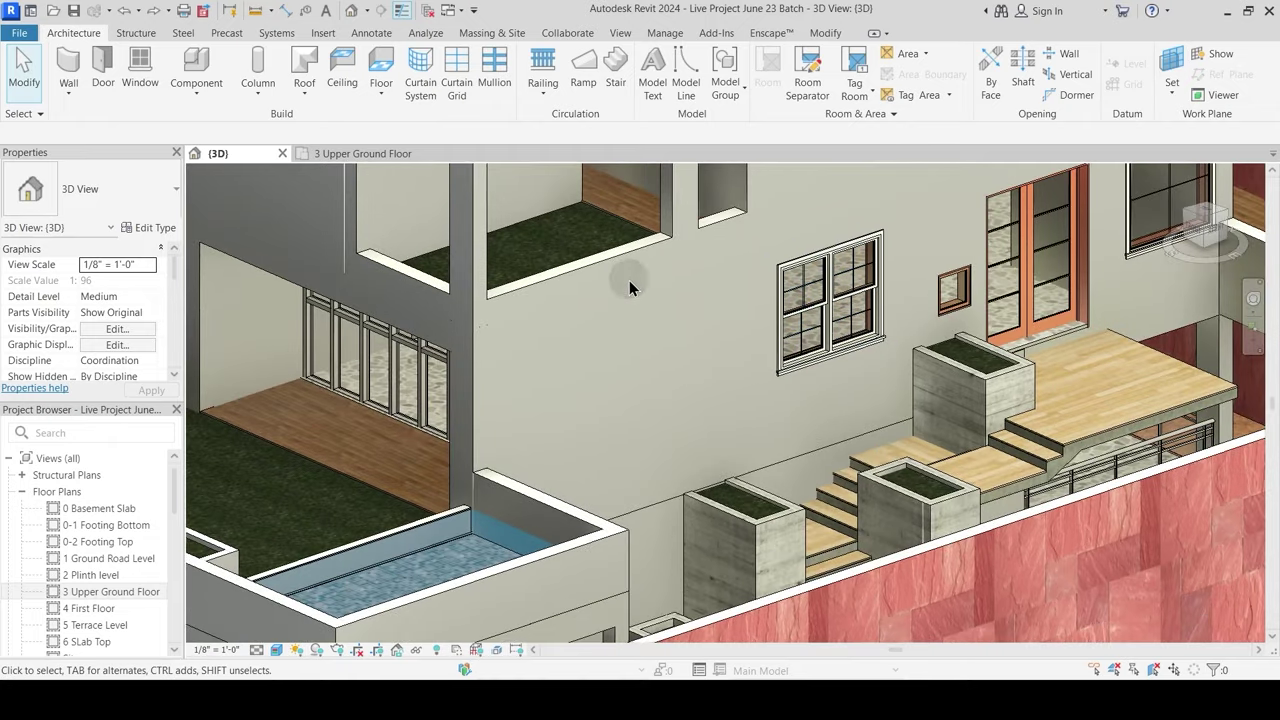
middle_click_drag(629, 295, 635, 275, "shift")
scroll(823, 381, "down", 3)
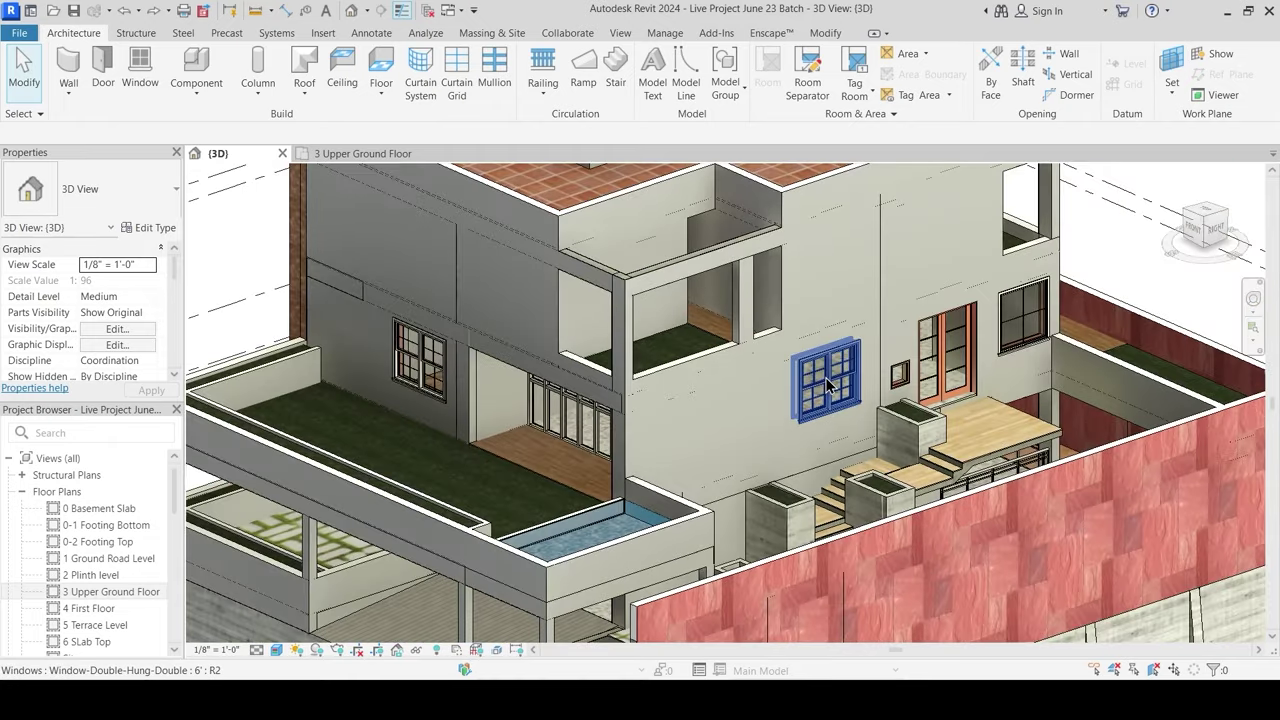
left_click(830, 382)
left_click(397, 157)
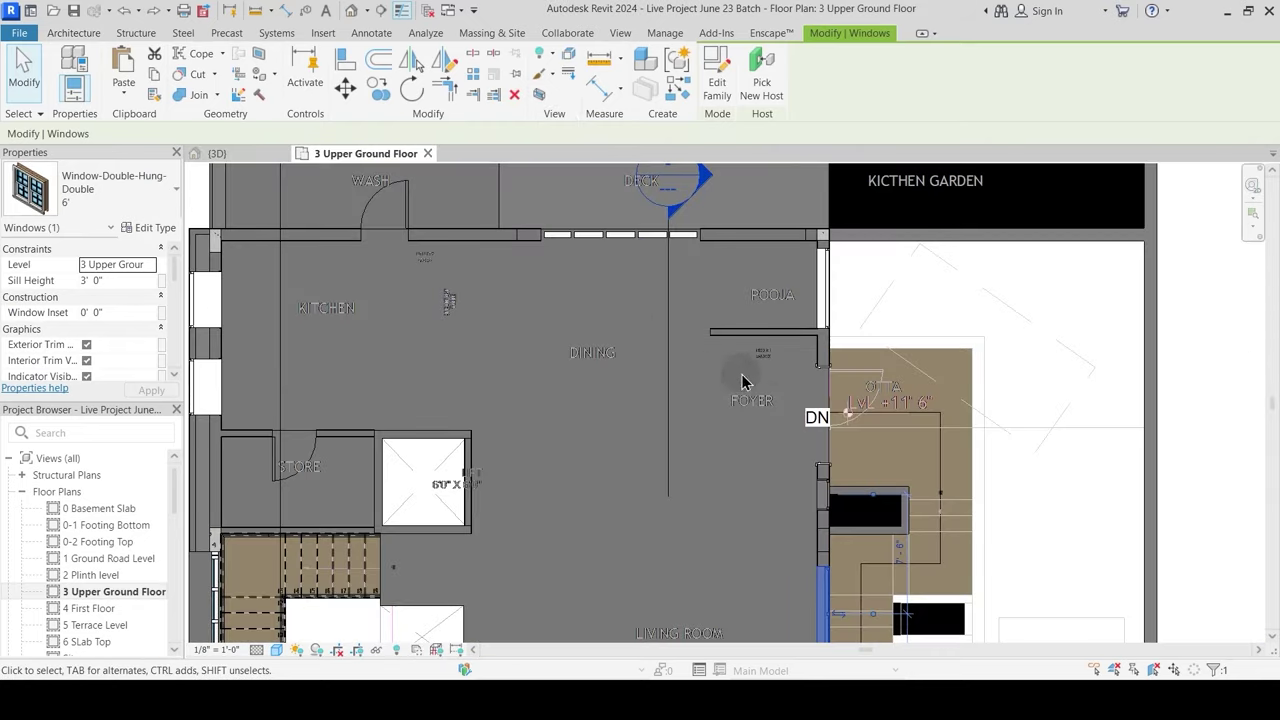
scroll(742, 385, "up", 2)
key("c")
key("o")
scroll(737, 420, "up", 2)
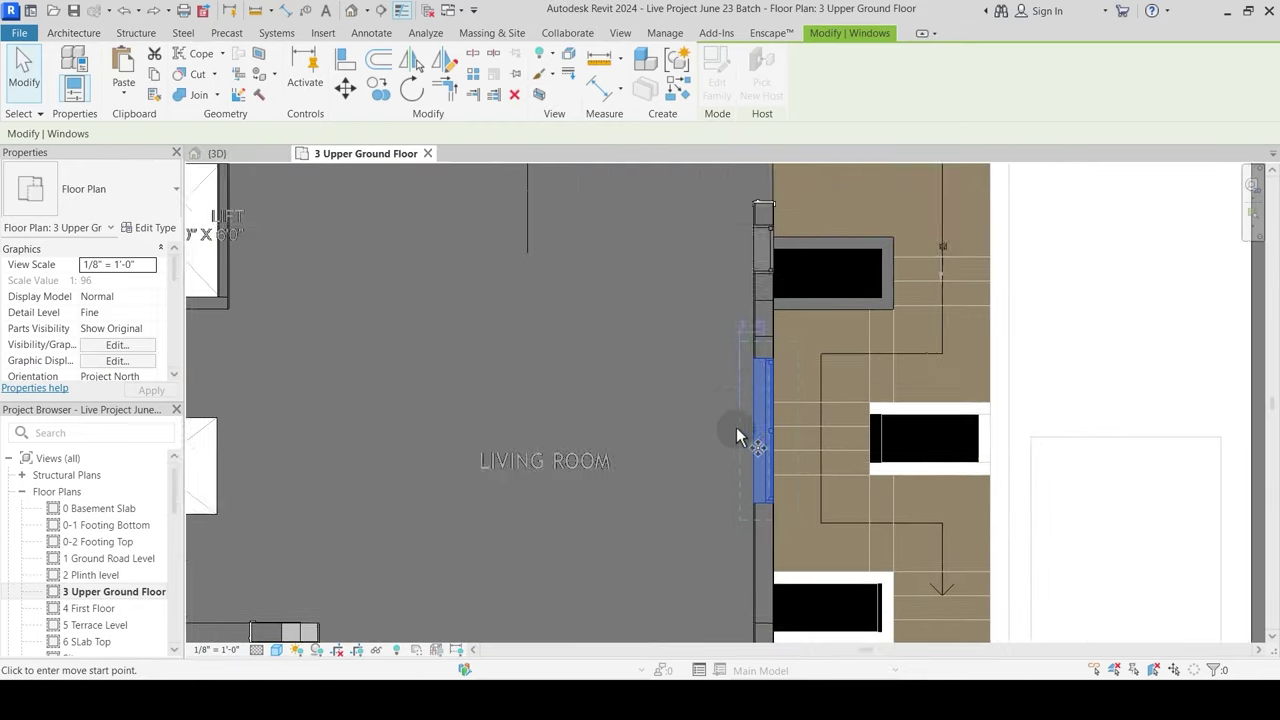
left_click(739, 253)
middle_click_drag(751, 390, 744, 227)
left_click(736, 448)
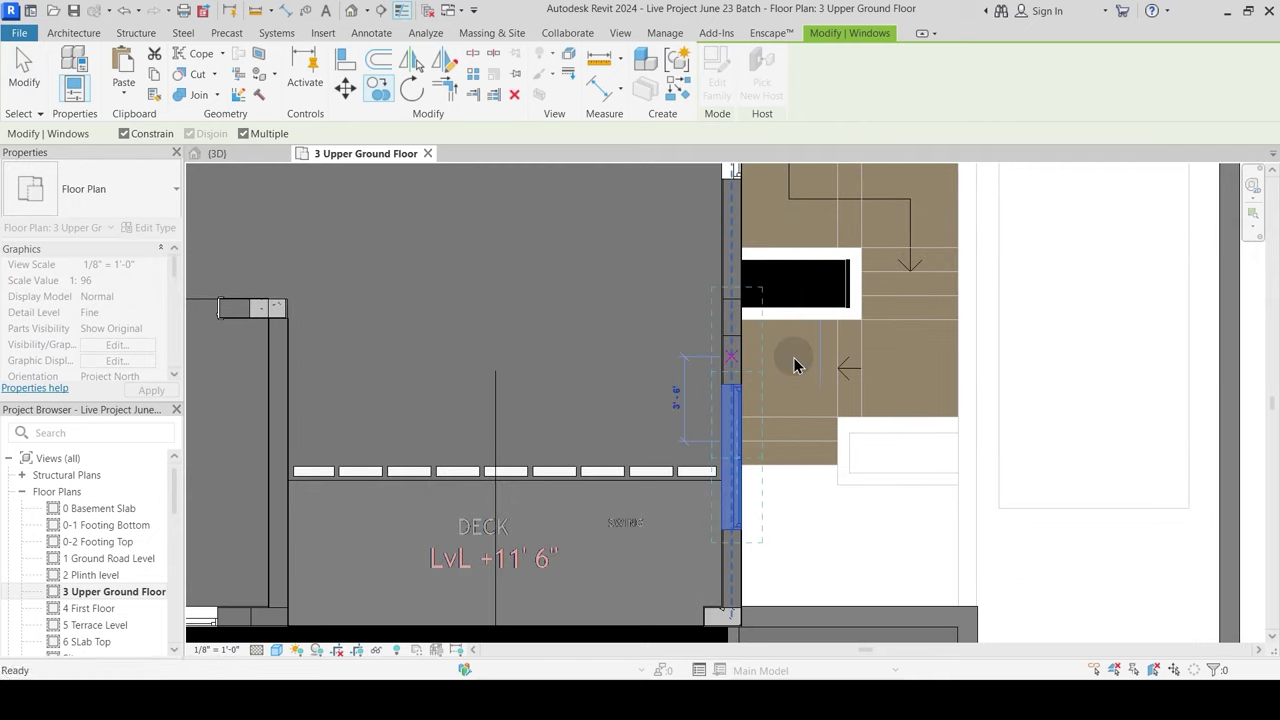
key("Escape")
left_click(236, 153)
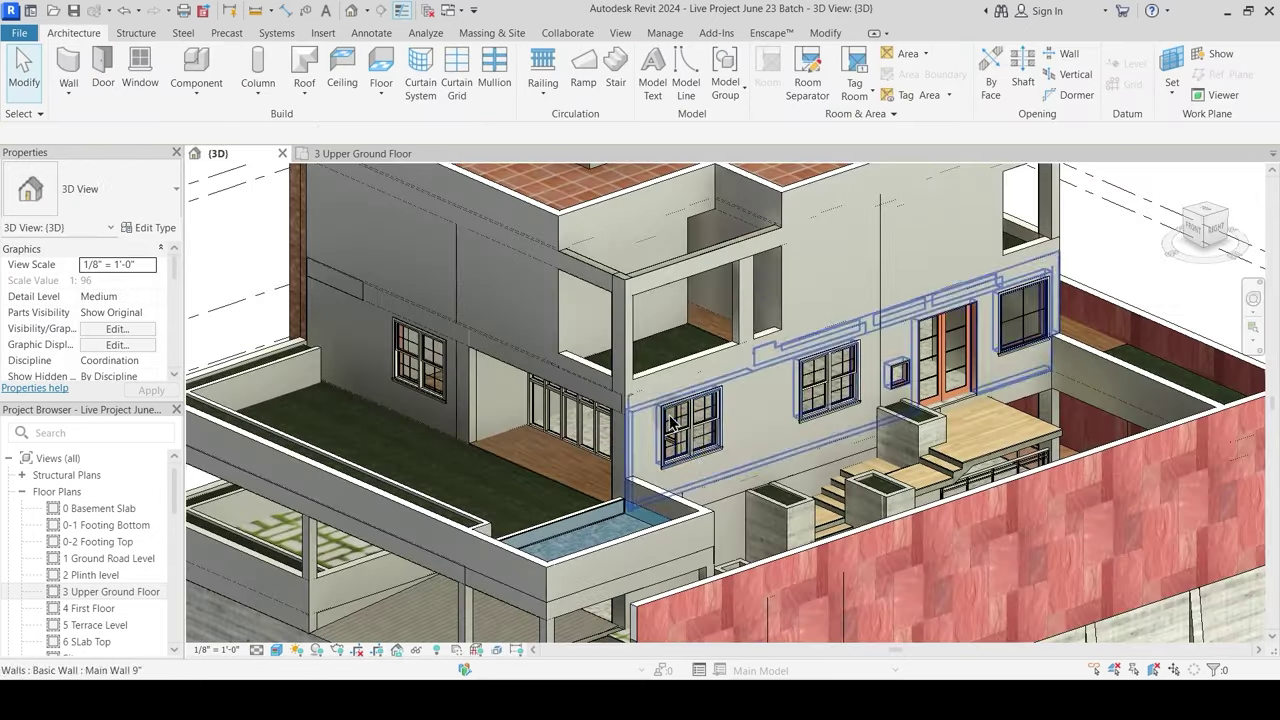
middle_click_drag(782, 508, 809, 505, "shift")
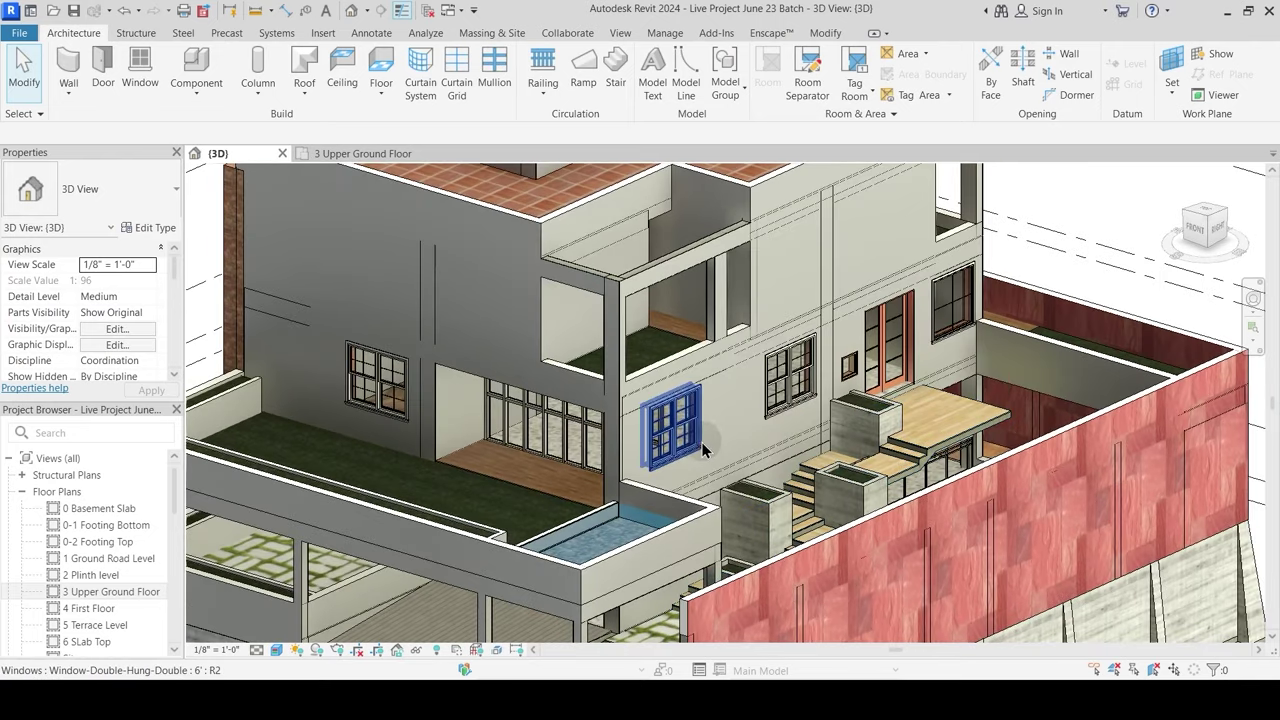
left_click(757, 458)
scroll(745, 455, "up", 2)
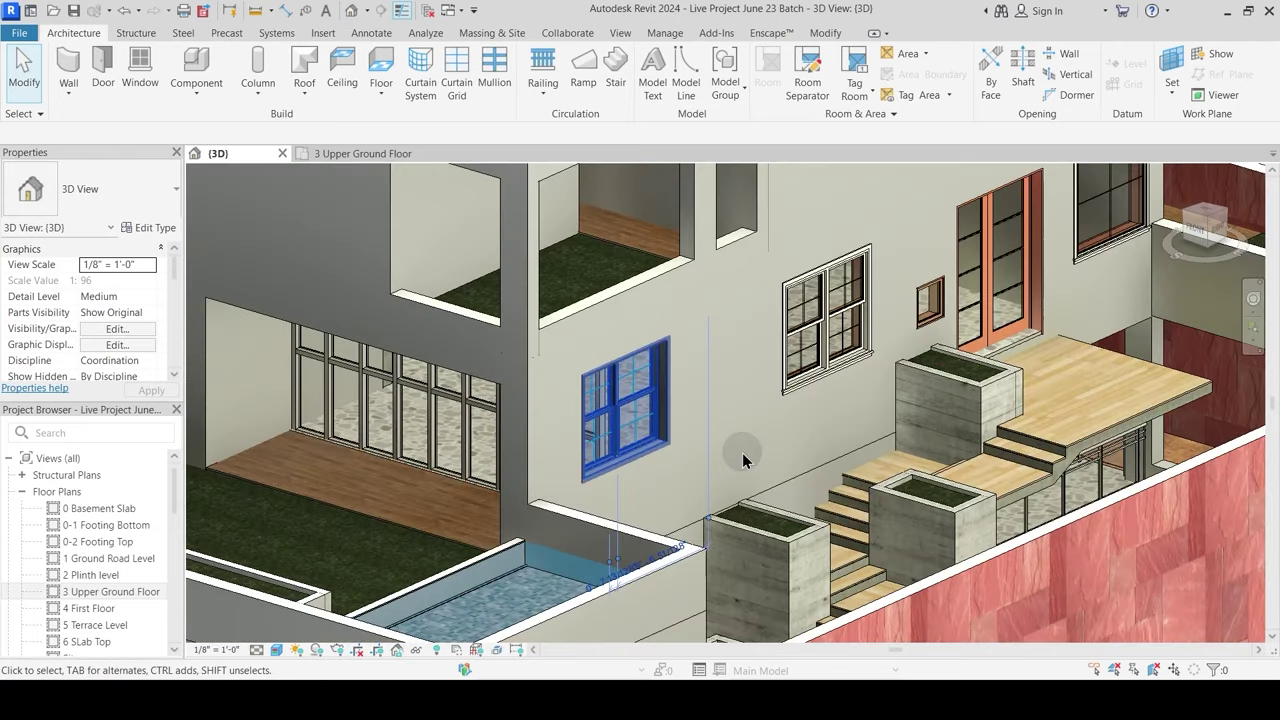
key("Escape")
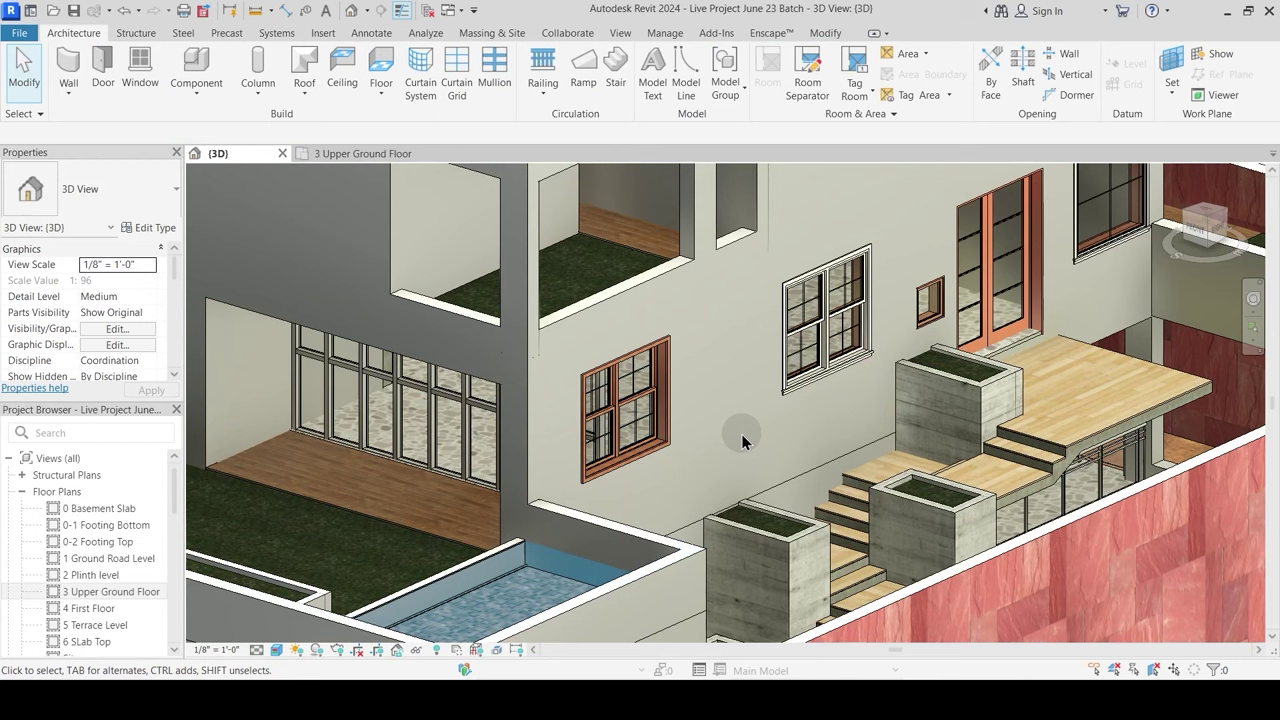
scroll(741, 434, "down", 3)
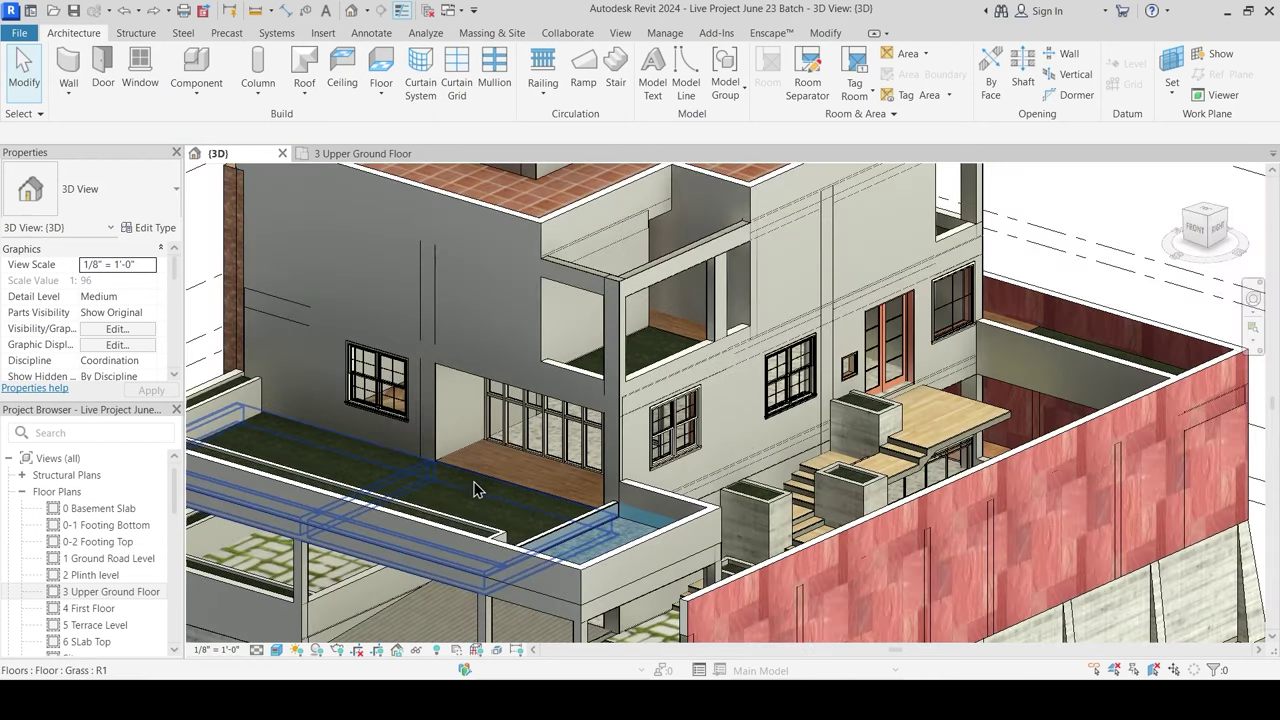
middle_click_drag(474, 486, 511, 513, "shift")
scroll(355, 455, "up", 5)
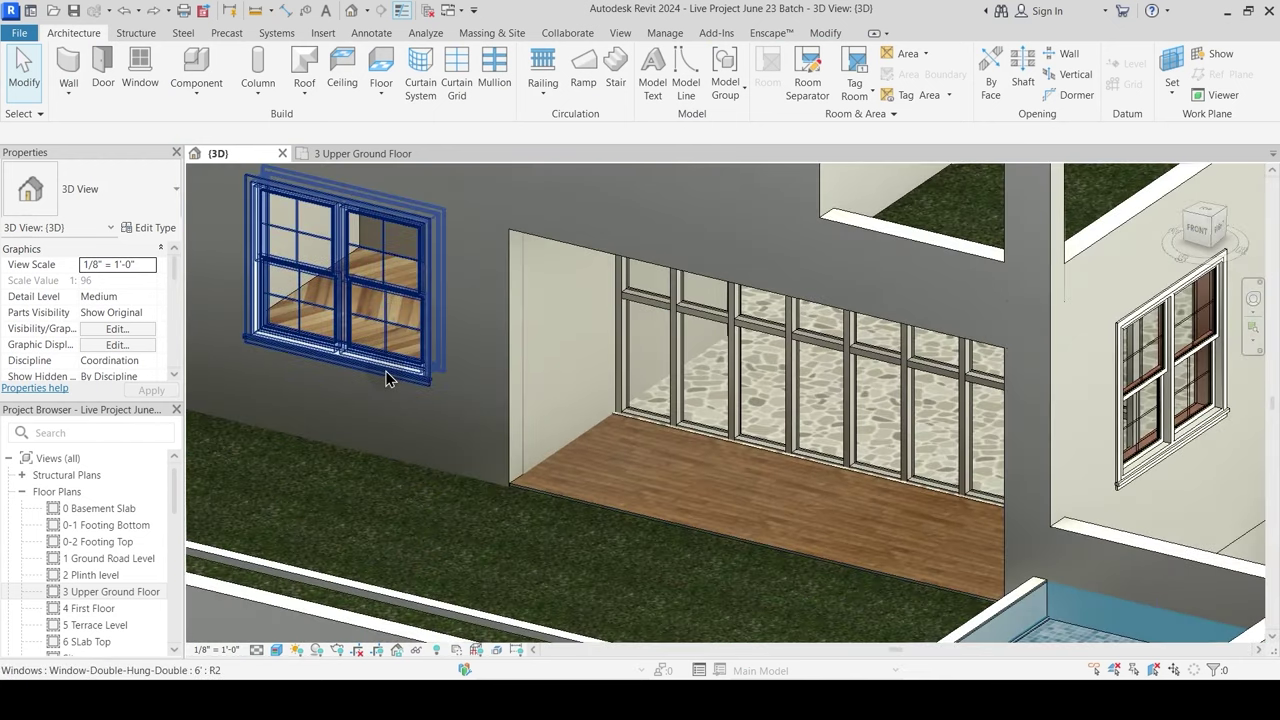
left_click(402, 423)
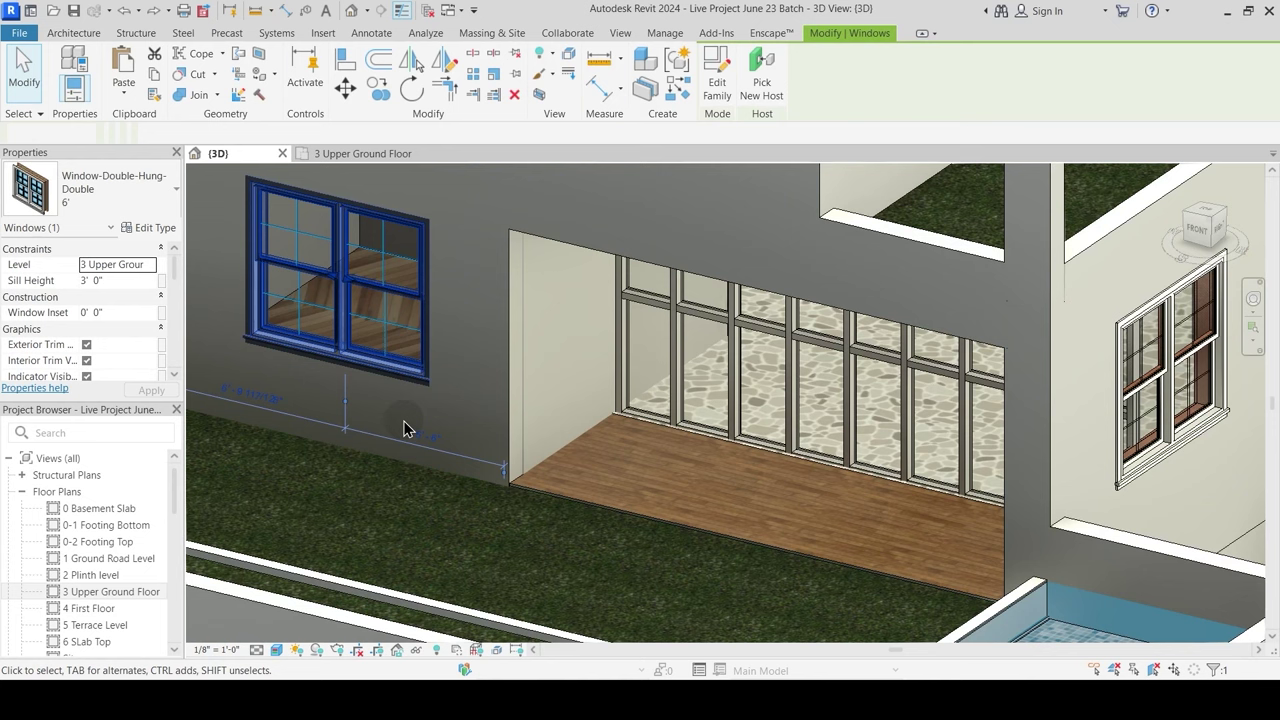
key("Escape")
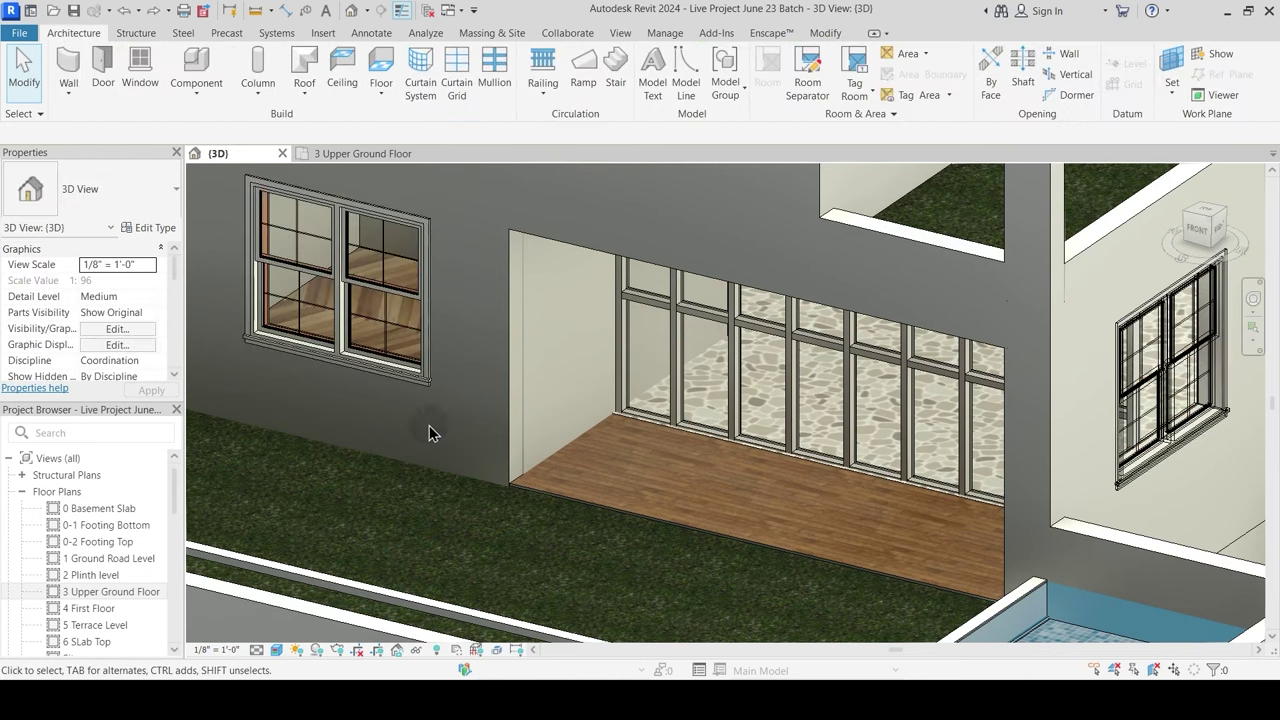
scroll(500, 447, "down", 4)
middle_click_drag(642, 519, 619, 438, "shift")
scroll(619, 438, "up", 5)
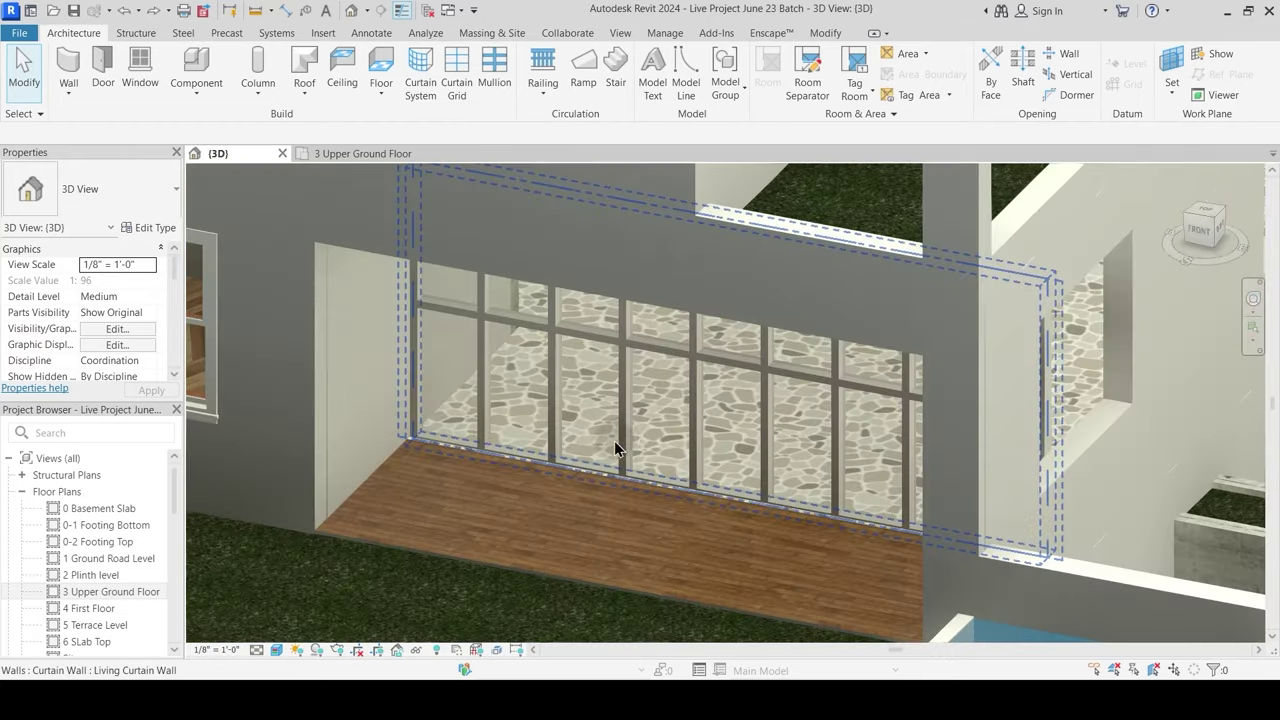
Step: Set the Living Curtain Wall's vertical interior mullions to 1" Square and vertical borders to 1.5" x 2.5" rectangular
left_click(691, 371)
left_click(150, 227)
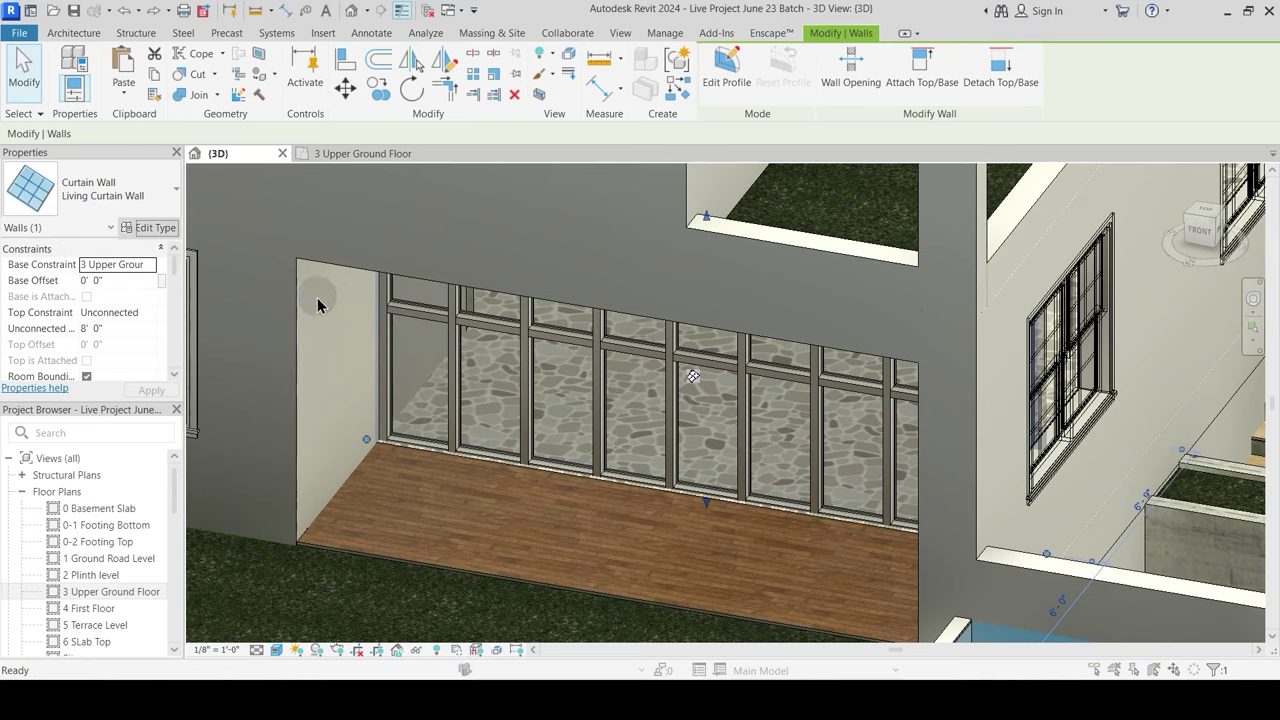
left_click_drag(946, 72, 743, 83)
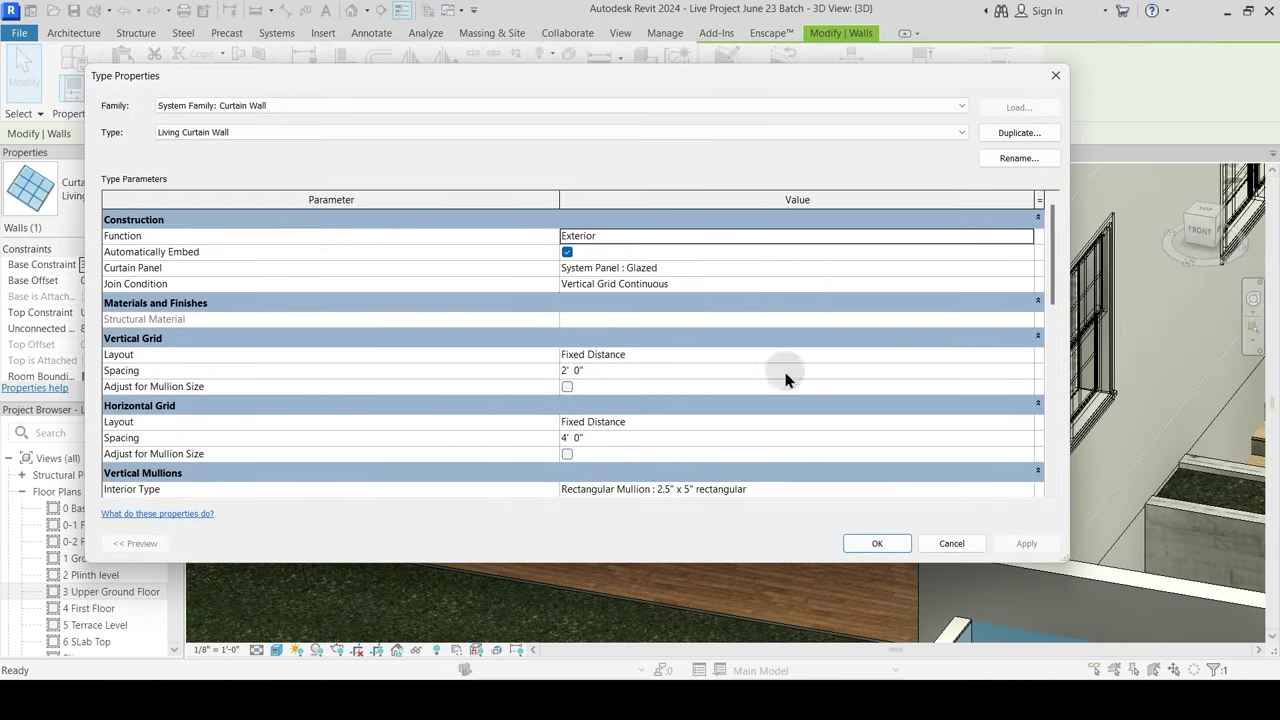
scroll(790, 375, "down", 1)
scroll(929, 456, "down", 1)
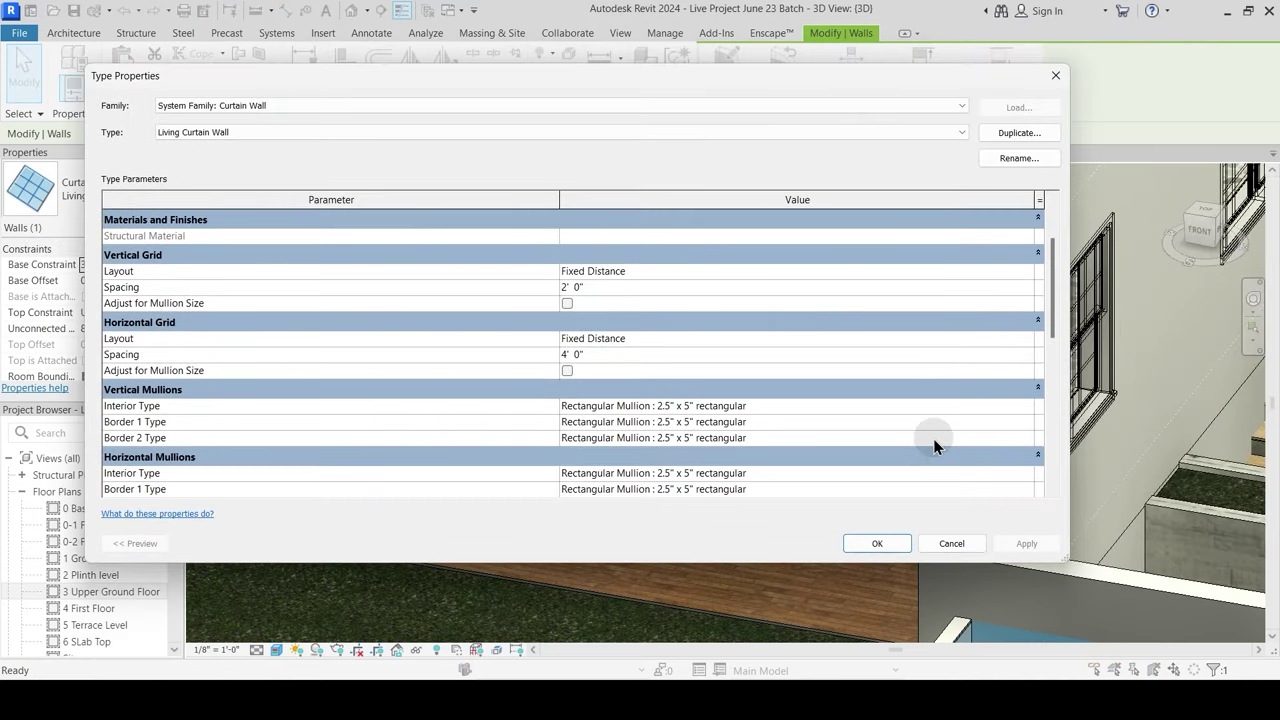
left_click(1026, 408)
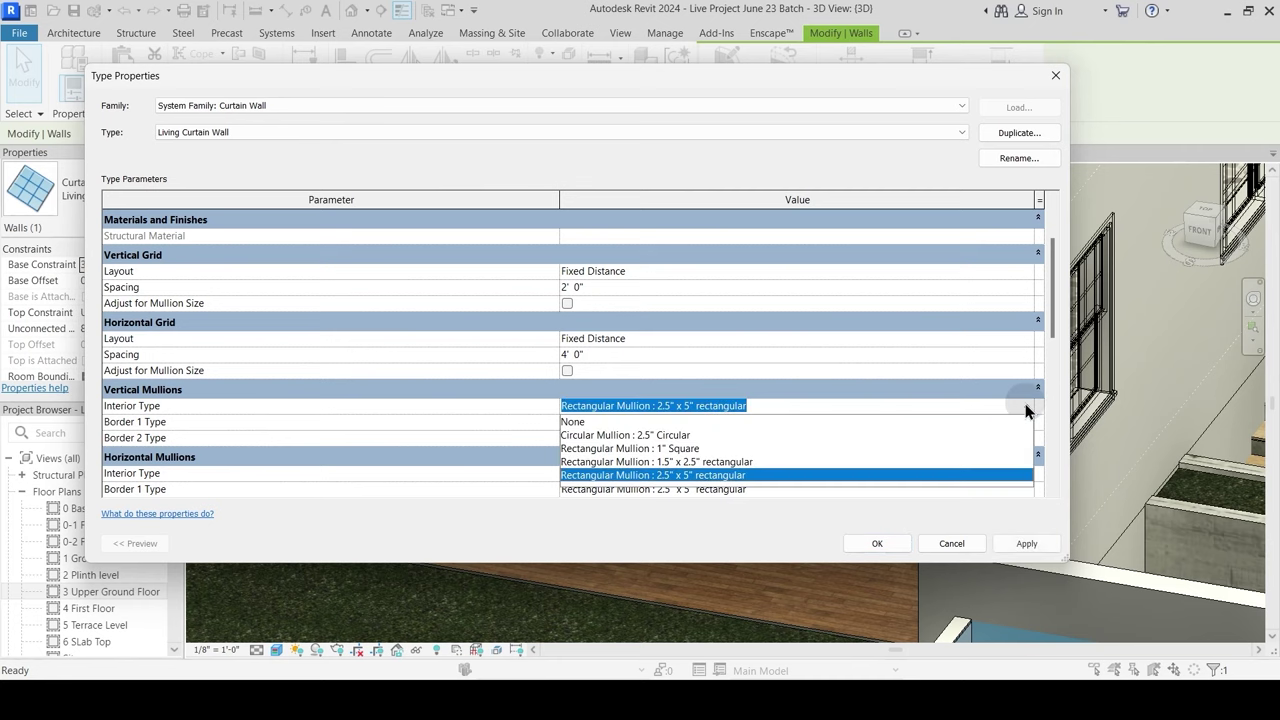
left_click(680, 448)
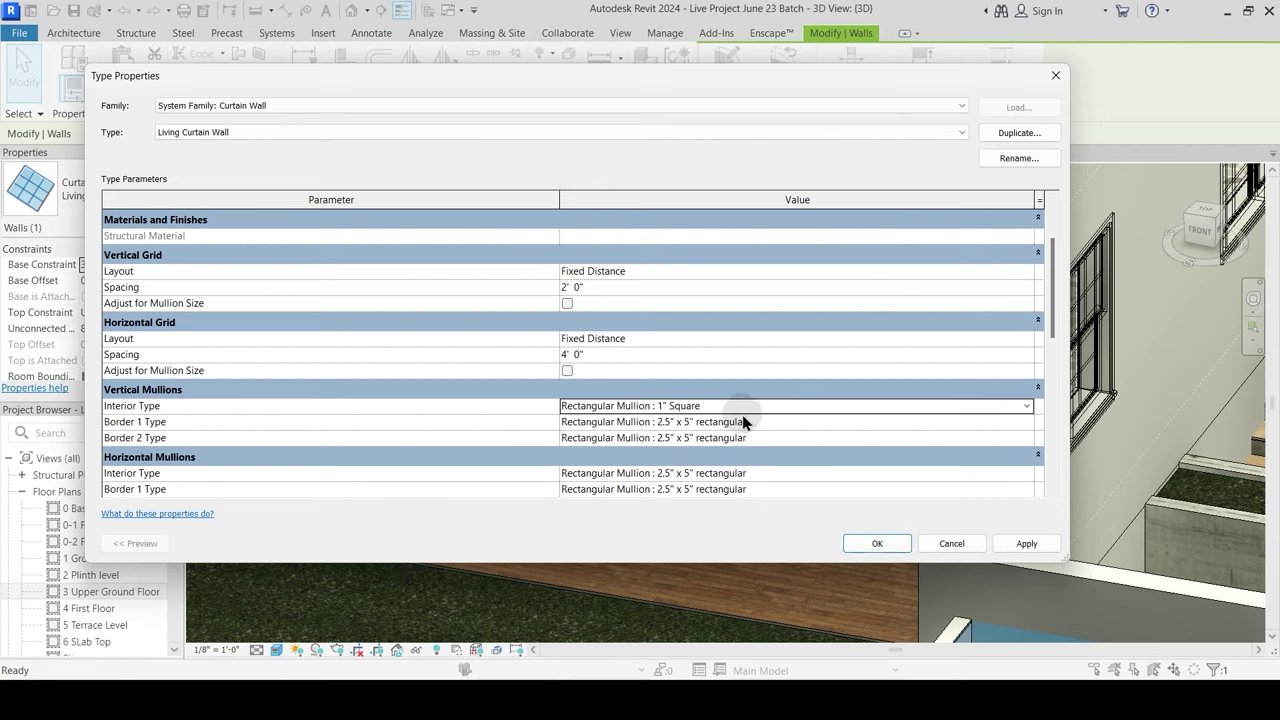
left_click(1027, 424)
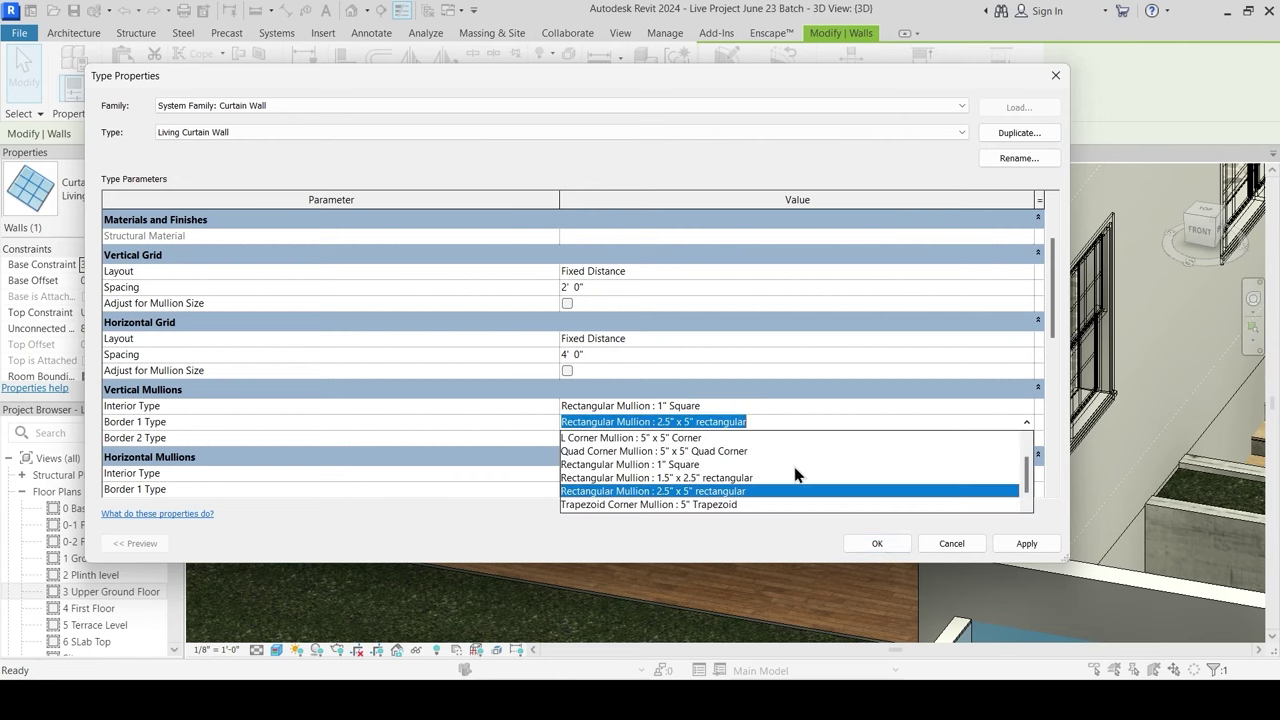
left_click(683, 477)
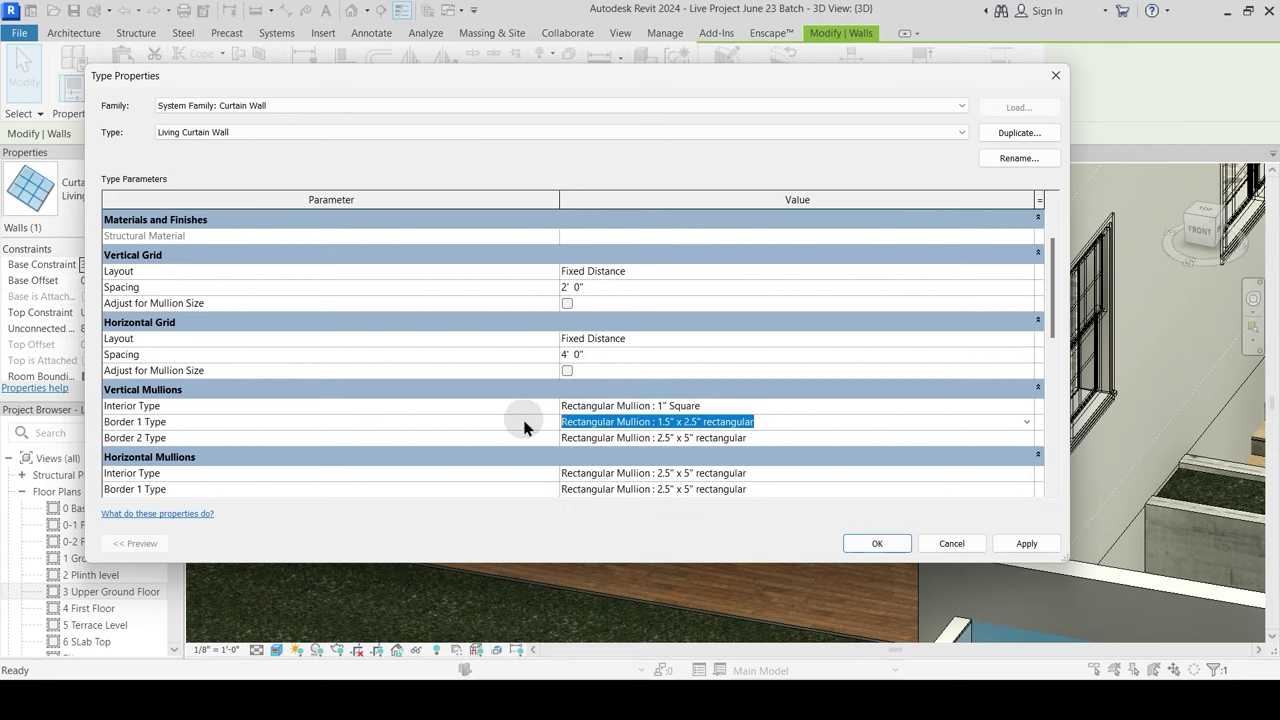
left_click(745, 440)
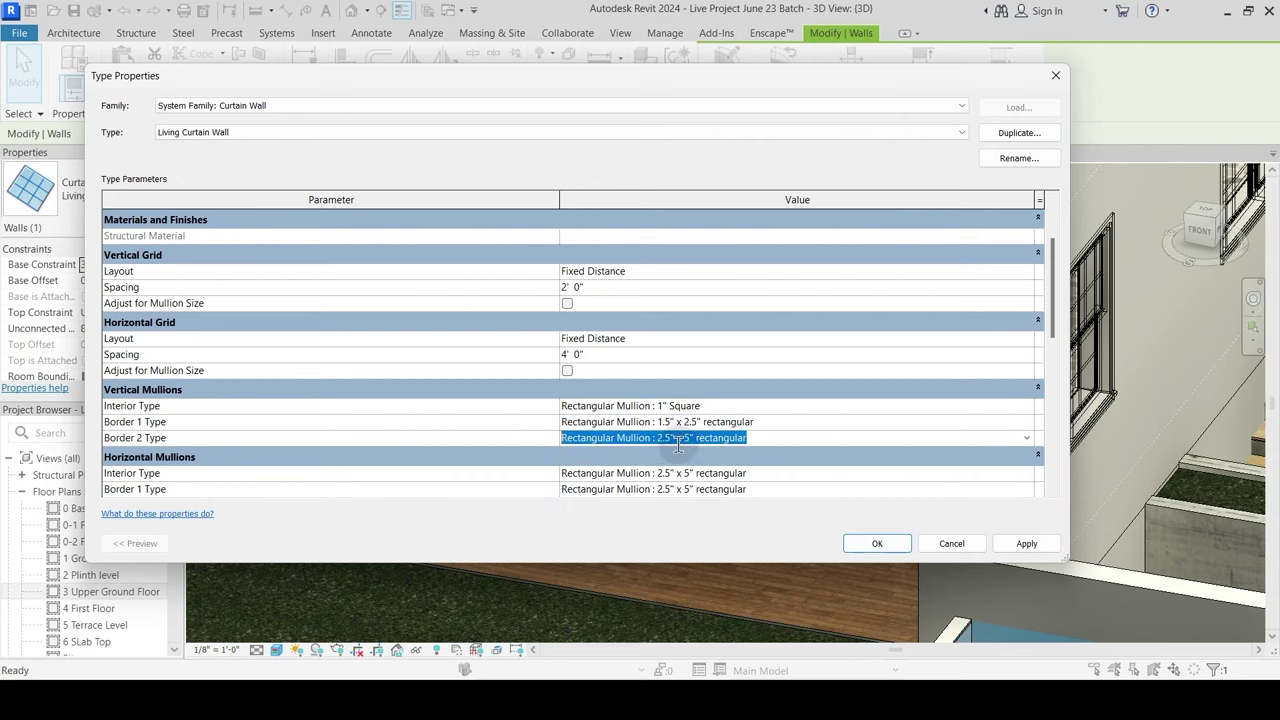
type("Rectangular Mullion : 1.5\" x 2.5\" rectangular")
scroll(753, 427, "down", 1)
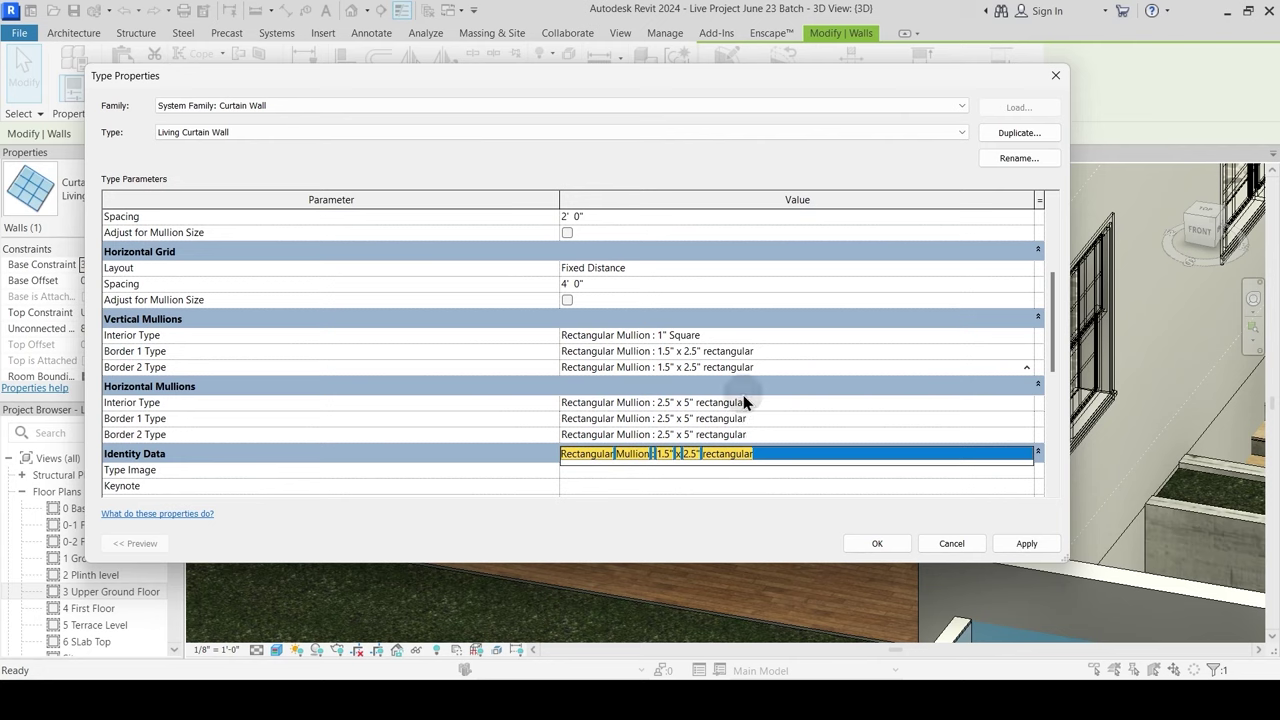
key("Return")
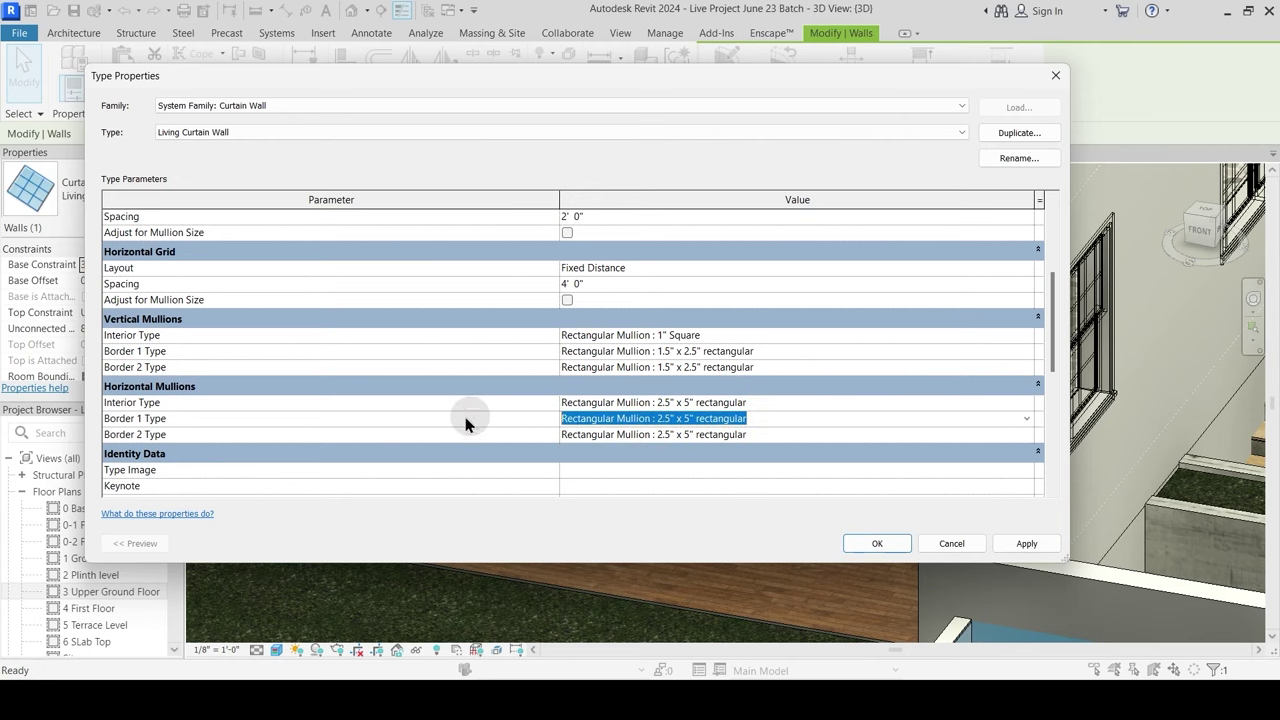
Step: Set the horizontal Border 1 mullion to 1.5" x 2.5" and keep vertical interior mullions at 1" Square
left_click(704, 437)
key("ctrl+c")
left_click_drag(762, 434, 511, 441)
key("ctrl+v")
left_click(697, 450)
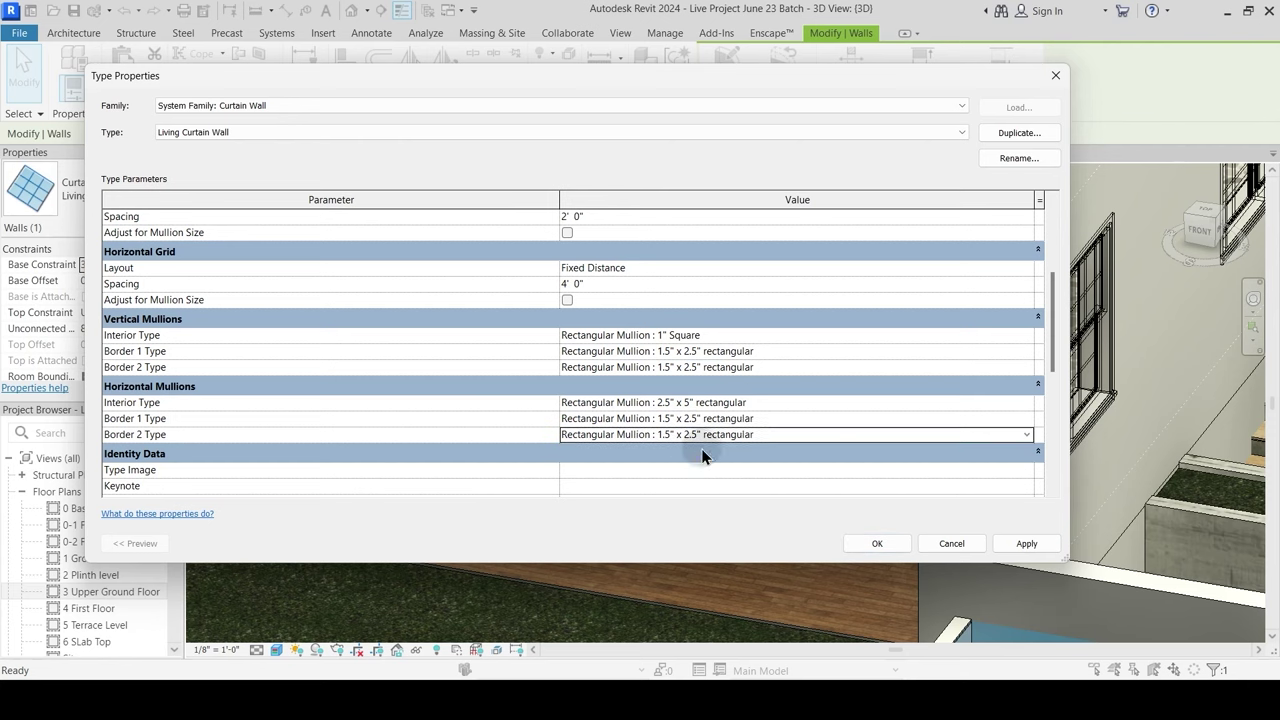
left_click(705, 335)
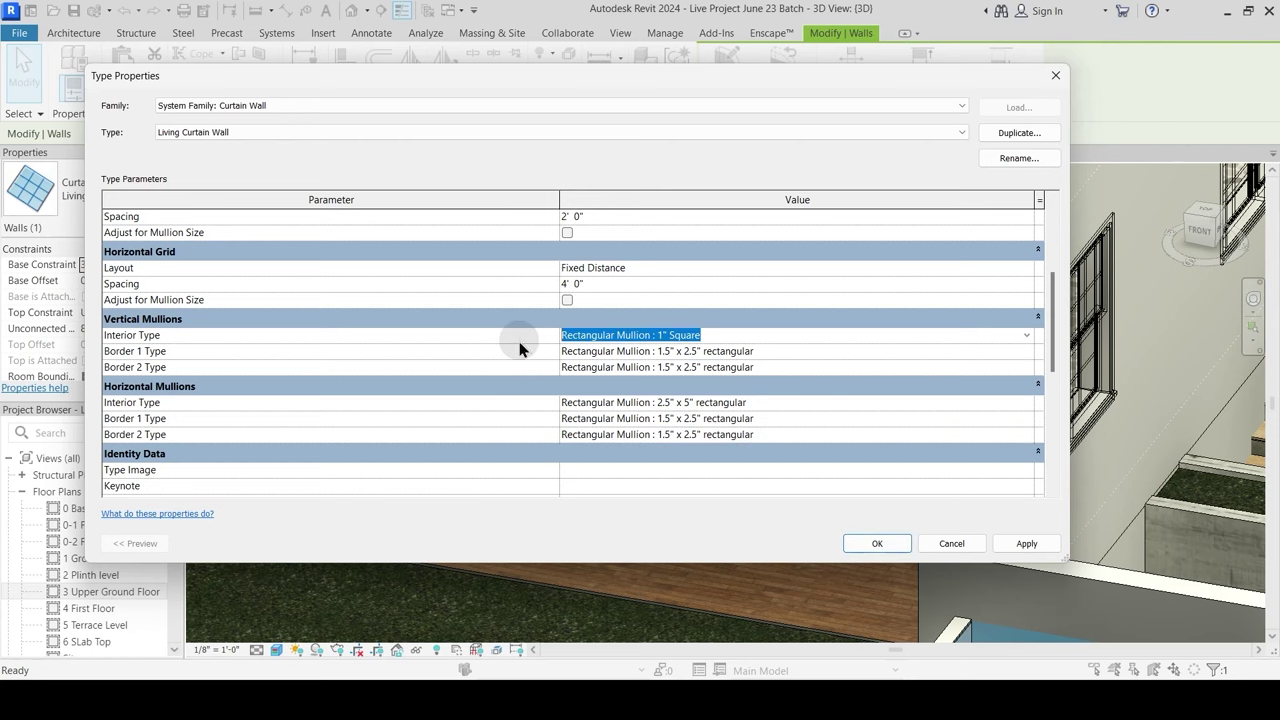
key("ctrl+v")
key("Return")
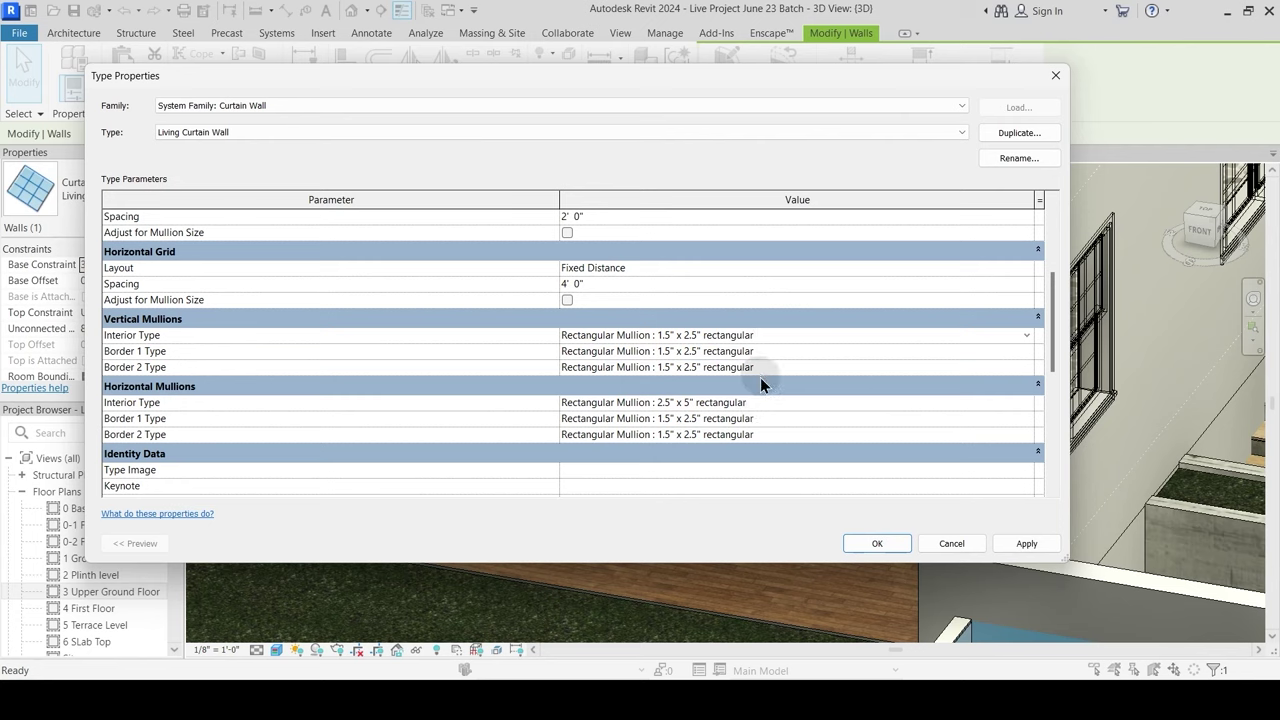
key("Tab")
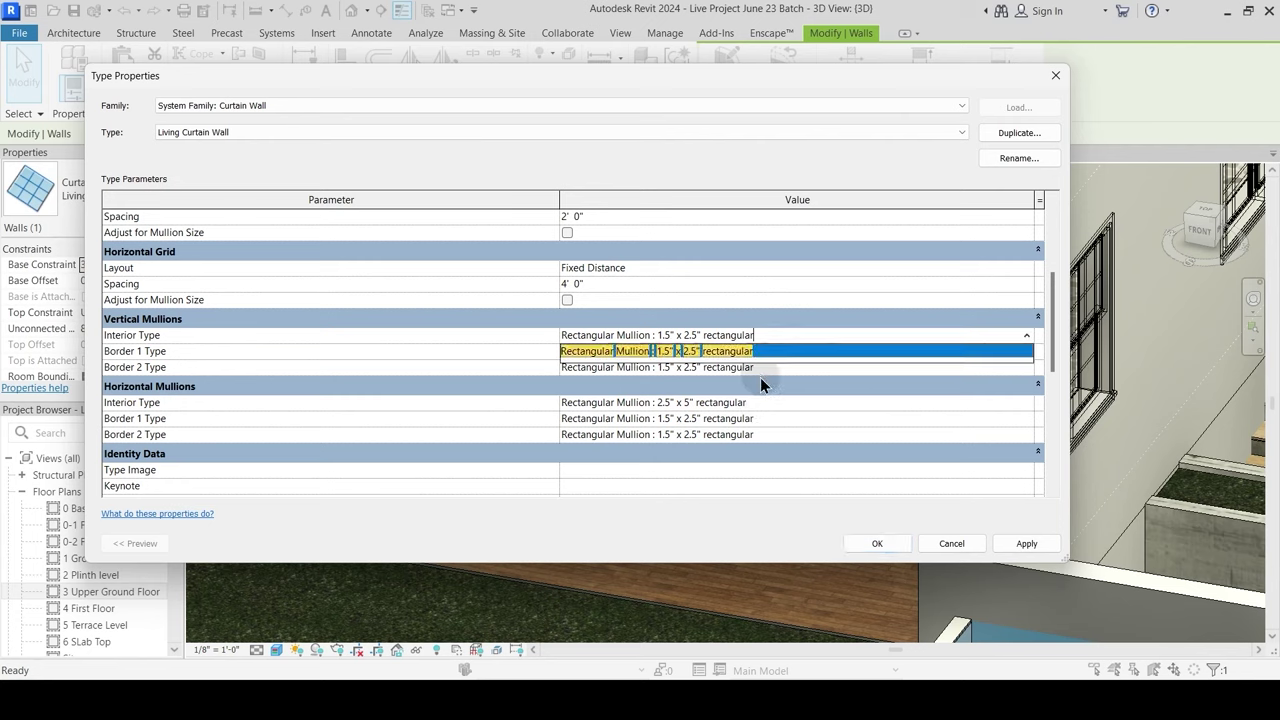
left_click(1027, 338)
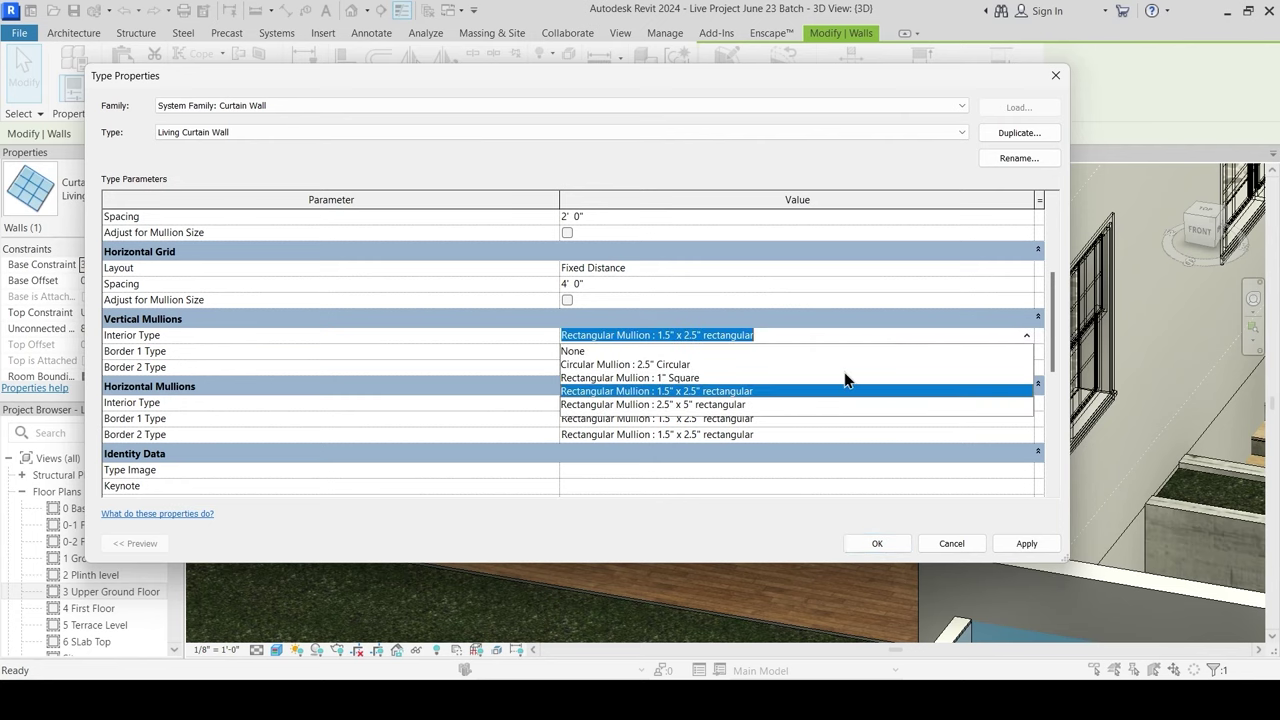
left_click(680, 378)
key("ctrl+c")
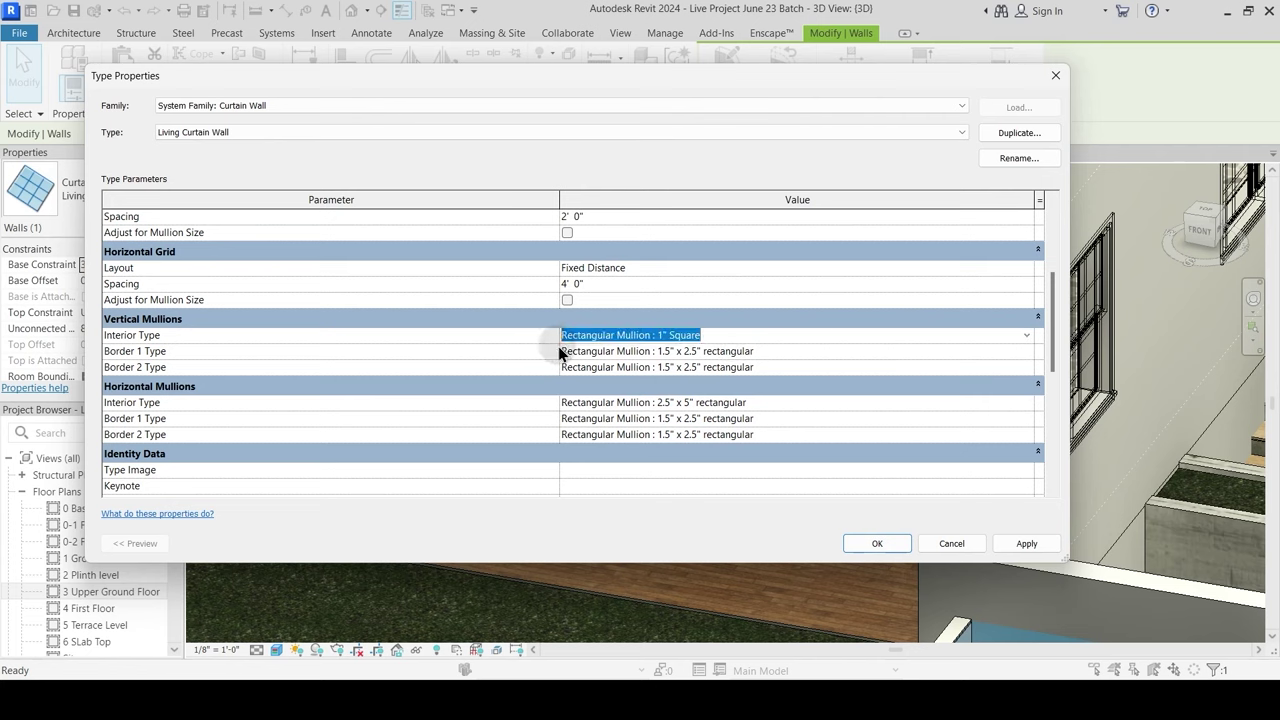
Step: Set the horizontal interior mullions to 1" Square and apply the type changes
left_click(667, 404)
left_click_drag(770, 403, 474, 414)
key("ctrl+v")
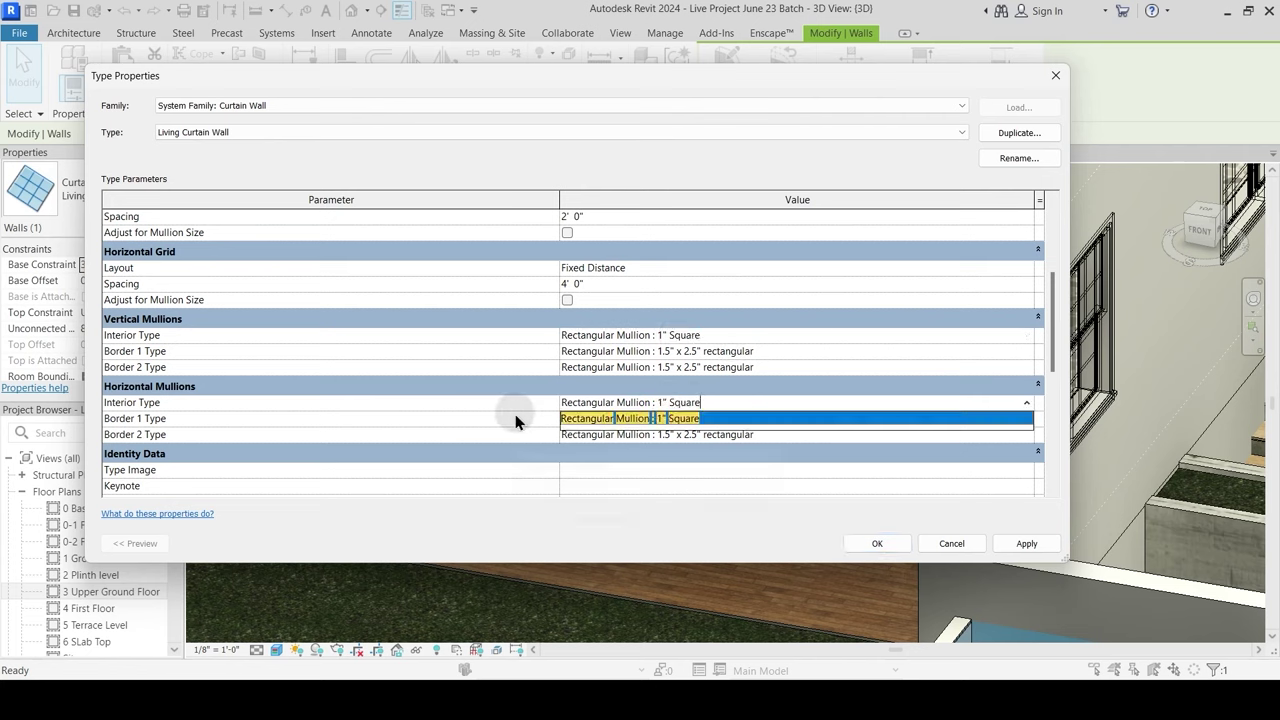
left_click(734, 419)
left_click(1005, 546)
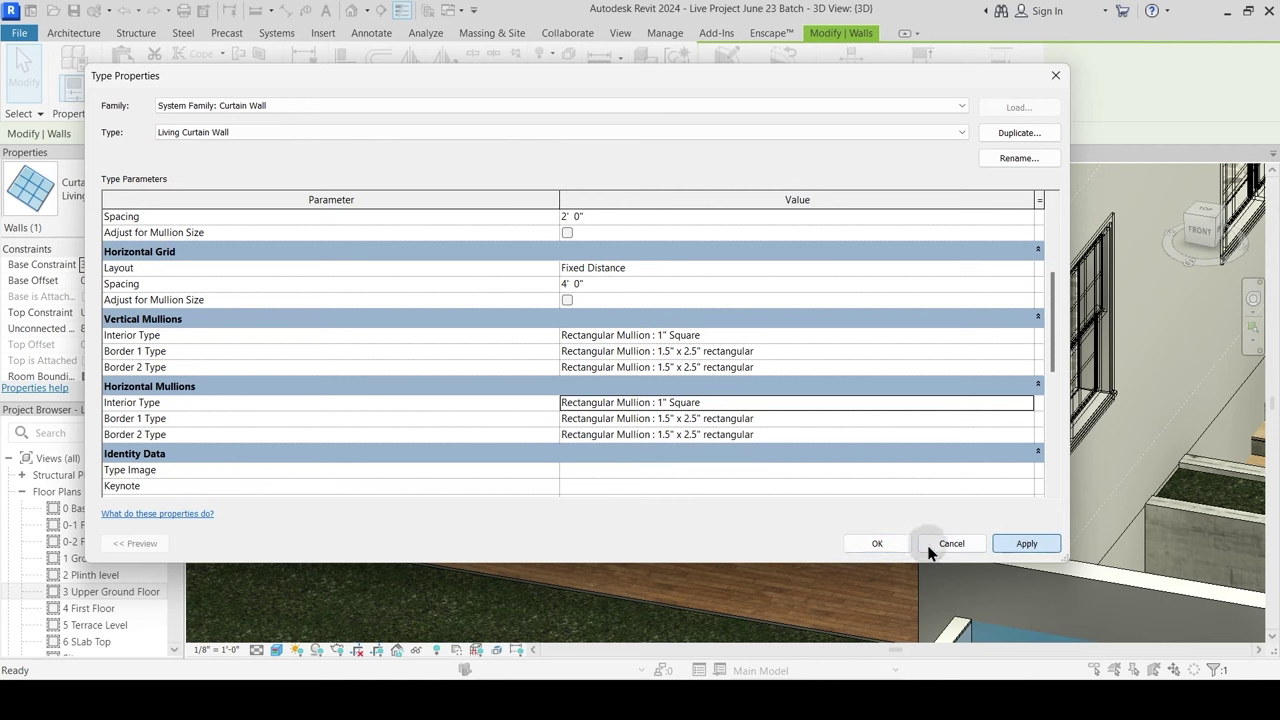
left_click(877, 543)
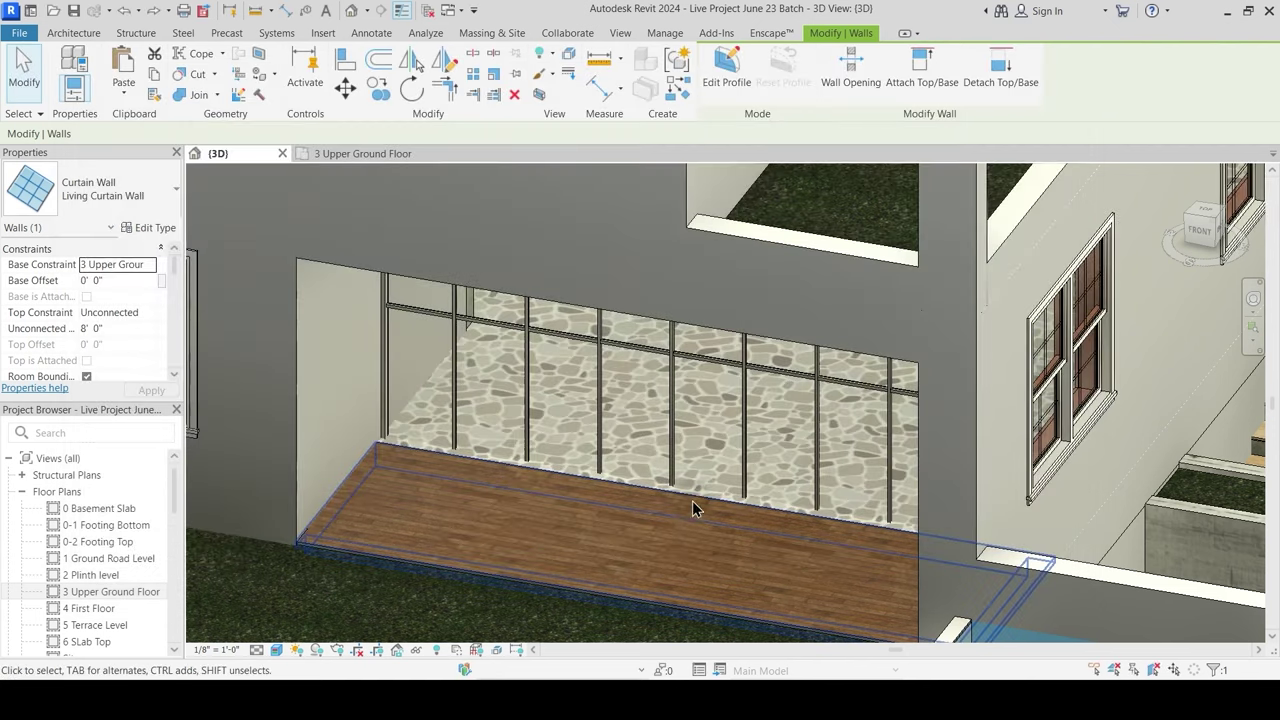
Step: Switch the 3D view's visual style to Shaded with the SD shortcut
left_click(665, 528)
middle_click_drag(648, 514, 559, 401, "shift")
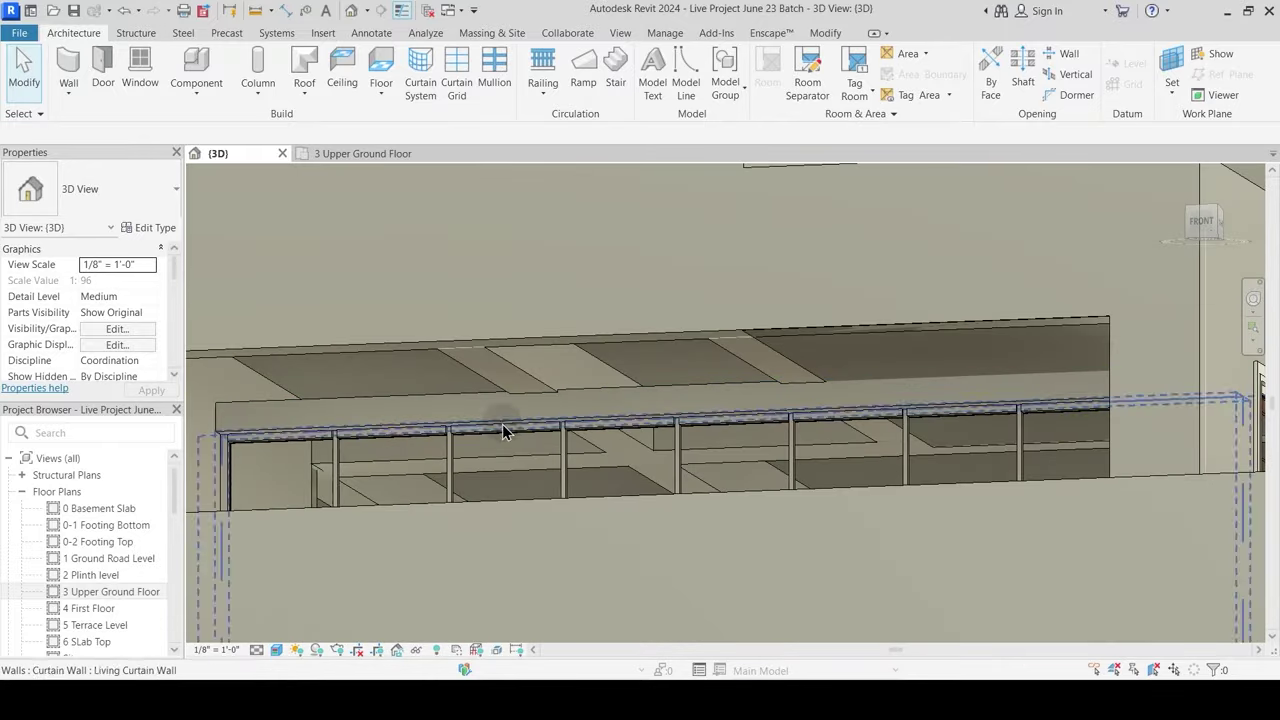
mouse_move(548, 492)
middle_mouse_down()
mouse_move(512, 331)
mouse_move(523, 403)
mouse_move(491, 389)
mouse_move(523, 504)
mouse_move(517, 491)
middle_mouse_up()
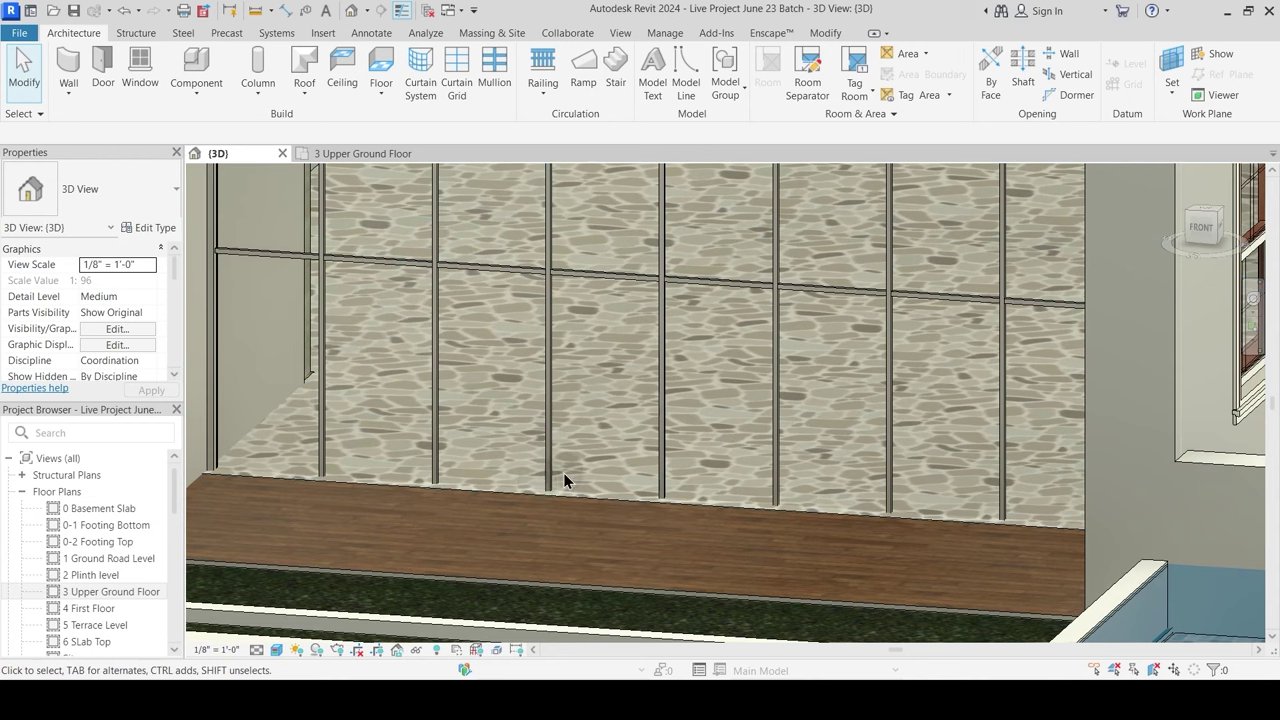
key("s")
key("d")
scroll(567, 478, "down", 3)
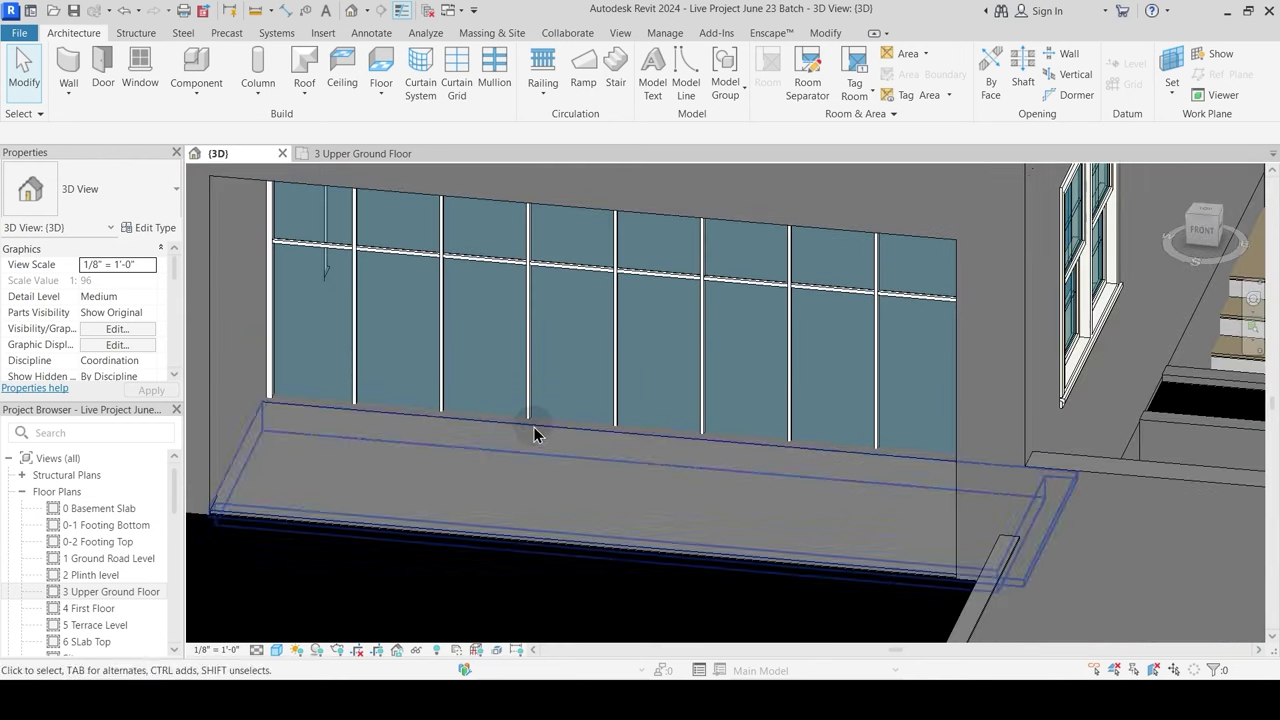
Step: Set the living curtain wall's Base Offset to 51mm (0' 2 1/128")
left_click(564, 458)
middle_click_drag(564, 462, 590, 495, "shift")
left_click(109, 282)
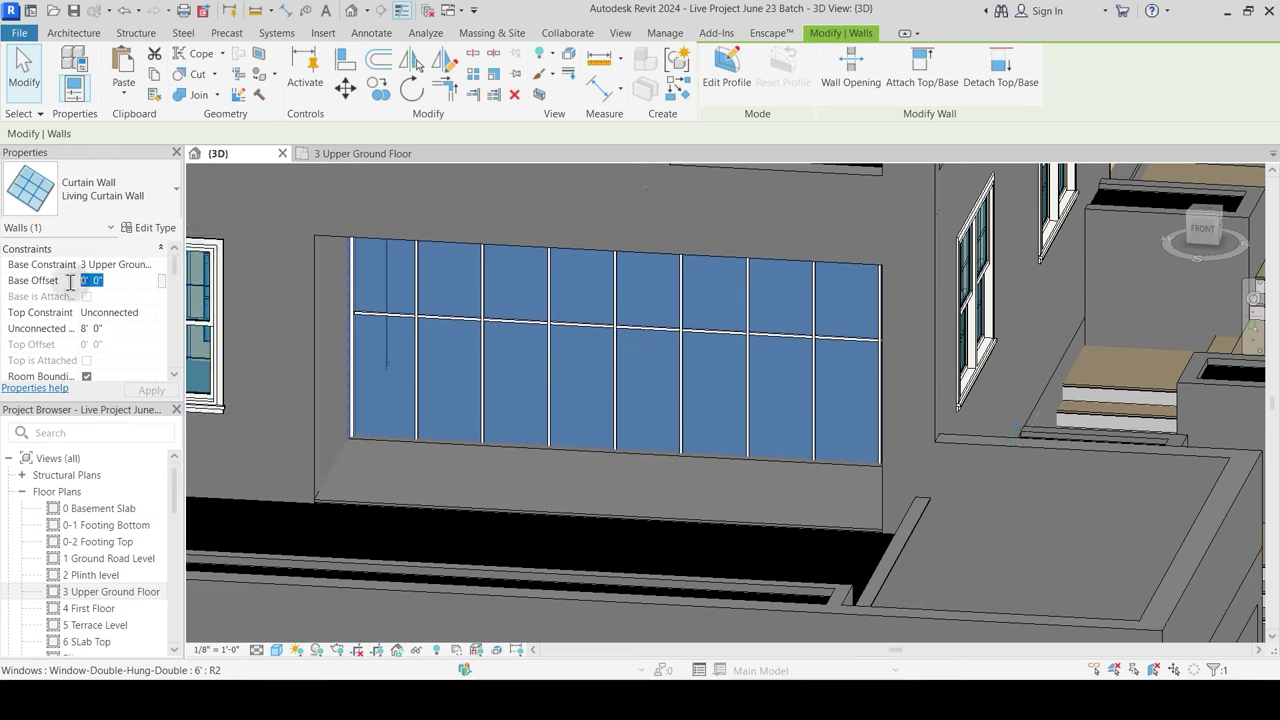
type("51mm")
key("Return")
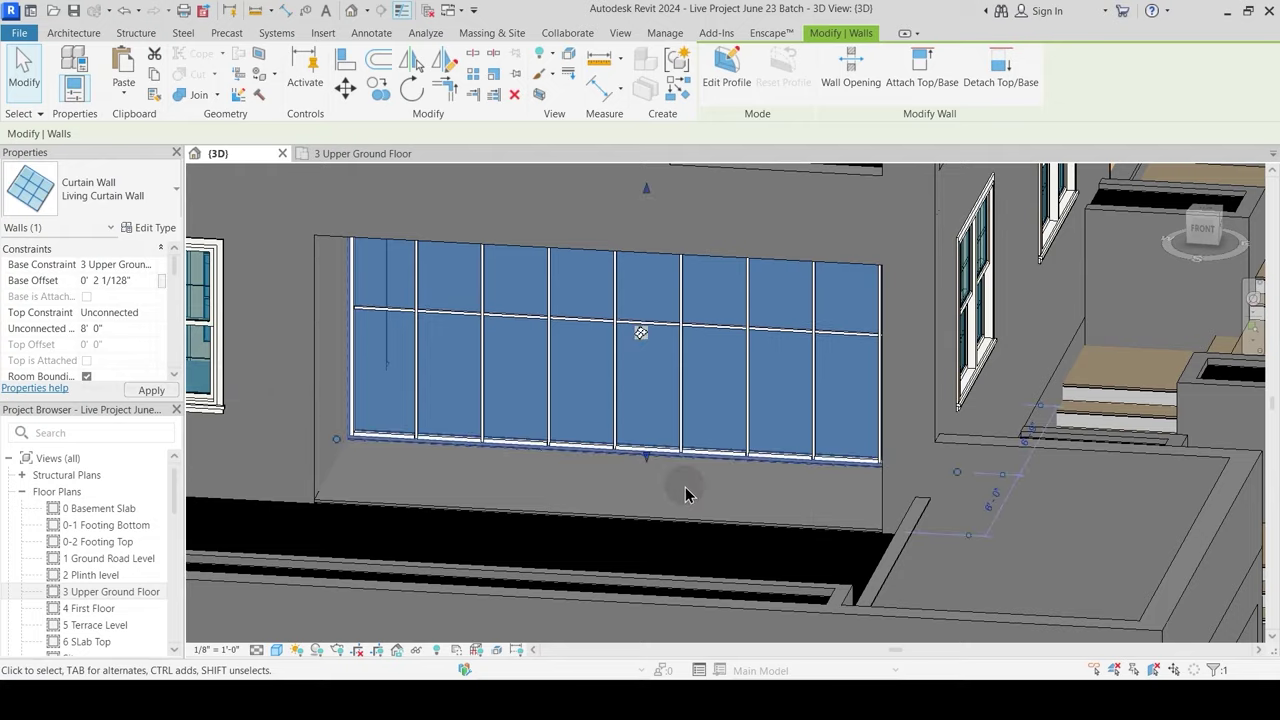
key("Escape")
middle_click_drag(671, 484, 646, 477, "shift")
Step: Unpin and delete two central vertical mullions and remove the first grid line's lower segment
scroll(643, 473, "up", 2)
left_click(645, 450)
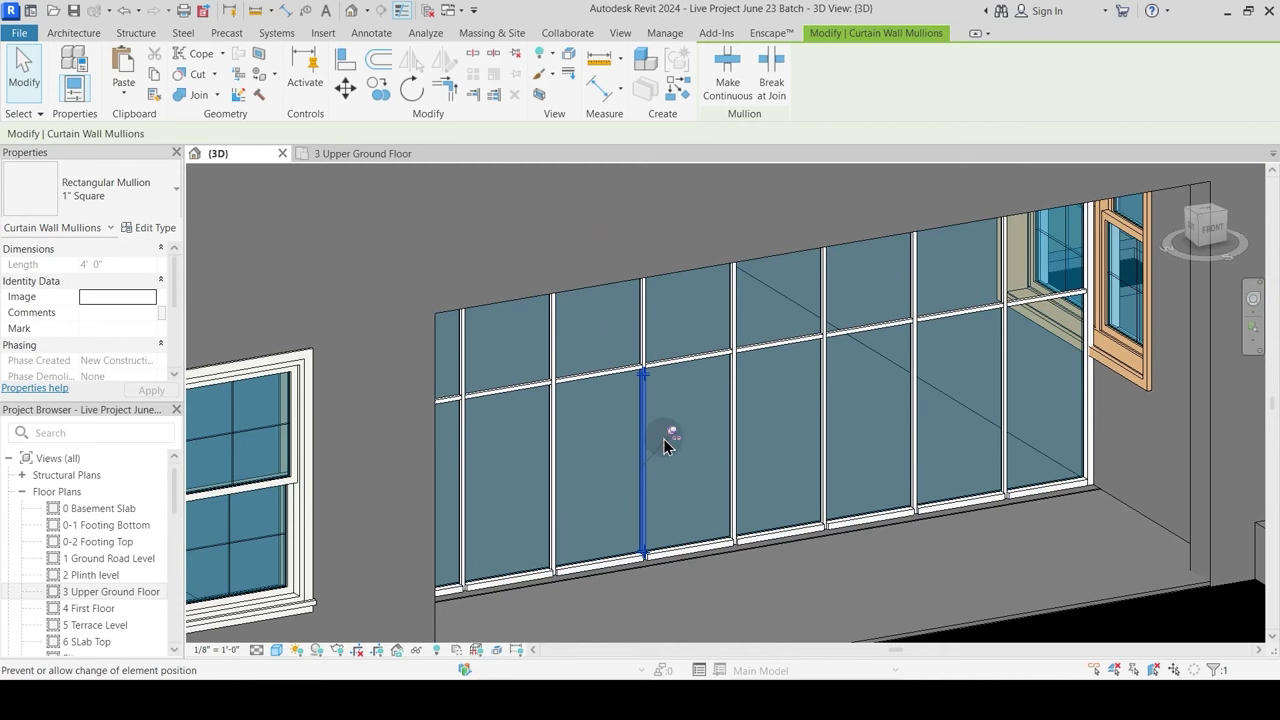
left_click(668, 438)
key("Delete")
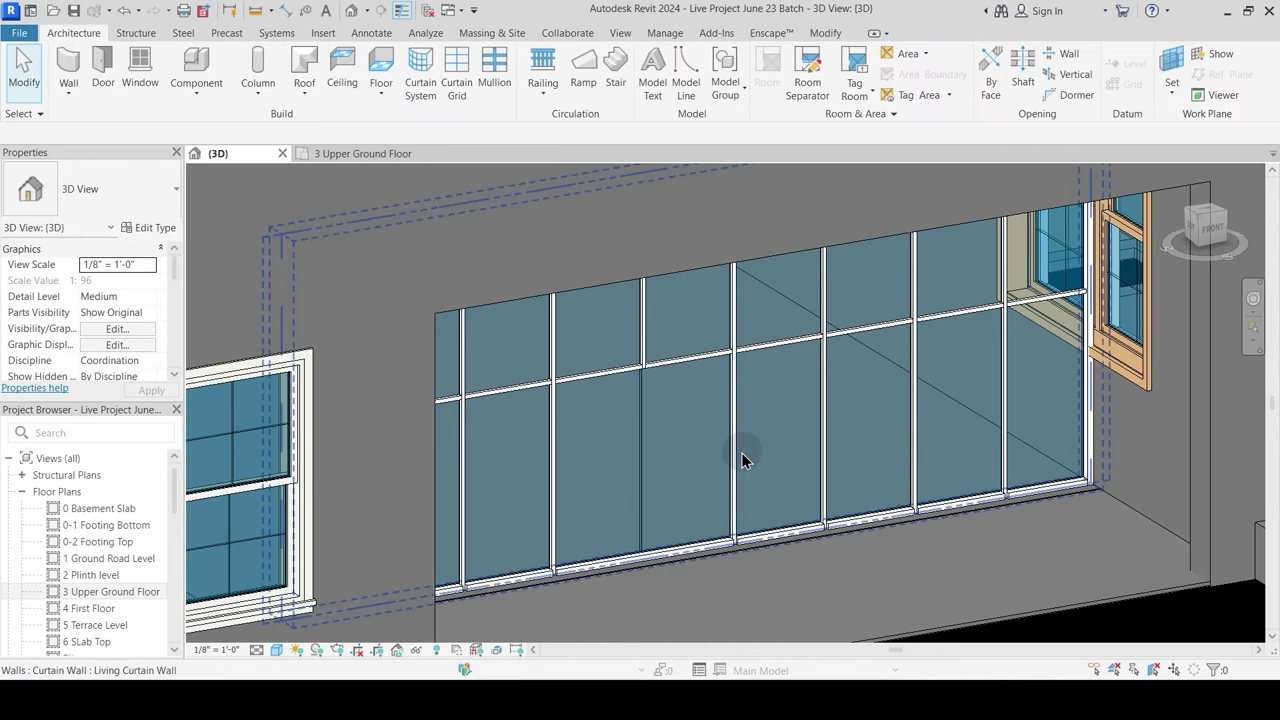
left_click(734, 457)
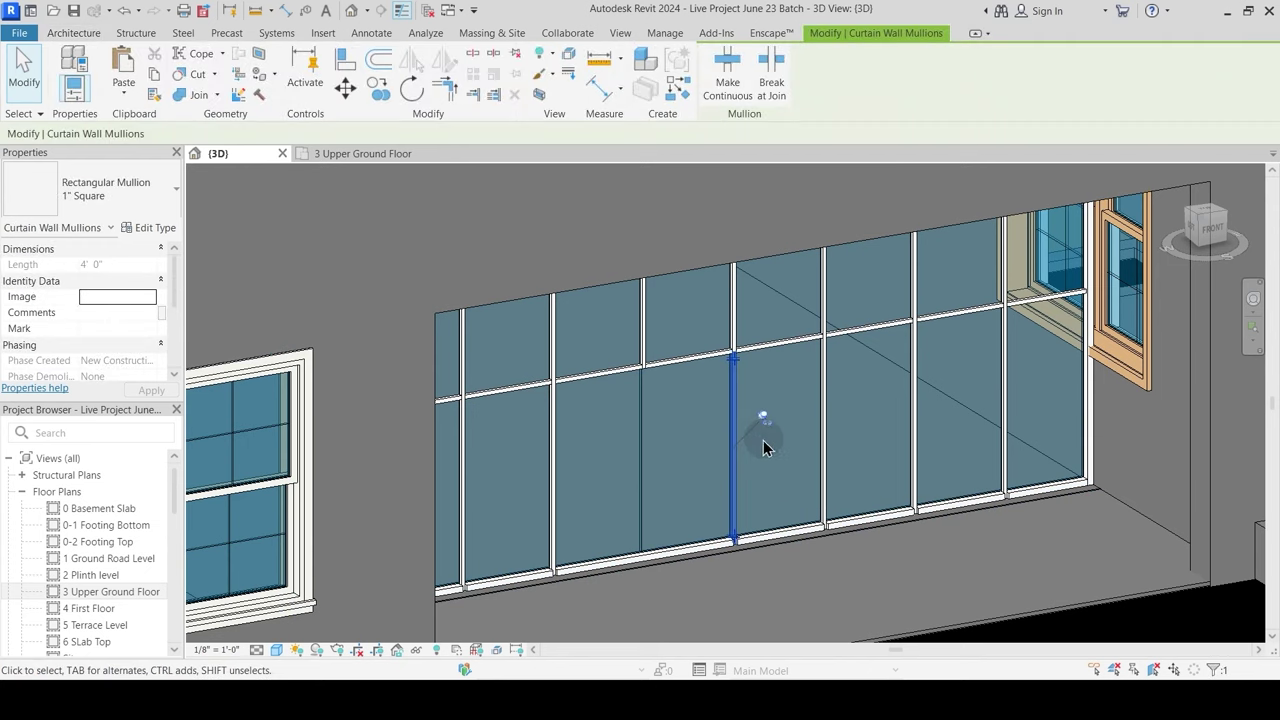
key("Delete")
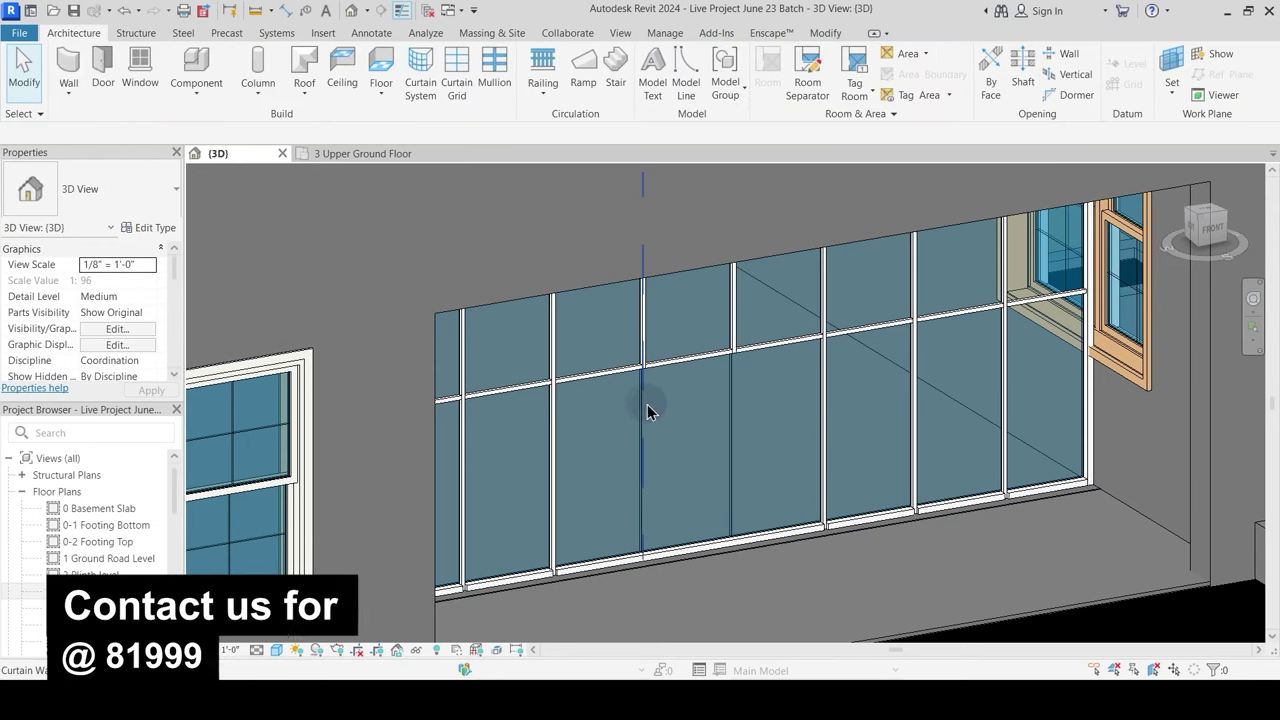
left_click(644, 404)
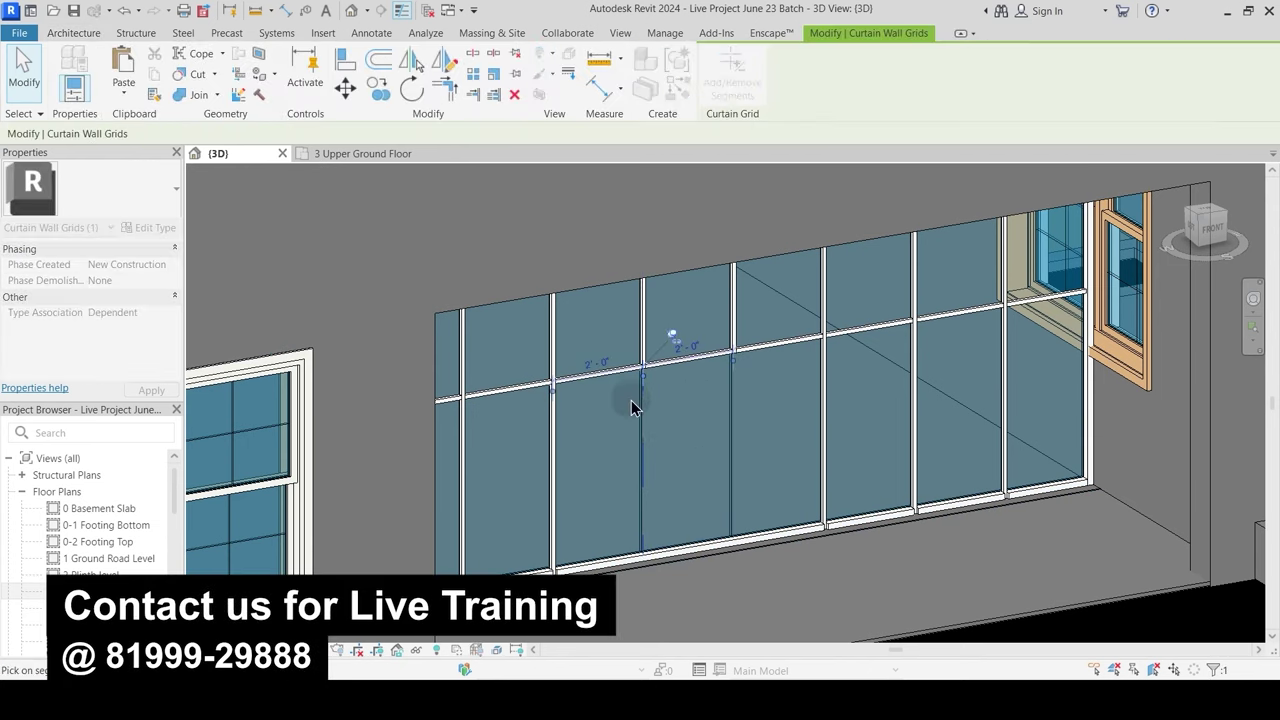
key("Escape")
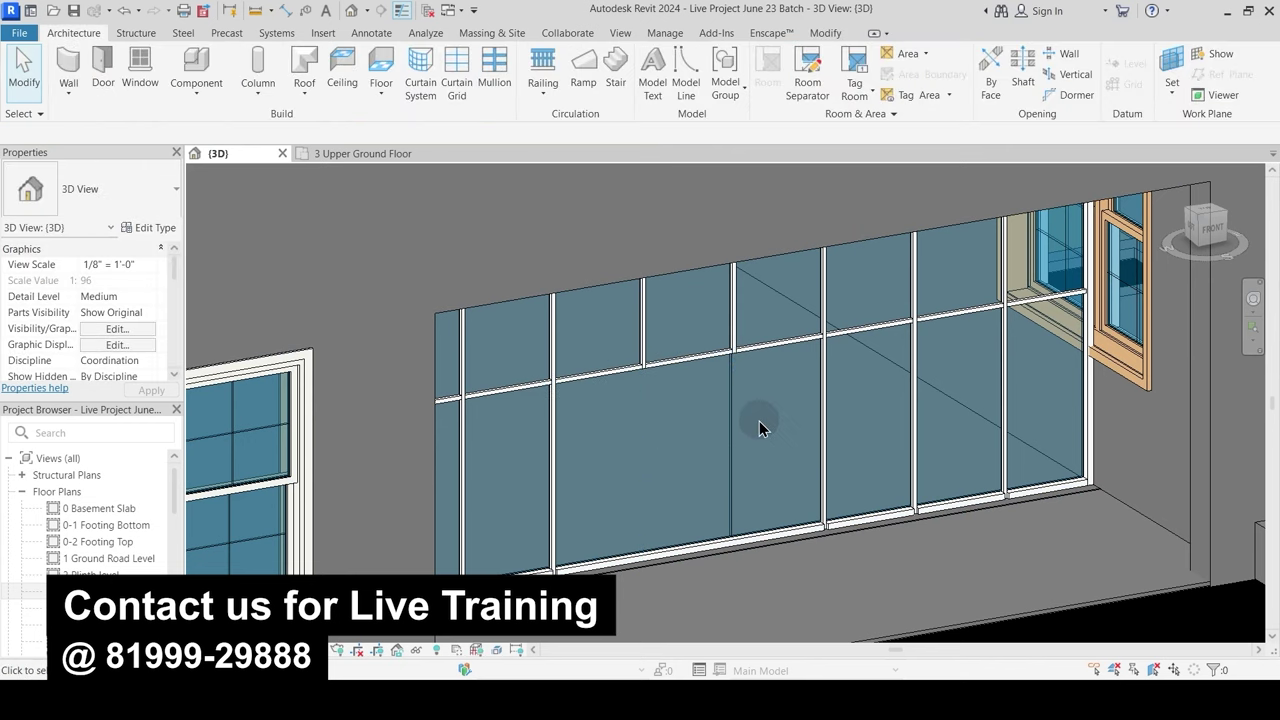
left_click(734, 437)
left_click(713, 92)
left_click(743, 456)
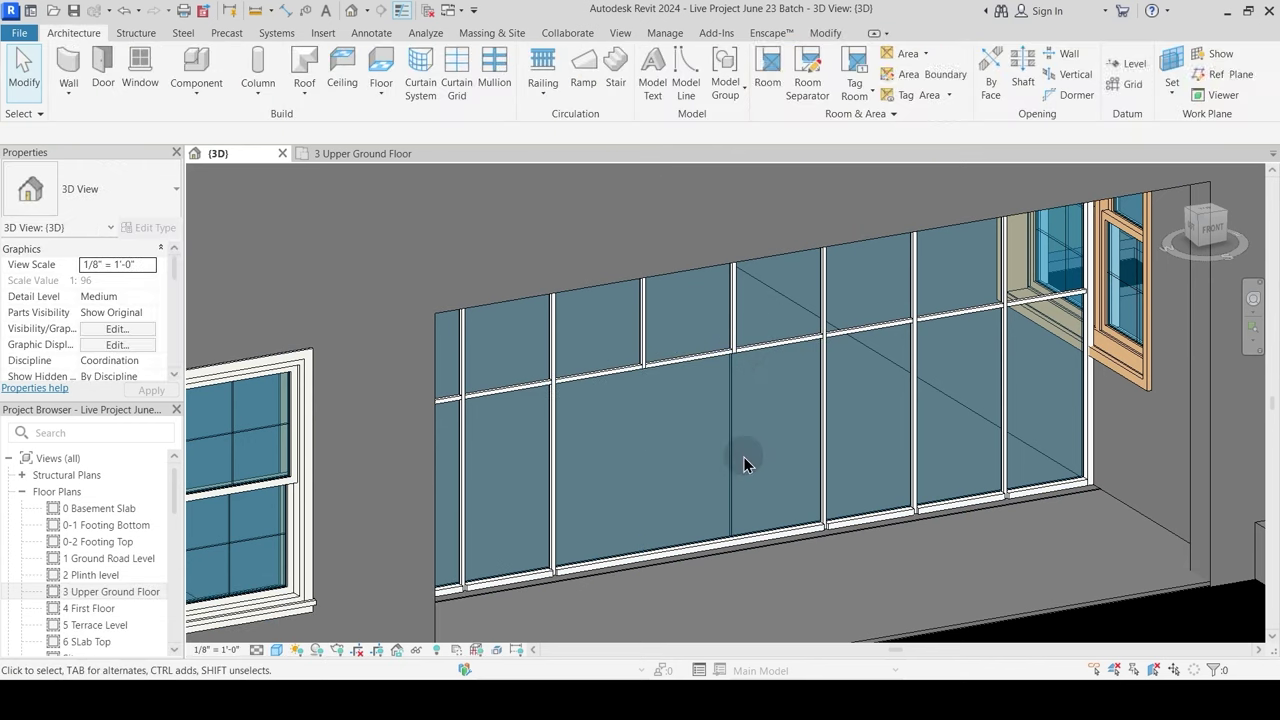
key("ctrl+z")
key("ctrl+z")
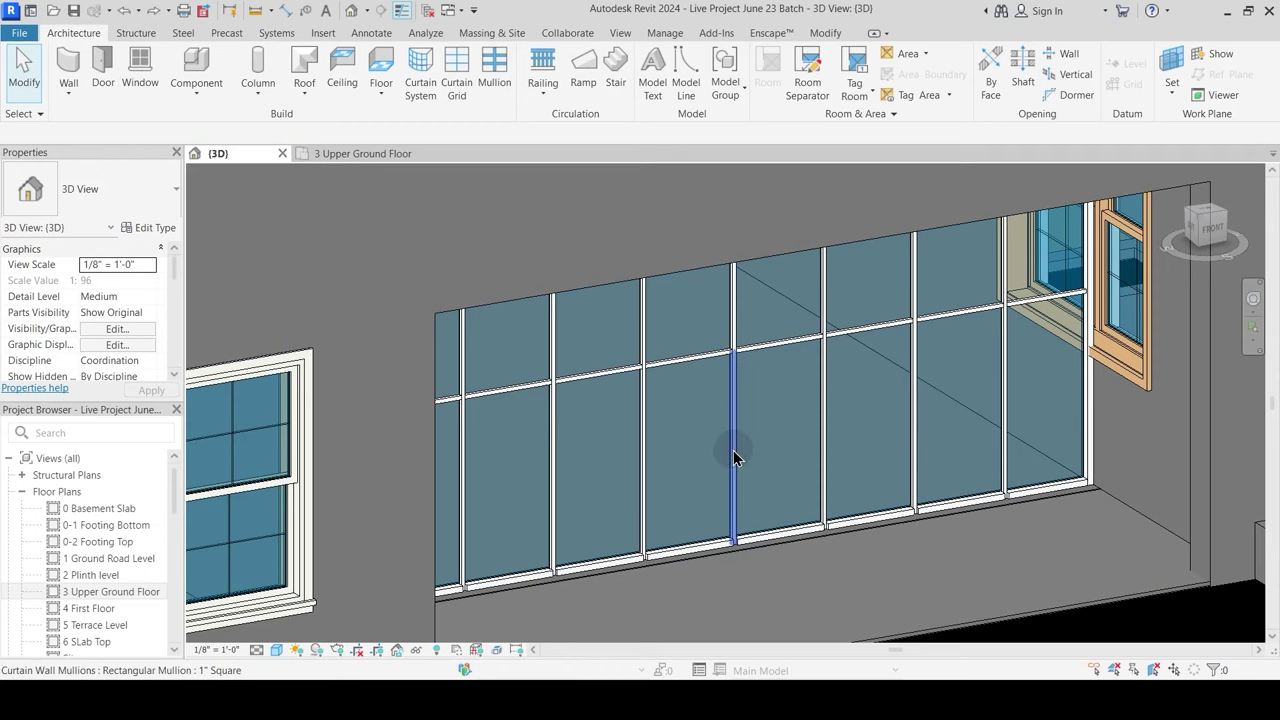
Step: Delete the next mullion, remove the adjacent grid line's lower segment, and clear the leftover bottom mullions
left_click(734, 451)
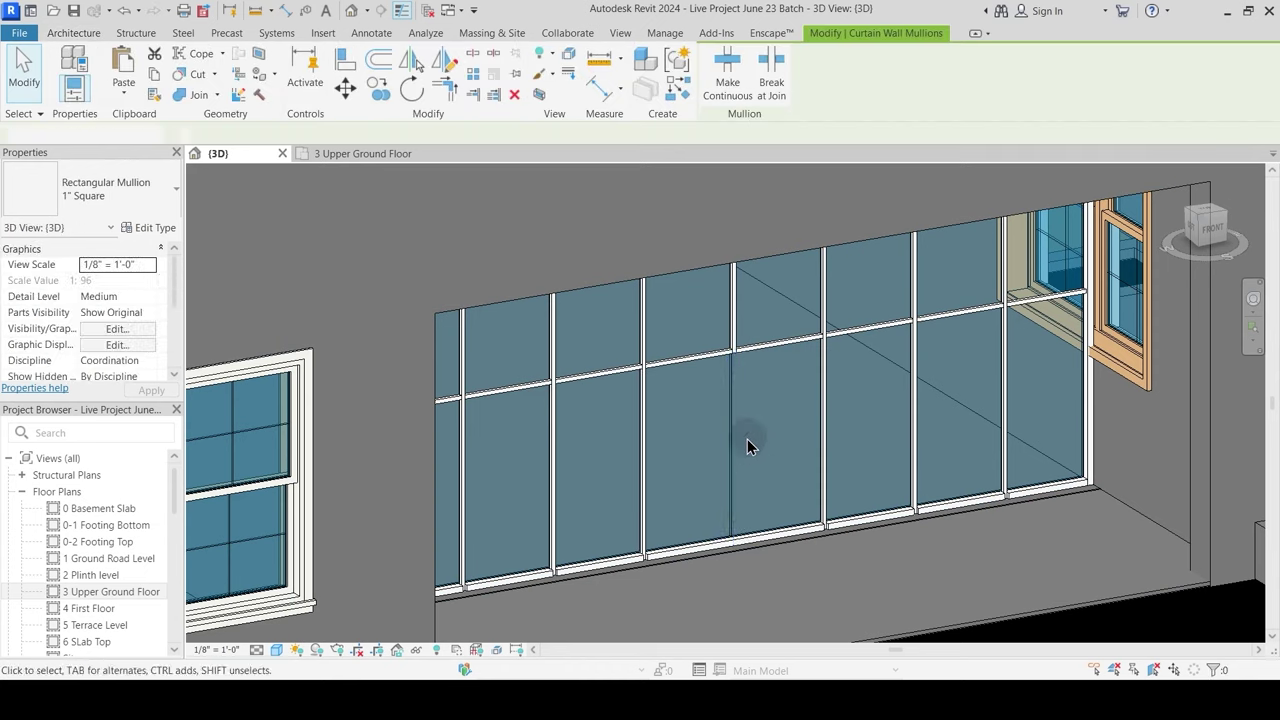
key("Delete")
left_click(745, 417)
left_click(732, 82)
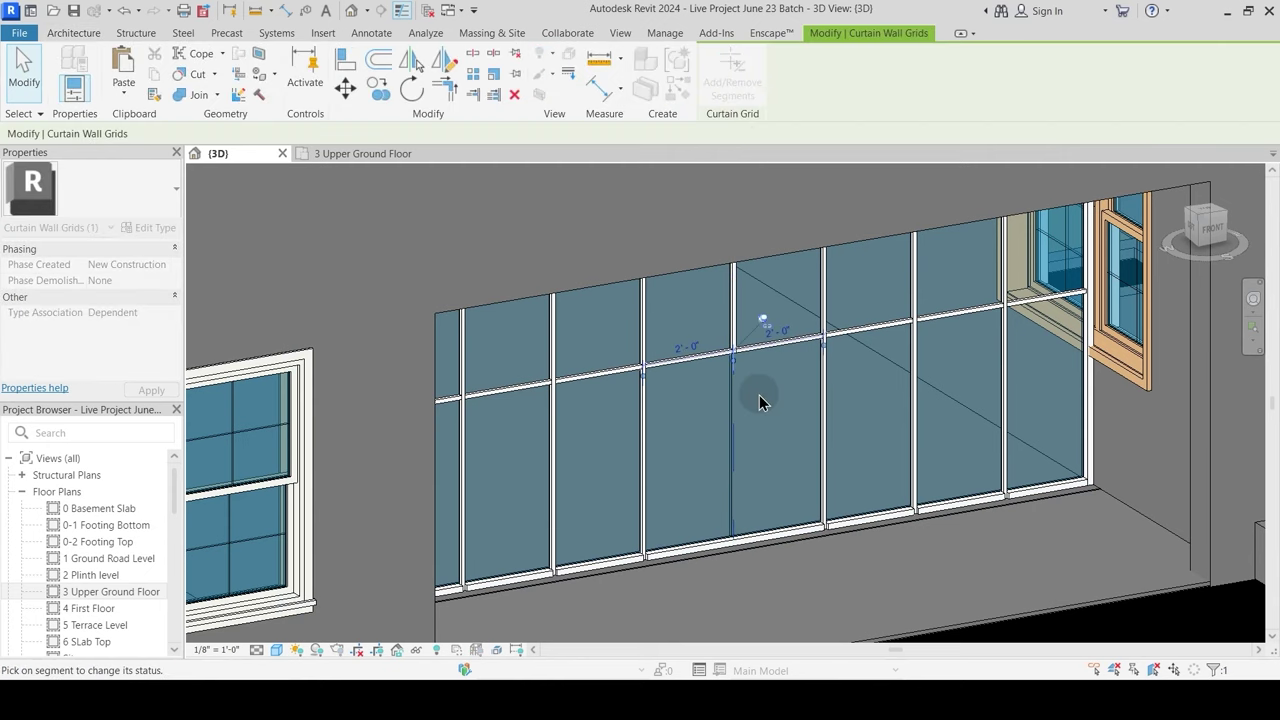
left_click(750, 515)
key("Escape")
key("Escape")
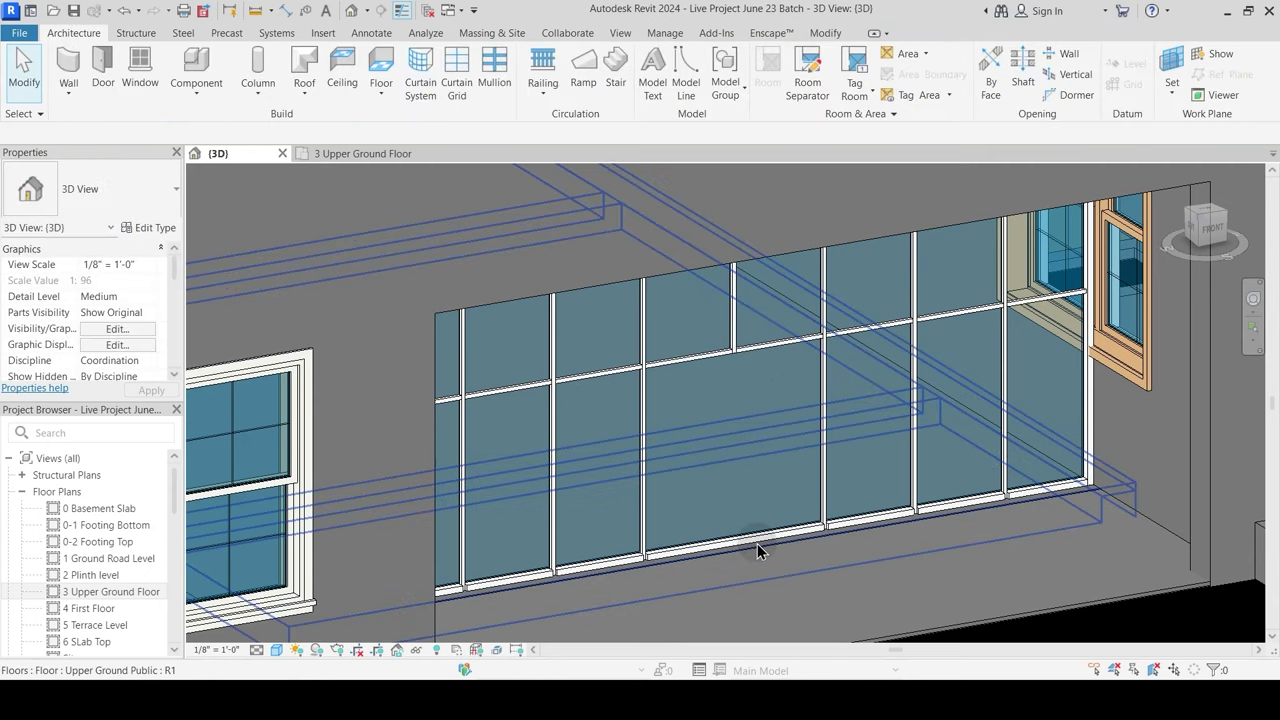
left_click(758, 547)
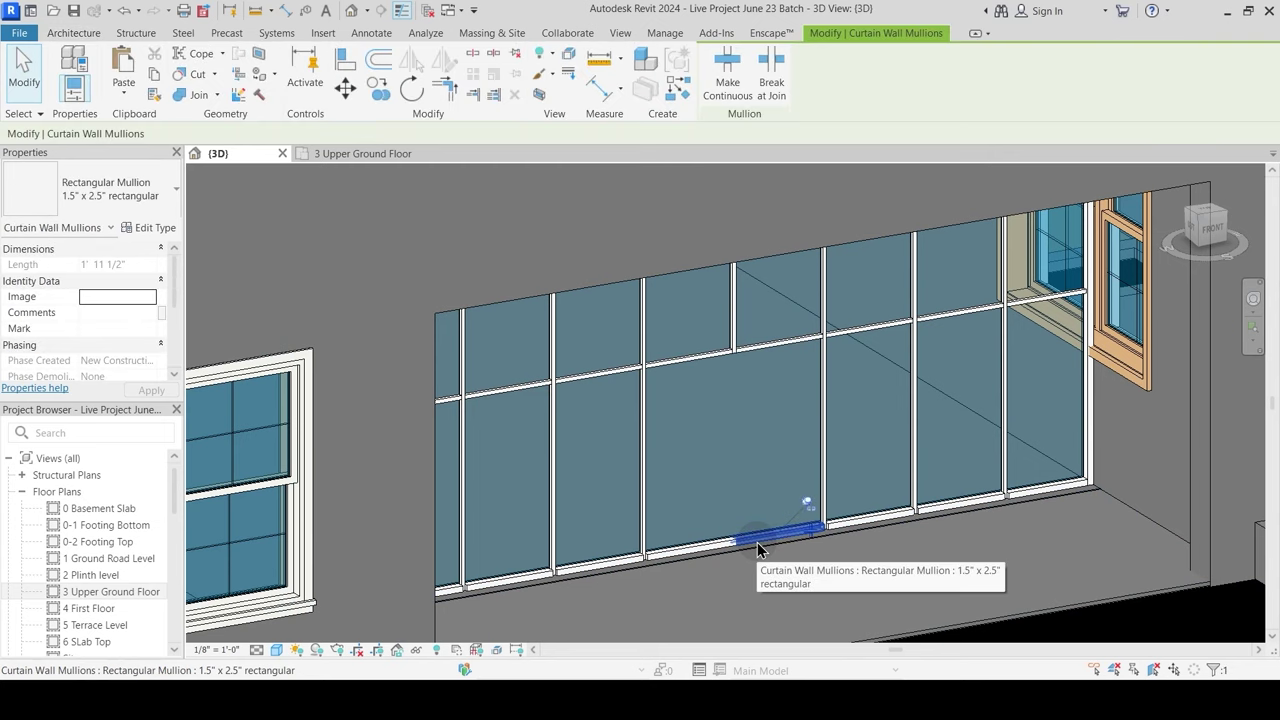
key("Delete")
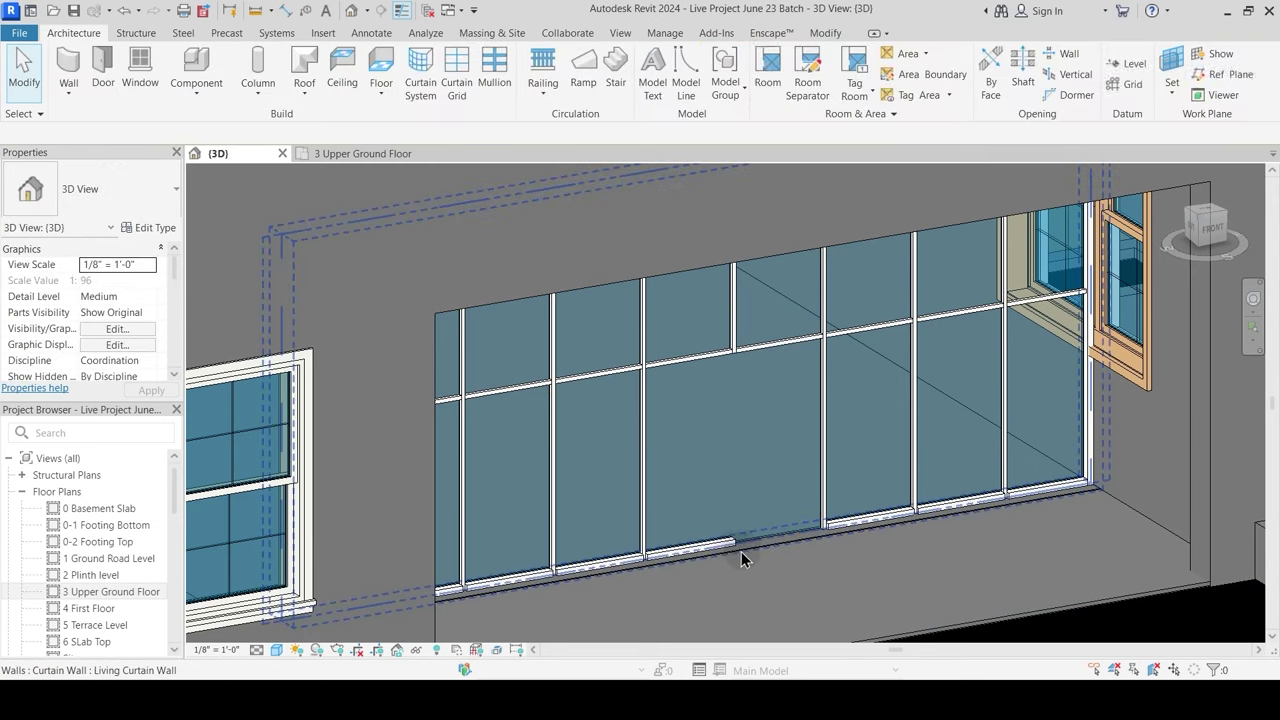
left_click(729, 549)
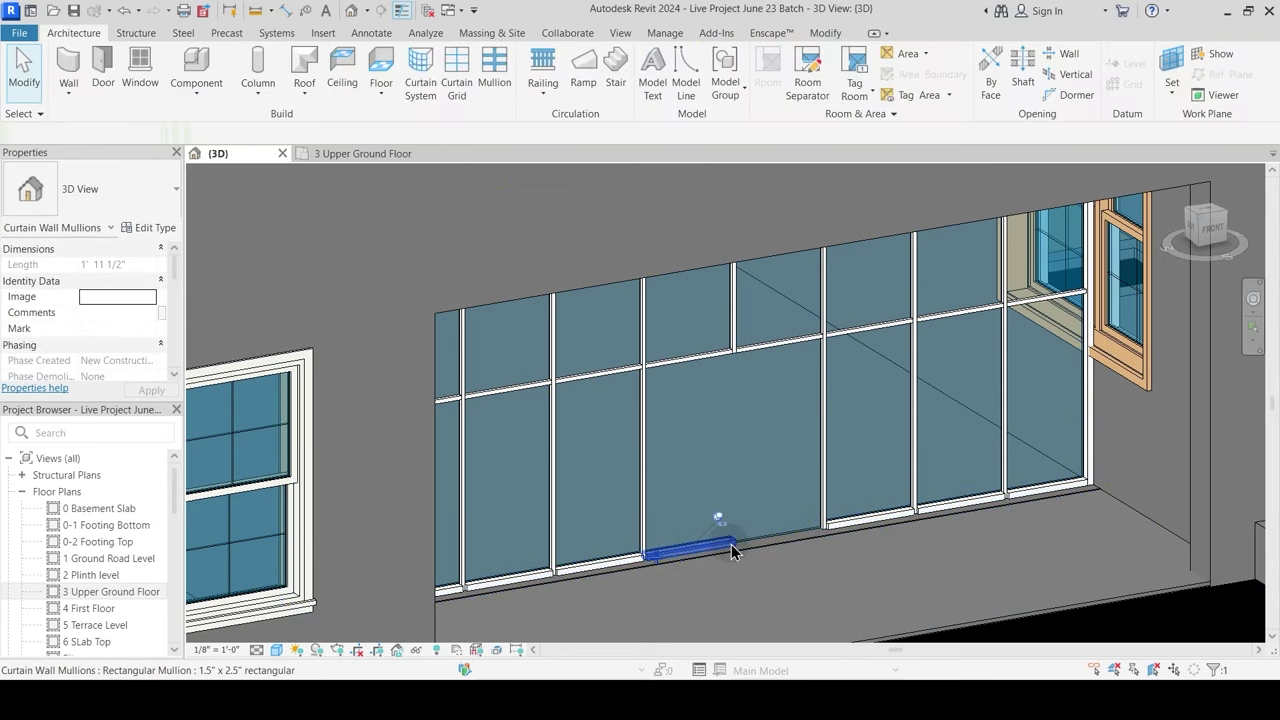
key("Delete")
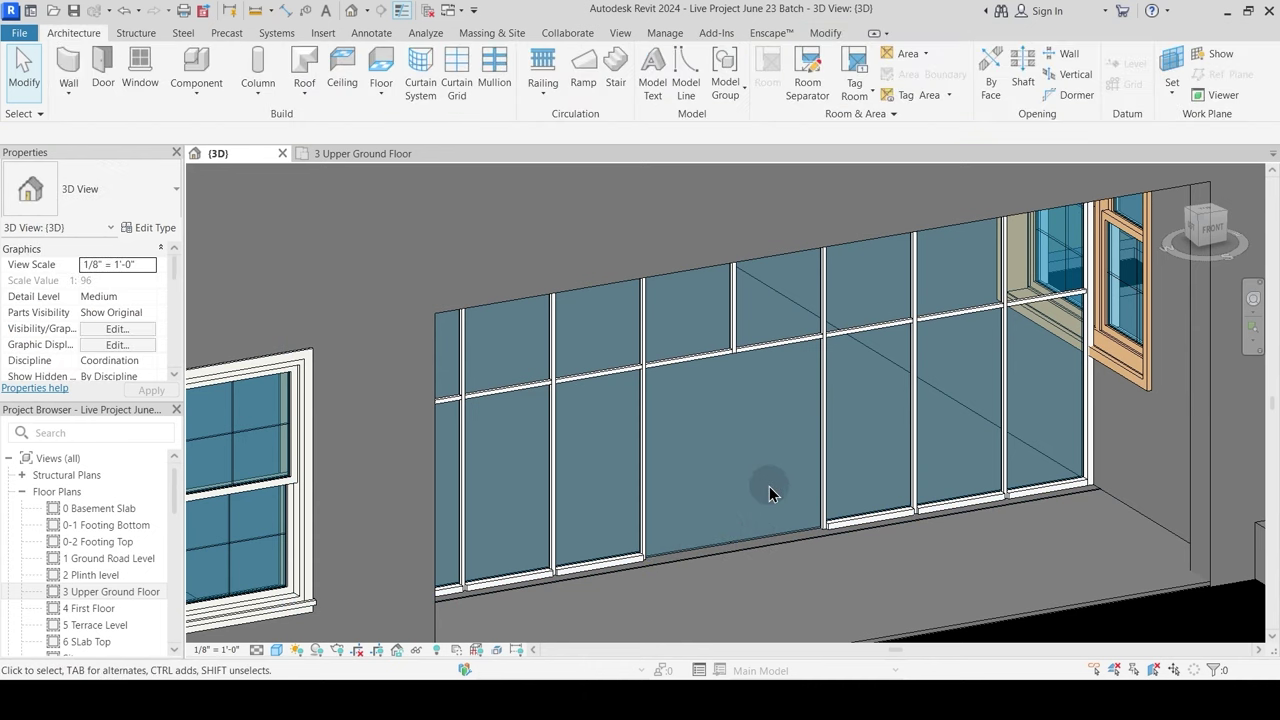
left_click(762, 540)
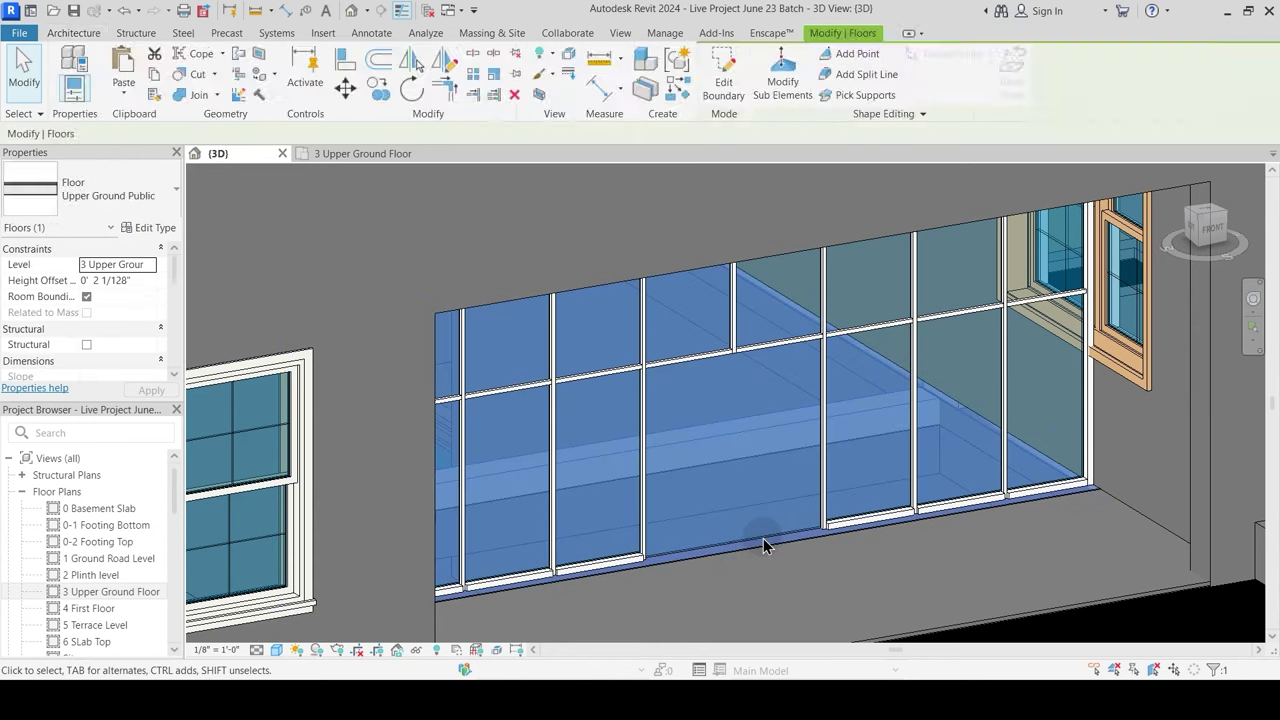
key("Escape")
scroll(763, 539, "up", 2)
scroll(763, 534, "down", 3)
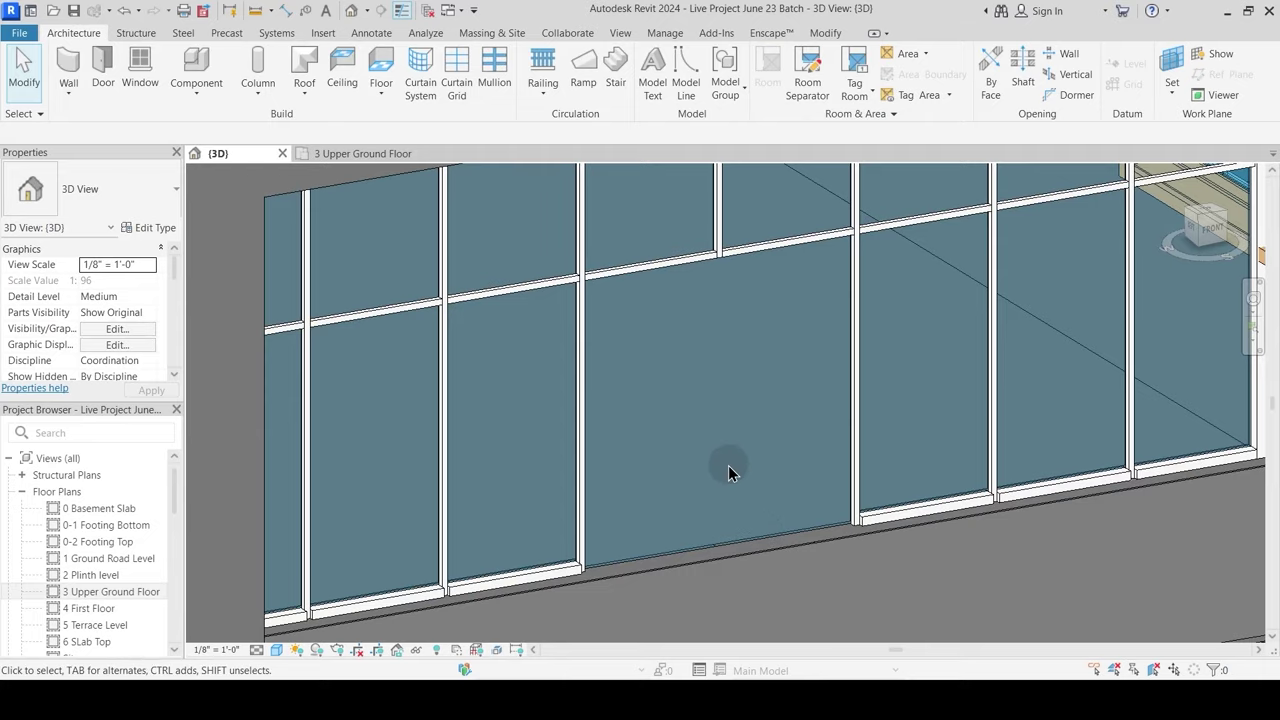
scroll(737, 486, "up", 3)
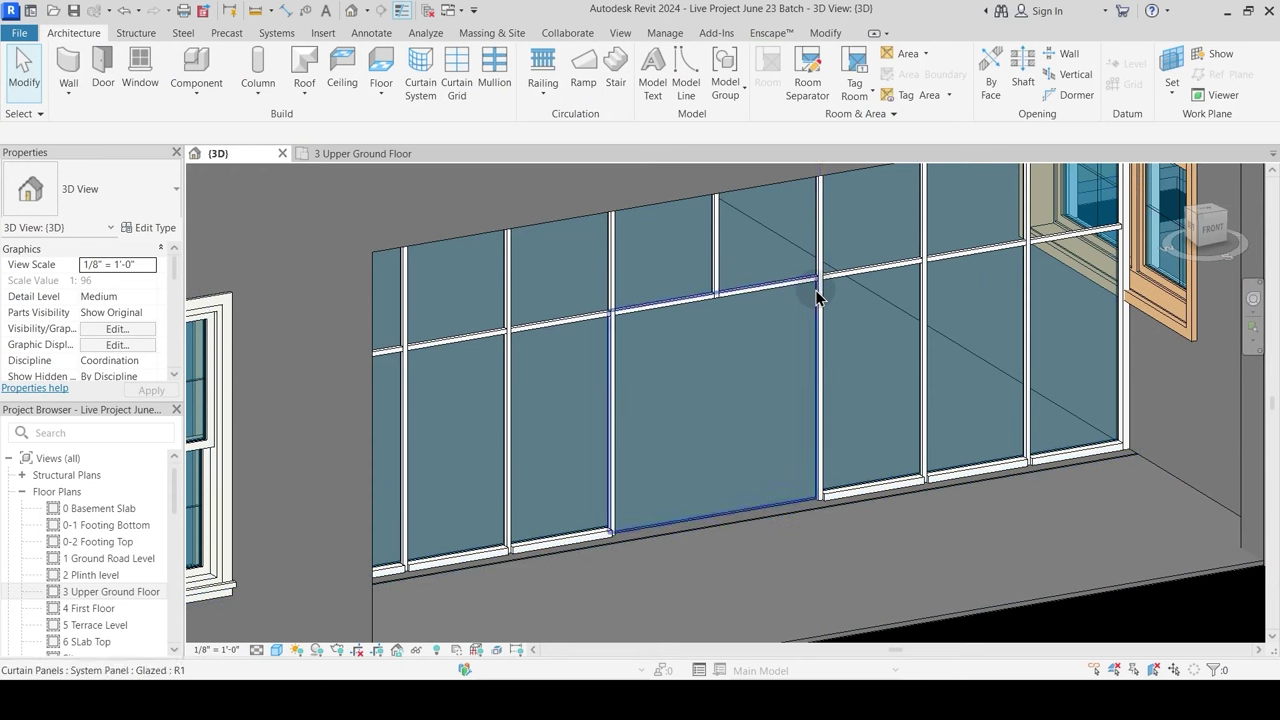
Step: Change the enlarged glazed panel's type to Door-Curtain-Wall-Double-Storefront
left_click(781, 367)
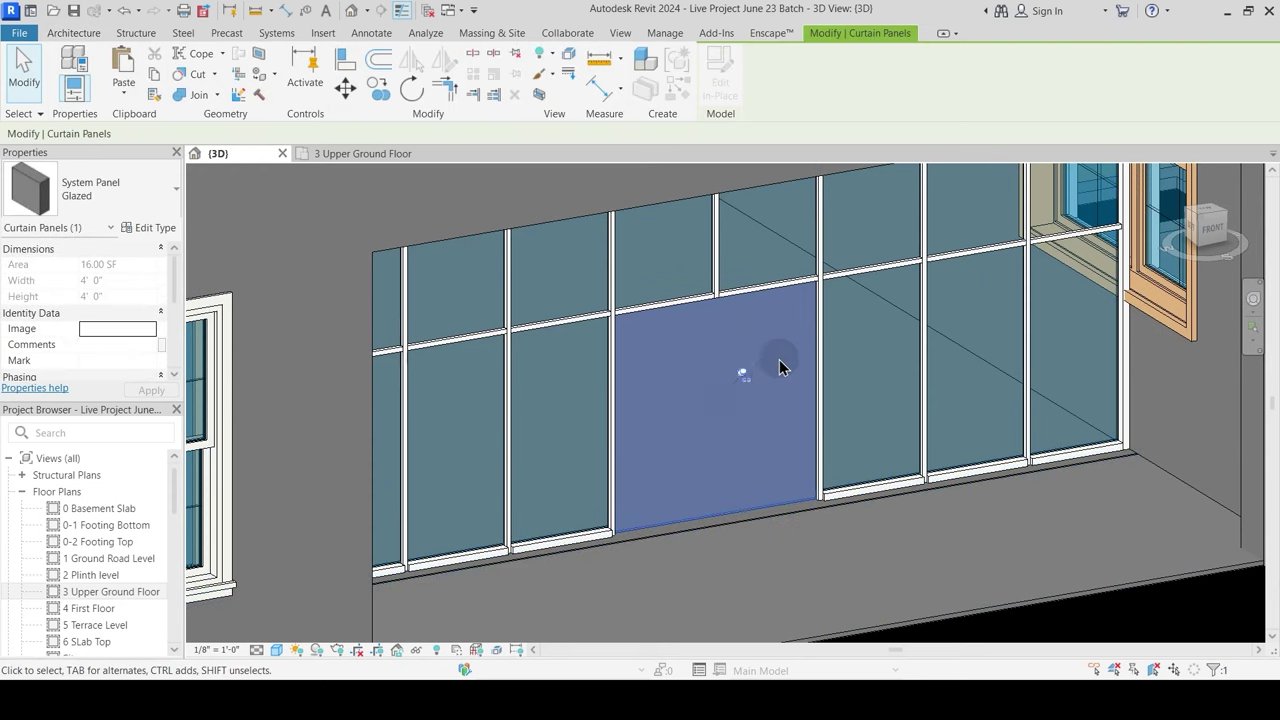
left_click(120, 200)
left_click(77, 331)
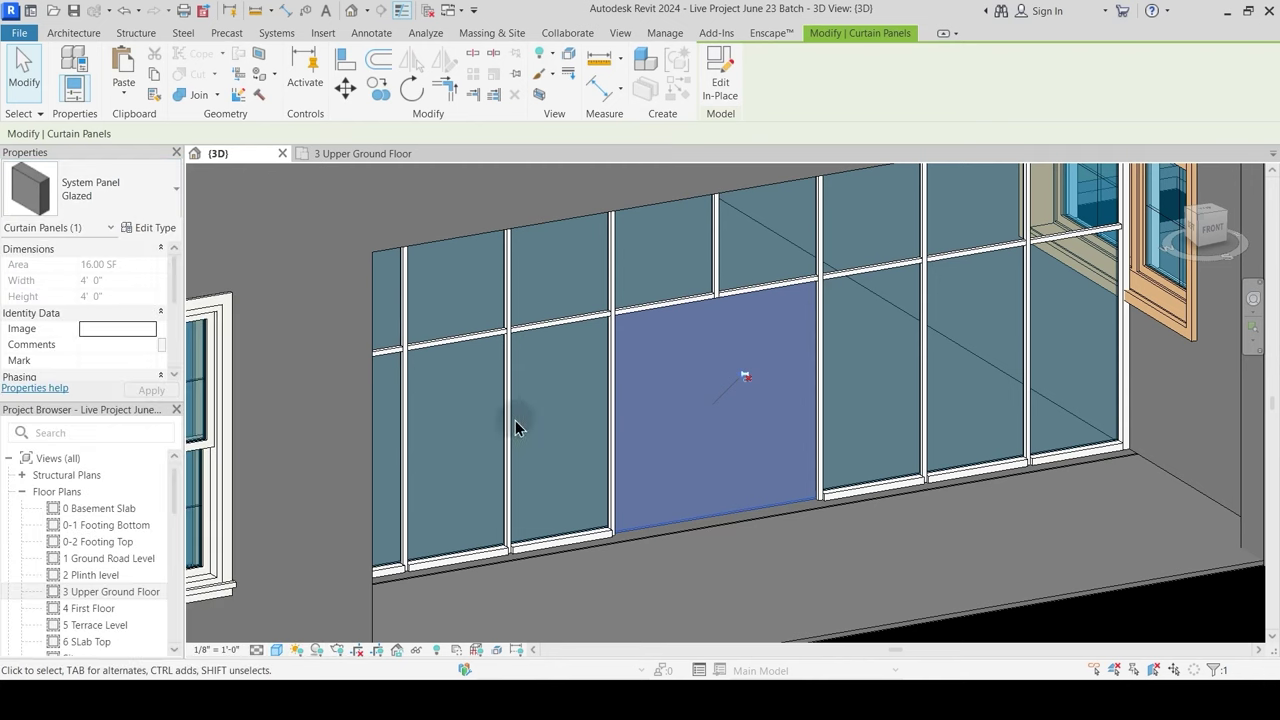
key("Escape")
scroll(730, 565, "down", 2)
middle_click_drag(728, 563, 755, 581, "shift")
scroll(786, 512, "down", 3)
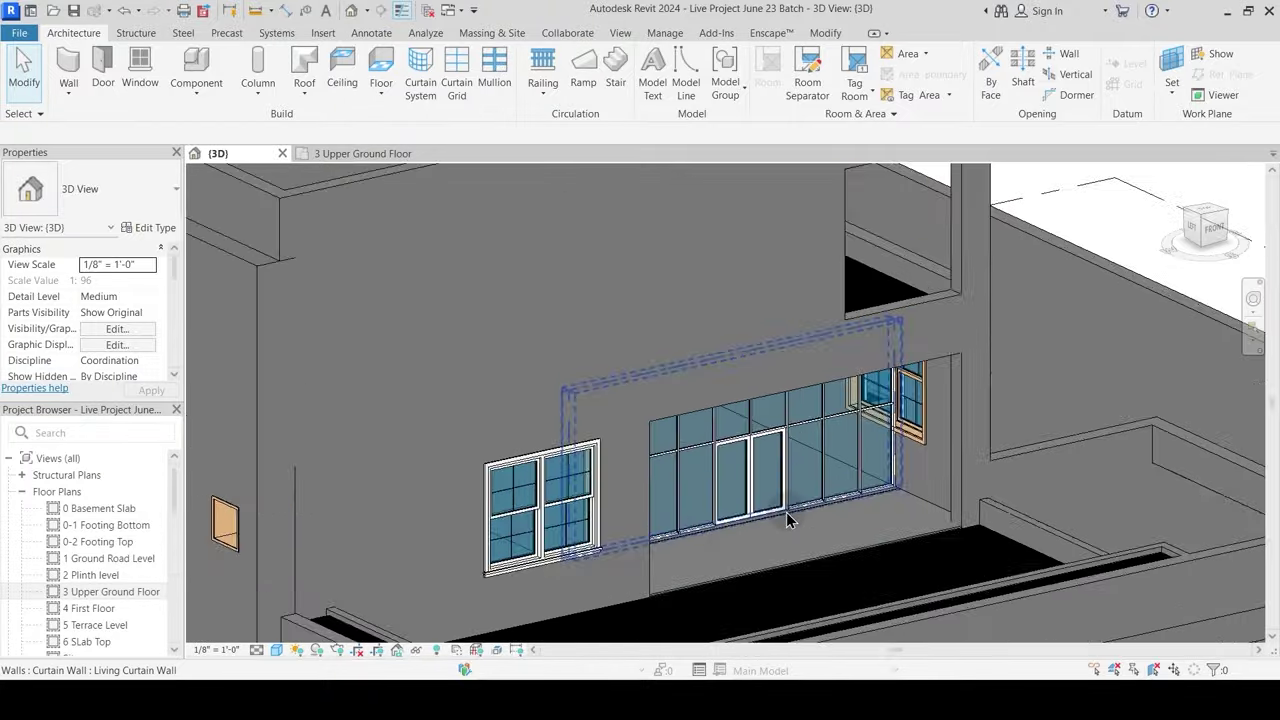
middle_click_drag(695, 546, 740, 565, "shift")
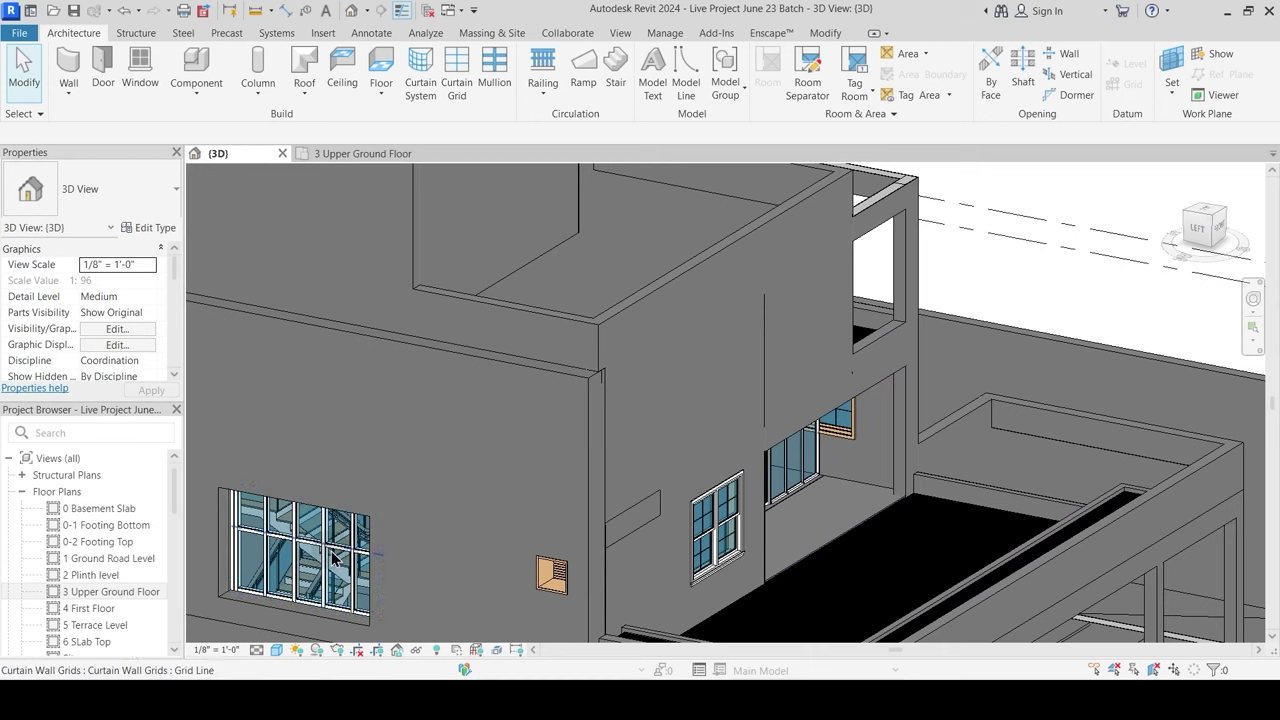
Step: Set the Staircase Curtain Wall's Top Constraint to Up to level: 5 Terrace Level
left_click(400, 542)
middle_click_drag(403, 541, 554, 521)
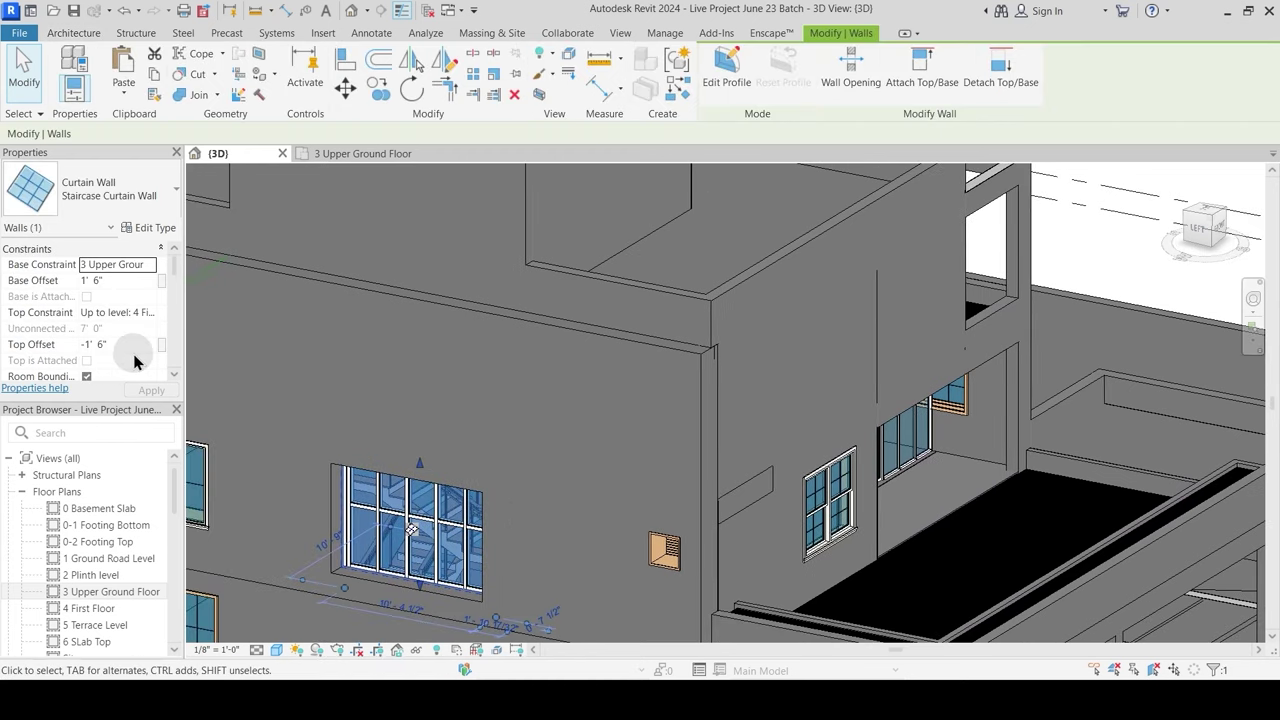
left_click(148, 317)
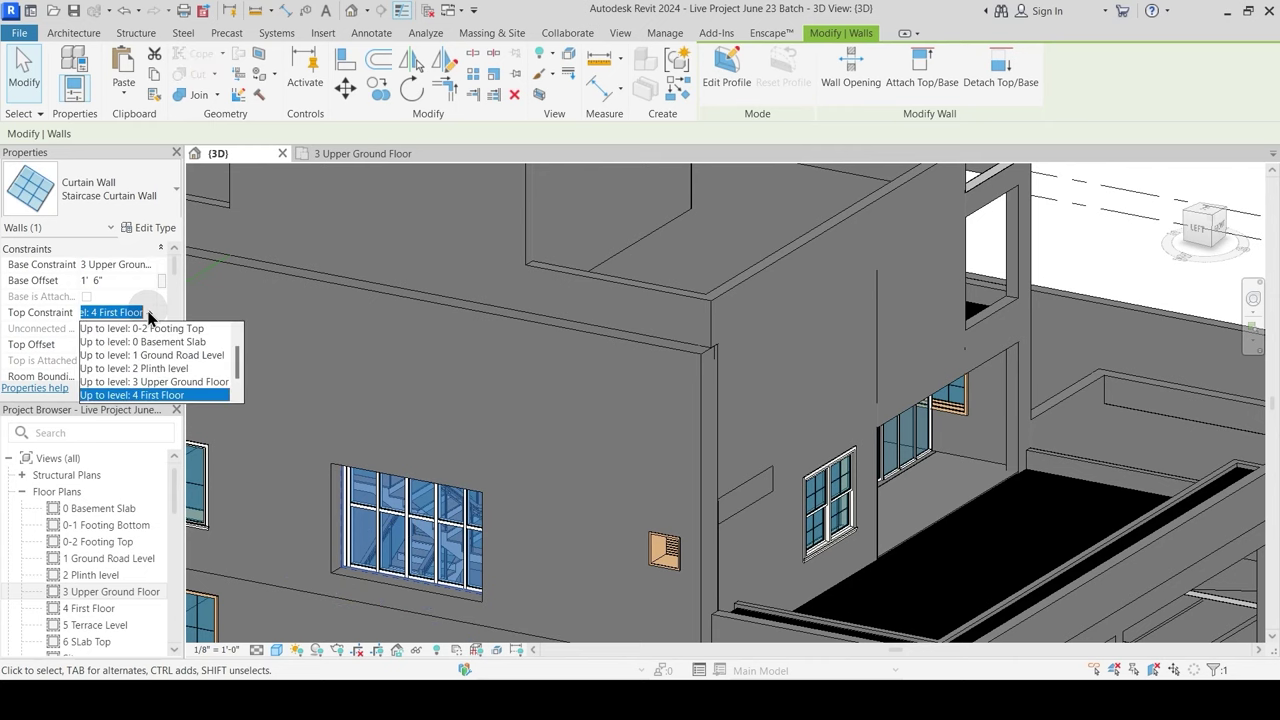
scroll(160, 383, "down", 1)
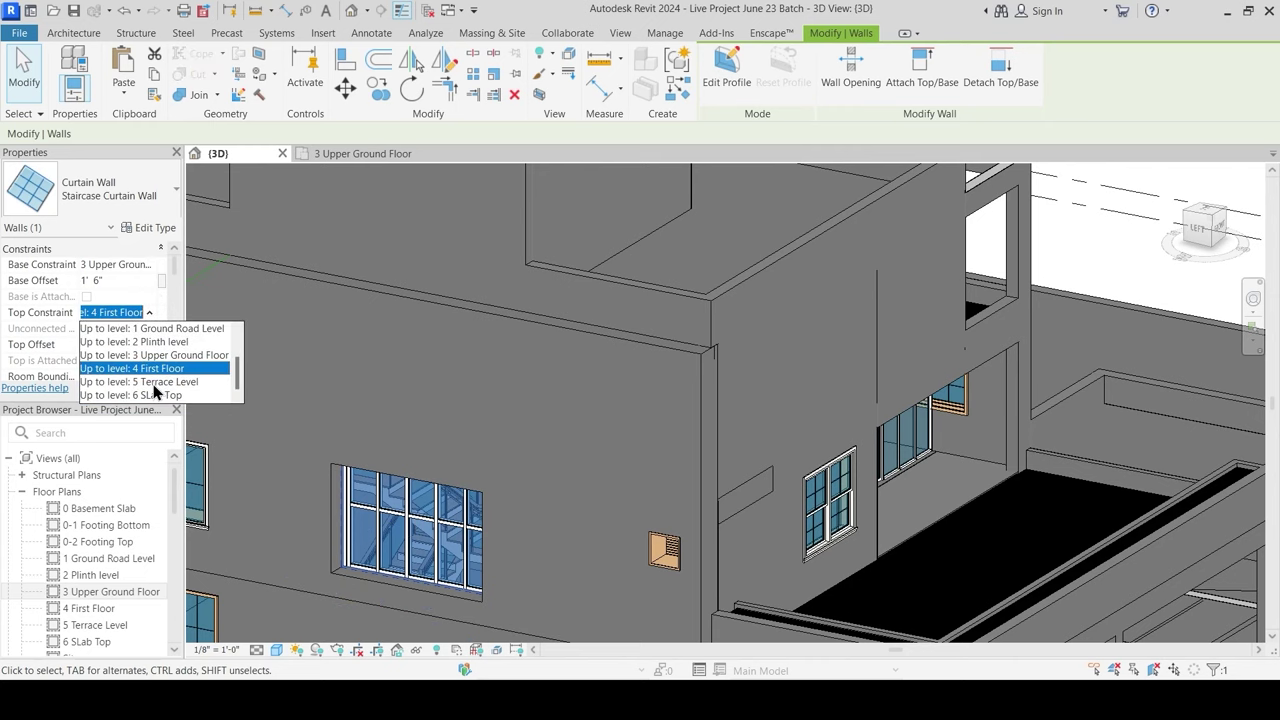
left_click(153, 384)
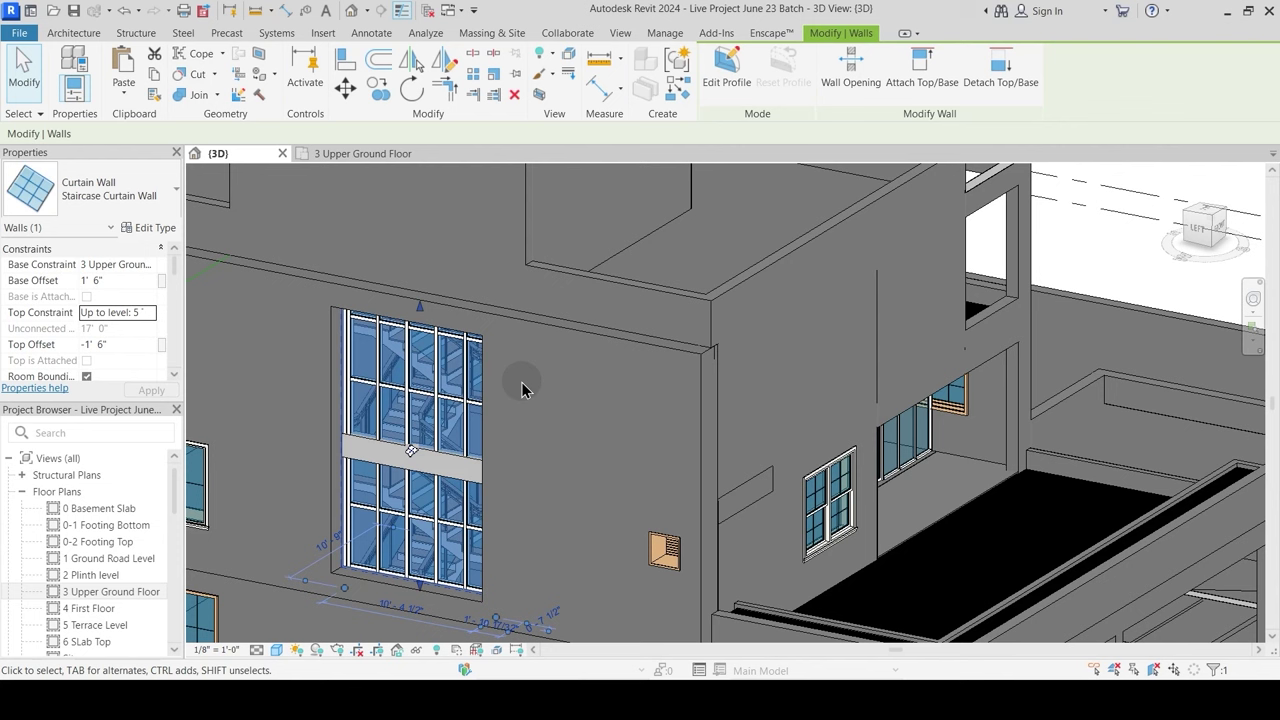
key("Escape")
Step: Orbit and pan around the building to inspect the taller staircase curtain wall
middle_click_drag(517, 480, 425, 565, "shift")
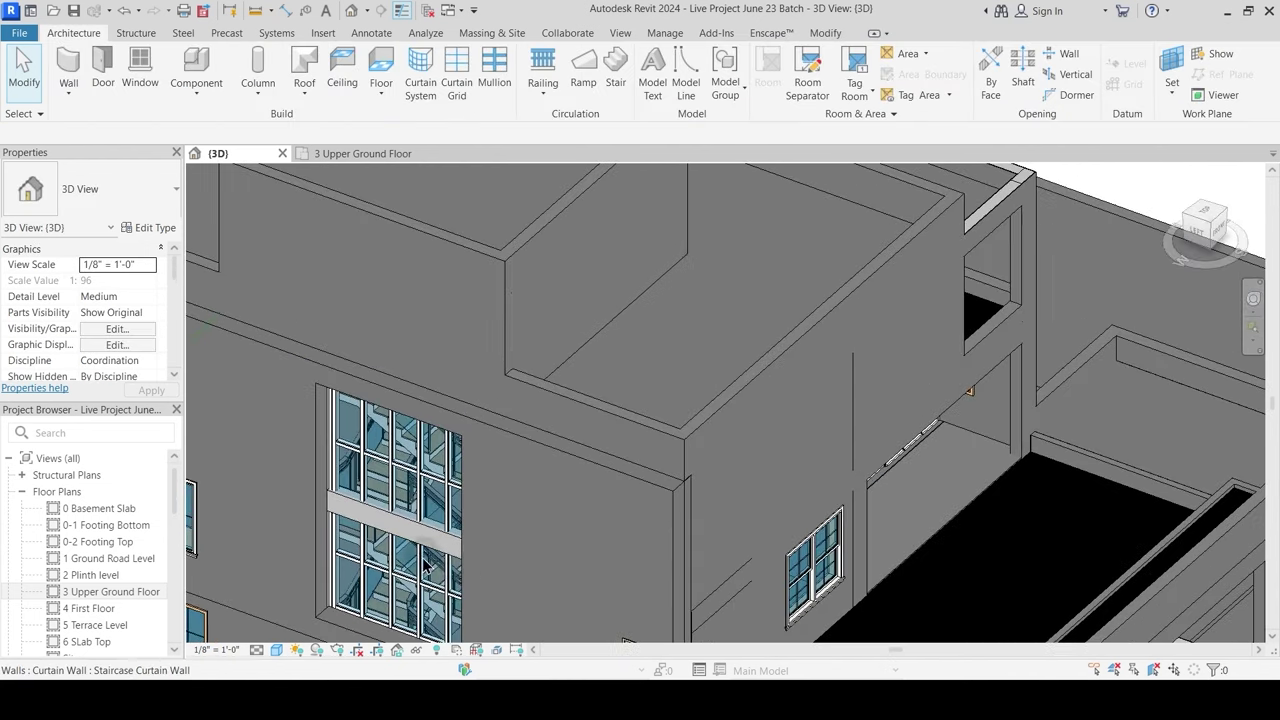
scroll(425, 560, "up", 2)
scroll(400, 508, "up", 2)
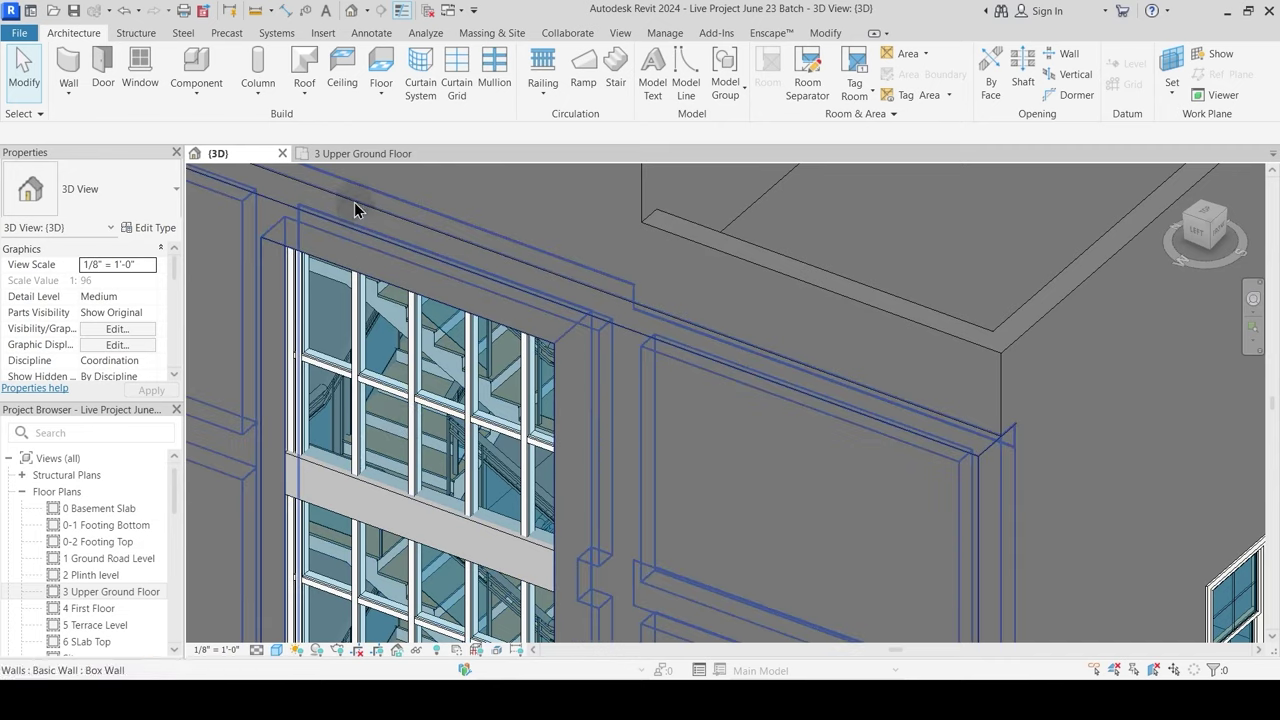
scroll(510, 454, "down", 3)
middle_click_drag(488, 546, 514, 389)
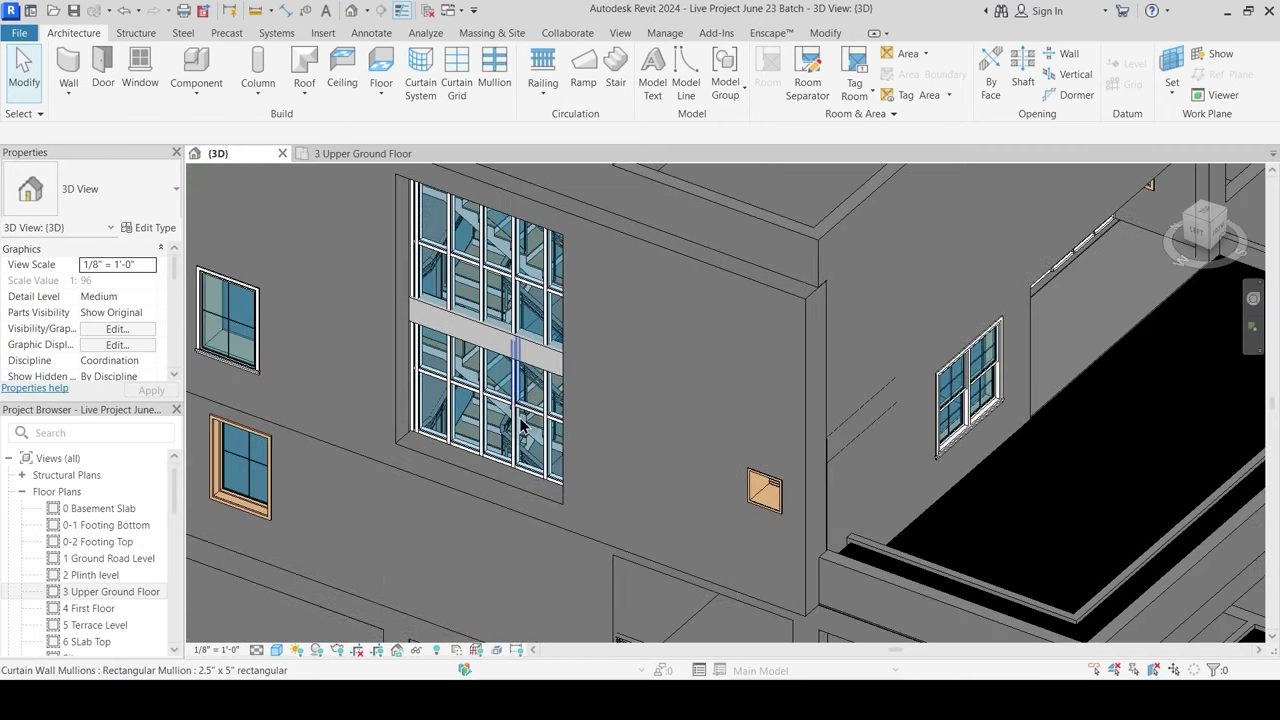
scroll(517, 393, "down", 3)
middle_click_drag(537, 551, 490, 464, "shift")
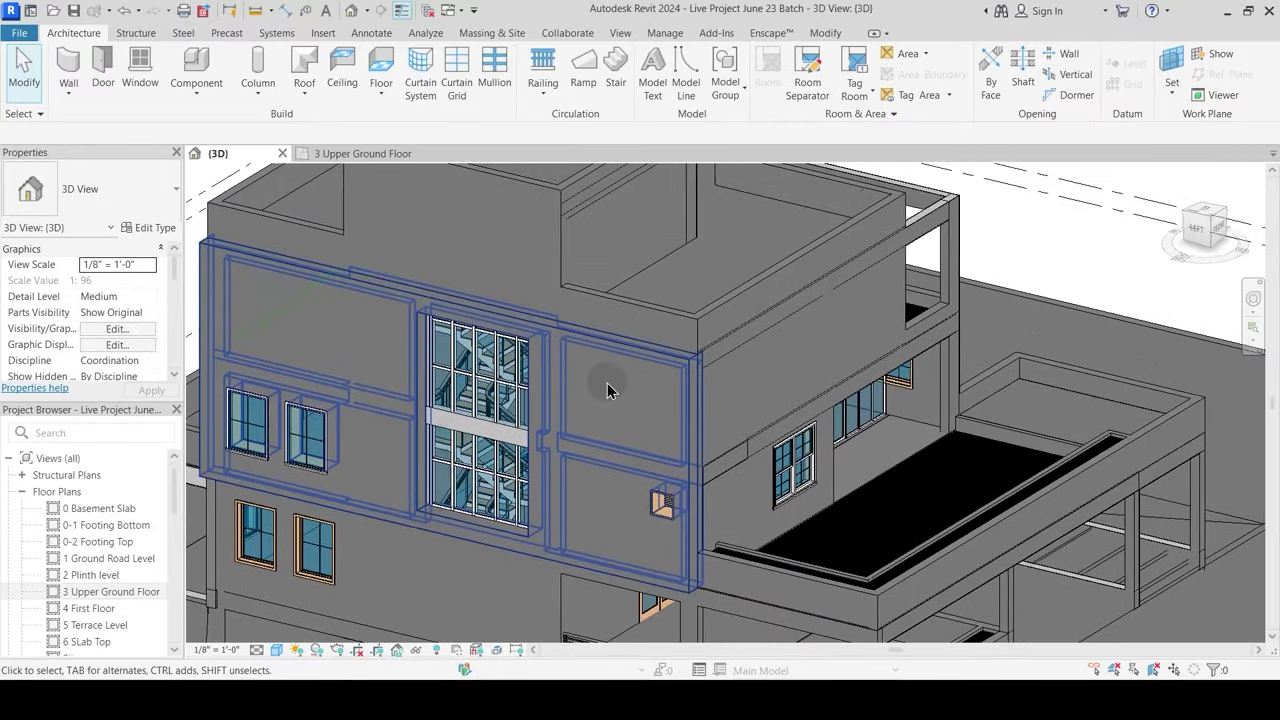
middle_click_drag(711, 419, 655, 423, "shift")
middle_click_drag(758, 423, 657, 517)
Step: Paste the double-hung window beside the living curtain wall aligned to 4 First Floor
scroll(697, 426, "down", 2)
scroll(666, 522, "up", 2)
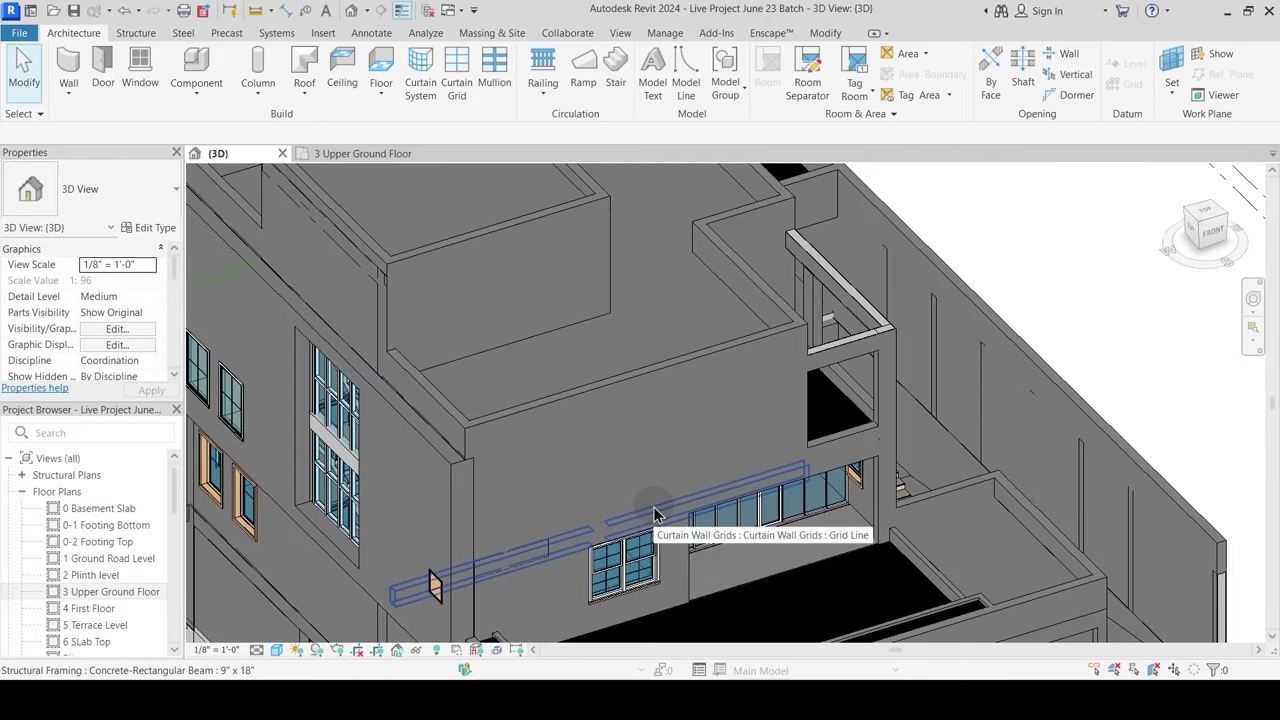
left_click(662, 562)
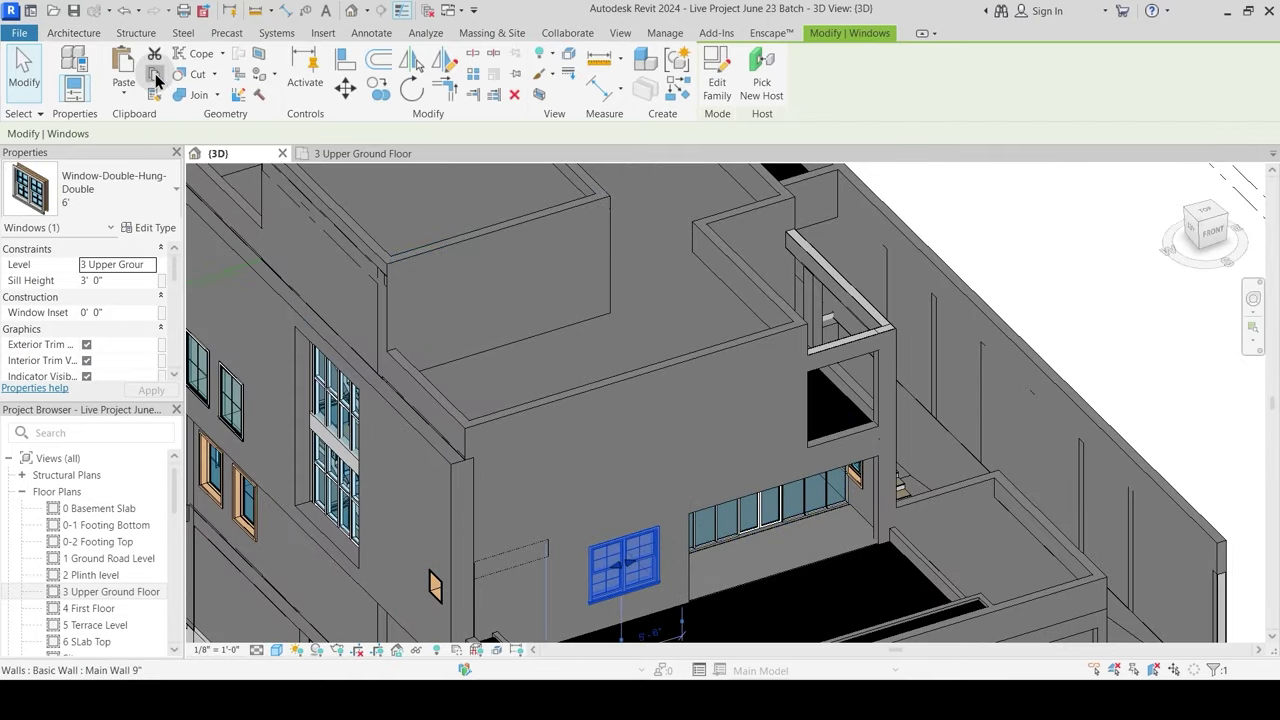
left_click(128, 94)
left_click(171, 160)
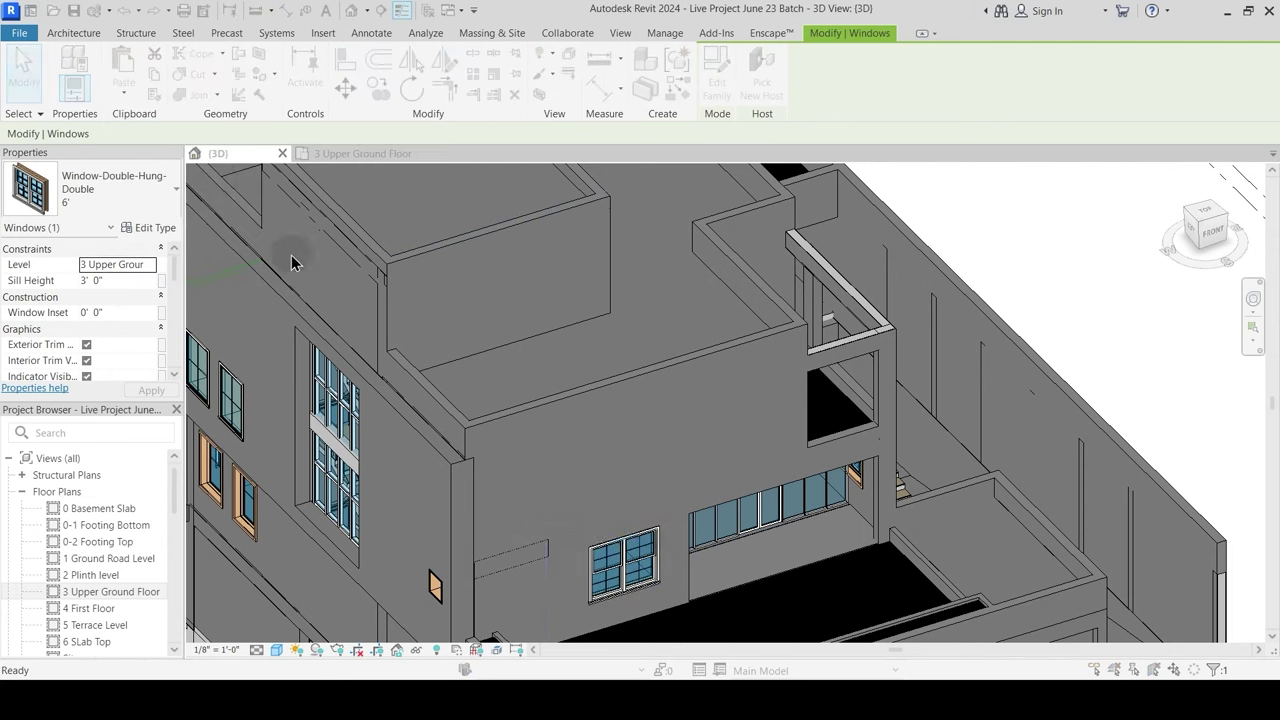
left_click(590, 306)
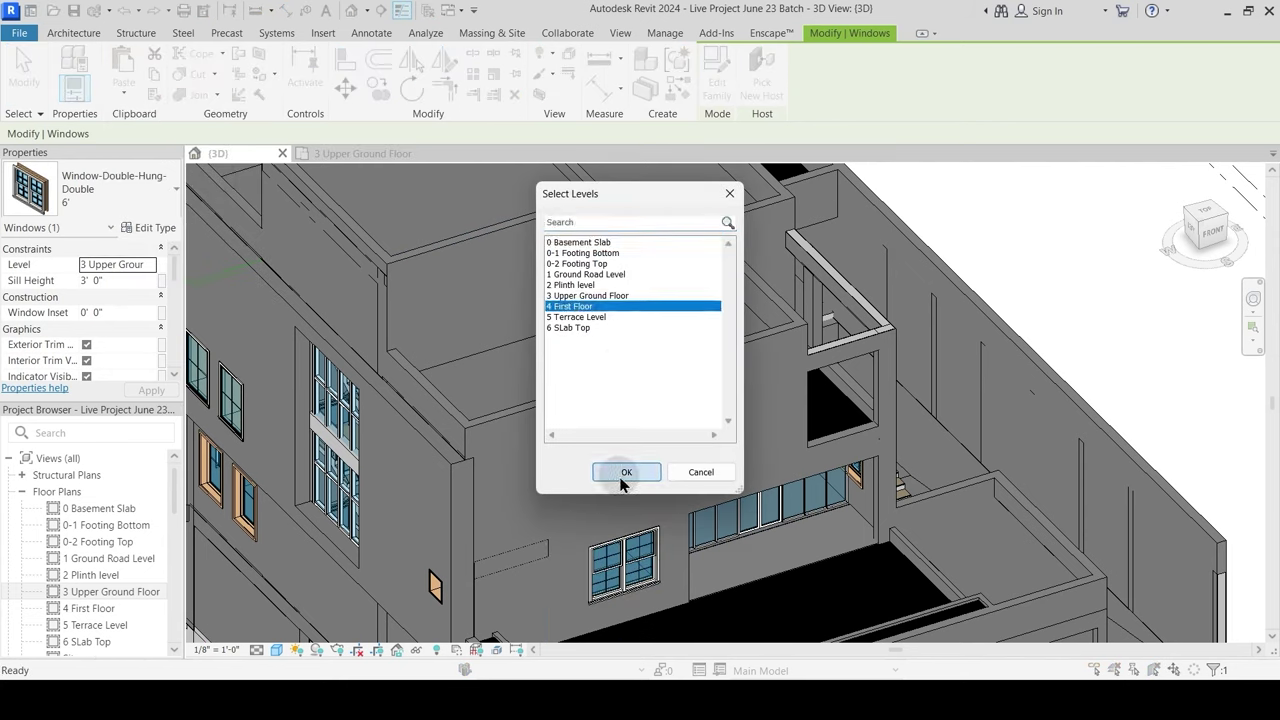
left_click(621, 478)
key("Escape")
Step: Copy the 24" x 24" louver window and paste it aligned to 4 First Floor
middle_click_drag(742, 481, 477, 565, "shift")
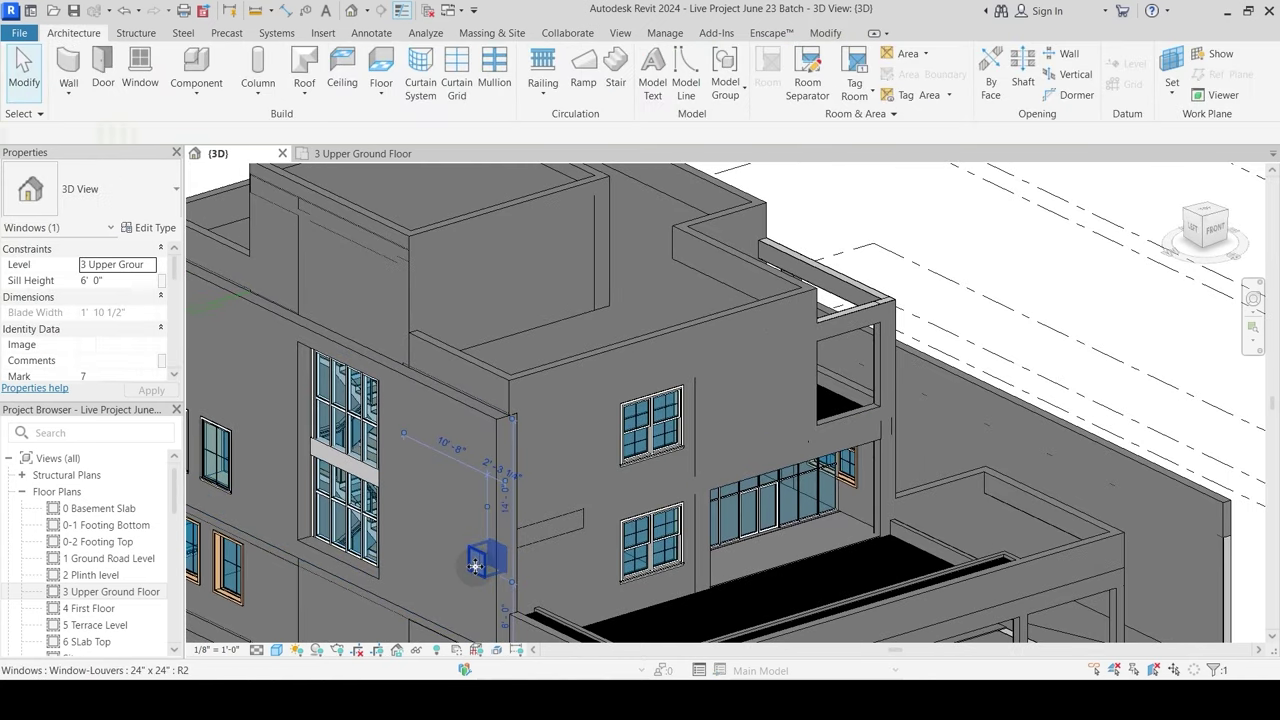
left_click(476, 565)
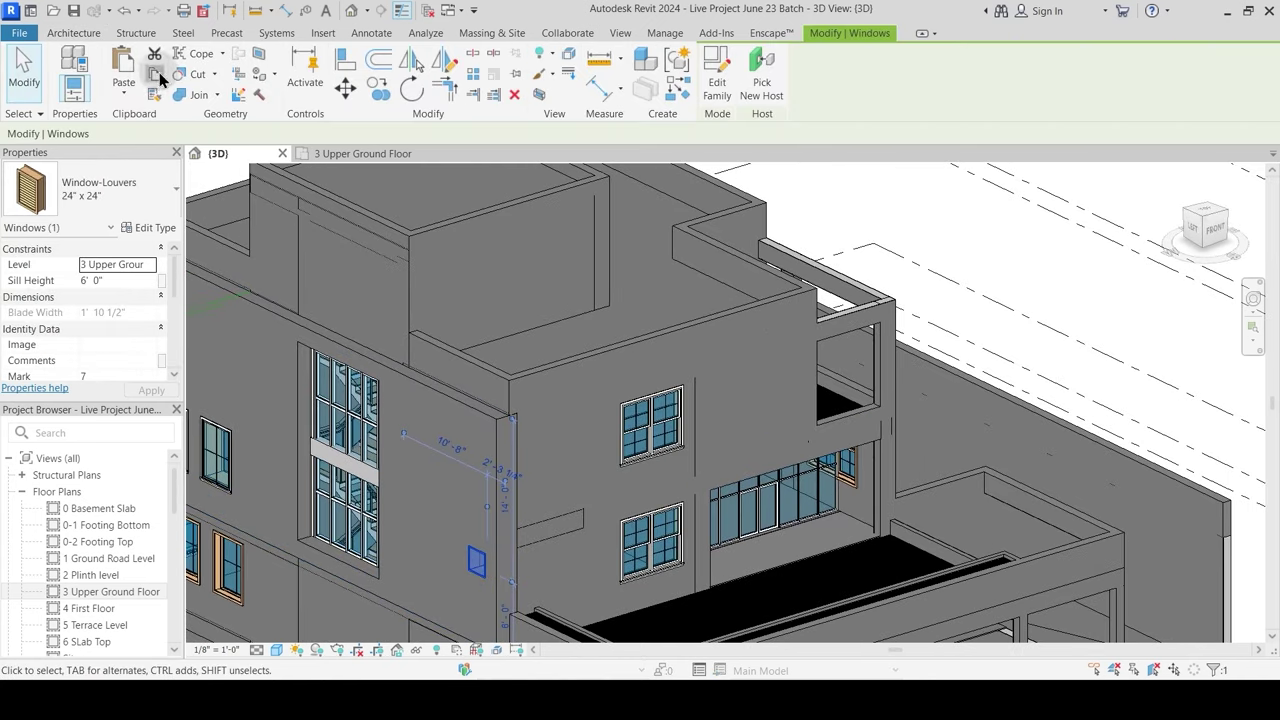
left_click(154, 74)
left_click(123, 92)
left_click(155, 156)
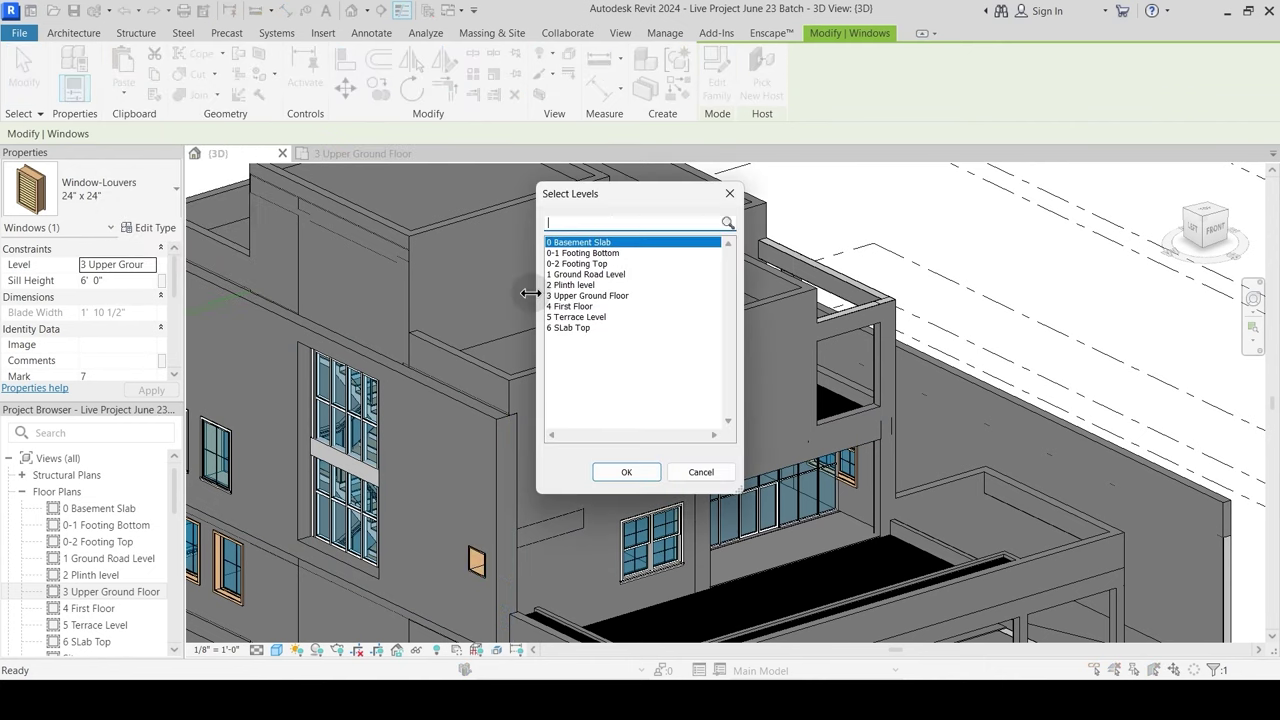
left_click(585, 306)
left_click(626, 472)
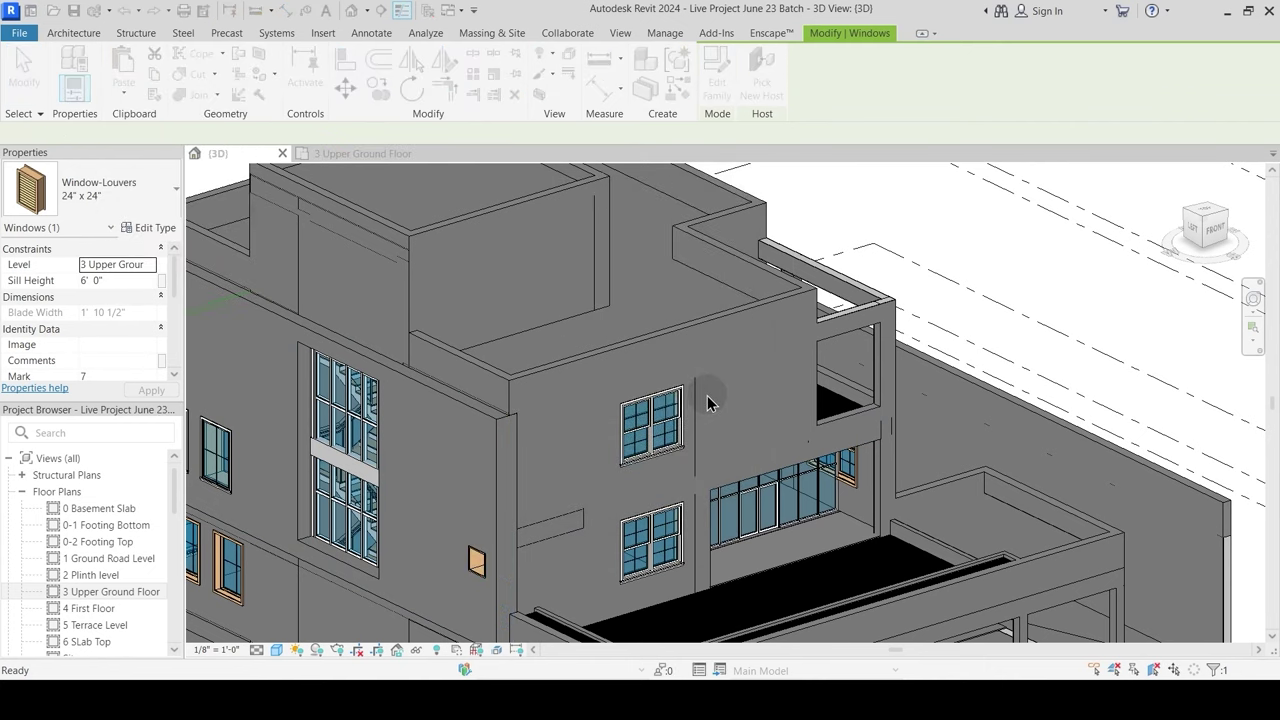
left_click(552, 478)
middle_click_drag(552, 478, 676, 476)
middle_click_drag(450, 510, 534, 514, "shift")
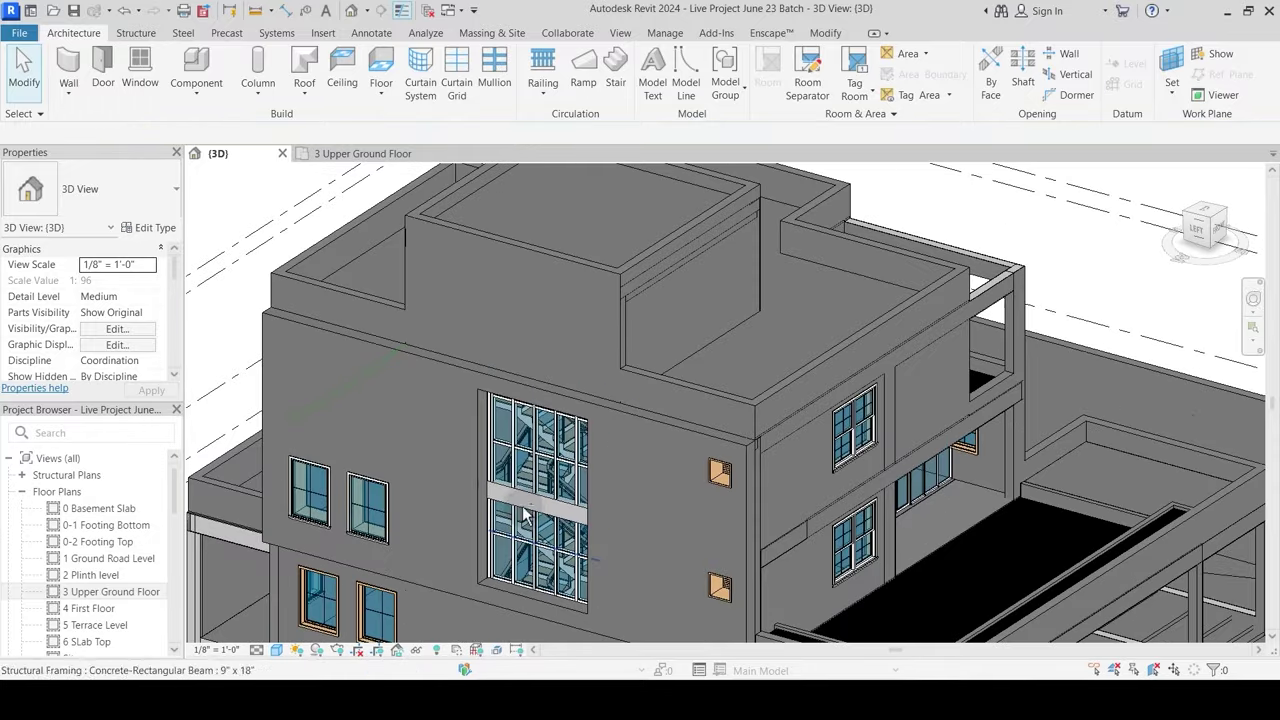
Step: Orbit and zoom around the house to bring the glass-block curtain wall beside the wooden door into view
middle_click_drag(372, 431, 457, 391, "shift")
scroll(397, 540, "up", 5)
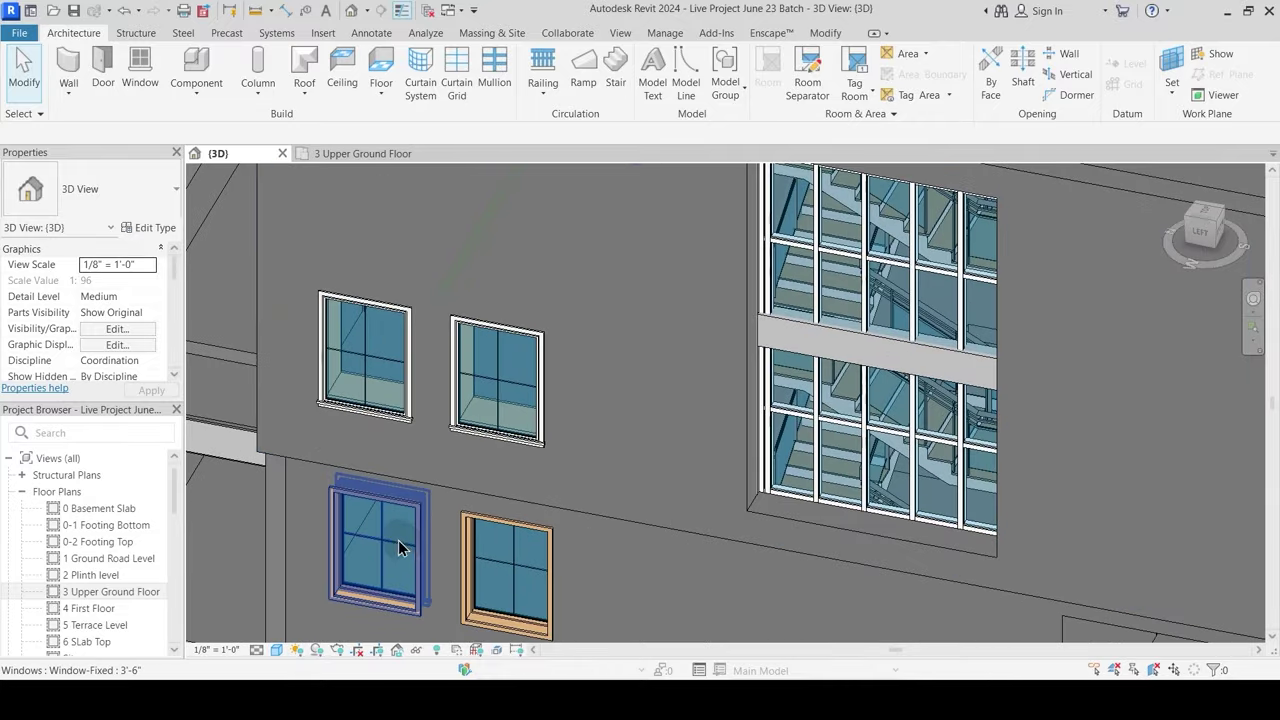
left_click(419, 553)
left_click(535, 571)
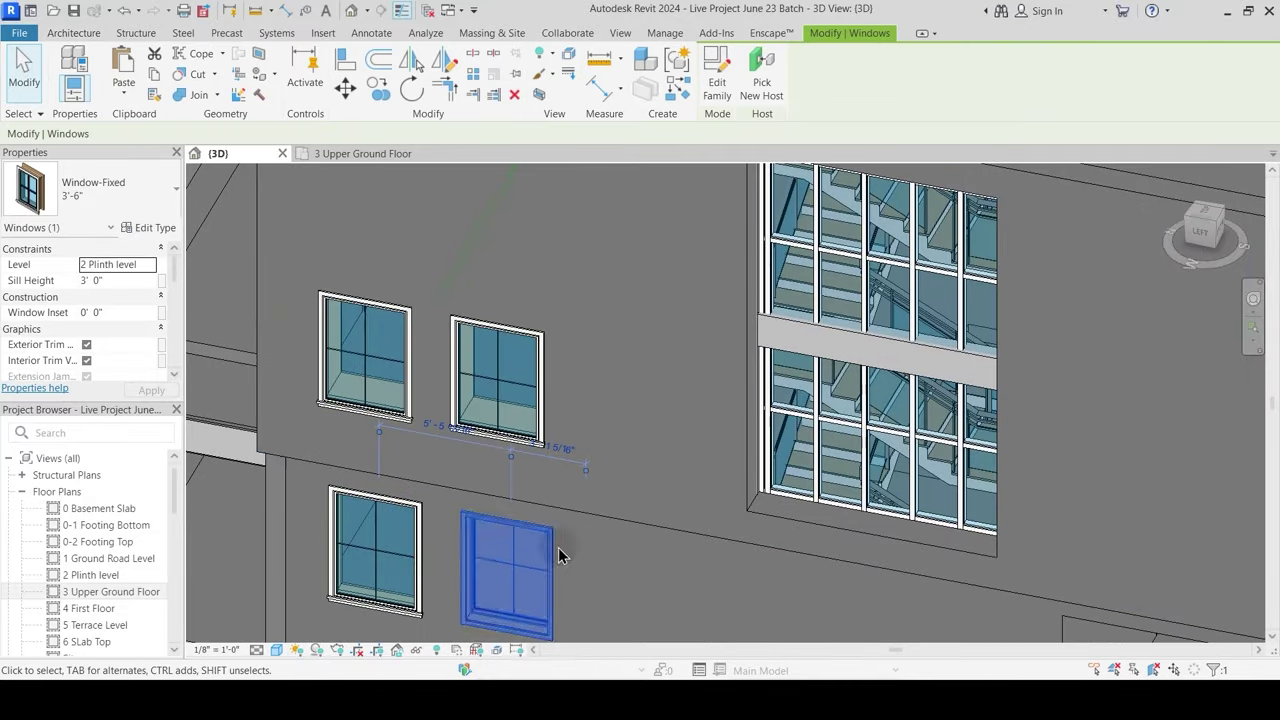
key("Escape")
middle_click_drag(604, 574, 594, 525)
scroll(585, 520, "down", 1)
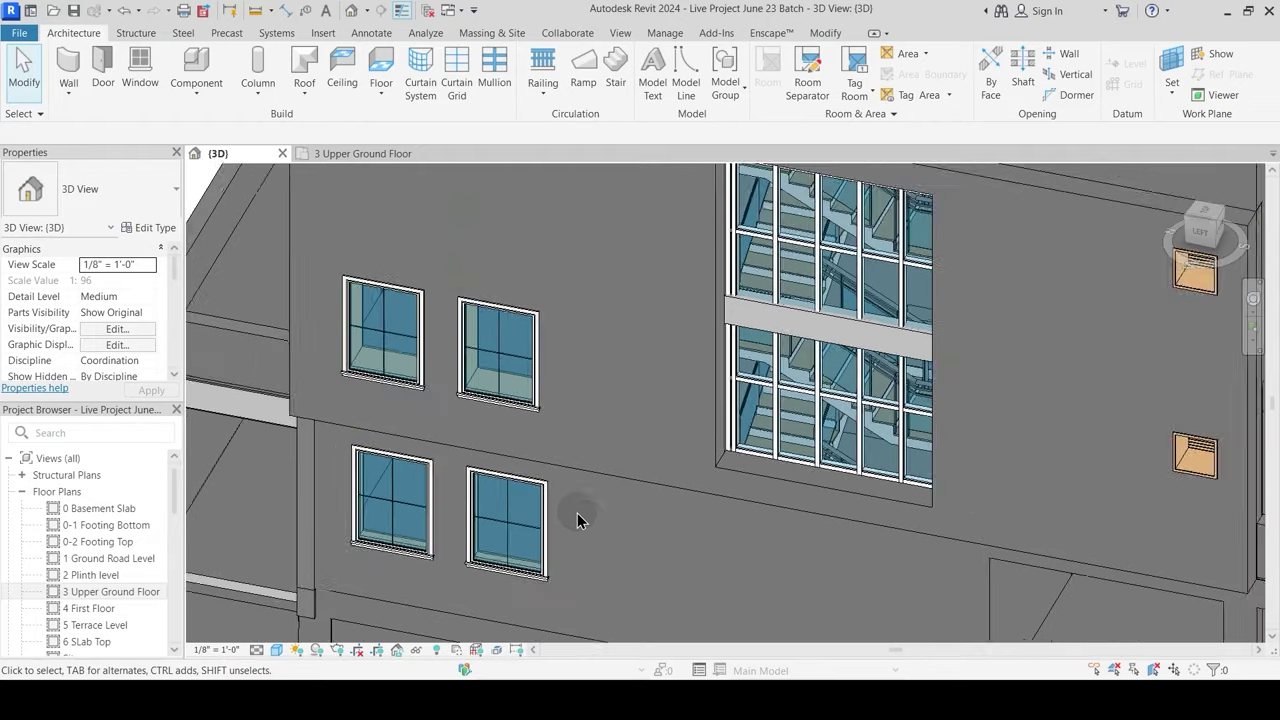
scroll(577, 513, "down", 1)
middle_click_drag(590, 352, 564, 498, "shift")
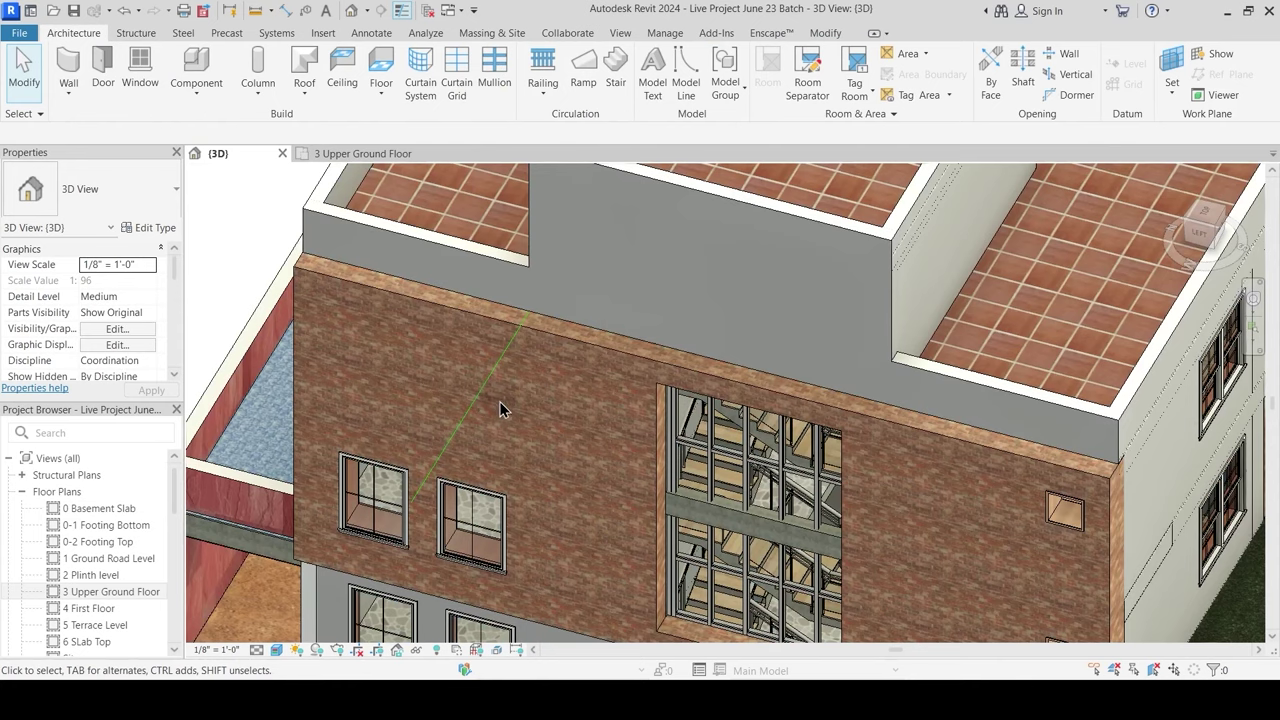
middle_click_drag(501, 404, 640, 430, "shift")
scroll(710, 462, "up", 6)
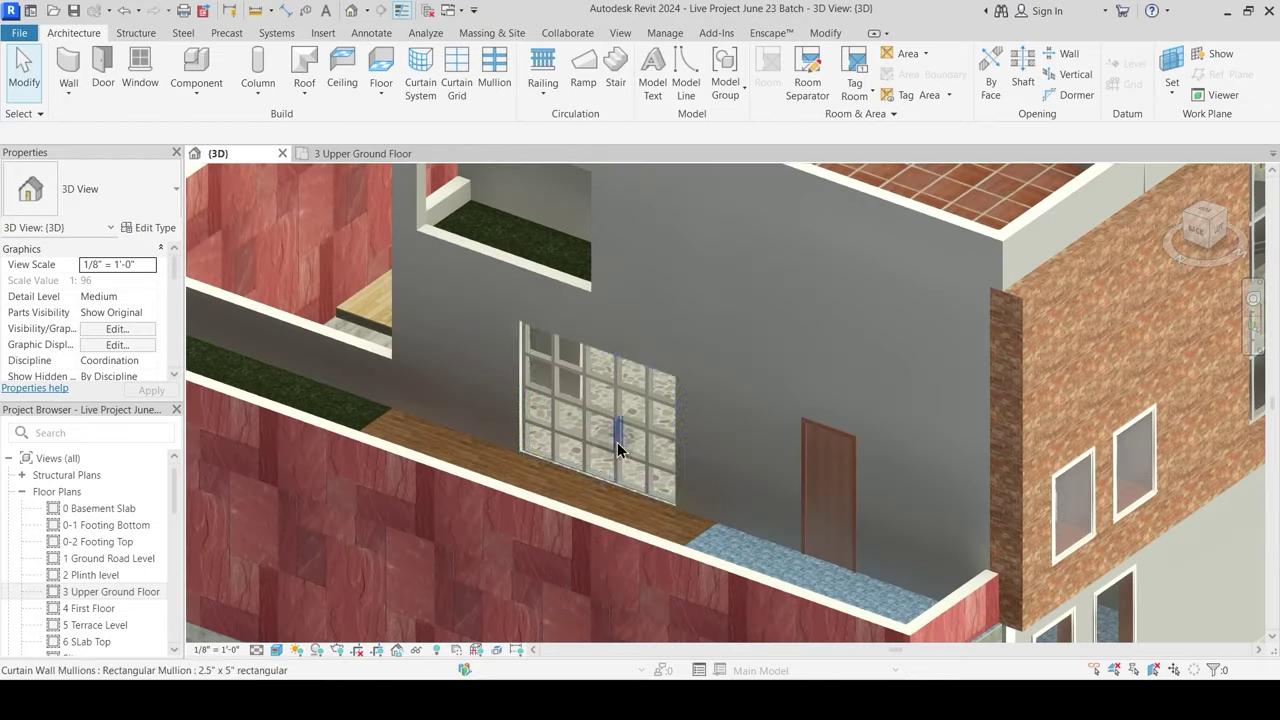
Step: Set the Kitchen Curtain Wall's base offset to 0' 2 1/128"
left_click(657, 493)
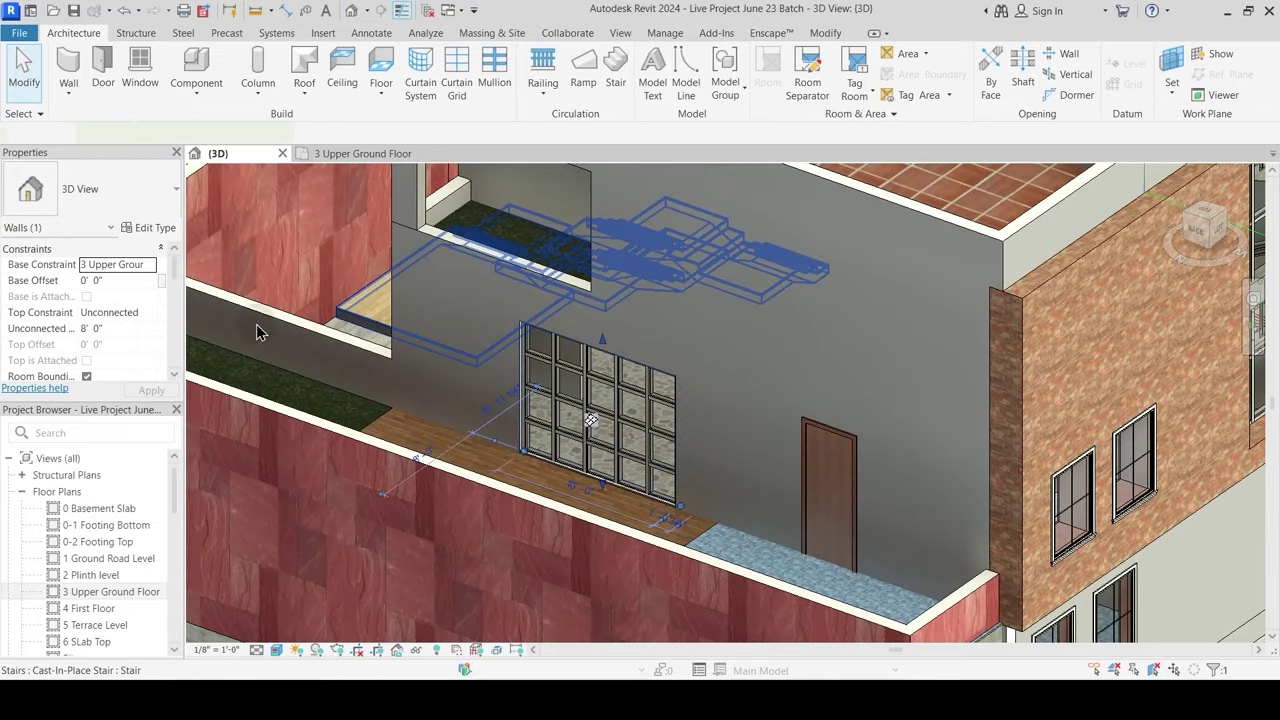
left_click(109, 281)
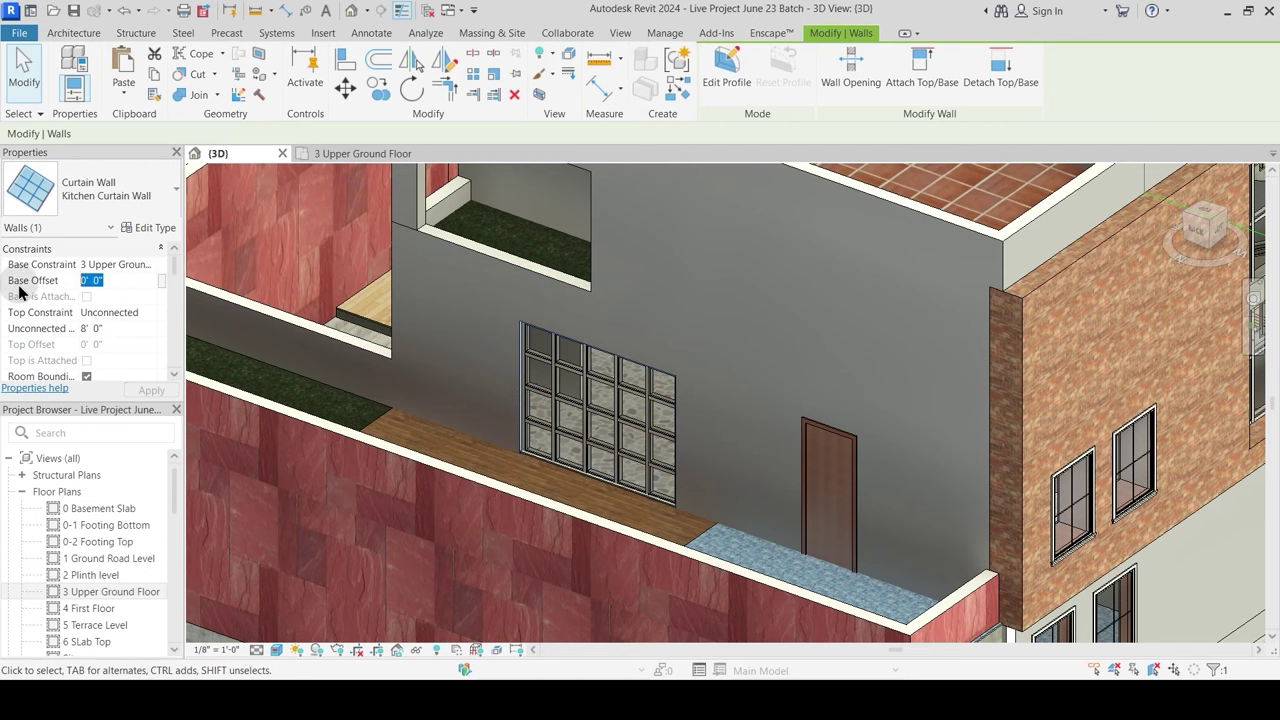
type("0' 2 1/128\"")
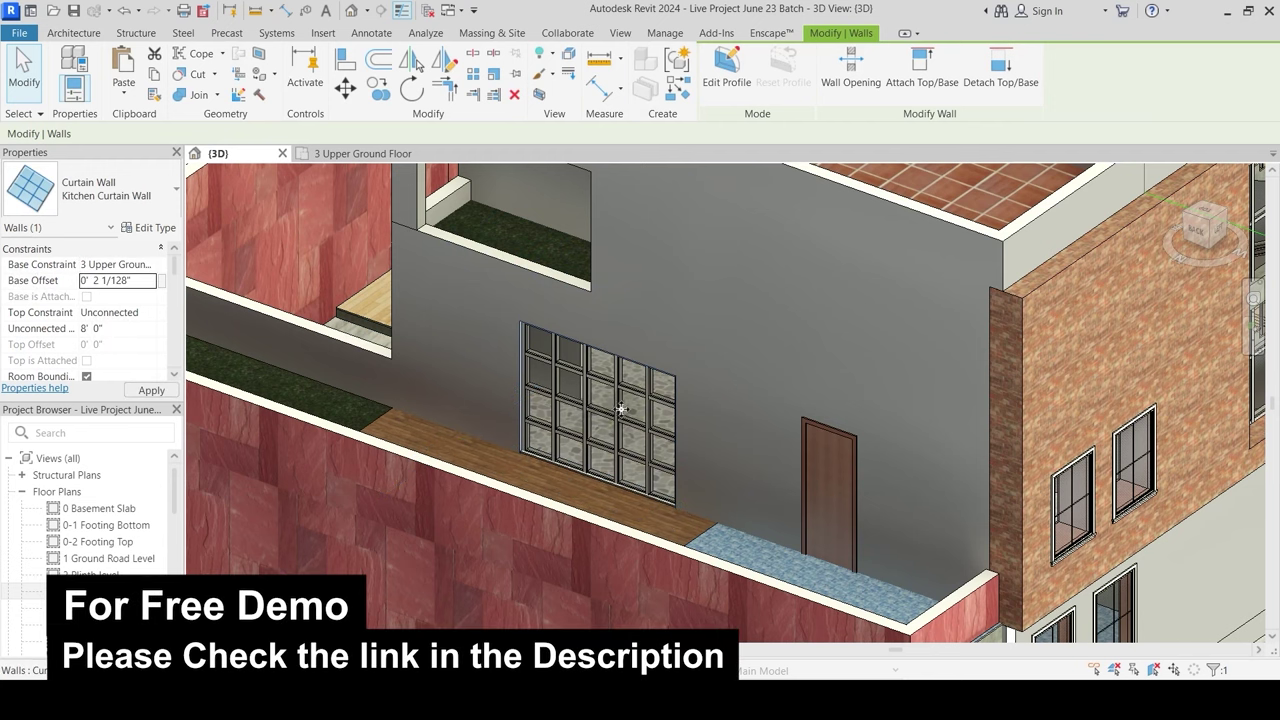
scroll(590, 418, "up", 5)
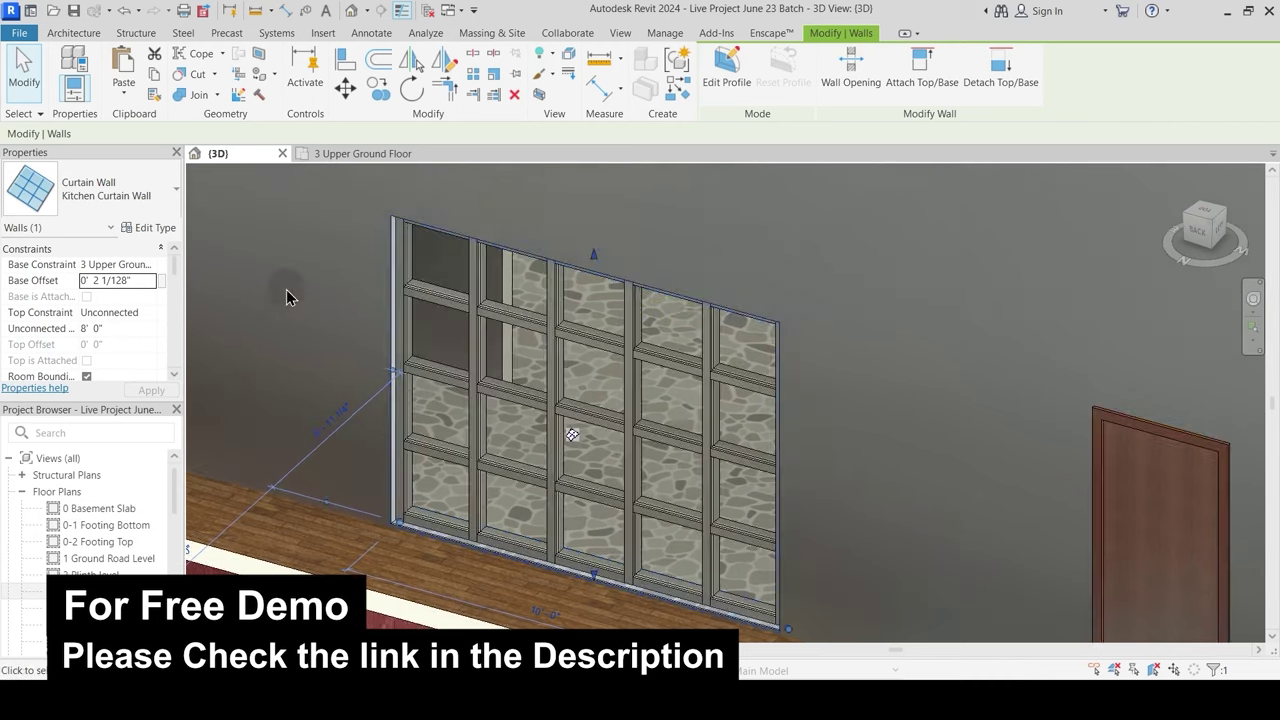
Step: Make vertical interior mullions 1" Square and both vertical borders 1.5" x 2.5" rectangular
left_click(148, 227)
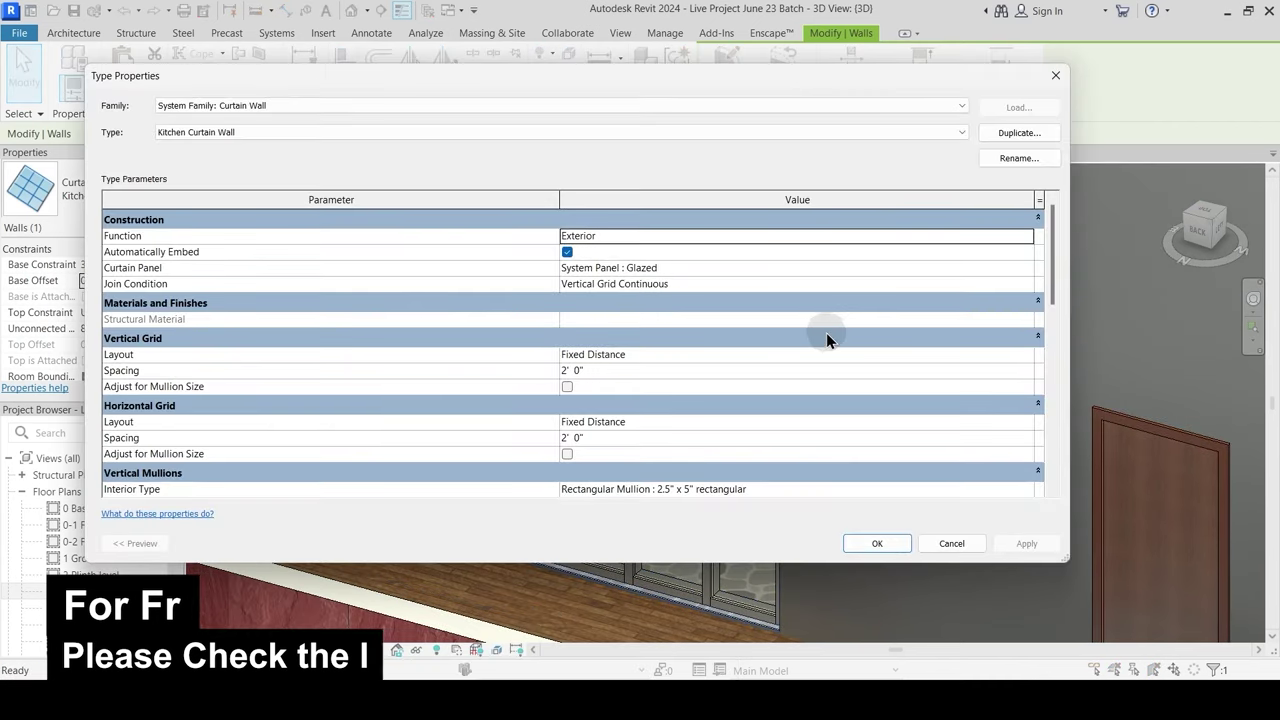
scroll(1003, 432, "down", 1)
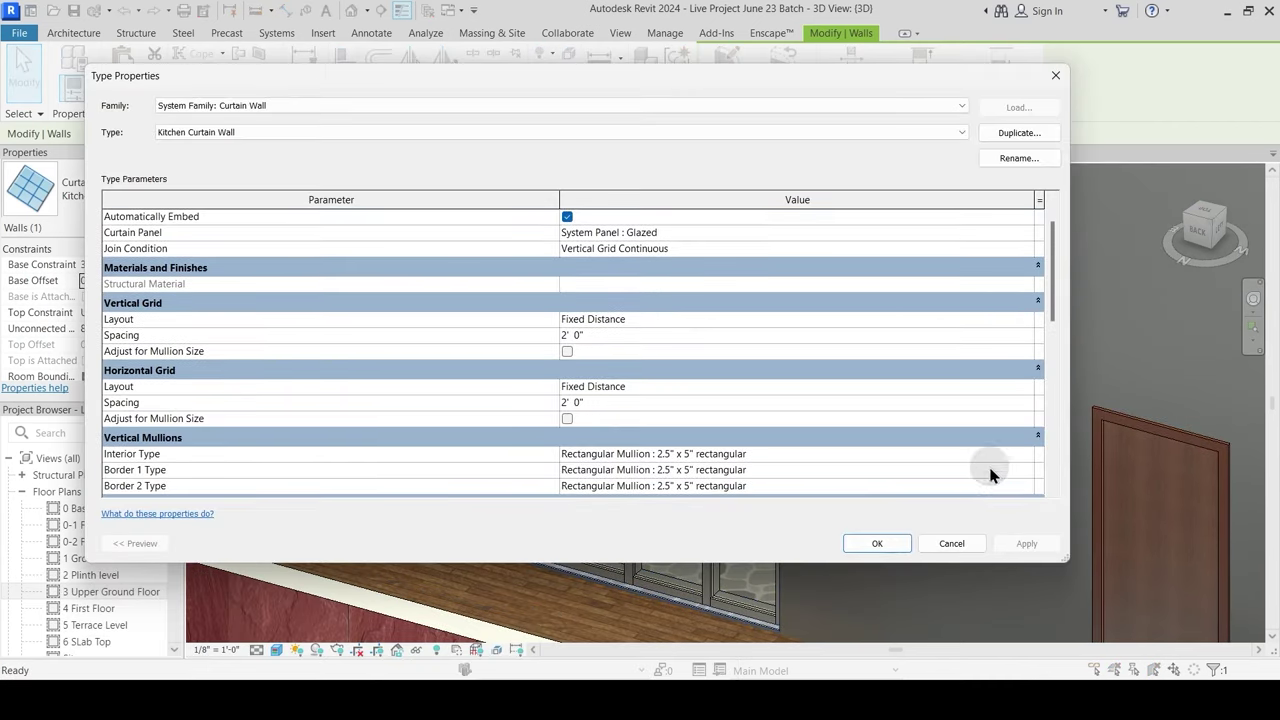
left_click(1029, 455)
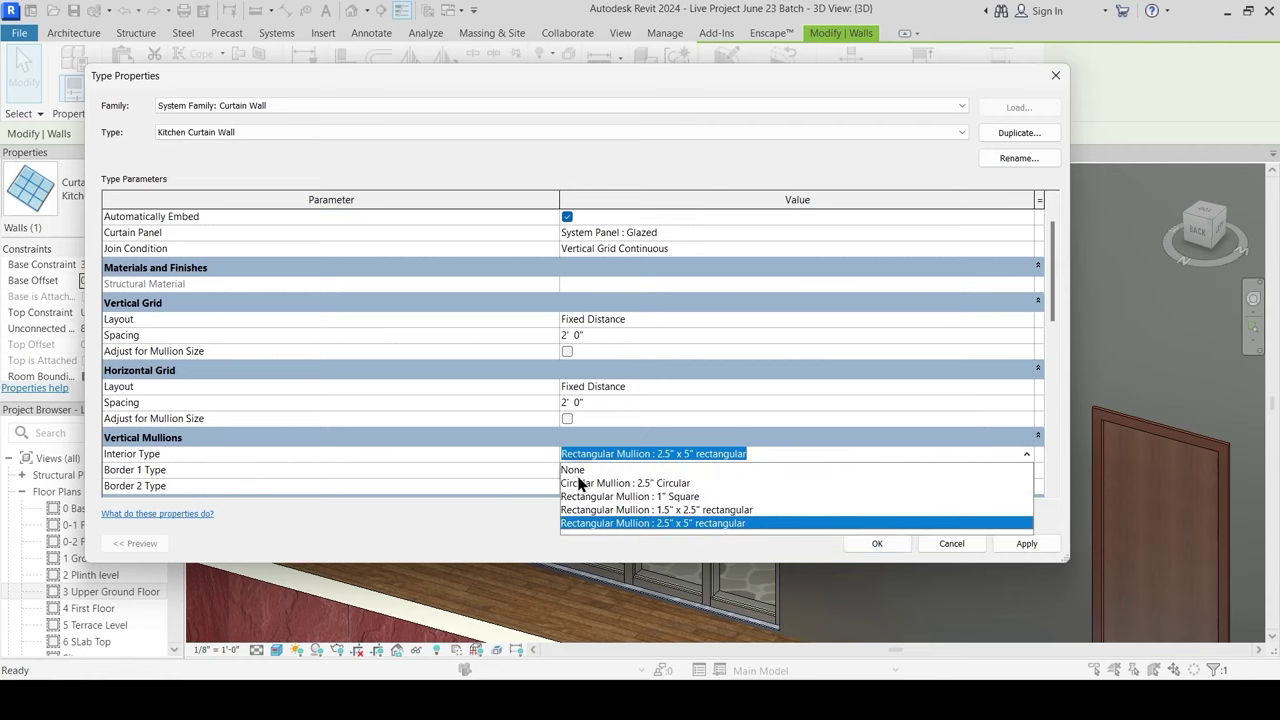
left_click(690, 496)
left_click(709, 470)
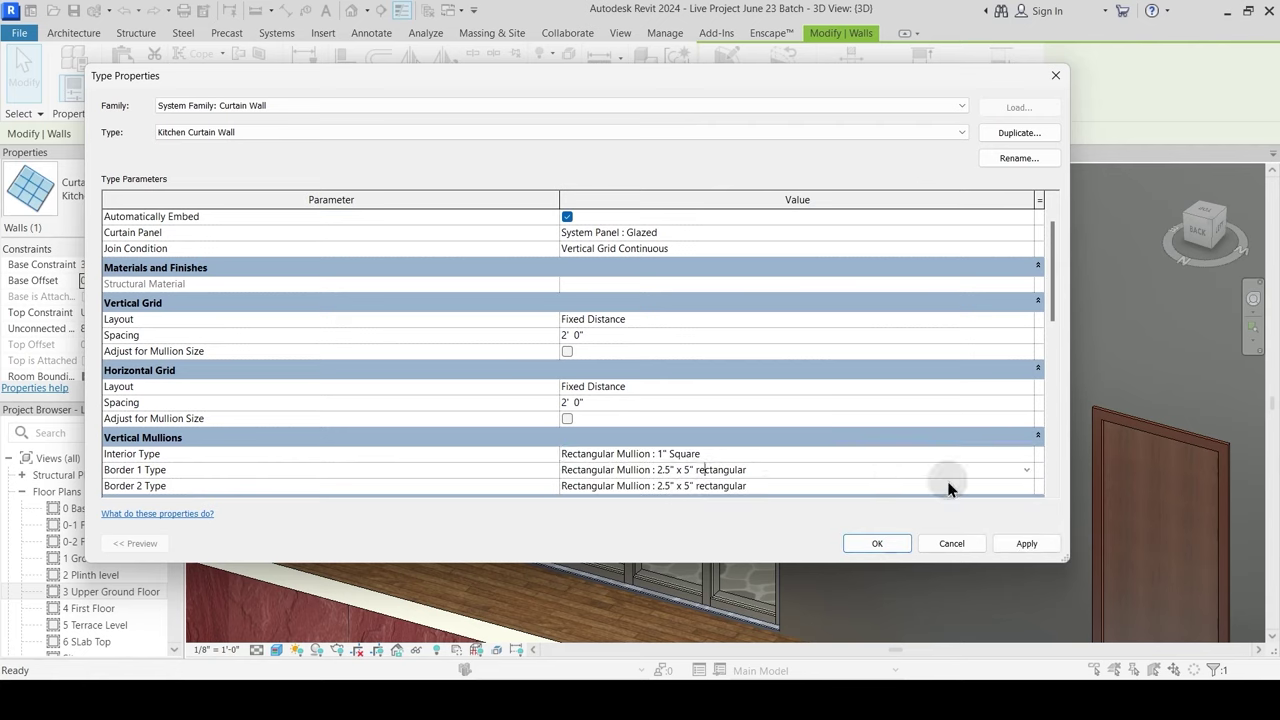
left_click(1012, 469)
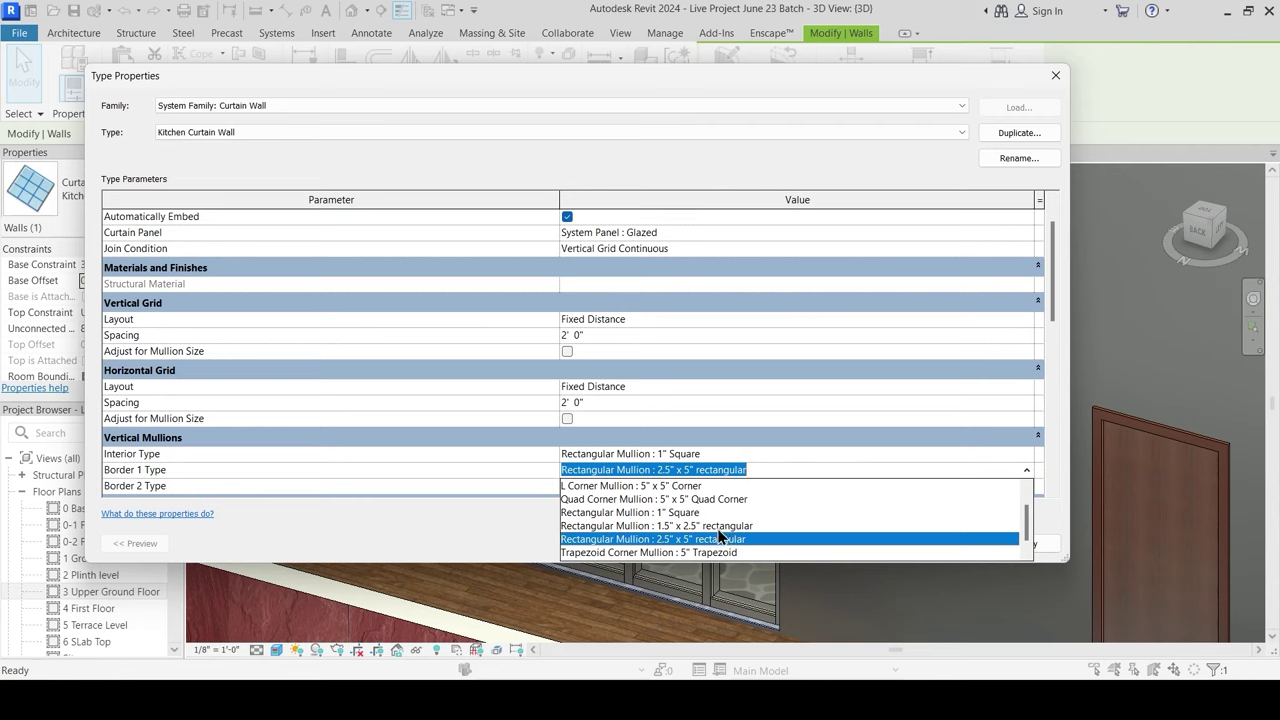
left_click(722, 525)
left_click(1027, 487)
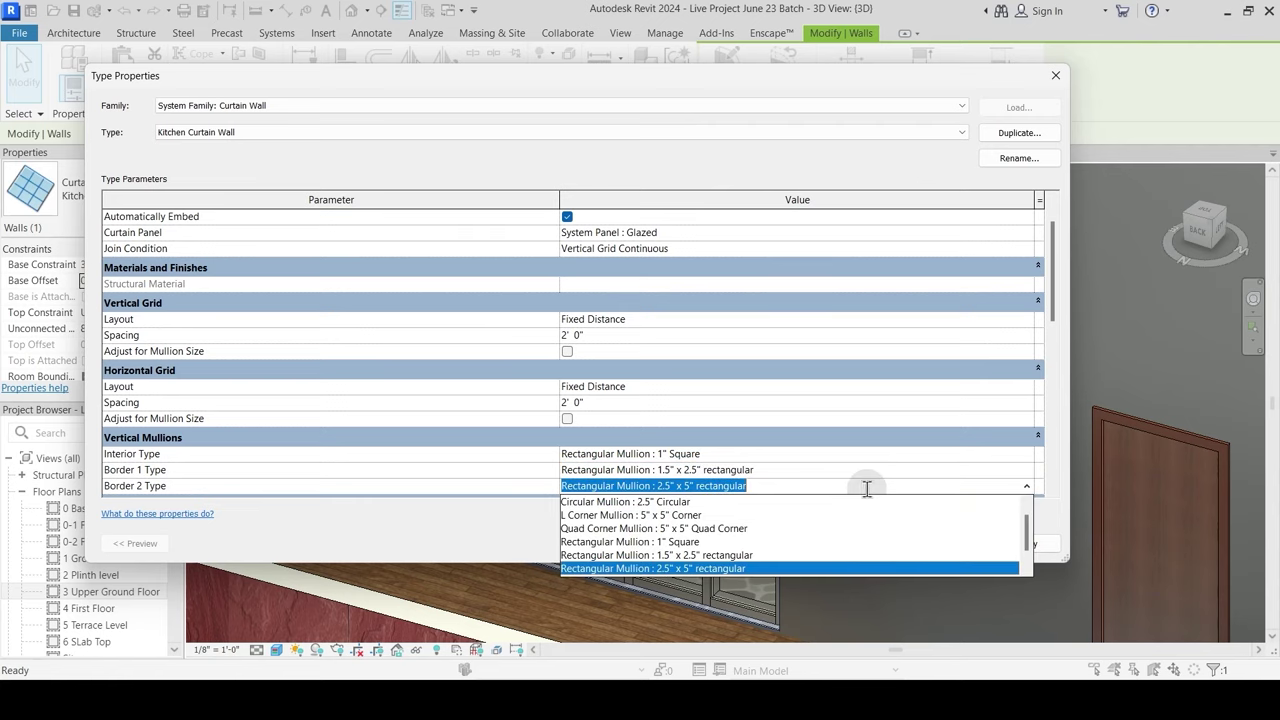
left_click(710, 556)
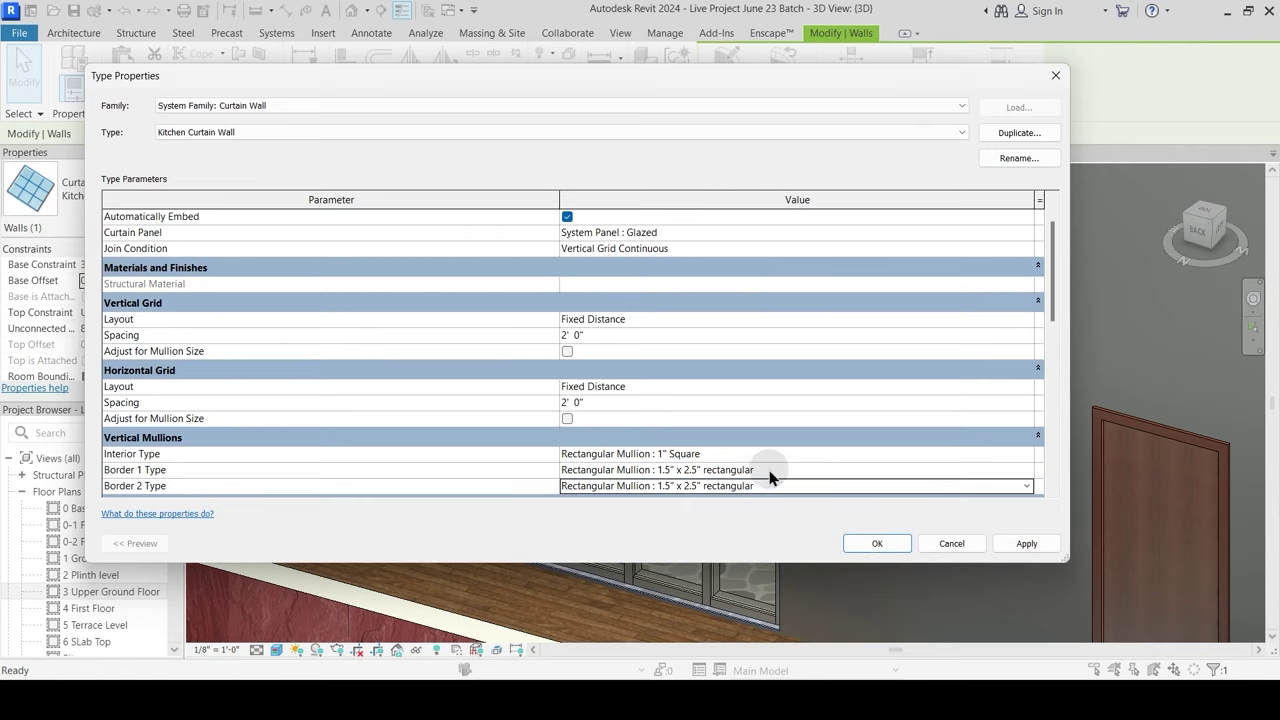
Step: Make horizontal interior mullions 1" Square and both horizontal borders 1.5" x 2.5" rectangular, then confirm
scroll(769, 470, "down", 3)
left_click(1030, 403)
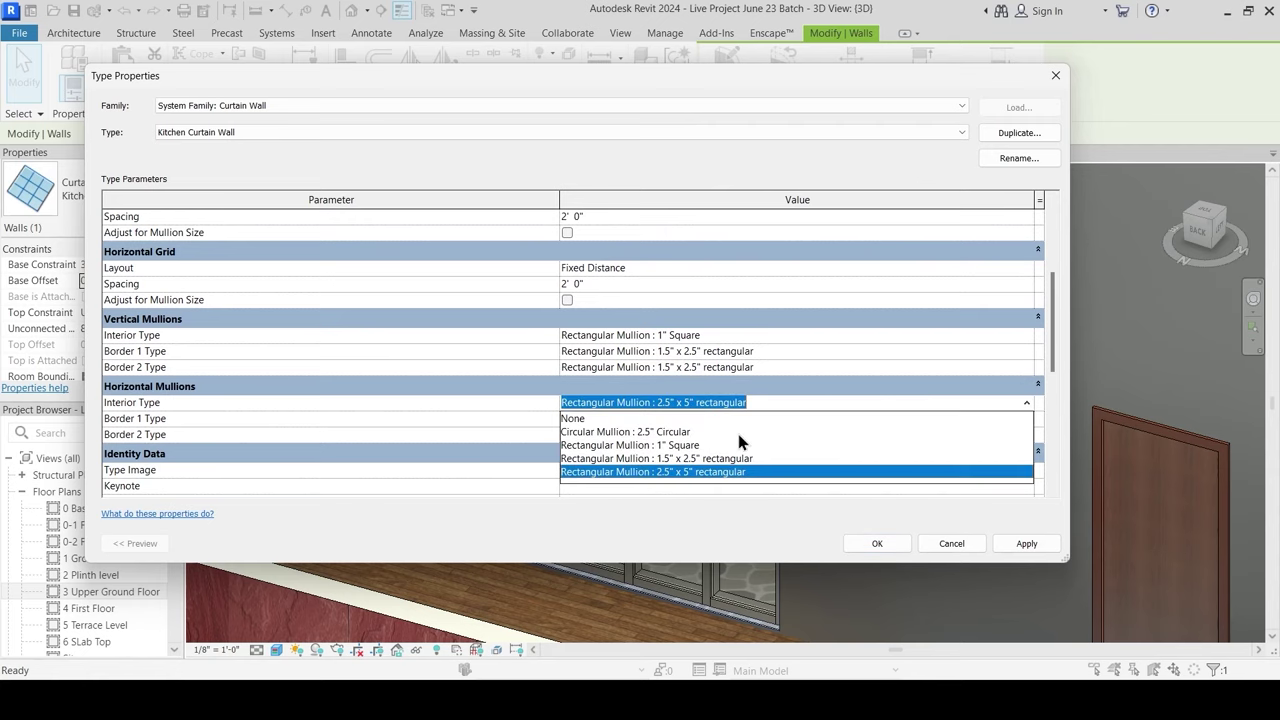
left_click(670, 445)
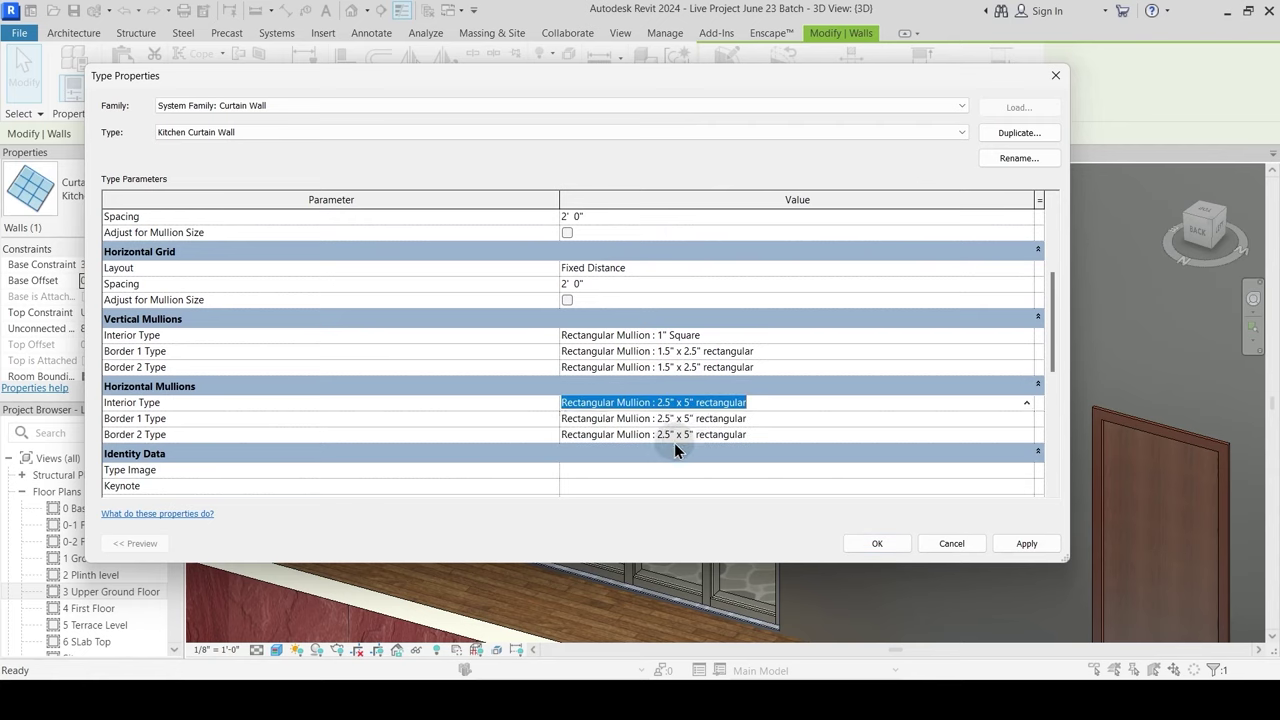
left_click(1027, 418)
left_click(722, 475)
left_click(1027, 434)
left_click(714, 506)
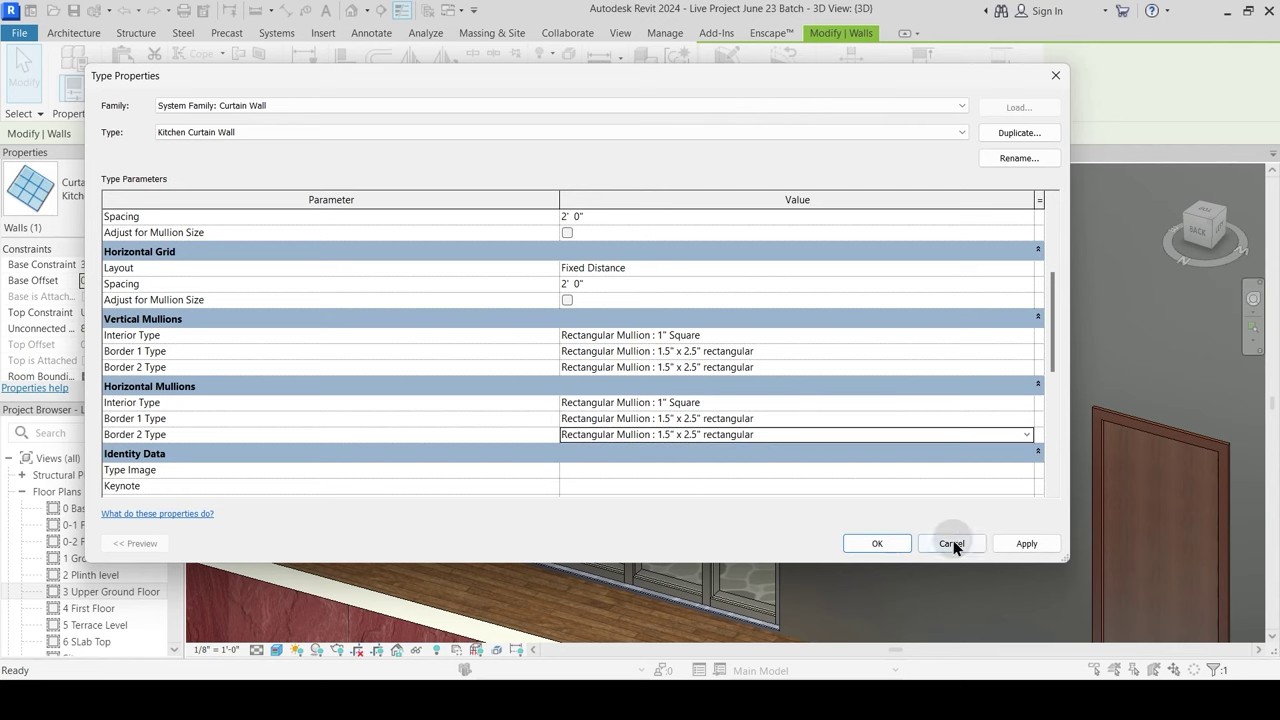
key("Return")
left_click(576, 589)
Step: Try selecting a glazed panel, the horizontal mullions and the whole kitchen curtain wall
scroll(540, 493, "up", 1)
scroll(540, 493, "up", 1)
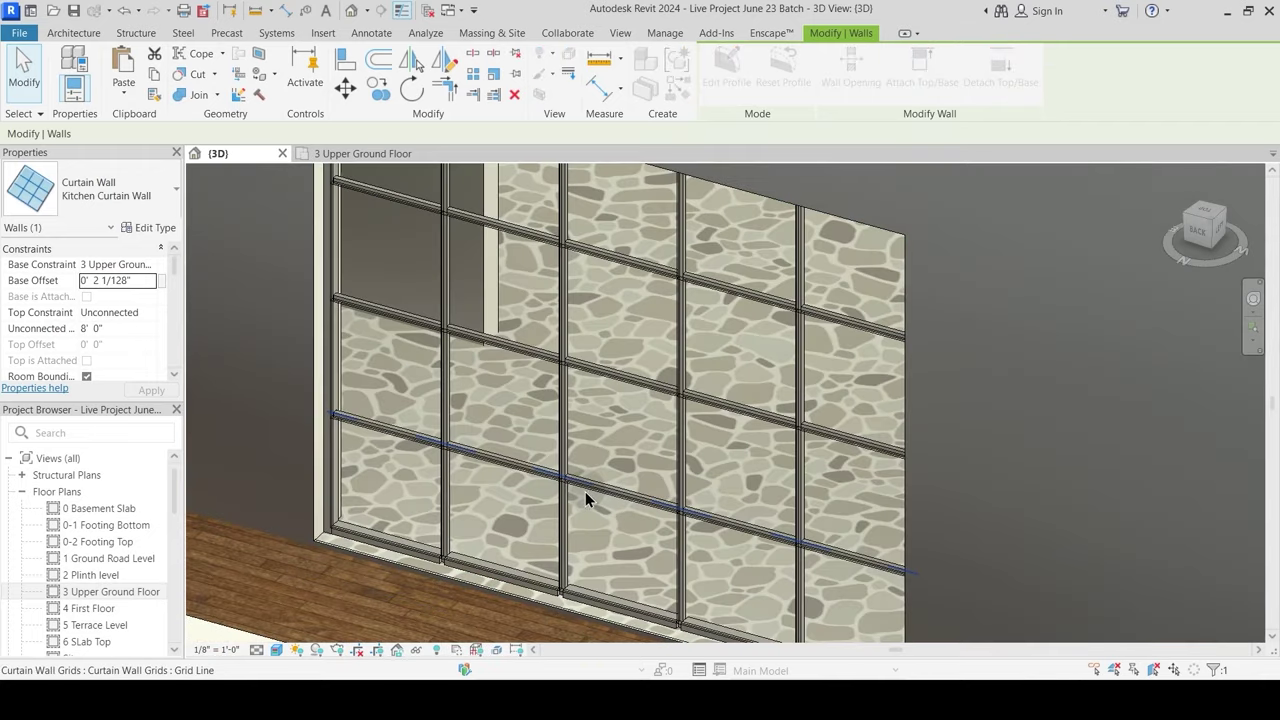
key("Escape")
left_click(591, 492)
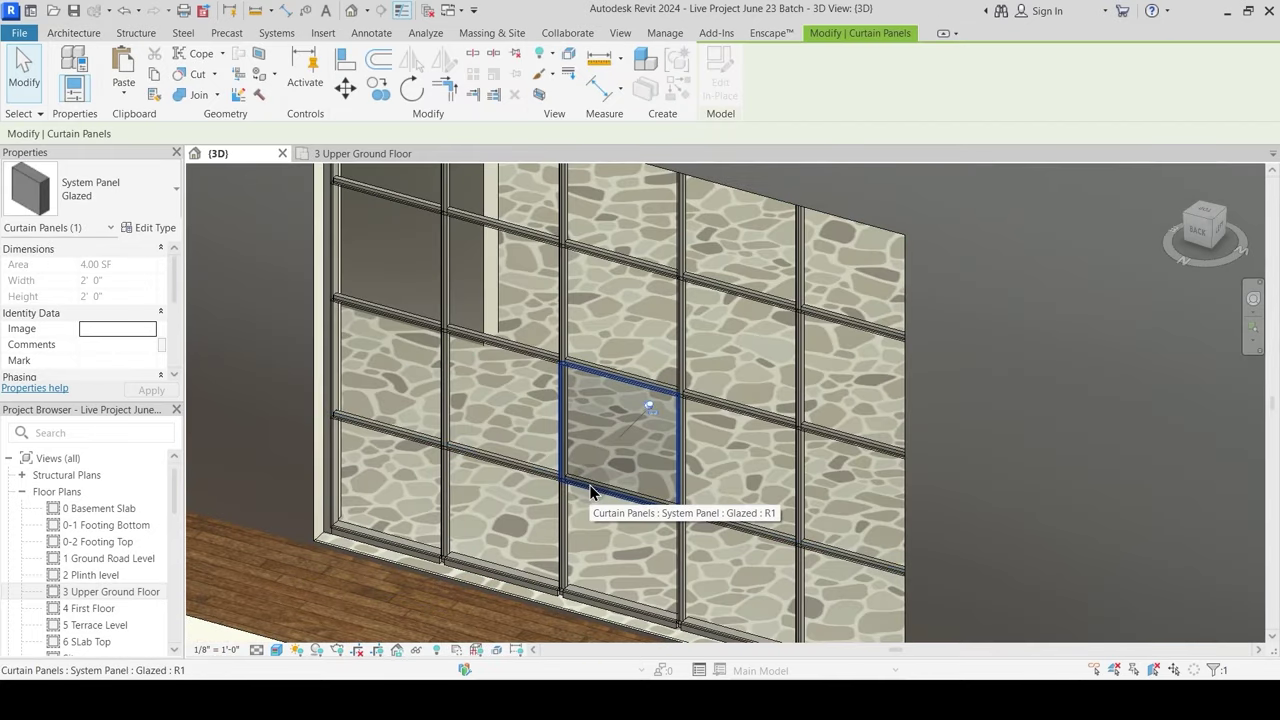
key("Escape")
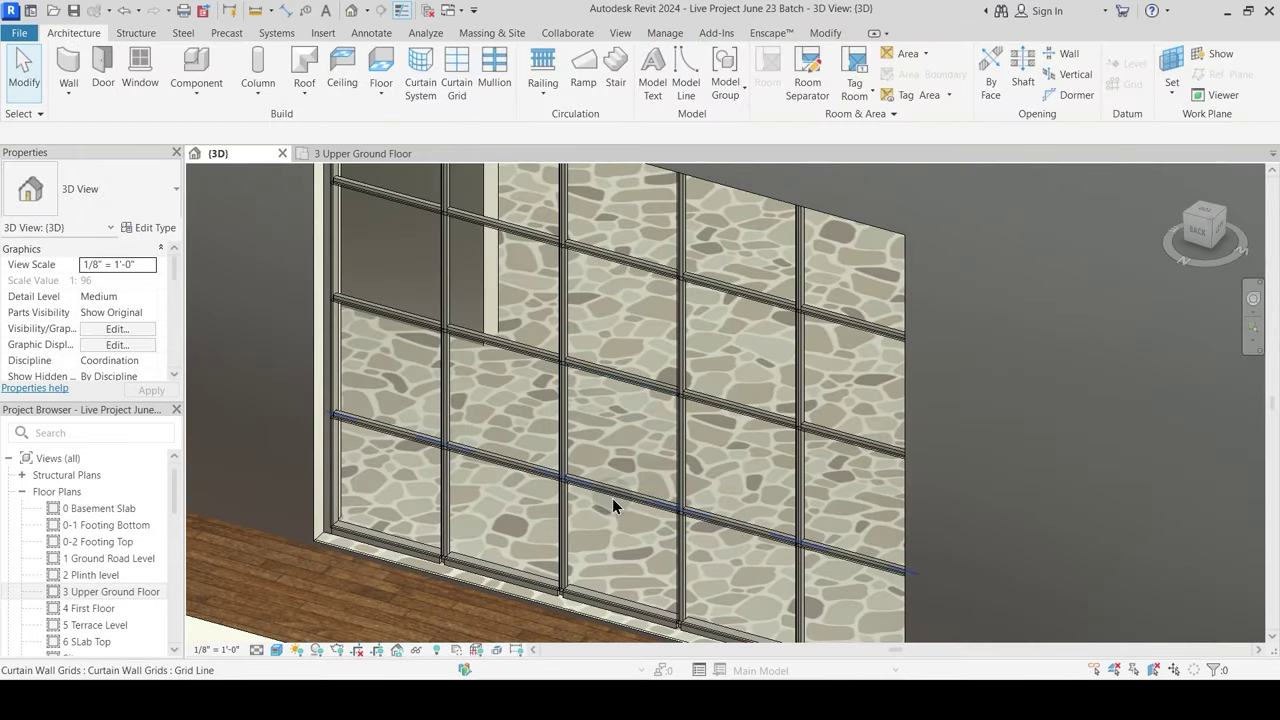
key("Tab")
key("Tab")
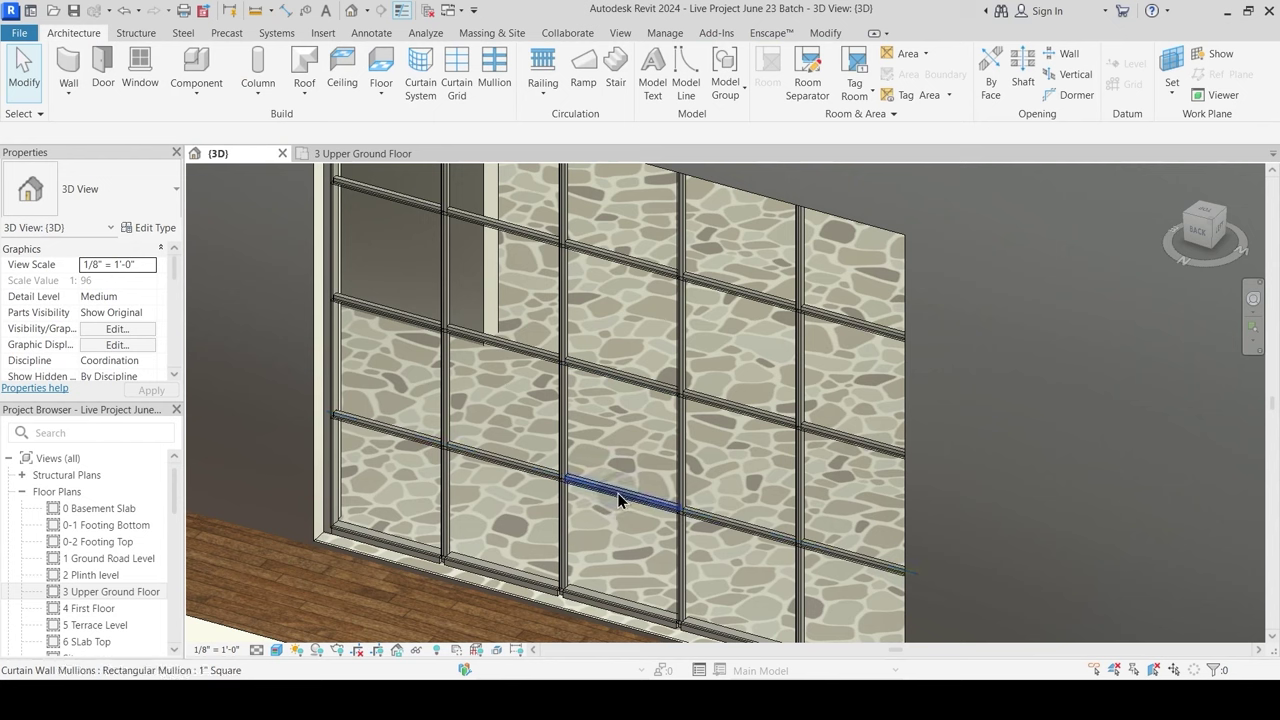
left_click(615, 491)
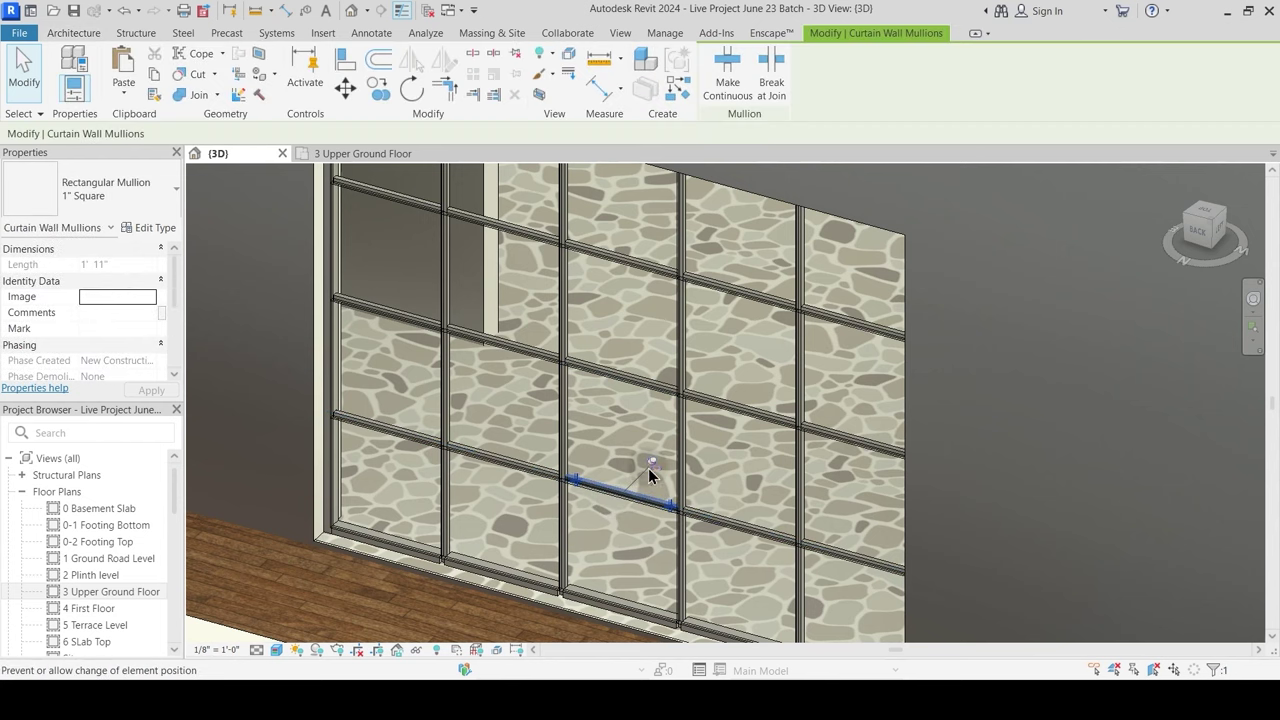
key("Escape")
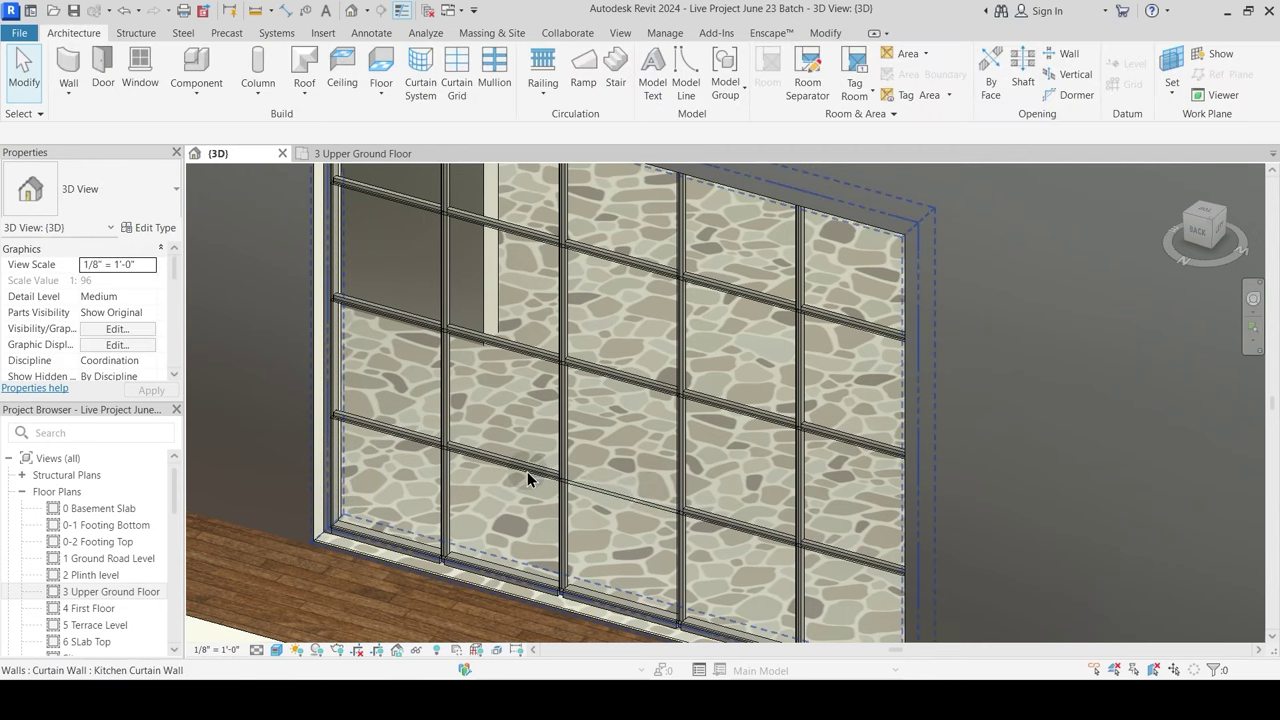
key("Tab")
key("Tab")
key("Tab")
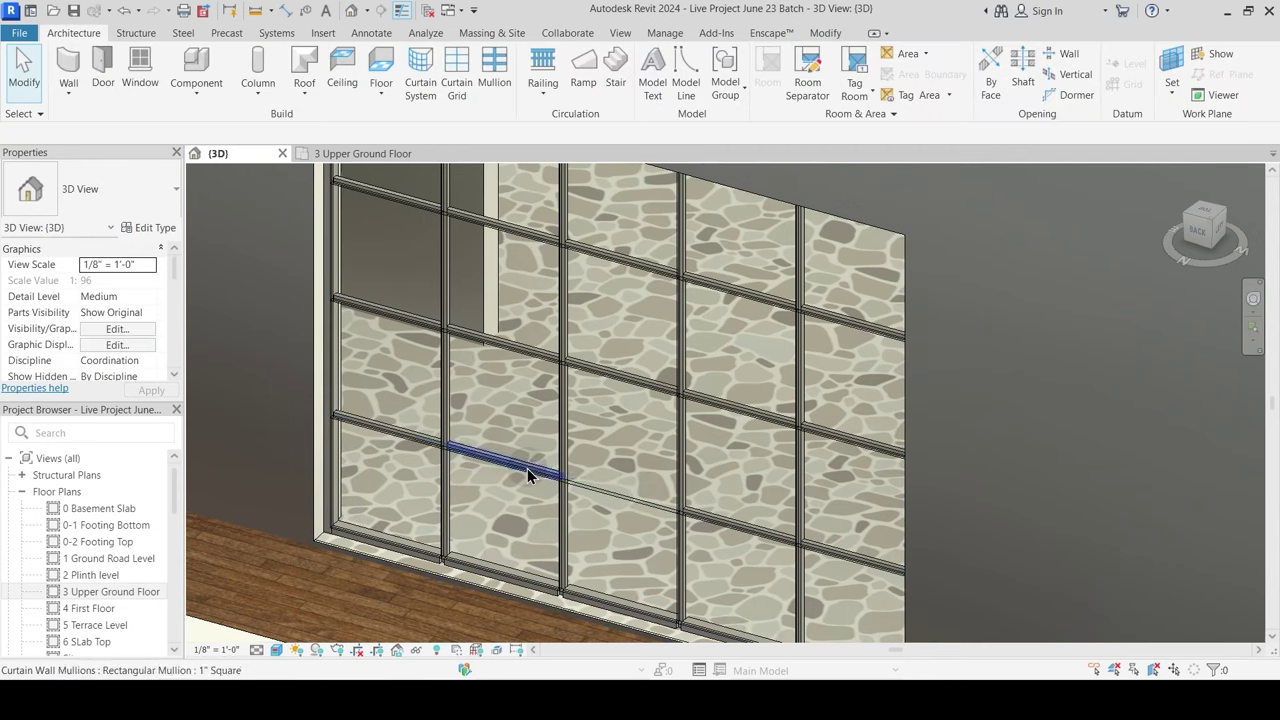
left_click(527, 468)
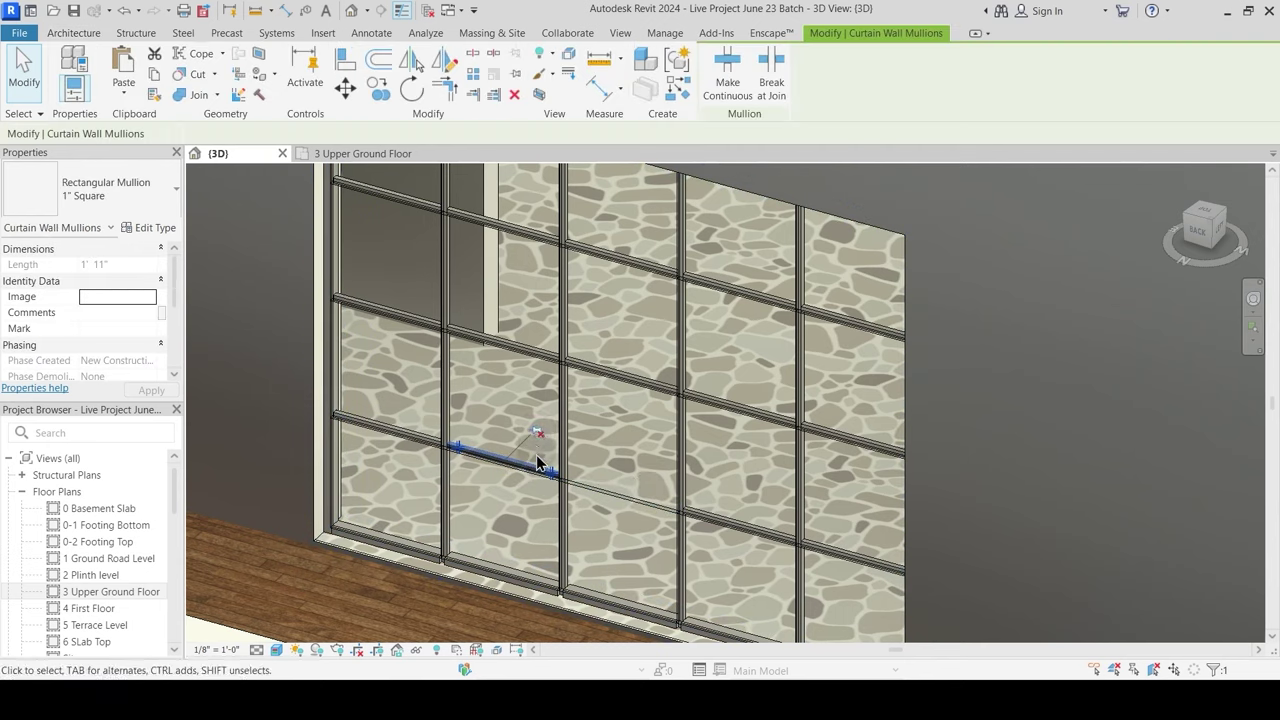
key("Escape")
key("Tab")
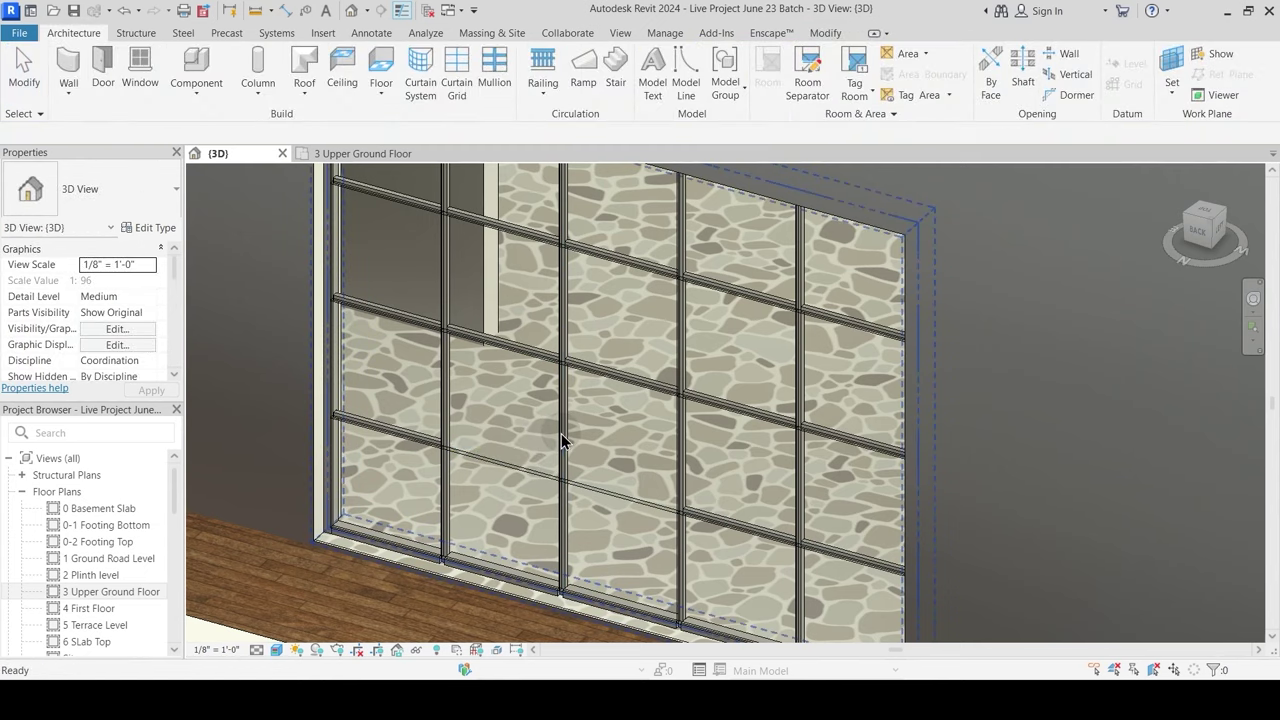
scroll(560, 431, "up", 2)
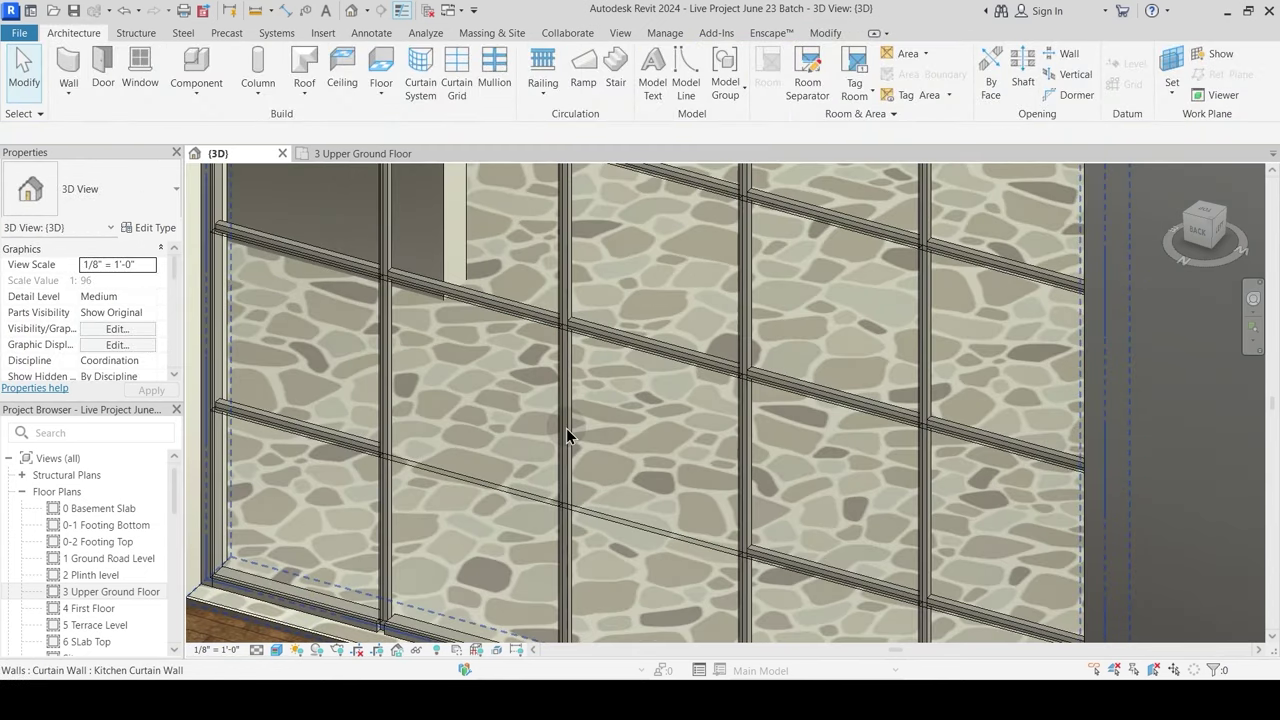
left_click(566, 428)
left_click(566, 430)
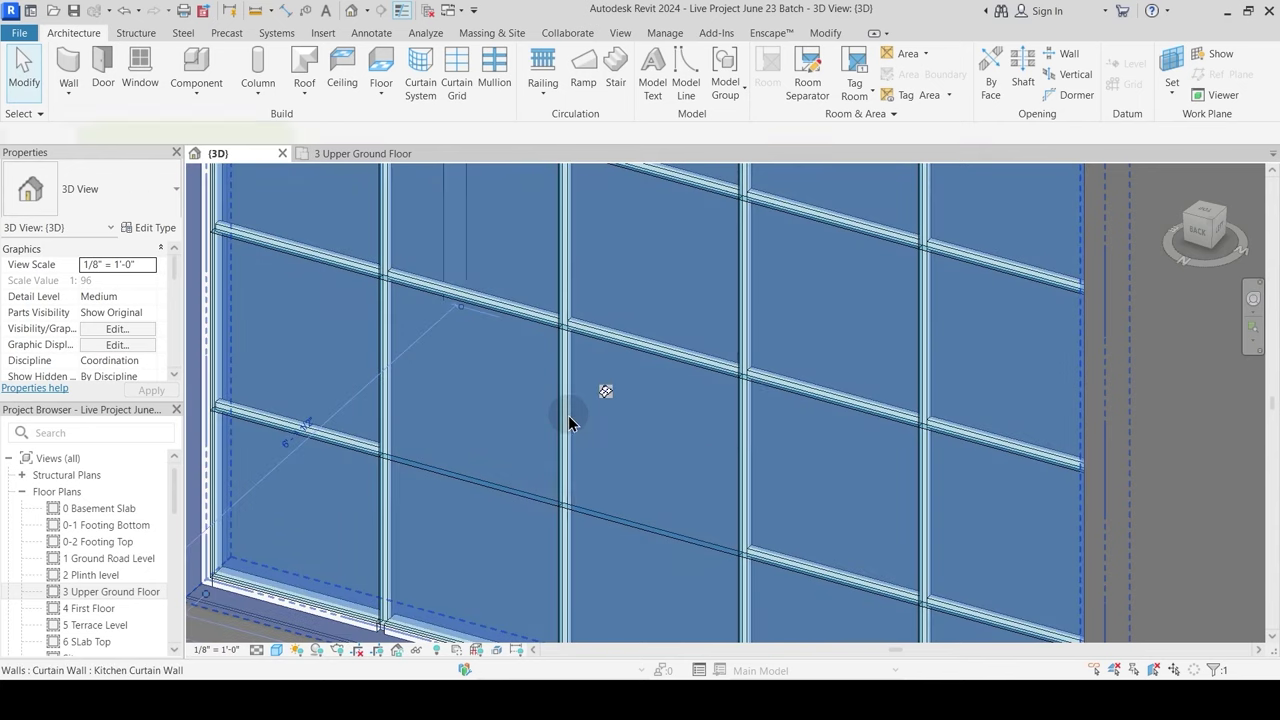
key("Escape")
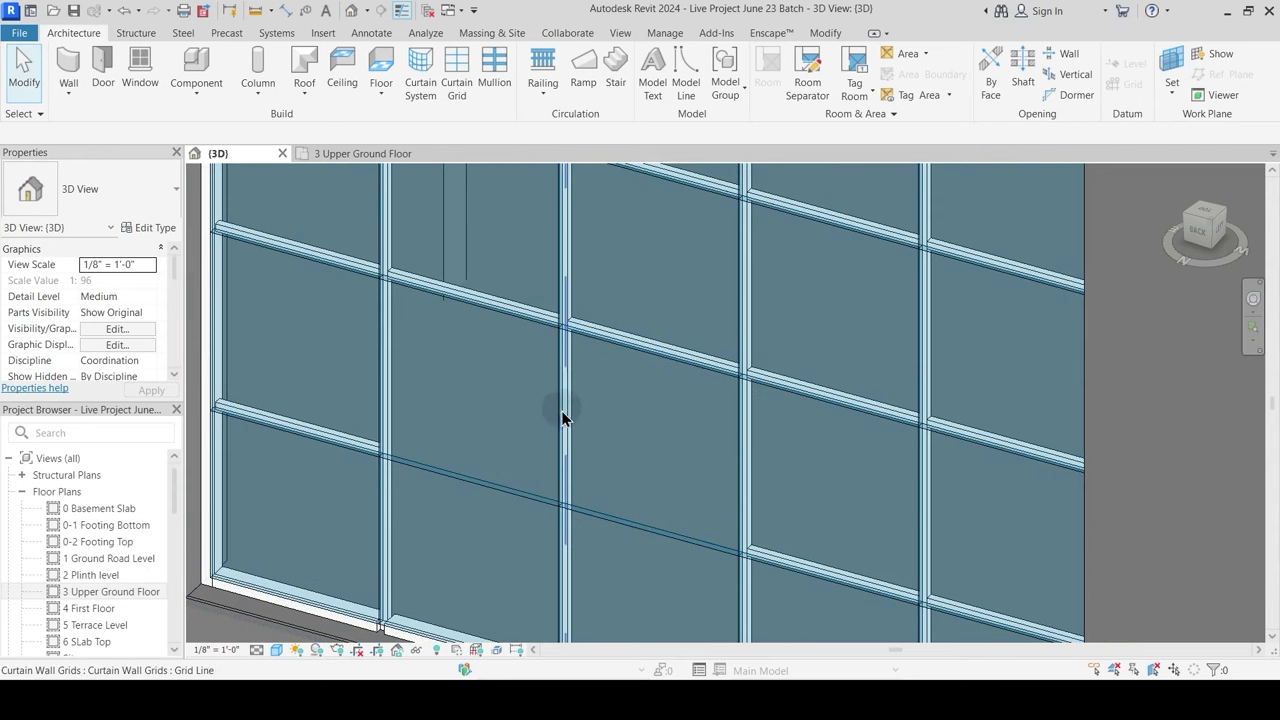
Step: Cycle selection through the upper and lower glazed panels to the lower vertical mullion
scroll(560, 385, "up", 1)
key("Tab")
key("Tab")
key("Tab")
key("Tab")
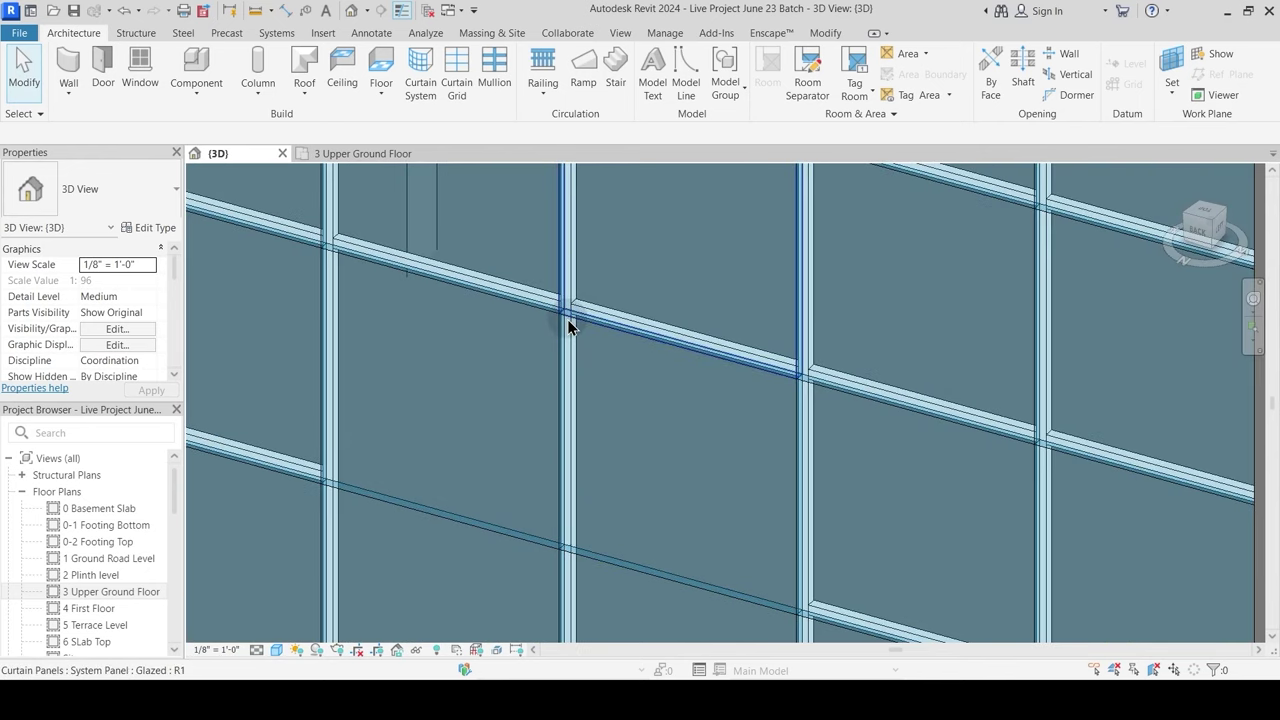
key("Tab")
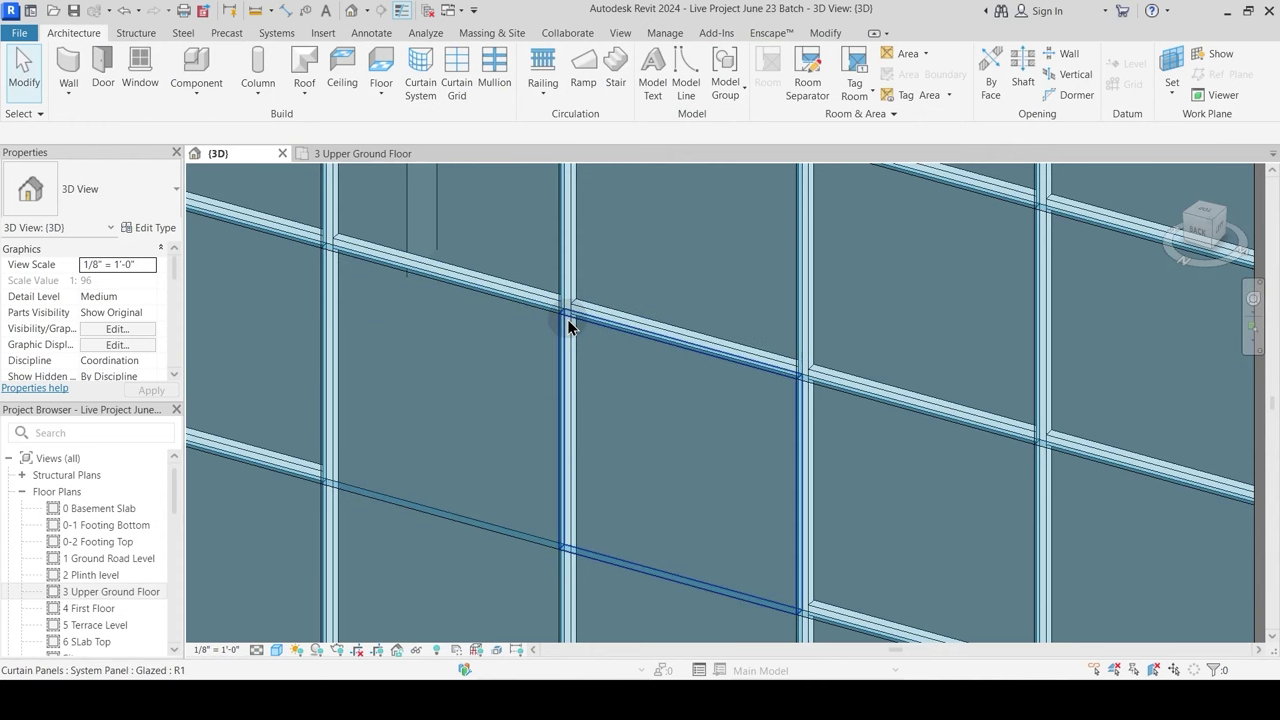
left_click(569, 324)
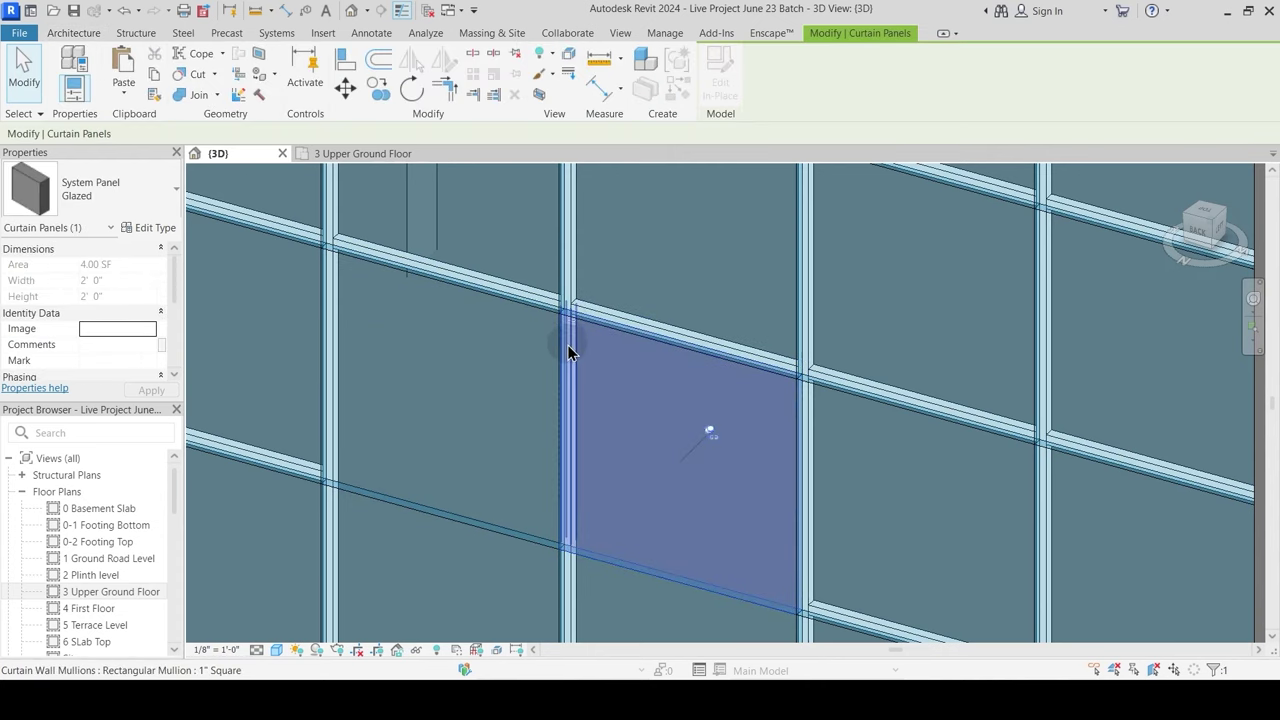
scroll(566, 350, "down", 3)
key("Escape")
left_click(572, 527)
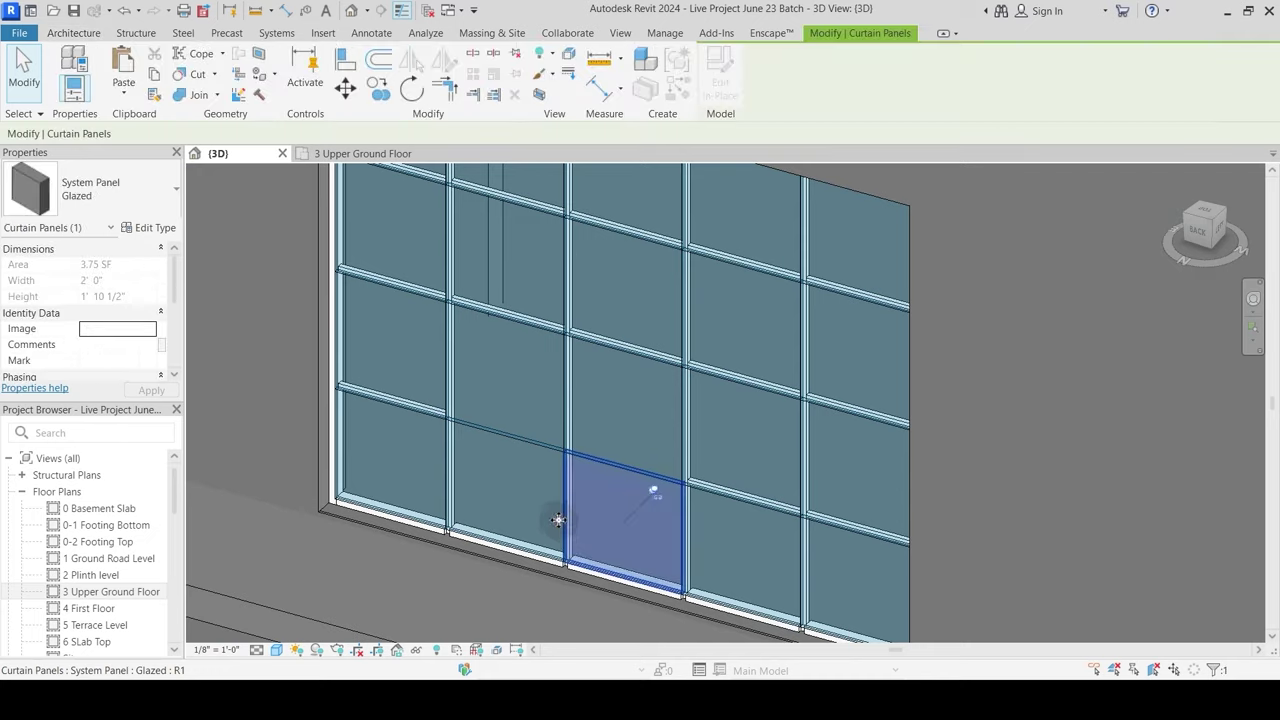
key("Escape")
scroll(573, 560, "up", 5)
key("Tab")
key("Tab")
key("Tab")
key("Tab")
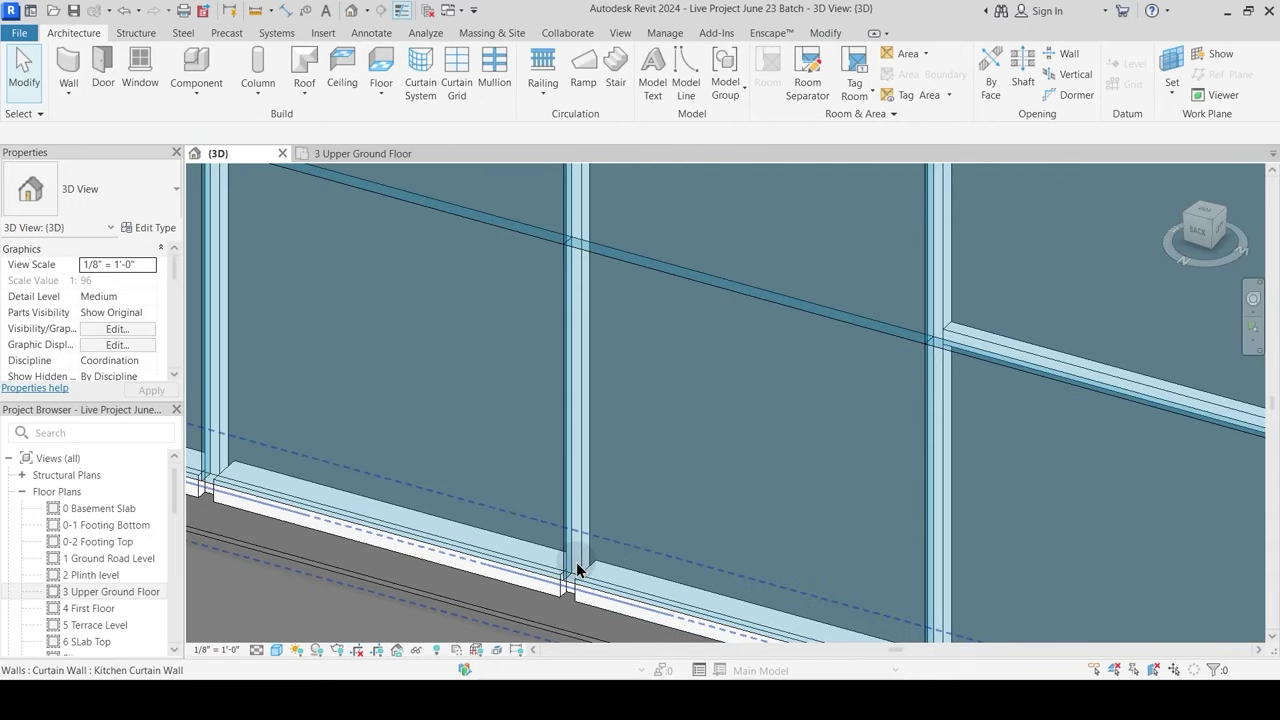
left_click(576, 562)
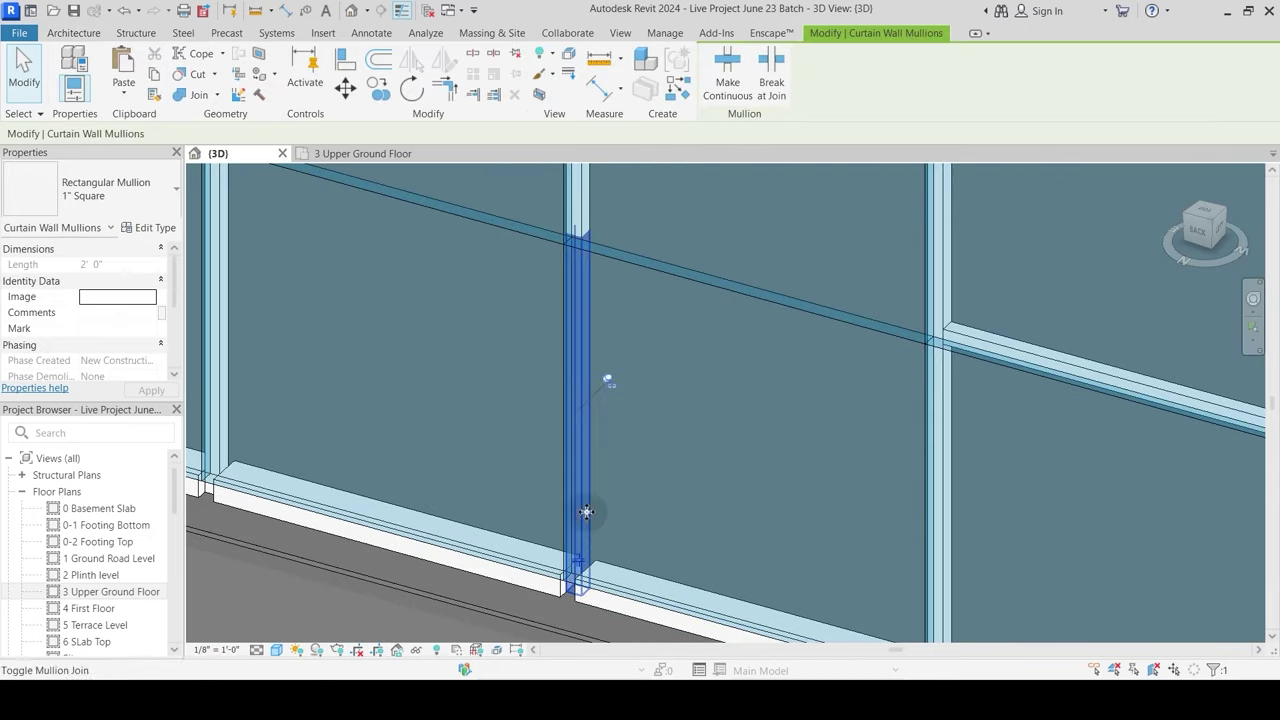
key("Escape")
scroll(615, 405, "down", 5)
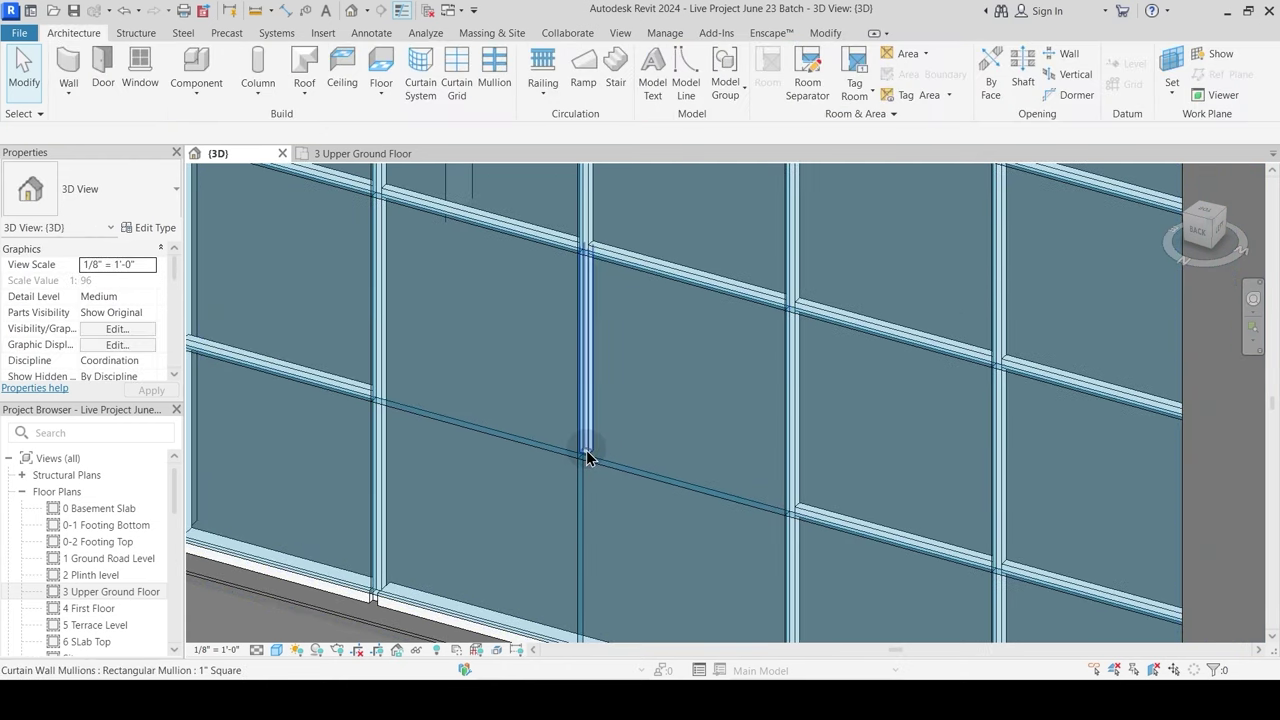
Step: Delete the middle vertical mullion, leaving its curtain grid line selected
left_click(594, 402)
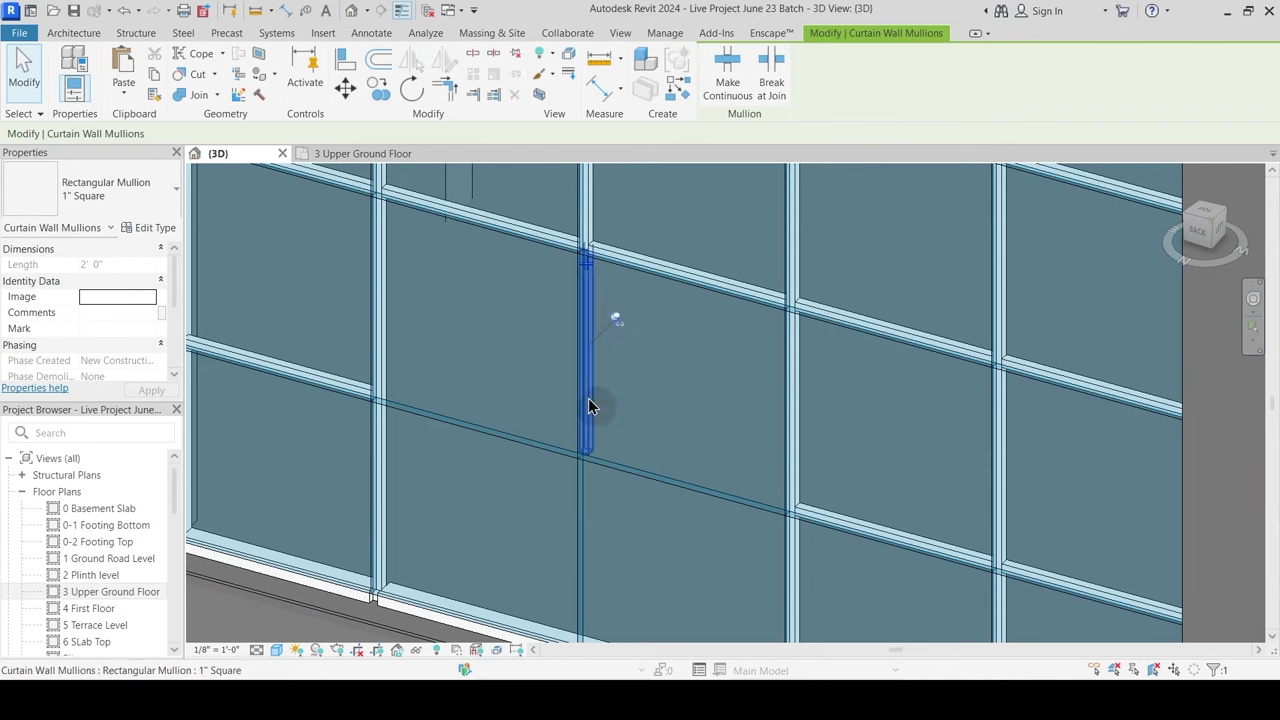
key("Escape")
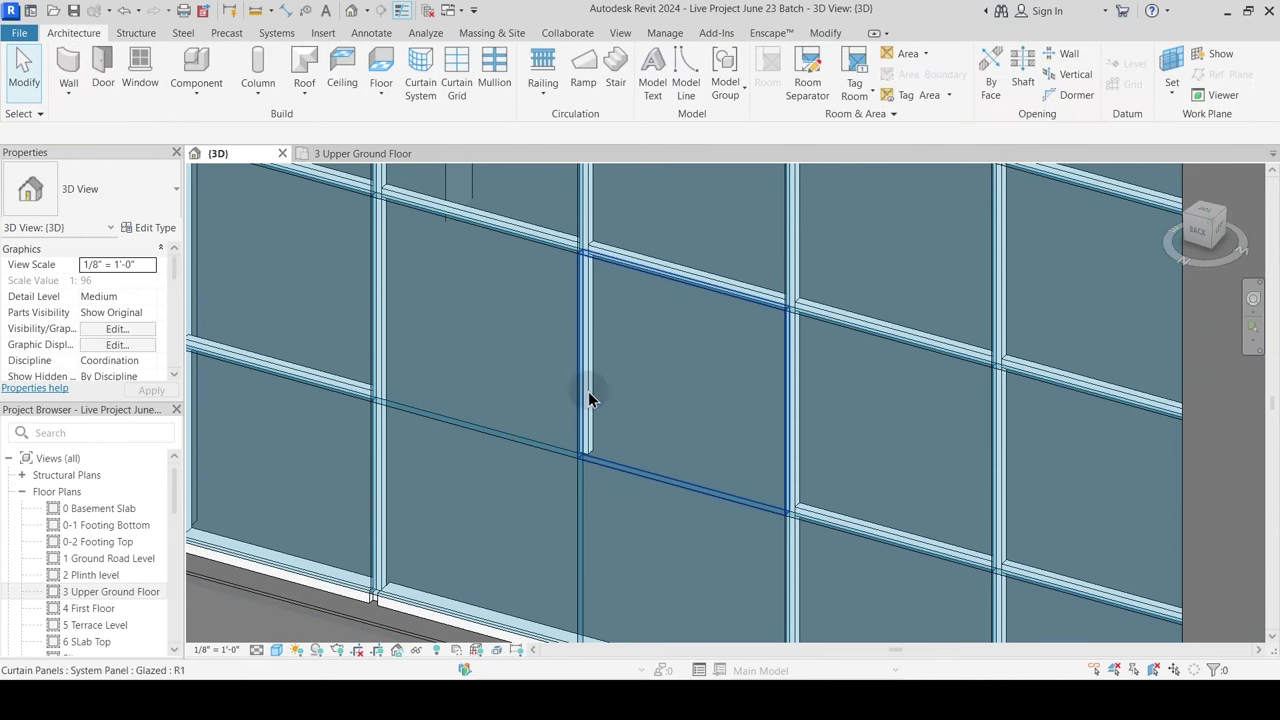
left_click(585, 437)
key("Escape")
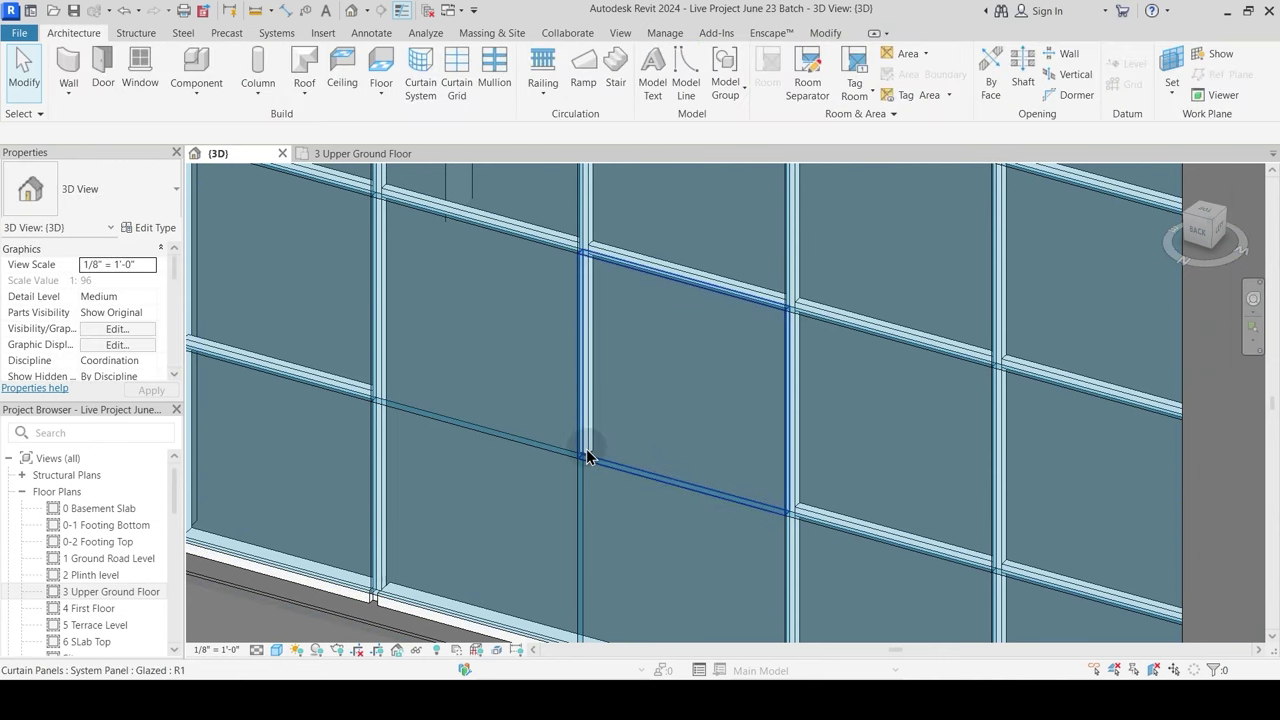
left_click(585, 447)
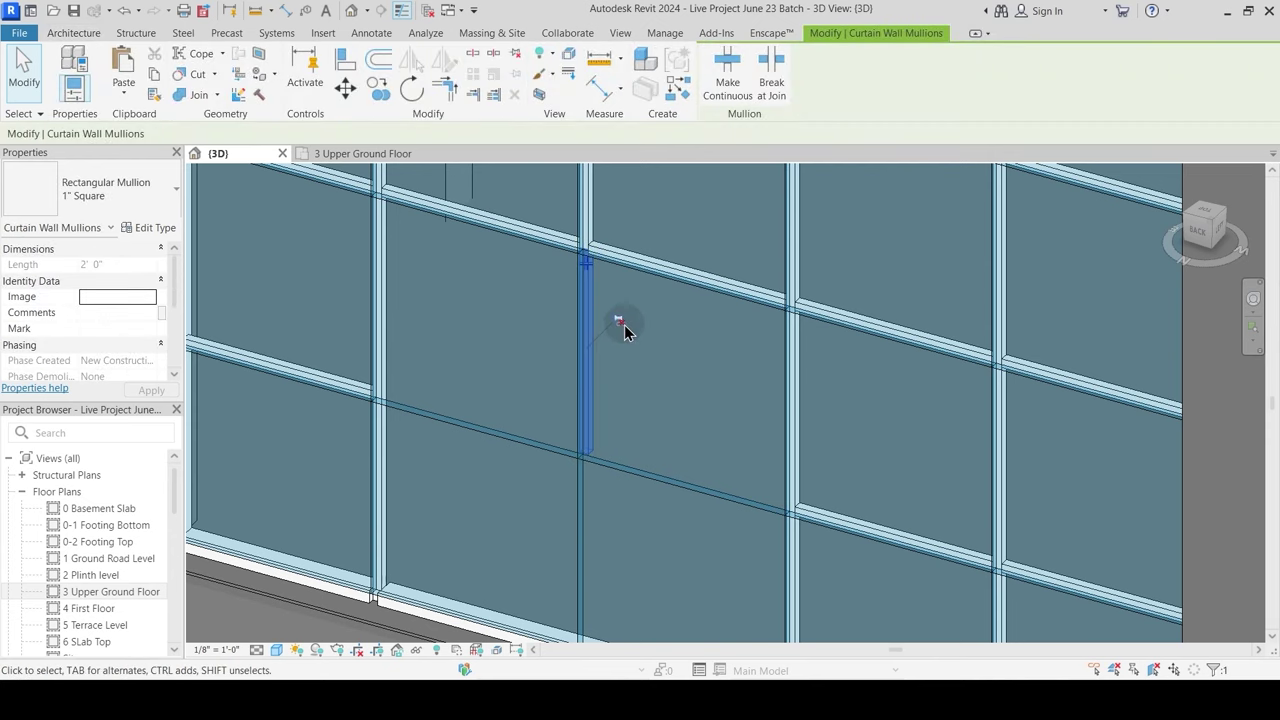
key("Delete")
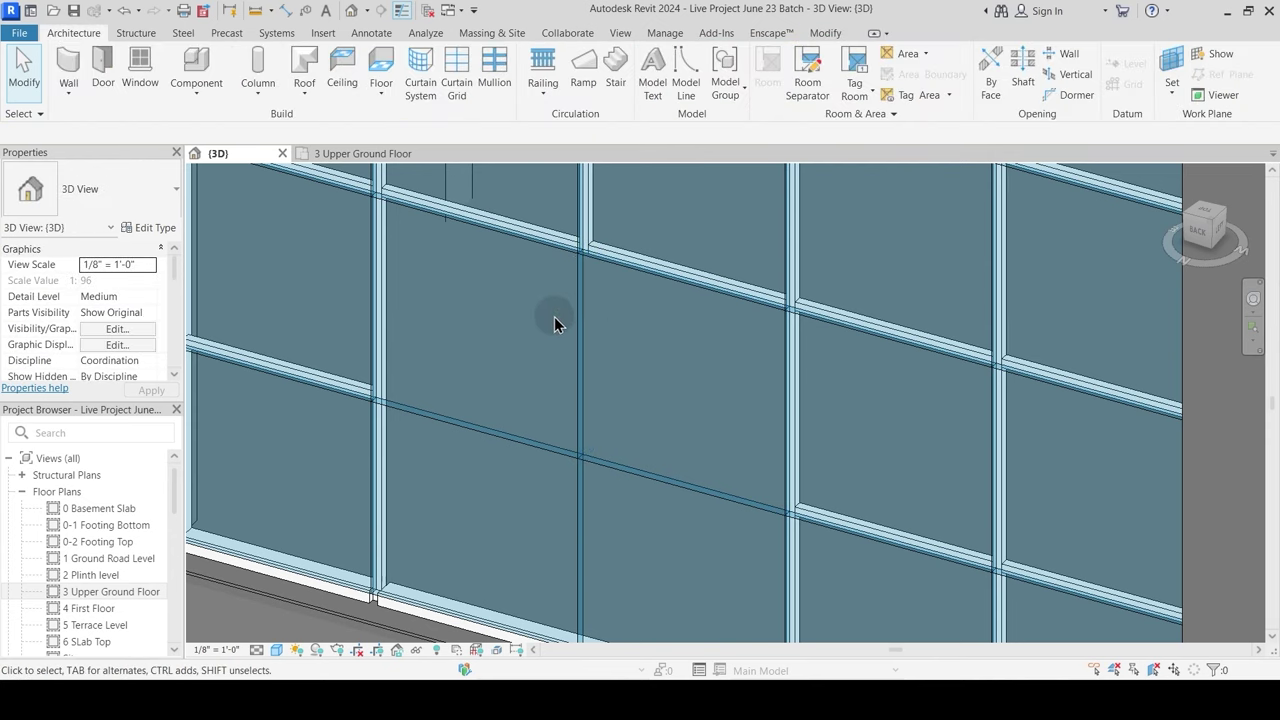
left_click(585, 322)
Step: Experiment with Add/Remove Segments on the vertical grid line, restoring the removed segment
left_click(733, 78)
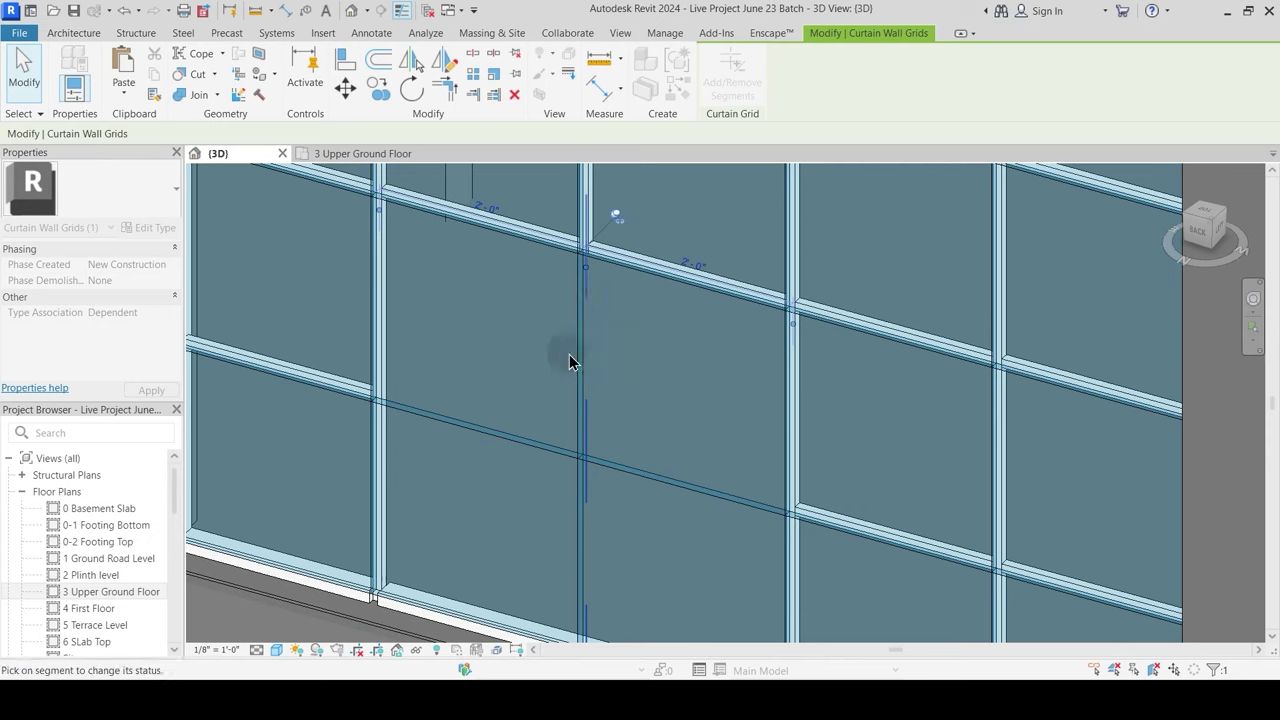
left_click(586, 470)
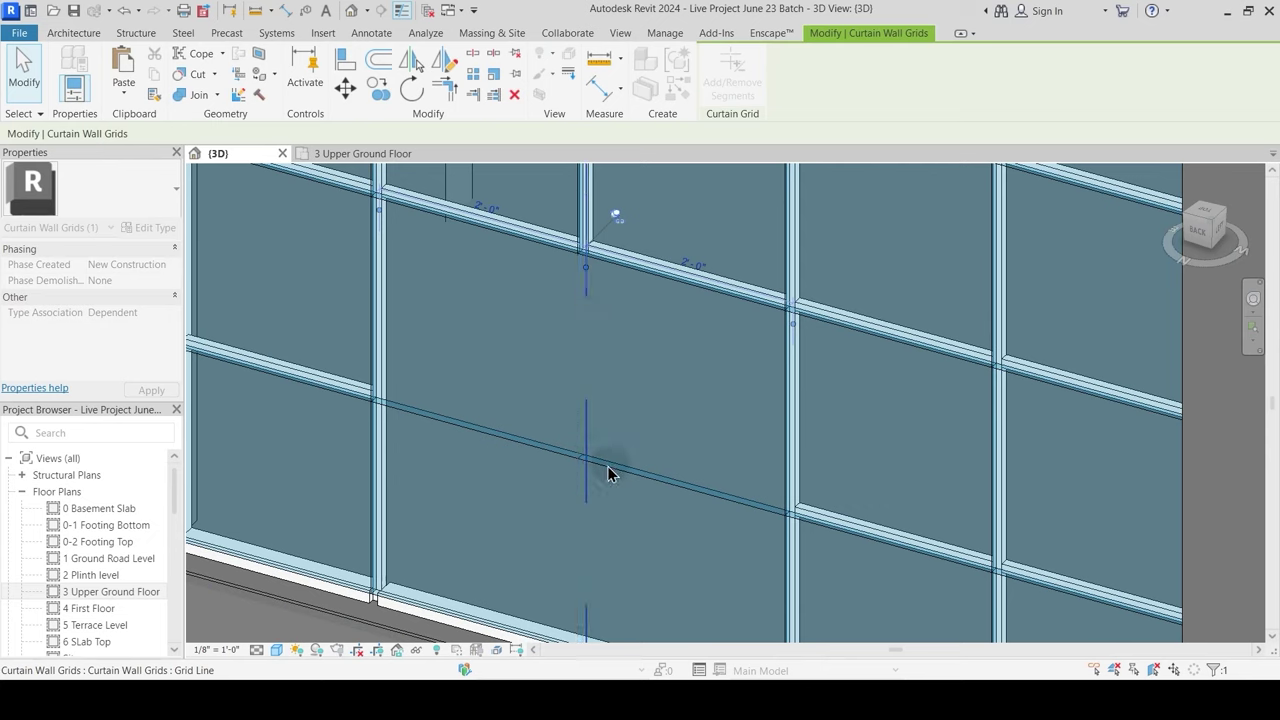
left_click(585, 510)
key("Escape")
key("Escape")
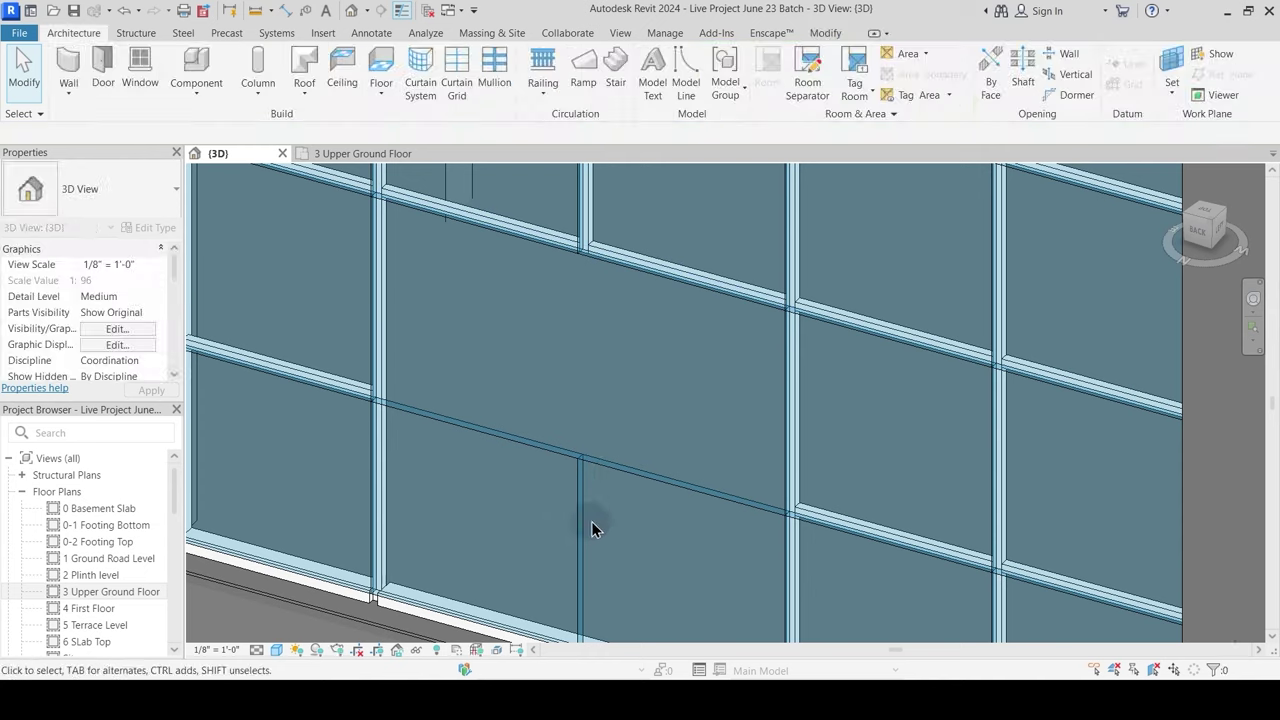
left_click(614, 468)
key("Escape")
scroll(594, 508, "down", 1)
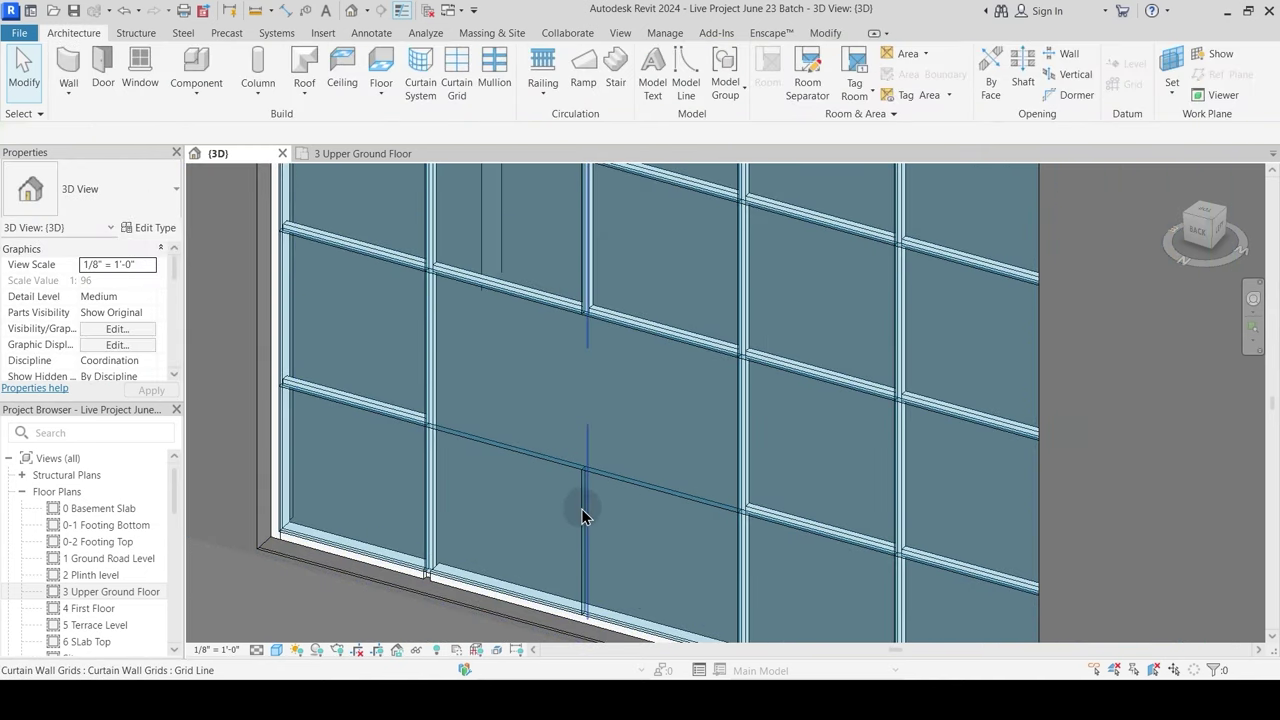
left_click(583, 516)
left_click(732, 80)
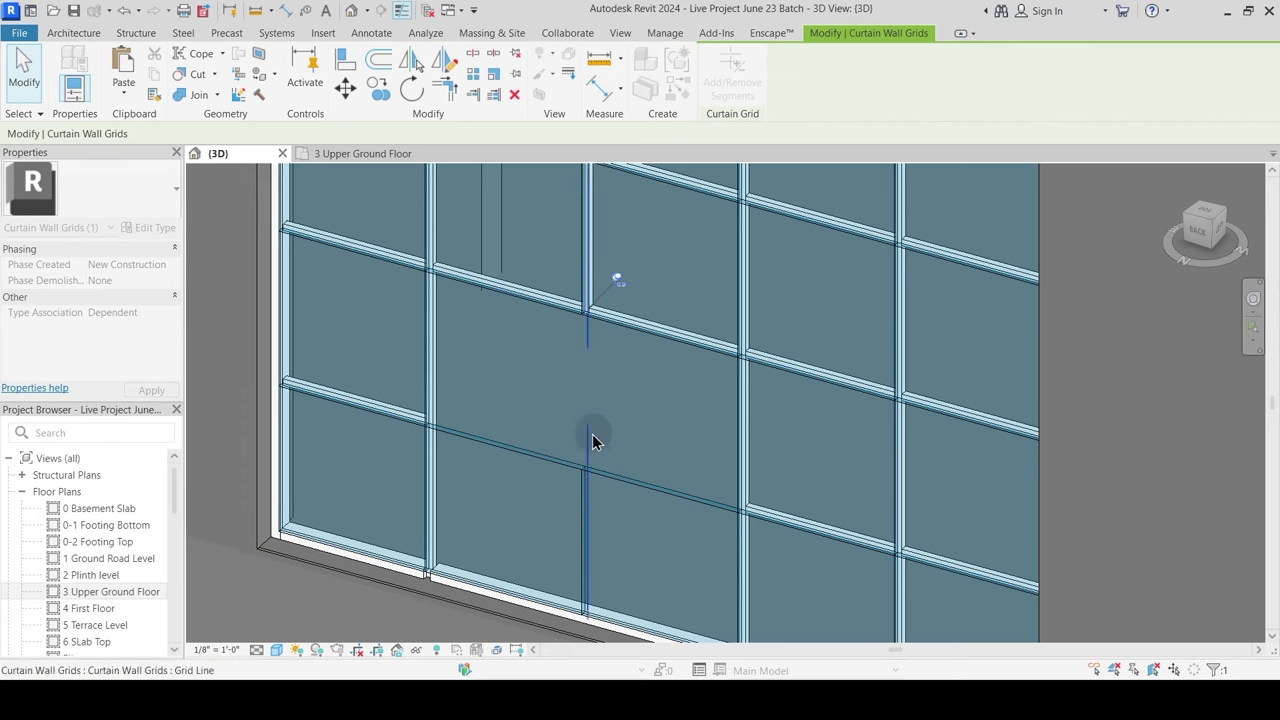
key("Escape")
key("Escape")
left_click(584, 492)
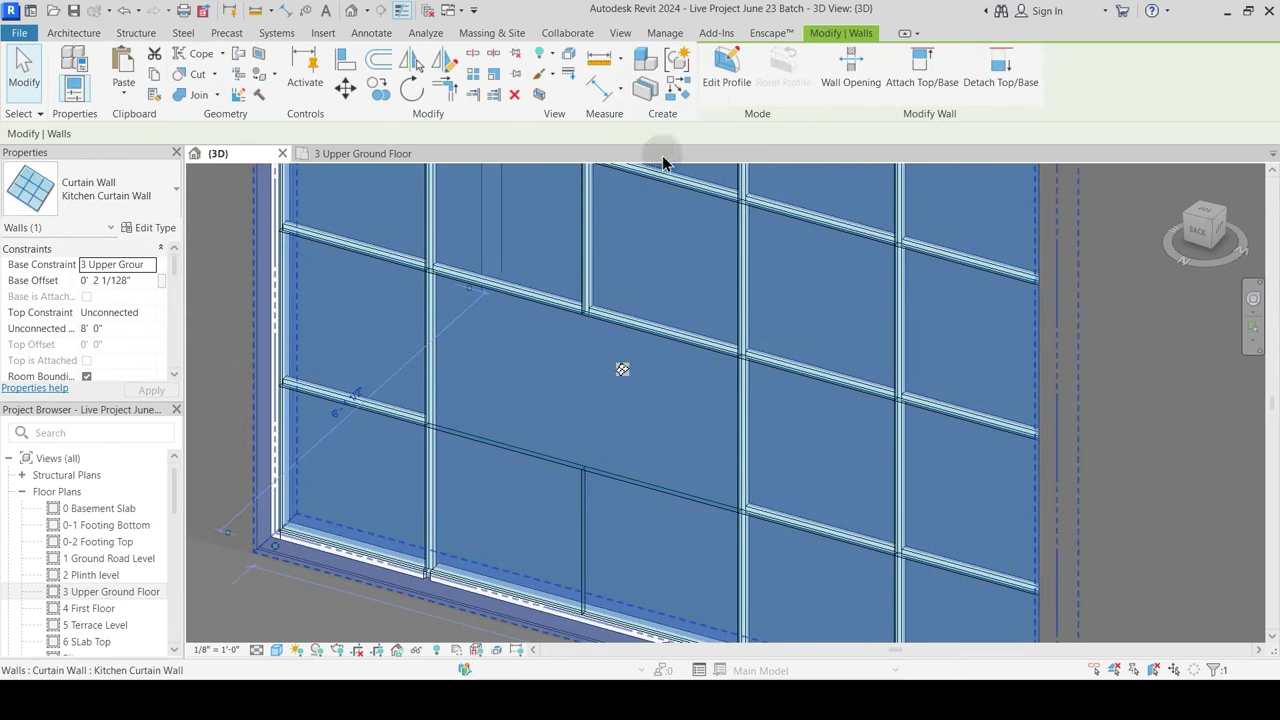
key("Escape")
Step: Remove the lower vertical grid segment and the middle horizontal grid segment
left_click(589, 455)
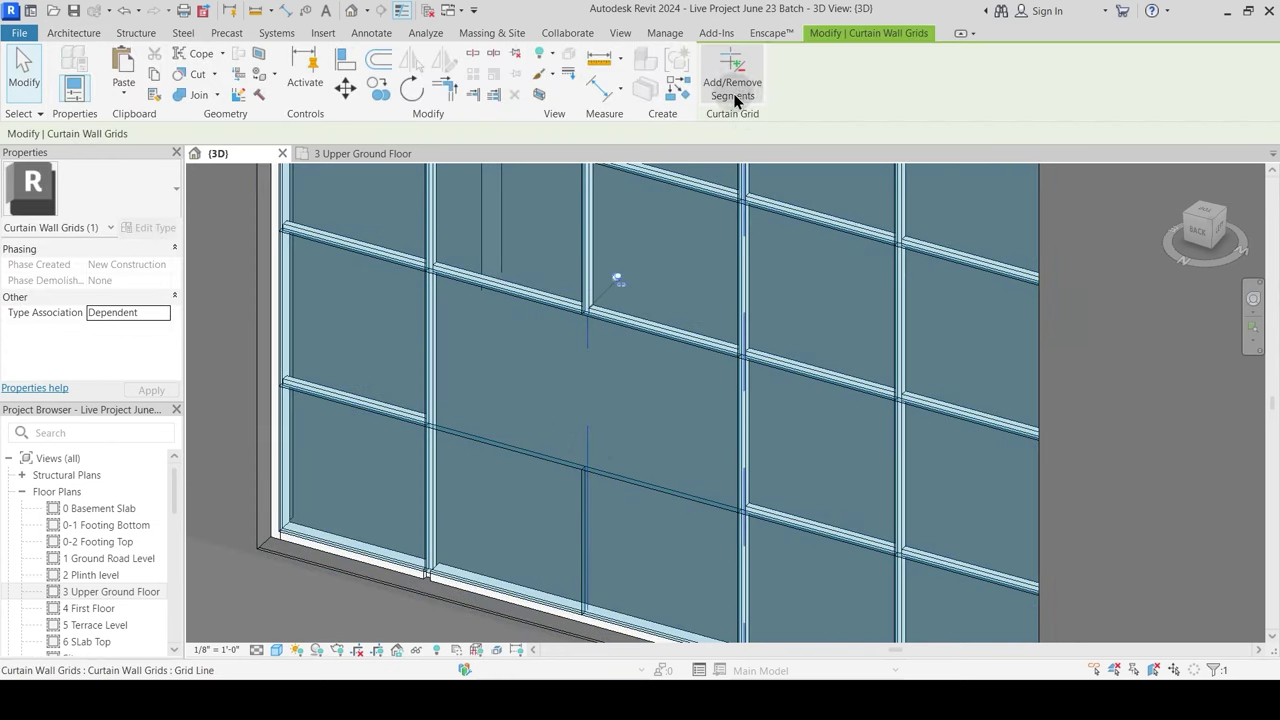
left_click(733, 87)
left_click(590, 519)
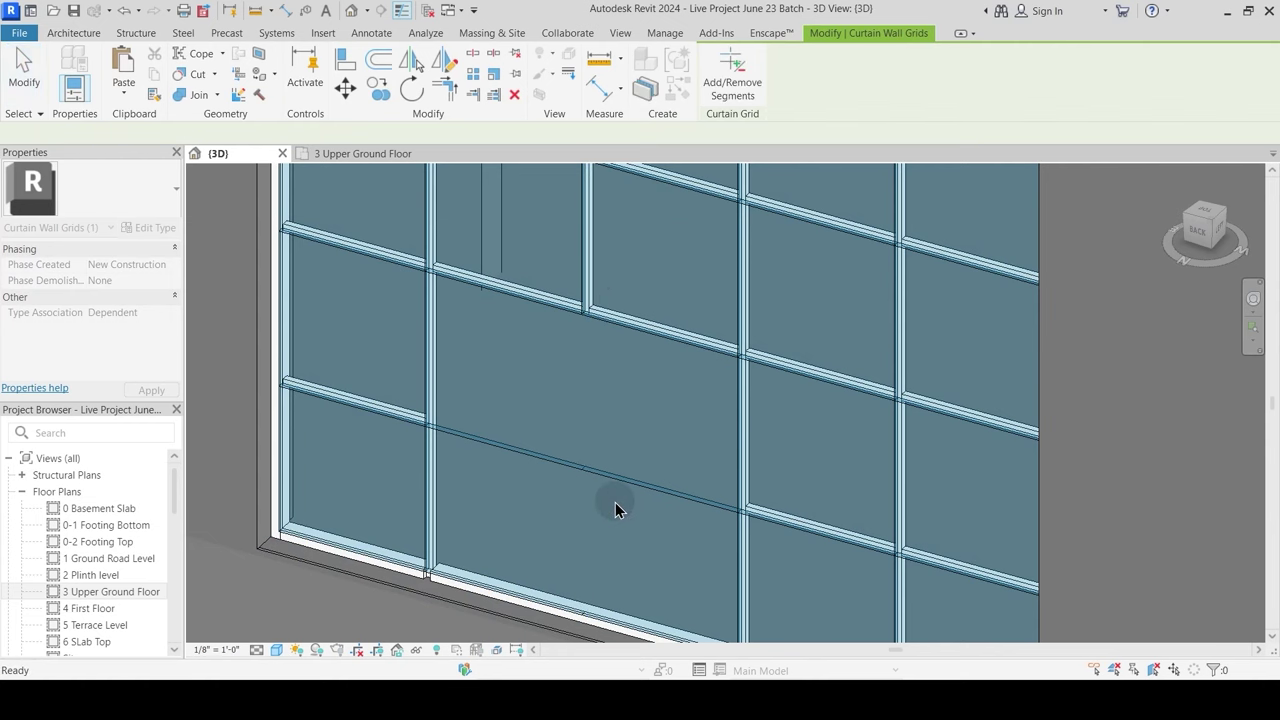
key("Escape")
key("Escape")
left_click(618, 482)
left_click(733, 87)
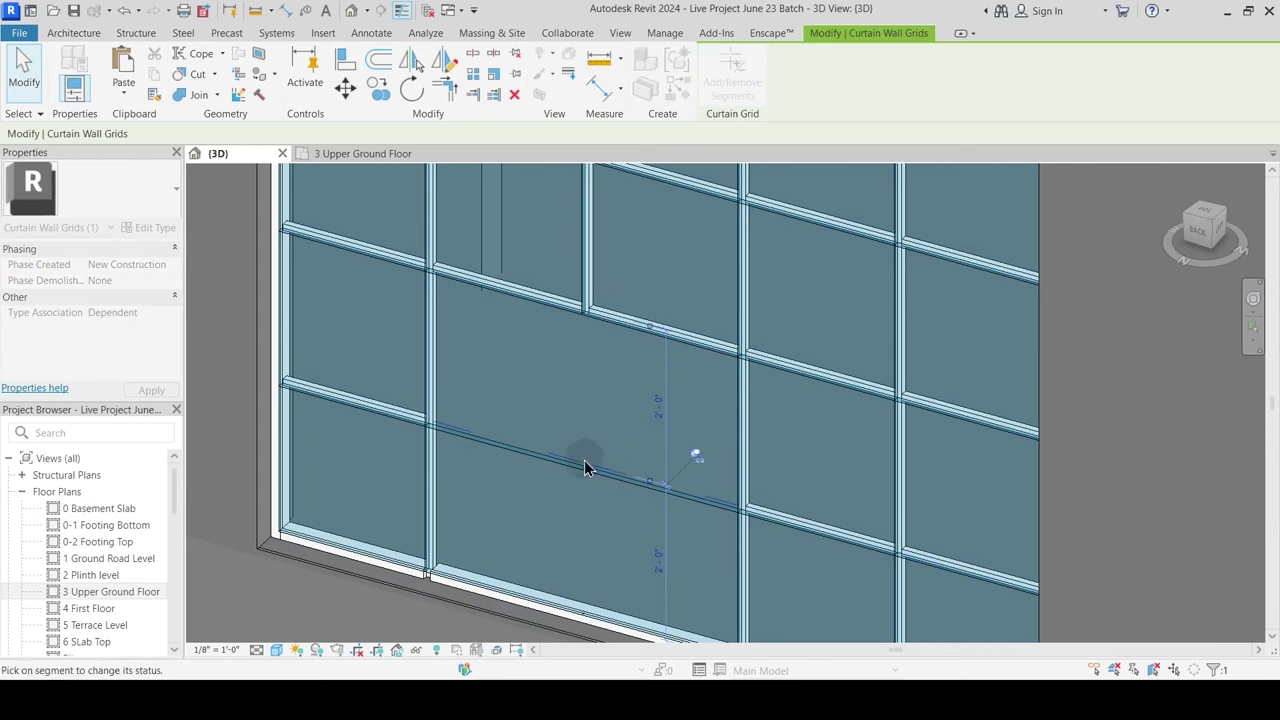
left_click(628, 460)
key("Escape")
key("Escape")
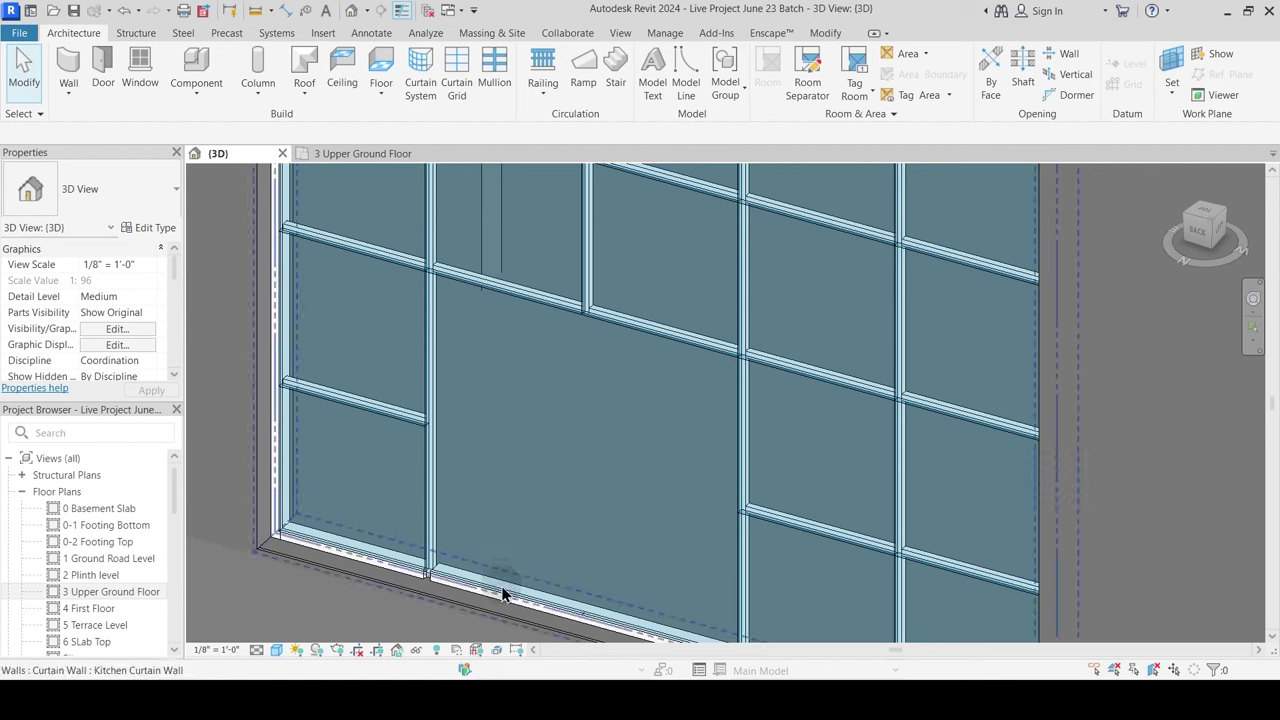
left_click(501, 600)
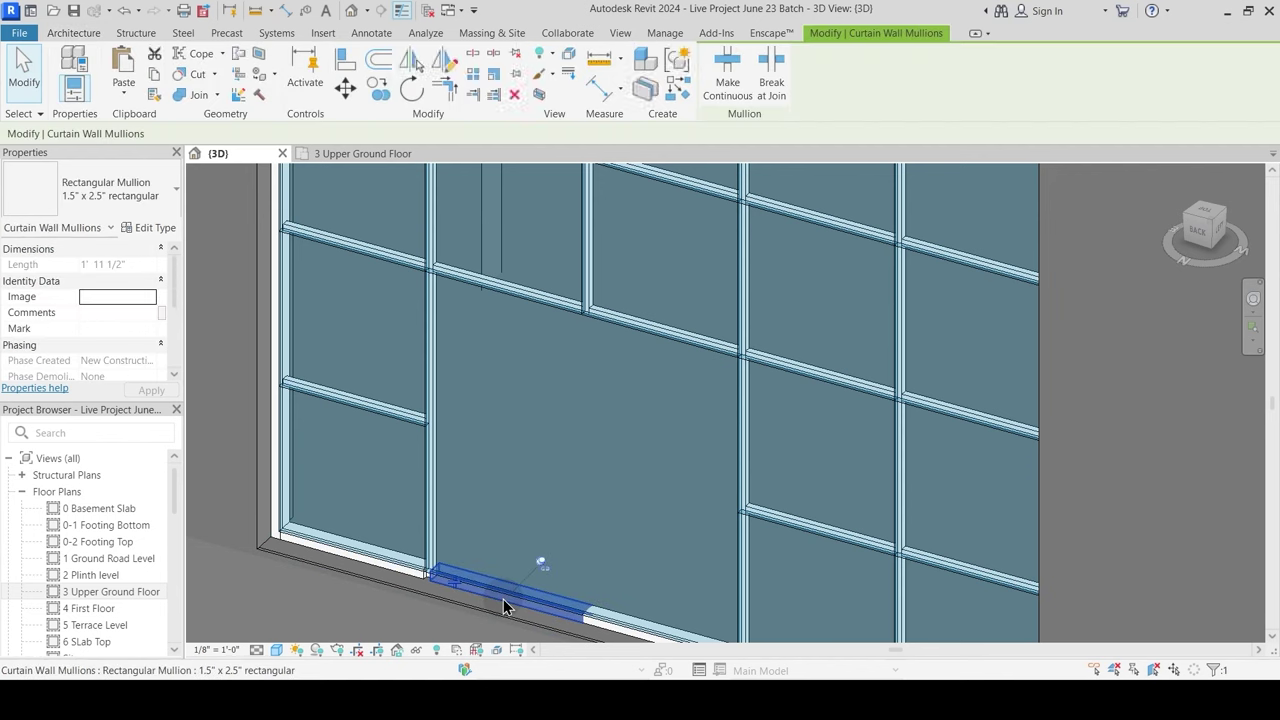
Step: Delete the bottom sill mullions beneath the curtain wall opening
key("Delete")
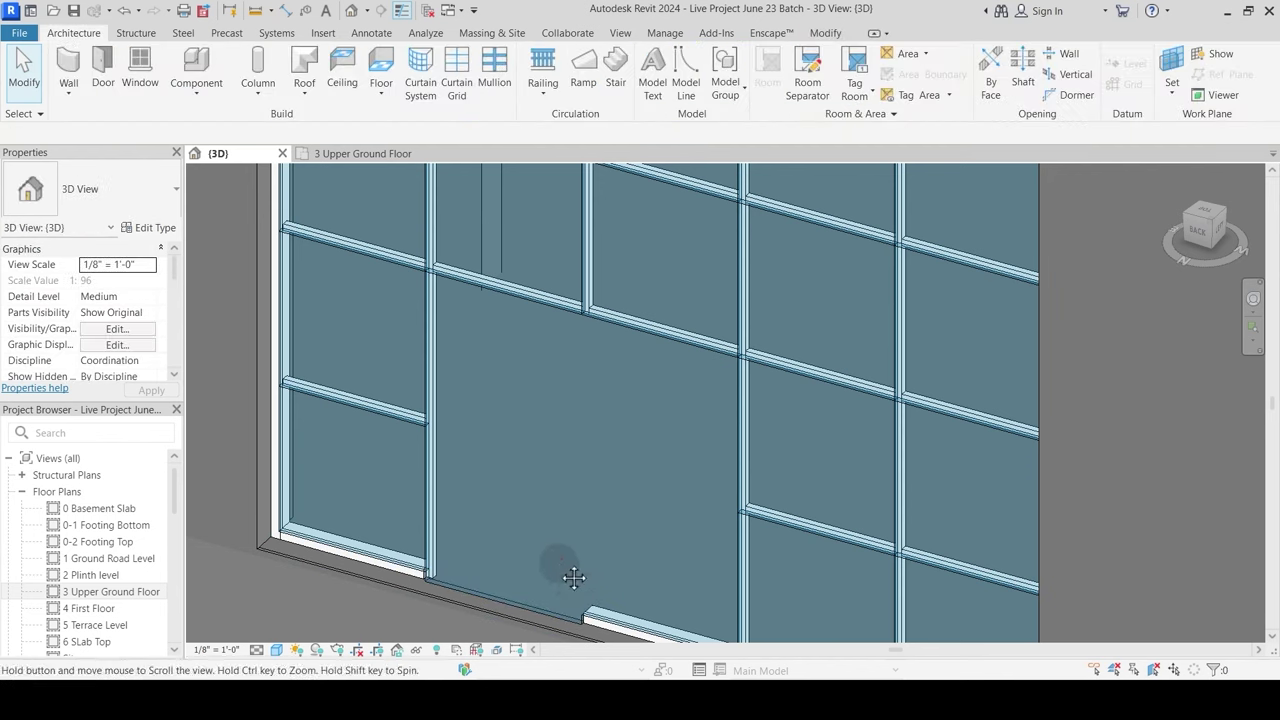
middle_click_drag(580, 589, 560, 556)
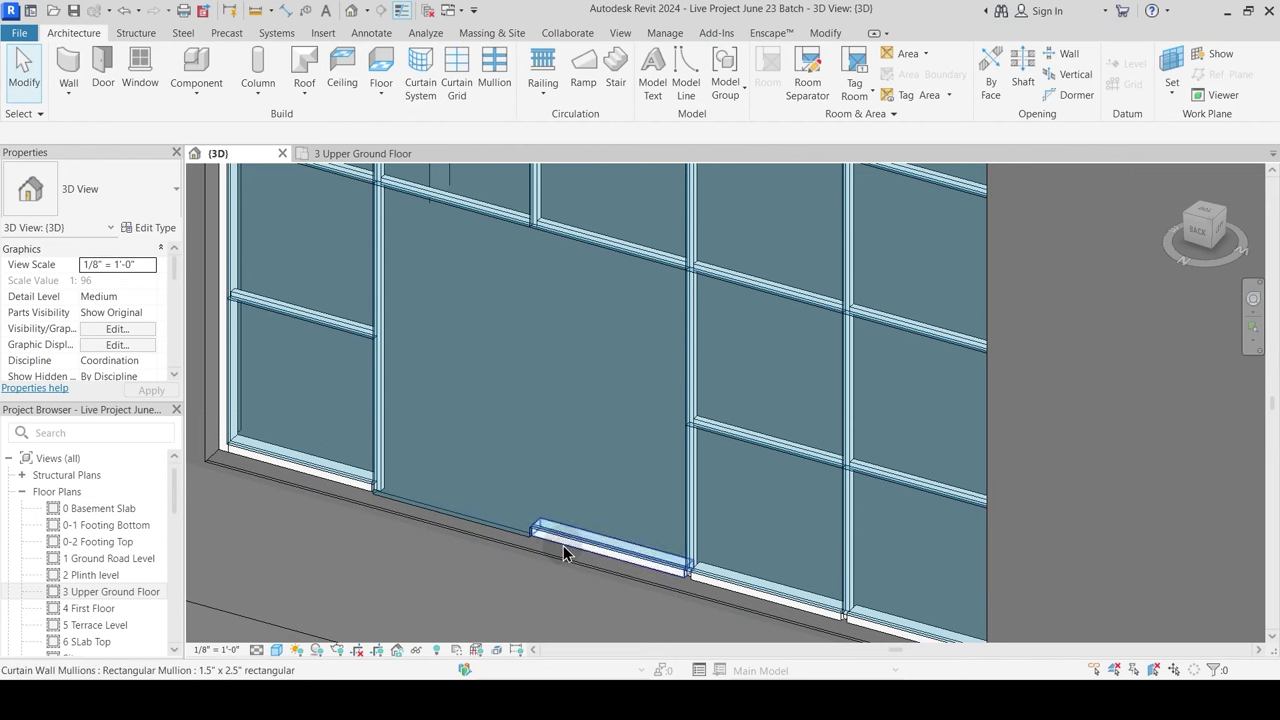
left_click(563, 545)
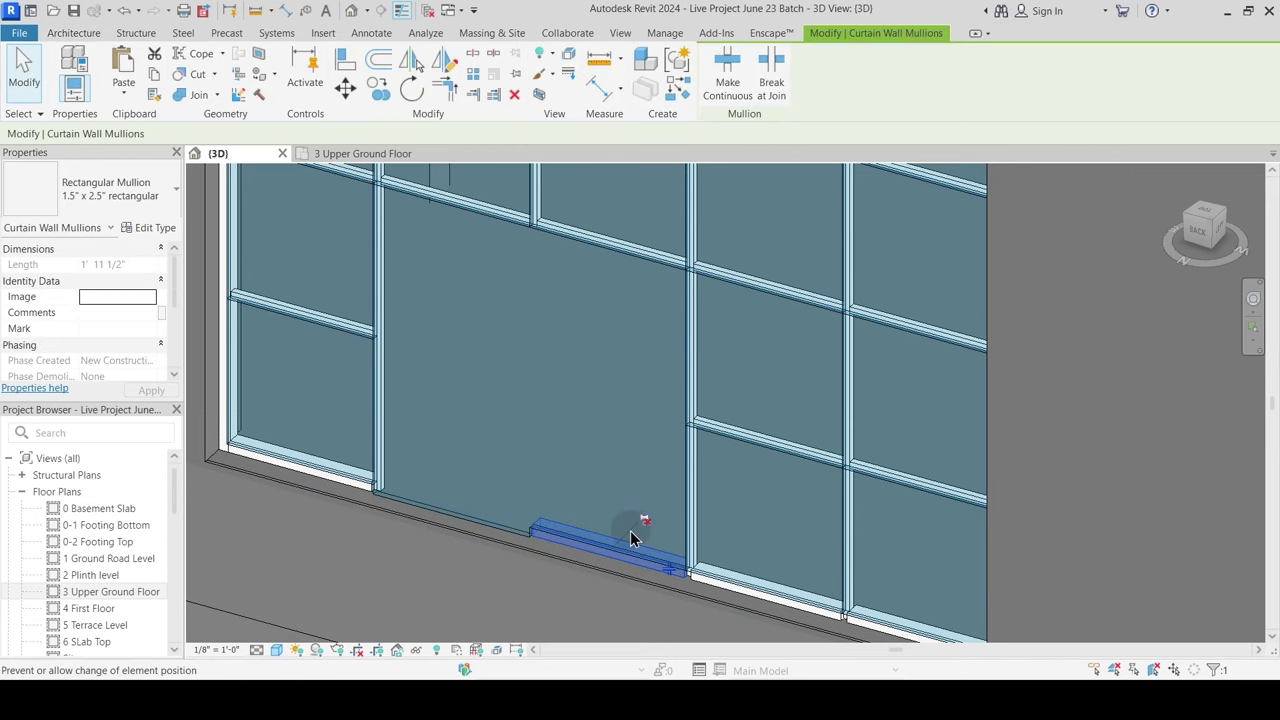
key("Delete")
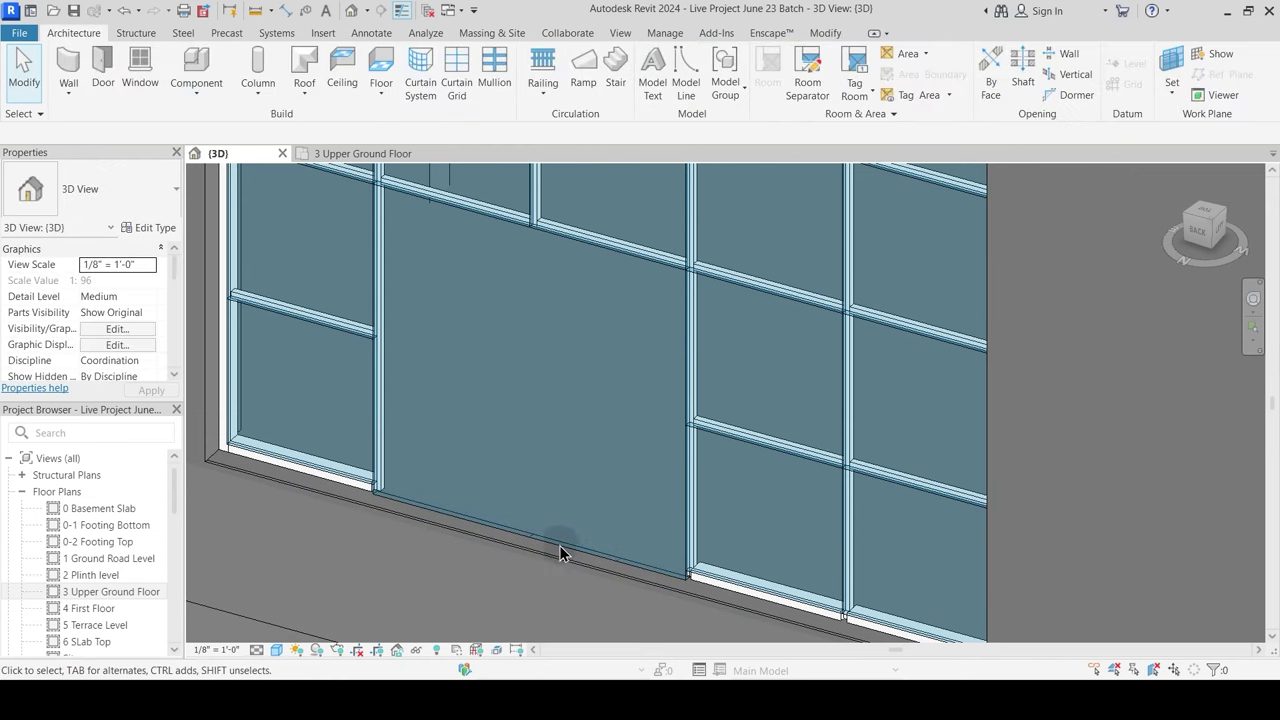
scroll(548, 547, "up", 1)
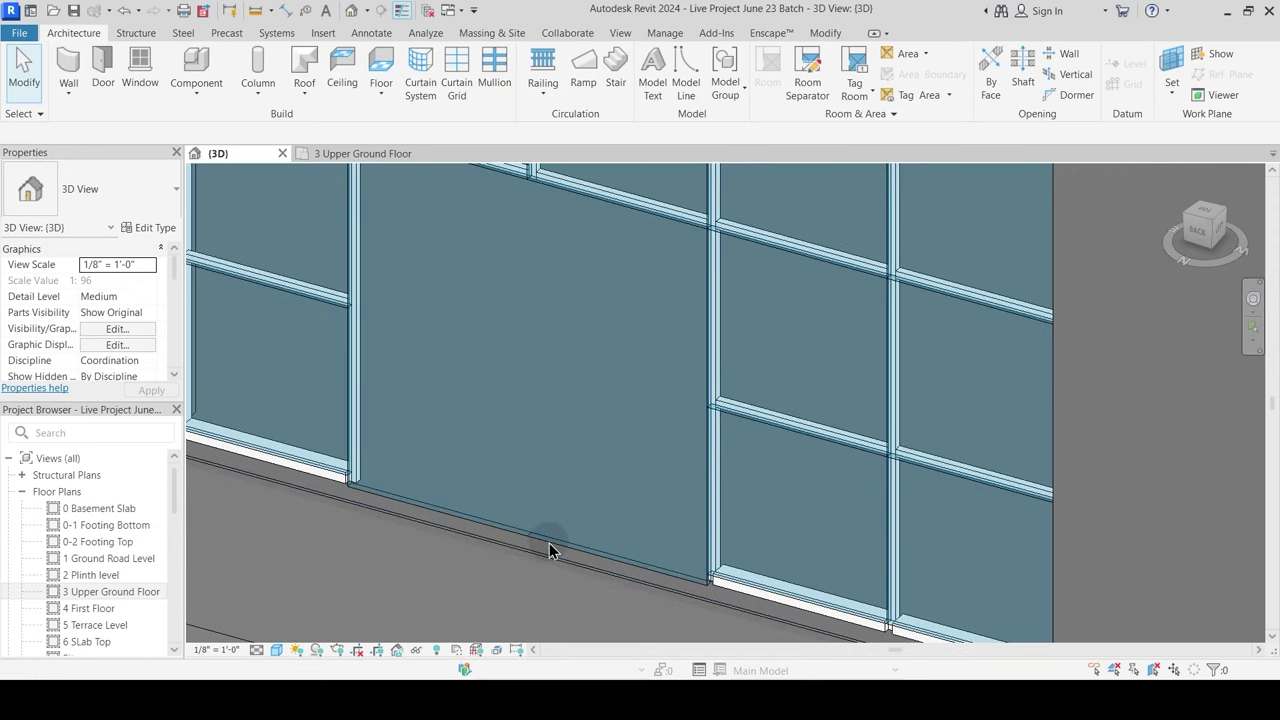
middle_click_drag(540, 261, 557, 334)
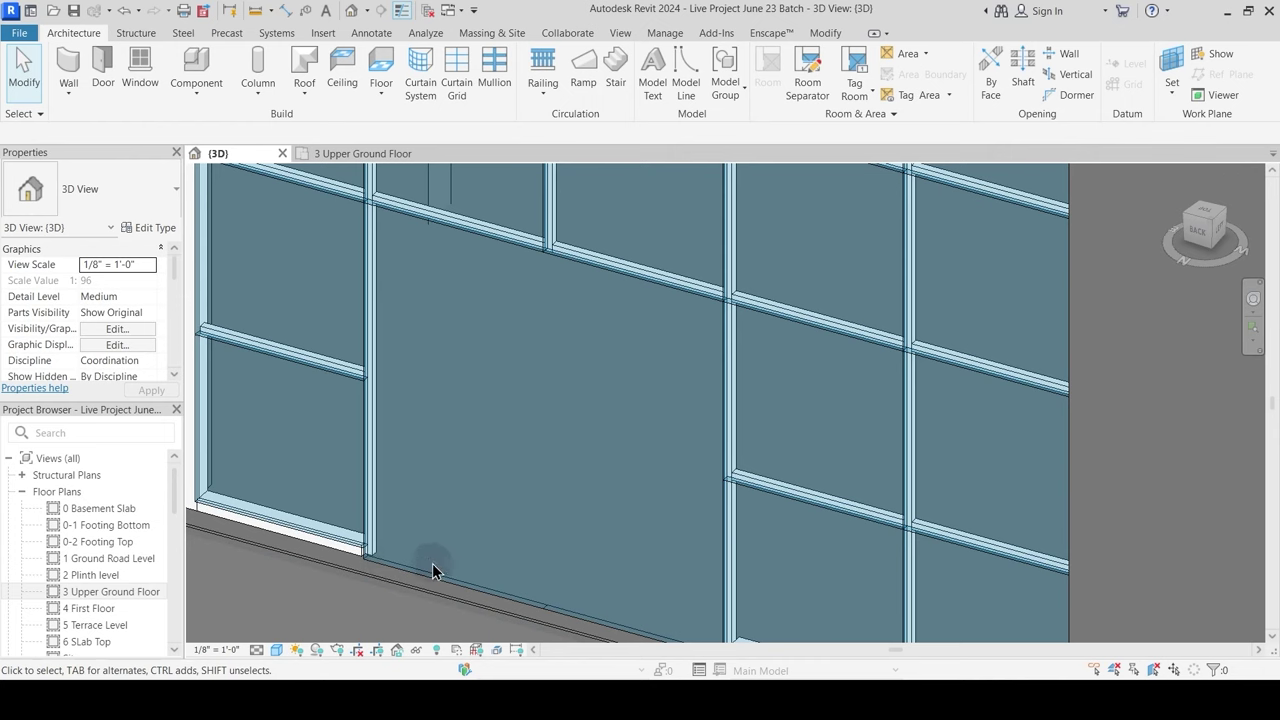
scroll(474, 596, "down", 2)
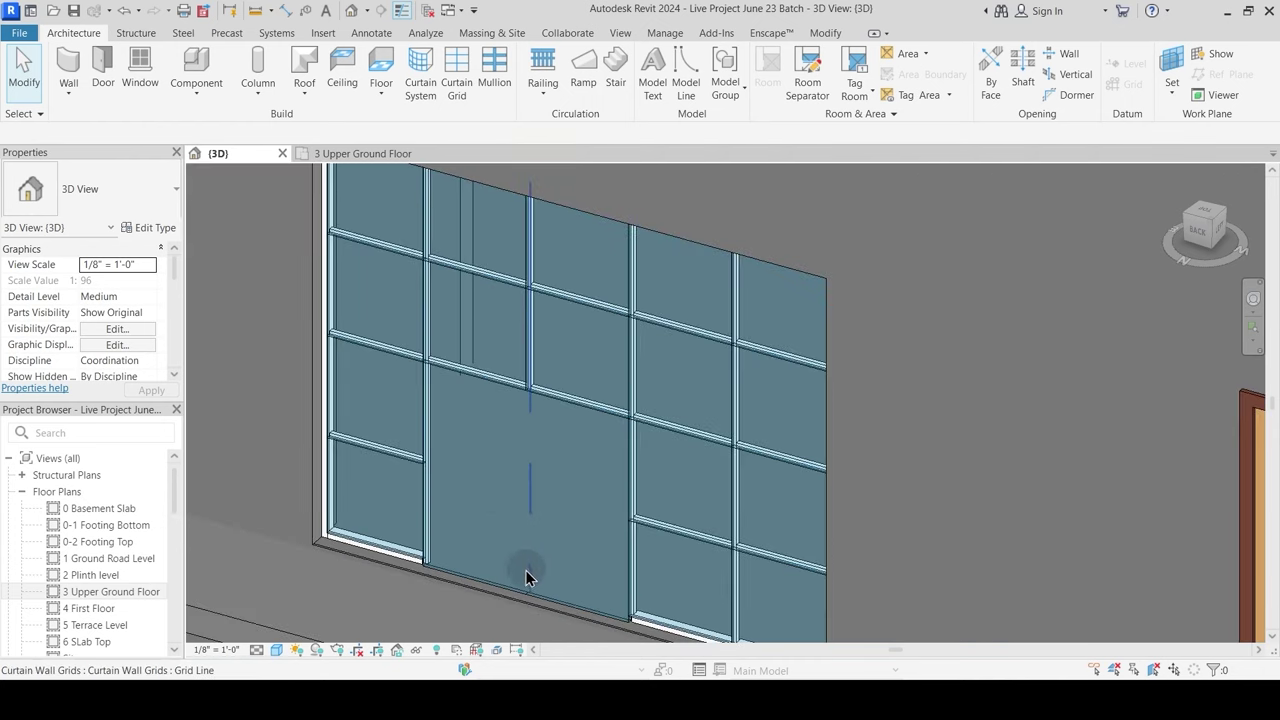
scroll(524, 568, "up", 2)
Step: Remove the vertical grid segment splitting the large lower panel
left_click(536, 560)
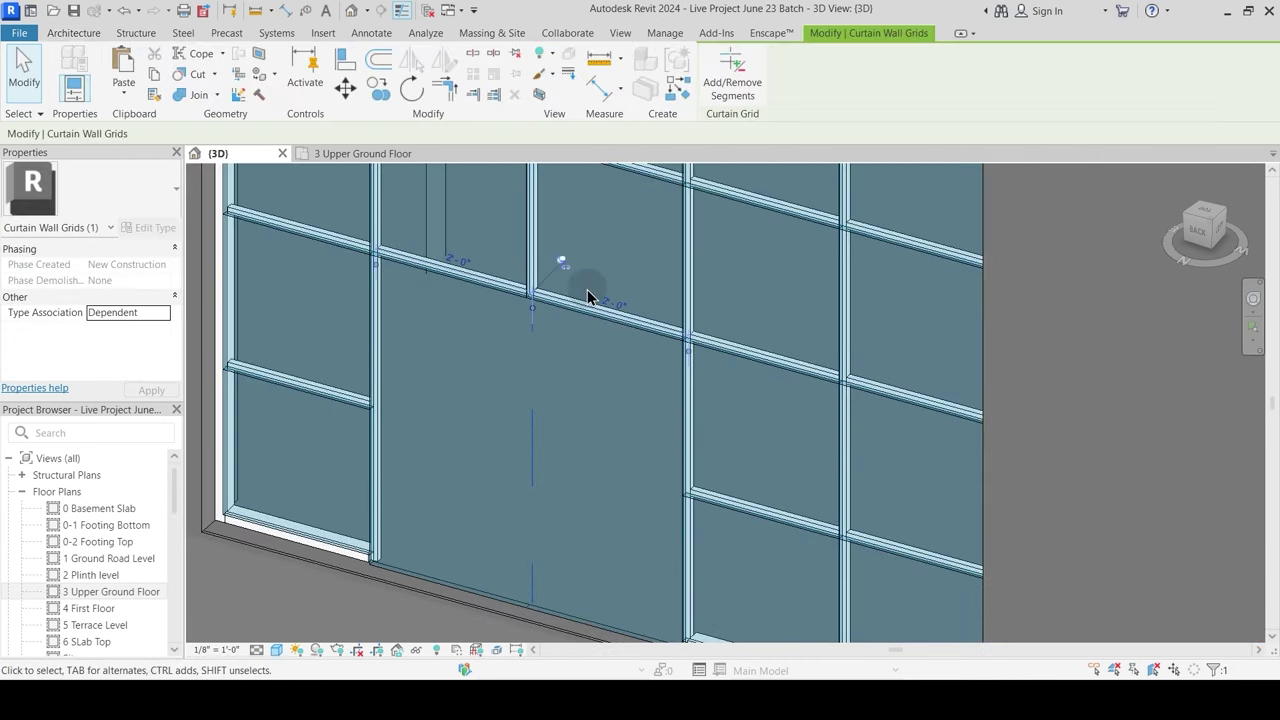
left_click(722, 100)
left_click(569, 496)
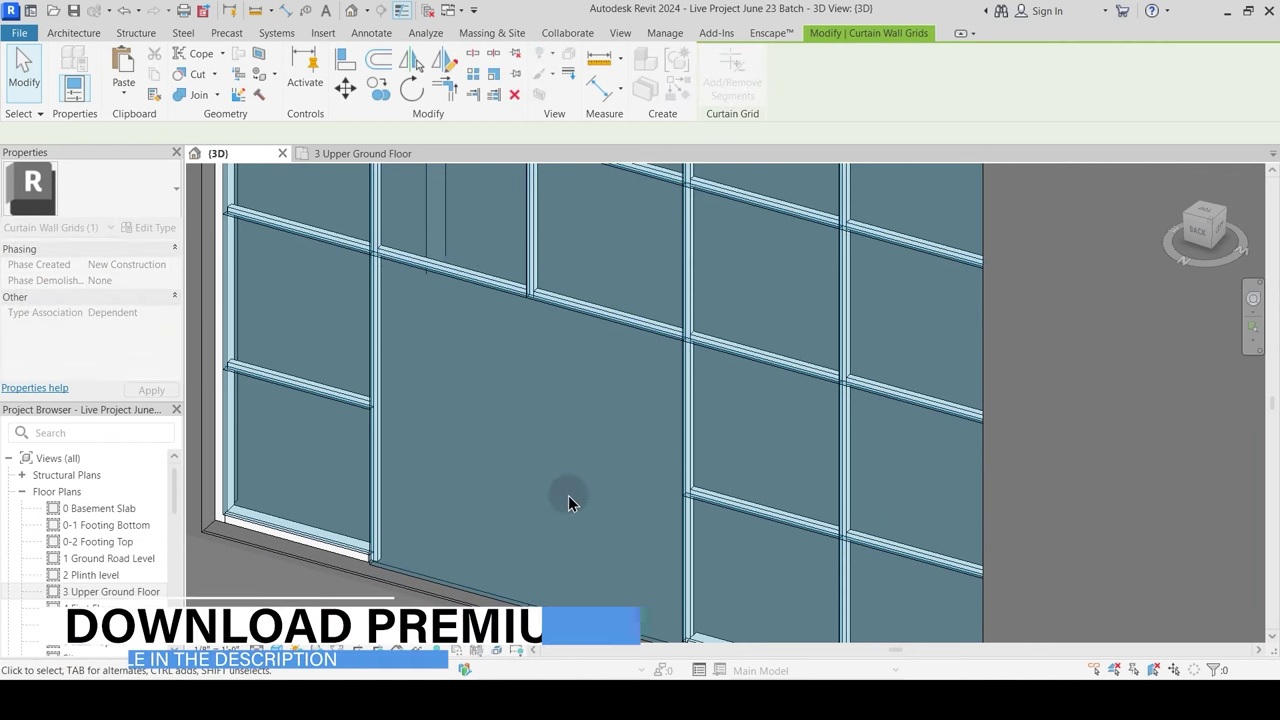
scroll(520, 371, "down", 3)
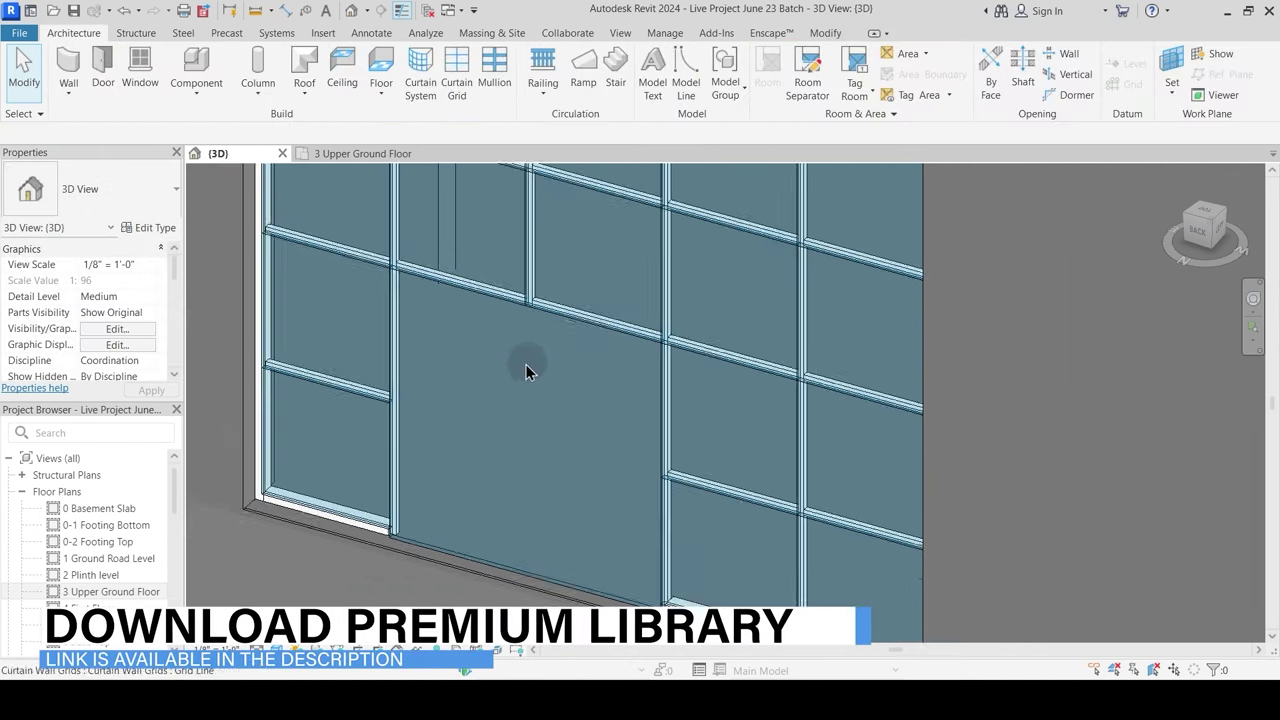
middle_click_drag(500, 433, 700, 435, "shift")
scroll(590, 538, "up", 3)
scroll(610, 530, "up", 2)
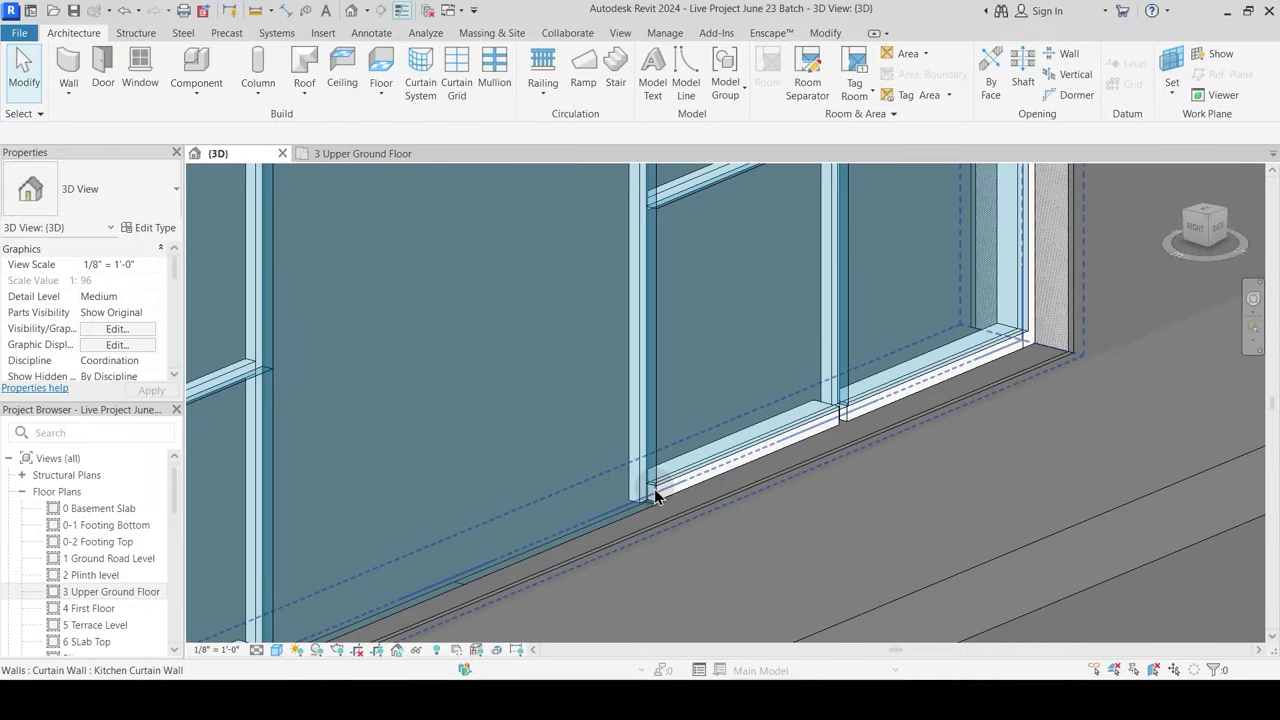
Step: Change the merged lower panel to Door-Curtain-Wall-Double-Storefront
key("Tab")
left_click(655, 495)
scroll(500, 328, "down", 3)
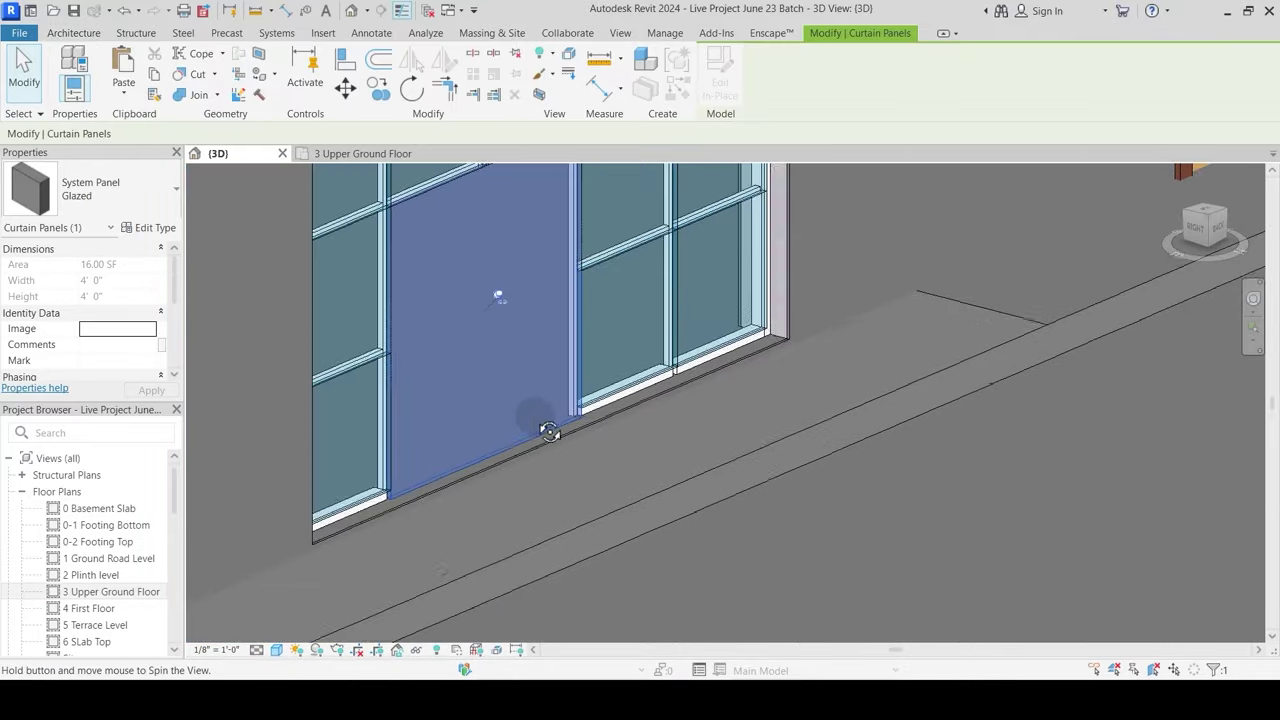
middle_click_drag(557, 411, 453, 353, "shift")
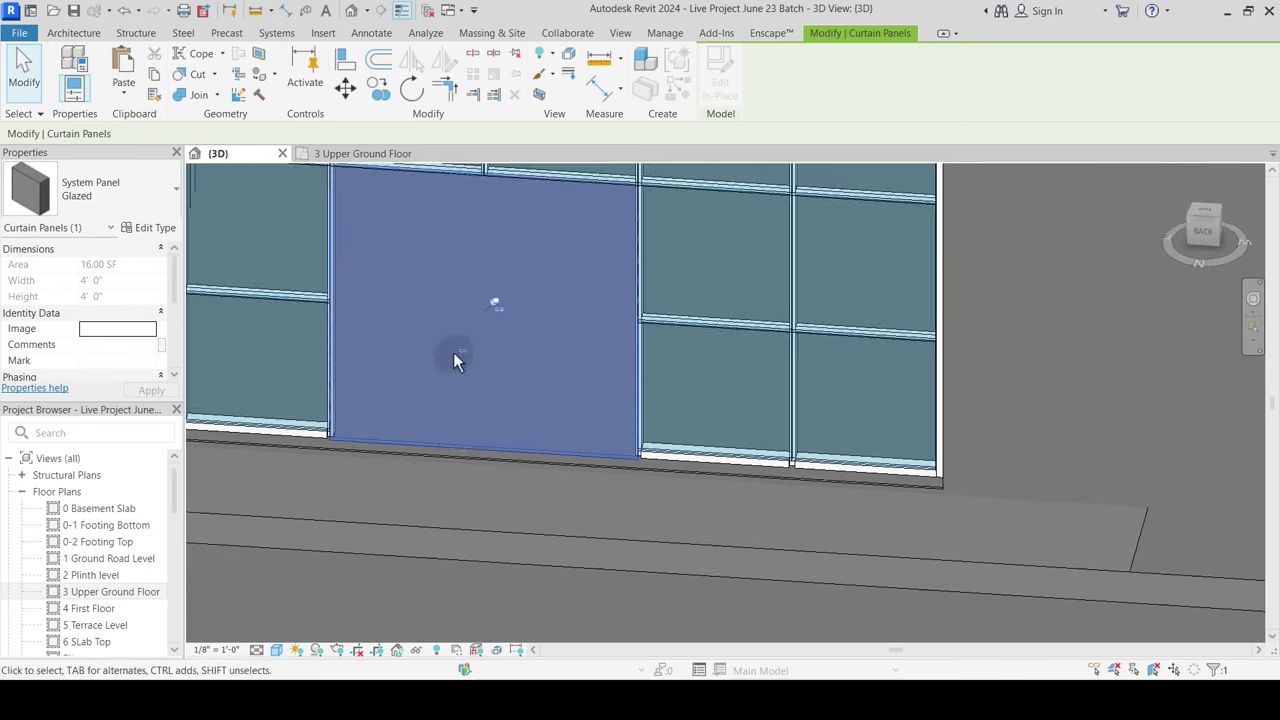
left_click(170, 198)
left_click(118, 325)
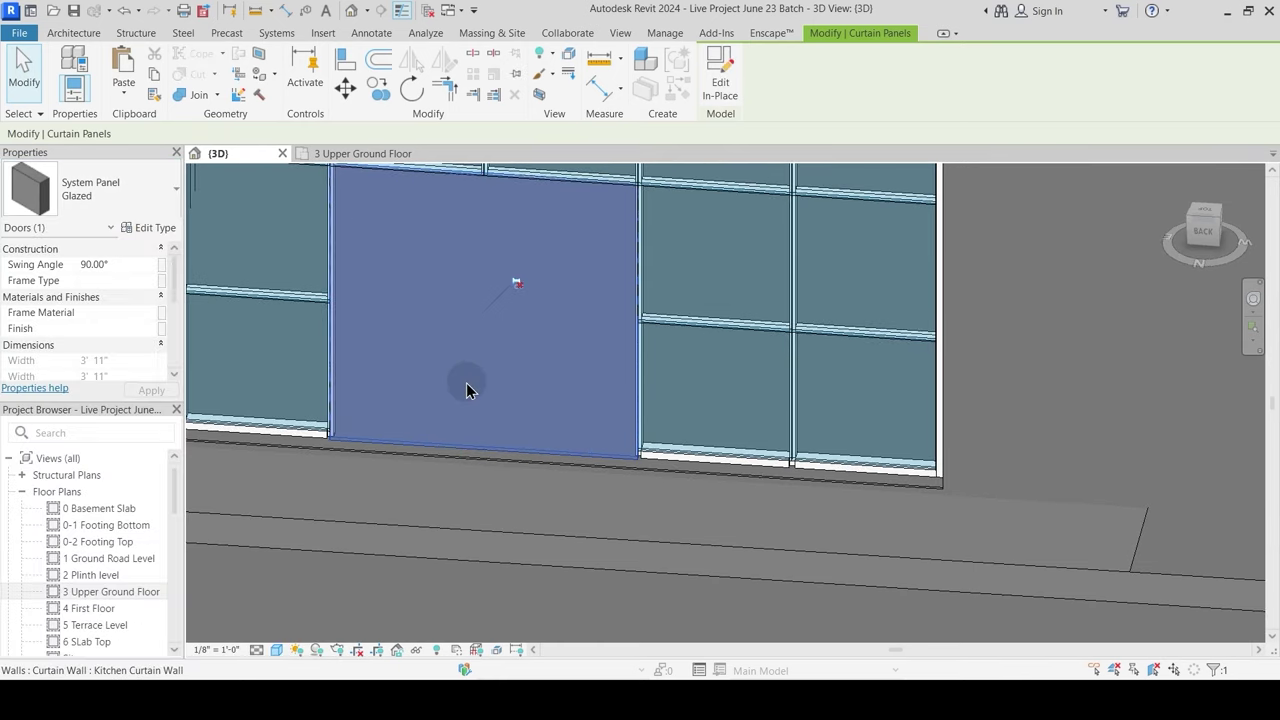
middle_click_drag(466, 382, 471, 554, "shift")
key("Escape")
scroll(531, 486, "down", 4)
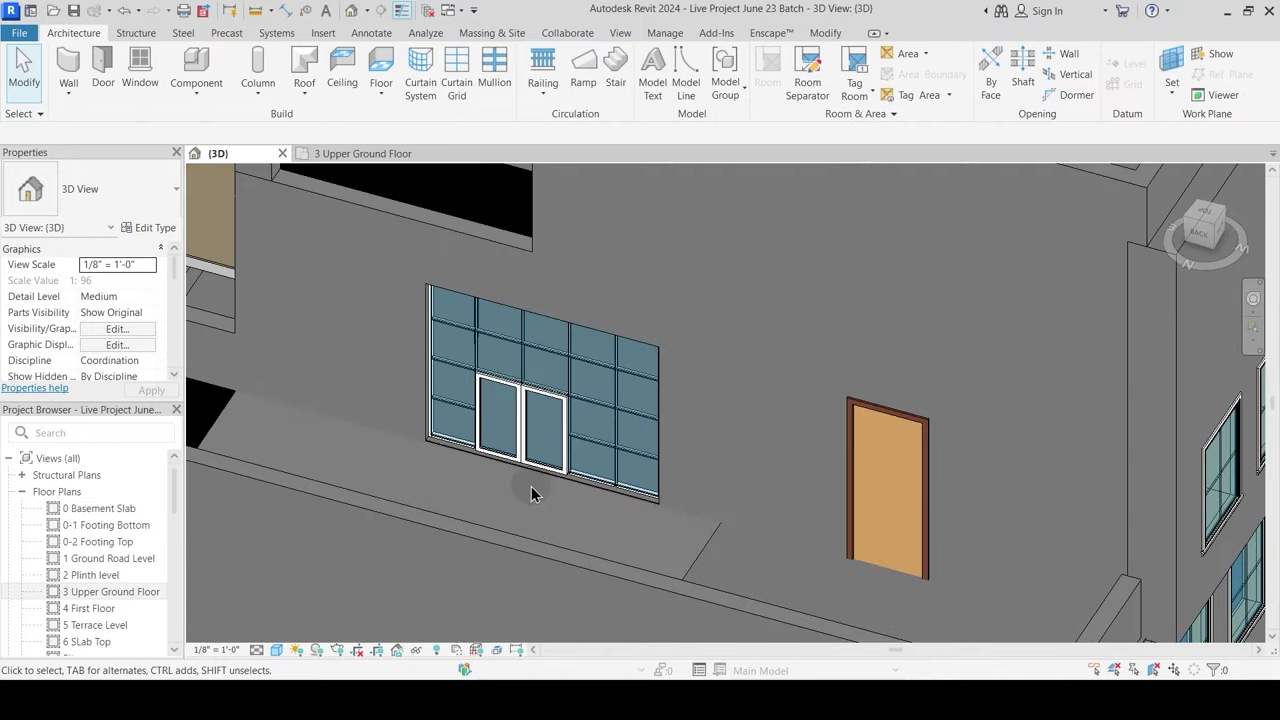
middle_click_drag(531, 486, 697, 479, "shift")
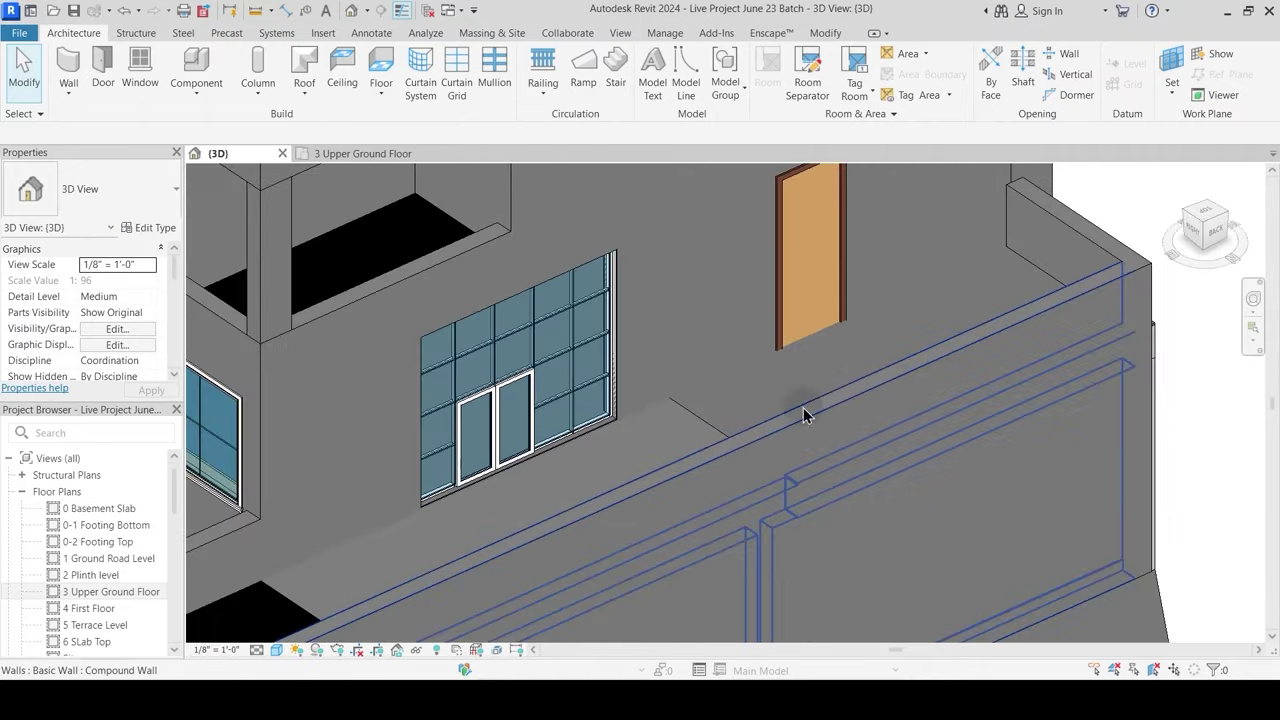
middle_click_drag(837, 390, 609, 525)
middle_click_drag(594, 470, 755, 367)
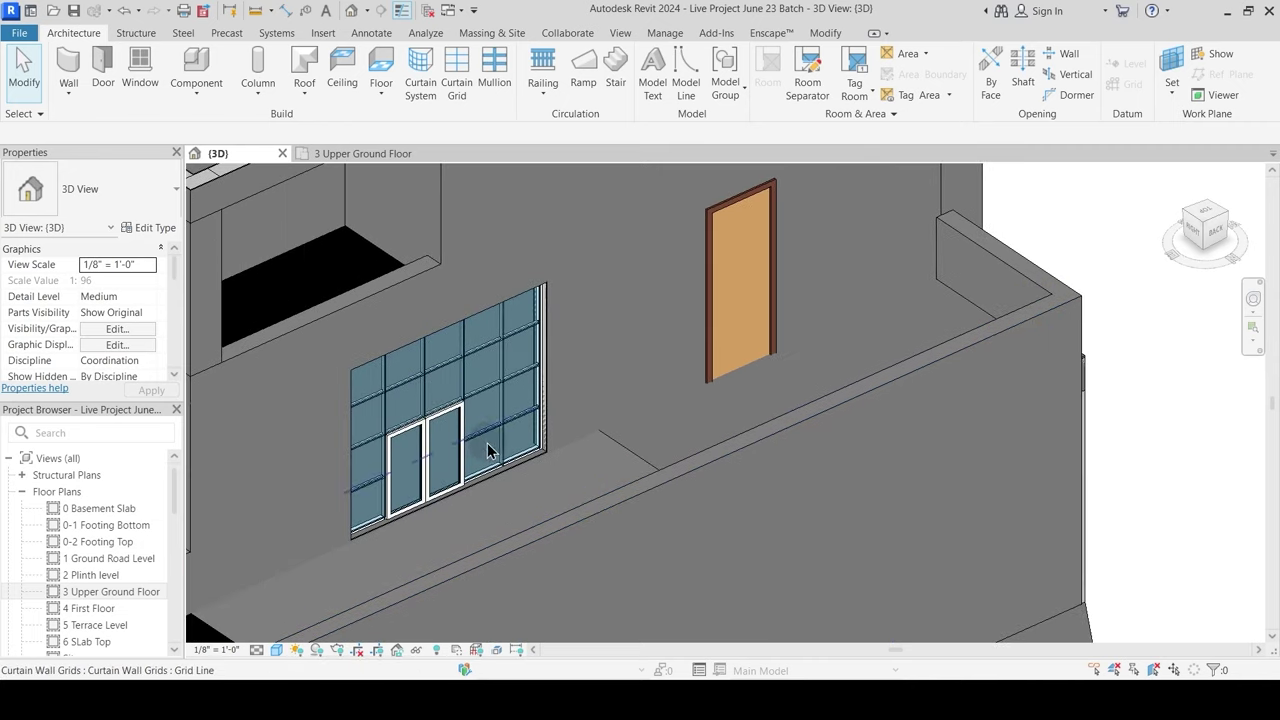
scroll(489, 469, "up", 2)
middle_click_drag(483, 457, 479, 399, "shift")
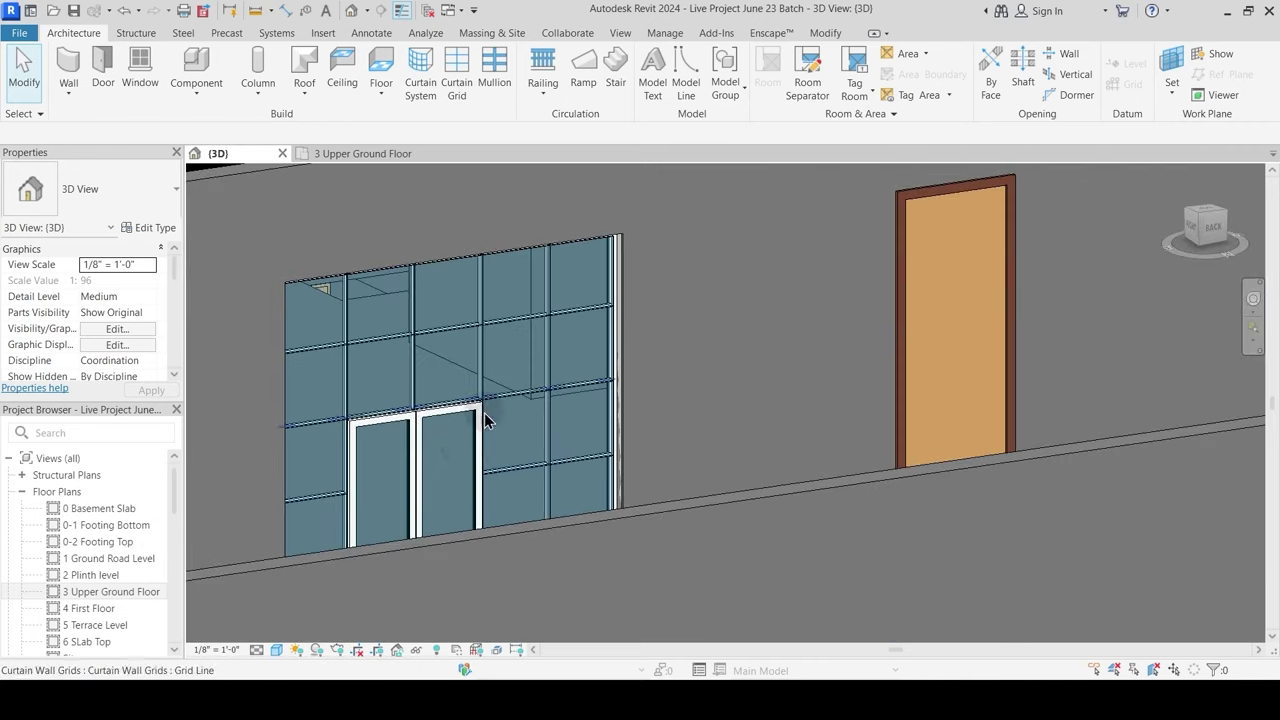
mouse_move(479, 497)
middle_mouse_down("shift")
mouse_move(480, 508)
mouse_move(474, 474)
middle_mouse_up("shift")
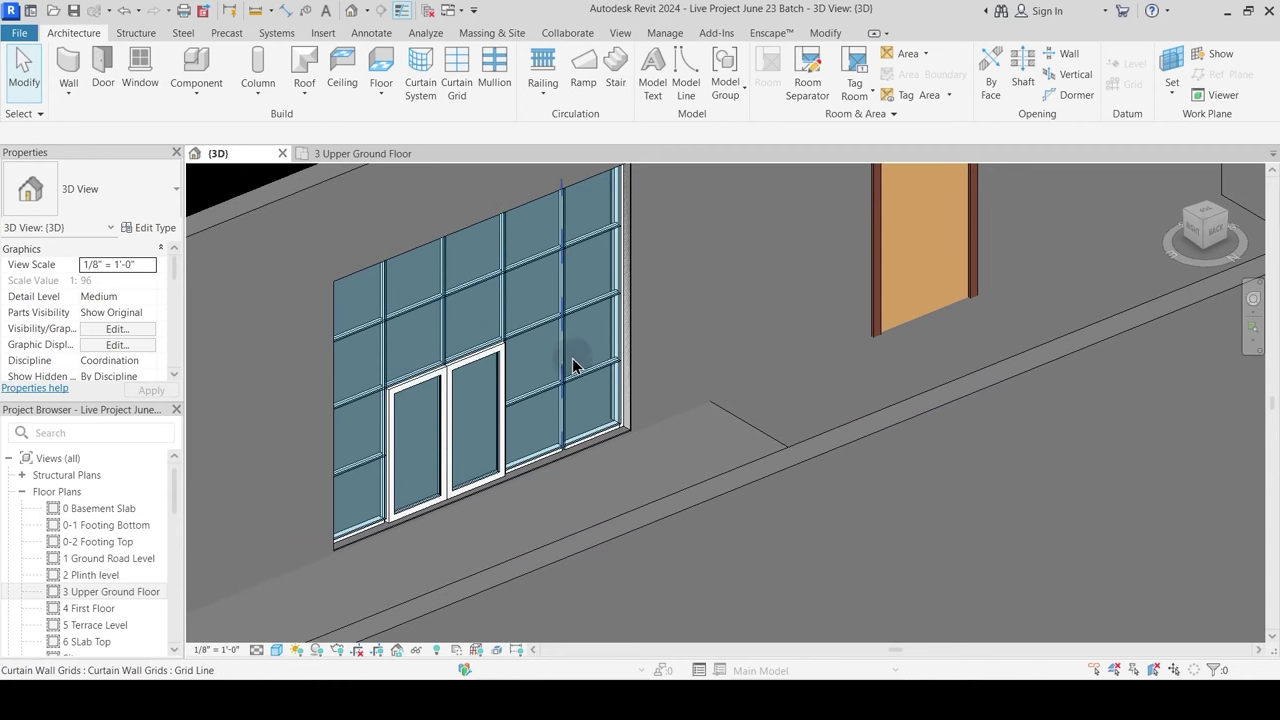
scroll(569, 359, "down", 2)
middle_click_drag(654, 432, 639, 454, "shift")
scroll(637, 451, "down", 2)
middle_click_drag(497, 409, 609, 449, "shift")
scroll(789, 406, "up", 3)
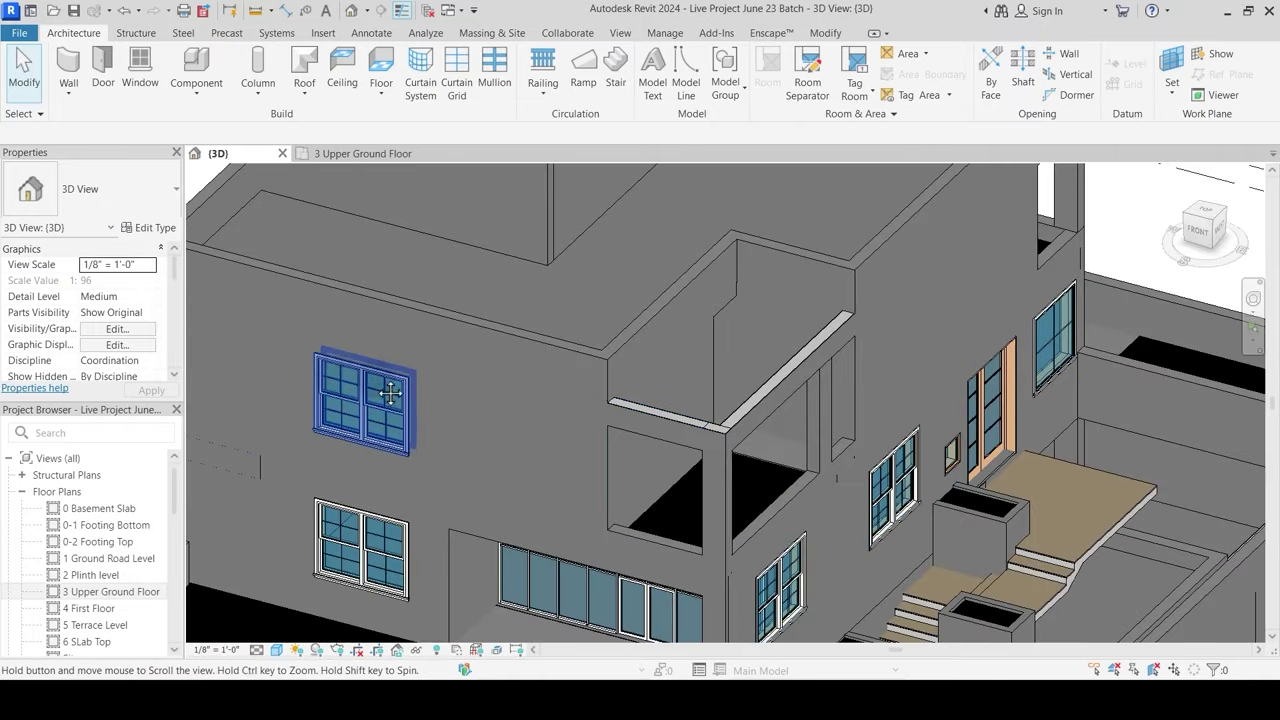
middle_click_drag(362, 392, 502, 366)
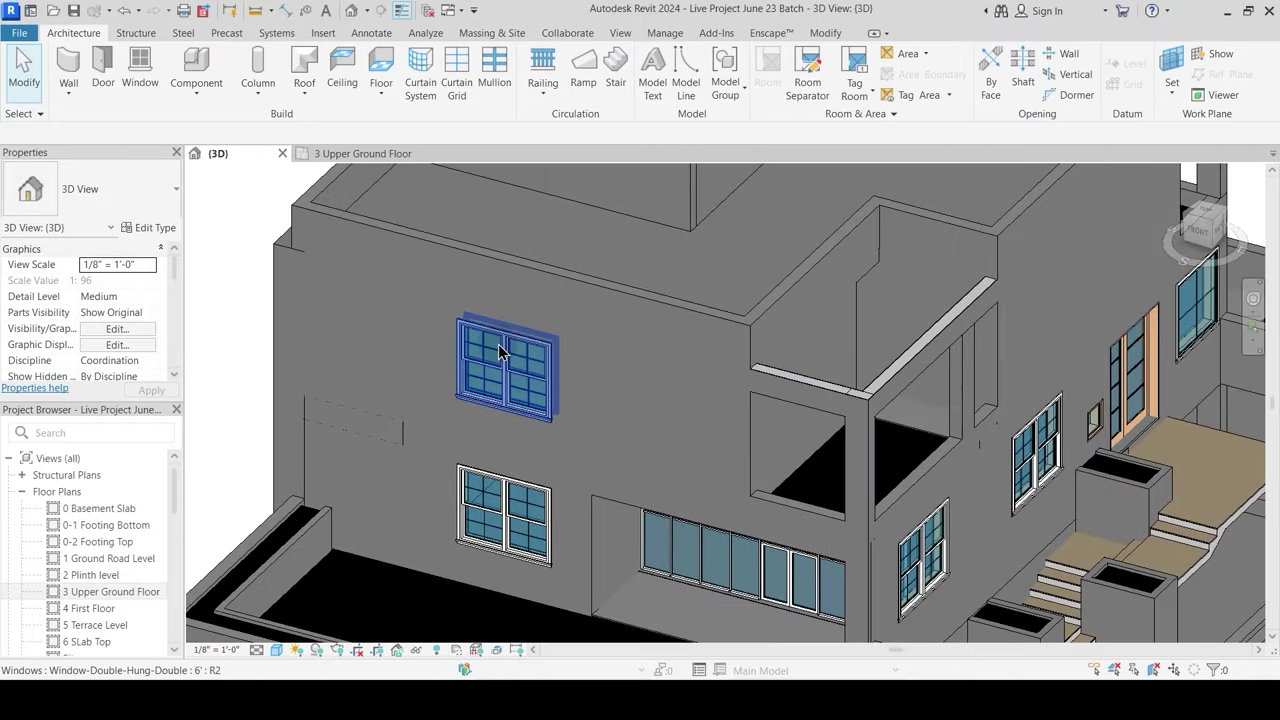
Step: Open the 4 First Floor plan, pan to the shower and balcony rooms, then return to {3D}
double_click(90, 608)
scroll(707, 383, "up", 2)
scroll(707, 383, "up", 2)
middle_click_drag(771, 380, 647, 407)
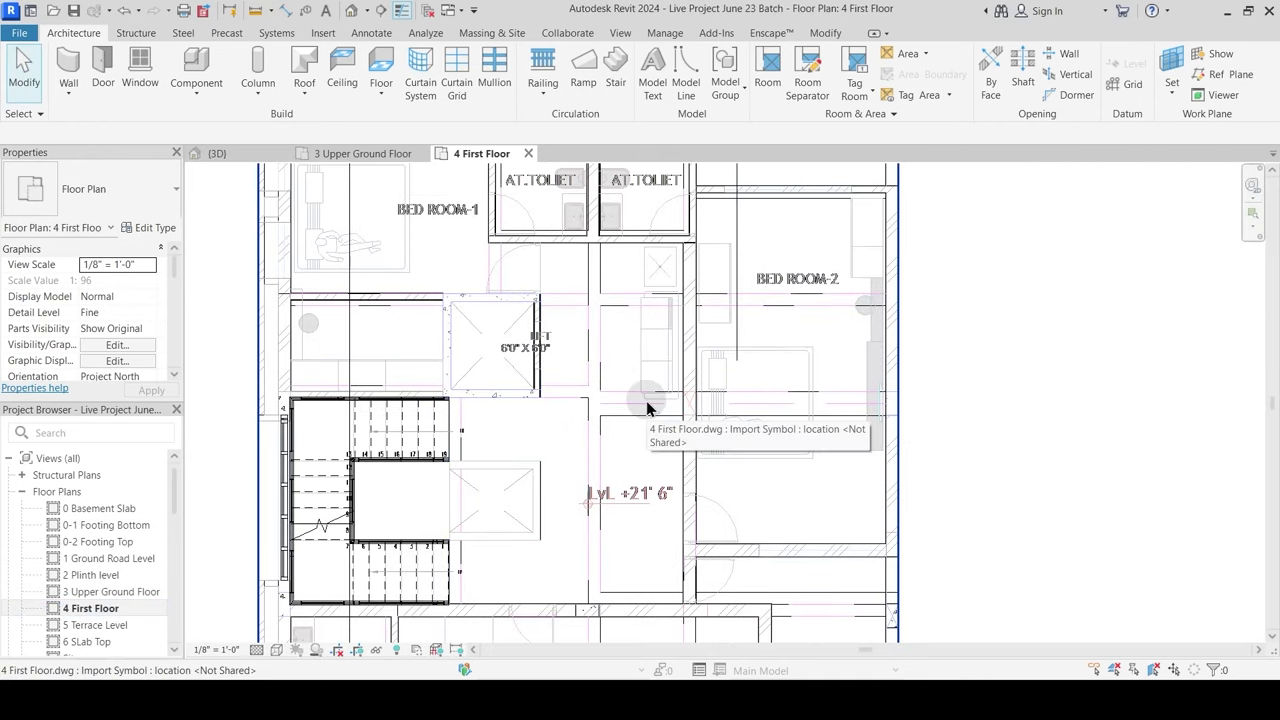
middle_click_drag(598, 310, 592, 498)
middle_click_drag(293, 316, 450, 252)
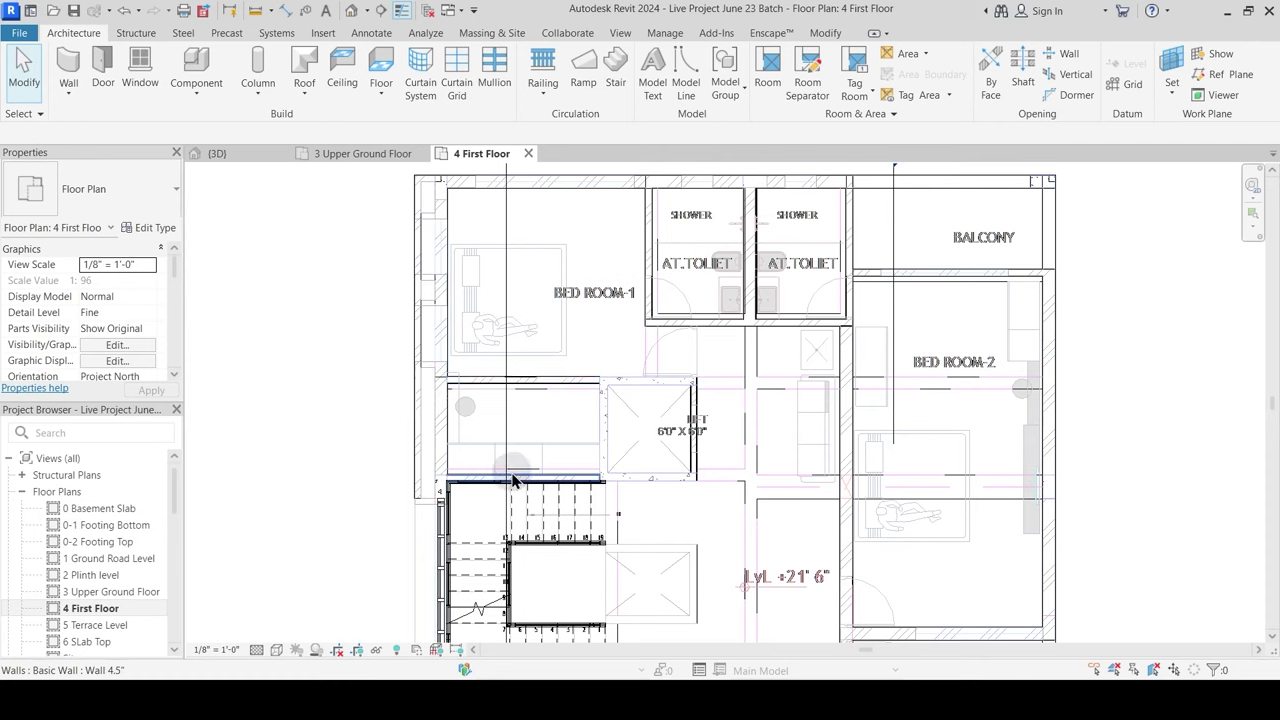
scroll(512, 462, "down", 4)
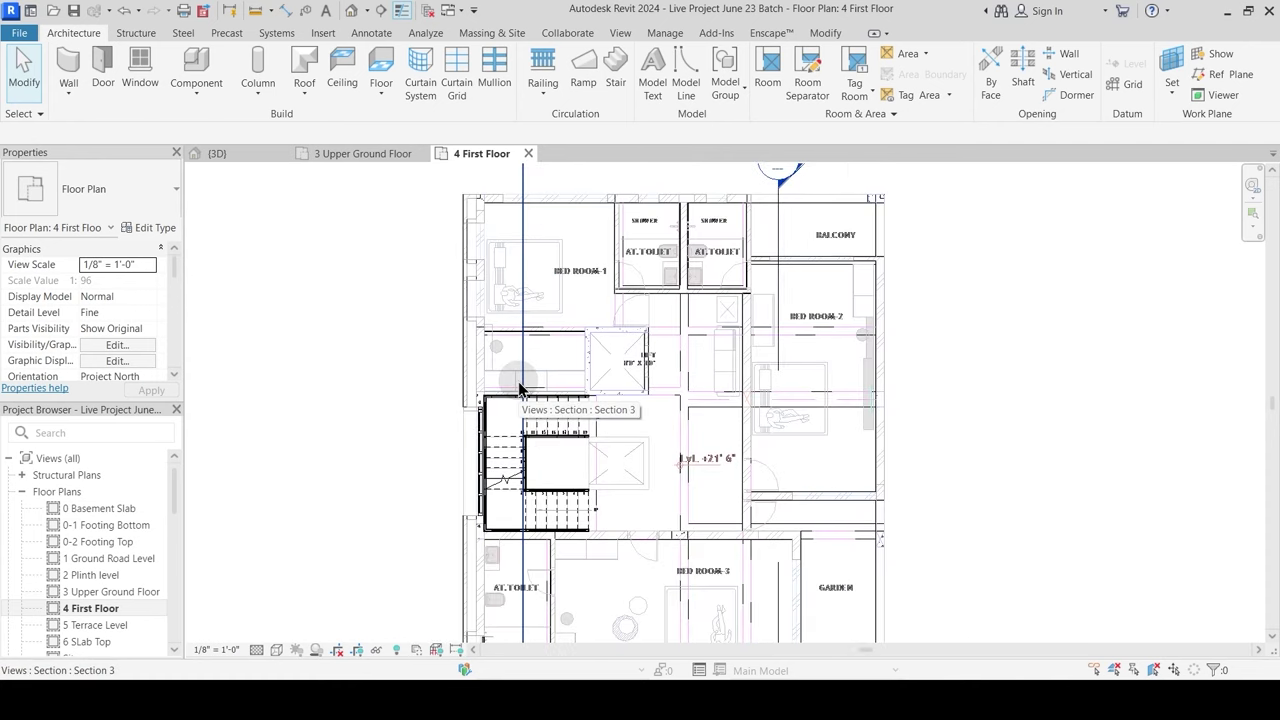
left_click(257, 158)
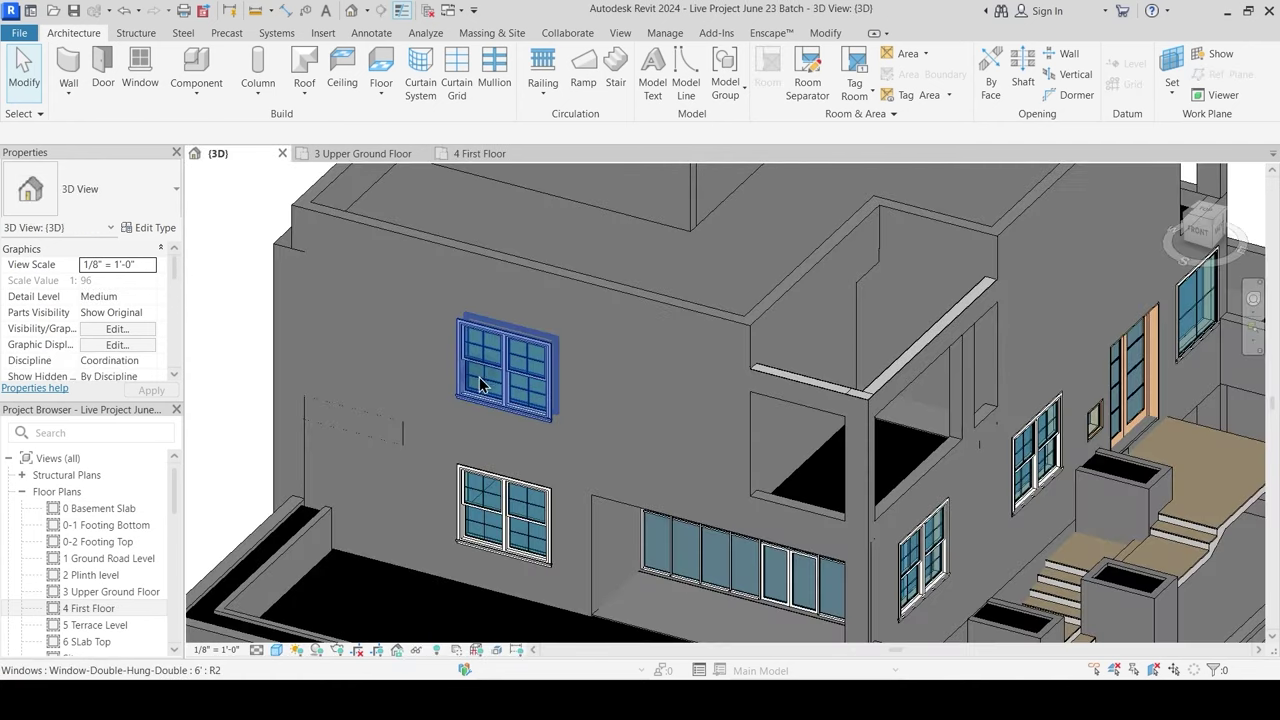
Step: Paste both fixed upper ground floor windows aligned onto 4 First Floor, then show that plan
middle_click_drag(603, 455, 770, 413, "shift")
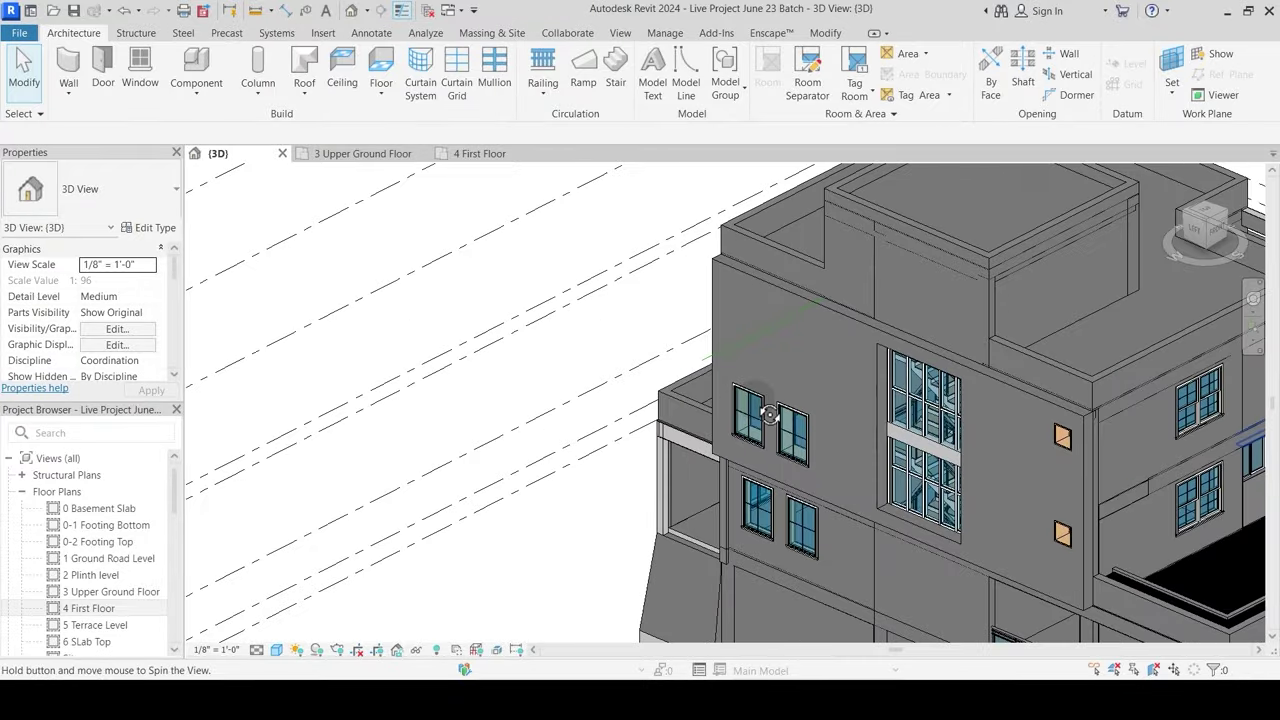
scroll(760, 410, "up", 2)
left_click(748, 415)
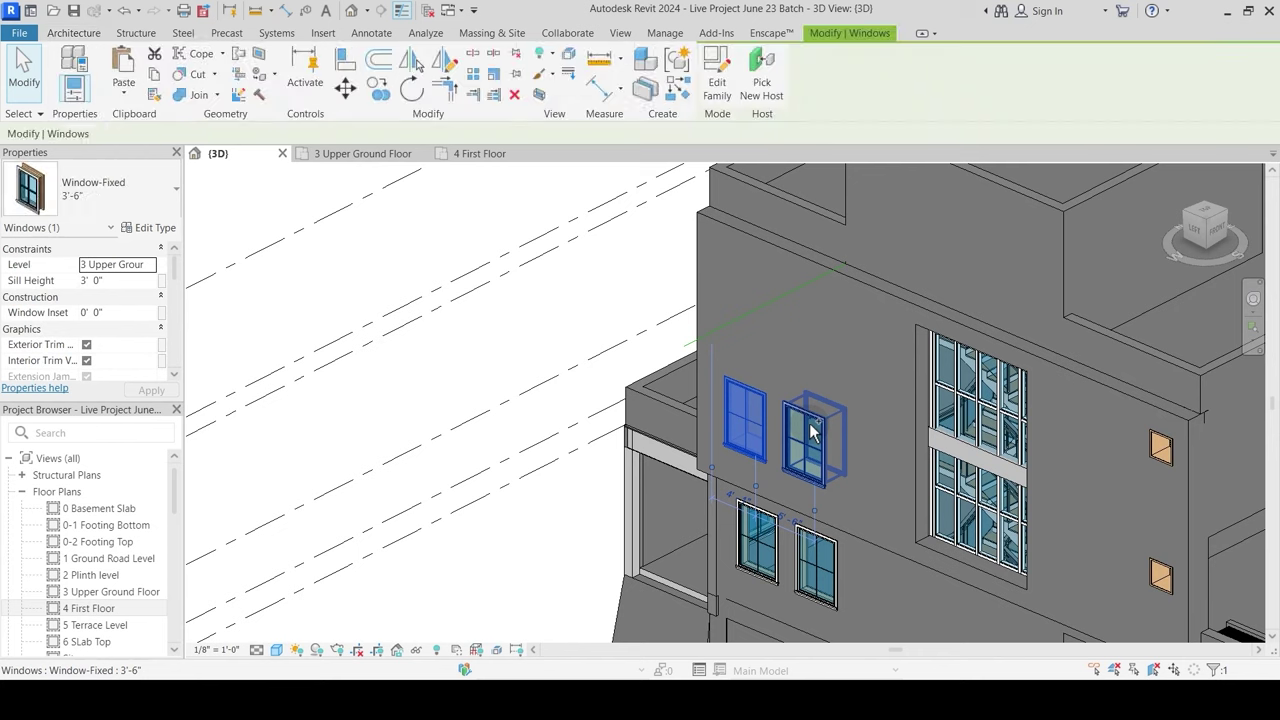
left_click(806, 428, "ctrl")
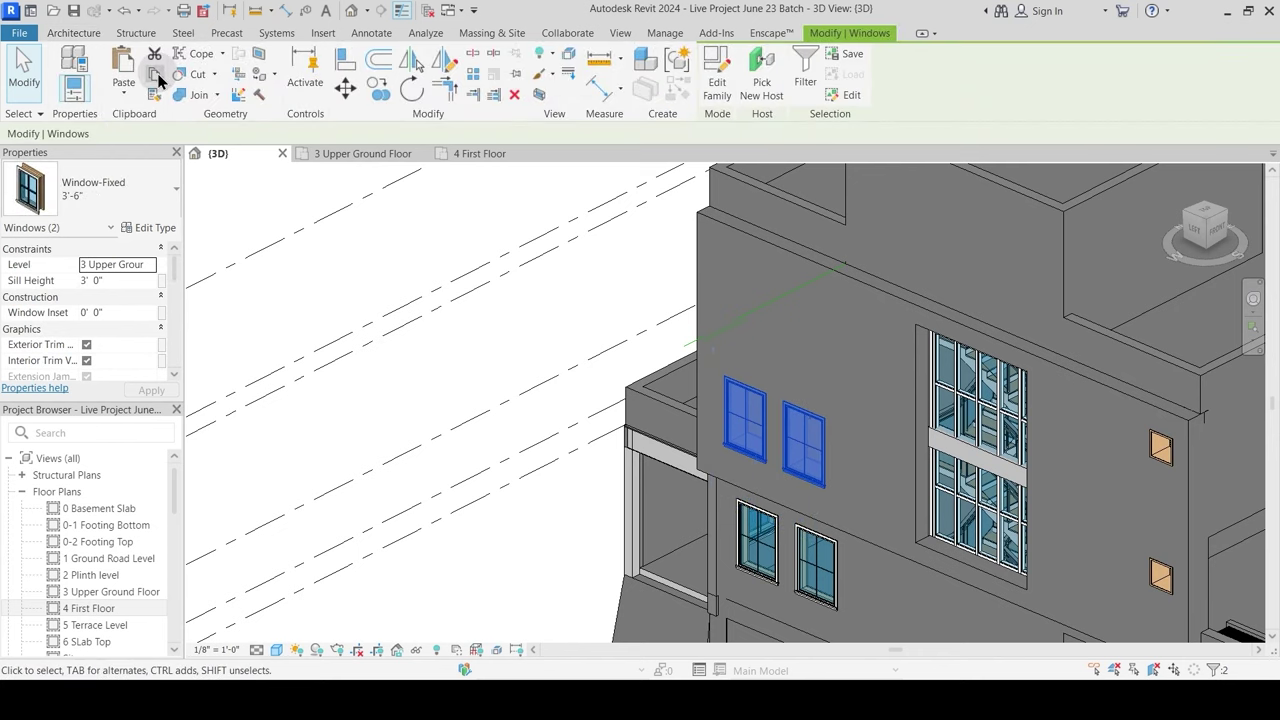
left_click(125, 93)
left_click(159, 158)
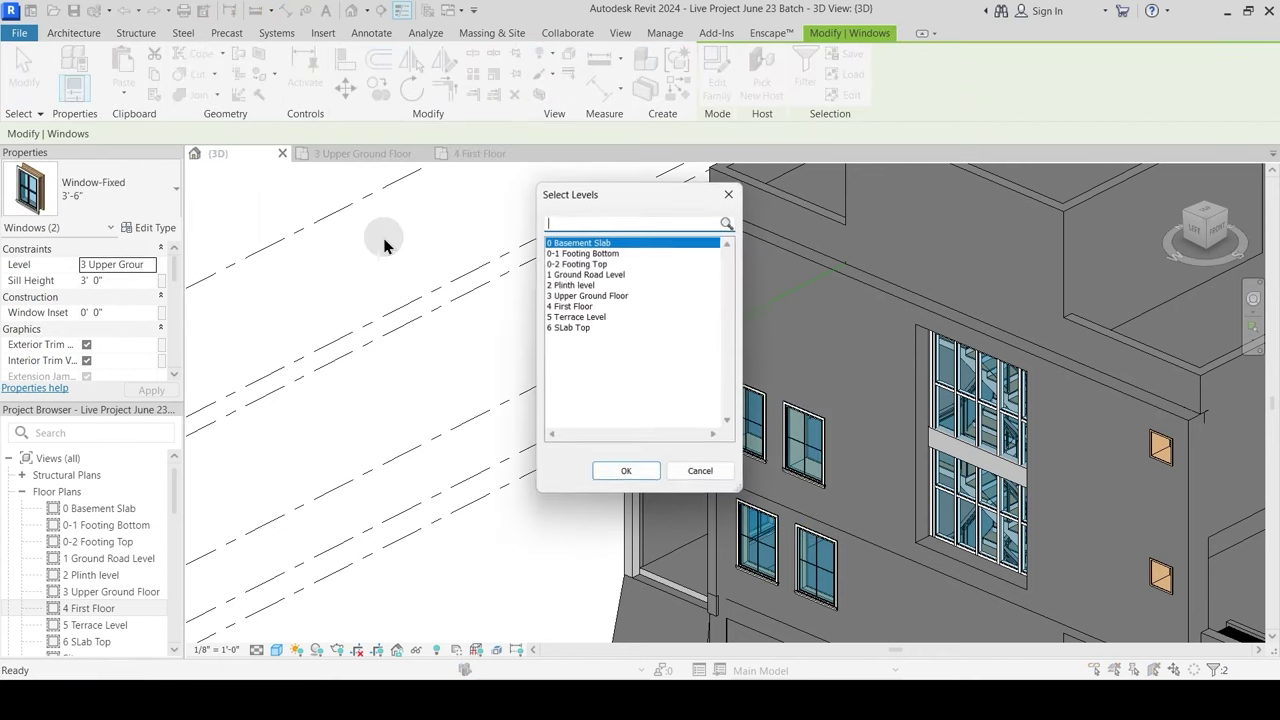
left_click(578, 308)
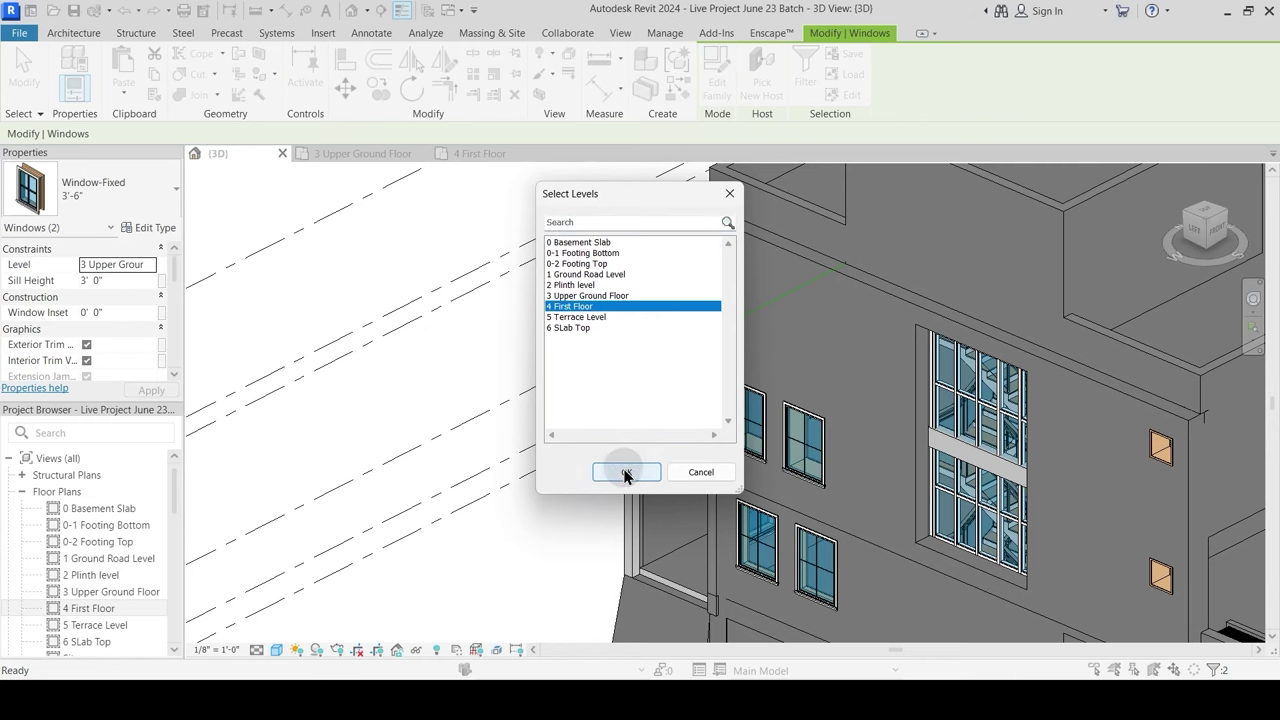
left_click(626, 472)
left_click(590, 235)
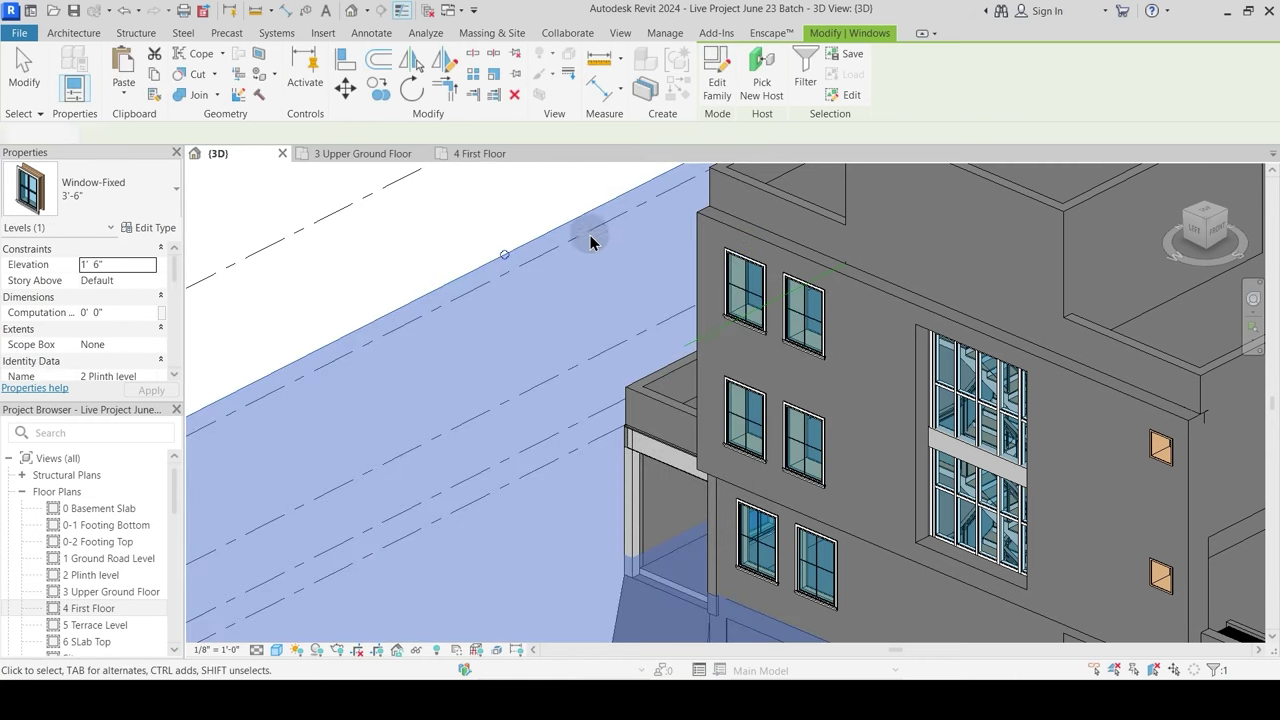
key("Escape")
left_click(490, 155)
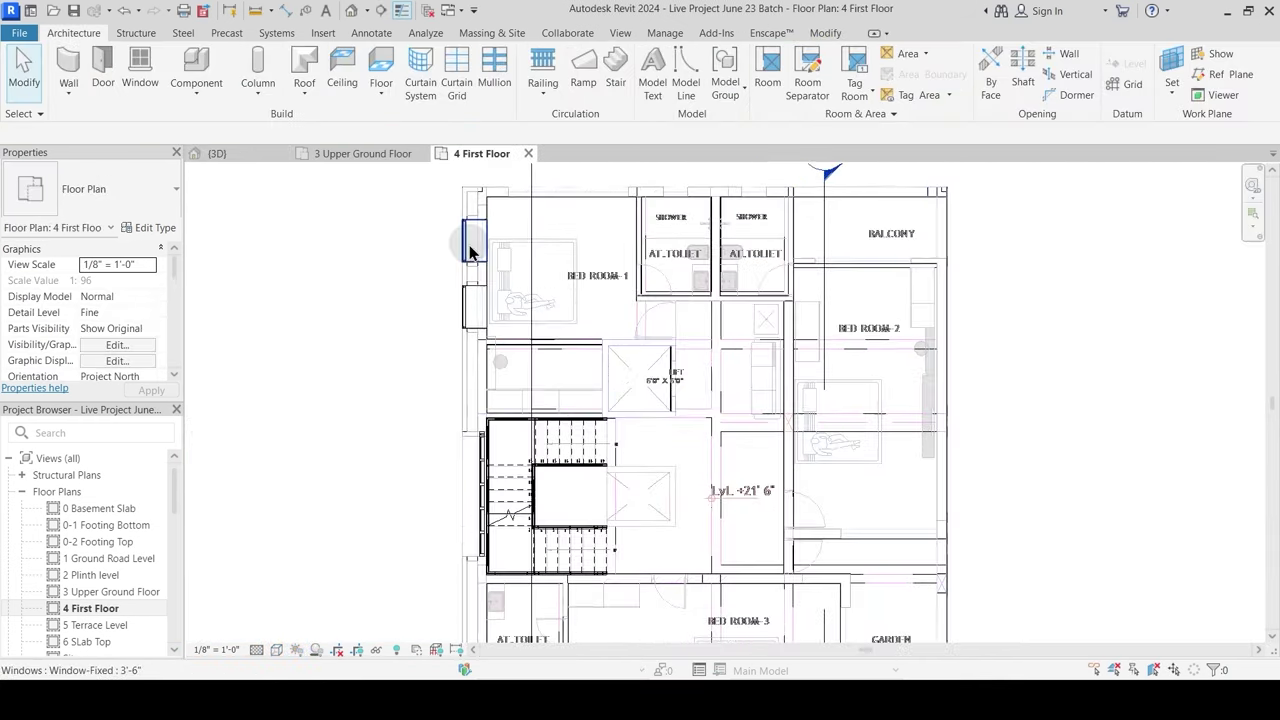
Step: Select the fixed window on Bed Room-3's bottom wall
scroll(470, 250, "up", 2)
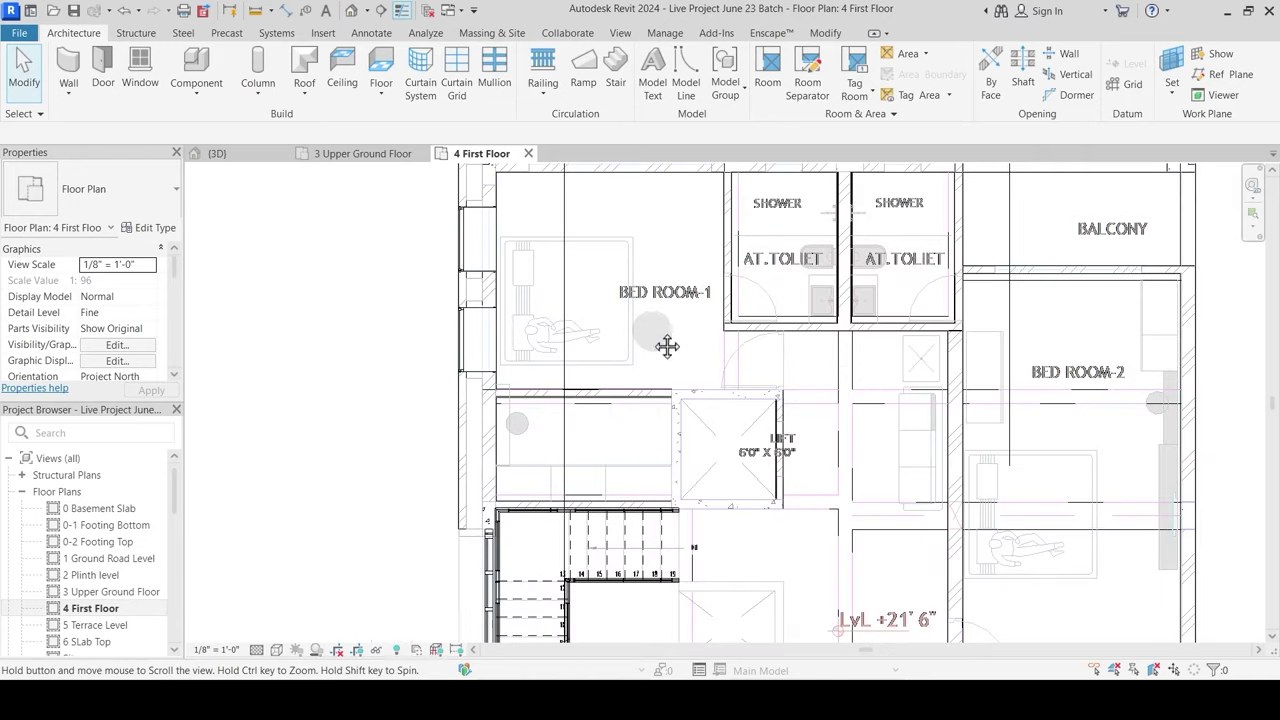
middle_click_drag(666, 346, 517, 272)
scroll(513, 285, "down", 5)
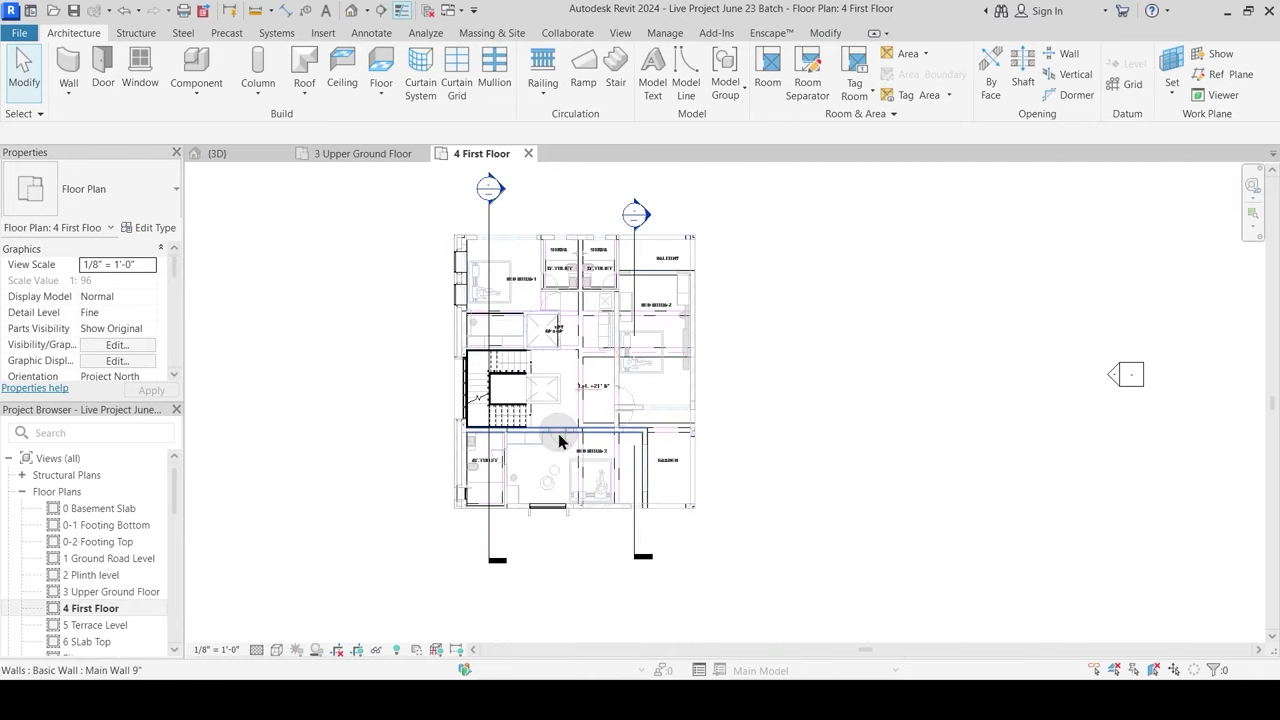
scroll(549, 521, "up", 3)
left_click(568, 516)
key("Escape")
middle_click_drag(723, 429, 556, 410)
scroll(474, 463, "up", 2)
left_click(475, 458)
scroll(472, 495, "up", 2)
Step: Copy the window 10'-0" to the right with CO, then start the Wall tool with WA
key("c")
key("o")
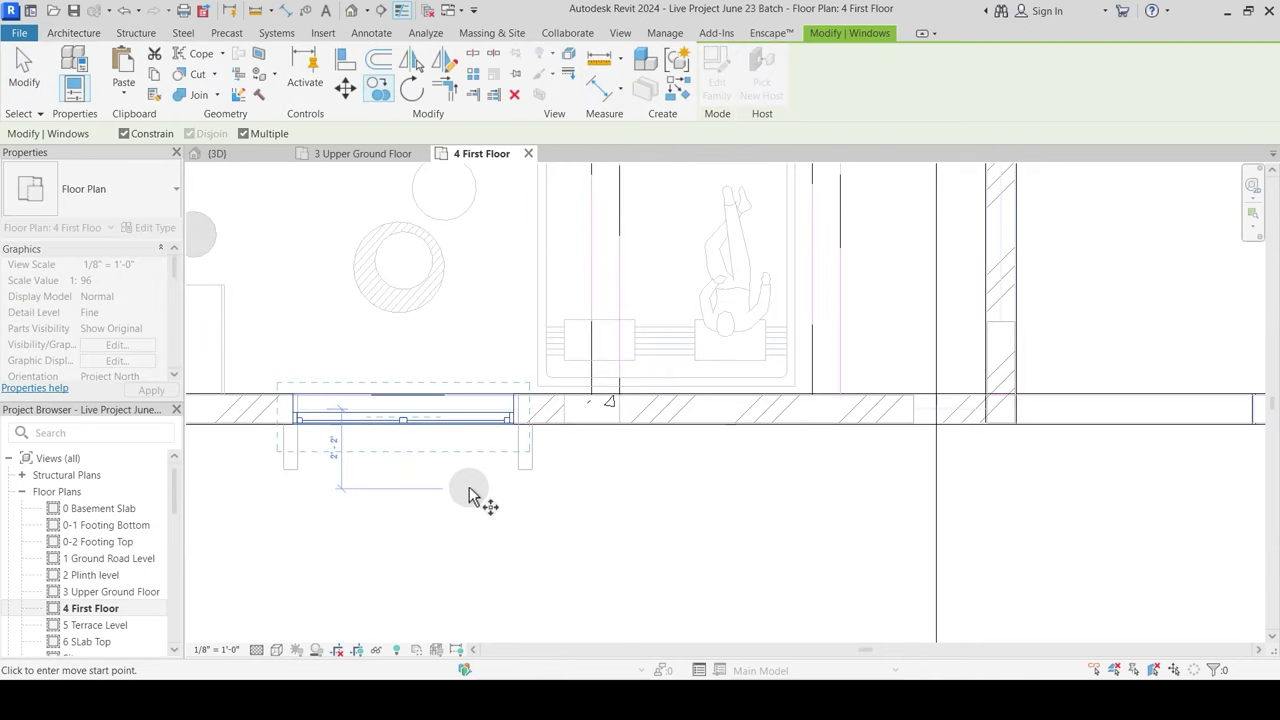
left_click(470, 502)
left_click(836, 502)
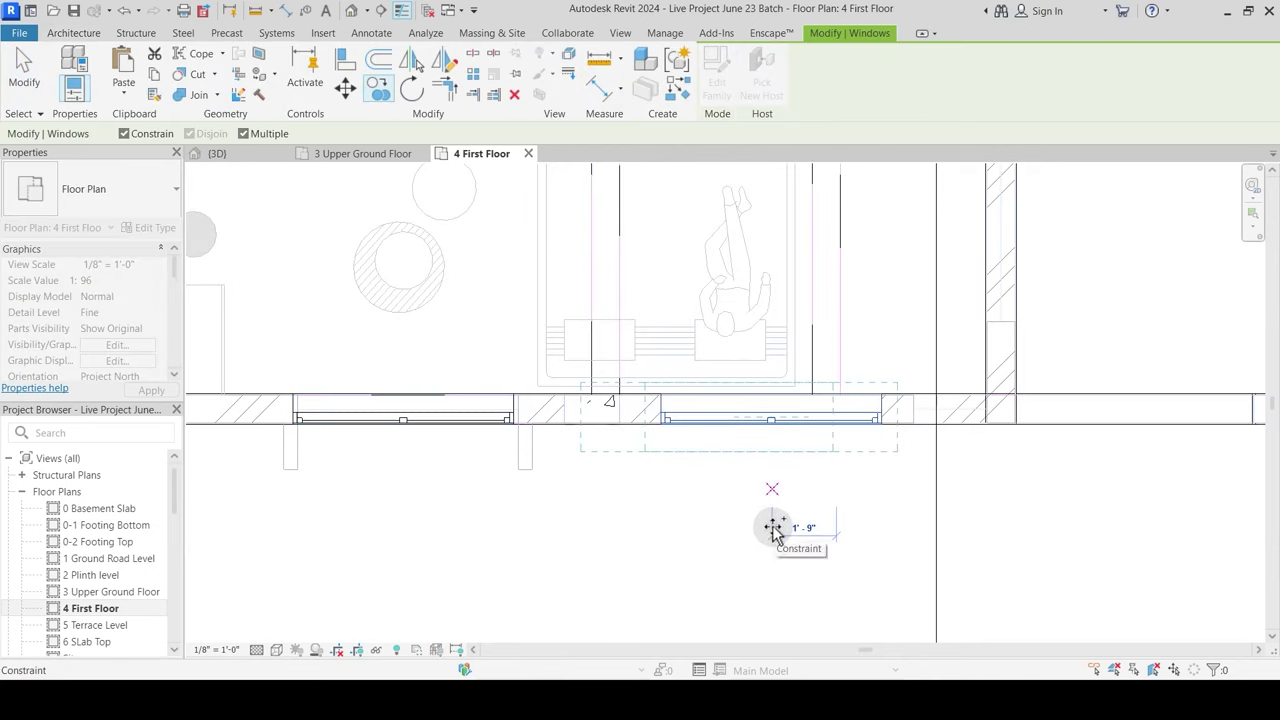
key("Escape")
key("Escape")
scroll(617, 501, "down", 3)
middle_click_drag(670, 425, 504, 530)
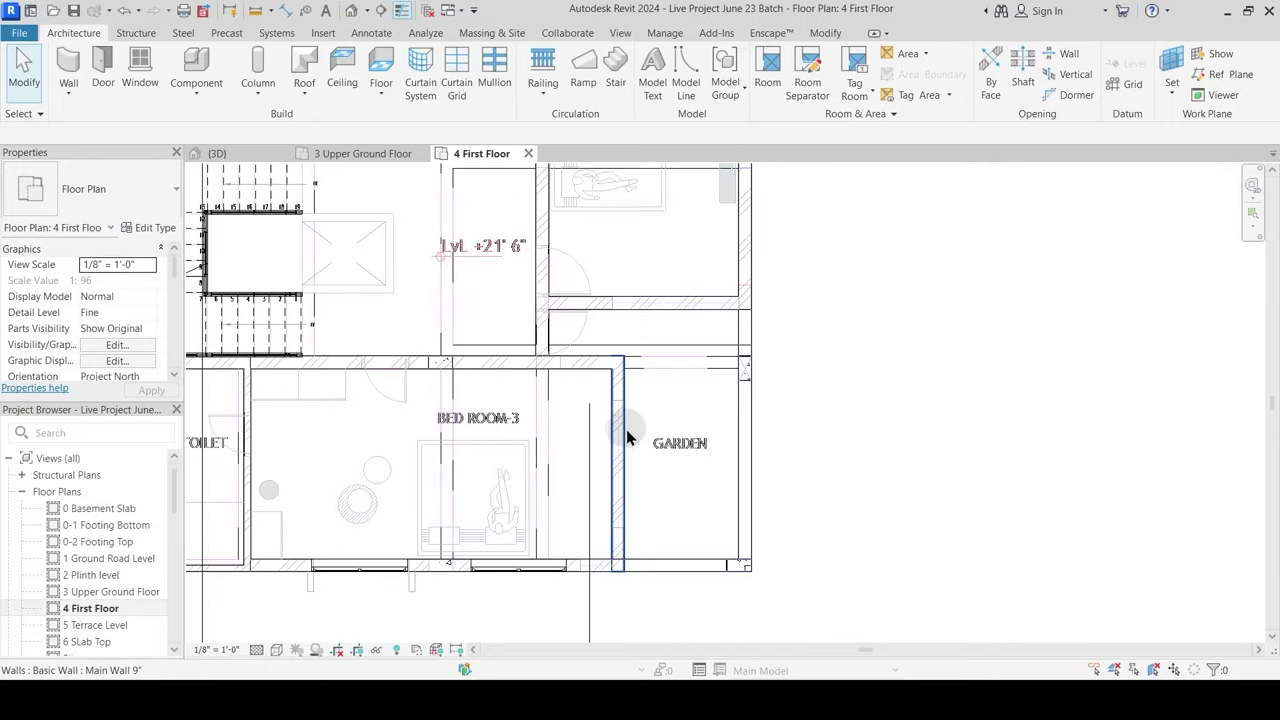
scroll(623, 497, "up", 2)
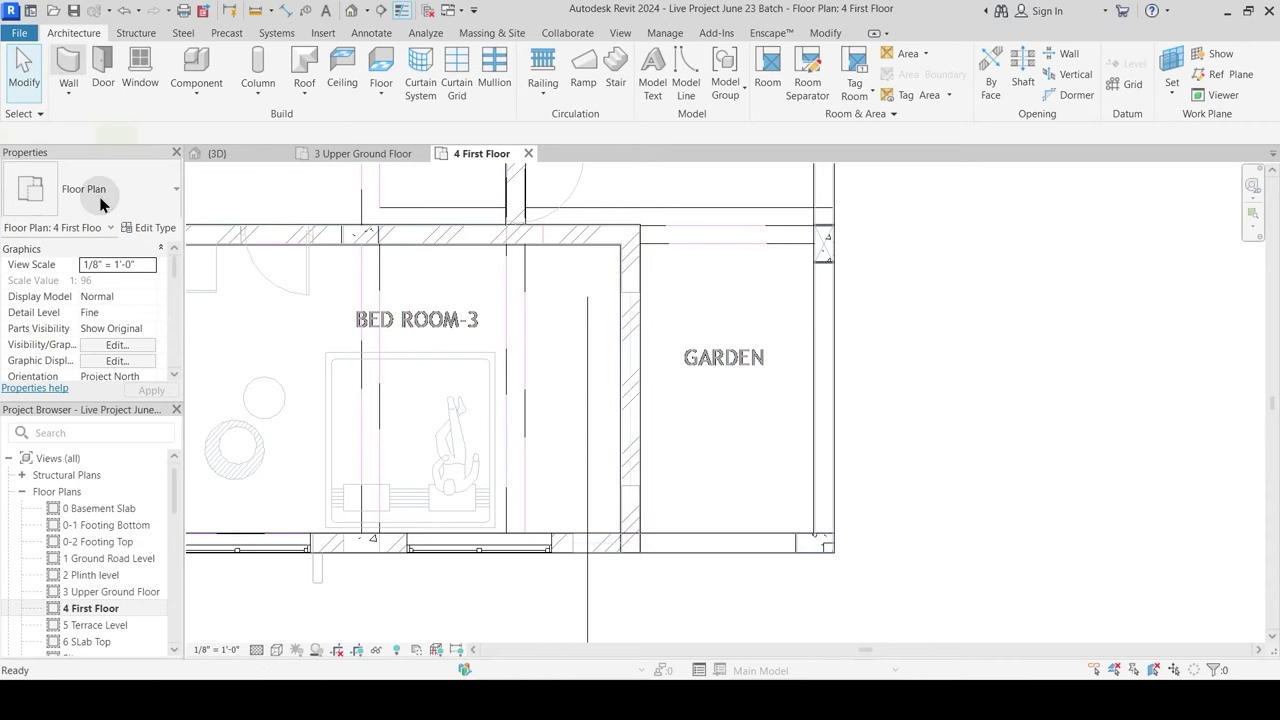
key("w")
key("a")
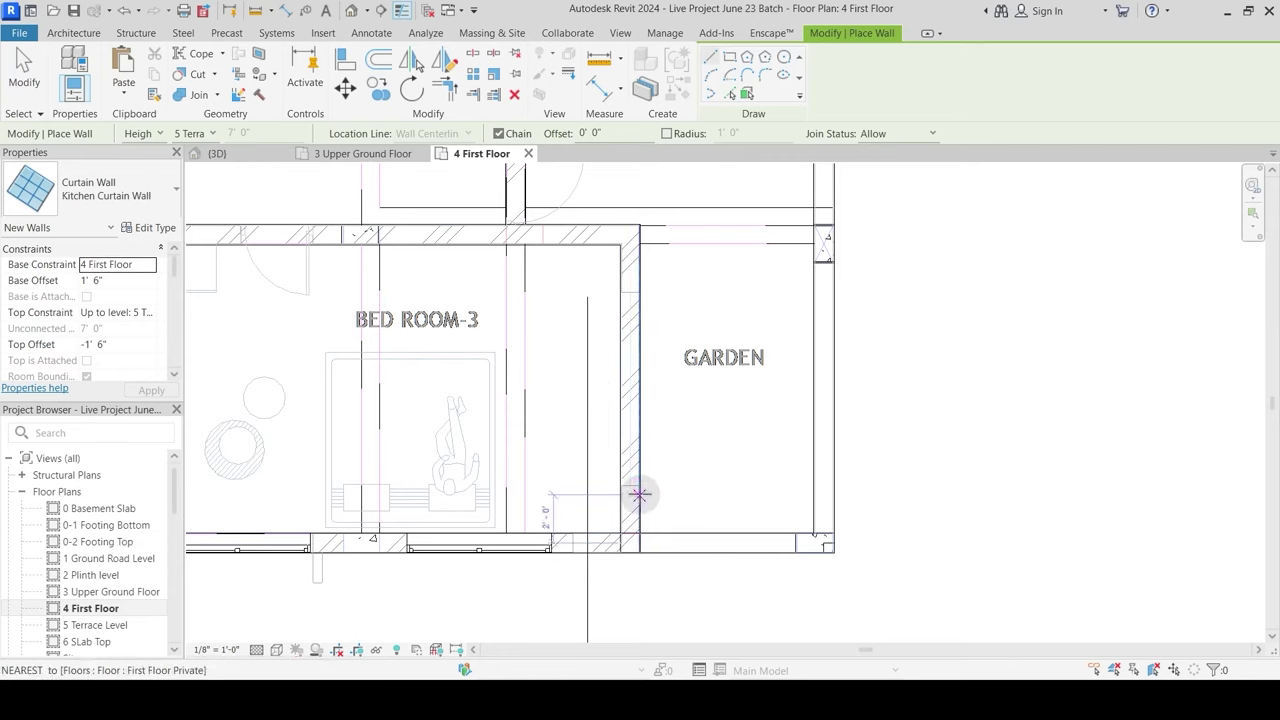
Step: Draw a vertical Kitchen Curtain Wall along the Bed Room-3/Garden wall
left_click(639, 486)
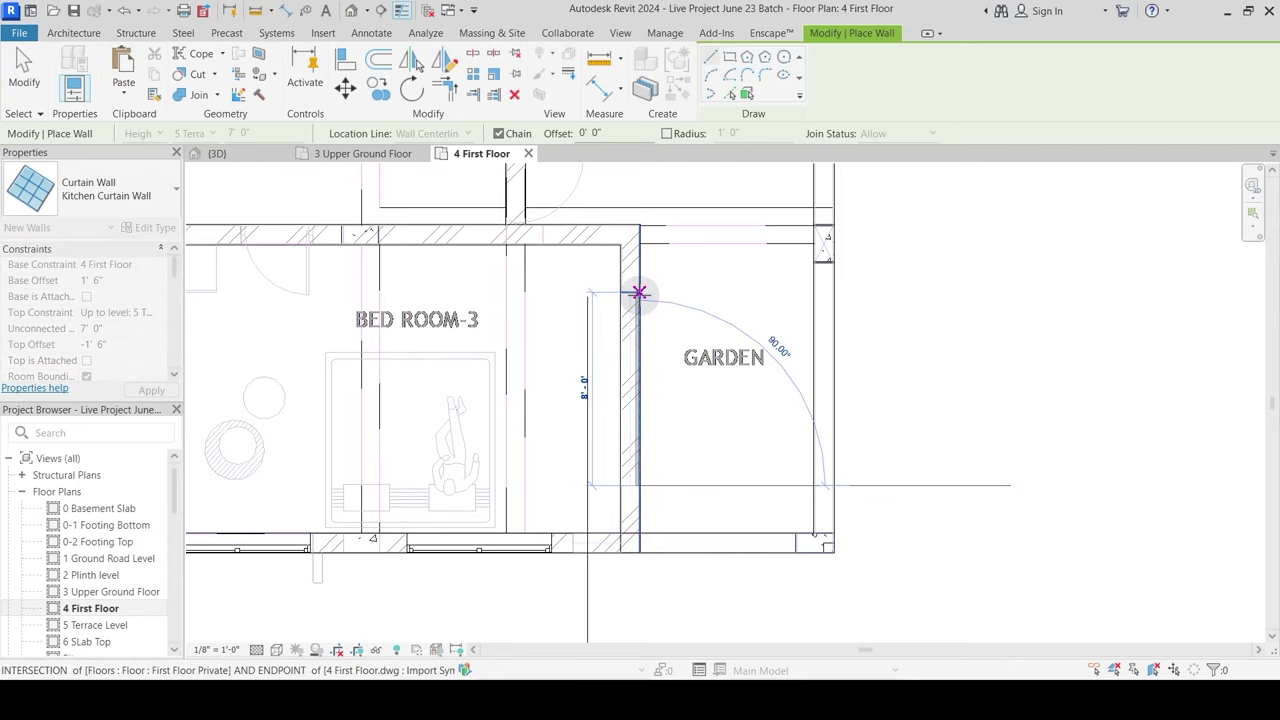
key("Escape")
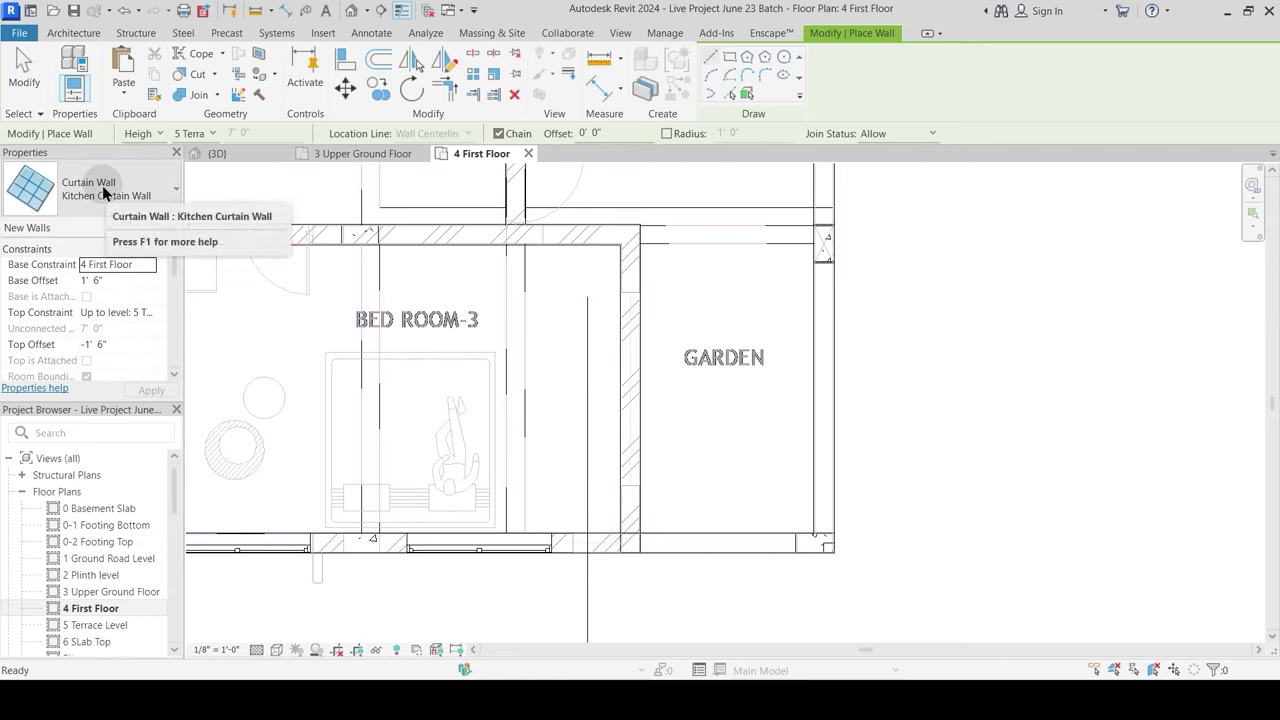
left_click(630, 485)
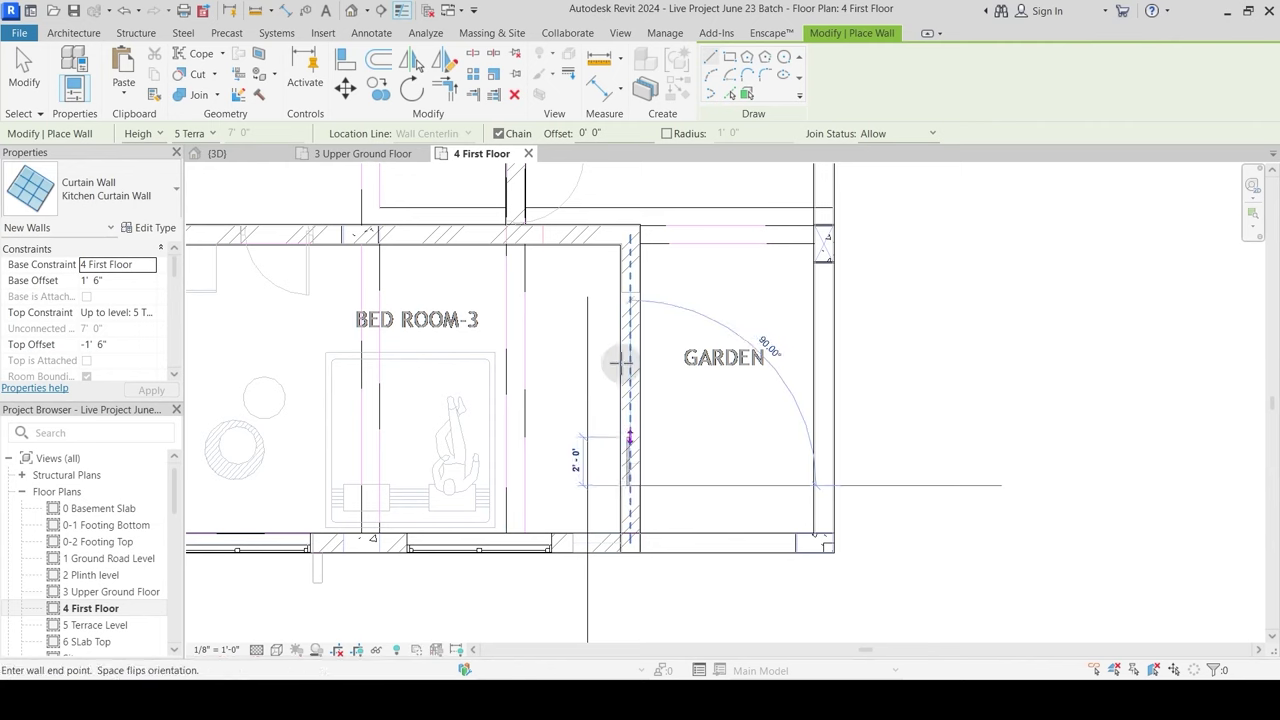
left_click(631, 290)
Step: Draw a horizontal curtain wall along the wall of the room above Bed Room-3
middle_click_drag(712, 300, 717, 608)
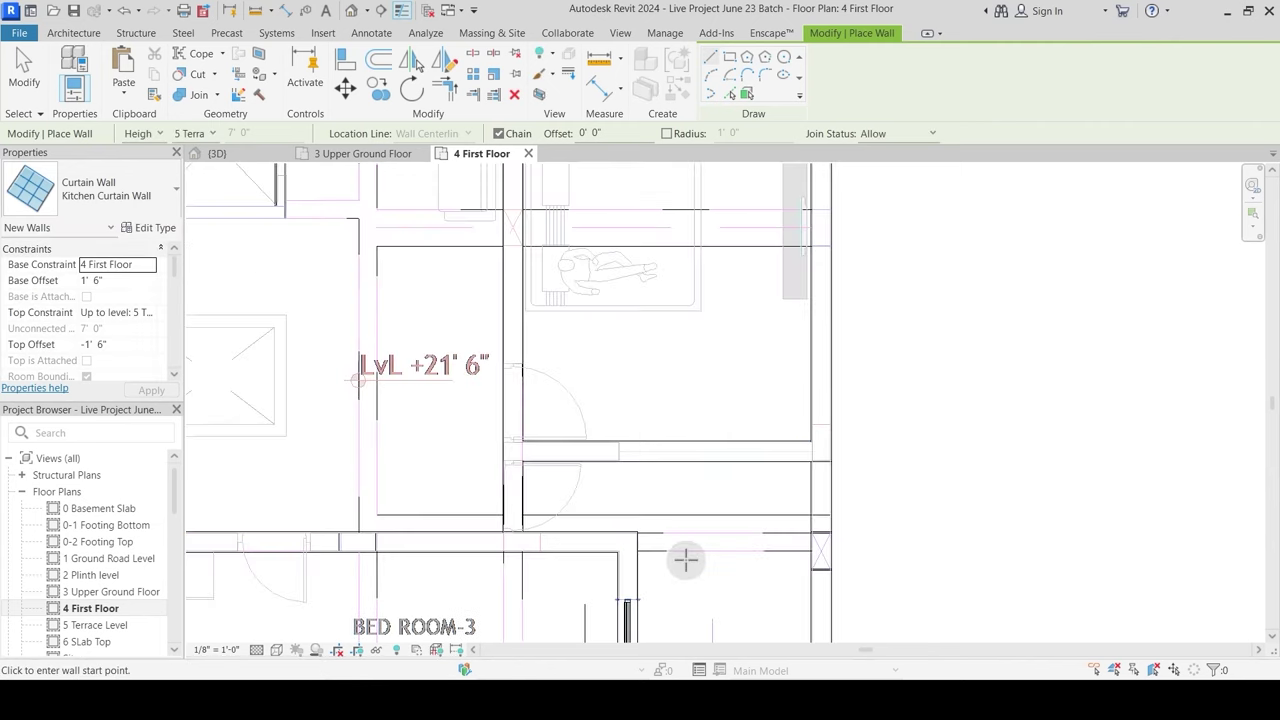
left_click(615, 448)
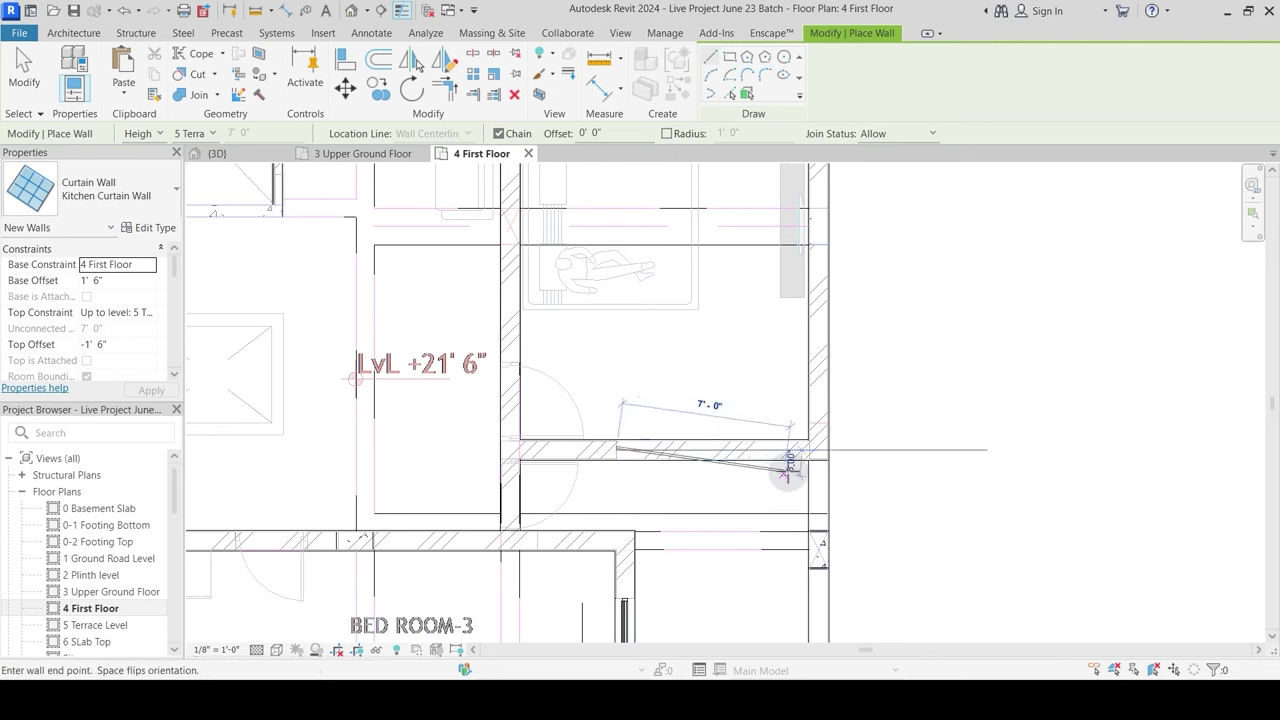
left_click(810, 449)
key("Escape")
key("Escape")
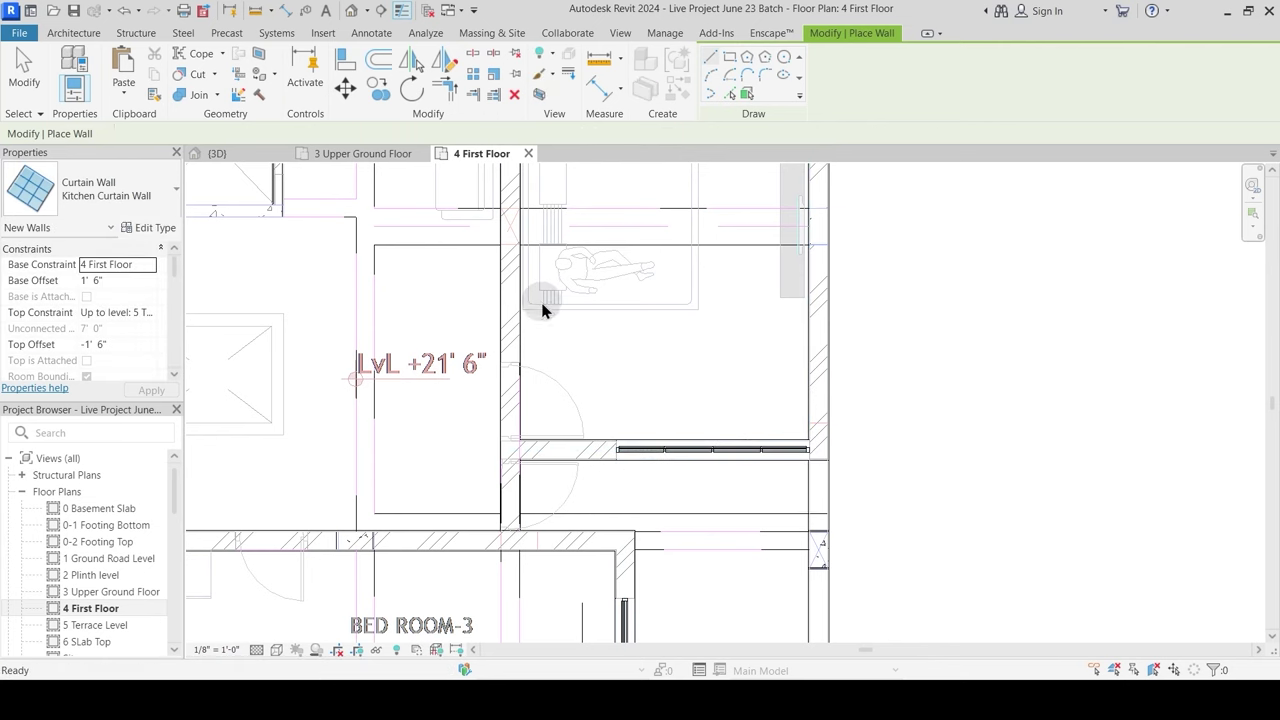
Step: Start and cancel an aligned dimension, then launch the Door tool
middle_click_drag(524, 440, 636, 372)
scroll(660, 430, "up", 4)
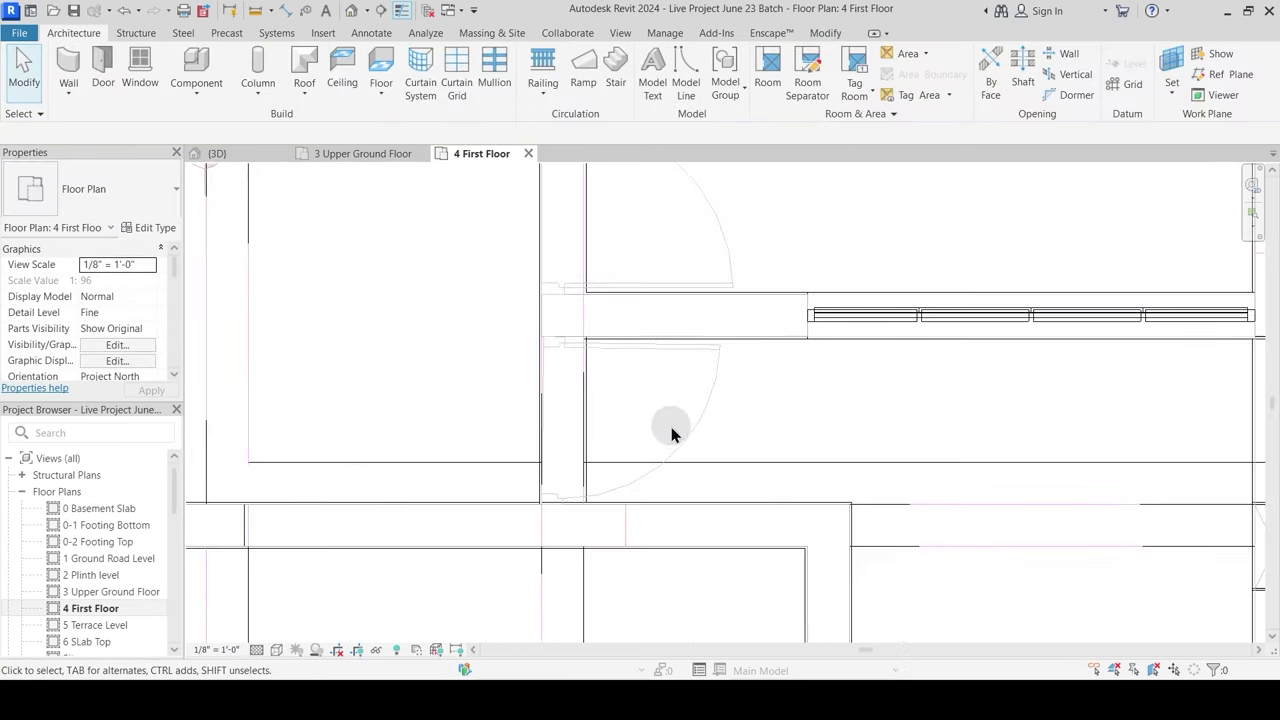
left_click(826, 33)
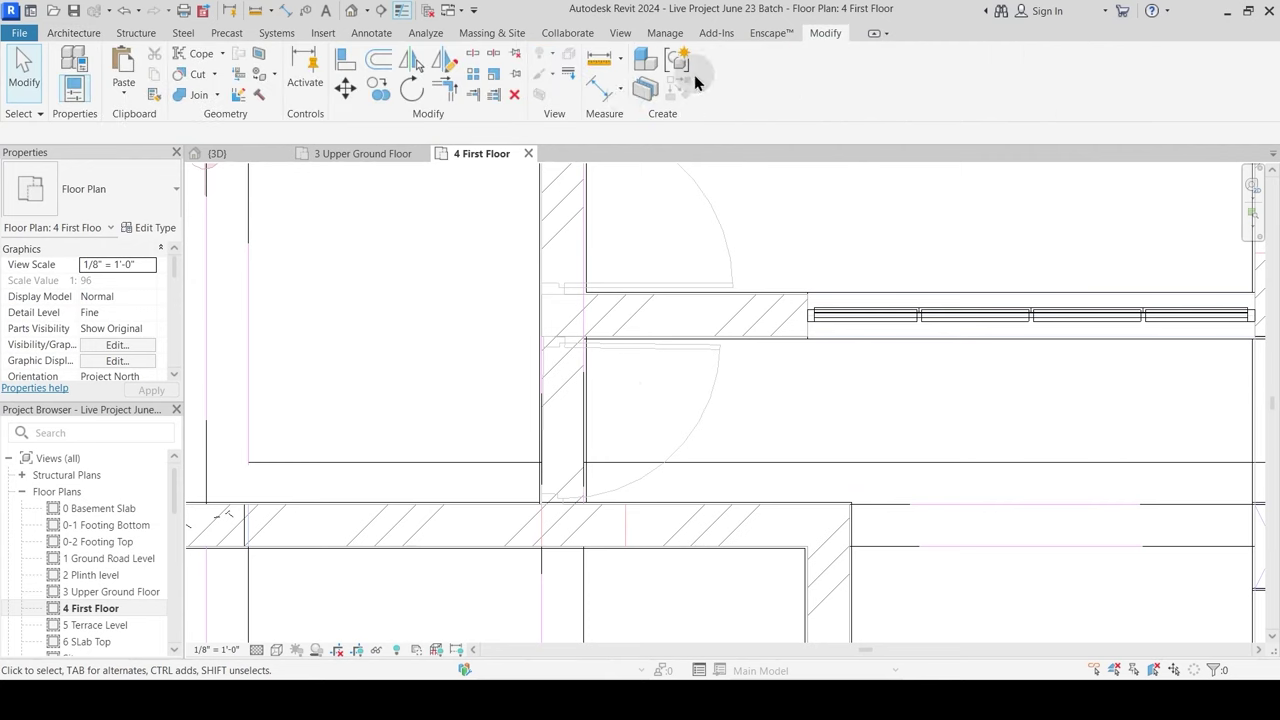
left_click(598, 90)
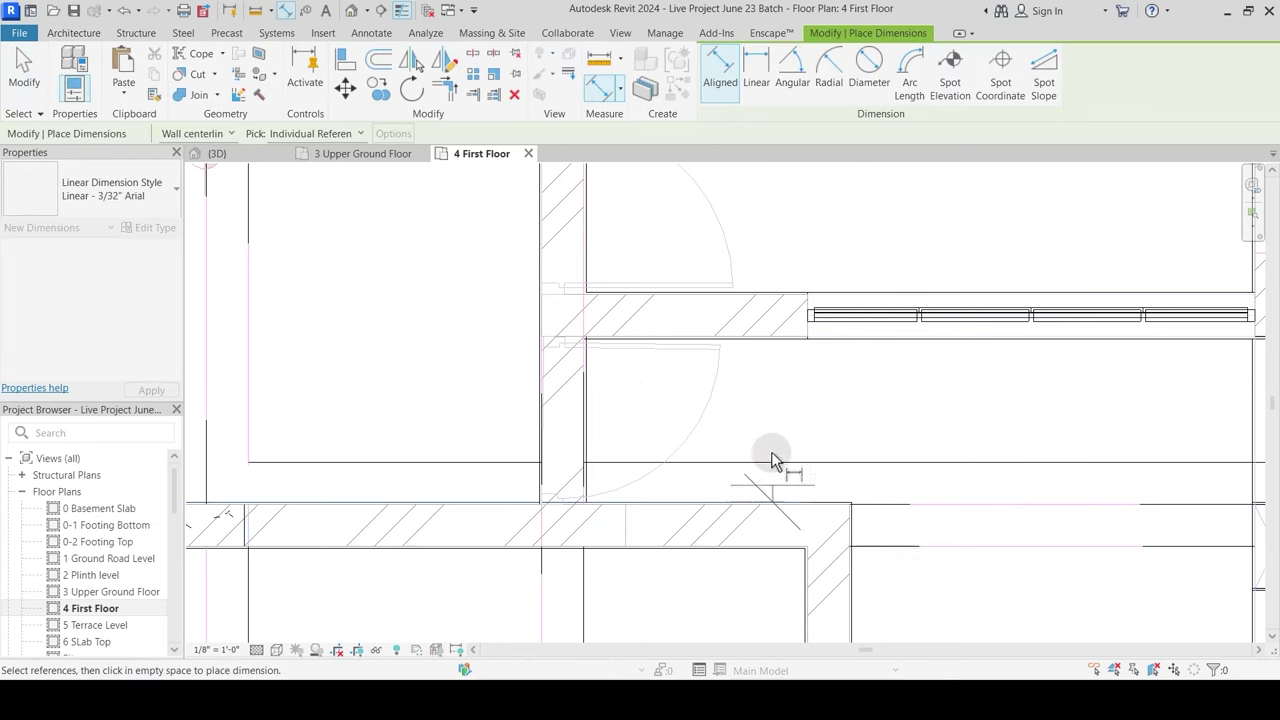
left_click(771, 340)
key("Escape")
key("Escape")
key("Escape")
left_click(68, 33)
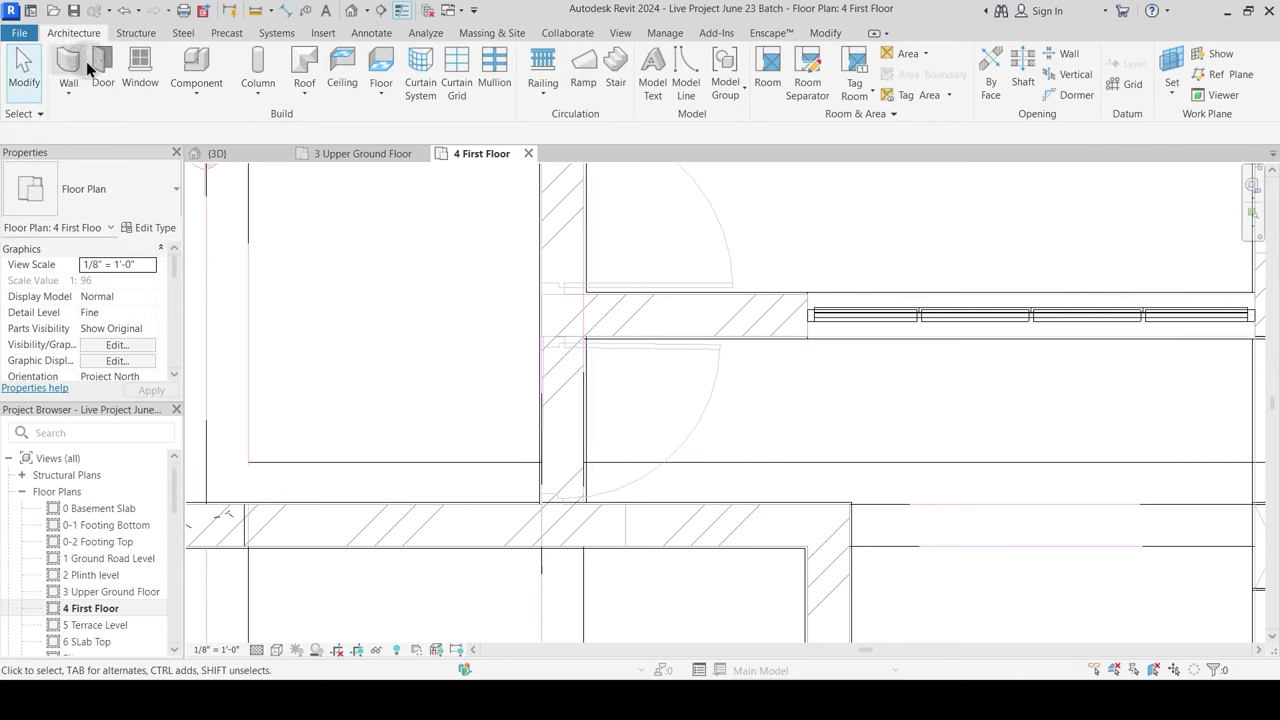
left_click(103, 62)
Step: Choose the 3' Bedroom Door type and place a door beside LvL +21'6"
left_click(119, 210)
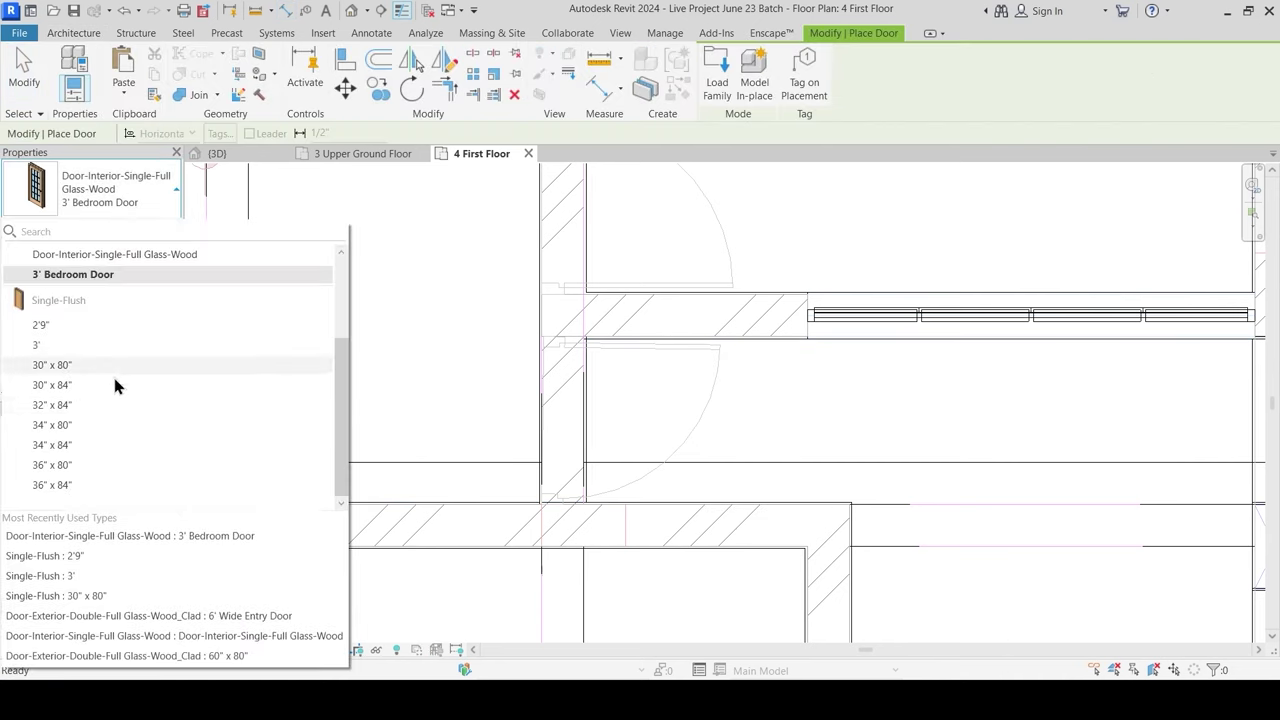
scroll(72, 352, "up", 3)
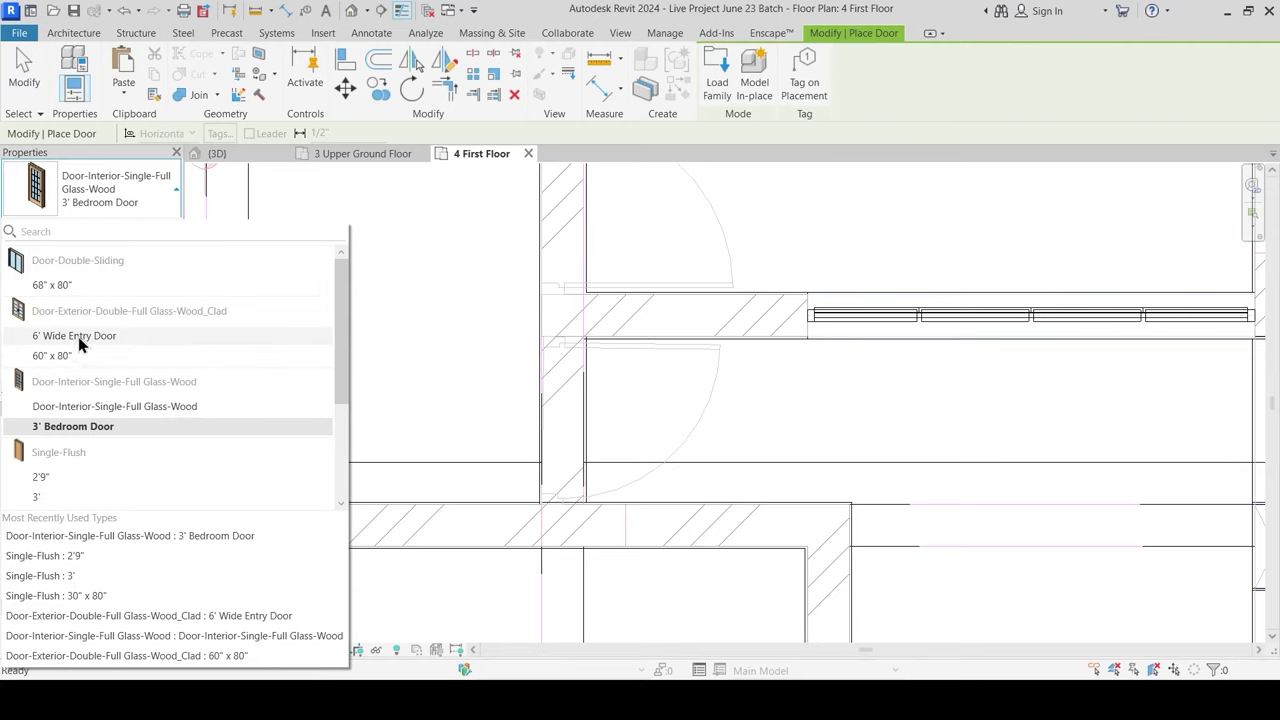
mouse_move(131, 416)
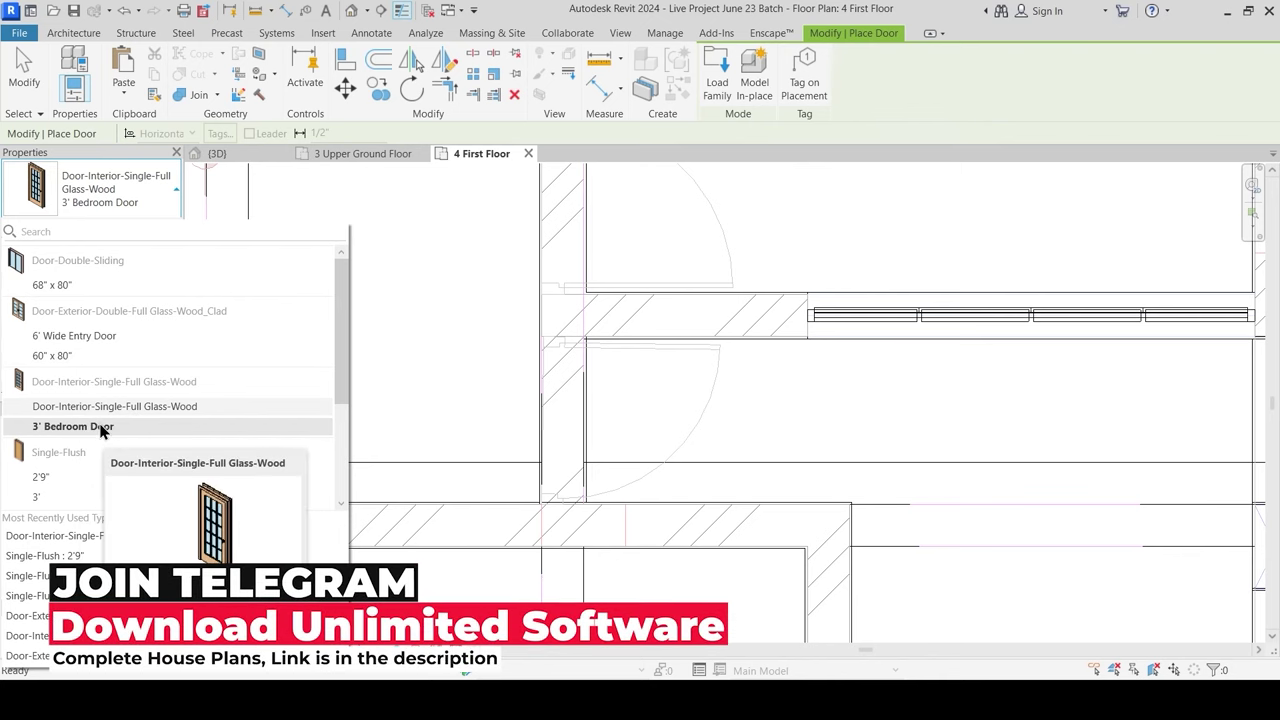
left_click(100, 427)
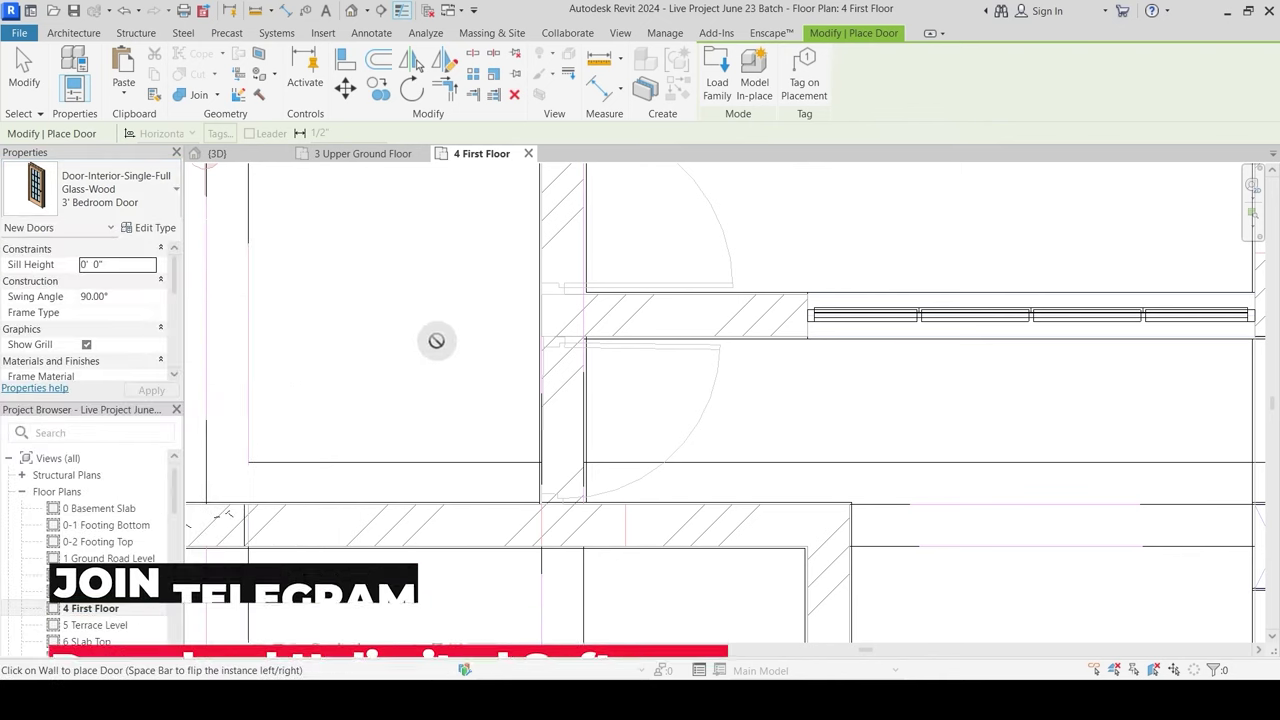
scroll(434, 340, "down", 3)
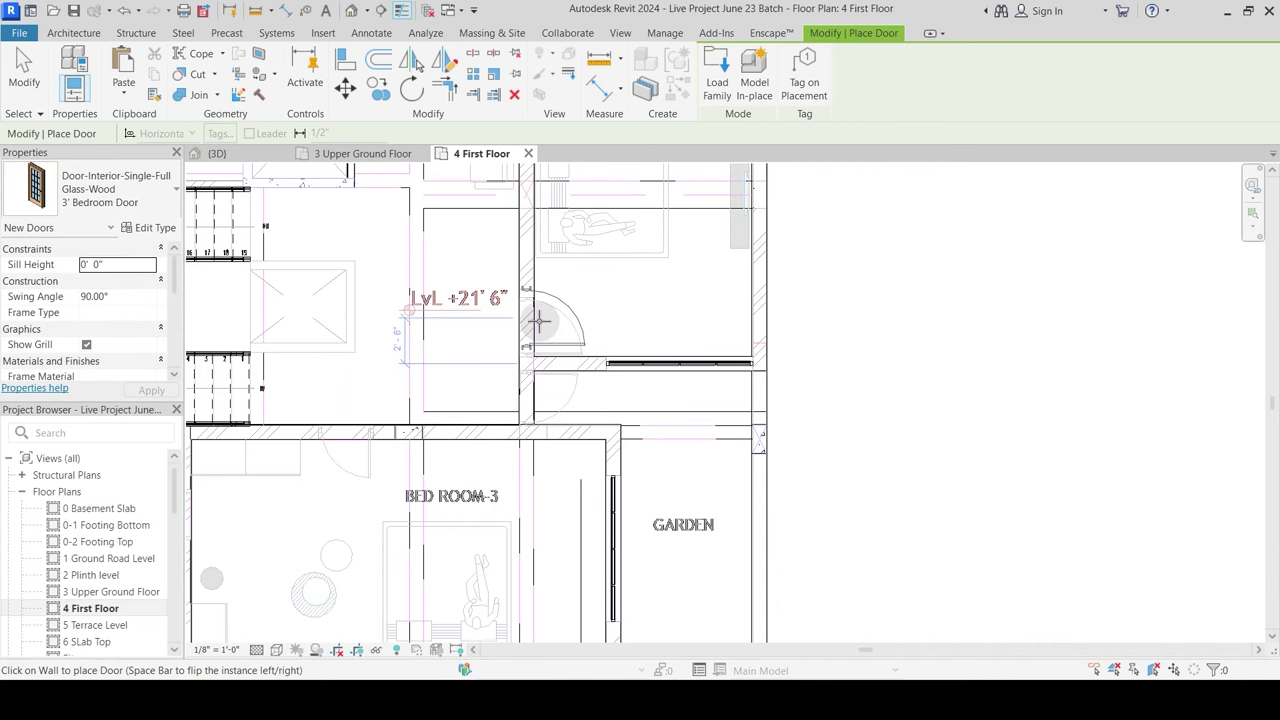
left_click(488, 272)
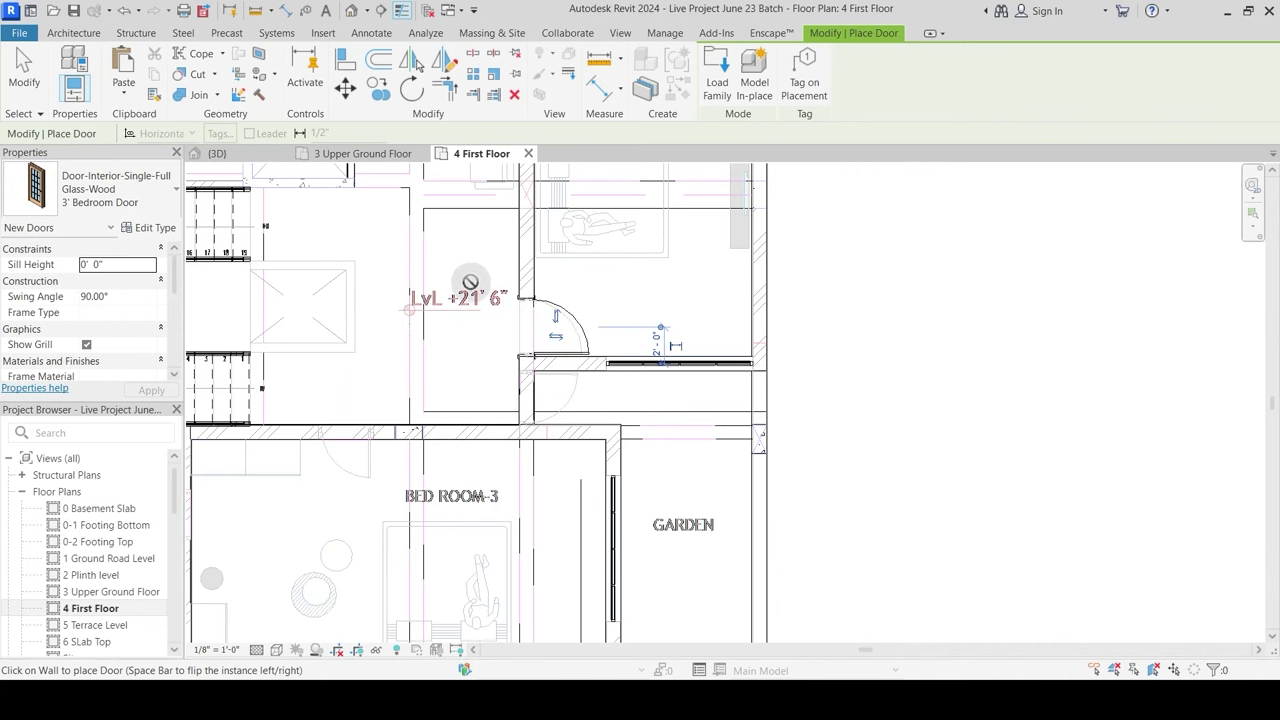
Step: Place a 3' Bedroom Door in the wall above Bed Room-3
middle_click_drag(497, 319, 603, 554)
middle_click_drag(606, 429, 610, 541)
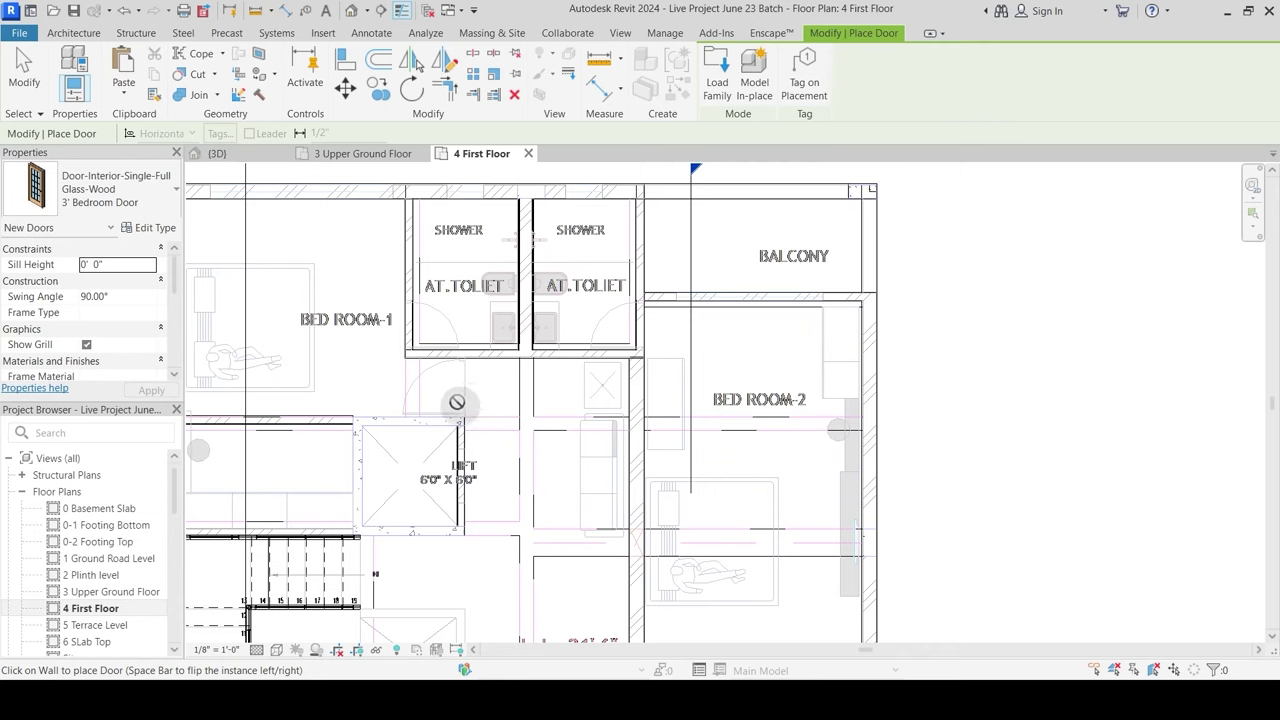
middle_click_drag(526, 437, 665, 266)
middle_click_drag(597, 503, 585, 349)
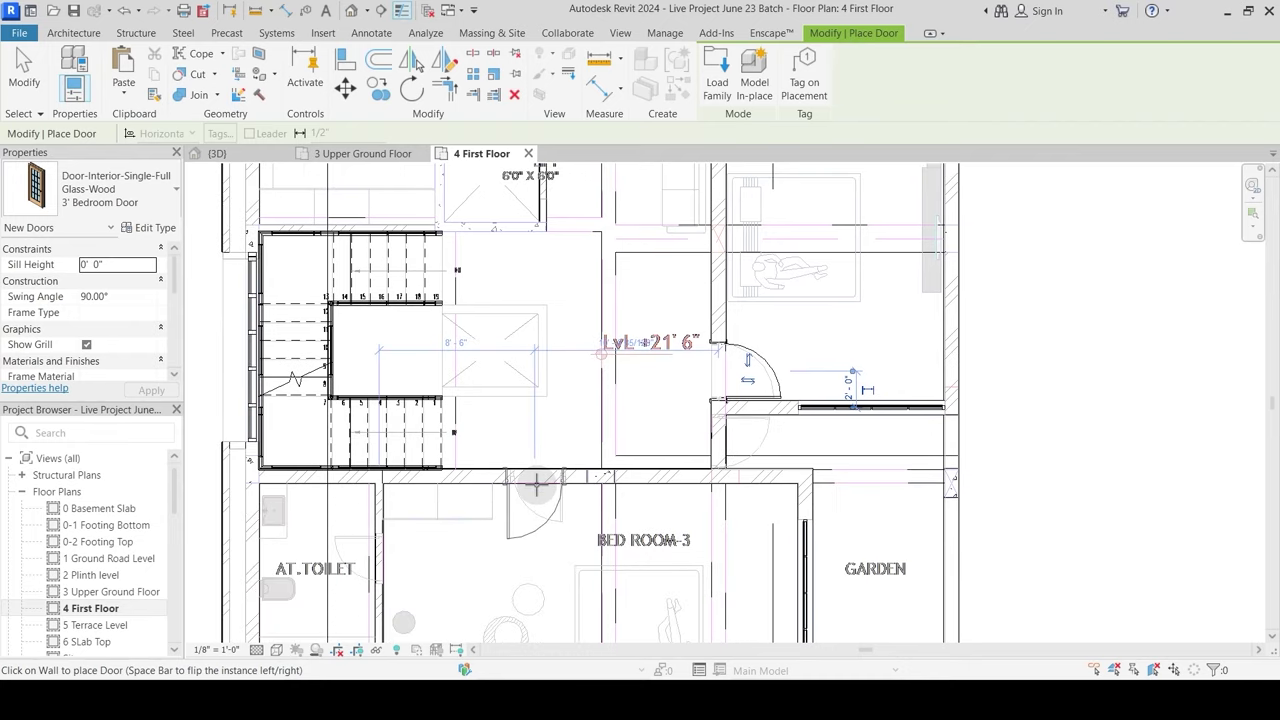
left_click(536, 480)
key("Escape")
key("Escape")
Step: Flip the Bed Room-3 door's swing to the opposite side
left_click(554, 513)
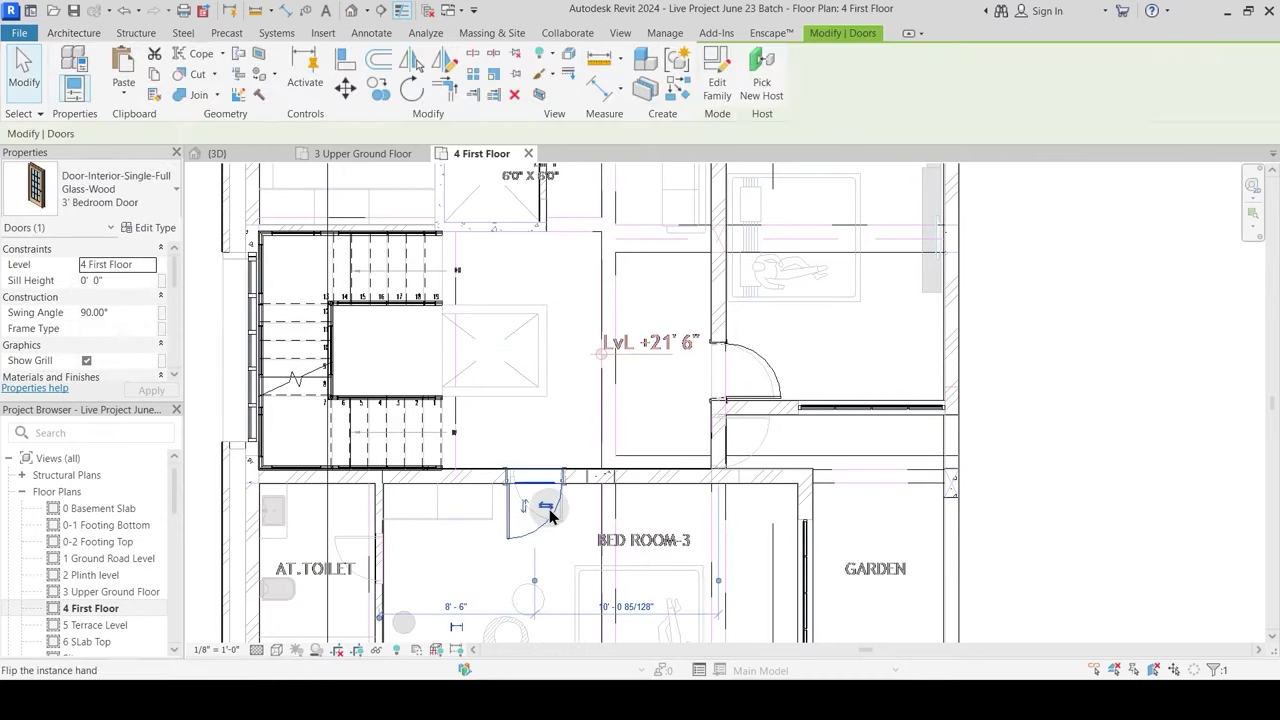
left_click(549, 508)
key("Escape")
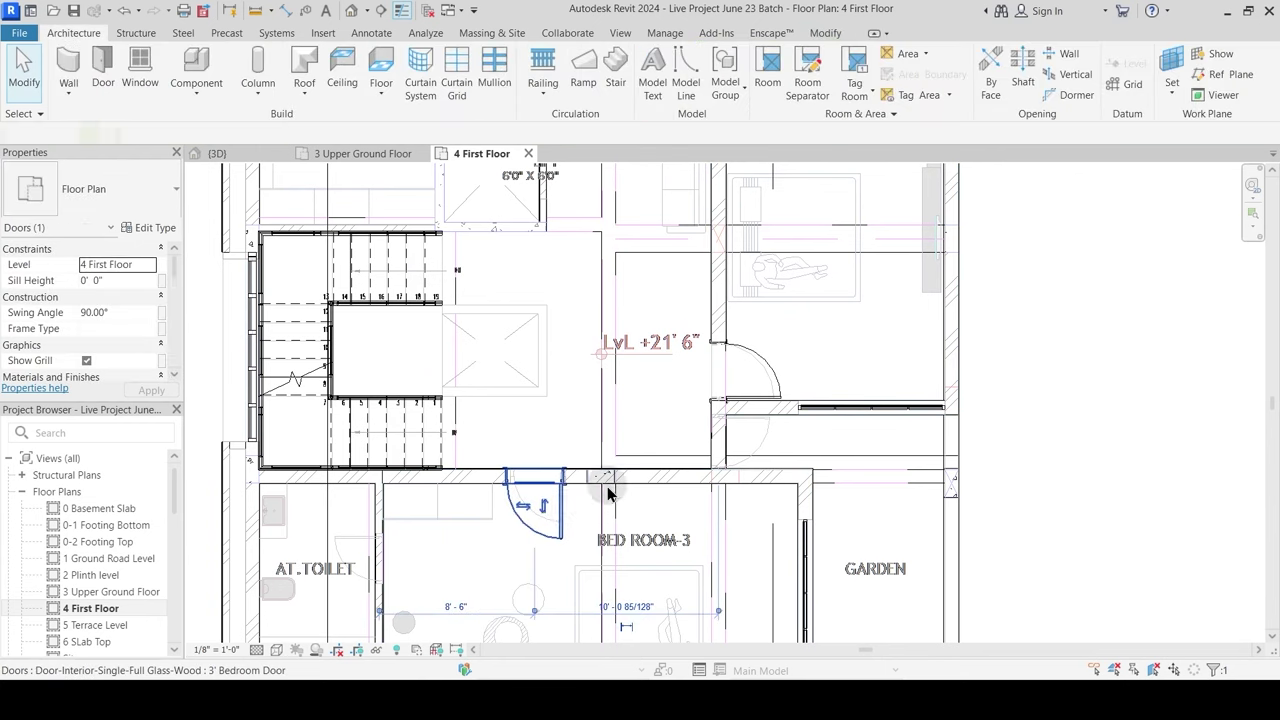
Step: Duplicate the door type as 2'9", edit its width, and confirm the Type Properties
left_click(543, 508)
left_click(155, 228)
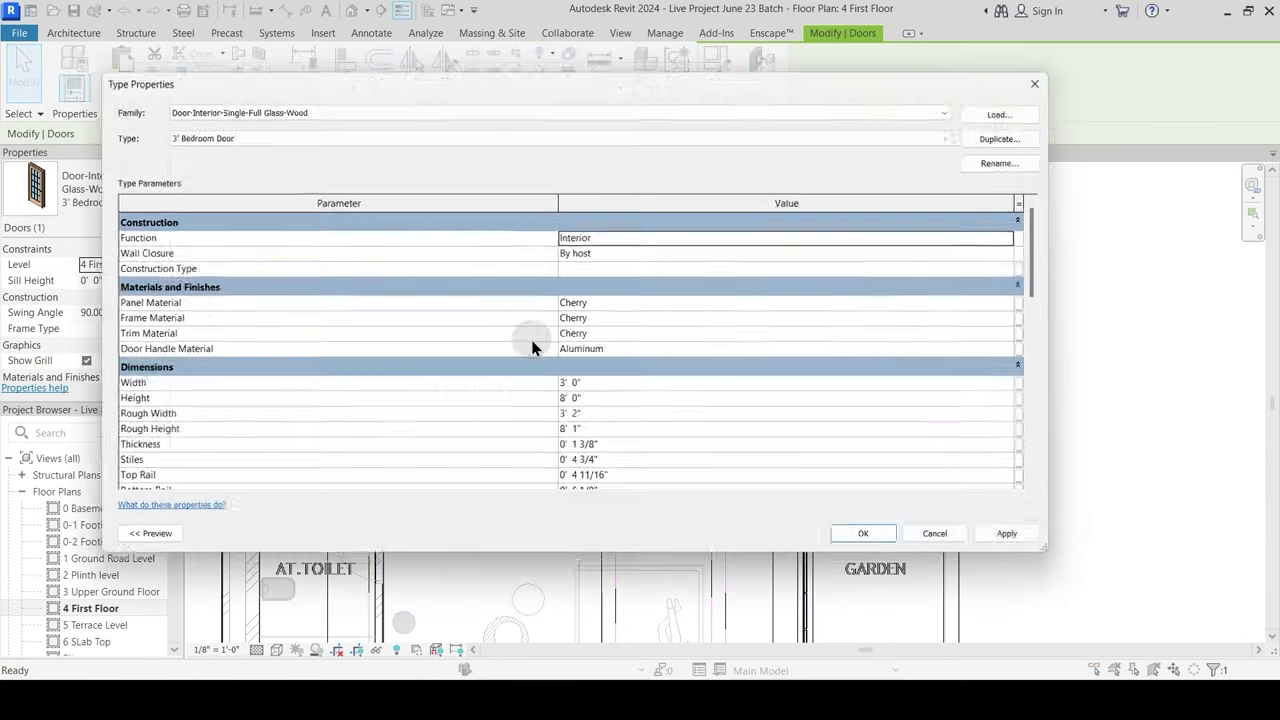
left_click(1019, 132)
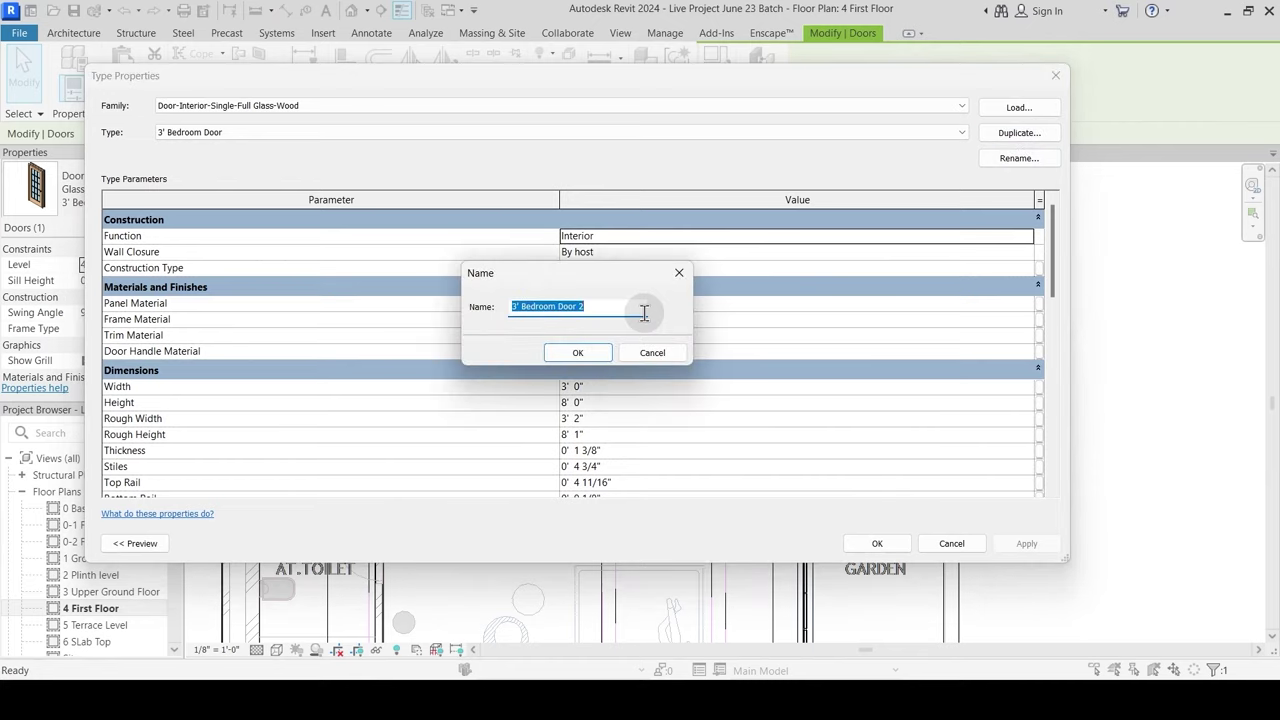
type("2'9\"")
left_click(577, 350)
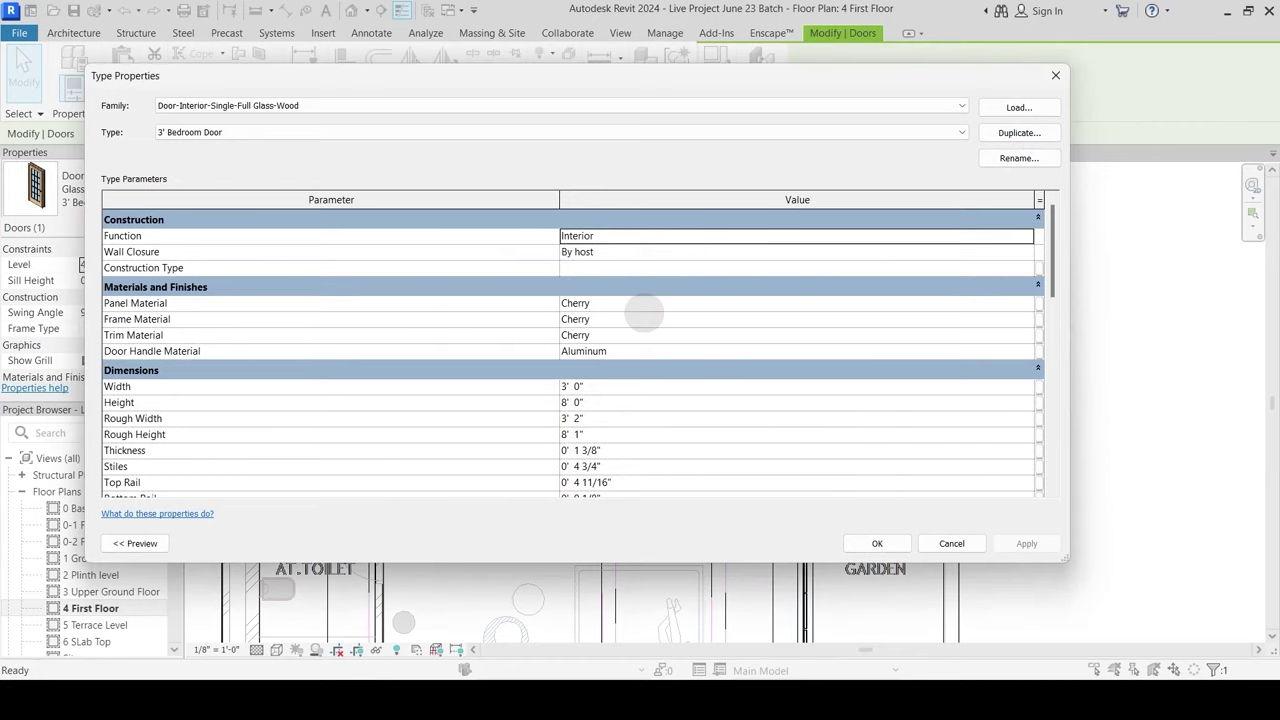
left_click(614, 386)
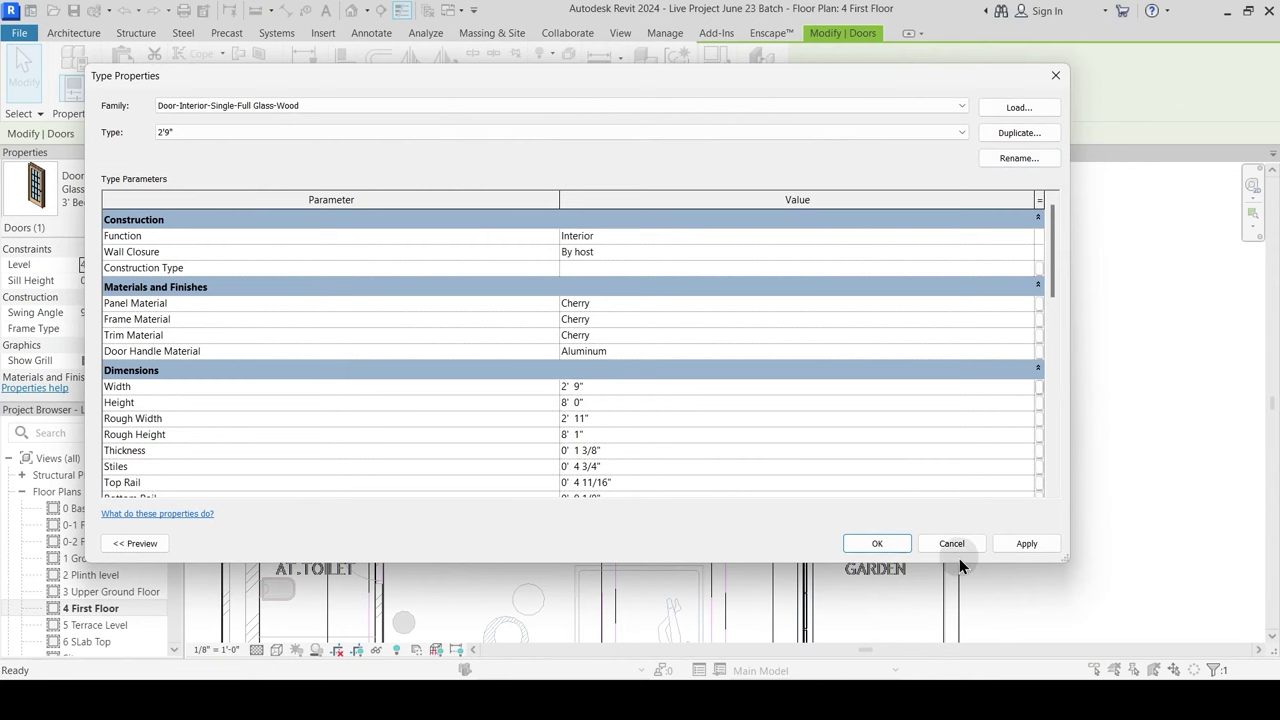
left_click(880, 543)
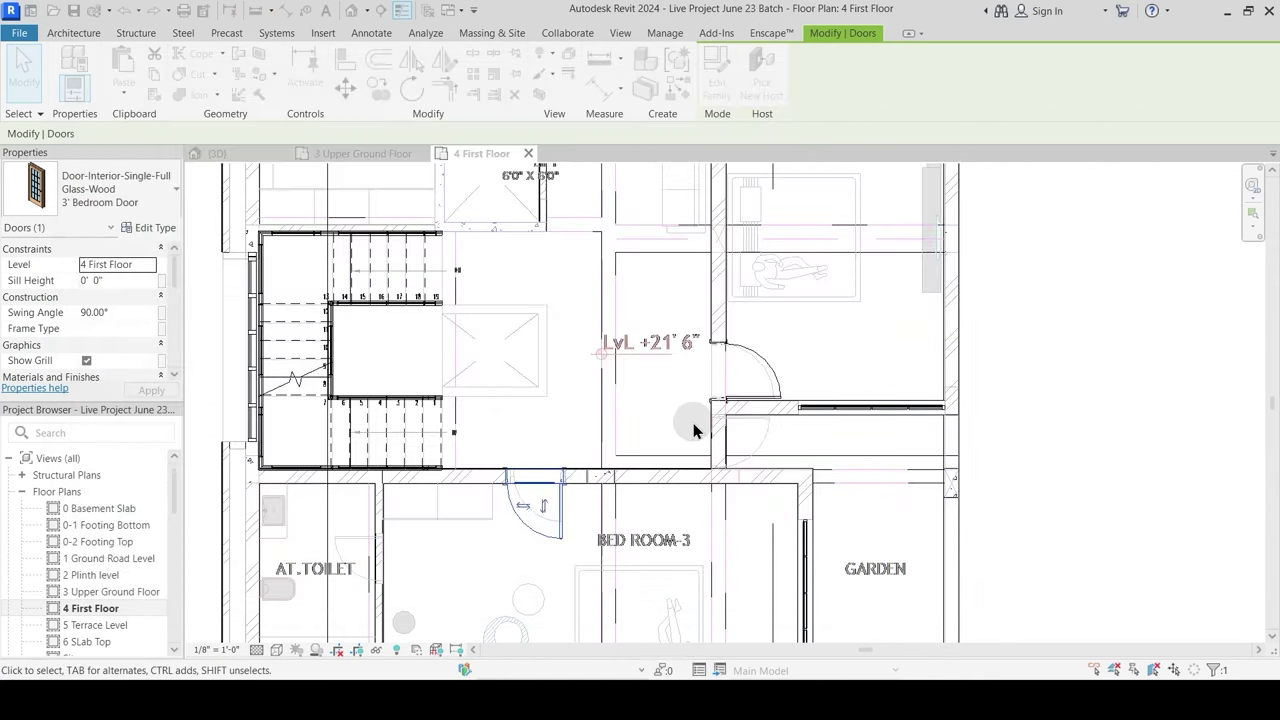
Step: Select the thin wall next to the lift and start the Wall tool with WA
scroll(695, 430, "up", 3)
middle_click_drag(449, 274, 622, 645)
scroll(495, 323, "down", 2)
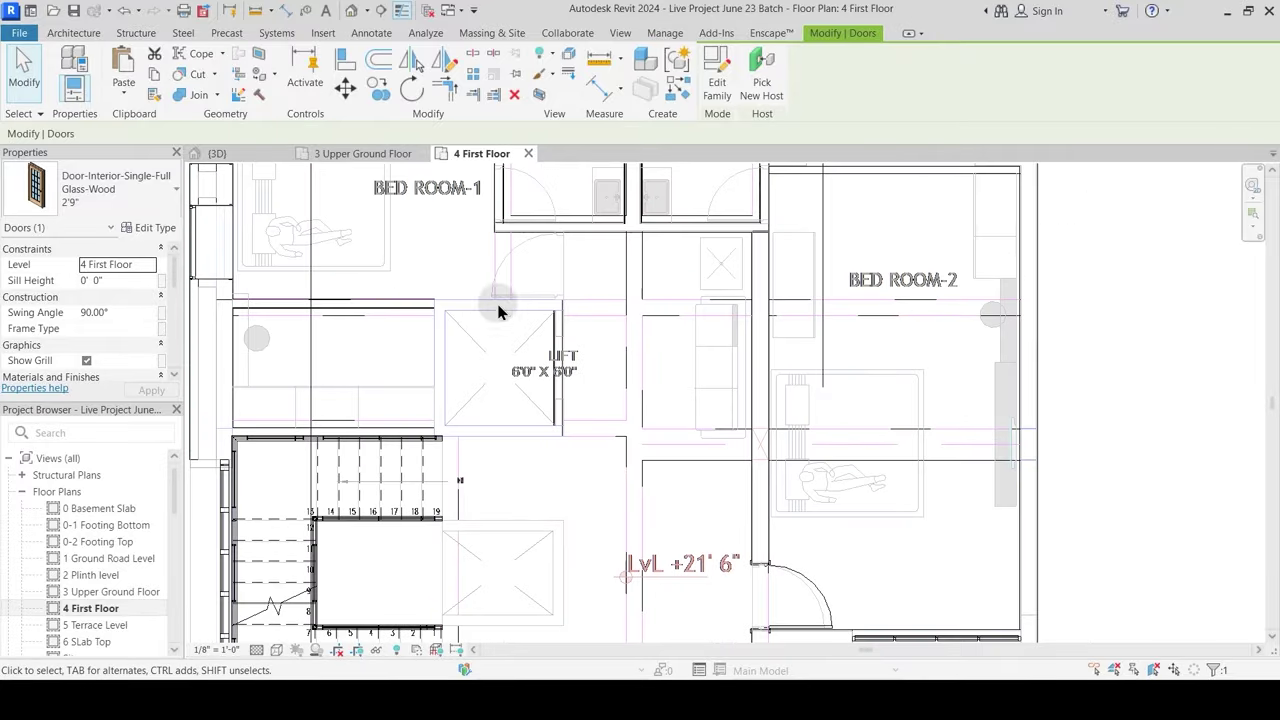
key("Escape")
scroll(545, 254, "up", 3)
middle_click_drag(576, 279, 563, 349)
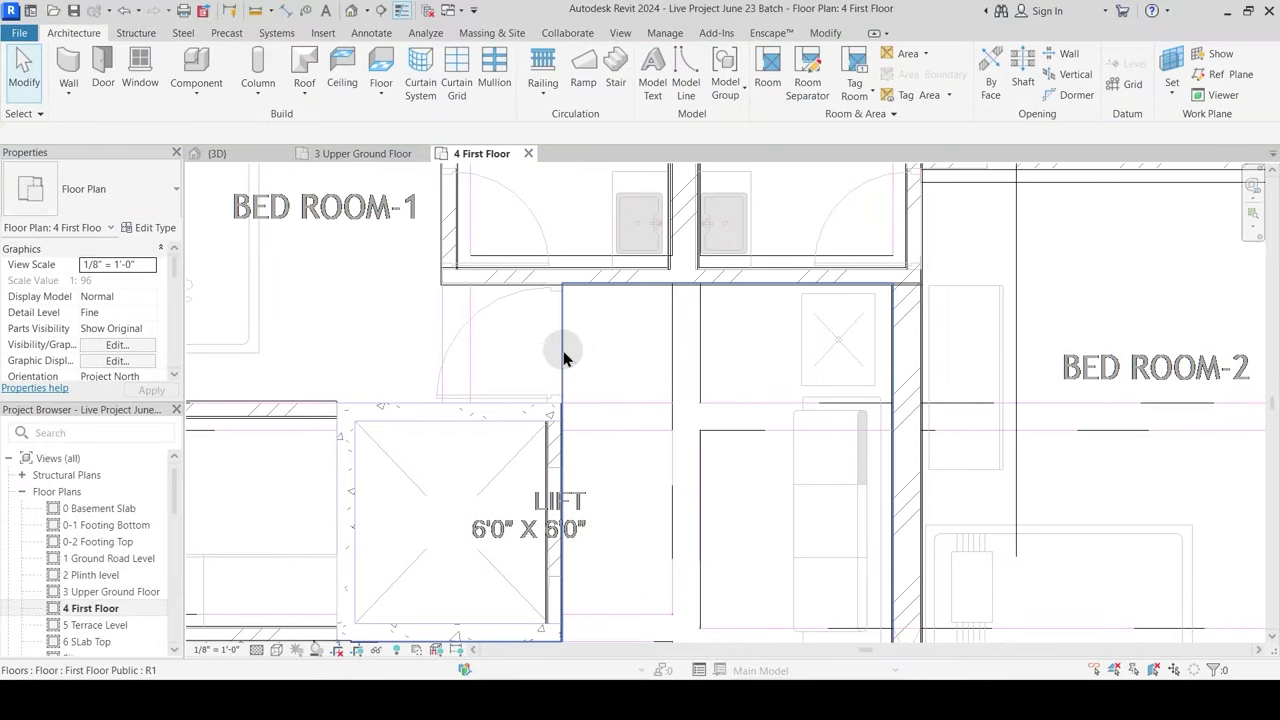
left_click(459, 228)
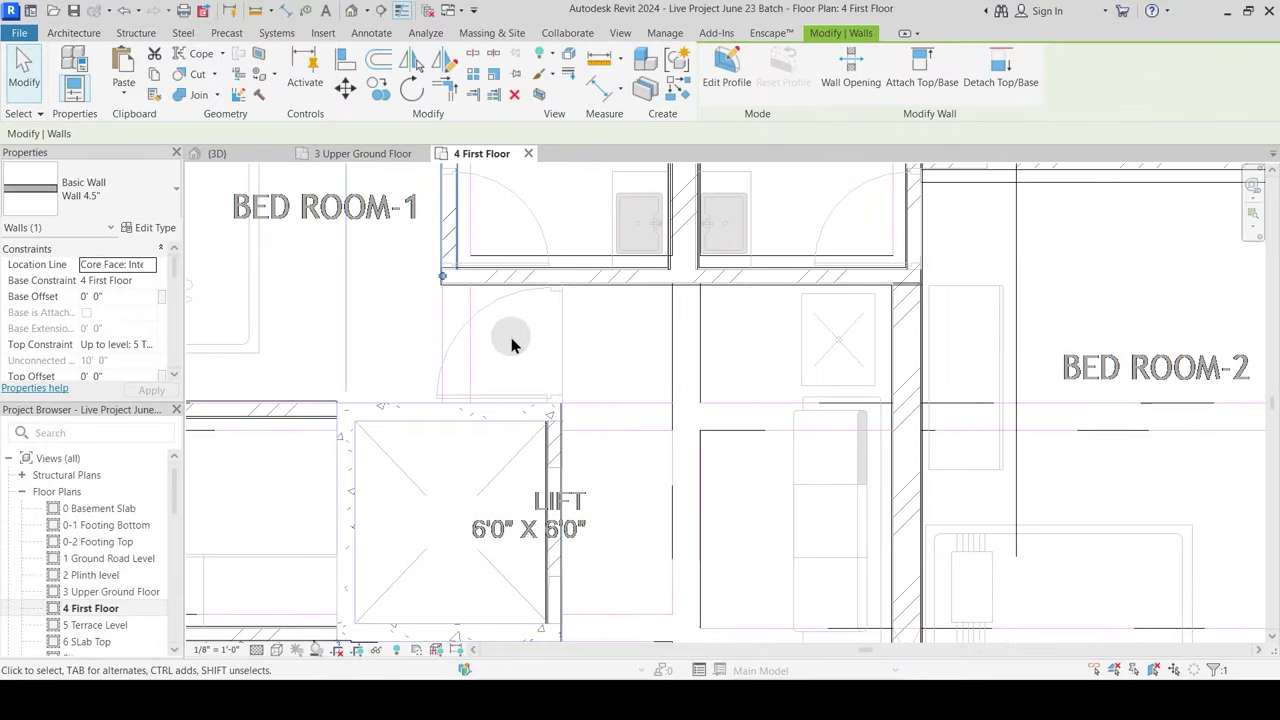
key("w")
key("a")
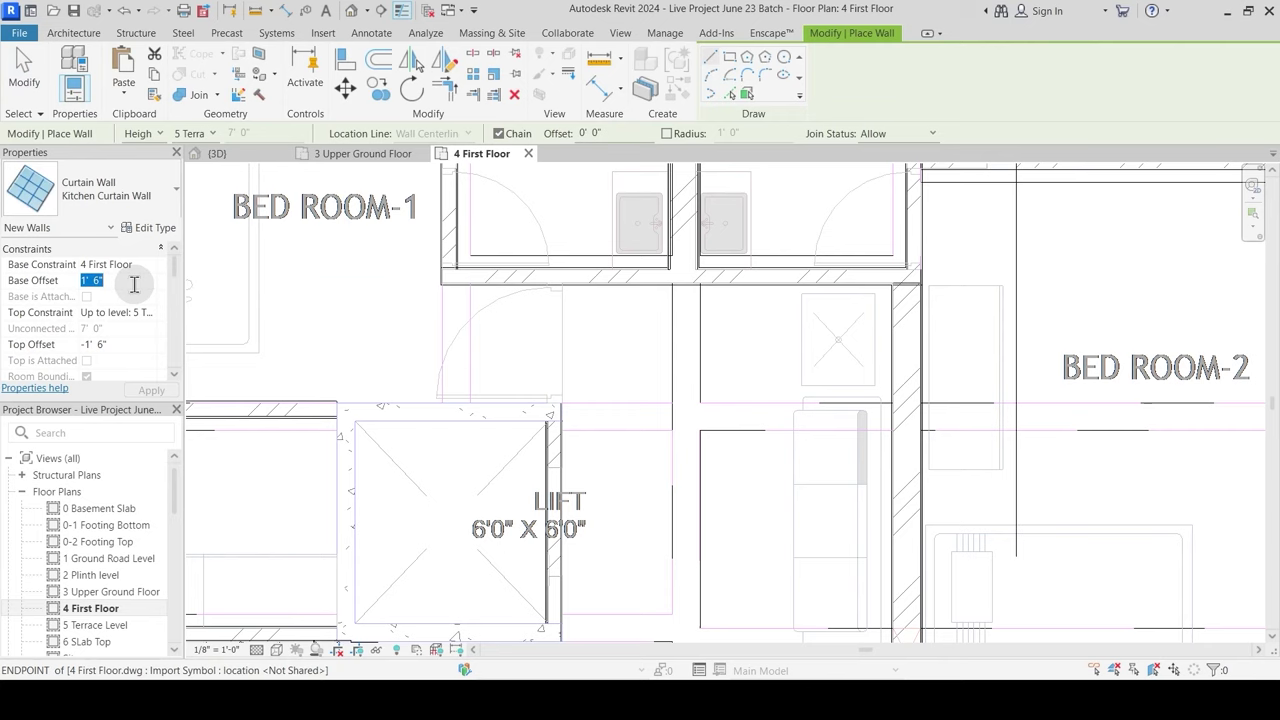
Step: Set the wall's top constraint to 5 Terrace Level with a 0'0" top offset
left_click(155, 312)
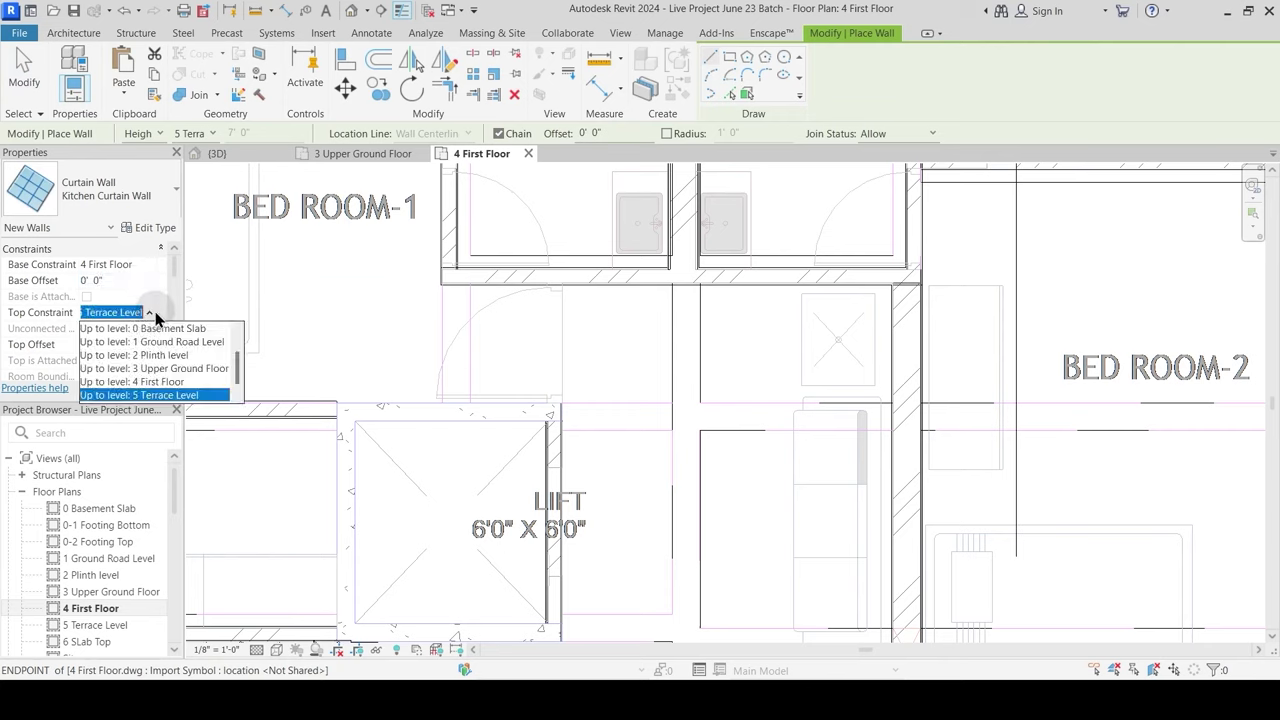
left_click(158, 390)
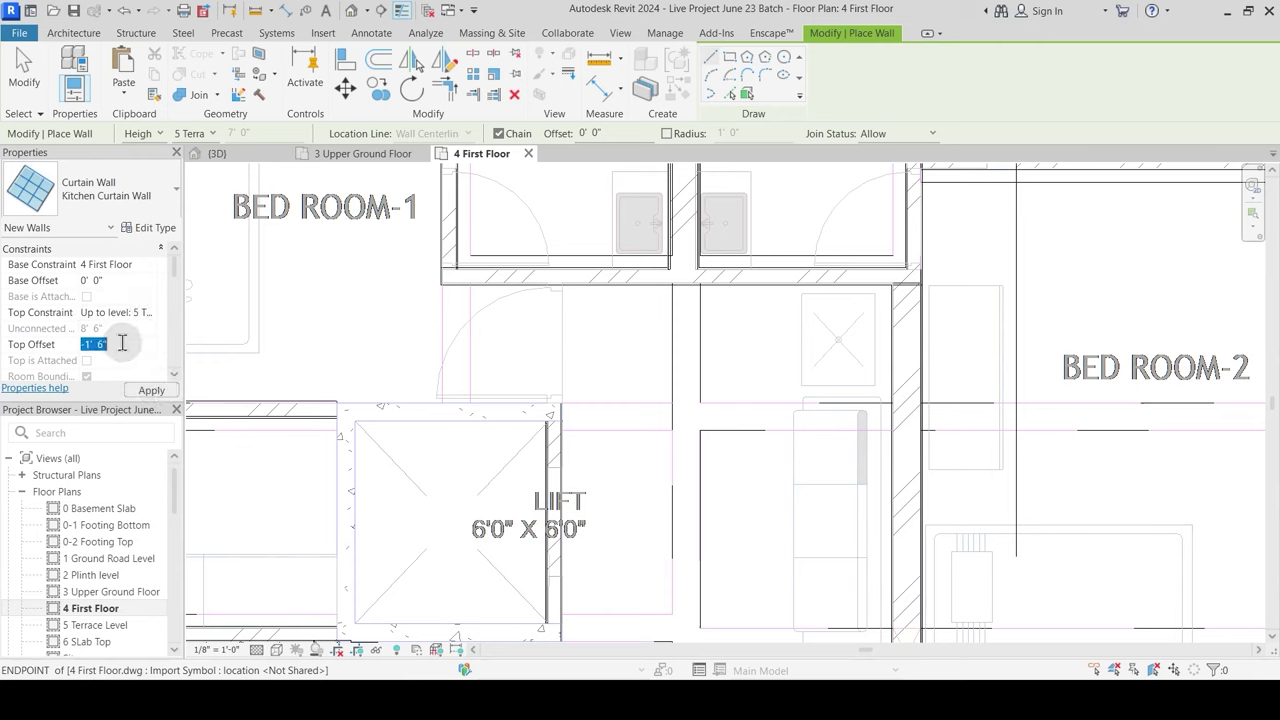
left_click(122, 343)
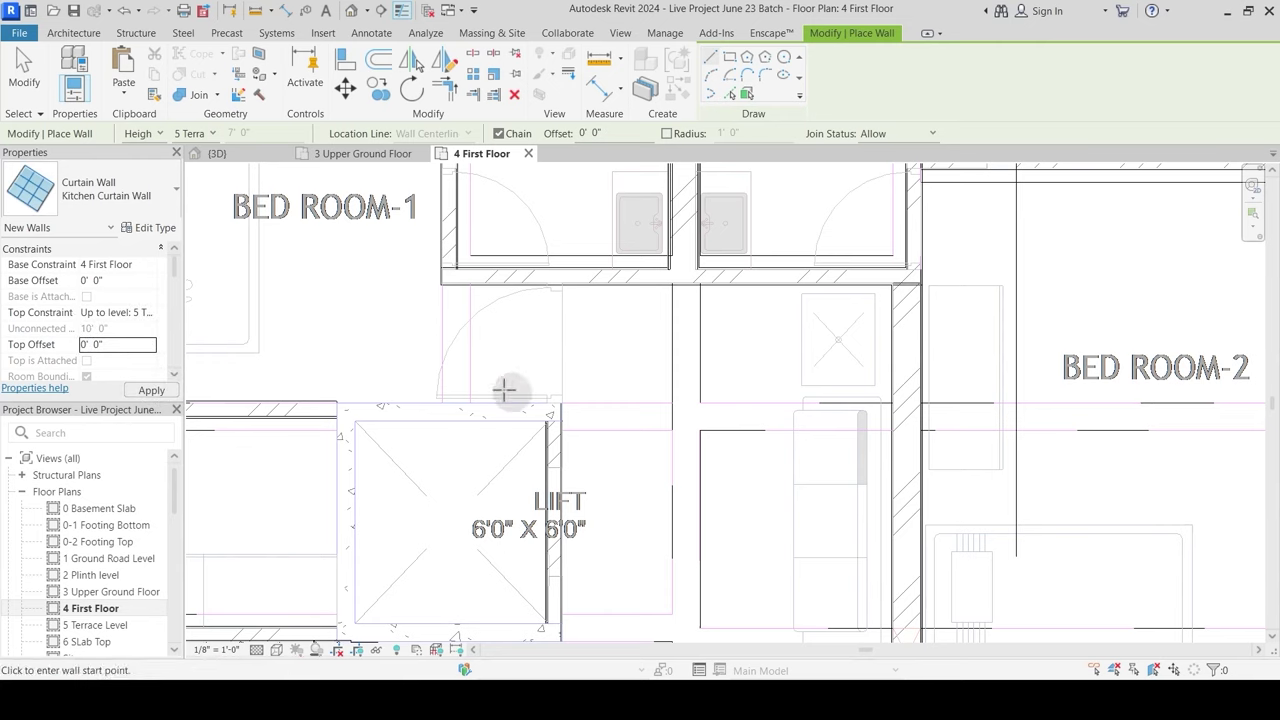
left_click(562, 402)
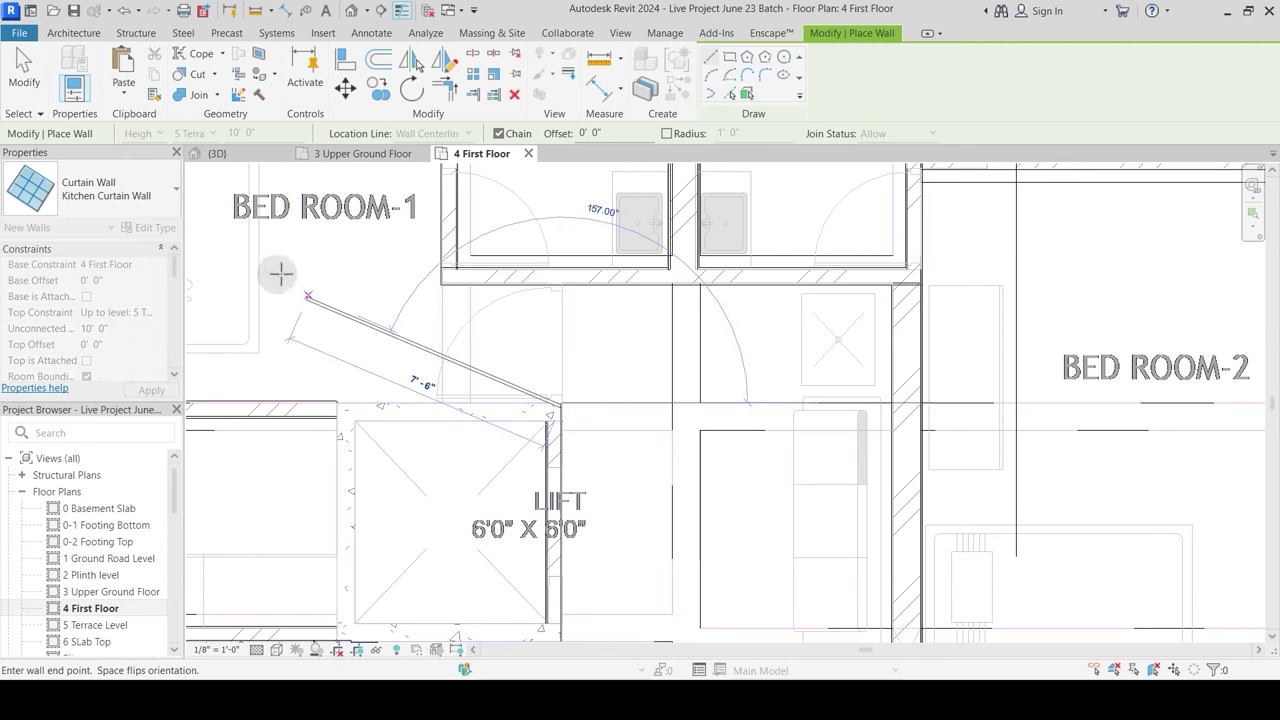
key("Escape")
Step: Switch the wall type to the Wall 4.5" basic wall
left_click(101, 184)
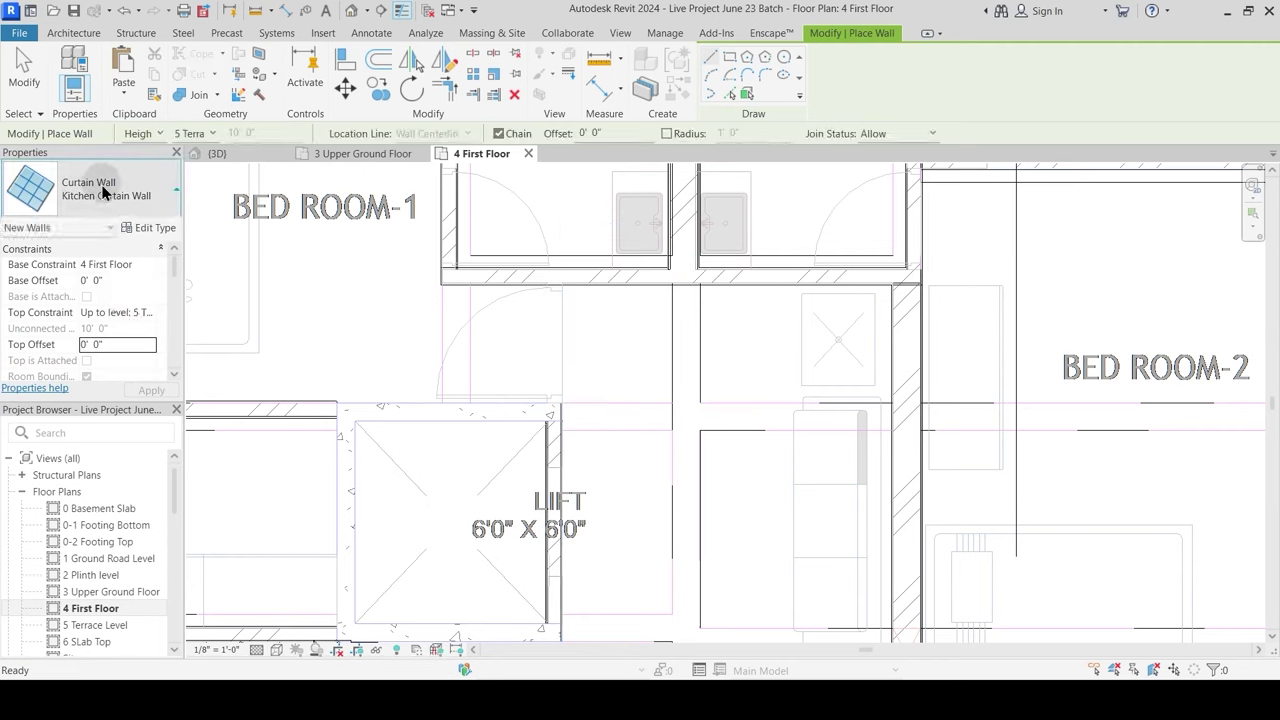
scroll(90, 330, "down", 5)
scroll(90, 330, "down", 2)
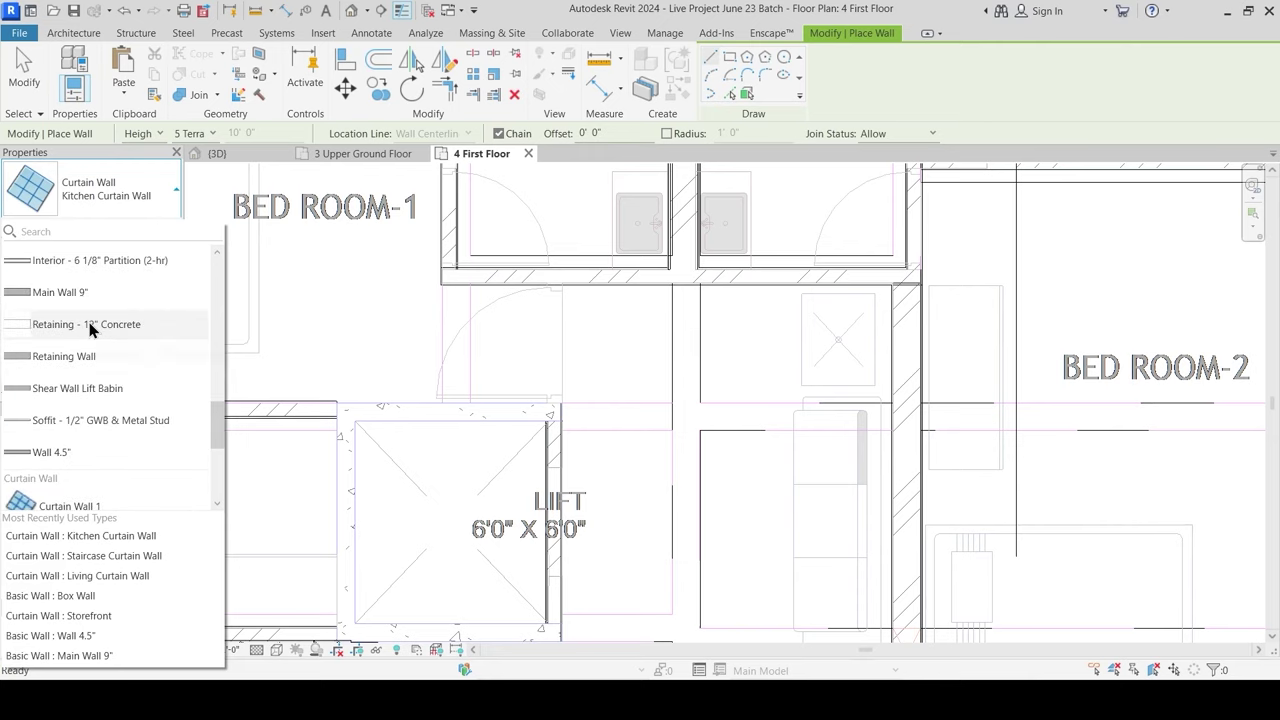
scroll(89, 328, "up", 5)
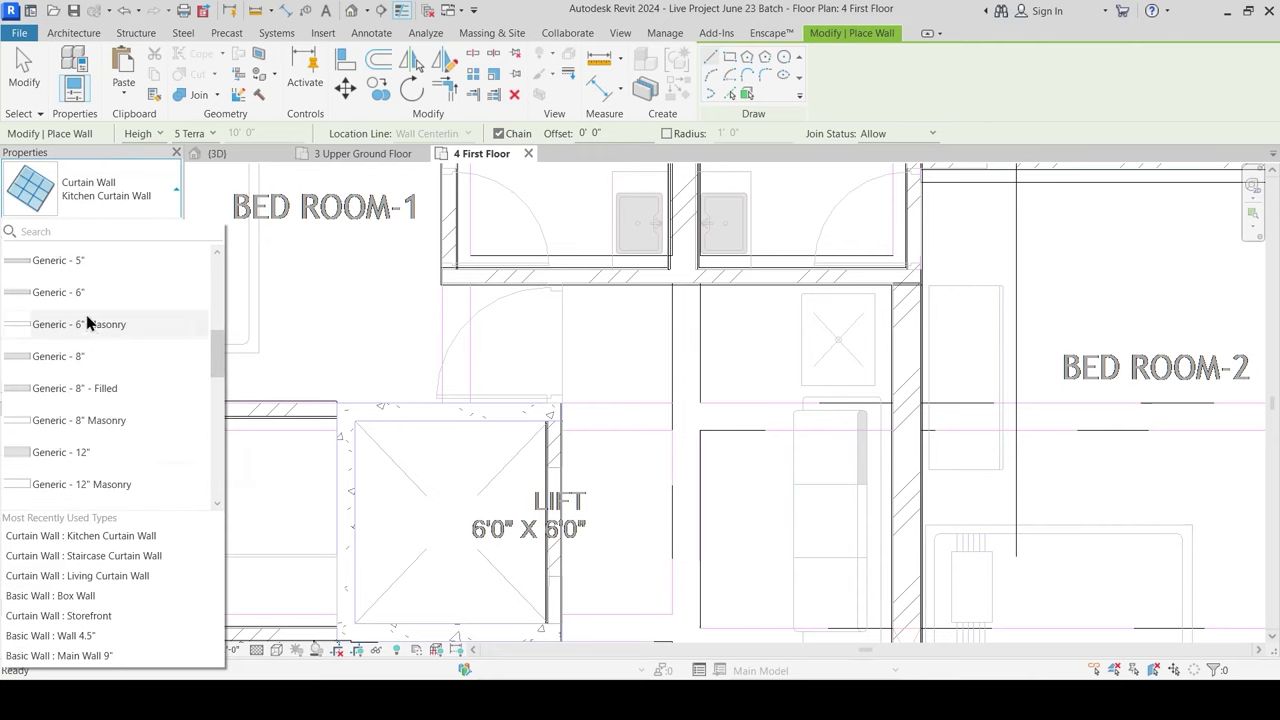
scroll(90, 360, "down", 5)
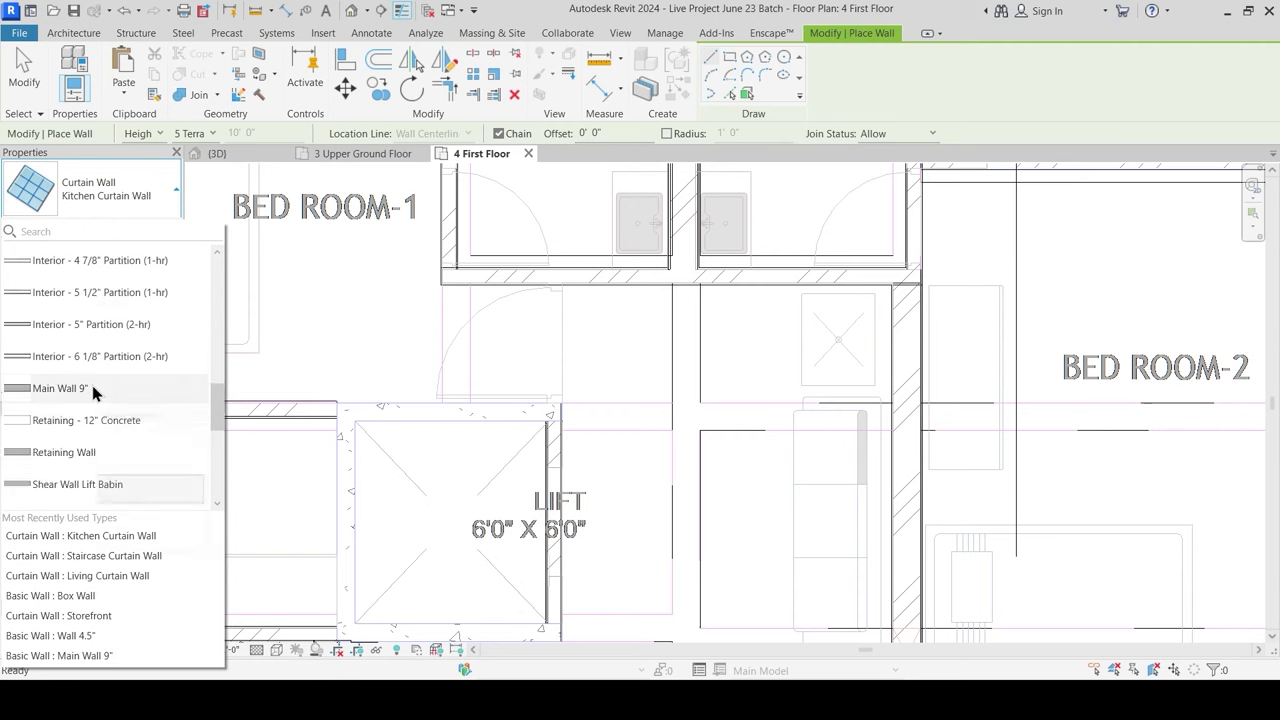
scroll(95, 452, "down", 2)
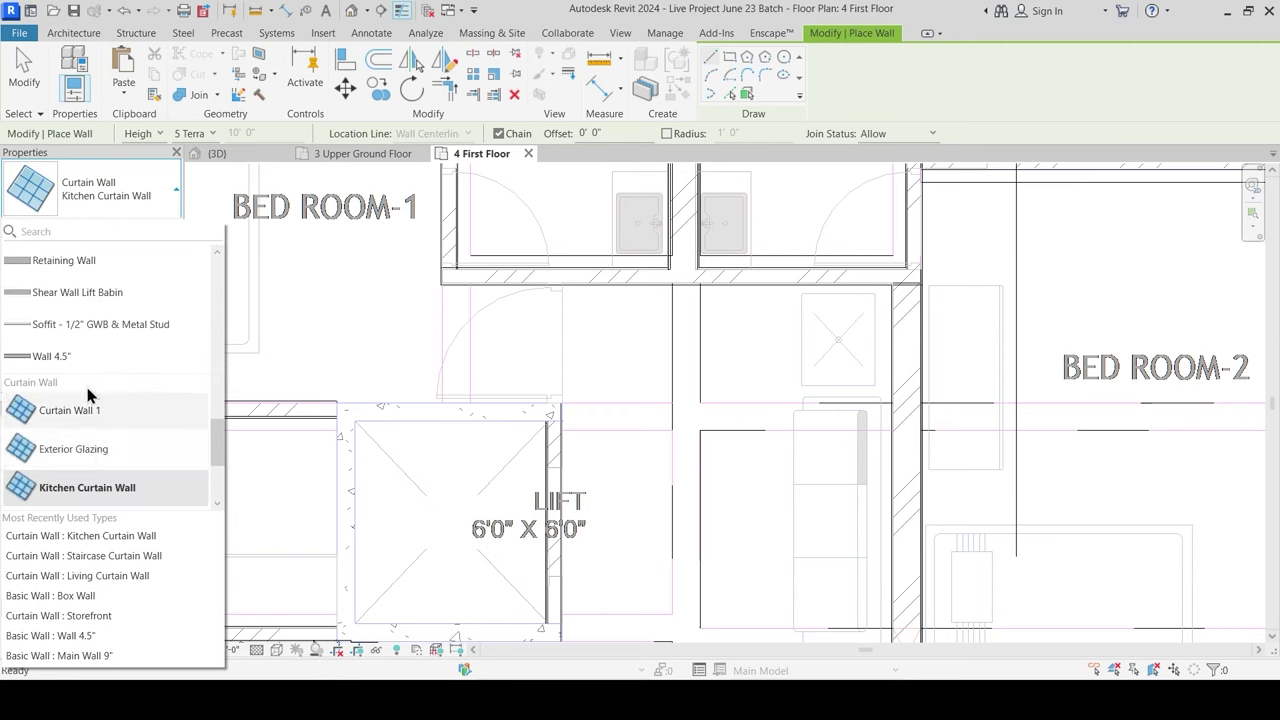
left_click(105, 363)
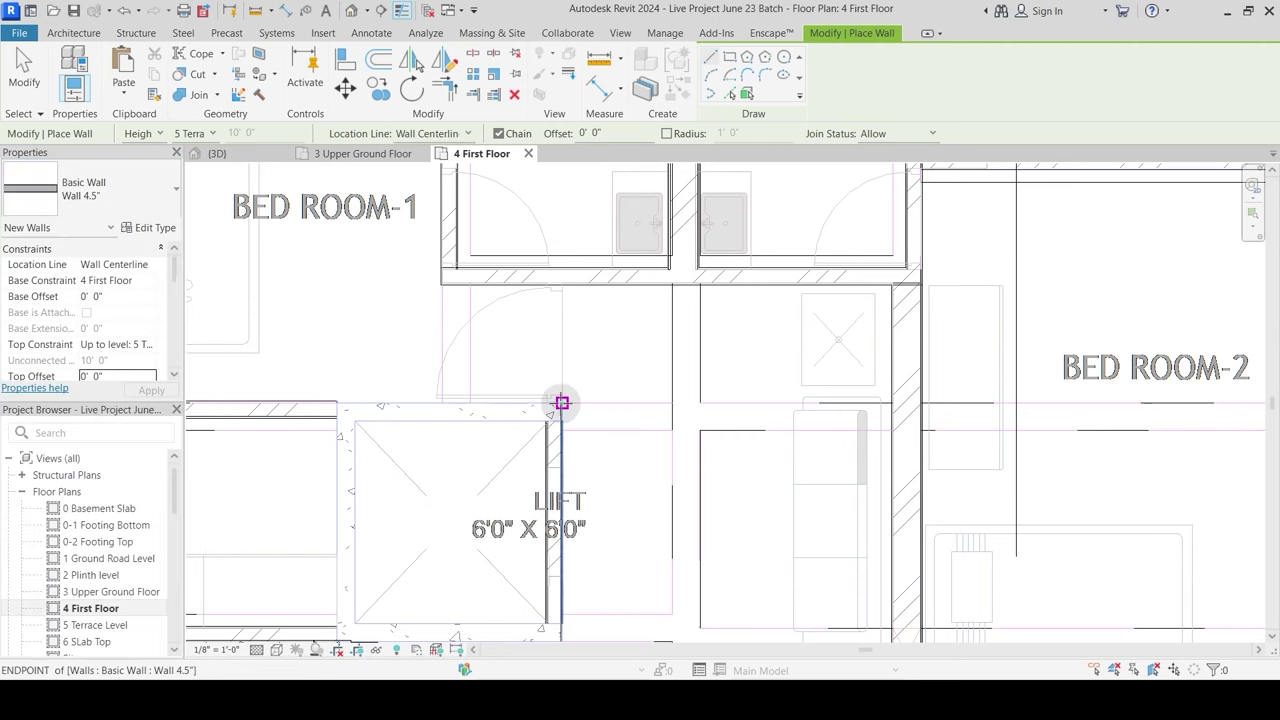
left_click(563, 403)
key("Escape")
key("Escape")
Step: Set Location Line to Core Face: Exterior and draw the wall from the lift corner to the toilet wall
left_click(429, 133)
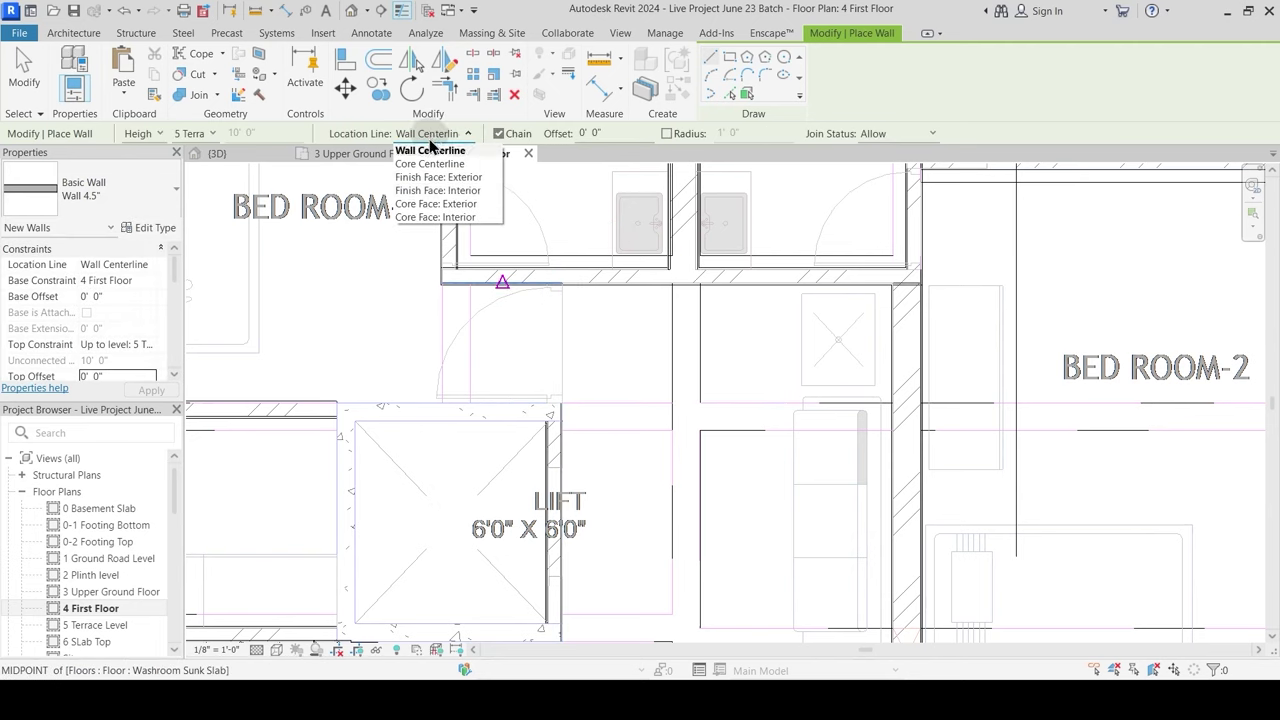
left_click(436, 204)
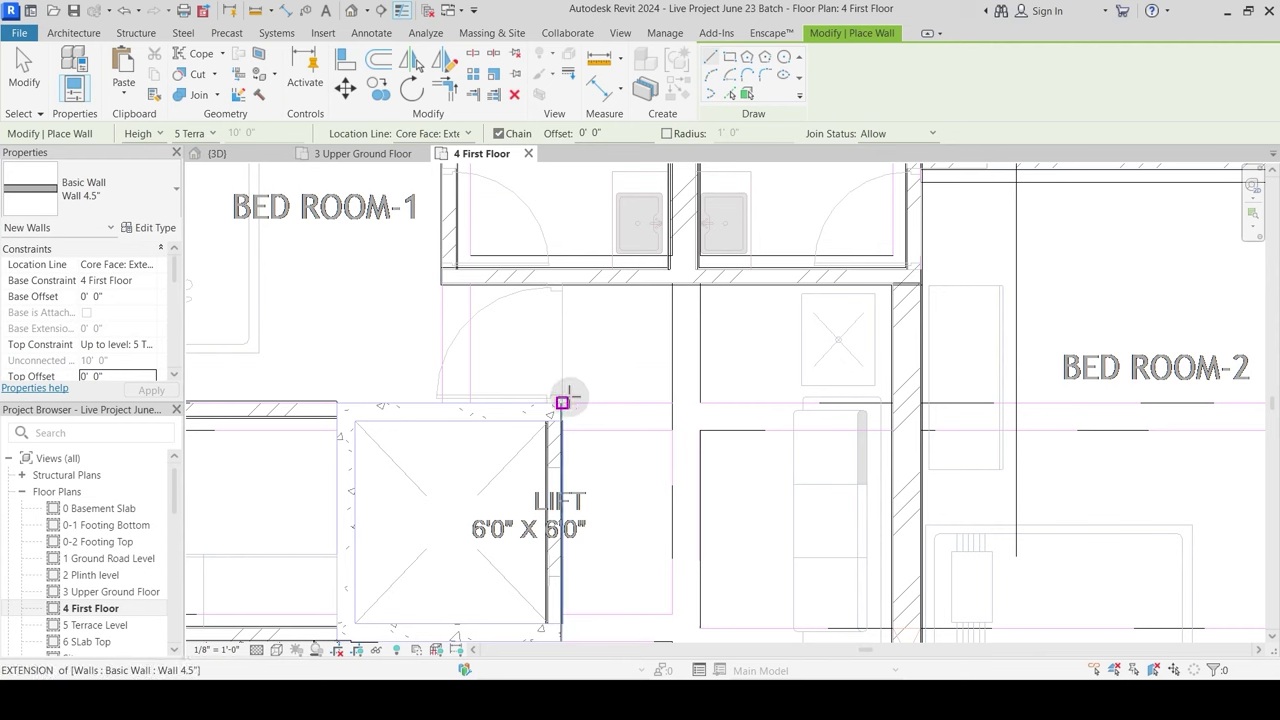
left_click(563, 402)
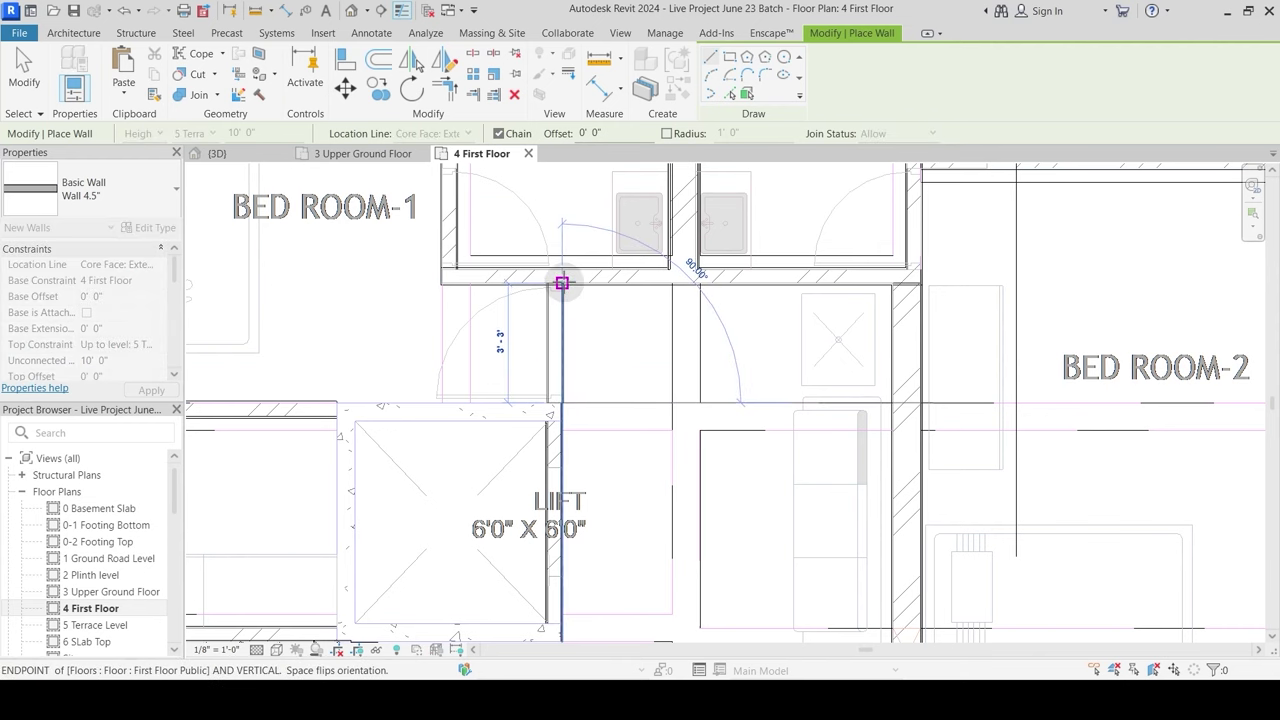
left_click(620, 275)
key("Escape")
key("Escape")
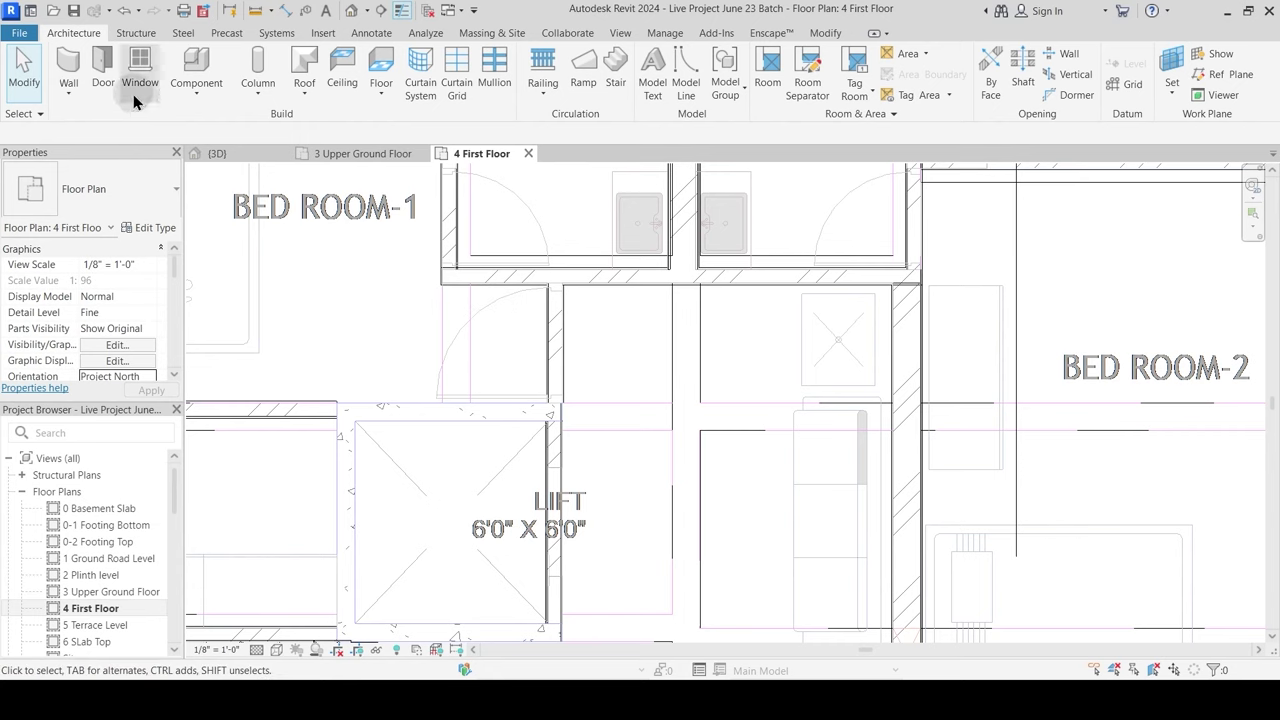
Step: Place a 2'9" Door-Interior-Single-Full Glass-Wood in the new wall beside the lift
left_click(99, 67)
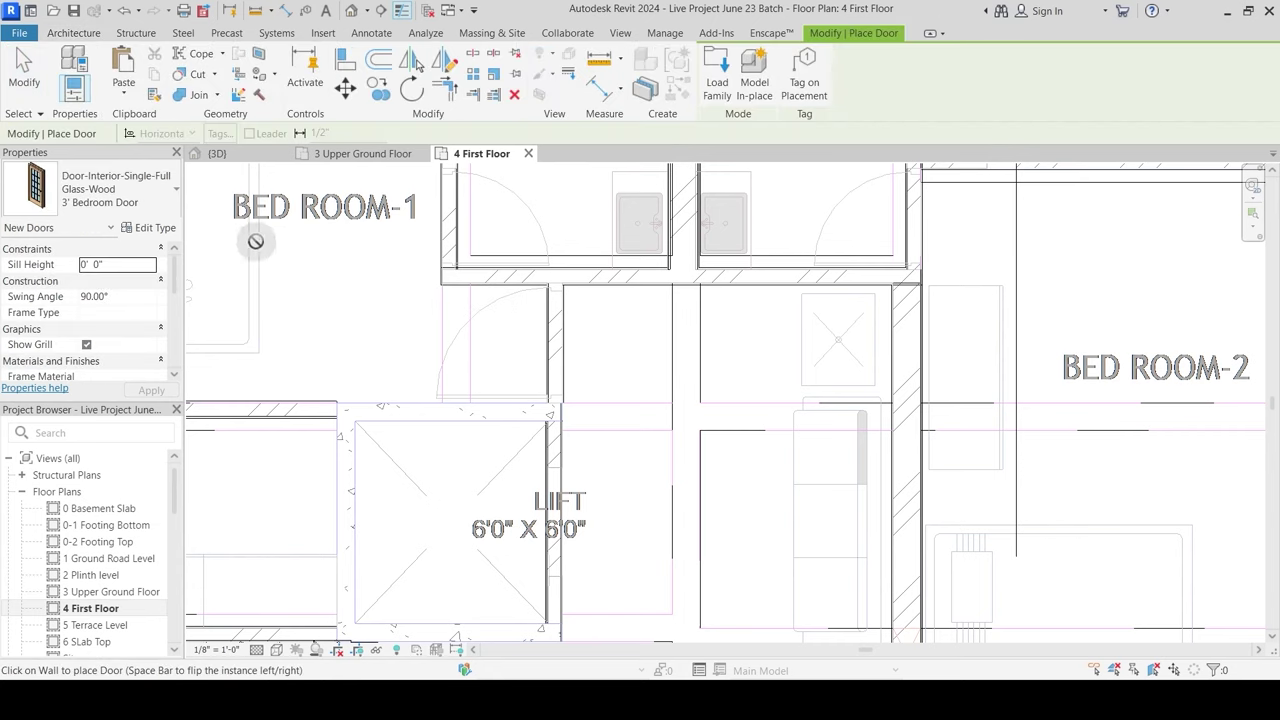
left_click(137, 185)
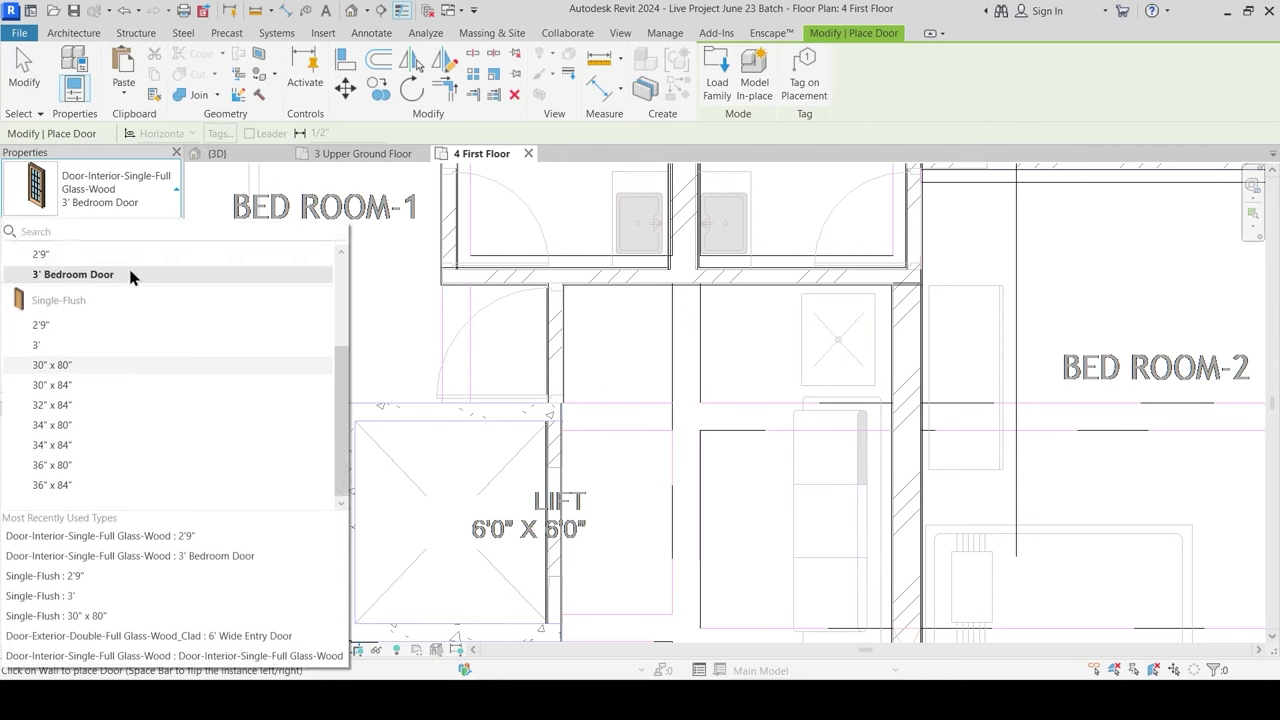
left_click(94, 324)
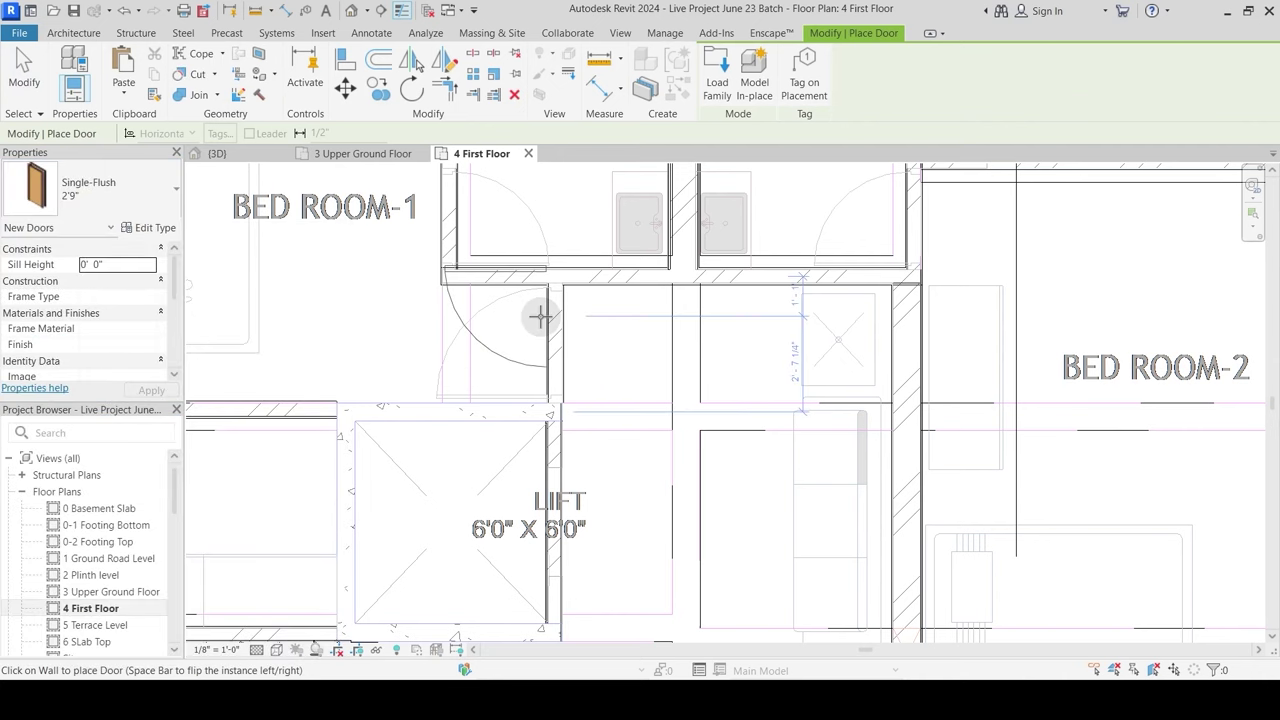
left_click(100, 195)
scroll(132, 316, "up", 3)
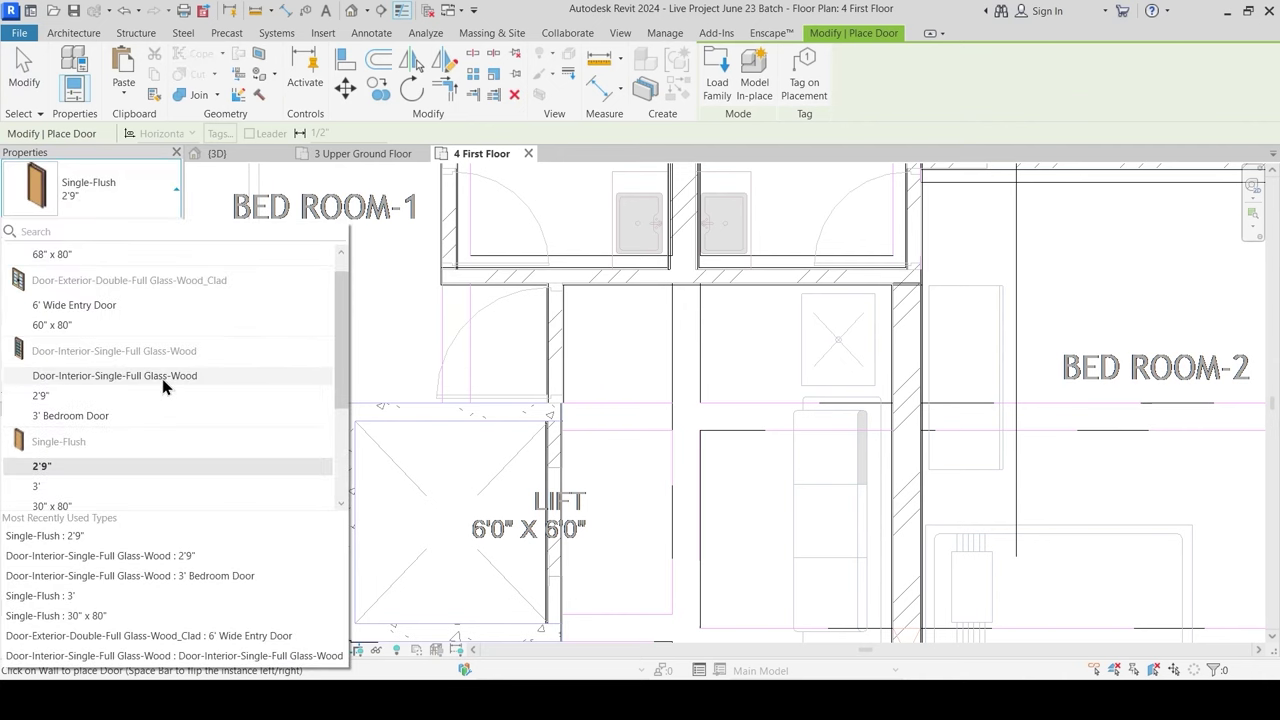
left_click(41, 396)
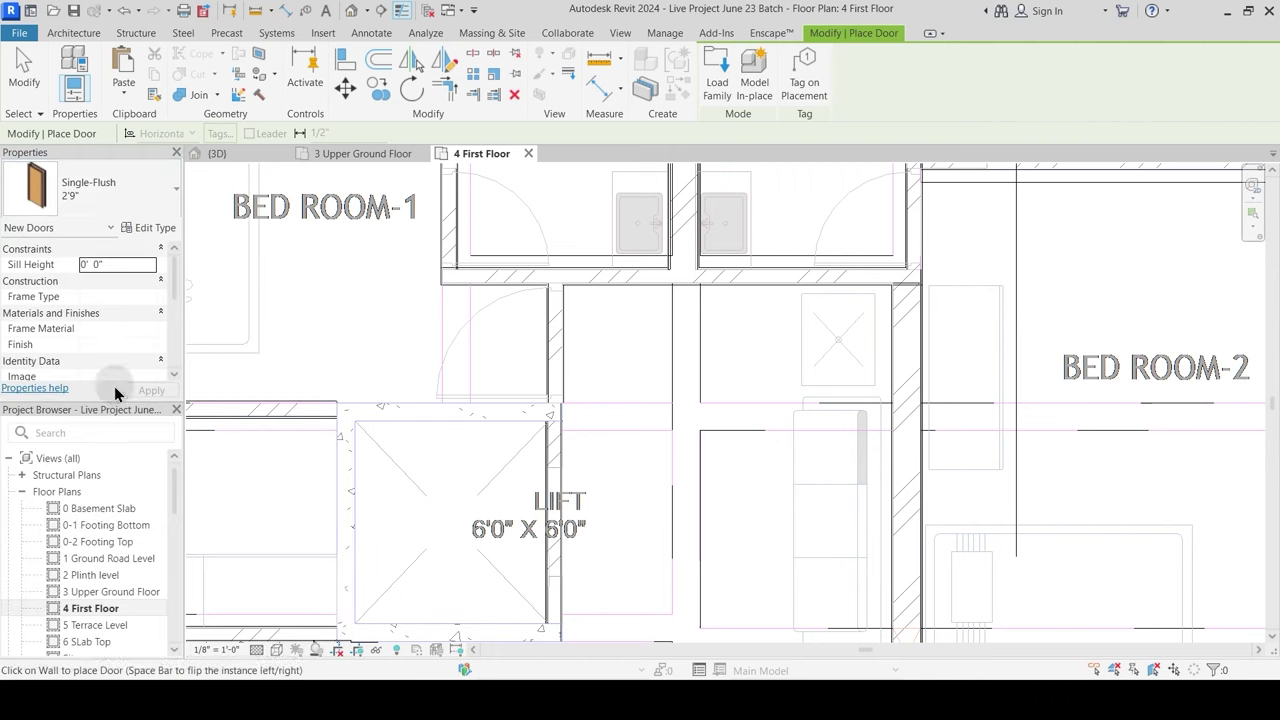
left_click(551, 346)
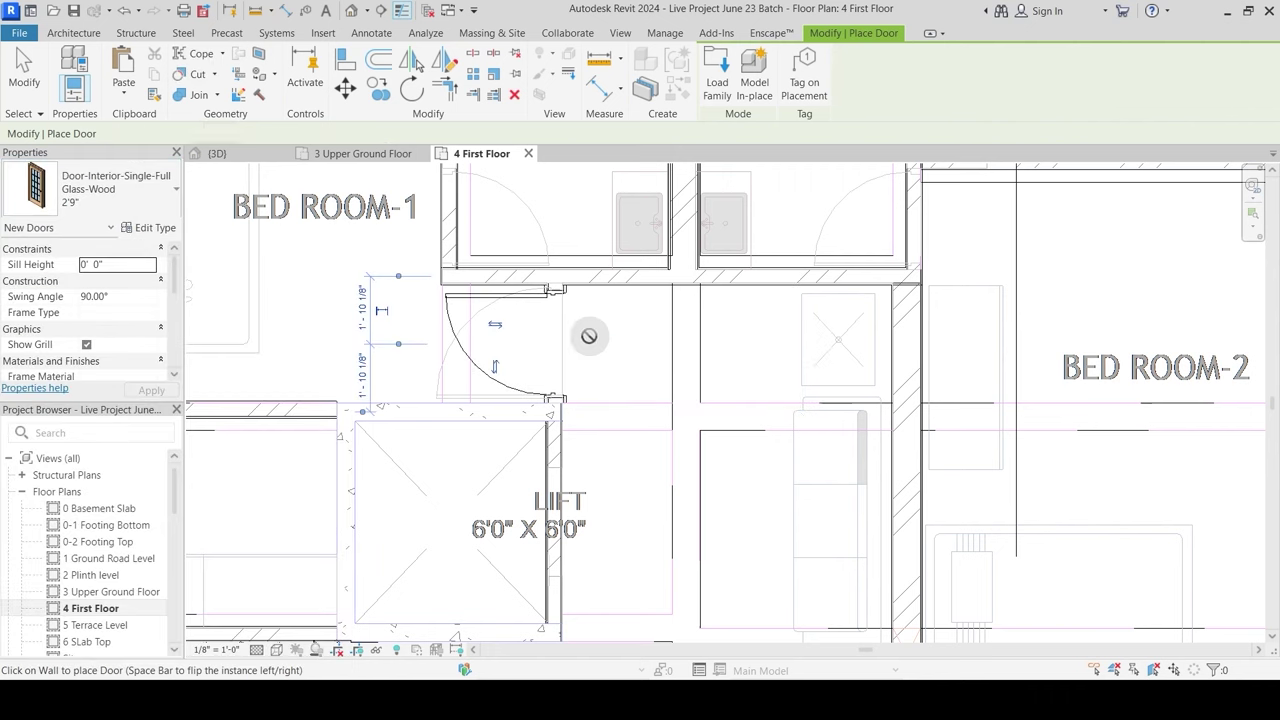
Step: Finish placing doors and select the existing Kitchen Curtain Wall above Bed Room-3
scroll(589, 335, "down", 2)
middle_click_drag(698, 544, 549, 245)
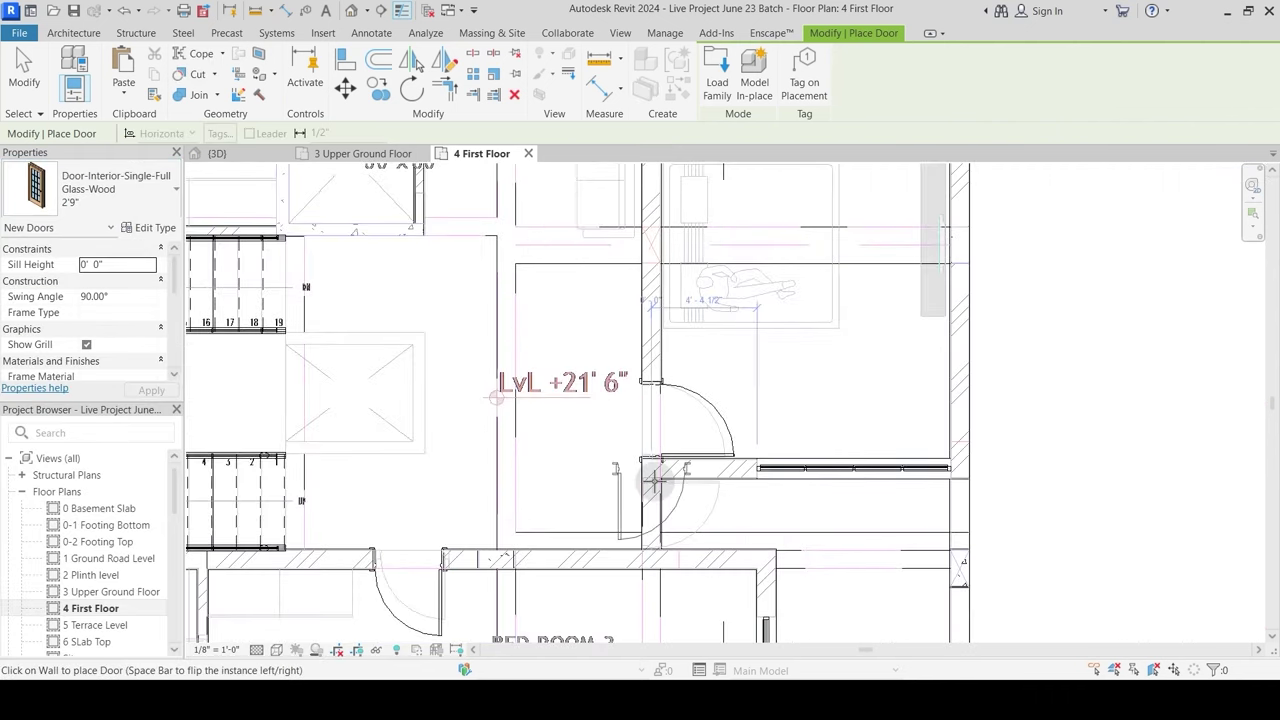
scroll(663, 512, "up", 2)
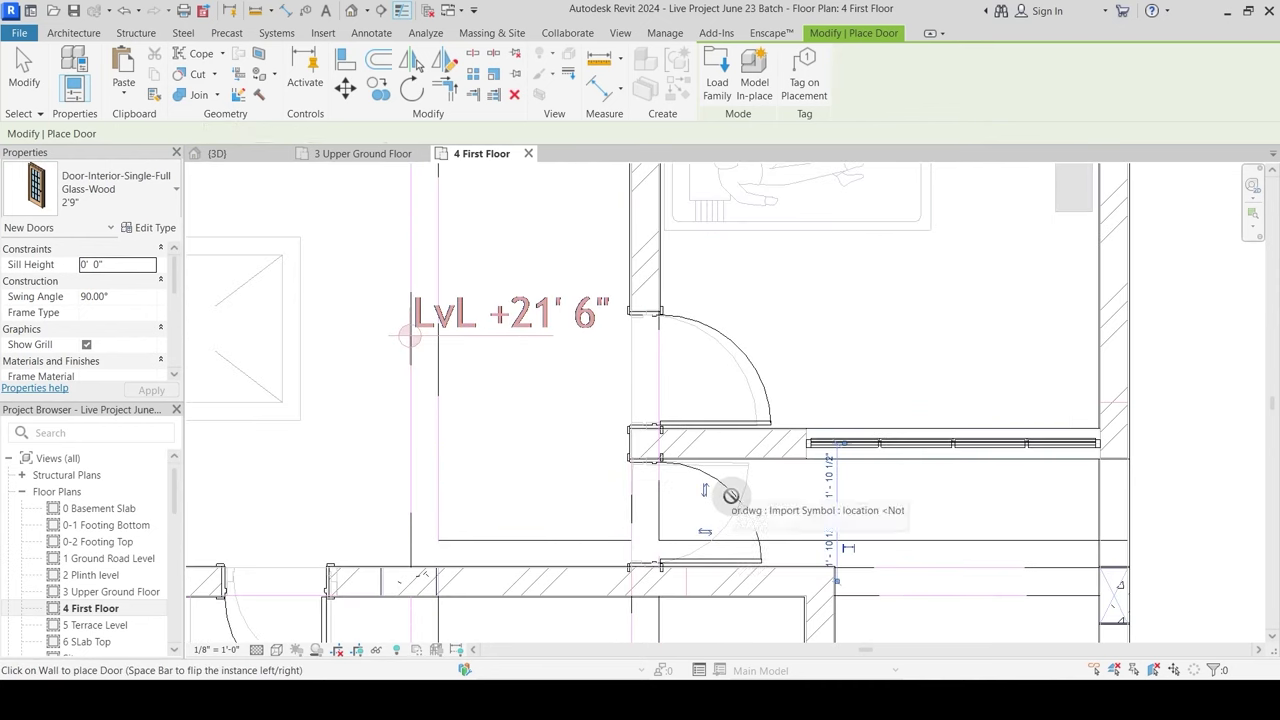
key("Escape")
key("Escape")
middle_click_drag(764, 568, 733, 488)
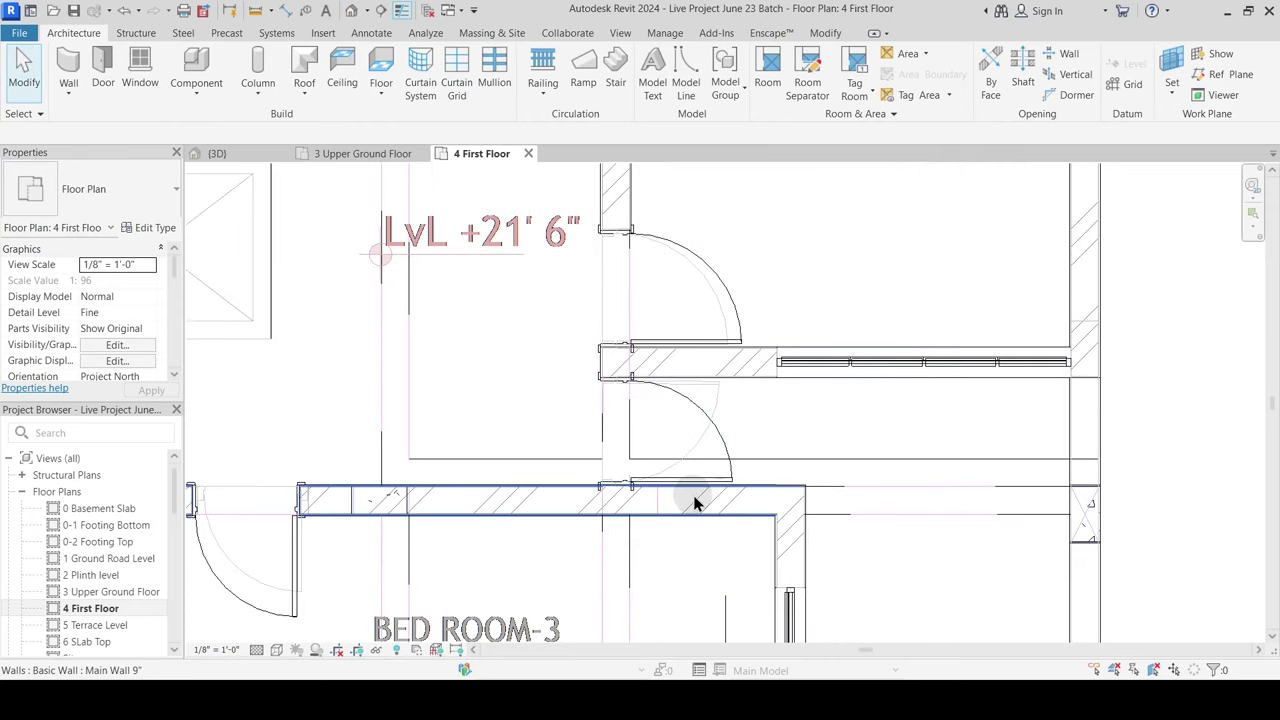
scroll(709, 469, "down", 5)
middle_click_drag(715, 318, 666, 369)
left_click(703, 505)
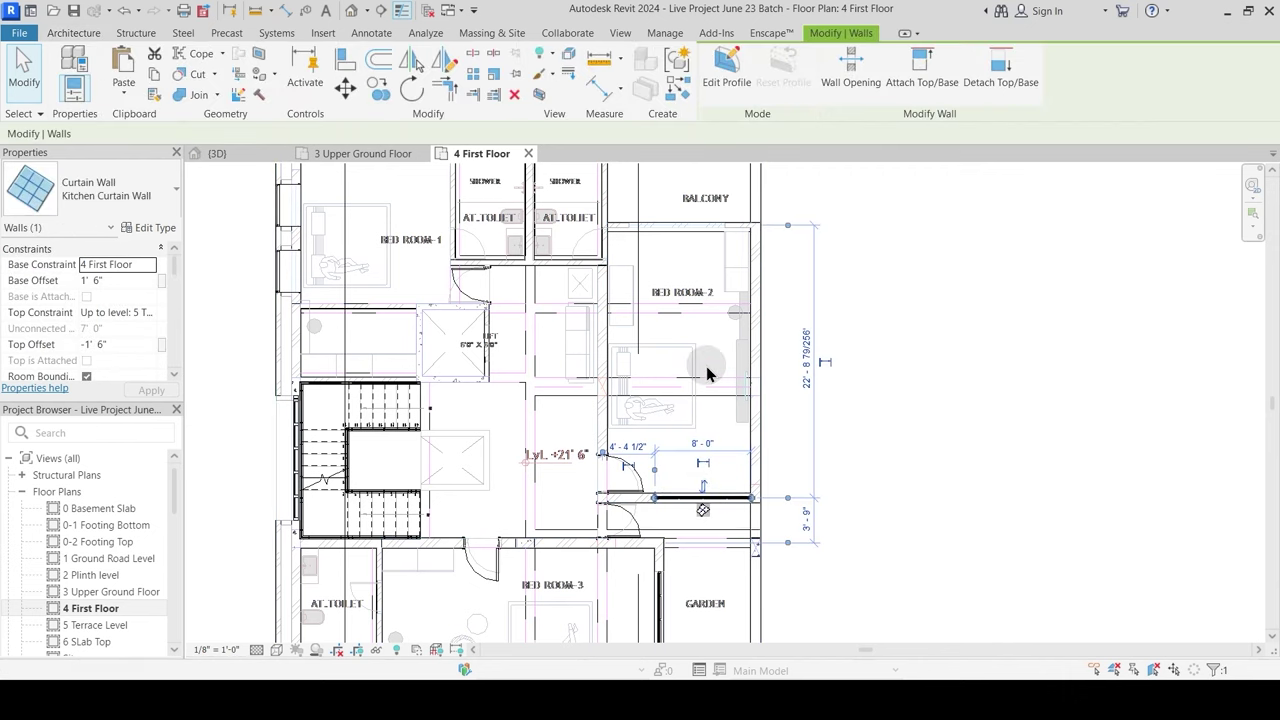
Step: Draw a Kitchen Curtain Wall along the top wall above Bed Room-2 using Create Similar
key("c")
key("s")
scroll(665, 228, "up", 5)
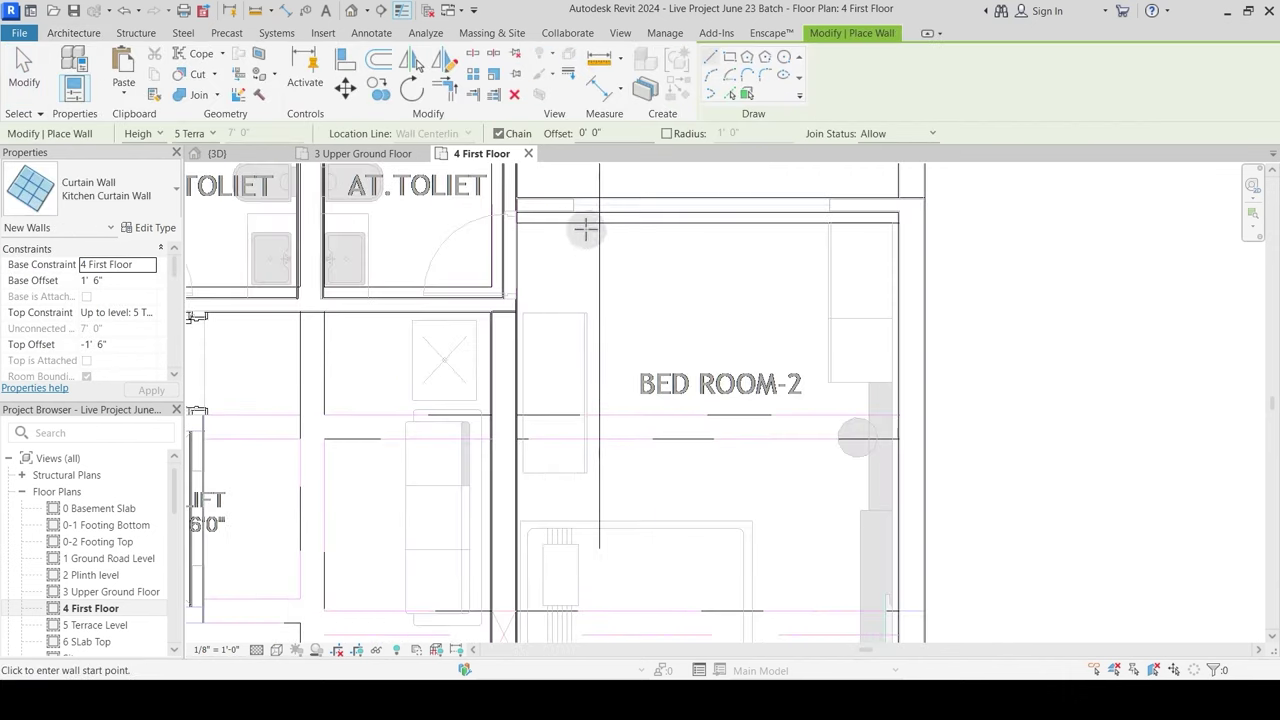
left_click(574, 205)
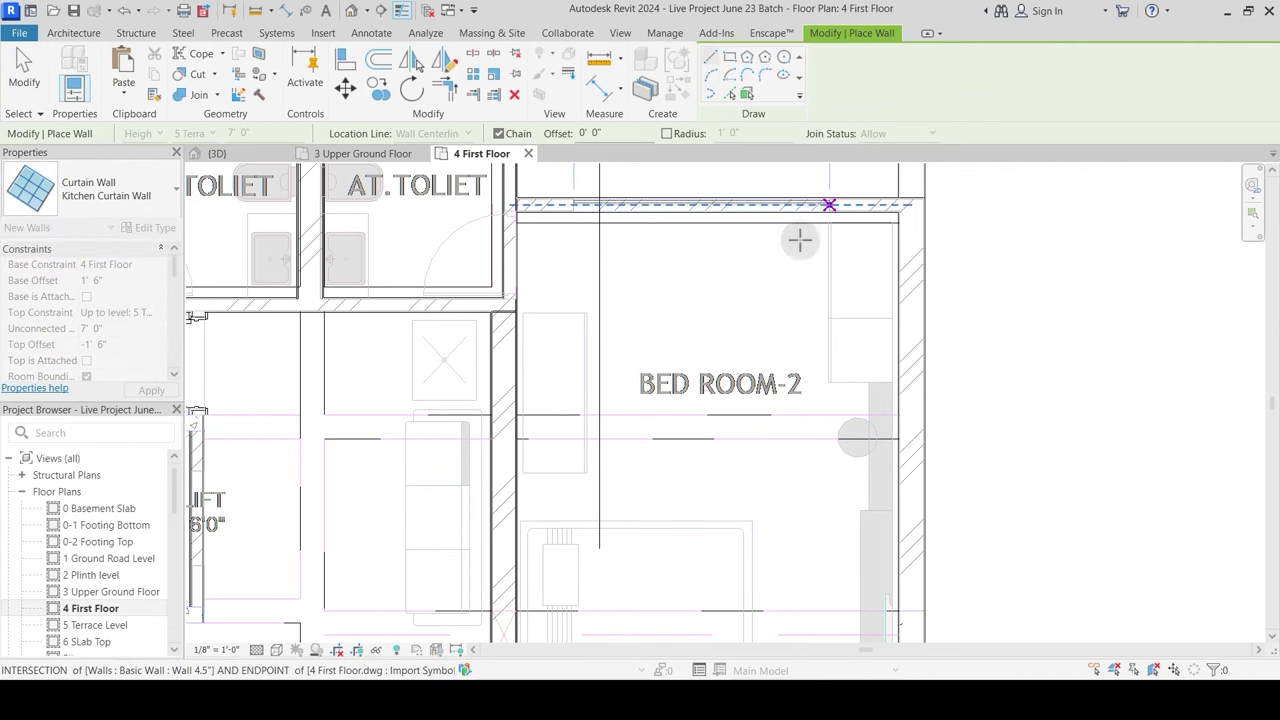
left_click(826, 205)
scroll(722, 265, "down", 3)
scroll(738, 338, "down", 2)
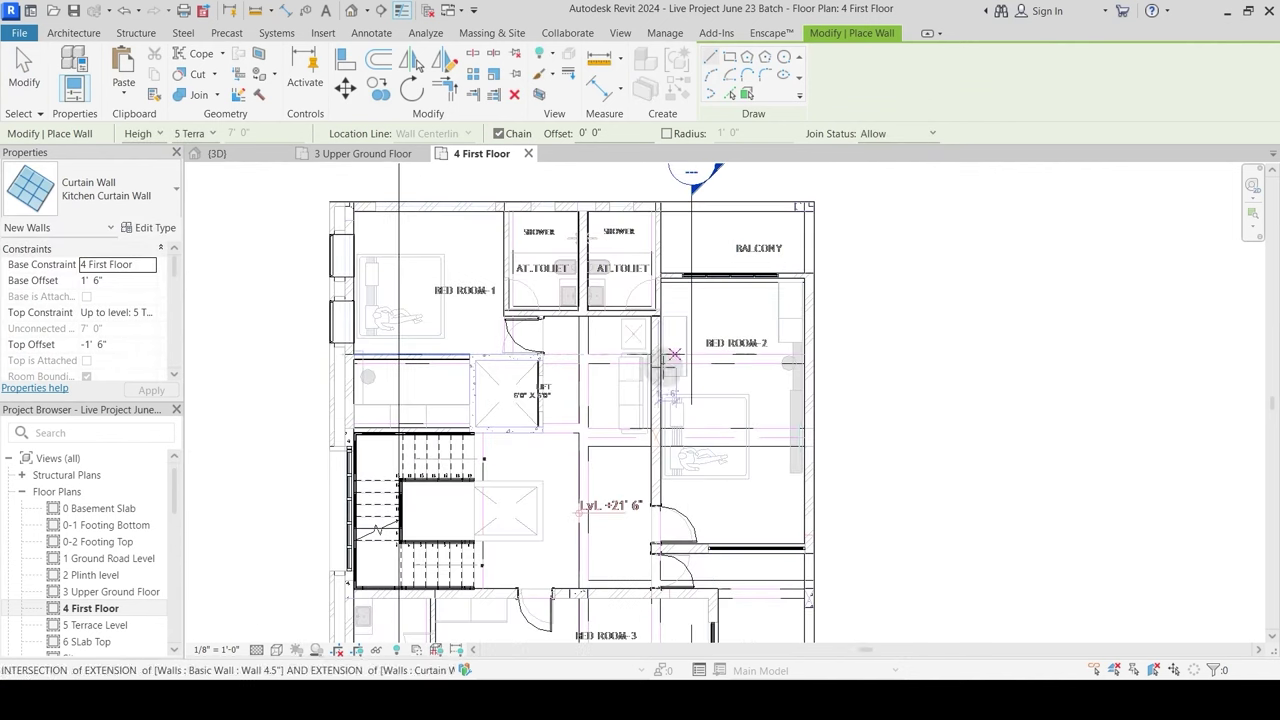
middle_click_drag(663, 392, 654, 318)
middle_click_drag(517, 271, 595, 399)
scroll(435, 311, "up", 3)
key("Escape")
key("Escape")
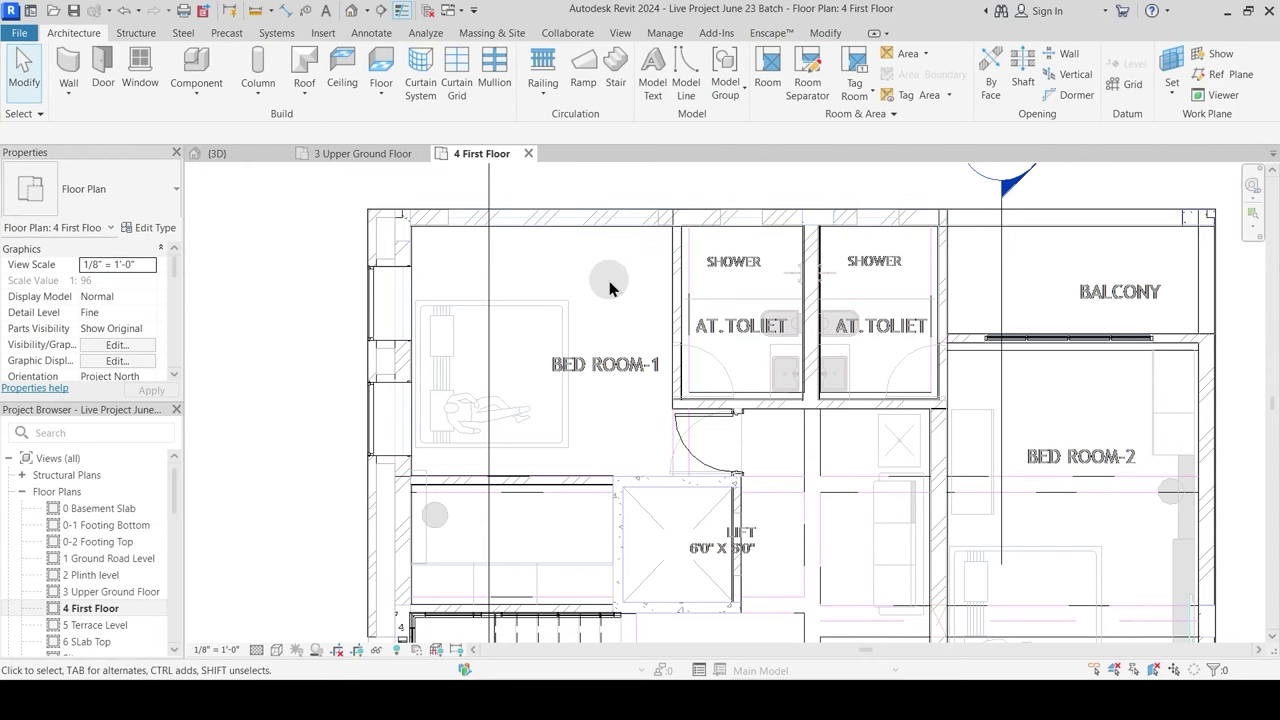
Step: Select the 24" x 24" Window-Louvers beside the staircase
scroll(403, 457, "down", 5)
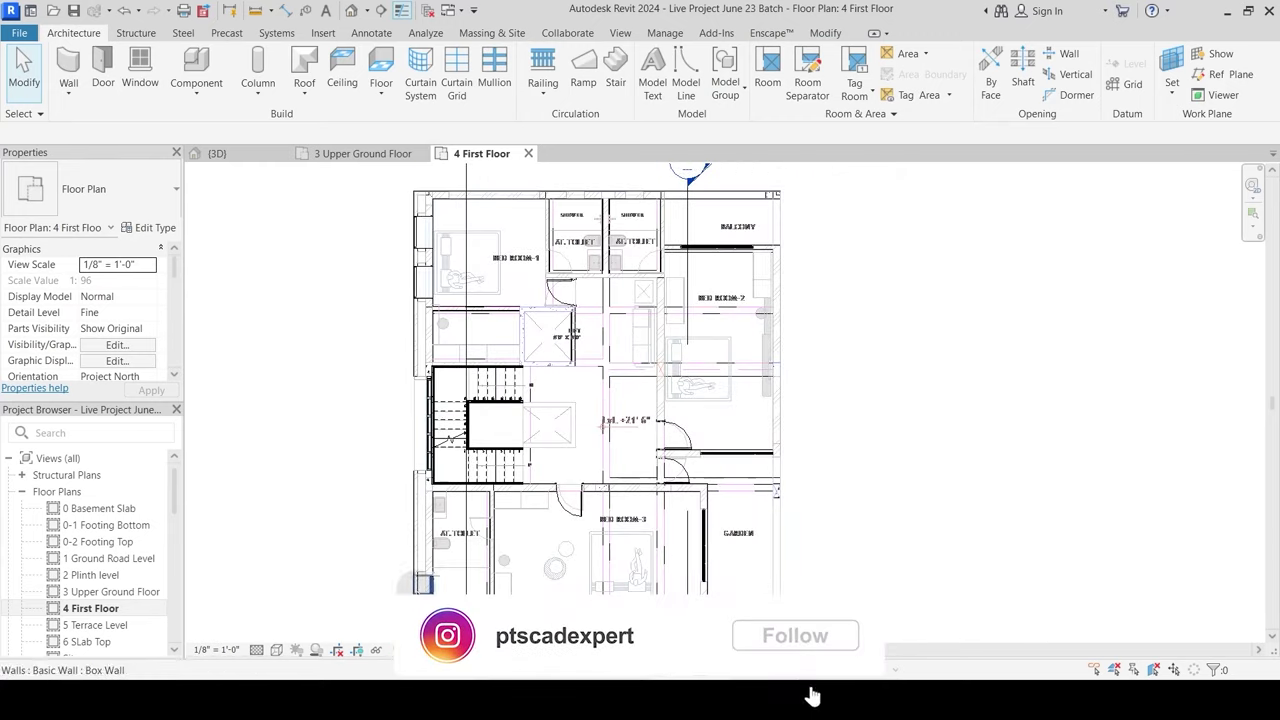
scroll(418, 590, "up", 1)
left_click(424, 574)
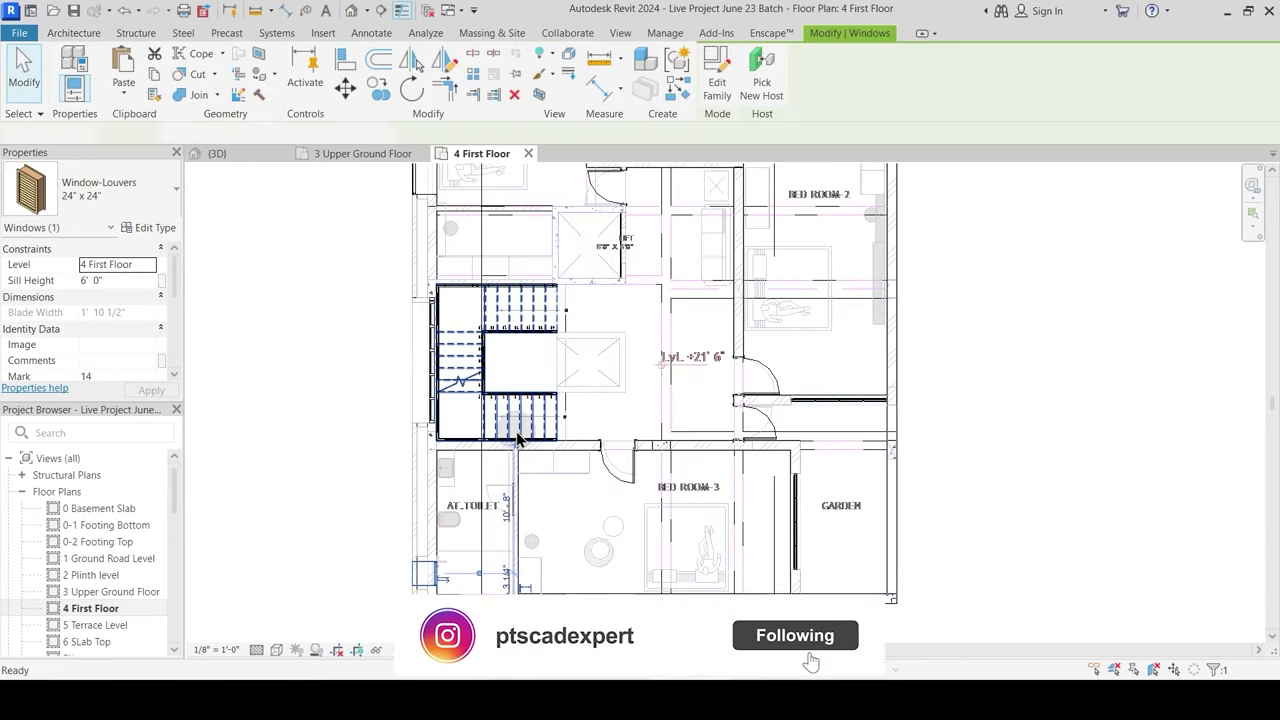
Step: Add a matching louvre window to the right toilet's top wall with Create Similar
key("c")
key("s")
middle_click_drag(600, 215, 559, 436)
scroll(597, 289, "up", 3)
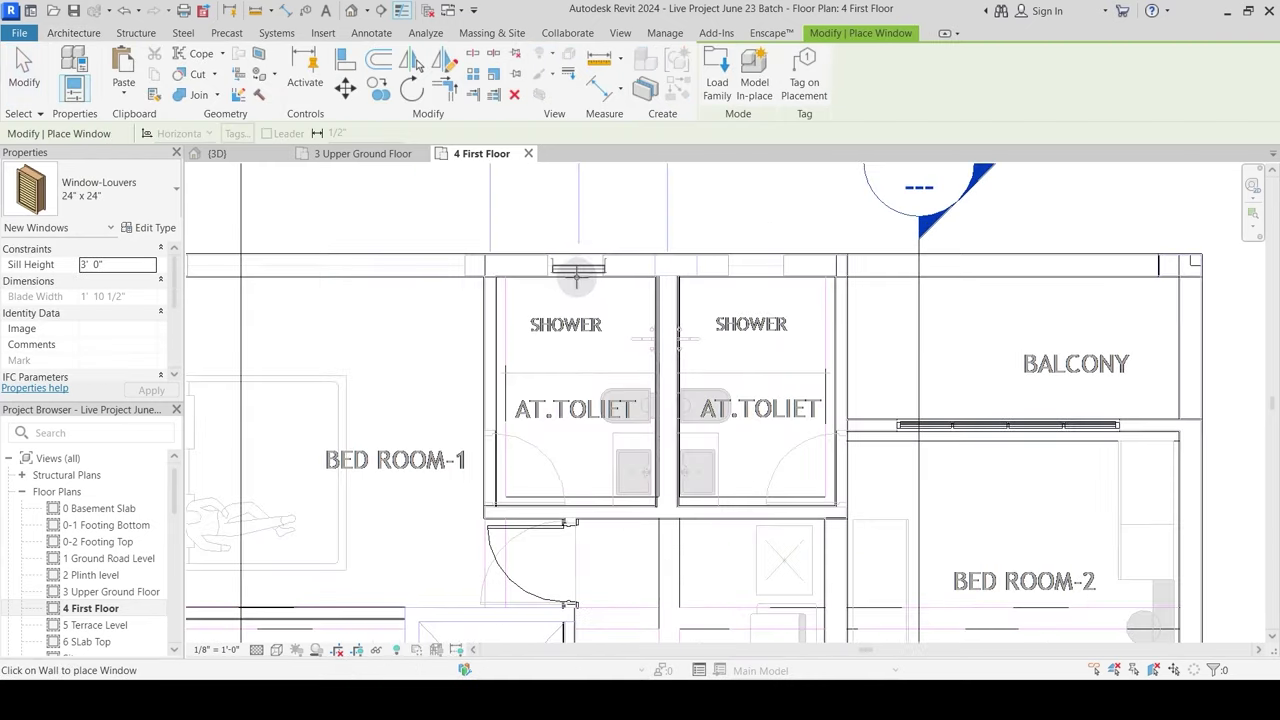
left_click(753, 265)
key("Escape")
key("Escape")
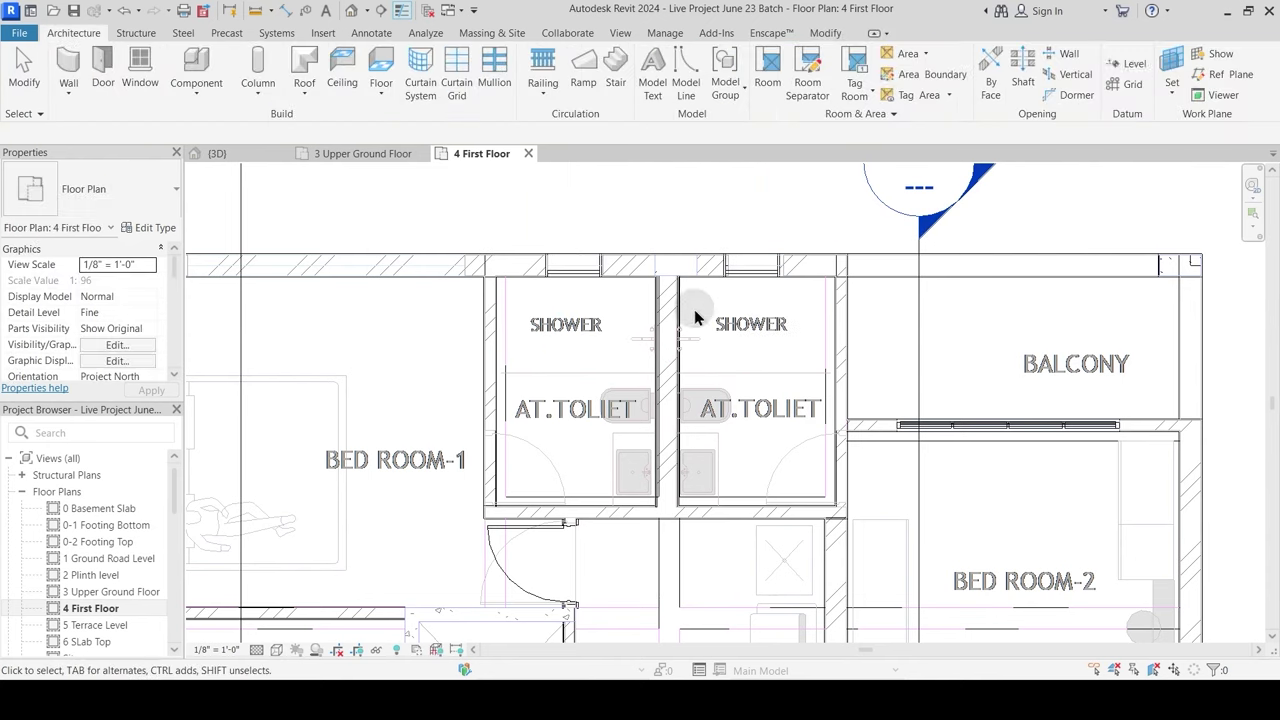
Step: Set the window type to Window-Casement-Triple-Transom 61" x 36" for Bed Room-1's top wall, then start an aligned dimension
middle_click_drag(471, 329, 655, 300)
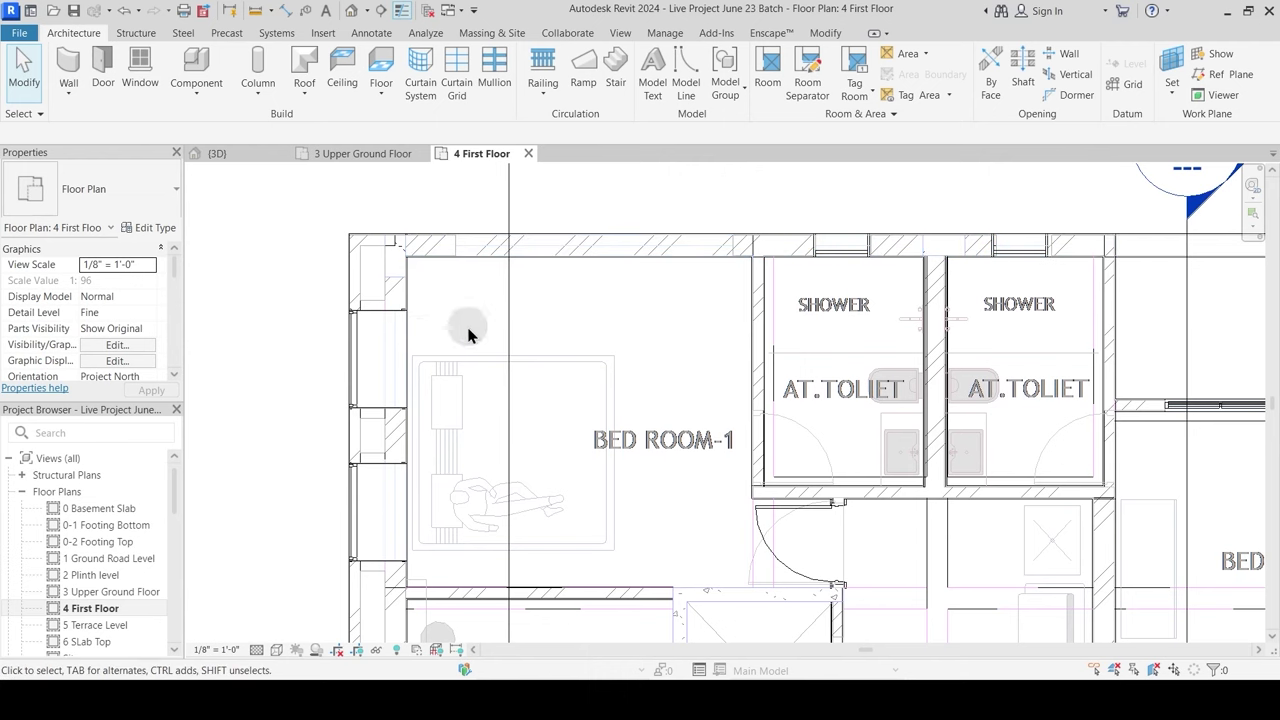
middle_click_drag(549, 264, 508, 337)
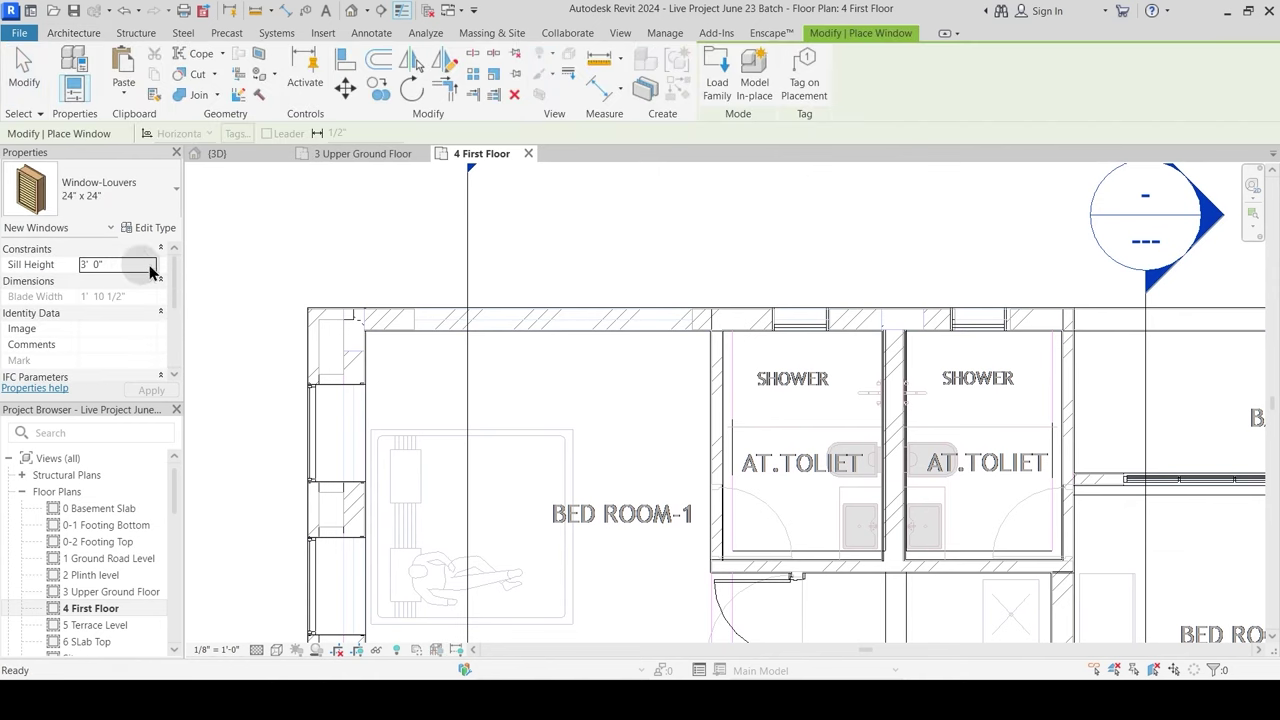
left_click(100, 203)
scroll(87, 462, "up", 1)
scroll(85, 456, "up", 2)
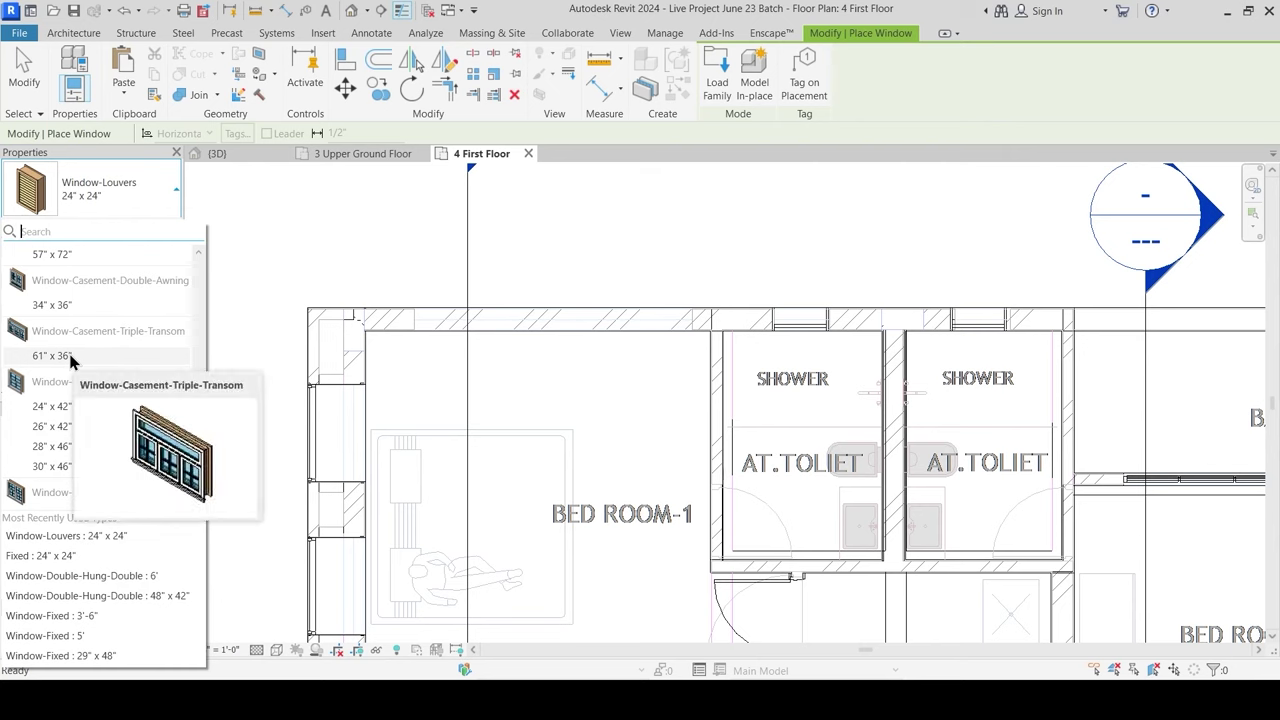
left_click(55, 304)
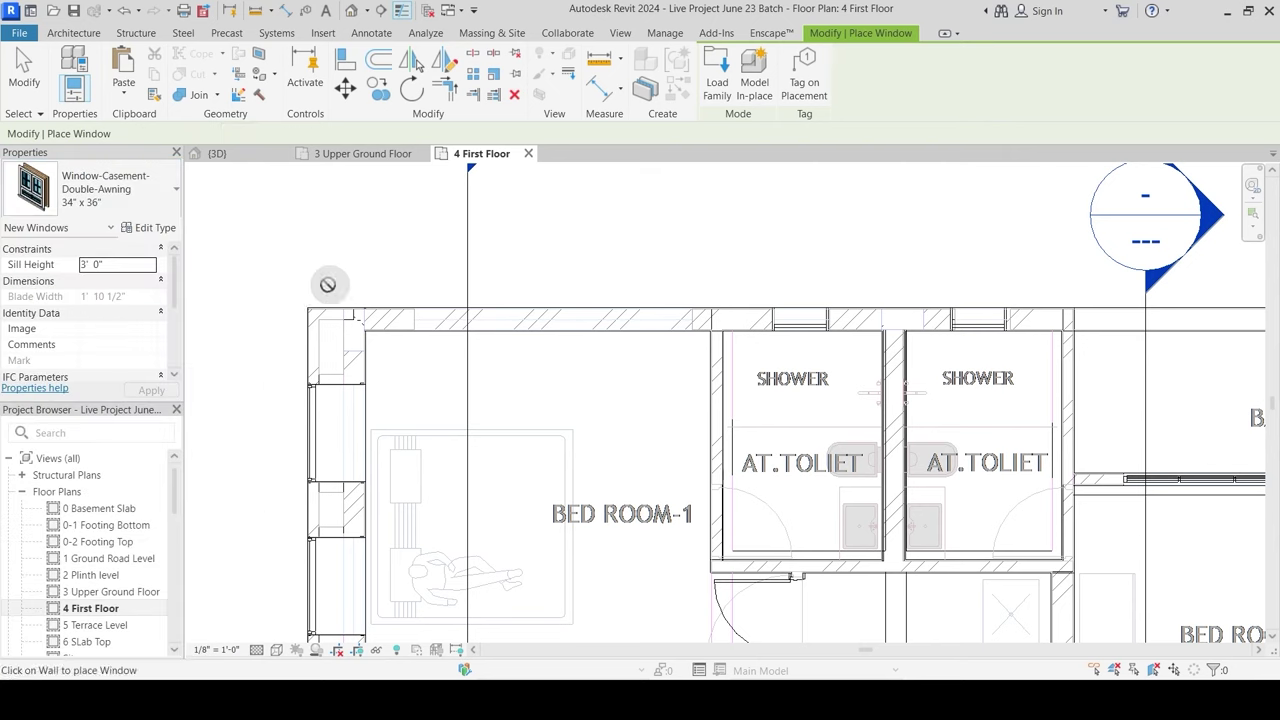
left_click(100, 190)
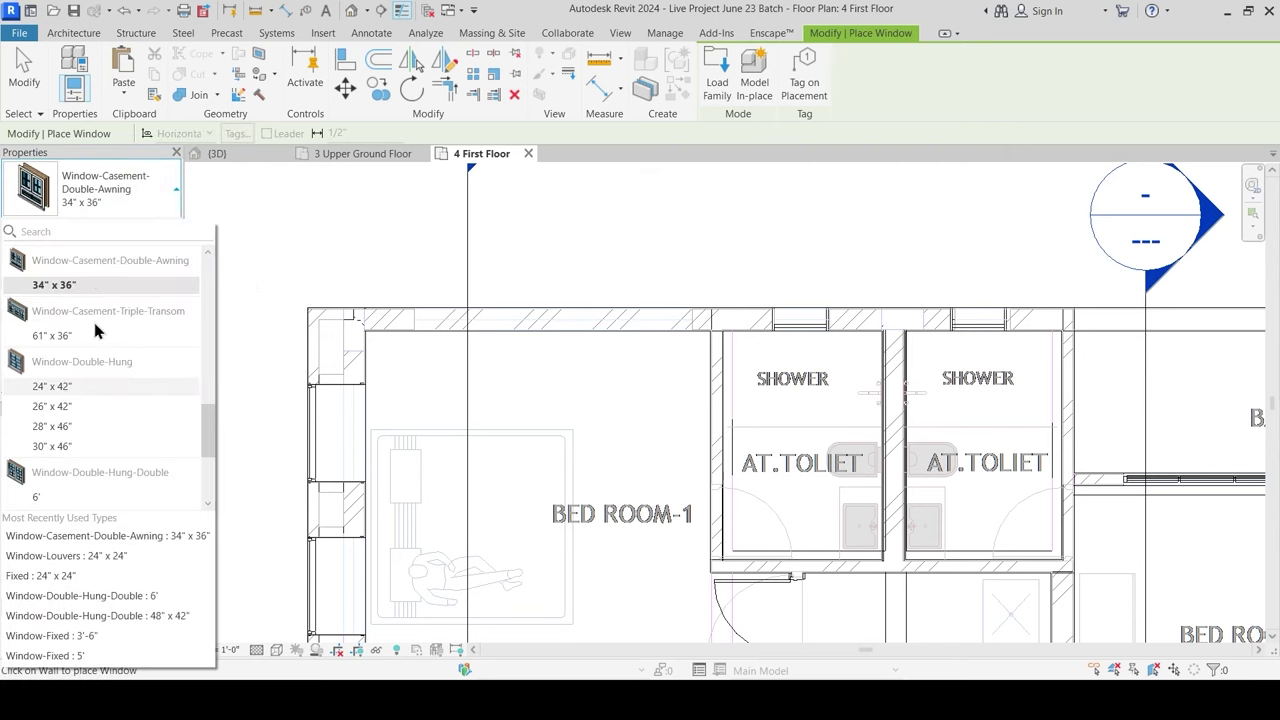
mouse_move(85, 338)
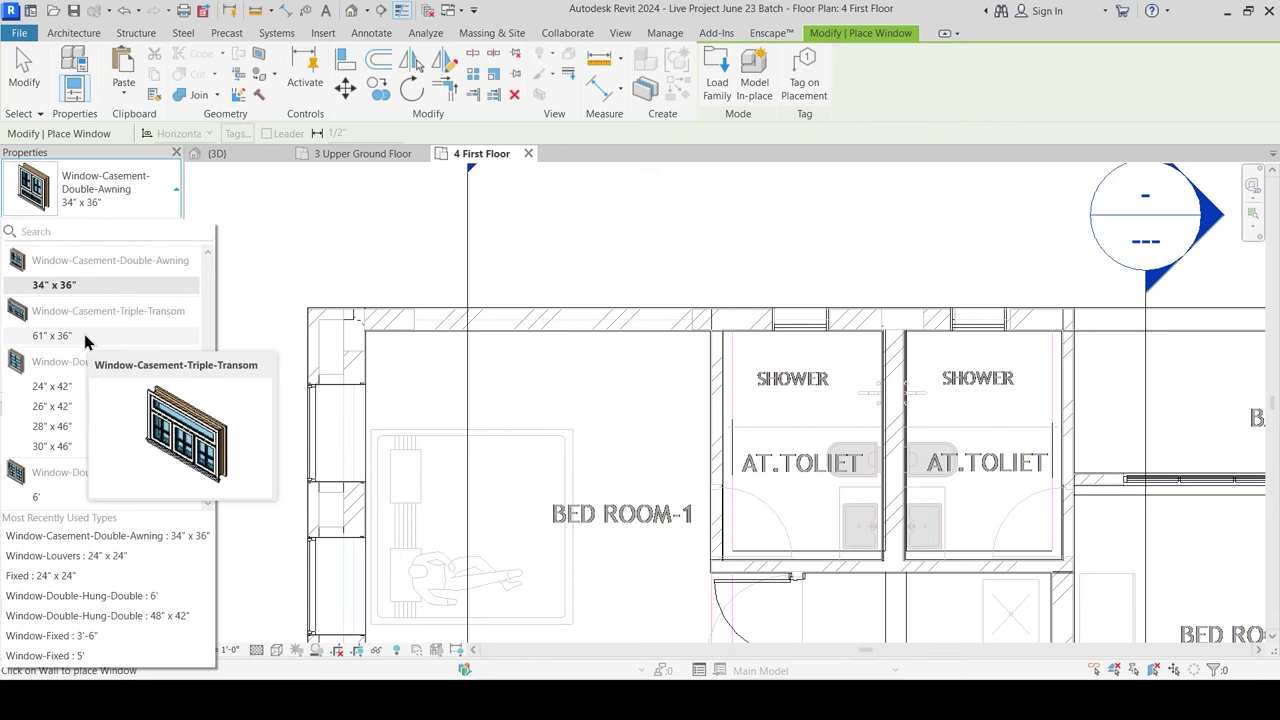
left_click(52, 336)
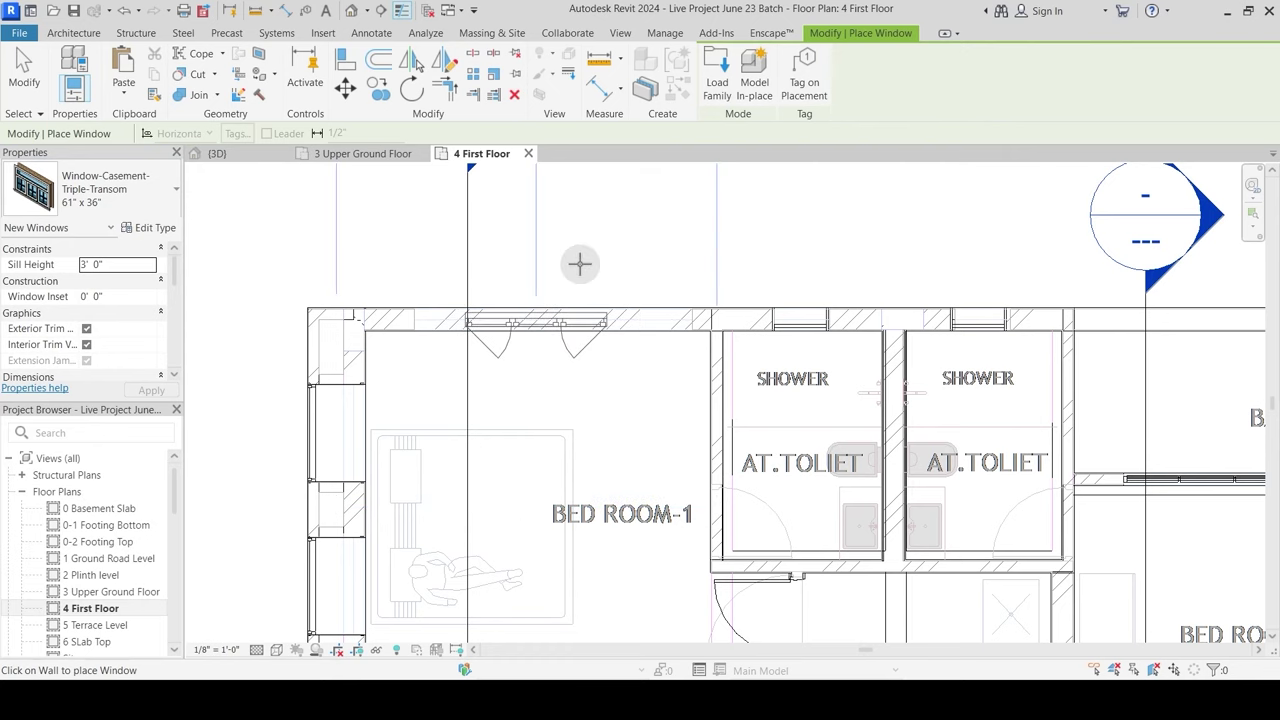
scroll(579, 266, "up", 2)
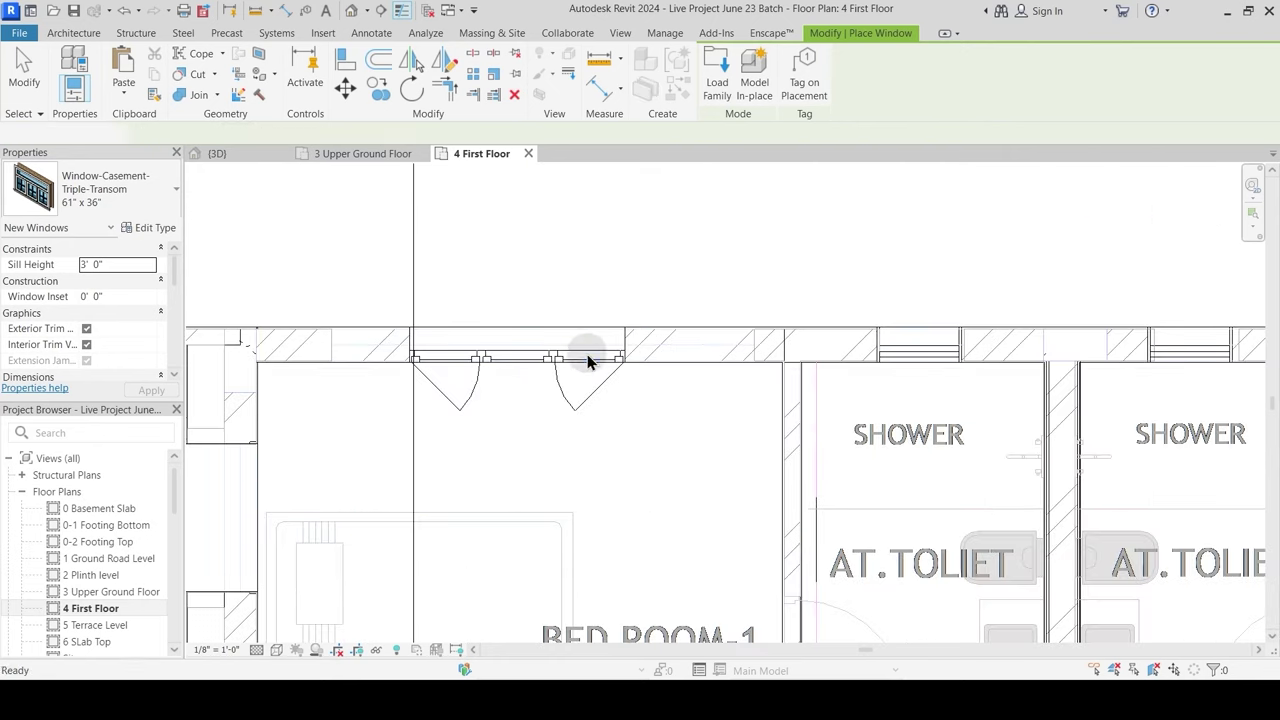
key("Escape")
left_click(818, 36)
left_click(611, 88)
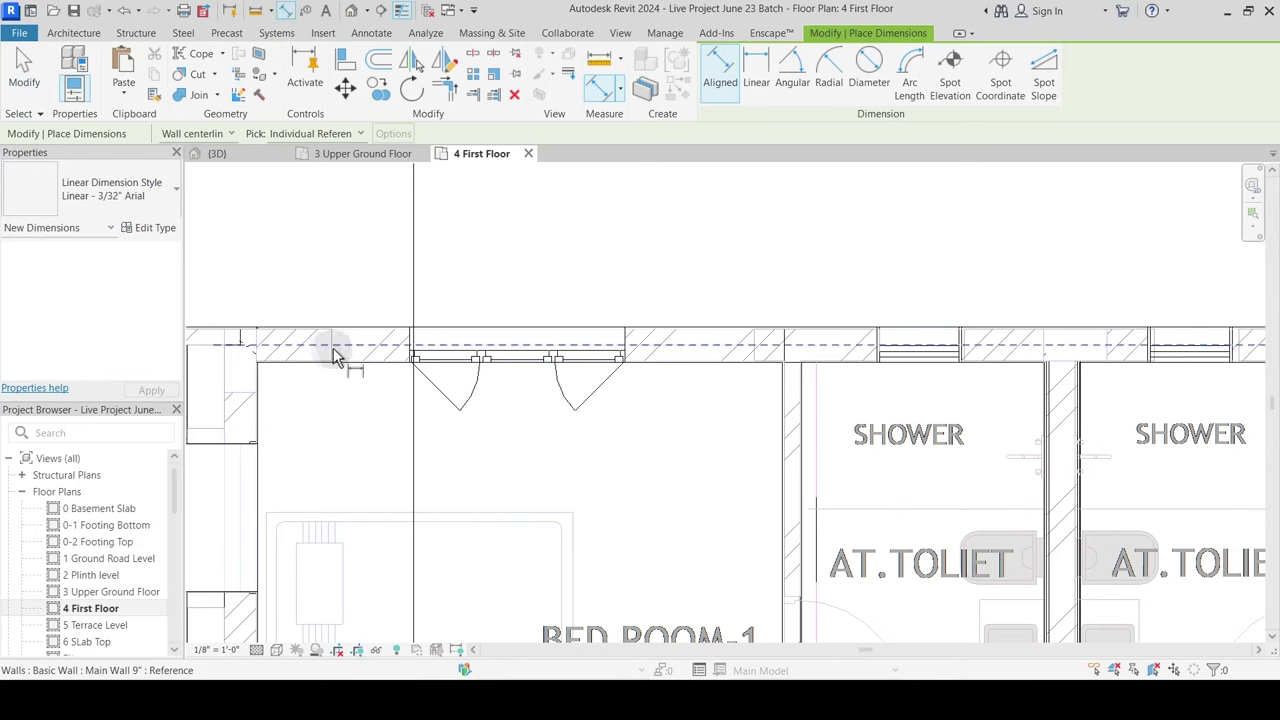
Step: Measure the Bed Room-1 wall span between two wall references, confirming it is 10'-0"
left_click(334, 340)
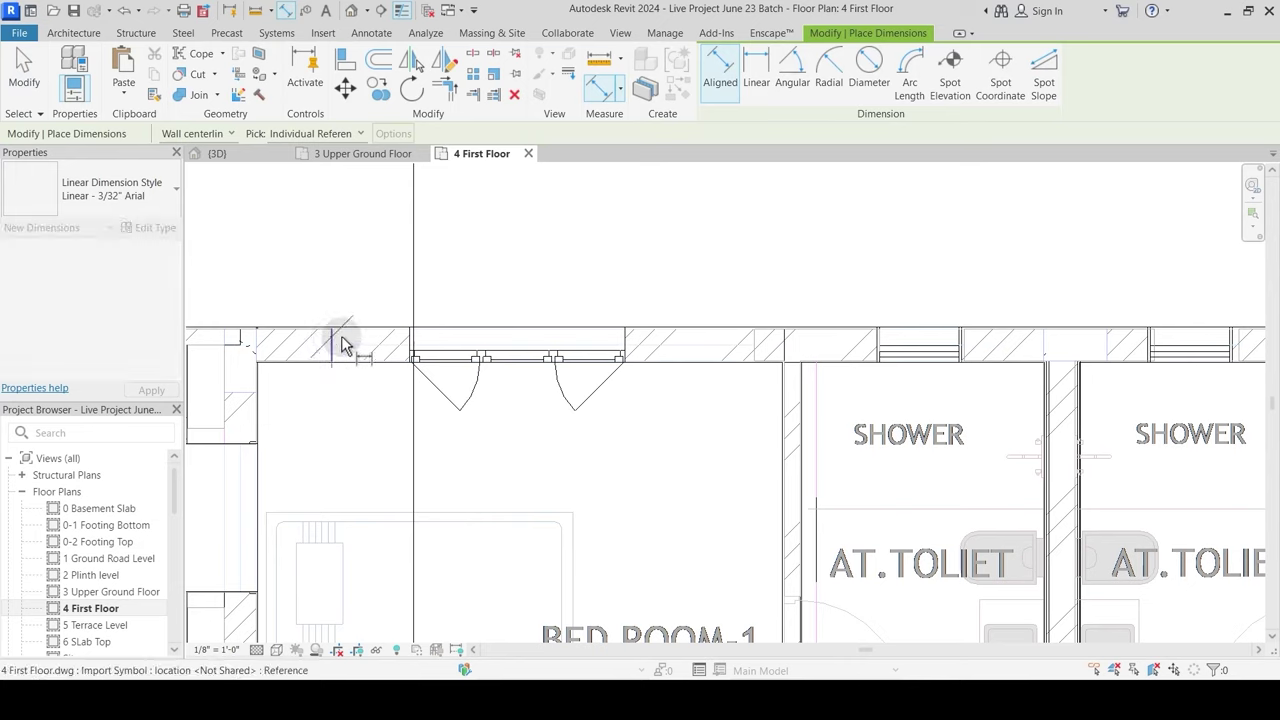
left_click(722, 360)
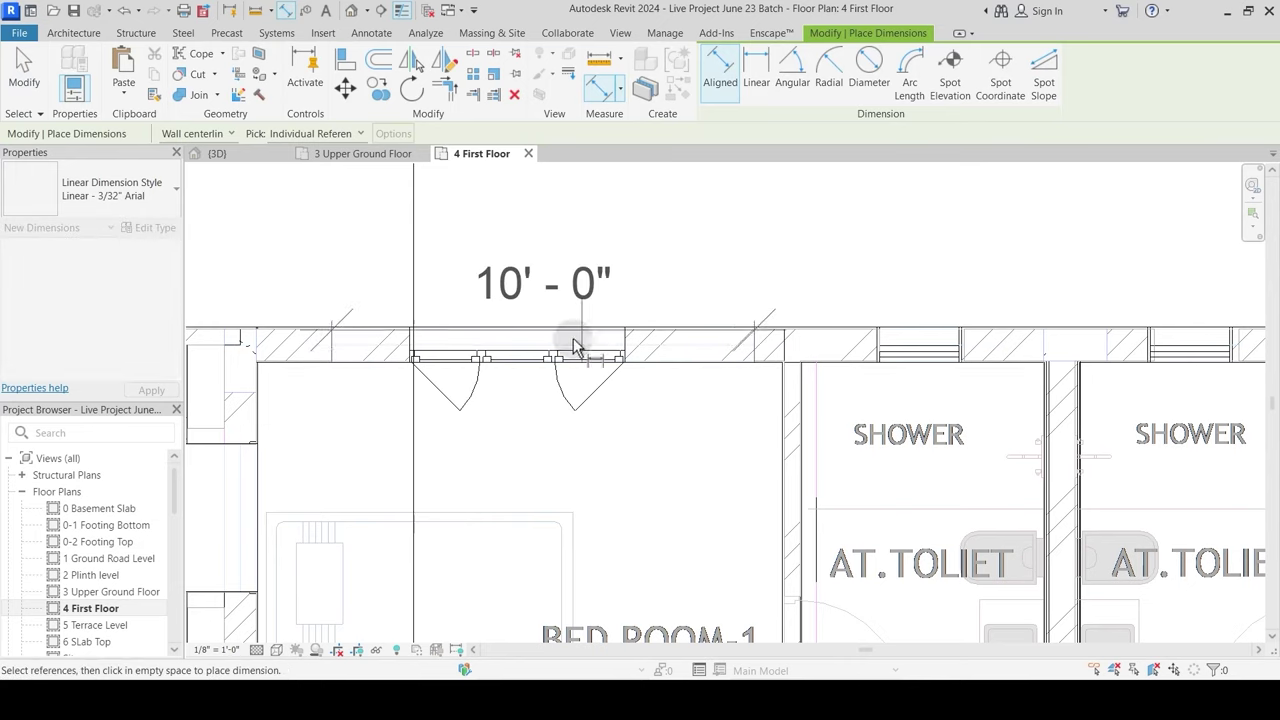
key("Escape")
key("Escape")
Step: Duplicate the Bed Room-1 triple-transom casement window type as 10' and set its width to 10' 0"
left_click(600, 389)
left_click(157, 229)
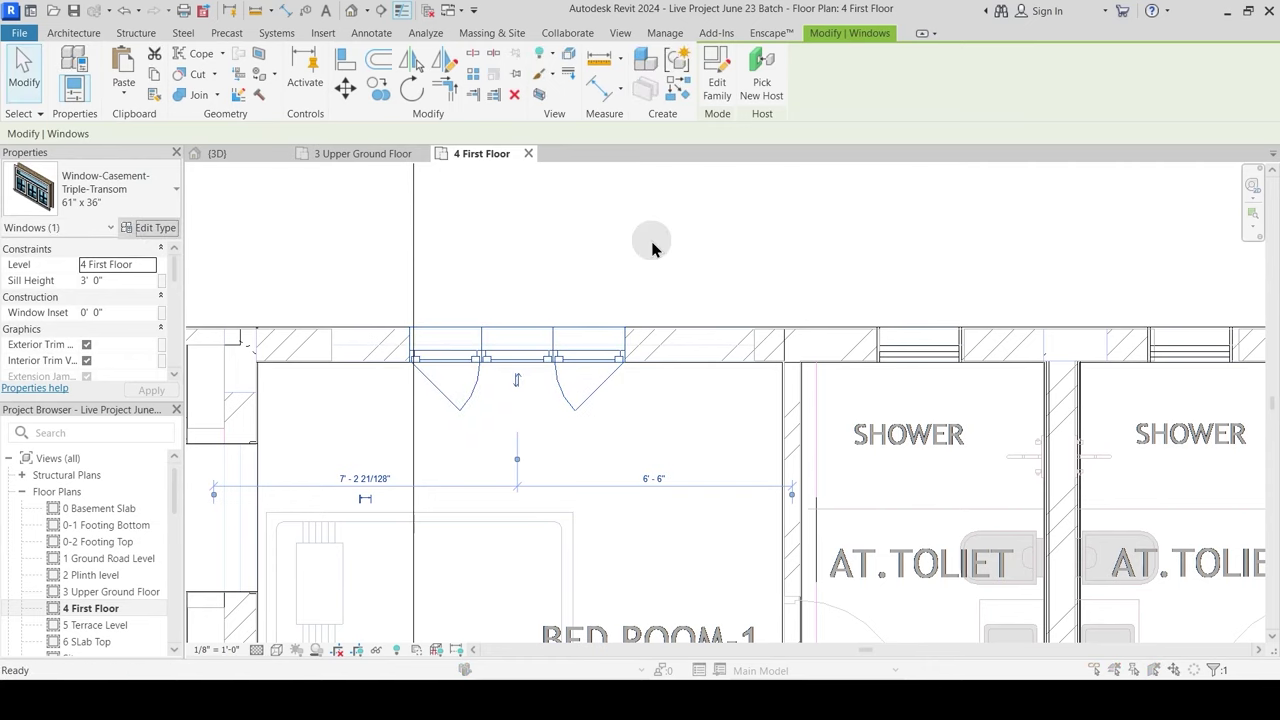
left_click(1010, 133)
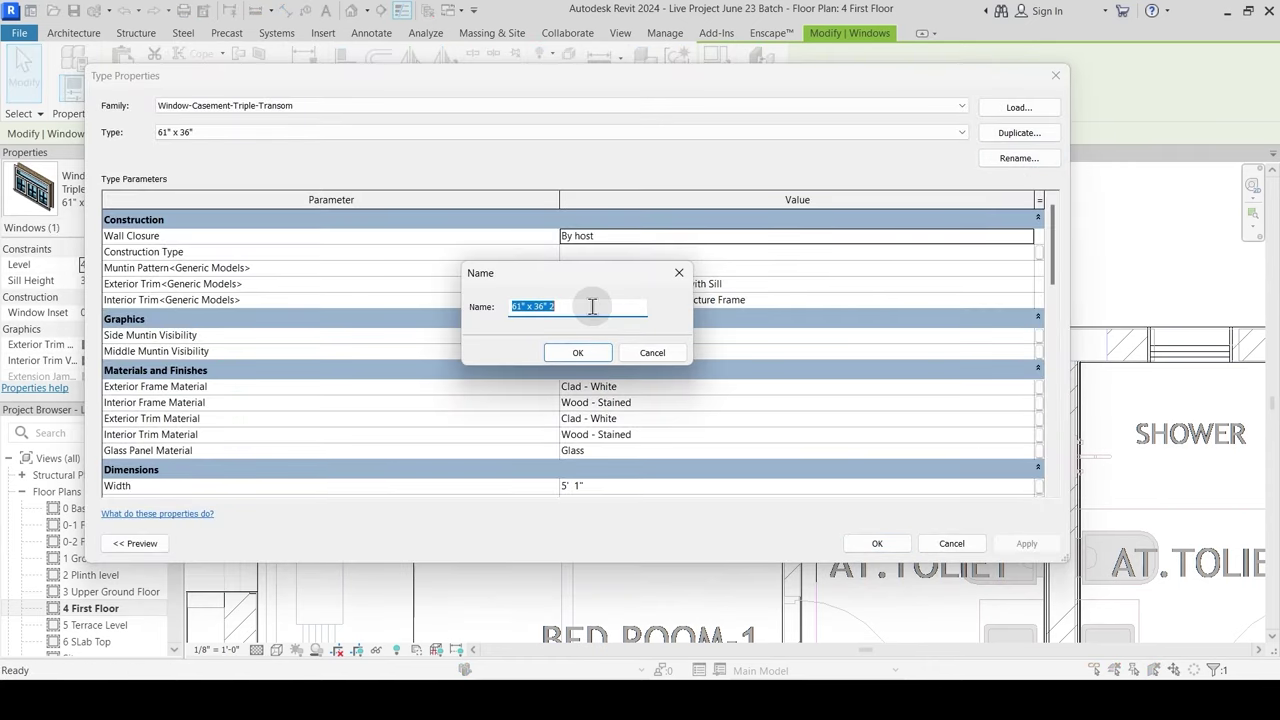
key("Return")
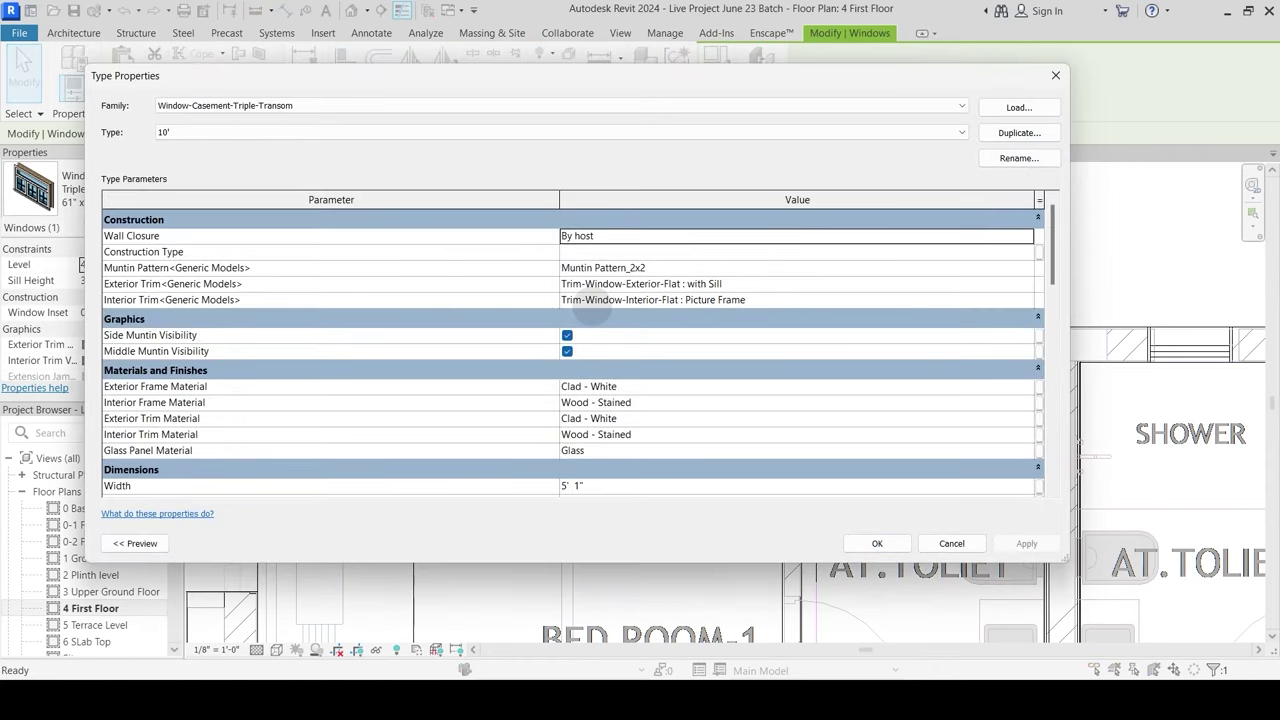
scroll(605, 438, "down", 2)
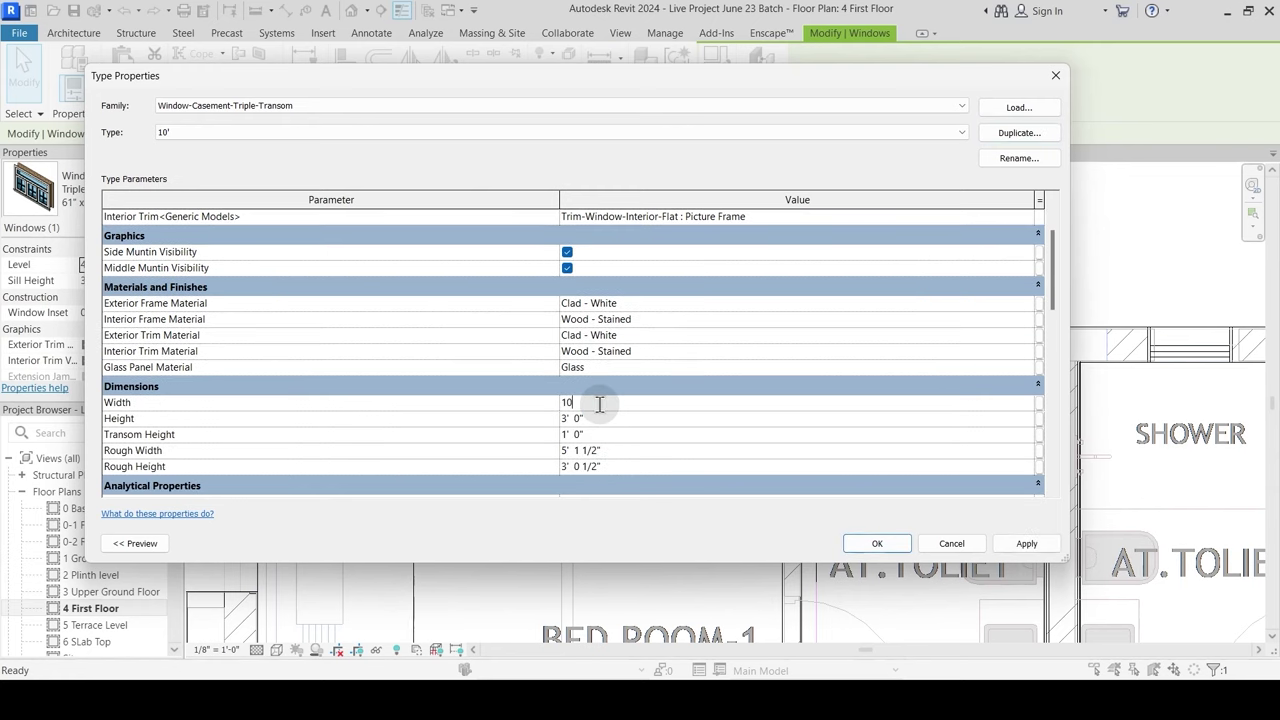
left_click(597, 418)
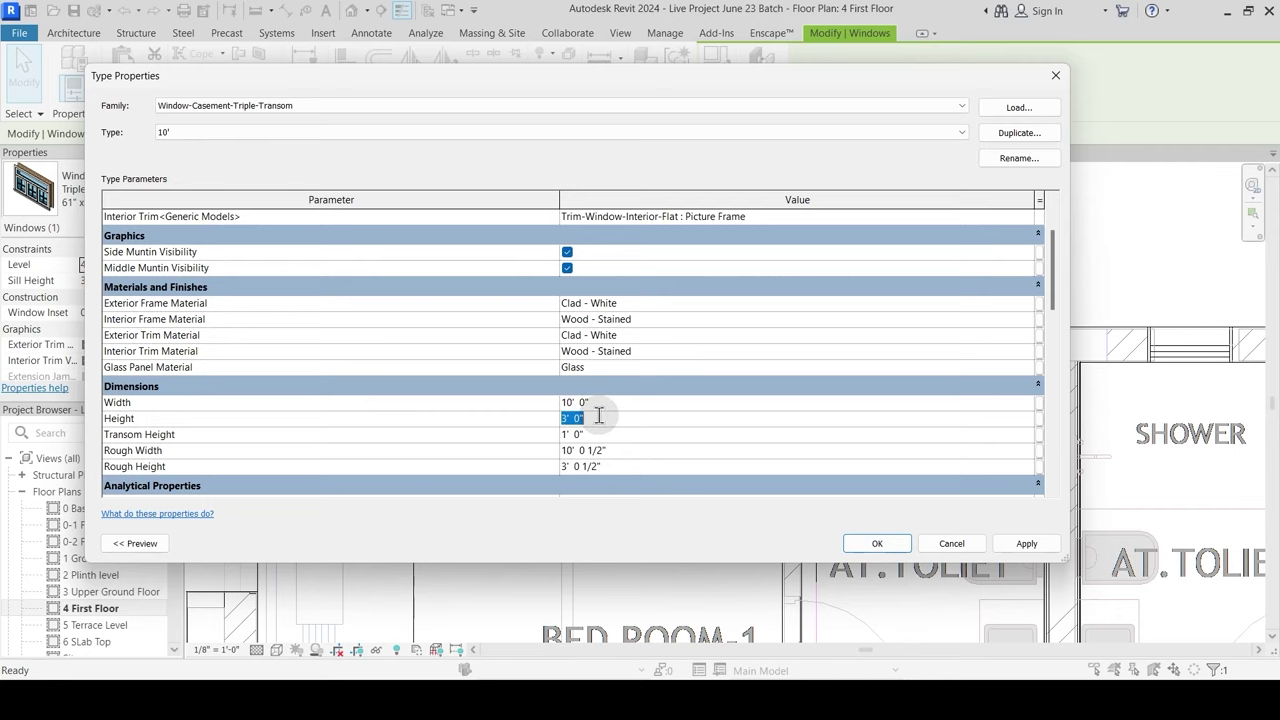
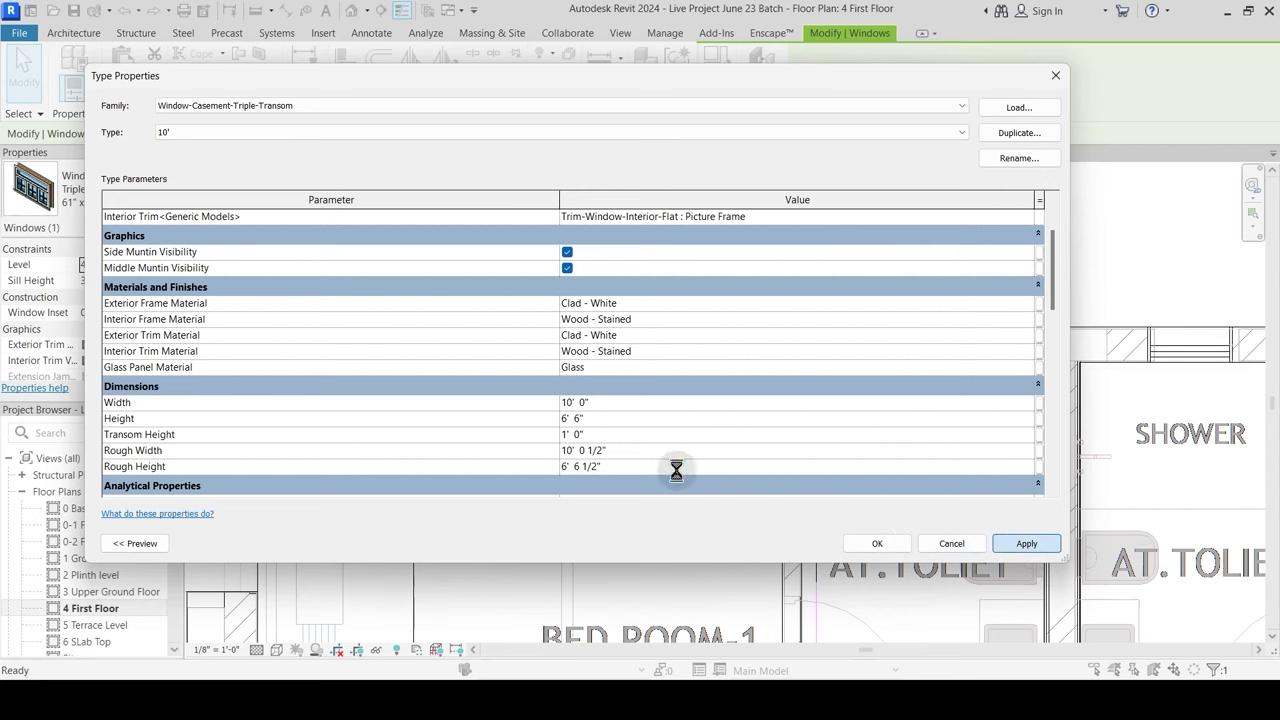
Step: Apply the 10' casement window type with a 1' 6" sill height, flipped to face outward
left_click(875, 543)
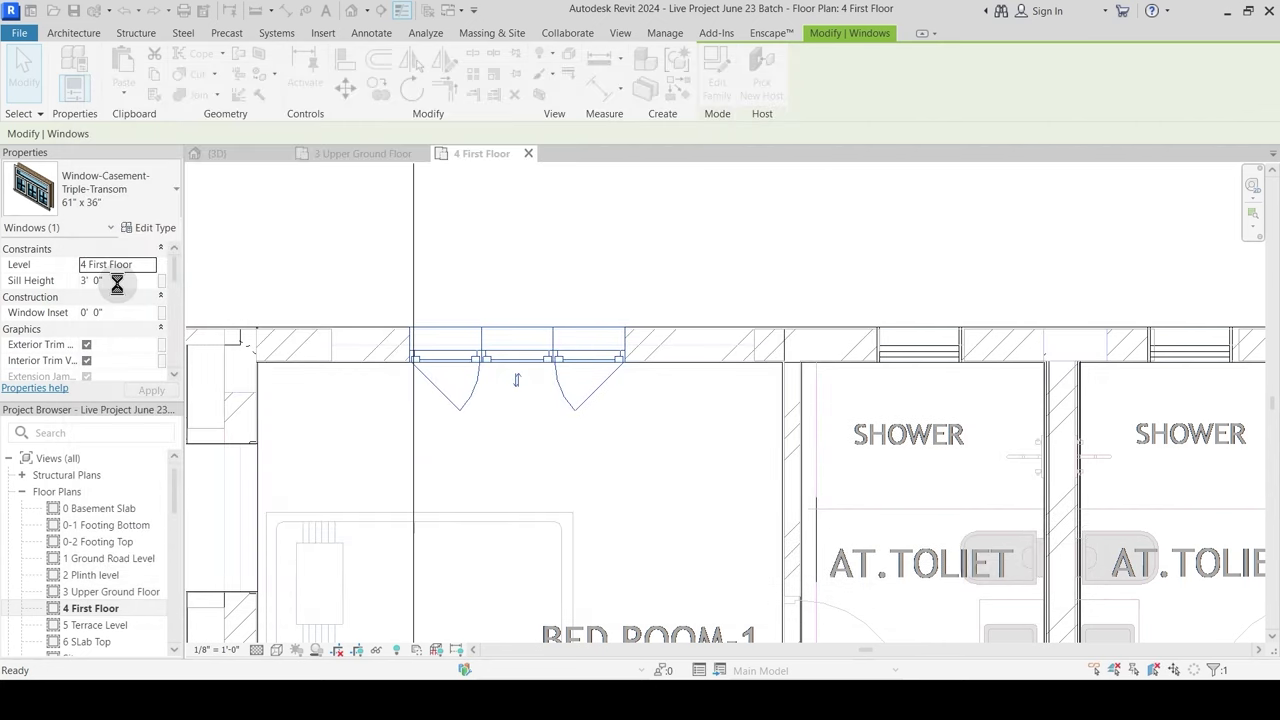
left_click(117, 280)
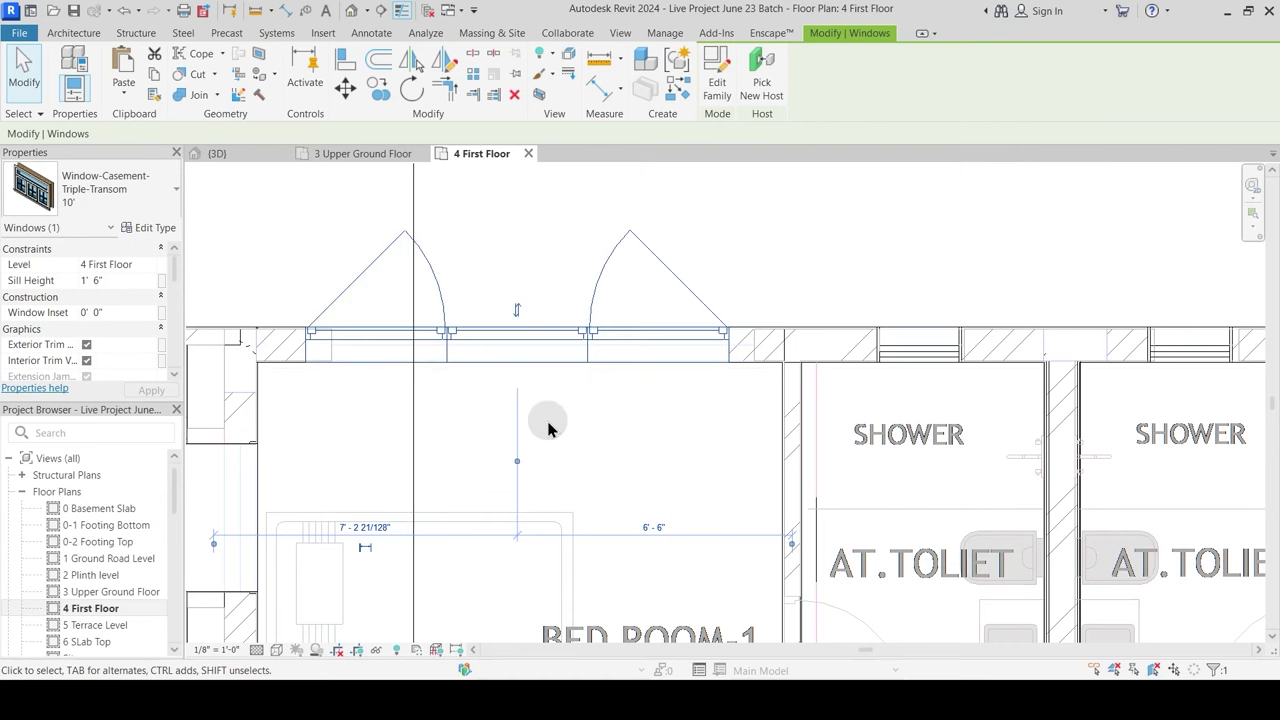
key("Escape")
Step: Pan the first-floor plan toward the balcony and bring up the Architecture tools
scroll(597, 355, "down", 4)
middle_click_drag(611, 400, 440, 189)
middle_click_drag(655, 297, 501, 446)
scroll(501, 446, "down", 1)
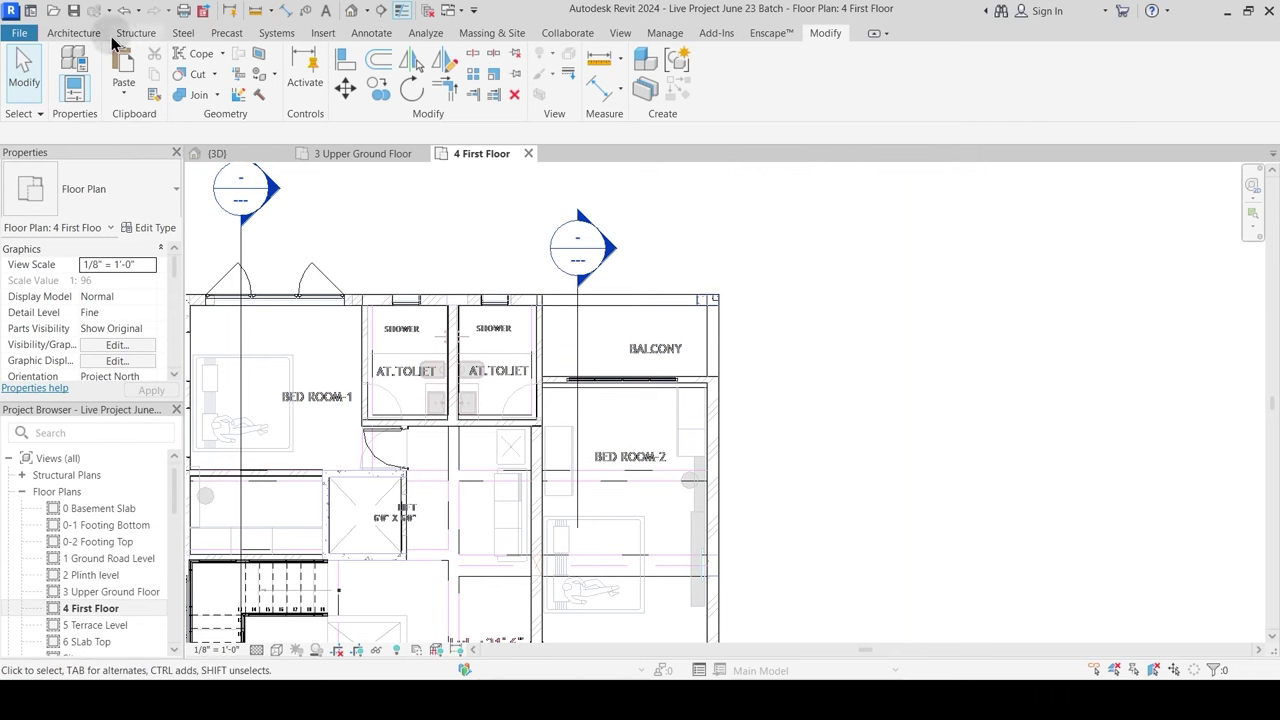
left_click(80, 35)
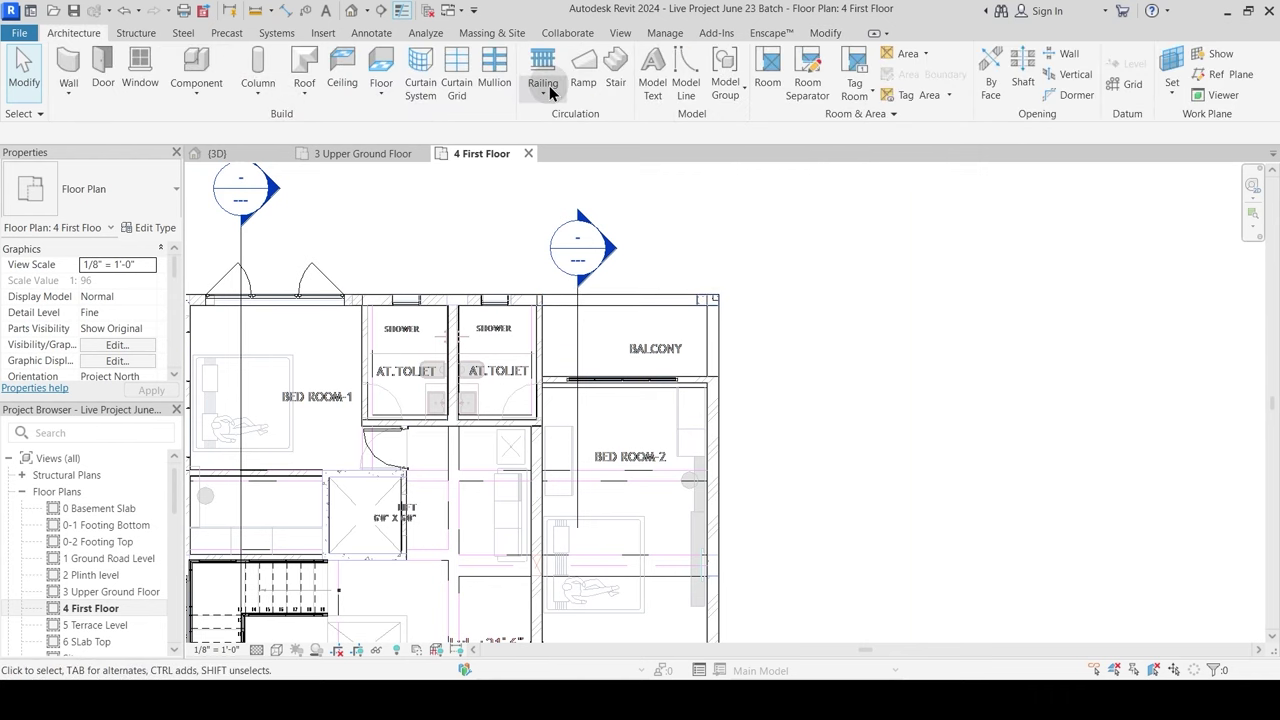
Step: Sketch a glass-panel railing with 1' 3" base offset along the balcony's outer wall
left_click(549, 88)
left_click(569, 124)
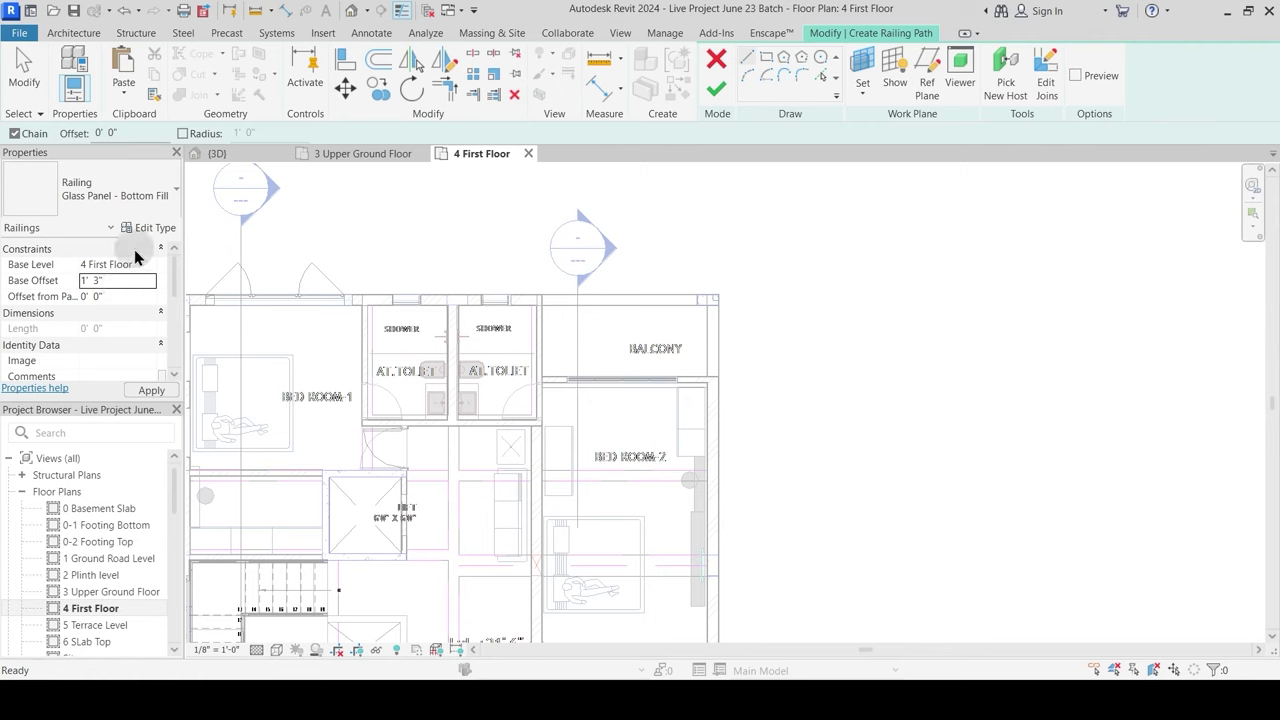
left_click(243, 276)
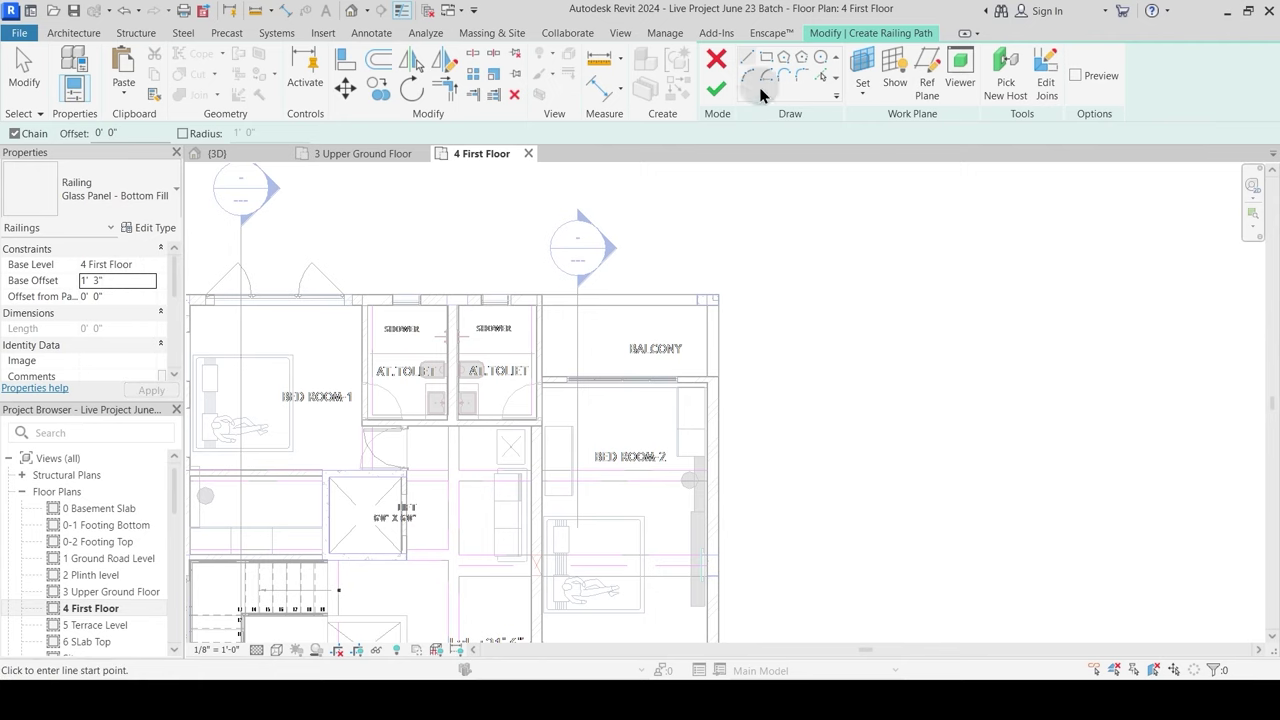
scroll(610, 250, "up", 5)
left_click(415, 240)
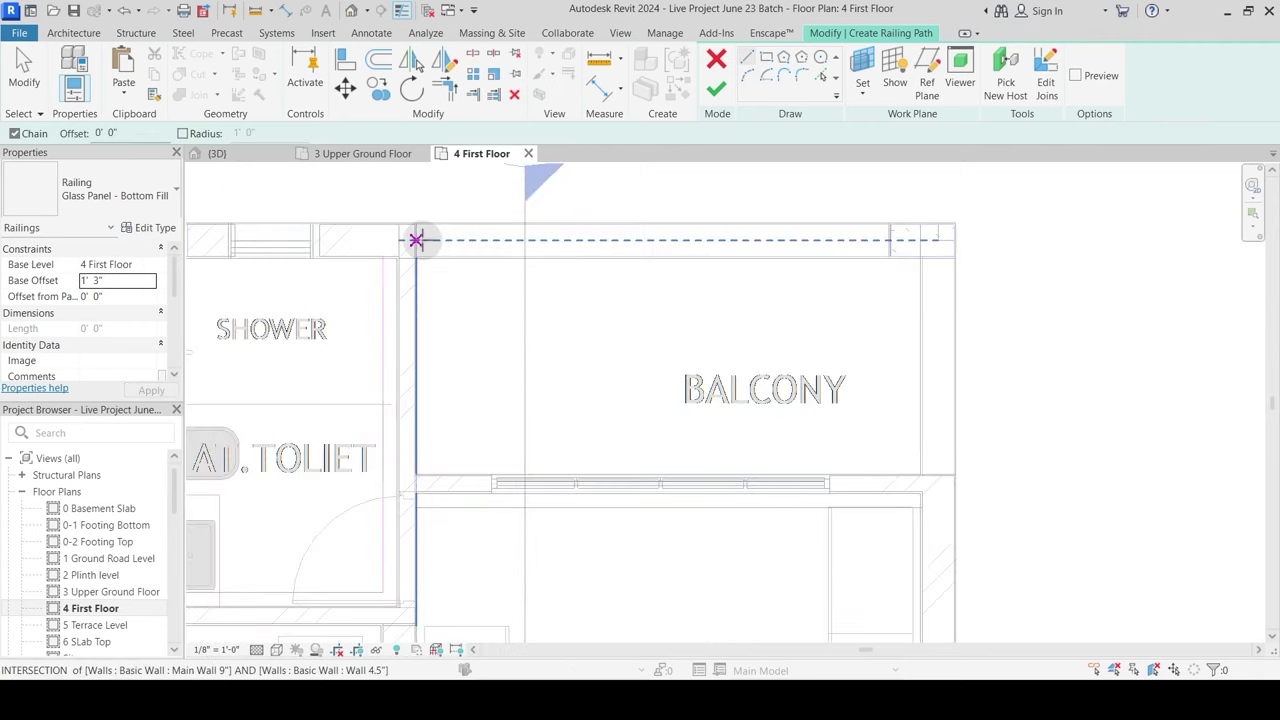
left_click(890, 240)
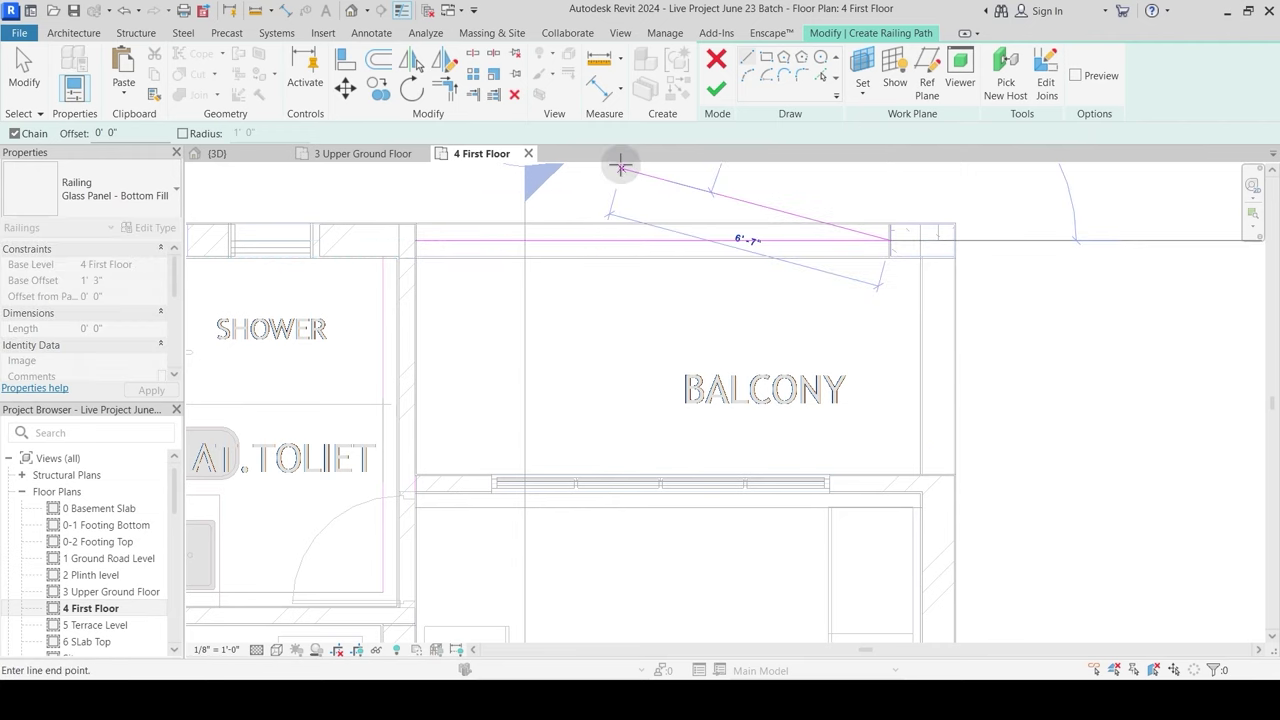
left_click(716, 88)
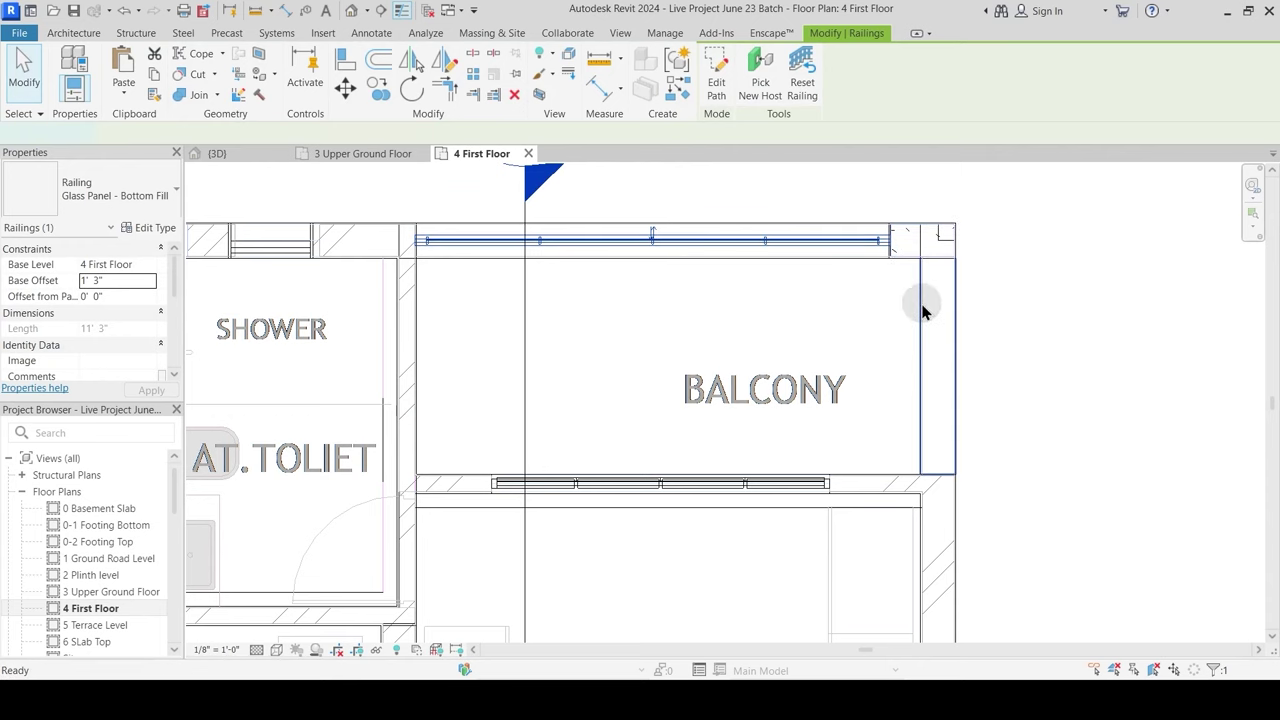
Step: Add a second railing down the balcony's right side to the lower wall
key("c")
key("s")
left_click(937, 262)
left_click(934, 474)
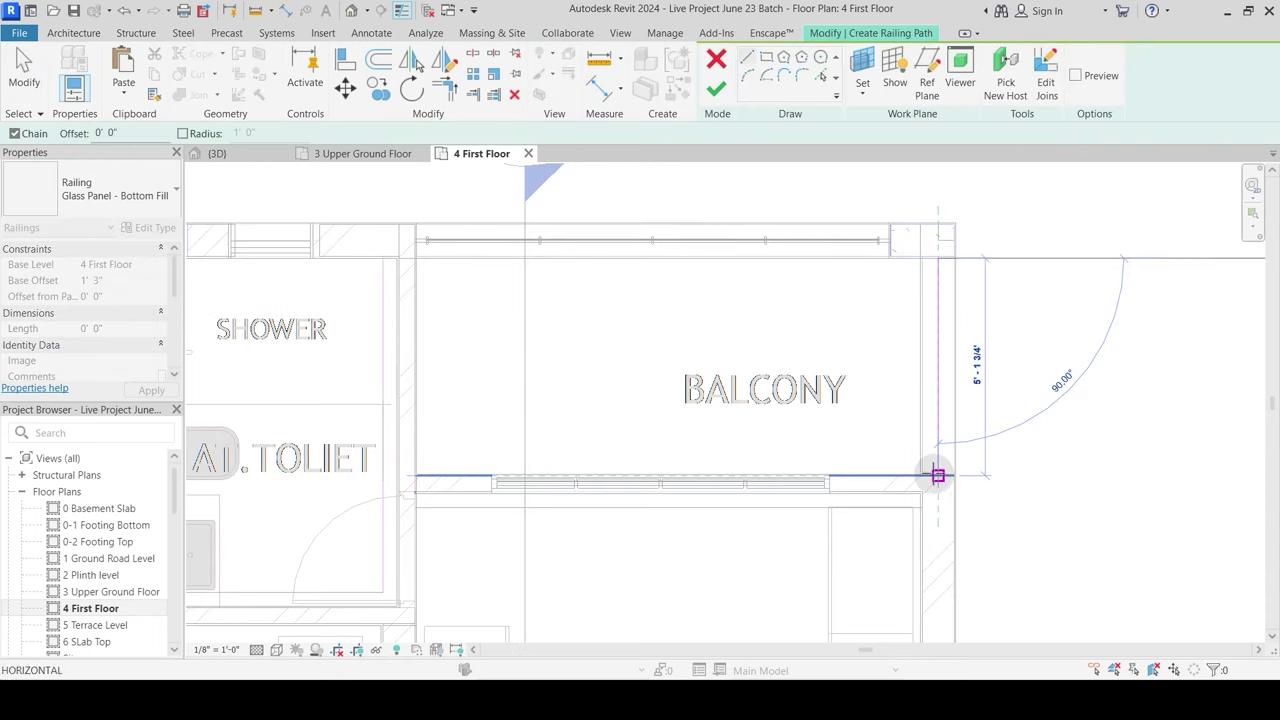
left_click(716, 89)
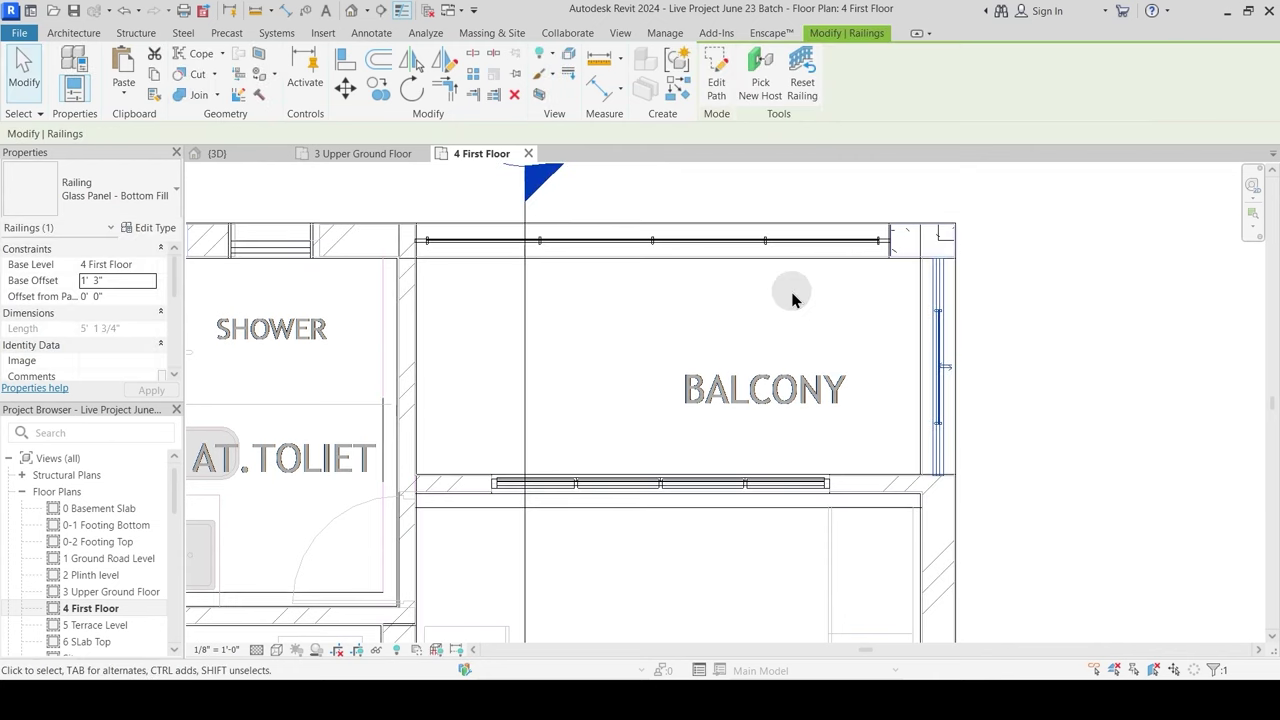
scroll(782, 397, "down", 5)
middle_click_drag(762, 506, 749, 339)
scroll(763, 503, "up", 3)
middle_click_drag(769, 454, 672, 290)
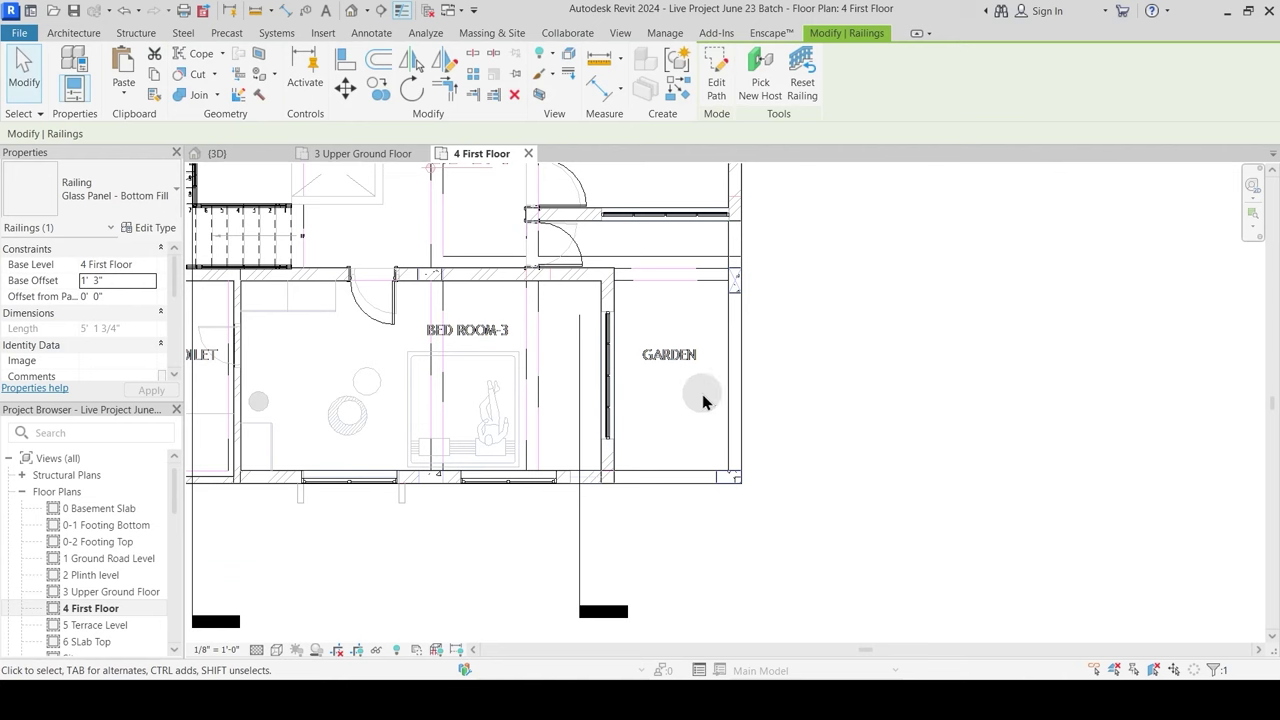
middle_click_drag(630, 275, 634, 548)
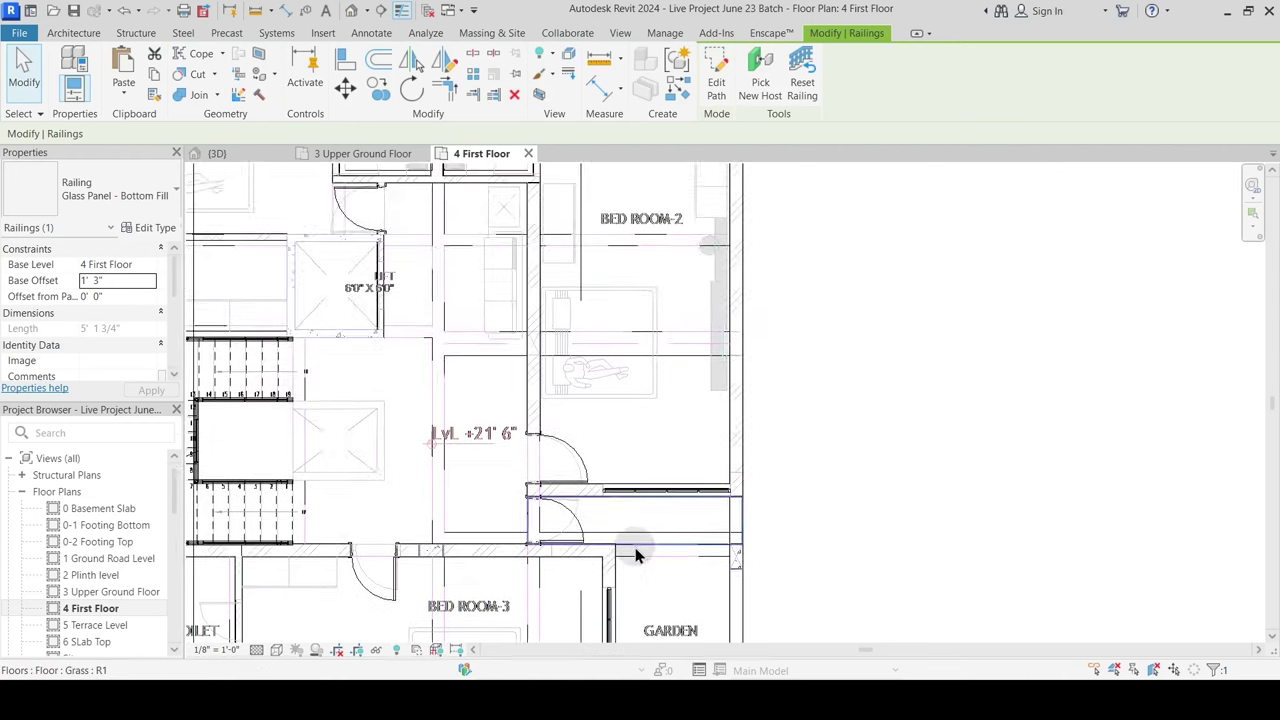
scroll(634, 547, "down", 3)
Step: Draw an 11' 2" railing down the garden's right edge from the column
key("c")
key("s")
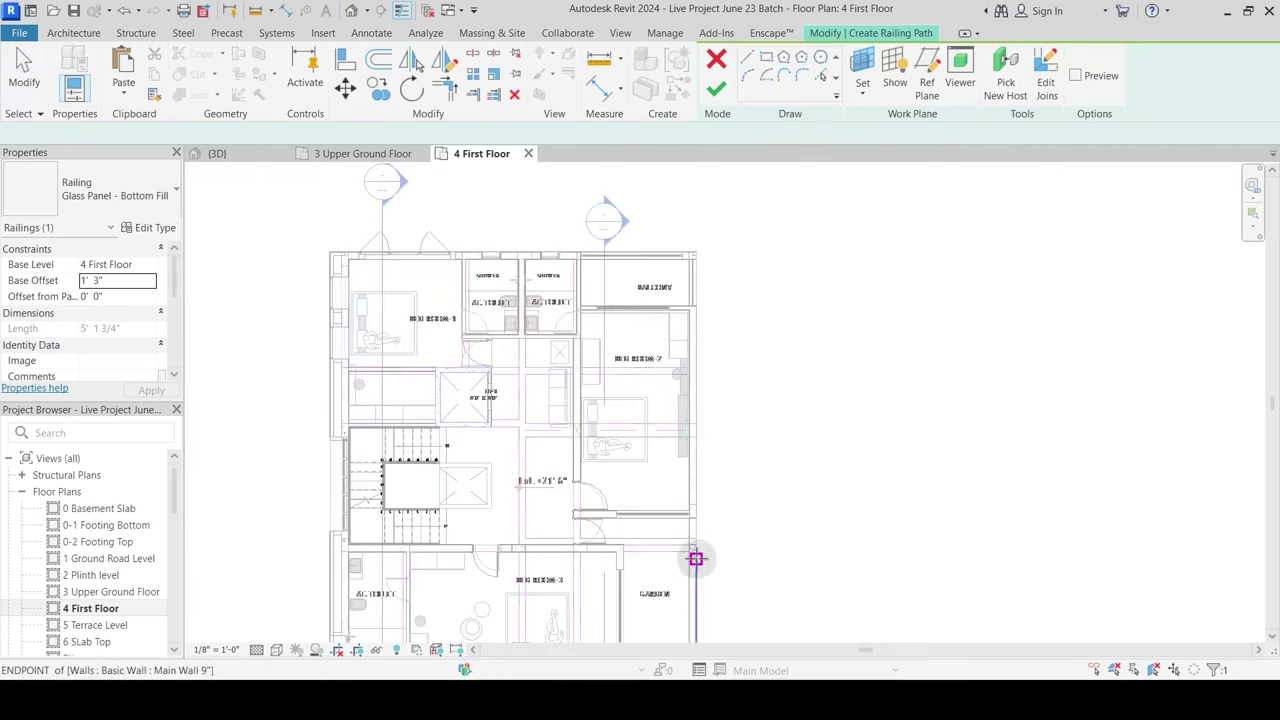
scroll(694, 543, "up", 3)
scroll(692, 451, "up", 2)
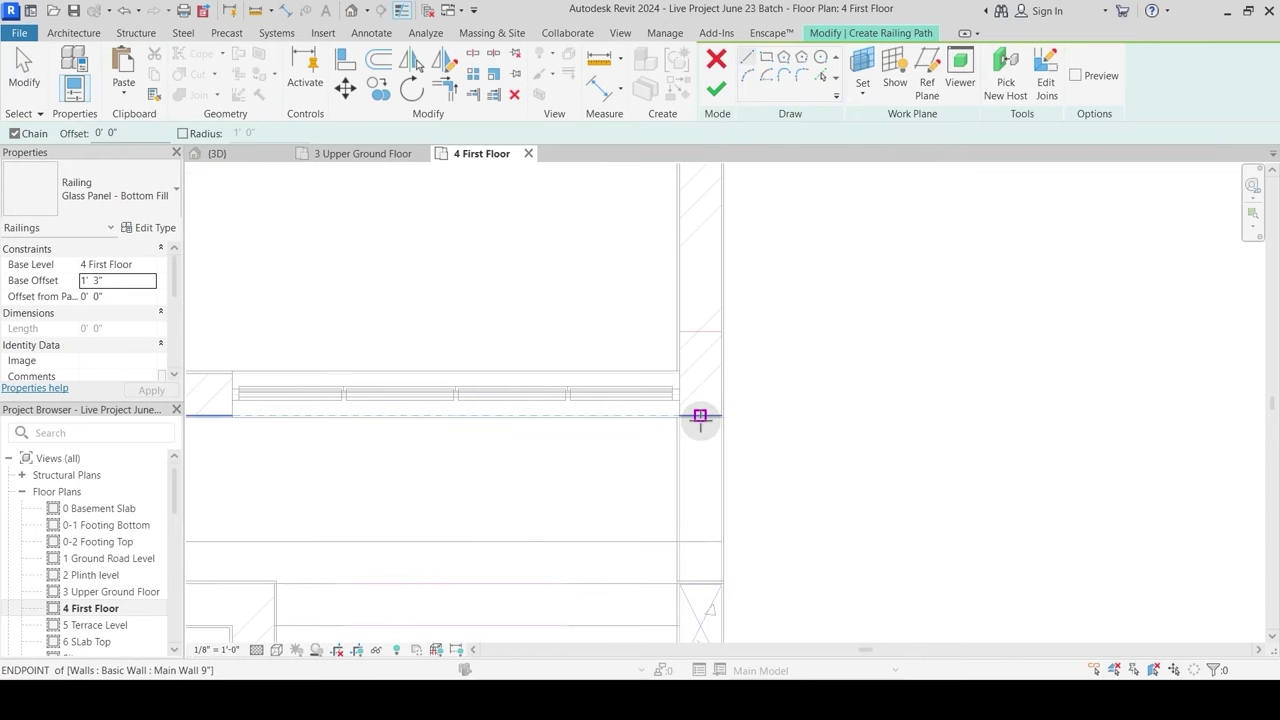
middle_click_drag(702, 515, 711, 368)
middle_click_drag(708, 446, 710, 287)
left_click(712, 362)
scroll(712, 515, "down", 2)
middle_click_drag(714, 558, 724, 320)
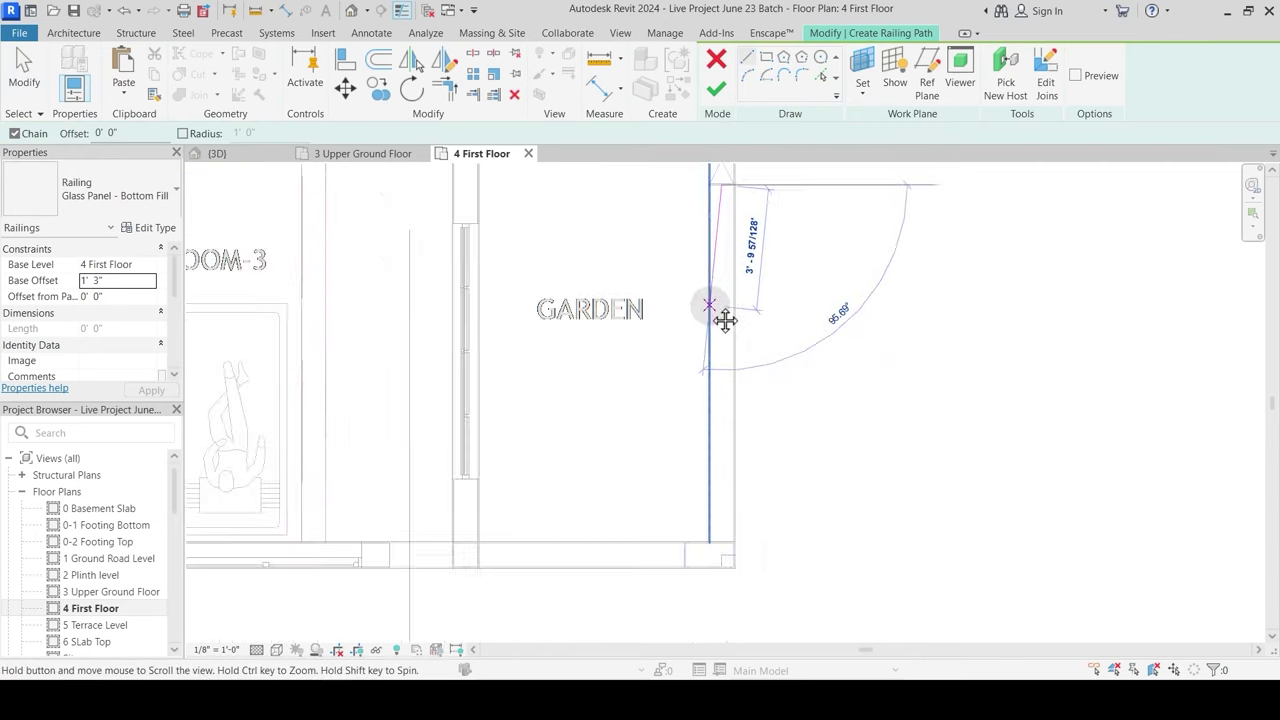
left_click(721, 542)
left_click(721, 541)
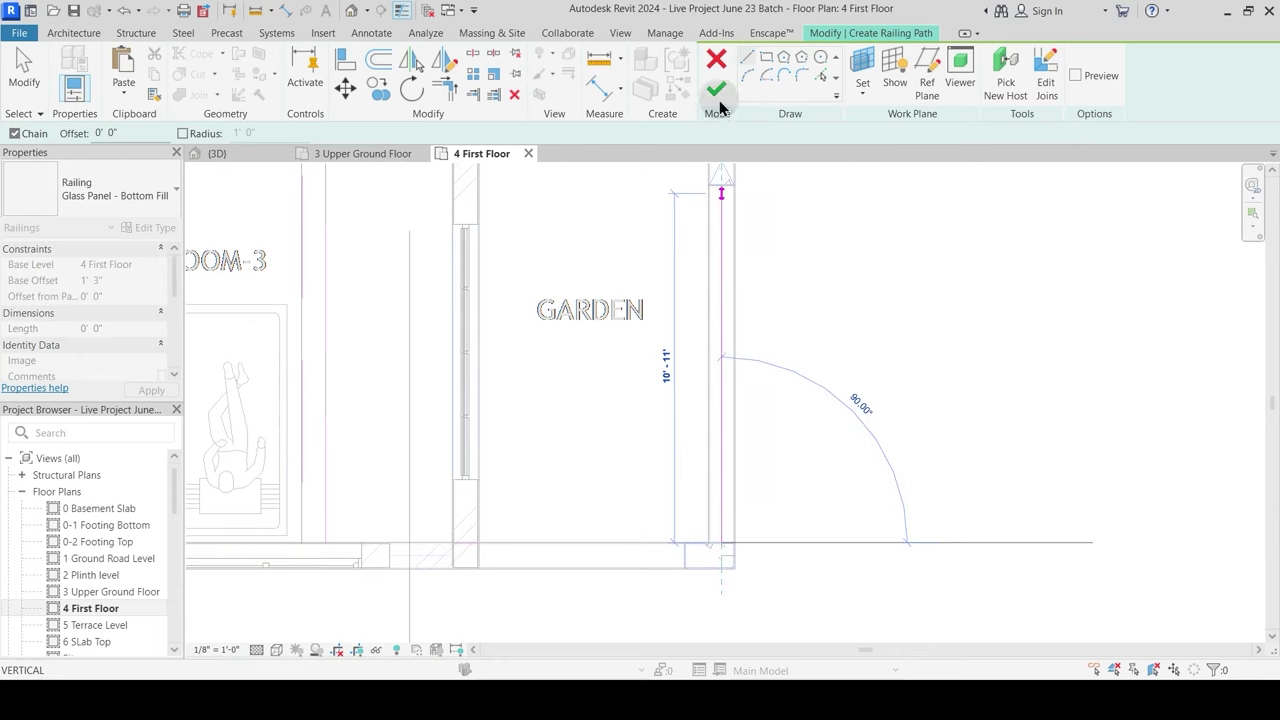
left_click(716, 88)
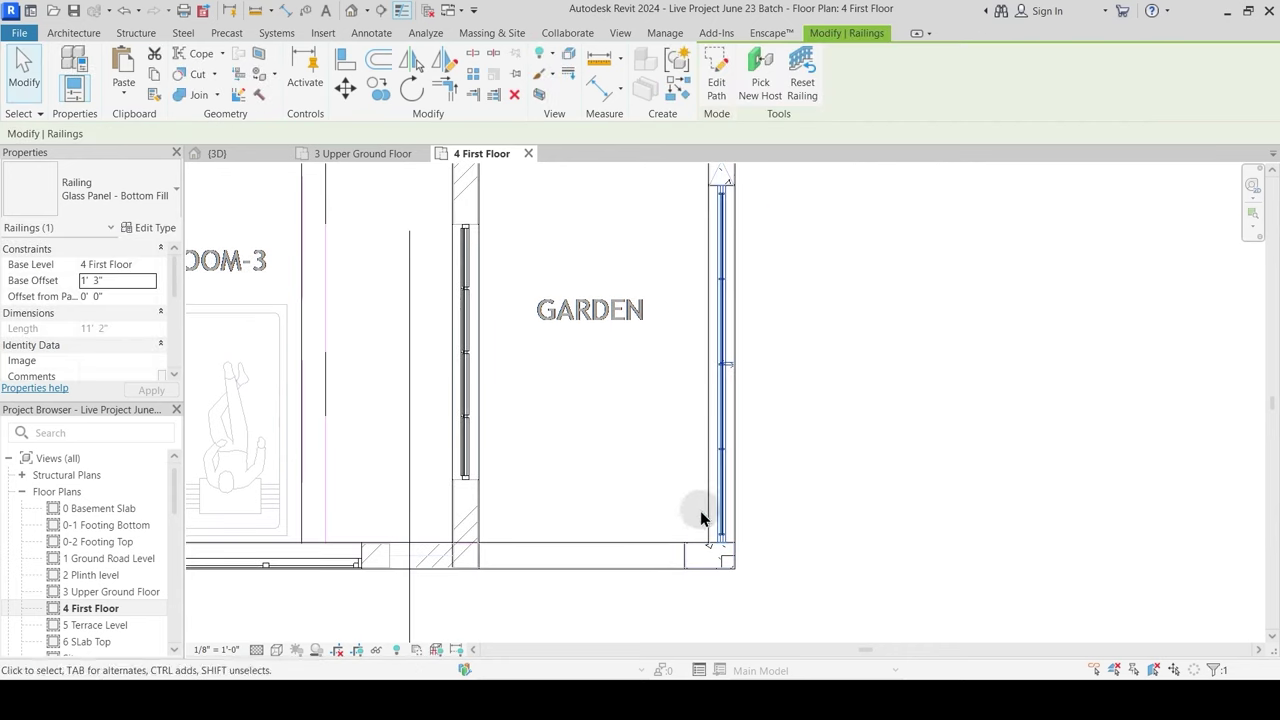
Step: Draw a 6' 5 1/2" railing along the garden's bottom wall
key("c")
key("s")
left_click(684, 555)
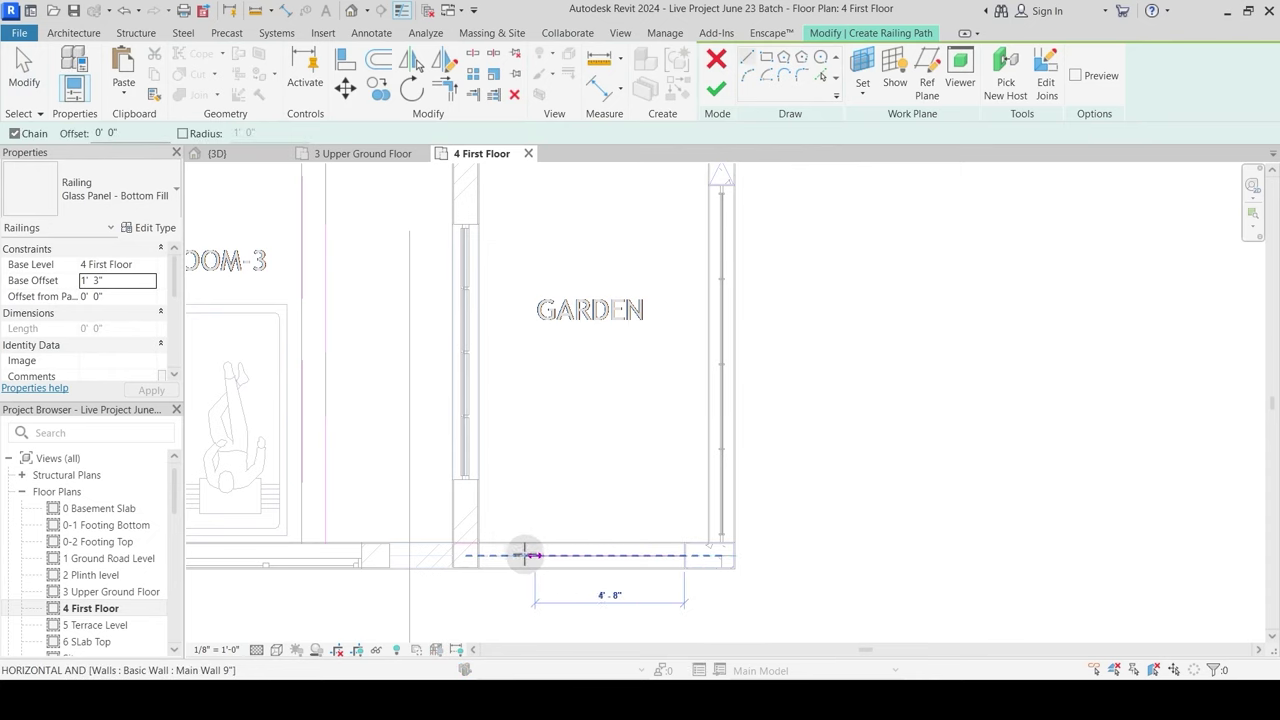
left_click(480, 554)
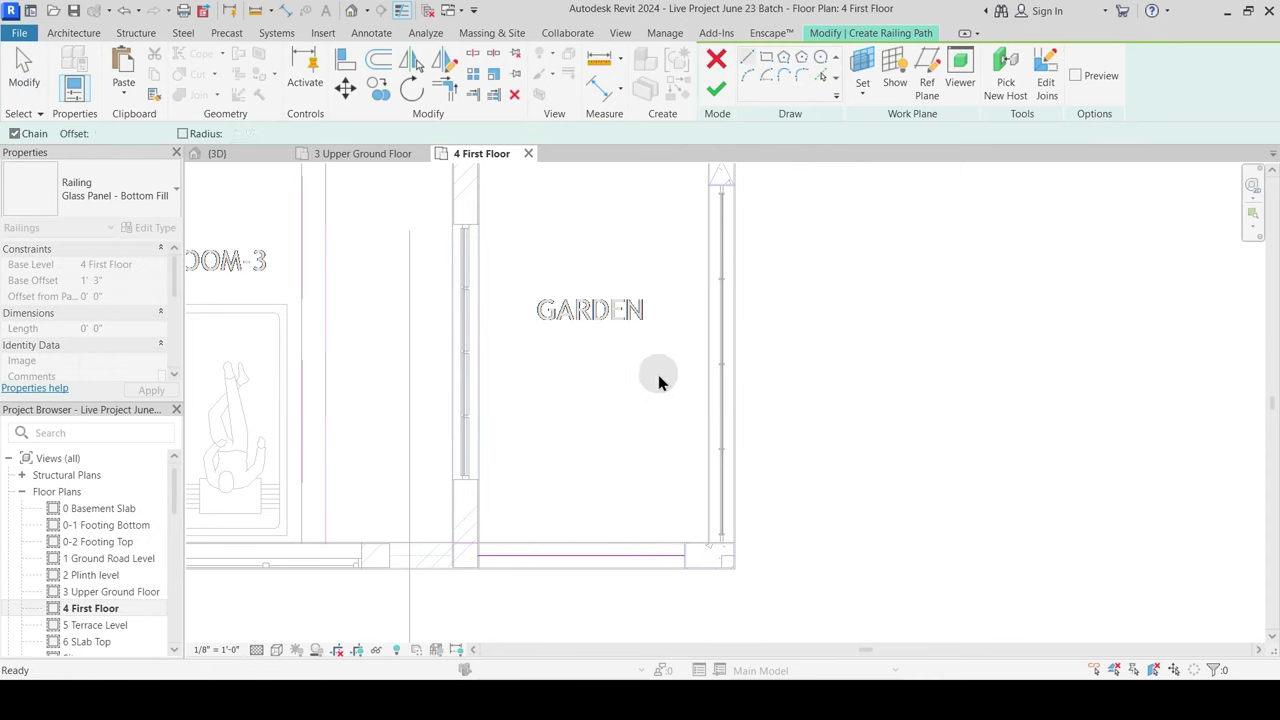
left_click(716, 88)
Step: Add a short 2' 11 1/2" railing above the corner column up to the upper wall
middle_click_drag(610, 449, 669, 589)
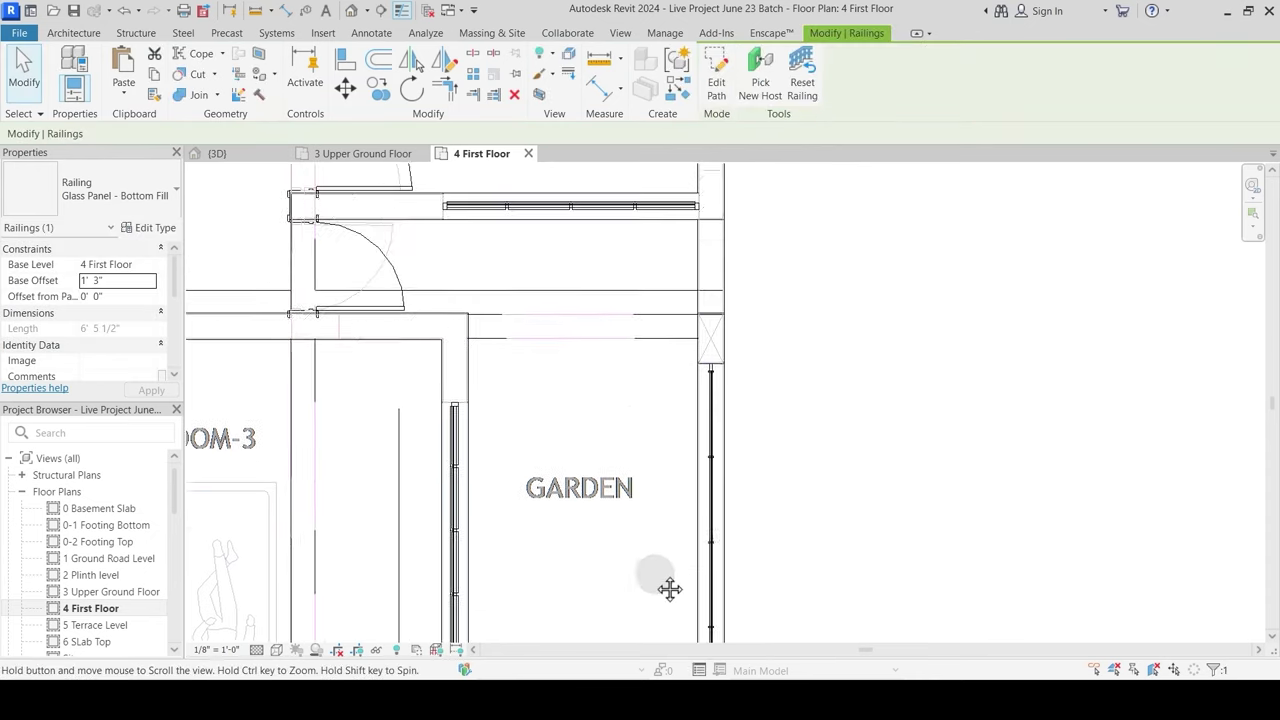
key("Escape")
left_click(712, 398)
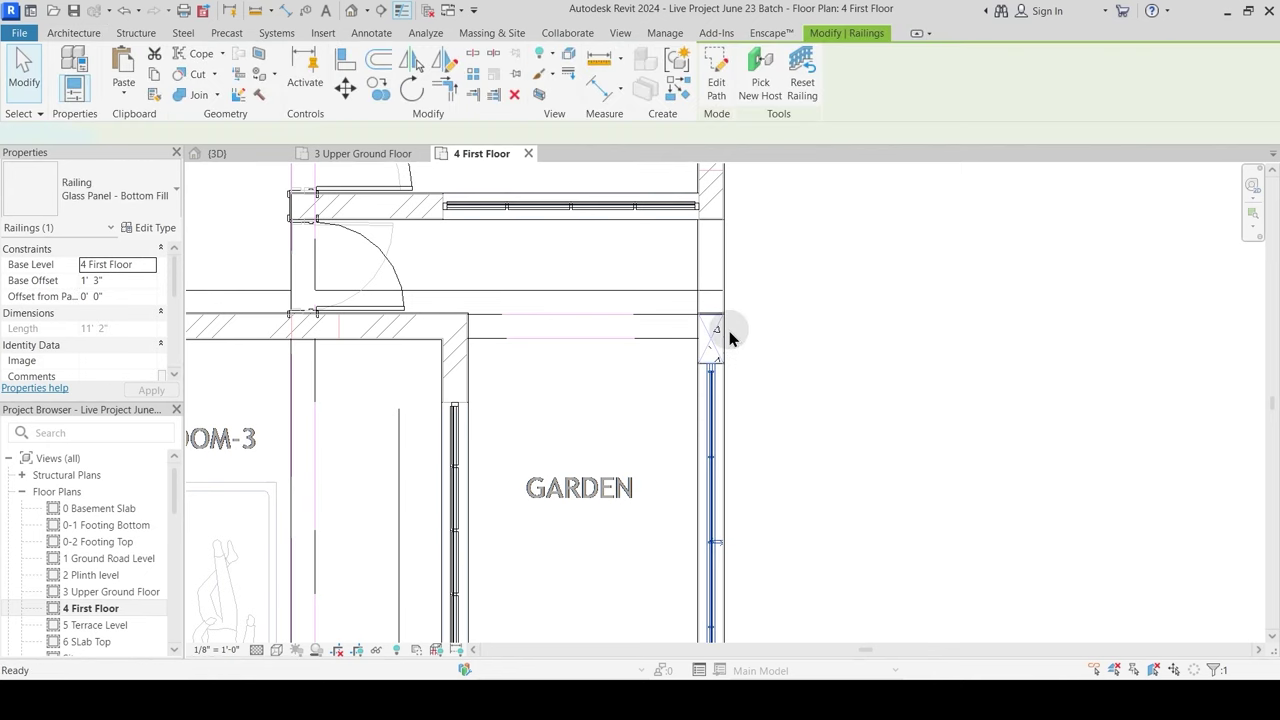
double_click(711, 330)
left_click(710, 312)
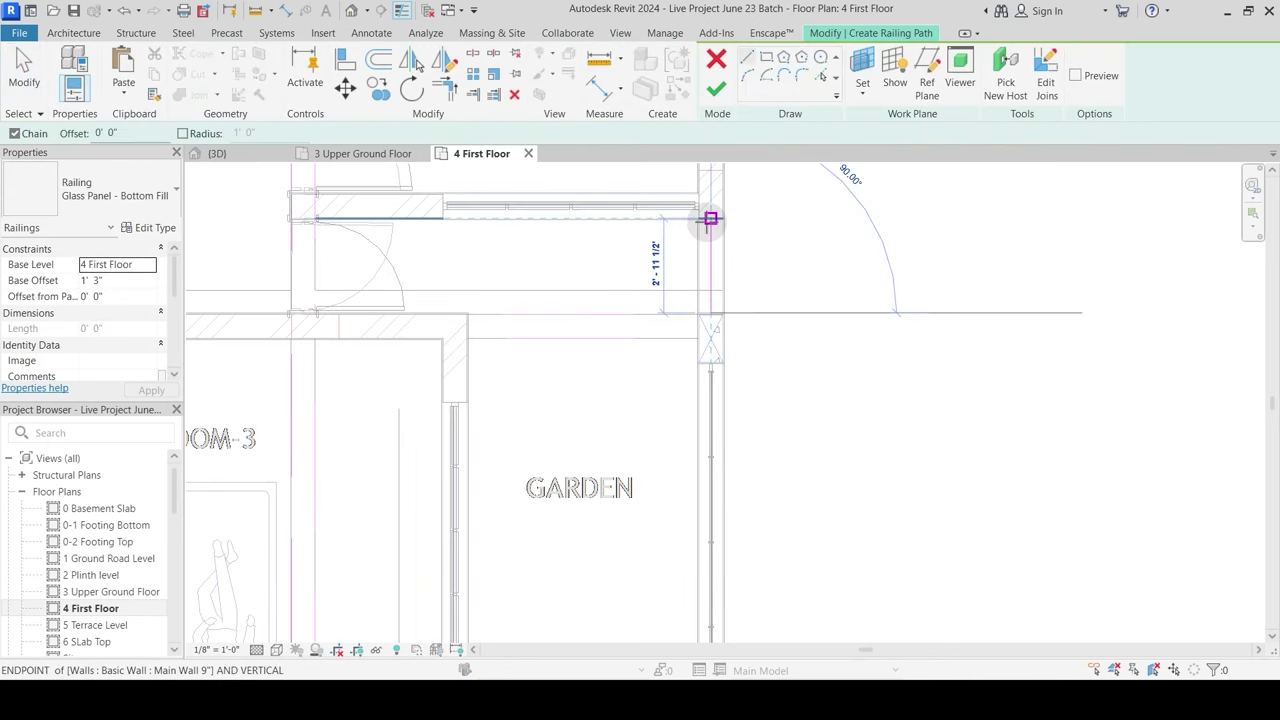
left_click(710, 218)
left_click(718, 95)
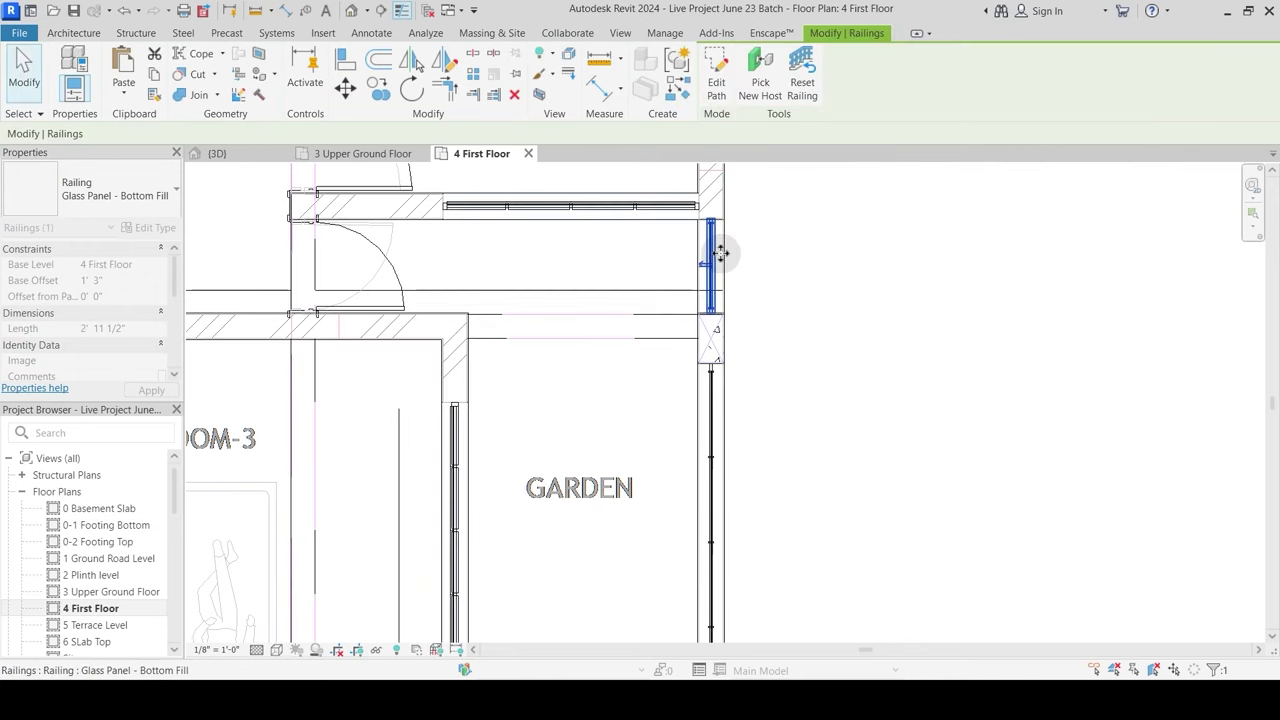
key("Escape")
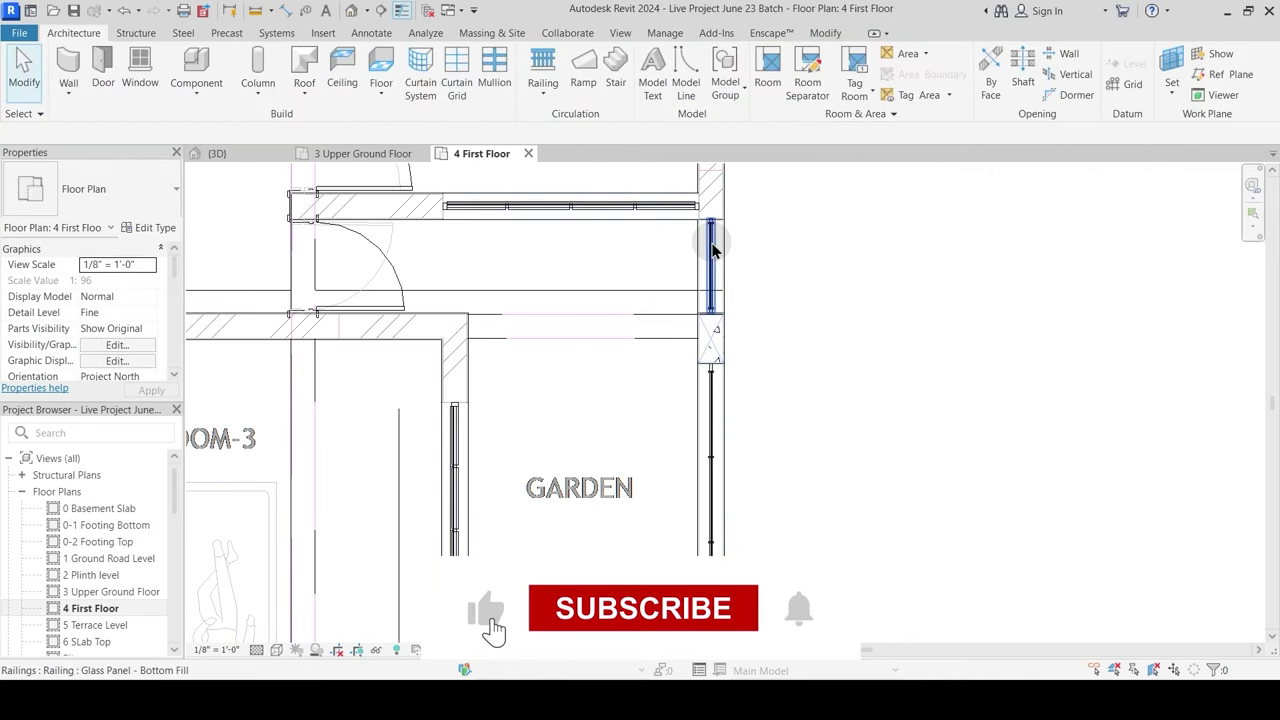
Step: Change the short railing above the column to Handrail - Rectangular
left_click(711, 243)
left_click(120, 195)
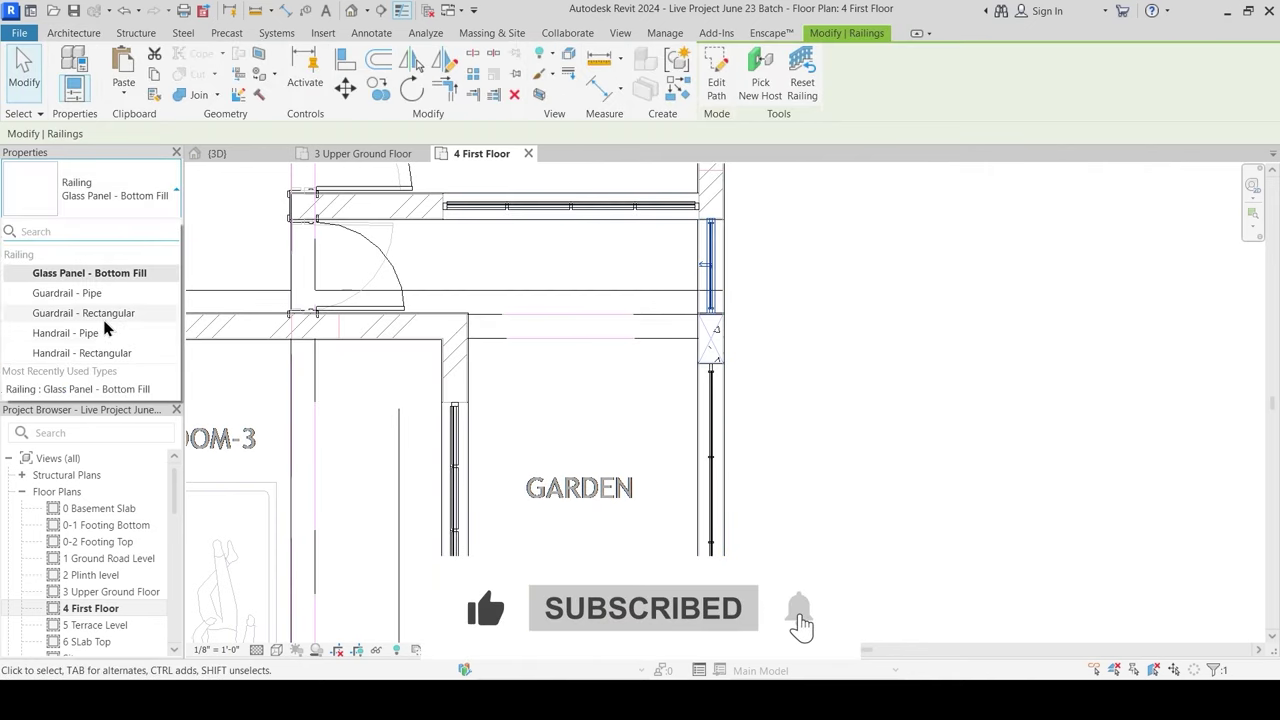
left_click(100, 355)
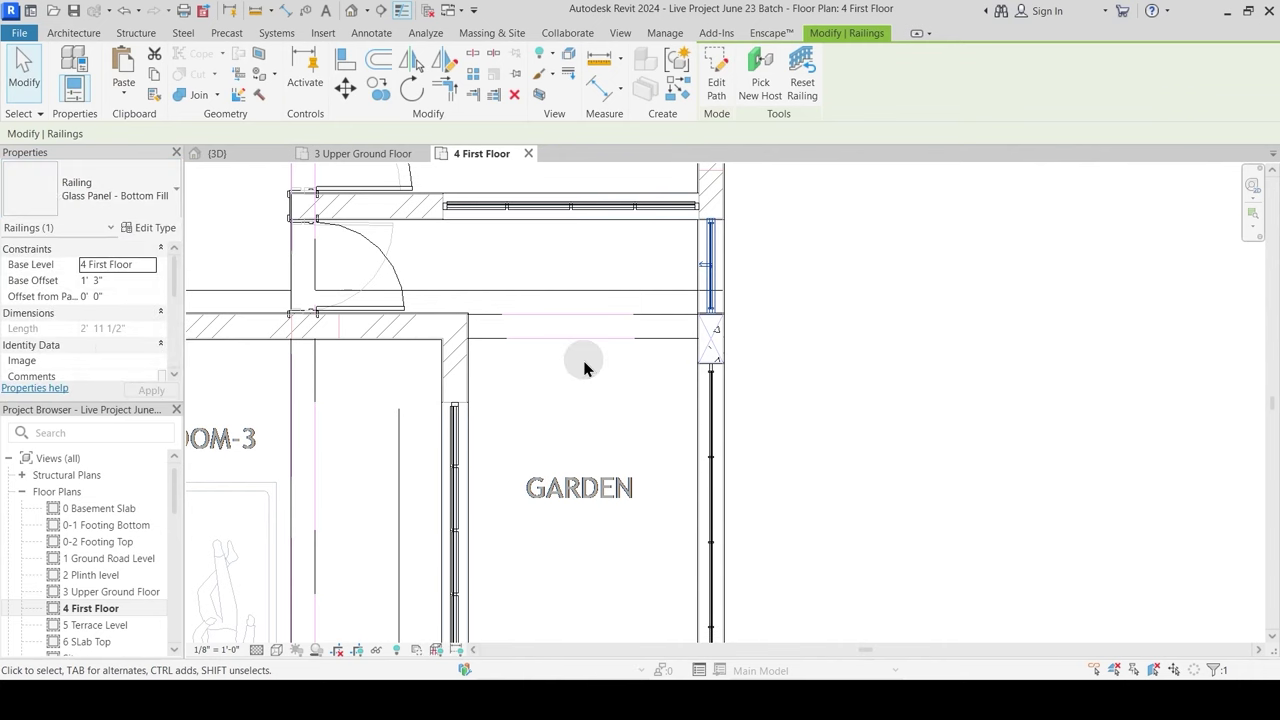
key("Escape")
scroll(650, 365, "down", 4)
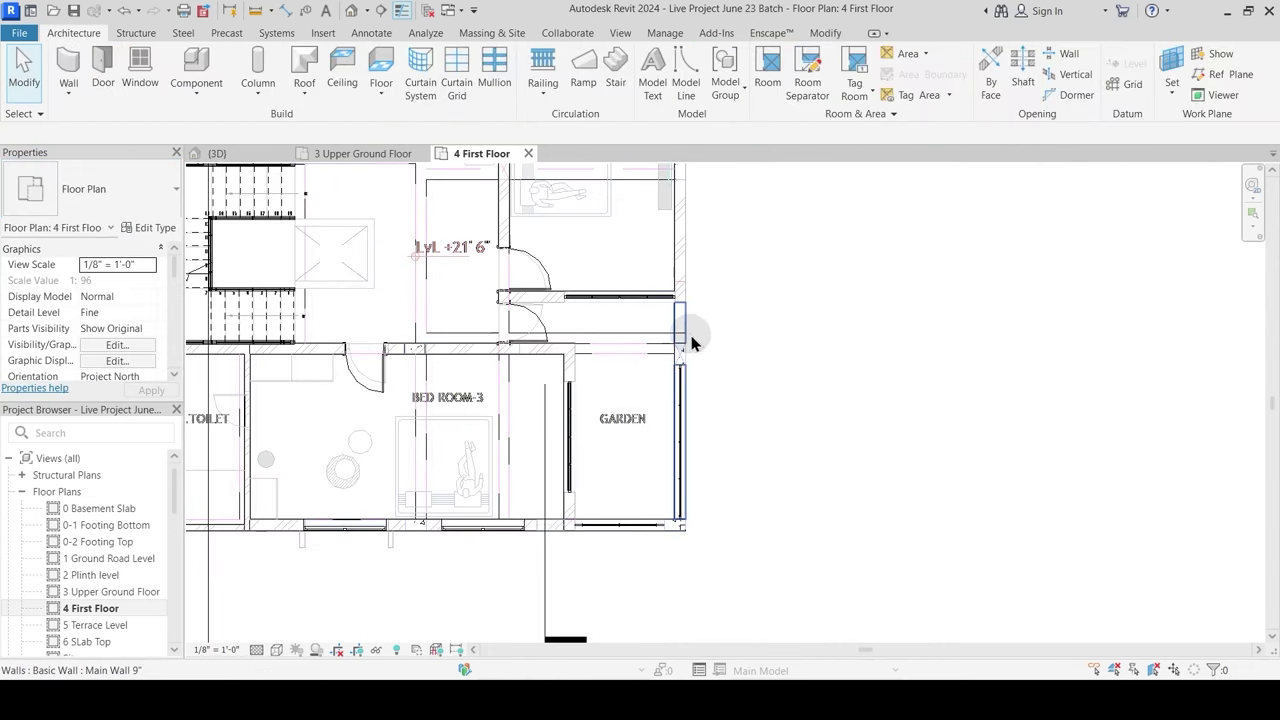
Step: Inspect the garden-side railing and the Bed Room-1 window on the plan
left_click(678, 324)
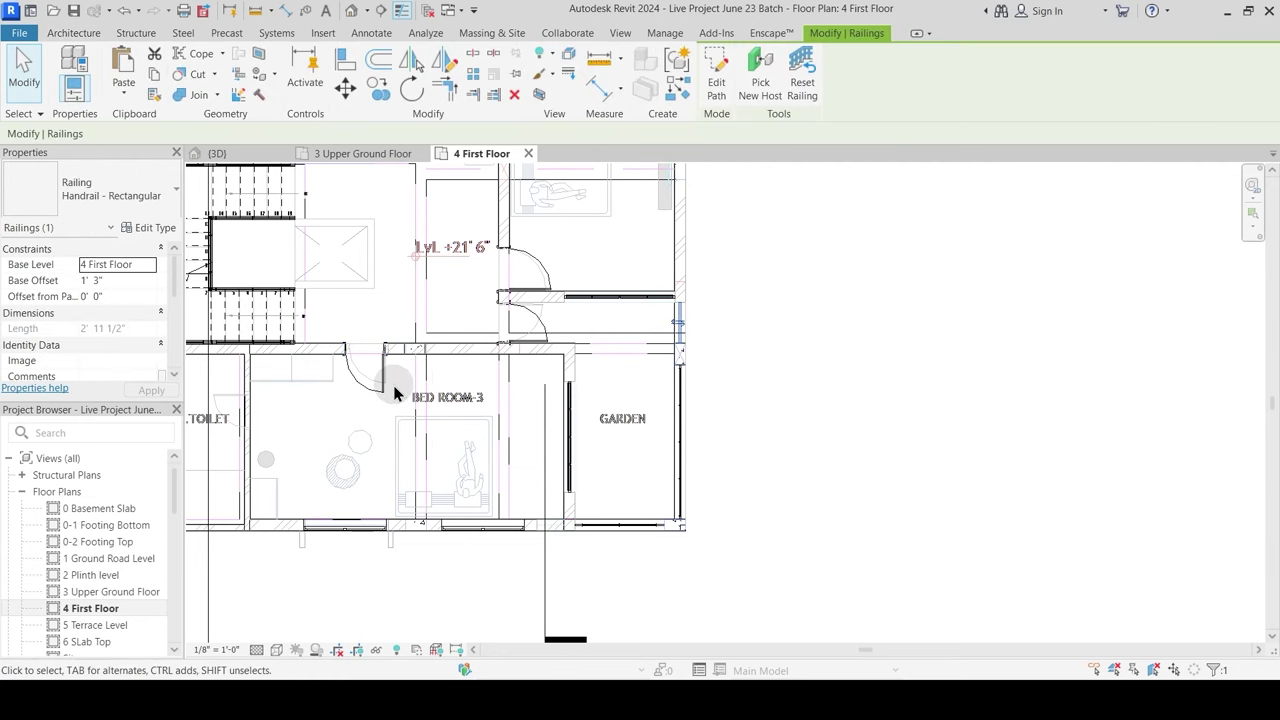
key("Escape")
scroll(526, 560, "up", 3)
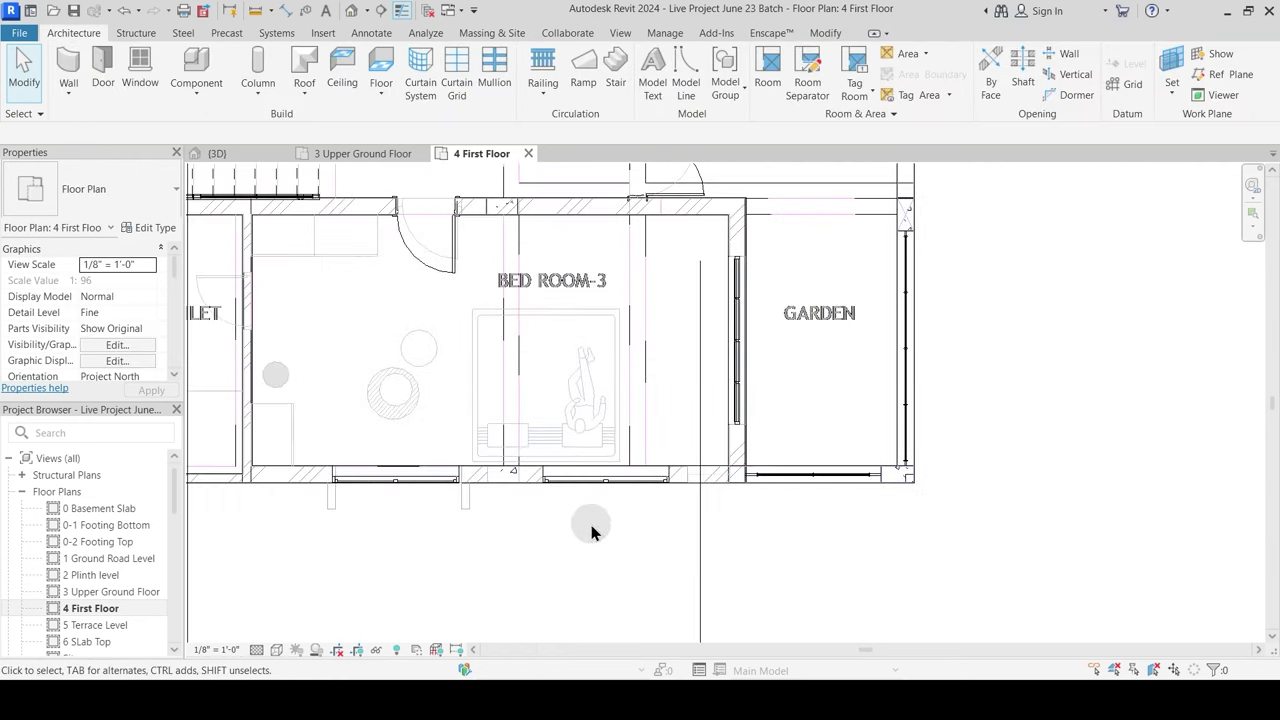
scroll(480, 478, "up", 2)
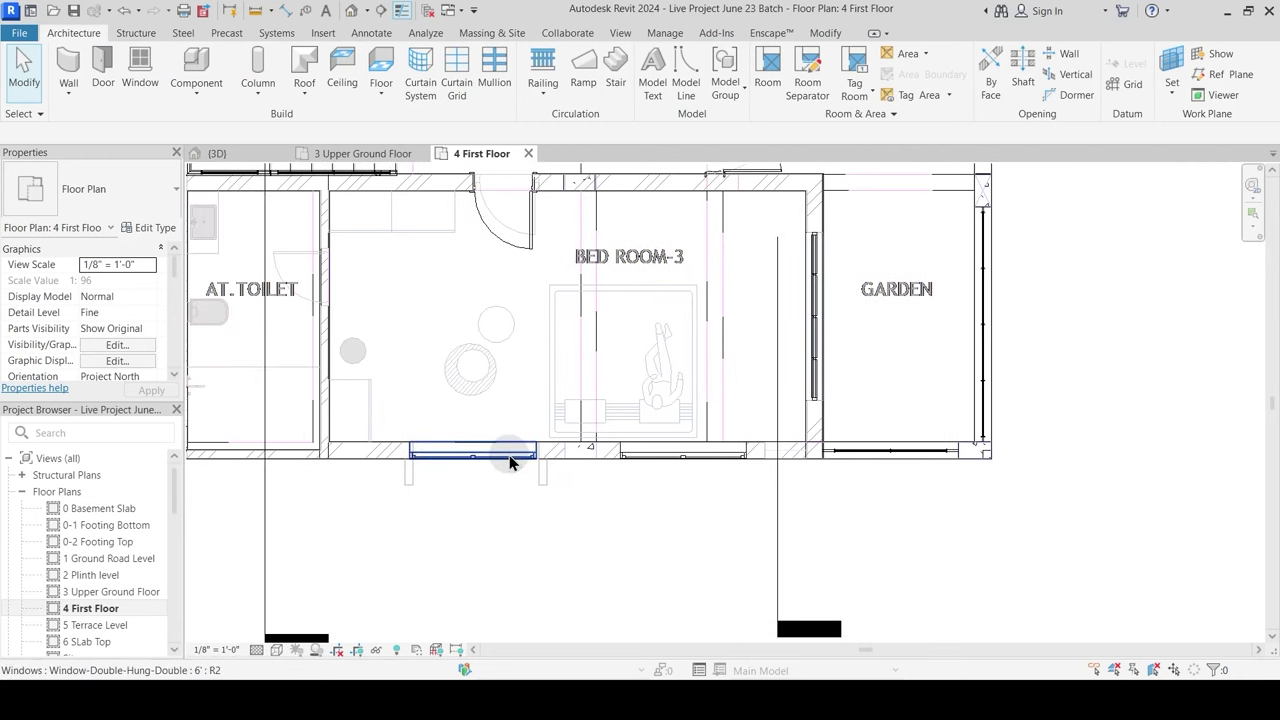
left_click(512, 468)
scroll(512, 470, "up", 3)
key("Escape")
left_click(531, 456)
key("Escape")
Step: Review the garden wall and bedroom window, then switch to the {3D} view
scroll(724, 421, "down", 3)
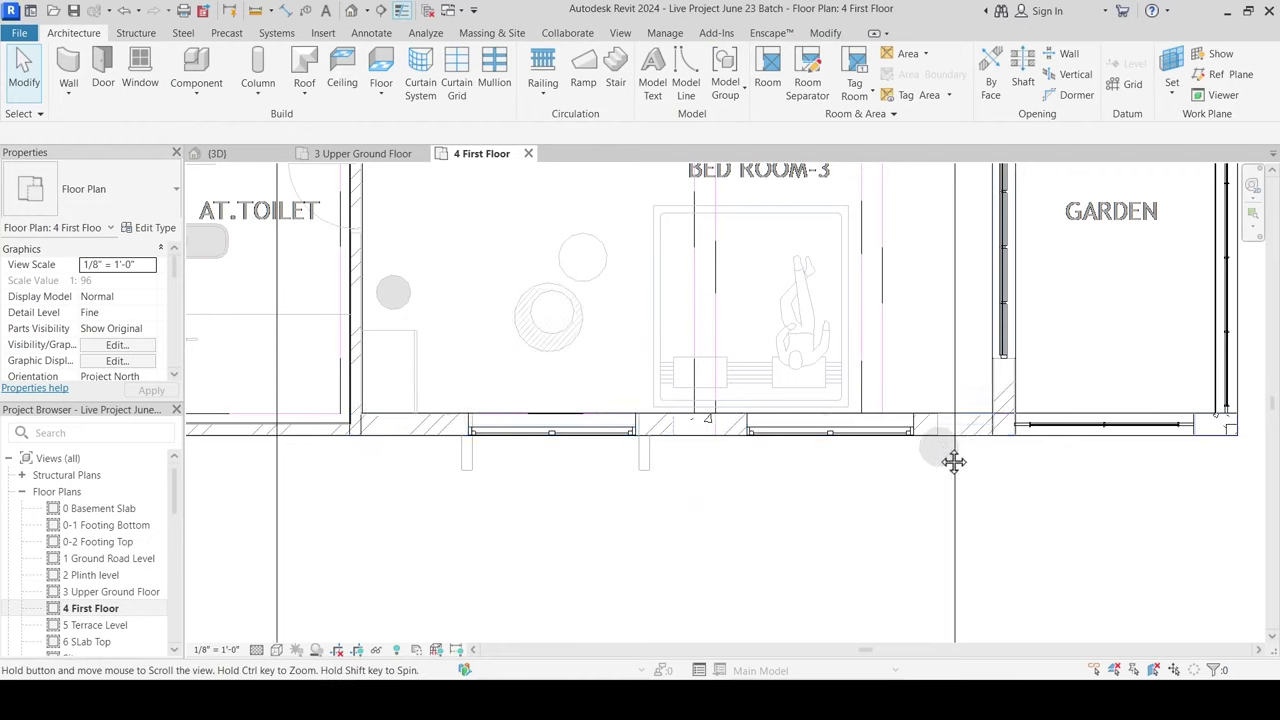
middle_click_drag(957, 457, 810, 477)
scroll(818, 460, "up", 3)
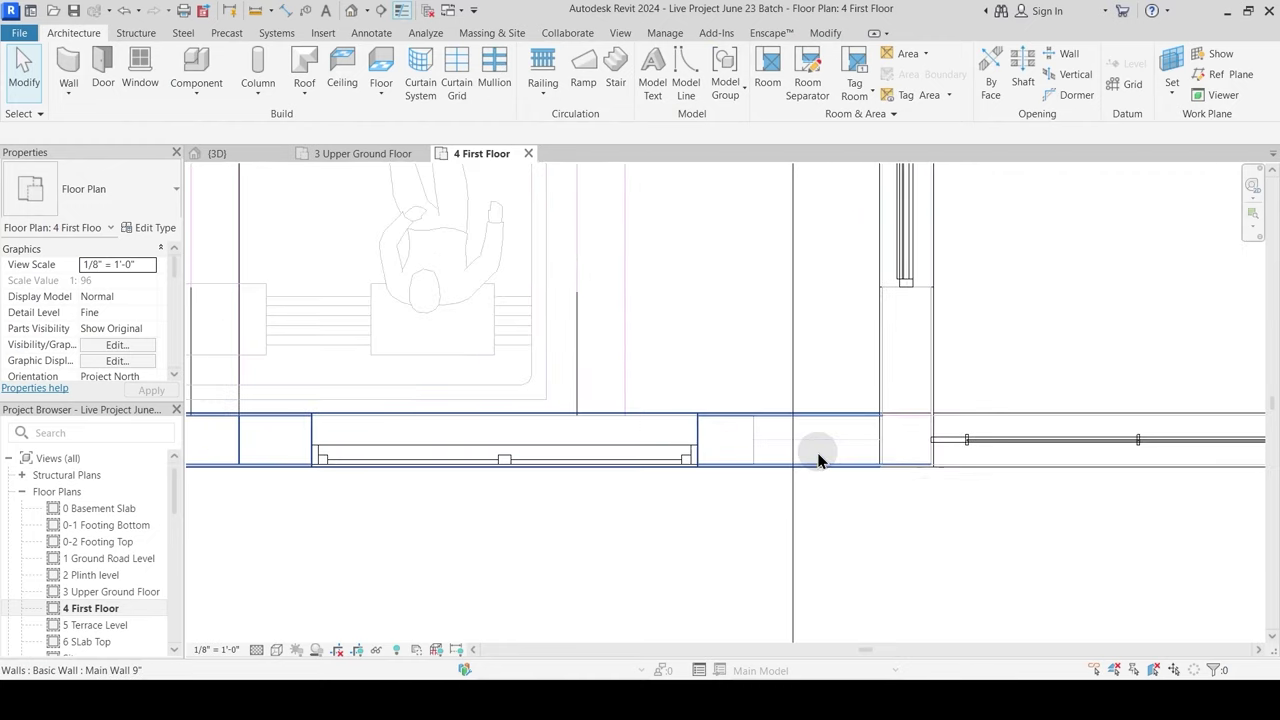
scroll(816, 457, "down", 1)
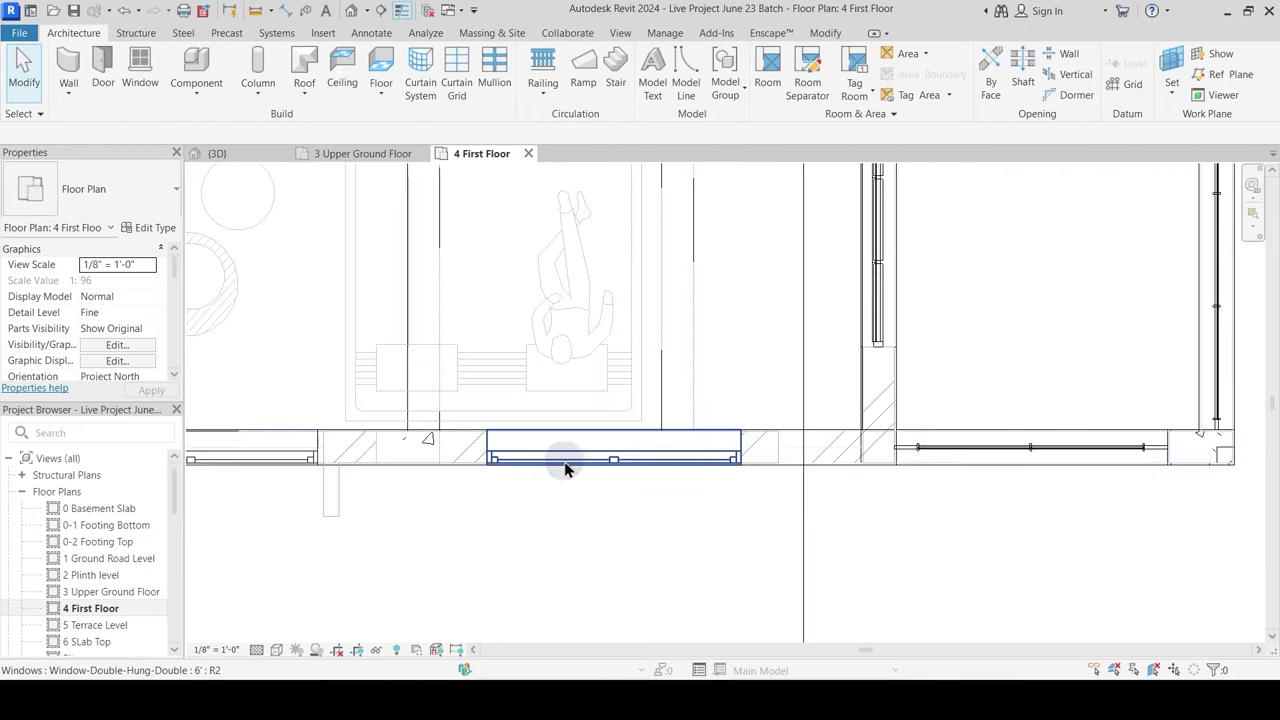
middle_click_drag(572, 461, 654, 480)
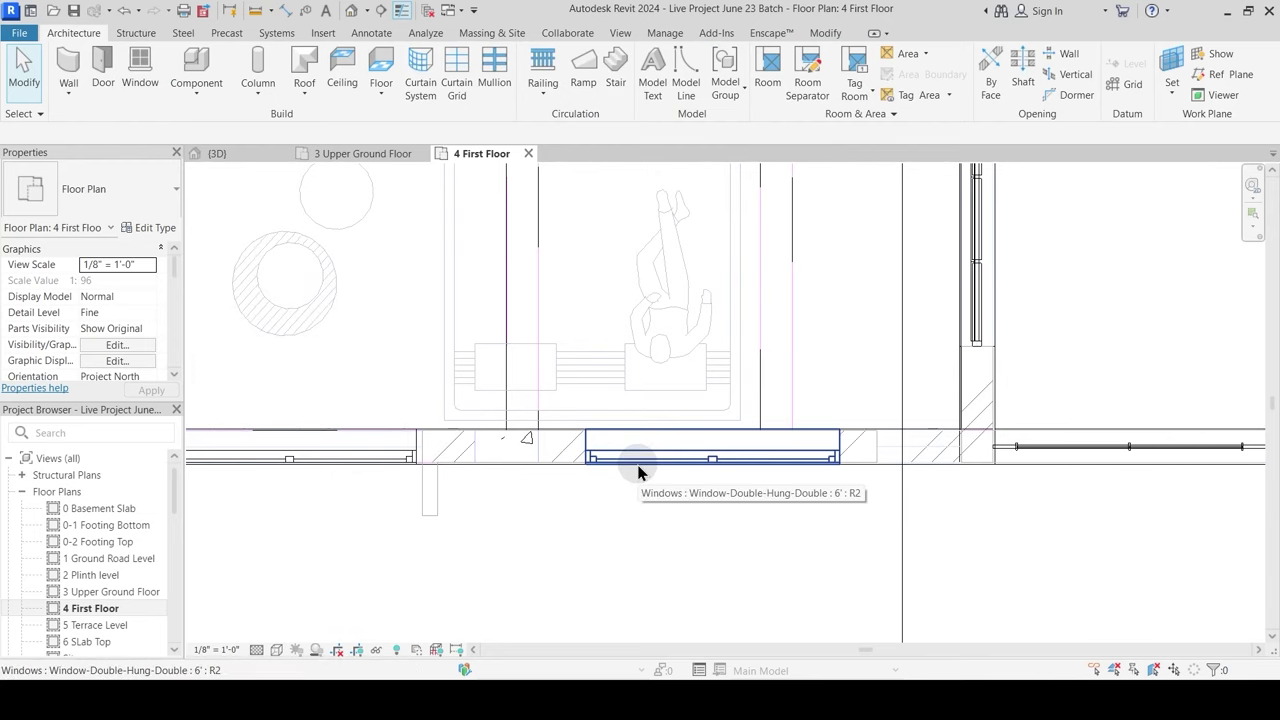
scroll(650, 468, "down", 2)
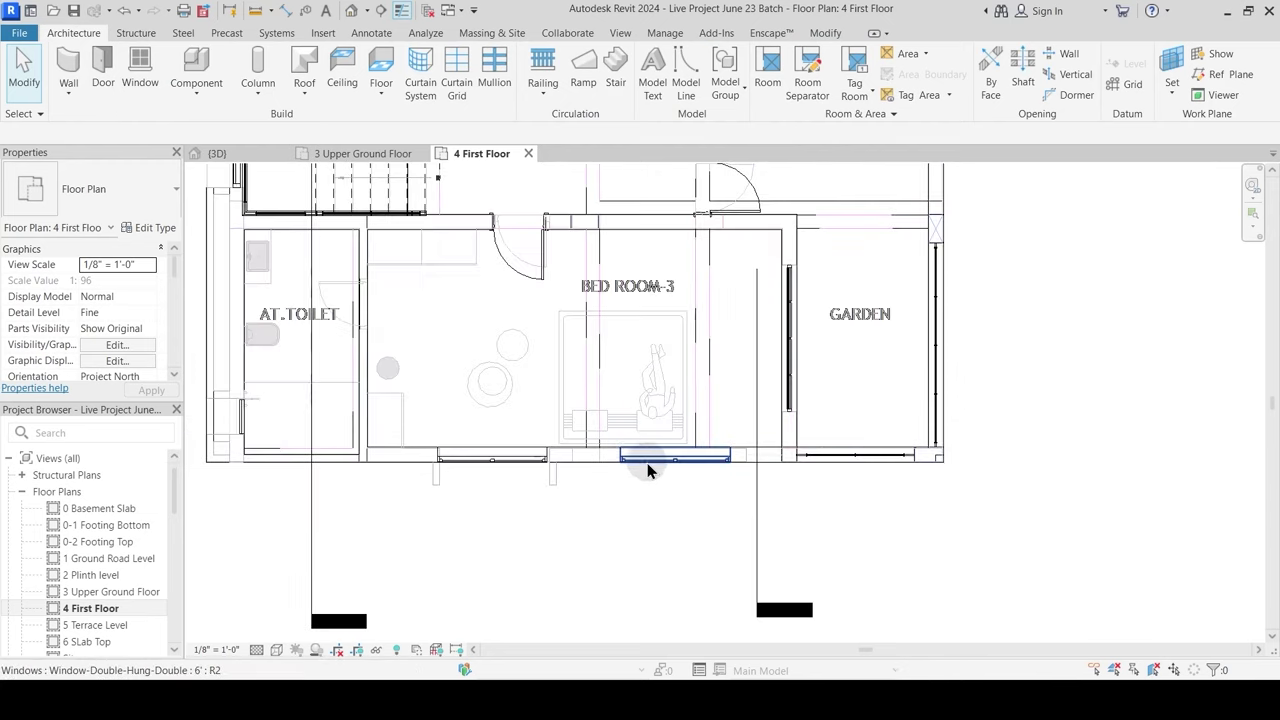
left_click(231, 158)
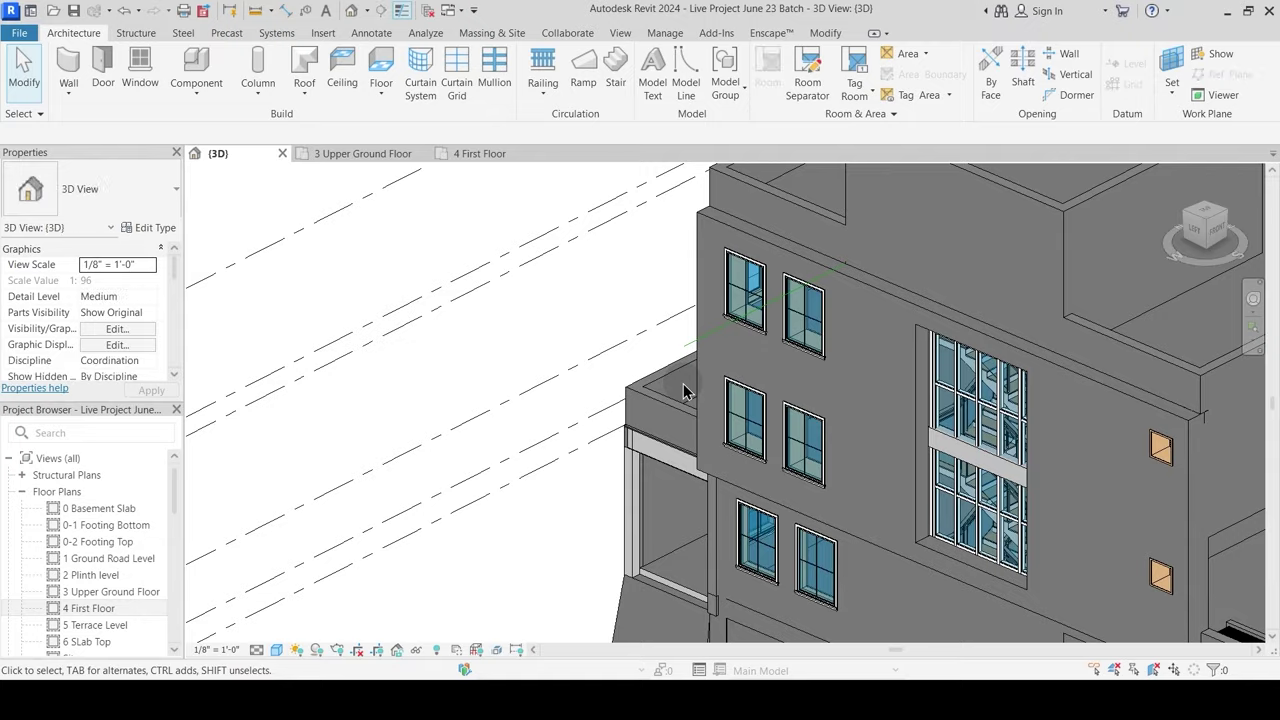
Step: Orbit the 3D model around to the back facade and select the right 24" x 24" louvre vent
scroll(642, 420, "down", 1)
middle_click_drag(1042, 550, 740, 520, "shift")
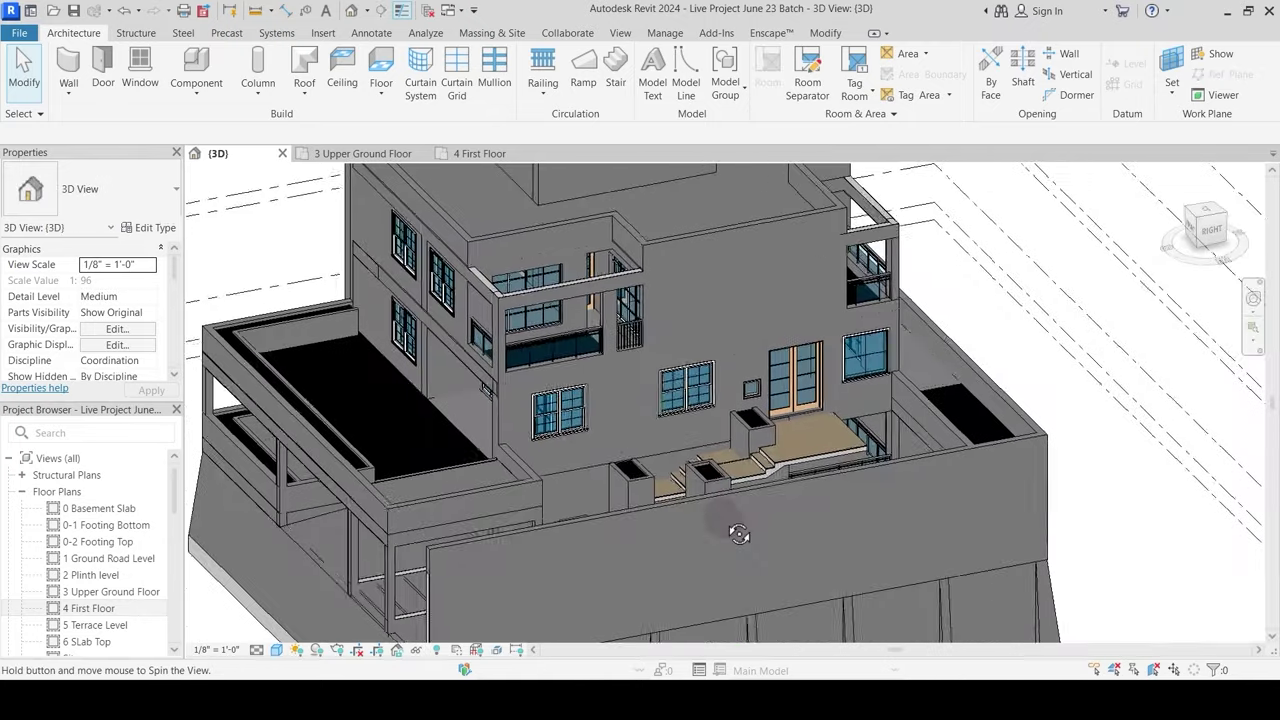
scroll(548, 455, "up", 3)
middle_click_drag(548, 455, 611, 572, "shift")
middle_click_drag(601, 462, 626, 506)
middle_click_drag(626, 506, 648, 509, "shift")
middle_click_drag(426, 440, 463, 383, "shift")
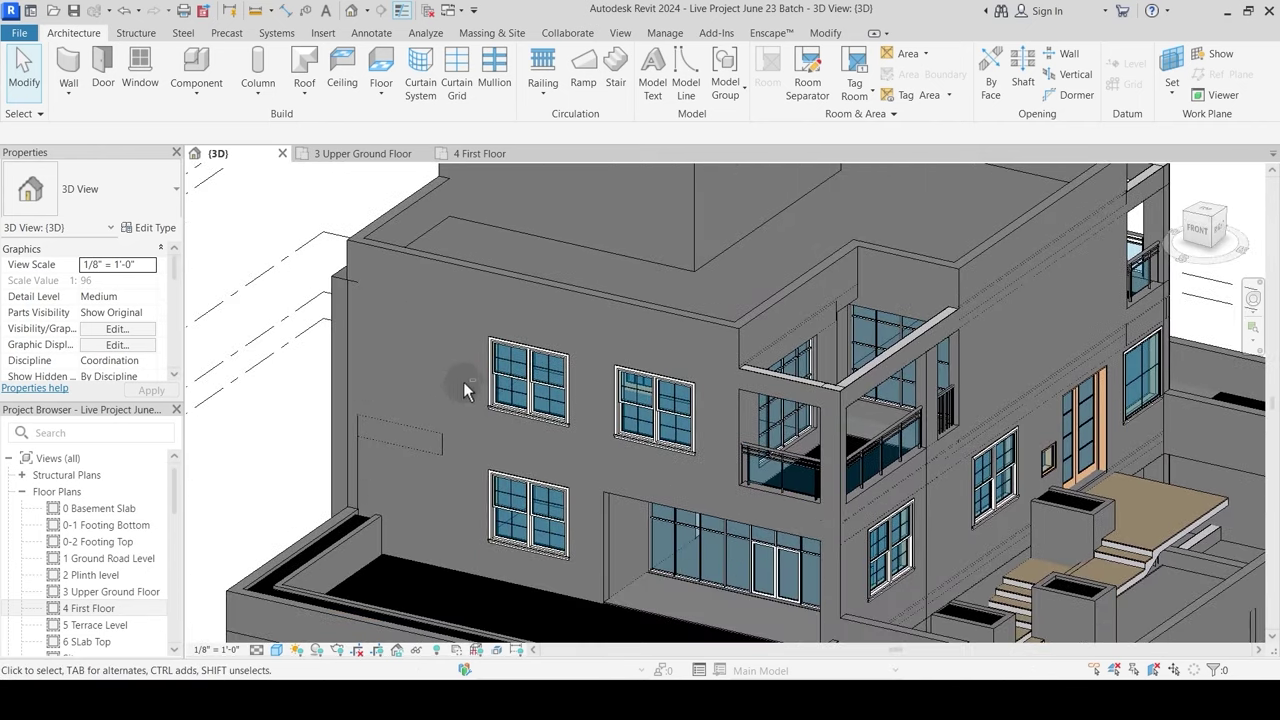
middle_click_drag(445, 430, 623, 363, "shift")
middle_click_drag(972, 439, 576, 349)
scroll(586, 491, "down", 3)
middle_click_drag(857, 439, 343, 478, "shift")
middle_click_drag(724, 318, 695, 453)
scroll(695, 440, "up", 3)
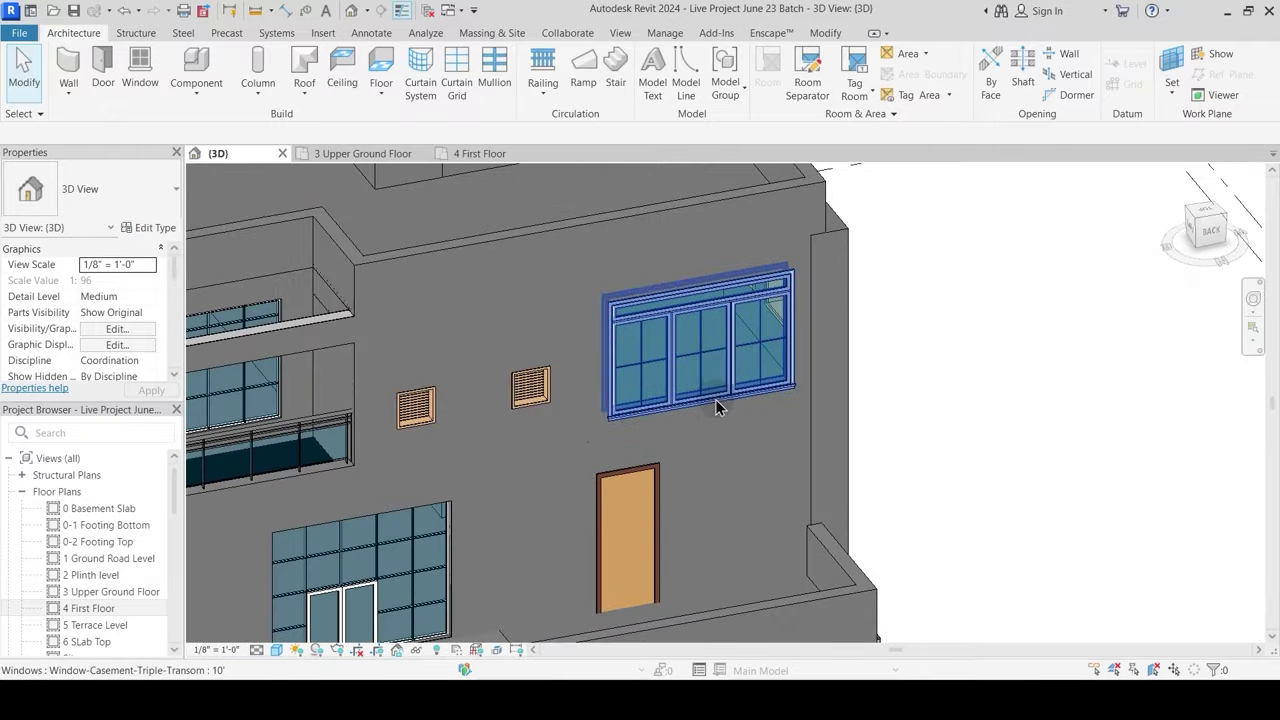
middle_click_drag(560, 472, 790, 430)
middle_click_drag(566, 359, 601, 471)
left_click(700, 398)
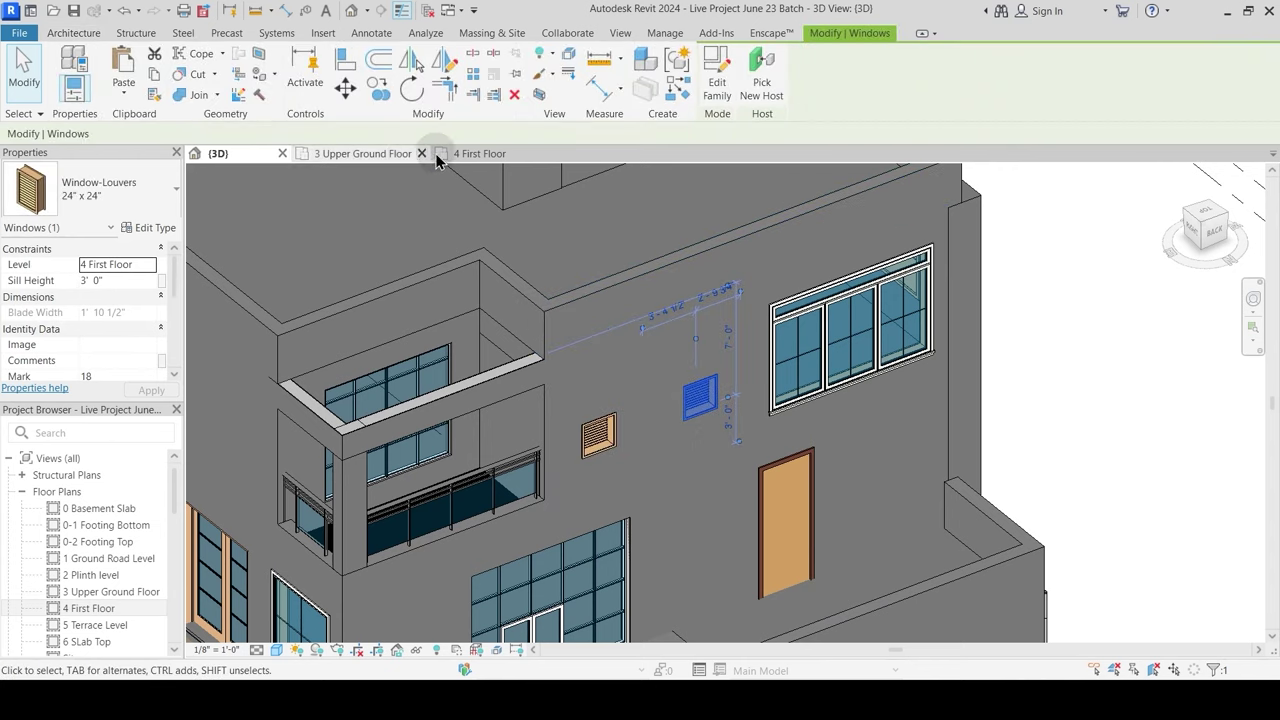
Step: Check the 4 First Floor plan, then return to the 3D view
left_click(477, 154)
scroll(580, 600, "down", 5)
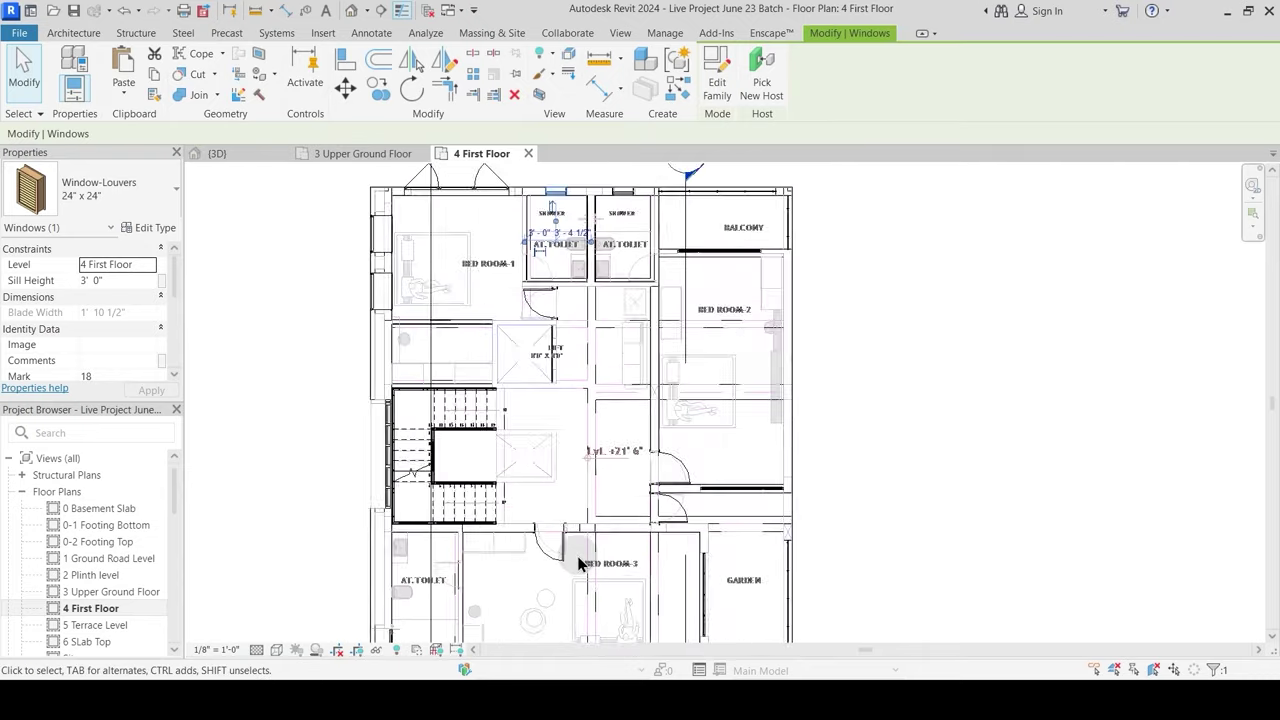
scroll(575, 338, "up", 5)
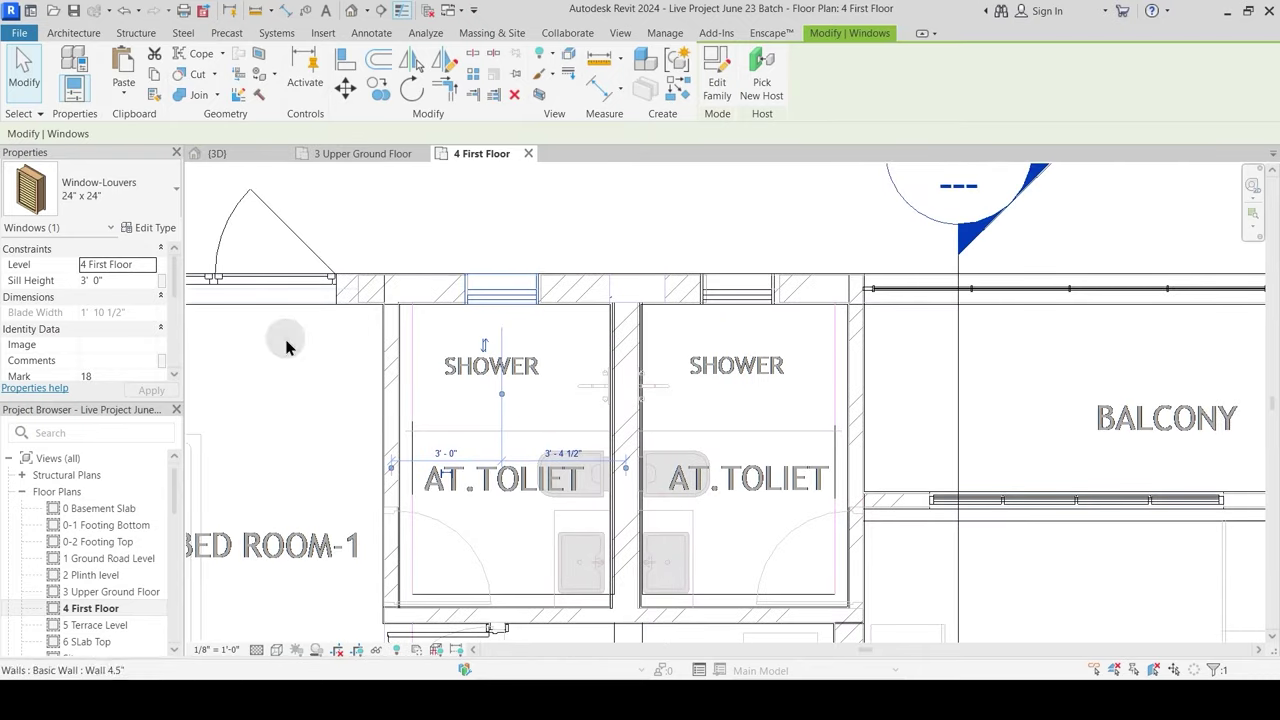
left_click(243, 153)
Step: Set the lower louvre vent's sill height to 6' 0" to match the other louvre
left_click(600, 436)
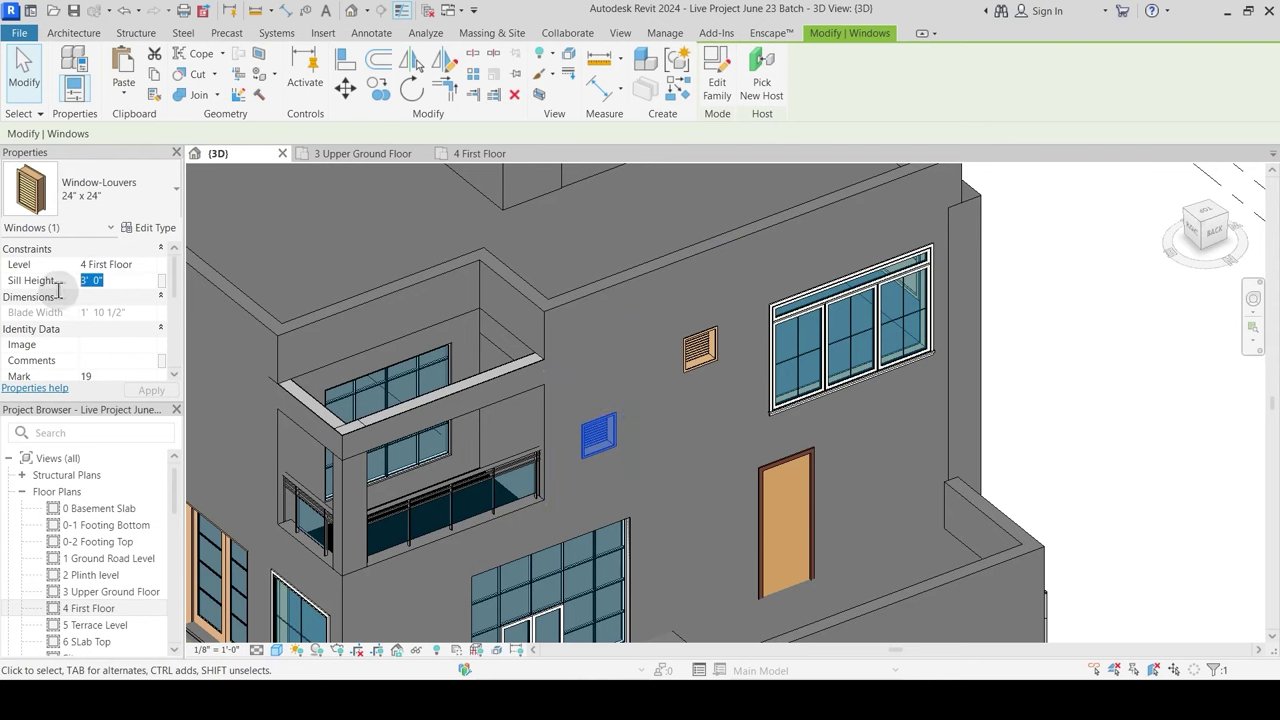
type("6")
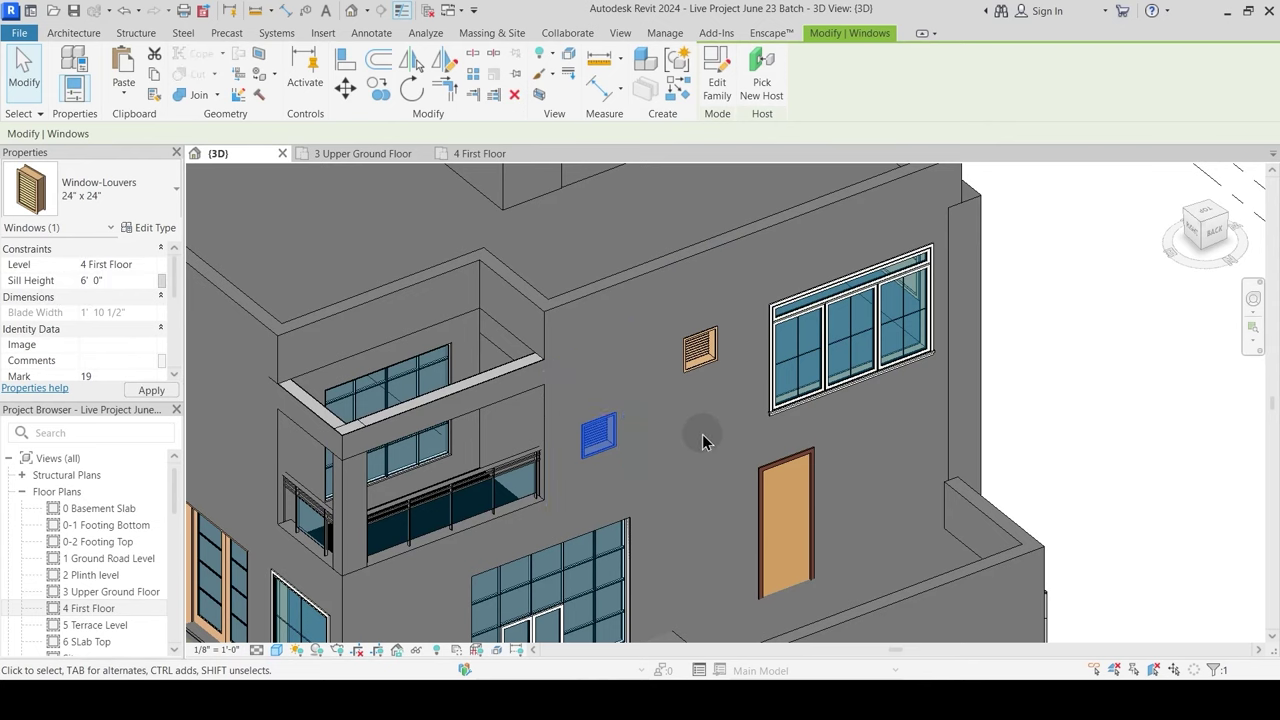
left_click(722, 459)
middle_click_drag(694, 539, 669, 400)
middle_click_drag(818, 425, 790, 425, "shift")
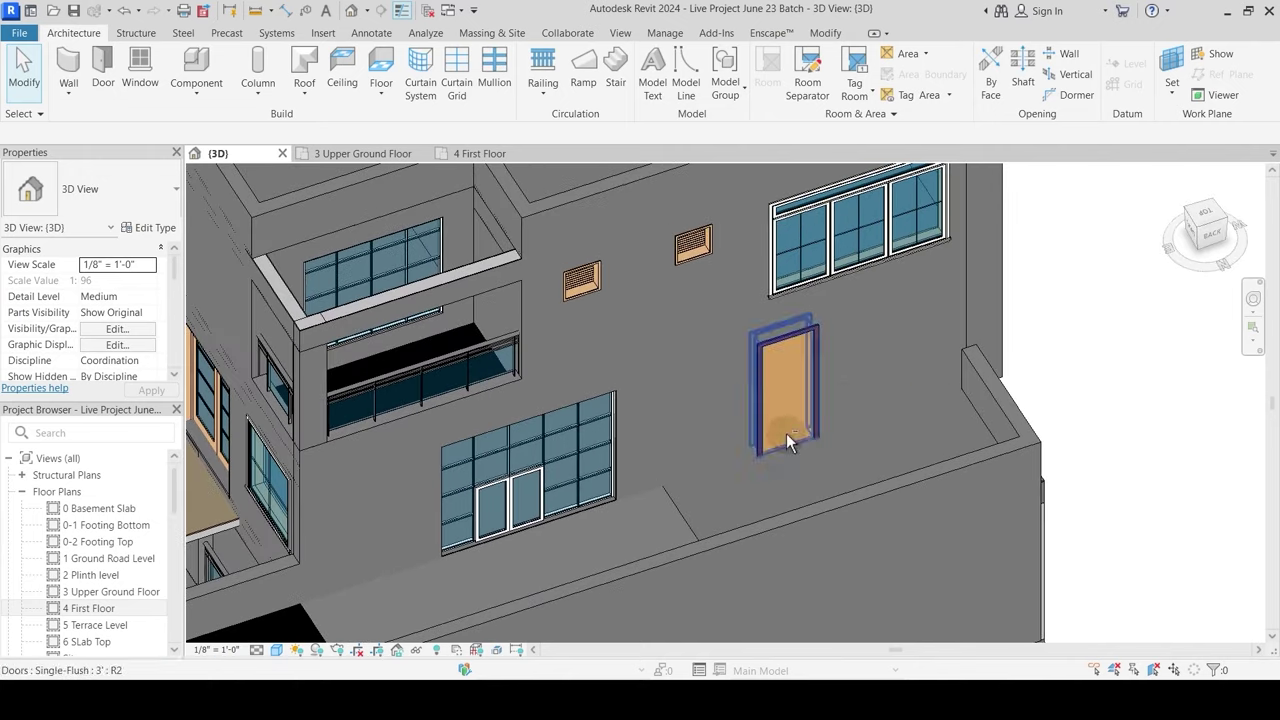
left_click(384, 158)
Step: On the Upper Ground Floor, place another Window-Fixed 3'-6" in the back wall beside the door
middle_click_drag(602, 471, 823, 552)
scroll(823, 552, "down", 2)
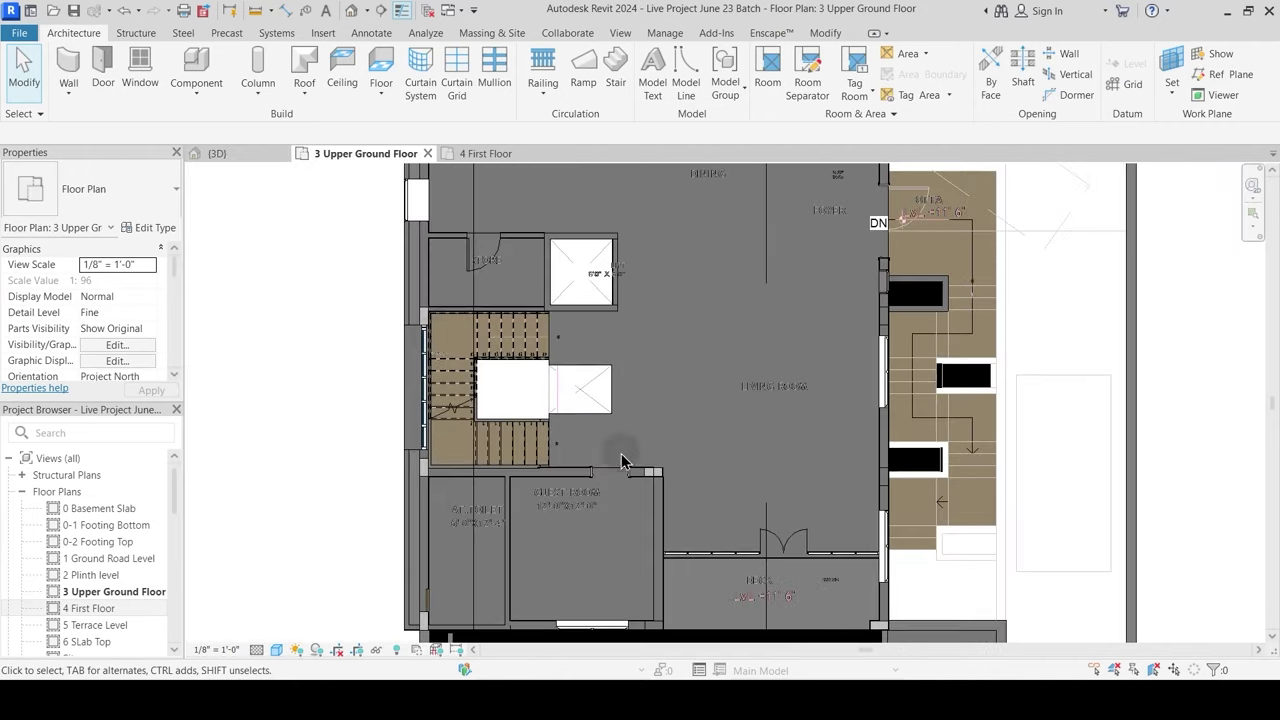
middle_click_drag(445, 350, 515, 630)
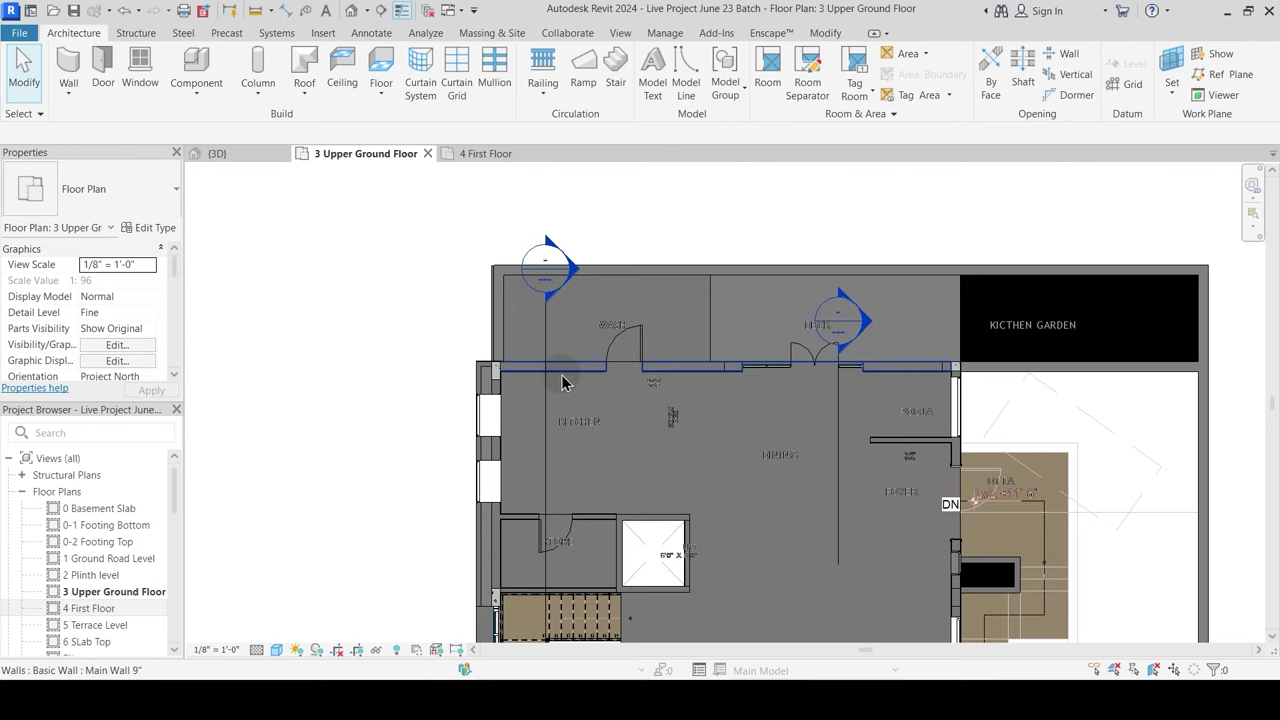
left_click(478, 429)
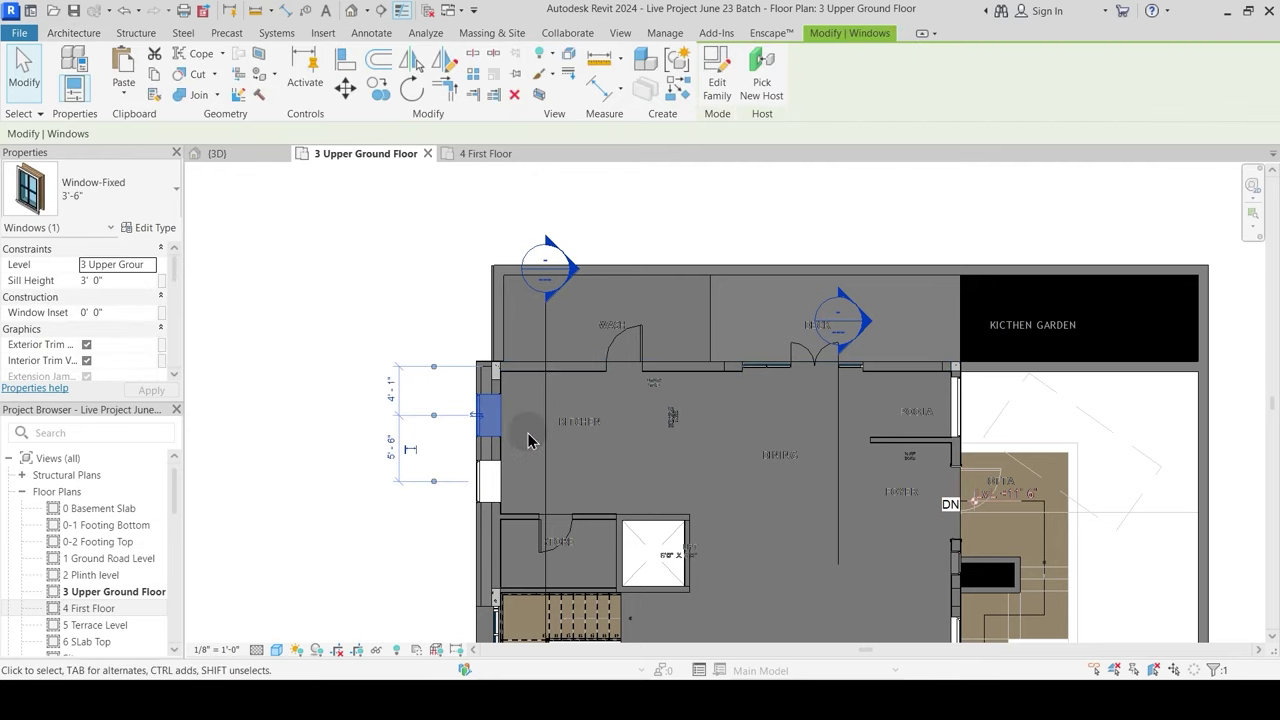
left_click(629, 324)
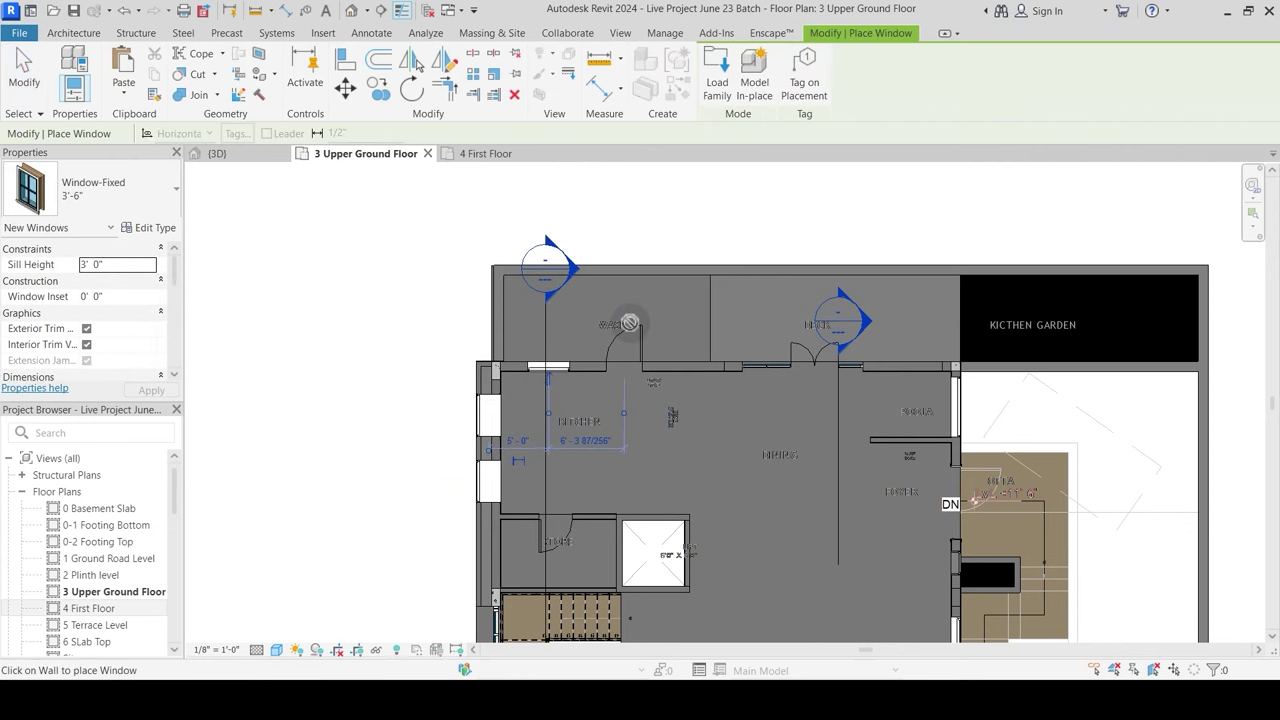
key("Escape")
left_click(262, 155)
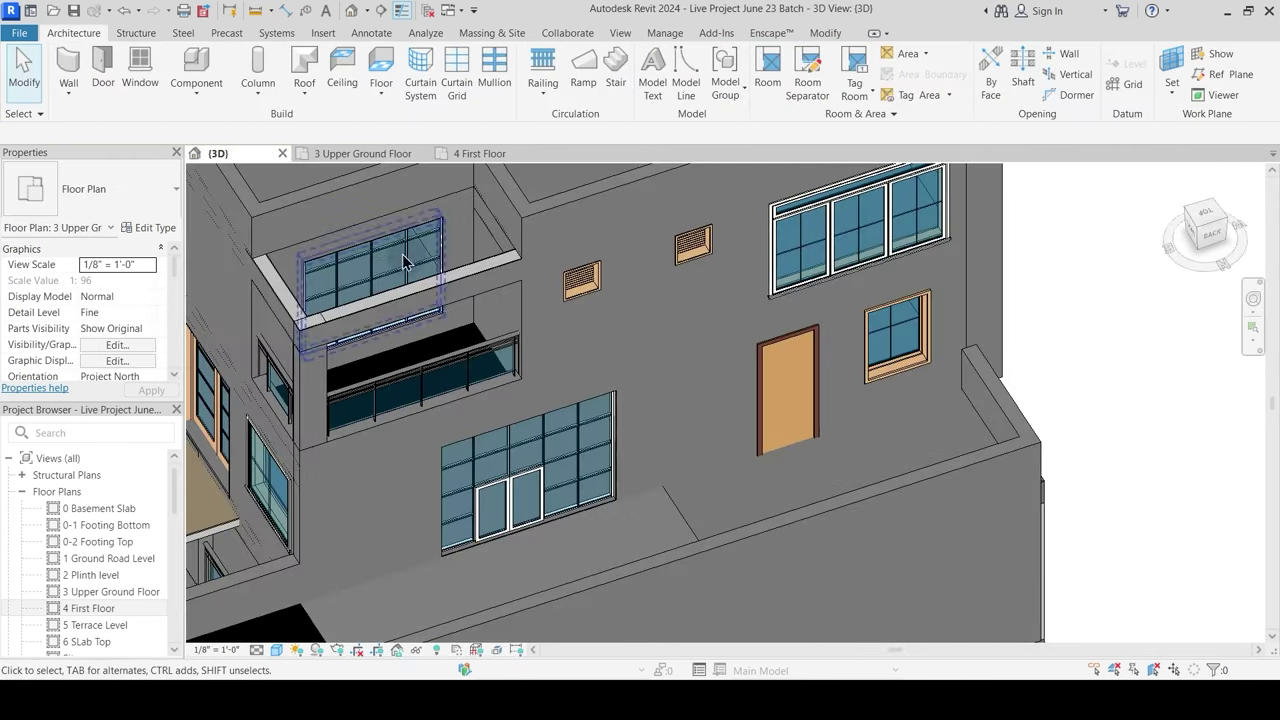
Step: Orbit to the side facade and select the Window-Double-Hung-Double 6' window
left_click(917, 370)
key("Escape")
middle_click_drag(943, 418, 823, 383, "shift")
middle_click_drag(574, 451, 706, 429)
middle_click_drag(500, 425, 657, 449, "shift")
left_click(585, 543)
left_click(585, 543)
middle_click_drag(665, 520, 624, 603, "shift")
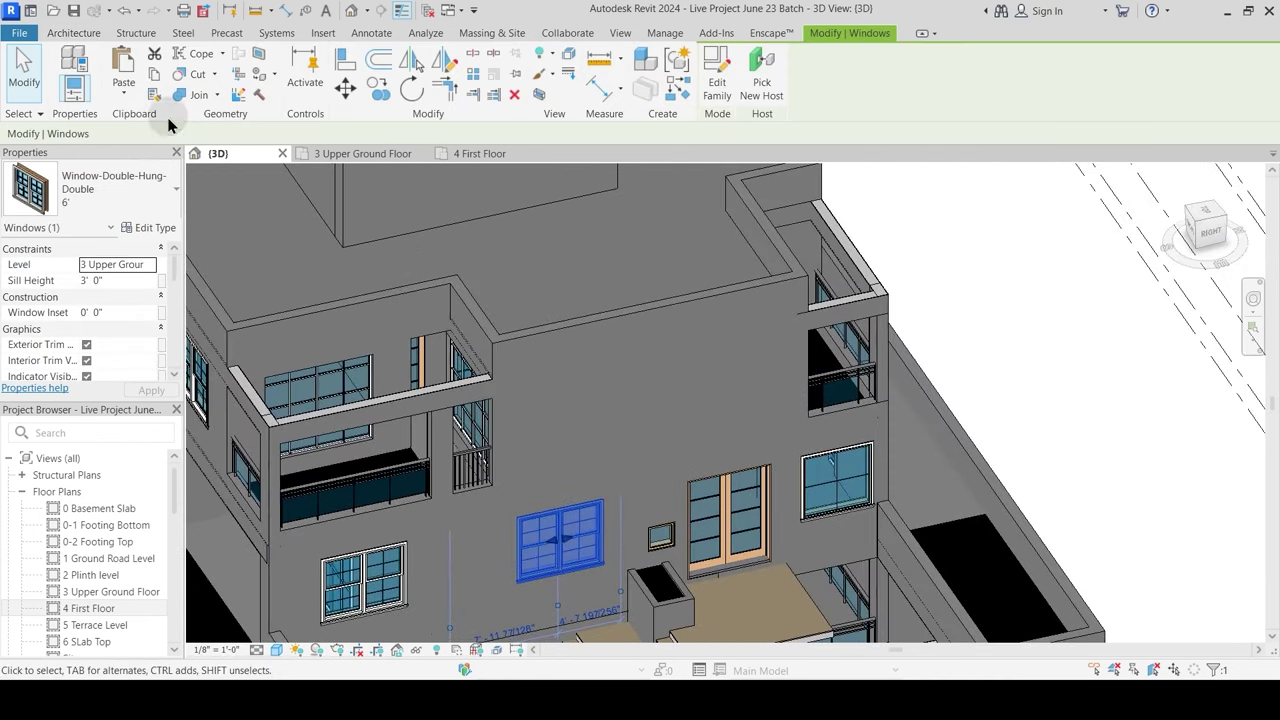
Step: Paste the double-hung window aligned onto the 4 First Floor level
left_click(123, 92)
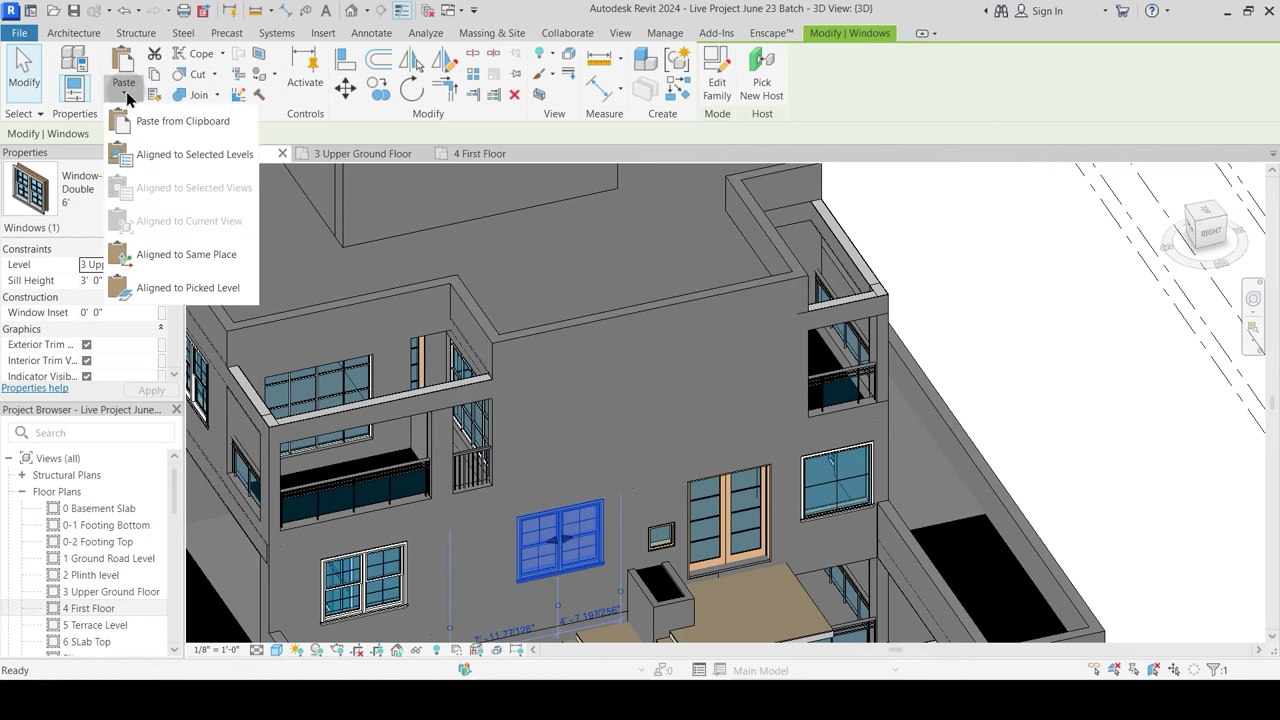
left_click(161, 155)
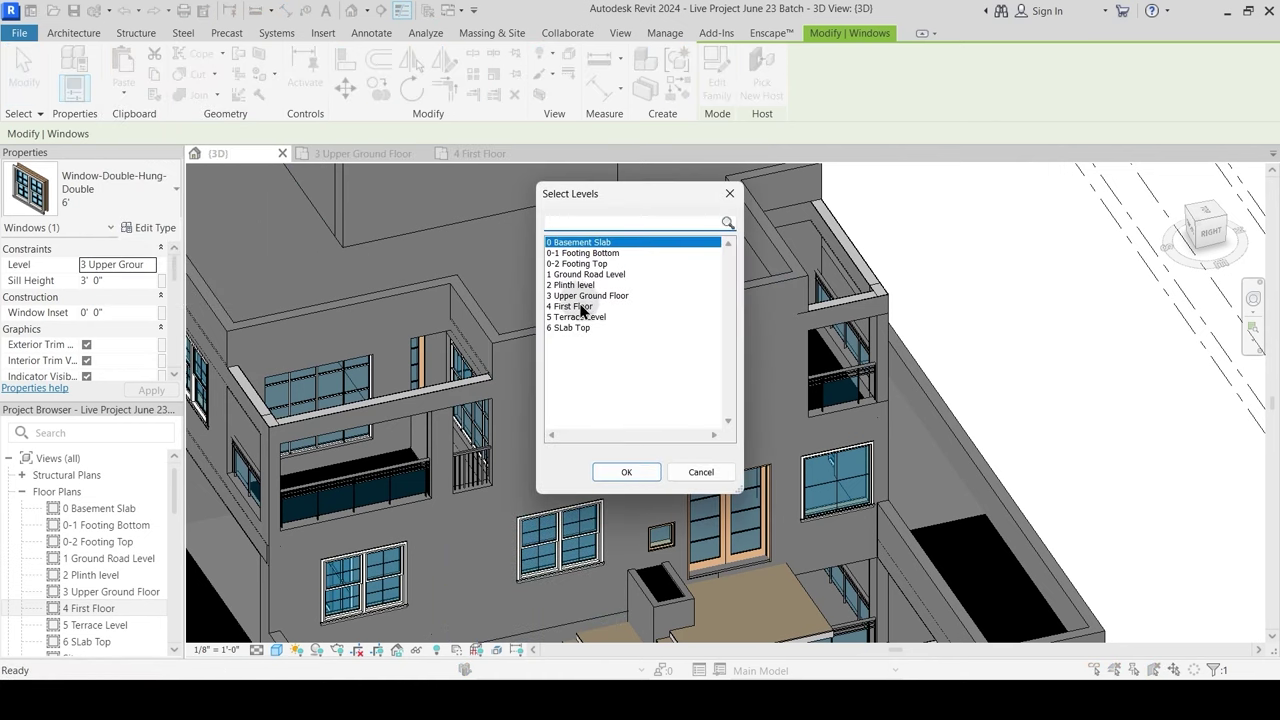
left_click(581, 307)
left_click(638, 468)
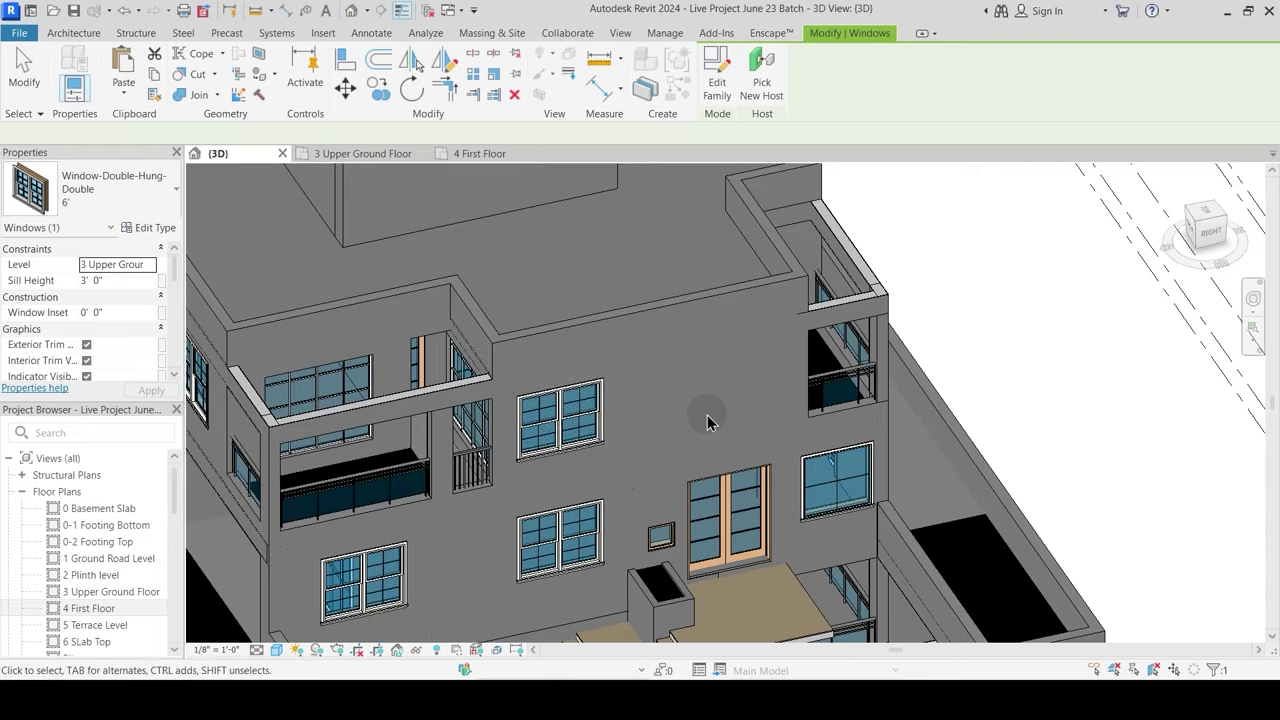
key("Escape")
middle_click_drag(707, 422, 772, 272, "shift")
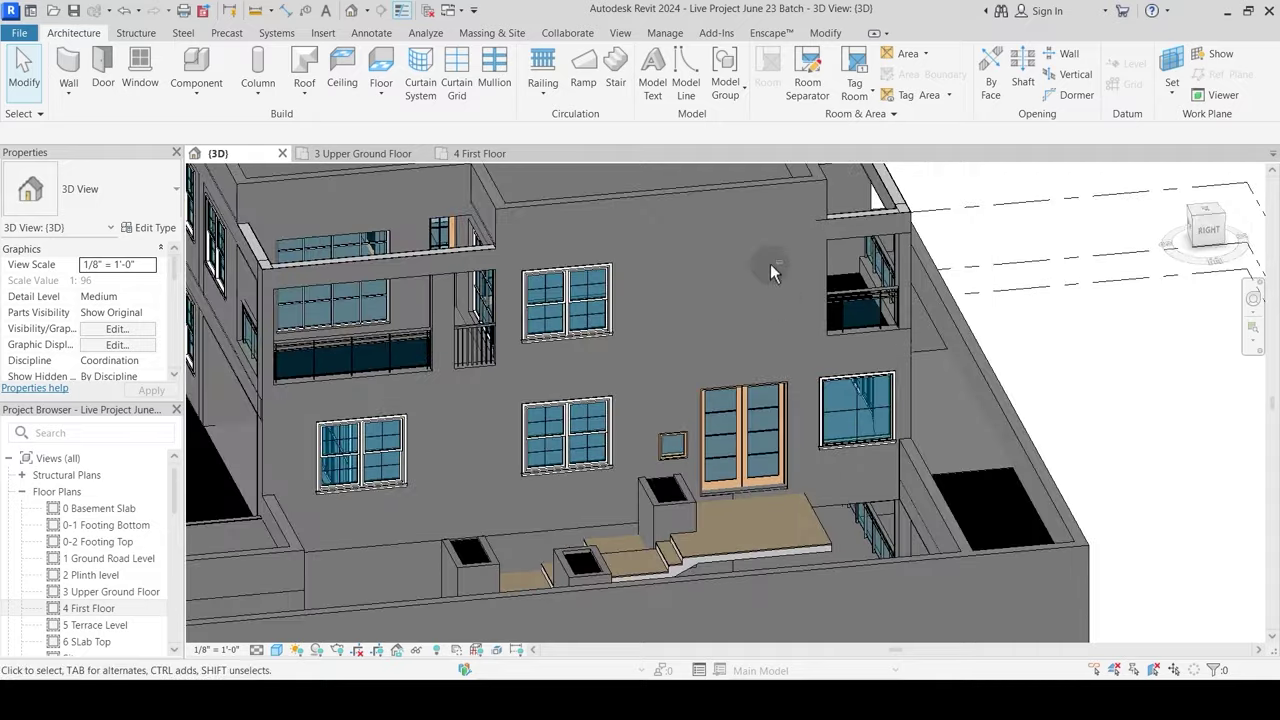
Step: Orbit the 3D model around toward the building's front
scroll(725, 310, "down", 3)
middle_click_drag(643, 383, 711, 430, "shift")
middle_click_drag(670, 330, 700, 440, "shift")
middle_click_drag(663, 360, 660, 404)
scroll(313, 497, "up", 3)
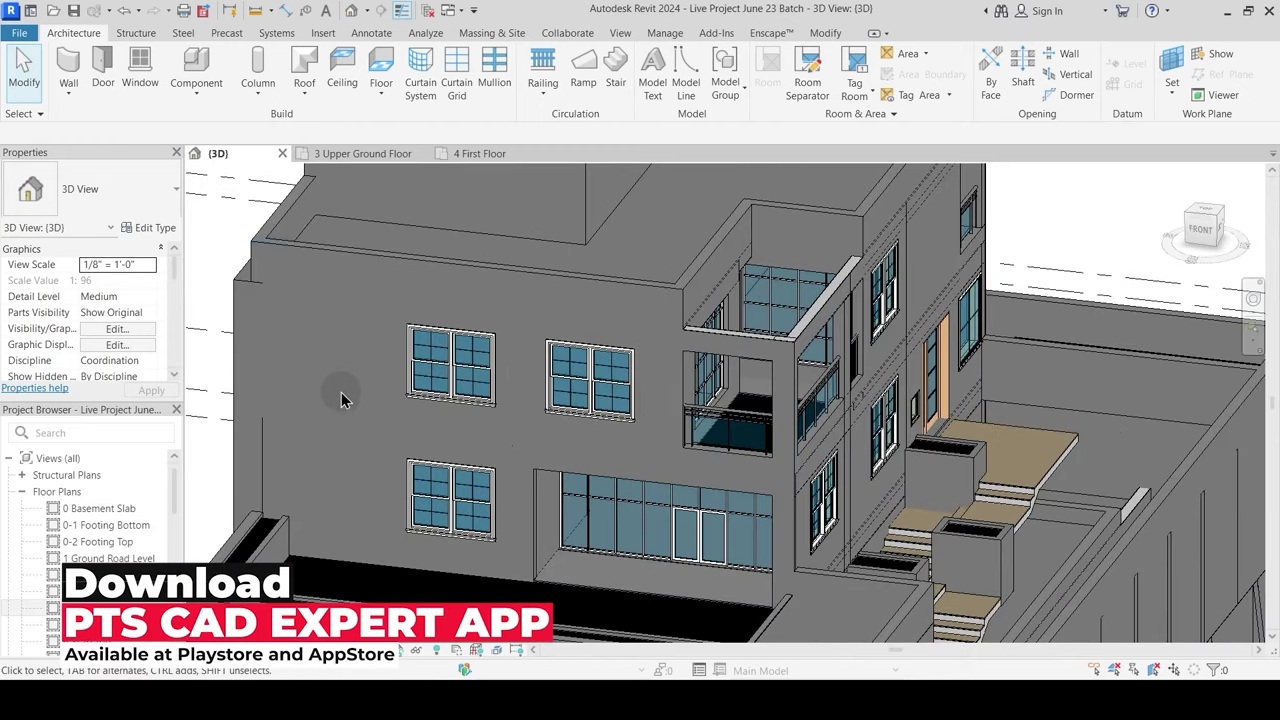
middle_click_drag(337, 523, 335, 496, "shift")
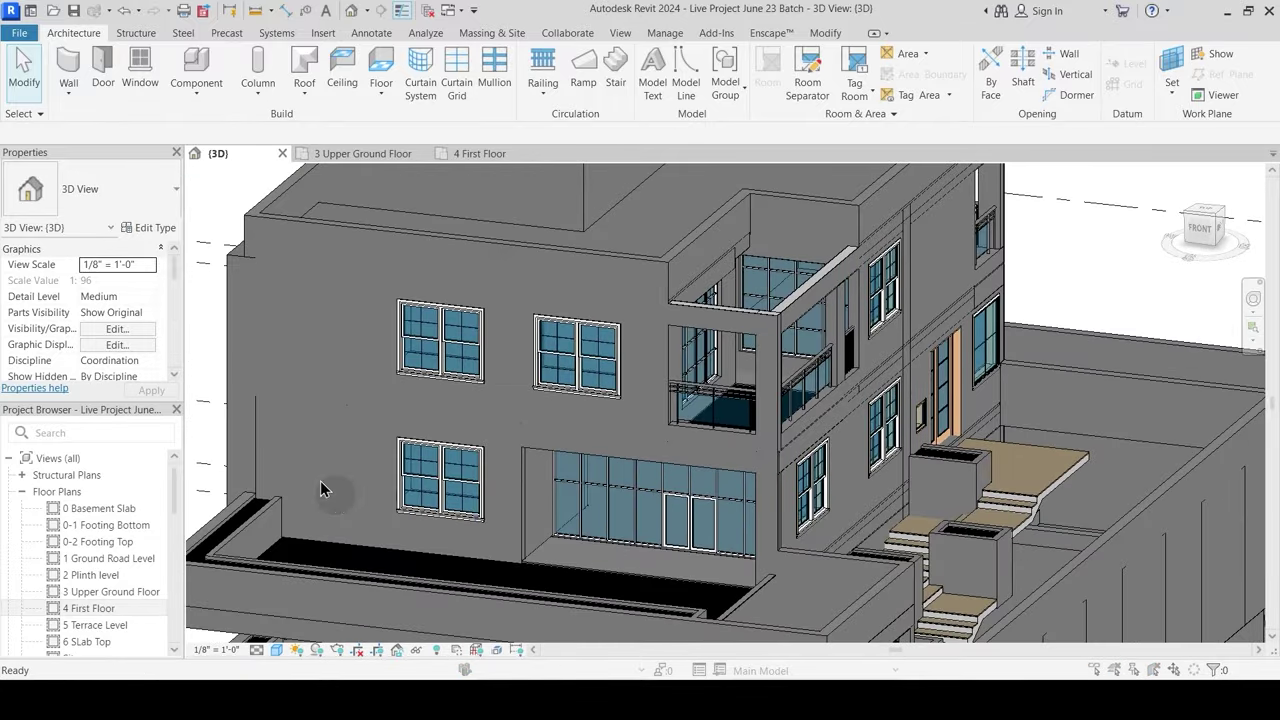
Step: Show the model in Realistic style and frame the whole house including the rooftop
key("w")
key("a")
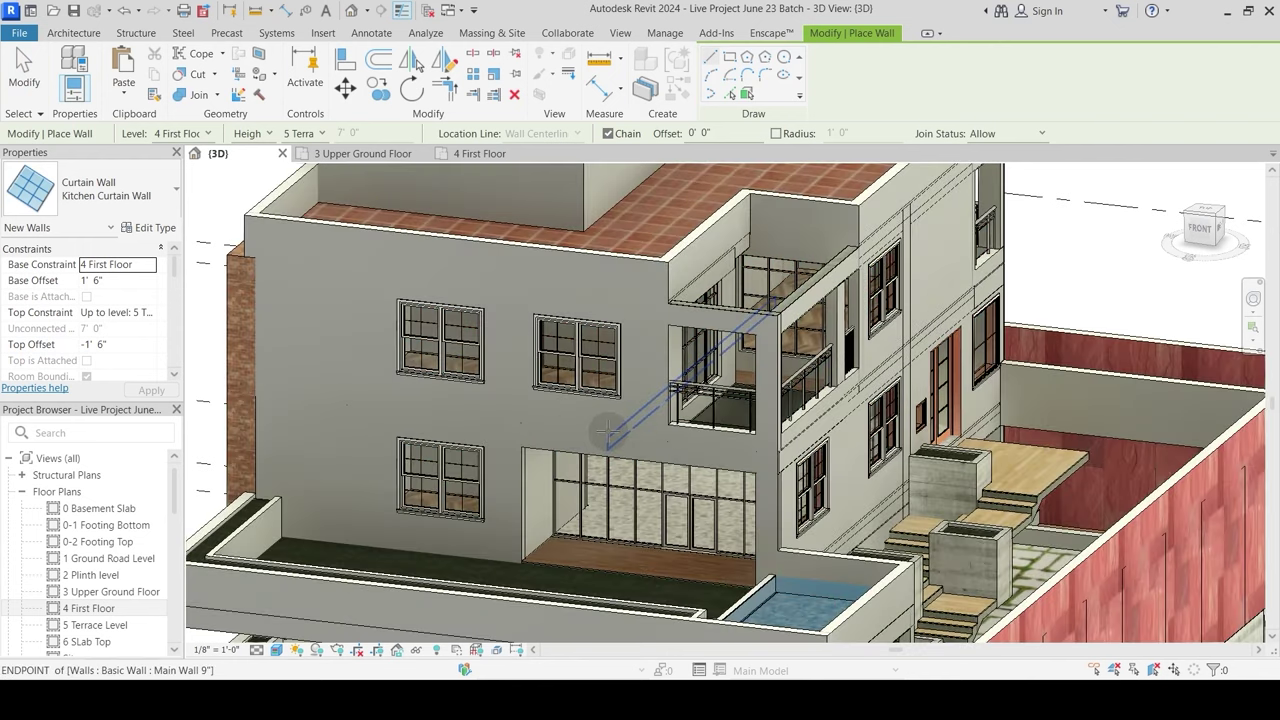
middle_click_drag(560, 440, 685, 502, "shift")
scroll(627, 558, "up", 3)
scroll(507, 410, "up", 2)
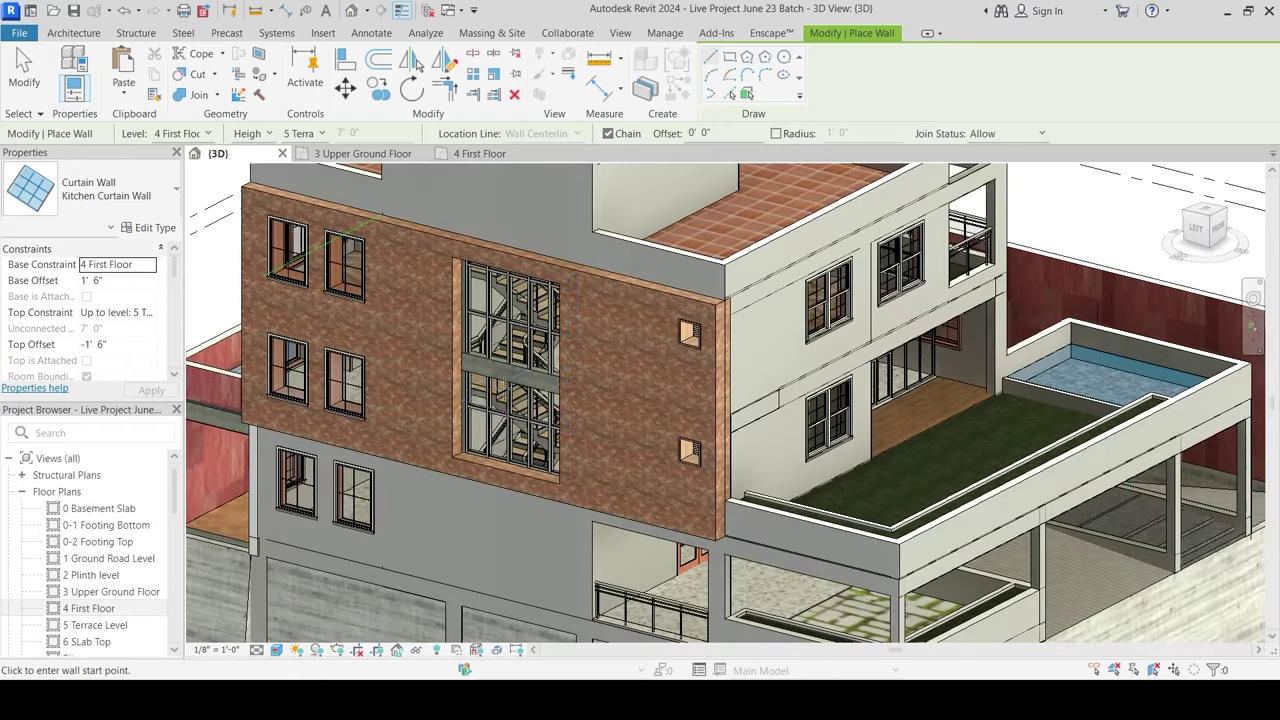
key("Escape")
scroll(575, 459, "down", 4)
middle_click_drag(575, 459, 340, 395, "shift")
middle_click_drag(492, 312, 492, 480)
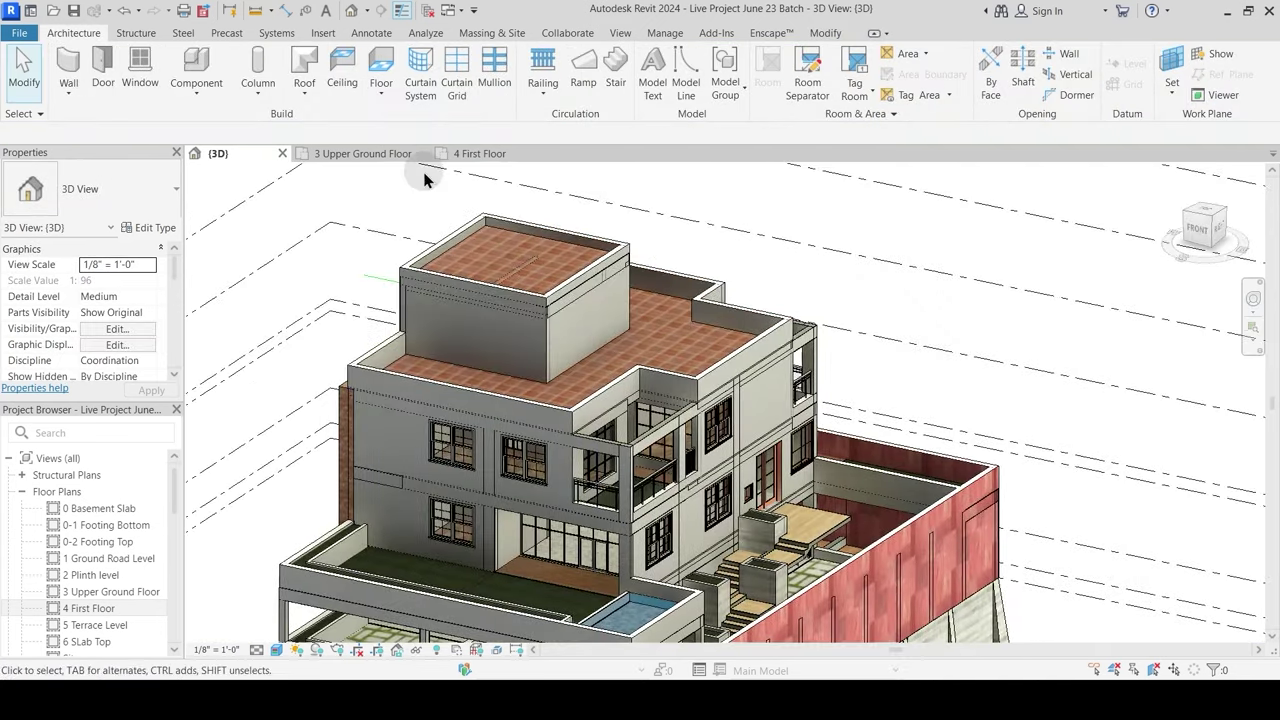
Step: Open the 5 Terrace Level plan and restore the hidden room tags and labels
double_click(92, 624)
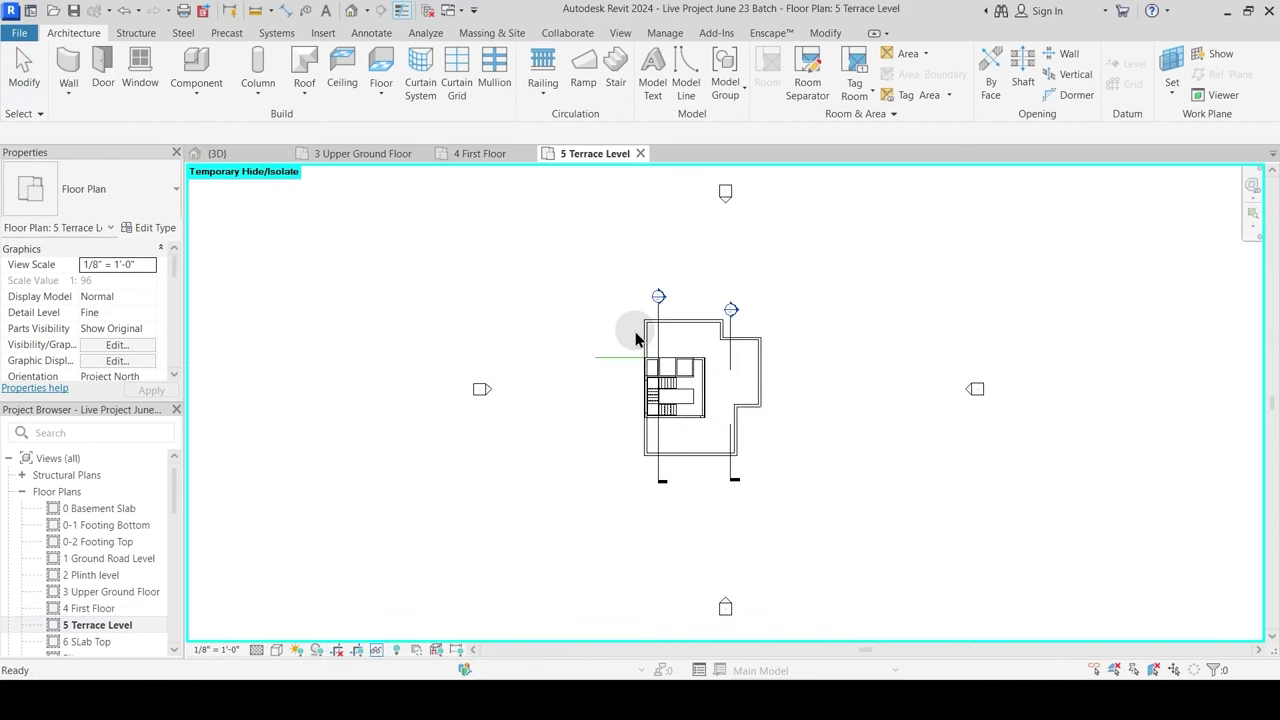
scroll(678, 343, "up", 5)
middle_click_drag(700, 371, 613, 392)
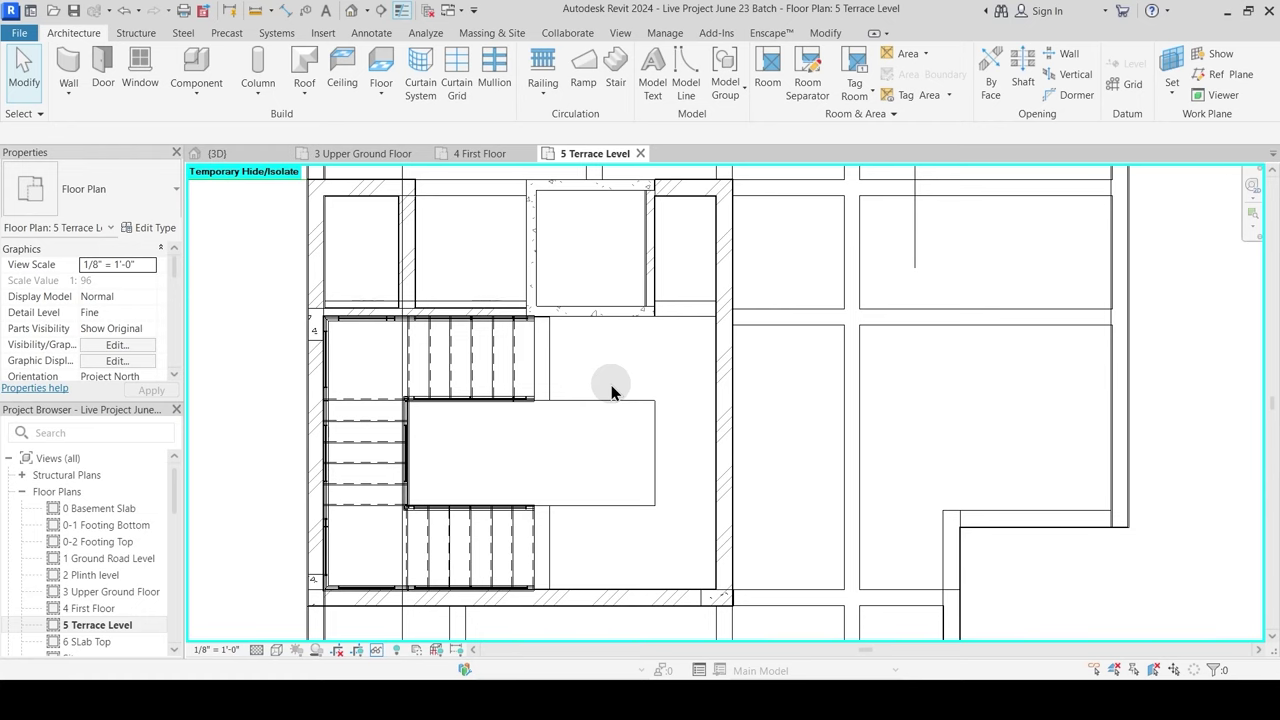
key("r")
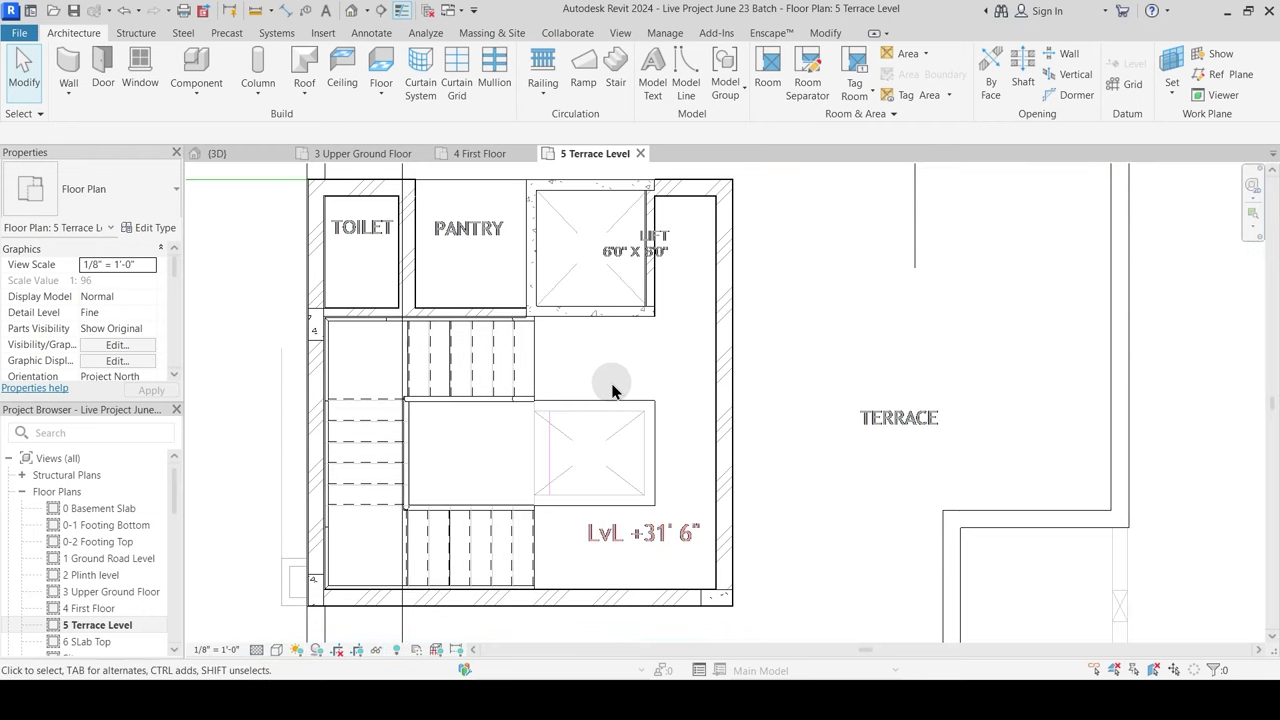
middle_click_drag(438, 262, 535, 440)
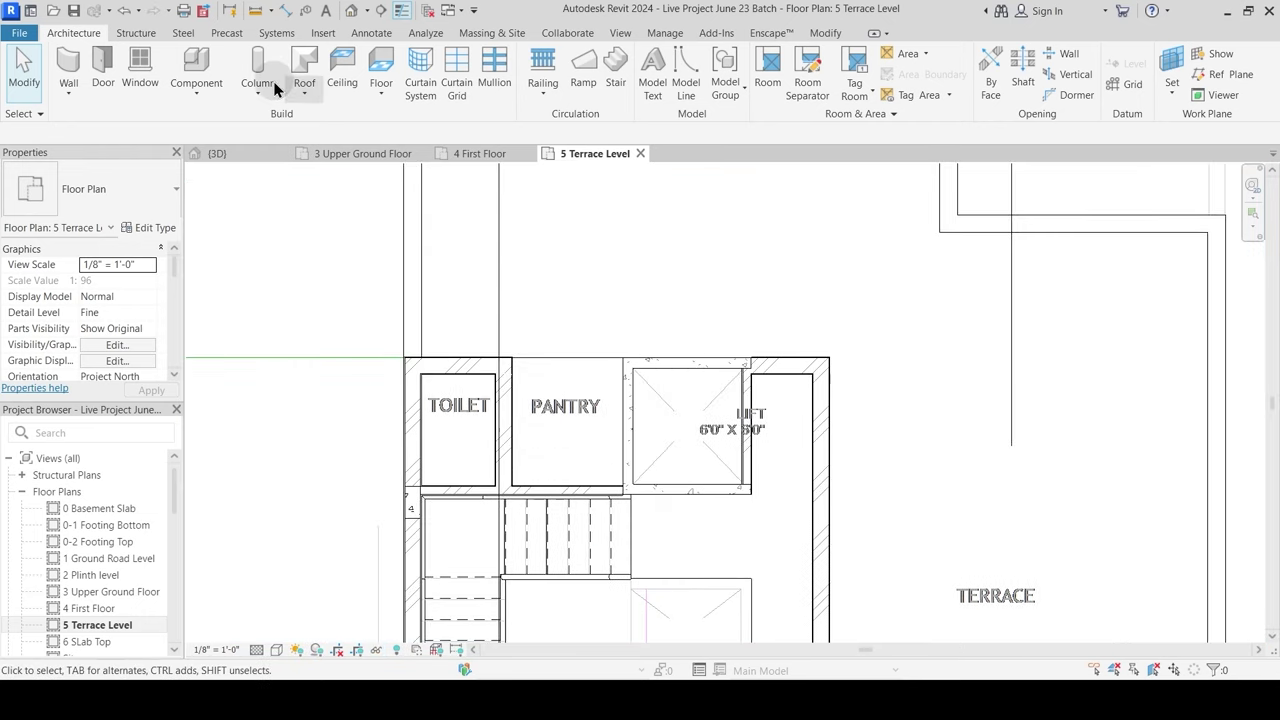
Step: Place a Single-Flush 2'9" door in the TOILET's top wall
left_click(102, 66)
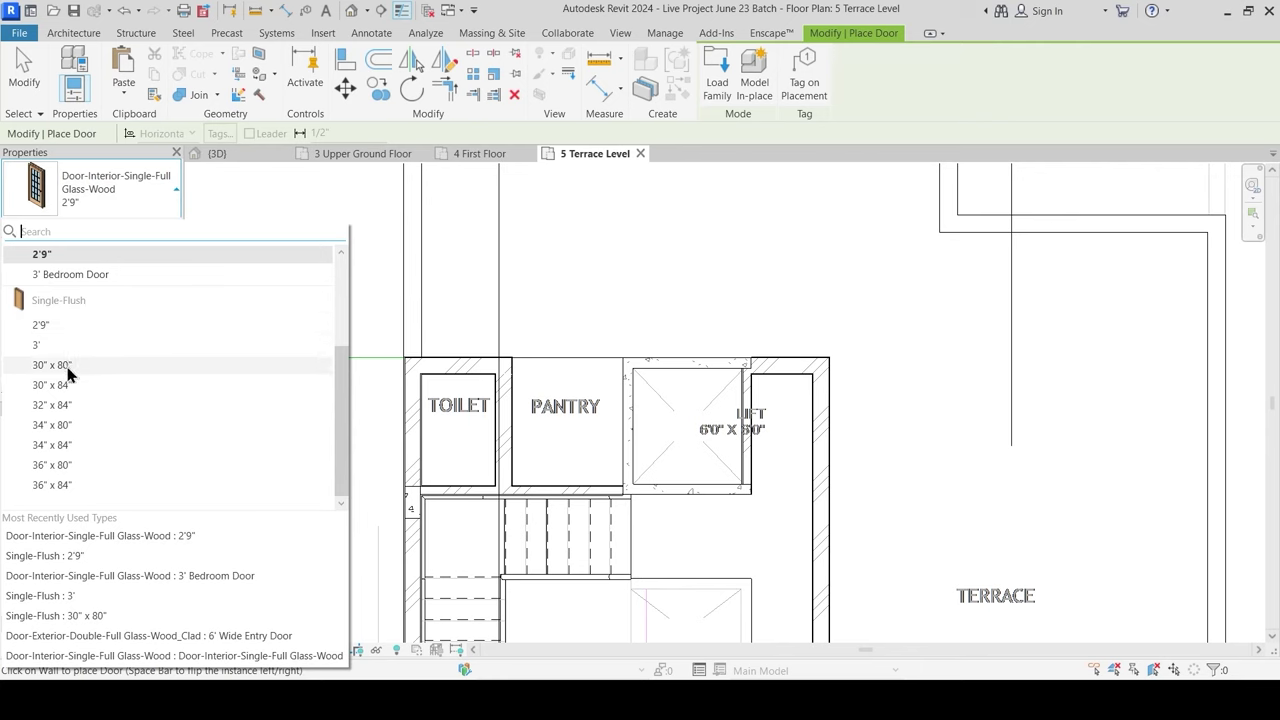
scroll(67, 371, "up", 3)
left_click(41, 466)
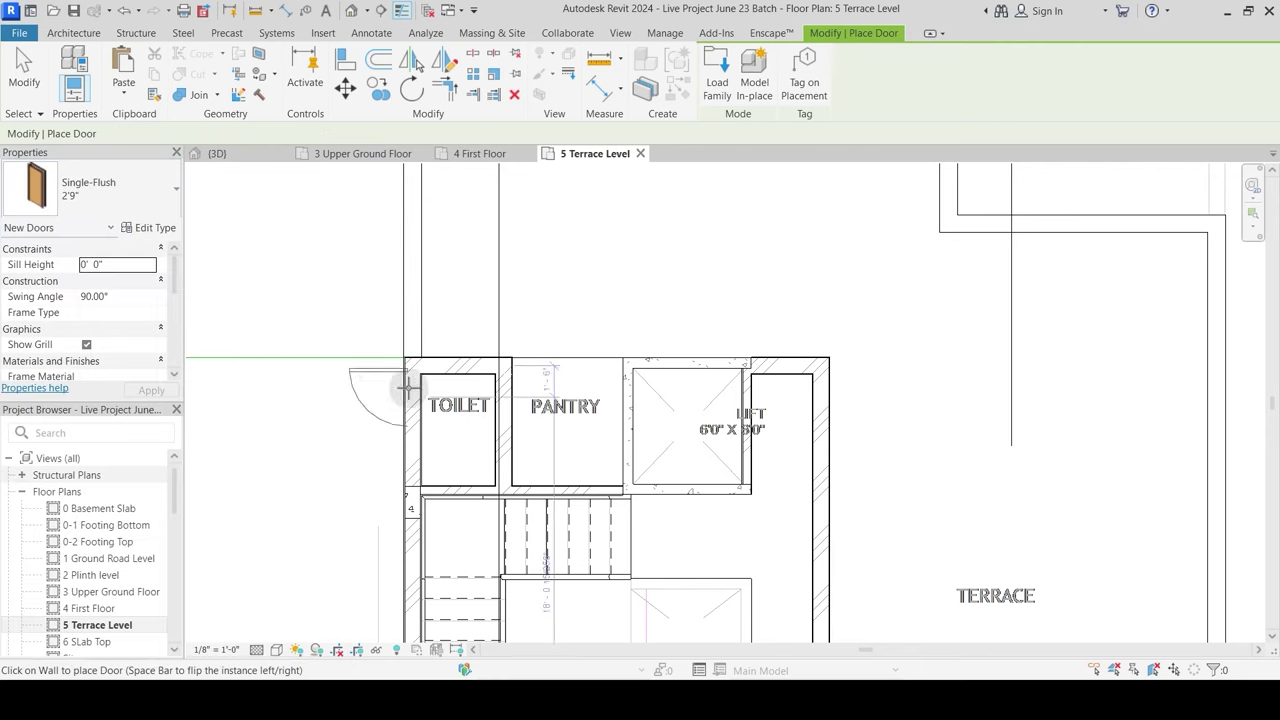
left_click(458, 365)
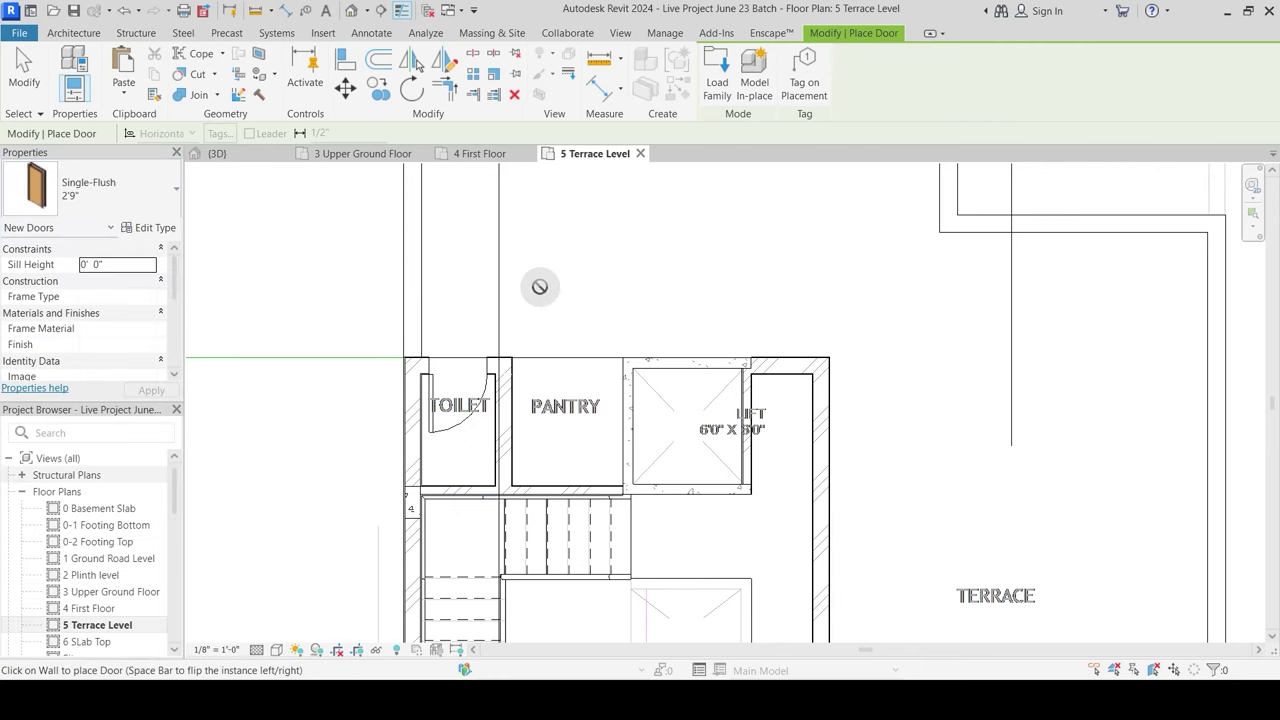
middle_click_drag(685, 508, 647, 268)
scroll(660, 417, "down", 2)
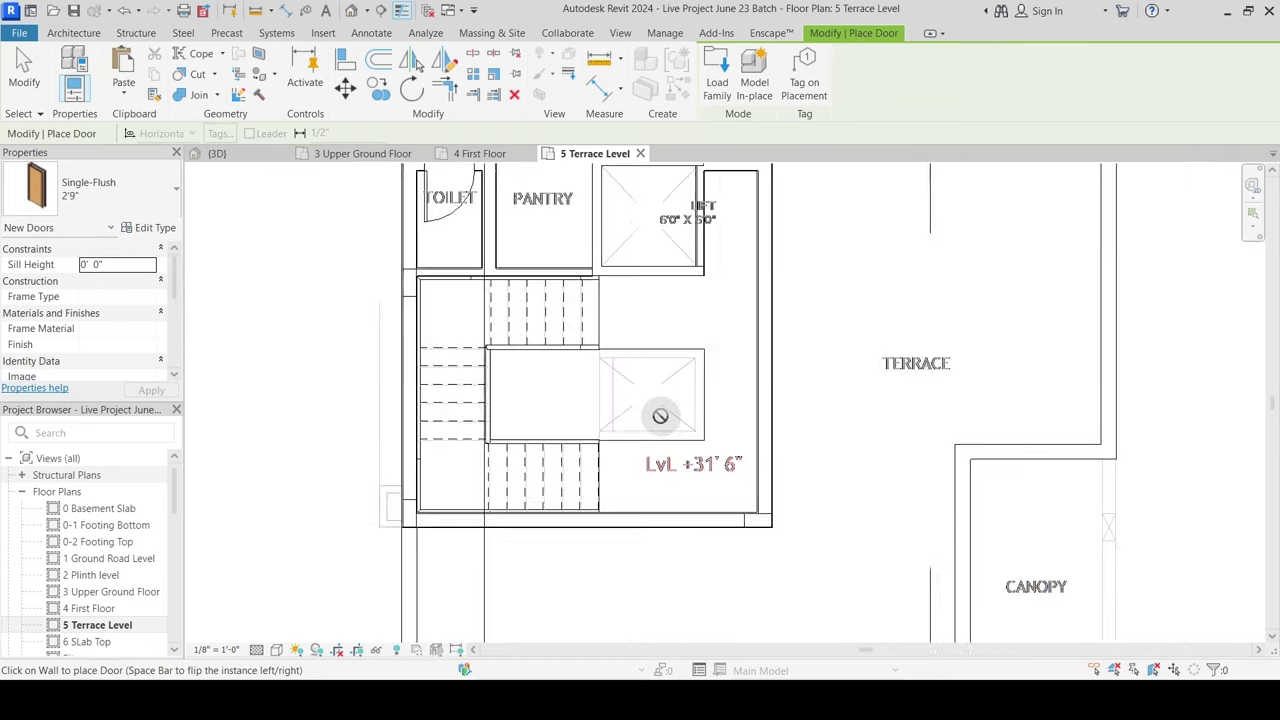
key("Escape")
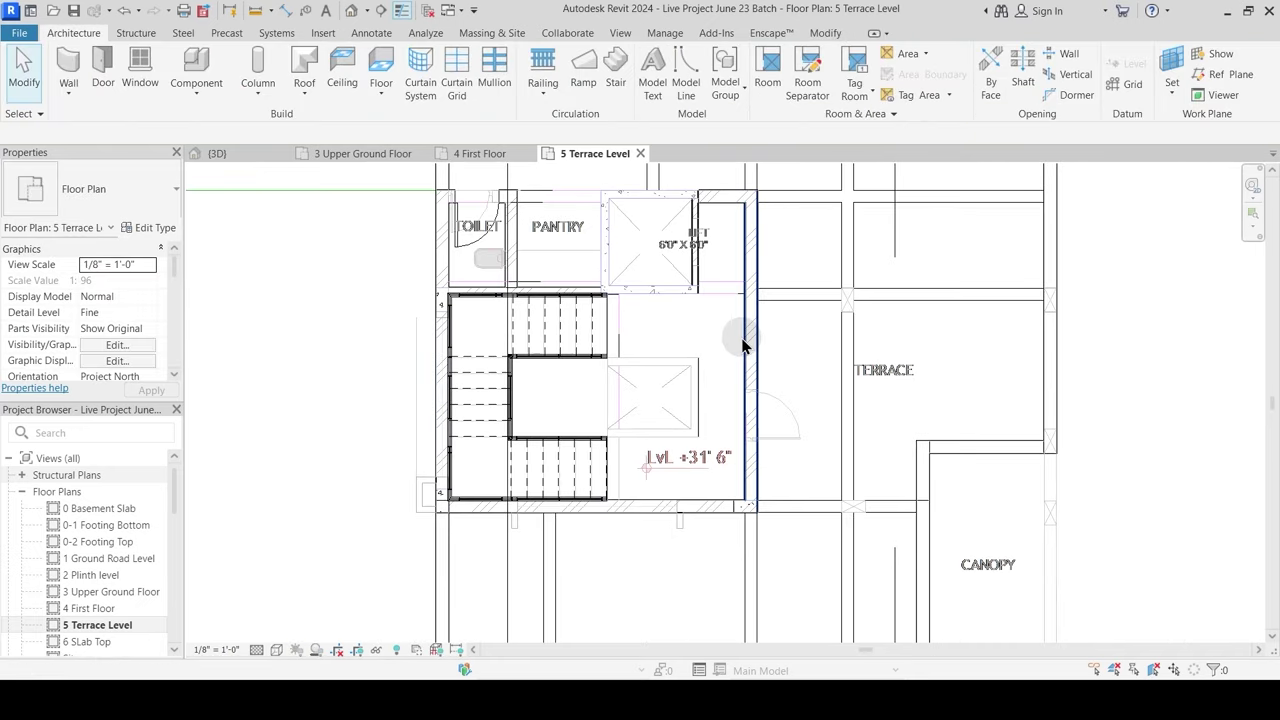
Step: Place a Single-Flush 3' door in the stair-lobby wall opening onto the terrace
left_click(103, 63)
left_click(114, 196)
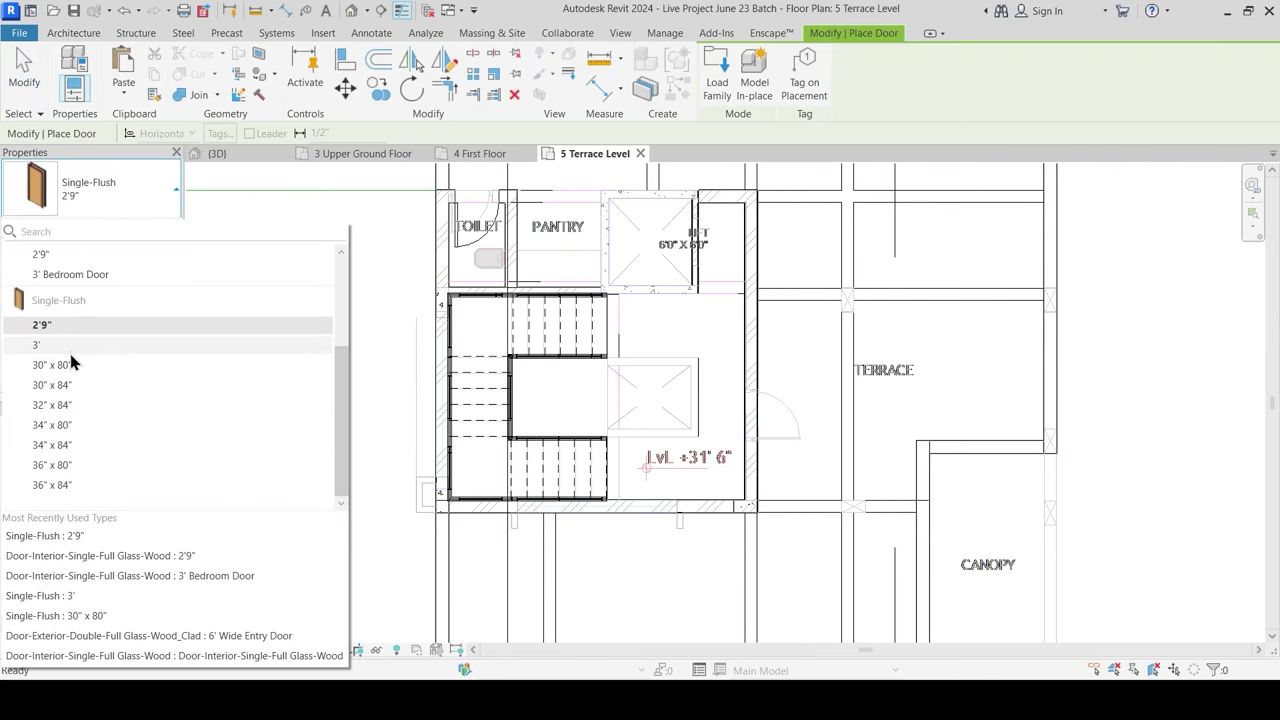
scroll(71, 354, "up", 1)
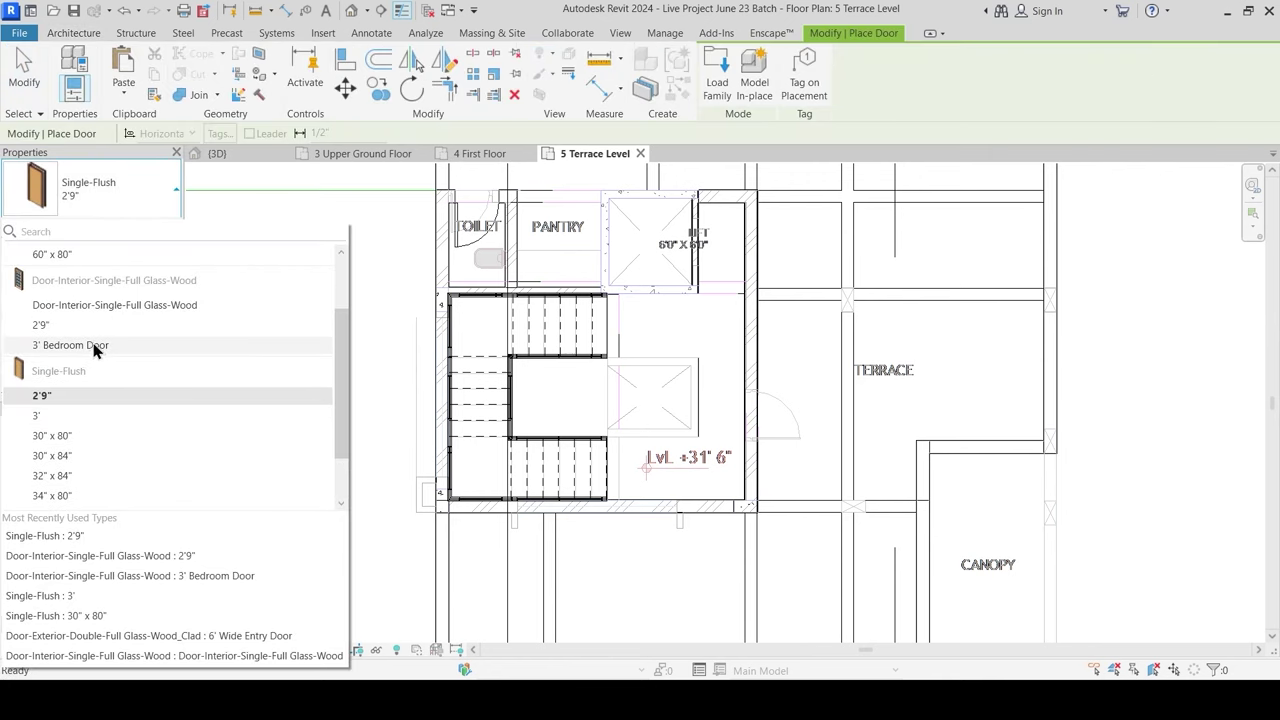
scroll(92, 348, "up", 1)
left_click(59, 484)
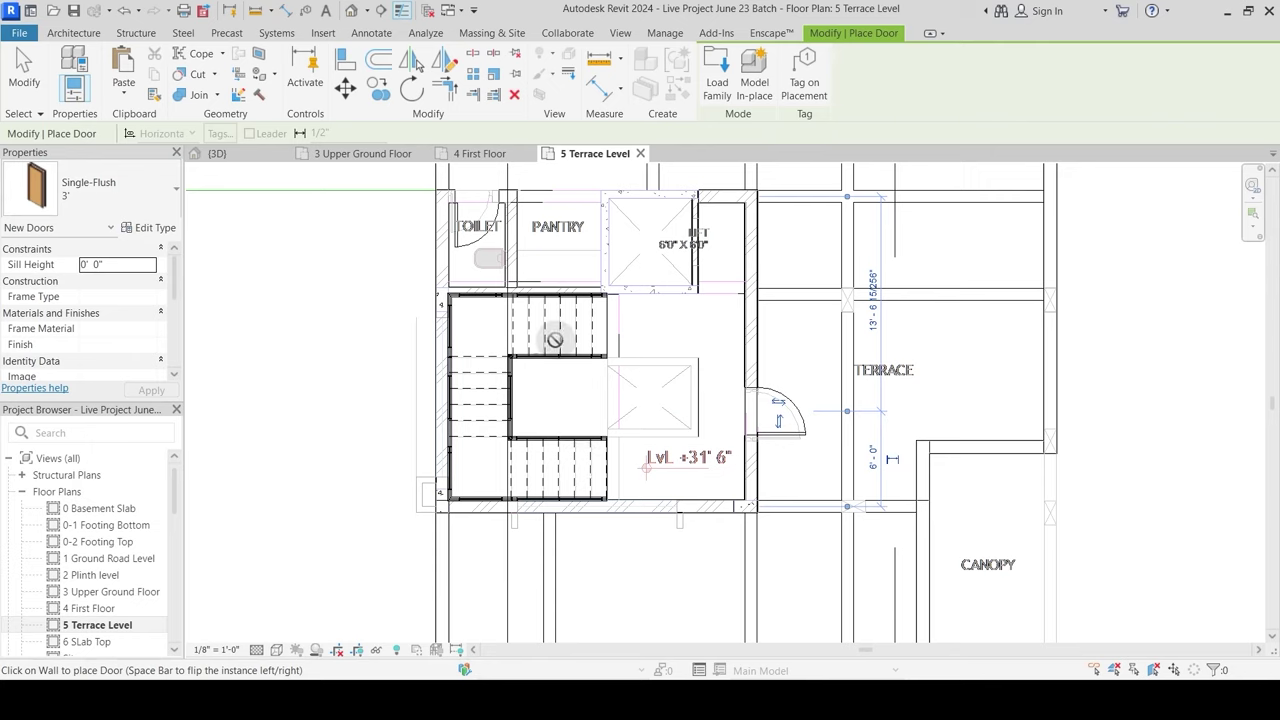
middle_click_drag(554, 340, 542, 249)
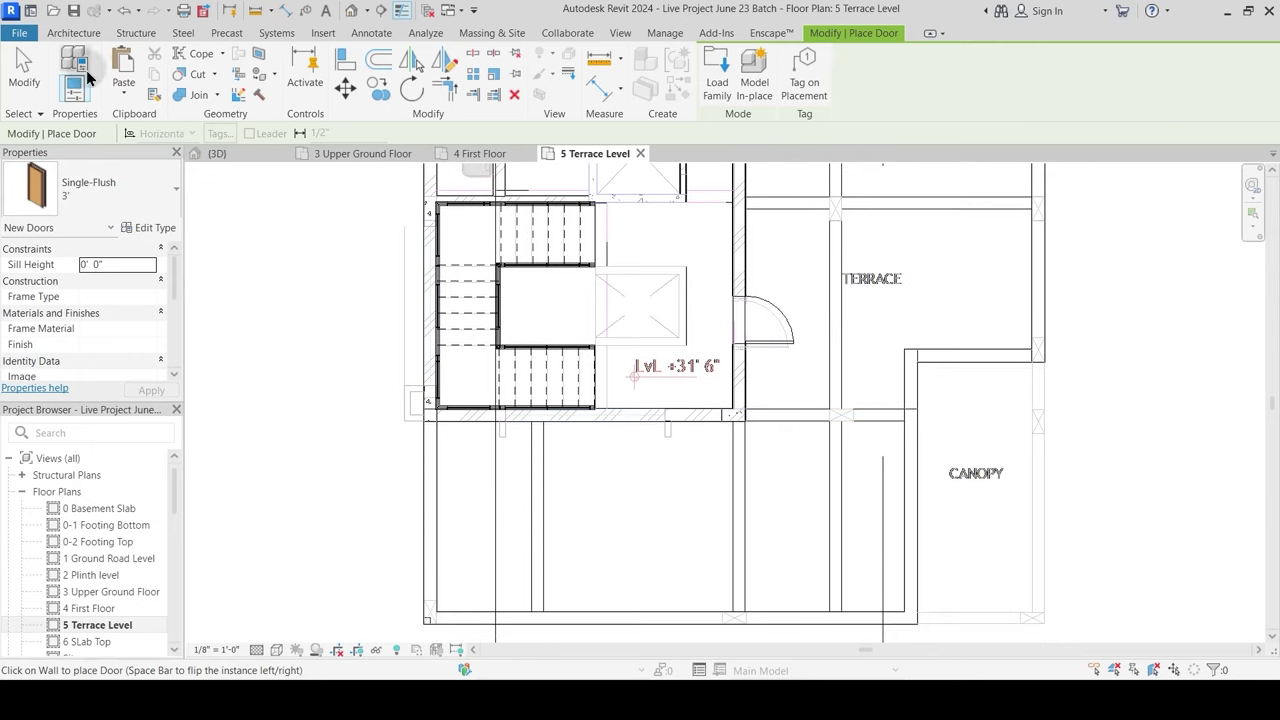
key("Escape")
scroll(542, 427, "down", 2)
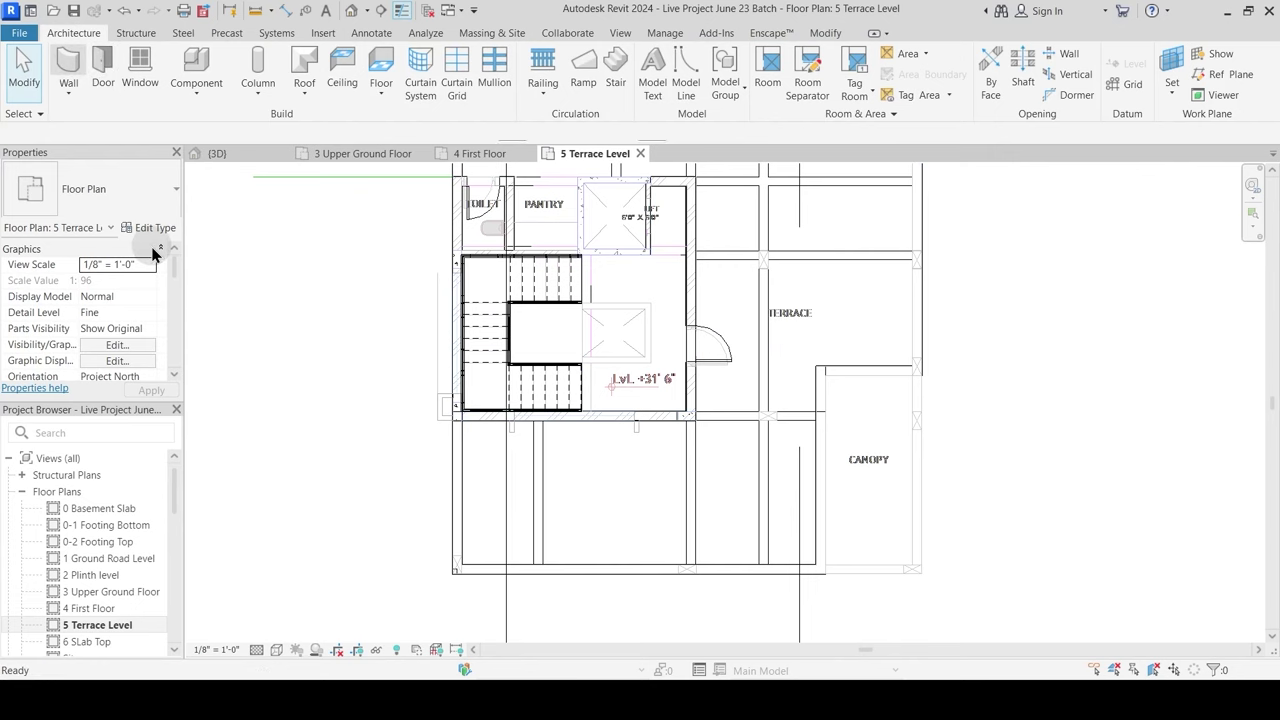
Step: Draw a 10'-0" Kitchen Curtain Wall from the wall intersection along the stair hall wall, then view it in 3D
key("w")
key("a")
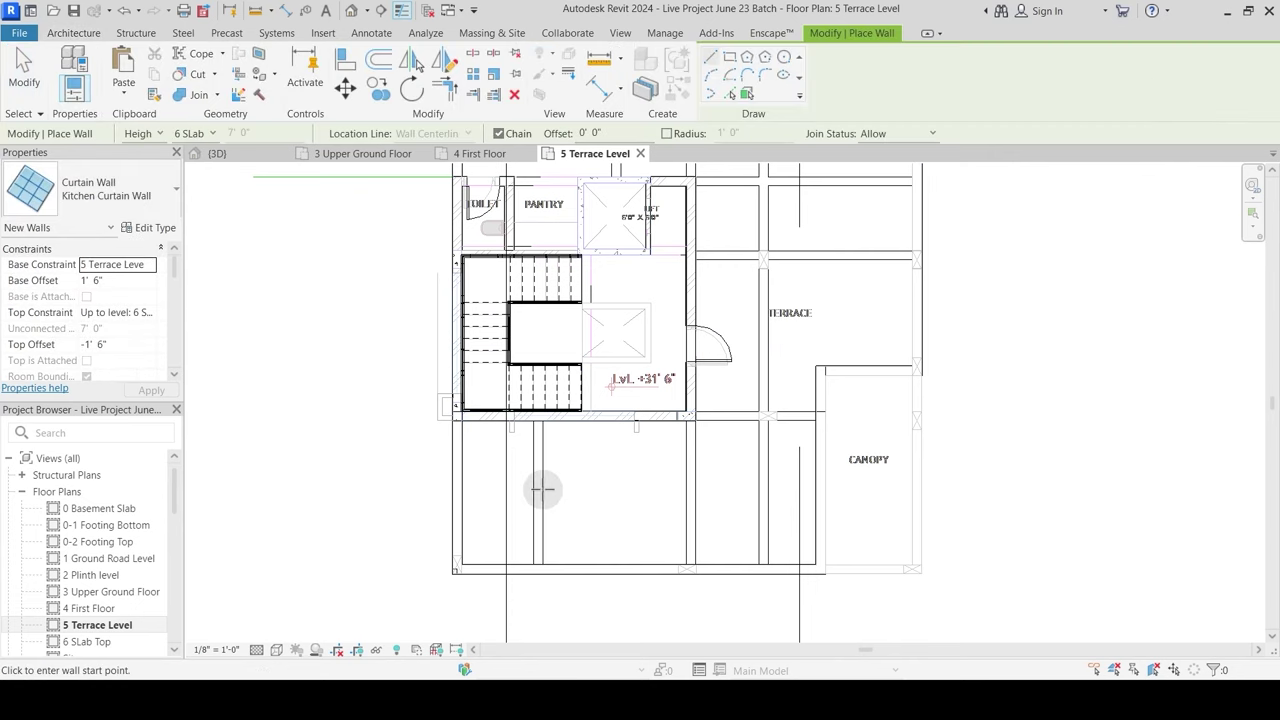
scroll(541, 440, "up", 5)
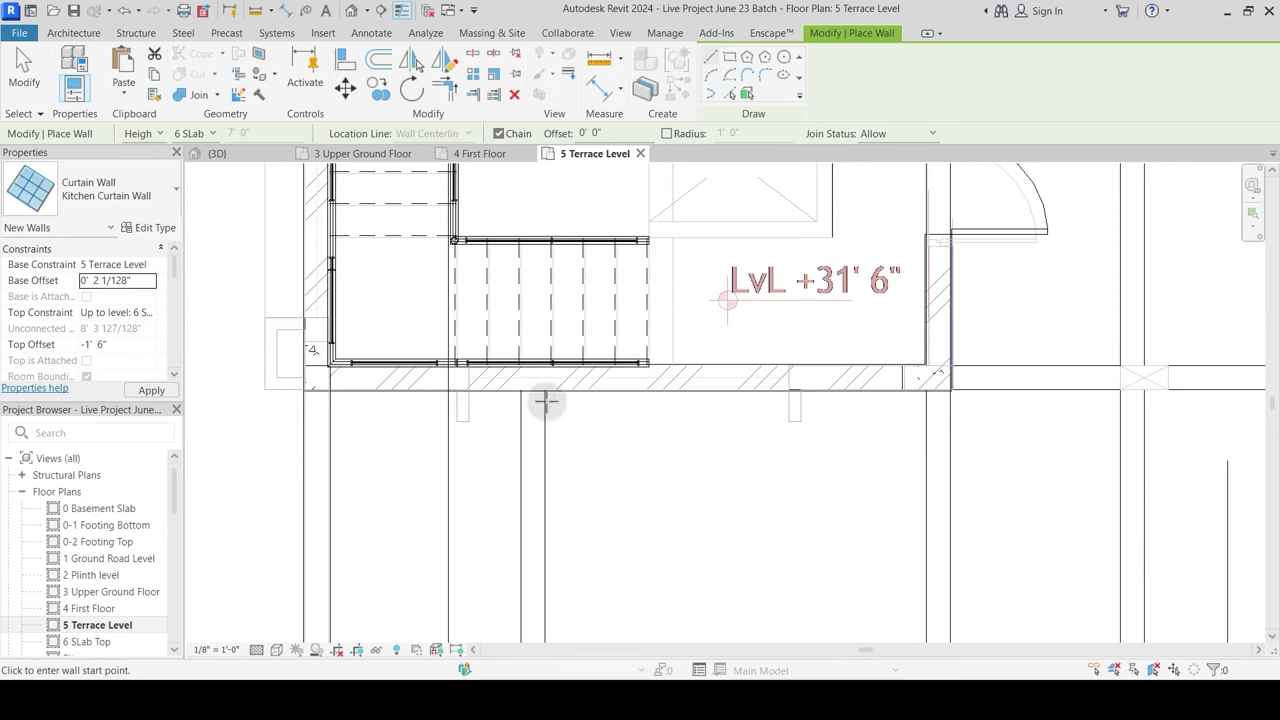
left_click(467, 376)
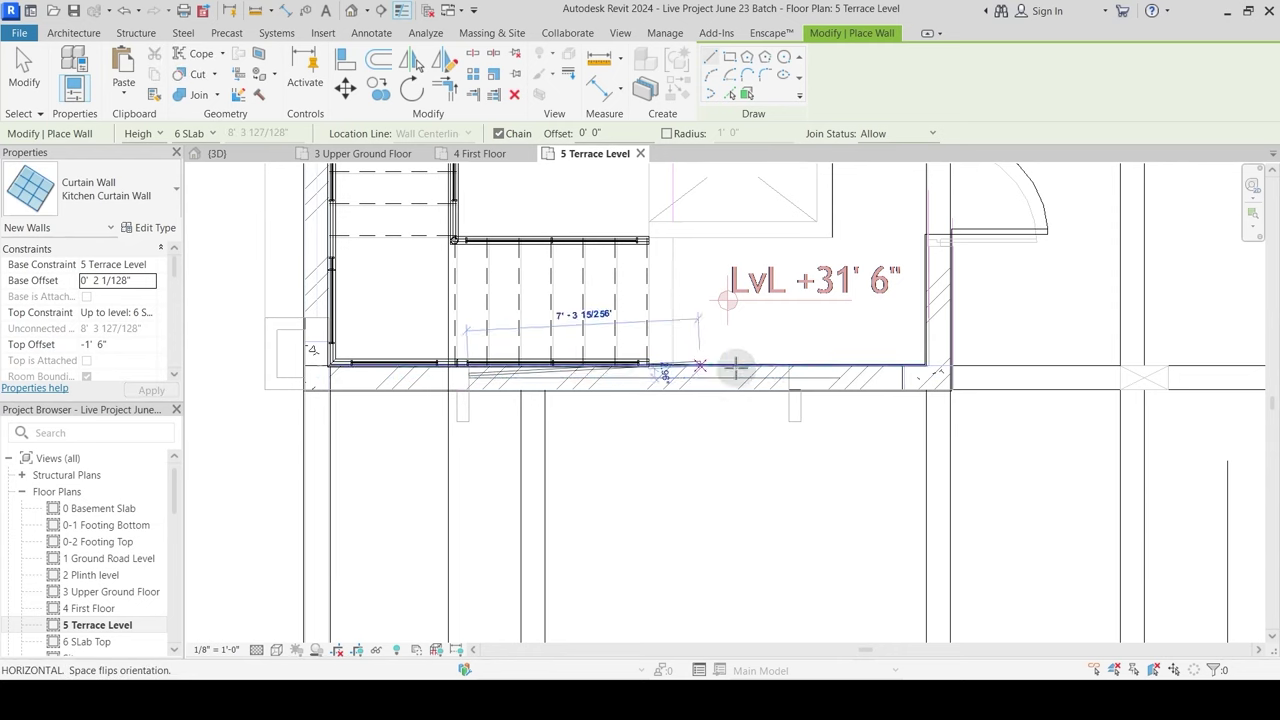
left_click(784, 447)
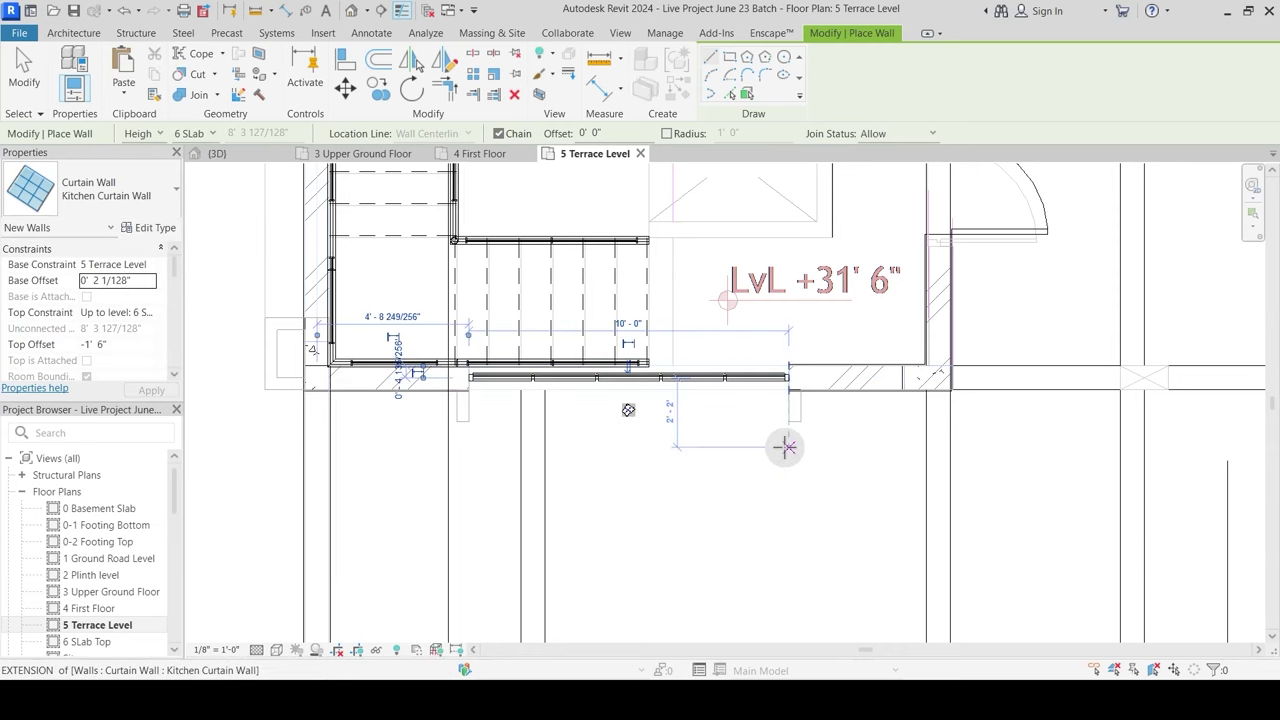
key("Escape")
key("Escape")
scroll(471, 337, "down", 2)
scroll(586, 380, "down", 2)
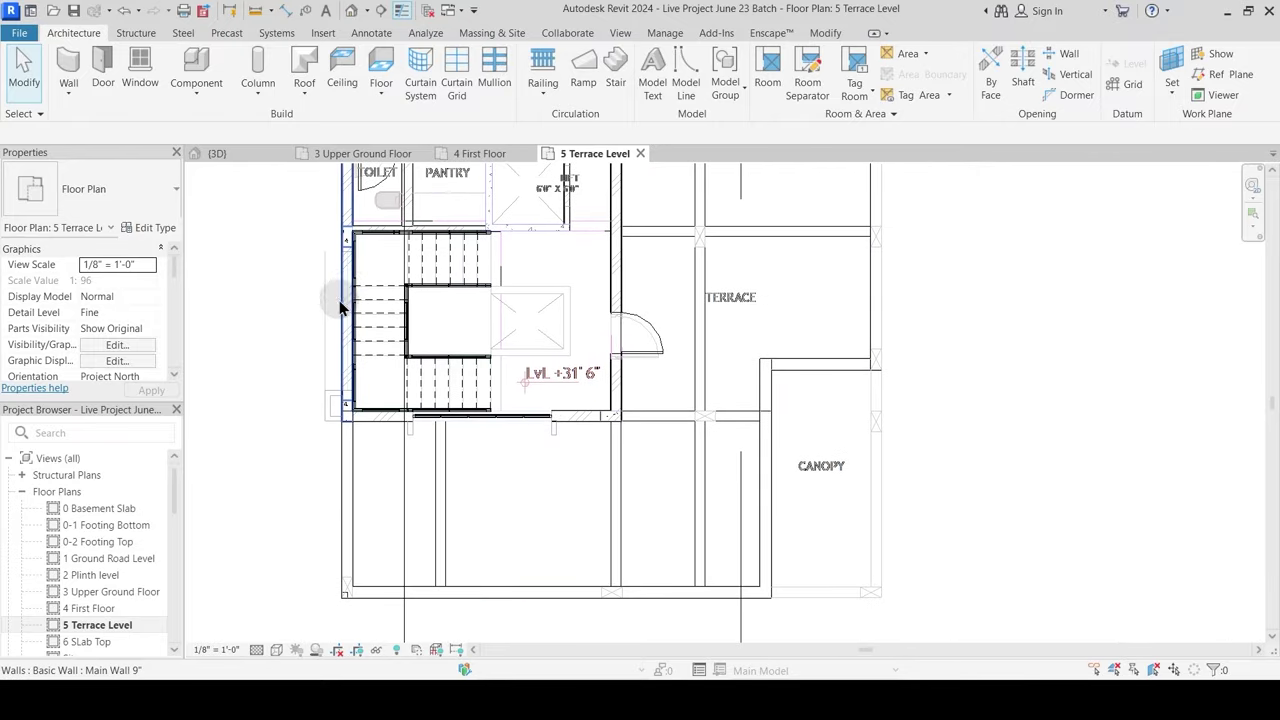
middle_click_drag(360, 350, 471, 366)
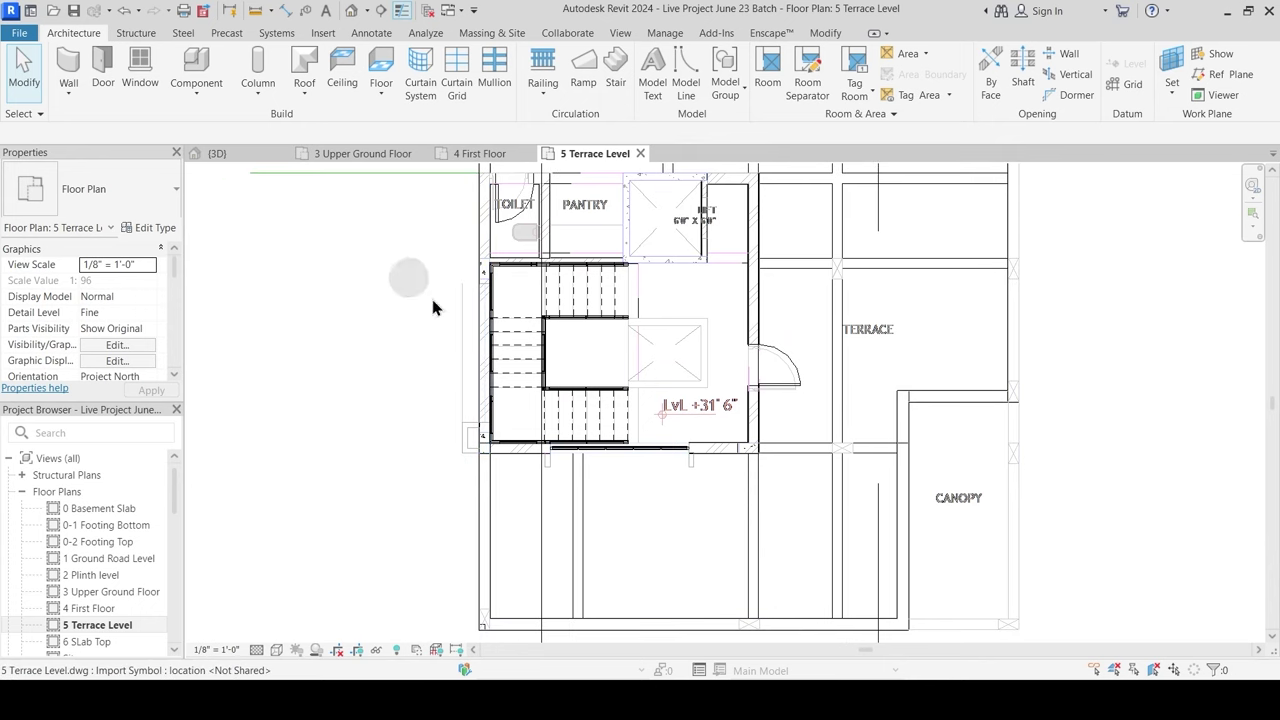
left_click(240, 153)
Step: Give the rooftop Kitchen Curtain Wall a 3' 0" base offset, then return to 5 Terrace Level
middle_click_drag(520, 404, 647, 450, "shift")
scroll(647, 449, "up", 4)
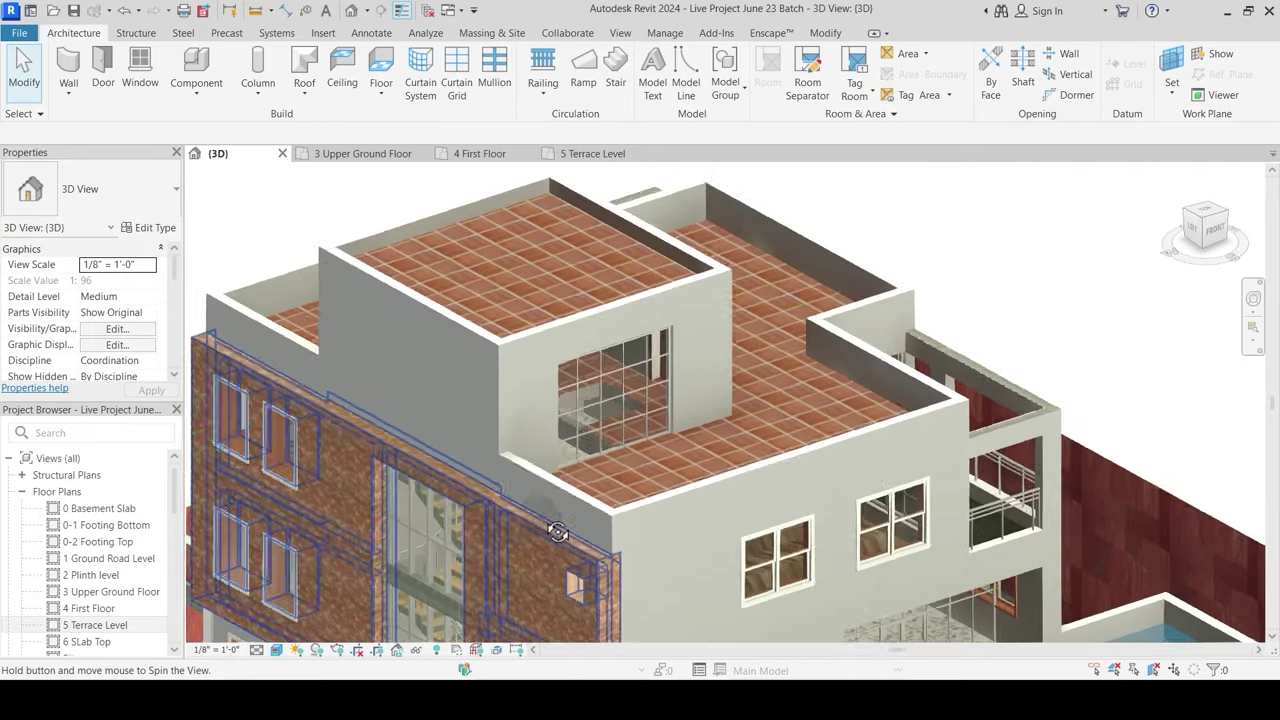
left_click(687, 451)
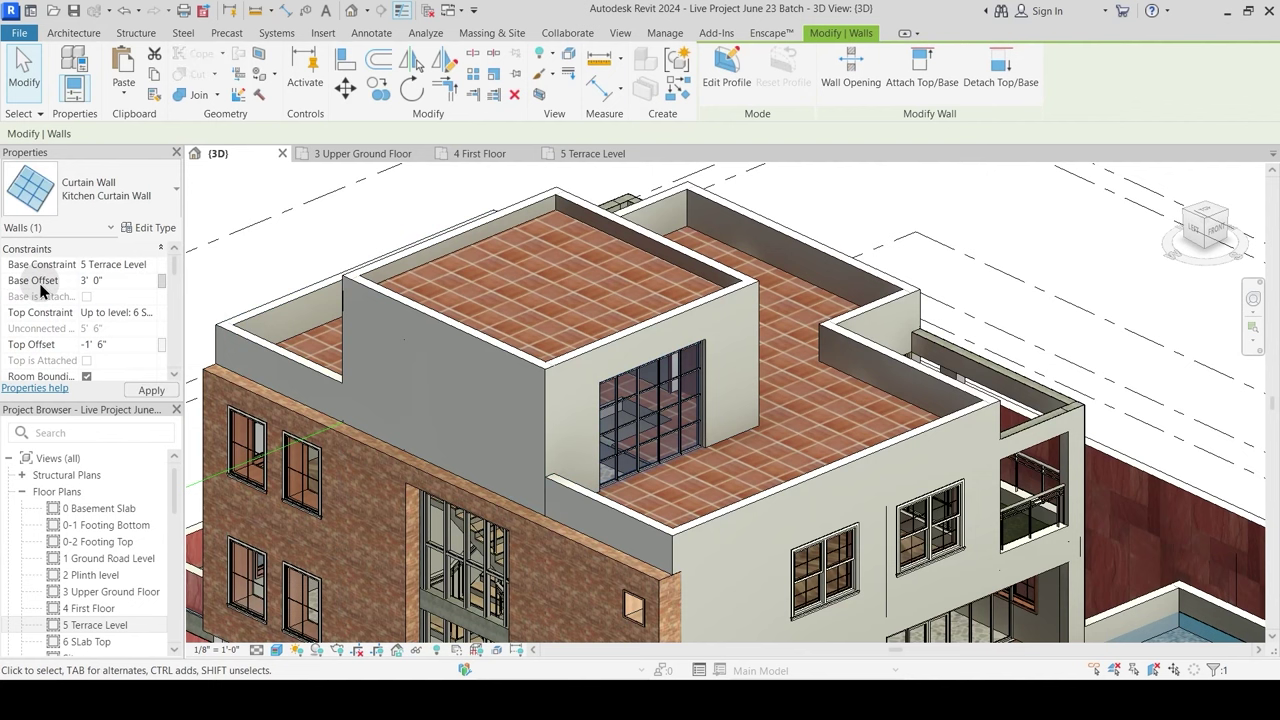
middle_click_drag(696, 478, 586, 509, "shift")
key("Escape")
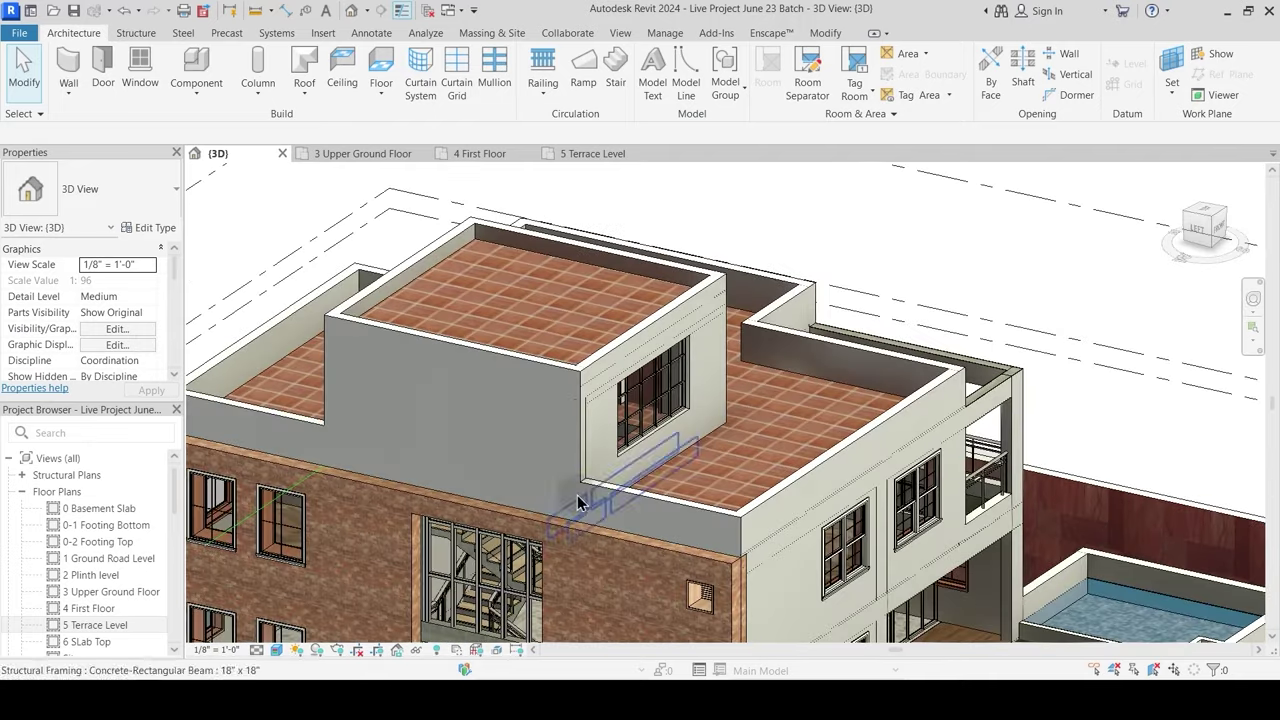
middle_click_drag(525, 475, 454, 248, "shift")
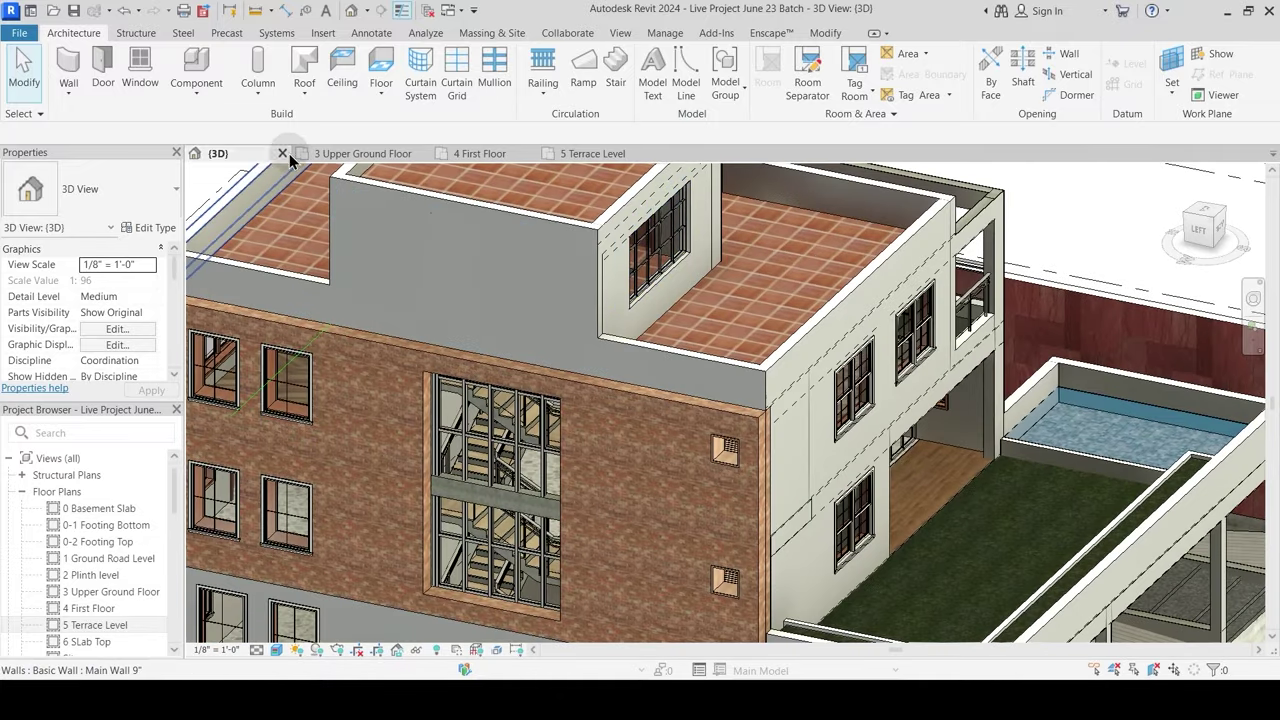
left_click(577, 152)
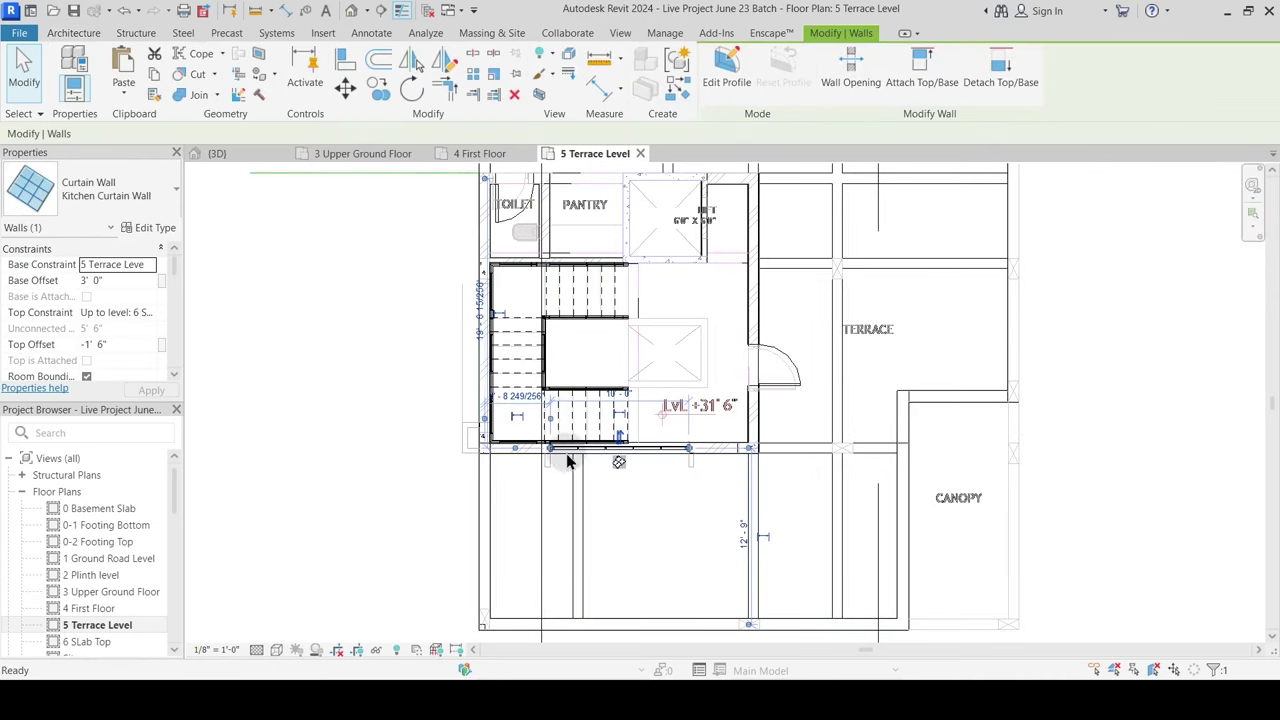
Step: Draw another Kitchen Curtain Wall ending at the stair's left edge
key("c")
key("s")
scroll(461, 419, "up", 2)
left_click(503, 424)
middle_click_drag(503, 291, 488, 447)
scroll(489, 372, "up", 2)
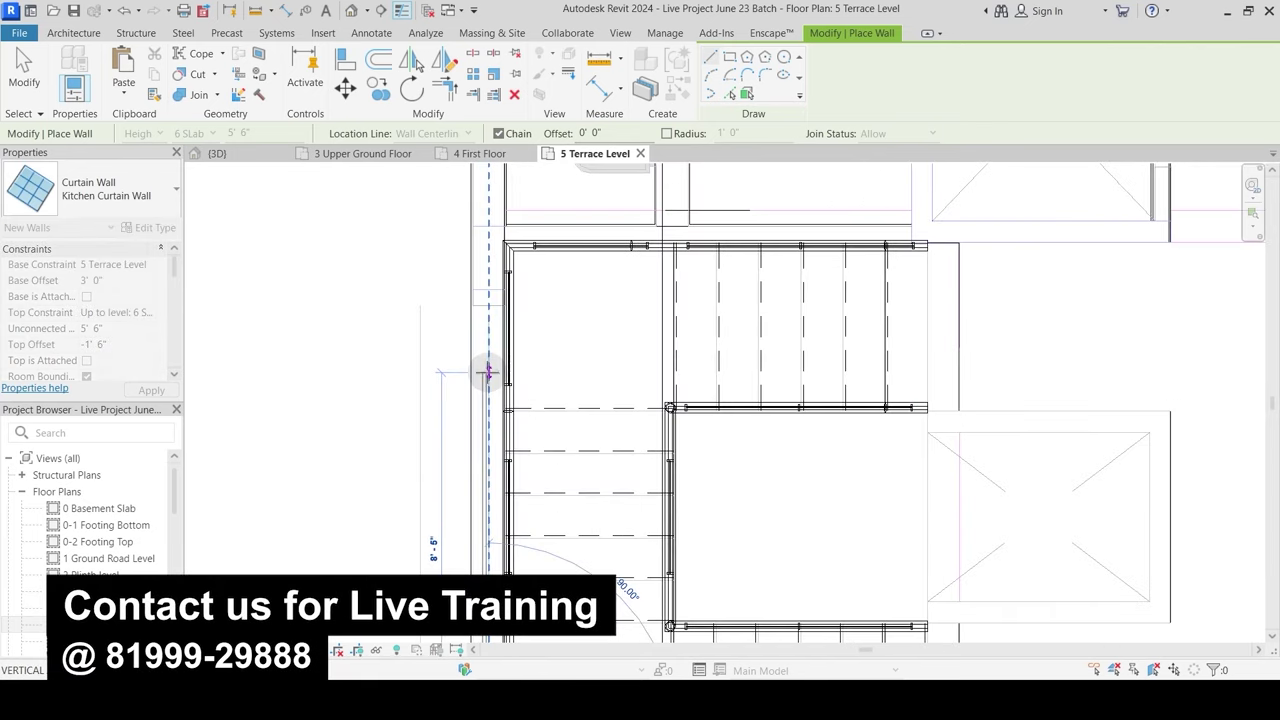
scroll(488, 372, "up", 2)
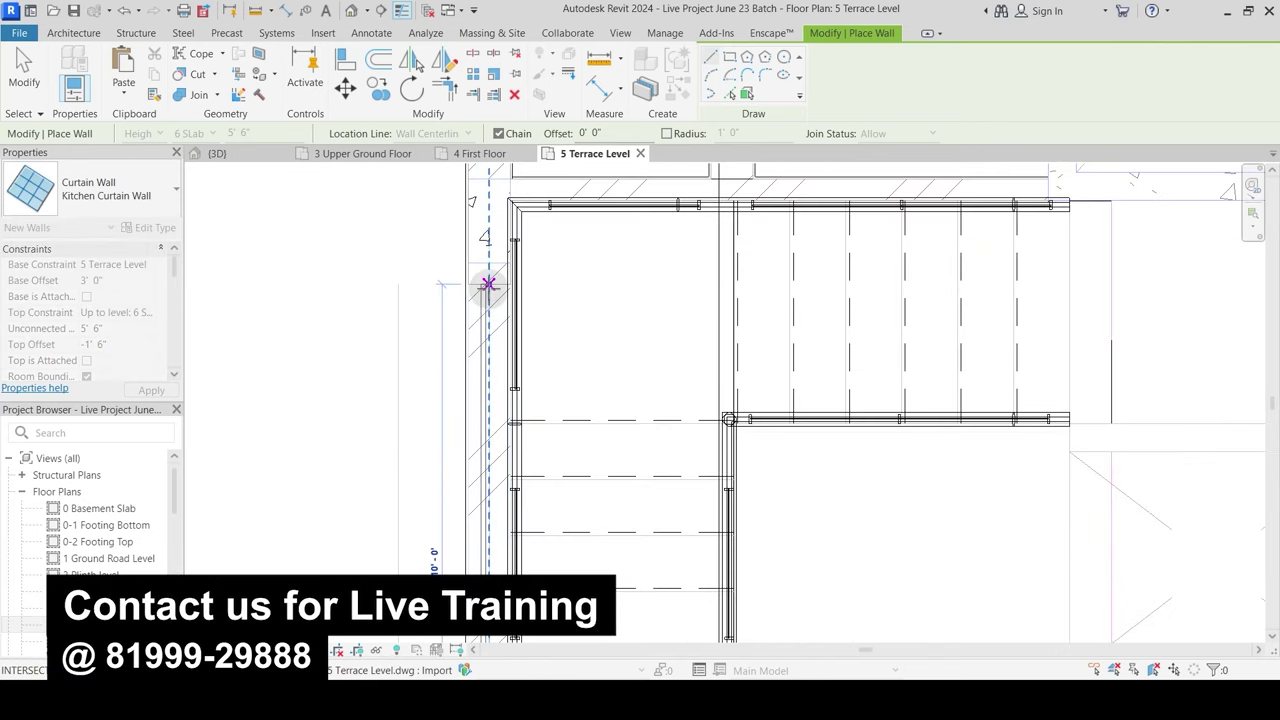
left_click(488, 262)
key("Escape")
scroll(538, 293, "down", 1)
Step: Copy the raised upper curtain wall to the clipboard in the 3D view
left_click(238, 158)
mouse_move(569, 509)
middle_mouse_down("shift")
mouse_move(646, 437)
mouse_move(625, 395)
mouse_move(631, 374)
mouse_move(580, 502)
mouse_move(560, 500)
middle_mouse_up("shift")
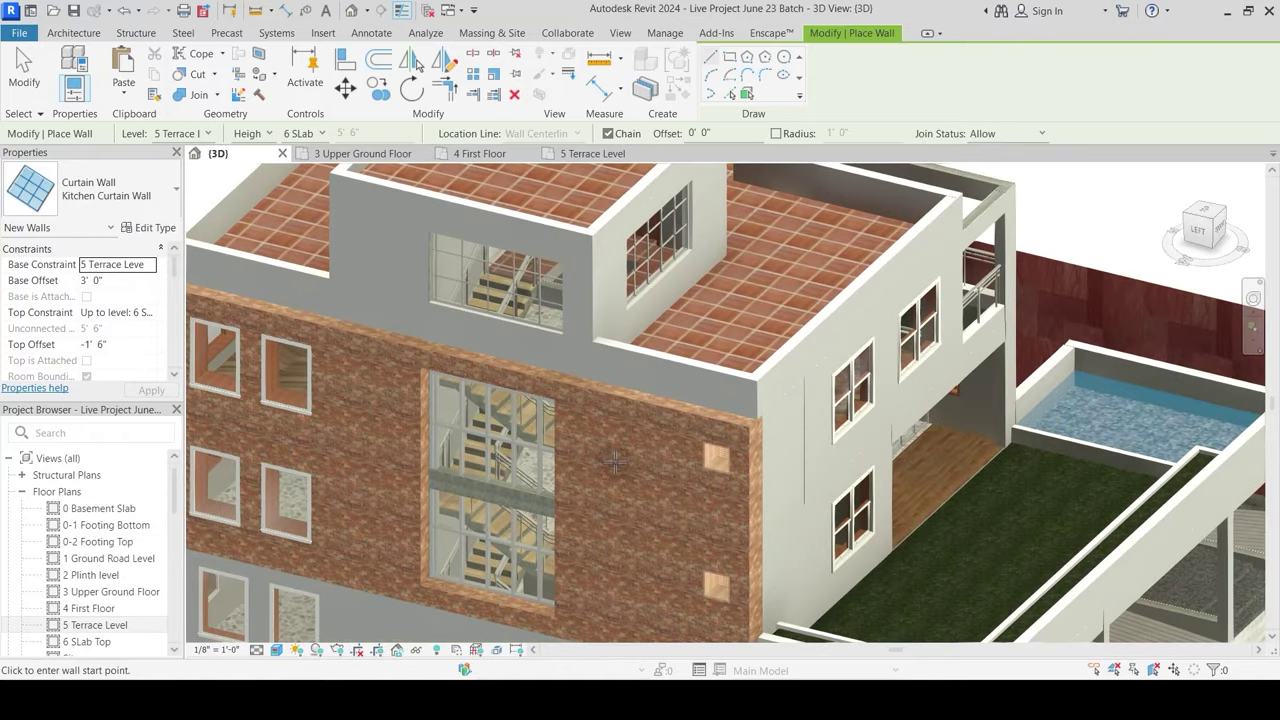
key("Escape")
key("Escape")
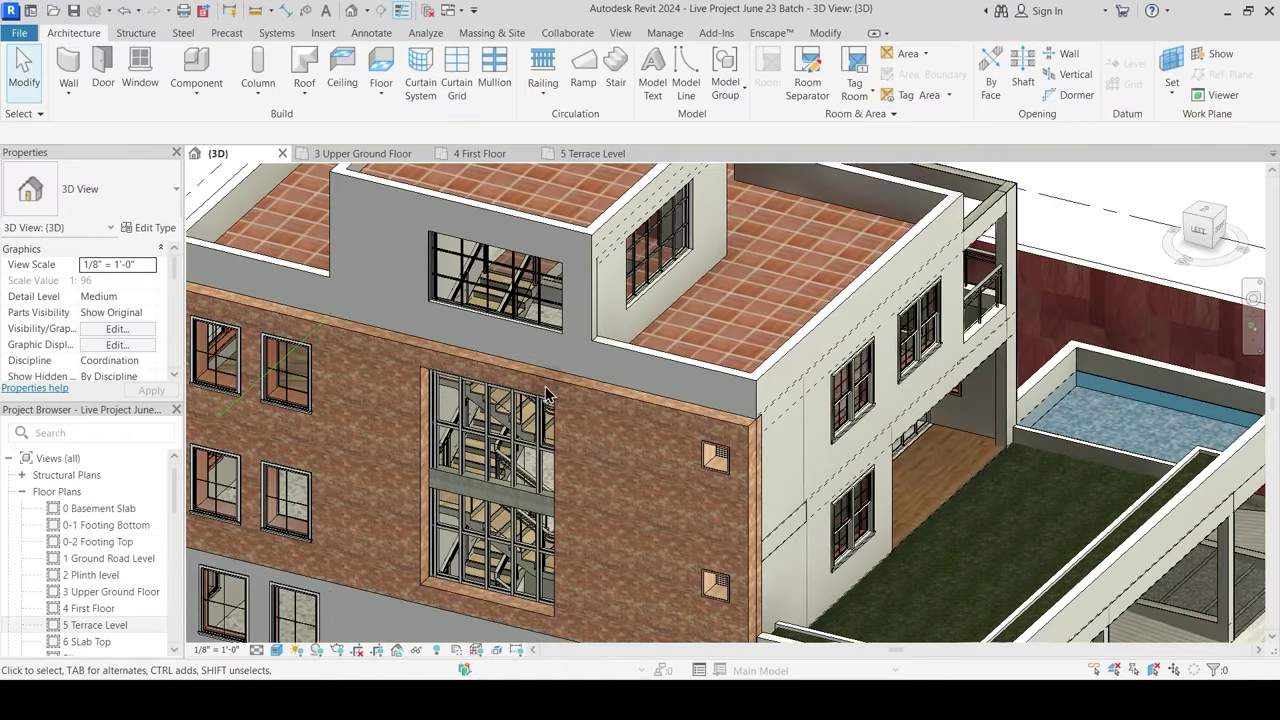
left_click(548, 312)
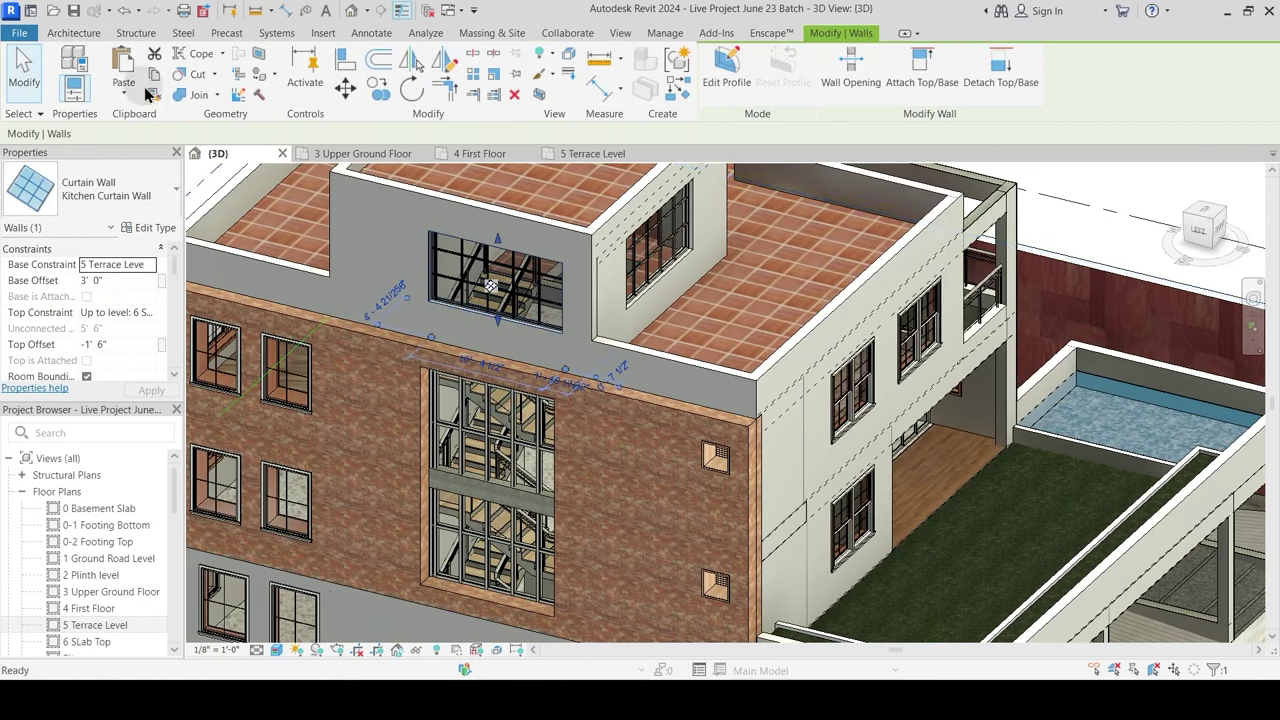
left_click(153, 76)
left_click(123, 93)
left_click(149, 122)
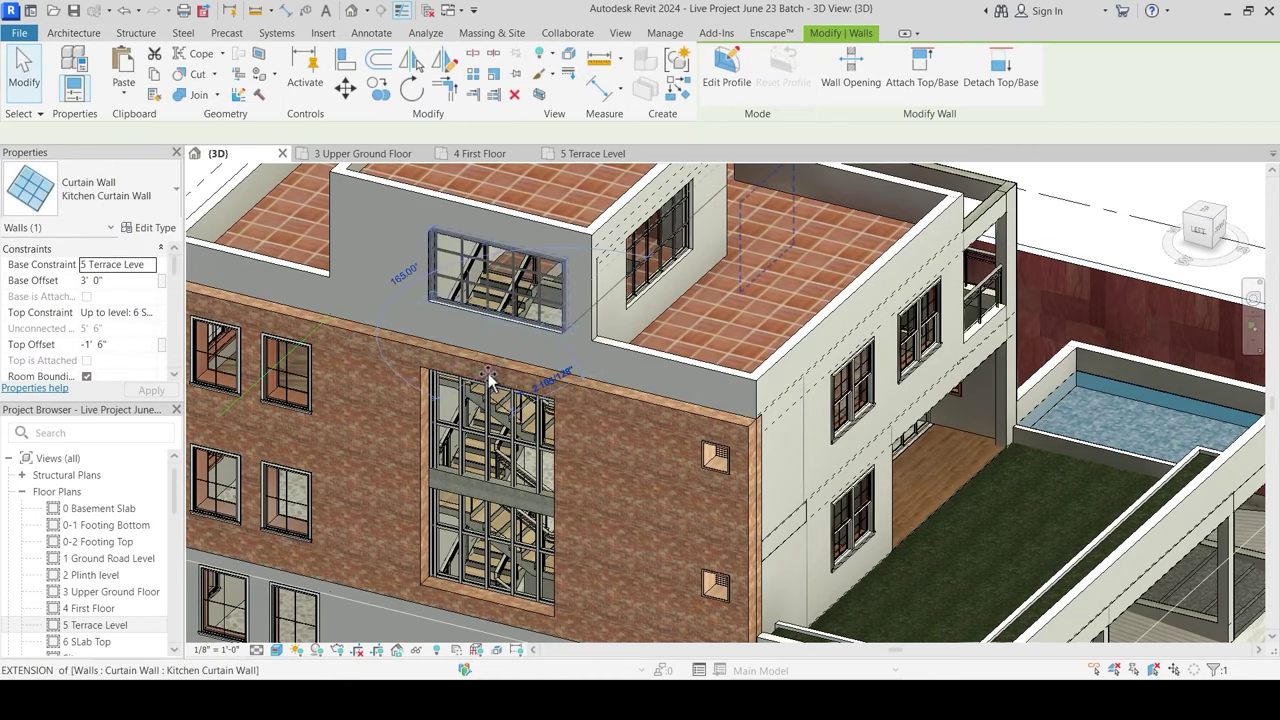
left_click(490, 378)
key("Escape")
left_click(133, 68)
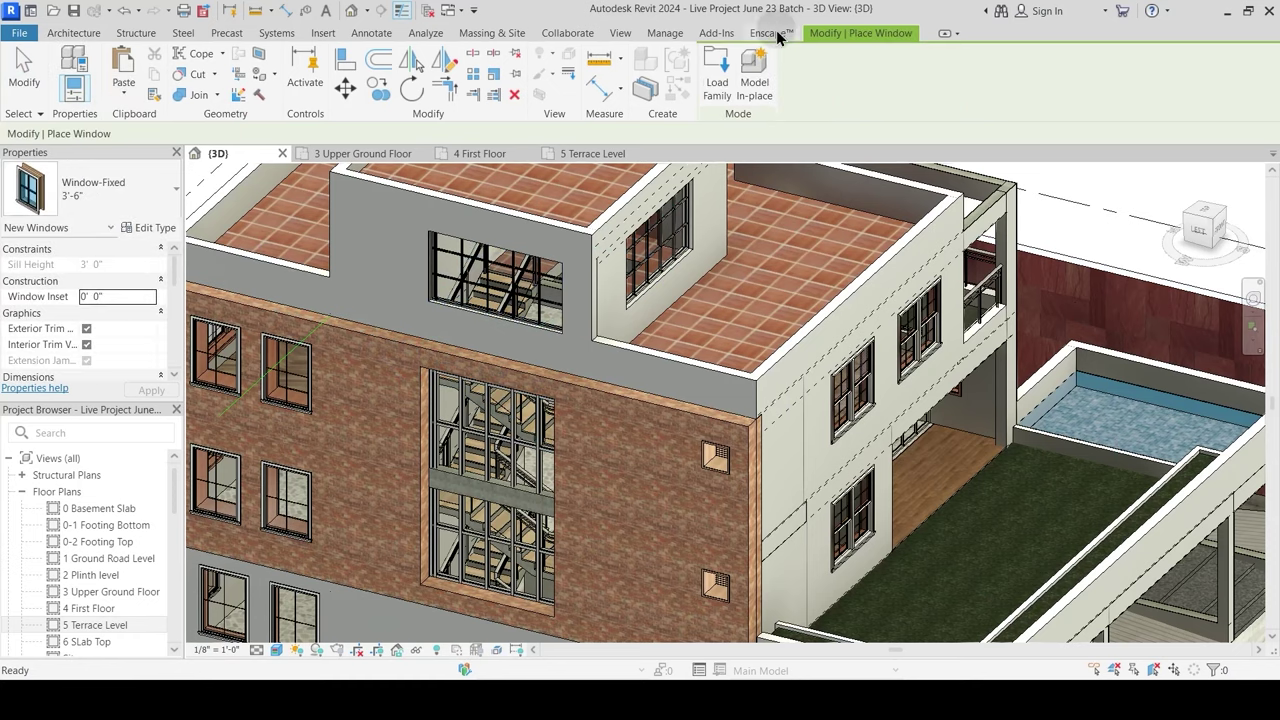
key("Escape")
Step: Paste the curtain wall aligned to the 2 Plinth level
left_click(820, 34)
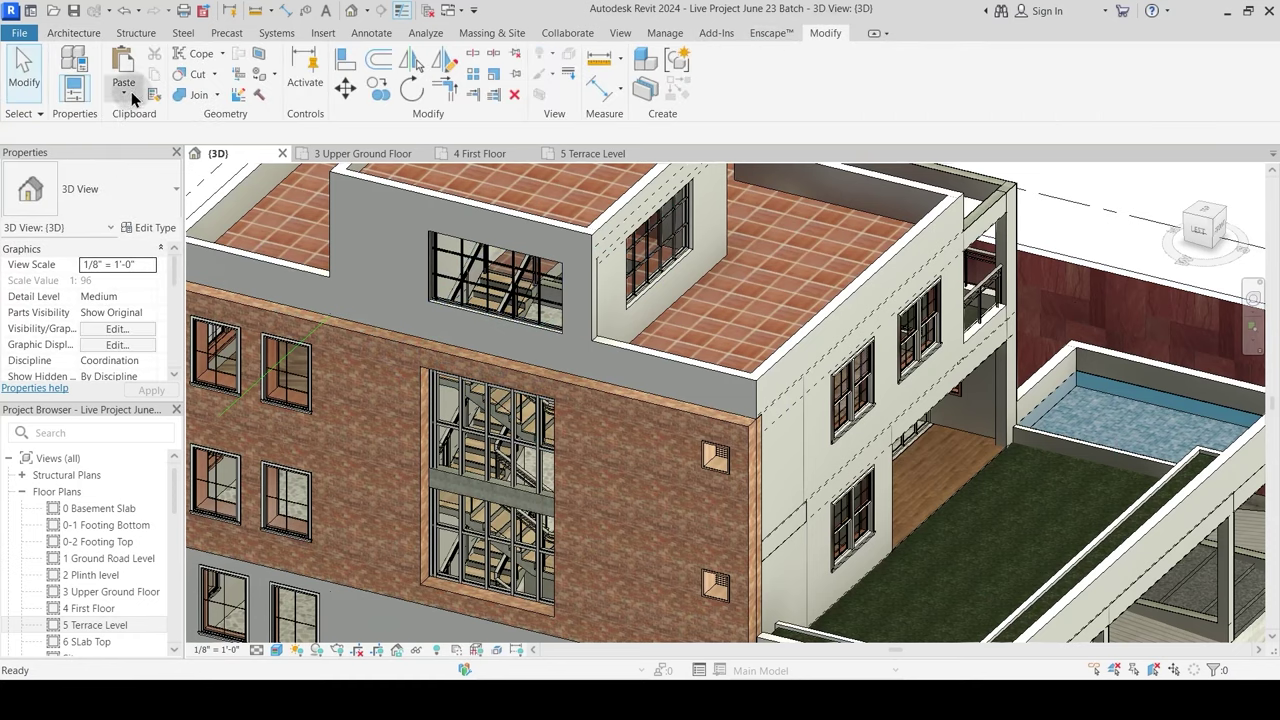
left_click(131, 91)
left_click(150, 156)
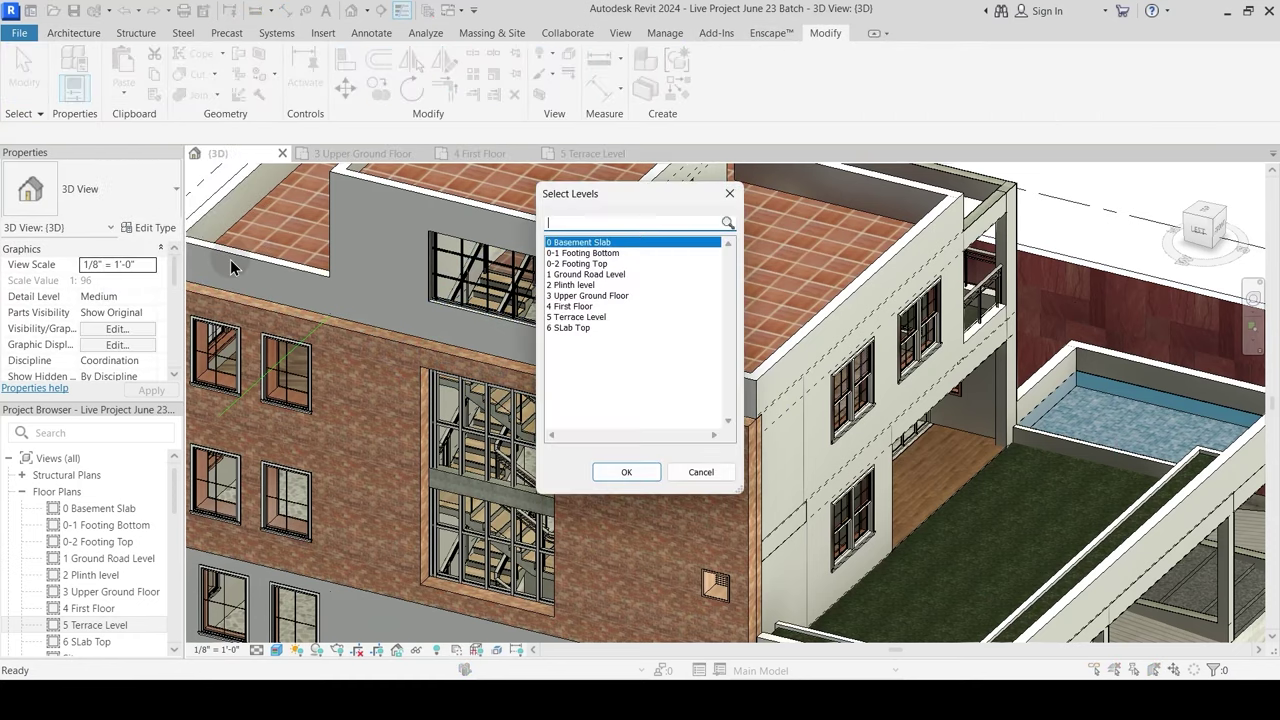
left_click(582, 286)
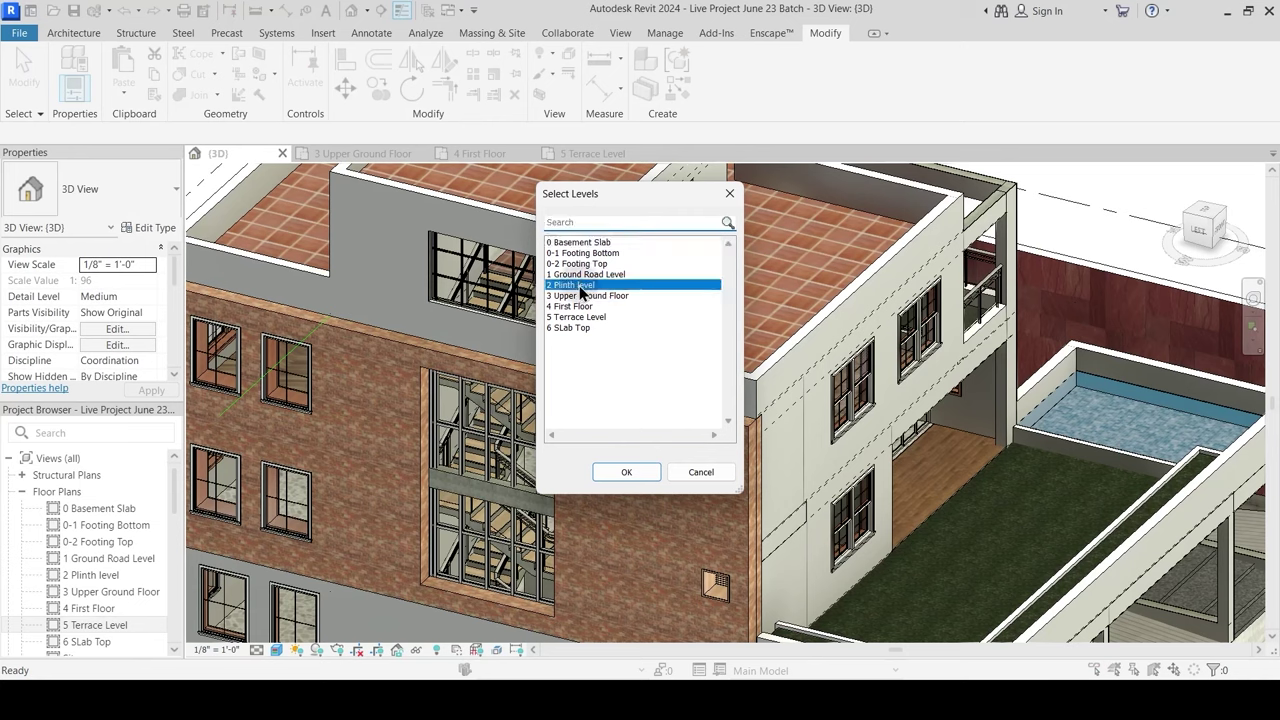
left_click(627, 473)
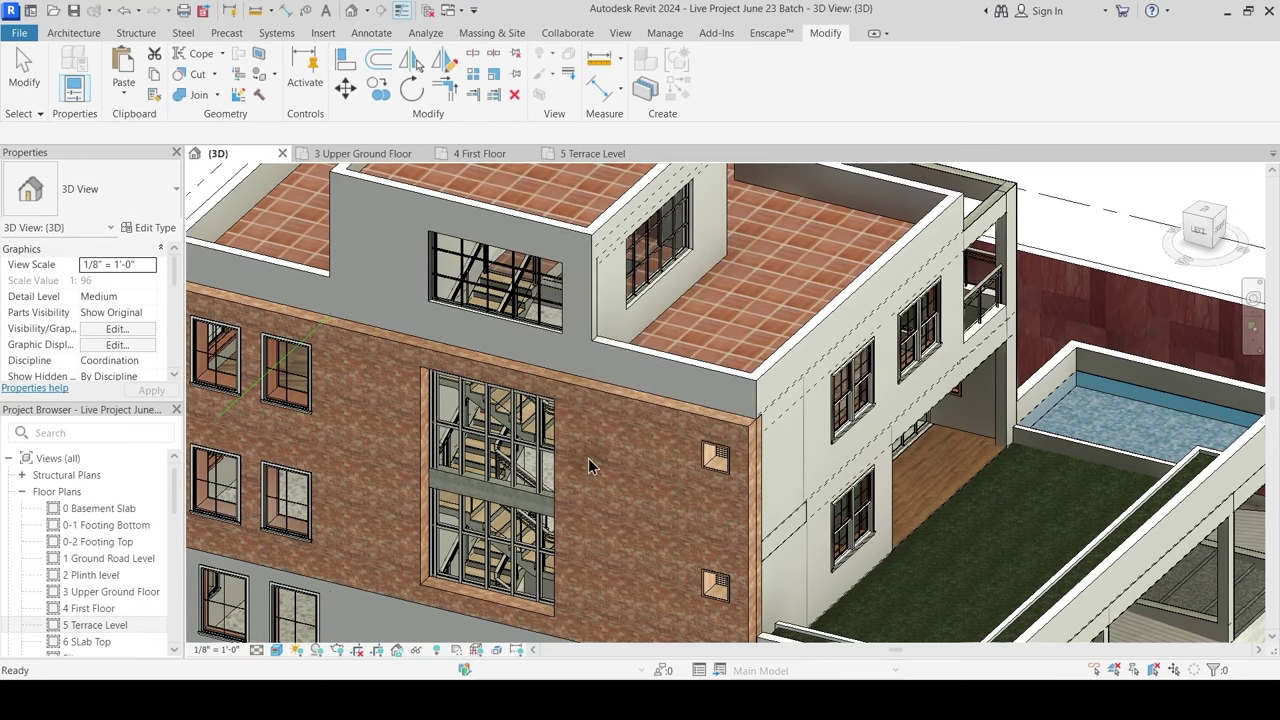
middle_click_drag(586, 482, 569, 327)
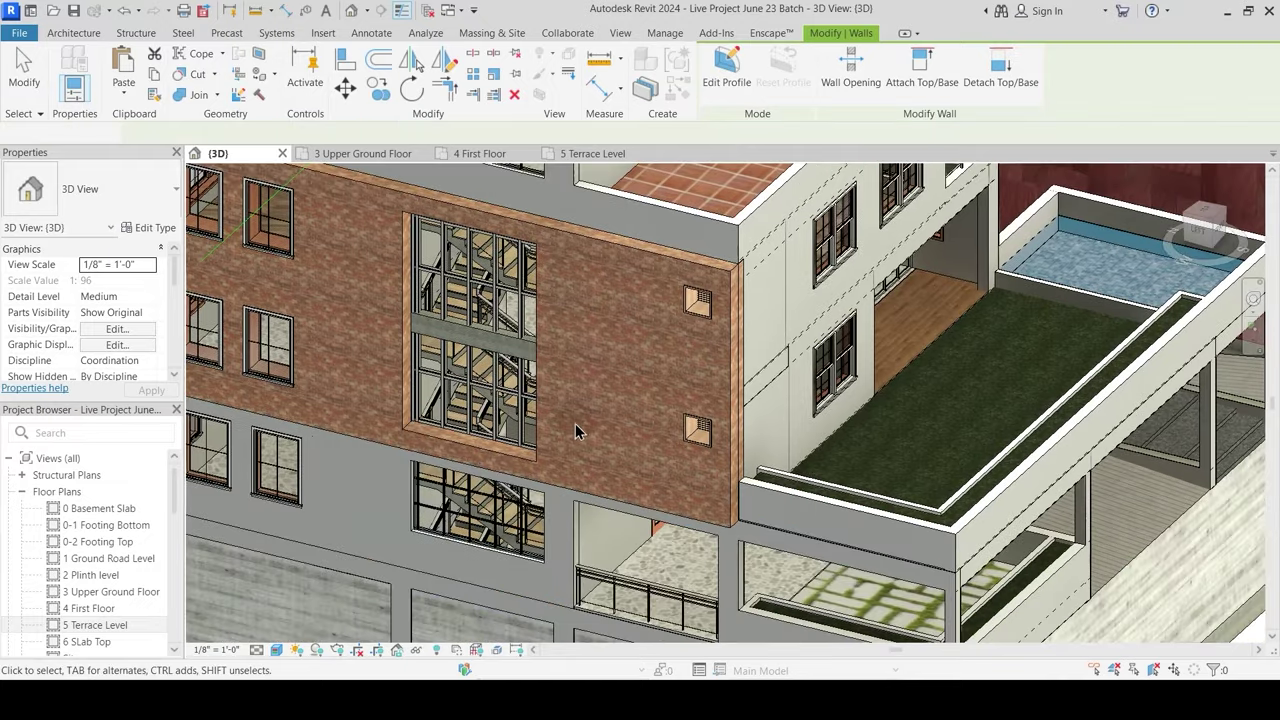
key("Escape")
Step: Orbit the 3D model to inspect the stepped terrace stairs and planters
scroll(577, 428, "down", 1)
middle_click_drag(568, 538, 528, 452, "shift")
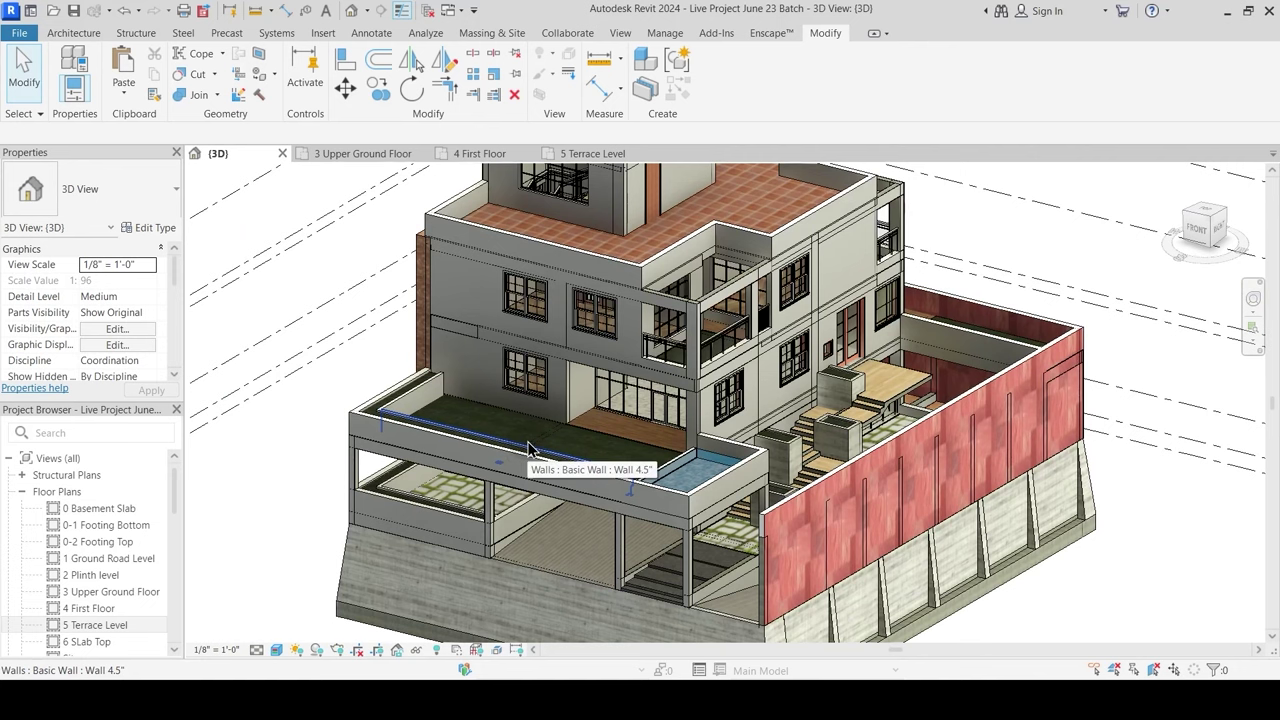
scroll(908, 240, "up", 5)
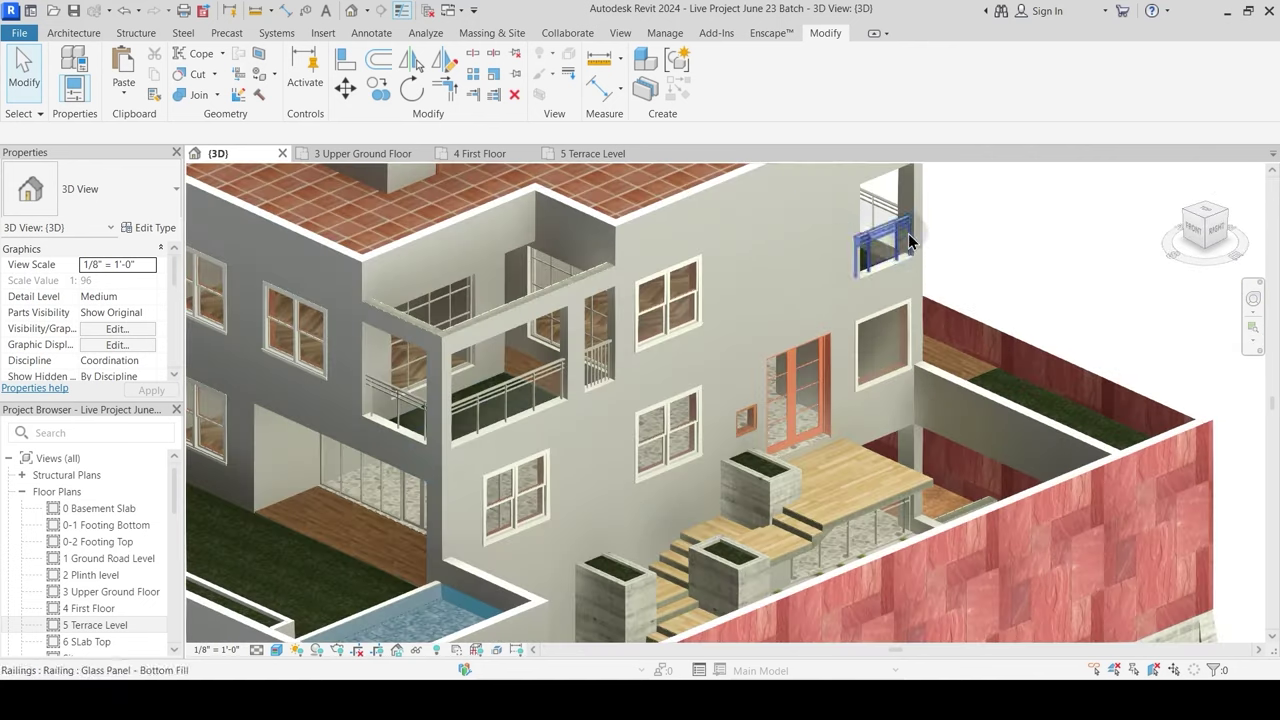
middle_click_drag(908, 240, 515, 502, "shift")
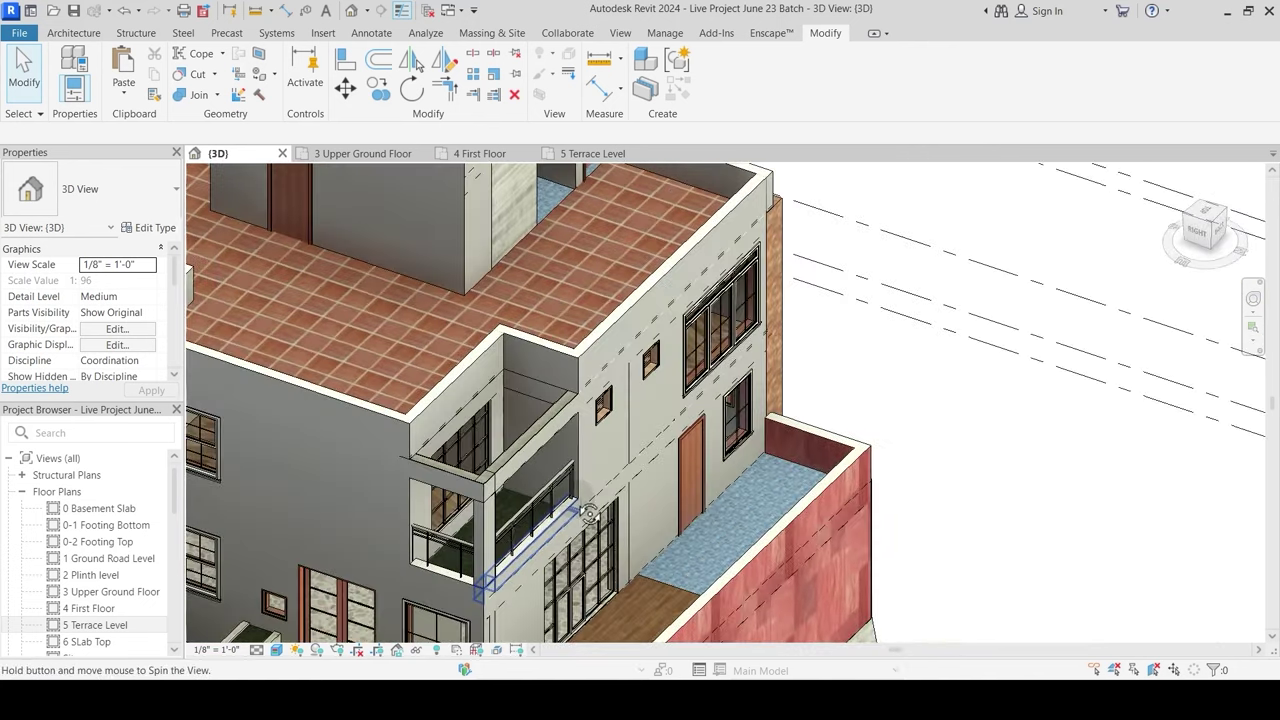
middle_click_drag(590, 513, 768, 421, "shift")
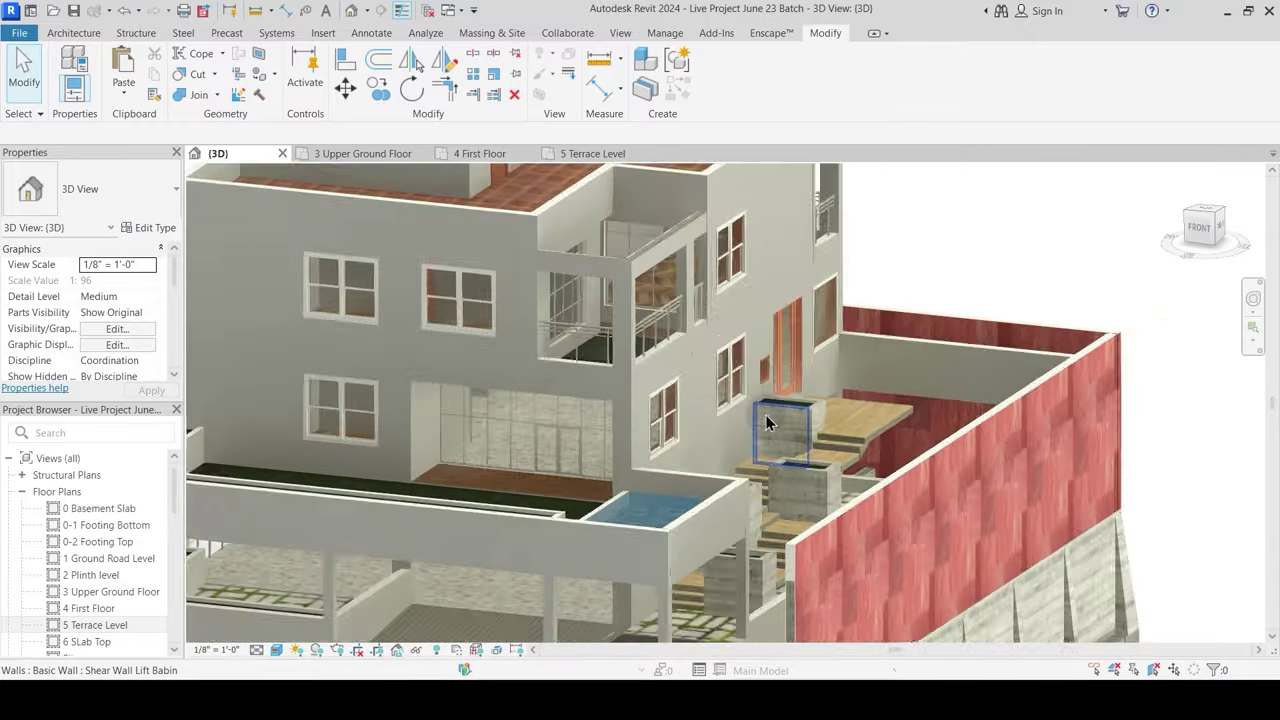
scroll(768, 421, "down", 3)
scroll(687, 279, "up", 6)
middle_click_drag(674, 509, 968, 233, "shift")
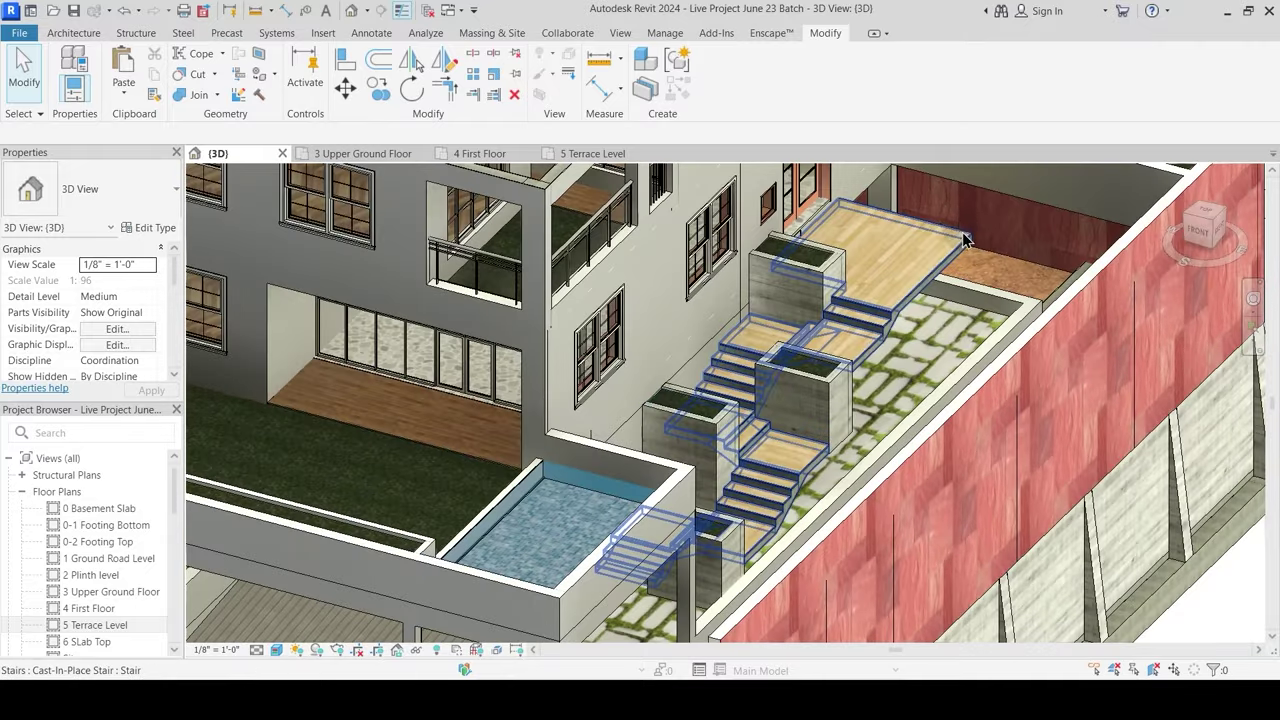
middle_click_drag(883, 262, 870, 335, "shift")
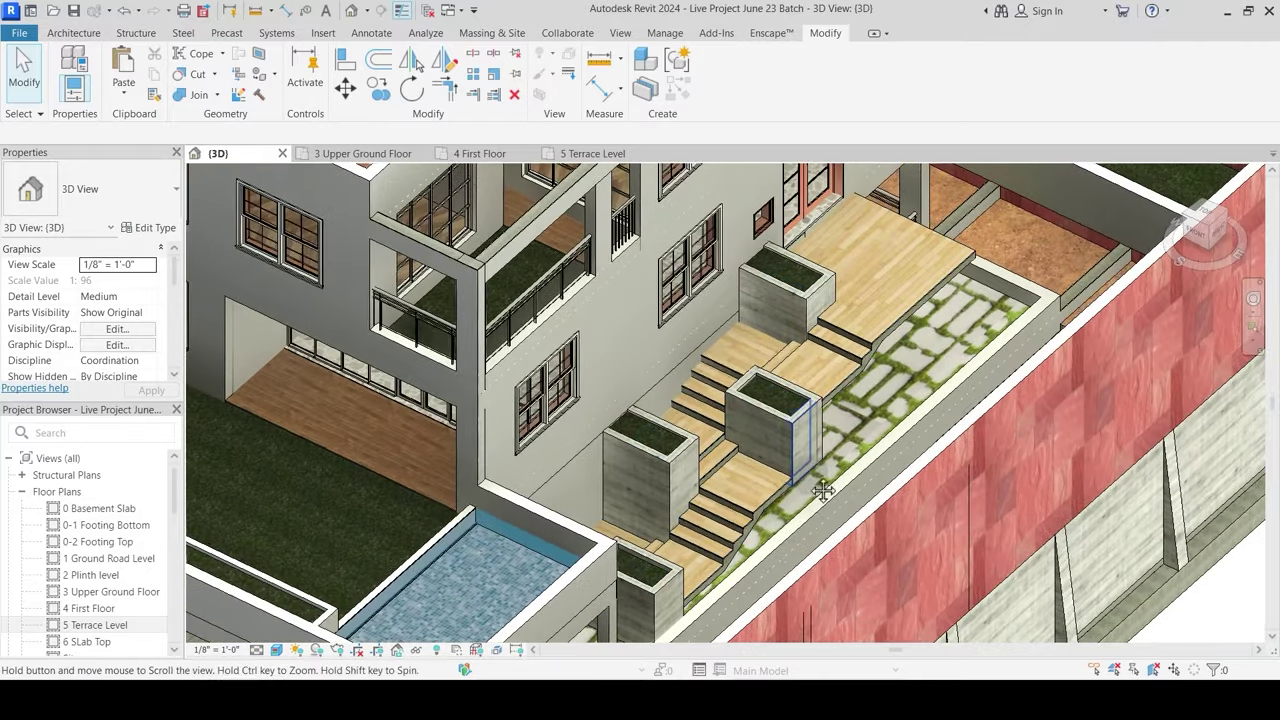
middle_click_drag(808, 476, 764, 402)
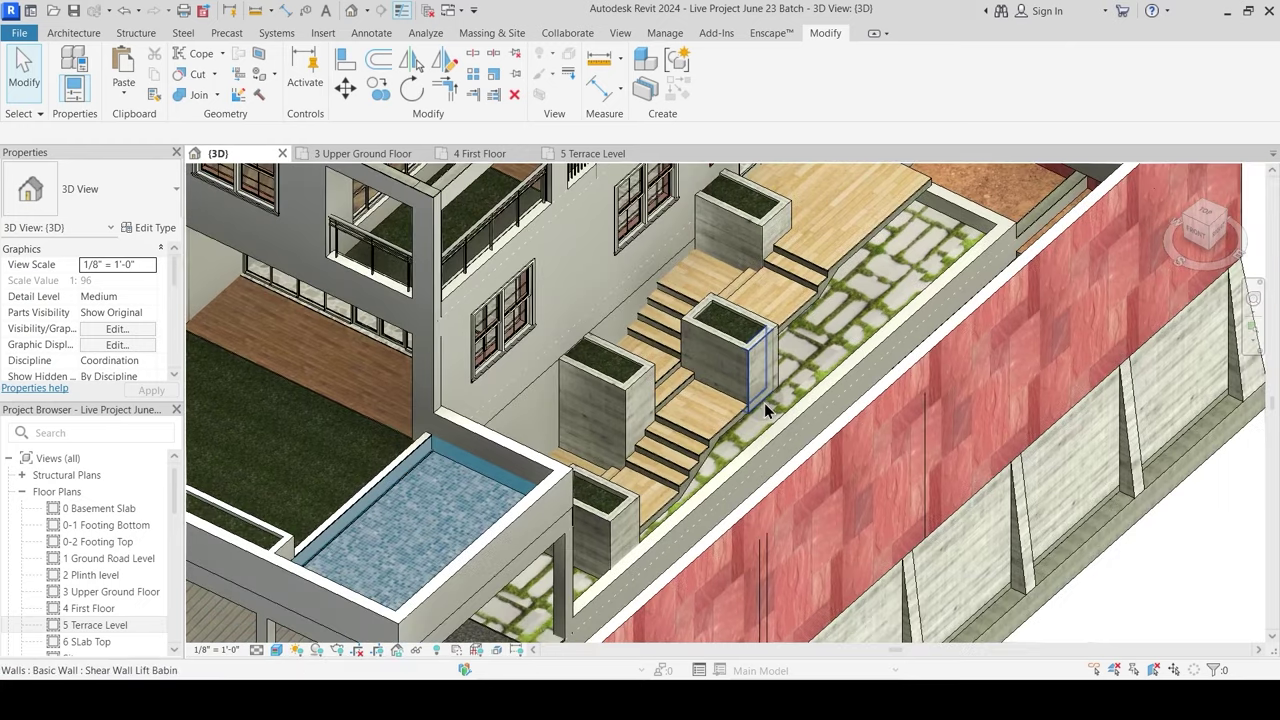
Step: Add Glass Panel - Bottom Fill railings to the terrace stair
left_click(68, 33)
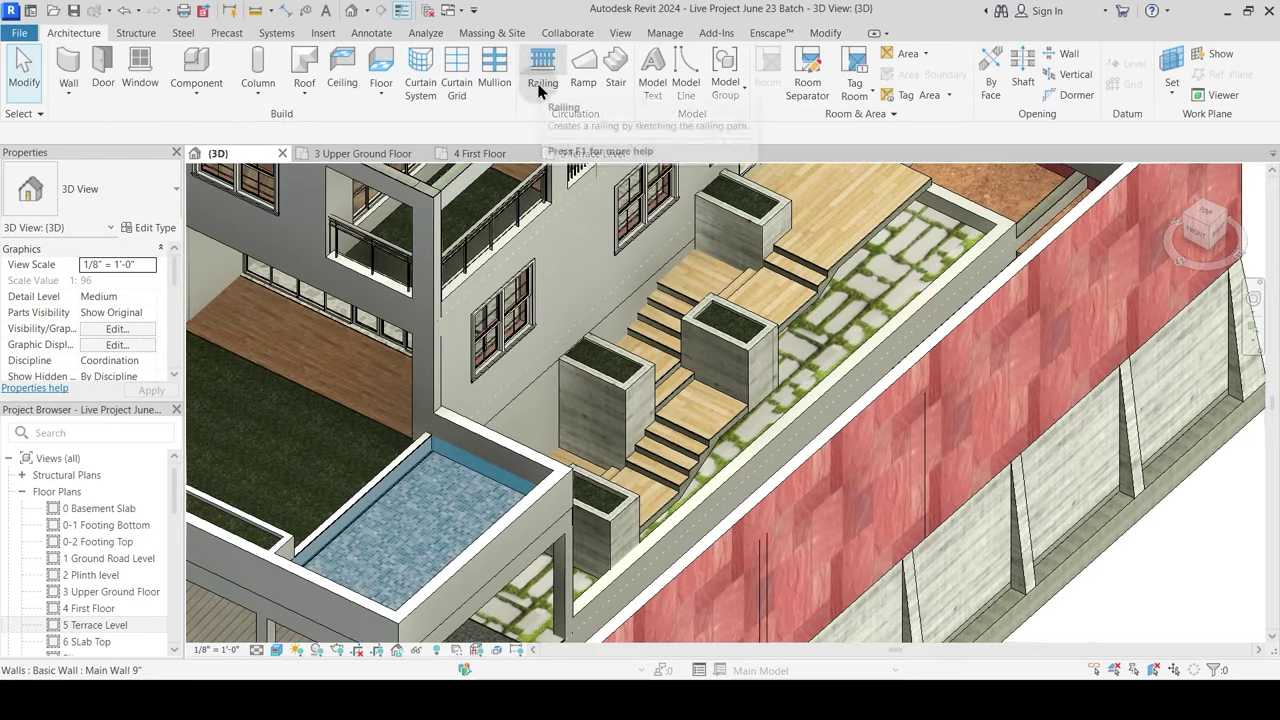
left_click(585, 160)
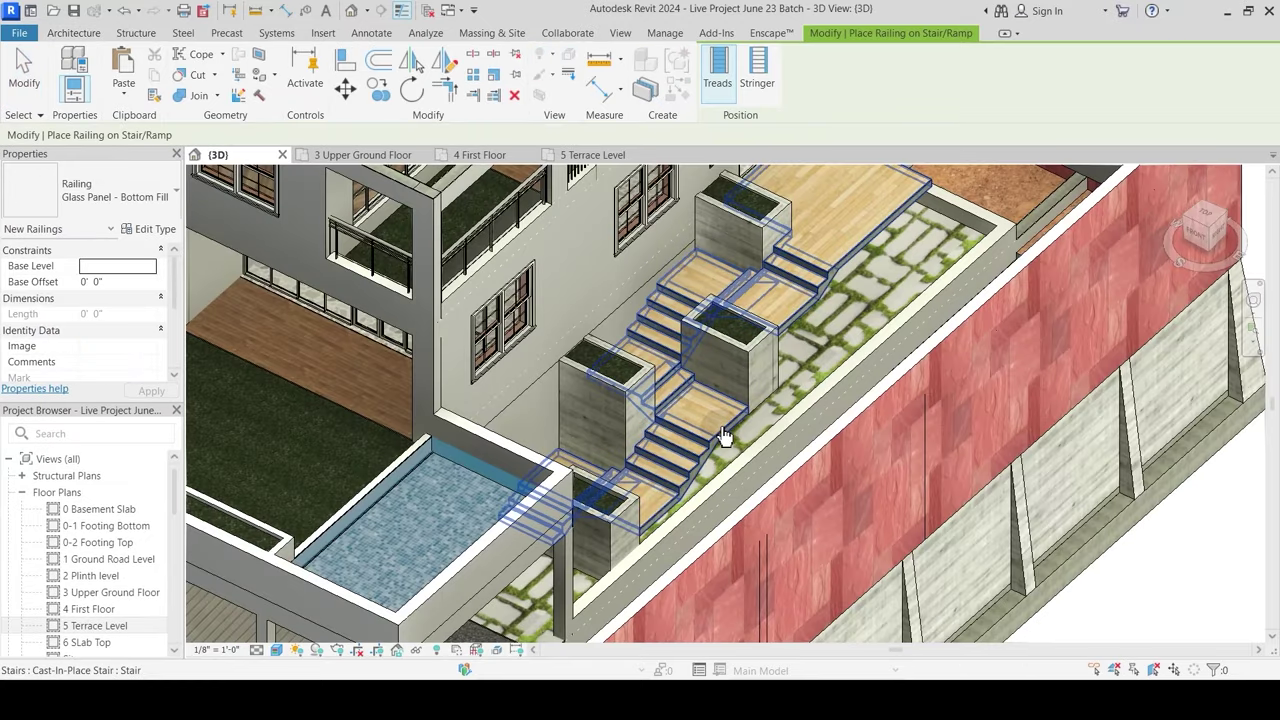
left_click(847, 311)
key("Escape")
scroll(800, 240, "up", 3)
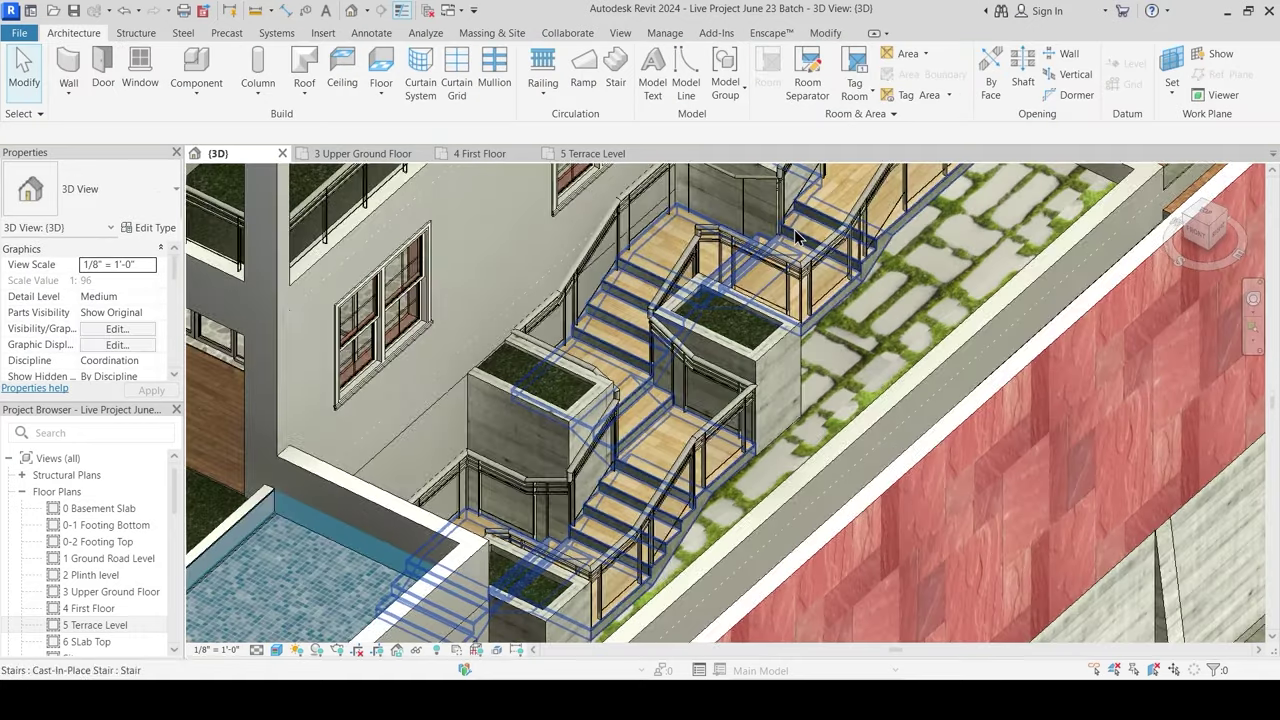
scroll(795, 232, "down", 3)
left_click(780, 308)
key("Escape")
middle_click_drag(783, 305, 643, 315, "shift")
Step: Edit the upper landing railing's path, deleting one segment, in hidden-line display
left_click(645, 323)
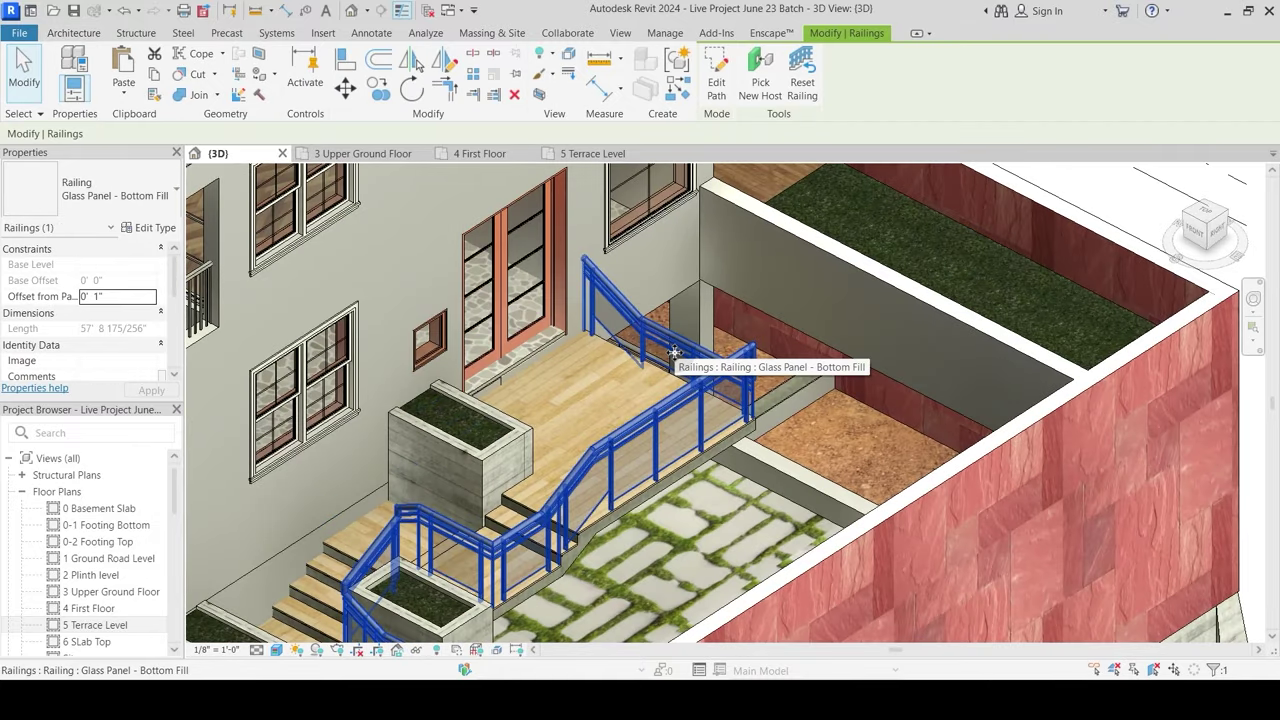
left_click(716, 75)
middle_click_drag(683, 382, 673, 420, "shift")
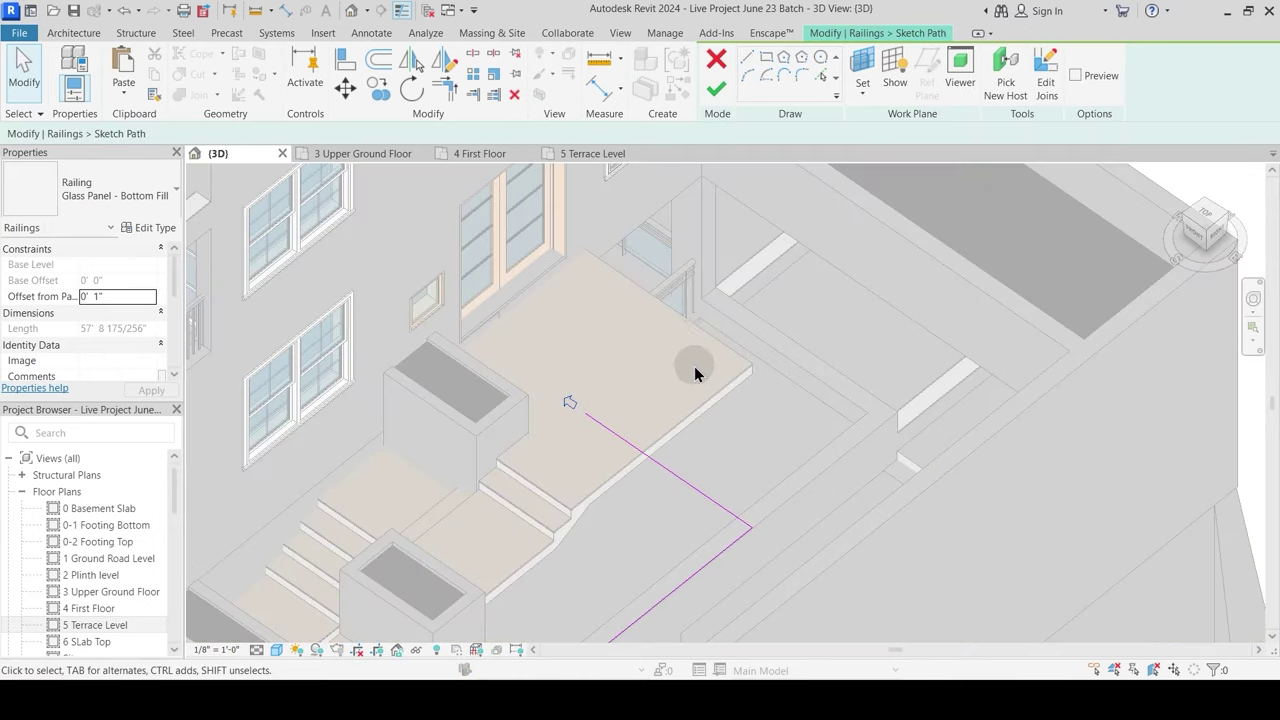
key("f")
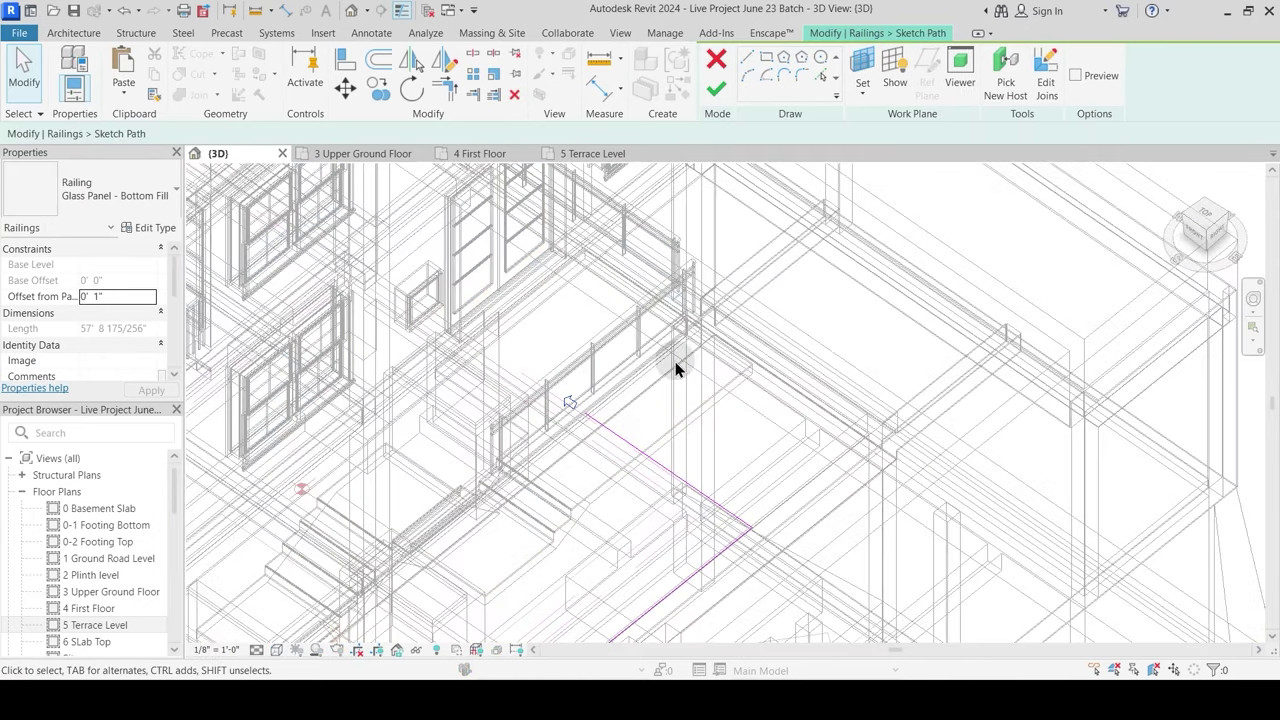
key("h")
key("l")
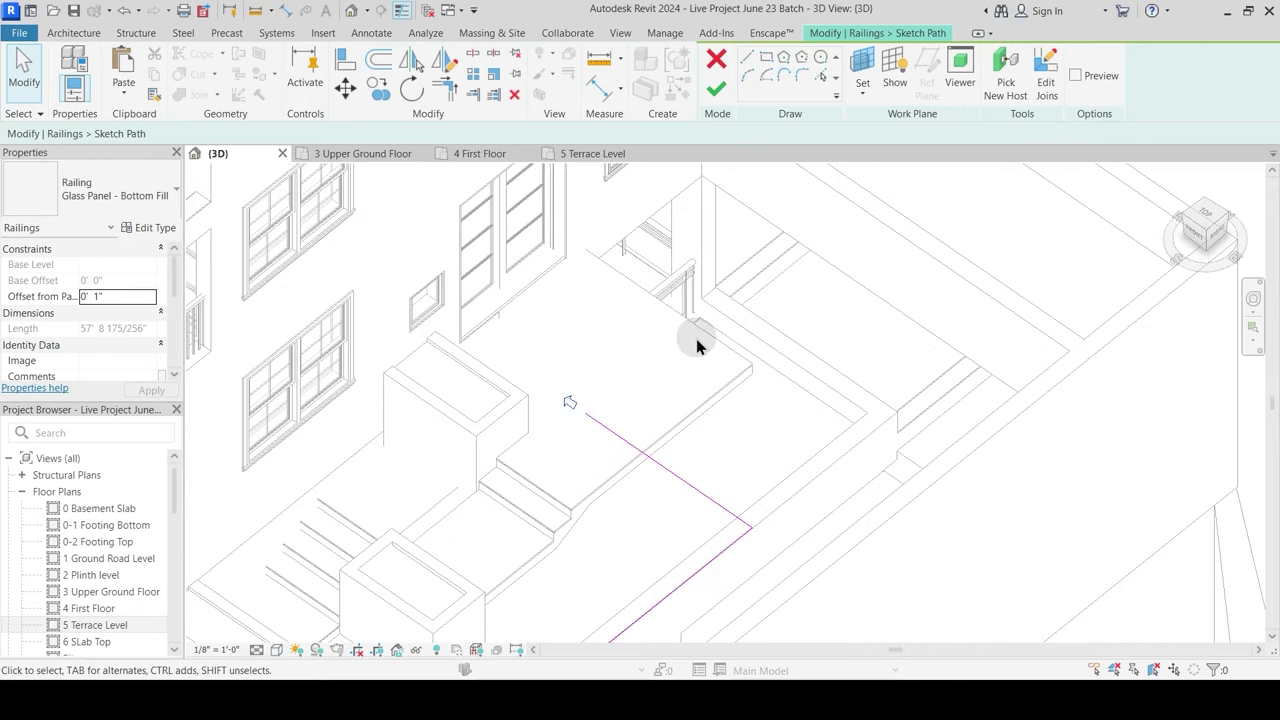
middle_click_drag(697, 346, 580, 491, "shift")
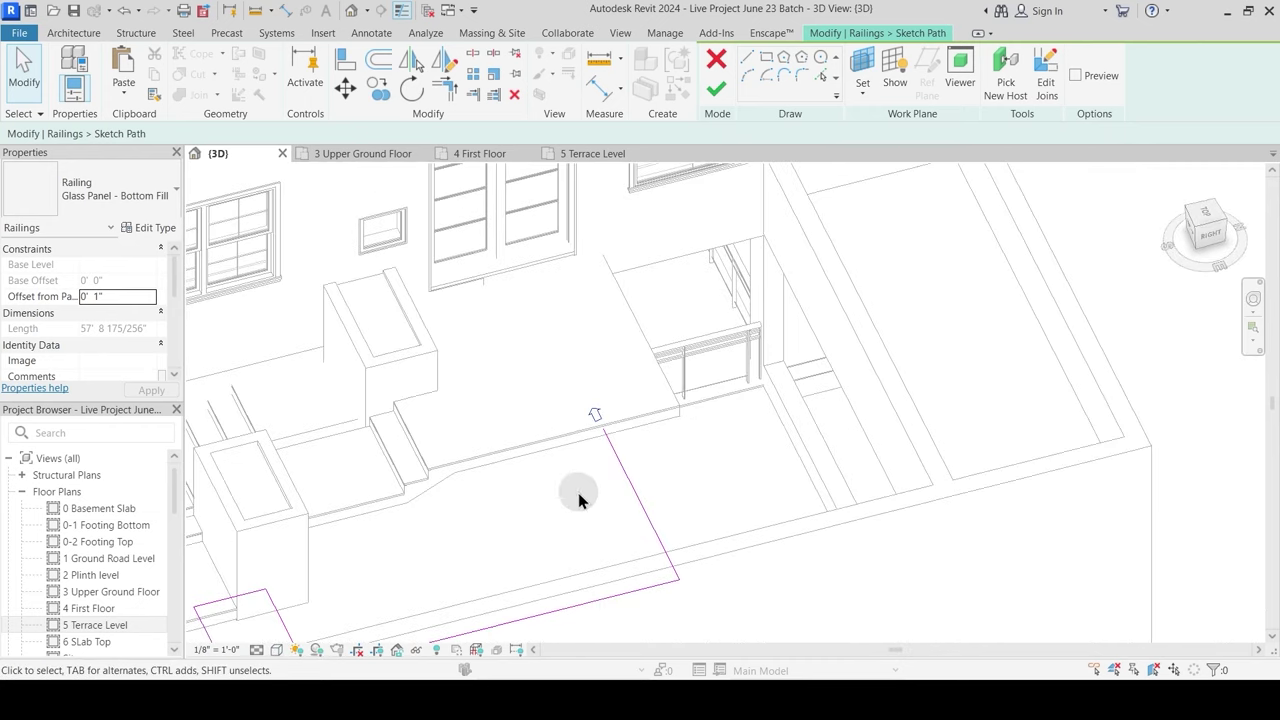
left_click(634, 490)
key("Delete")
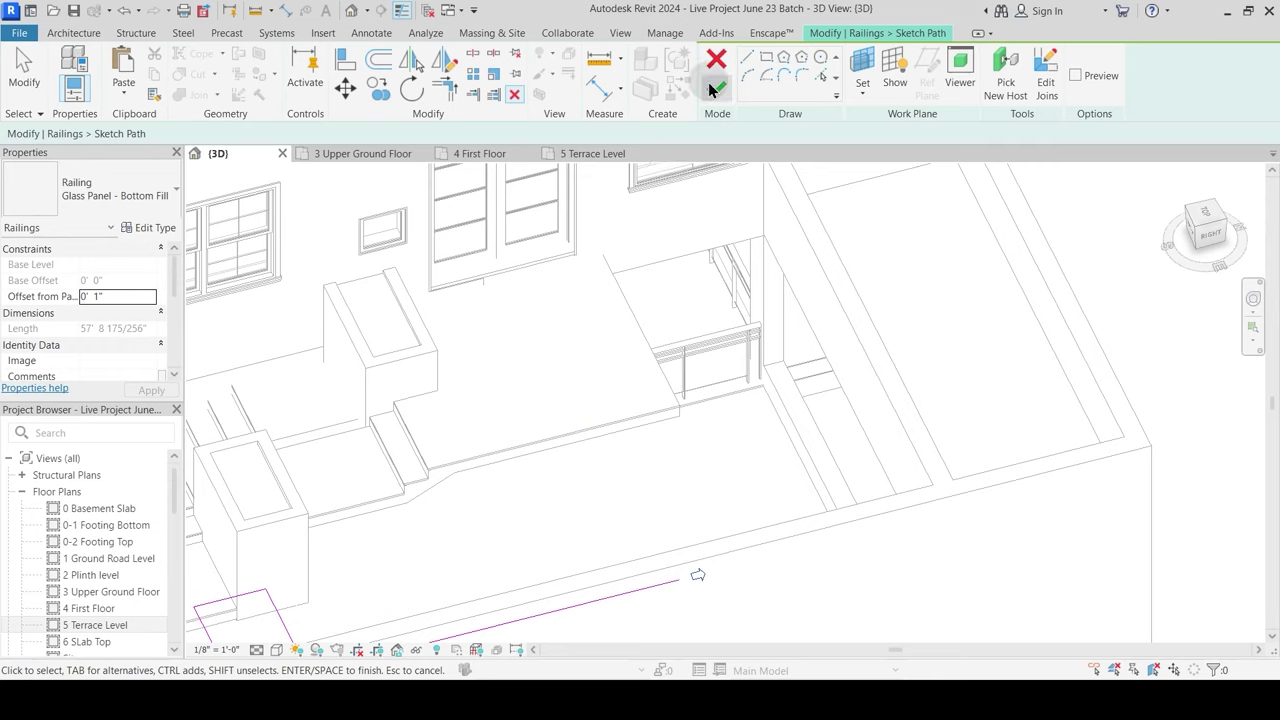
left_click(714, 90)
key("Escape")
middle_click_drag(678, 350, 733, 391, "shift")
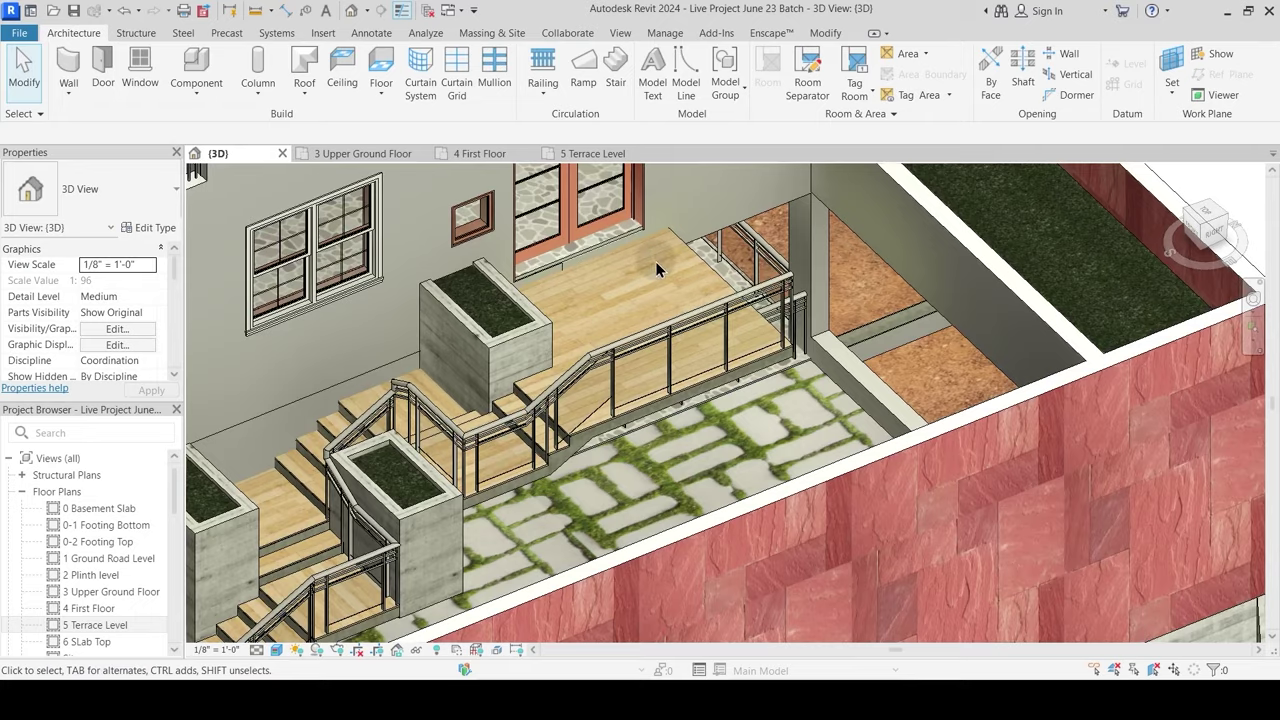
mouse_move(655, 261)
middle_mouse_down("shift")
mouse_move(648, 381)
mouse_move(671, 241)
middle_mouse_up("shift")
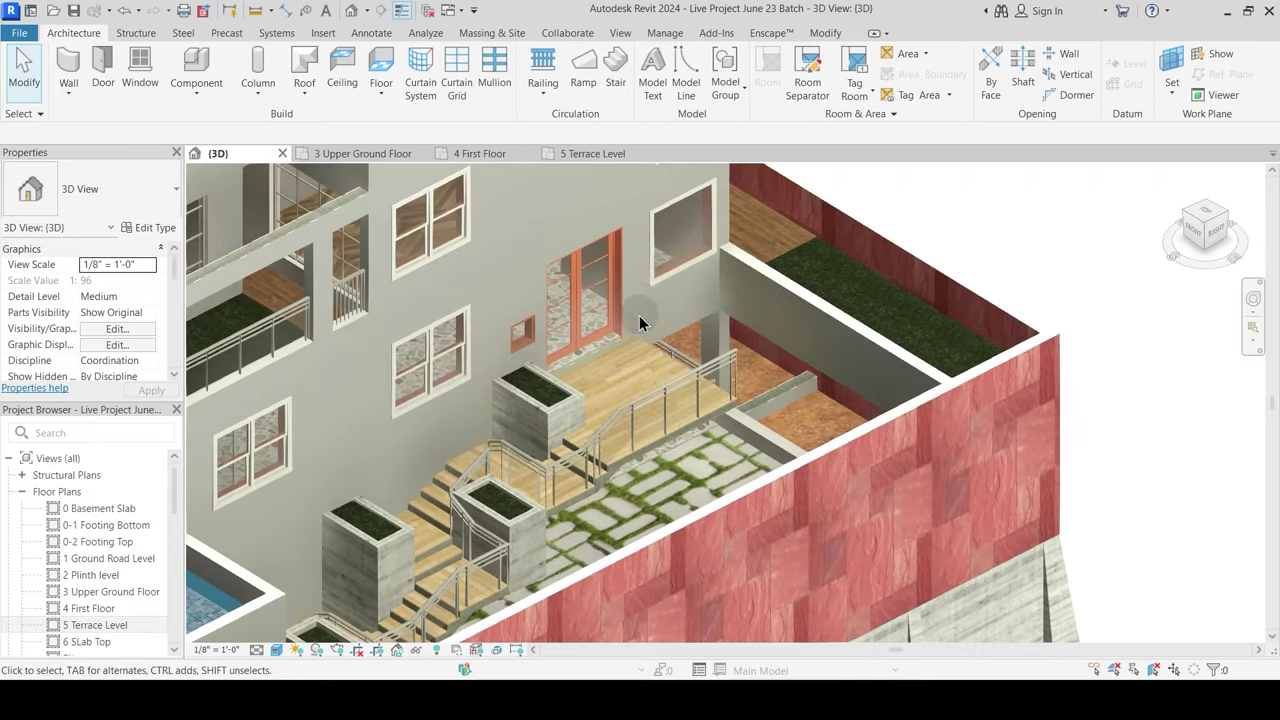
Step: Look over the 3 Upper Ground Floor and 4 First Floor plans around the stair landing
left_click(359, 153)
middle_click_drag(830, 420, 536, 304)
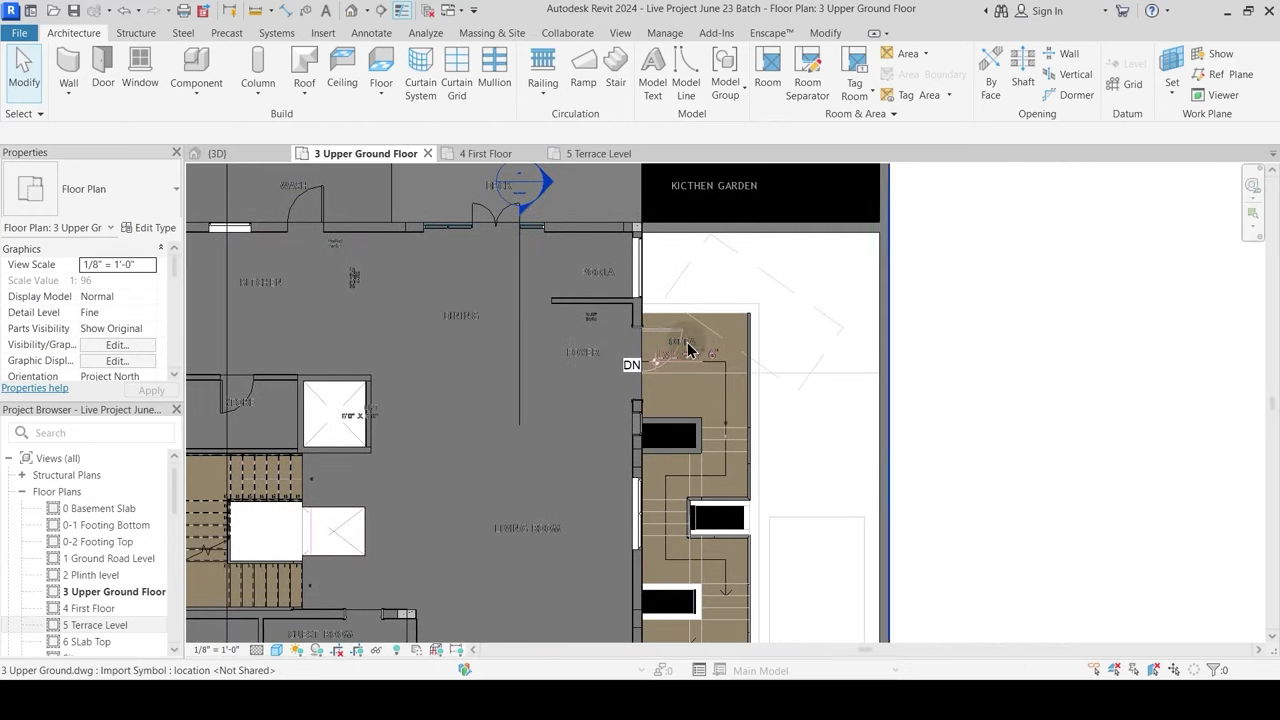
scroll(700, 338, "up", 5)
left_click(480, 153)
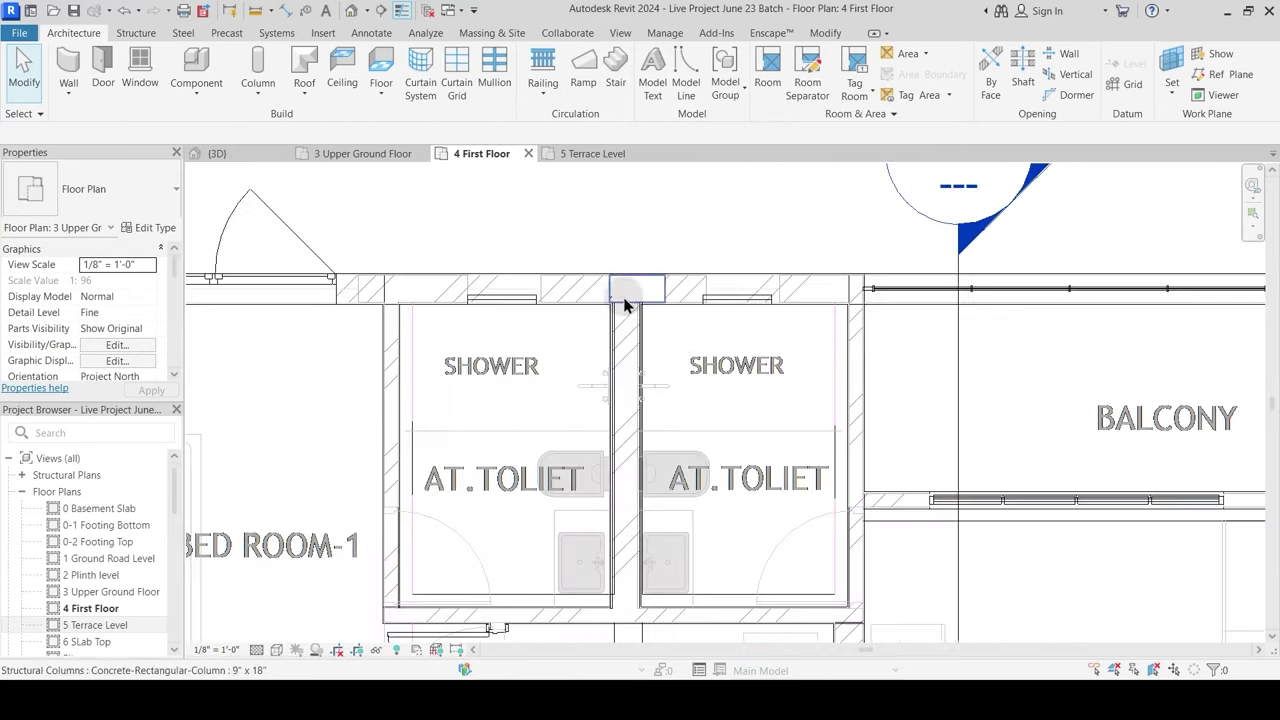
middle_click_drag(972, 400, 390, 170)
scroll(560, 340, "down", 8)
middle_click_drag(558, 366, 742, 350)
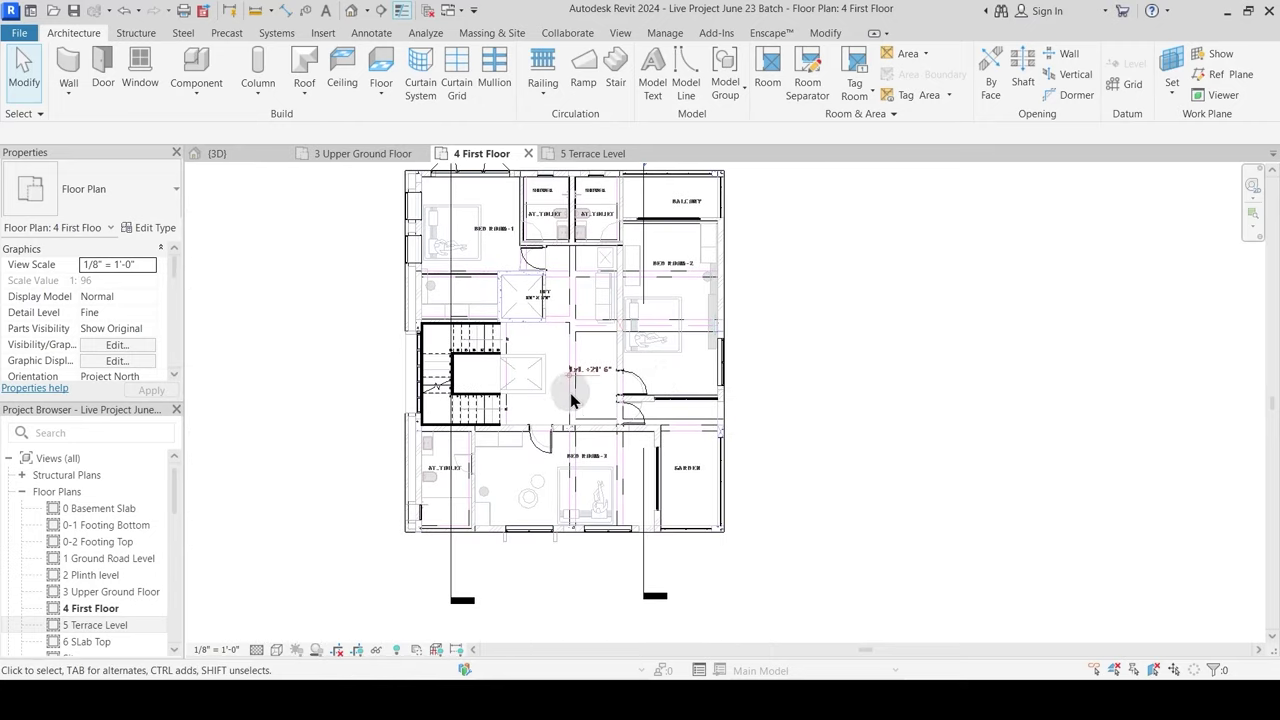
Step: On 3 Upper Ground Floor, move the landing railing's path end to the landing corner
left_click(360, 154)
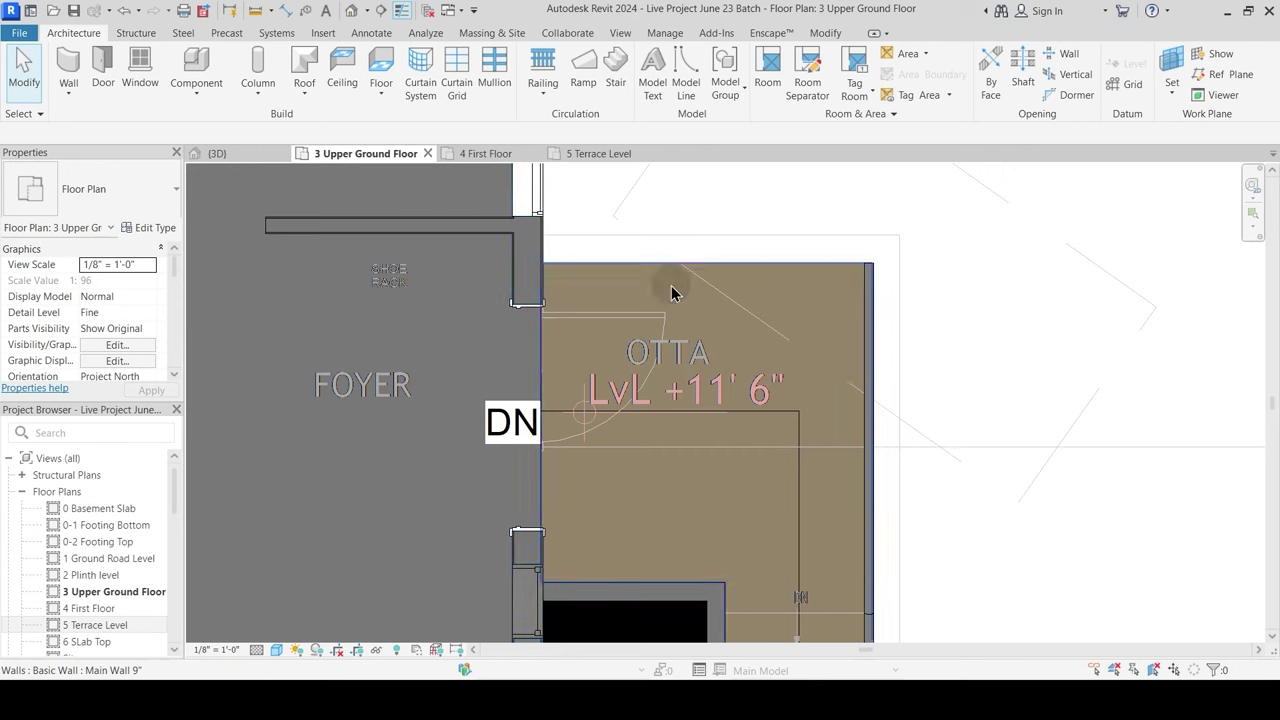
double_click(870, 303)
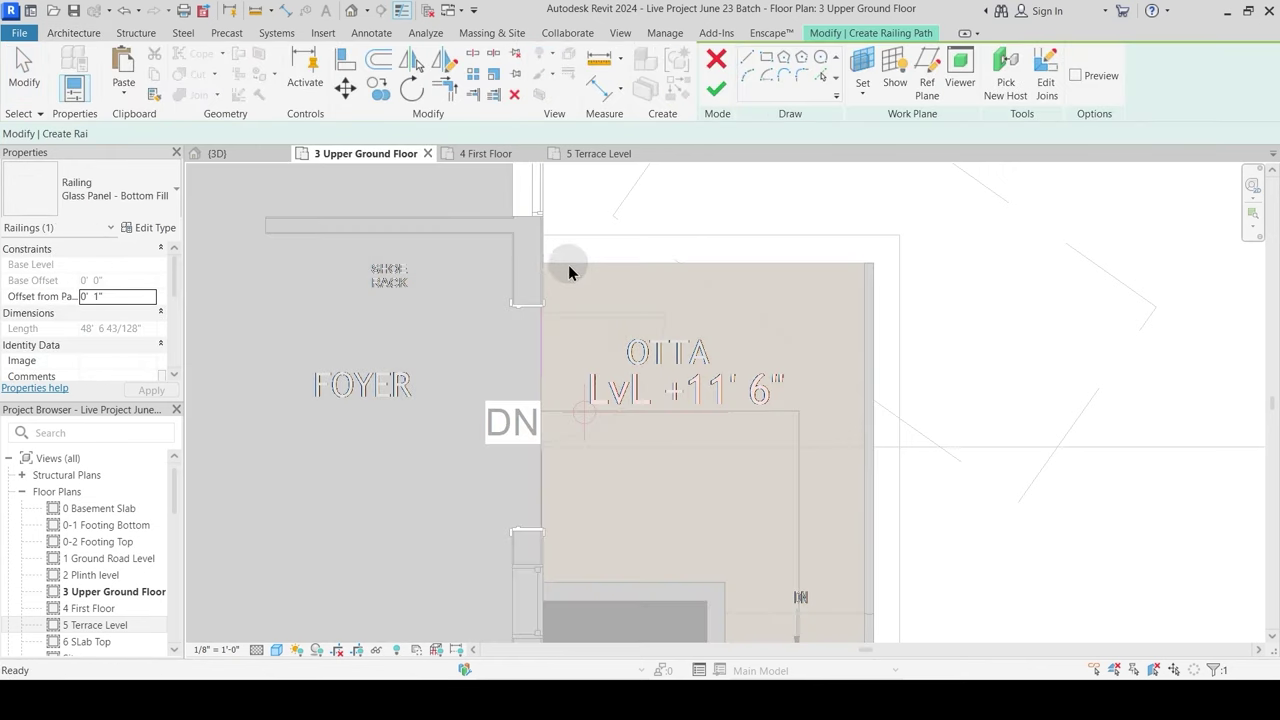
left_click(862, 261)
left_click(714, 94)
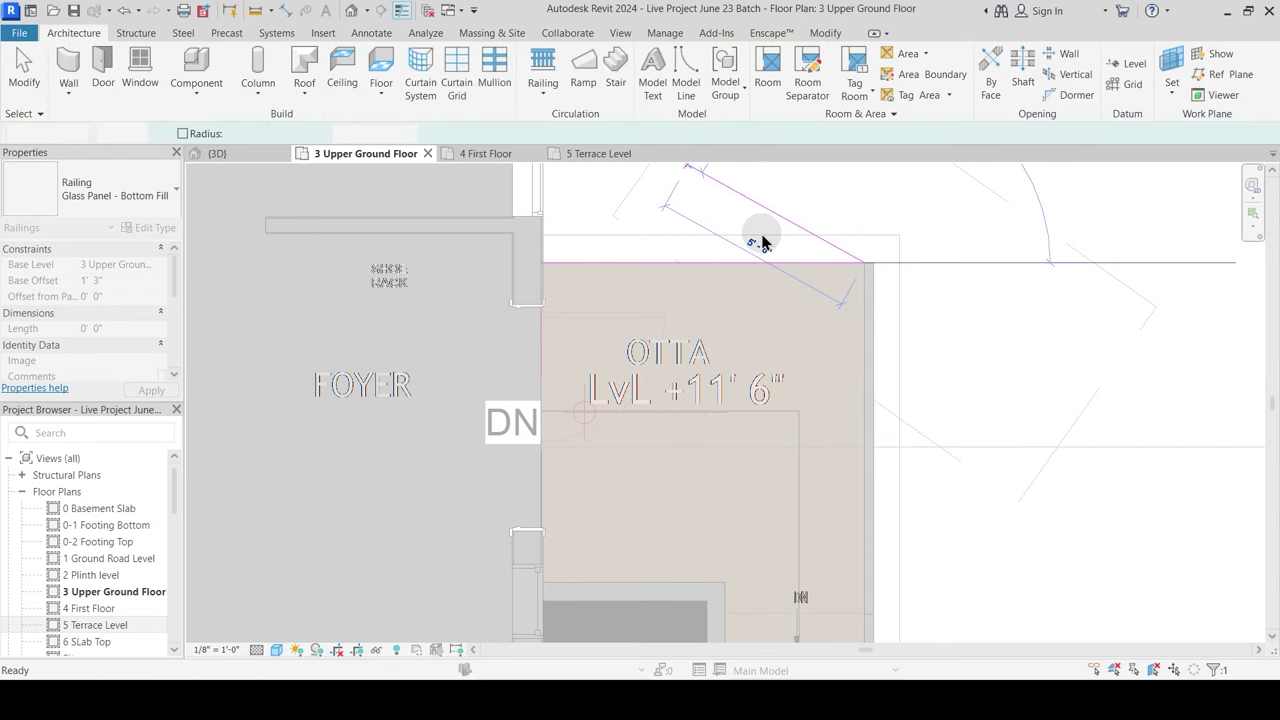
left_click(654, 243)
left_click(698, 266)
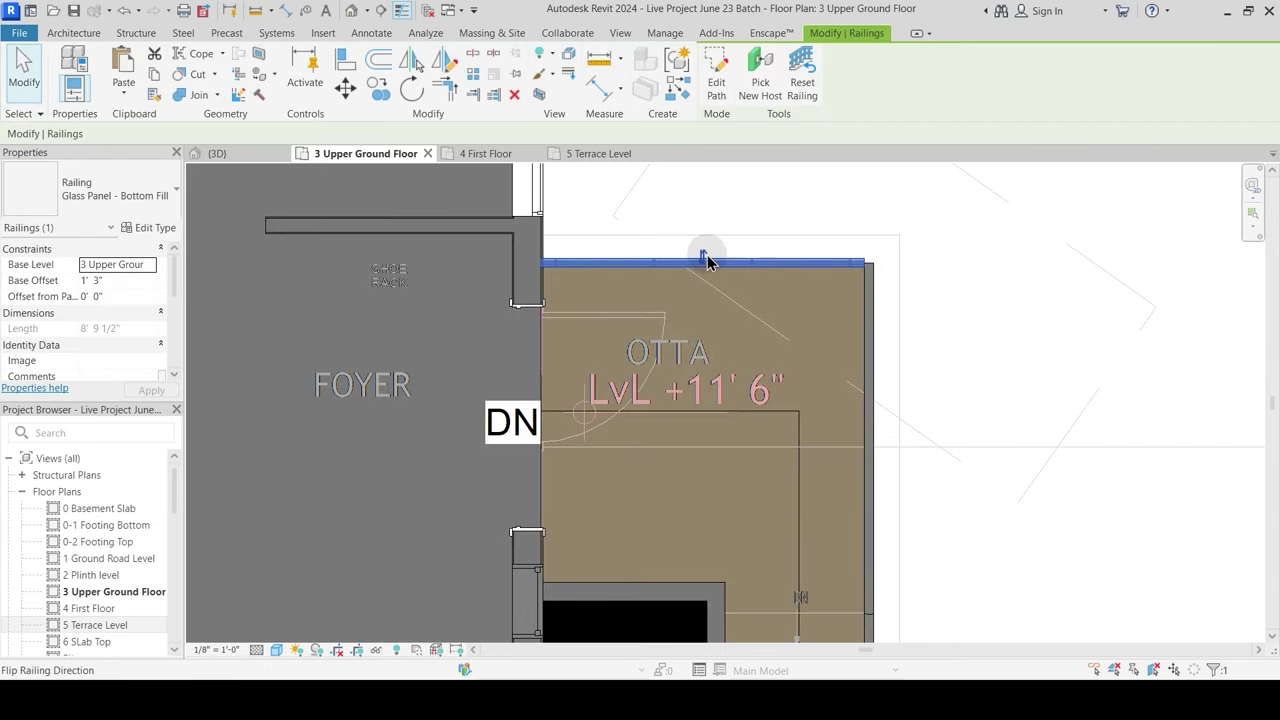
left_click(701, 315)
Step: In 3D, set the upper landing railing's base offset to 0' 0"
left_click(250, 152)
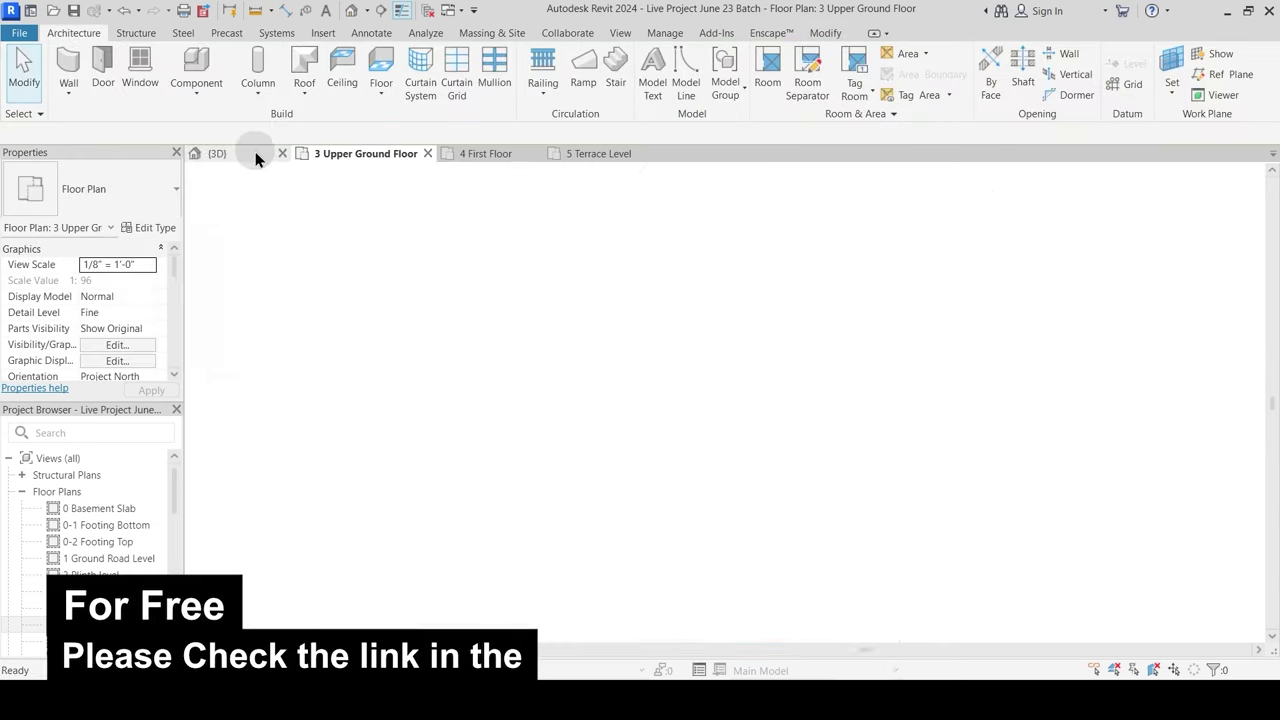
scroll(720, 393, "up", 2)
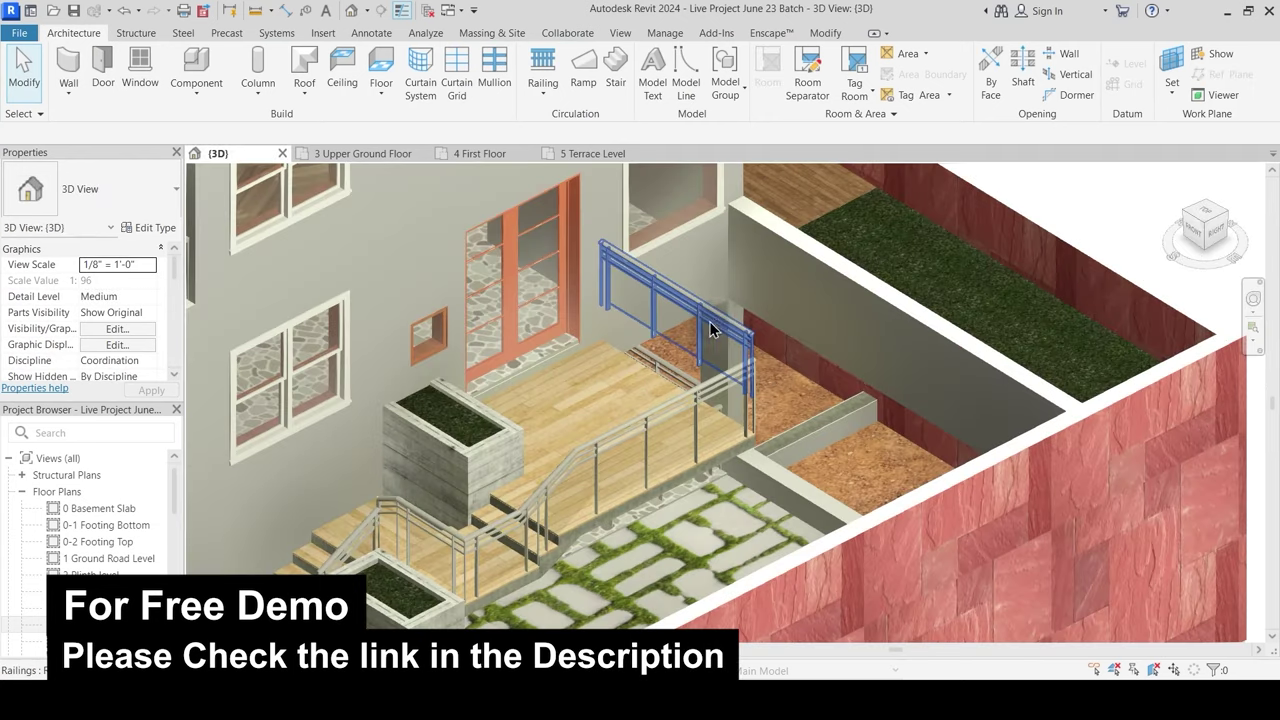
left_click(690, 312)
left_click(143, 282)
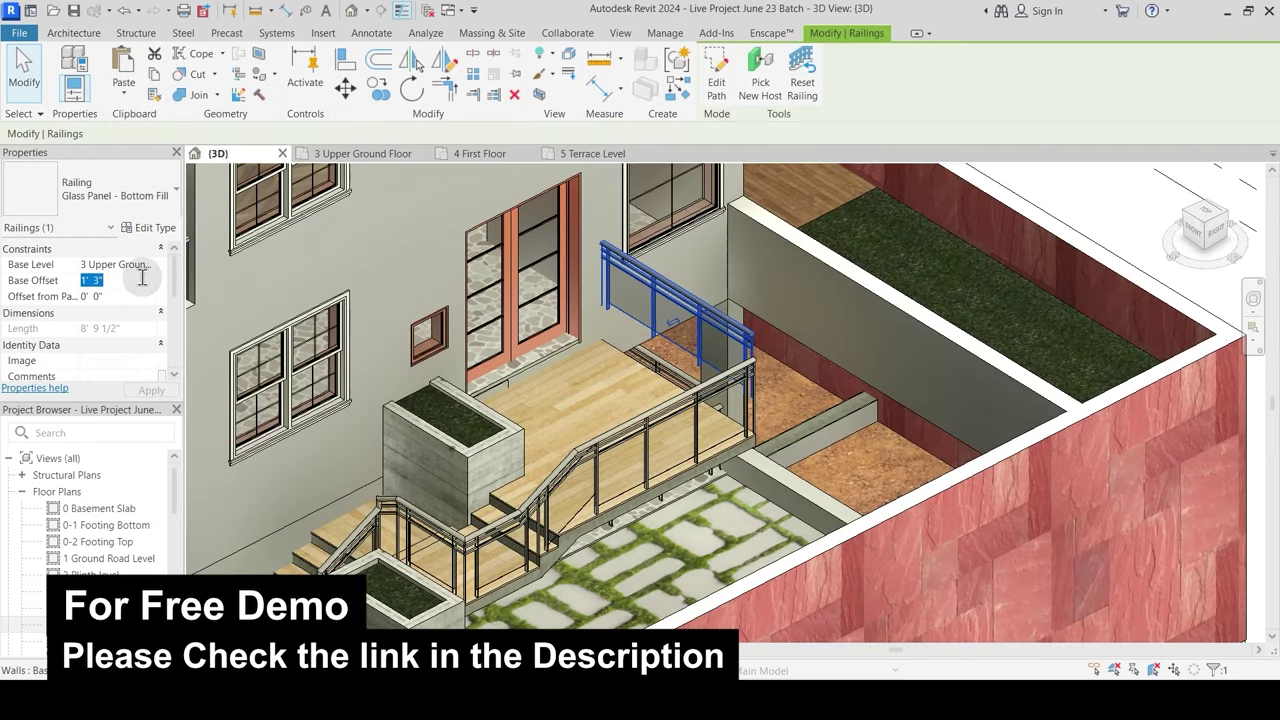
type("0")
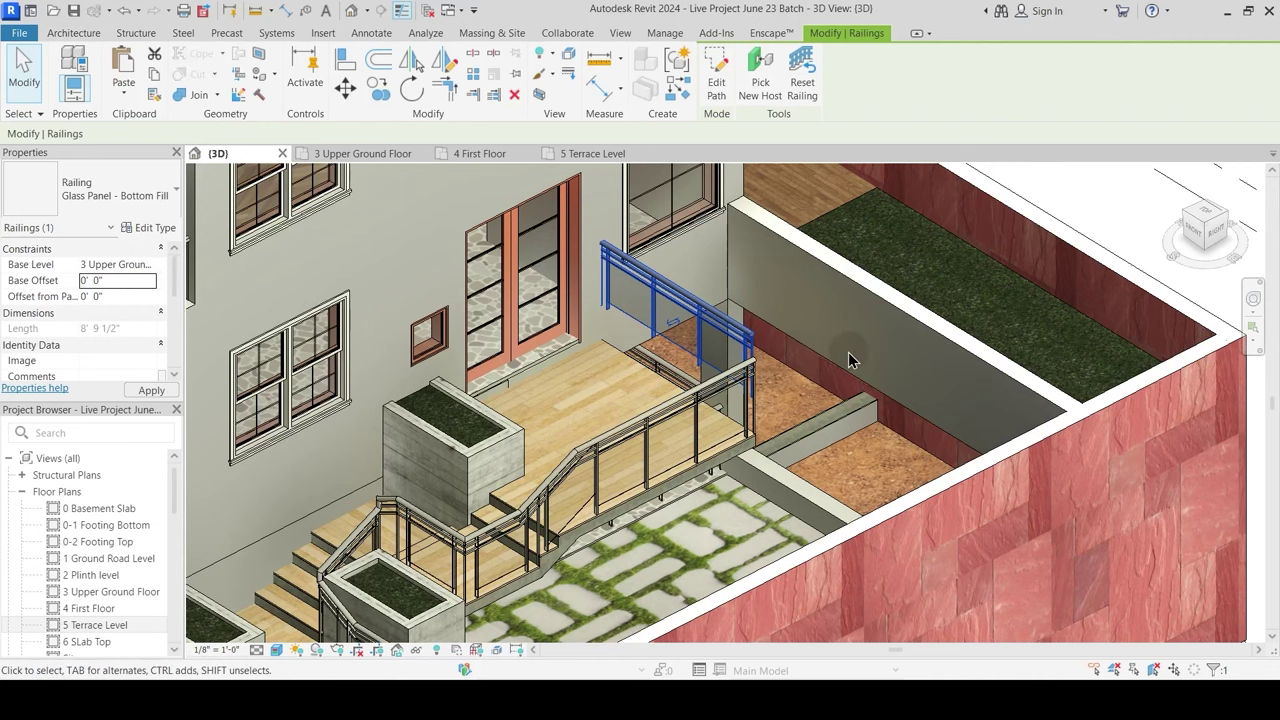
key("Escape")
Step: Orbit the 3D model to view the building from the front and above
scroll(833, 361, "down", 3)
middle_click_drag(761, 525, 766, 455)
scroll(765, 452, "down", 5)
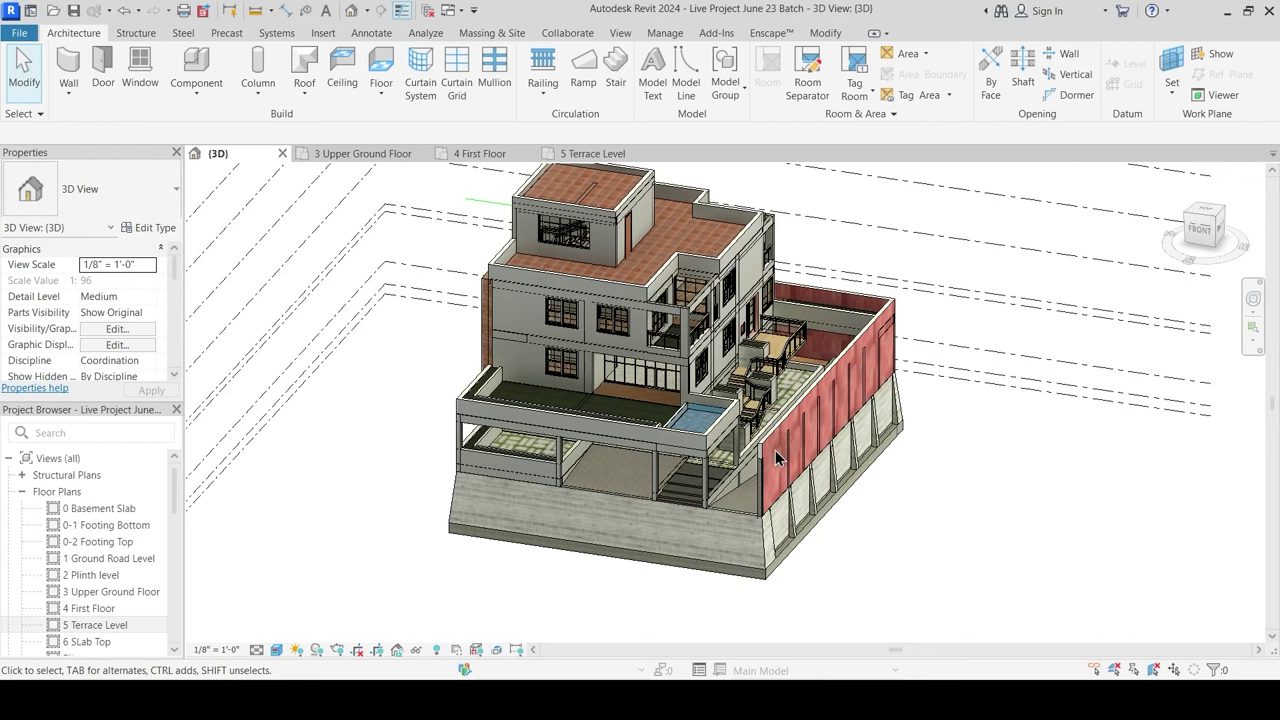
middle_click_drag(775, 451, 766, 469, "shift")
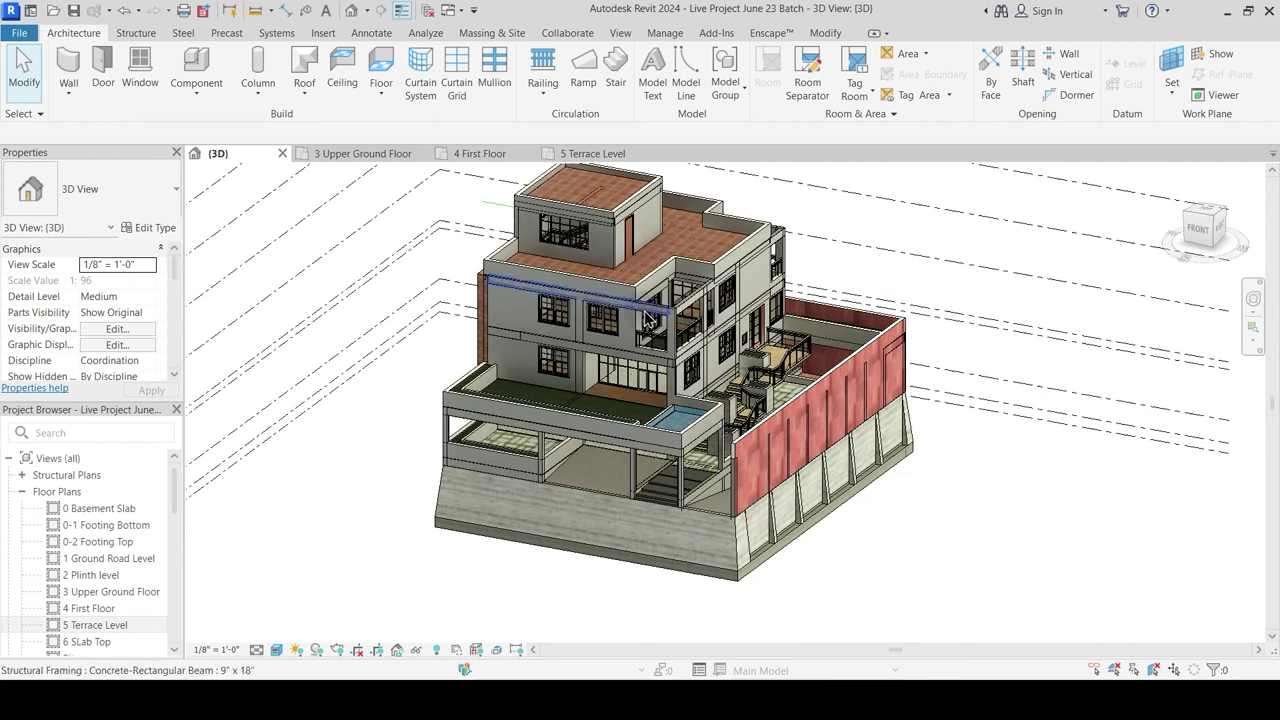
scroll(655, 320, "up", 3)
middle_click_drag(657, 318, 663, 340, "shift")
scroll(681, 398, "down", 2)
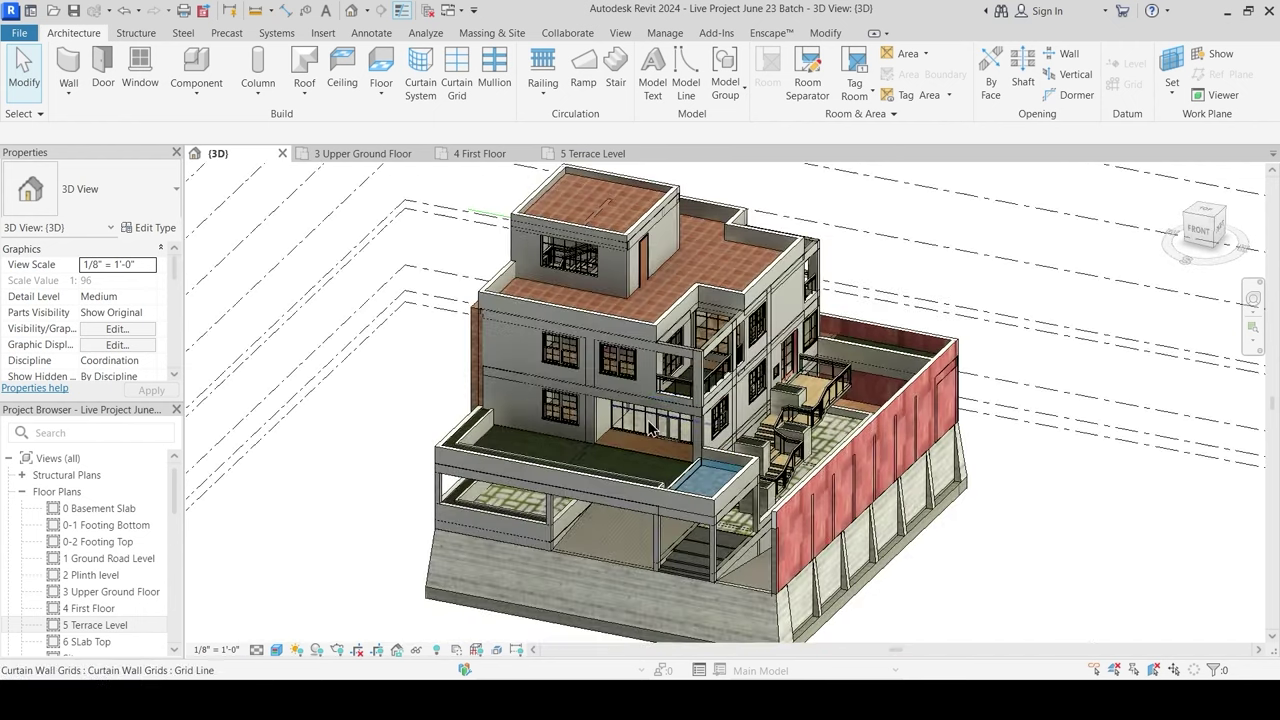
scroll(690, 322, "up", 3)
Step: Check the building's right face, then close the 3 Upper Ground Floor and 4 First Floor views
middle_click_drag(727, 345, 790, 385, "shift")
middle_click_drag(505, 422, 648, 309, "shift")
scroll(666, 398, "down", 2)
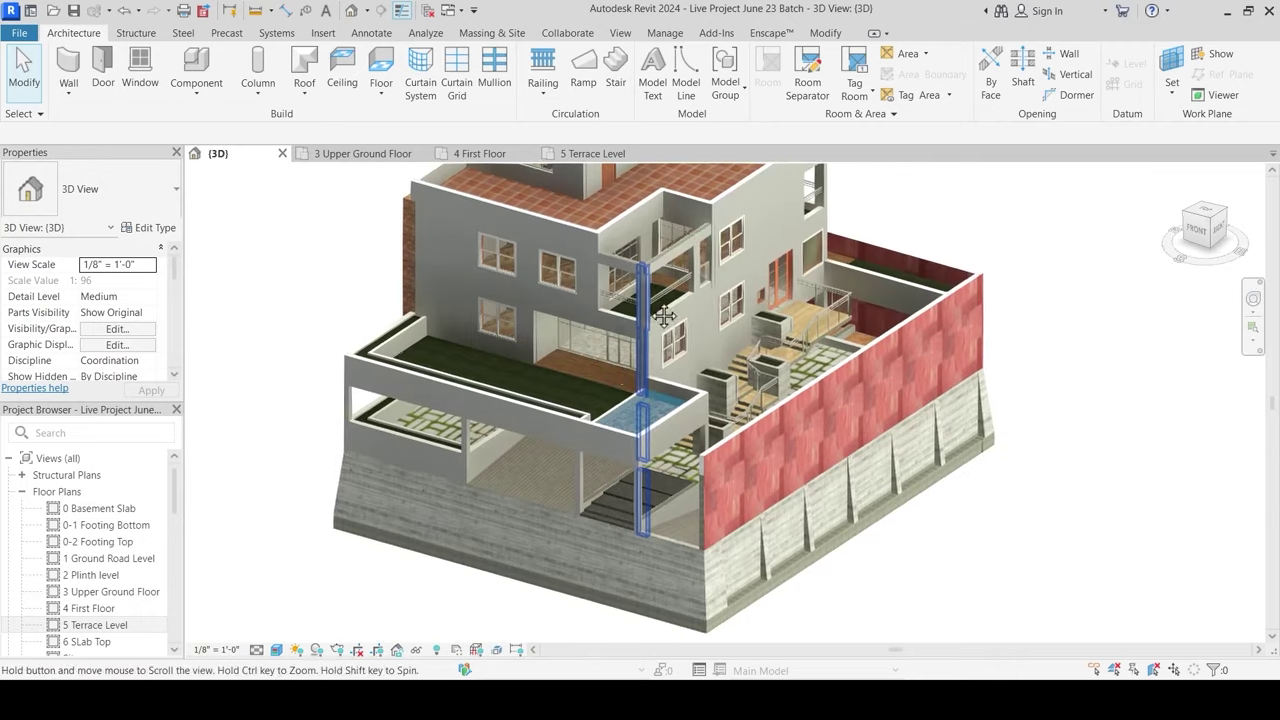
scroll(594, 400, "down", 1)
mouse_move(540, 420)
middle_mouse_down("shift")
mouse_move(560, 420)
mouse_move(555, 406)
middle_mouse_up("shift")
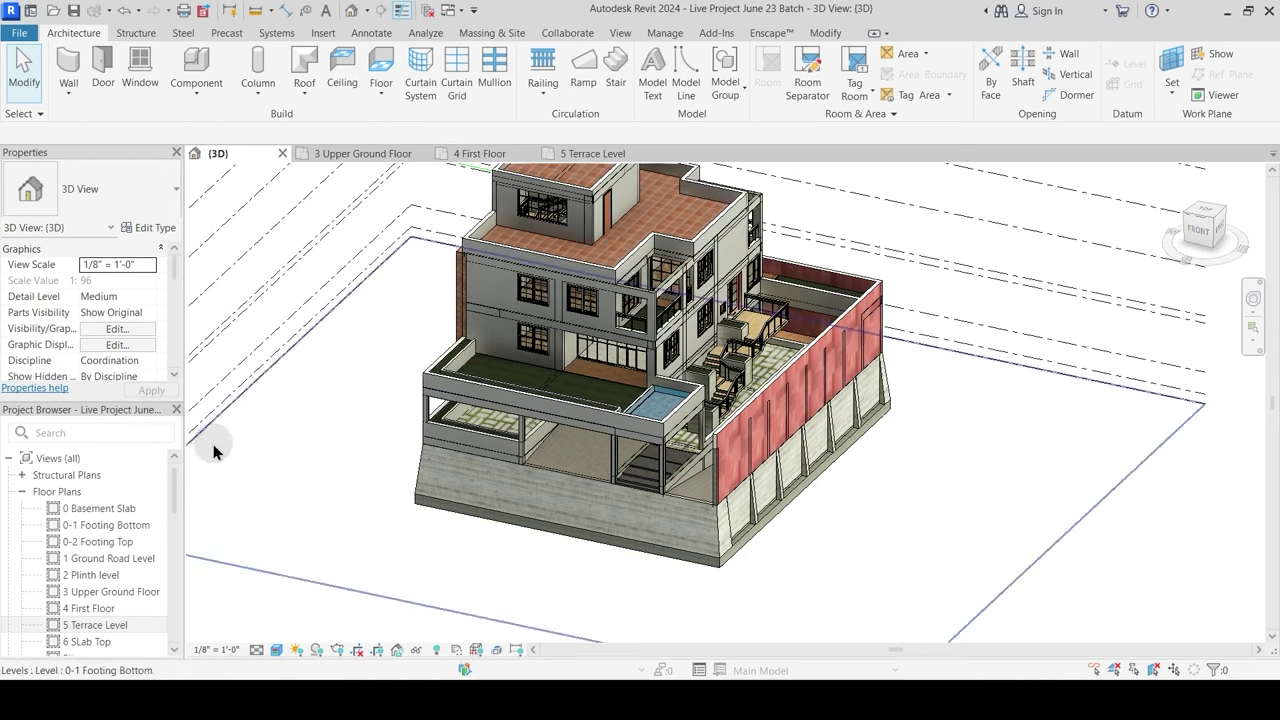
left_click(423, 152)
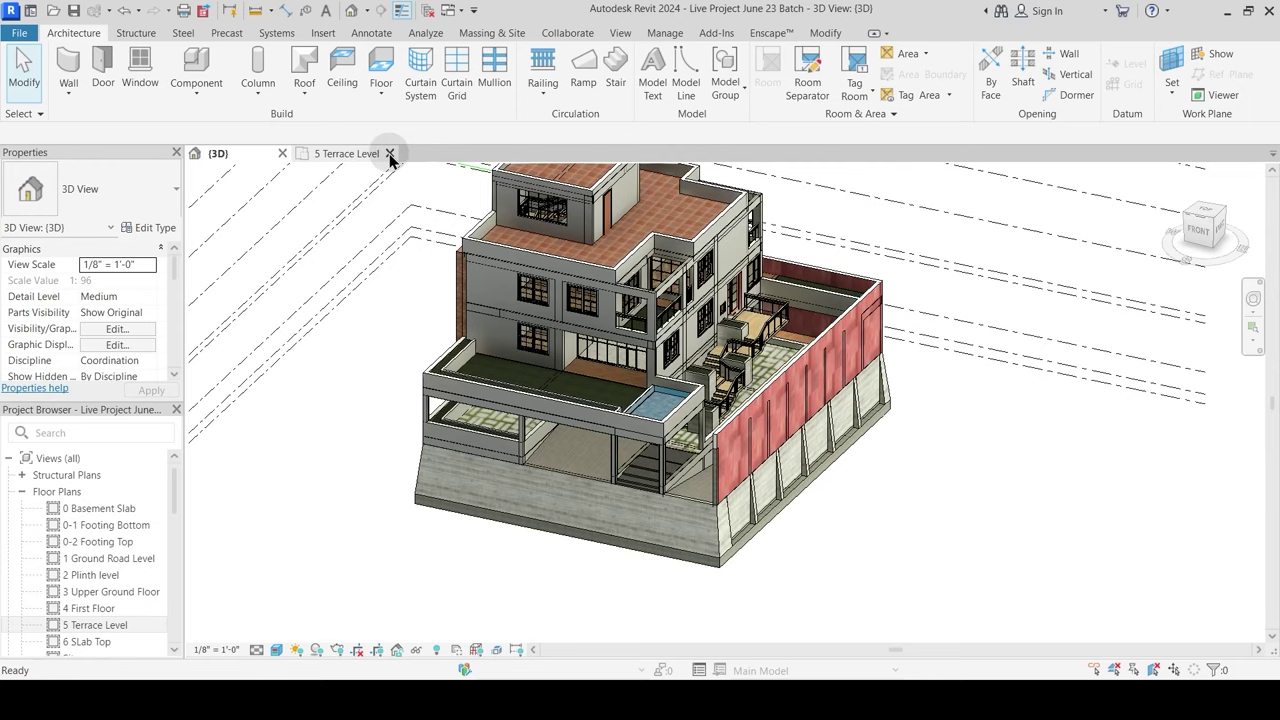
left_click(390, 153)
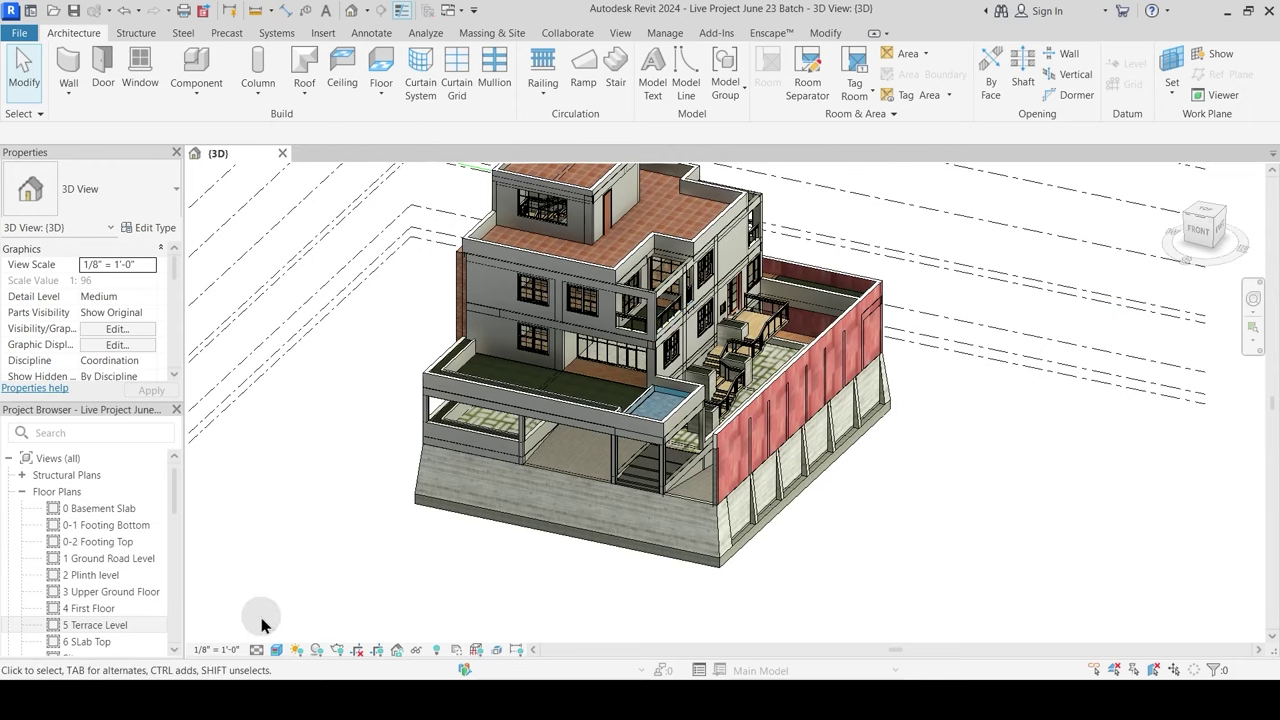
Step: On the 1 Ground Road Level plan, start a Model In-Place family in the Site category named Road
double_click(110, 558)
middle_click_drag(503, 353, 614, 343)
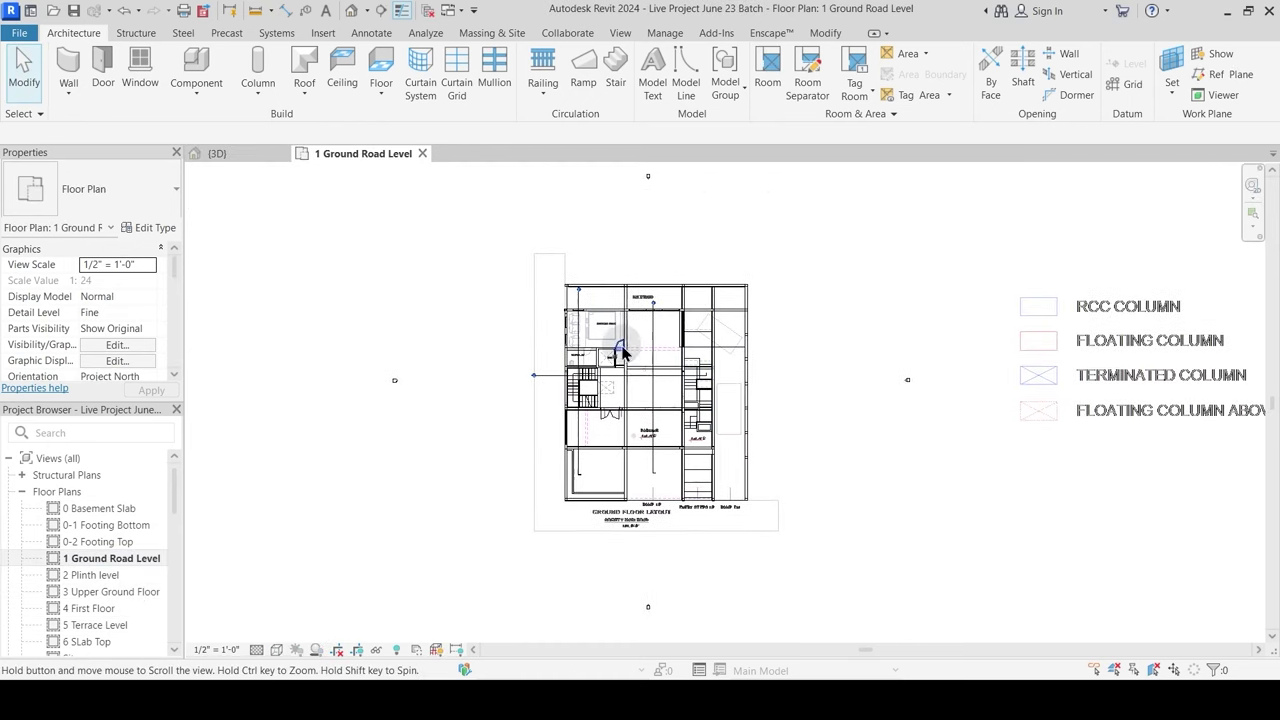
left_click(196, 92)
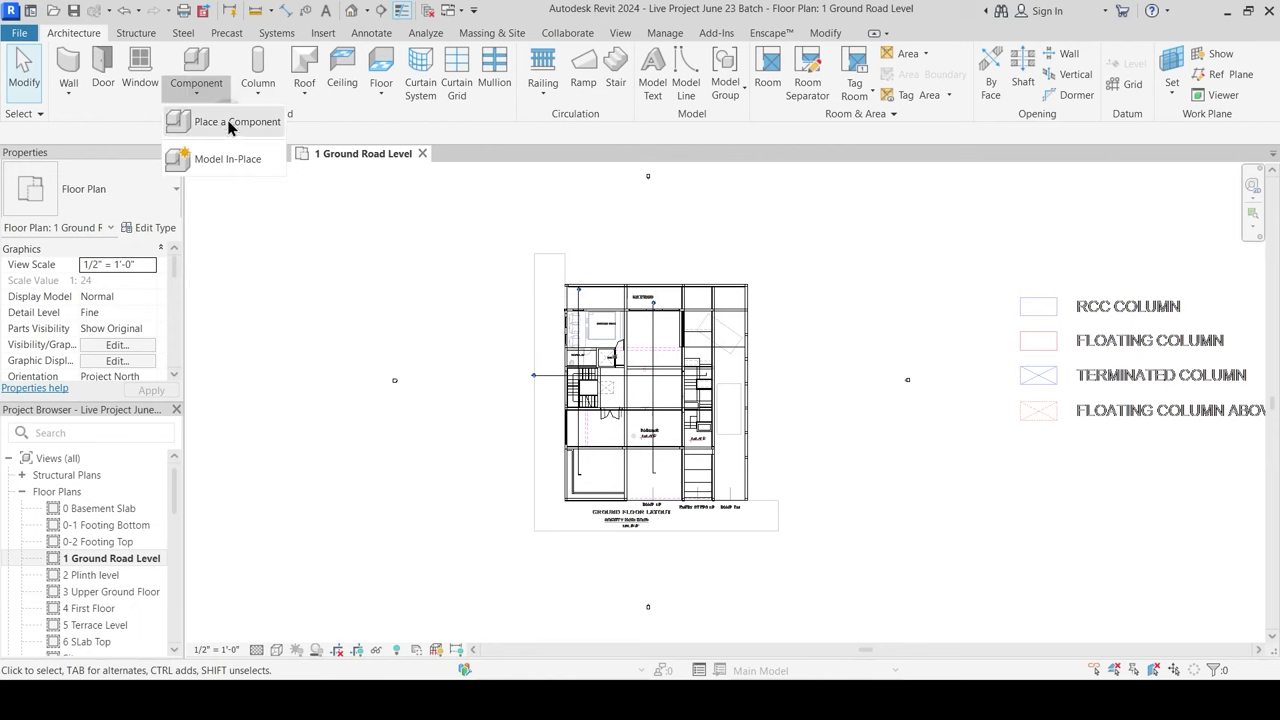
left_click(223, 126)
left_click(484, 294)
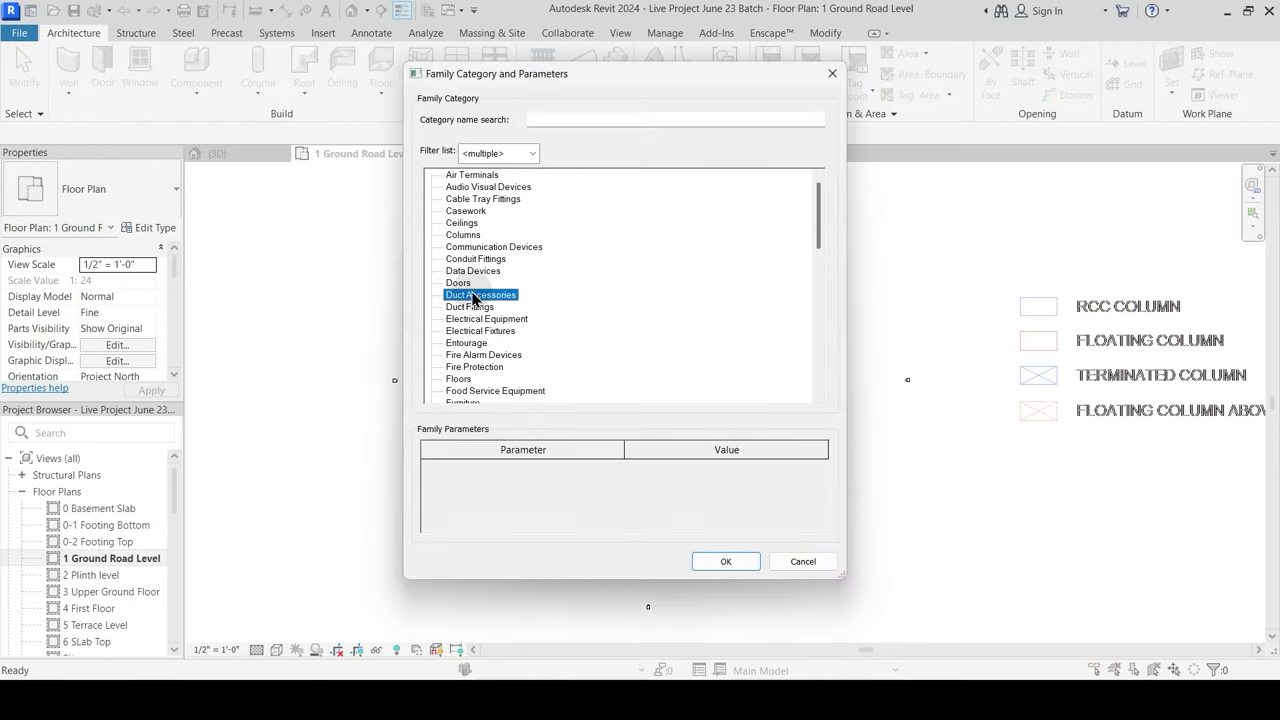
key("s")
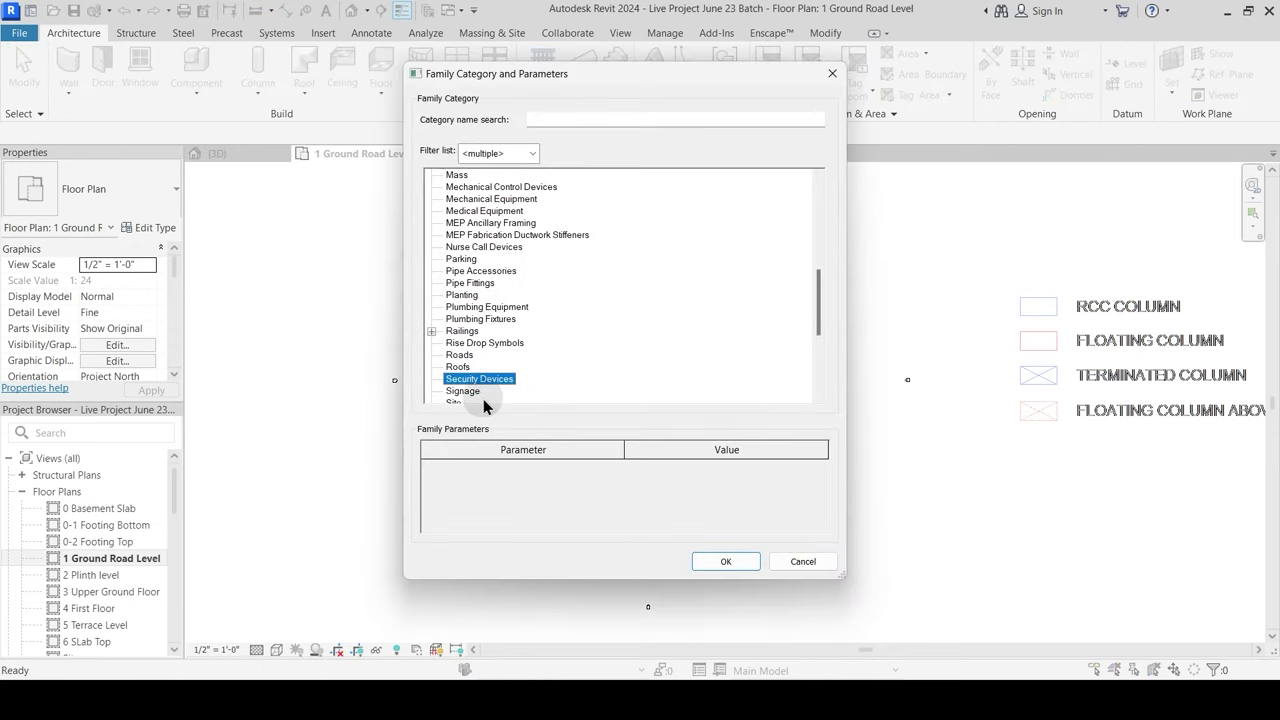
key("s")
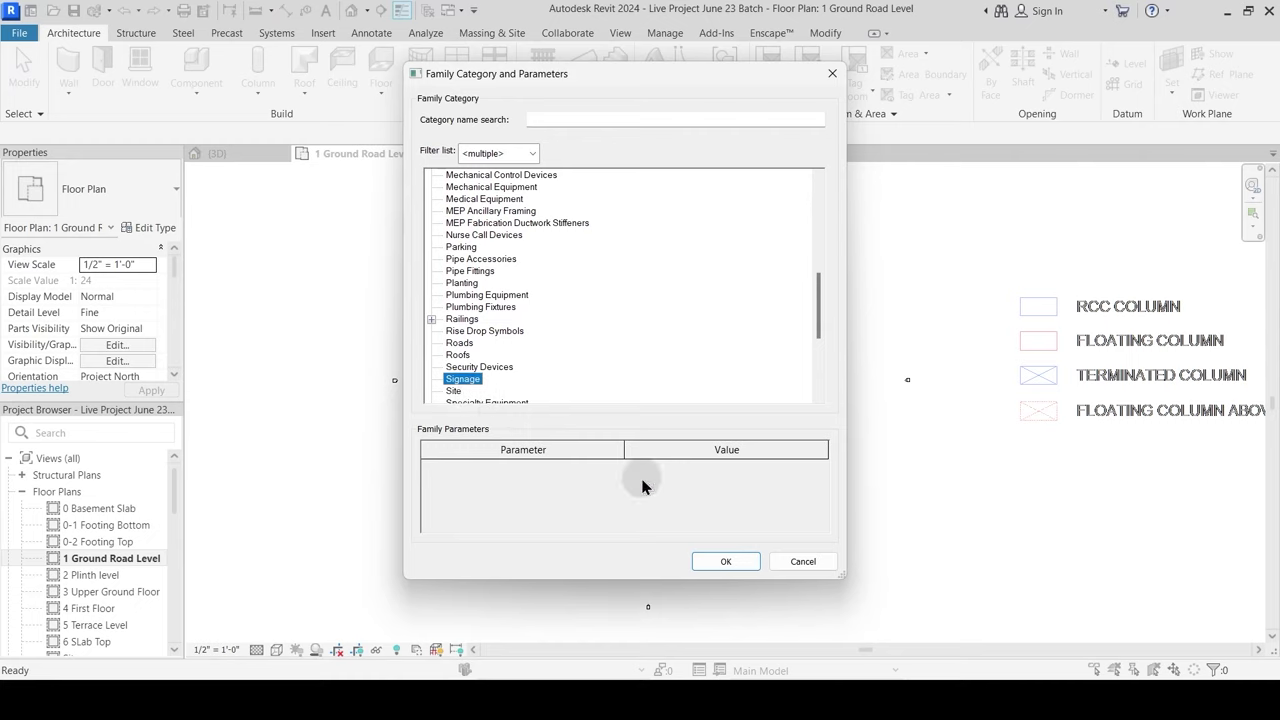
key("s")
left_click(725, 562)
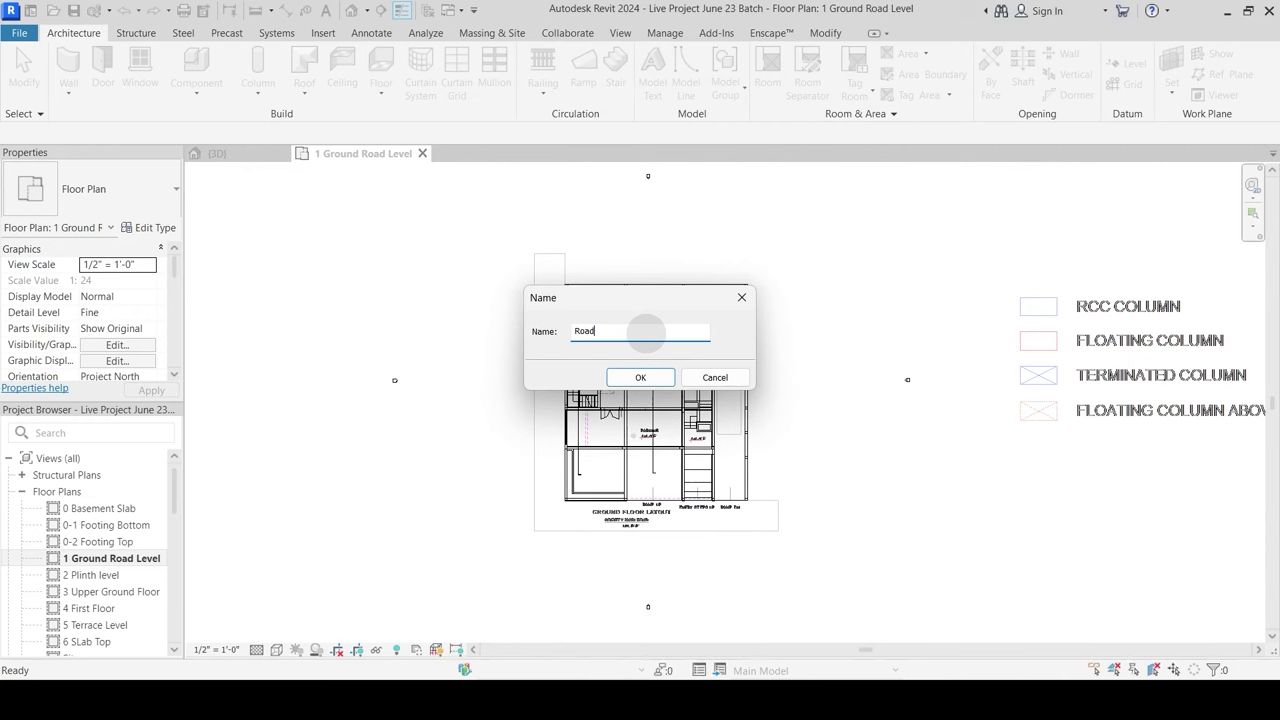
key("Return")
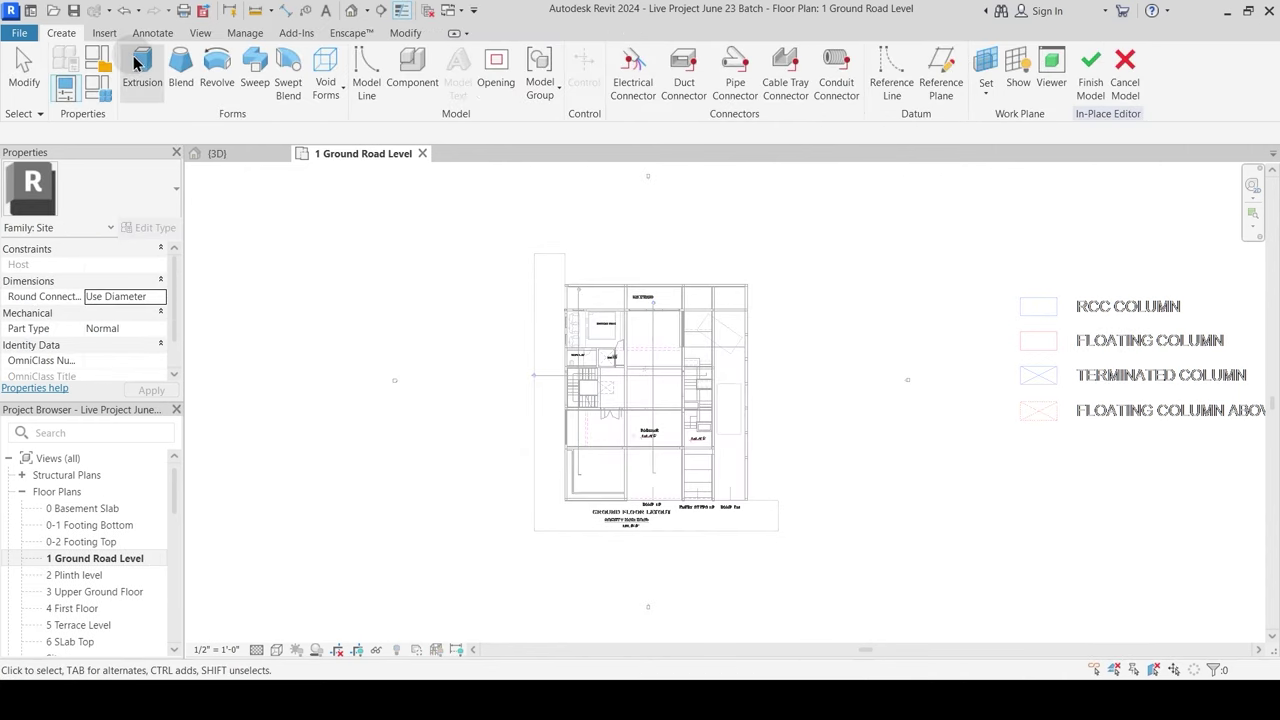
Step: Sketch two extrusion rectangles forming an L-shaped road along the house's left and bottom edges
left_click(137, 62)
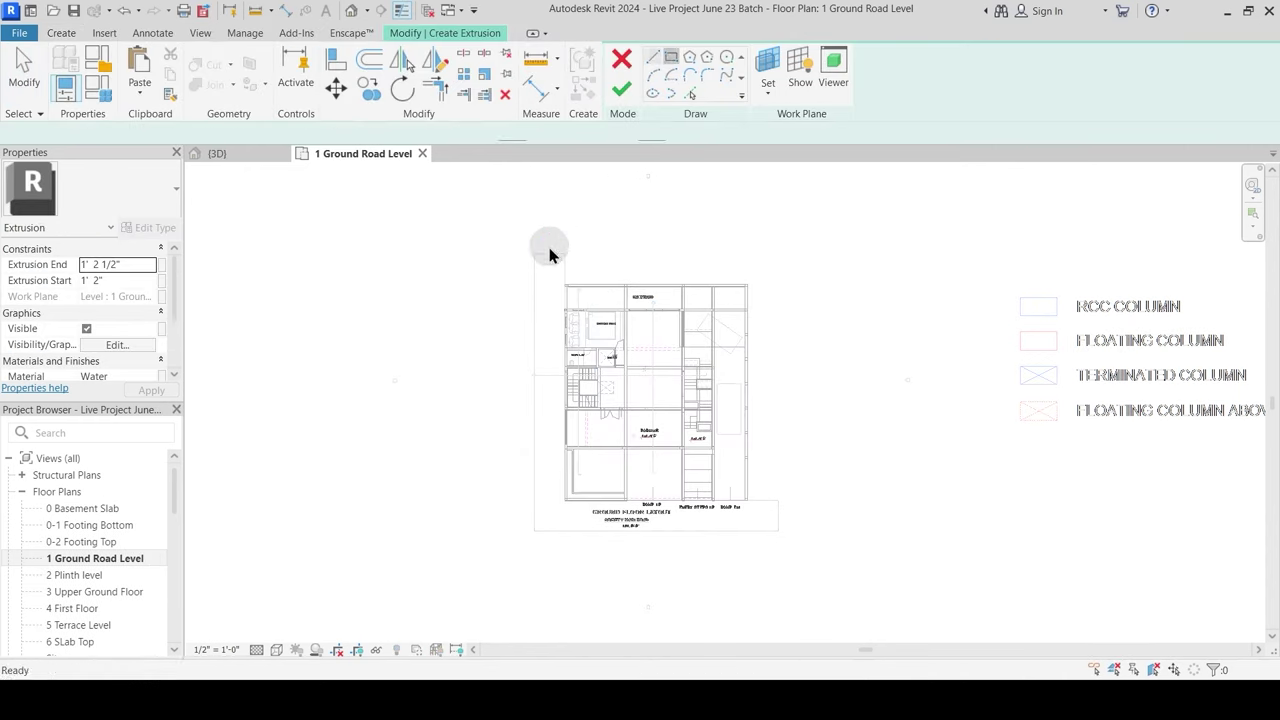
left_click(565, 253)
left_click(534, 531)
left_click(534, 531)
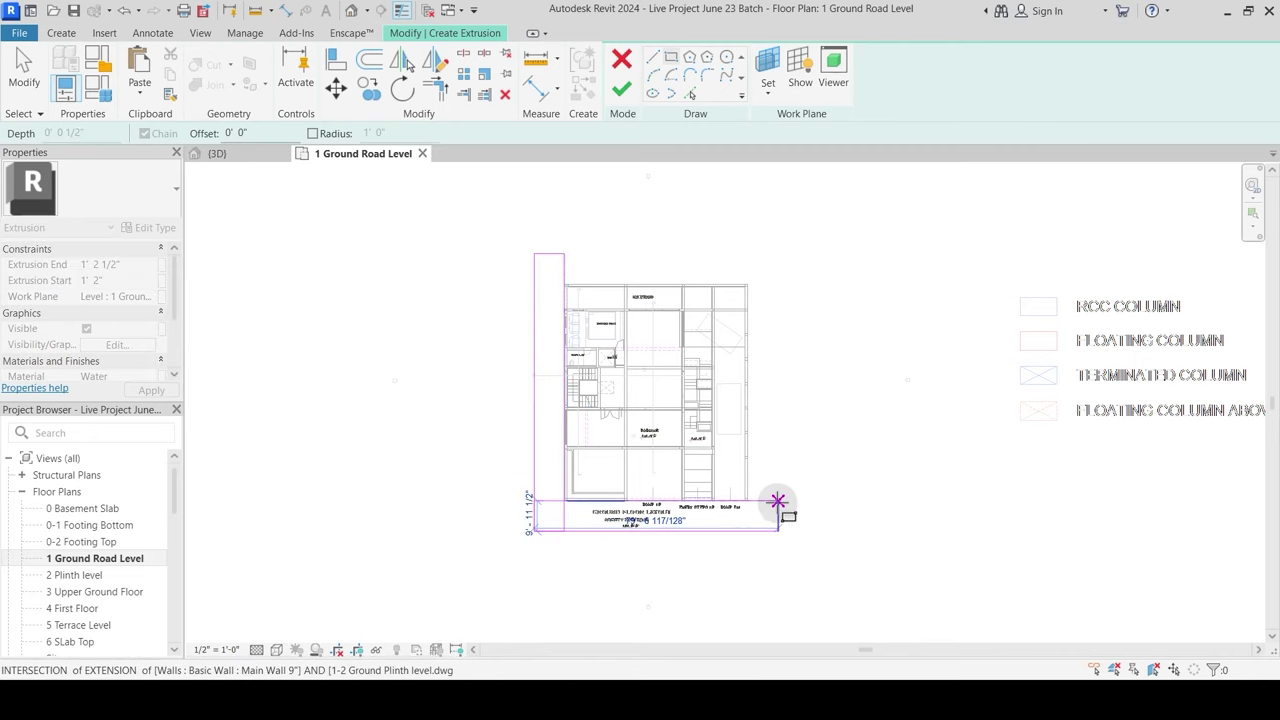
scroll(700, 537, "up", 2)
key("Escape")
left_click(432, 529)
left_click(803, 483)
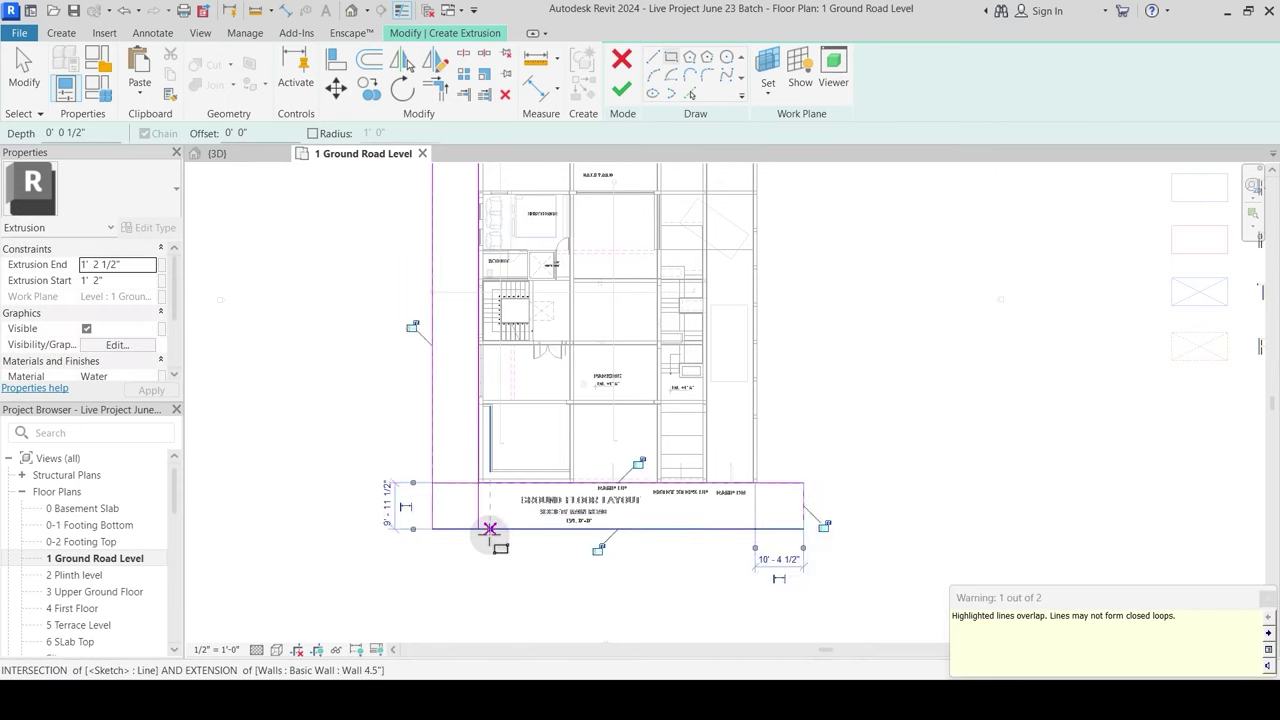
key("Escape")
key("Escape")
Step: Trim the overlapping road sketch lines into clean corners with TR
left_click_drag(388, 448, 531, 557)
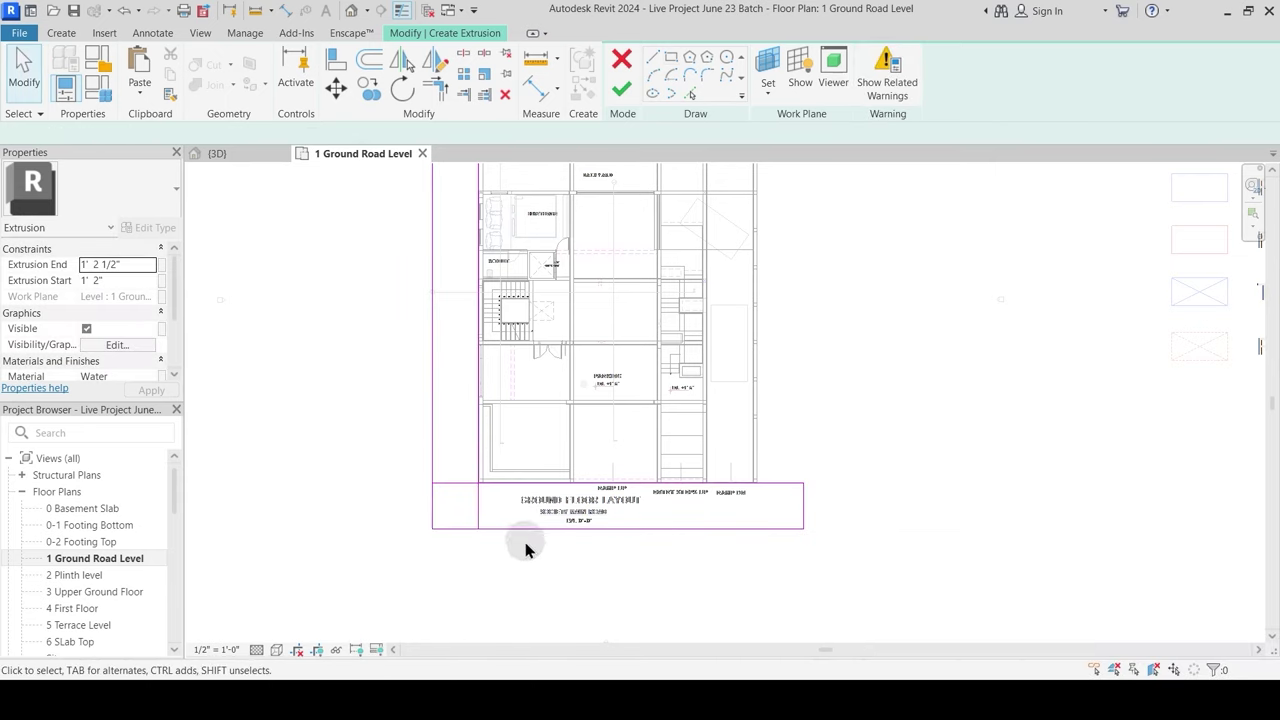
key("t")
key("r")
left_click(499, 483)
left_click(479, 464)
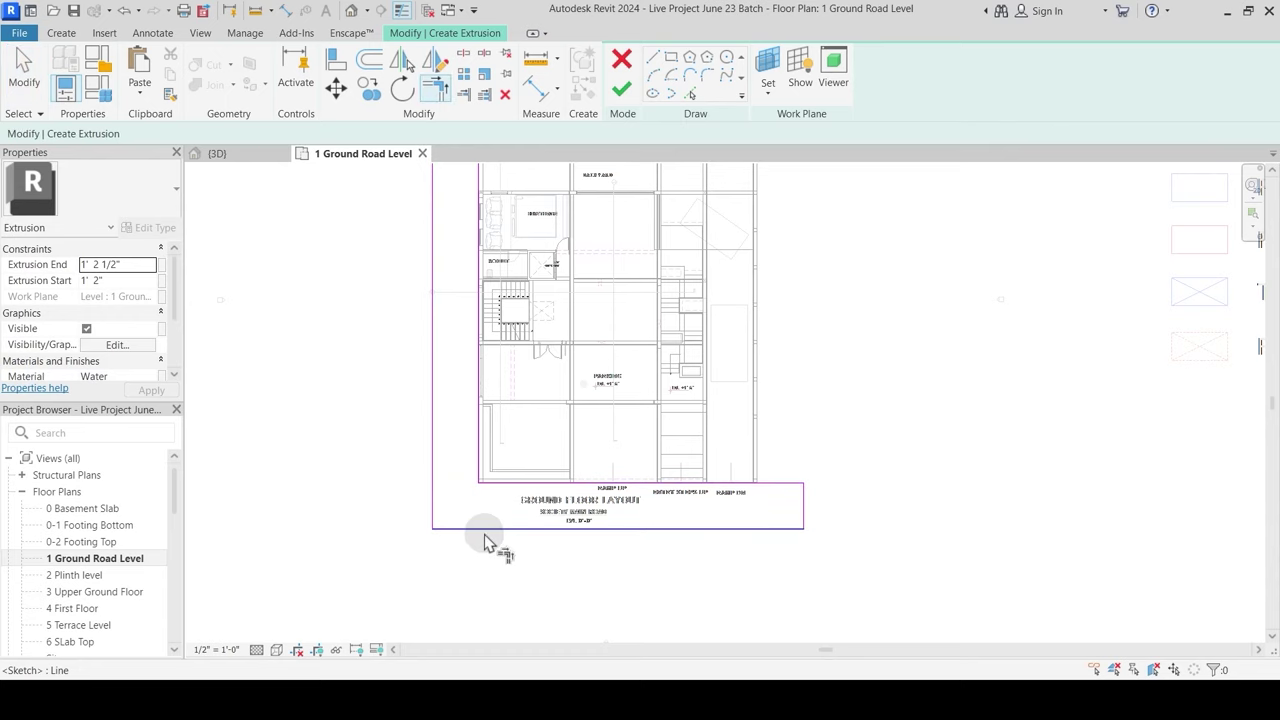
left_click(460, 529)
left_click(434, 489)
key("Escape")
scroll(537, 438, "down", 1)
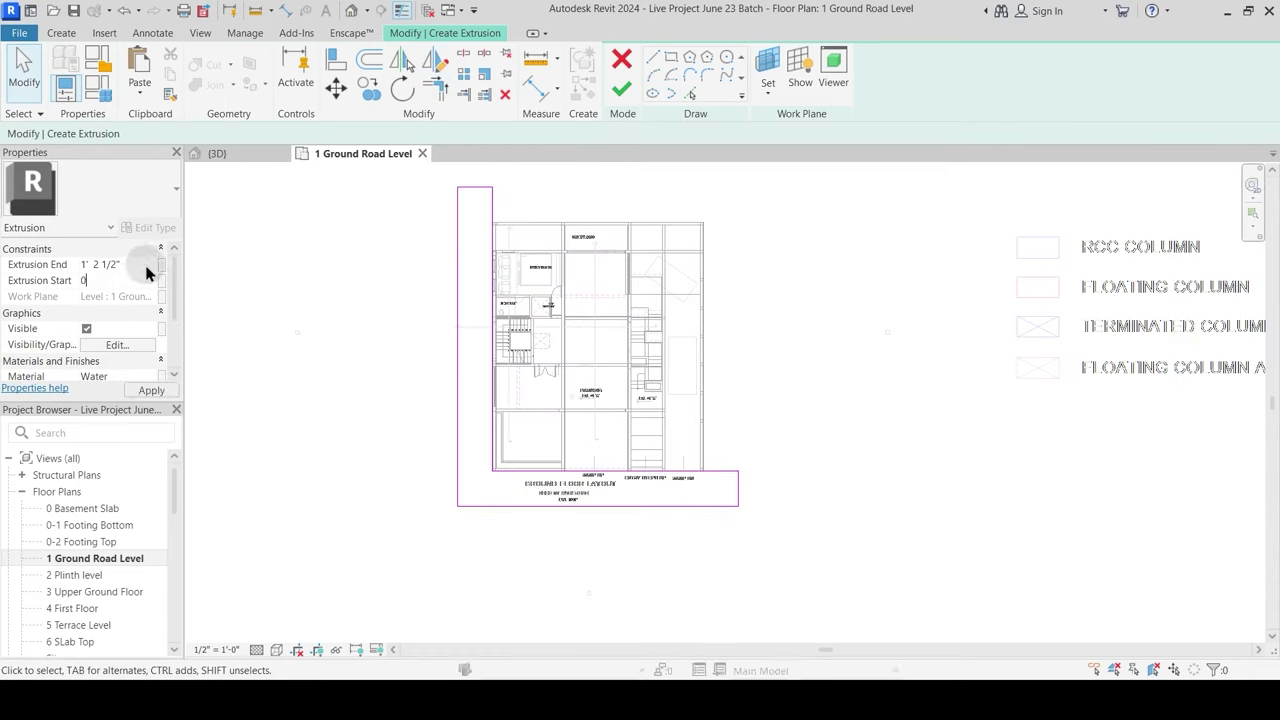
Step: Set the road extrusion's material to Asphalt, Pavement, Dark Grey
left_click(139, 375)
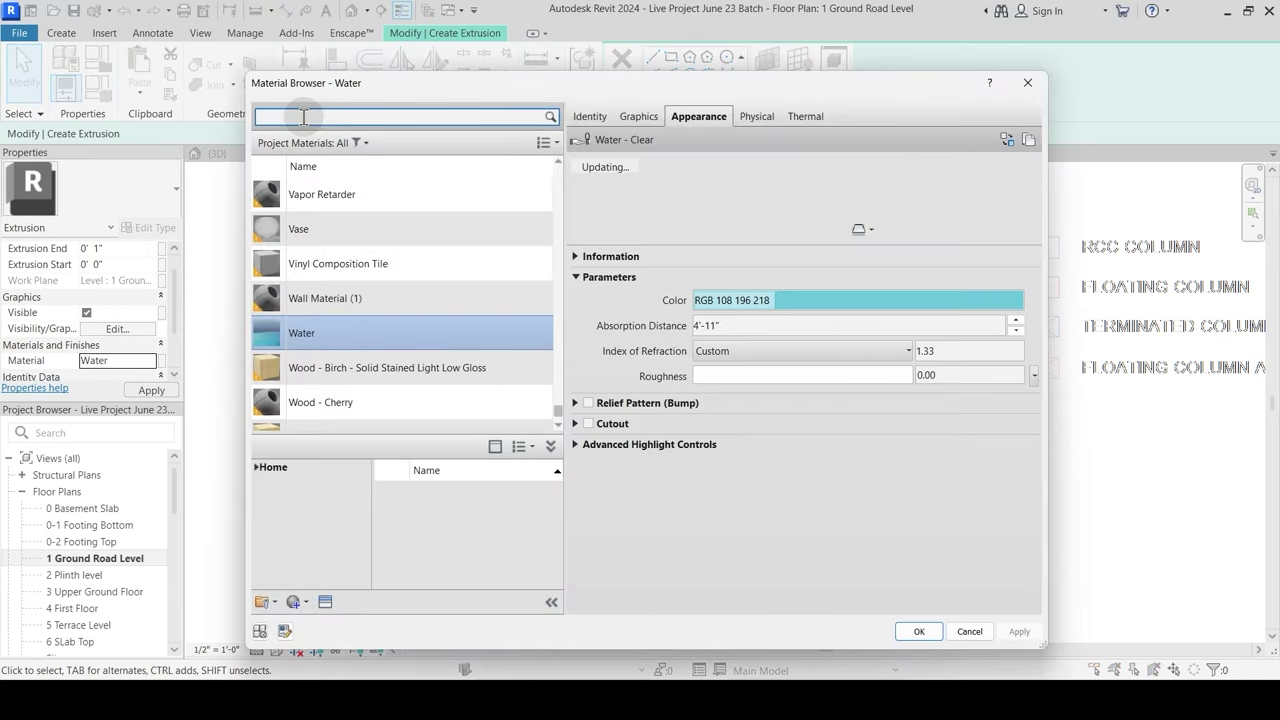
left_click(303, 117)
type("road")
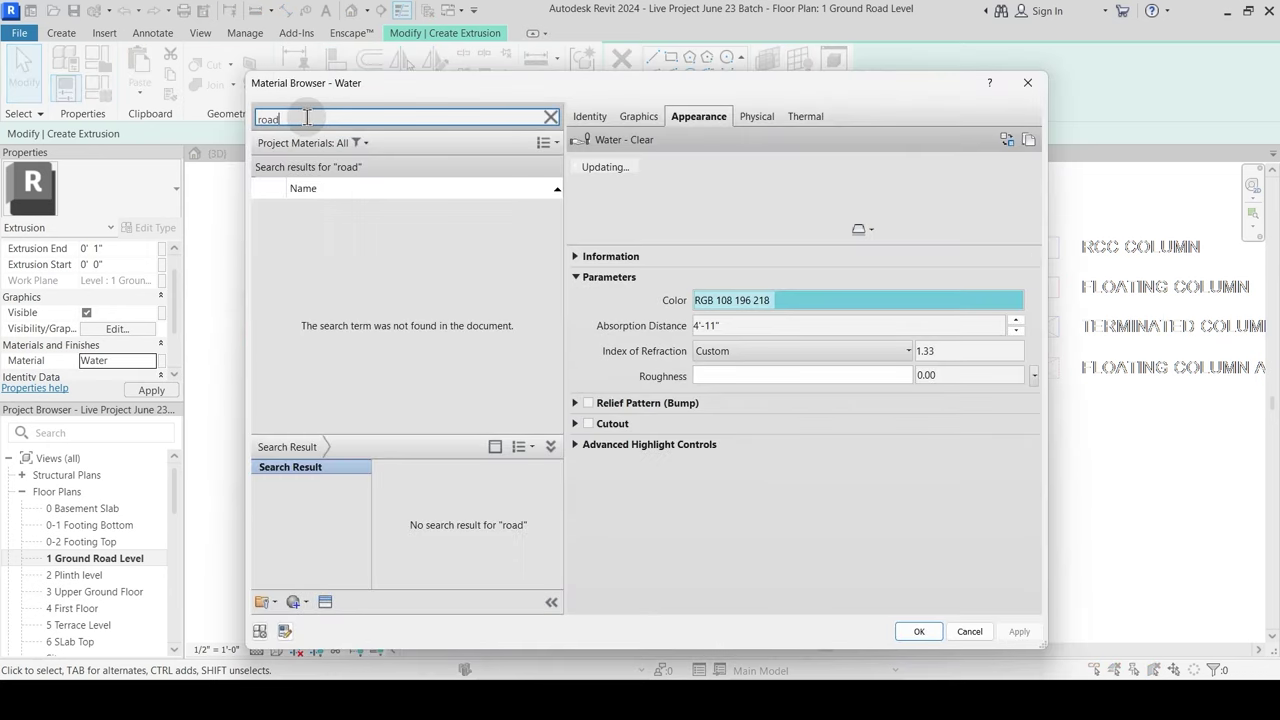
type("as")
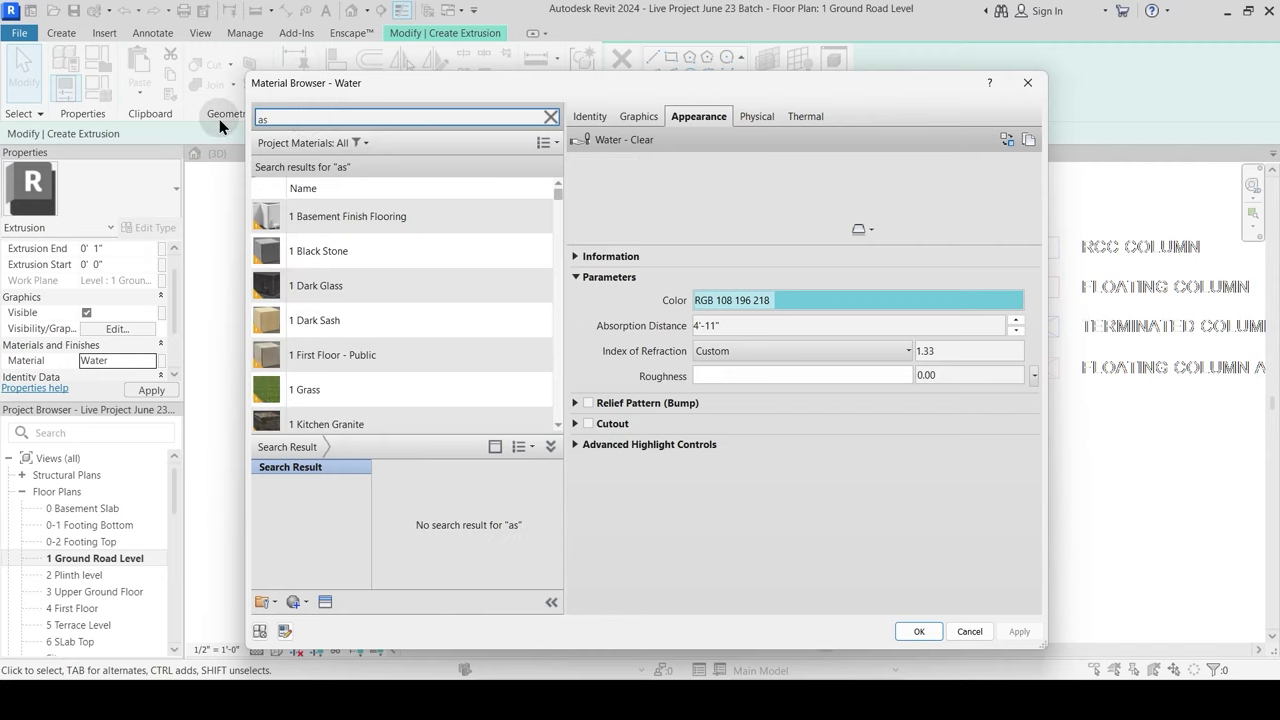
type("hf")
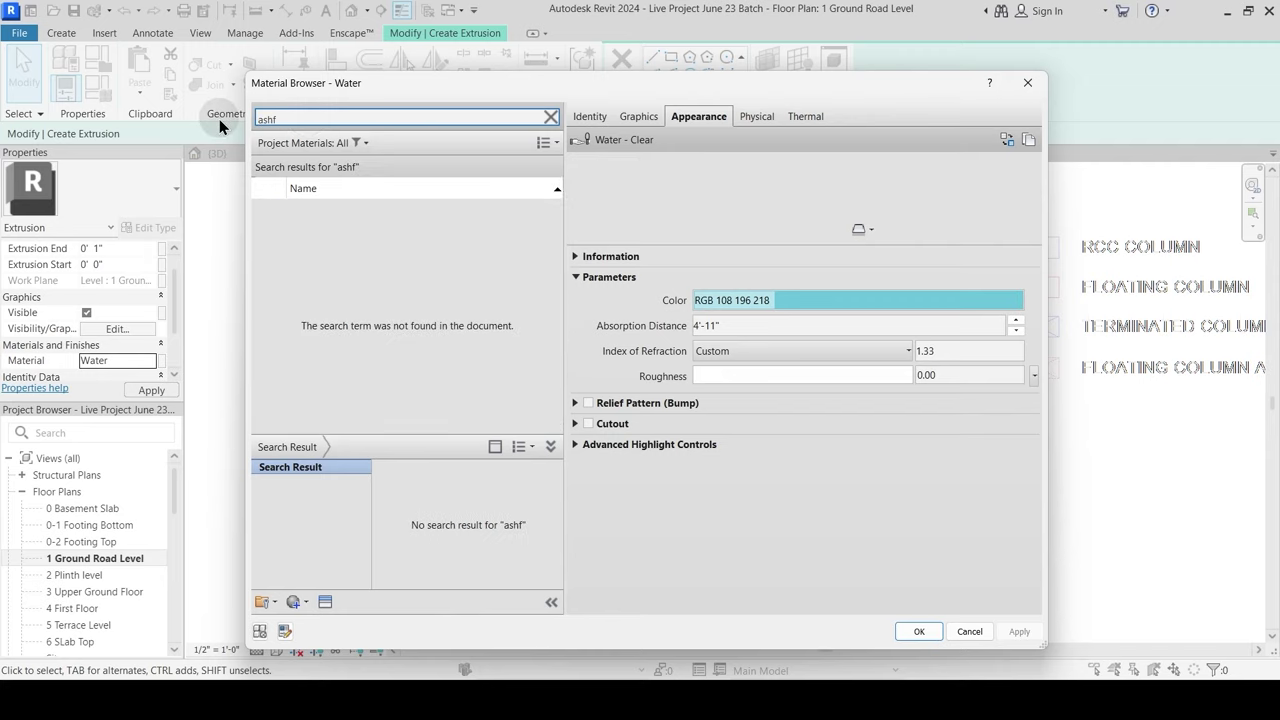
key("BackSpace")
key("BackSpace")
type("p")
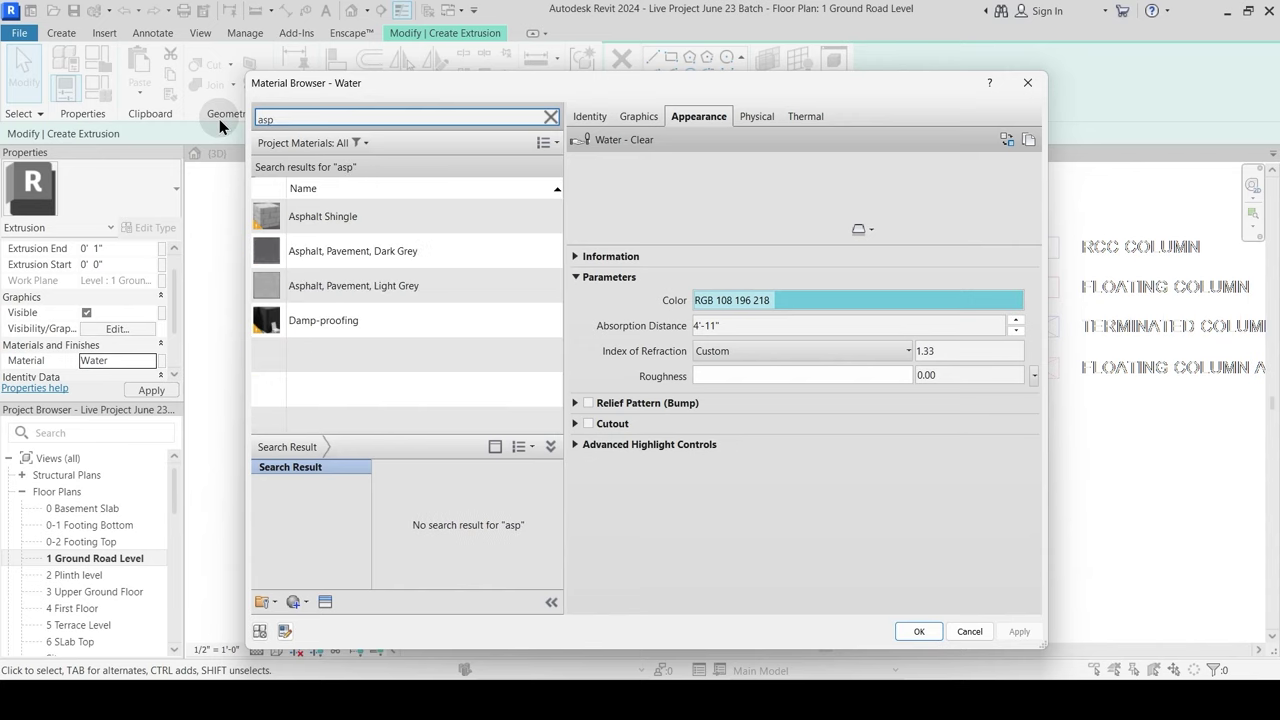
left_click(347, 256)
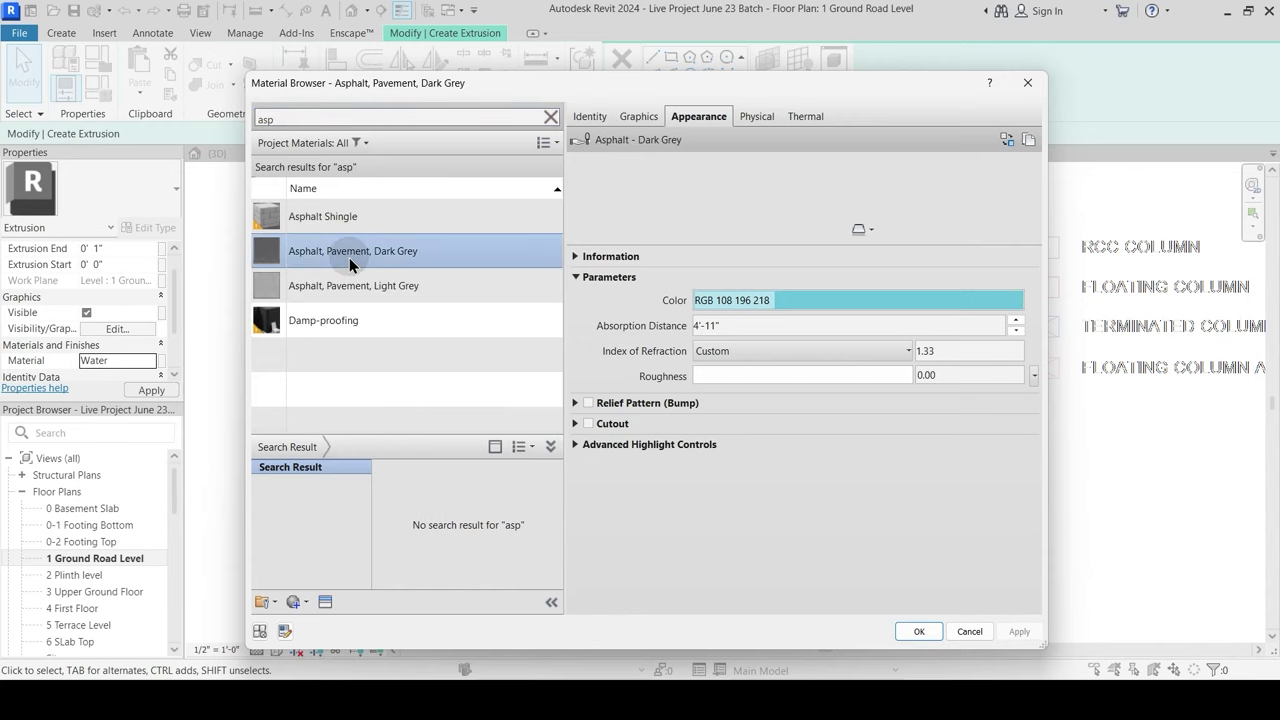
left_click(918, 632)
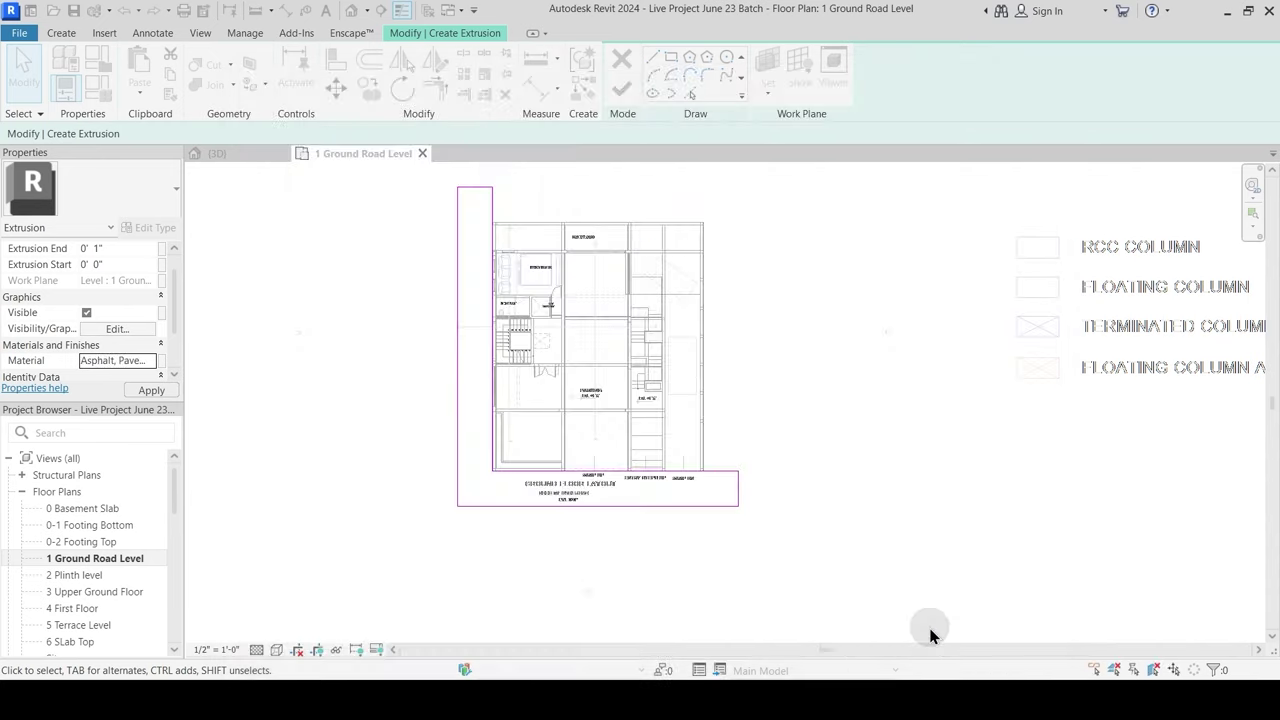
Step: Finish the 1"-thick road extrusion and recentre the plan on the house
left_click(620, 86)
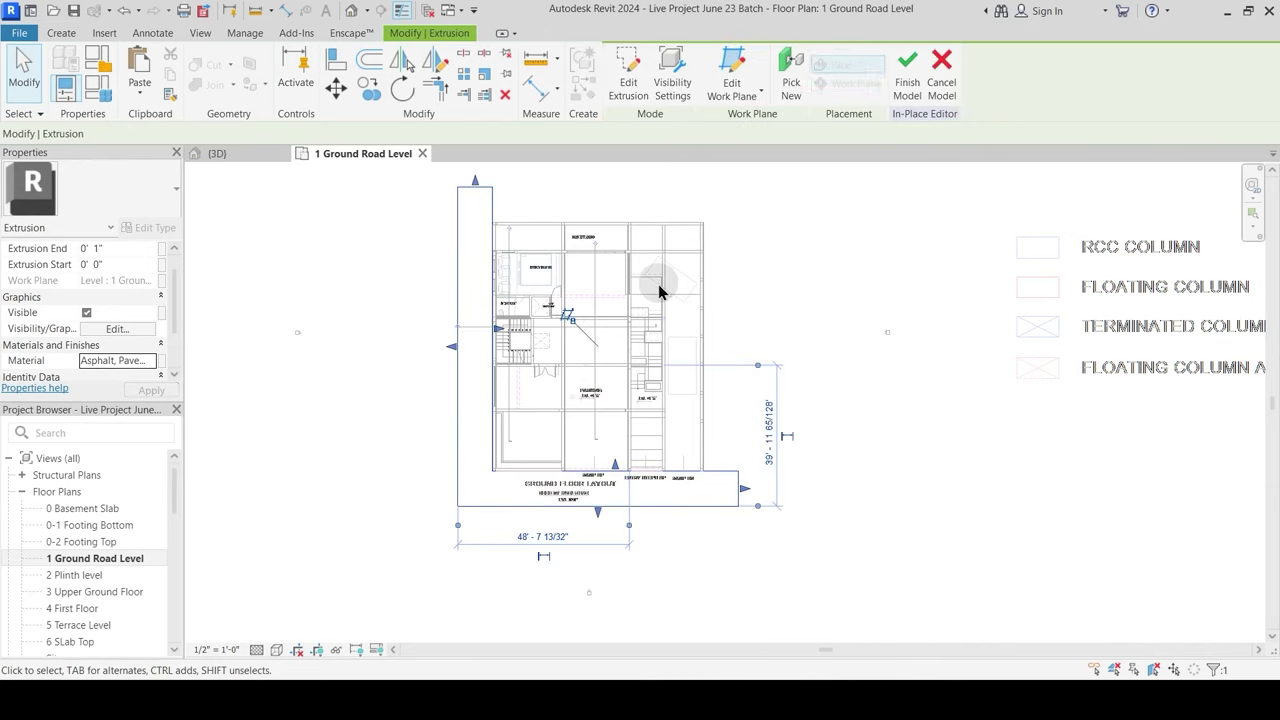
scroll(766, 303, "down", 2)
left_click(770, 309)
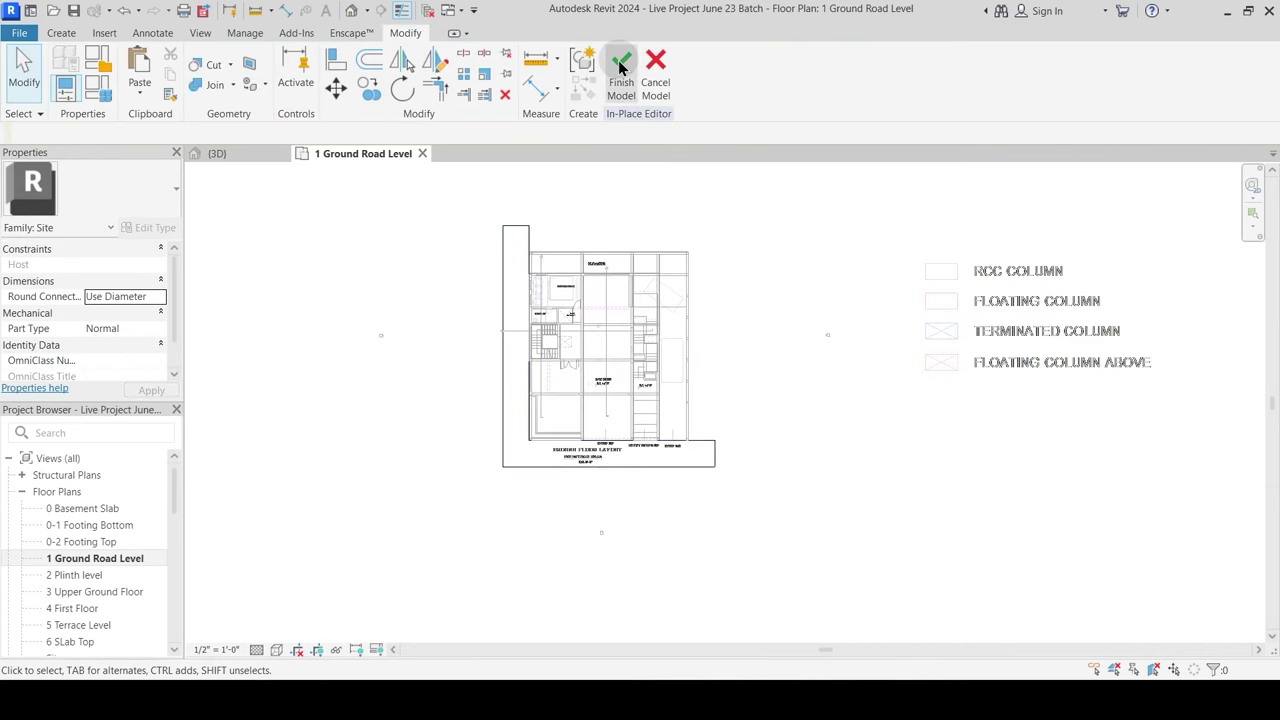
middle_click_drag(341, 228, 361, 291)
left_click(61, 33)
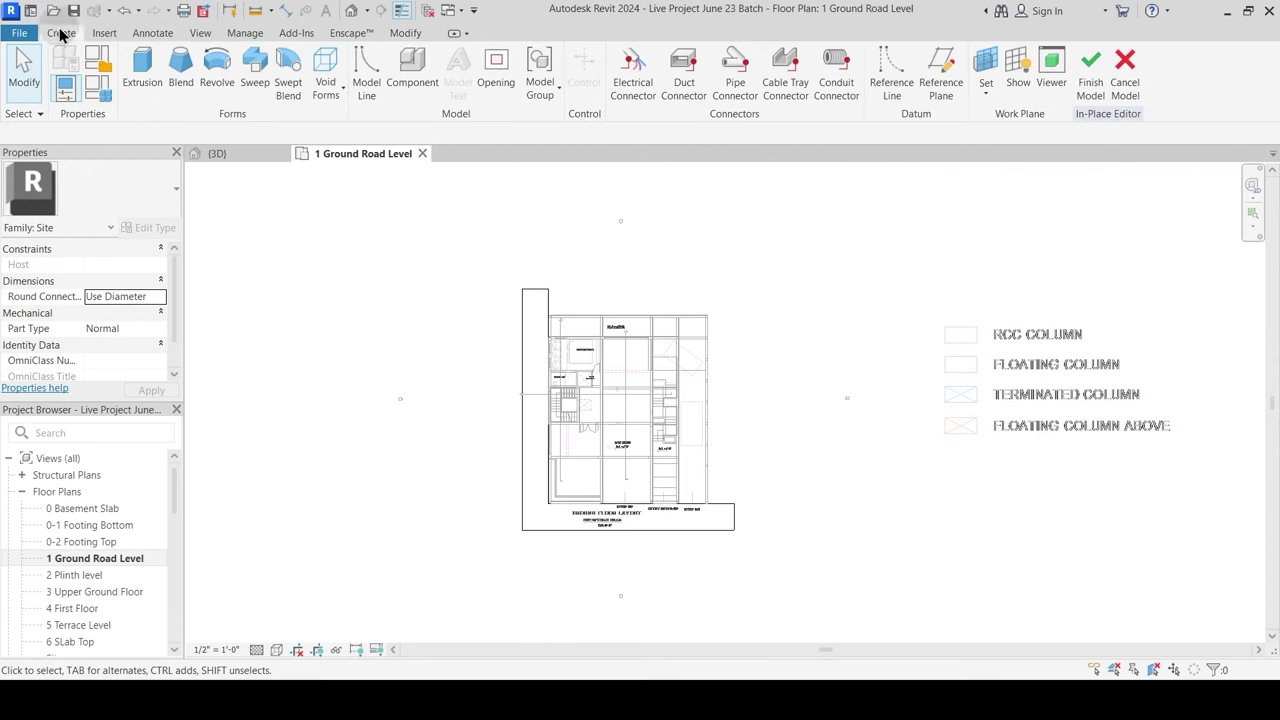
Step: Sketch a rectangular ground extrusion enclosing the house, 1/2" thick
left_click(143, 70)
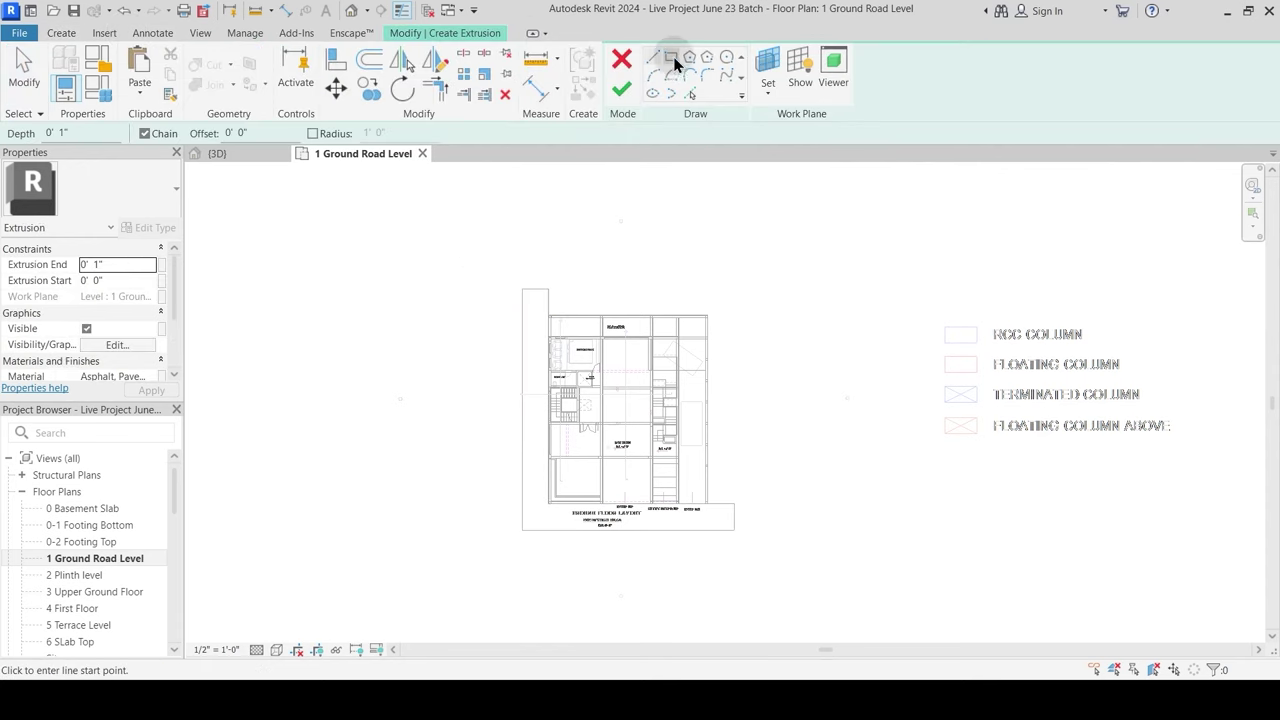
left_click(382, 196)
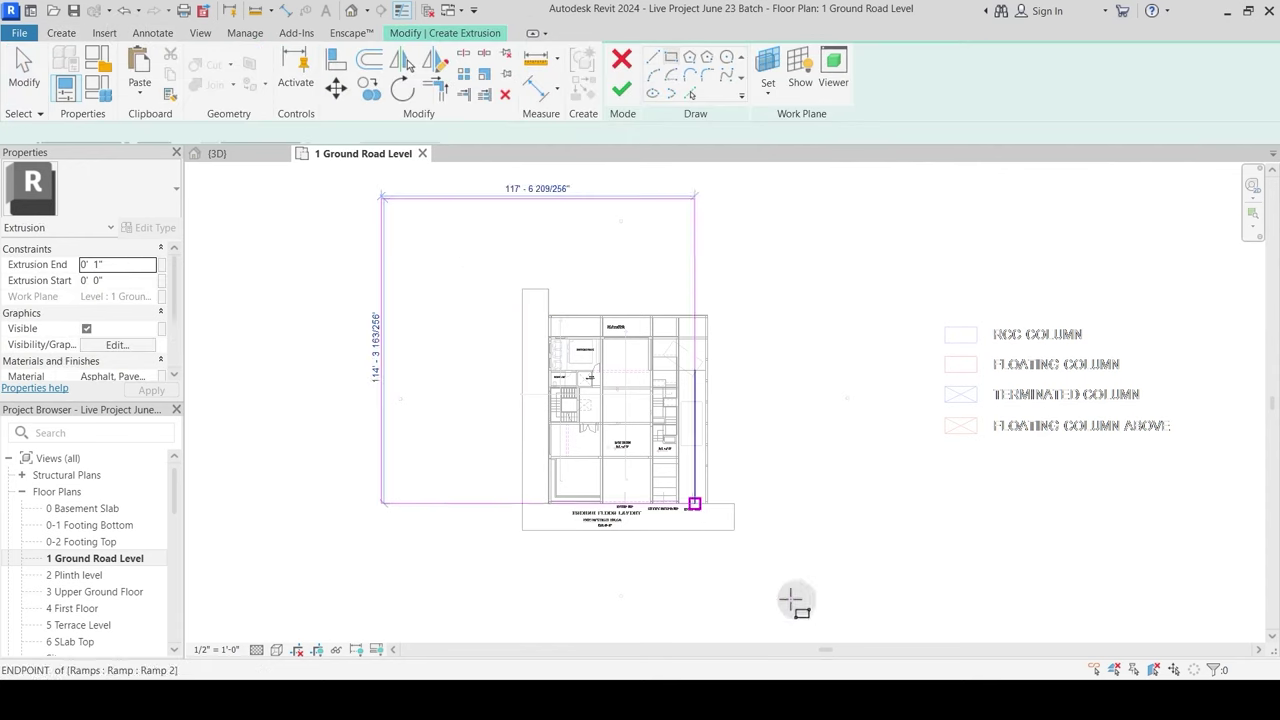
left_click(860, 613)
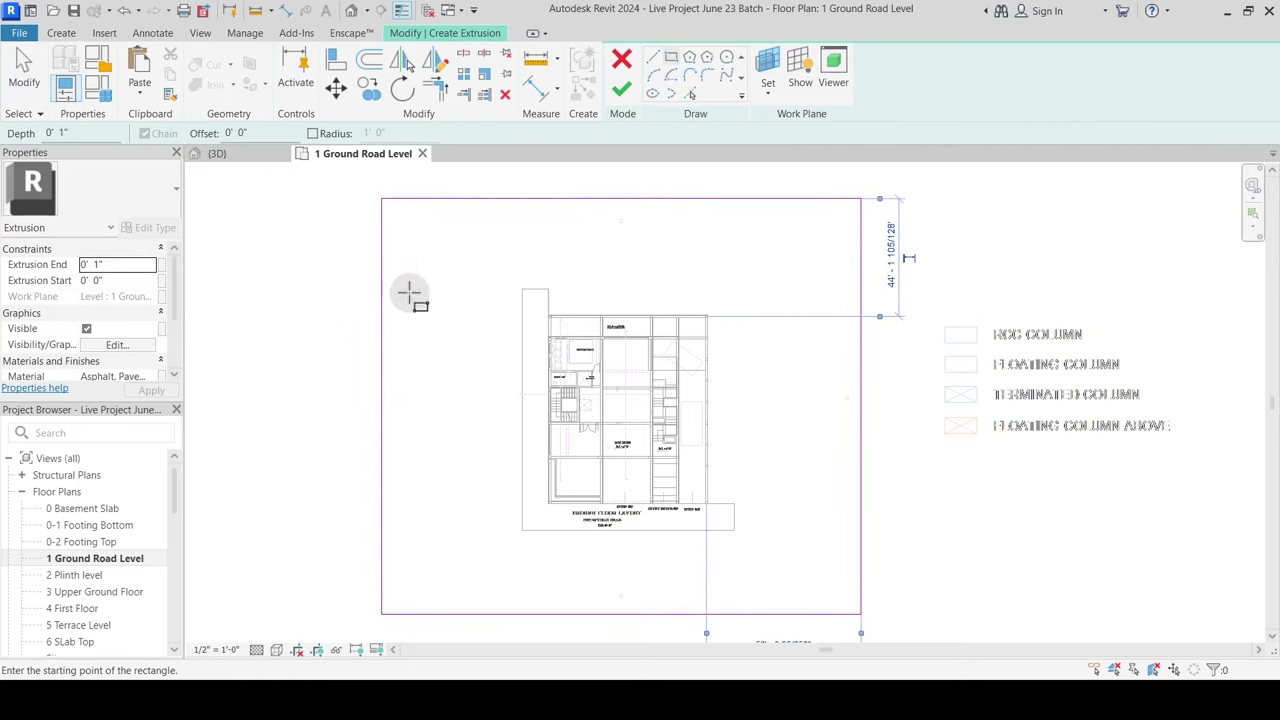
left_click(117, 264)
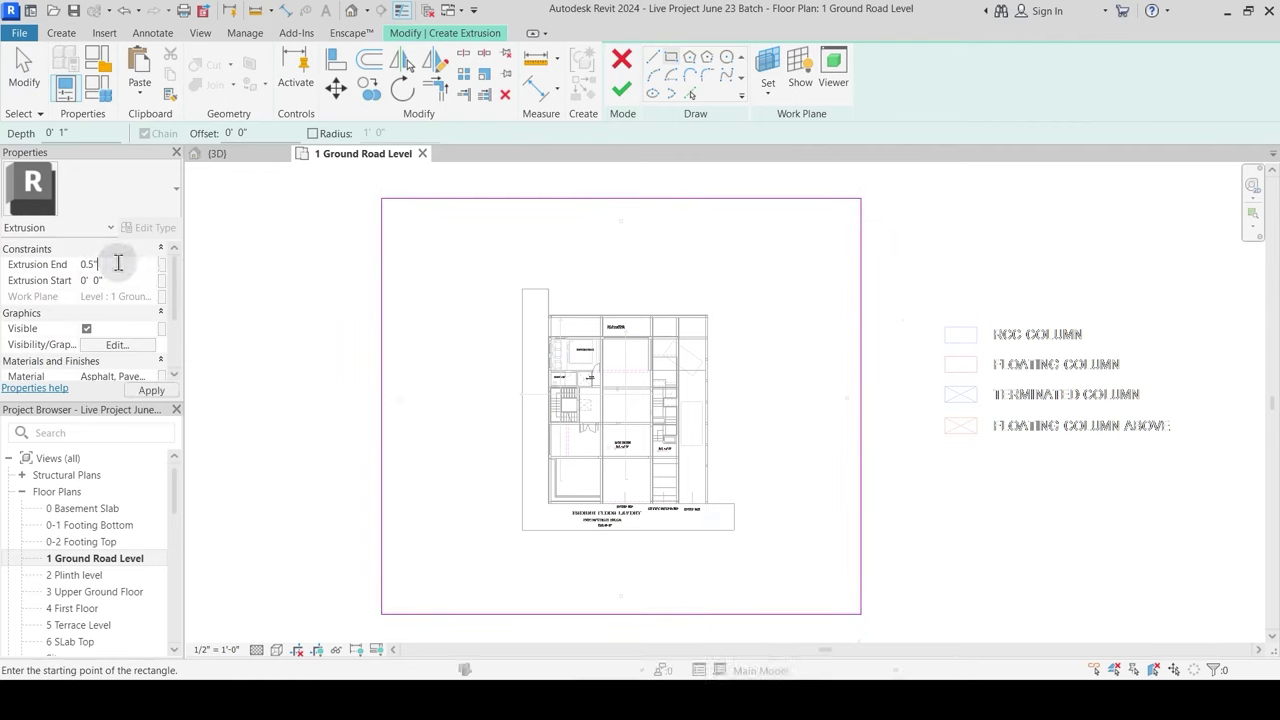
Step: Assign the Earth material to the ground extrusion, keeping its 15'-0" texture sample size
left_click(150, 376)
left_click(152, 361)
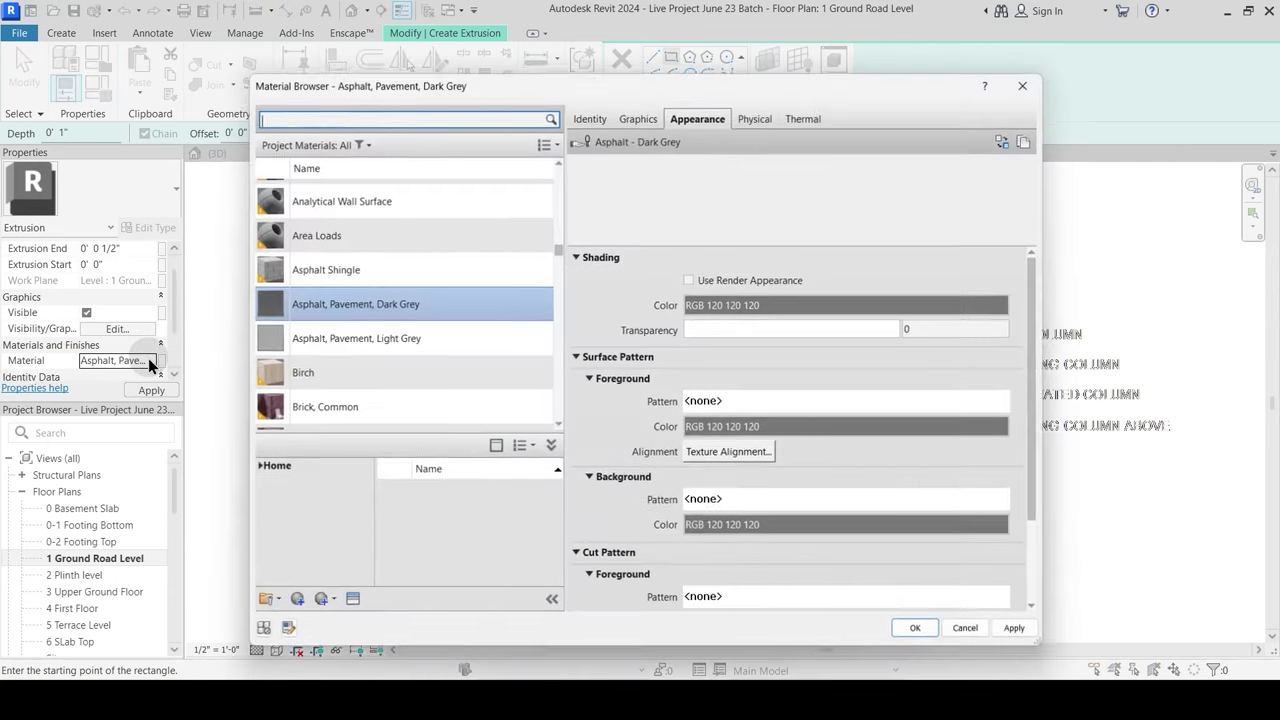
type("earth")
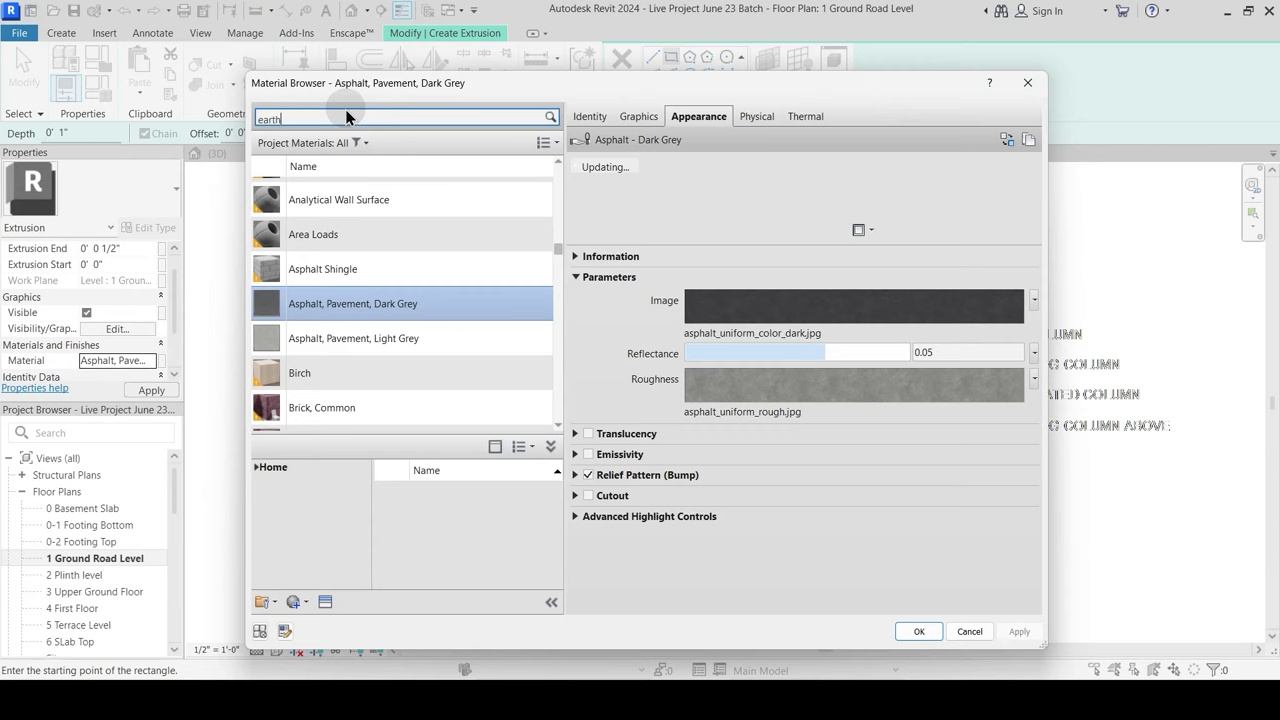
left_click(333, 228)
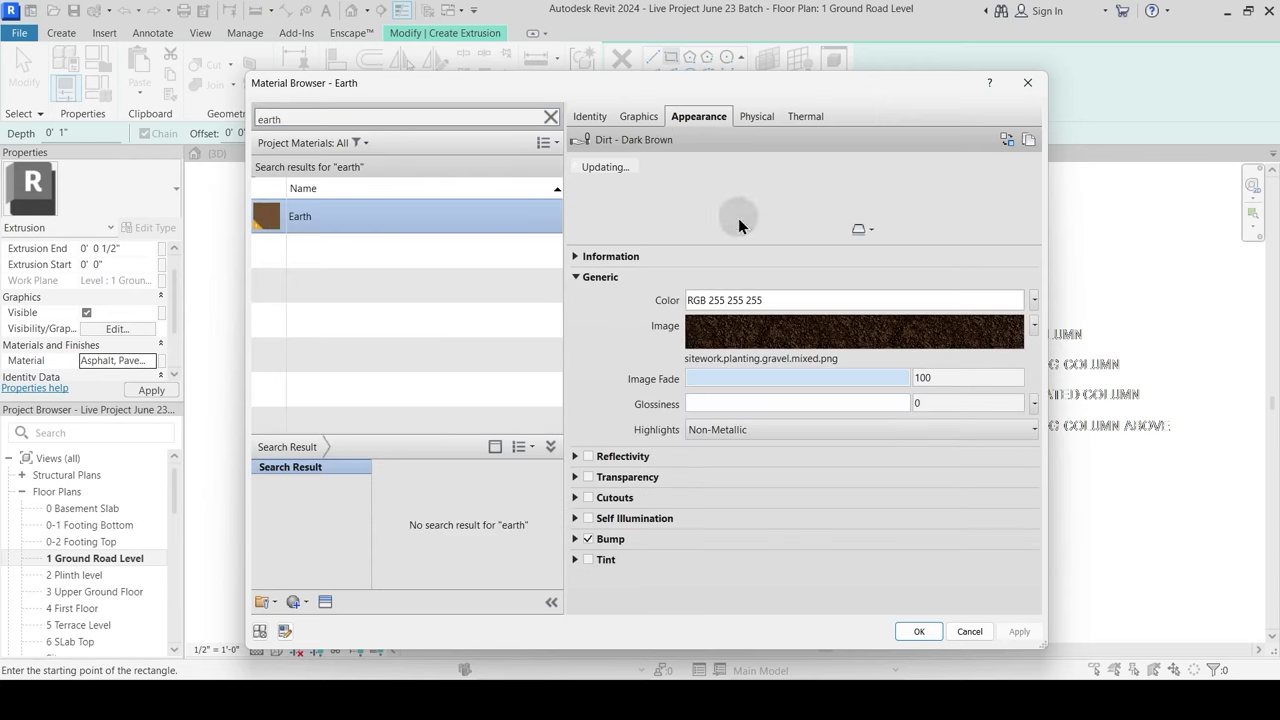
left_click(796, 333)
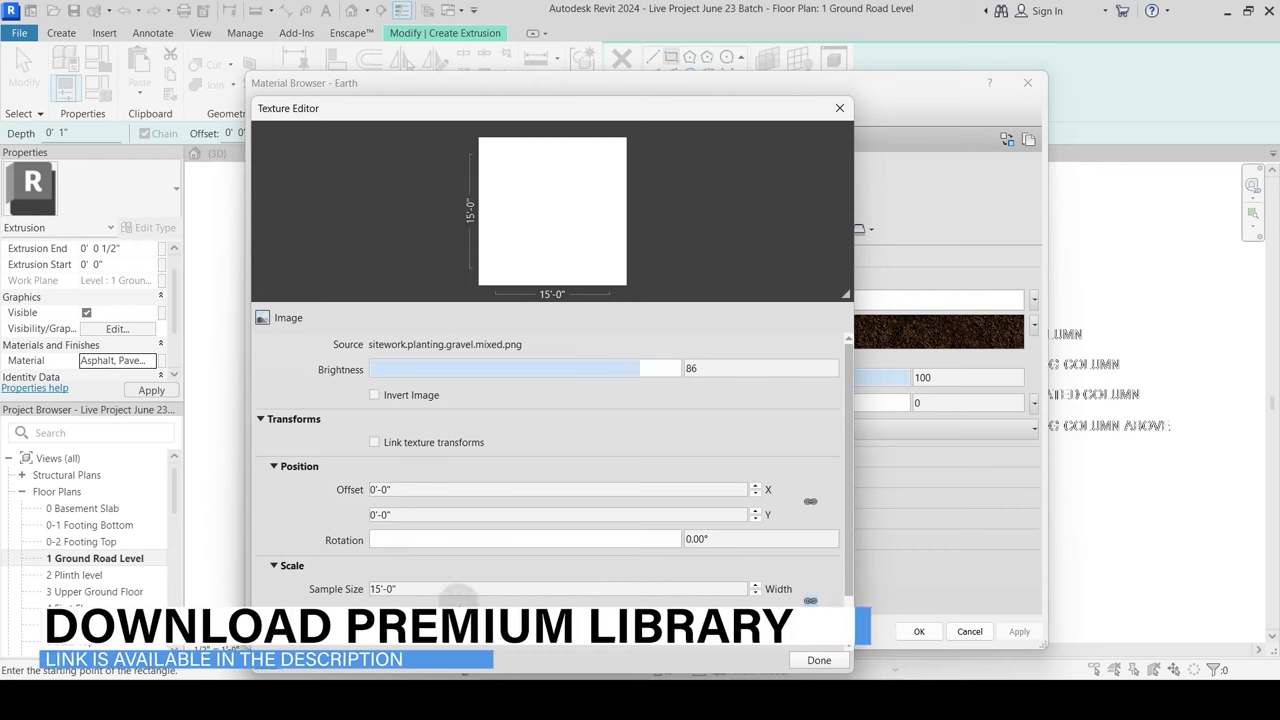
left_click(440, 590)
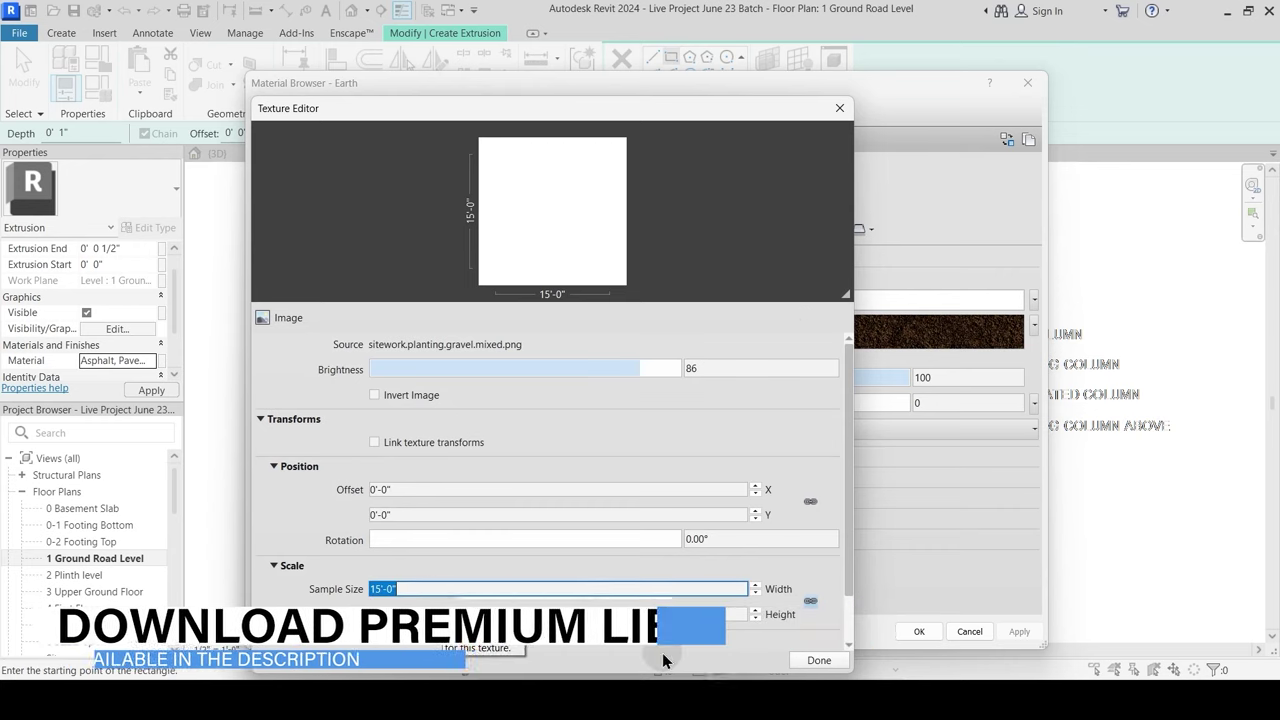
left_click(819, 660)
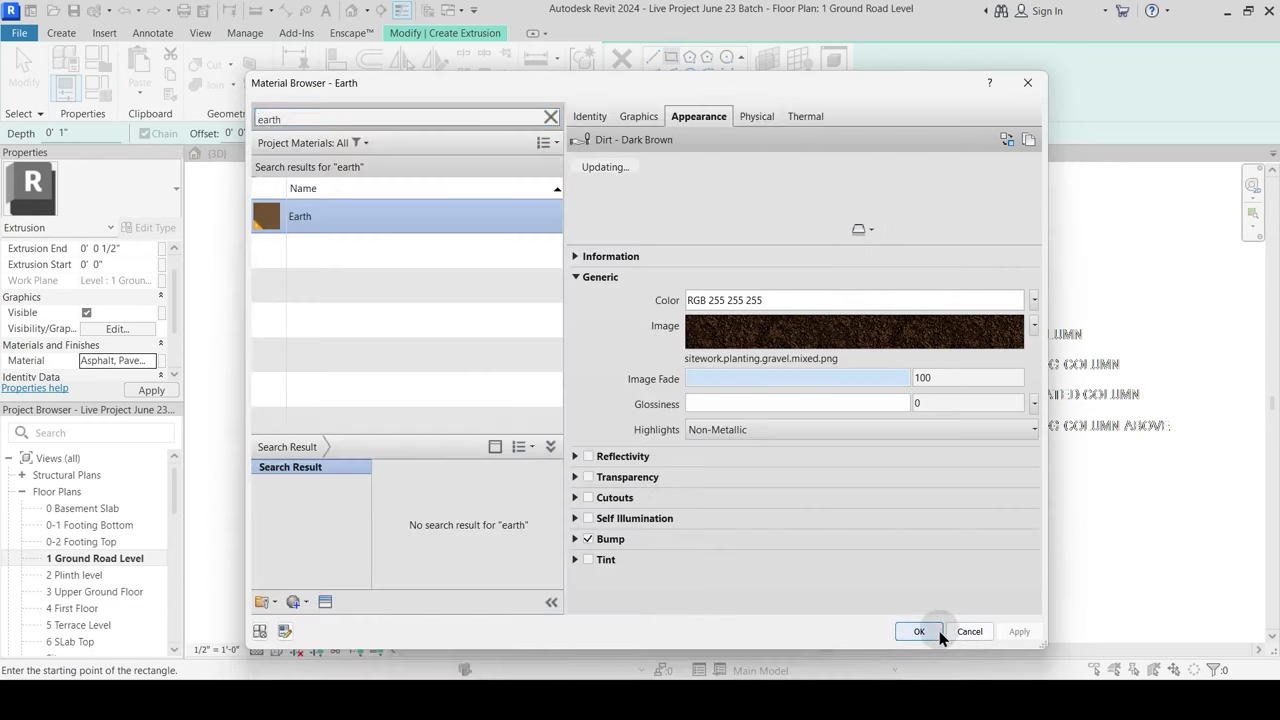
left_click(938, 632)
Step: Finish the ground extrusion and then the in-place Road site model
left_click(622, 90)
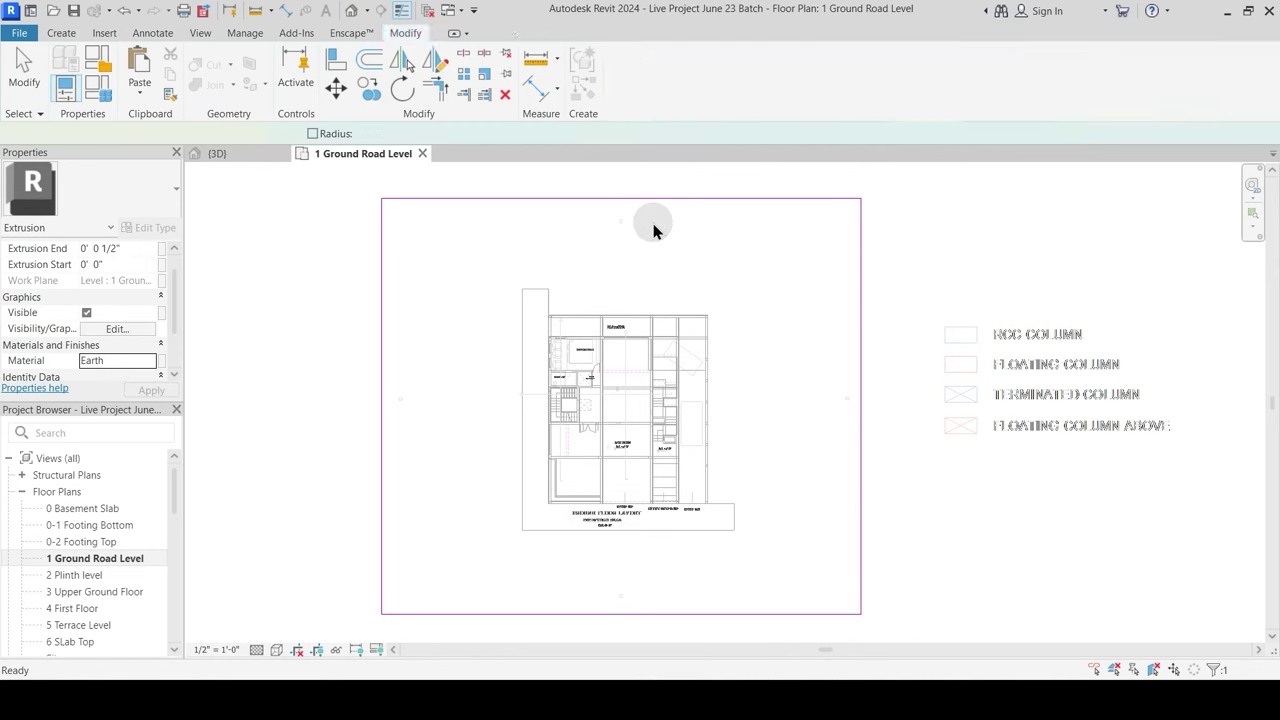
left_click(654, 230)
key("Escape")
left_click(621, 86)
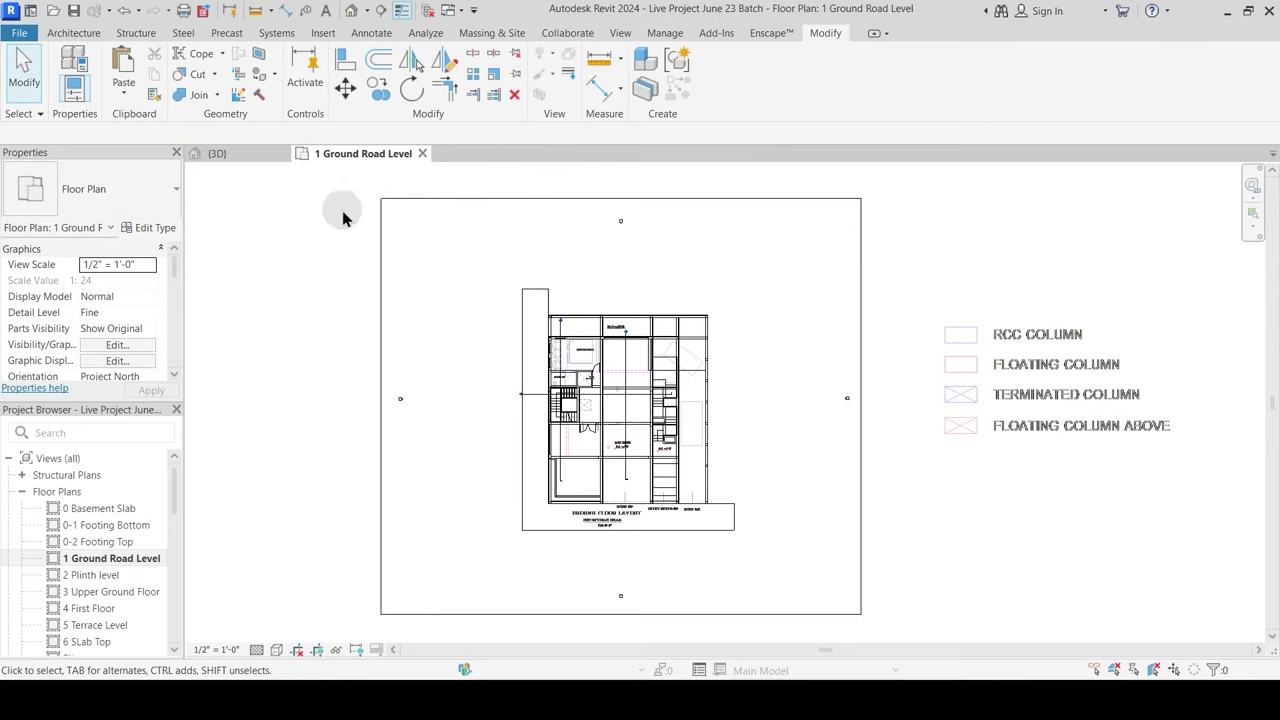
Step: Switch to the 3D view and orbit to frame the house and ground
left_click(225, 154)
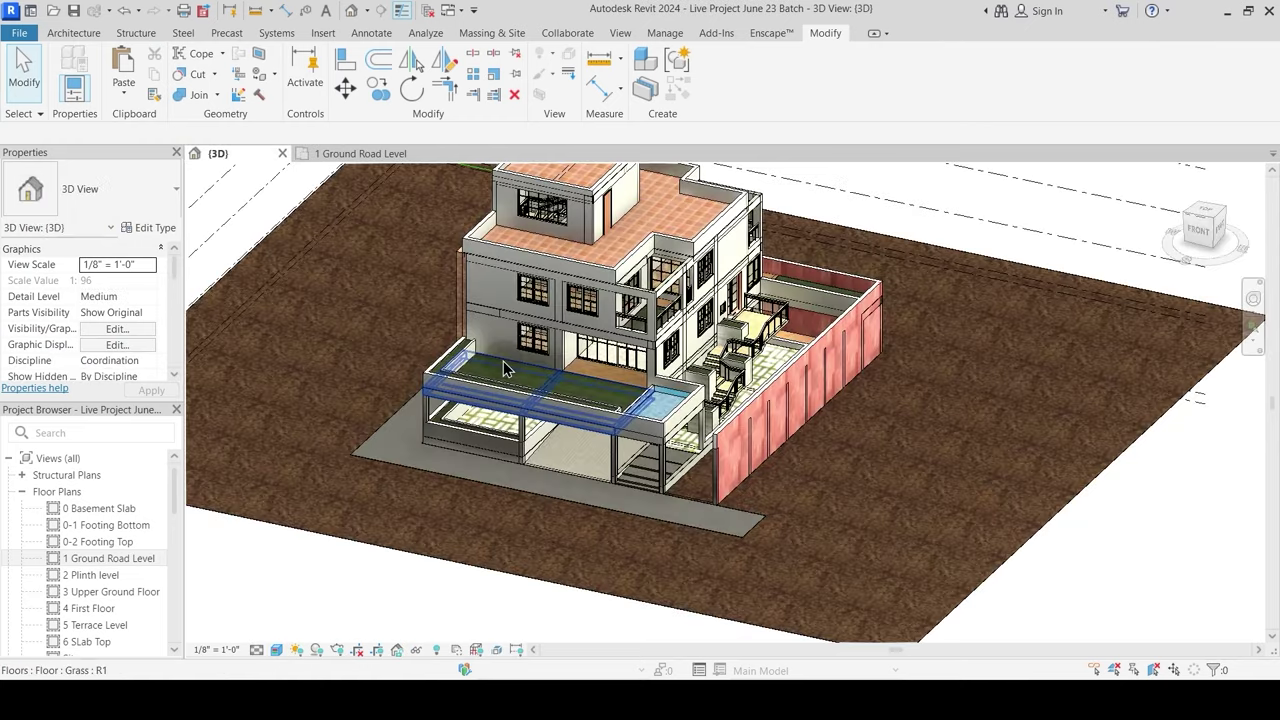
middle_click_drag(695, 583, 580, 594, "shift")
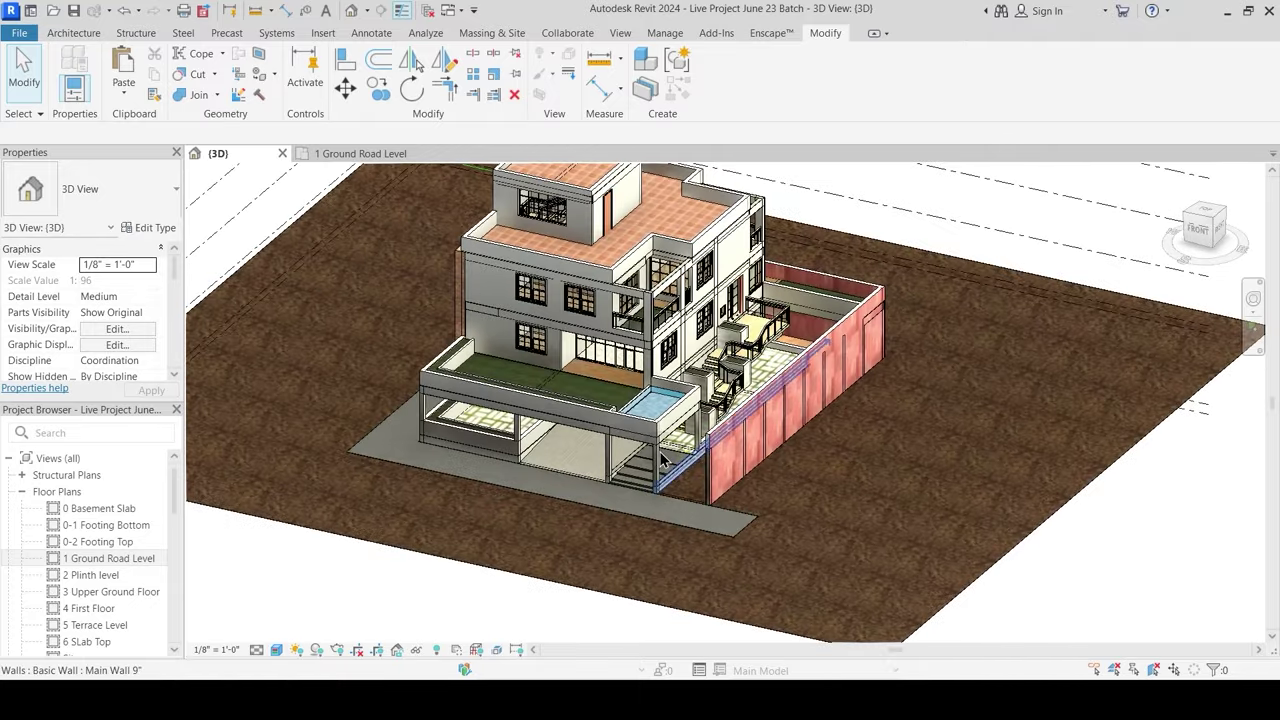
scroll(590, 408, "up", 2)
middle_click_drag(607, 345, 741, 437)
scroll(630, 427, "down", 2)
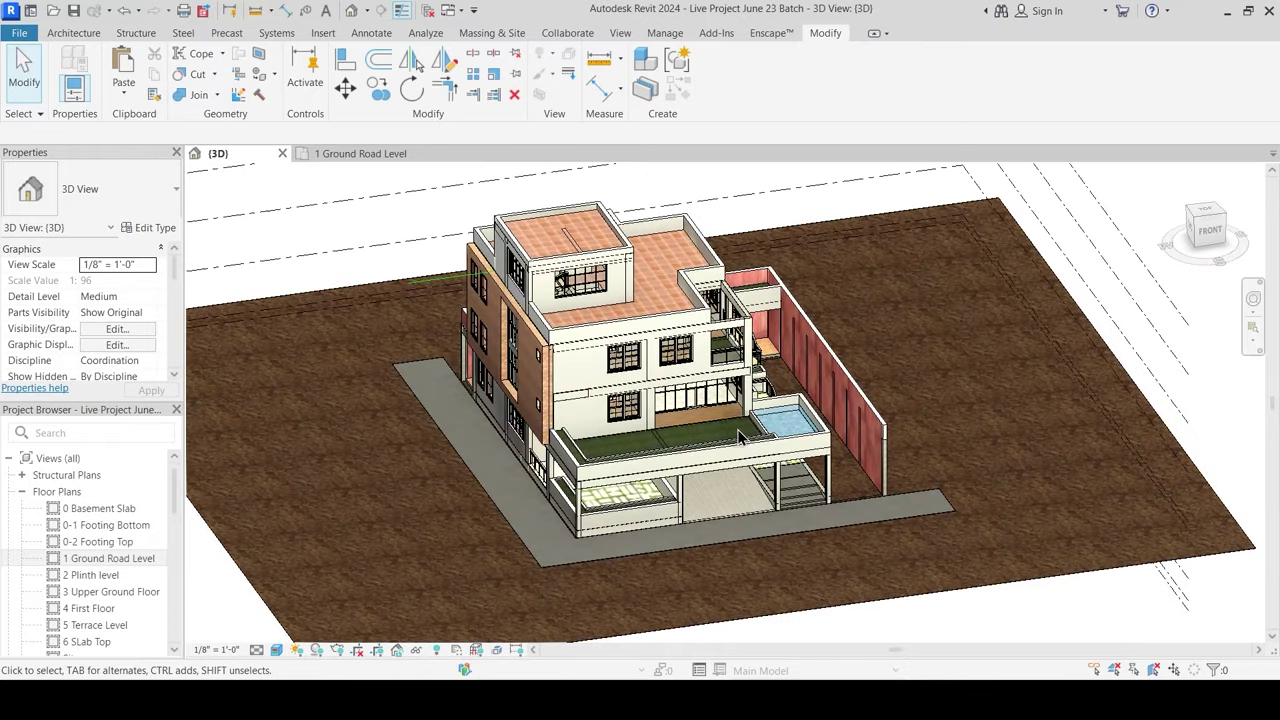
Step: Place a Lombardy Poplar - 40' RPC tree beside the house
left_click(80, 33)
left_click(202, 94)
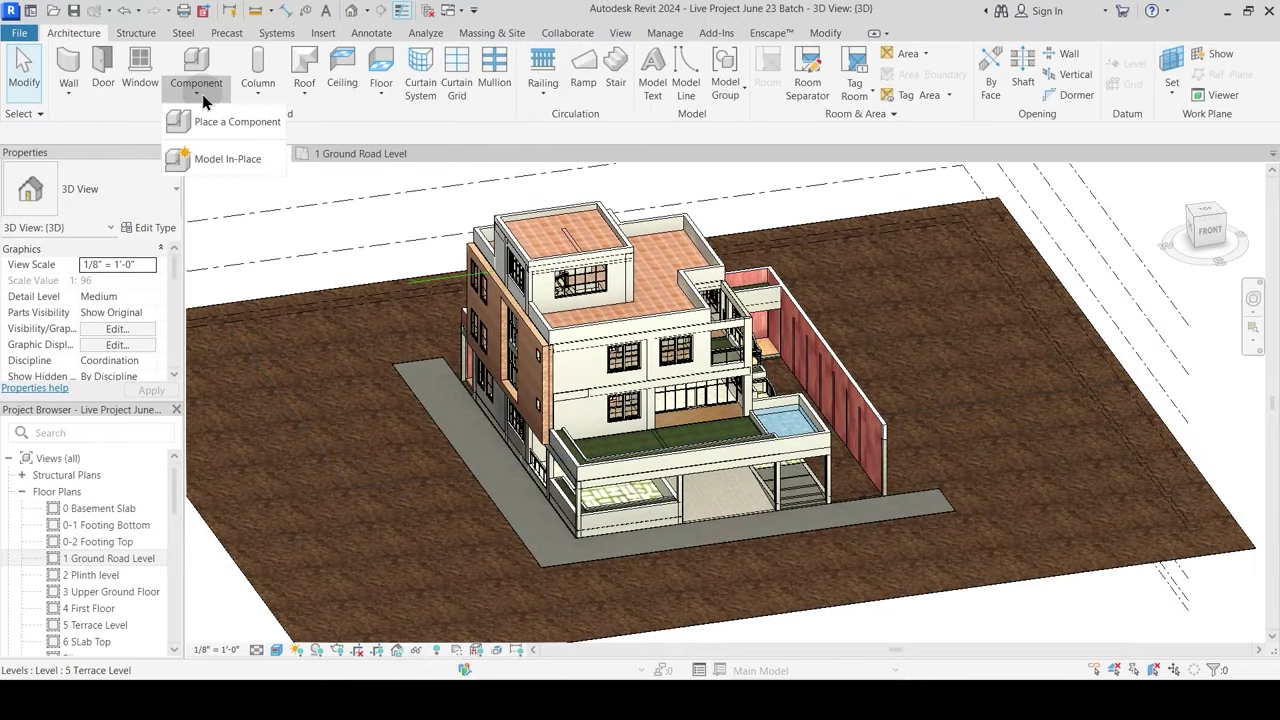
left_click(196, 158)
key("Escape")
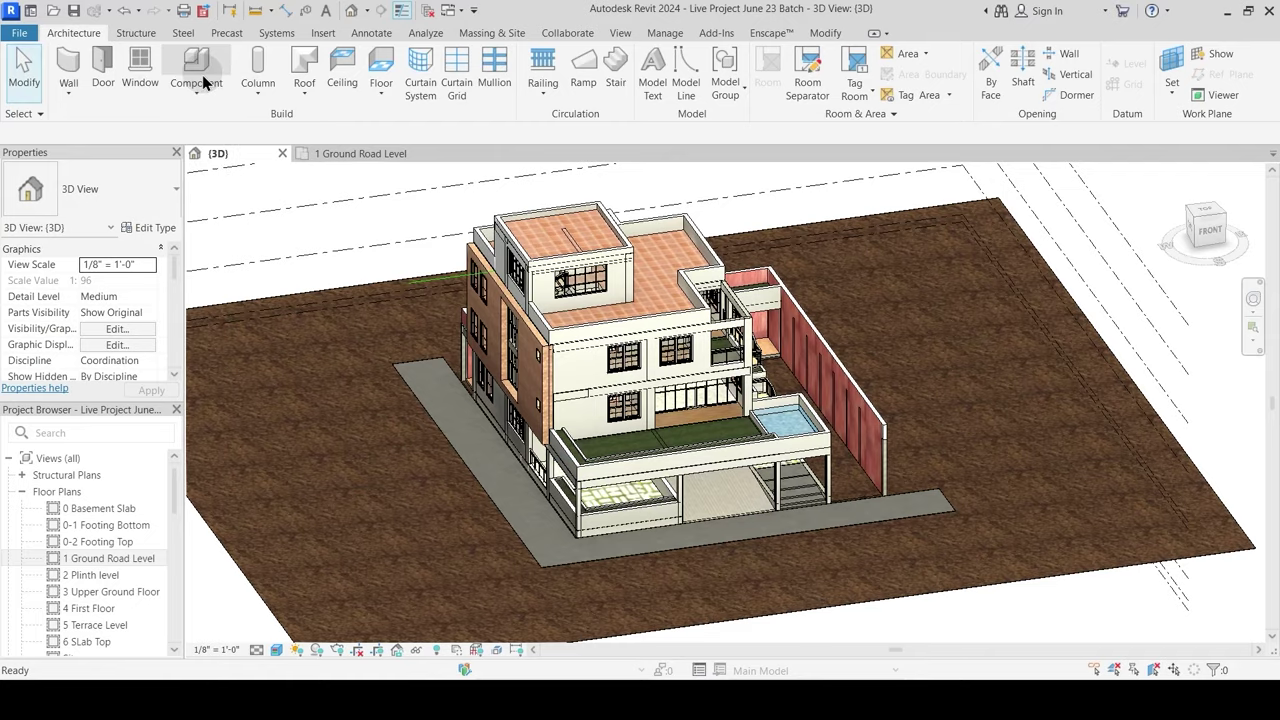
left_click(196, 61)
left_click(92, 197)
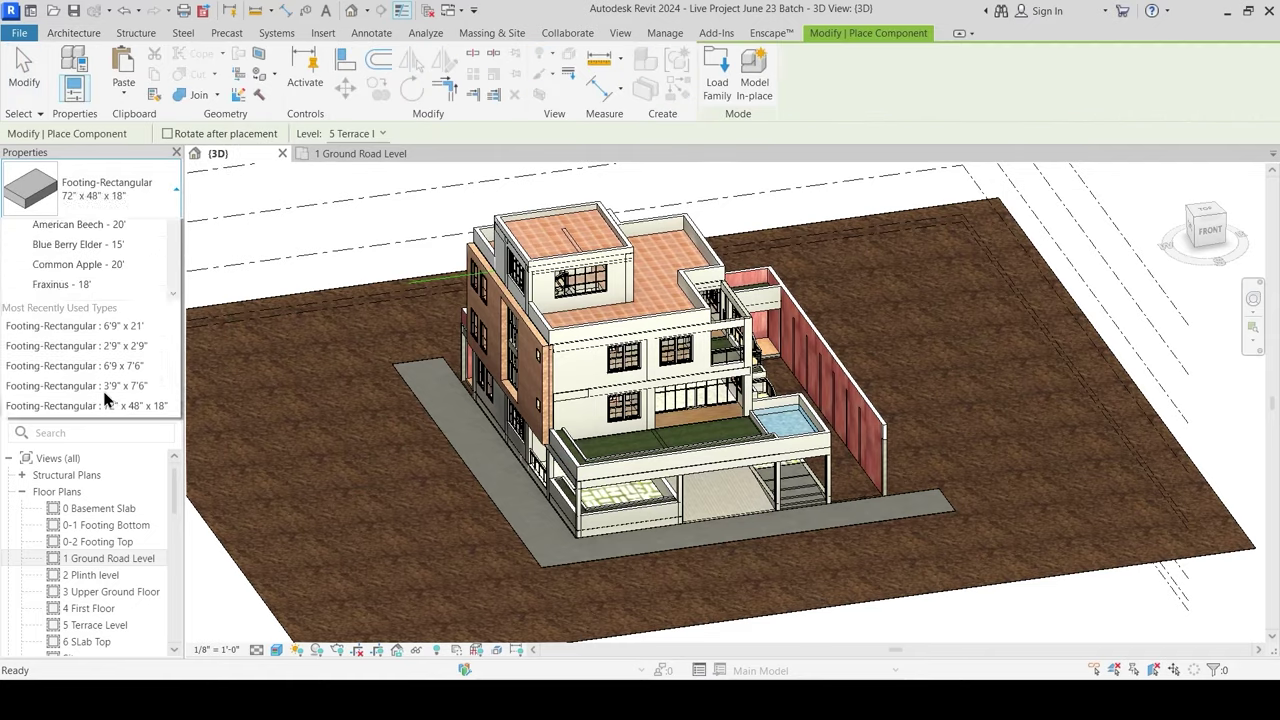
scroll(100, 400, "down", 2)
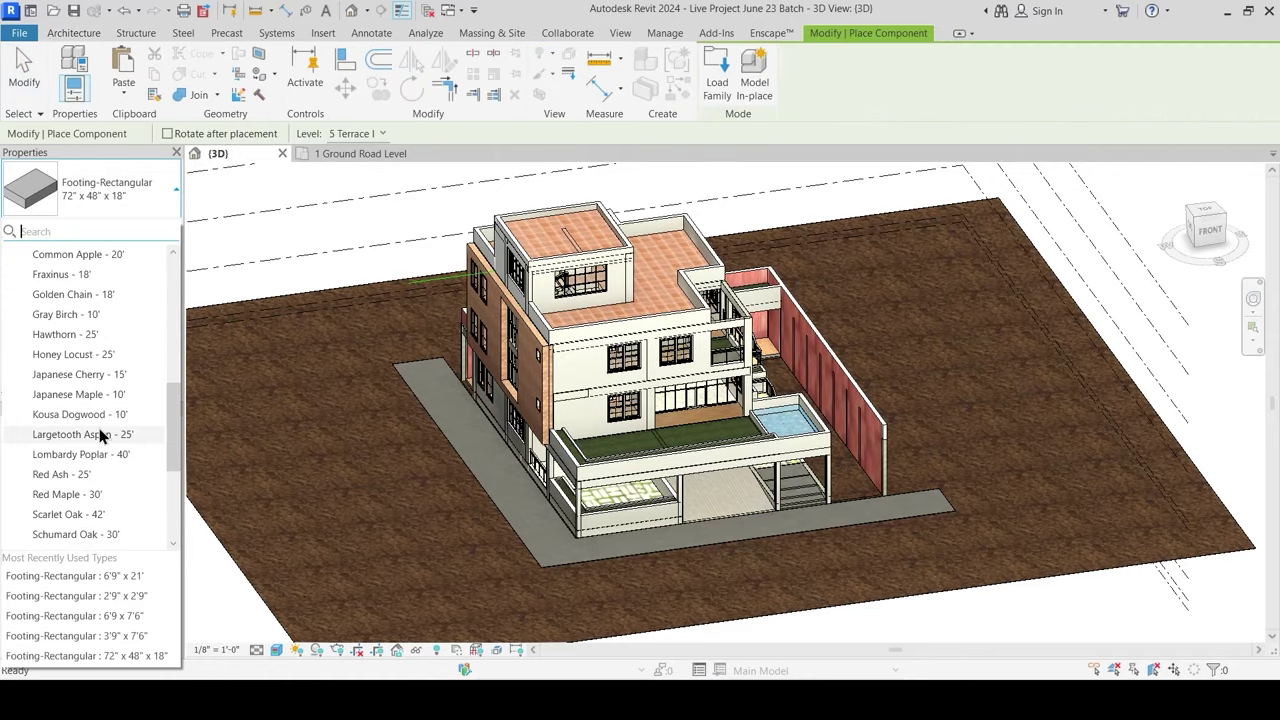
left_click(66, 256)
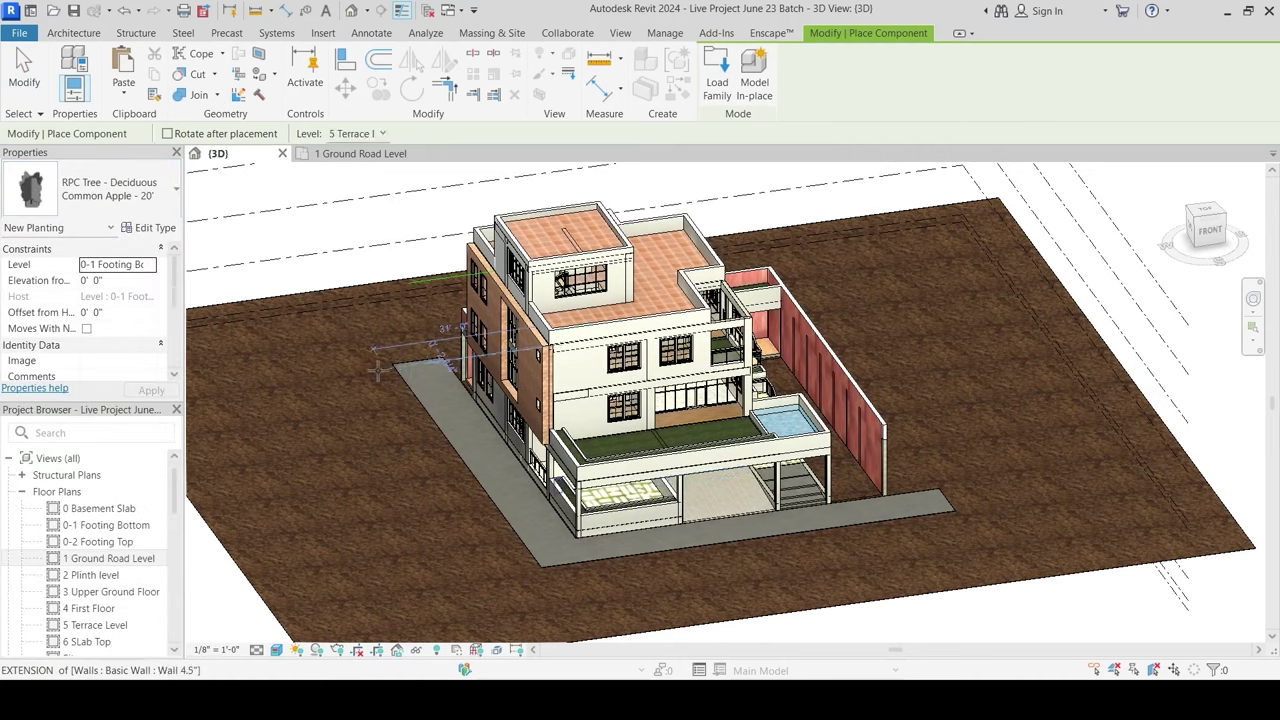
left_click(114, 185)
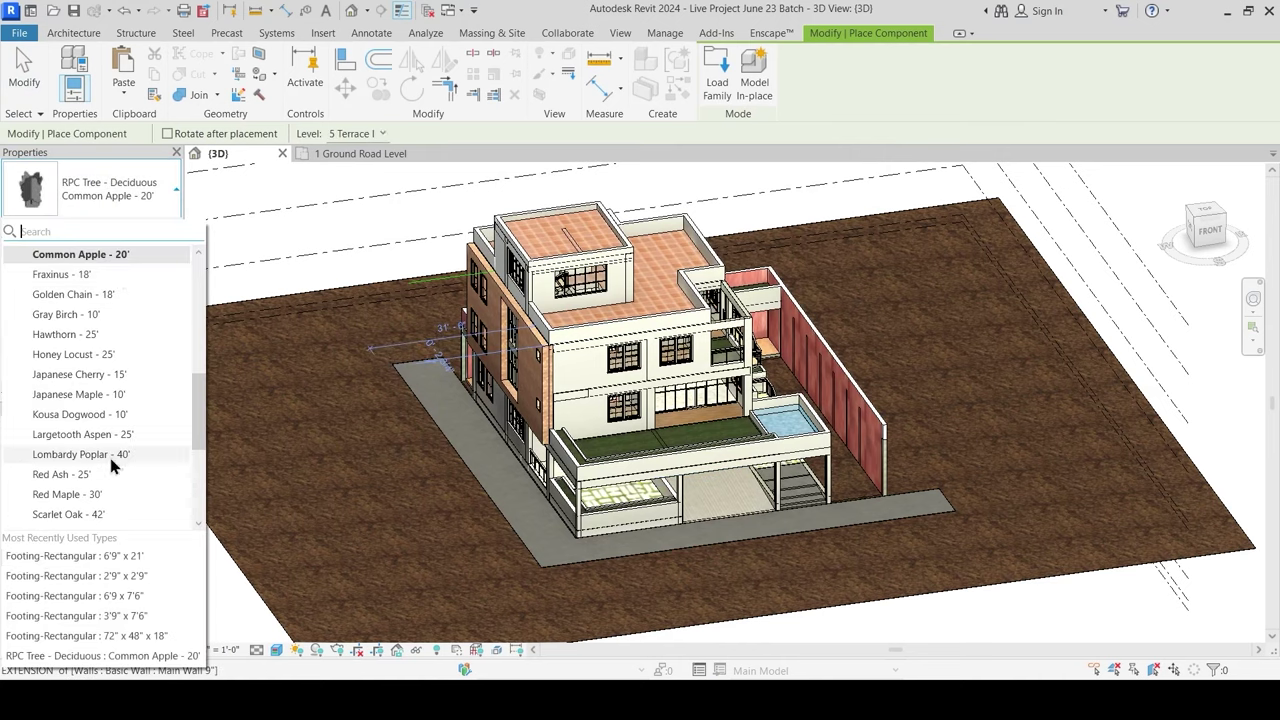
left_click(80, 455)
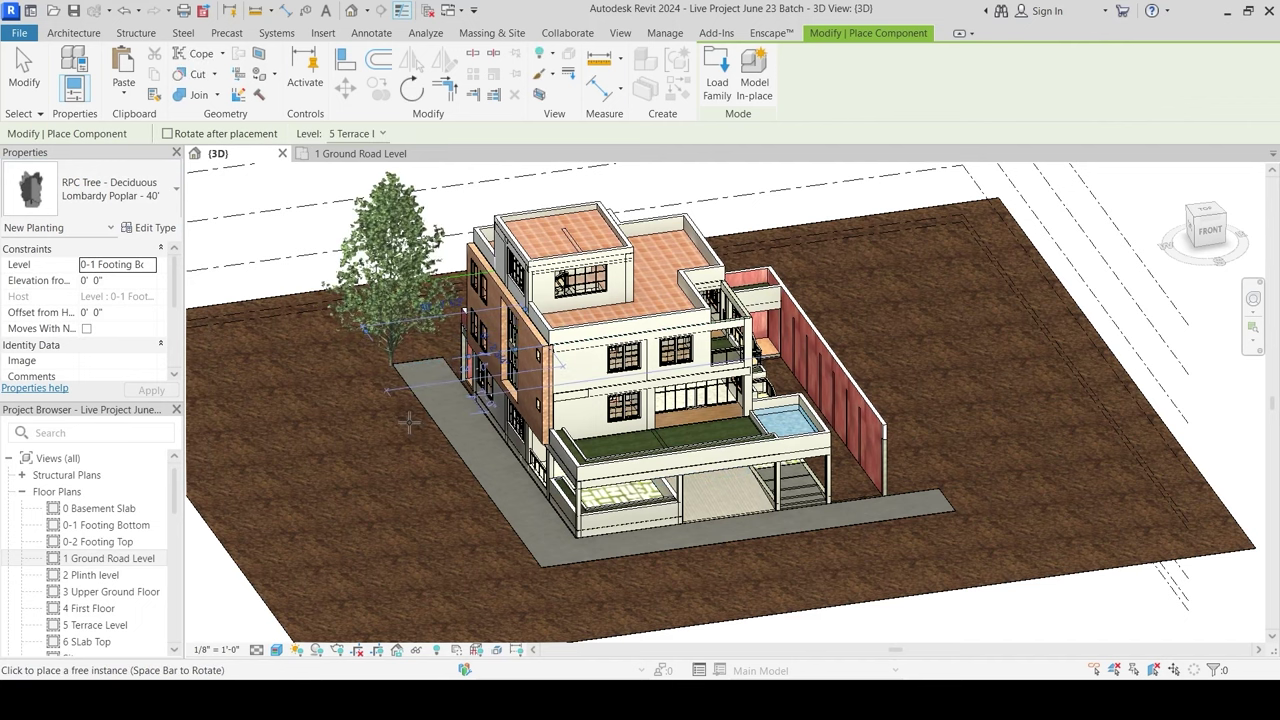
key("Escape")
key("Escape")
Step: Set the poplar tree's Level to 1 Ground Road Level
middle_click_drag(366, 394, 427, 355, "shift")
left_click(428, 358)
left_click(112, 264)
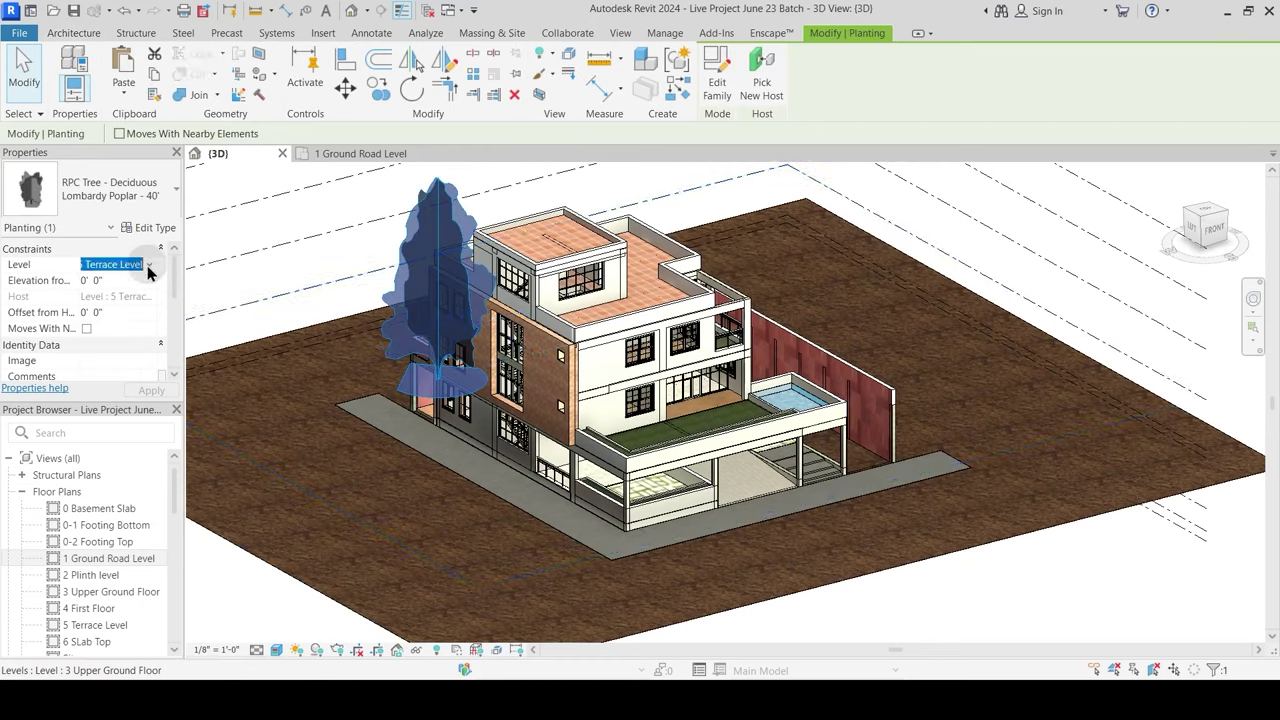
left_click(148, 264)
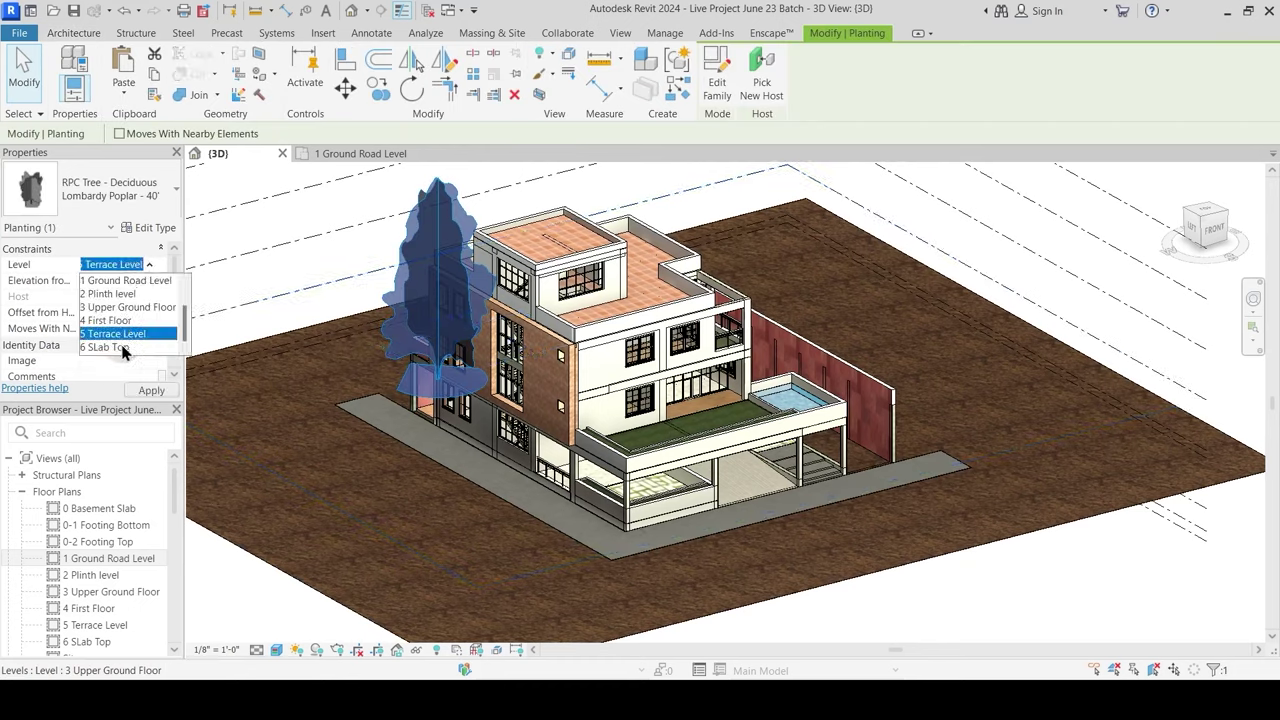
left_click(124, 280)
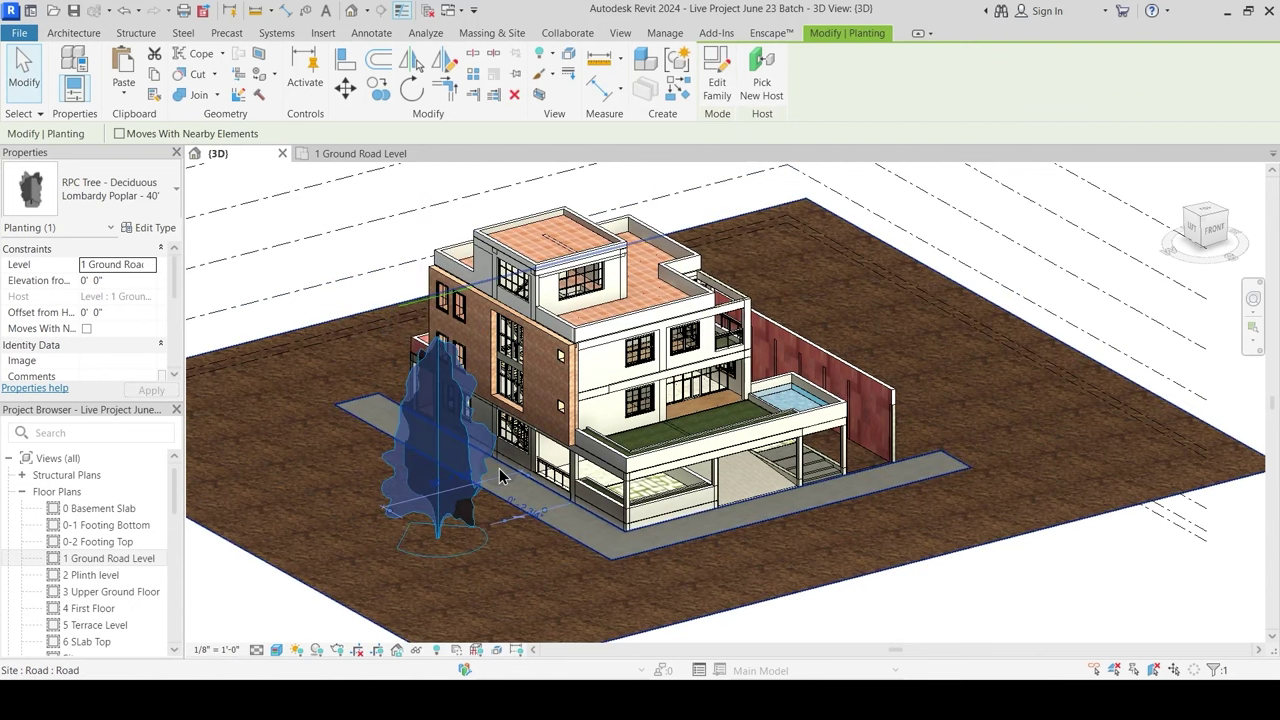
key("Escape")
middle_click_drag(499, 468, 415, 533, "shift")
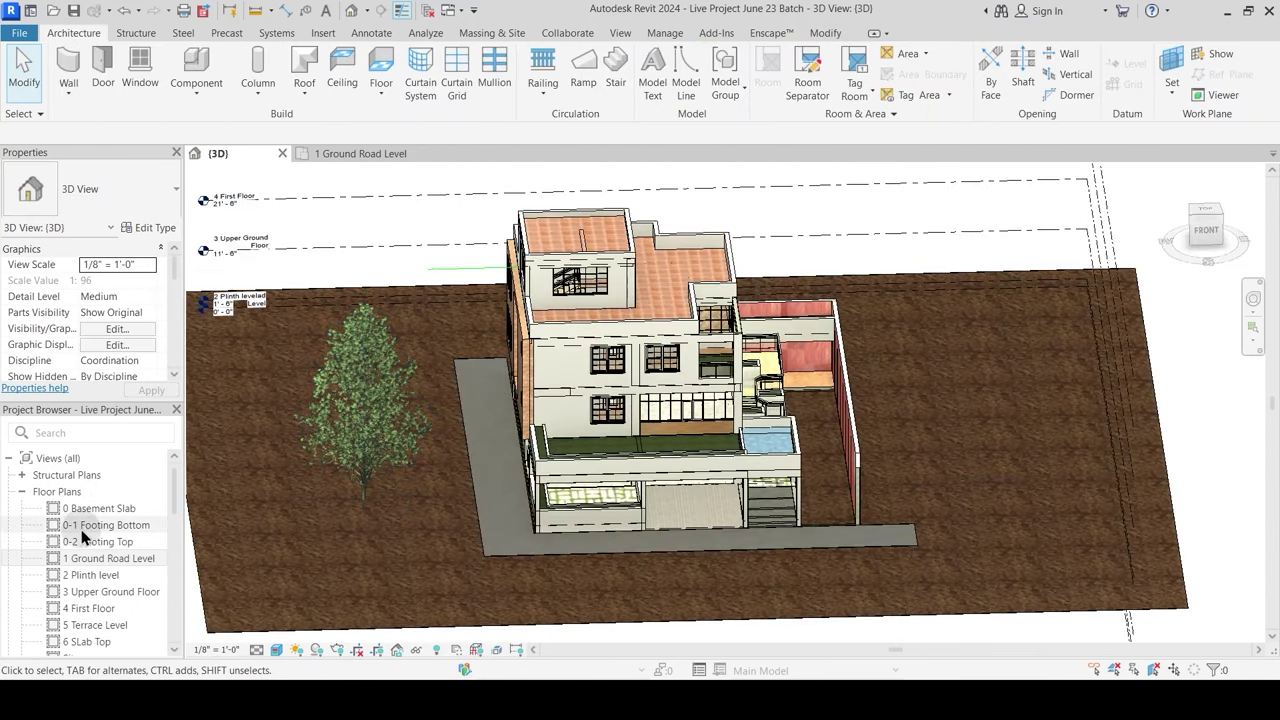
scroll(89, 600, "down", 2)
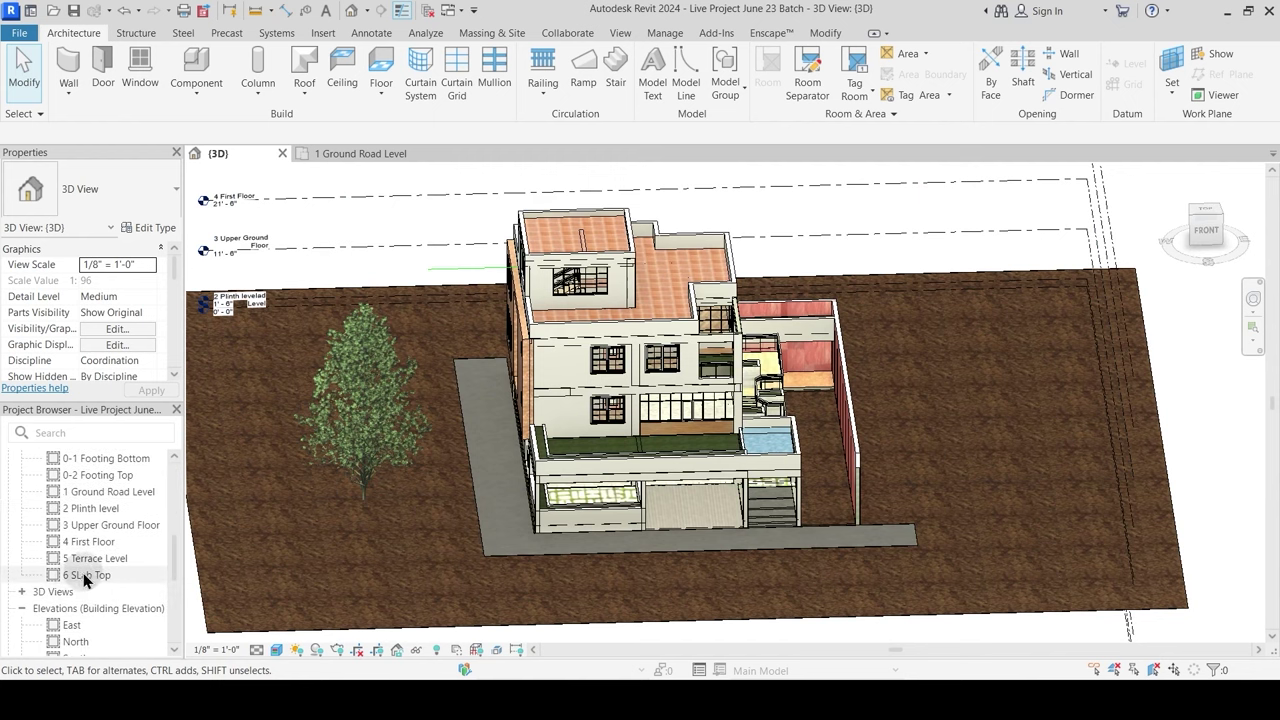
scroll(82, 570, "up", 2)
Step: Open the Site plan and nudge the tree slightly right toward the road
double_click(71, 491)
scroll(451, 406, "up", 2)
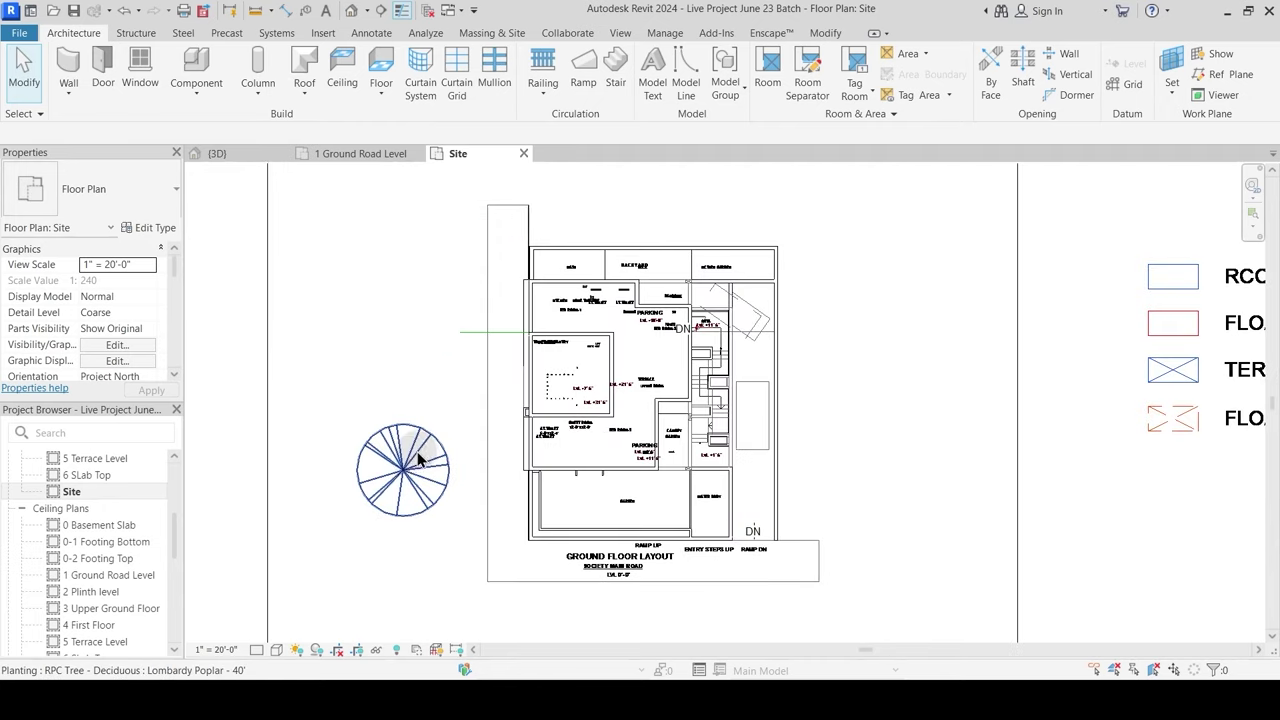
left_click_drag(477, 458, 480, 460)
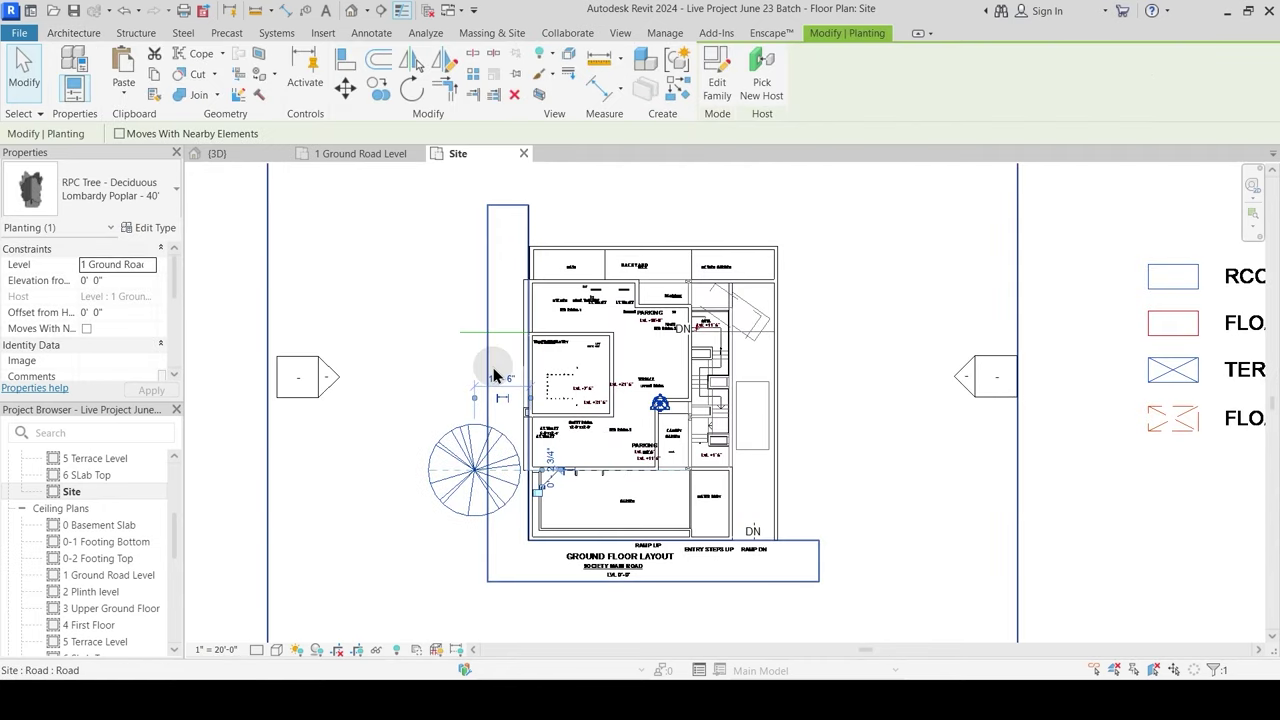
key("Escape")
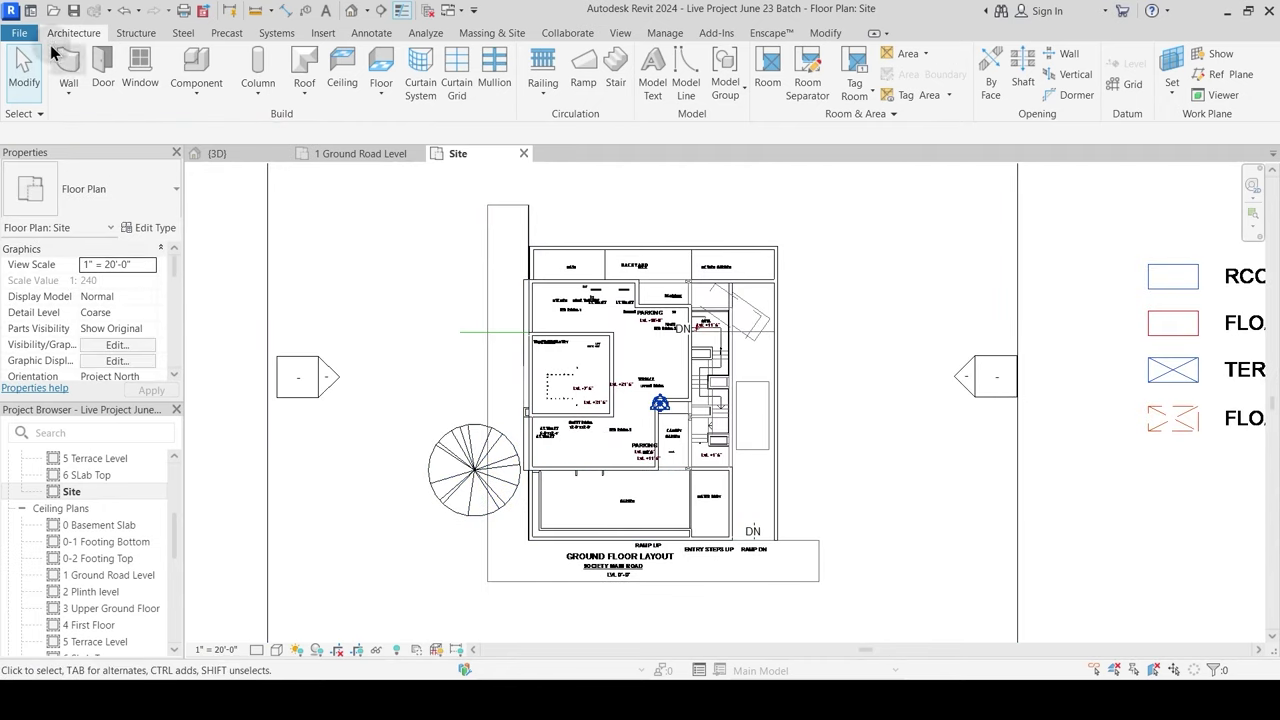
Step: Place a Largetooth Aspen - 25' tree below the existing trees
left_click(193, 80)
left_click(105, 192)
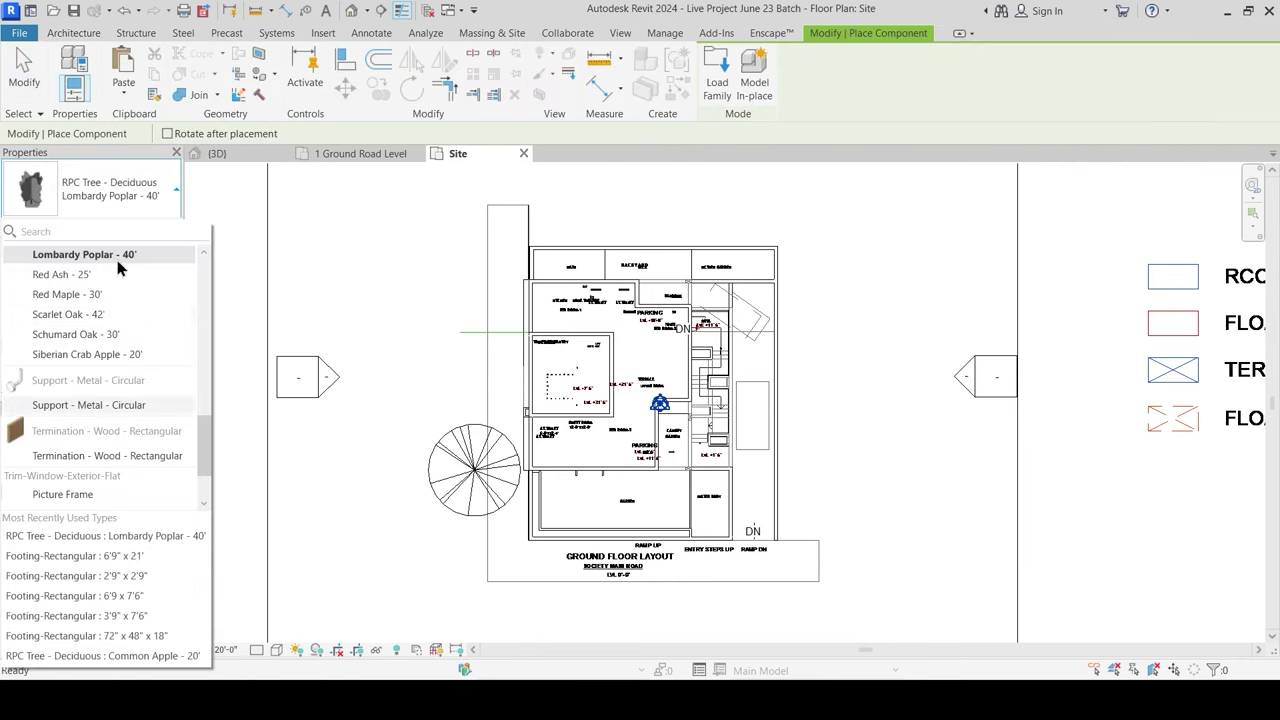
left_click(110, 334)
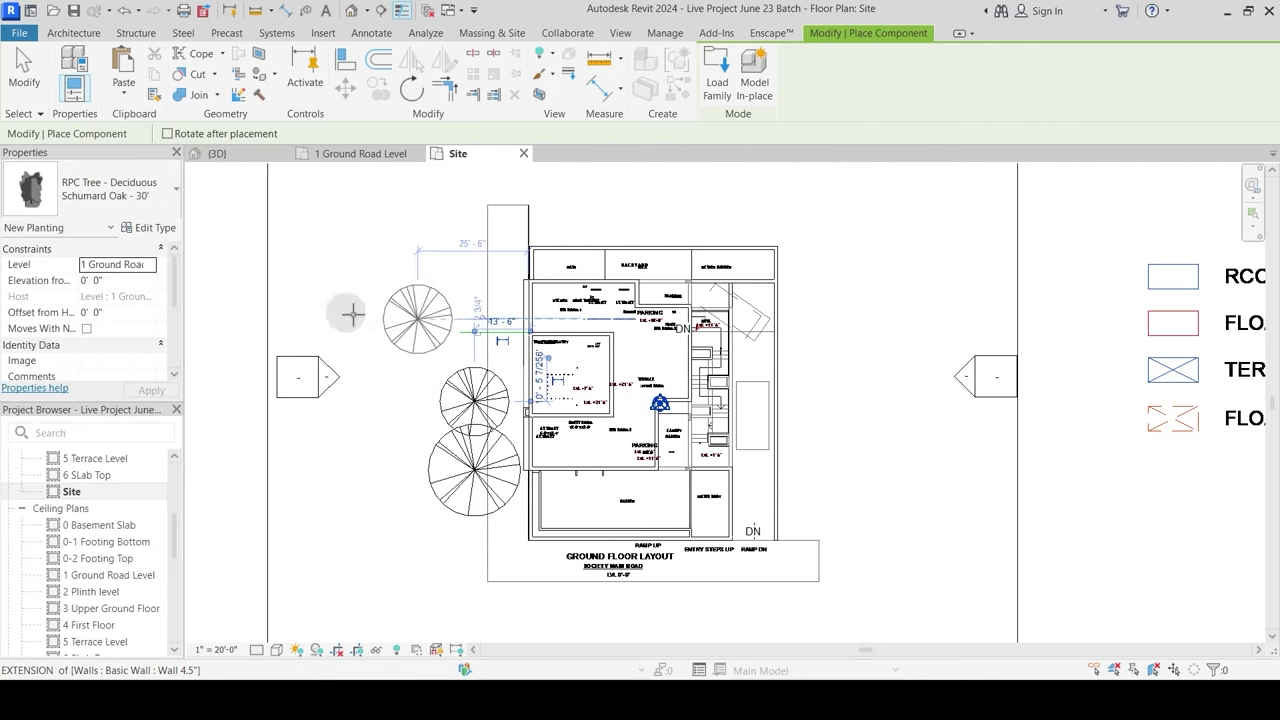
left_click(118, 197)
scroll(103, 320, "up", 2)
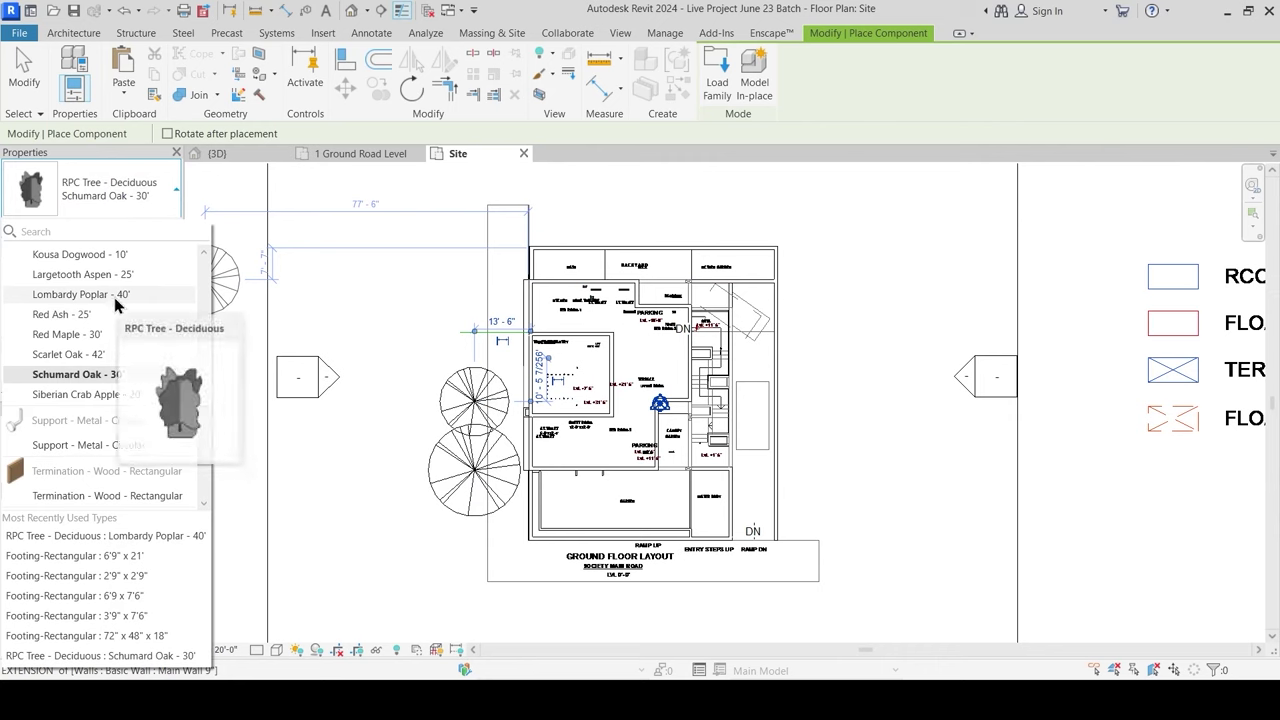
left_click(83, 274)
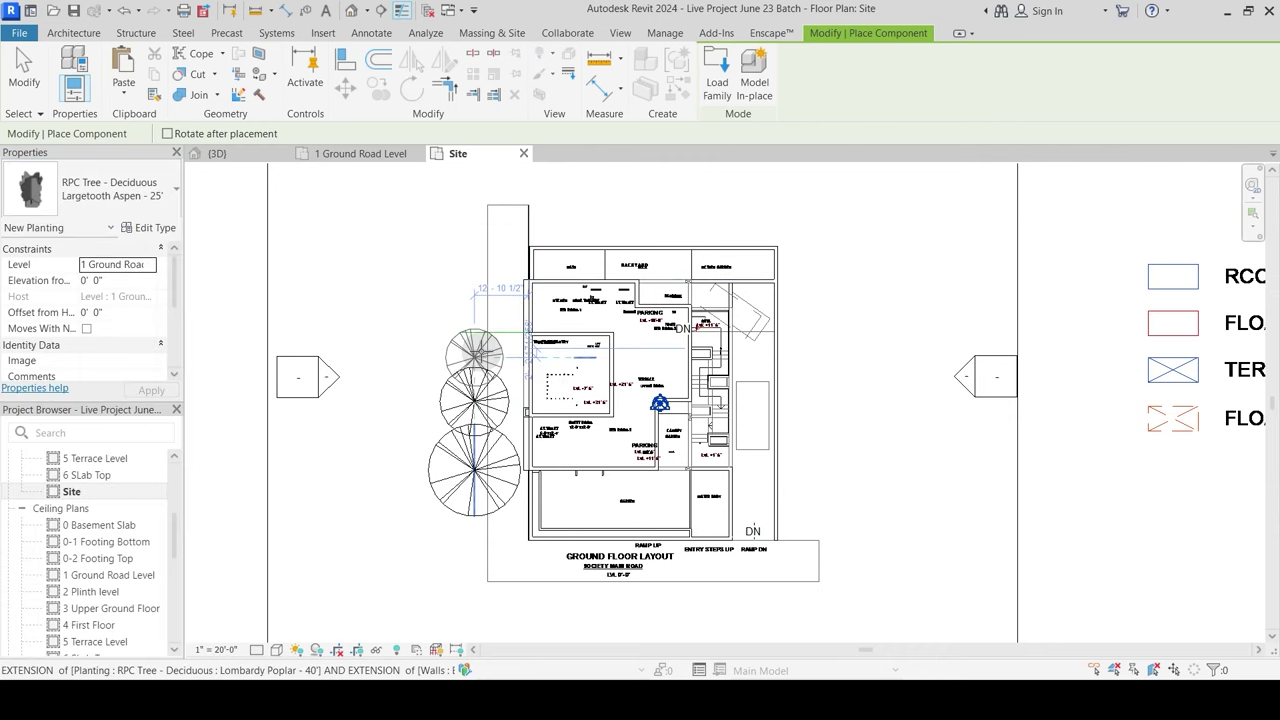
left_click(474, 530)
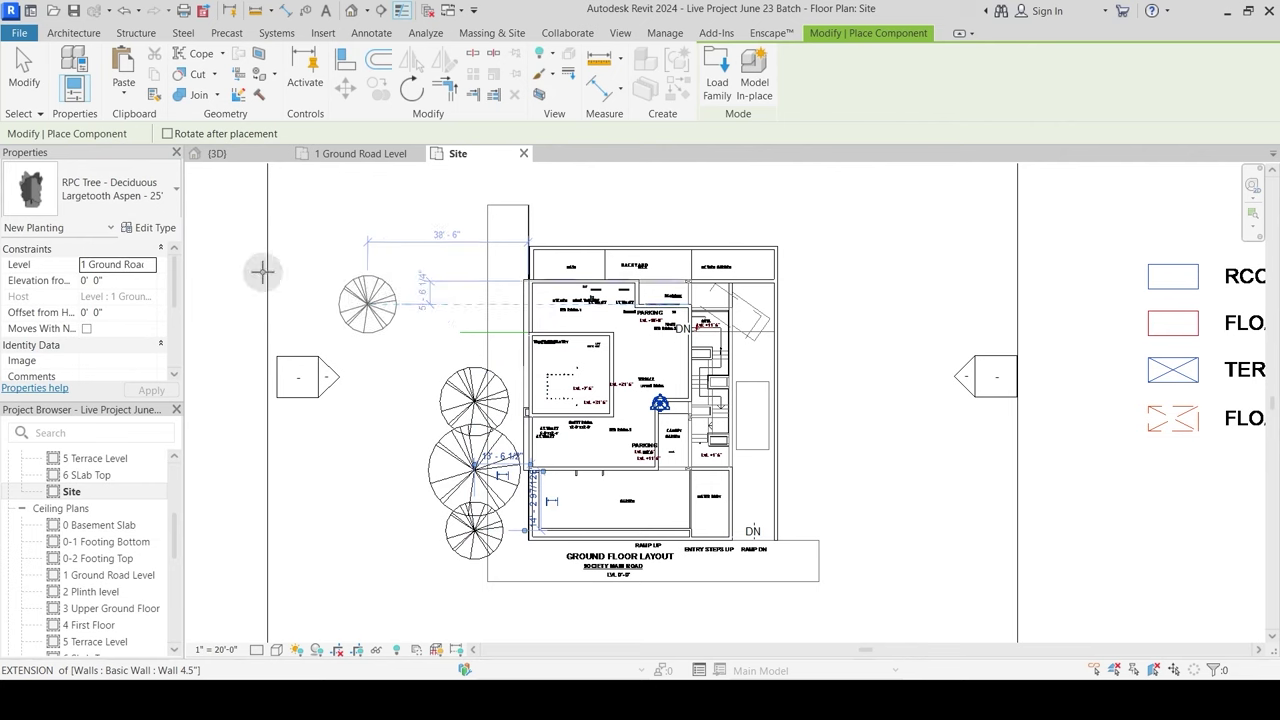
Step: Place an American Beech - 20' tree to the right of the house
left_click(130, 186)
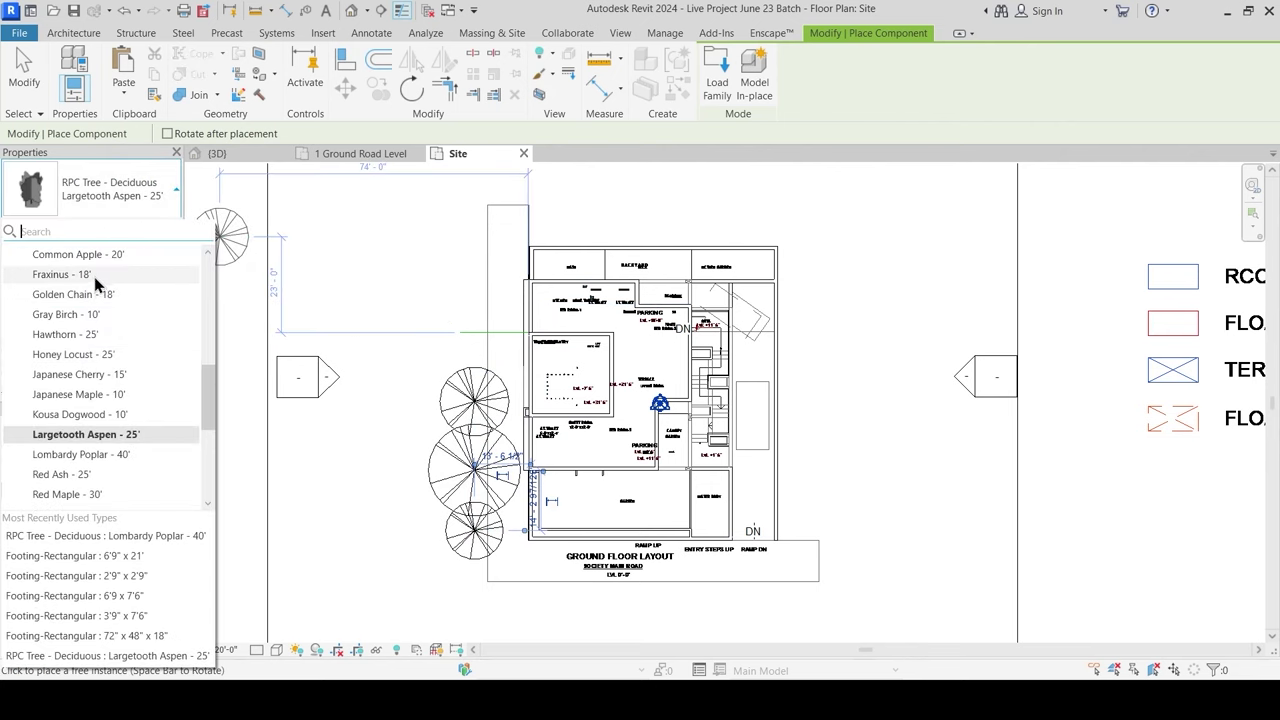
left_click(100, 256)
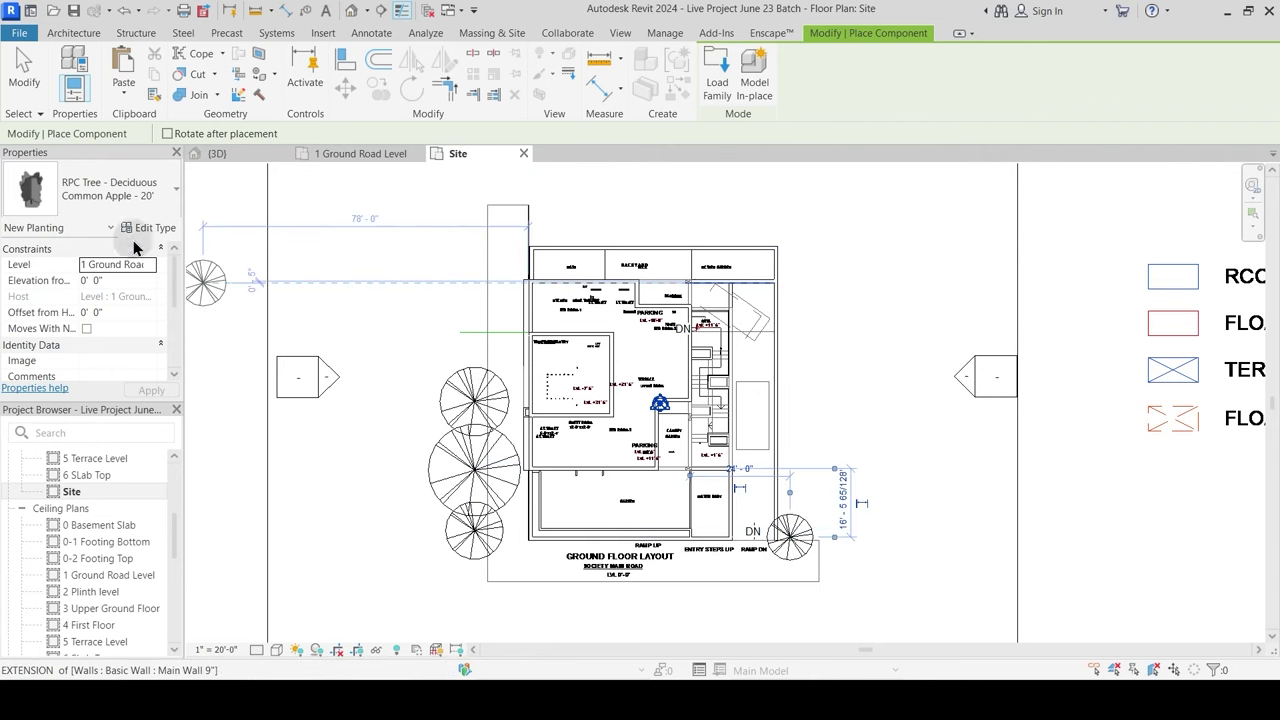
left_click(130, 190)
scroll(100, 334, "up", 2)
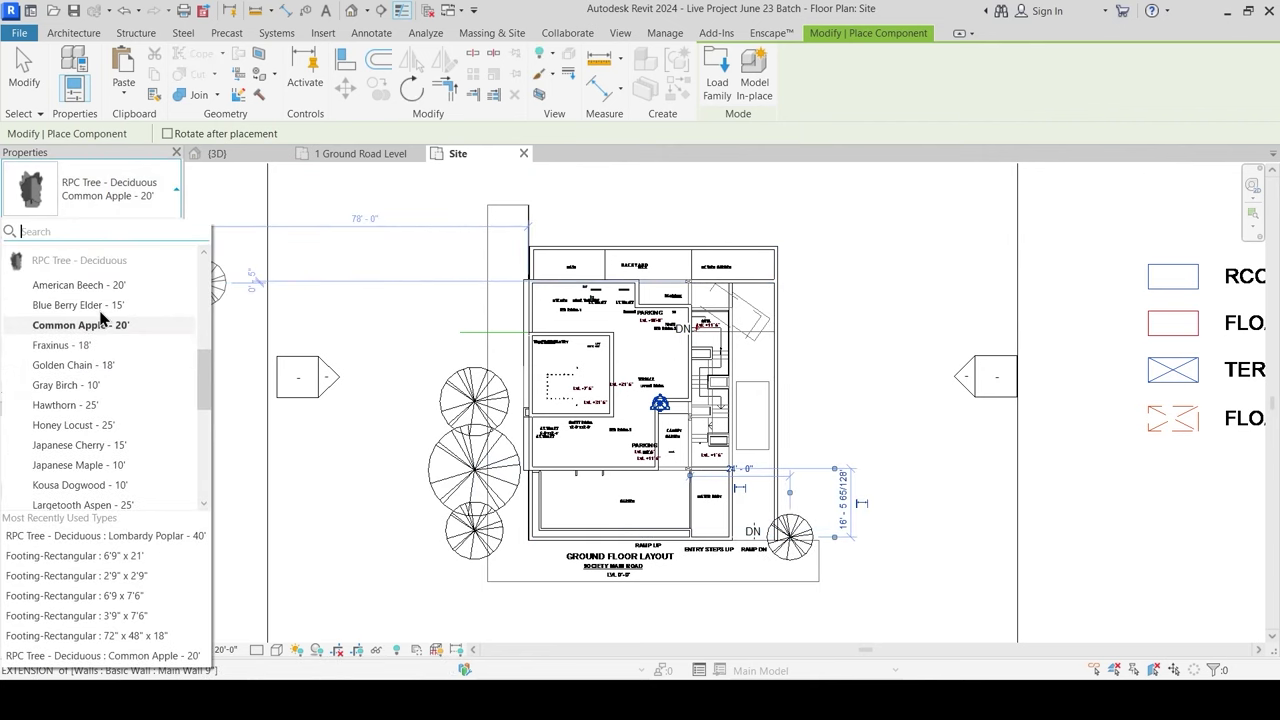
left_click(112, 285)
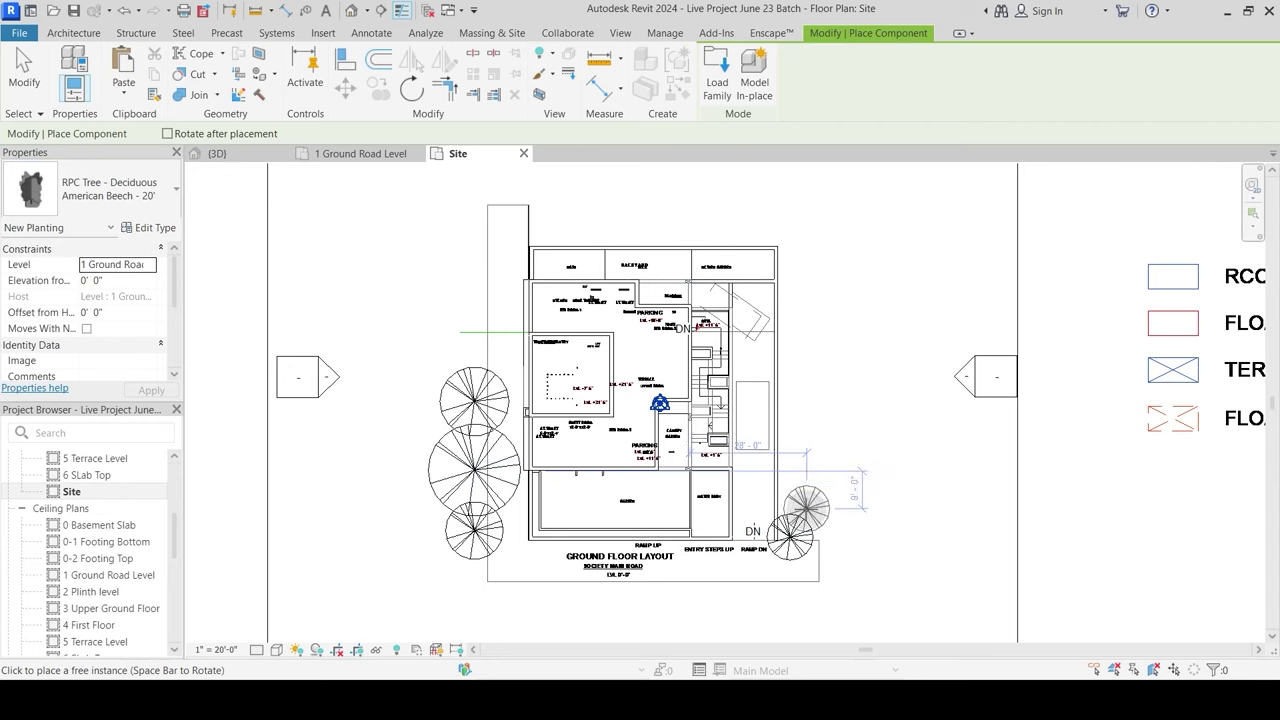
left_click(810, 424)
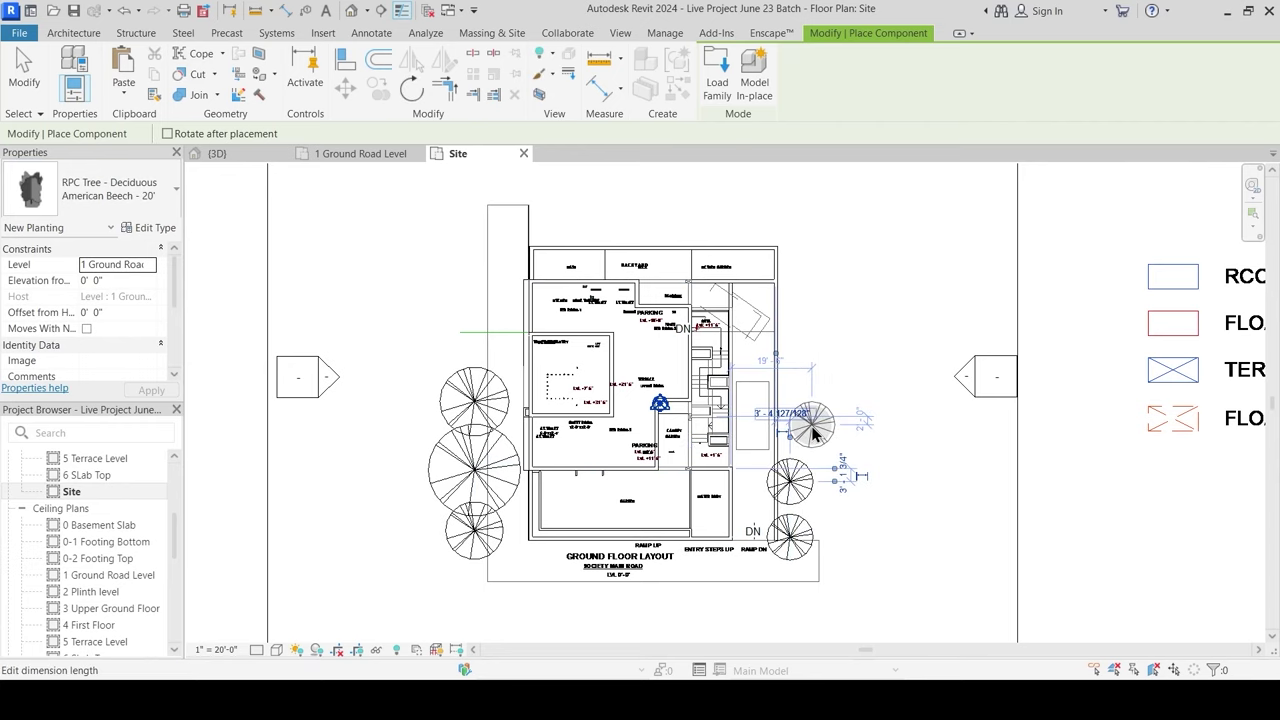
left_click(791, 415)
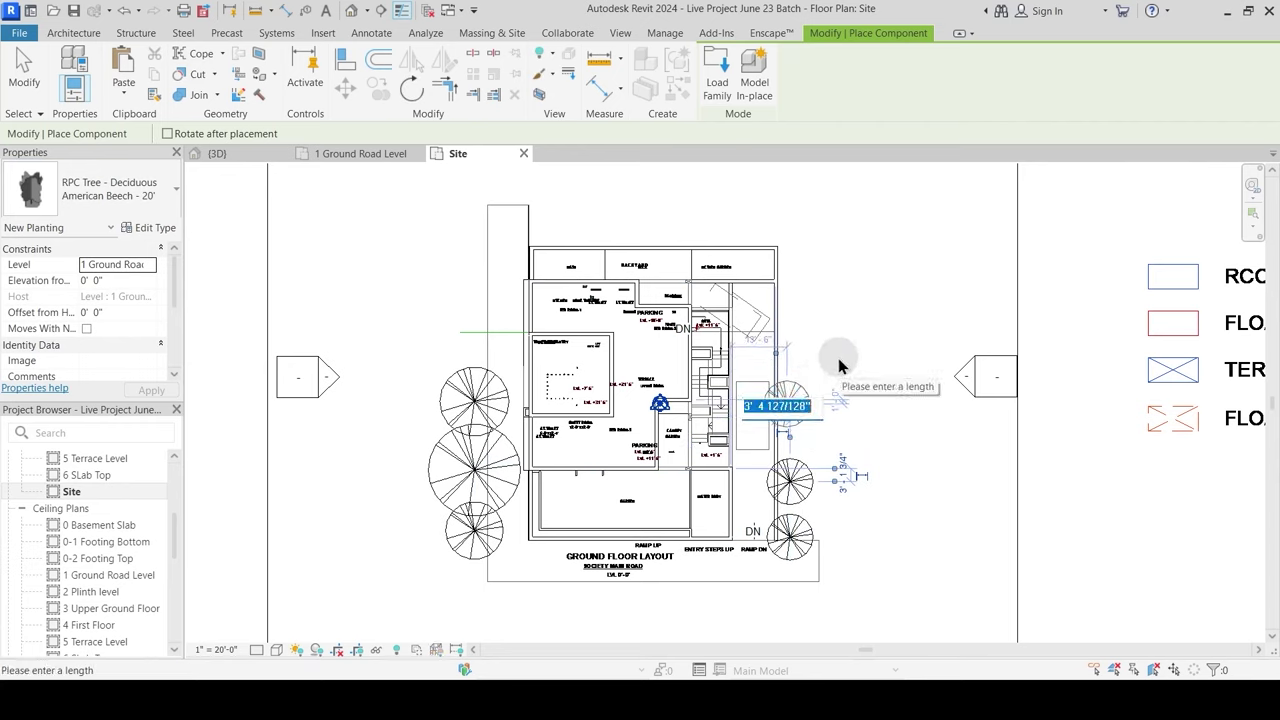
Step: Place a Fraxinus - 18' tree along the house's right side
left_click(100, 190)
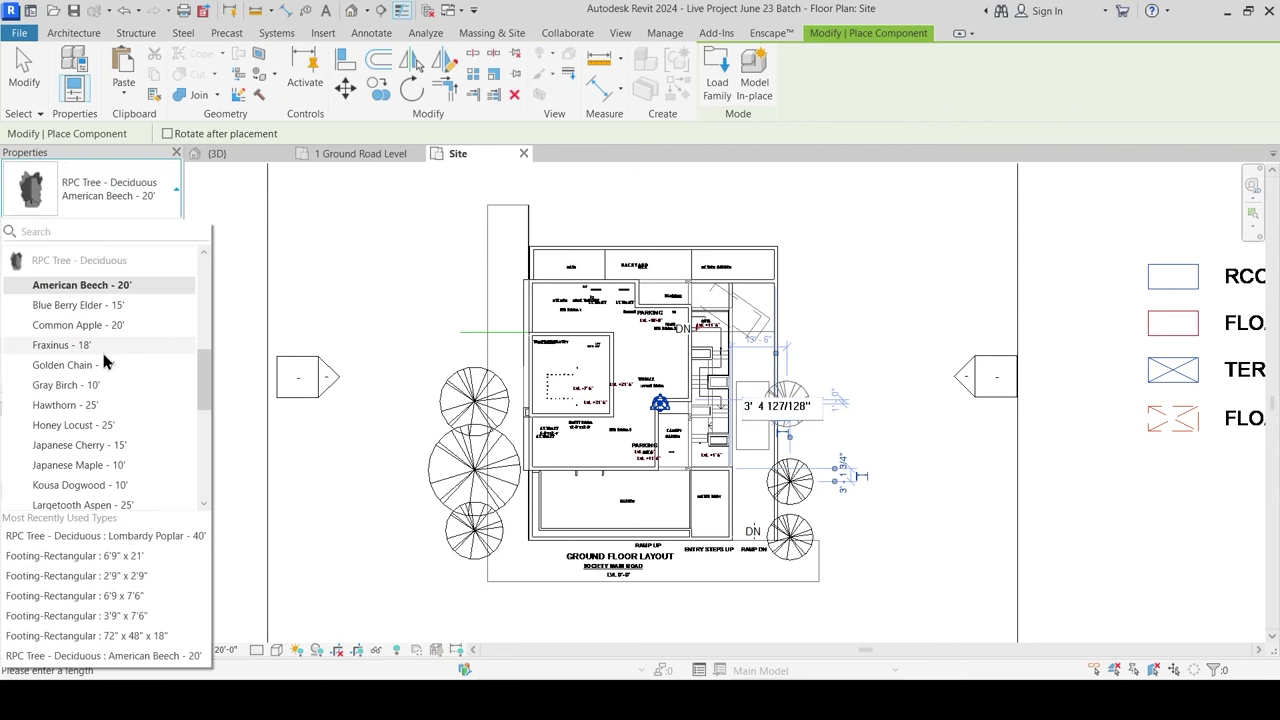
left_click(104, 352)
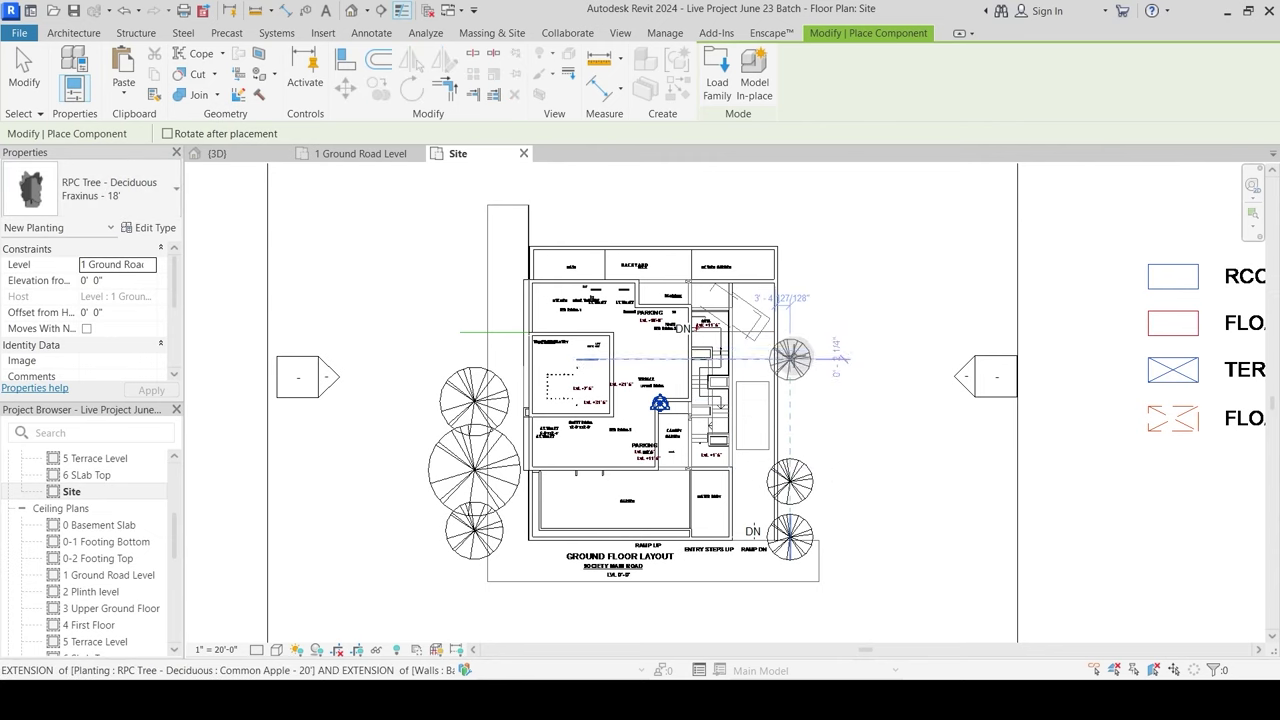
left_click(855, 380)
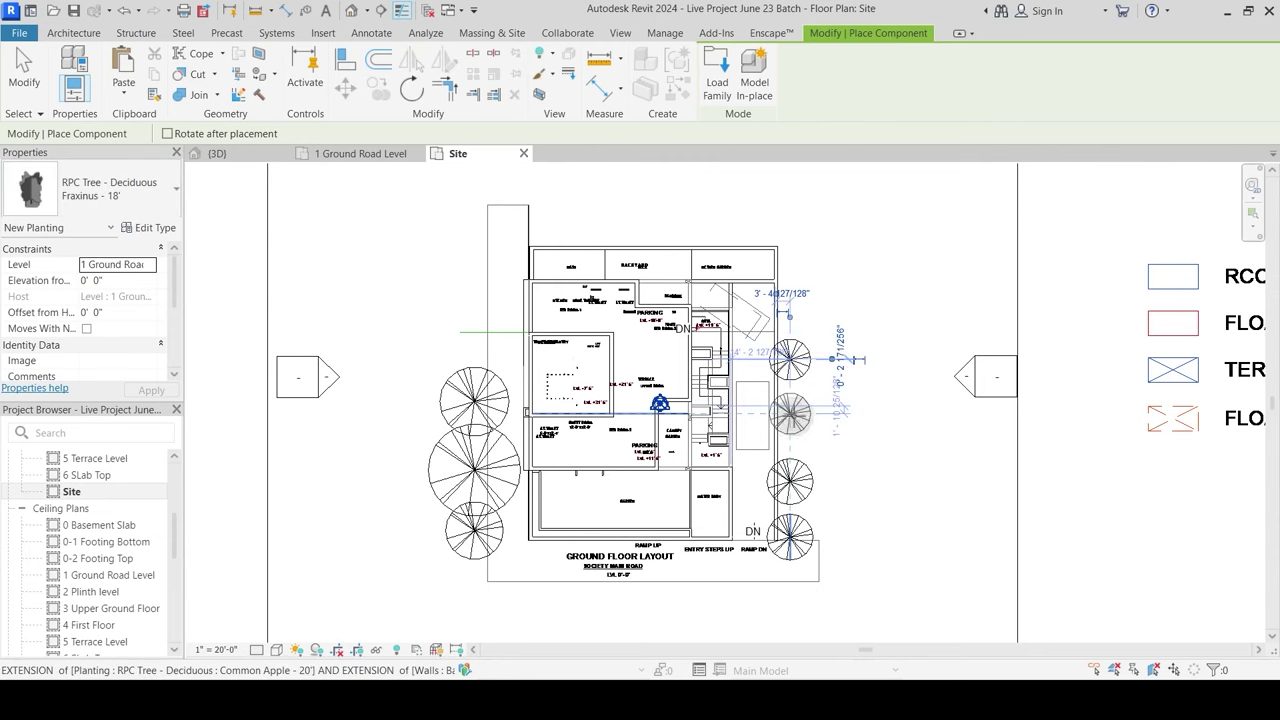
left_click(128, 203)
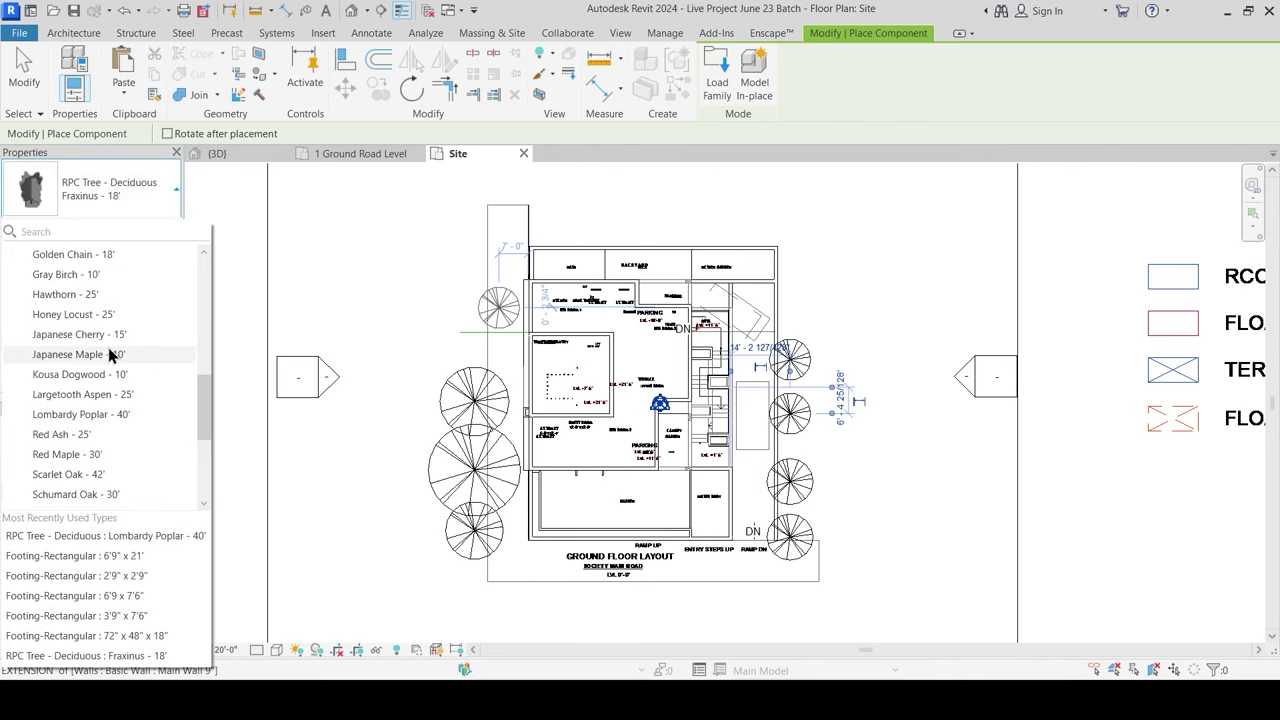
left_click(109, 349)
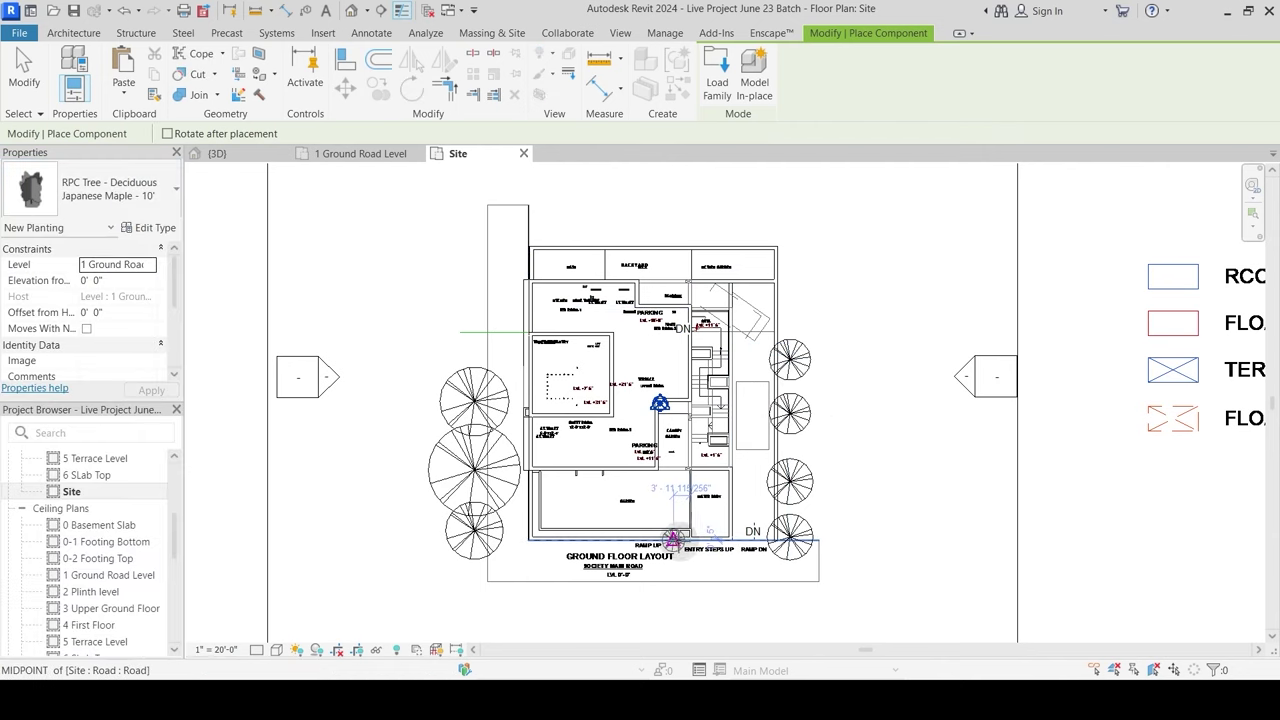
Step: Drop the 10' Japanese Maple at the entry ramp's midpoint snap
left_click(673, 536)
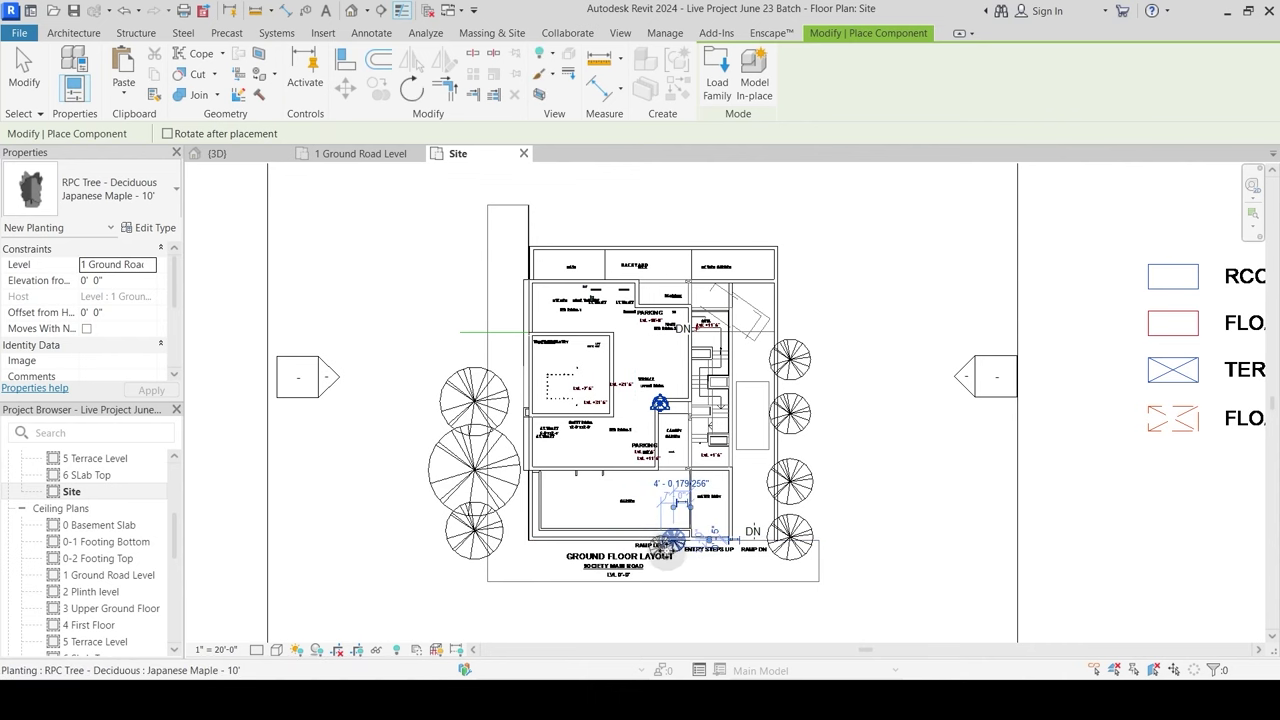
scroll(680, 550, "up", 2)
key("Escape")
left_click(686, 549)
key("Escape")
Step: Switch to the 3D view and orbit around the villa to its opposite side
left_click(268, 158)
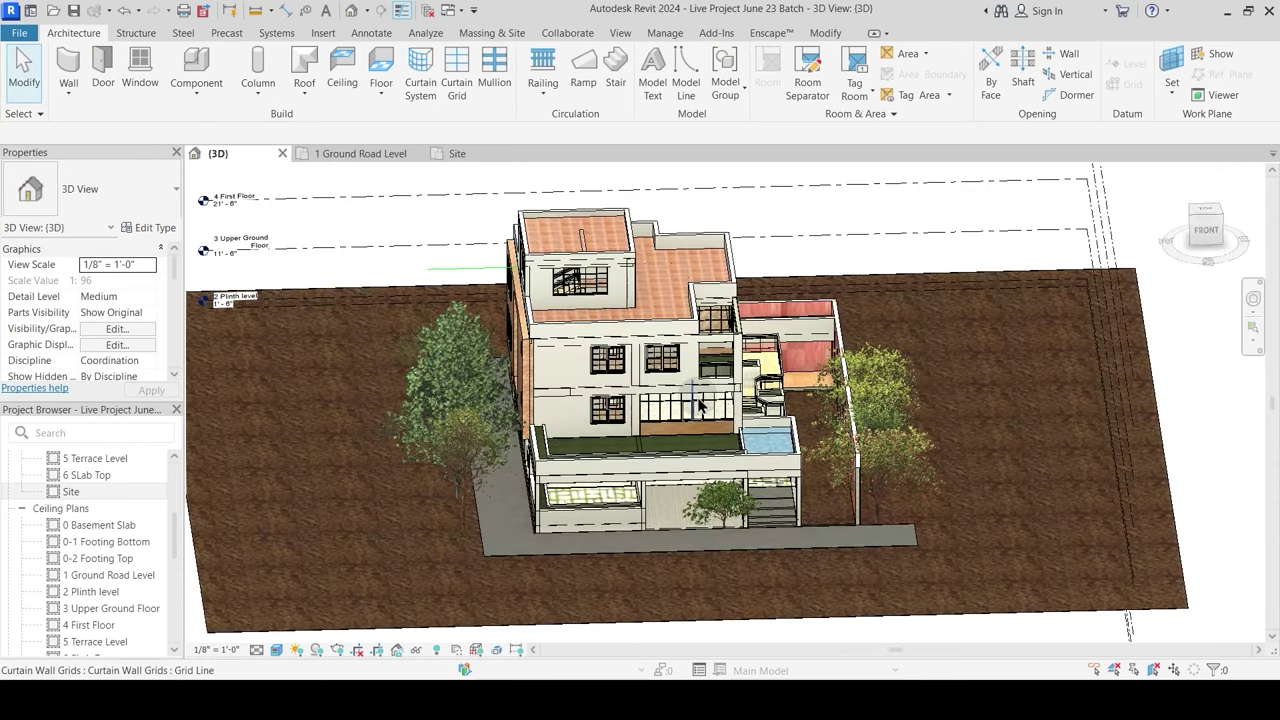
middle_click_drag(700, 468, 650, 436, "shift")
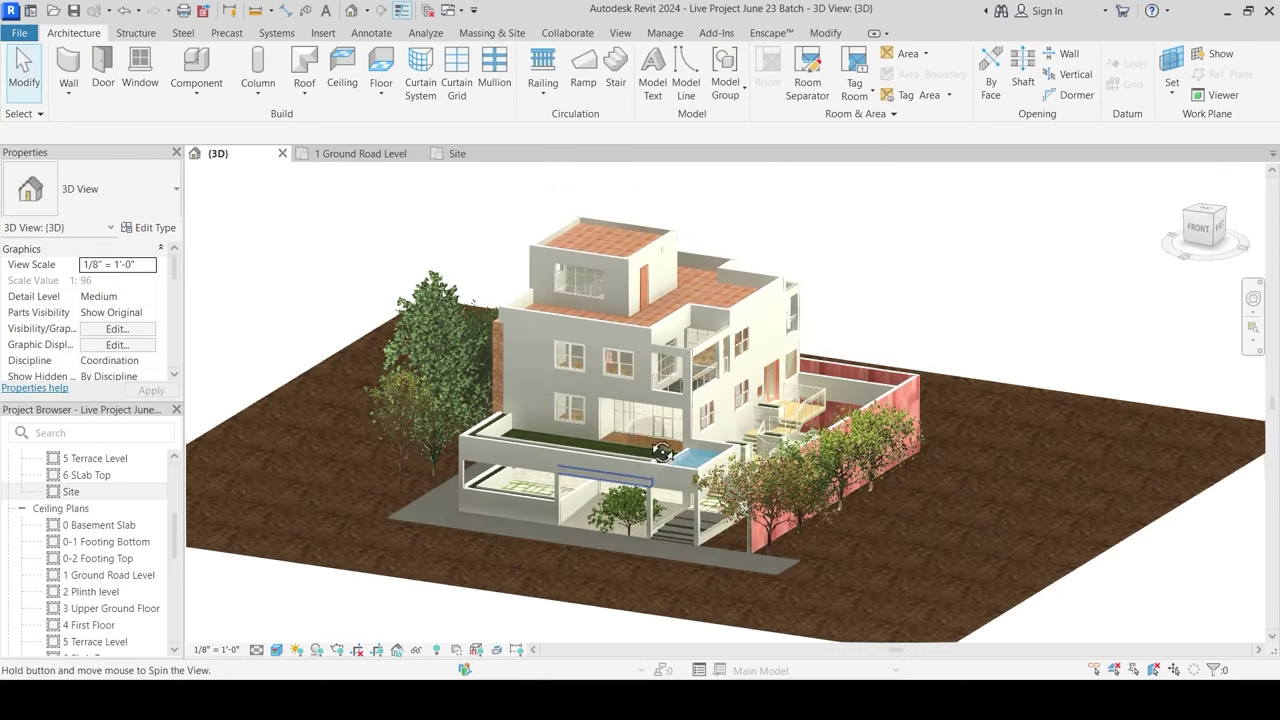
scroll(703, 580, "up", 5)
middle_click_drag(747, 552, 945, 489, "shift")
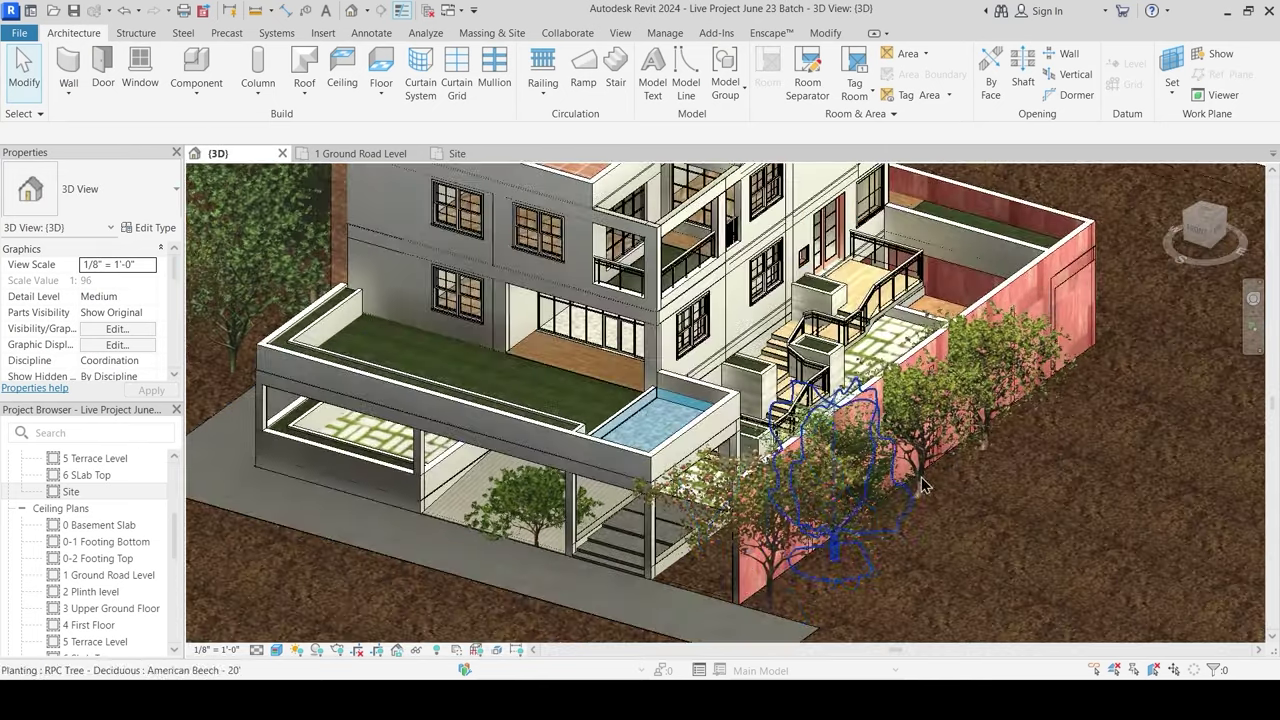
middle_click_drag(856, 500, 780, 312)
scroll(817, 387, "down", 2)
middle_click_drag(830, 400, 911, 543)
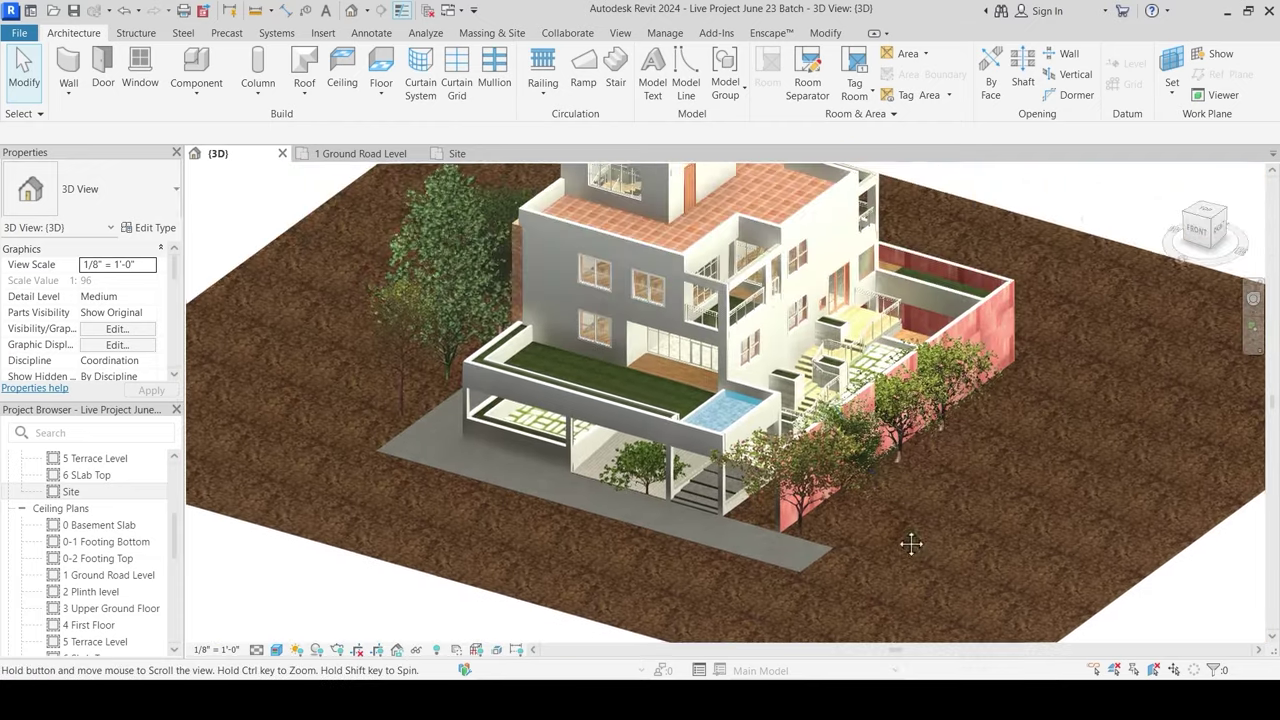
middle_click_drag(720, 462, 577, 420, "shift")
Step: Drag the 30' Schumard Oak further left beside the brick side wall
left_click_drag(577, 420, 333, 389)
middle_click_drag(587, 460, 515, 497, "shift")
key("Escape")
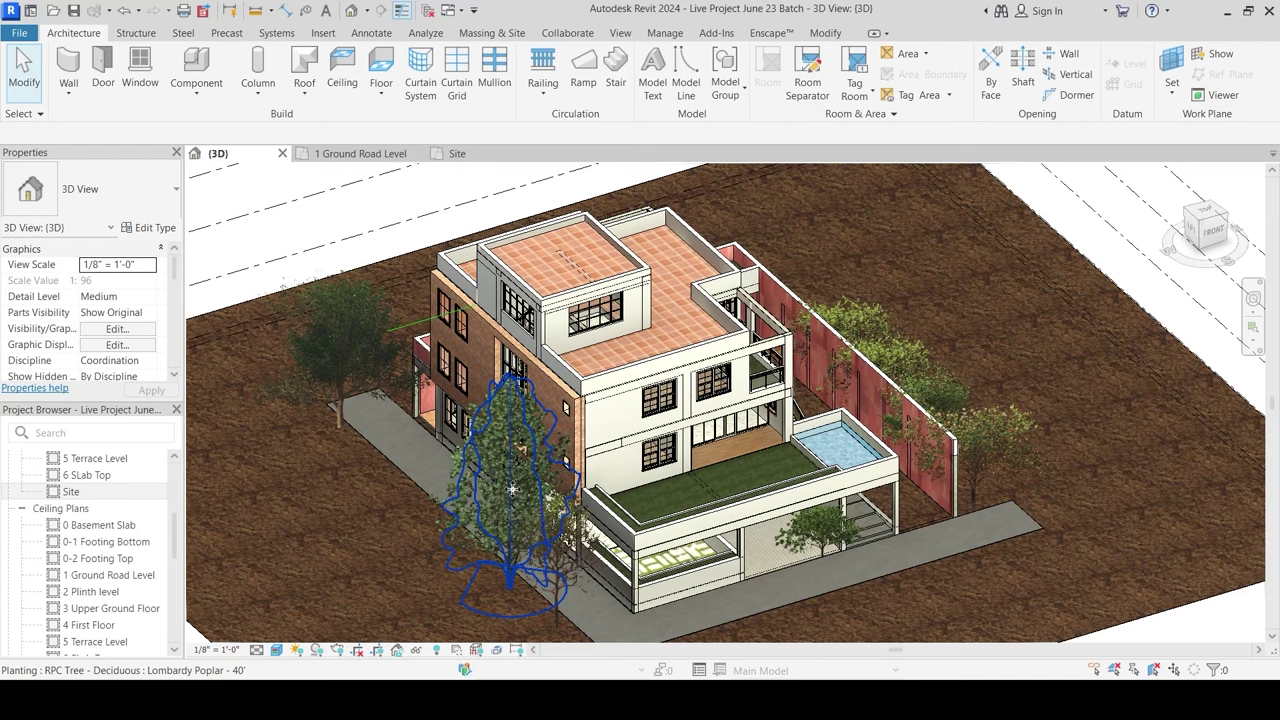
Step: Drag the Lombardy Poplar and the Japanese Maple to new positions in the 3D view
left_click_drag(512, 493, 608, 568)
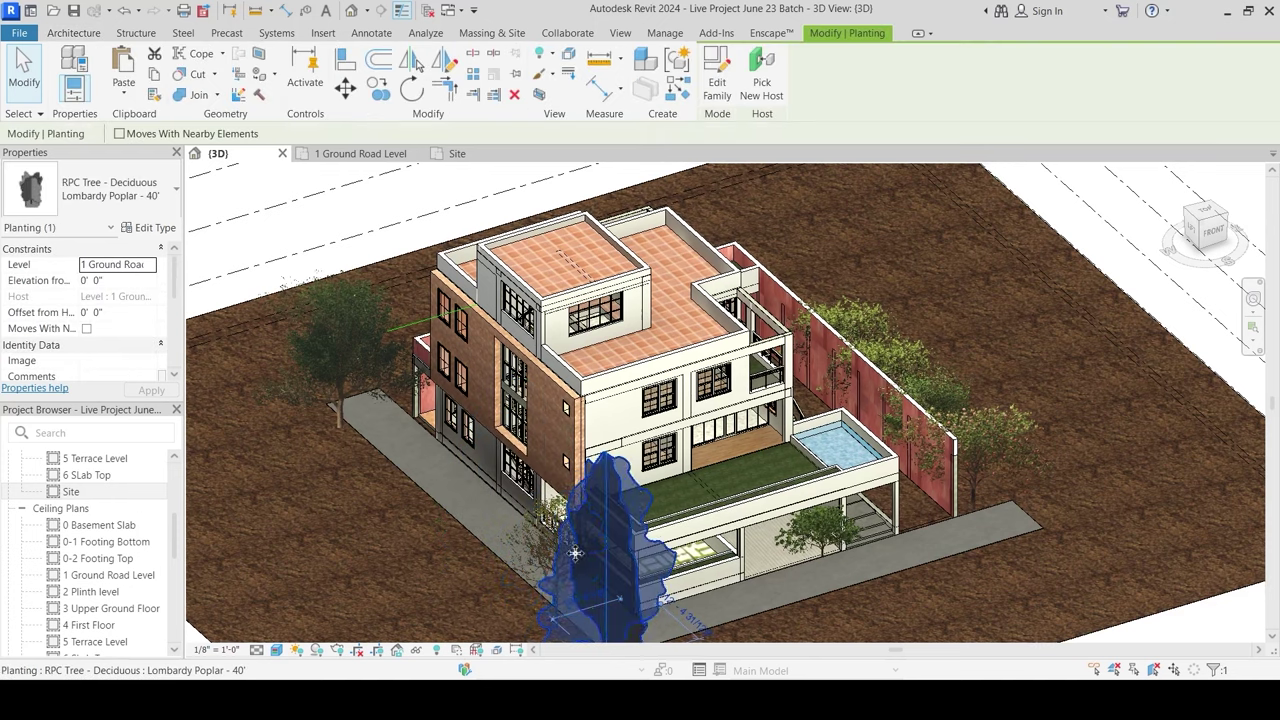
key("Escape")
middle_click_drag(516, 569, 595, 560)
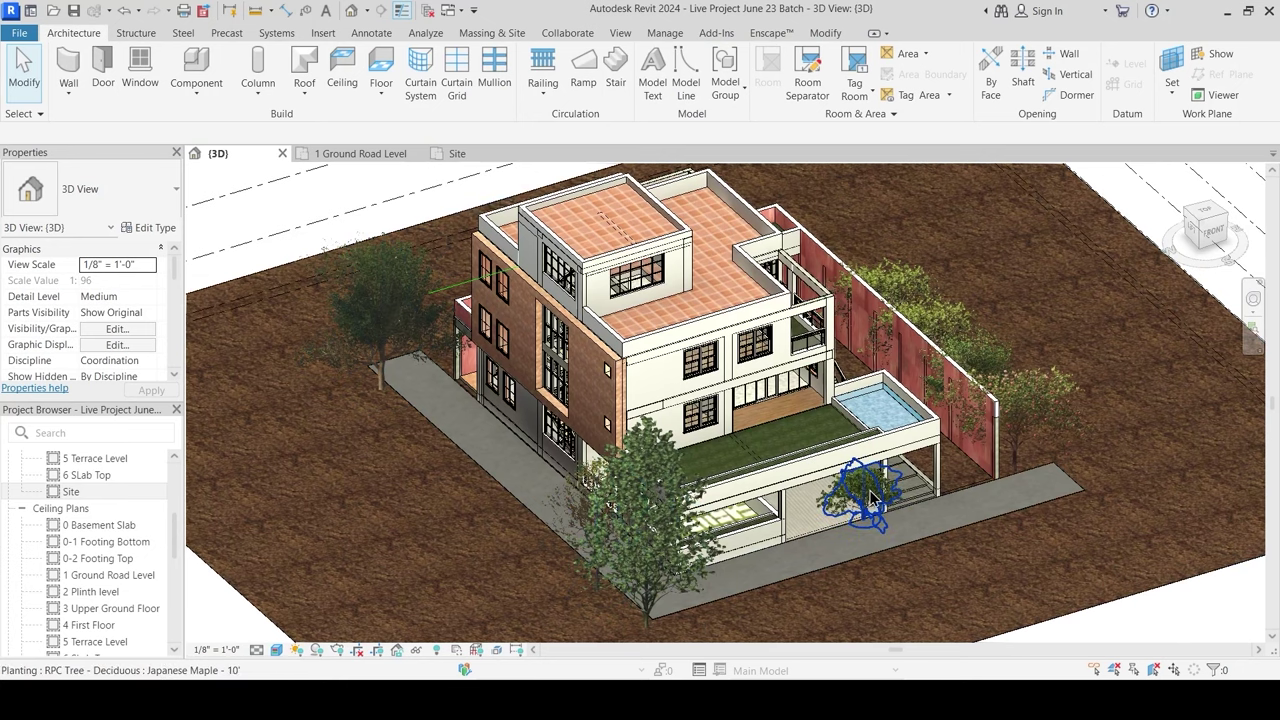
left_click_drag(680, 617, 654, 608)
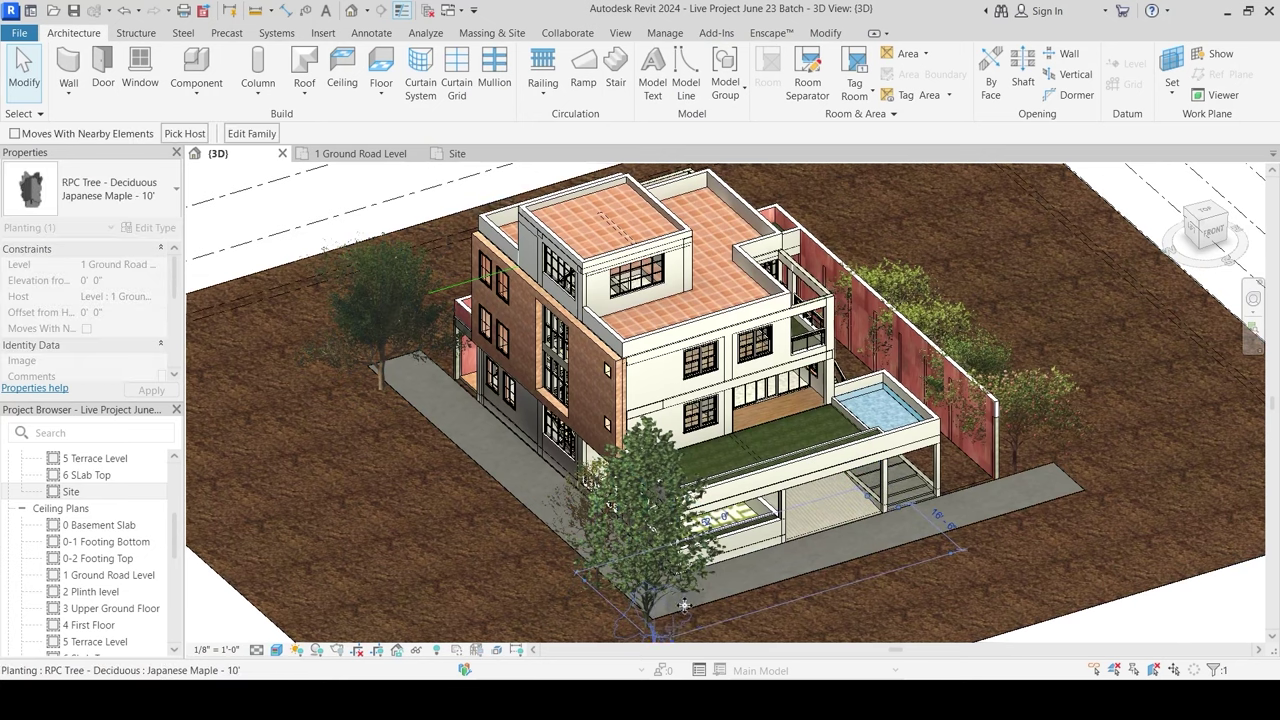
key("Escape")
left_click_drag(645, 503, 398, 212)
key("Escape")
Step: Move another tree beside the pavement and reselect the Lombardy Poplar
middle_click_drag(460, 436, 440, 385, "shift")
left_click_drag(385, 299, 453, 361)
key("Escape")
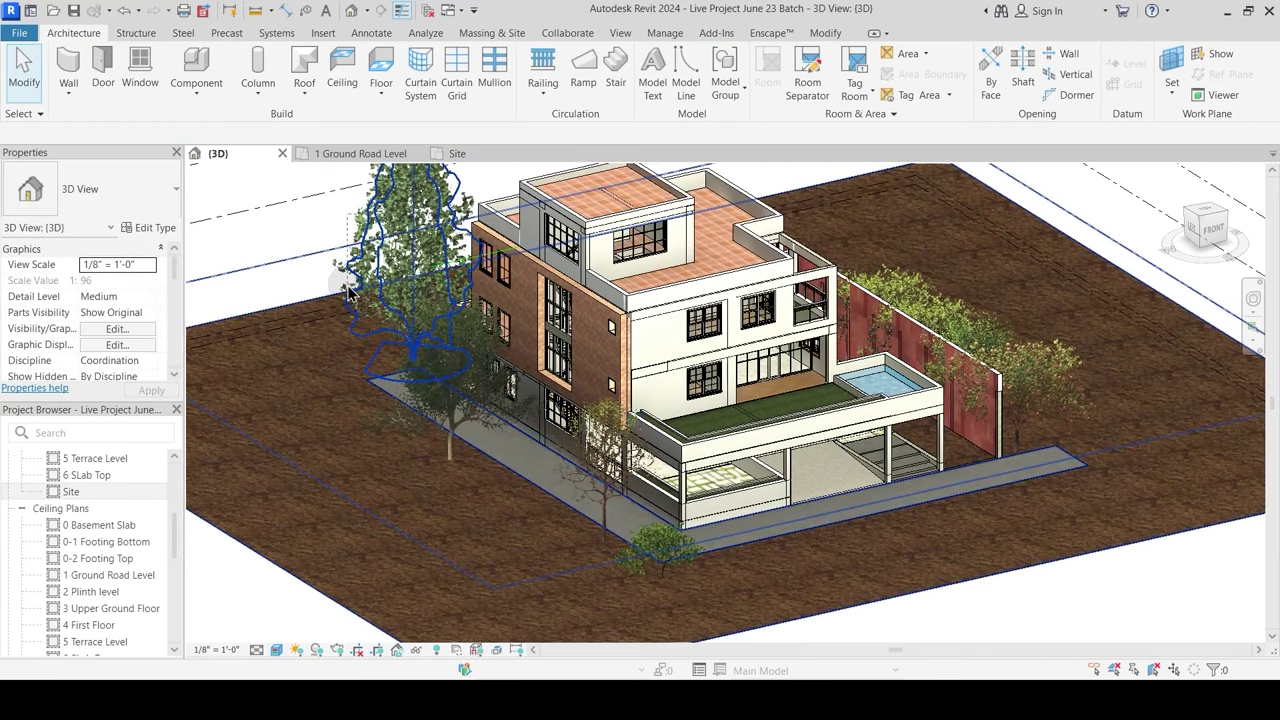
left_click_drag(347, 288, 371, 277)
key("Escape")
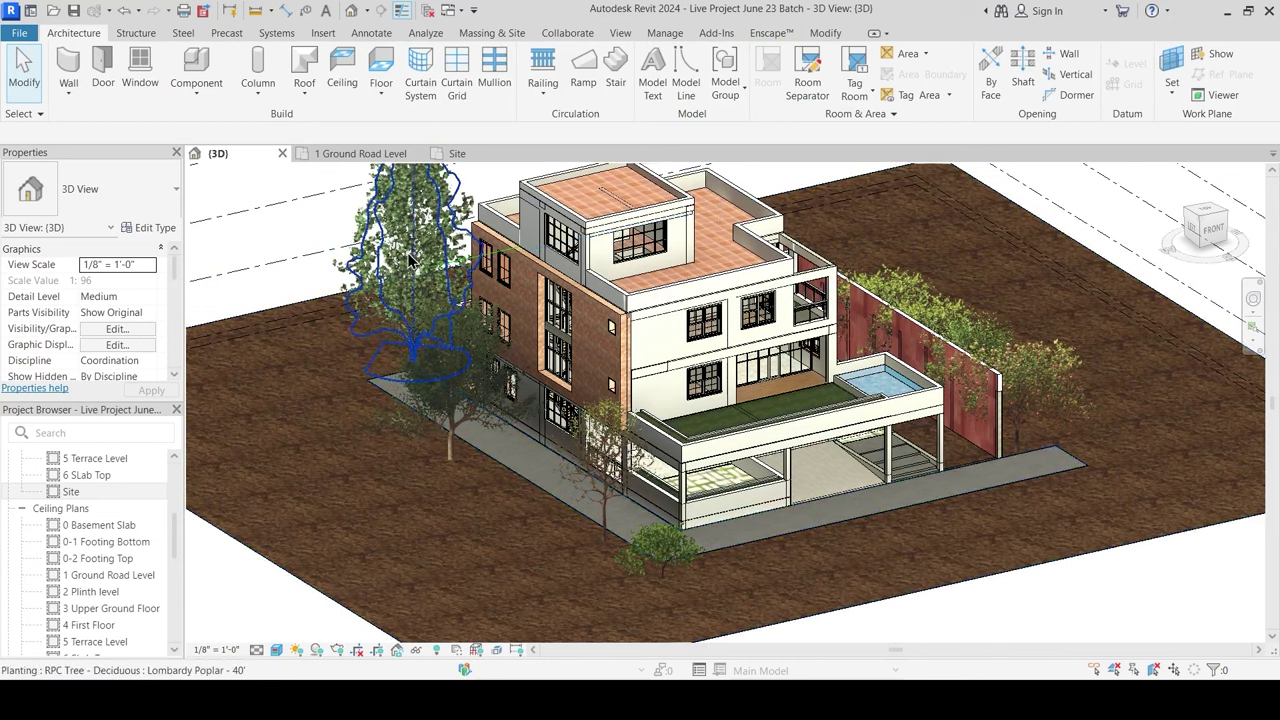
left_click(383, 286)
left_click(385, 292)
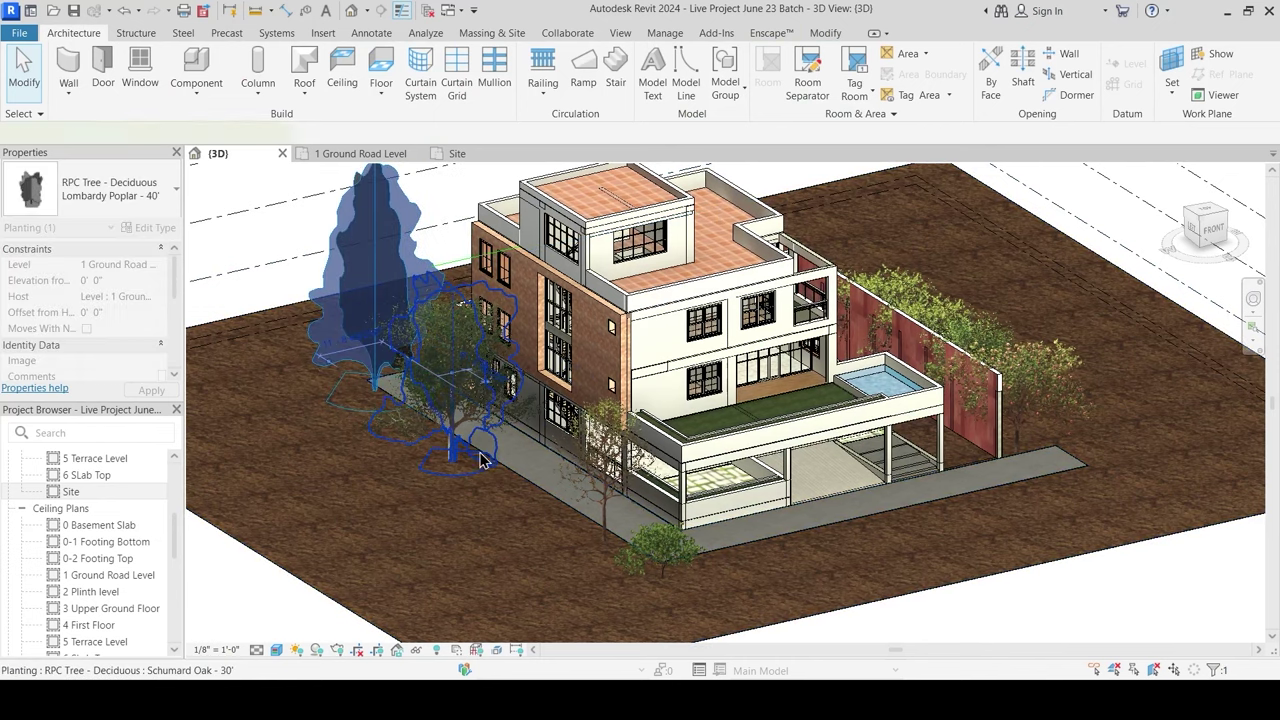
key("Escape")
Step: Delete the American Beech, the Fraxinus and one more tree along the pink boundary wall
middle_click_drag(545, 520, 759, 460, "shift")
scroll(759, 460, "up", 5)
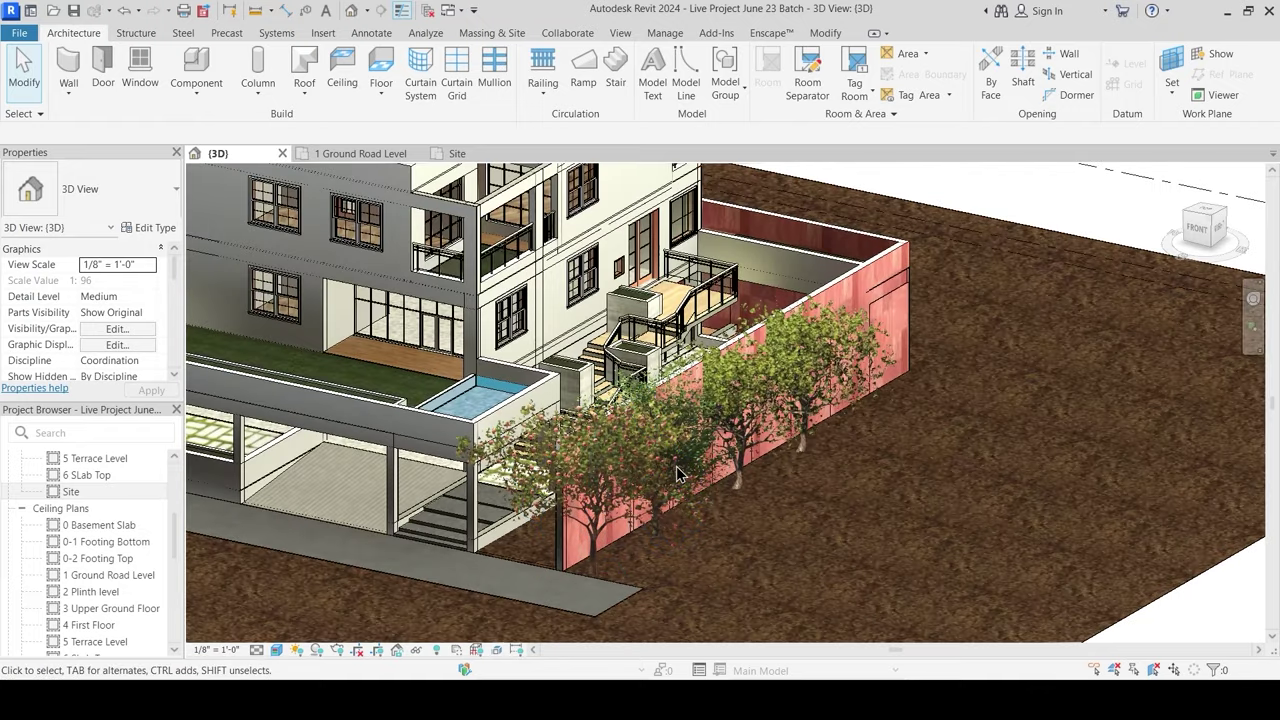
left_click(688, 488)
key("Delete")
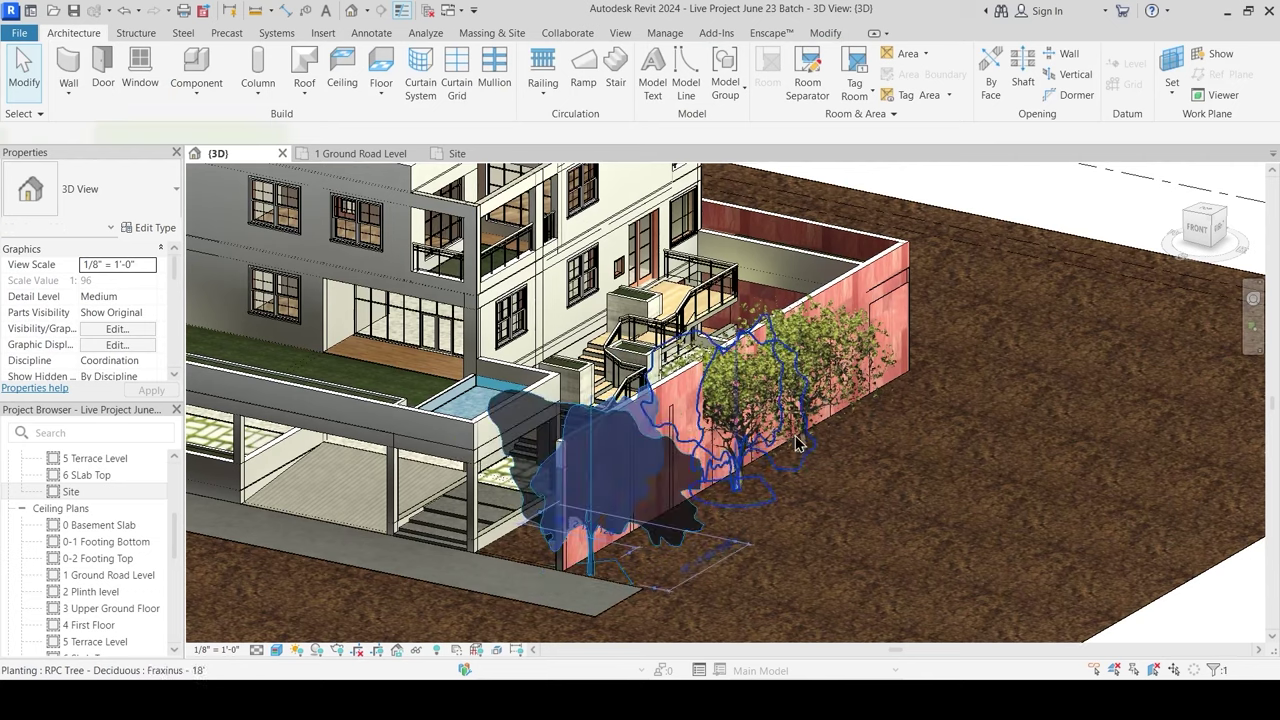
left_click(848, 444)
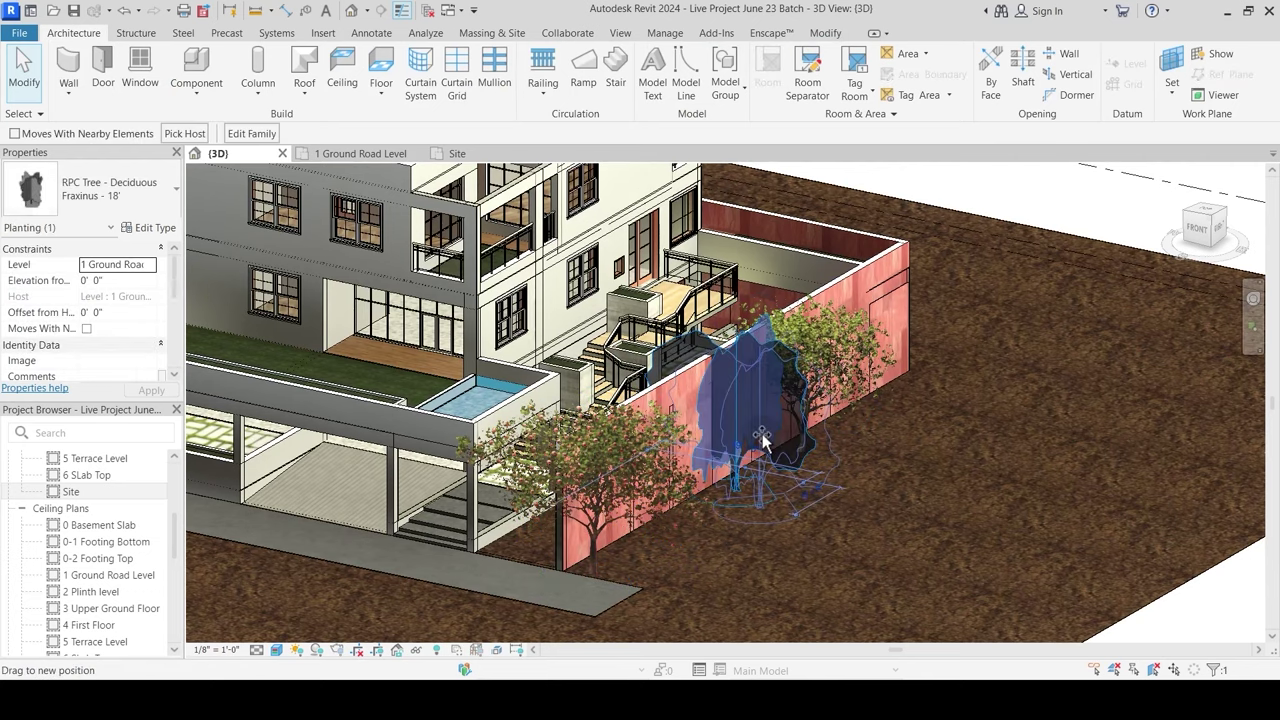
key("Delete")
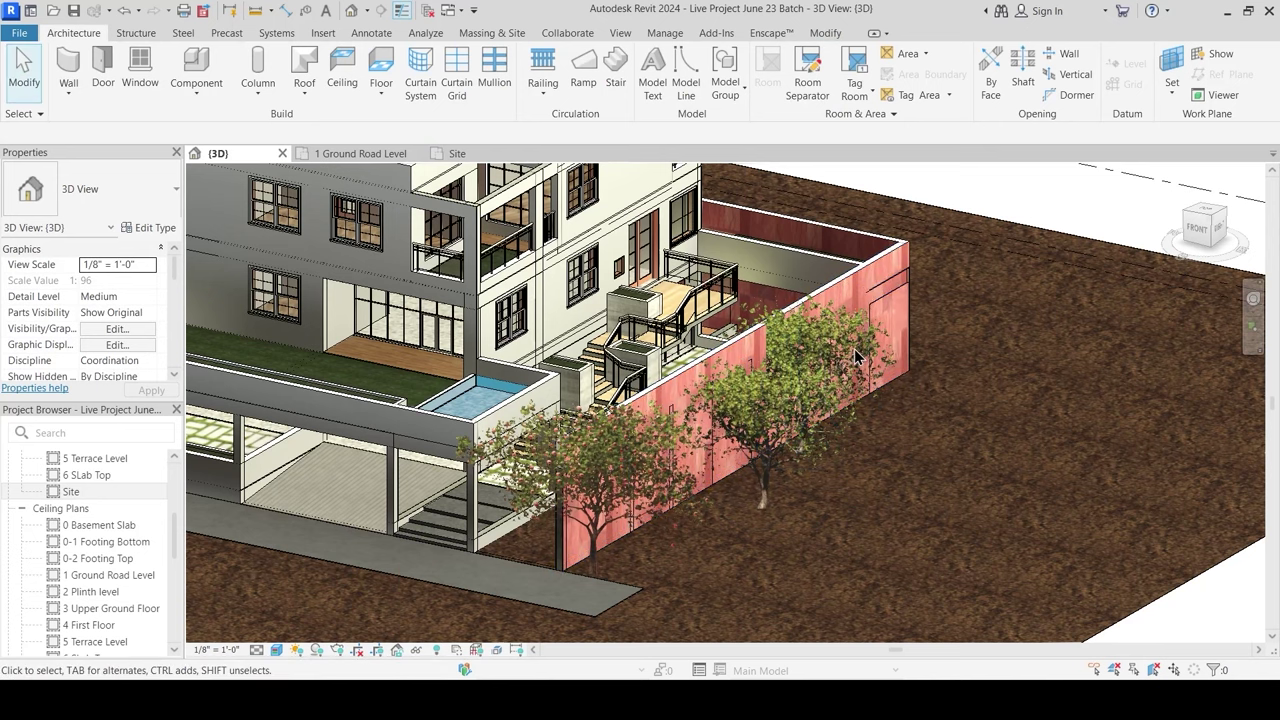
left_click(846, 374)
key("Delete")
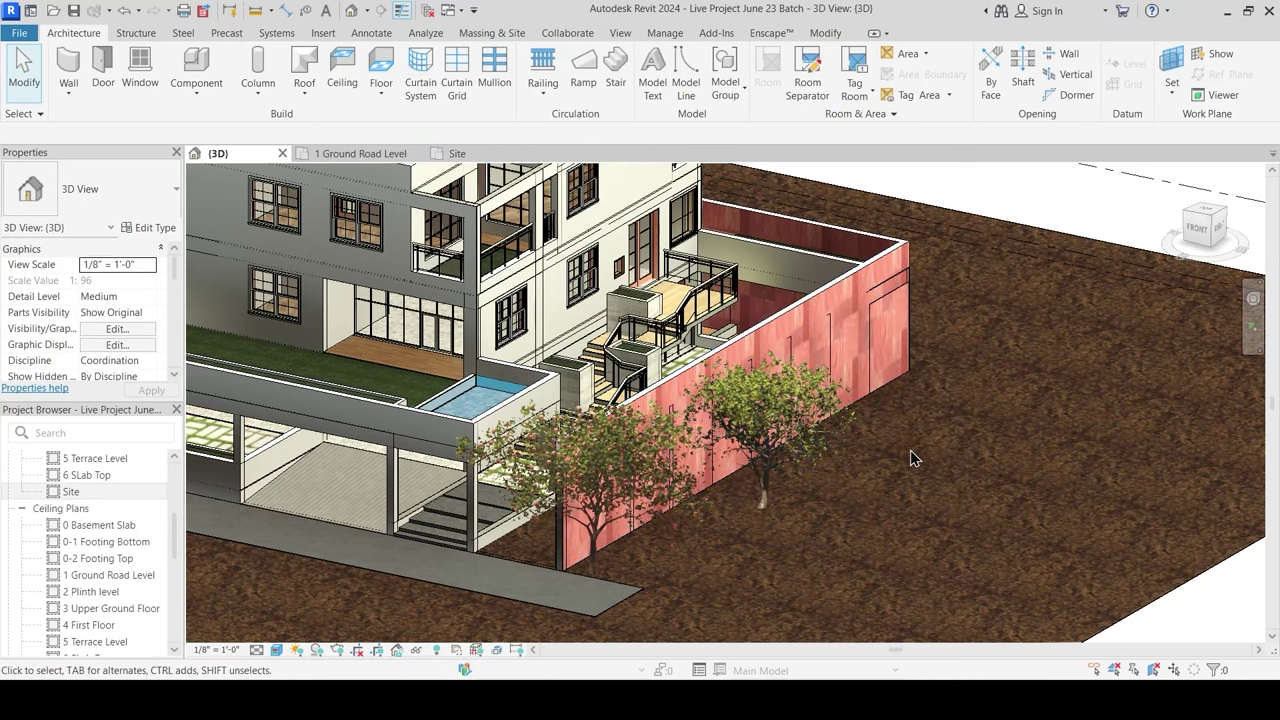
scroll(918, 478, "down", 5)
middle_click_drag(840, 508, 921, 528, "shift")
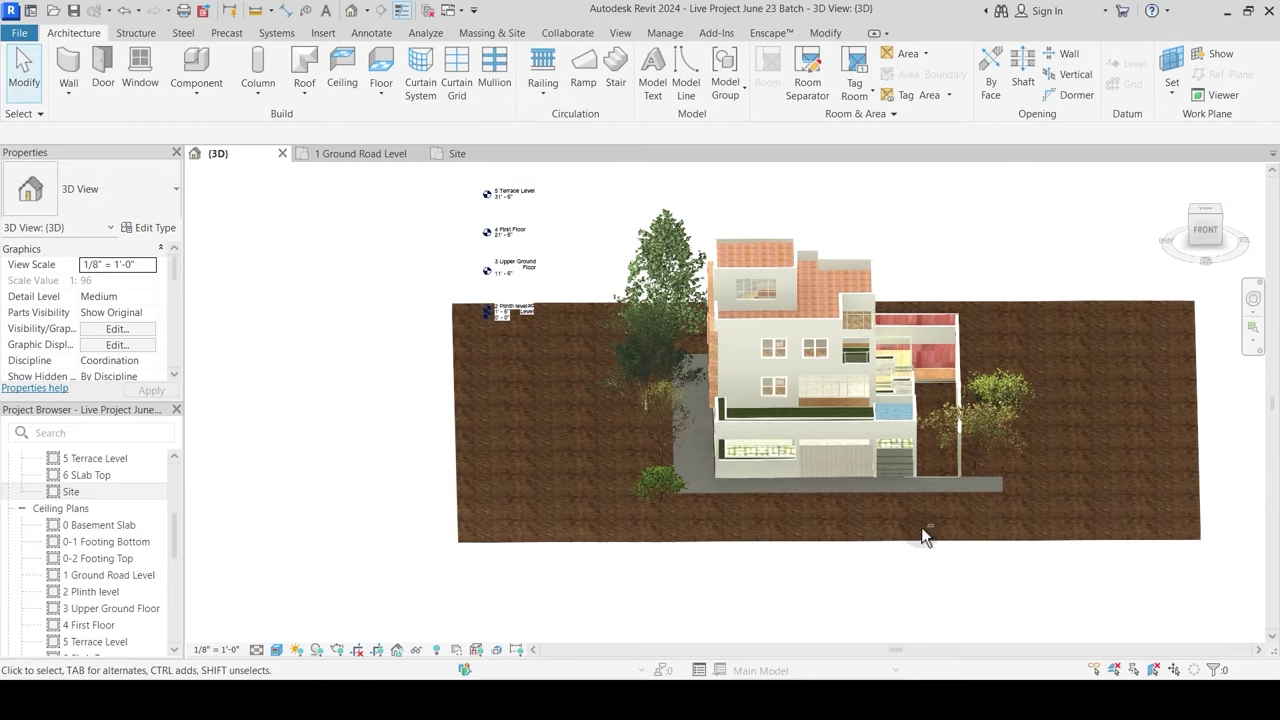
scroll(730, 492, "up", 1)
scroll(698, 502, "up", 3)
left_click(667, 460)
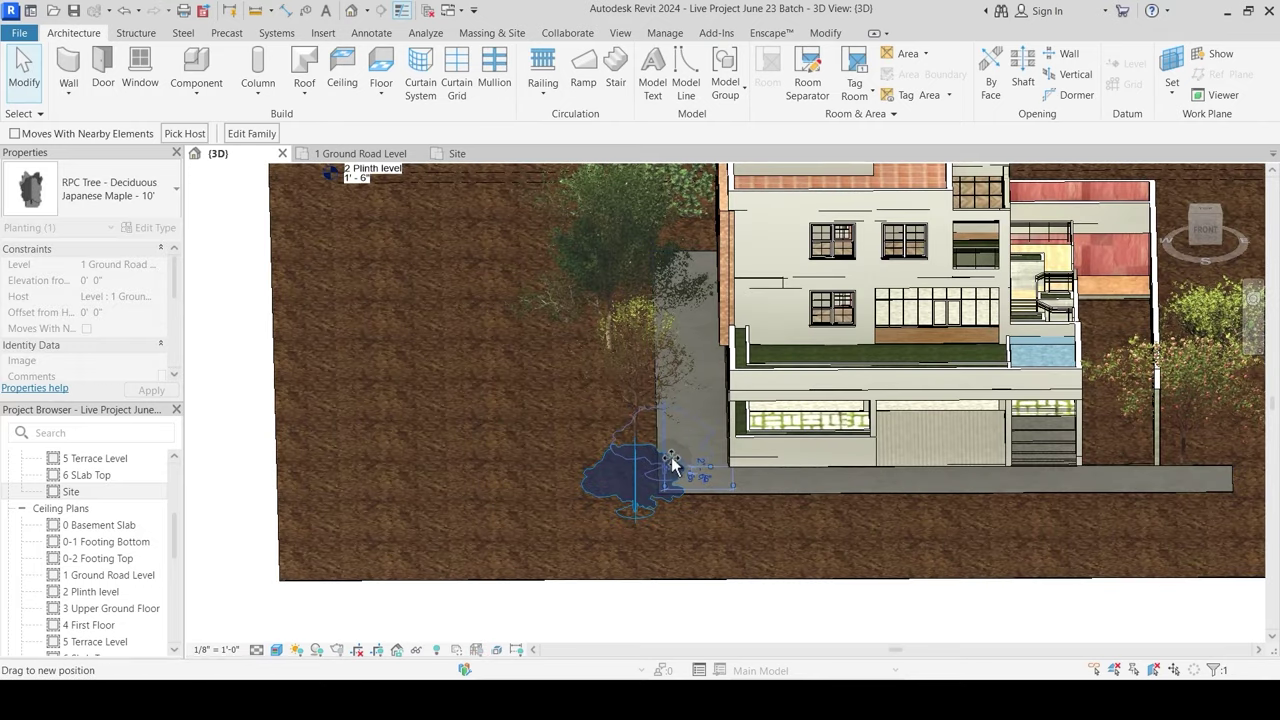
key("Escape")
scroll(721, 534, "down", 3)
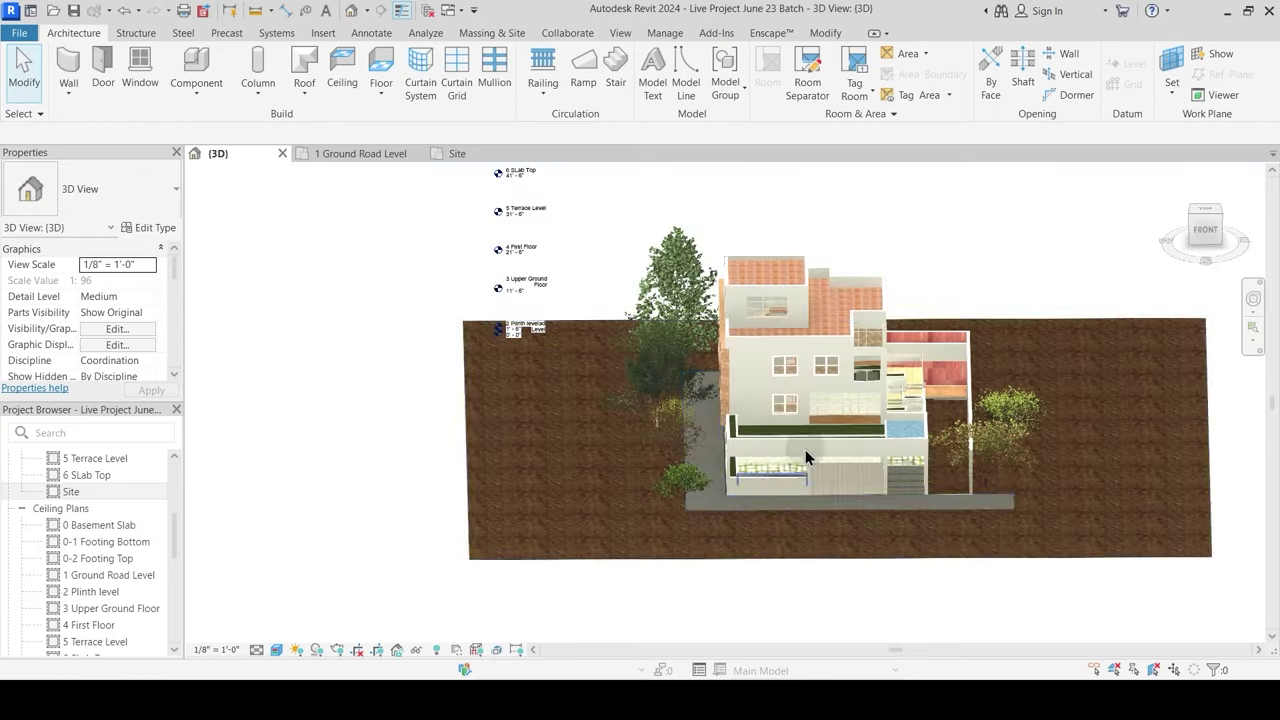
middle_click_drag(802, 430, 853, 428, "shift")
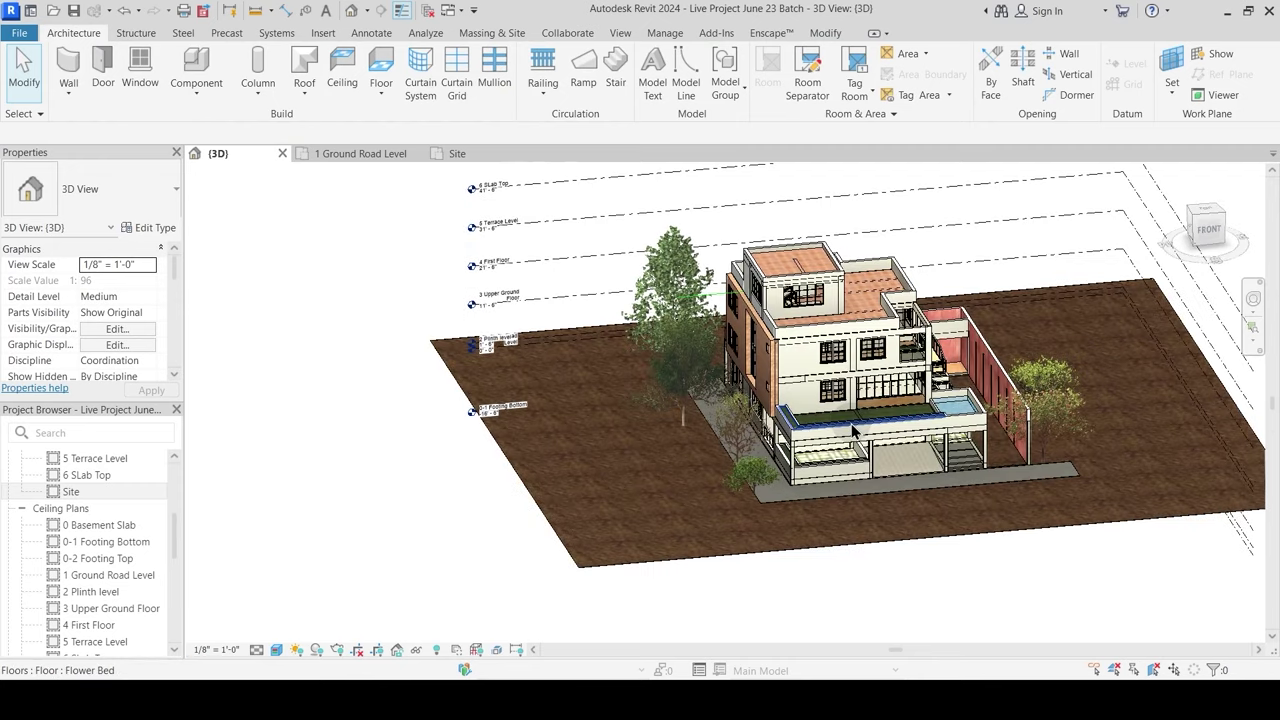
scroll(786, 356, "up", 3)
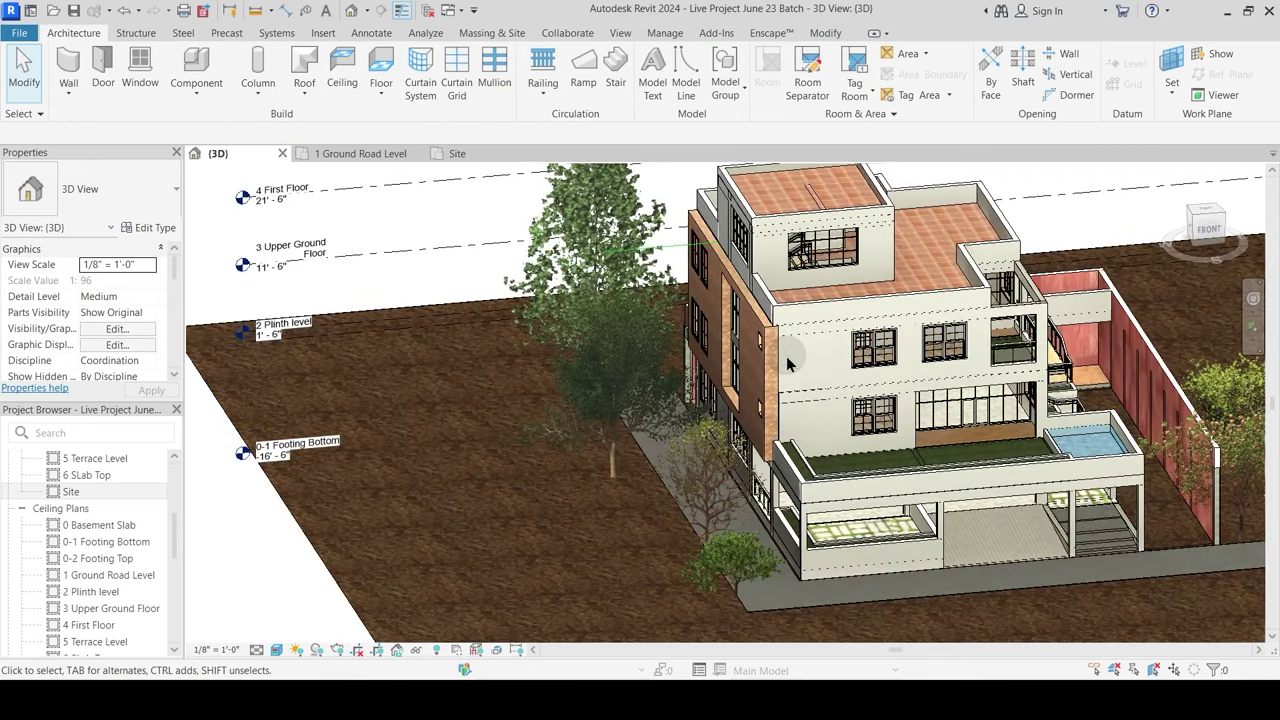
scroll(791, 355, "up", 2)
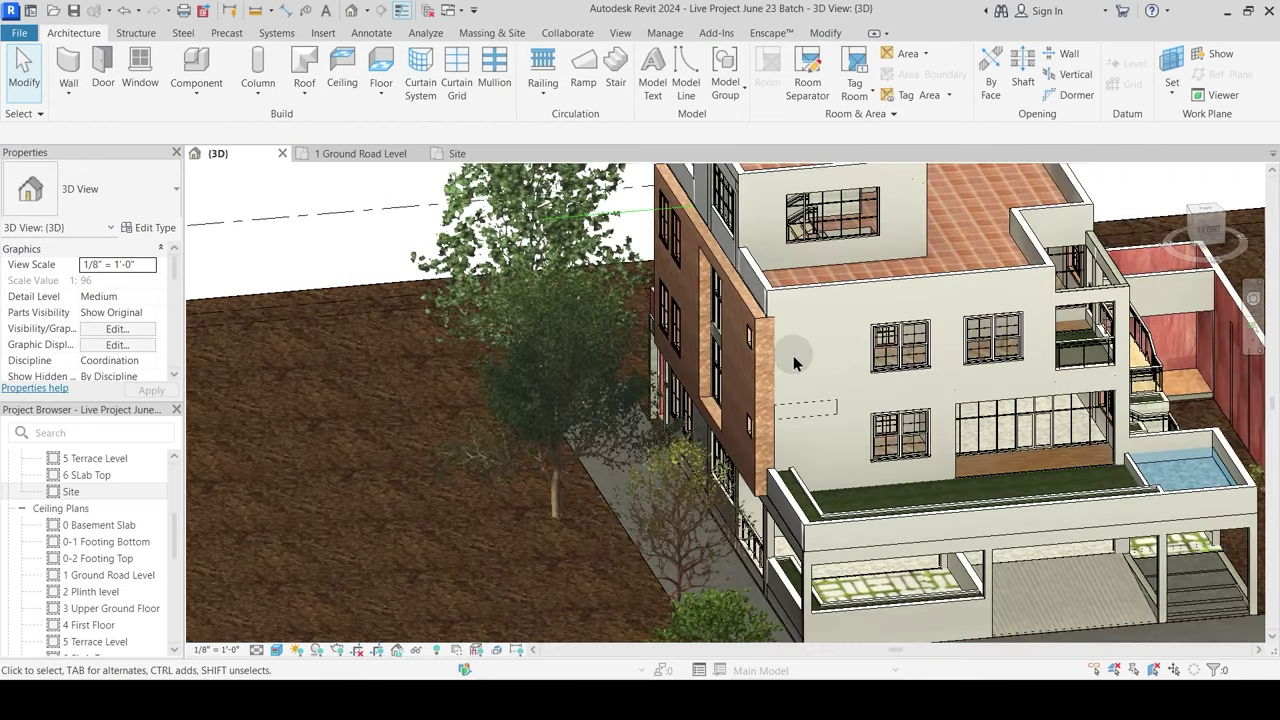
Step: Go via the 1 Ground Road Level tab to the 4 First Floor plan in the Project Browser
left_click(380, 160)
scroll(571, 472, "up", 2)
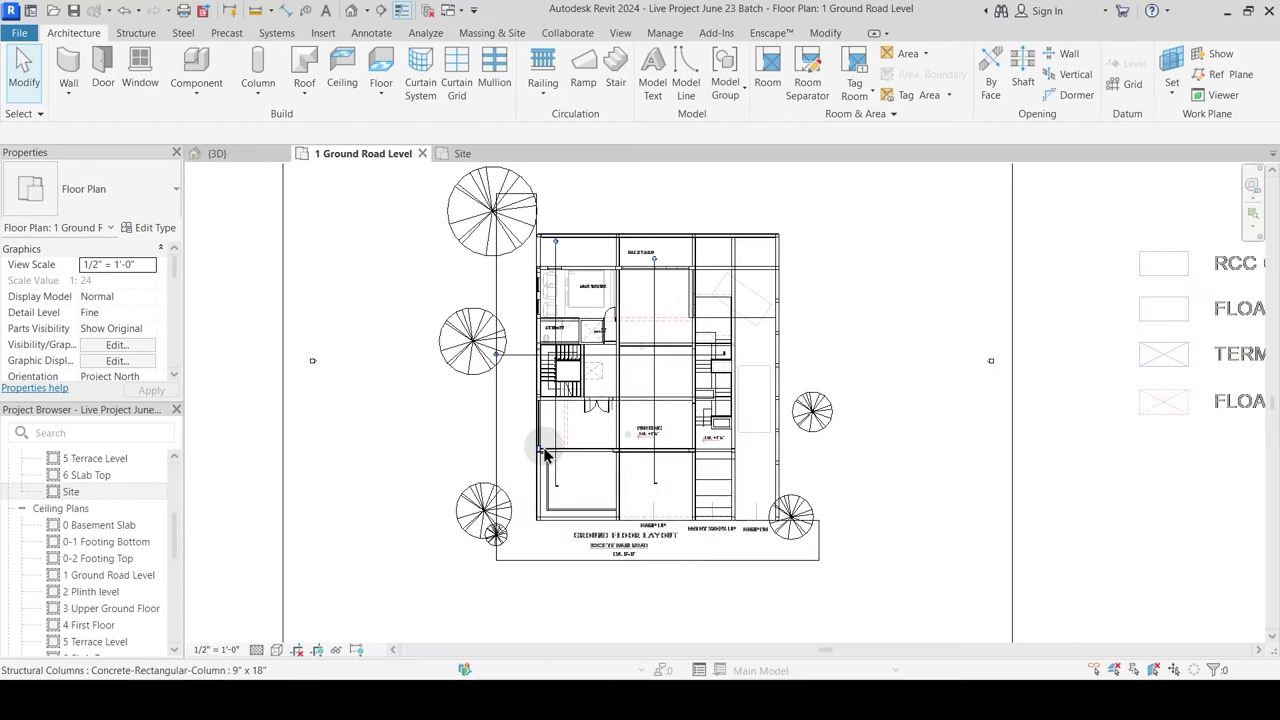
scroll(85, 515, "up", 3)
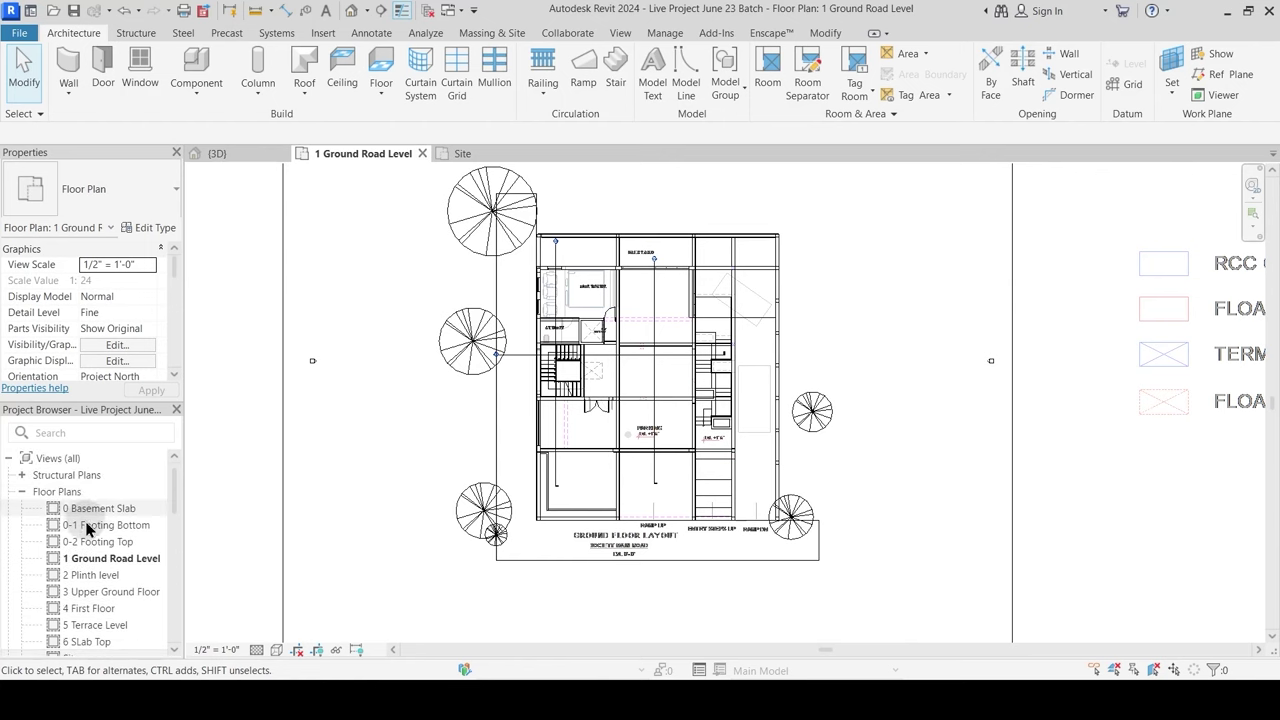
left_click(88, 608)
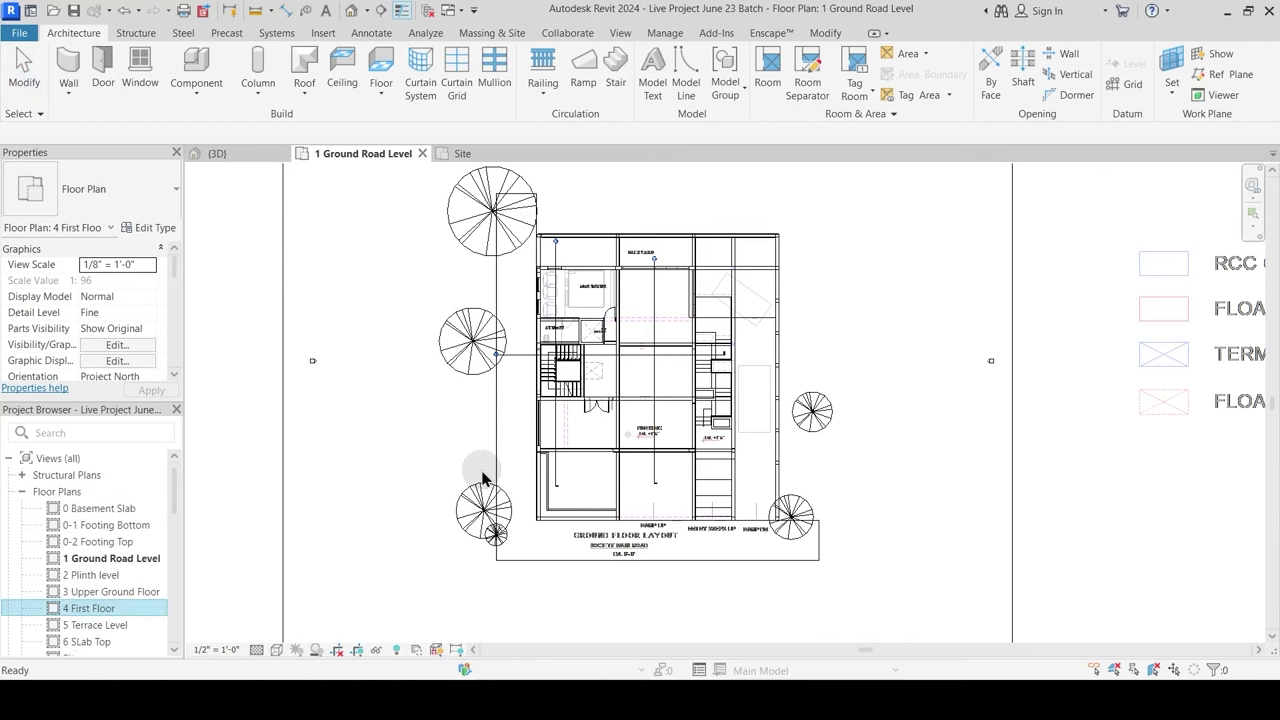
scroll(640, 510, "up", 5)
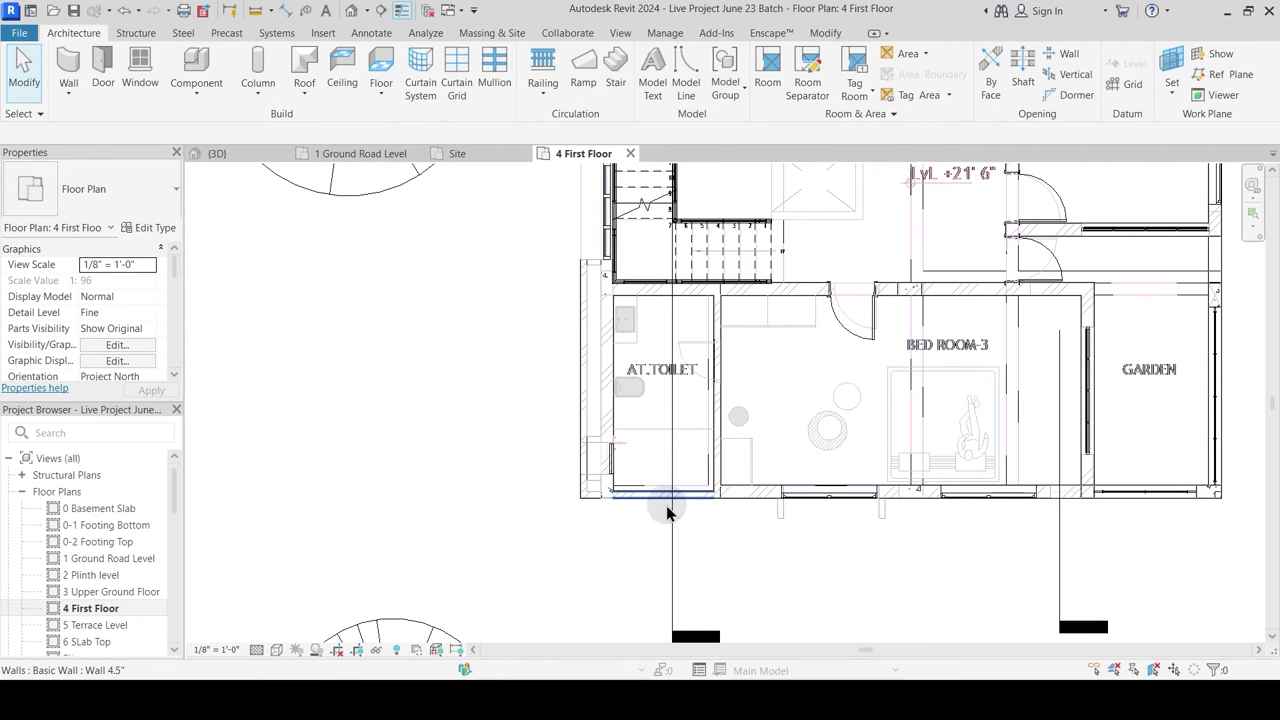
Step: Close the 4 First Floor view so the 1 Ground Road Level plan is active, then start Component
left_click(630, 153)
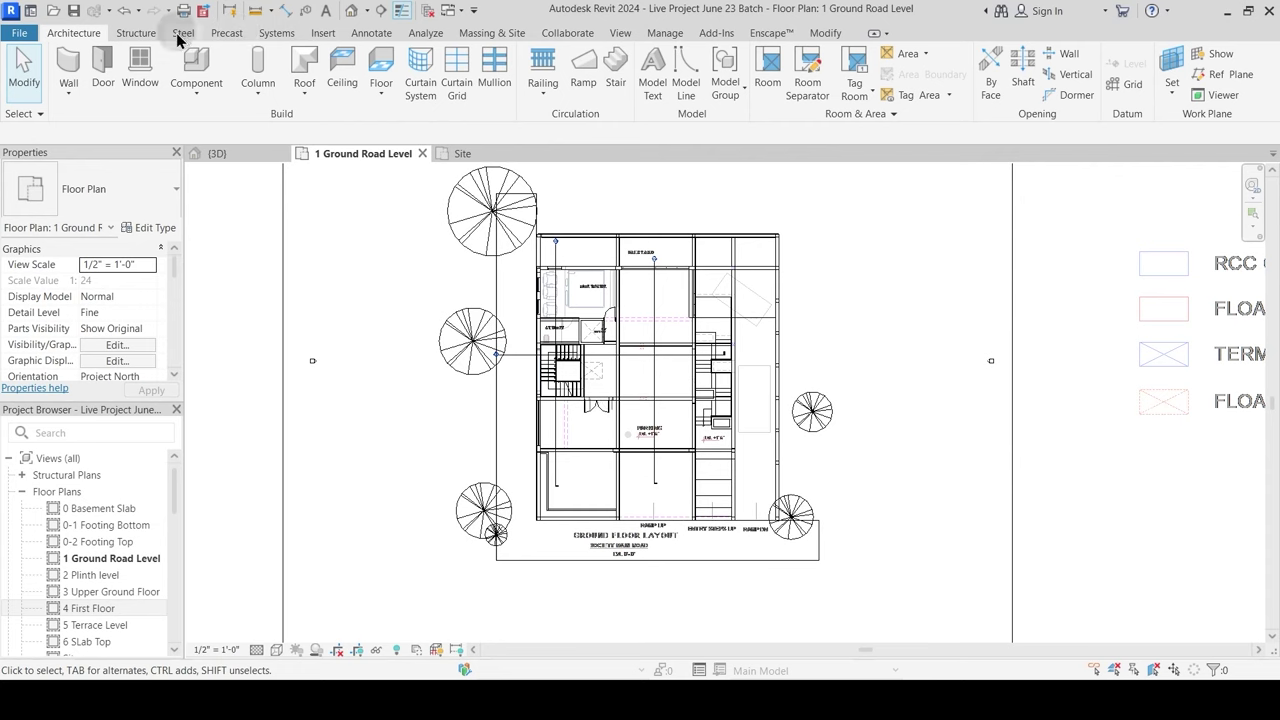
left_click(195, 68)
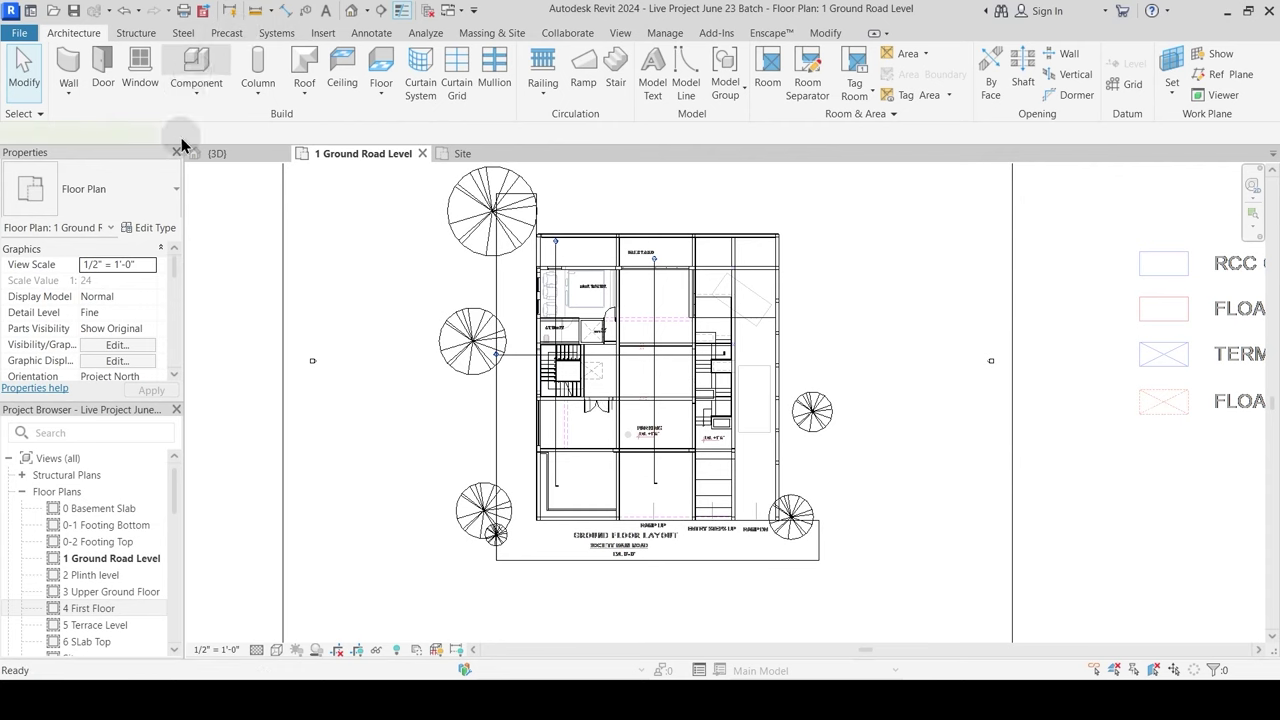
Step: Browse the component types already loaded in the type list
left_click(120, 190)
scroll(100, 430, "up", 4)
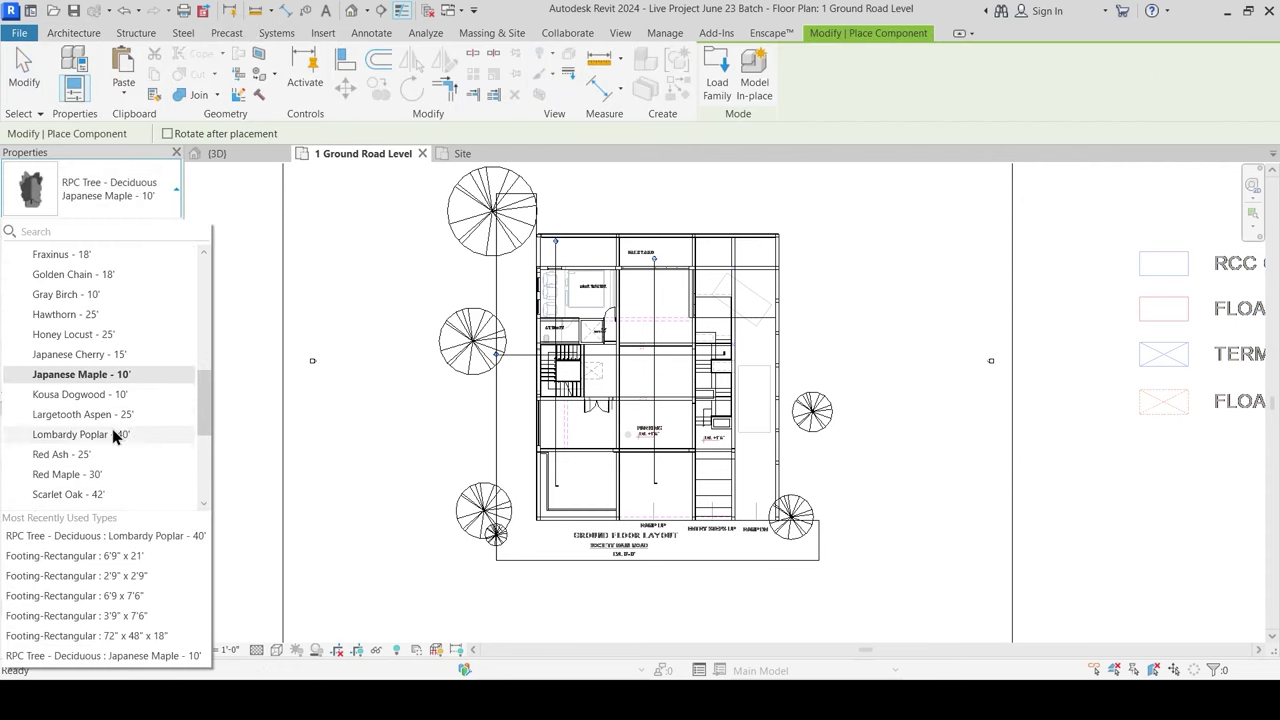
scroll(82, 393, "up", 5)
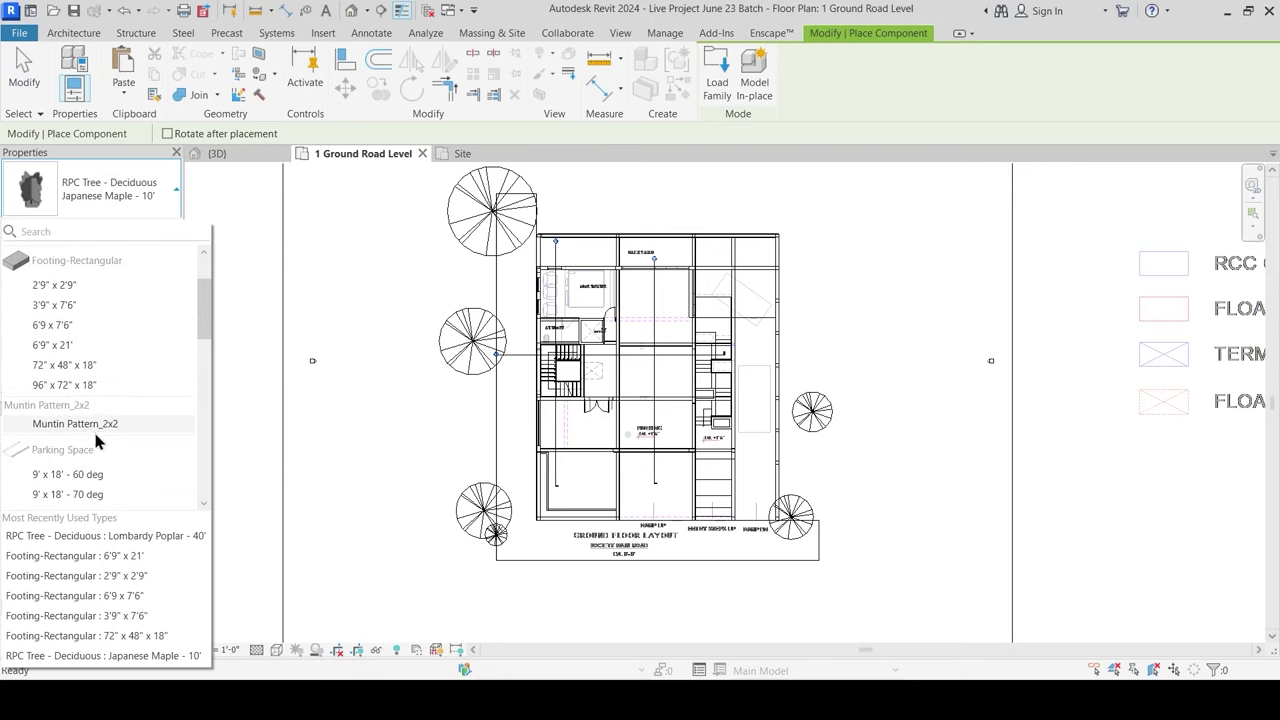
scroll(85, 425, "up", 3)
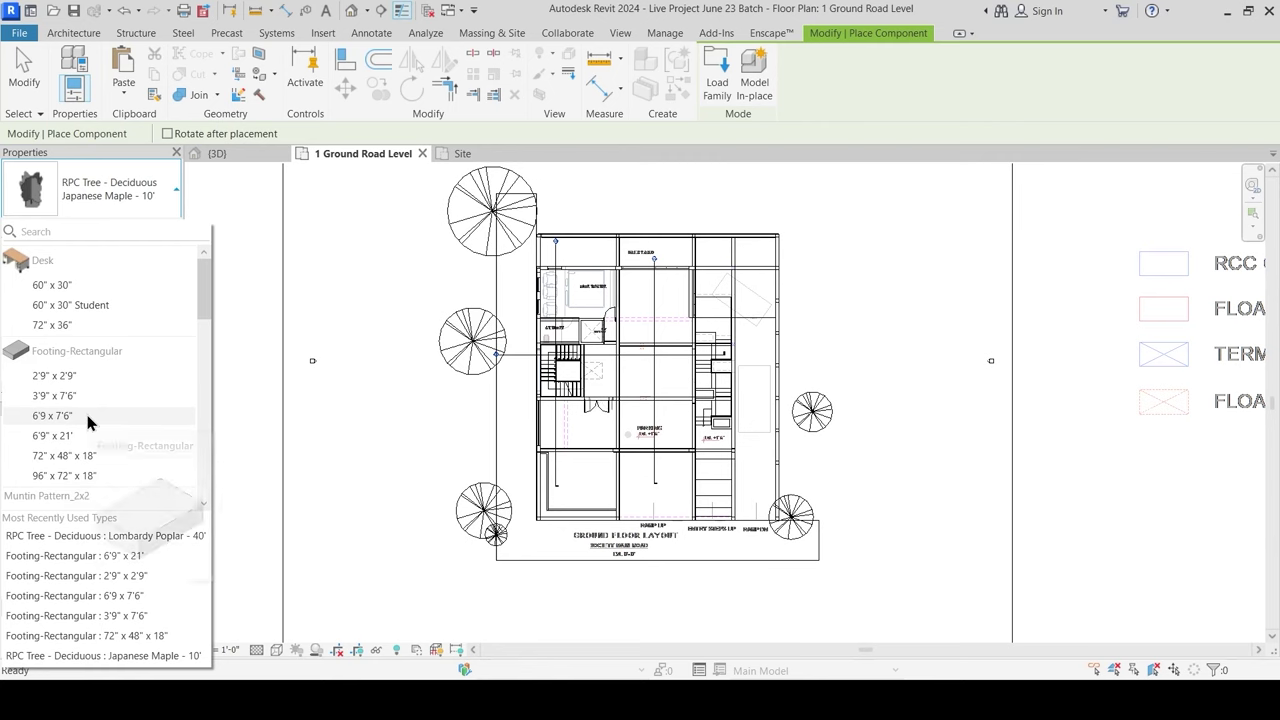
left_click(722, 90)
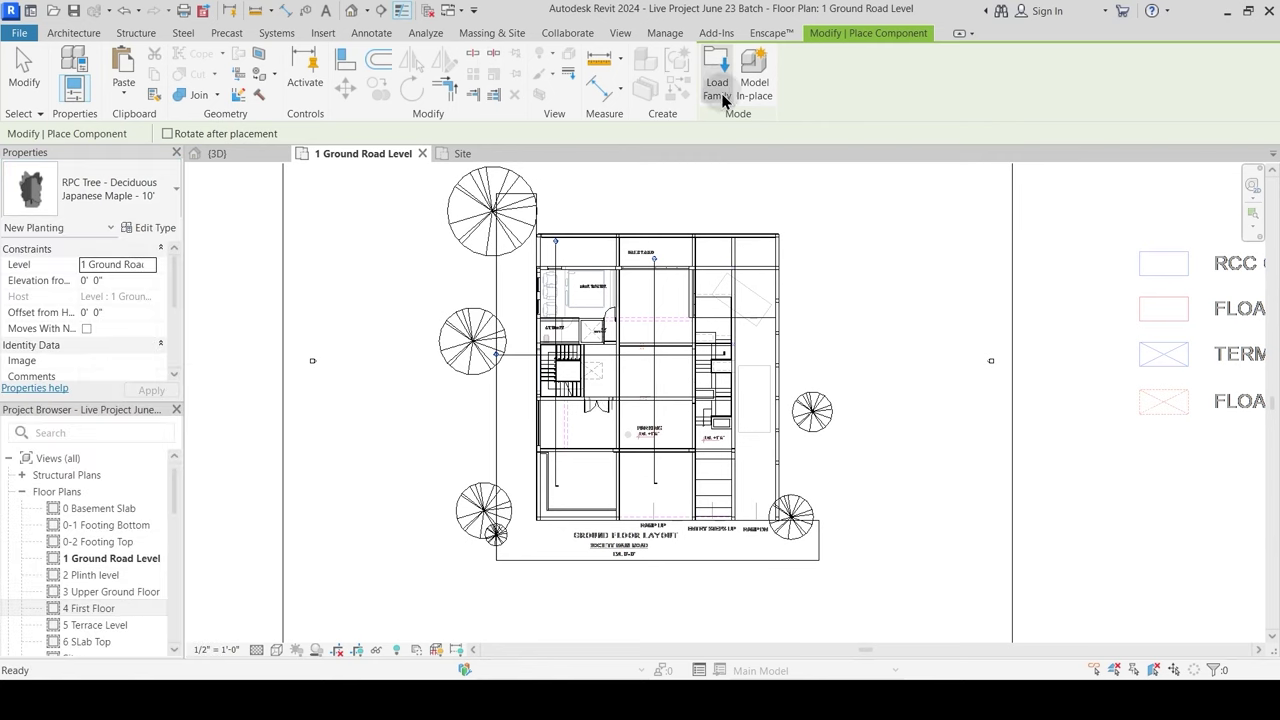
Step: Load RPC Beetle, RPC Female and RPC Male from the English-Imperial Entourage library
left_click(717, 80)
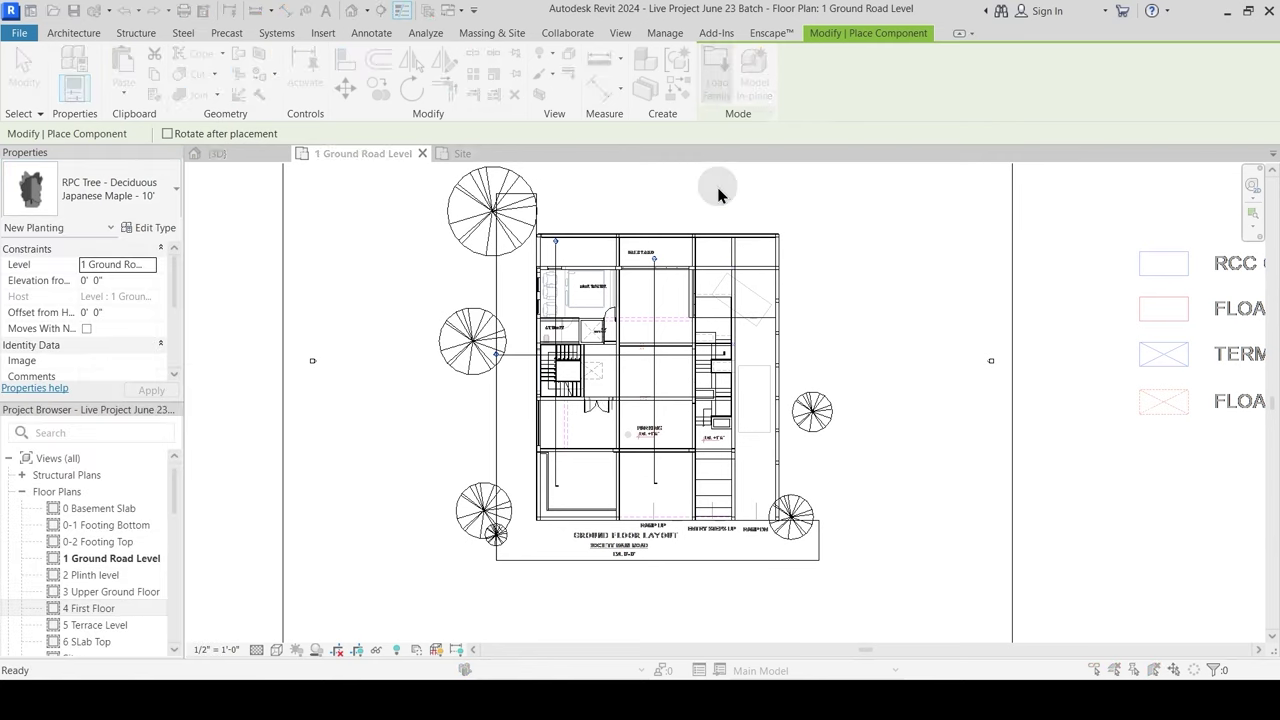
left_click(776, 166)
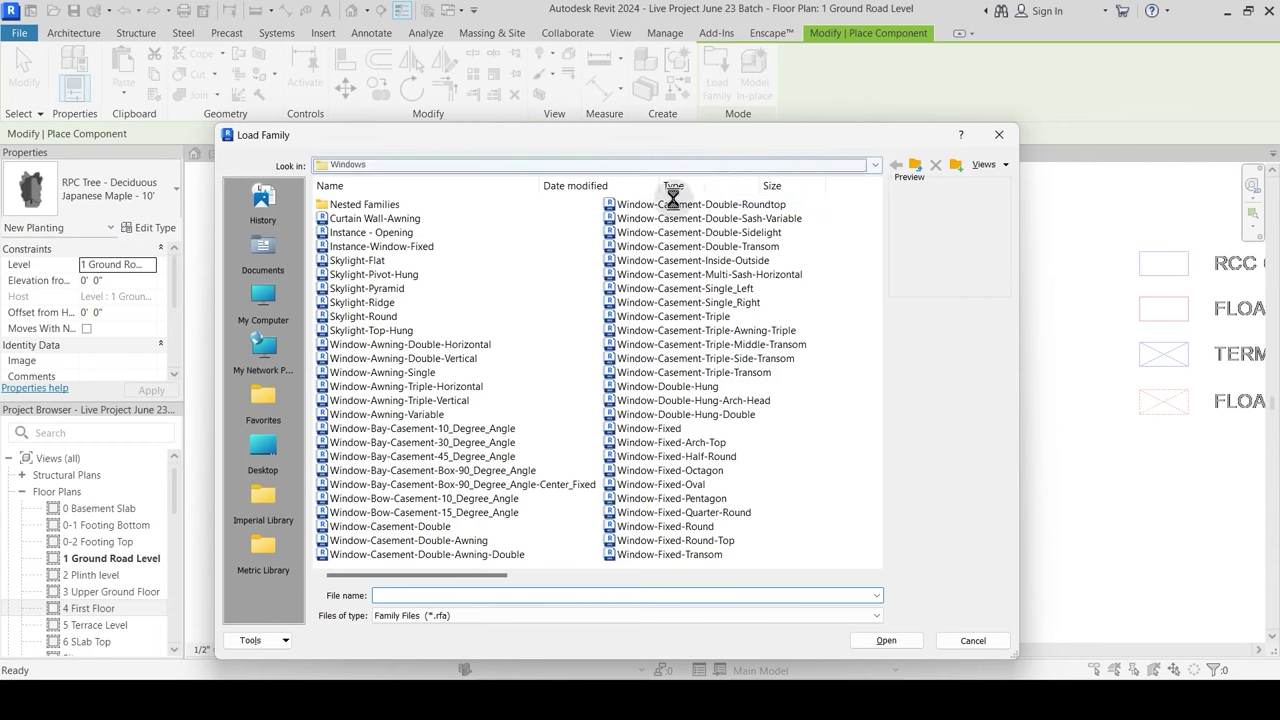
left_click(452, 274)
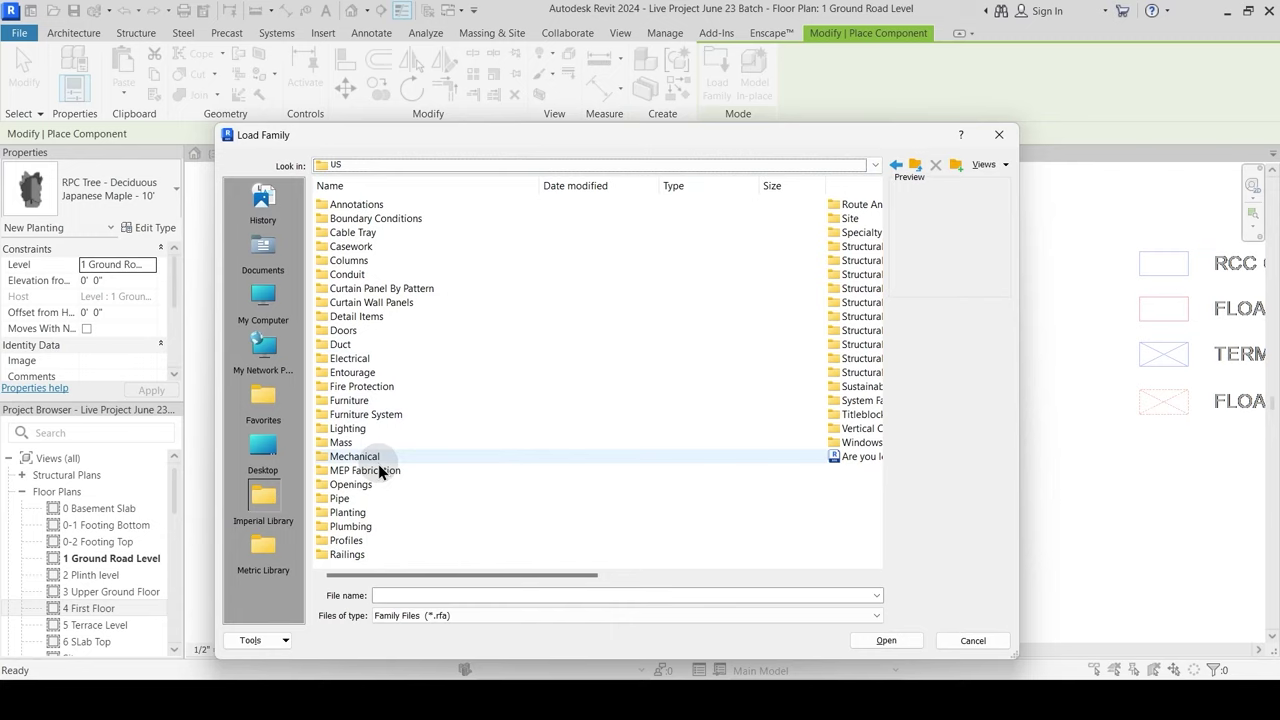
double_click(356, 401)
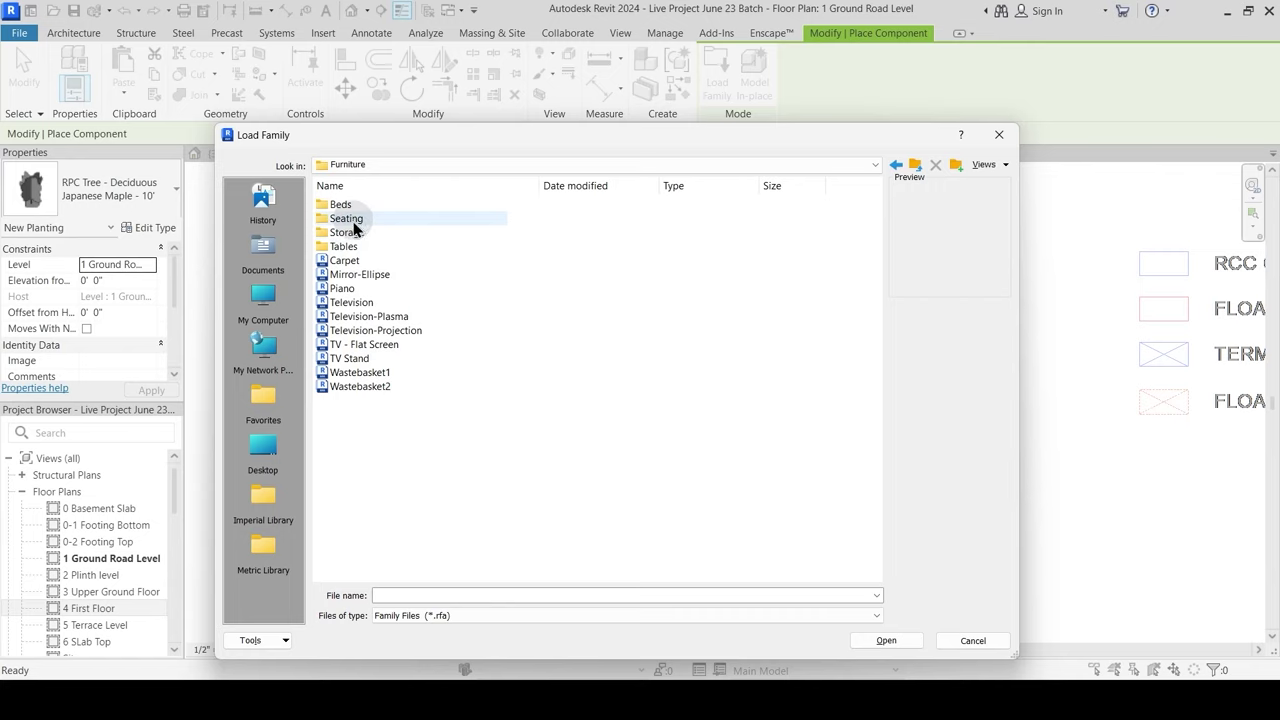
left_click(915, 172)
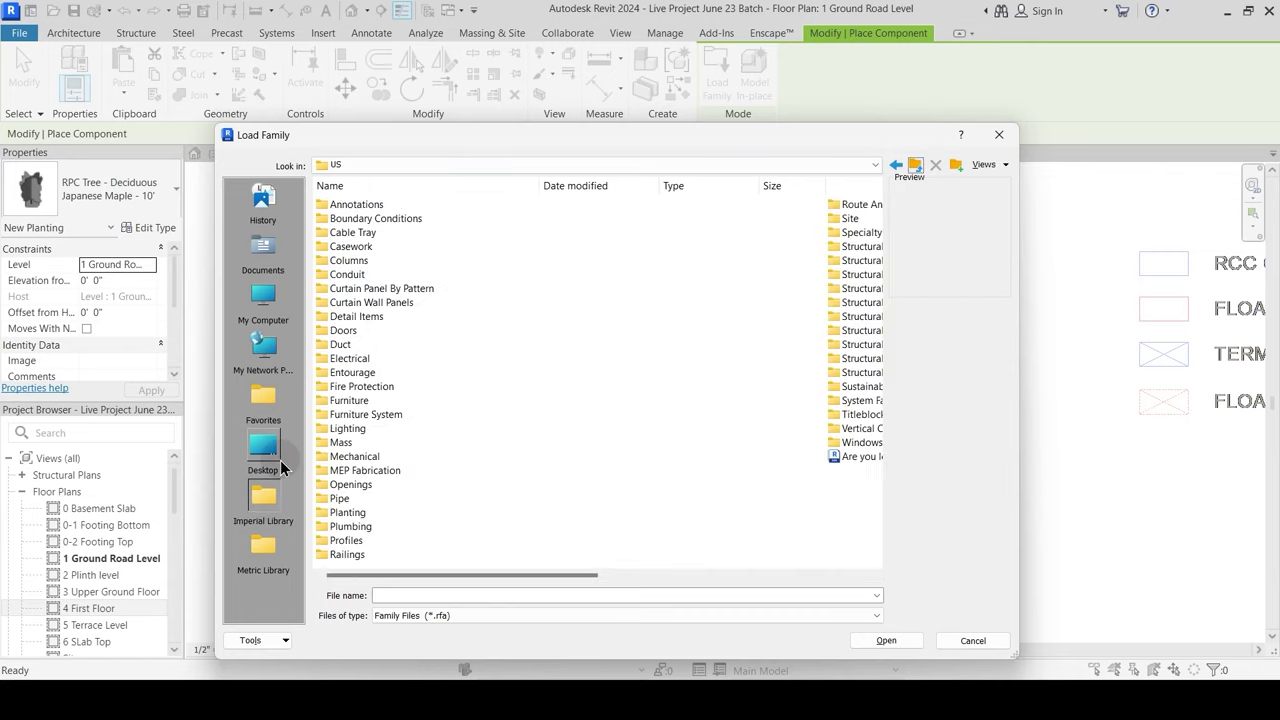
double_click(370, 376)
left_click(354, 205)
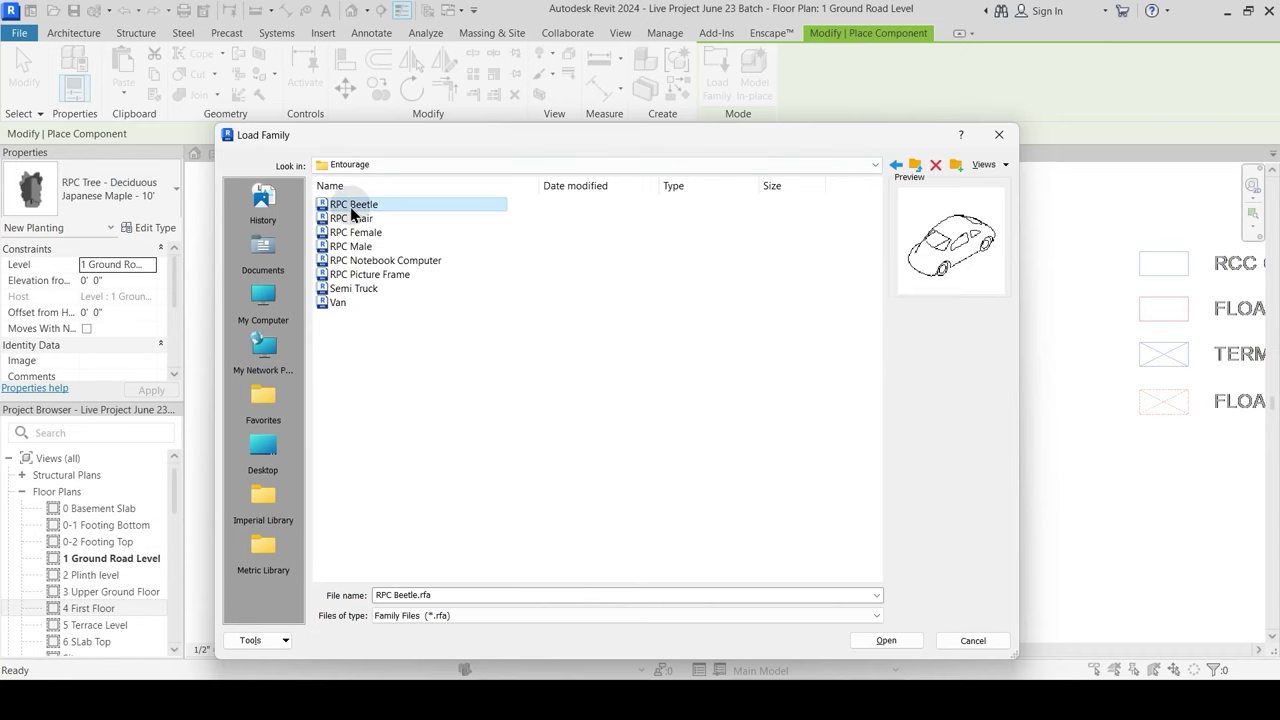
left_click(364, 234, "ctrl")
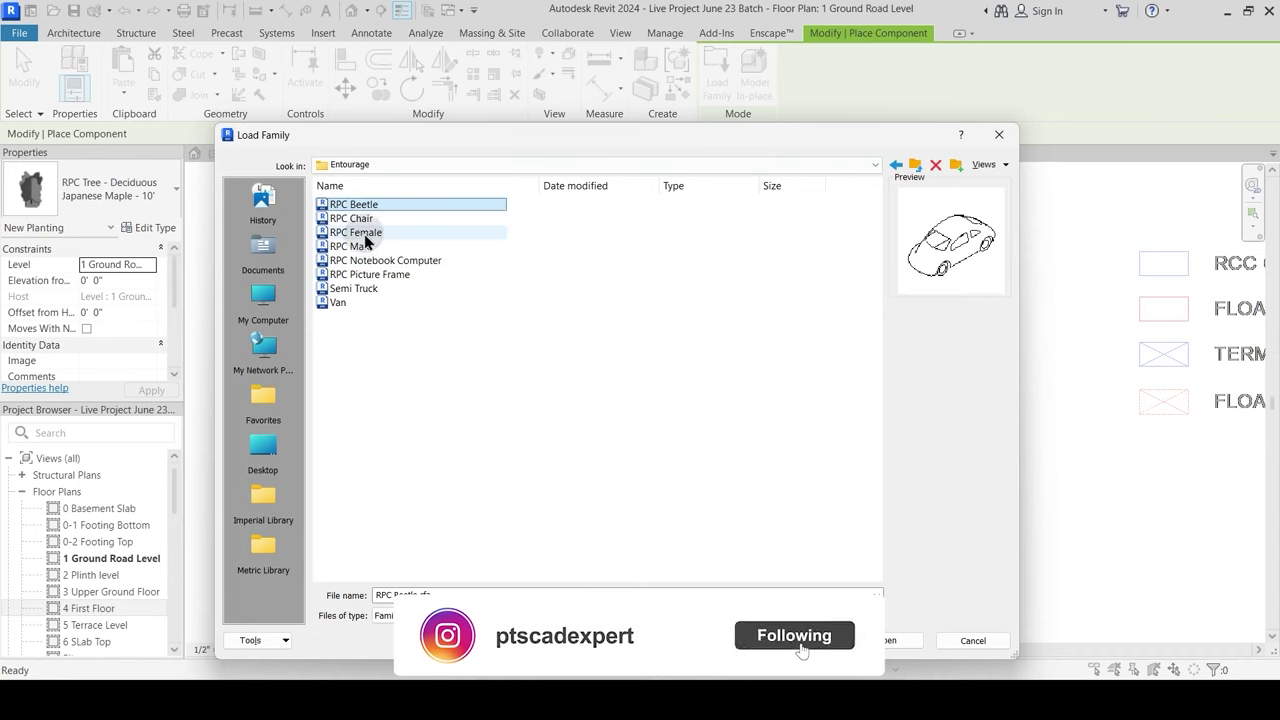
left_click(366, 248, "ctrl")
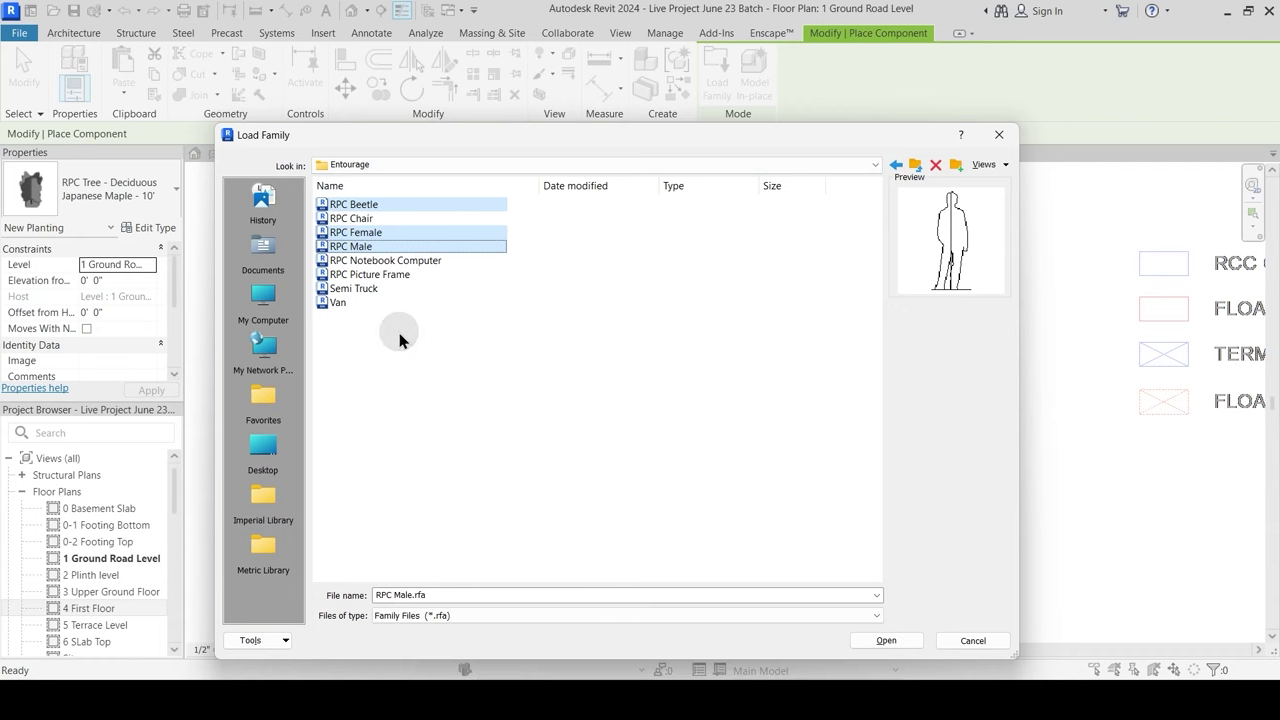
left_click(885, 640)
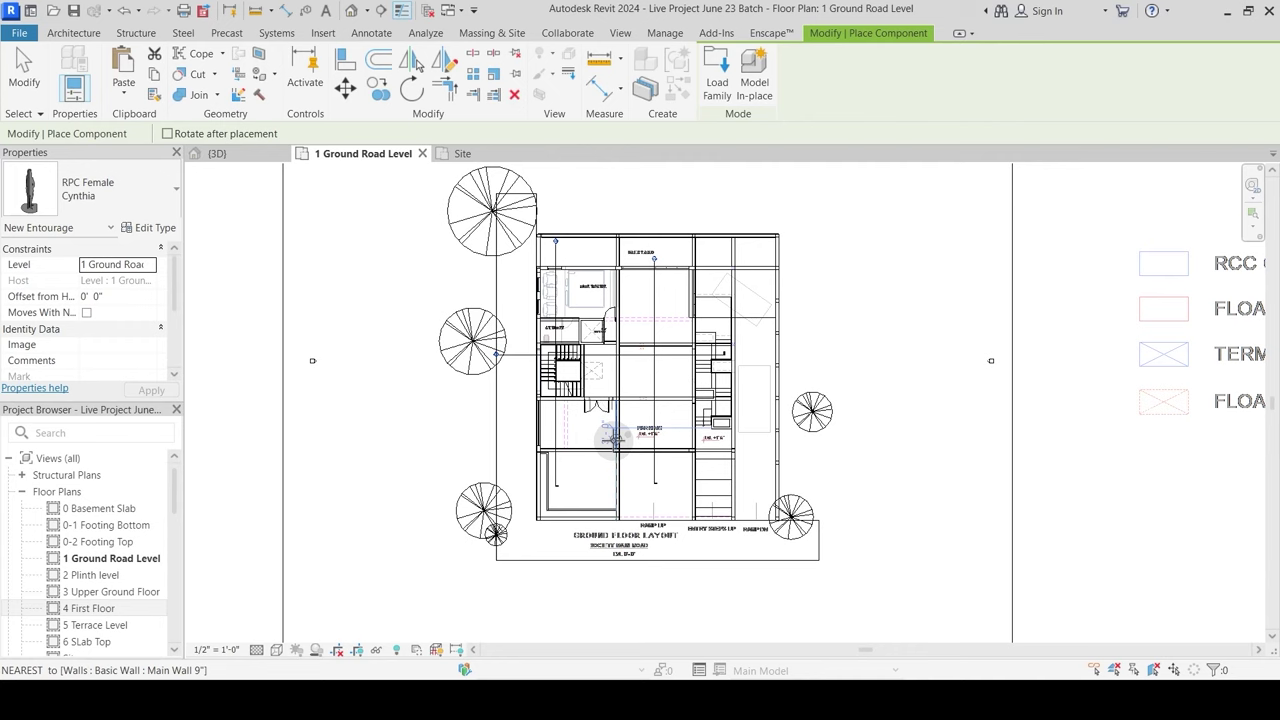
Step: Place RPC Beetle cars on the ground floor plan, rotating the second one upright
left_click(105, 198)
scroll(63, 357, "up", 5)
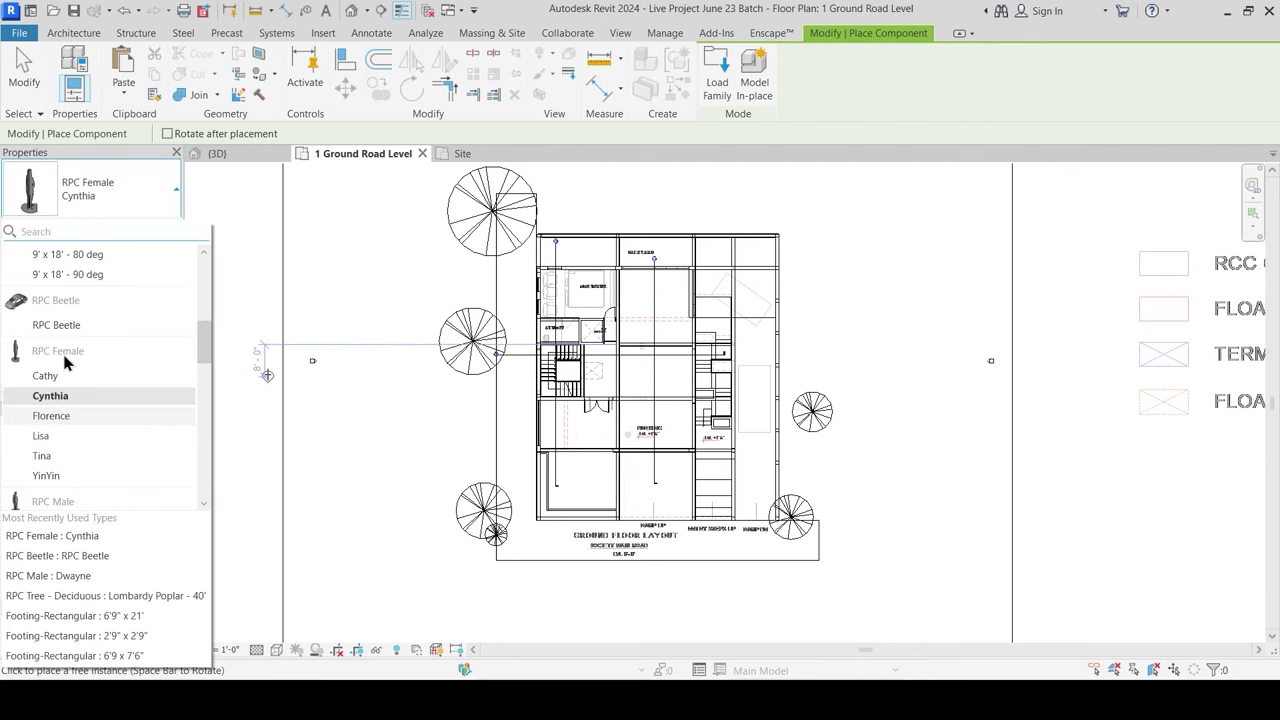
left_click(62, 454)
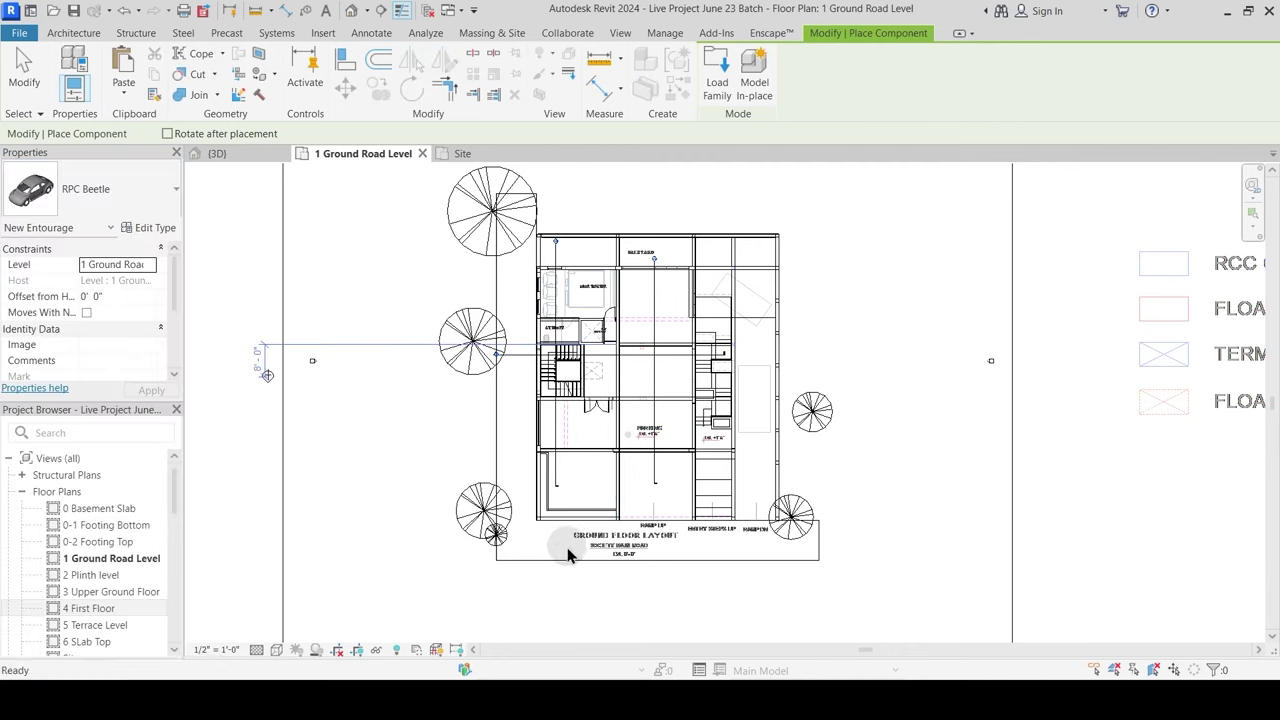
scroll(585, 555, "up", 2)
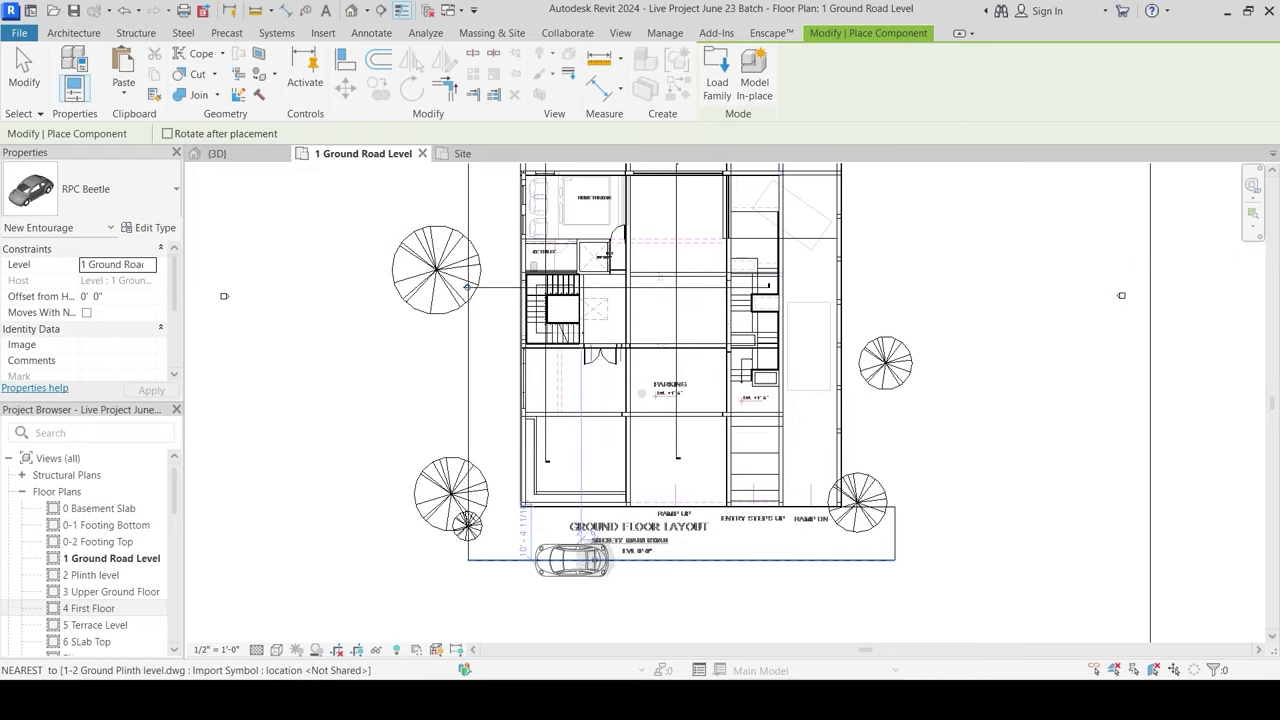
left_click(585, 537)
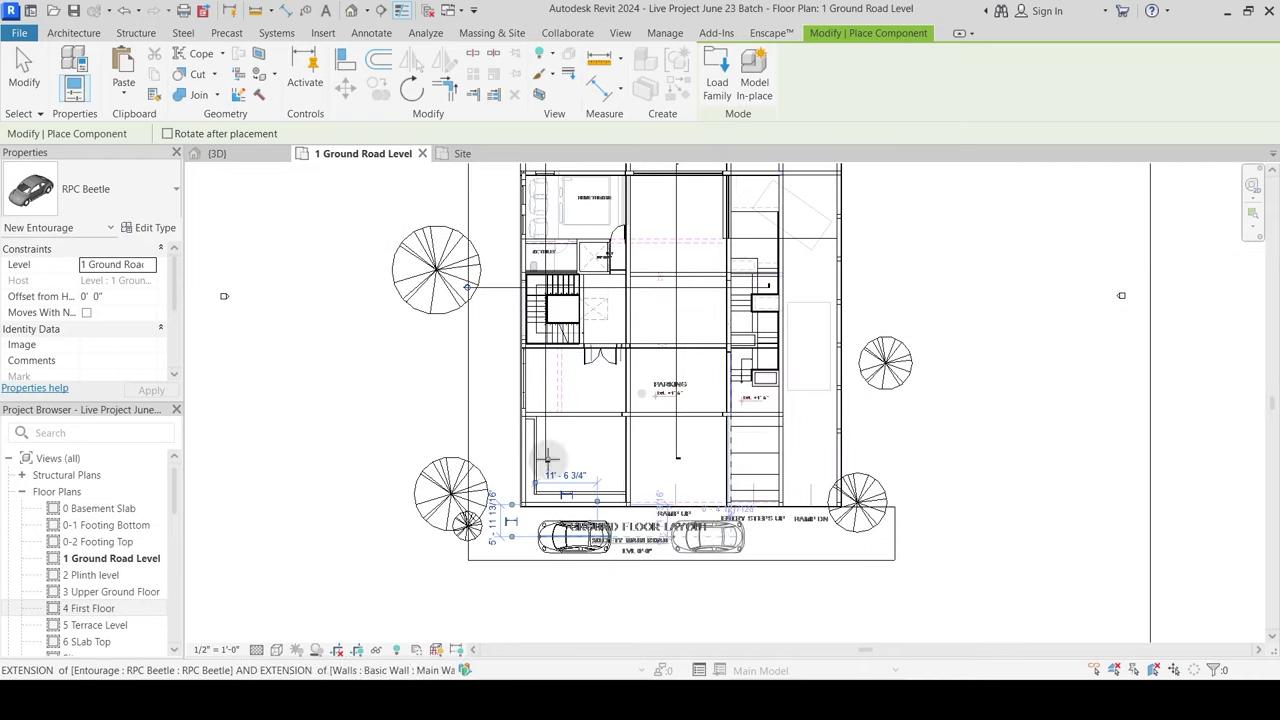
key("space")
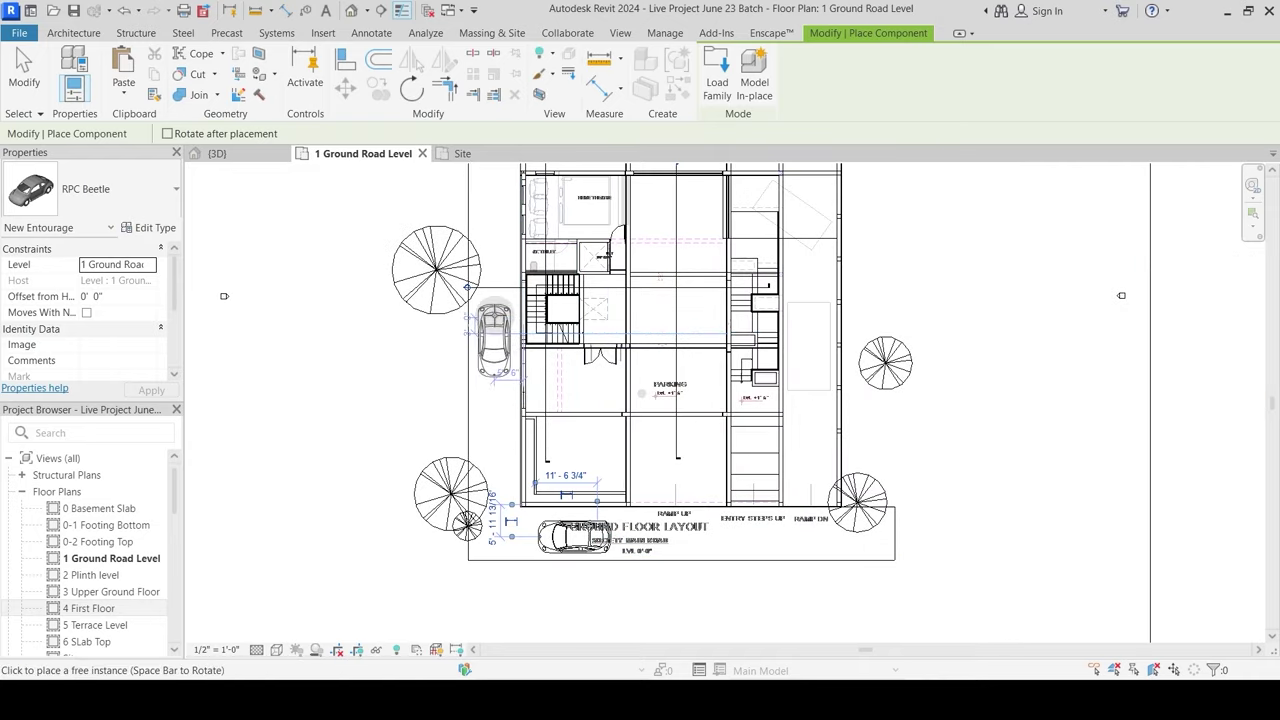
key("Escape")
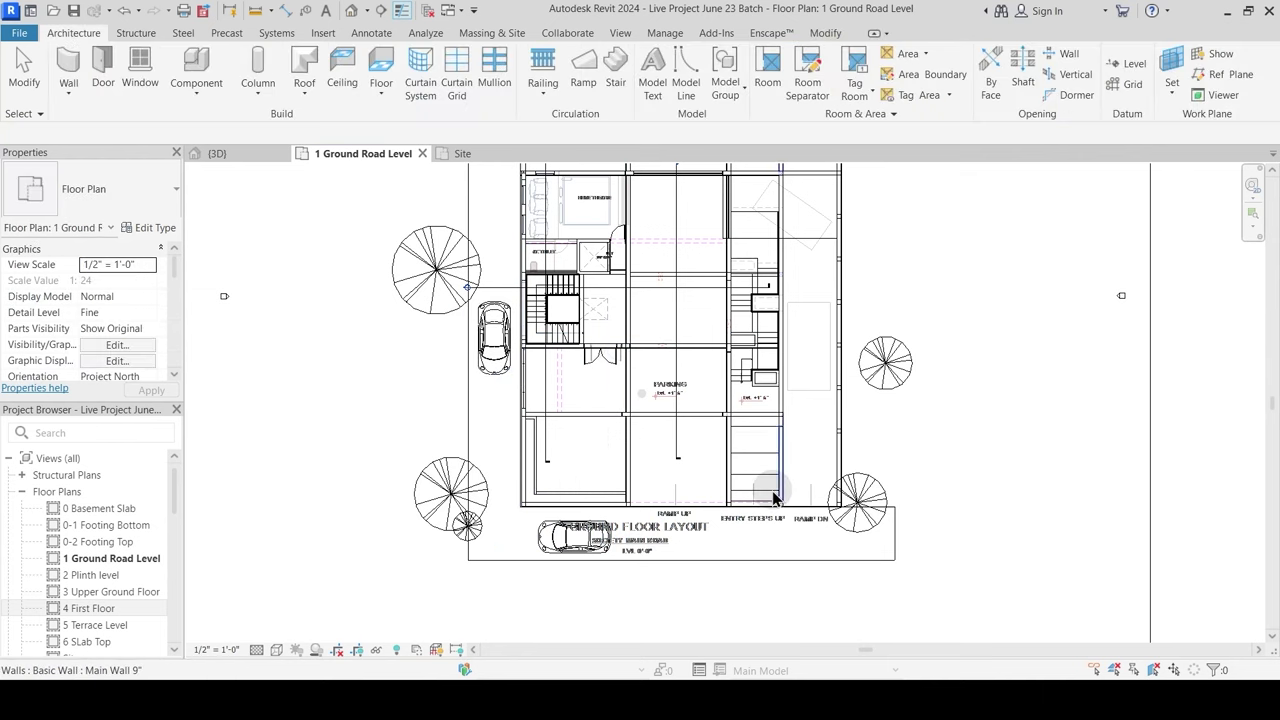
Step: Select the two placed cars to check them, then clear the selection
scroll(775, 494, "down", 2)
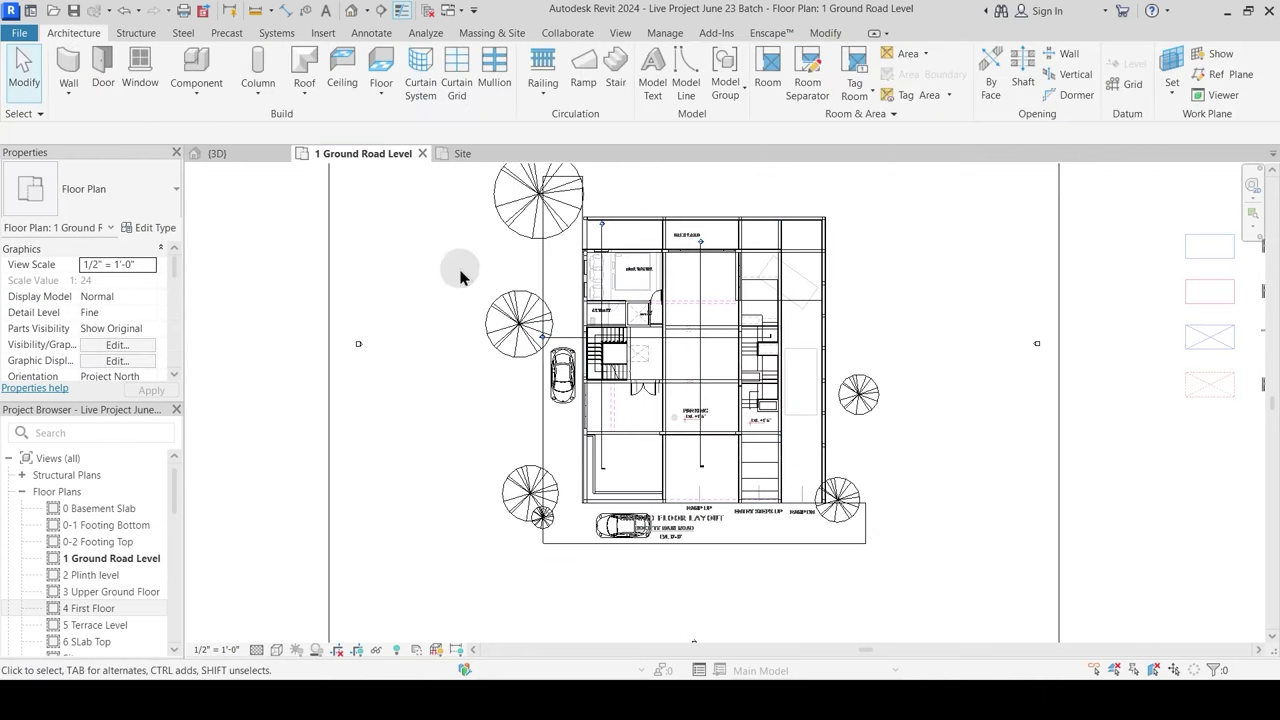
left_click(563, 375)
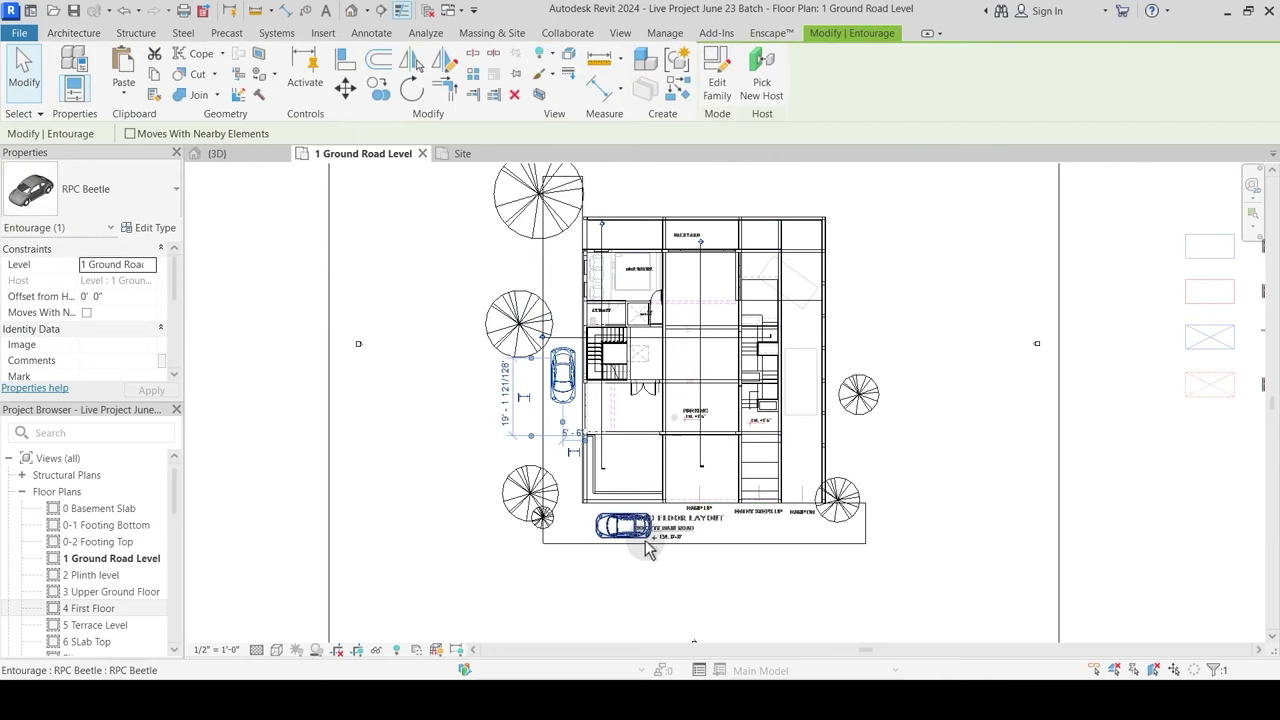
left_click(630, 530, "ctrl")
left_click(308, 200)
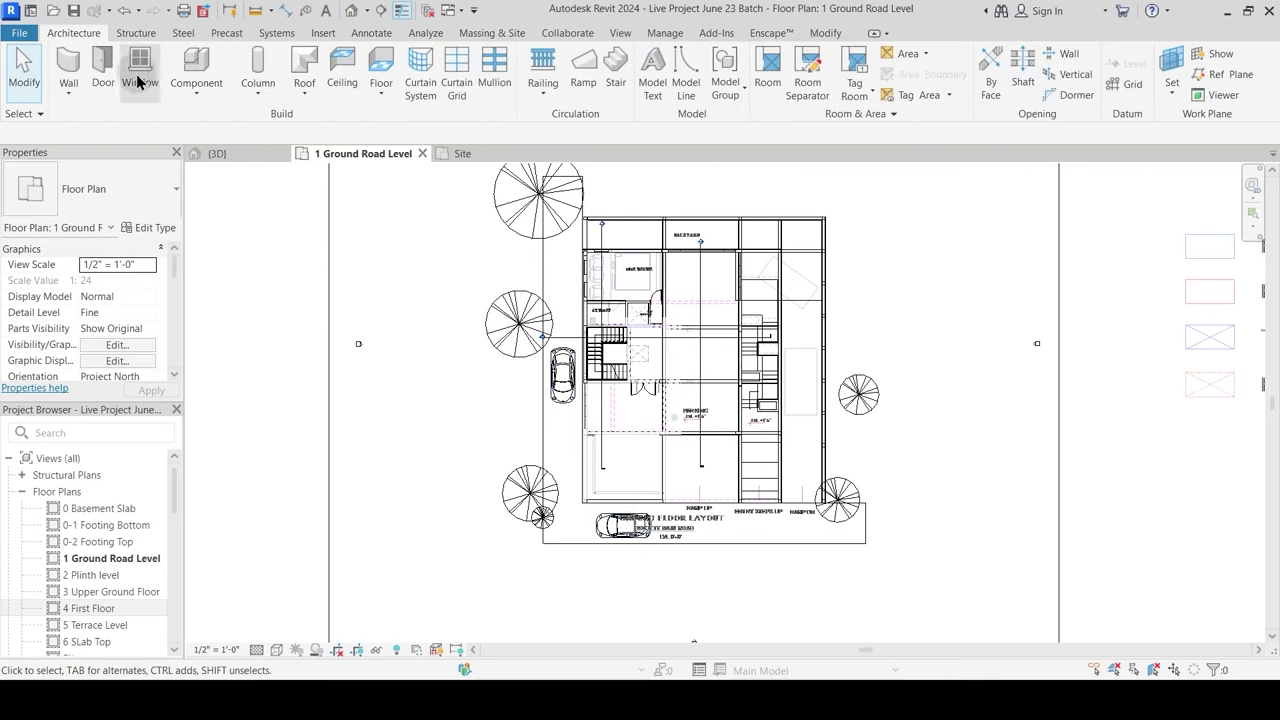
Step: Choose RPC Female Lisa for placement, pan toward the parking area, and go to Site
left_click(197, 72)
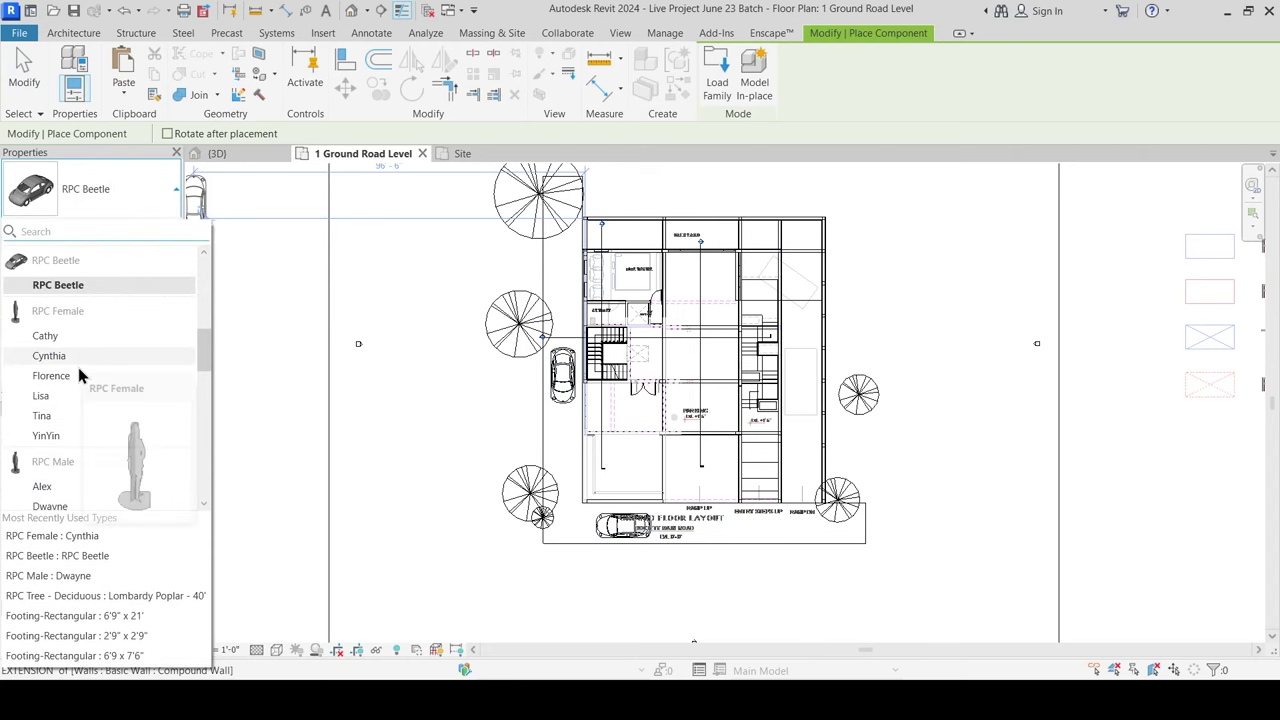
left_click(67, 394)
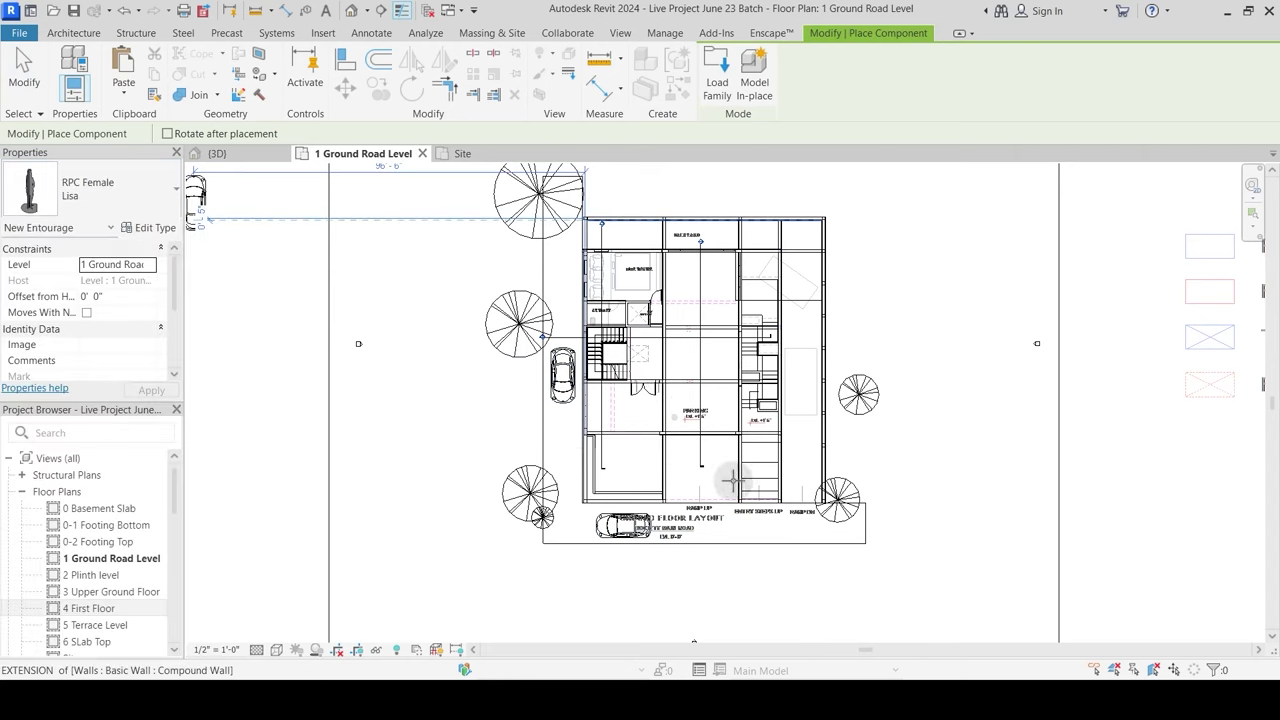
scroll(733, 482, "up", 4)
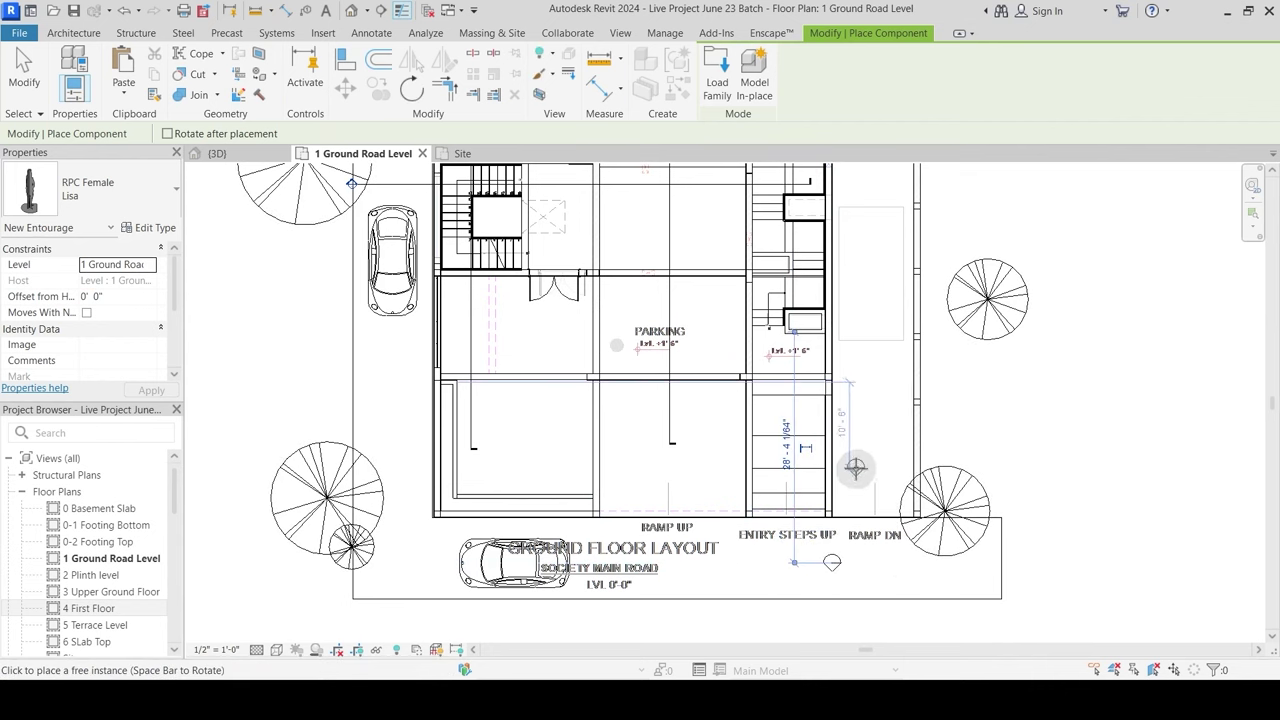
middle_click_drag(763, 360, 726, 455)
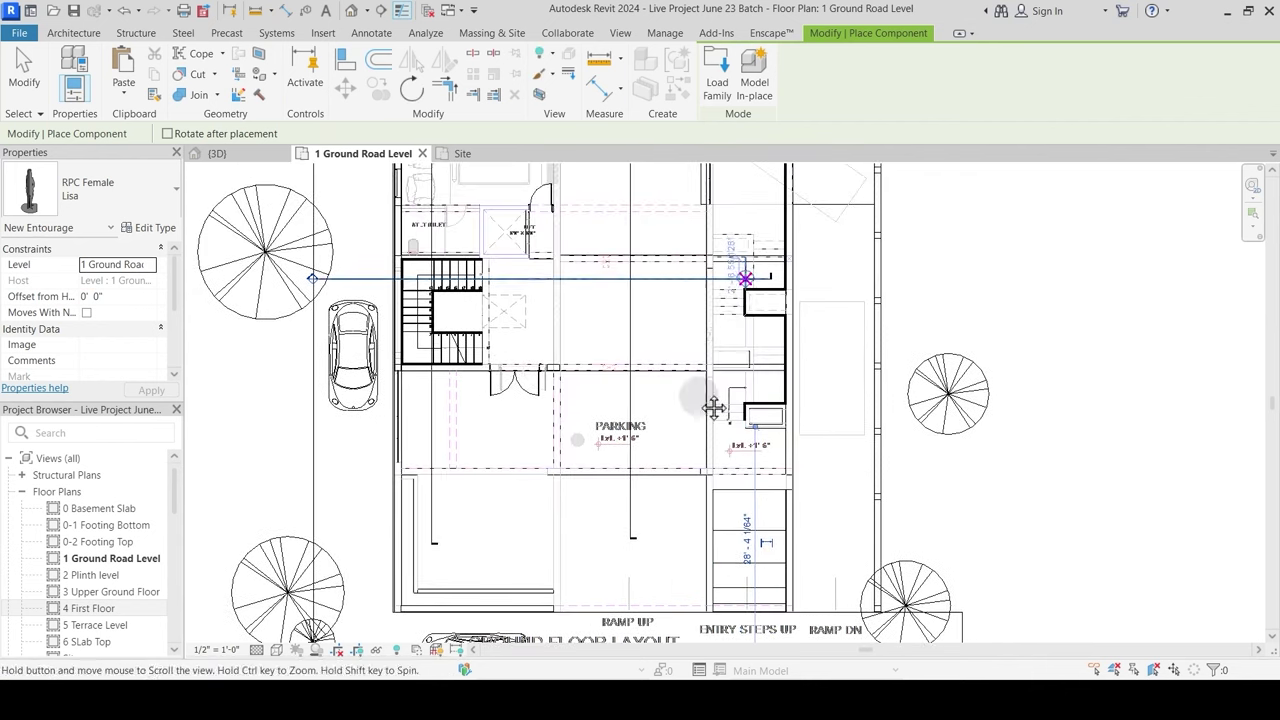
middle_click_drag(743, 278, 700, 394)
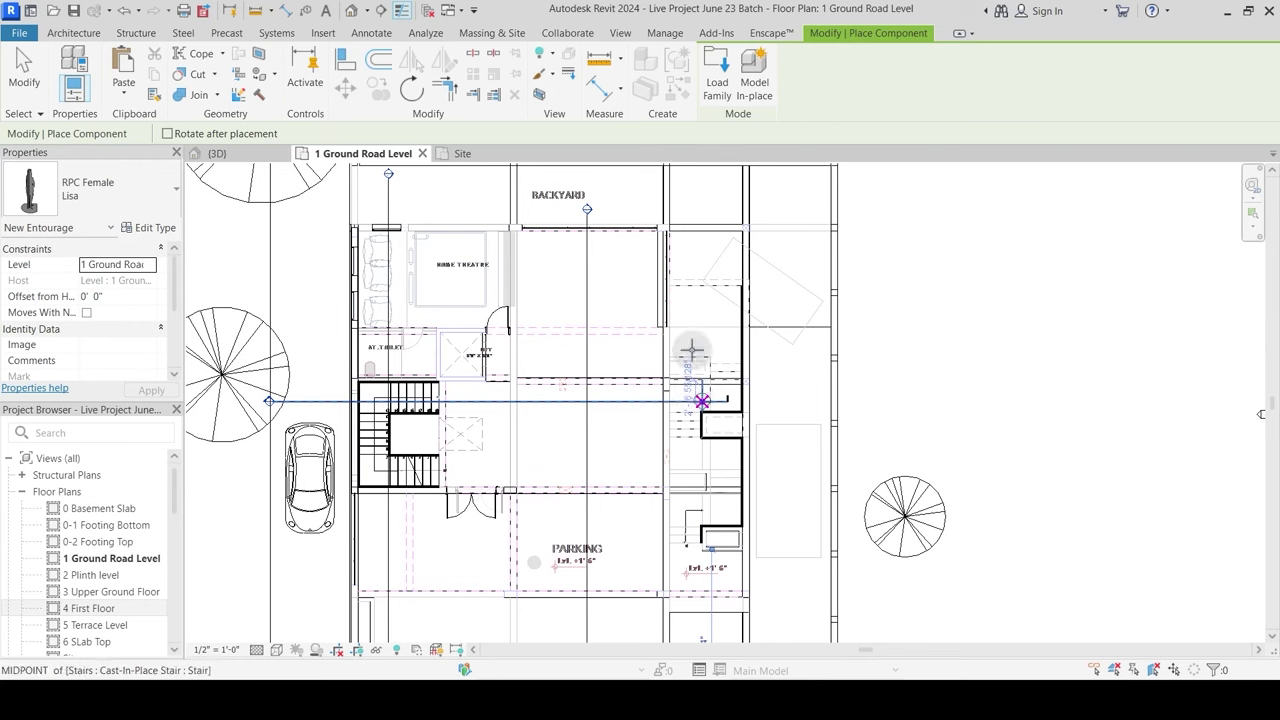
left_click(457, 153)
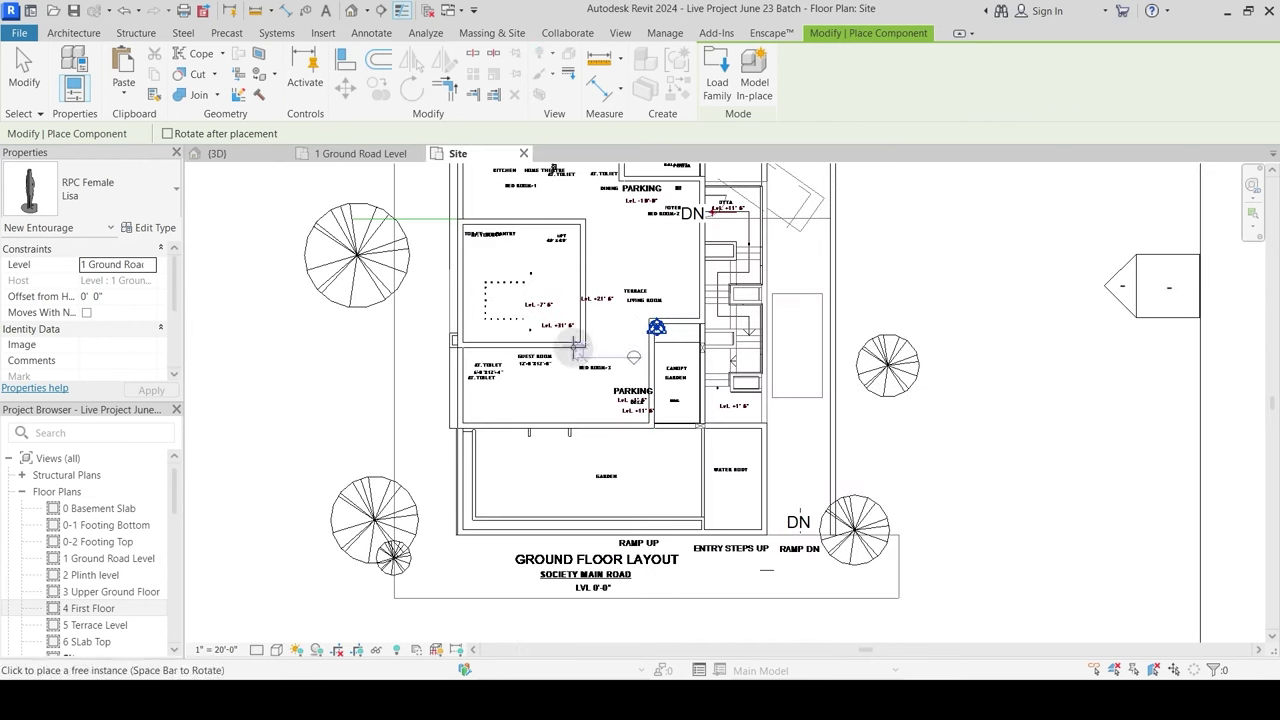
Step: Set the figure's level to 3 Upper Ground Floor and its type to Alex
left_click(149, 265)
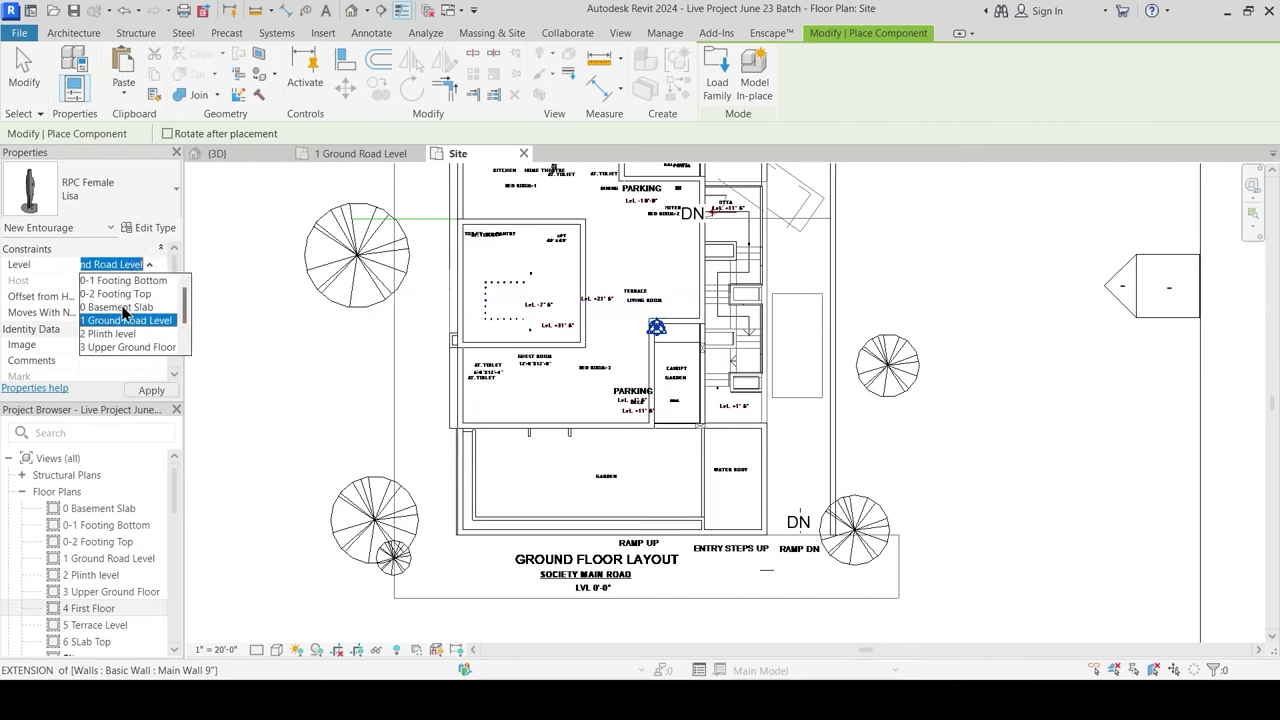
left_click(122, 347)
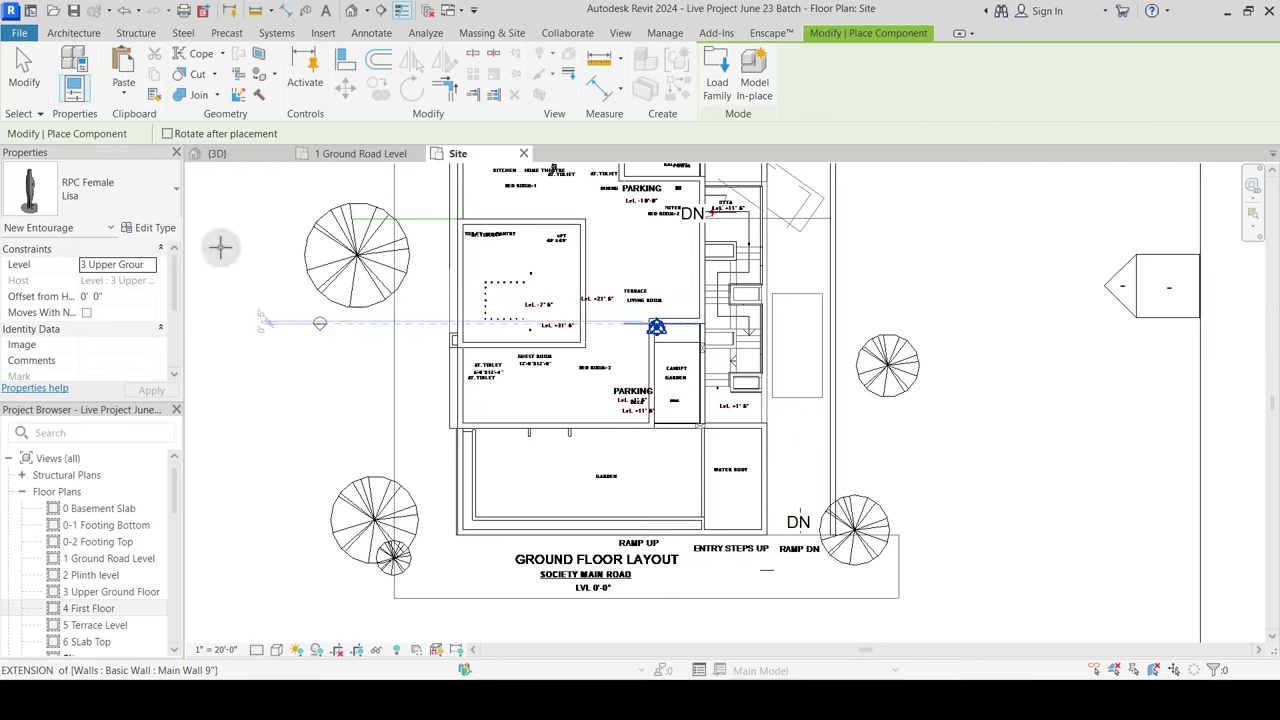
left_click(117, 191)
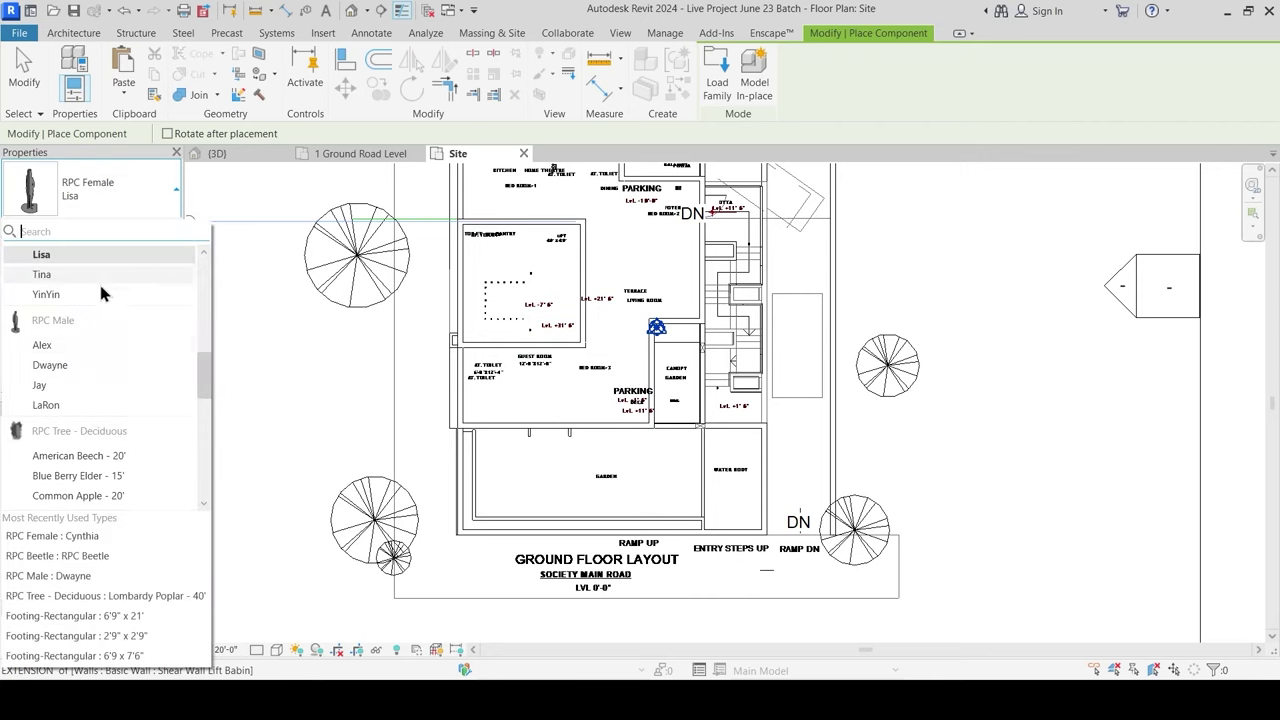
left_click(56, 346)
scroll(676, 461, "up", 2)
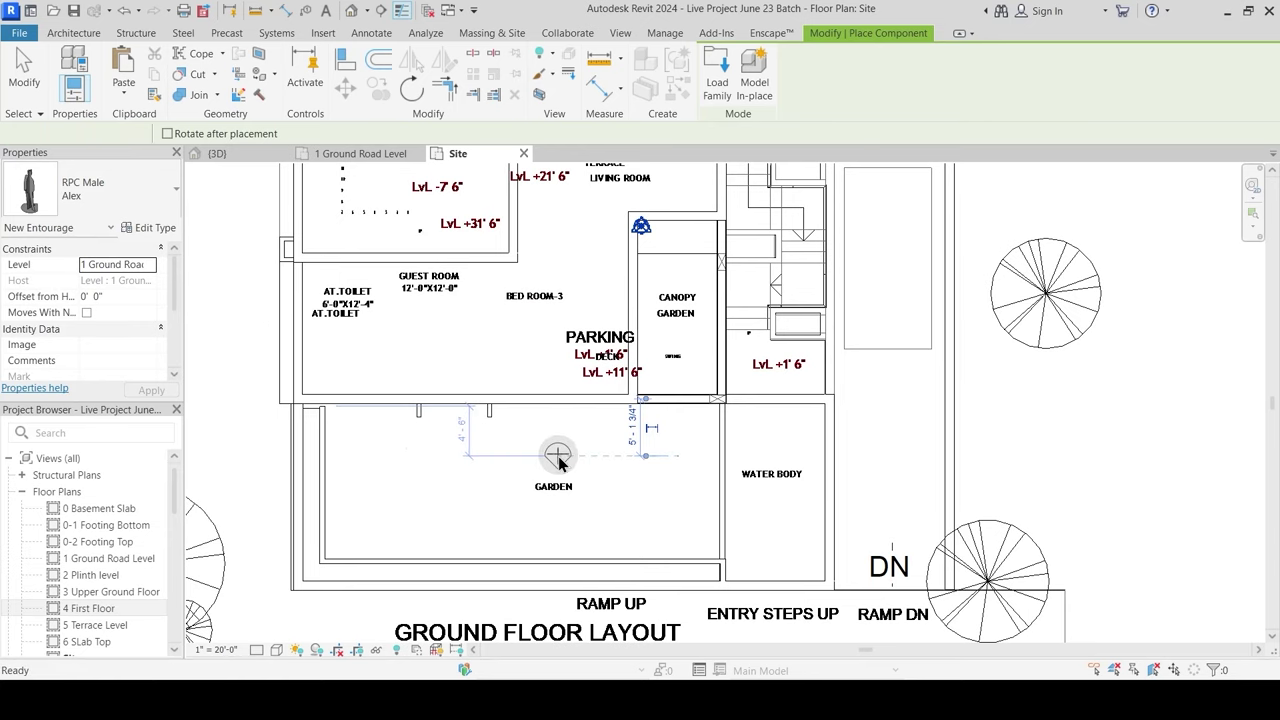
key("Escape")
Step: Put the figure on 3 Upper Ground Floor as the Tina female type, viewing the backyard
left_click(150, 265)
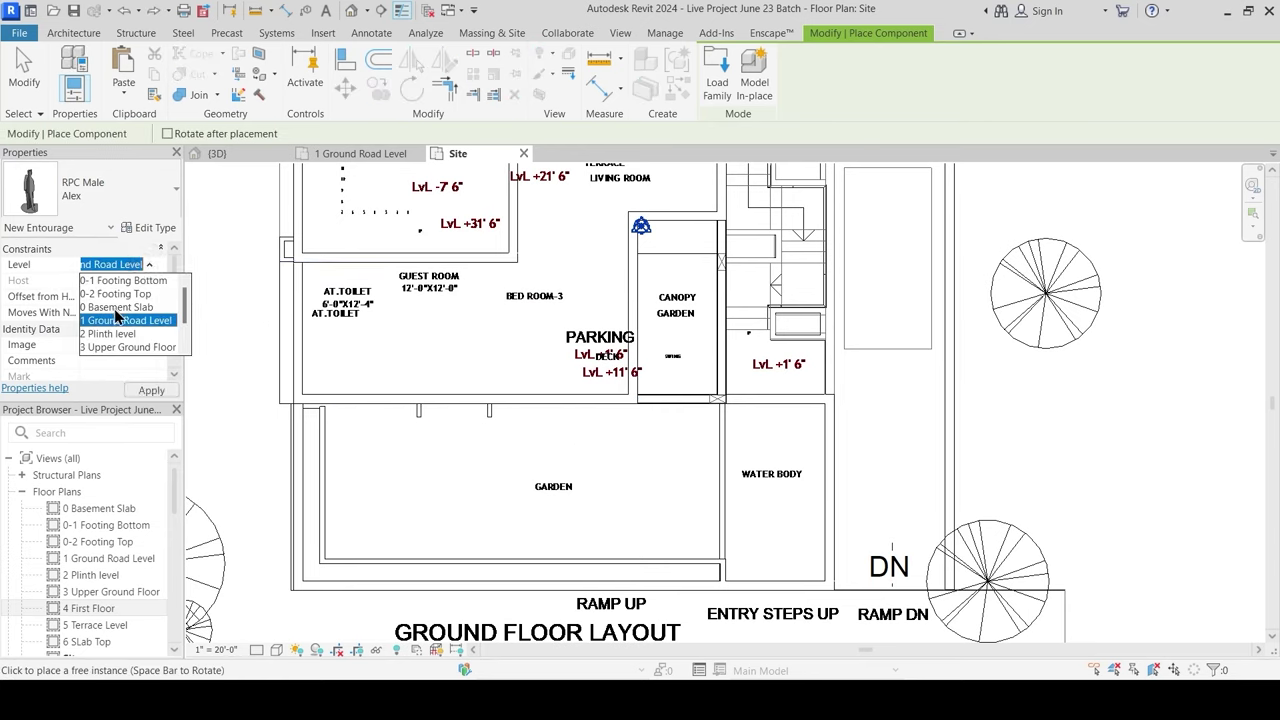
left_click(114, 347)
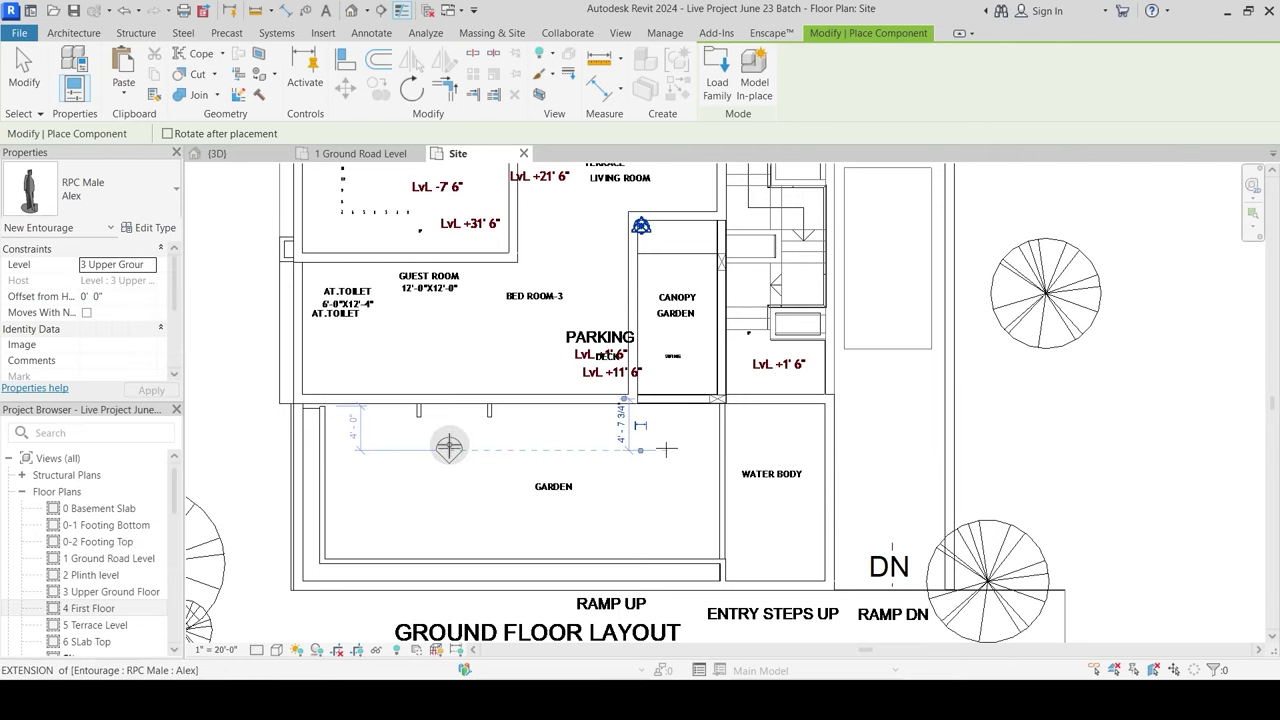
left_click(104, 206)
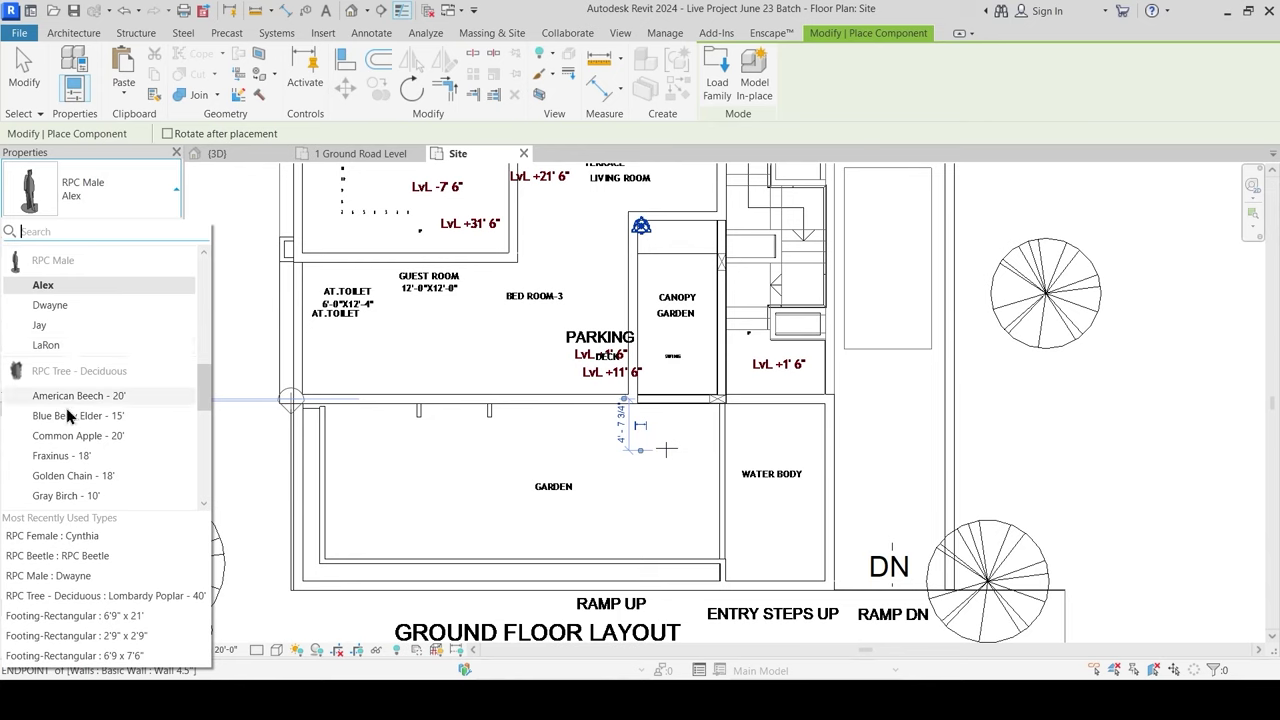
scroll(60, 315, "up", 2)
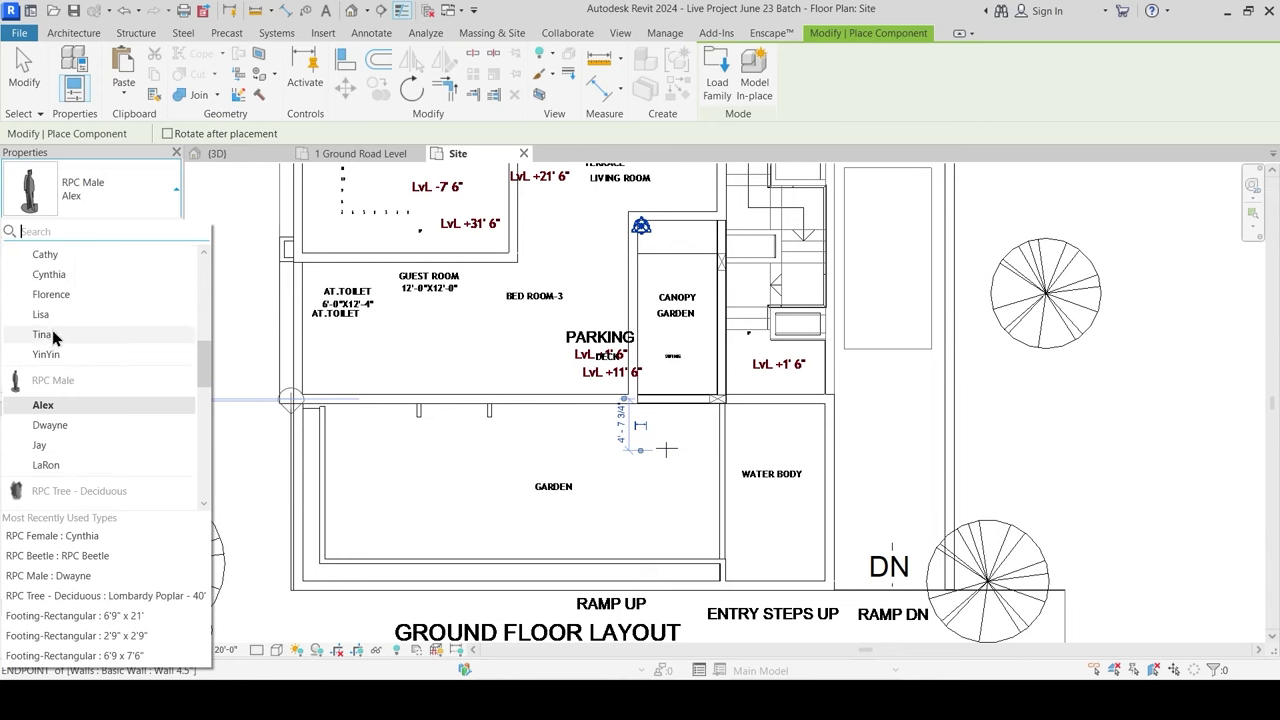
left_click(42, 334)
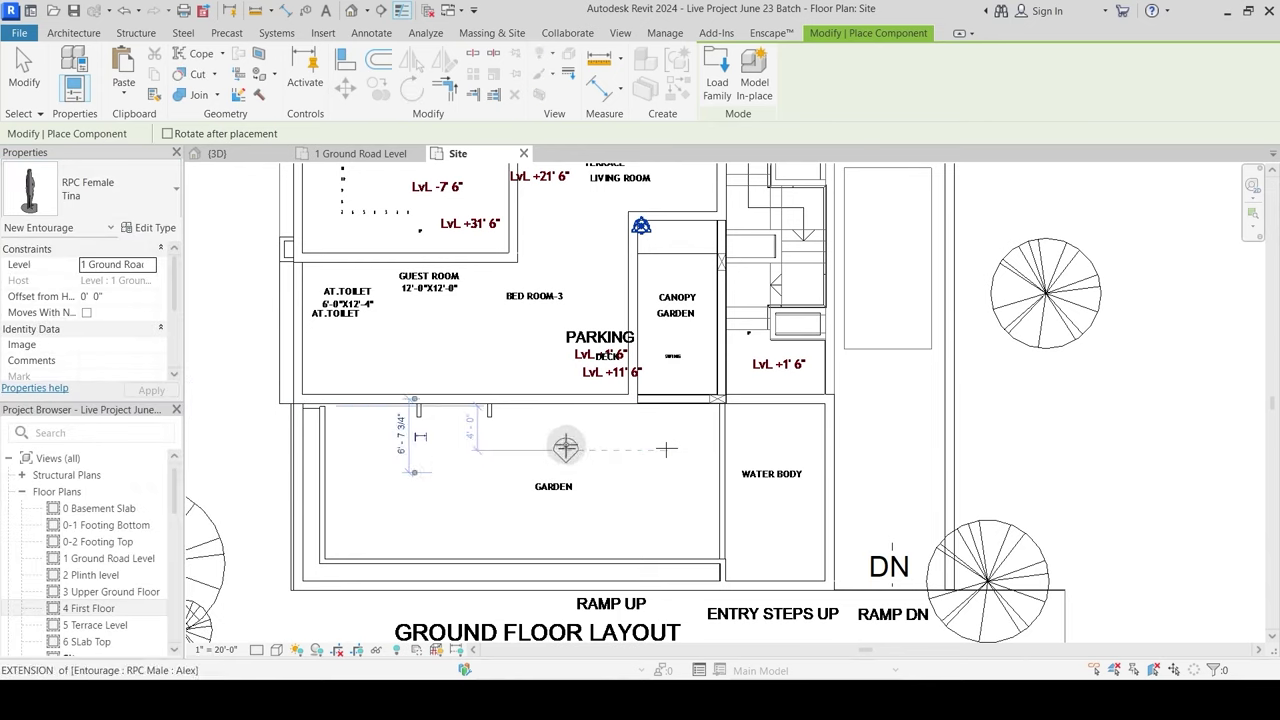
scroll(639, 340, "down", 1)
middle_click_drag(639, 340, 574, 549)
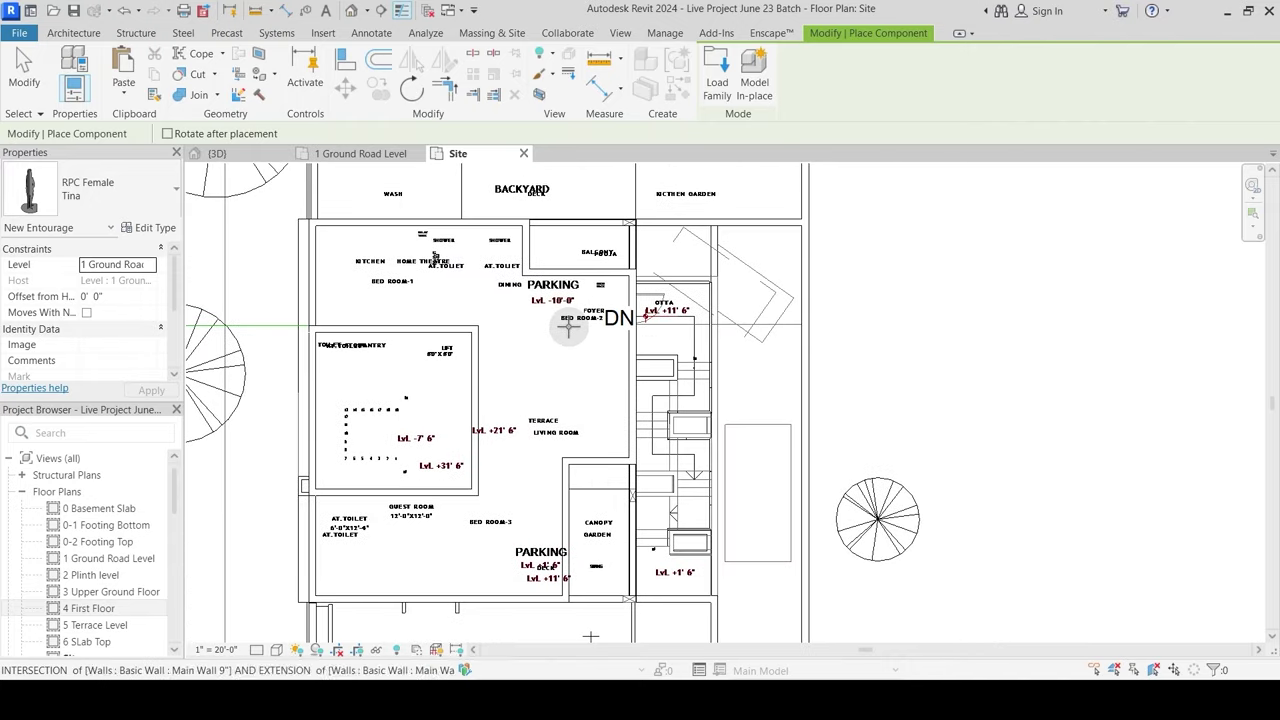
scroll(568, 375, "down", 1)
scroll(581, 274, "up", 2)
scroll(581, 274, "up", 1)
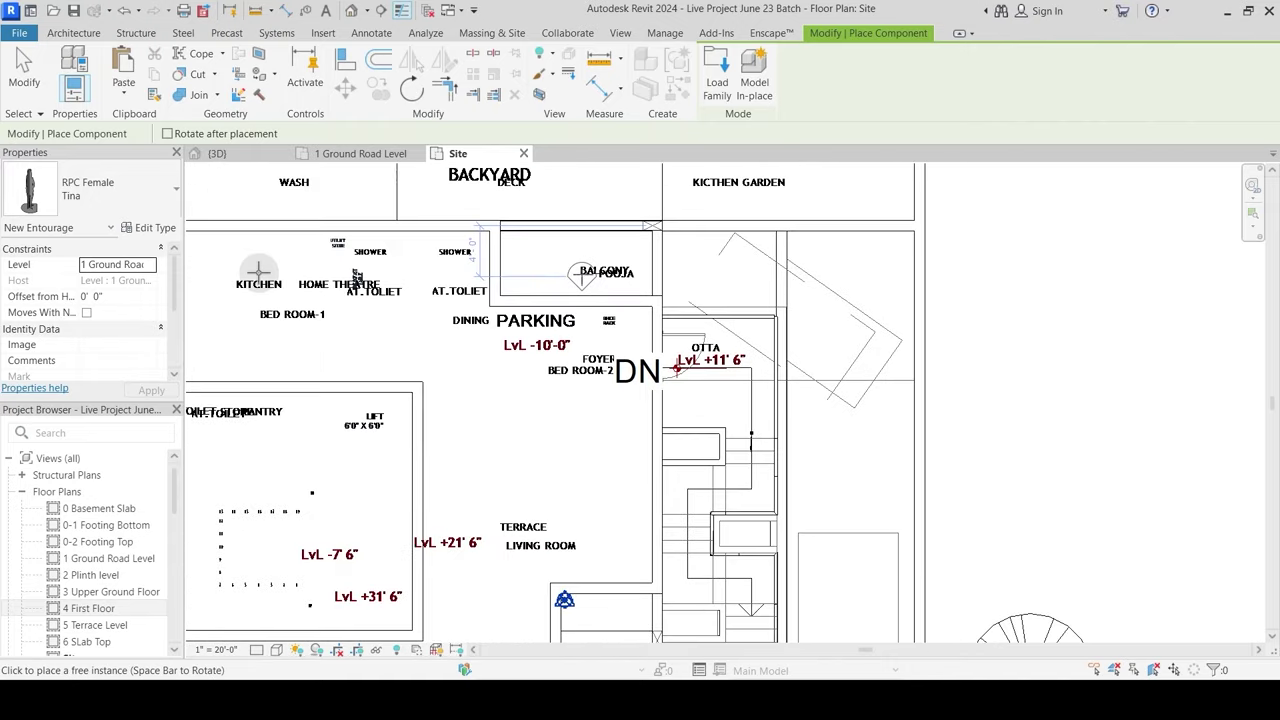
Step: Set the figure's level to 3 Upper Ground Floor again and save at the reminder
left_click(147, 268)
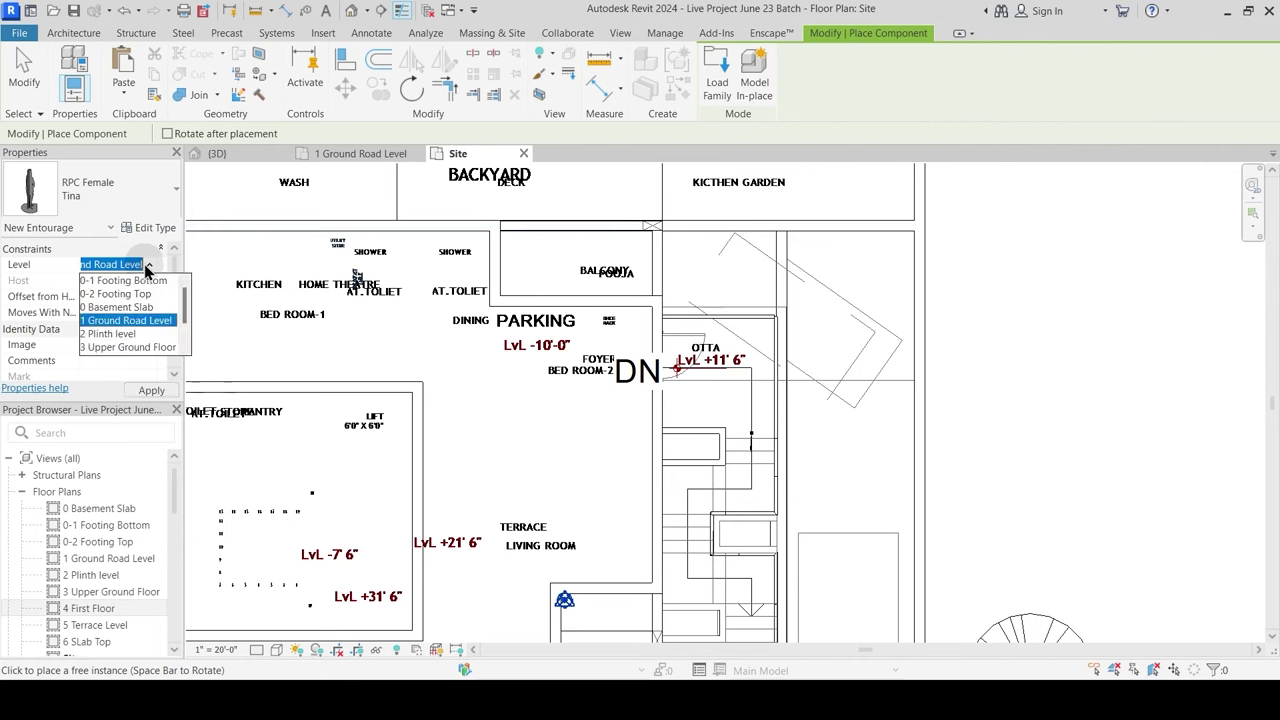
left_click(113, 347)
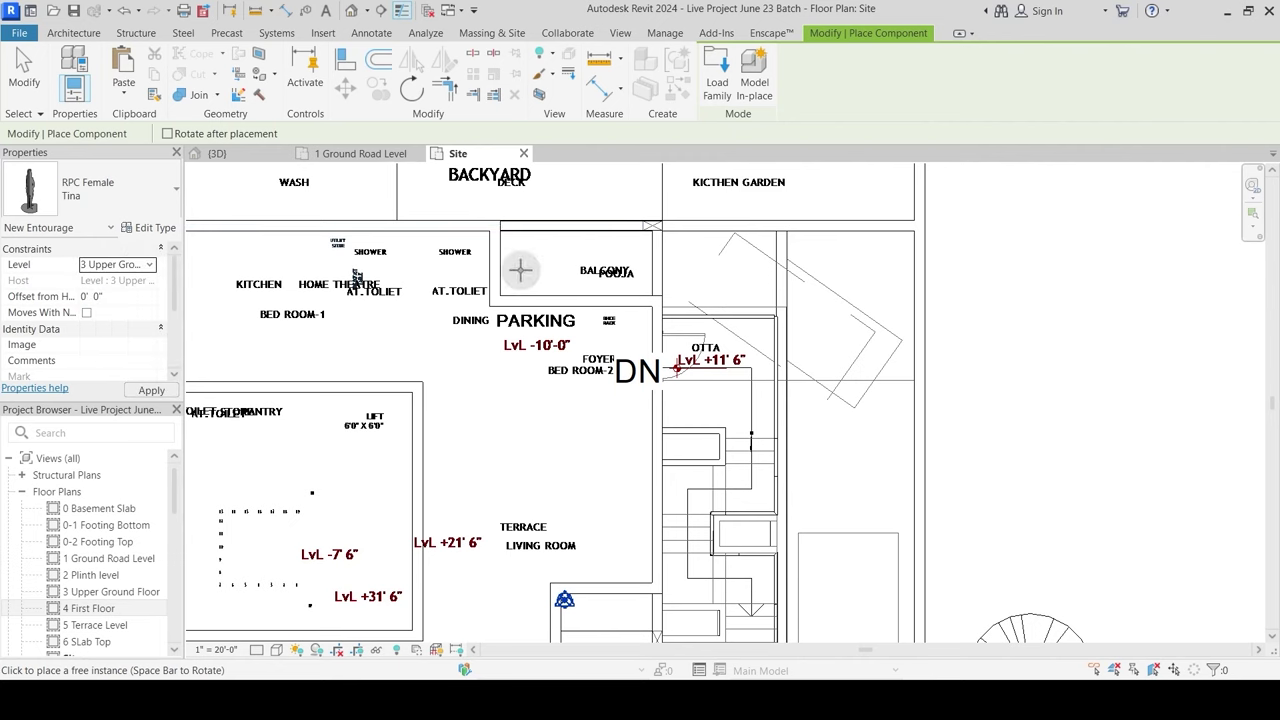
left_click(575, 300)
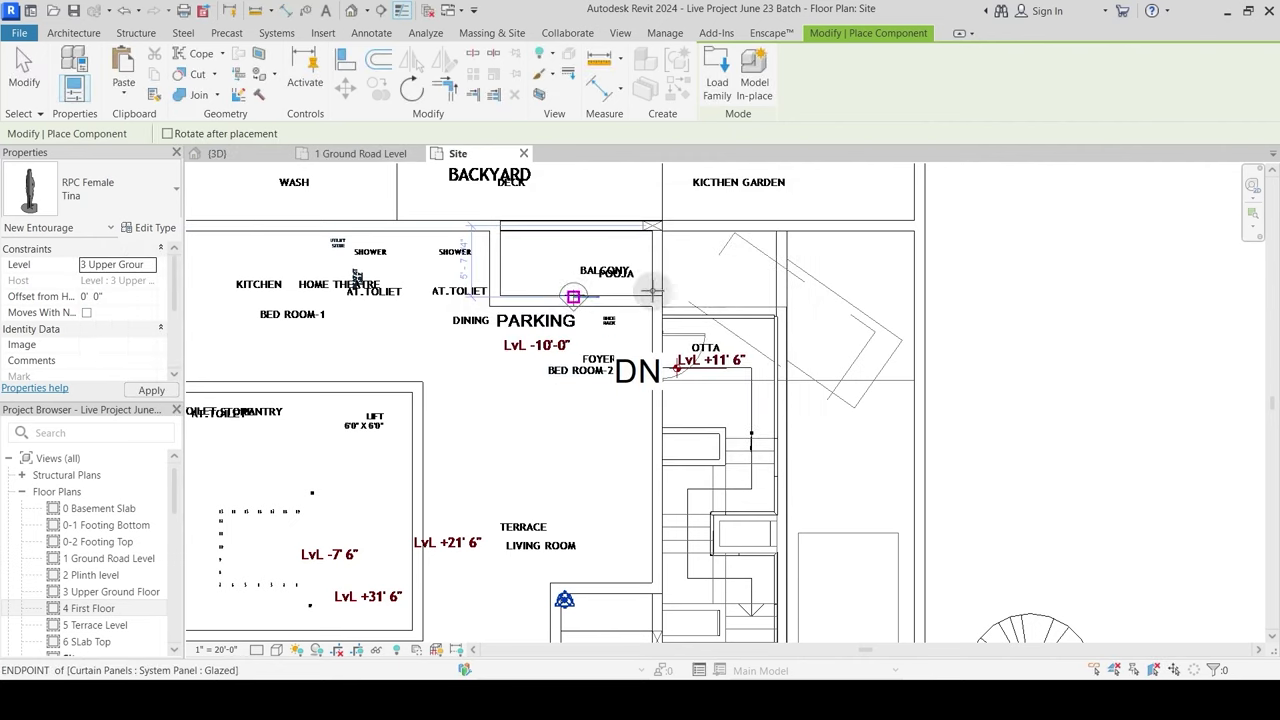
key("Escape")
scroll(652, 292, "down", 4)
Step: In 3D, move the female figure below the terrace up to 3 Upper Ground Floor
left_click(240, 154)
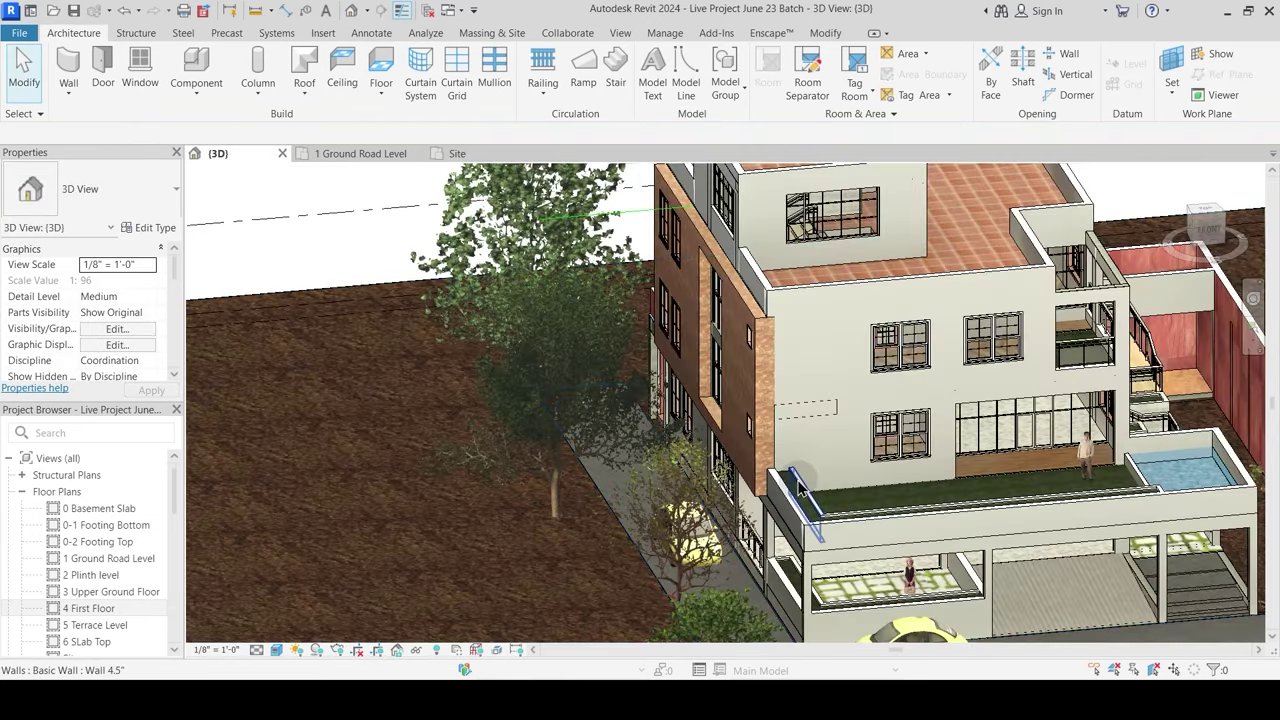
scroll(803, 474, "down", 3)
middle_click_drag(857, 503, 782, 486, "shift")
scroll(745, 565, "up", 5)
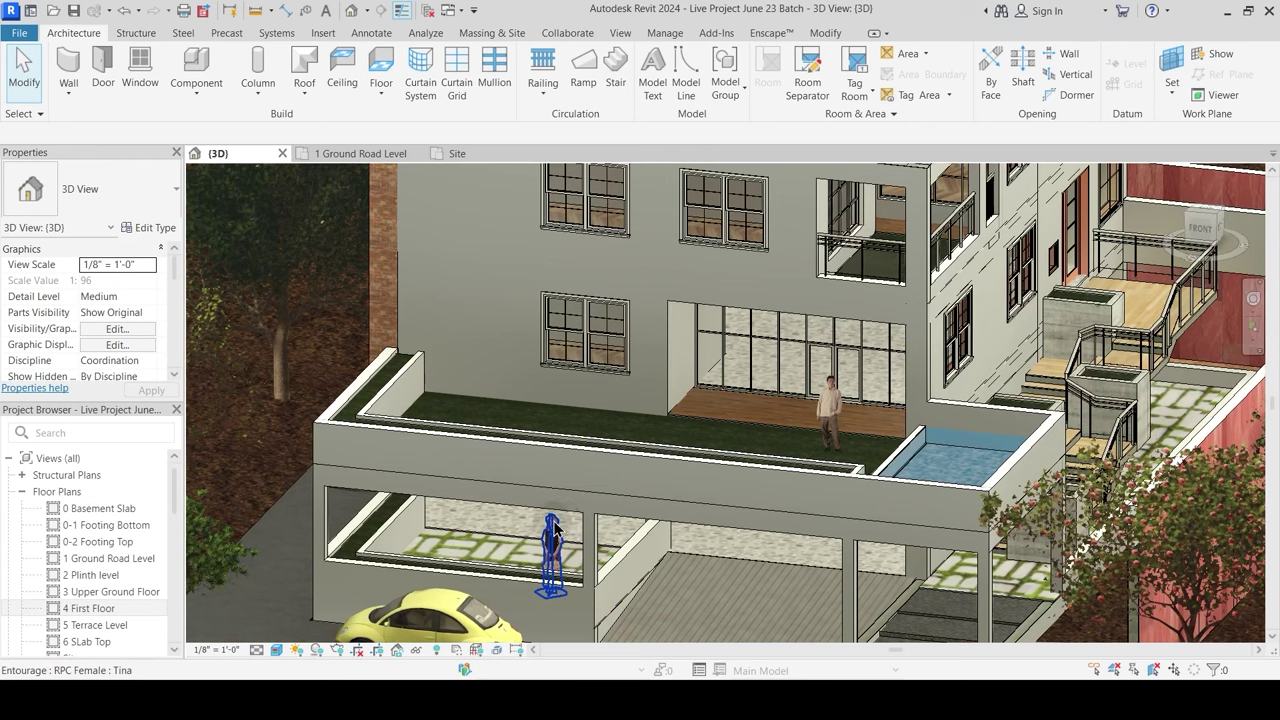
left_click(553, 525)
left_click(150, 265)
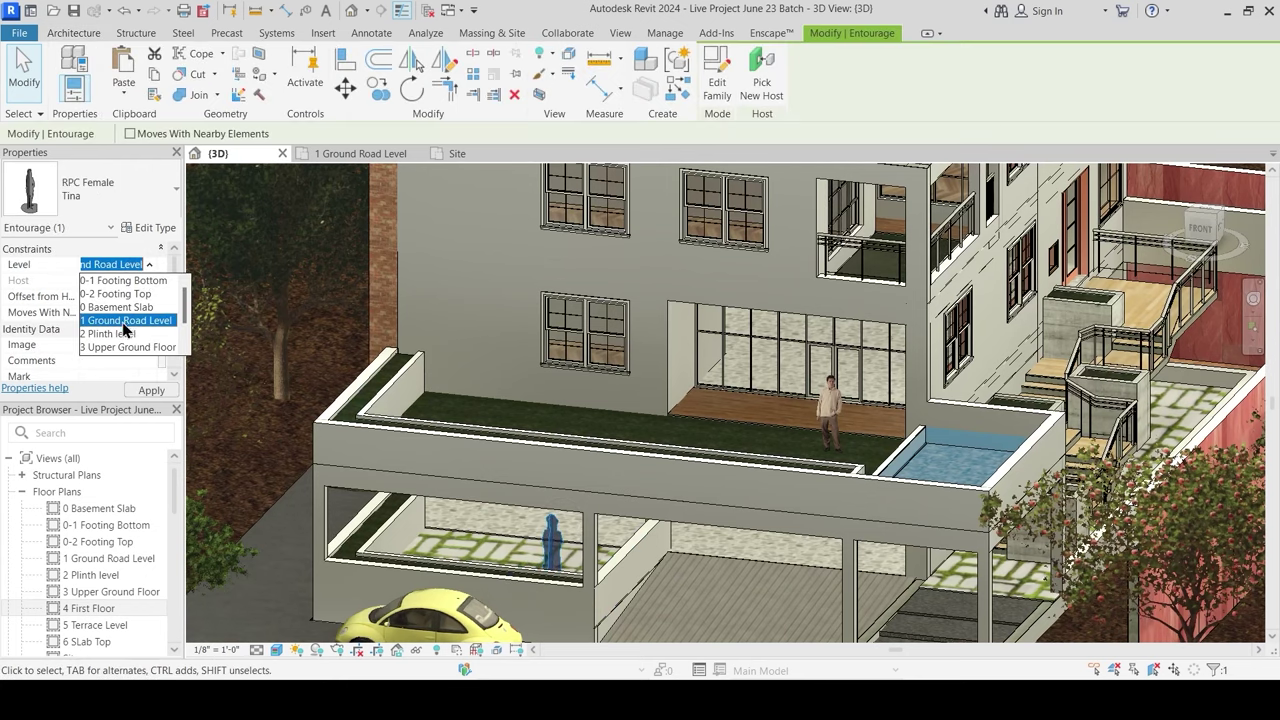
left_click(118, 347)
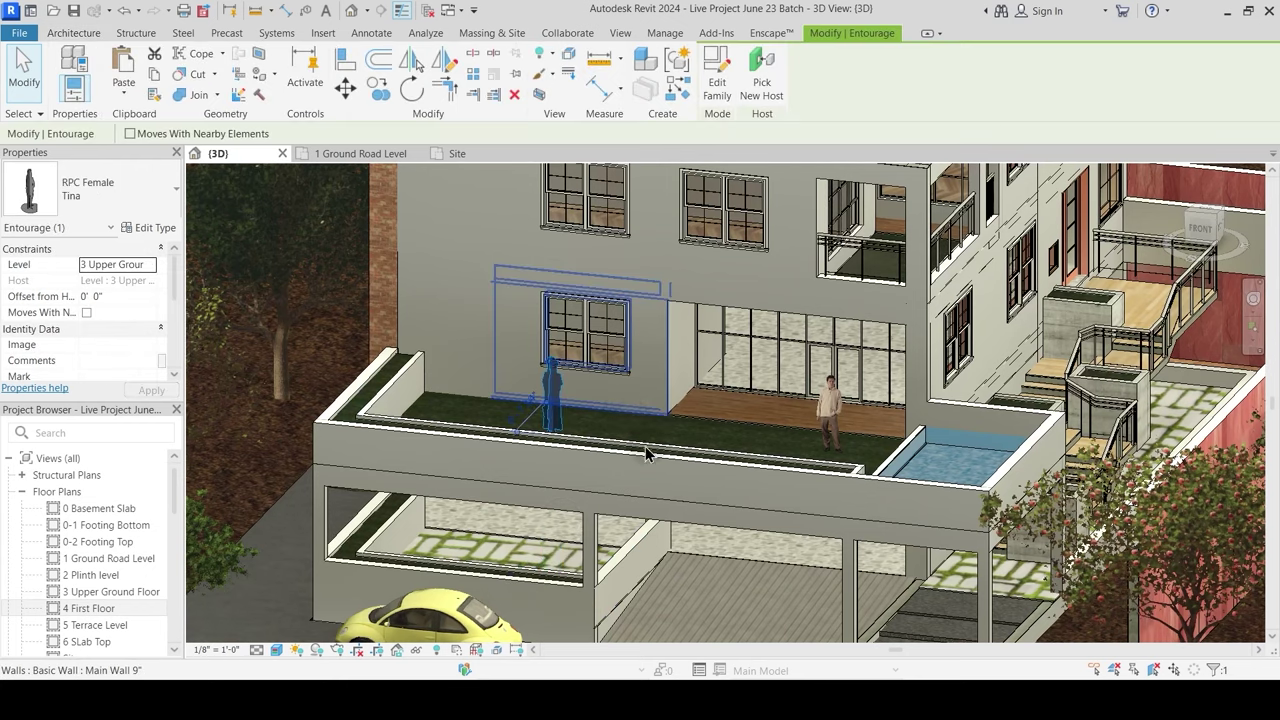
key("Escape")
Step: Frame the upper floors and start Create Similar (CS) from the male terrace figure
middle_click_drag(583, 392, 580, 351)
scroll(580, 351, "down", 2)
middle_click_drag(661, 405, 659, 466, "shift")
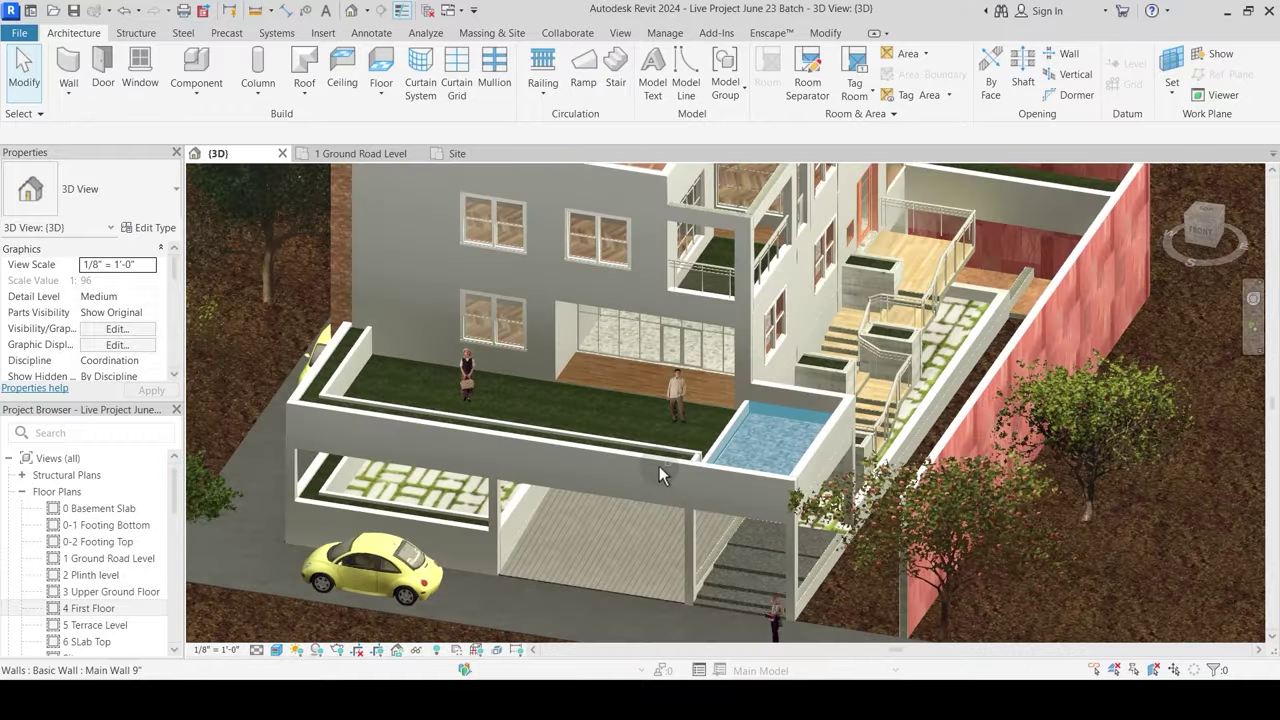
middle_click_drag(688, 352, 670, 468)
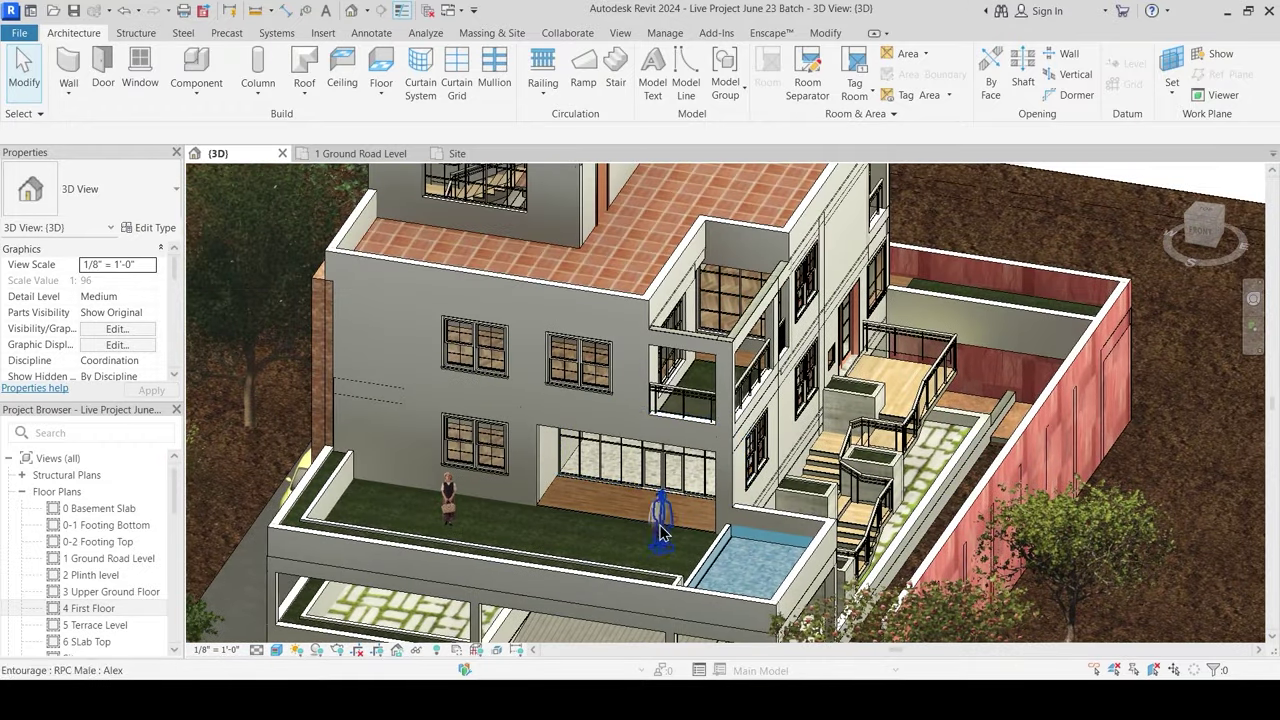
middle_click_drag(760, 390, 783, 468, "shift")
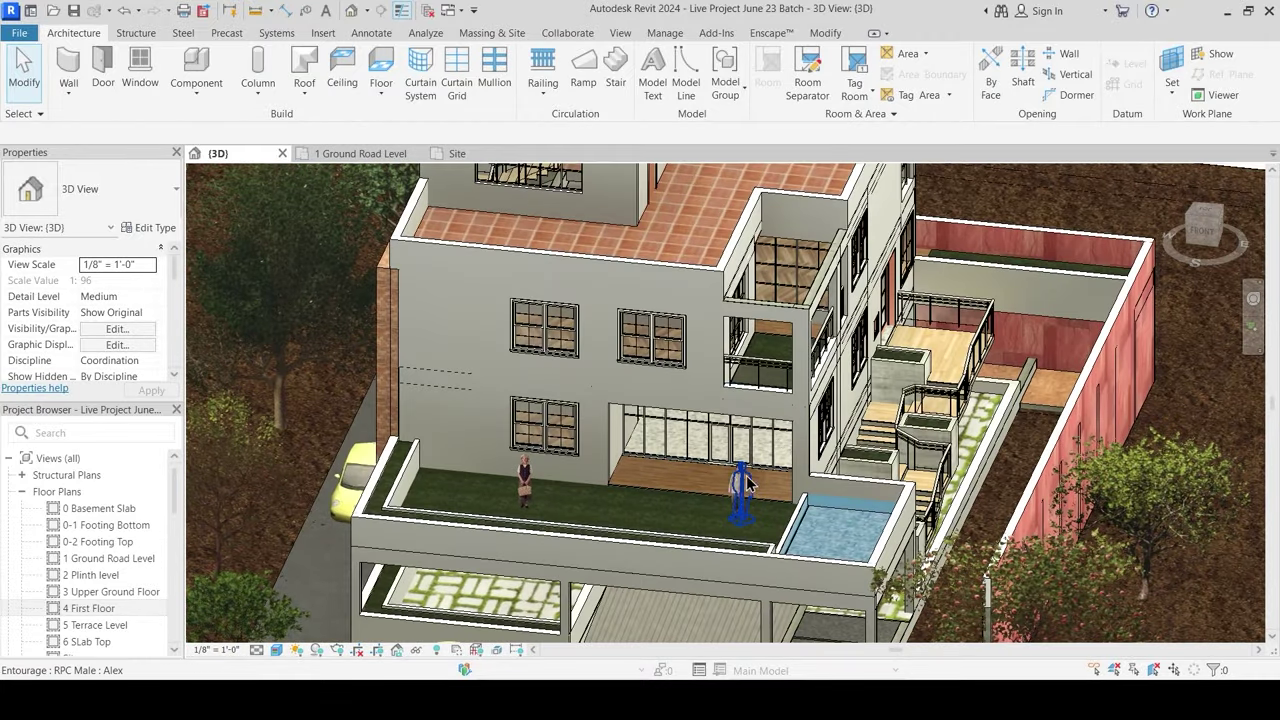
left_click(737, 483)
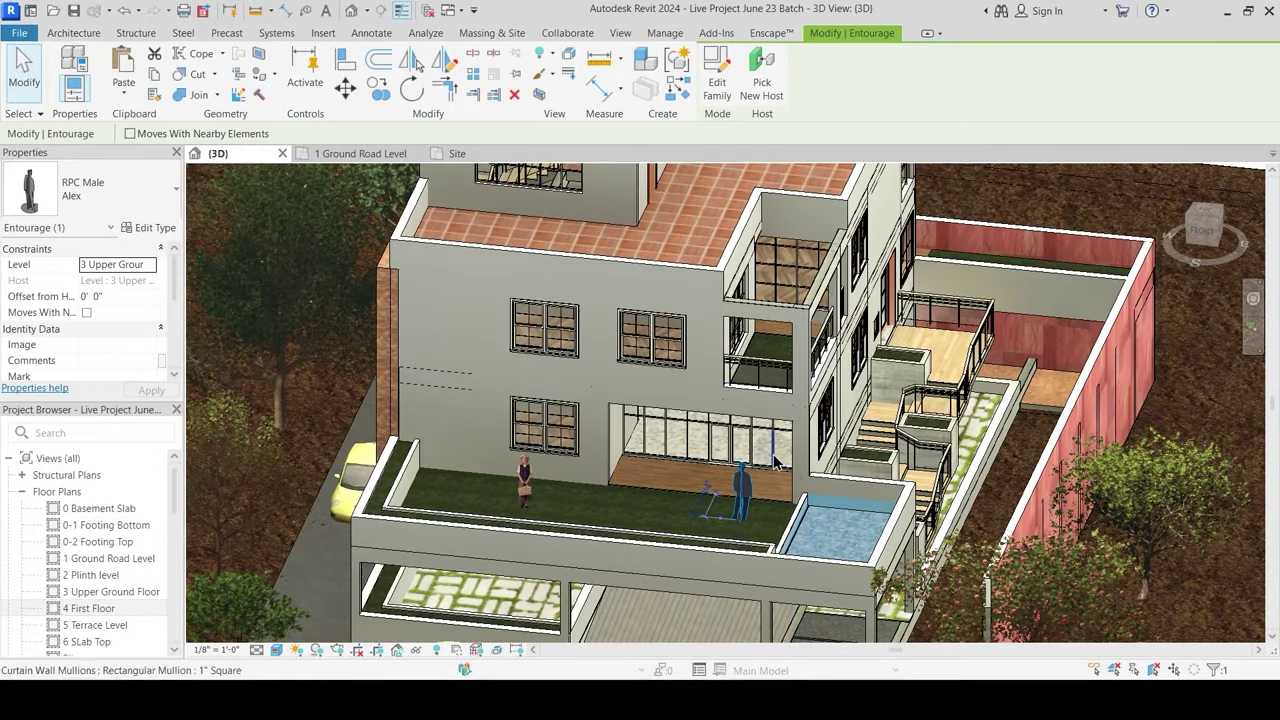
key("c")
key("s")
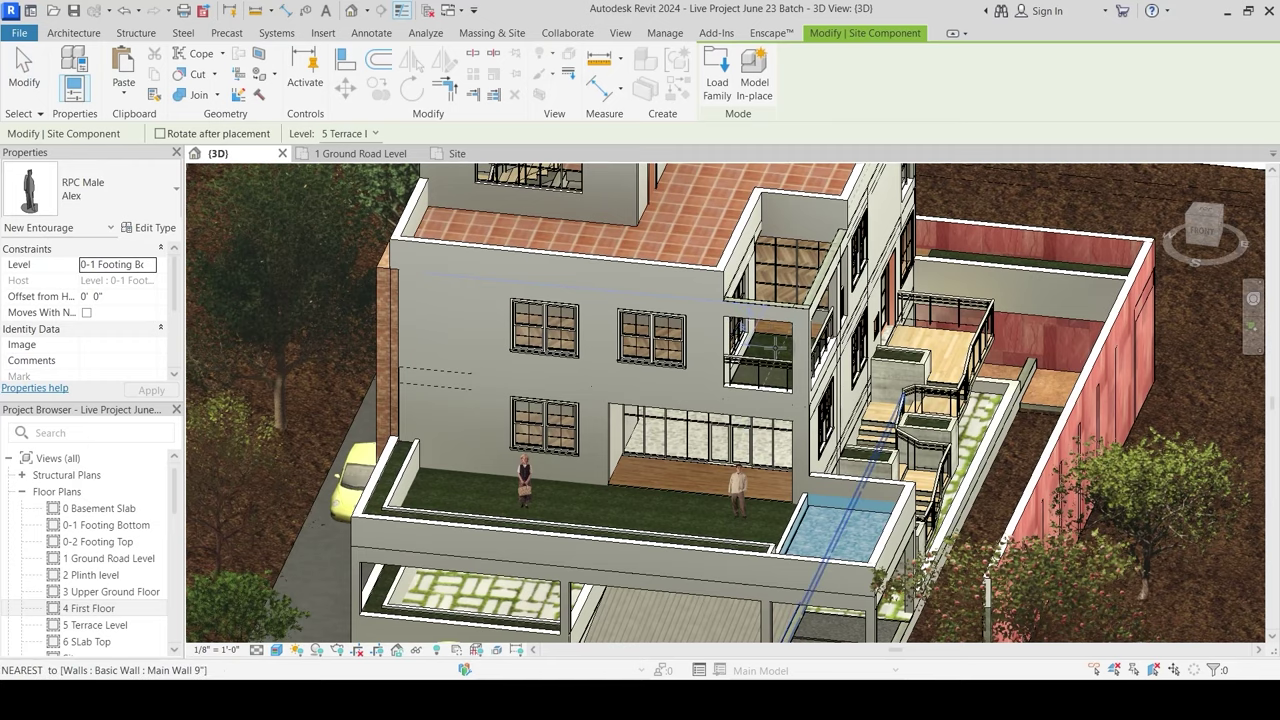
scroll(775, 345, "up", 2)
Step: Place a new male figure on the 4 First Floor balcony
left_click(149, 264)
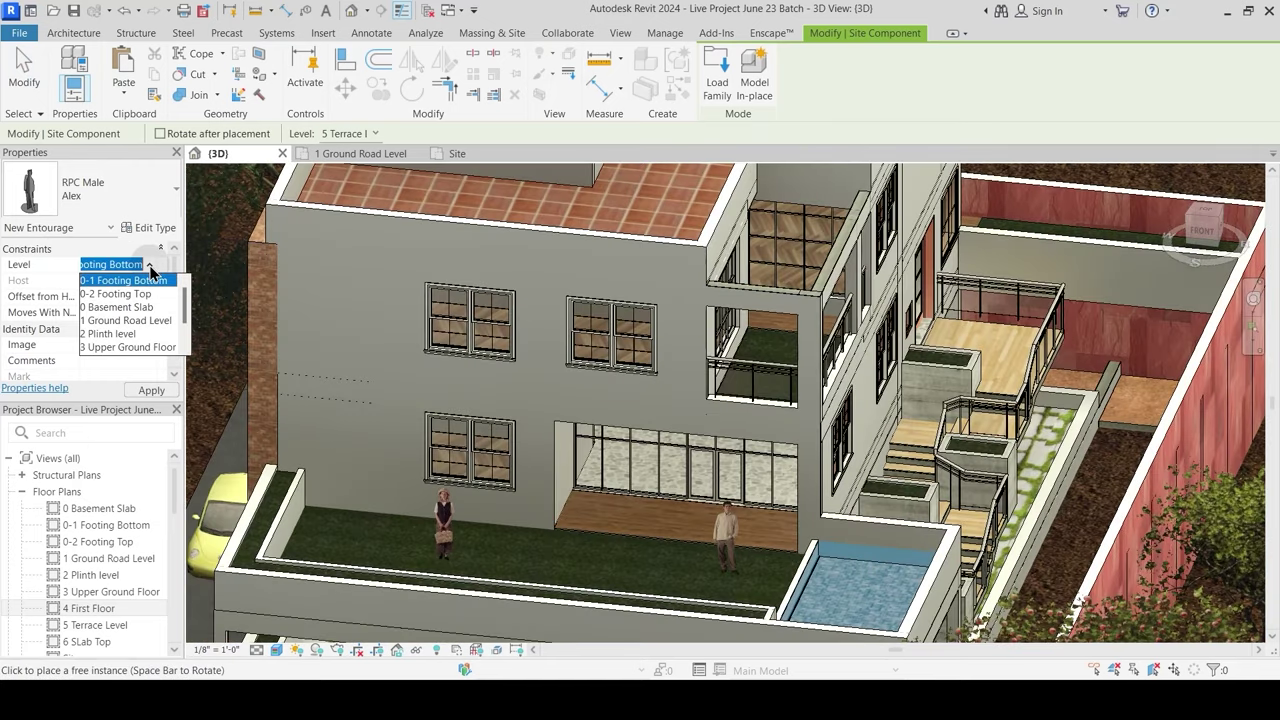
scroll(123, 350, "down", 1)
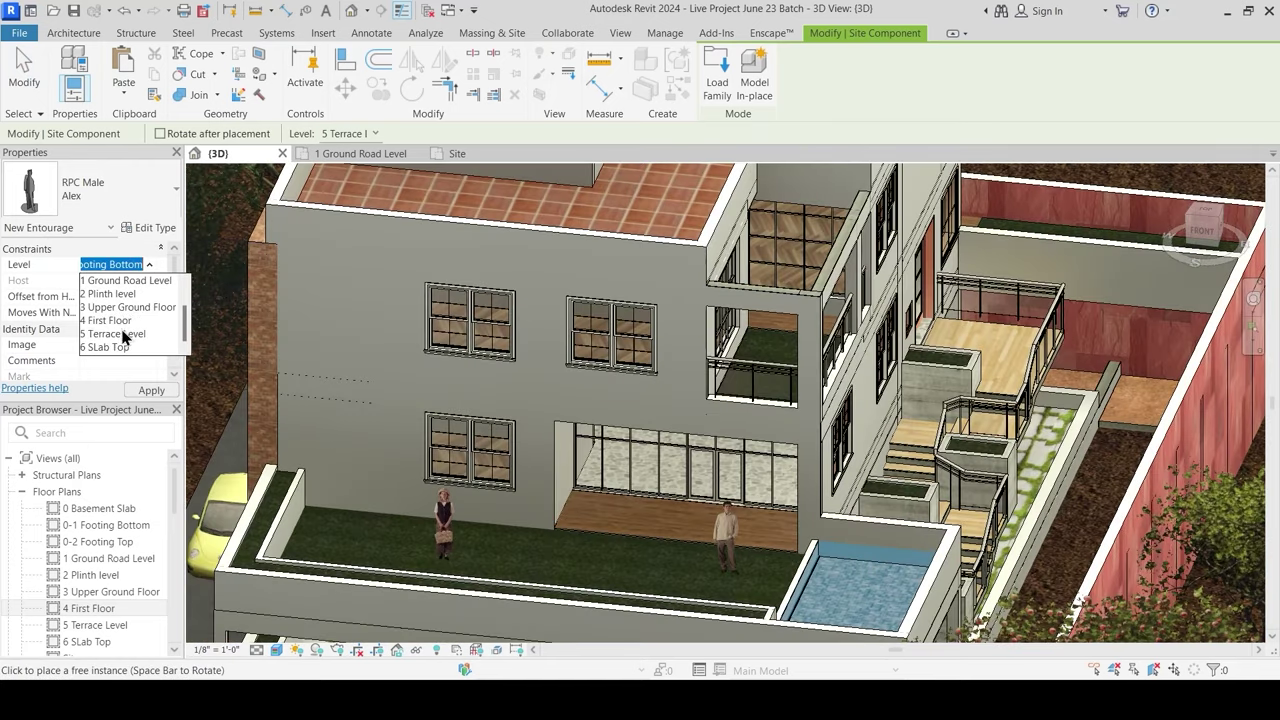
left_click(120, 320)
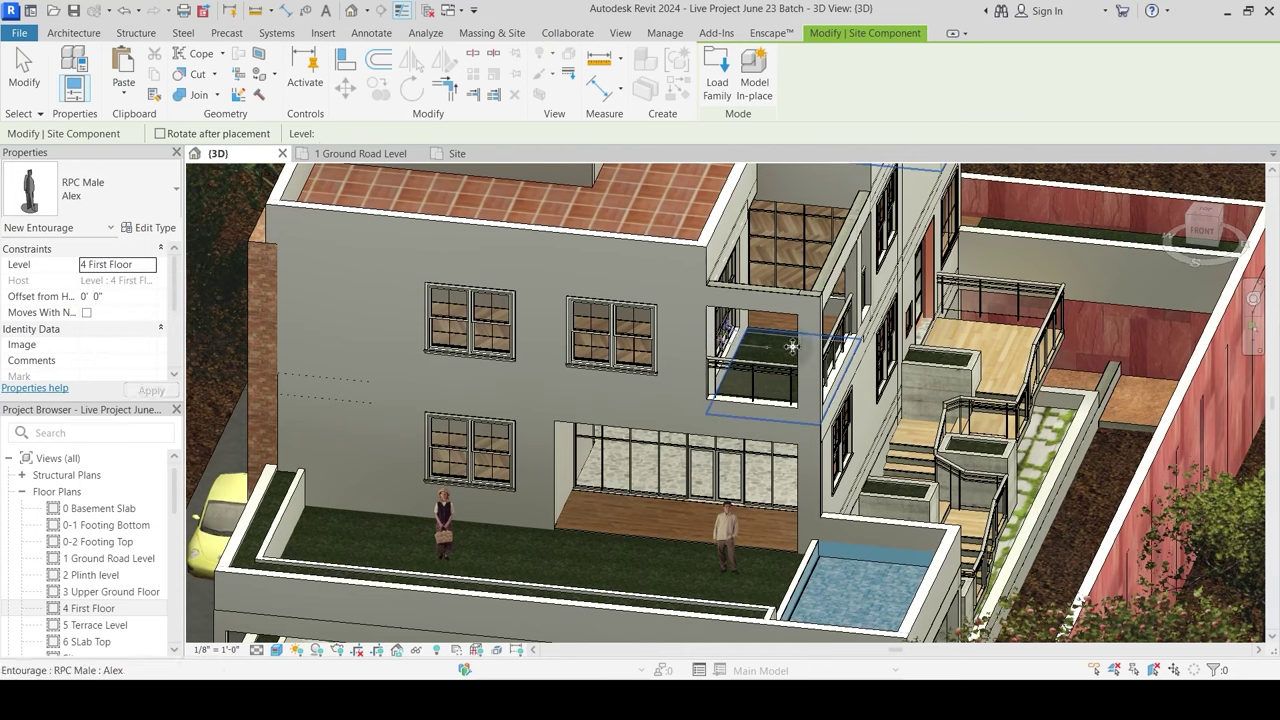
left_click(792, 346)
key("Escape")
scroll(790, 350, "up", 2)
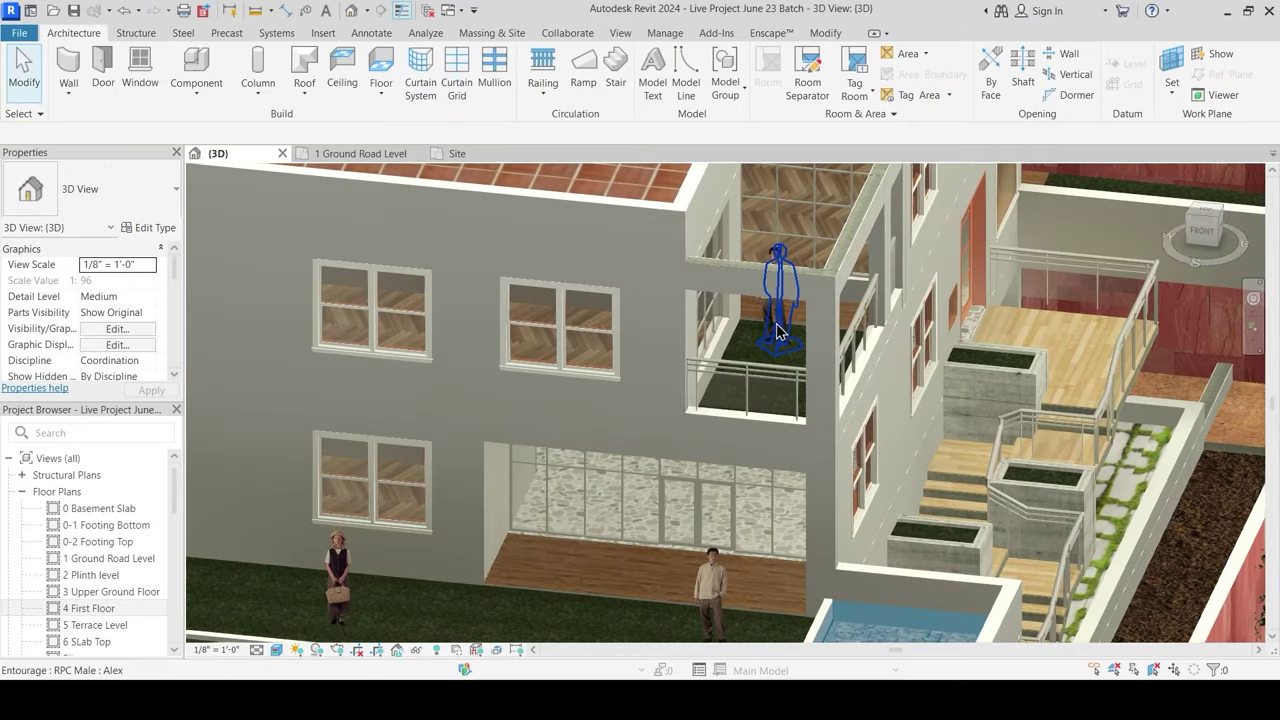
Step: Change the balcony figure's type to RPC Male Jay
left_click(786, 378)
middle_click_drag(757, 417, 690, 410, "shift")
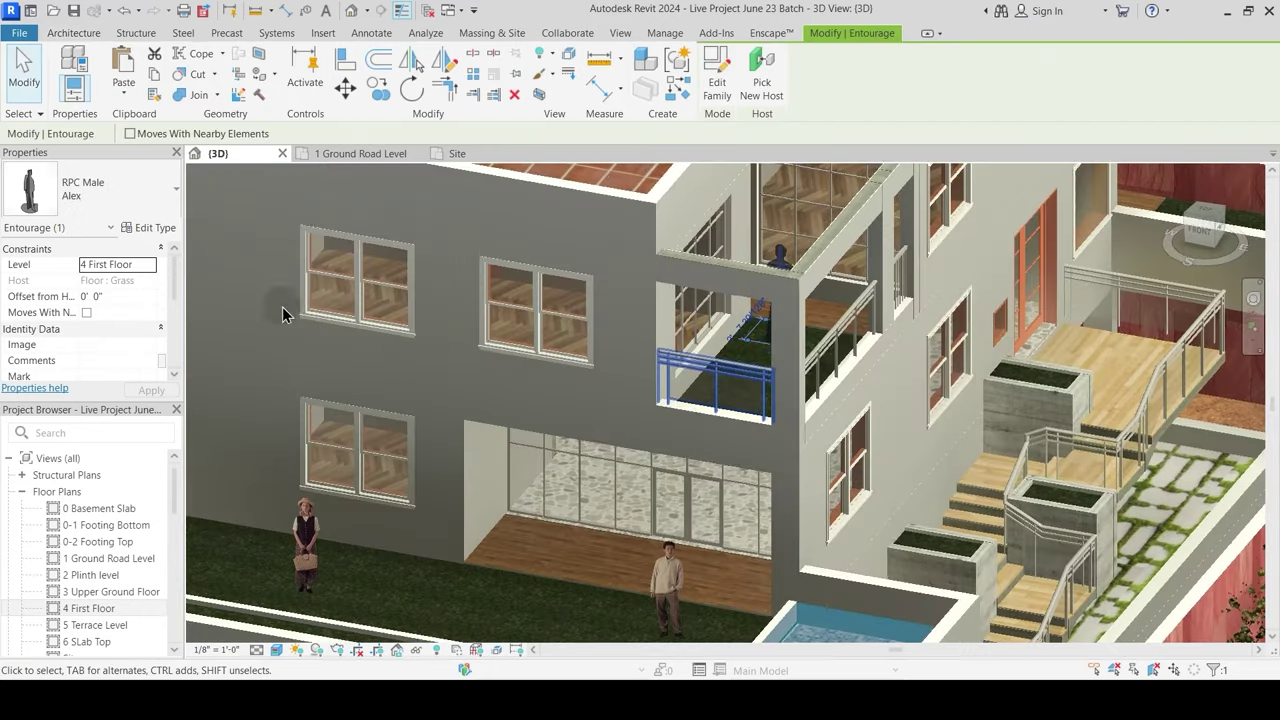
left_click(104, 186)
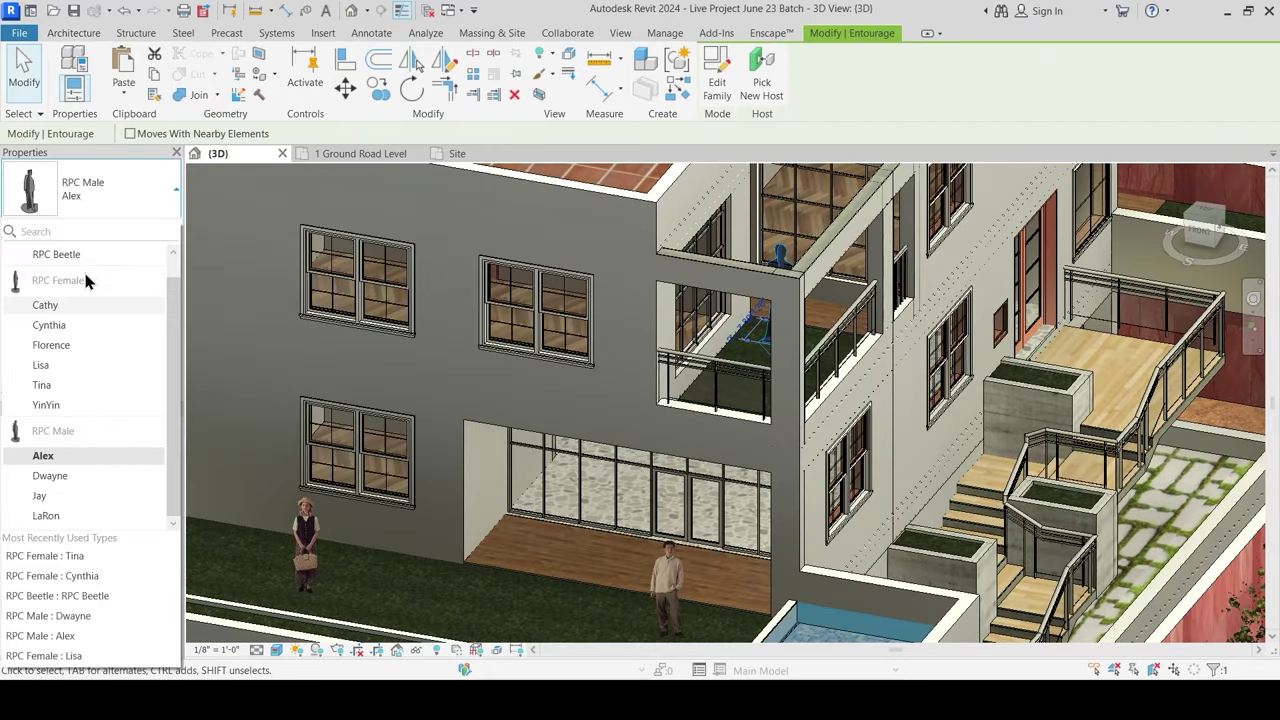
left_click(50, 495)
mouse_move(784, 390)
middle_mouse_down("shift")
mouse_move(788, 417)
mouse_move(781, 373)
mouse_move(787, 388)
middle_mouse_up("shift")
key("Escape")
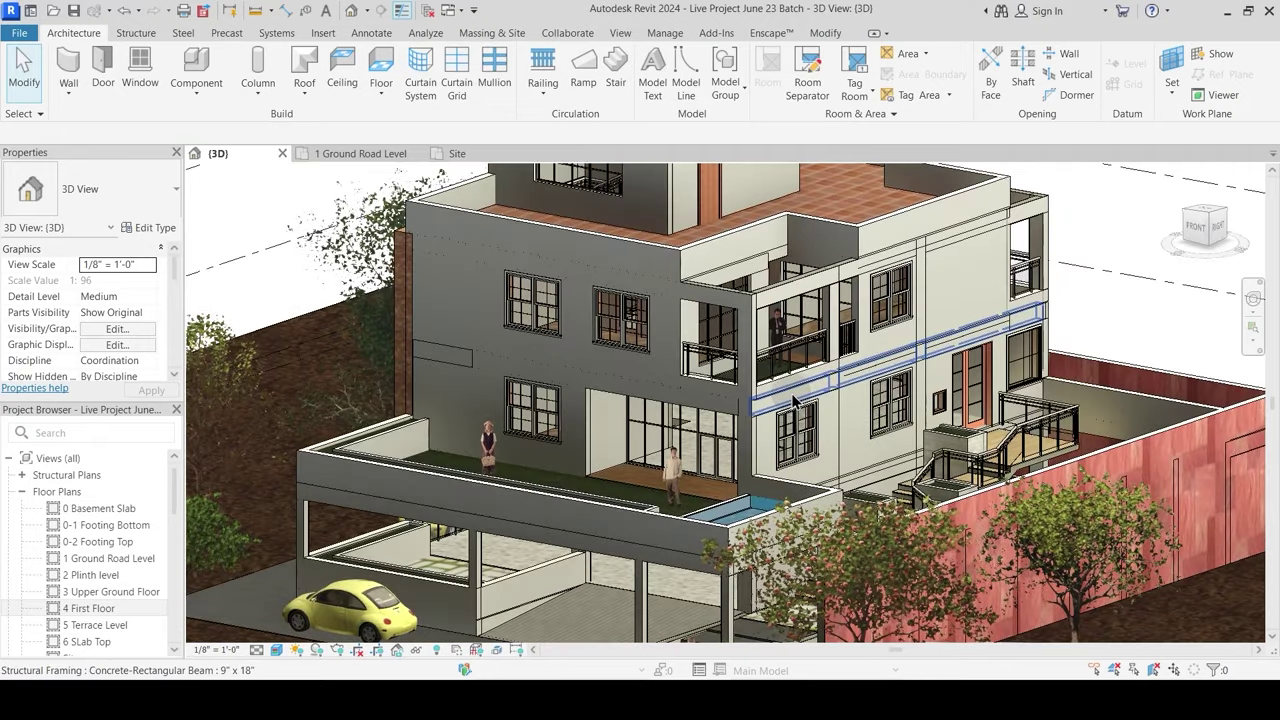
Step: Pan and orbit the house's 3D view to look at the building from above
middle_click_drag(736, 450, 704, 364)
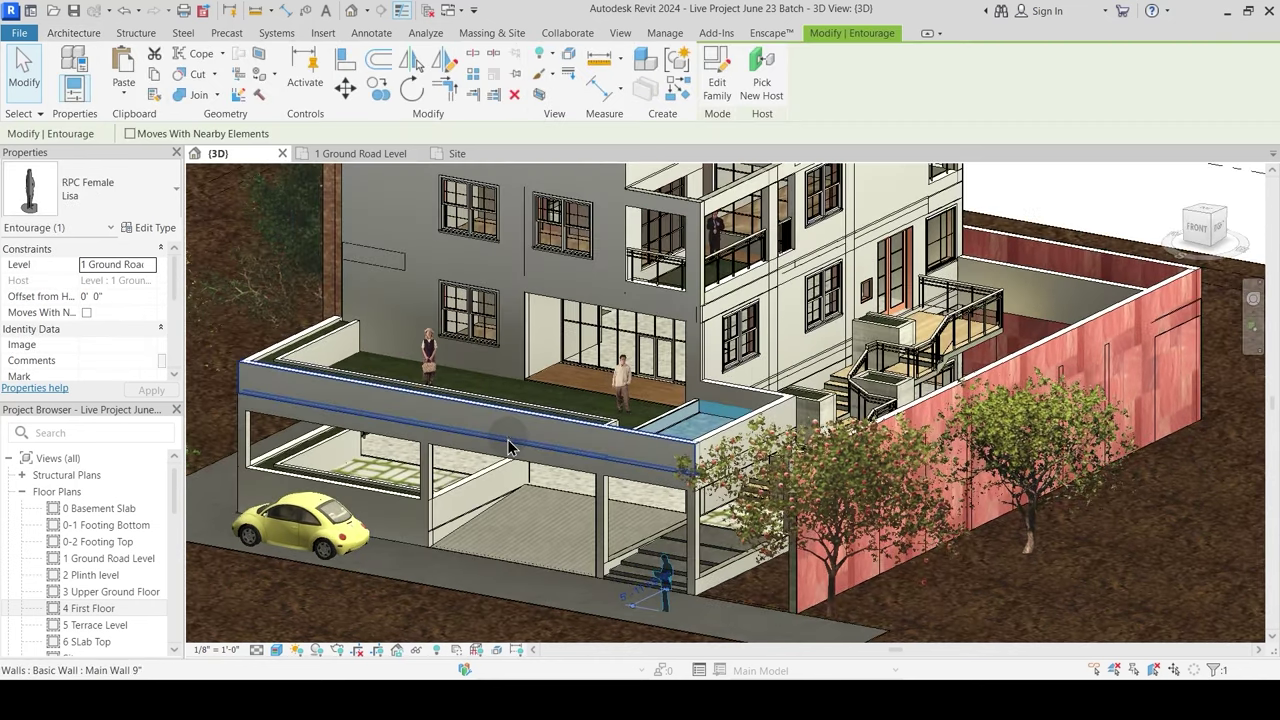
key("Escape")
scroll(727, 480, "down", 3)
middle_click_drag(870, 485, 856, 466, "shift")
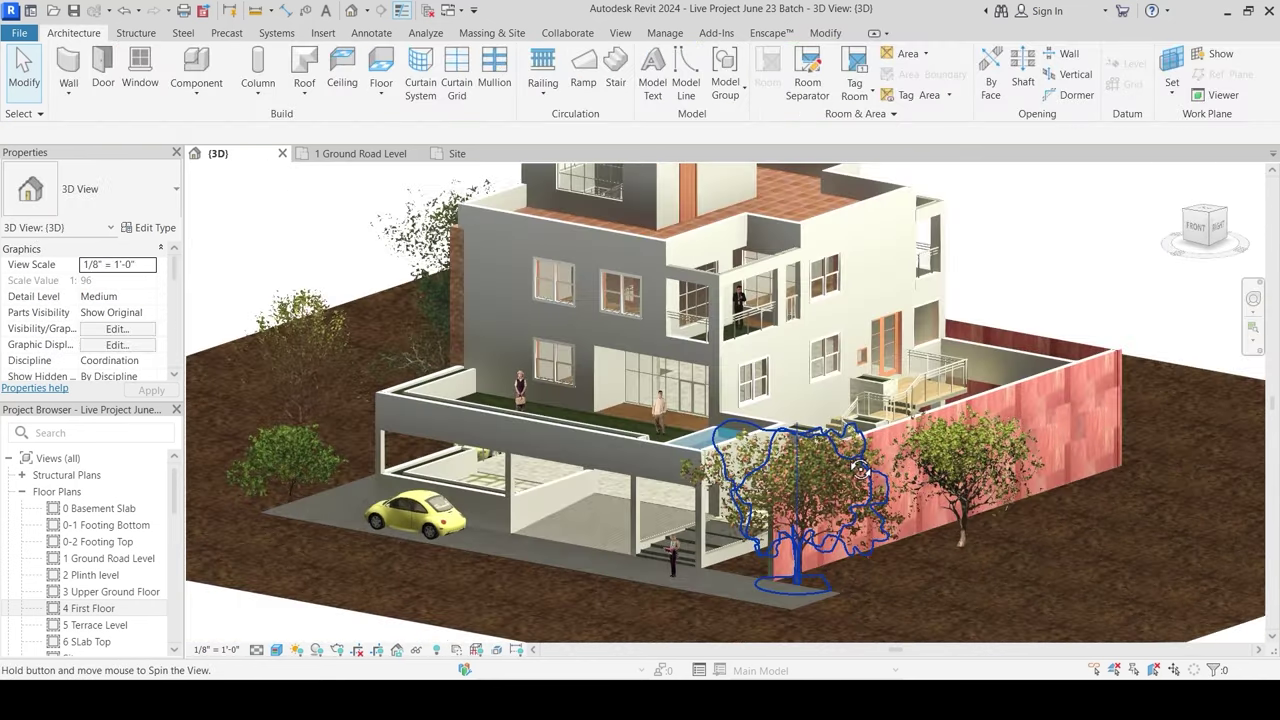
middle_click_drag(706, 521, 718, 551)
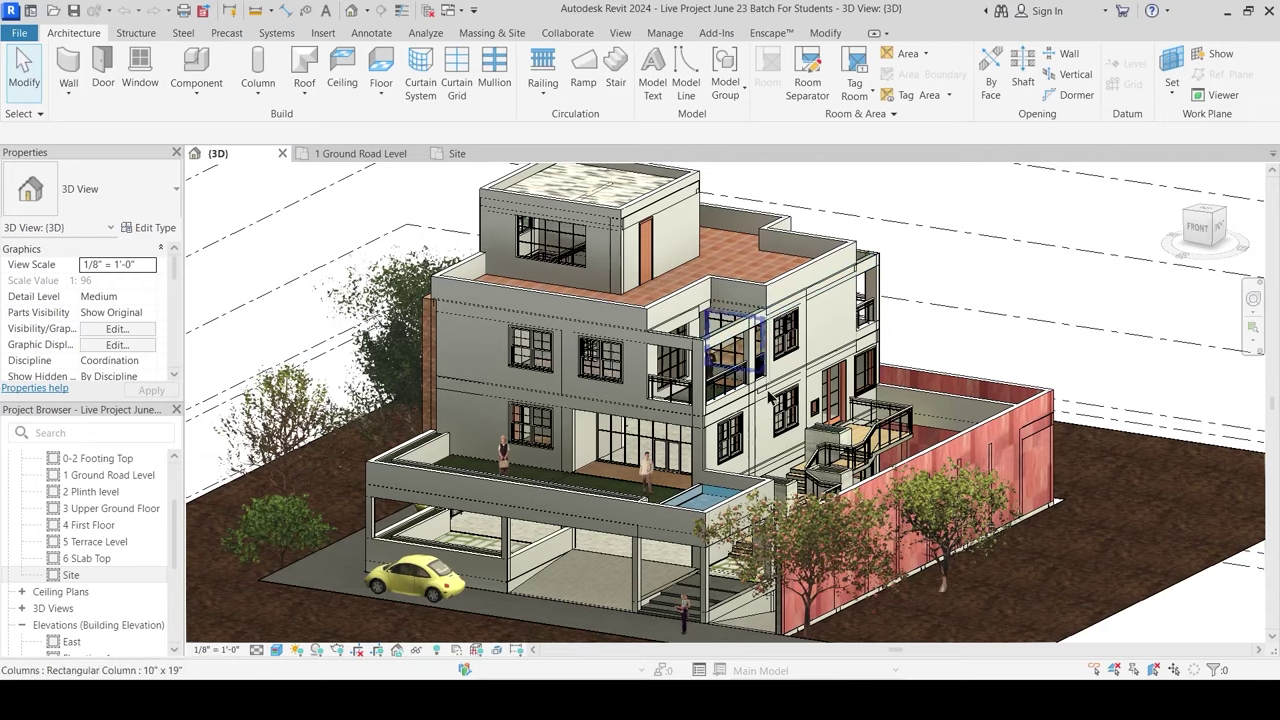
middle_click_drag(793, 420, 700, 360, "shift")
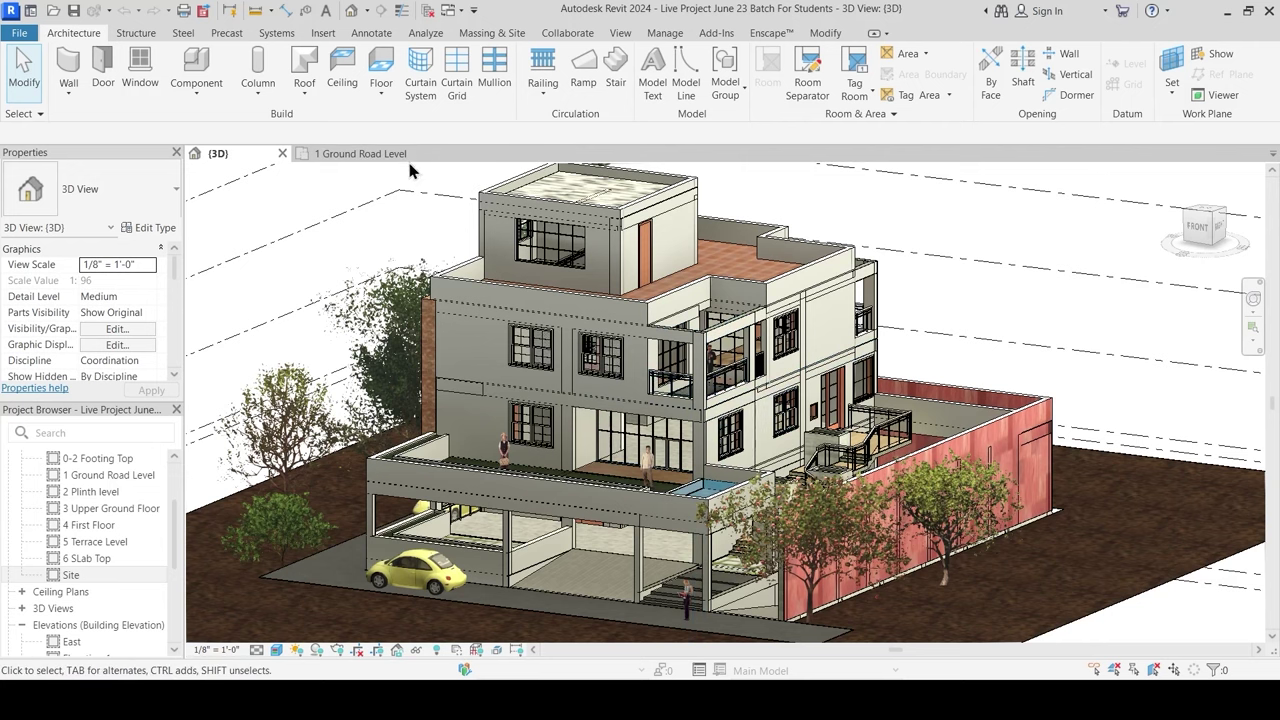
Step: Start an in-place Furniture model named Furniture 1, then cancel it
left_click(20, 34)
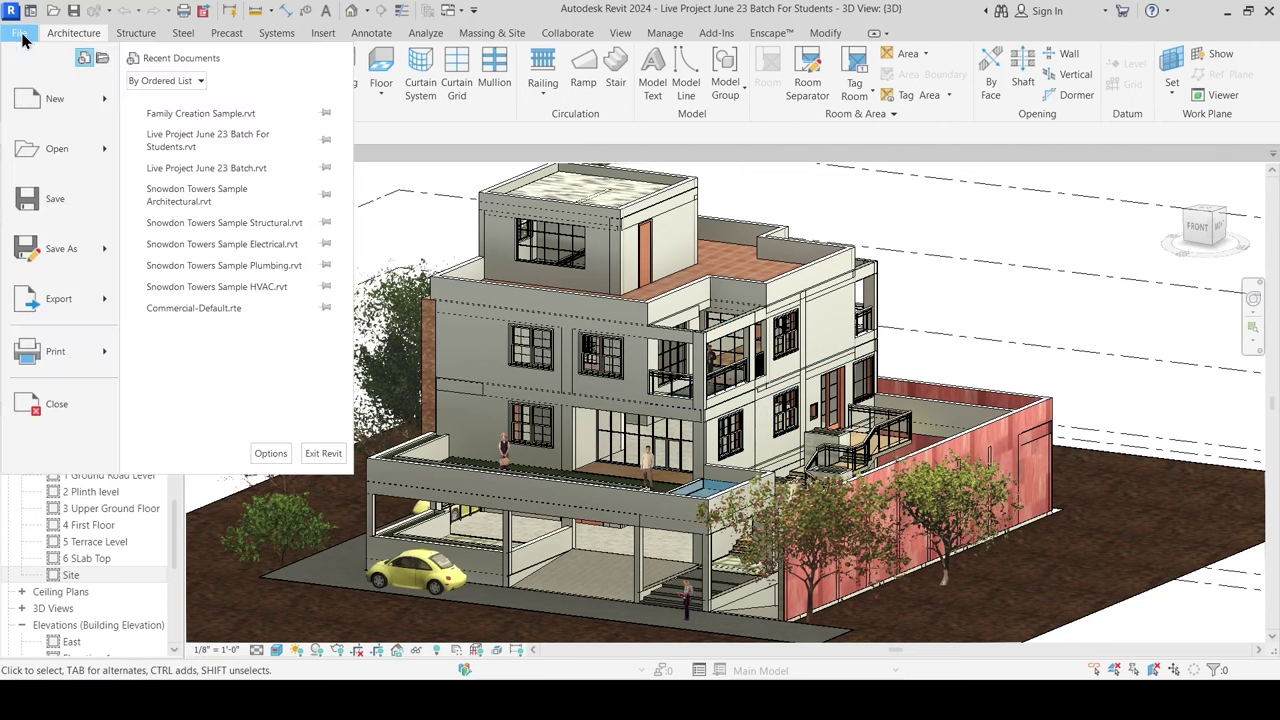
key("Escape")
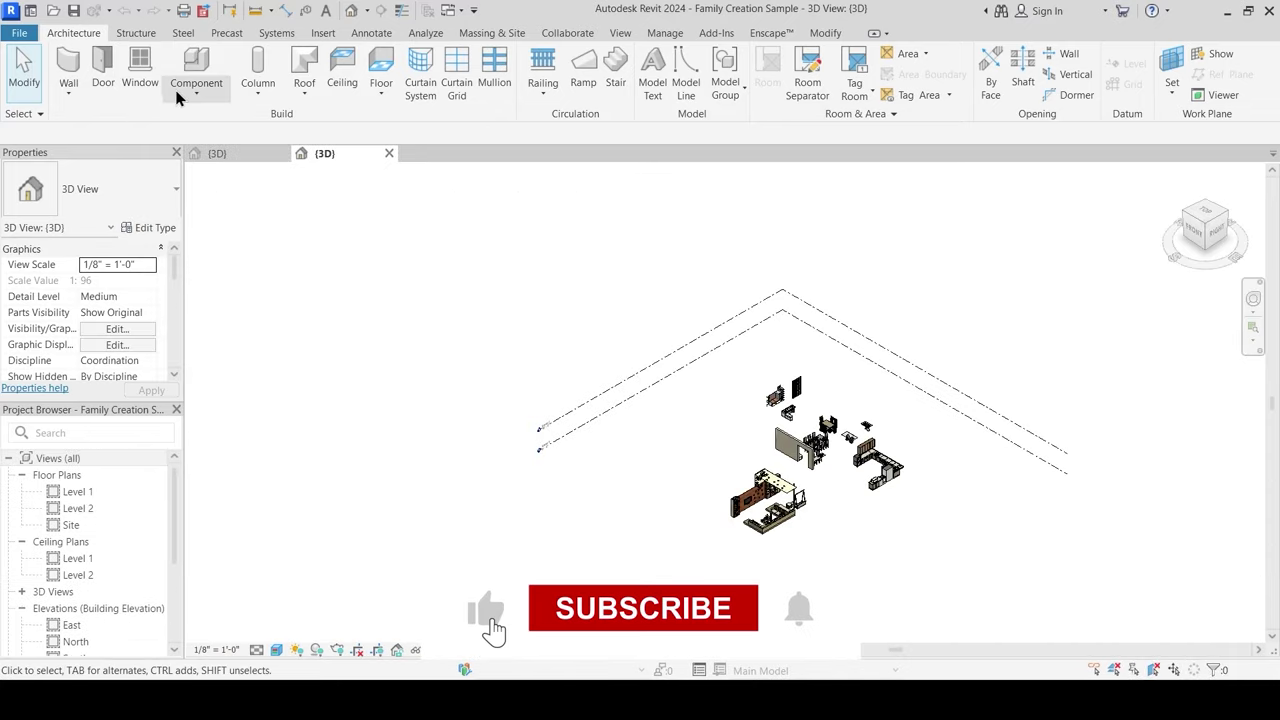
left_click(176, 97)
left_click(205, 160)
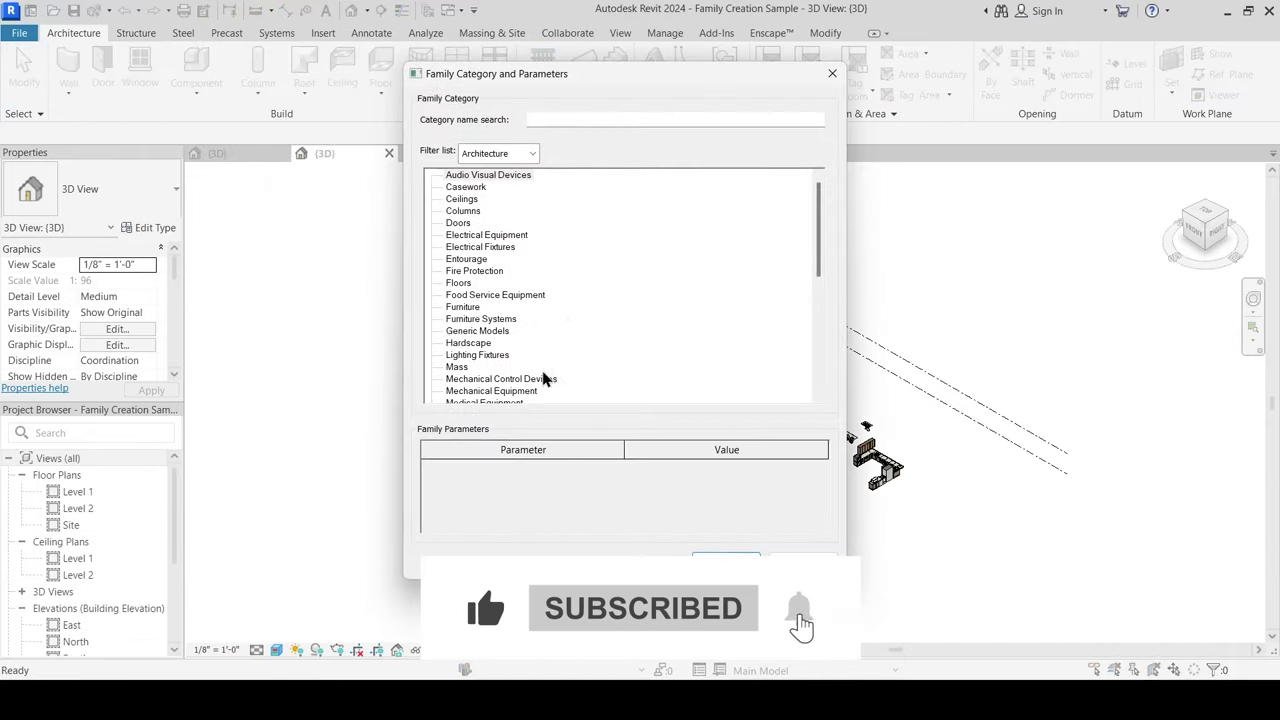
left_click(463, 306)
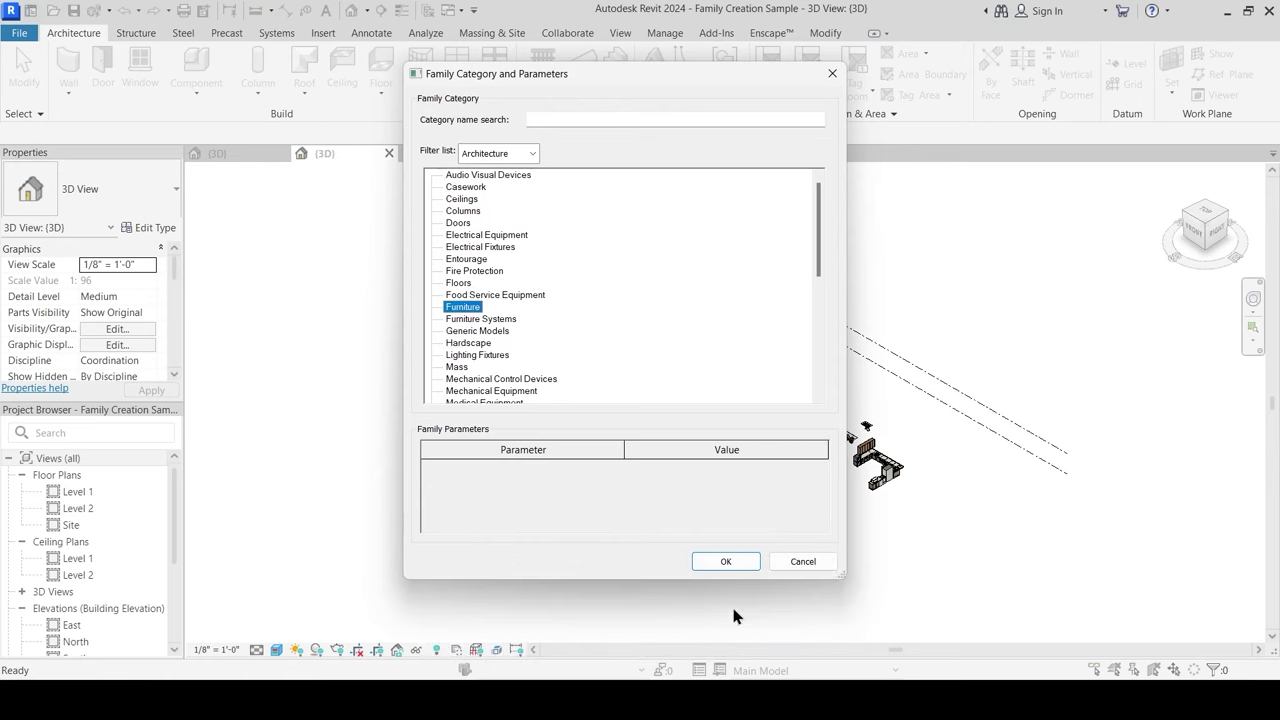
left_click(725, 562)
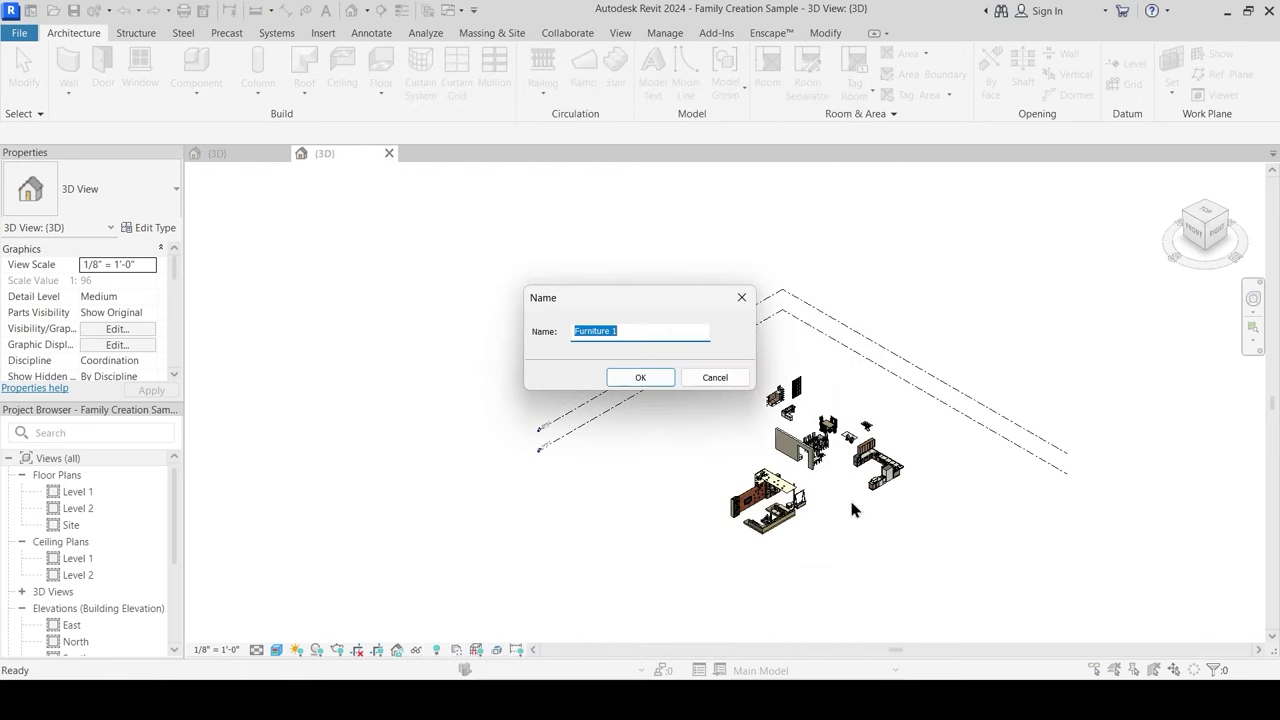
left_click(645, 378)
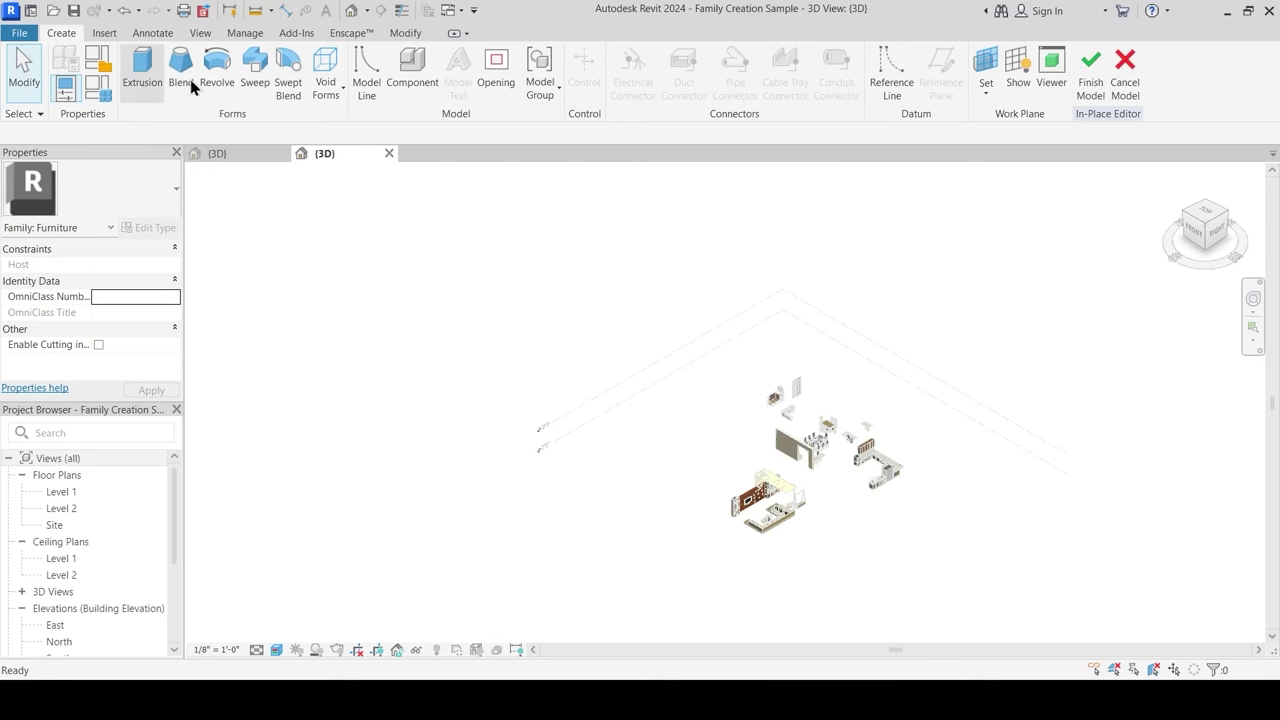
left_click(1125, 88)
Step: Orbit the Family Creation Sample model, then close its 3D view
scroll(746, 359, "up", 5)
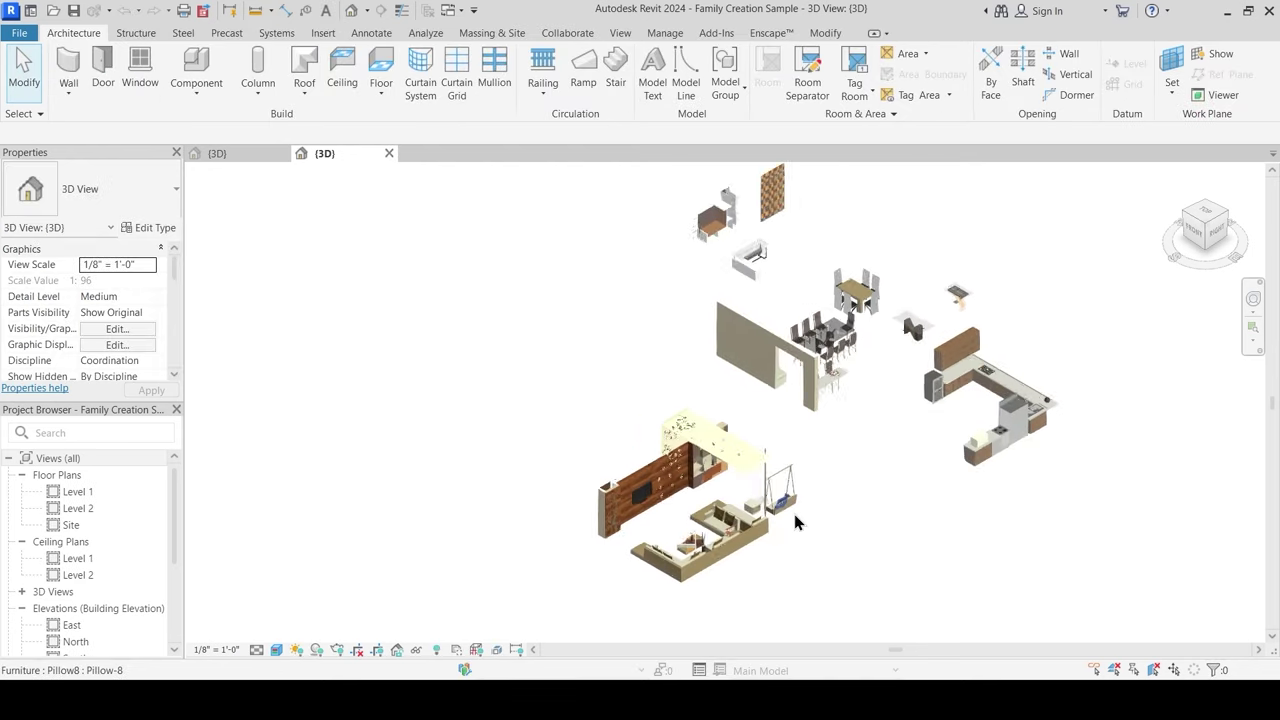
middle_click_drag(829, 480, 689, 494, "shift")
middle_click_drag(783, 382, 747, 432)
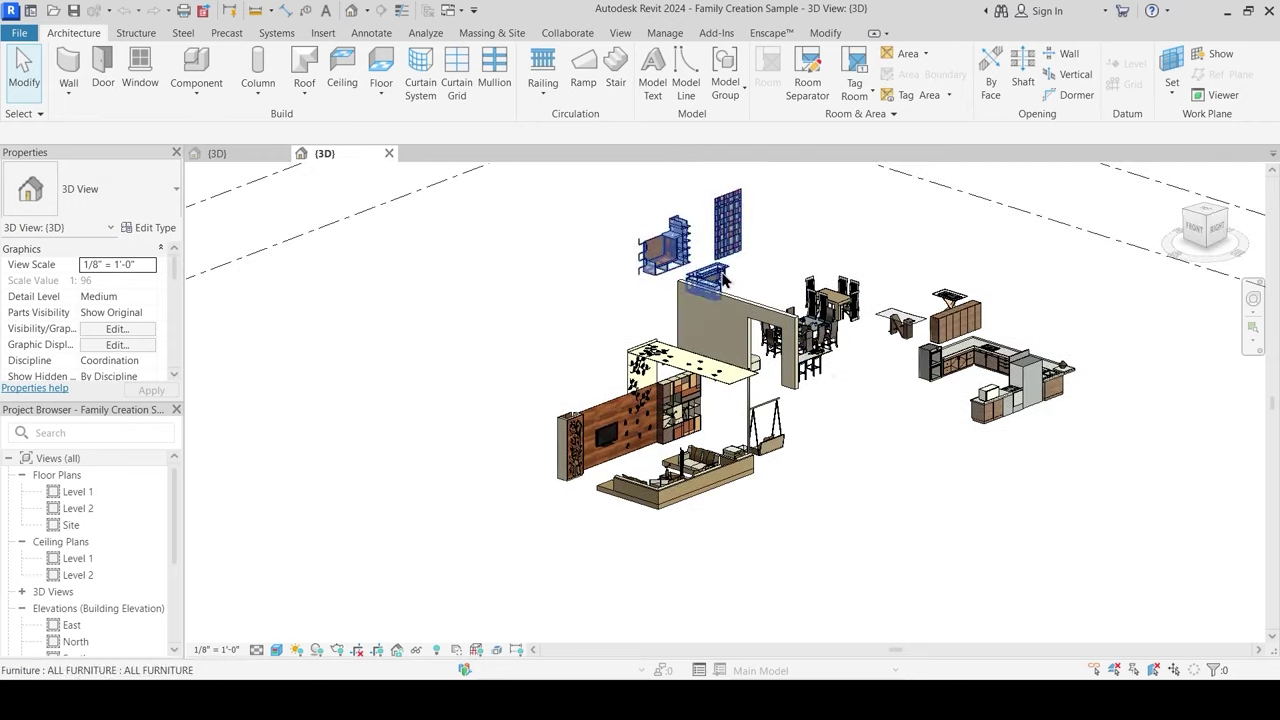
middle_click_drag(705, 464, 697, 380, "shift")
middle_click_drag(569, 388, 543, 434, "shift")
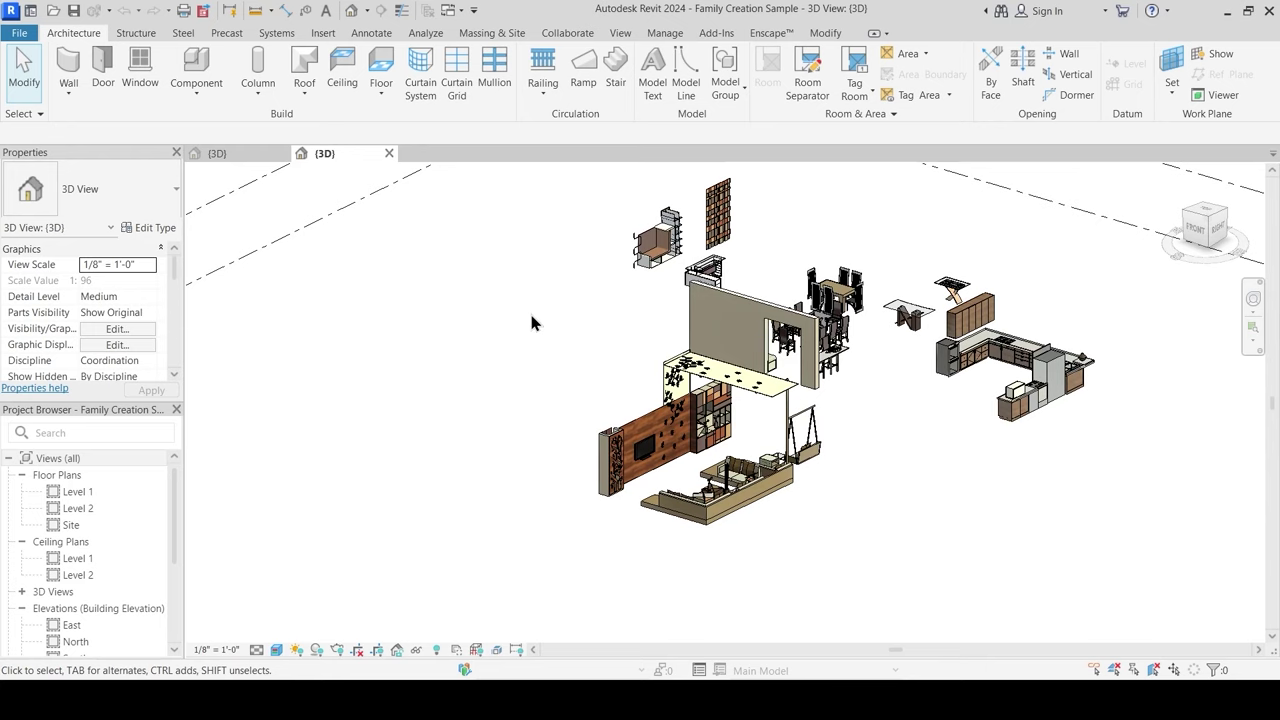
middle_click_drag(574, 343, 616, 340, "shift")
middle_click_drag(920, 361, 877, 397, "shift")
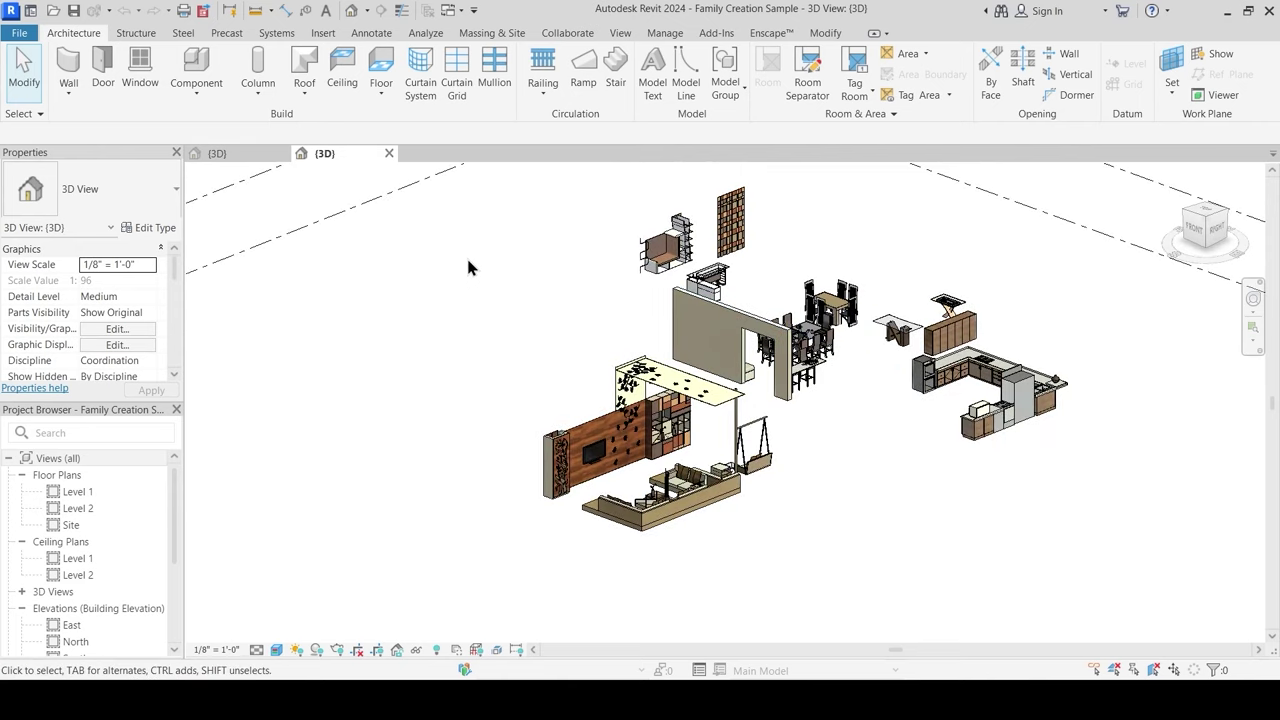
left_click(389, 153)
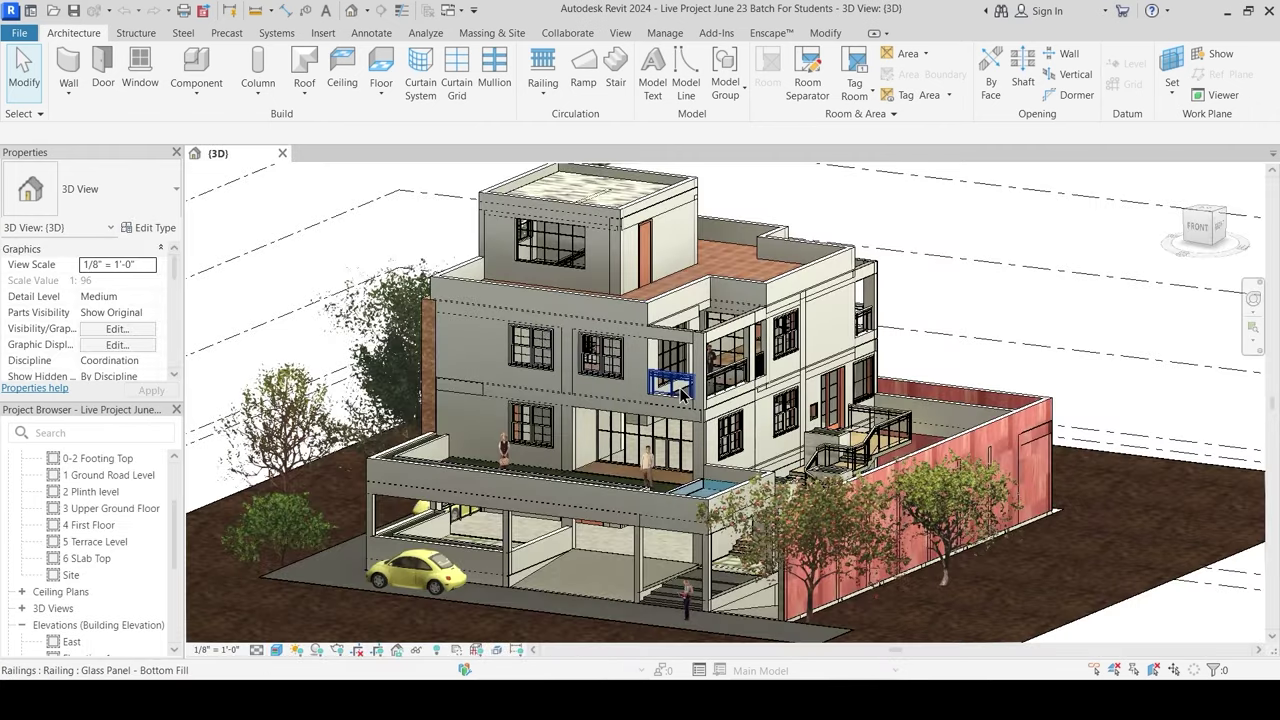
Step: Orbit the house to inspect its foundations, then switch to the Live Project June 23 Batch window
middle_click_drag(578, 453, 612, 405, "shift")
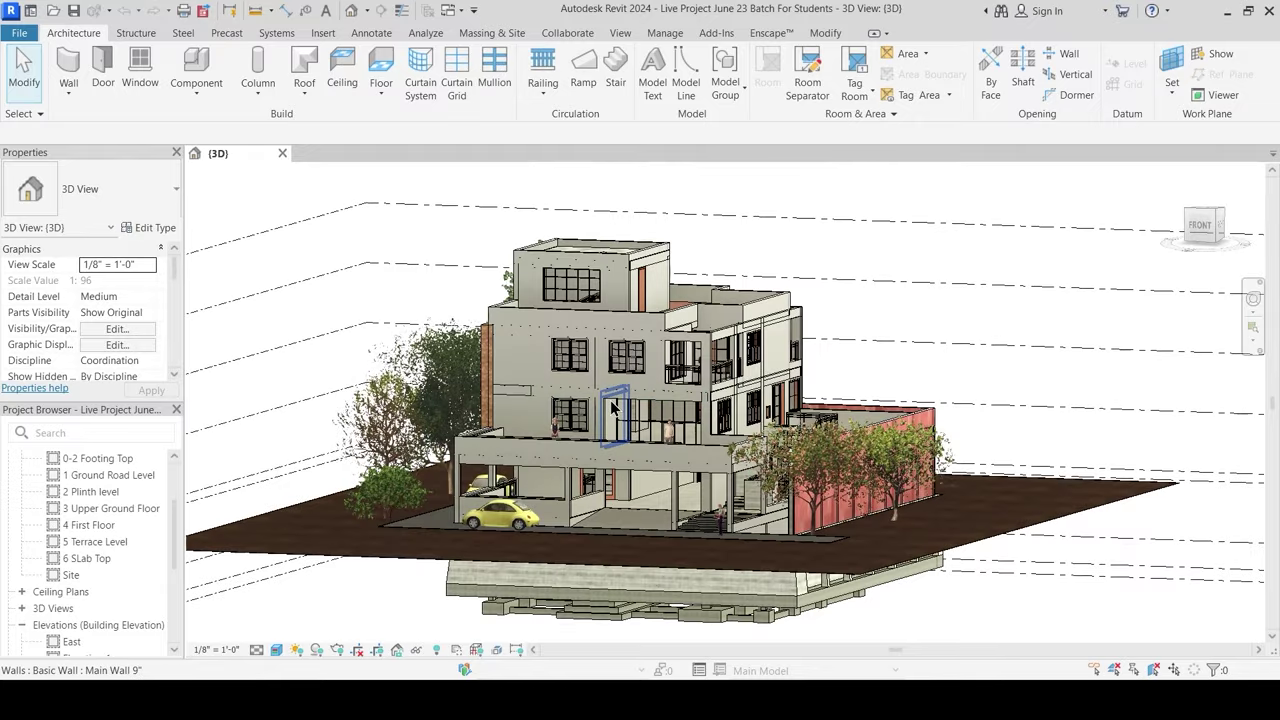
scroll(639, 485, "up", 1)
scroll(657, 450, "down", 6)
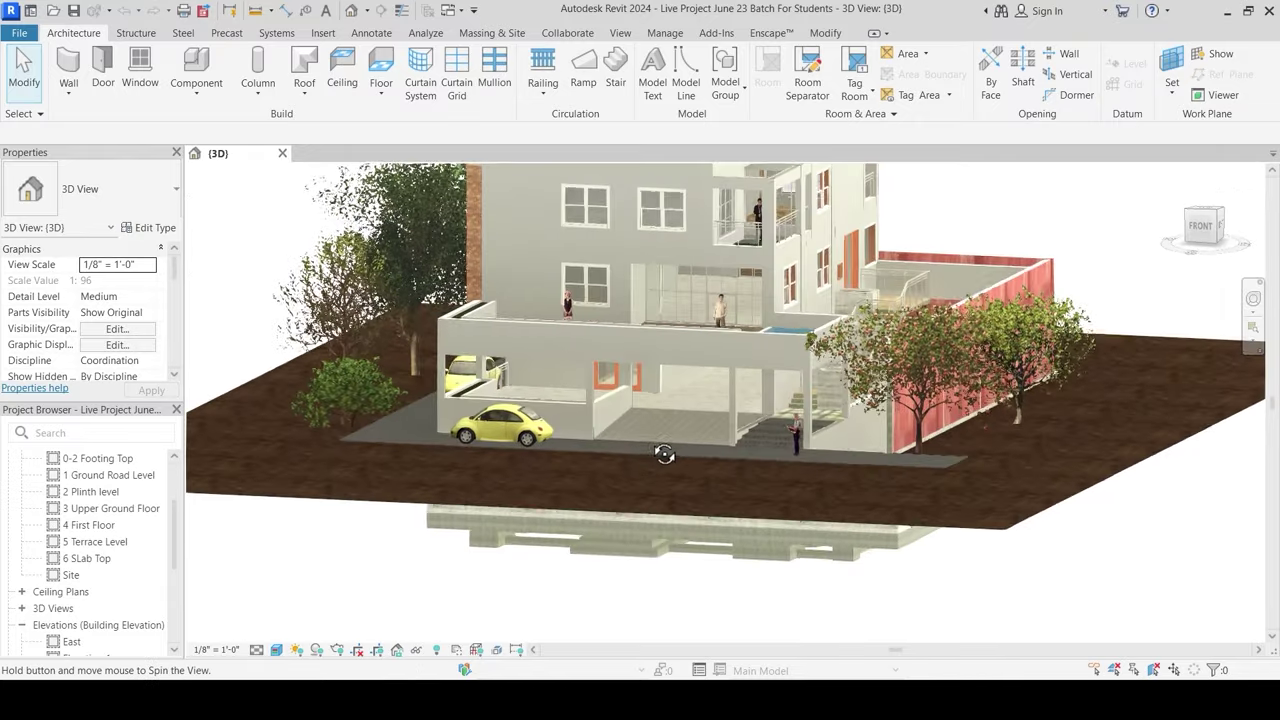
middle_click_drag(625, 556, 700, 572, "shift")
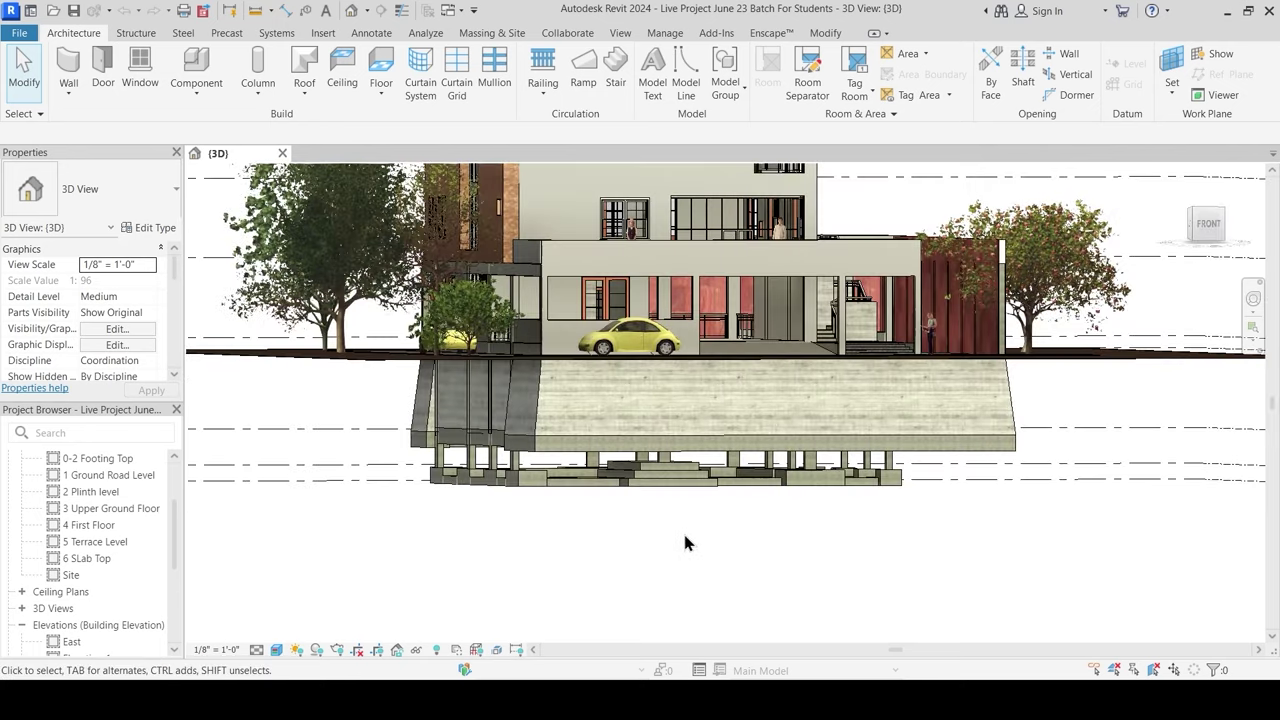
scroll(682, 530, "up", 1)
middle_click_drag(682, 530, 672, 473, "shift")
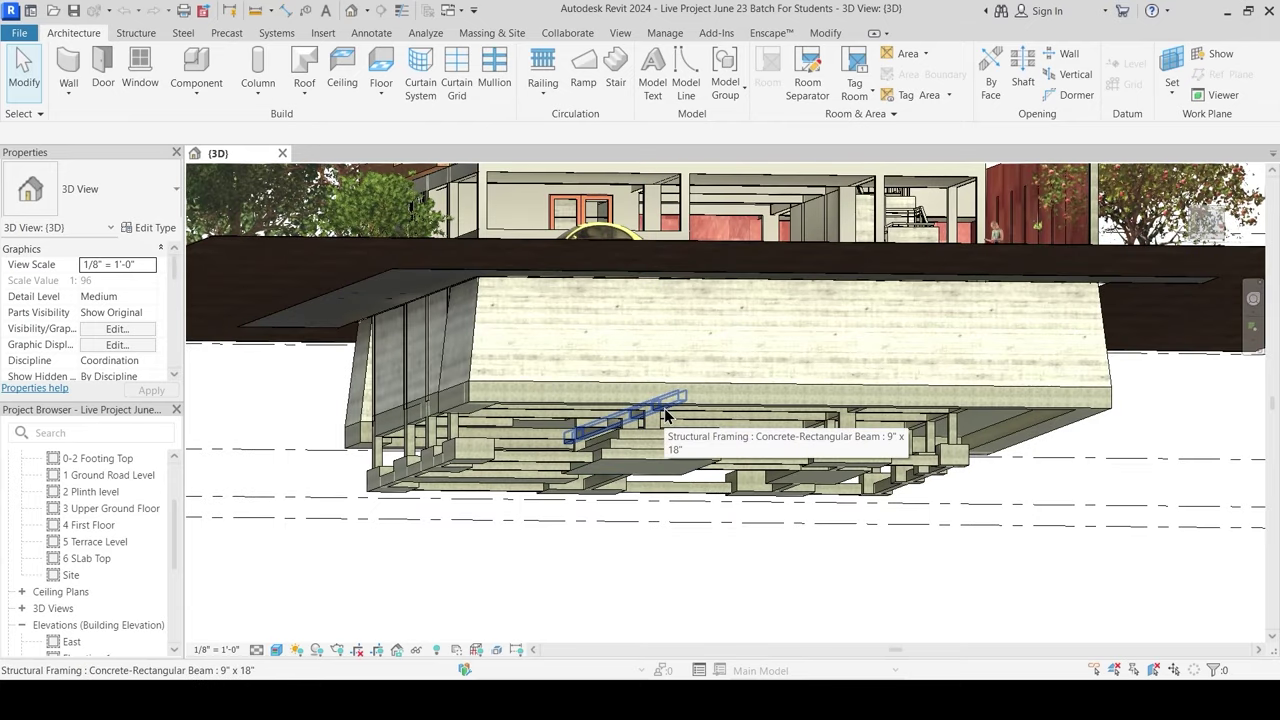
middle_click_drag(687, 407, 606, 501, "shift")
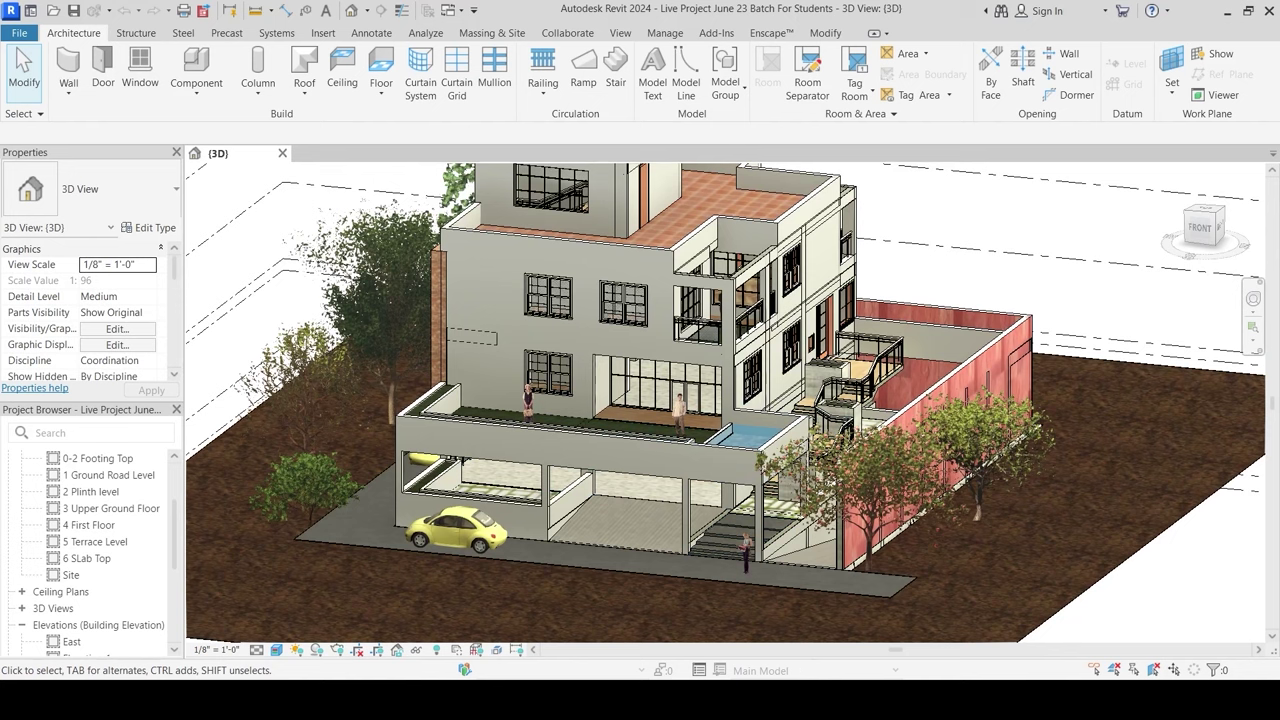
mouse_move(848, 700)
left_click(692, 632)
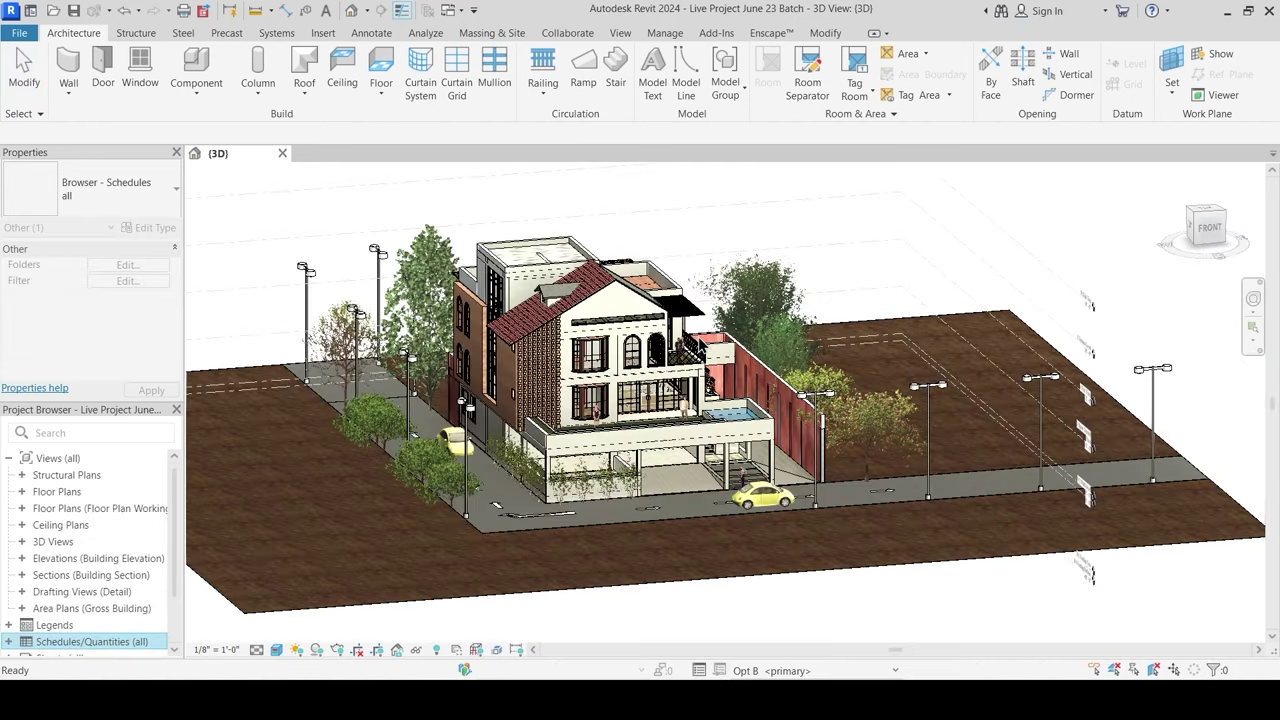
Step: Orbit the house to a frontal angle and list Floor Plans from 0 Basement Slab to Site
left_click(647, 359)
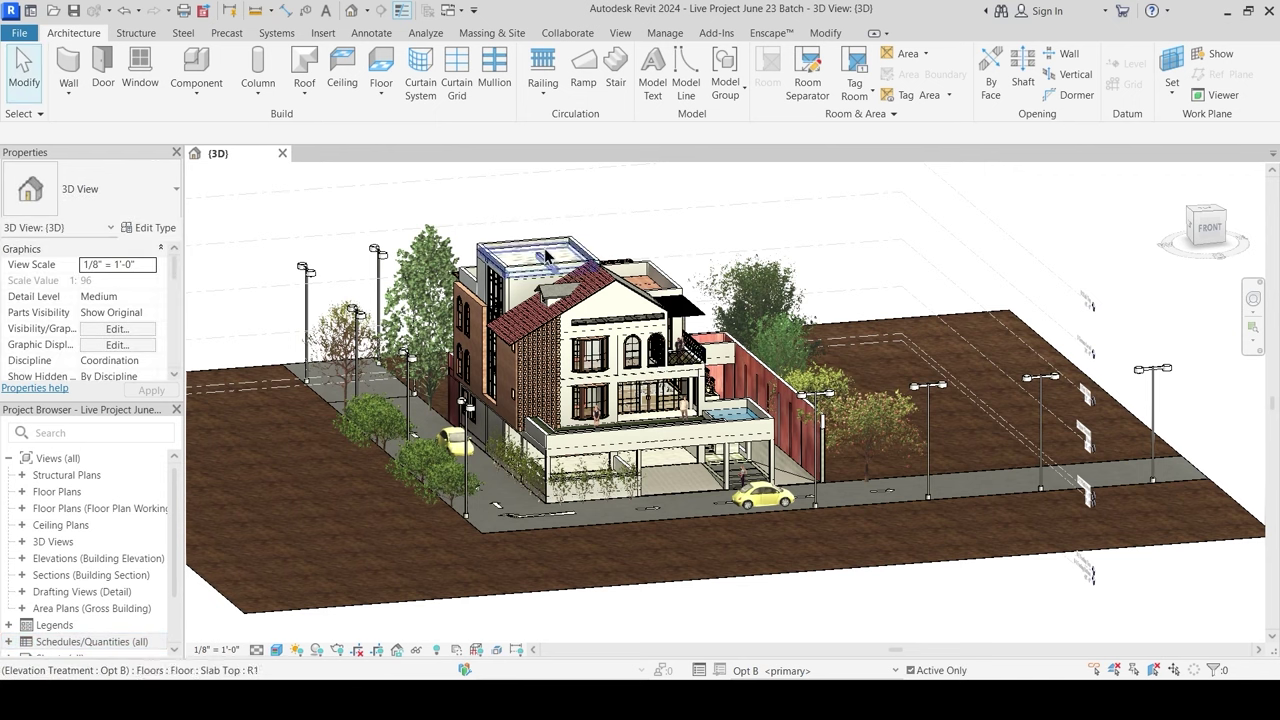
middle_click_drag(360, 250, 481, 213, "shift")
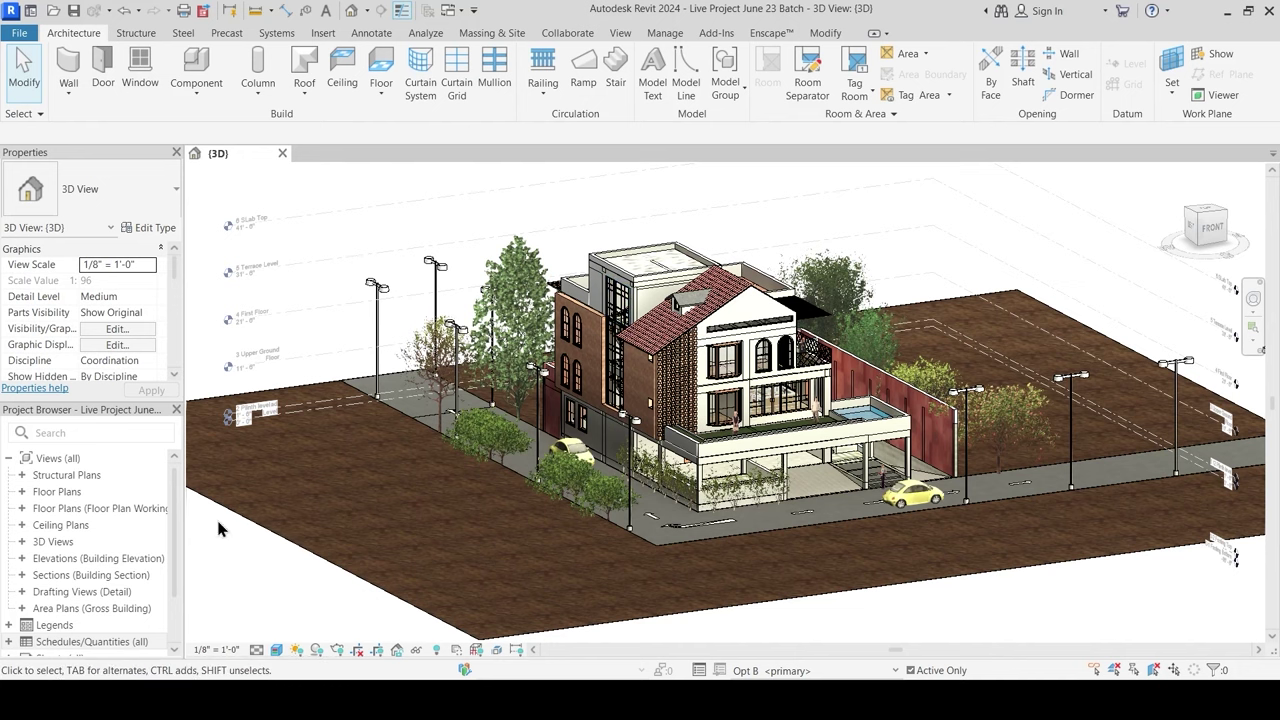
left_click(82, 645)
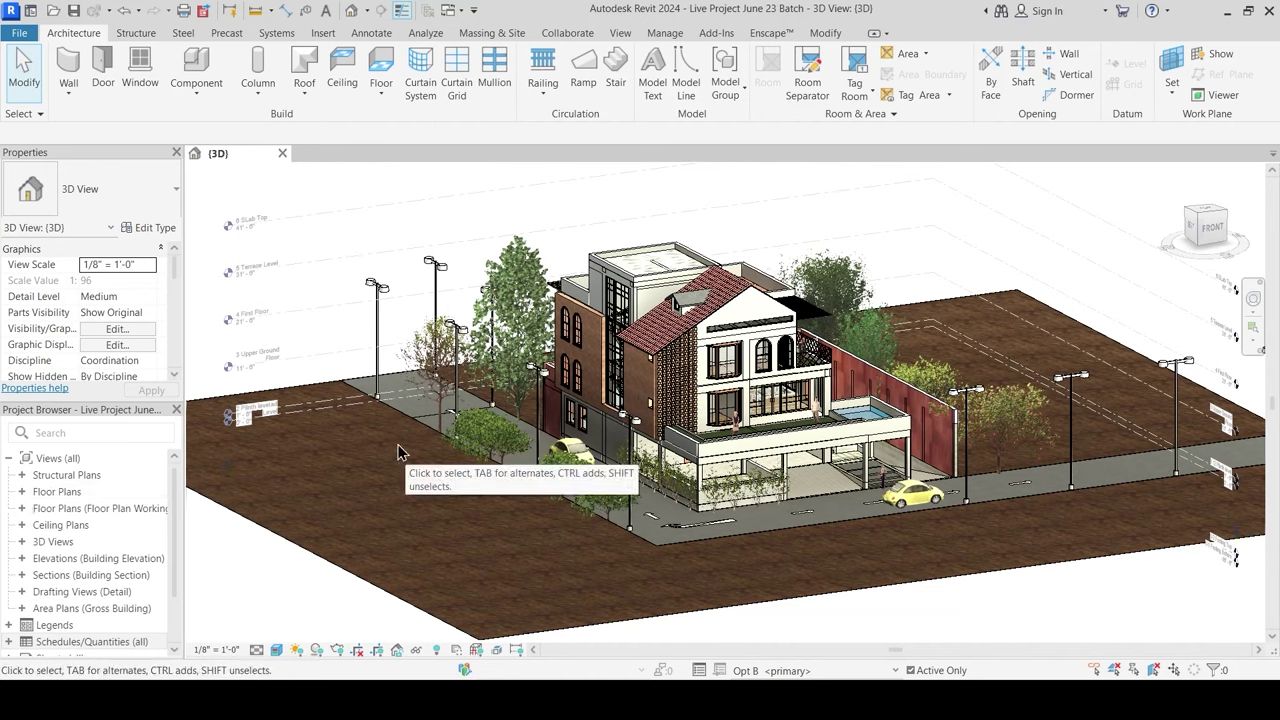
left_click(22, 492)
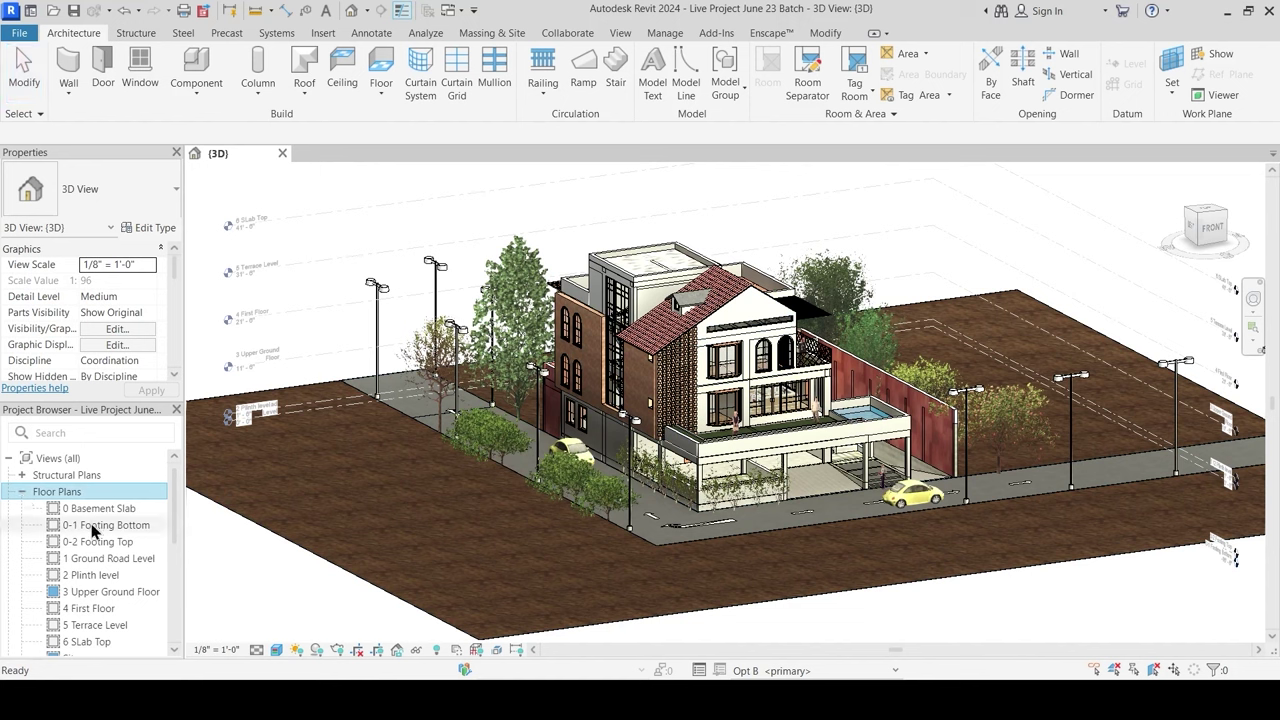
scroll(92, 530, "down", 2)
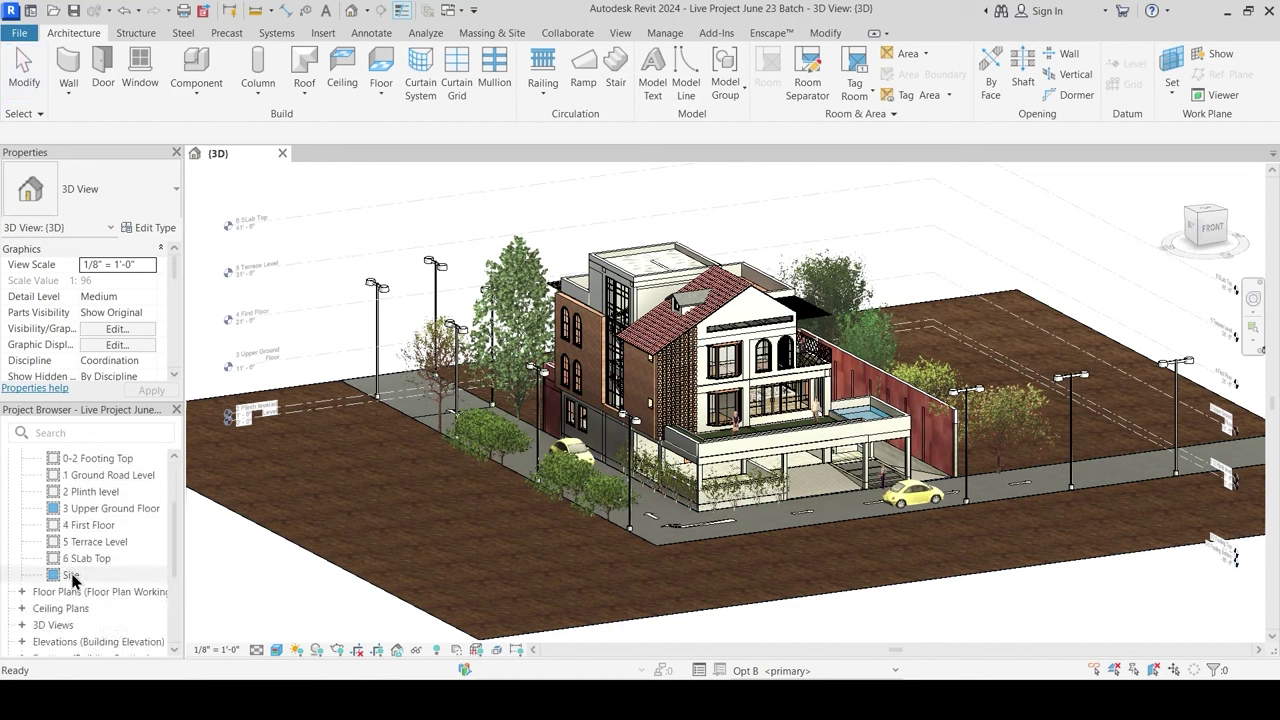
Step: Open the Site floor plan and pan around the plot's roads, trees and cars
double_click(71, 576)
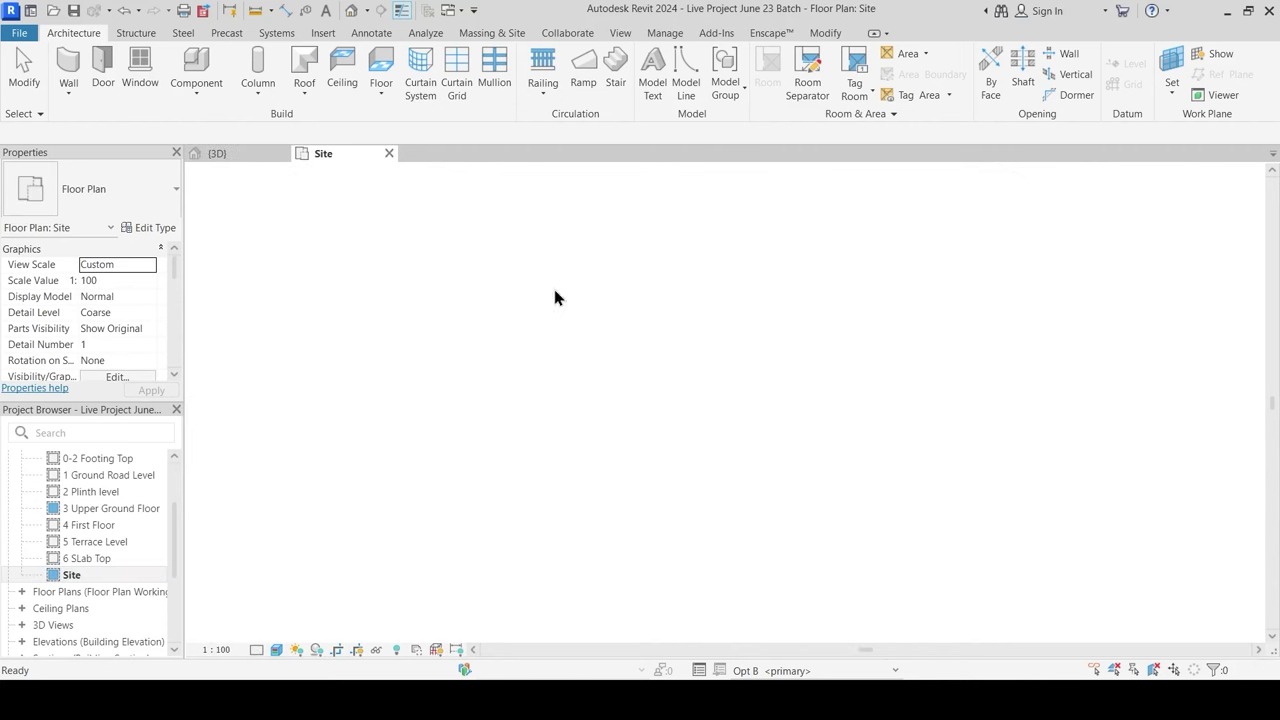
scroll(859, 437, "up", 2)
middle_click_drag(815, 502, 755, 453)
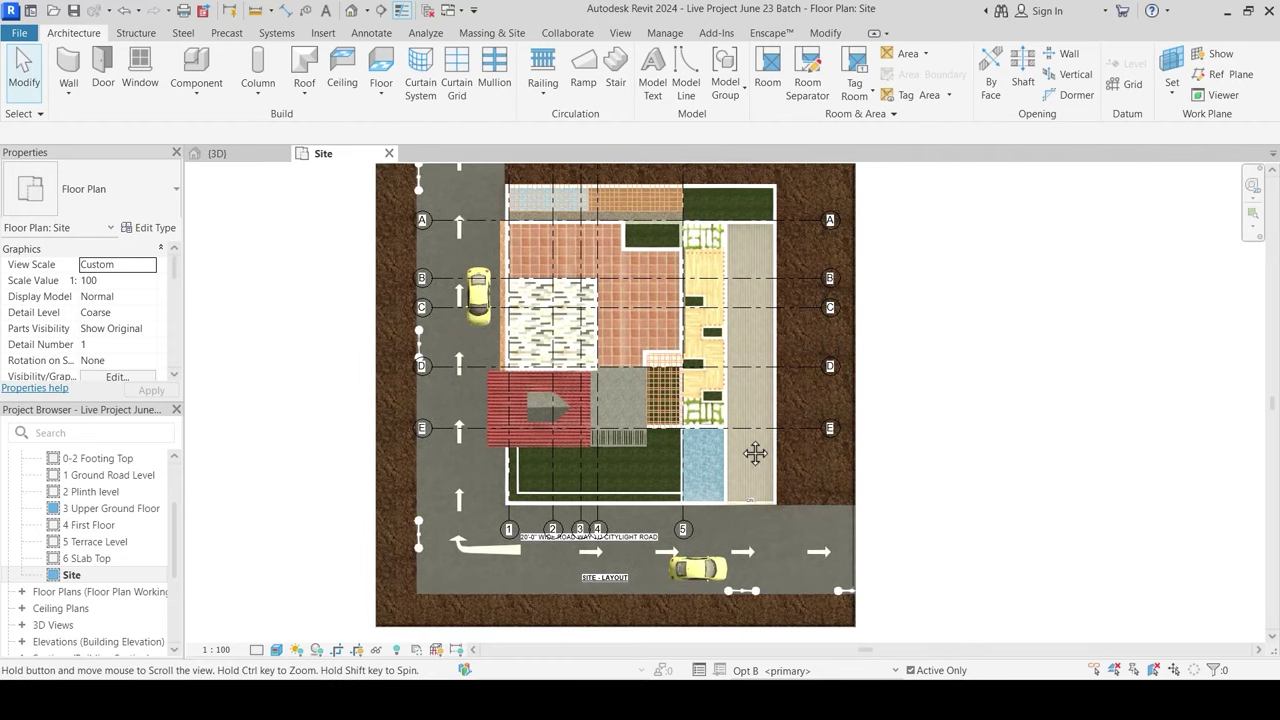
scroll(901, 420, "down", 1)
middle_click_drag(955, 365, 879, 420)
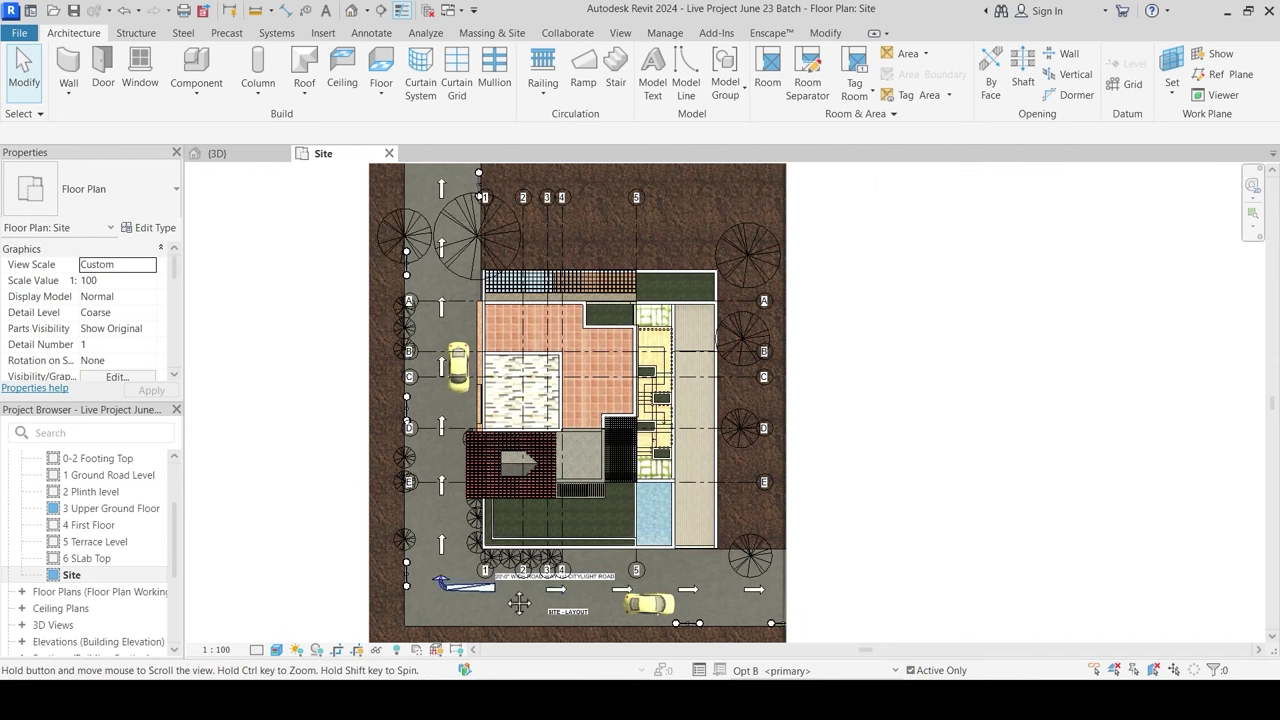
middle_click_drag(575, 605, 591, 572)
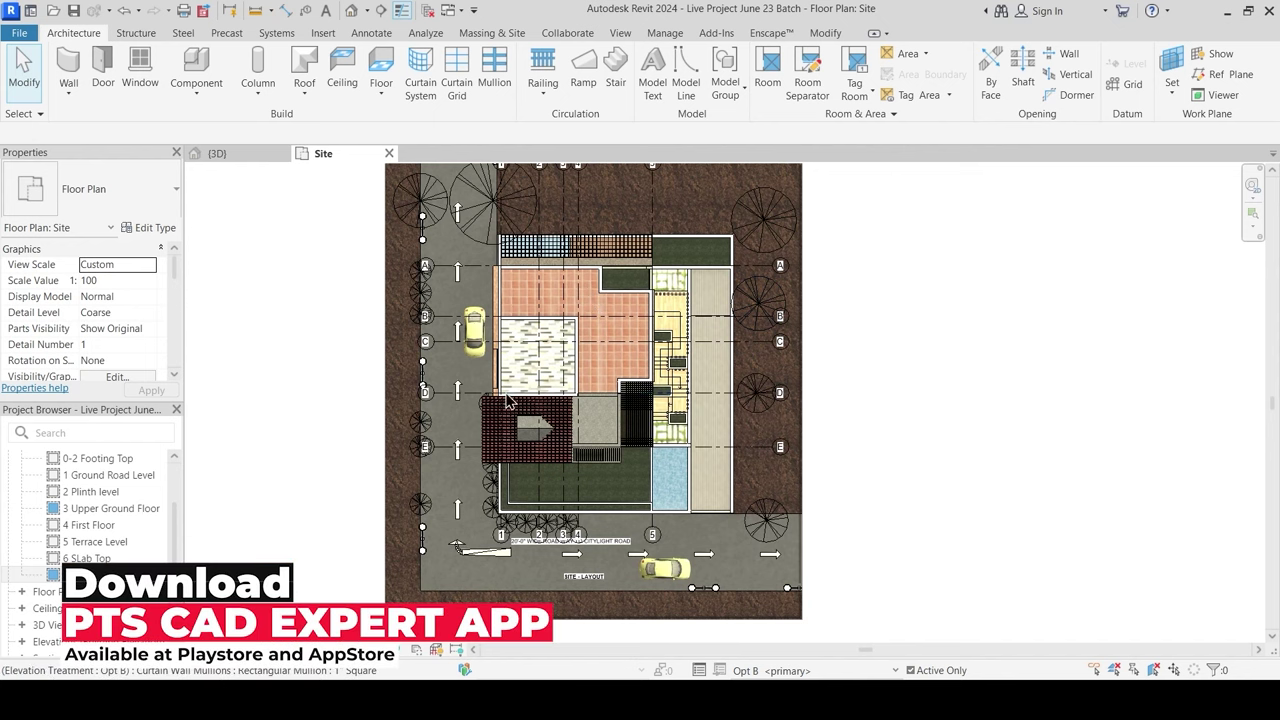
Step: Open the 3 Upper Ground Floor plan showing the main model instead of Opt B
double_click(99, 512)
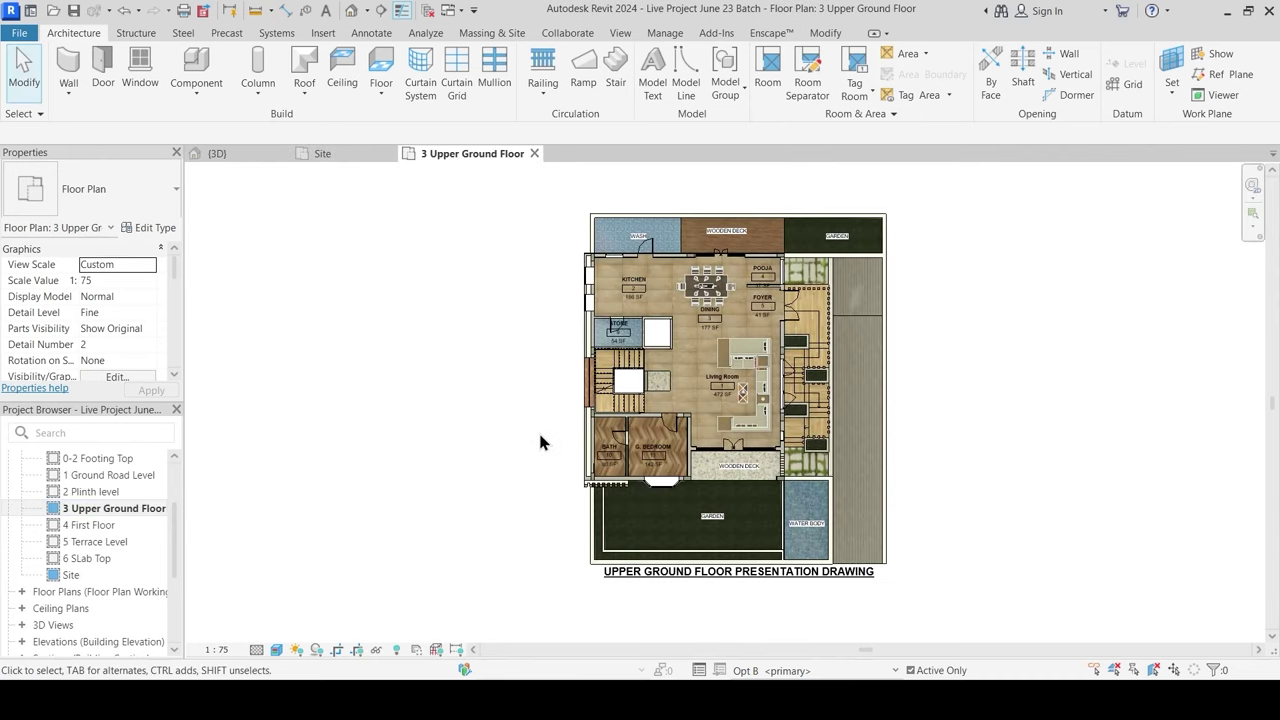
scroll(700, 392, "up", 2)
left_click(800, 670)
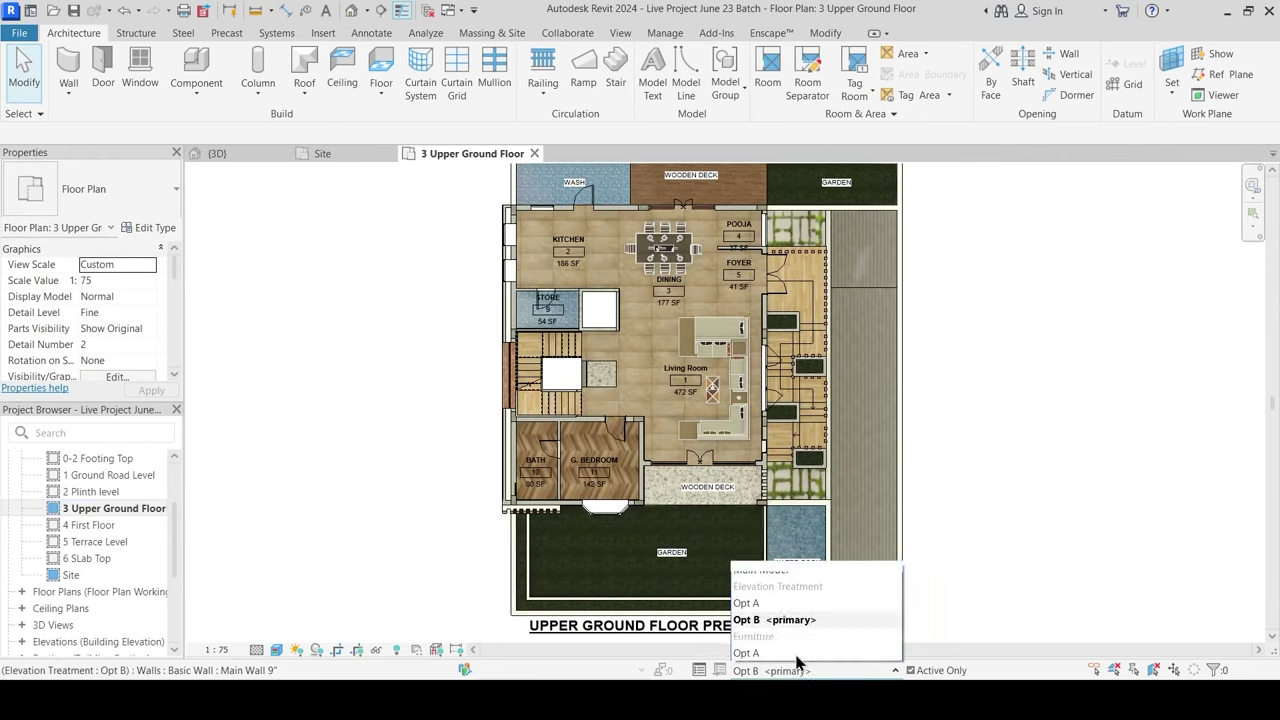
left_click(770, 553)
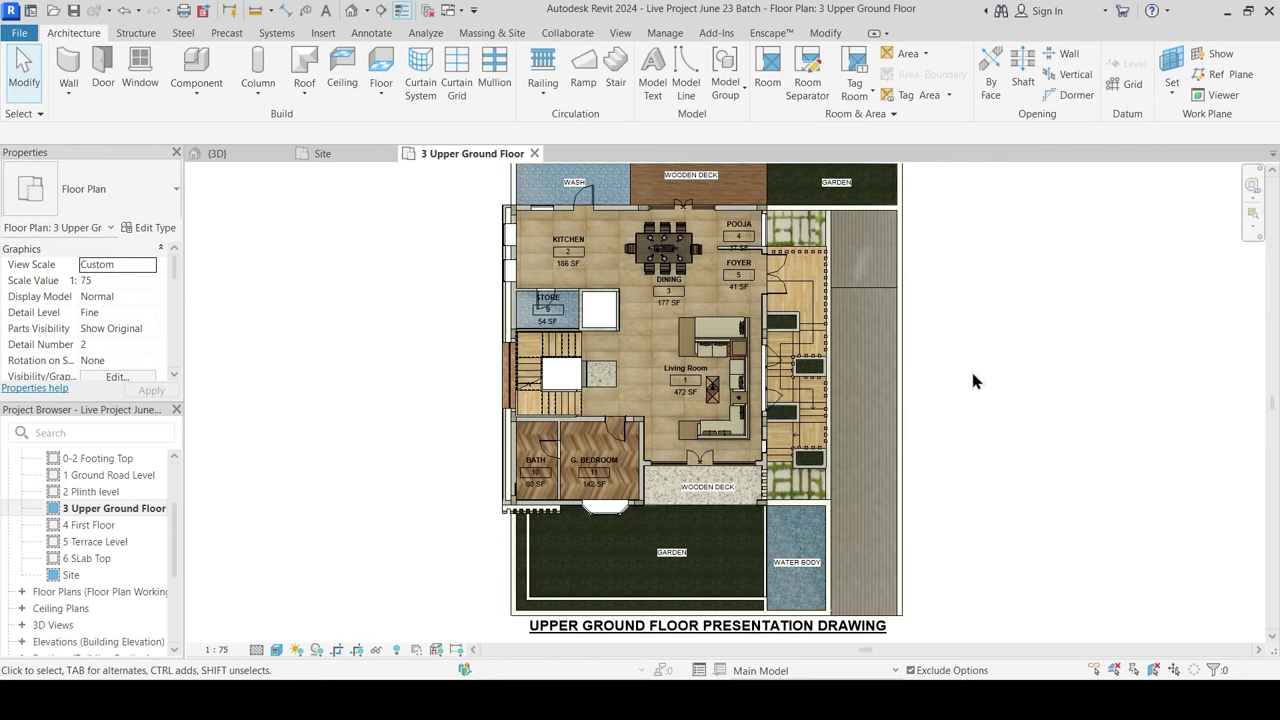
Step: Expand Floor Plan Working and select the 3 Upper Ground Floor Working plan
scroll(862, 390, "down", 2)
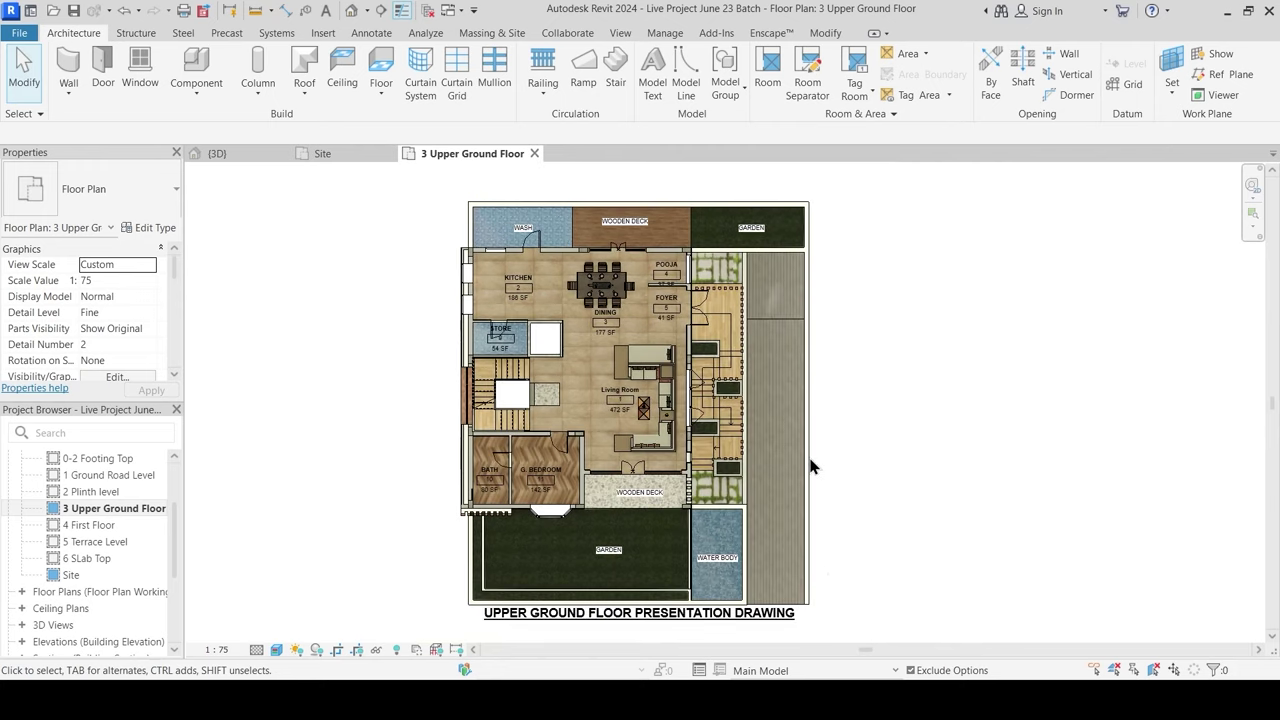
scroll(808, 455, "up", 2)
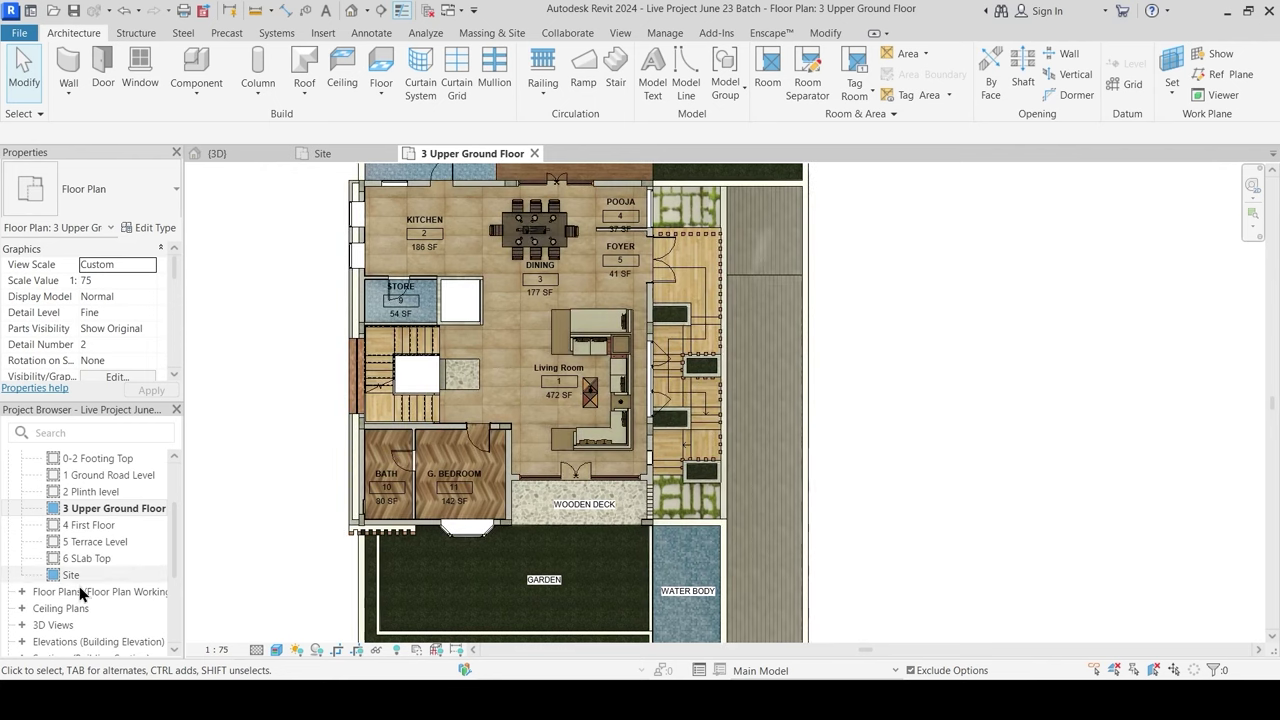
left_click(21, 592)
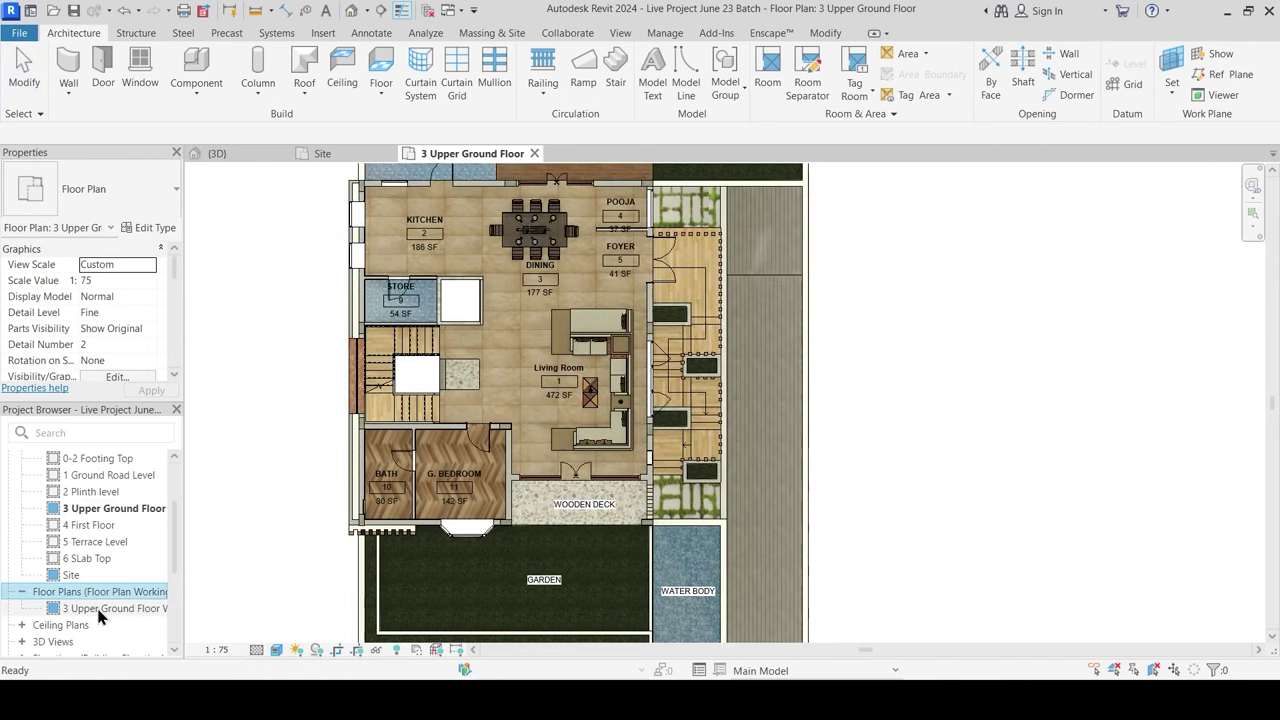
left_click(99, 608)
Step: Open the 3 Upper Ground Floor Working plan and pan to its left dimensions and grid bubbles
double_click(99, 612)
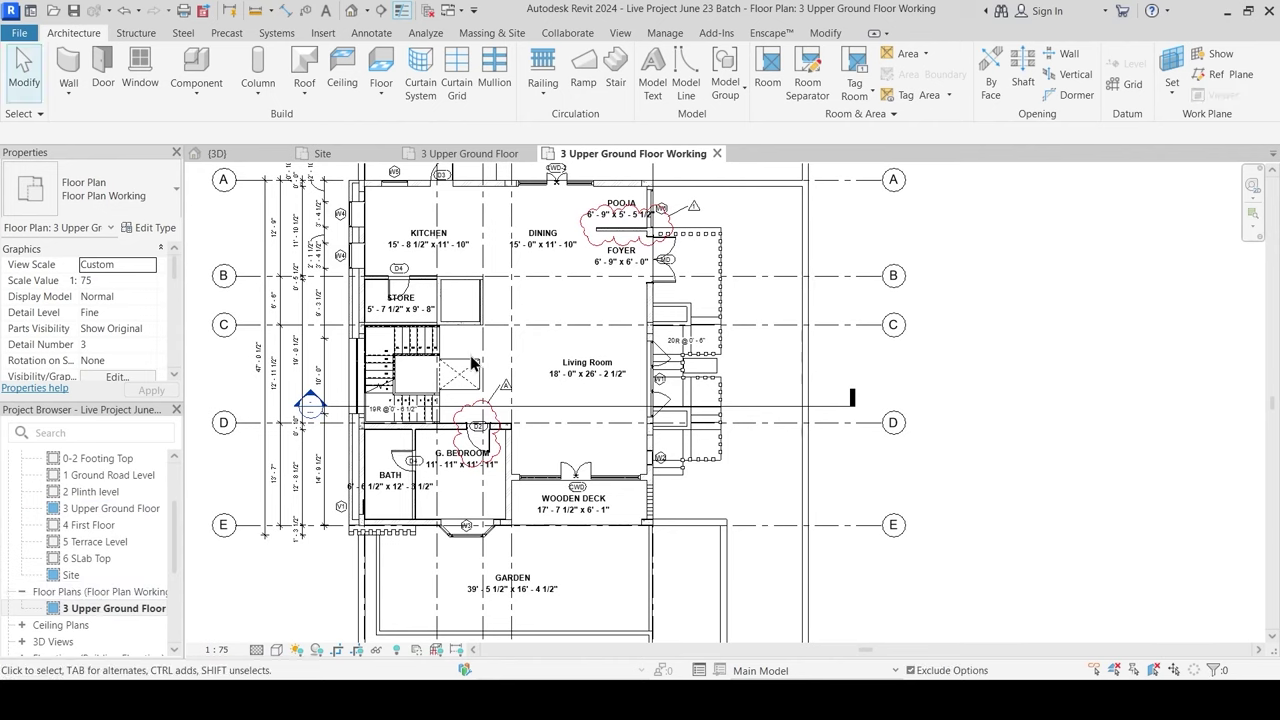
scroll(553, 360, "down", 2)
middle_click_drag(551, 358, 551, 355)
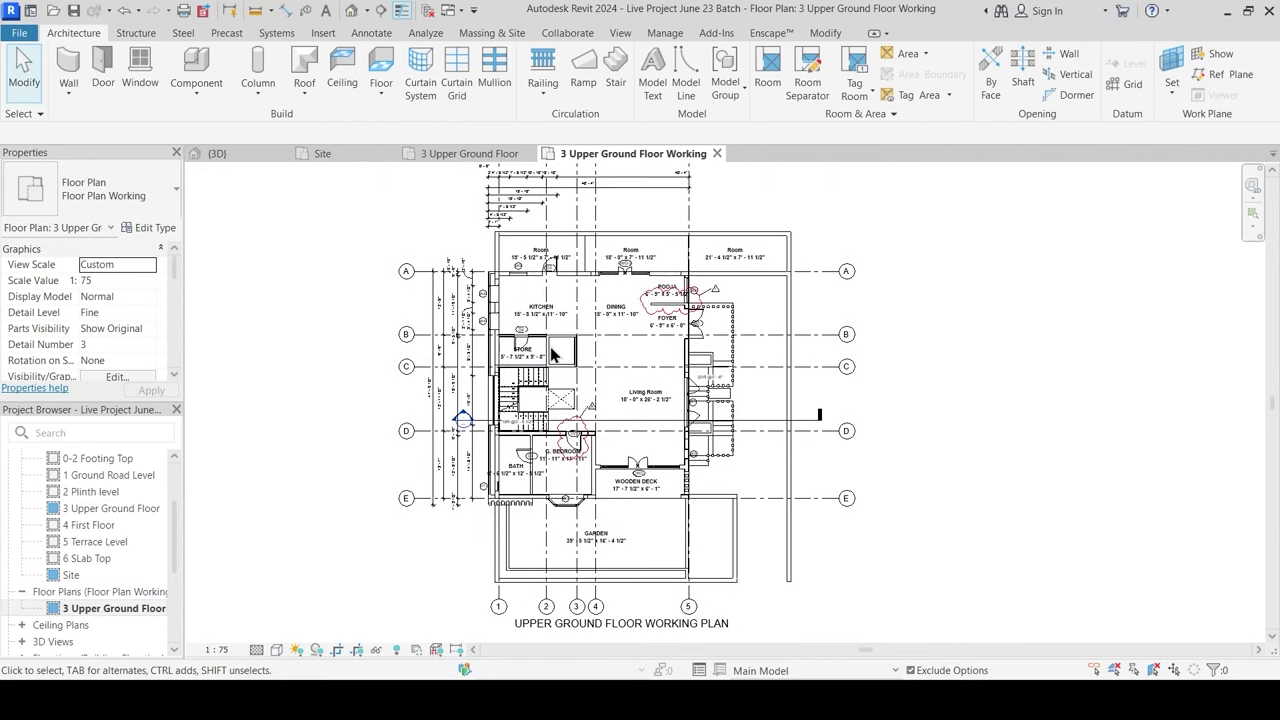
scroll(640, 369, "up", 1)
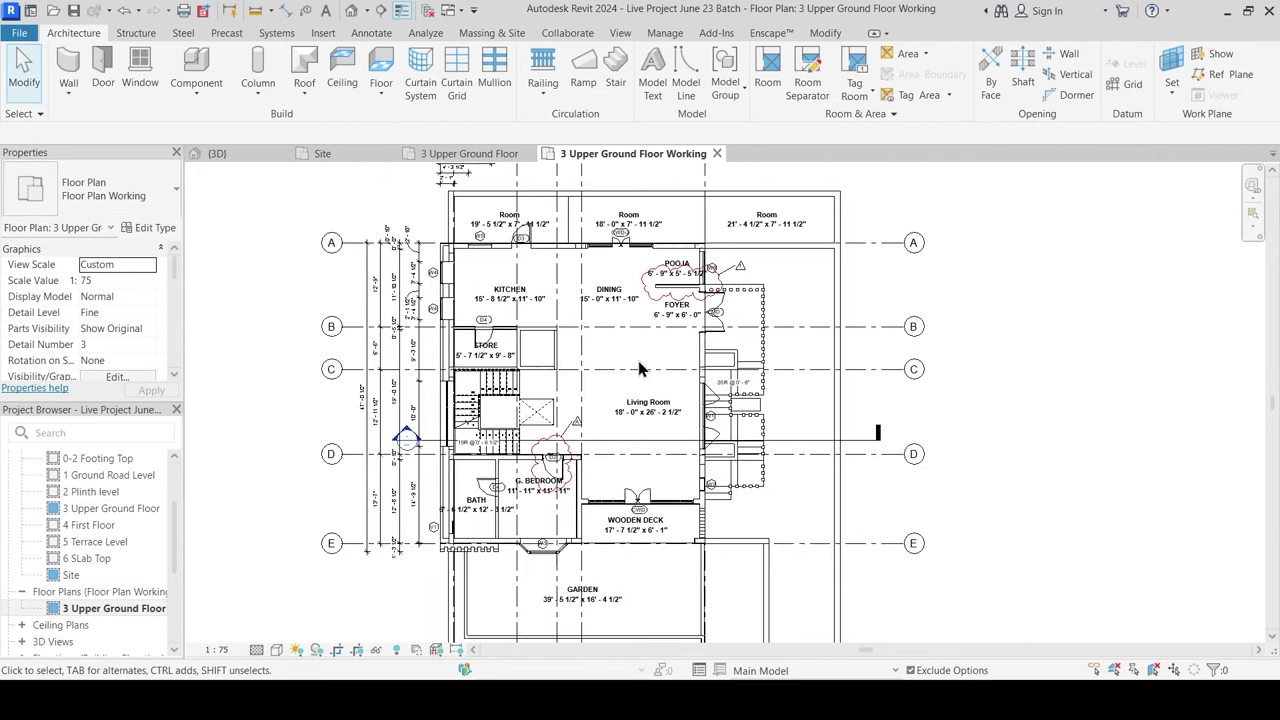
middle_click_drag(640, 369, 678, 373)
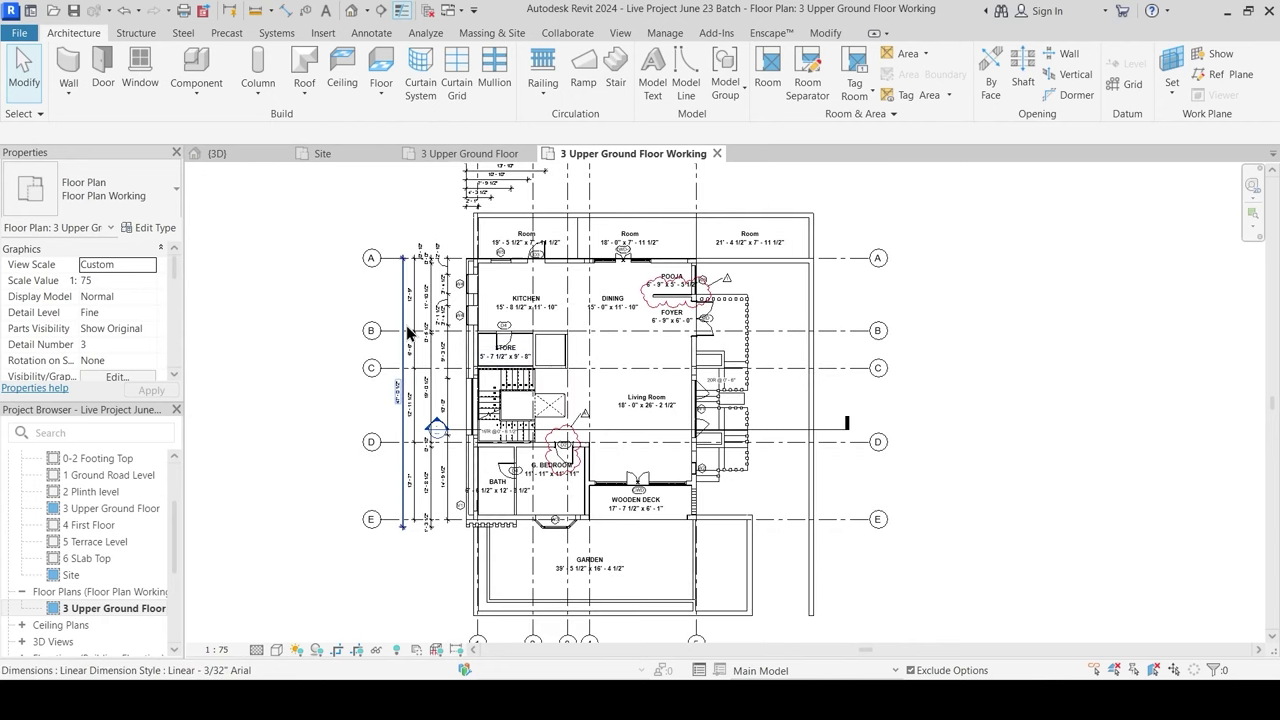
scroll(390, 352, "up", 1)
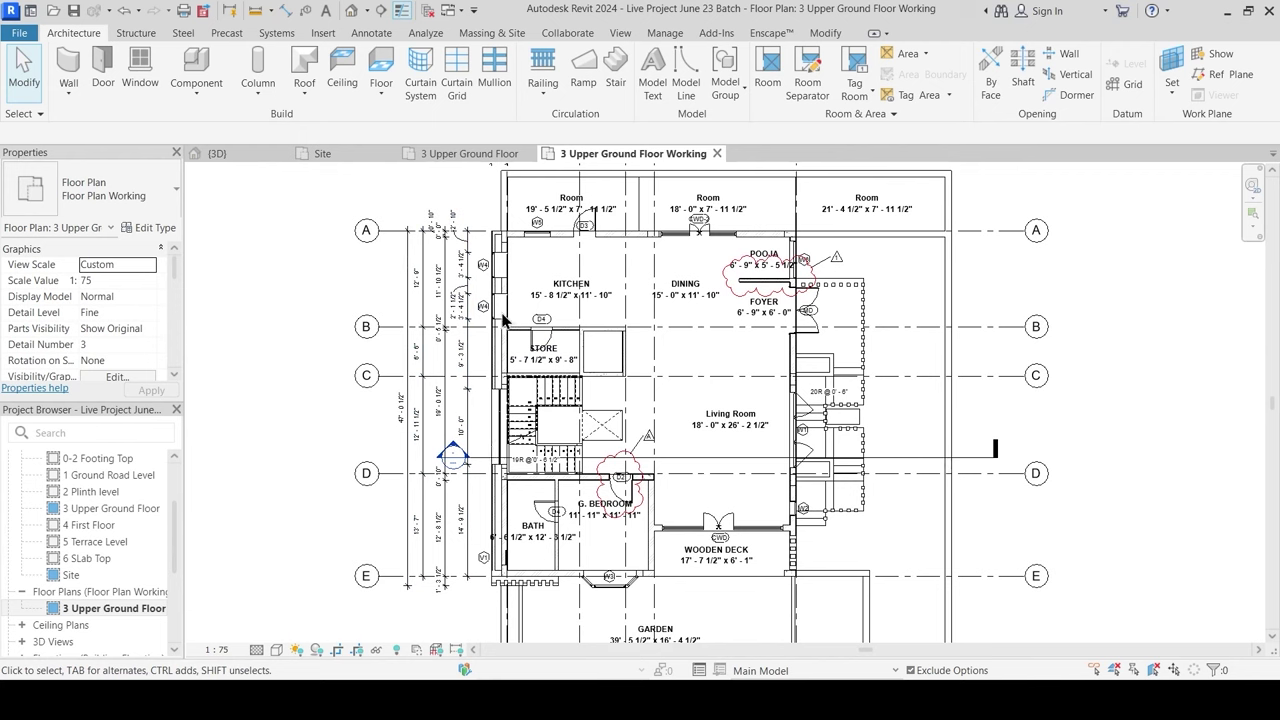
middle_click_drag(457, 319, 398, 416)
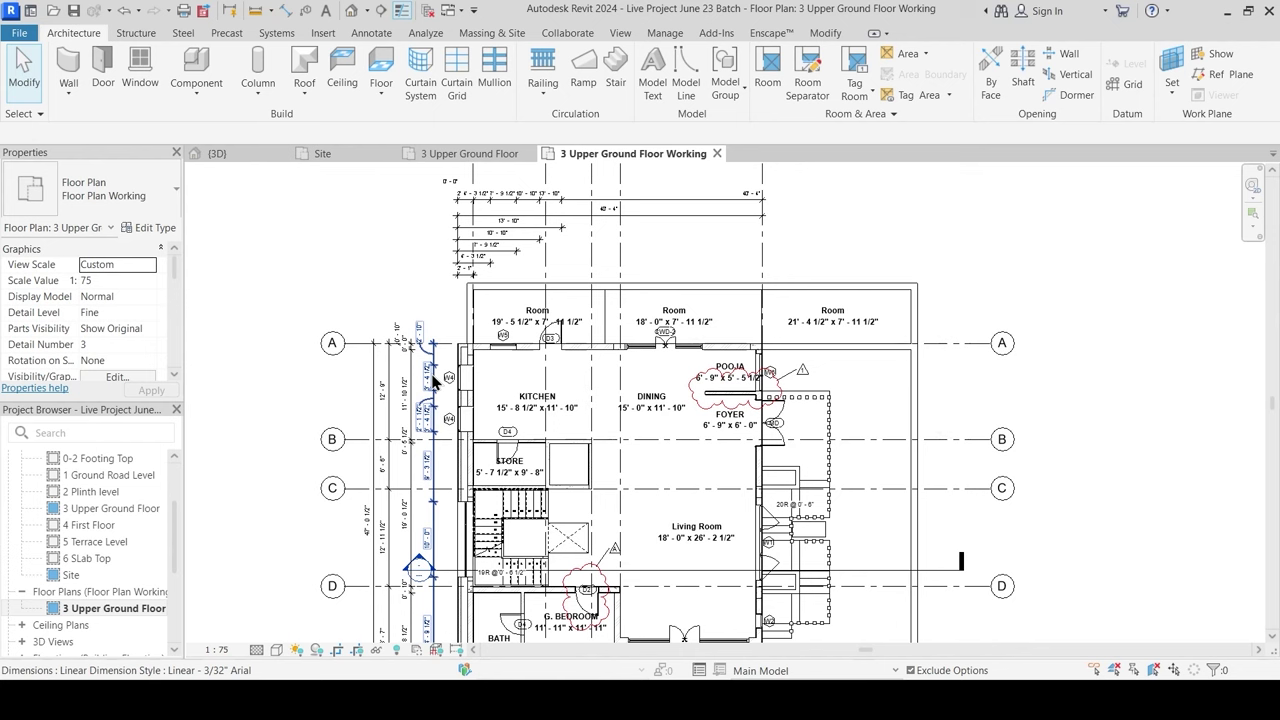
middle_click_drag(474, 363, 454, 393)
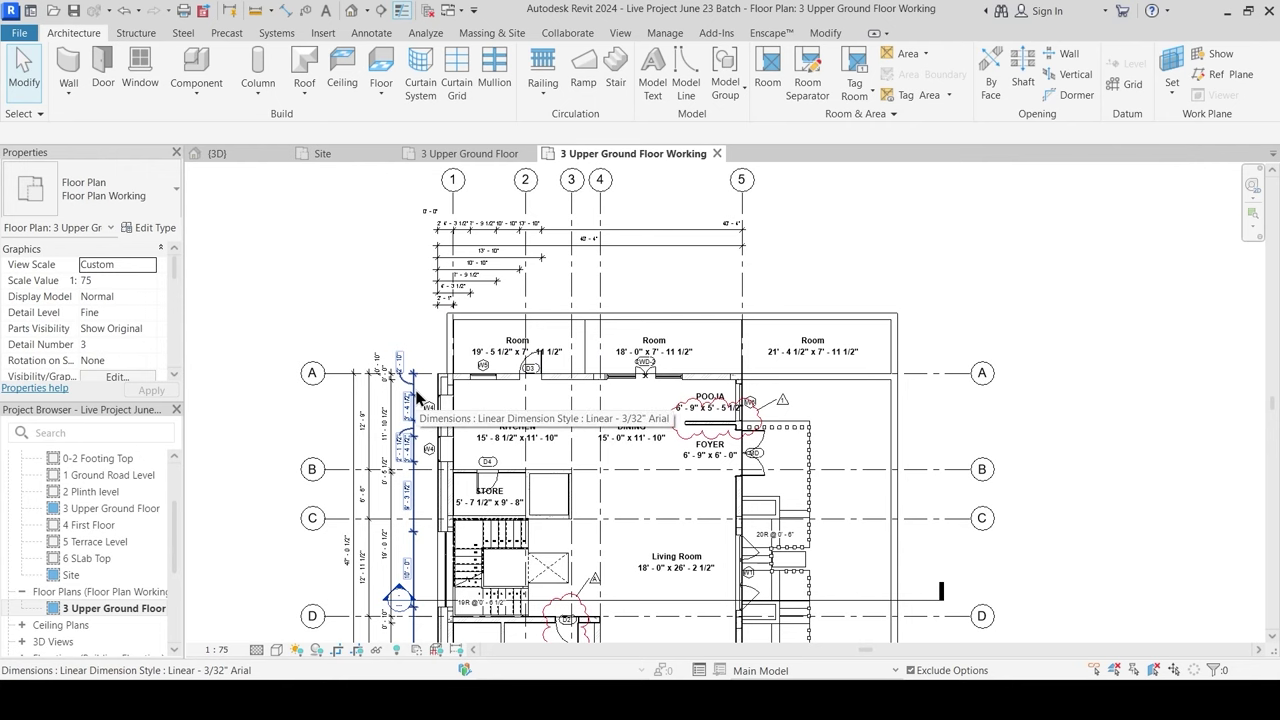
Step: Check the top and stacked baseline dimension strings, then return to the rendered 3 Upper Ground Floor plan
left_click(497, 263)
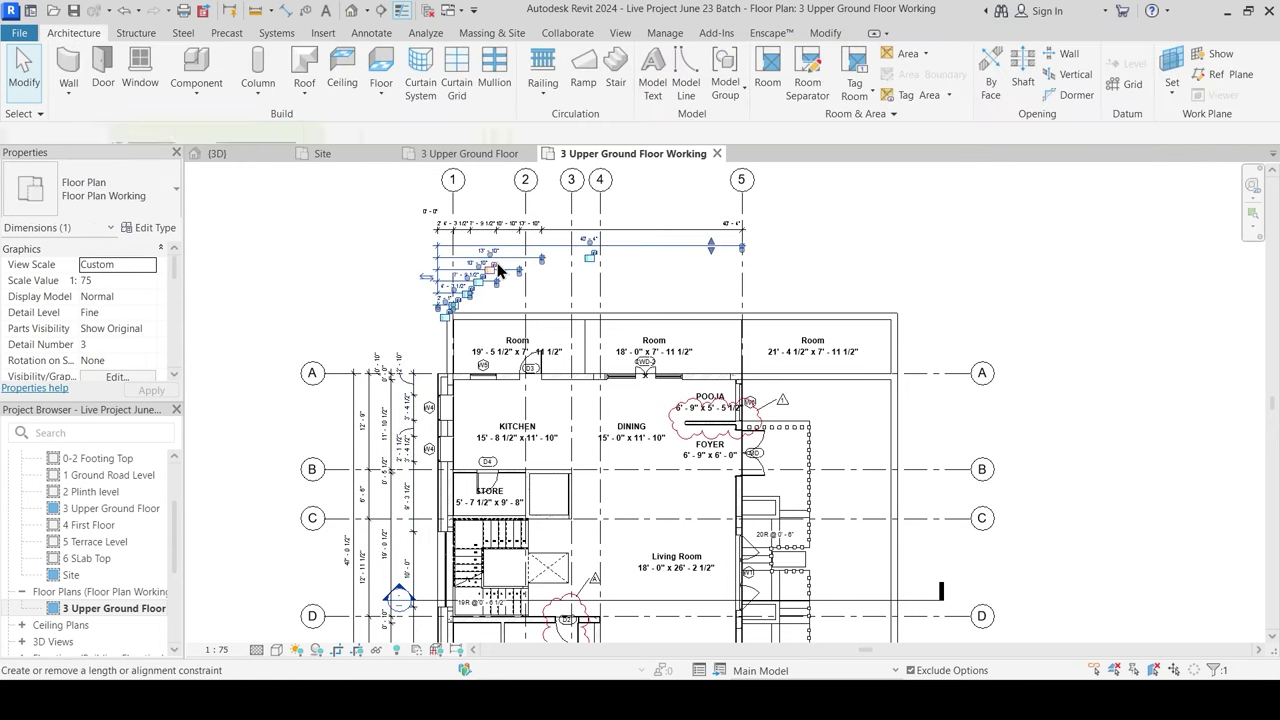
left_click(607, 230)
left_click(432, 245)
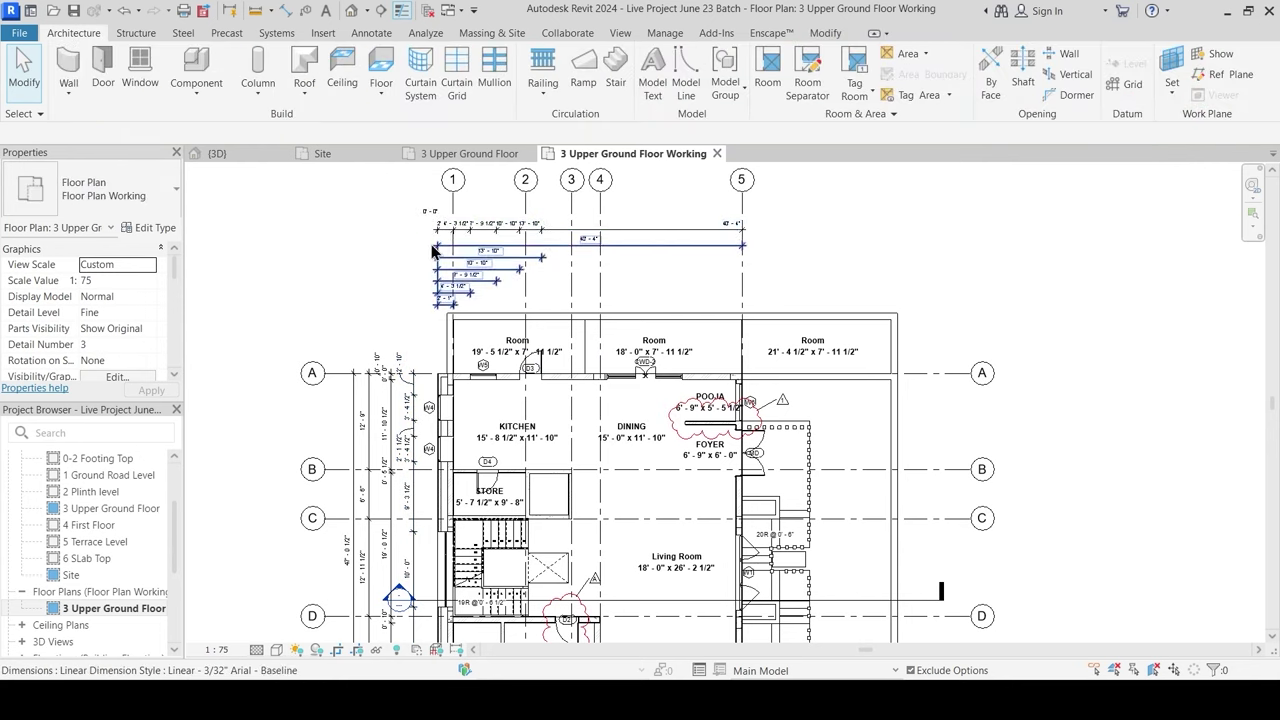
scroll(432, 250, "up", 2)
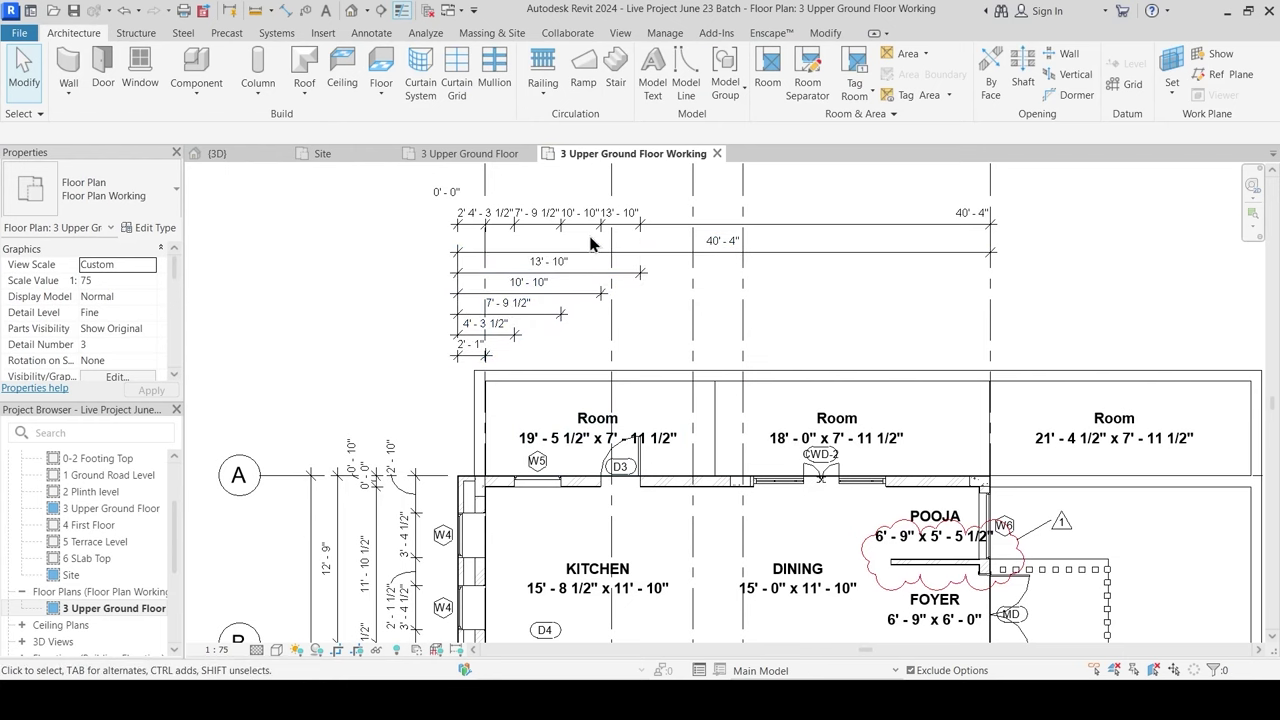
scroll(632, 324, "down", 3)
middle_click_drag(733, 508, 725, 443)
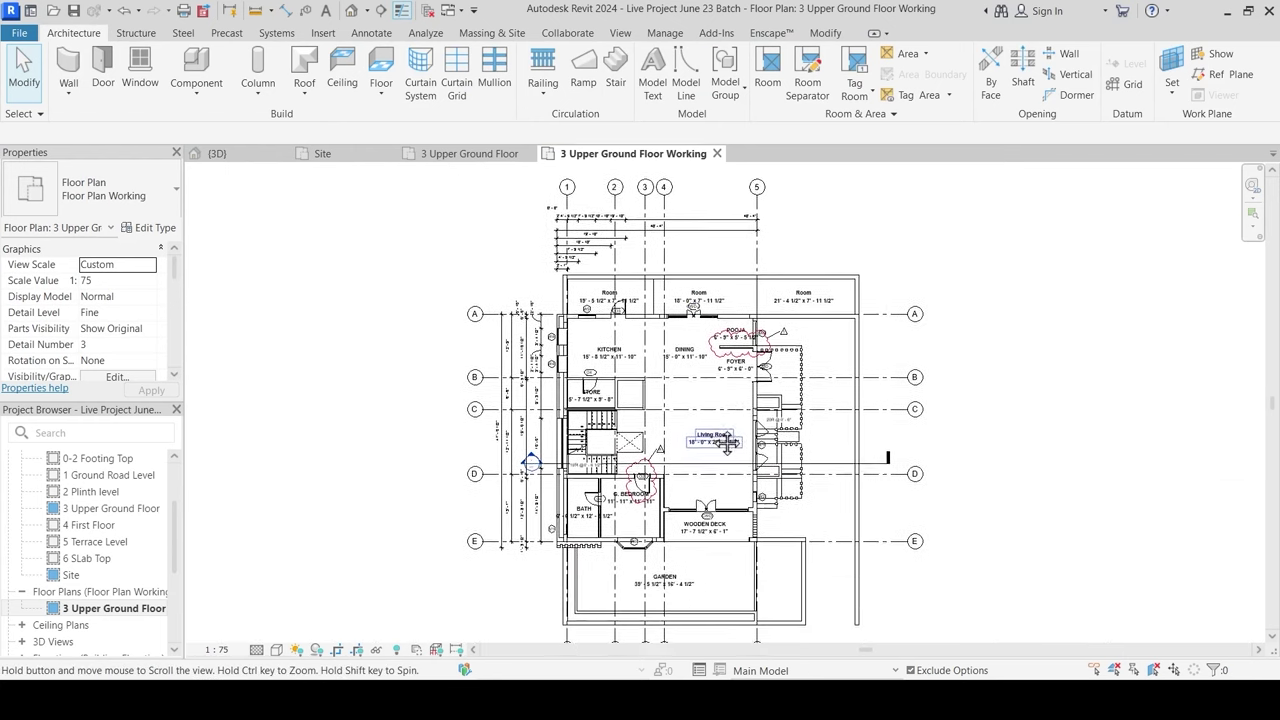
left_click(478, 155)
scroll(560, 398, "up", 2)
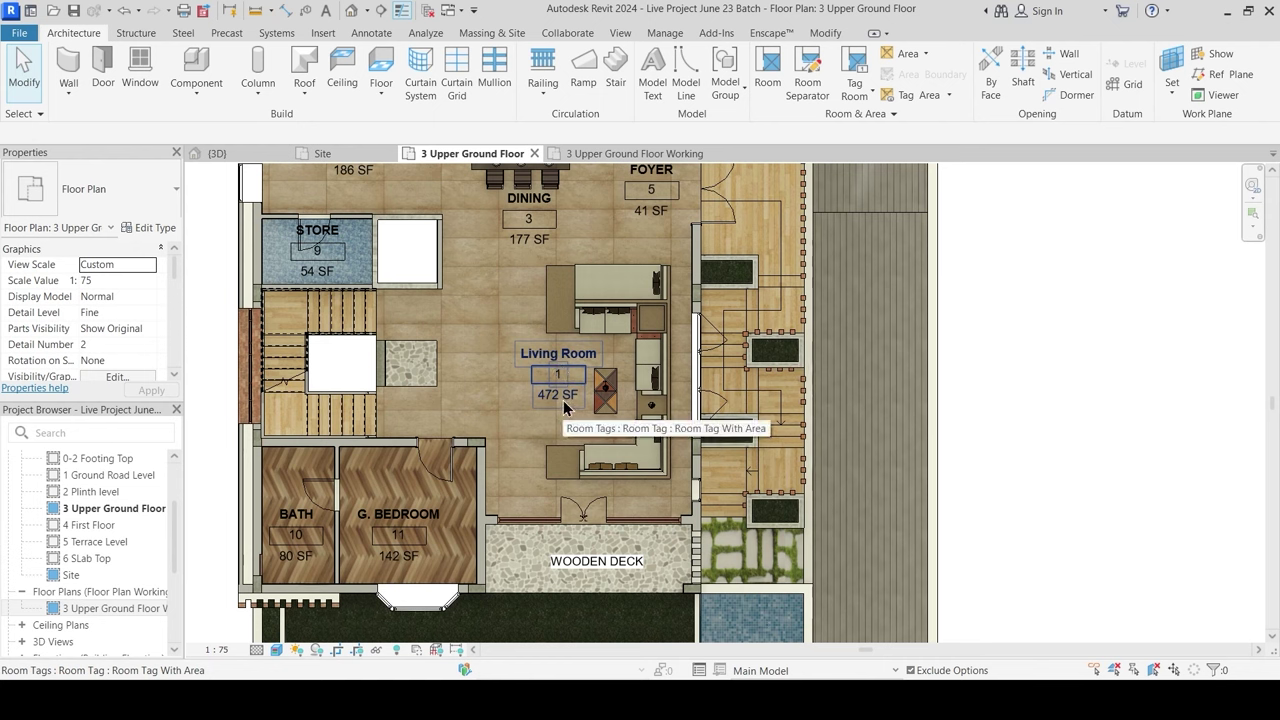
Step: Glance at the working plan again, then come back to the rendered 3 Upper Ground Floor plan
left_click(599, 153)
scroll(730, 480, "up", 4)
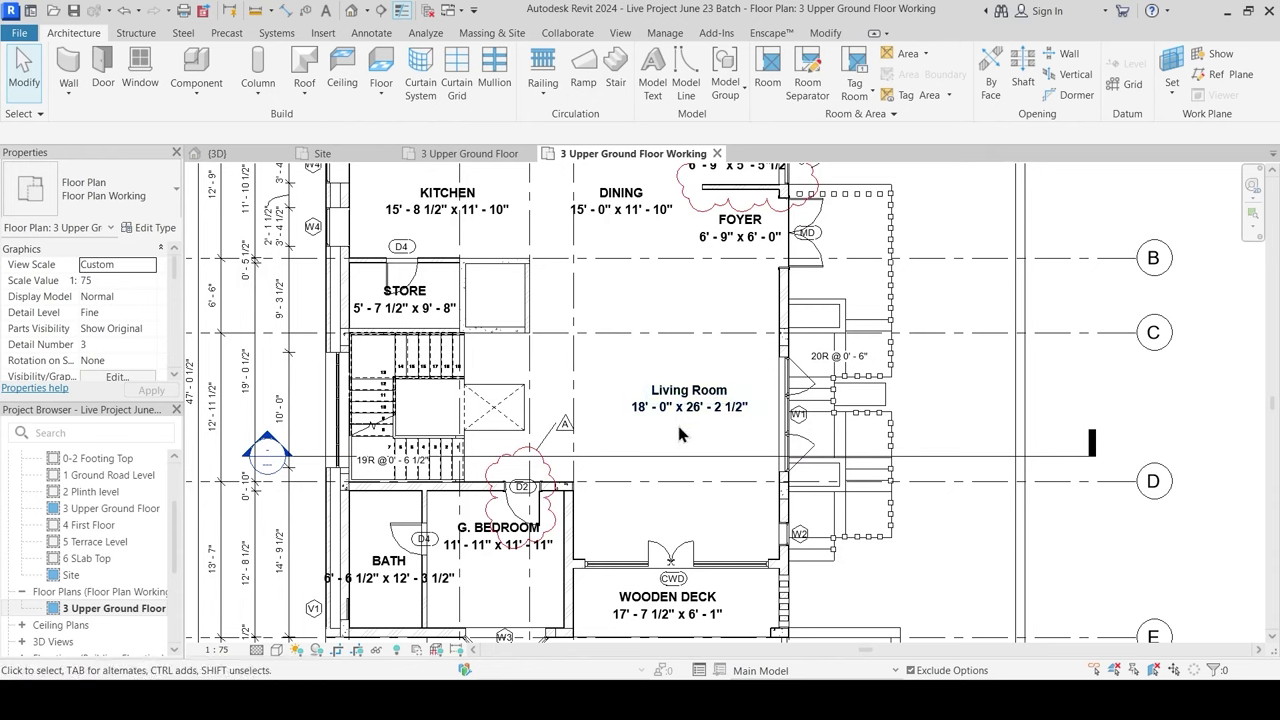
scroll(679, 430, "down", 2)
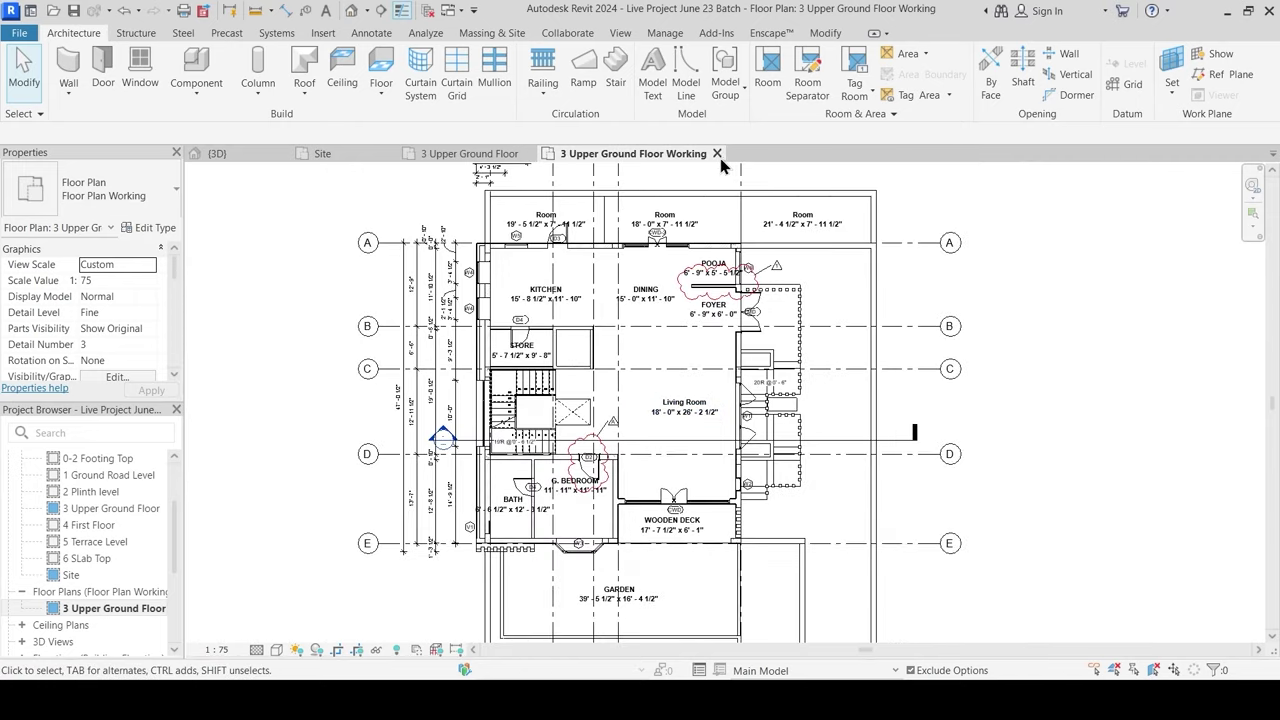
left_click(468, 155)
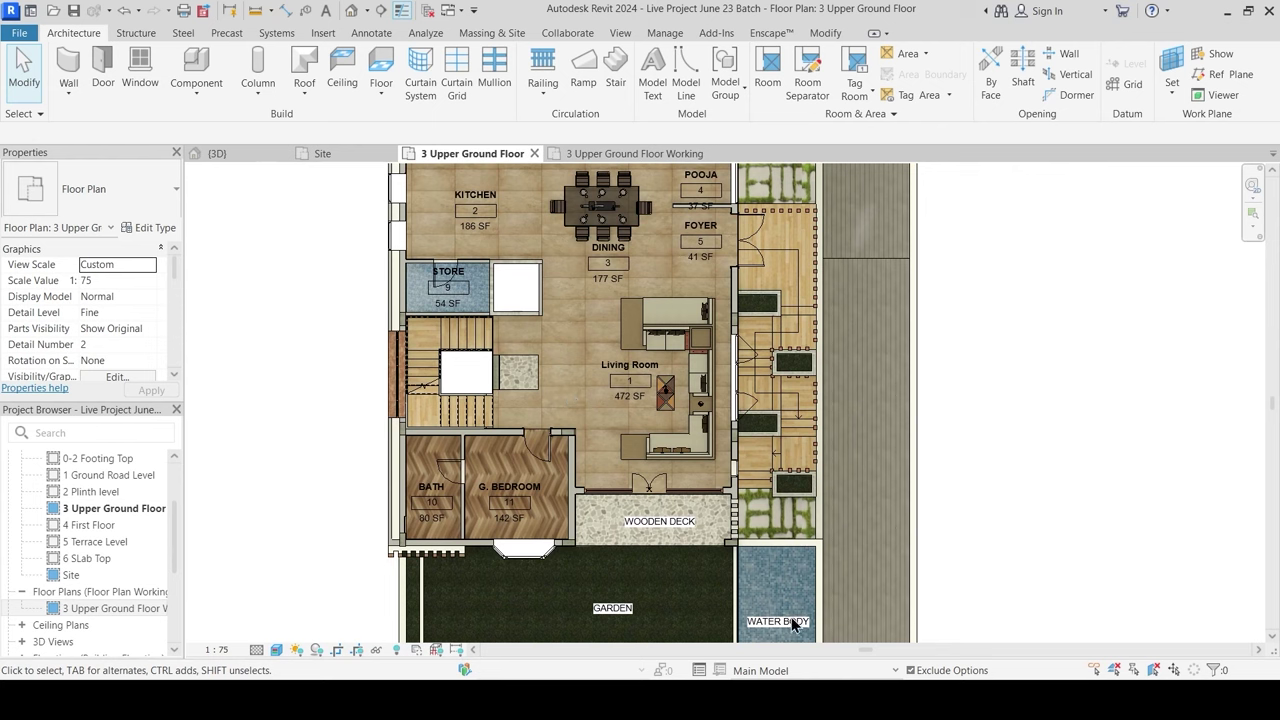
Step: Preview design option Opt A, settle on Opt B <primary>, and close both upper ground floor tabs
left_click(765, 669)
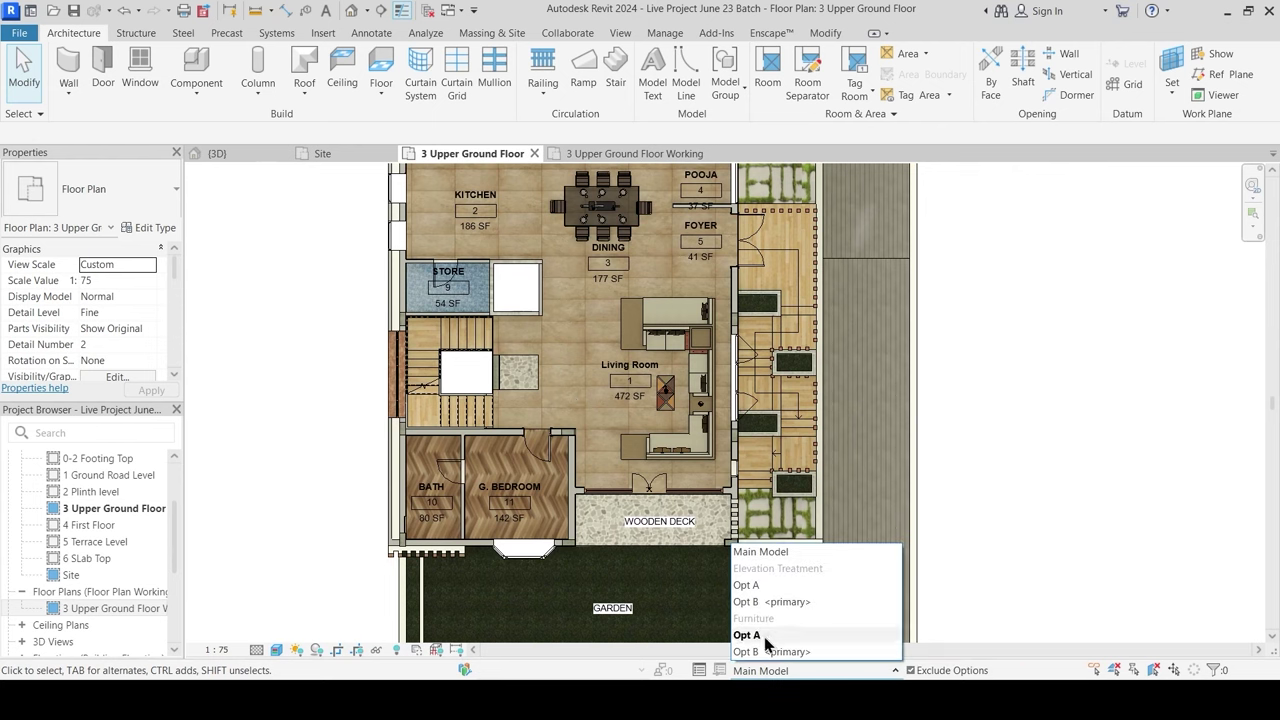
left_click(766, 636)
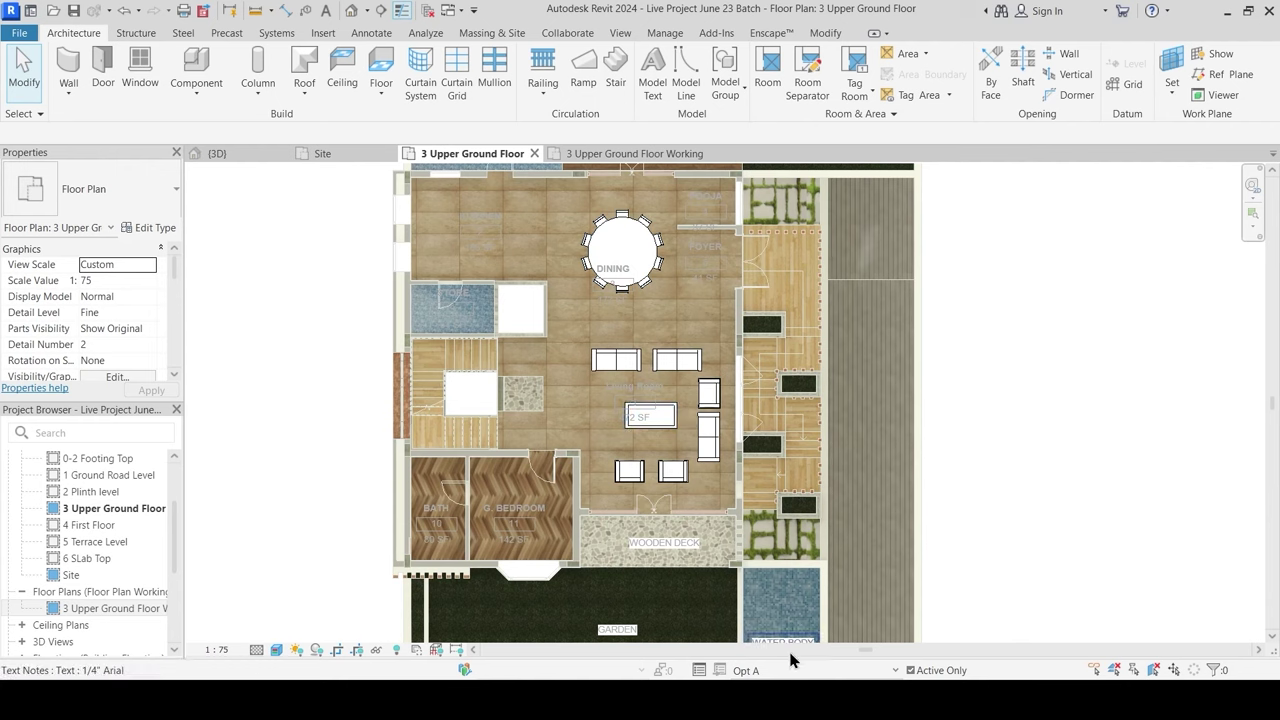
left_click(762, 670)
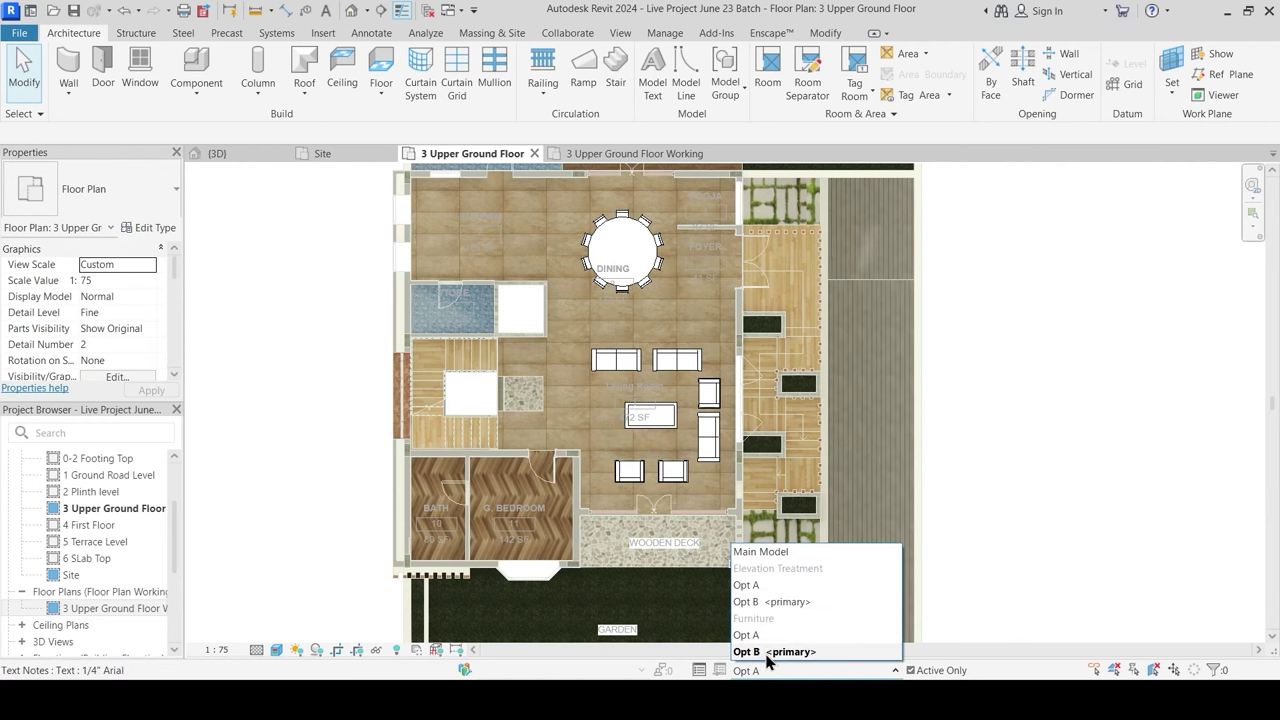
left_click(768, 651)
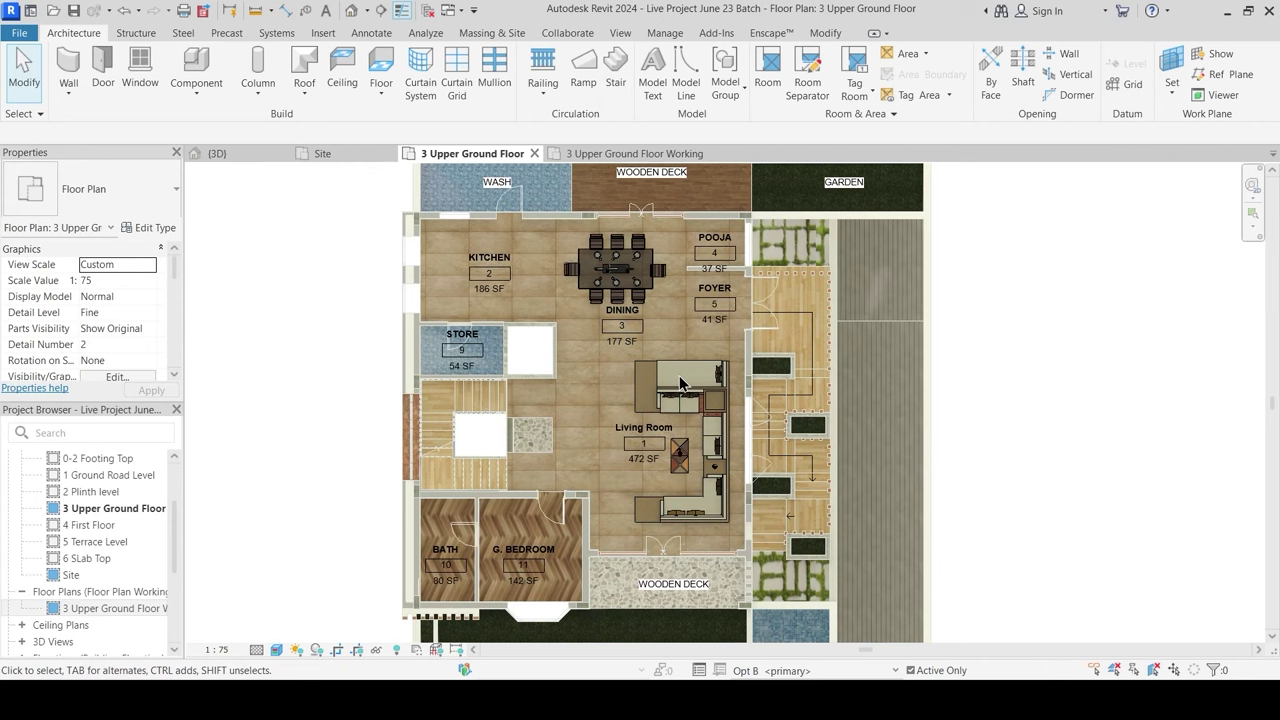
left_click(712, 153)
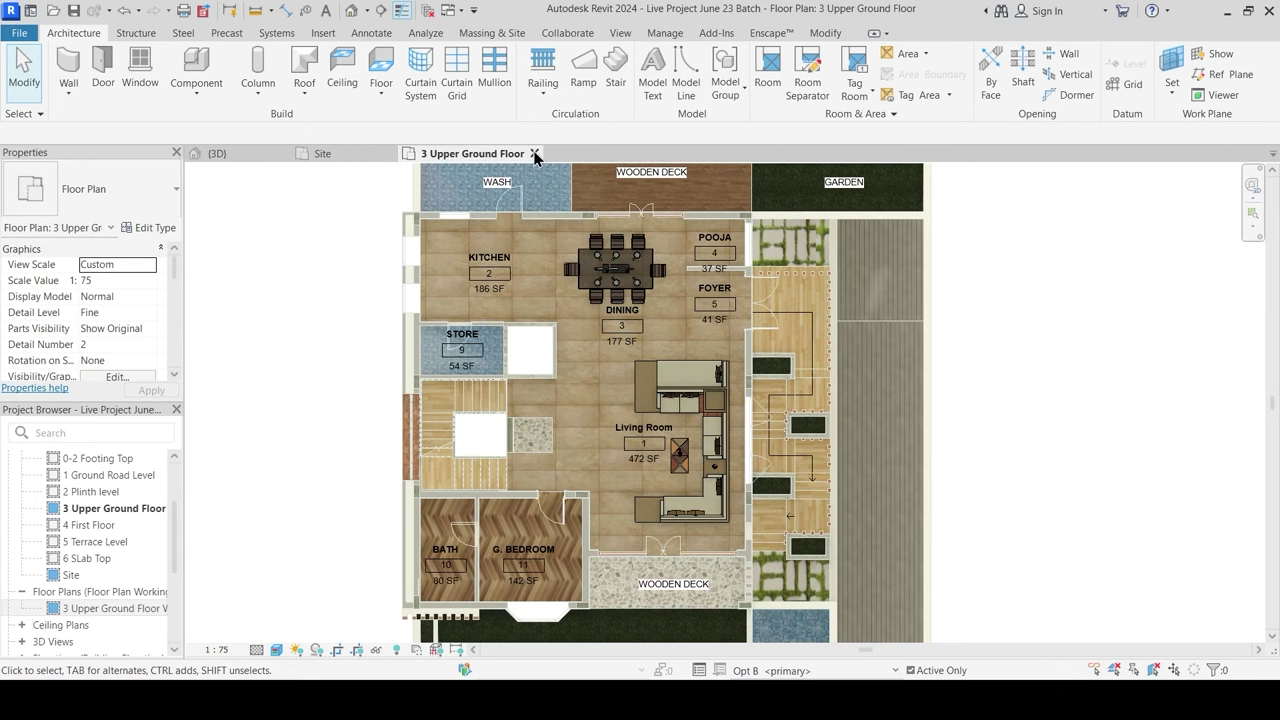
left_click(535, 153)
Step: Close the Site view and show the 3D house under design option Opt A, orbiting around it
left_click(388, 153)
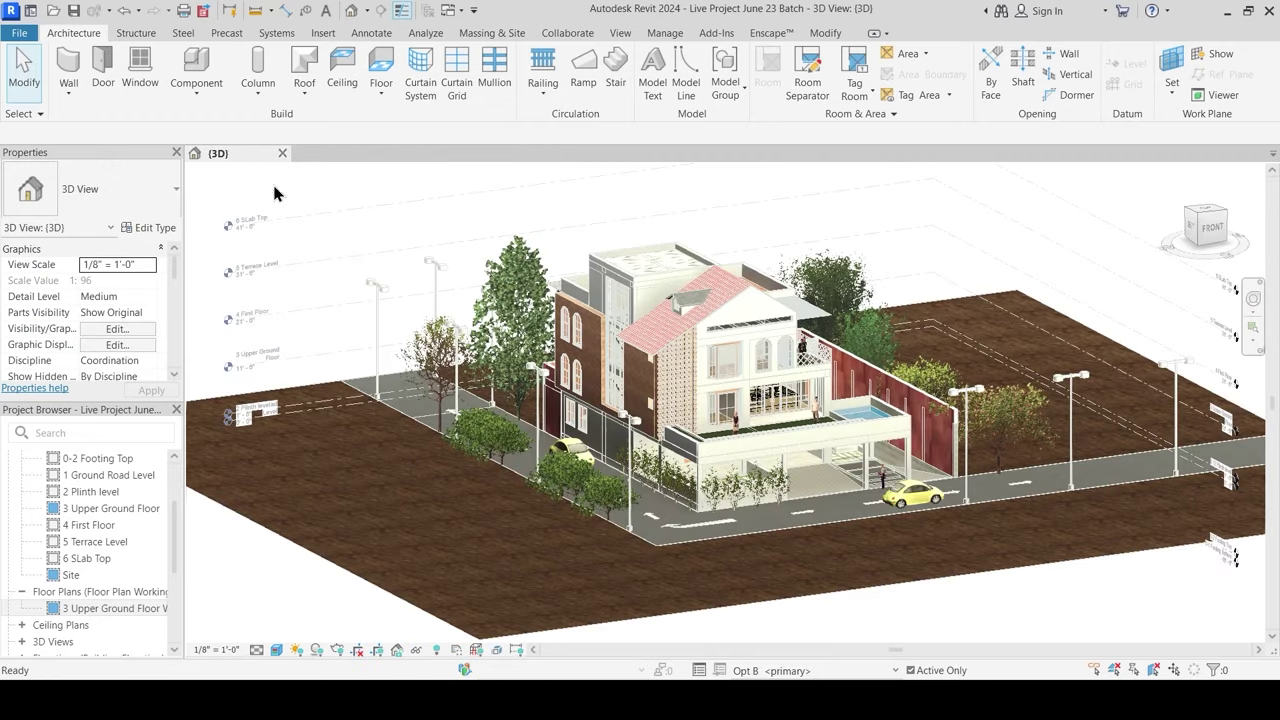
left_click(754, 673)
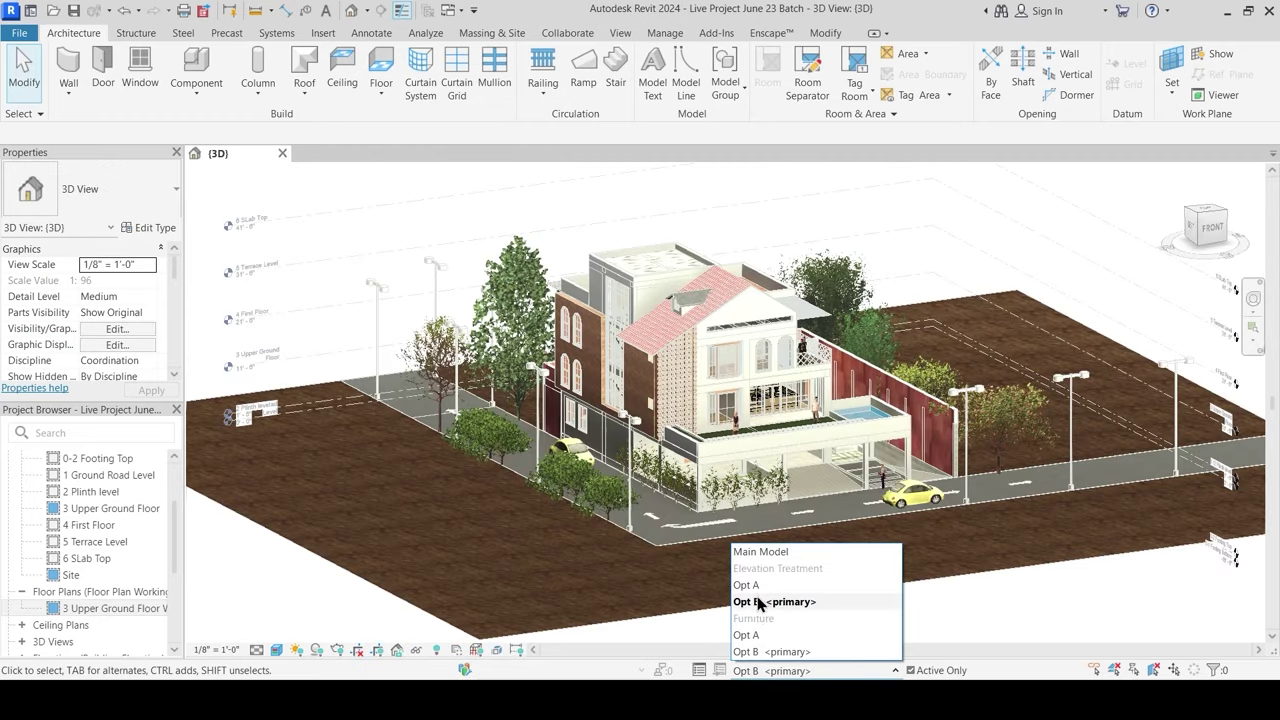
left_click(760, 598)
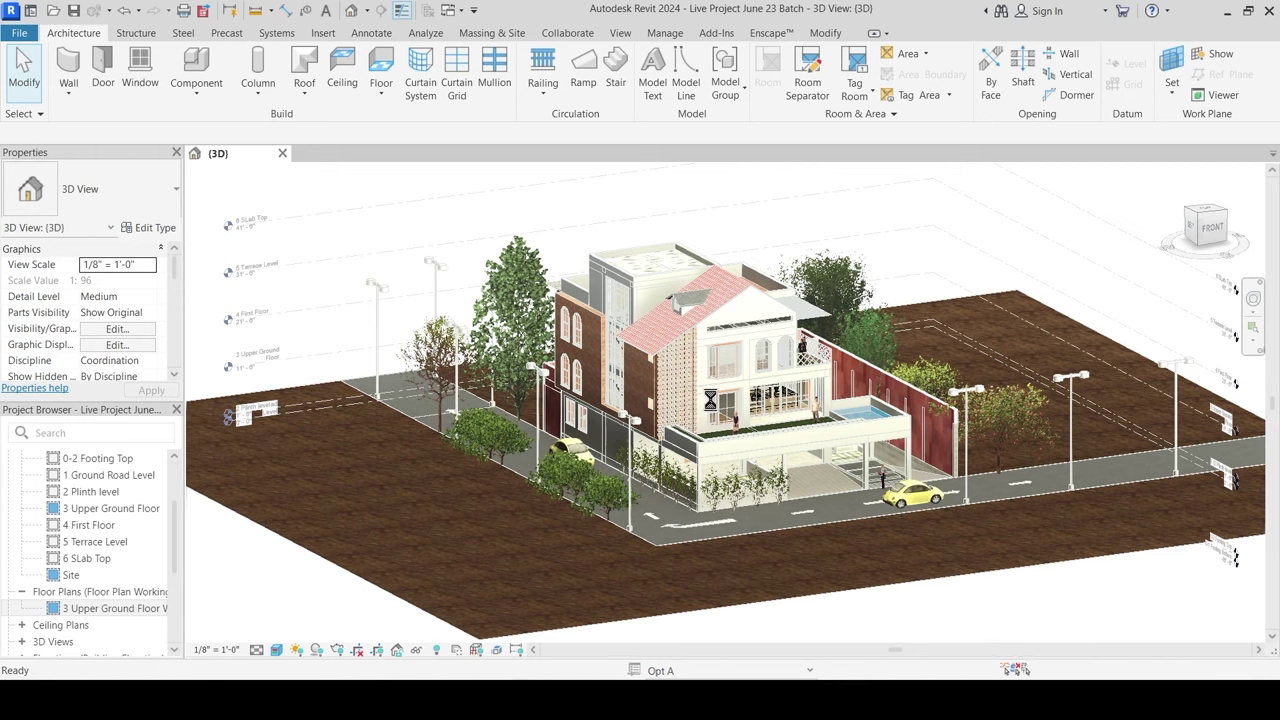
scroll(700, 415, "up", 3)
middle_click_drag(778, 478, 592, 493, "shift")
Step: Return the 3D model to Opt B <primary> and expand Building Elevations instead of Floor Plans
left_click(774, 671)
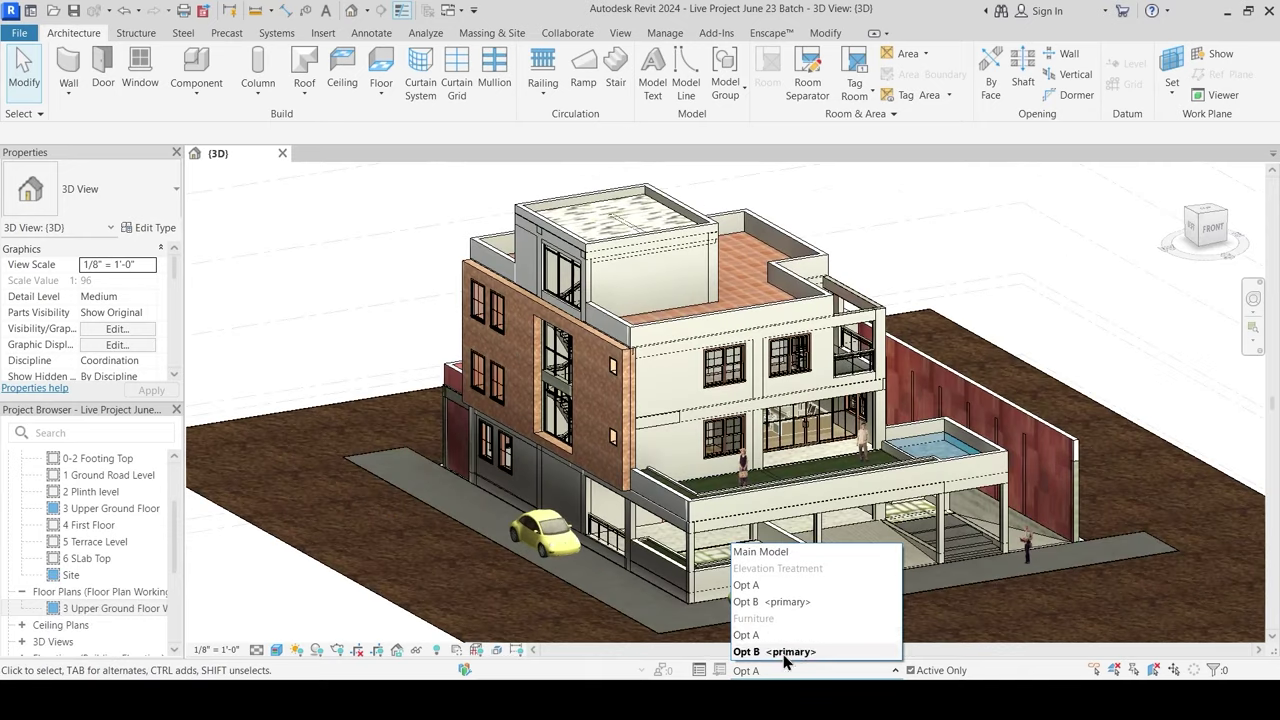
left_click(775, 606)
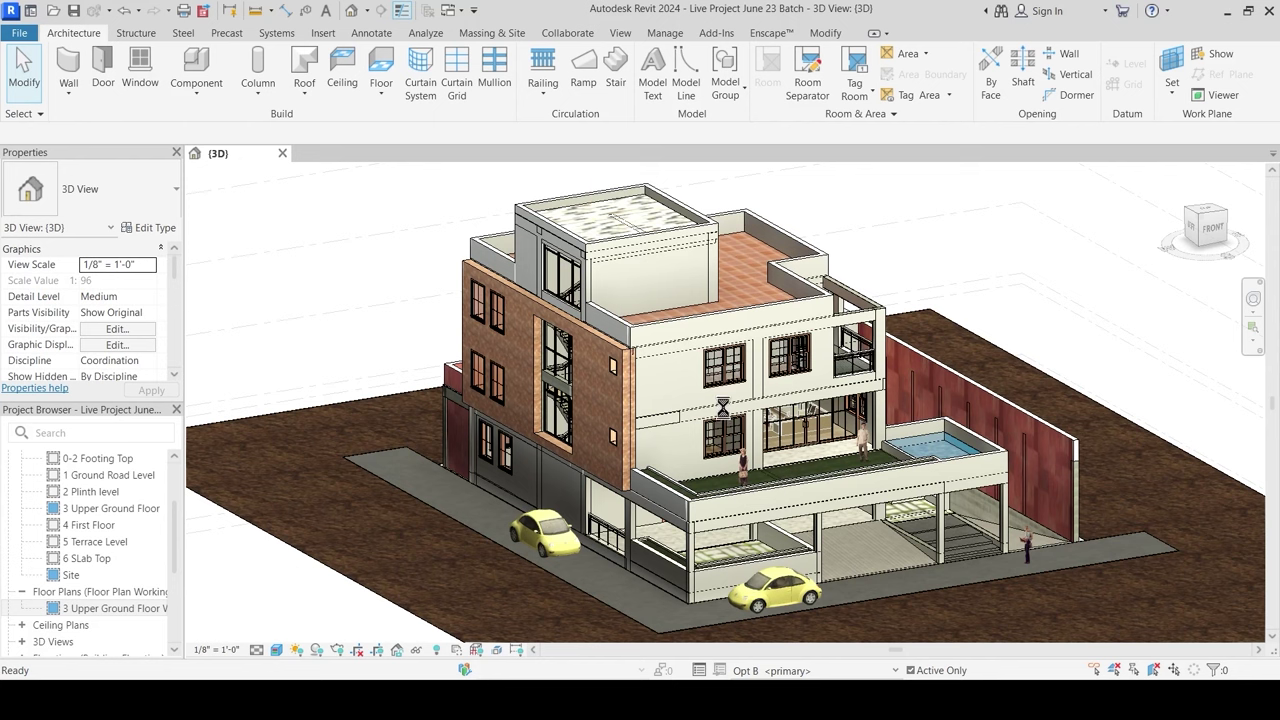
middle_click_drag(727, 418, 736, 457, "shift")
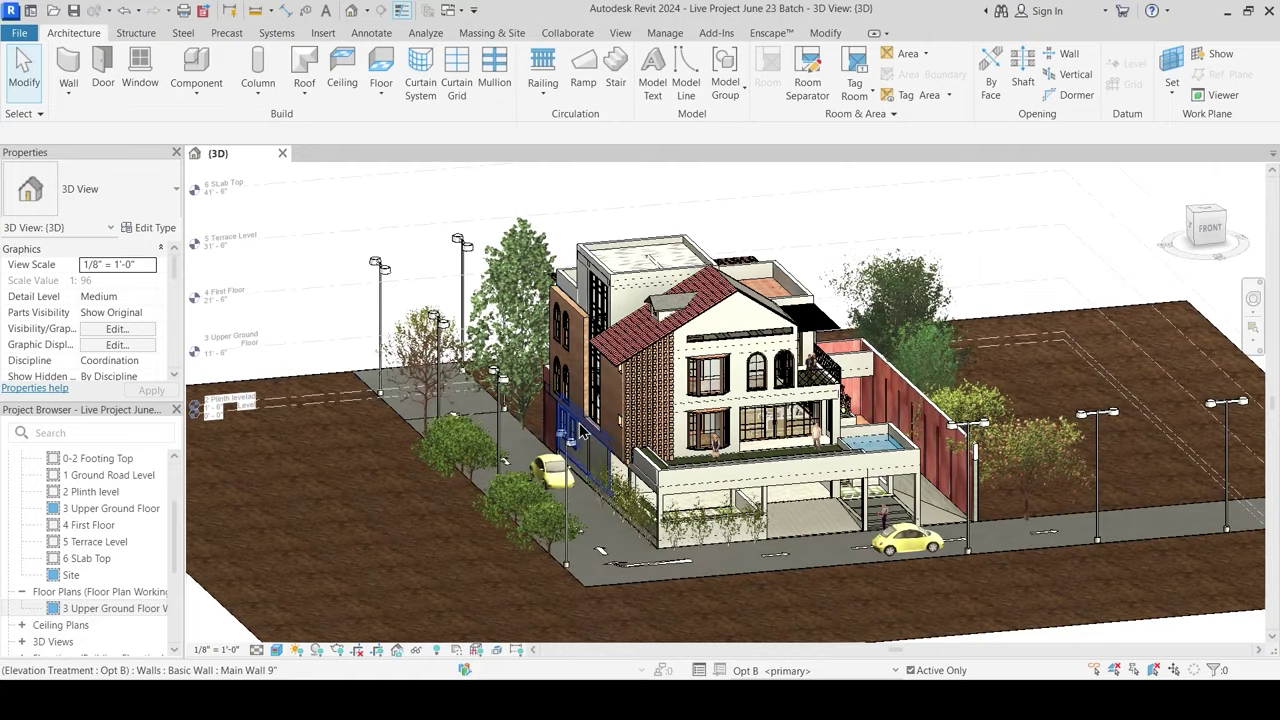
scroll(80, 545, "down", 2)
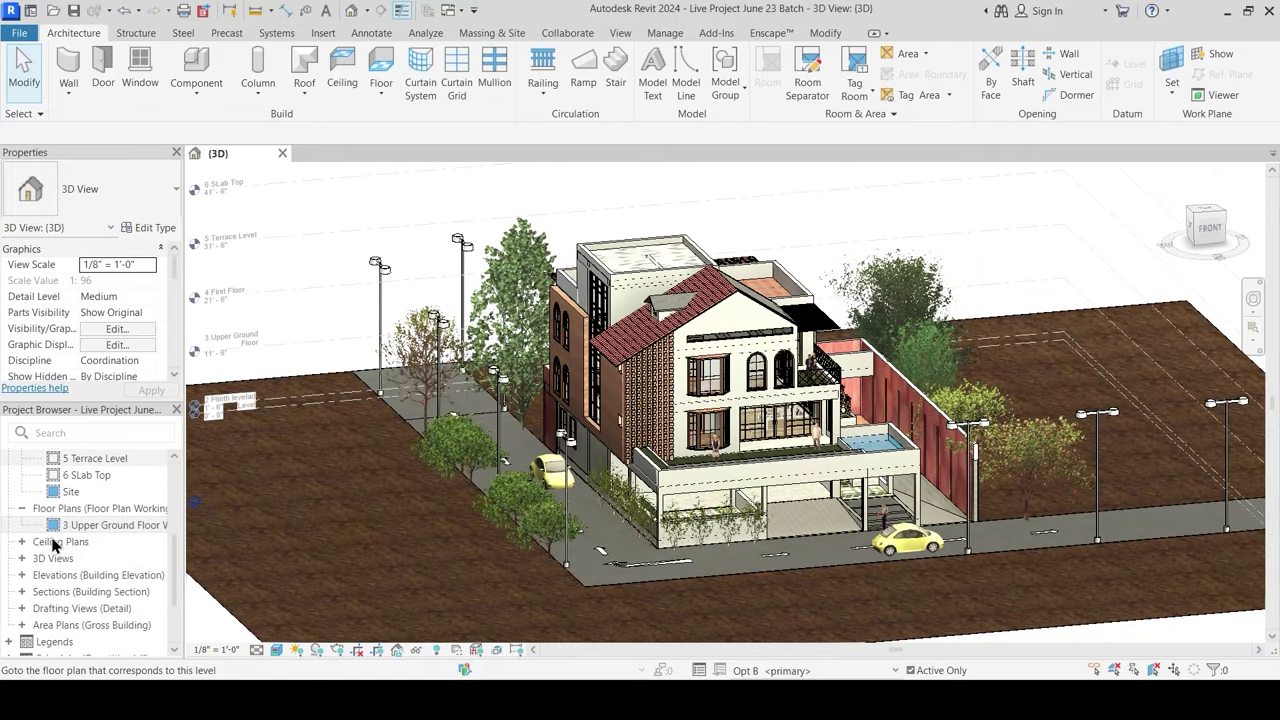
scroll(30, 518, "up", 3)
left_click(23, 492)
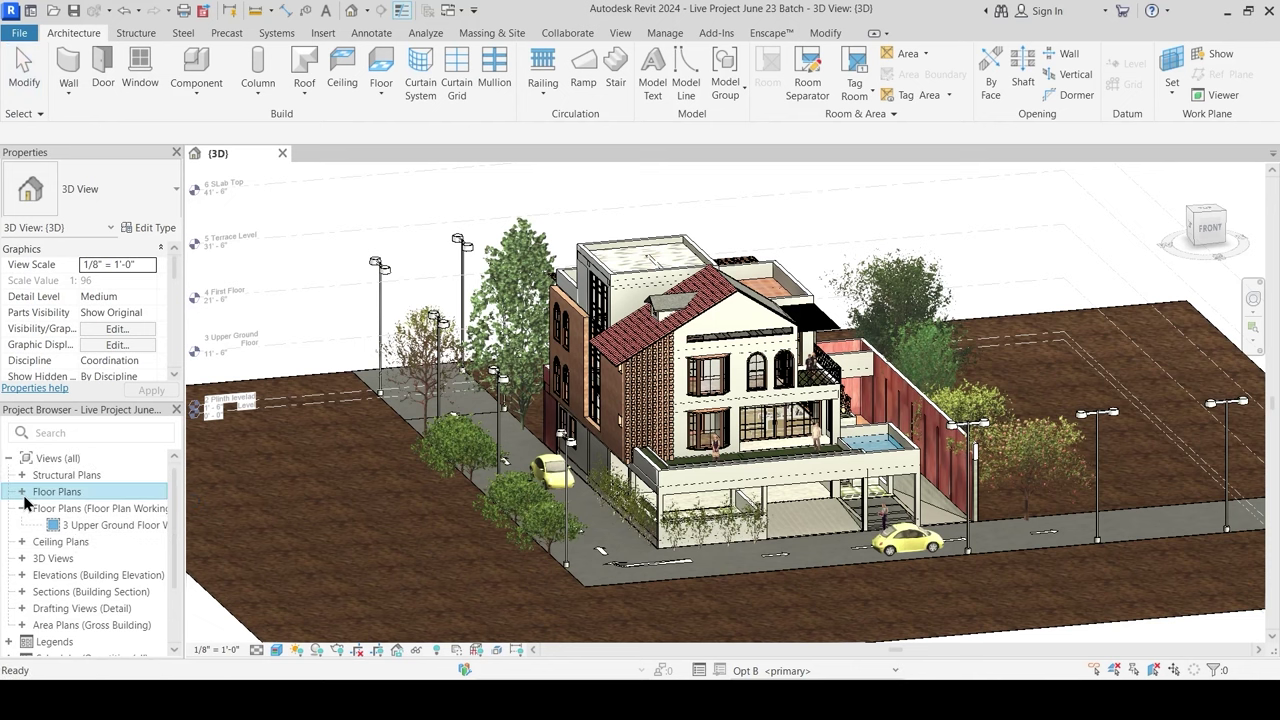
left_click(22, 575)
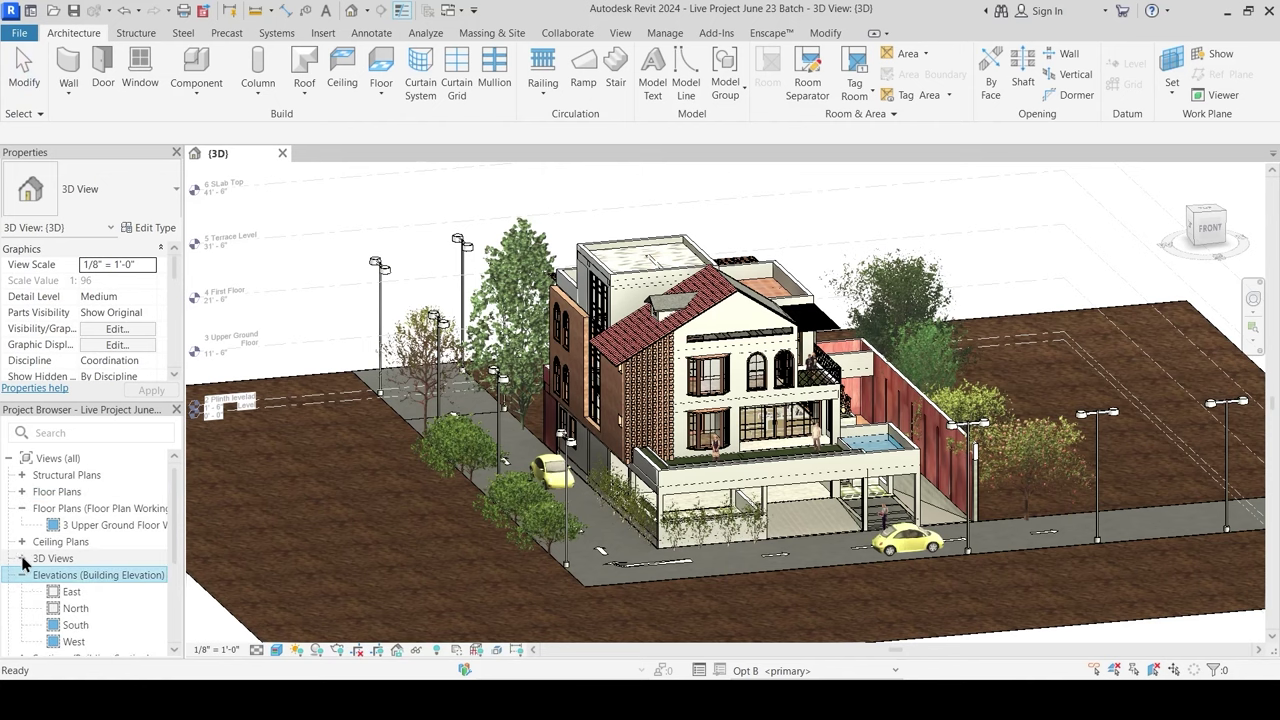
Step: Open the South elevation and frame it, then open the West elevation
left_click(72, 631)
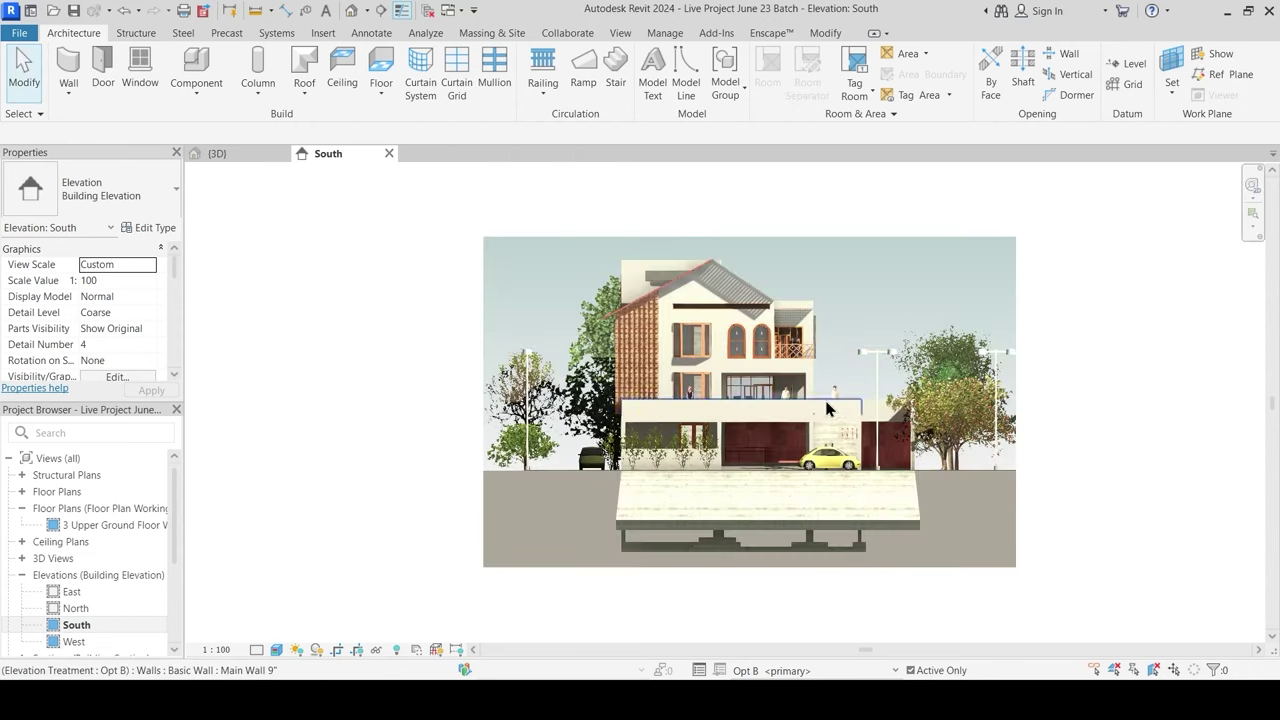
middle_click_drag(1140, 400, 1103, 400)
scroll(1091, 379, "up", 1)
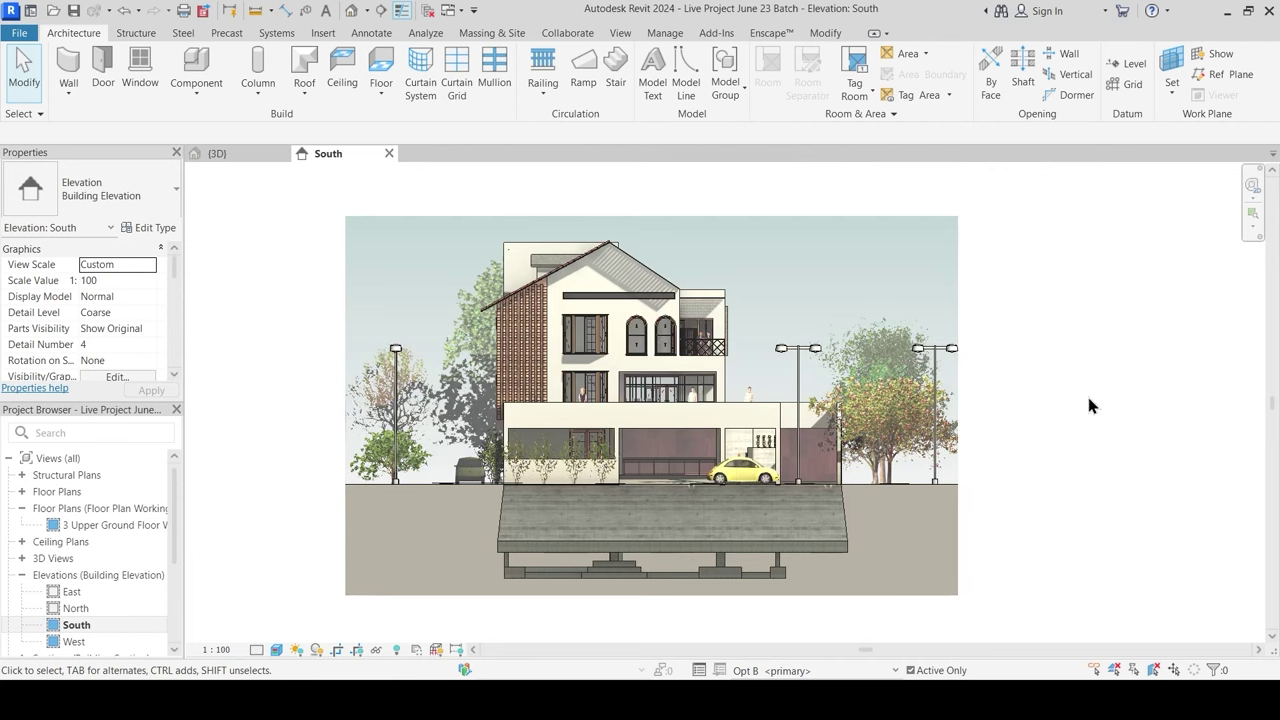
mouse_move(1064, 443)
middle_mouse_down()
mouse_move(1083, 403)
mouse_move(1066, 391)
mouse_move(1057, 423)
middle_mouse_up()
double_click(74, 641)
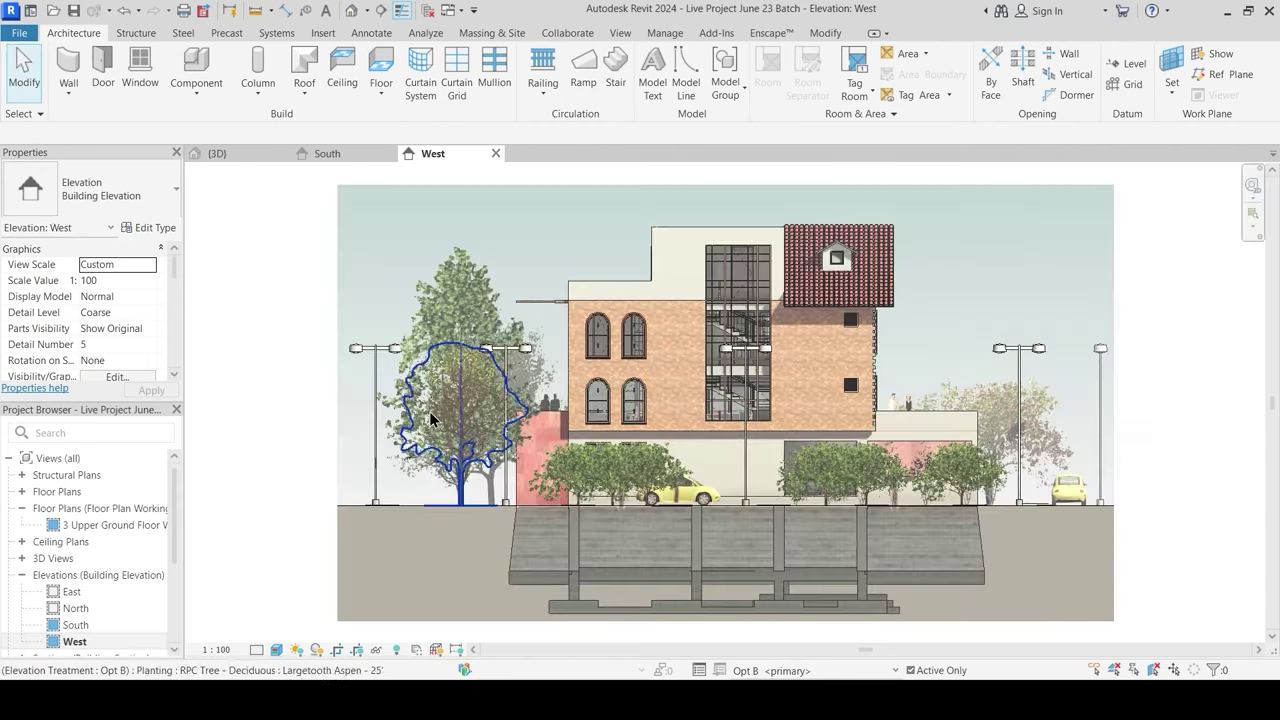
Step: Open the Exploded View 3D view and pan the exploded house into view
left_click(23, 559)
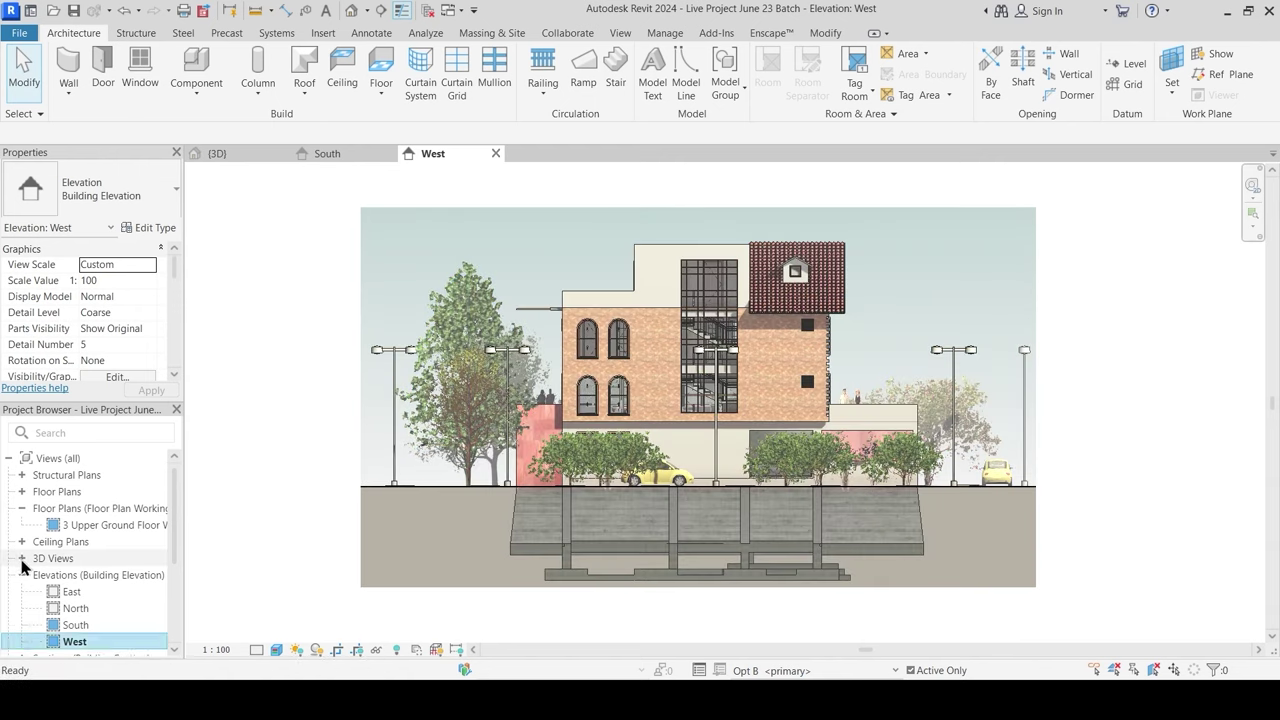
double_click(90, 575)
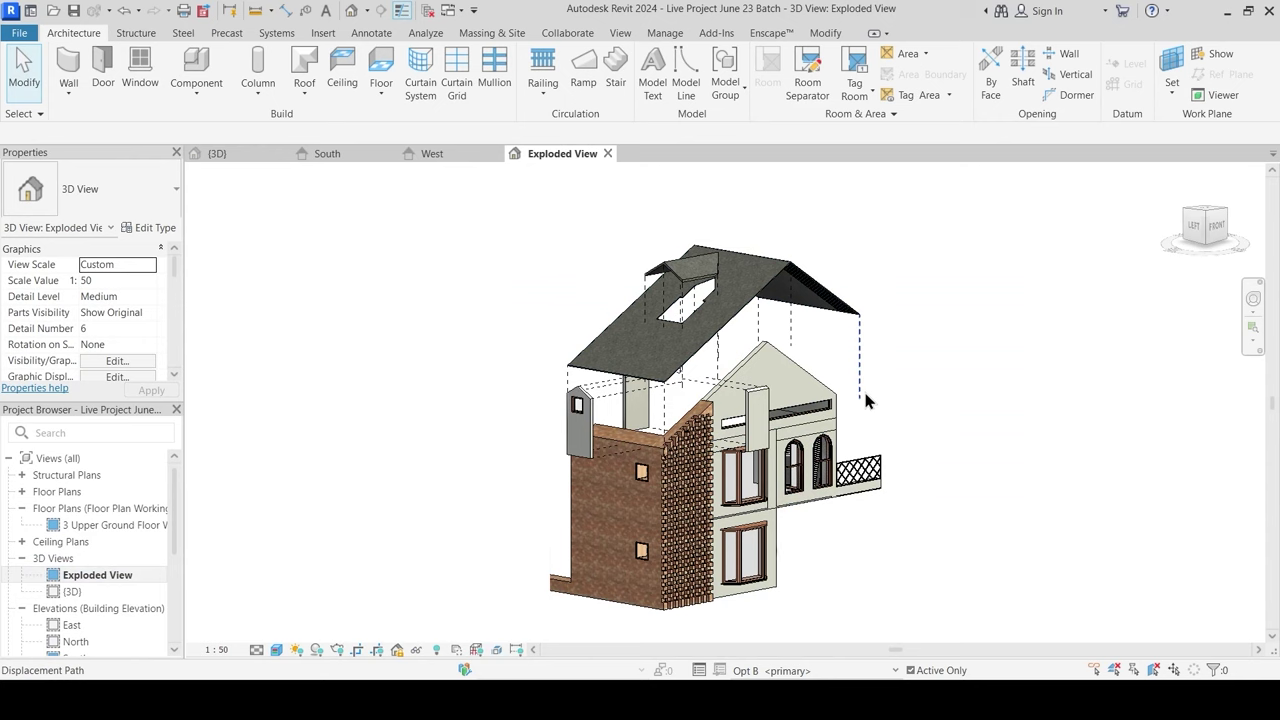
middle_click_drag(892, 390, 860, 363)
middle_click_drag(907, 416, 903, 428)
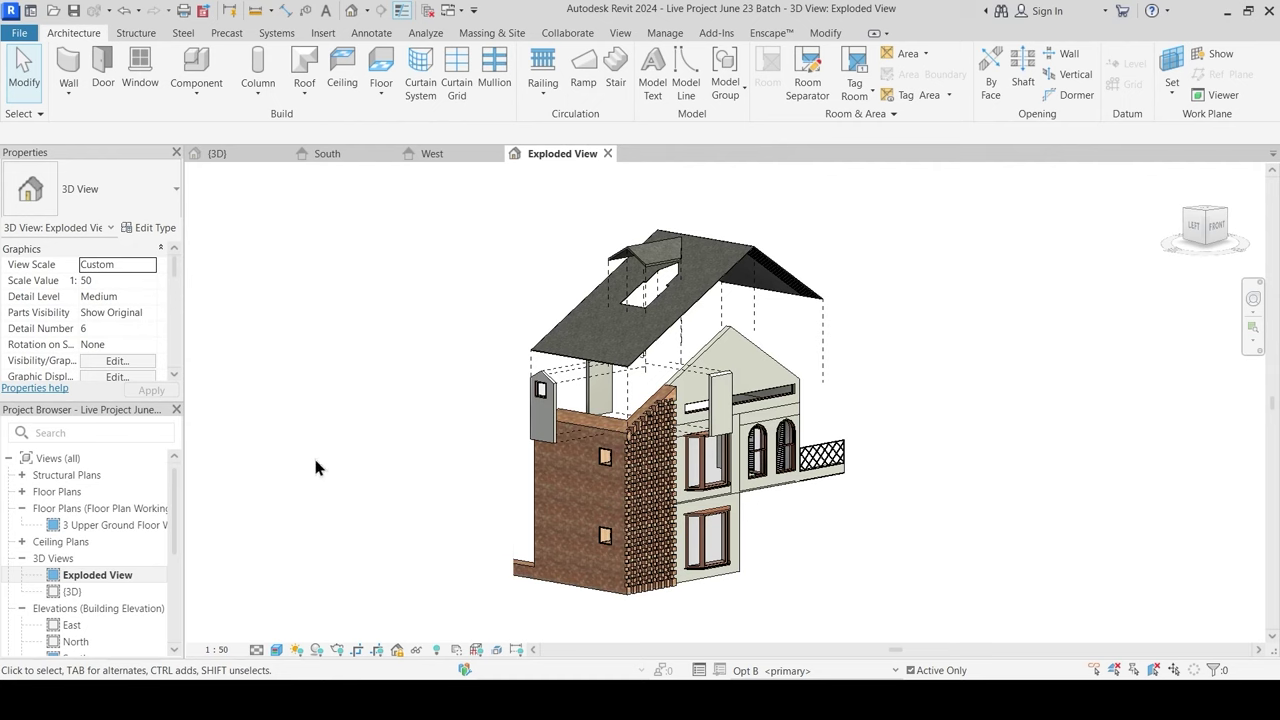
left_click_drag(174, 513, 176, 570)
left_click(21, 582)
Step: Open Section 1, zoom in along the stair and floor-slab junction, then zoom back out
left_click(78, 600)
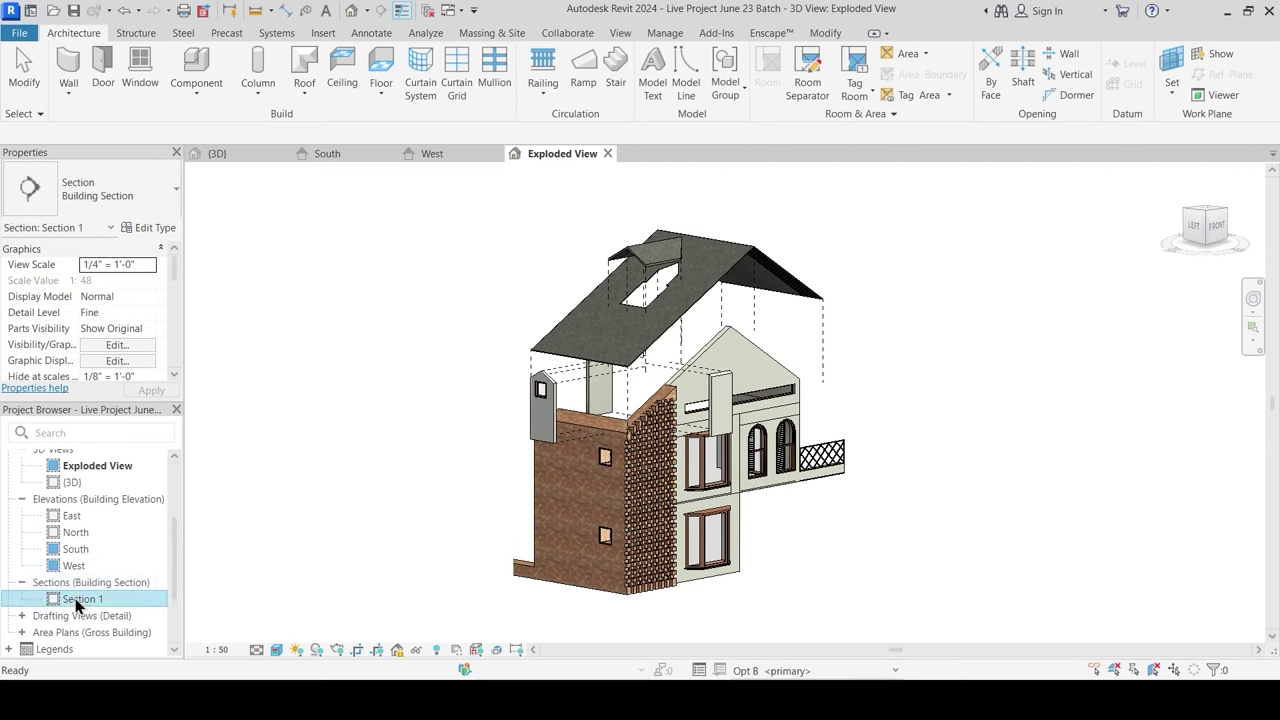
scroll(666, 437, "up", 5)
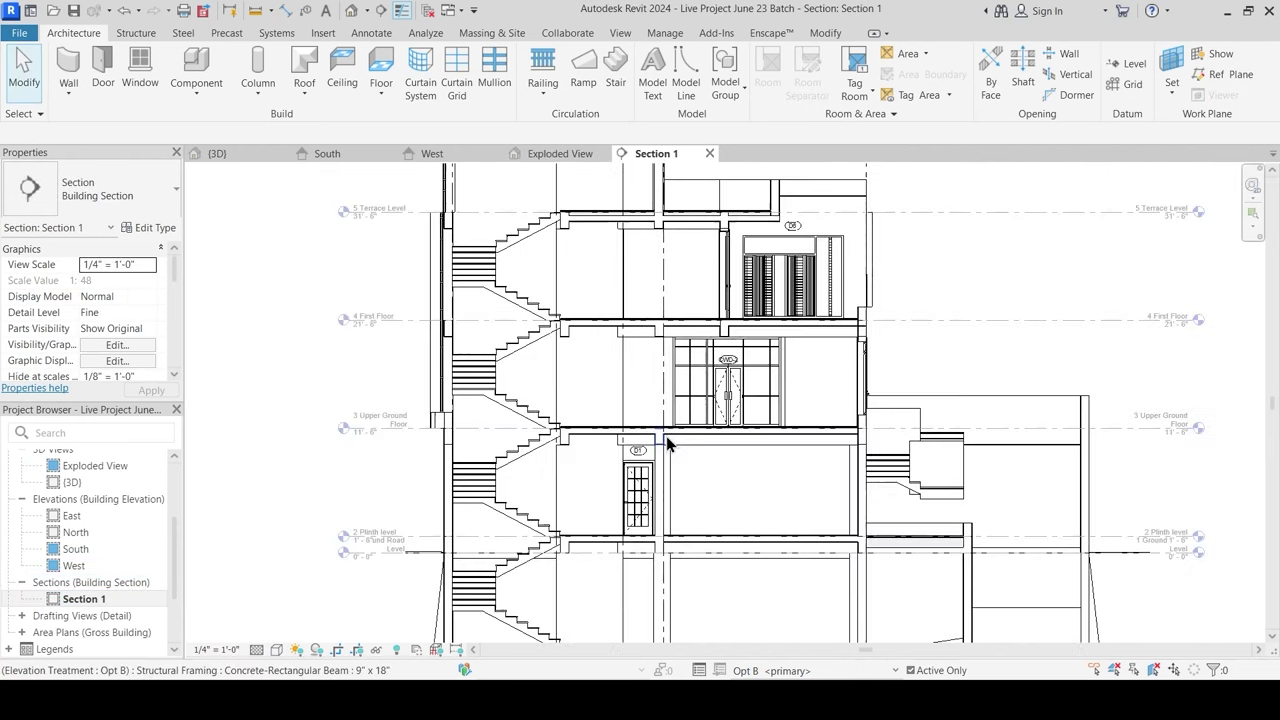
scroll(695, 443, "down", 6)
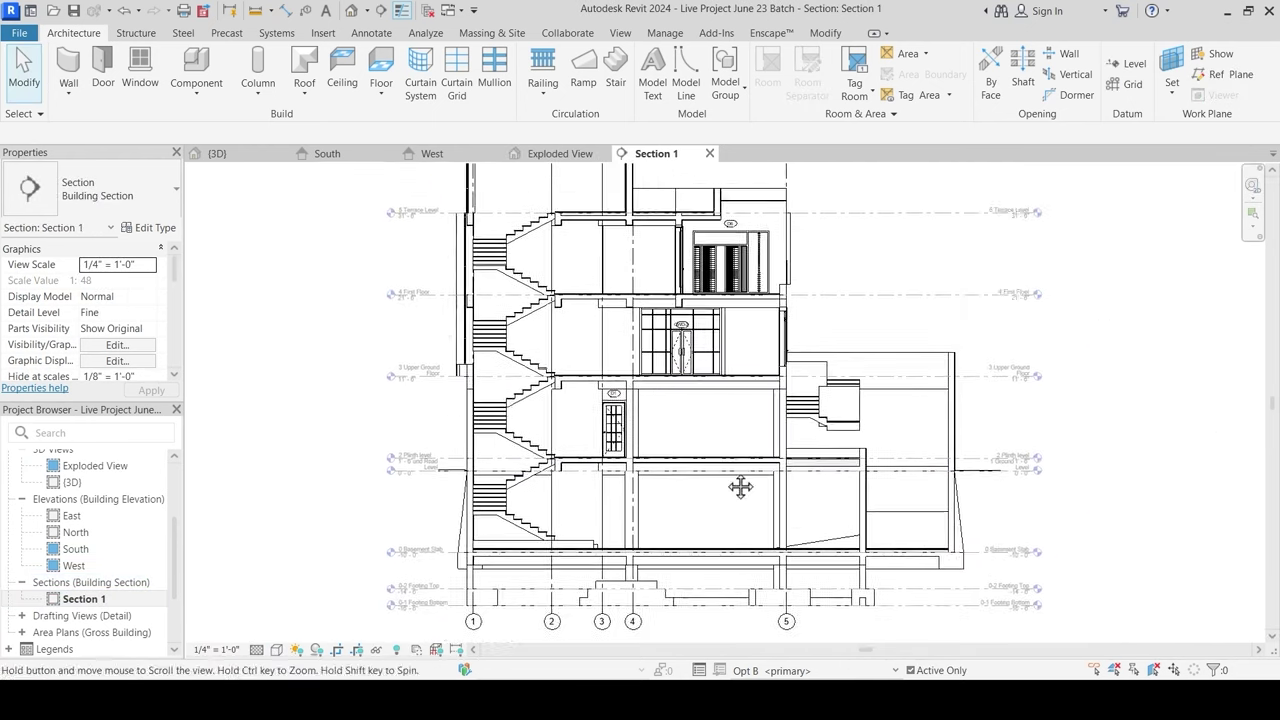
scroll(533, 356, "up", 5)
middle_click_drag(643, 502, 393, 478)
scroll(775, 446, "up", 3)
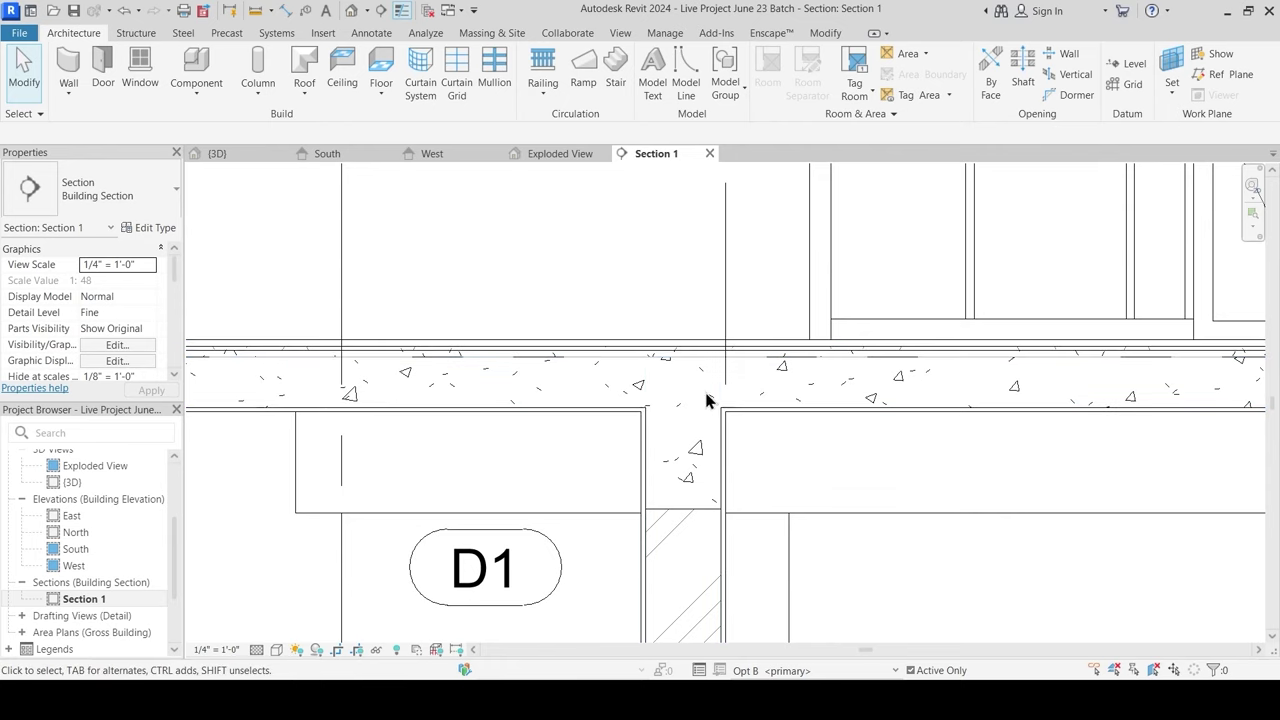
middle_click_drag(519, 357, 700, 363)
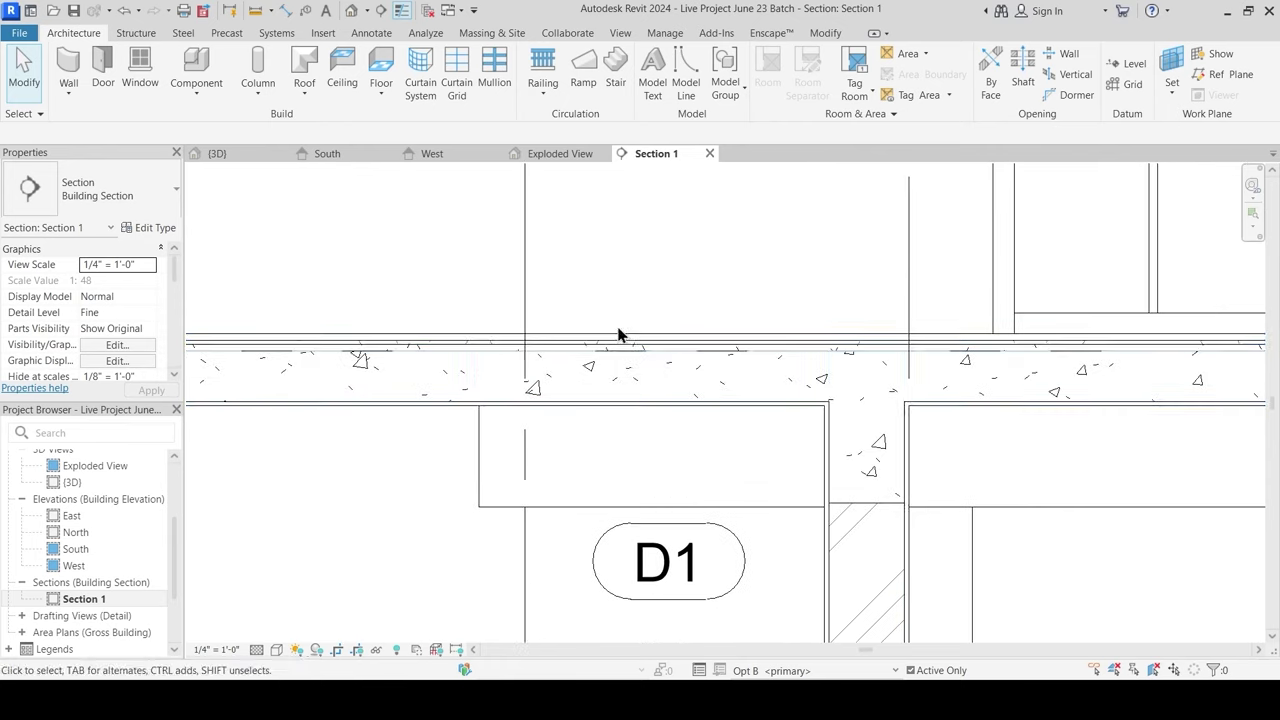
scroll(624, 346, "down", 2)
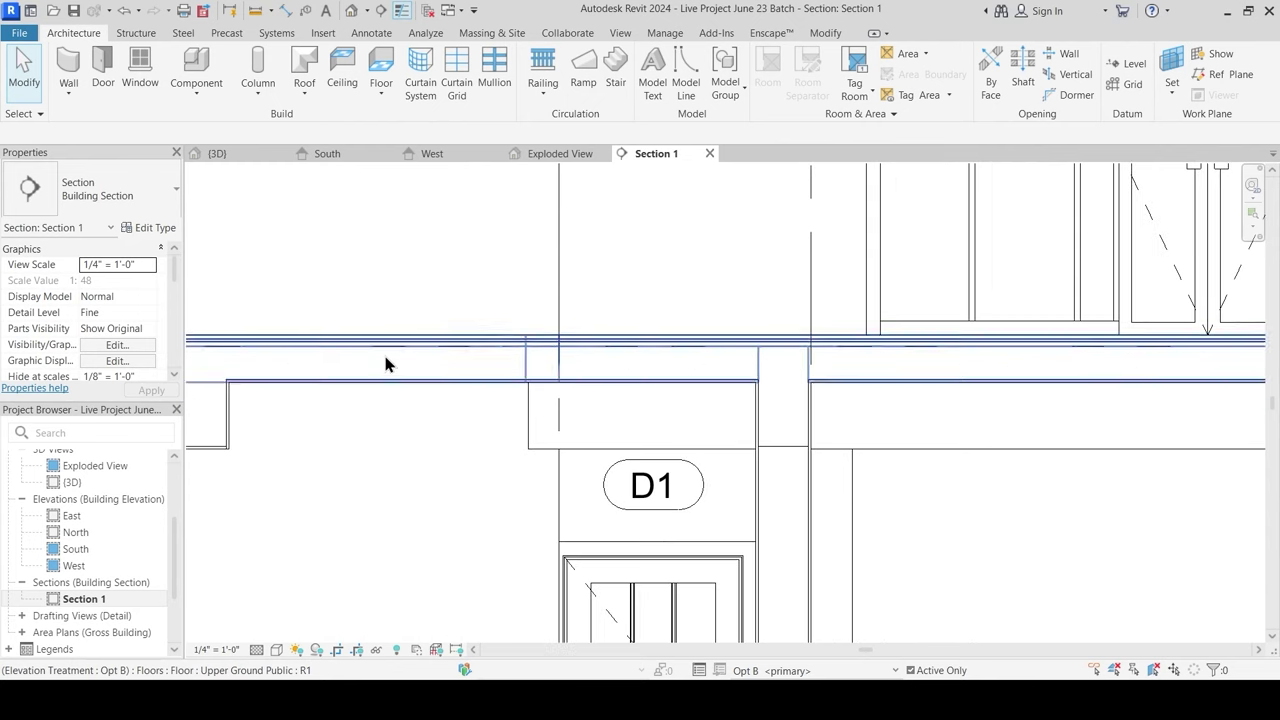
middle_click_drag(386, 363, 657, 386)
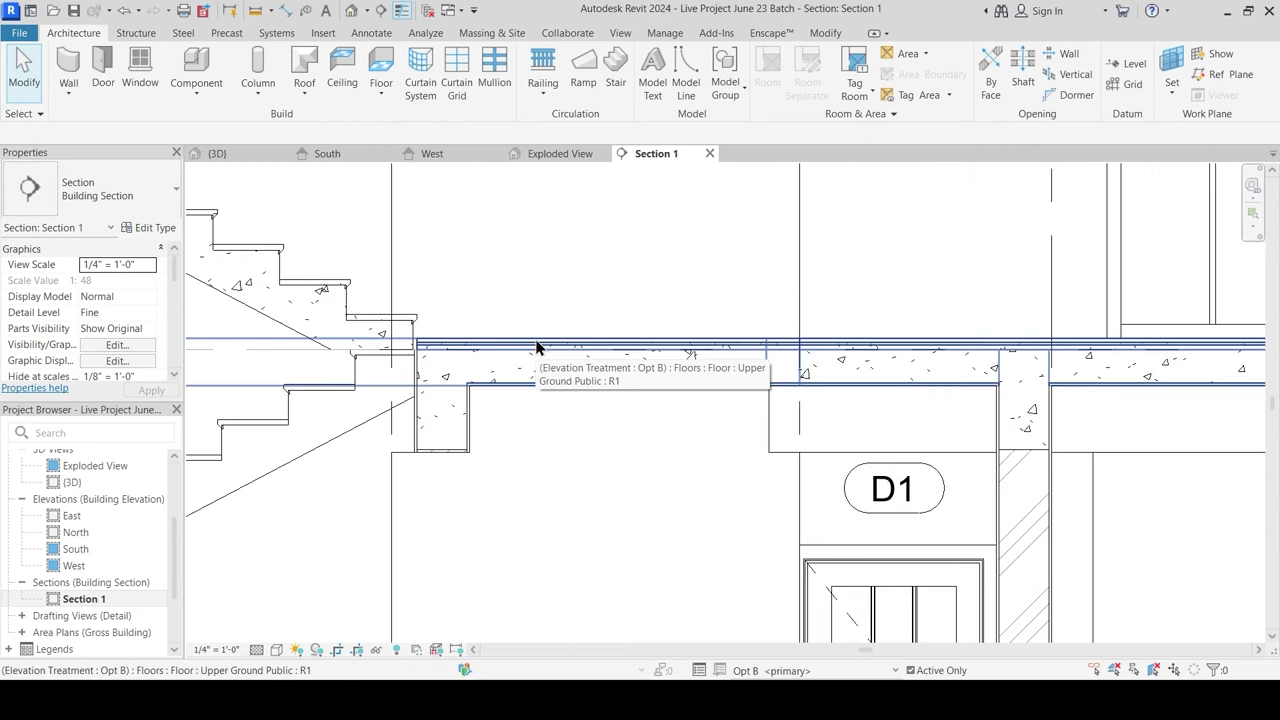
scroll(543, 400, "down", 4)
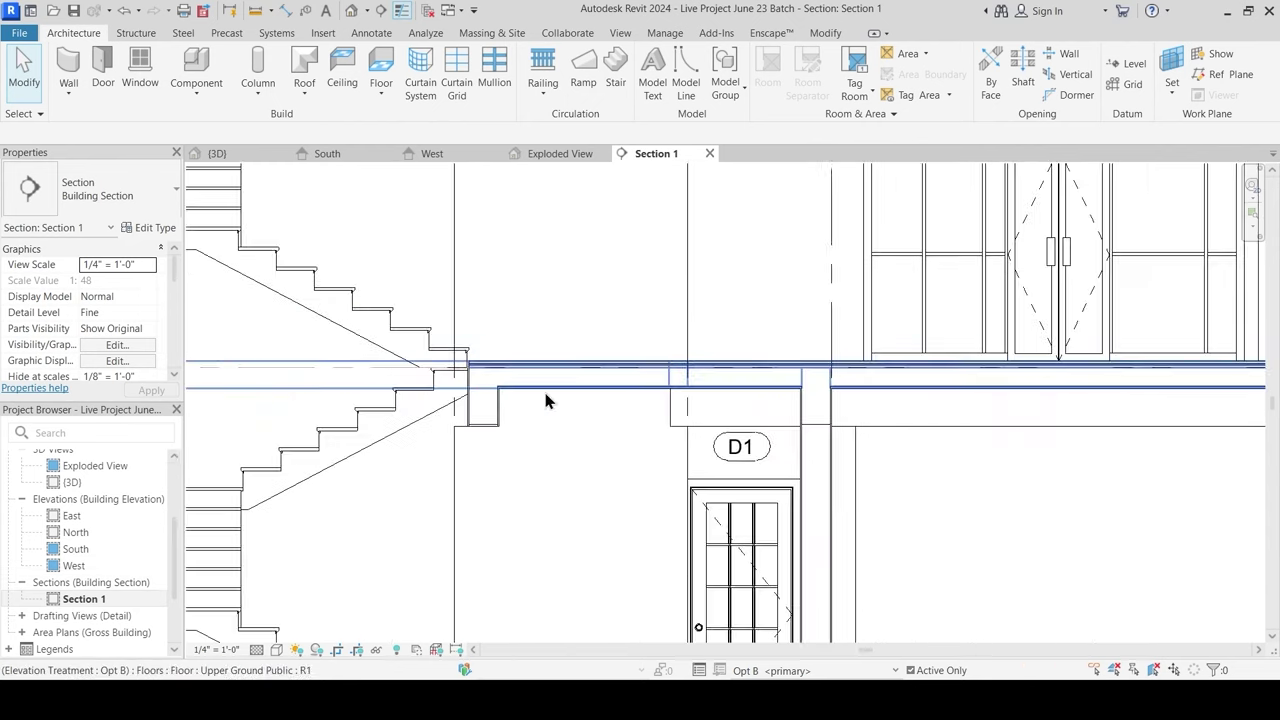
middle_click_drag(544, 394, 546, 437)
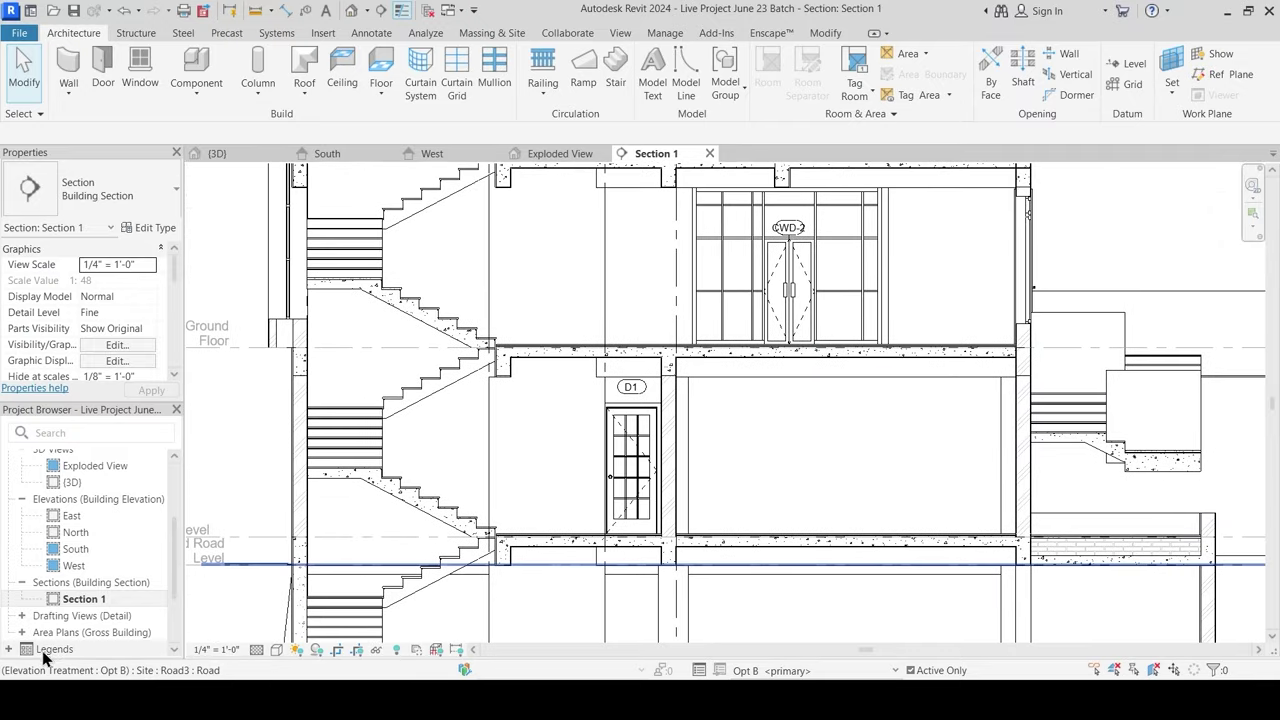
double_click(48, 648)
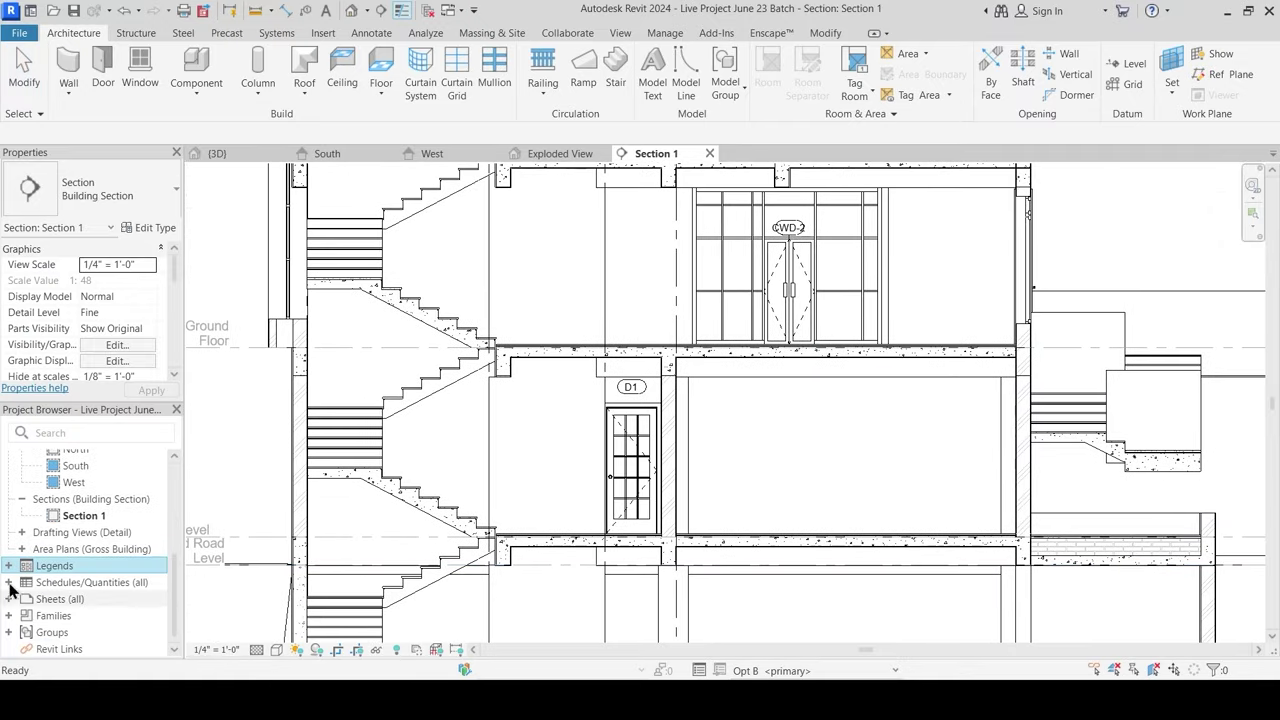
Step: Open the Door Legend, nudge it into view, and bring up the View ribbon
left_click(73, 584)
double_click(73, 586)
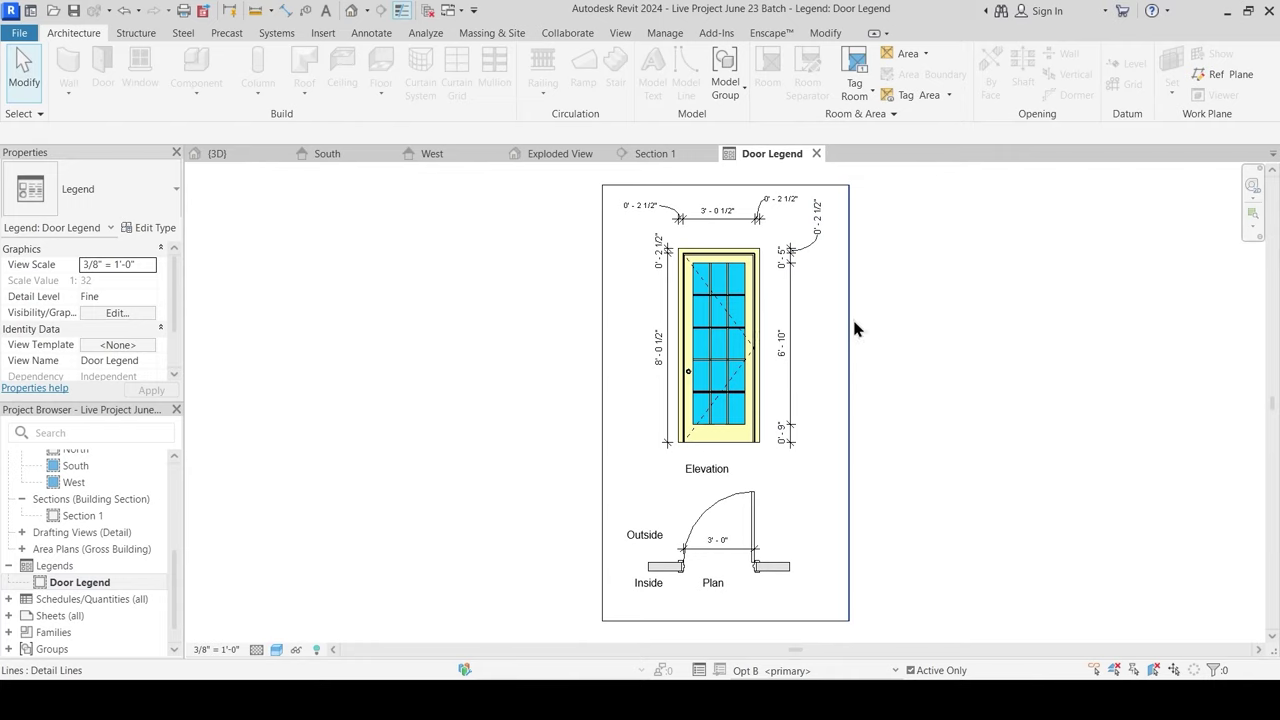
middle_click_drag(894, 358, 862, 364)
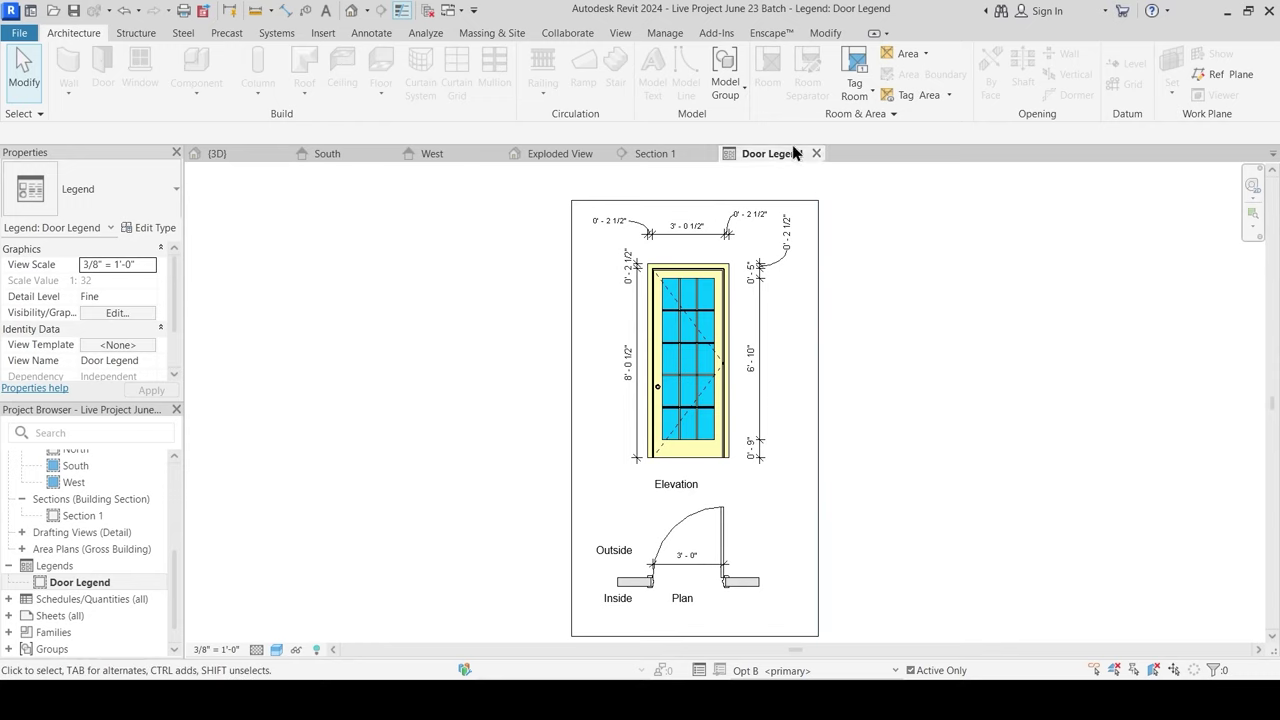
left_click(621, 34)
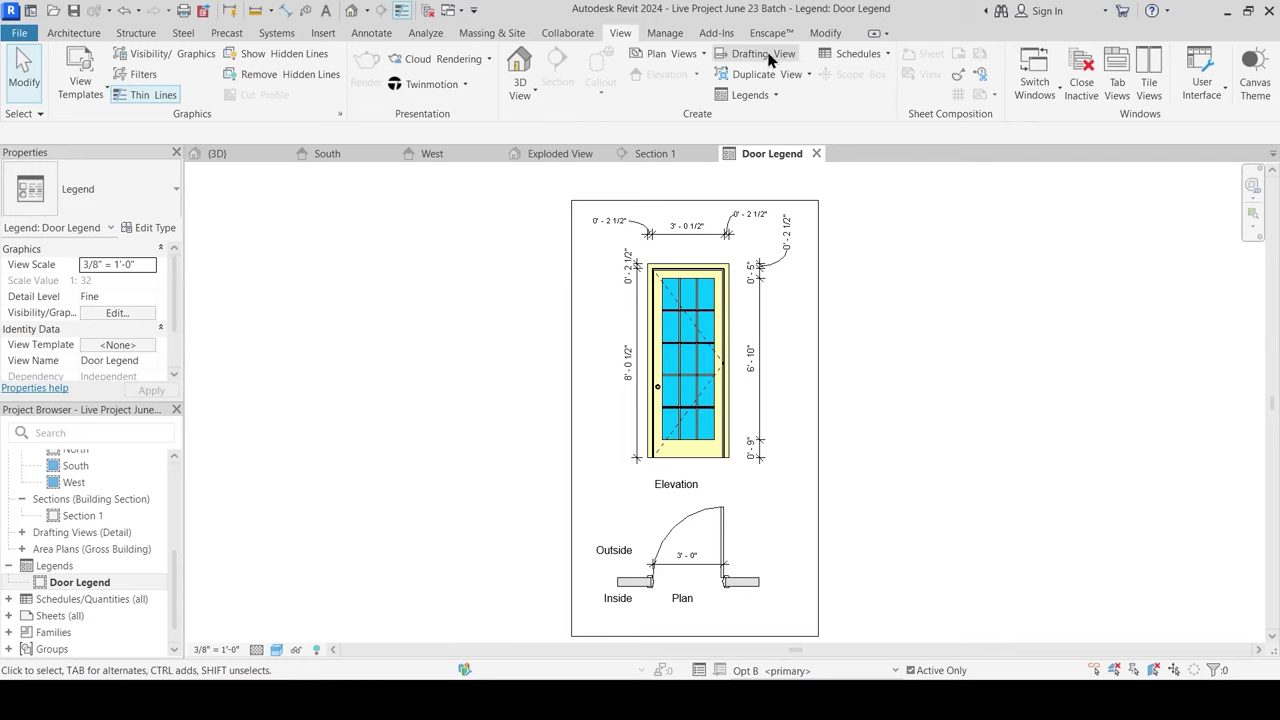
left_click(22, 532)
Step: Open the Typical Wall Section drafting view and zoom in on the wall section
double_click(105, 549)
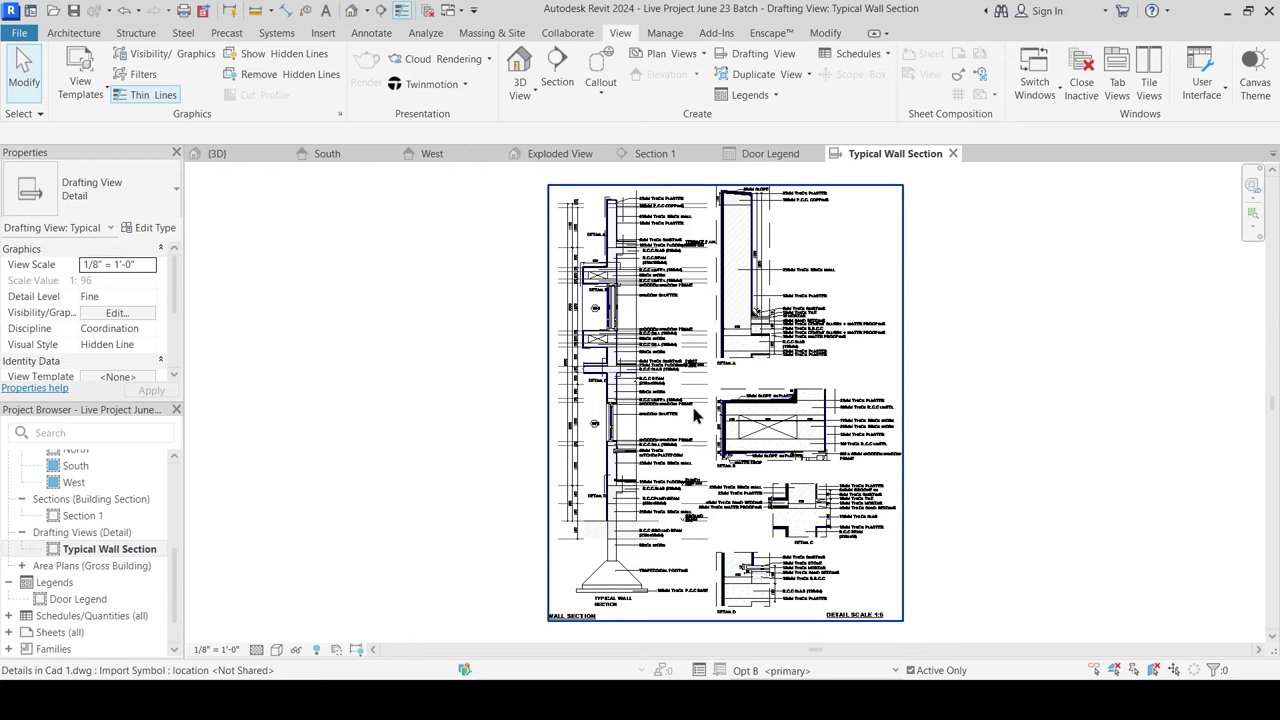
scroll(710, 420, "up", 2)
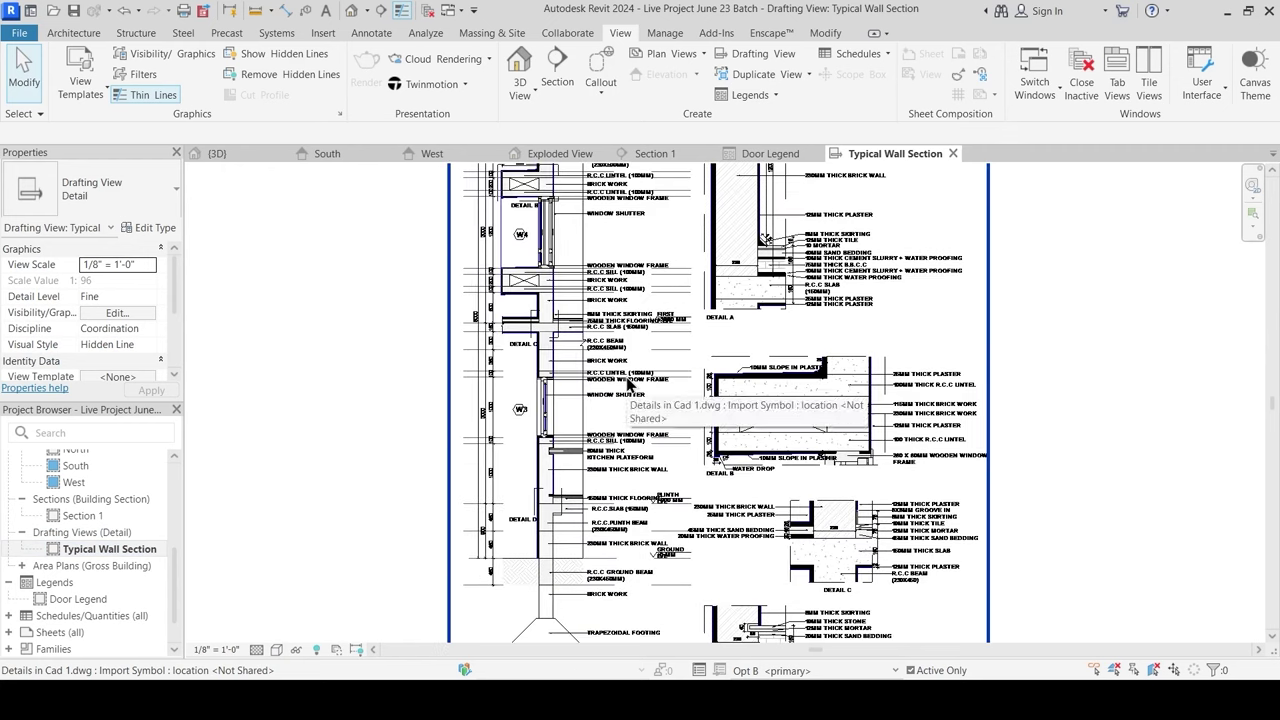
scroll(661, 425, "up", 2)
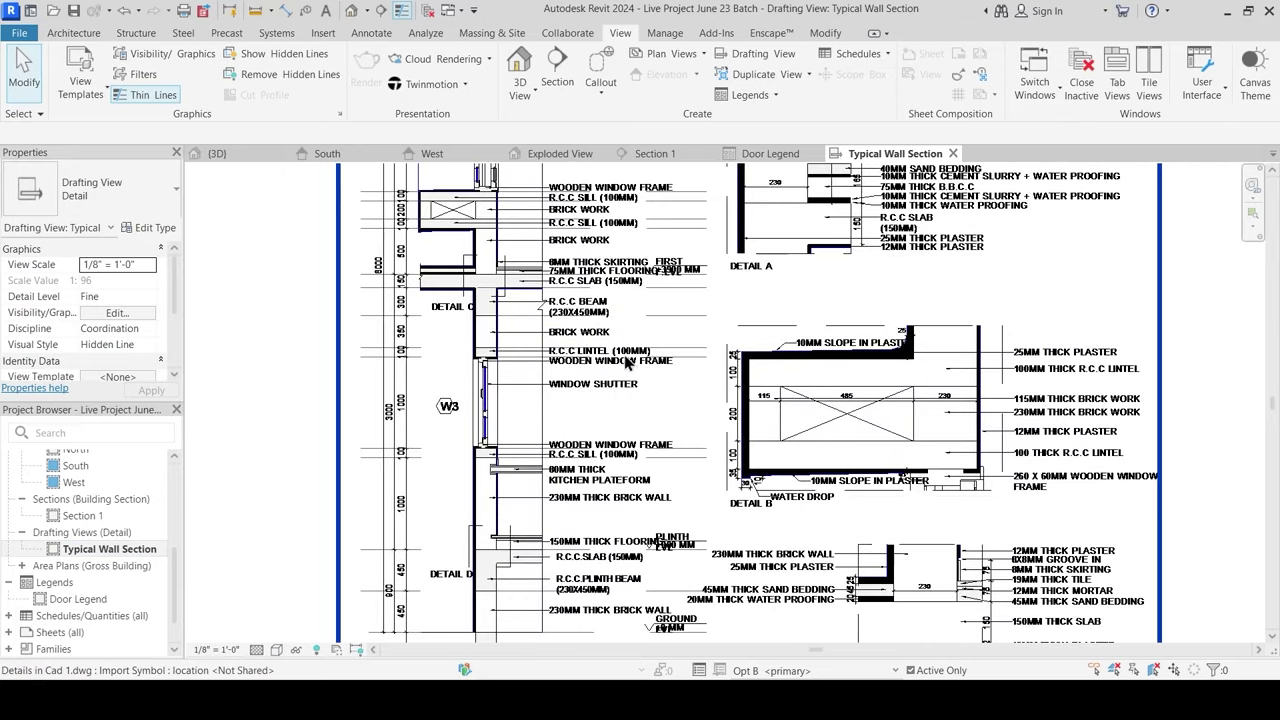
middle_click_drag(675, 394, 652, 390)
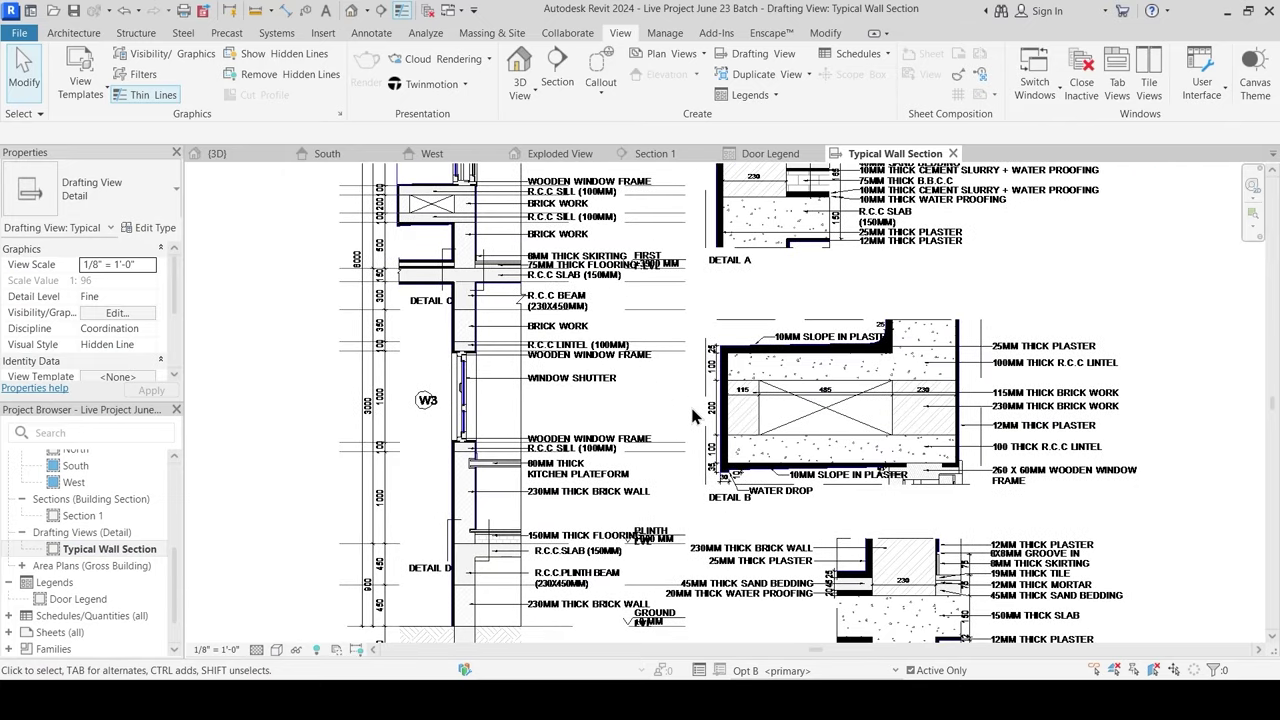
scroll(669, 418, "up", 3)
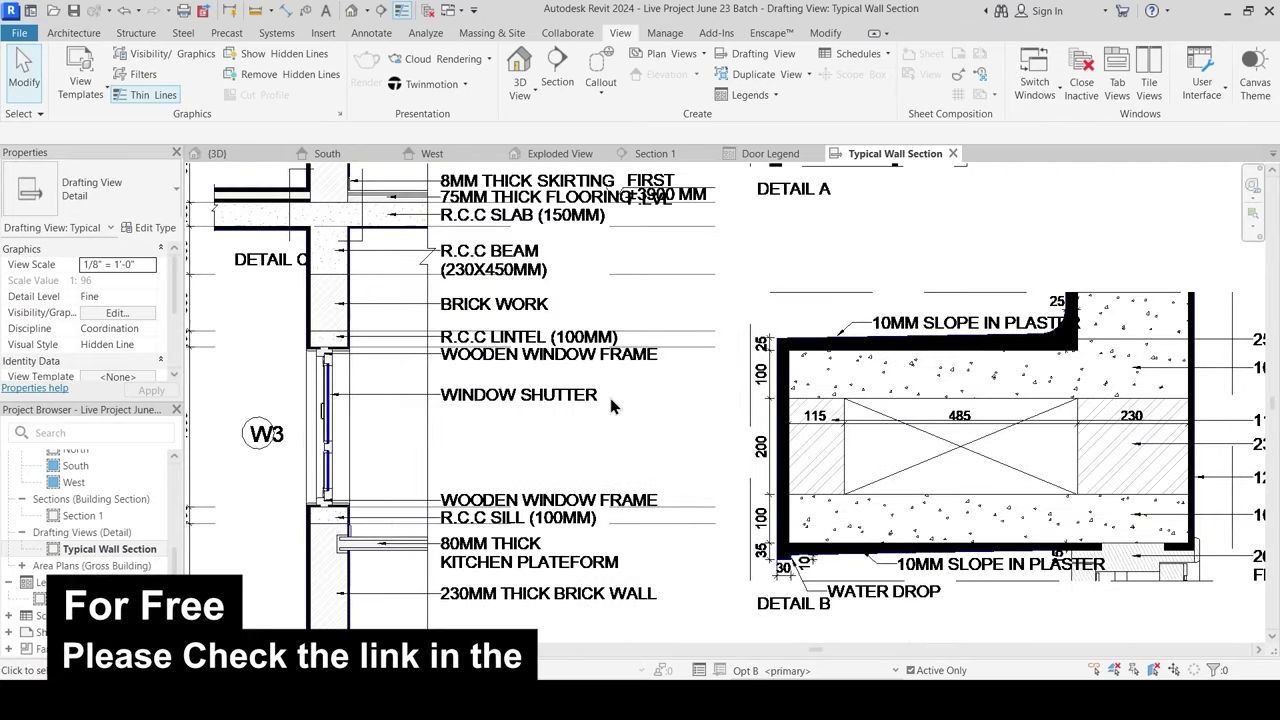
Step: Review the Details in Cad 1.dwg layers under Imported Categories via VG, leaving layer 0 unchanged
key("v")
key("g")
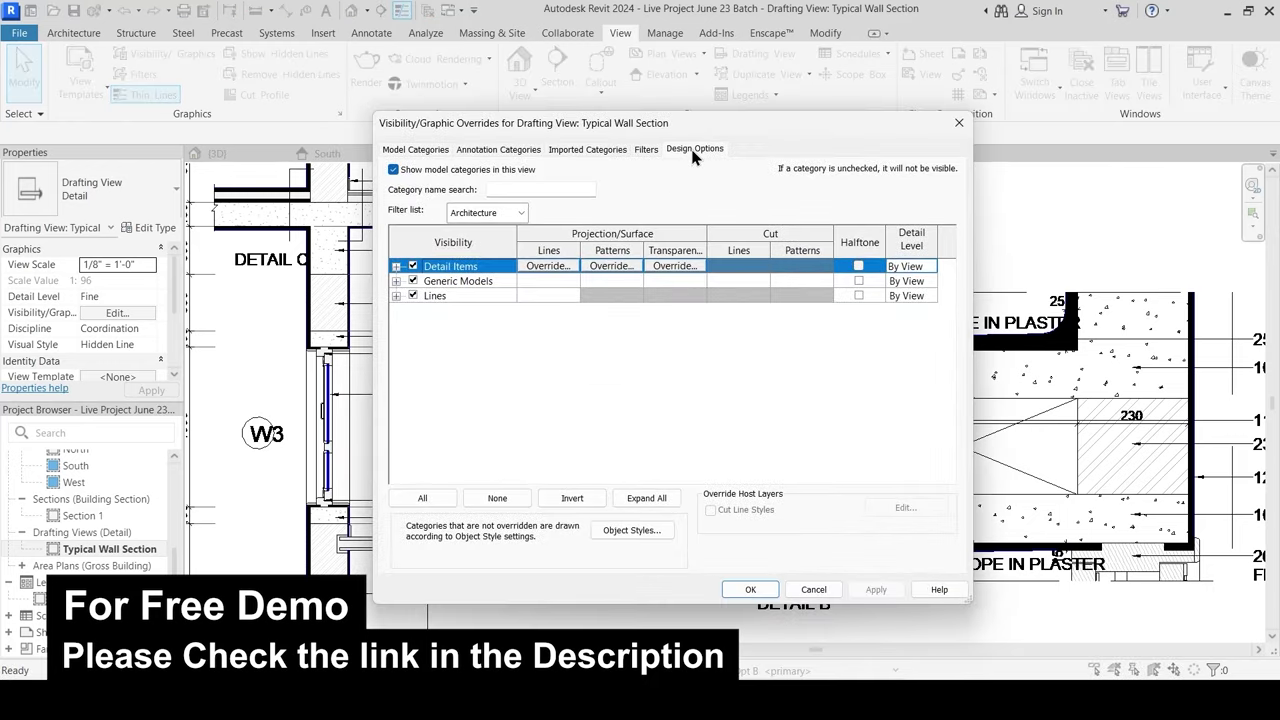
left_click(694, 149)
left_click(646, 149)
left_click(587, 149)
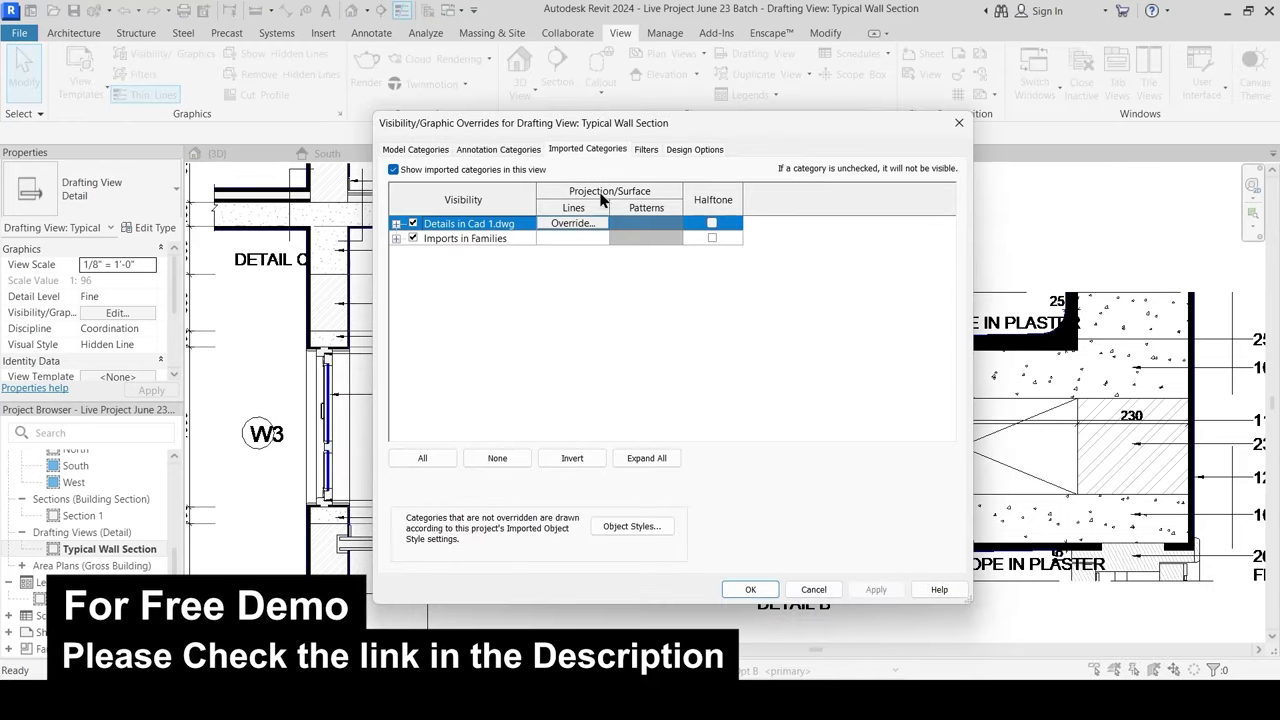
left_click(396, 223)
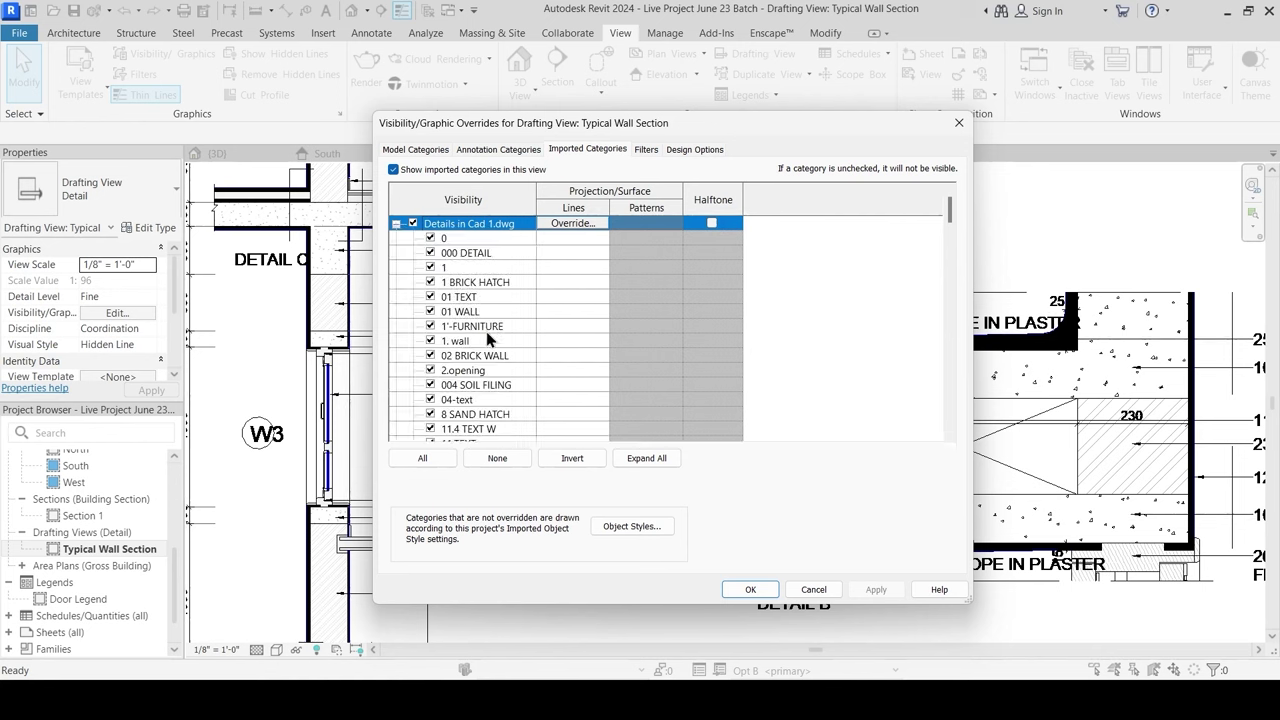
scroll(497, 328, "down", 5)
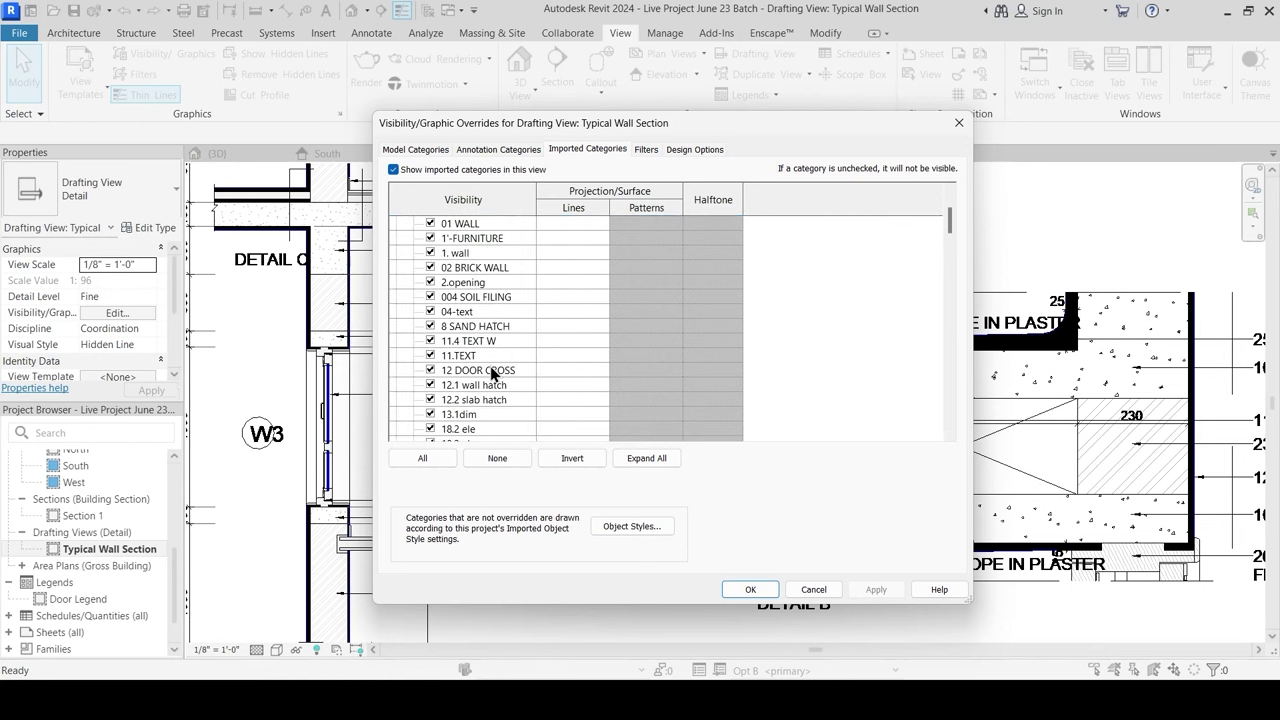
scroll(490, 308, "up", 5)
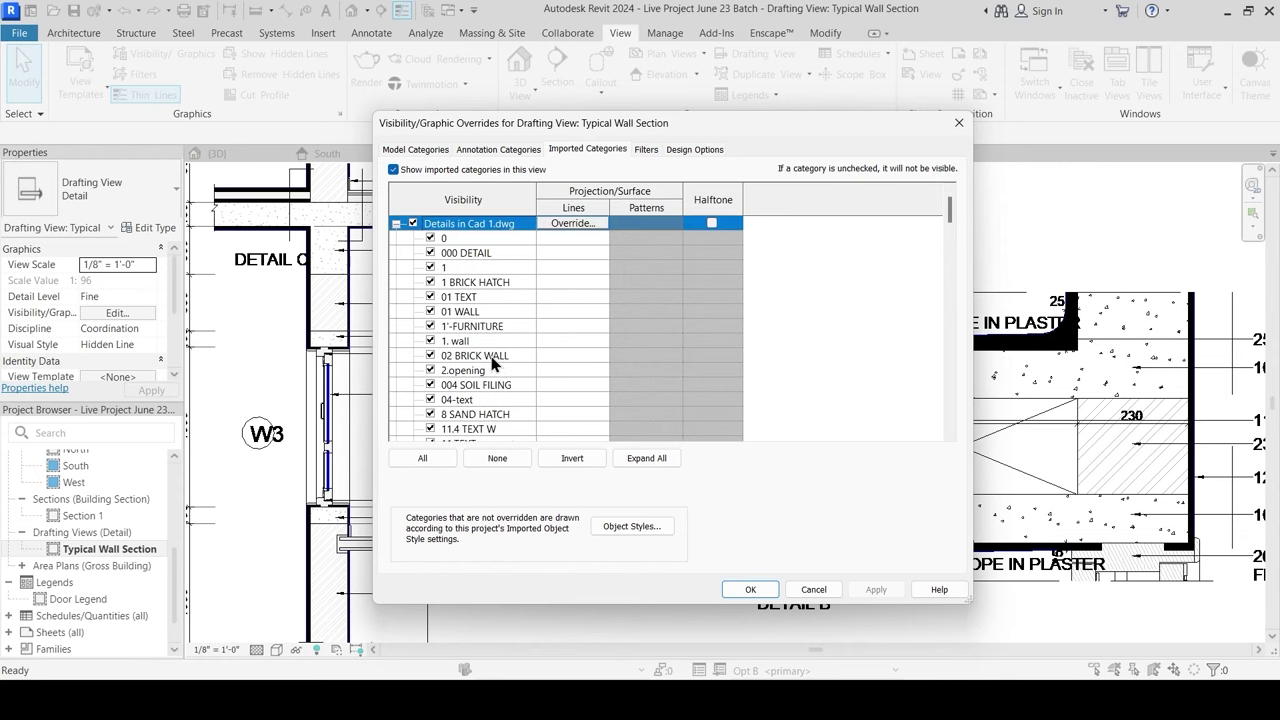
left_click(576, 237)
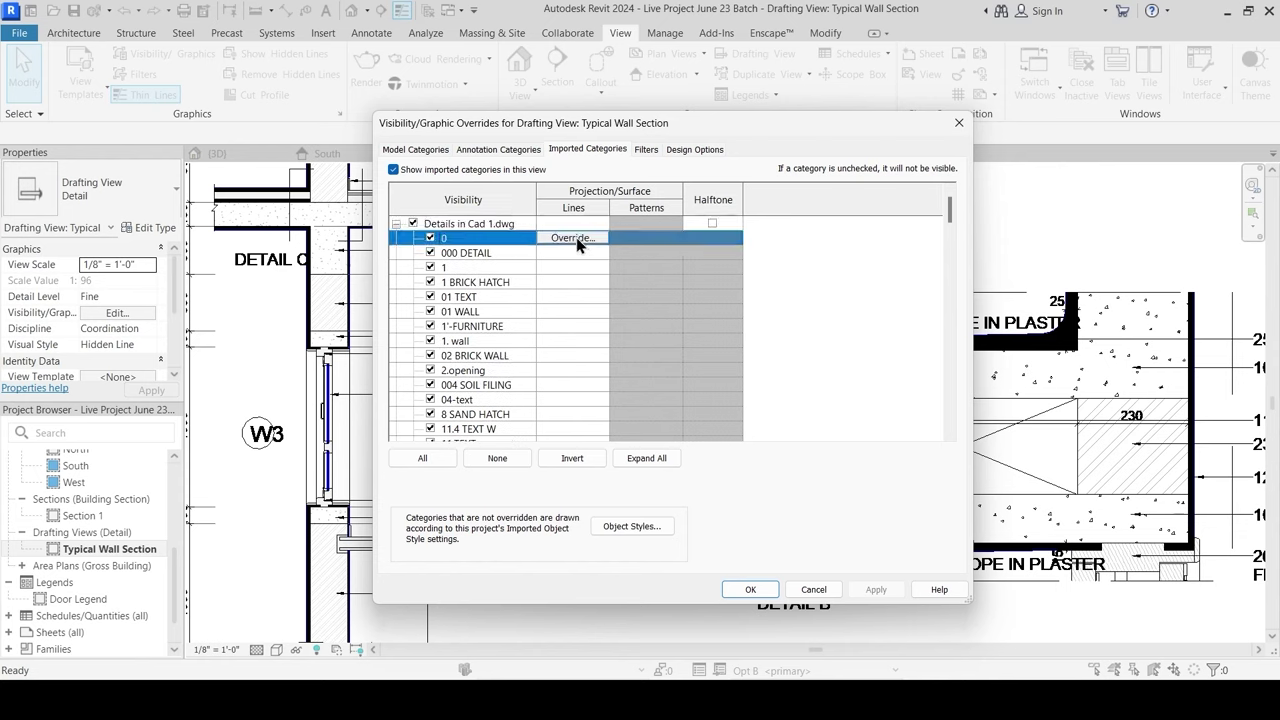
left_click(576, 237)
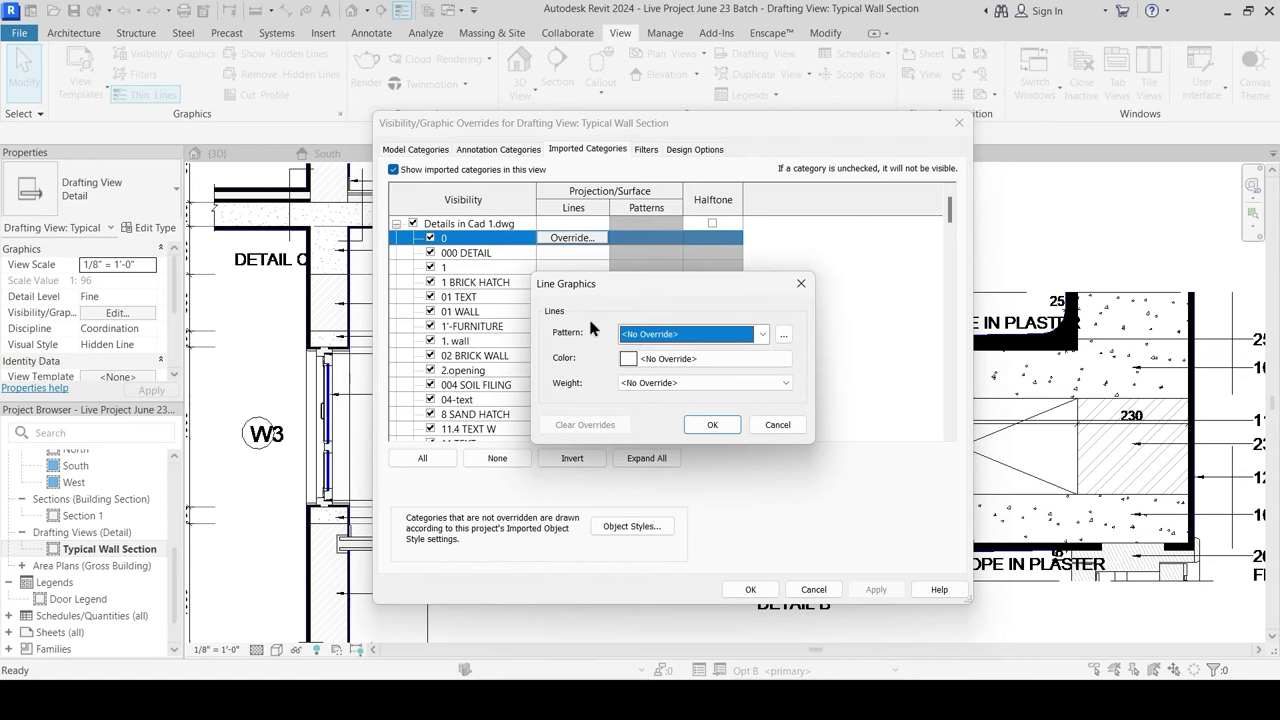
key("Escape")
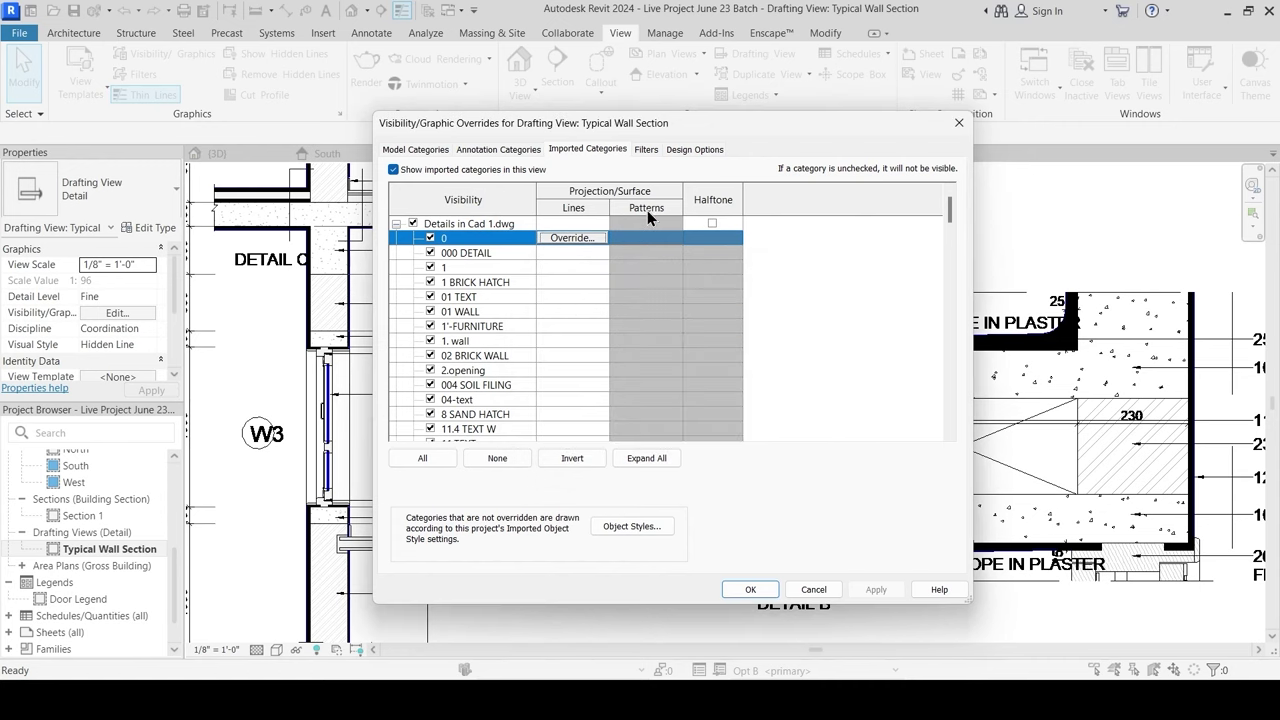
left_click(776, 595)
scroll(649, 320, "down", 5)
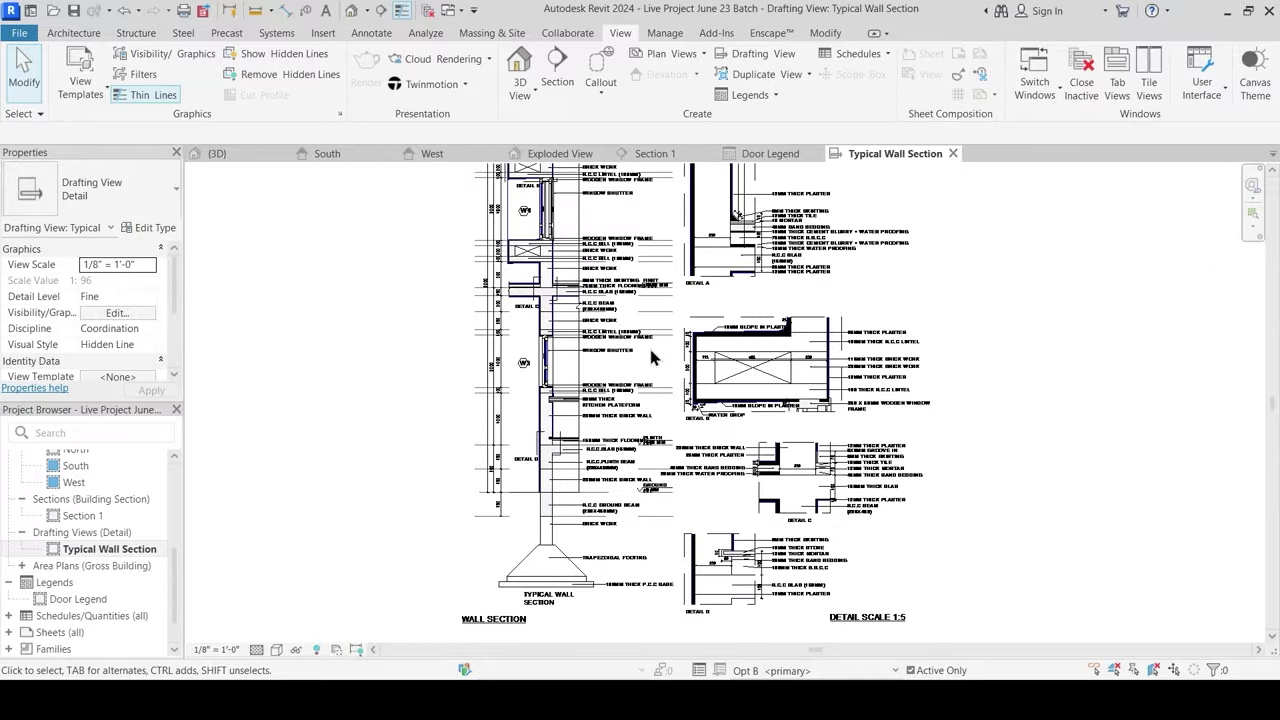
scroll(652, 358, "down", 2)
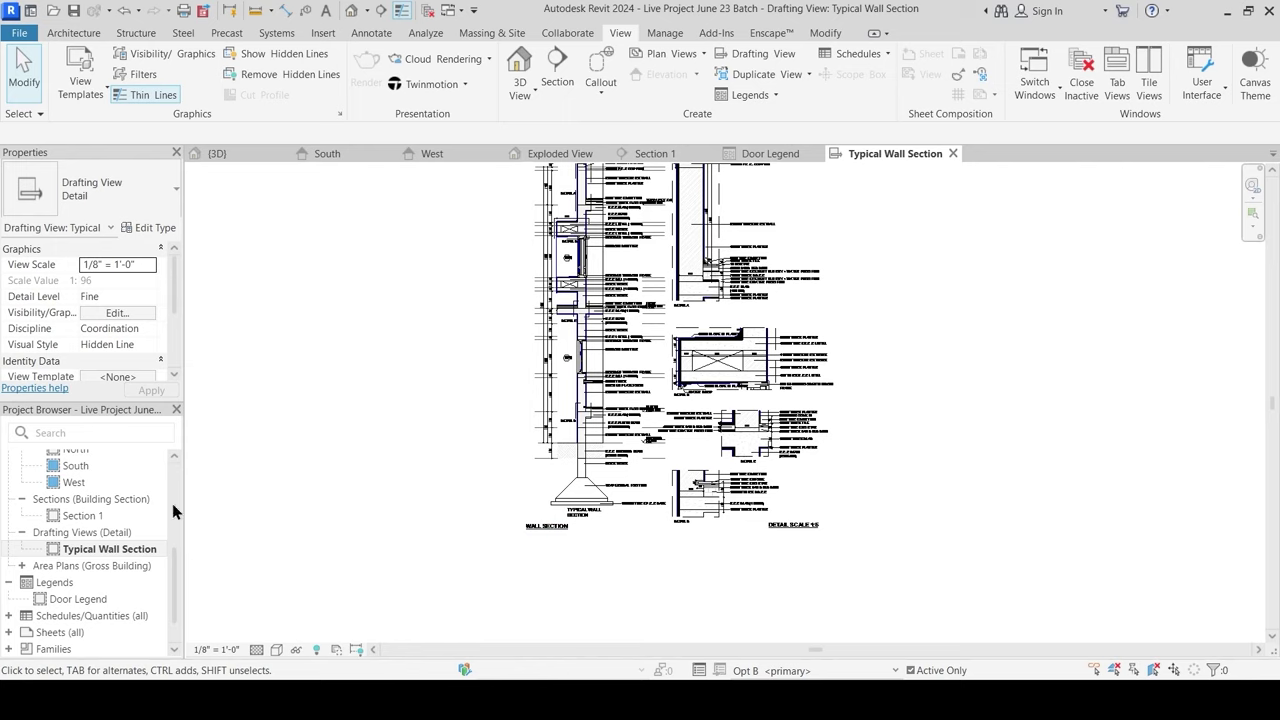
Step: Open the 3 Upper Ground Floor area plan and close the legend, section, exploded and elevation tabs
left_click(21, 566)
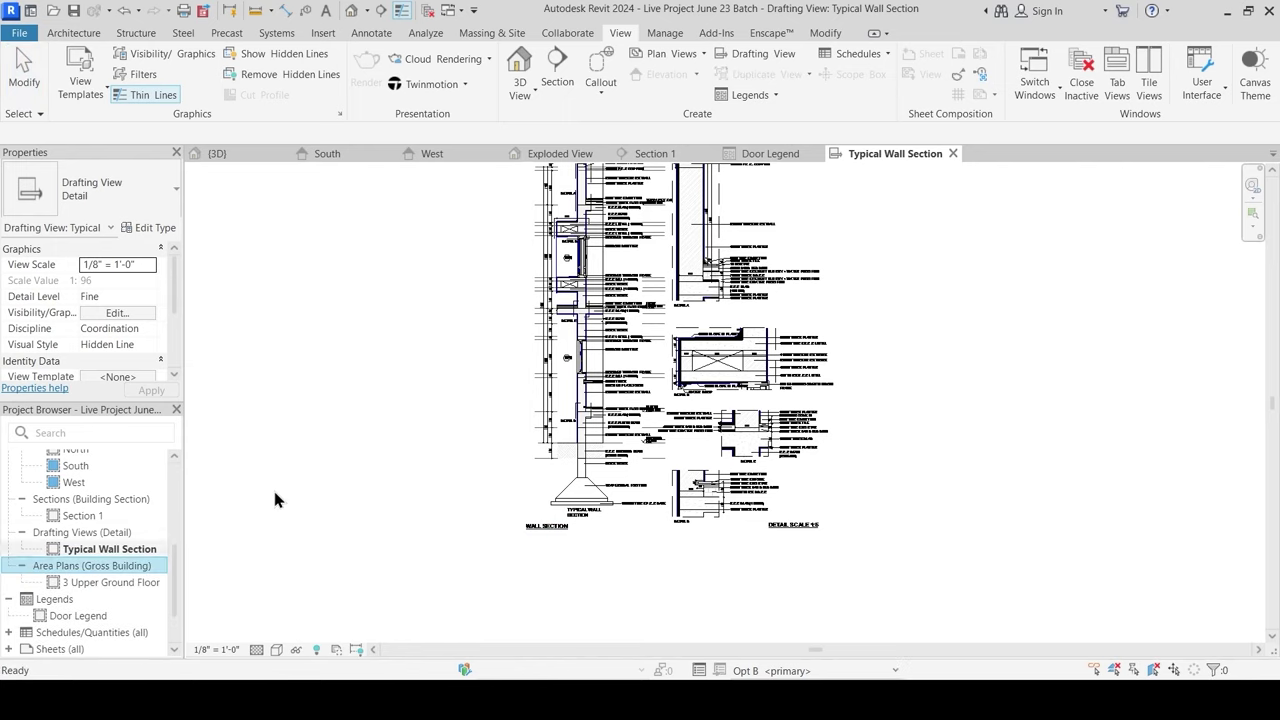
double_click(132, 582)
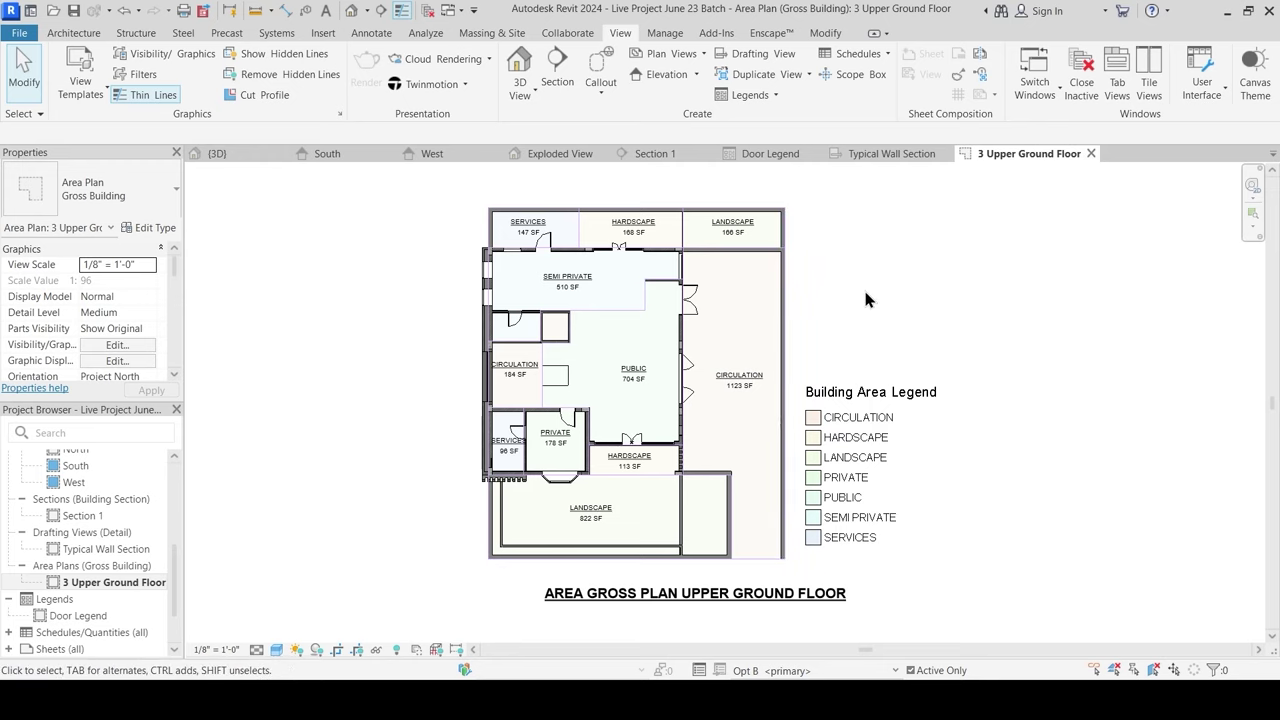
left_click(946, 153)
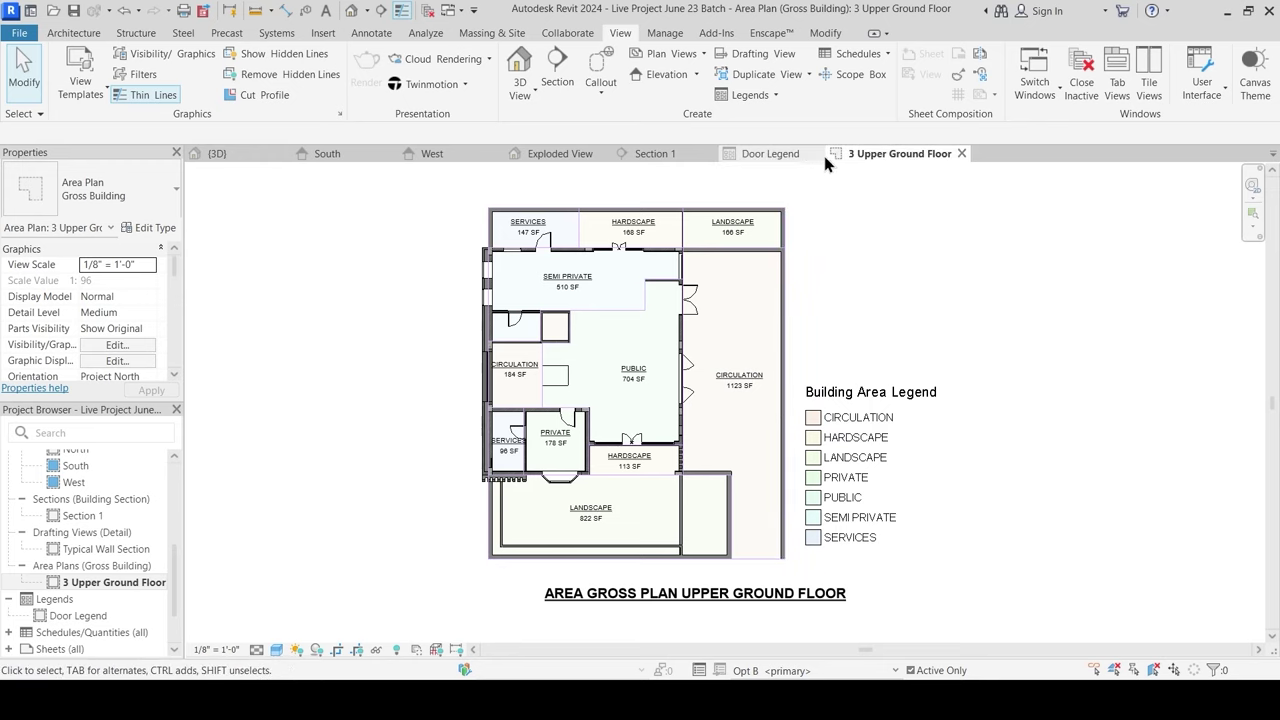
left_click(816, 154)
left_click(713, 155)
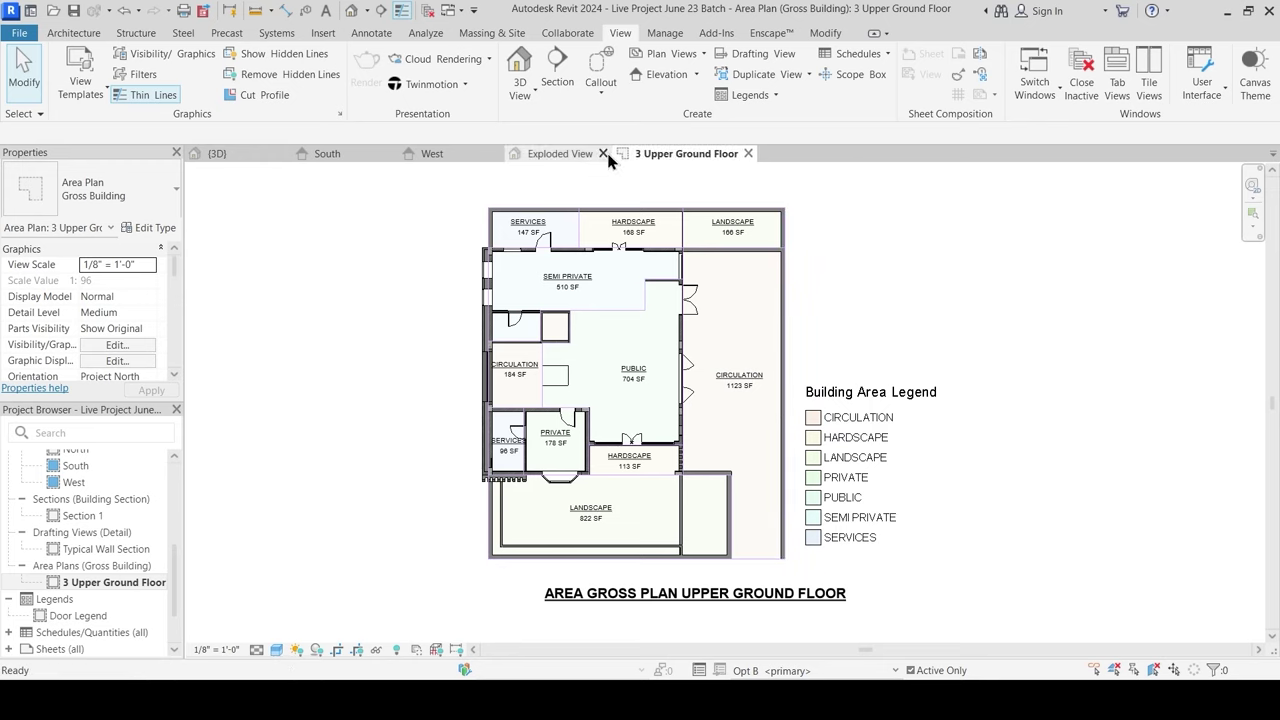
left_click(604, 153)
left_click(497, 154)
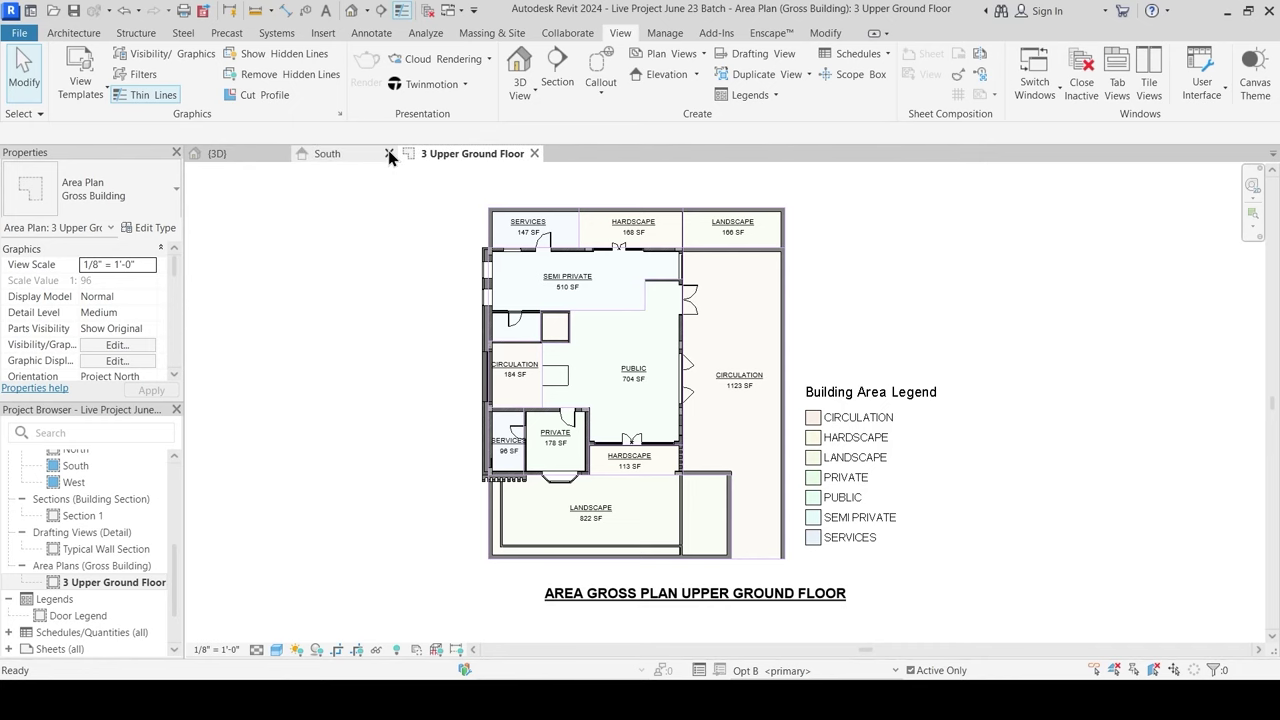
left_click(386, 154)
middle_click_drag(383, 412, 414, 426)
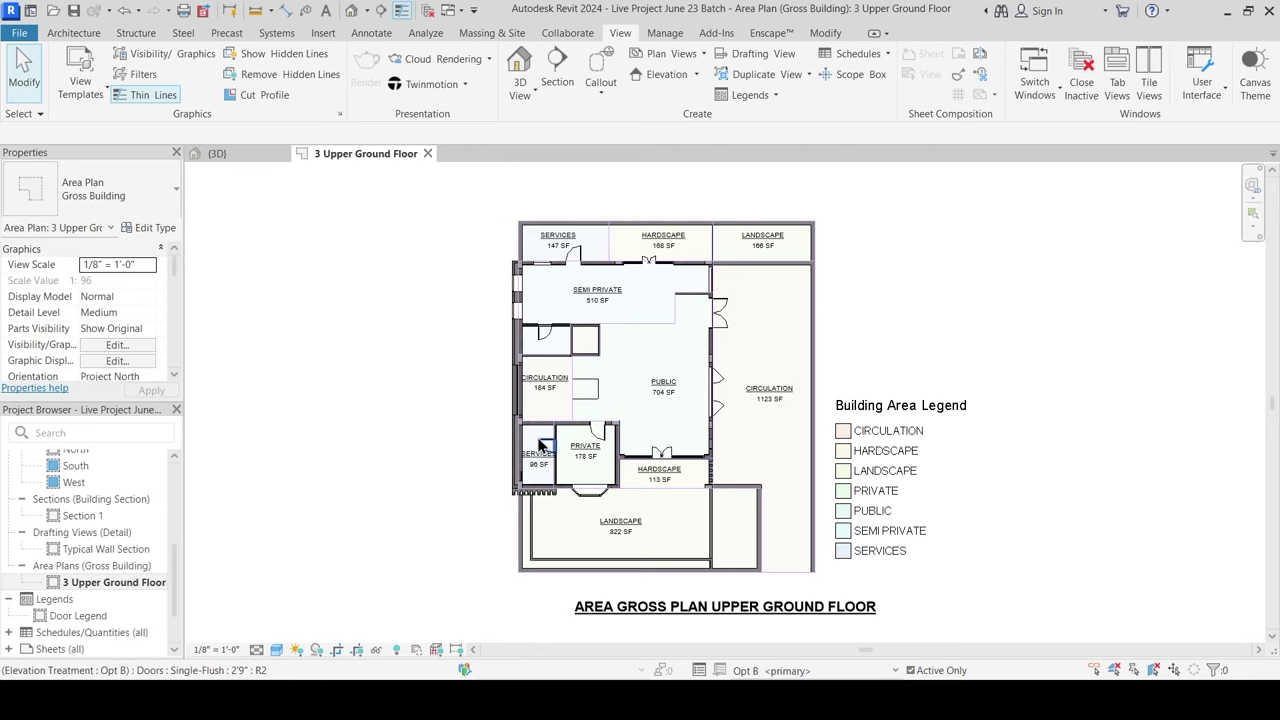
scroll(80, 560, "down", 3)
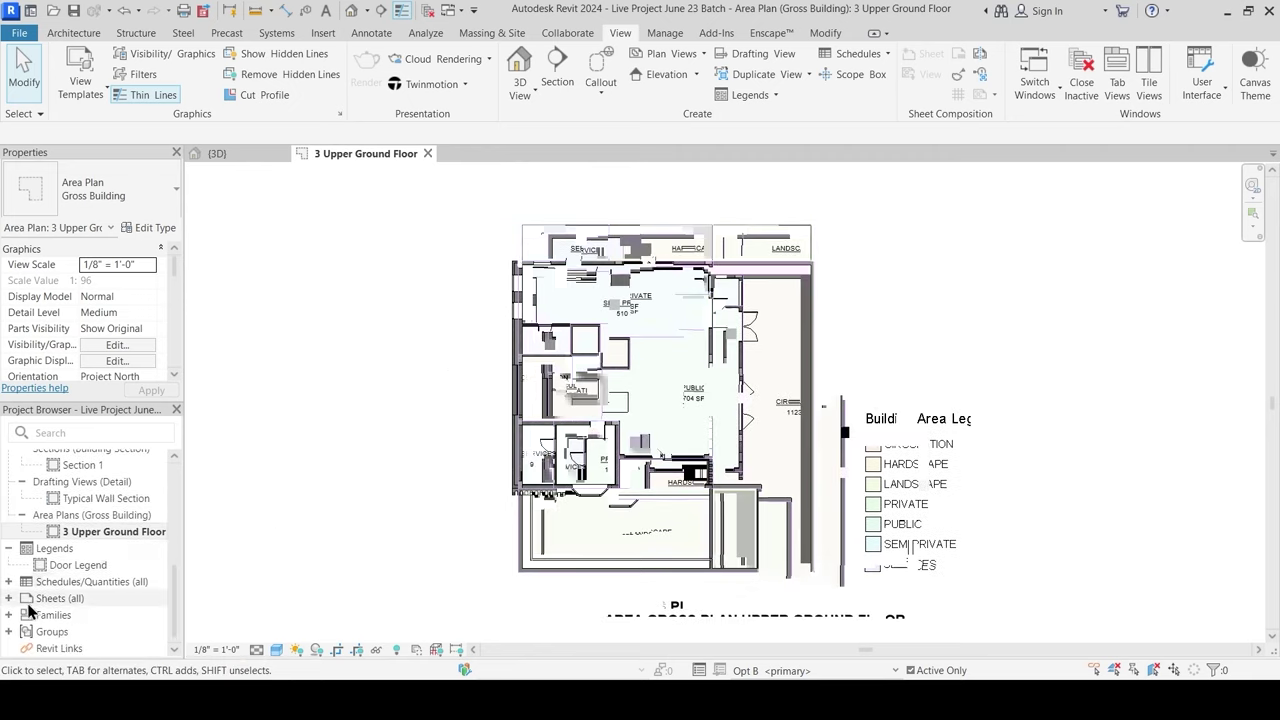
Step: Expand Schedules/Quantities and open the Area Schedule (Gross Building)
left_click(12, 585)
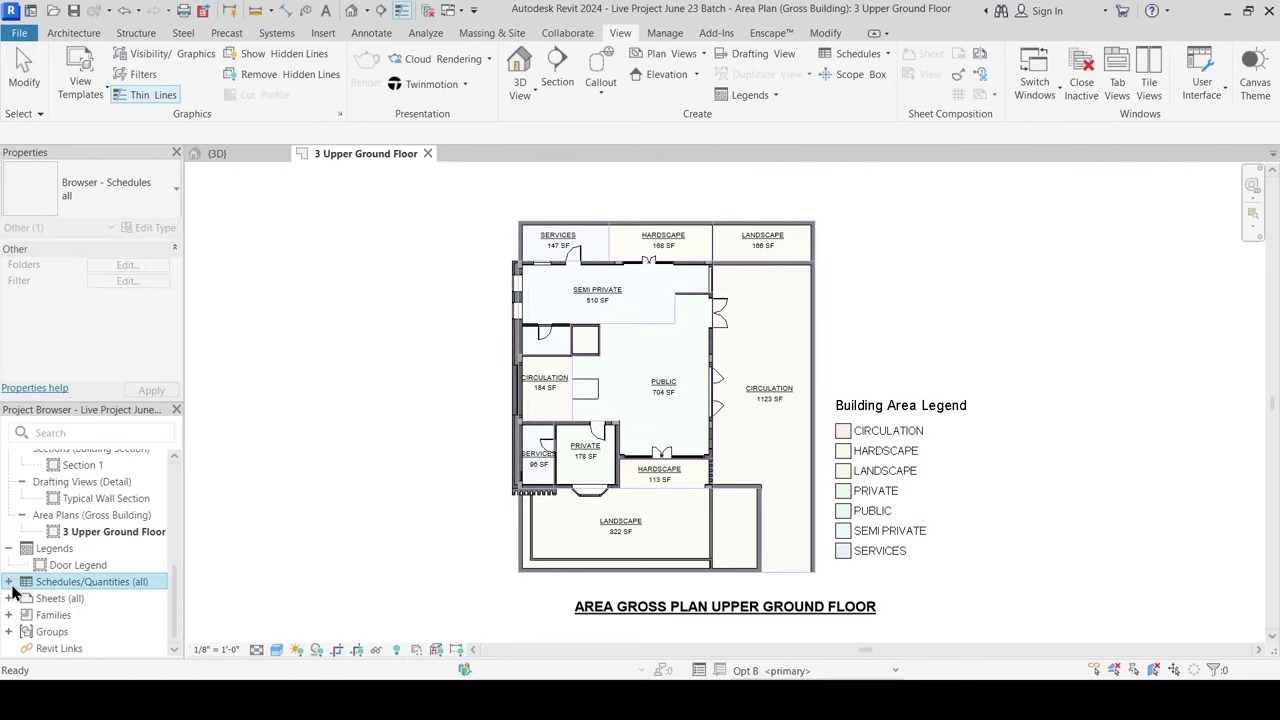
left_click(9, 583)
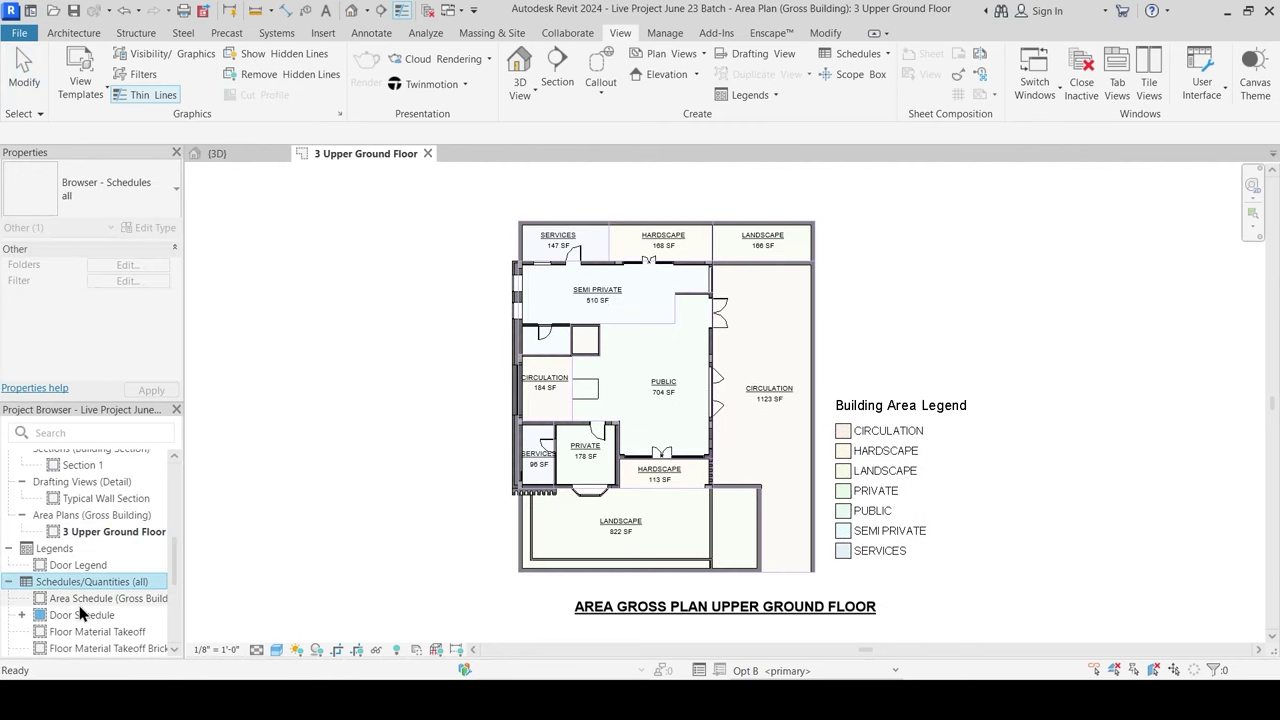
scroll(88, 600, "down", 3)
scroll(95, 530, "up", 3)
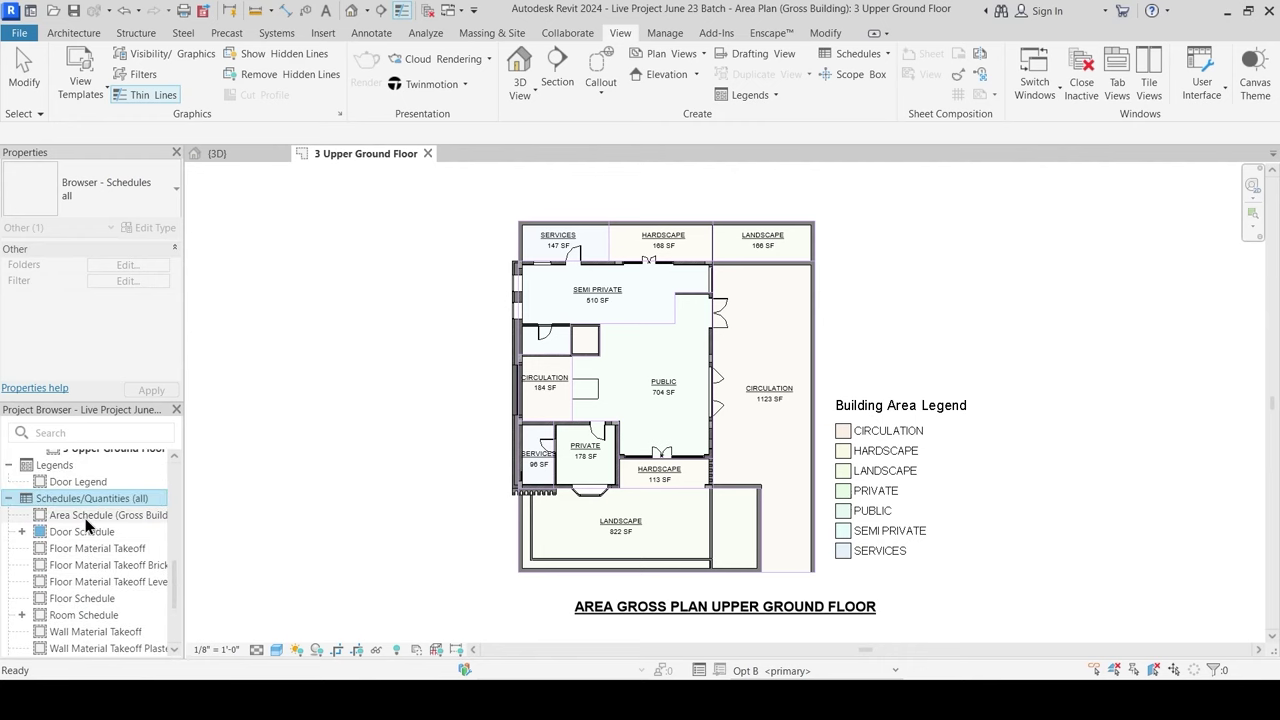
left_click(85, 516)
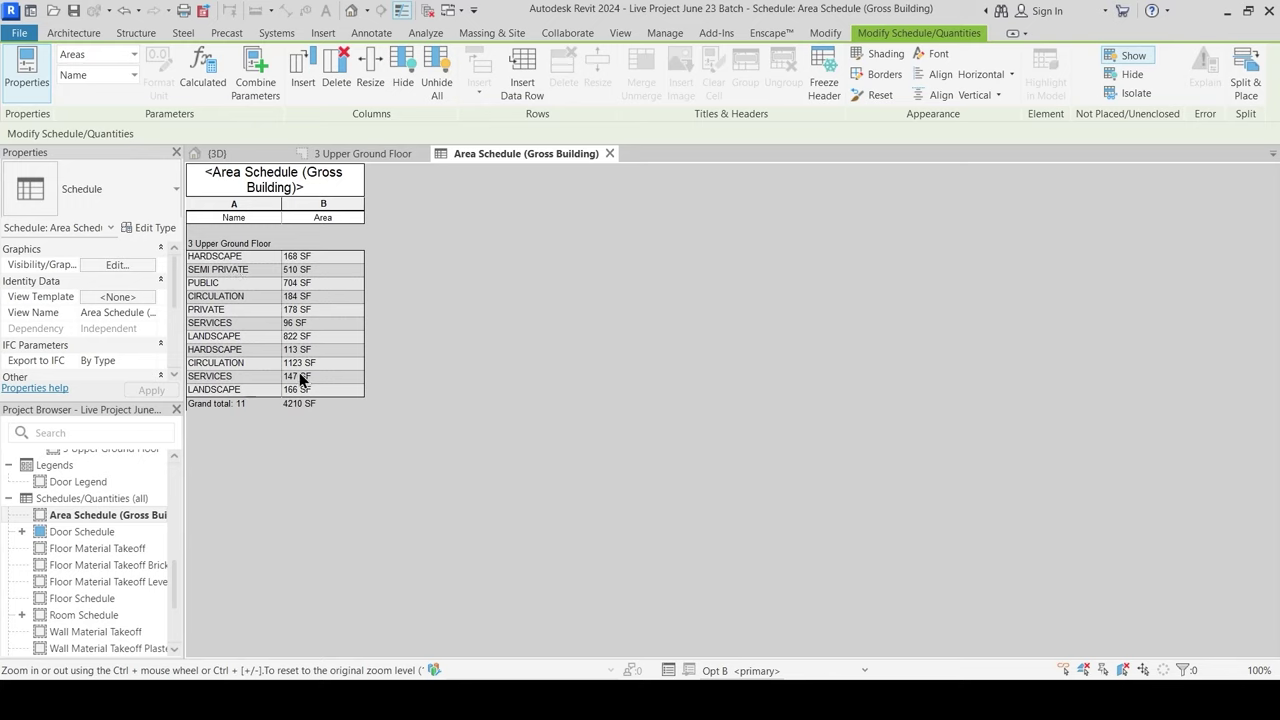
Step: Open the Door Schedule, review its Fields without changes, and widen the Cost column
left_click(82, 533)
double_click(86, 533)
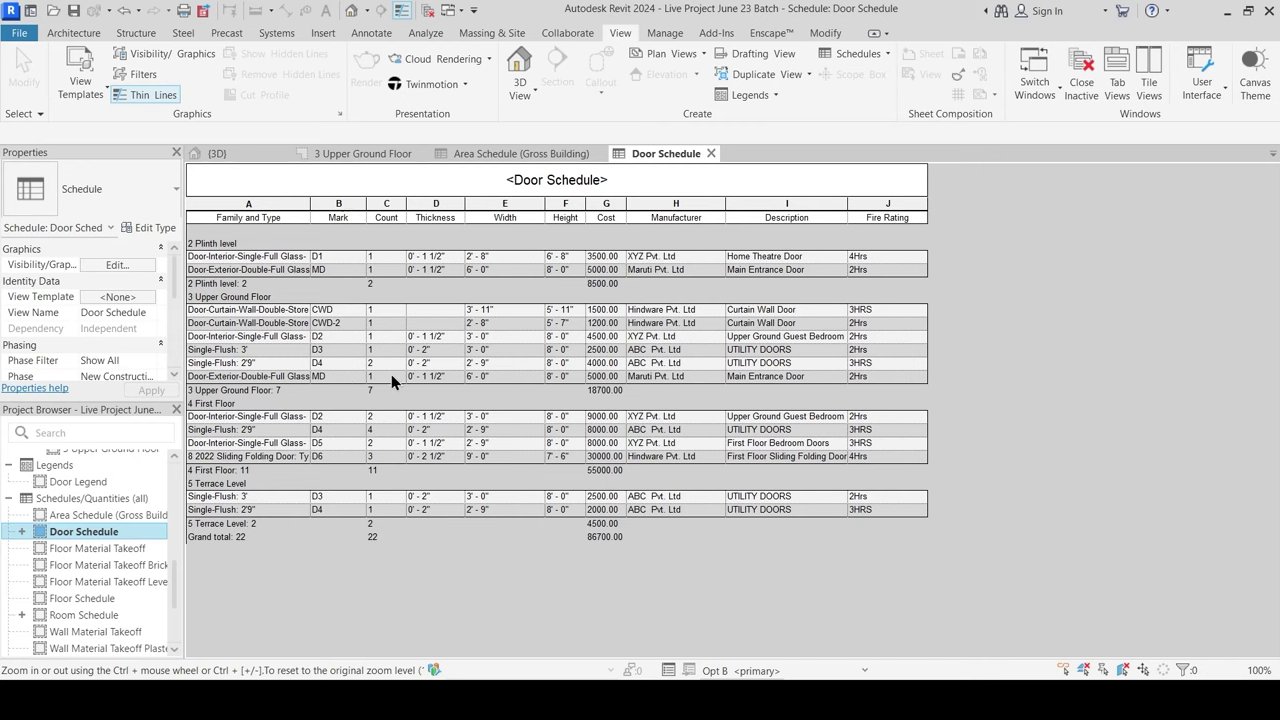
key("ctrl")
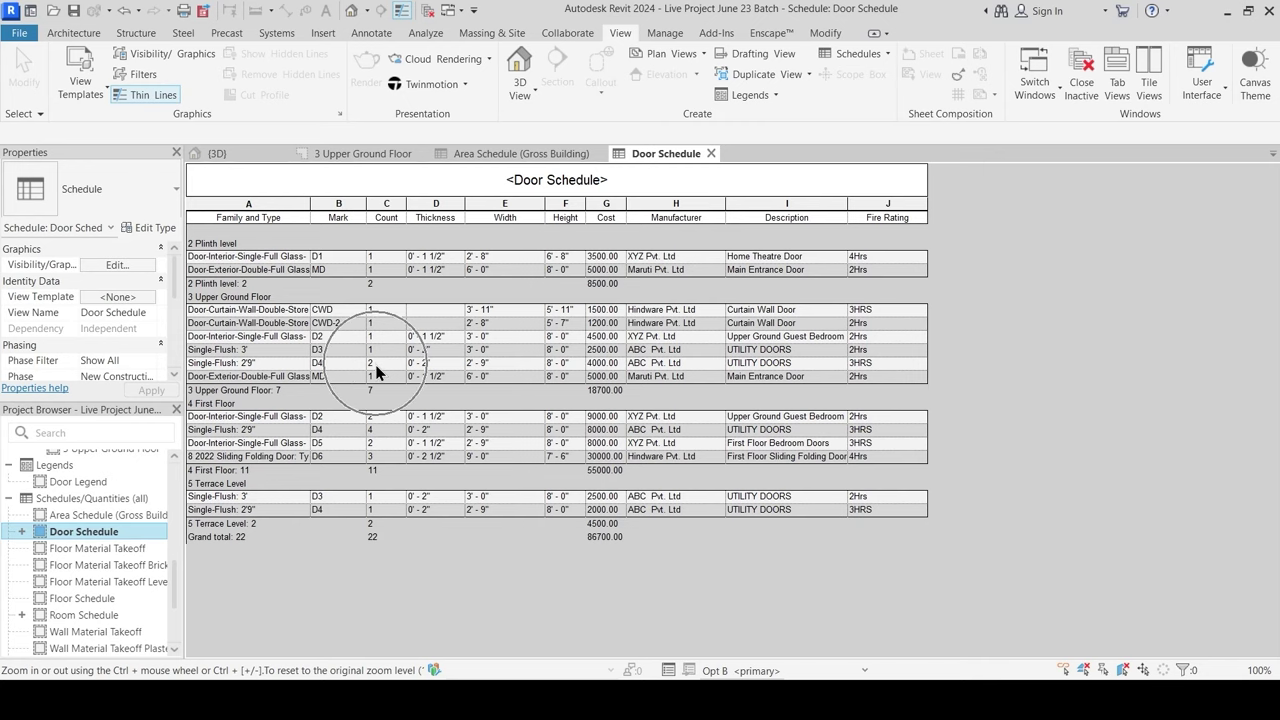
left_click(379, 436)
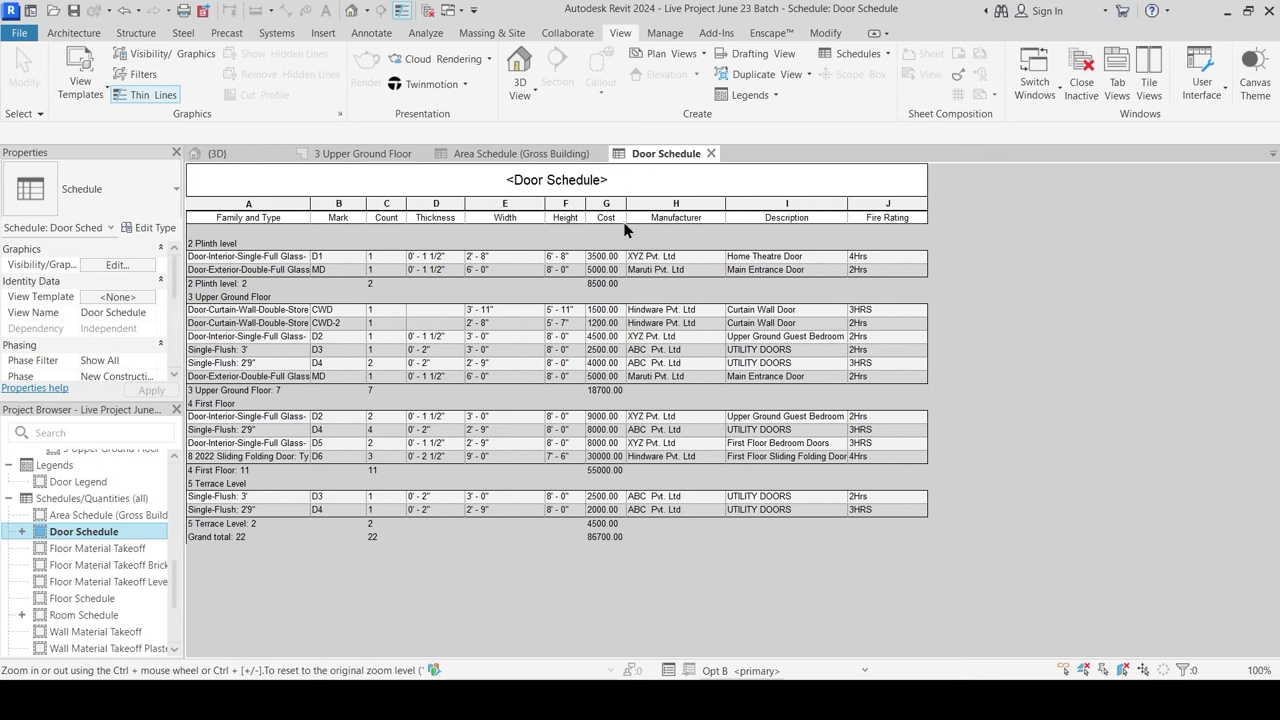
left_click_drag(178, 281, 178, 325)
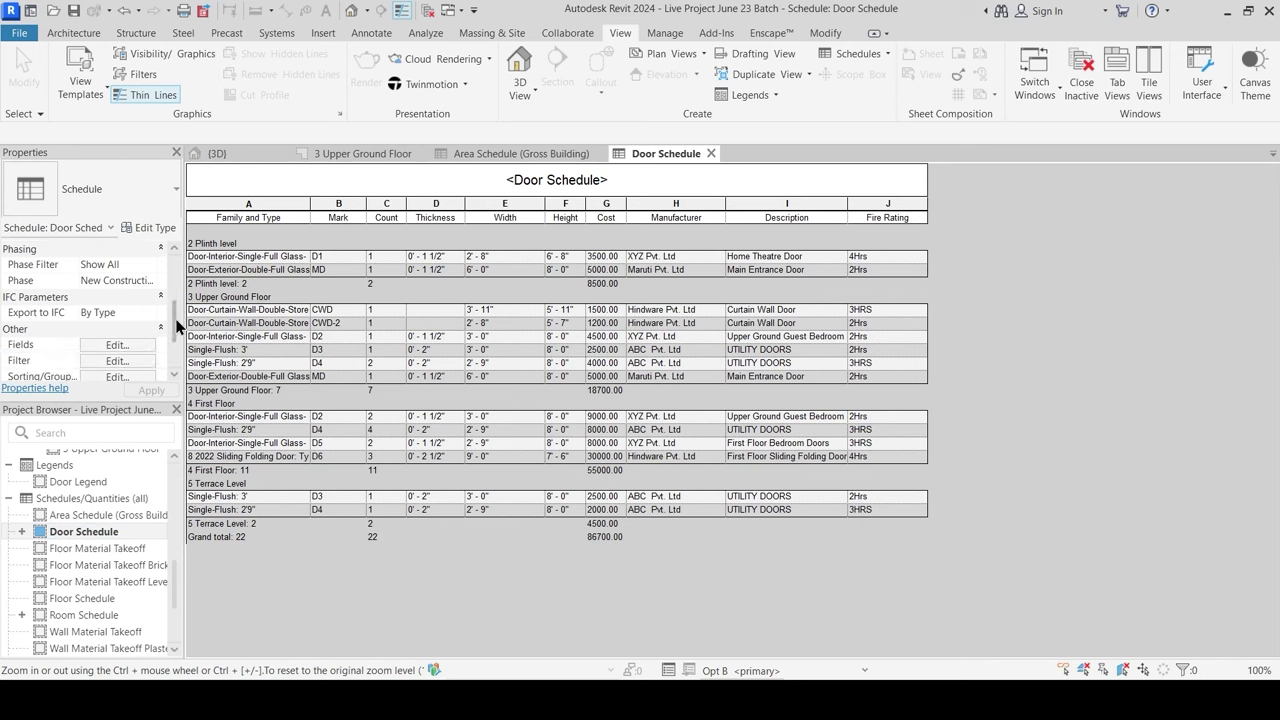
left_click(117, 344)
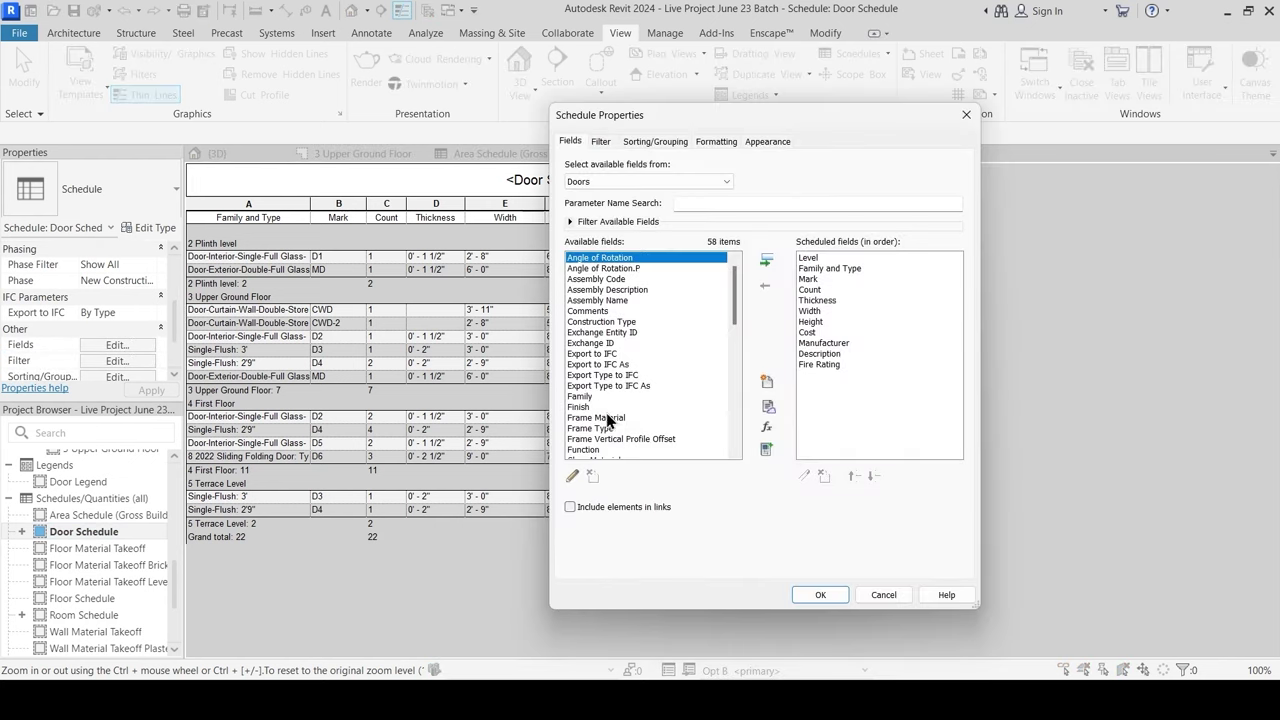
left_click(966, 115)
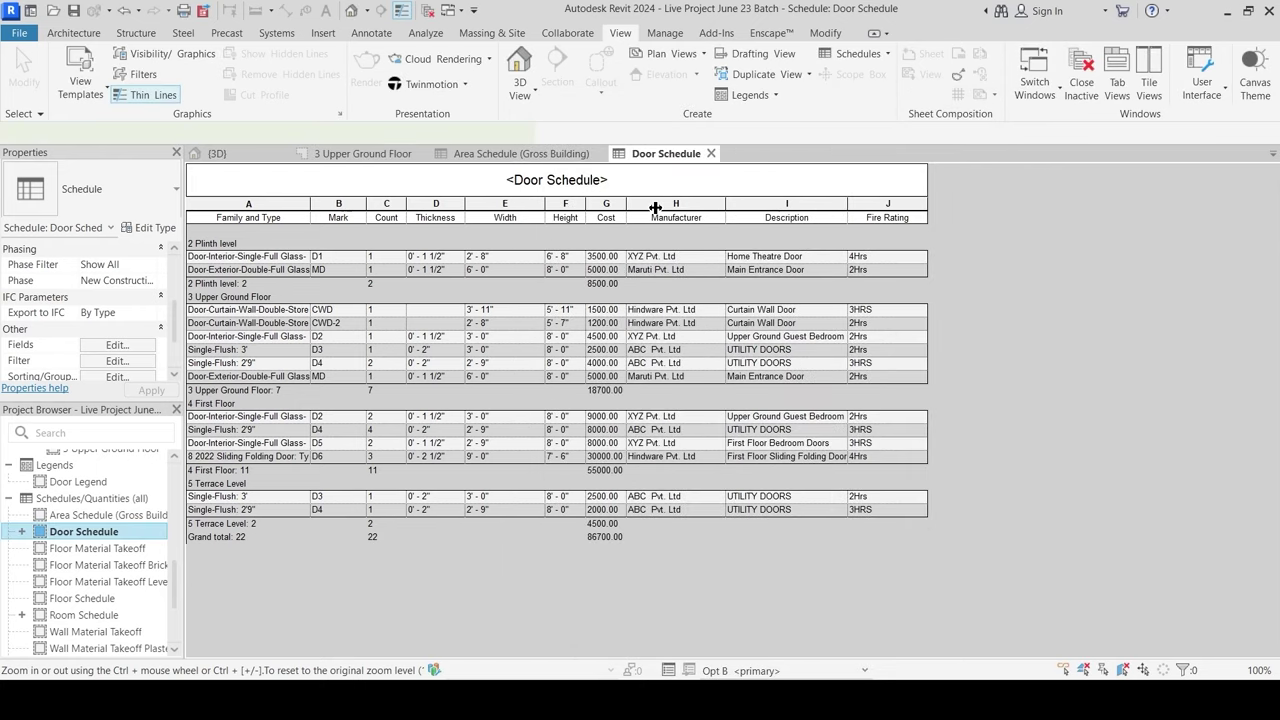
left_click_drag(626, 208, 655, 208)
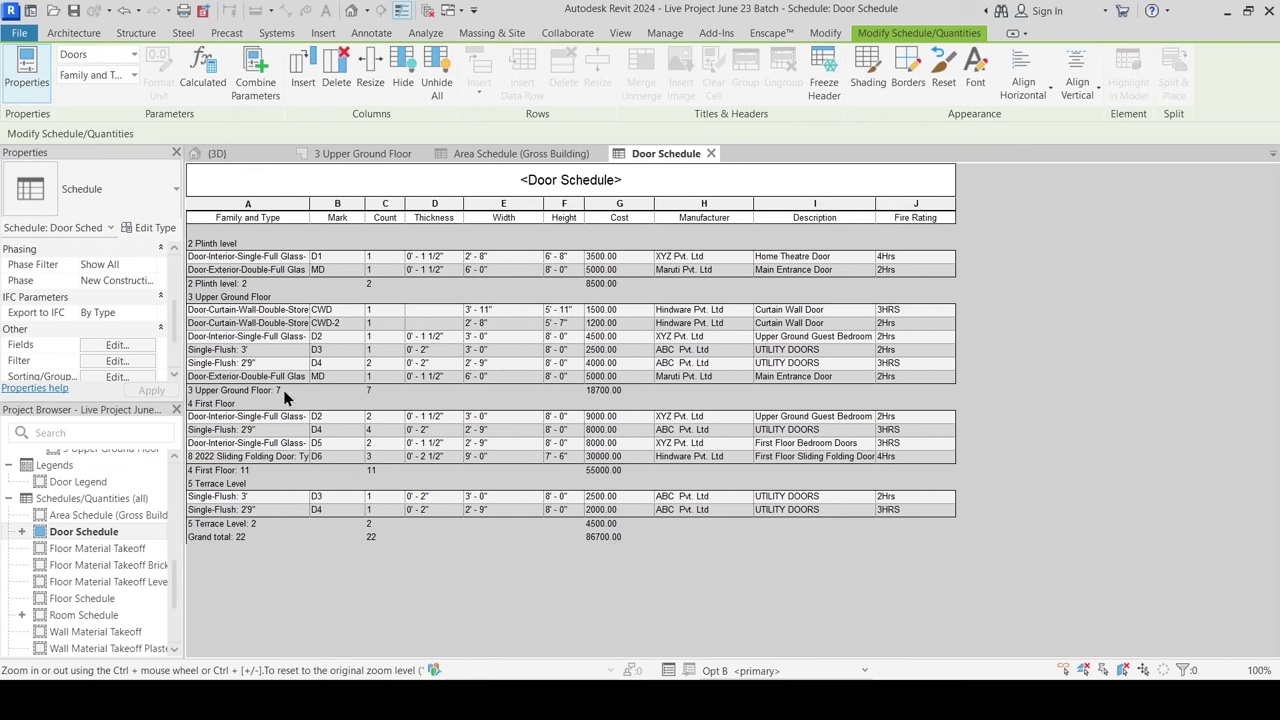
key("ctrl")
key("ctrl")
key("ctrl")
key("ctrl")
scroll(90, 590, "down", 3)
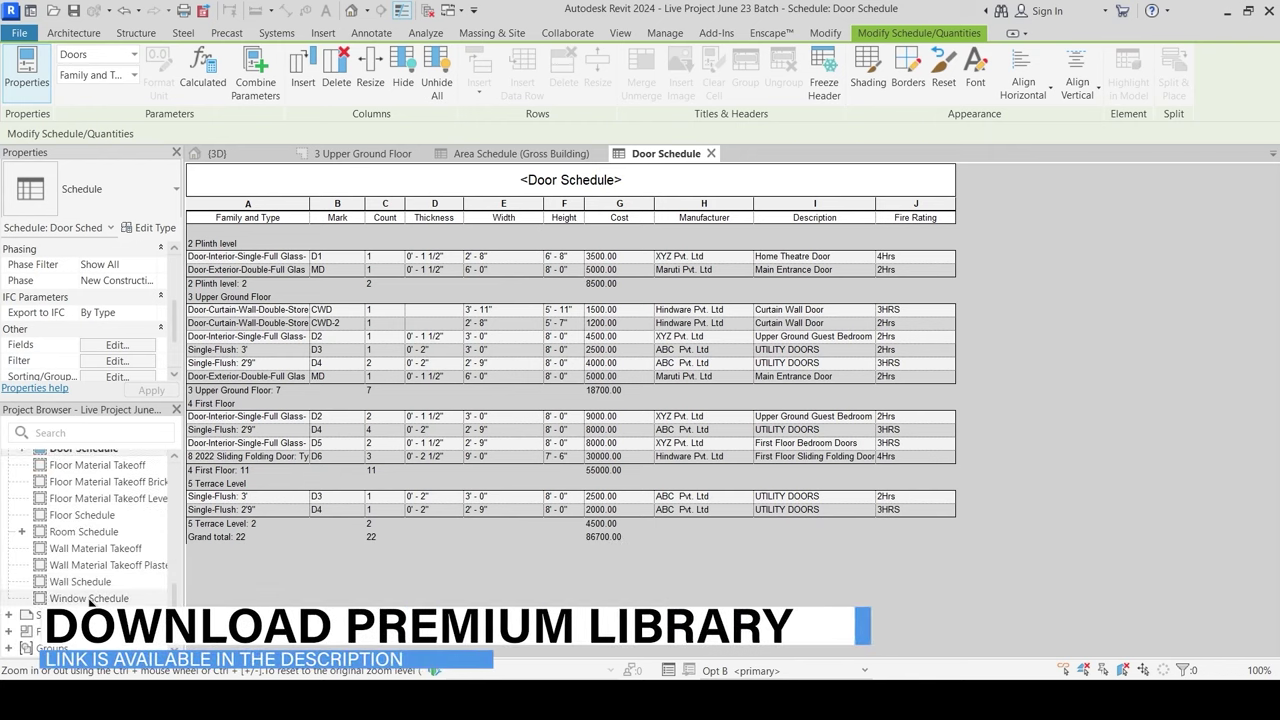
Step: Open the Window, Floor, Room and Wall schedules, ending on the Floor Schedule
double_click(89, 598)
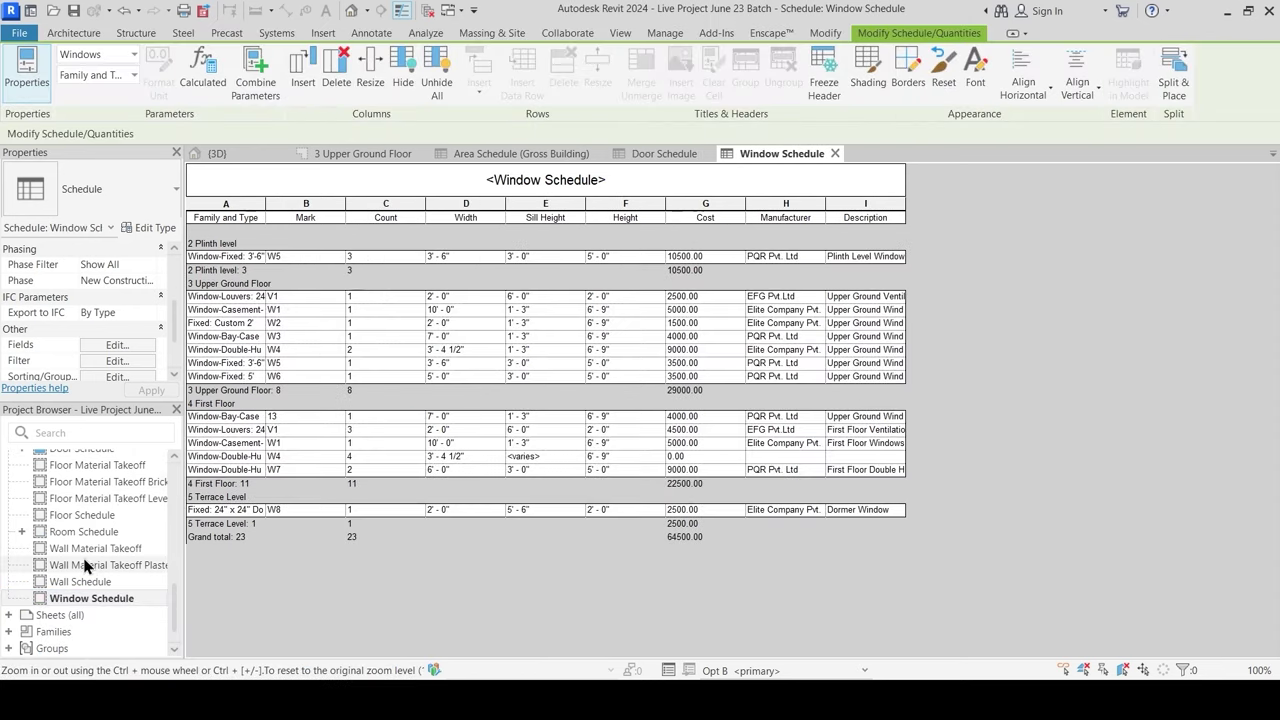
left_click(75, 518)
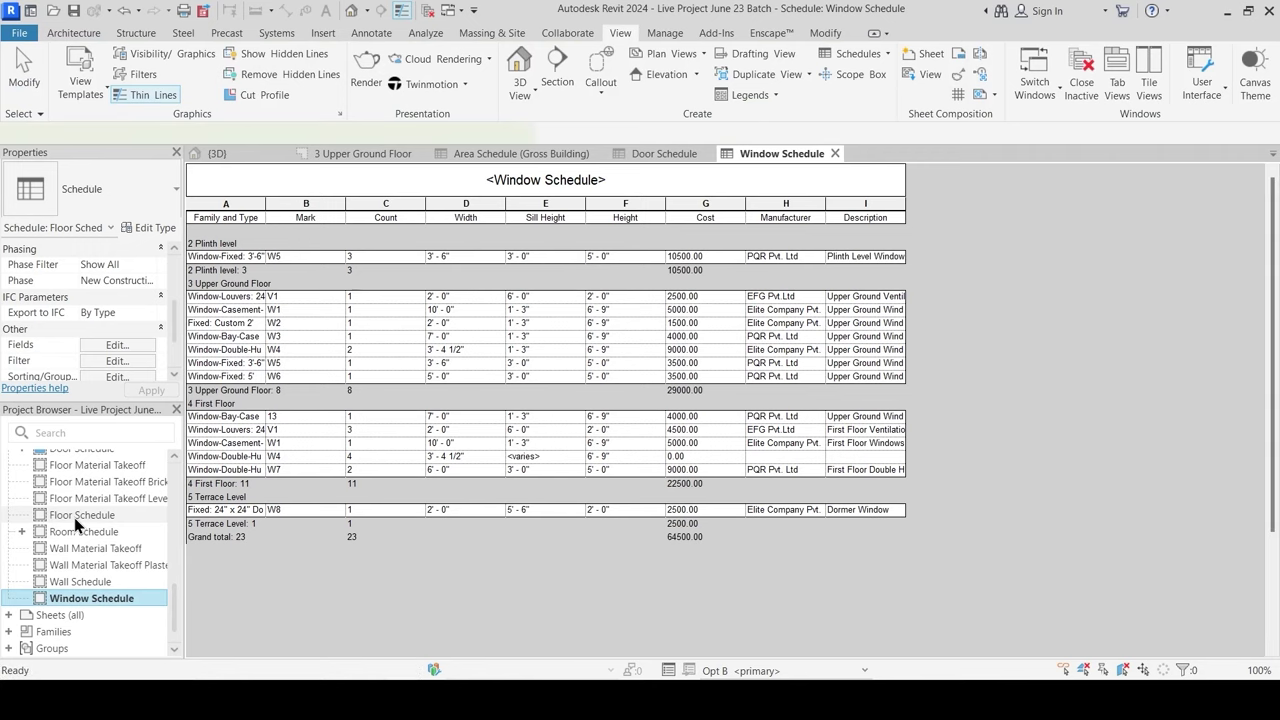
double_click(74, 517)
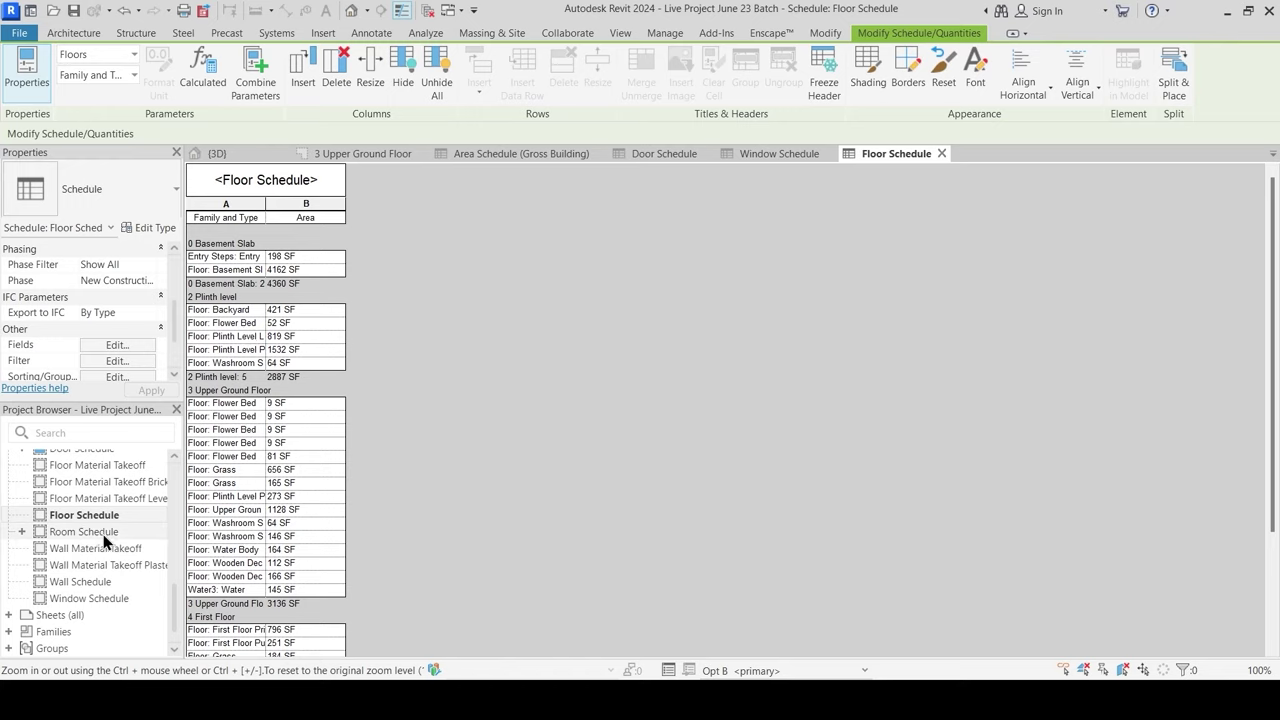
left_click(84, 533)
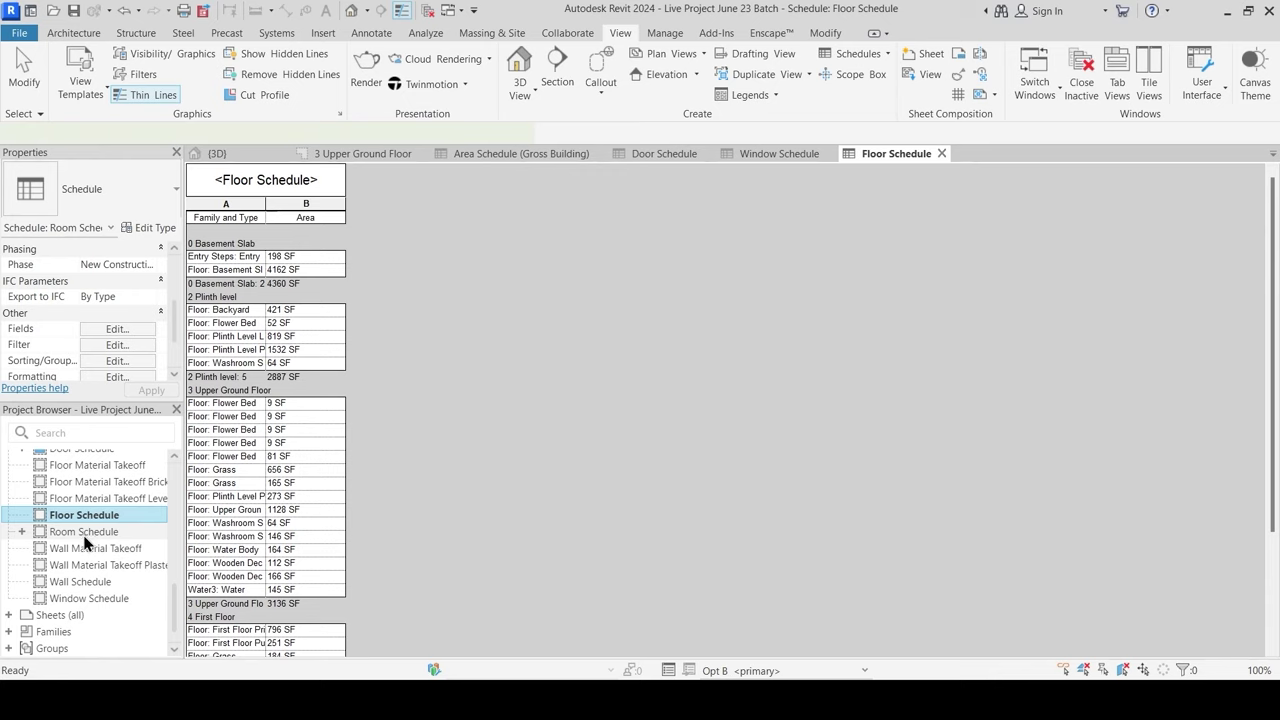
double_click(85, 533)
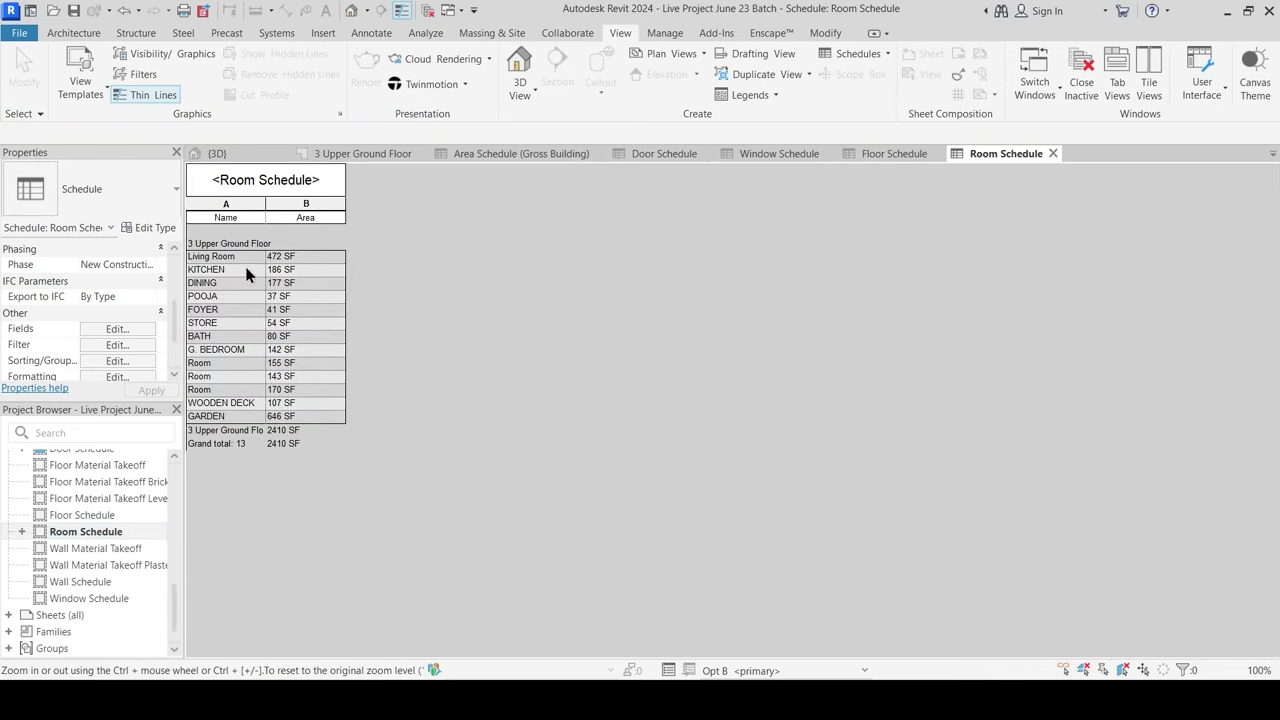
double_click(80, 582)
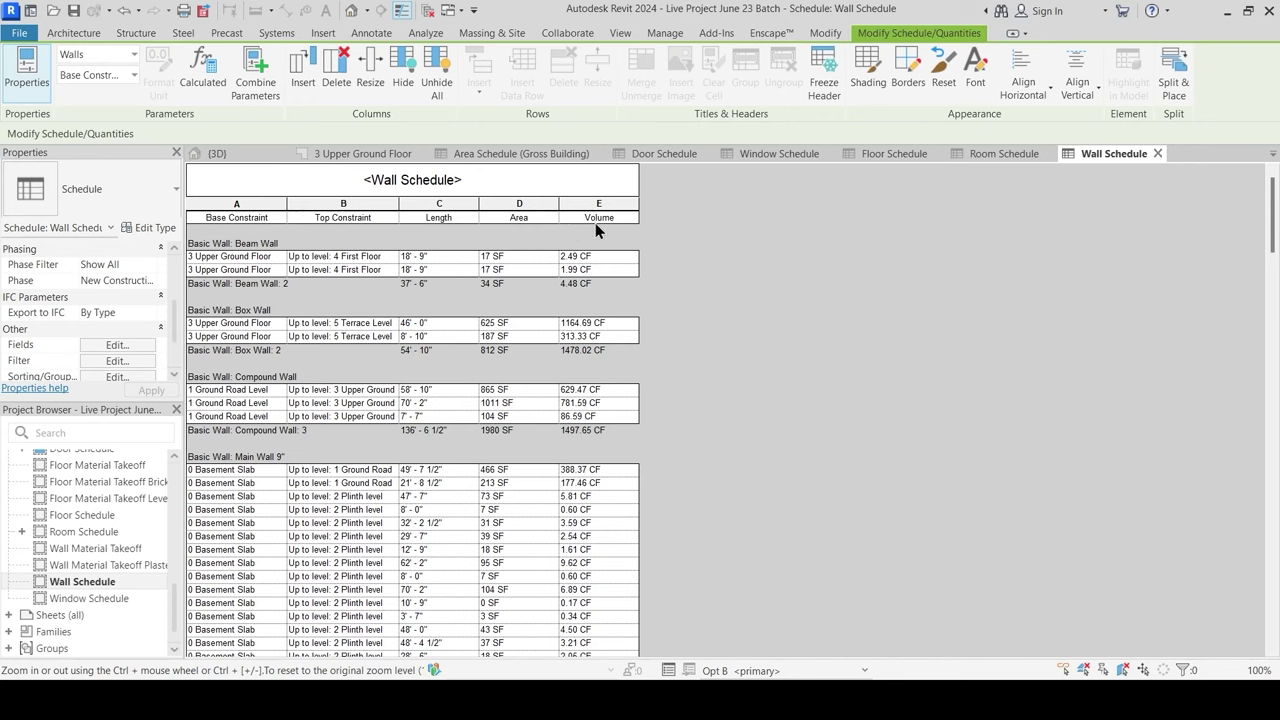
left_click(886, 155)
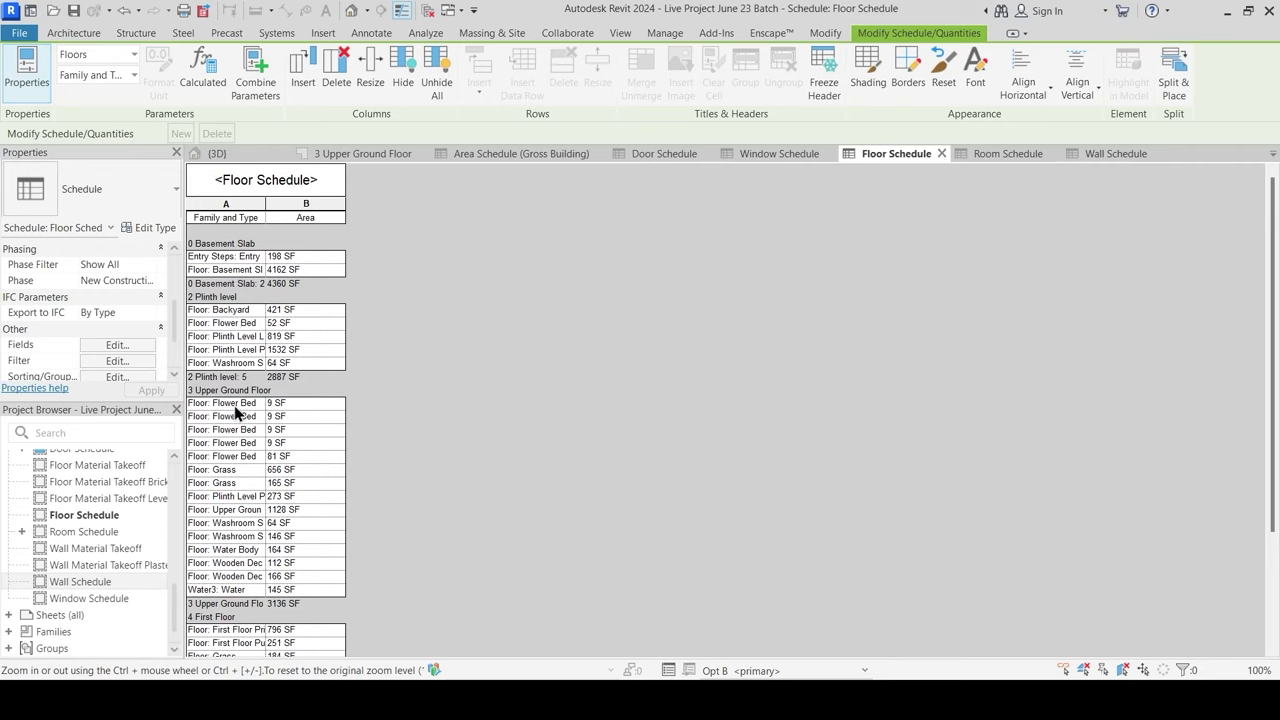
Step: Check the plinth level floor's type list, keeping Floor: Plinth Level Private
left_click(235, 496)
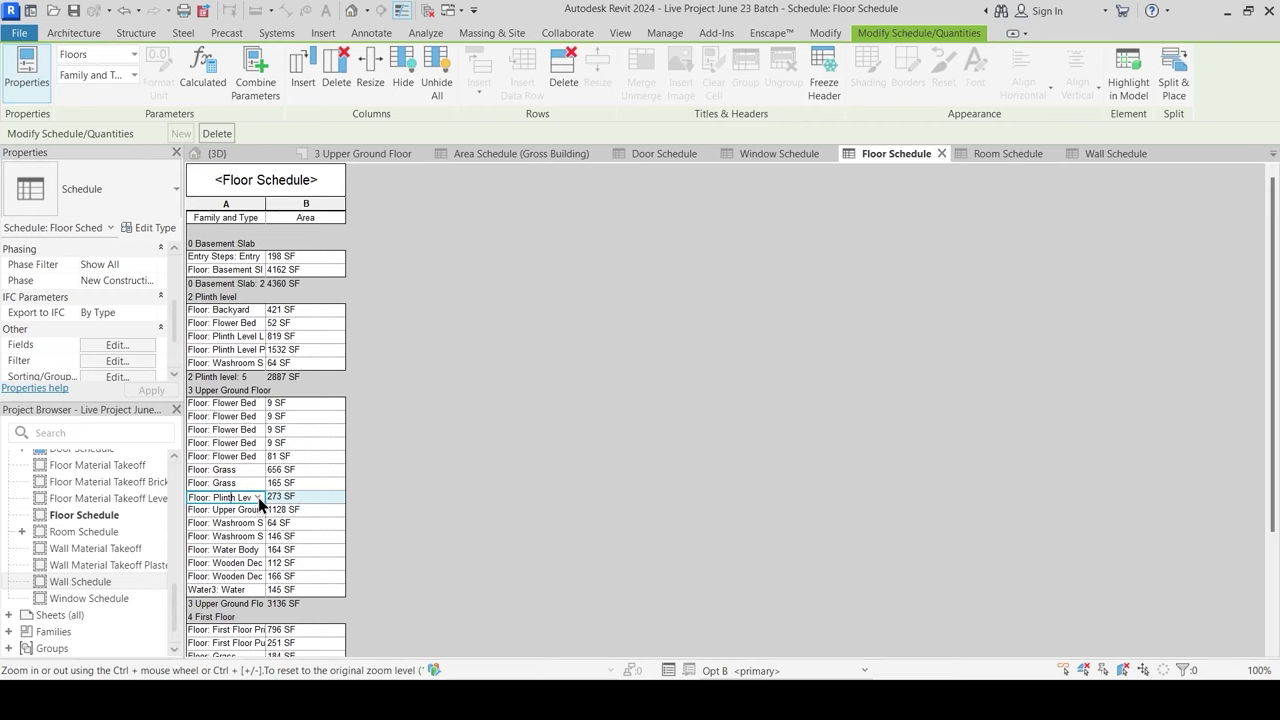
left_click(258, 497)
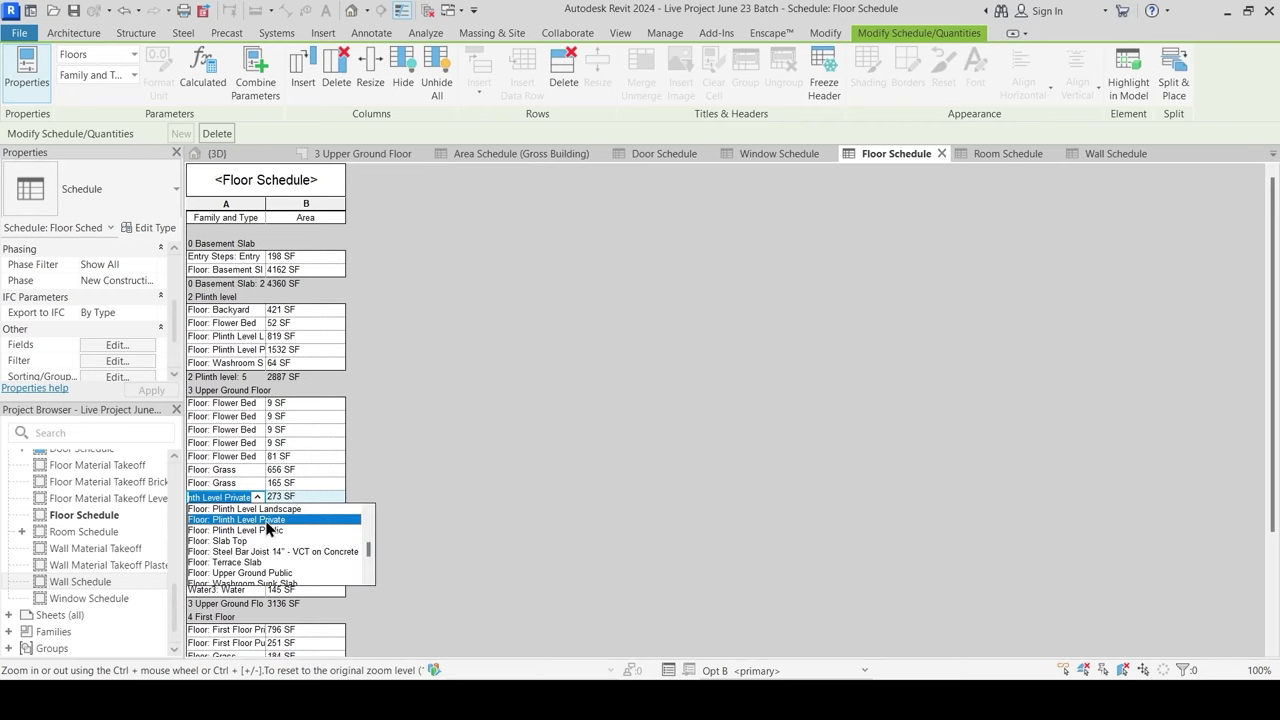
left_click(267, 521)
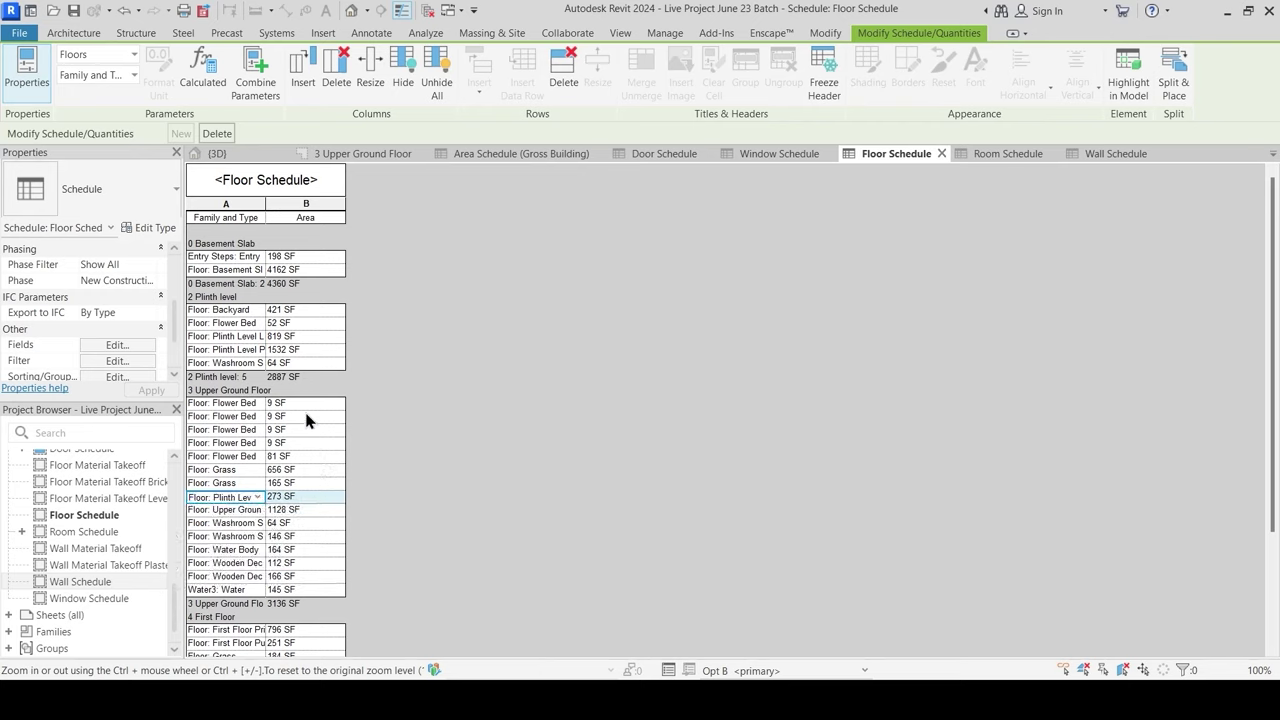
Step: Close the Wall, Room, Floor, Window, Door and Area schedules without saving
left_click(1160, 154)
left_click(1010, 154)
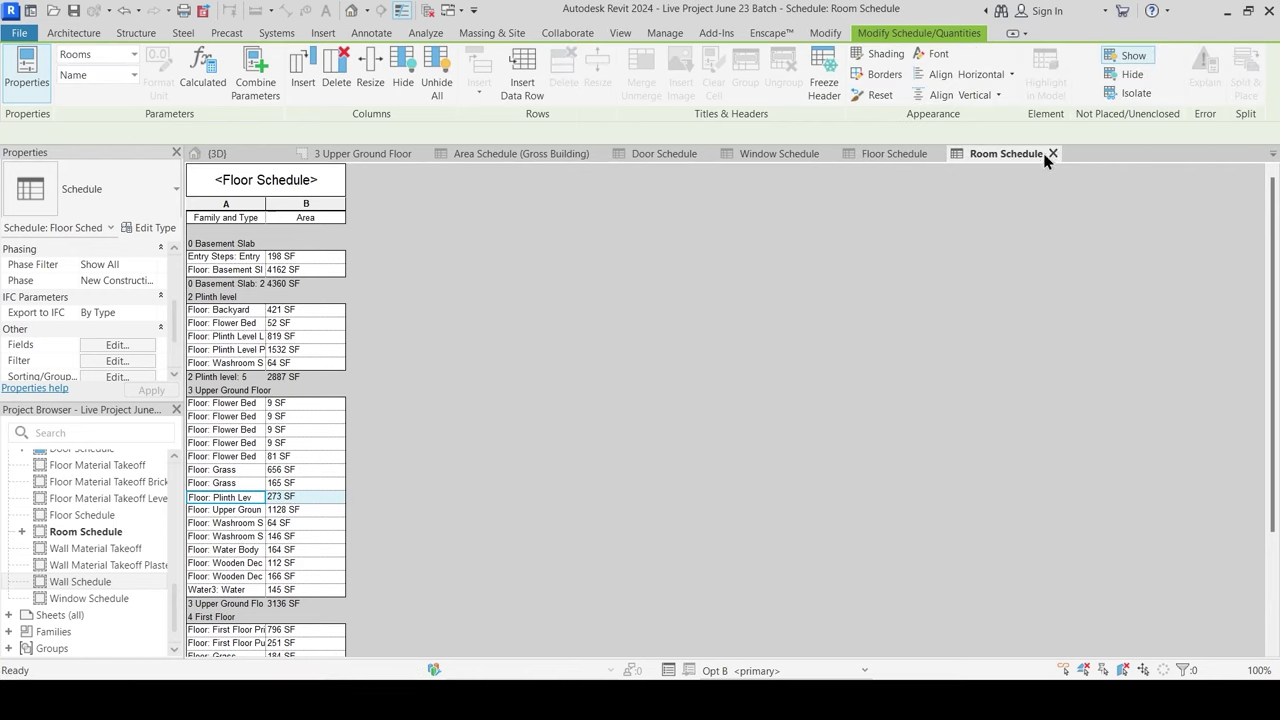
left_click(1053, 153)
left_click(945, 153)
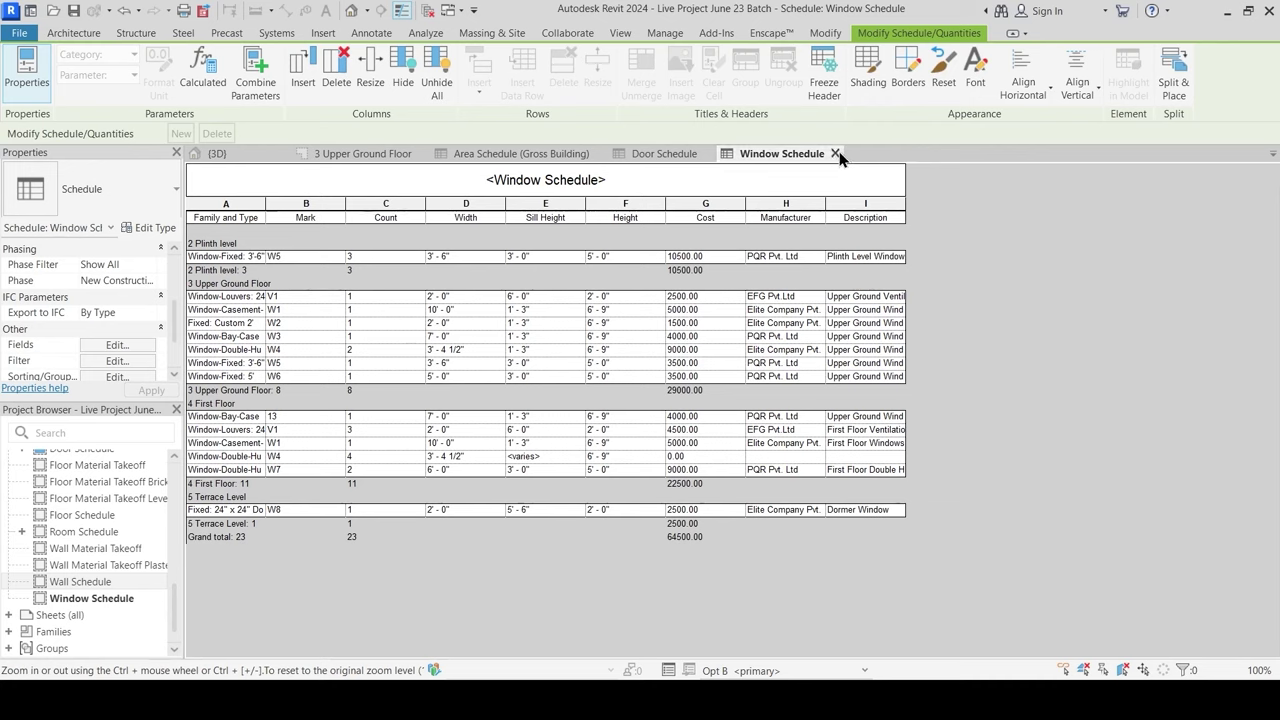
left_click(835, 153)
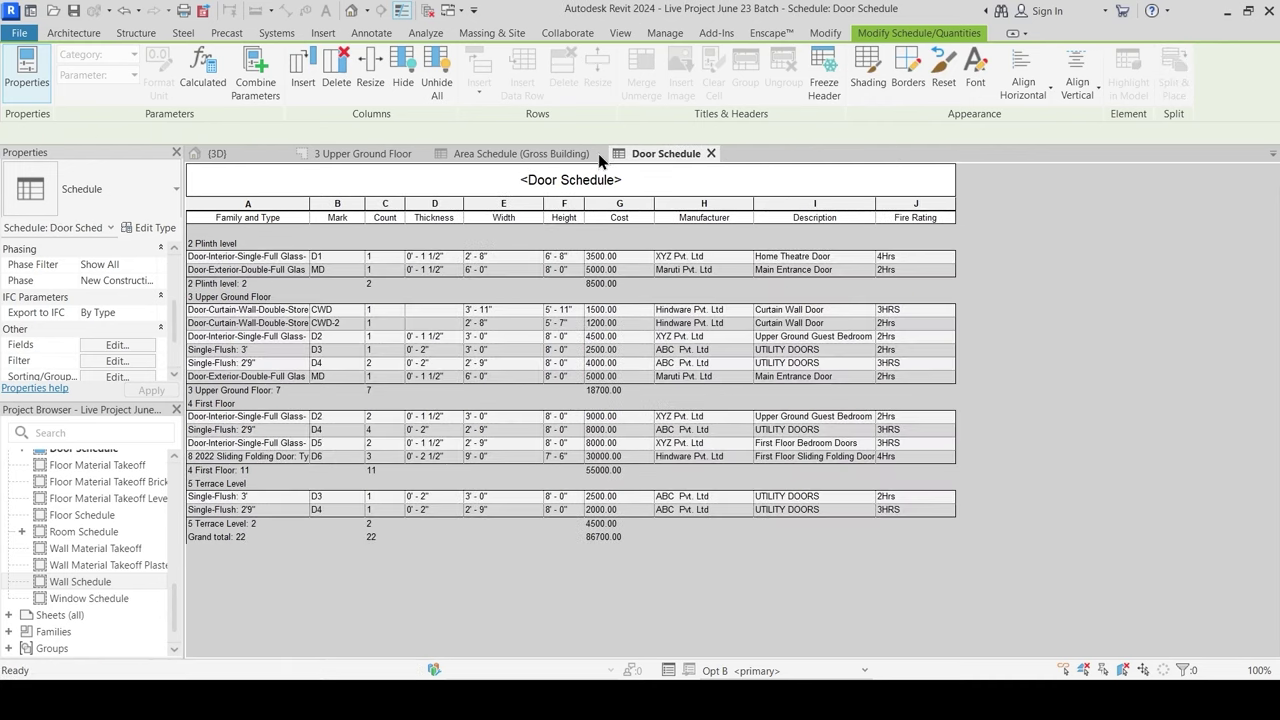
left_click(708, 153)
left_click(609, 153)
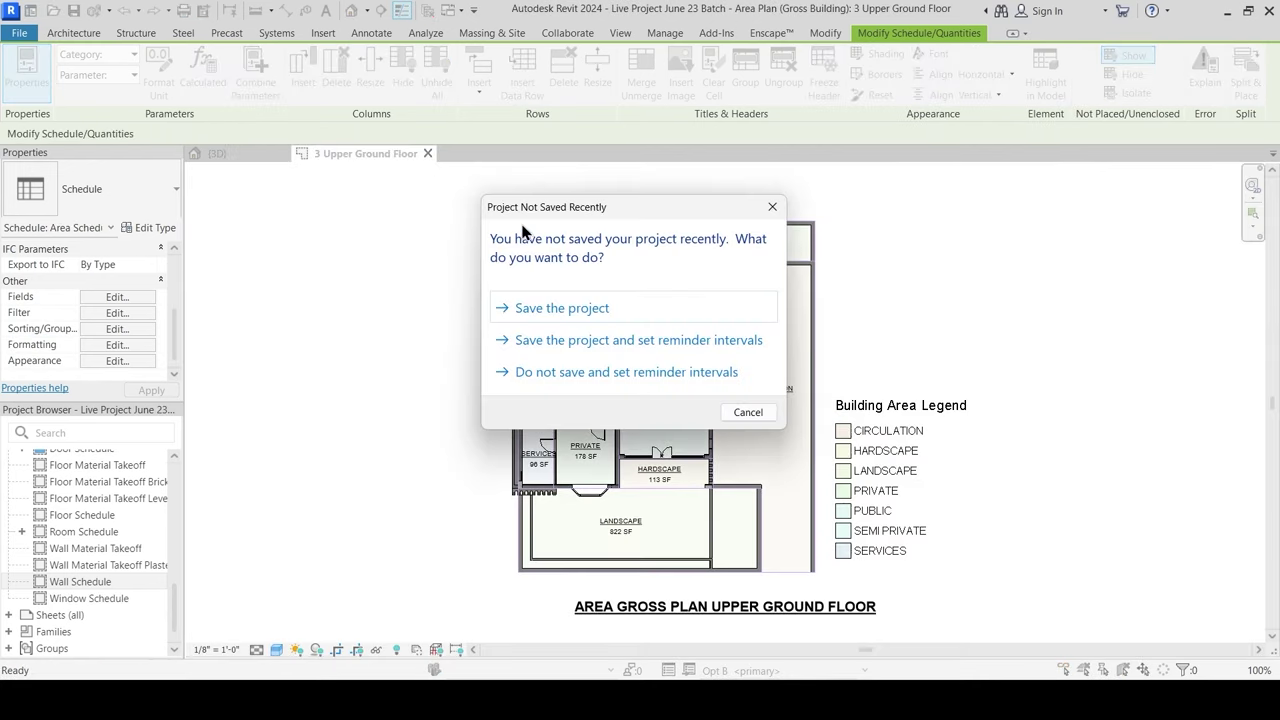
key("Escape")
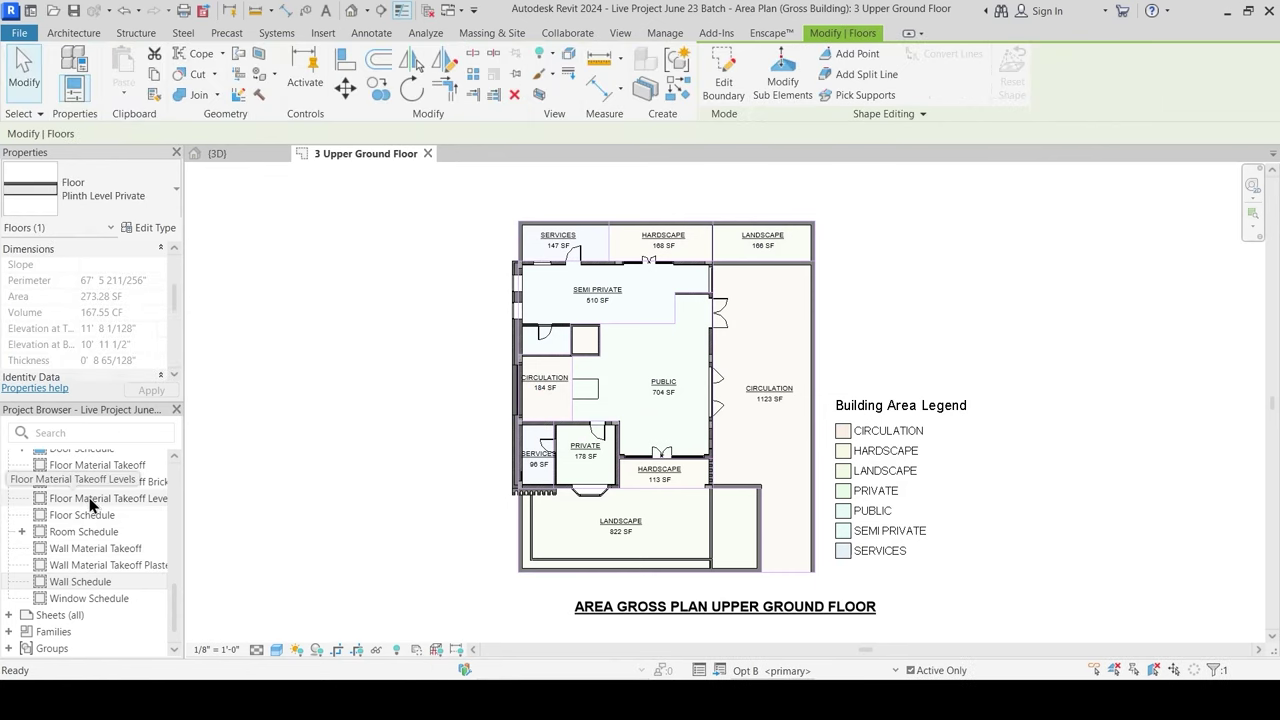
Step: Open the Floor Material Takeoff Levels schedule
left_click(97, 505)
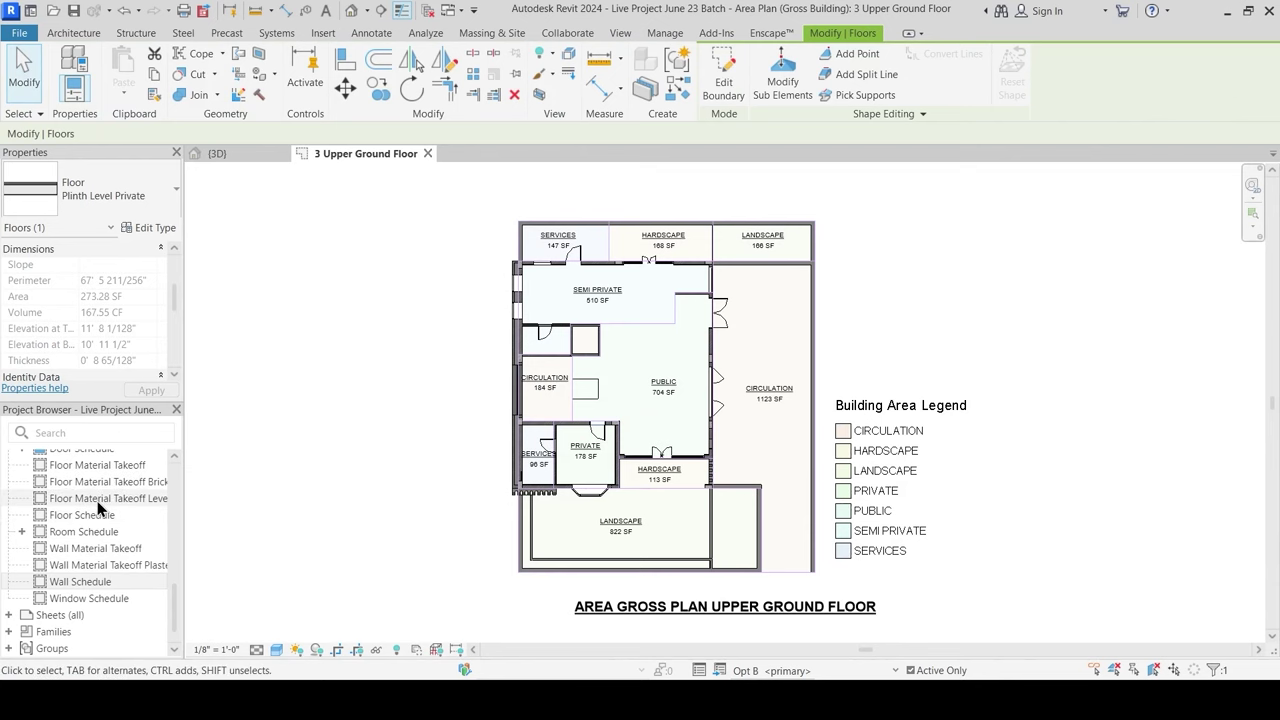
double_click(100, 500)
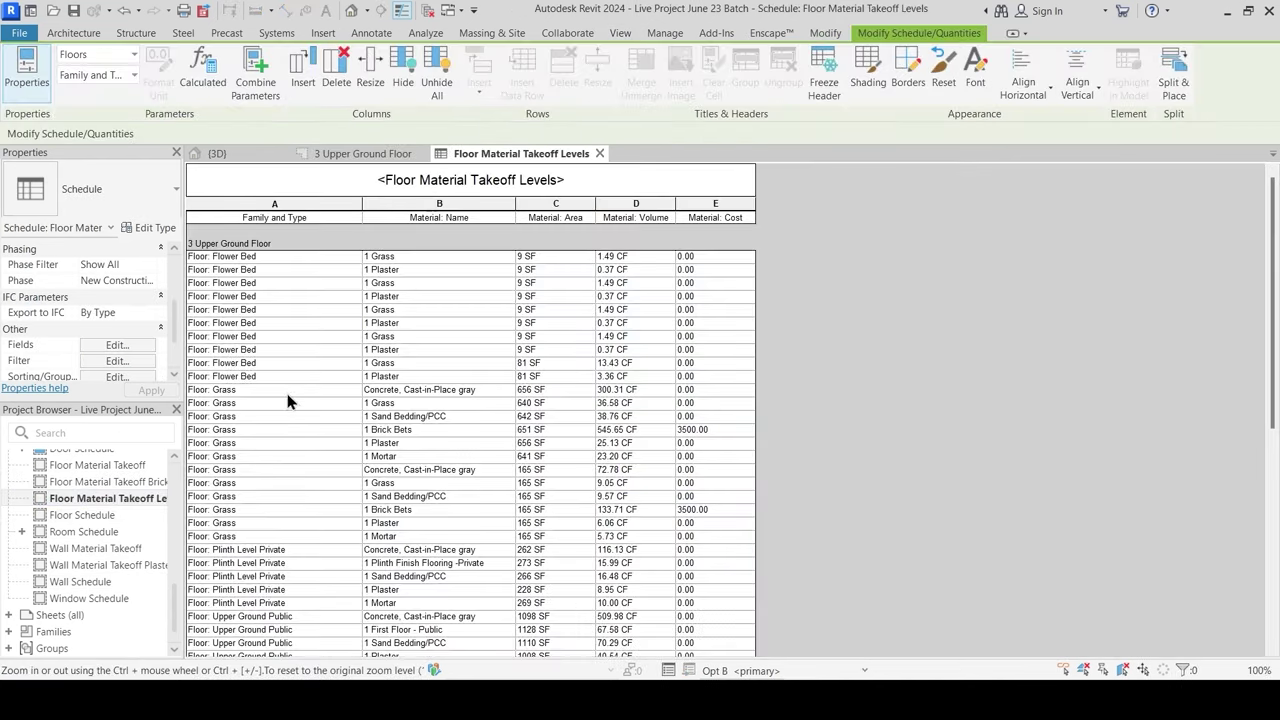
scroll(370, 330, "down", 10)
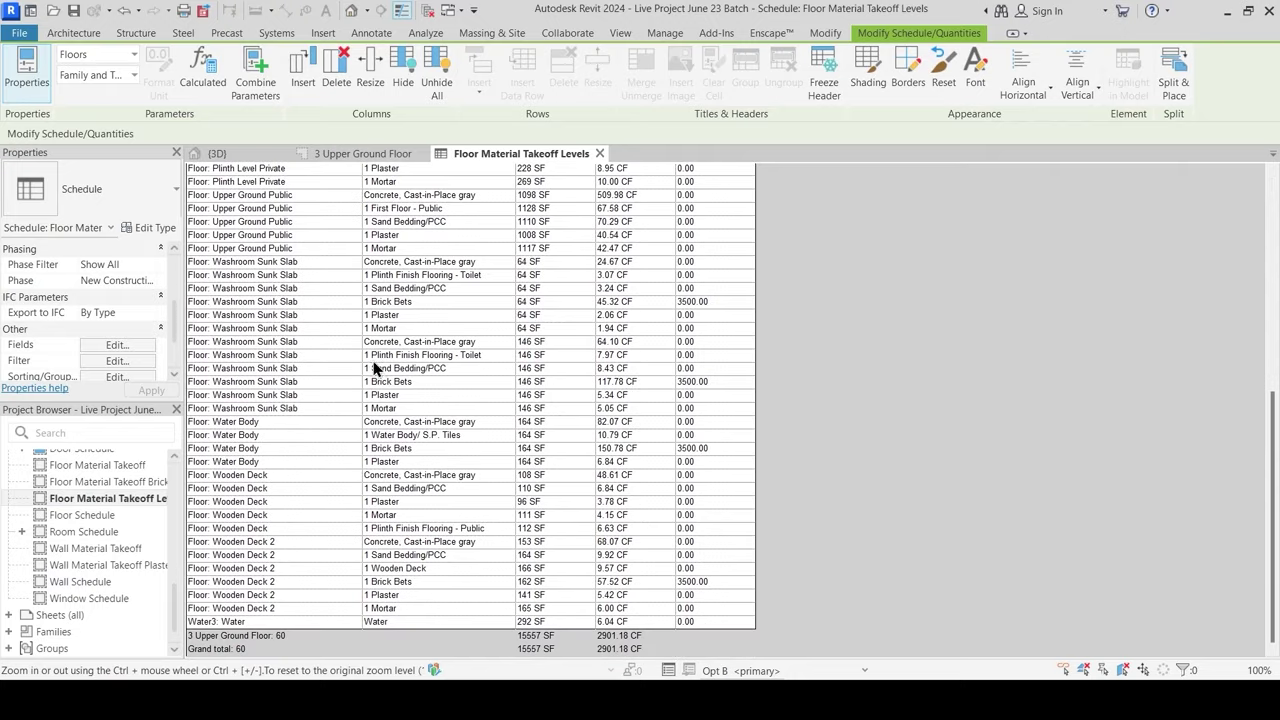
scroll(379, 375, "up", 10)
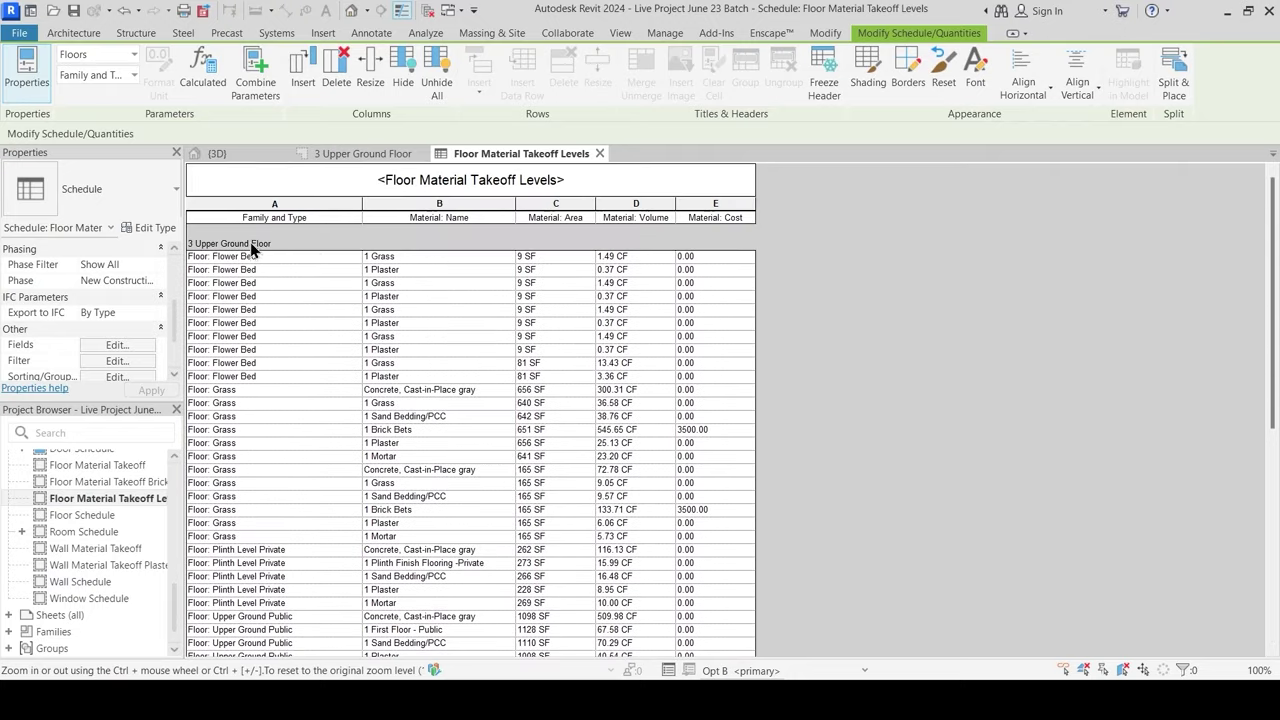
Step: Remove the schedule's level filter by setting Filter by to (none)
left_click(120, 360)
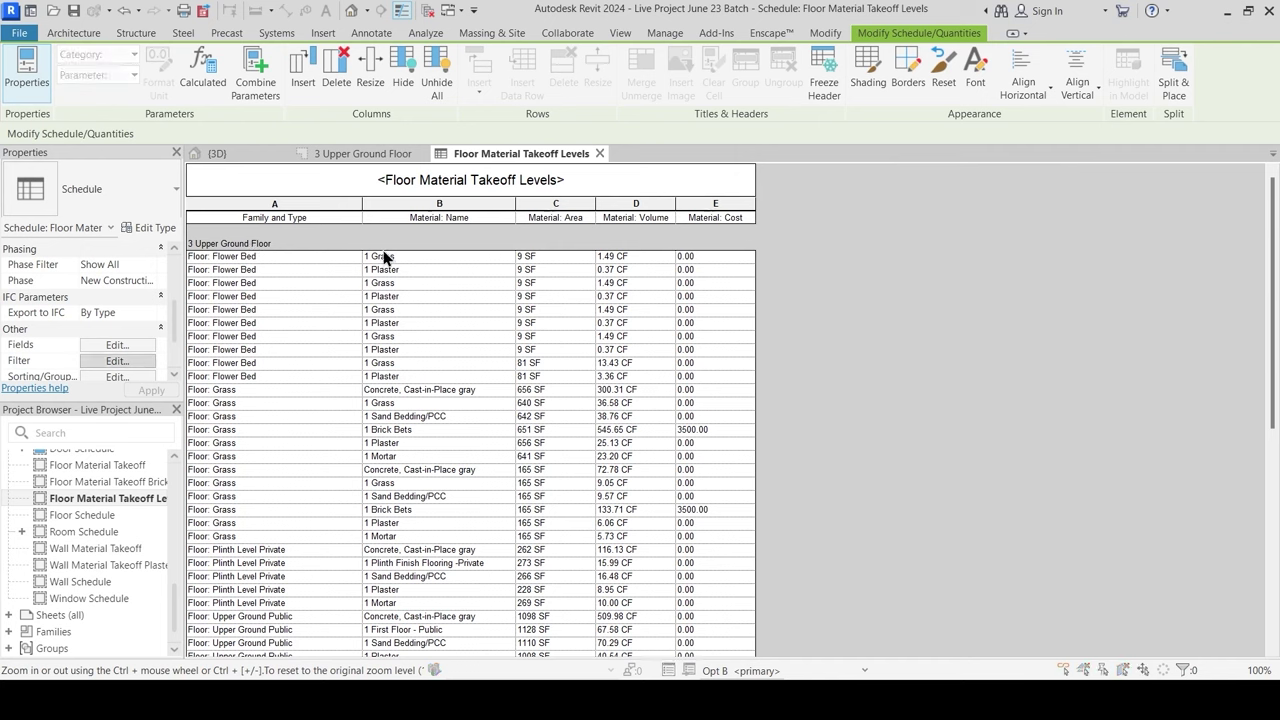
left_click(1018, 250)
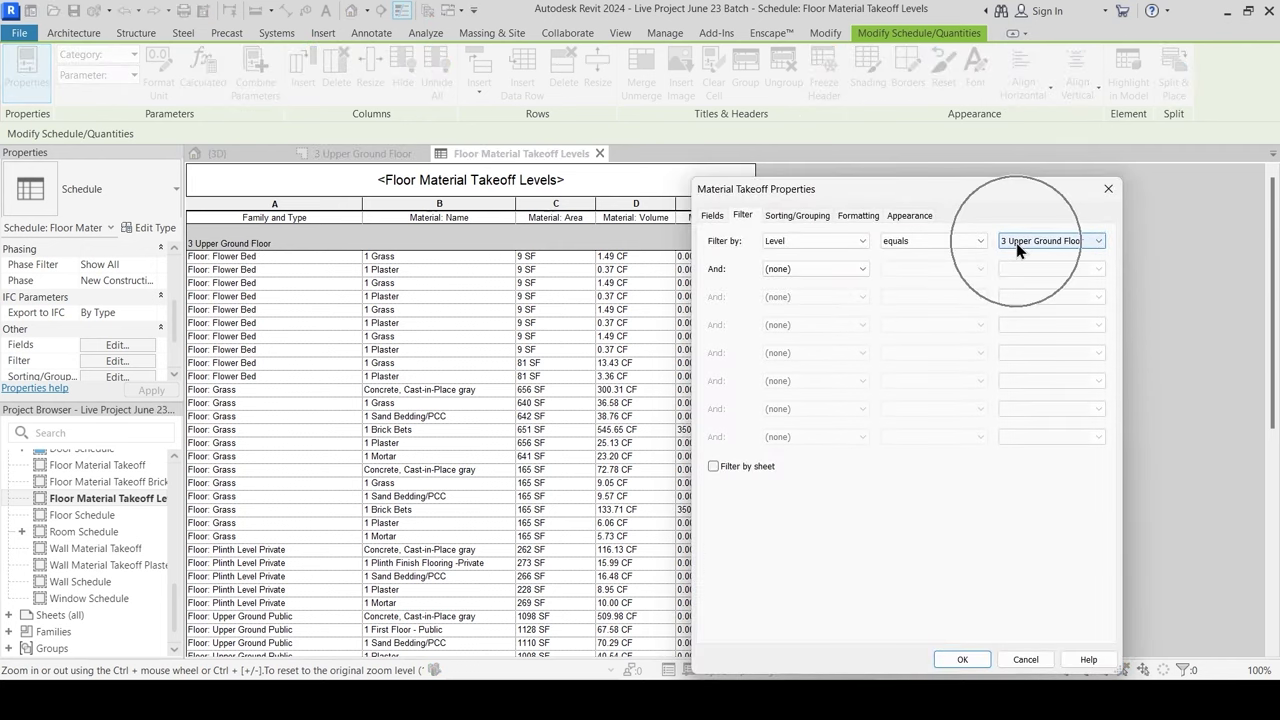
left_click(792, 240)
left_click(792, 257)
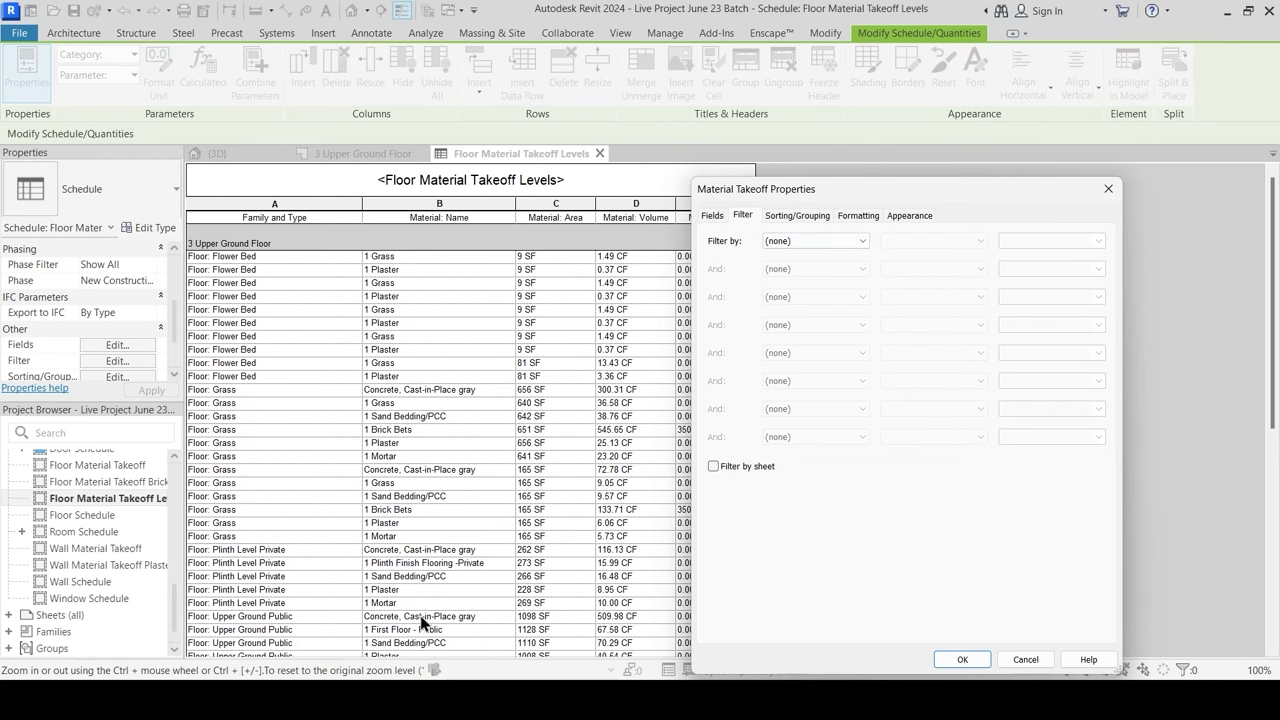
left_click(978, 663)
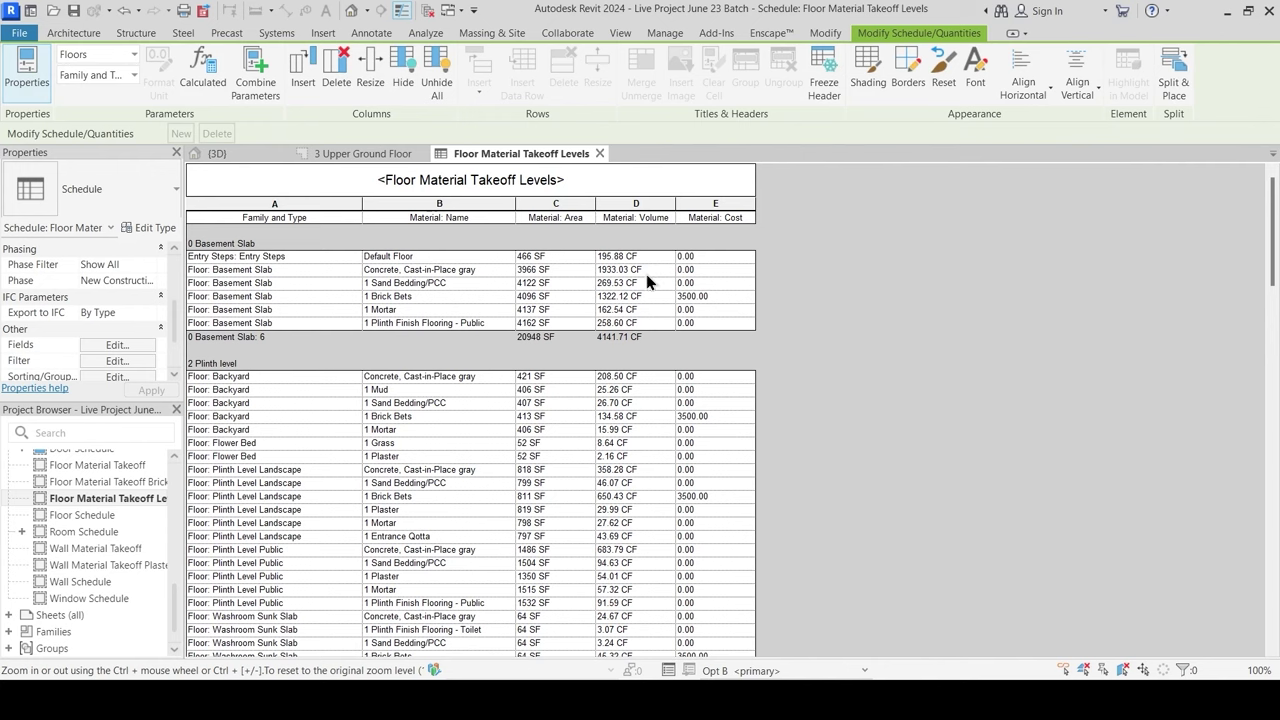
Step: Change the Brick Bets material cost from 3500.00 to 4000
left_click(714, 295)
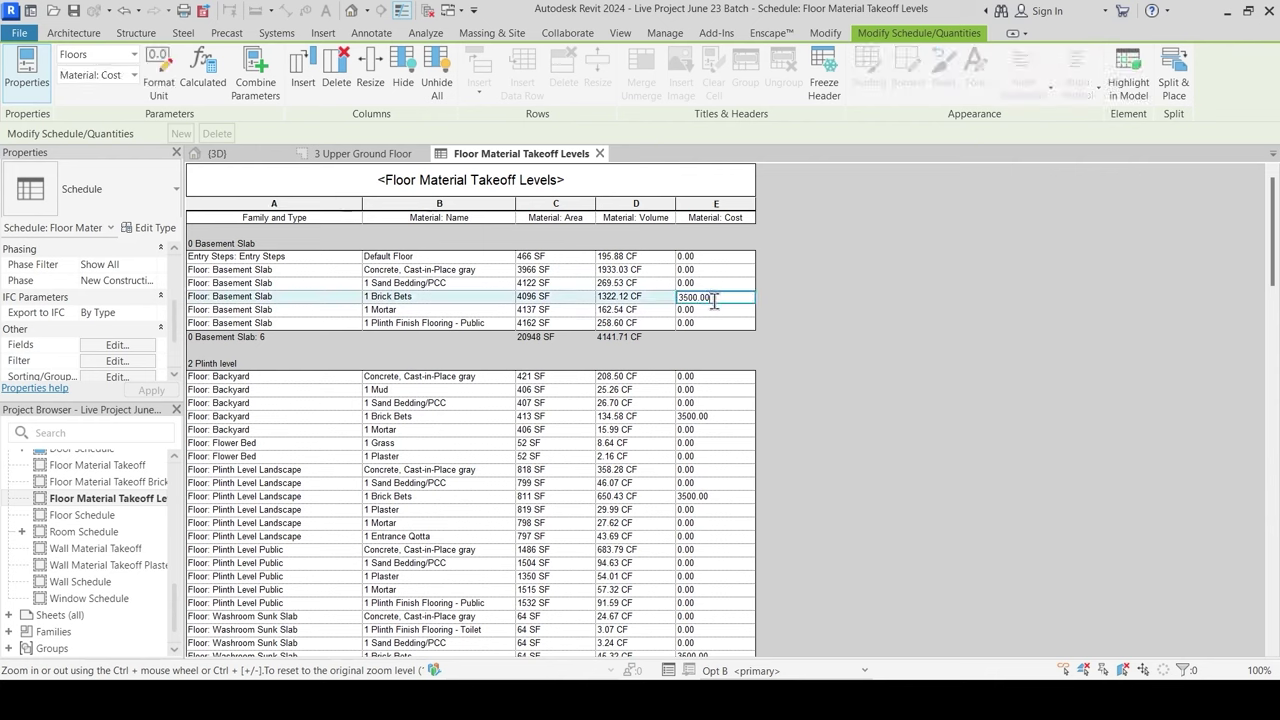
left_click_drag(714, 298, 655, 308)
type("40")
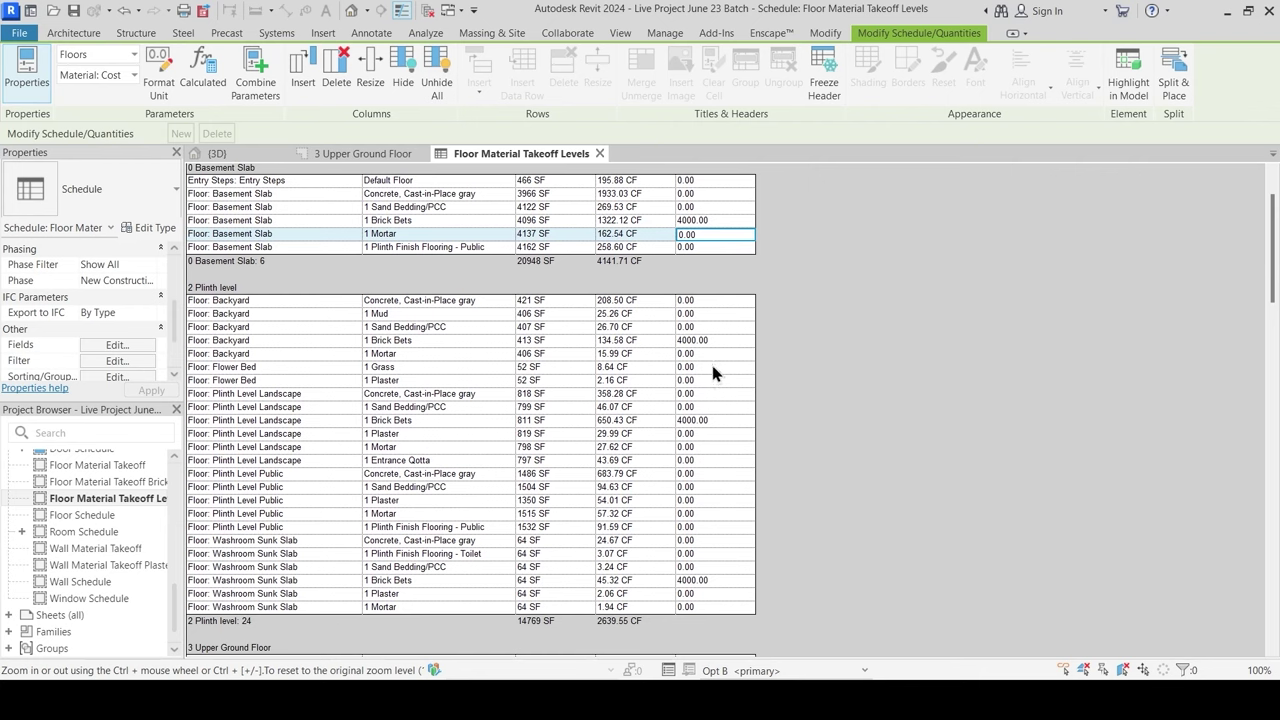
scroll(720, 310, "up", 2)
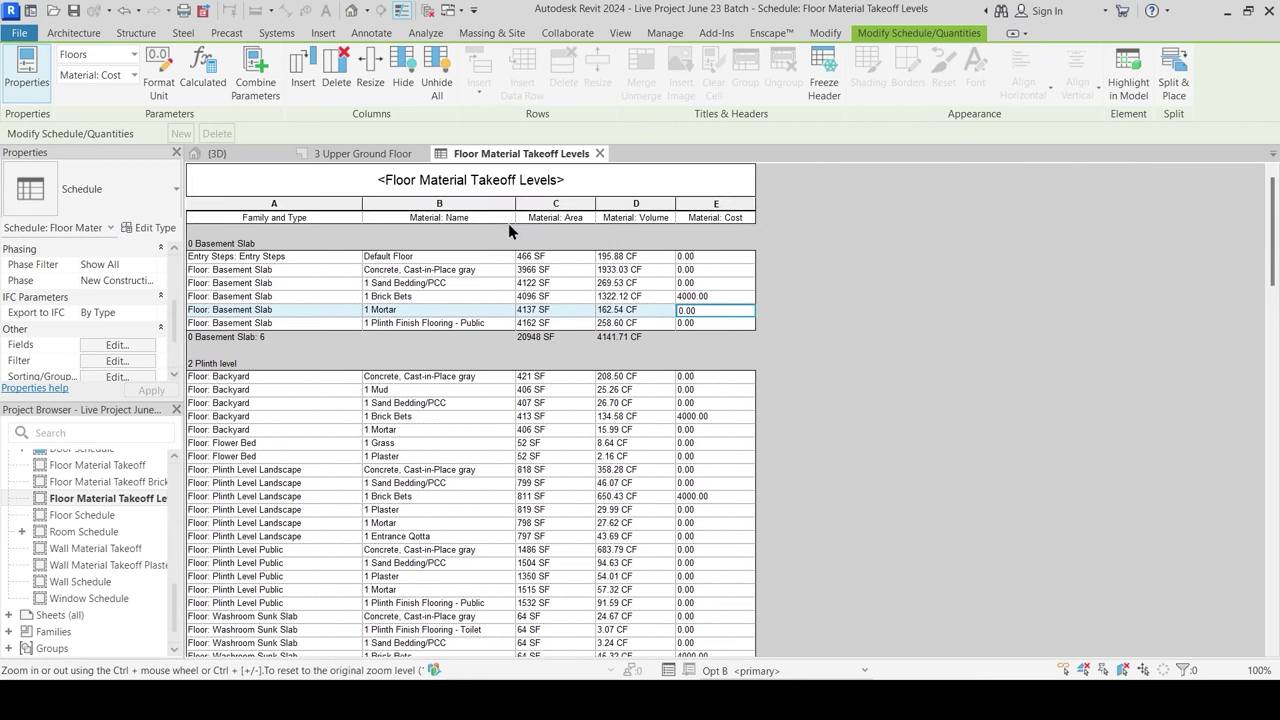
Step: Filter the schedule to Level equals 3 Upper Ground Floor
left_click(118, 361)
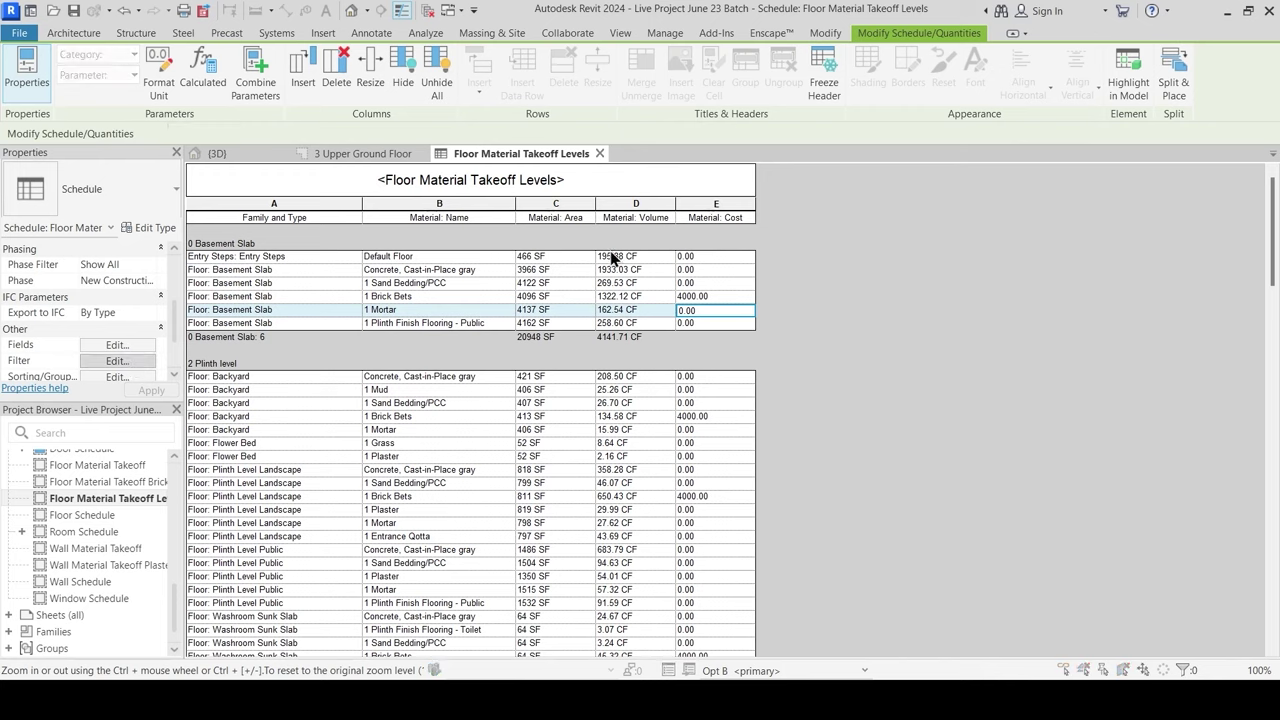
left_click(815, 241)
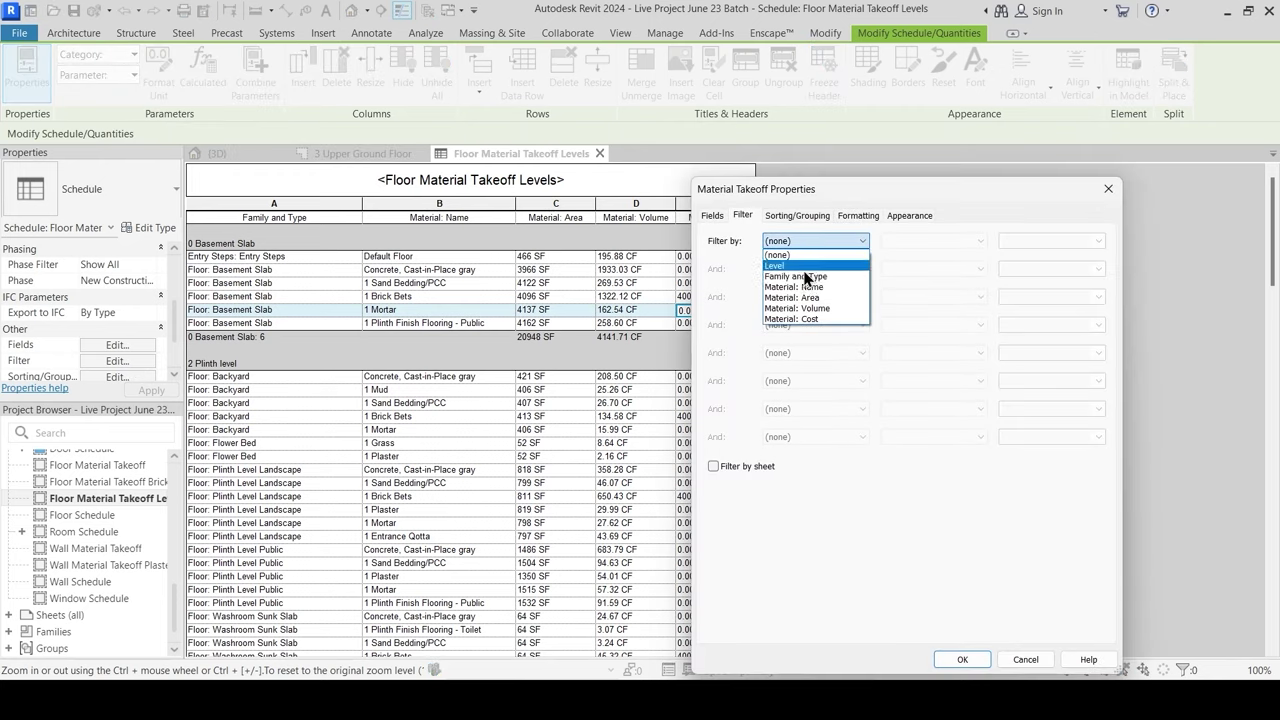
left_click(795, 265)
left_click(1040, 242)
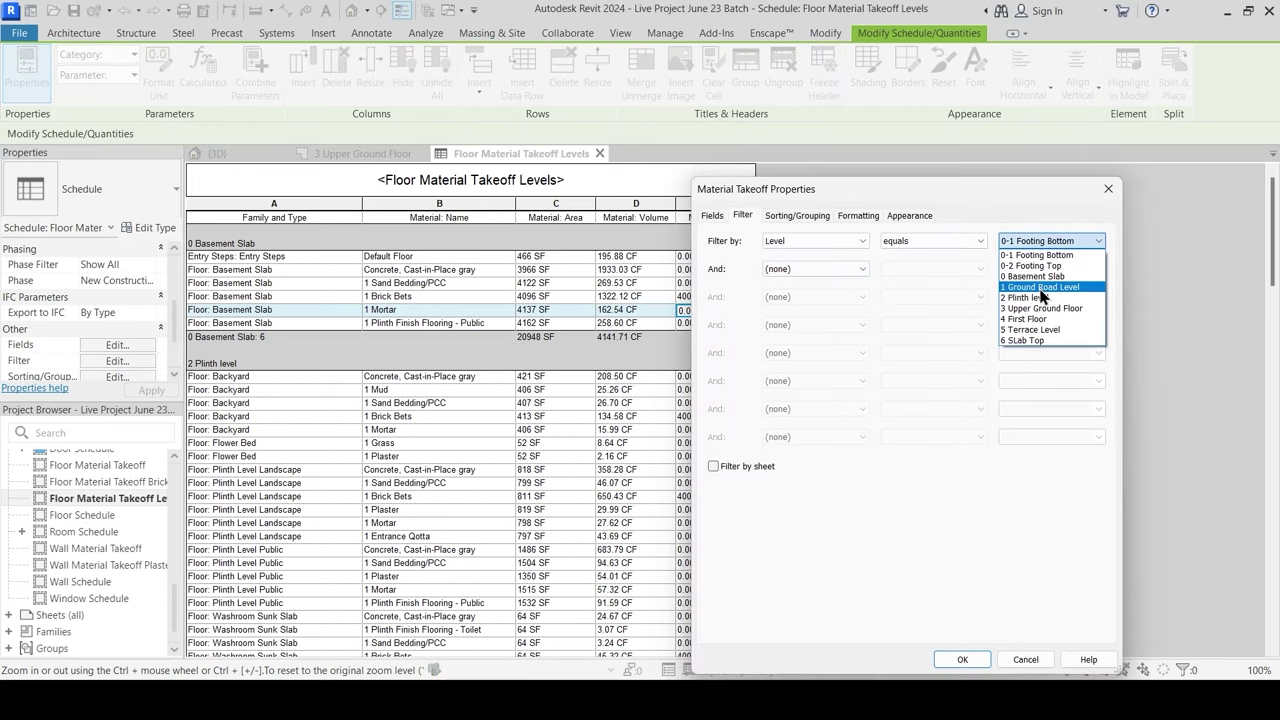
left_click(1043, 308)
left_click(968, 659)
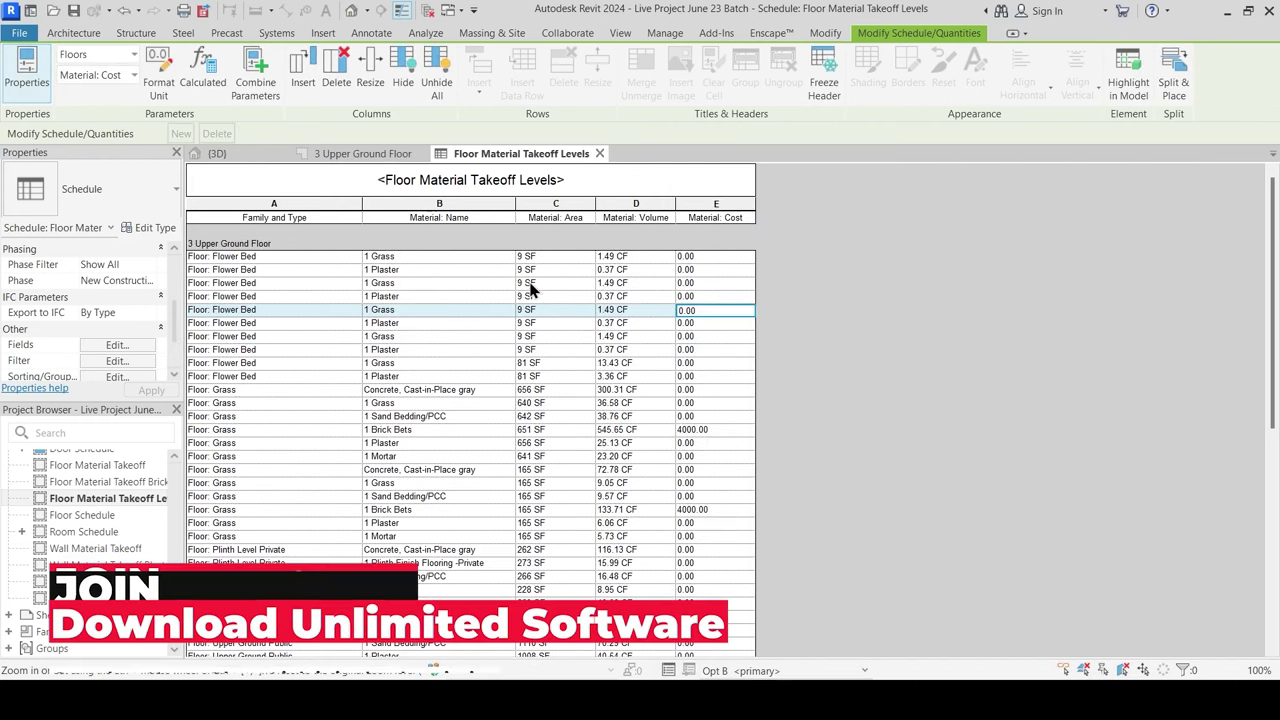
scroll(425, 375, "down", 2)
scroll(454, 390, "down", 4)
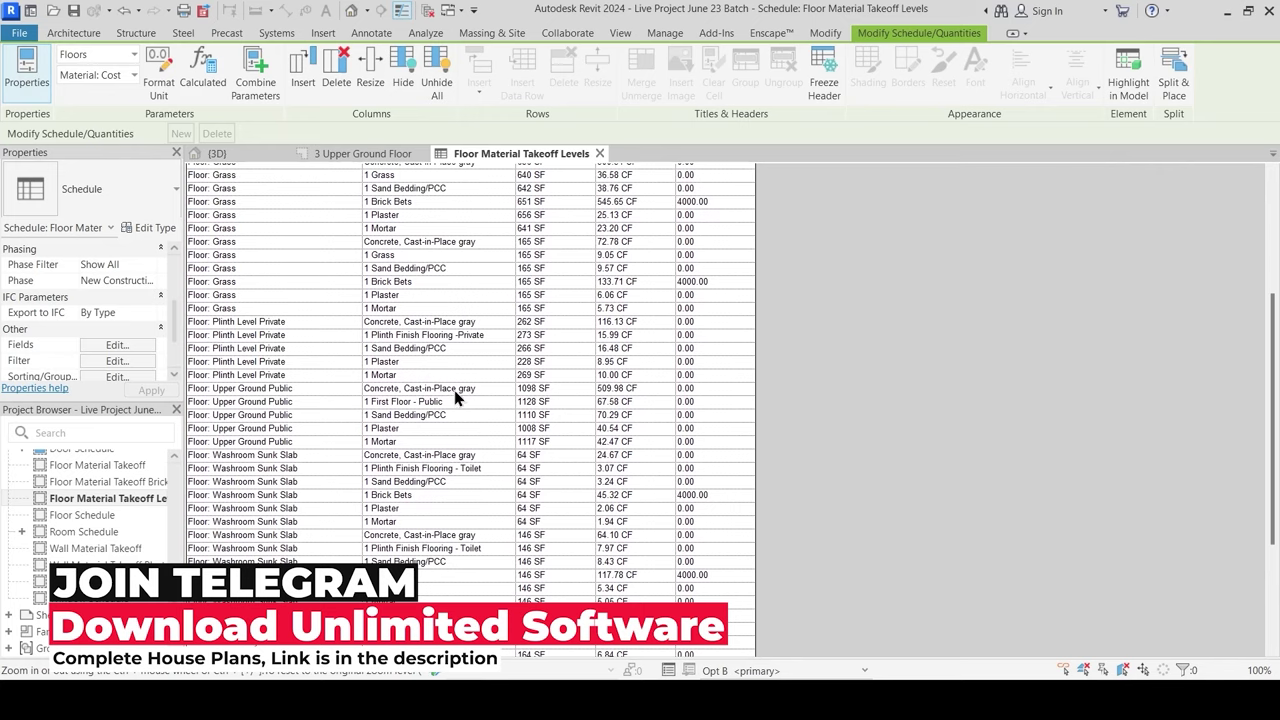
scroll(434, 449, "up", 5)
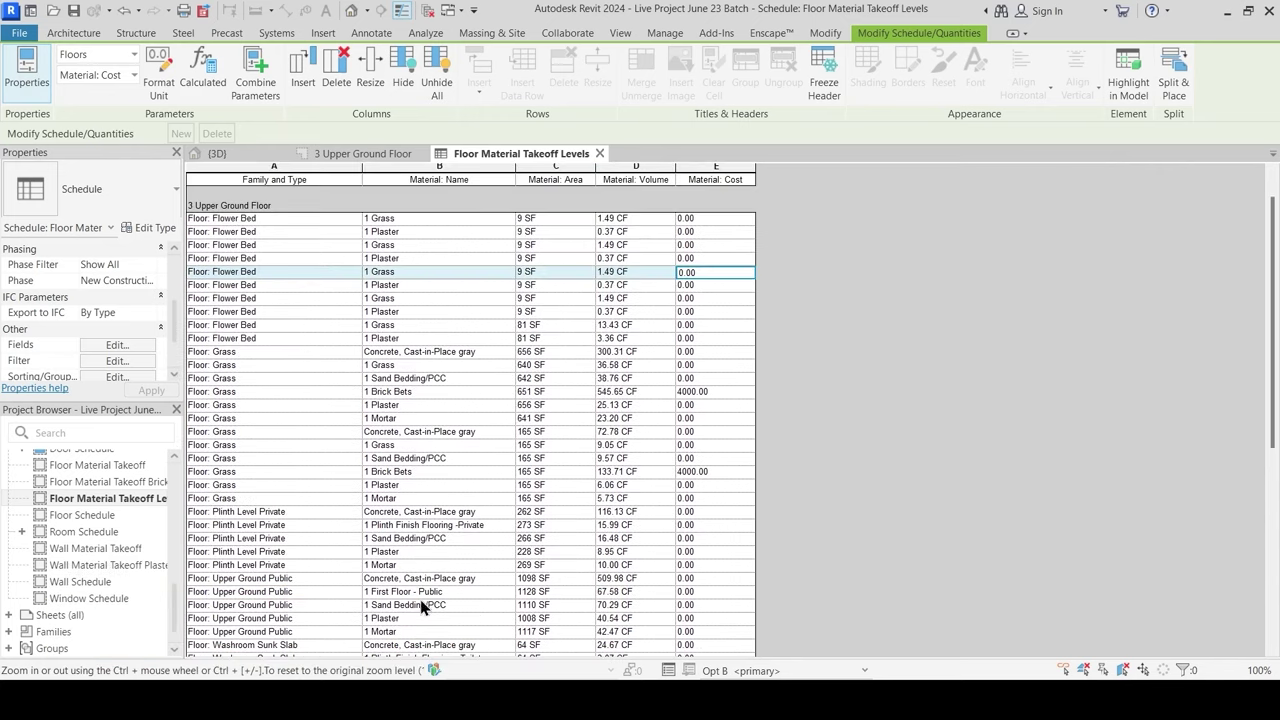
scroll(418, 575, "down", 8)
scroll(420, 500, "up", 7)
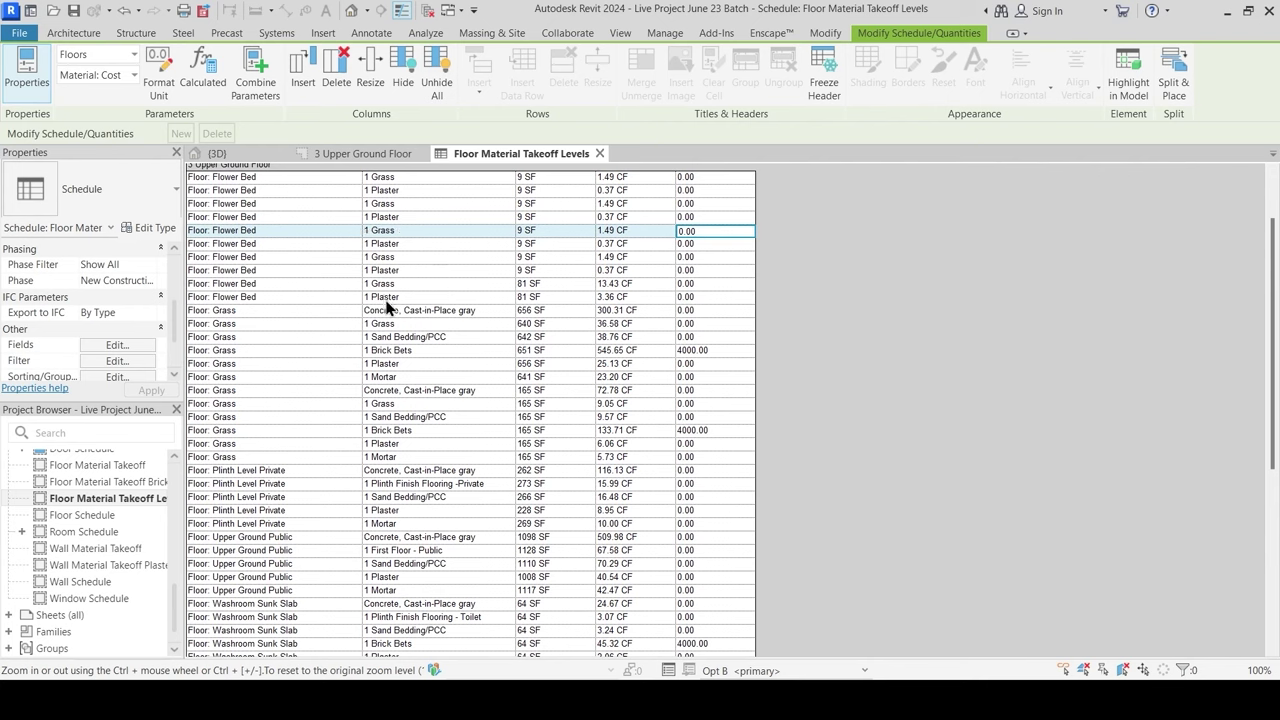
Step: Open the Floor Material Takeoff Brick Bets schedule and review its filter settings unchanged
left_click(138, 484)
double_click(138, 485)
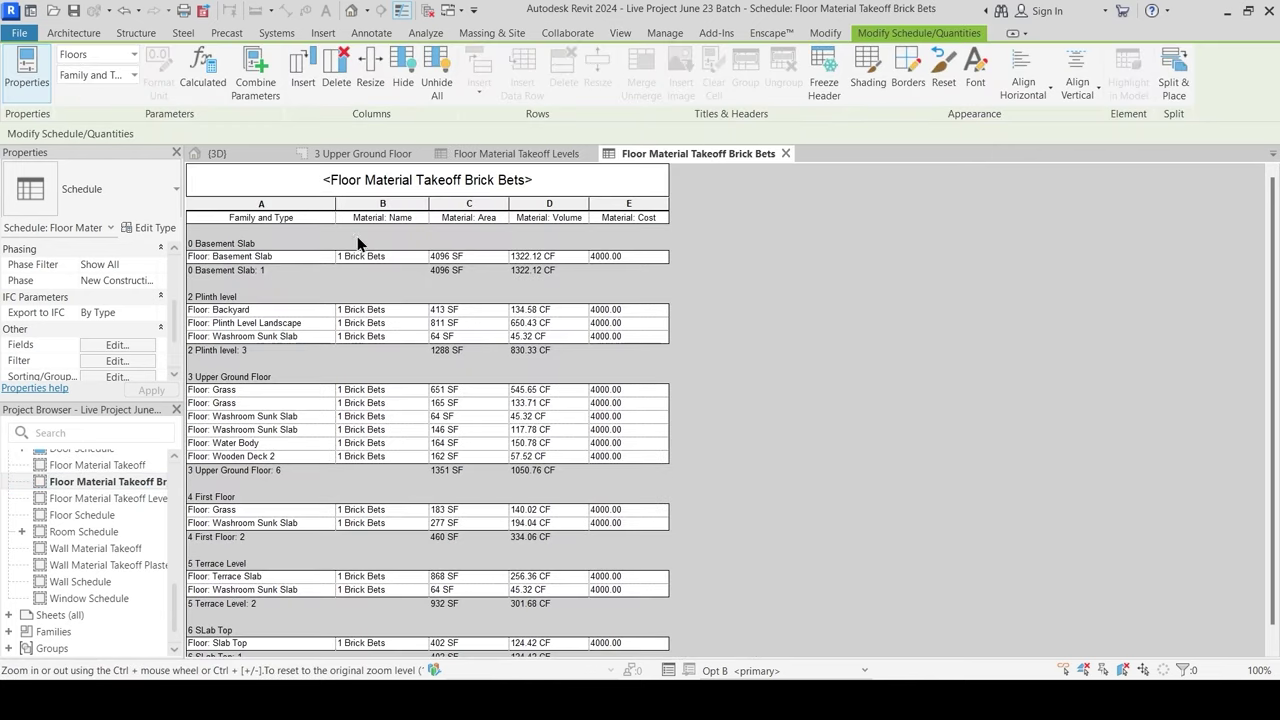
left_click(117, 361)
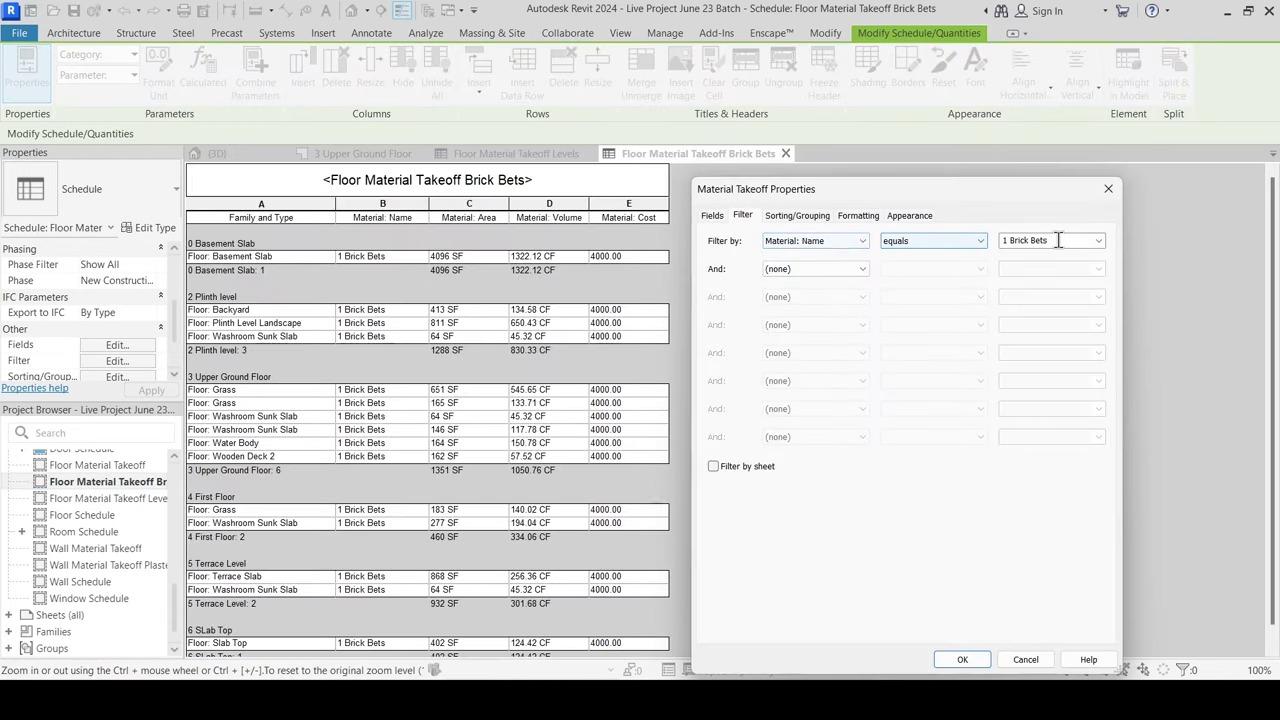
key("Return")
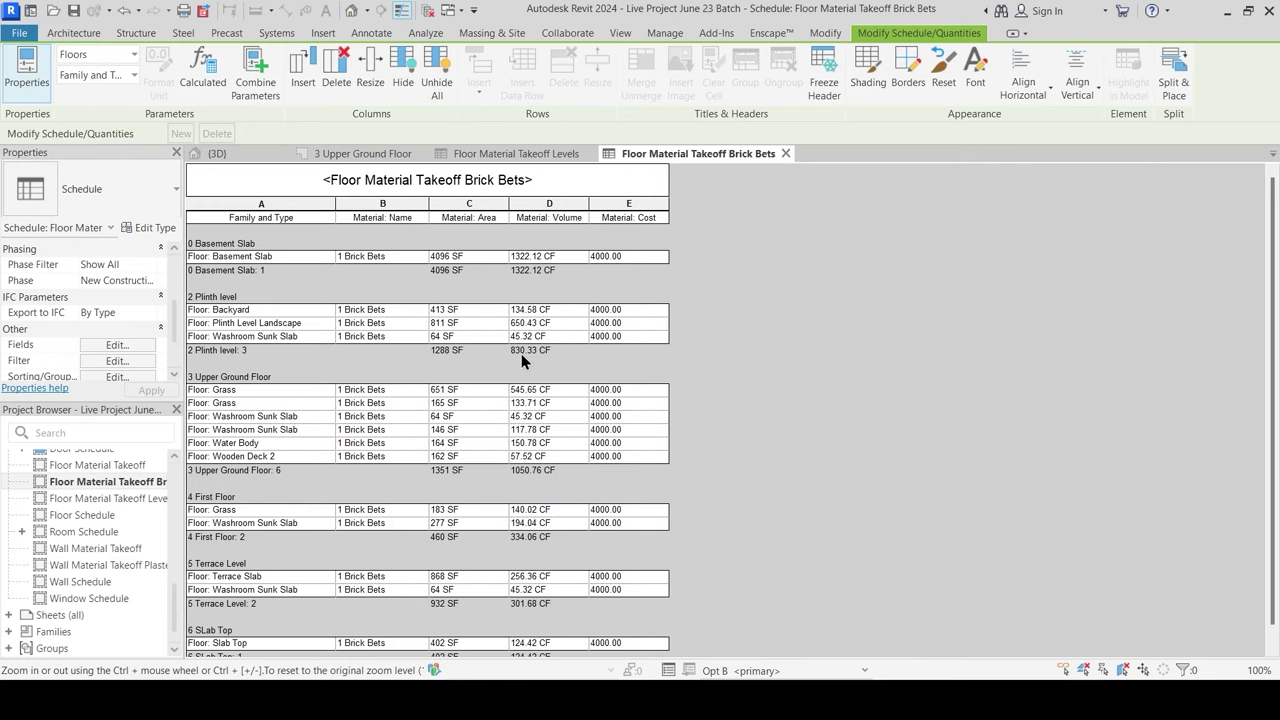
scroll(540, 400, "down", 1)
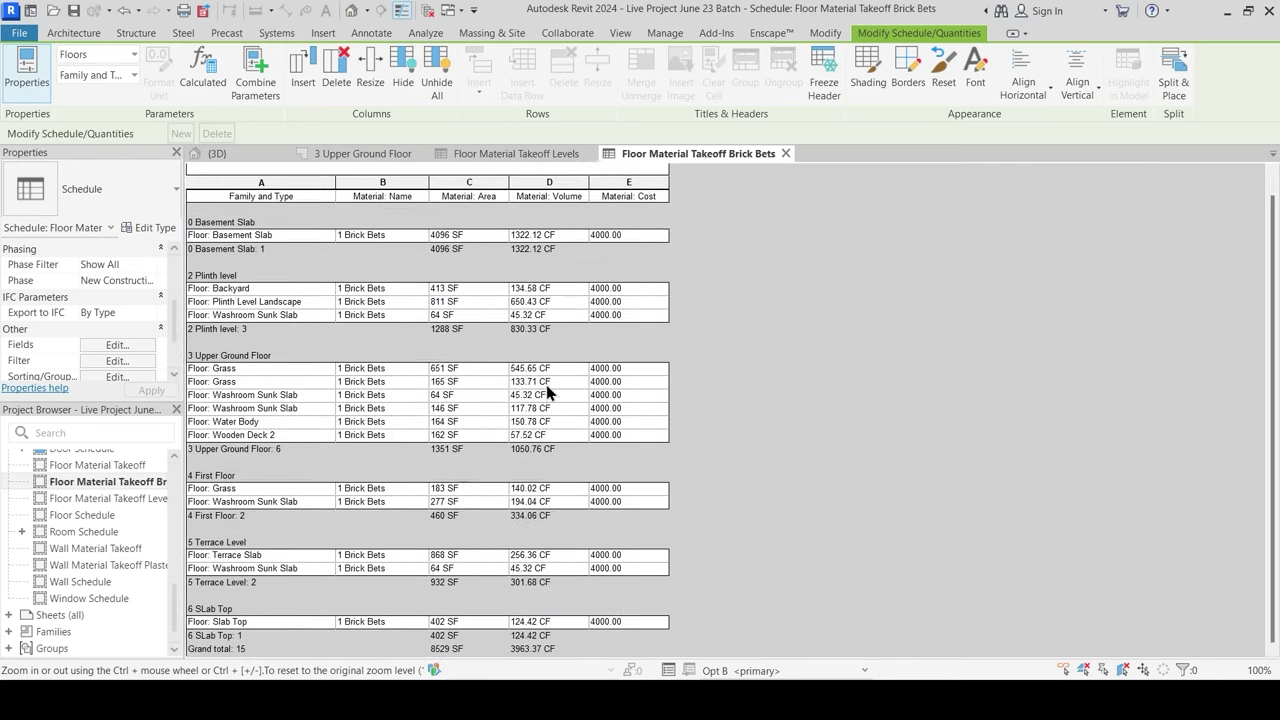
Step: Open the Wall Material Takeoff and Wall Material Takeoff Plaster schedules
double_click(110, 549)
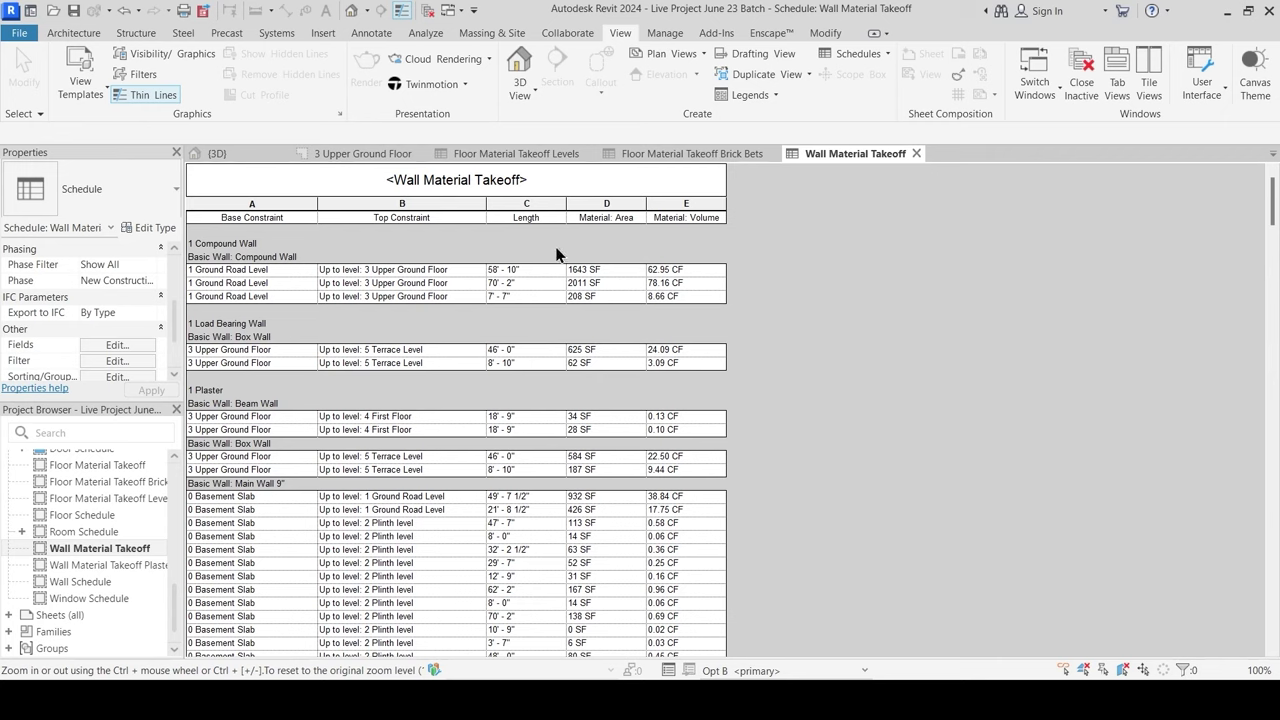
double_click(144, 567)
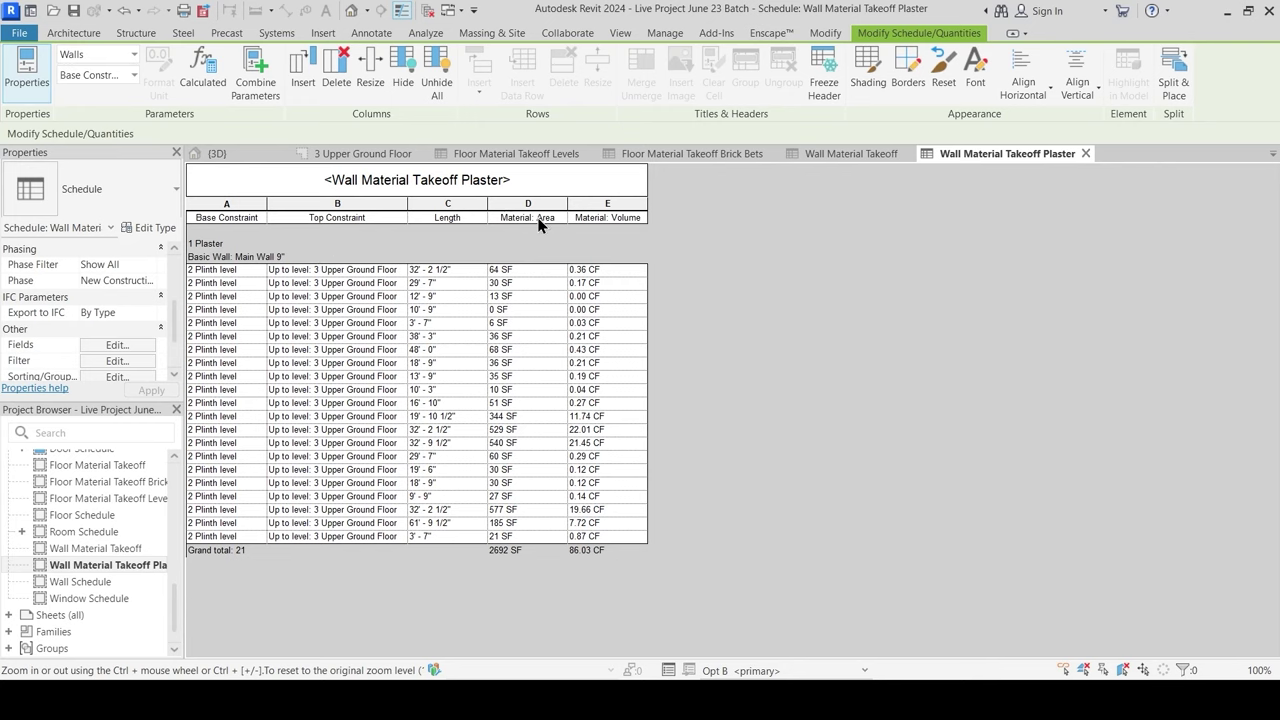
Step: Close the four material takeoff schedules and the 3 Upper Ground Floor plan, deselecting the floor
left_click(1086, 153)
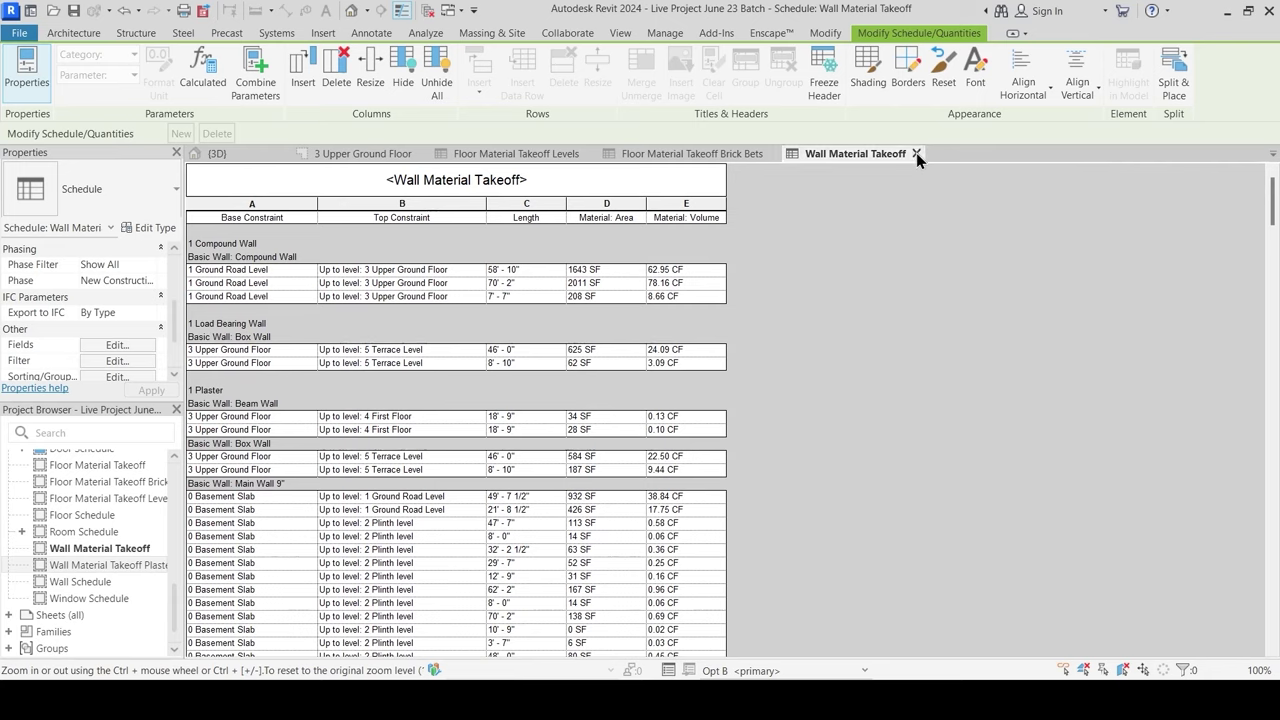
left_click(916, 153)
left_click(786, 153)
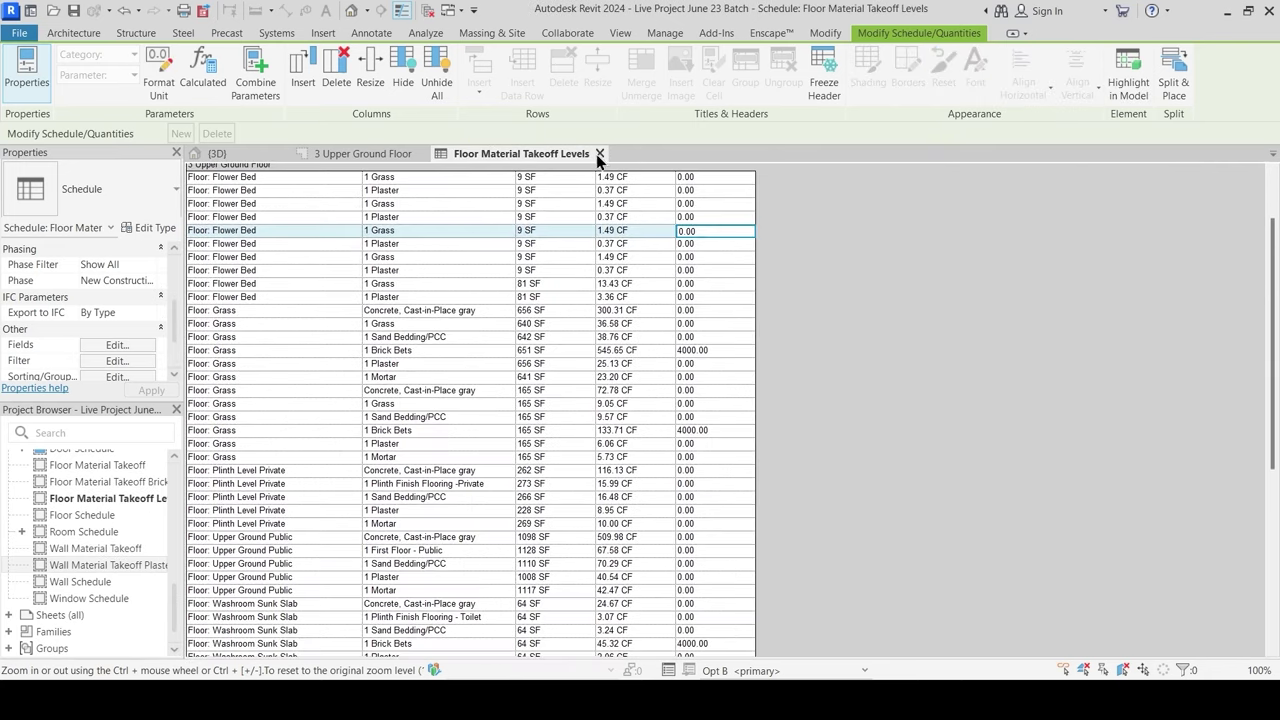
left_click(599, 153)
left_click(428, 153)
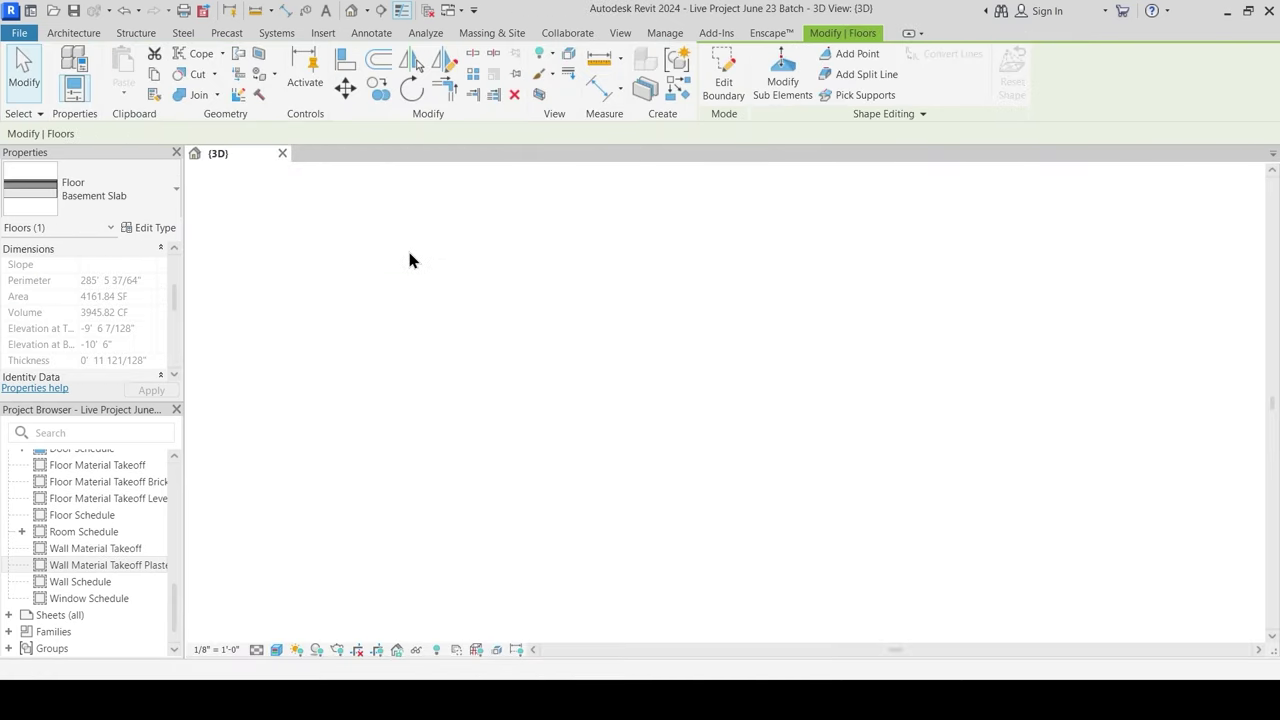
key("Escape")
Step: Collapse Schedules and Legends, expand Sheets, and select the A101 - DETAILS sheet
scroll(20, 515, "up", 3)
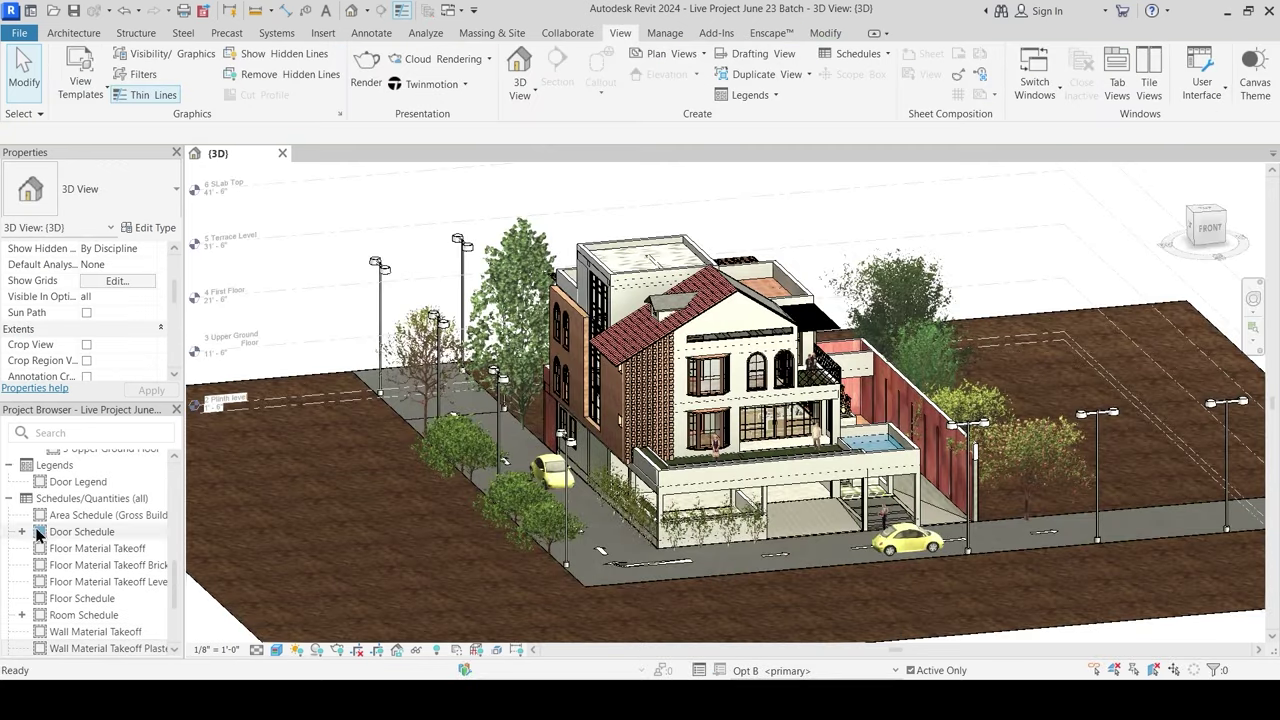
left_click(9, 498)
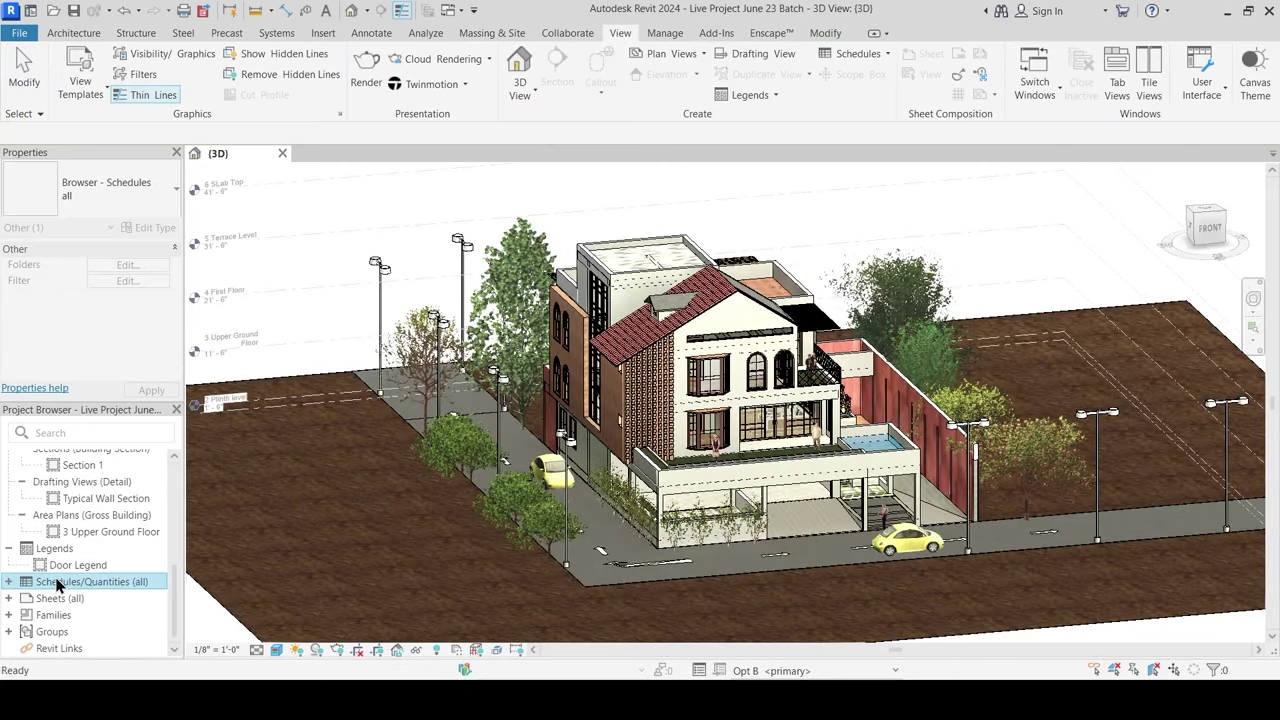
left_click(9, 548)
left_click(9, 598)
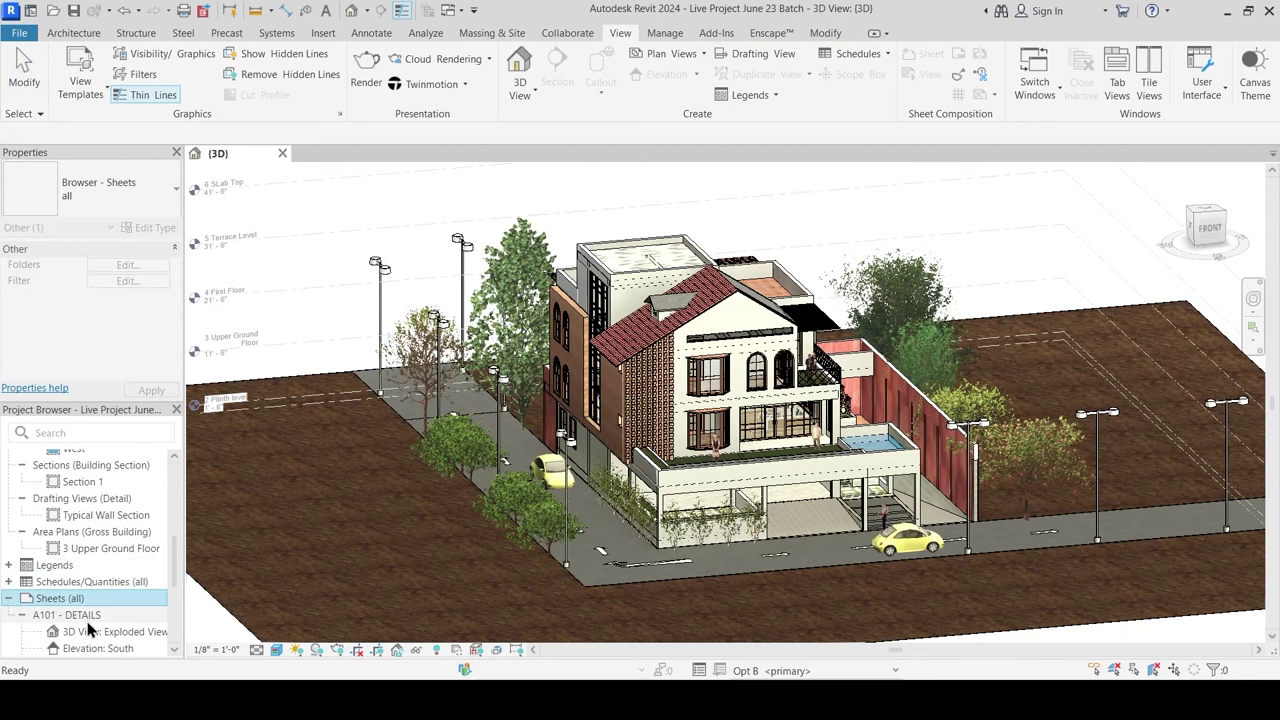
scroll(87, 622, "down", 3)
scroll(84, 470, "up", 2)
left_click(79, 533)
double_click(77, 533)
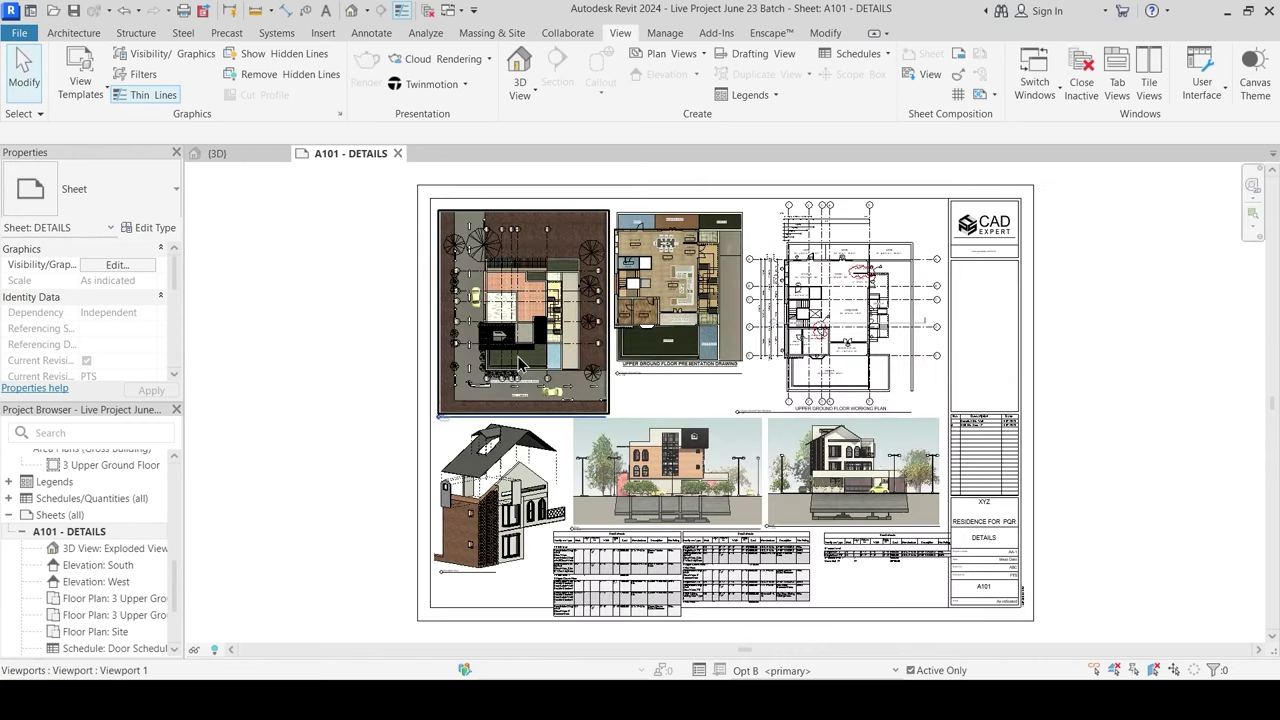
mouse_move(1068, 398)
middle_mouse_down()
mouse_move(1091, 388)
mouse_move(1066, 377)
middle_mouse_up()
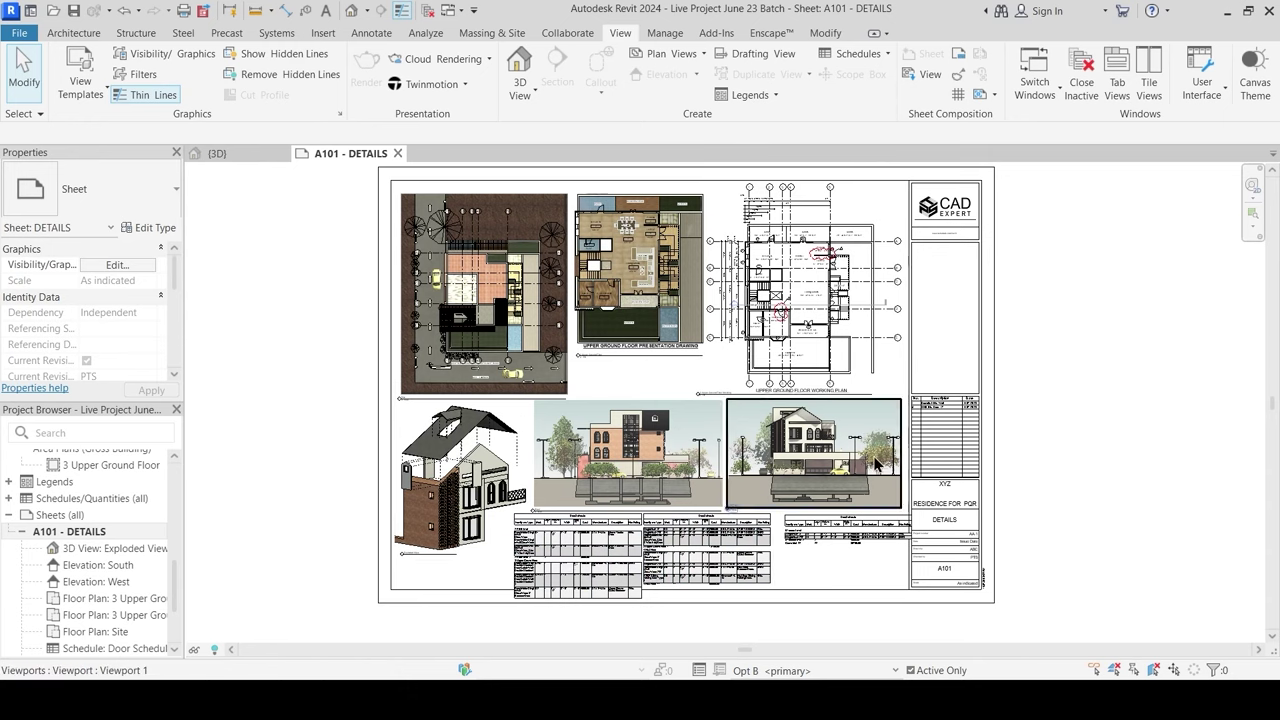
scroll(675, 541, "up", 2)
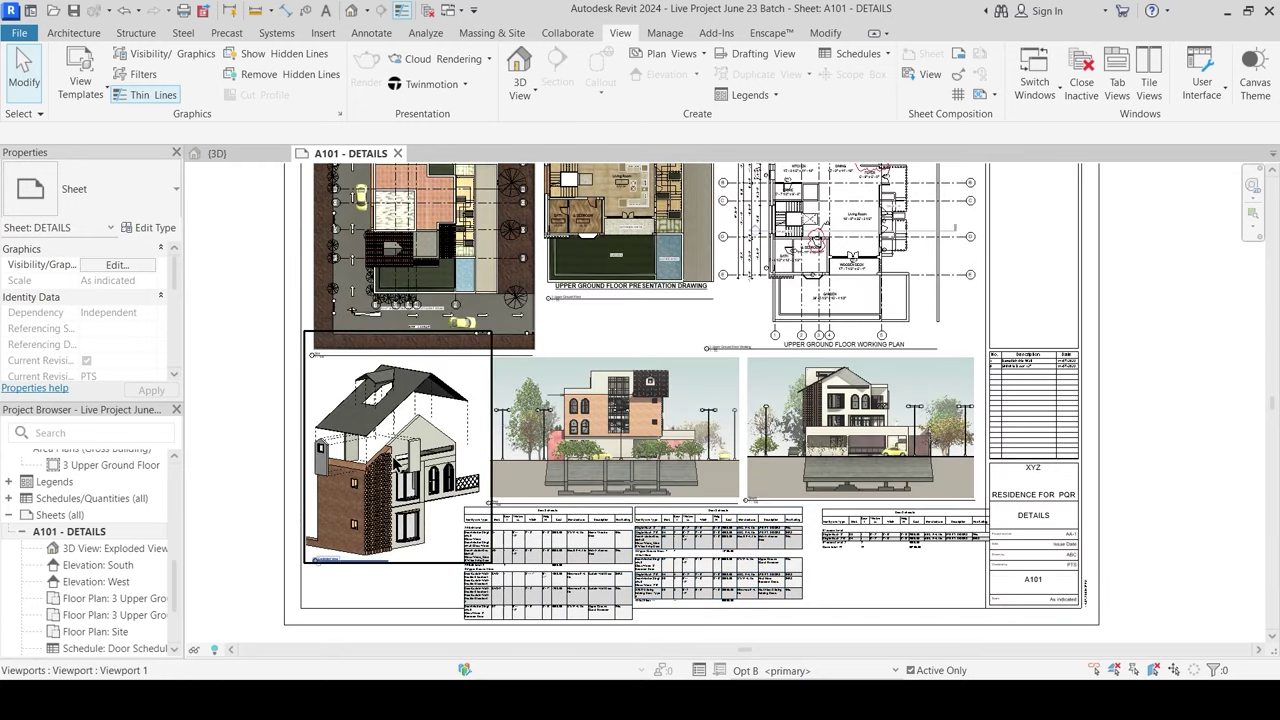
scroll(398, 462, "down", 2)
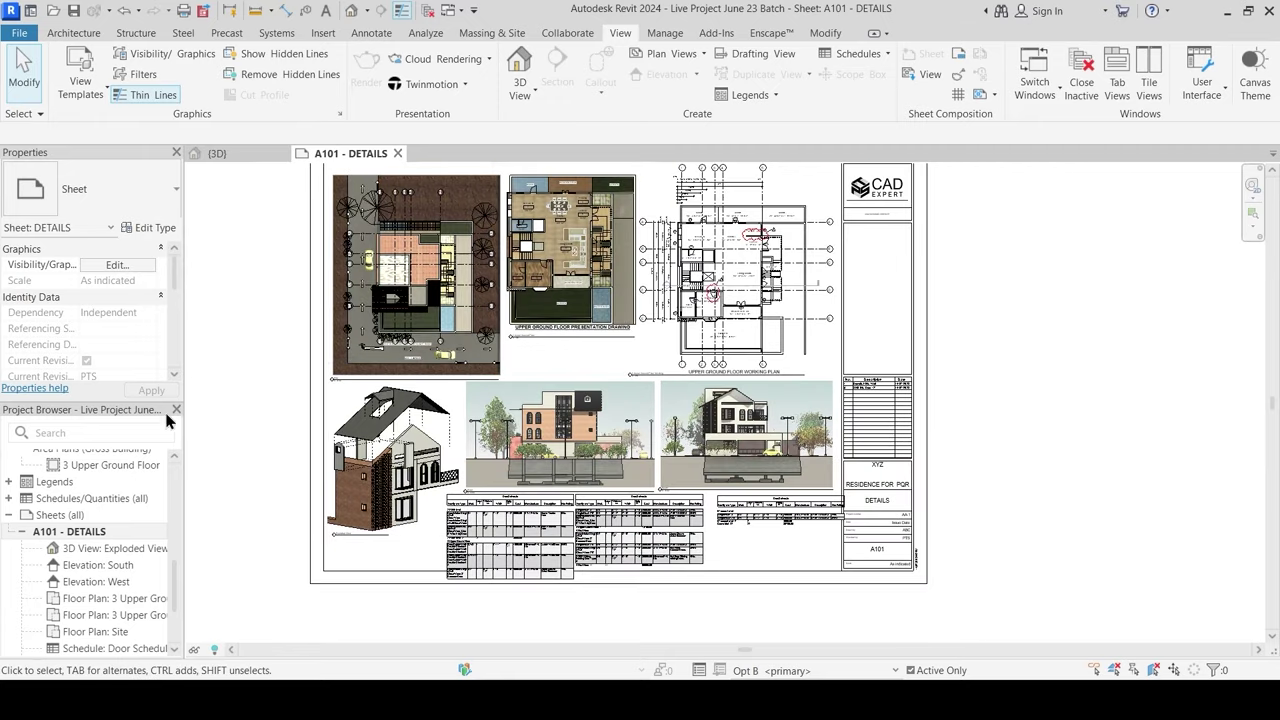
middle_click_drag(788, 309, 769, 336)
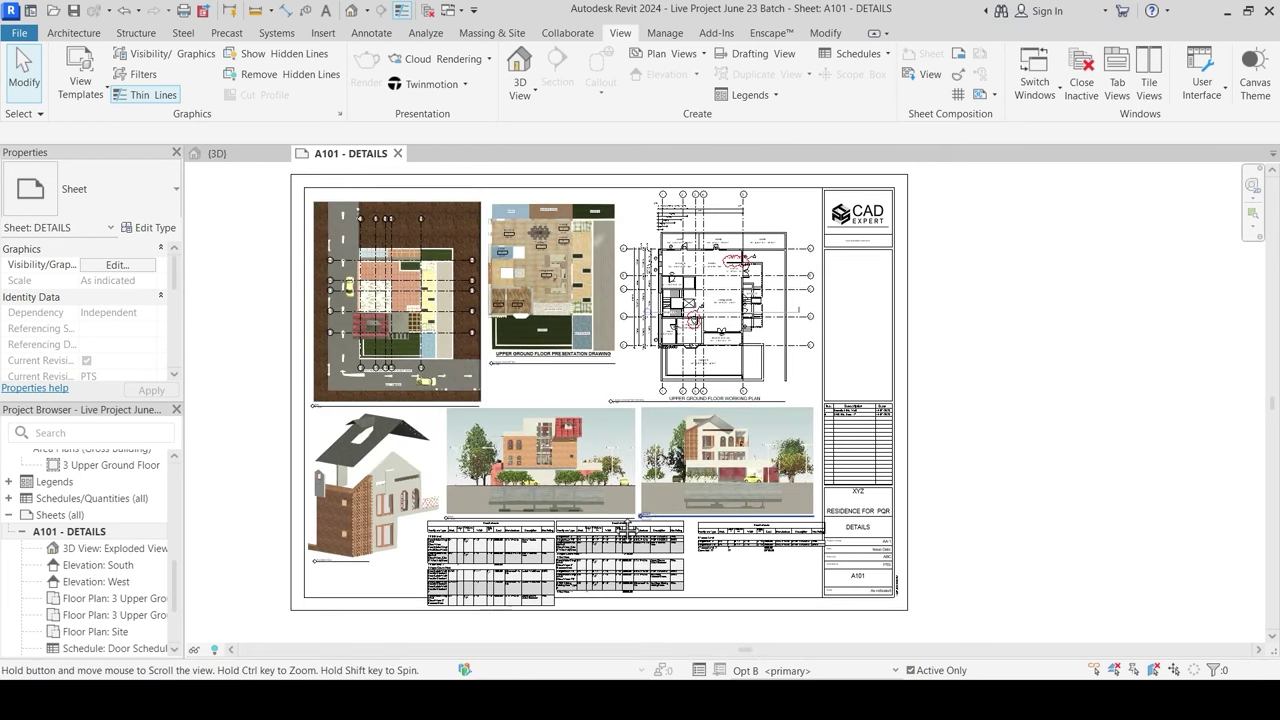
middle_click_drag(594, 592, 606, 526)
scroll(605, 525, "up", 4)
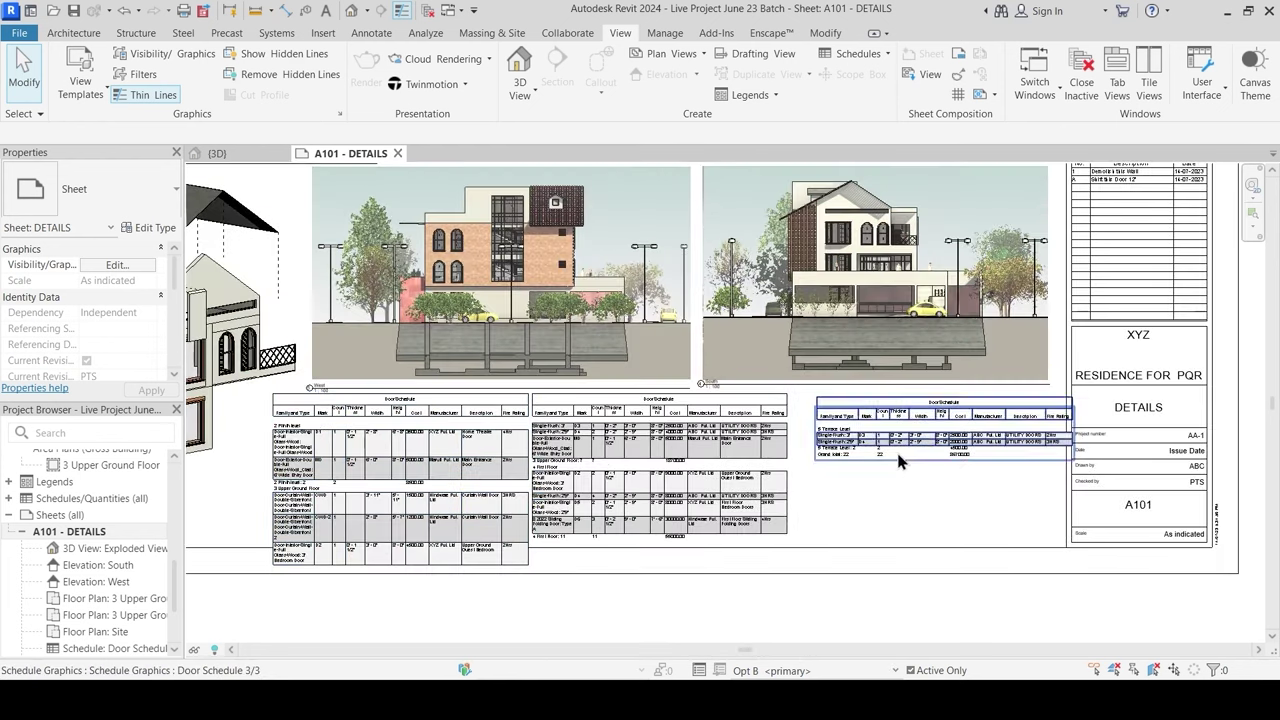
scroll(836, 495, "down", 4)
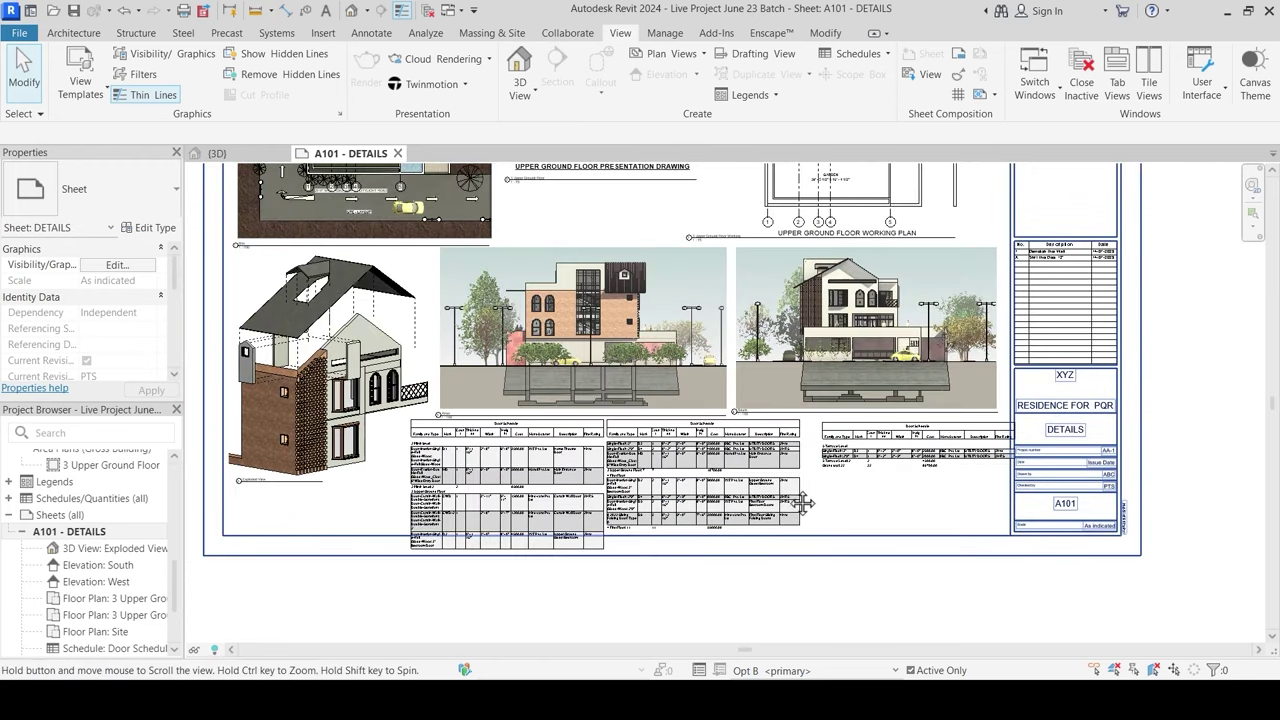
scroll(832, 342, "up", 2)
scroll(832, 342, "up", 3)
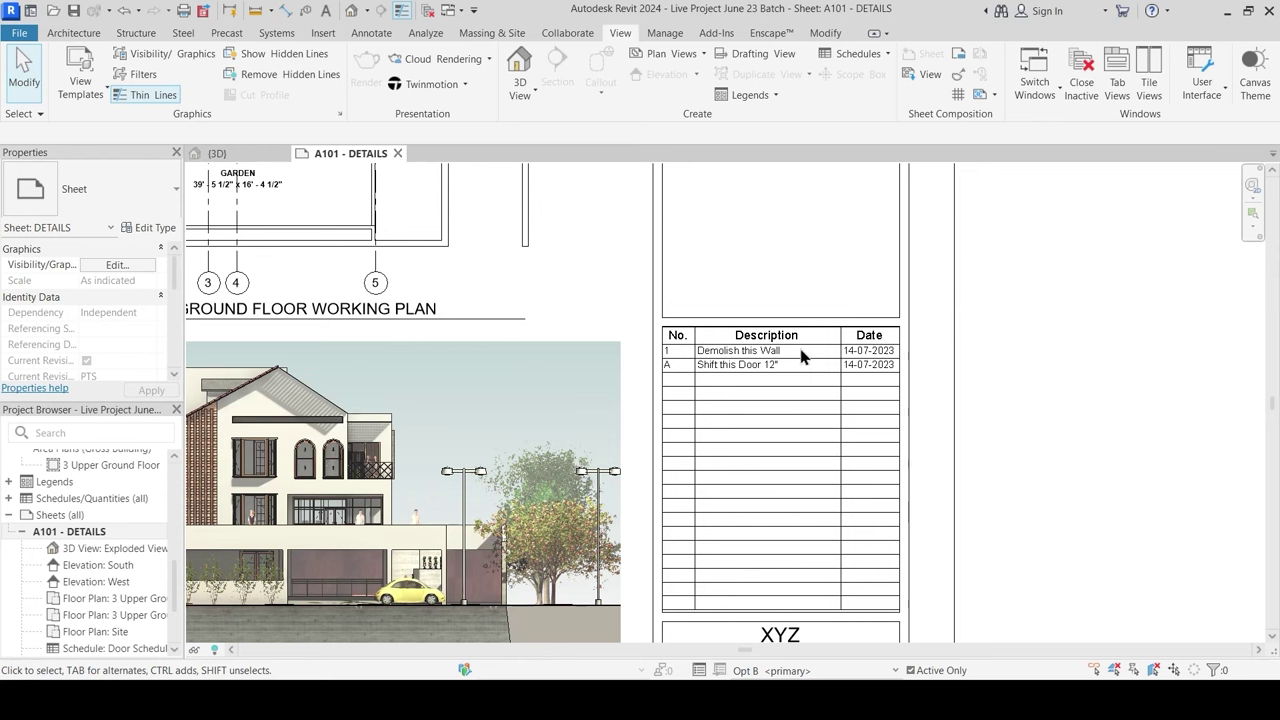
scroll(830, 378, "down", 3)
middle_click_drag(758, 388, 810, 545)
scroll(817, 525, "down", 2)
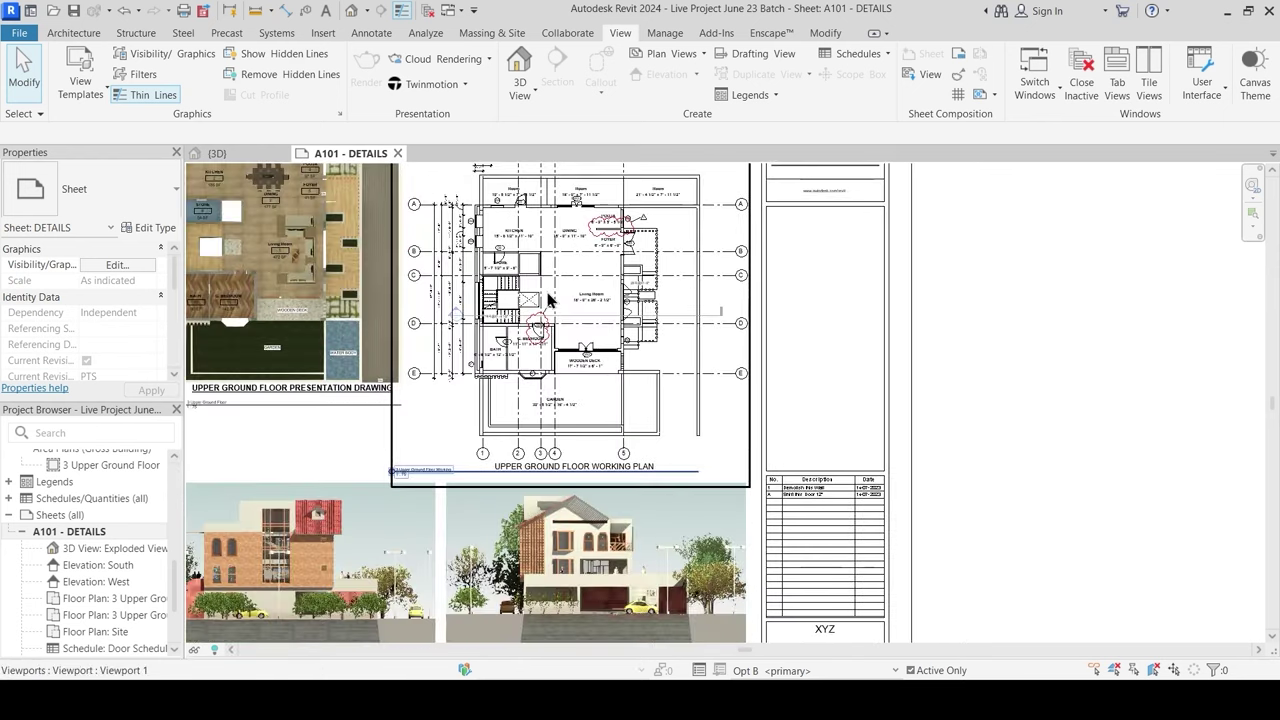
scroll(588, 263, "up", 3)
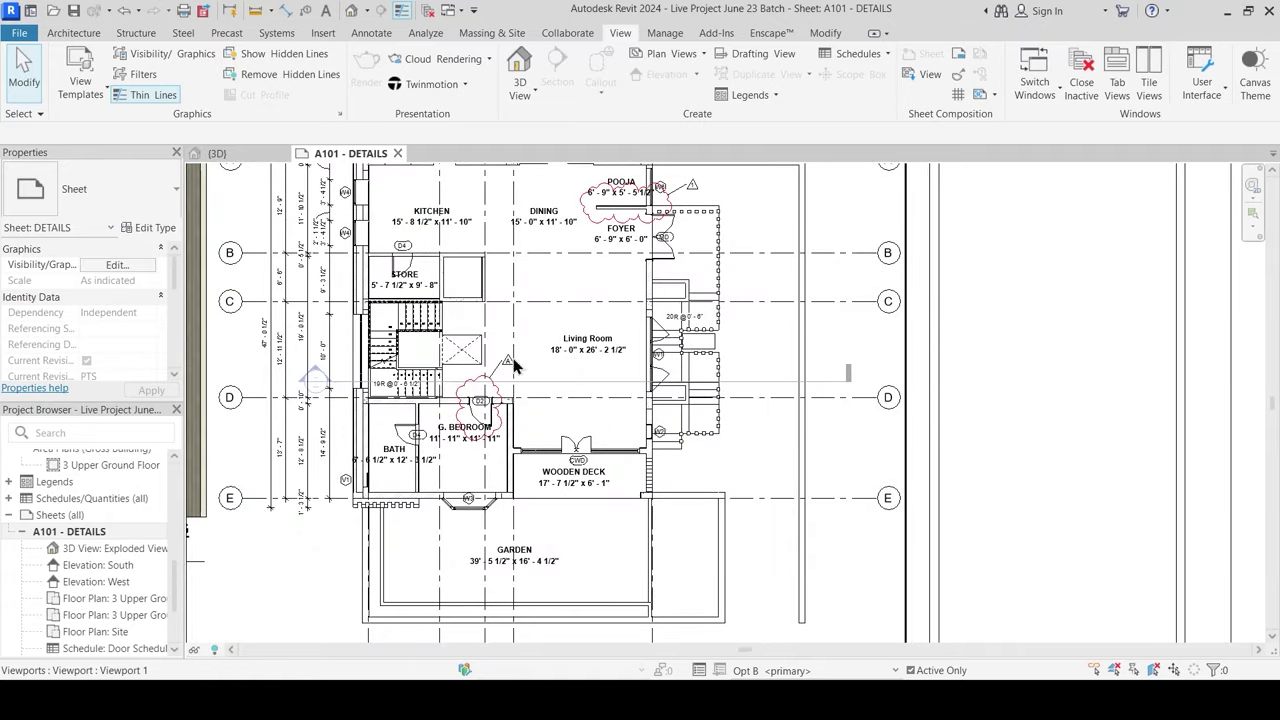
scroll(525, 378, "down", 3)
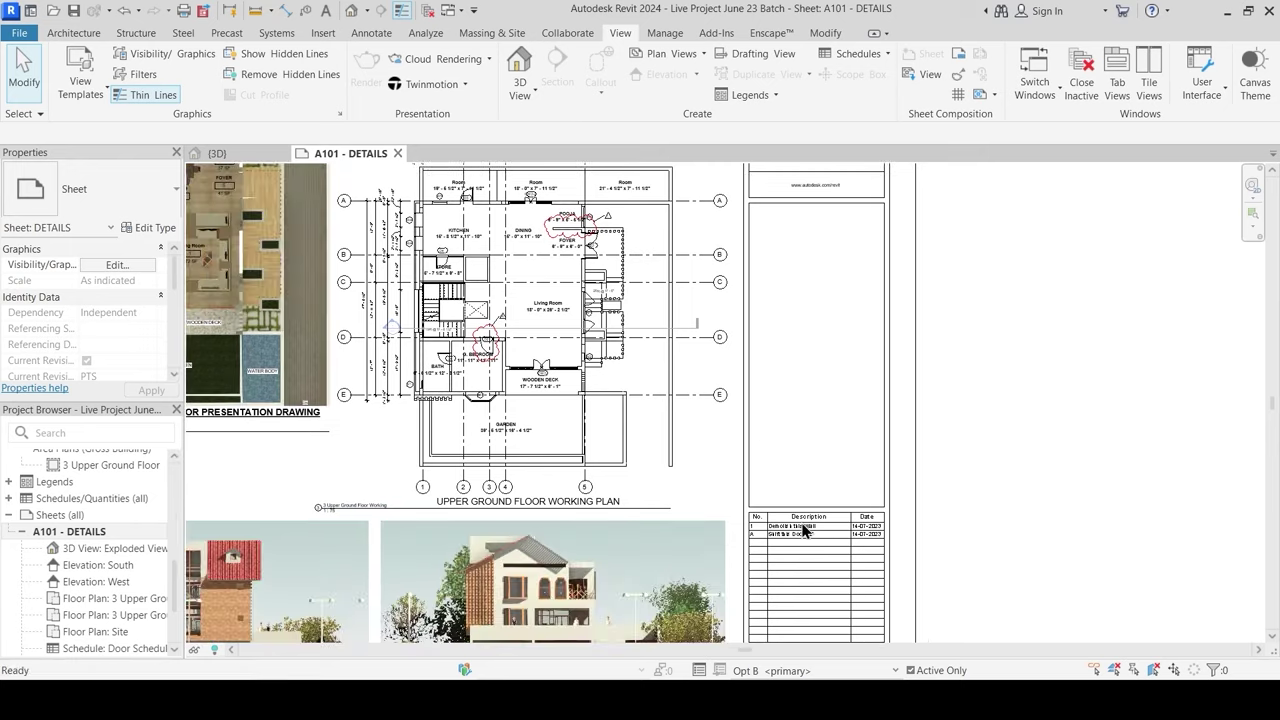
scroll(750, 390, "down", 4)
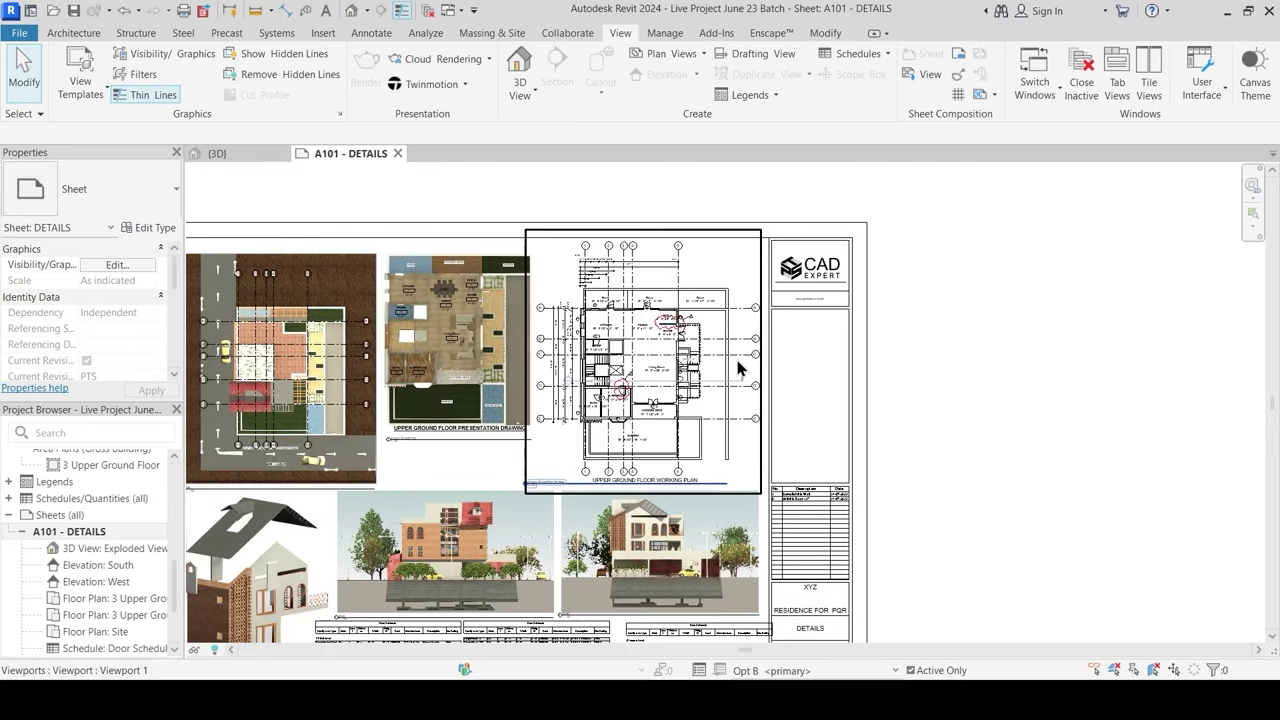
Step: Collapse A101 - DETAILS, expand Schedules/Quantities (all), and reopen Floor Material Takeoff Levels
left_click(20, 532)
left_click(20, 532)
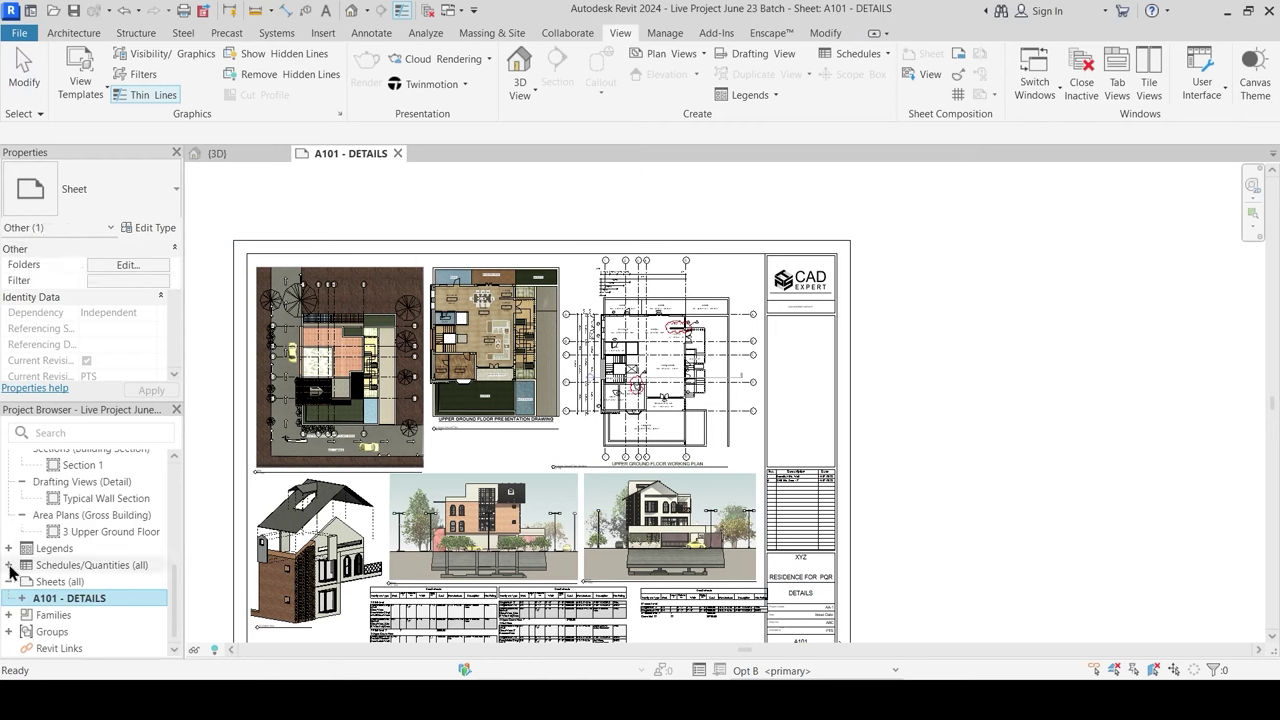
left_click(8, 565)
scroll(84, 590, "down", 2)
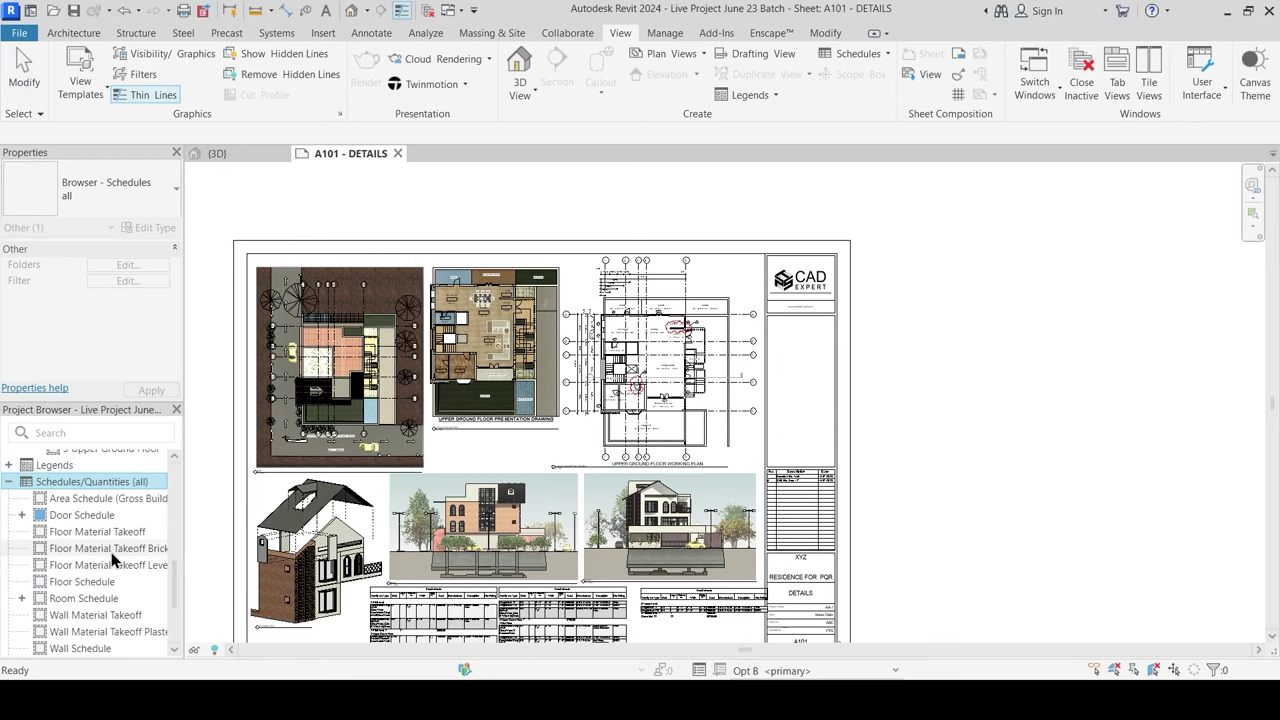
double_click(106, 566)
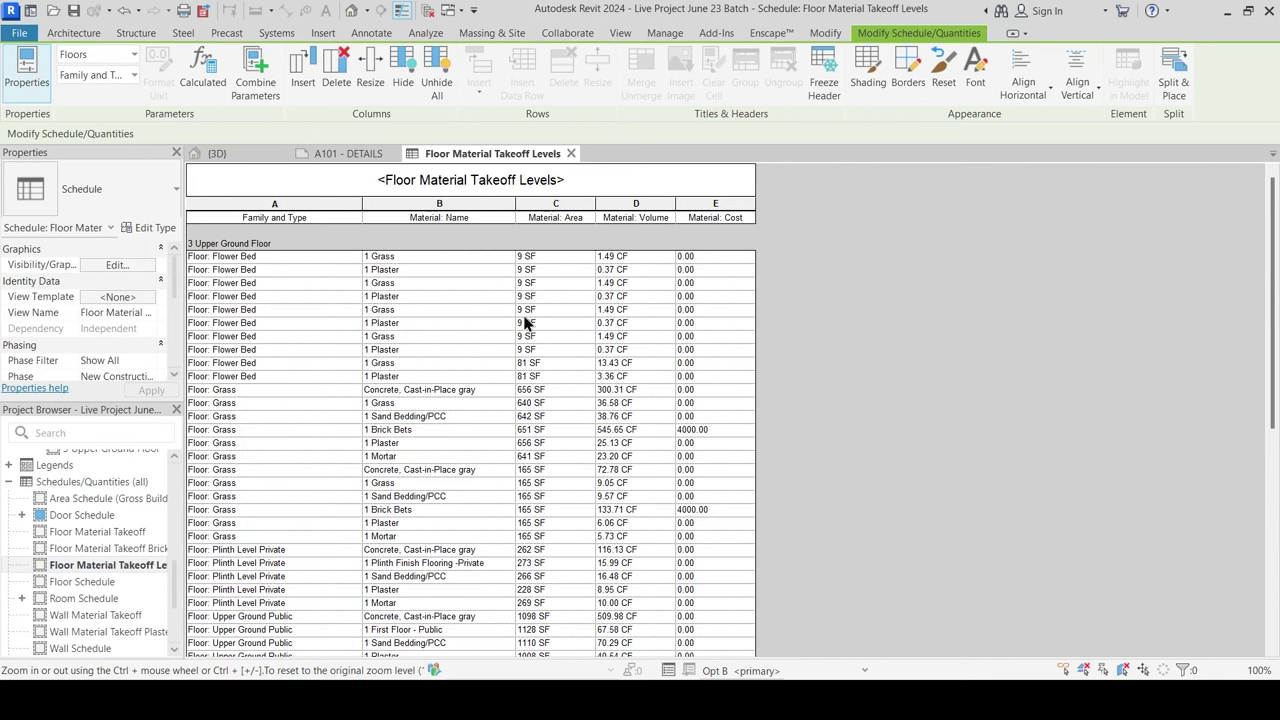
scroll(464, 393, "down", 3)
scroll(464, 393, "up", 3)
scroll(443, 379, "down", 2)
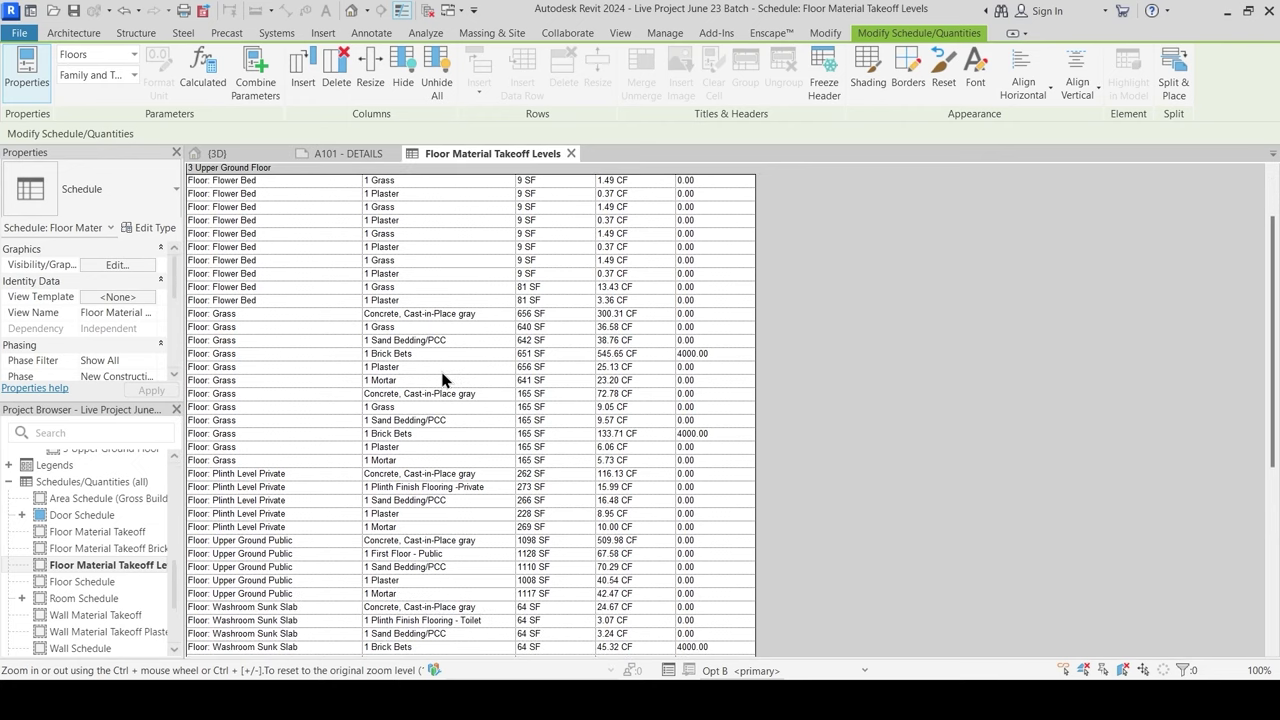
scroll(443, 379, "up", 2)
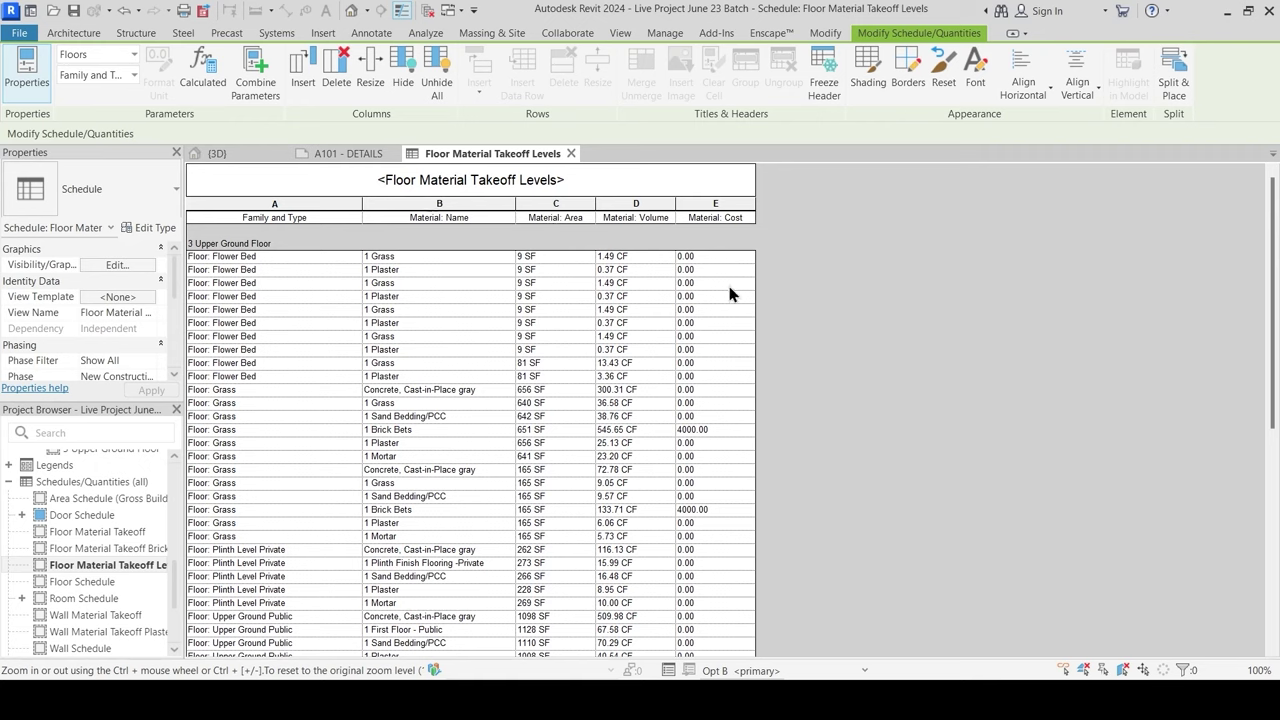
Step: Close the Floor Material Takeoff Levels schedule and A101 sheet, then bring up the Schedule Explaination Dummy project
left_click(572, 154)
left_click(397, 154)
mouse_move(848, 700)
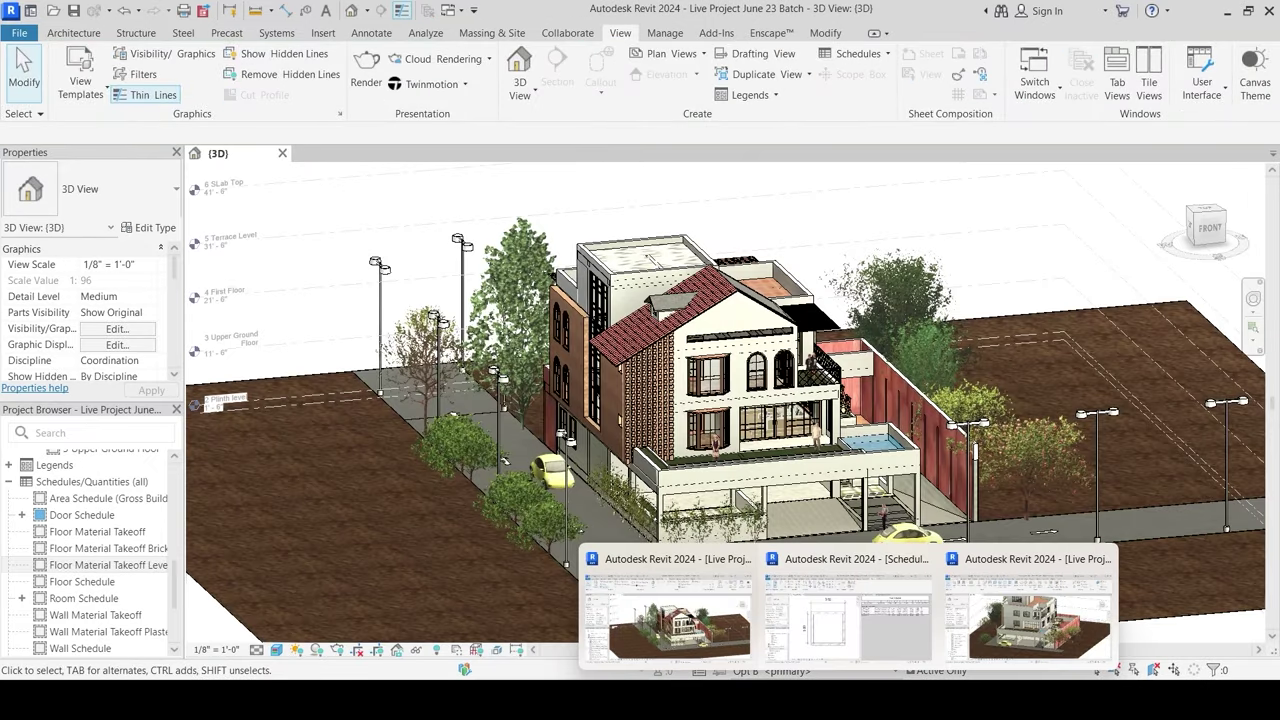
left_click(835, 643)
scroll(494, 340, "down", 3)
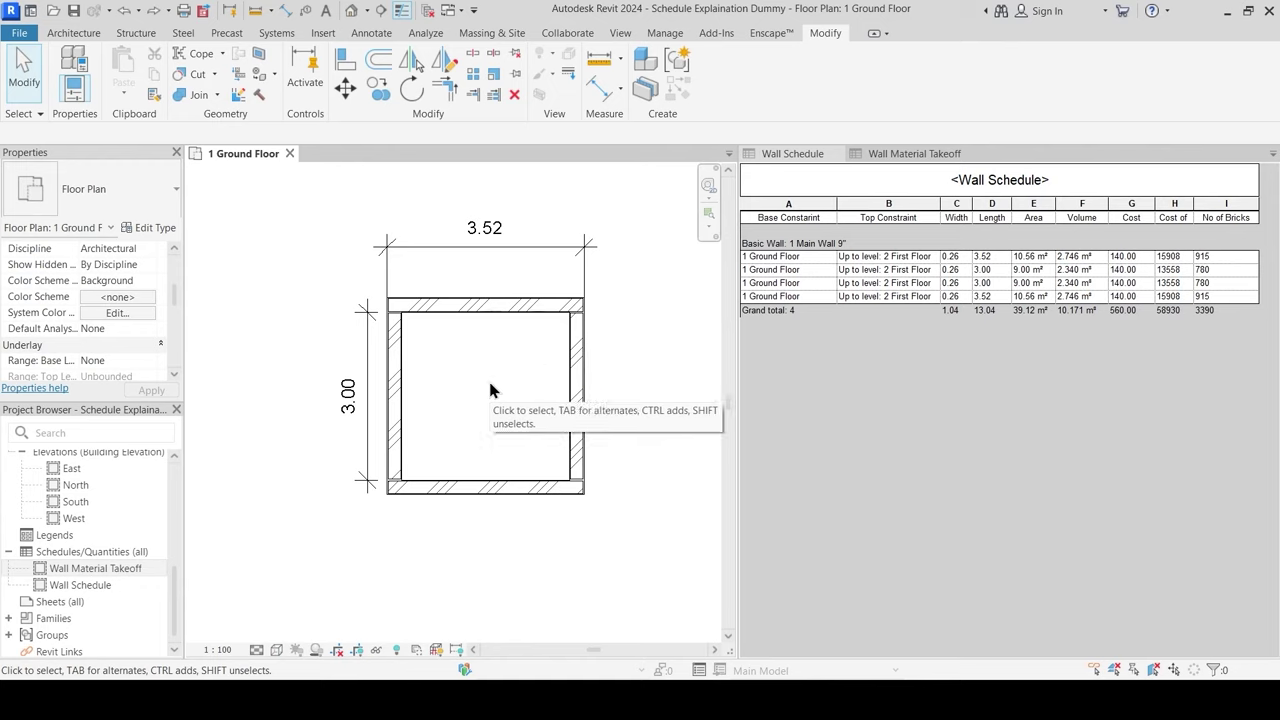
scroll(490, 390, "up", 2)
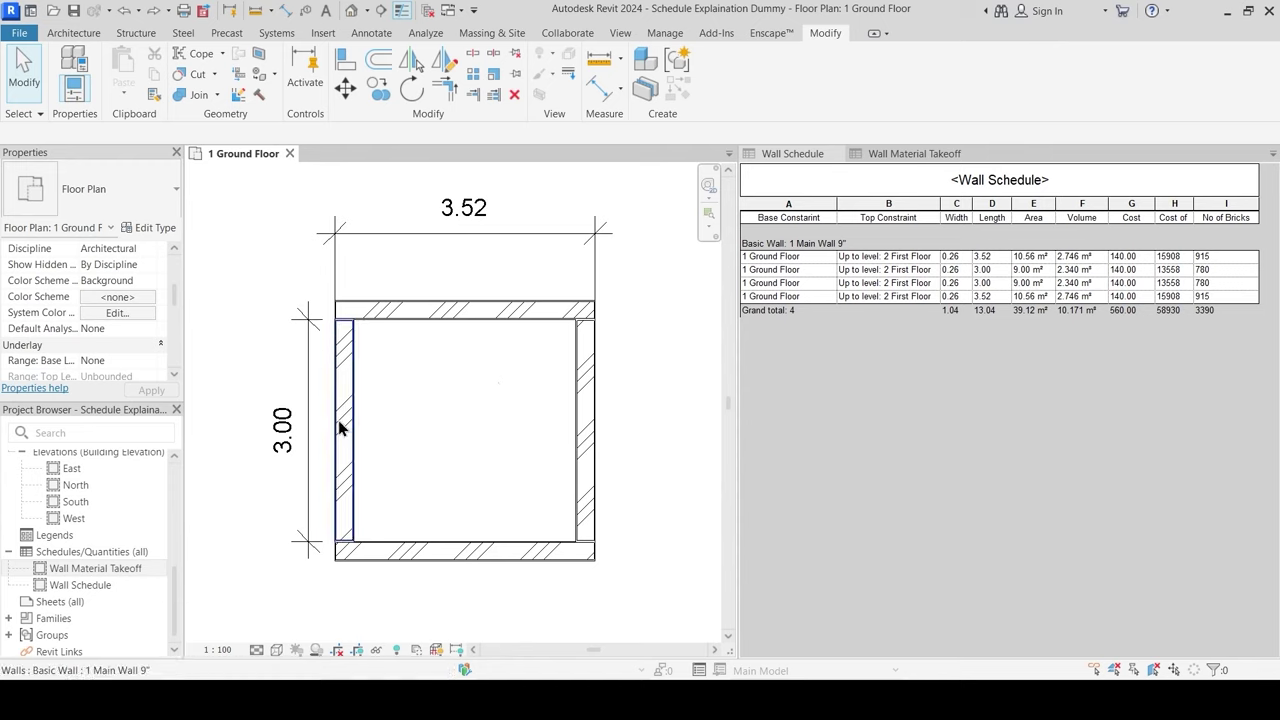
left_click(486, 312)
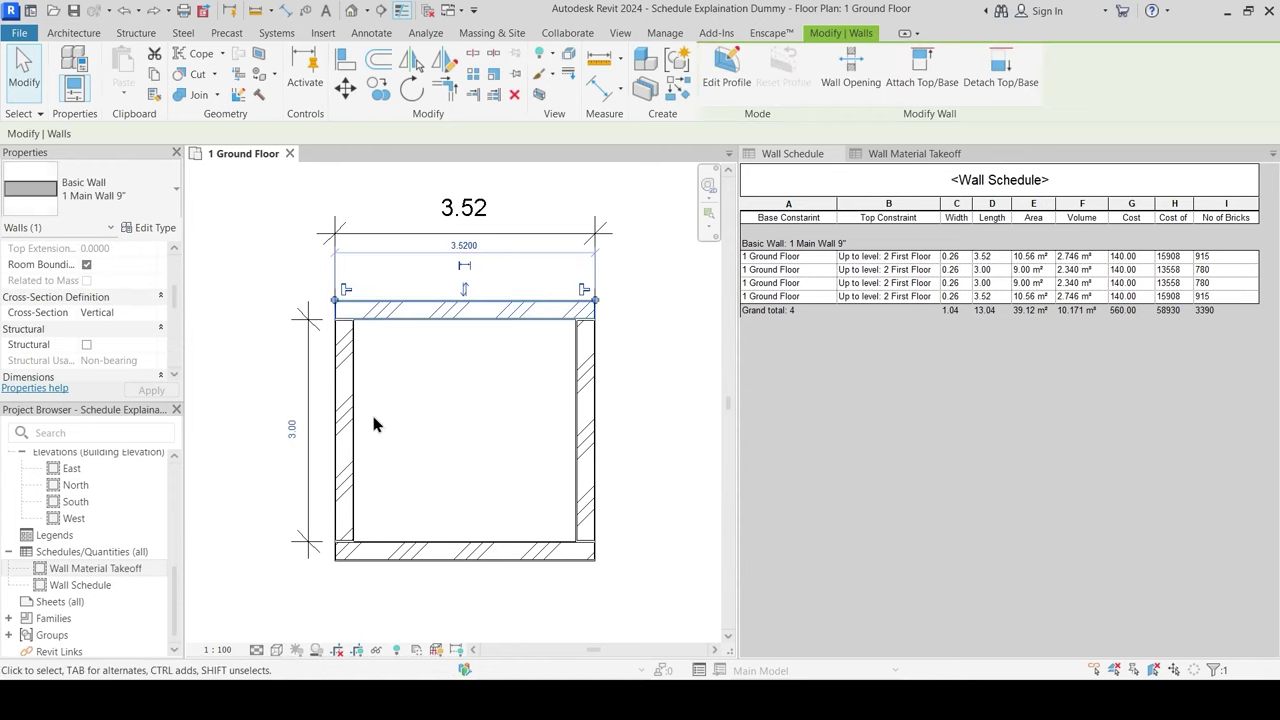
key("Escape")
left_click(352, 343)
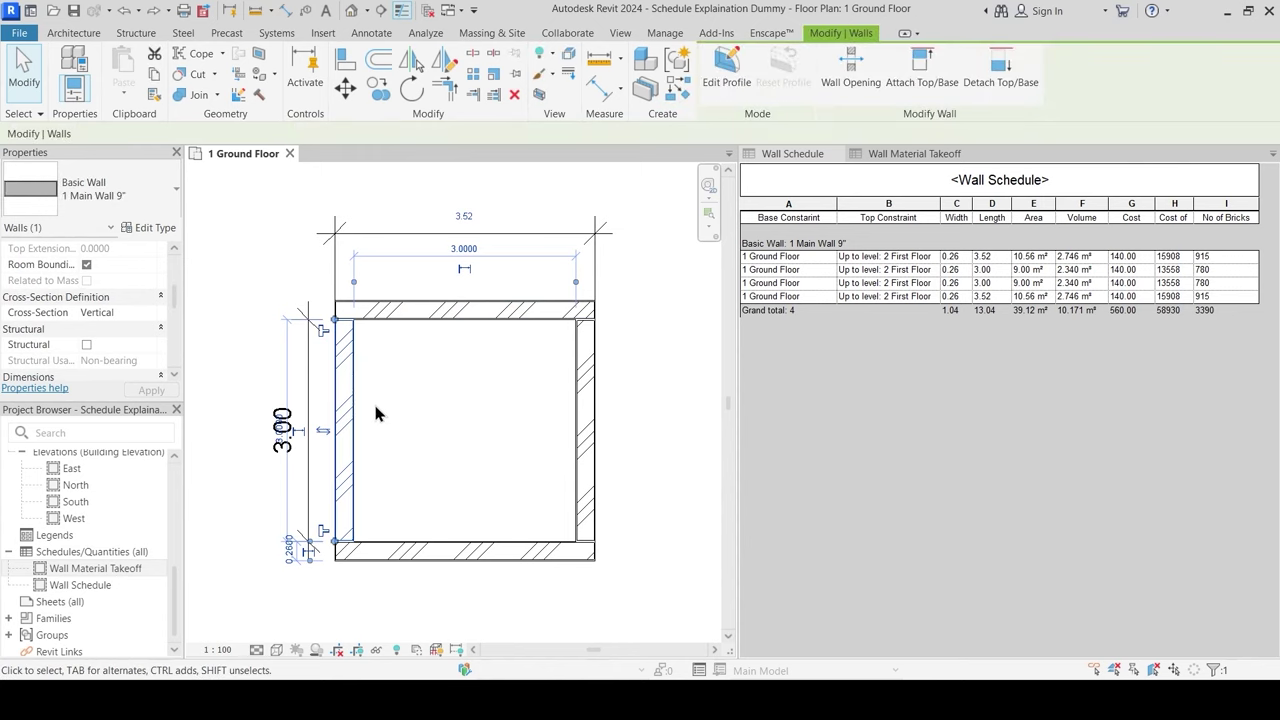
key("Escape")
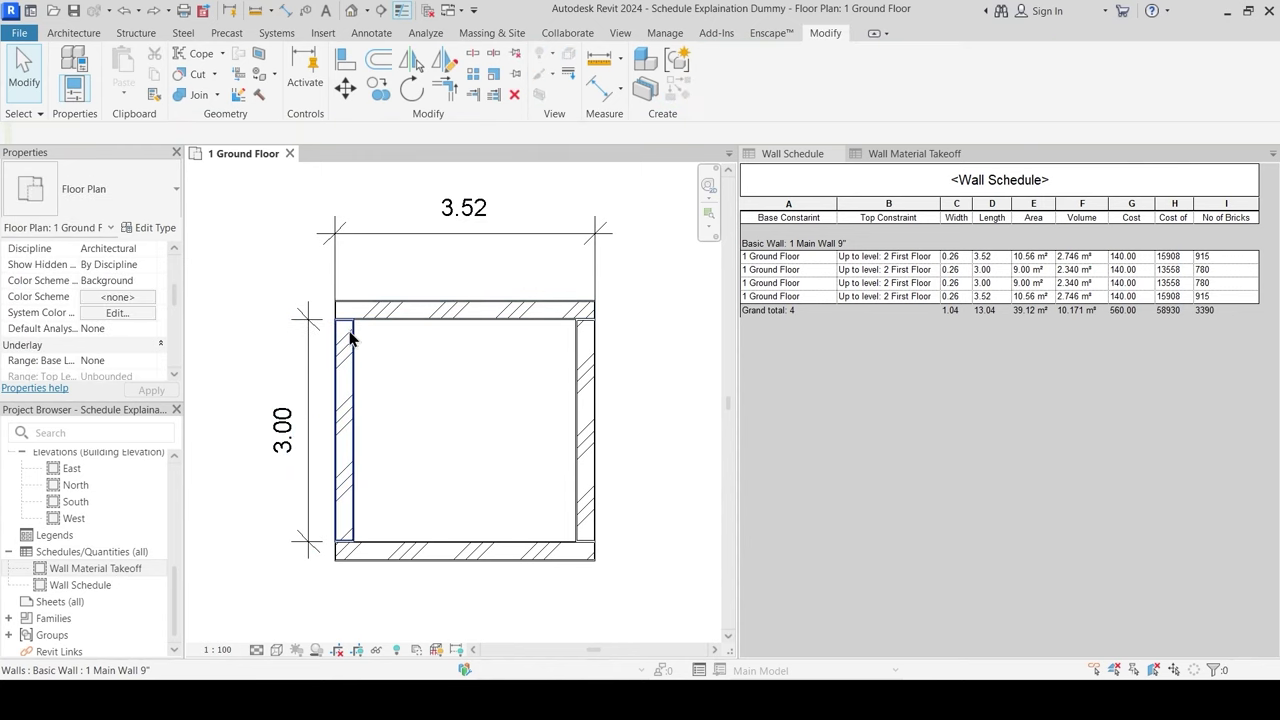
left_click(350, 344)
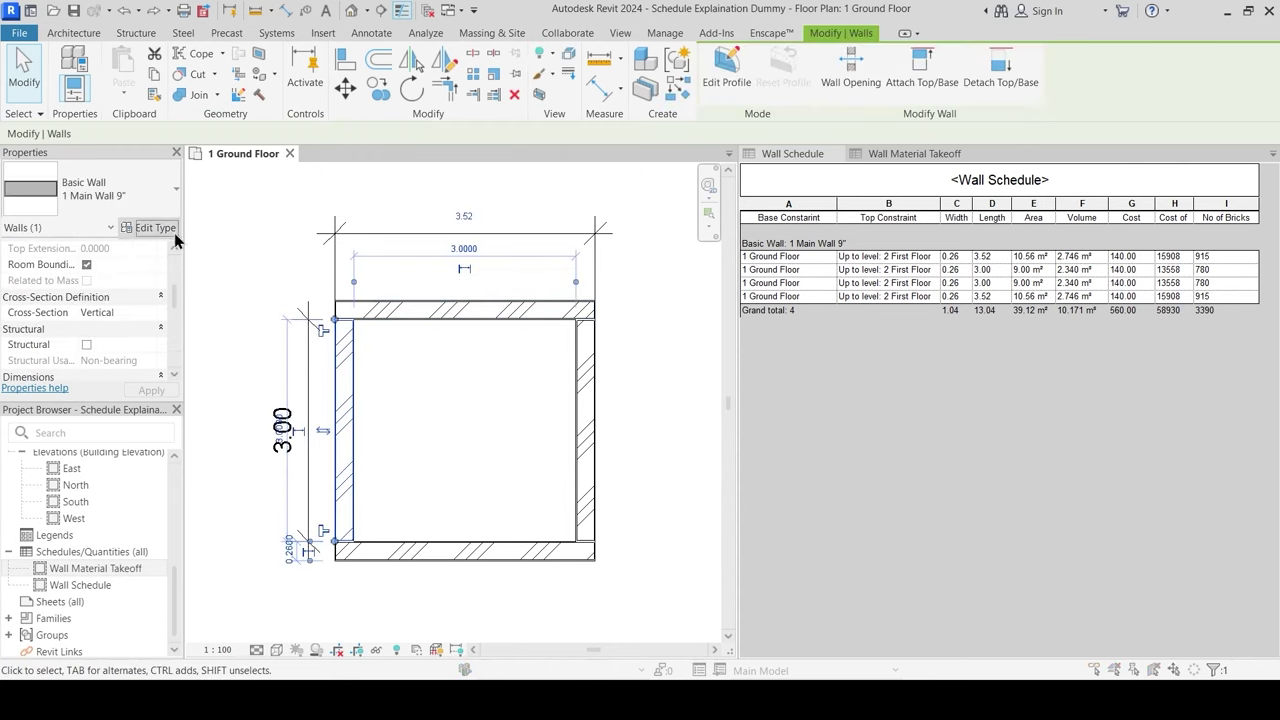
left_click(155, 228)
left_click(814, 248)
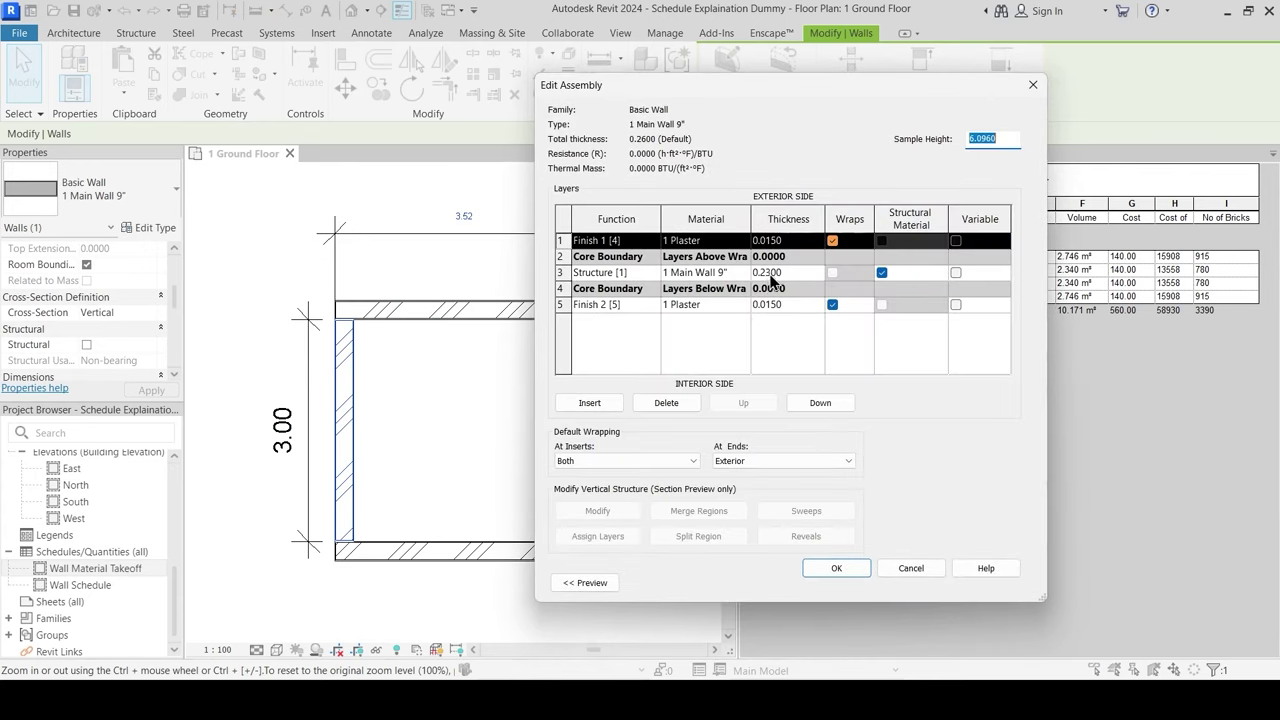
key("ctrl")
key("ctrl")
left_click(778, 248)
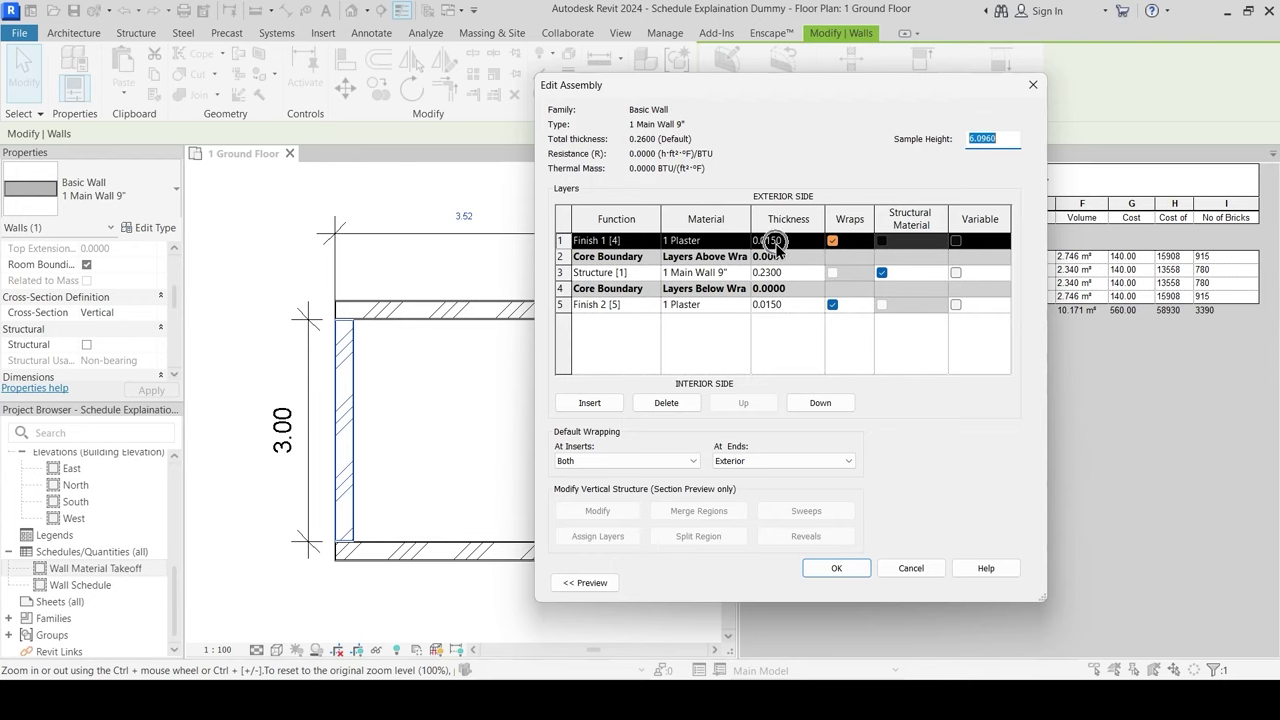
left_click(777, 316)
key("Return")
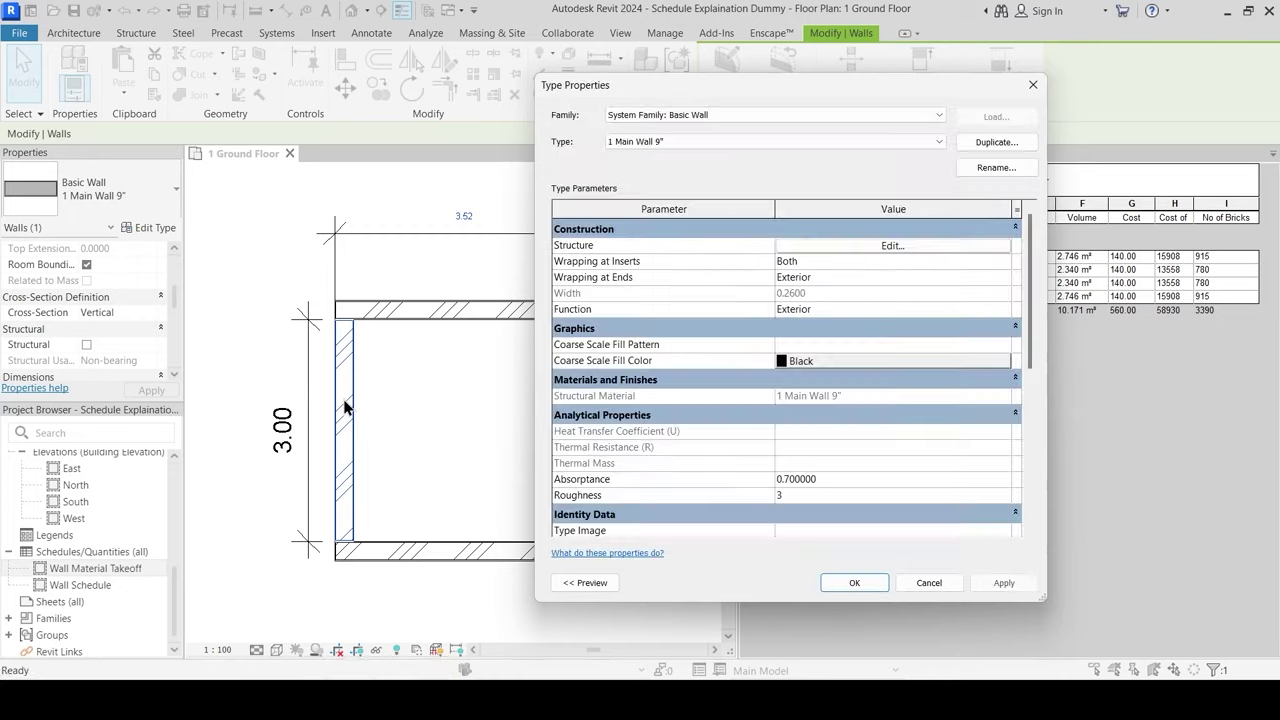
key("Return")
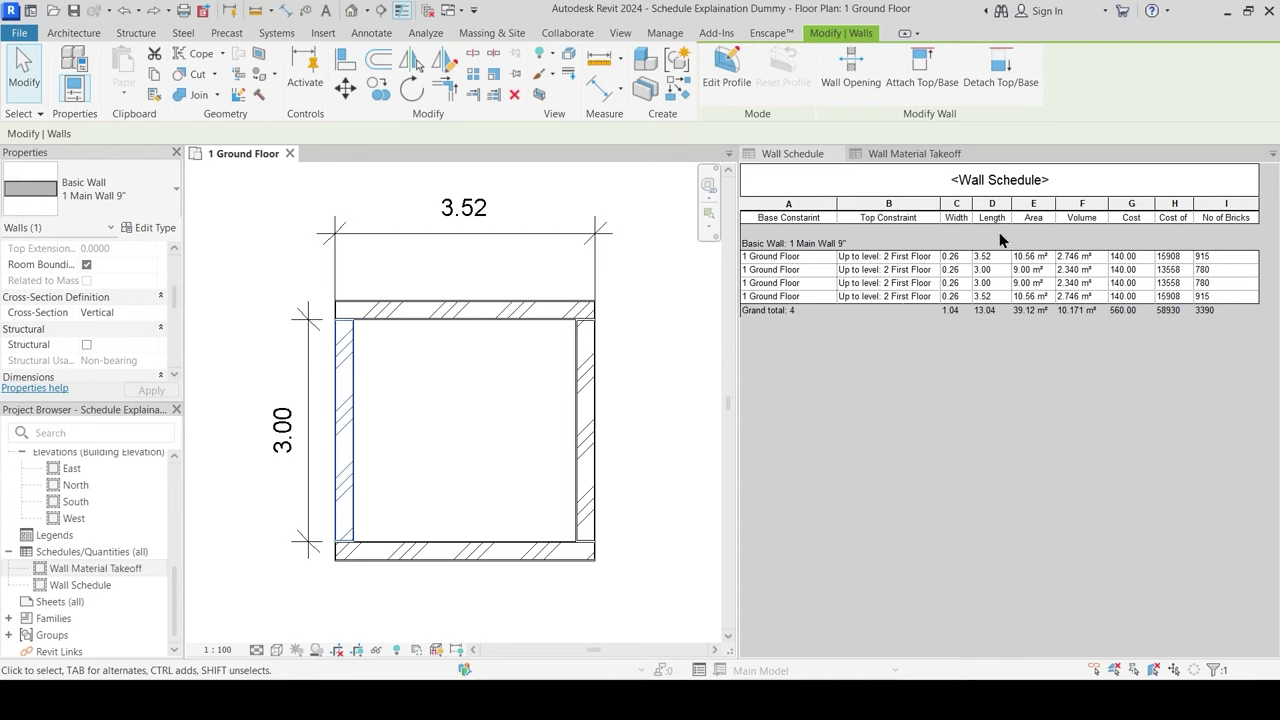
key("ctrl")
key("ctrl")
key("ctrl")
left_click_drag(180, 290, 172, 350)
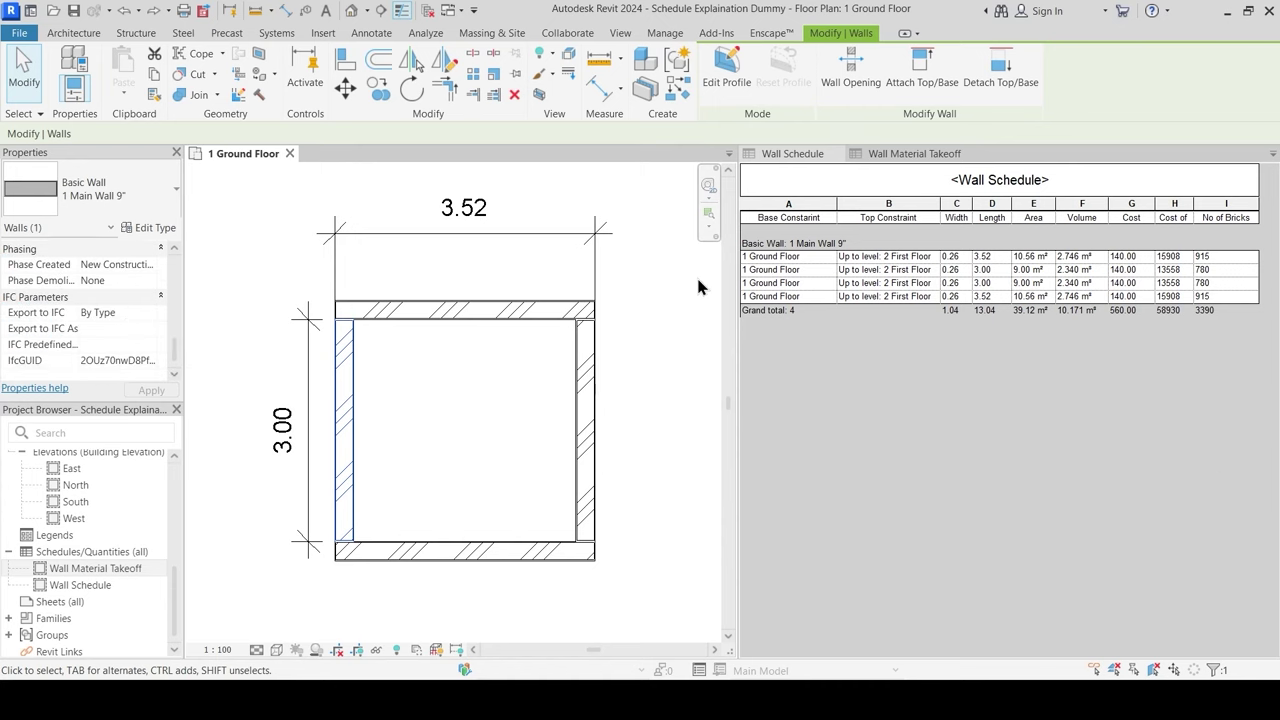
Step: Open the Wall Schedule's fields and edit Cost of Masonary to view its Area * Cost * 10.76 formula
key("ctrl+Tab")
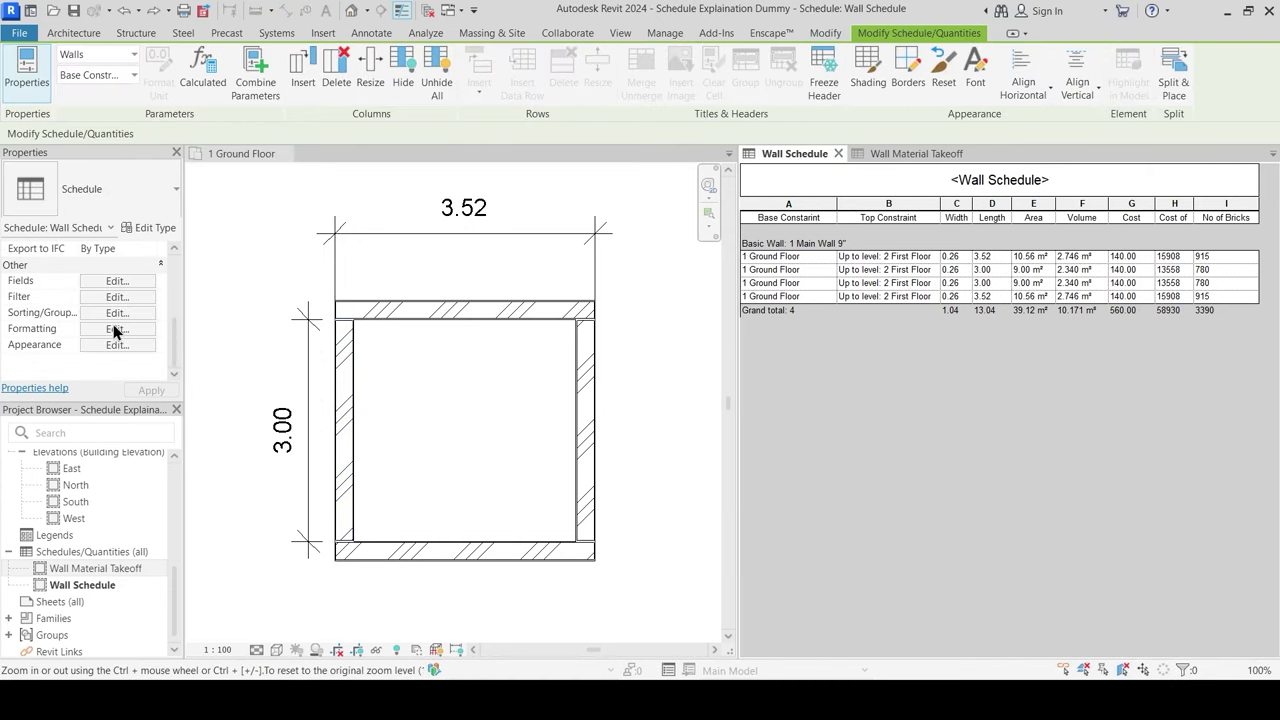
left_click(118, 282)
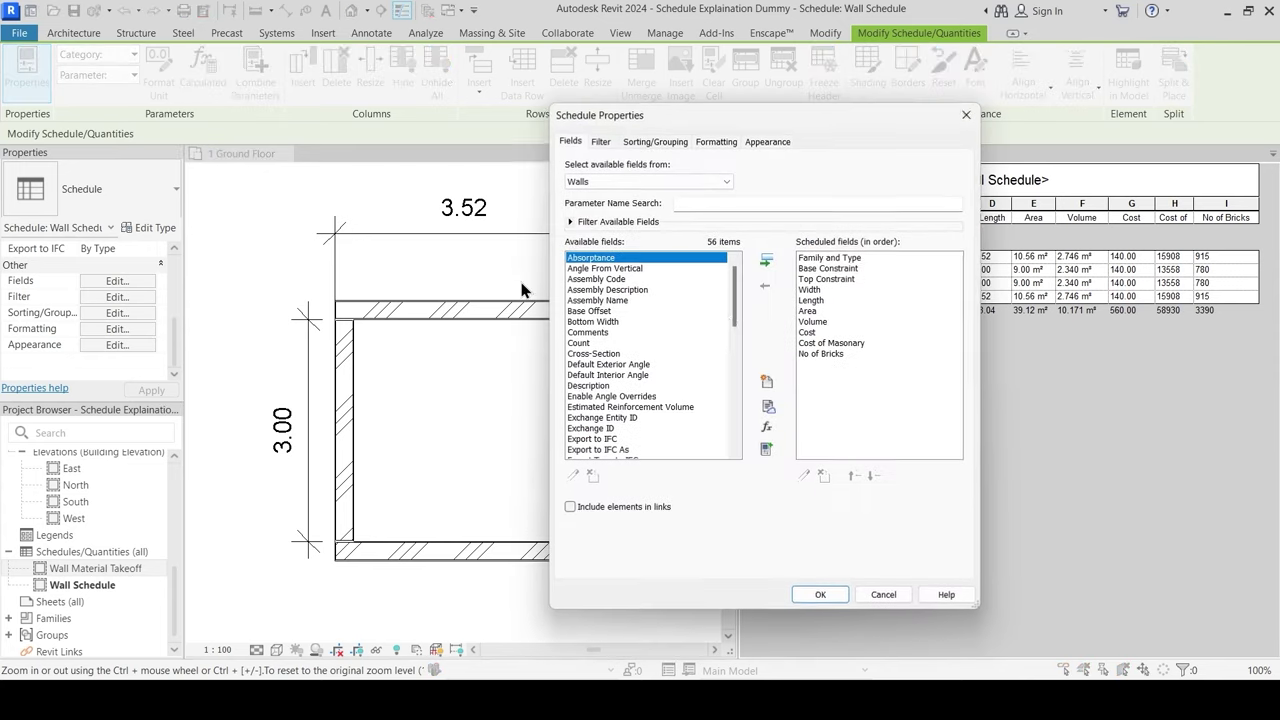
left_click(822, 343)
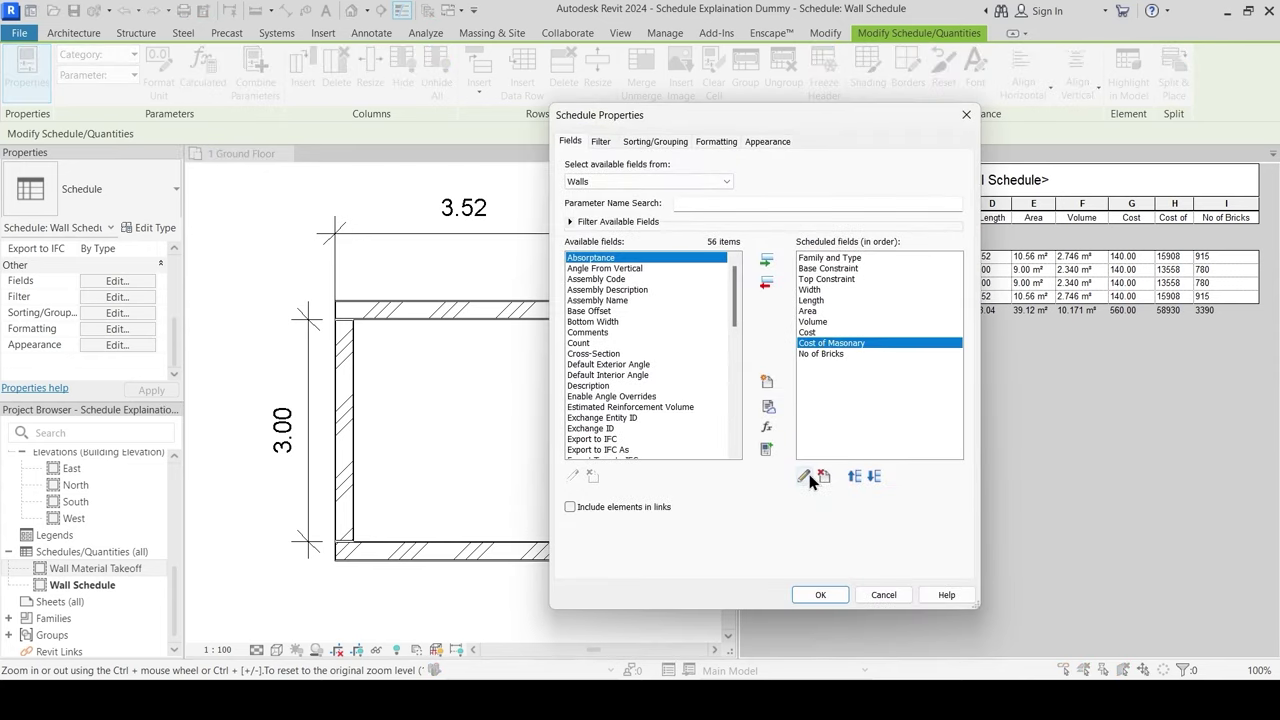
left_click(806, 478)
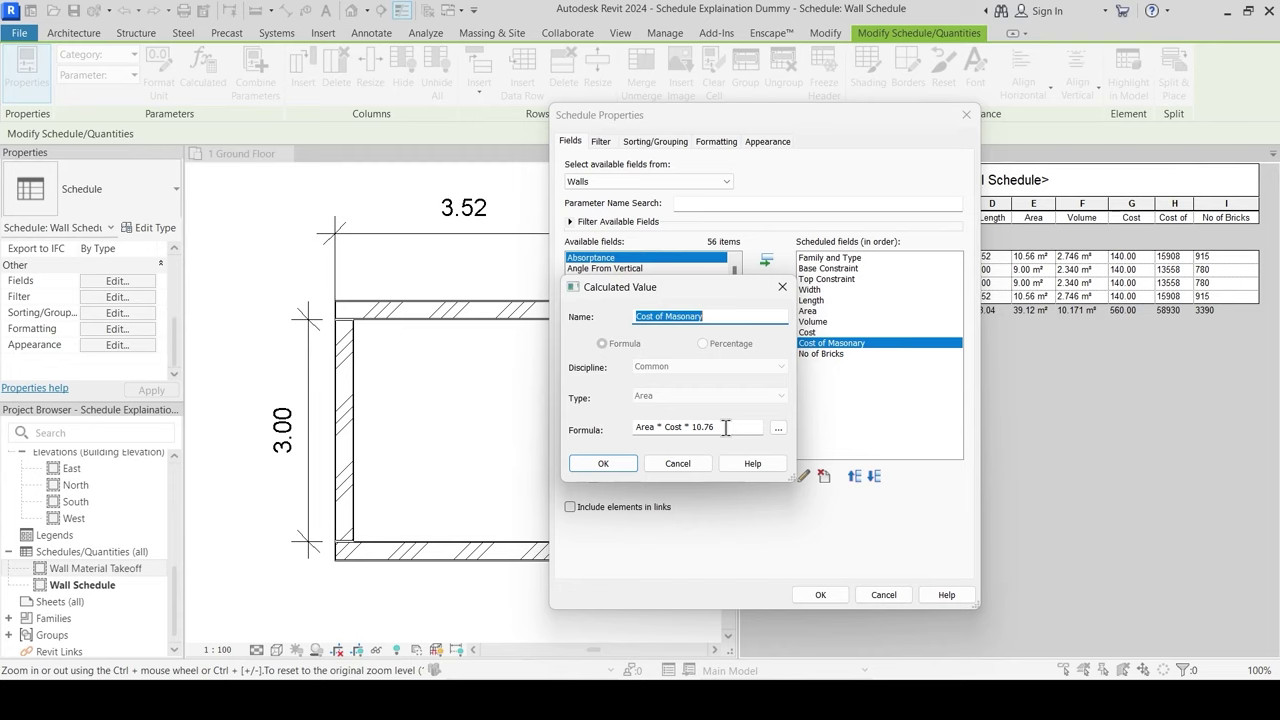
Step: Keep Cost of Masonary as Area * Cost * 10.76, then inspect No of Bricks' 0.003 m³ divisor
left_click_drag(726, 427, 626, 427)
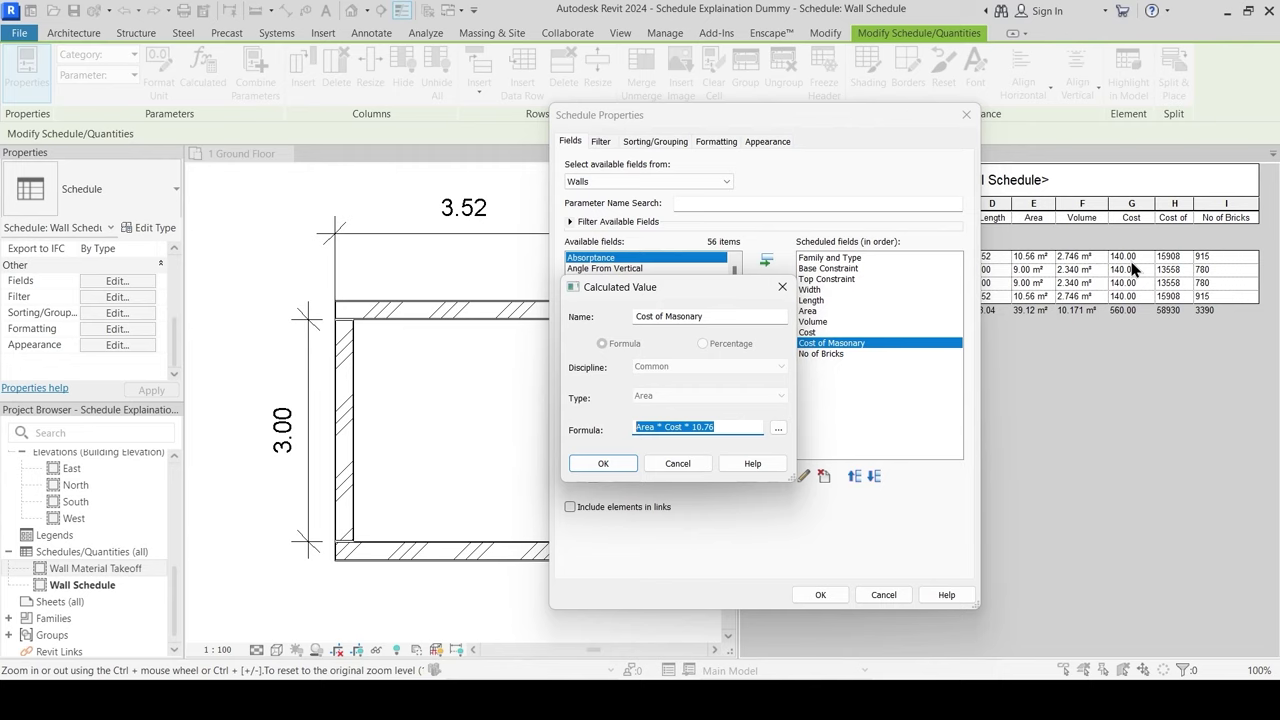
left_click(602, 464)
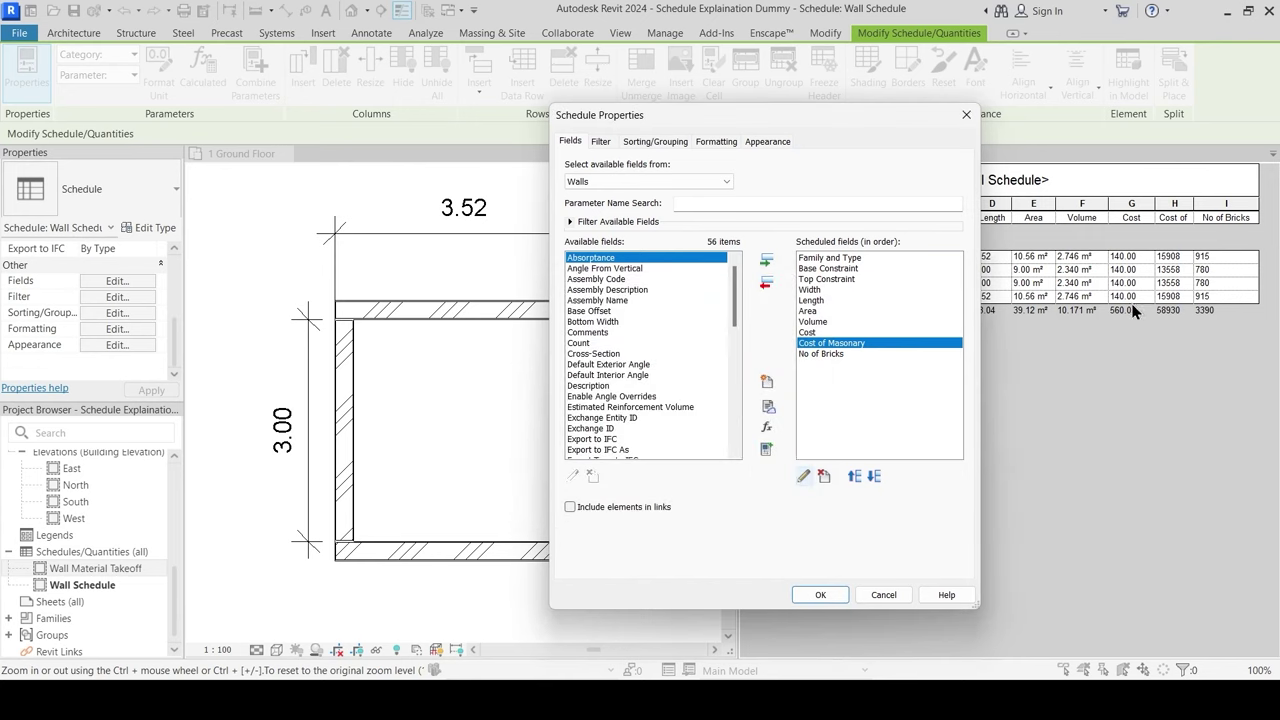
left_click(833, 355)
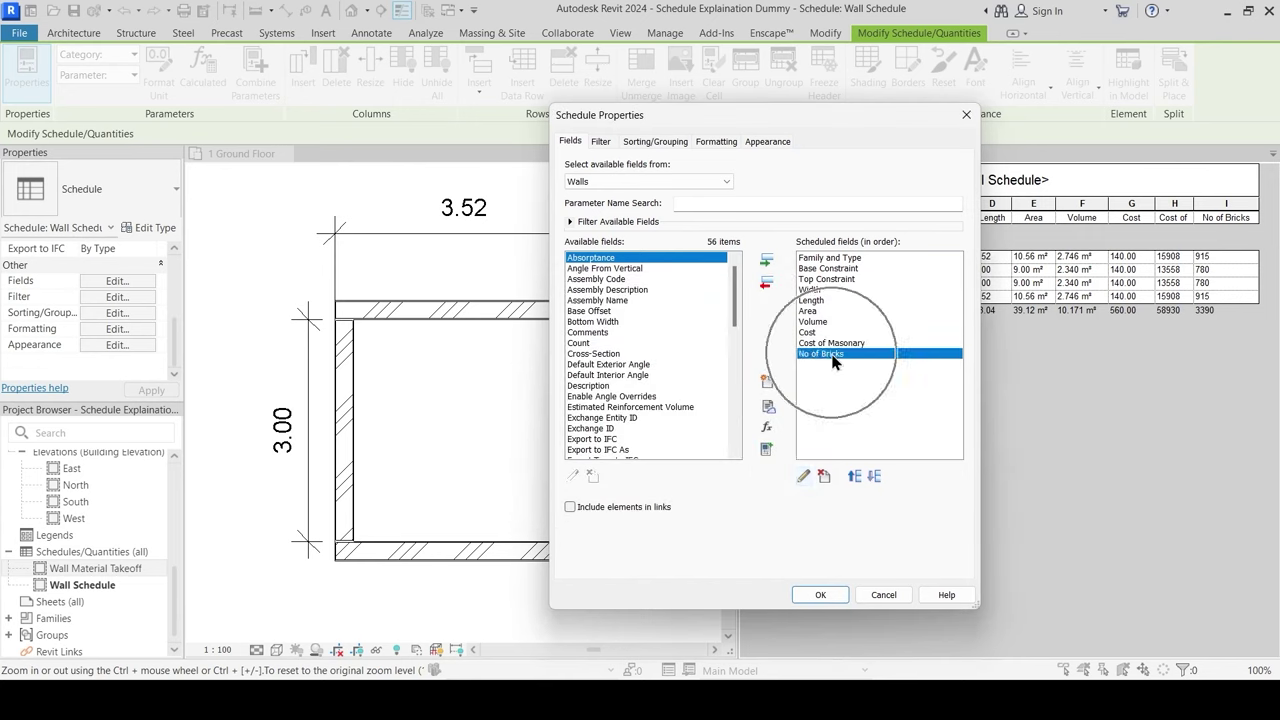
left_click(803, 476)
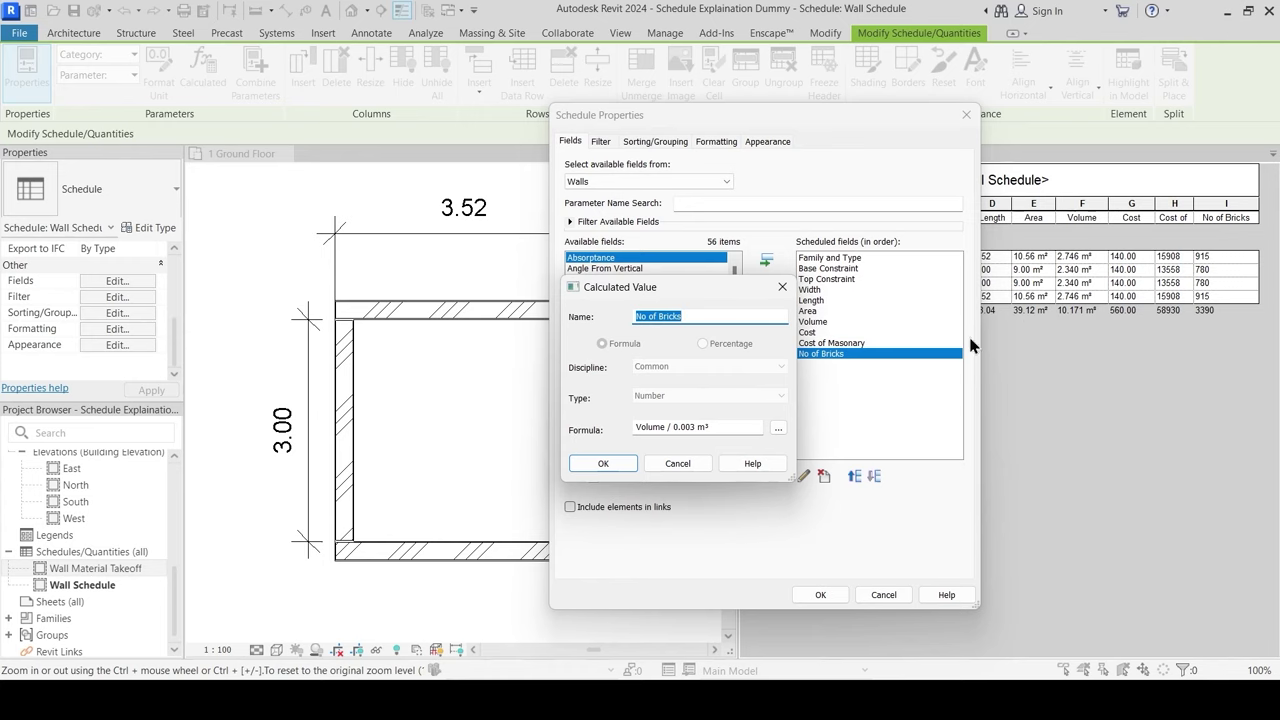
left_click(720, 428)
left_click_drag(712, 428, 674, 428)
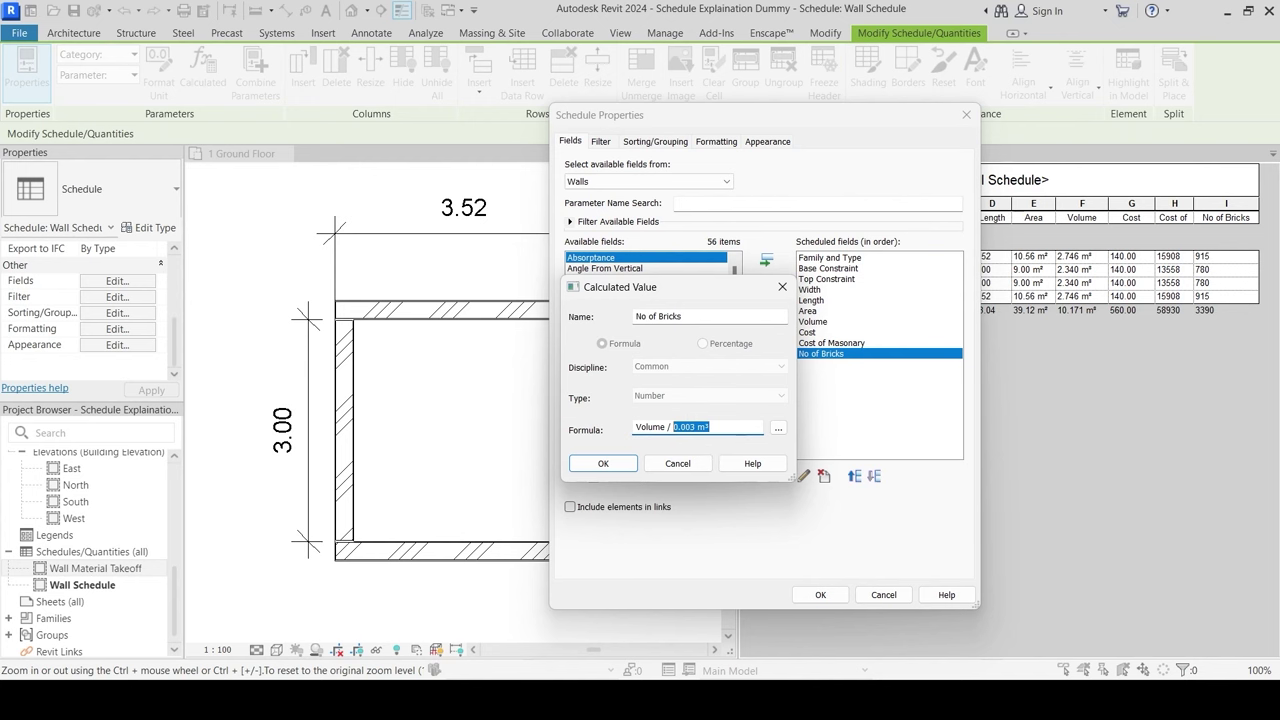
key("alt+Tab")
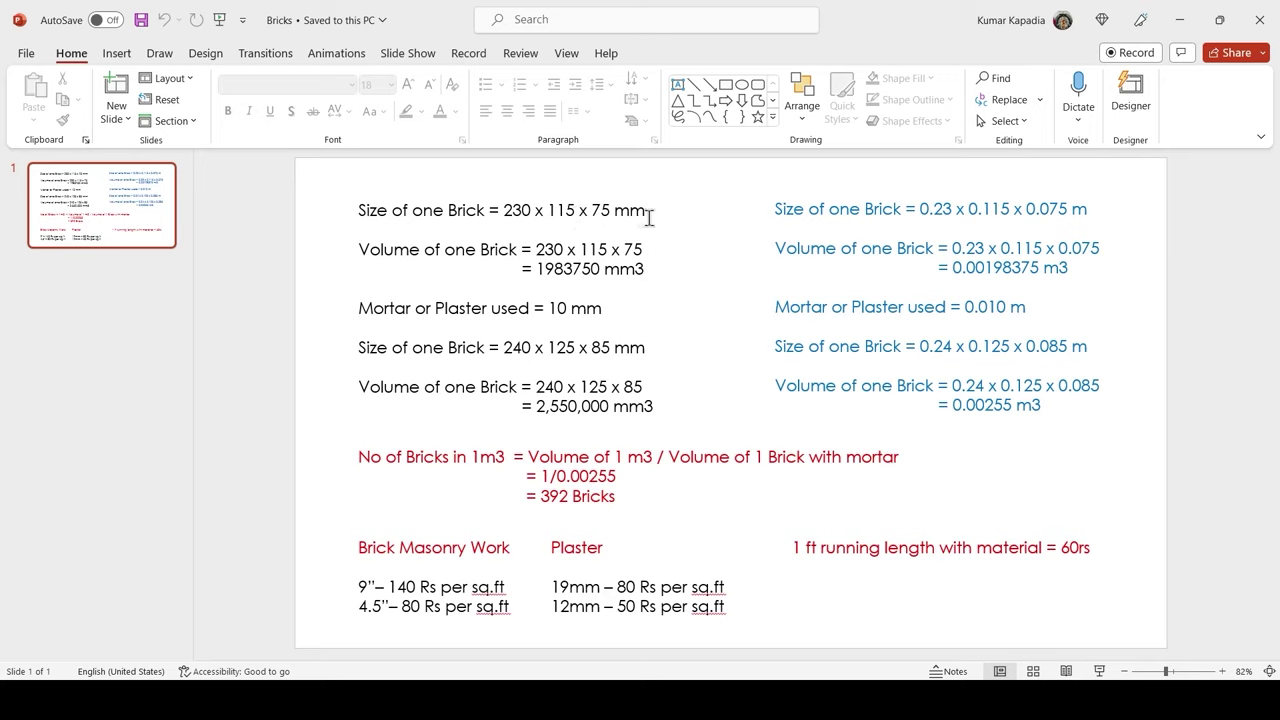
Step: Walk through the slide's brick volume, 0.010 m mortar, 0.00255 m³ and 392 Bricks lines
left_click_drag(1070, 270, 938, 270)
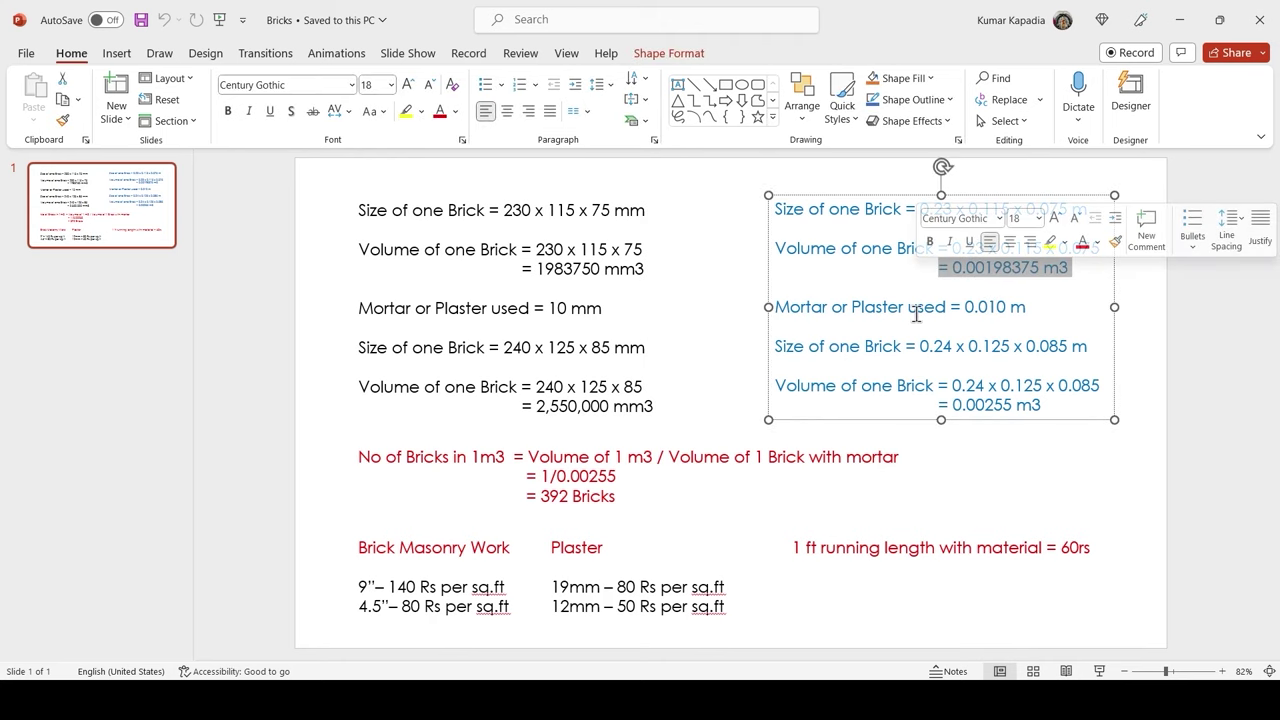
left_click_drag(1036, 310, 776, 308)
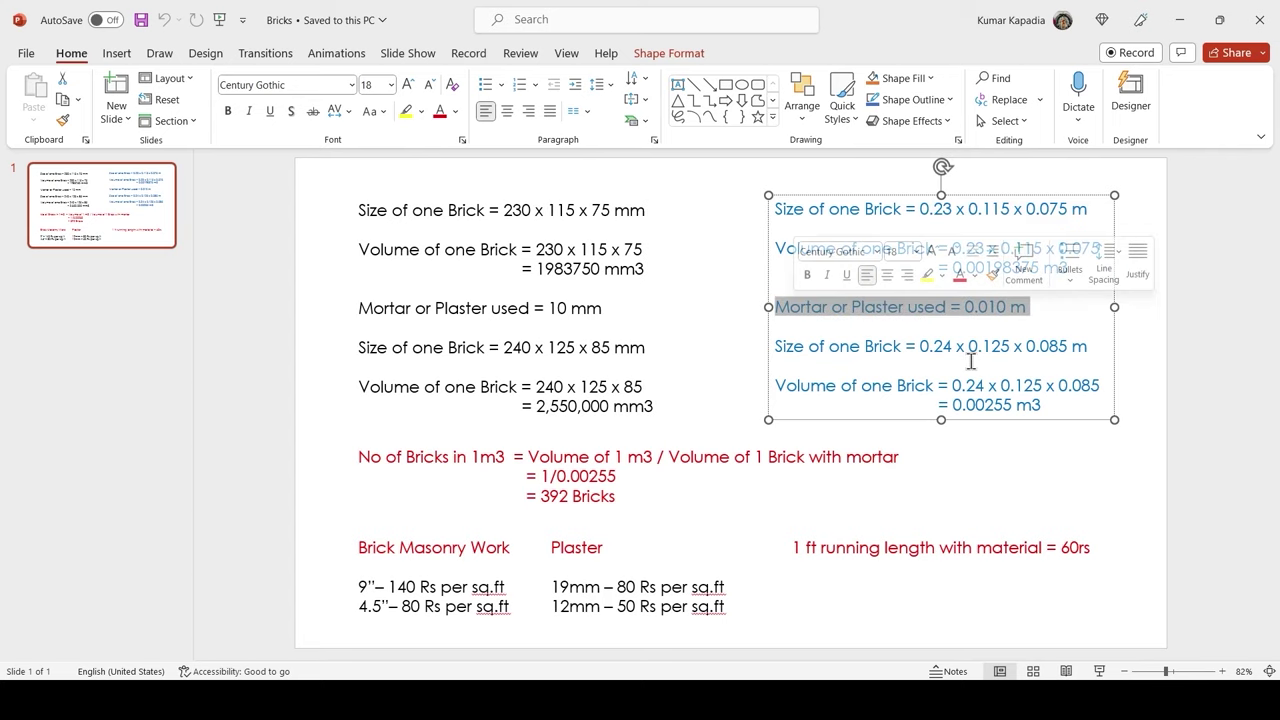
left_click(905, 348)
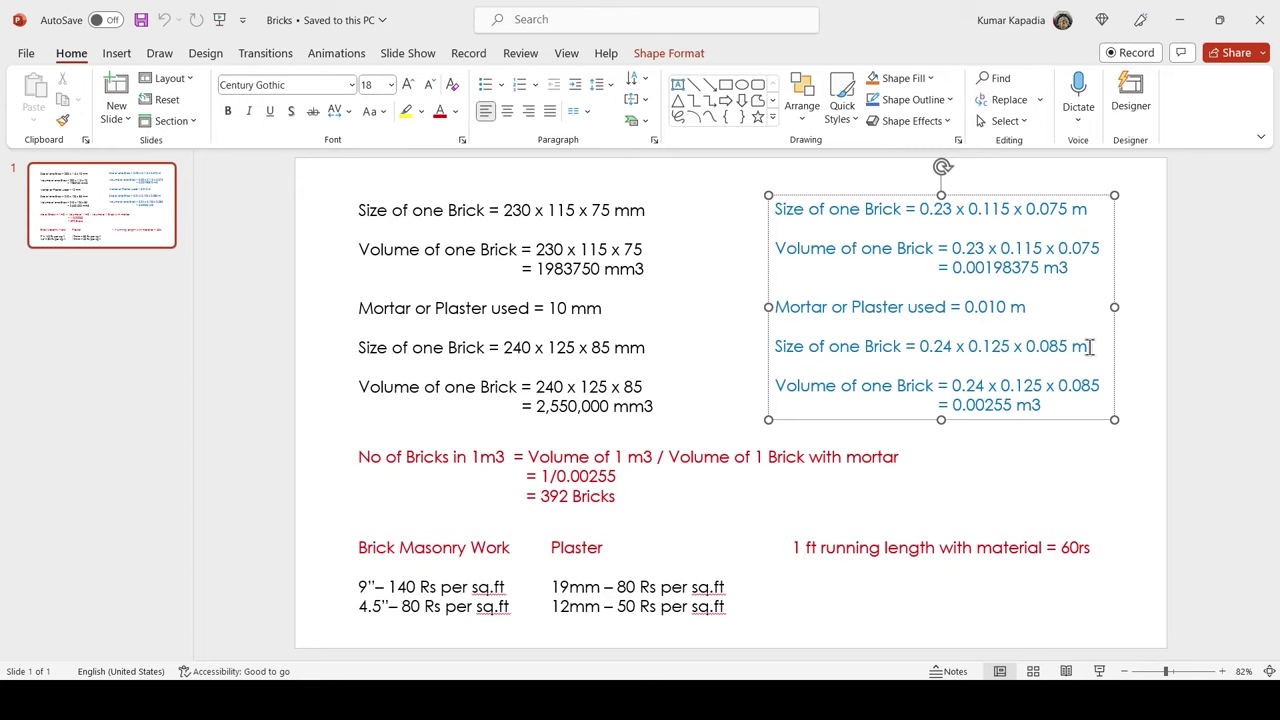
left_click_drag(1090, 347, 776, 346)
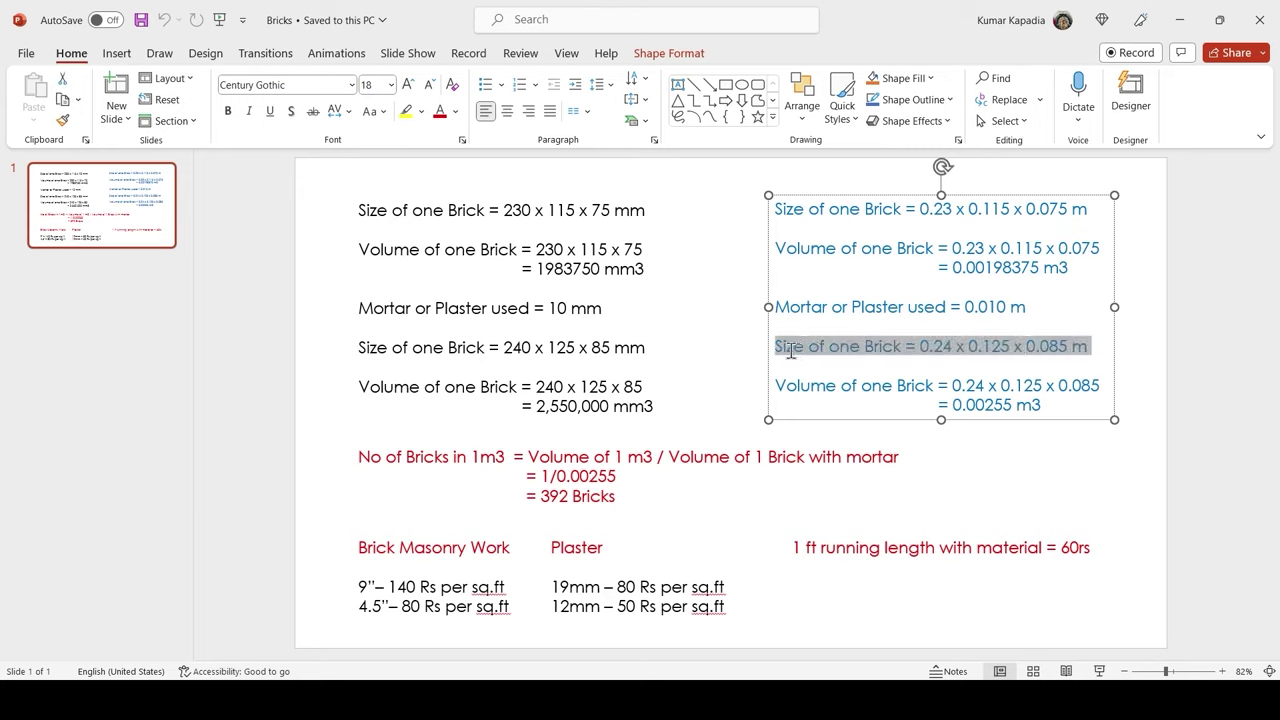
left_click(880, 400)
left_click_drag(1048, 404, 962, 406)
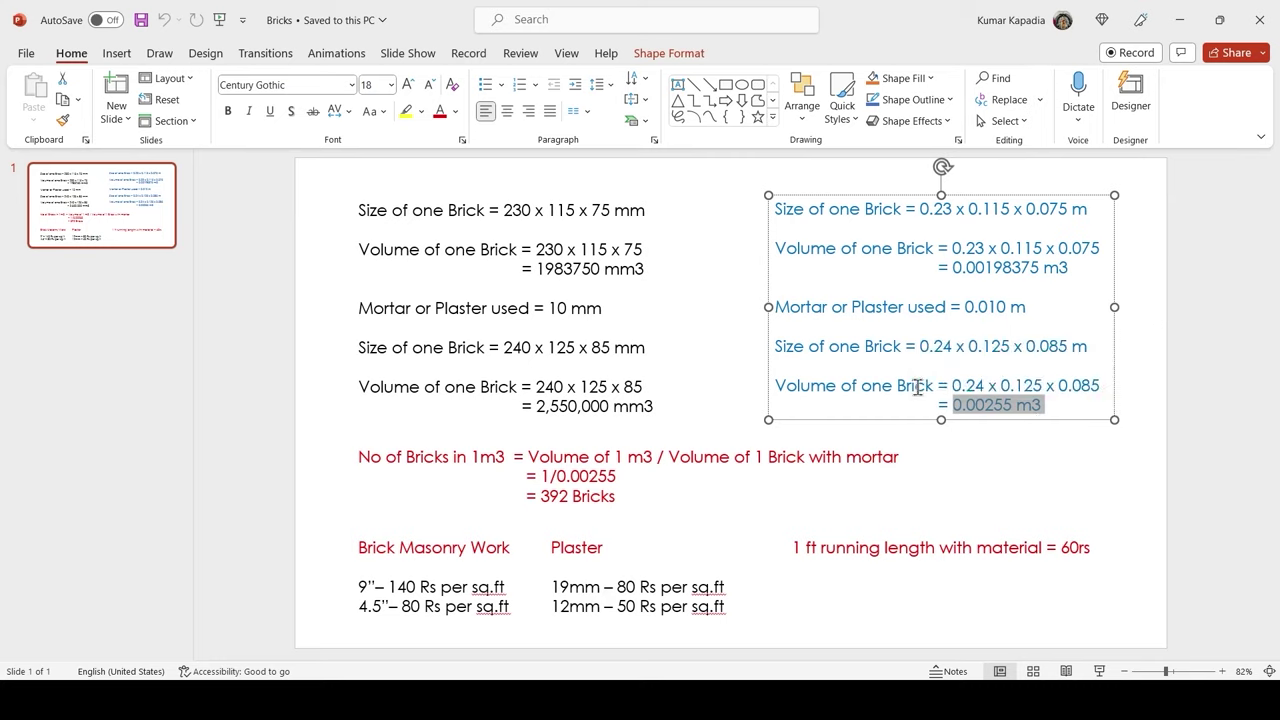
left_click(600, 482)
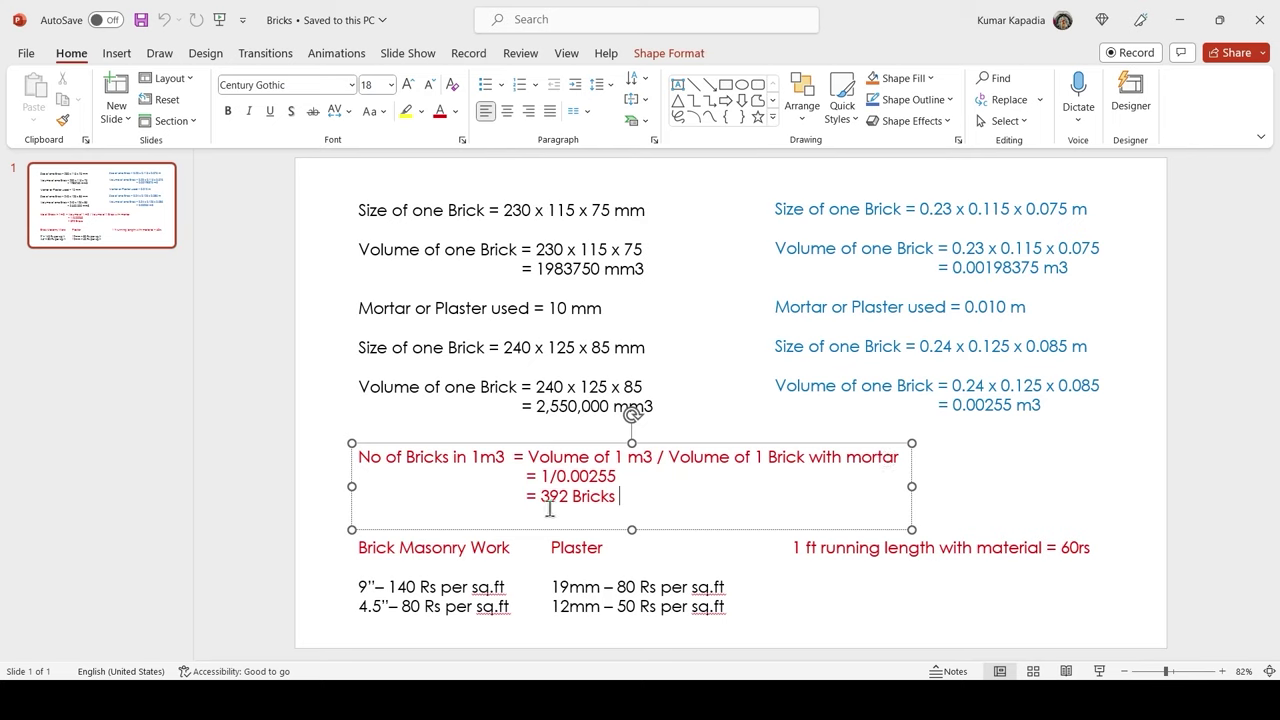
left_click_drag(621, 496, 543, 500)
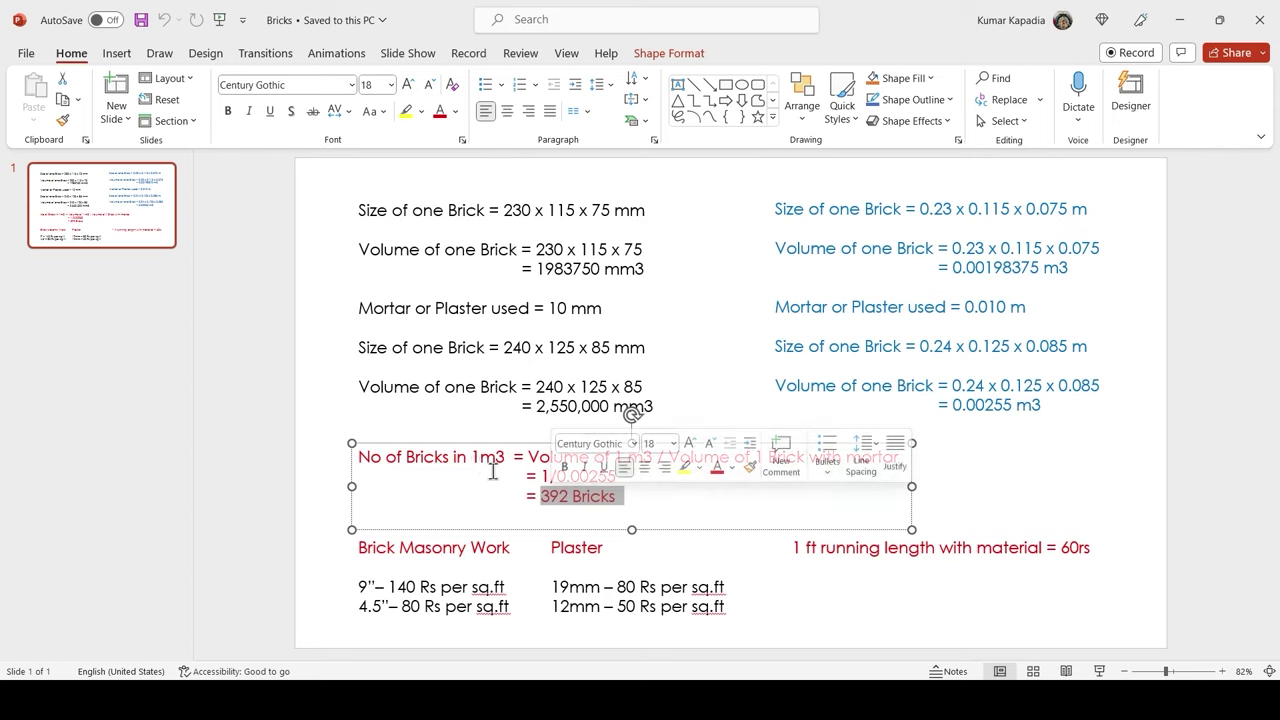
left_click(630, 510)
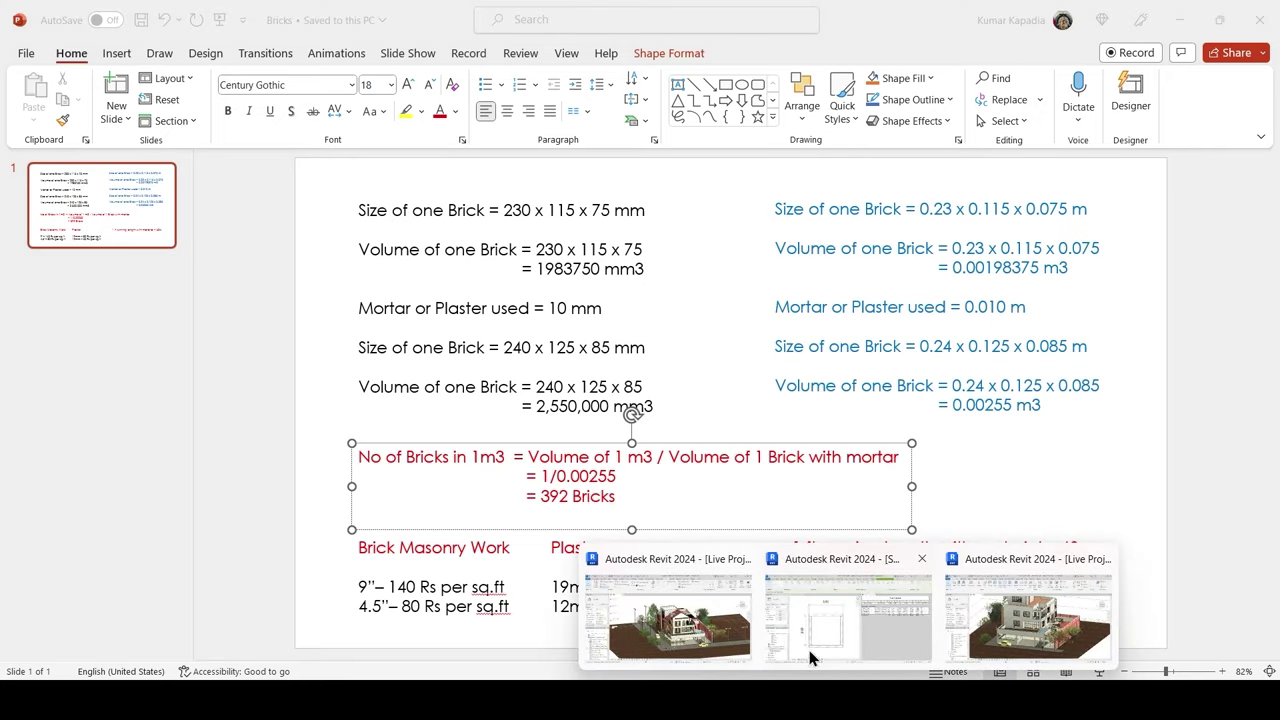
left_click(812, 656)
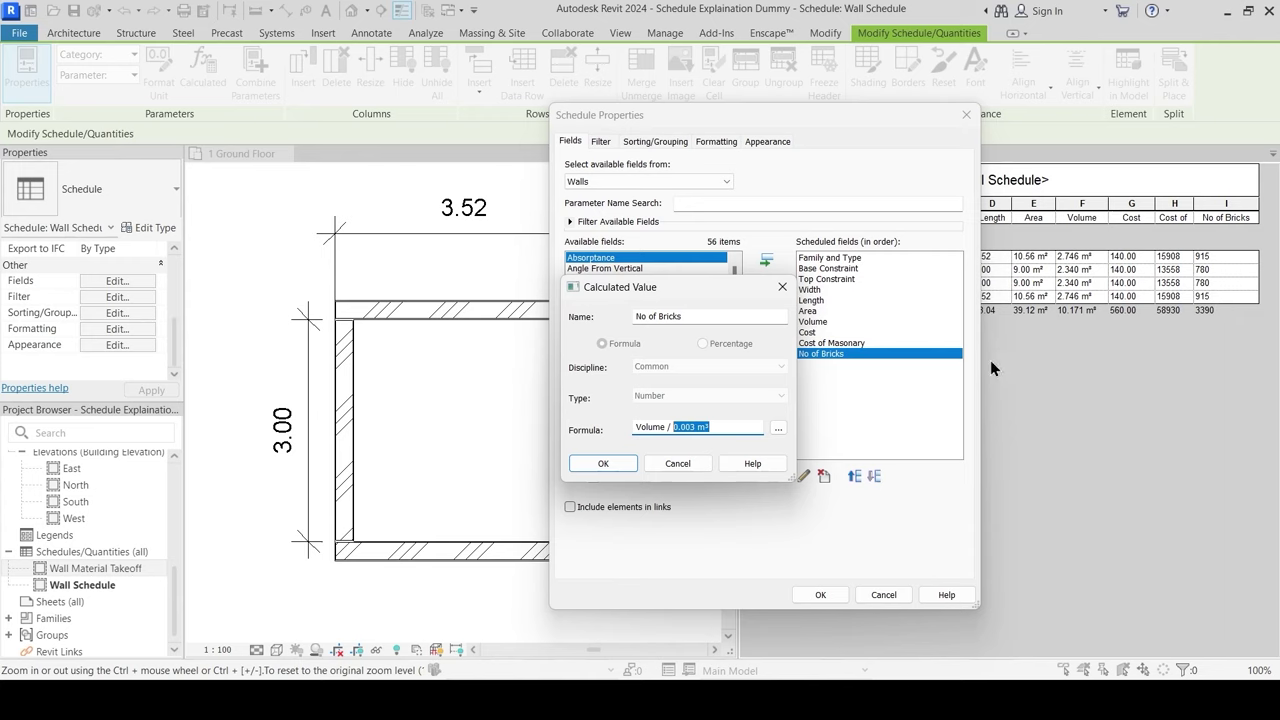
Step: Apply the No of Bricks formula and schedule field changes, then show the Wall Material Takeoff
left_click(614, 465)
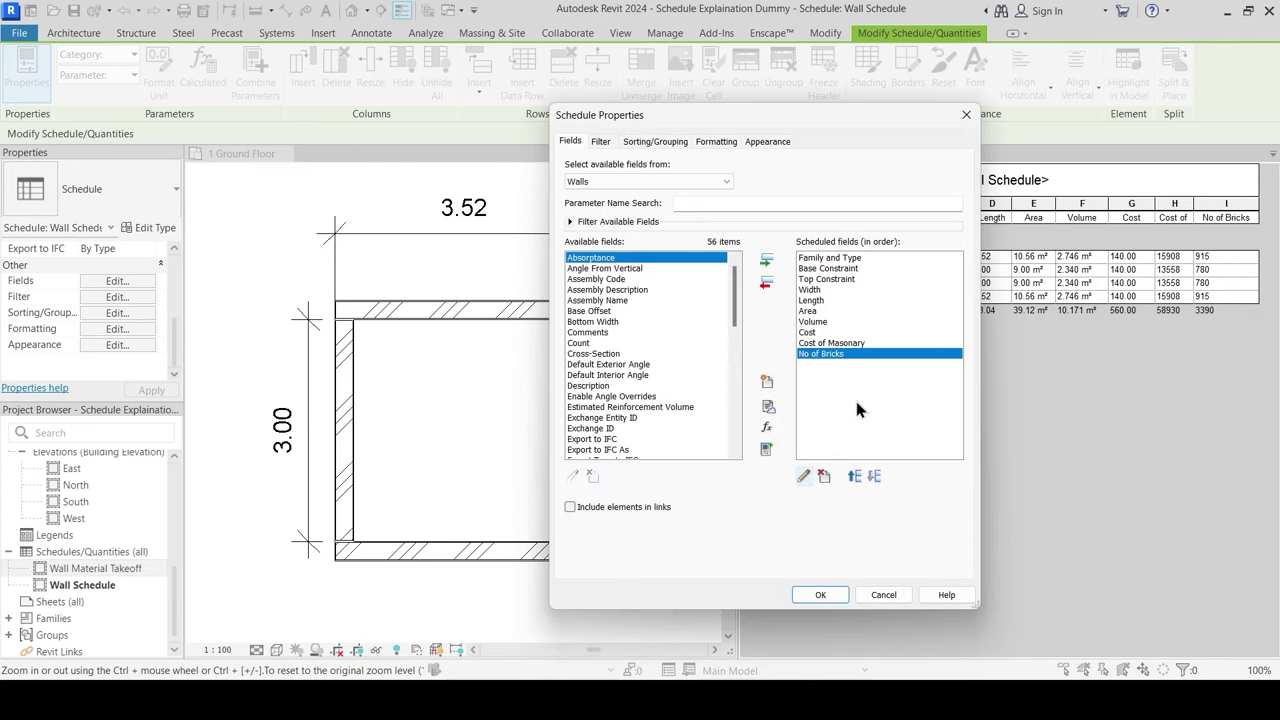
left_click(821, 594)
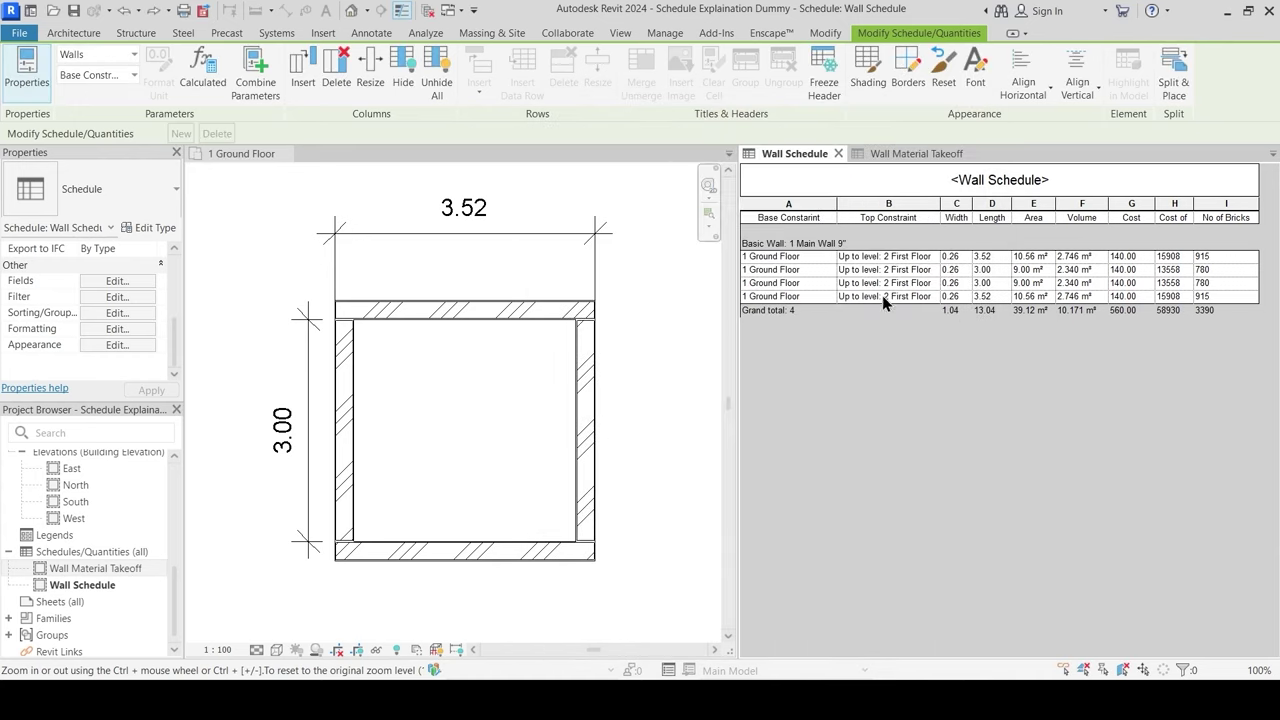
scroll(509, 371, "down", 1)
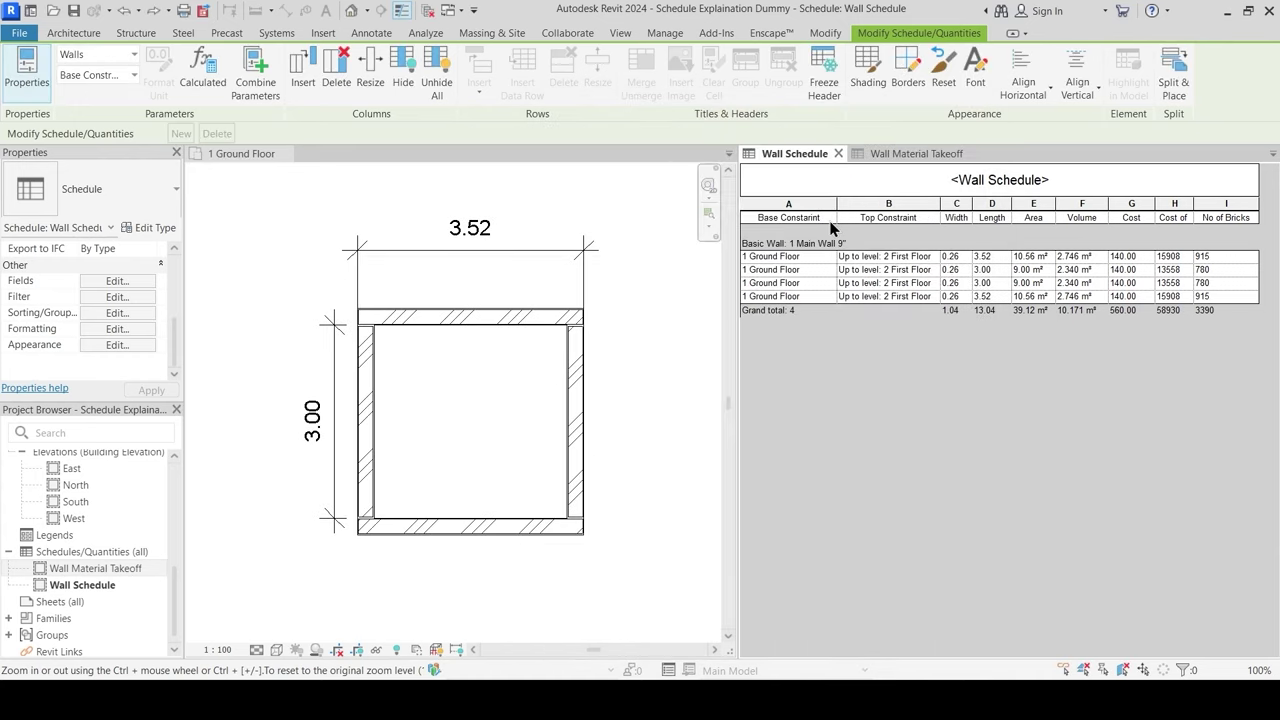
left_click(908, 153)
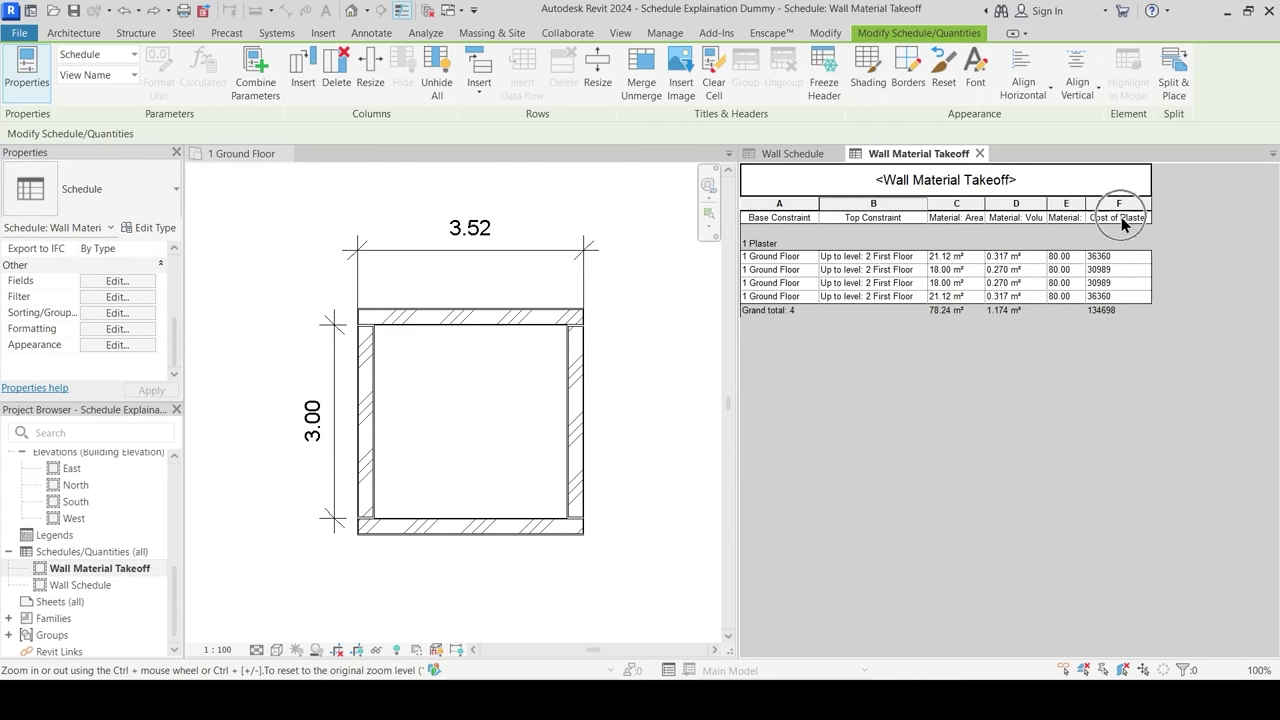
Step: Append * 10.76 to the takeoff's Cost of Plaster formula, then close the Wall Material Takeoff
left_click(116, 282)
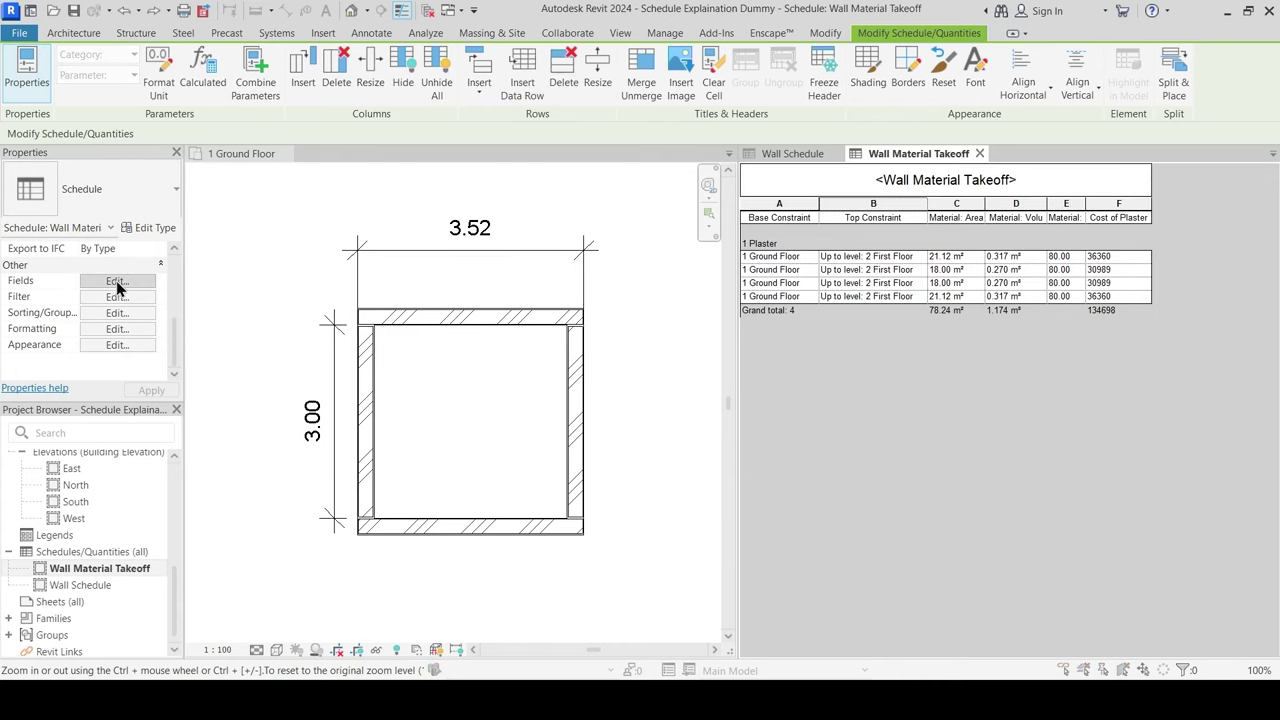
left_click(972, 396)
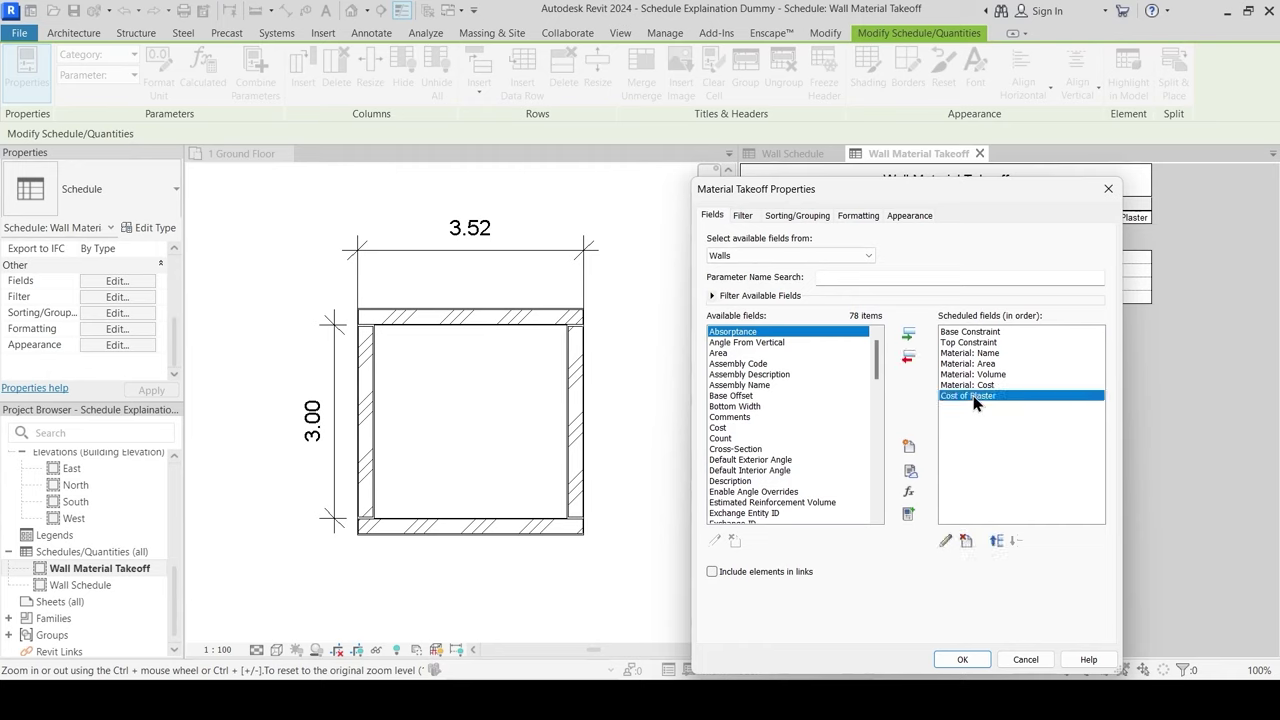
left_click(945, 541)
left_click(652, 427)
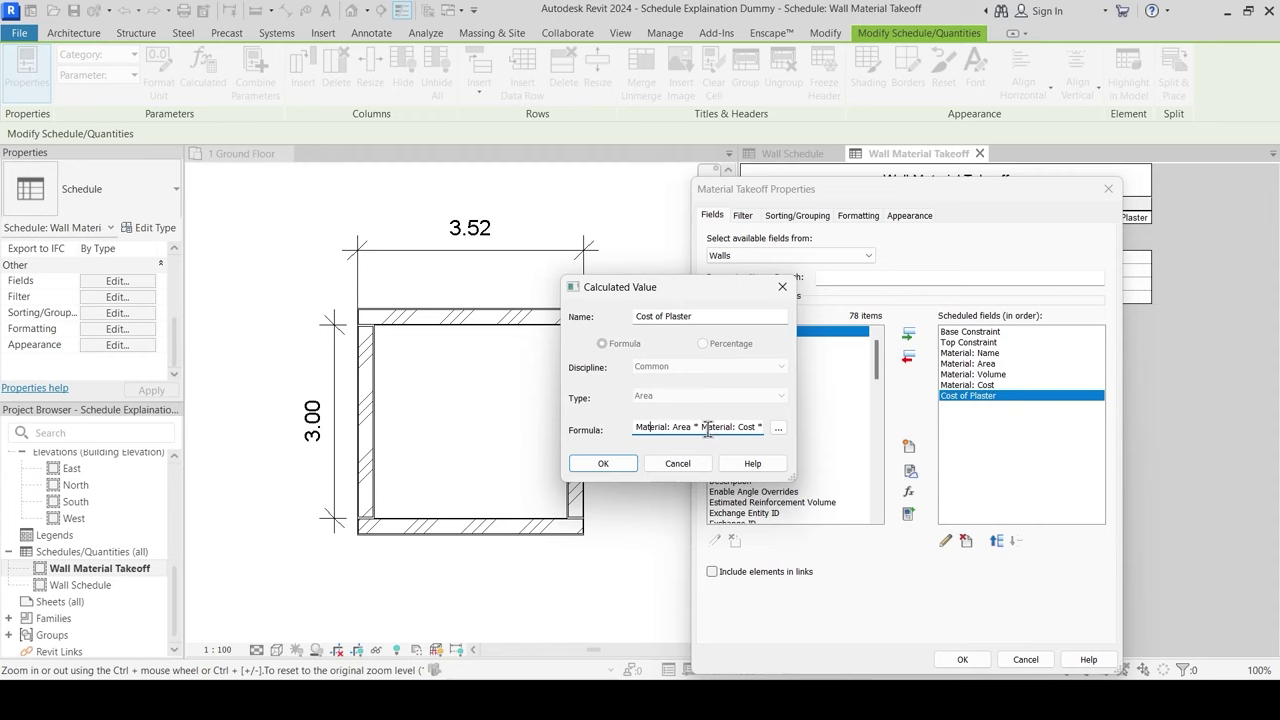
left_click_drag(734, 428, 762, 428)
left_click(757, 428)
type("* 10.76")
left_click(603, 463)
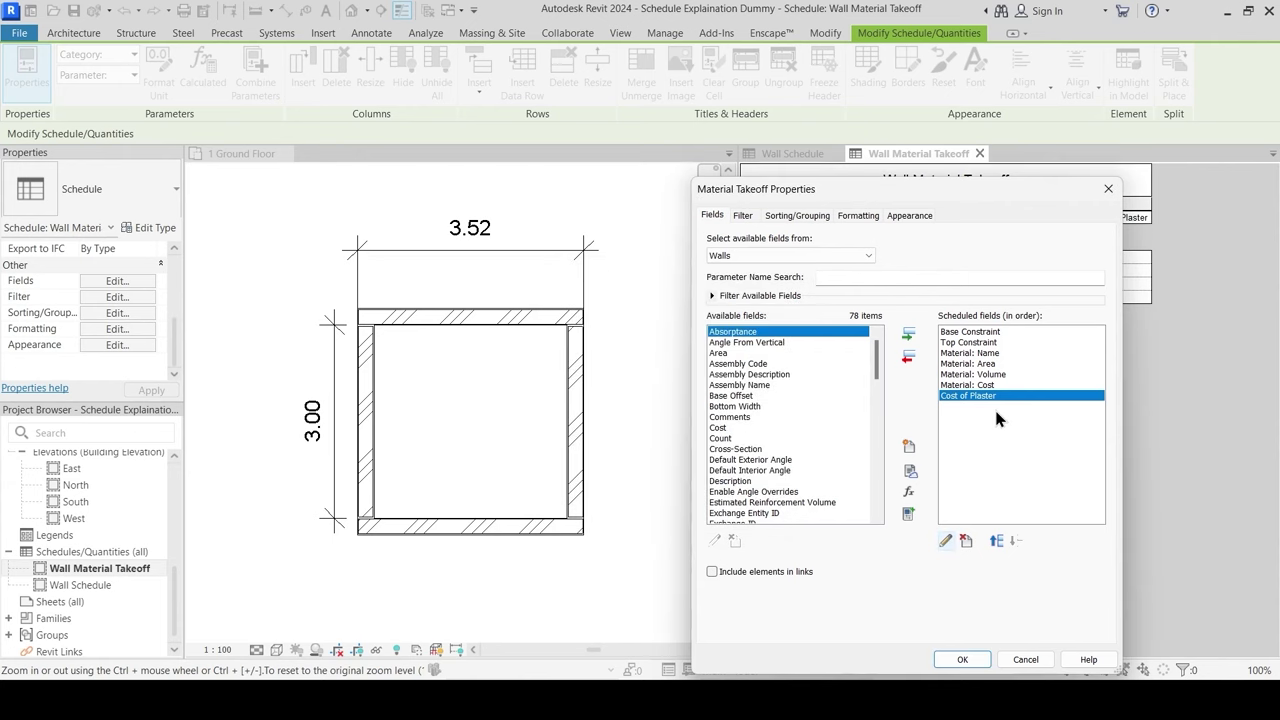
key("Return")
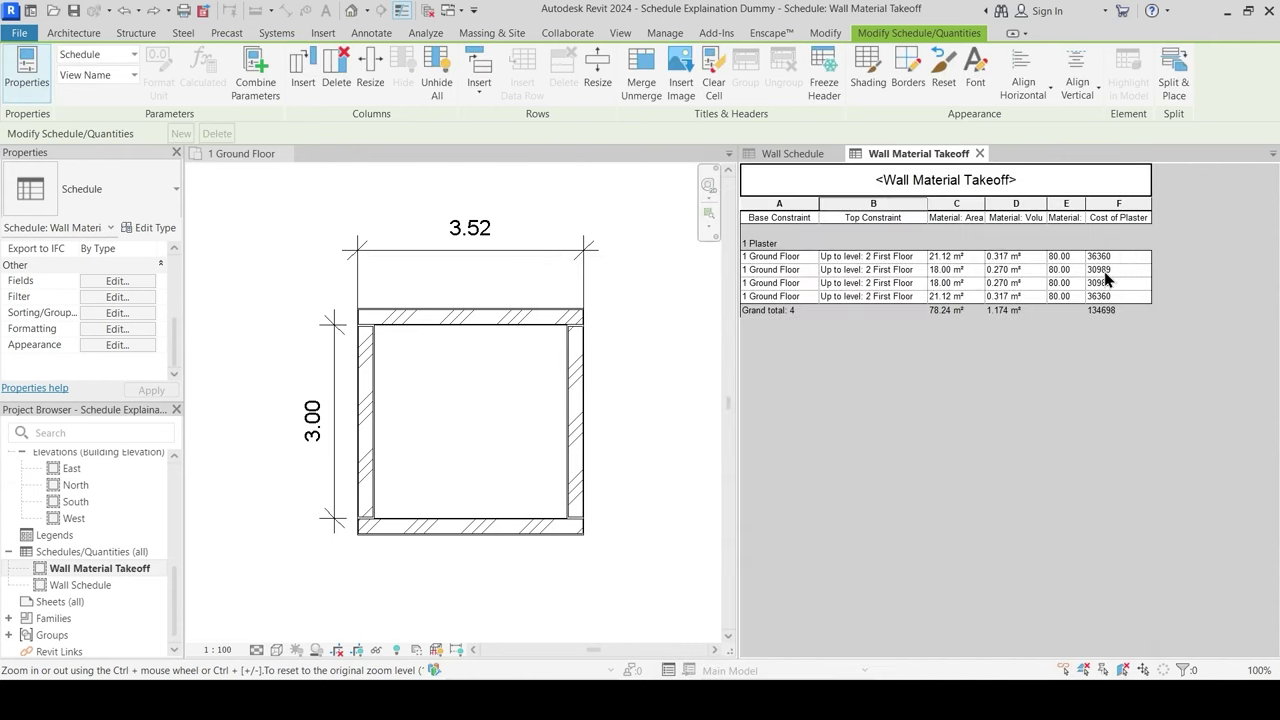
left_click(979, 153)
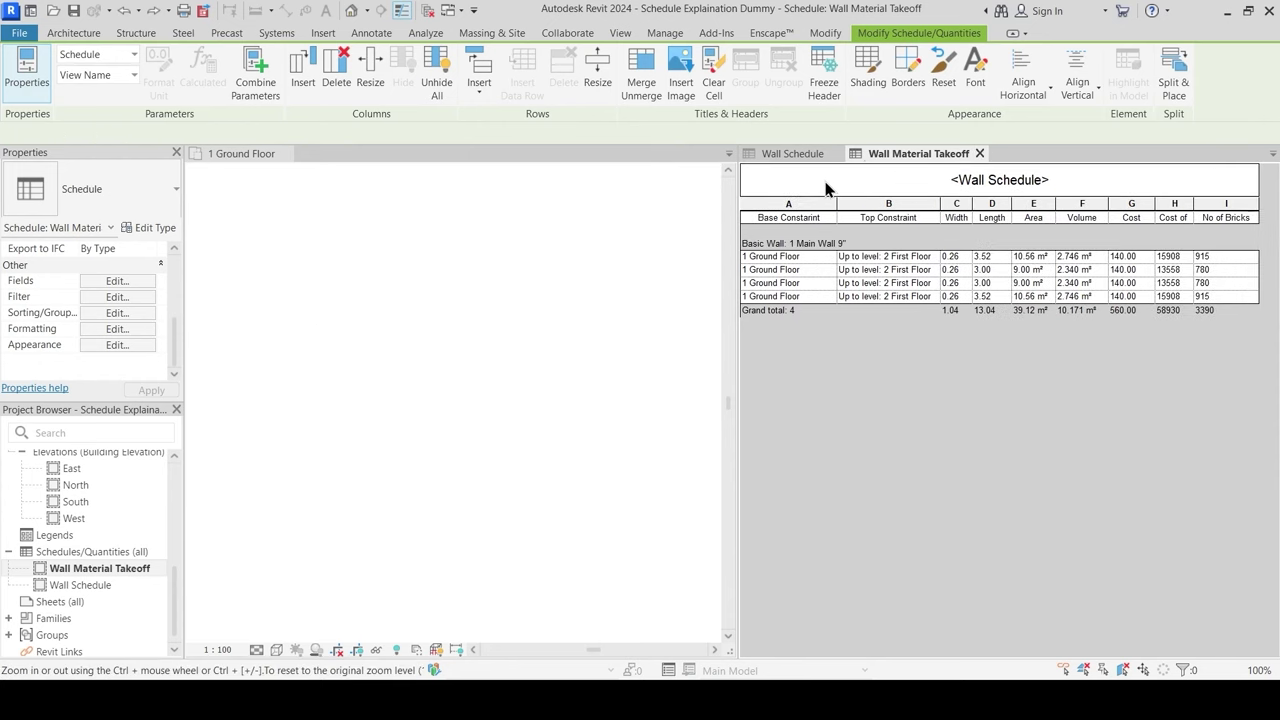
Step: Pan the ground floor plan toward the top-left wall corner
left_click(436, 346)
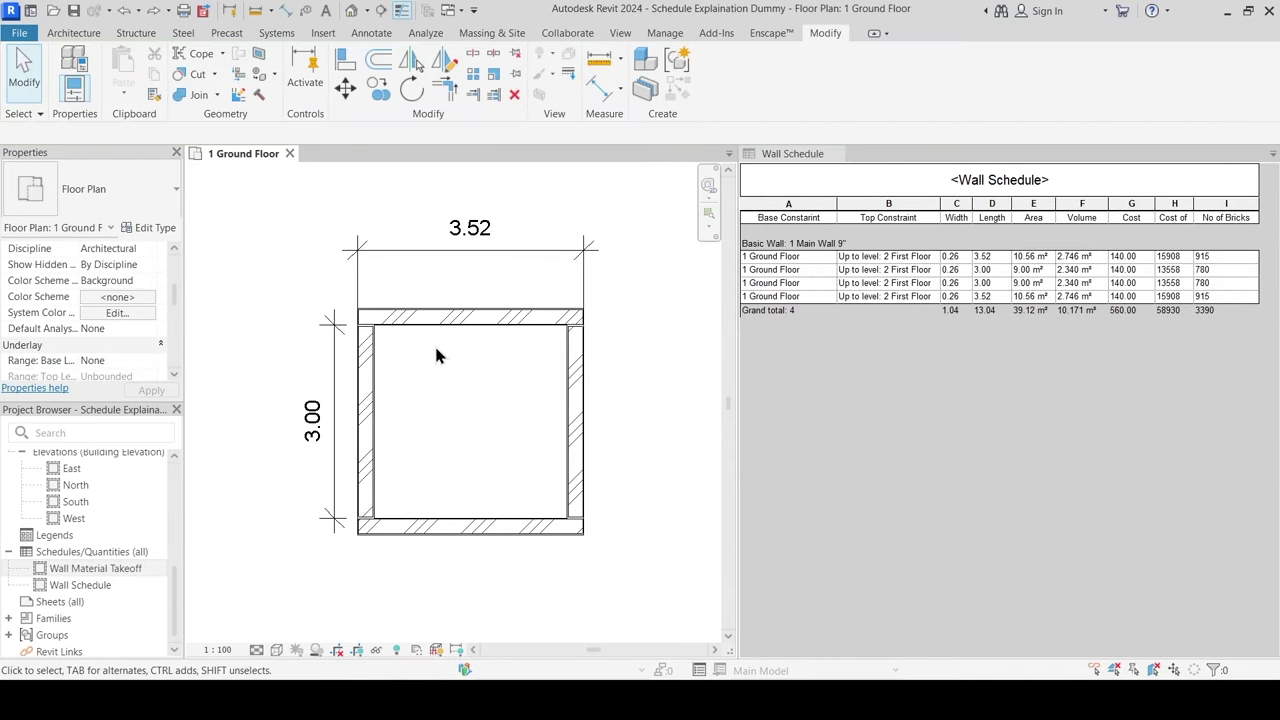
scroll(322, 366, "up", 4)
middle_click_drag(478, 375, 390, 356)
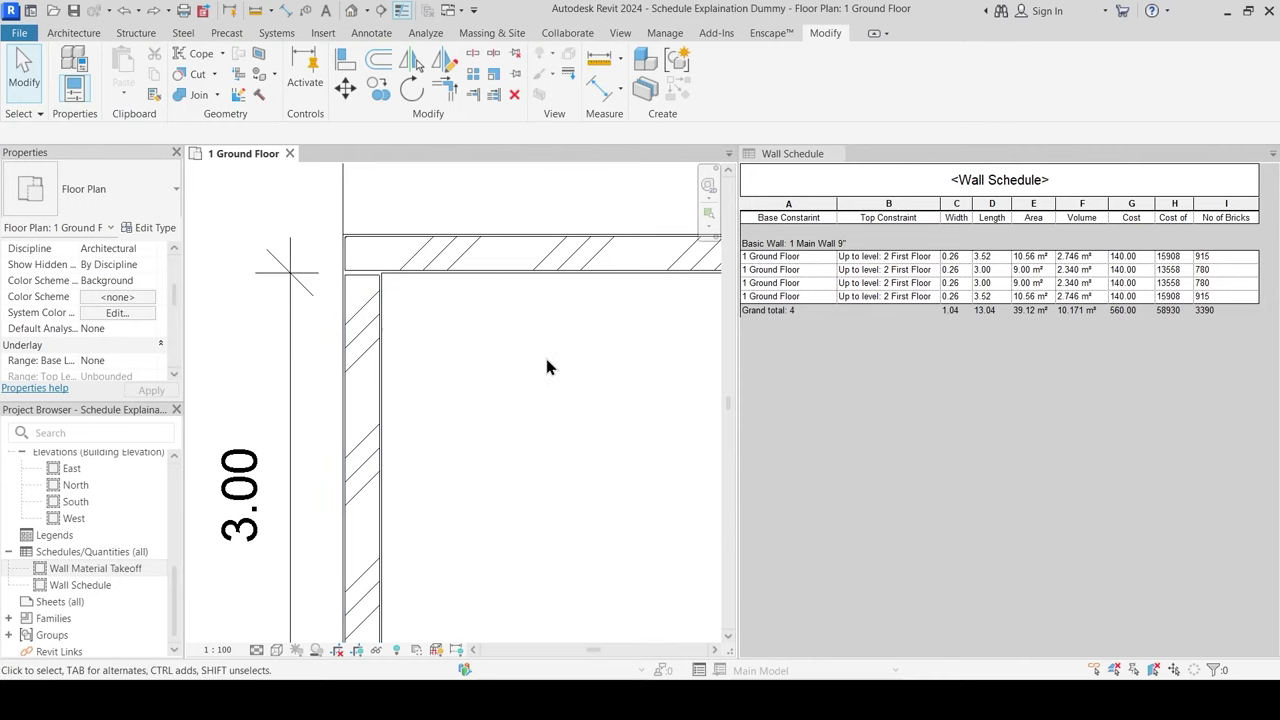
scroll(547, 365, "down", 4)
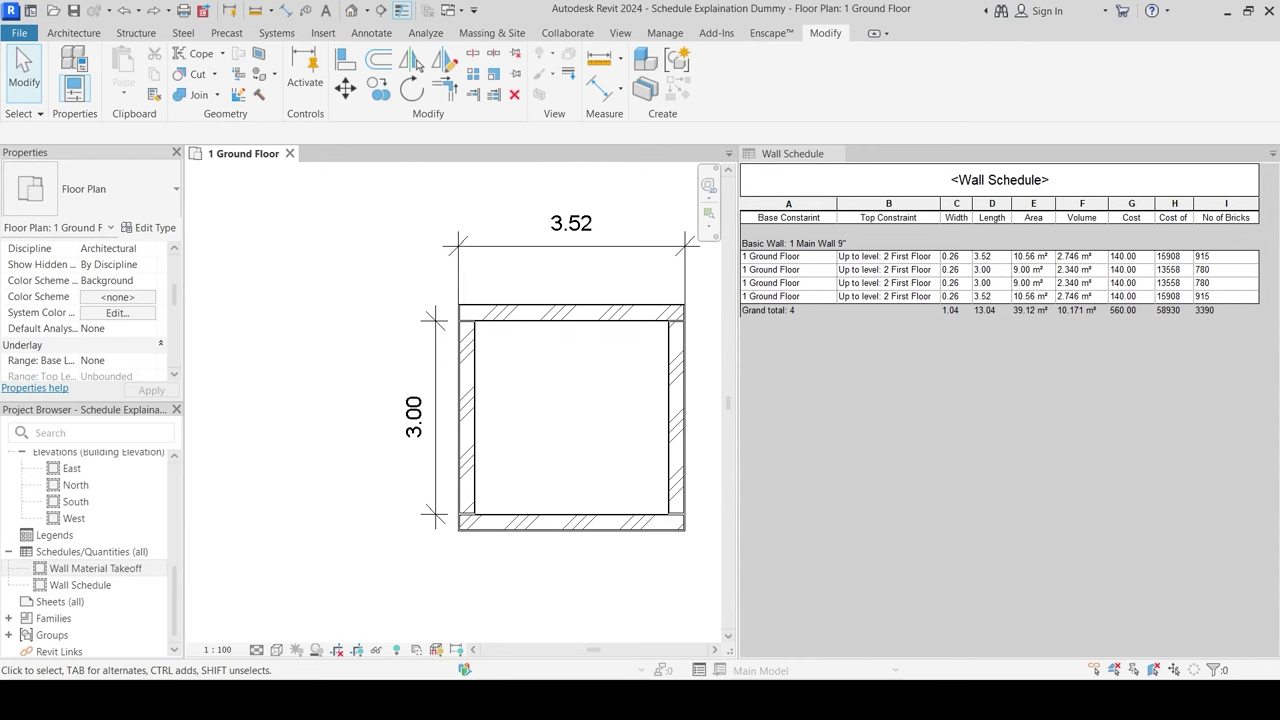
Step: Open and close Floor Material Takeoff Levels in the other project, then return to Schedule Explaination Dummy
left_click(700, 608)
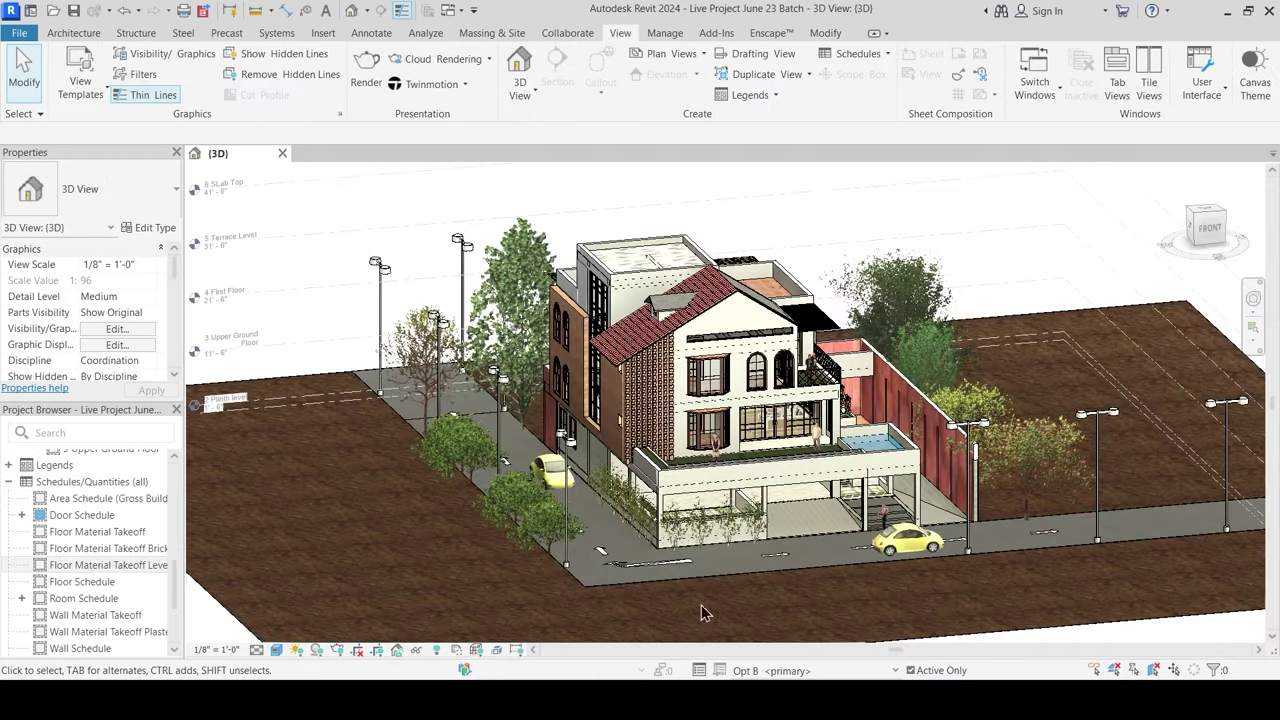
double_click(100, 566)
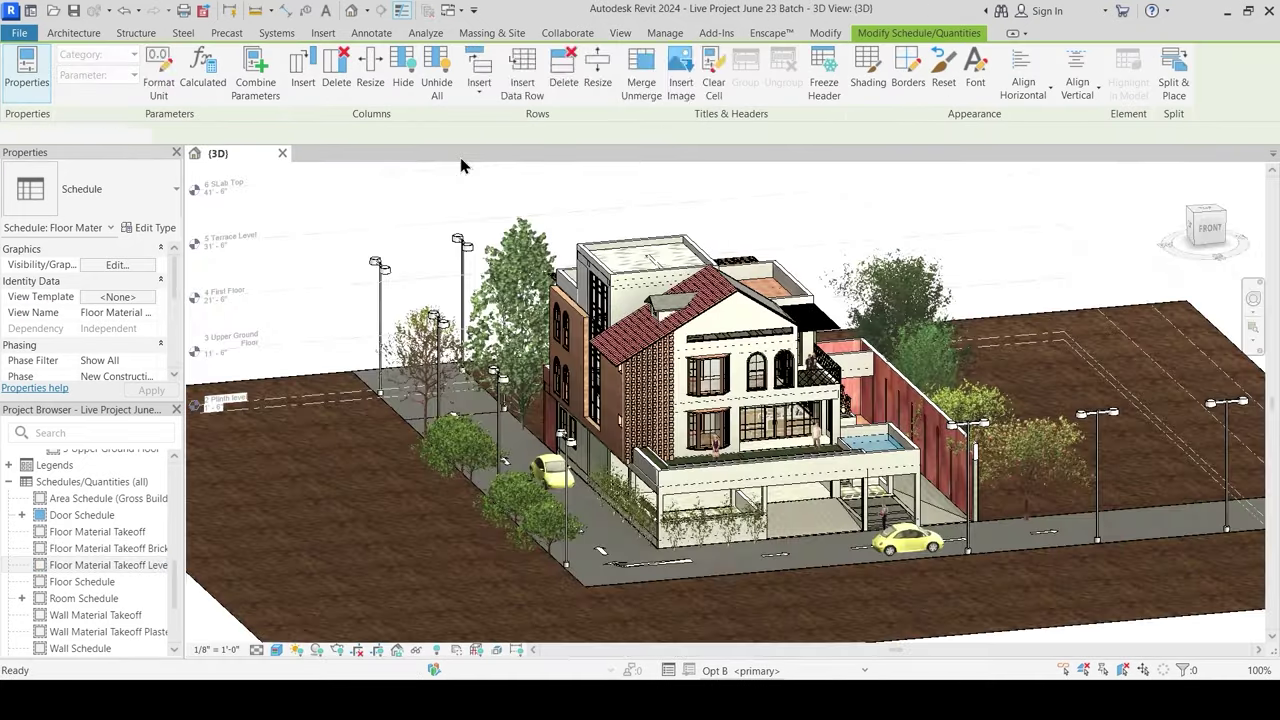
left_click(460, 153)
mouse_move(848, 700)
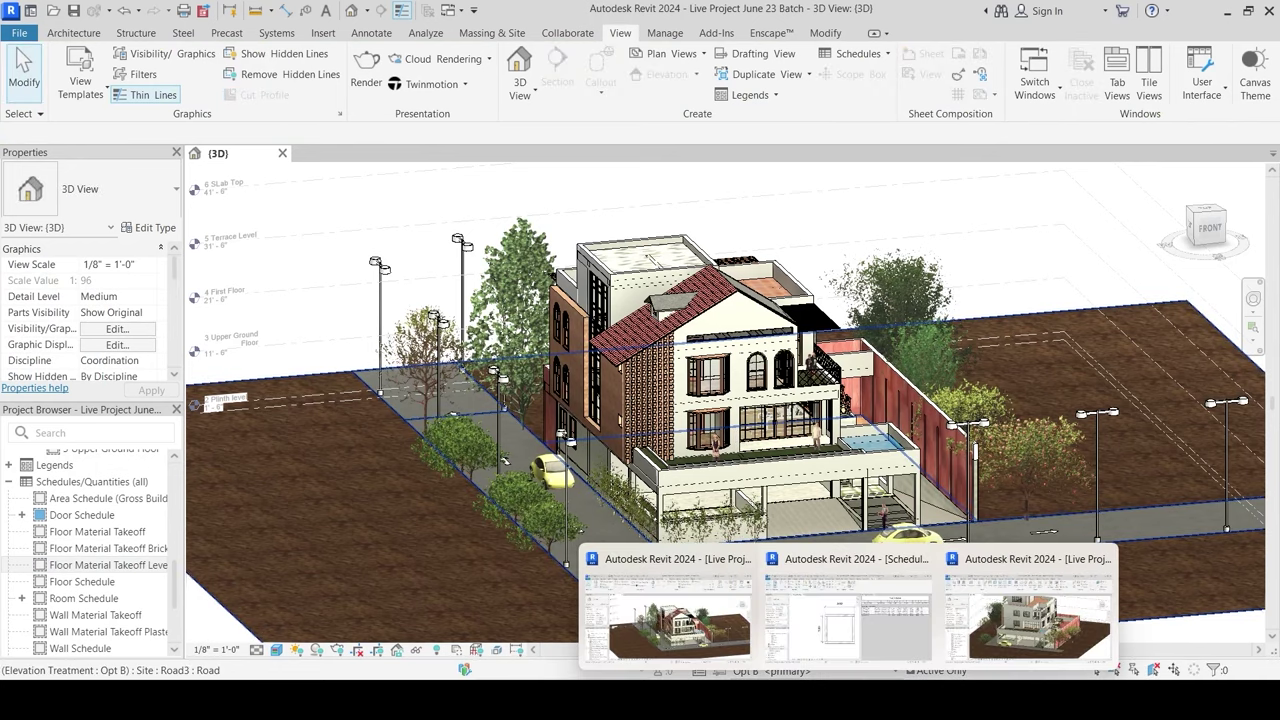
left_click(869, 635)
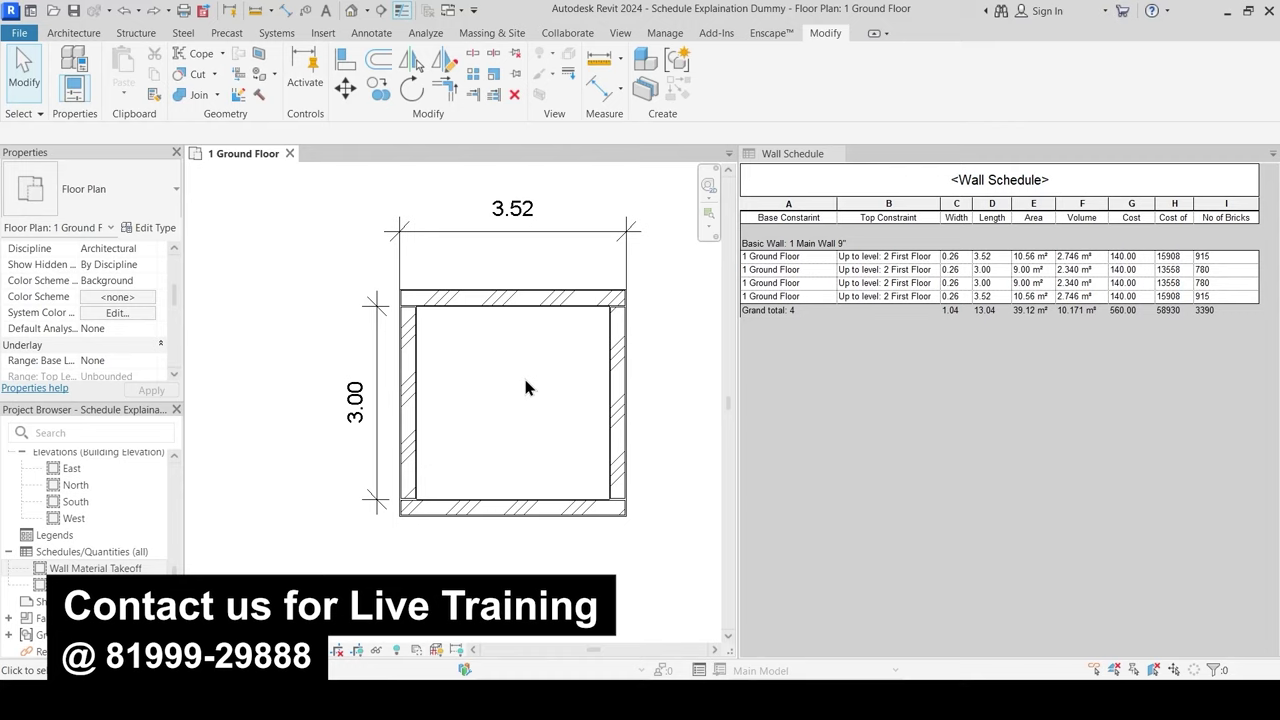
scroll(449, 322, "up", 2)
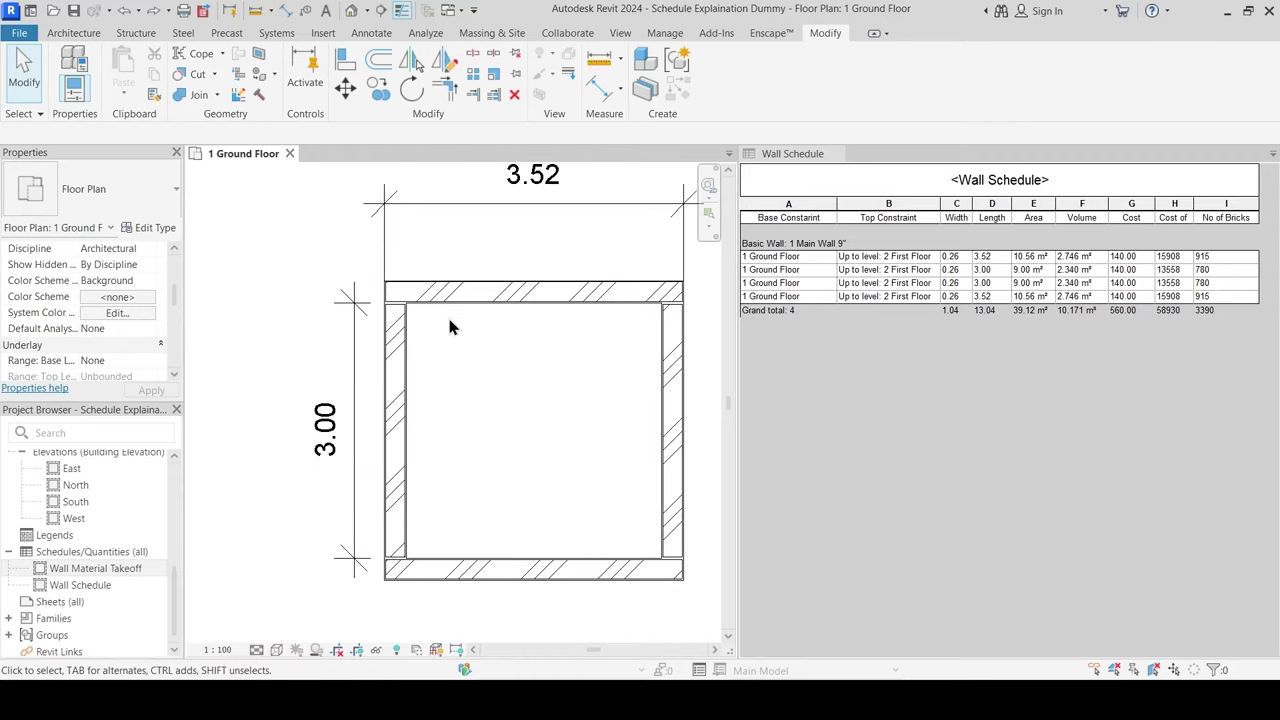
scroll(449, 325, "down", 1)
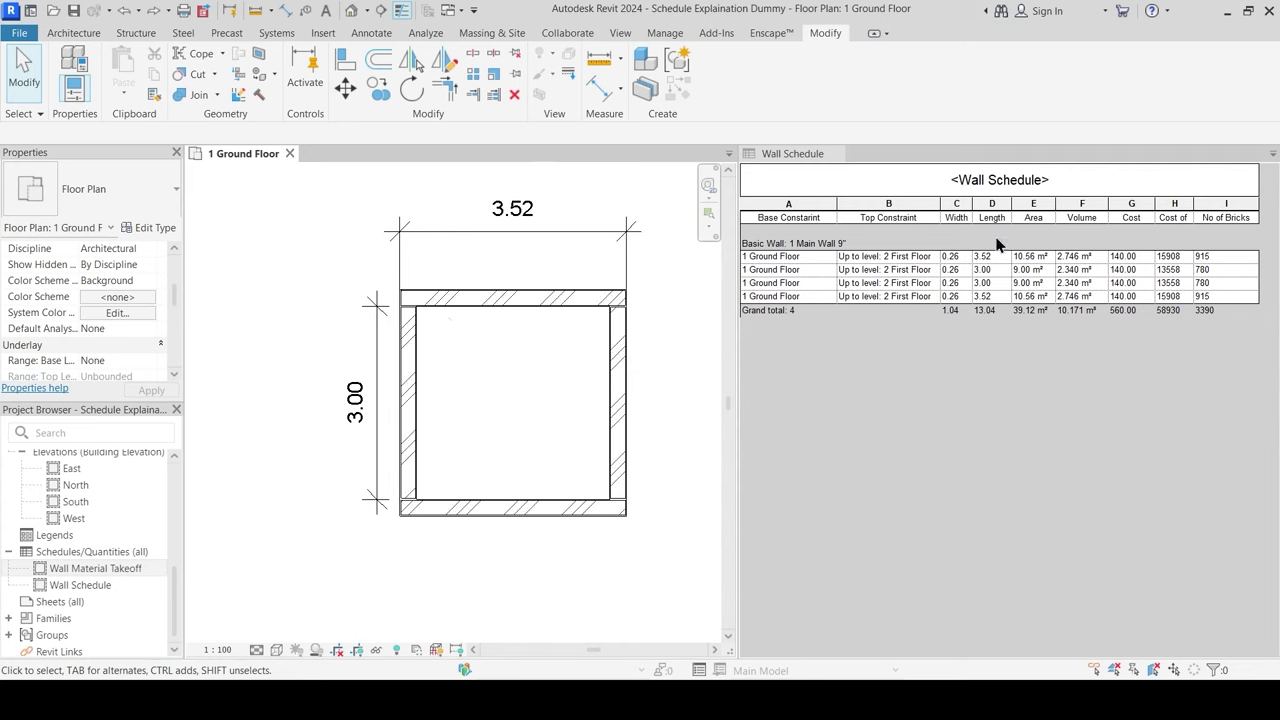
scroll(377, 314, "up", 5)
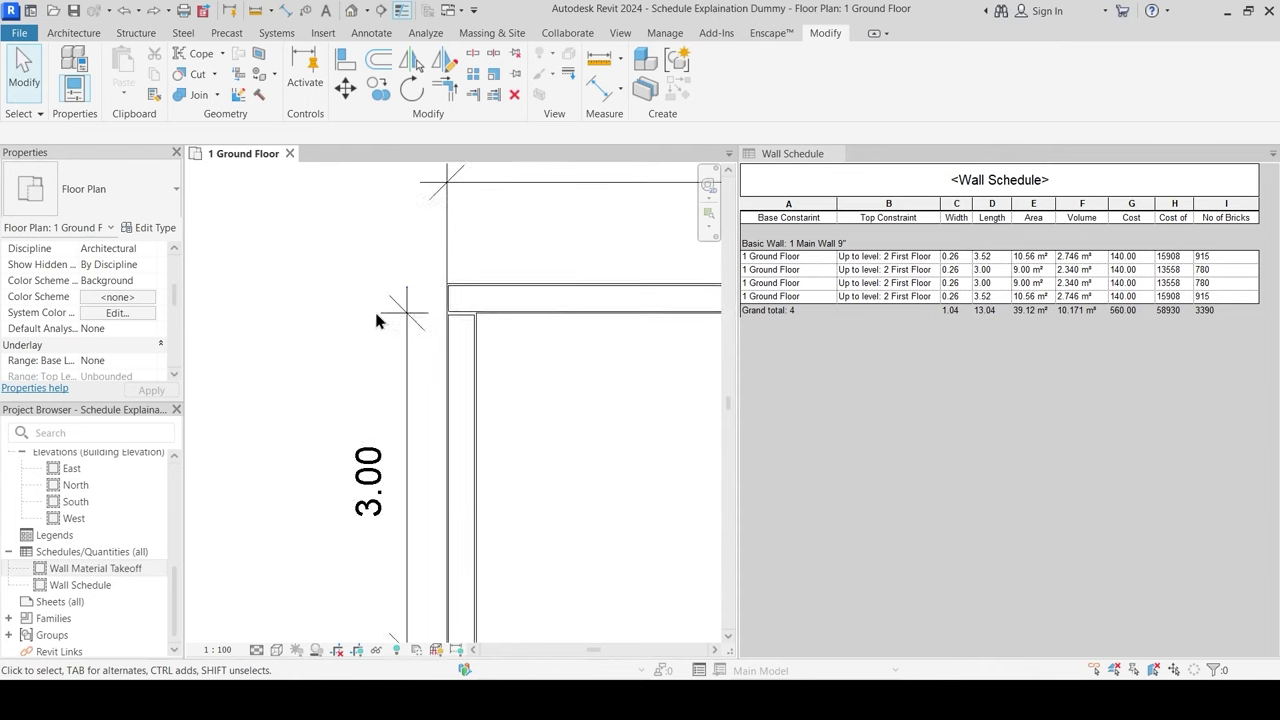
scroll(440, 390, "down", 3)
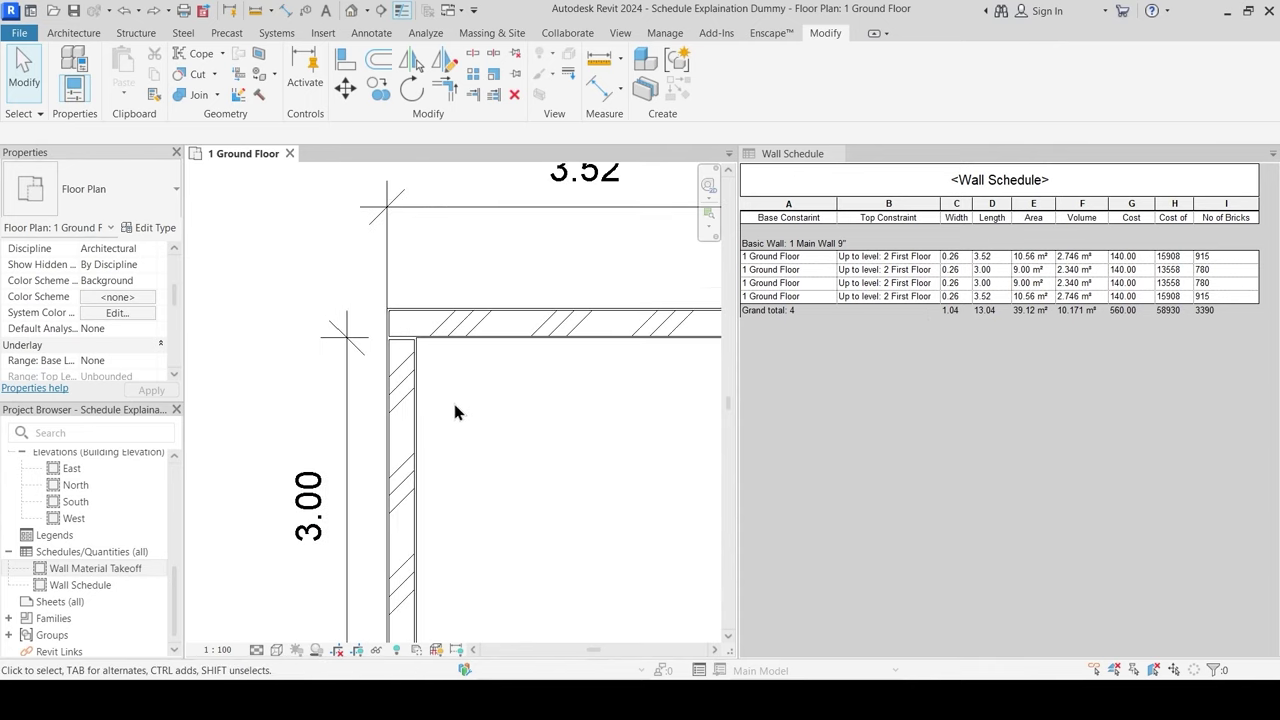
scroll(390, 360, "up", 1)
left_click(390, 368)
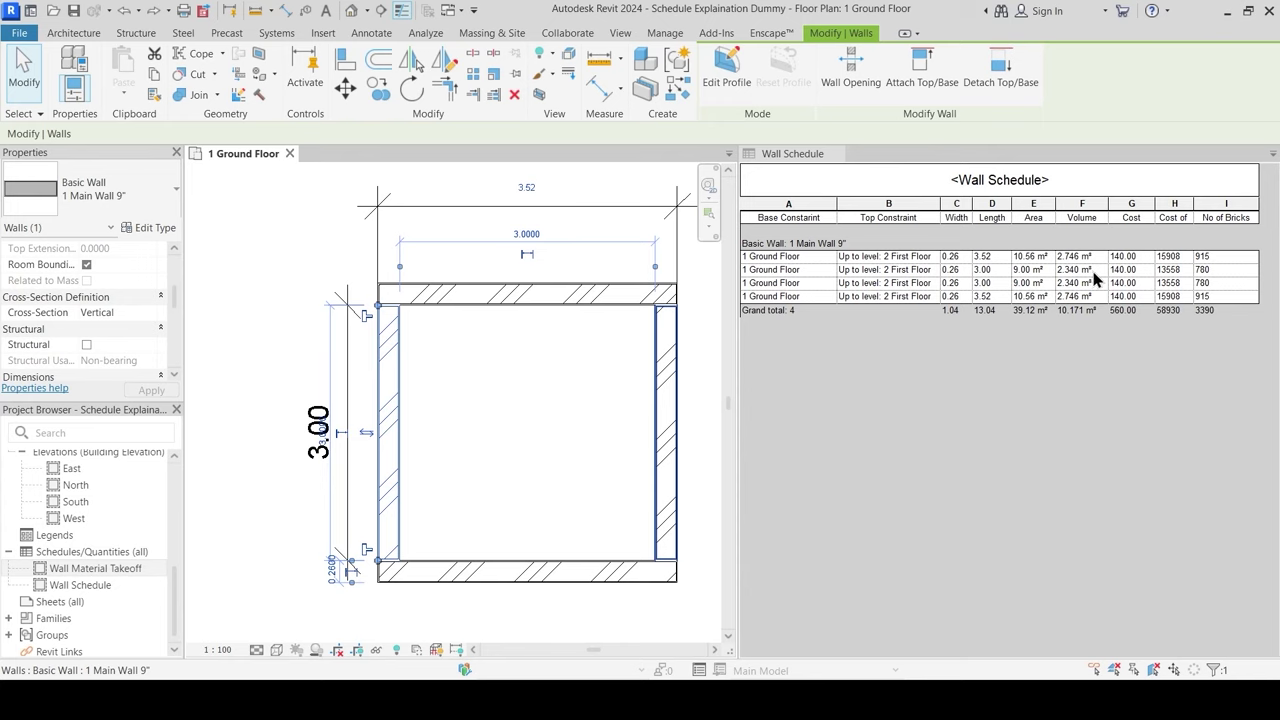
left_click(468, 414)
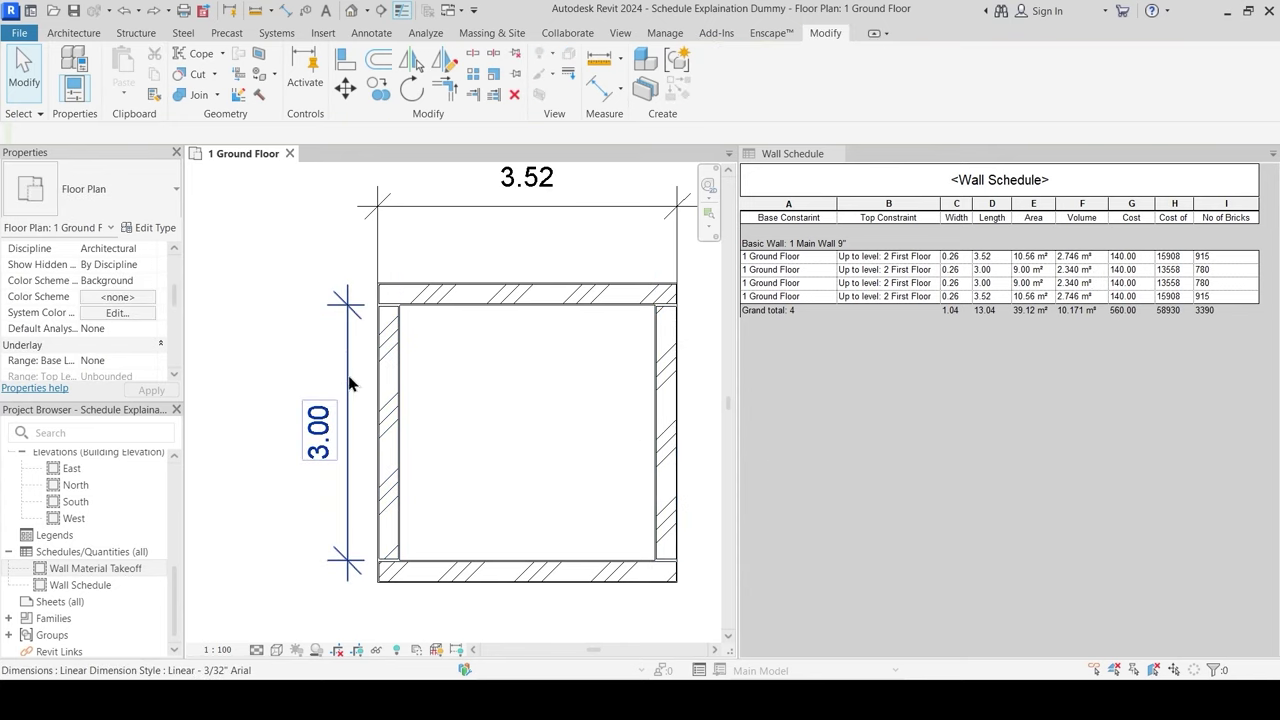
scroll(435, 358, "up", 5)
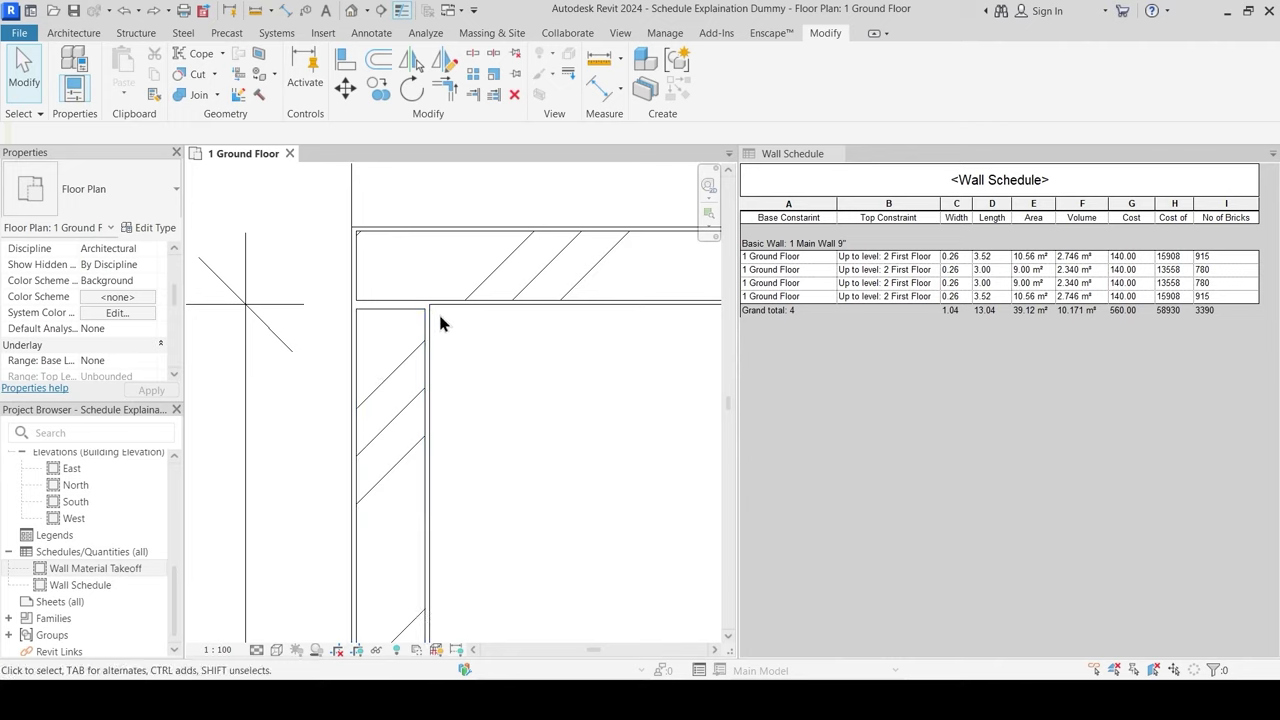
Step: Unjoin the geometry of the two walls at the top-left corner
left_click(217, 95)
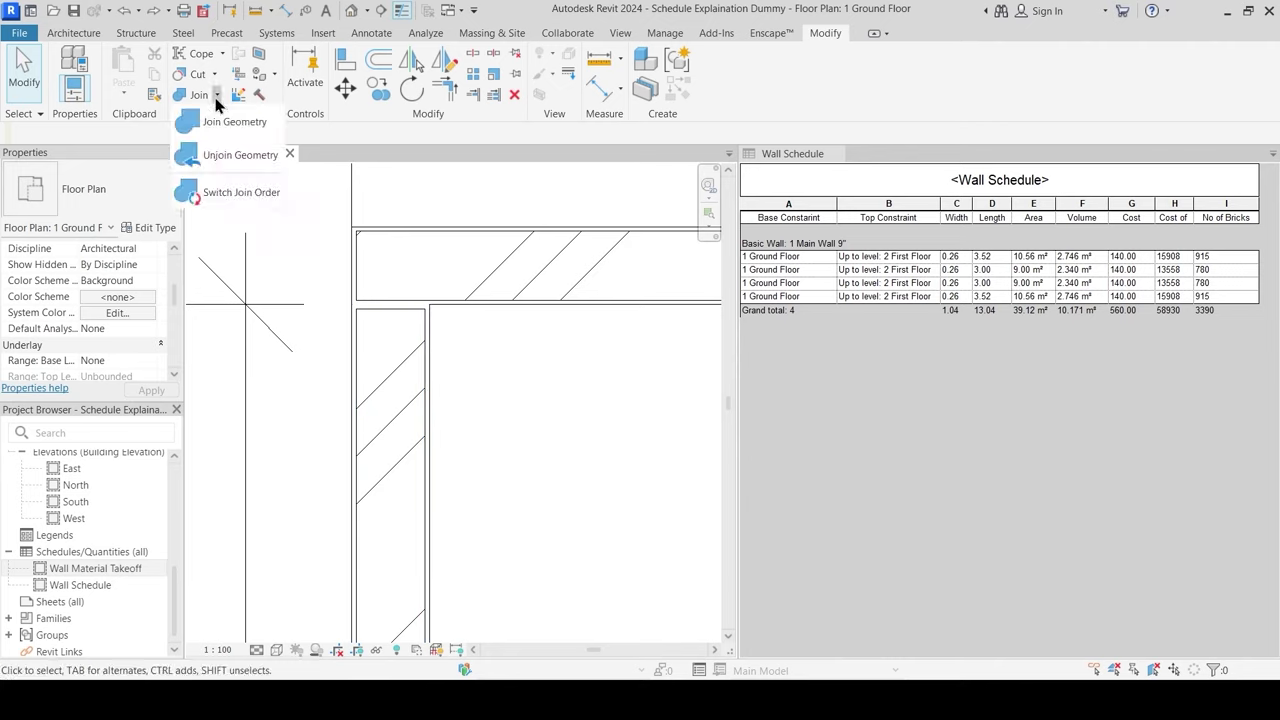
left_click(225, 156)
left_click(422, 351)
left_click(449, 306)
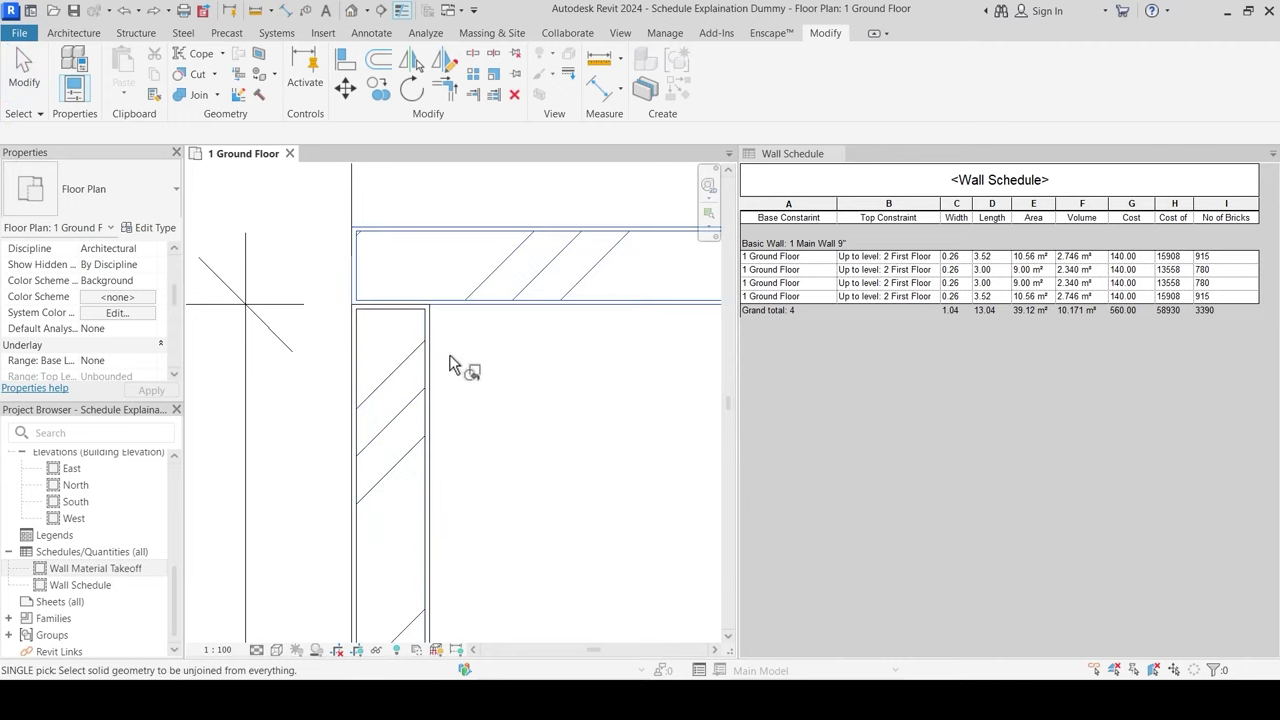
key("Escape")
scroll(456, 347, "down", 2)
scroll(473, 371, "down", 2)
middle_click_drag(483, 474, 472, 423)
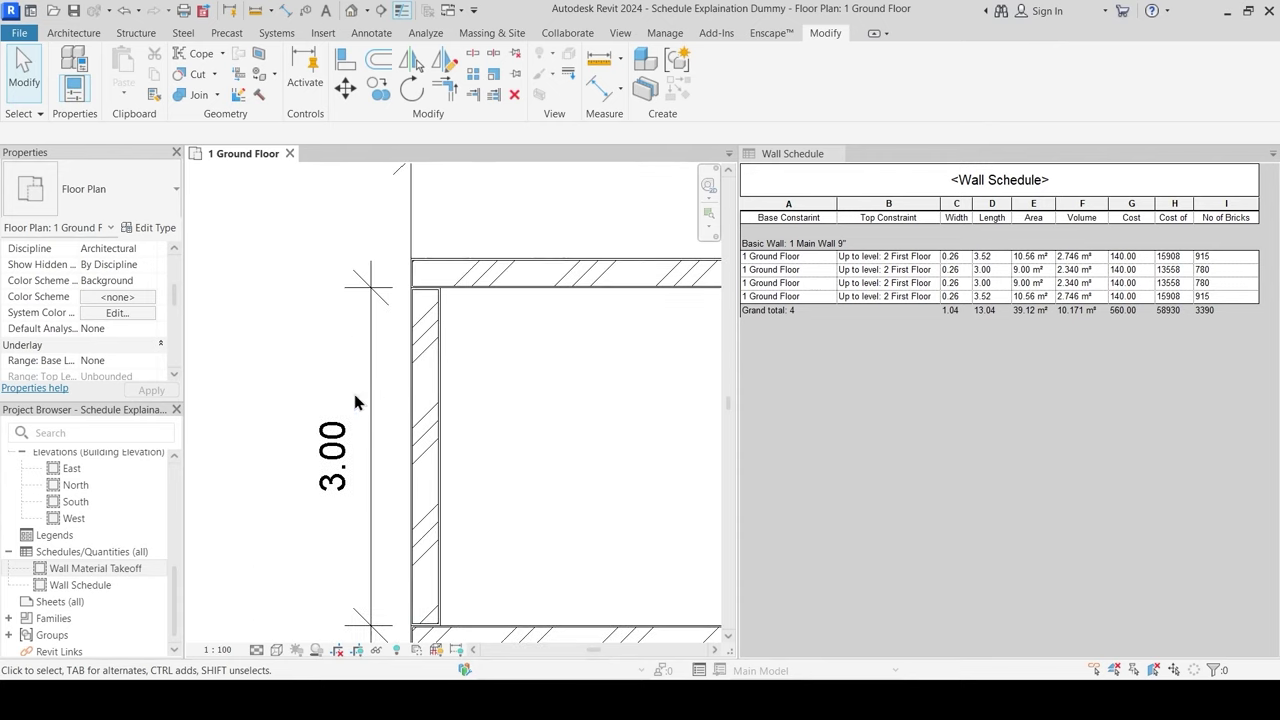
scroll(416, 264, "up", 3)
key("Escape")
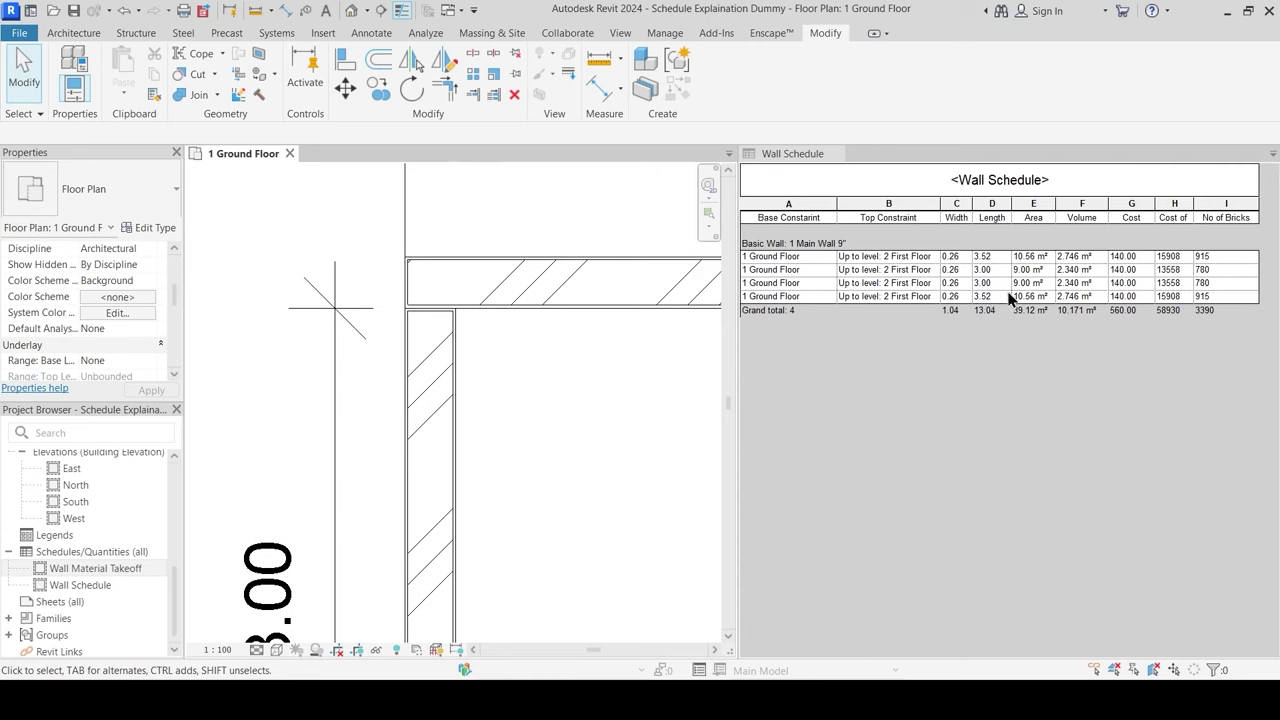
Step: Move the left vertical wall with MV onto the corner intersection, accepting the deletion warning
scroll(434, 289, "up", 2)
left_click(460, 363)
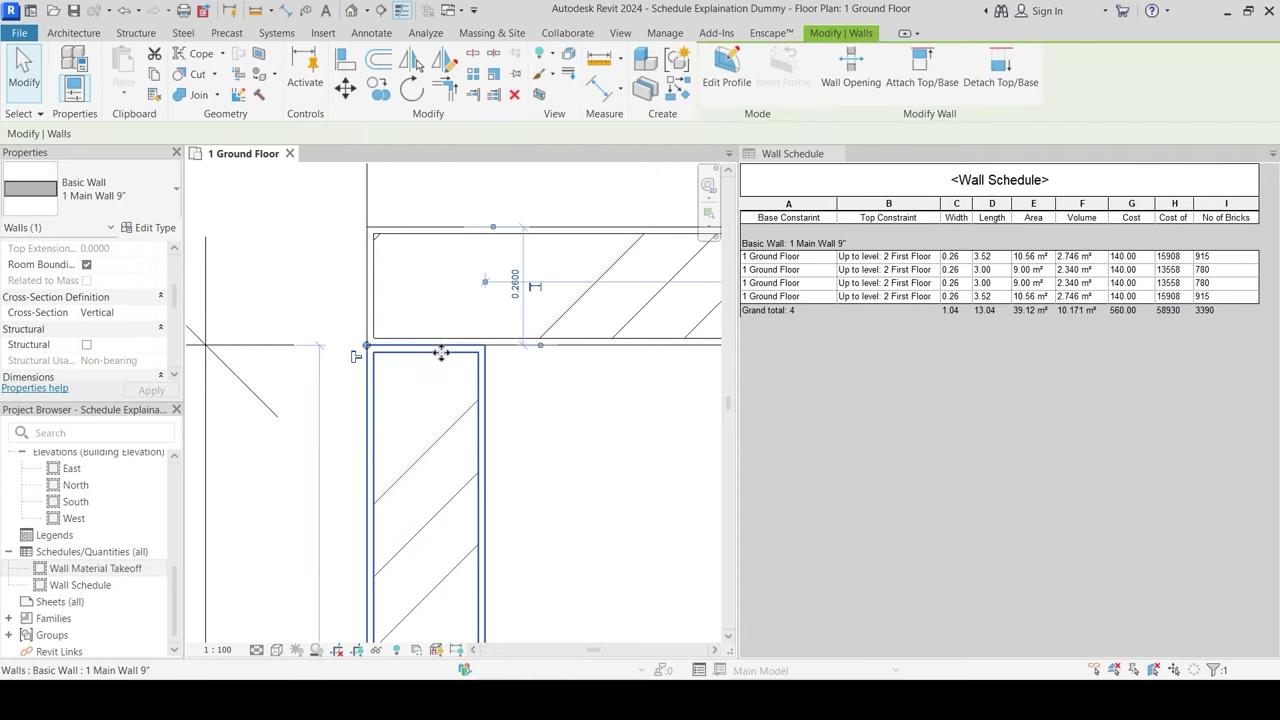
scroll(443, 356, "up", 2)
key("m")
key("v")
left_click(507, 343)
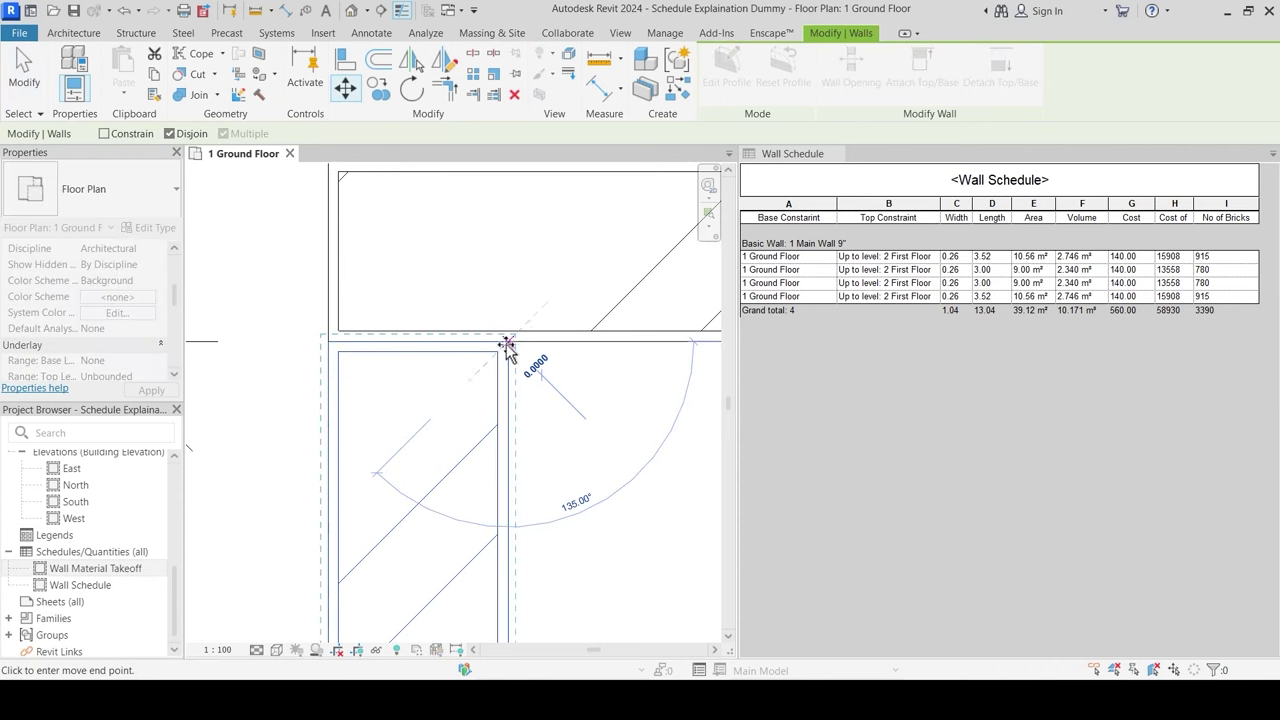
left_click(508, 332)
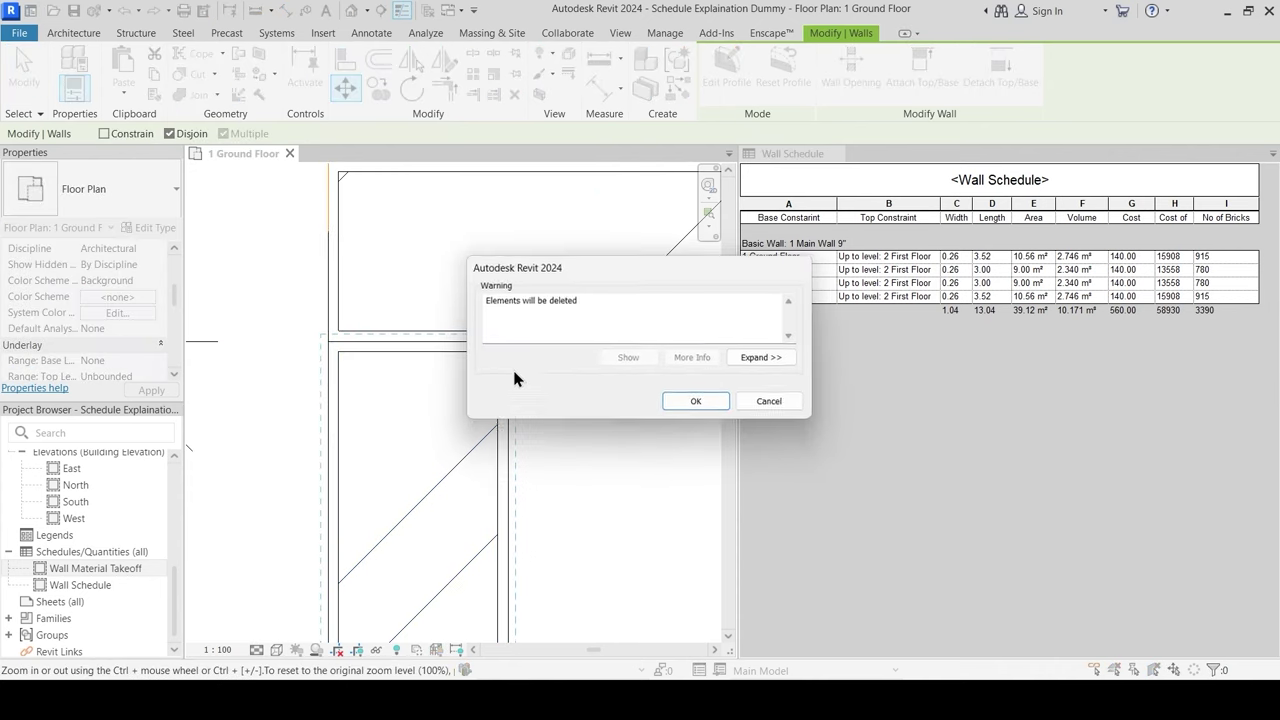
left_click(690, 401)
scroll(500, 391, "down", 2)
key("Escape")
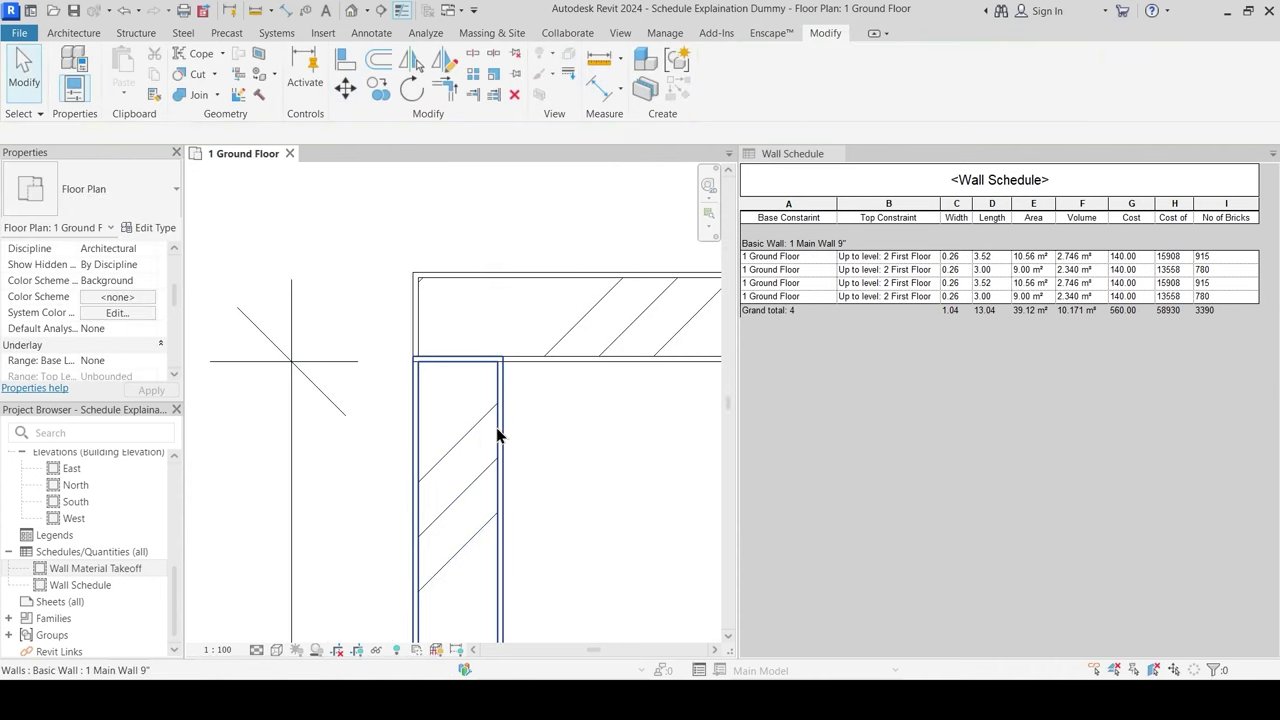
Step: Join the two corner walls' geometry again
scroll(506, 366, "up", 2)
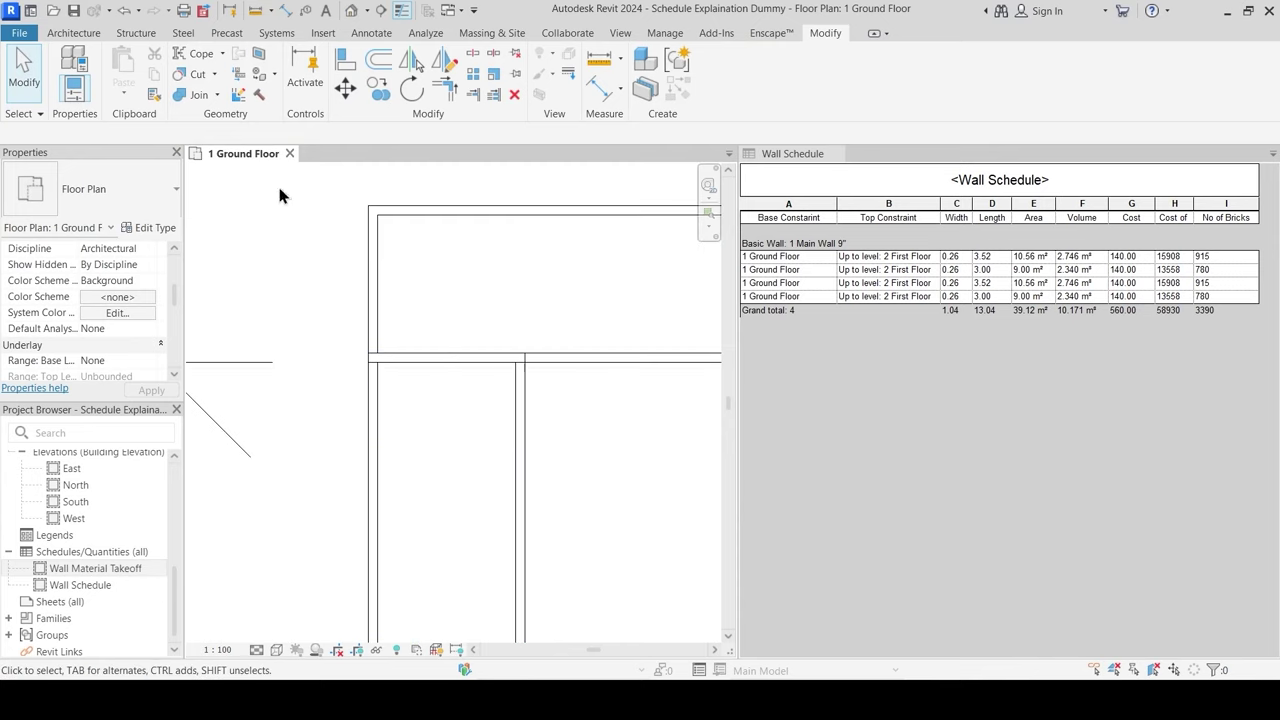
left_click(199, 95)
left_click(518, 380)
left_click(540, 369)
key("Escape")
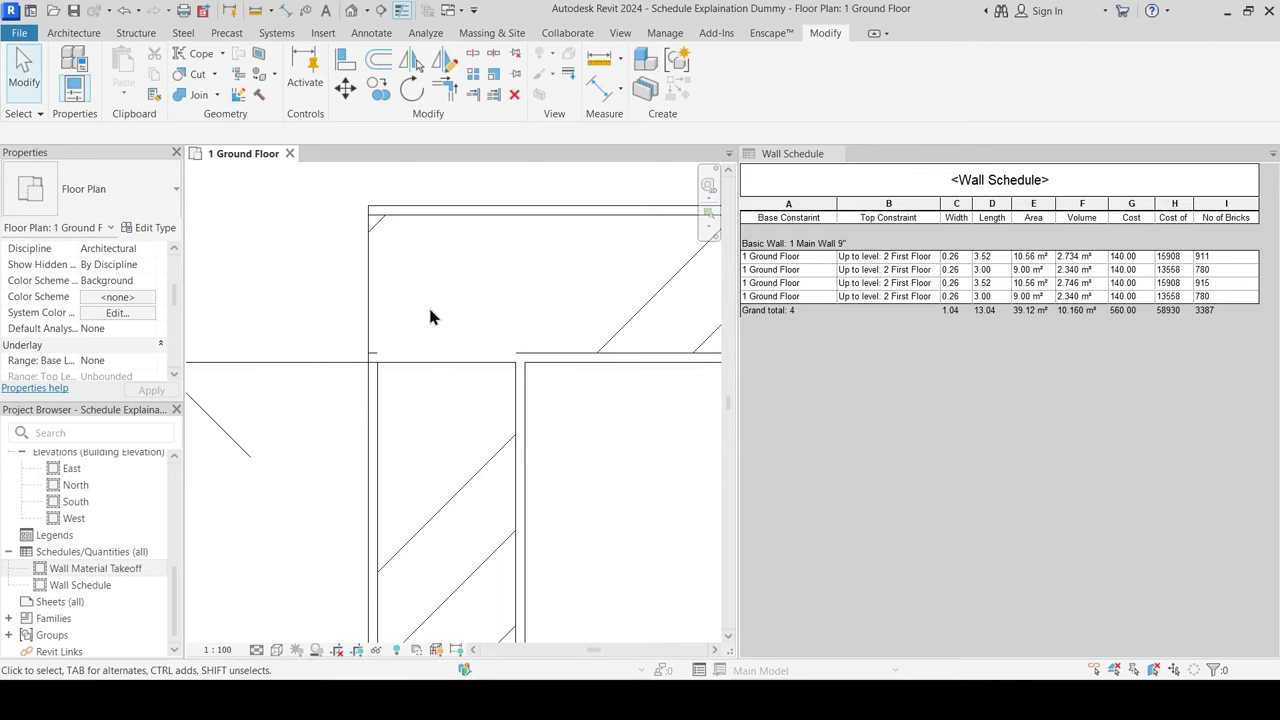
Step: Switch the join order of the two corner walls
left_click(216, 95)
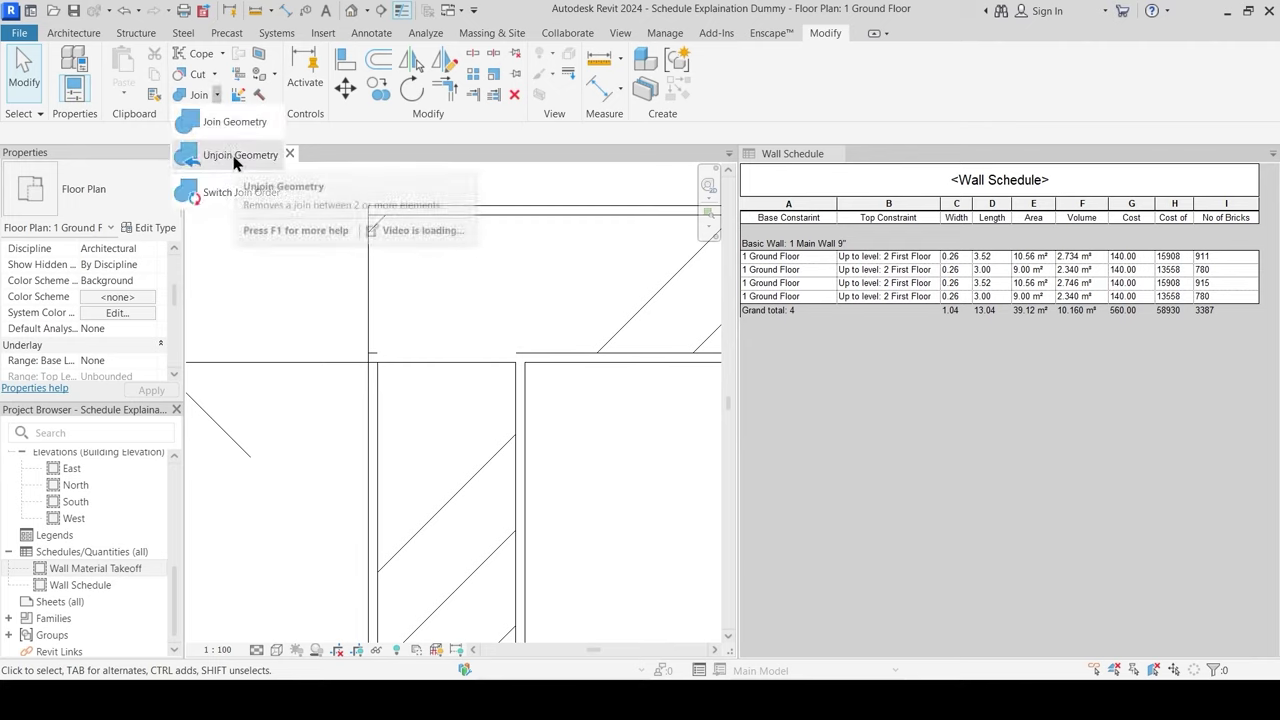
left_click(231, 197)
left_click(525, 420)
left_click(556, 362)
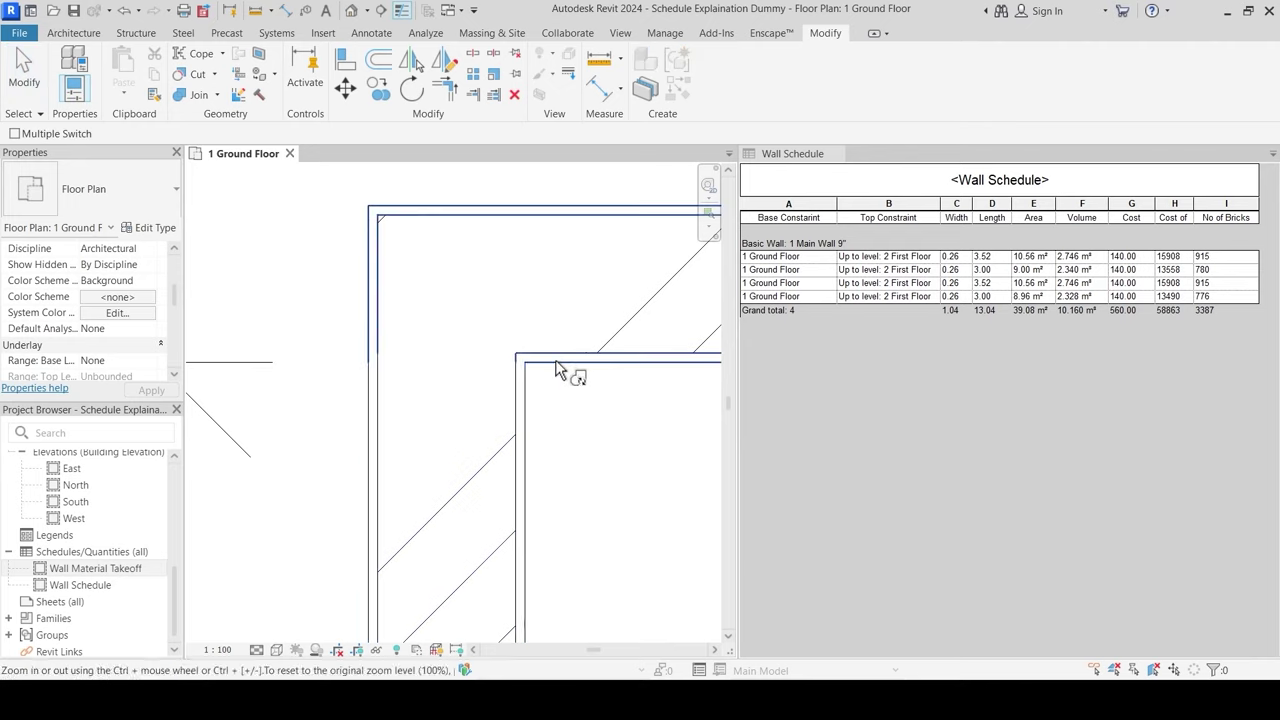
key("Escape")
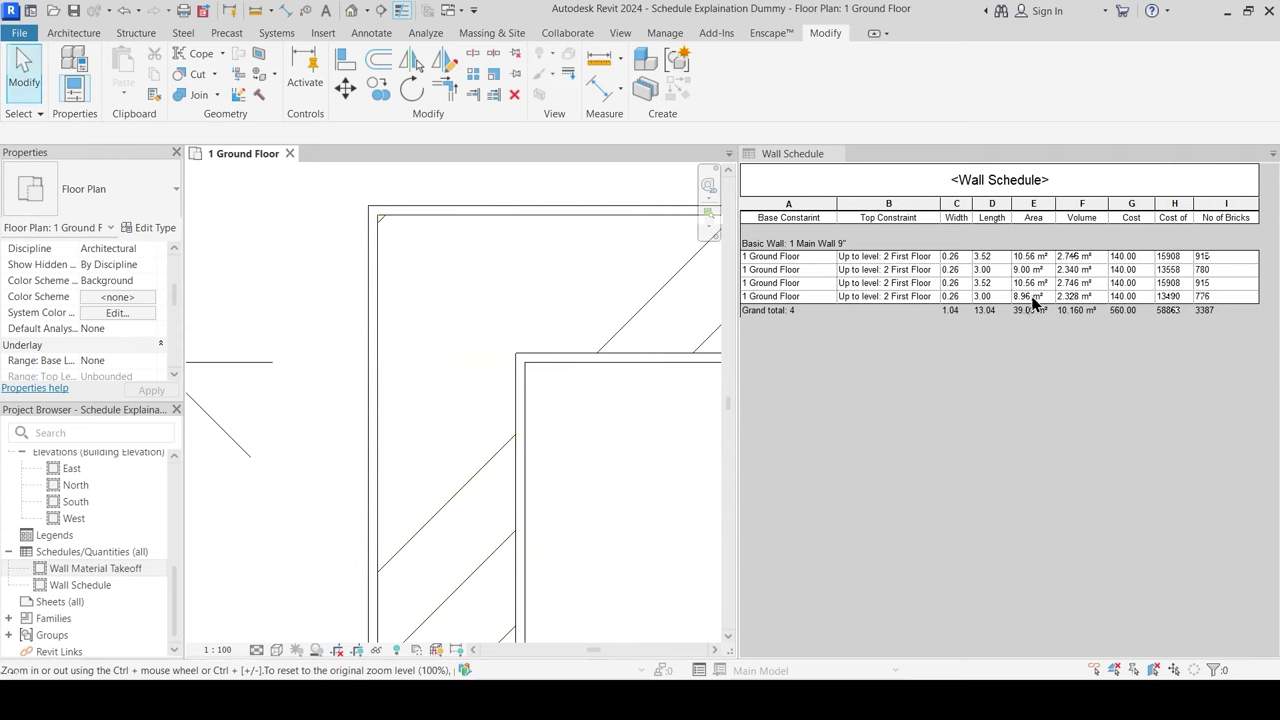
Step: Pan out to show the whole room and select its right wall
scroll(505, 390, "down", 4)
middle_click_drag(607, 448, 396, 358)
scroll(396, 358, "down", 2)
left_click(578, 360)
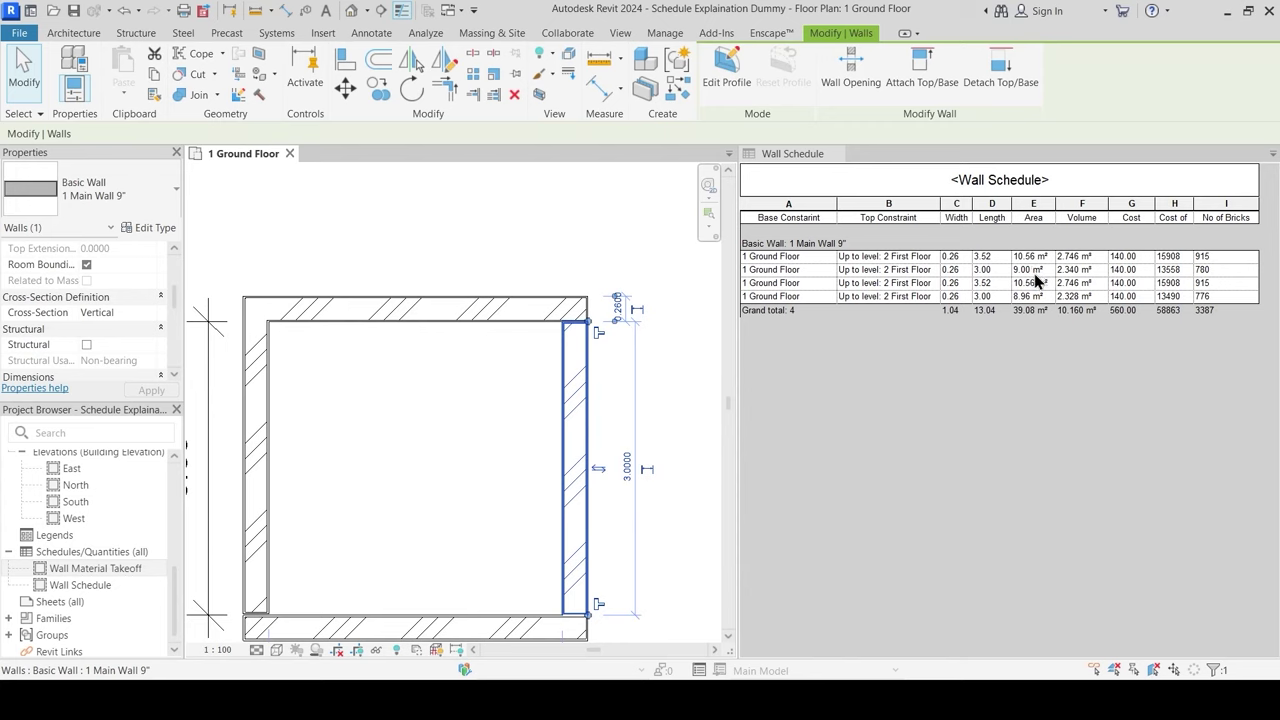
key("Escape")
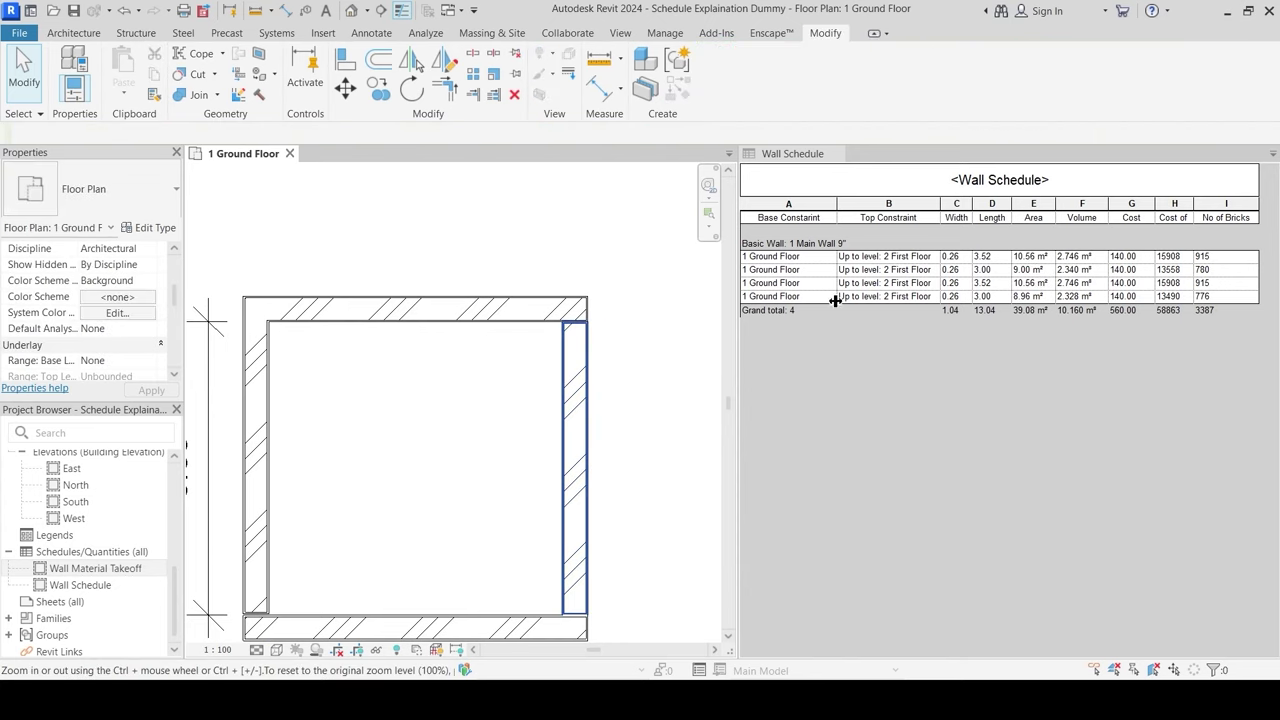
left_click(269, 376)
middle_click_drag(224, 476, 343, 454)
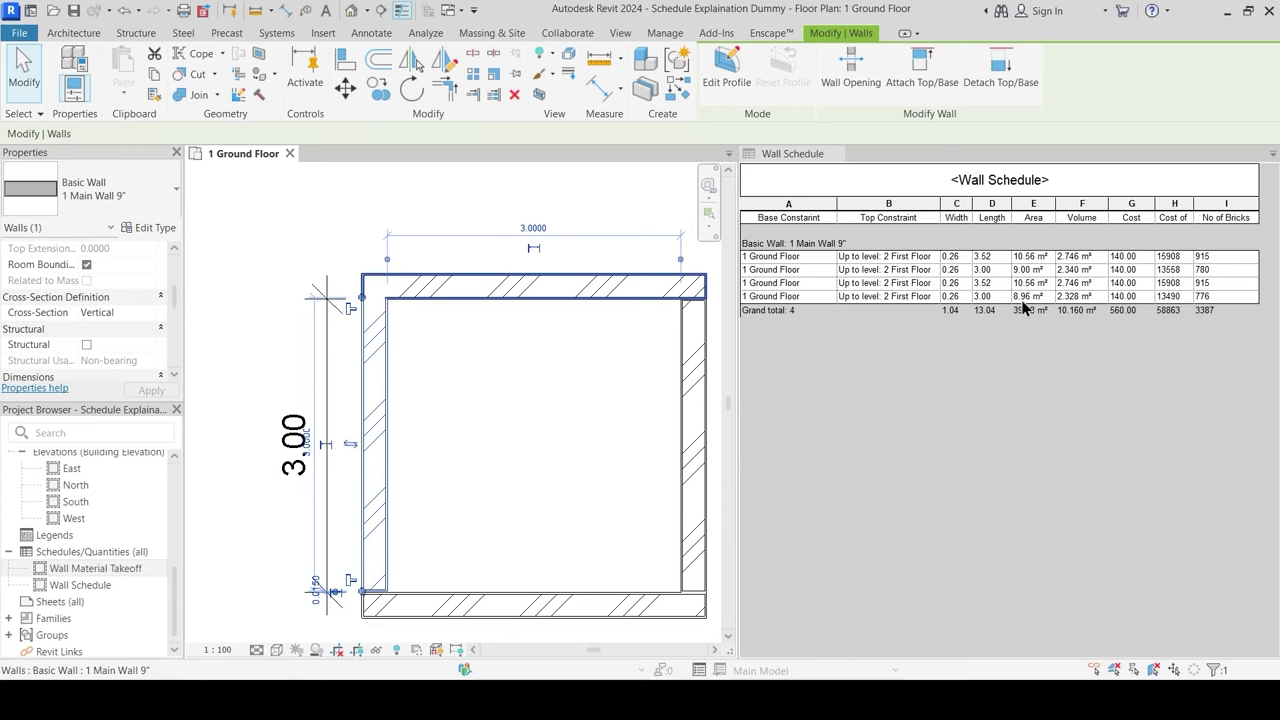
key("ctrl")
key("ctrl")
scroll(350, 303, "up", 4)
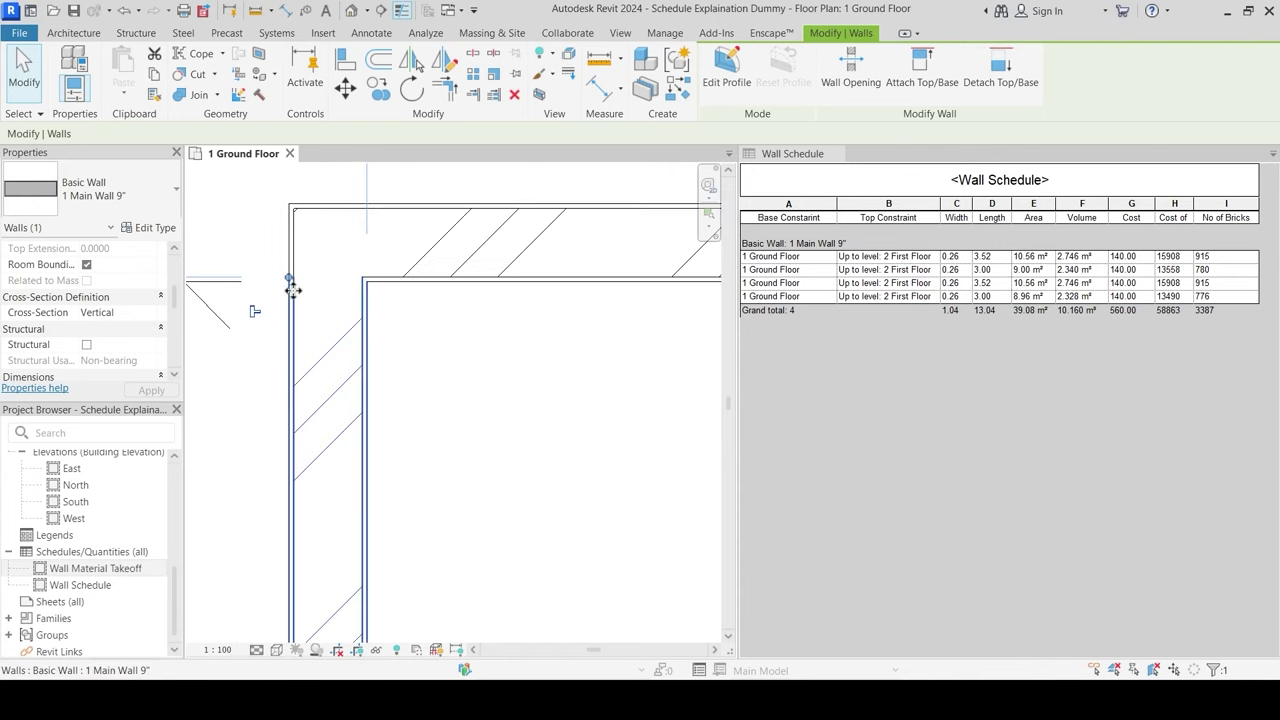
scroll(288, 283, "up", 2)
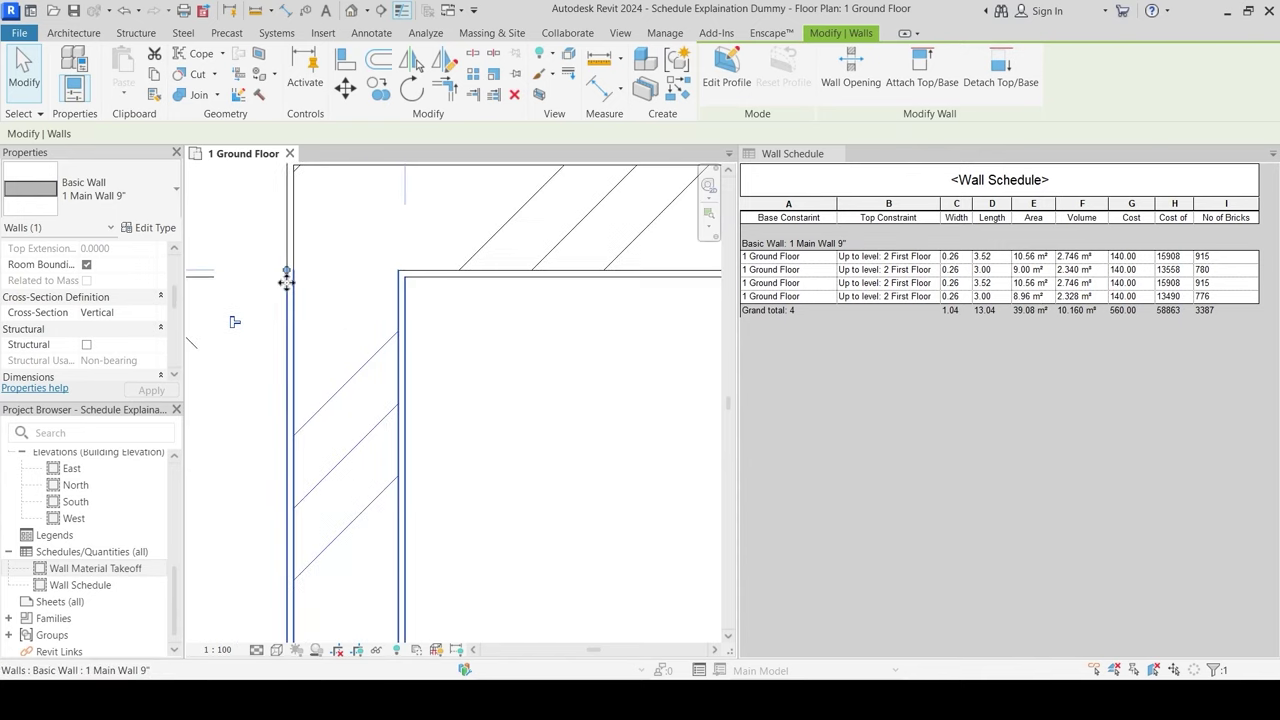
left_click(426, 315)
scroll(428, 327, "down", 2)
scroll(428, 327, "down", 2)
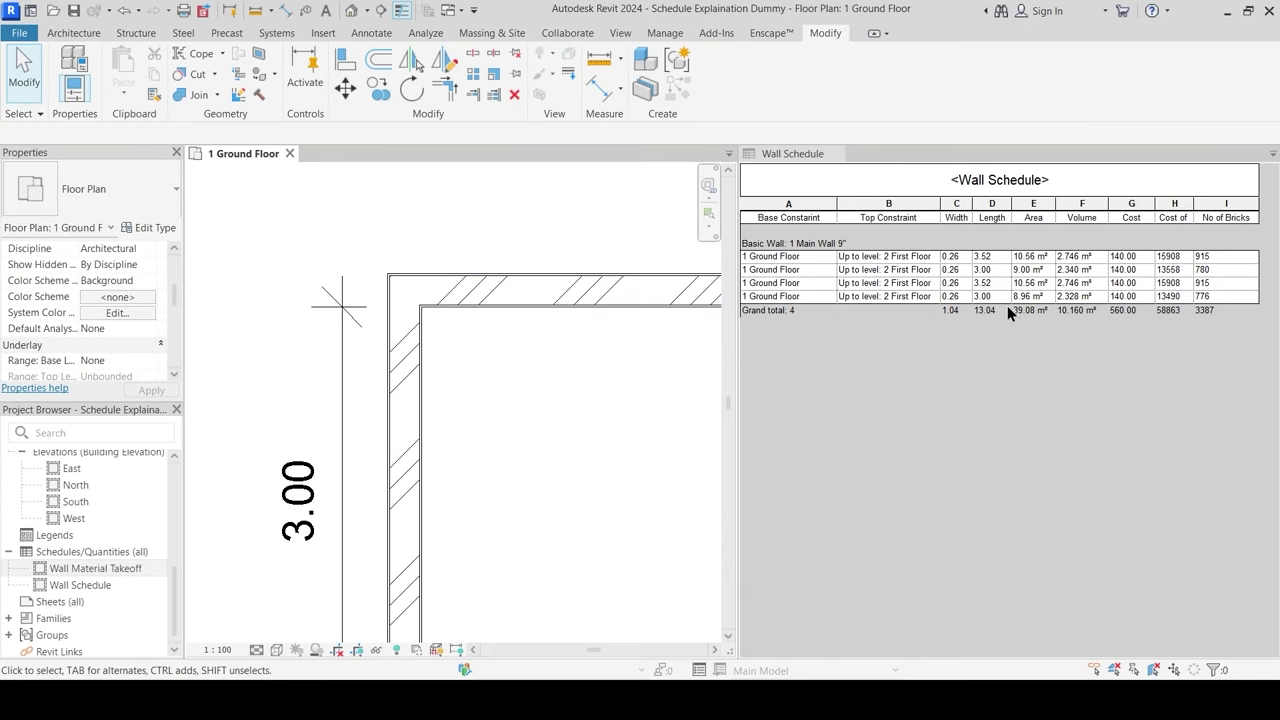
scroll(474, 391, "down", 2)
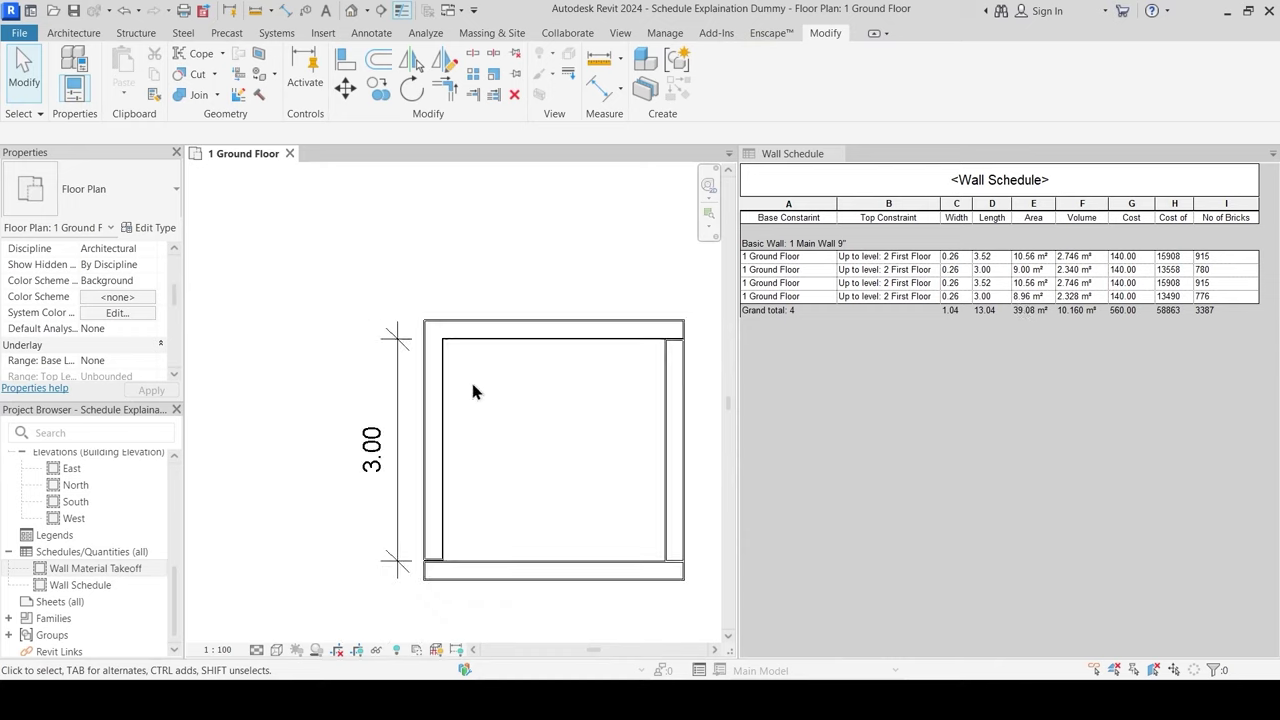
scroll(400, 331, "up", 1)
scroll(294, 263, "up", 2)
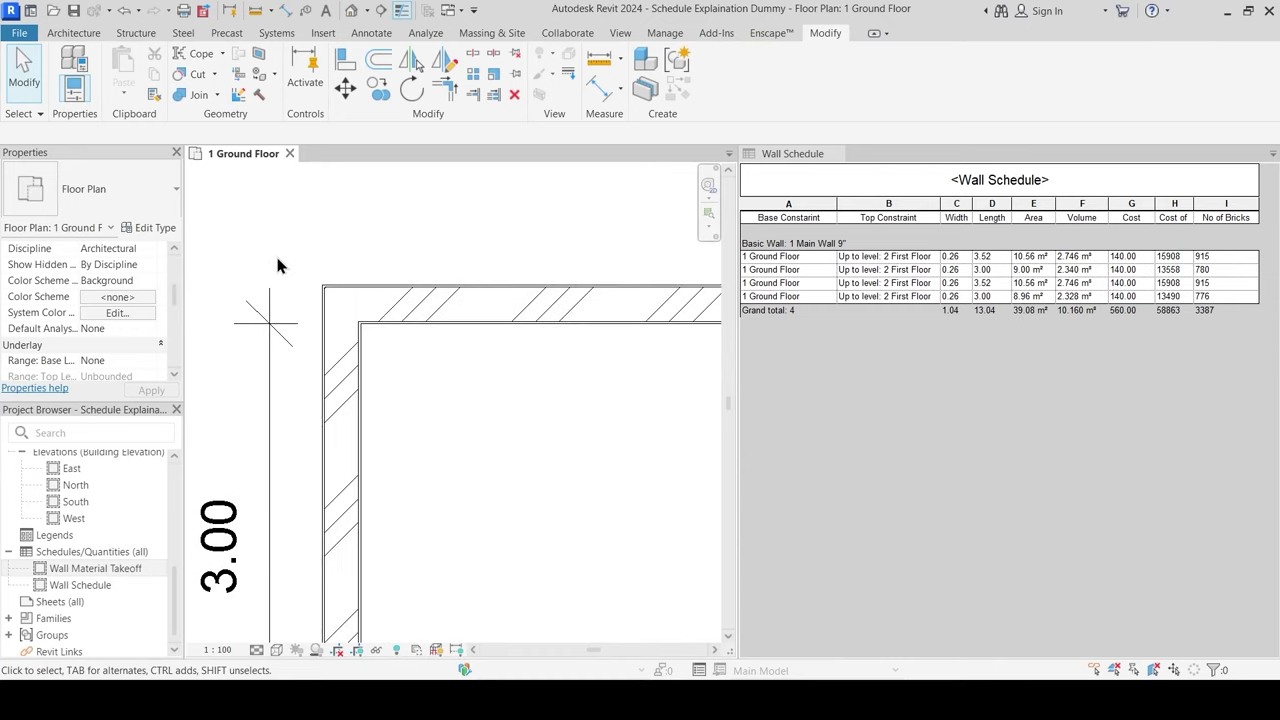
middle_click_drag(243, 254, 285, 257)
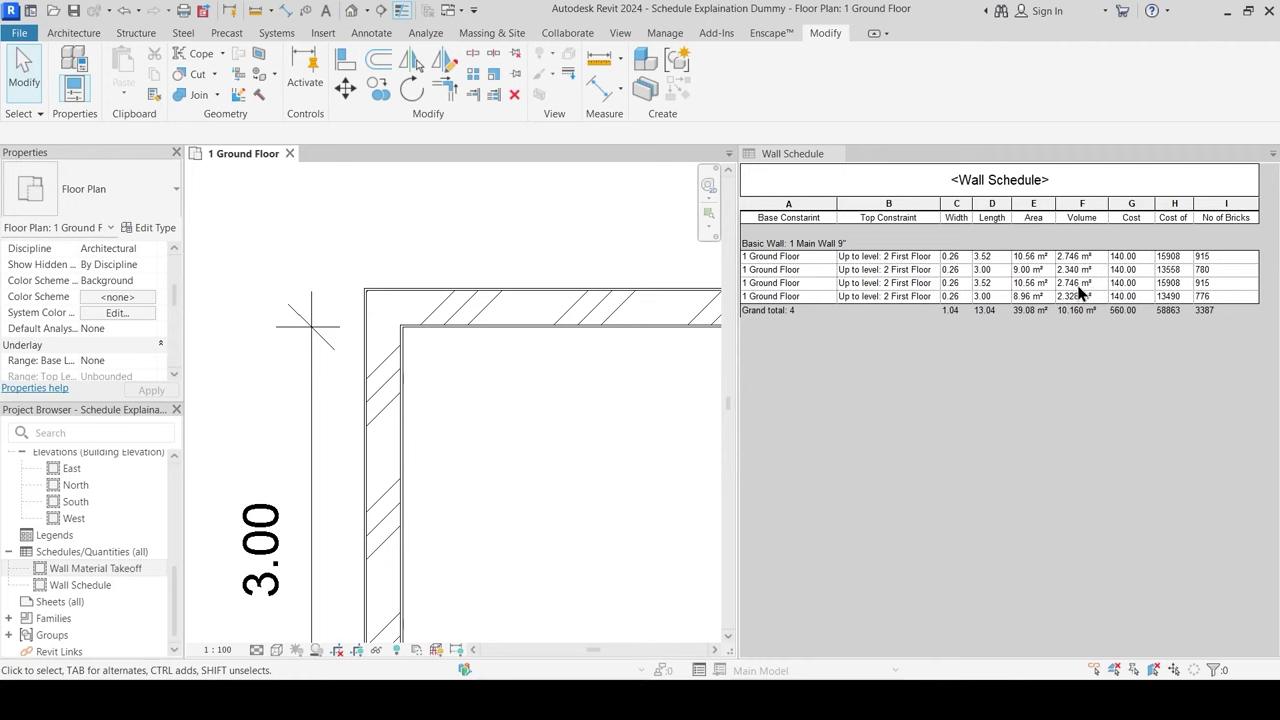
middle_click_drag(344, 256, 388, 234)
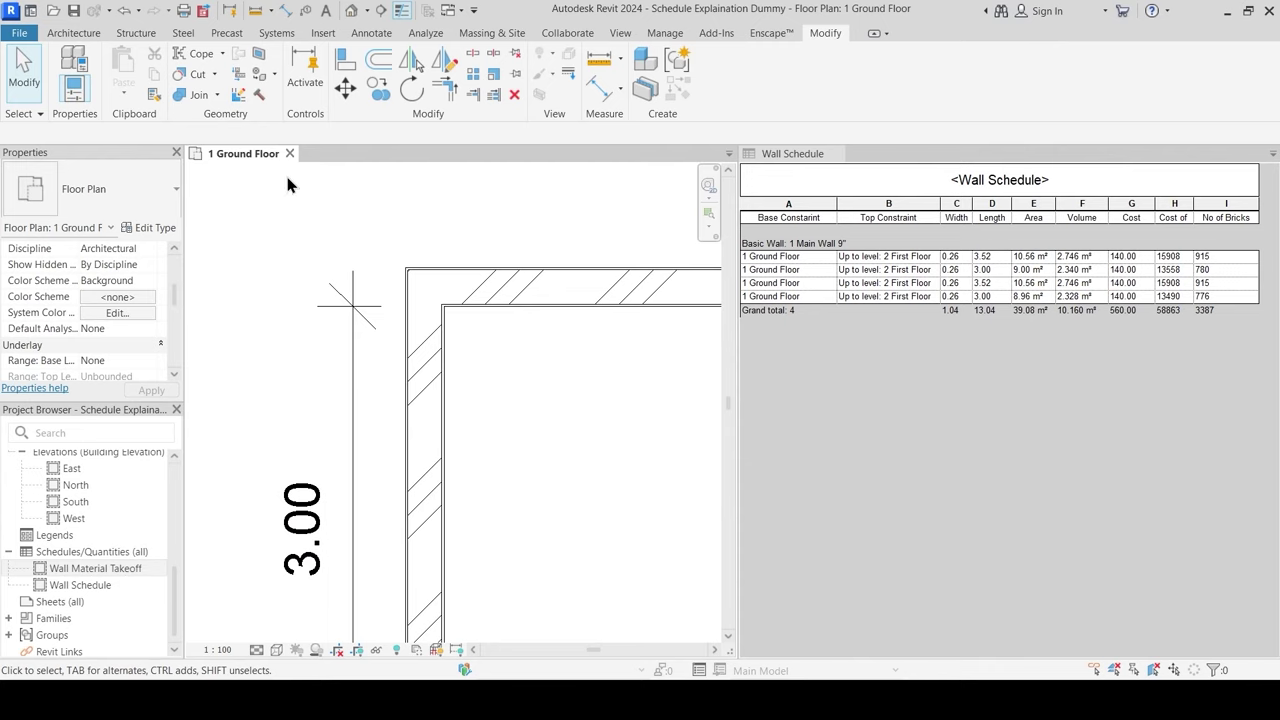
Step: Start a structural column instead of an architectural one and check the available sizes
left_click(75, 33)
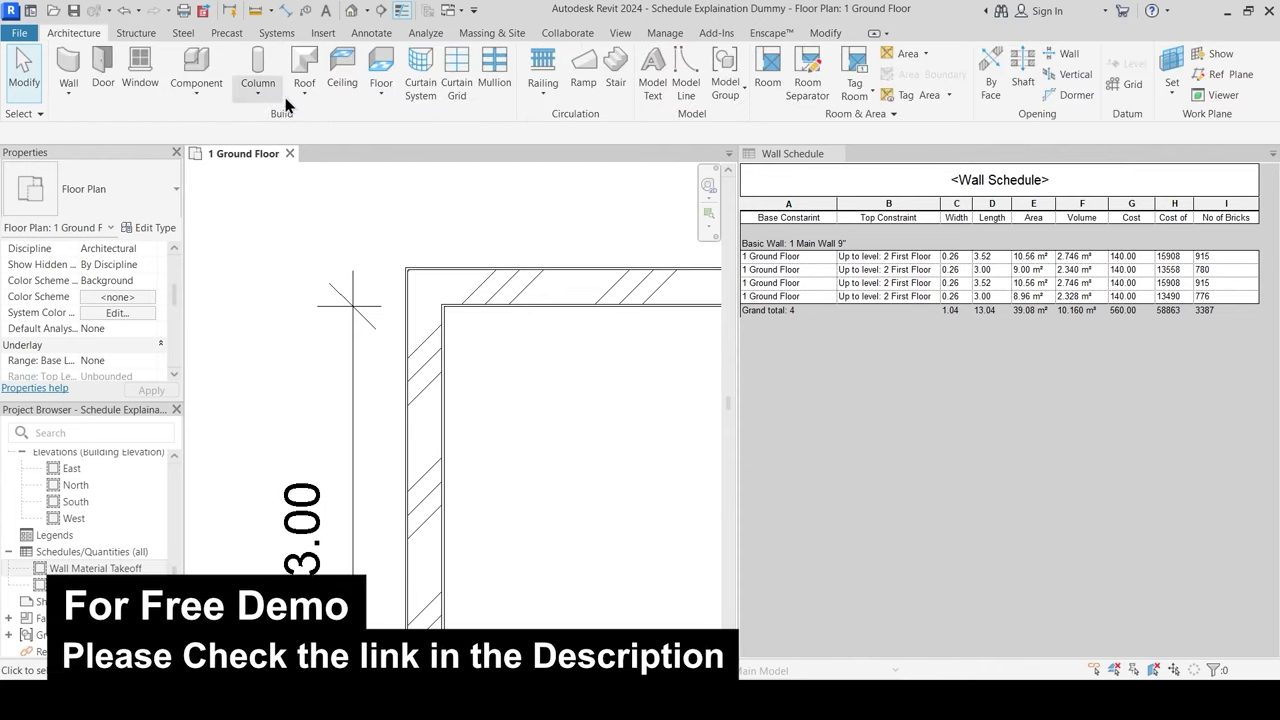
left_click(270, 95)
left_click(275, 148)
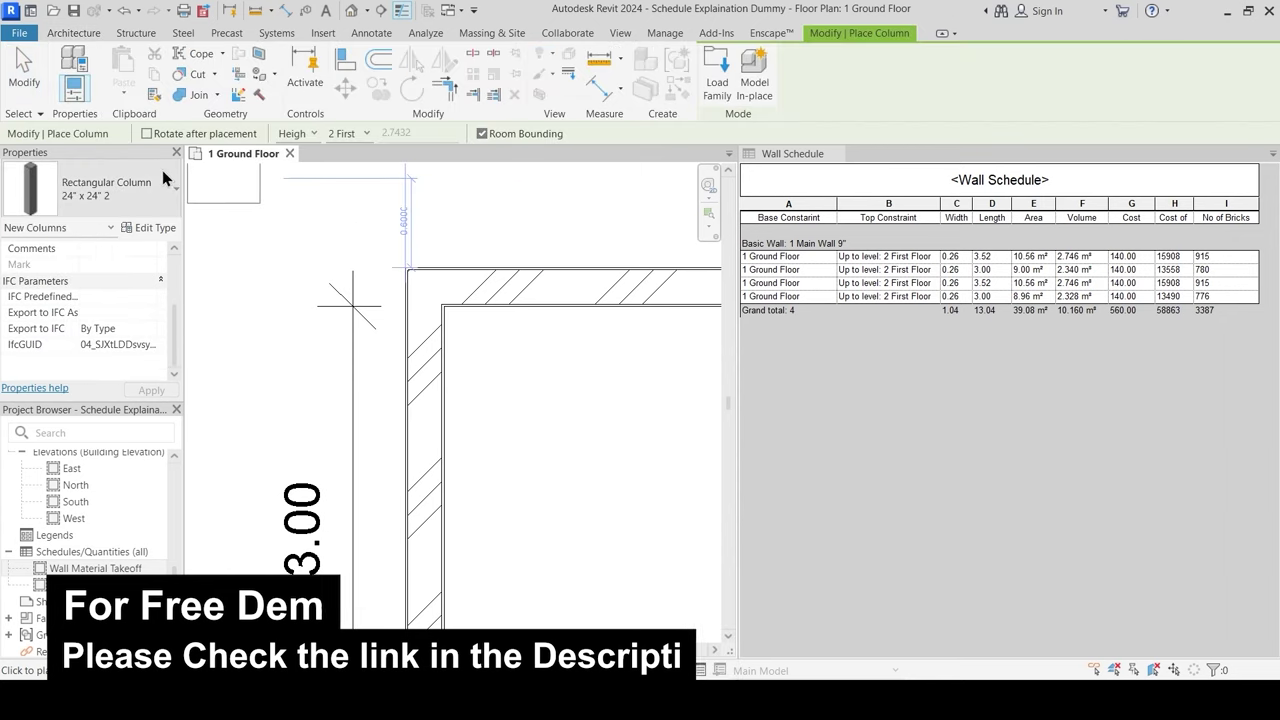
key("Escape")
key("Escape")
left_click(257, 94)
left_click(285, 121)
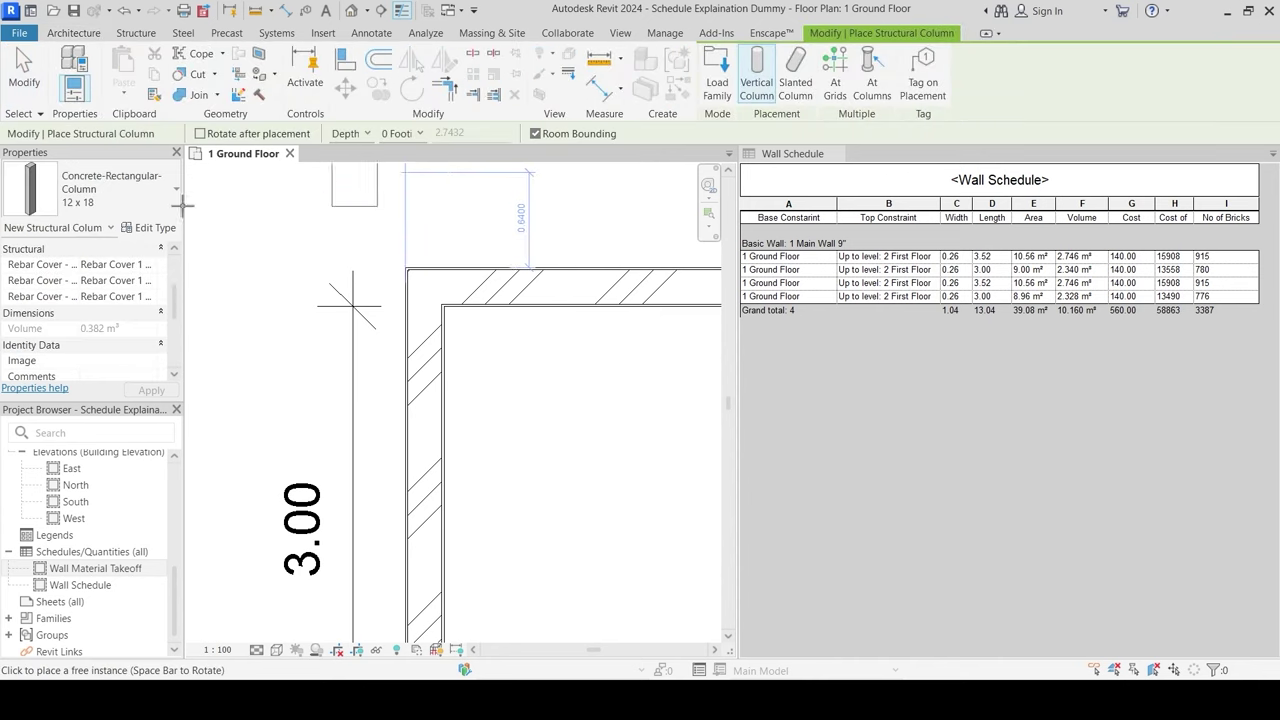
left_click(87, 206)
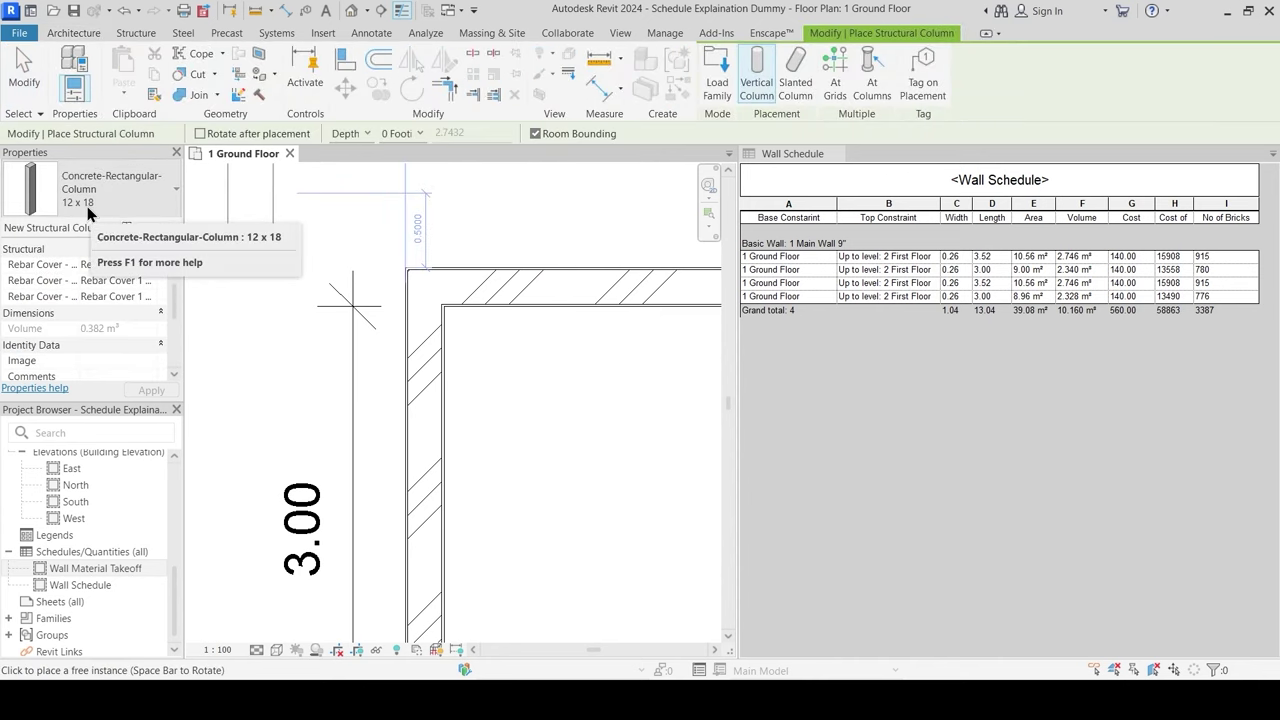
scroll(425, 350, "up", 3)
scroll(432, 343, "up", 1)
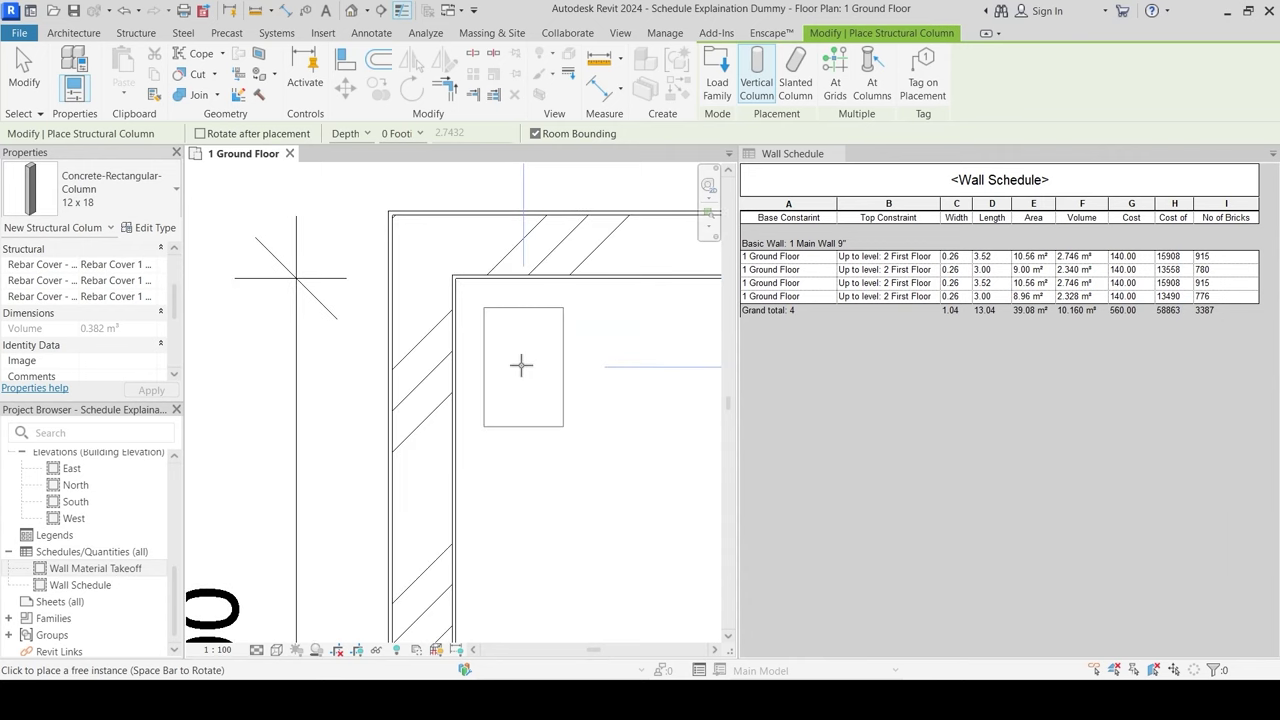
Step: Place the column in the top-left wall corner, extending up to 2 First
left_click(560, 370)
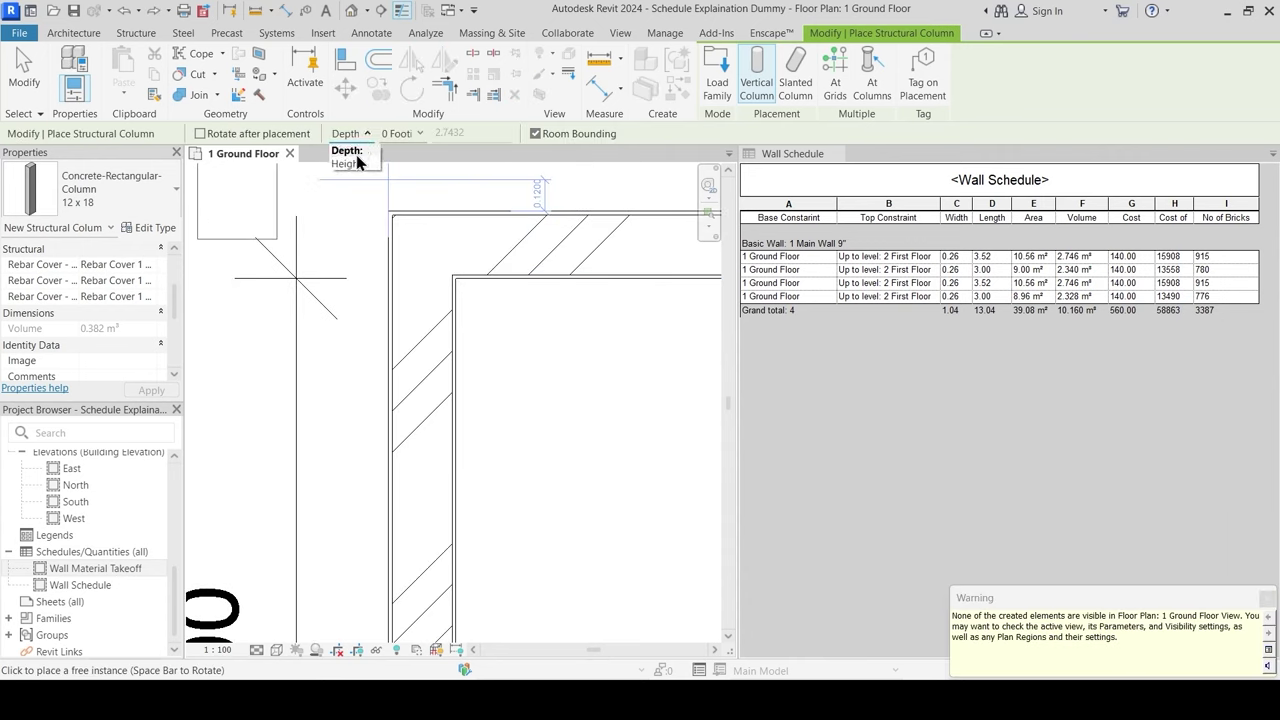
left_click(350, 163)
left_click(422, 175)
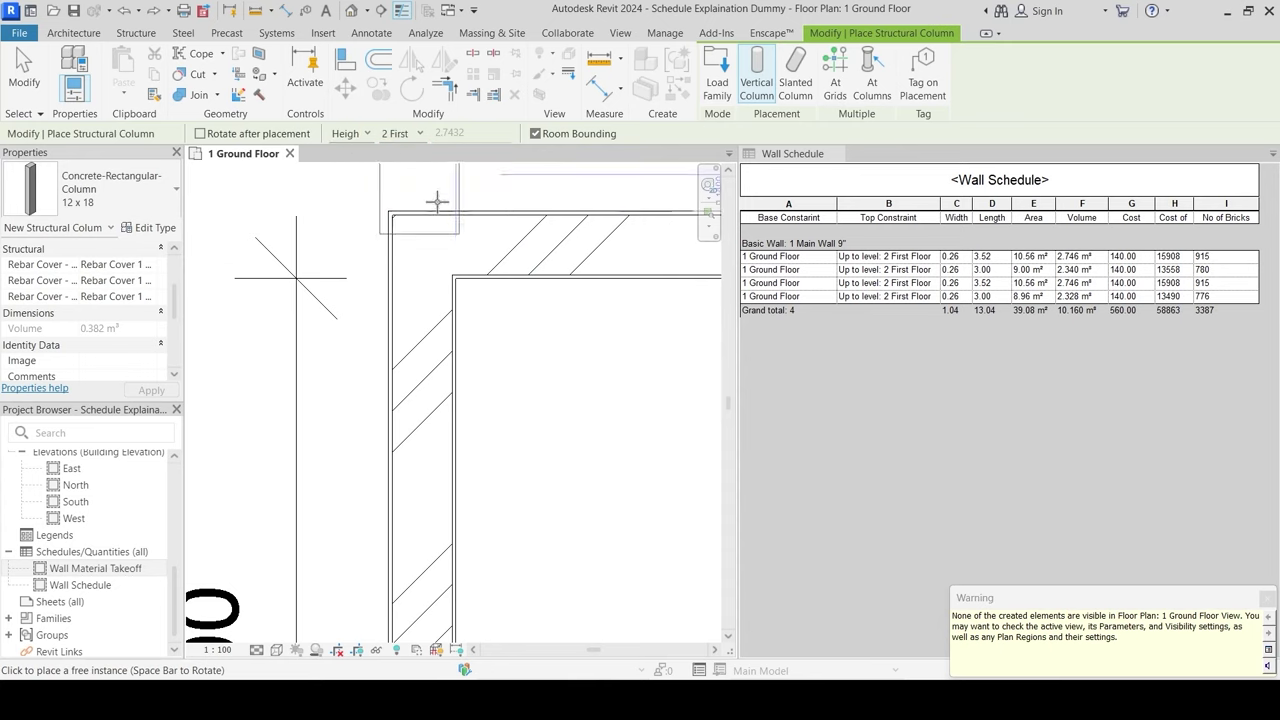
left_click(523, 361)
key("Escape")
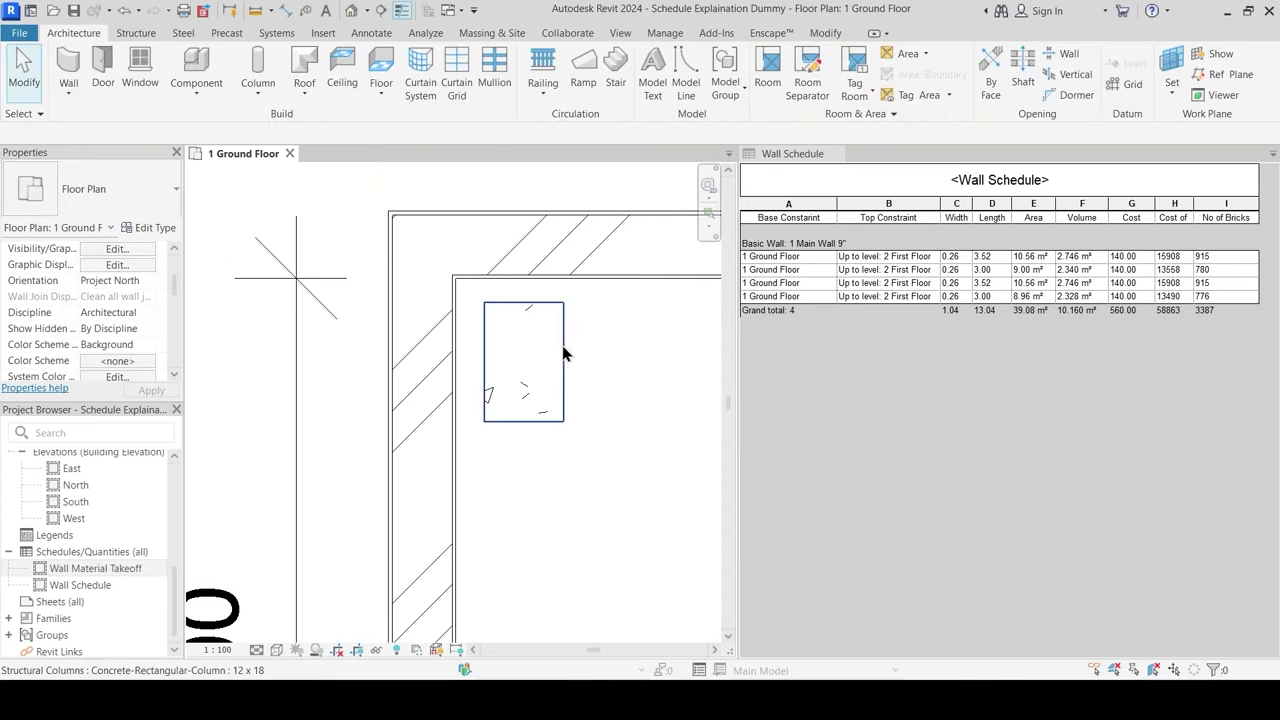
Step: Align the column's top and left edges to the corner walls' faces
left_click(826, 33)
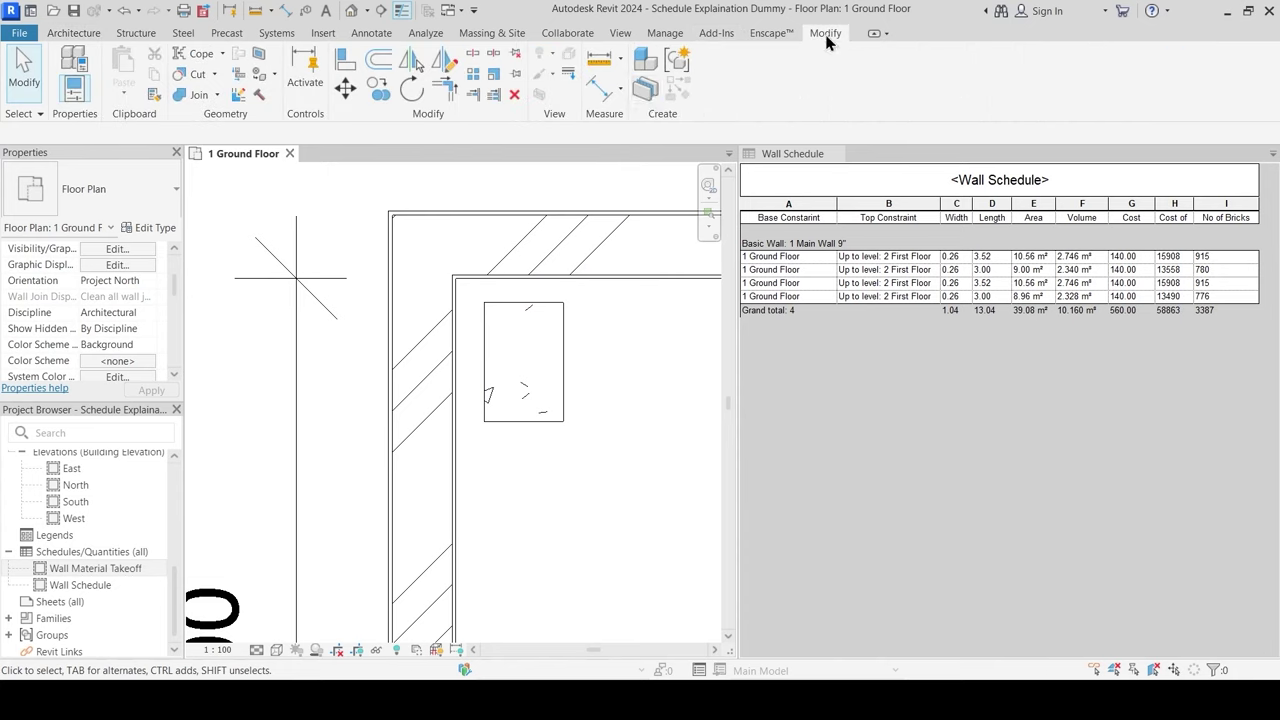
left_click(345, 64)
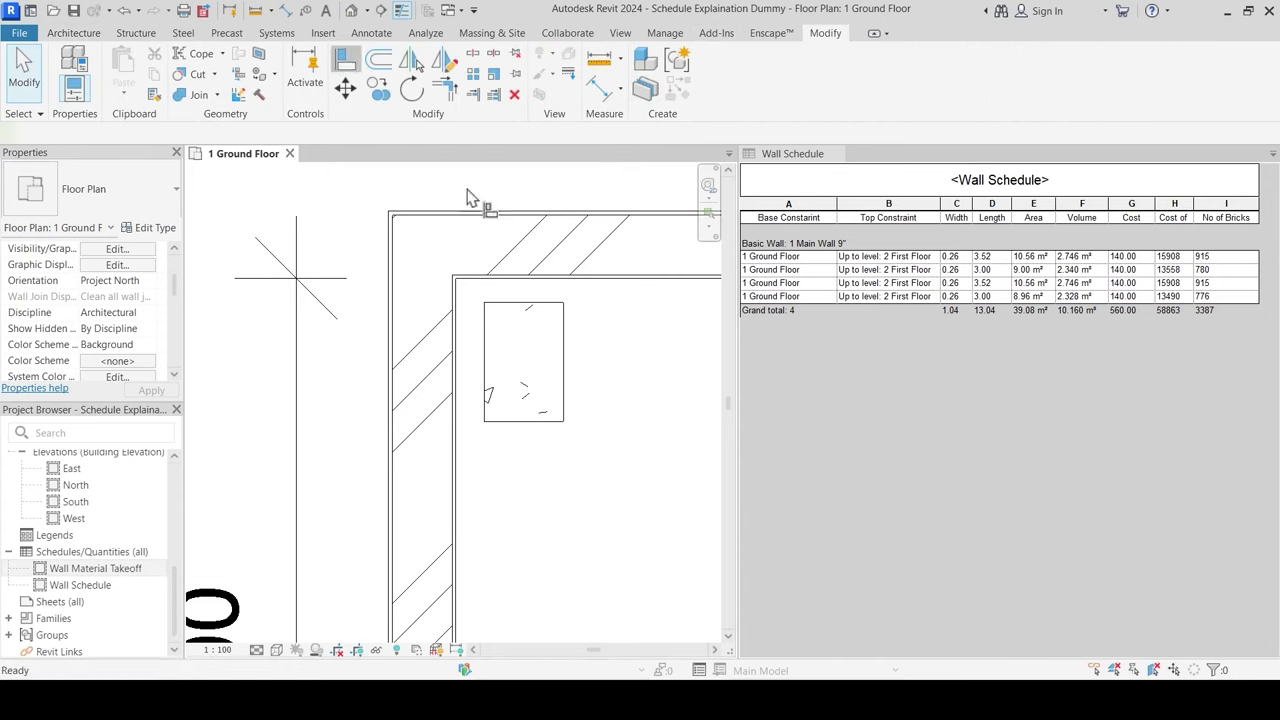
left_click(505, 304)
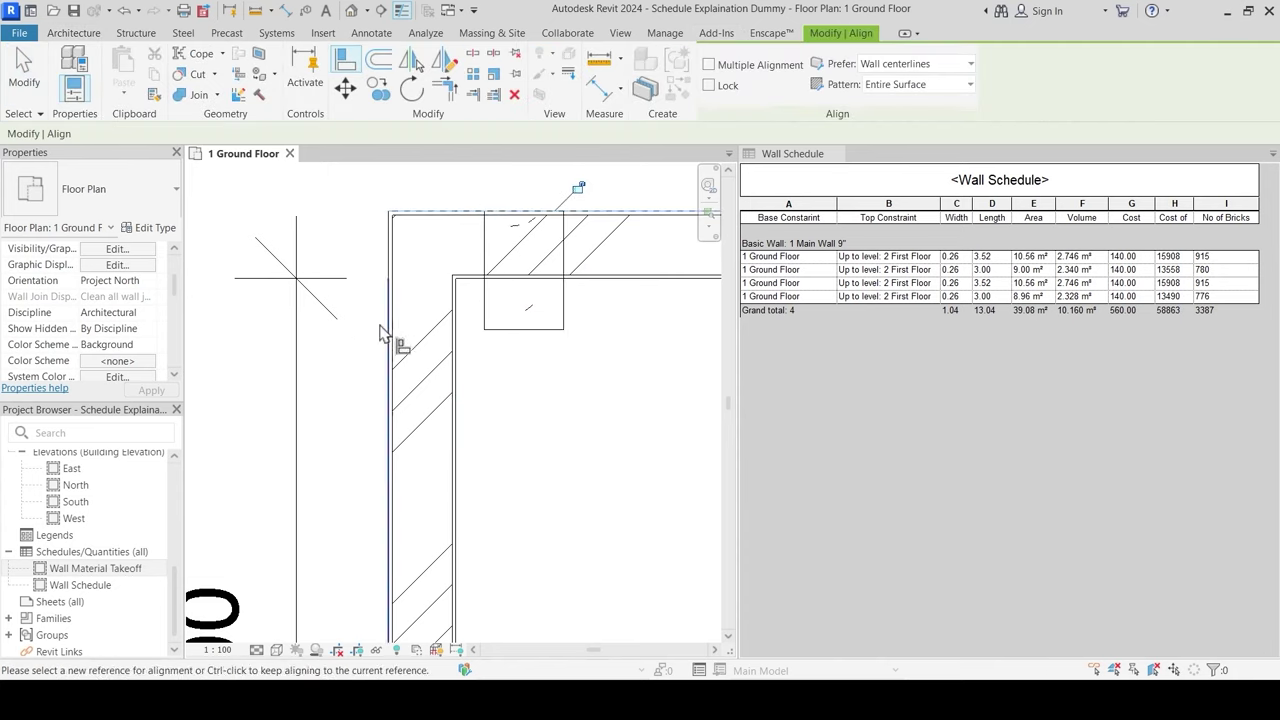
left_click(390, 312)
left_click(486, 322)
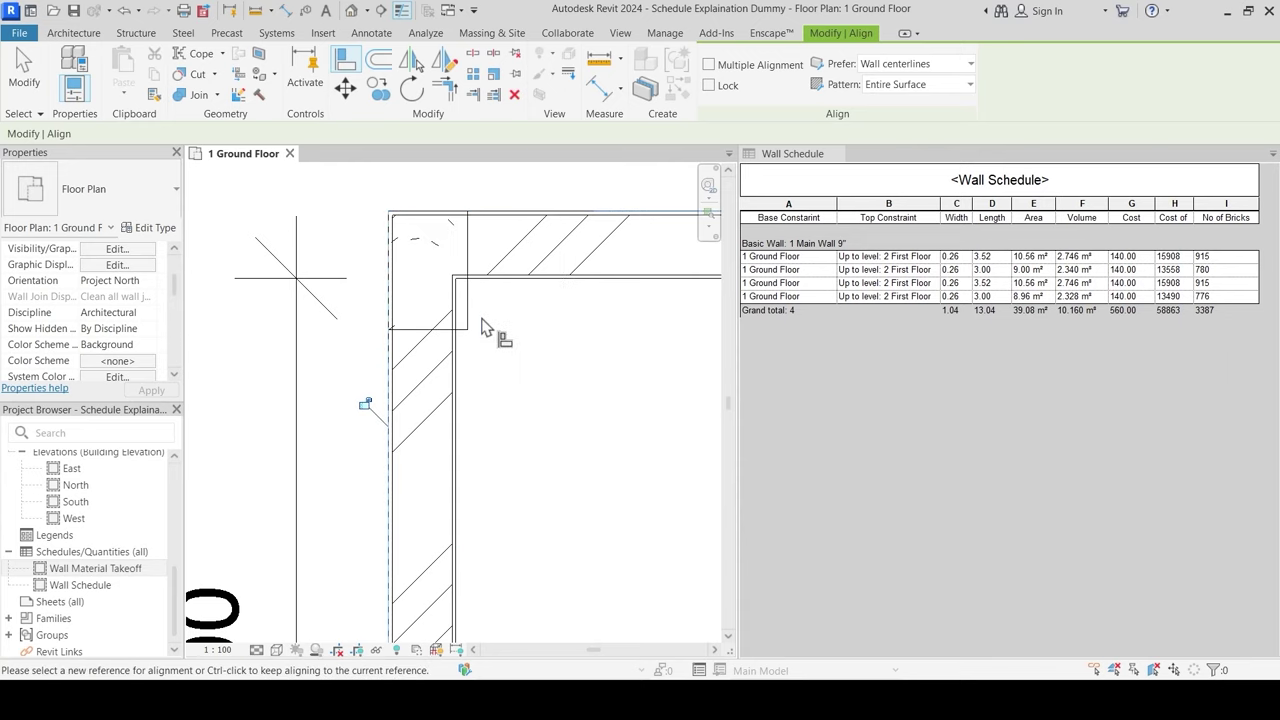
scroll(470, 215, "up", 4)
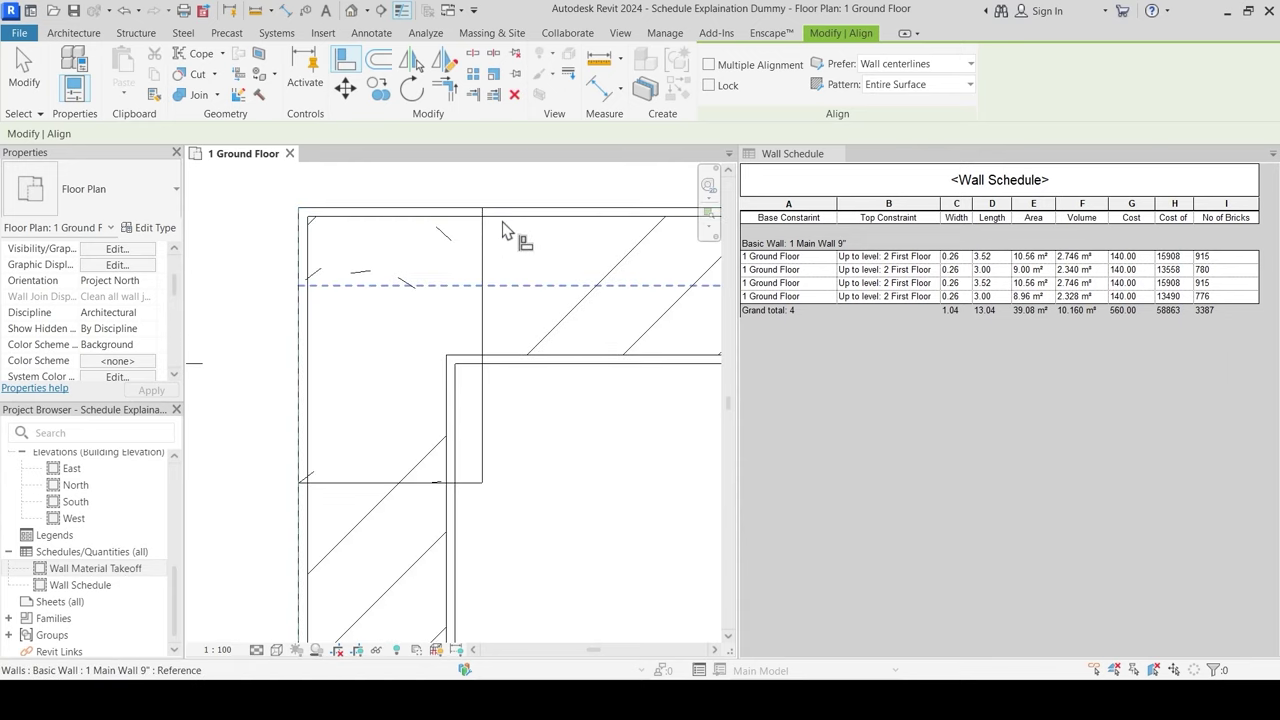
left_click(503, 228)
left_click(474, 216)
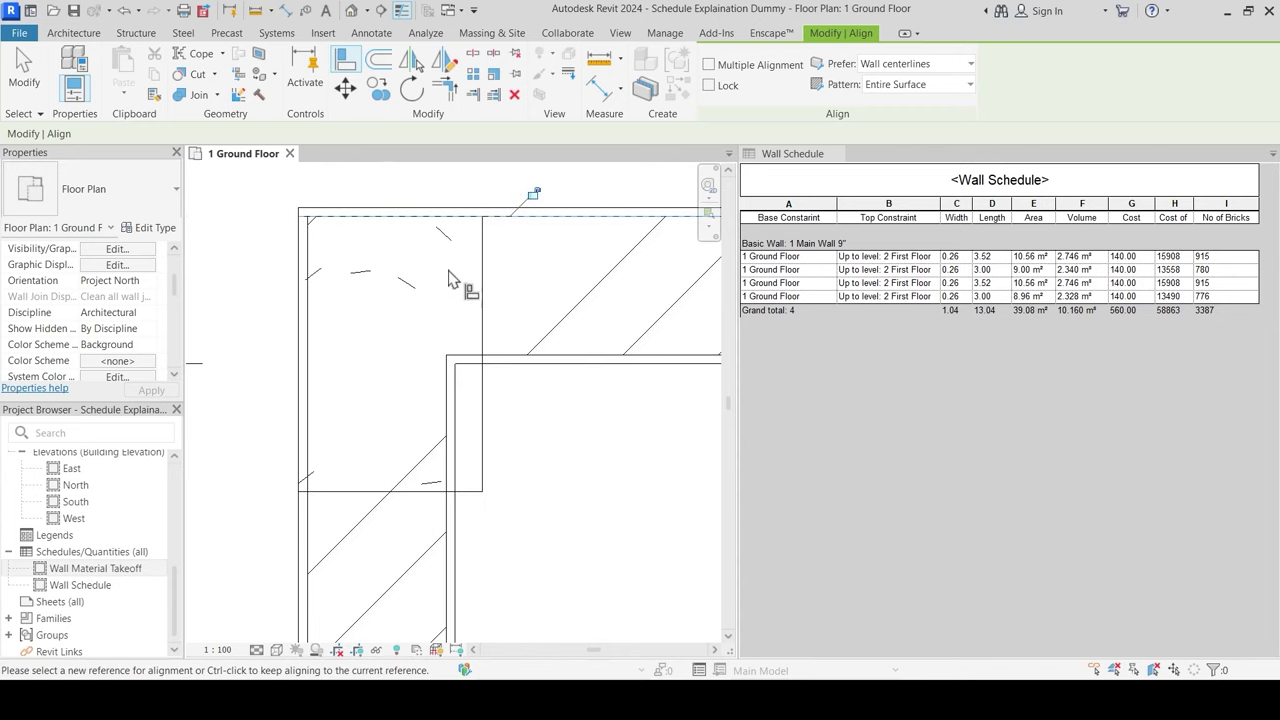
left_click(304, 540)
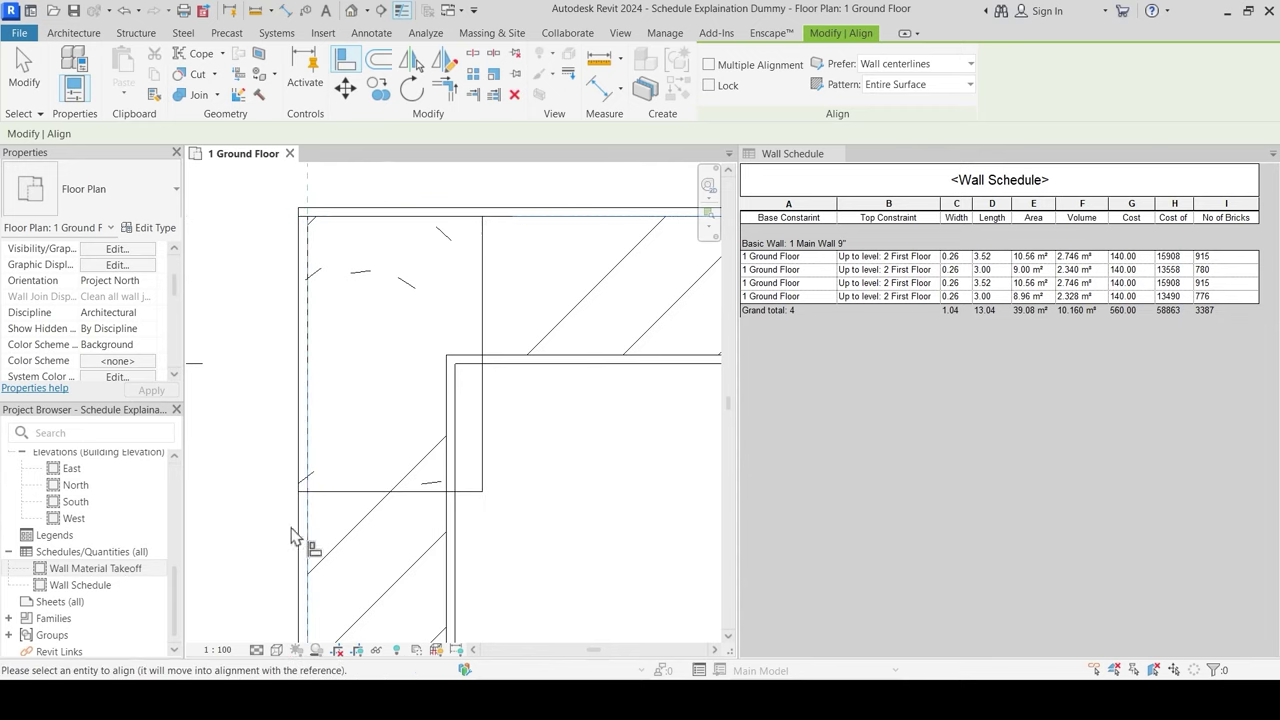
left_click(296, 468)
key("Escape")
key("Escape")
Step: Join the column's geometry with both the vertical and horizontal walls
scroll(440, 340, "down", 5)
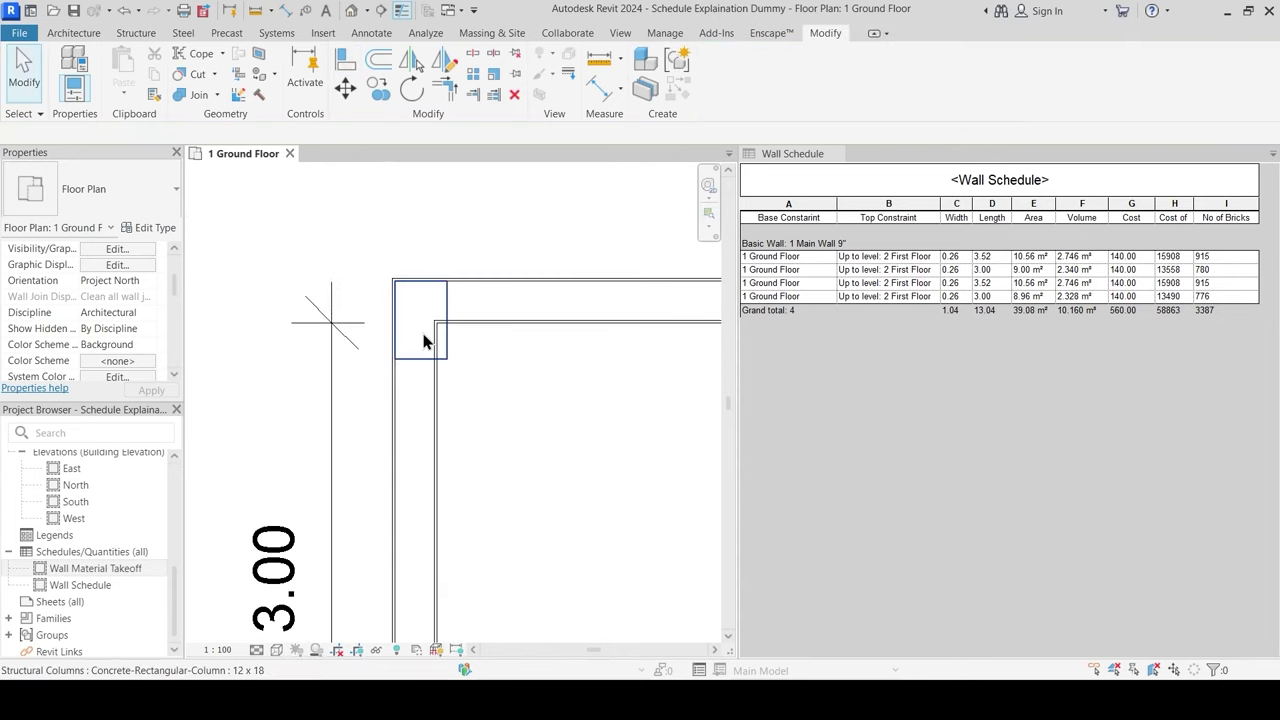
scroll(413, 305, "up", 3)
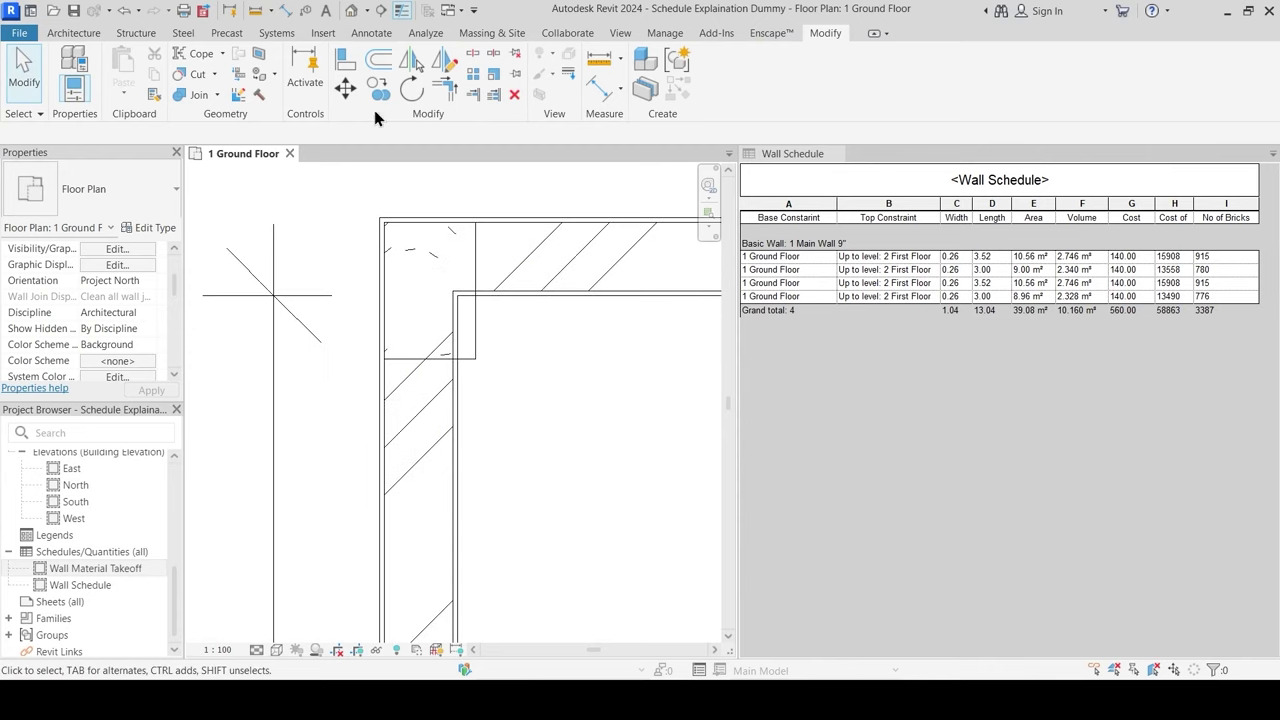
left_click(199, 95)
left_click(478, 350)
left_click(464, 394)
left_click(505, 296)
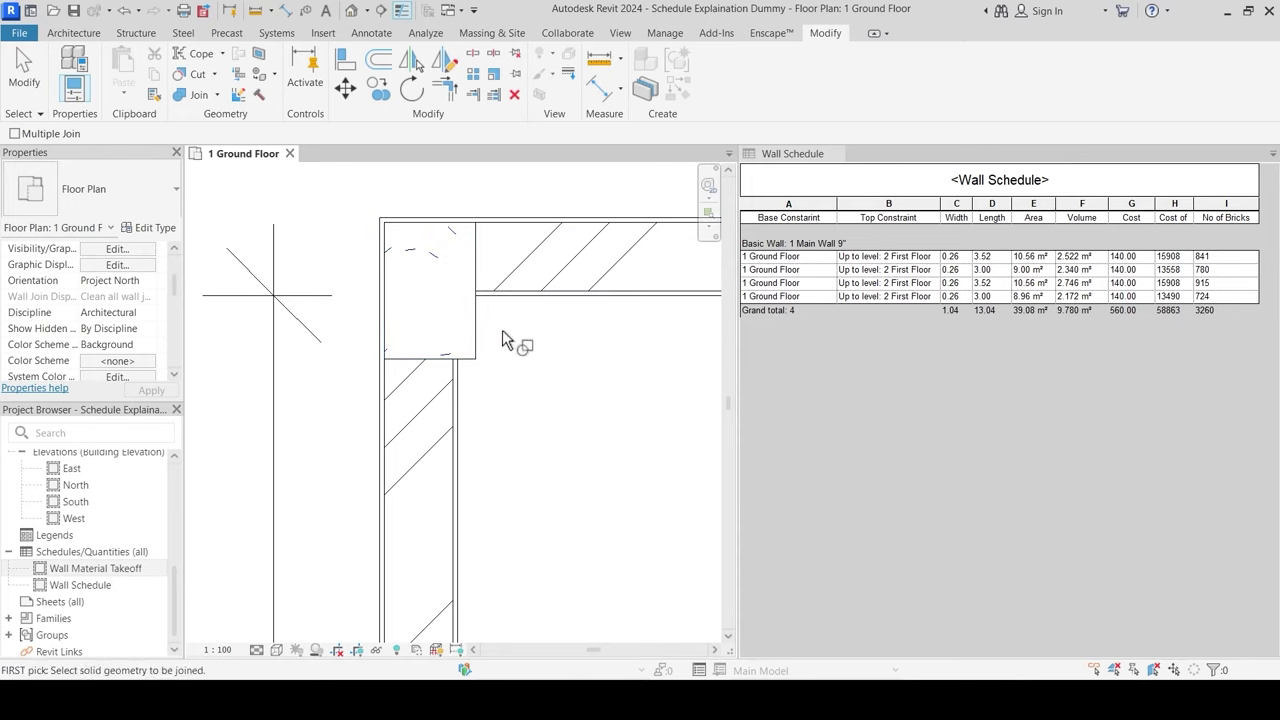
key("Escape")
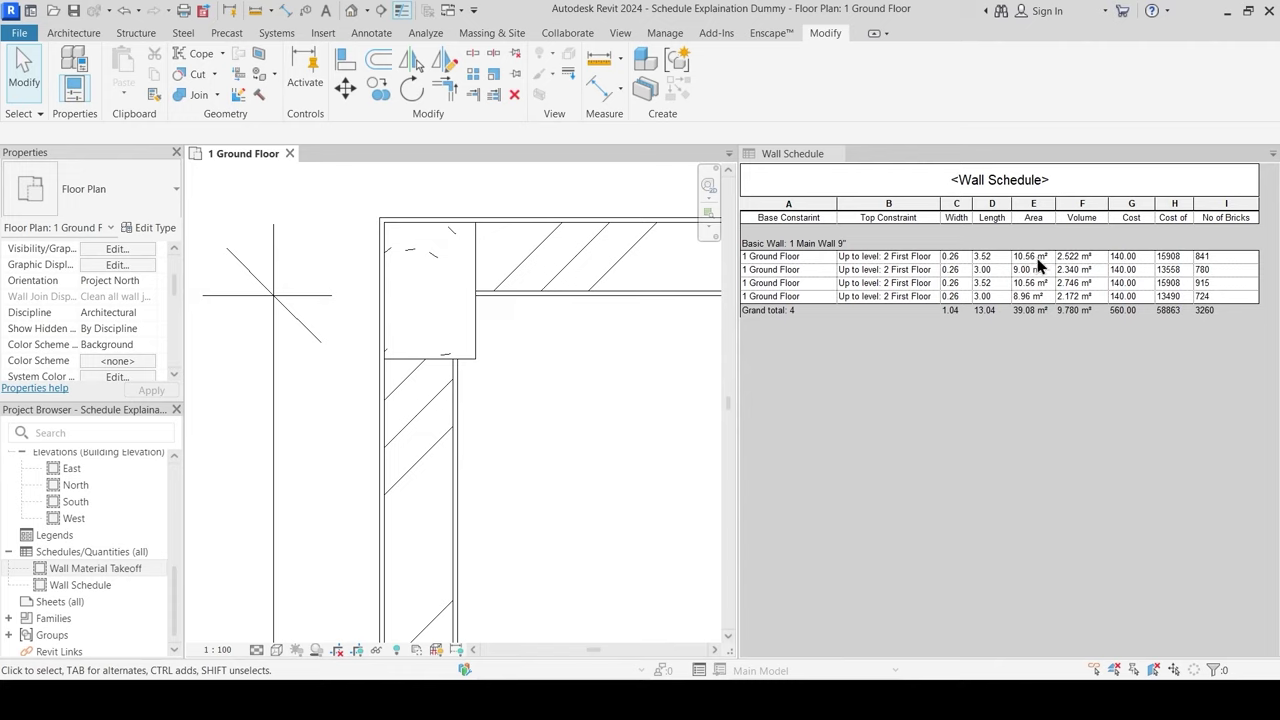
scroll(405, 352, "down", 2)
scroll(470, 420, "down", 1)
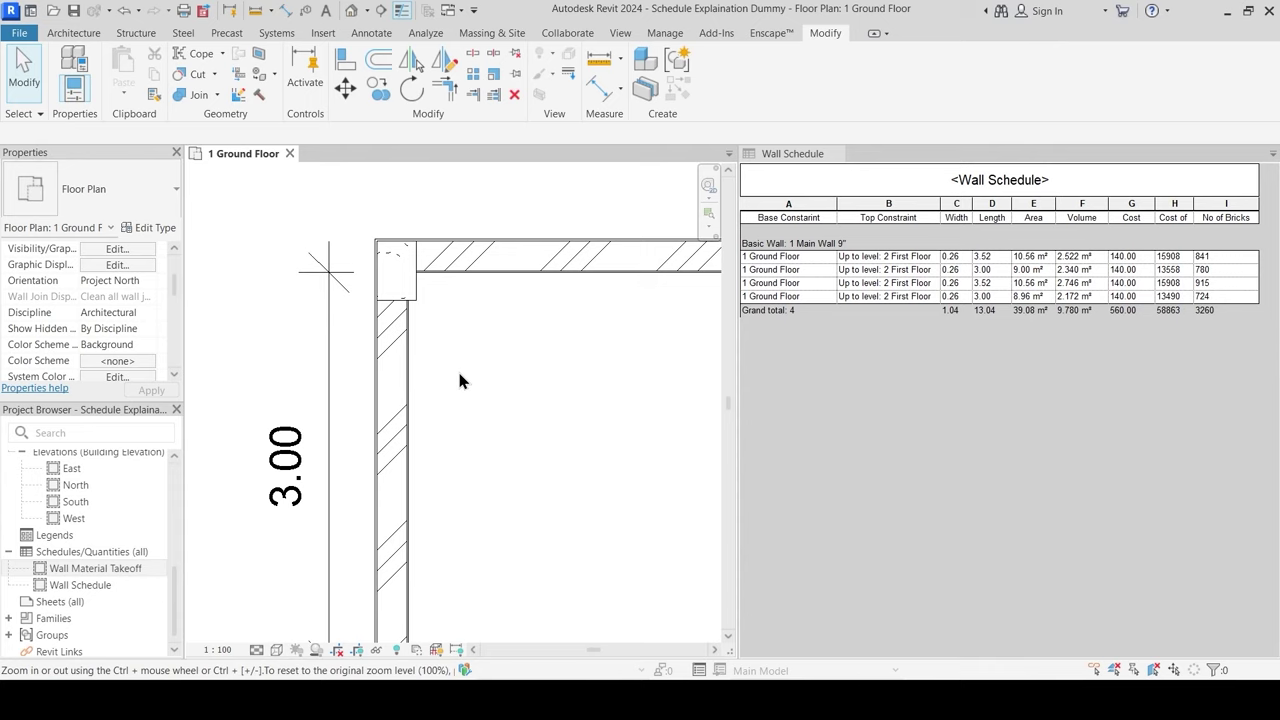
left_click(404, 355)
middle_click_drag(422, 390, 460, 382)
scroll(424, 339, "up", 1)
key("Escape")
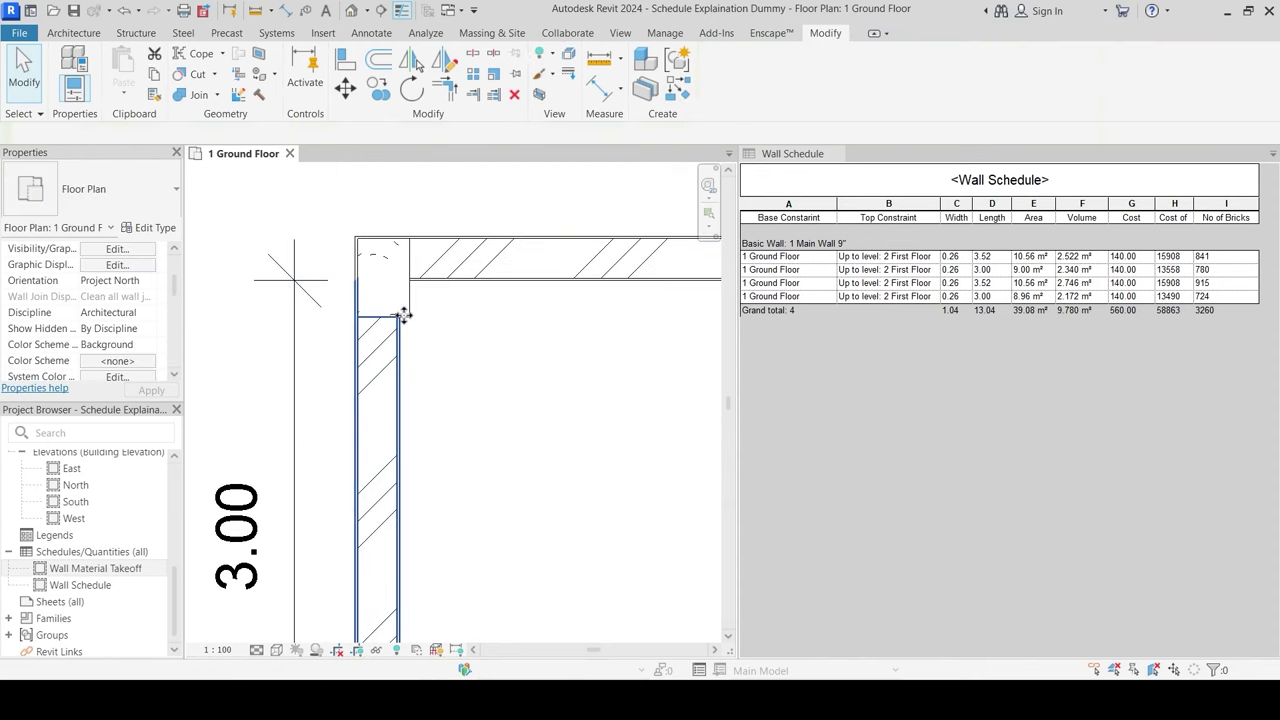
left_click(421, 318)
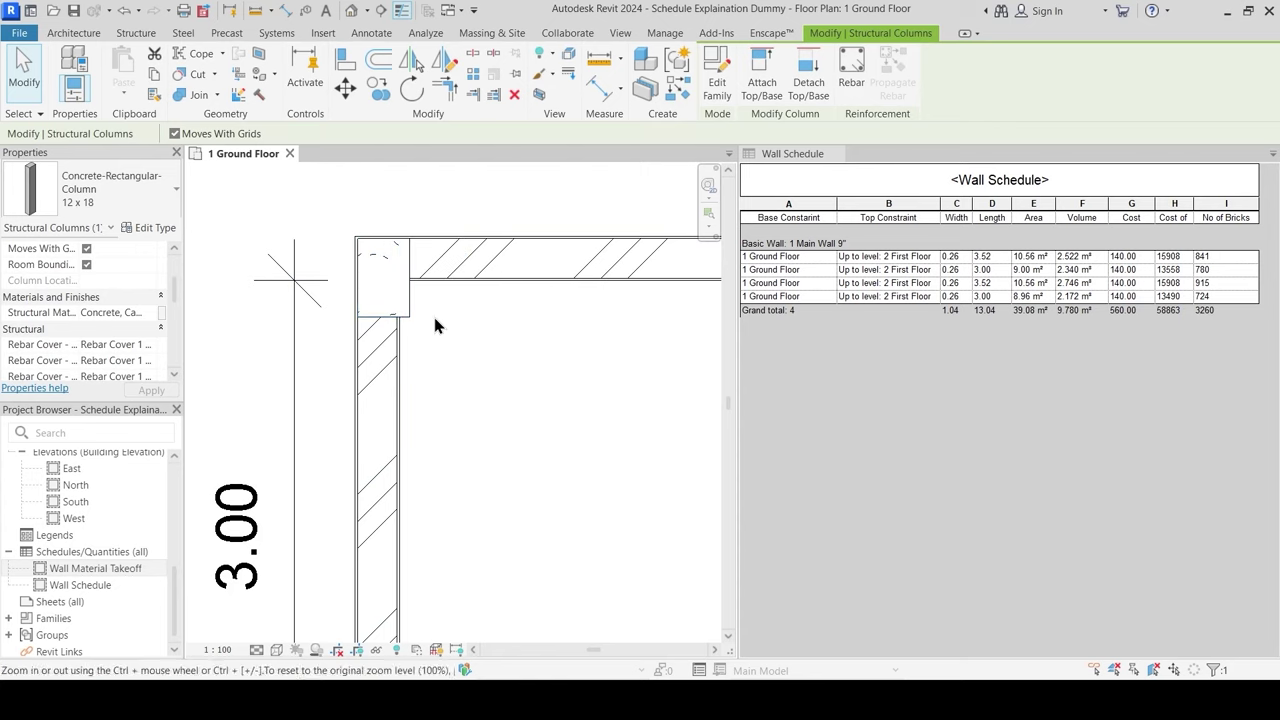
key("Escape")
left_click(390, 354)
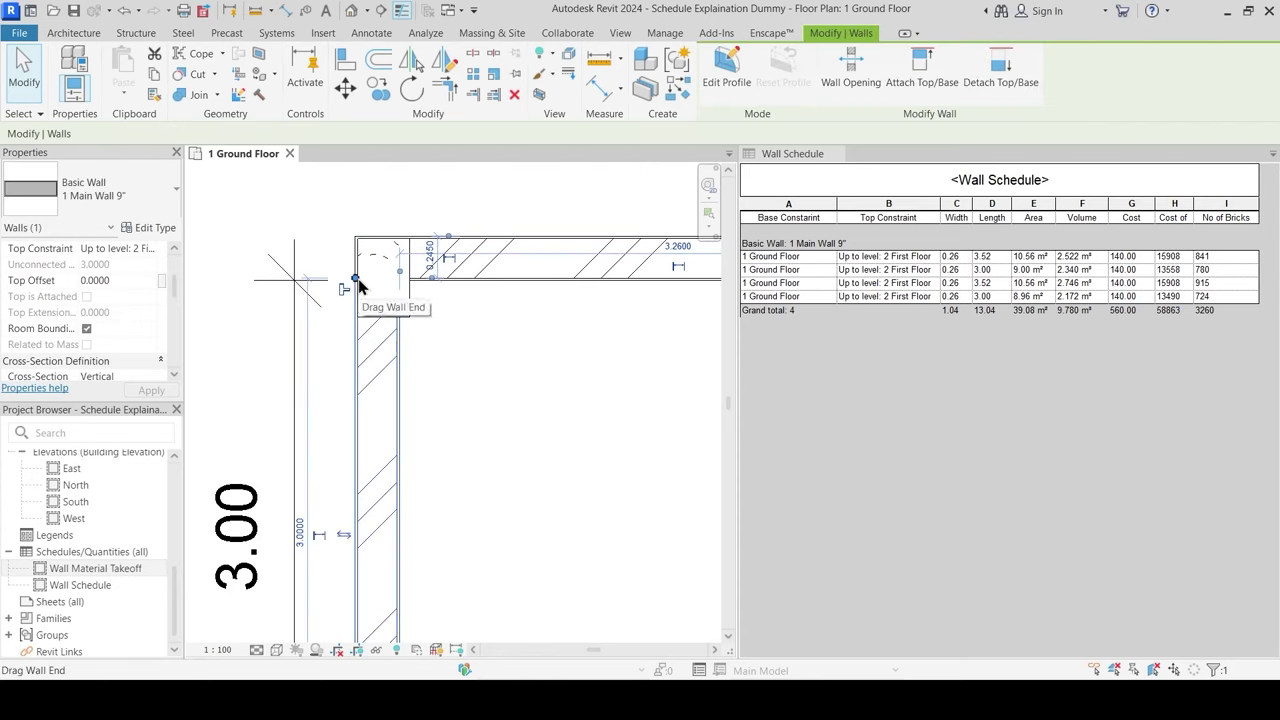
left_click_drag(358, 286, 356, 243)
key("Escape")
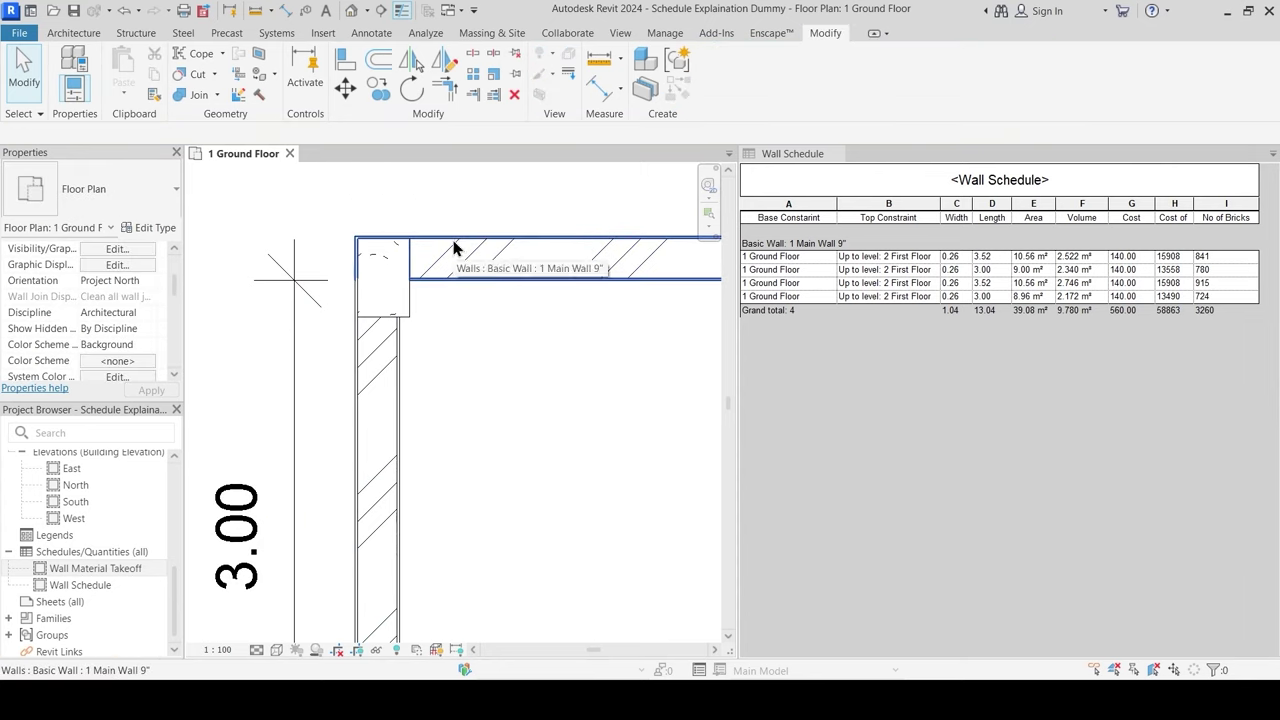
scroll(413, 270, "down", 4)
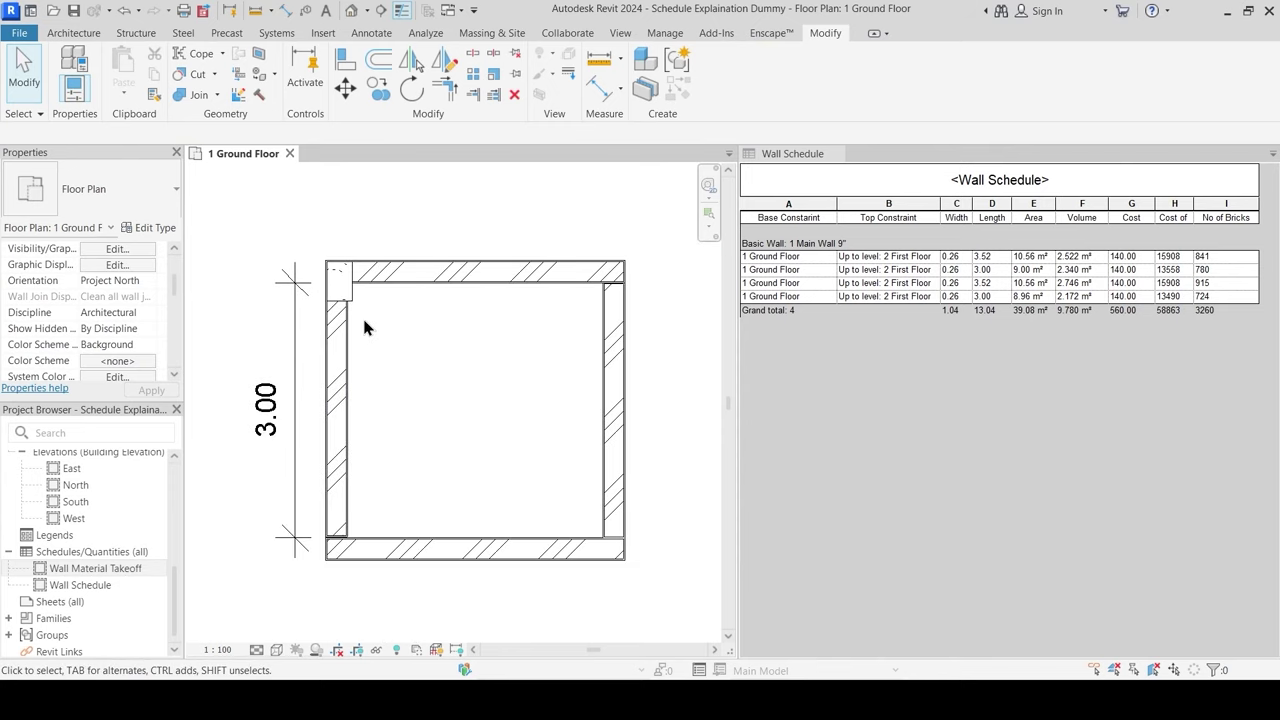
scroll(362, 320, "up", 5)
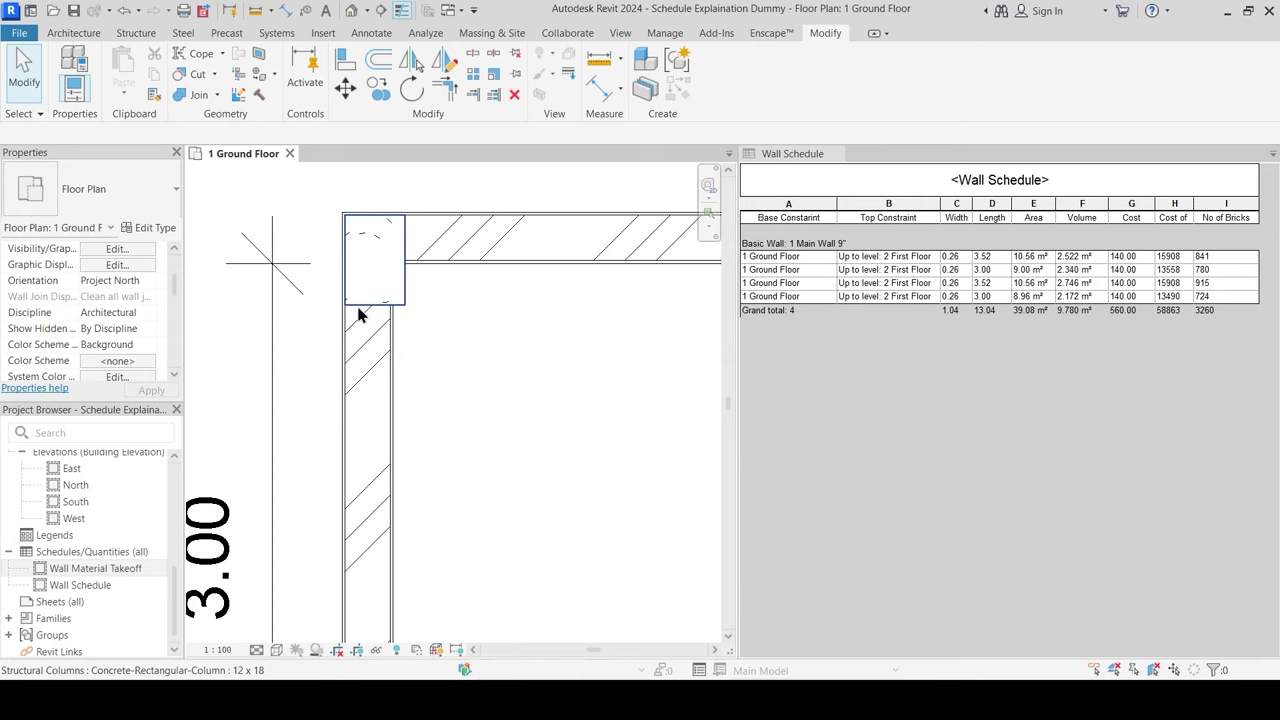
left_click(390, 328)
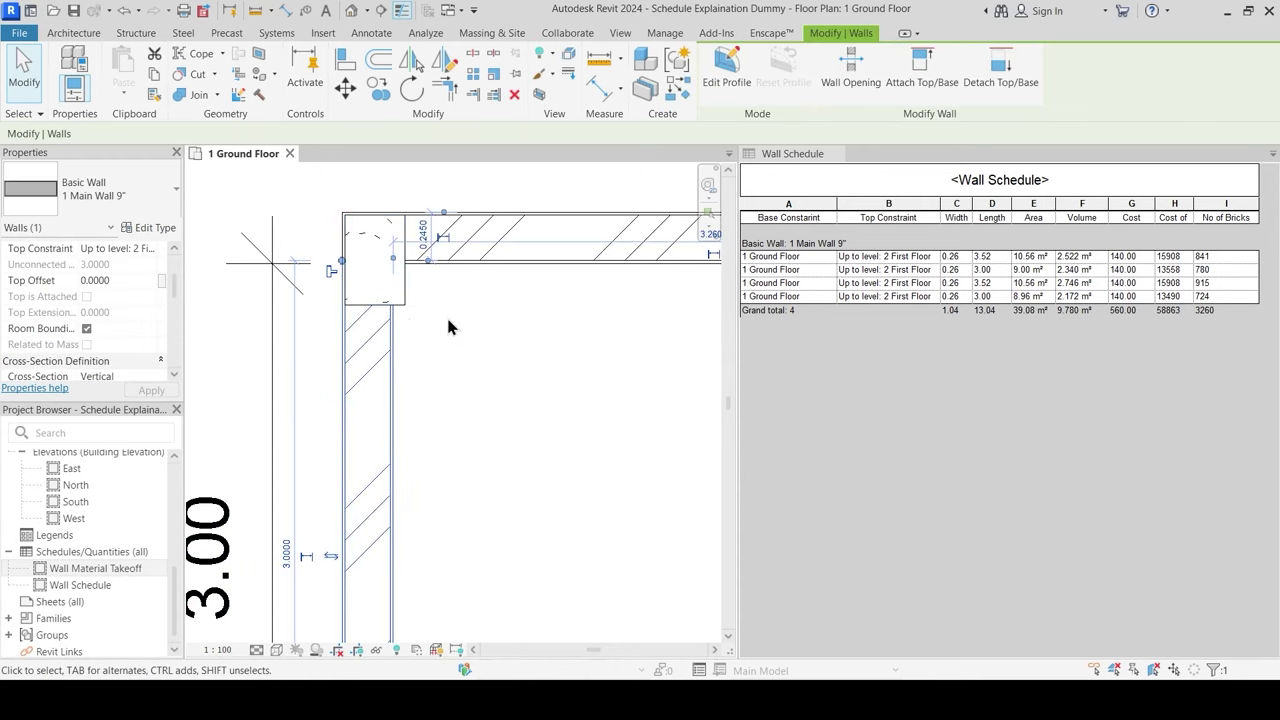
middle_click_drag(446, 314, 504, 367)
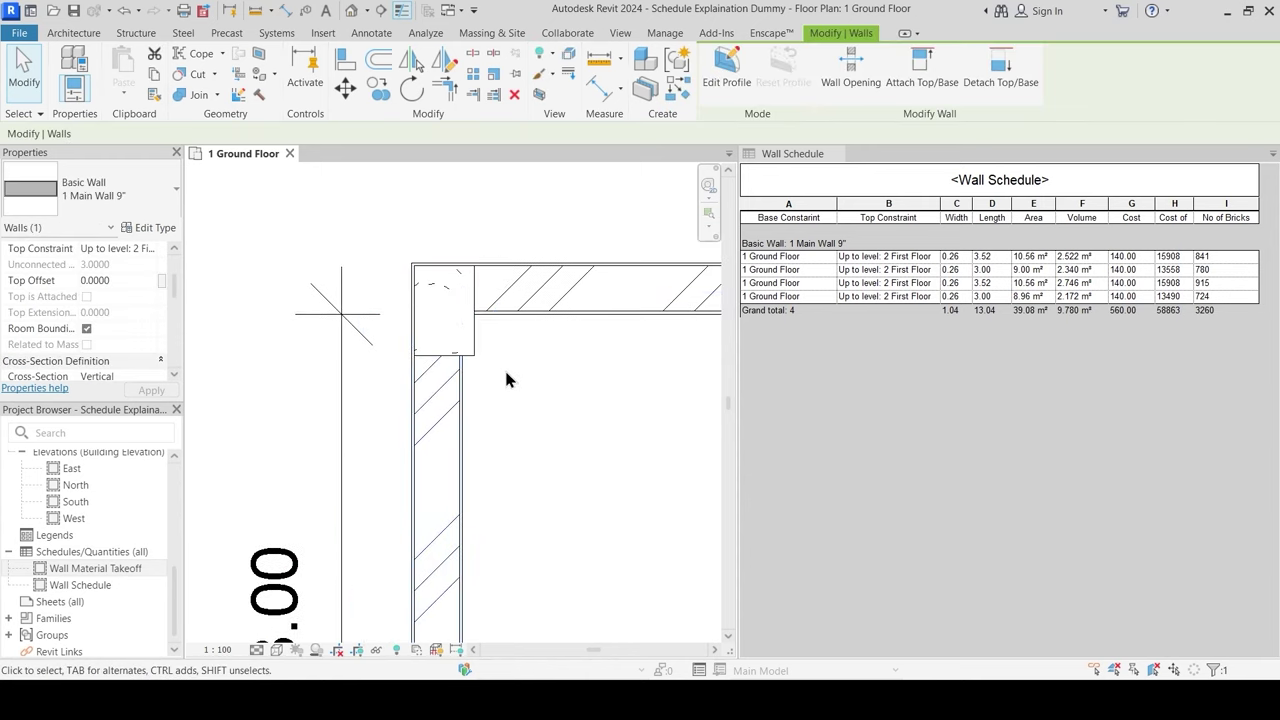
left_click(504, 367)
left_click(458, 400)
scroll(394, 334, "up", 2)
Step: Pull the left and top wall ends back from the column, unjoining at each warning
scroll(394, 332, "up", 1)
left_click_drag(421, 303, 412, 442)
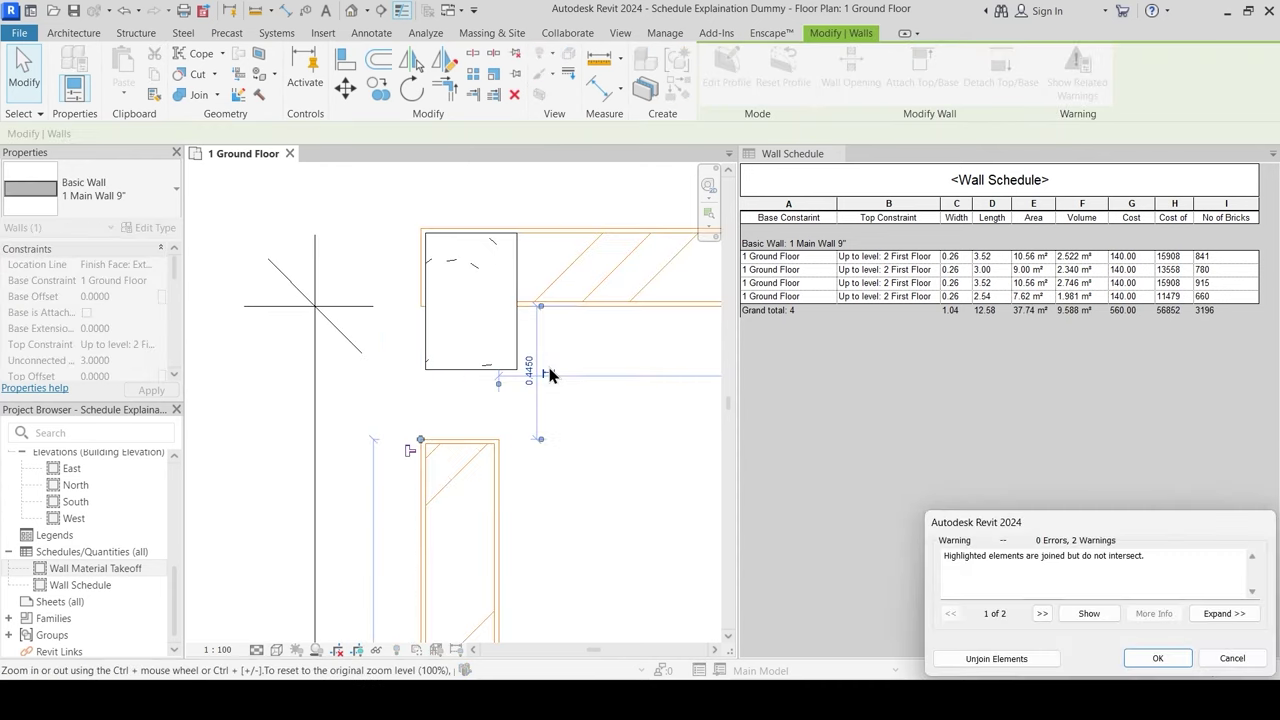
left_click(996, 658)
left_click(616, 455)
middle_click_drag(578, 381, 405, 397)
left_click(263, 256)
left_click_drag(249, 244, 414, 244)
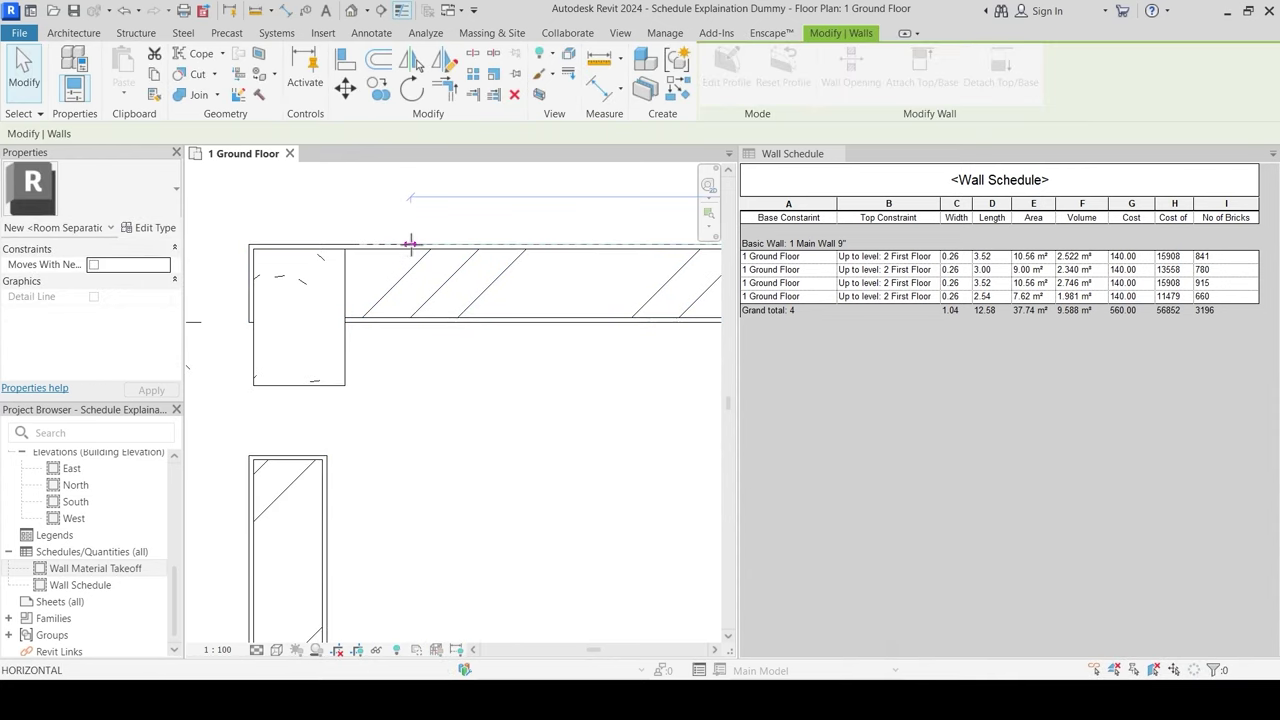
left_click(980, 661)
left_click(415, 370)
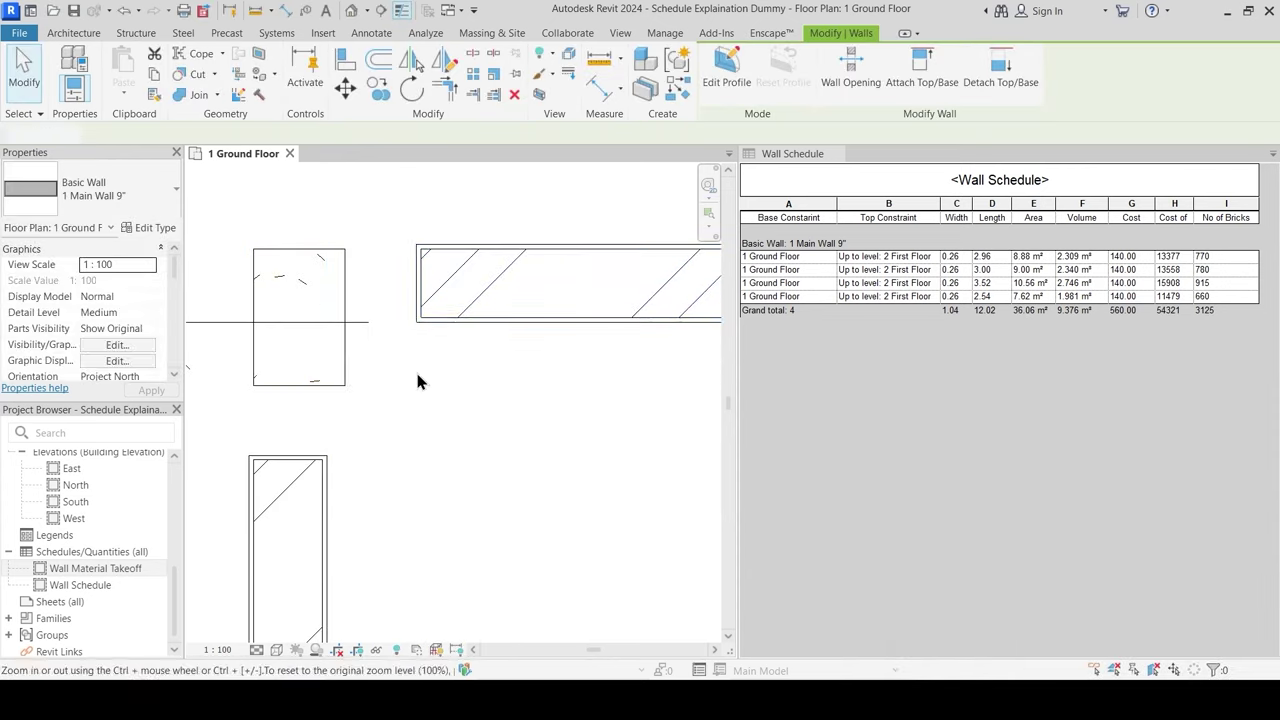
middle_click_drag(326, 425, 423, 394)
Step: Extend the vertical and top walls' ends back to the column faces
left_click(408, 430)
scroll(323, 423, "up", 2)
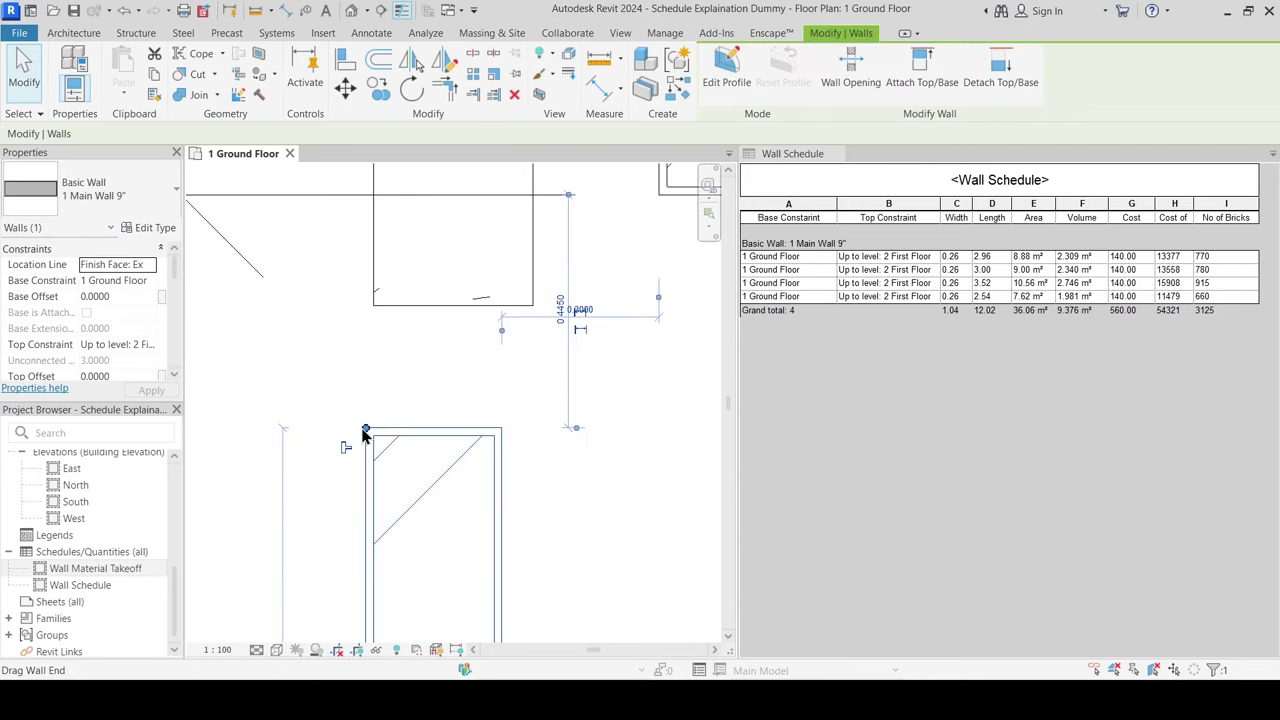
left_click_drag(376, 375, 376, 306)
scroll(408, 374, "down", 2)
left_click(548, 340)
middle_click_drag(548, 340, 508, 429)
left_click(524, 358)
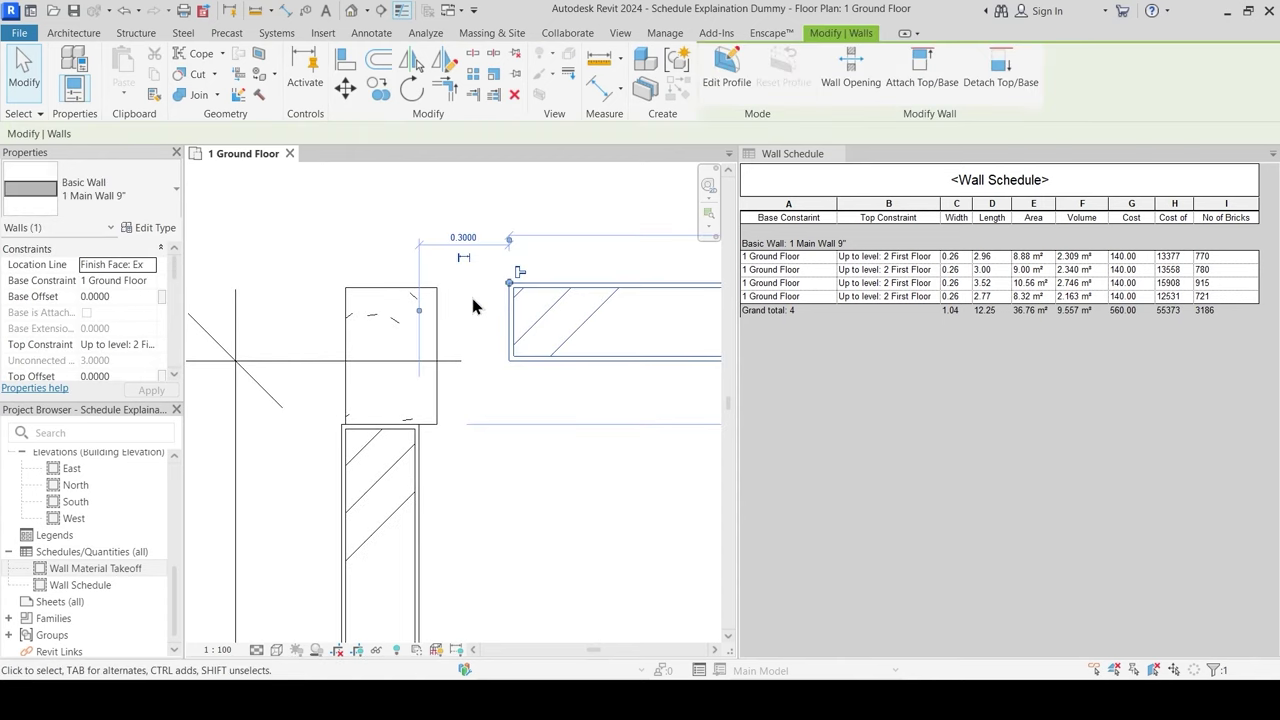
left_click_drag(511, 282, 440, 288)
Step: End the top wall at the column face, review the 12.49 schedule total, then open the {3D} view
left_click(535, 380)
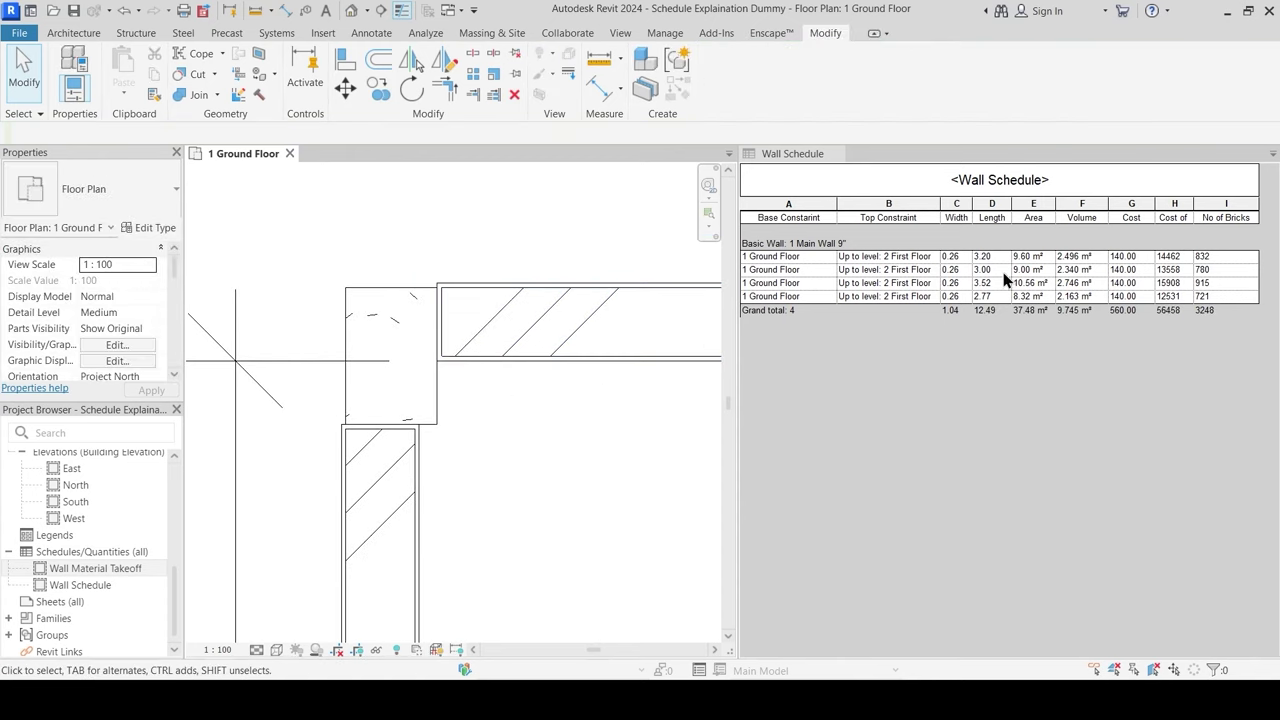
left_click(1036, 277)
scroll(406, 411, "down", 2)
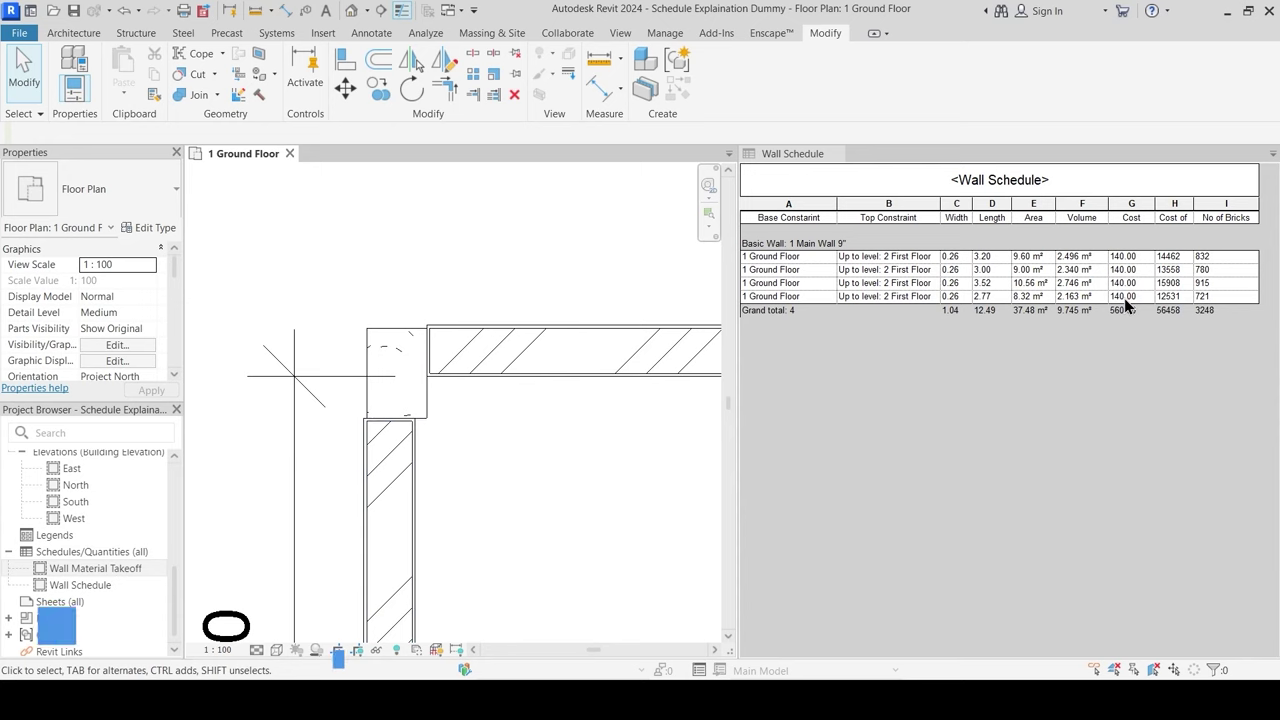
key("ctrl")
key("ctrl")
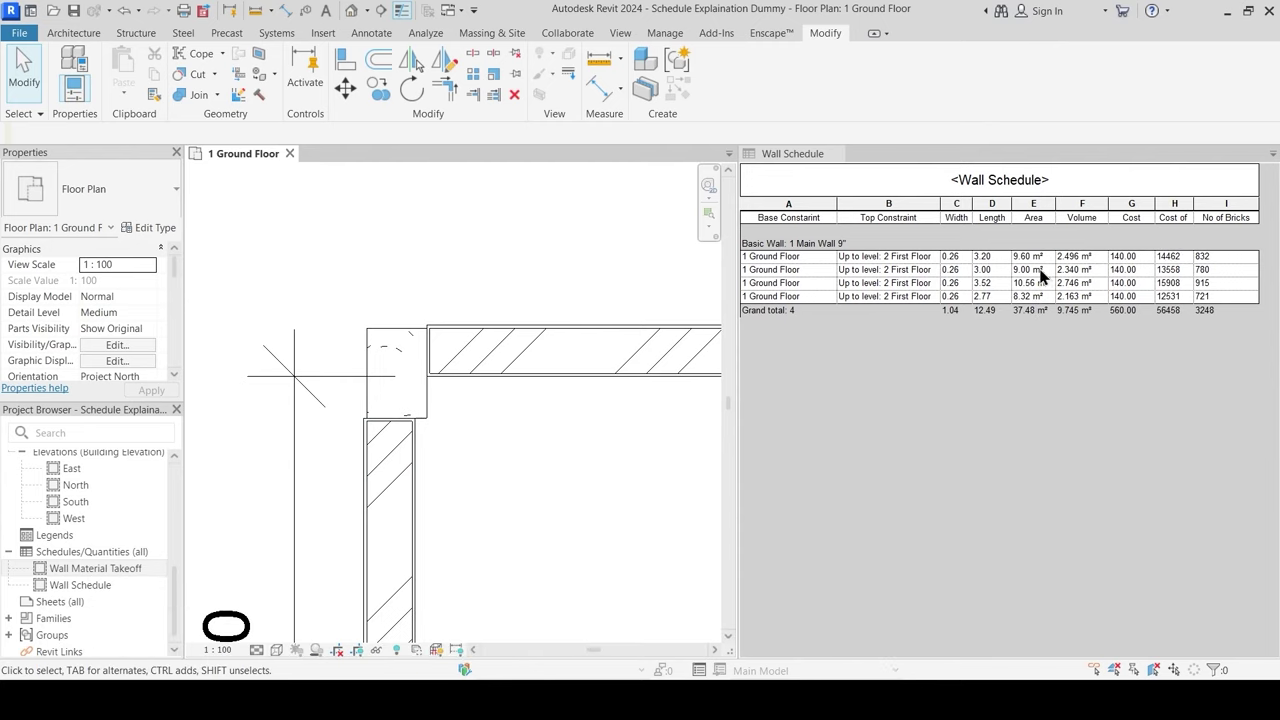
key("Escape")
scroll(396, 360, "down", 2)
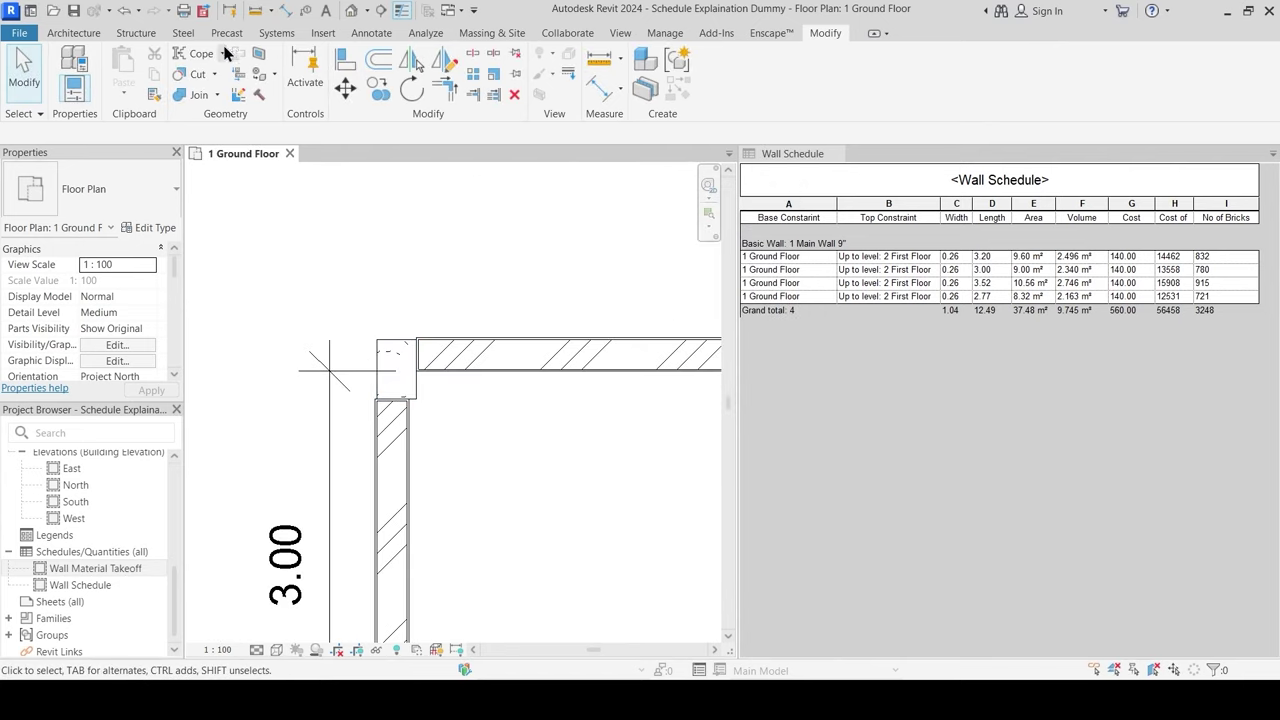
left_click(351, 11)
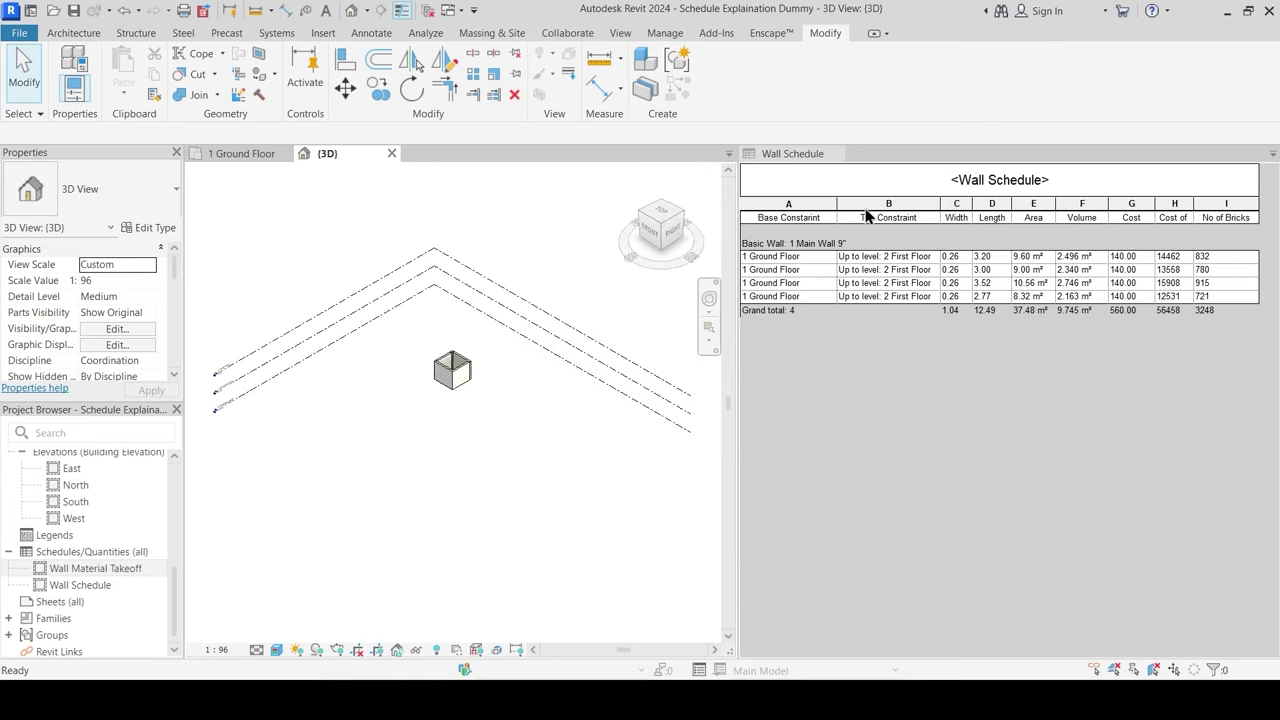
Step: Close the Wall Schedule and zoom into the 3D model of the walled box
left_click(836, 153)
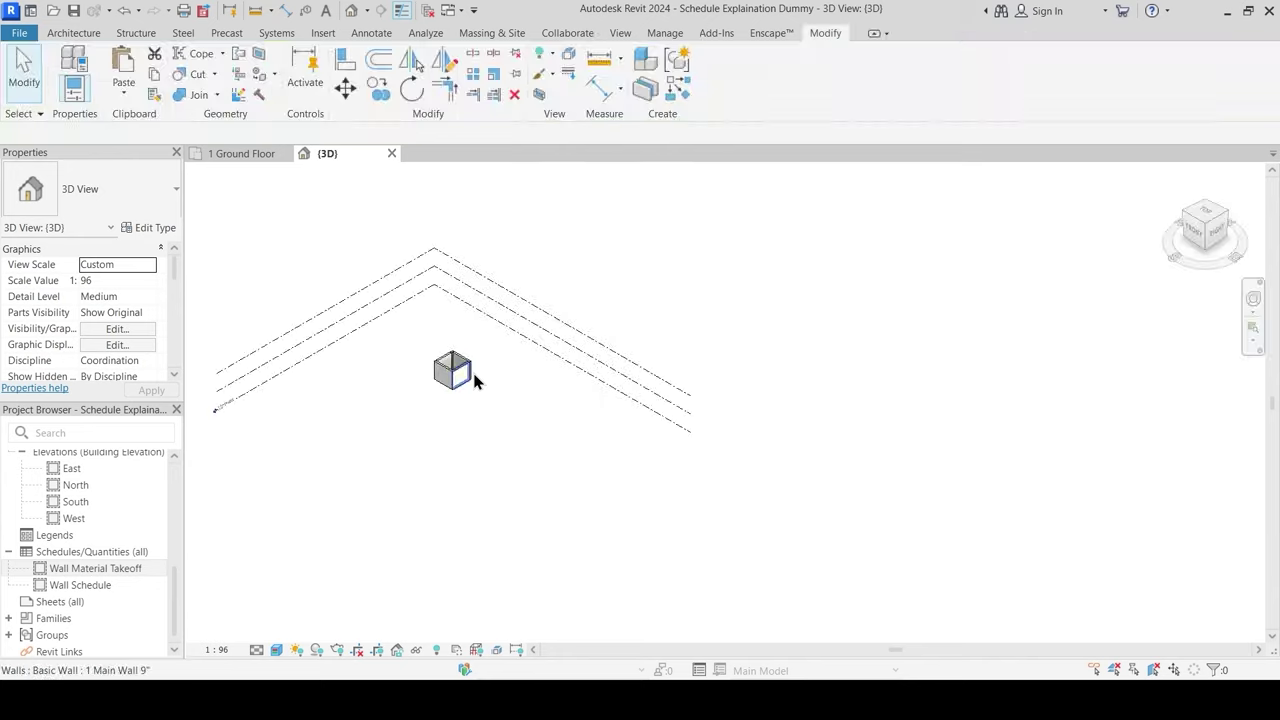
scroll(440, 385, "up", 3)
scroll(418, 397, "up", 2)
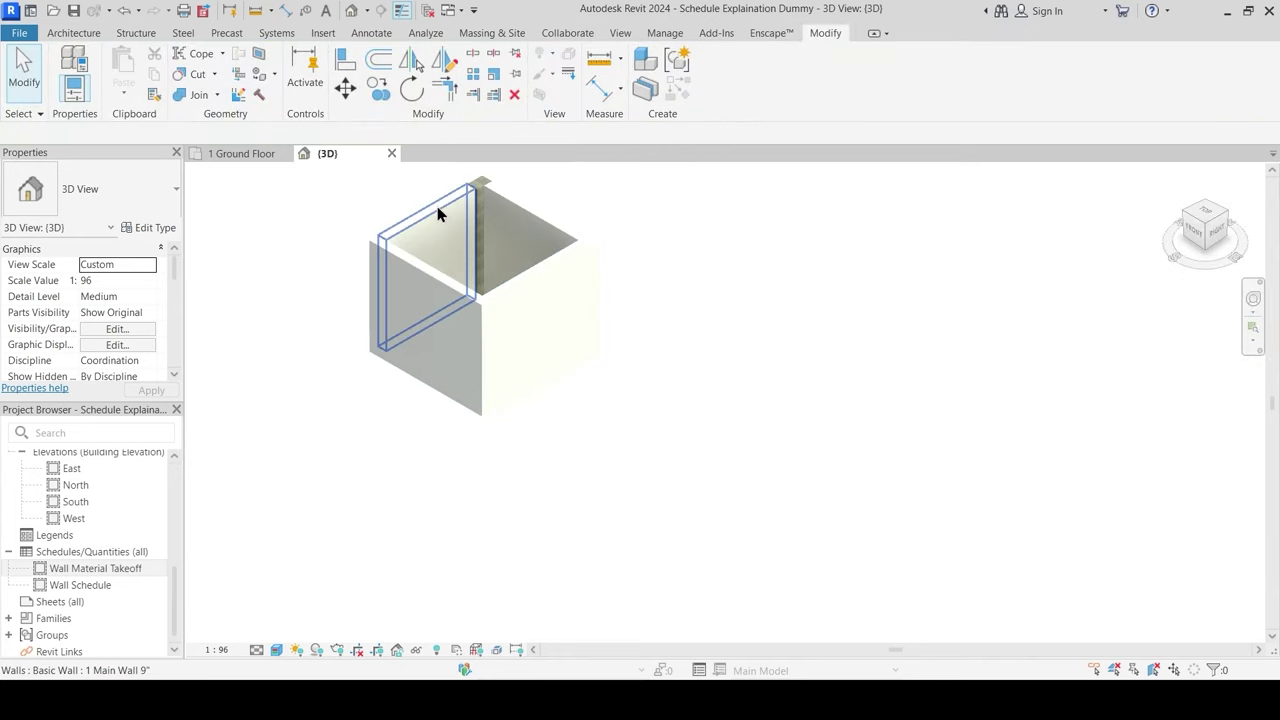
left_click(437, 206)
middle_click_drag(378, 319, 400, 334, "shift")
key("Escape")
scroll(405, 330, "up", 2)
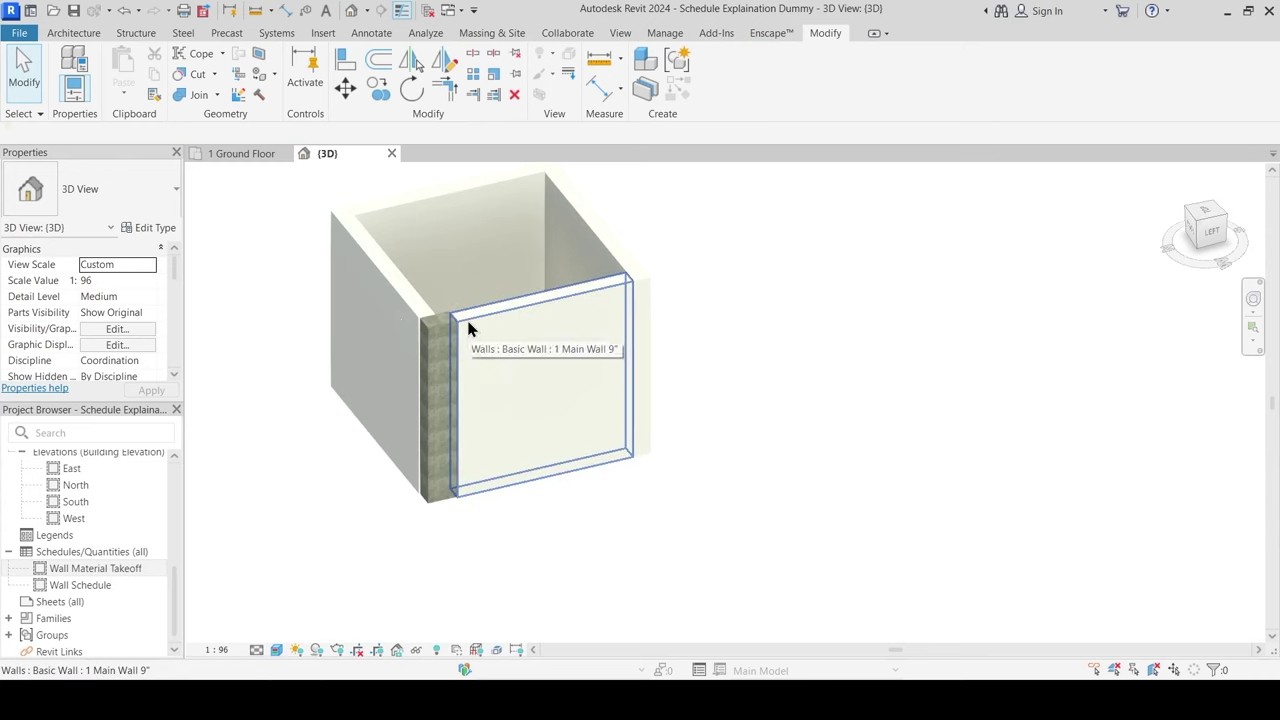
Step: Orbit the 3D view around the corner column to inspect both sides of the wall corner
left_click(468, 328)
scroll(443, 512, "up", 2)
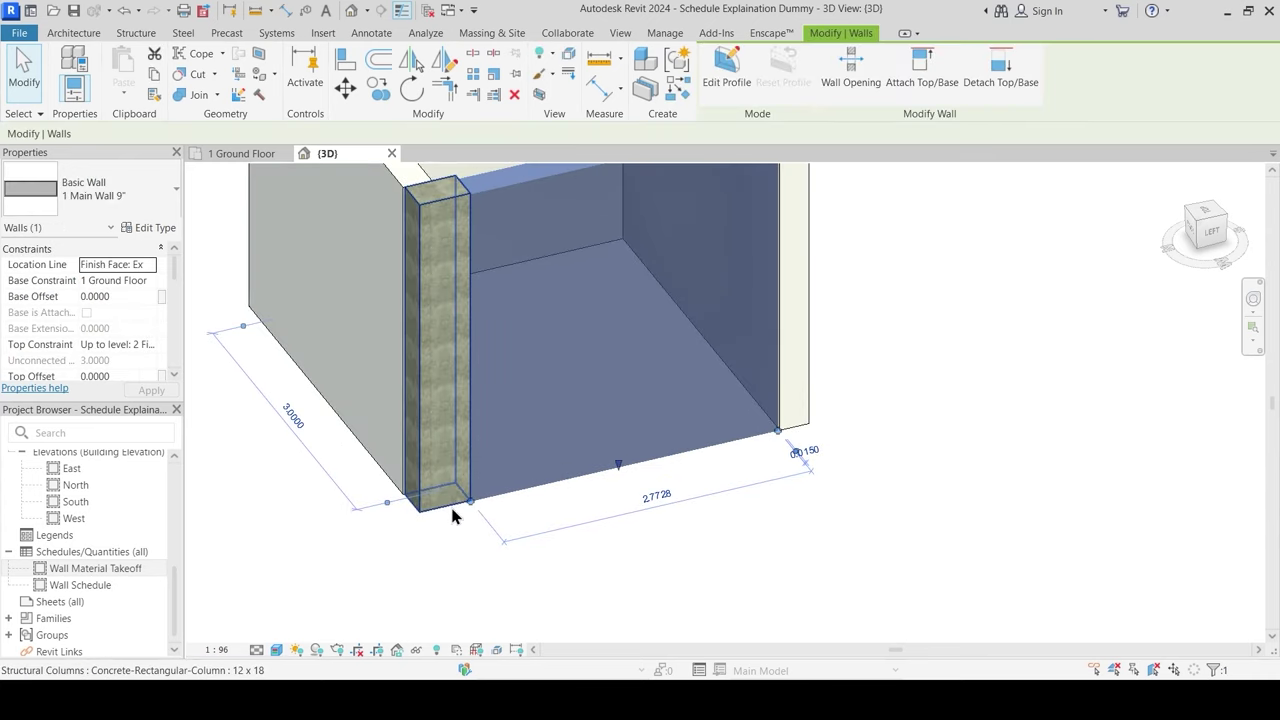
middle_click_drag(409, 414, 510, 445, "shift")
key("Escape")
scroll(505, 355, "down", 2)
middle_click_drag(500, 395, 503, 285, "shift")
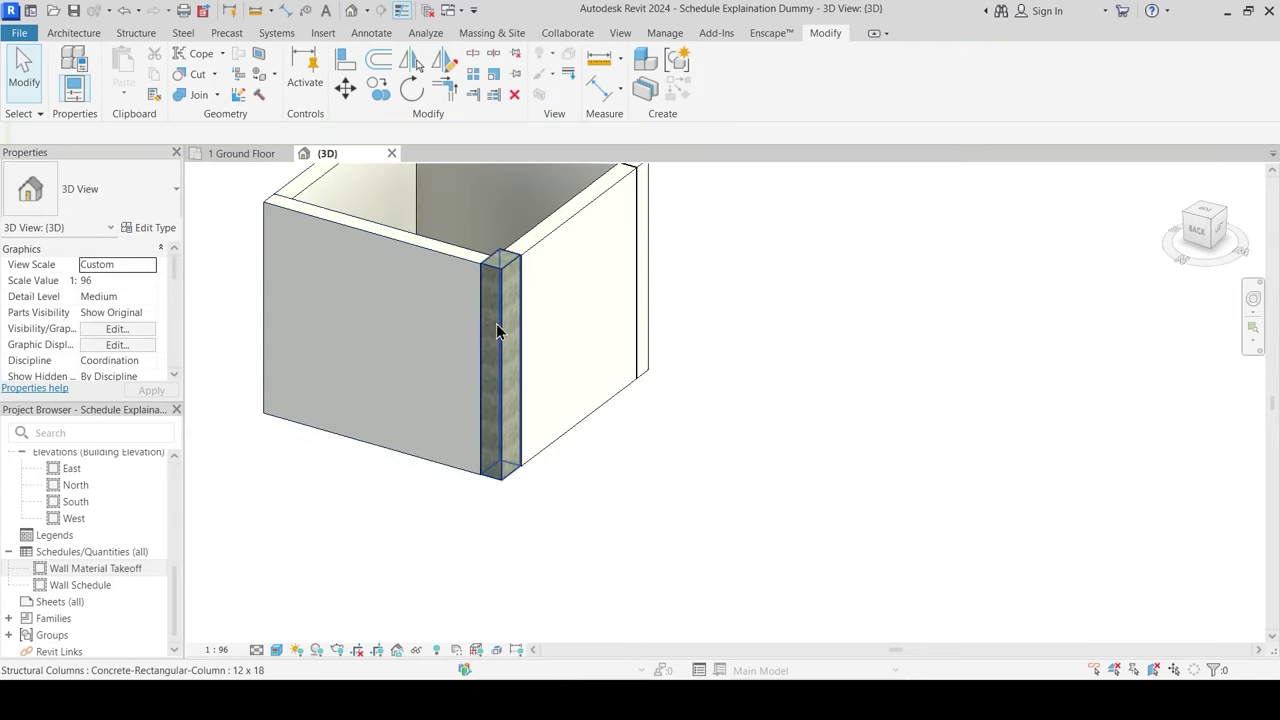
middle_click_drag(571, 314, 170, 172, "shift")
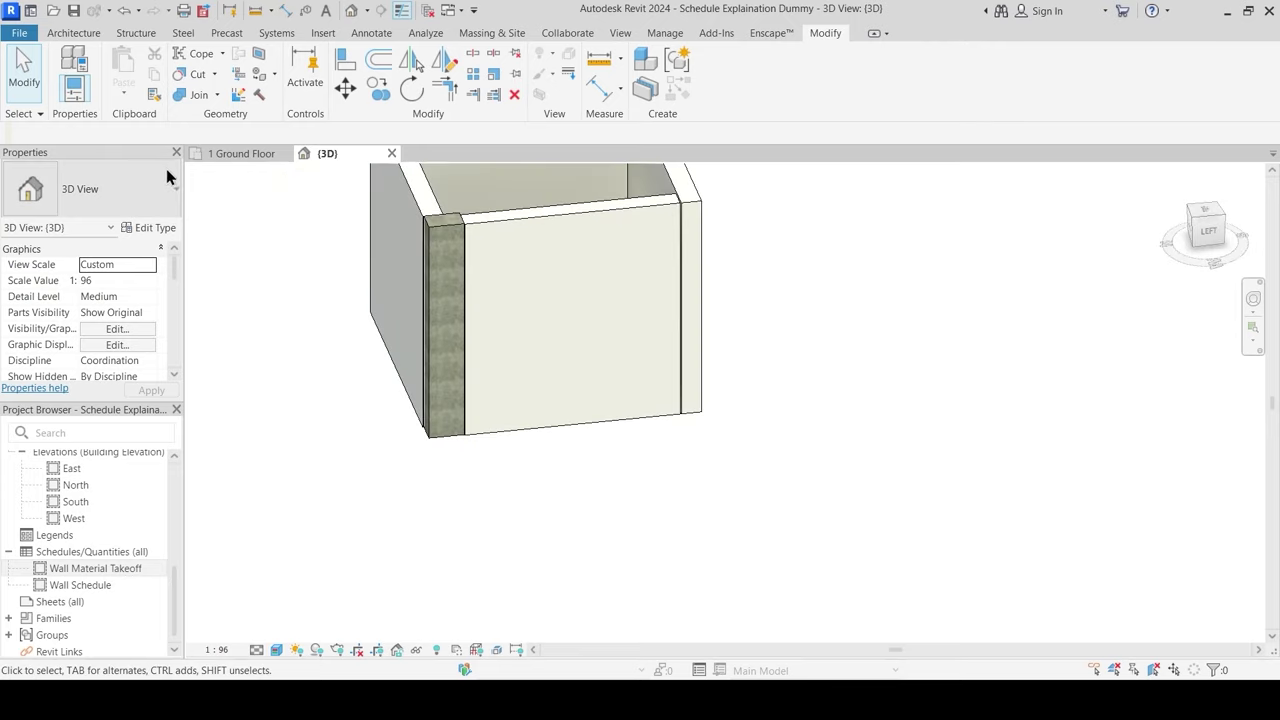
Step: On the 1 Ground Floor plan, start an architectural column and review its type properties unchanged
left_click(245, 154)
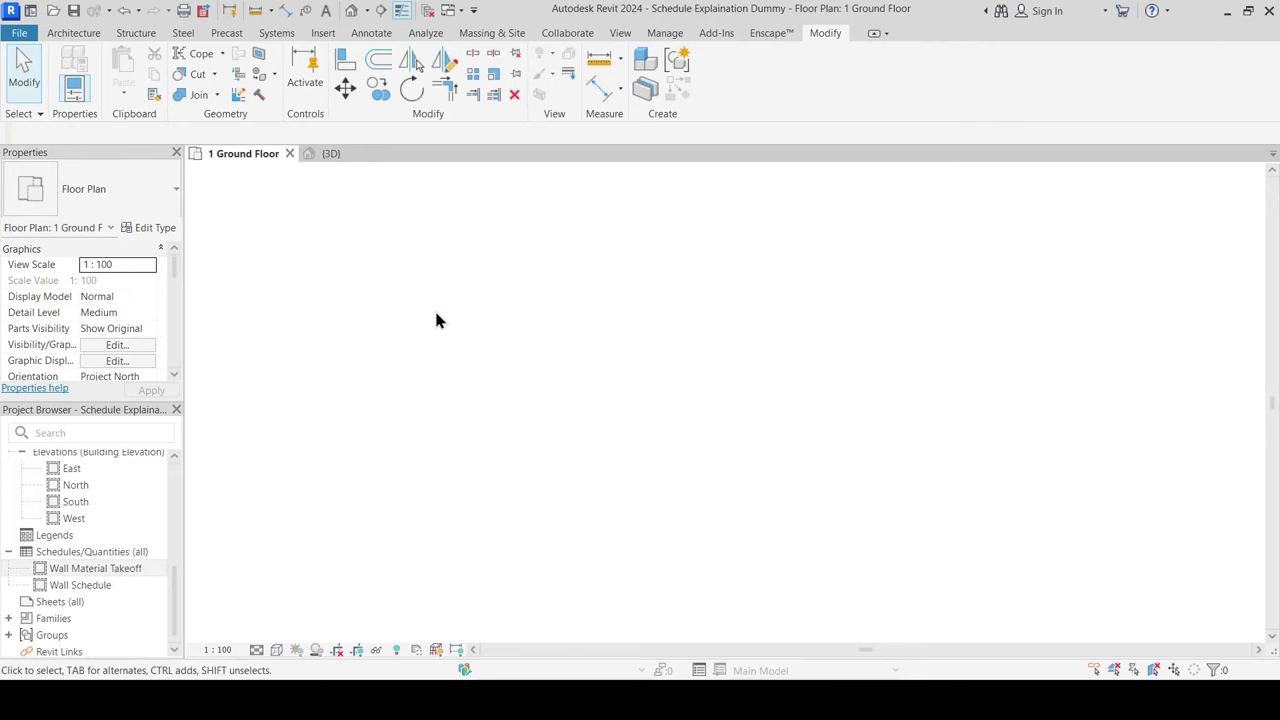
left_click(81, 36)
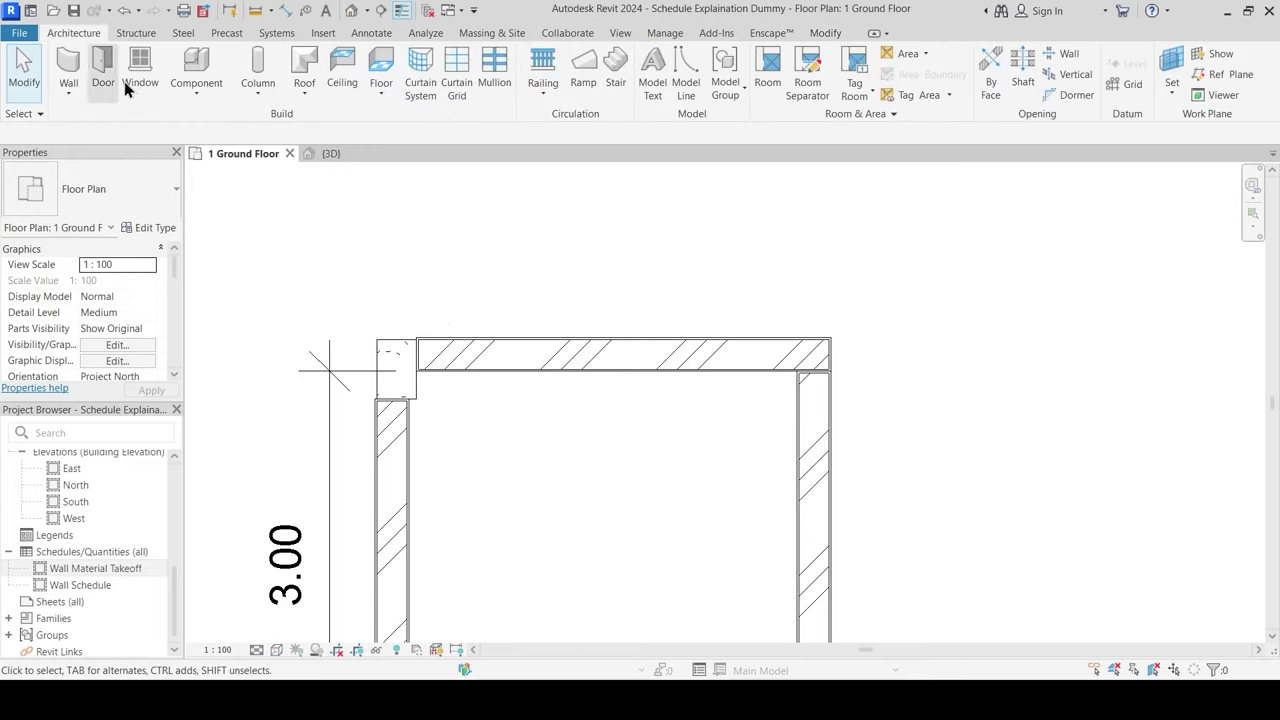
left_click(257, 90)
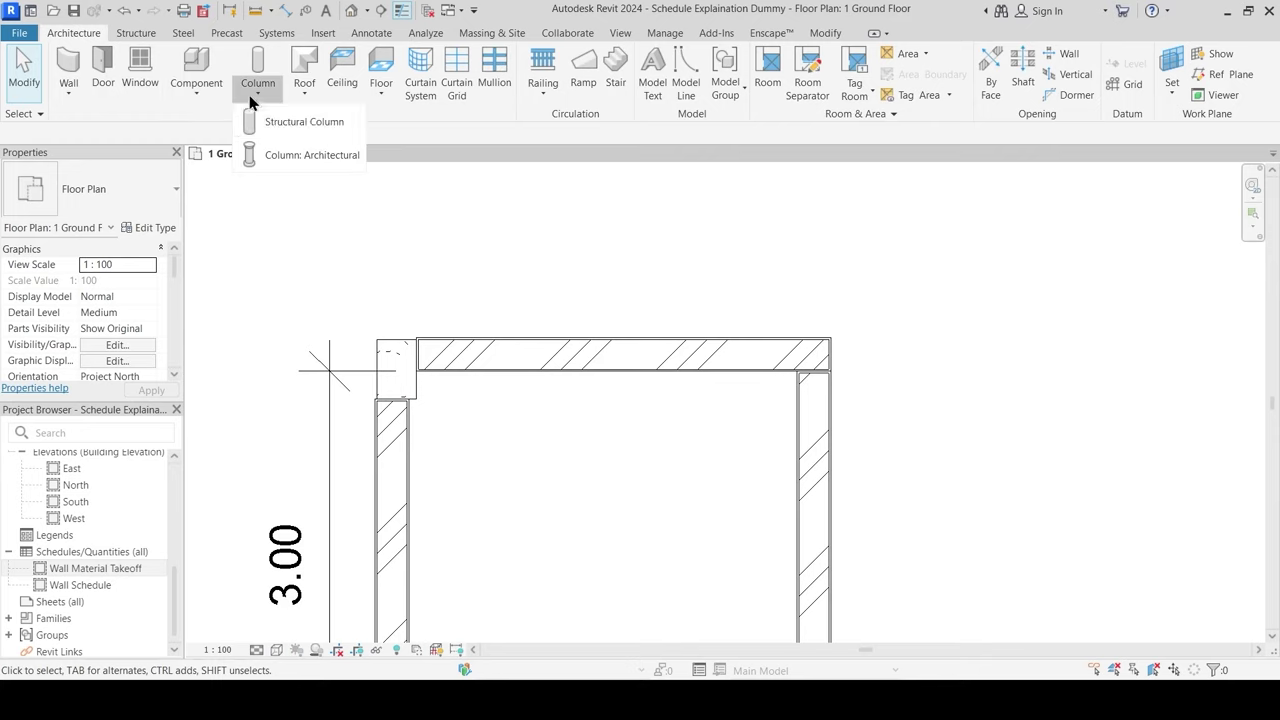
left_click(288, 160)
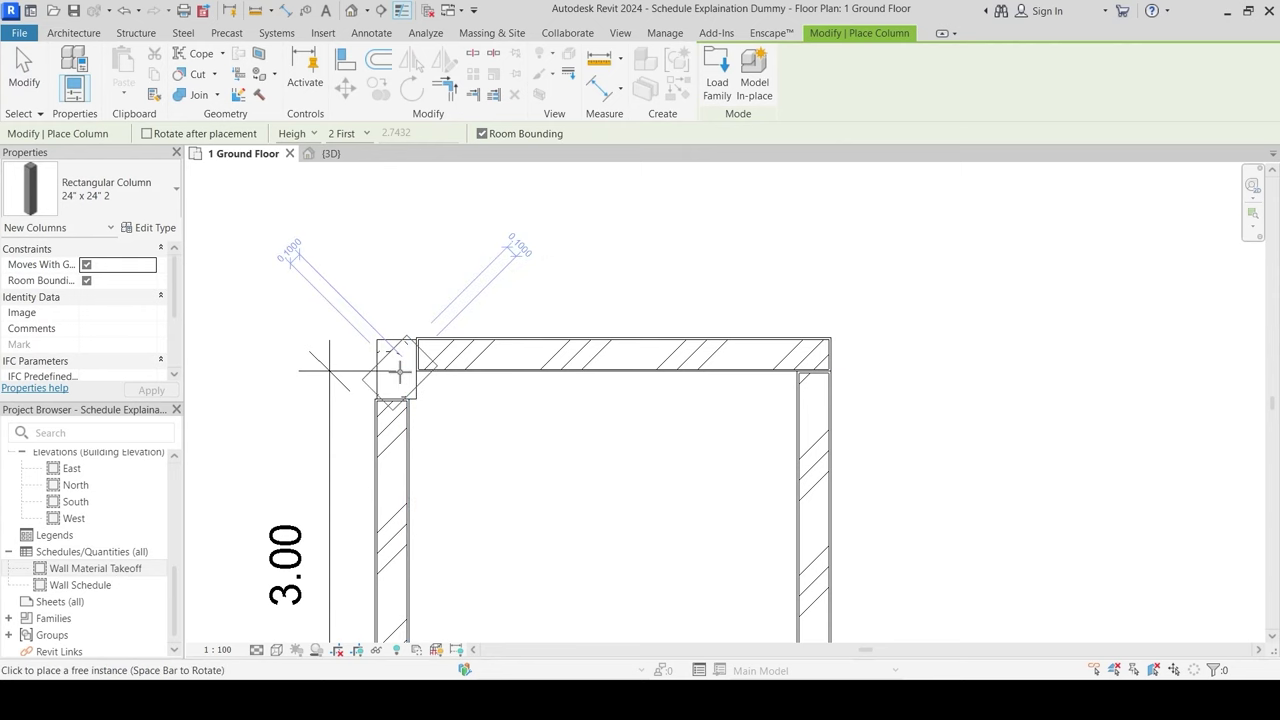
scroll(399, 372, "up", 2)
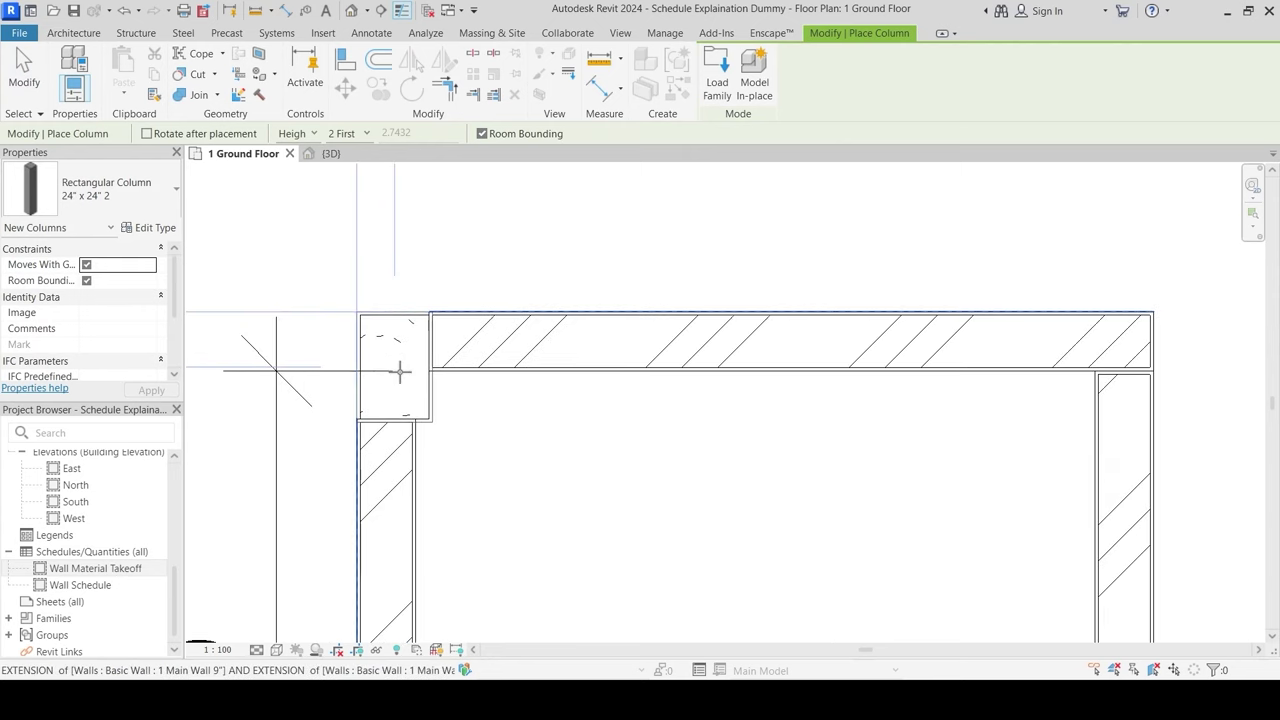
left_click(152, 228)
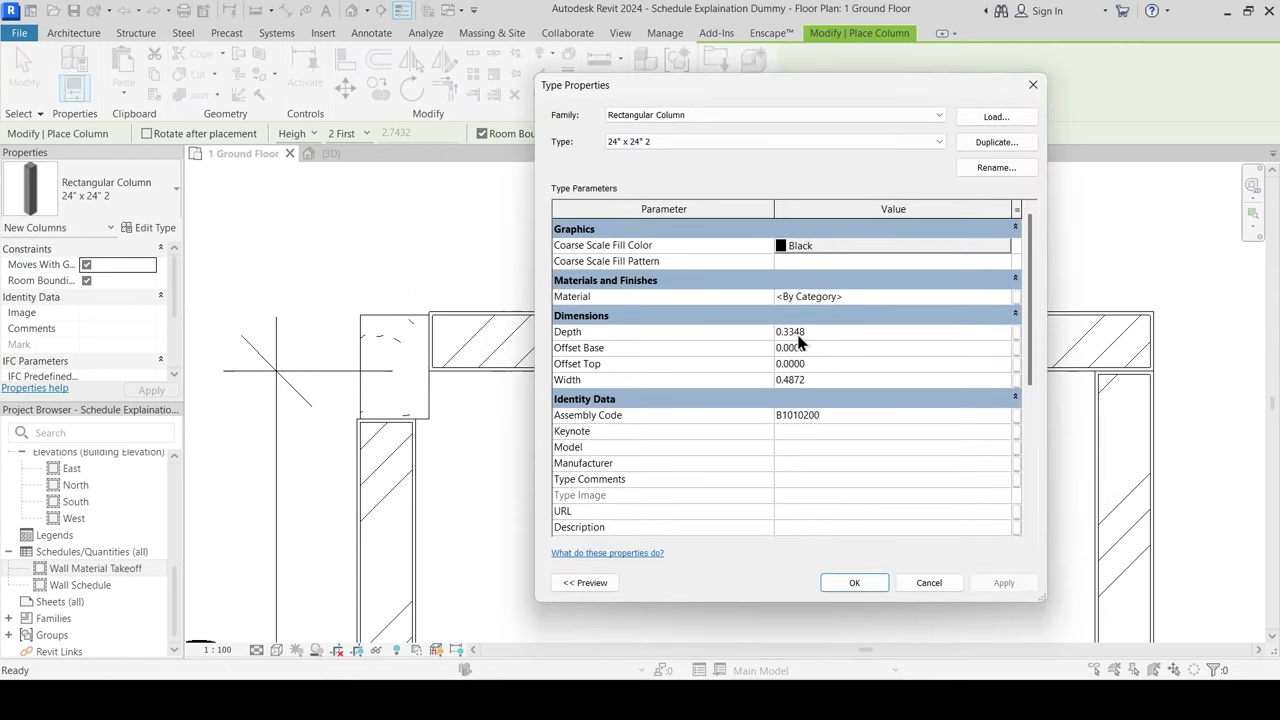
key("Return")
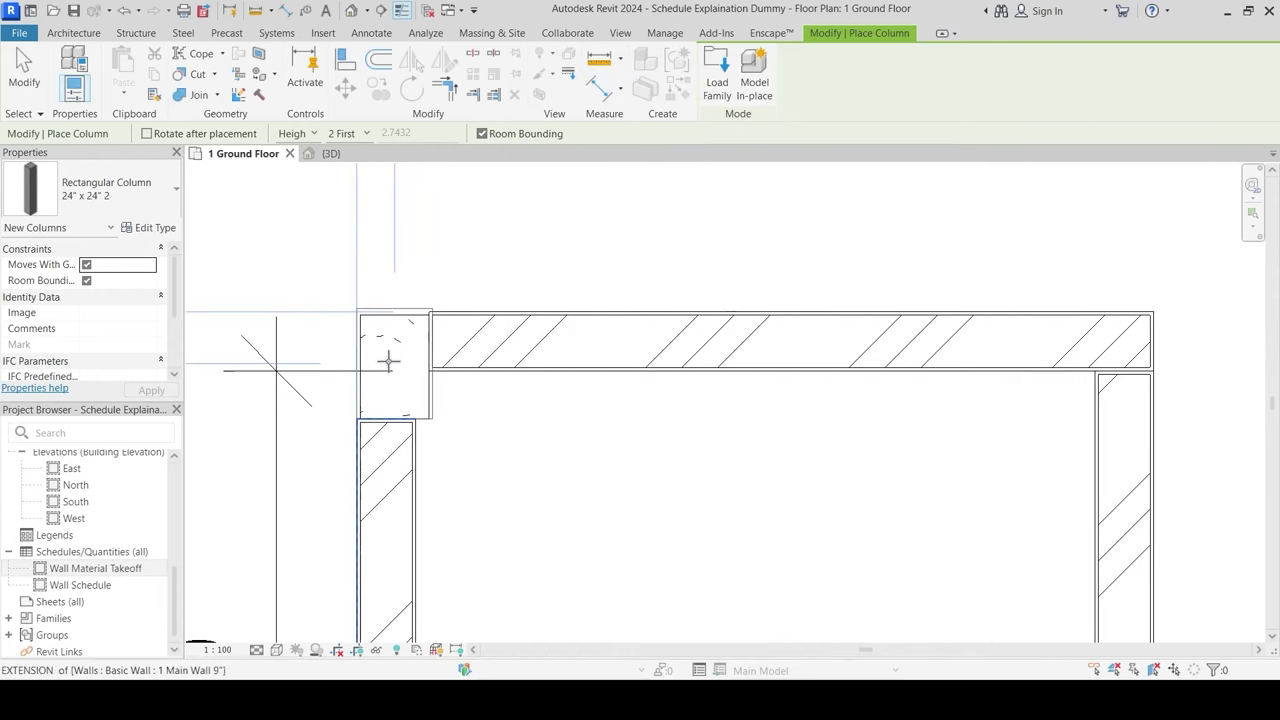
Step: Place the Rectangular Column at the top-left wall corner
scroll(390, 372, "up", 1)
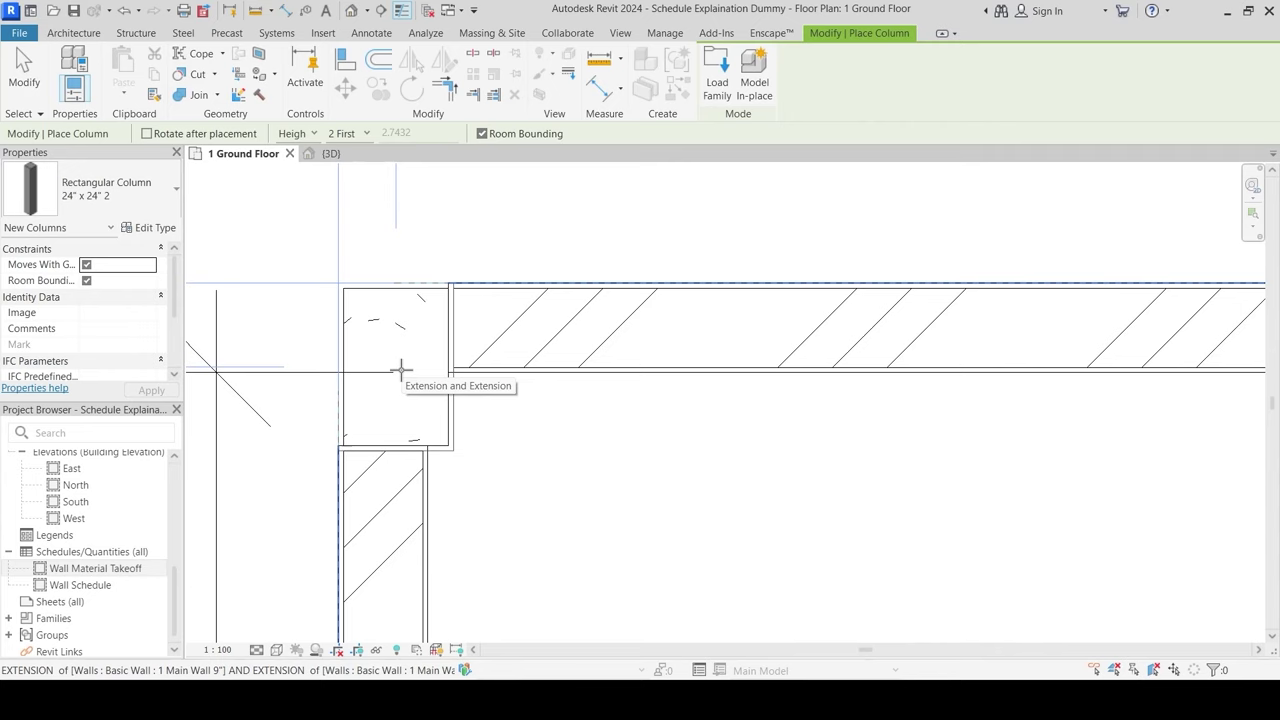
left_click(440, 293)
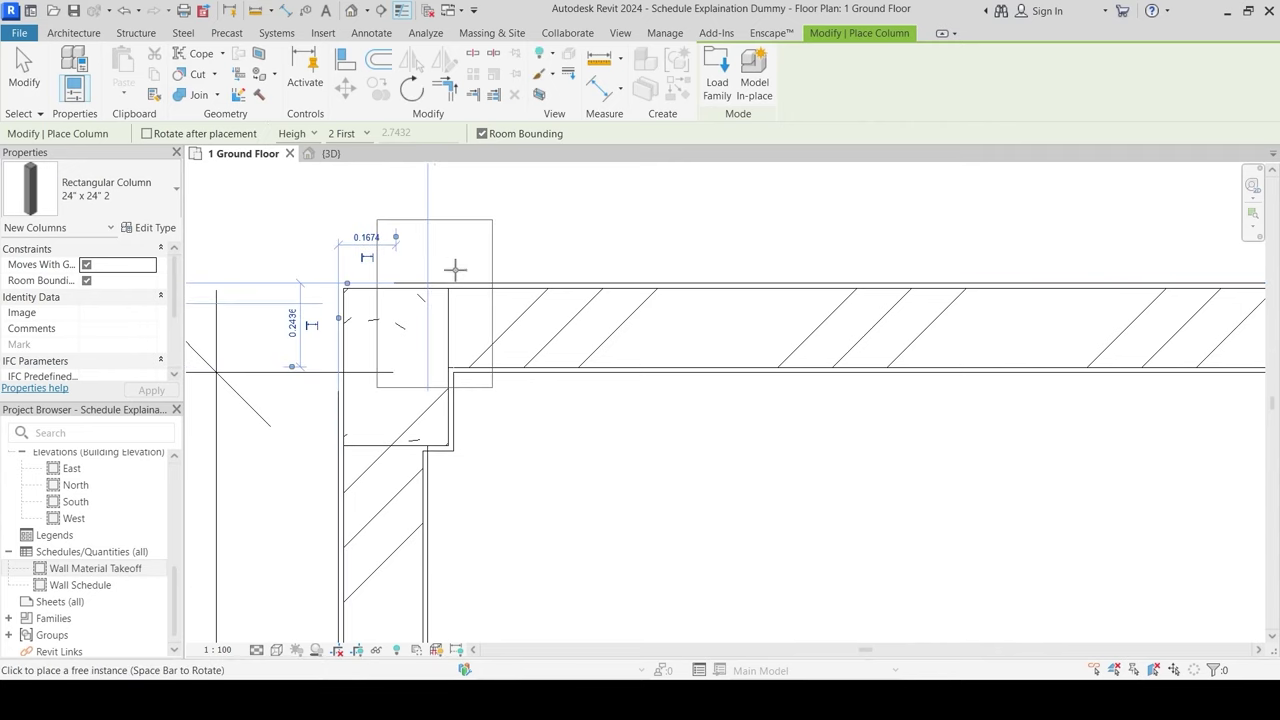
key("Escape")
key("Escape")
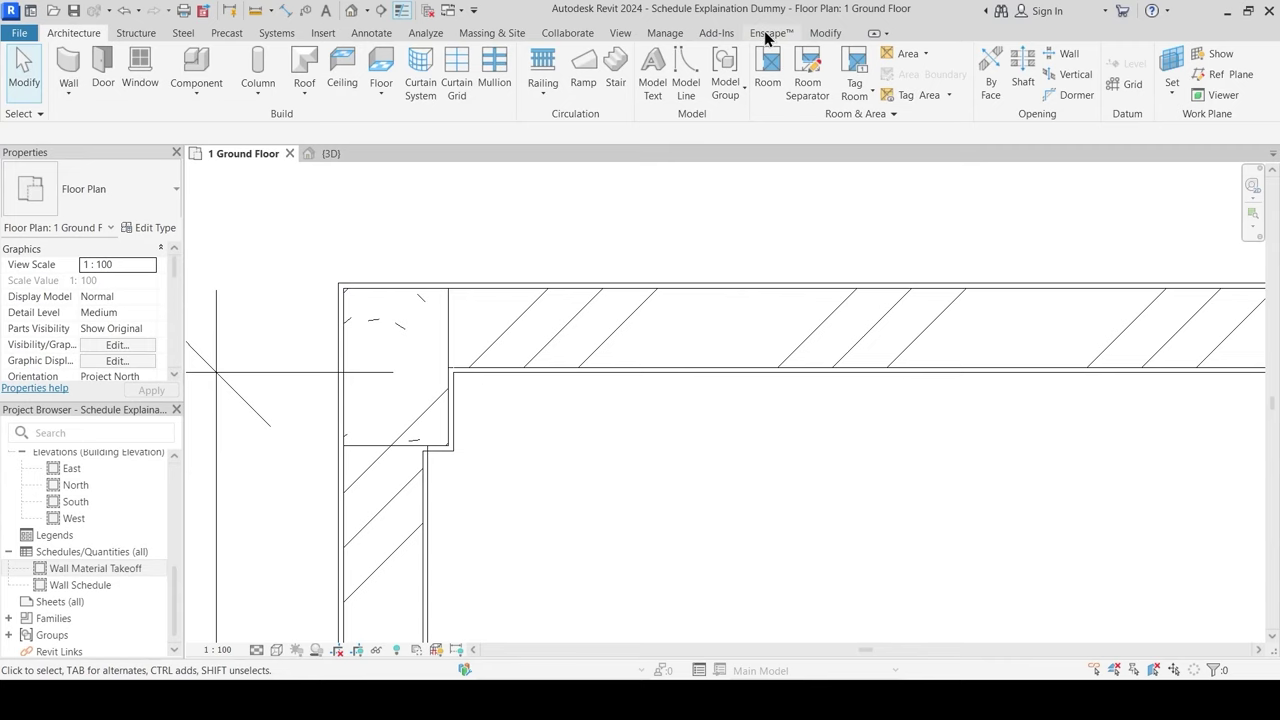
Step: Try joining the corner column's geometry, then cancel and pan the plan to show the corner
left_click(825, 33)
left_click(198, 97)
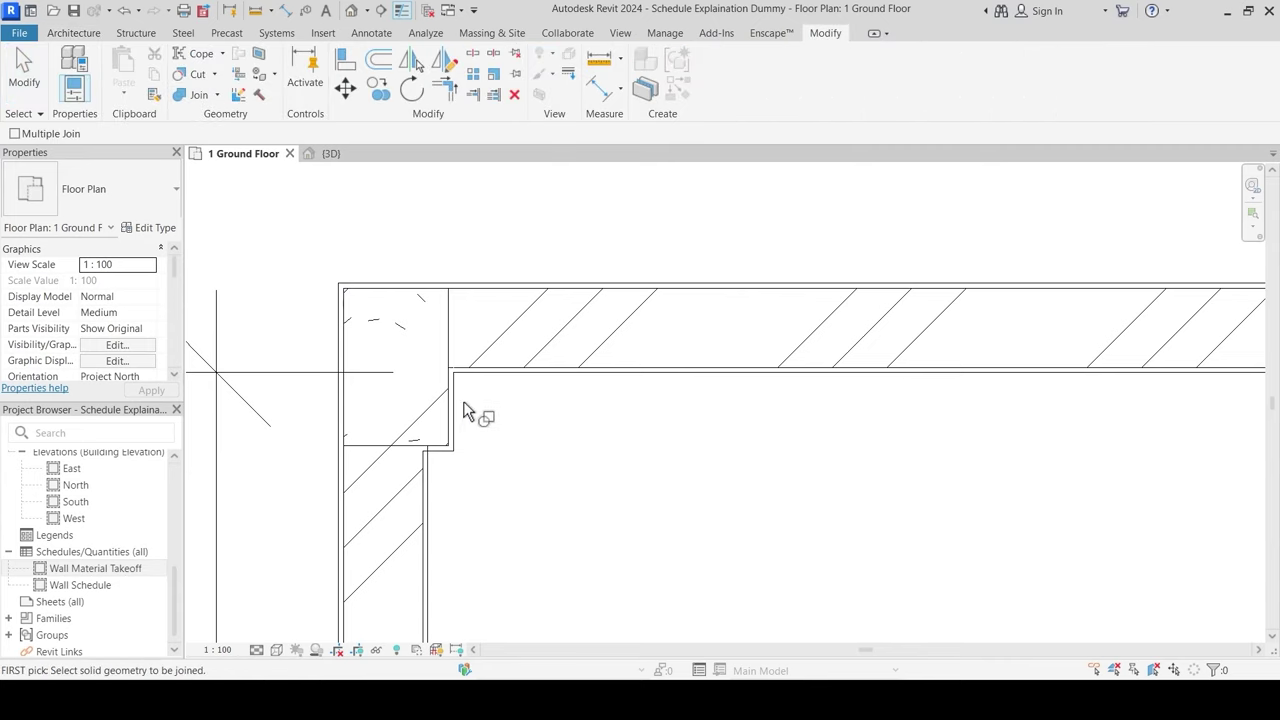
left_click(445, 327)
key("Escape")
key("Escape")
scroll(320, 376, "down", 2)
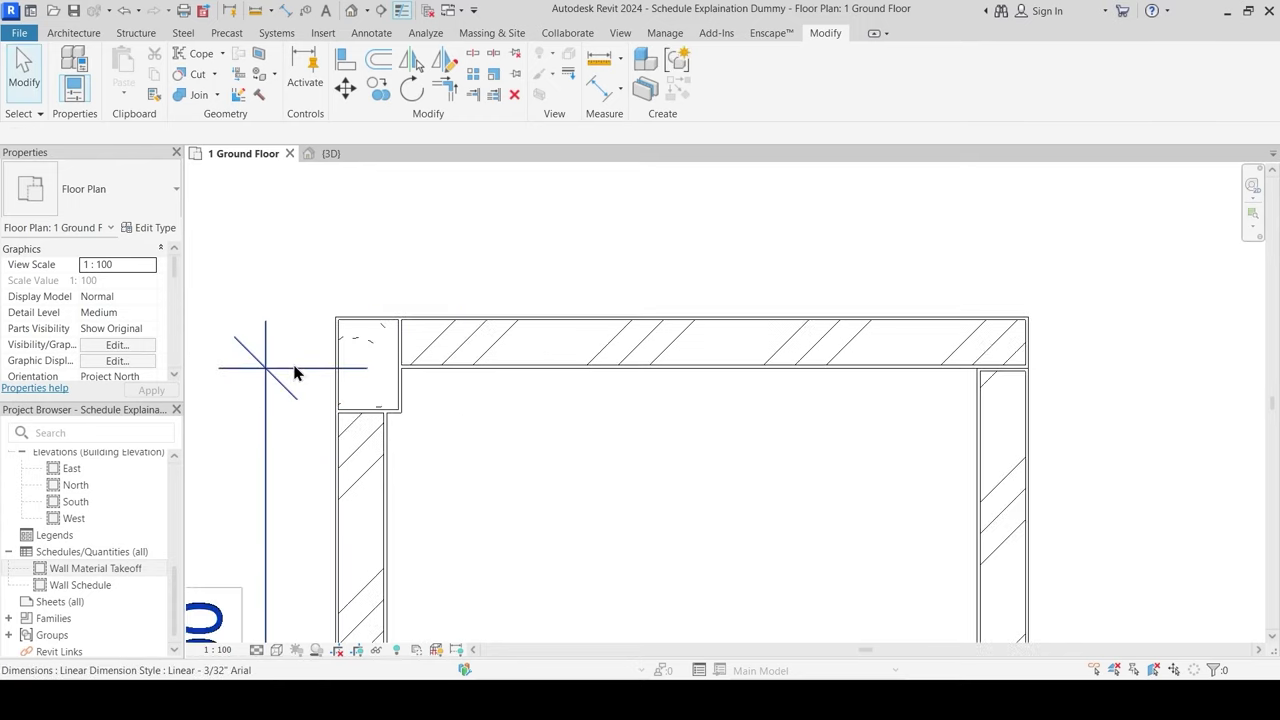
middle_click_drag(440, 466, 449, 420)
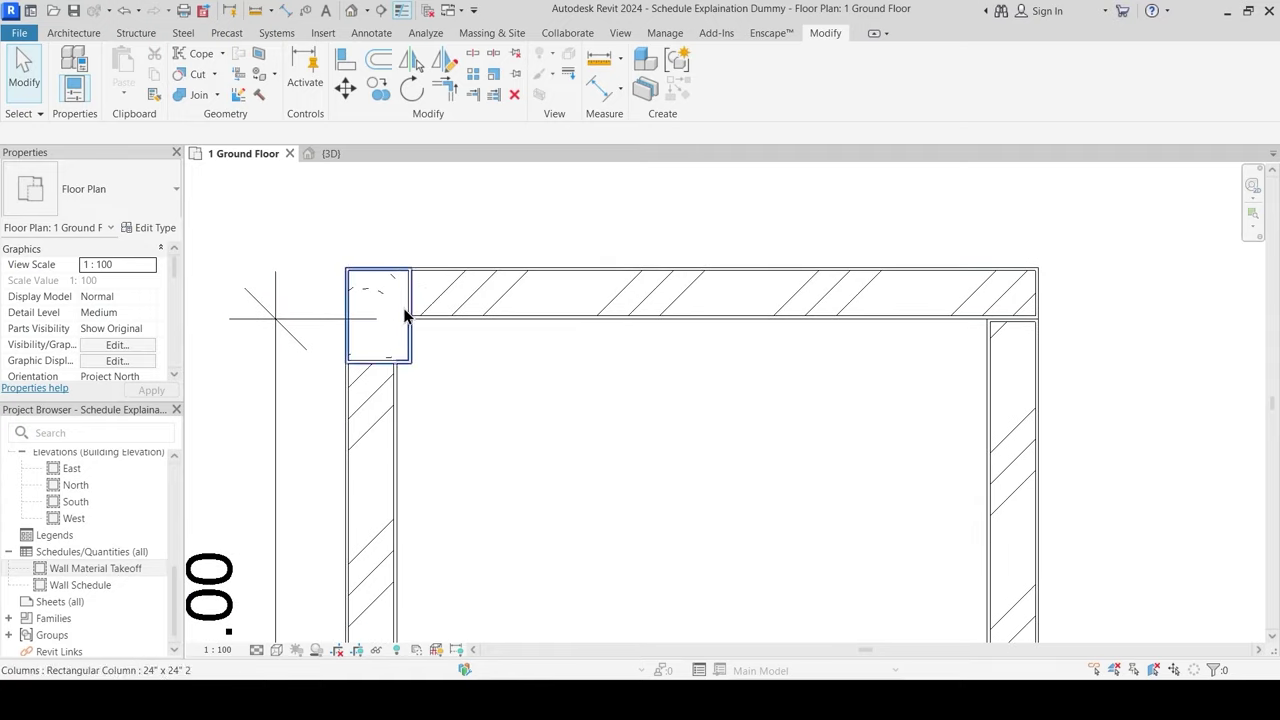
Step: Open the Wall Schedule from the Project Browser and bring the 3D corner view back to front
left_click(325, 153)
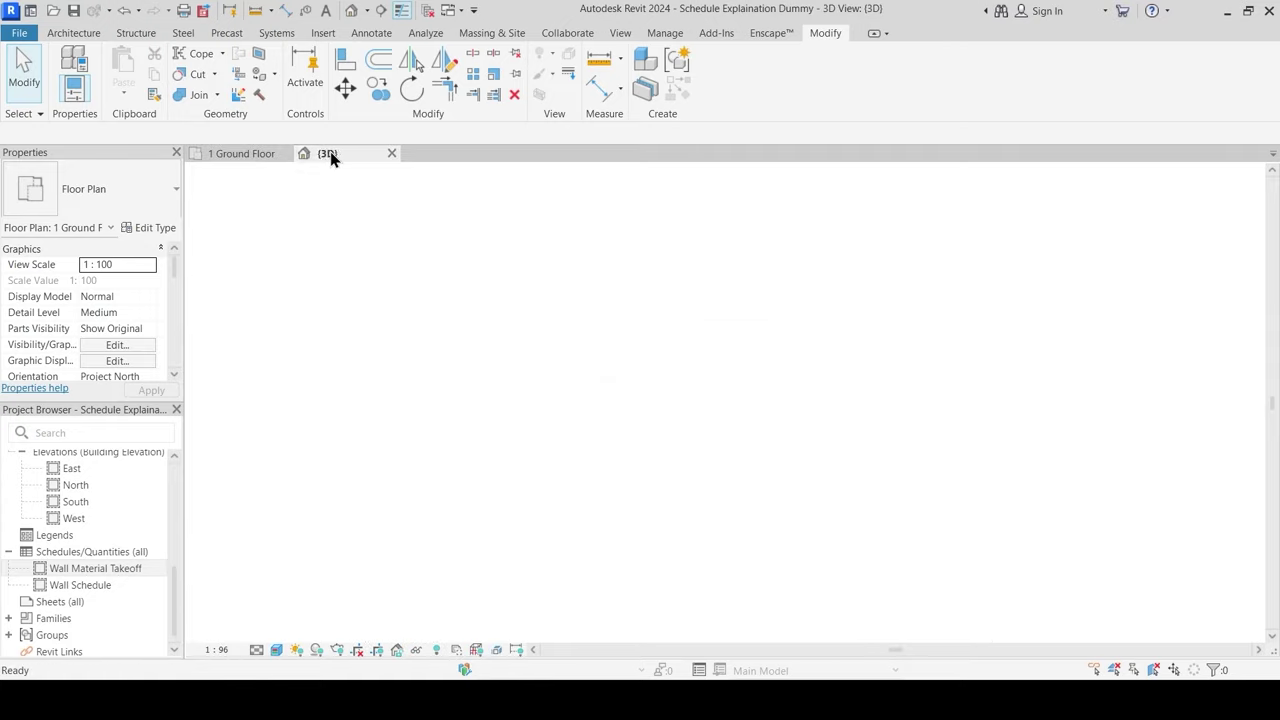
middle_click_drag(487, 316, 775, 330, "shift")
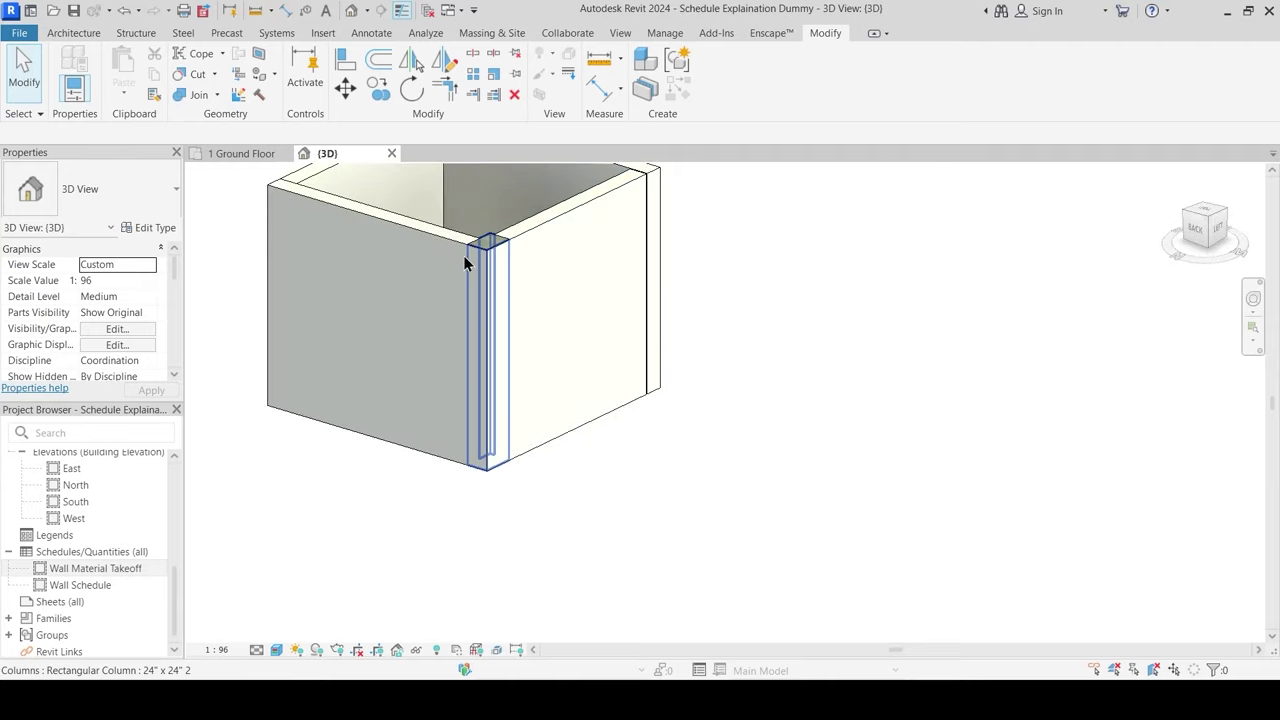
scroll(505, 280, "up", 4)
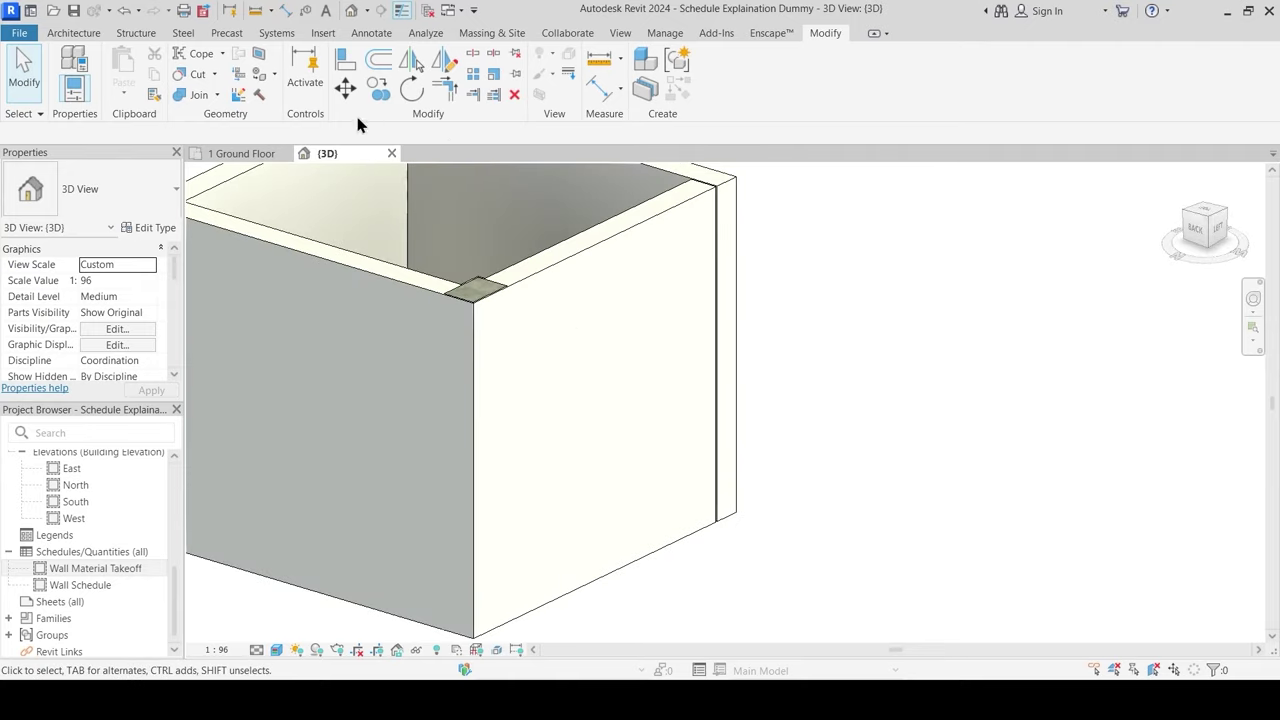
left_click(112, 572)
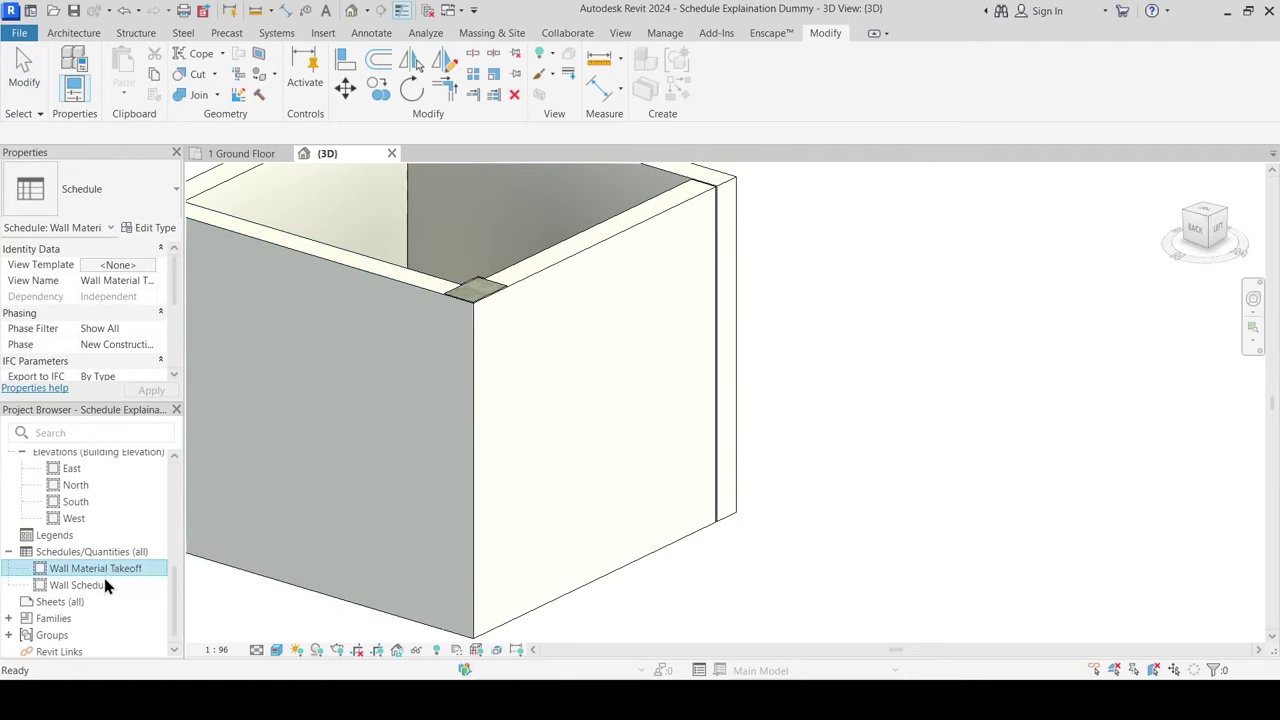
left_click(101, 584)
double_click(101, 584)
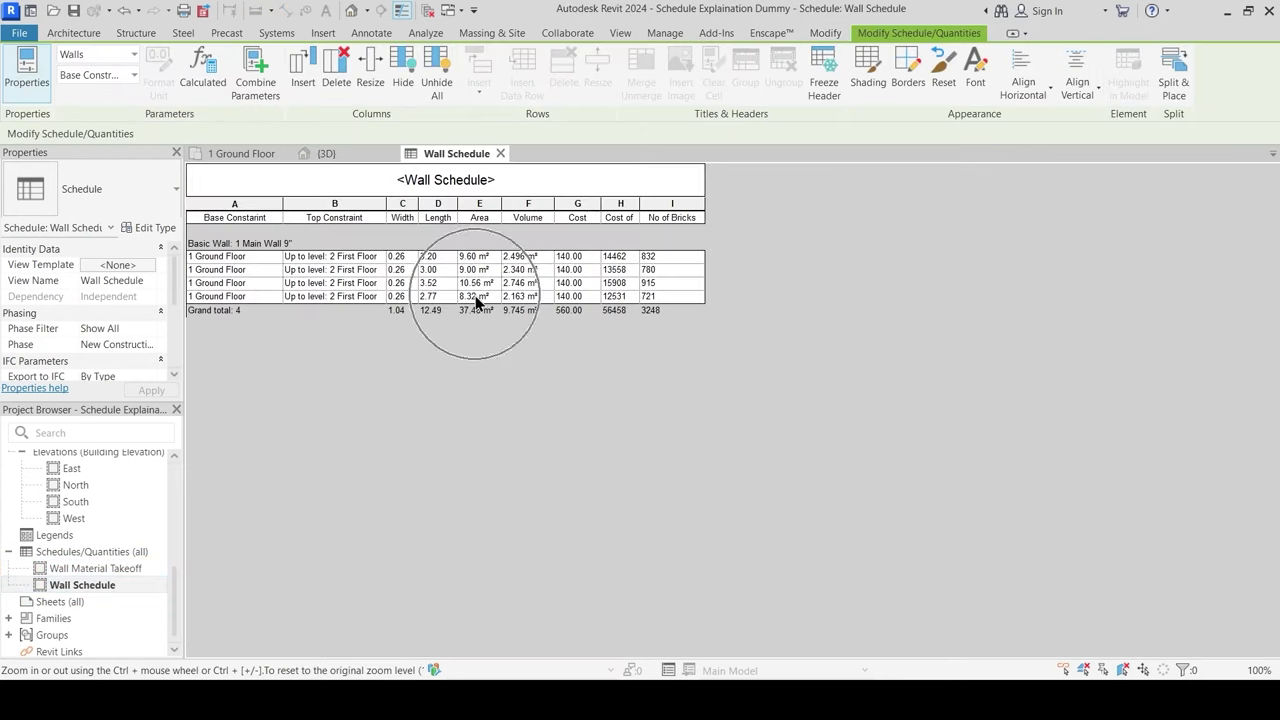
key("ctrl")
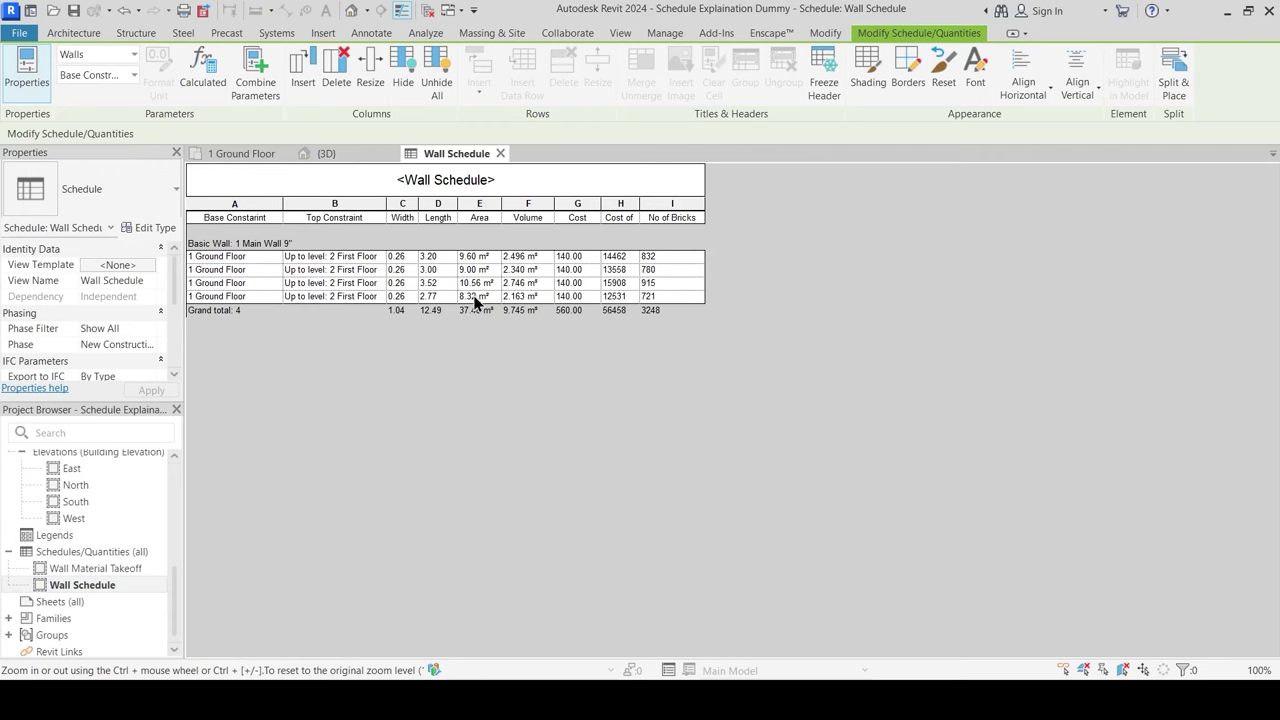
left_click(326, 154)
middle_click_drag(459, 329, 561, 410, "shift")
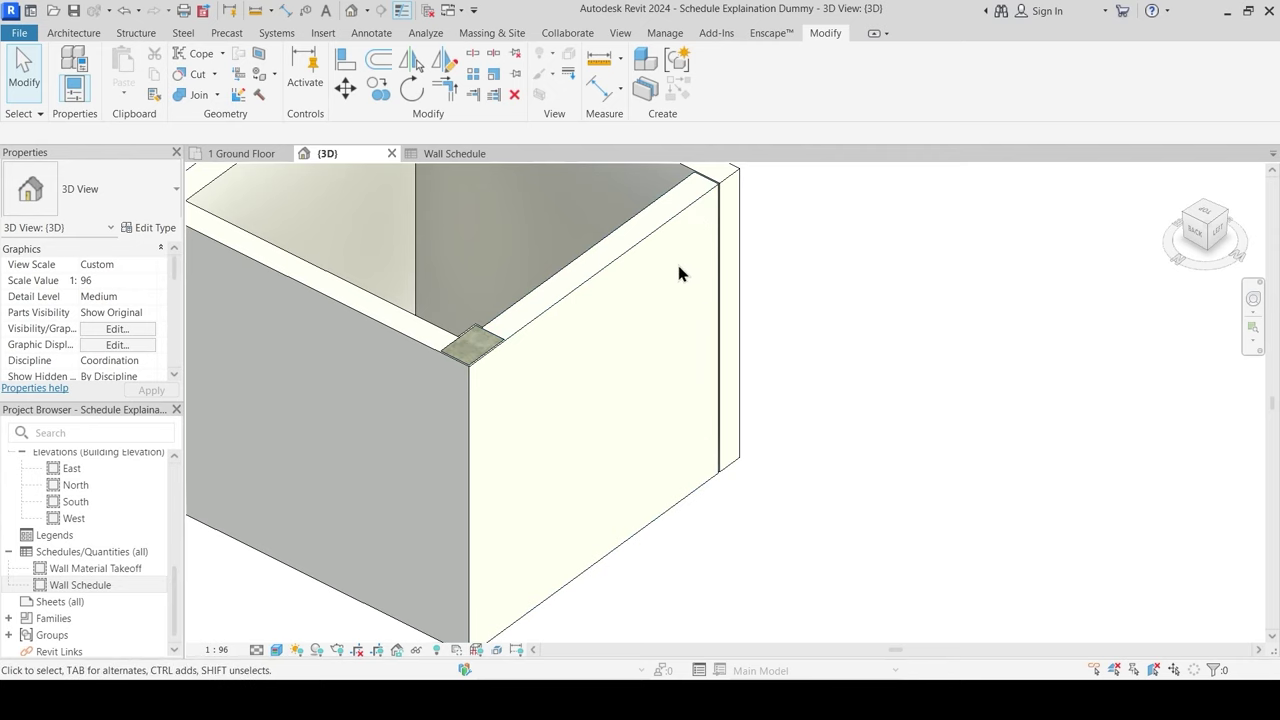
Step: Inspect the corner column in 3D and frame the whole walled box
middle_click_drag(570, 289, 517, 340, "shift")
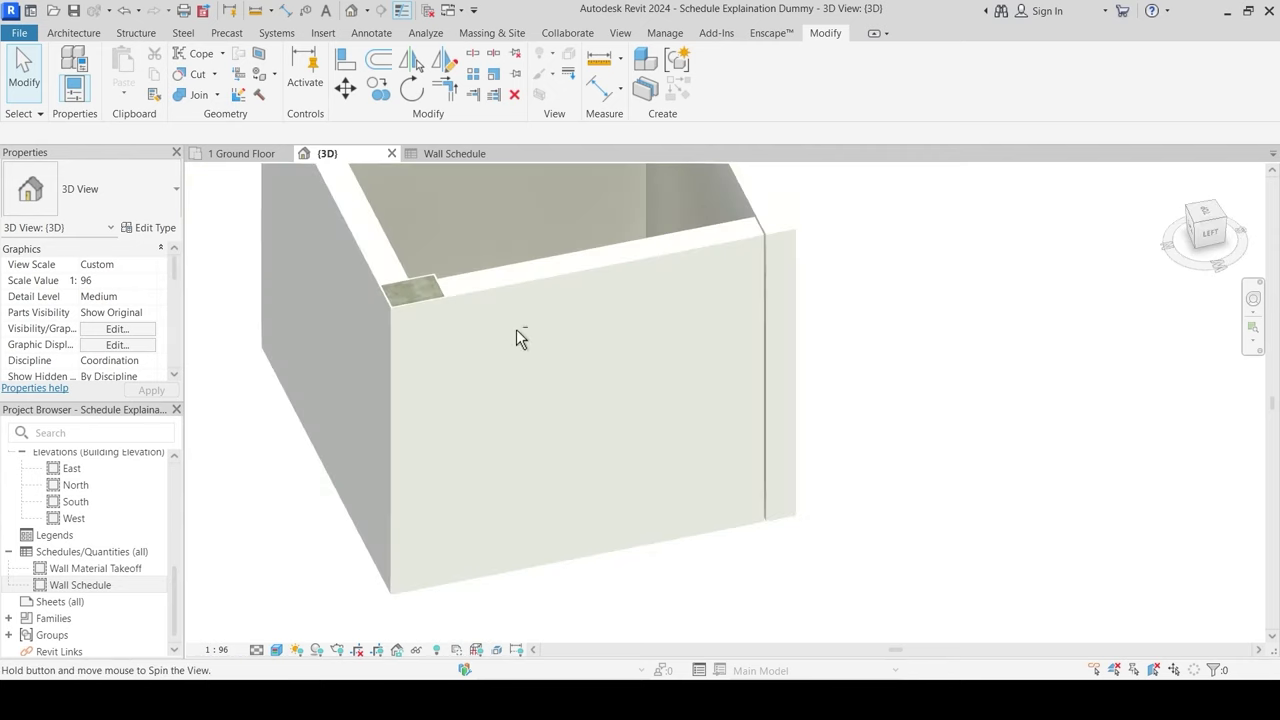
left_click(405, 316)
middle_click_drag(417, 300, 515, 313, "shift")
key("Escape")
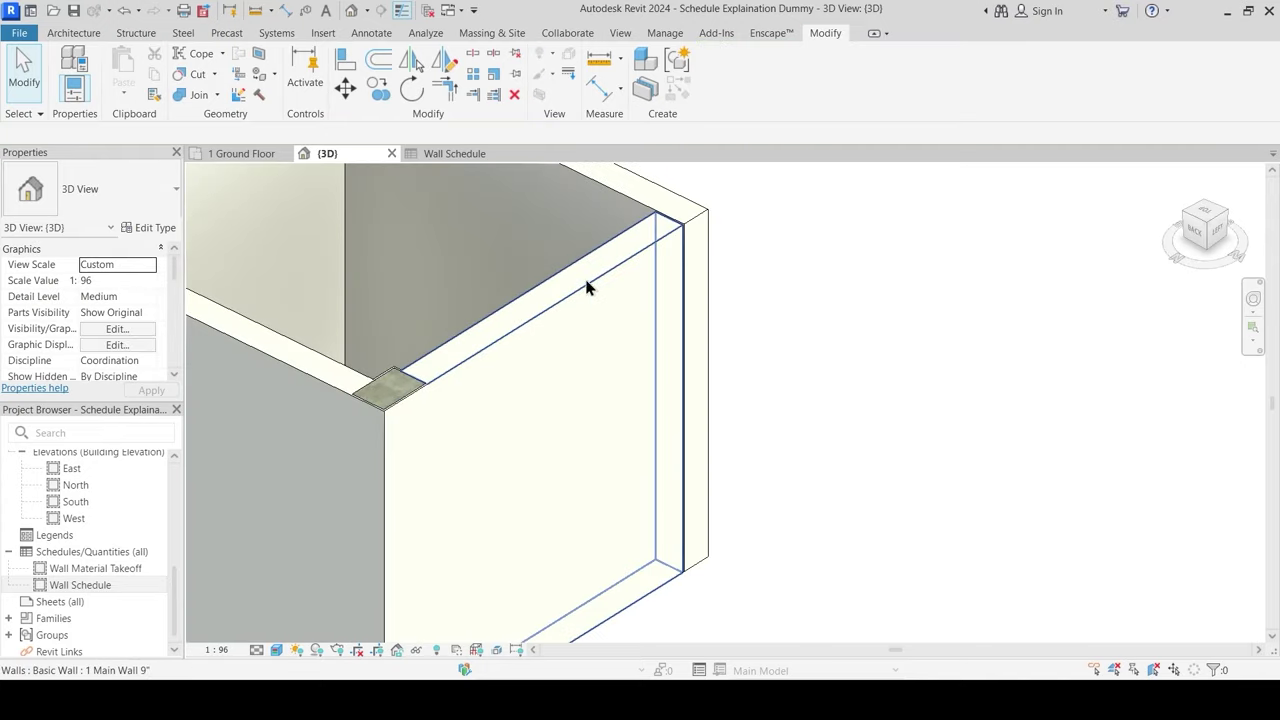
middle_click_drag(531, 381, 650, 340)
scroll(640, 326, "down", 2)
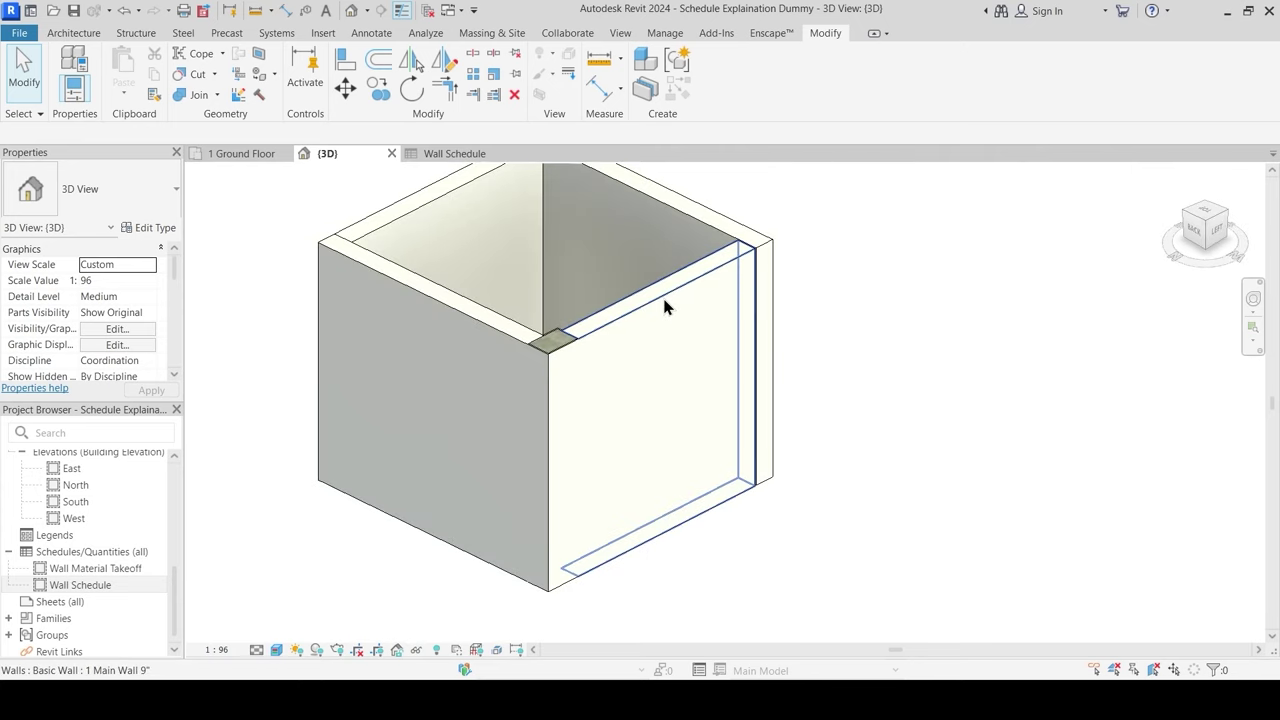
Step: Lower the right wall by setting its Top Offset to -18.5" and orbit to check it
left_click(672, 310)
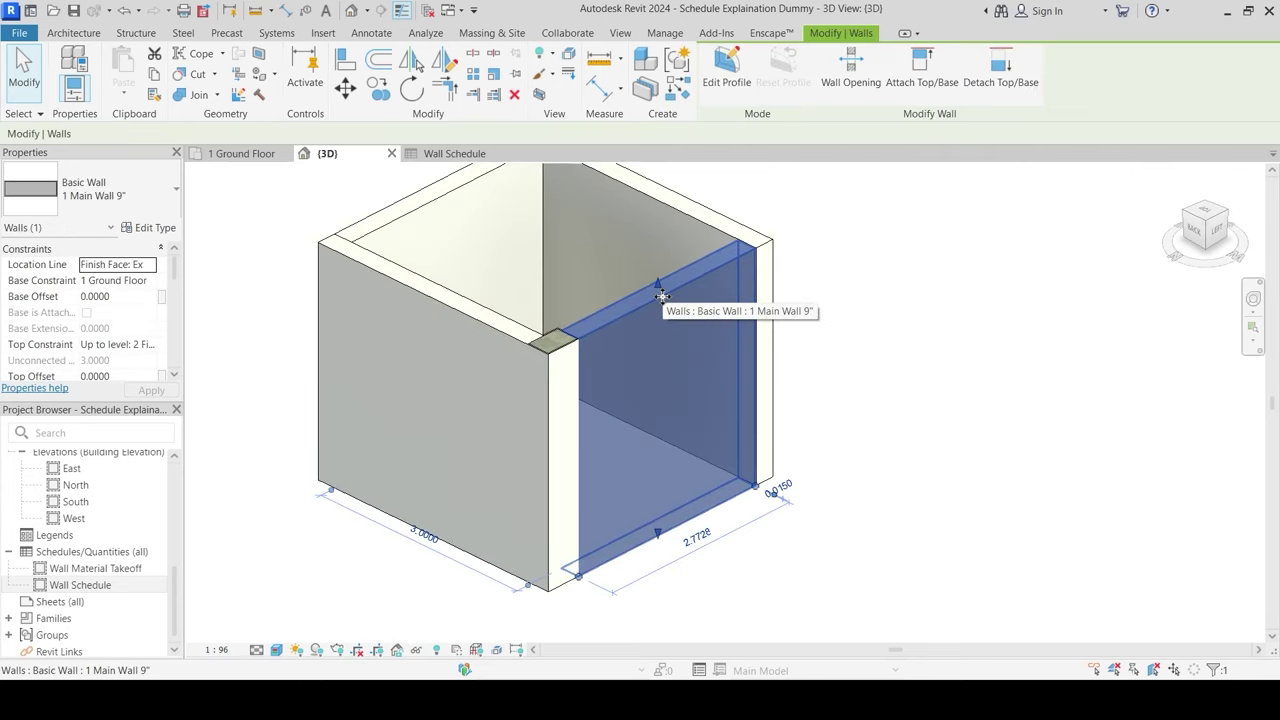
left_click(128, 381)
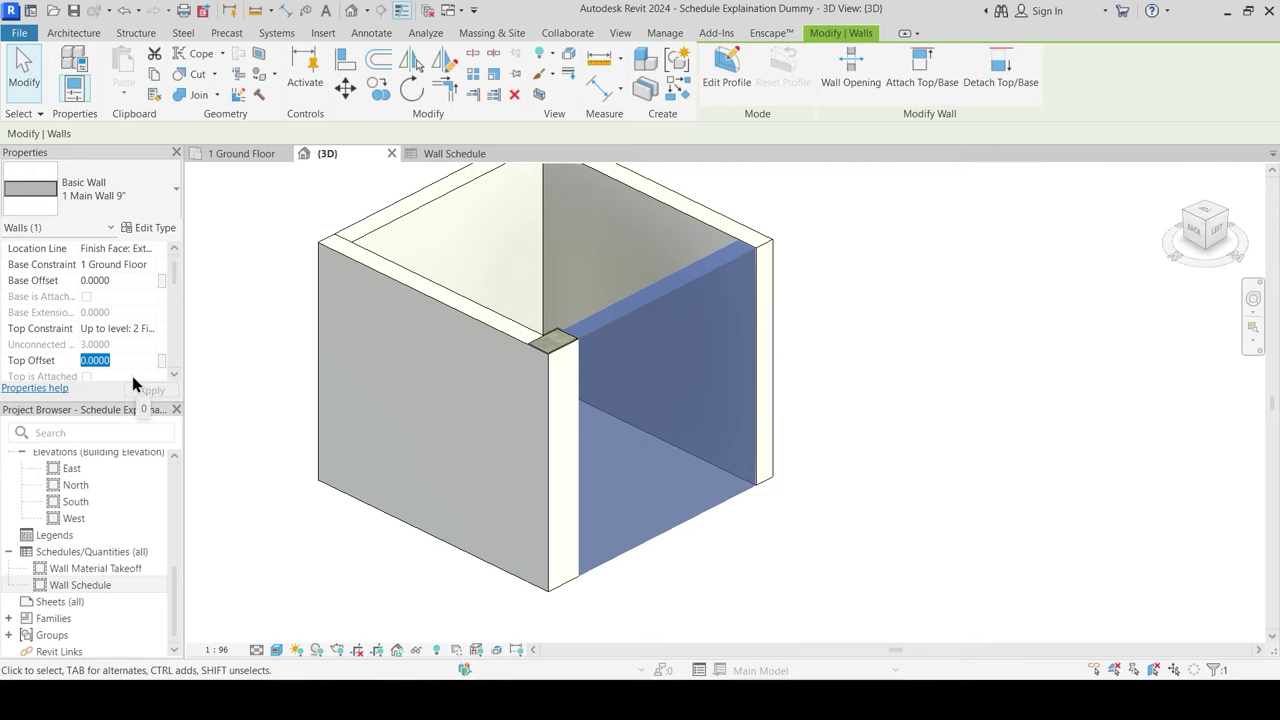
type("-18.5\"")
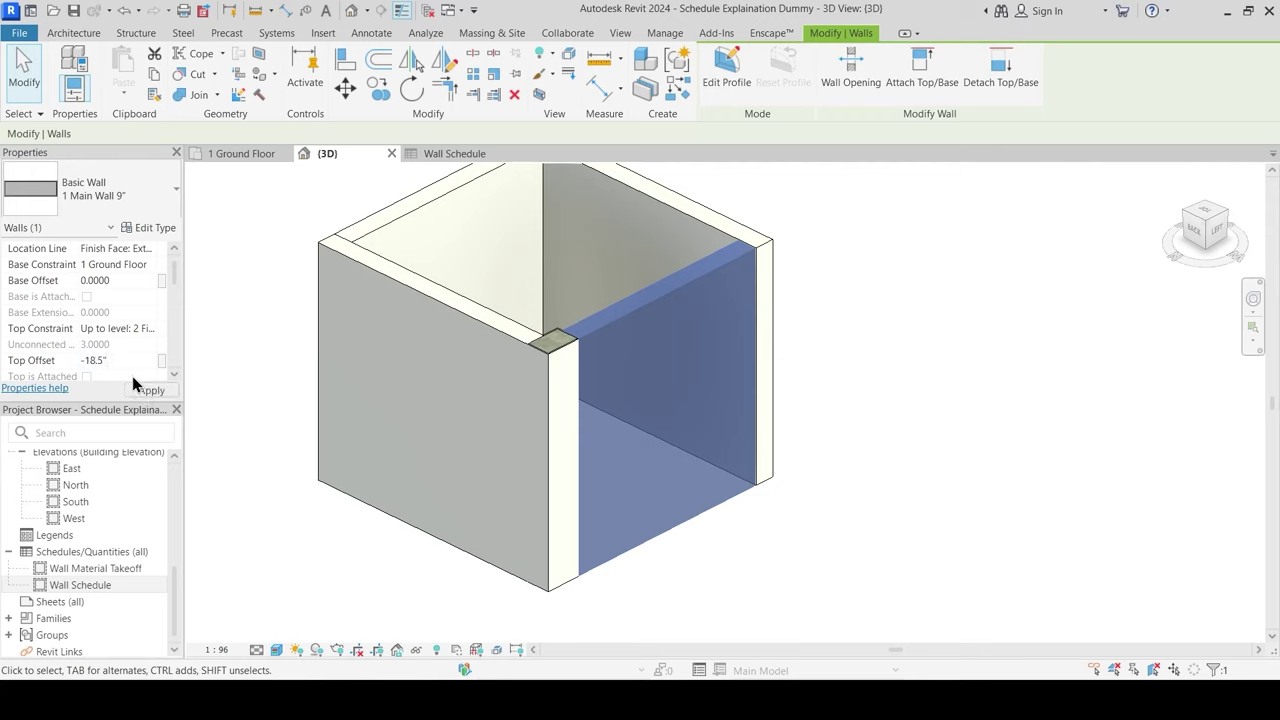
left_click(138, 386)
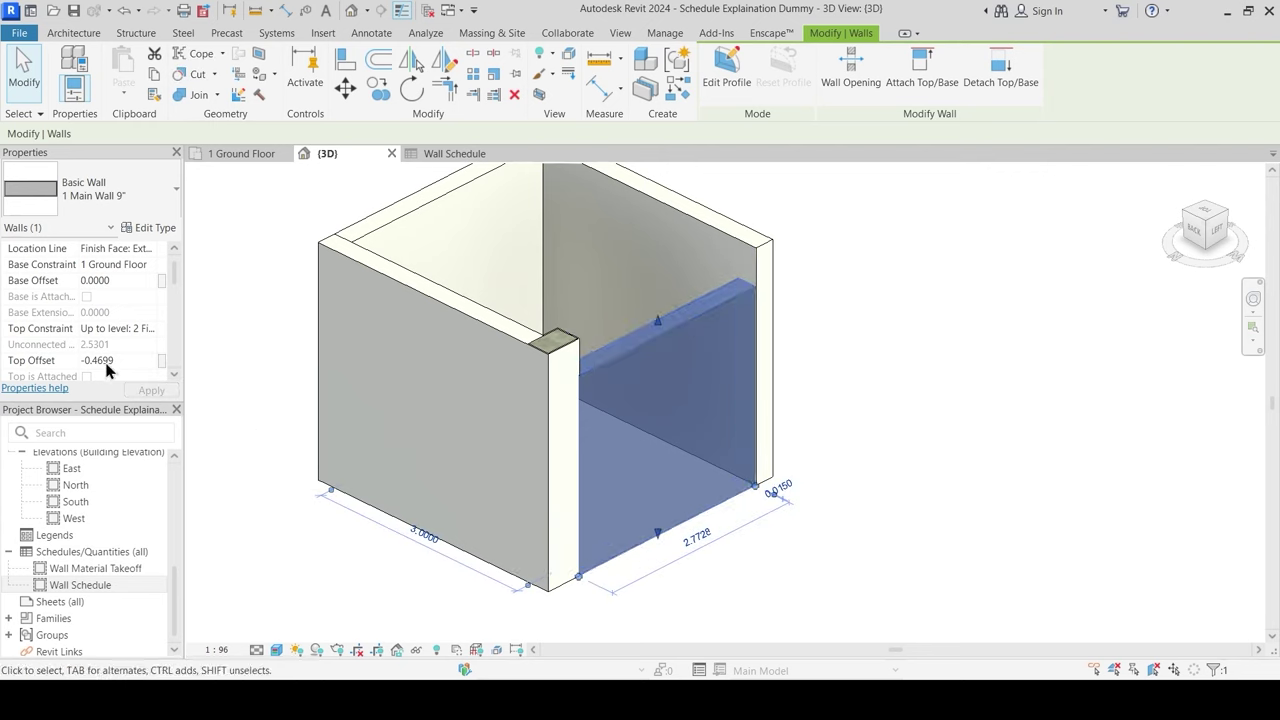
key("Escape")
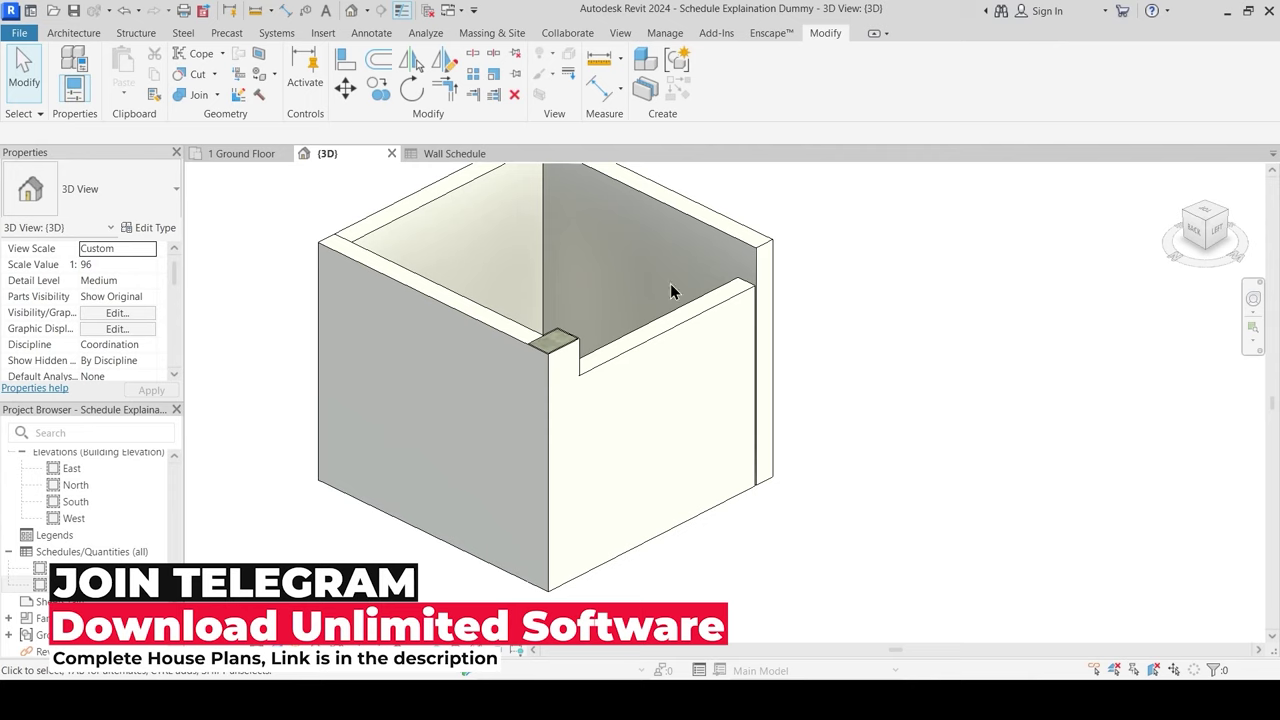
left_click(694, 331)
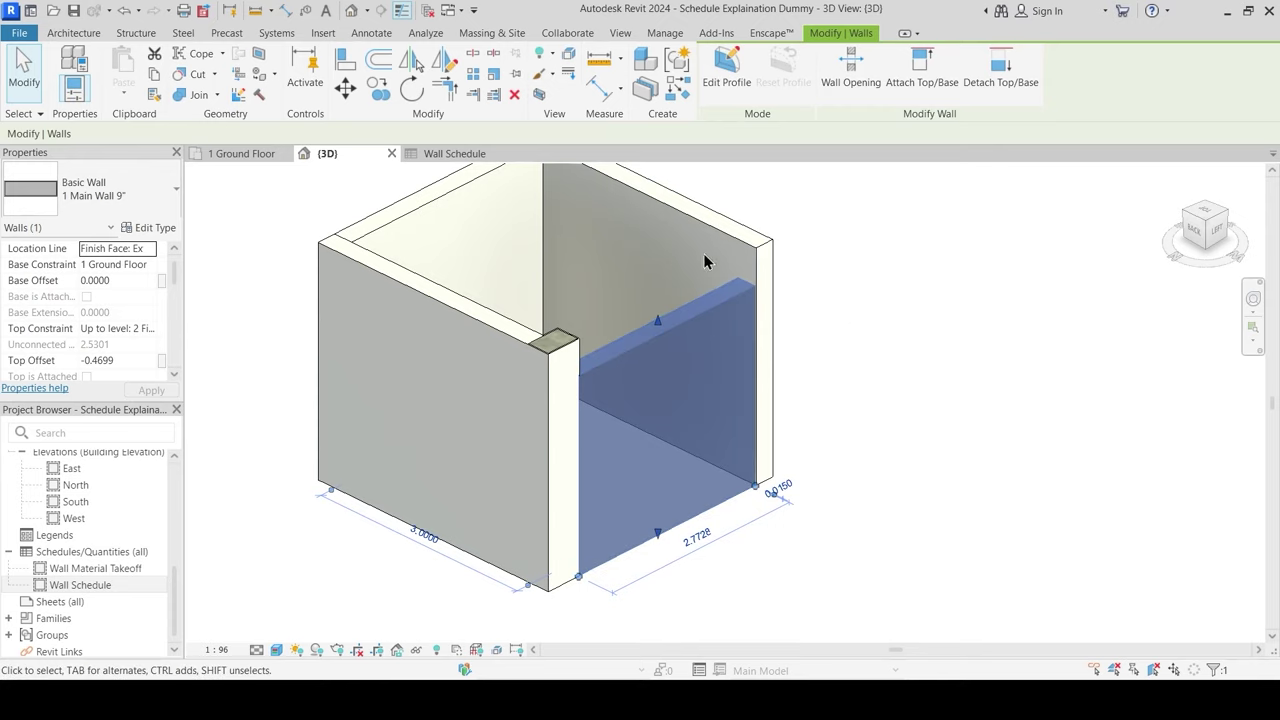
middle_click_drag(668, 308, 578, 298, "shift")
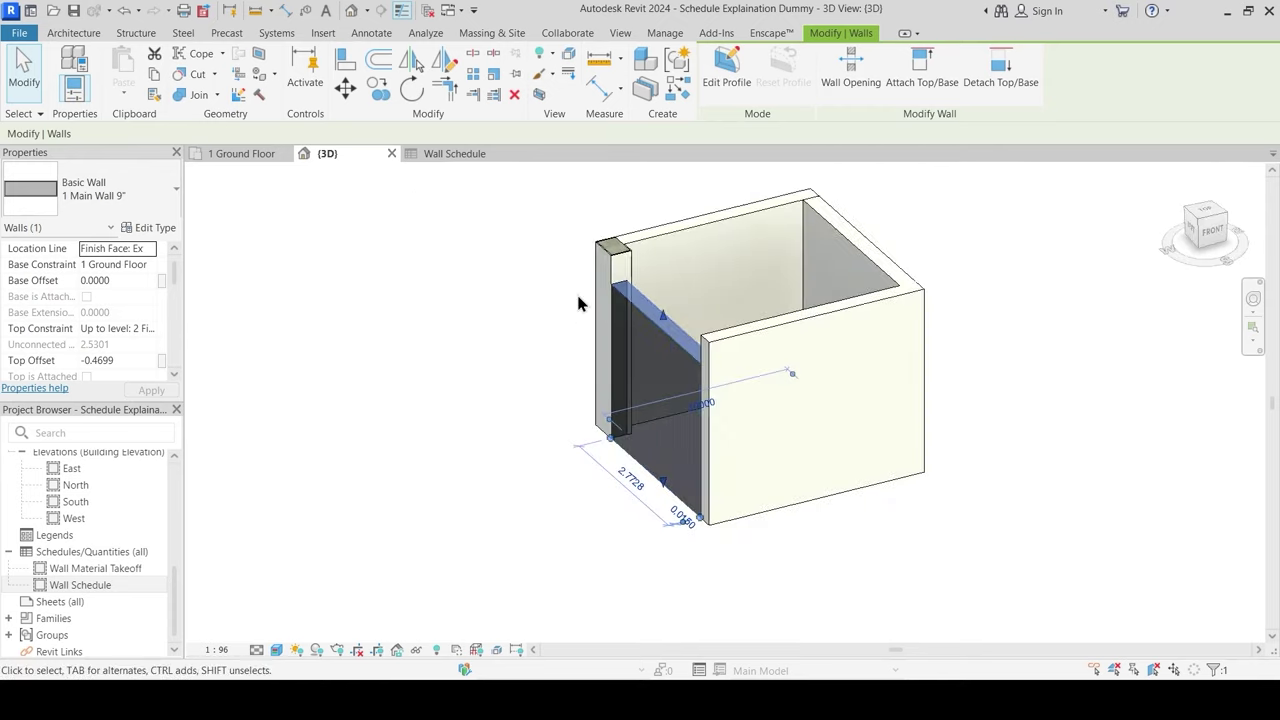
left_click(578, 285)
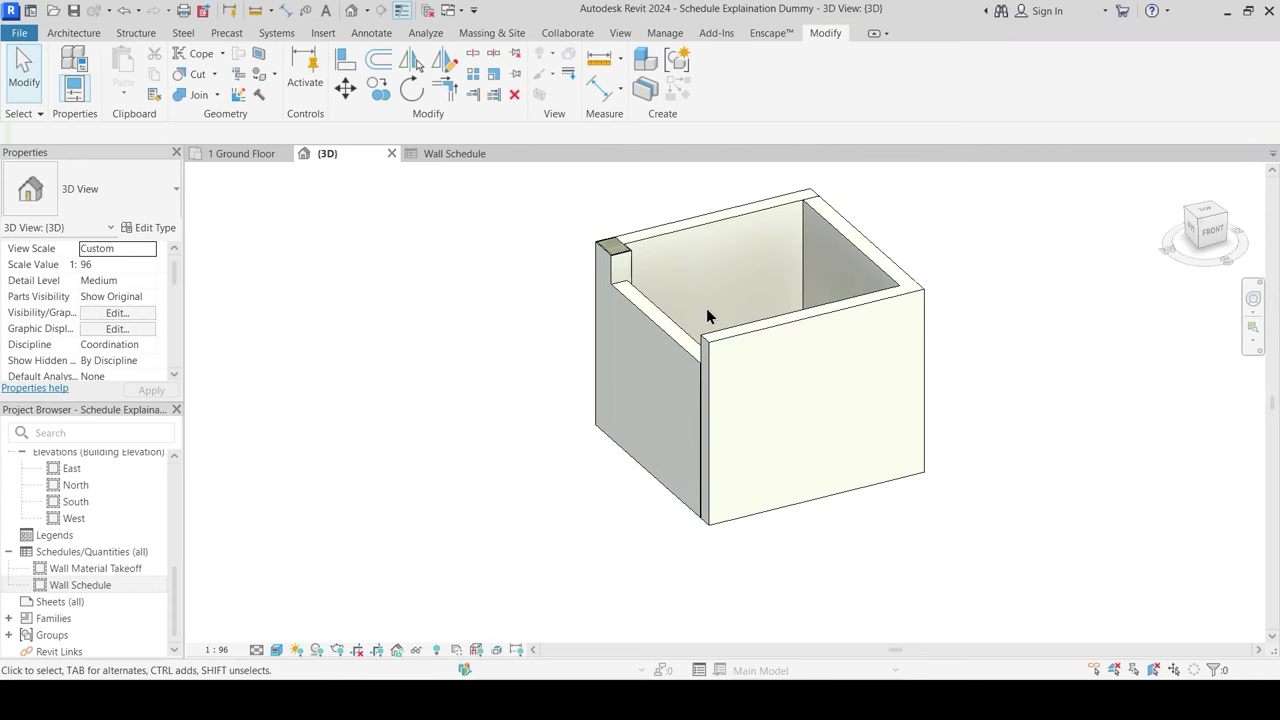
Step: Bring the Live Project June 23 Batch window forward and orbit and zoom its 3D house view
mouse_move(848, 700)
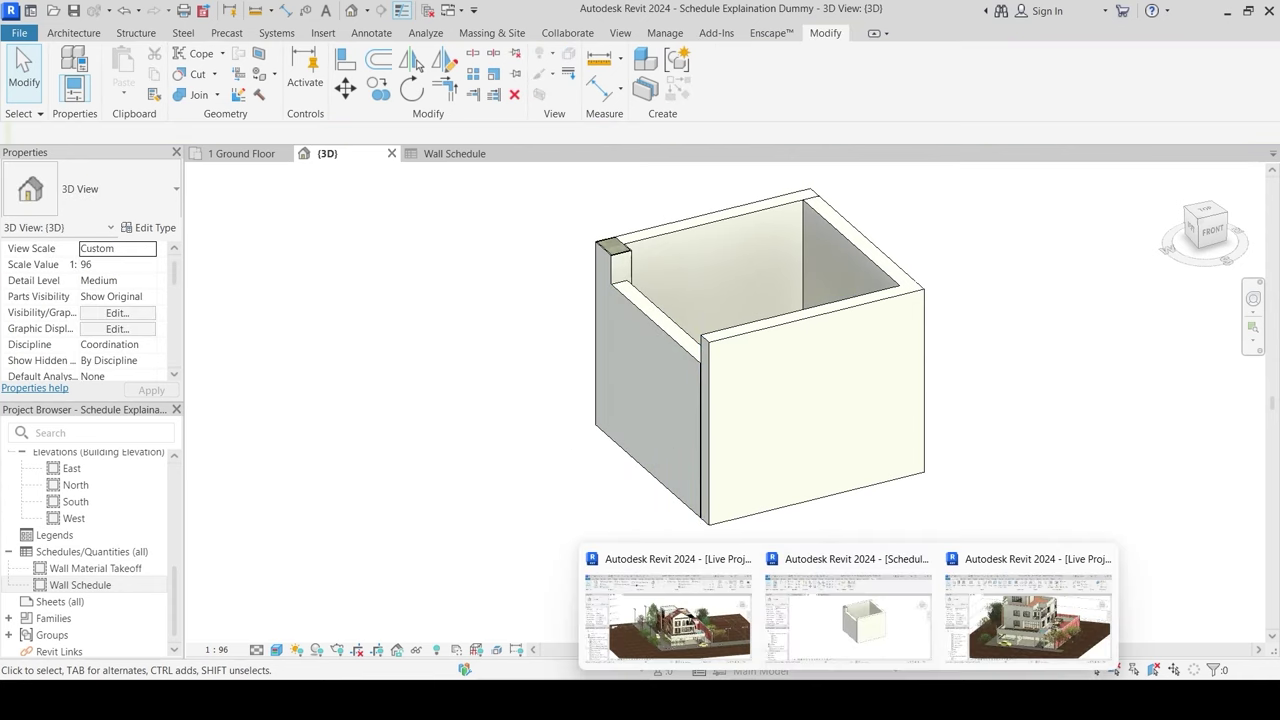
left_click(703, 650)
mouse_move(477, 400)
middle_mouse_down("shift")
mouse_move(400, 444)
mouse_move(357, 432)
mouse_move(420, 434)
mouse_move(285, 465)
mouse_move(485, 413)
middle_mouse_up("shift")
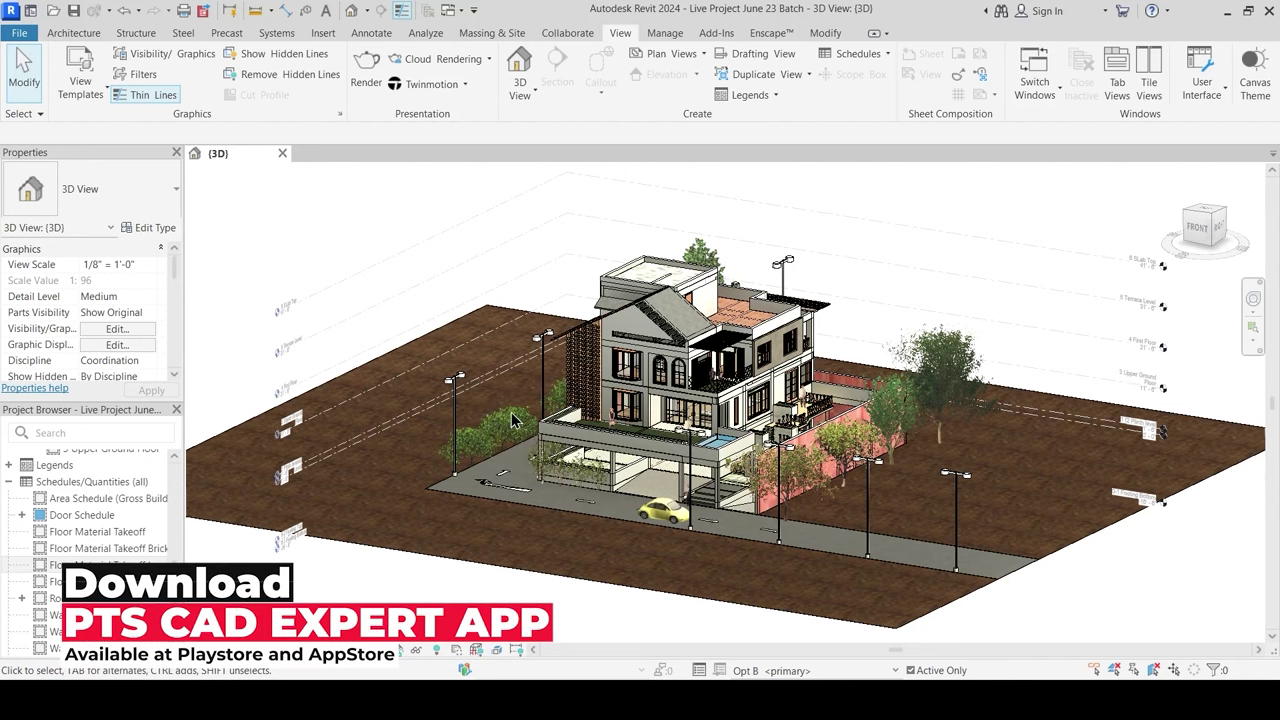
scroll(644, 389, "up", 3)
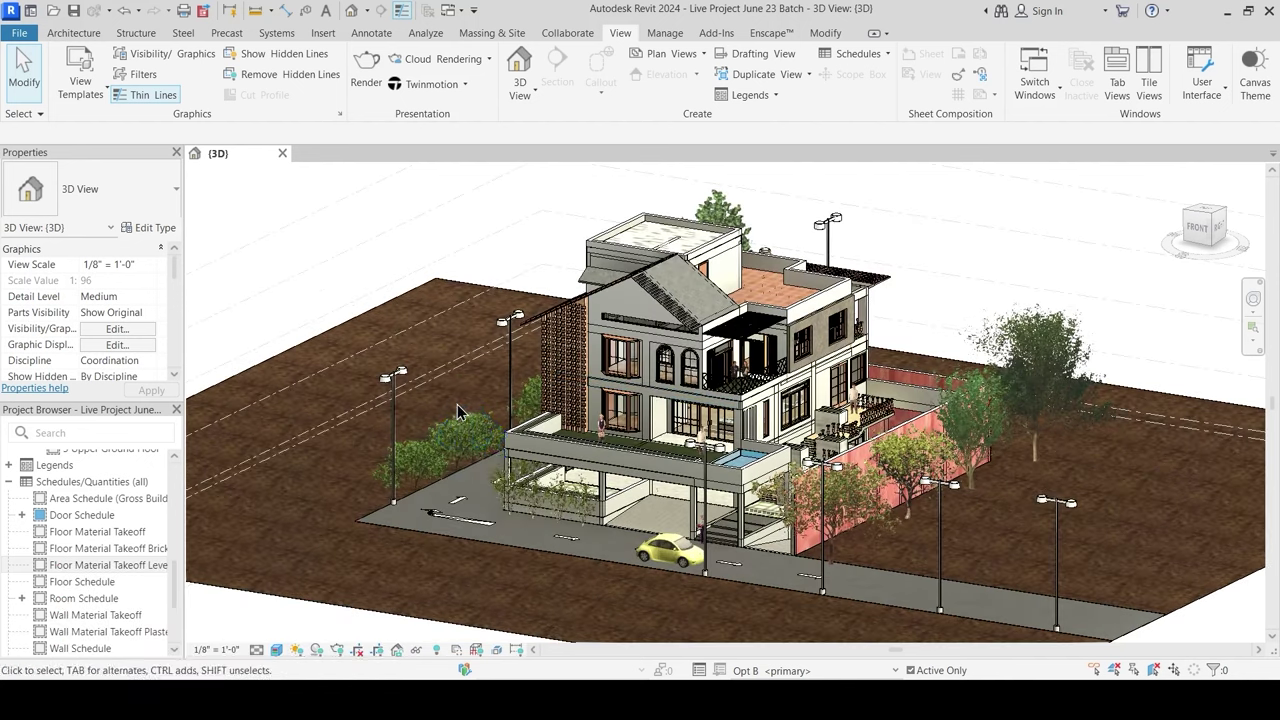
left_click(90, 36)
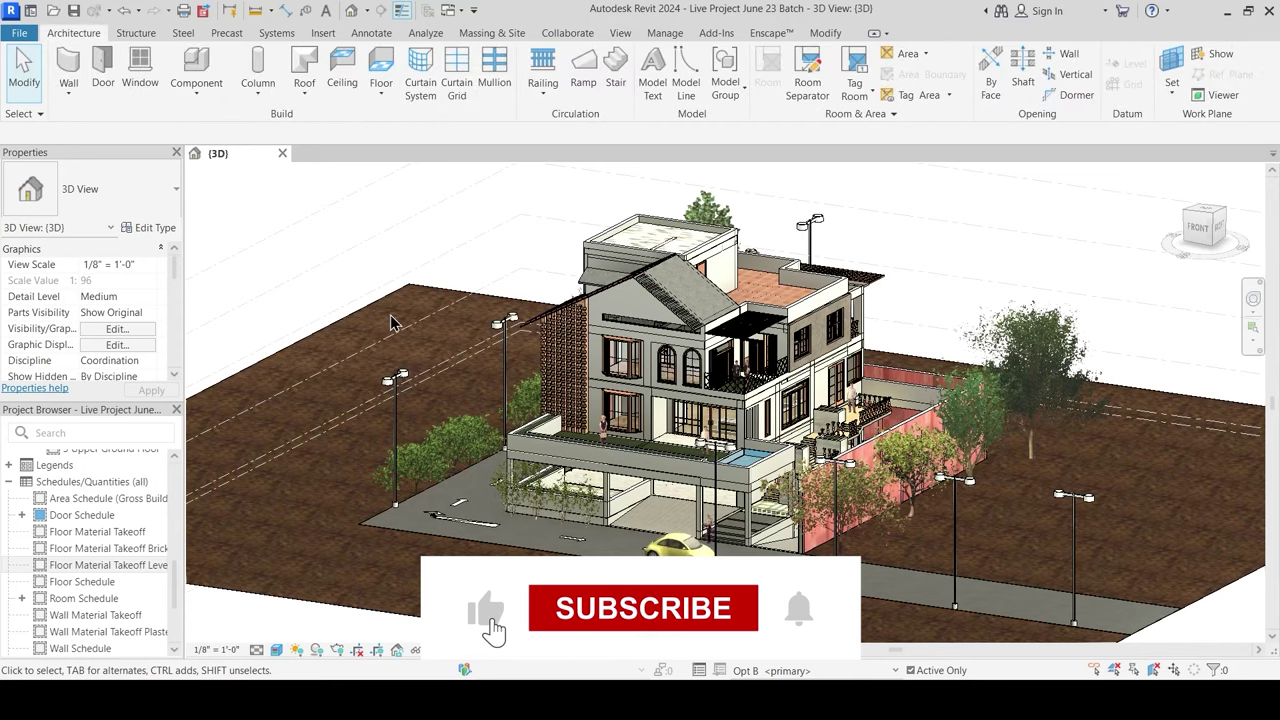